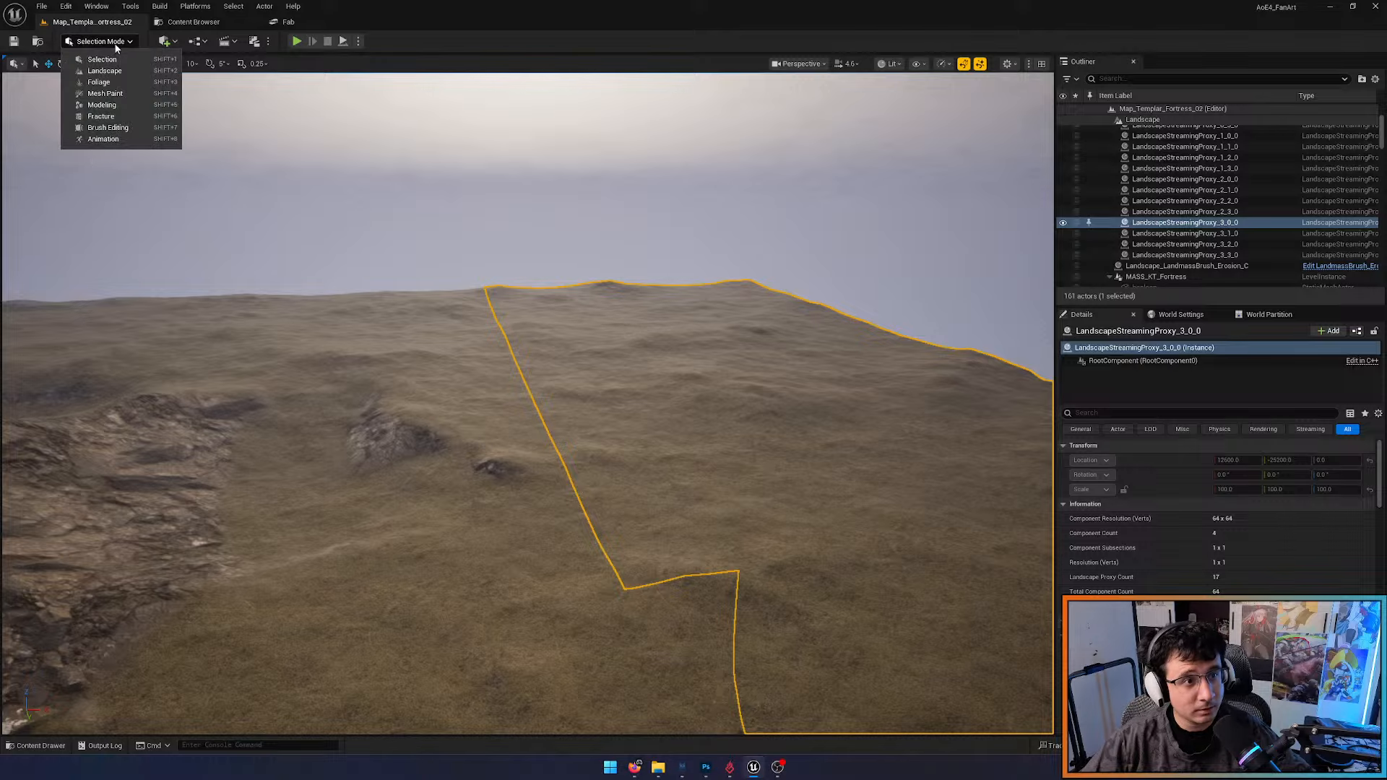
Switch to Landscape mode and check the paint tools and their target layers
{"action": "left_click", "coordinate": [117, 71]}
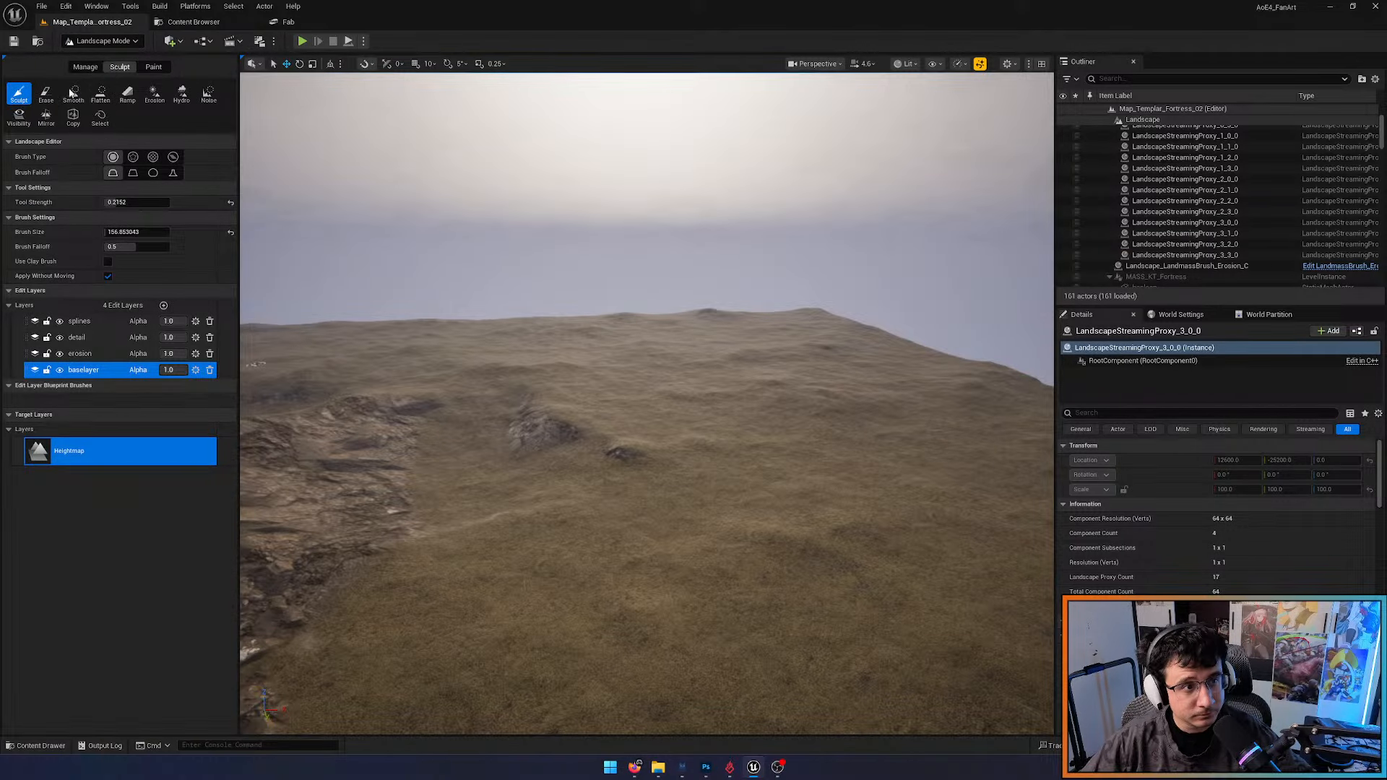
{"action": "left_click", "coordinate": [154, 66]}
{"action": "right_click_drag", "start_coordinate": [625, 431], "coordinate": [645, 459]}
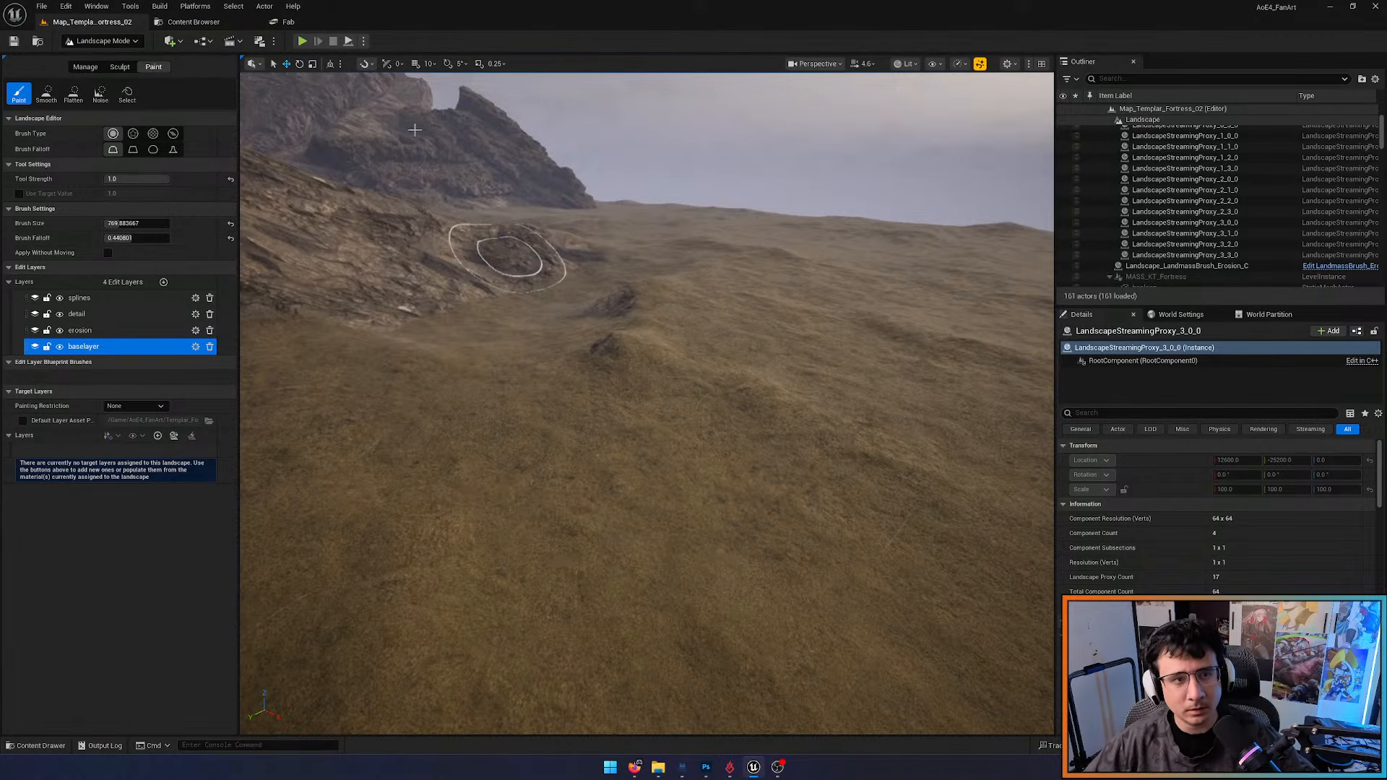
{"action": "left_click", "coordinate": [193, 21]}
{"action": "left_click", "coordinate": [110, 22]}
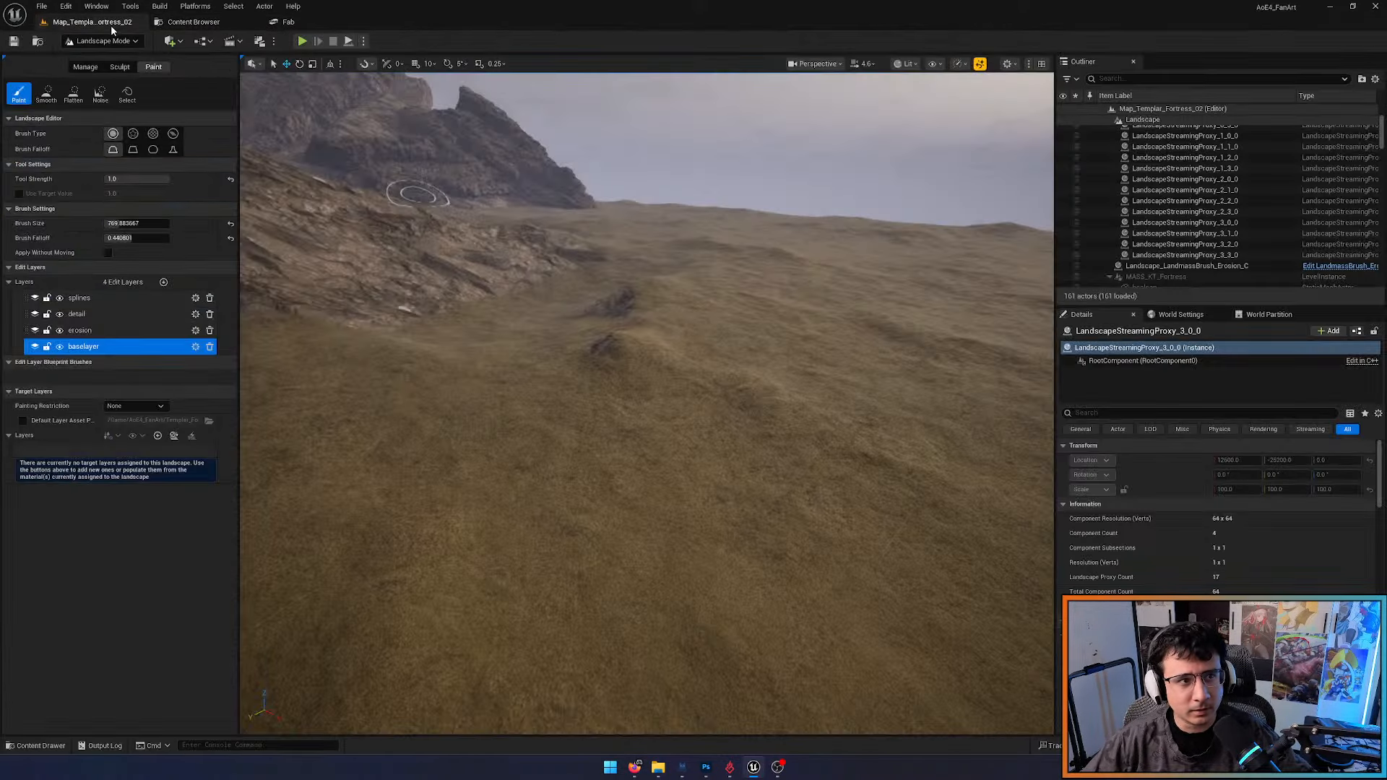
Return to Selection mode at the fortress path and set the viewport to Unlit shading
{"action": "scroll", "coordinate": [715, 338], "scroll_direction": "up", "scroll_amount": 6}
{"action": "mouse_move", "coordinate": [715, 338]}
{"action": "right_mouse_down"}
{"action": "mouse_move", "coordinate": [730, 333]}
{"action": "mouse_move", "coordinate": [722, 361]}
{"action": "mouse_move", "coordinate": [744, 426]}
{"action": "mouse_move", "coordinate": [817, 419]}
{"action": "right_mouse_up"}
{"action": "right_click_drag", "start_coordinate": [728, 359], "coordinate": [606, 267]}
{"action": "key", "text": "shift+1"}
{"action": "right_click_drag", "start_coordinate": [728, 361], "coordinate": [668, 376]}
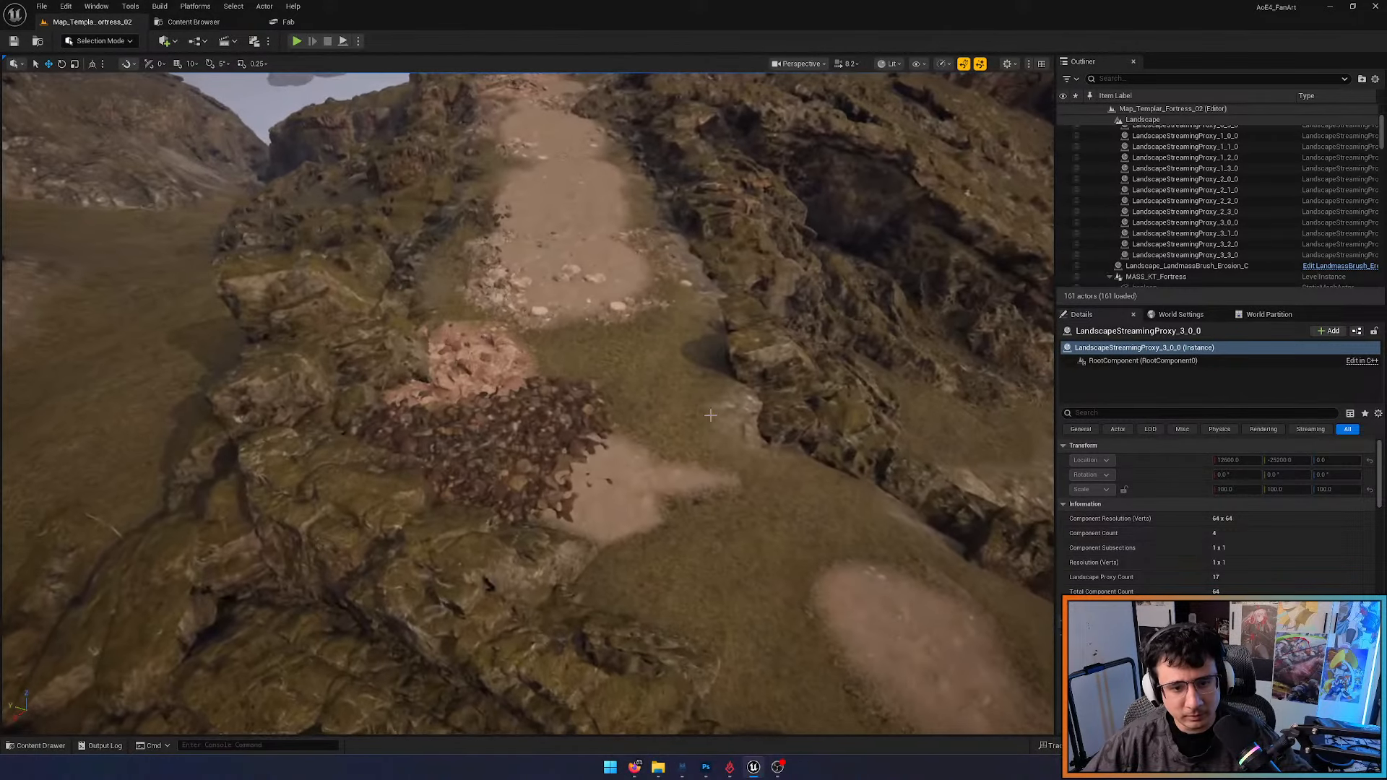
{"action": "key", "text": "alt+3"}
Delete the dark cobble patch, the red rubble patch beside it and the adjoining sand patch on the lower path
{"action": "left_click", "coordinate": [523, 436]}
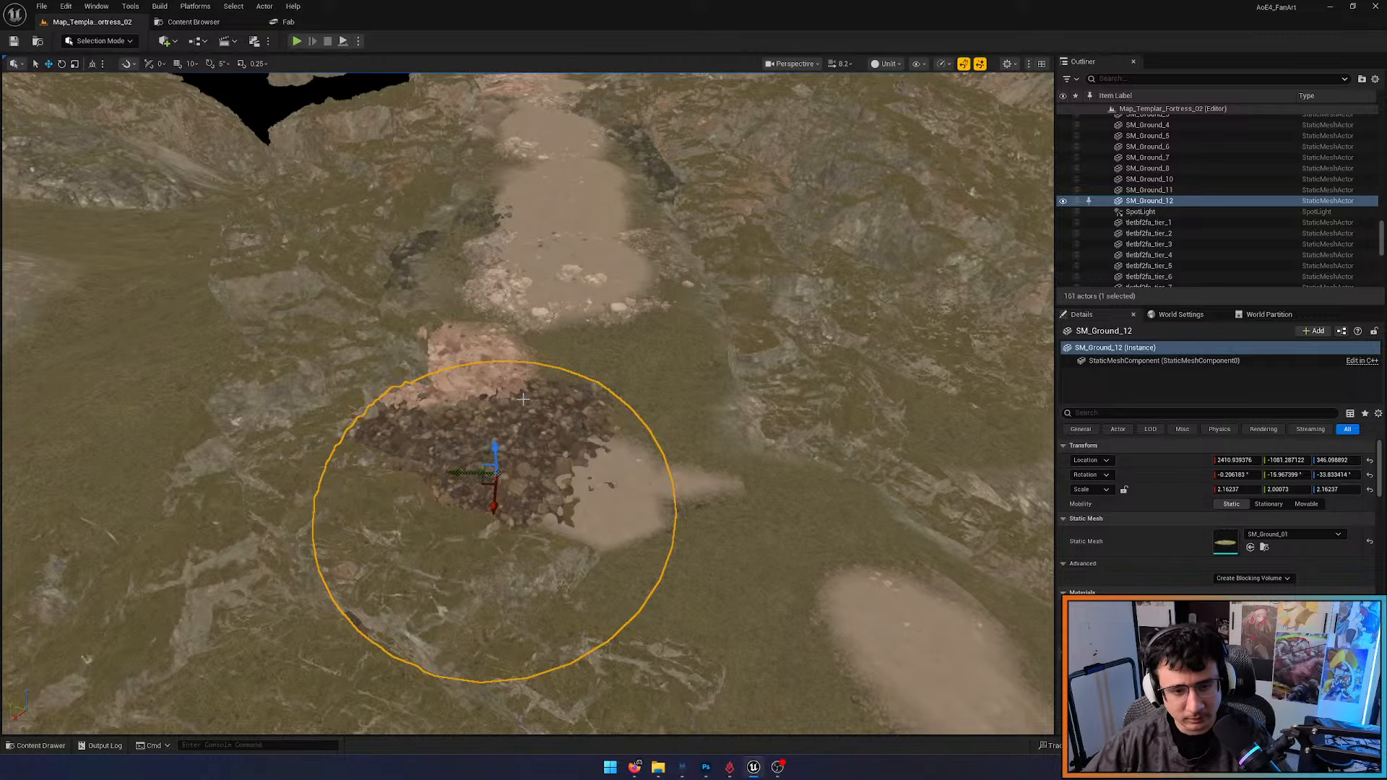
{"action": "key", "text": "Delete"}
{"action": "left_click", "coordinate": [466, 364]}
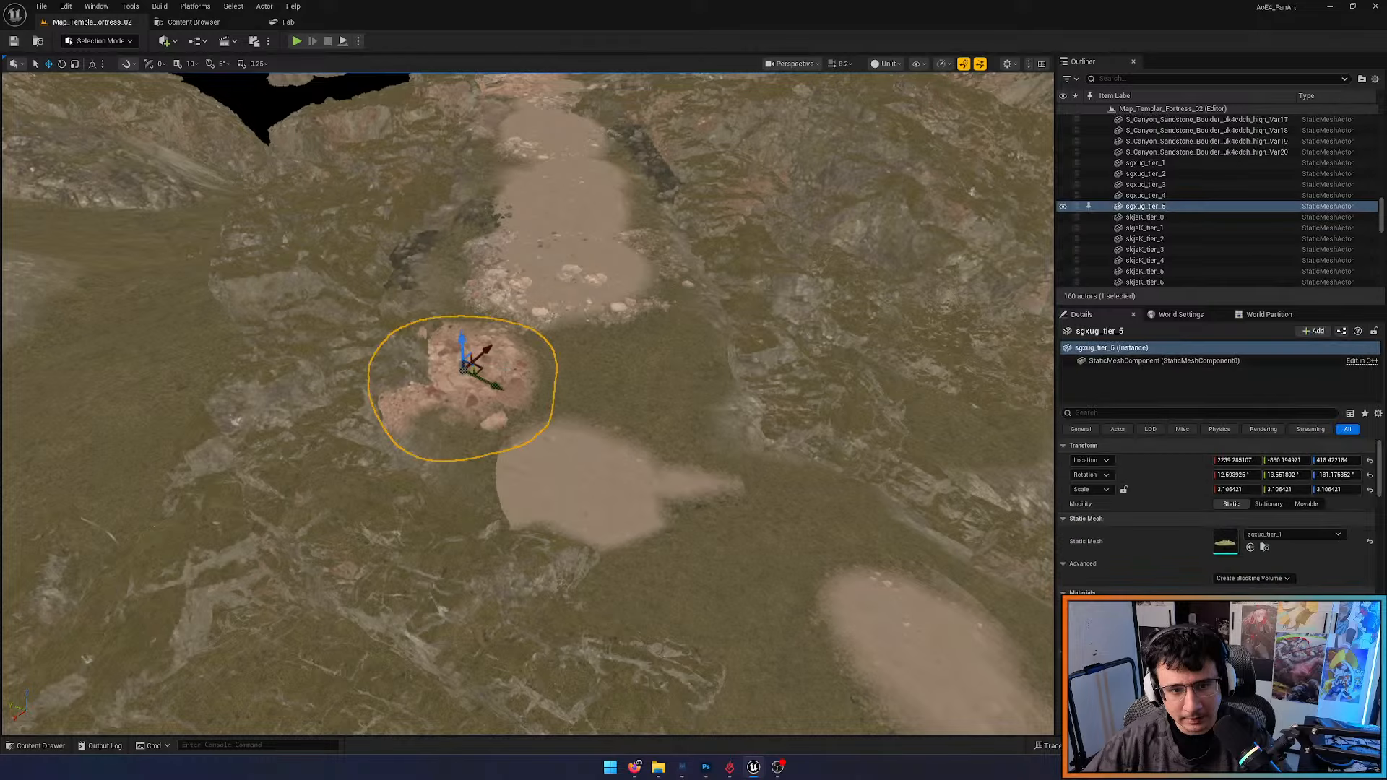
{"action": "key", "text": "Delete"}
{"action": "left_click", "coordinate": [612, 473]}
{"action": "key", "text": "Delete"}
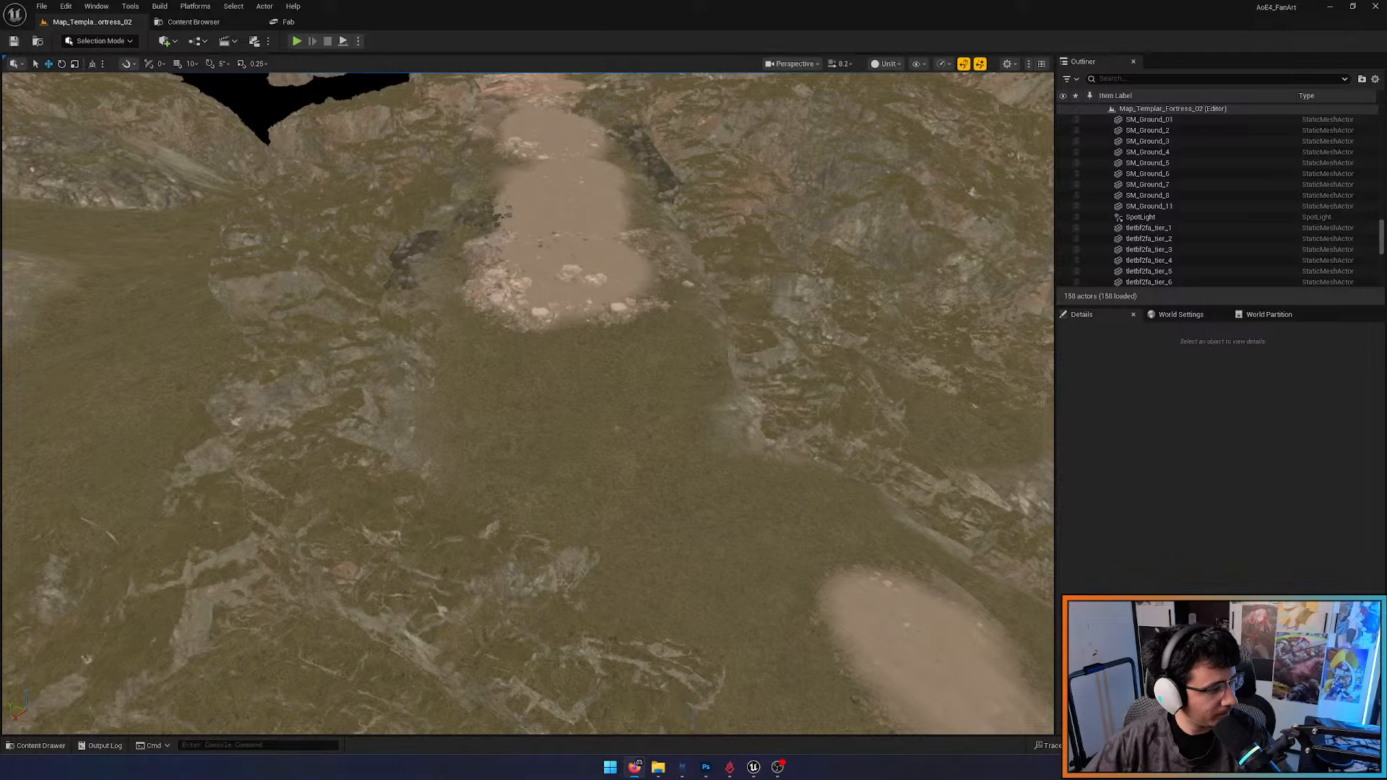
Delete the isolated sand patch on the lower slope and the stony and sandy ground meshes at the path's lower end
{"action": "right_click_drag", "start_coordinate": [631, 436], "coordinate": [723, 437]}
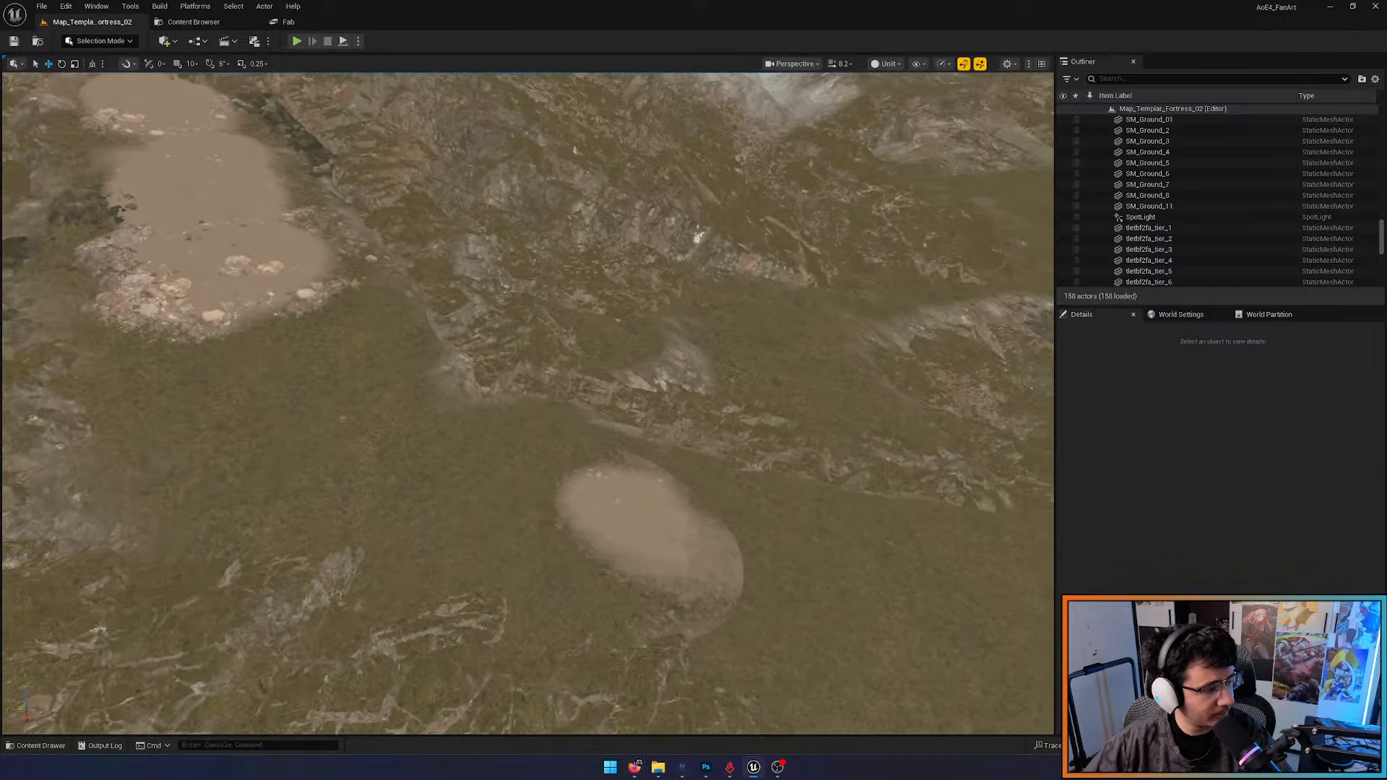
{"action": "left_click", "coordinate": [635, 546]}
{"action": "key", "text": "Delete"}
{"action": "left_click", "coordinate": [179, 289]}
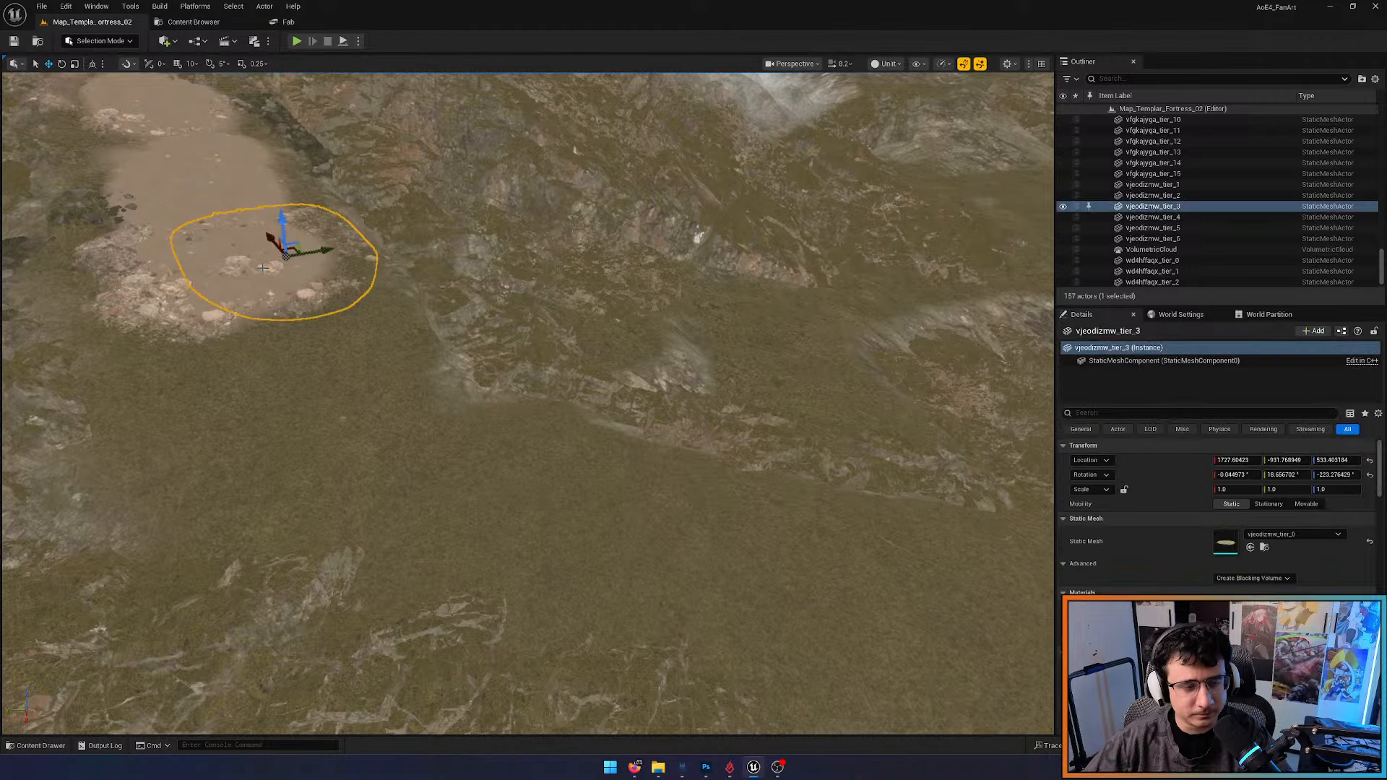
{"action": "key", "text": "Delete"}
{"action": "left_click", "coordinate": [178, 292]}
{"action": "key", "text": "Delete"}
{"action": "left_click", "coordinate": [263, 274]}
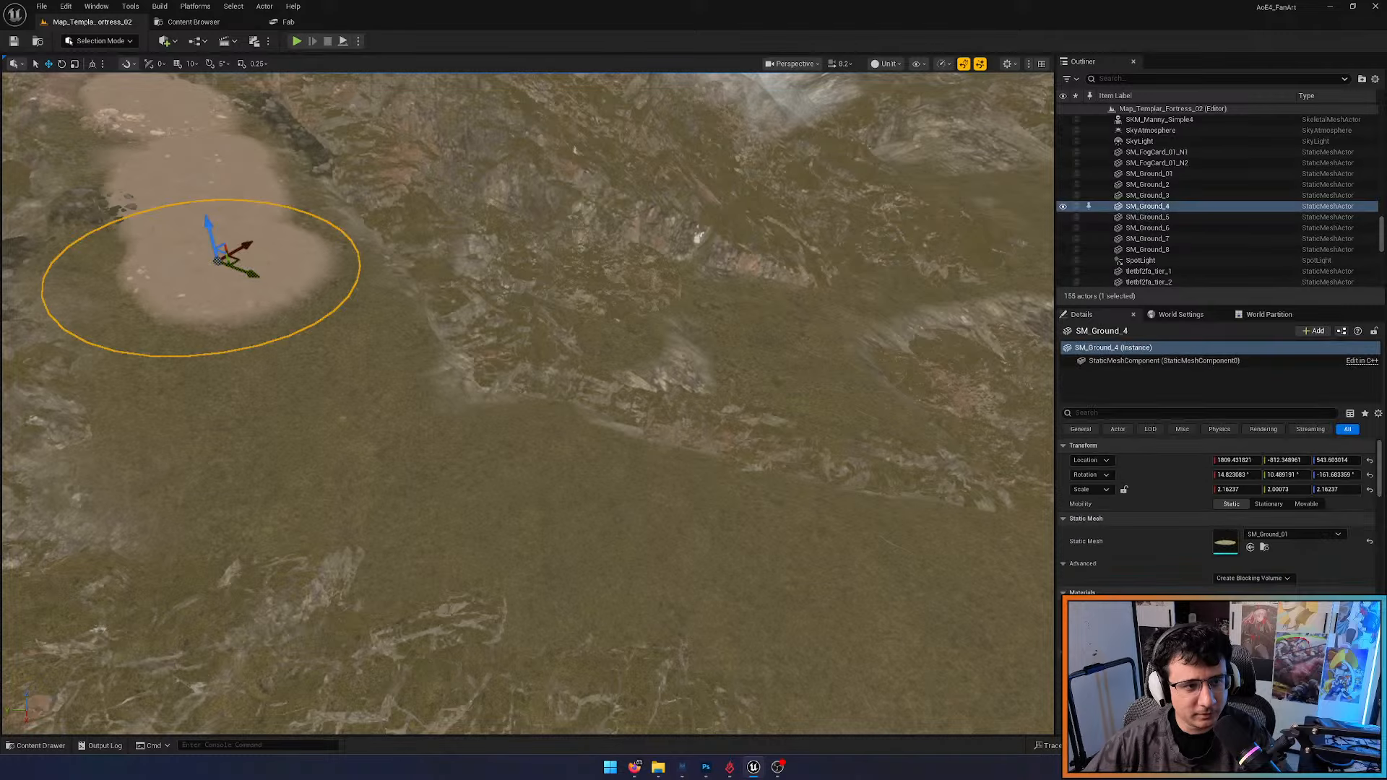
{"action": "right_click_drag", "start_coordinate": [311, 284], "coordinate": [209, 210]}
{"action": "key", "text": "Delete"}
Delete the dark rock patch beside the path and two of the sandy ground meshes along its middle
{"action": "right_click_drag", "start_coordinate": [309, 283], "coordinate": [308, 411]}
{"action": "left_click", "coordinate": [362, 447]}
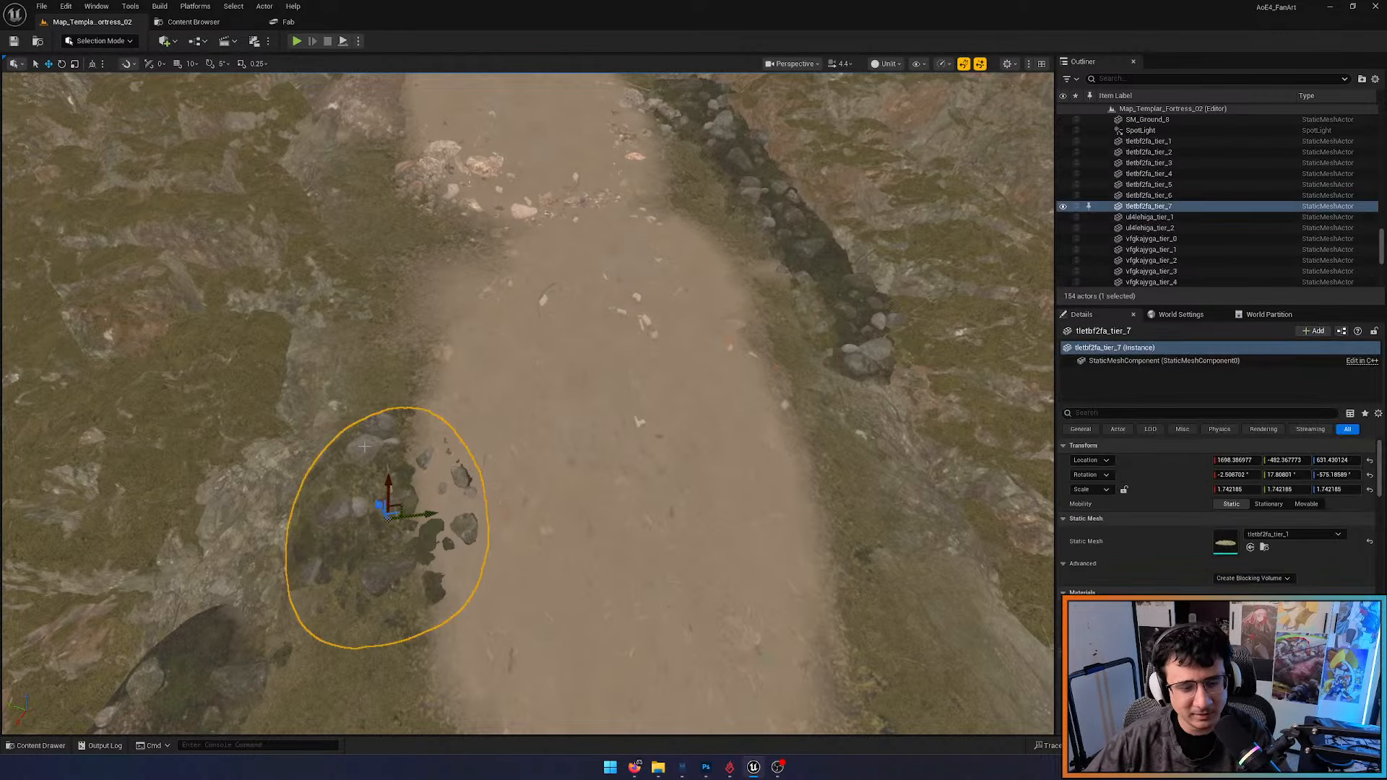
{"action": "key", "text": "Delete"}
{"action": "left_click", "coordinate": [611, 462]}
{"action": "key", "text": "Delete"}
{"action": "left_click", "coordinate": [535, 144]}
{"action": "key", "text": "Delete"}
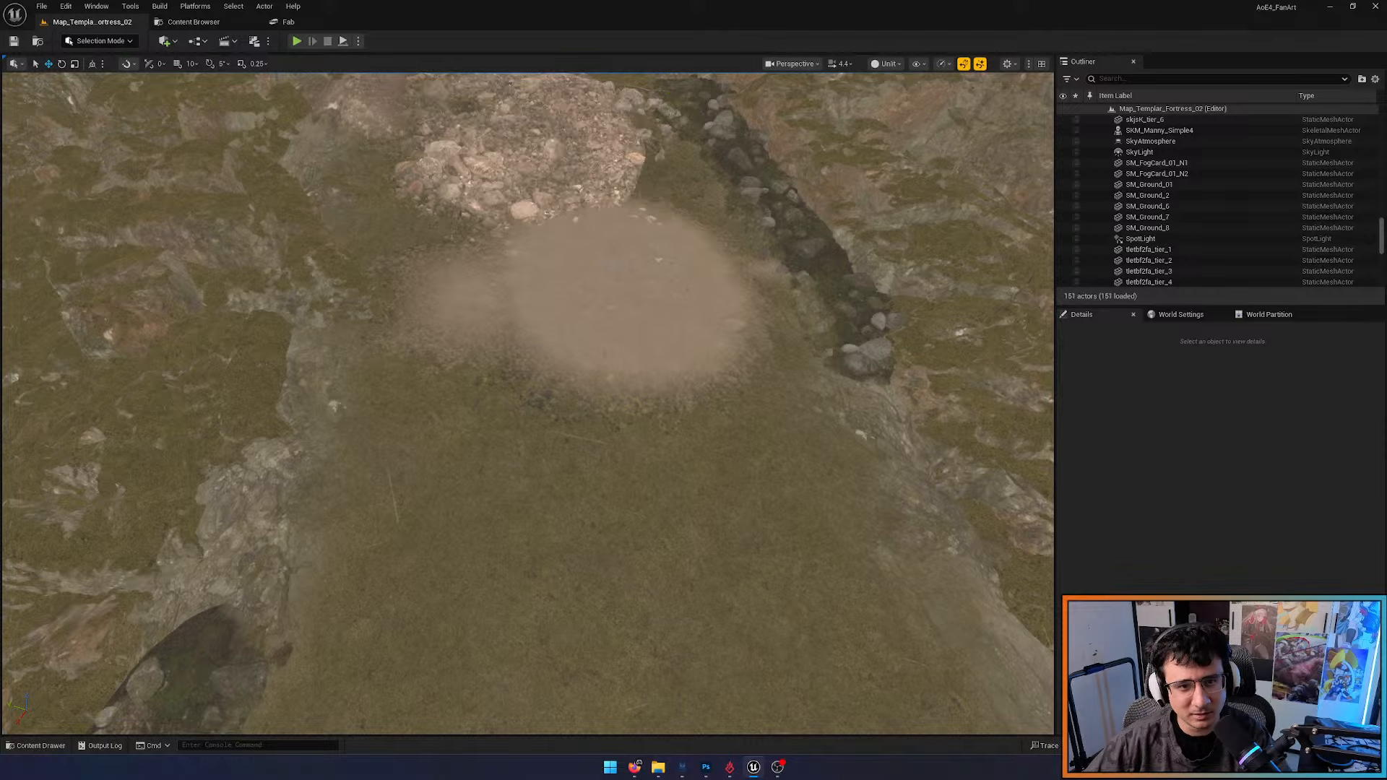
Delete the two remaining round sand patches and the pale rubble patch above them on the middle path
{"action": "left_click", "coordinate": [622, 311]}
{"action": "key", "text": "Delete"}
{"action": "left_click", "coordinate": [538, 163]}
{"action": "key", "text": "Delete"}
{"action": "left_click", "coordinate": [474, 296]}
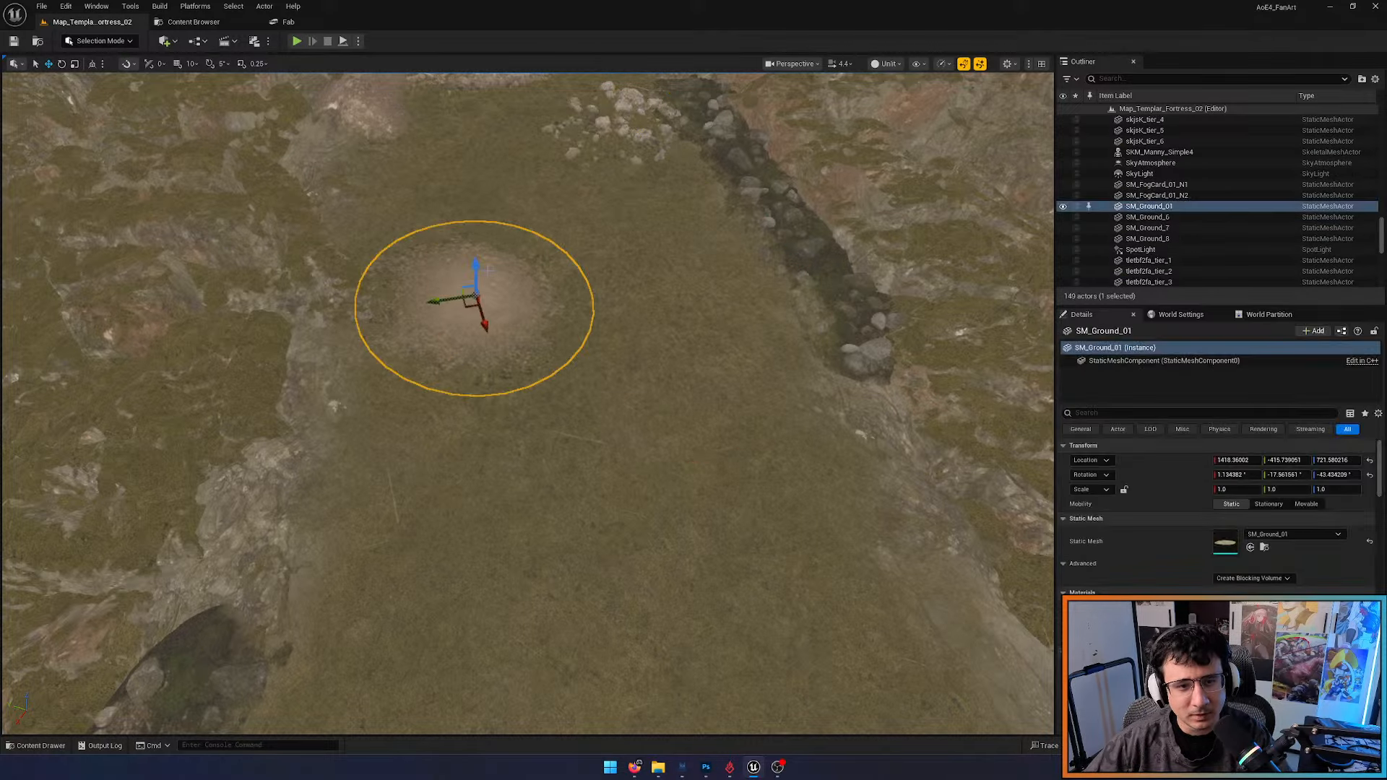
{"action": "key", "text": "Delete"}
Delete the long dirt strip and the gravel patches at the lower part of the next uphill path section
{"action": "right_click_drag", "start_coordinate": [473, 296], "coordinate": [473, 231]}
{"action": "right_click_drag", "start_coordinate": [446, 528], "coordinate": [410, 581]}
{"action": "key", "text": "w"}
{"action": "scroll", "coordinate": [447, 528], "scroll_direction": "down", "scroll_amount": 5}
{"action": "left_click", "coordinate": [447, 528]}
{"action": "key", "text": "Delete"}
{"action": "left_click", "coordinate": [410, 581]}
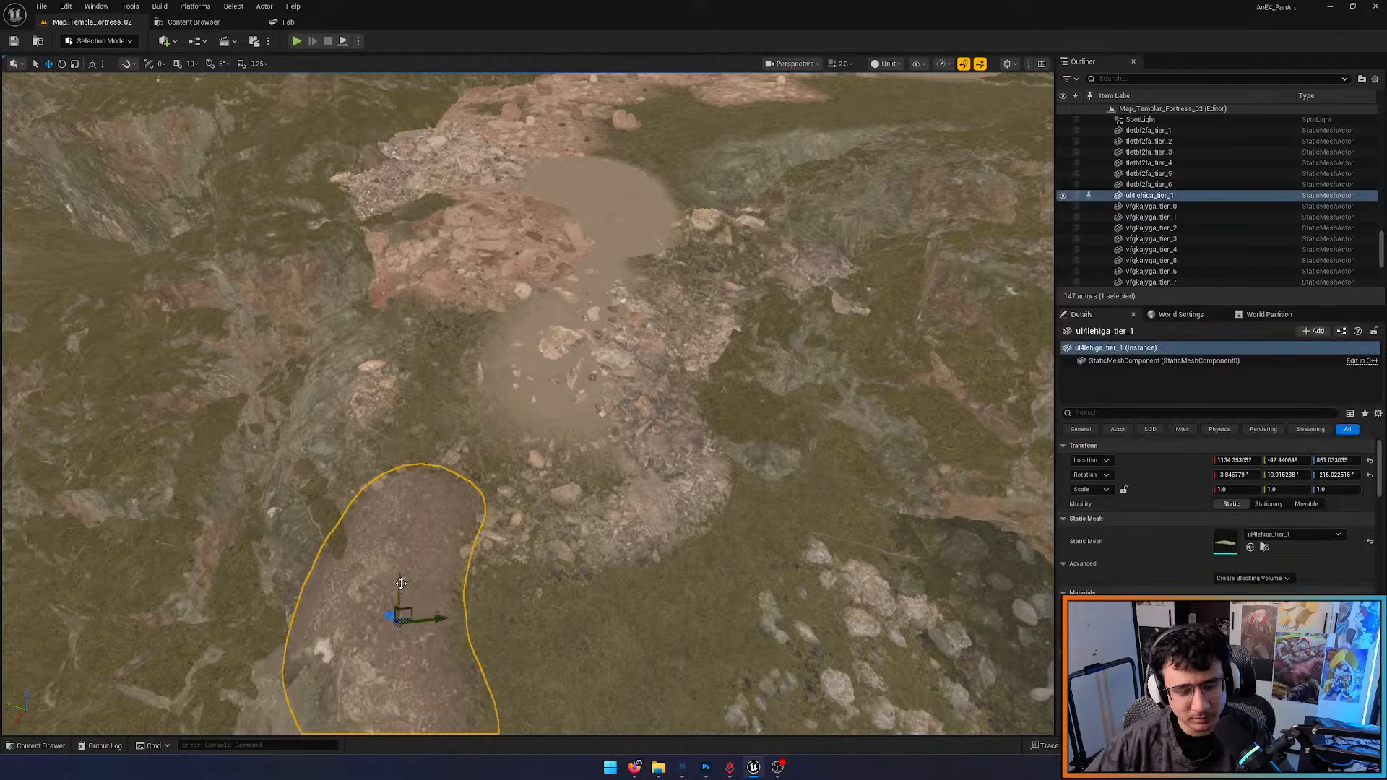
{"action": "key", "text": "Delete"}
{"action": "left_click", "coordinate": [606, 296]}
{"action": "key", "text": "Delete"}
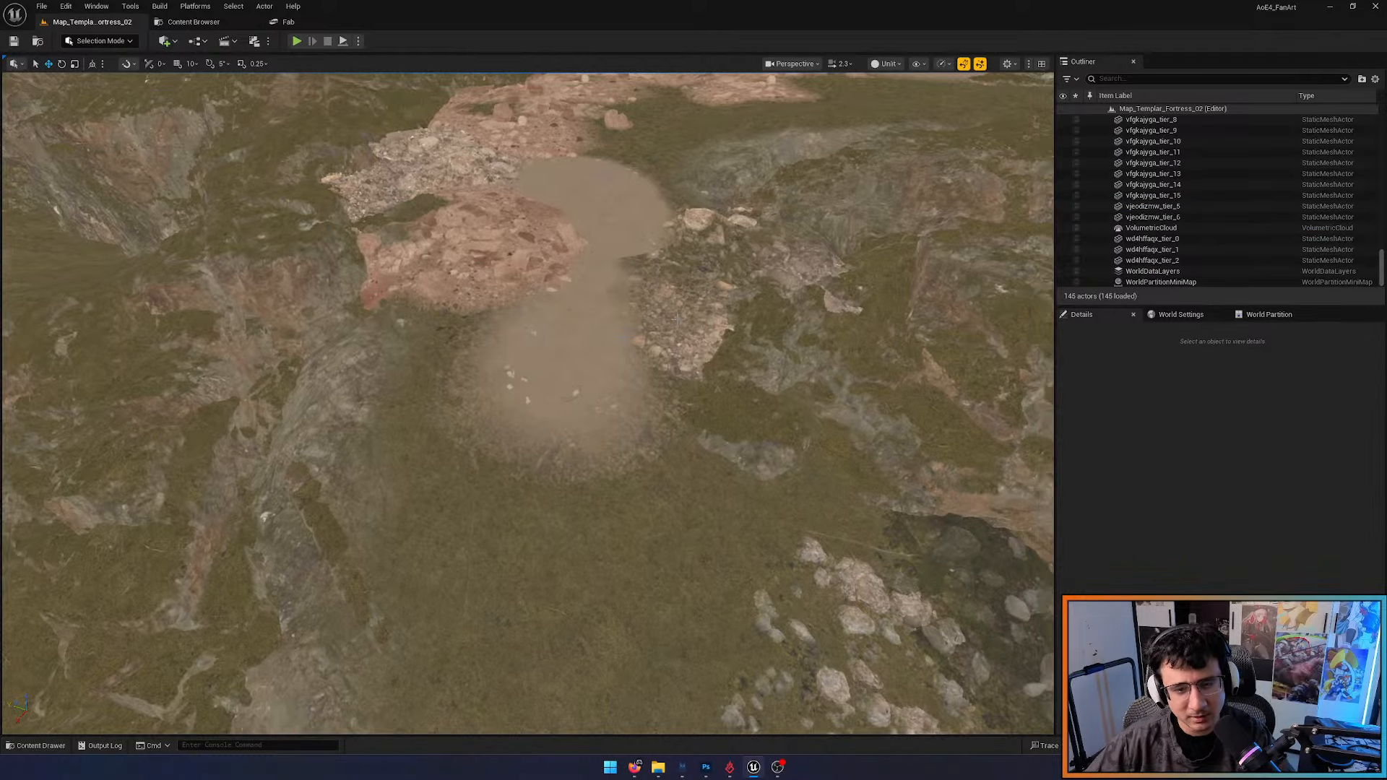
Delete the gravel strip, both sand patches and the red rock patch on the upper path
{"action": "right_click_drag", "start_coordinate": [690, 309], "coordinate": [692, 304]}
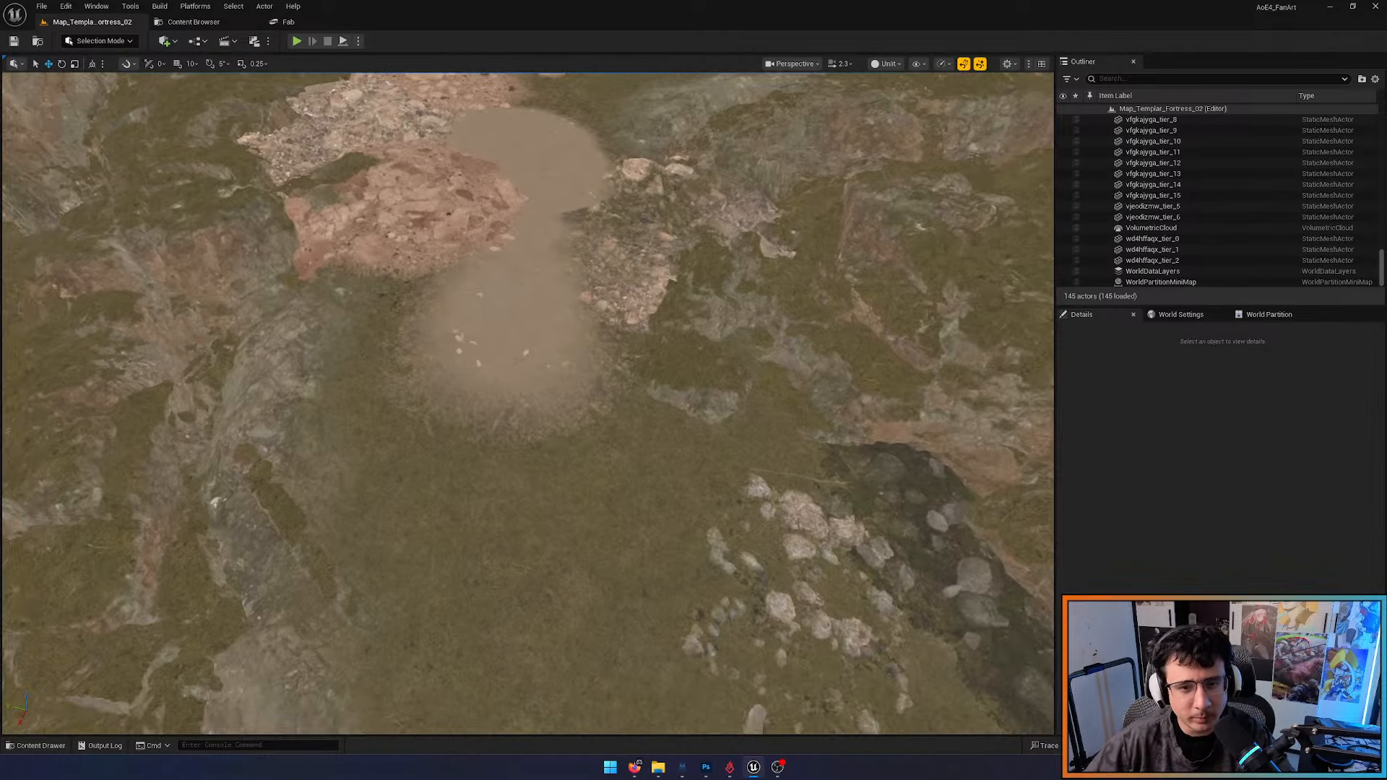
{"action": "left_click", "coordinate": [620, 308]}
{"action": "key", "text": "Delete"}
{"action": "left_click", "coordinate": [499, 325]}
{"action": "key", "text": "Delete"}
{"action": "left_click", "coordinate": [405, 209]}
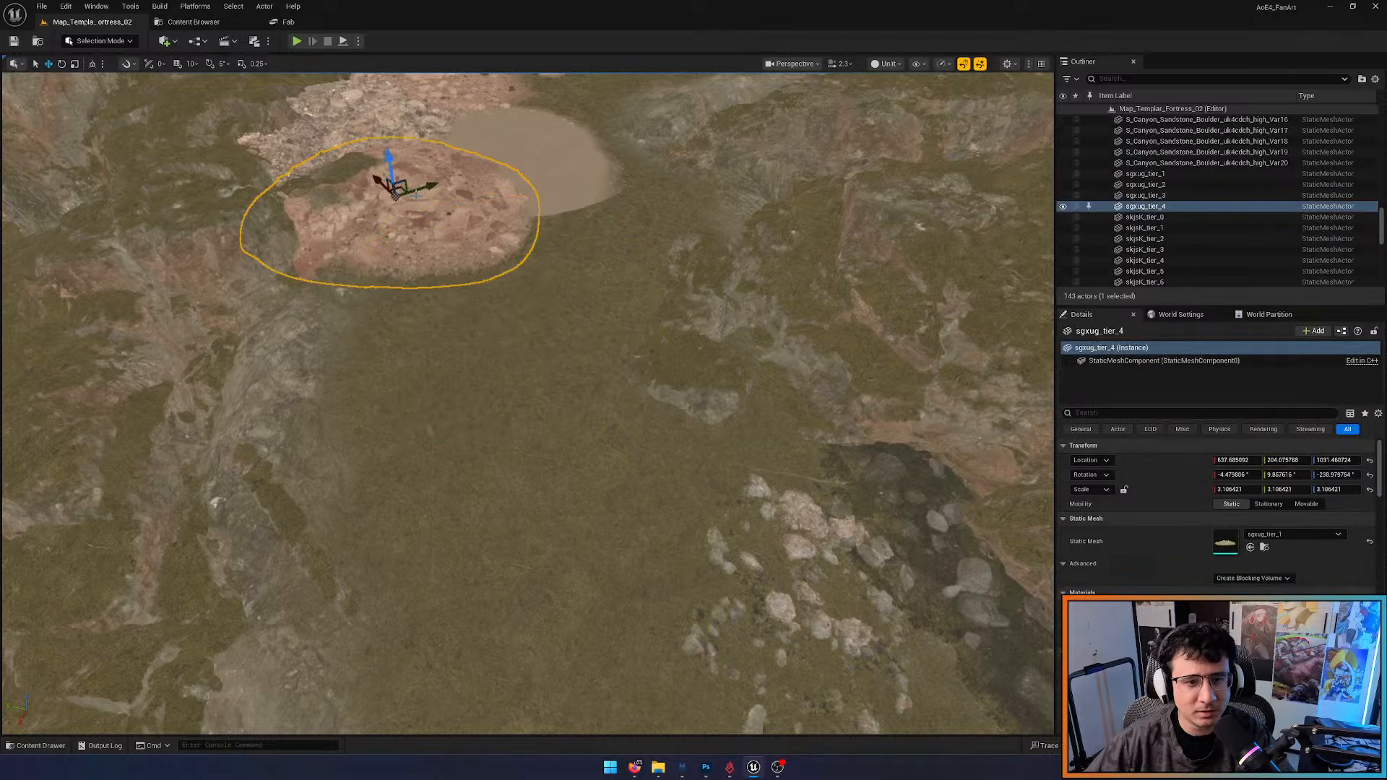
{"action": "key", "text": "Delete"}
{"action": "left_click", "coordinate": [524, 184]}
{"action": "key", "text": "Delete"}
Delete the pebble and red rubble ground meshes in front of the fortress wall
{"action": "right_click_drag", "start_coordinate": [525, 185], "coordinate": [453, 336]}
{"action": "left_click", "coordinate": [451, 345]}
{"action": "key", "text": "Delete"}
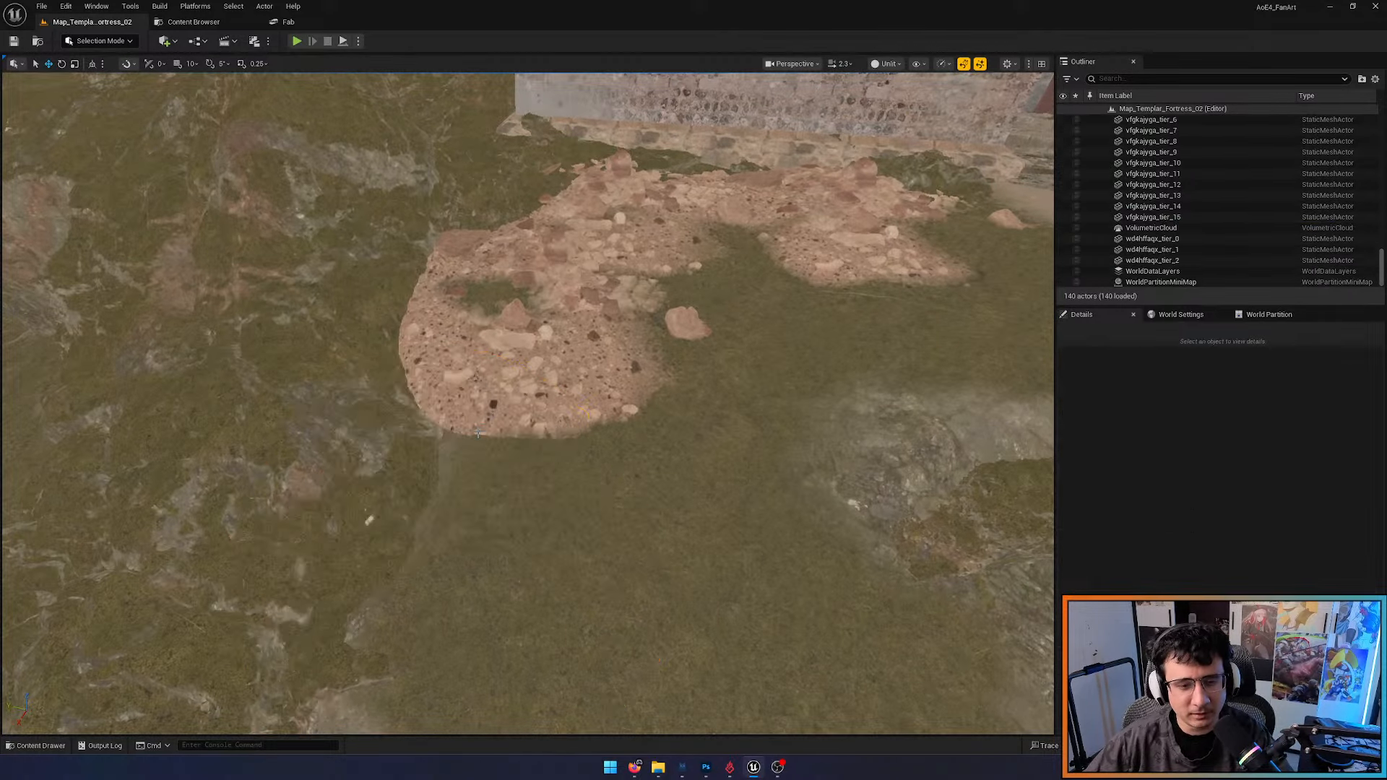
{"action": "left_click", "coordinate": [654, 220]}
{"action": "key", "text": "Delete"}
{"action": "left_click", "coordinate": [656, 217]}
{"action": "key", "text": "Delete"}
{"action": "left_click", "coordinate": [853, 217]}
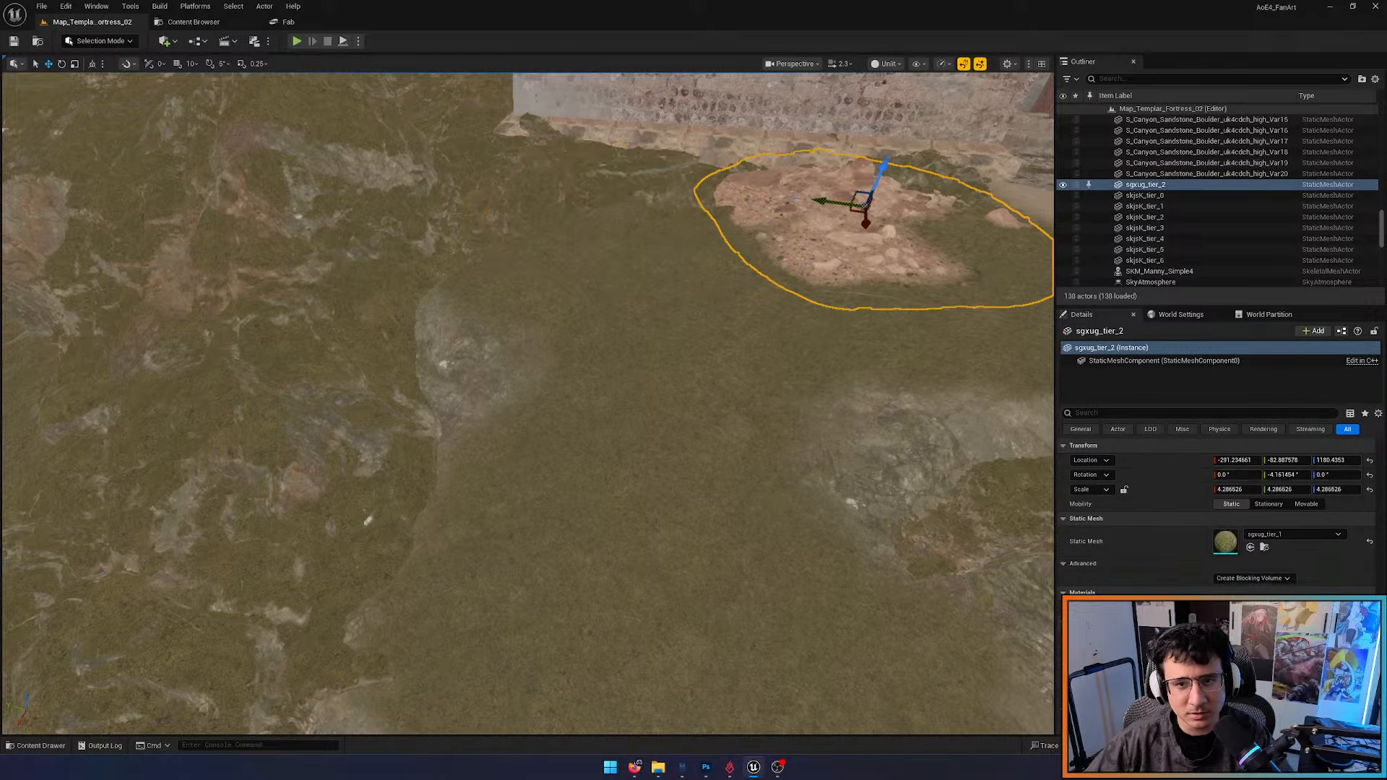
{"action": "key", "text": "Delete"}
Examine the cleared slope below the fortress gate for leftover ground patches
{"action": "left_click", "coordinate": [878, 463]}
{"action": "right_click_drag", "start_coordinate": [878, 463], "coordinate": [1004, 404]}
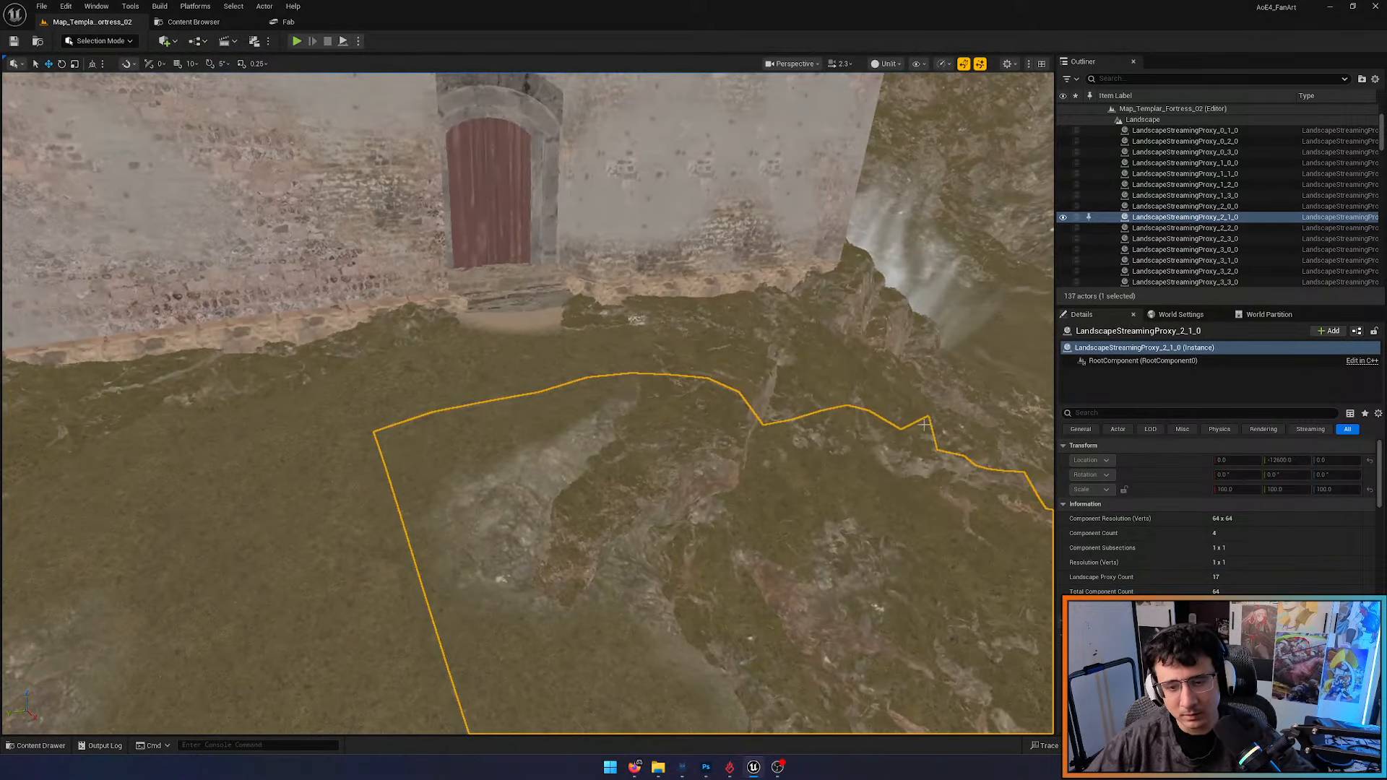
{"action": "key", "text": "Escape"}
{"action": "right_click_drag", "start_coordinate": [878, 462], "coordinate": [1012, 492]}
{"action": "key", "text": "s"}
{"action": "right_click_drag", "start_coordinate": [716, 486], "coordinate": [614, 491]}
{"action": "key", "text": "w"}
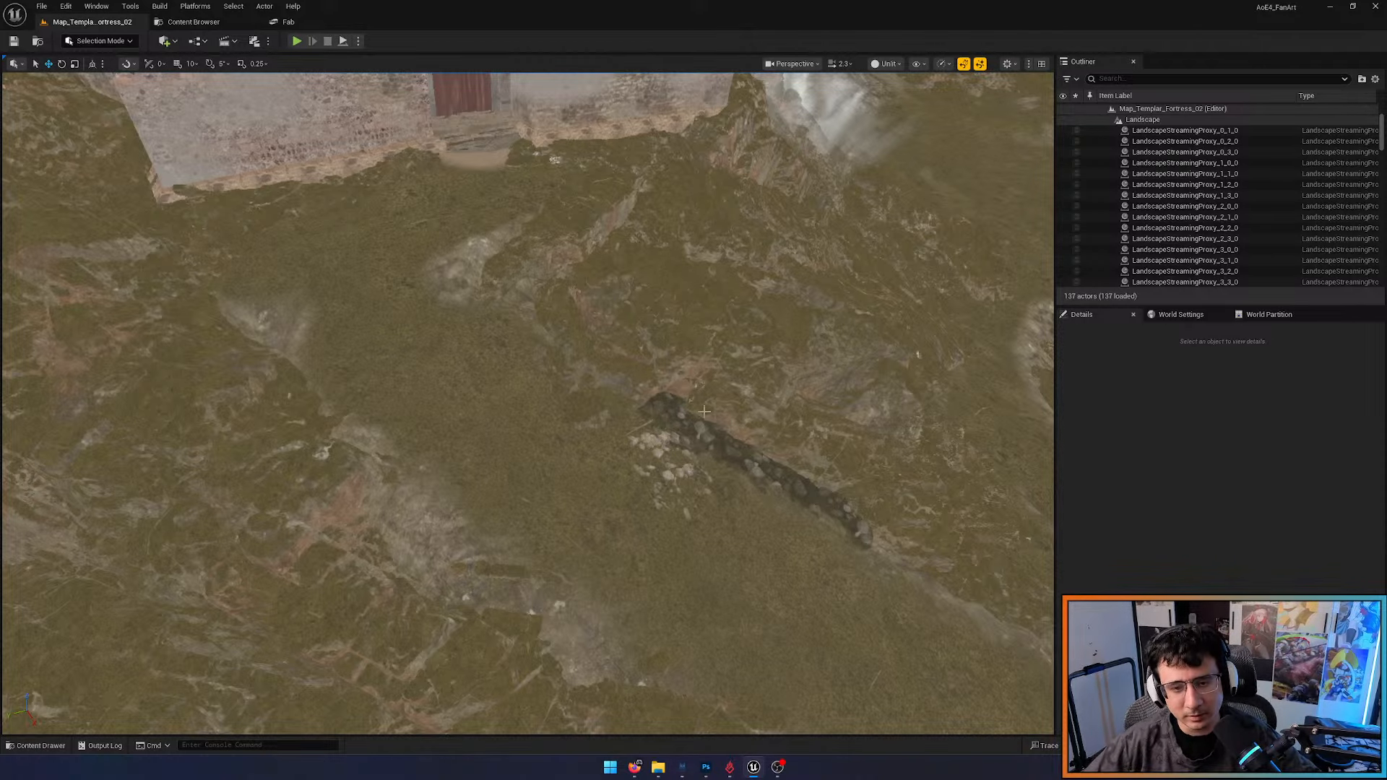
{"action": "right_click_drag", "start_coordinate": [759, 437], "coordinate": [824, 394]}
{"action": "key", "text": "w"}
{"action": "key", "text": "w"}
{"action": "key", "text": "w"}
{"action": "key", "text": "s"}
{"action": "right_click_drag", "start_coordinate": [697, 319], "coordinate": [784, 393]}
Set the viewport back to Lit shading and switch to Landscape mode on the grassy slope
{"action": "key", "text": "alt+4"}
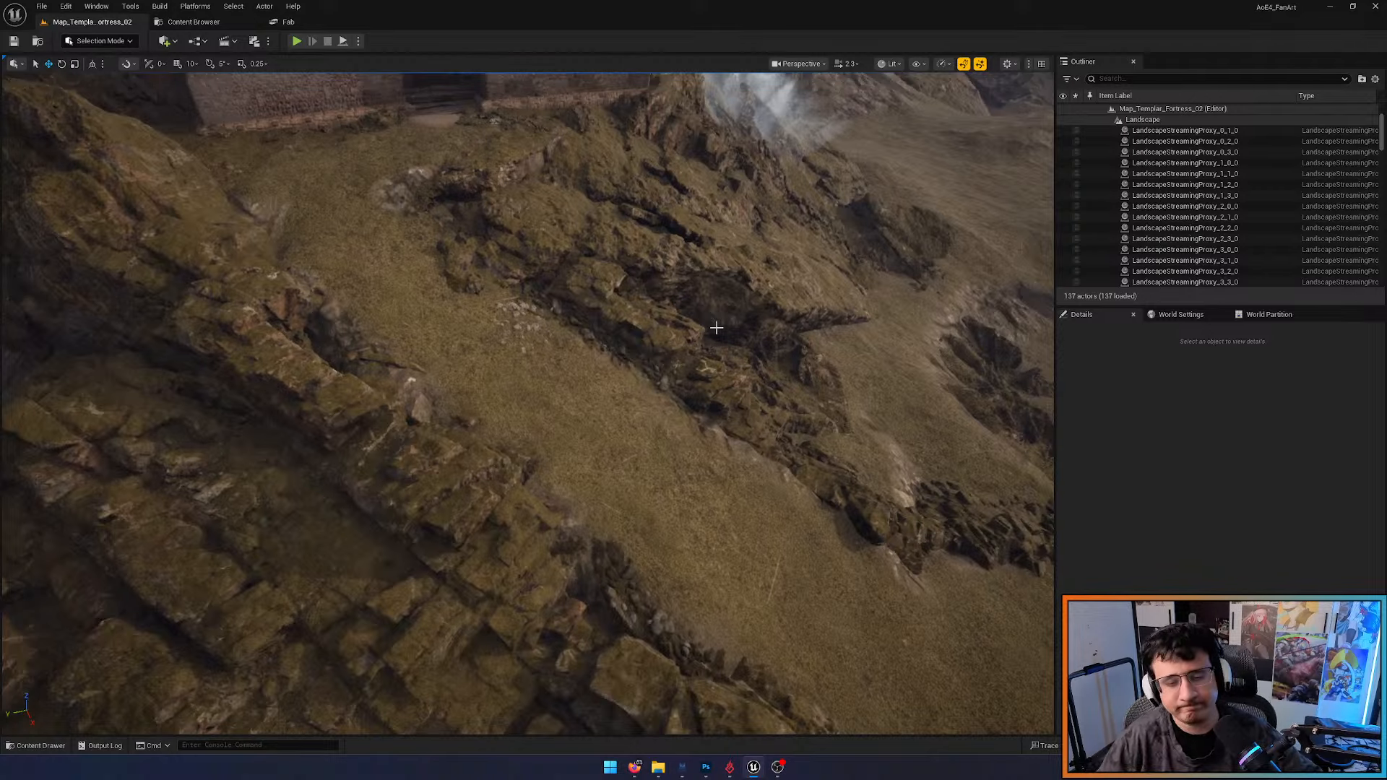
{"action": "right_click_drag", "start_coordinate": [784, 394], "coordinate": [1001, 390]}
{"action": "key", "text": "w"}
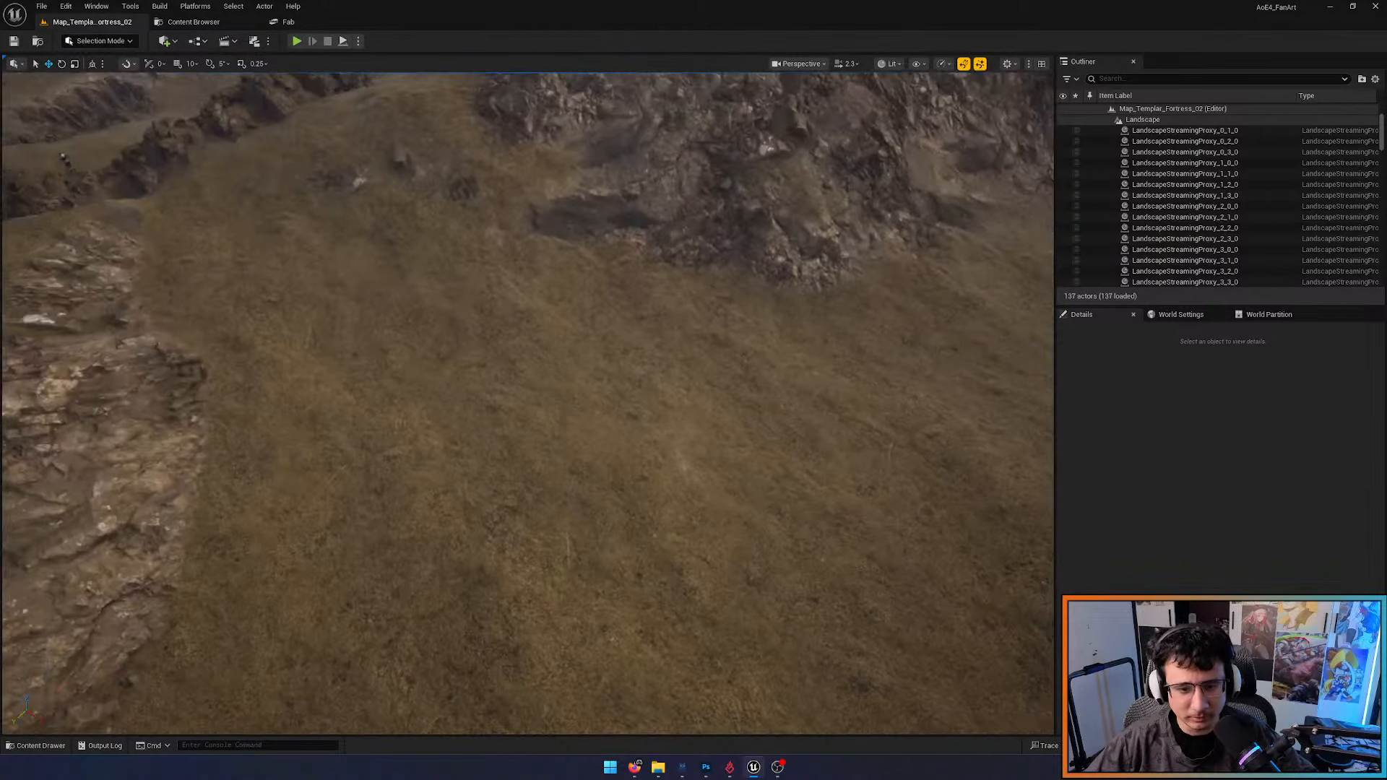
{"action": "left_click", "coordinate": [113, 42]}
{"action": "left_click", "coordinate": [105, 71]}
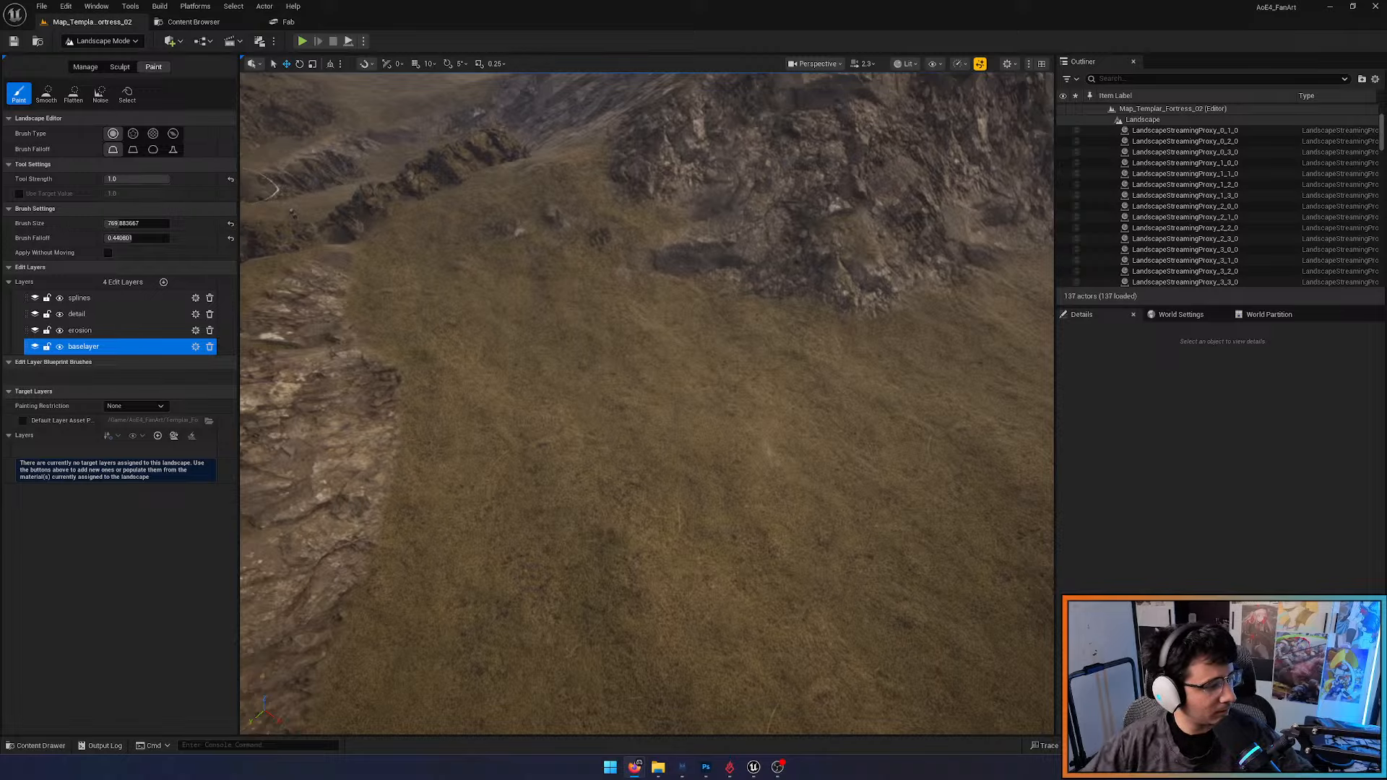
{"action": "key", "text": "super"}
{"action": "key", "text": "super"}
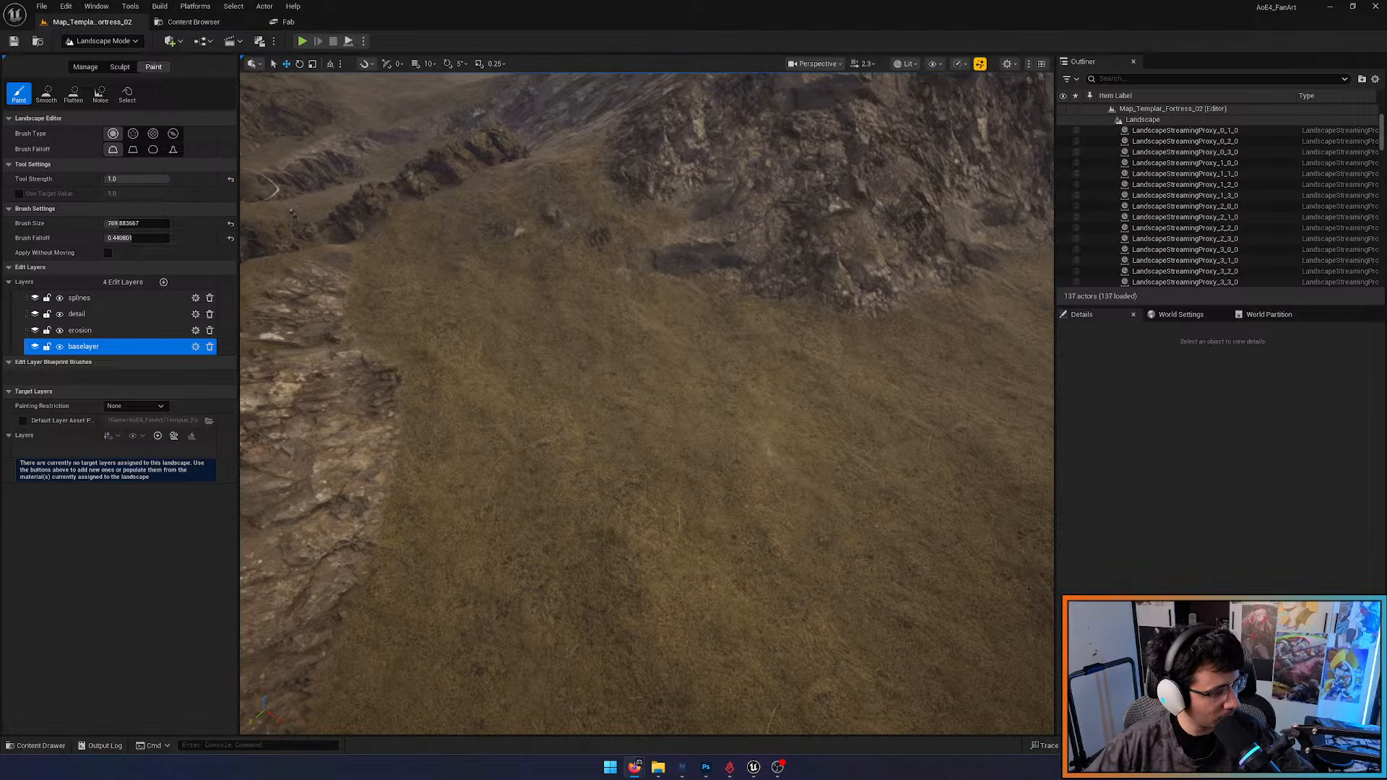
Return to Selection mode and select the landscape tile on the slope below the fortress
{"action": "right_click_drag", "start_coordinate": [498, 564], "coordinate": [643, 552]}
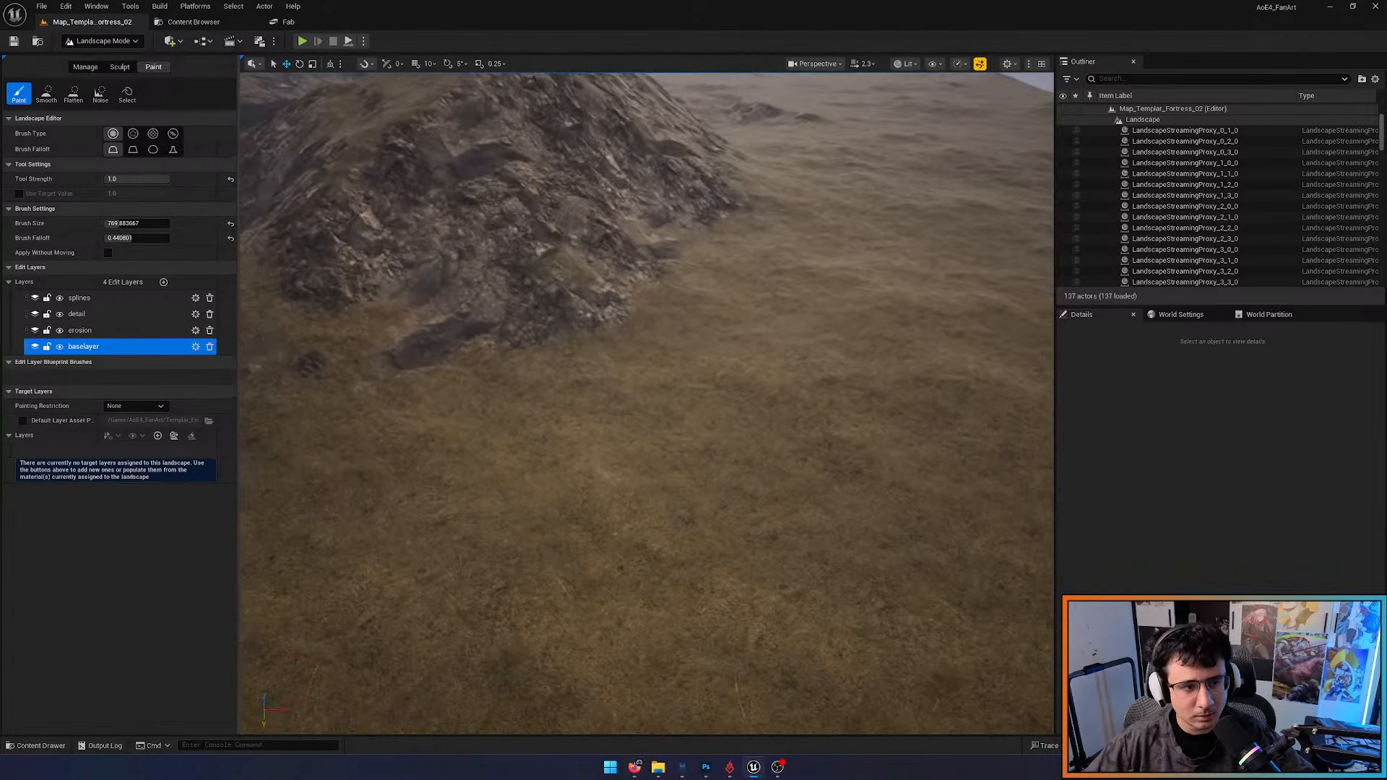
{"action": "right_click_drag", "start_coordinate": [647, 246], "coordinate": [549, 285]}
{"action": "key", "text": "shift+1"}
{"action": "right_click_drag", "start_coordinate": [585, 418], "coordinate": [578, 391]}
{"action": "left_click", "coordinate": [879, 492]}
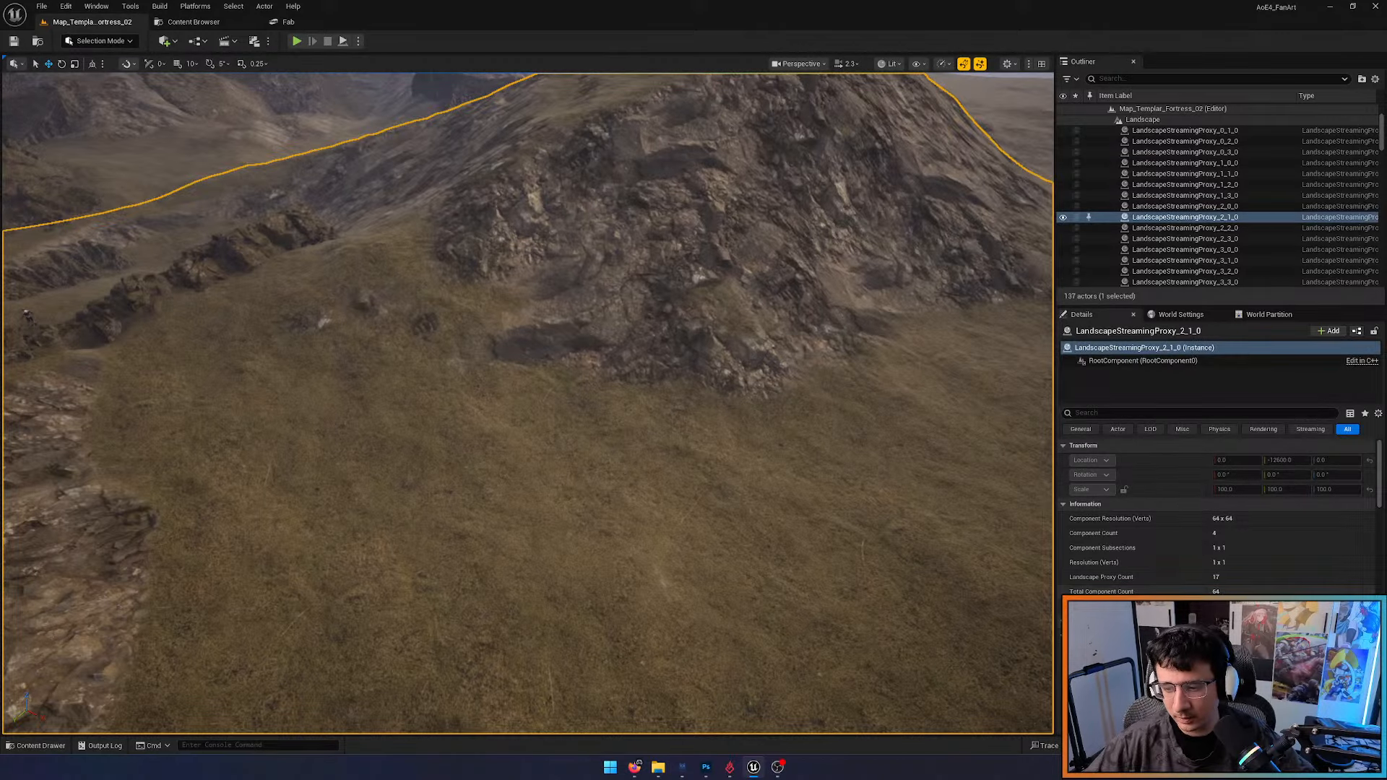
{"action": "right_click_drag", "start_coordinate": [902, 569], "coordinate": [715, 560]}
{"action": "key", "text": "w"}
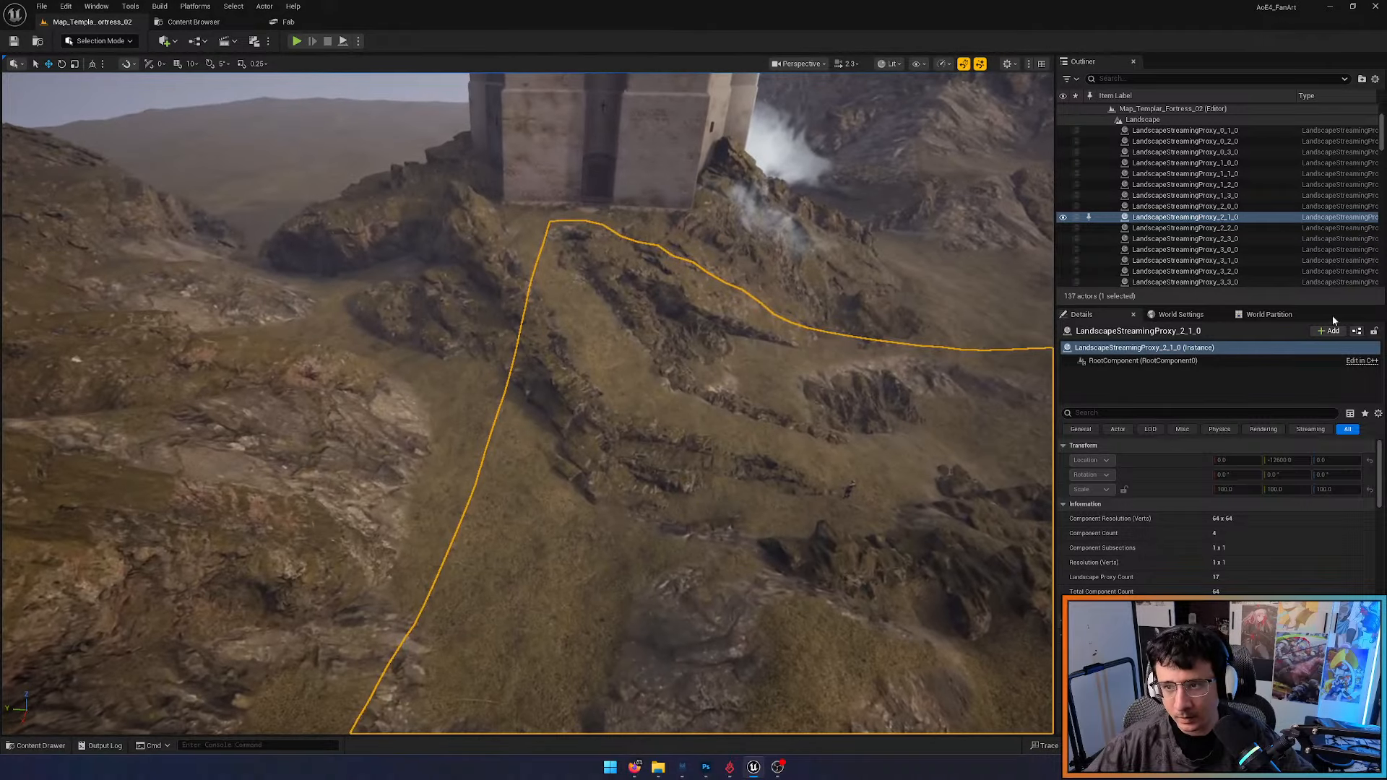
Select the parent Landscape actor and locate its assigned landscape material in the Content Browser
{"action": "scroll", "coordinate": [1277, 208], "scroll_direction": "up", "scroll_amount": 2}
{"action": "left_click", "coordinate": [1156, 141]}
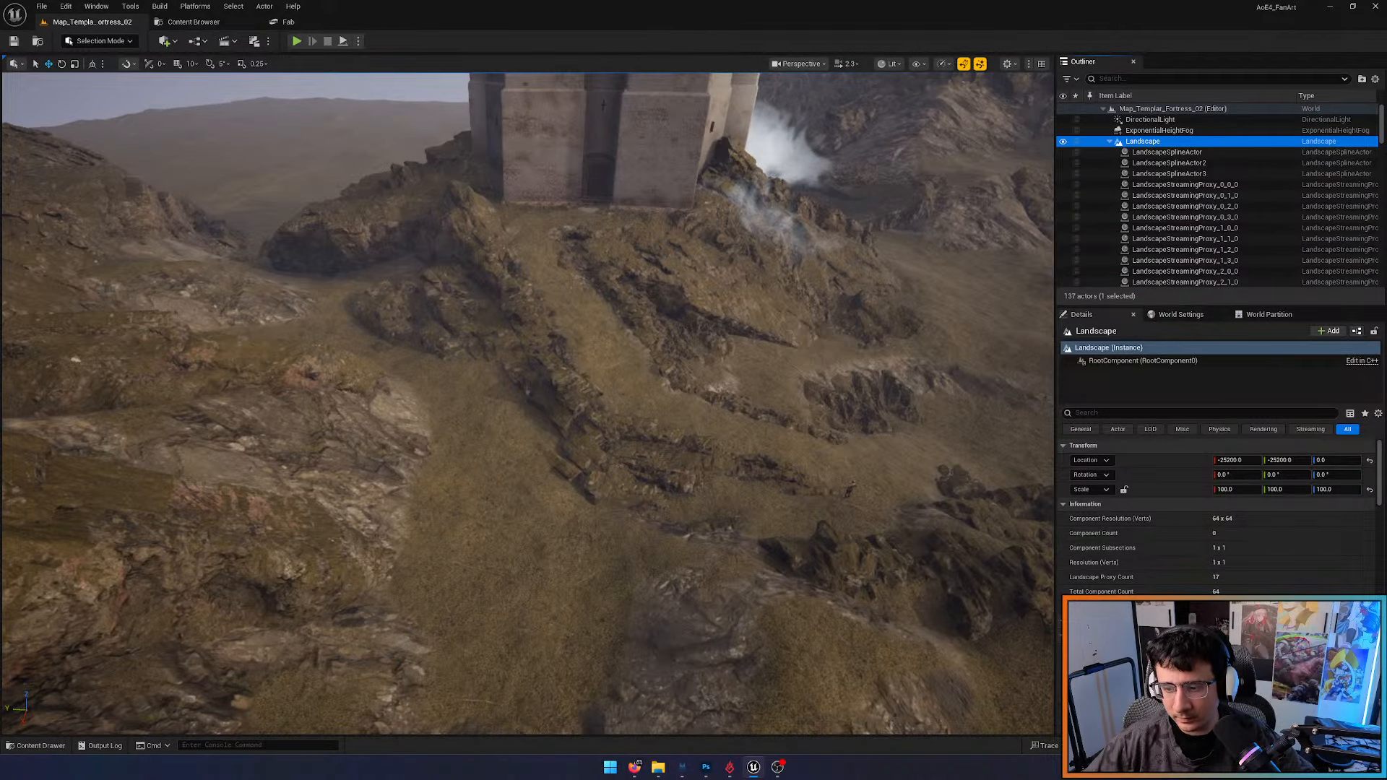
{"action": "scroll", "coordinate": [1221, 520], "scroll_direction": "down", "scroll_amount": 3}
{"action": "scroll", "coordinate": [1171, 546], "scroll_direction": "down", "scroll_amount": 8}
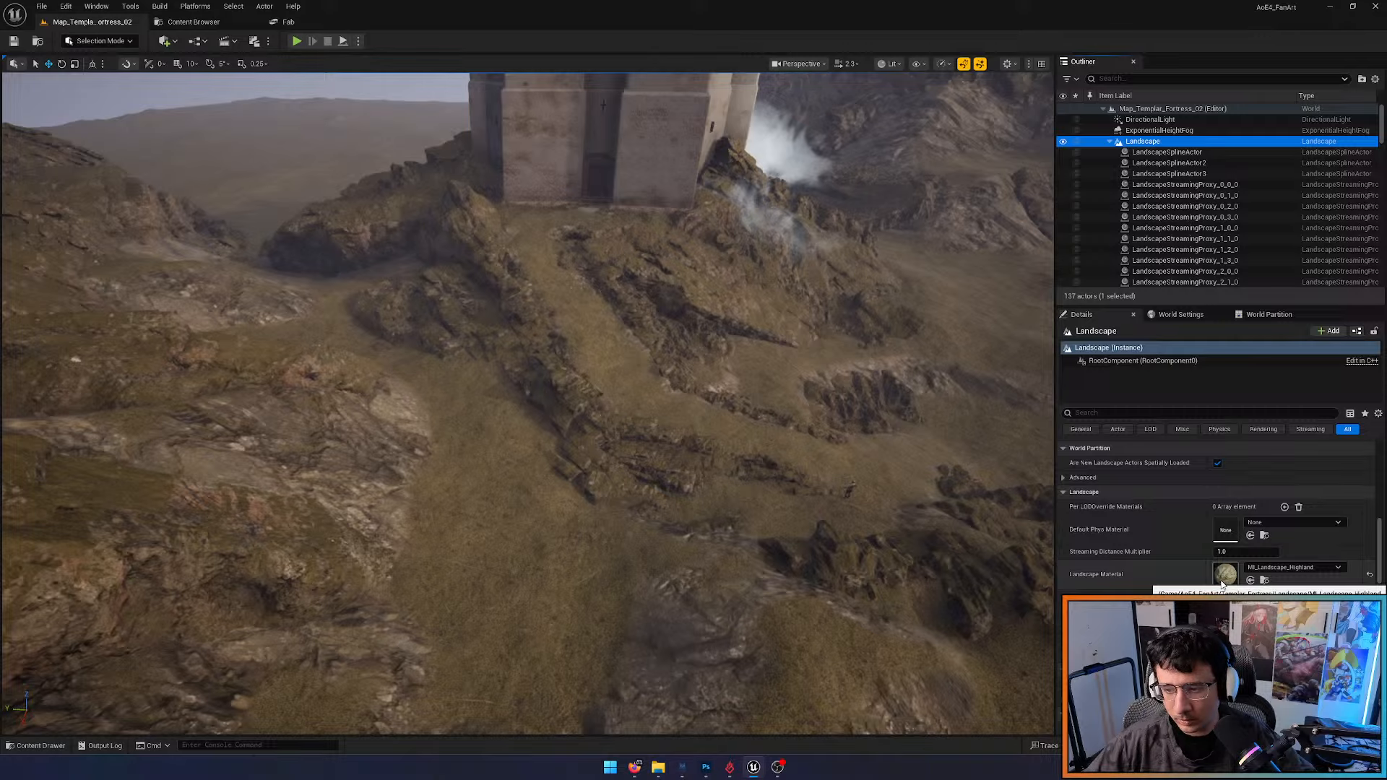
{"action": "left_click", "coordinate": [1264, 580]}
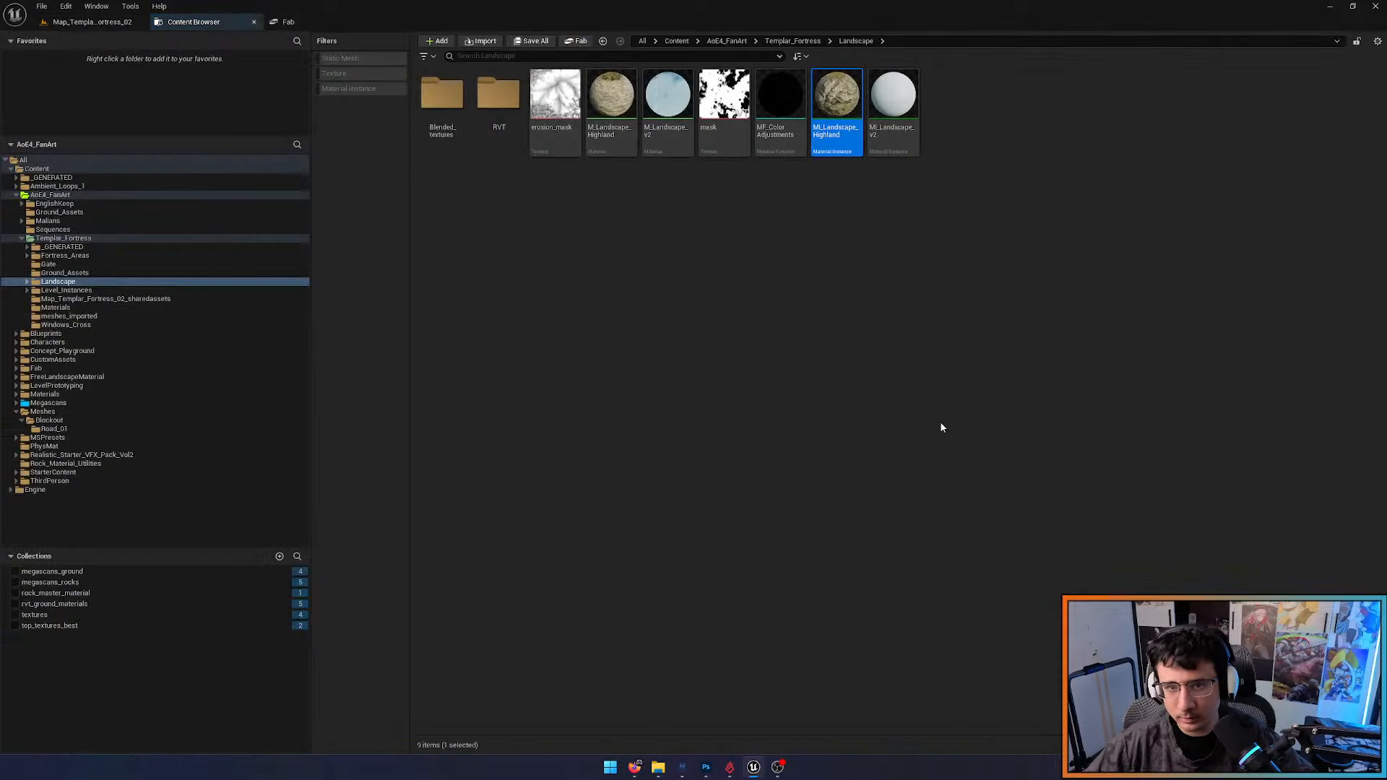
Open the M_Landscape_Highland material graph and select the upper L4 albedo texture node in the Layer 4 group
{"action": "left_click", "coordinate": [617, 145]}
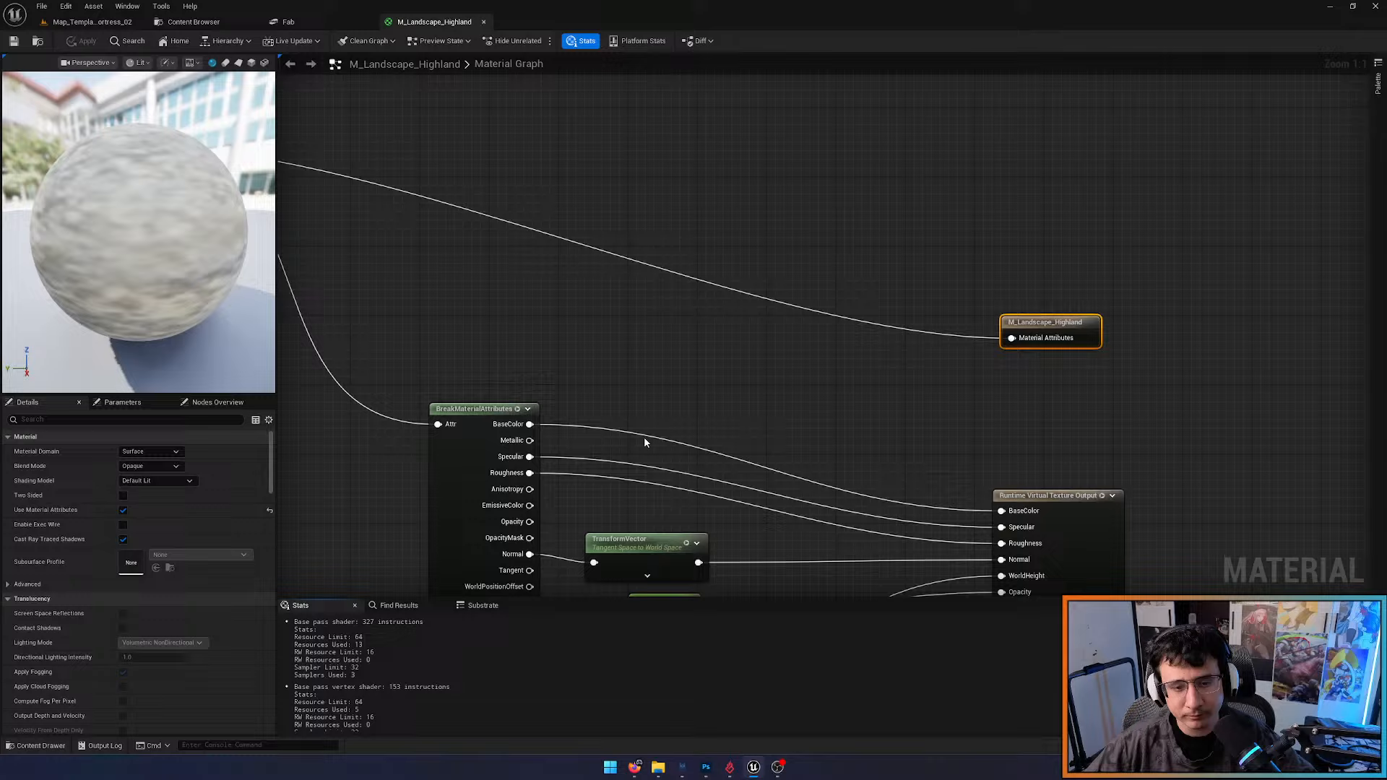
{"action": "right_click_drag", "start_coordinate": [900, 436], "coordinate": [1069, 192]}
{"action": "scroll", "coordinate": [1069, 192], "scroll_direction": "down", "scroll_amount": 8}
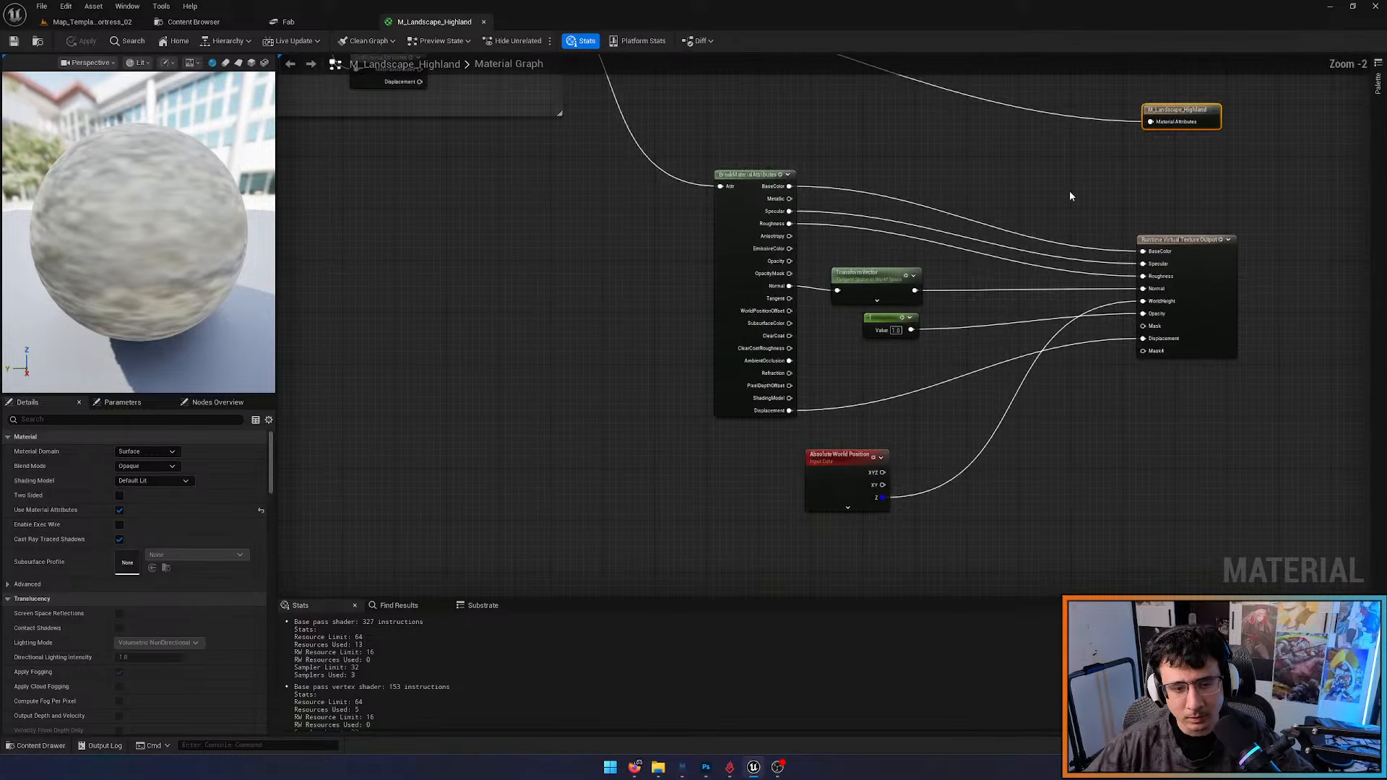
{"action": "right_click_drag", "start_coordinate": [653, 325], "coordinate": [820, 363]}
{"action": "scroll", "coordinate": [646, 230], "scroll_direction": "up", "scroll_amount": 5}
{"action": "scroll", "coordinate": [677, 245], "scroll_direction": "down", "scroll_amount": 7}
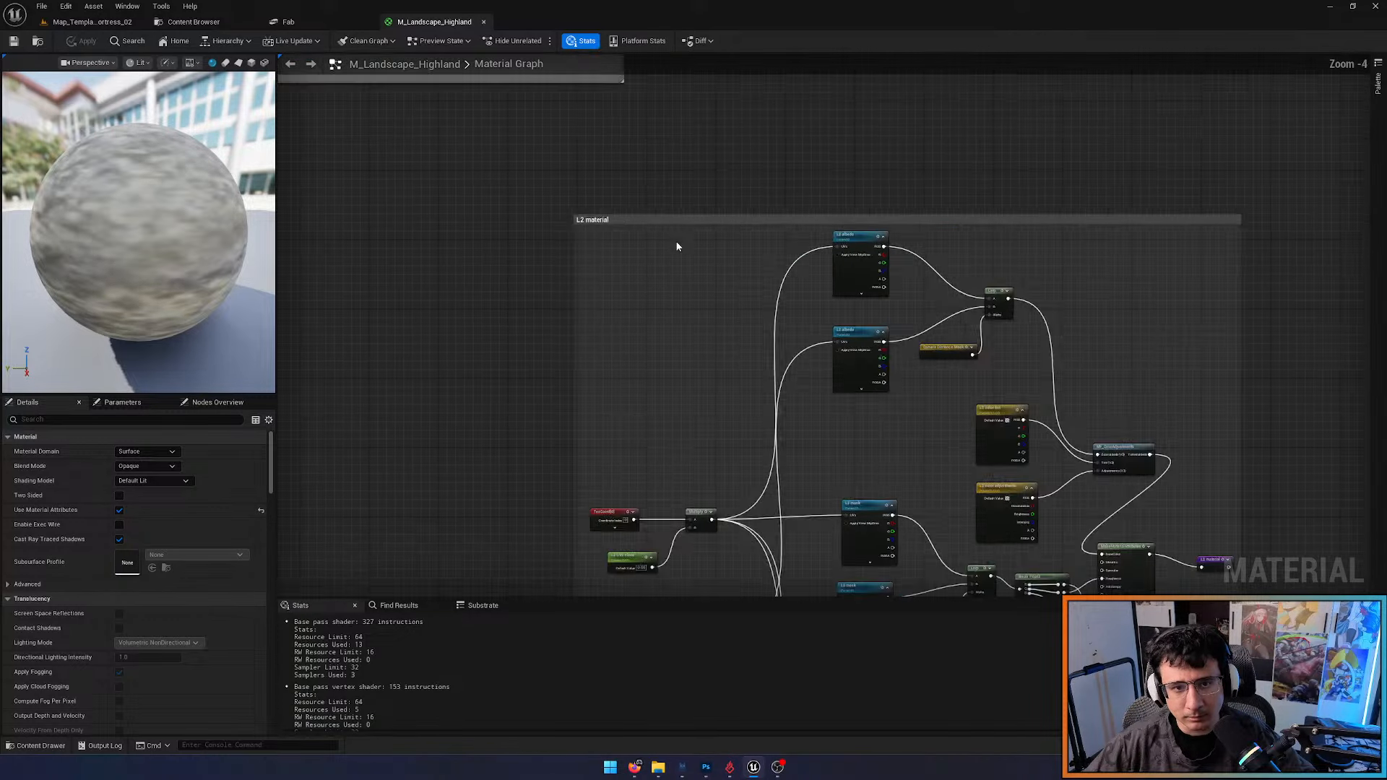
{"action": "right_click_drag", "start_coordinate": [1019, 298], "coordinate": [881, 43]}
{"action": "scroll", "coordinate": [853, 291], "scroll_direction": "up", "scroll_amount": 7}
{"action": "left_click", "coordinate": [839, 343]}
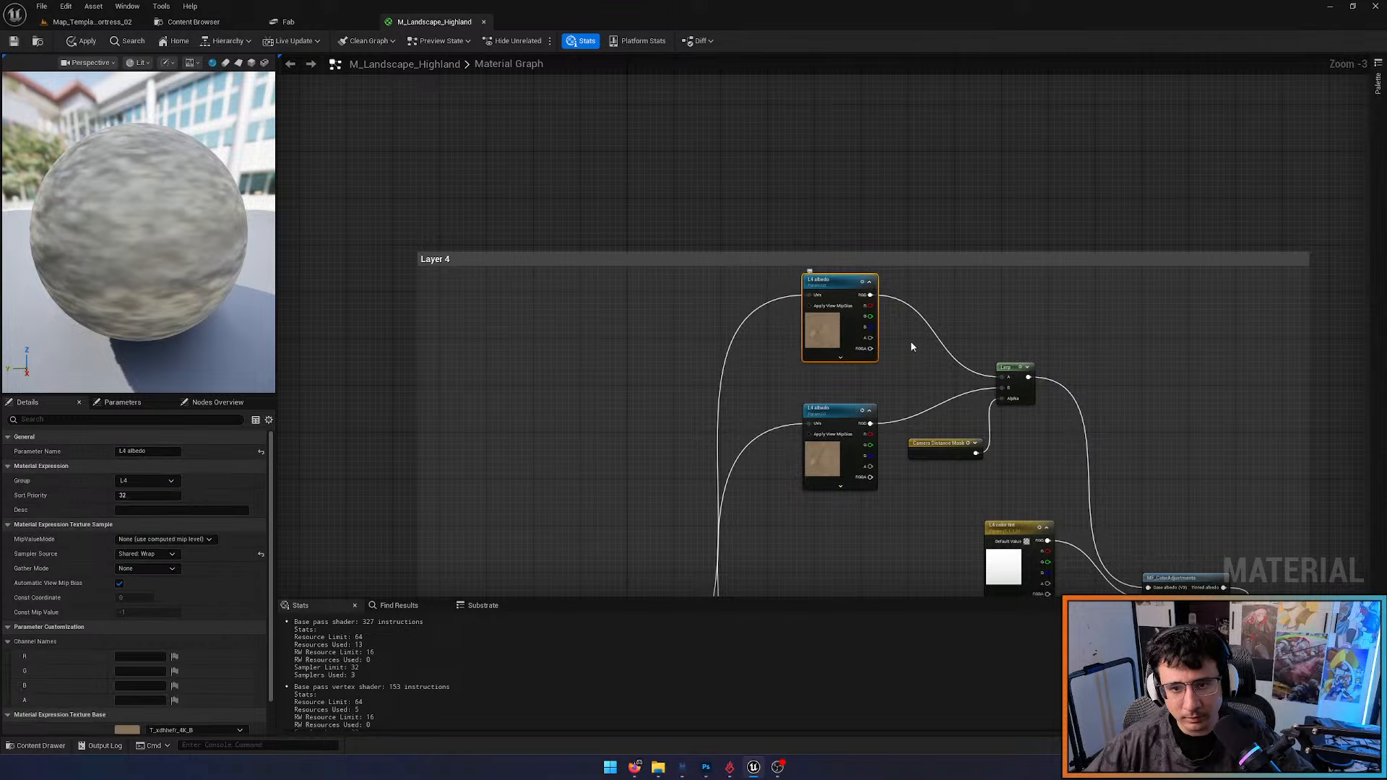
Select the upper L3 albedo texture node in the Layer 3 group
{"action": "right_click_drag", "start_coordinate": [1170, 351], "coordinate": [795, 288]}
{"action": "right_click_drag", "start_coordinate": [1228, 349], "coordinate": [591, 277]}
{"action": "scroll", "coordinate": [590, 277], "scroll_direction": "down", "scroll_amount": 1}
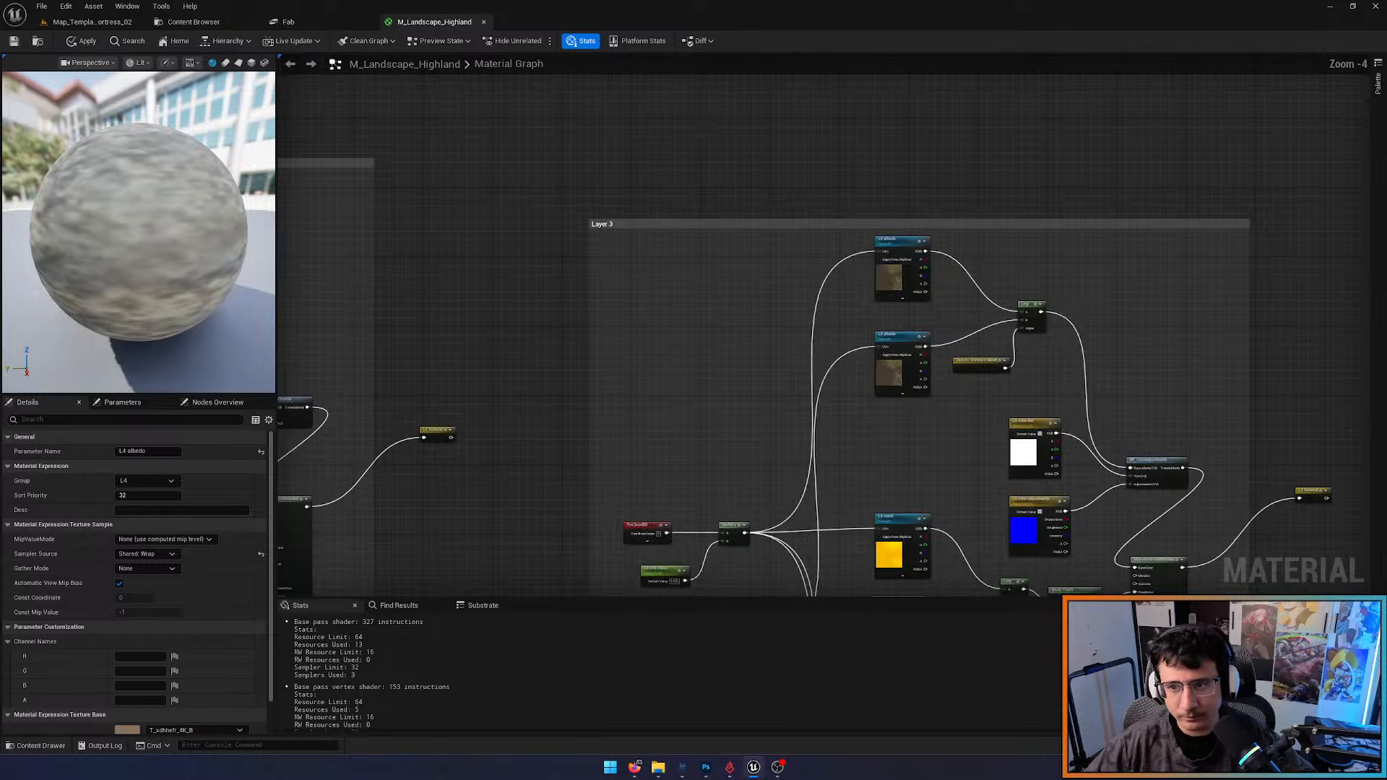
{"action": "right_click_drag", "start_coordinate": [856, 284], "coordinate": [677, 262]}
{"action": "scroll", "coordinate": [678, 262], "scroll_direction": "up", "scroll_amount": 4}
{"action": "left_click", "coordinate": [739, 262]}
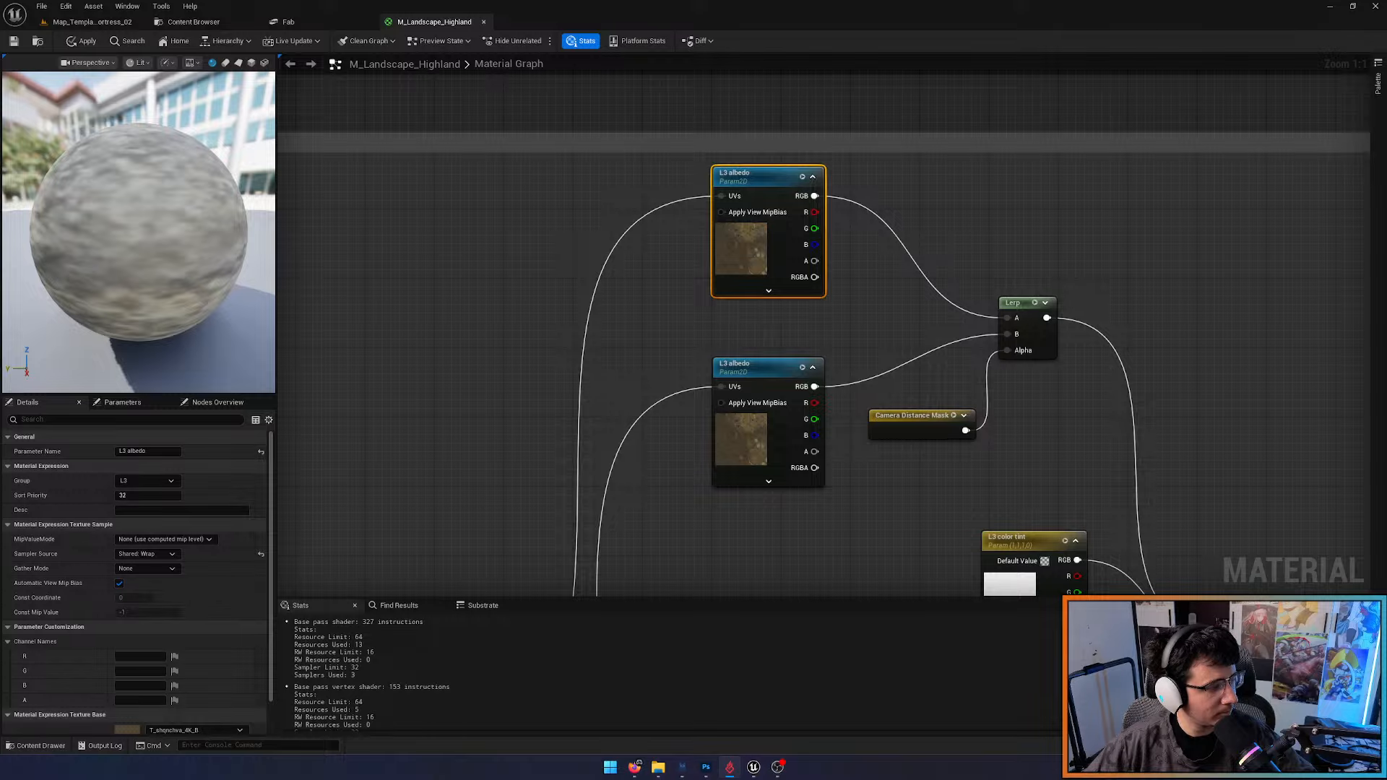
Add a named reroute declaration next to the MakeMaterialAttributes node below the landscape blend groups
{"action": "scroll", "coordinate": [764, 319], "scroll_direction": "down", "scroll_amount": 8}
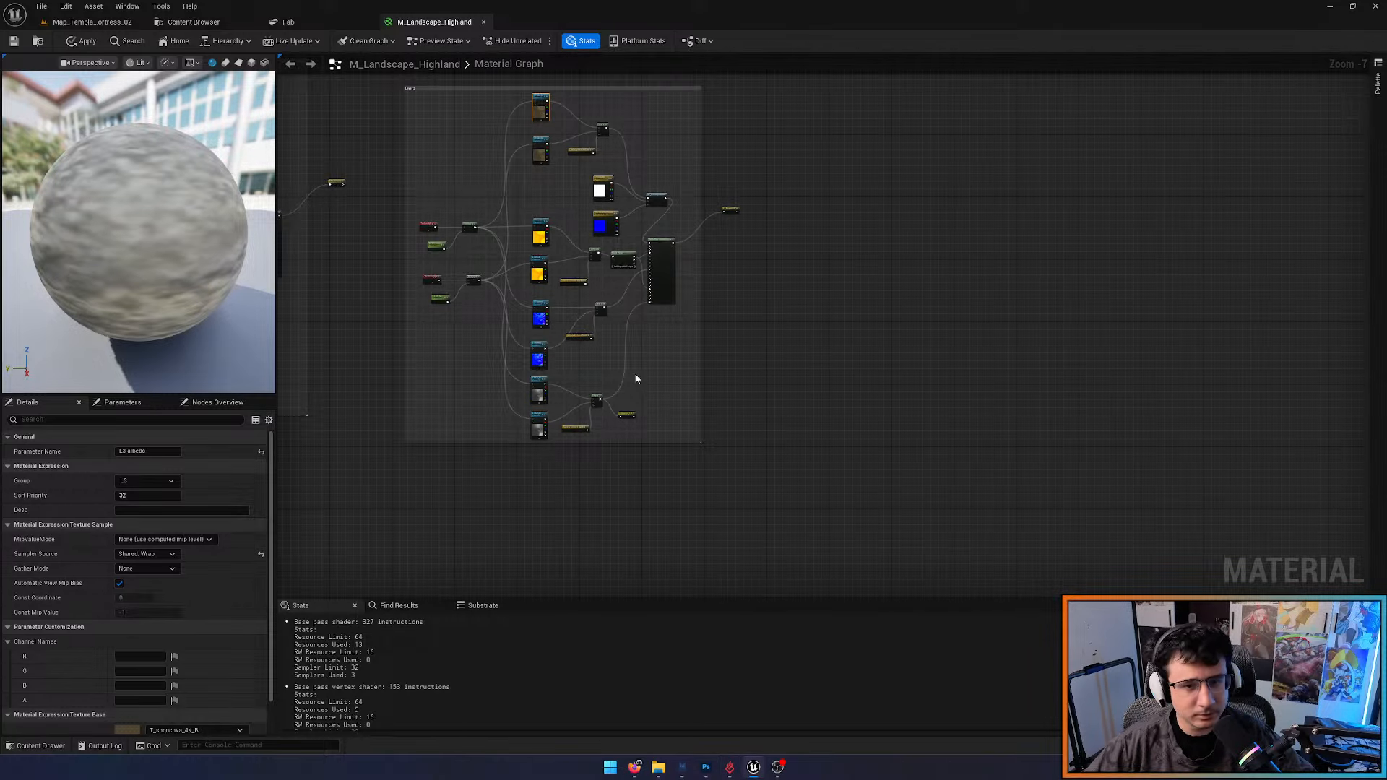
{"action": "right_click_drag", "start_coordinate": [607, 268], "coordinate": [614, 596]}
{"action": "scroll", "coordinate": [786, 415], "scroll_direction": "down", "scroll_amount": 5}
{"action": "right_click_drag", "start_coordinate": [776, 123], "coordinate": [748, 347]}
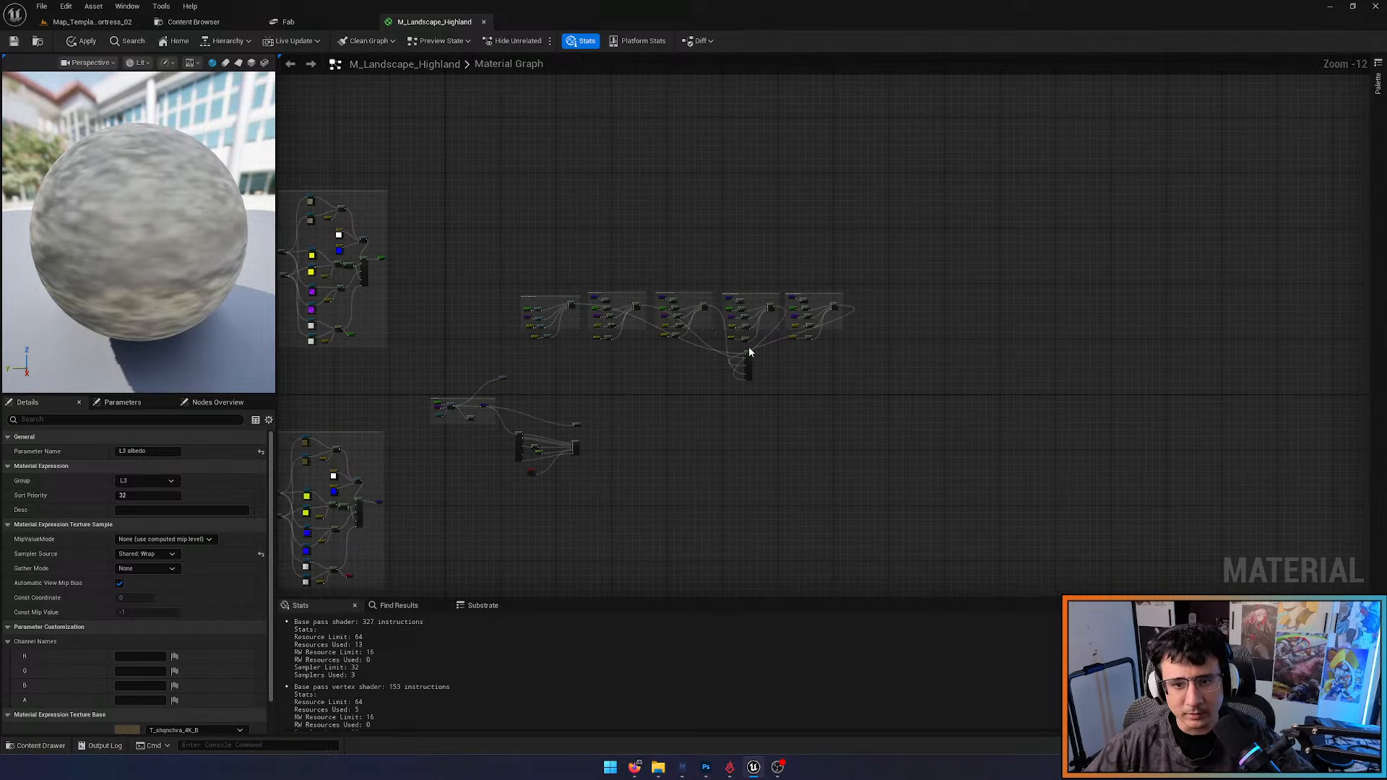
{"action": "scroll", "coordinate": [761, 347], "scroll_direction": "up", "scroll_amount": 9}
{"action": "right_click_drag", "start_coordinate": [768, 486], "coordinate": [705, 310]}
{"action": "left_click", "coordinate": [704, 306]}
{"action": "right_click", "coordinate": [704, 306]}
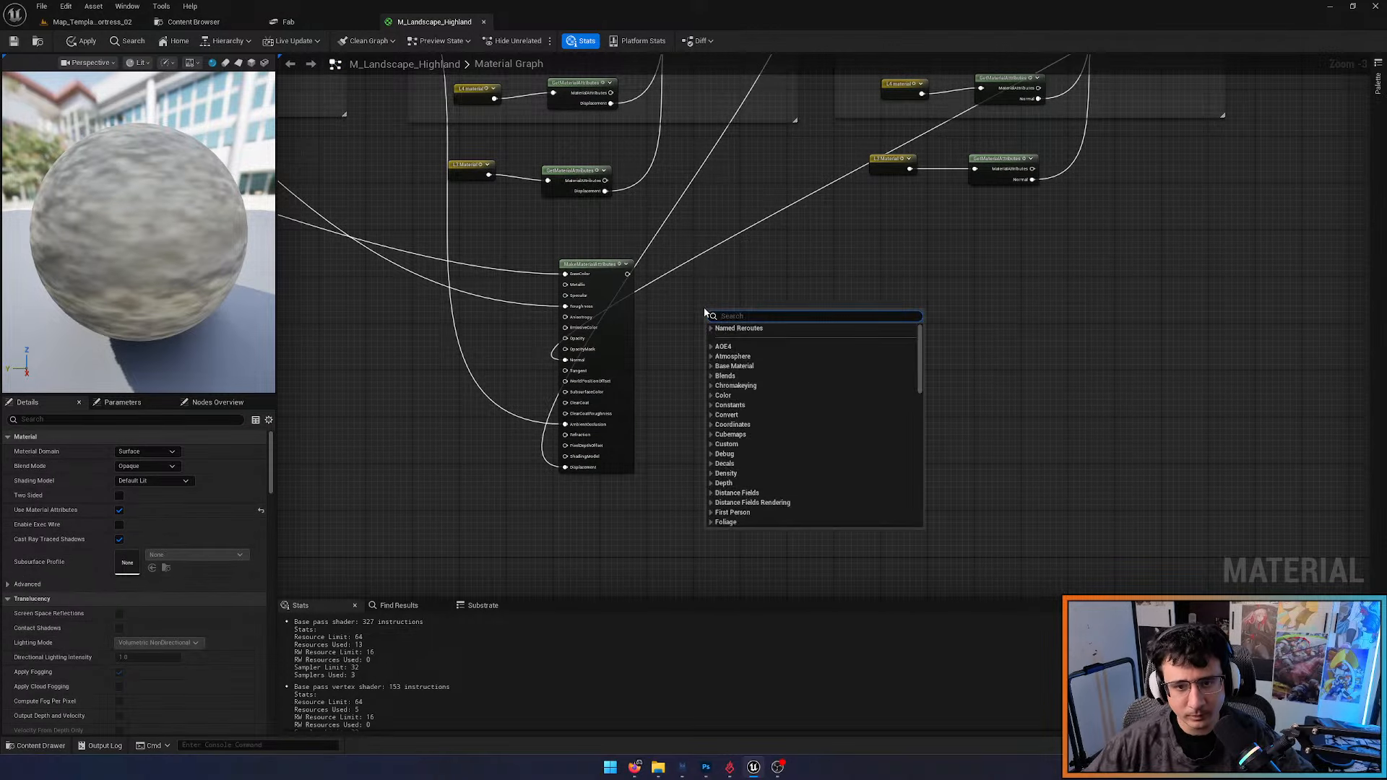
{"action": "type", "text": "name rer"}
{"action": "key", "text": "Return"}
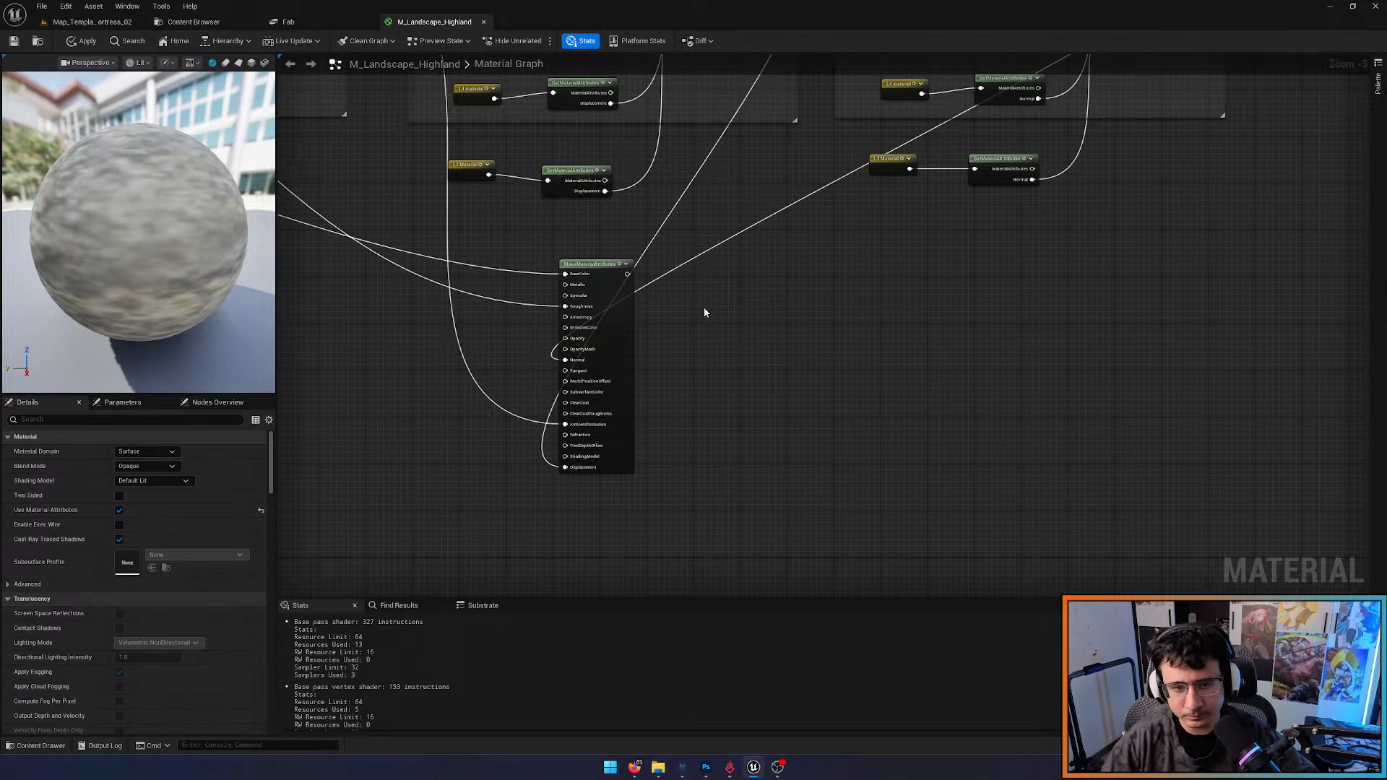
{"action": "scroll", "coordinate": [723, 296], "scroll_direction": "up", "scroll_amount": 3}
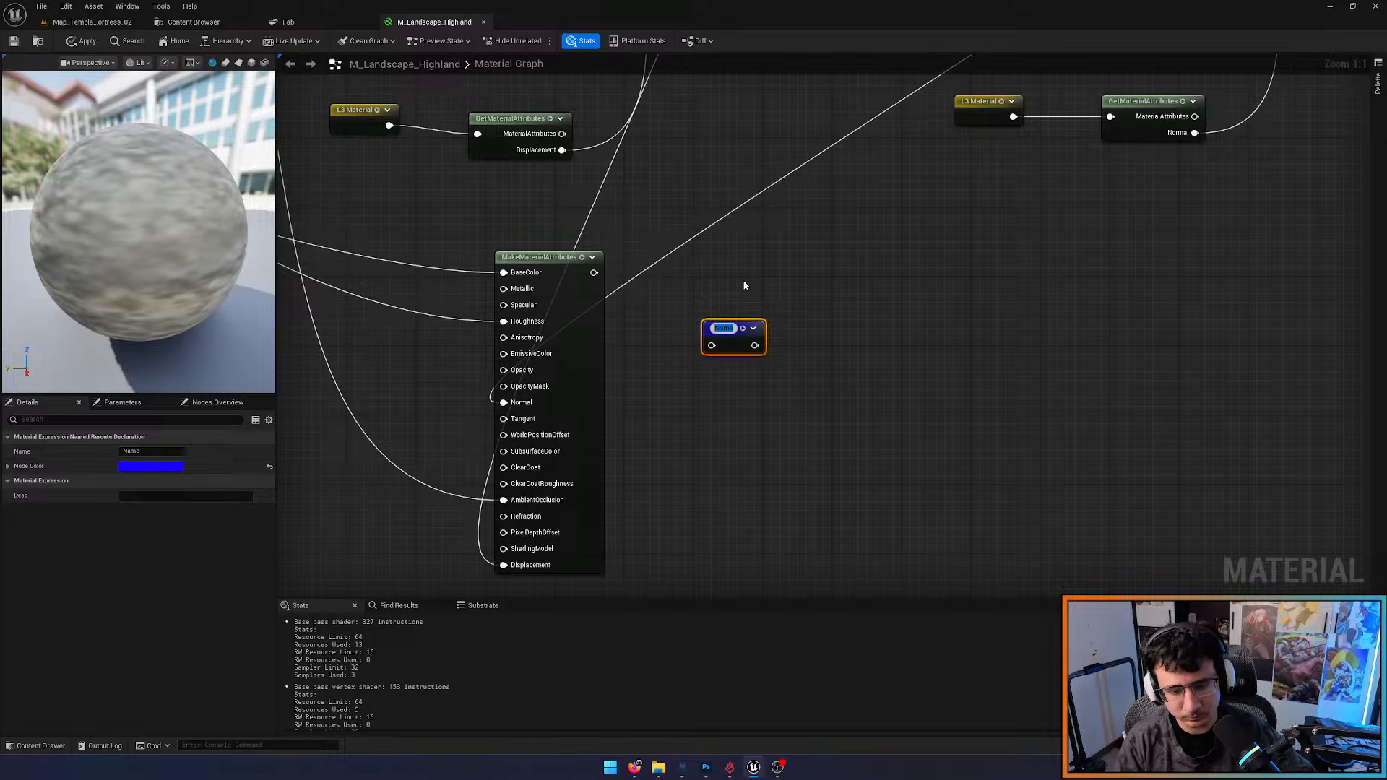
Name the reroute "Material with layers" and feed it from the MakeMaterialAttributes output
{"action": "type", "text": "Material wi"}
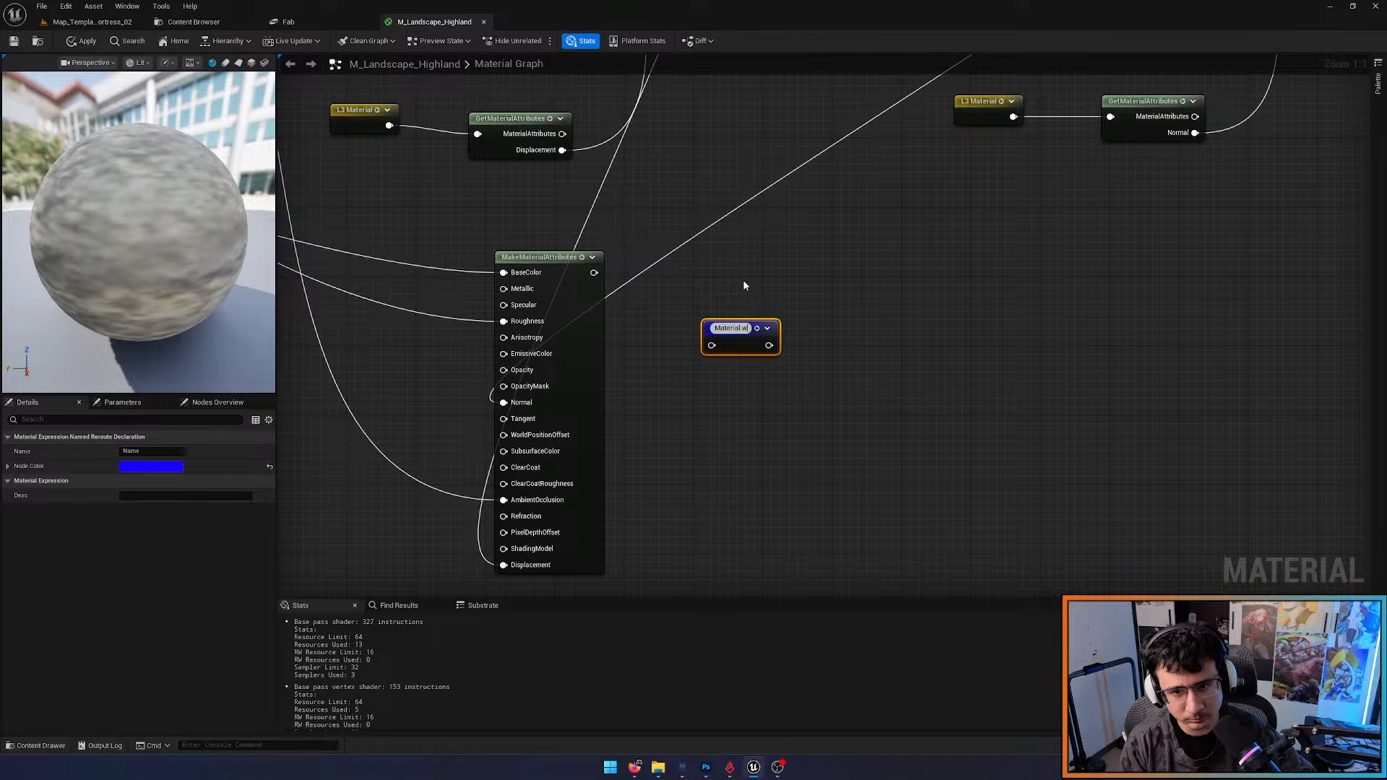
{"action": "type", "text": "th layers"}
{"action": "key", "text": "Return"}
{"action": "scroll", "coordinate": [656, 319], "scroll_direction": "down", "scroll_amount": 1}
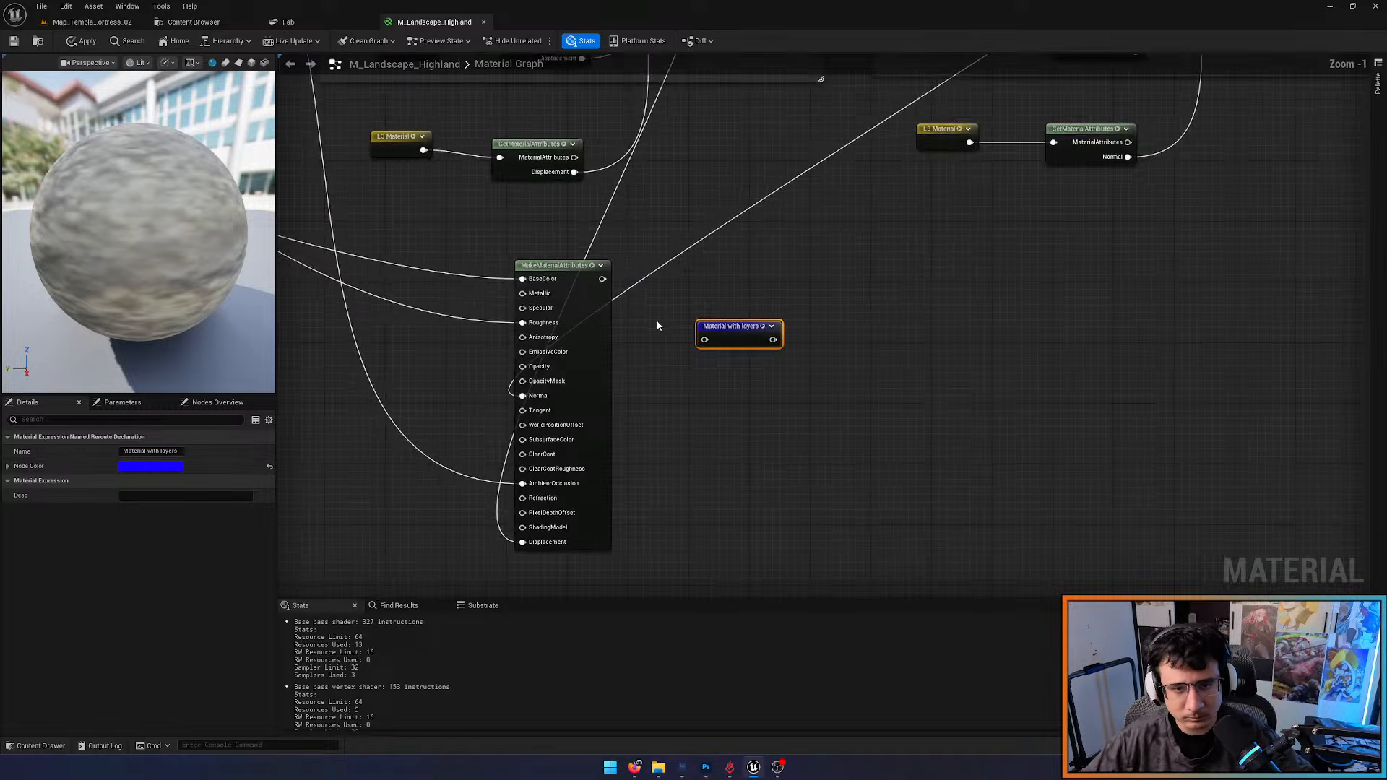
{"action": "scroll", "coordinate": [658, 320], "scroll_direction": "up", "scroll_amount": 1}
{"action": "scroll", "coordinate": [721, 331], "scroll_direction": "down", "scroll_amount": 3}
{"action": "scroll", "coordinate": [601, 313], "scroll_direction": "up", "scroll_amount": 4}
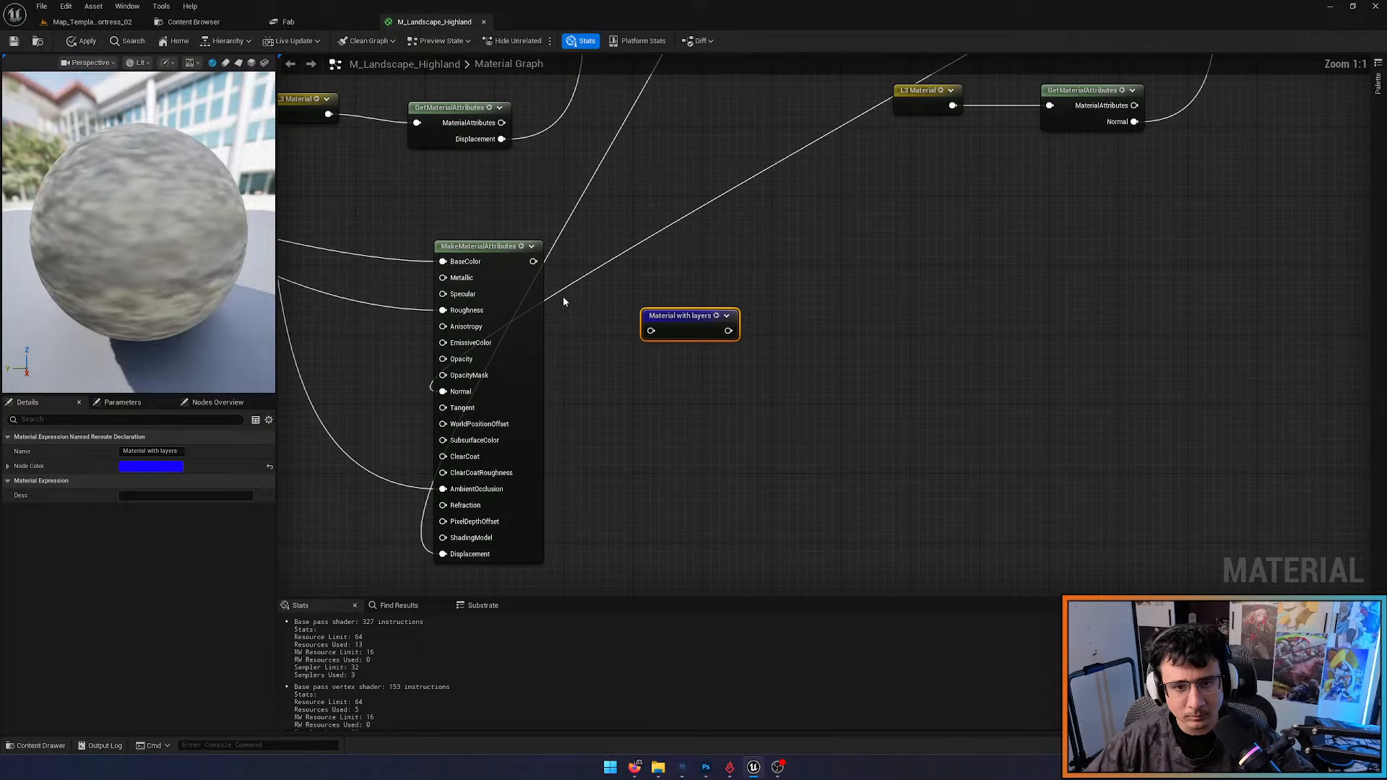
{"action": "left_click_drag", "start_coordinate": [534, 260], "coordinate": [651, 330]}
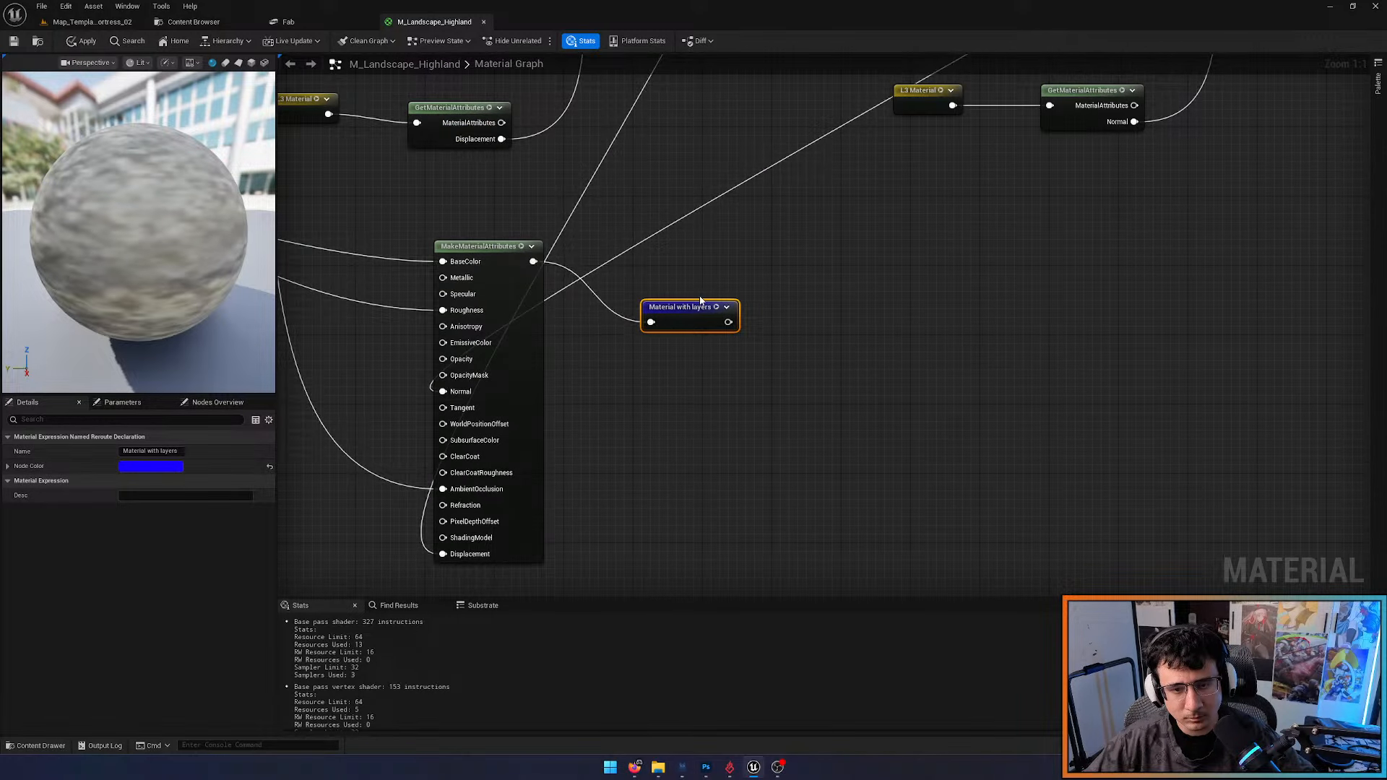
Examine how the L1 to L4 materials feed the base color and roughness landscape blend groups
{"action": "right_click_drag", "start_coordinate": [626, 312], "coordinate": [958, 393]}
{"action": "scroll", "coordinate": [672, 334], "scroll_direction": "down", "scroll_amount": 7}
{"action": "scroll", "coordinate": [467, 282], "scroll_direction": "up", "scroll_amount": 7}
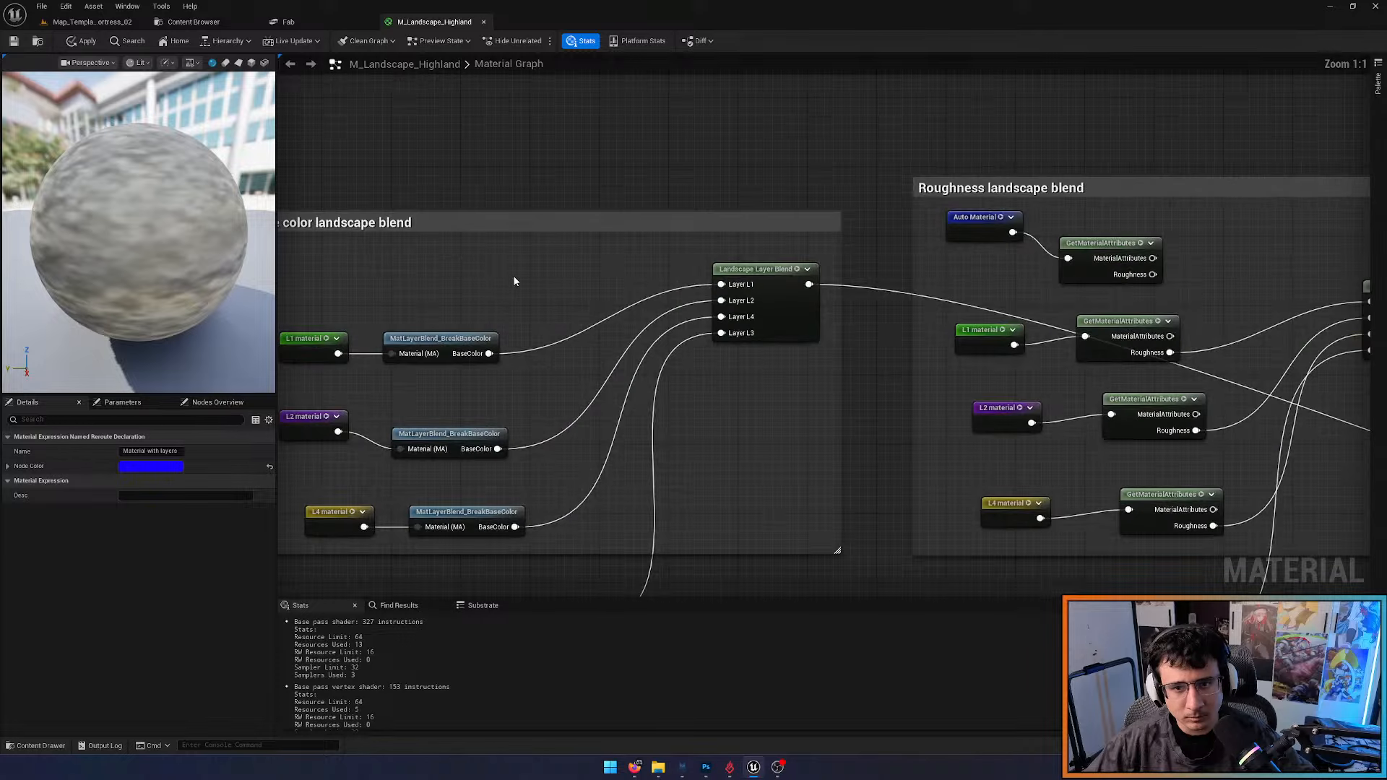
{"action": "right_click_drag", "start_coordinate": [514, 279], "coordinate": [386, 198]}
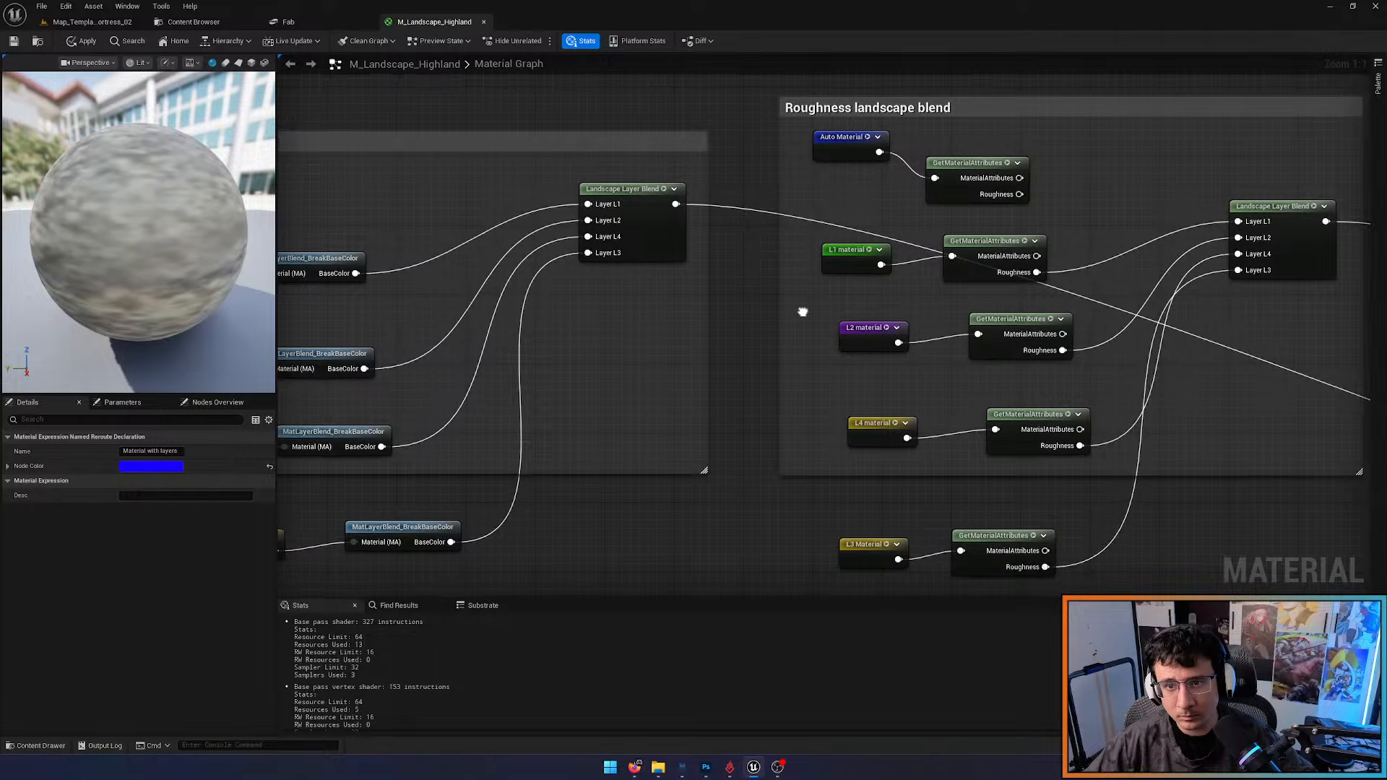
{"action": "scroll", "coordinate": [823, 321], "scroll_direction": "down", "scroll_amount": 2}
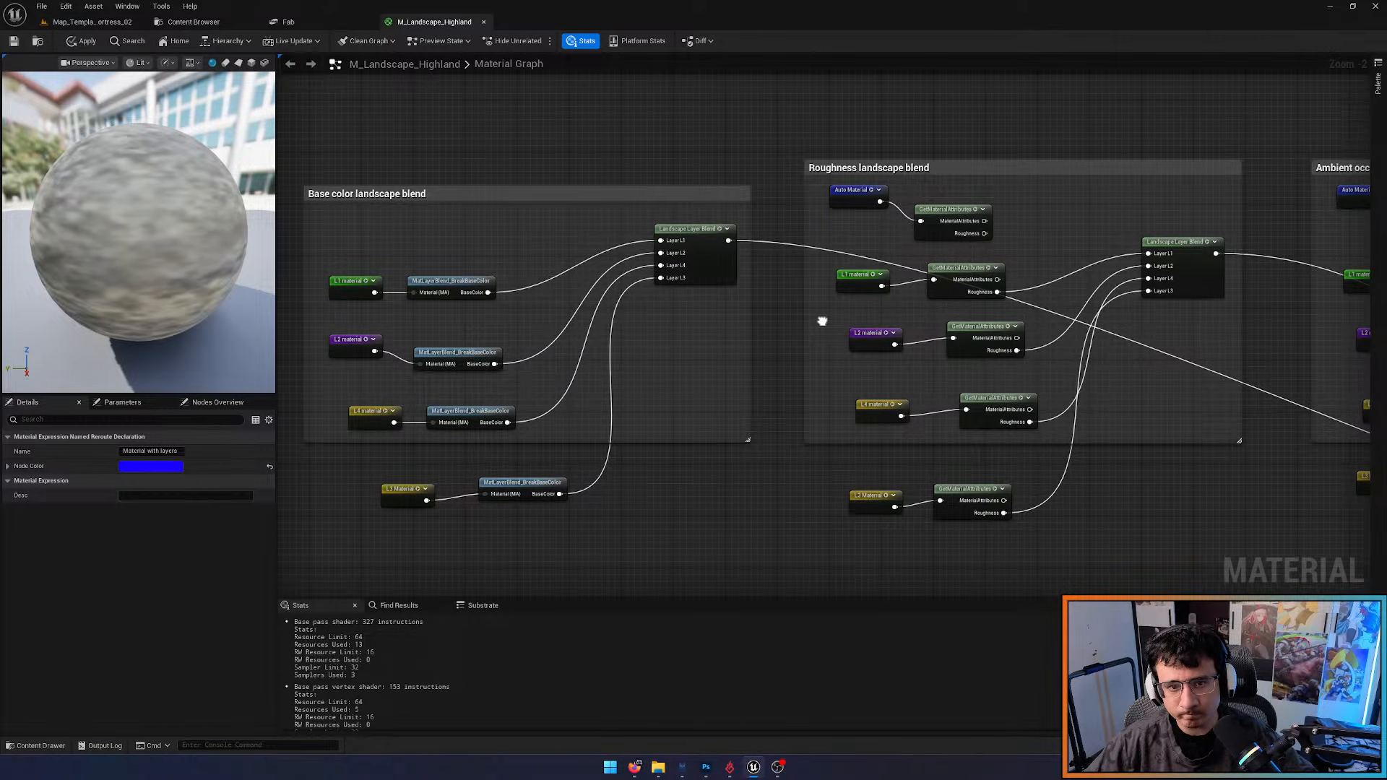
{"action": "right_click_drag", "start_coordinate": [822, 320], "coordinate": [121, 221]}
{"action": "right_click_drag", "start_coordinate": [885, 328], "coordinate": [193, 141]}
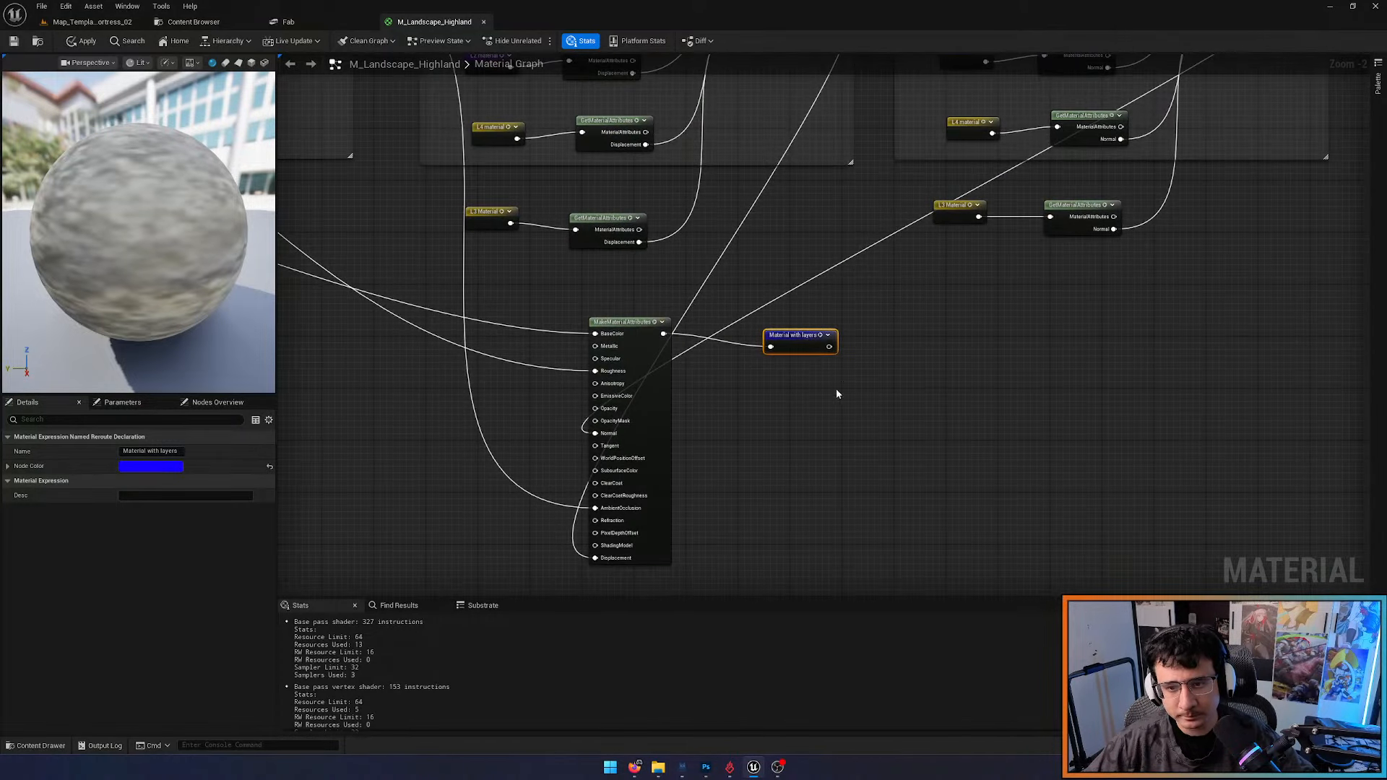
Place a "Material with layers" reroute usage node near the M_Landscape_Highland output node
{"action": "scroll", "coordinate": [836, 390], "scroll_direction": "down", "scroll_amount": 5}
{"action": "right_click_drag", "start_coordinate": [836, 390], "coordinate": [998, 238]}
{"action": "scroll", "coordinate": [562, 408], "scroll_direction": "up", "scroll_amount": 6}
{"action": "scroll", "coordinate": [672, 368], "scroll_direction": "down", "scroll_amount": 7}
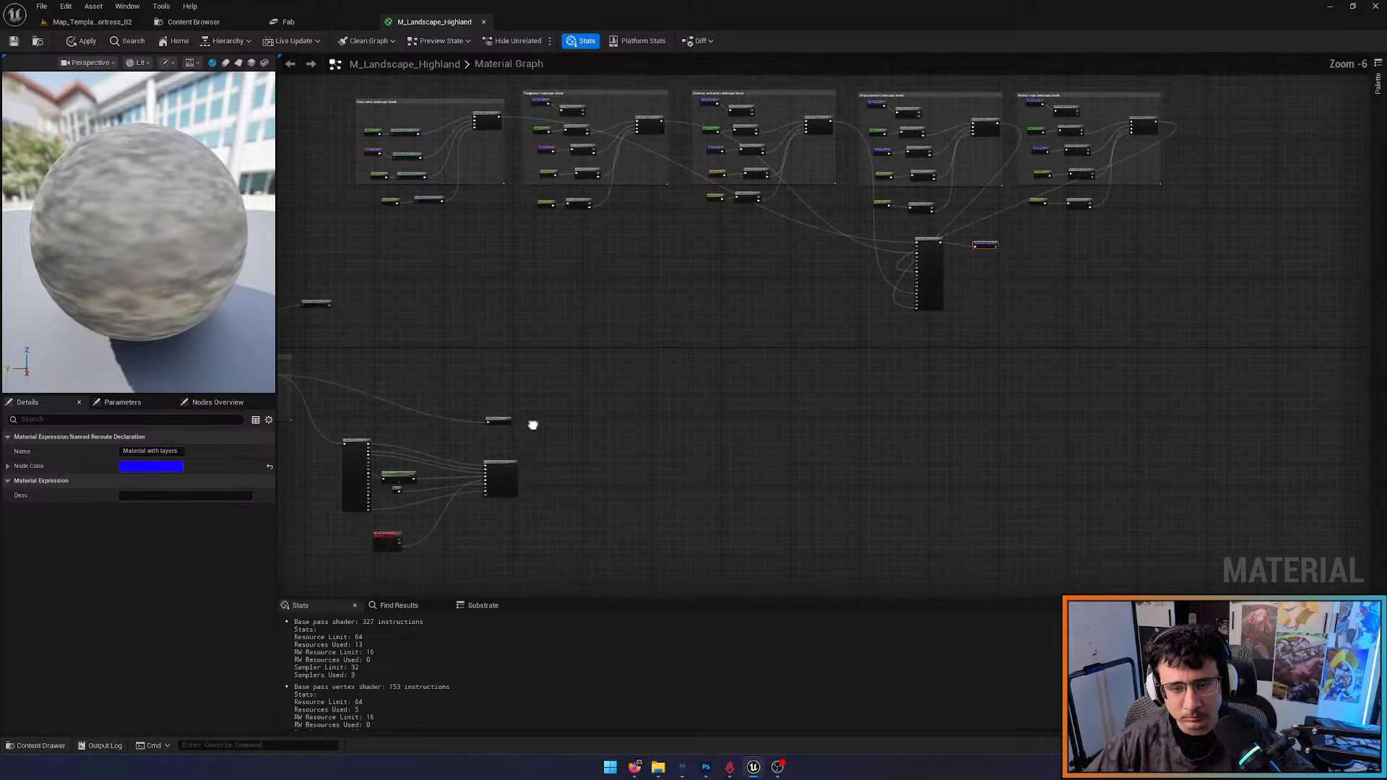
{"action": "right_click_drag", "start_coordinate": [679, 346], "coordinate": [925, 338]}
{"action": "scroll", "coordinate": [749, 336], "scroll_direction": "up", "scroll_amount": 5}
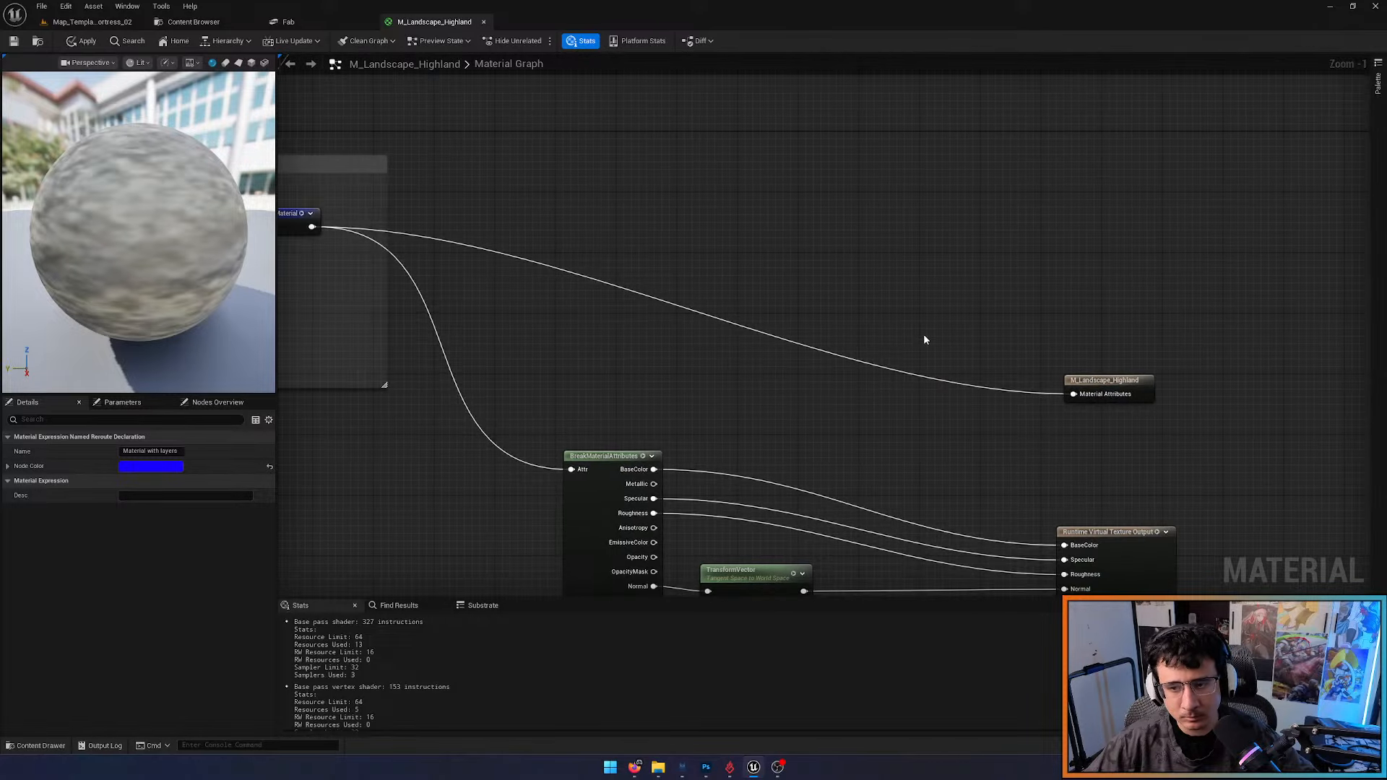
{"action": "scroll", "coordinate": [925, 338], "scroll_direction": "down", "scroll_amount": 1}
{"action": "left_click", "coordinate": [937, 337]}
{"action": "right_click", "coordinate": [931, 297]}
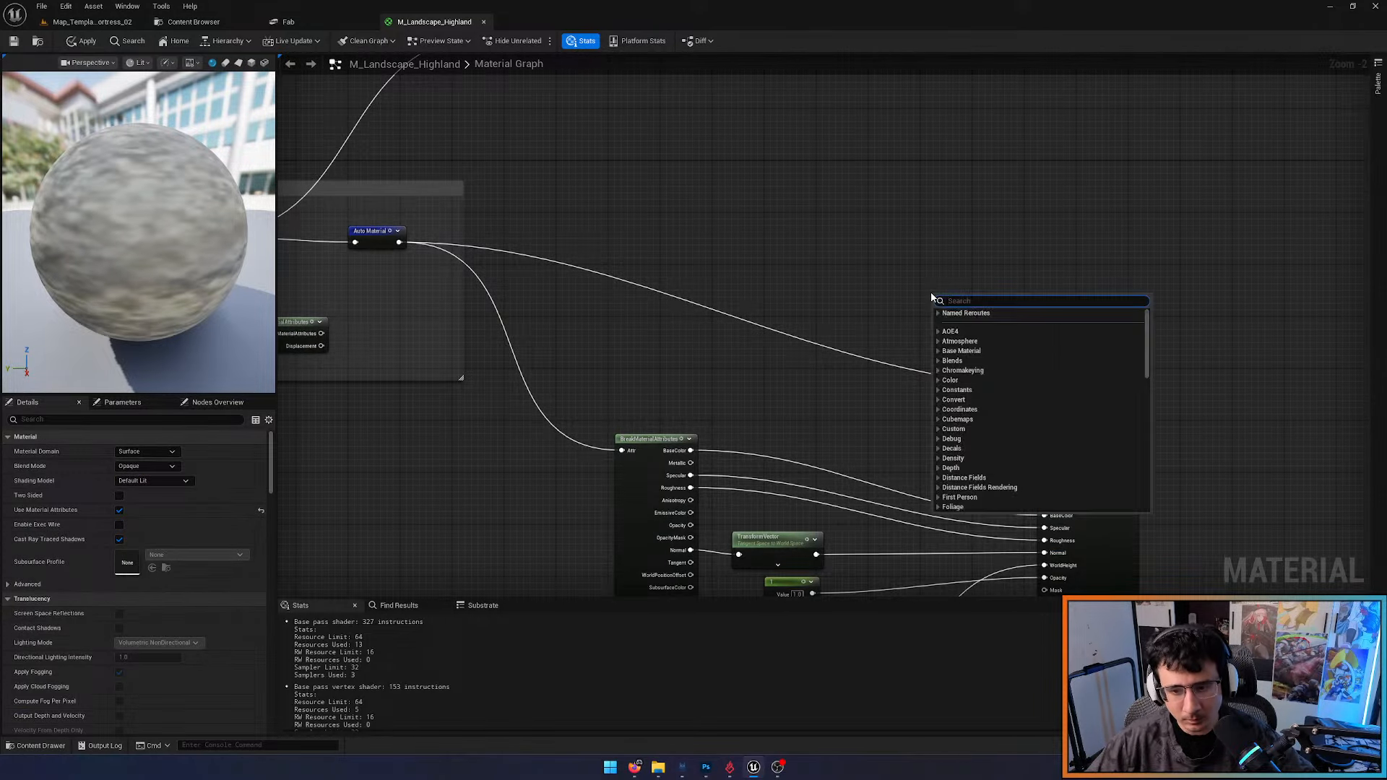
{"action": "type", "text": "landscape grass"}
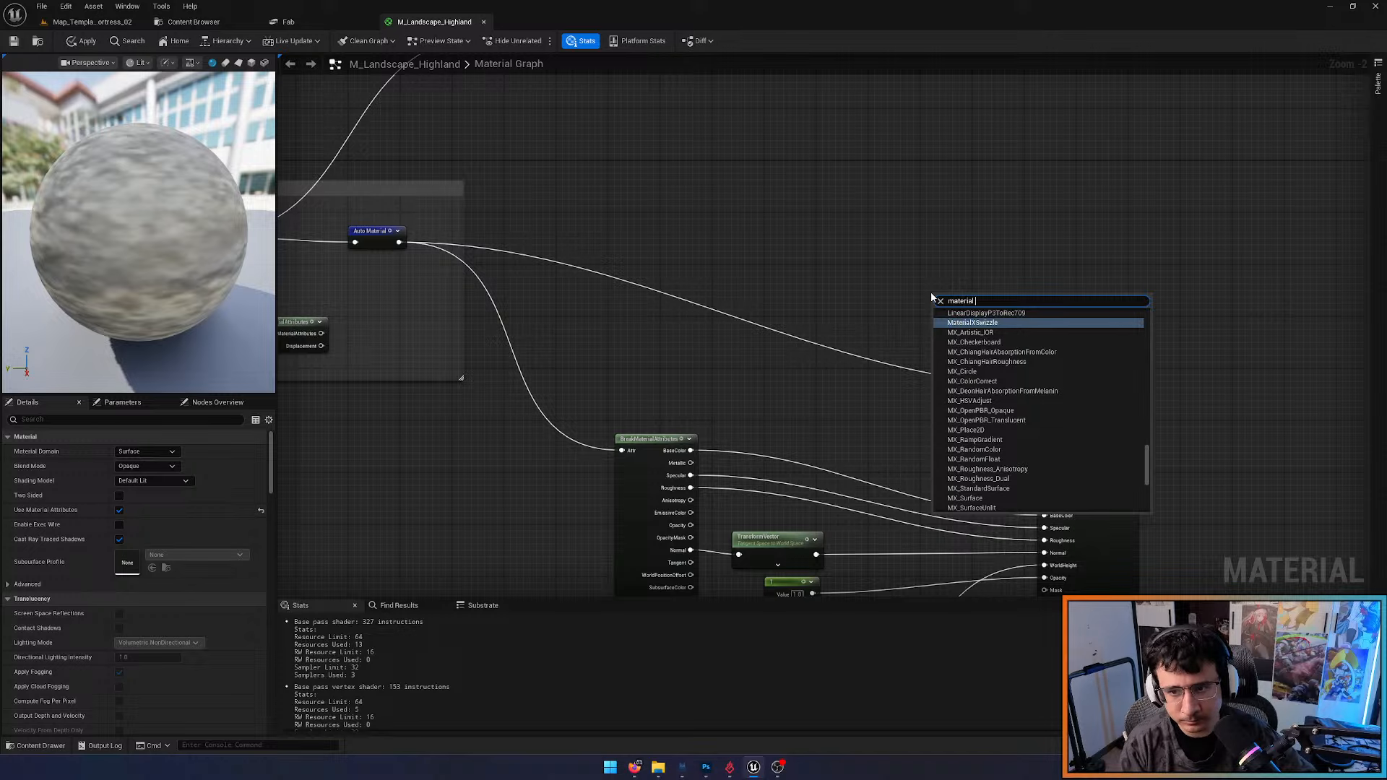
{"action": "key", "text": "Return"}
Add an Auto Material reroute usage node just before the M_Landscape_Highland output node
{"action": "scroll", "coordinate": [939, 338], "scroll_direction": "up", "scroll_amount": 2}
{"action": "right_click", "coordinate": [954, 346]}
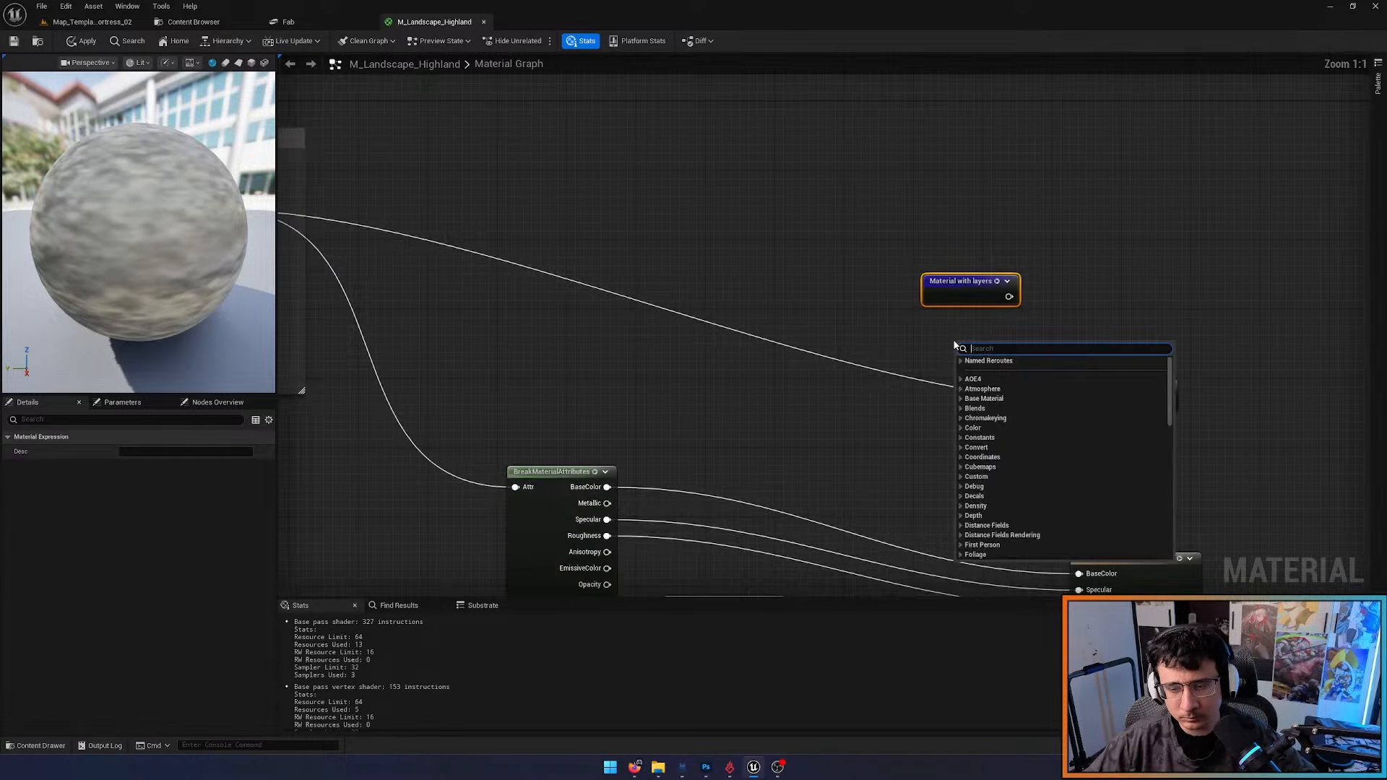
{"action": "type", "text": "auto m"}
{"action": "key", "text": "Return"}
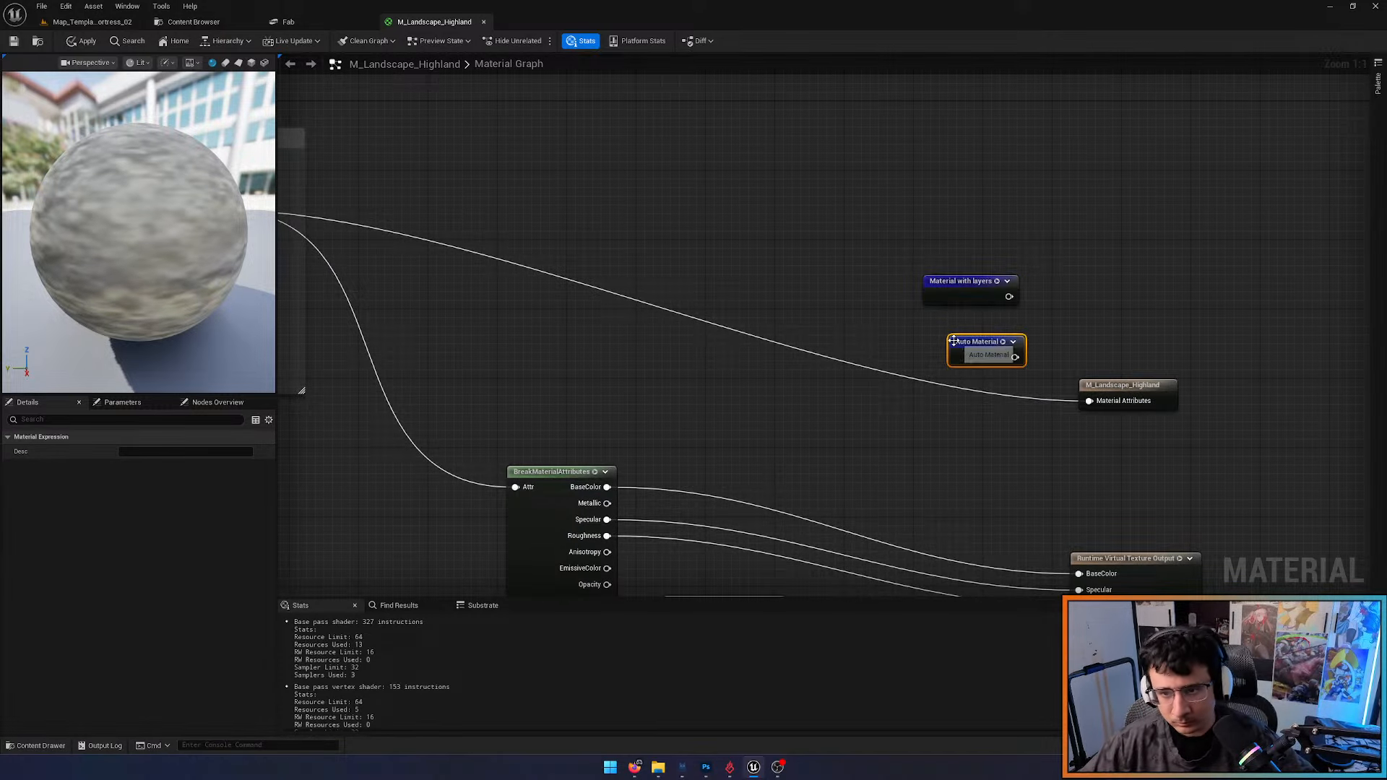
{"action": "left_click_drag", "start_coordinate": [1000, 359], "coordinate": [982, 407]}
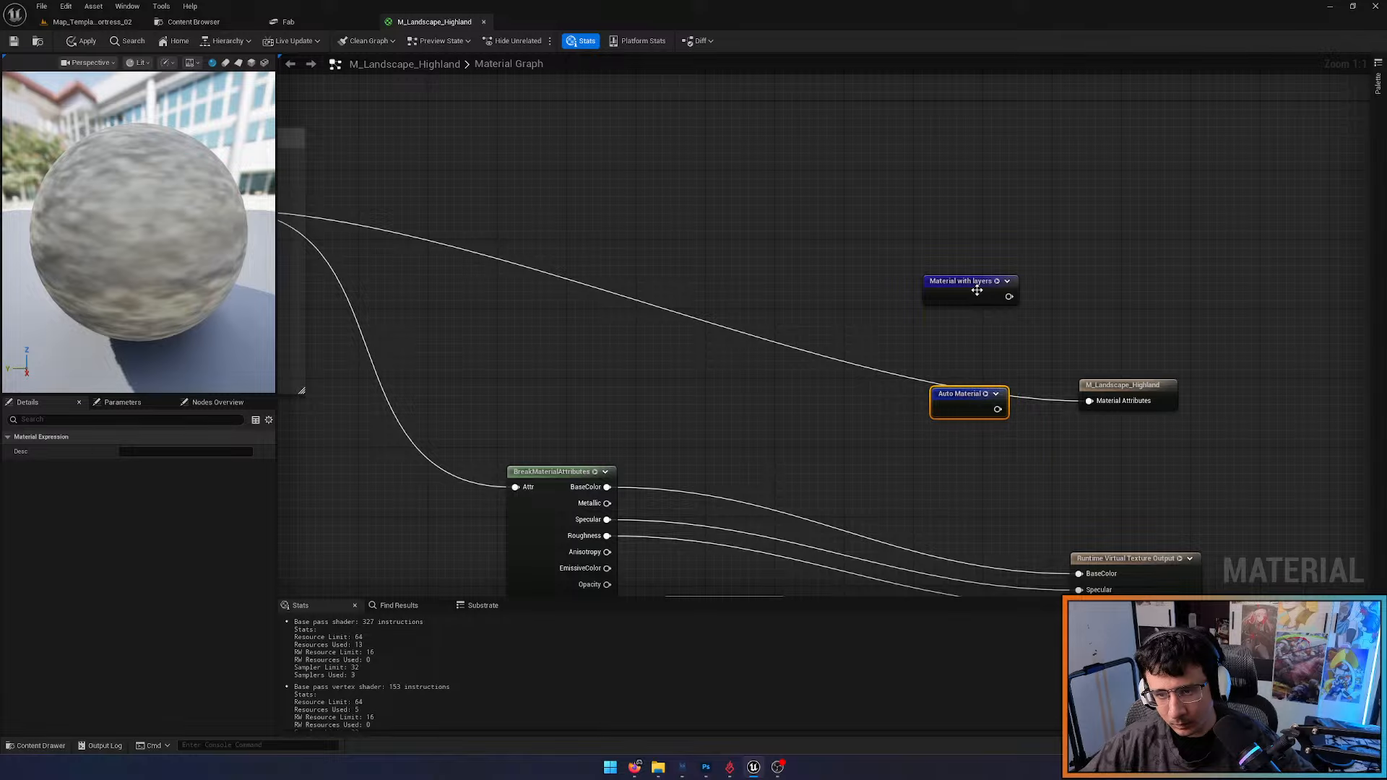
Connect the "Material with layers" reroute to the output's Material Attributes input and apply the material changes
{"action": "left_click_drag", "start_coordinate": [977, 290], "coordinate": [975, 359]}
{"action": "left_click_drag", "start_coordinate": [1089, 402], "coordinate": [1089, 401]}
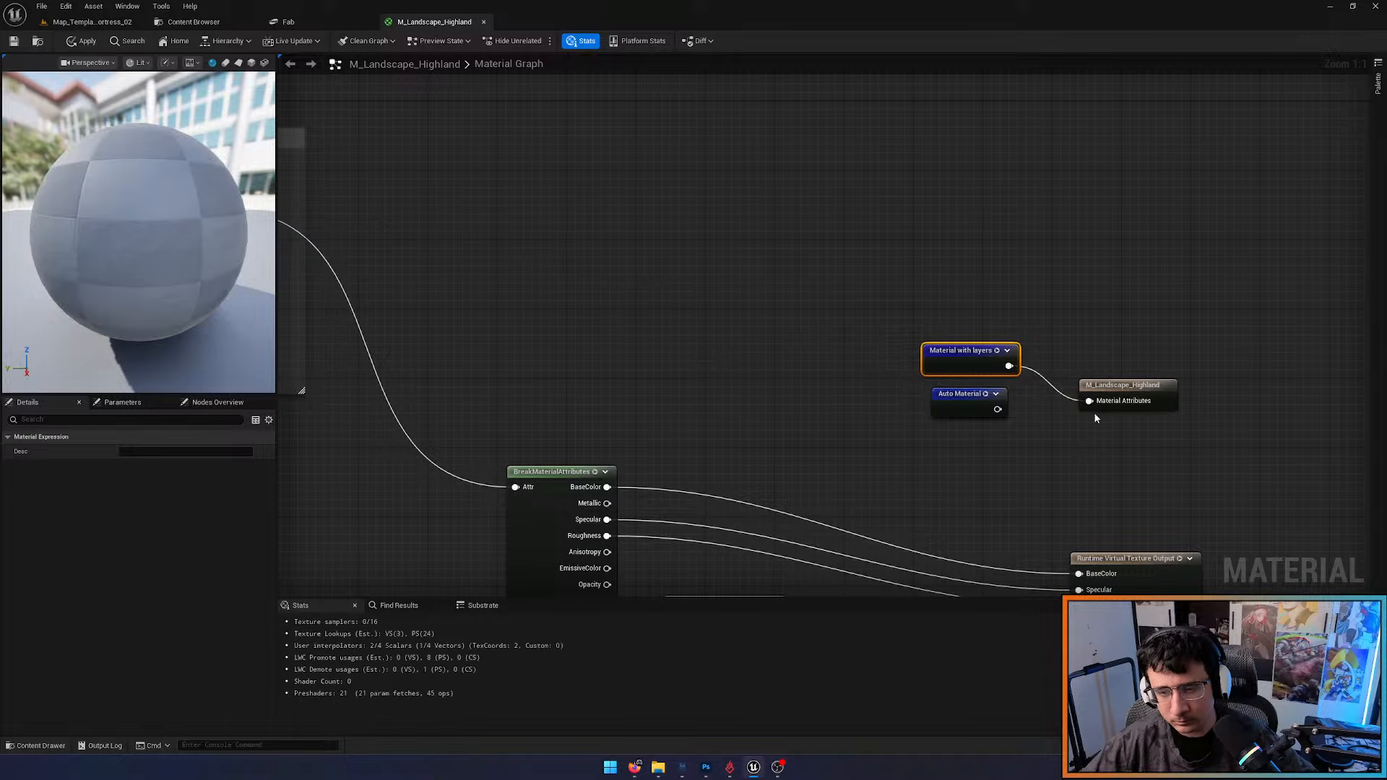
{"action": "left_click", "coordinate": [86, 42]}
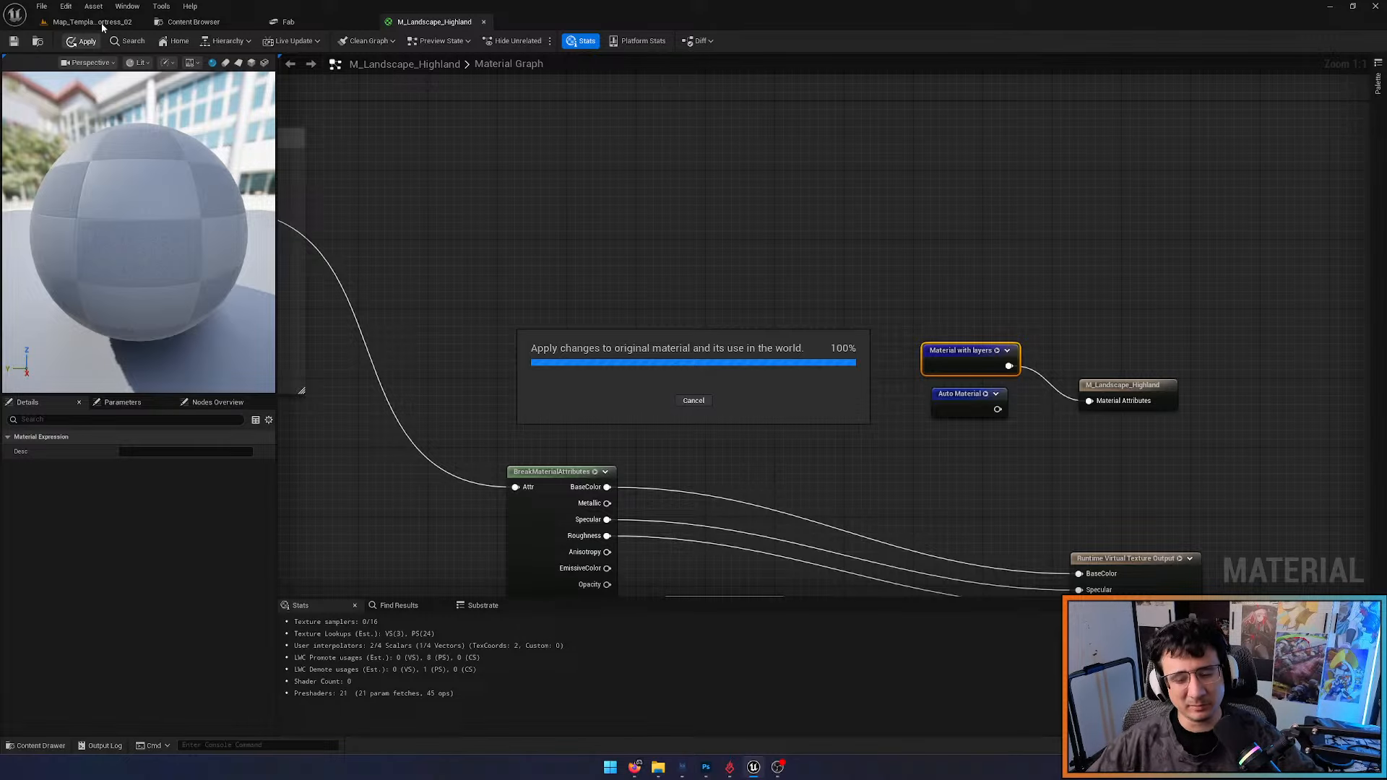
Switch to the fortress level, activate Landscape mode and list the layer info assets available for target layer L1
{"action": "left_click", "coordinate": [101, 22]}
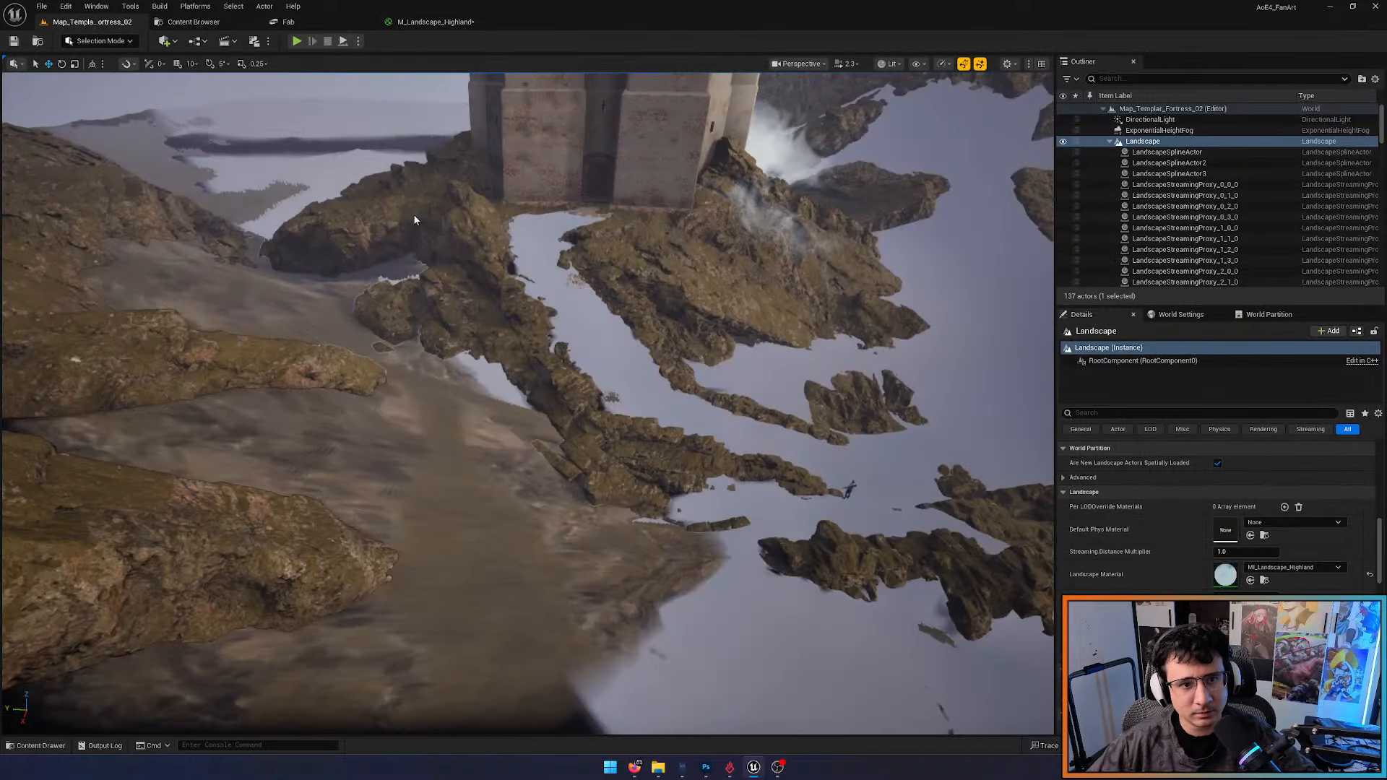
{"action": "right_click_drag", "start_coordinate": [415, 219], "coordinate": [603, 120]}
{"action": "scroll", "coordinate": [414, 219], "scroll_direction": "up", "scroll_amount": 4}
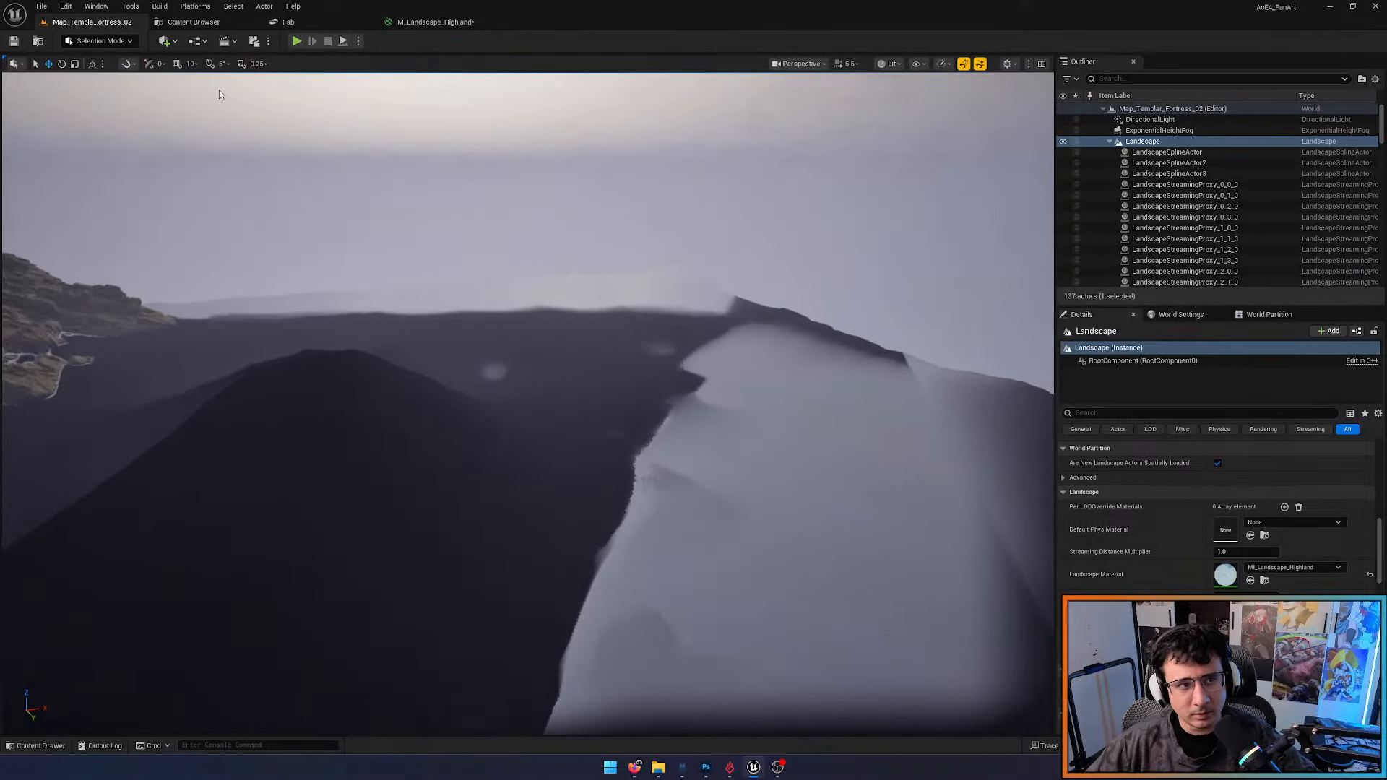
{"action": "left_click", "coordinate": [98, 40]}
{"action": "left_click", "coordinate": [90, 71]}
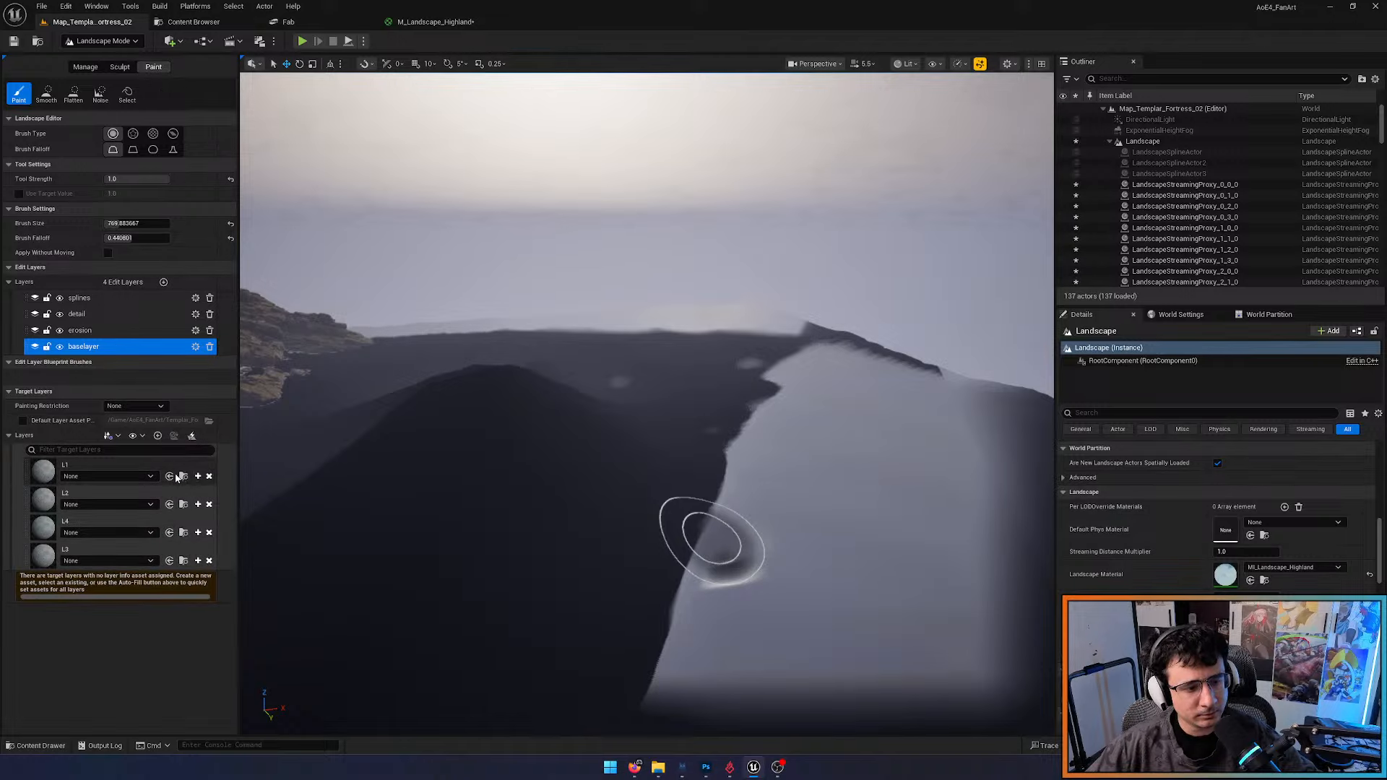
{"action": "left_click", "coordinate": [145, 477]}
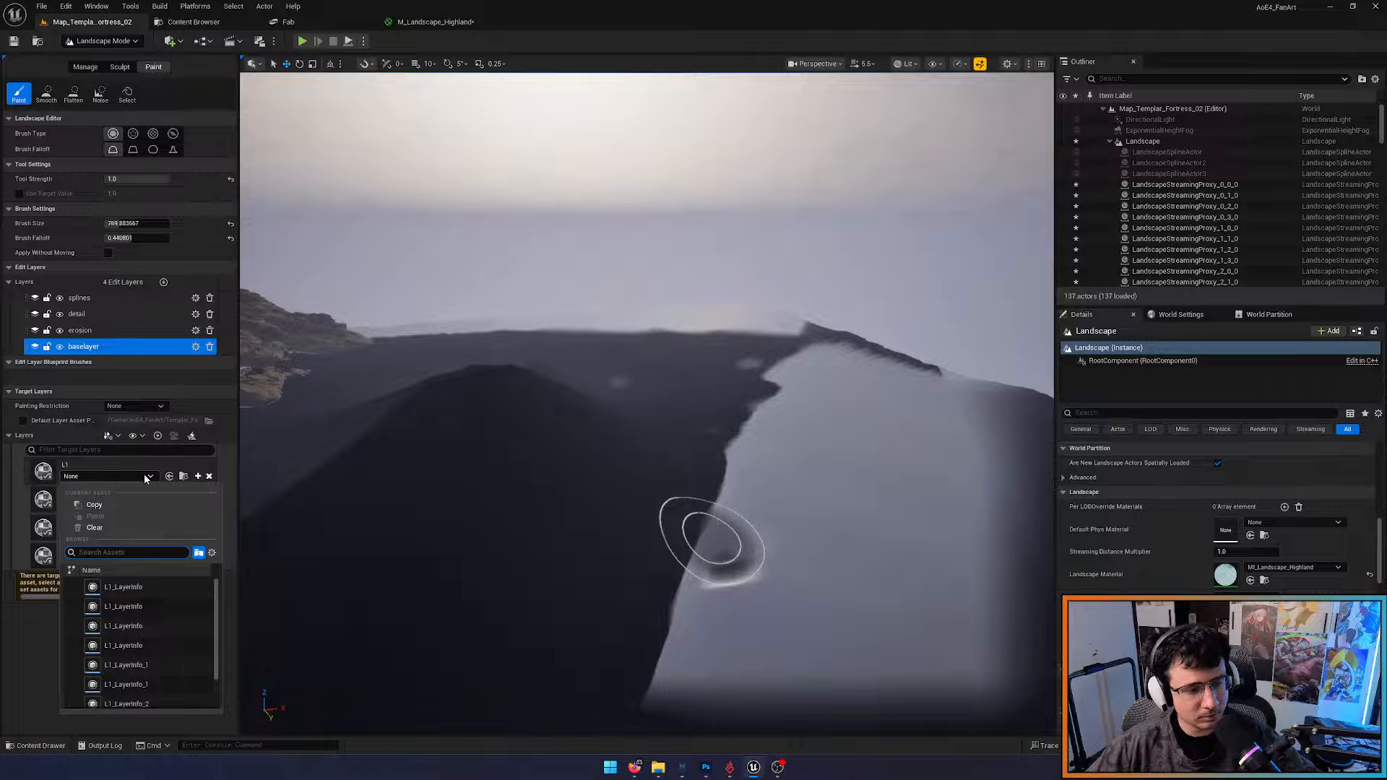
{"action": "left_click", "coordinate": [43, 643]}
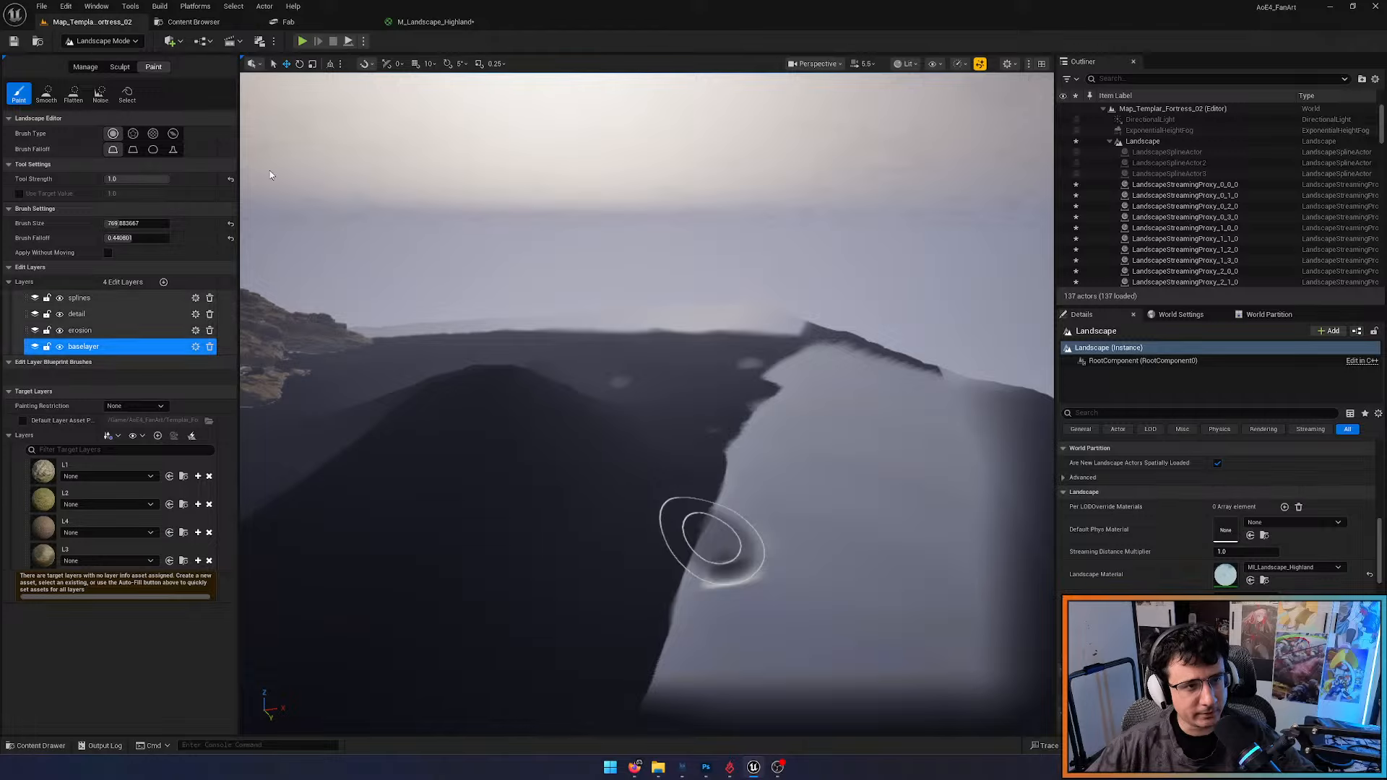
Open the Map_Templar_Fortress_02_sharedassets folder in the Content Browser
{"action": "left_click", "coordinate": [208, 22]}
{"action": "left_click", "coordinate": [580, 245]}
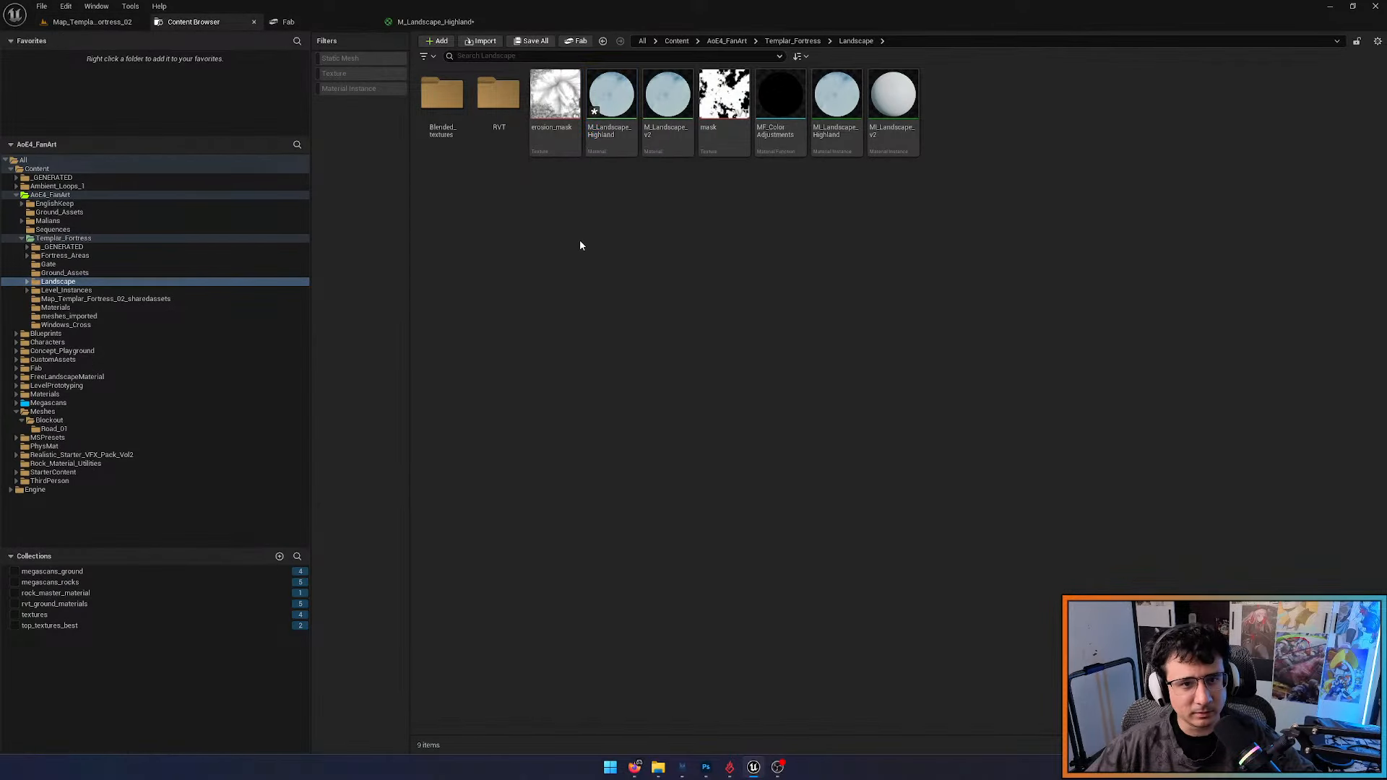
{"action": "left_click", "coordinate": [62, 292]}
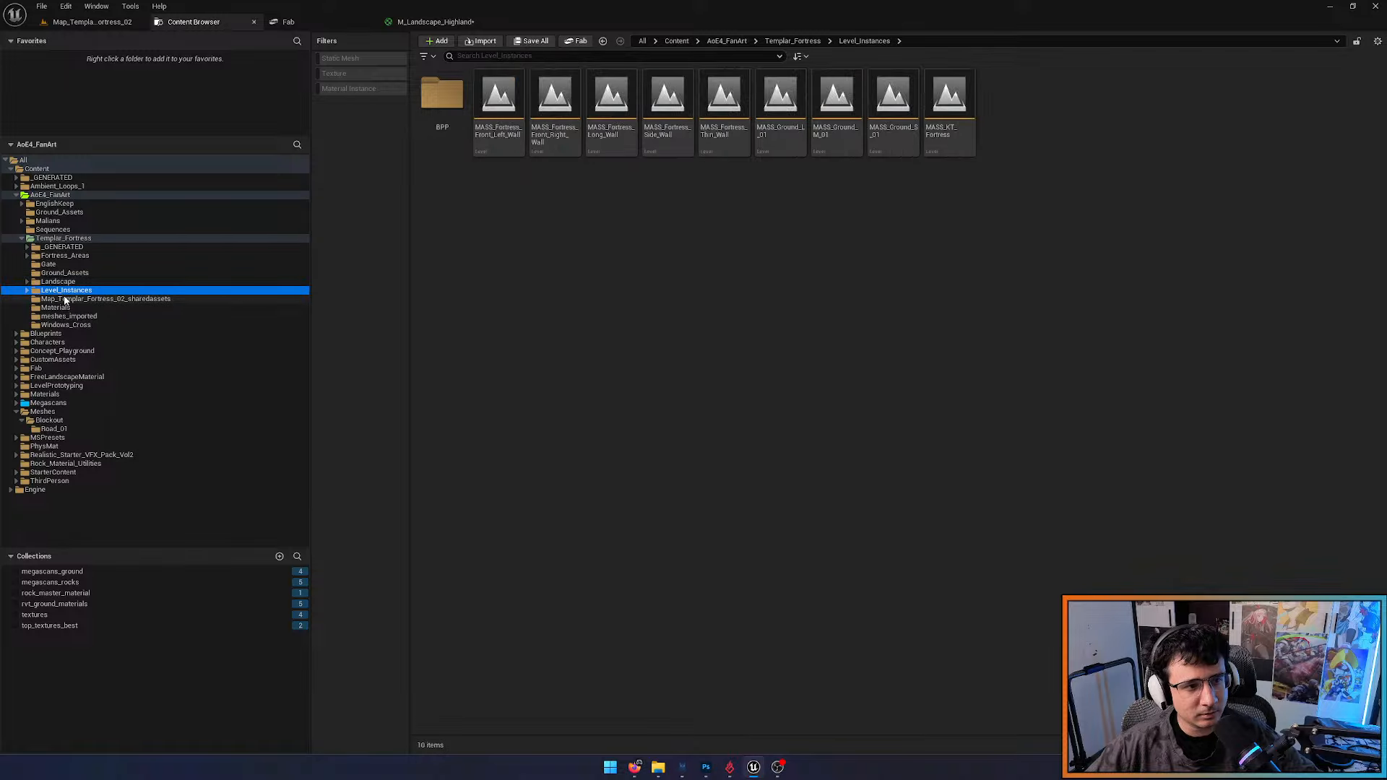
{"action": "left_click", "coordinate": [64, 299]}
{"action": "left_click", "coordinate": [442, 133]}
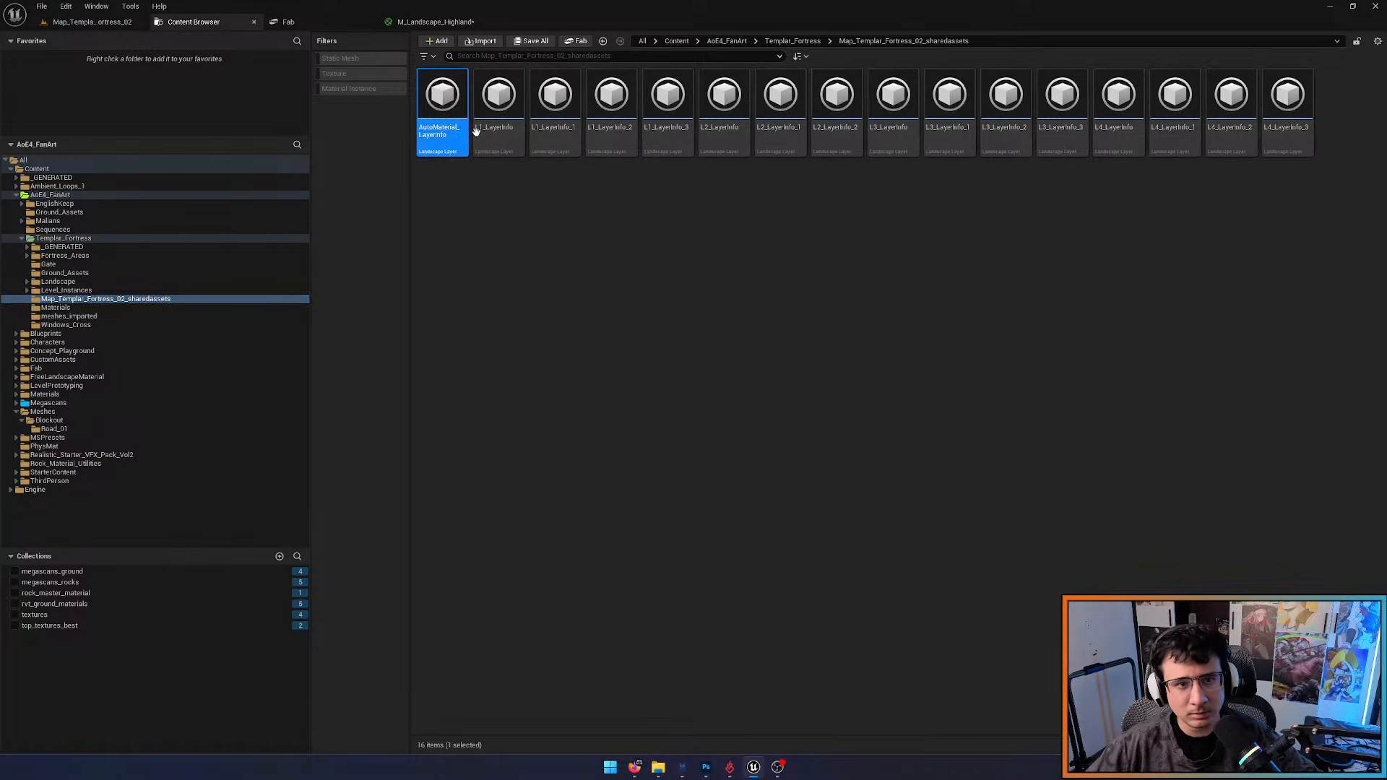
{"action": "left_click", "coordinate": [1299, 144], "text": "shift"}
{"action": "key", "text": "Delete"}
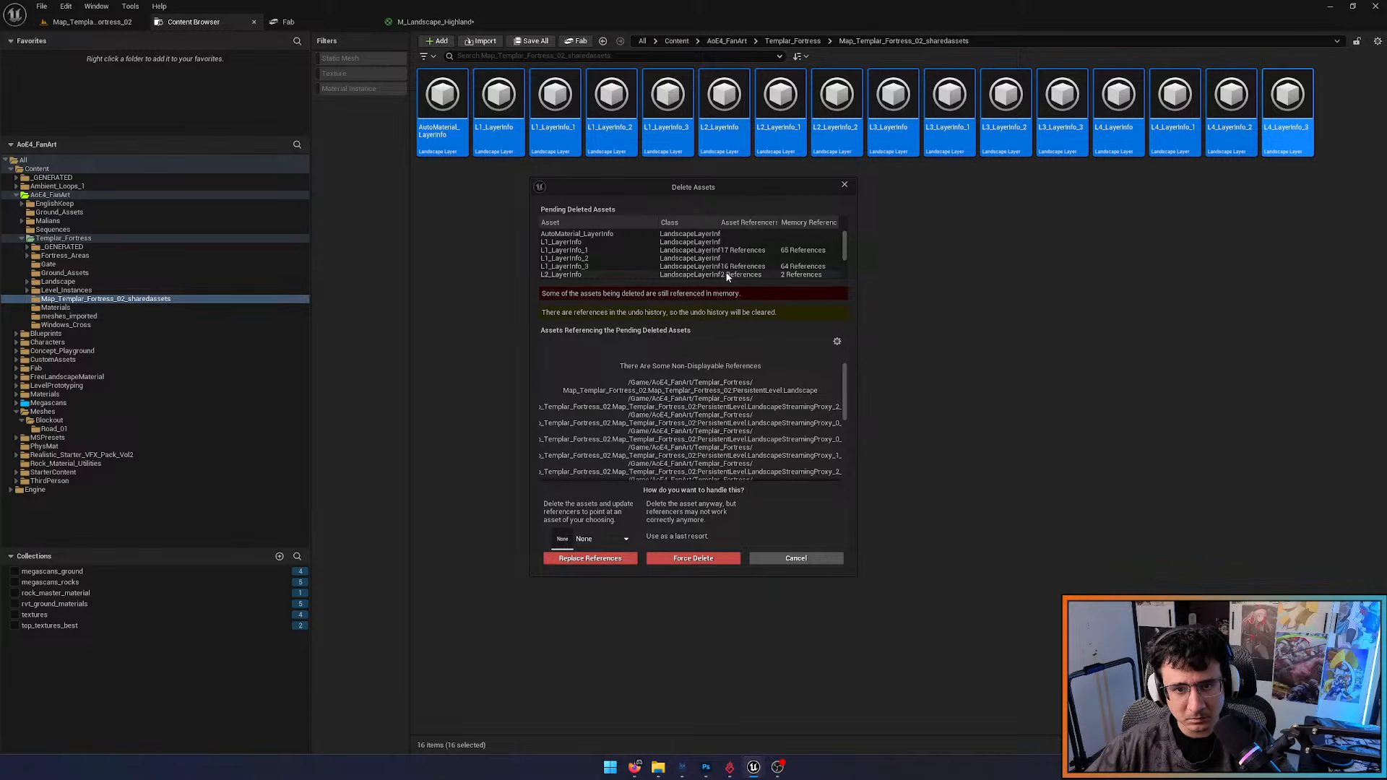
{"action": "left_click", "coordinate": [844, 185]}
{"action": "left_click", "coordinate": [864, 236]}
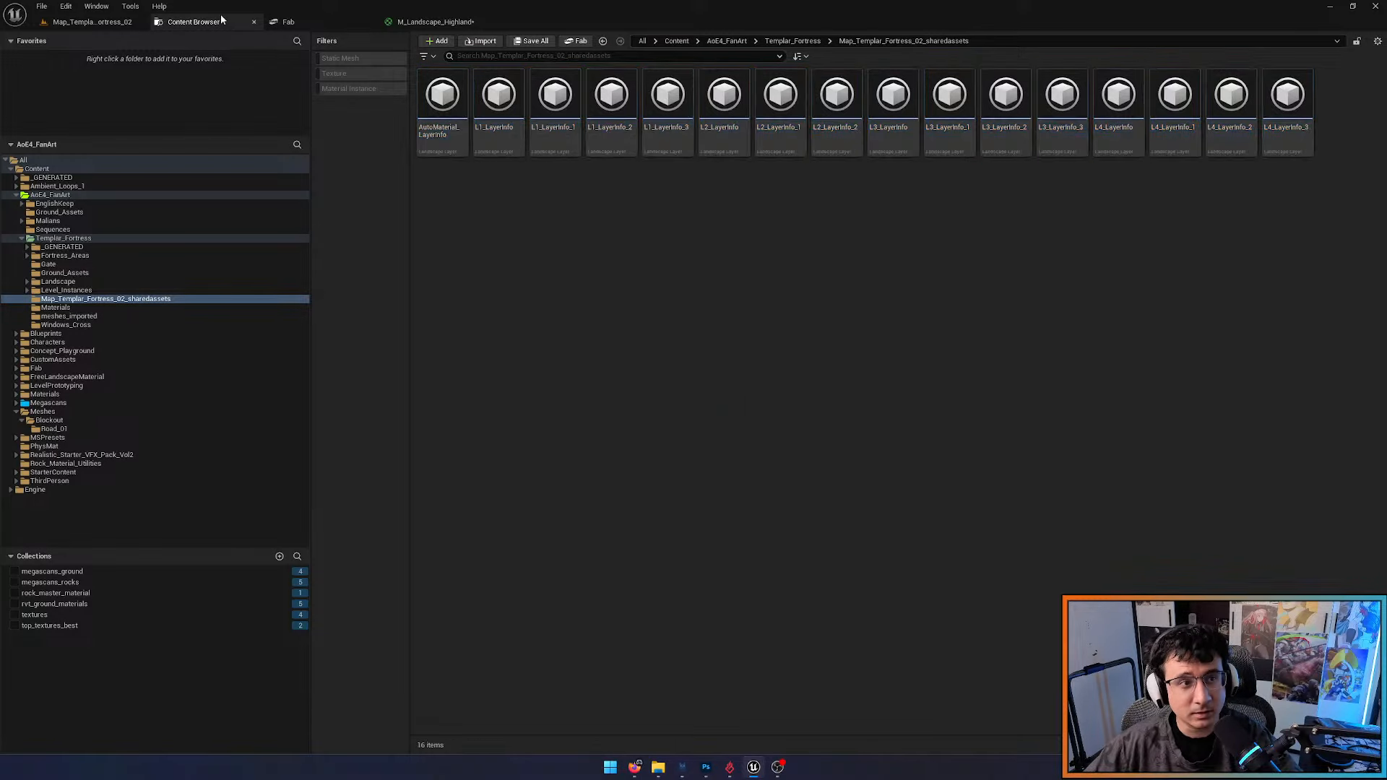
Return to the fortress level and check the existing layer info assets offered for target layer L1
{"action": "left_click", "coordinate": [92, 22]}
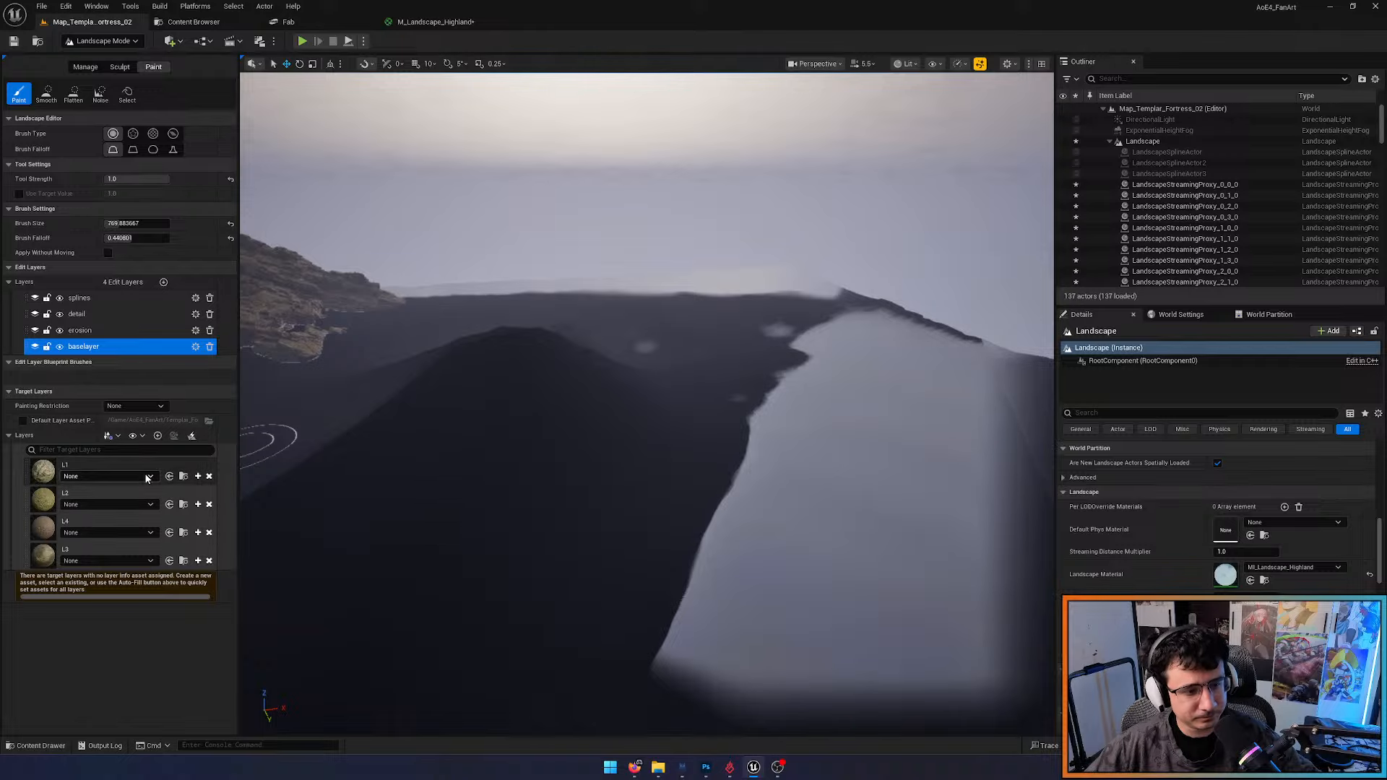
{"action": "left_click", "coordinate": [149, 477]}
{"action": "mouse_move", "coordinate": [126, 589]}
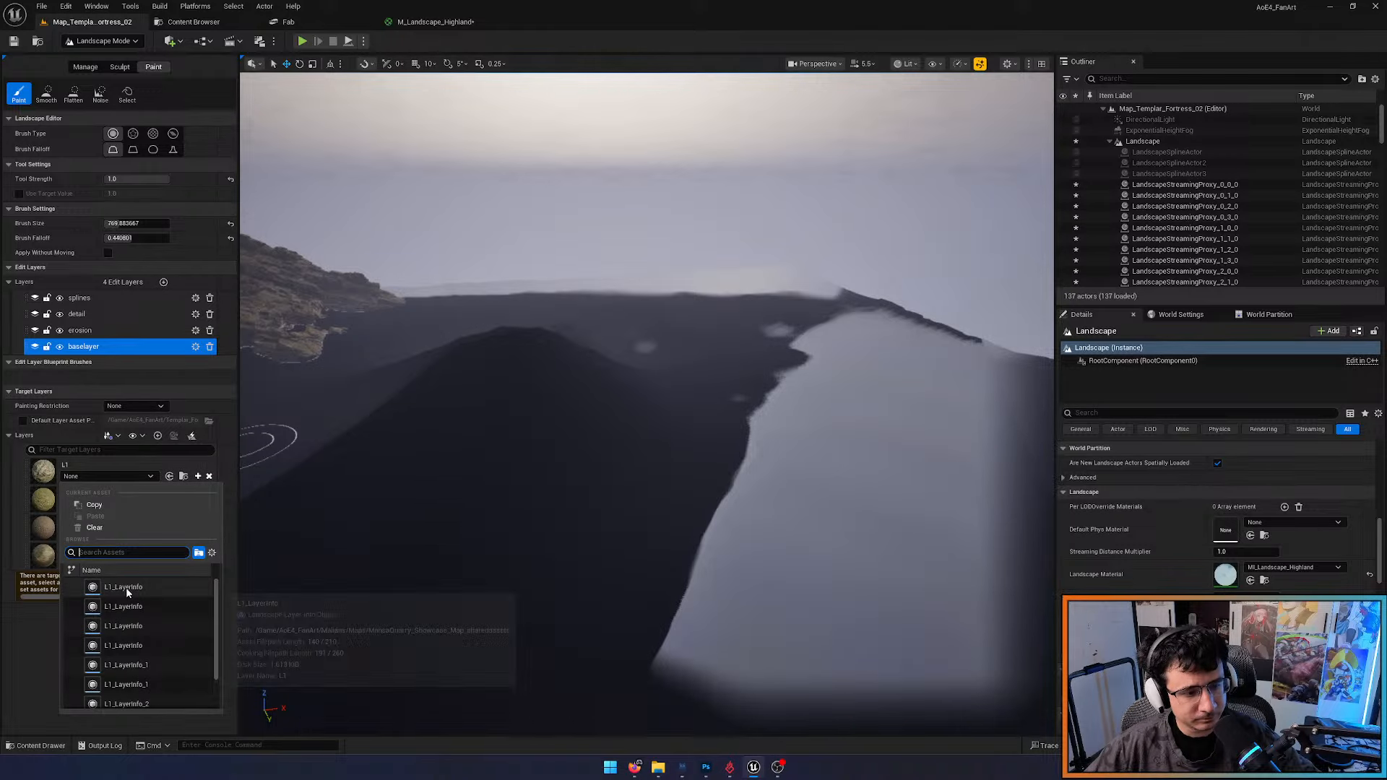
{"action": "left_click", "coordinate": [32, 658]}
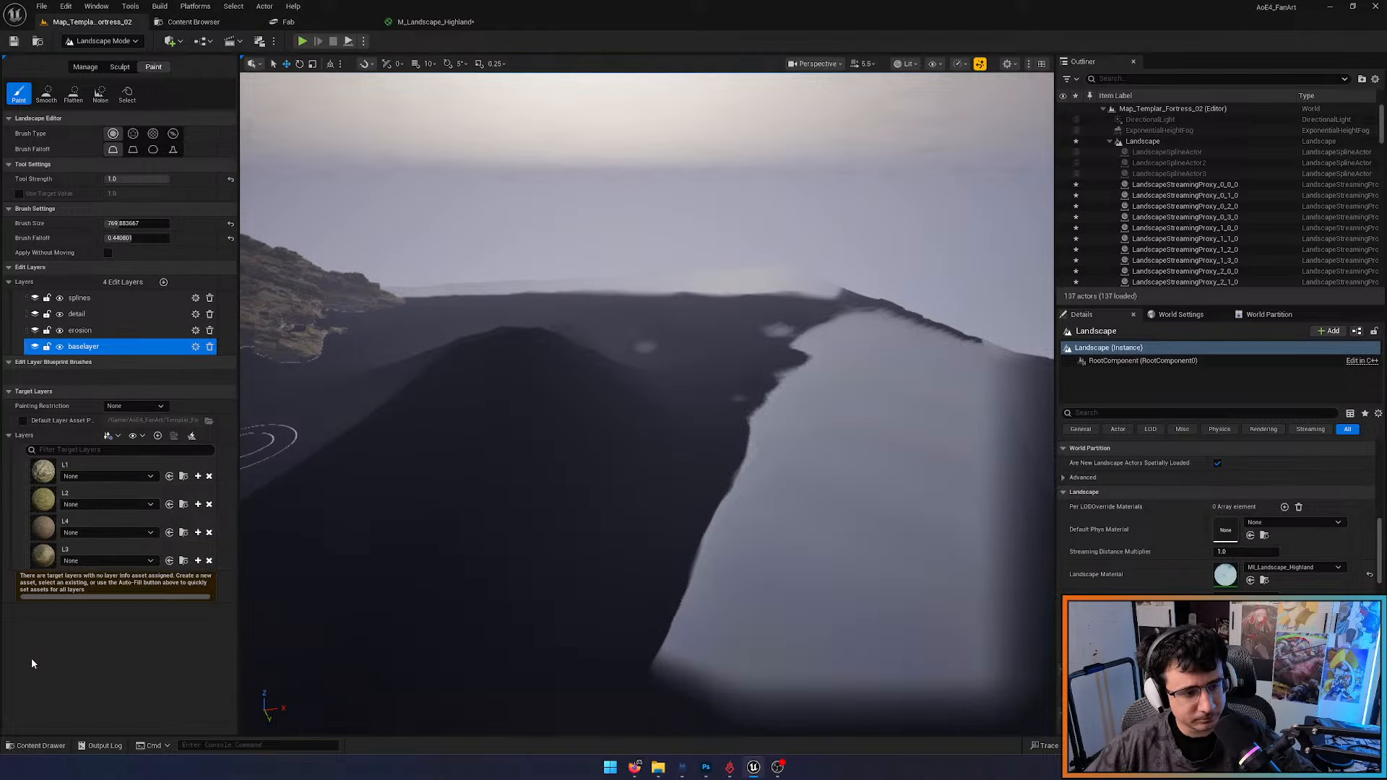
Create layer info L1_LayerInfo_4 for target layer L1 in a new folder named "new" inside Map_Templar_Fortress_02_sharedassets
{"action": "left_click", "coordinate": [198, 476]}
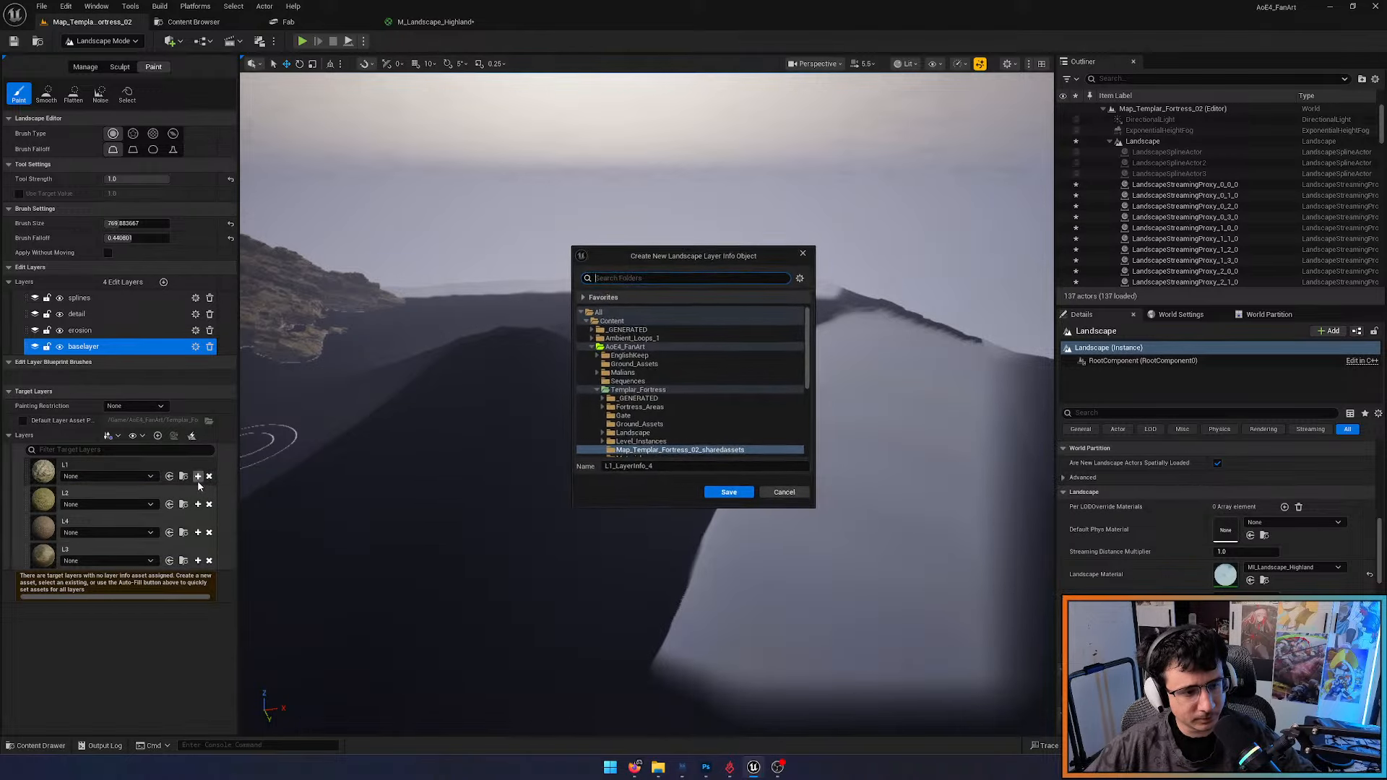
{"action": "right_click", "coordinate": [658, 454]}
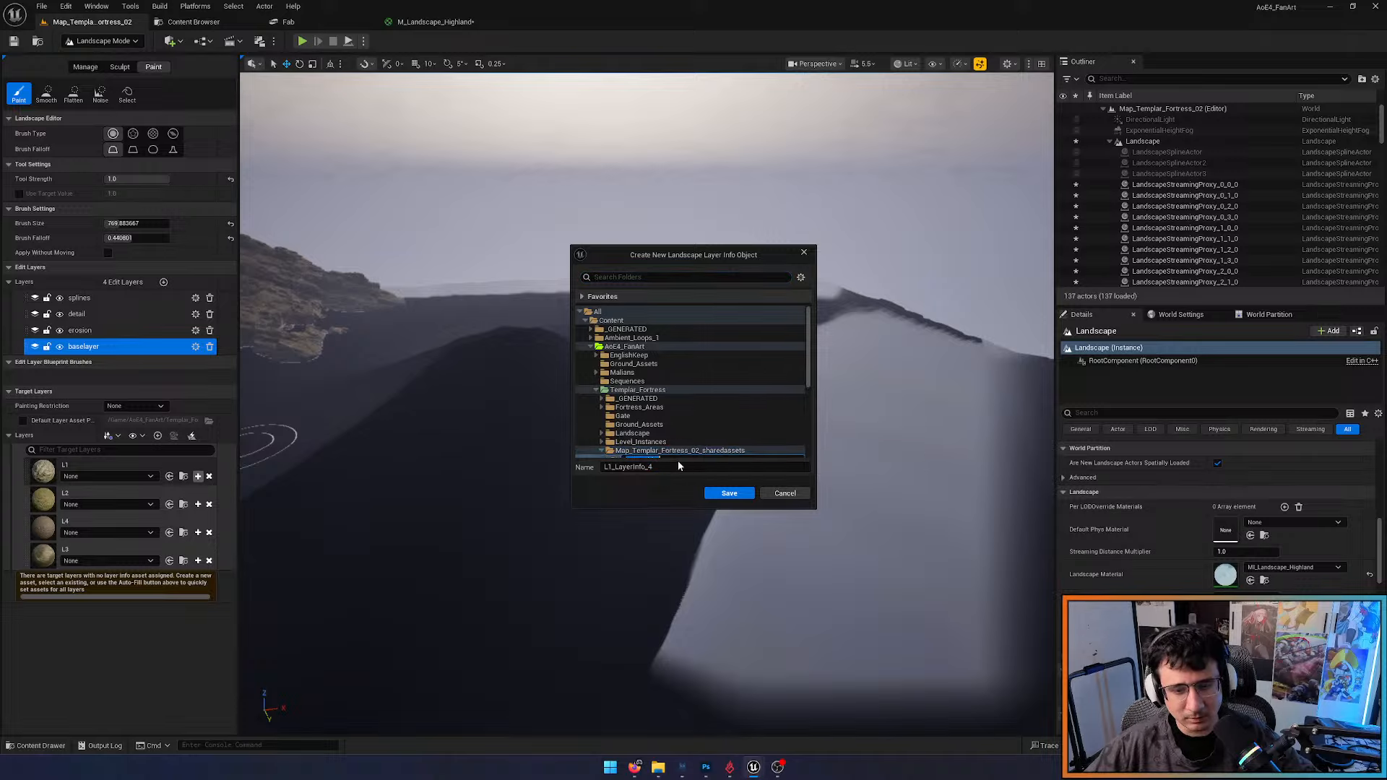
{"action": "type", "text": "new"}
{"action": "key", "text": "Return"}
{"action": "scroll", "coordinate": [733, 410], "scroll_direction": "down", "scroll_amount": 1}
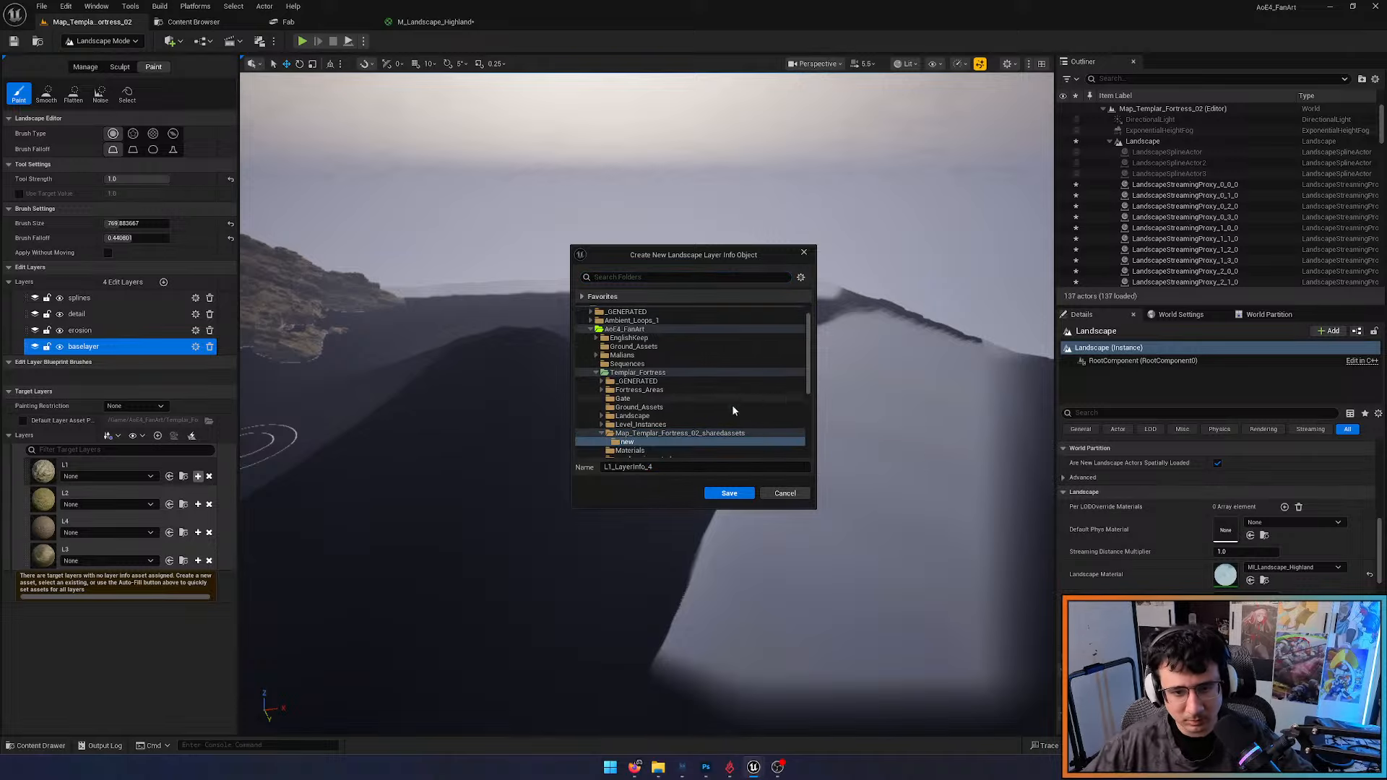
{"action": "left_click", "coordinate": [723, 496]}
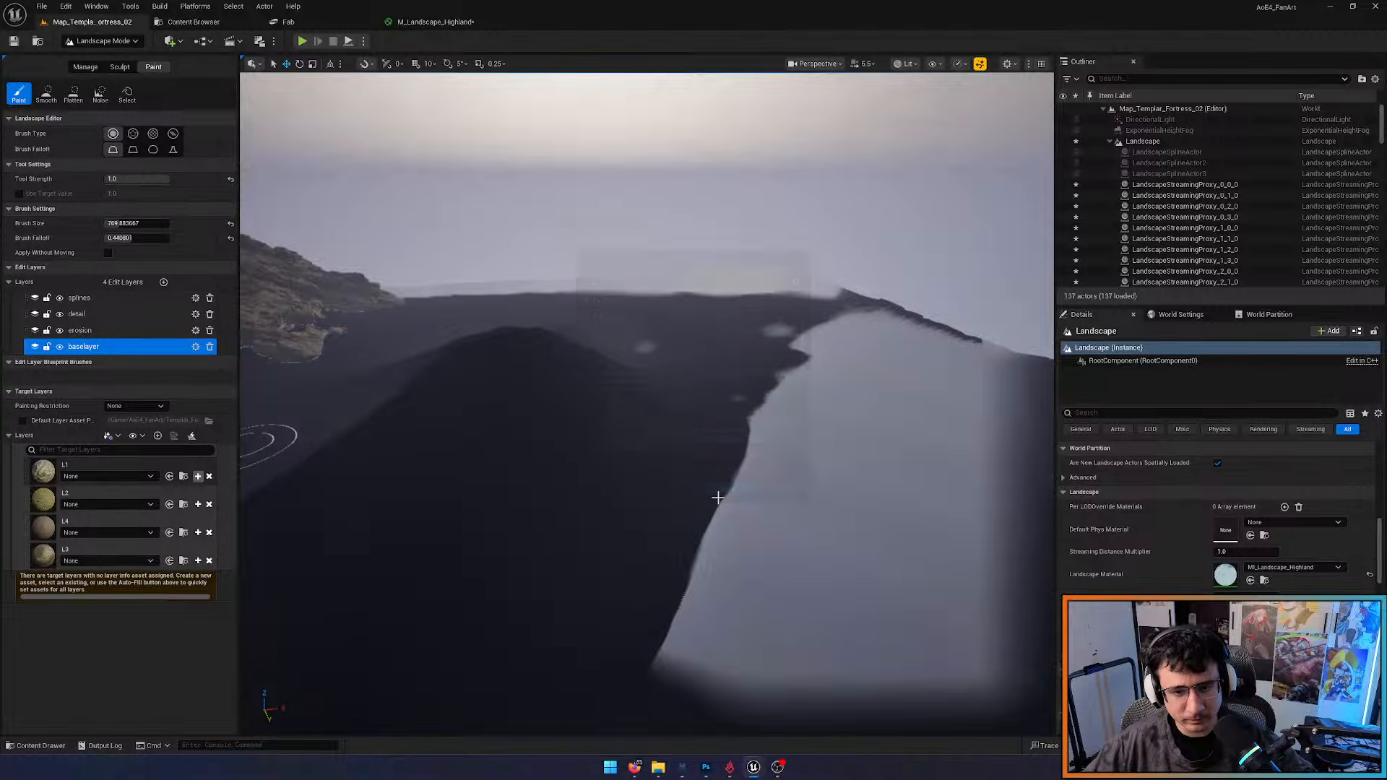
Return to the fortress level and create layer info L2_LayerInfo_3 for target layer L2 in the "new" folder
{"action": "left_click", "coordinate": [109, 23]}
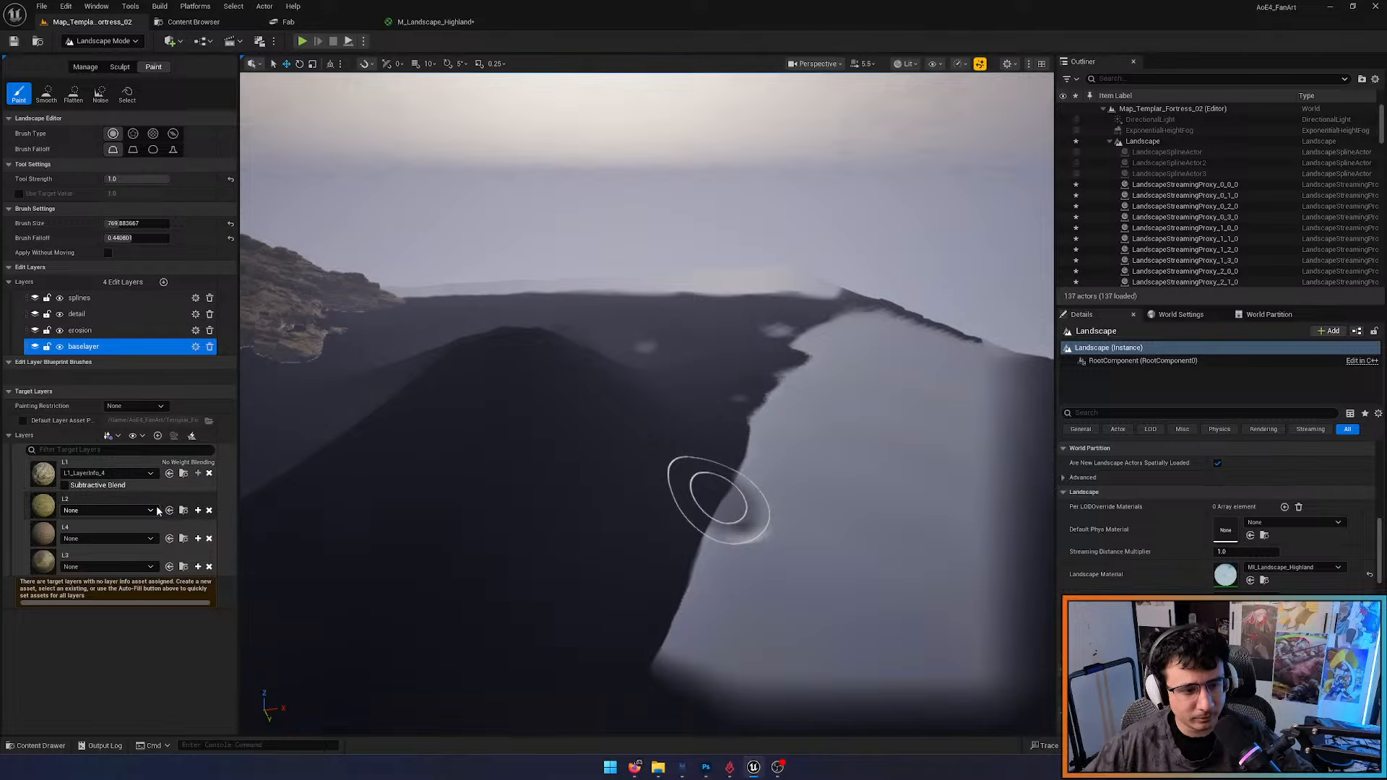
{"action": "left_click", "coordinate": [198, 510]}
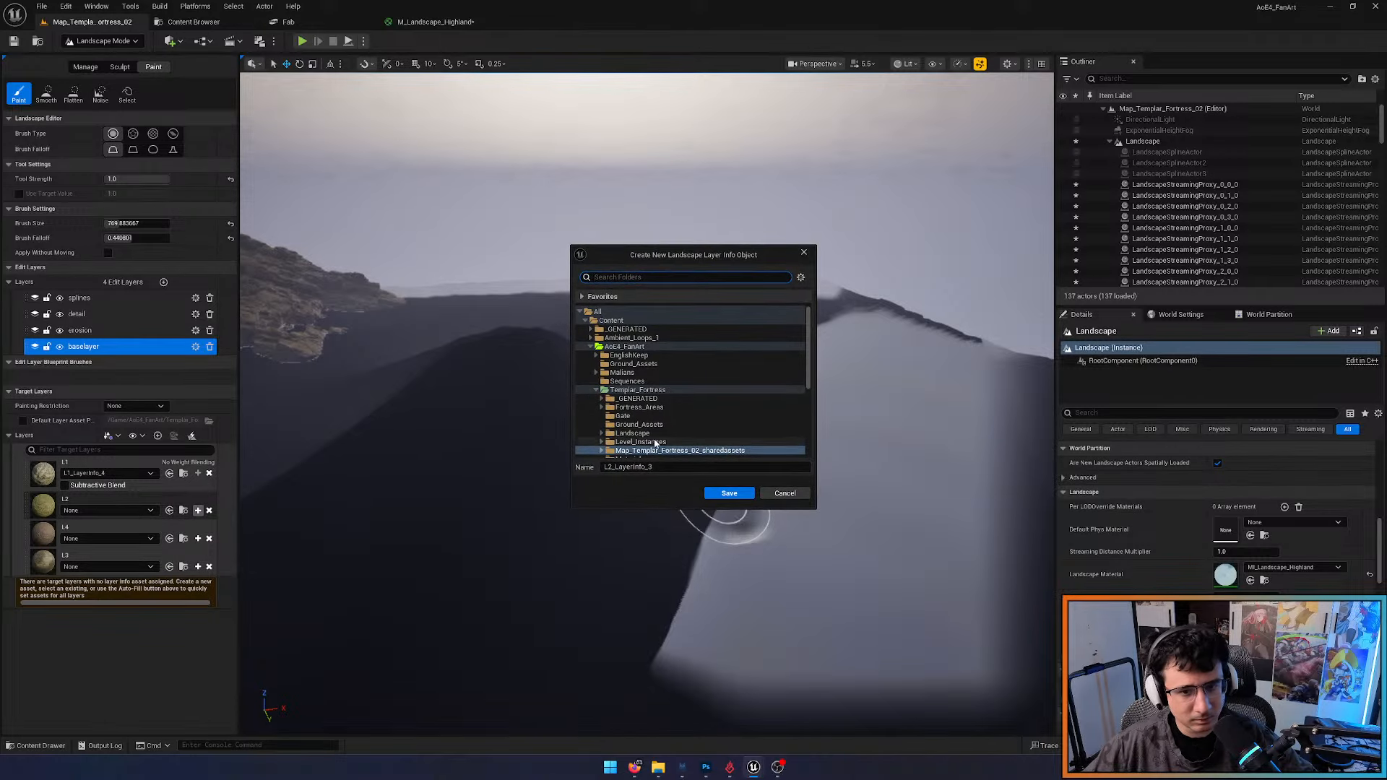
{"action": "left_click", "coordinate": [602, 417]}
{"action": "left_click", "coordinate": [627, 424]}
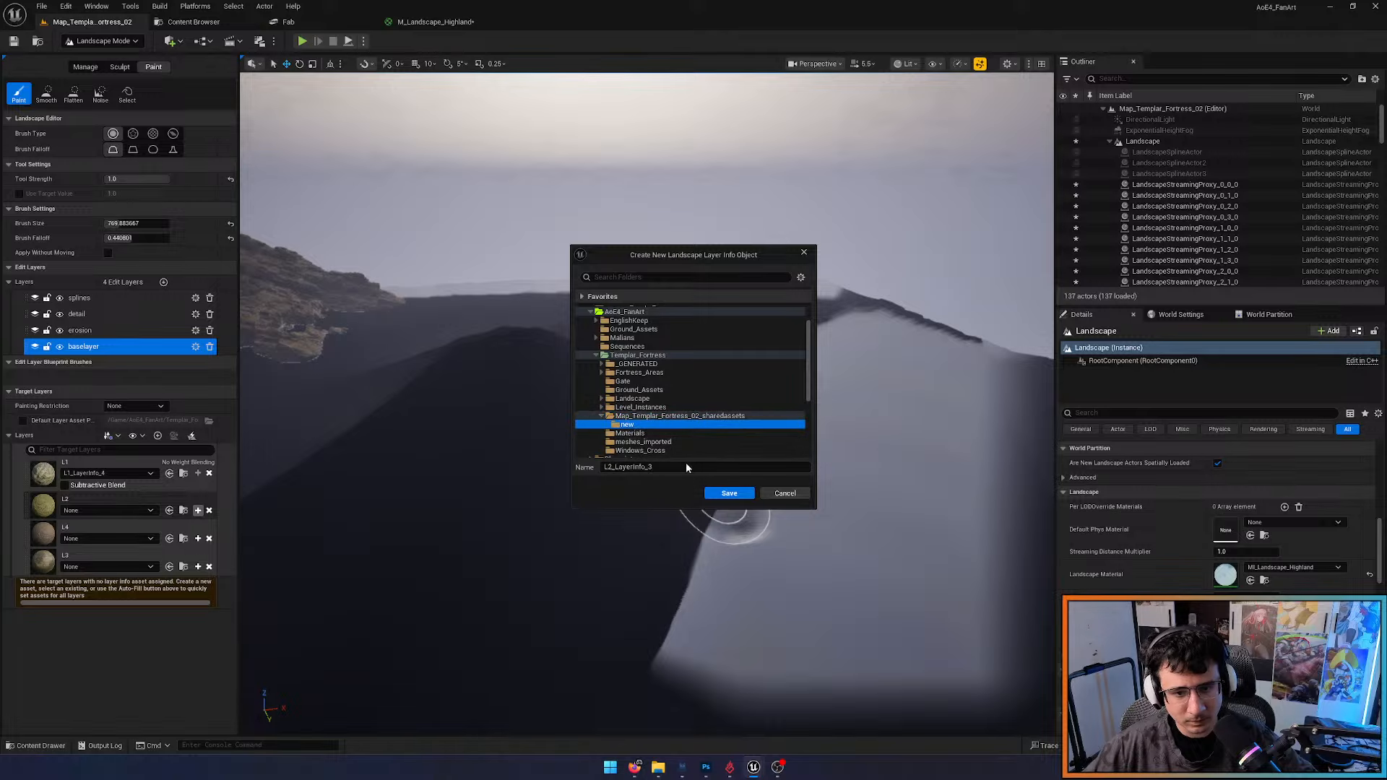
{"action": "left_click", "coordinate": [726, 494]}
{"action": "left_click", "coordinate": [83, 22]}
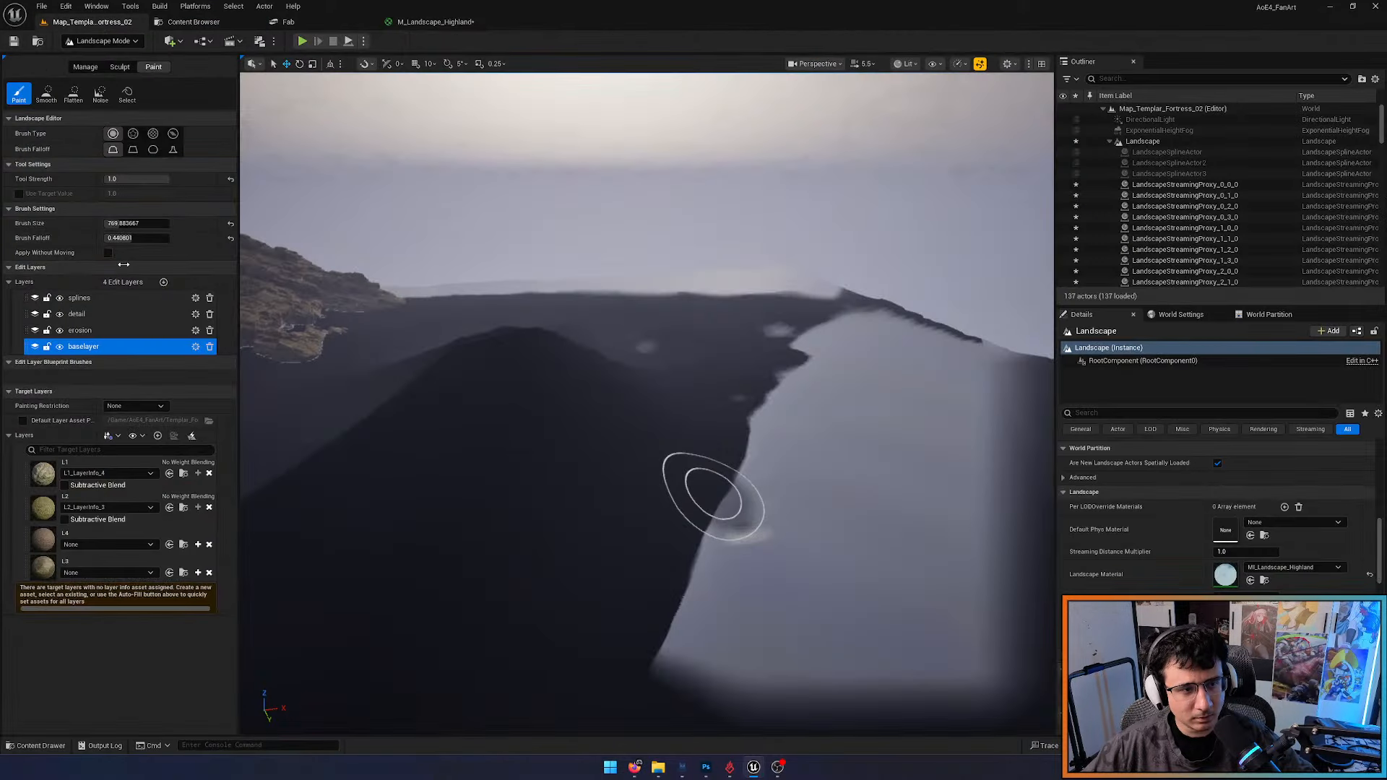
{"action": "left_click", "coordinate": [198, 545]}
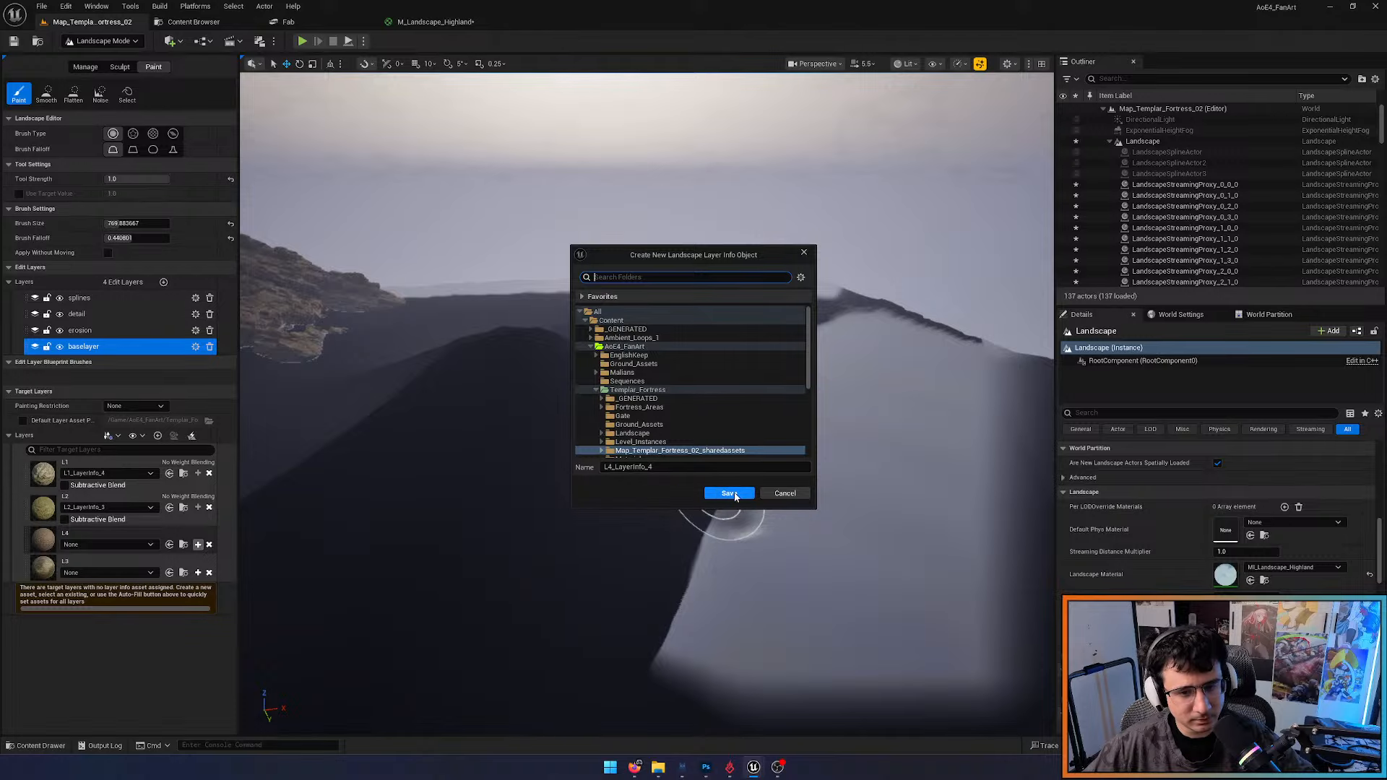
{"action": "left_click", "coordinate": [775, 493]}
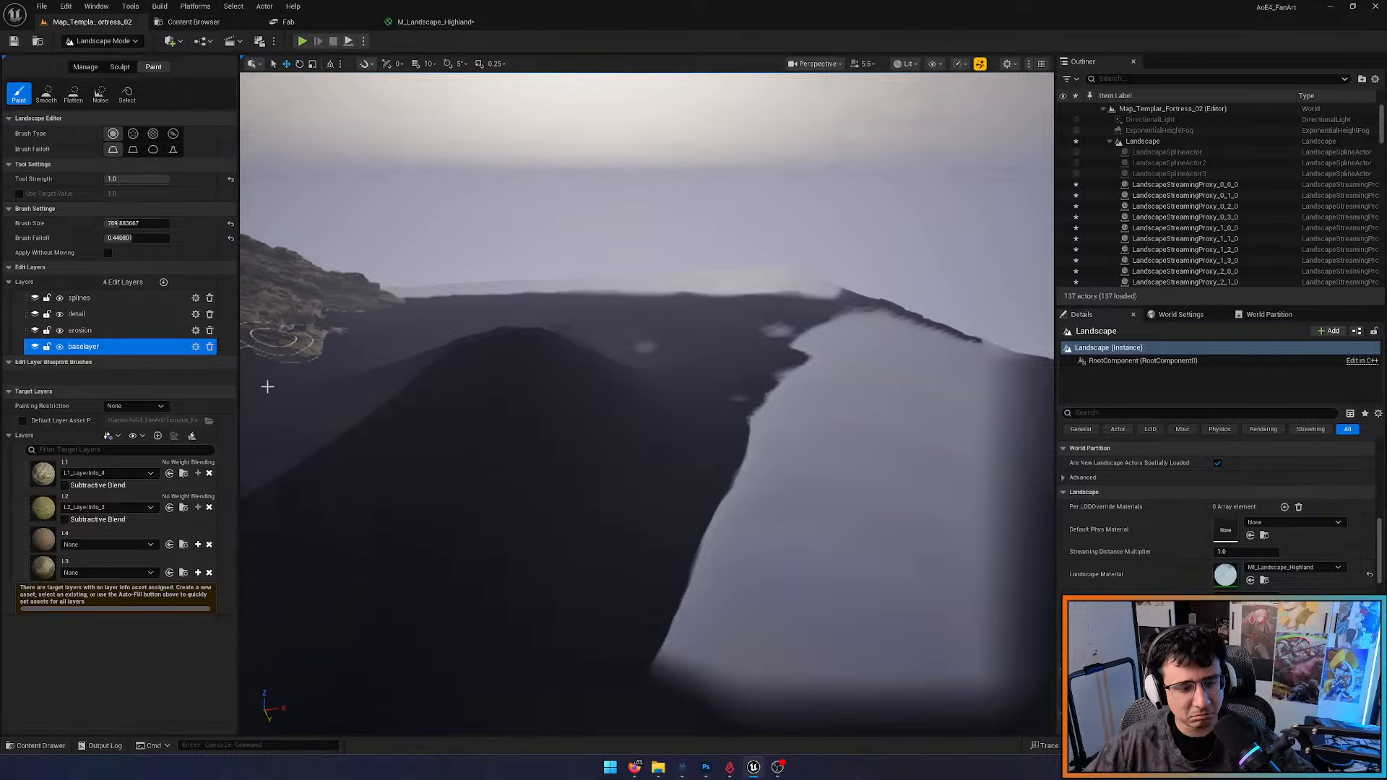
Examine the layer materials feeding the base color Landscape Layer Blend in the M_Landscape_Highland graph
{"action": "left_click", "coordinate": [435, 22]}
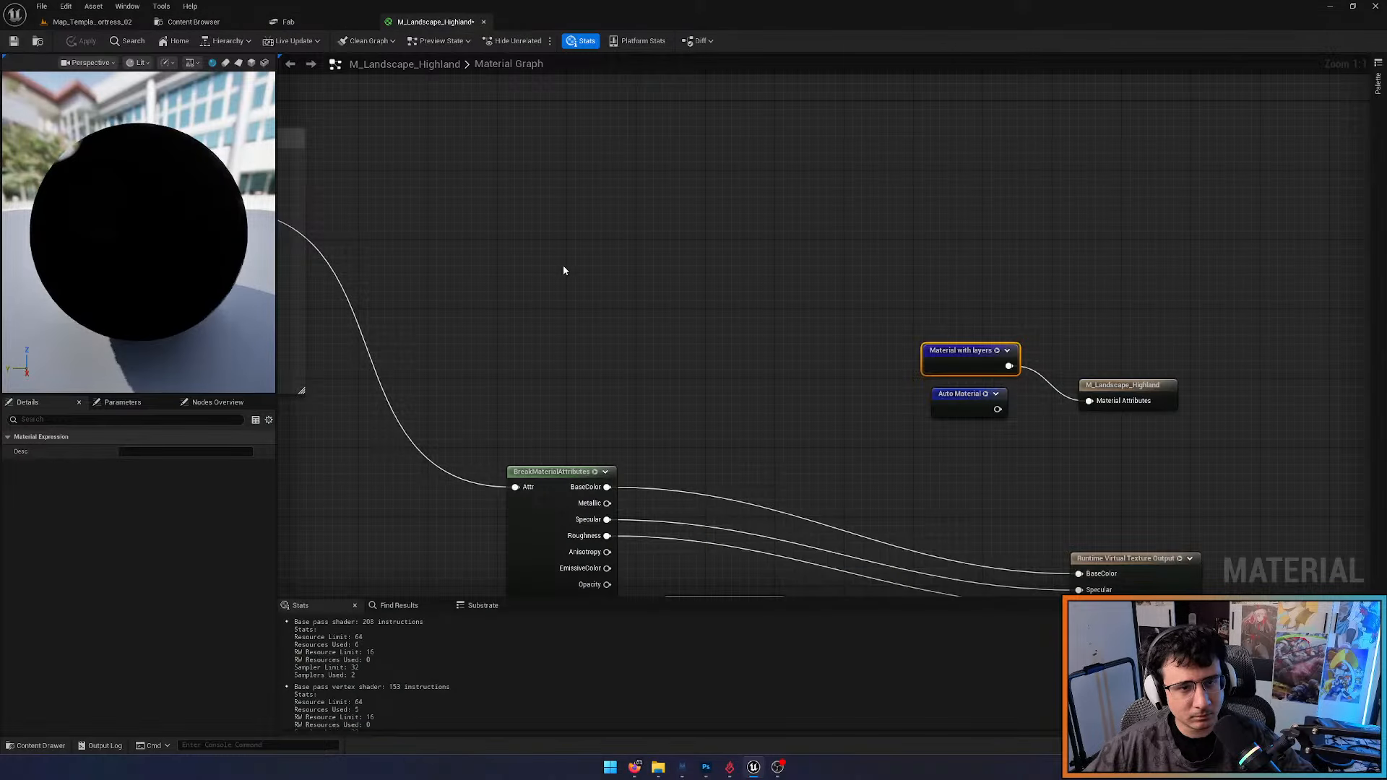
{"action": "scroll", "coordinate": [565, 271], "scroll_direction": "down", "scroll_amount": 7}
{"action": "right_click_drag", "start_coordinate": [564, 271], "coordinate": [929, 227]}
{"action": "scroll", "coordinate": [664, 279], "scroll_direction": "up", "scroll_amount": 7}
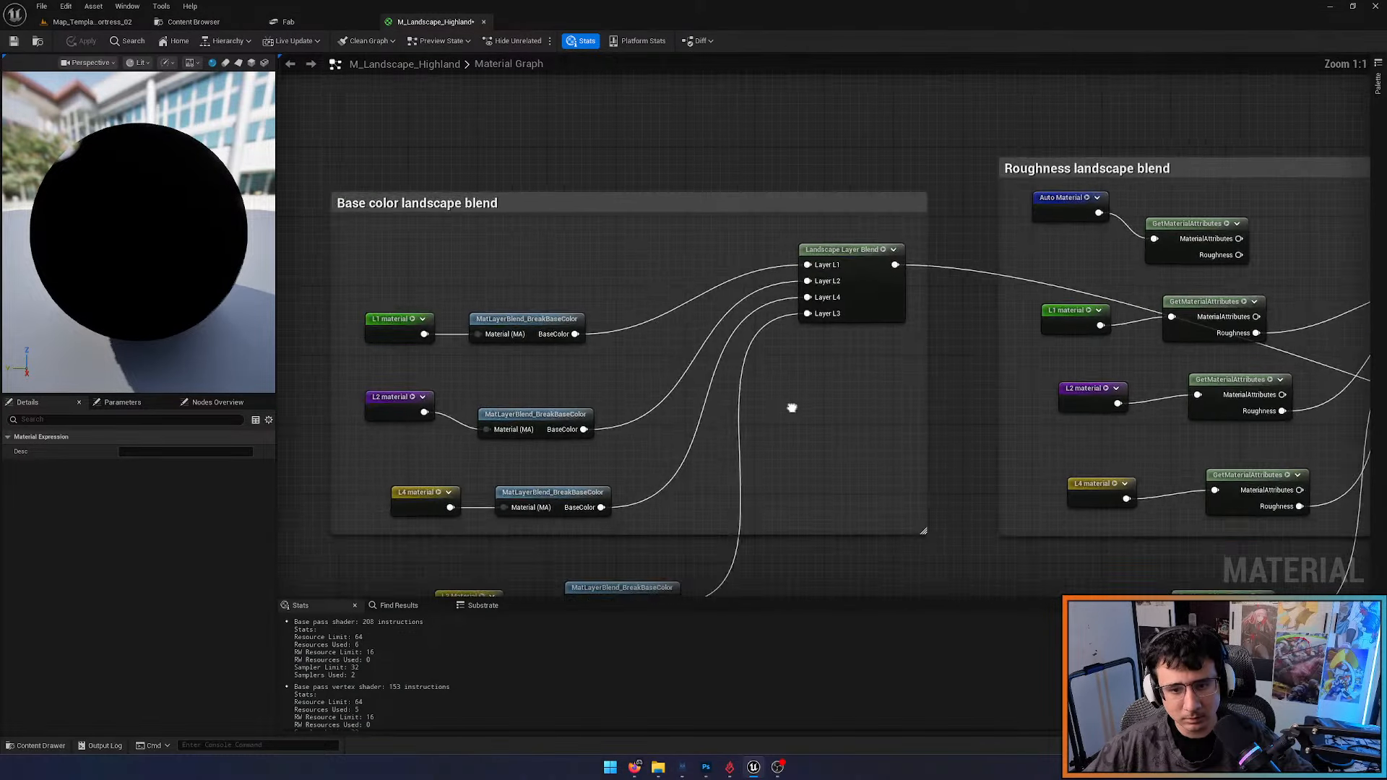
{"action": "right_click_drag", "start_coordinate": [912, 408], "coordinate": [714, 260]}
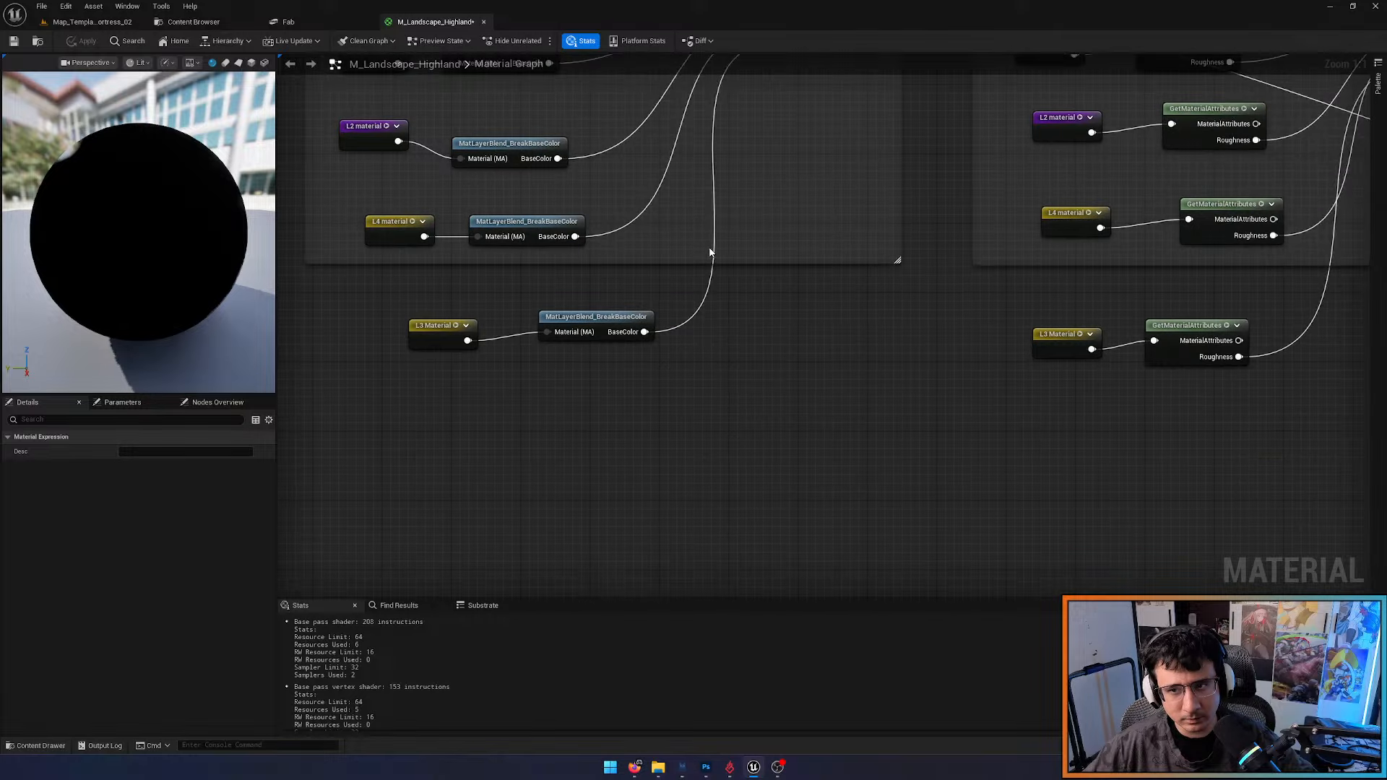
{"action": "scroll", "coordinate": [714, 260], "scroll_direction": "down", "scroll_amount": 2}
Switch to the fortress level and create layer info L4_LayerInfo_4 for target layer L4 in the "new" folder
{"action": "left_click", "coordinate": [67, 23]}
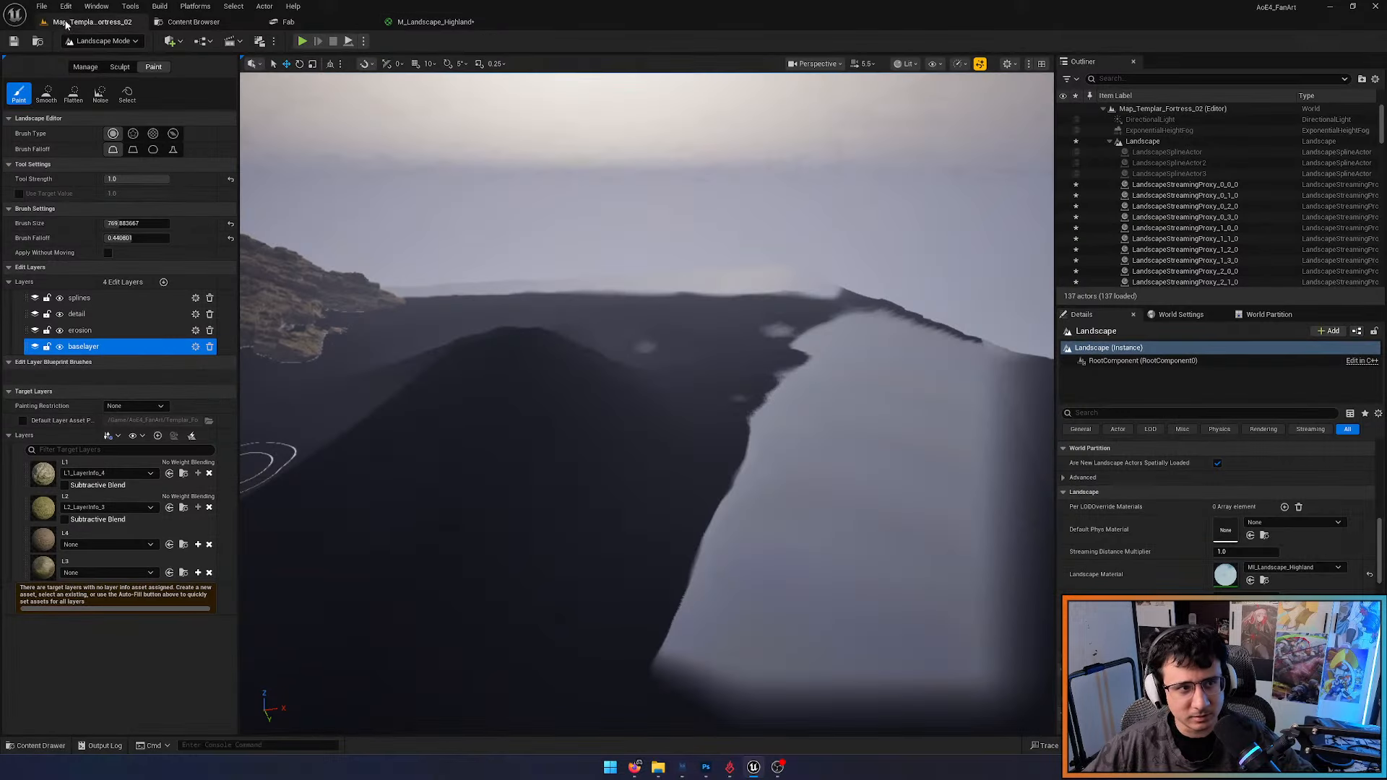
{"action": "left_click", "coordinate": [198, 544]}
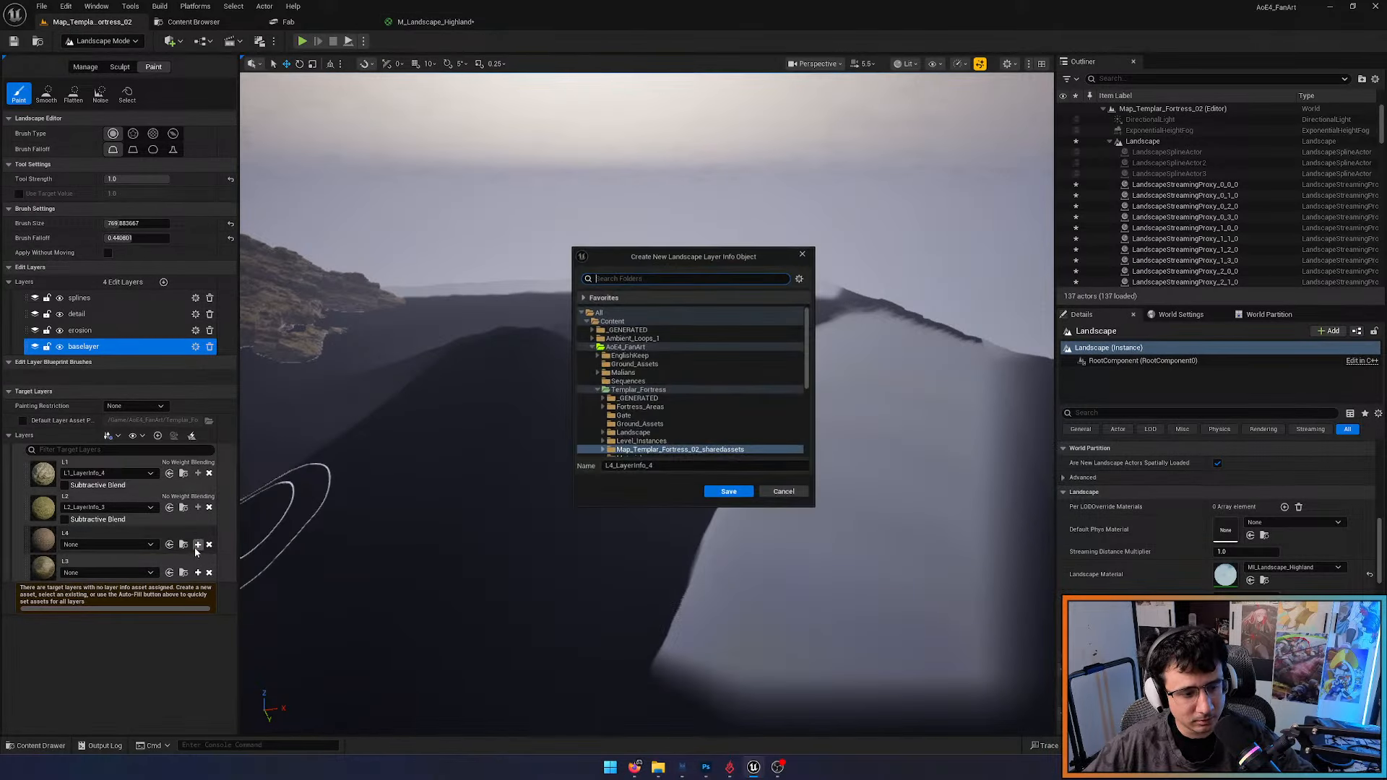
{"action": "left_click", "coordinate": [600, 451]}
{"action": "left_click", "coordinate": [644, 426]}
{"action": "left_click", "coordinate": [729, 493]}
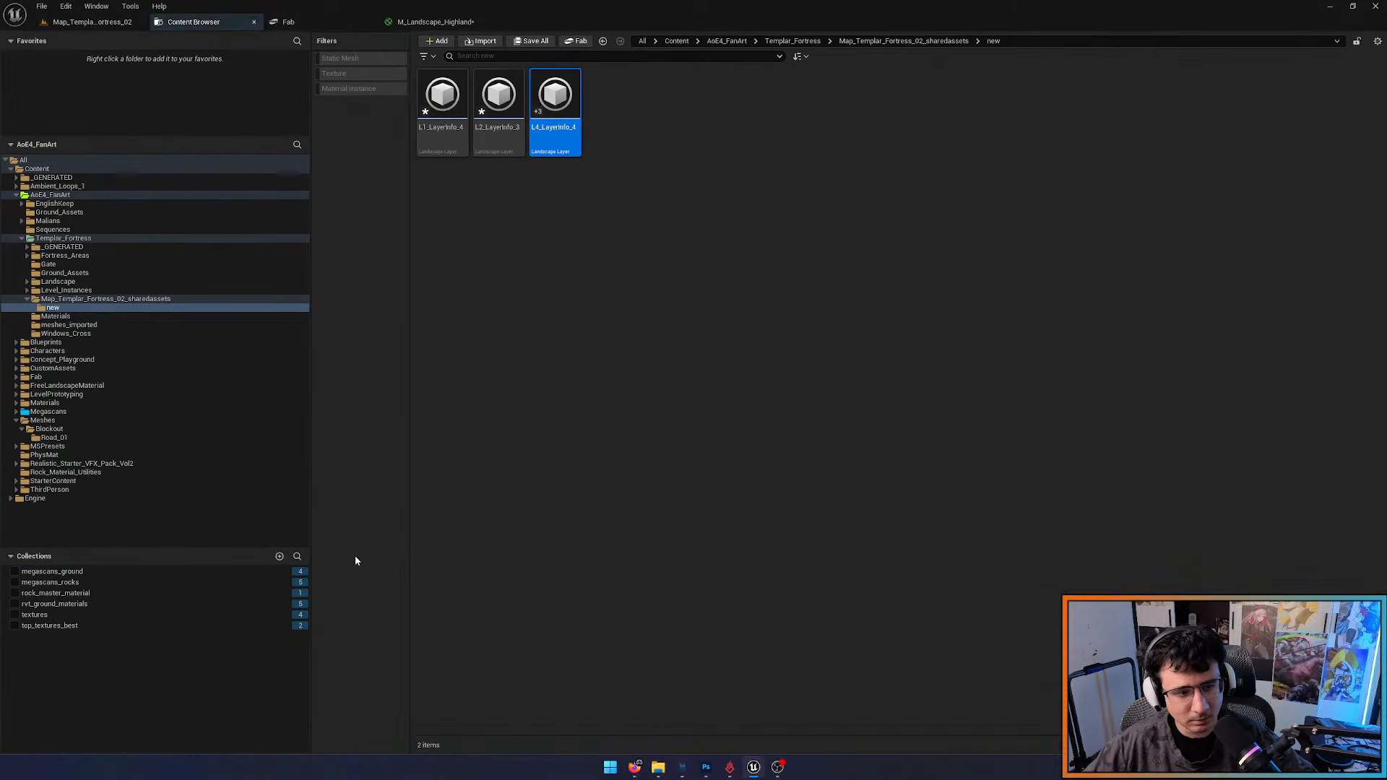
From the fortress level, create layer info L3_LayerInfo_4 for target layer L3 in the "new" folder and save the assets
{"action": "left_click", "coordinate": [92, 21]}
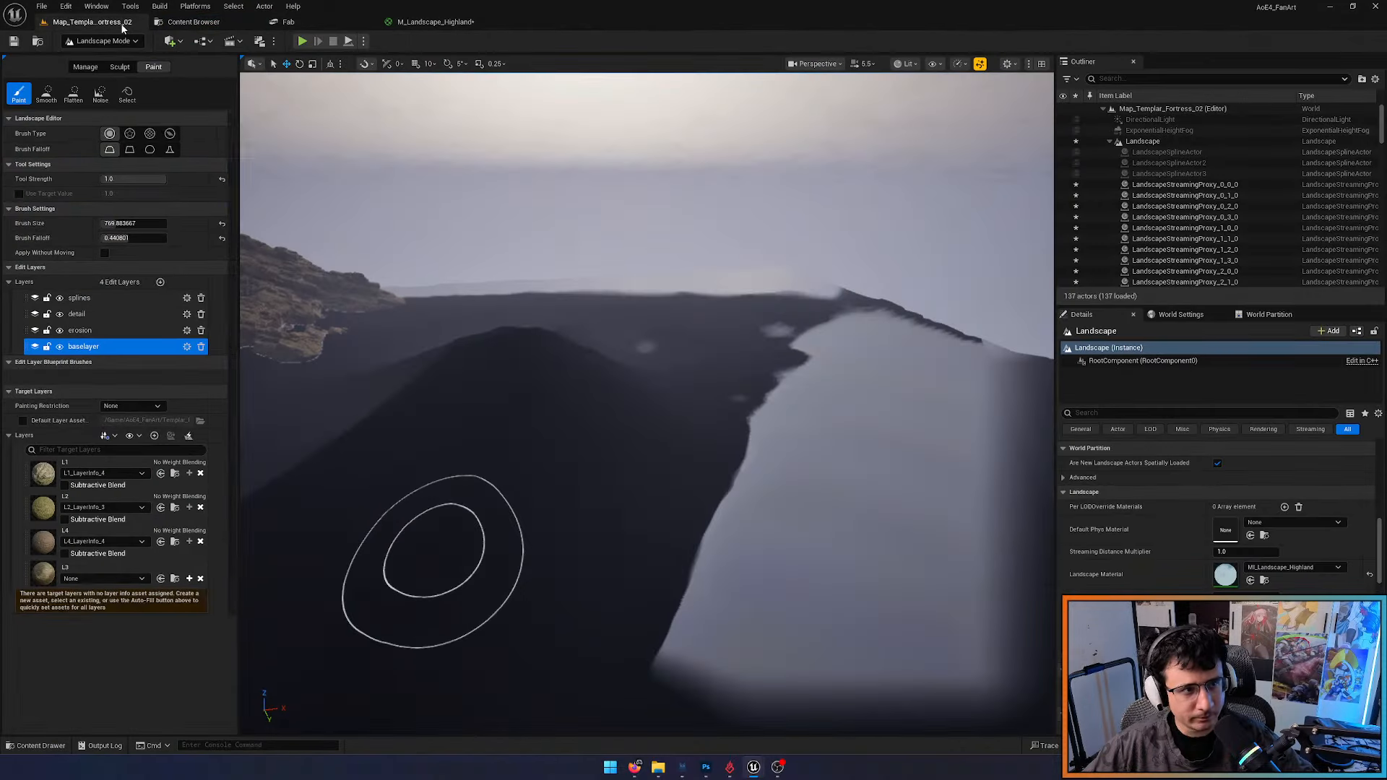
{"action": "left_click", "coordinate": [198, 578]}
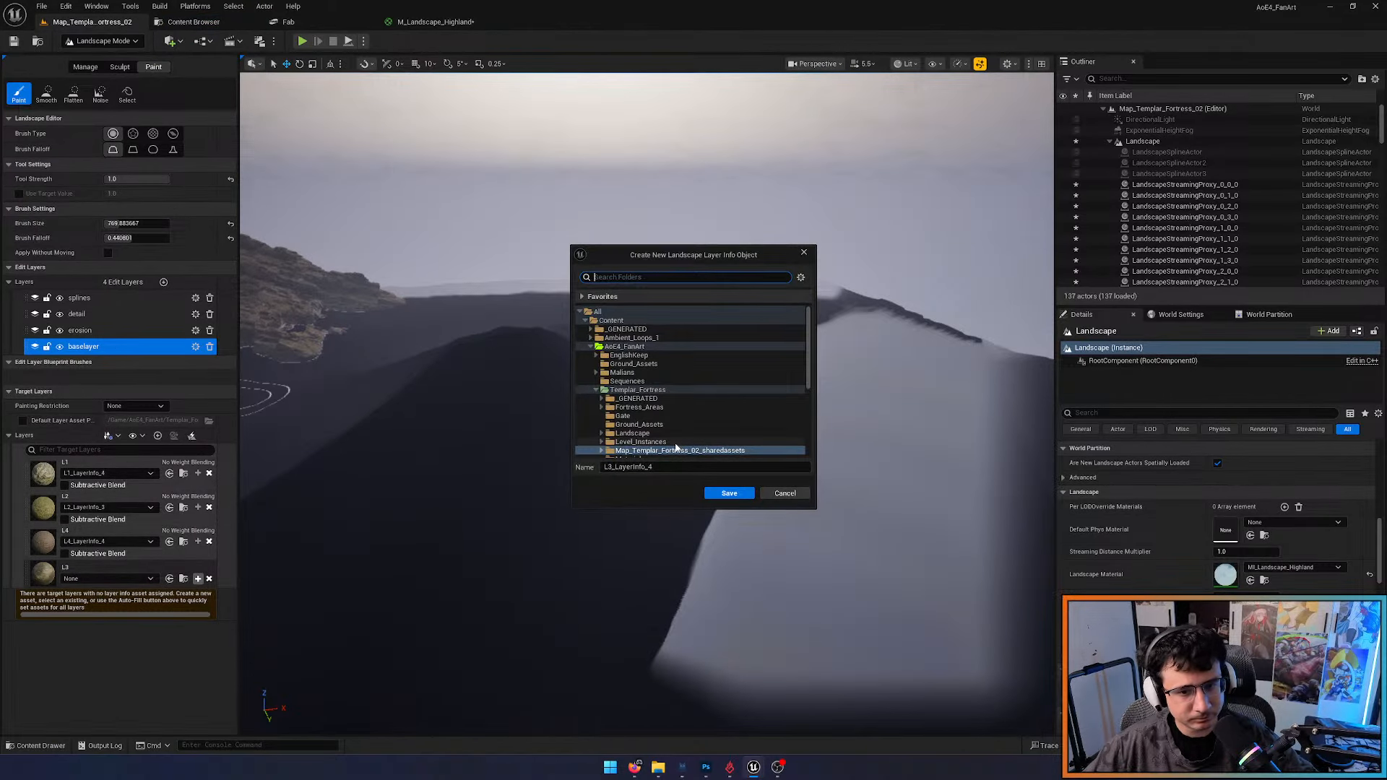
{"action": "scroll", "coordinate": [676, 445], "scroll_direction": "down", "scroll_amount": 2}
{"action": "double_click", "coordinate": [661, 417]}
{"action": "left_click", "coordinate": [627, 425]}
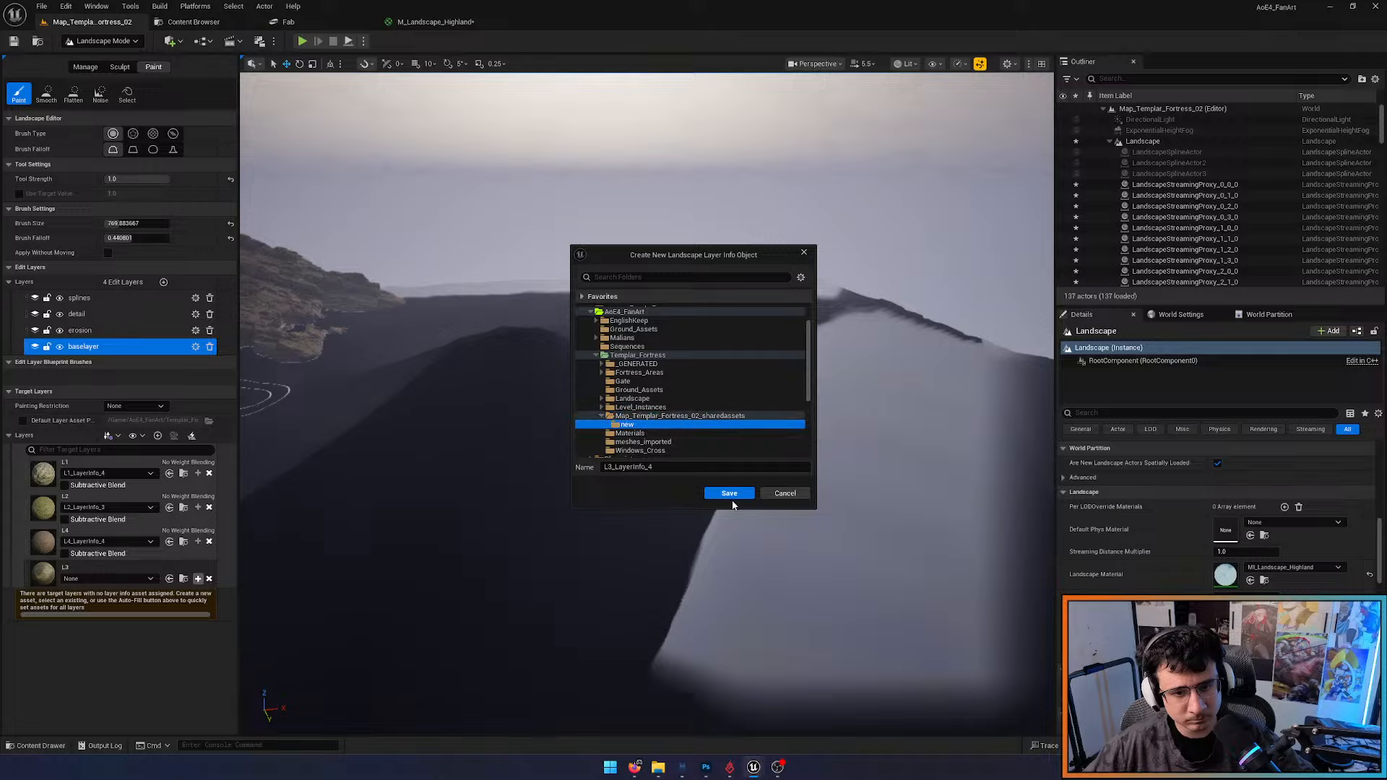
{"action": "left_click", "coordinate": [731, 497]}
{"action": "key", "text": "ctrl+s"}
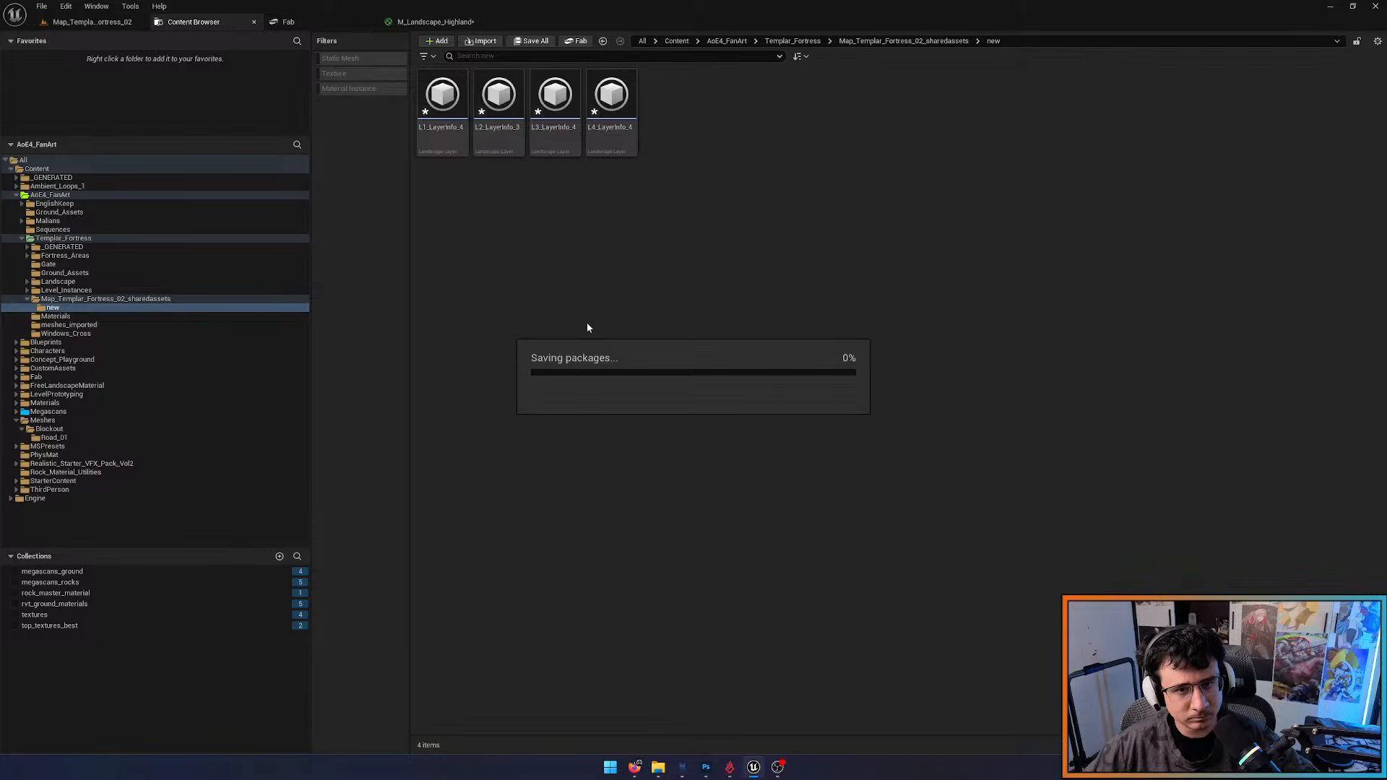
Fill the whole fortress landscape with target layer L1
{"action": "left_click", "coordinate": [92, 22]}
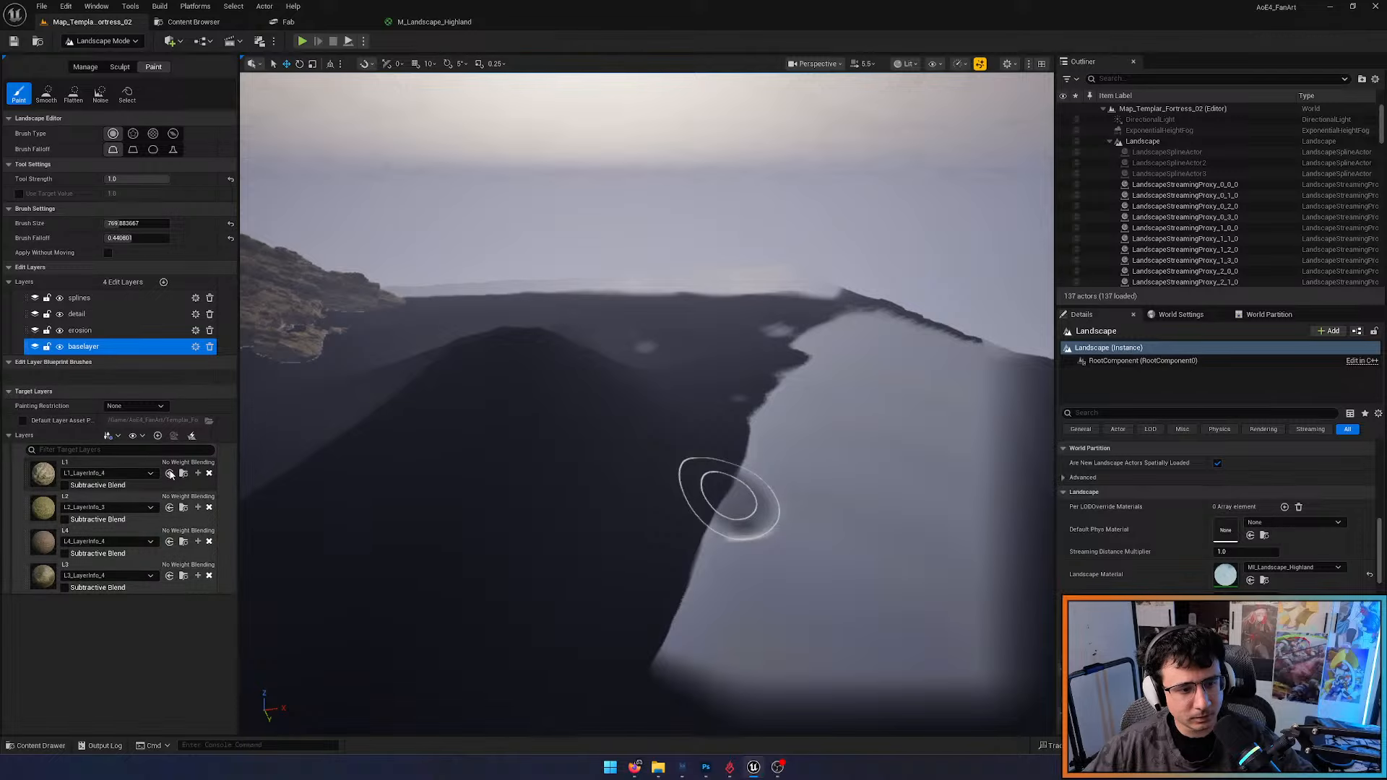
{"action": "right_click", "coordinate": [131, 468]}
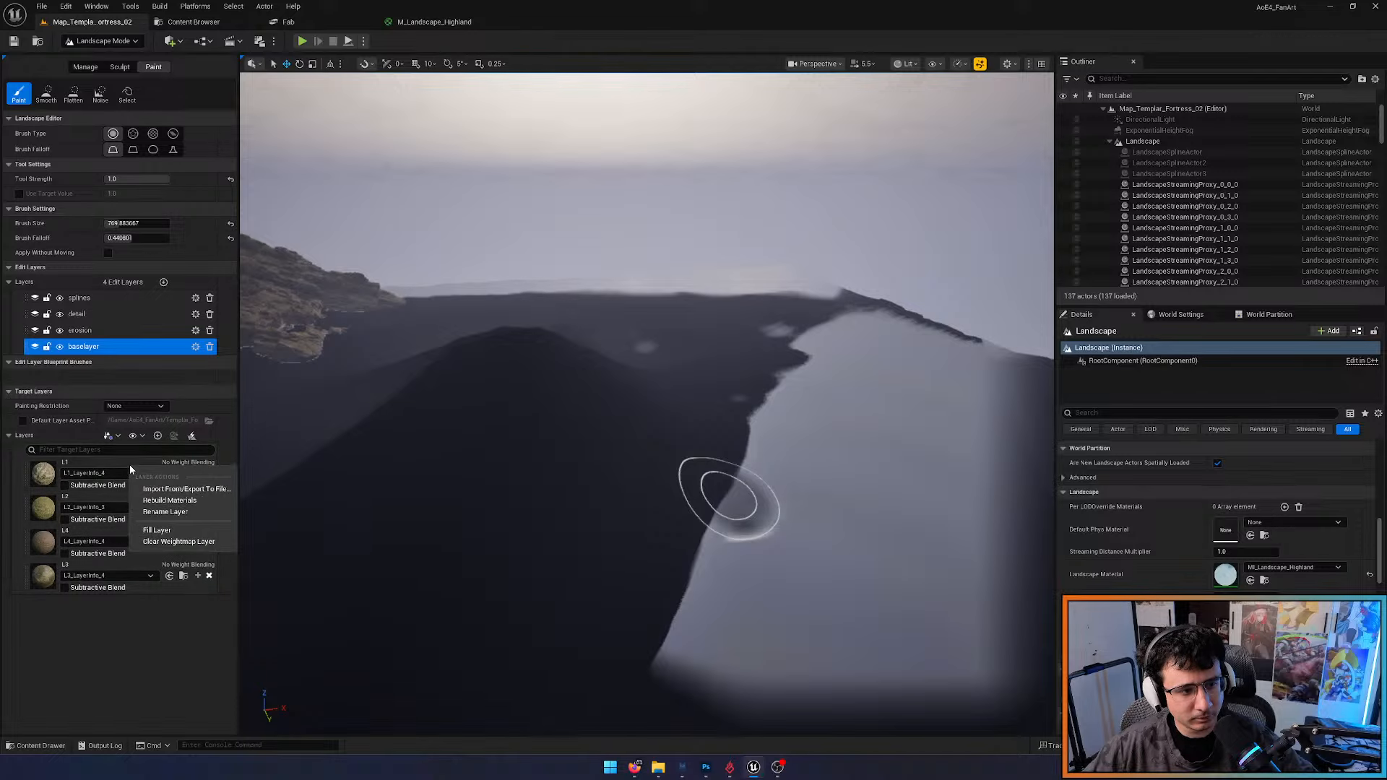
{"action": "left_click", "coordinate": [168, 532]}
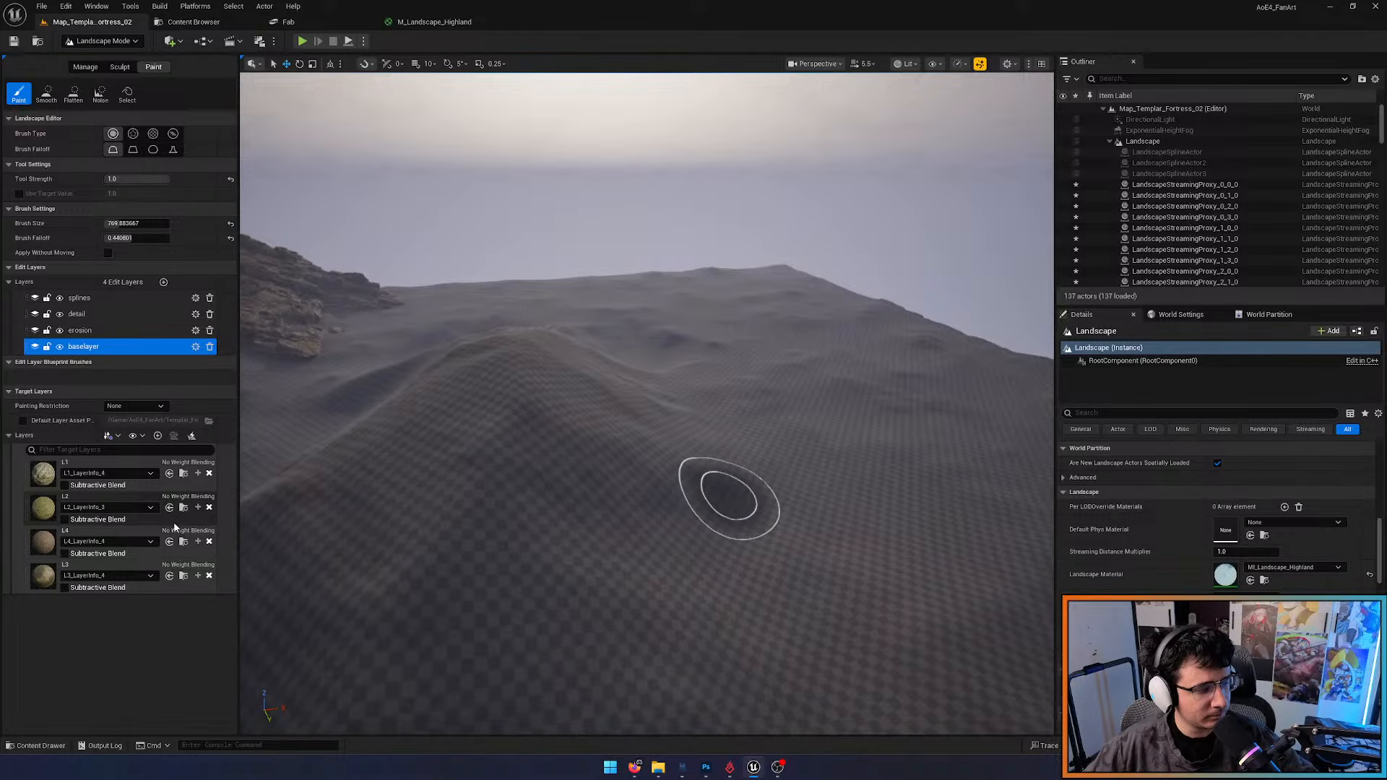
{"action": "right_click_drag", "start_coordinate": [669, 458], "coordinate": [546, 442]}
{"action": "scroll", "coordinate": [564, 477], "scroll_direction": "up", "scroll_amount": 1}
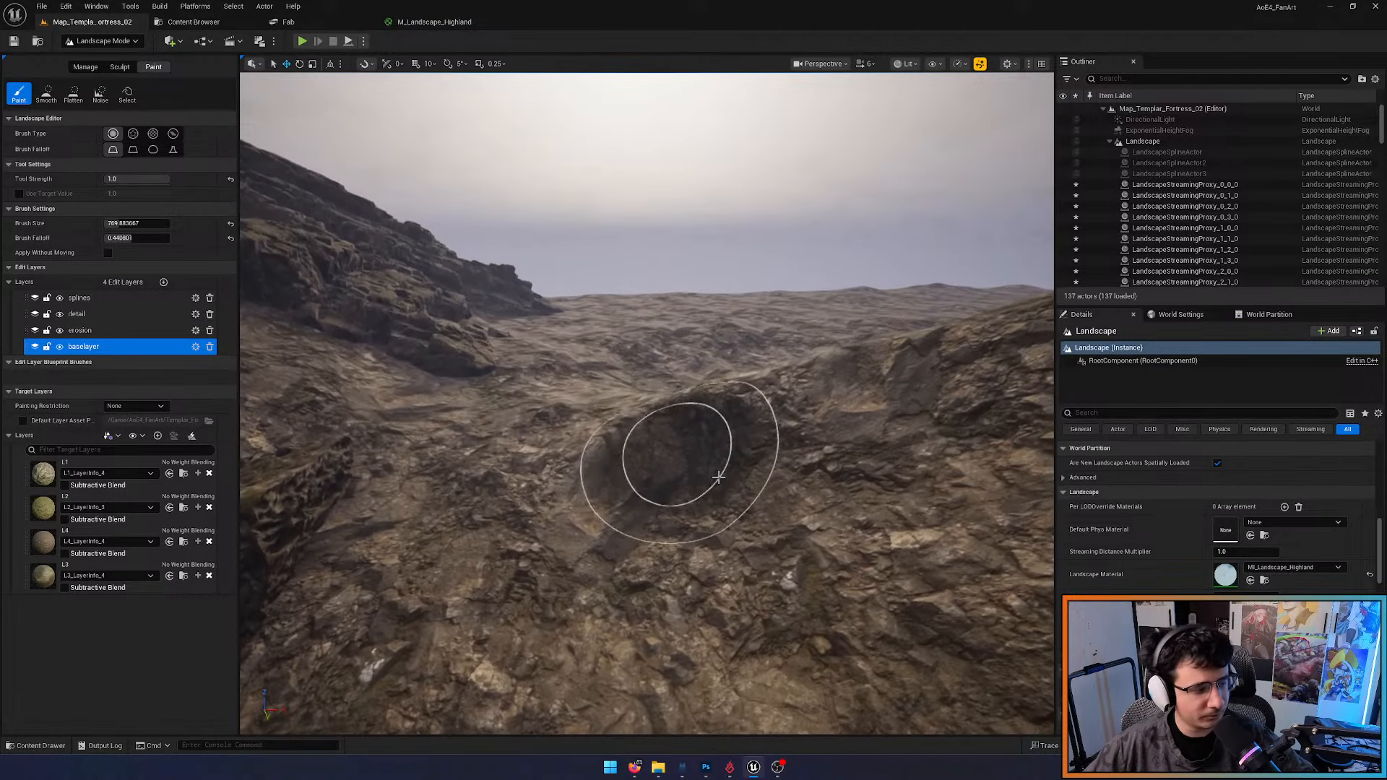
{"action": "right_click_drag", "start_coordinate": [718, 477], "coordinate": [676, 482]}
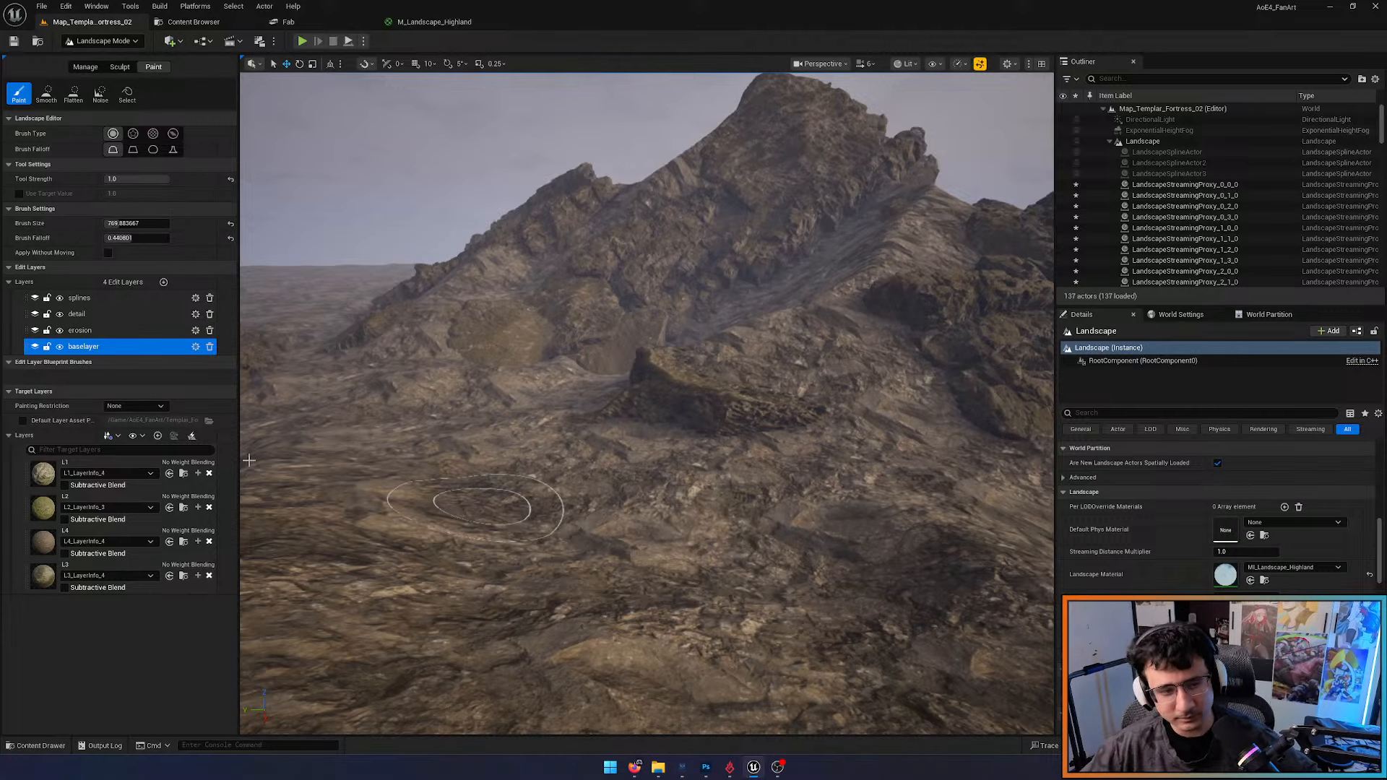
Select target layer L2 and paint a patch of it onto the terrain
{"action": "left_click", "coordinate": [39, 497]}
{"action": "mouse_move", "coordinate": [271, 464]}
{"action": "right_mouse_down"}
{"action": "mouse_move", "coordinate": [491, 473]}
{"action": "mouse_move", "coordinate": [433, 433]}
{"action": "mouse_move", "coordinate": [467, 458]}
{"action": "mouse_move", "coordinate": [495, 443]}
{"action": "right_mouse_up"}
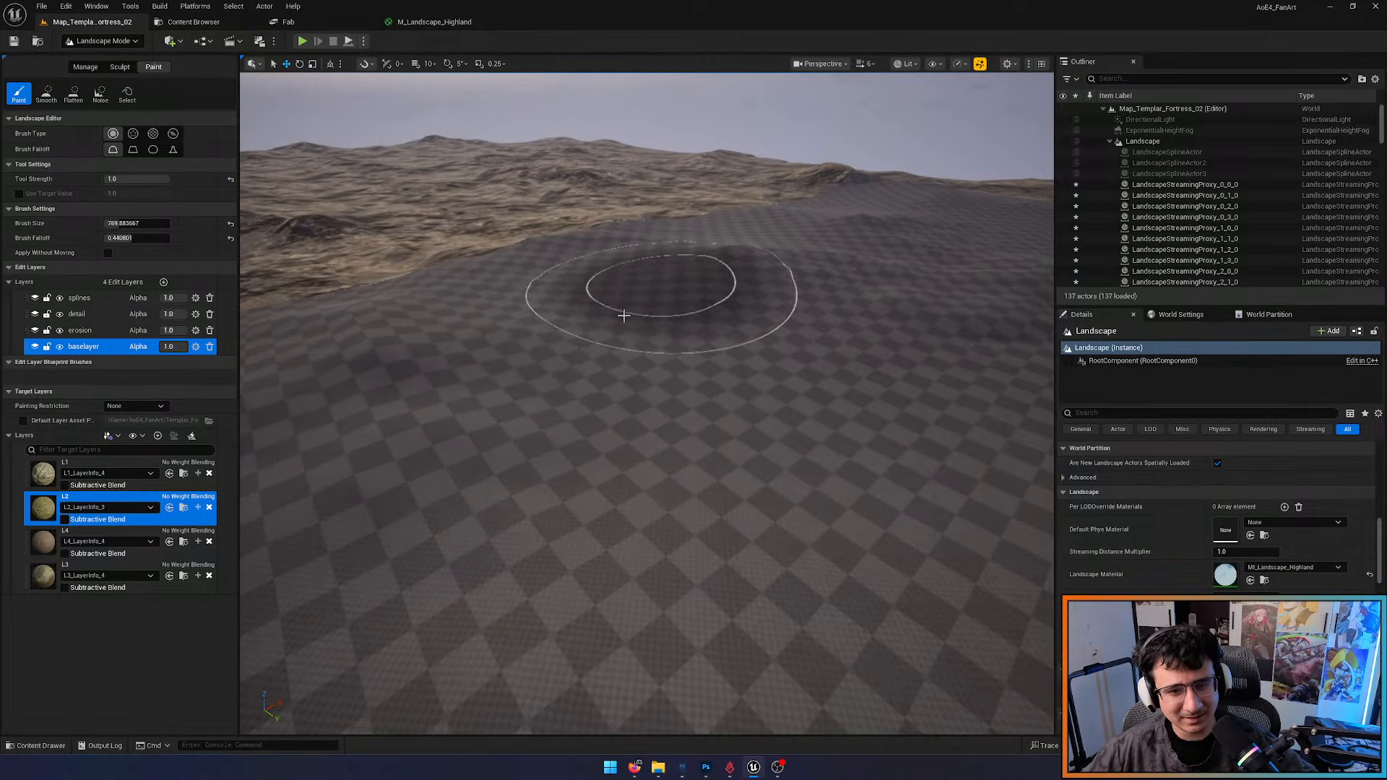
{"action": "right_click_drag", "start_coordinate": [694, 347], "coordinate": [648, 367]}
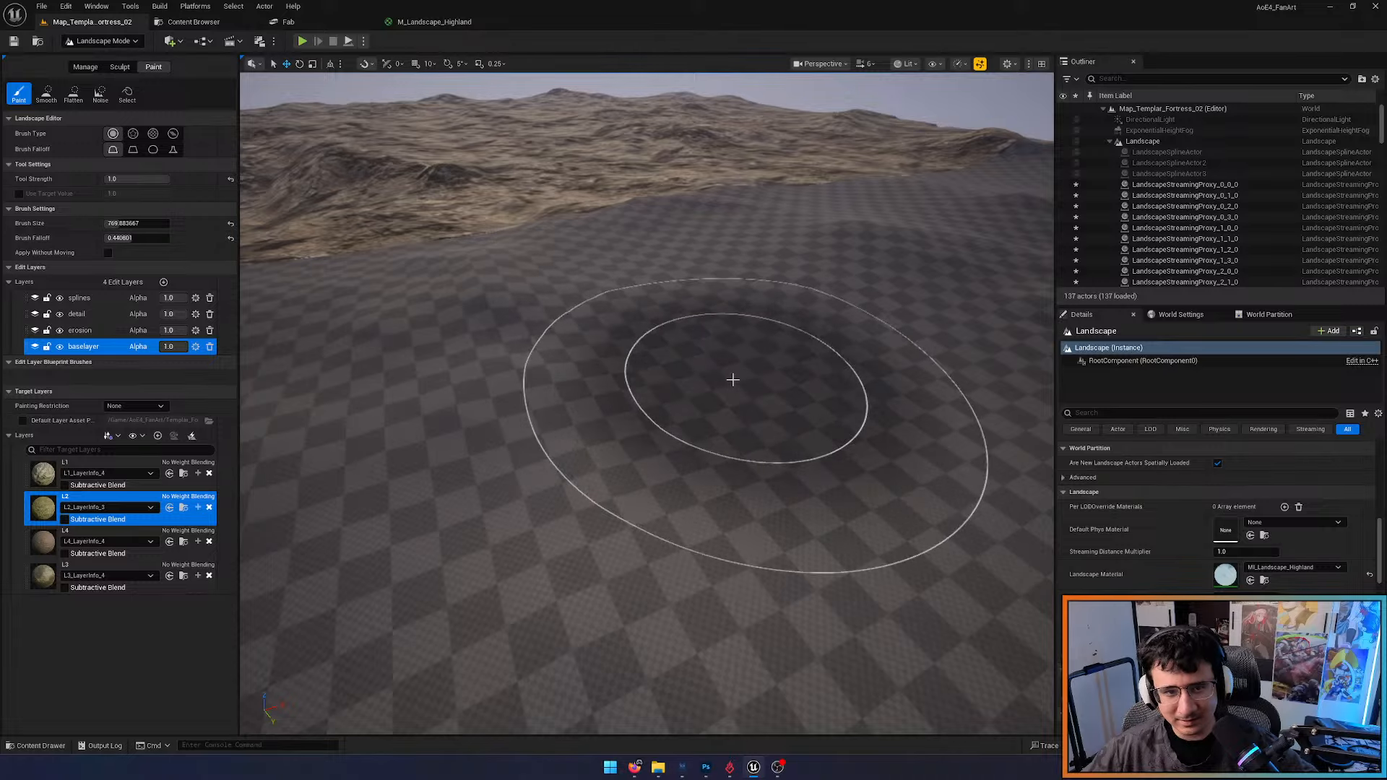
{"action": "right_click_drag", "start_coordinate": [718, 340], "coordinate": [718, 376]}
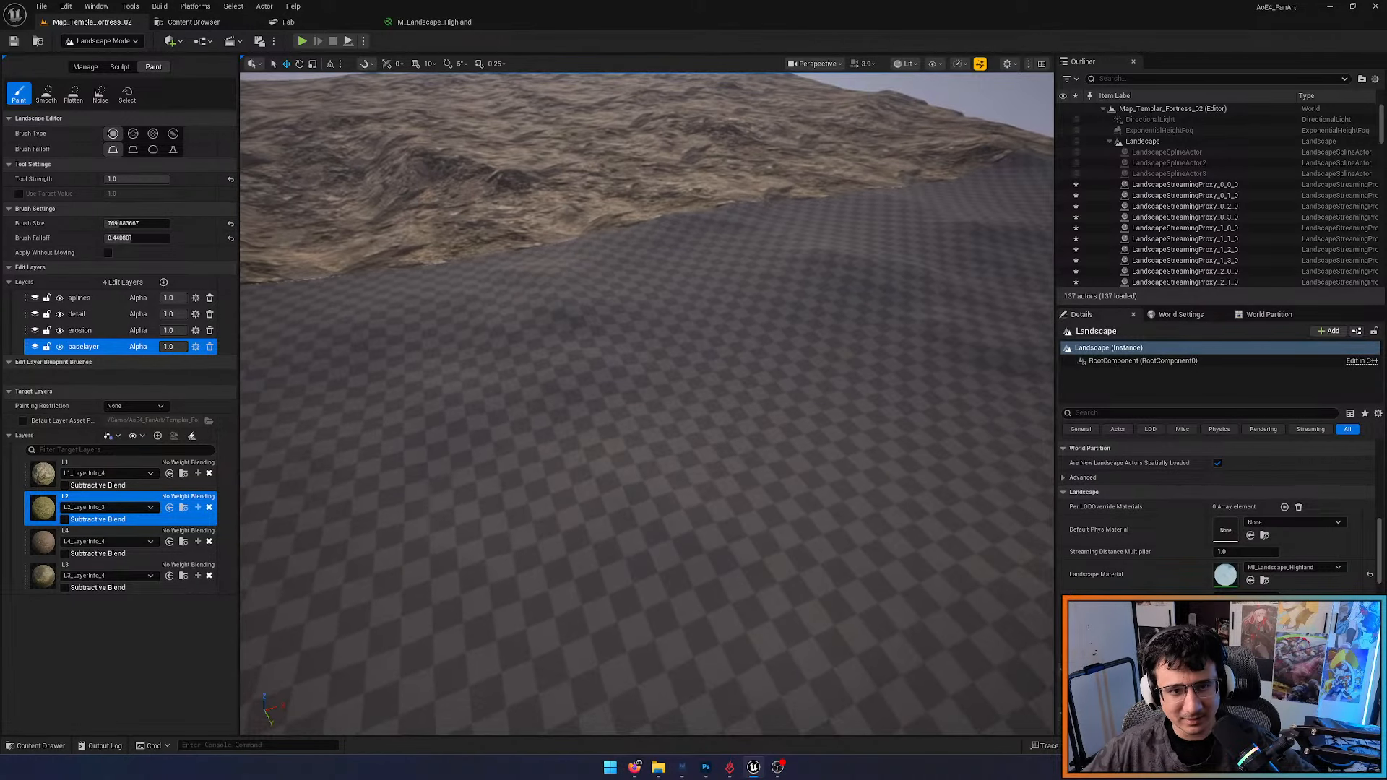
{"action": "mouse_move", "coordinate": [689, 340]}
{"action": "left_mouse_down"}
{"action": "mouse_move", "coordinate": [716, 363]}
{"action": "mouse_move", "coordinate": [589, 402]}
{"action": "mouse_move", "coordinate": [481, 573]}
{"action": "mouse_move", "coordinate": [669, 347]}
{"action": "left_mouse_up"}
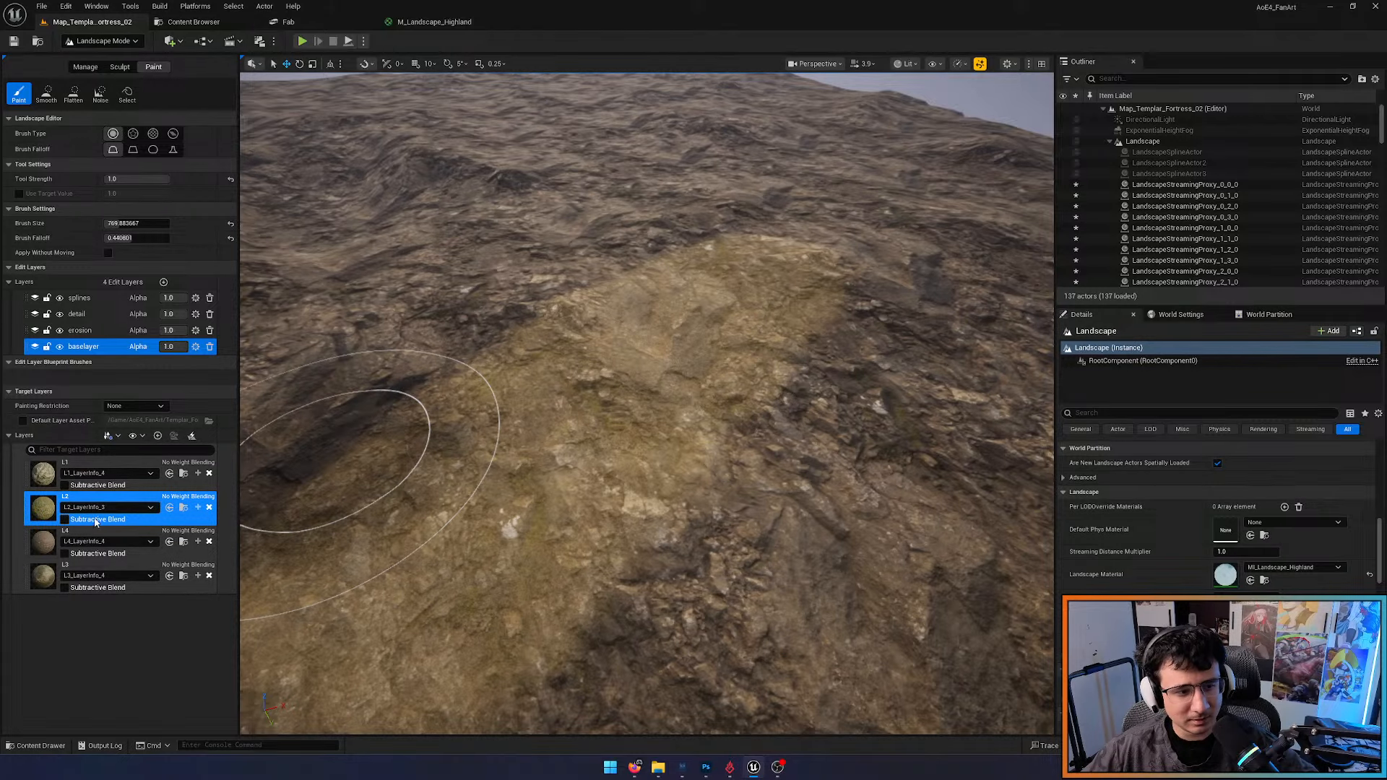
Set the blend method of L1_LayerInfo_4 in the "new" folder to Weight Blending (Legacy), save and close it
{"action": "left_click", "coordinate": [182, 510]}
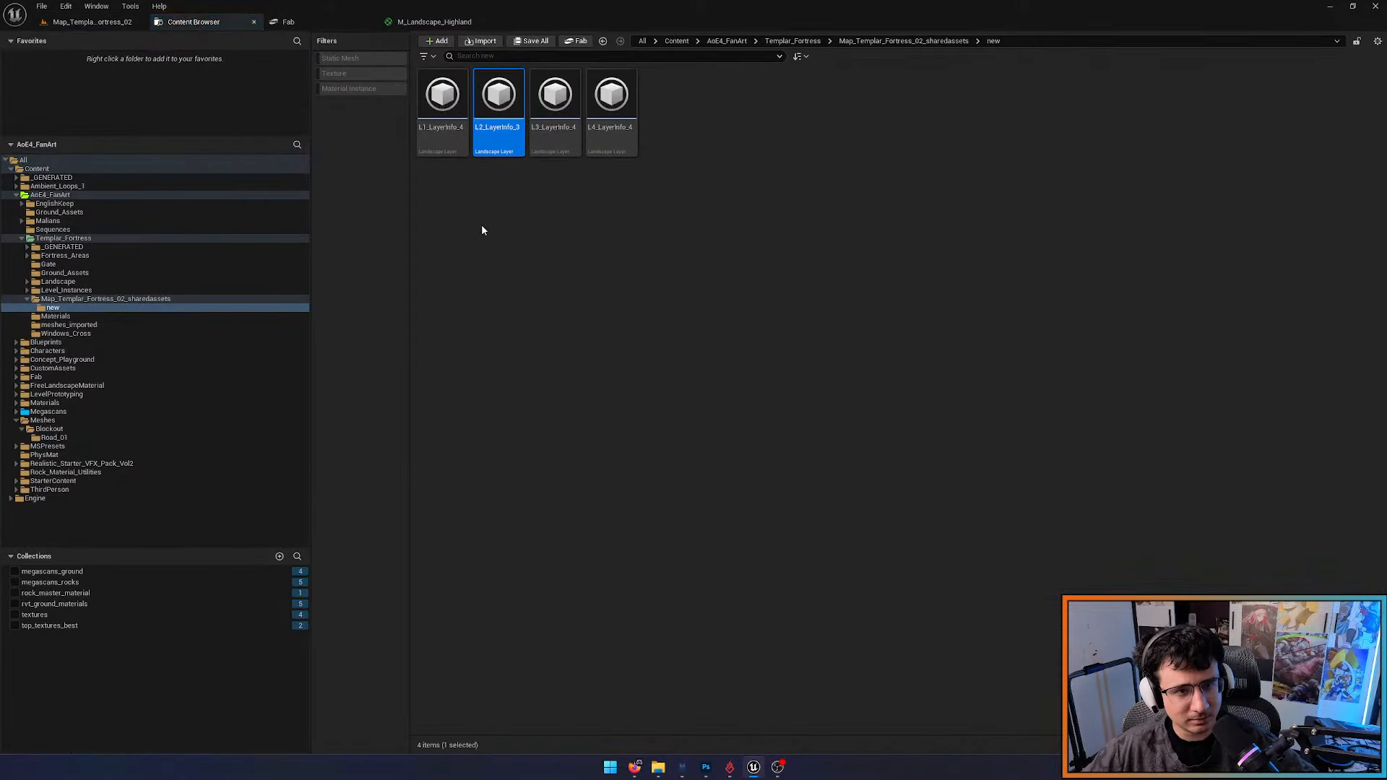
{"action": "double_click", "coordinate": [454, 141]}
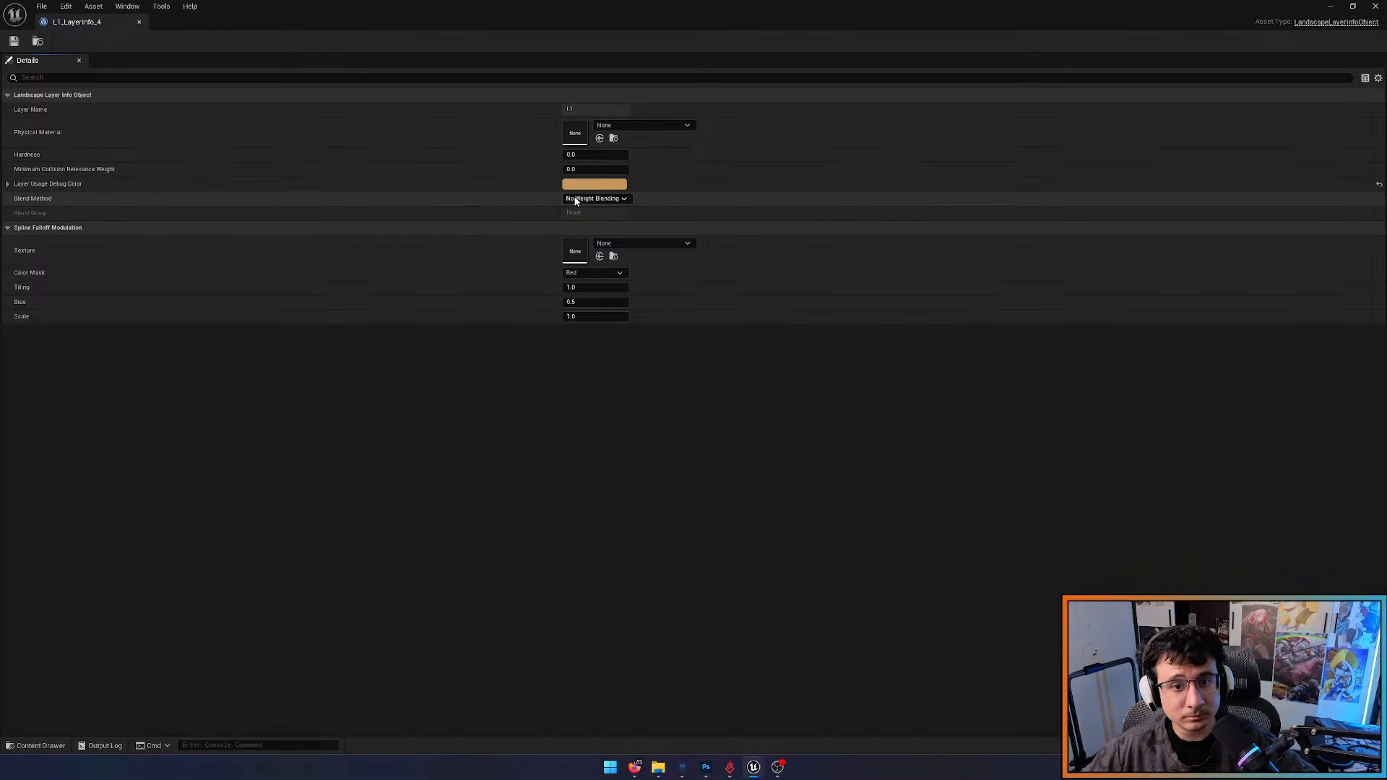
{"action": "left_click", "coordinate": [576, 199]}
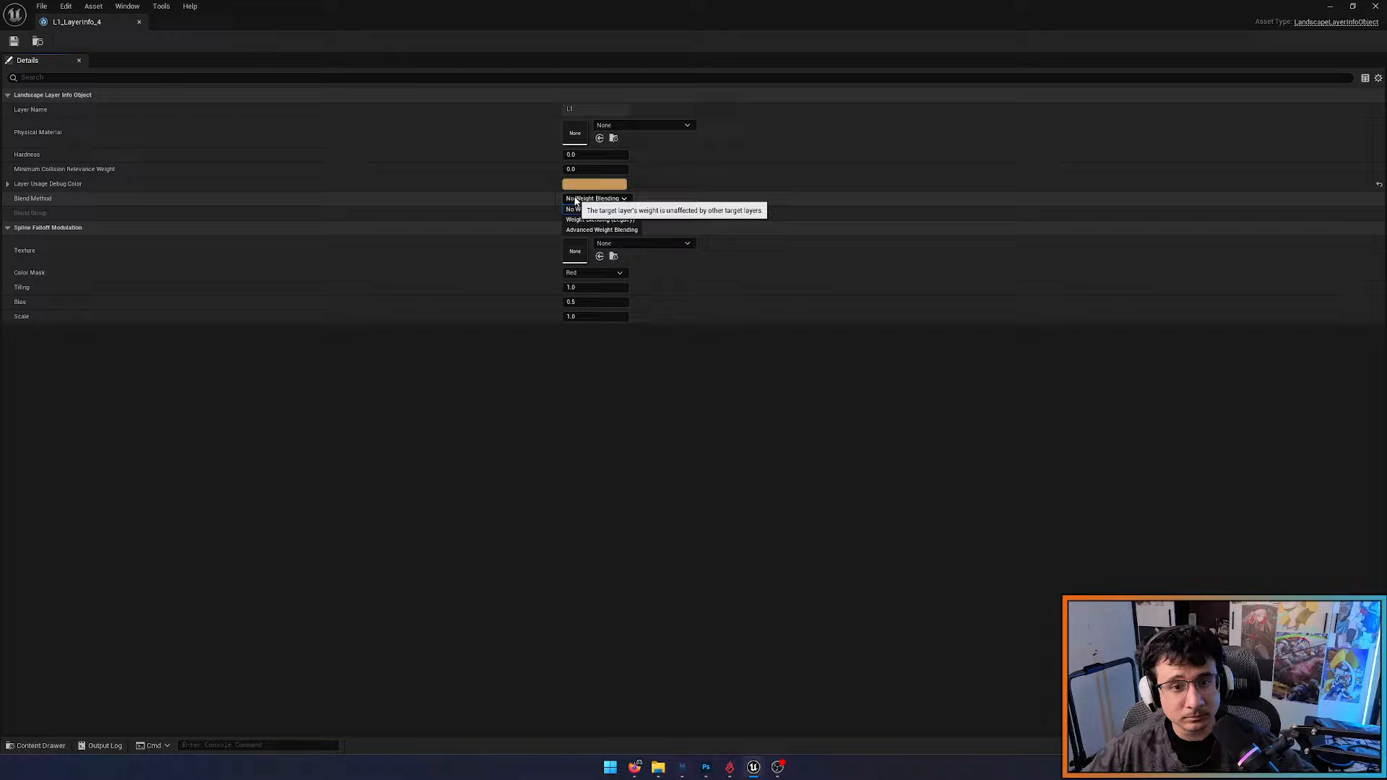
{"action": "left_click", "coordinate": [617, 219]}
{"action": "left_click", "coordinate": [14, 42]}
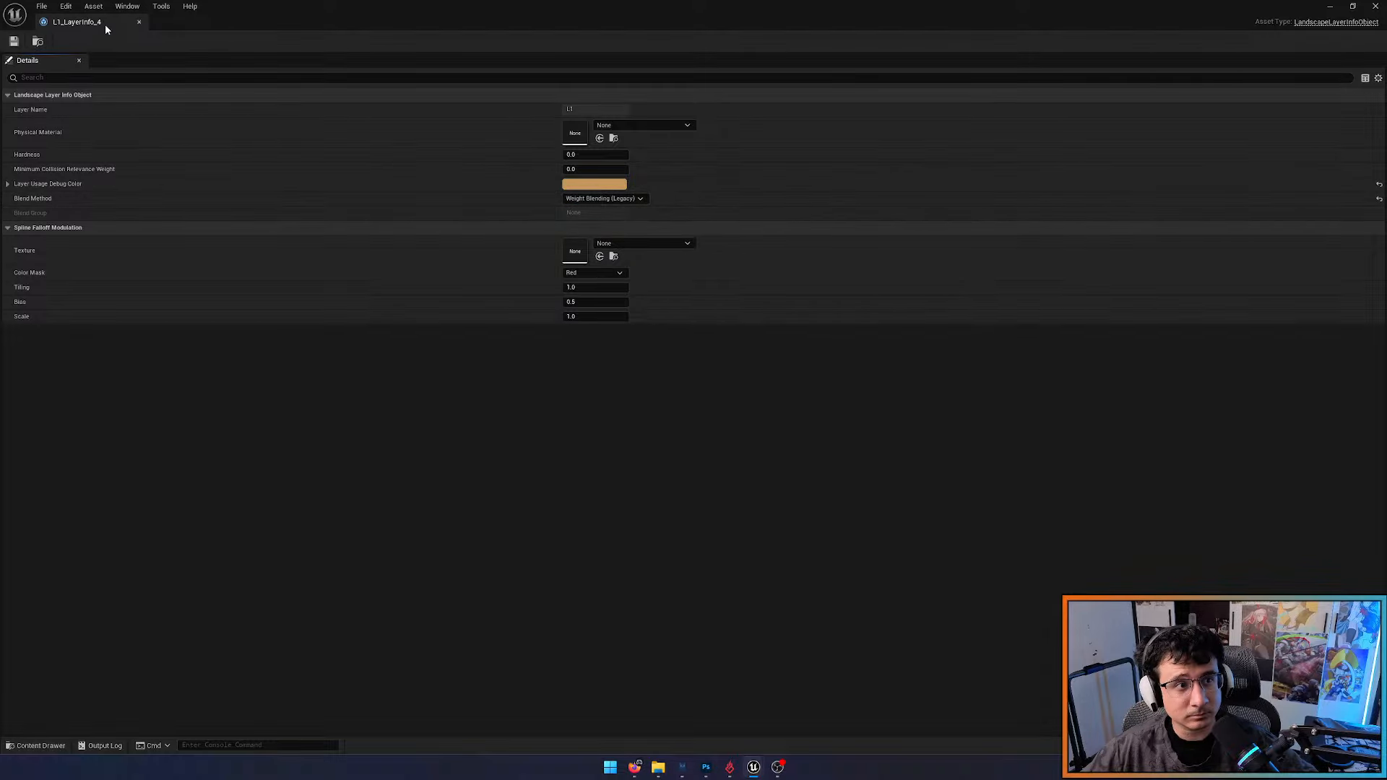
{"action": "left_click", "coordinate": [138, 21]}
Set the blend method of L2_LayerInfo_3 to Weight Blending (Legacy) and close the asset
{"action": "double_click", "coordinate": [471, 145]}
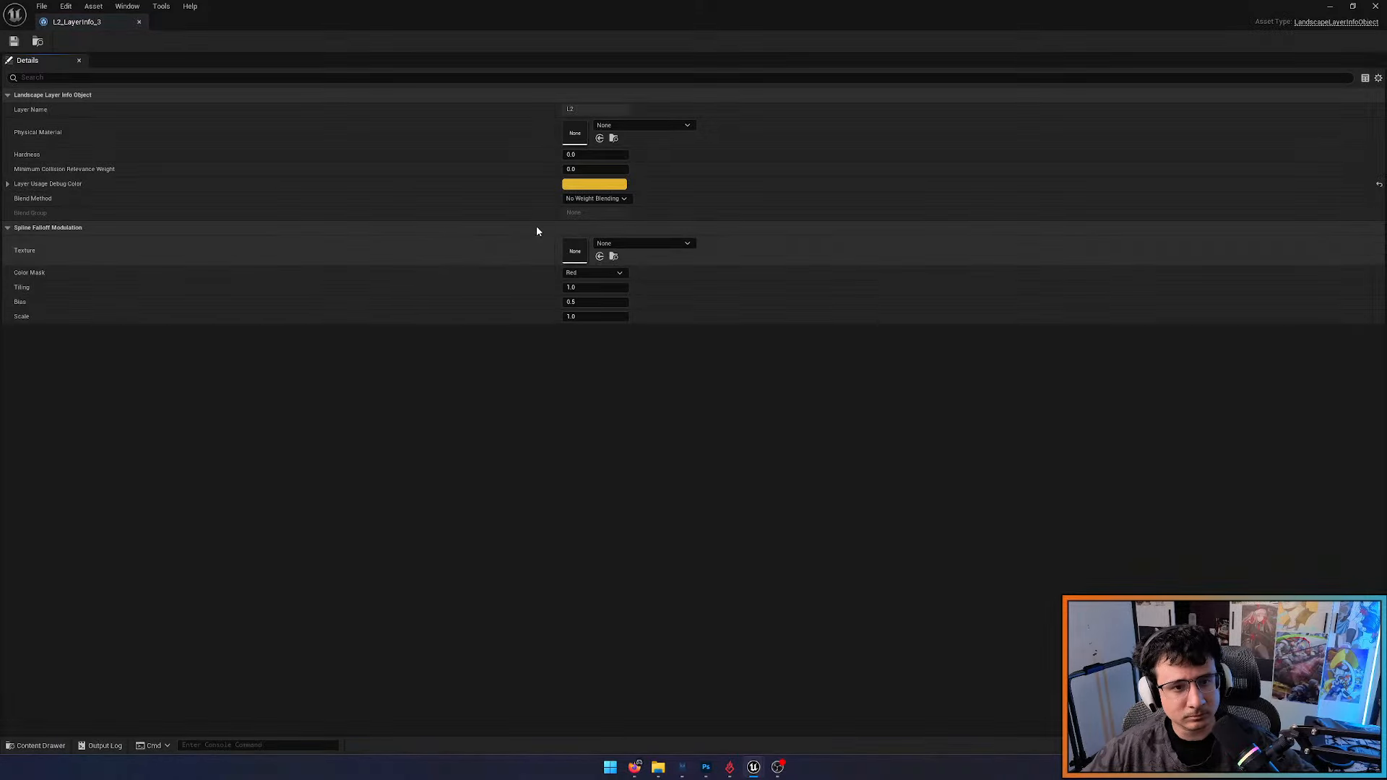
{"action": "left_click", "coordinate": [604, 199]}
{"action": "left_click", "coordinate": [617, 219]}
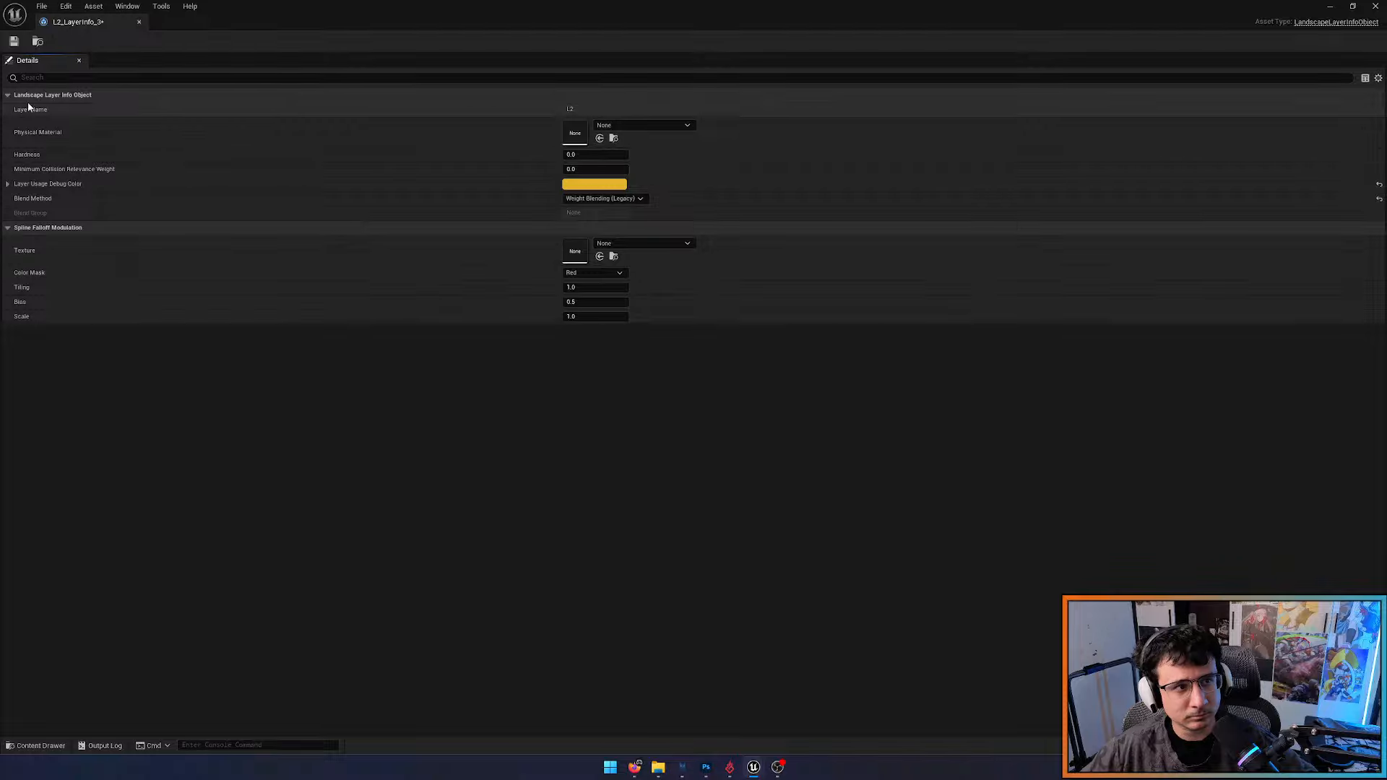
{"action": "left_click", "coordinate": [139, 22]}
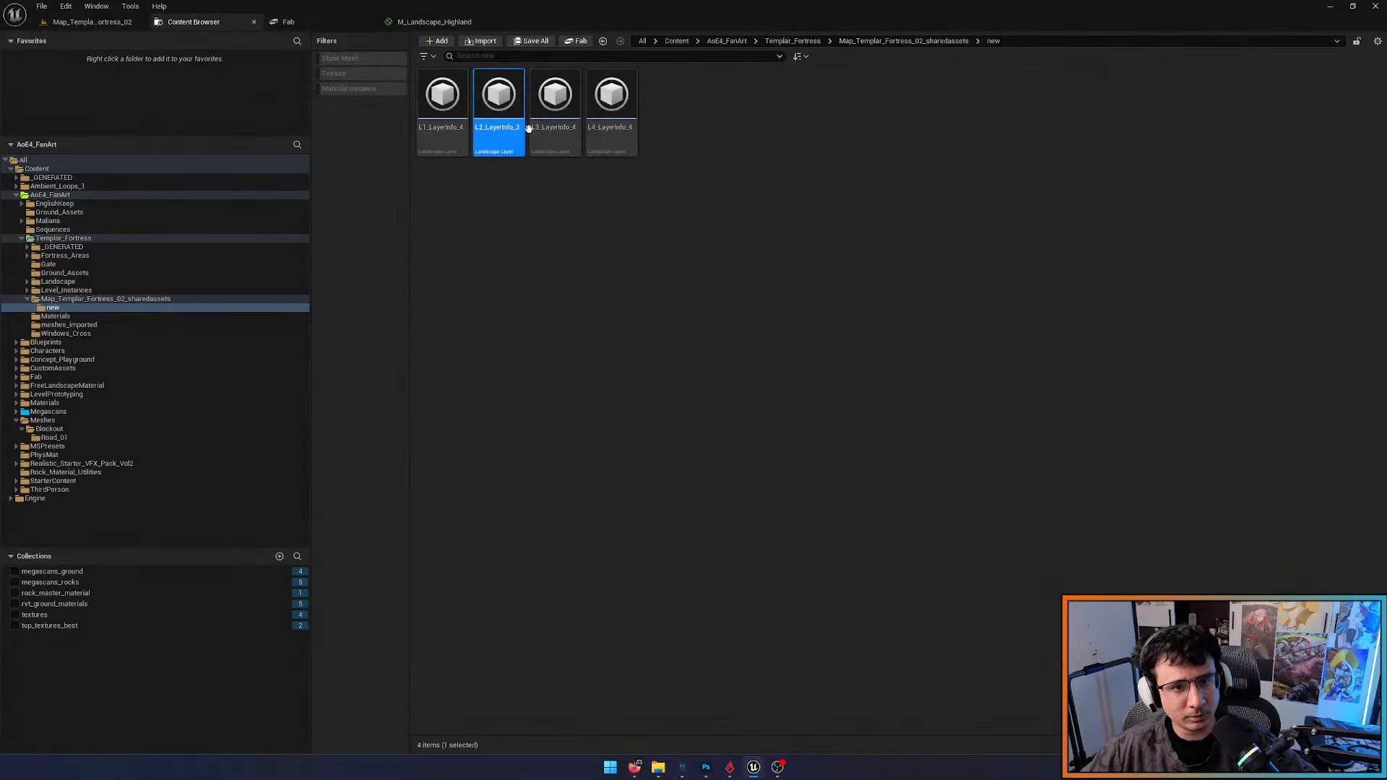
Set the blend method of L3_LayerInfo_4 to Weight Blending (Legacy), save and close it
{"action": "double_click", "coordinate": [548, 120]}
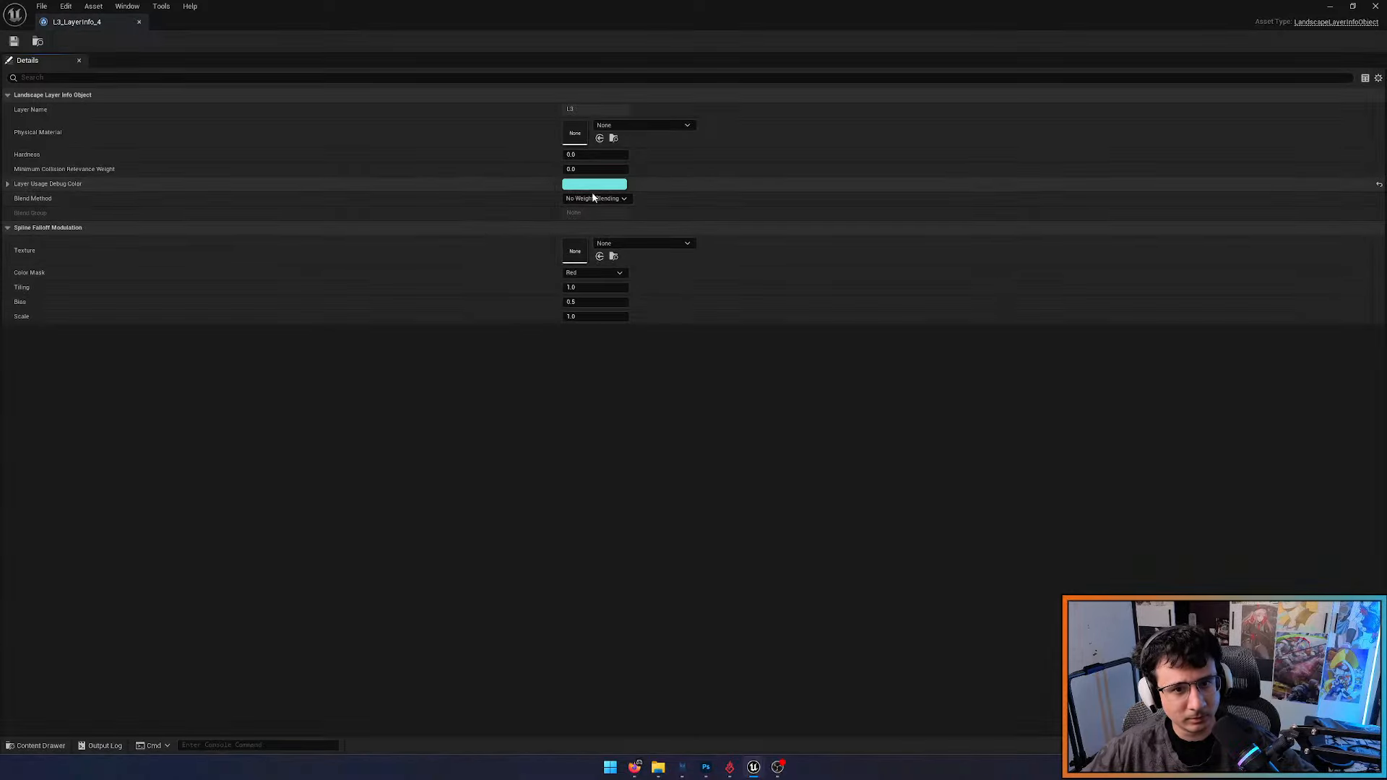
{"action": "left_click", "coordinate": [603, 198]}
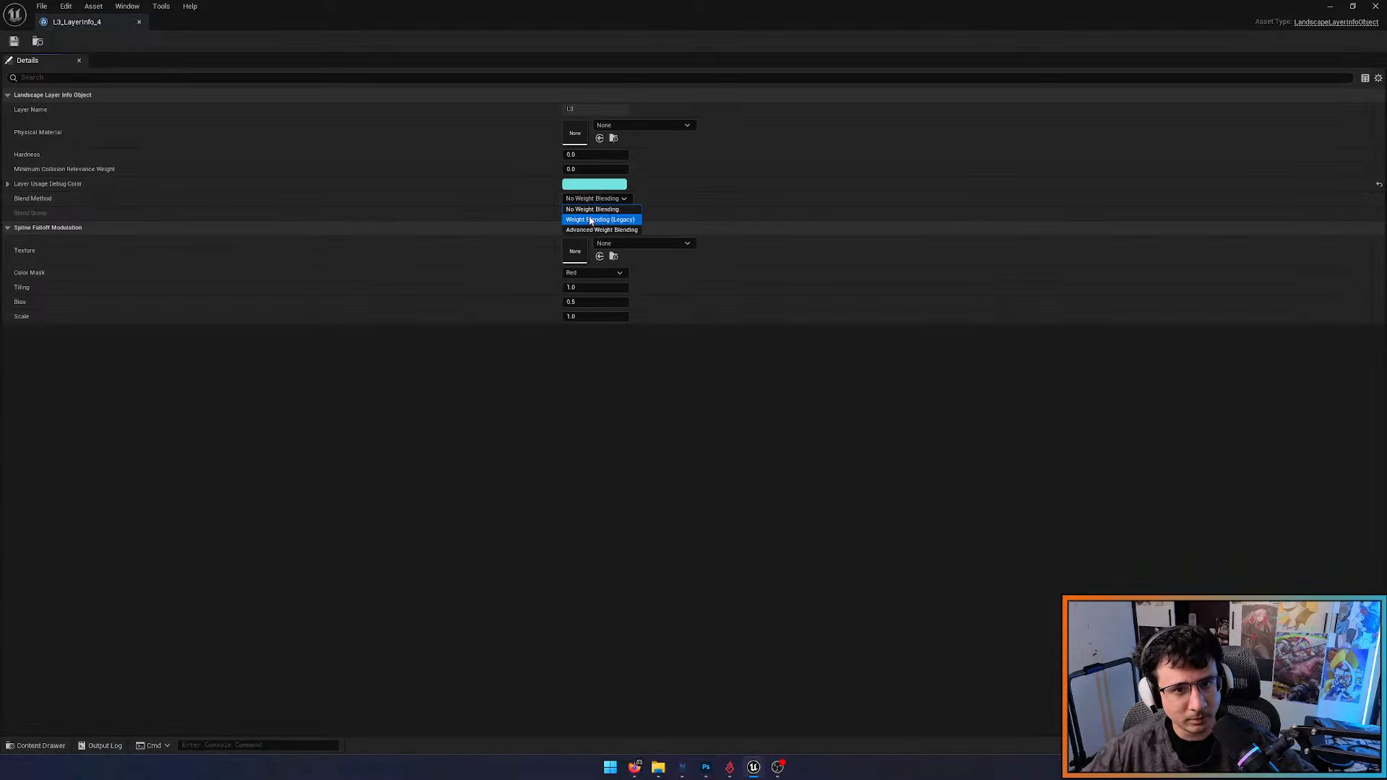
{"action": "left_click", "coordinate": [617, 220]}
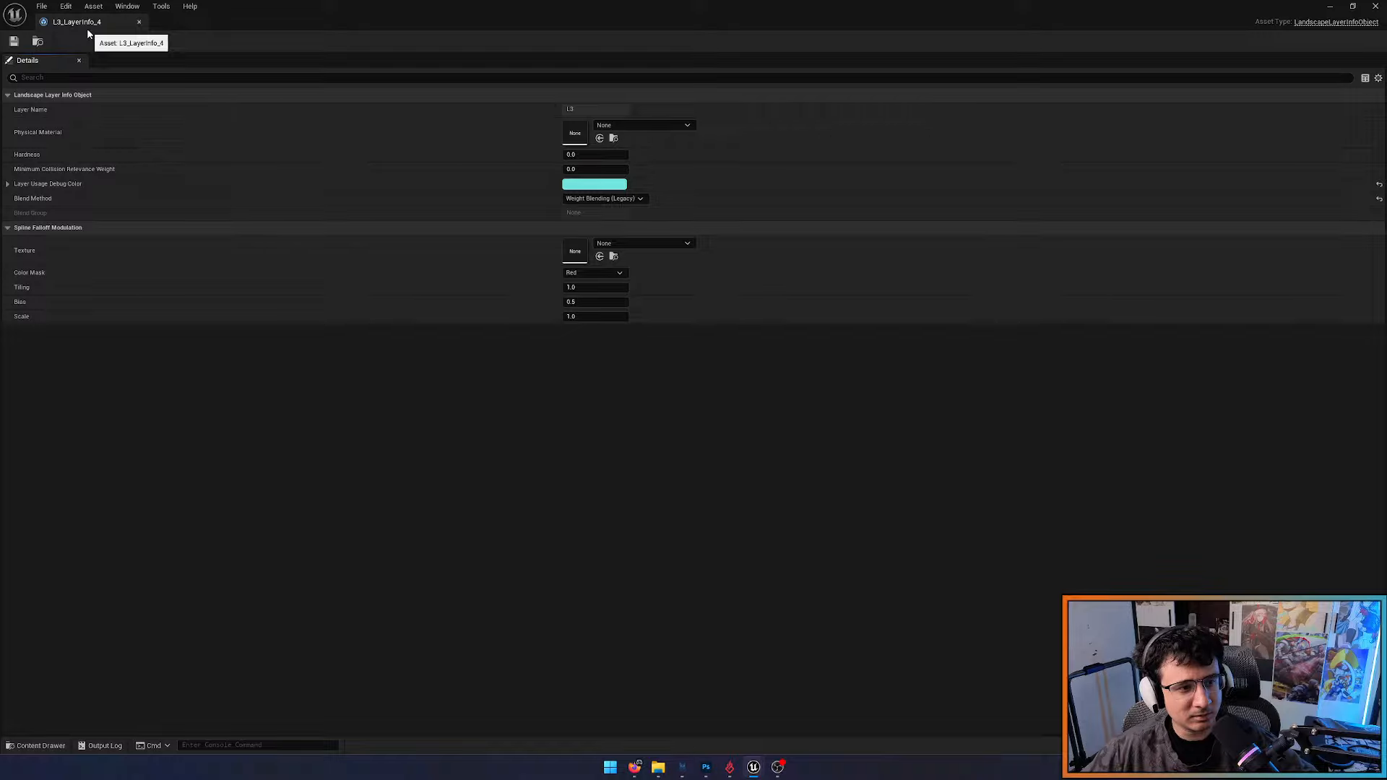
{"action": "left_click", "coordinate": [139, 22]}
Set the blend method of L4_LayerInfo_4 to Weight Blending (Legacy) and close the asset
{"action": "double_click", "coordinate": [594, 141]}
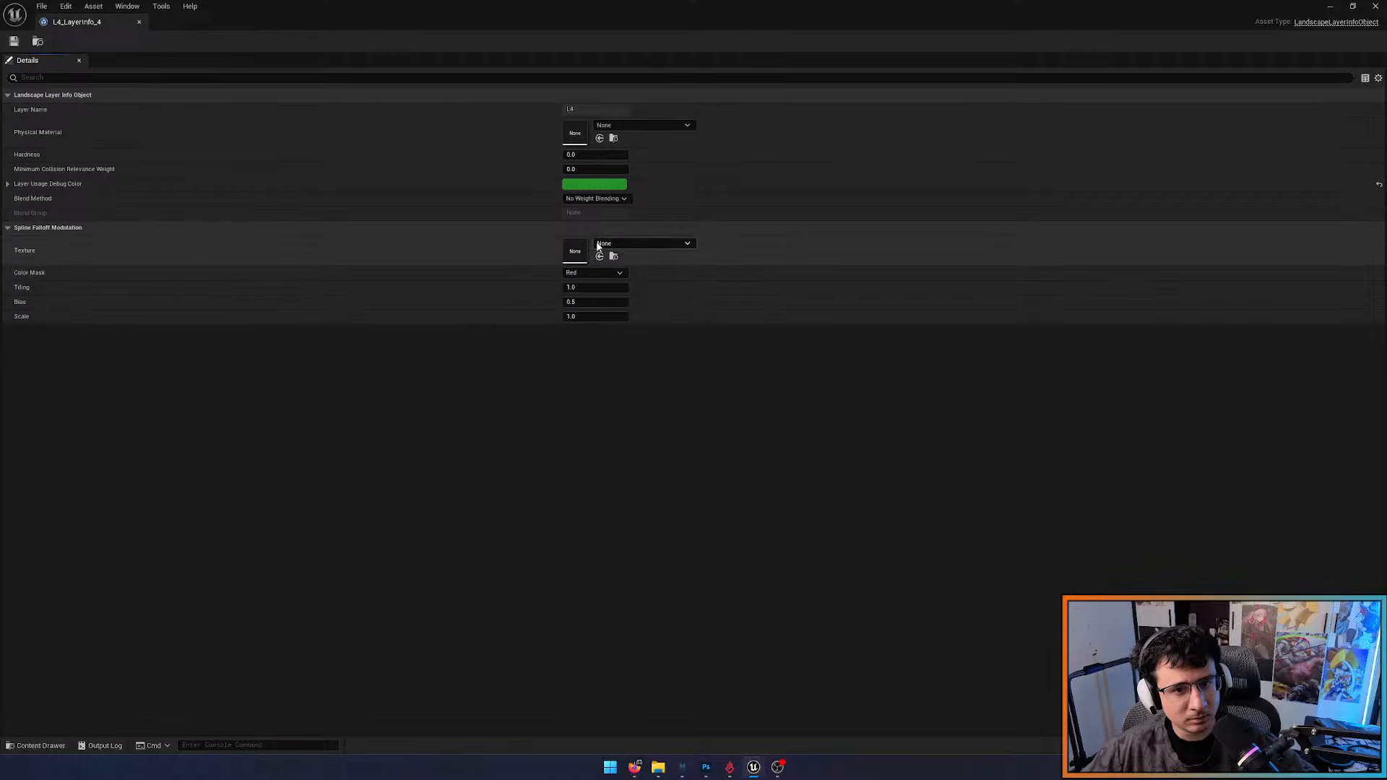
{"action": "left_click", "coordinate": [600, 199]}
{"action": "left_click", "coordinate": [596, 220]}
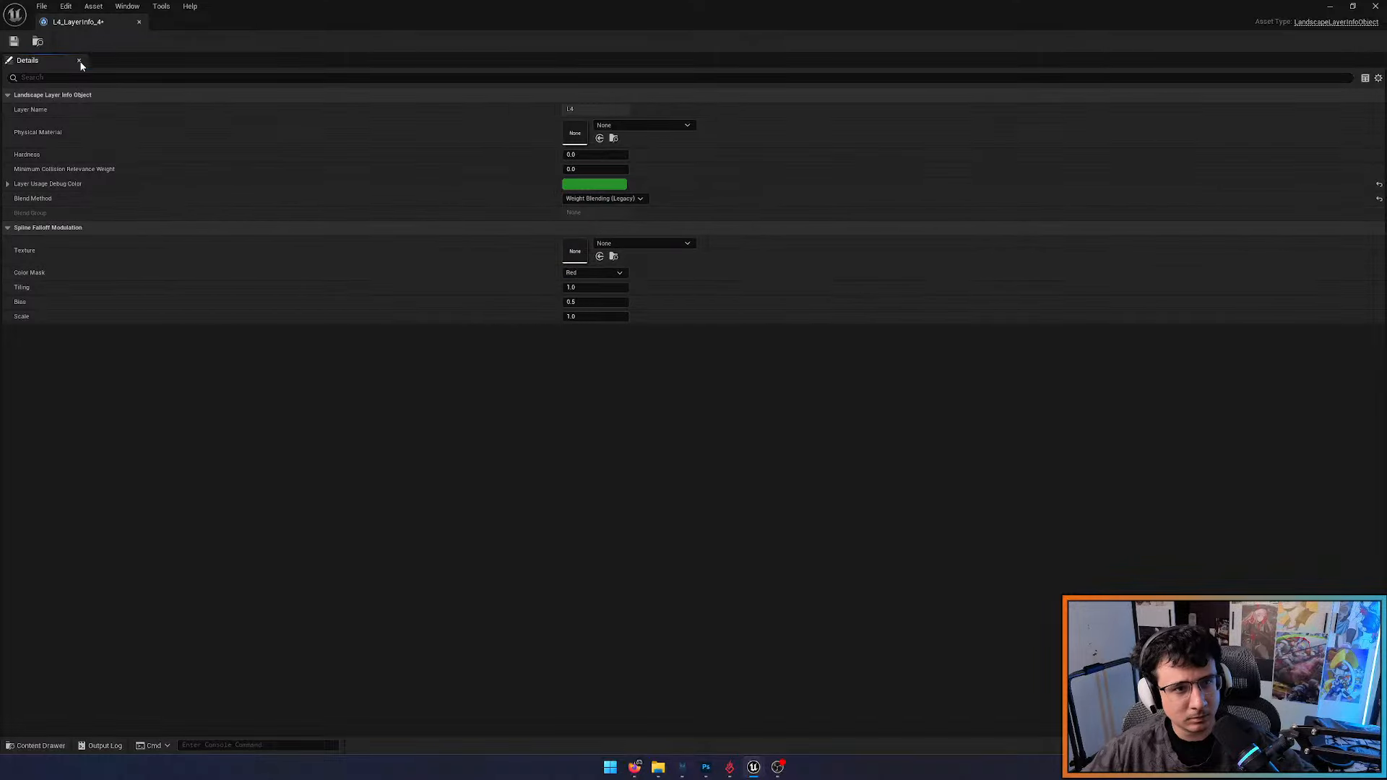
{"action": "left_click", "coordinate": [139, 22]}
Return to the fortress level and paint another stroke of target layer L2 onto the terrain
{"action": "left_click", "coordinate": [92, 22]}
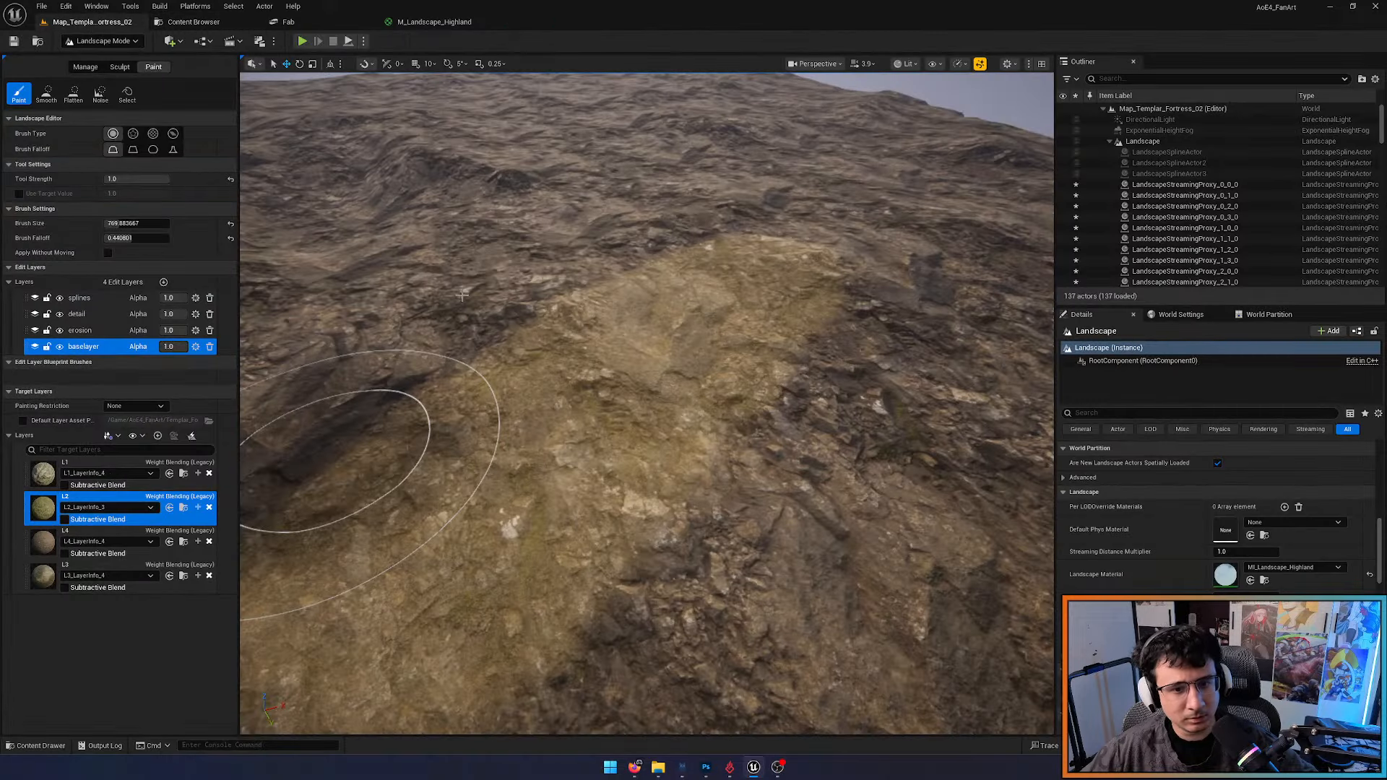
{"action": "right_click_drag", "start_coordinate": [737, 290], "coordinate": [771, 288]}
{"action": "right_click_drag", "start_coordinate": [606, 289], "coordinate": [635, 309]}
{"action": "mouse_move", "coordinate": [491, 303]}
{"action": "left_mouse_down"}
{"action": "mouse_move", "coordinate": [679, 232]}
{"action": "mouse_move", "coordinate": [578, 329]}
{"action": "left_mouse_up"}
{"action": "scroll", "coordinate": [719, 482], "scroll_direction": "down", "scroll_amount": 3}
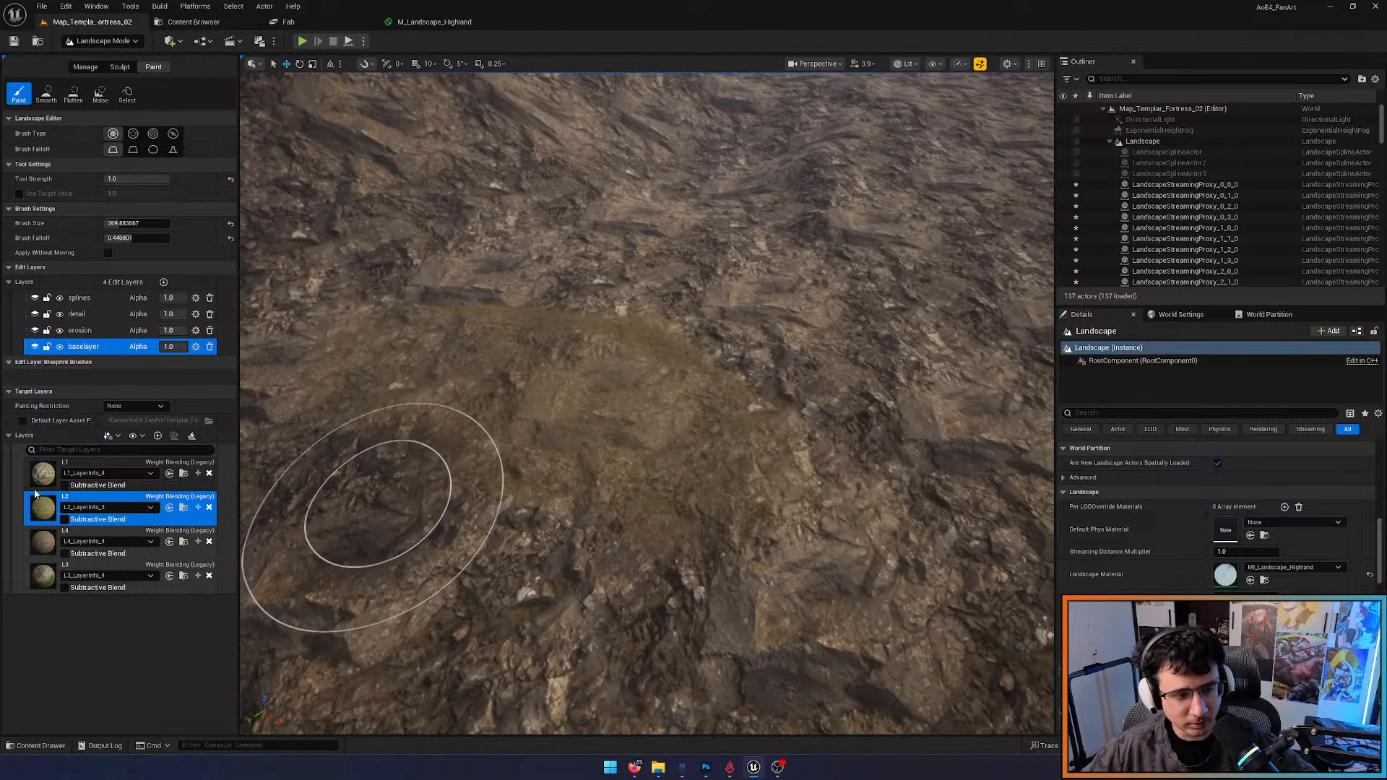
Select target layer L4 and paint a patch of it on the slope beside the L2 patch
{"action": "left_click", "coordinate": [108, 535]}
{"action": "left_click_drag", "start_coordinate": [831, 283], "coordinate": [815, 337]}
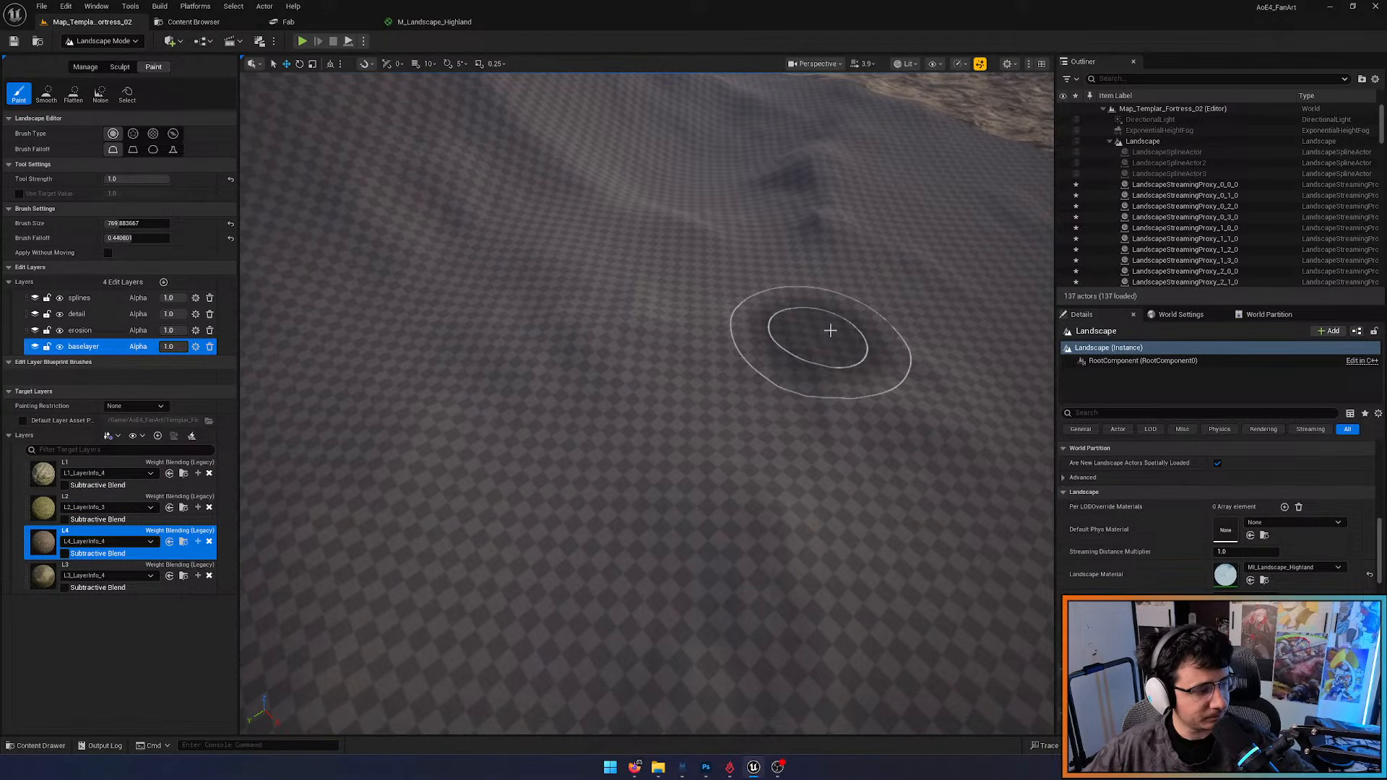
{"action": "mouse_move", "coordinate": [830, 330]}
{"action": "right_mouse_down"}
{"action": "mouse_move", "coordinate": [830, 351]}
{"action": "mouse_move", "coordinate": [835, 328]}
{"action": "mouse_move", "coordinate": [856, 314]}
{"action": "mouse_move", "coordinate": [867, 325]}
{"action": "mouse_move", "coordinate": [874, 302]}
{"action": "mouse_move", "coordinate": [898, 310]}
{"action": "right_mouse_up"}
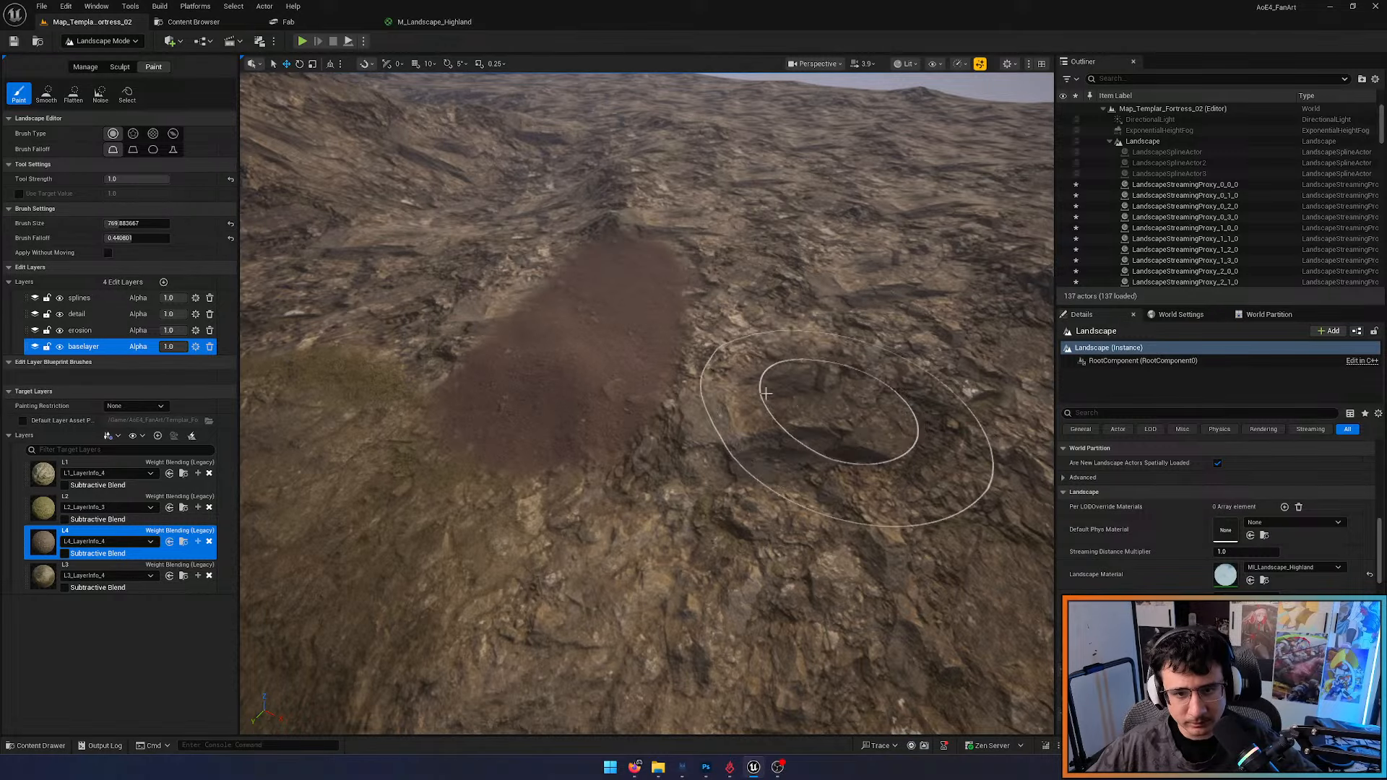
{"action": "left_click_drag", "start_coordinate": [795, 429], "coordinate": [929, 567]}
Select target layer L2 again and paint over the faint L2 area and the ground in front of it
{"action": "key", "text": "s"}
{"action": "mouse_move", "coordinate": [771, 439]}
{"action": "right_mouse_down"}
{"action": "mouse_move", "coordinate": [766, 473]}
{"action": "mouse_move", "coordinate": [756, 405]}
{"action": "right_mouse_up"}
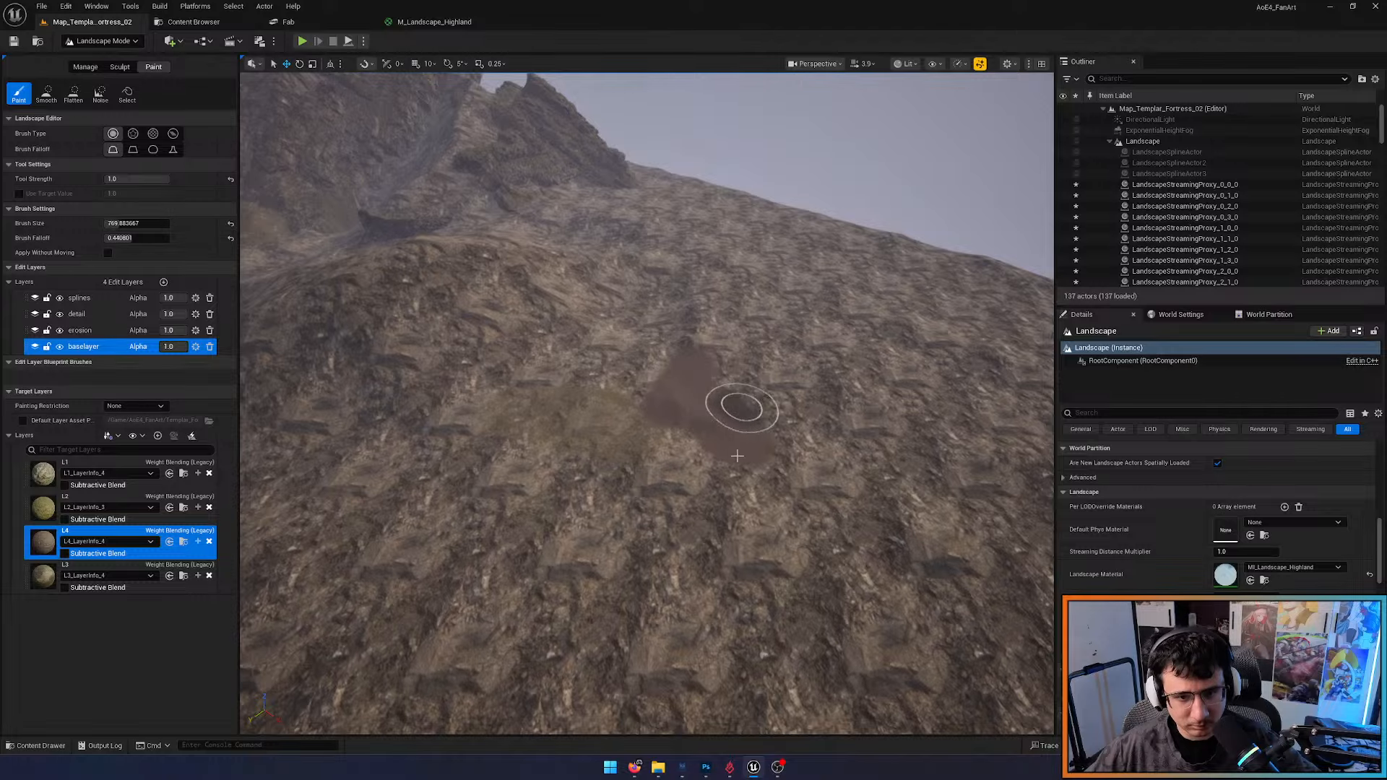
{"action": "key", "text": "w"}
{"action": "right_click_drag", "start_coordinate": [737, 456], "coordinate": [721, 498]}
{"action": "left_click", "coordinate": [101, 498]}
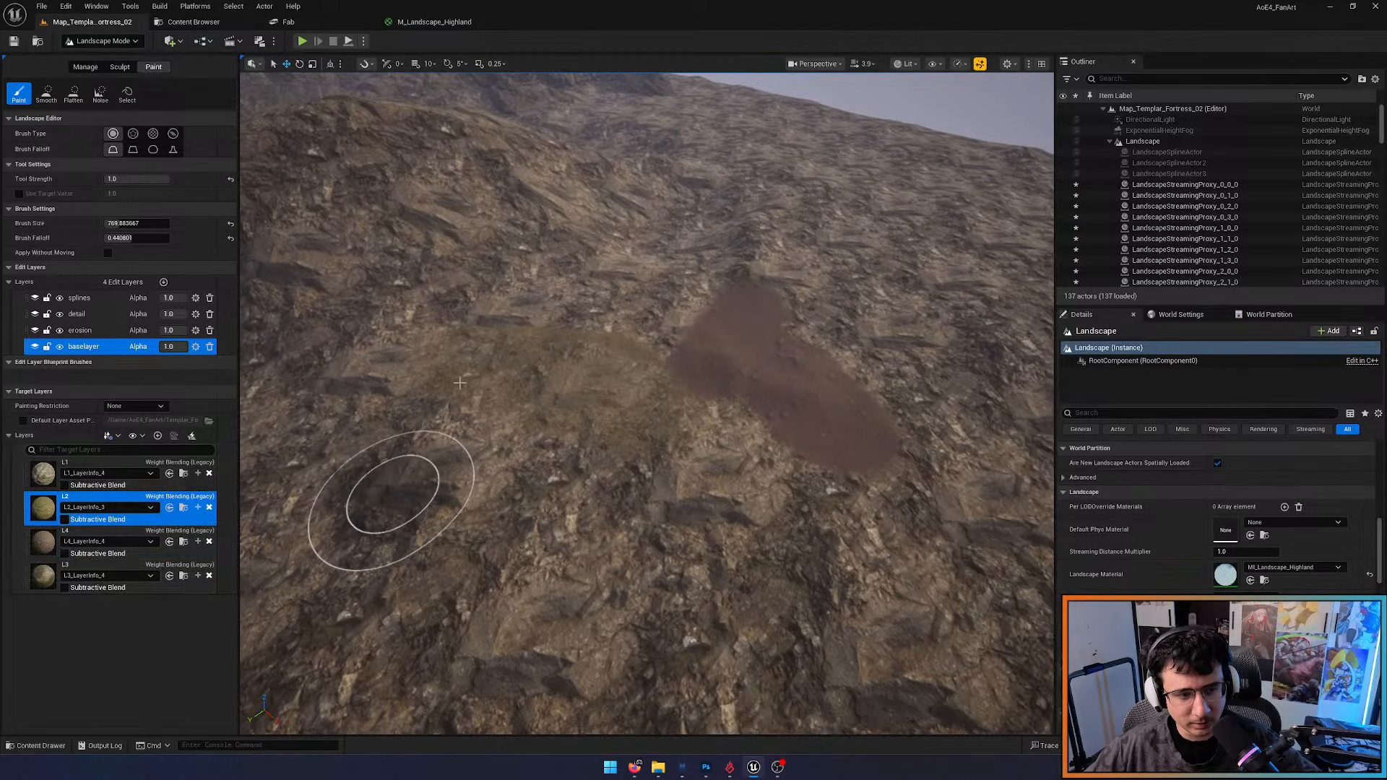
{"action": "mouse_move", "coordinate": [460, 383]}
{"action": "left_mouse_down"}
{"action": "mouse_move", "coordinate": [433, 396]}
{"action": "mouse_move", "coordinate": [566, 336]}
{"action": "mouse_move", "coordinate": [647, 375]}
{"action": "mouse_move", "coordinate": [650, 459]}
{"action": "left_mouse_up"}
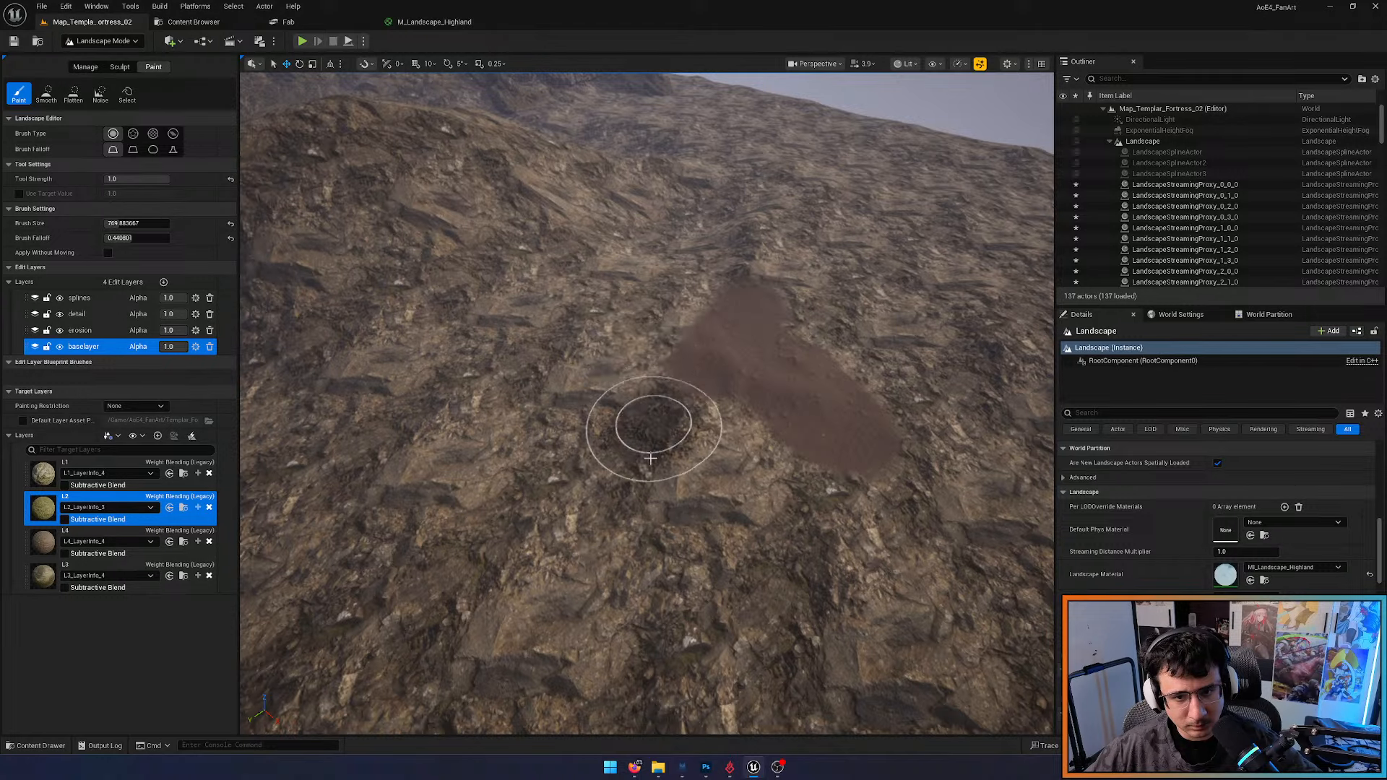
{"action": "mouse_move", "coordinate": [418, 570]}
{"action": "left_mouse_down"}
{"action": "mouse_move", "coordinate": [747, 630]}
{"action": "mouse_move", "coordinate": [376, 623]}
{"action": "left_mouse_up"}
Select target layer L3 and paint a patch of it on bare ground near the L2 and L4 patches
{"action": "key", "text": "w"}
{"action": "mouse_move", "coordinate": [376, 623]}
{"action": "right_mouse_down"}
{"action": "mouse_move", "coordinate": [393, 659]}
{"action": "mouse_move", "coordinate": [354, 643]}
{"action": "right_mouse_up"}
{"action": "left_click", "coordinate": [42, 582]}
{"action": "right_click_drag", "start_coordinate": [578, 509], "coordinate": [651, 481]}
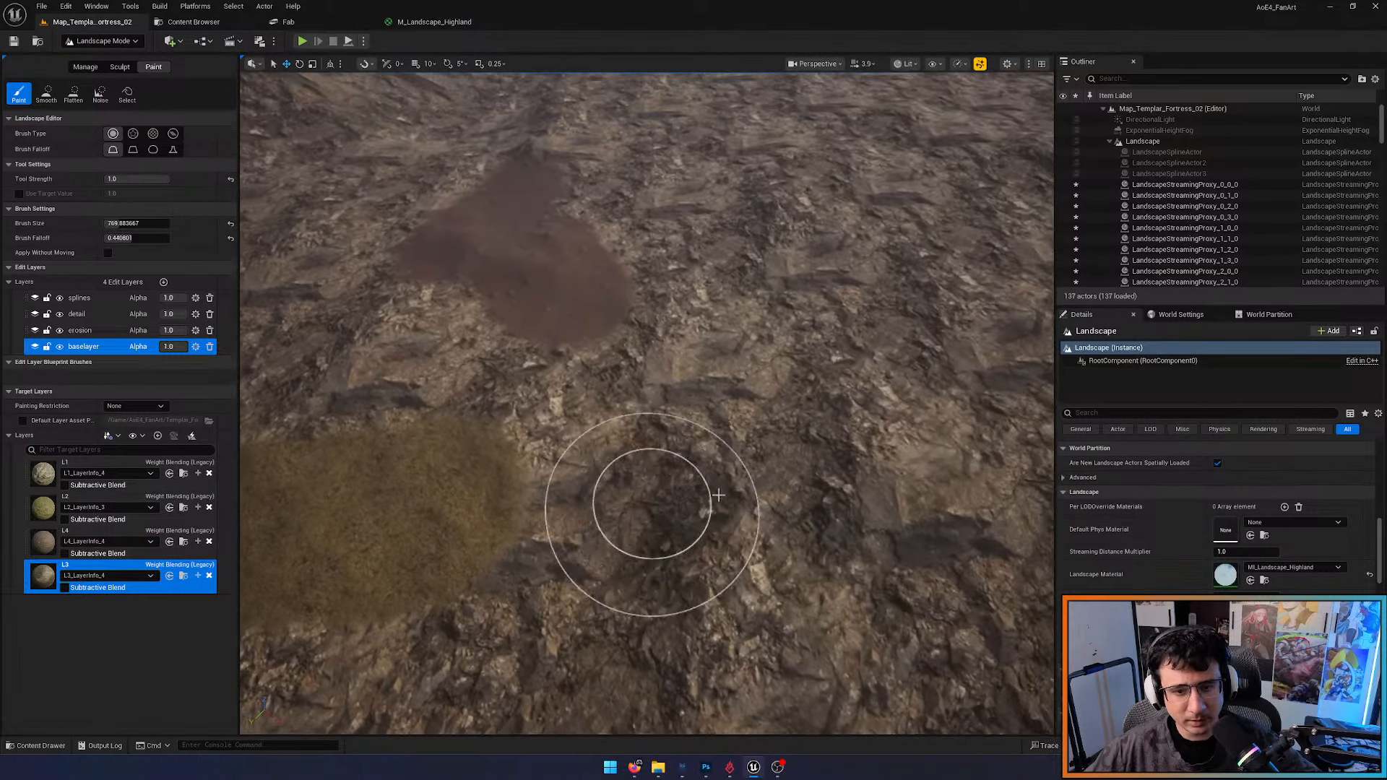
{"action": "left_click_drag", "start_coordinate": [789, 470], "coordinate": [861, 378]}
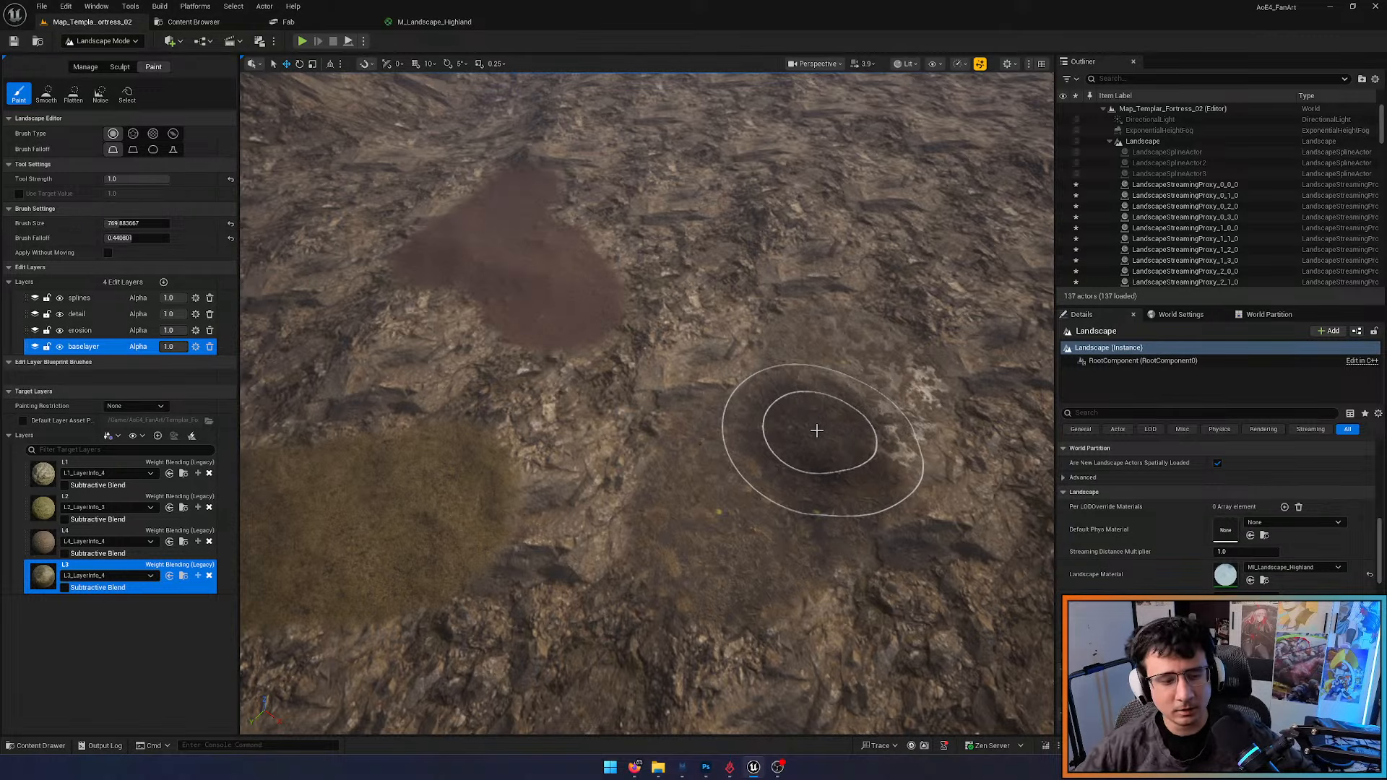
View the painted L2, L3 and L4 patches from farther away and save the level
{"action": "left_click", "coordinate": [177, 24]}
{"action": "left_click", "coordinate": [112, 24]}
{"action": "right_click_drag", "start_coordinate": [443, 234], "coordinate": [397, 159]}
{"action": "key", "text": "w"}
{"action": "mouse_move", "coordinate": [608, 319]}
{"action": "right_mouse_down"}
{"action": "mouse_move", "coordinate": [668, 393]}
{"action": "mouse_move", "coordinate": [632, 370]}
{"action": "mouse_move", "coordinate": [656, 365]}
{"action": "right_mouse_up"}
{"action": "key", "text": "s"}
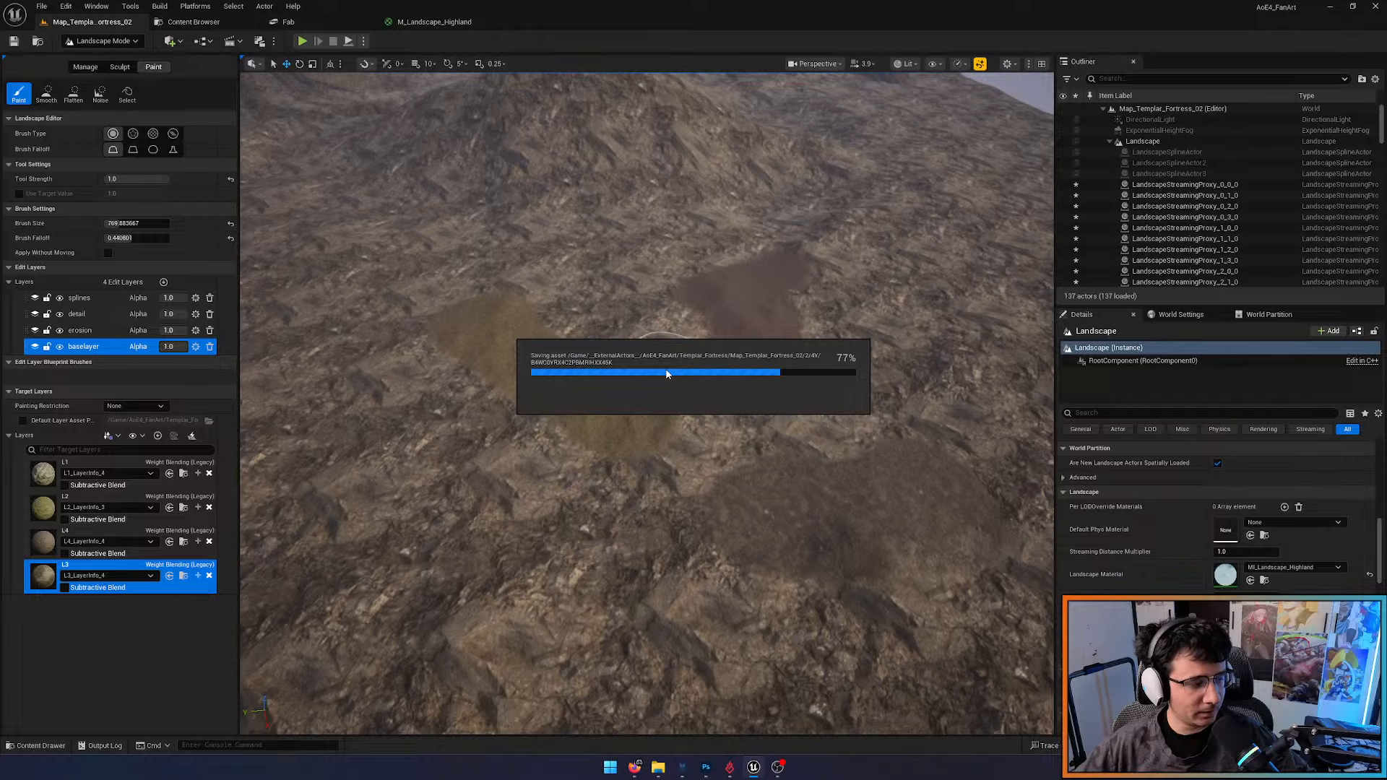
{"action": "left_click", "coordinate": [430, 24]}
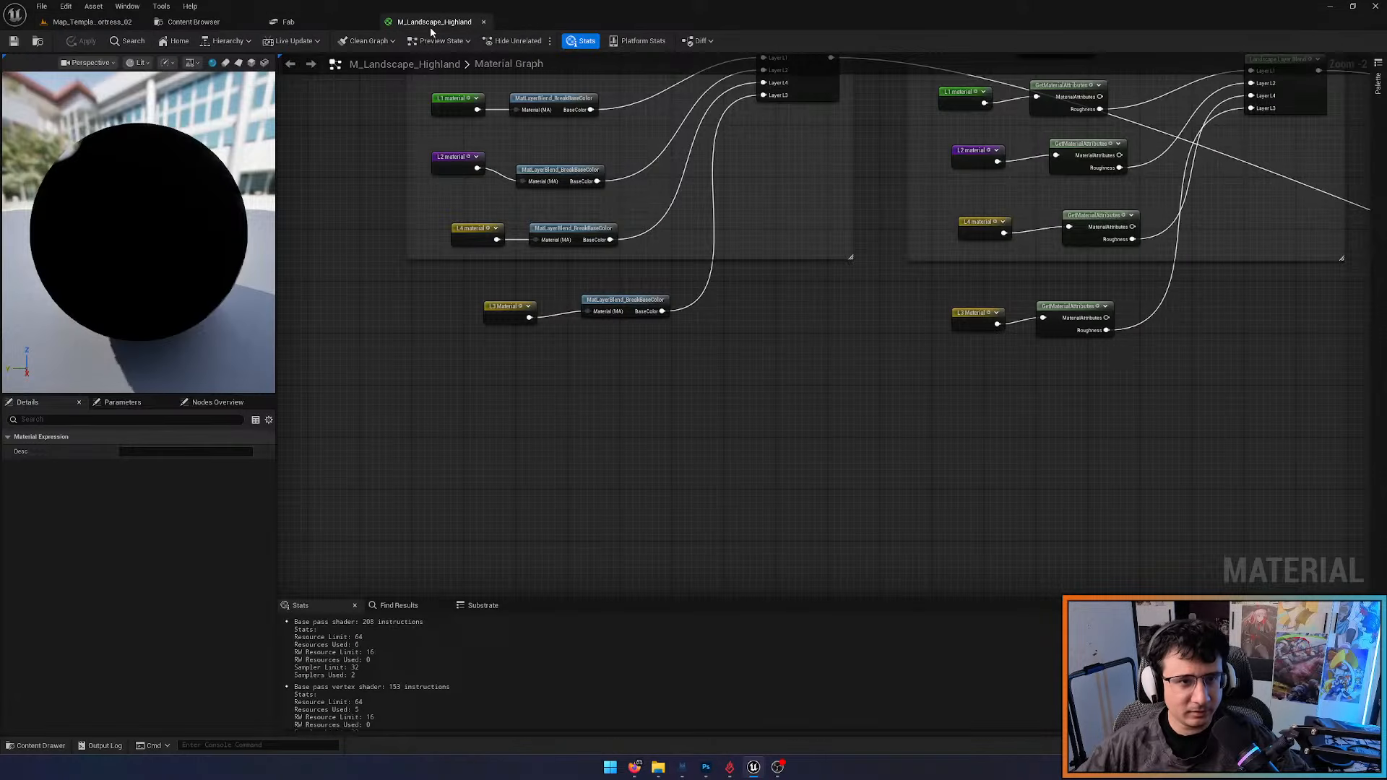
{"action": "left_click", "coordinate": [328, 24]}
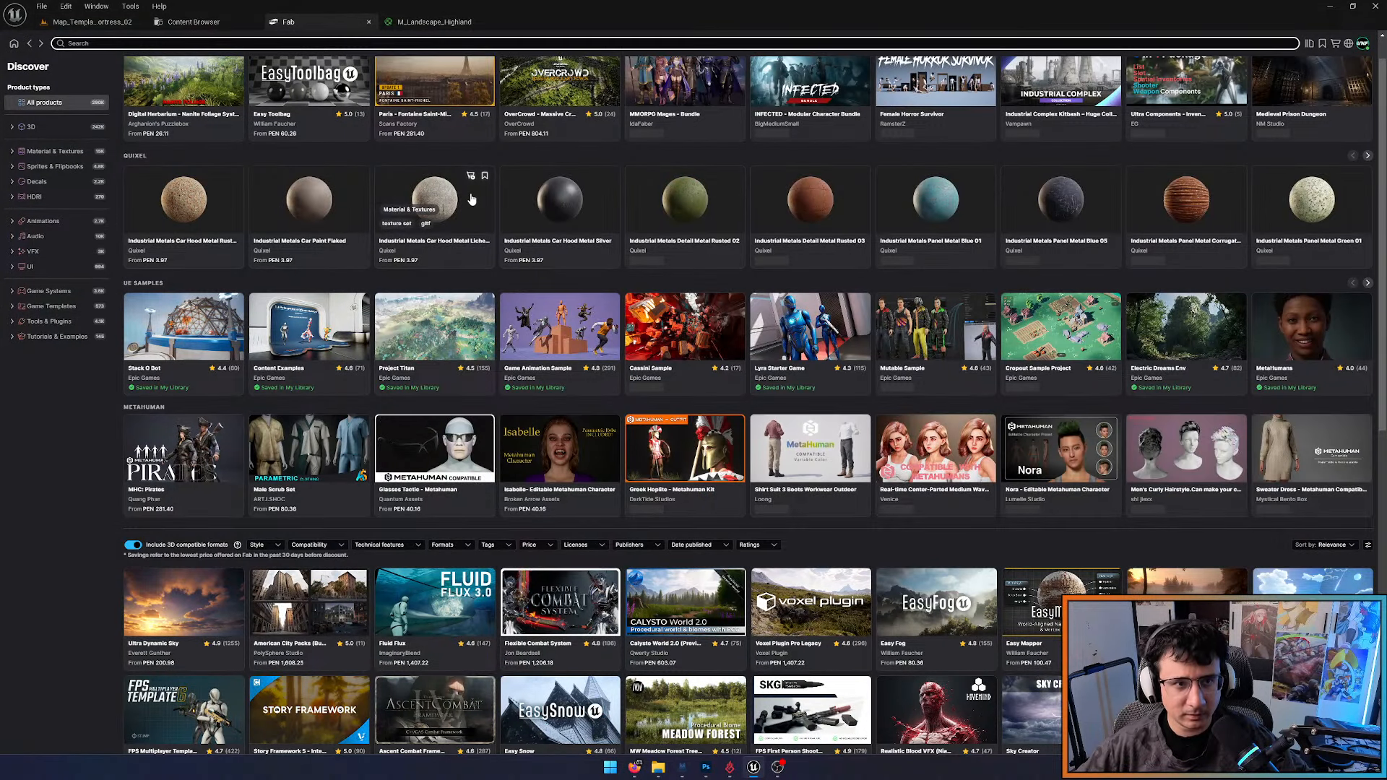
{"action": "left_click", "coordinate": [454, 22]}
{"action": "left_click", "coordinate": [109, 22]}
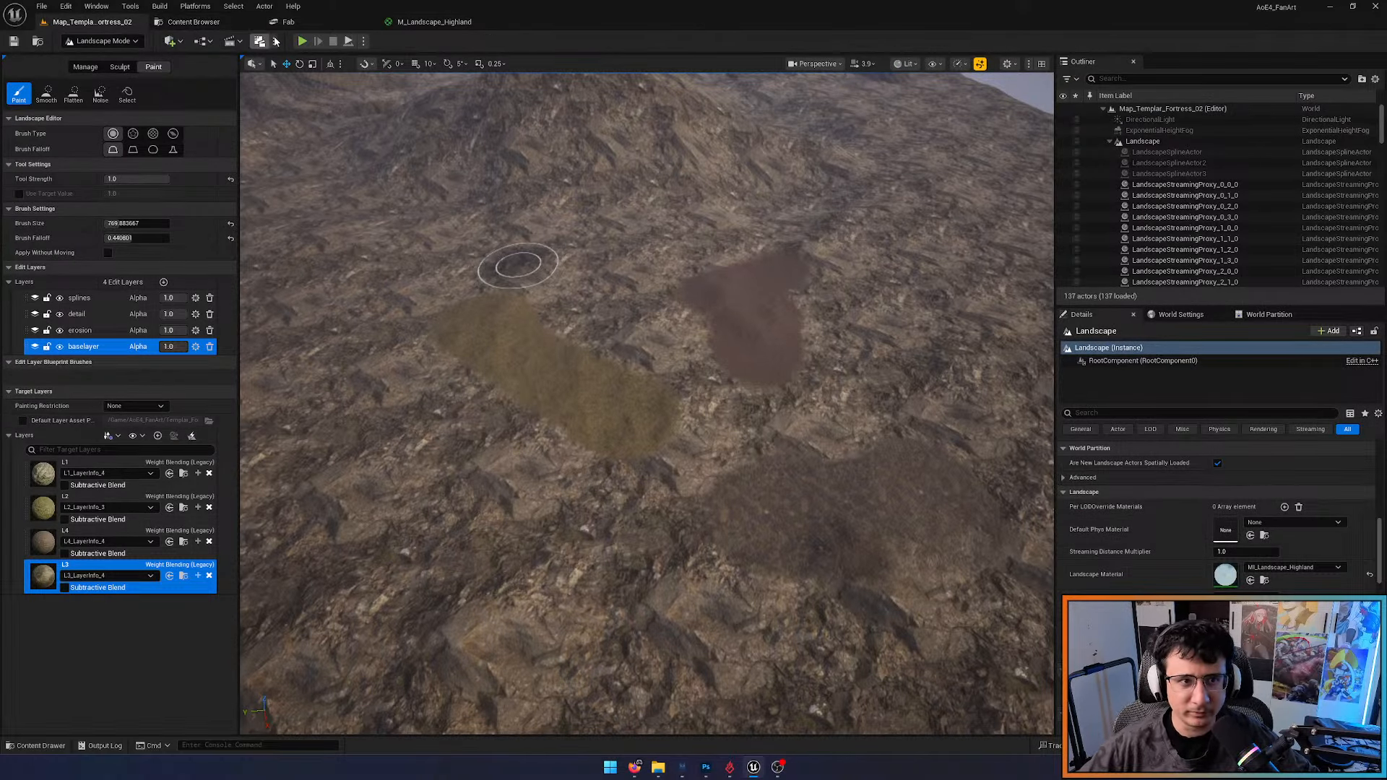
{"action": "left_click", "coordinate": [314, 26]}
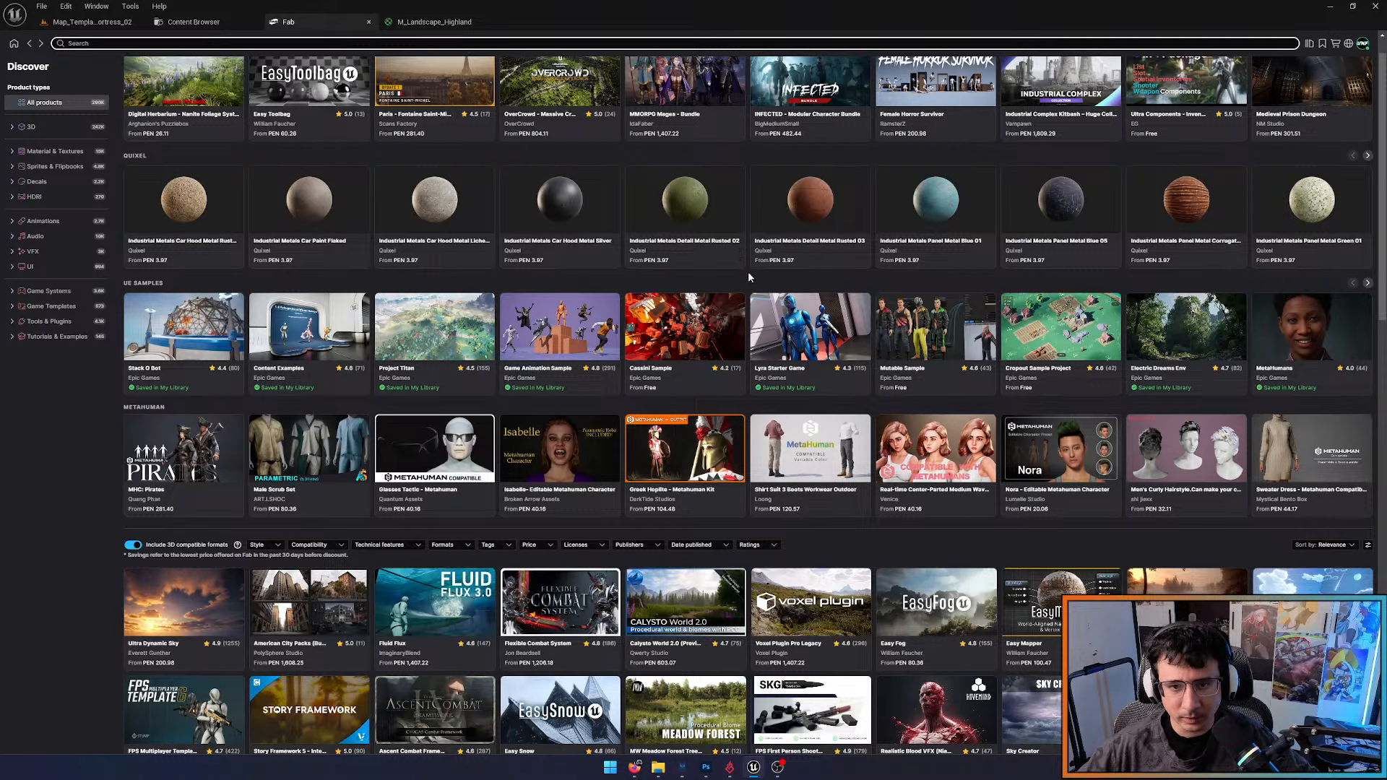
{"action": "scroll", "coordinate": [749, 275], "scroll_direction": "up", "scroll_amount": 2}
{"action": "scroll", "coordinate": [749, 274], "scroll_direction": "down", "scroll_amount": 3}
{"action": "scroll", "coordinate": [749, 275], "scroll_direction": "up", "scroll_amount": 3}
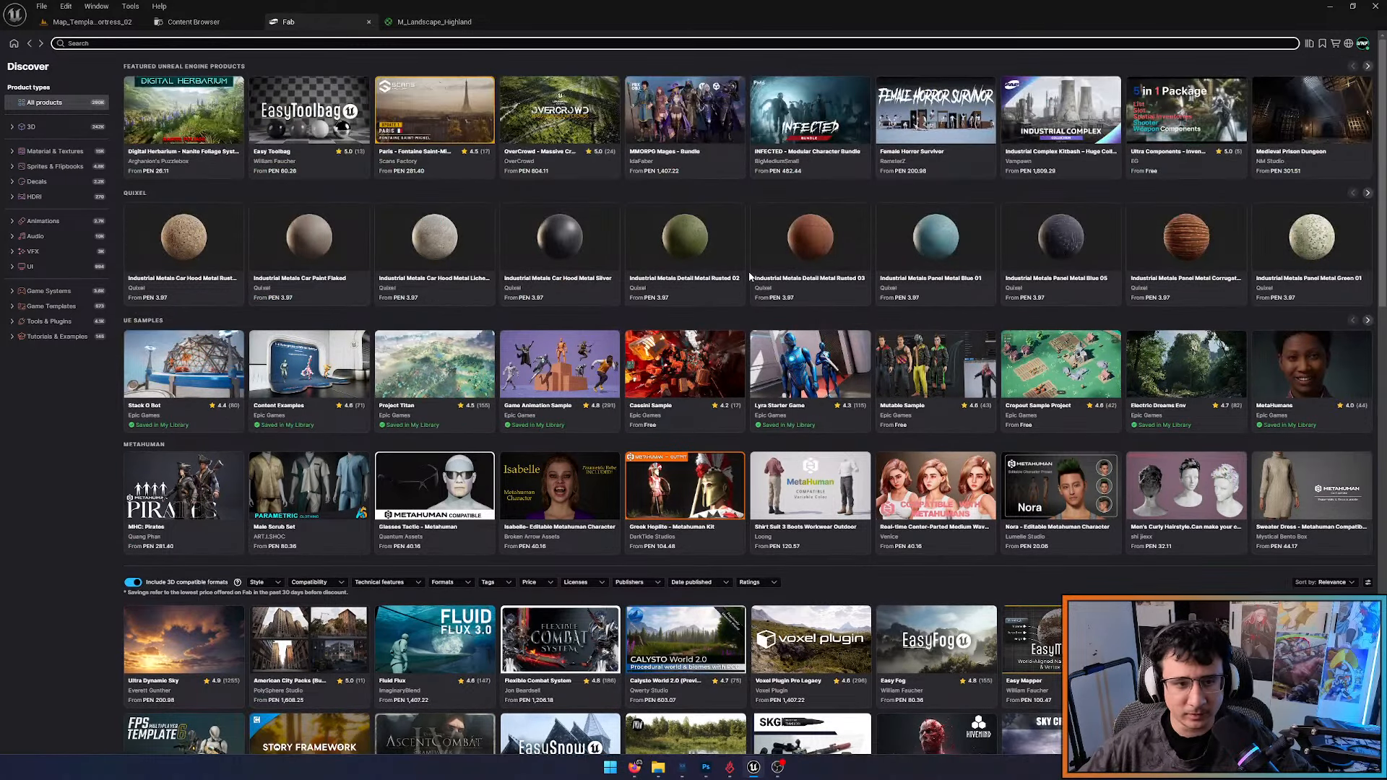
In M_Landscape_Highland, copy the Auto Material node and its GetMaterialAttributes node from the roughness blend group into the Base color landscape blend group
{"action": "left_click", "coordinate": [448, 22]}
{"action": "scroll", "coordinate": [758, 460], "scroll_direction": "up", "scroll_amount": 3}
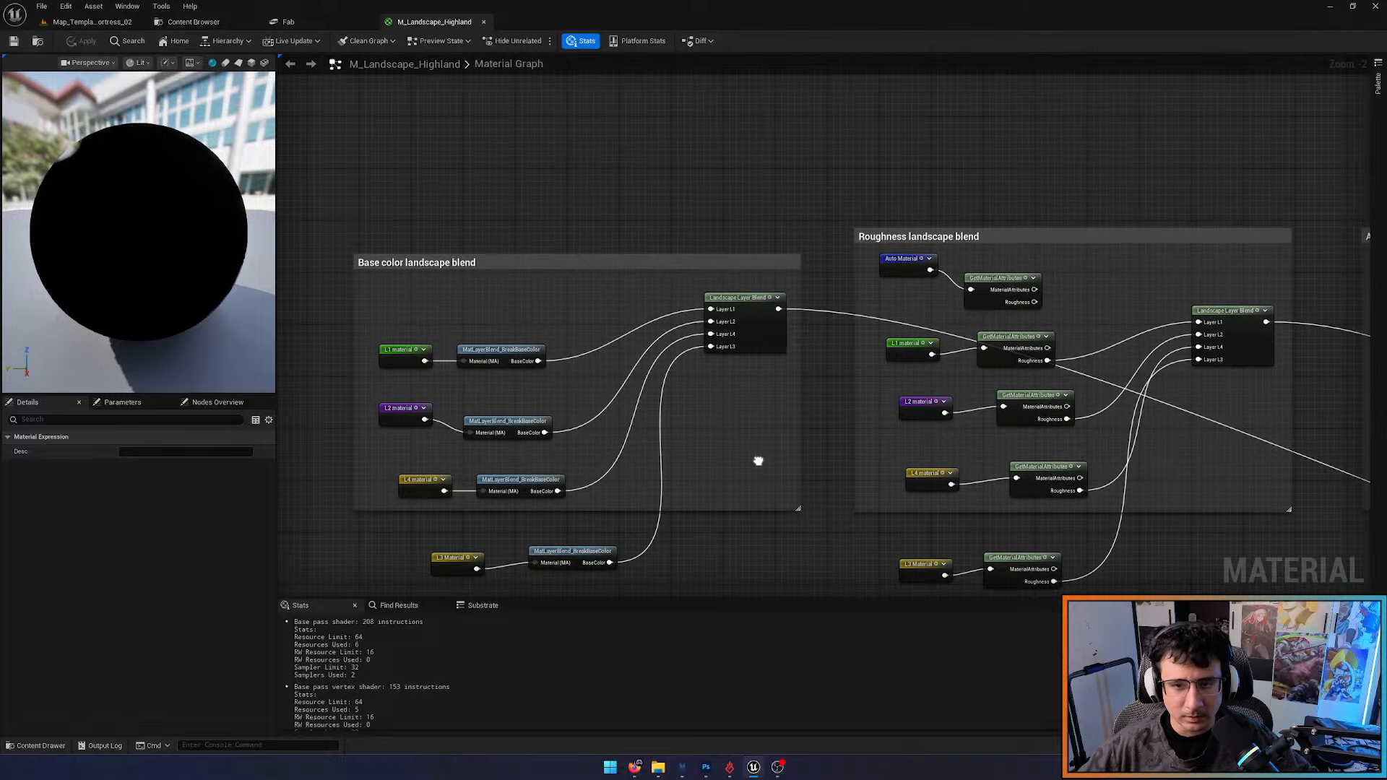
{"action": "right_click_drag", "start_coordinate": [758, 461], "coordinate": [811, 474]}
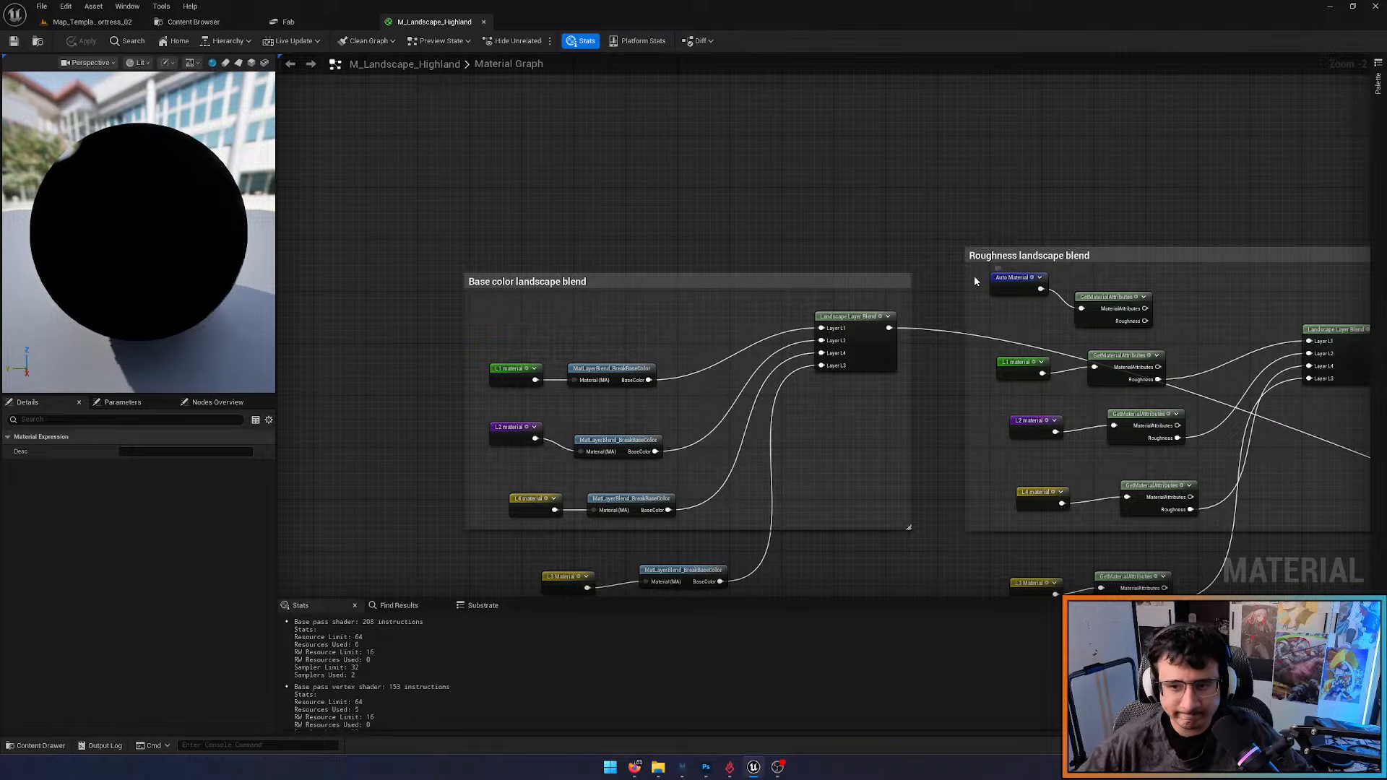
{"action": "left_click_drag", "start_coordinate": [974, 275], "coordinate": [1132, 316]}
{"action": "left_click_drag", "start_coordinate": [1013, 281], "coordinate": [1041, 287]}
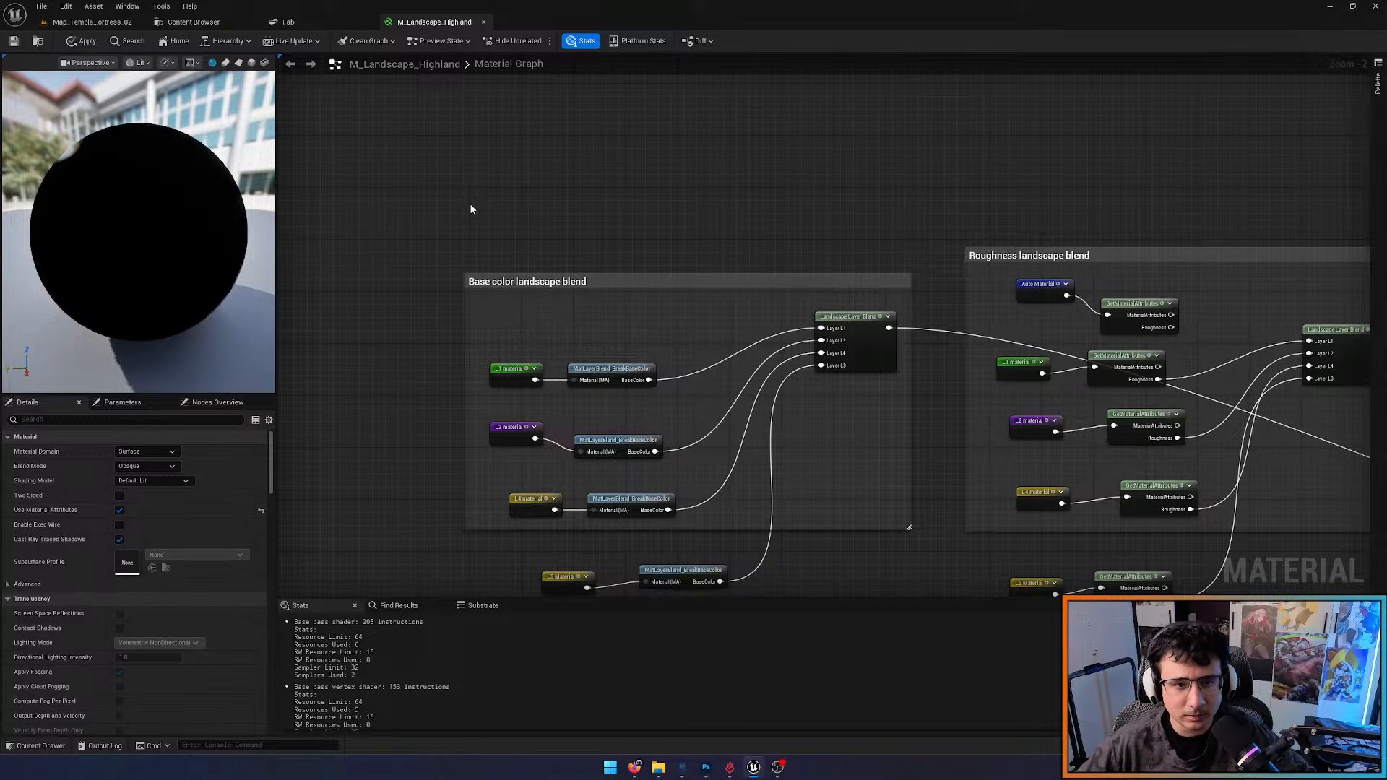
{"action": "key", "text": "ctrl+v"}
{"action": "left_click_drag", "start_coordinate": [531, 243], "coordinate": [587, 341]}
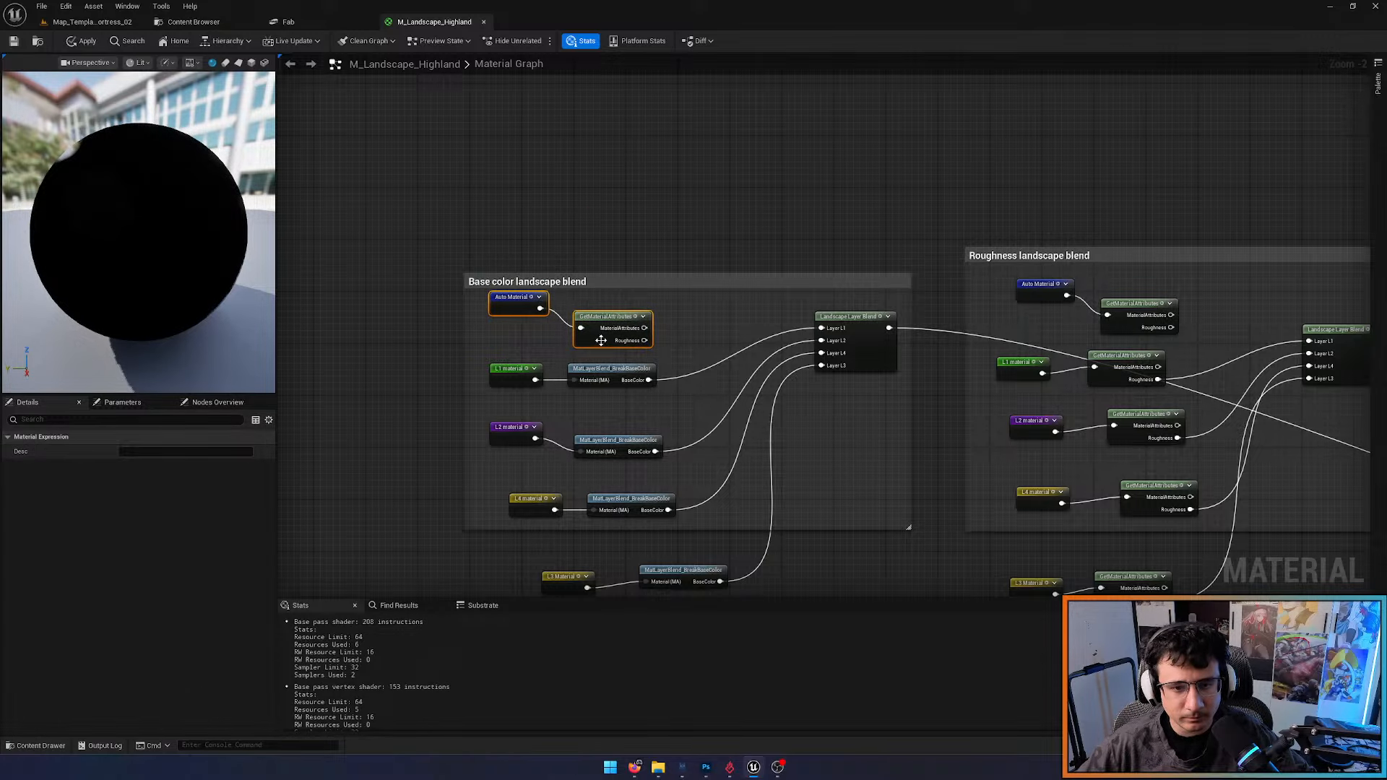
Change the copied GetMaterialAttributes node in the base color group to output BaseColor
{"action": "scroll", "coordinate": [651, 343], "scroll_direction": "up", "scroll_amount": 2}
{"action": "left_click", "coordinate": [577, 315]}
{"action": "left_click", "coordinate": [141, 467]}
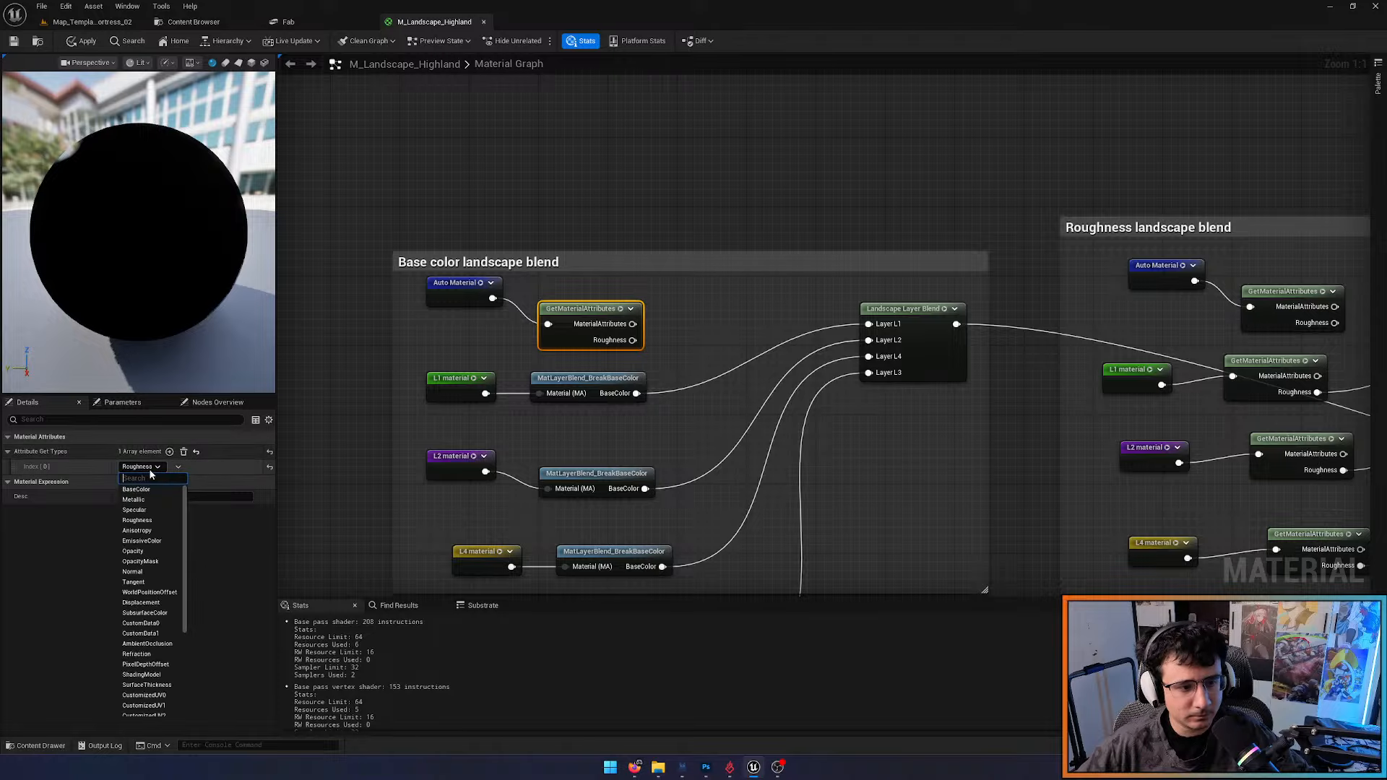
{"action": "left_click", "coordinate": [151, 495]}
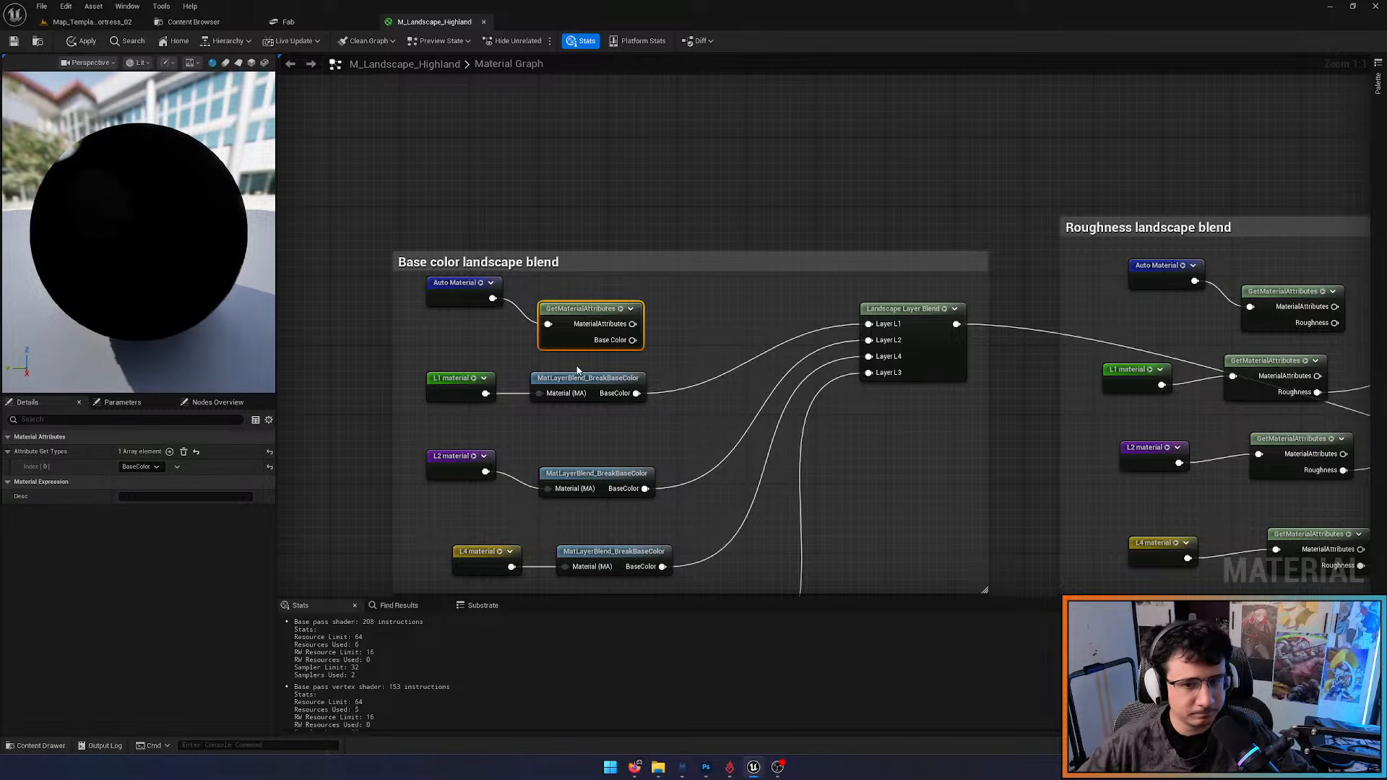
{"action": "left_click", "coordinate": [747, 316]}
{"action": "right_click_drag", "start_coordinate": [856, 320], "coordinate": [698, 286]}
{"action": "left_click", "coordinate": [742, 275]}
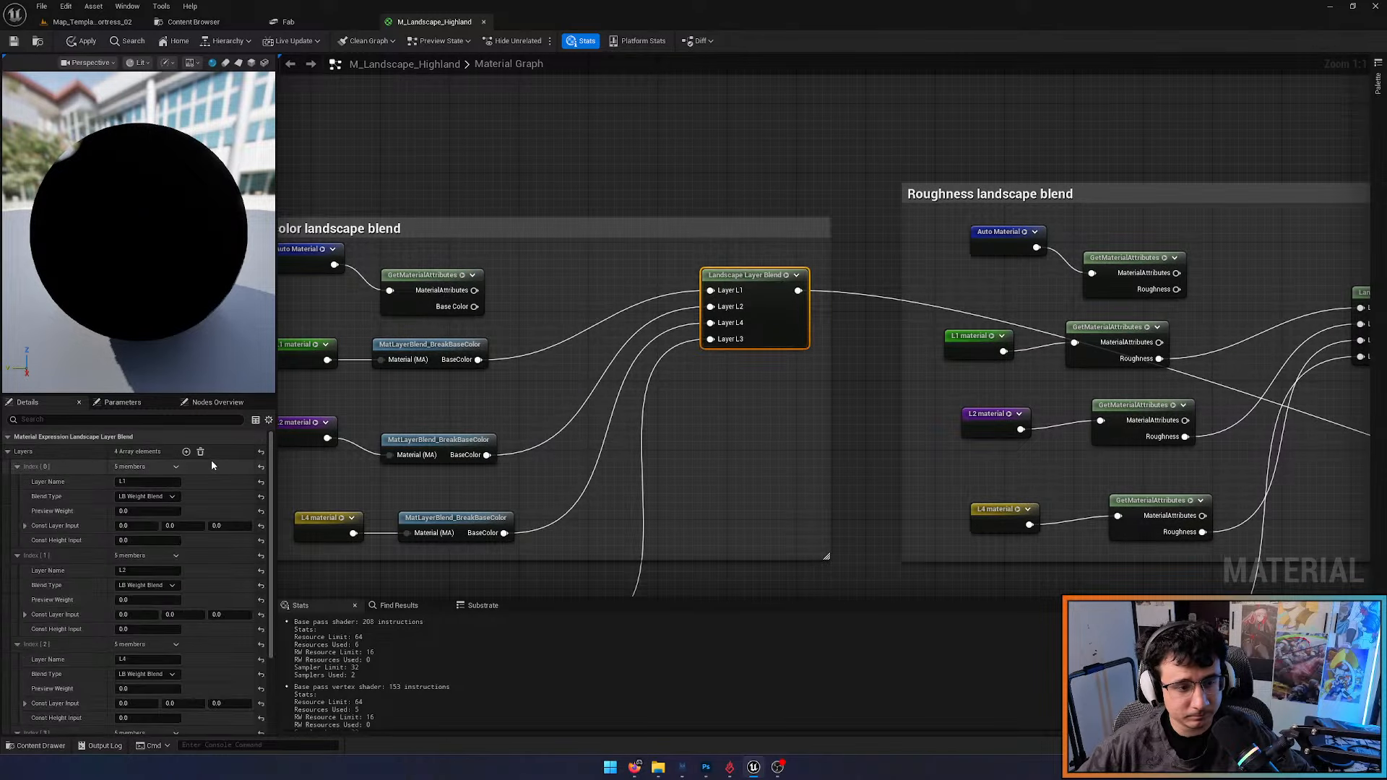
{"action": "left_click", "coordinate": [186, 453]}
{"action": "scroll", "coordinate": [79, 542], "scroll_direction": "down", "scroll_amount": 5}
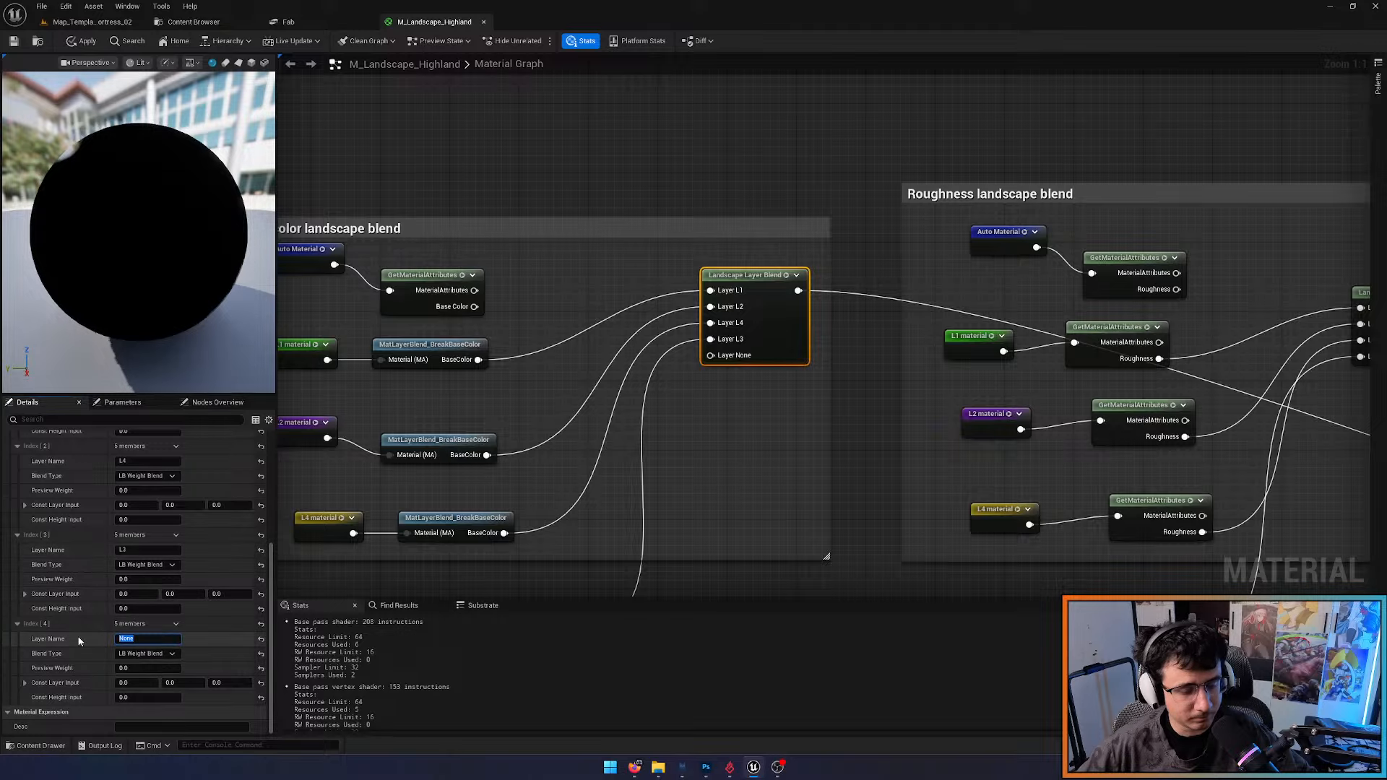
{"action": "key", "text": "Return"}
{"action": "right_click_drag", "start_coordinate": [698, 400], "coordinate": [799, 310]}
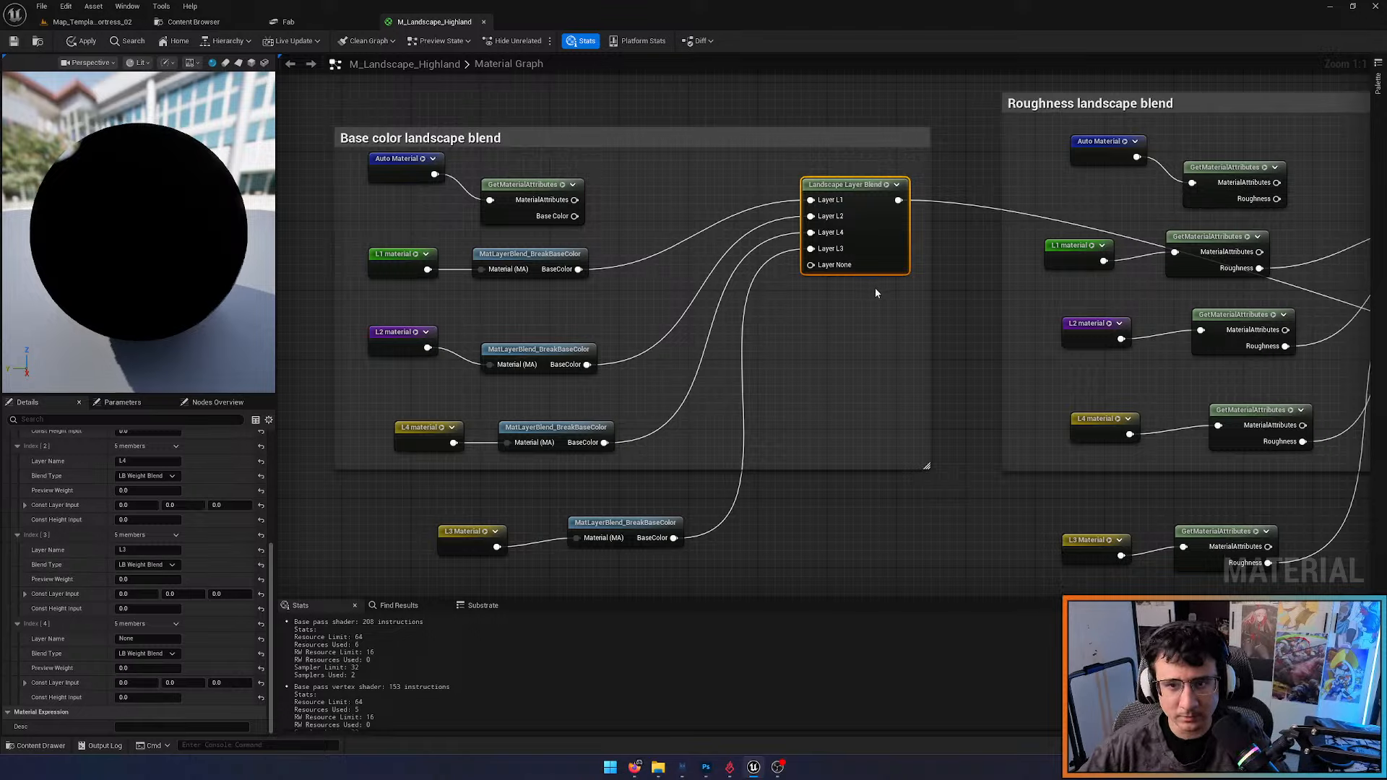
Replace the Landscape Layer Blend node in the Base color landscape blend group with a new, empty Landscape Layer Blend node
{"action": "key", "text": "Delete"}
{"action": "right_click", "coordinate": [779, 247]}
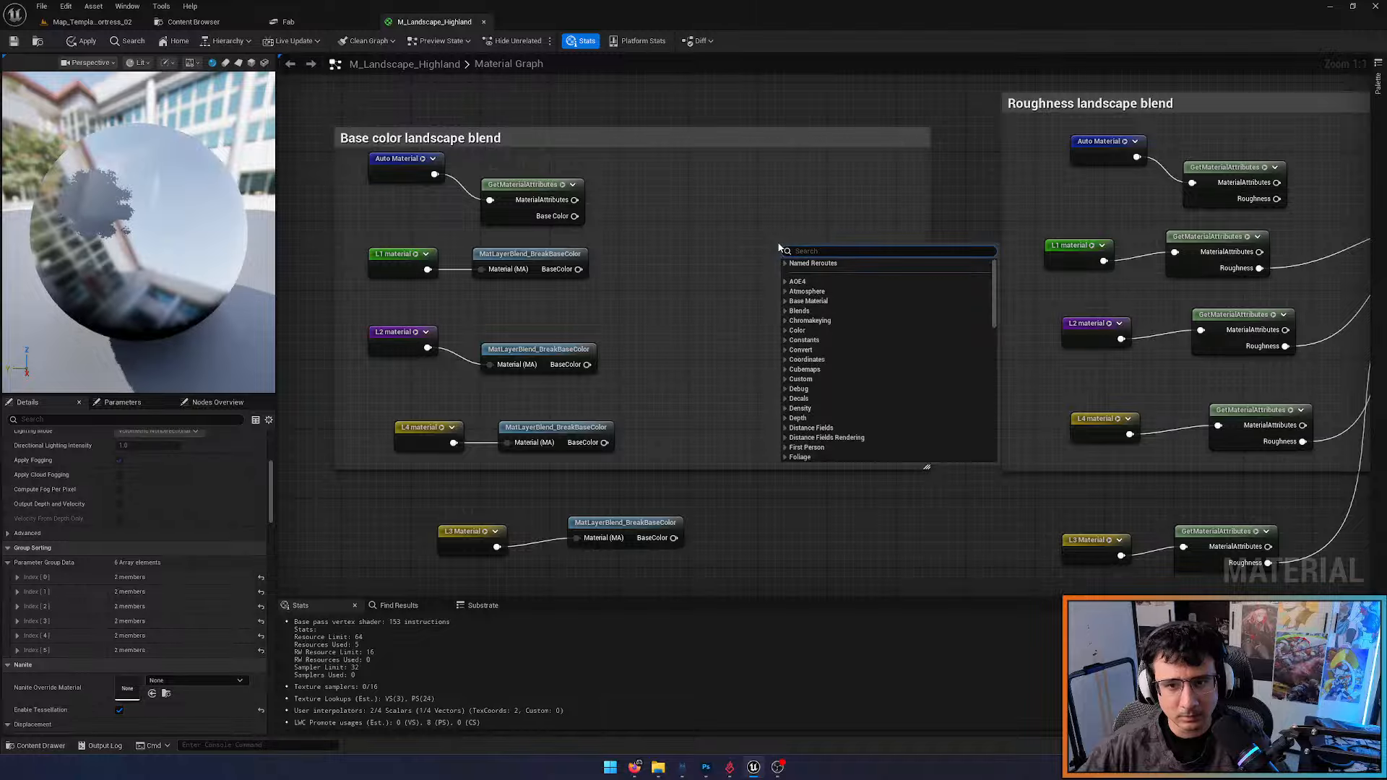
{"action": "type", "text": "layer blen"}
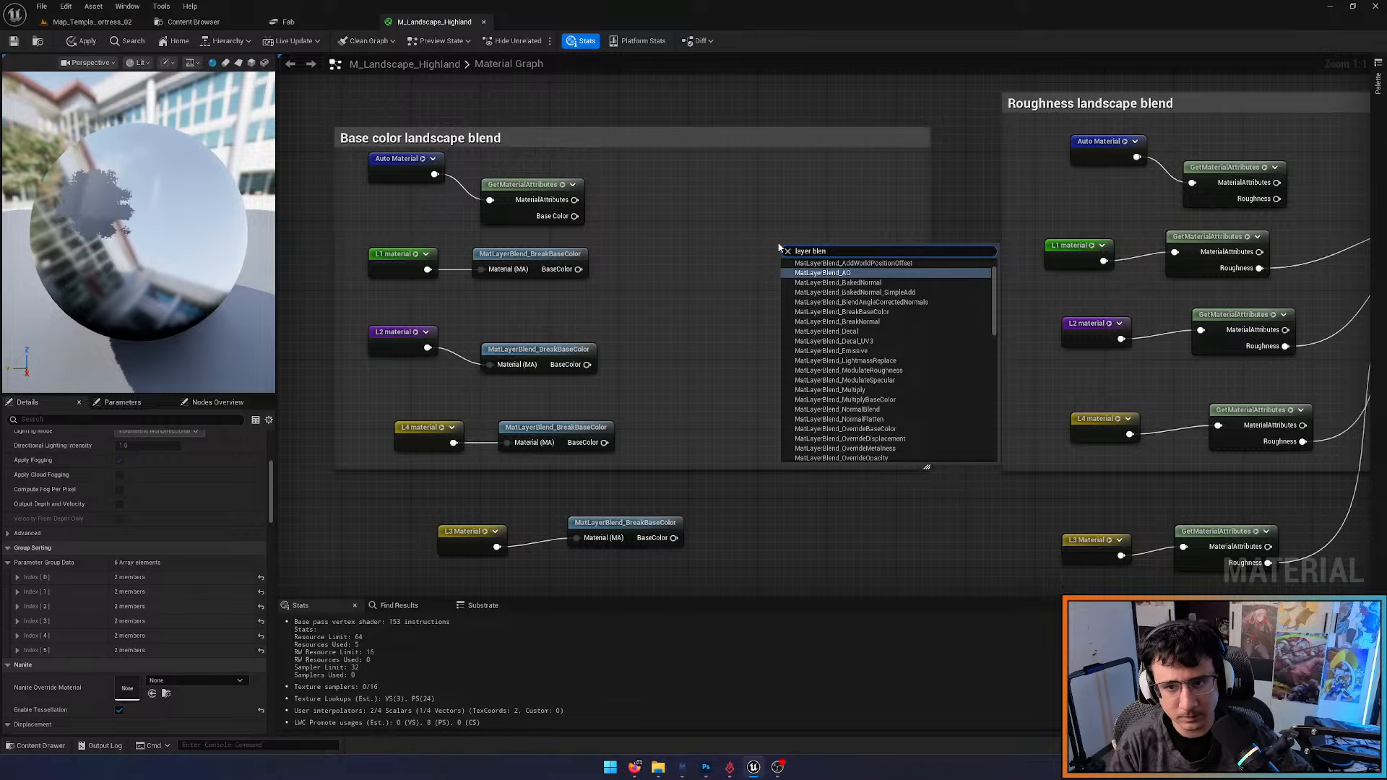
{"action": "type", "text": "nd"}
{"action": "key", "text": "BackSpace"}
{"action": "key", "text": "BackSpace"}
{"action": "key", "text": "Return"}
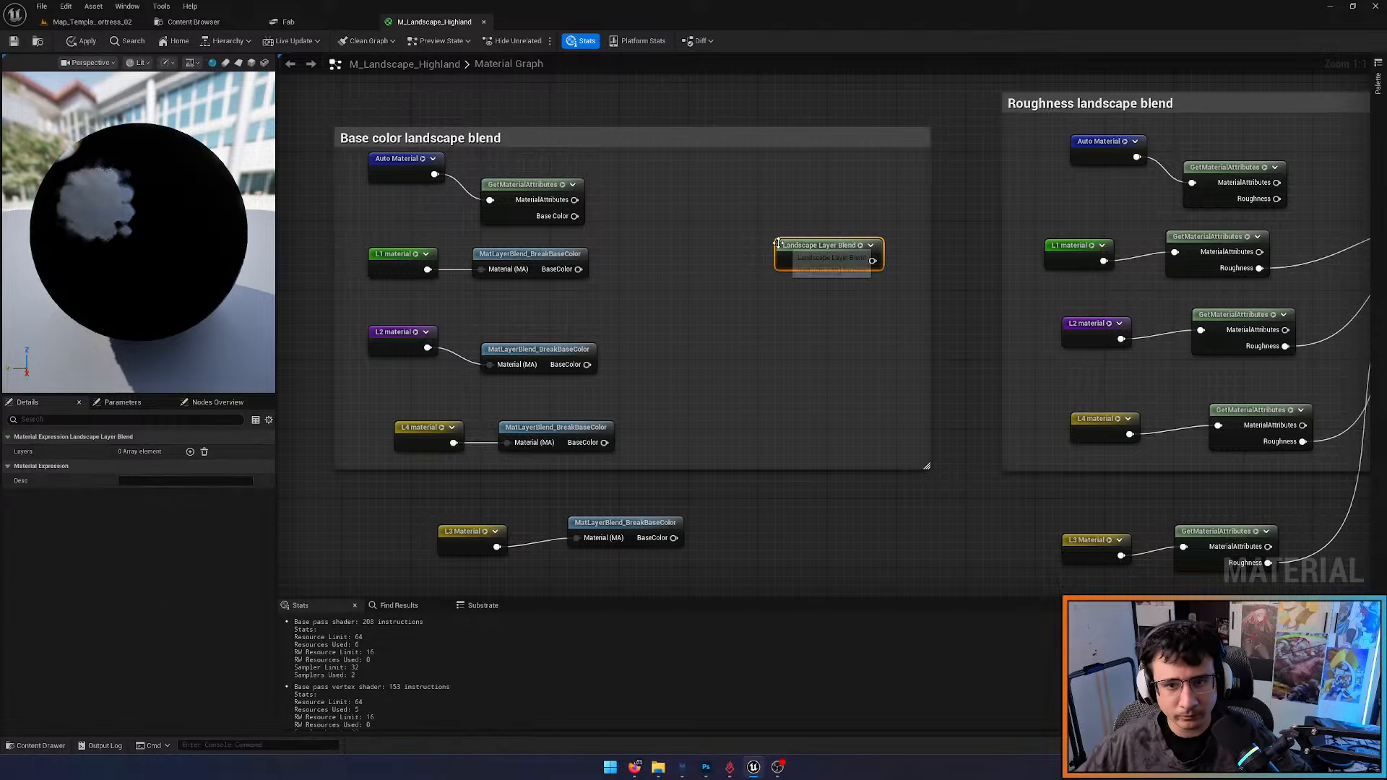
Add a layer named AutoMaterial to the new blend node and connect the Auto Material's Base Color output to it
{"action": "left_click", "coordinate": [190, 451]}
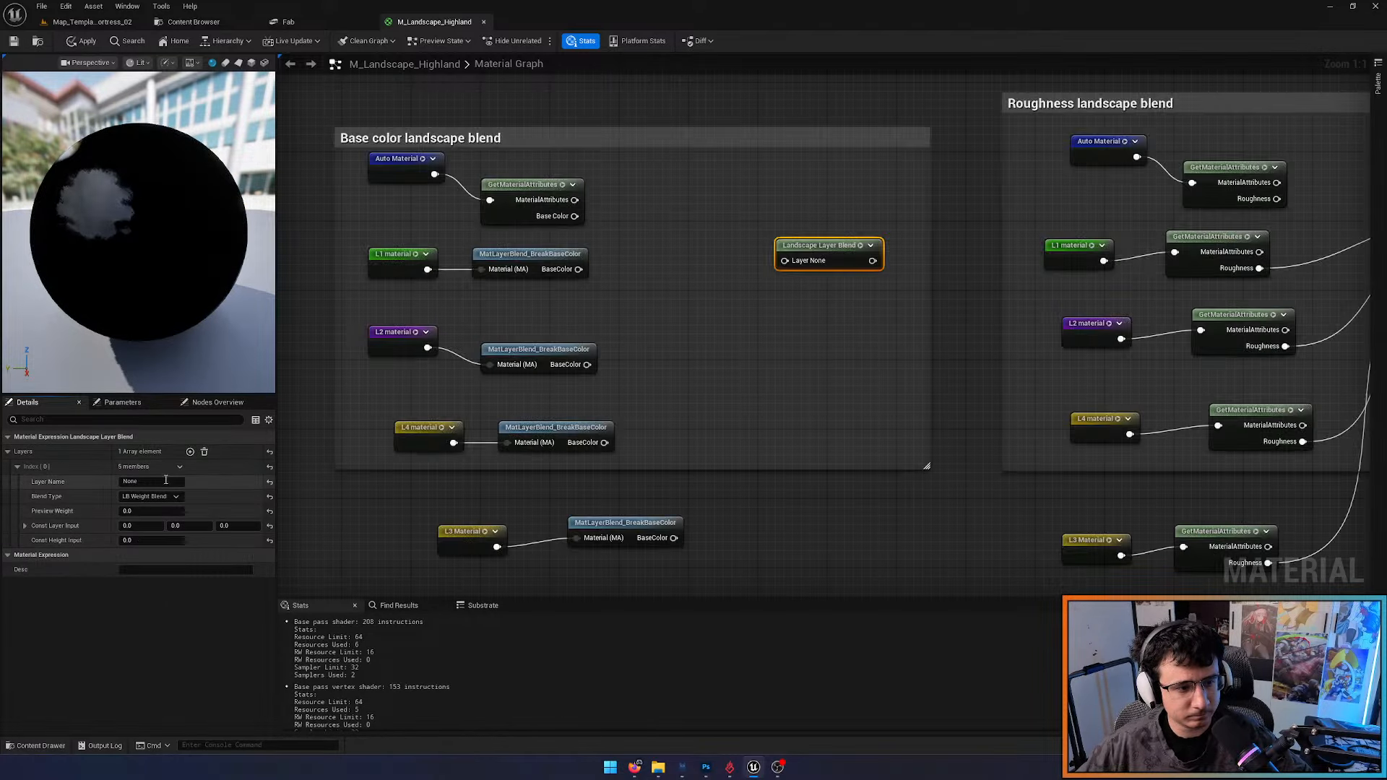
{"action": "left_click", "coordinate": [165, 481]}
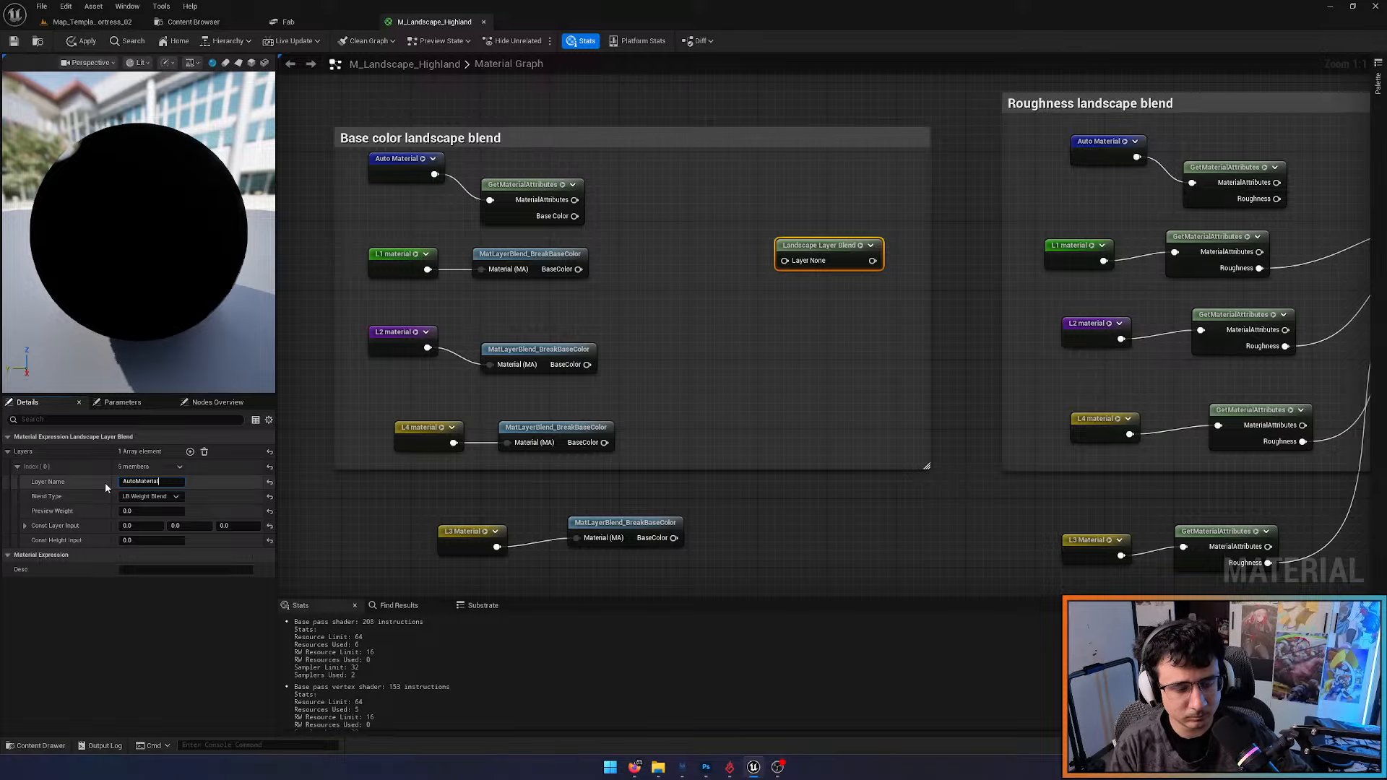
{"action": "key", "text": "Return"}
{"action": "left_click_drag", "start_coordinate": [810, 244], "coordinate": [808, 190]}
{"action": "left_click_drag", "start_coordinate": [576, 217], "coordinate": [784, 208]}
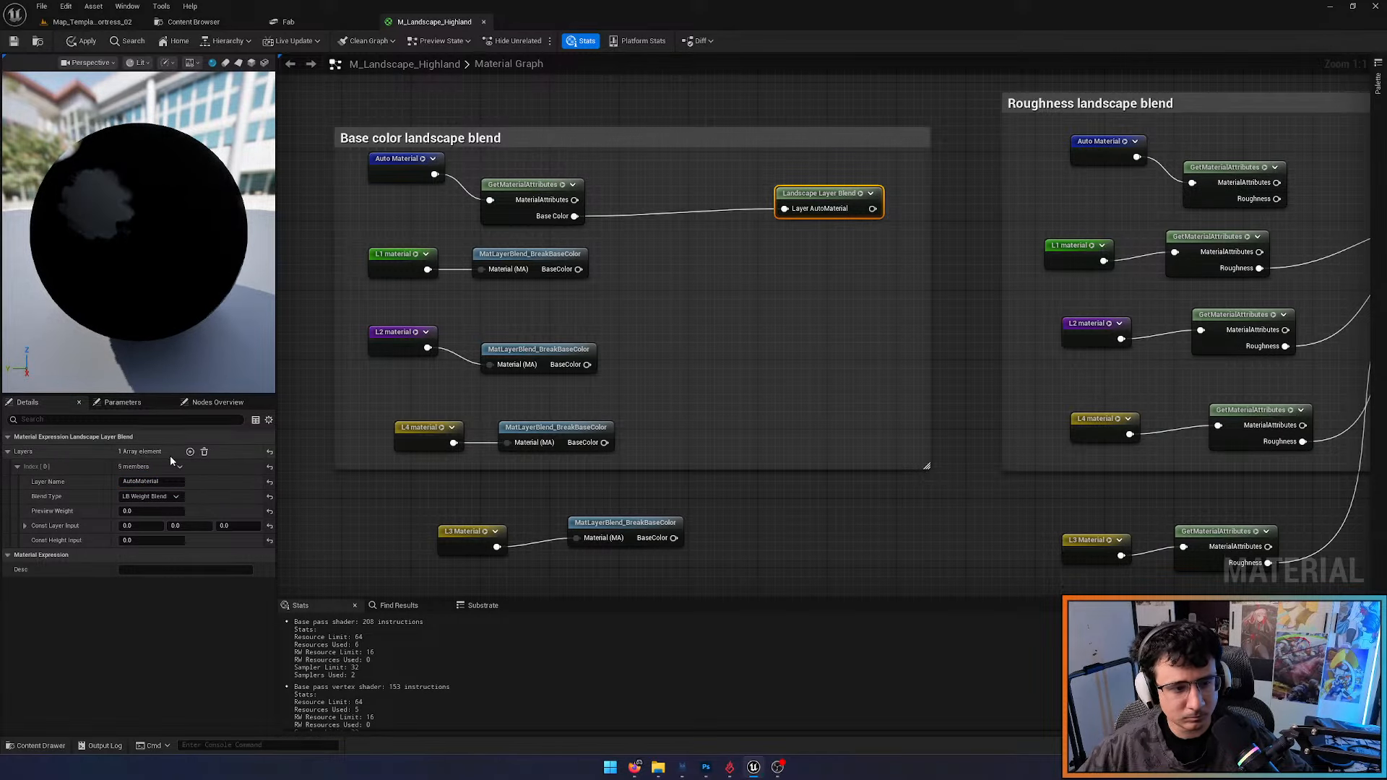
Add two more layers named L1 and L2 to the base color Landscape Layer Blend node
{"action": "left_click", "coordinate": [189, 453]}
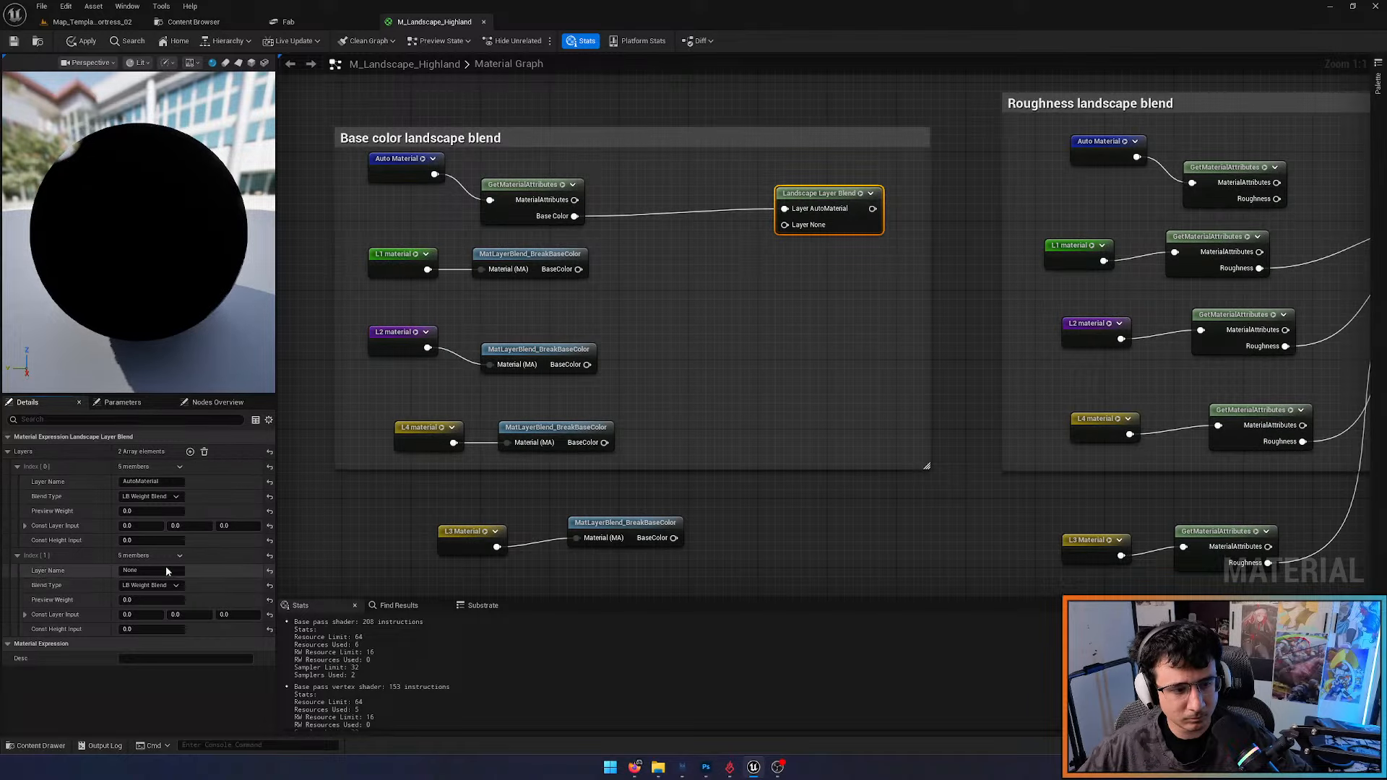
{"action": "left_click", "coordinate": [121, 571]}
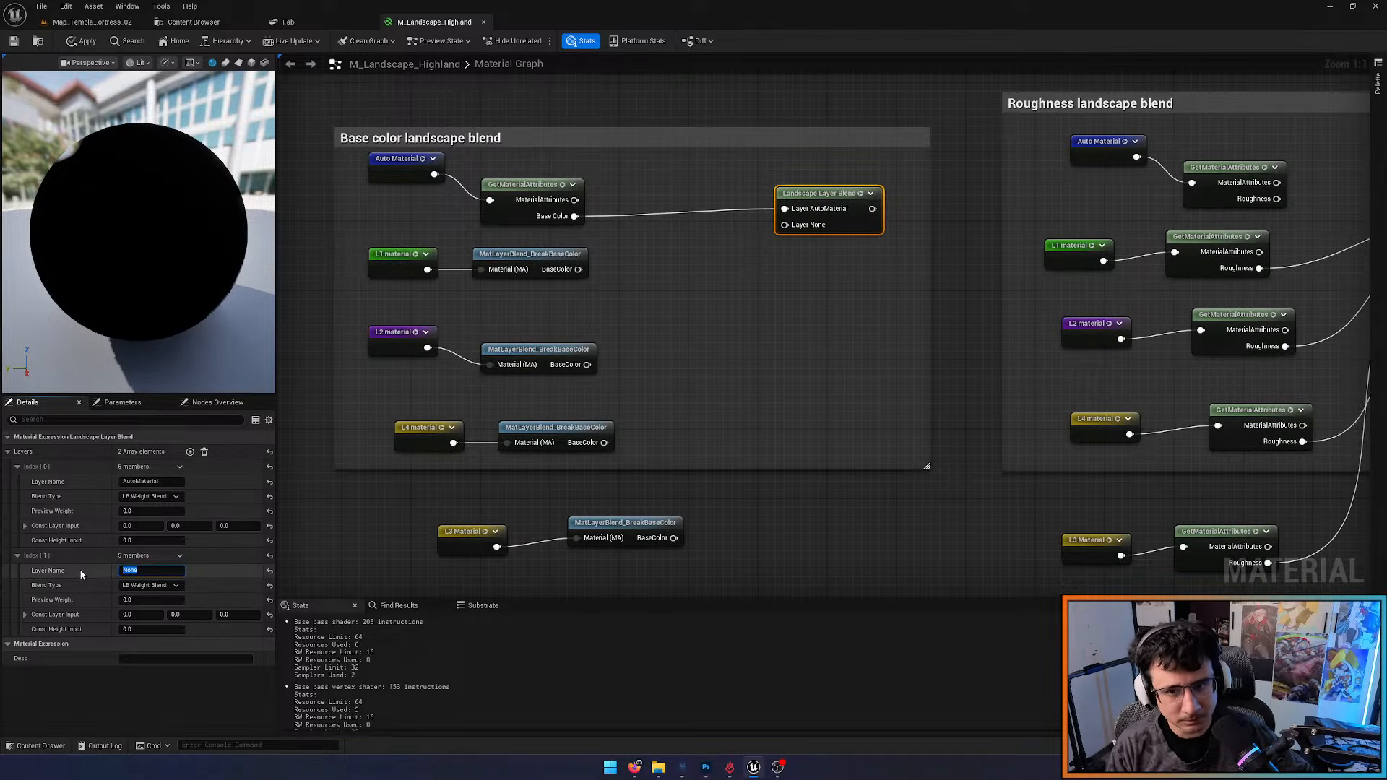
{"action": "type", "text": "L1"}
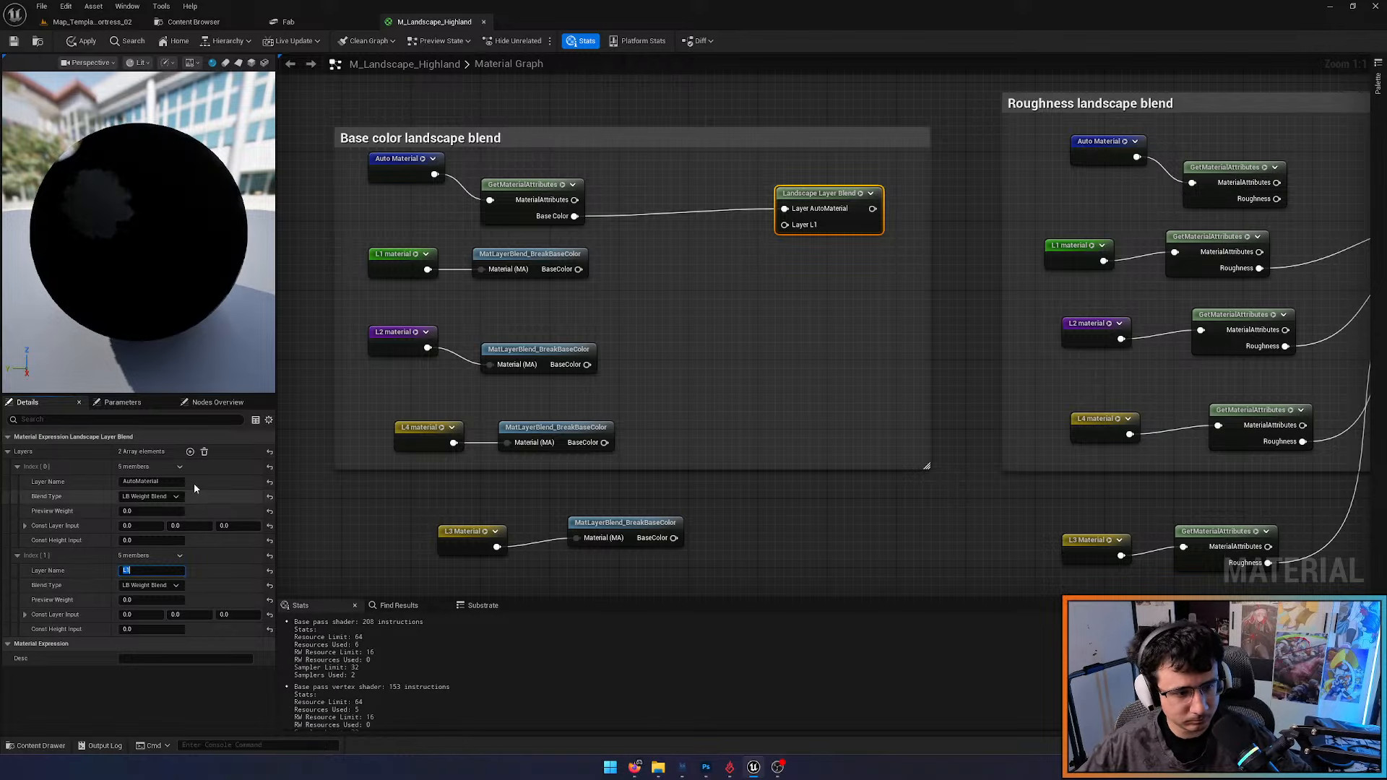
{"action": "left_click", "coordinate": [190, 452]}
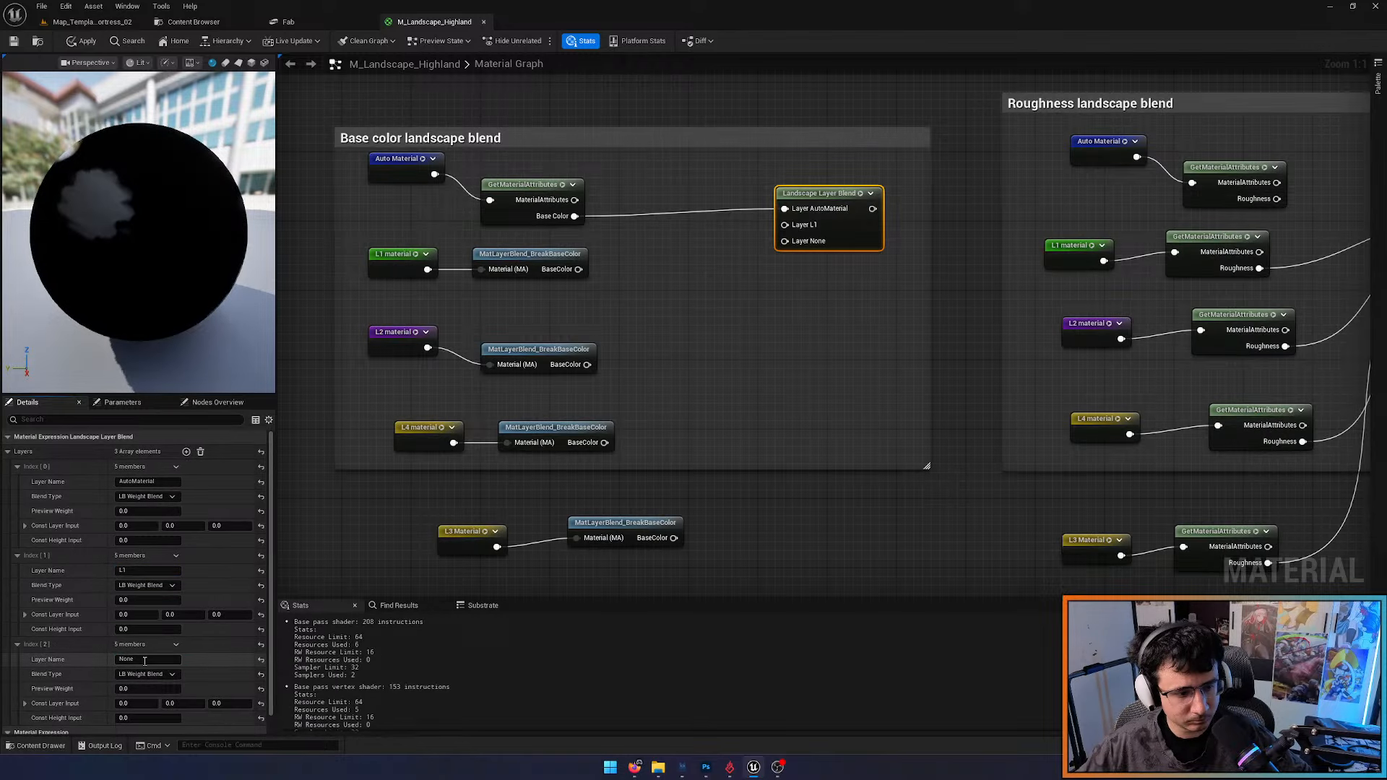
{"action": "left_click", "coordinate": [123, 659]}
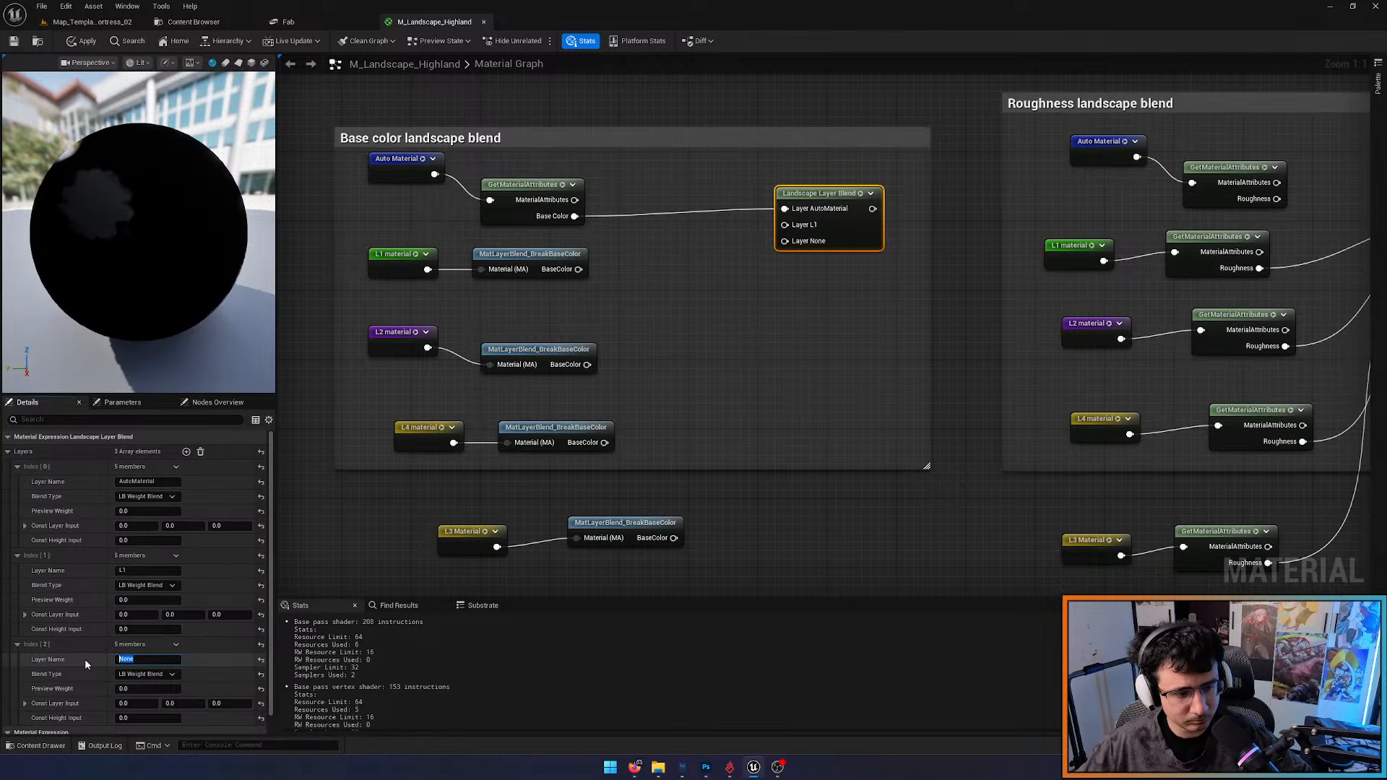
{"action": "type", "text": "L2"}
{"action": "key", "text": "Return"}
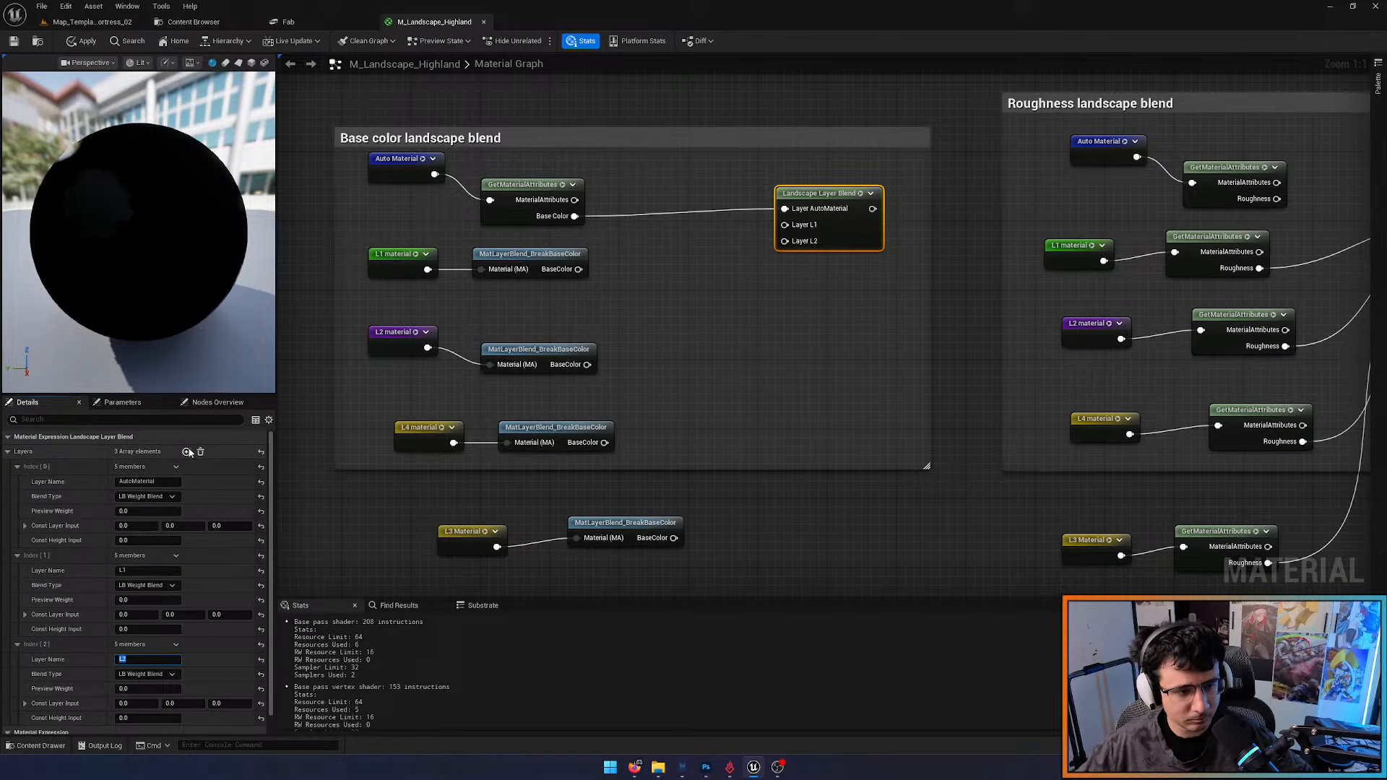
Add layers named L3 and L4 to the base color Landscape Layer Blend node
{"action": "left_click", "coordinate": [187, 452]}
{"action": "scroll", "coordinate": [206, 571], "scroll_direction": "down", "scroll_amount": 2}
{"action": "left_click", "coordinate": [133, 661]}
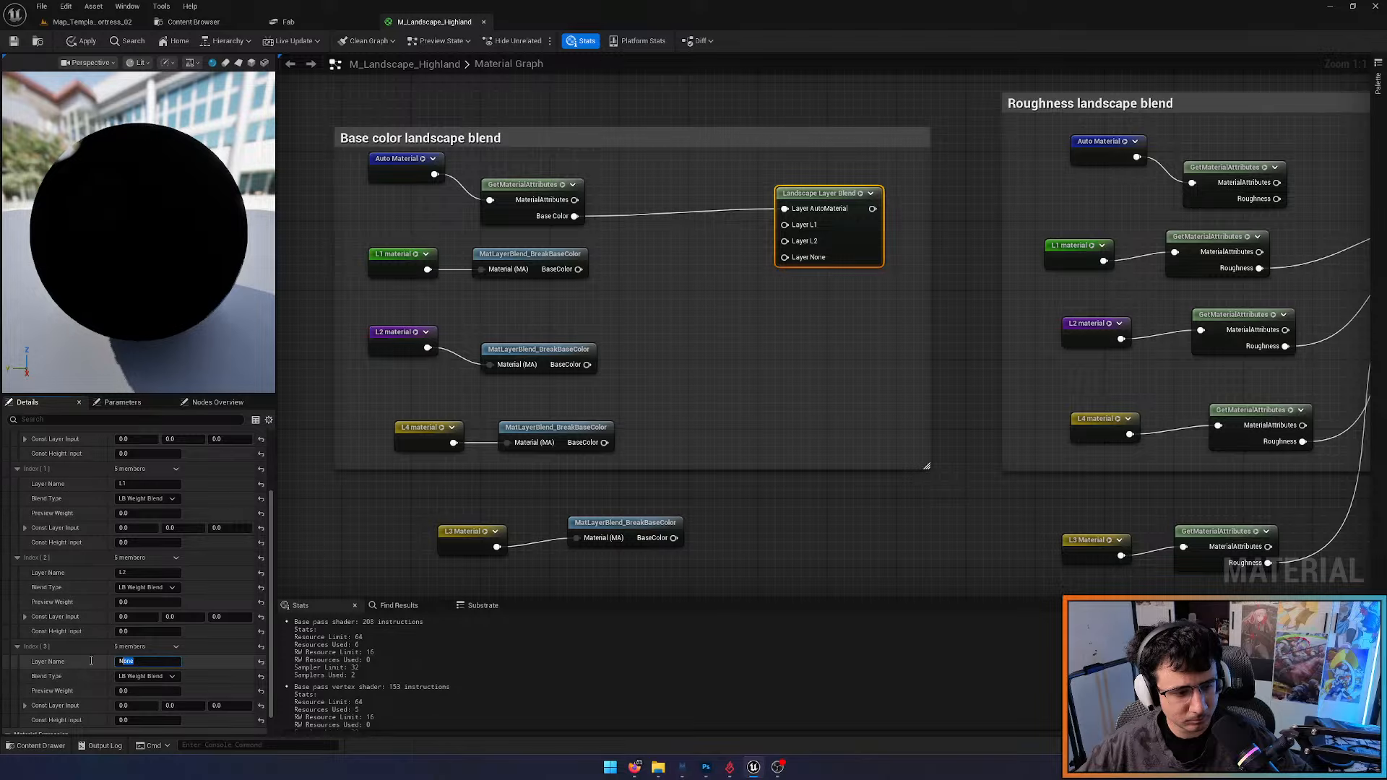
{"action": "key", "text": "Return"}
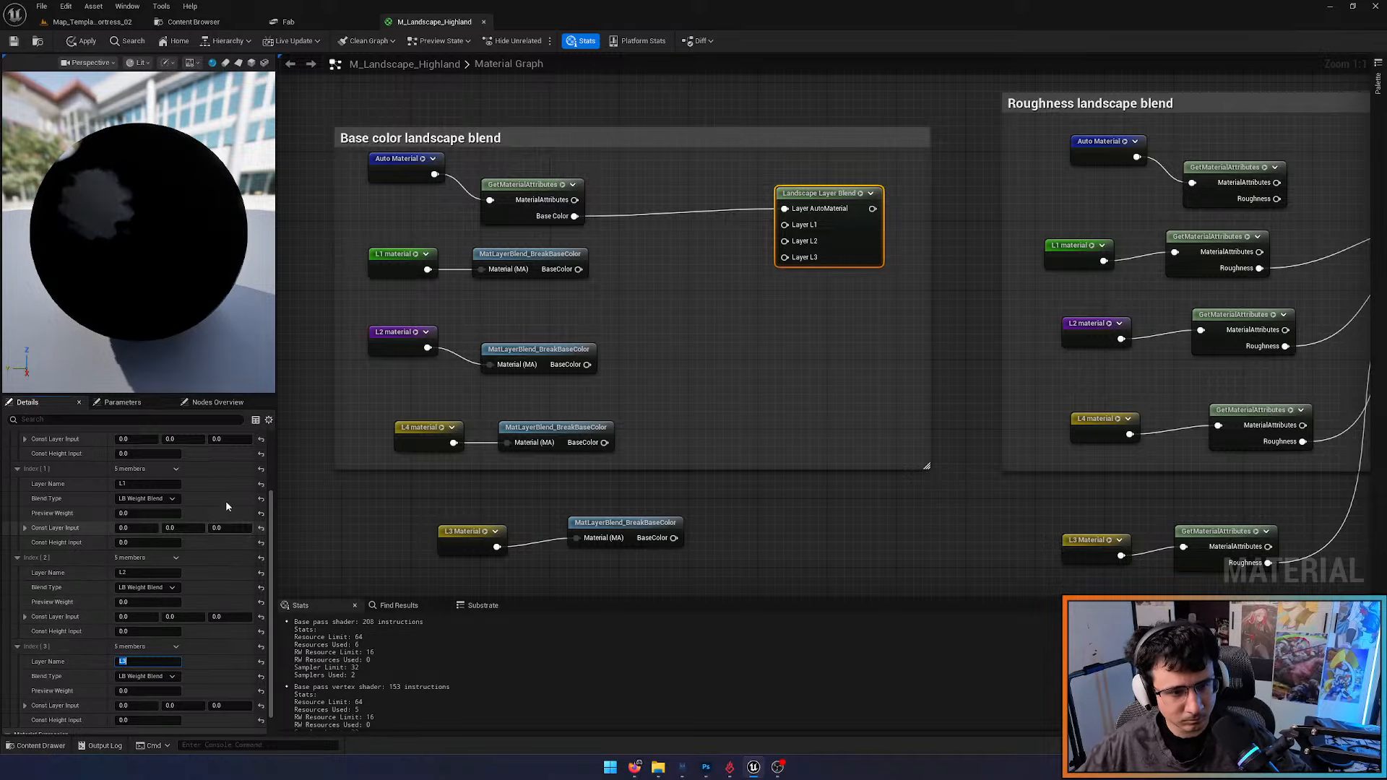
{"action": "scroll", "coordinate": [244, 467], "scroll_direction": "up", "scroll_amount": 3}
{"action": "left_click", "coordinate": [187, 451]}
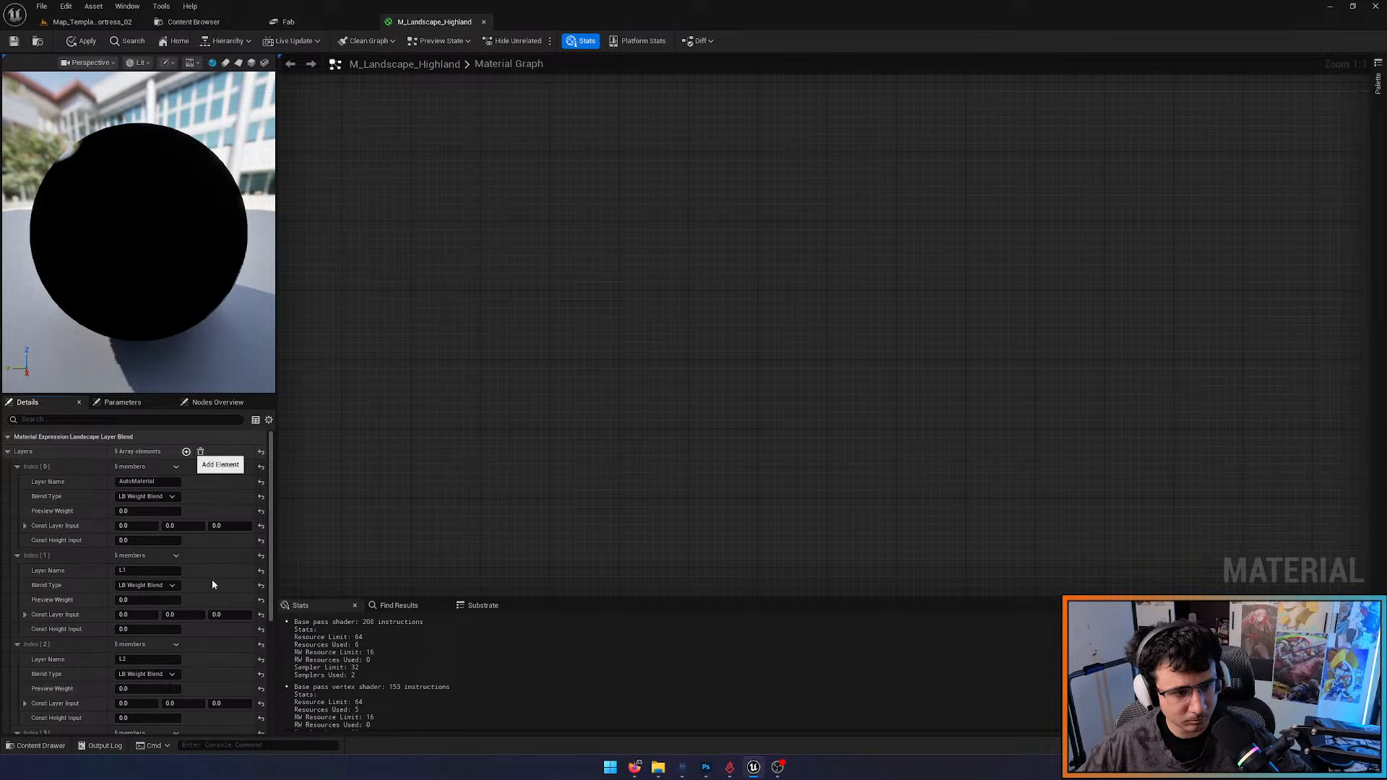
{"action": "scroll", "coordinate": [207, 601], "scroll_direction": "down", "scroll_amount": 3}
{"action": "left_click", "coordinate": [138, 639]}
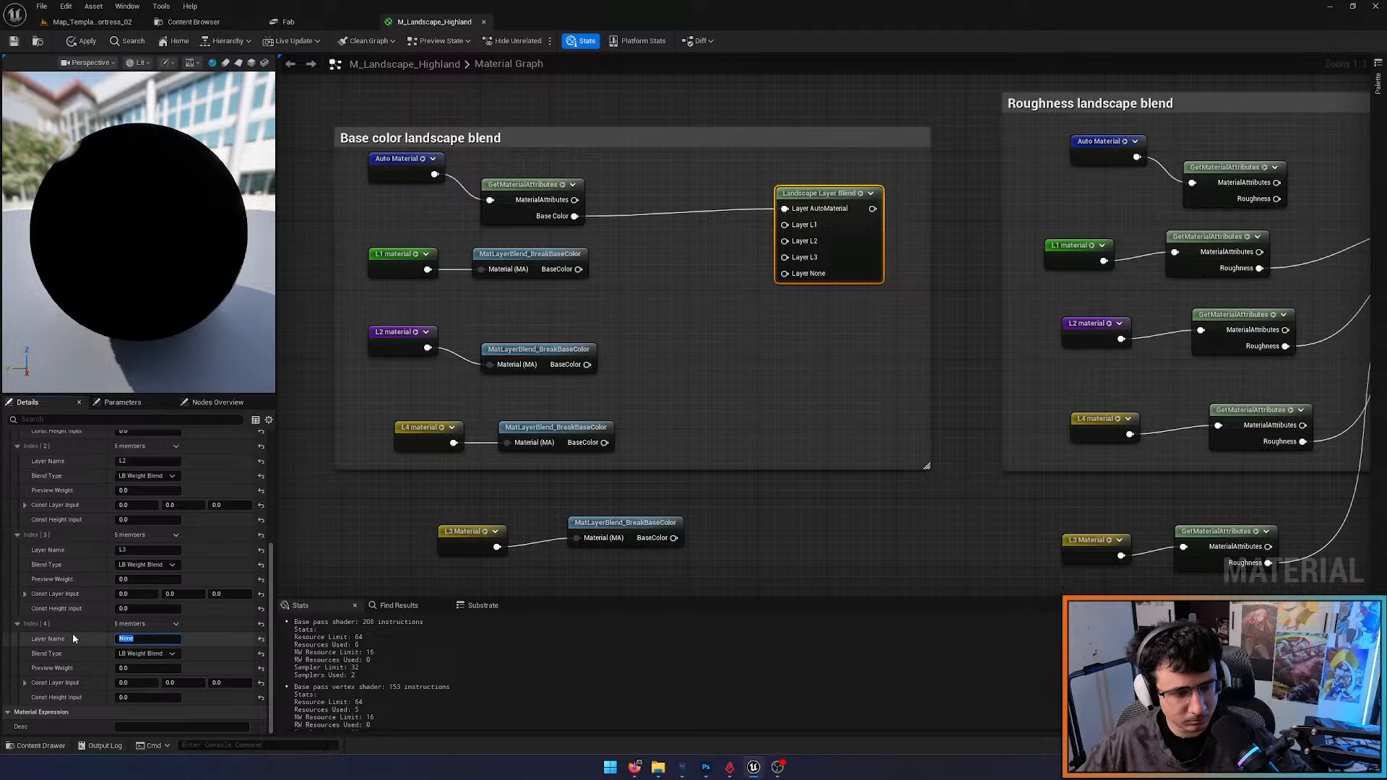
{"action": "type", "text": "L4"}
{"action": "key", "text": "Return"}
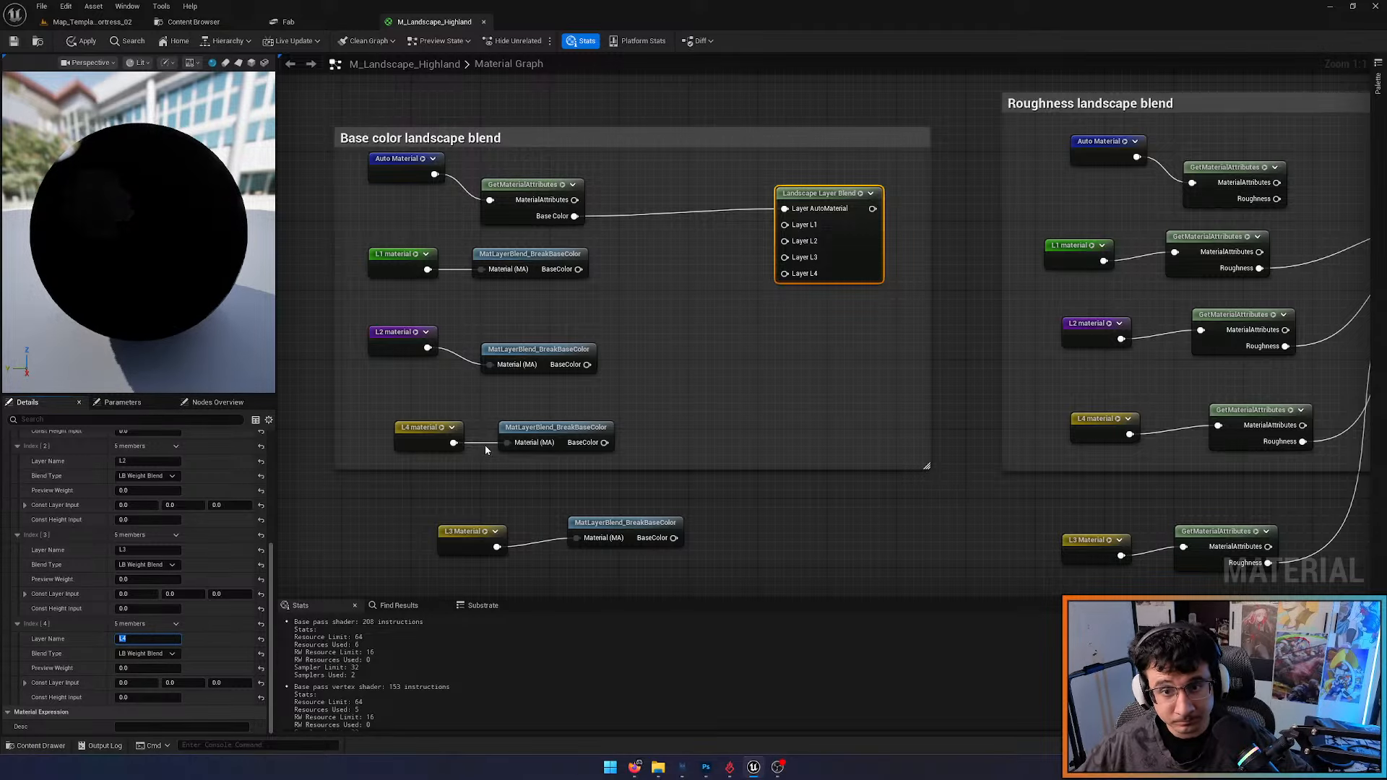
Connect the L1–L4 BaseColor outputs to their matching blend layers, arranging the L3 nodes above L4 inside the enlarged Base color group
{"action": "left_click_drag", "start_coordinate": [578, 269], "coordinate": [588, 366]}
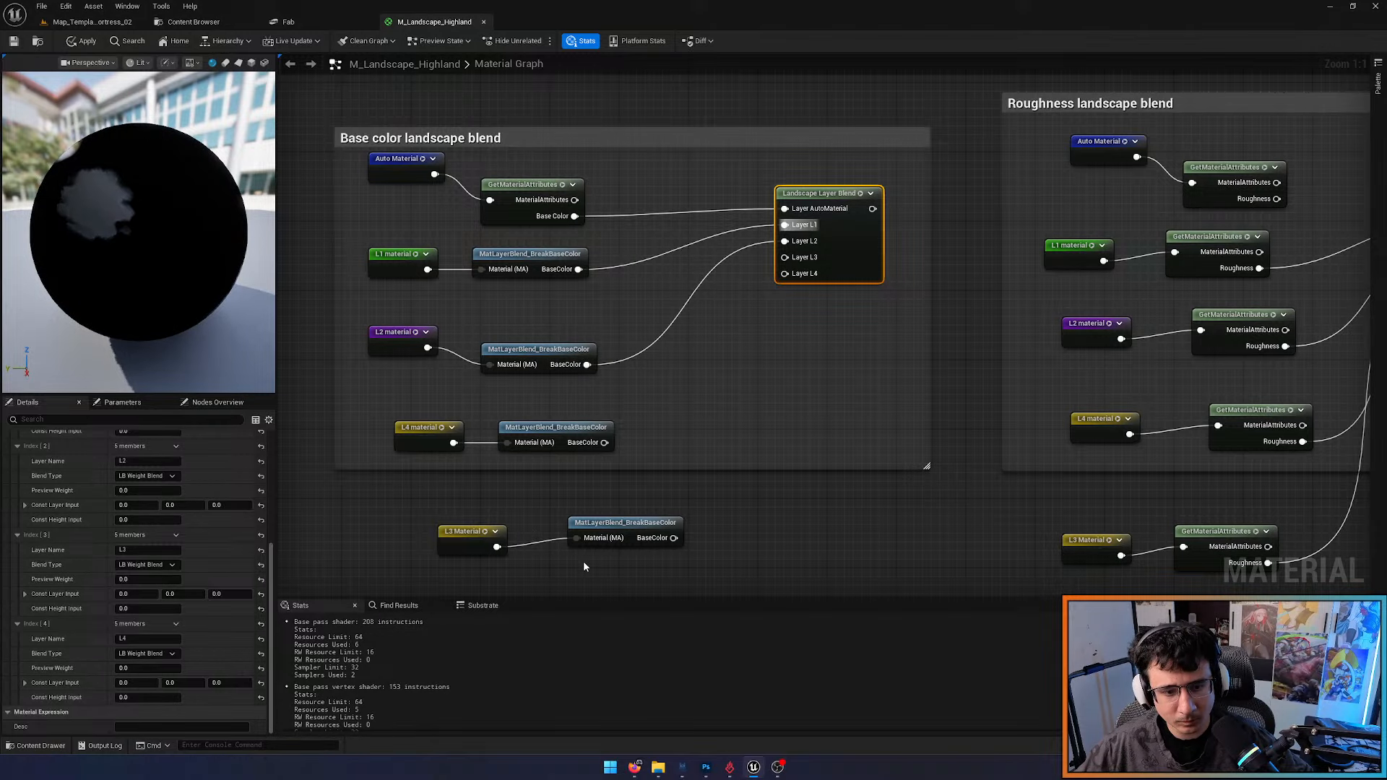
{"action": "left_click_drag", "start_coordinate": [595, 563], "coordinate": [401, 401]}
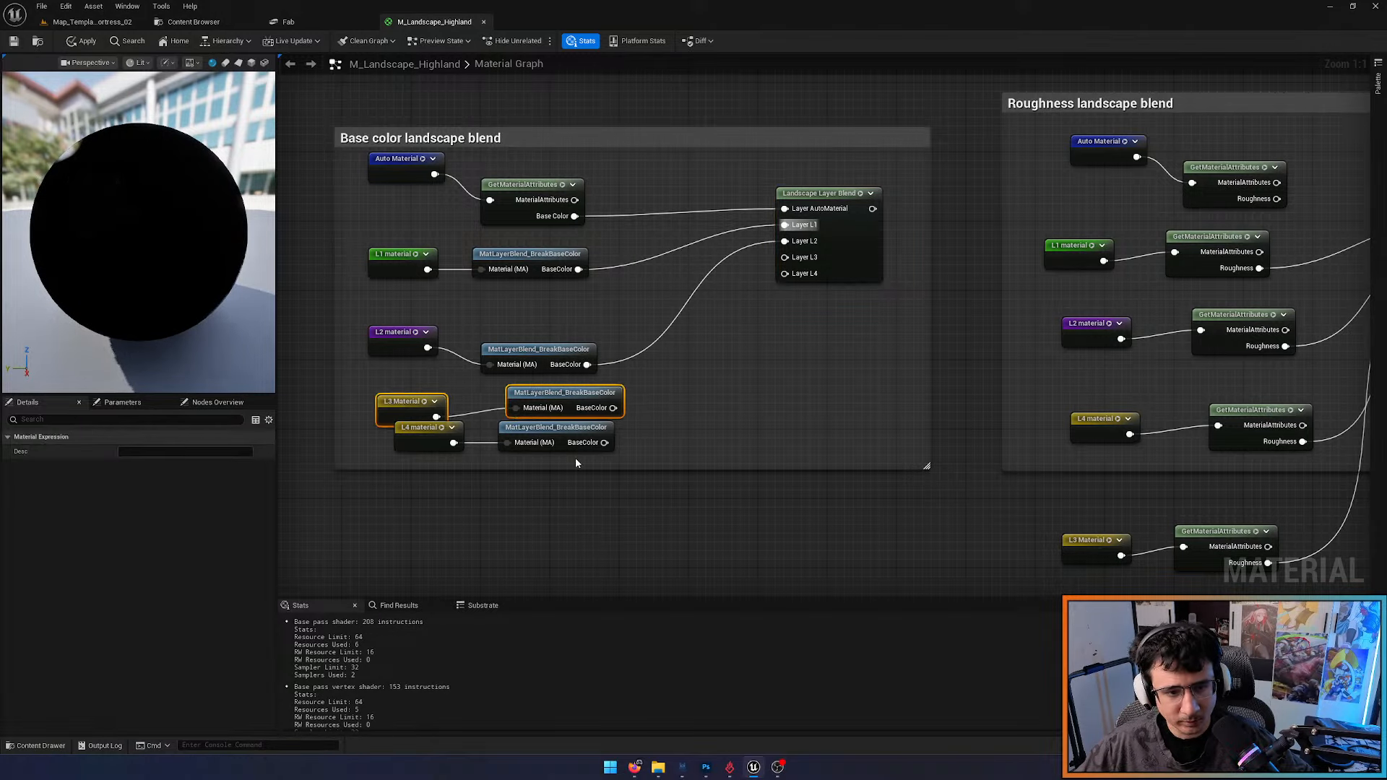
{"action": "left_click", "coordinate": [424, 471]}
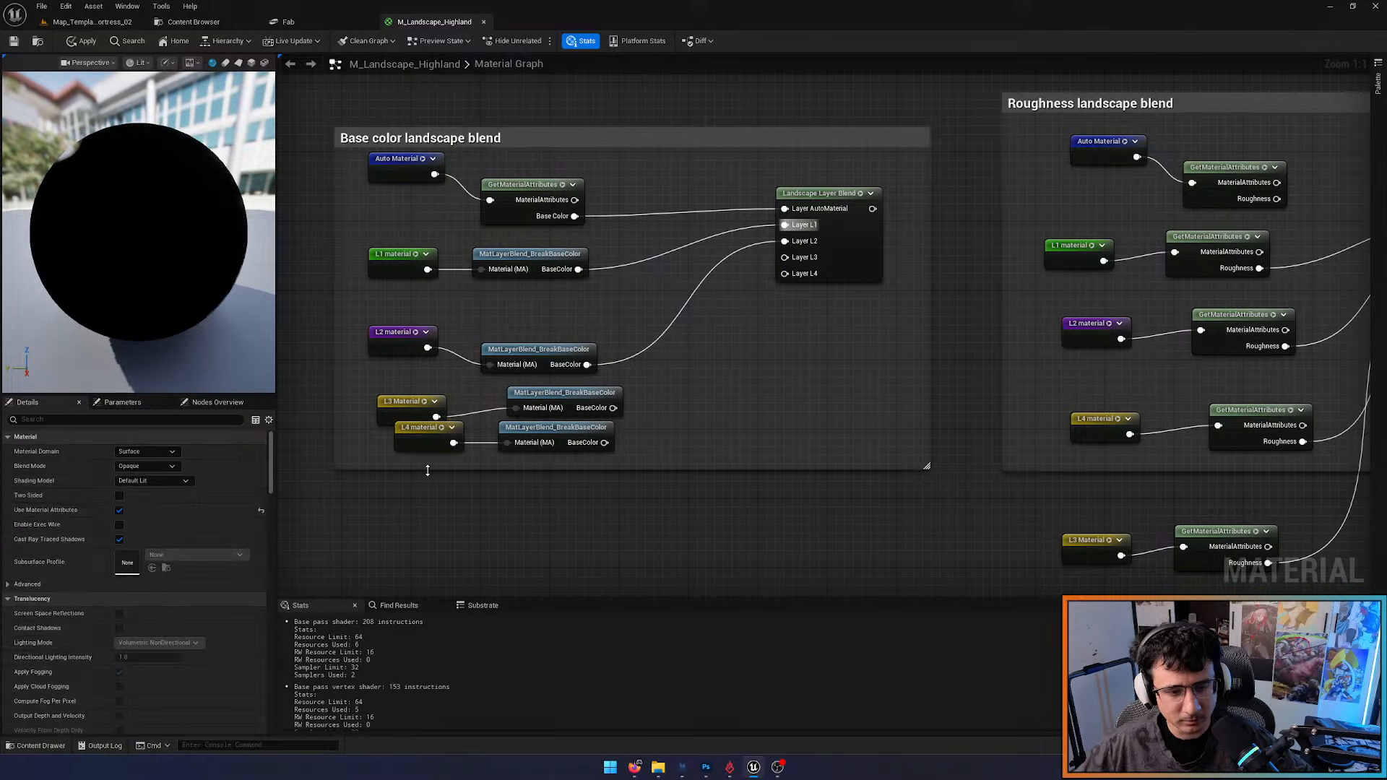
{"action": "left_click_drag", "start_coordinate": [427, 471], "coordinate": [427, 556]}
{"action": "left_click_drag", "start_coordinate": [650, 462], "coordinate": [411, 501]}
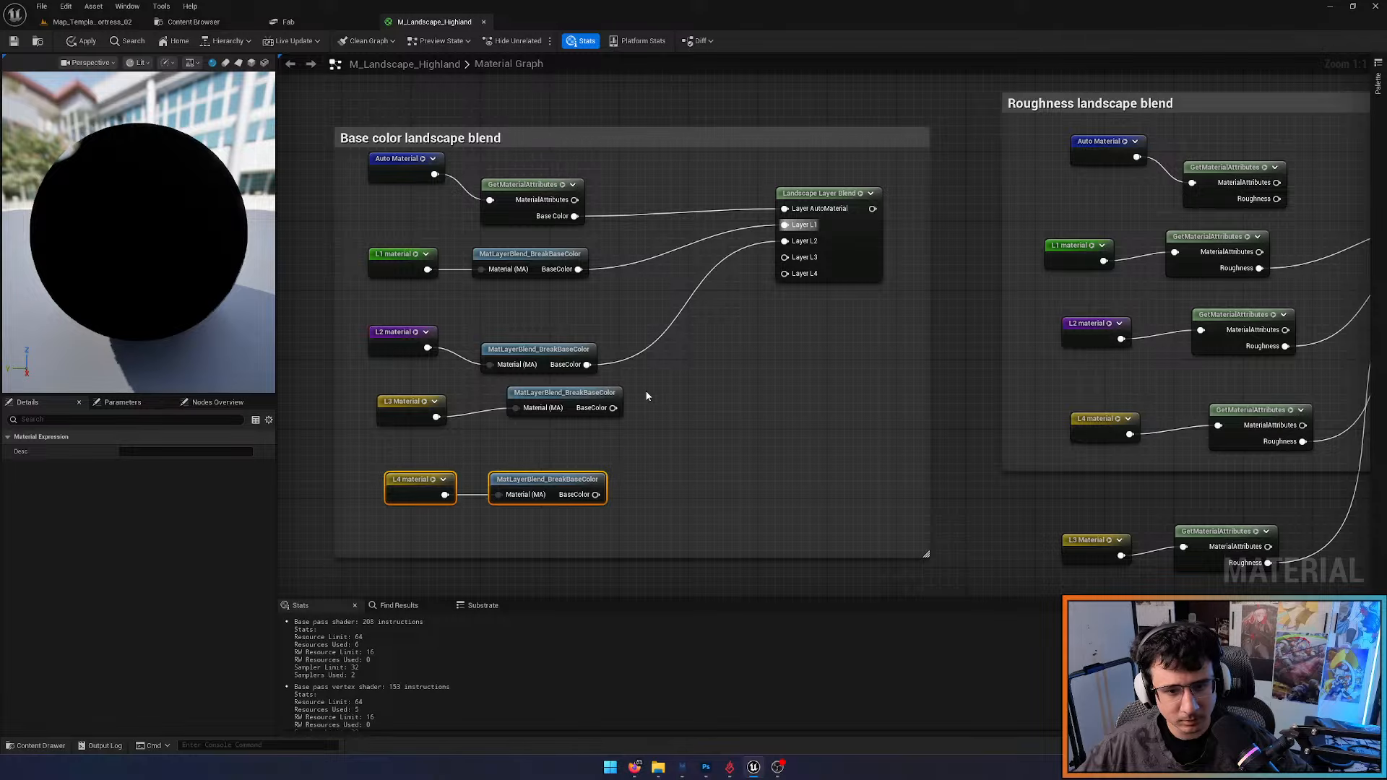
{"action": "left_click_drag", "start_coordinate": [612, 407], "coordinate": [599, 497]}
Copy the five-layer Landscape Layer Blend node from the base color group into the Roughness landscape blend group
{"action": "right_click_drag", "start_coordinate": [909, 335], "coordinate": [583, 372]}
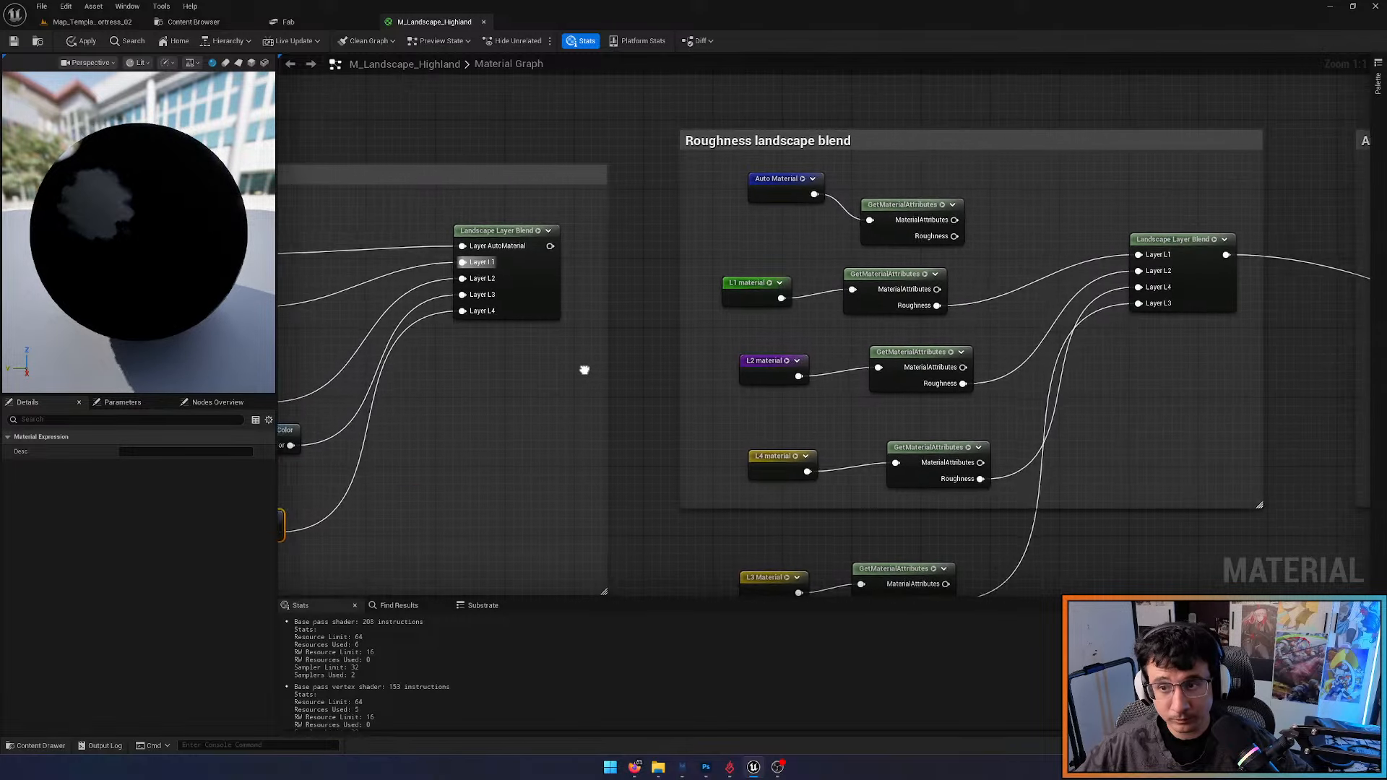
{"action": "right_click_drag", "start_coordinate": [1019, 352], "coordinate": [864, 382]}
{"action": "left_click", "coordinate": [916, 276]}
{"action": "right_click_drag", "start_coordinate": [494, 320], "coordinate": [756, 283]}
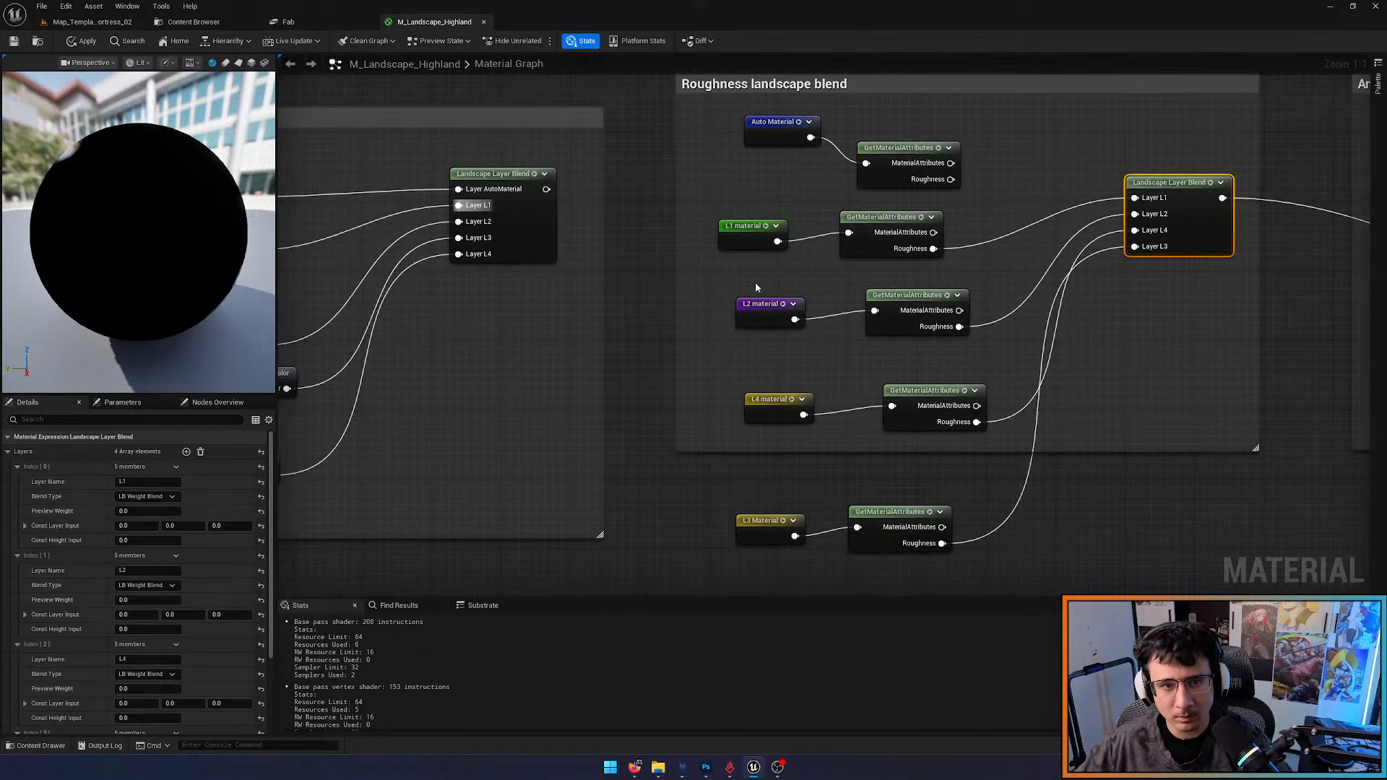
{"action": "left_click", "coordinate": [534, 250]}
{"action": "right_click_drag", "start_coordinate": [535, 251], "coordinate": [593, 348]}
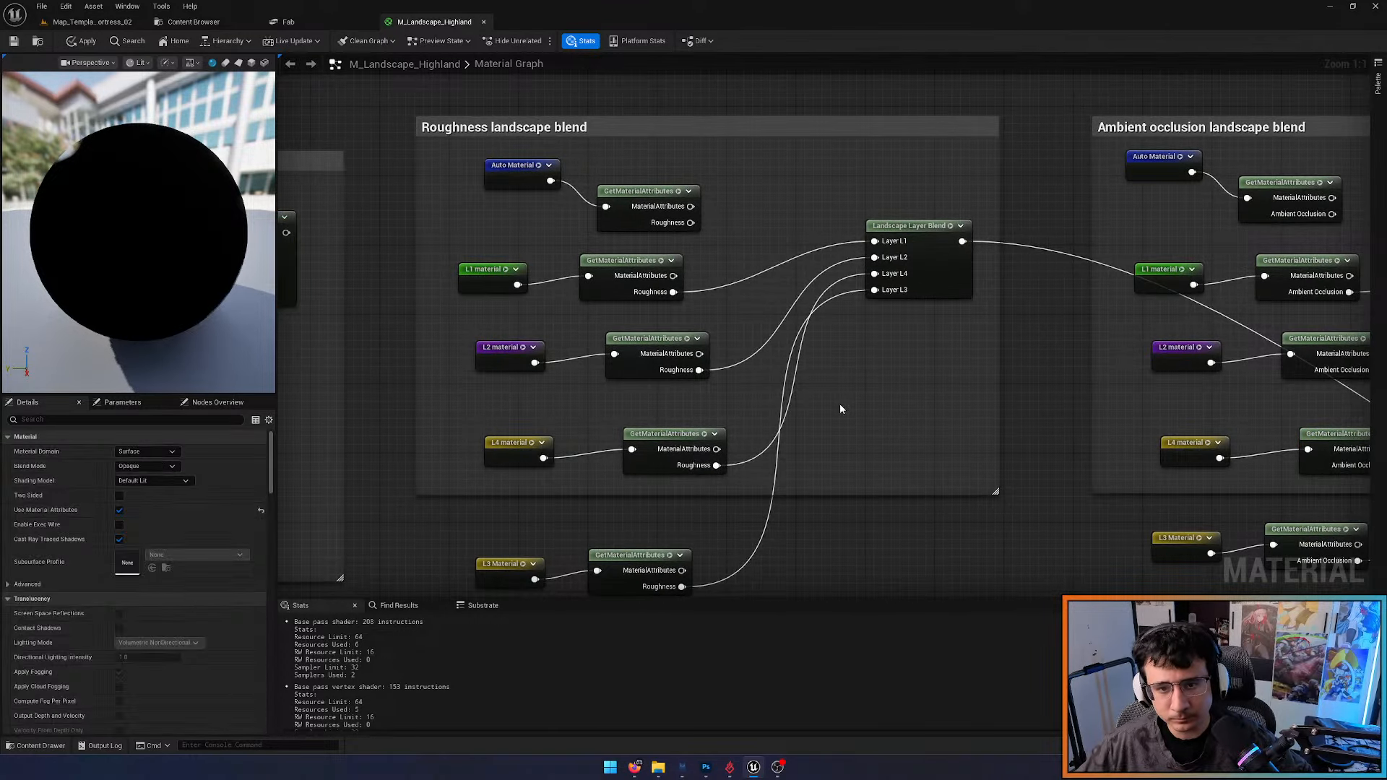
{"action": "key", "text": "ctrl+v"}
{"action": "left_click_drag", "start_coordinate": [892, 404], "coordinate": [929, 374]}
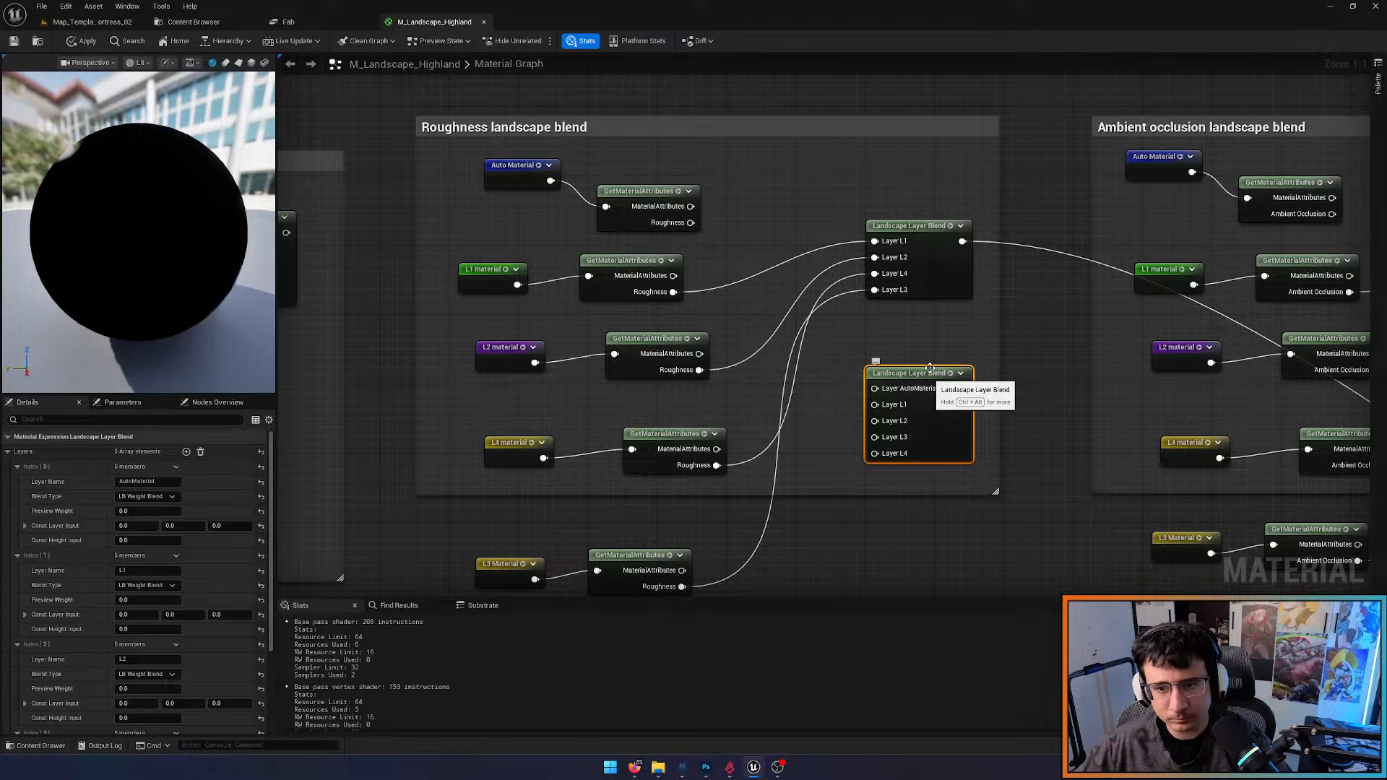
Delete the old four-layer blend node in the roughness group and move the five-layer copy up into its place
{"action": "left_click", "coordinate": [931, 280]}
{"action": "right_click_drag", "start_coordinate": [951, 349], "coordinate": [795, 322]}
{"action": "scroll", "coordinate": [716, 292], "scroll_direction": "down", "scroll_amount": 2}
{"action": "scroll", "coordinate": [717, 296], "scroll_direction": "down", "scroll_amount": 3}
{"action": "scroll", "coordinate": [768, 323], "scroll_direction": "up", "scroll_amount": 4}
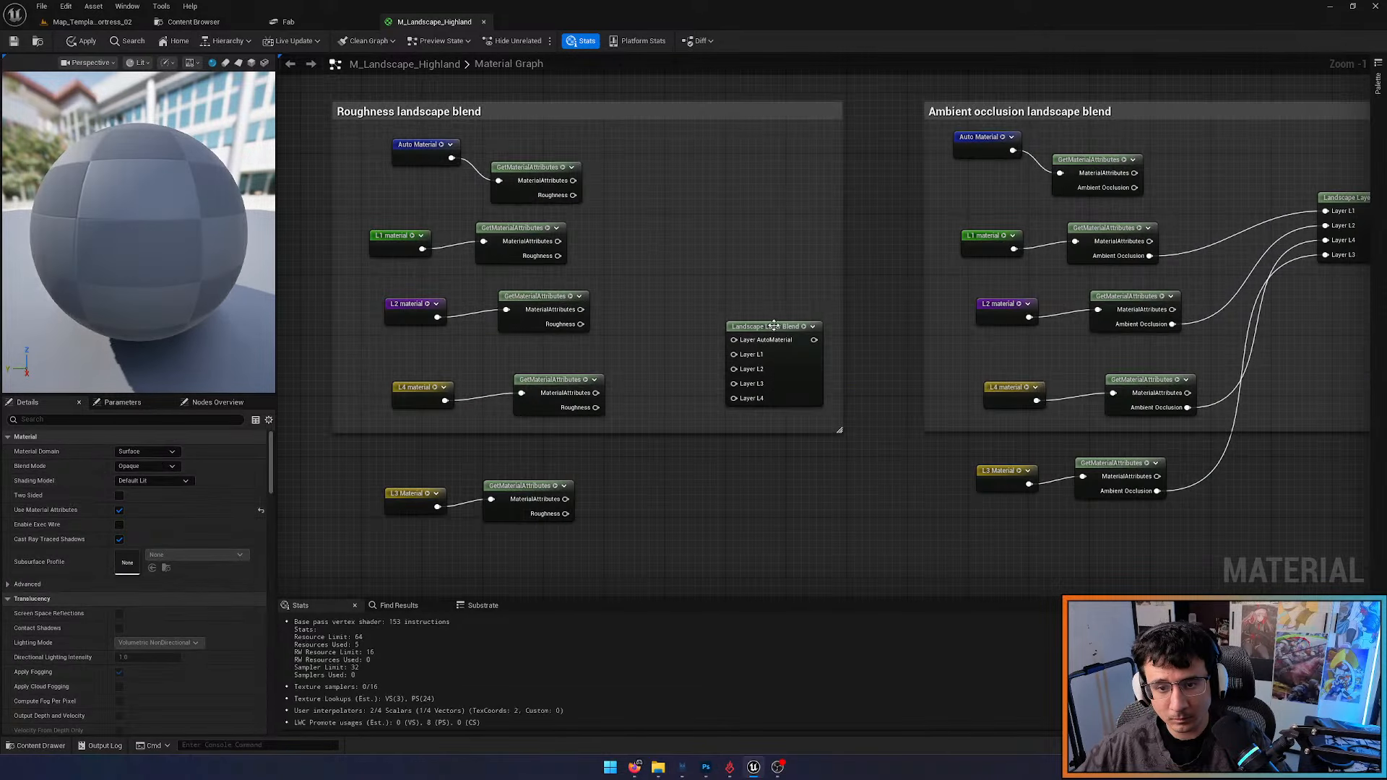
{"action": "left_click_drag", "start_coordinate": [768, 323], "coordinate": [738, 186]}
Connect the Auto Material, L1 and L2 Roughness outputs to their blend layers and place the L3 nodes between the L2 and L4 nodes
{"action": "scroll", "coordinate": [591, 179], "scroll_direction": "up", "scroll_amount": 1}
{"action": "left_click_drag", "start_coordinate": [570, 196], "coordinate": [719, 189]}
{"action": "left_click_drag", "start_coordinate": [552, 266], "coordinate": [579, 345]}
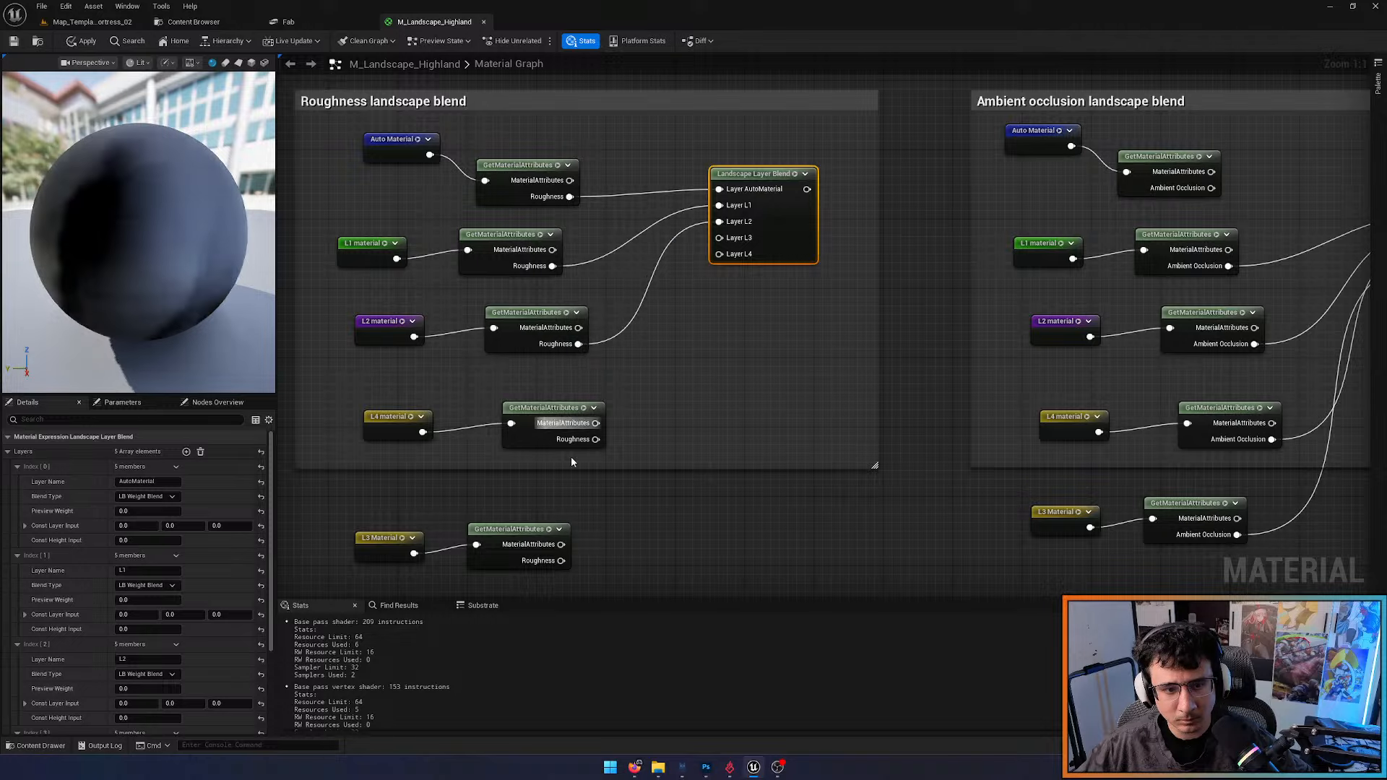
{"action": "left_click_drag", "start_coordinate": [571, 457], "coordinate": [398, 379]}
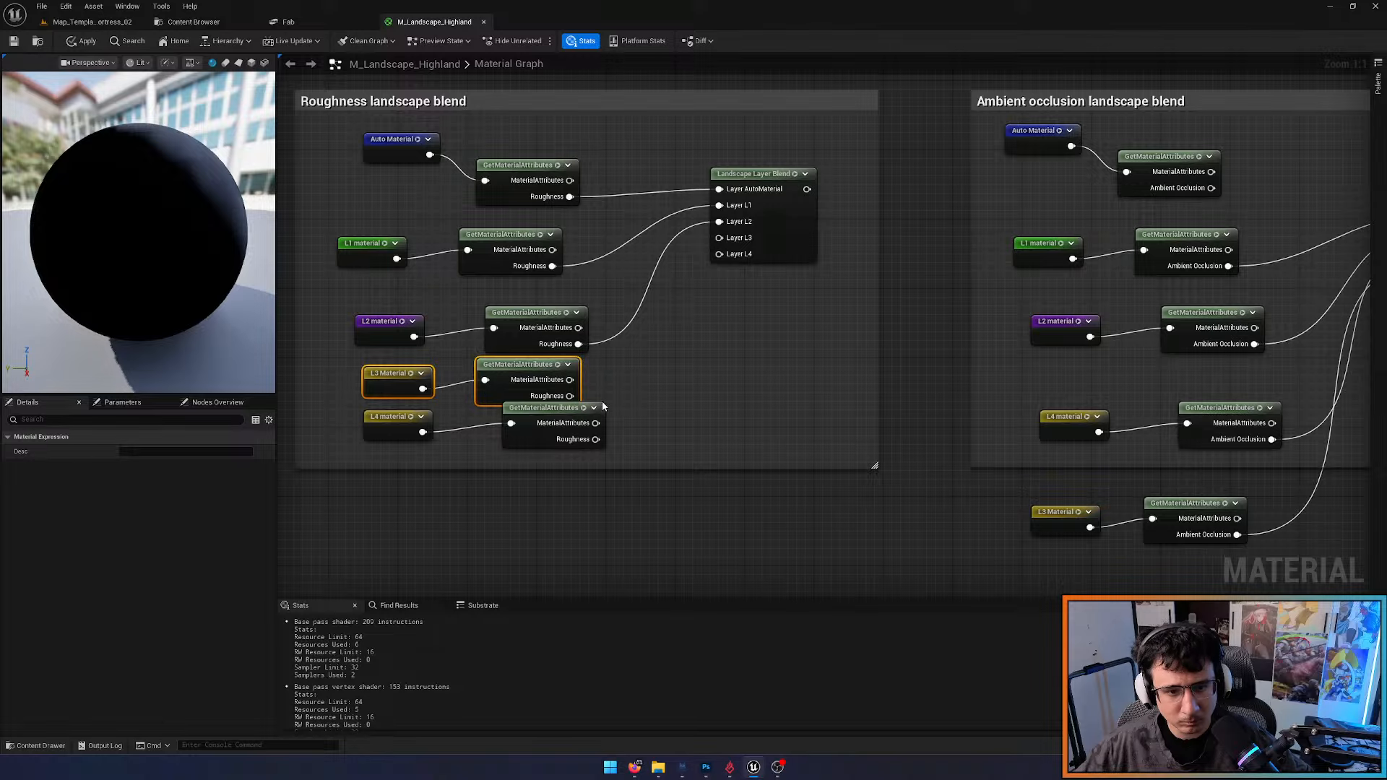
{"action": "left_click_drag", "start_coordinate": [666, 415], "coordinate": [391, 432]}
{"action": "left_click_drag", "start_coordinate": [399, 432], "coordinate": [391, 441]}
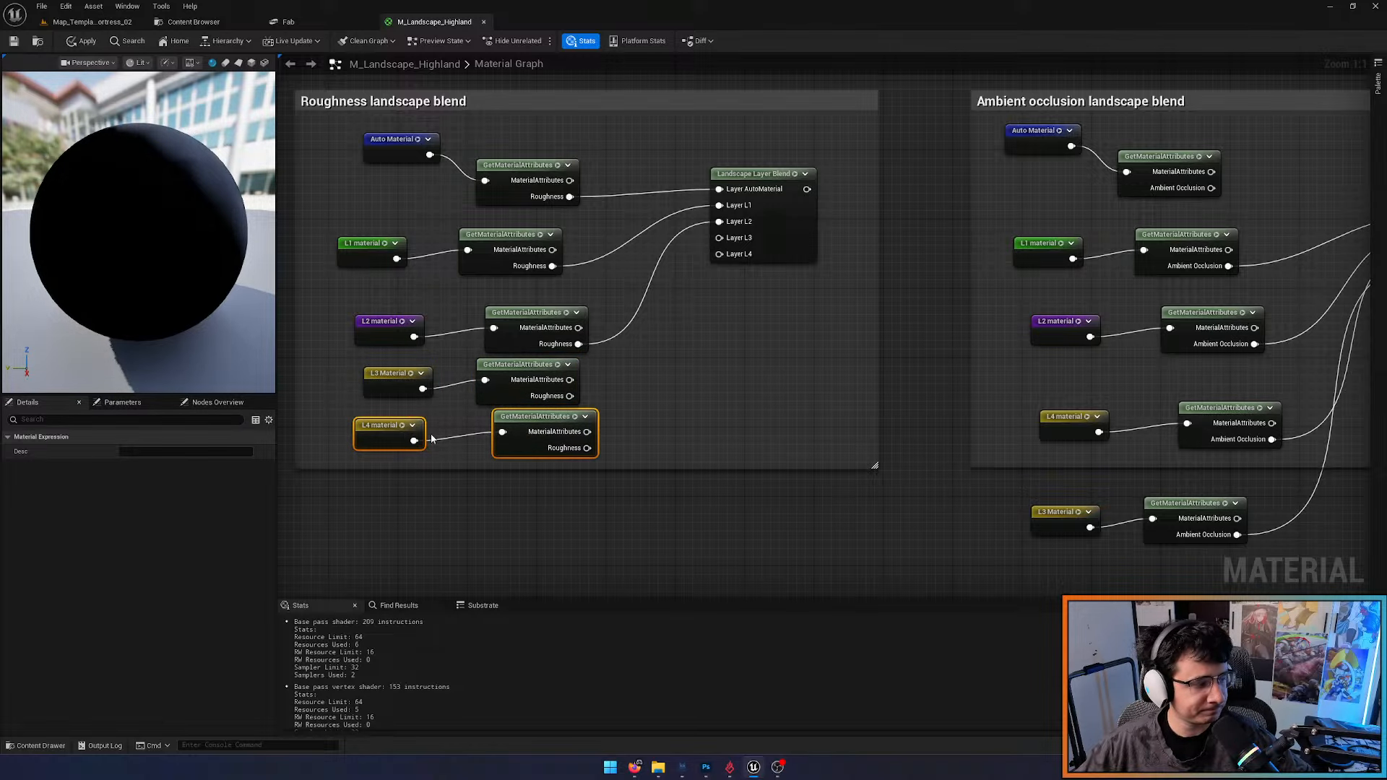
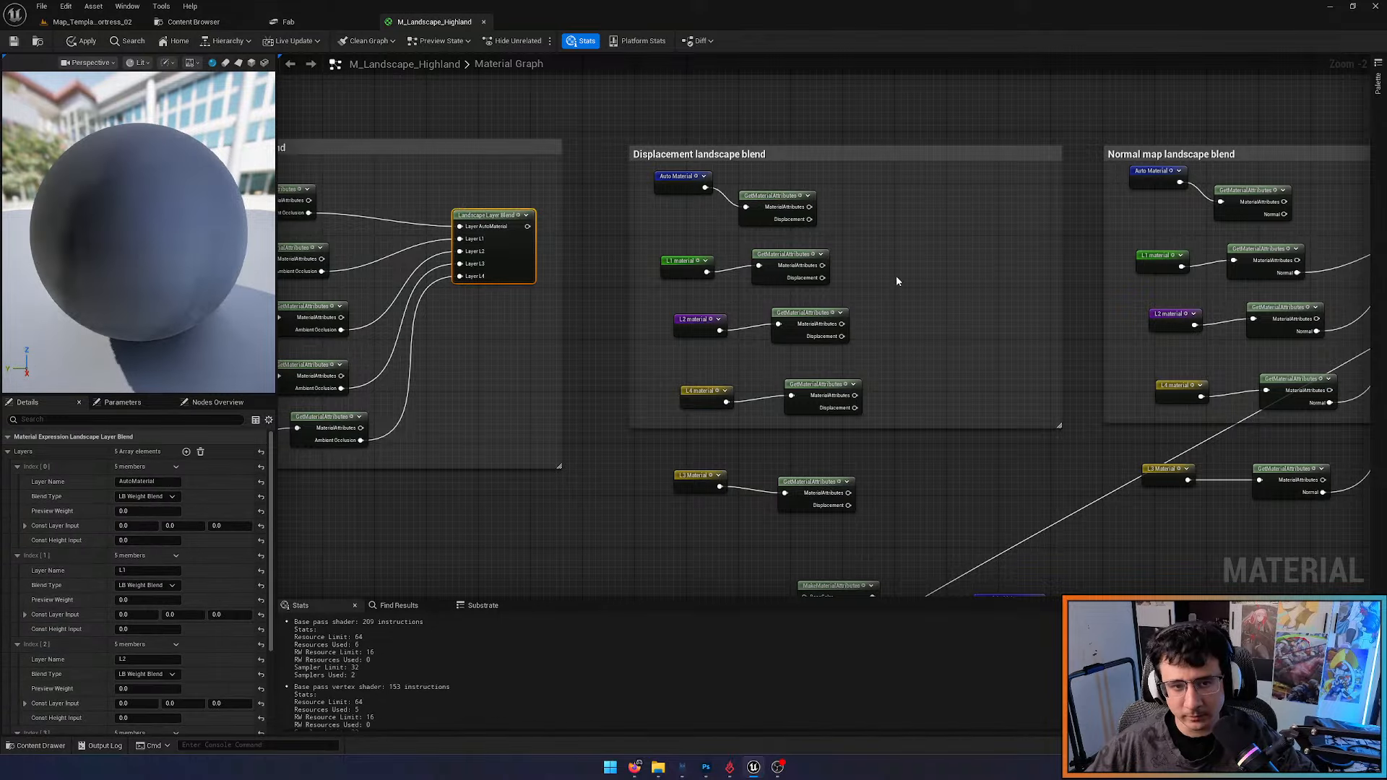
Paste the five-layer blend node into the Displacement landscape blend group and connect the Auto Material, L1 and L2 Displacement outputs to their matching layers
{"action": "key", "text": "ctrl+v"}
{"action": "scroll", "coordinate": [903, 253], "scroll_direction": "up", "scroll_amount": 2}
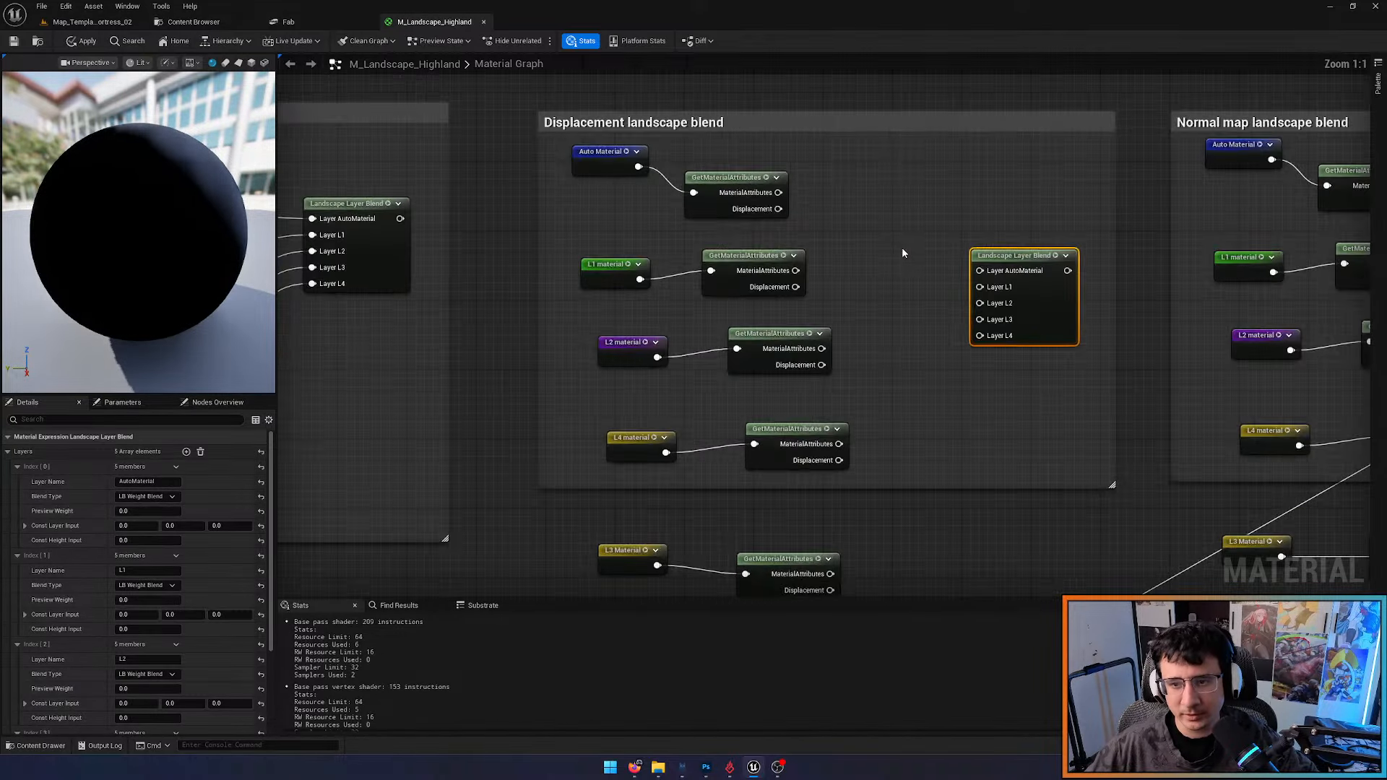
{"action": "left_click_drag", "start_coordinate": [779, 209], "coordinate": [980, 271]}
{"action": "left_click_drag", "start_coordinate": [795, 287], "coordinate": [981, 287]}
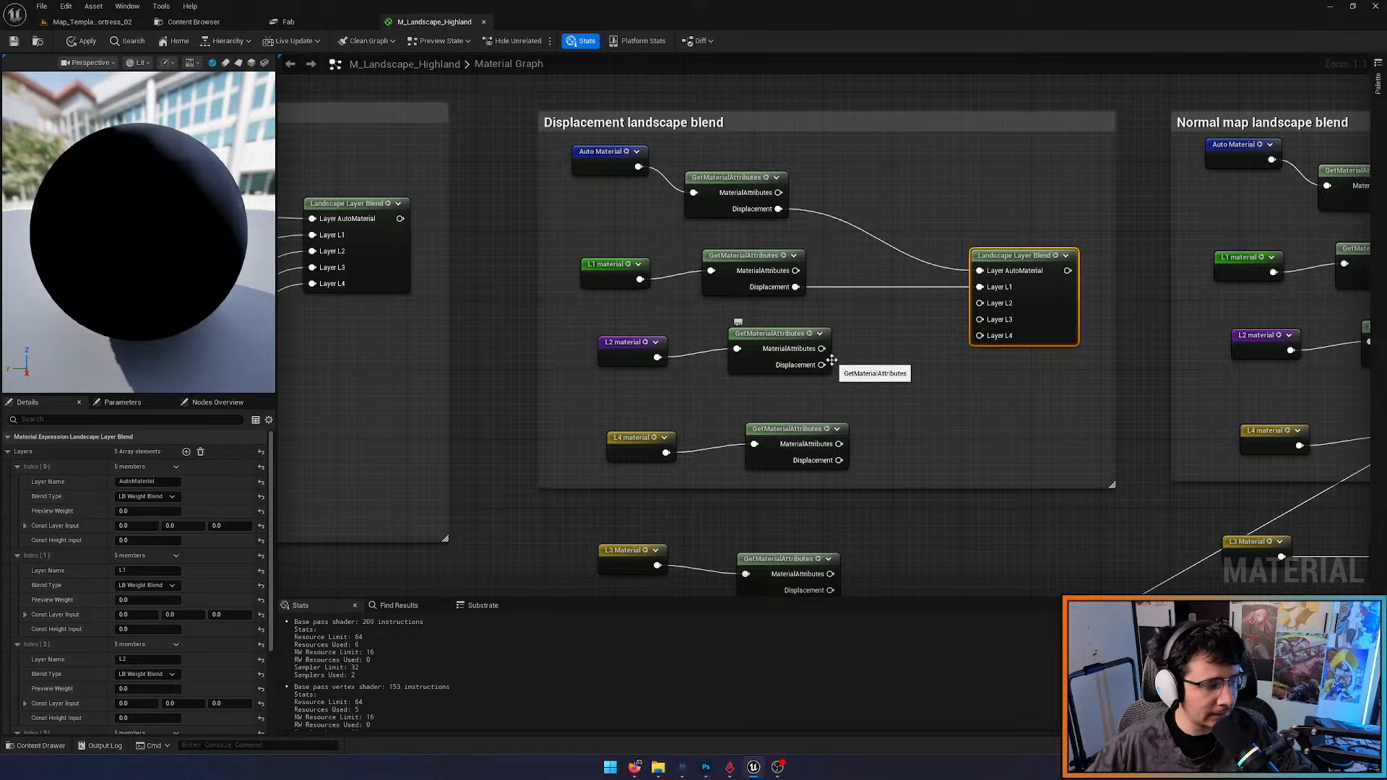
{"action": "left_click_drag", "start_coordinate": [821, 365], "coordinate": [980, 302]}
Place the L3 nodes between L2 and L4, enlarge the Displacement group around them, and connect the L3 and L4 Displacement outputs to their layers
{"action": "left_click_drag", "start_coordinate": [803, 547], "coordinate": [640, 398]}
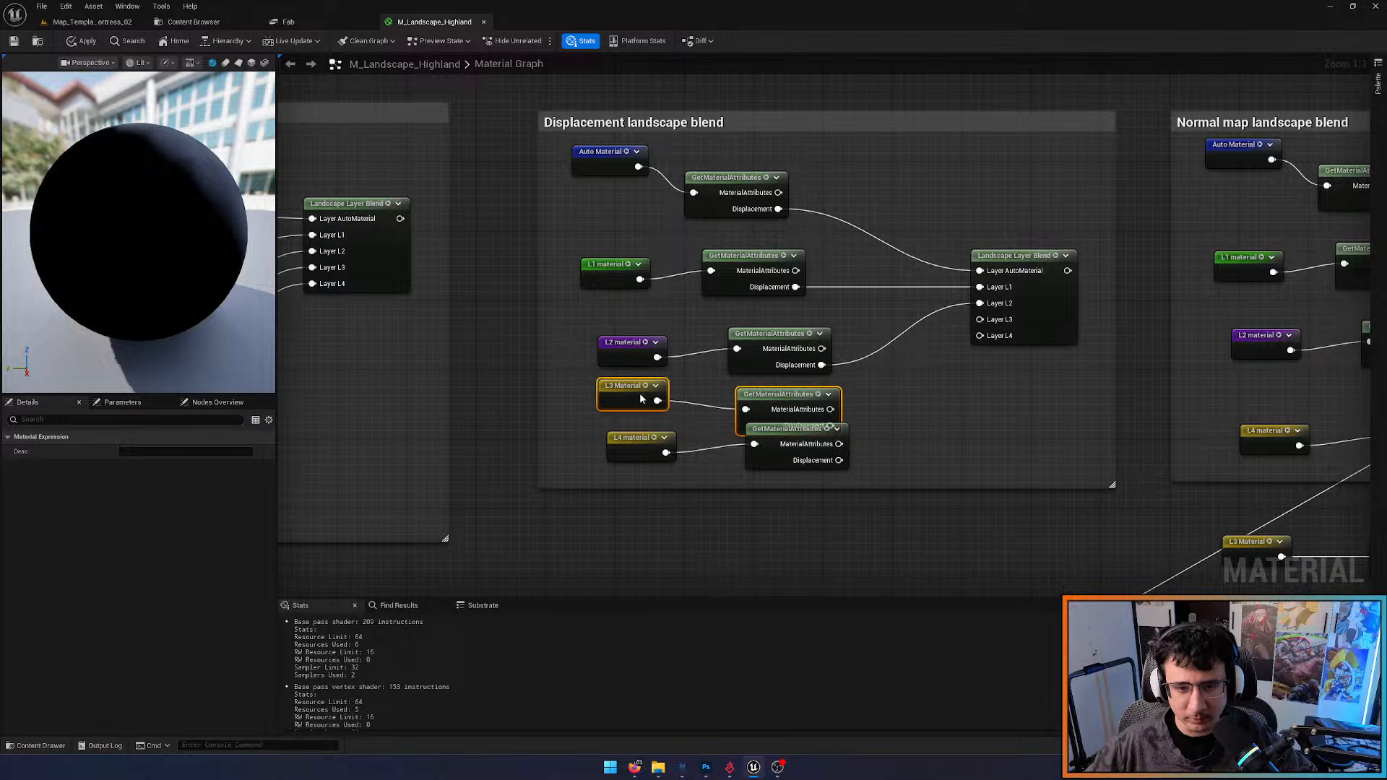
{"action": "left_click_drag", "start_coordinate": [954, 428], "coordinate": [627, 449]}
{"action": "mouse_move", "coordinate": [632, 445]}
{"action": "left_mouse_down"}
{"action": "mouse_move", "coordinate": [625, 462]}
{"action": "mouse_move", "coordinate": [630, 452]}
{"action": "left_mouse_up"}
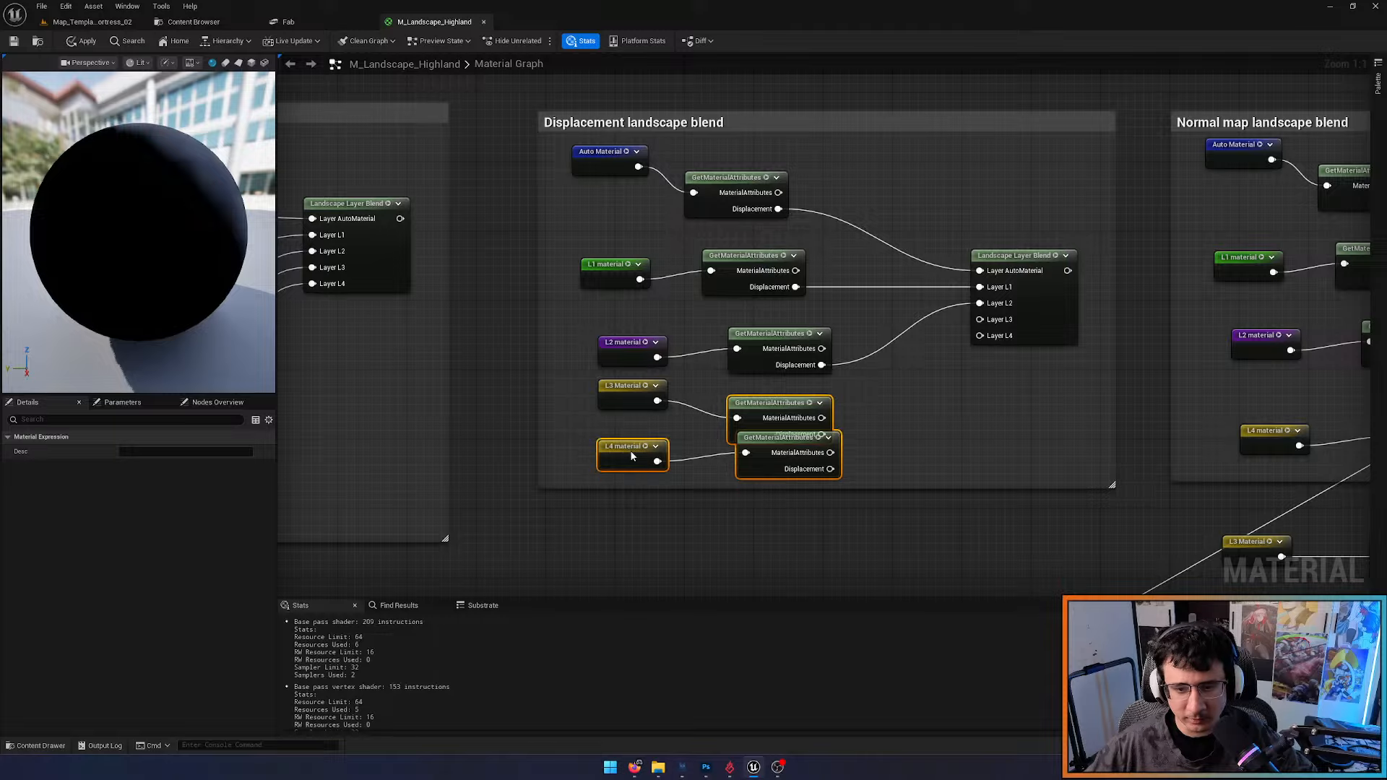
{"action": "left_click", "coordinate": [945, 439]}
{"action": "left_click_drag", "start_coordinate": [897, 469], "coordinate": [613, 480]}
{"action": "left_click_drag", "start_coordinate": [1112, 486], "coordinate": [1130, 537]}
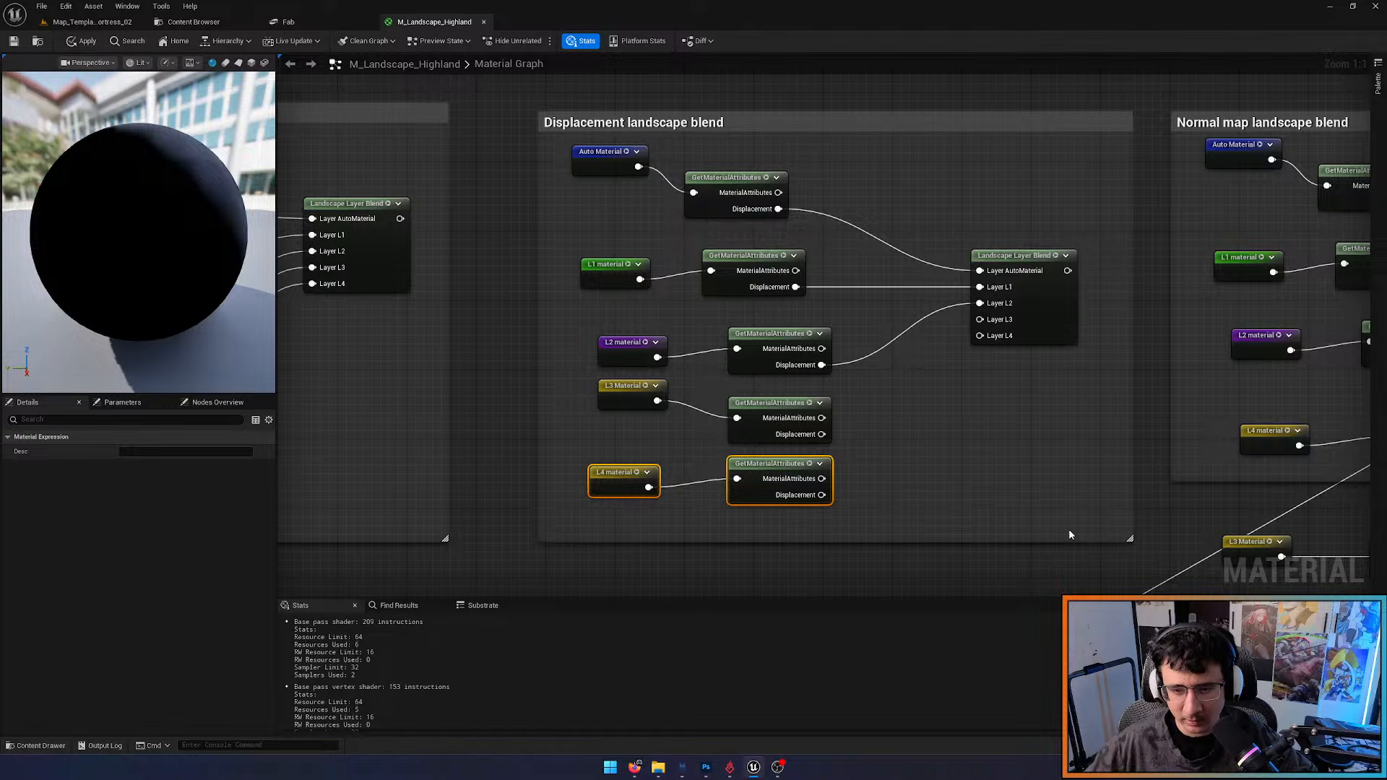
{"action": "left_click_drag", "start_coordinate": [823, 435], "coordinate": [821, 496]}
Replace the old four-layer blend node in the Normal map landscape blend group with a copy of the five-layer Landscape Layer Blend node
{"action": "right_click_drag", "start_coordinate": [1156, 348], "coordinate": [753, 367]}
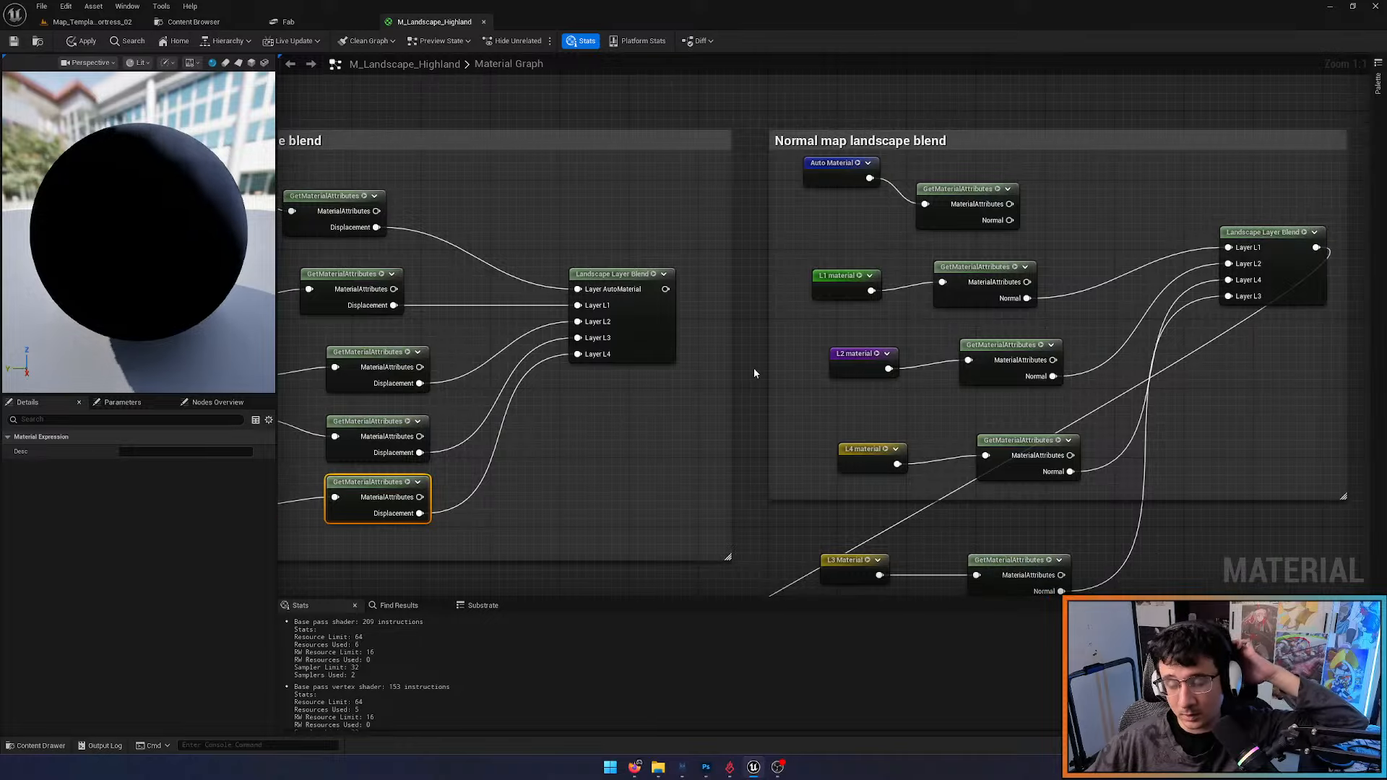
{"action": "right_click_drag", "start_coordinate": [1111, 197], "coordinate": [755, 214]}
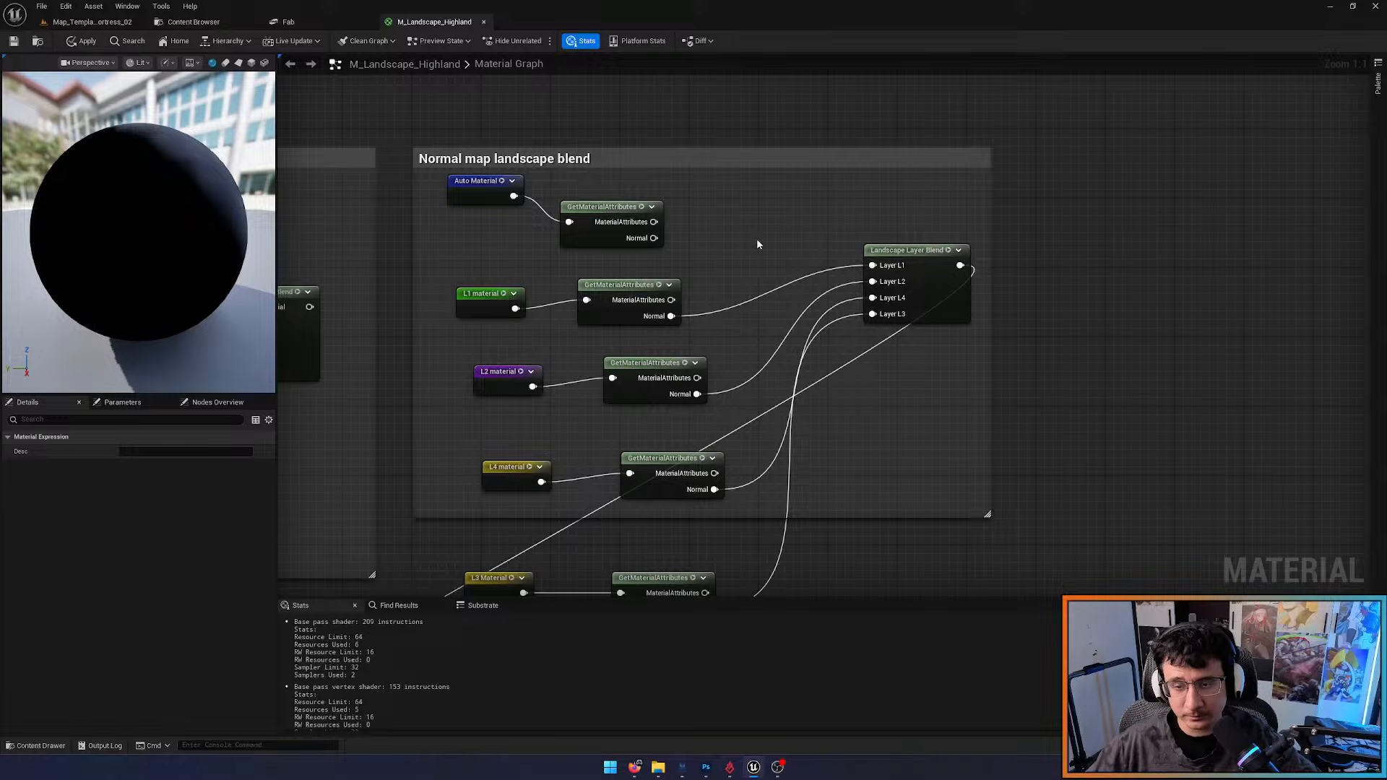
{"action": "right_click_drag", "start_coordinate": [427, 311], "coordinate": [651, 304]}
{"action": "left_click_drag", "start_coordinate": [483, 384], "coordinate": [484, 384]}
{"action": "key", "text": "ctrl+c"}
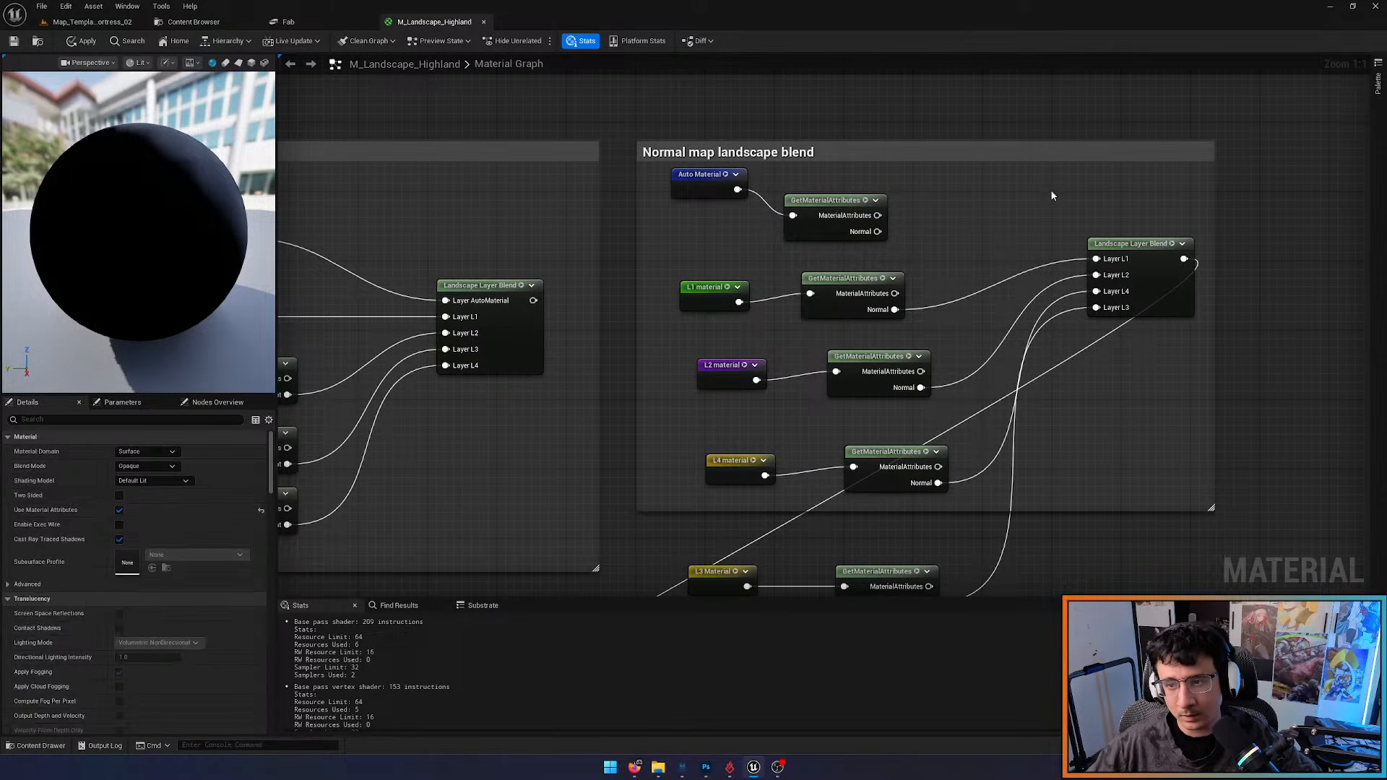
{"action": "key", "text": "ctrl+v"}
{"action": "left_click", "coordinate": [1116, 260]}
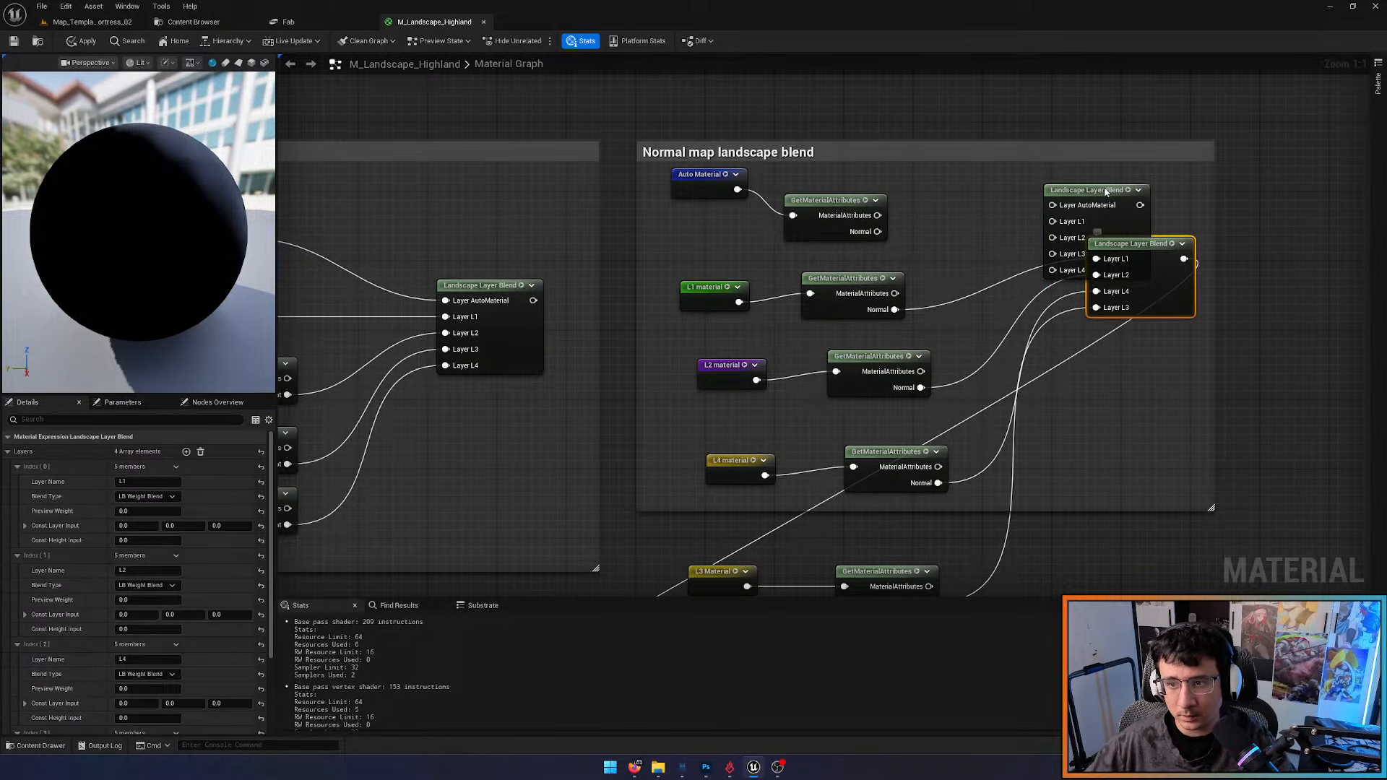
{"action": "key", "text": "Delete"}
{"action": "left_click_drag", "start_coordinate": [1097, 193], "coordinate": [1114, 244]}
Connect the Auto Material, L1 and L2 Normal outputs to the AutoMaterial, L1 and L2 layers of the new blend node
{"action": "left_click_drag", "start_coordinate": [874, 233], "coordinate": [1070, 257]}
{"action": "left_click_drag", "start_coordinate": [894, 310], "coordinate": [1070, 273]}
{"action": "left_click_drag", "start_coordinate": [921, 387], "coordinate": [980, 362]}
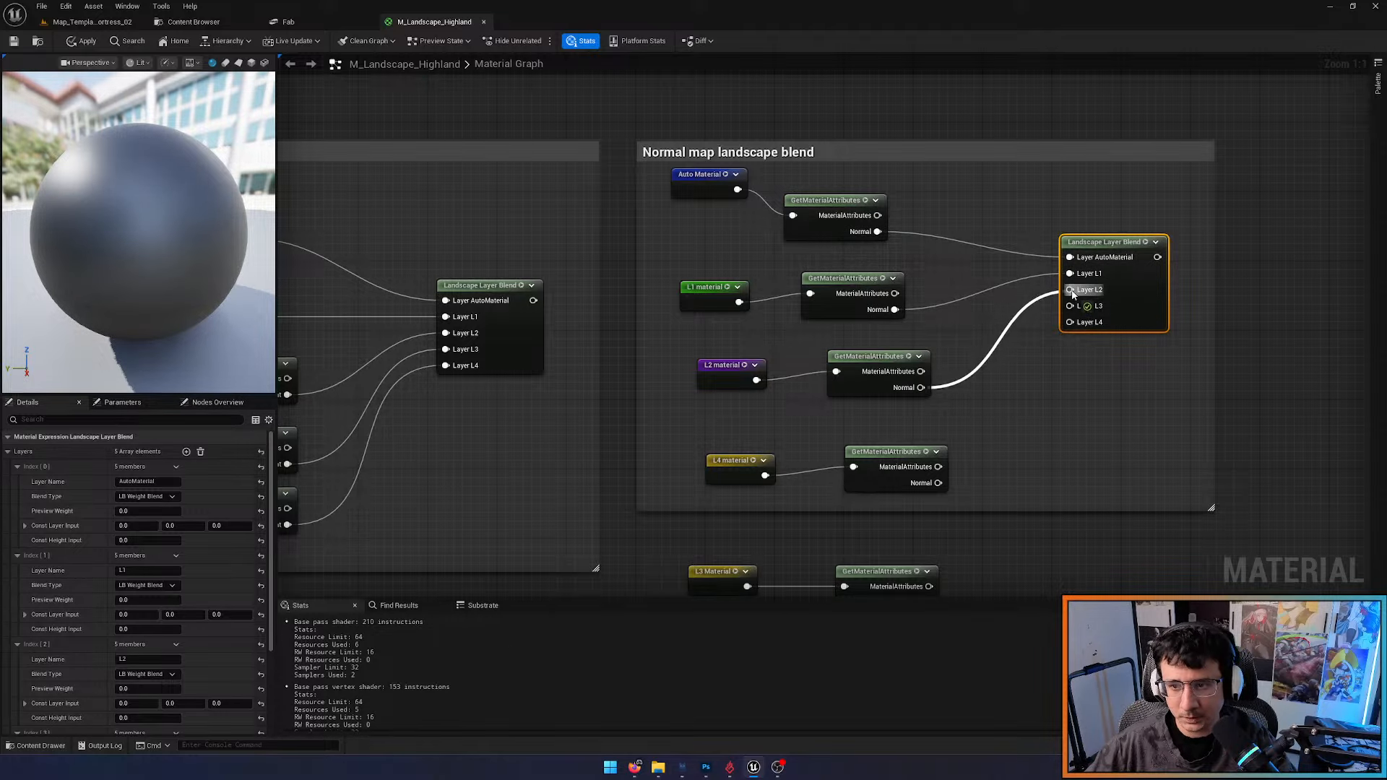
{"action": "left_click_drag", "start_coordinate": [1072, 292], "coordinate": [1070, 290]}
Place the L3 nodes above L4, connect both Normal outputs to their matching layers, and enlarge the Normal map group to enclose them
{"action": "left_click_drag", "start_coordinate": [938, 491], "coordinate": [1070, 306]}
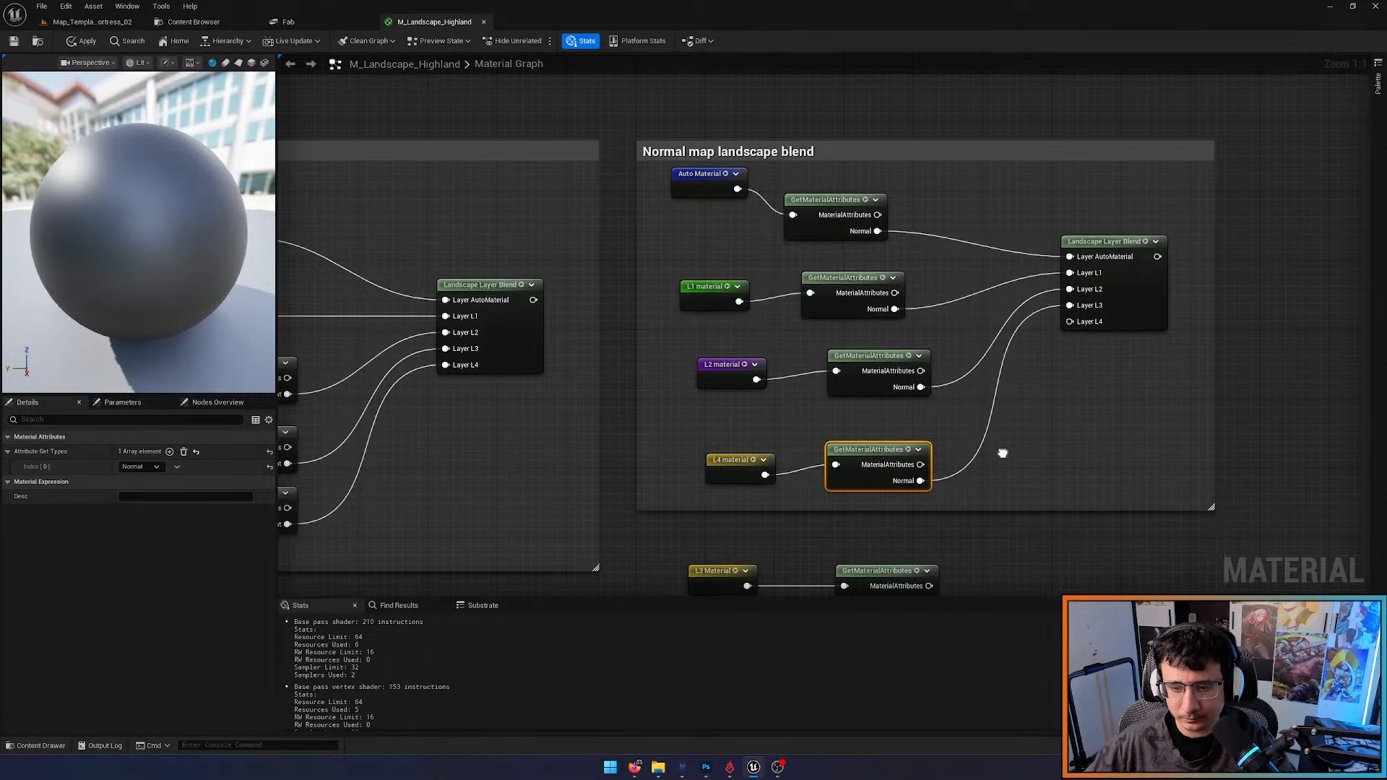
{"action": "right_click_drag", "start_coordinate": [1003, 453], "coordinate": [1047, 343]}
{"action": "left_click", "coordinate": [795, 352], "text": "ctrl"}
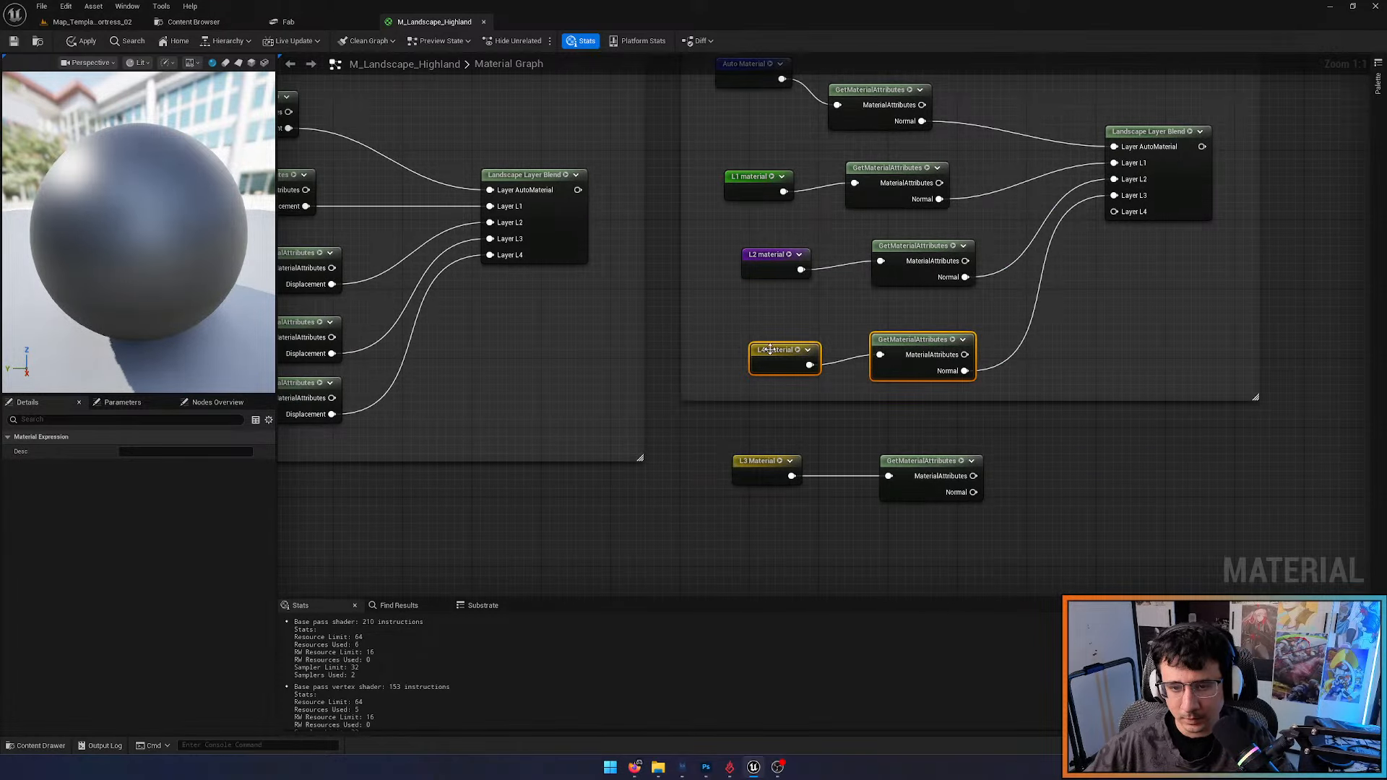
{"action": "left_click_drag", "start_coordinate": [770, 349], "coordinate": [778, 409]}
{"action": "left_click", "coordinate": [766, 468]}
{"action": "left_click_drag", "start_coordinate": [915, 477], "coordinate": [915, 331]}
{"action": "right_click_drag", "start_coordinate": [994, 309], "coordinate": [862, 364]}
{"action": "left_click", "coordinate": [846, 402]}
{"action": "left_click_drag", "start_coordinate": [847, 402], "coordinate": [842, 484]}
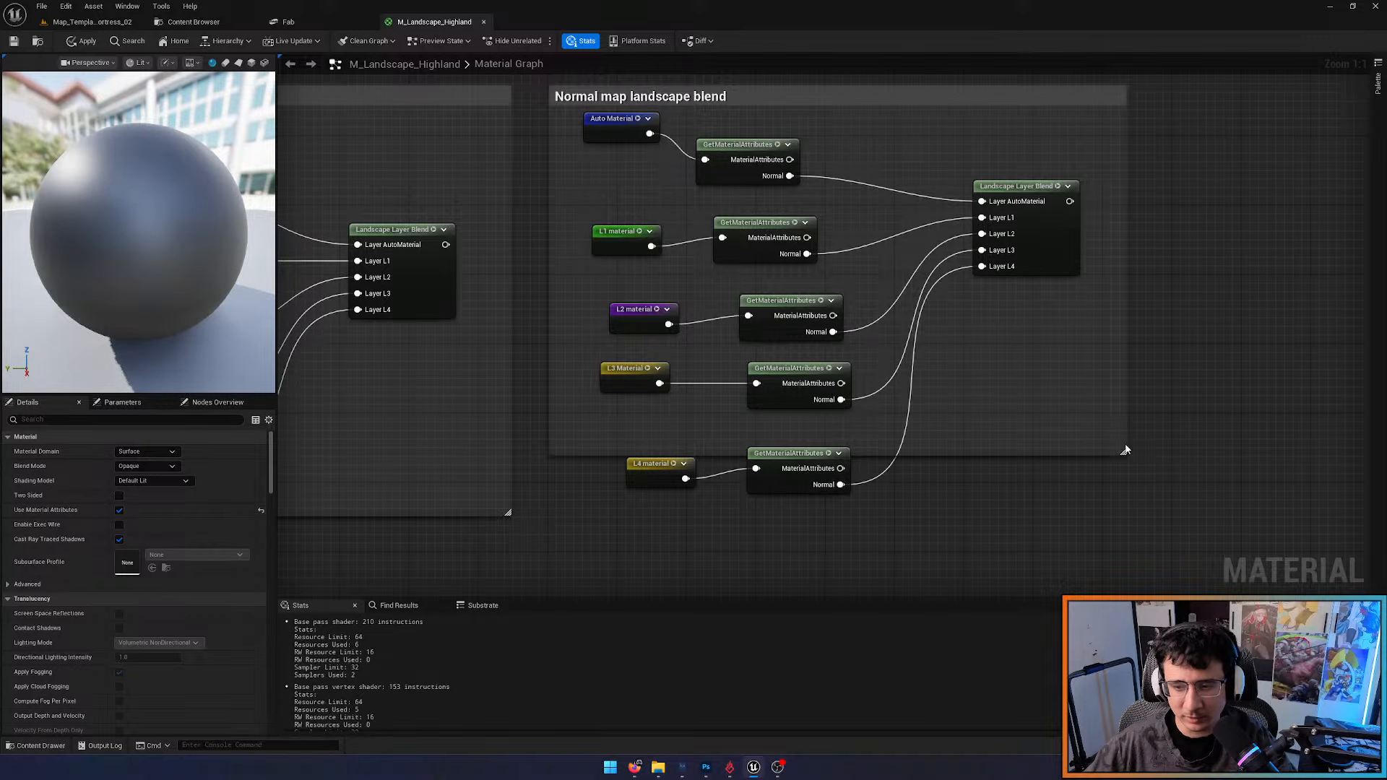
{"action": "left_click_drag", "start_coordinate": [1124, 453], "coordinate": [1140, 523]}
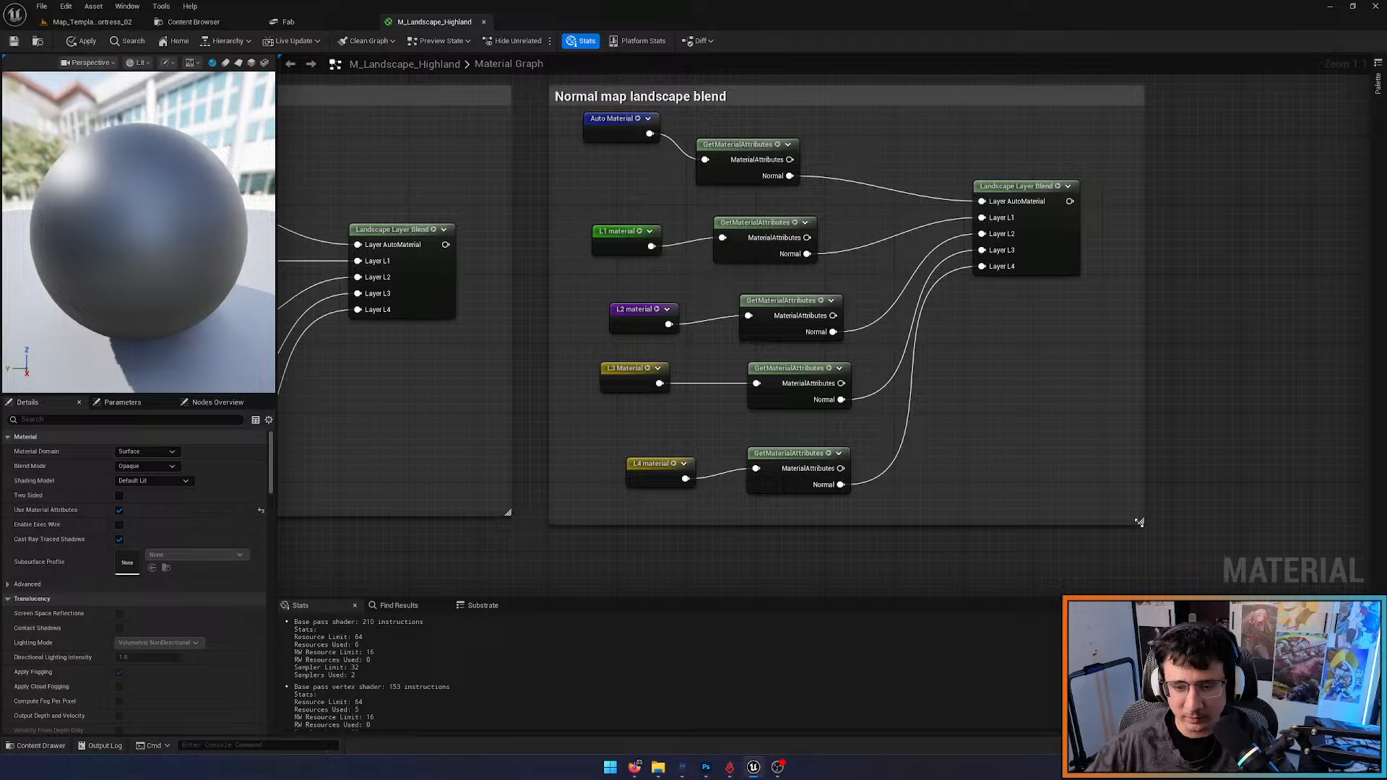
Move the MakeMaterialAttributes and Material with layers nodes beside the Normal map group and connect its blend output to the Normal input
{"action": "left_click", "coordinate": [1050, 248]}
{"action": "scroll", "coordinate": [882, 440], "scroll_direction": "down", "scroll_amount": 5}
{"action": "left_click_drag", "start_coordinate": [937, 505], "coordinate": [1156, 233]}
{"action": "scroll", "coordinate": [1156, 232], "scroll_direction": "up", "scroll_amount": 5}
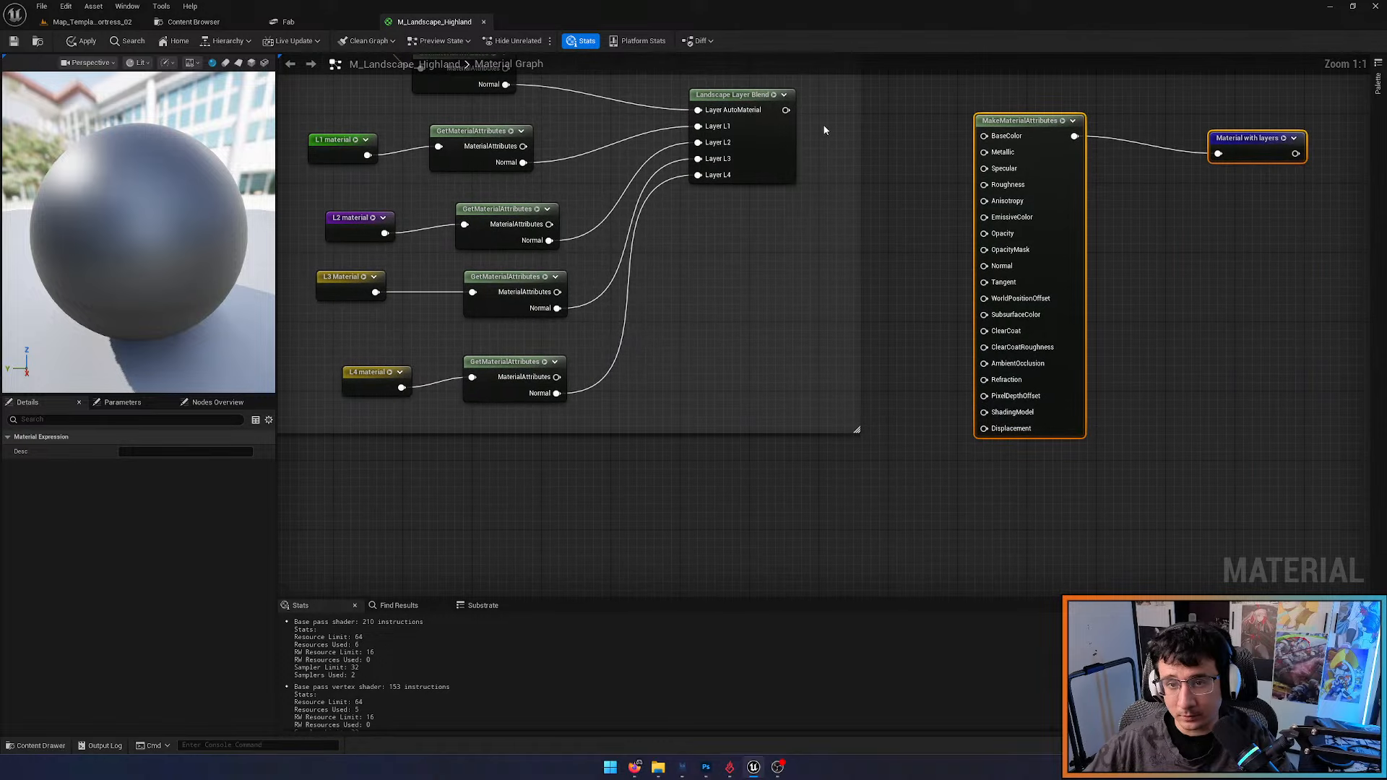
{"action": "left_click_drag", "start_coordinate": [785, 110], "coordinate": [984, 267]}
Move the MakeMaterialAttributes and Material with layers nodes below the Displacement group and connect its blend output to the Displacement input
{"action": "scroll", "coordinate": [1207, 305], "scroll_direction": "down", "scroll_amount": 5}
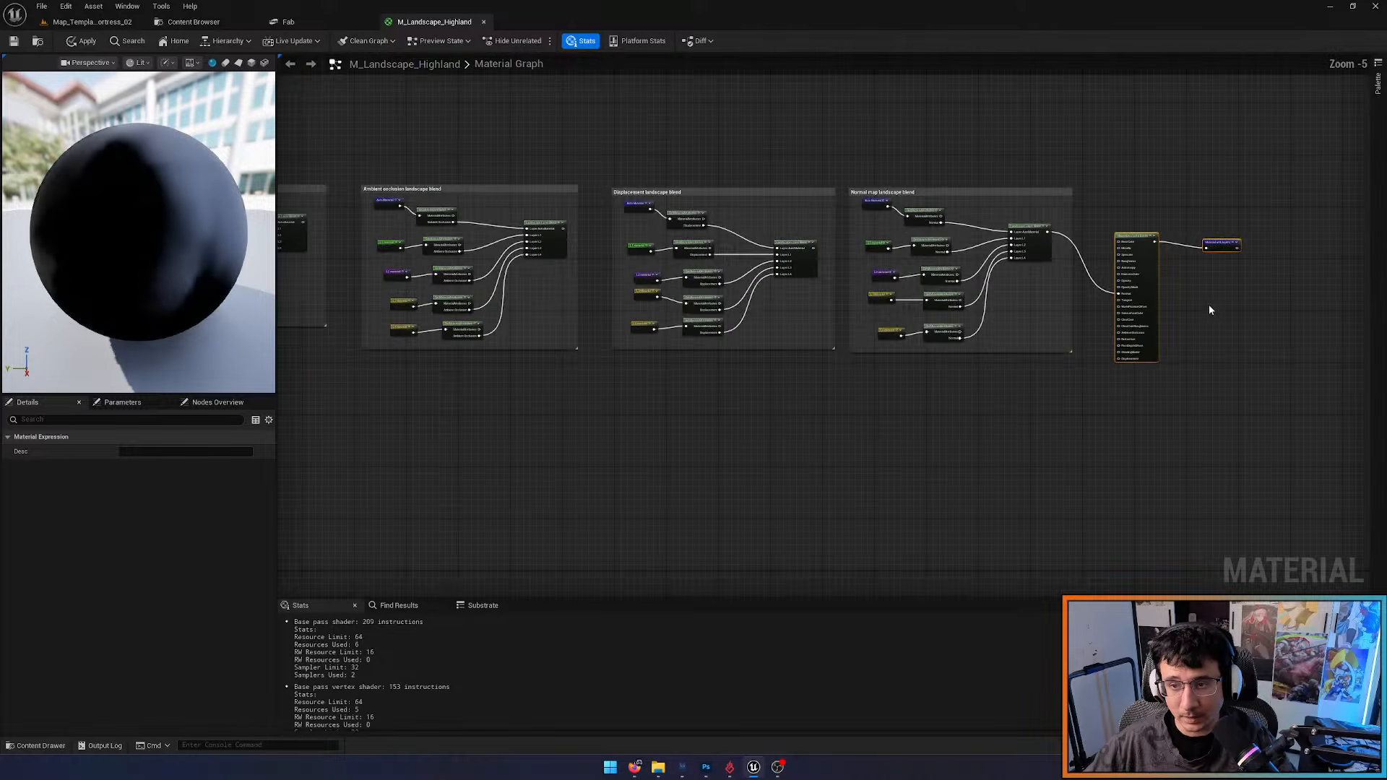
{"action": "left_click_drag", "start_coordinate": [1239, 319], "coordinate": [822, 393]}
{"action": "scroll", "coordinate": [673, 240], "scroll_direction": "up", "scroll_amount": 2}
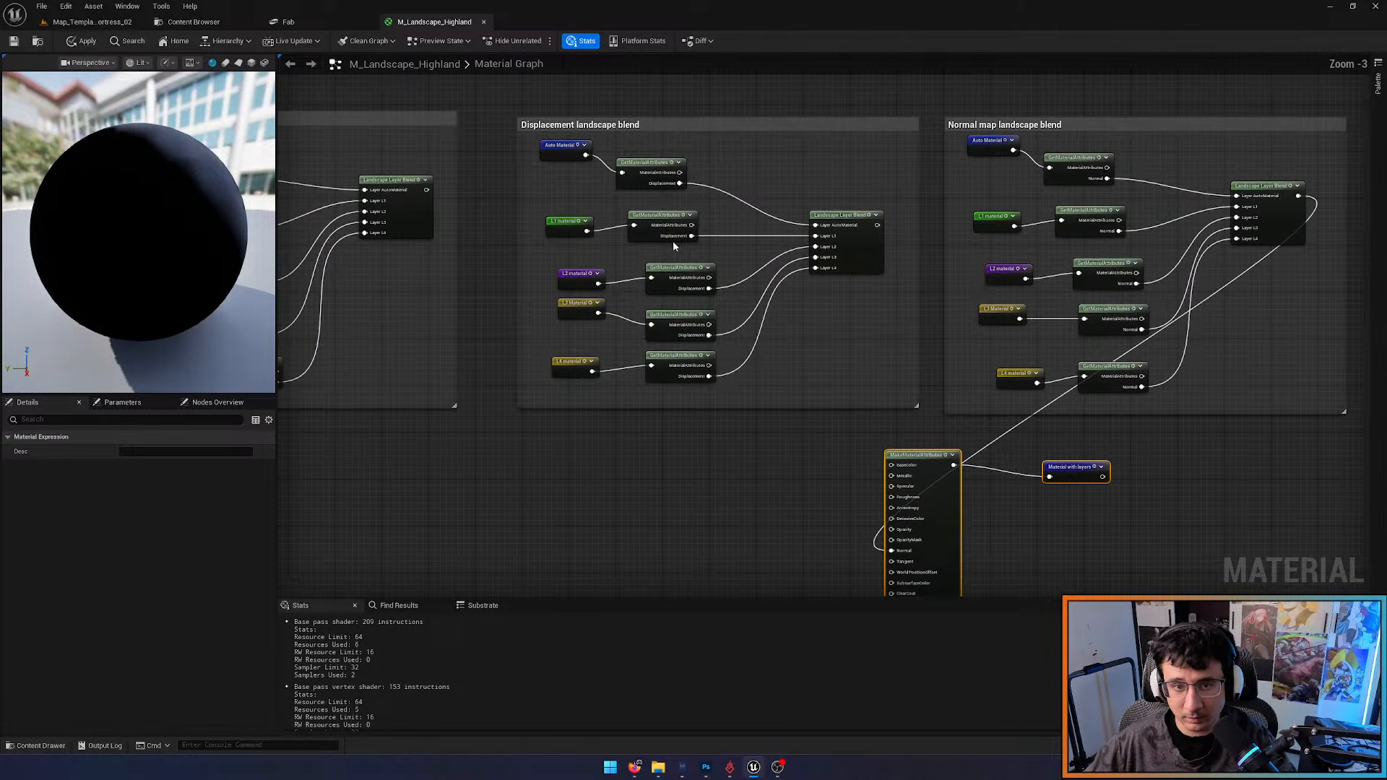
{"action": "left_click_drag", "start_coordinate": [772, 126], "coordinate": [786, 562]}
{"action": "right_click_drag", "start_coordinate": [661, 457], "coordinate": [848, 420]}
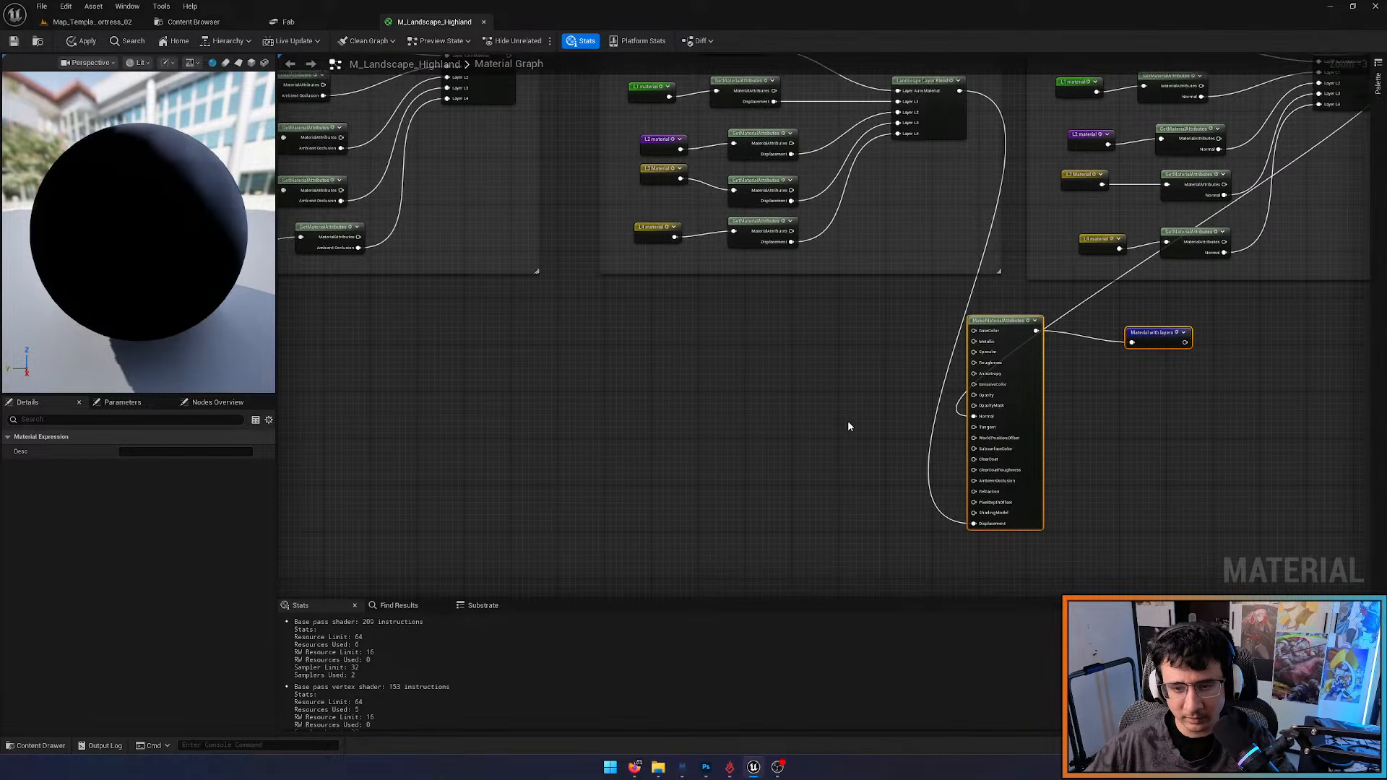
Move the two result nodes near the Ambient occlusion group and connect its blend output to the AmbientOcclusion input of MakeMaterialAttributes
{"action": "scroll", "coordinate": [849, 426], "scroll_direction": "down", "scroll_amount": 2}
{"action": "left_click_drag", "start_coordinate": [942, 370], "coordinate": [718, 354]}
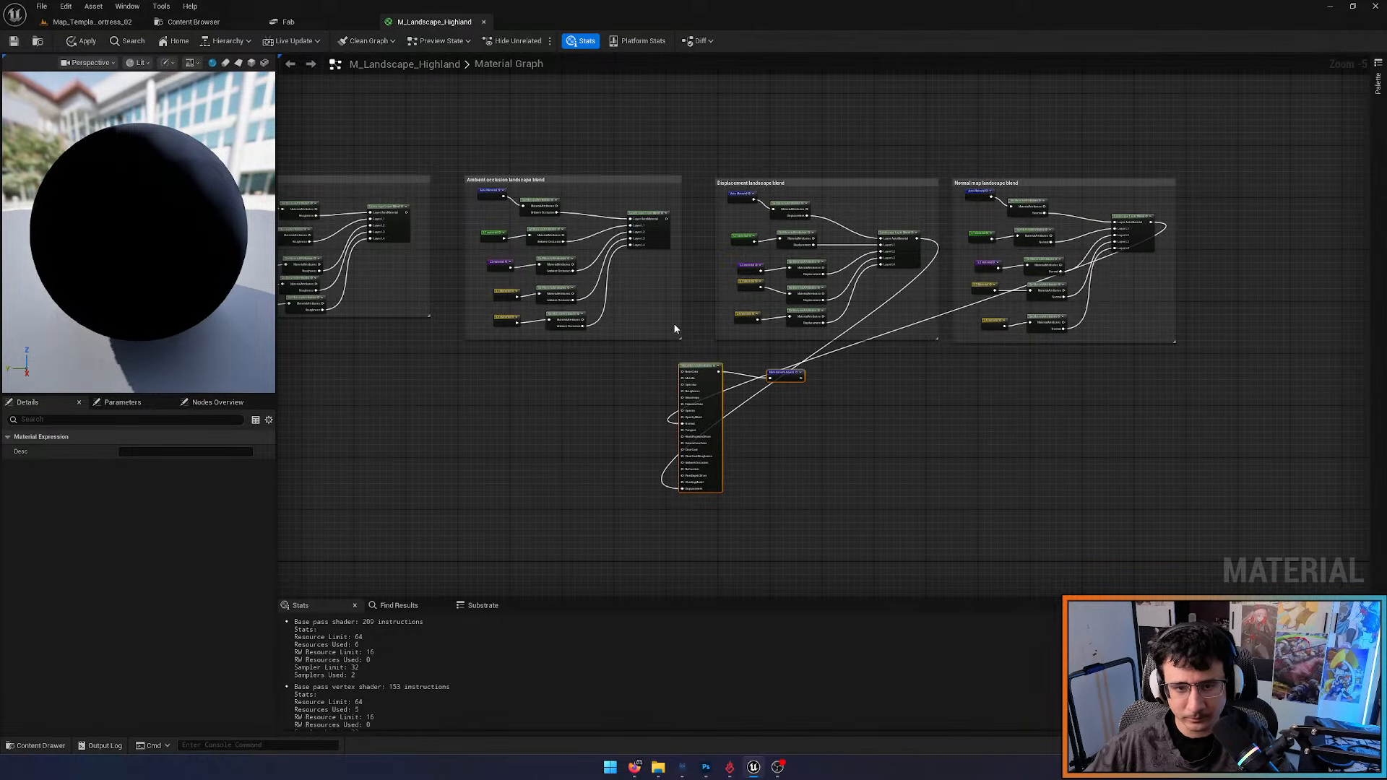
{"action": "scroll", "coordinate": [683, 216], "scroll_direction": "up", "scroll_amount": 3}
{"action": "left_click_drag", "start_coordinate": [685, 405], "coordinate": [671, 164]}
{"action": "left_click_drag", "start_coordinate": [674, 246], "coordinate": [714, 558]}
Move the two result nodes below the Roughness group and connect its blend output to the Roughness input of MakeMaterialAttributes
{"action": "left_click_drag", "start_coordinate": [1013, 520], "coordinate": [673, 370]}
{"action": "right_click_drag", "start_coordinate": [672, 370], "coordinate": [1027, 336]}
{"action": "scroll", "coordinate": [1027, 335], "scroll_direction": "down", "scroll_amount": 3}
{"action": "left_click_drag", "start_coordinate": [1052, 335], "coordinate": [770, 313]}
{"action": "scroll", "coordinate": [766, 243], "scroll_direction": "up", "scroll_amount": 3}
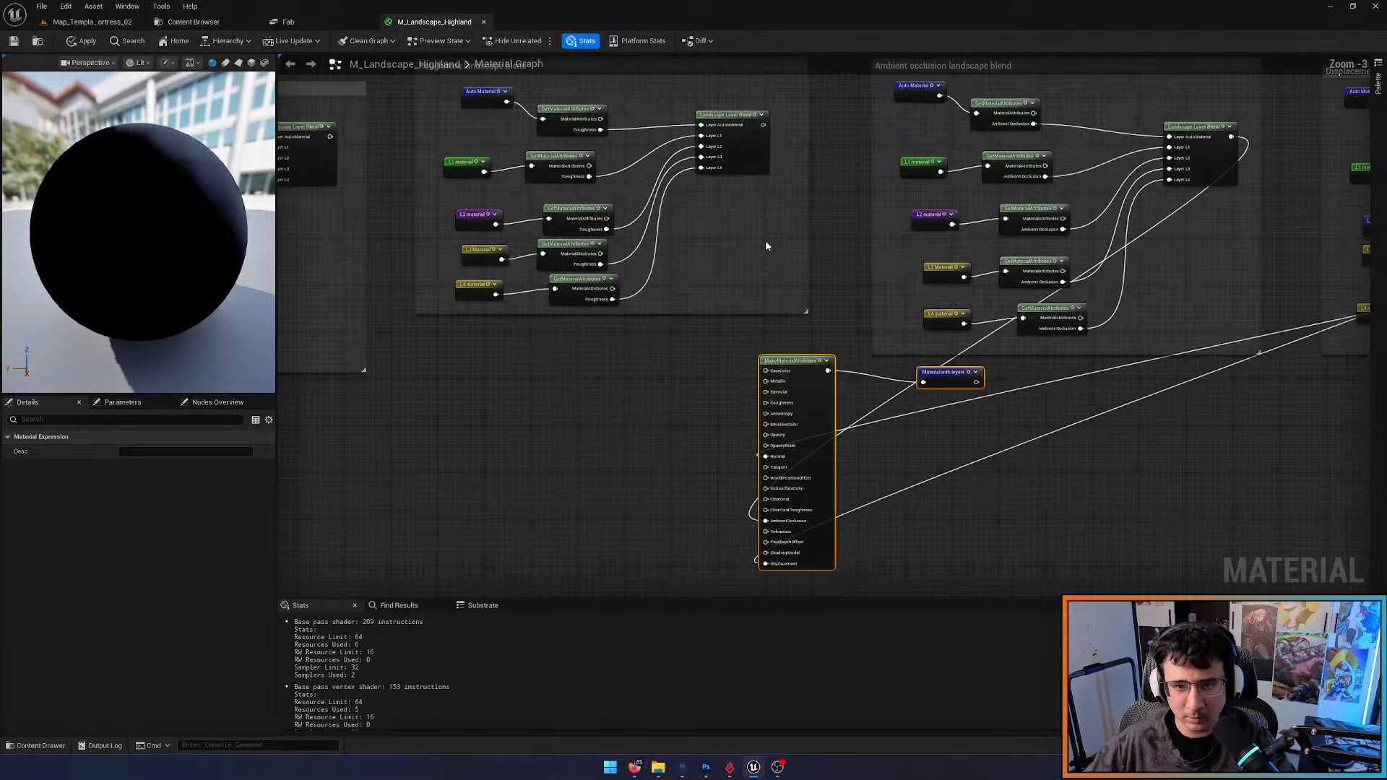
{"action": "mouse_move", "coordinate": [782, 192]}
{"action": "right_mouse_down"}
{"action": "mouse_move", "coordinate": [806, 248]}
{"action": "mouse_move", "coordinate": [792, 176]}
{"action": "mouse_move", "coordinate": [789, 239]}
{"action": "mouse_move", "coordinate": [802, 173]}
{"action": "right_mouse_up"}
{"action": "left_click_drag", "start_coordinate": [783, 93], "coordinate": [784, 402]}
Move the two result nodes below the Base color group and connect its blend output to the BaseColor input of MakeMaterialAttributes
{"action": "scroll", "coordinate": [945, 436], "scroll_direction": "down", "scroll_amount": 3}
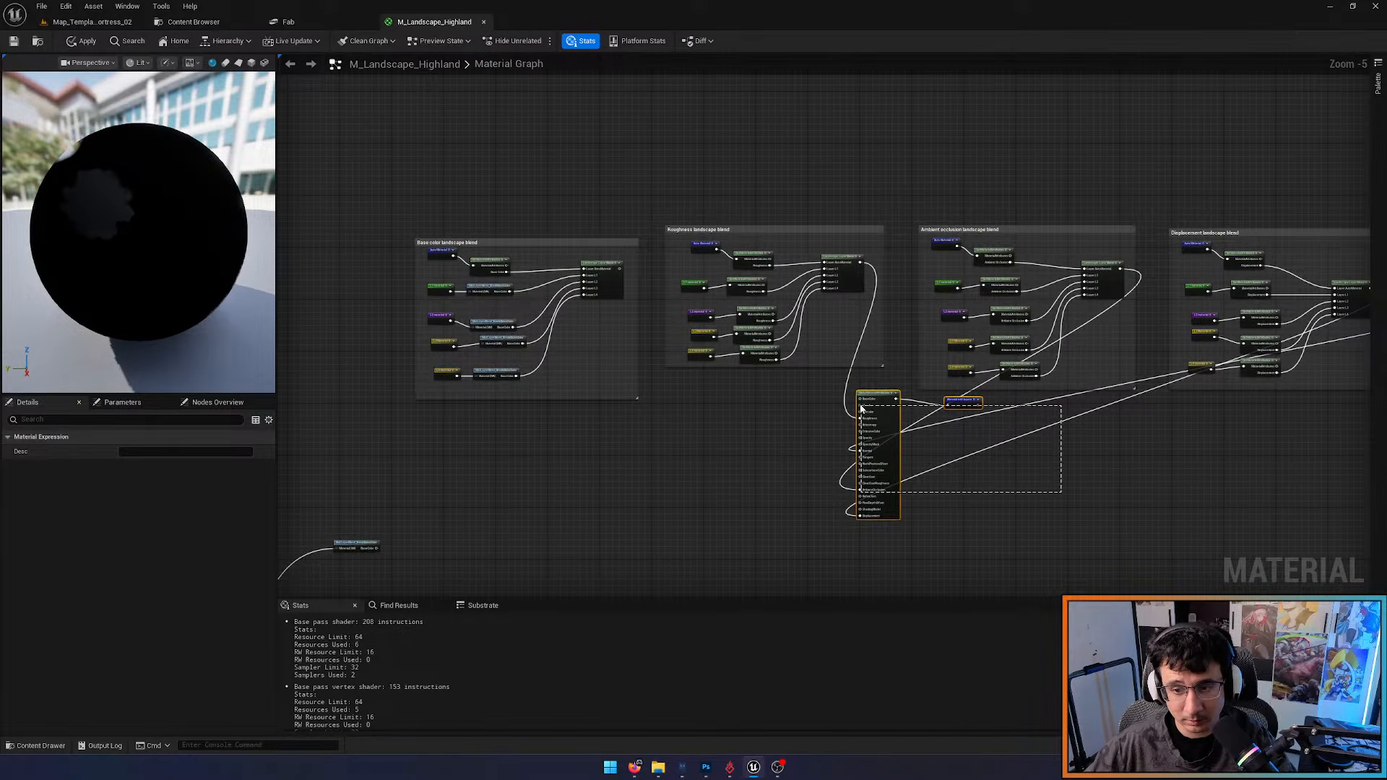
{"action": "left_click_drag", "start_coordinate": [878, 396], "coordinate": [633, 420]}
{"action": "scroll", "coordinate": [611, 379], "scroll_direction": "up", "scroll_amount": 3}
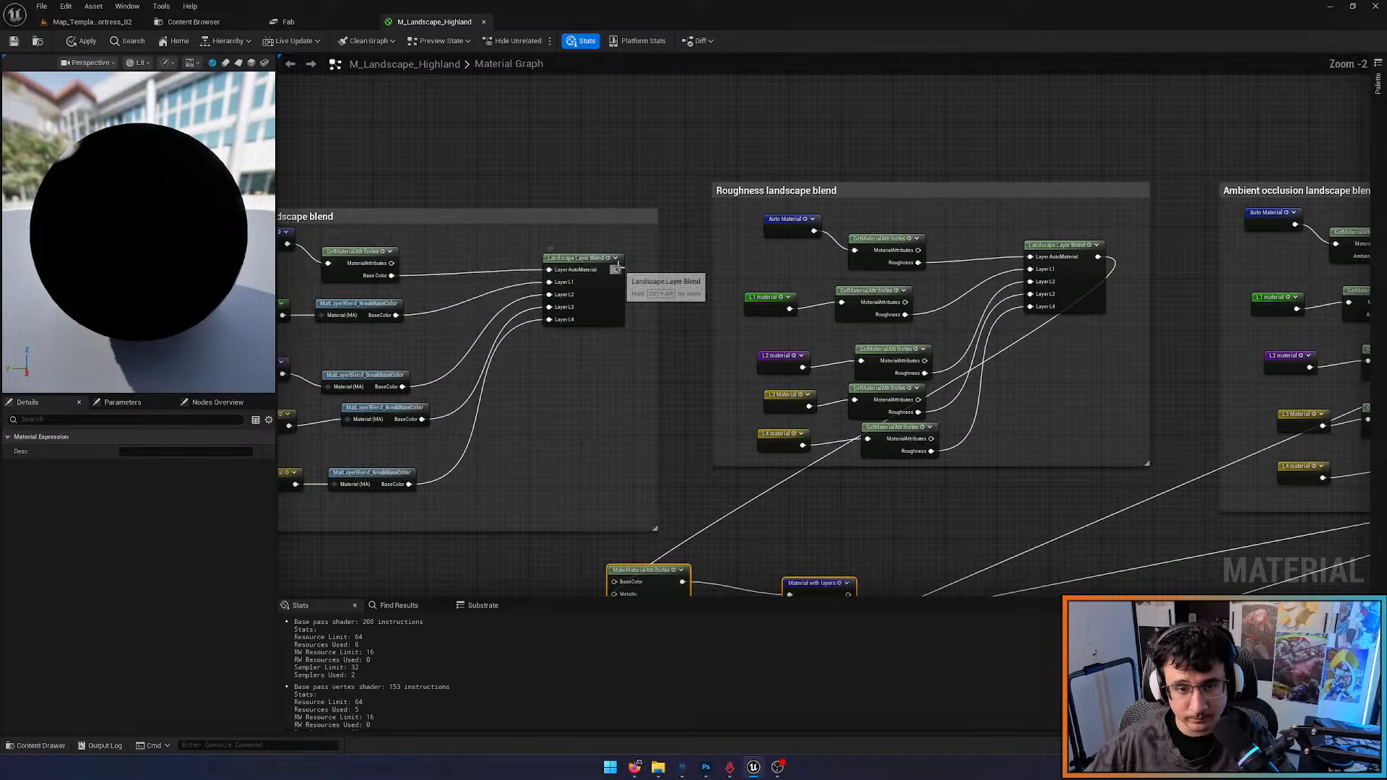
{"action": "right_click_drag", "start_coordinate": [493, 390], "coordinate": [699, 260]}
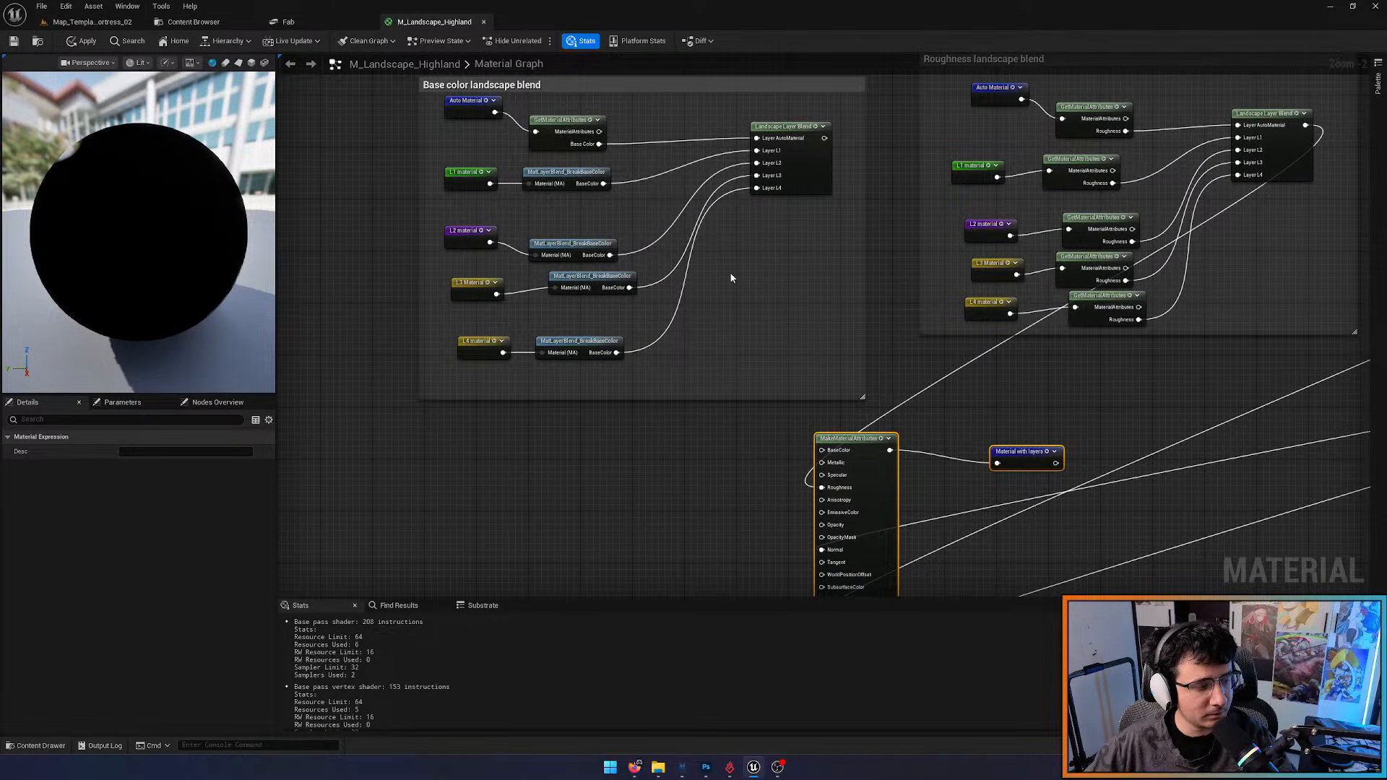
{"action": "right_click_drag", "start_coordinate": [759, 296], "coordinate": [755, 338]}
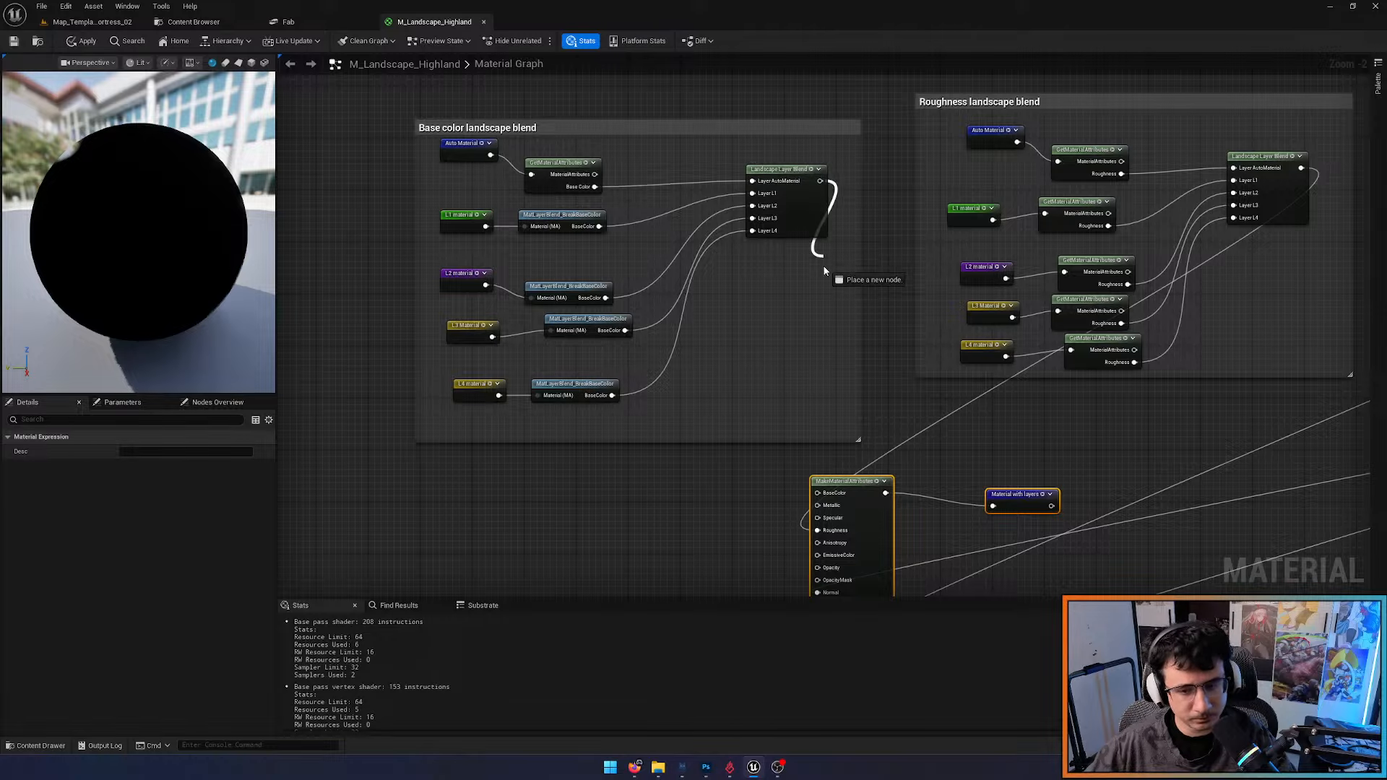
{"action": "left_click_drag", "start_coordinate": [823, 271], "coordinate": [817, 493]}
Reposition the Roughness group's Landscape Layer Blend node lower and farther from its GetMaterialAttributes nodes to untangle the wires
{"action": "scroll", "coordinate": [786, 198], "scroll_direction": "down", "scroll_amount": 3}
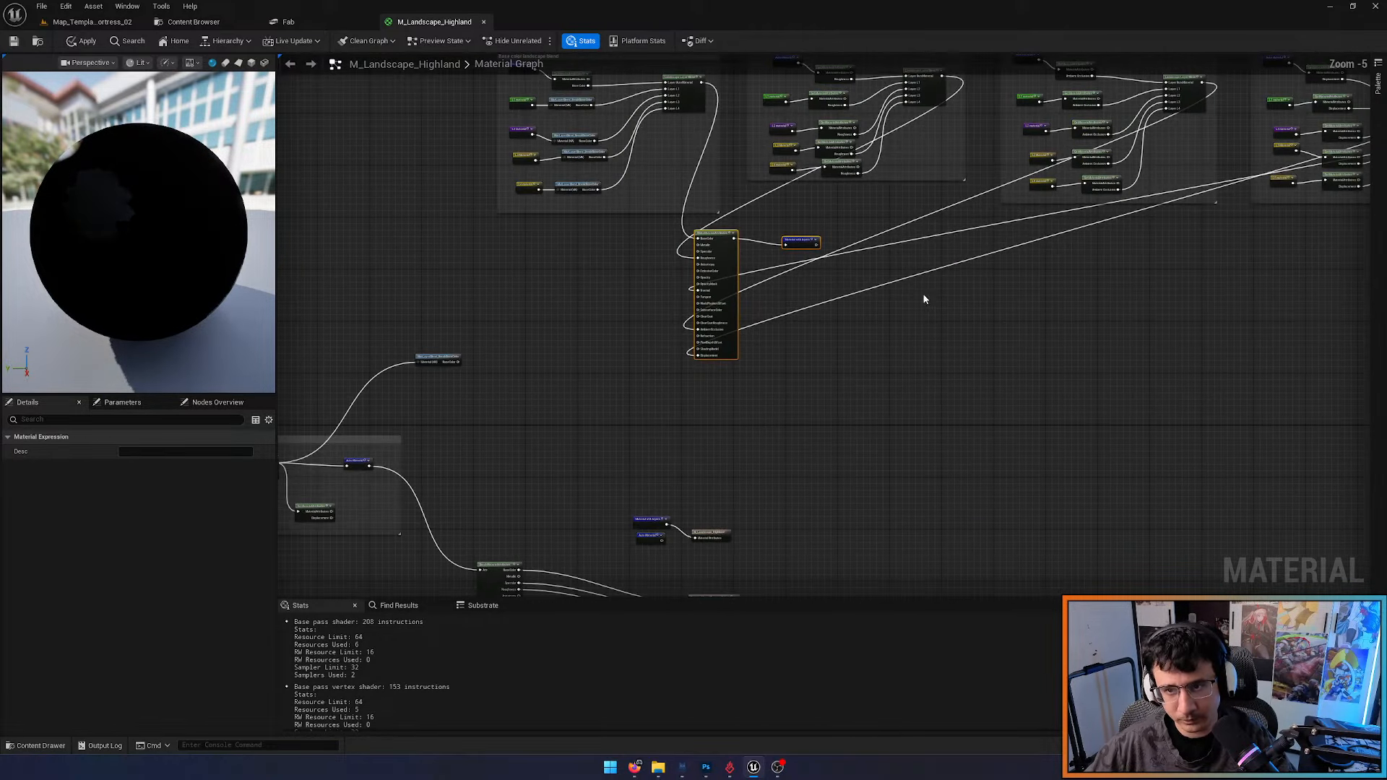
{"action": "scroll", "coordinate": [924, 299], "scroll_direction": "up", "scroll_amount": 5}
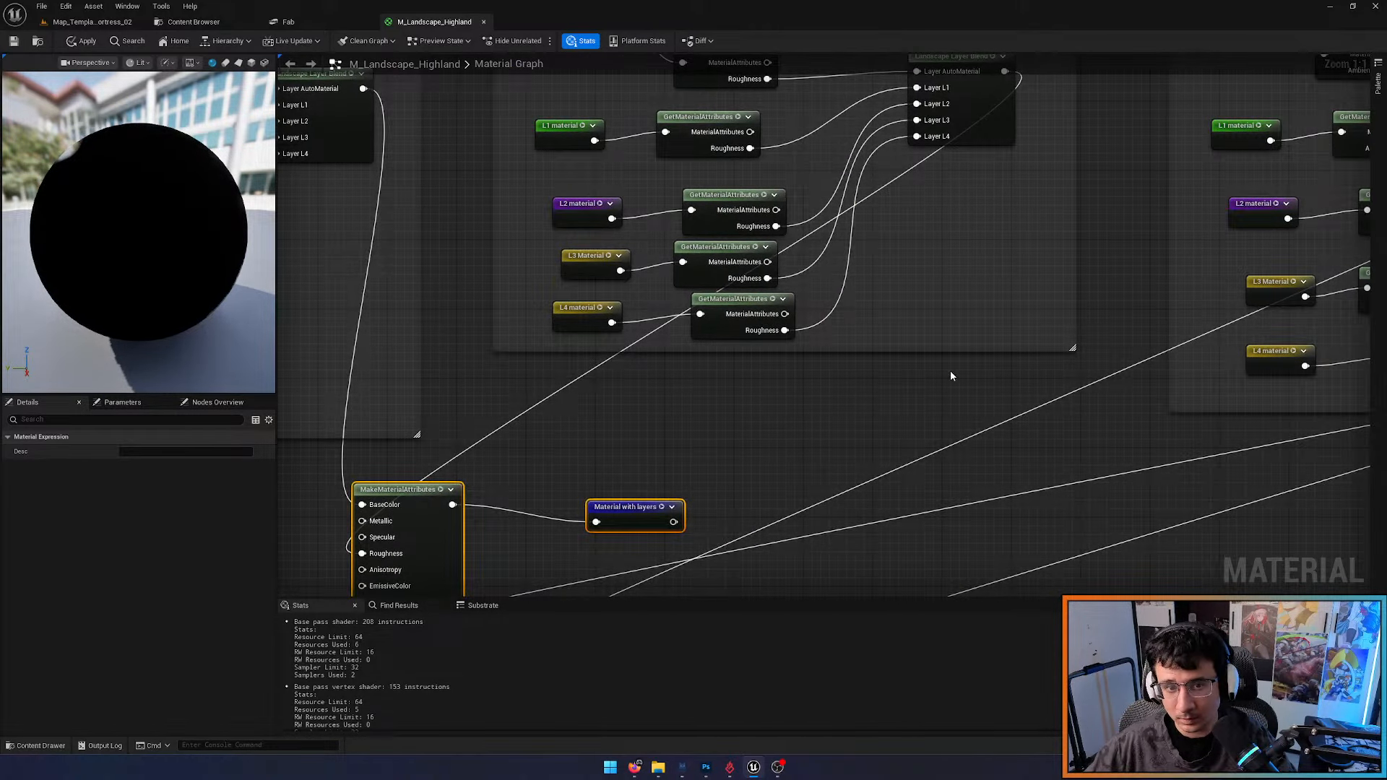
{"action": "right_click_drag", "start_coordinate": [945, 288], "coordinate": [905, 360]}
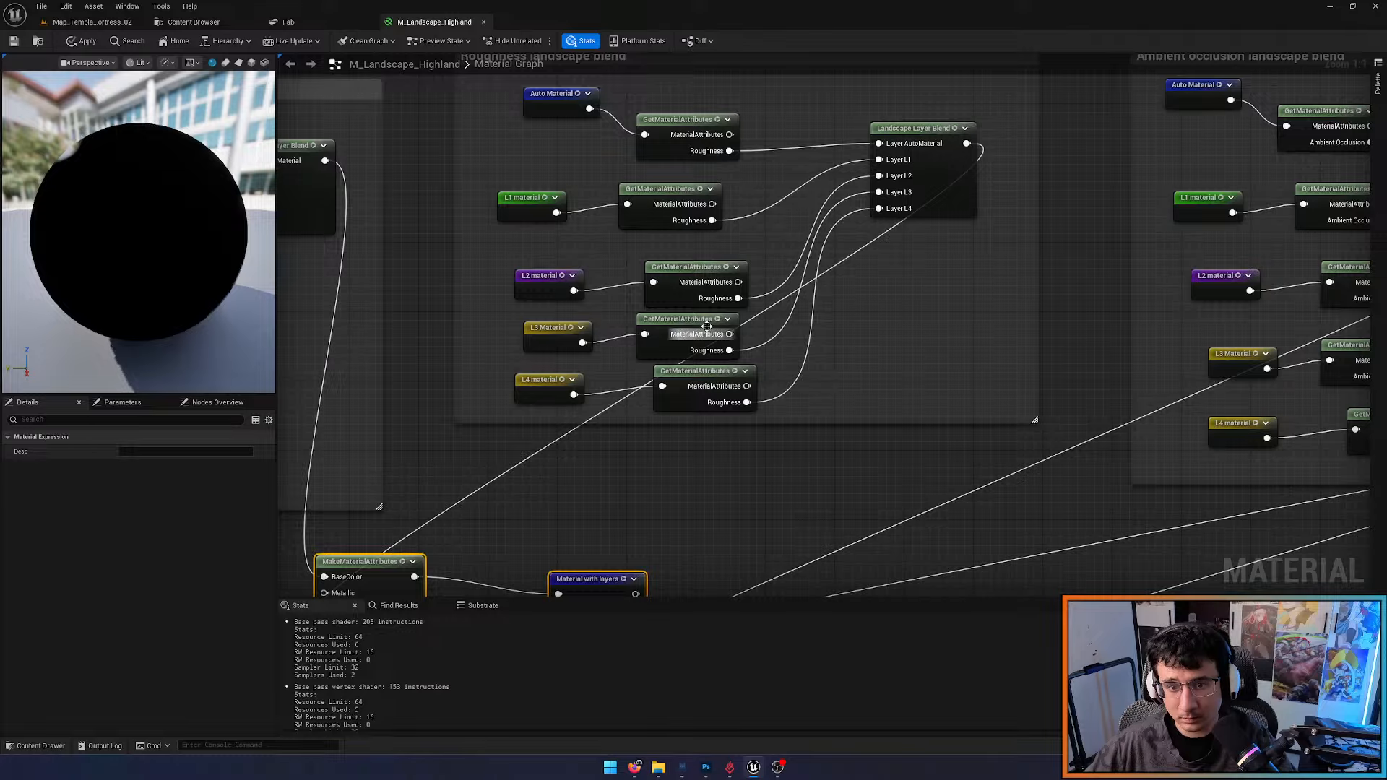
{"action": "left_click_drag", "start_coordinate": [934, 174], "coordinate": [991, 234]}
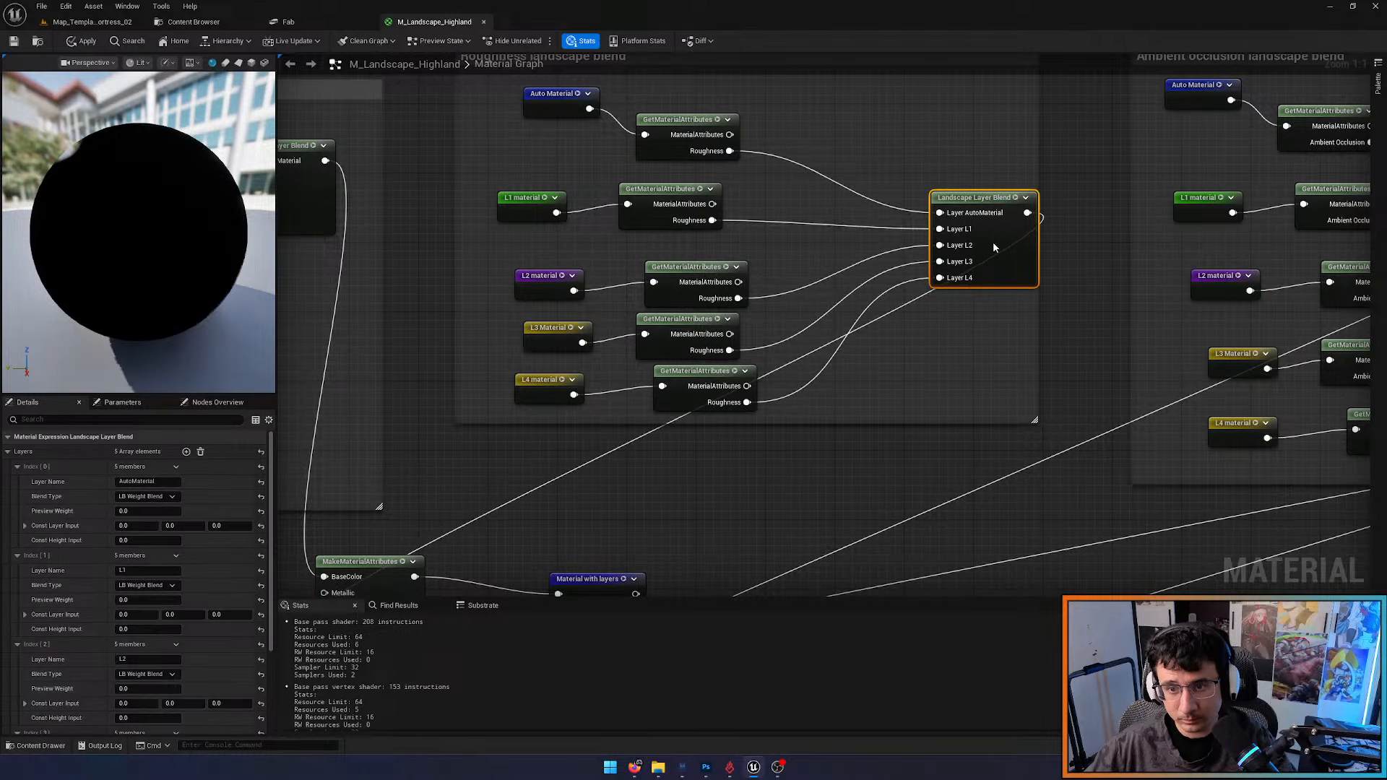
Examine the wiring of the blend groups and of the final M_Landscape_Highland output with its Material with layers and Auto Material nodes
{"action": "right_click_drag", "start_coordinate": [969, 350], "coordinate": [702, 379]}
{"action": "right_click_drag", "start_coordinate": [1034, 387], "coordinate": [453, 400]}
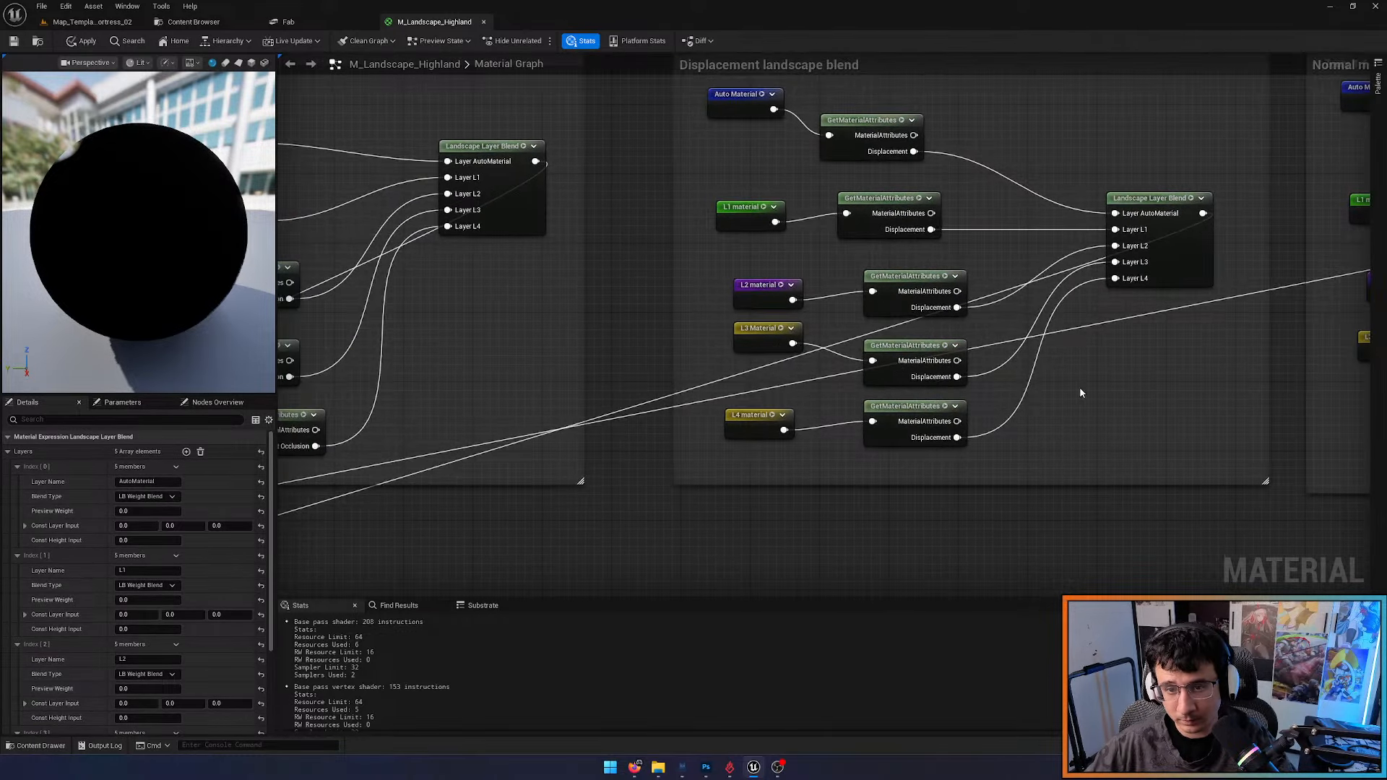
{"action": "right_click_drag", "start_coordinate": [1081, 390], "coordinate": [492, 406]}
{"action": "right_click_drag", "start_coordinate": [1040, 398], "coordinate": [511, 431]}
{"action": "scroll", "coordinate": [614, 423], "scroll_direction": "down", "scroll_amount": 7}
{"action": "right_click_drag", "start_coordinate": [614, 423], "coordinate": [1152, 294]}
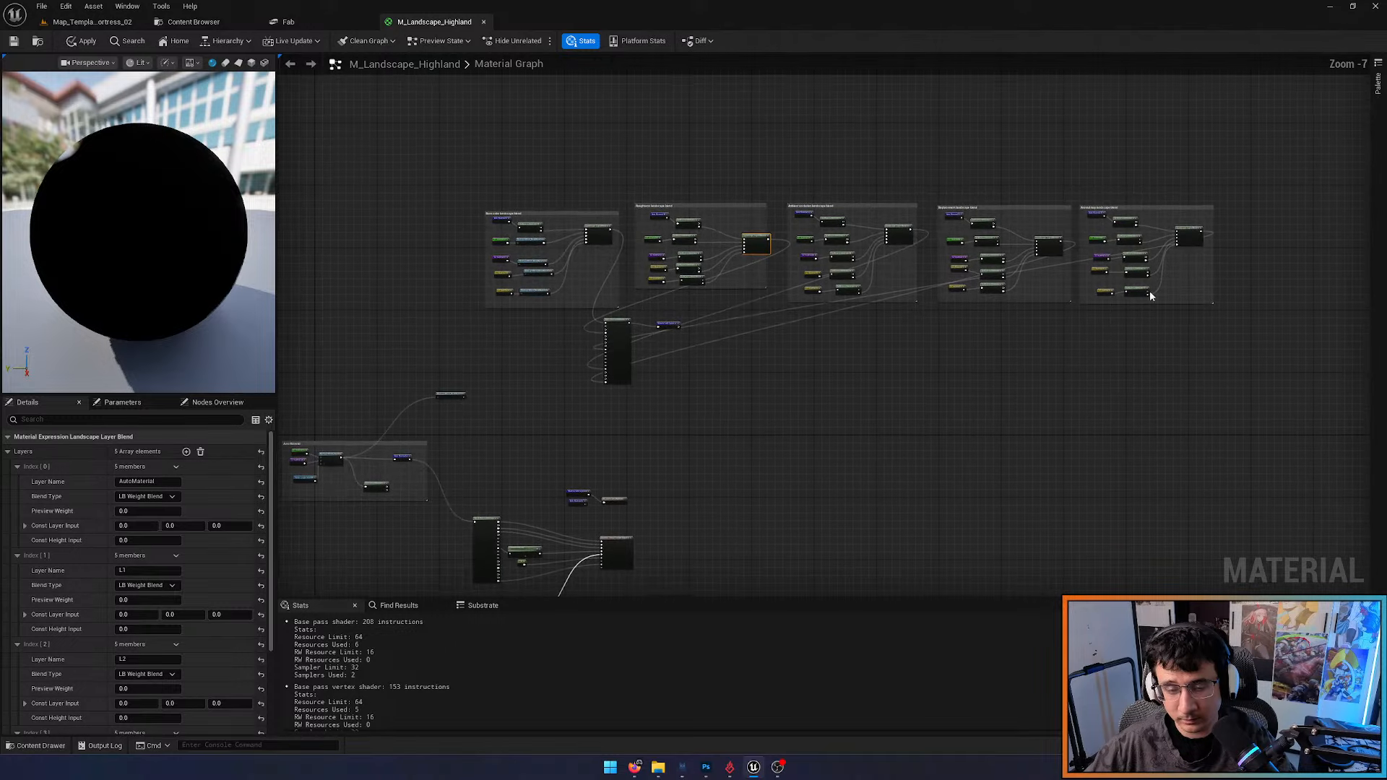
{"action": "right_click_drag", "start_coordinate": [651, 463], "coordinate": [1008, 334]}
{"action": "scroll", "coordinate": [895, 354], "scroll_direction": "up", "scroll_amount": 6}
{"action": "right_click_drag", "start_coordinate": [1130, 329], "coordinate": [718, 279]}
{"action": "scroll", "coordinate": [717, 278], "scroll_direction": "down", "scroll_amount": 1}
{"action": "scroll", "coordinate": [712, 357], "scroll_direction": "up", "scroll_amount": 2}
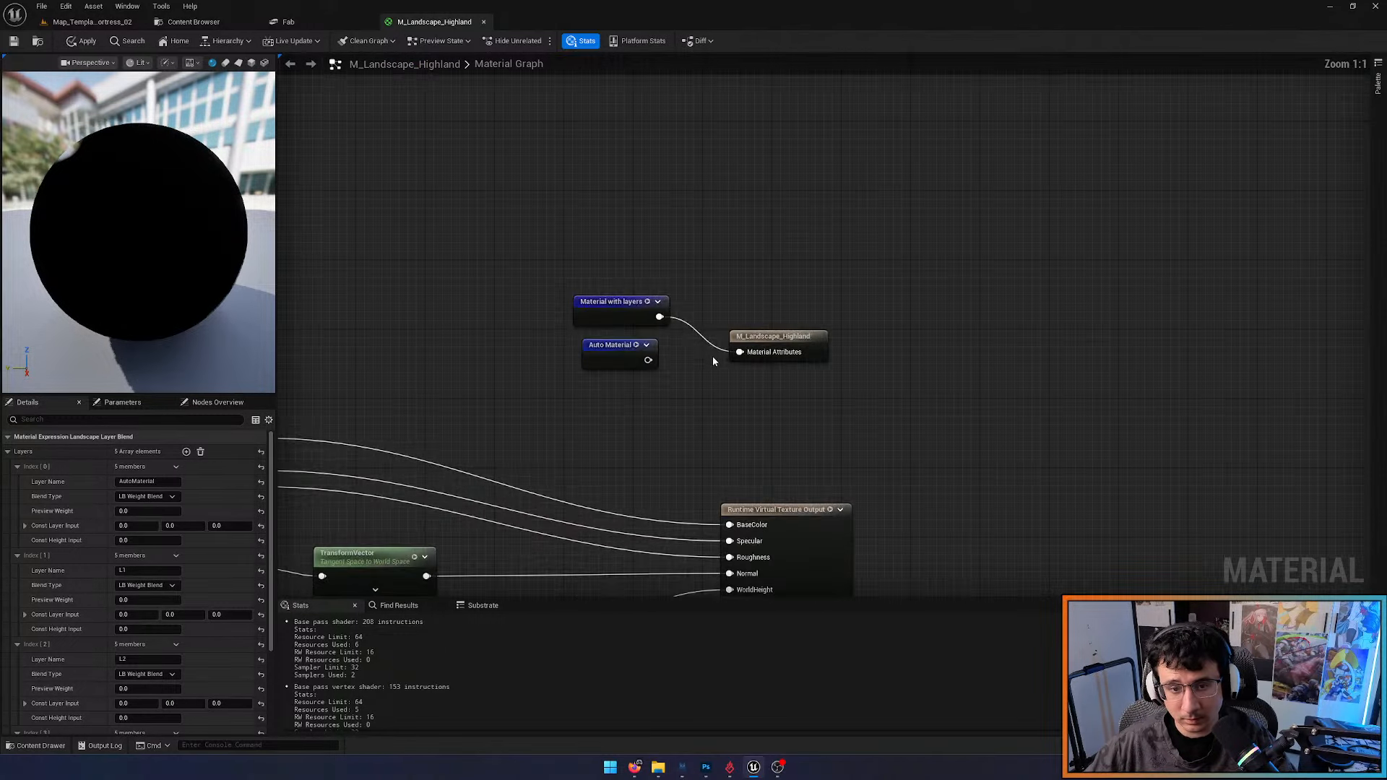
{"action": "scroll", "coordinate": [731, 383], "scroll_direction": "down", "scroll_amount": 5}
{"action": "right_click_drag", "start_coordinate": [847, 283], "coordinate": [911, 181]}
{"action": "scroll", "coordinate": [797, 398], "scroll_direction": "up", "scroll_amount": 4}
{"action": "right_click_drag", "start_coordinate": [831, 349], "coordinate": [854, 130]}
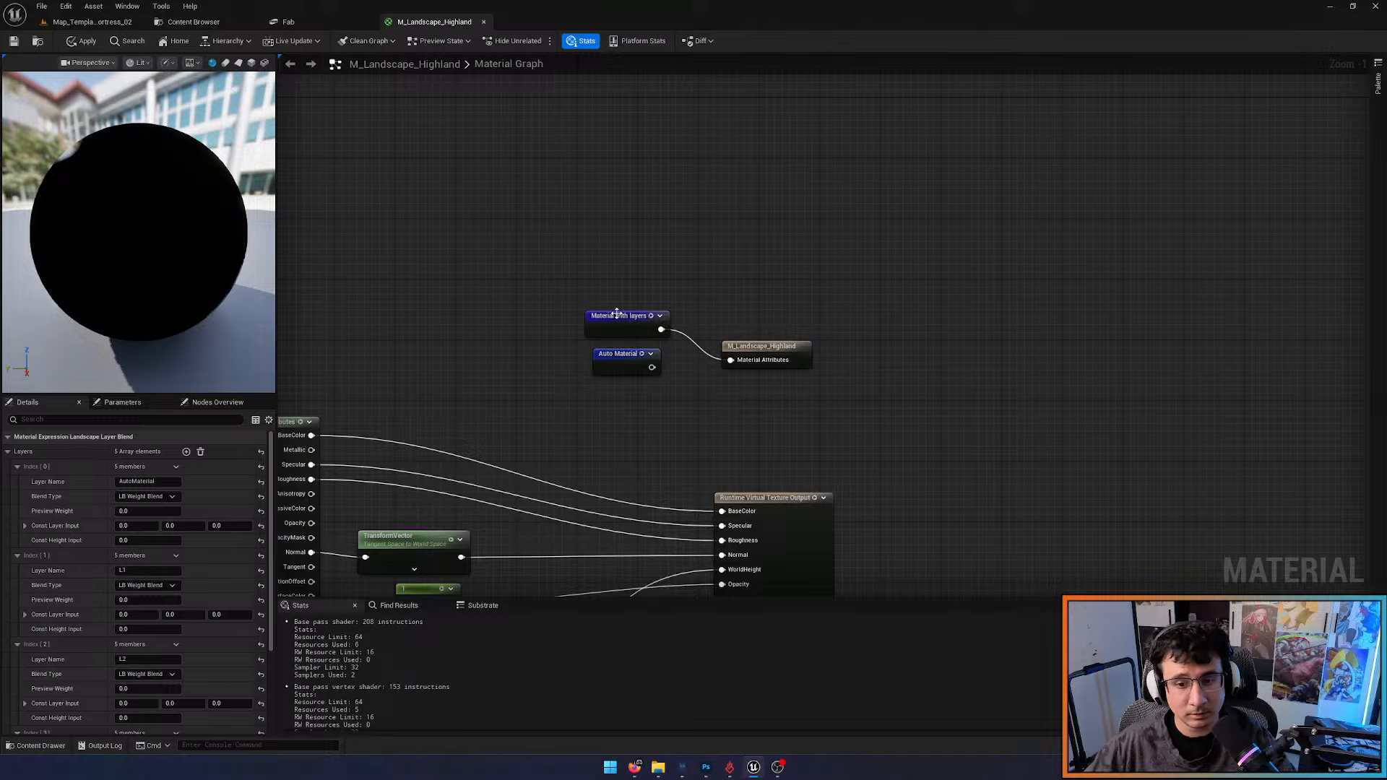
{"action": "right_click_drag", "start_coordinate": [513, 337], "coordinate": [684, 321]}
{"action": "scroll", "coordinate": [862, 183], "scroll_direction": "down", "scroll_amount": 2}
{"action": "scroll", "coordinate": [728, 372], "scroll_direction": "up", "scroll_amount": 3}
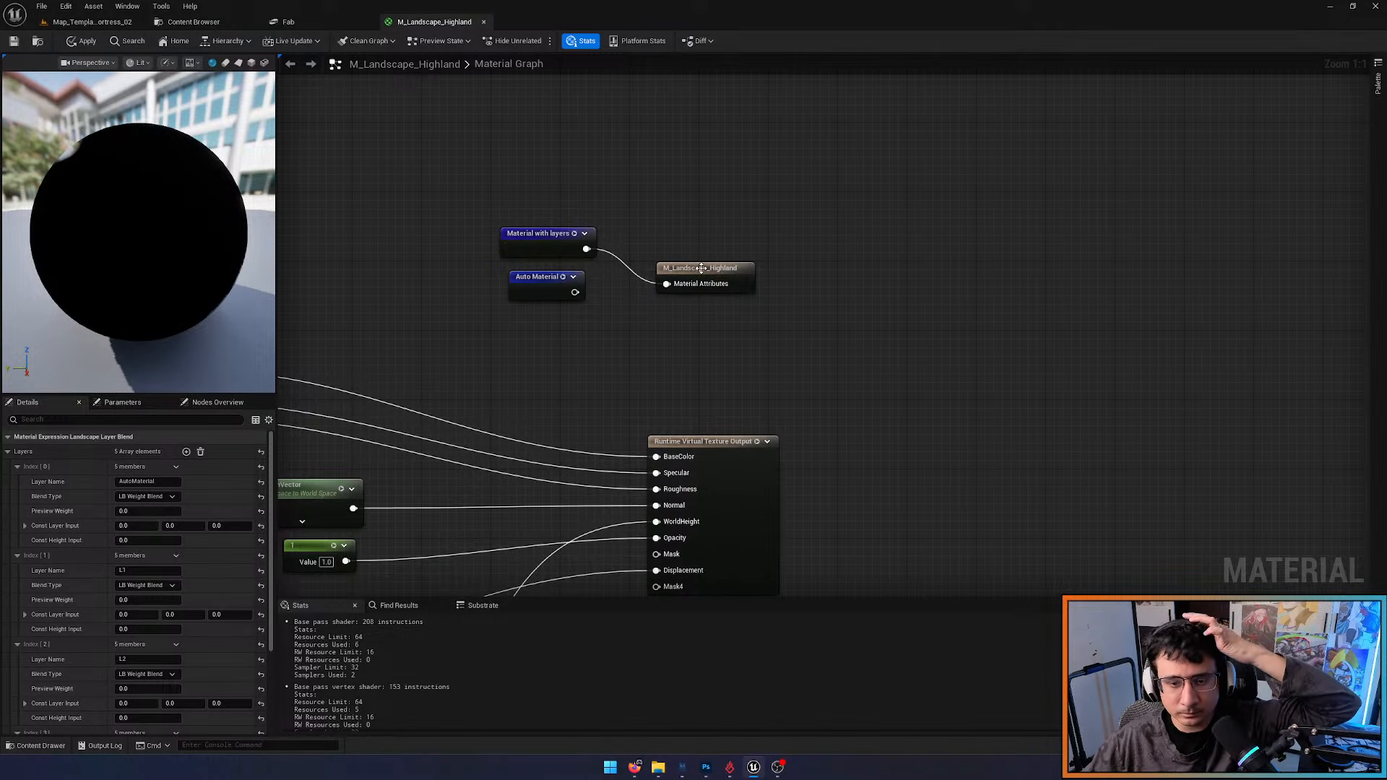
Move the M_Landscape_Highland output node well away from the Material with layers and Auto Material nodes to make room between them
{"action": "right_click_drag", "start_coordinate": [833, 293], "coordinate": [905, 309]}
{"action": "scroll", "coordinate": [902, 331], "scroll_direction": "down", "scroll_amount": 2}
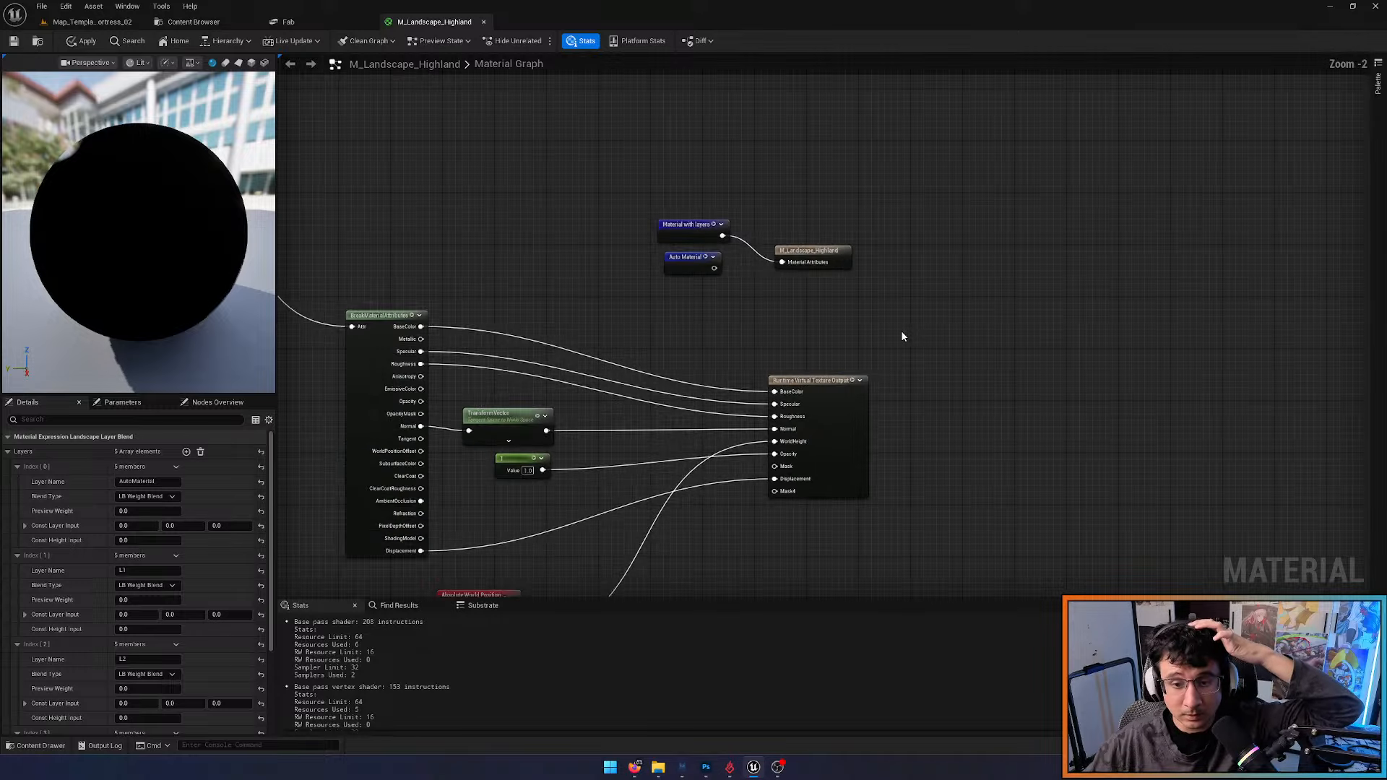
{"action": "left_click_drag", "start_coordinate": [814, 253], "coordinate": [1107, 247]}
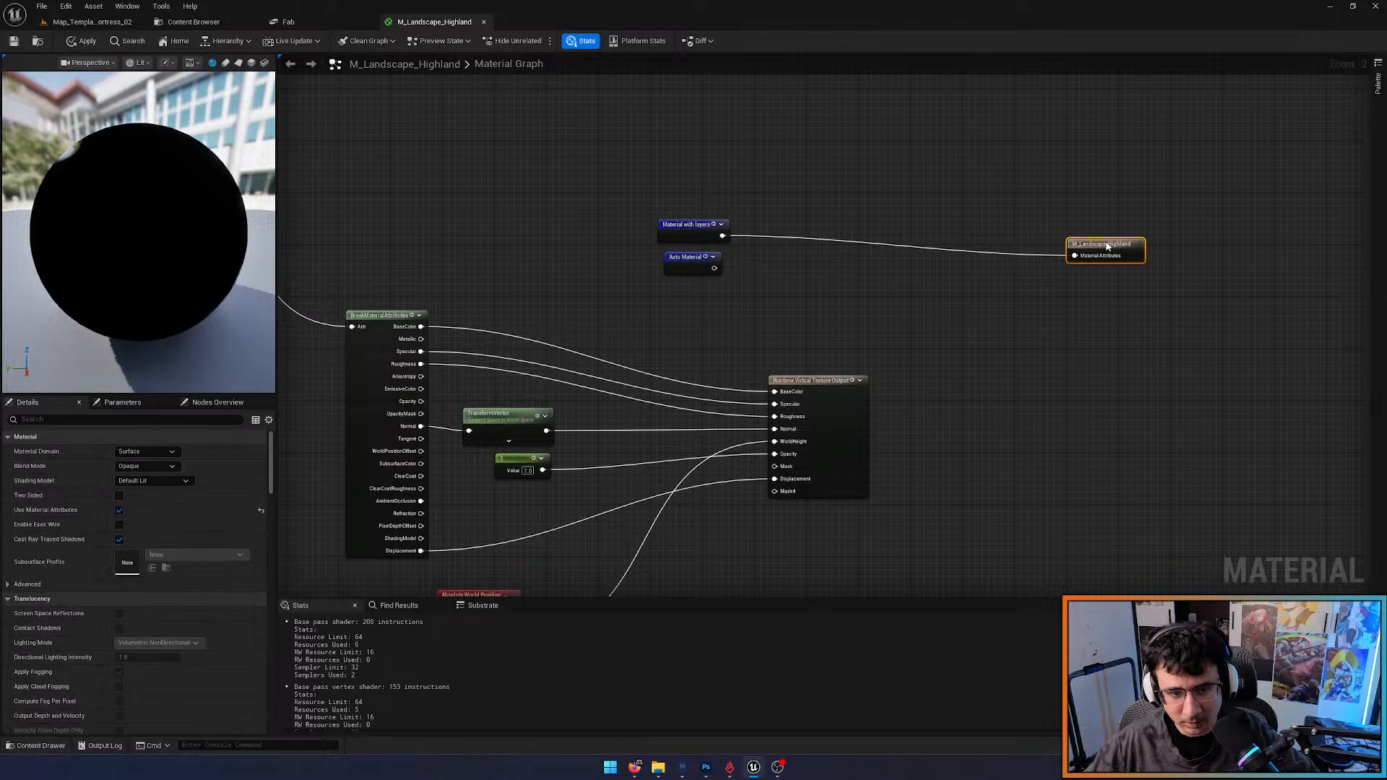
Spread out the Auto Material and Material with layers nodes and add a BreakMaterialAttributes node fed by Material with layers
{"action": "right_click_drag", "start_coordinate": [920, 293], "coordinate": [881, 297]}
{"action": "mouse_move", "coordinate": [653, 268]}
{"action": "left_mouse_down"}
{"action": "mouse_move", "coordinate": [571, 264]}
{"action": "mouse_move", "coordinate": [644, 273]}
{"action": "left_mouse_up"}
{"action": "right_click_drag", "start_coordinate": [603, 293], "coordinate": [729, 322]}
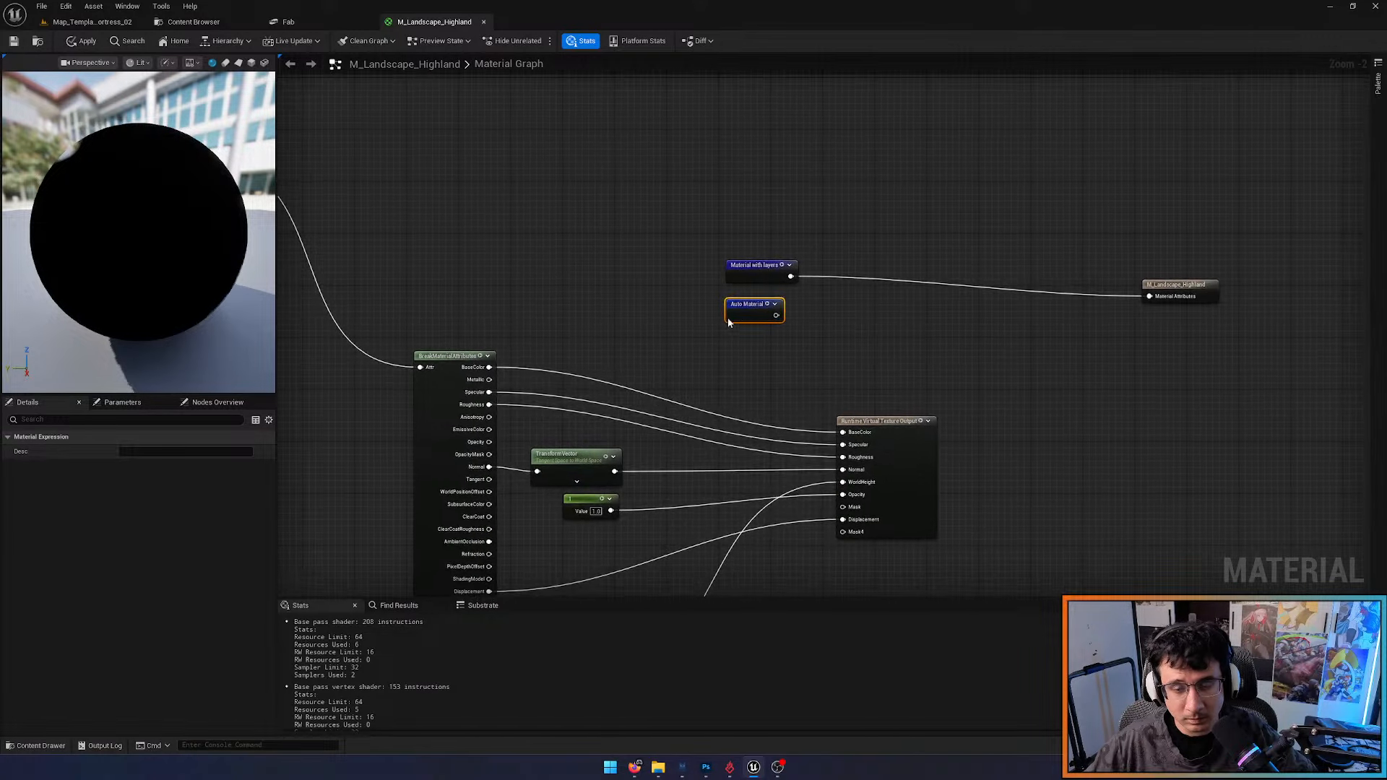
{"action": "left_click_drag", "start_coordinate": [748, 307], "coordinate": [462, 274]}
{"action": "left_click_drag", "start_coordinate": [755, 265], "coordinate": [606, 253]}
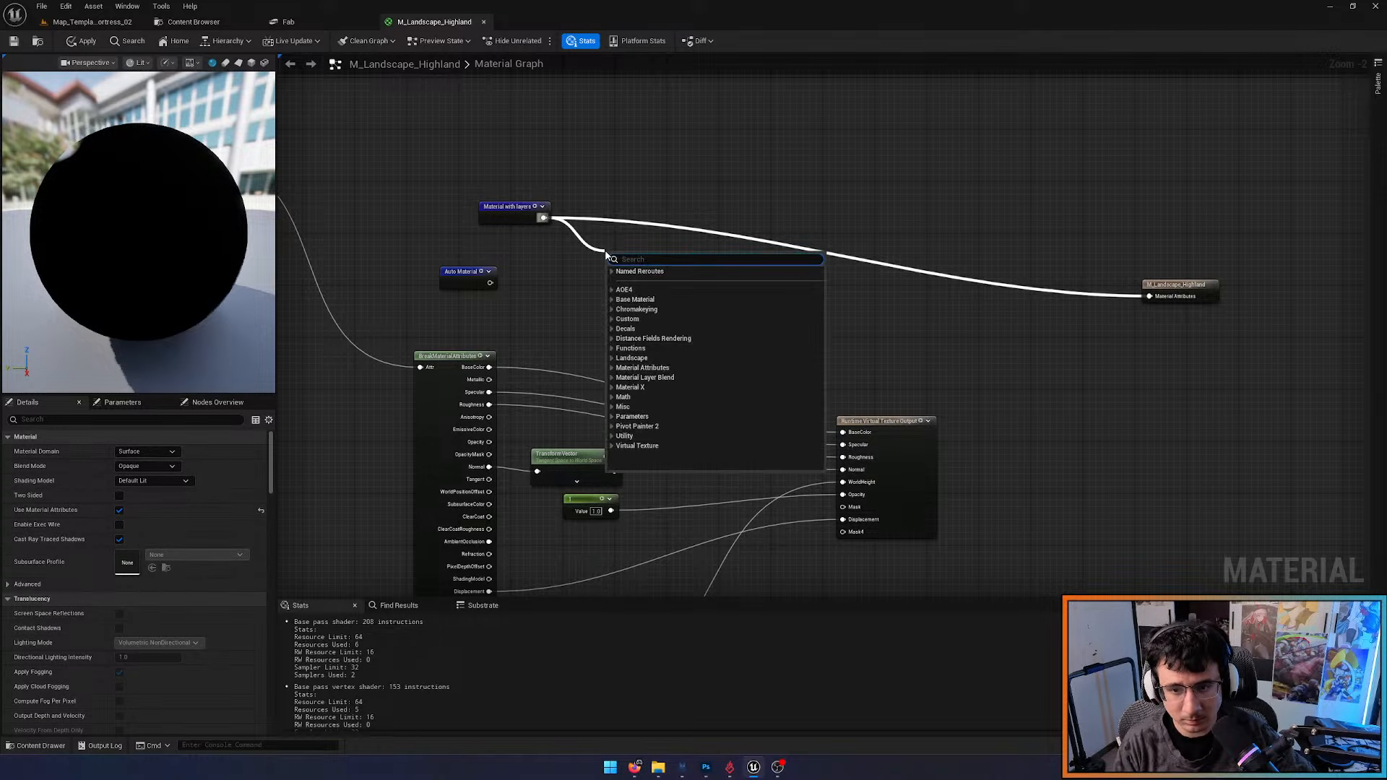
{"action": "type", "text": "break"}
{"action": "key", "text": "Return"}
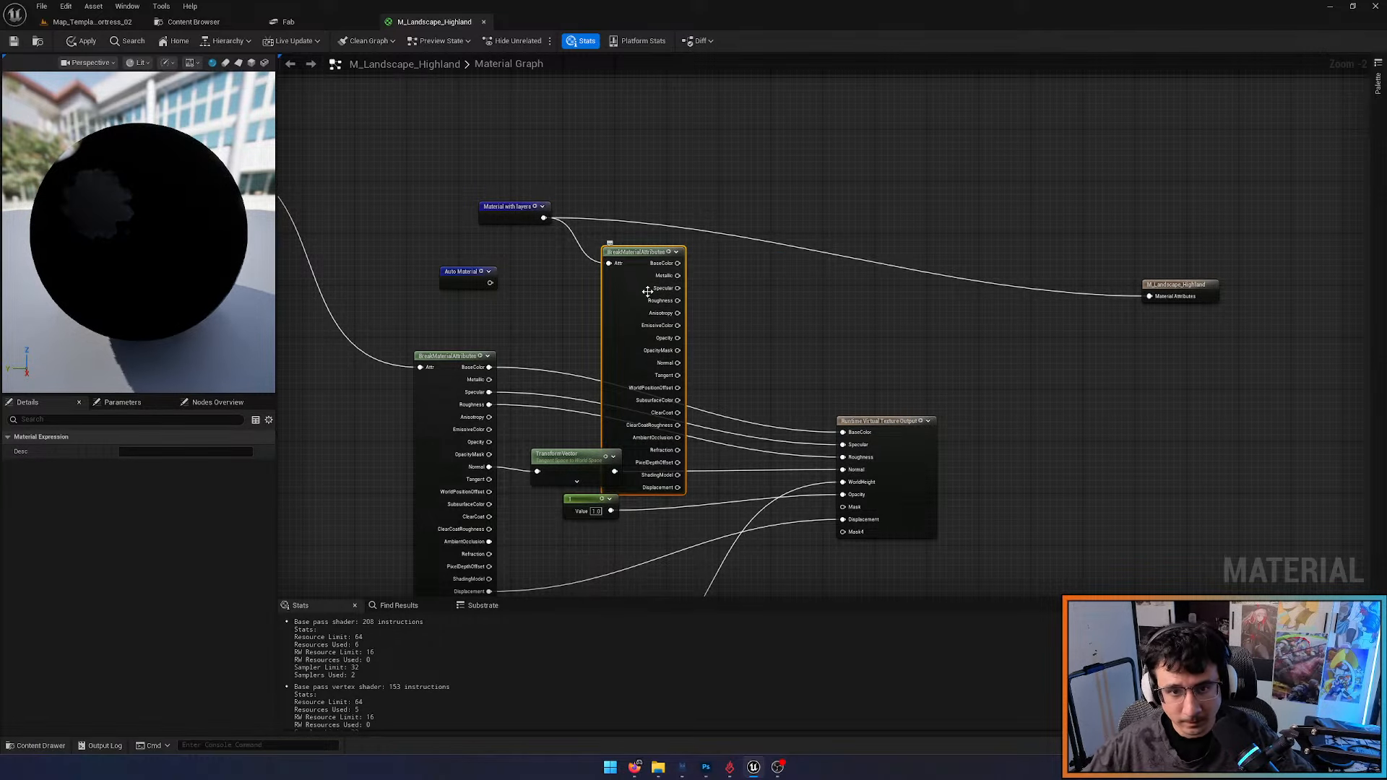
{"action": "left_click_drag", "start_coordinate": [661, 321], "coordinate": [661, 234]}
Connect the new BreakMaterialAttributes node's BaseColor, Specular and Roughness to Runtime Virtual Texture Output, and its Normal to the relocated TransformVector
{"action": "left_click_drag", "start_coordinate": [684, 178], "coordinate": [843, 432]}
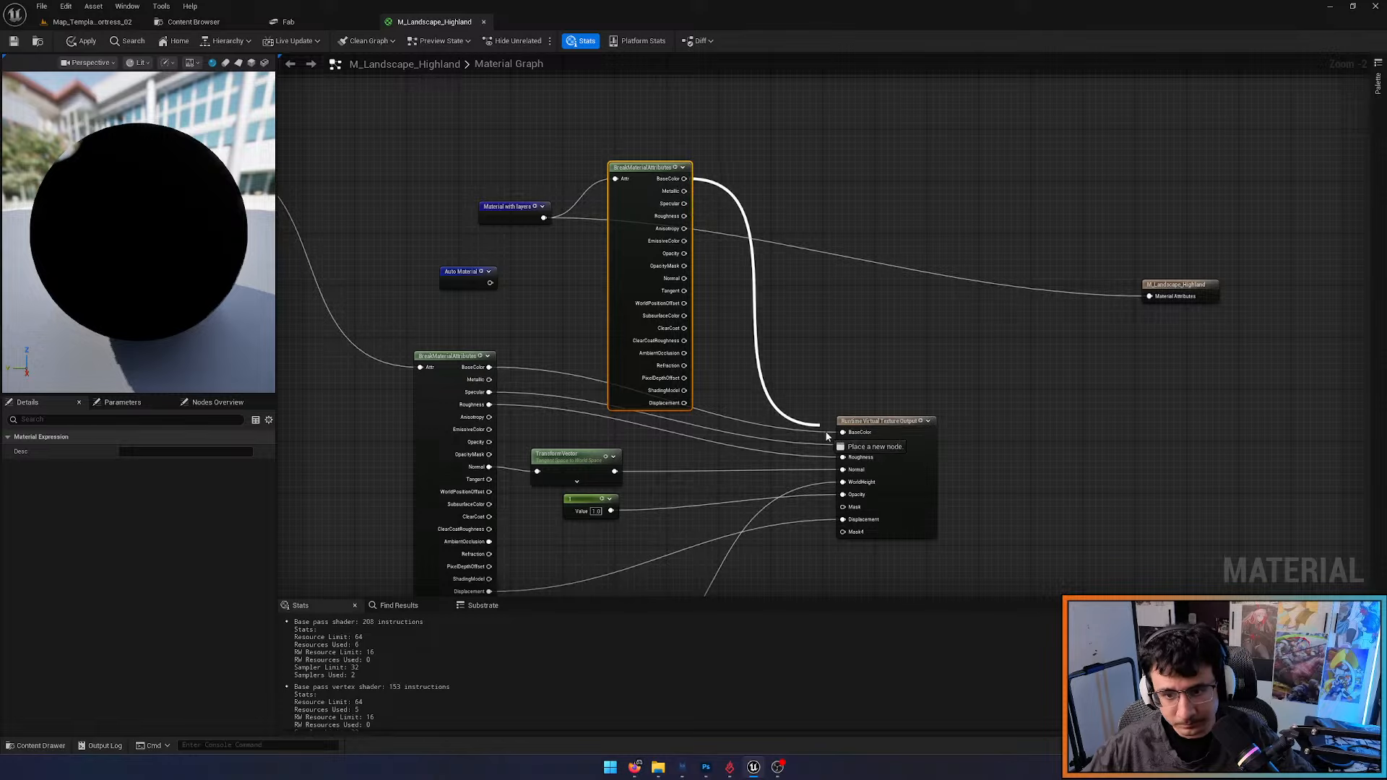
{"action": "left_click_drag", "start_coordinate": [685, 203], "coordinate": [842, 457]}
{"action": "left_click", "coordinate": [562, 455]}
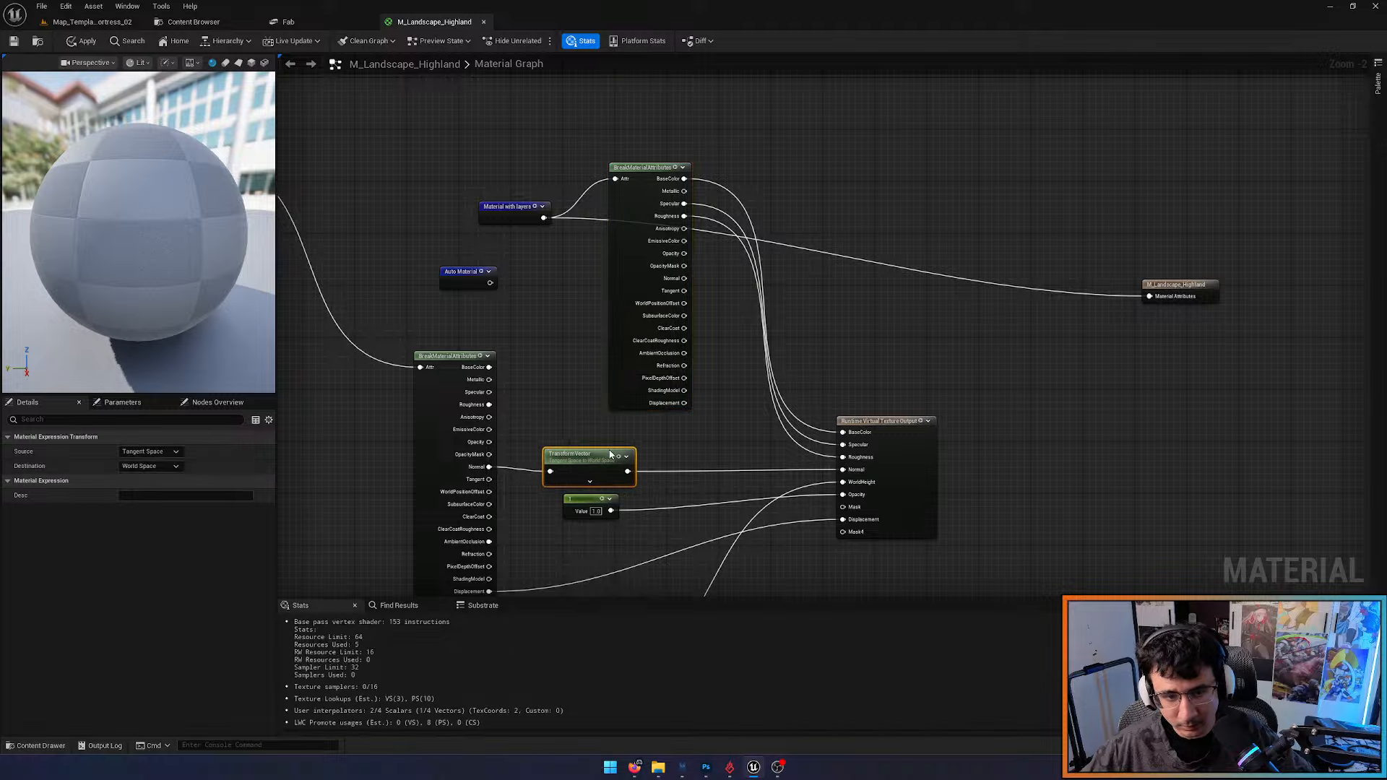
{"action": "left_click_drag", "start_coordinate": [562, 455], "coordinate": [704, 436]}
{"action": "left_click_drag", "start_coordinate": [684, 278], "coordinate": [687, 451]}
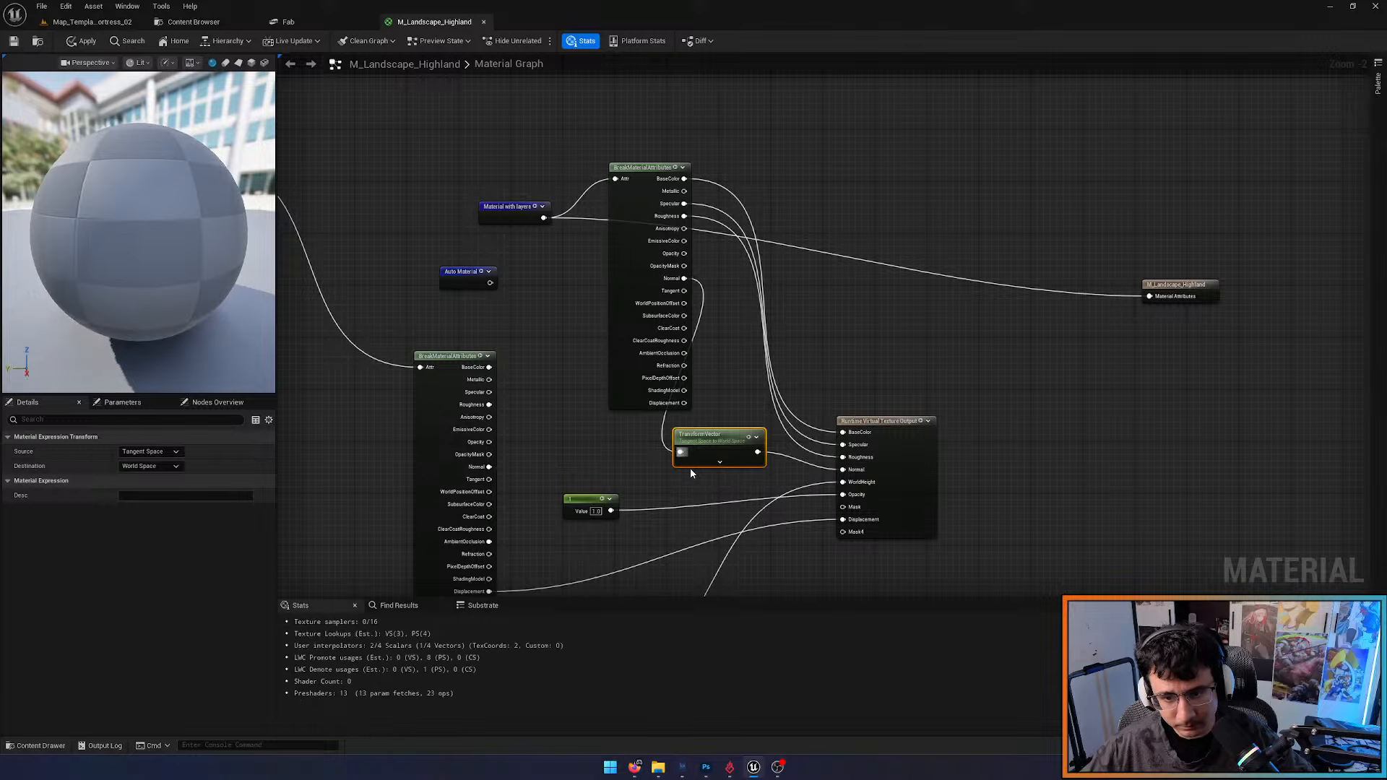
Connect the new BreakMaterialAttributes node's Displacement to Runtime Virtual Texture Output, shift TransformVector aside, and apply the material changes
{"action": "right_click_drag", "start_coordinate": [690, 468], "coordinate": [680, 398]}
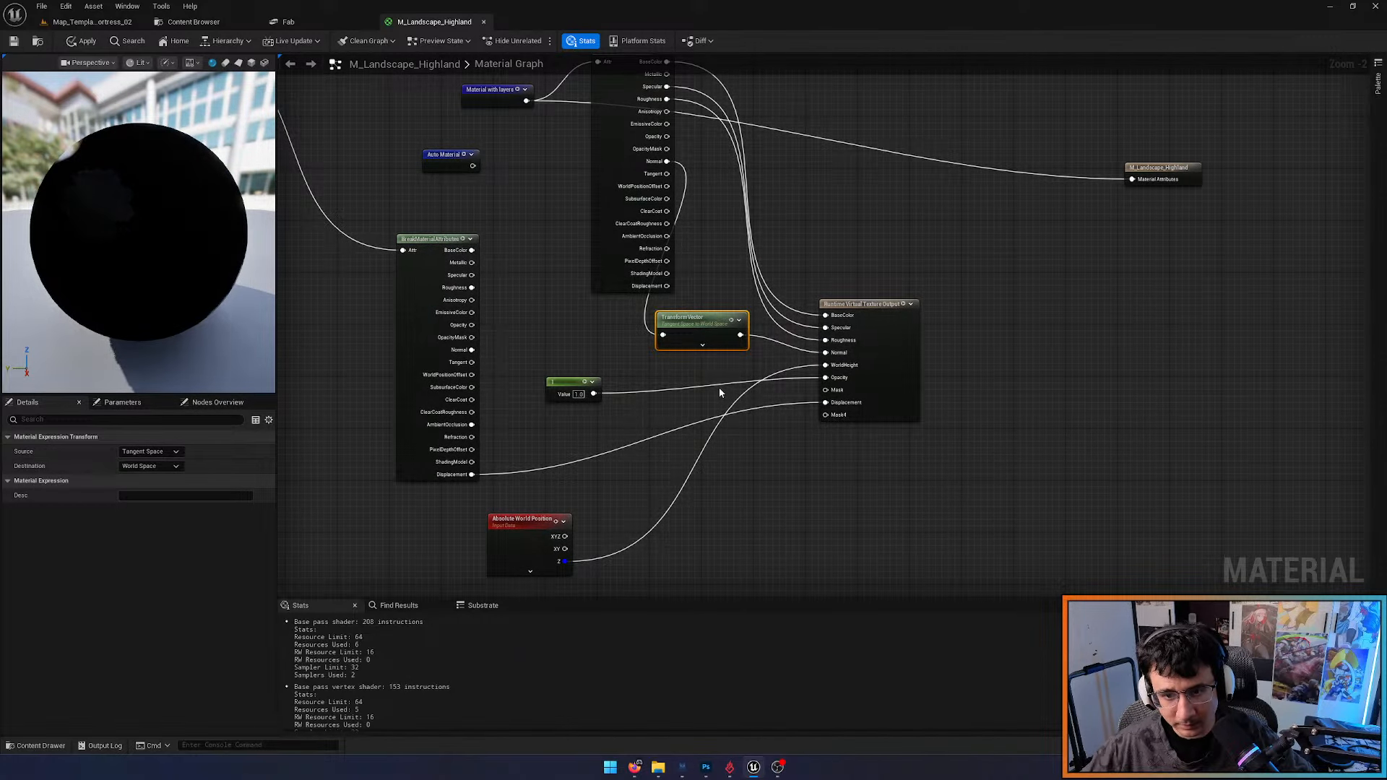
{"action": "right_click_drag", "start_coordinate": [672, 281], "coordinate": [639, 331]}
{"action": "left_click_drag", "start_coordinate": [633, 334], "coordinate": [792, 452]}
{"action": "left_click_drag", "start_coordinate": [665, 370], "coordinate": [612, 383]}
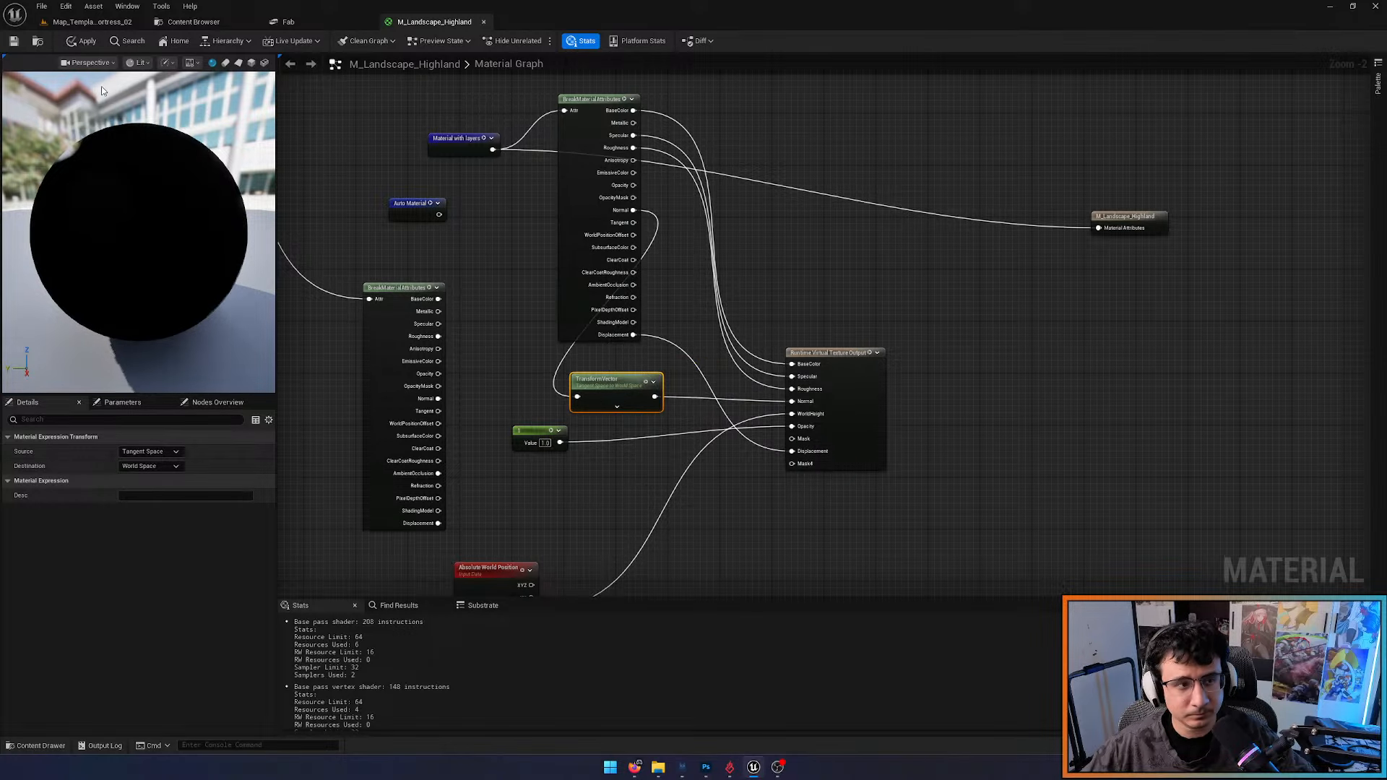
{"action": "left_click", "coordinate": [83, 41]}
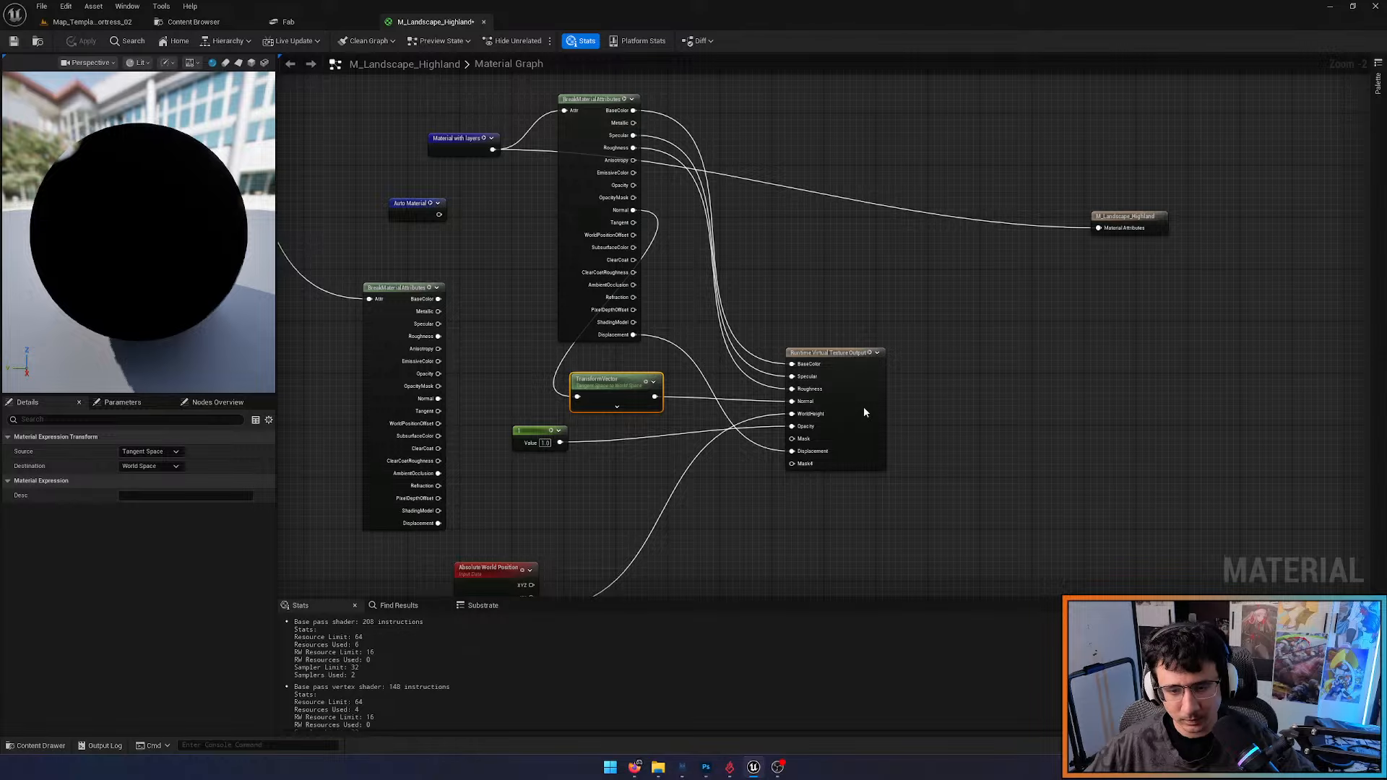
Move Runtime Virtual Texture Output farther from its inputs and place TransformVector beside the Normal output of the new BreakMaterialAttributes node
{"action": "scroll", "coordinate": [864, 407], "scroll_direction": "down", "scroll_amount": 1}
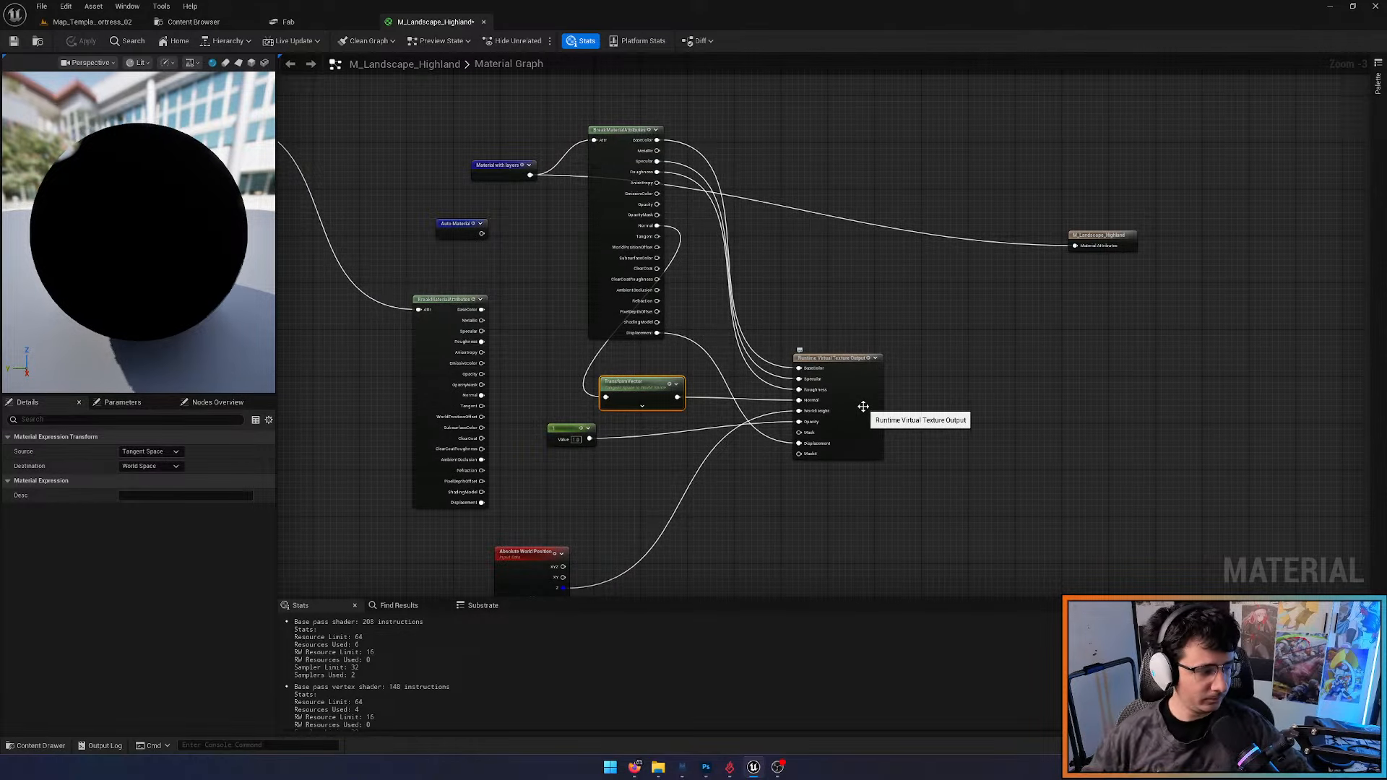
{"action": "left_click_drag", "start_coordinate": [864, 410], "coordinate": [1032, 399]}
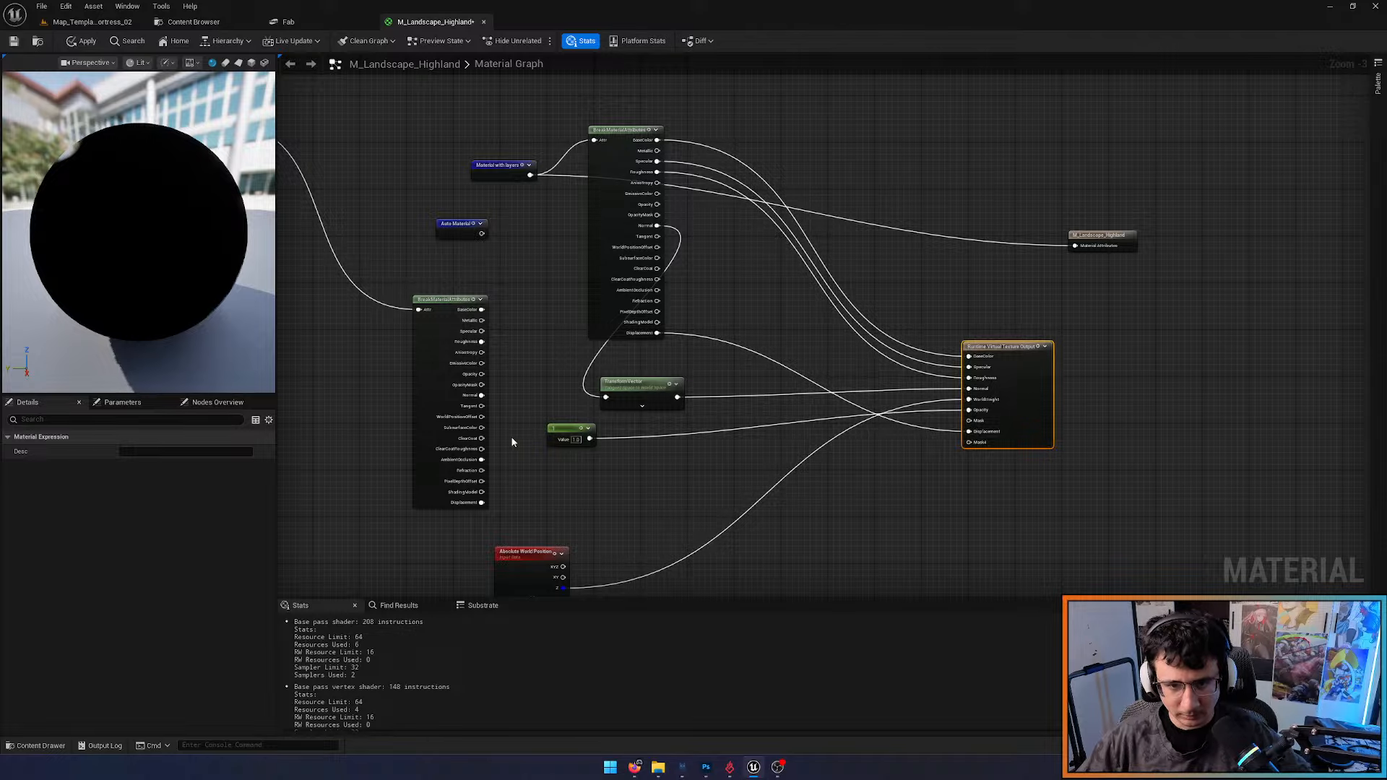
{"action": "left_click_drag", "start_coordinate": [651, 386], "coordinate": [738, 225]}
{"action": "scroll", "coordinate": [740, 240], "scroll_direction": "down", "scroll_amount": 4}
{"action": "right_click_drag", "start_coordinate": [741, 242], "coordinate": [747, 270]}
{"action": "scroll", "coordinate": [660, 175], "scroll_direction": "up", "scroll_amount": 4}
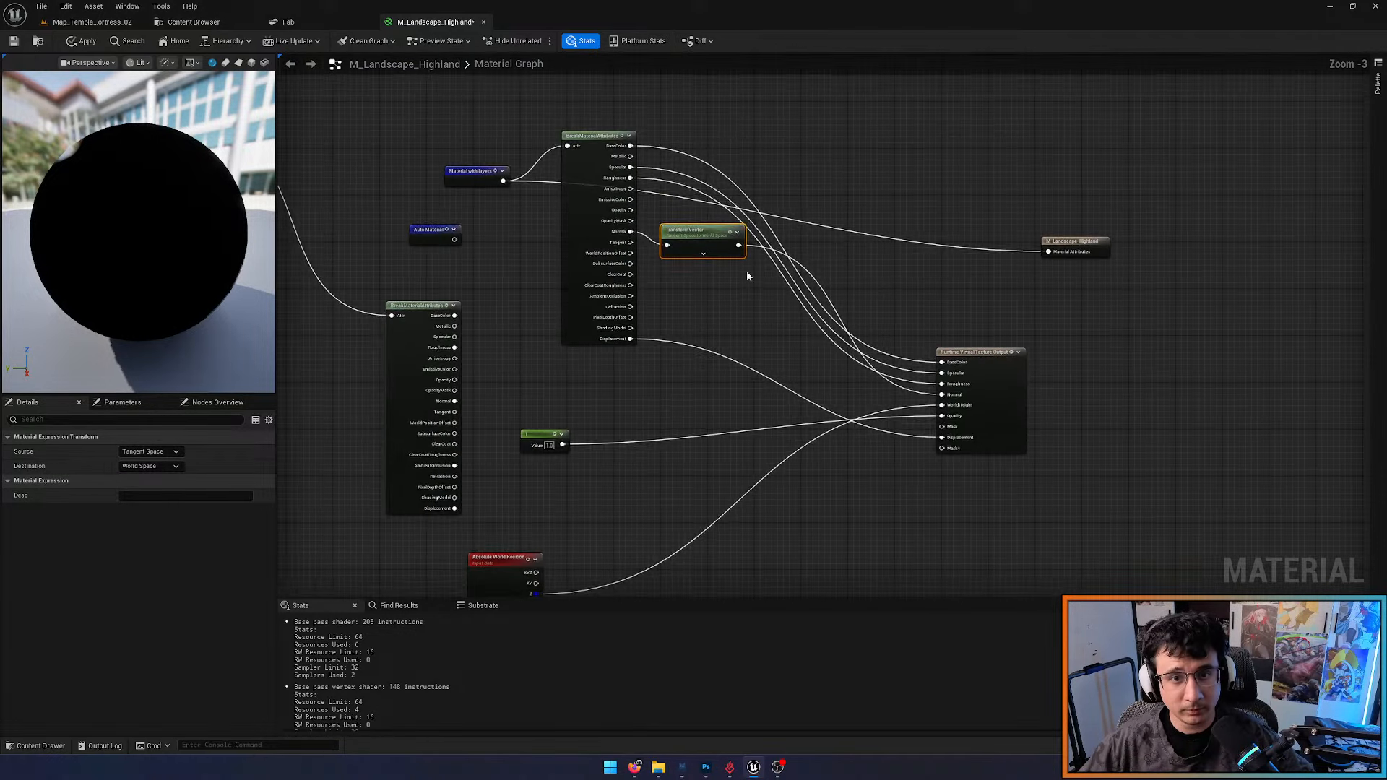
{"action": "scroll", "coordinate": [747, 270], "scroll_direction": "up", "scroll_amount": 3}
{"action": "right_click_drag", "start_coordinate": [652, 273], "coordinate": [577, 278]}
{"action": "left_click", "coordinate": [84, 43]}
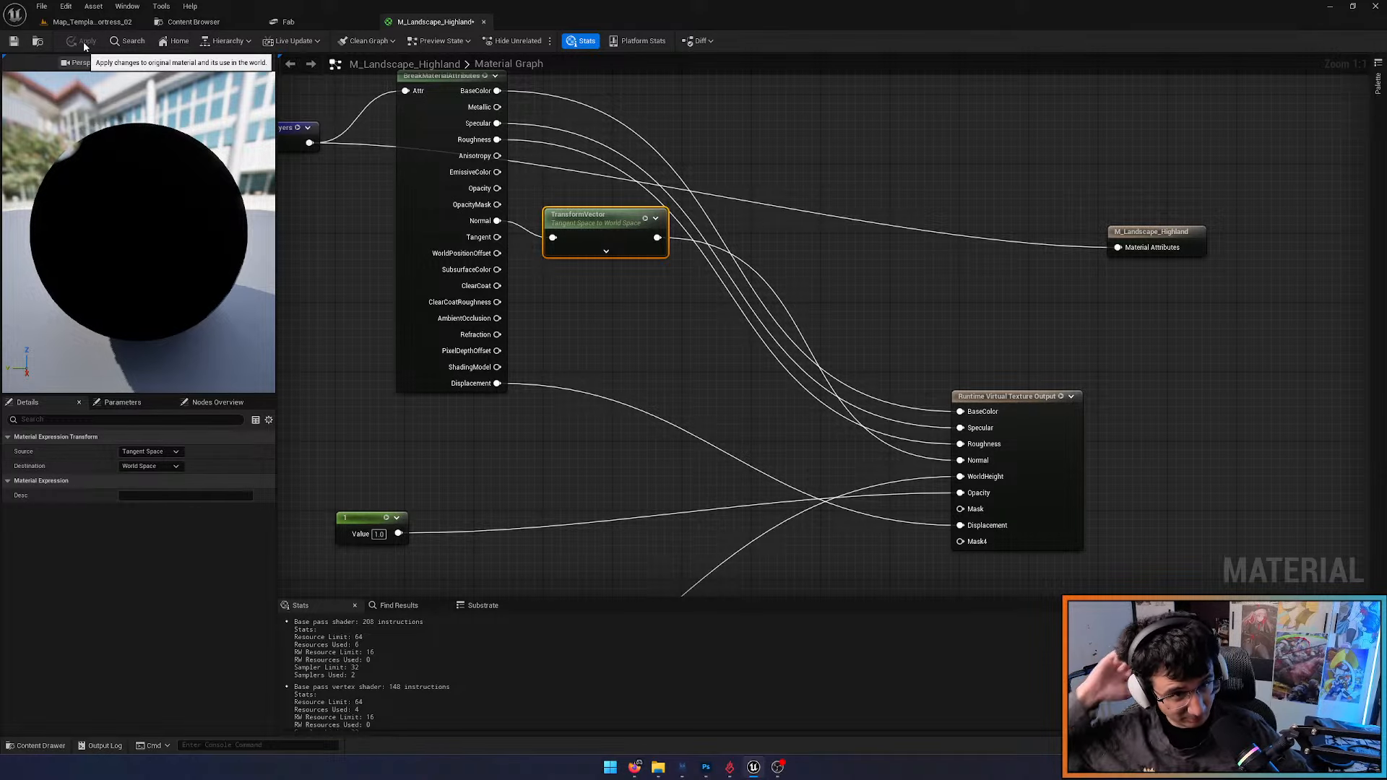
In the level's Landscape paint mode, refresh the target layers from the material and move AutoMaterial to the top of the list
{"action": "left_click", "coordinate": [89, 22]}
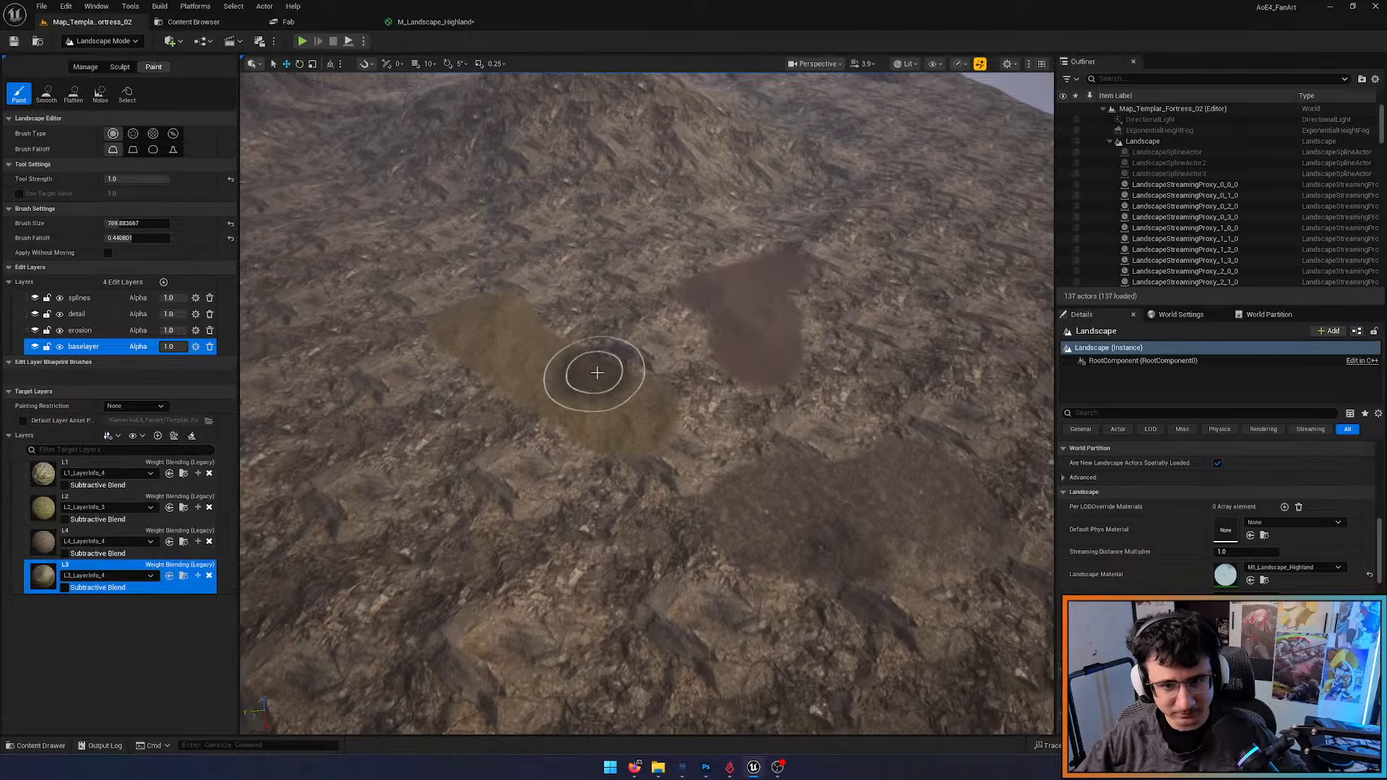
{"action": "left_click", "coordinate": [177, 438]}
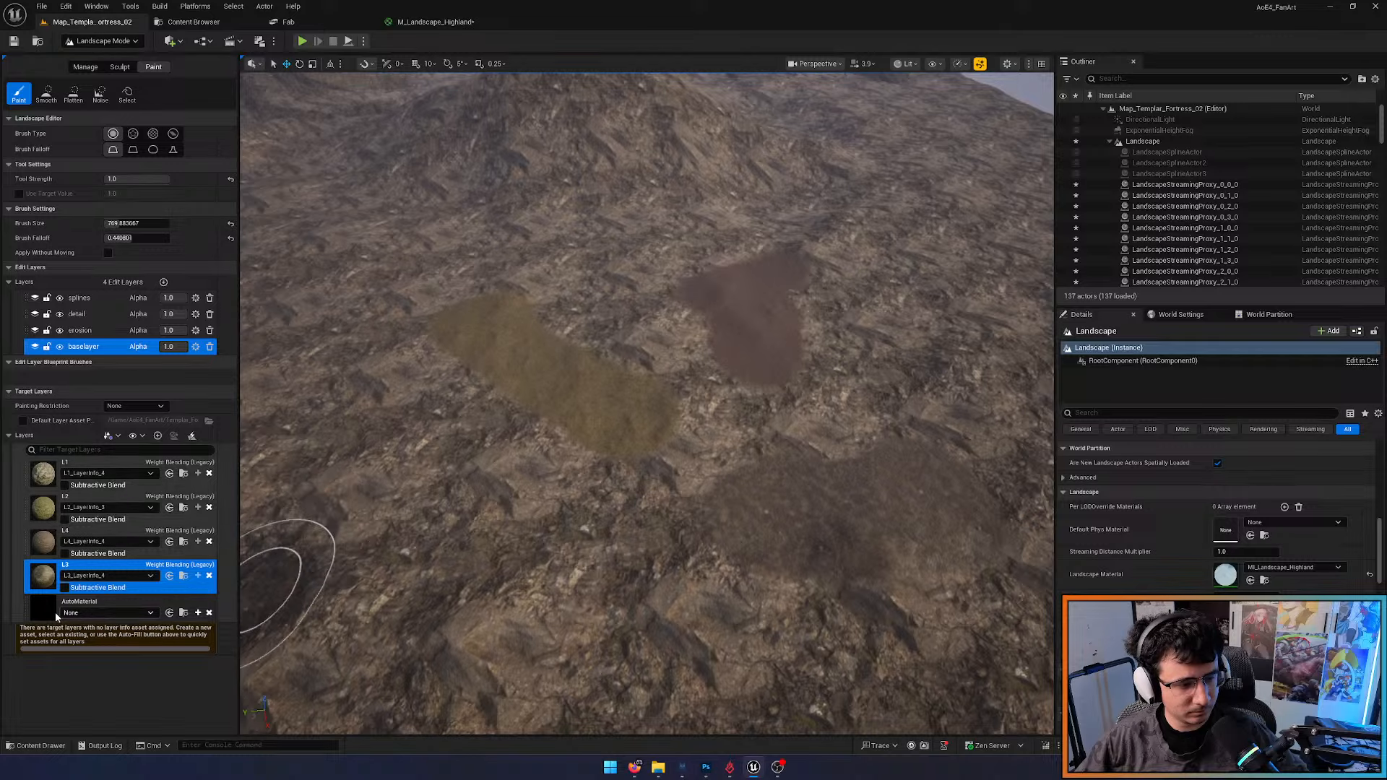
{"action": "left_click_drag", "start_coordinate": [43, 607], "coordinate": [42, 465]}
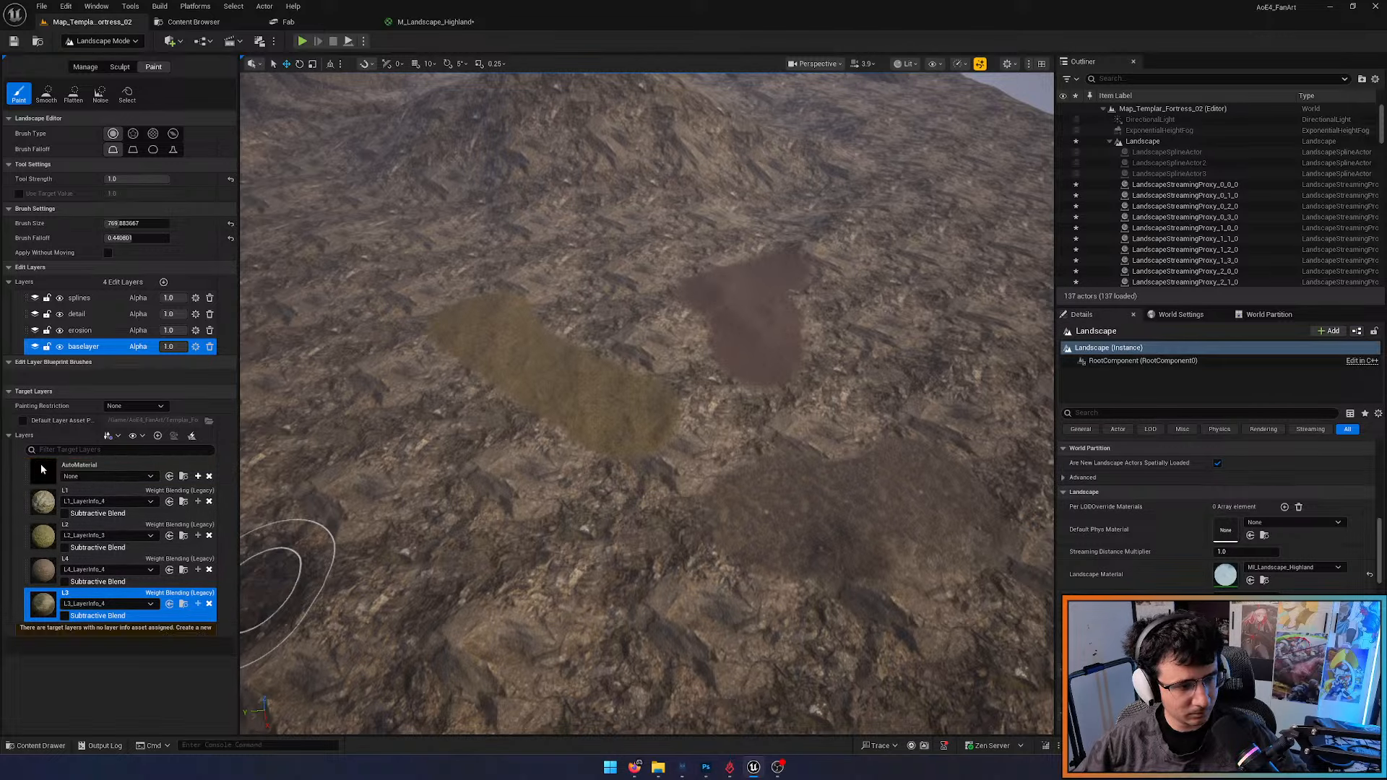
Create layer info AutoMaterial_LayerInfo_1 for AutoMaterial in the new folder of Map_Templar_Fortress_02_sharedassets and save all assets
{"action": "left_click", "coordinate": [198, 477]}
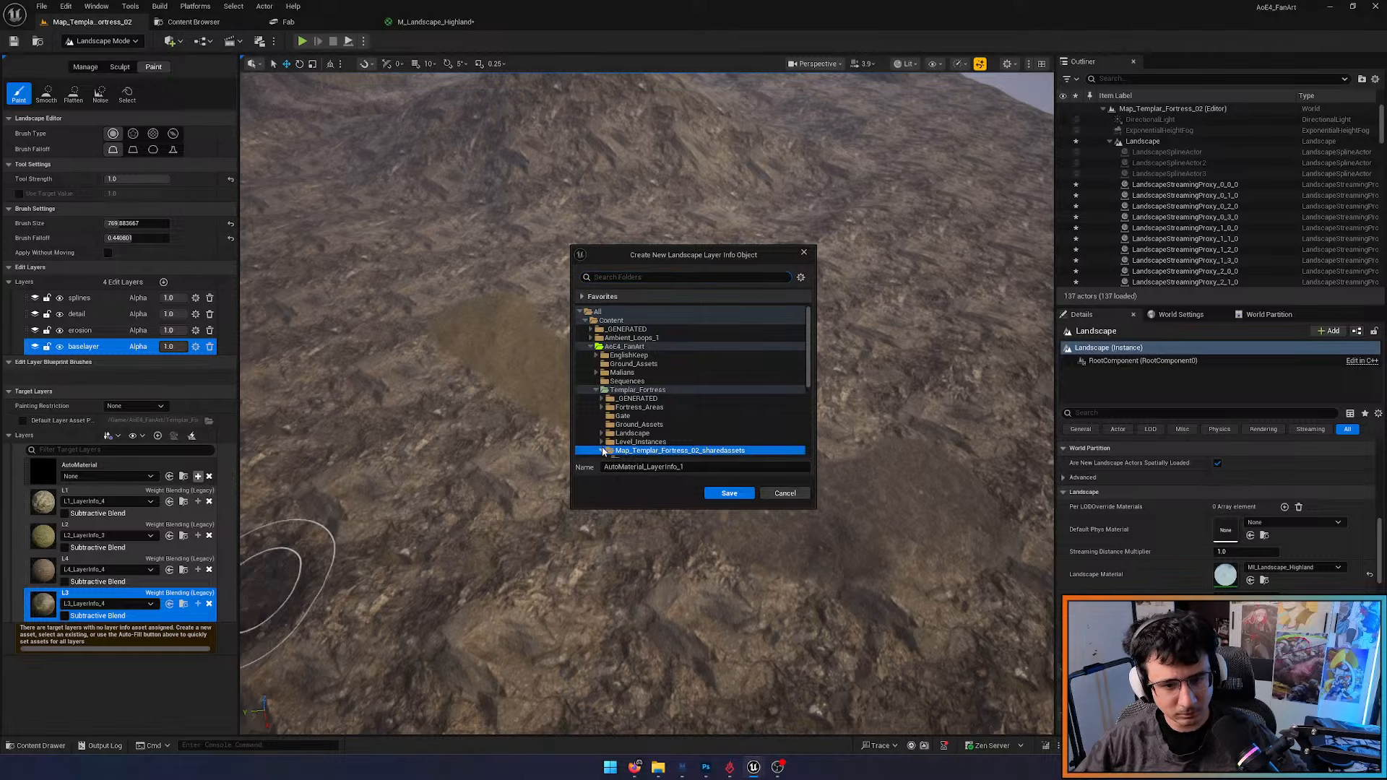
{"action": "left_click", "coordinate": [601, 449]}
{"action": "left_click", "coordinate": [627, 442]}
{"action": "left_click", "coordinate": [719, 494]}
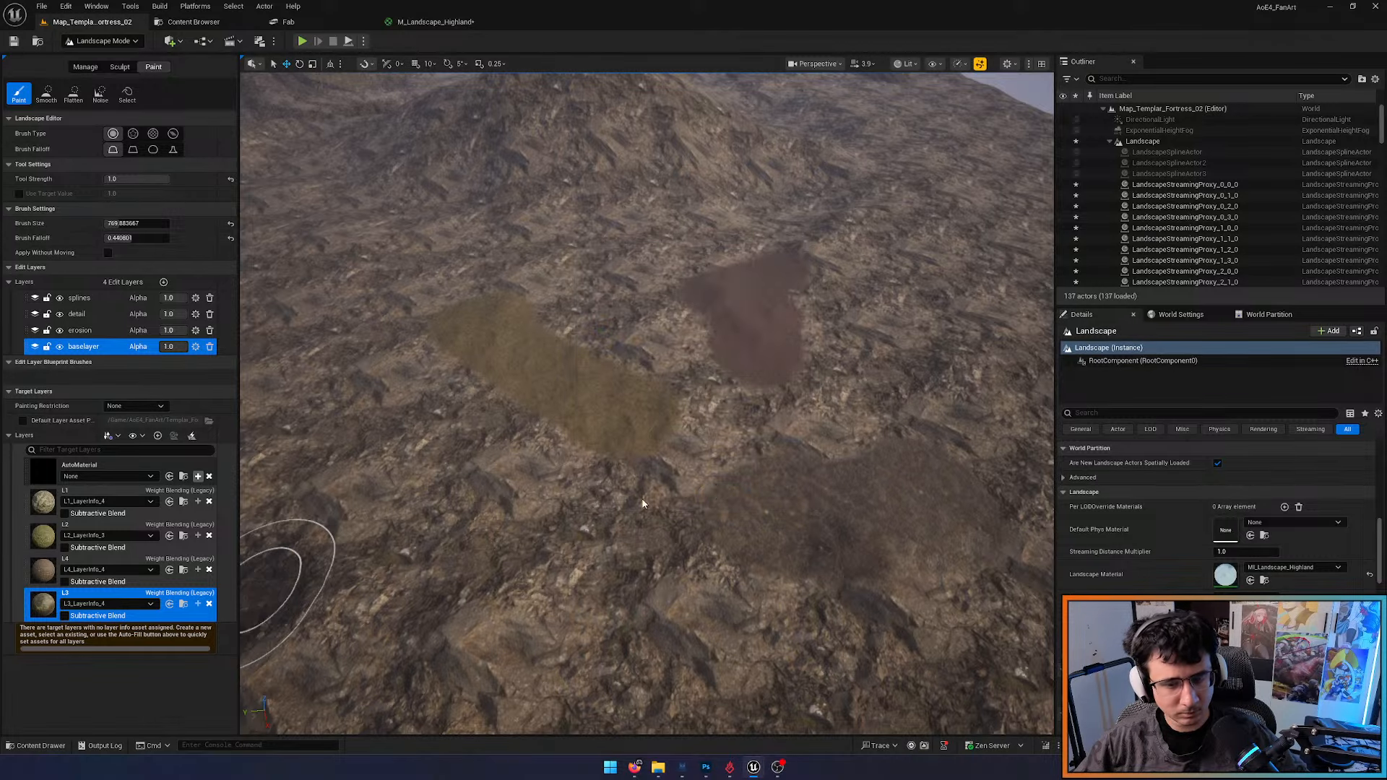
{"action": "key", "text": "ctrl+shift+s"}
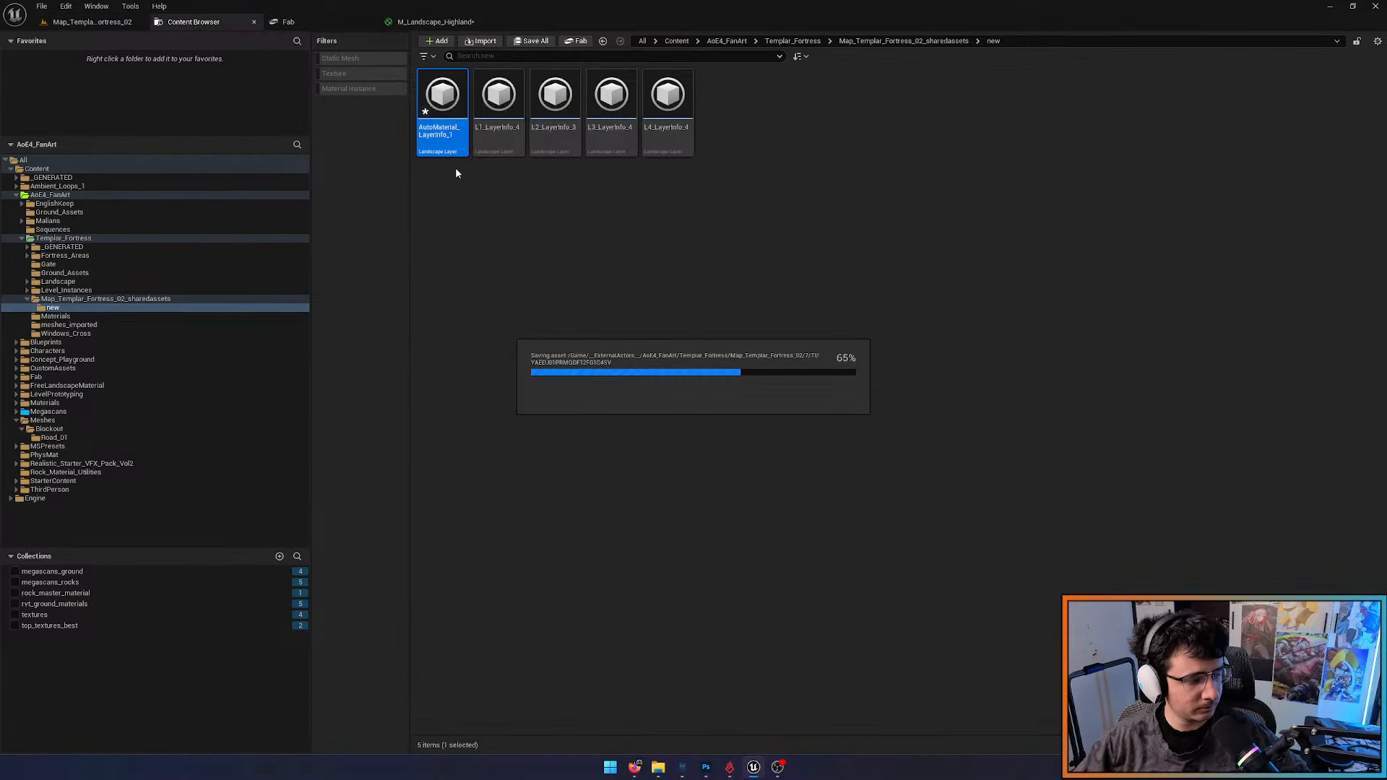
{"action": "left_click", "coordinate": [91, 22]}
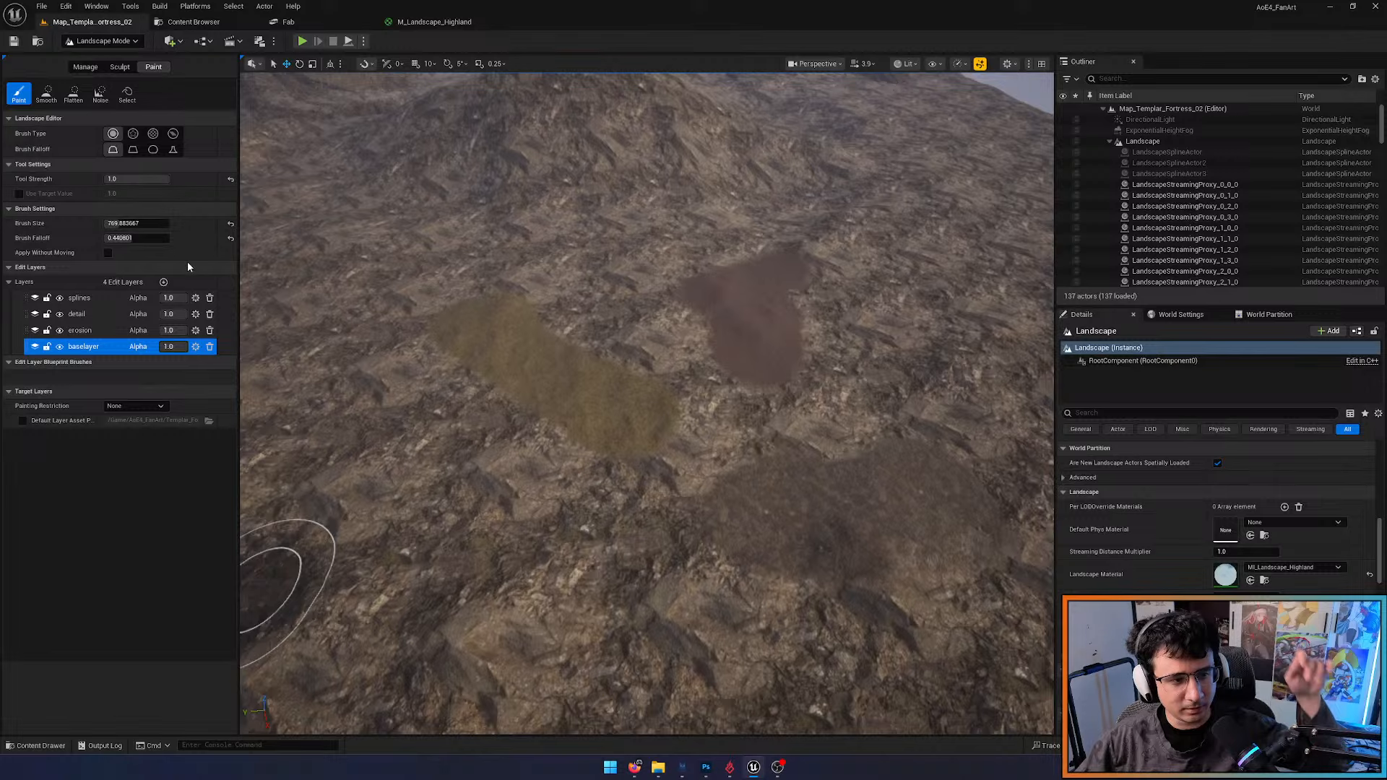
Set the blend method of AutoMaterial_LayerInfo_1 to Weight Blending (Legacy)
{"action": "left_click", "coordinate": [189, 22]}
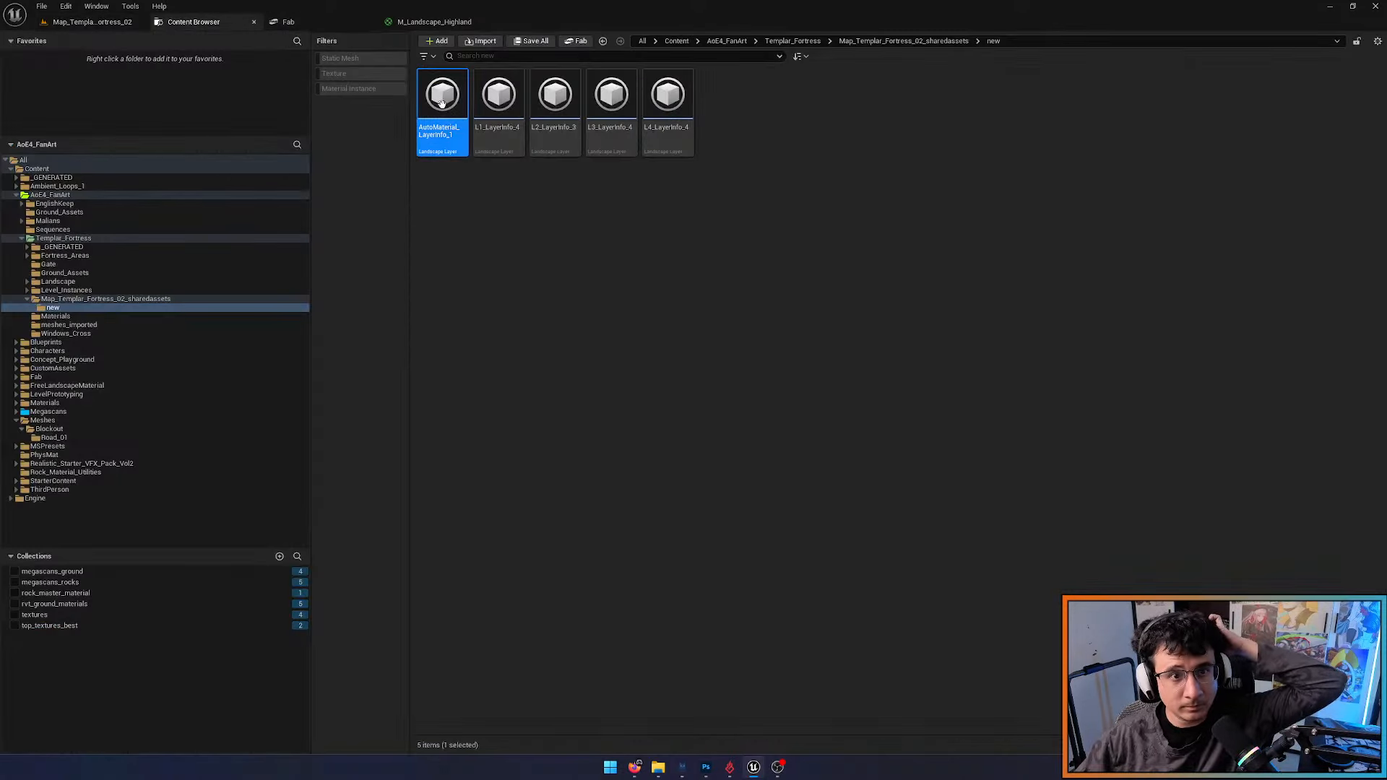
{"action": "double_click", "coordinate": [443, 108]}
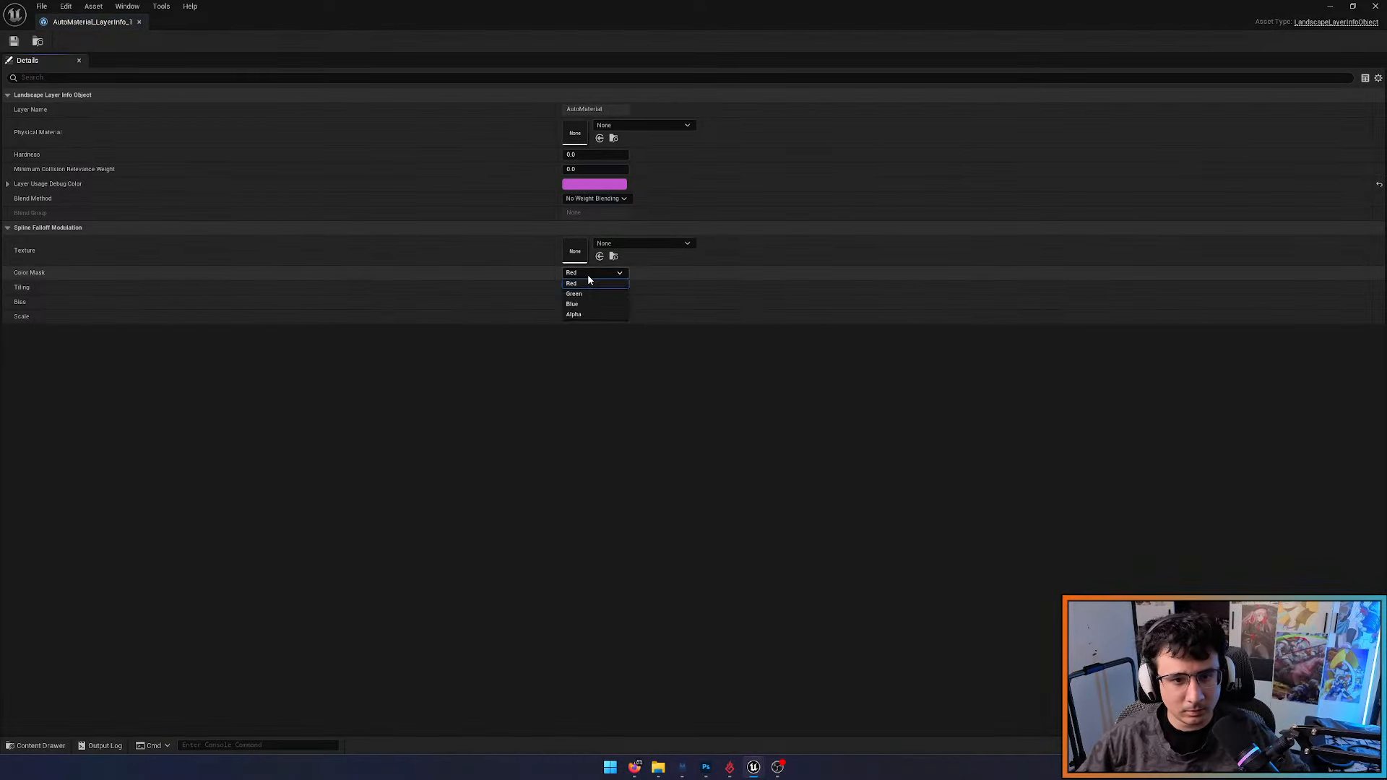
{"action": "left_click", "coordinate": [607, 200]}
{"action": "left_click", "coordinate": [604, 215]}
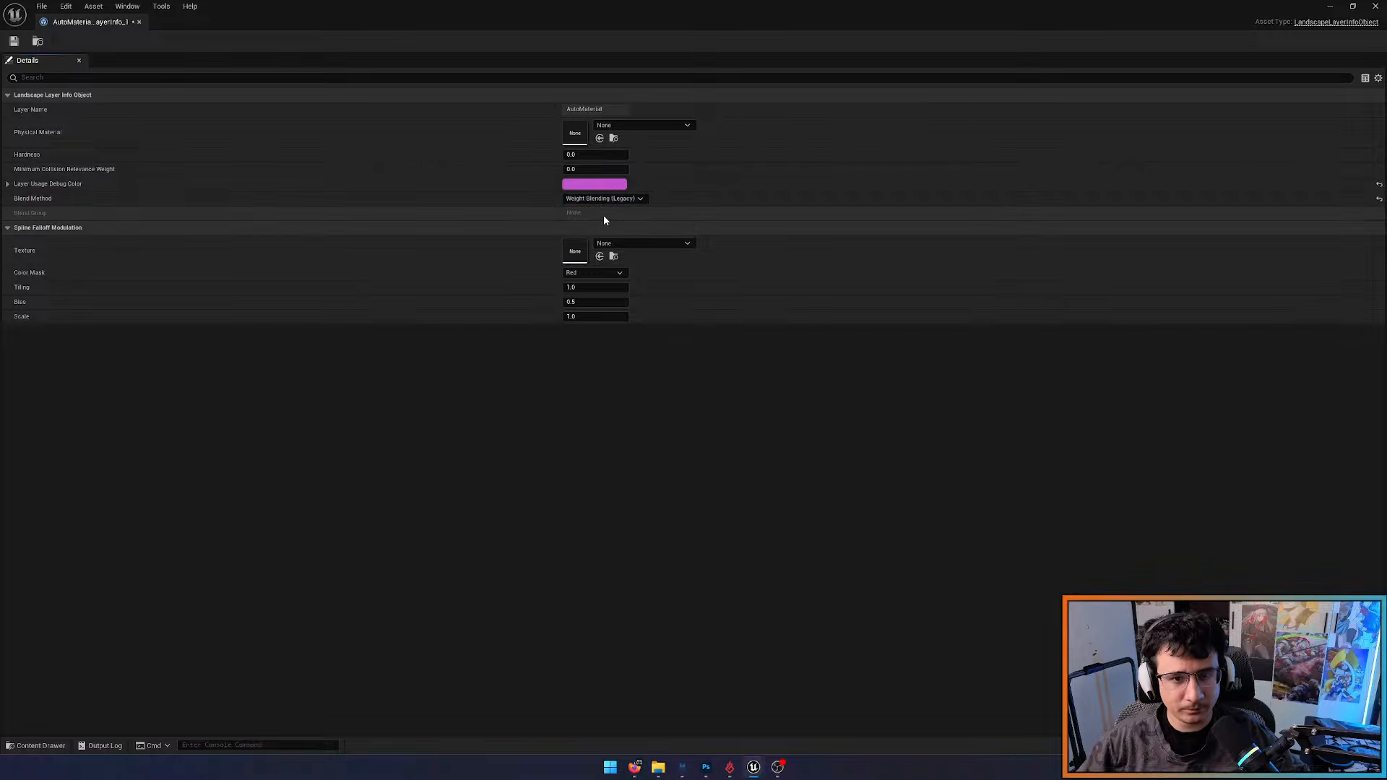
{"action": "middle_click", "coordinate": [79, 25]}
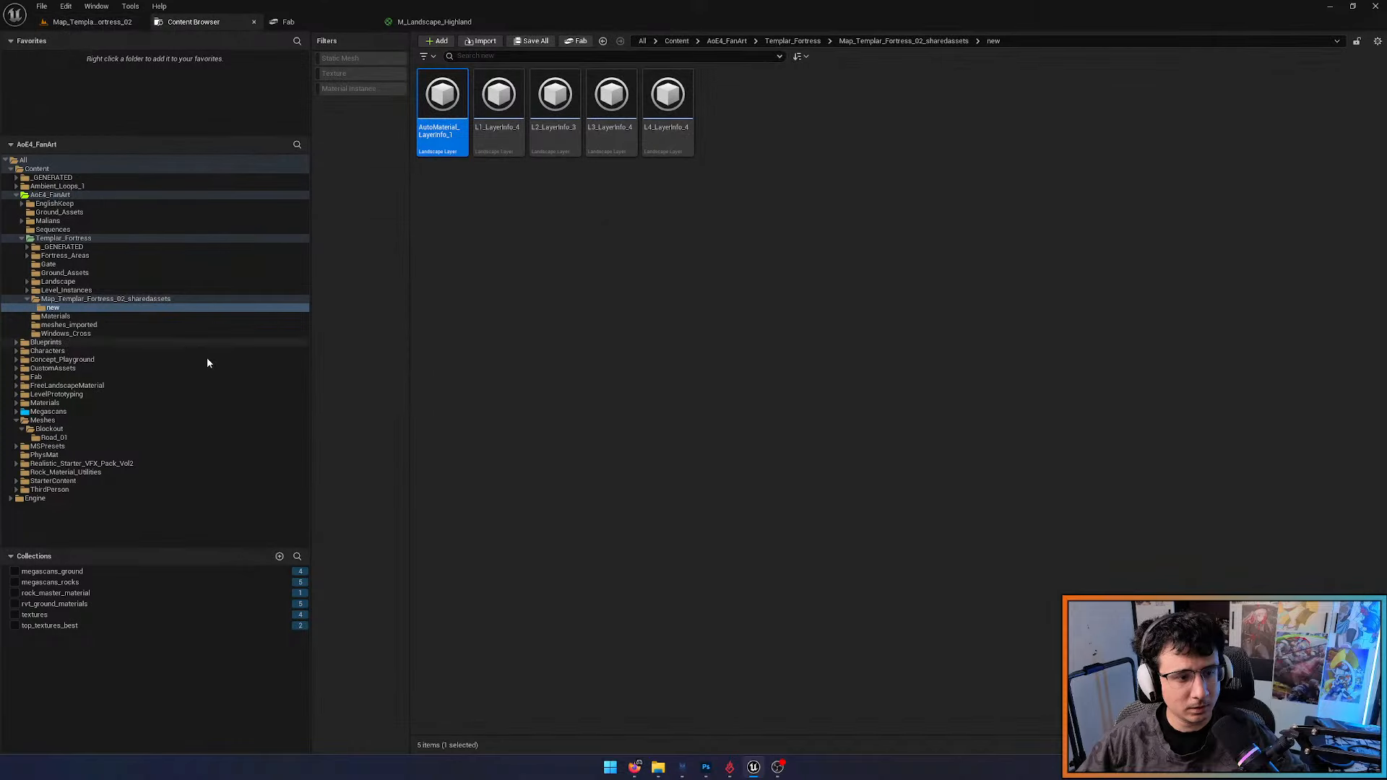
Clear the landscape weightmaps of target layers L3, L4, L2 and L1
{"action": "left_click", "coordinate": [104, 21]}
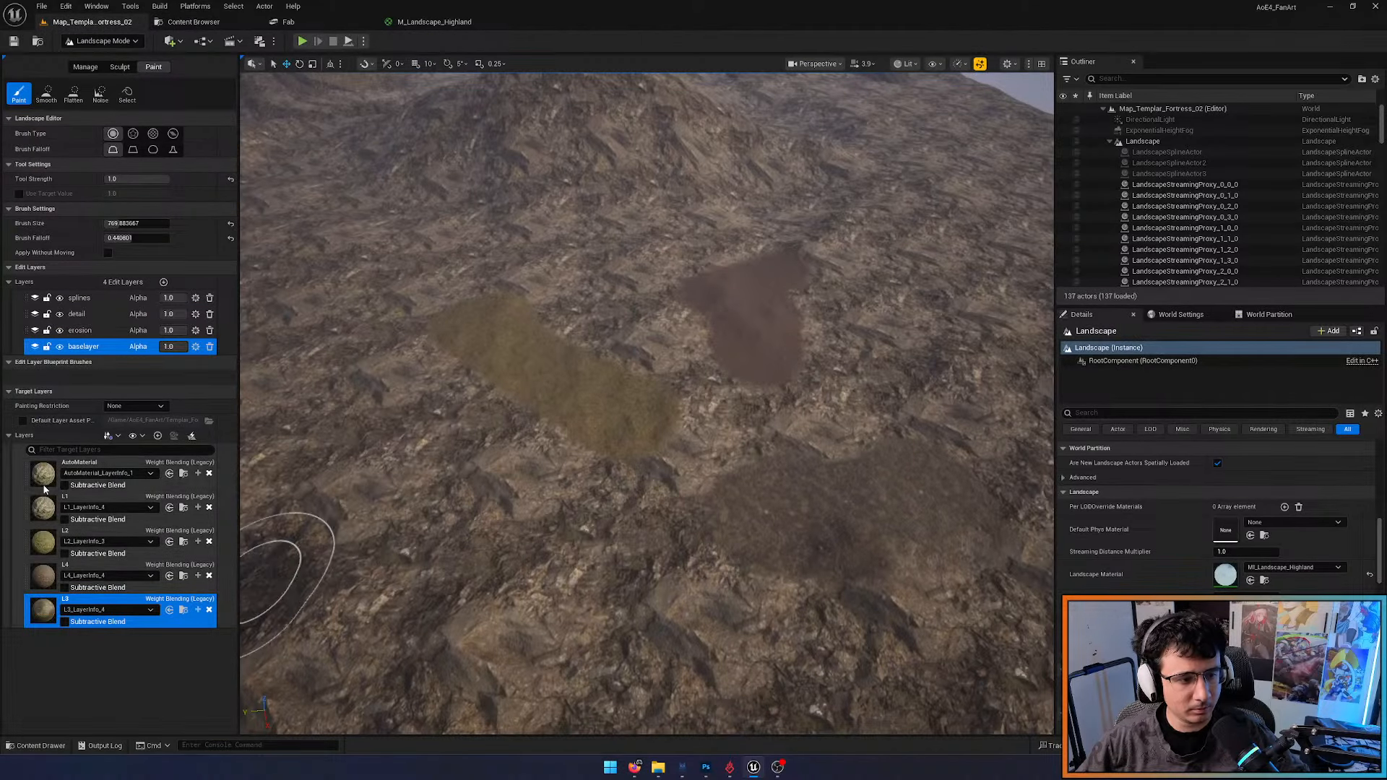
{"action": "right_click", "coordinate": [56, 606]}
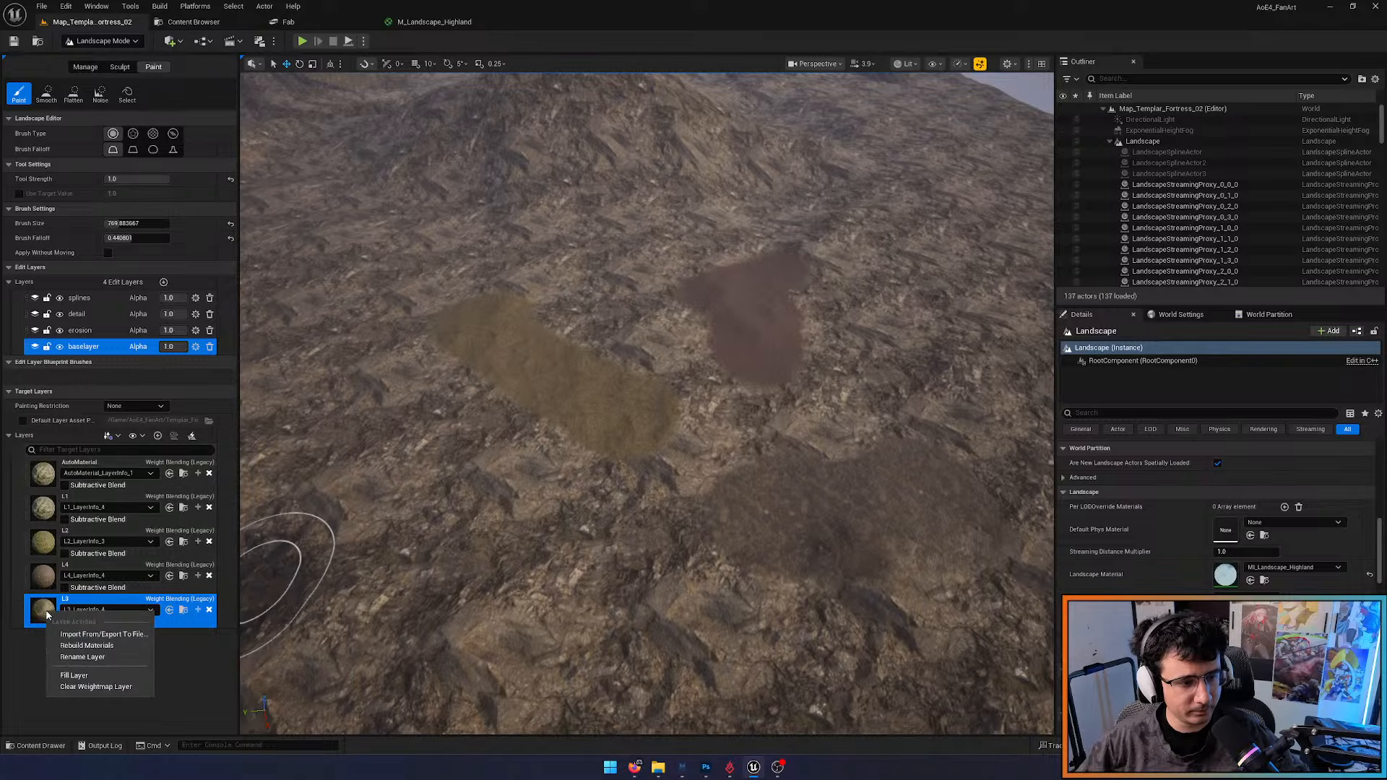
{"action": "left_click", "coordinate": [86, 687]}
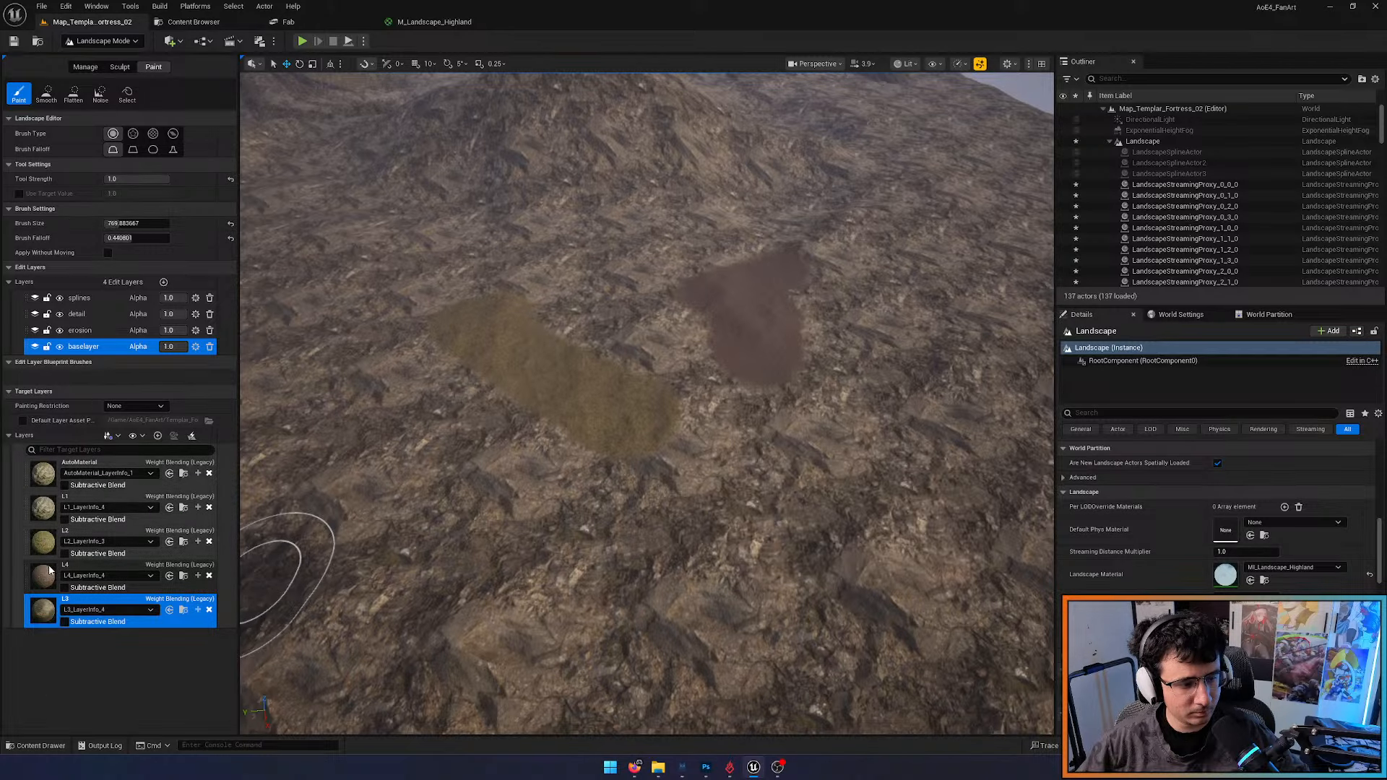
{"action": "right_click", "coordinate": [49, 571]}
{"action": "left_click", "coordinate": [112, 642]}
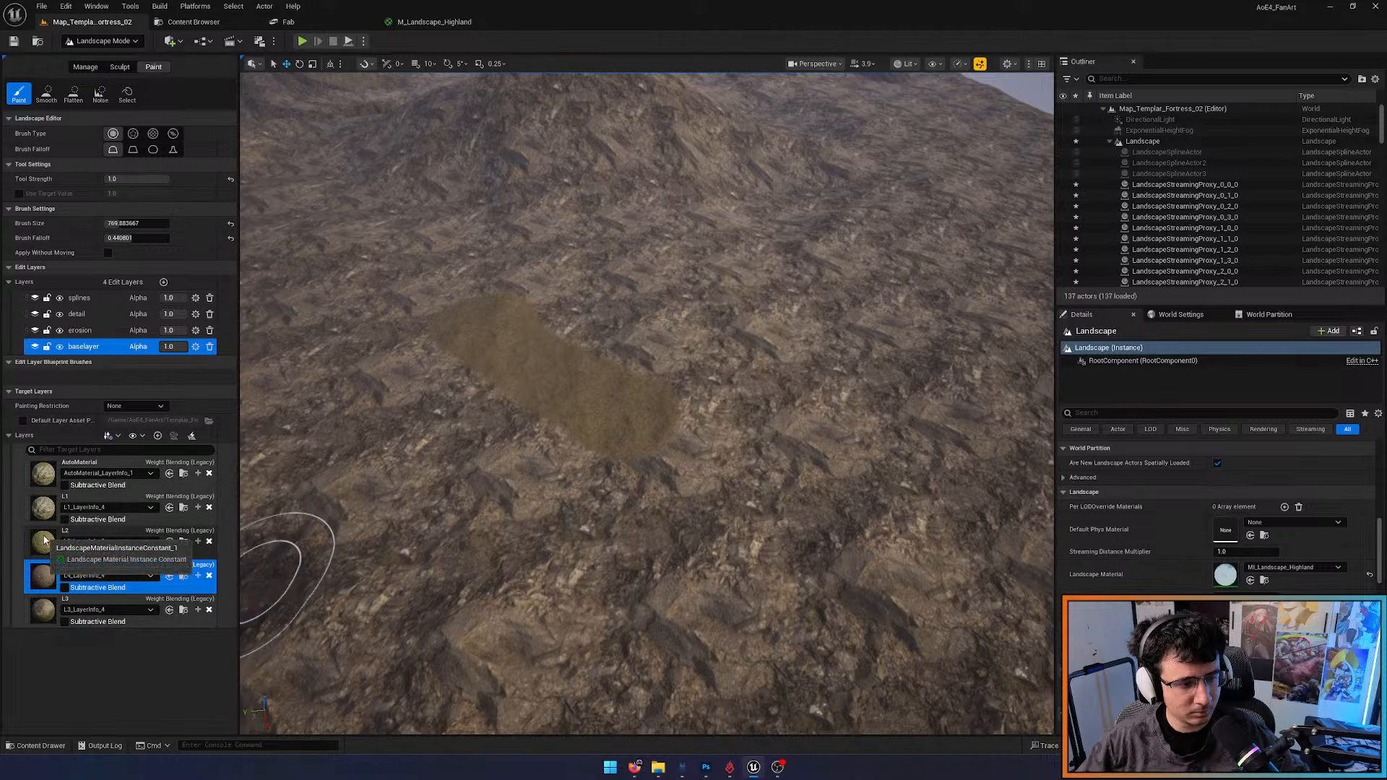
{"action": "right_click", "coordinate": [44, 540]}
{"action": "left_click", "coordinate": [102, 612]}
{"action": "right_click", "coordinate": [45, 508]}
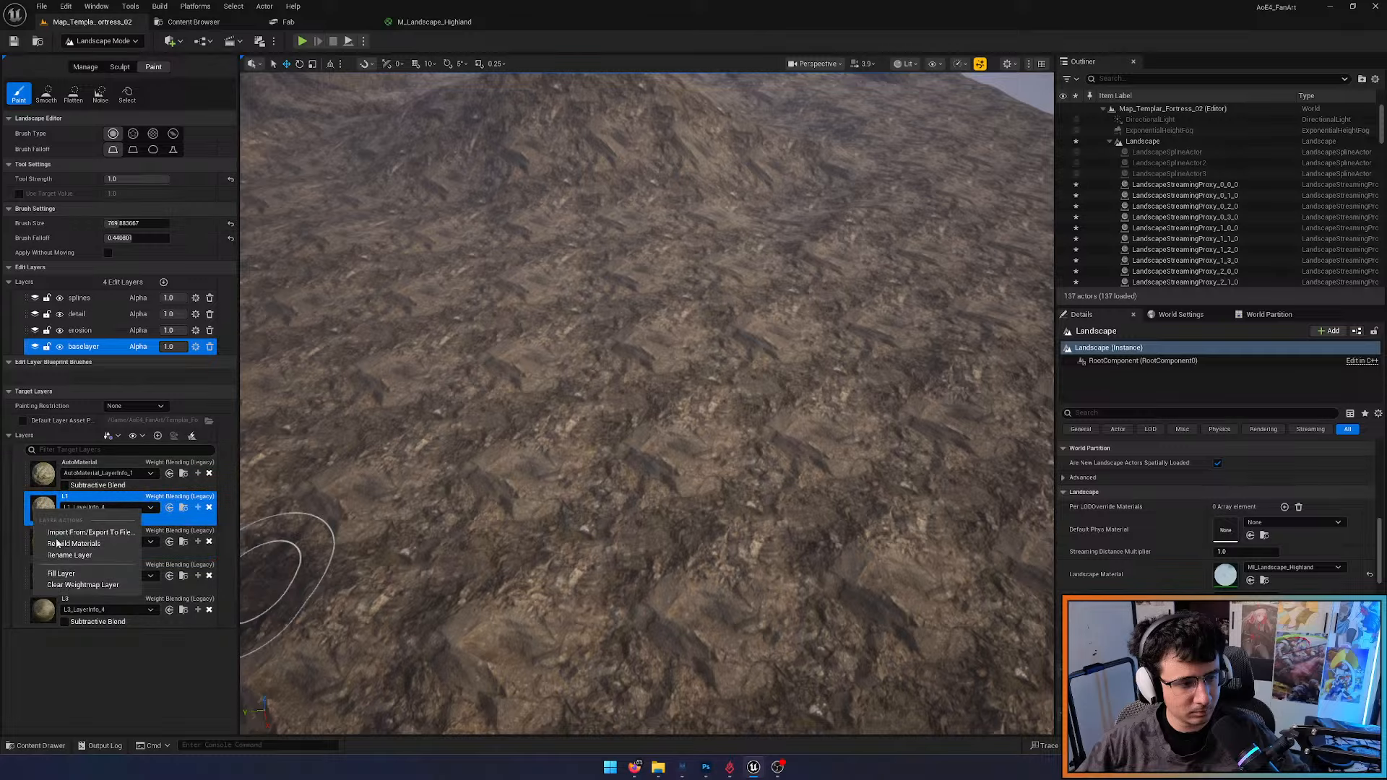
{"action": "left_click", "coordinate": [87, 580]}
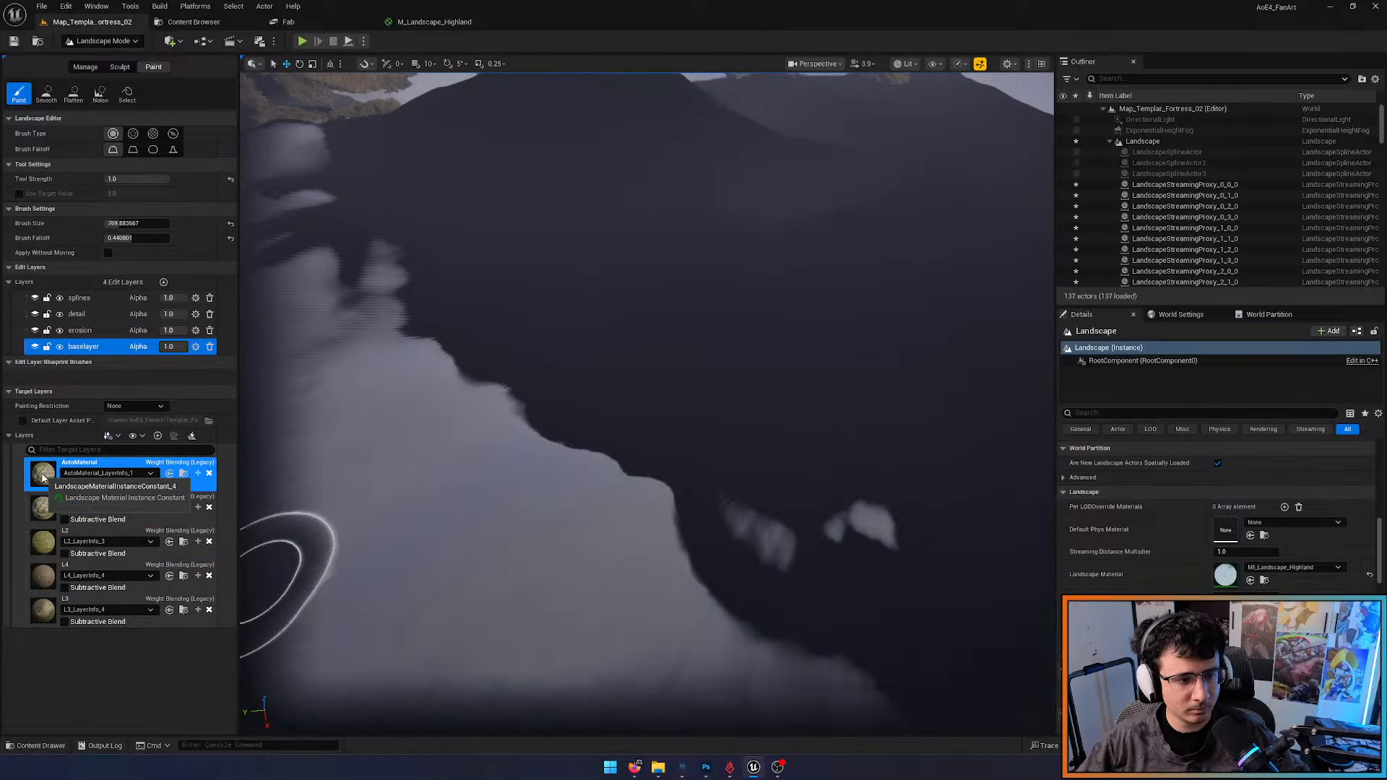
Fill the whole landscape with the AutoMaterial target layer
{"action": "right_click", "coordinate": [43, 477]}
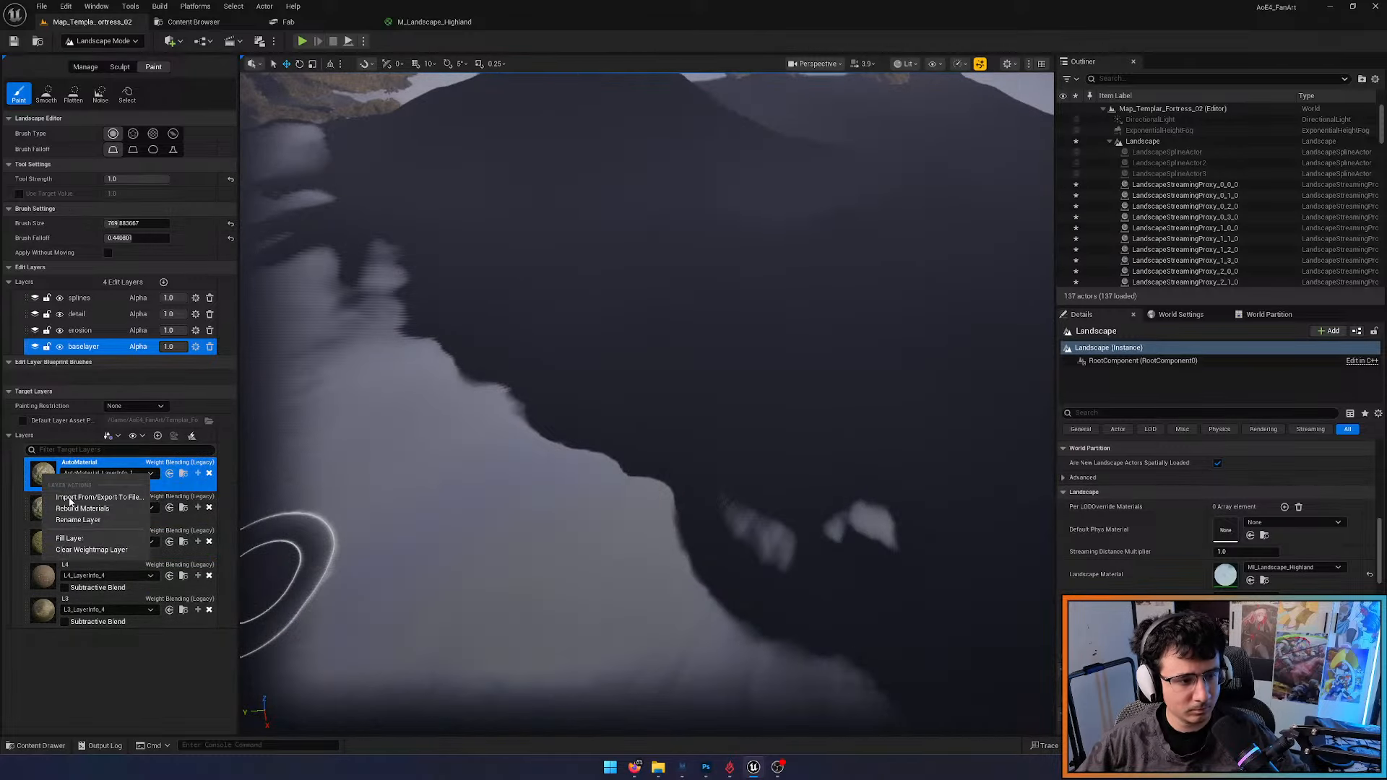
{"action": "left_click", "coordinate": [77, 539]}
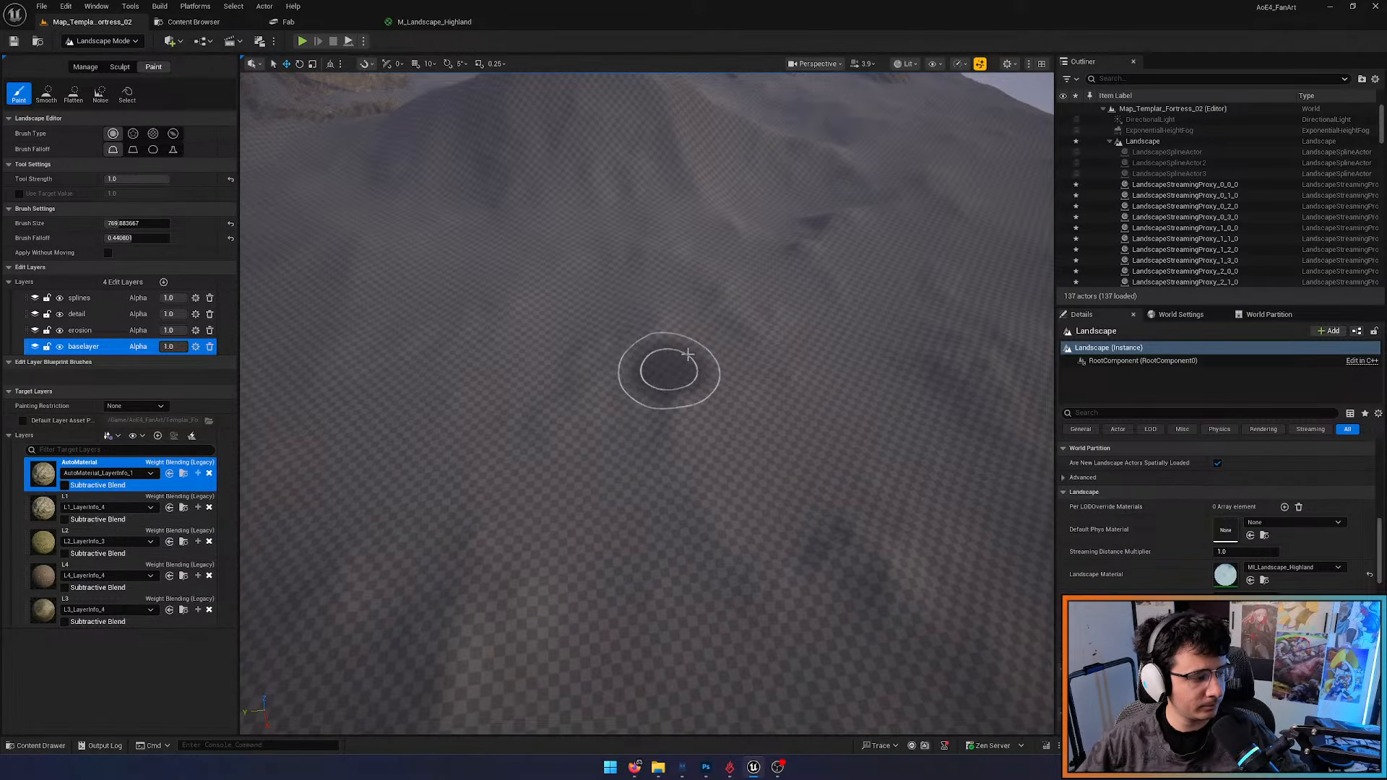
{"action": "mouse_move", "coordinate": [687, 357]}
{"action": "right_mouse_down"}
{"action": "mouse_move", "coordinate": [687, 393]}
{"action": "mouse_move", "coordinate": [687, 289]}
{"action": "right_mouse_up"}
{"action": "mouse_move", "coordinate": [722, 394]}
{"action": "right_mouse_down"}
{"action": "mouse_move", "coordinate": [765, 310]}
{"action": "mouse_move", "coordinate": [748, 253]}
{"action": "mouse_move", "coordinate": [773, 361]}
{"action": "mouse_move", "coordinate": [723, 390]}
{"action": "mouse_move", "coordinate": [716, 462]}
{"action": "mouse_move", "coordinate": [694, 484]}
{"action": "mouse_move", "coordinate": [672, 390]}
{"action": "mouse_move", "coordinate": [672, 441]}
{"action": "mouse_move", "coordinate": [650, 376]}
{"action": "mouse_move", "coordinate": [497, 412]}
{"action": "right_mouse_up"}
{"action": "key", "text": "w"}
{"action": "scroll", "coordinate": [747, 289], "scroll_direction": "up", "scroll_amount": 4}
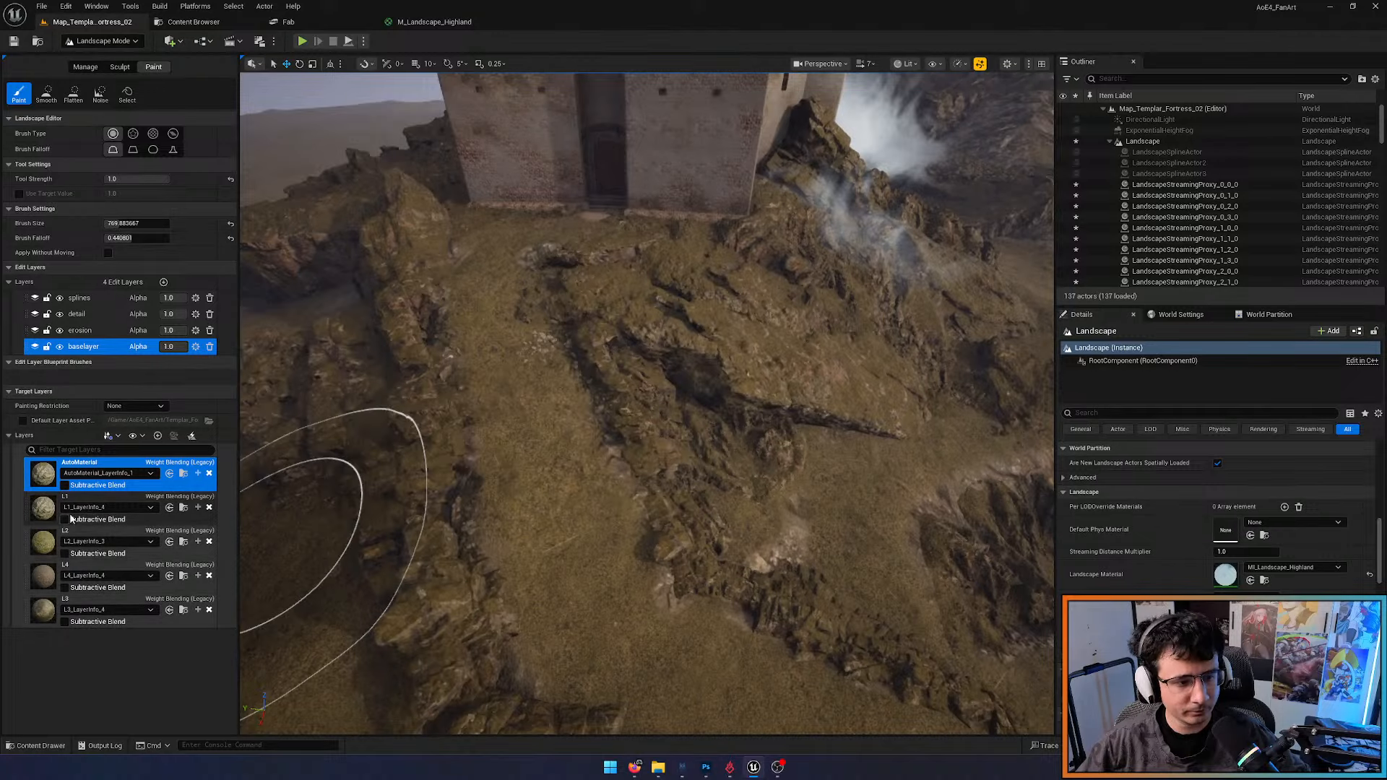
{"action": "left_click", "coordinate": [47, 515]}
{"action": "left_click", "coordinate": [50, 543]}
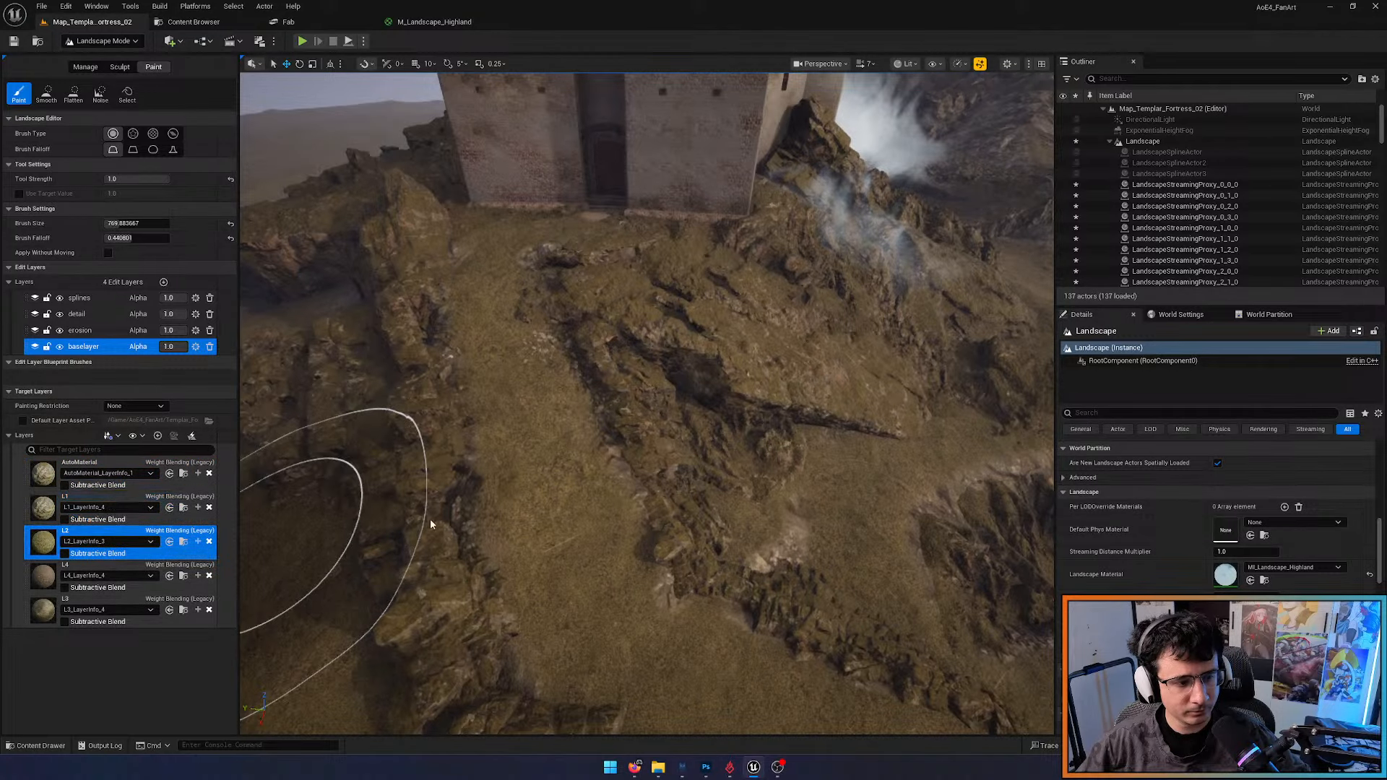
{"action": "mouse_move", "coordinate": [499, 499]}
{"action": "right_mouse_down"}
{"action": "mouse_move", "coordinate": [462, 433]}
{"action": "mouse_move", "coordinate": [462, 462]}
{"action": "mouse_move", "coordinate": [557, 480]}
{"action": "mouse_move", "coordinate": [564, 513]}
{"action": "mouse_move", "coordinate": [582, 480]}
{"action": "right_mouse_up"}
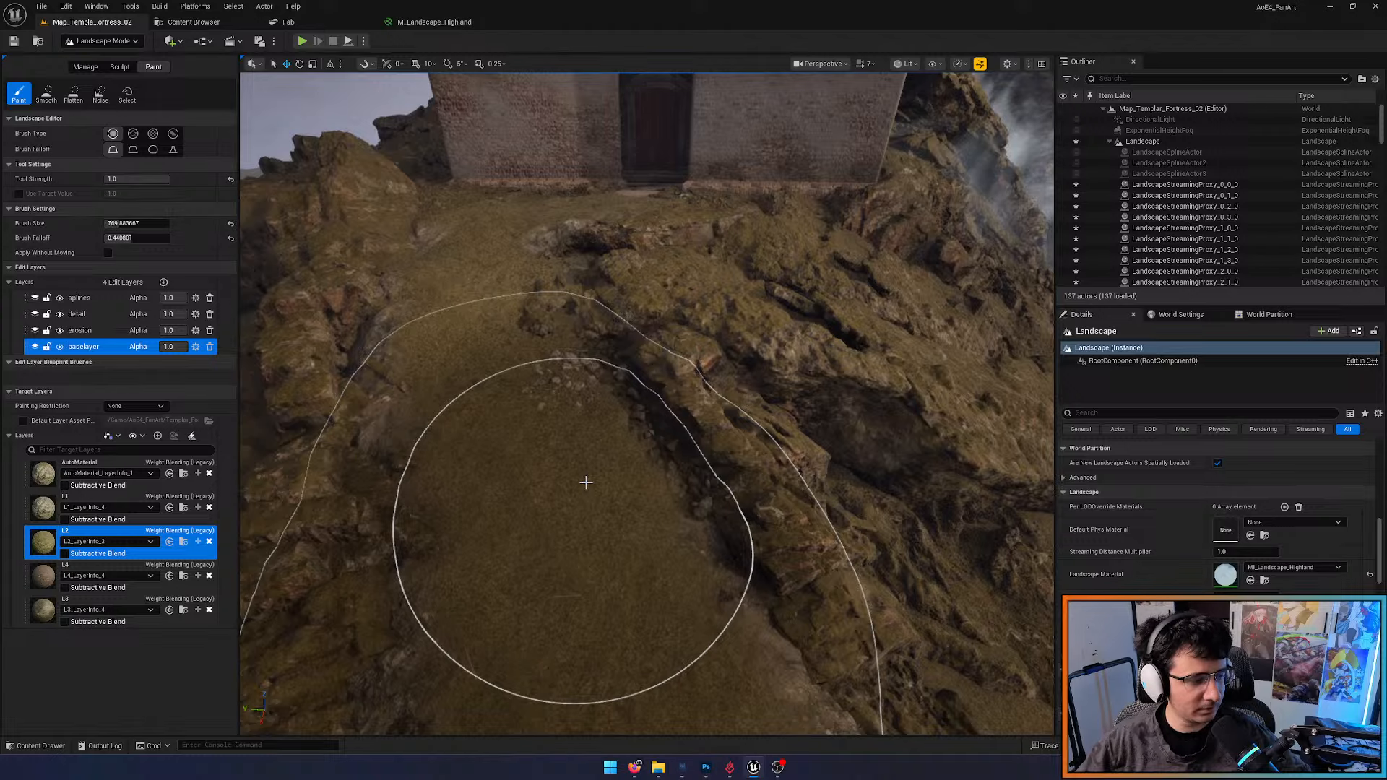
{"action": "mouse_move", "coordinate": [586, 482]}
{"action": "right_mouse_down"}
{"action": "mouse_move", "coordinate": [557, 511]}
{"action": "mouse_move", "coordinate": [603, 439]}
{"action": "right_mouse_up"}
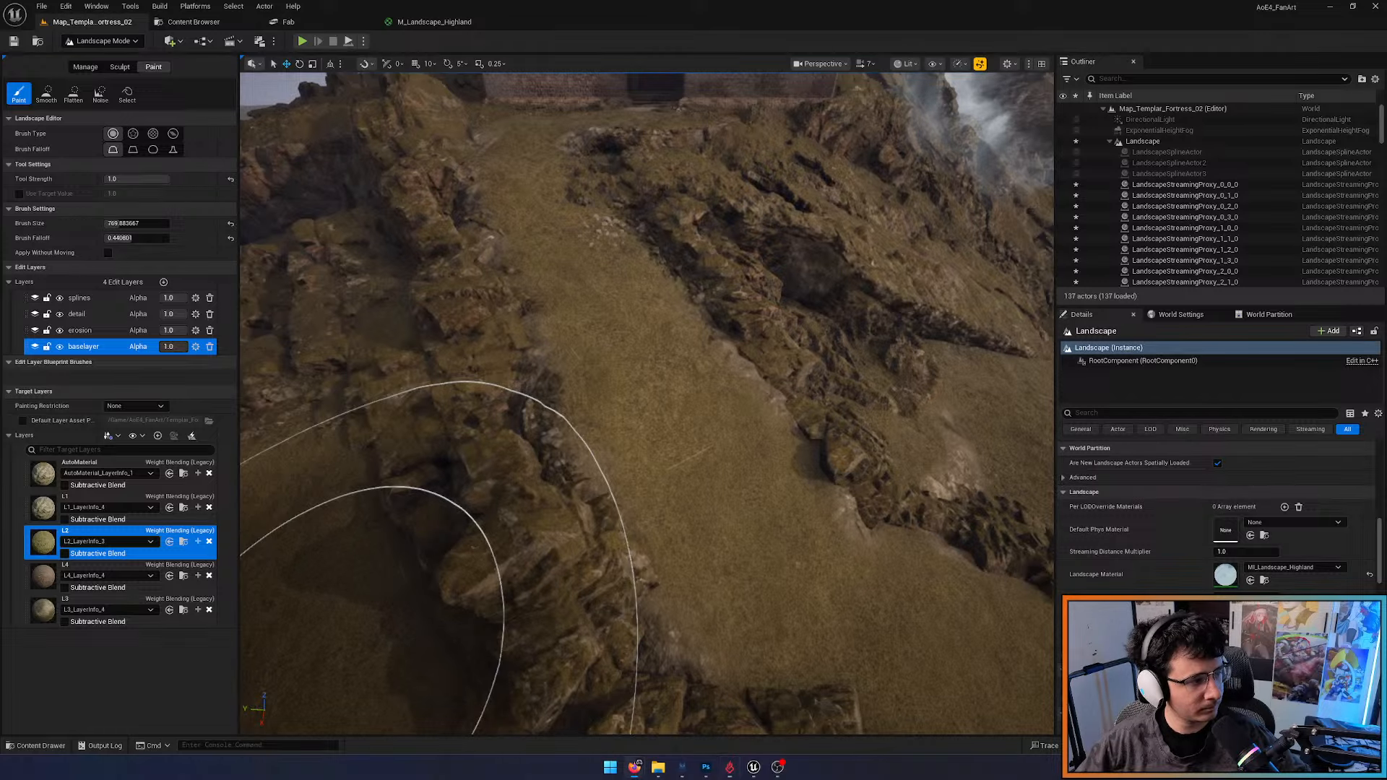
{"action": "mouse_move", "coordinate": [399, 387]}
{"action": "right_mouse_down"}
{"action": "mouse_move", "coordinate": [399, 347]}
{"action": "mouse_move", "coordinate": [399, 376]}
{"action": "right_mouse_up"}
{"action": "key", "text": "w"}
{"action": "key", "text": "s"}
Move target layer L3 above L4 in the target layer order
{"action": "left_click", "coordinate": [47, 586]}
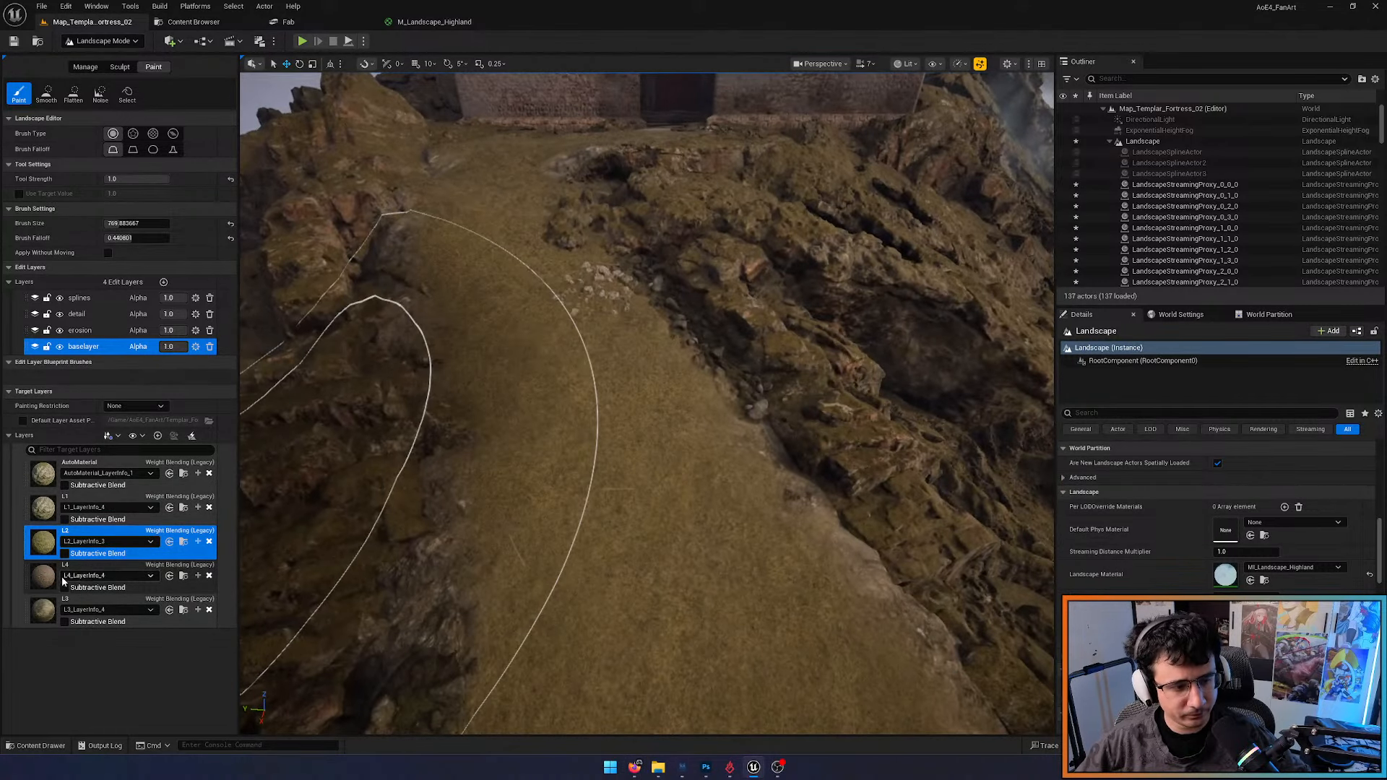
{"action": "left_click_drag", "start_coordinate": [46, 600], "coordinate": [47, 576]}
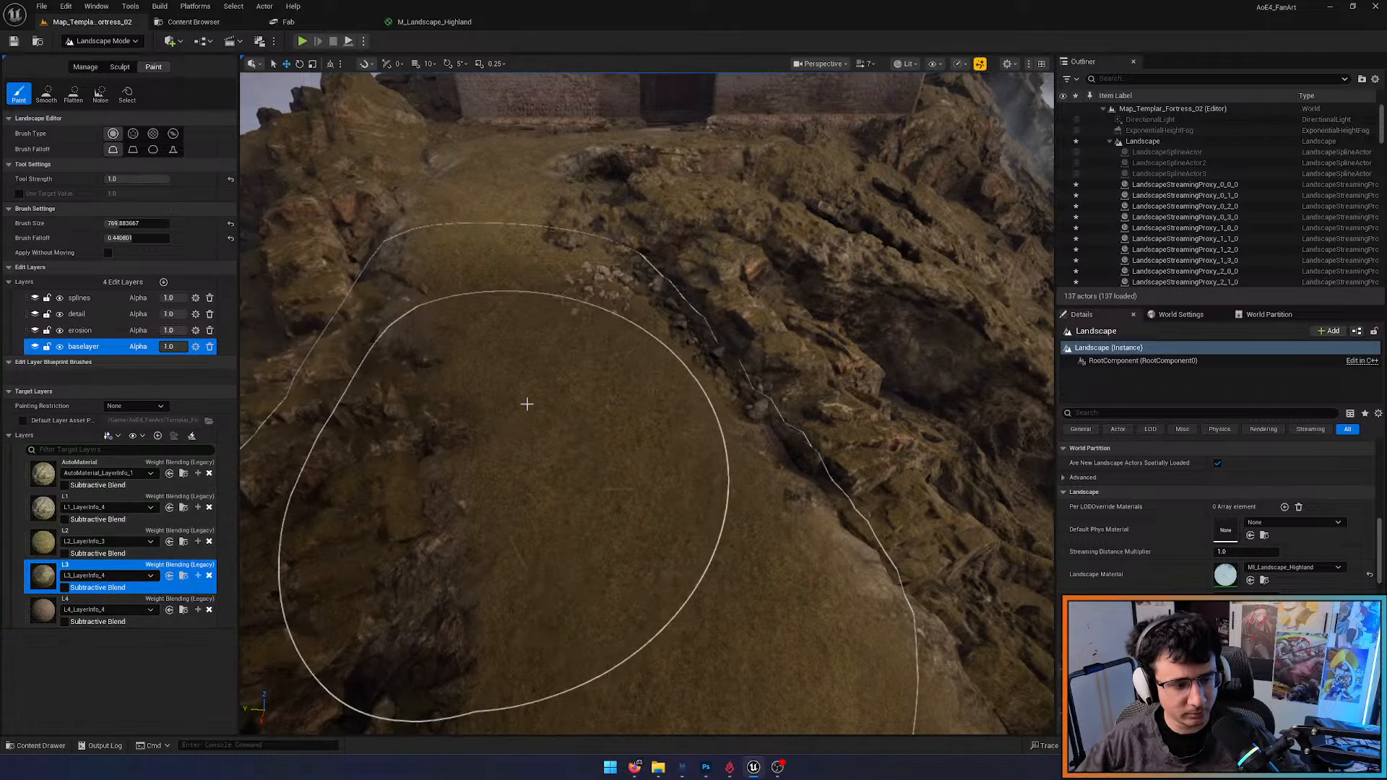
Reduce the brush size and paint target layer L3 onto the upper path in front of the fortress door
{"action": "mouse_move", "coordinate": [527, 402]}
{"action": "right_mouse_down"}
{"action": "mouse_move", "coordinate": [517, 354]}
{"action": "mouse_move", "coordinate": [520, 423]}
{"action": "mouse_move", "coordinate": [545, 372]}
{"action": "mouse_move", "coordinate": [708, 349]}
{"action": "right_mouse_up"}
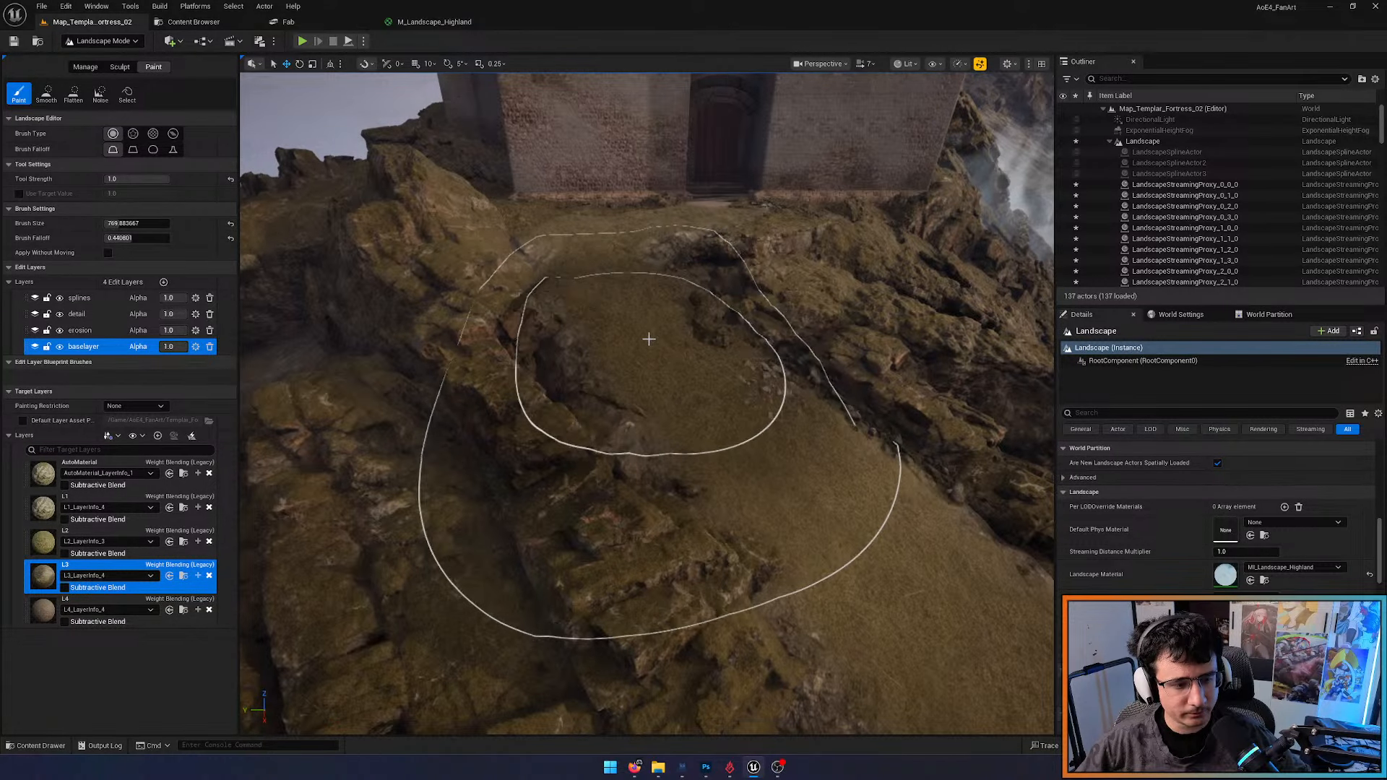
{"action": "mouse_move", "coordinate": [626, 378]}
{"action": "right_mouse_down"}
{"action": "mouse_move", "coordinate": [668, 375]}
{"action": "mouse_move", "coordinate": [514, 347]}
{"action": "right_mouse_up"}
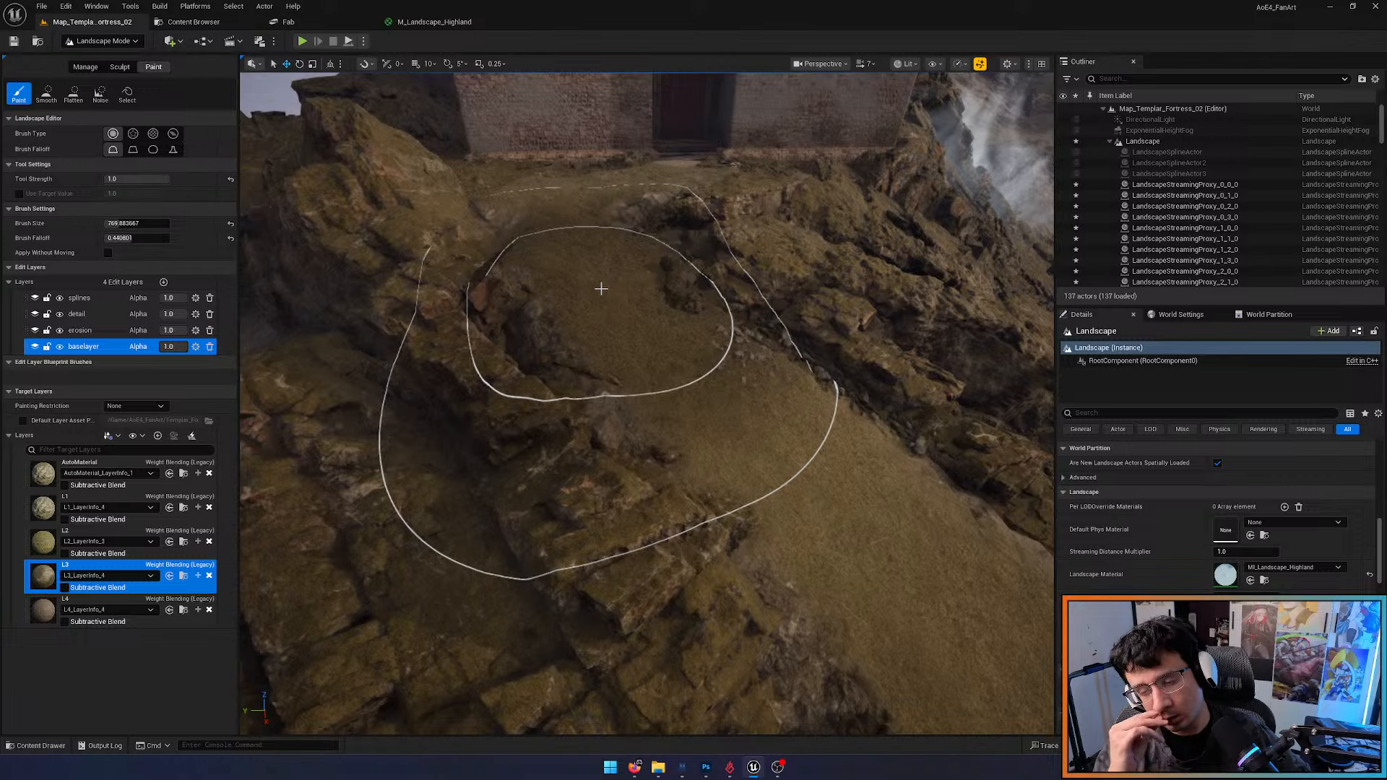
{"action": "key", "text": "s"}
{"action": "mouse_move", "coordinate": [607, 334]}
{"action": "right_mouse_down"}
{"action": "mouse_move", "coordinate": [621, 361]}
{"action": "mouse_move", "coordinate": [643, 333]}
{"action": "mouse_move", "coordinate": [639, 354]}
{"action": "right_mouse_up"}
{"action": "key", "text": "w"}
{"action": "scroll", "coordinate": [622, 351], "scroll_direction": "down", "scroll_amount": 1}
{"action": "scroll", "coordinate": [621, 350], "scroll_direction": "down", "scroll_amount": 5}
{"action": "key", "text": "s"}
{"action": "key", "text": "w"}
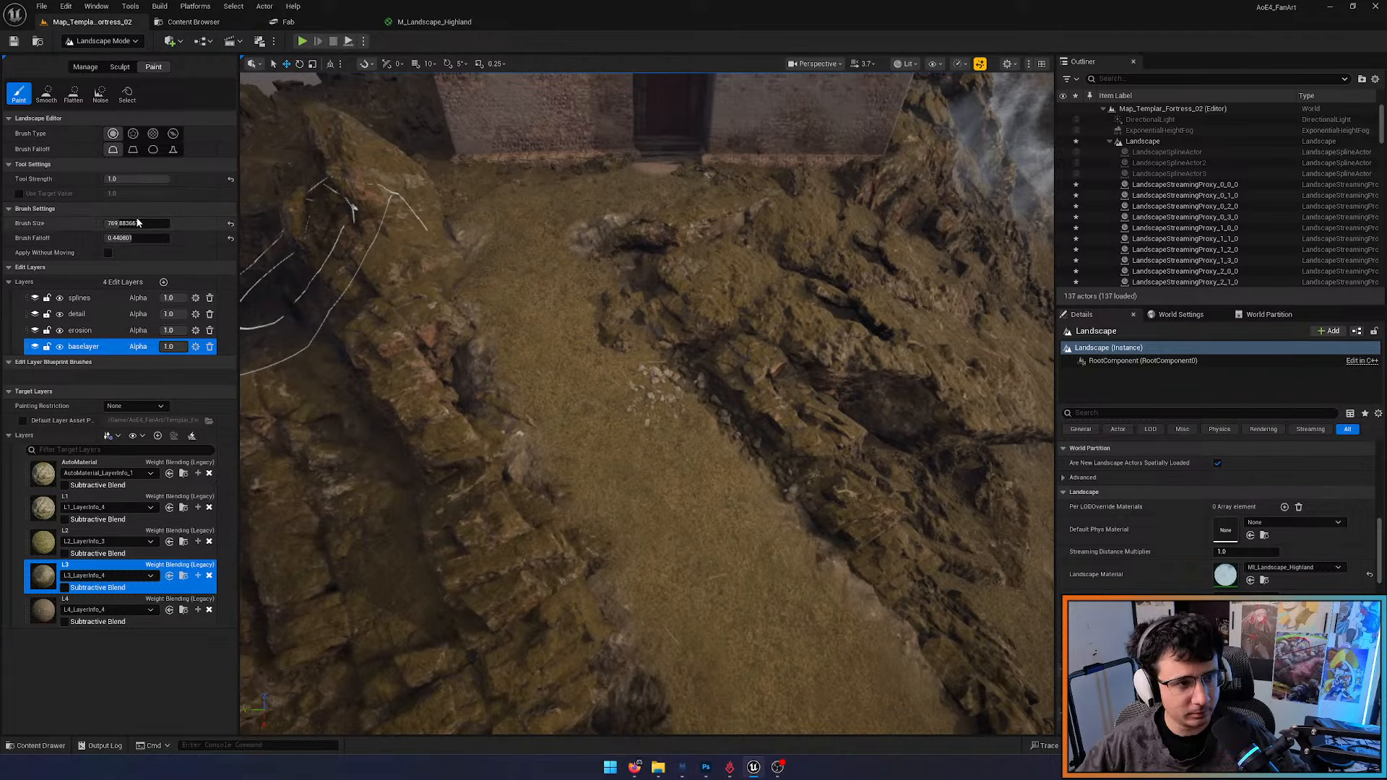
{"action": "left_click_drag", "start_coordinate": [138, 222], "coordinate": [109, 223]}
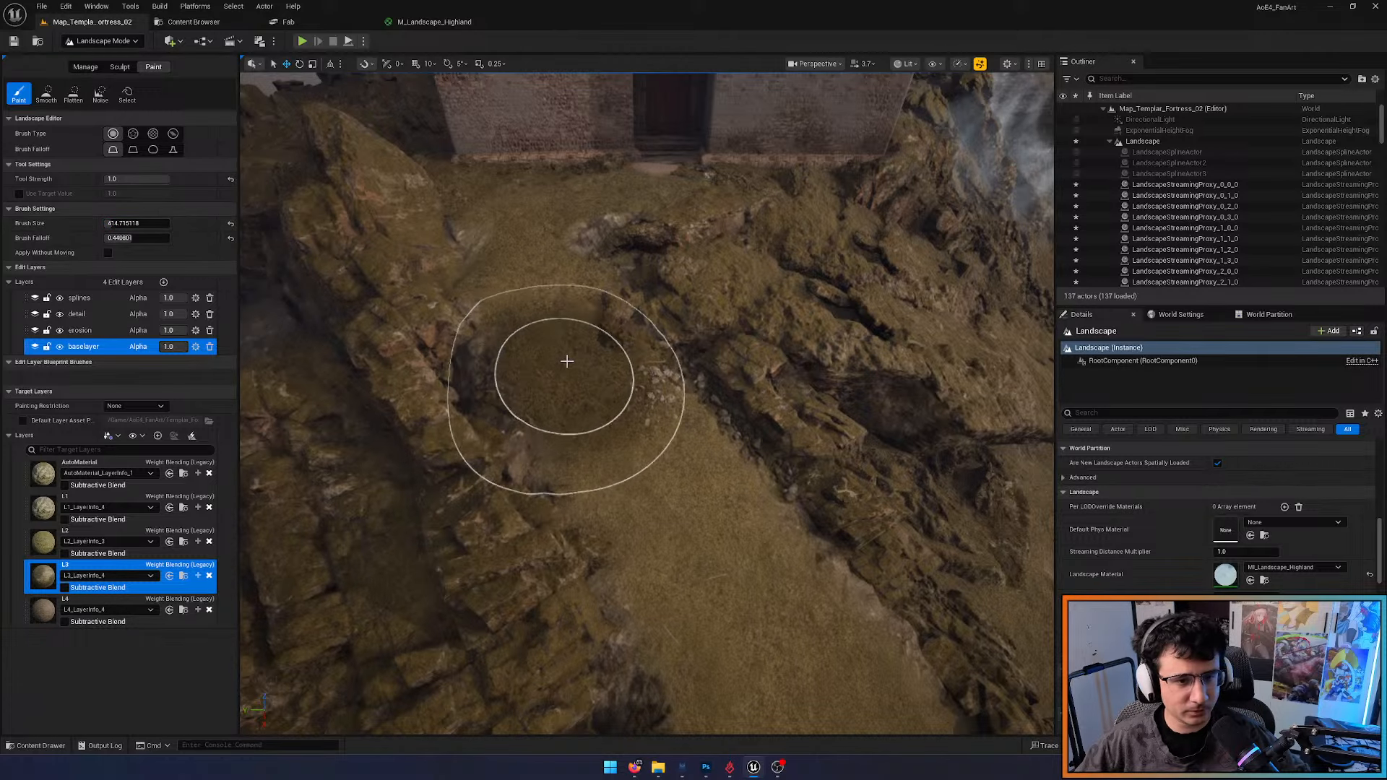
{"action": "left_click_drag", "start_coordinate": [551, 284], "coordinate": [591, 359]}
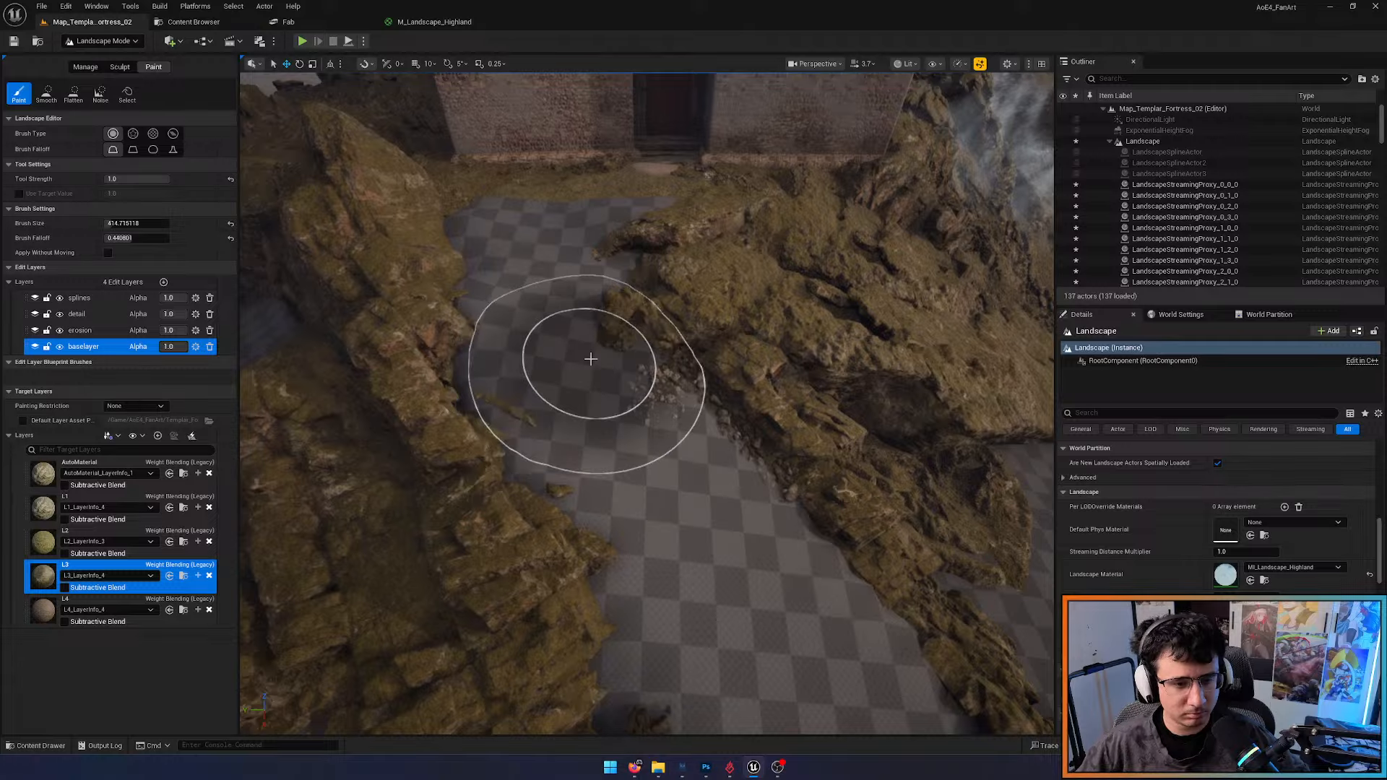
Examine the freshly painted L3 area on the path up close and from the side
{"action": "mouse_move", "coordinate": [582, 353]}
{"action": "right_mouse_down"}
{"action": "mouse_move", "coordinate": [558, 327]}
{"action": "mouse_move", "coordinate": [614, 342]}
{"action": "mouse_move", "coordinate": [606, 333]}
{"action": "mouse_move", "coordinate": [585, 365]}
{"action": "right_mouse_up"}
{"action": "key", "text": "w"}
{"action": "key", "text": "s"}
{"action": "key", "text": "w"}
{"action": "key", "text": "s"}
{"action": "key", "text": "w"}
{"action": "key", "text": "s"}
{"action": "scroll", "coordinate": [605, 340], "scroll_direction": "down", "scroll_amount": 2}
{"action": "key", "text": "a"}
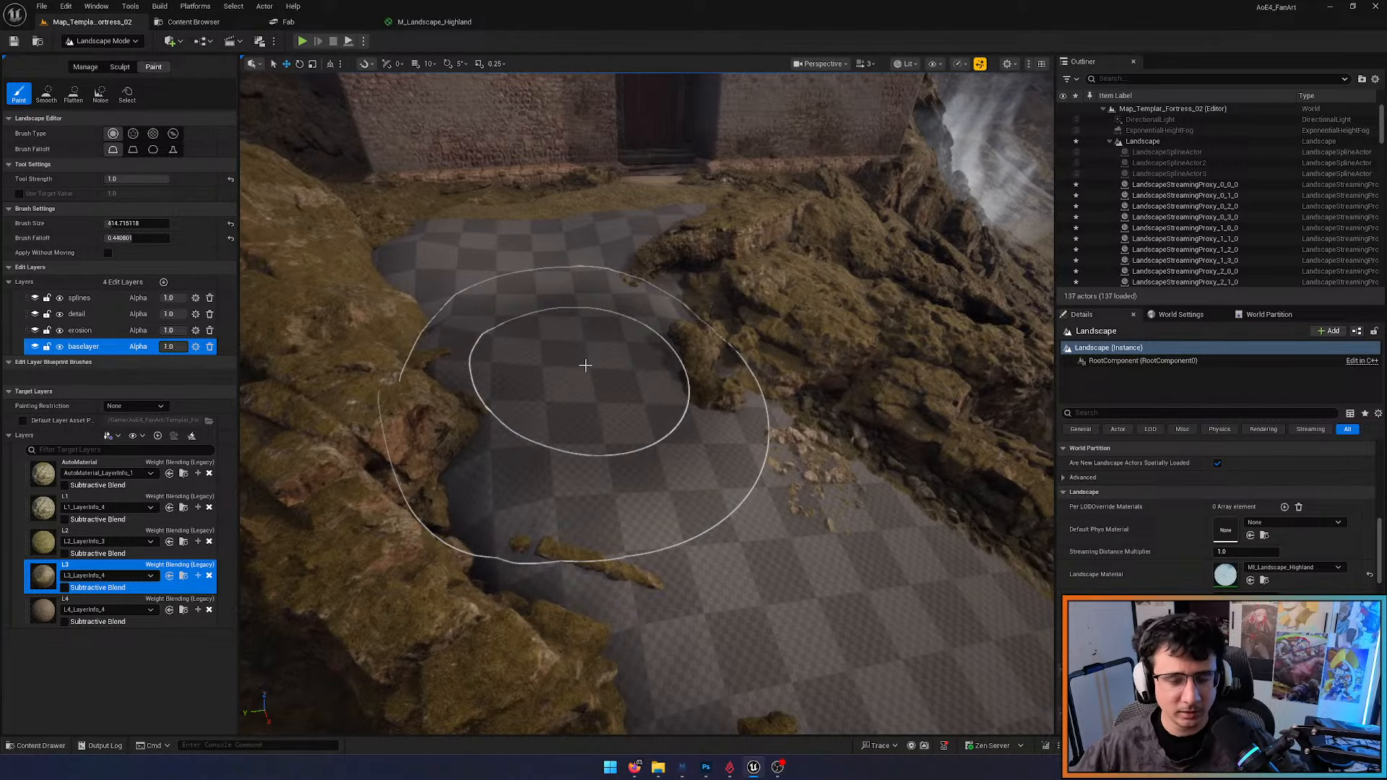
{"action": "right_click_drag", "start_coordinate": [684, 380], "coordinate": [722, 399]}
{"action": "key", "text": "a"}
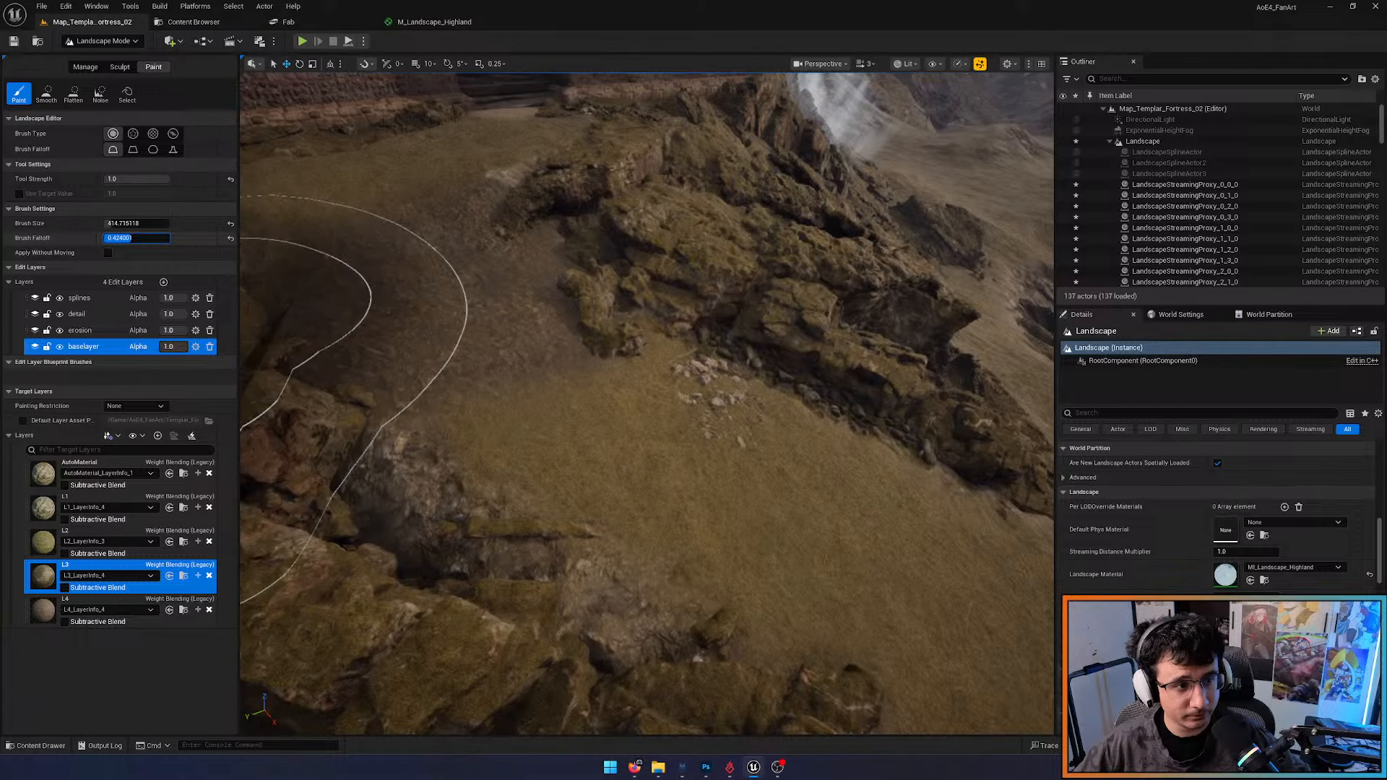
Set the brush size to about 180, falloff to about 0.48 and tool strength to about 0.27, and paint L3 on the path
{"action": "left_click_drag", "start_coordinate": [148, 238], "coordinate": [141, 224]}
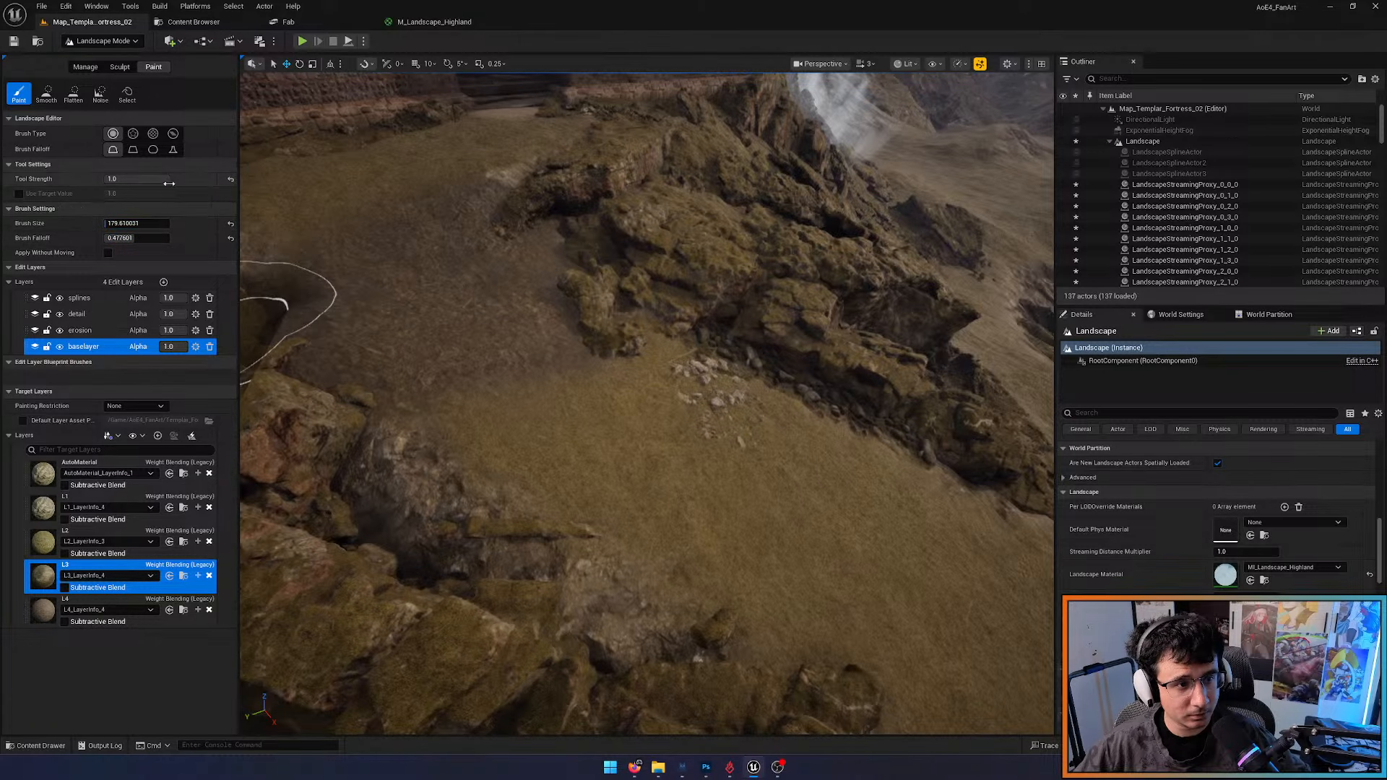
{"action": "left_click_drag", "start_coordinate": [120, 179], "coordinate": [119, 179]}
{"action": "right_click_drag", "start_coordinate": [477, 224], "coordinate": [434, 223]}
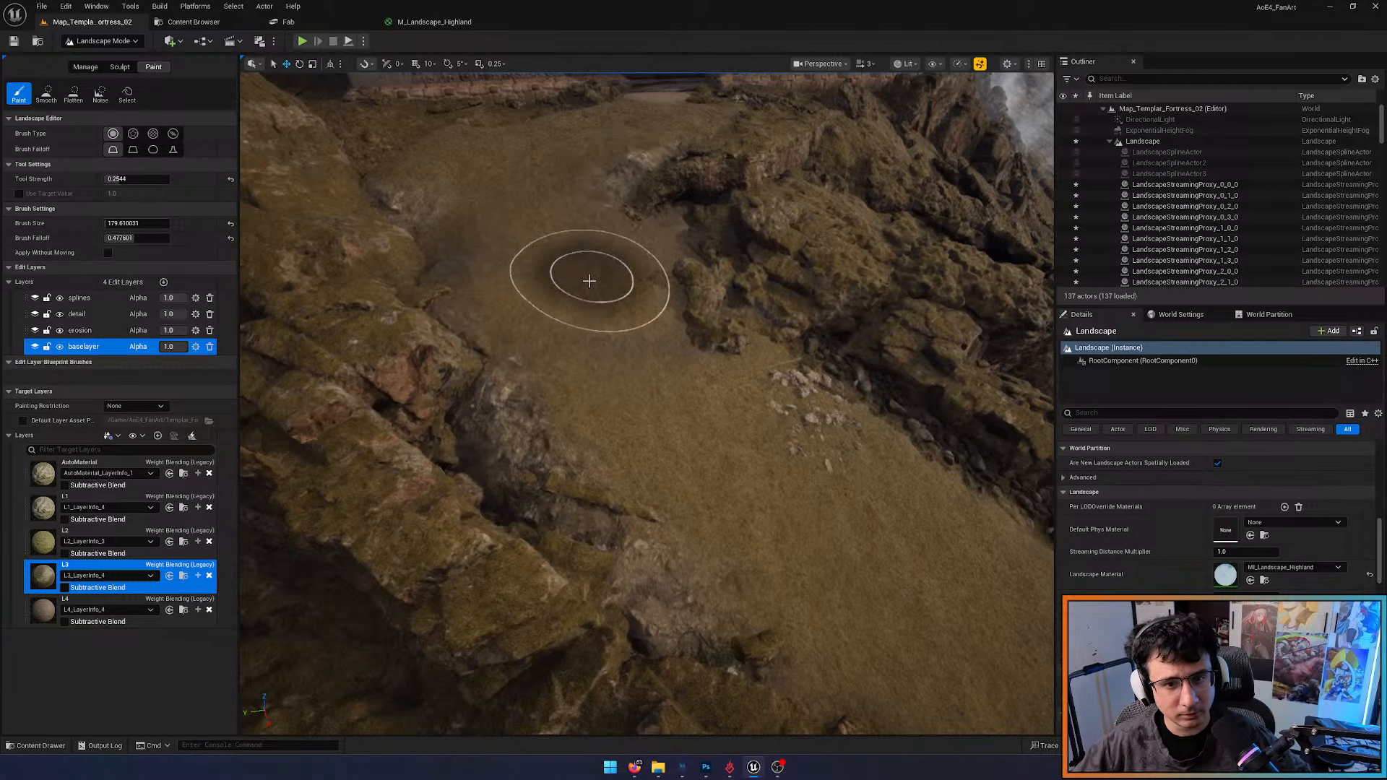
{"action": "left_click", "coordinate": [722, 446]}
{"action": "mouse_move", "coordinate": [722, 447]}
{"action": "left_mouse_down"}
{"action": "mouse_move", "coordinate": [749, 455]}
{"action": "mouse_move", "coordinate": [634, 315]}
{"action": "left_mouse_up"}
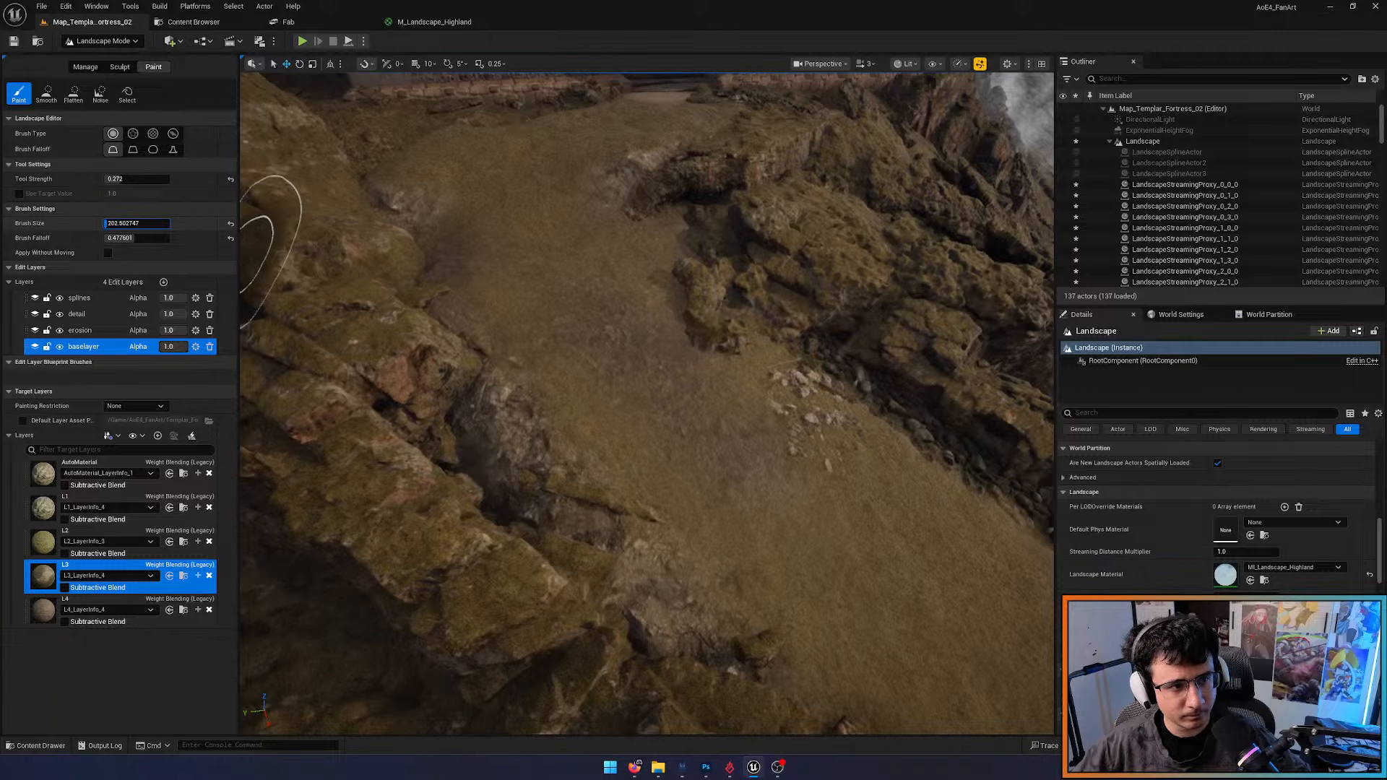
Set the brush size to about 249, paint L3 further along the path toward the door, and compare the unlit and lit views
{"action": "left_click_drag", "start_coordinate": [116, 223], "coordinate": [118, 224]}
{"action": "right_click_drag", "start_coordinate": [615, 426], "coordinate": [521, 346]}
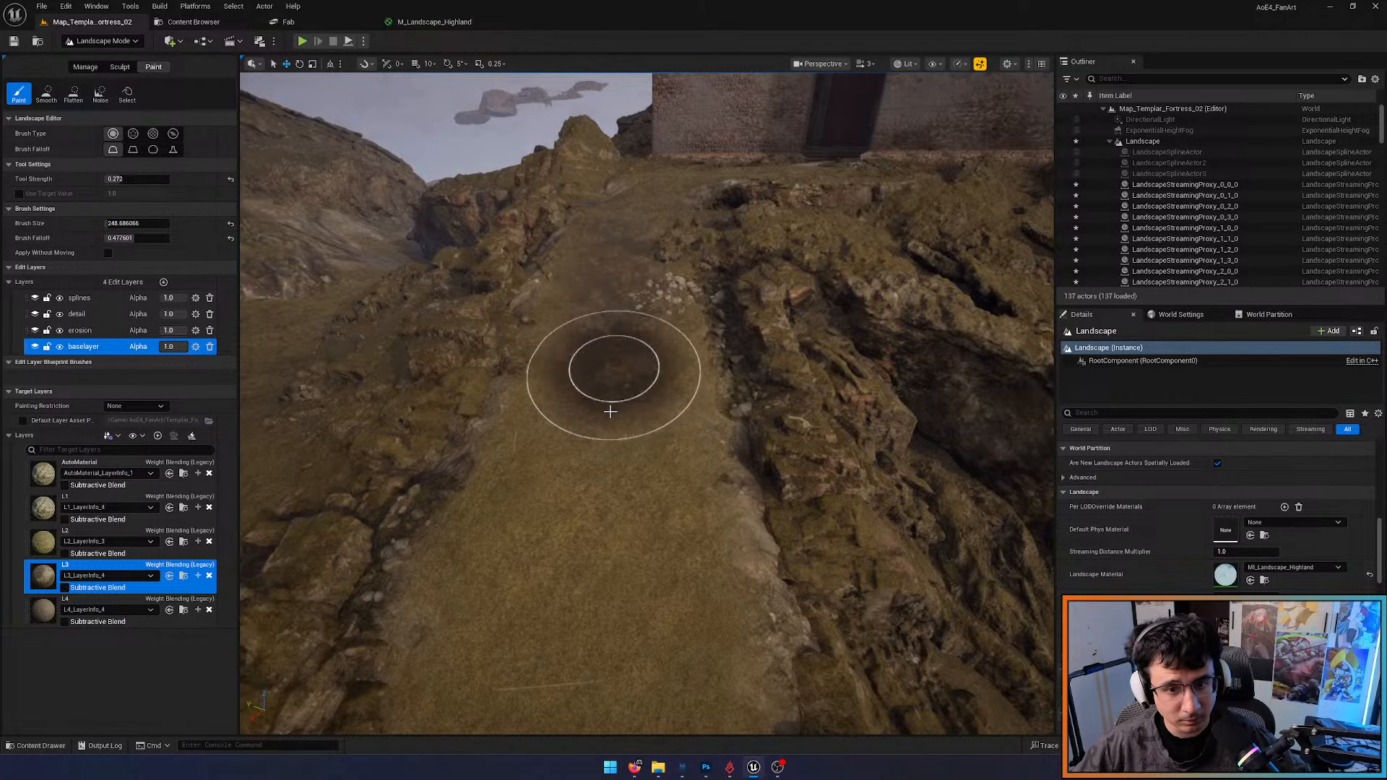
{"action": "mouse_move", "coordinate": [611, 412]}
{"action": "left_mouse_down"}
{"action": "mouse_move", "coordinate": [614, 356]}
{"action": "mouse_move", "coordinate": [673, 221]}
{"action": "left_mouse_up"}
{"action": "mouse_move", "coordinate": [675, 219]}
{"action": "right_mouse_down"}
{"action": "mouse_move", "coordinate": [661, 347]}
{"action": "mouse_move", "coordinate": [683, 145]}
{"action": "mouse_move", "coordinate": [670, 198]}
{"action": "right_mouse_up"}
{"action": "key", "text": "alt+3"}
{"action": "key", "text": "alt+4"}
Paint target layer L4 along the path and over the ground in front of the fortress door
{"action": "left_click", "coordinate": [45, 612]}
{"action": "left_click_drag", "start_coordinate": [614, 379], "coordinate": [609, 359]}
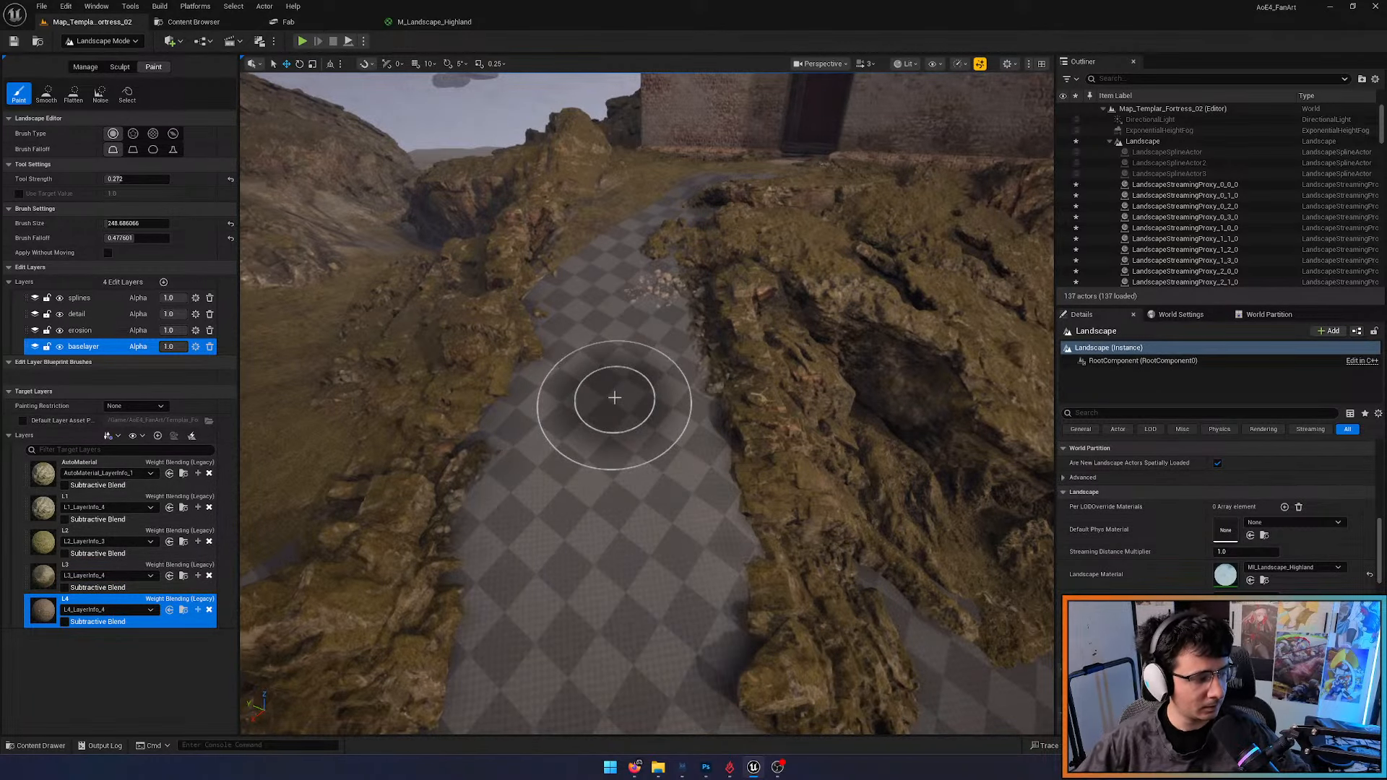
{"action": "mouse_move", "coordinate": [612, 397]}
{"action": "right_mouse_down"}
{"action": "mouse_move", "coordinate": [650, 484]}
{"action": "mouse_move", "coordinate": [585, 477]}
{"action": "mouse_move", "coordinate": [636, 498]}
{"action": "mouse_move", "coordinate": [617, 557]}
{"action": "right_mouse_up"}
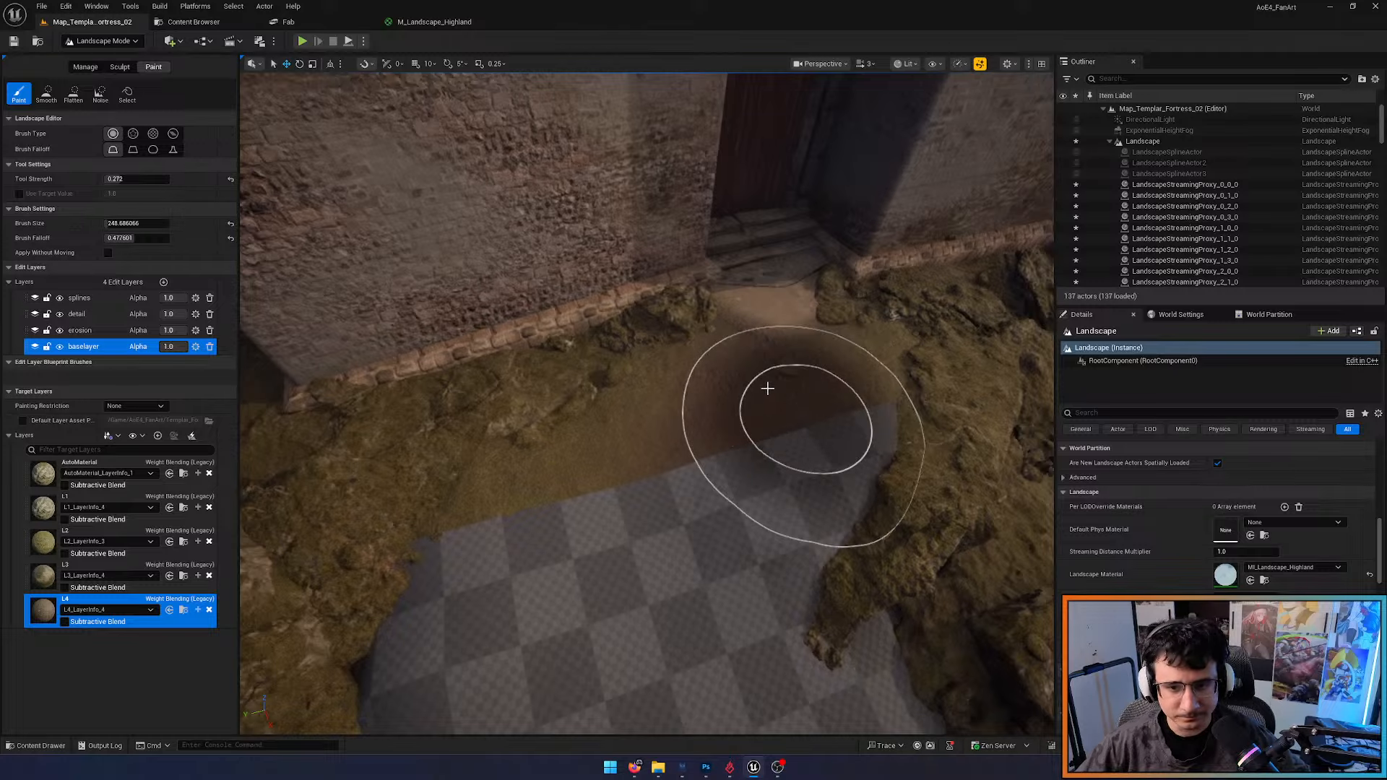
{"action": "right_click_drag", "start_coordinate": [637, 497], "coordinate": [582, 594]}
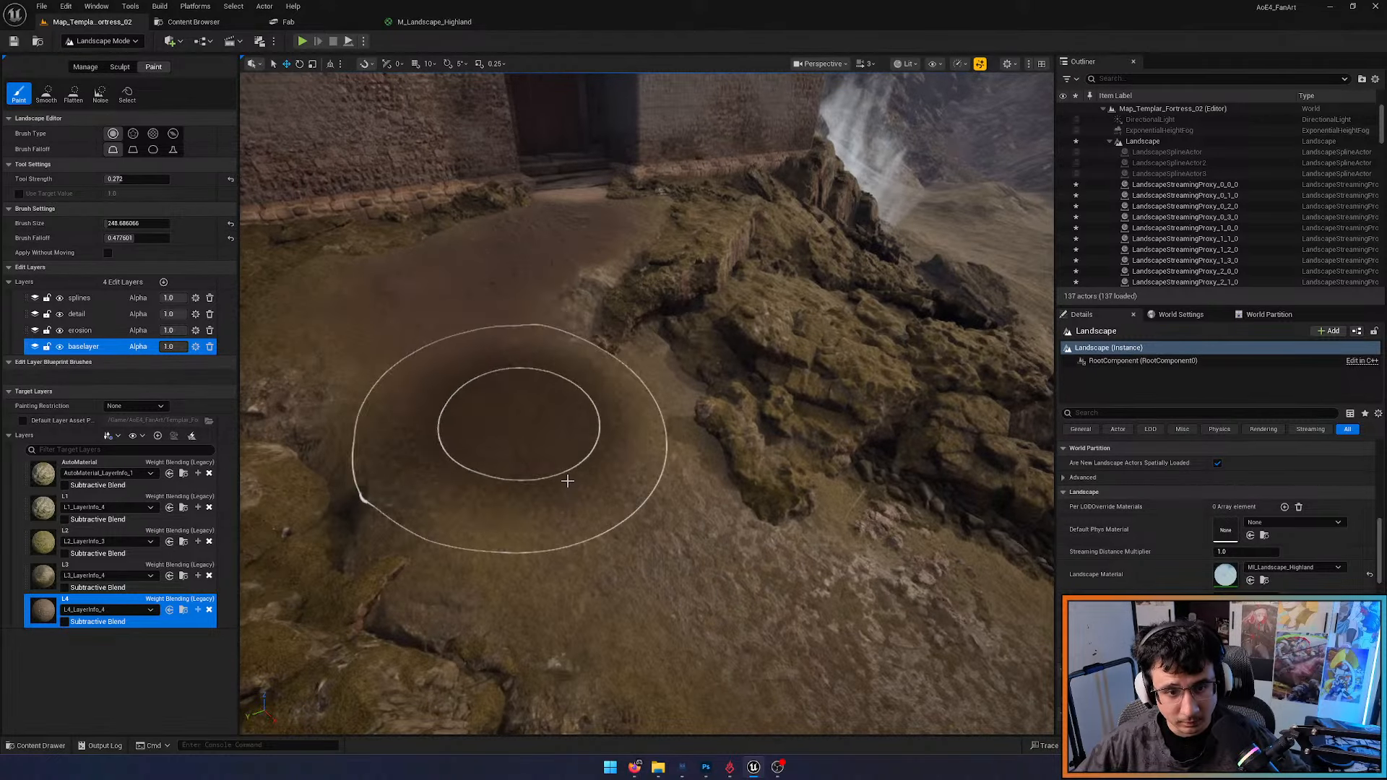
Compare the painted ground near the door in the unlit and lit view modes
{"action": "key", "text": "alt+3"}
{"action": "mouse_move", "coordinate": [722, 347]}
{"action": "right_mouse_down"}
{"action": "mouse_move", "coordinate": [715, 376]}
{"action": "mouse_move", "coordinate": [788, 397]}
{"action": "mouse_move", "coordinate": [798, 477]}
{"action": "mouse_move", "coordinate": [794, 427]}
{"action": "mouse_move", "coordinate": [831, 463]}
{"action": "mouse_move", "coordinate": [820, 426]}
{"action": "mouse_move", "coordinate": [805, 464]}
{"action": "right_mouse_up"}
{"action": "key", "text": "alt+4"}
{"action": "key", "text": "alt+3"}
{"action": "key", "text": "alt+4"}
Select the ground mesh SM_Ground_8 at the door, check its dirt material's assets in the Content Browser, and return to the level
{"action": "key", "text": "shift+1"}
{"action": "left_click", "coordinate": [589, 484]}
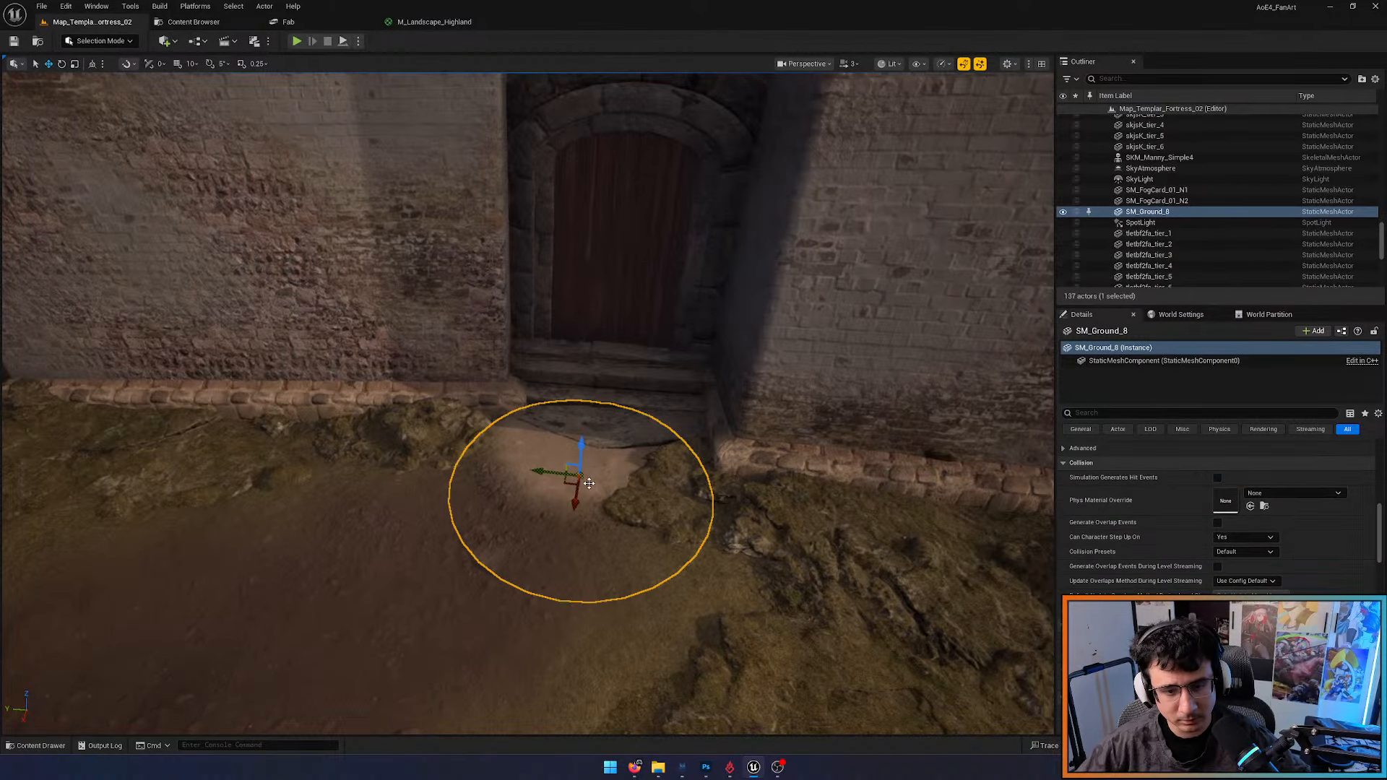
{"action": "scroll", "coordinate": [1220, 560], "scroll_direction": "up", "scroll_amount": 5}
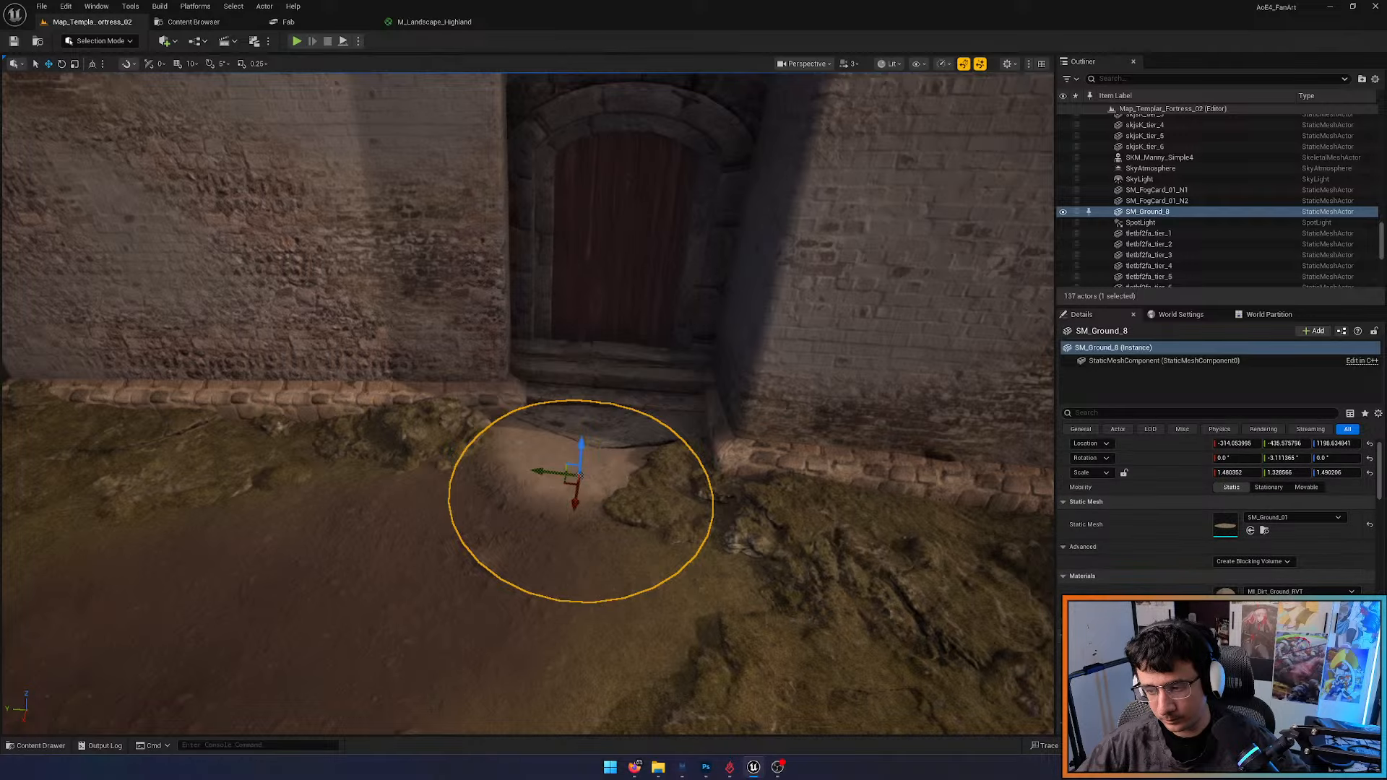
{"action": "left_click", "coordinate": [1264, 604]}
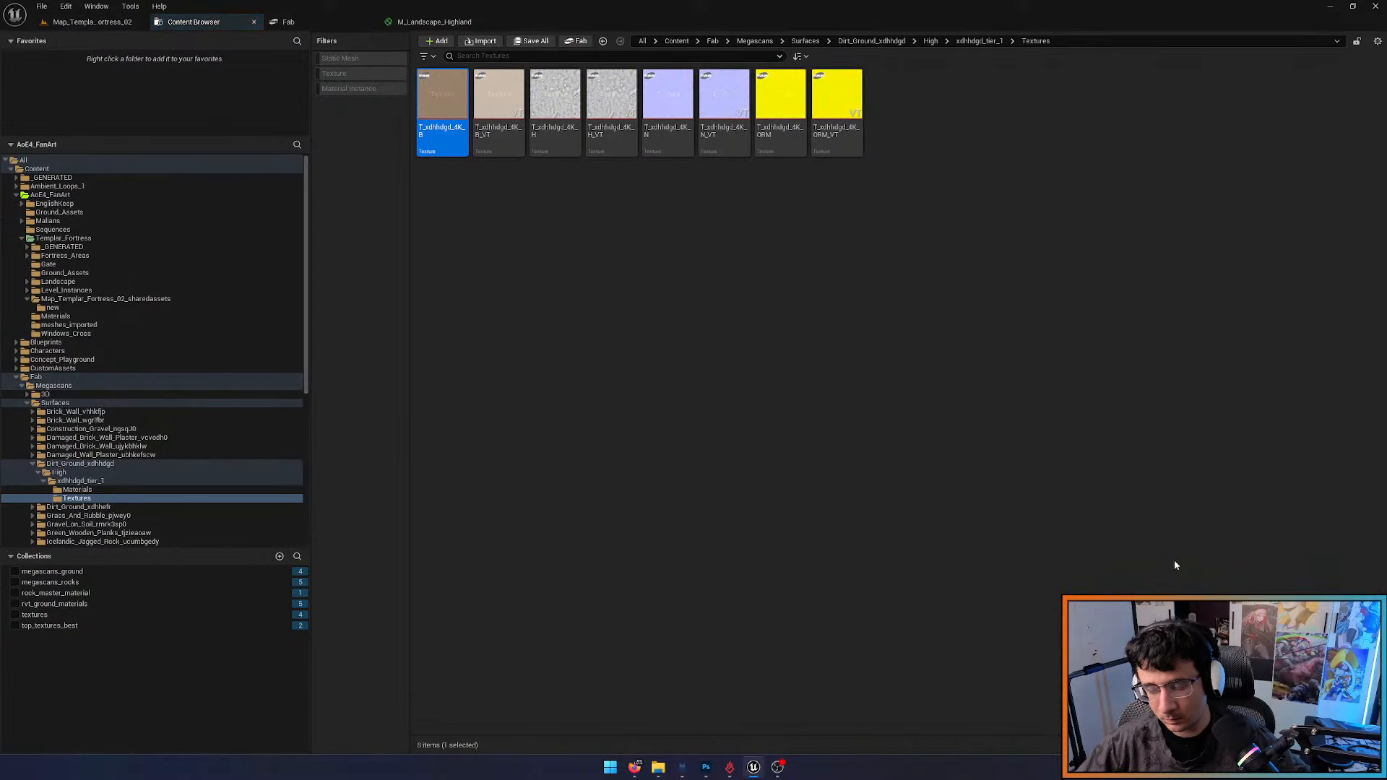
{"action": "left_click", "coordinate": [101, 24]}
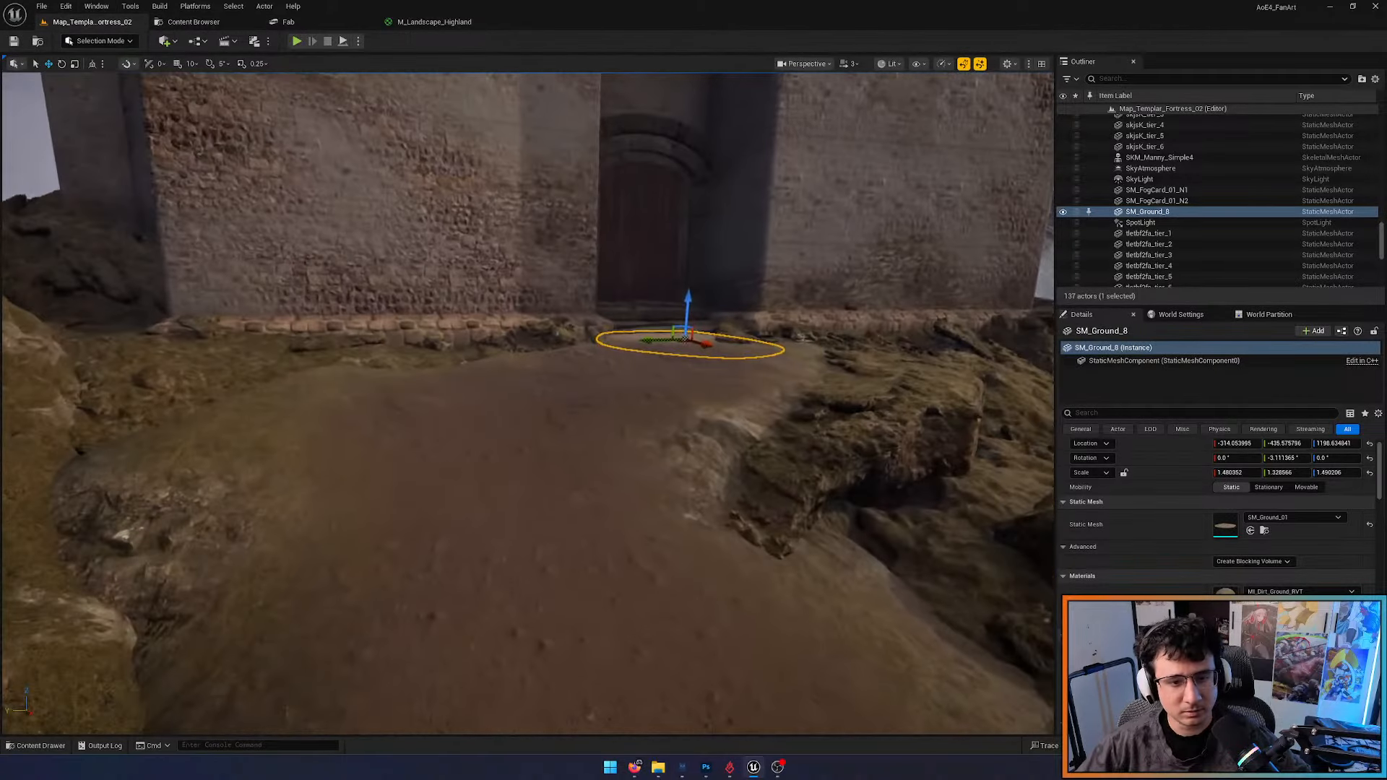
Return to Landscape mode and paint L4 along the straight path leading up to the fortress
{"action": "mouse_move", "coordinate": [604, 433]}
{"action": "right_mouse_down"}
{"action": "mouse_move", "coordinate": [614, 527]}
{"action": "mouse_move", "coordinate": [636, 506]}
{"action": "mouse_move", "coordinate": [766, 520]}
{"action": "mouse_move", "coordinate": [621, 448]}
{"action": "right_mouse_up"}
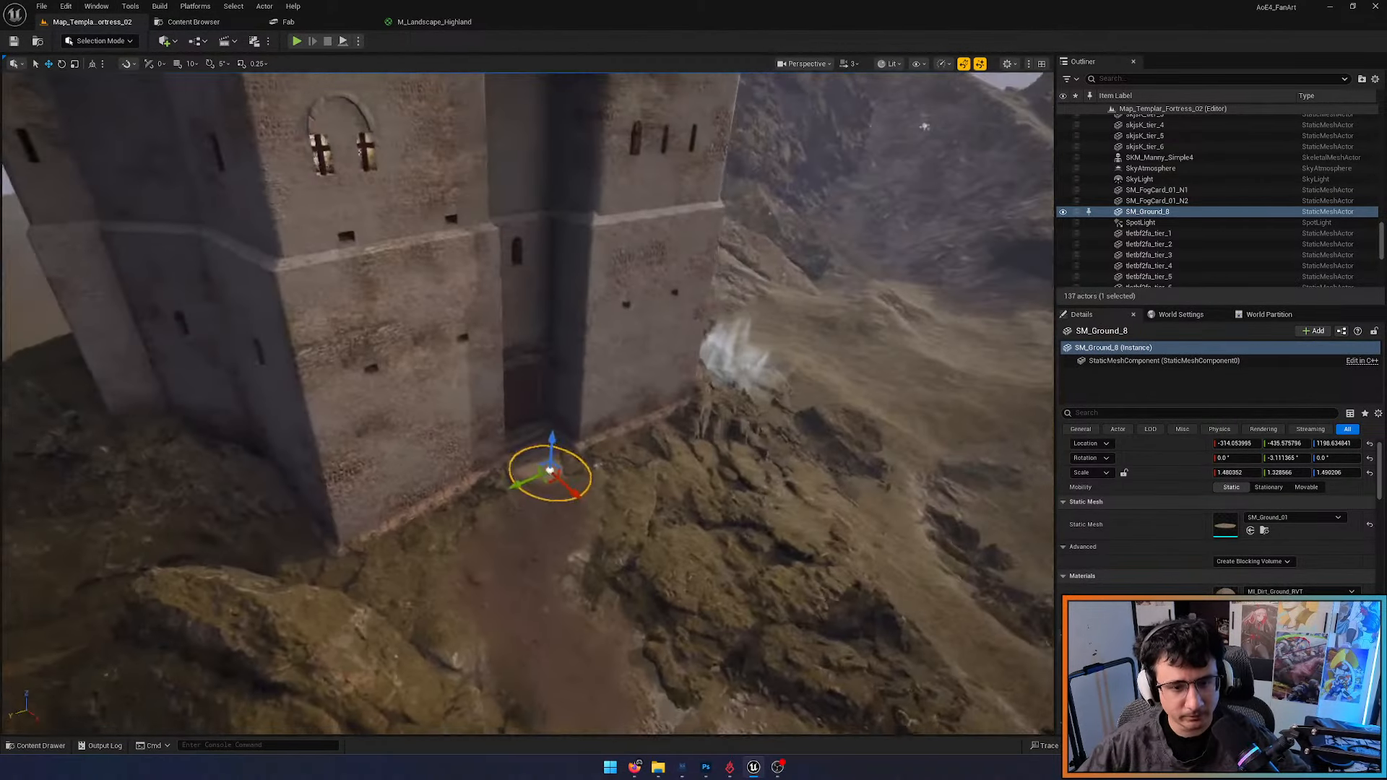
{"action": "scroll", "coordinate": [615, 468], "scroll_direction": "up", "scroll_amount": 4}
{"action": "mouse_move", "coordinate": [614, 499]}
{"action": "right_mouse_down"}
{"action": "mouse_move", "coordinate": [614, 467]}
{"action": "mouse_move", "coordinate": [614, 499]}
{"action": "right_mouse_up"}
{"action": "left_click", "coordinate": [100, 40]}
{"action": "left_click", "coordinate": [104, 70]}
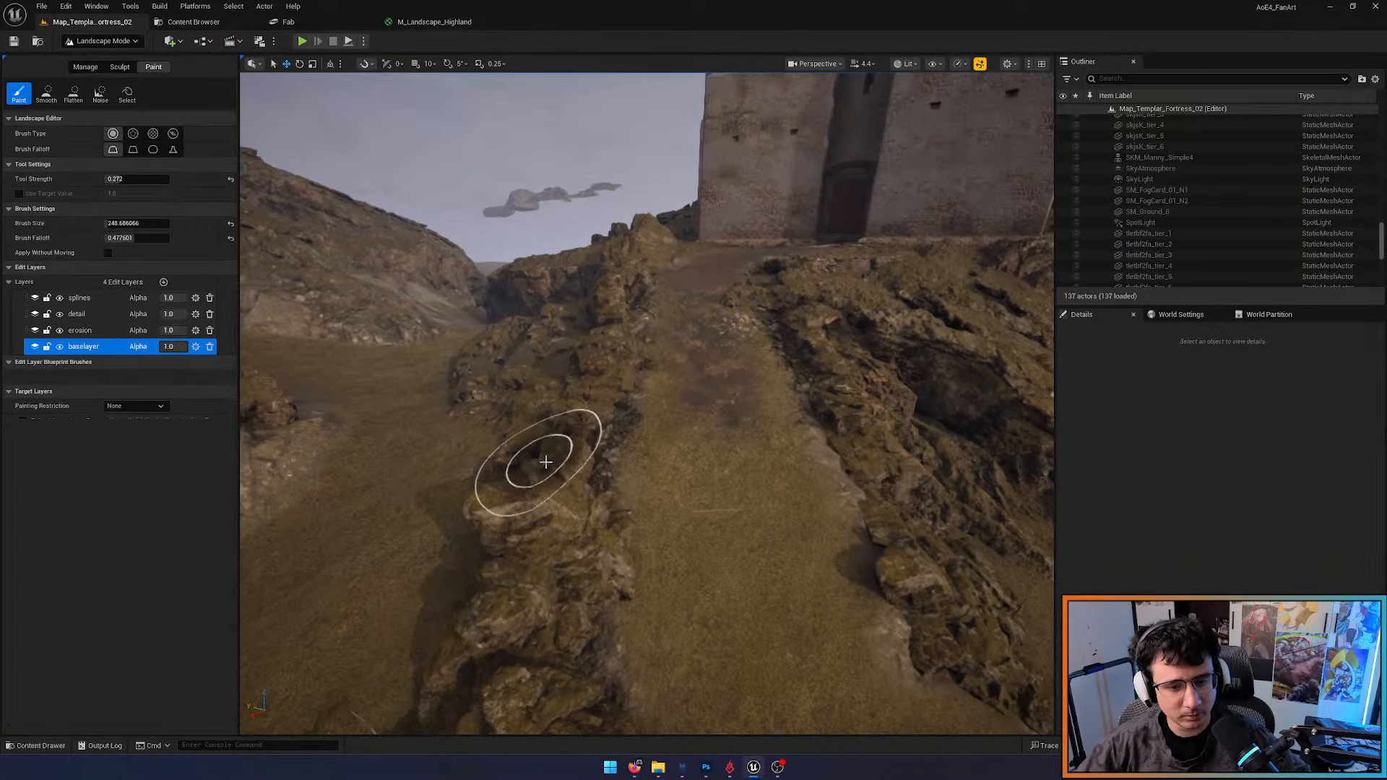
{"action": "mouse_move", "coordinate": [753, 572]}
{"action": "left_mouse_down"}
{"action": "mouse_move", "coordinate": [696, 385]}
{"action": "mouse_move", "coordinate": [706, 326]}
{"action": "left_mouse_up"}
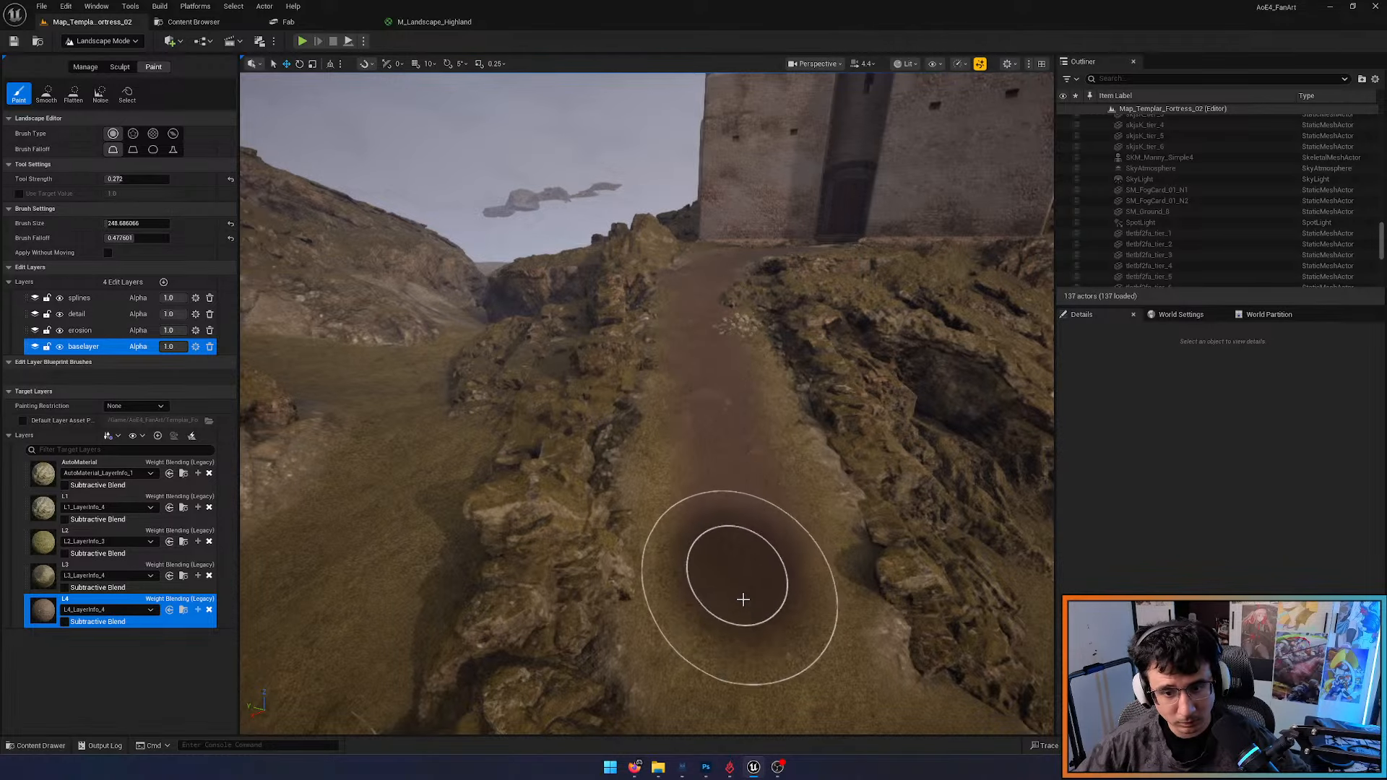
Extend the L4 dirt path across the lower slope and check it from the first camera bookmark
{"action": "right_click_drag", "start_coordinate": [744, 600], "coordinate": [722, 589]}
{"action": "mouse_move", "coordinate": [605, 492]}
{"action": "left_mouse_down"}
{"action": "mouse_move", "coordinate": [542, 486]}
{"action": "mouse_move", "coordinate": [799, 479]}
{"action": "mouse_move", "coordinate": [768, 483]}
{"action": "mouse_move", "coordinate": [954, 436]}
{"action": "left_mouse_up"}
{"action": "mouse_move", "coordinate": [954, 435]}
{"action": "right_mouse_down"}
{"action": "mouse_move", "coordinate": [816, 404]}
{"action": "mouse_move", "coordinate": [751, 498]}
{"action": "mouse_move", "coordinate": [722, 484]}
{"action": "mouse_move", "coordinate": [946, 318]}
{"action": "mouse_move", "coordinate": [954, 434]}
{"action": "right_mouse_up"}
{"action": "scroll", "coordinate": [748, 498], "scroll_direction": "down", "scroll_amount": 2}
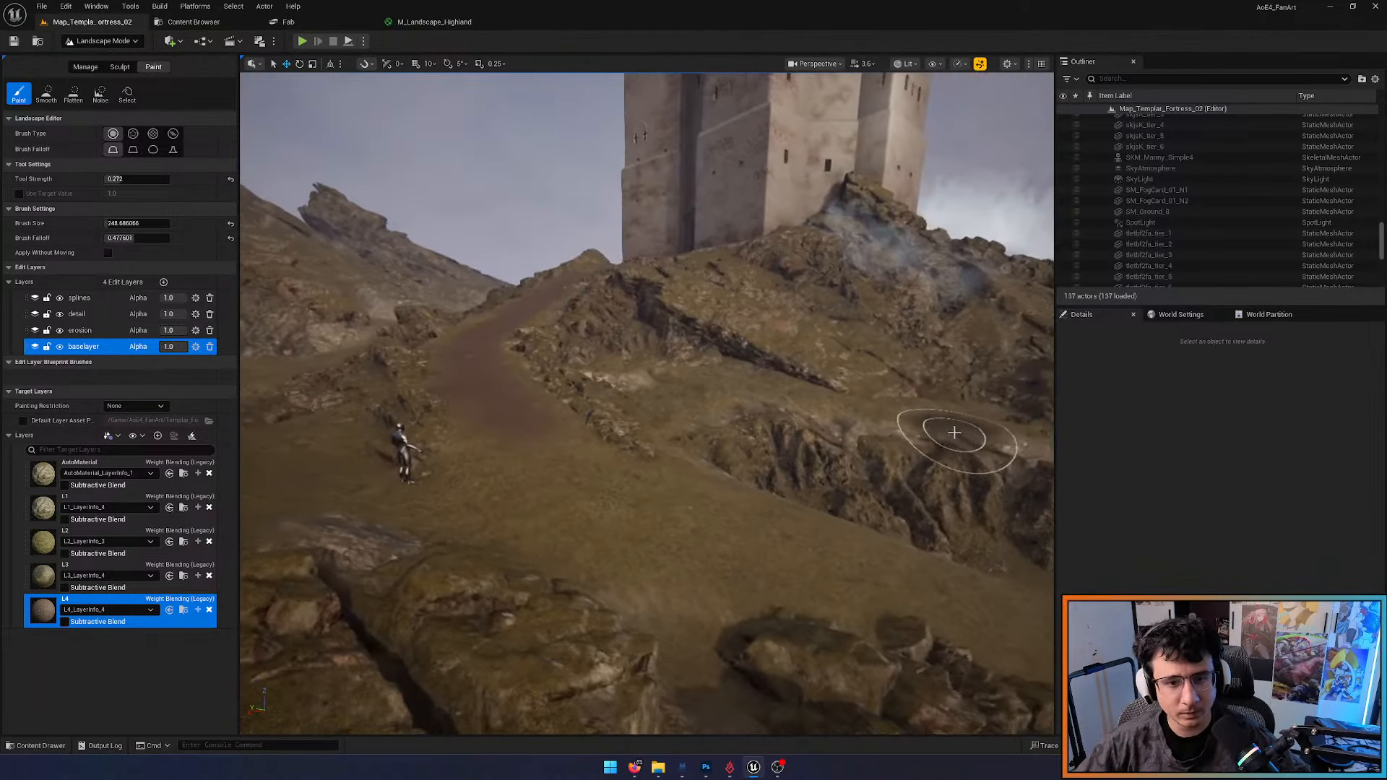
{"action": "key", "text": "1"}
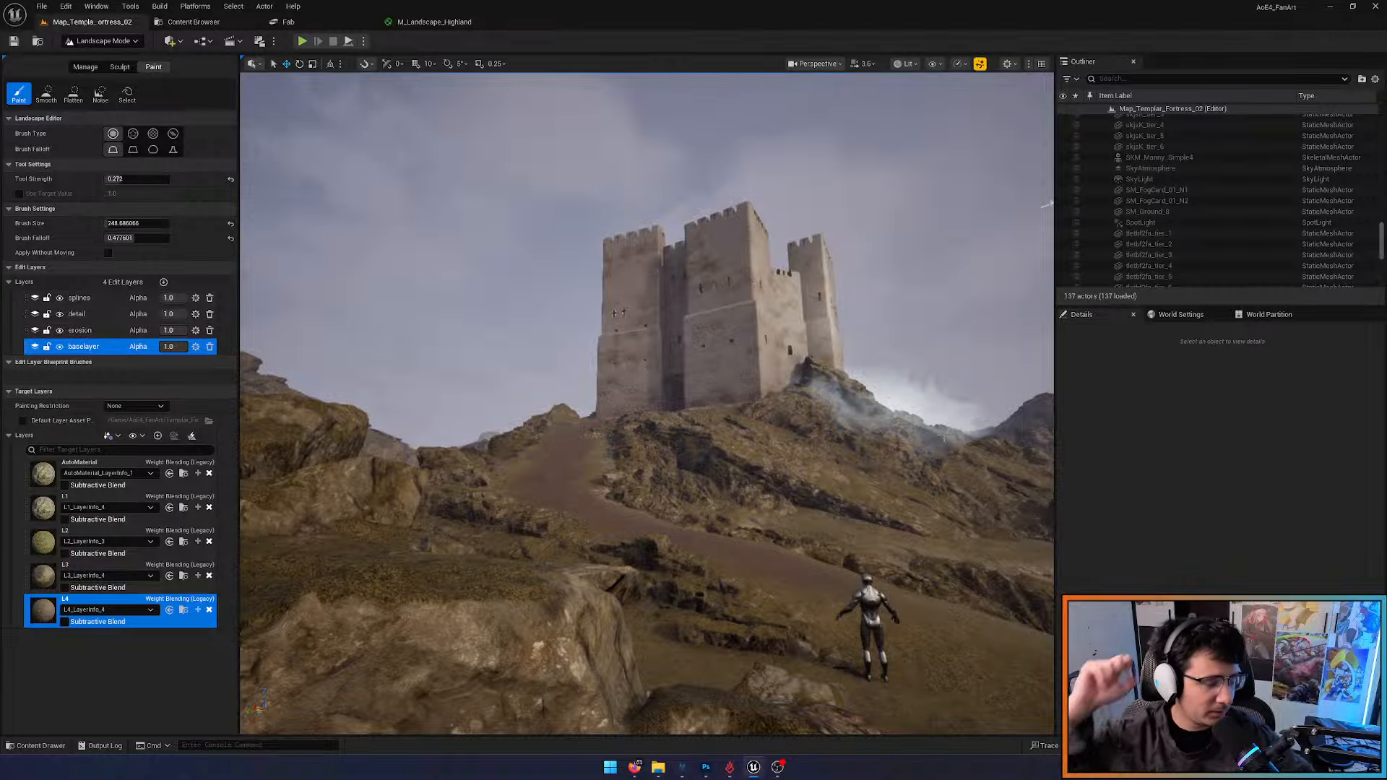
{"action": "right_click_drag", "start_coordinate": [741, 367], "coordinate": [736, 369]}
In Selection mode, select Landscape_LandmassBrush_Erosion_C, open its texture Texture2D_1 and examine the erosion pattern at different zoom levels
{"action": "key", "text": "shift+1"}
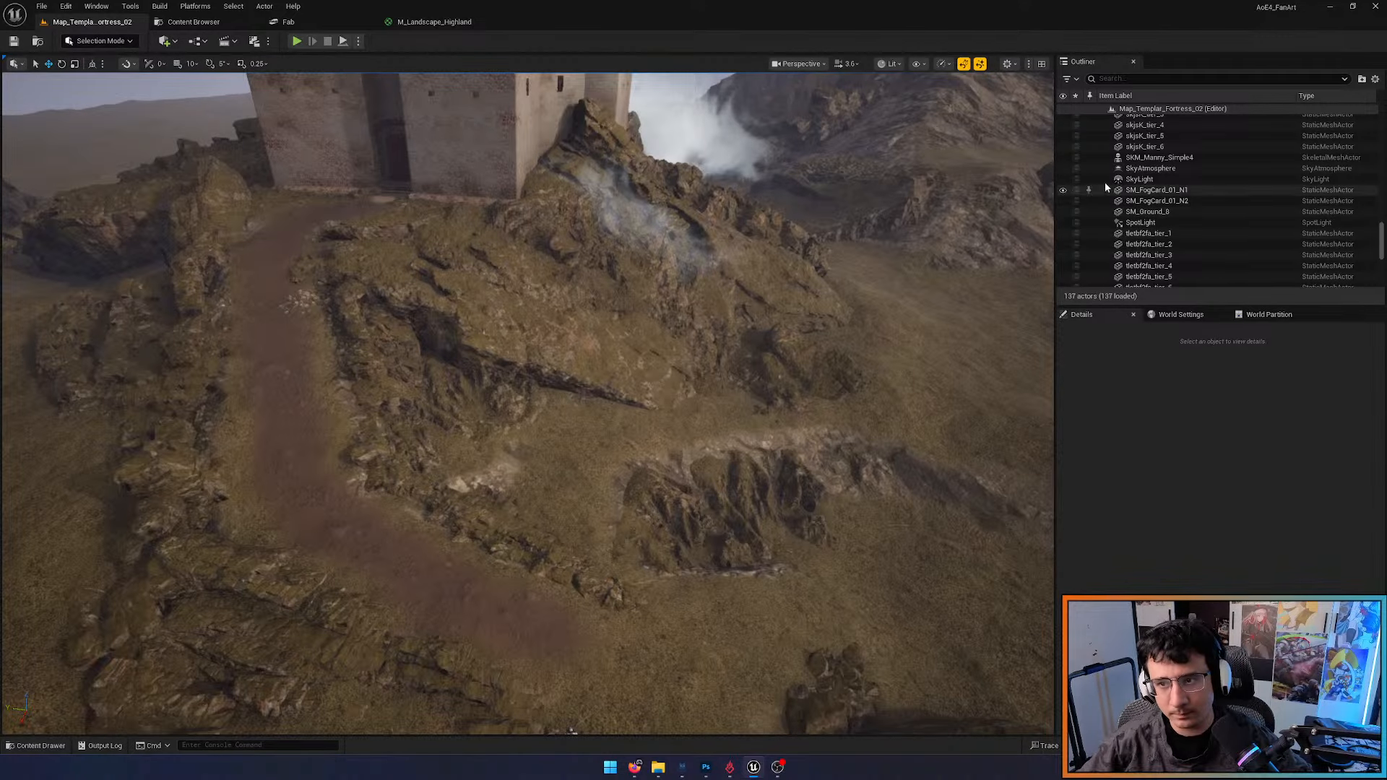
{"action": "scroll", "coordinate": [1104, 182], "scroll_direction": "up", "scroll_amount": 10}
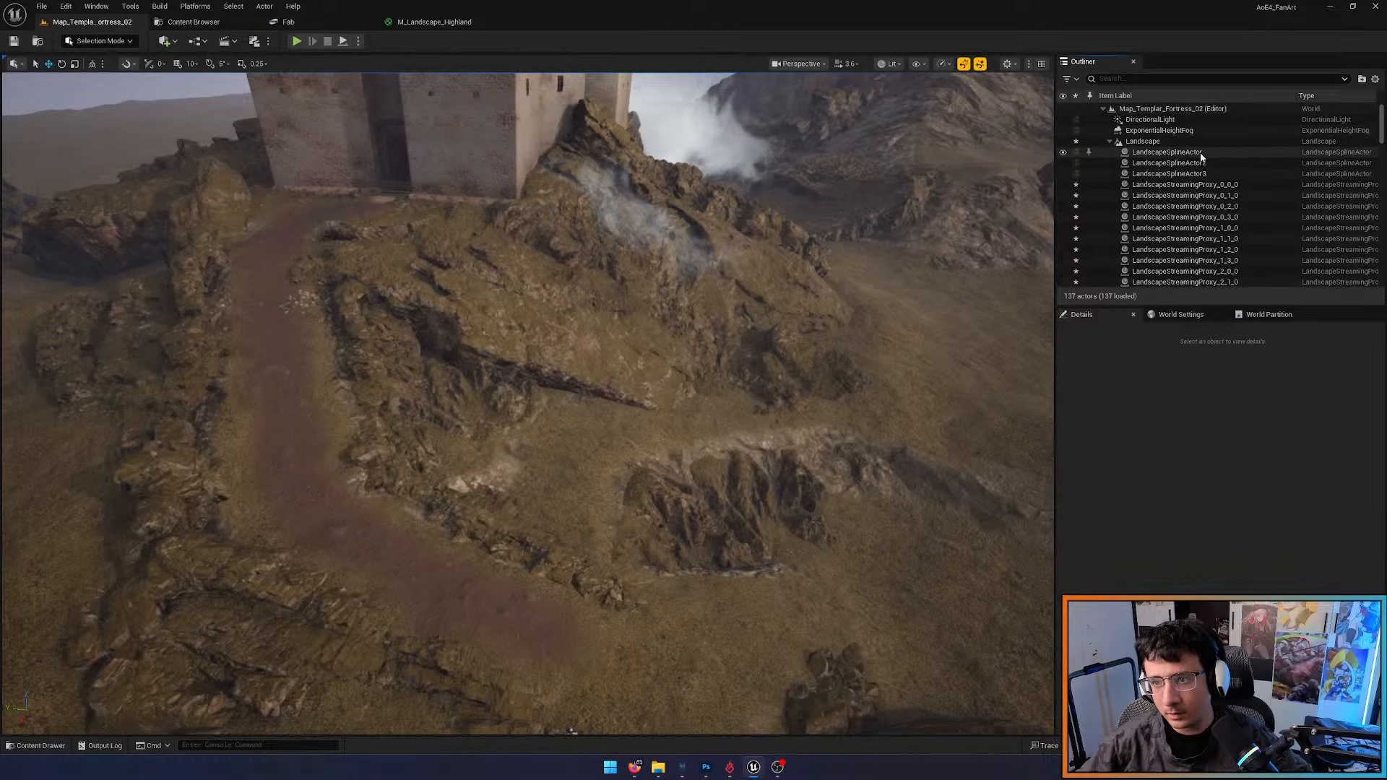
{"action": "left_click", "coordinate": [1172, 142]}
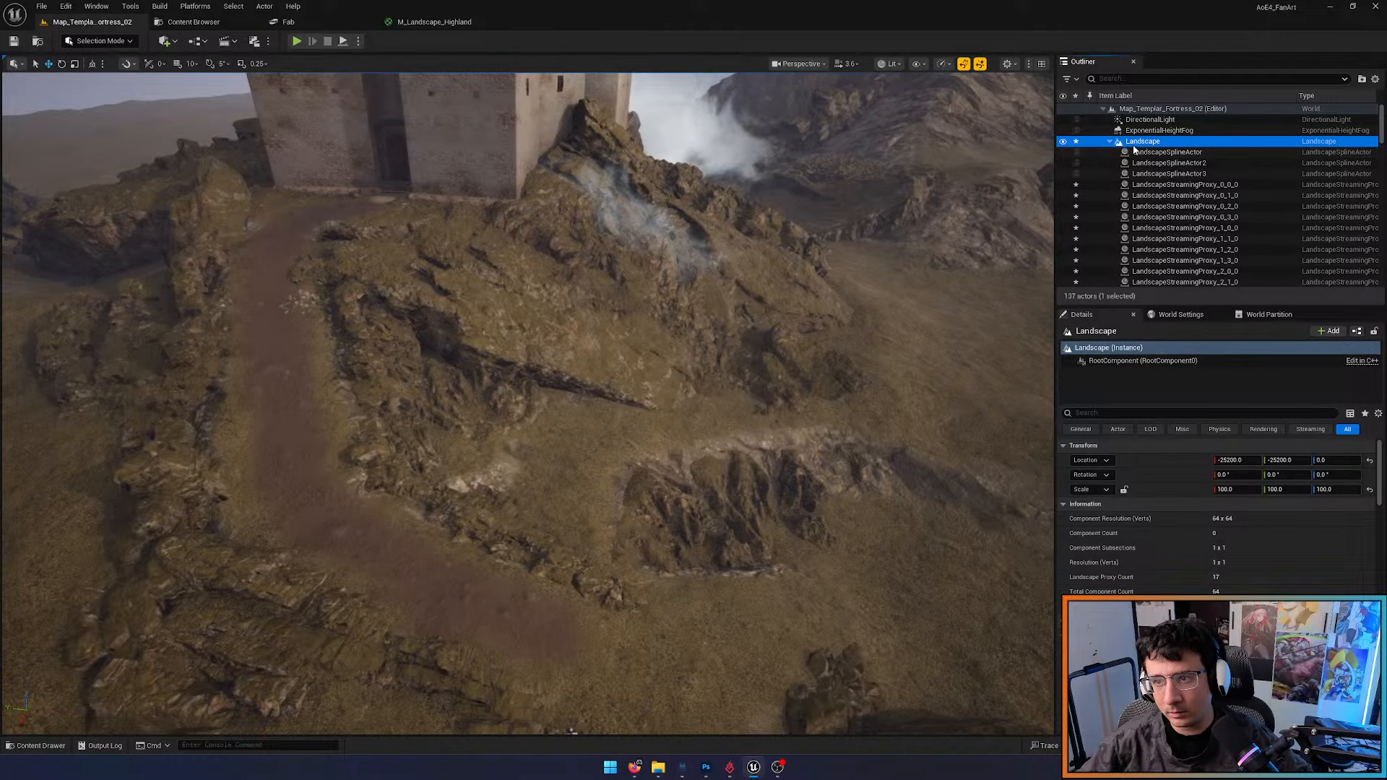
{"action": "left_click", "coordinate": [1110, 141]}
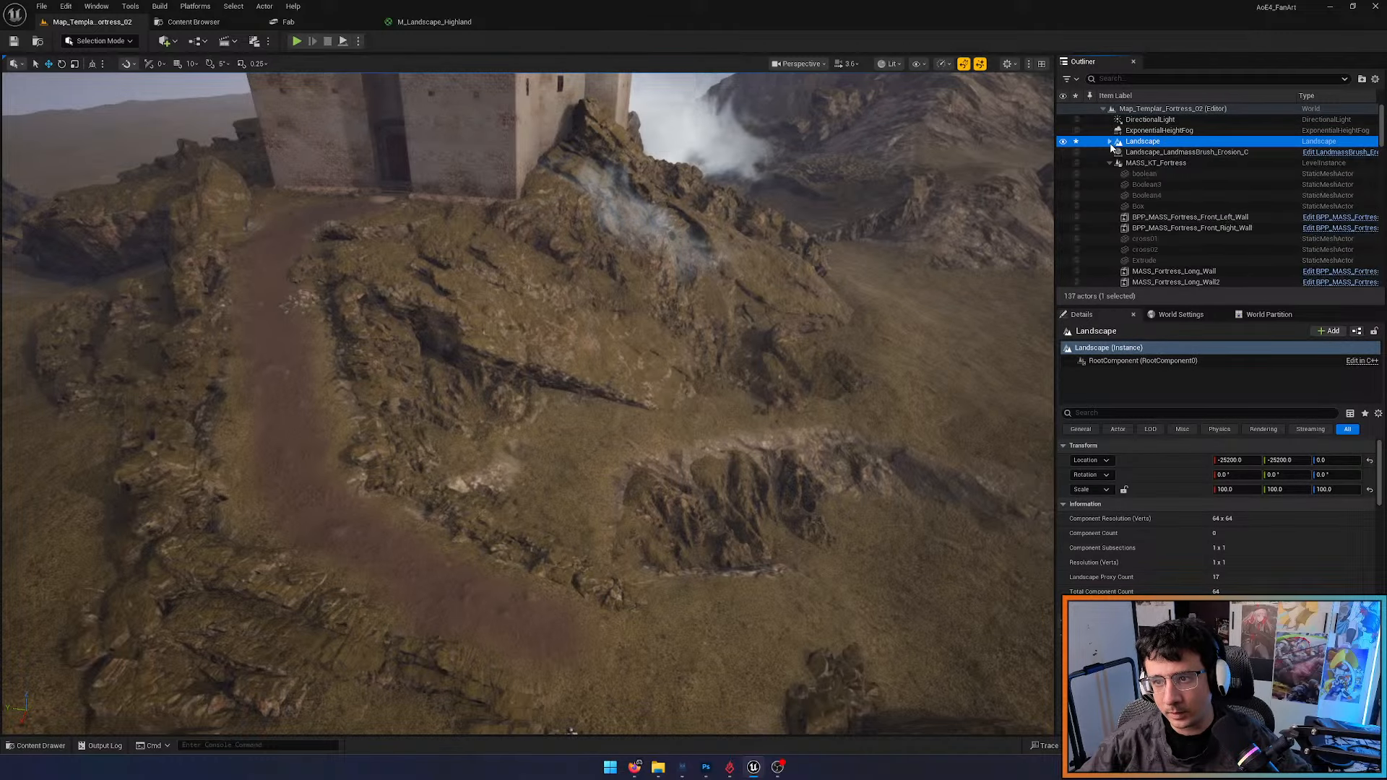
{"action": "left_click", "coordinate": [1160, 152]}
{"action": "scroll", "coordinate": [1163, 535], "scroll_direction": "down", "scroll_amount": 5}
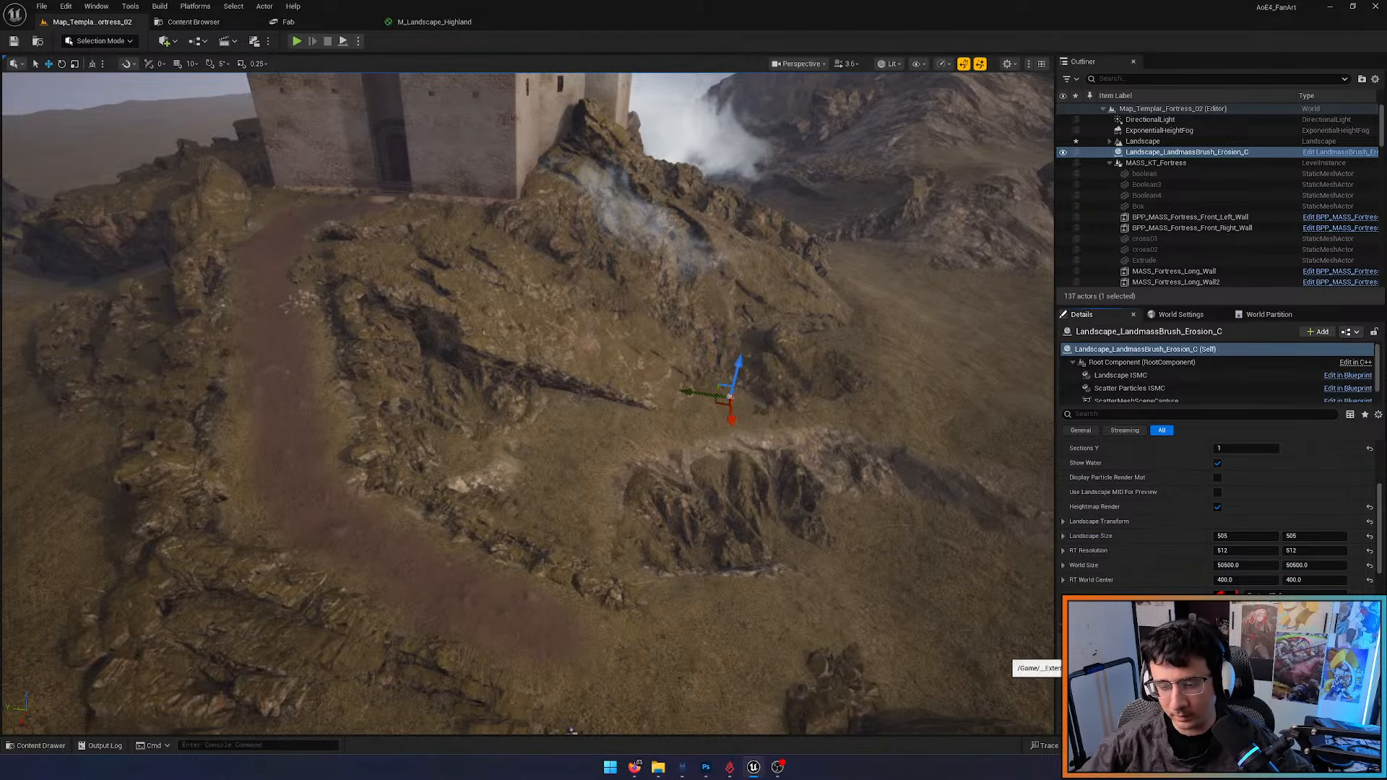
{"action": "double_click", "coordinate": [1226, 640]}
{"action": "scroll", "coordinate": [600, 472], "scroll_direction": "up", "scroll_amount": 15}
{"action": "scroll", "coordinate": [664, 390], "scroll_direction": "down", "scroll_amount": 8}
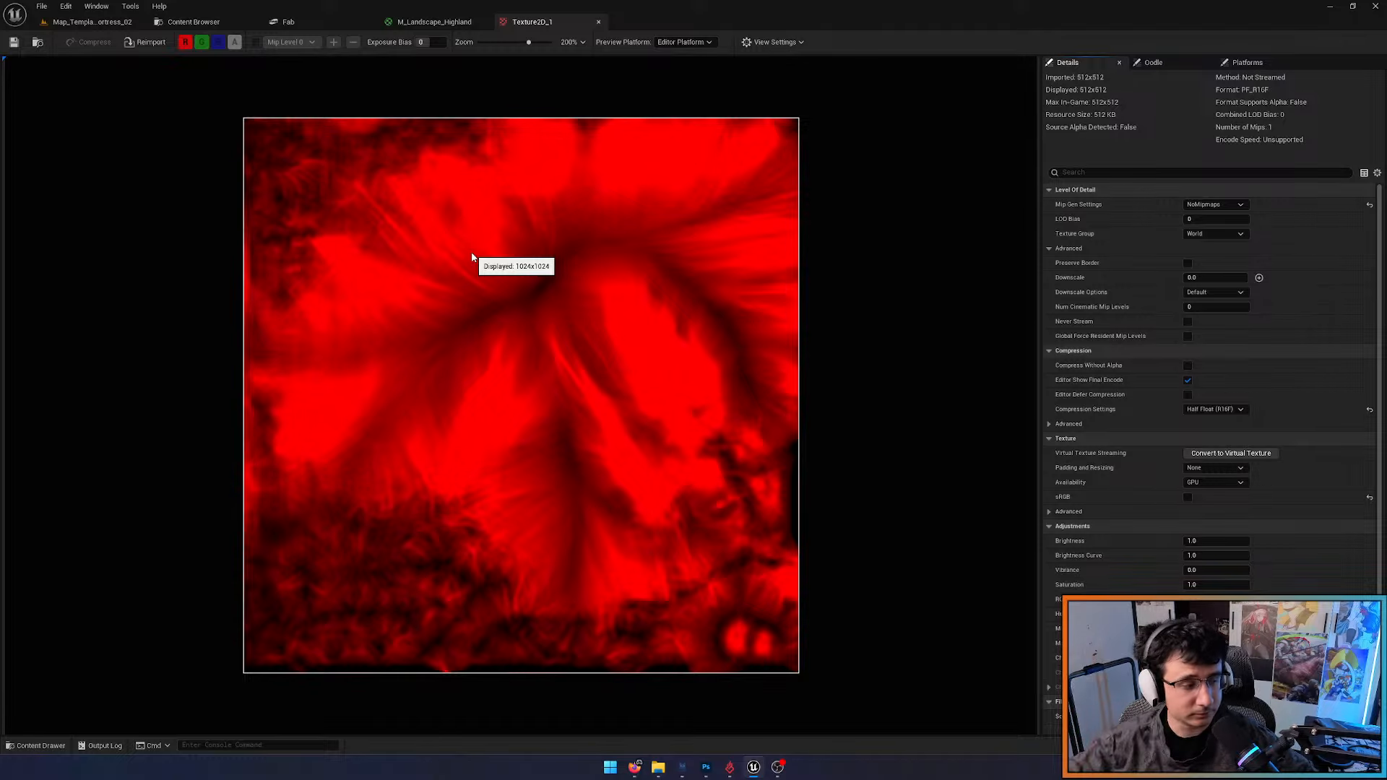
{"action": "scroll", "coordinate": [600, 289], "scroll_direction": "up", "scroll_amount": 6}
{"action": "scroll", "coordinate": [448, 260], "scroll_direction": "down", "scroll_amount": 4}
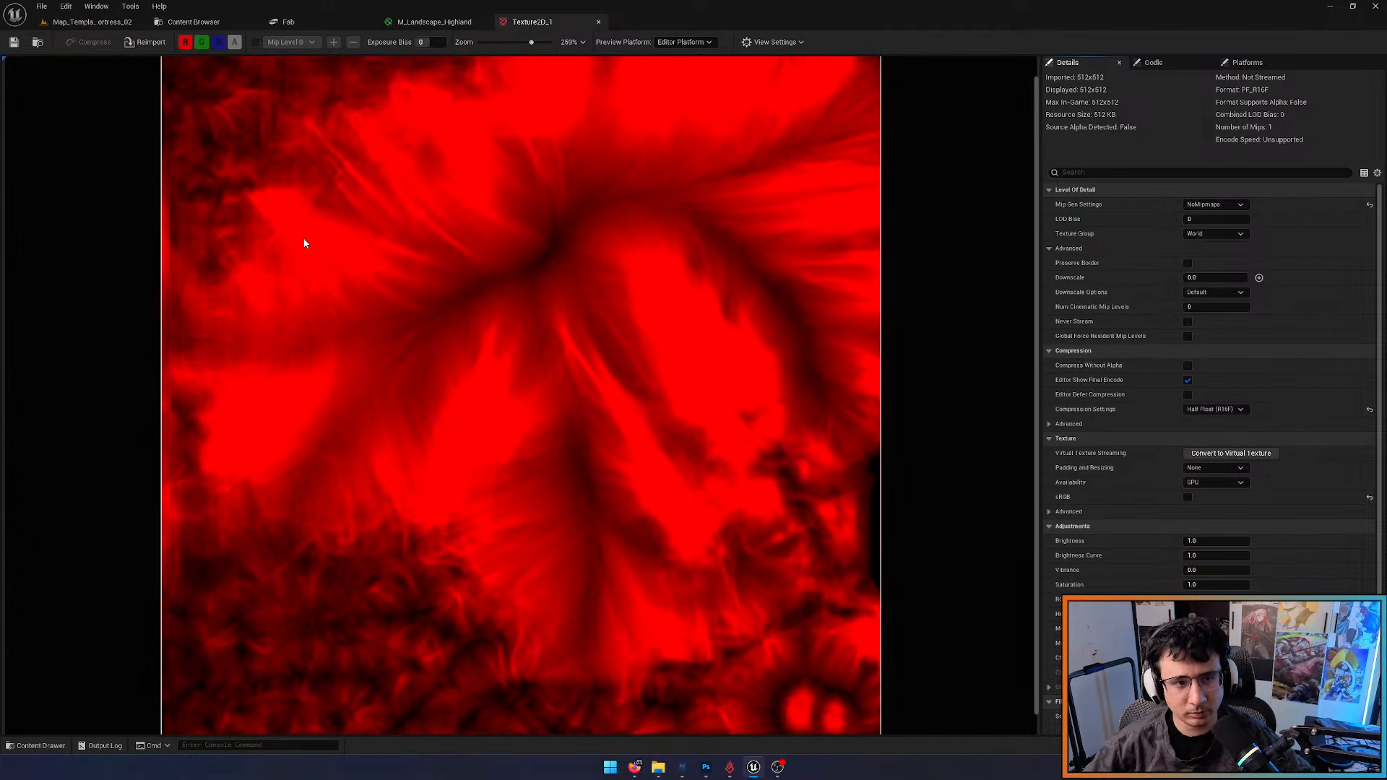
Compare the erosion pattern in Texture2D_1 at closer and wider zoom levels
{"action": "scroll", "coordinate": [619, 309], "scroll_direction": "down", "scroll_amount": 1}
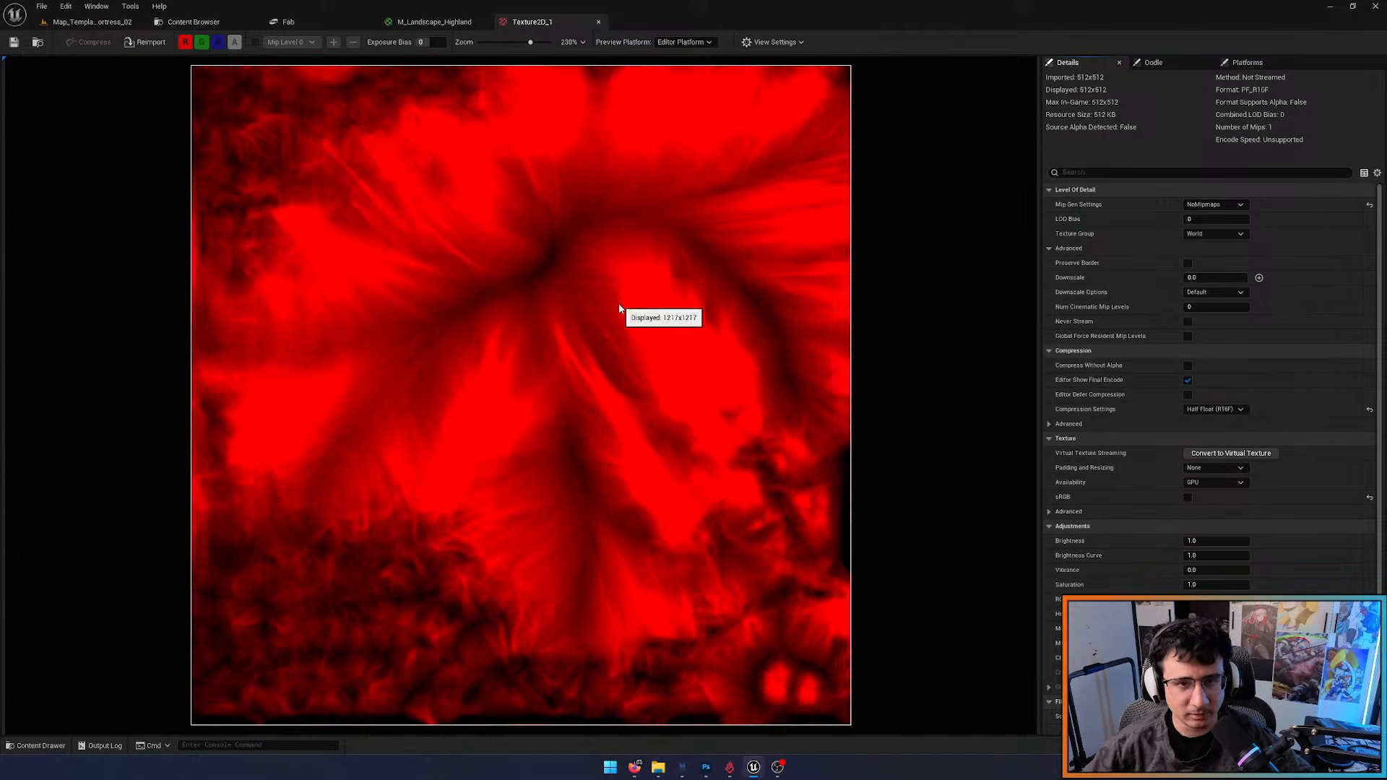
{"action": "scroll", "coordinate": [618, 571], "scroll_direction": "up", "scroll_amount": 4}
{"action": "scroll", "coordinate": [615, 580], "scroll_direction": "down", "scroll_amount": 5}
{"action": "scroll", "coordinate": [614, 579], "scroll_direction": "up", "scroll_amount": 3}
{"action": "scroll", "coordinate": [614, 579], "scroll_direction": "down", "scroll_amount": 3}
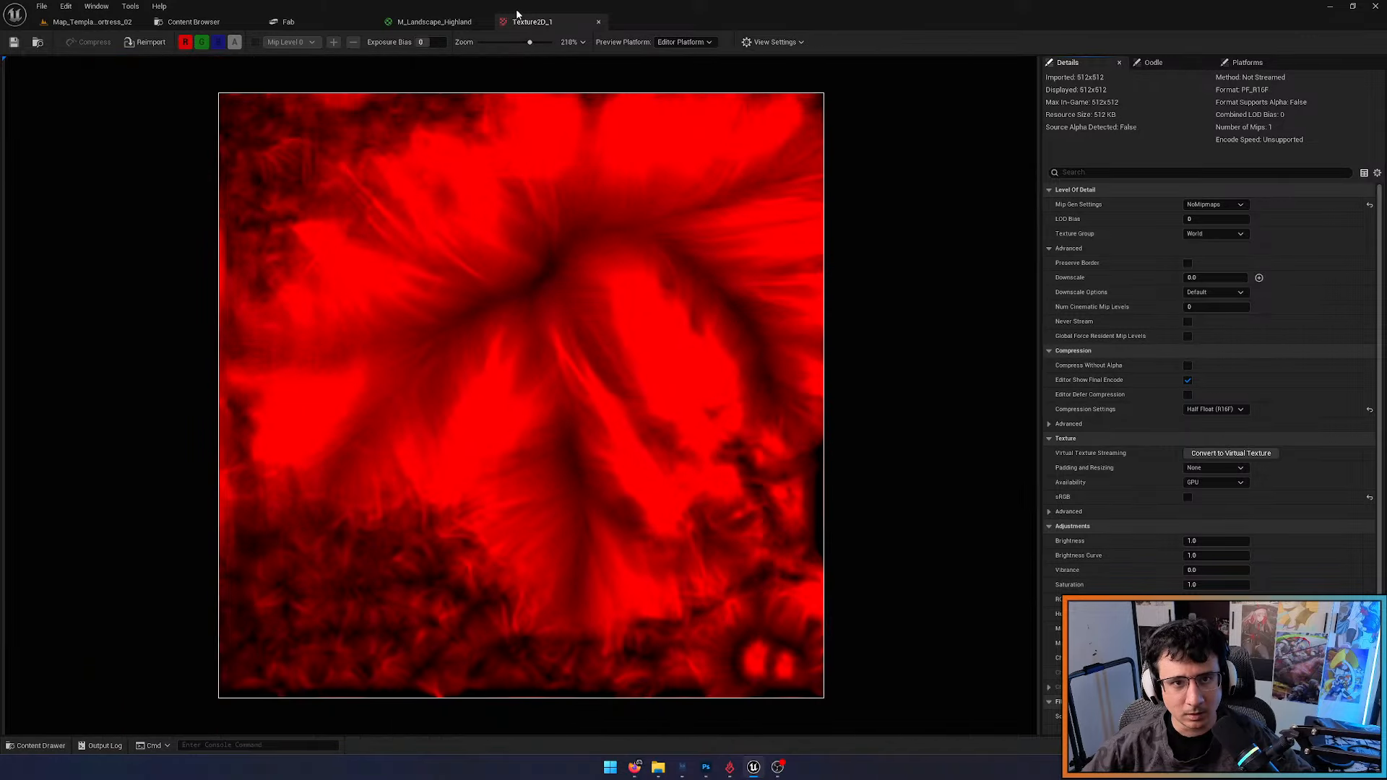
Return to the M_Landscape_Highland material graph and inspect the Auto Material group, selecting the Vertex angle mask node that drives its blend alpha
{"action": "left_click", "coordinate": [438, 20]}
{"action": "right_click_drag", "start_coordinate": [495, 279], "coordinate": [1133, 245]}
{"action": "scroll", "coordinate": [1132, 245], "scroll_direction": "down", "scroll_amount": 6}
{"action": "right_click_drag", "start_coordinate": [817, 297], "coordinate": [1241, 612]}
{"action": "scroll", "coordinate": [947, 362], "scroll_direction": "up", "scroll_amount": 5}
{"action": "right_click_drag", "start_coordinate": [947, 362], "coordinate": [769, 476]}
{"action": "scroll", "coordinate": [1009, 366], "scroll_direction": "down", "scroll_amount": 6}
{"action": "scroll", "coordinate": [843, 207], "scroll_direction": "up", "scroll_amount": 2}
{"action": "right_click_drag", "start_coordinate": [1088, 360], "coordinate": [582, 195]}
{"action": "scroll", "coordinate": [1113, 322], "scroll_direction": "up", "scroll_amount": 5}
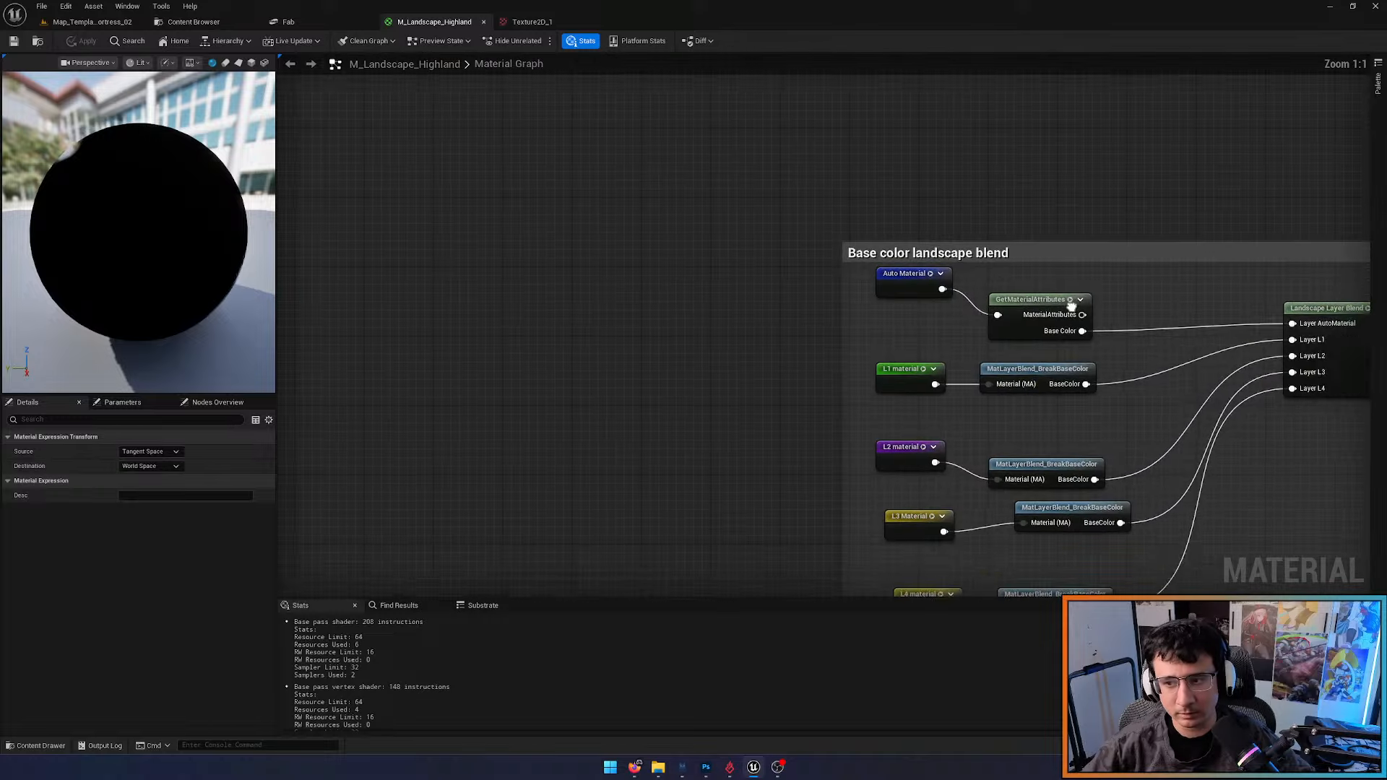
{"action": "right_click_drag", "start_coordinate": [1019, 328], "coordinate": [658, 196]}
{"action": "scroll", "coordinate": [846, 362], "scroll_direction": "down", "scroll_amount": 4}
{"action": "right_click_drag", "start_coordinate": [846, 362], "coordinate": [1027, 219]}
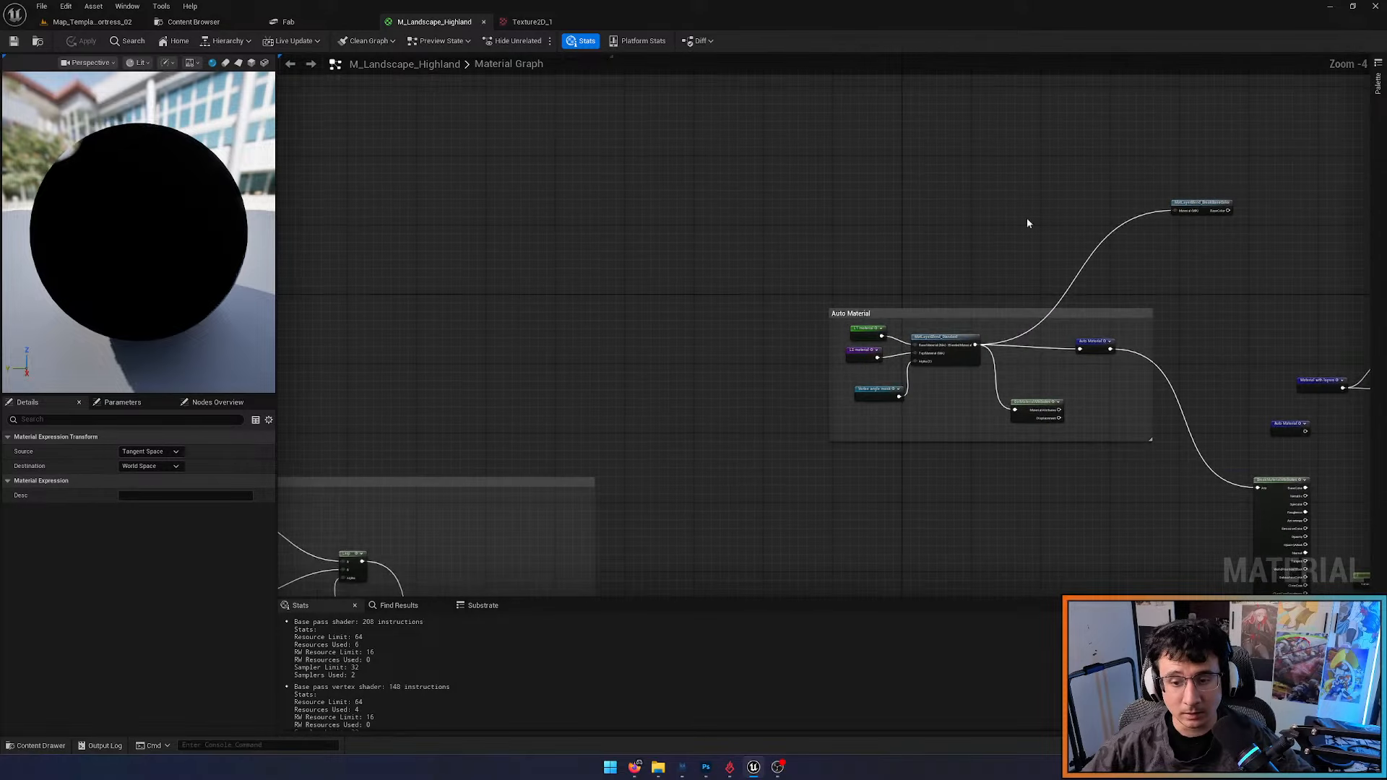
{"action": "scroll", "coordinate": [1084, 377], "scroll_direction": "up", "scroll_amount": 4}
{"action": "left_click_drag", "start_coordinate": [812, 425], "coordinate": [630, 395]}
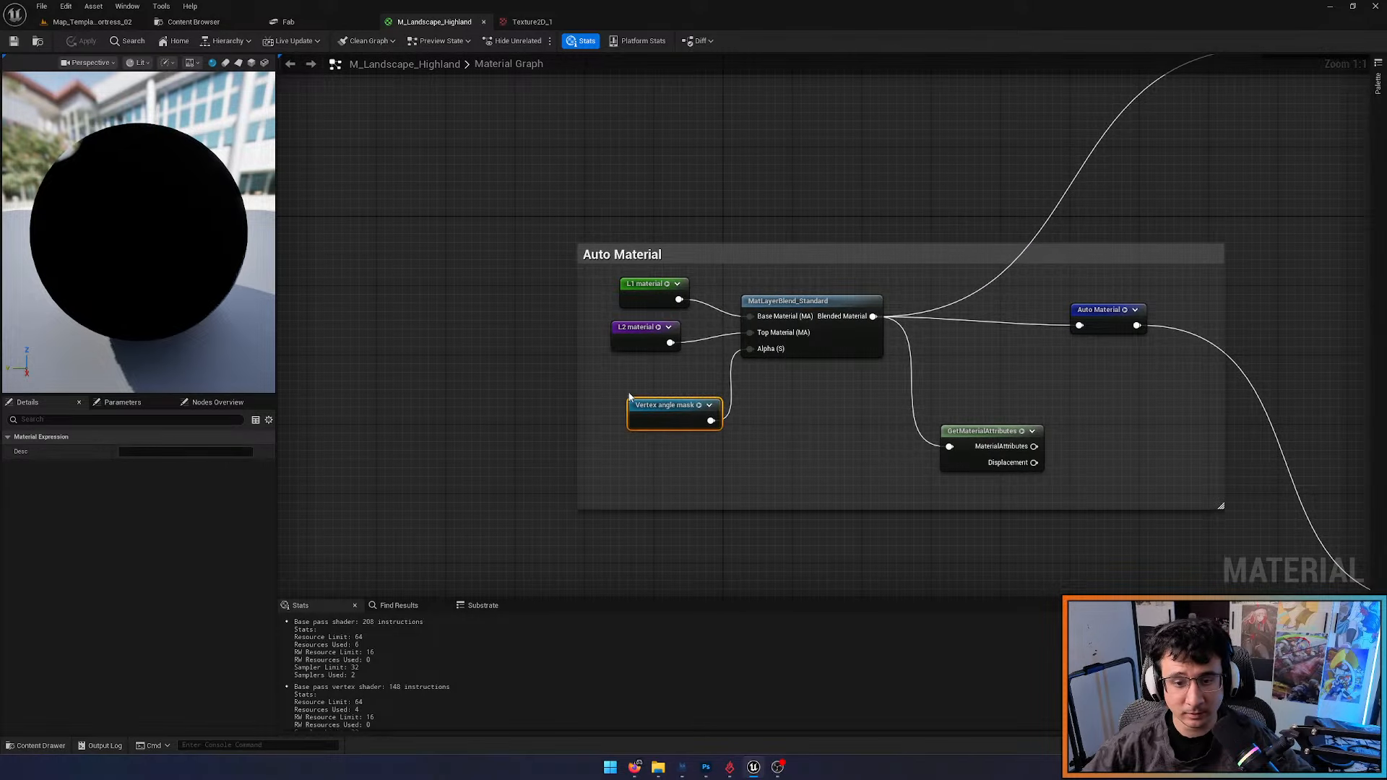
{"action": "left_click_drag", "start_coordinate": [767, 443], "coordinate": [630, 392]}
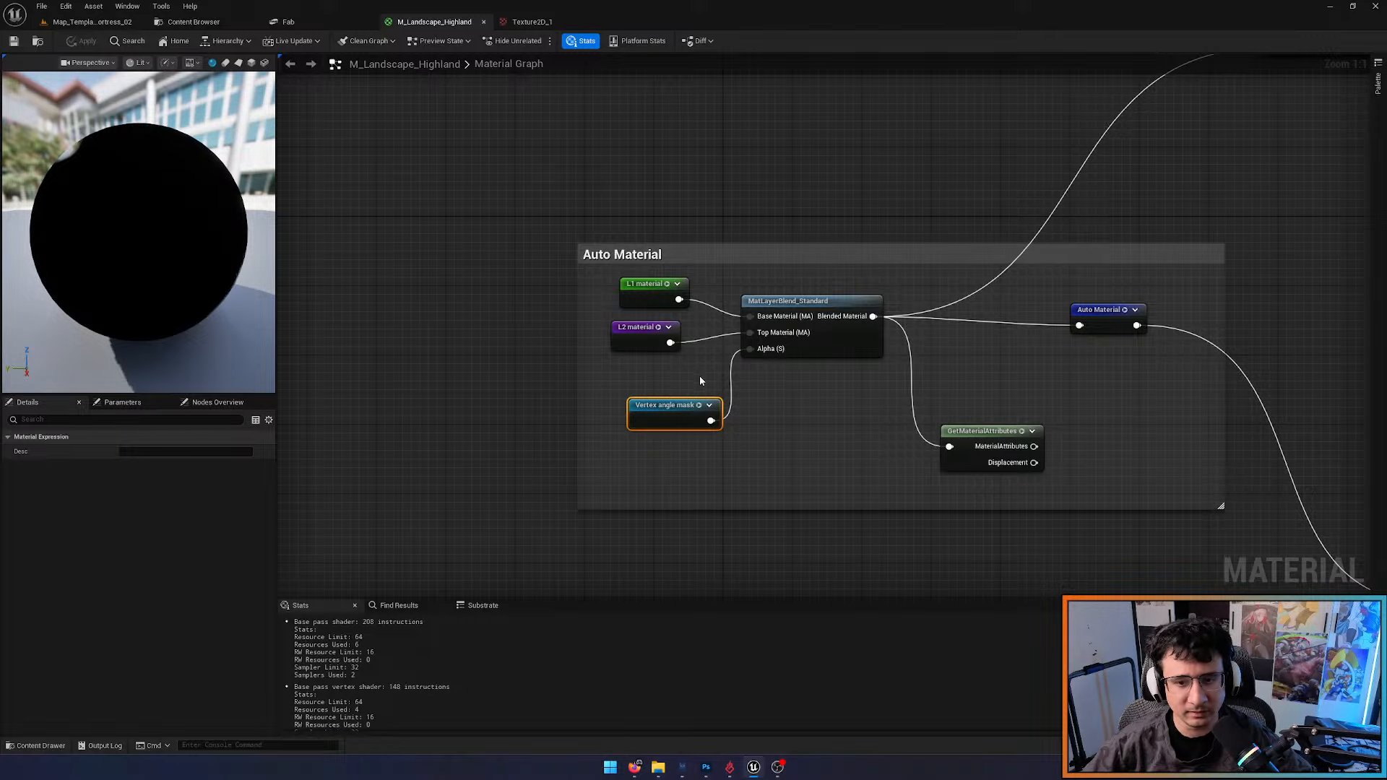
Close the Texture2D_1 texture and return to the fortress level
{"action": "left_click", "coordinate": [535, 24]}
{"action": "left_click", "coordinate": [598, 21]}
{"action": "left_click", "coordinate": [92, 22]}
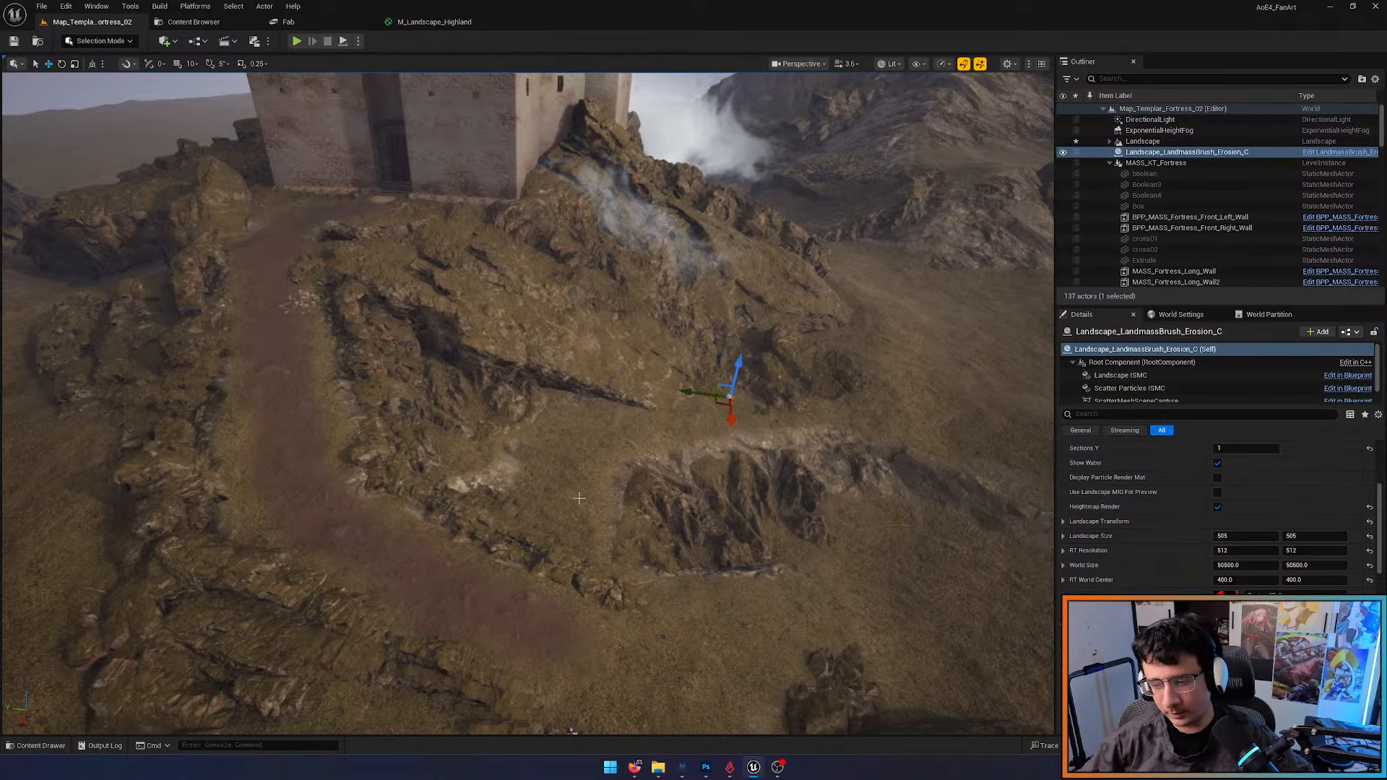
Deselect the erosion brush, view the slope and dirt path below the fortress, and save the level
{"action": "mouse_move", "coordinate": [578, 498]}
{"action": "right_mouse_down"}
{"action": "mouse_move", "coordinate": [635, 570]}
{"action": "mouse_move", "coordinate": [564, 534]}
{"action": "mouse_move", "coordinate": [506, 535]}
{"action": "mouse_move", "coordinate": [549, 528]}
{"action": "mouse_move", "coordinate": [549, 585]}
{"action": "mouse_move", "coordinate": [564, 578]}
{"action": "mouse_move", "coordinate": [527, 496]}
{"action": "mouse_move", "coordinate": [650, 506]}
{"action": "mouse_move", "coordinate": [542, 498]}
{"action": "mouse_move", "coordinate": [621, 498]}
{"action": "right_mouse_up"}
{"action": "key", "text": "w"}
{"action": "key", "text": "s"}
{"action": "key", "text": "w"}
{"action": "key", "text": "s"}
{"action": "key", "text": "w"}
{"action": "key", "text": "s"}
{"action": "key", "text": "w"}
{"action": "key", "text": "Escape"}
{"action": "right_click_drag", "start_coordinate": [522, 483], "coordinate": [463, 470]}
{"action": "key", "text": "s"}
{"action": "right_click_drag", "start_coordinate": [639, 480], "coordinate": [627, 413]}
{"action": "key", "text": "ctrl+s"}
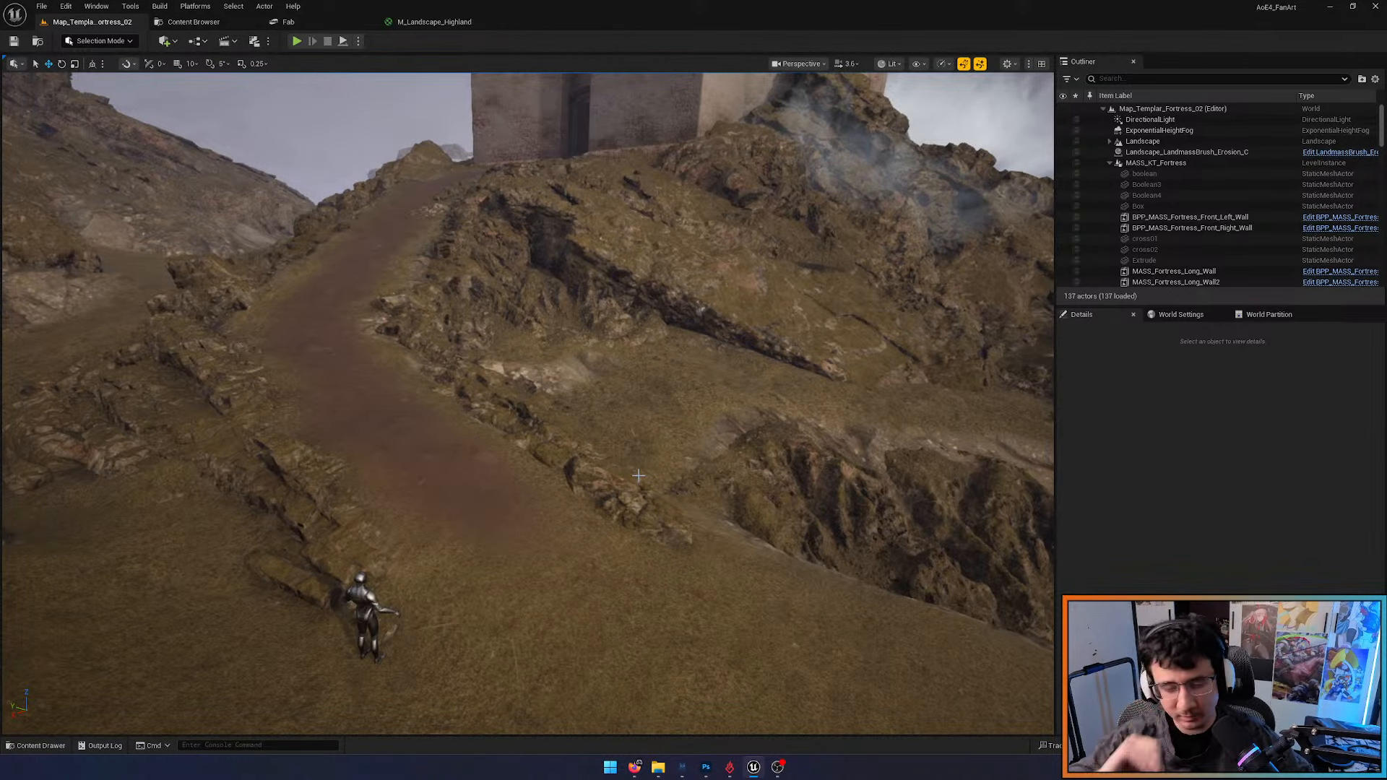
{"action": "left_click", "coordinate": [130, 45]}
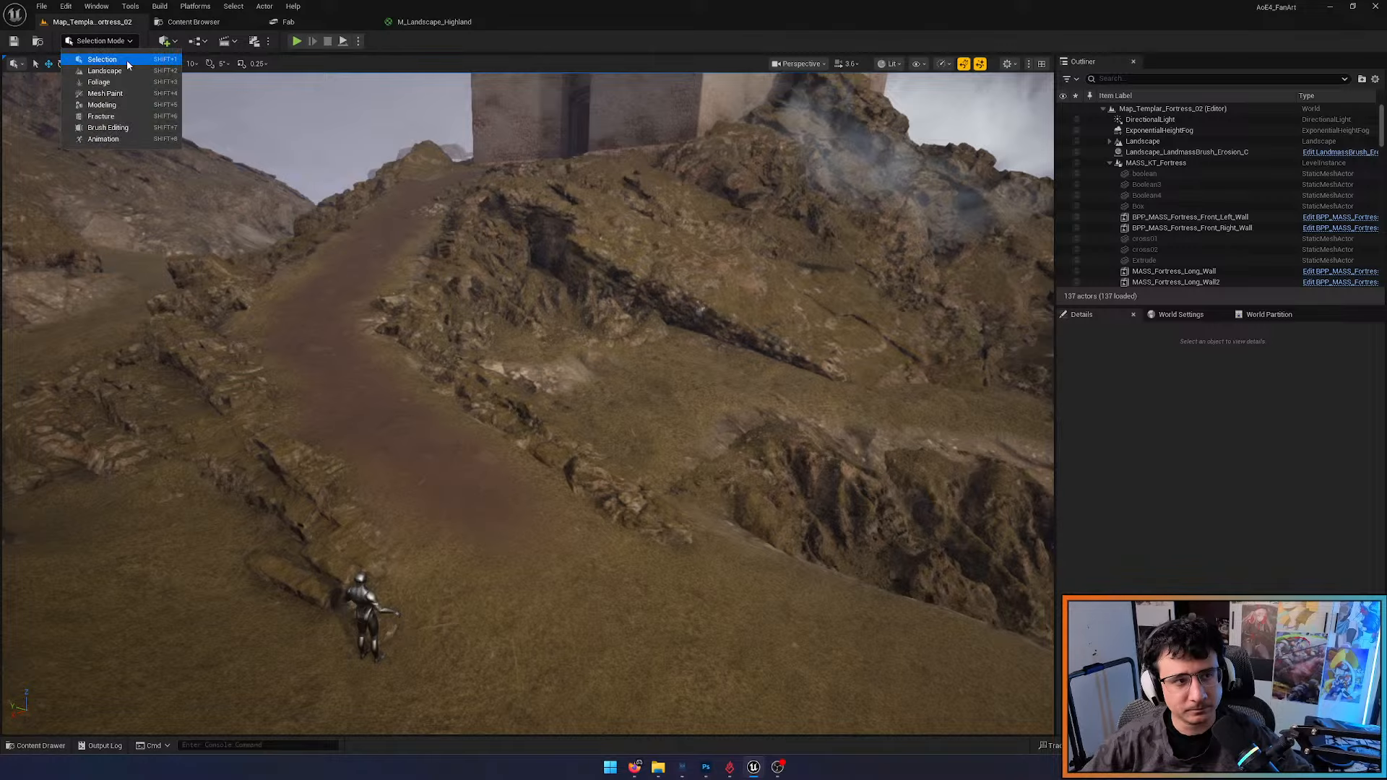
{"action": "right_click_drag", "start_coordinate": [541, 400], "coordinate": [596, 433]}
{"action": "key", "text": "ctrl+space"}
{"action": "key", "text": "s"}
{"action": "key", "text": "ctrl+space"}
Move the Vertex angle mask node slightly left in M_Landscape_Highland's Auto Material group and return to the level
{"action": "left_click", "coordinate": [435, 25]}
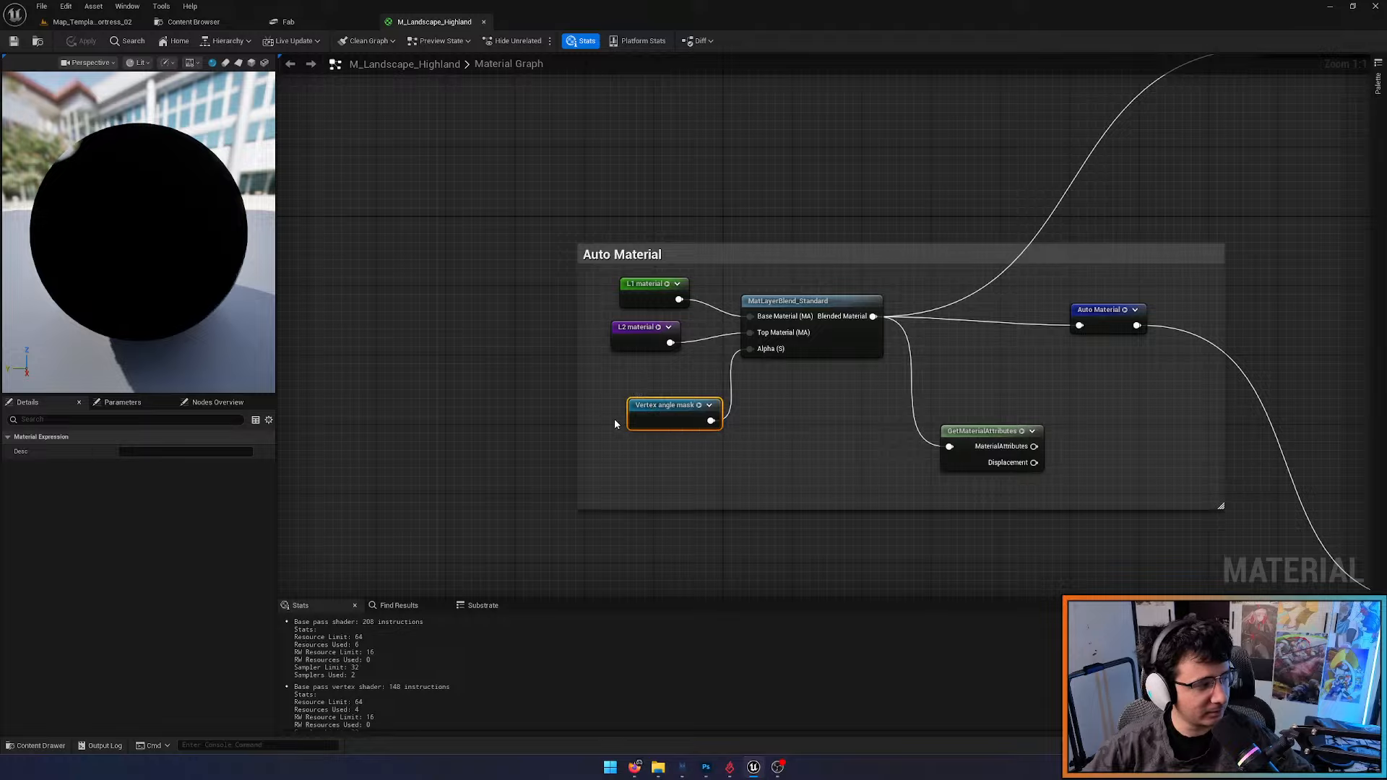
{"action": "mouse_move", "coordinate": [657, 414]}
{"action": "left_mouse_down"}
{"action": "mouse_move", "coordinate": [649, 387]}
{"action": "mouse_move", "coordinate": [640, 414]}
{"action": "left_mouse_up"}
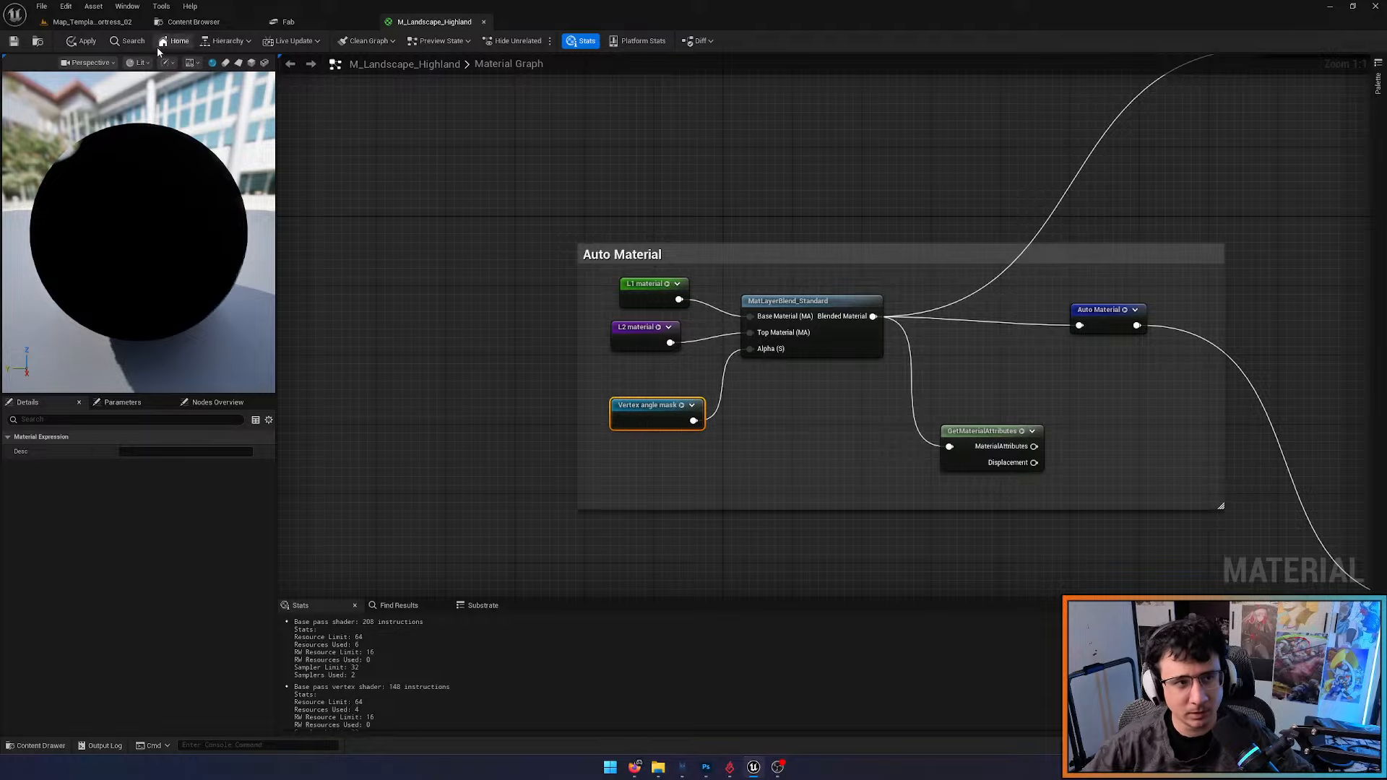
{"action": "left_click", "coordinate": [114, 25]}
Examine the lower dirt path and the surrounding grass and rock slope from close up and from farther away
{"action": "mouse_move", "coordinate": [573, 464]}
{"action": "right_mouse_down"}
{"action": "mouse_move", "coordinate": [577, 509]}
{"action": "mouse_move", "coordinate": [566, 443]}
{"action": "right_mouse_up"}
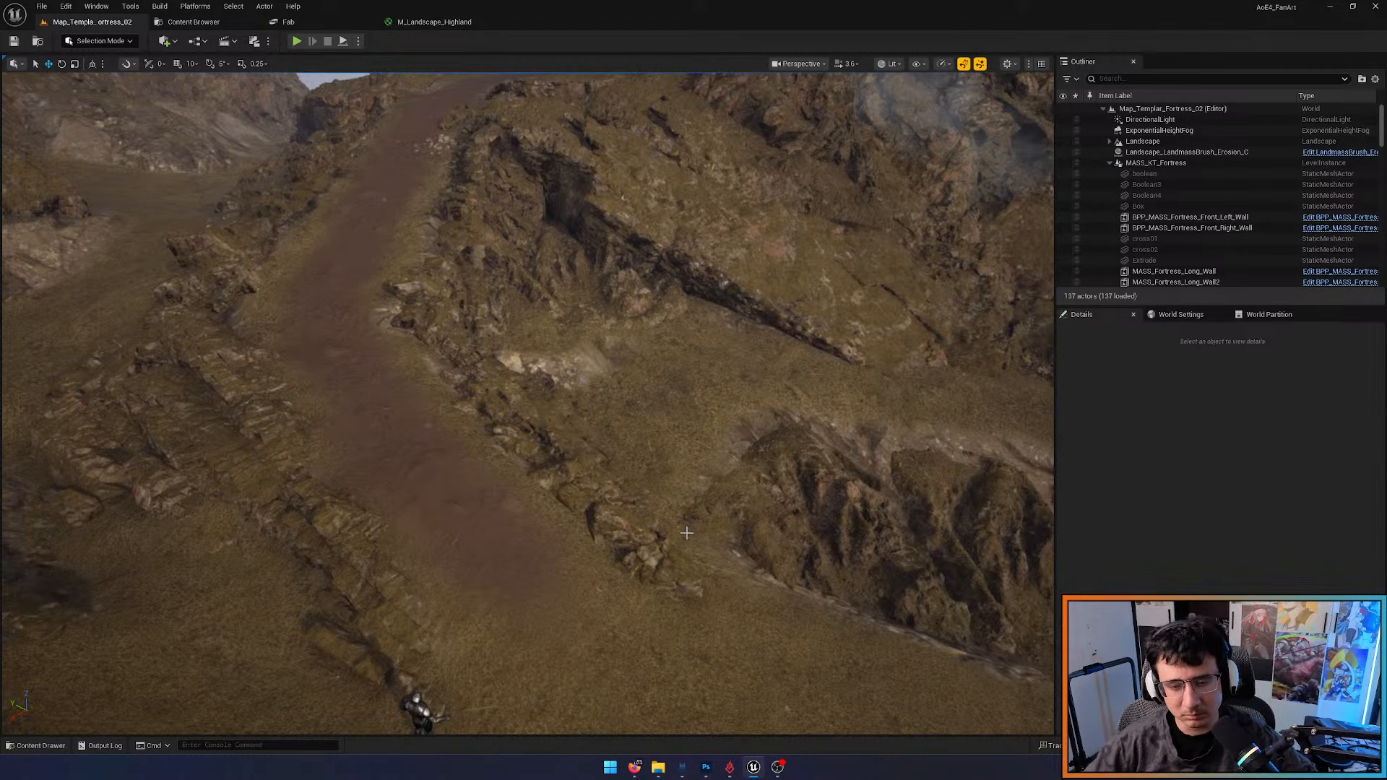
{"action": "right_click_drag", "start_coordinate": [686, 533], "coordinate": [687, 533]}
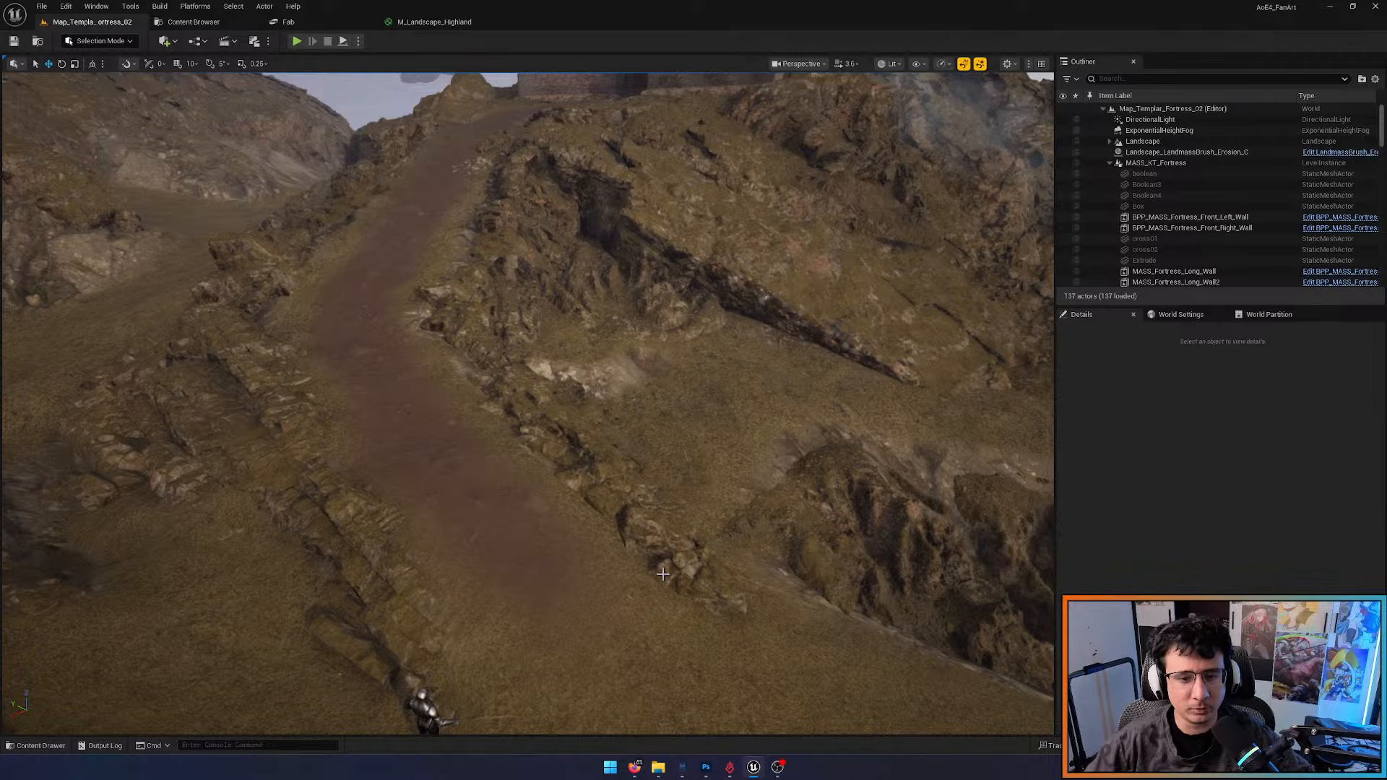
{"action": "right_click_drag", "start_coordinate": [695, 476], "coordinate": [648, 474]}
{"action": "scroll", "coordinate": [648, 474], "scroll_direction": "down", "scroll_amount": 2}
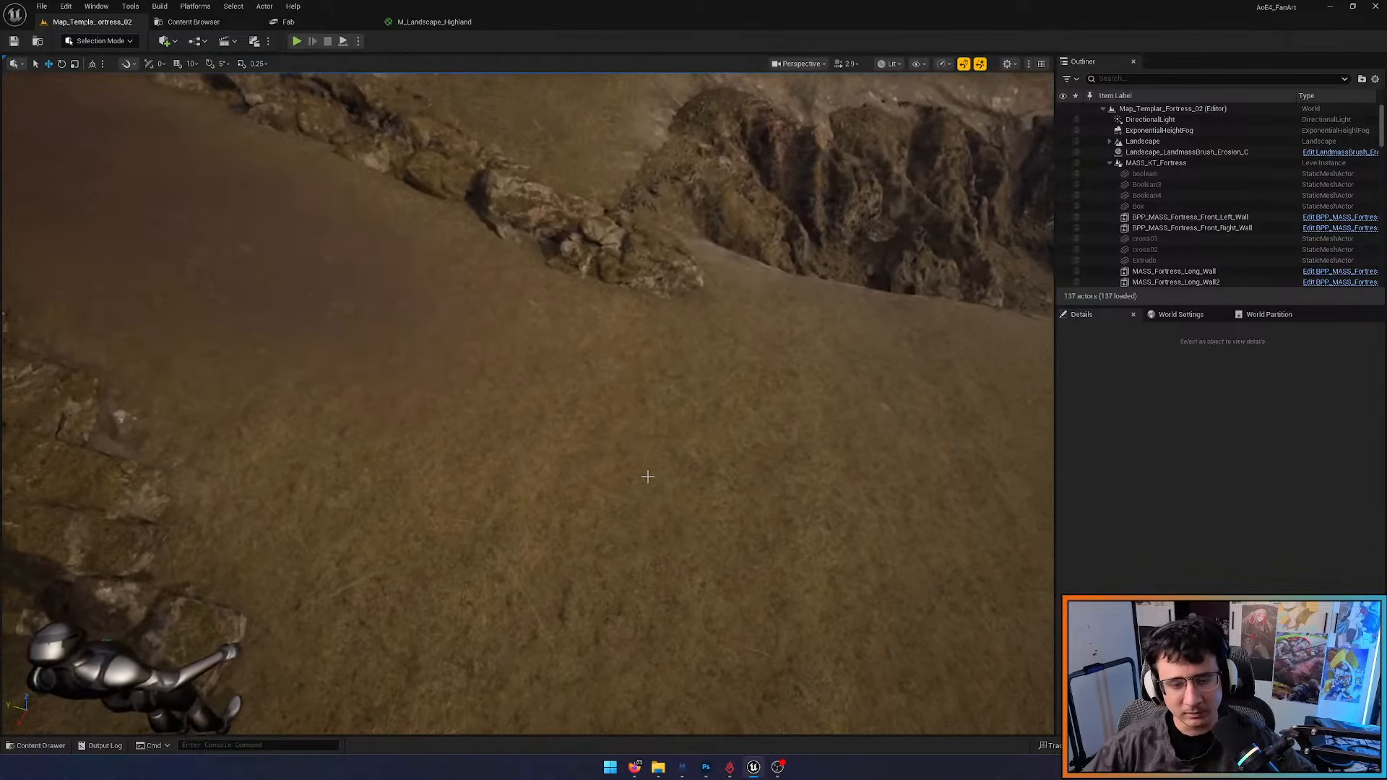
{"action": "left_click", "coordinate": [131, 41]}
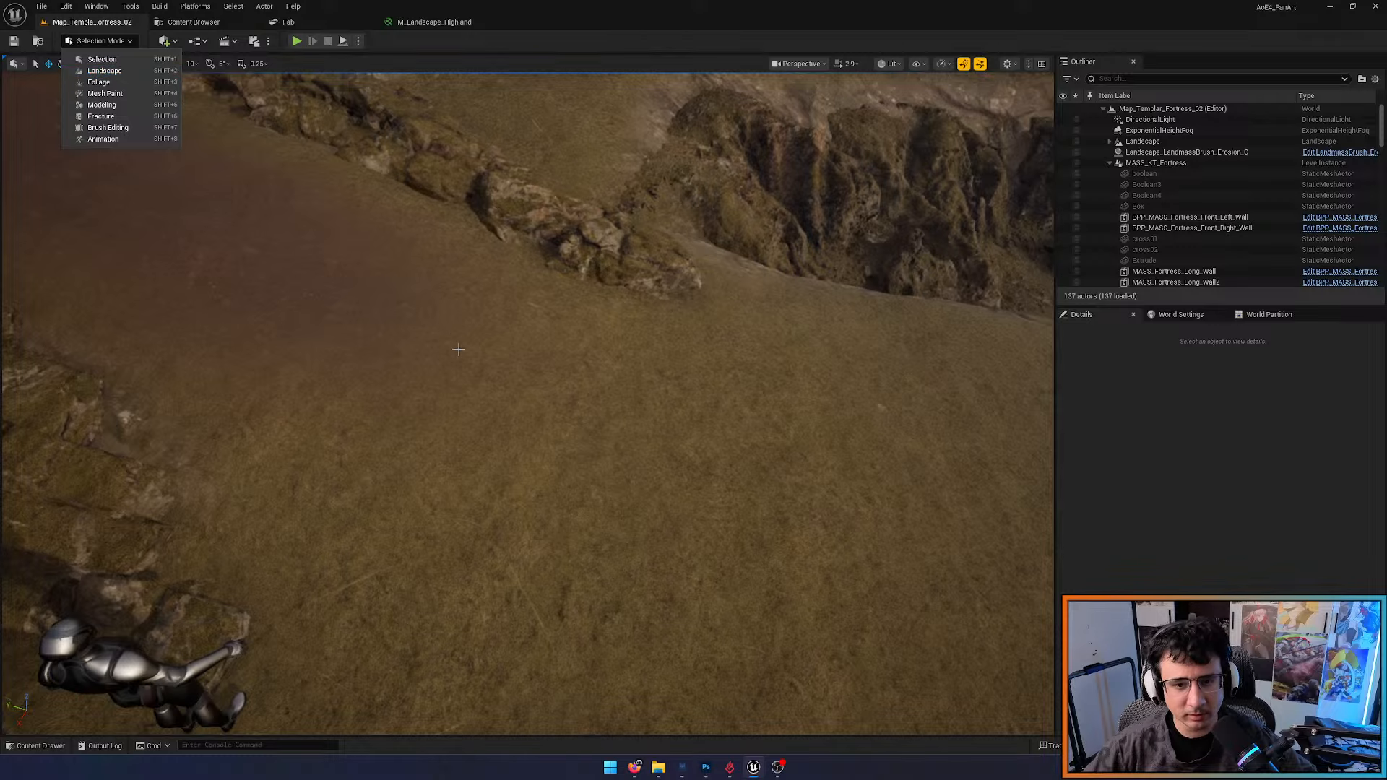
{"action": "right_click_drag", "start_coordinate": [497, 392], "coordinate": [497, 392]}
{"action": "key", "text": "s"}
{"action": "scroll", "coordinate": [496, 397], "scroll_direction": "up", "scroll_amount": 5}
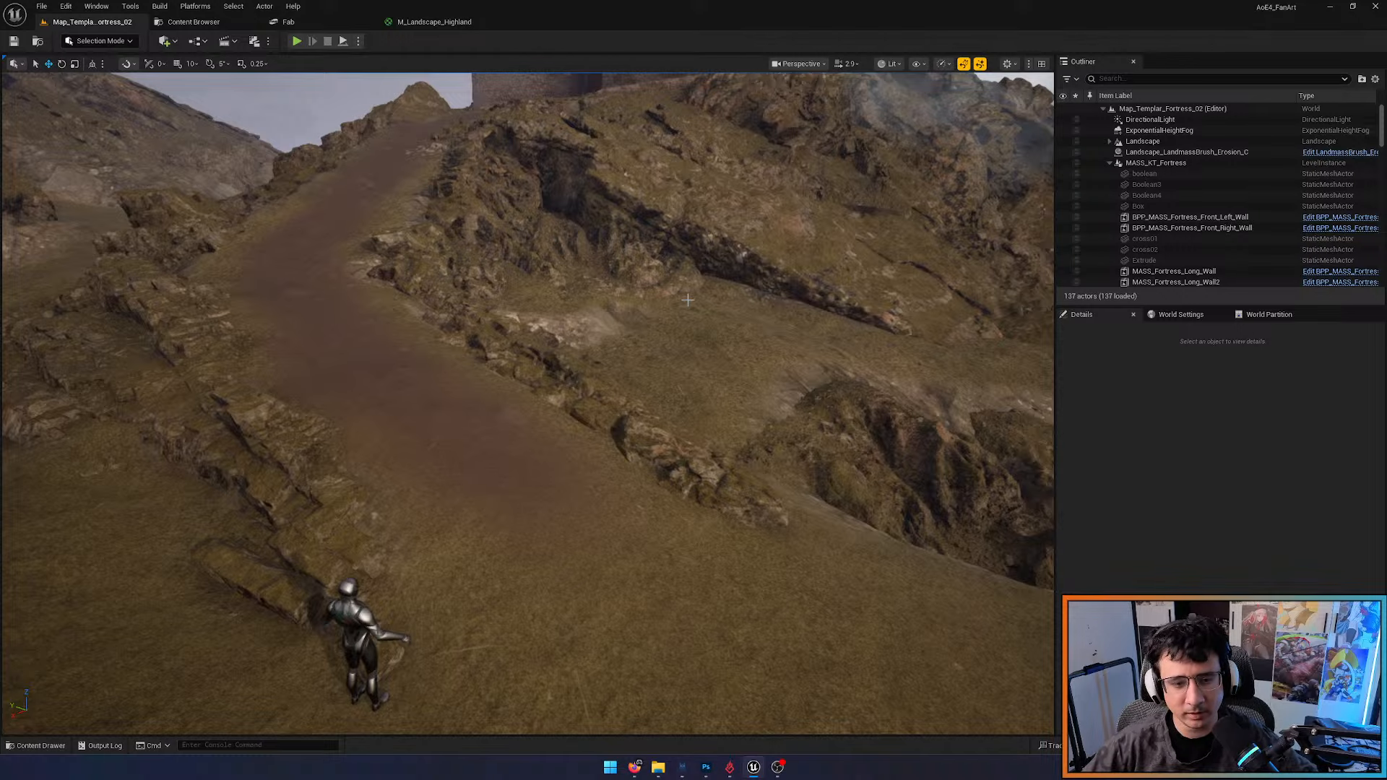
{"action": "right_click_drag", "start_coordinate": [688, 300], "coordinate": [717, 298]}
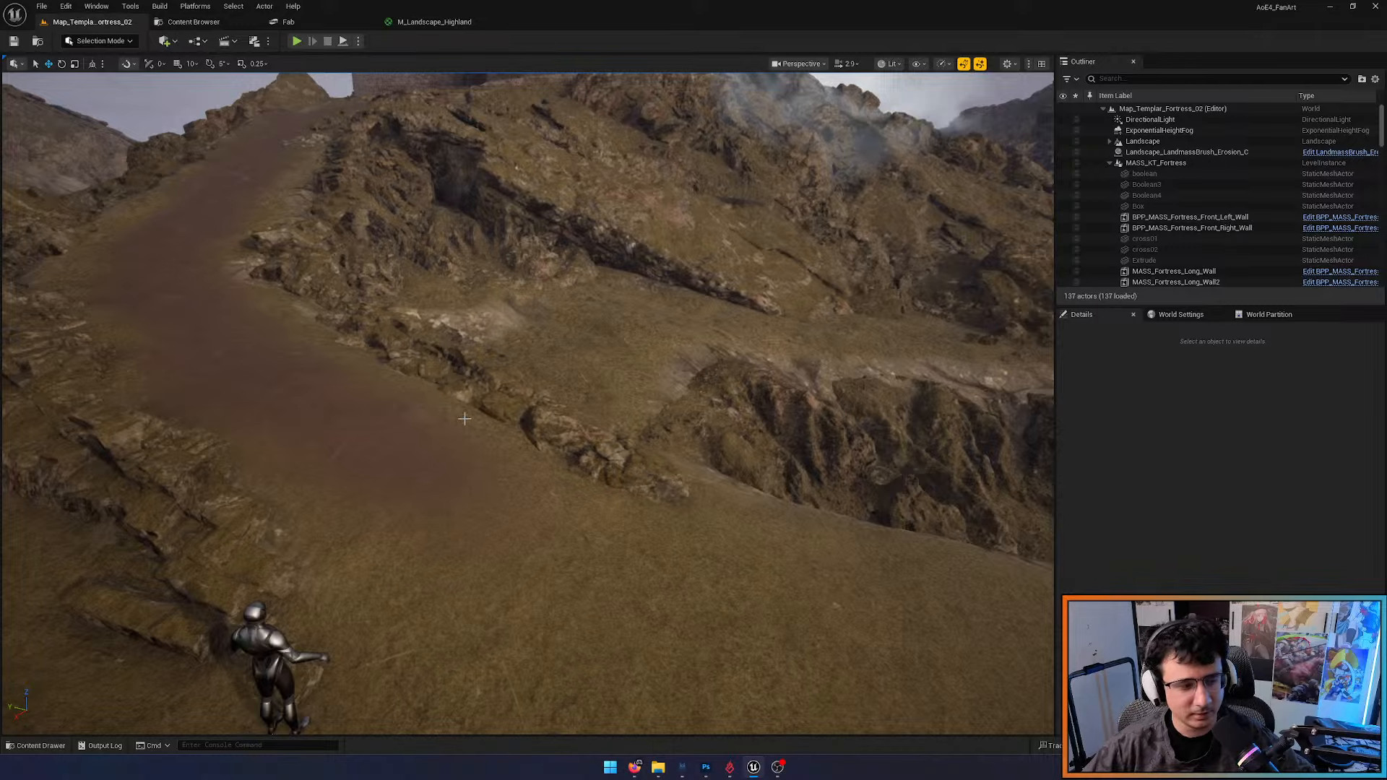
{"action": "right_click_drag", "start_coordinate": [465, 419], "coordinate": [461, 480]}
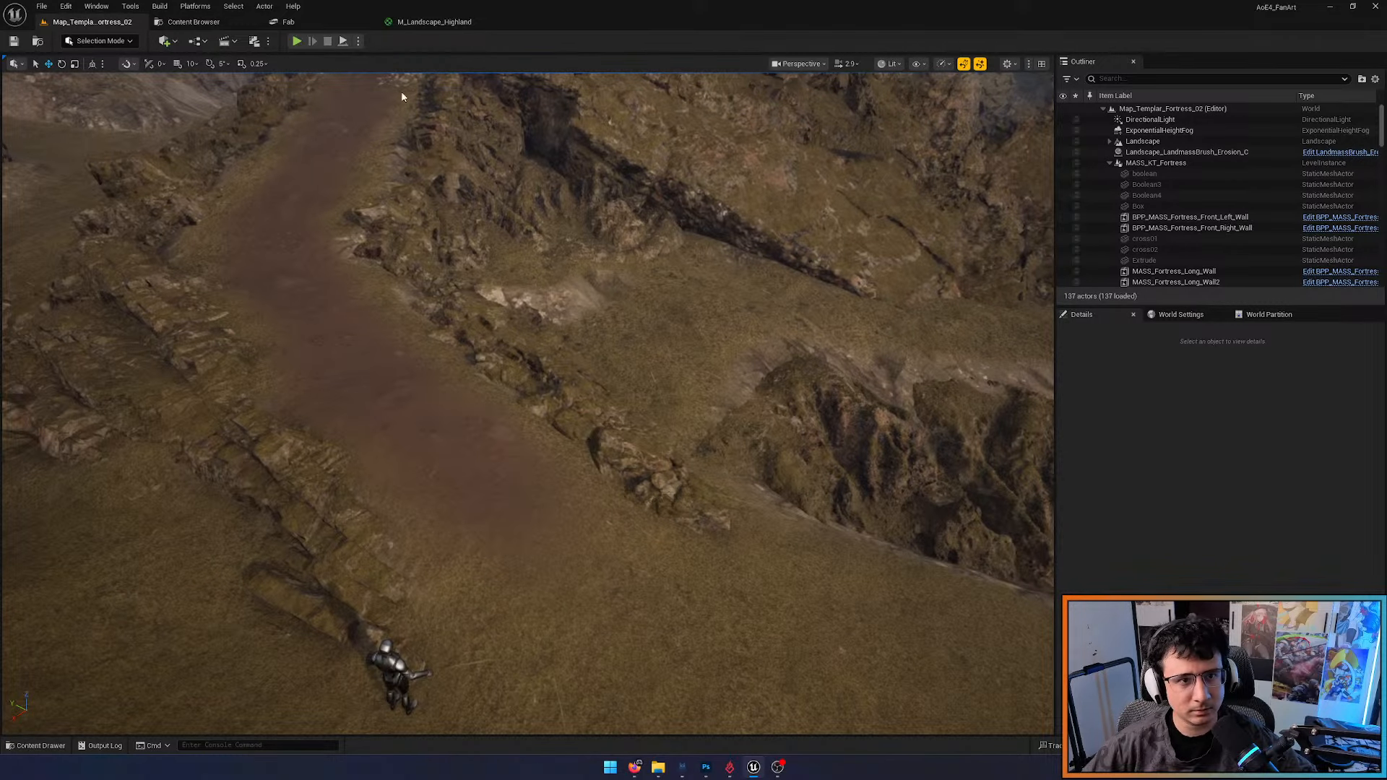
Check the upper path near the fortress door in Unlit view and return to Lit view
{"action": "right_click_drag", "start_coordinate": [417, 221], "coordinate": [382, 186]}
{"action": "key", "text": "alt+3"}
{"action": "right_click_drag", "start_coordinate": [504, 269], "coordinate": [524, 296]}
{"action": "key", "text": "w"}
{"action": "key", "text": "alt+4"}
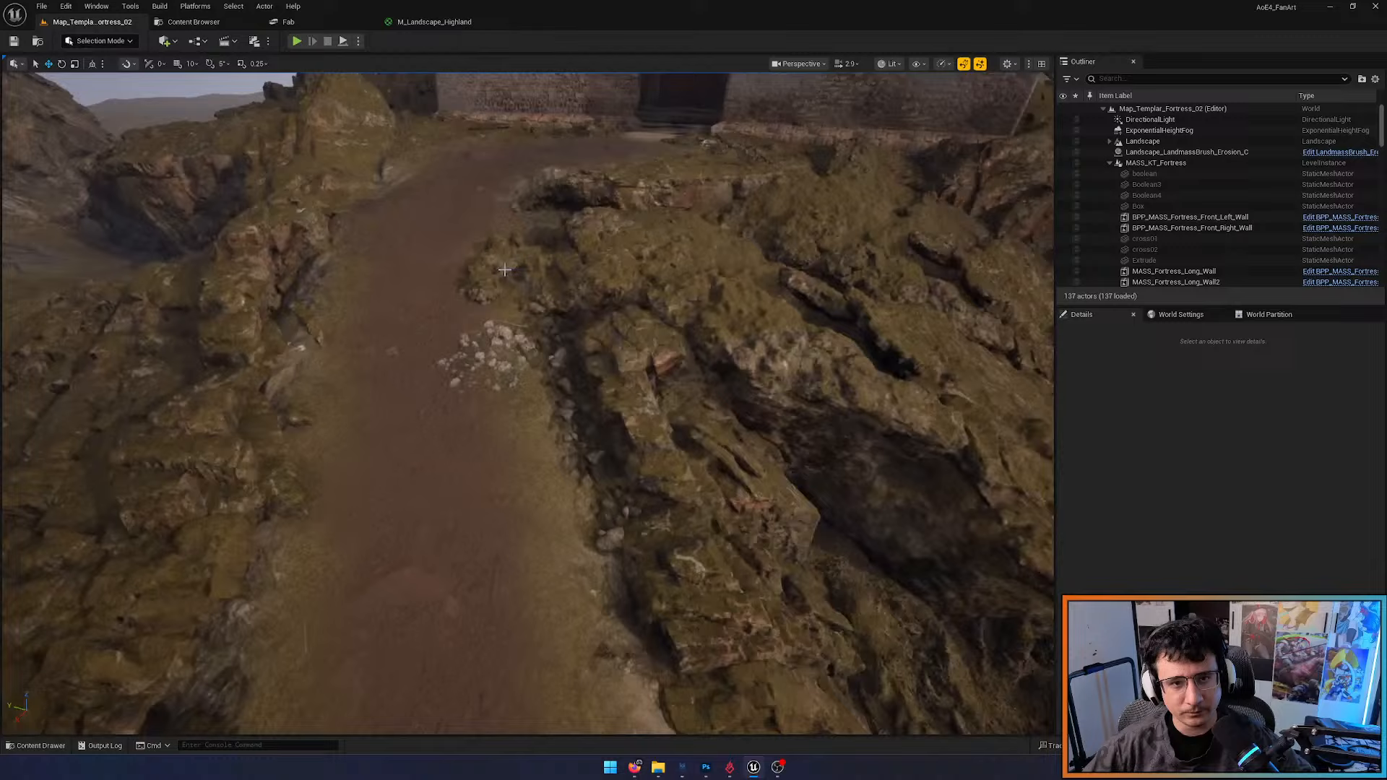
Open the MI_Landscape_Highland material instance from the Landscape folder in a floating window over the level
{"action": "left_click", "coordinate": [451, 22]}
{"action": "key", "text": "ctrl+b"}
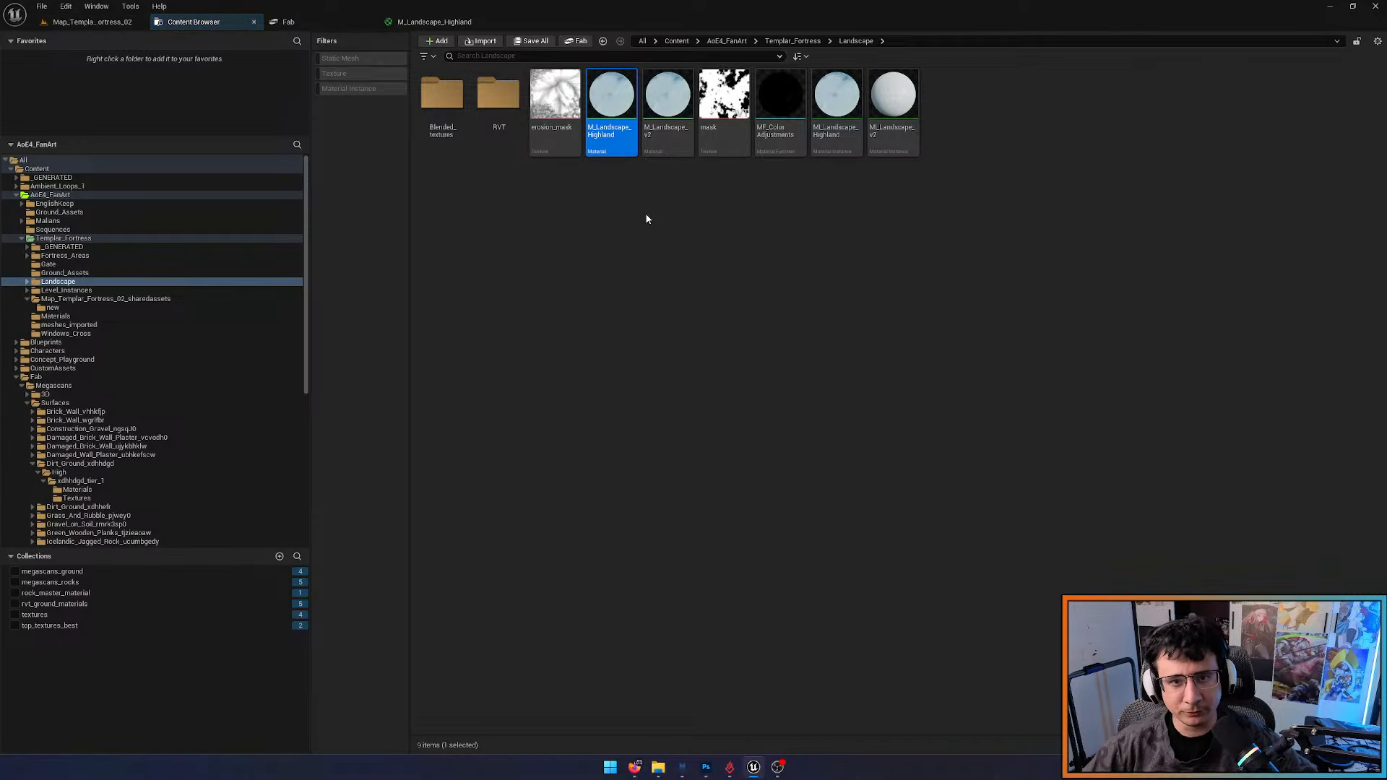
{"action": "left_click", "coordinate": [709, 224]}
{"action": "left_click", "coordinate": [838, 108]}
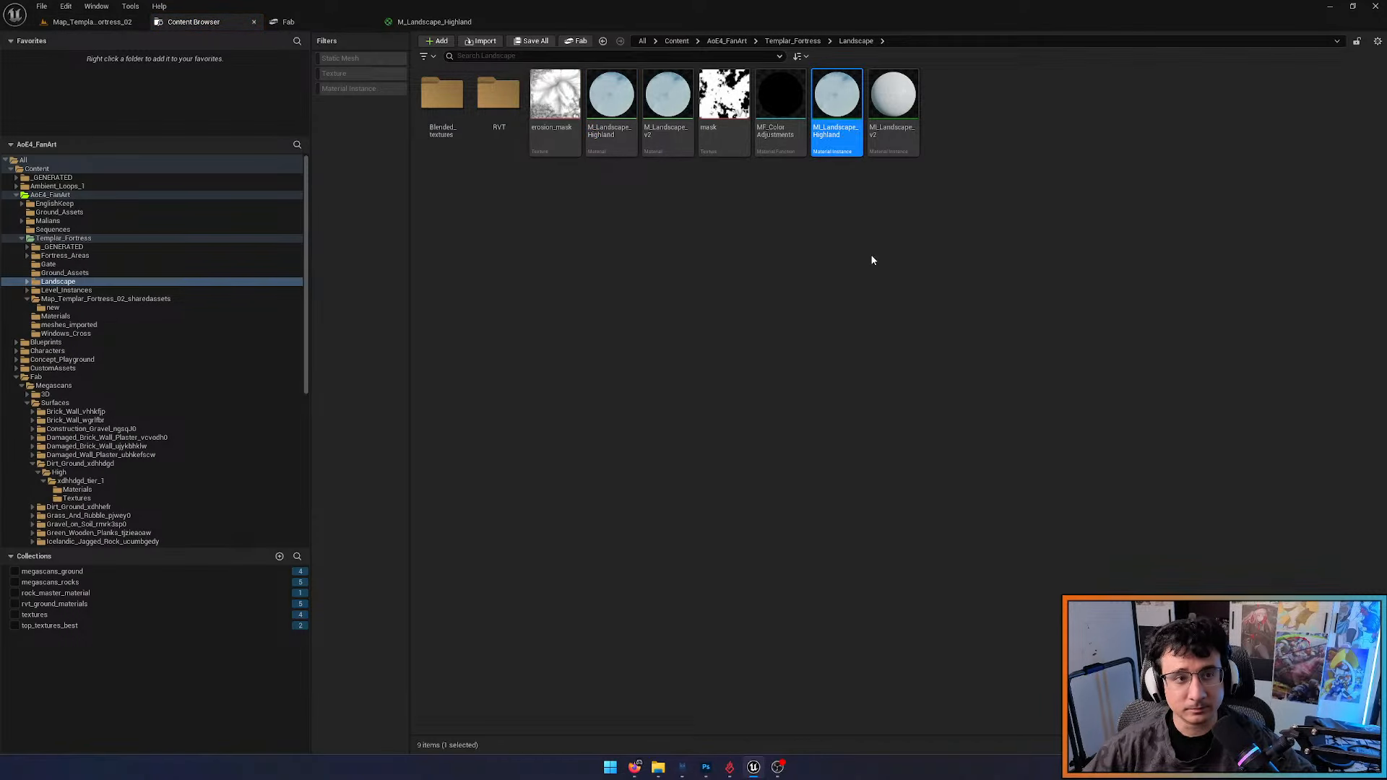
{"action": "key", "text": "Return"}
{"action": "left_click_drag", "start_coordinate": [543, 22], "coordinate": [920, 144]}
{"action": "left_click", "coordinate": [92, 21]}
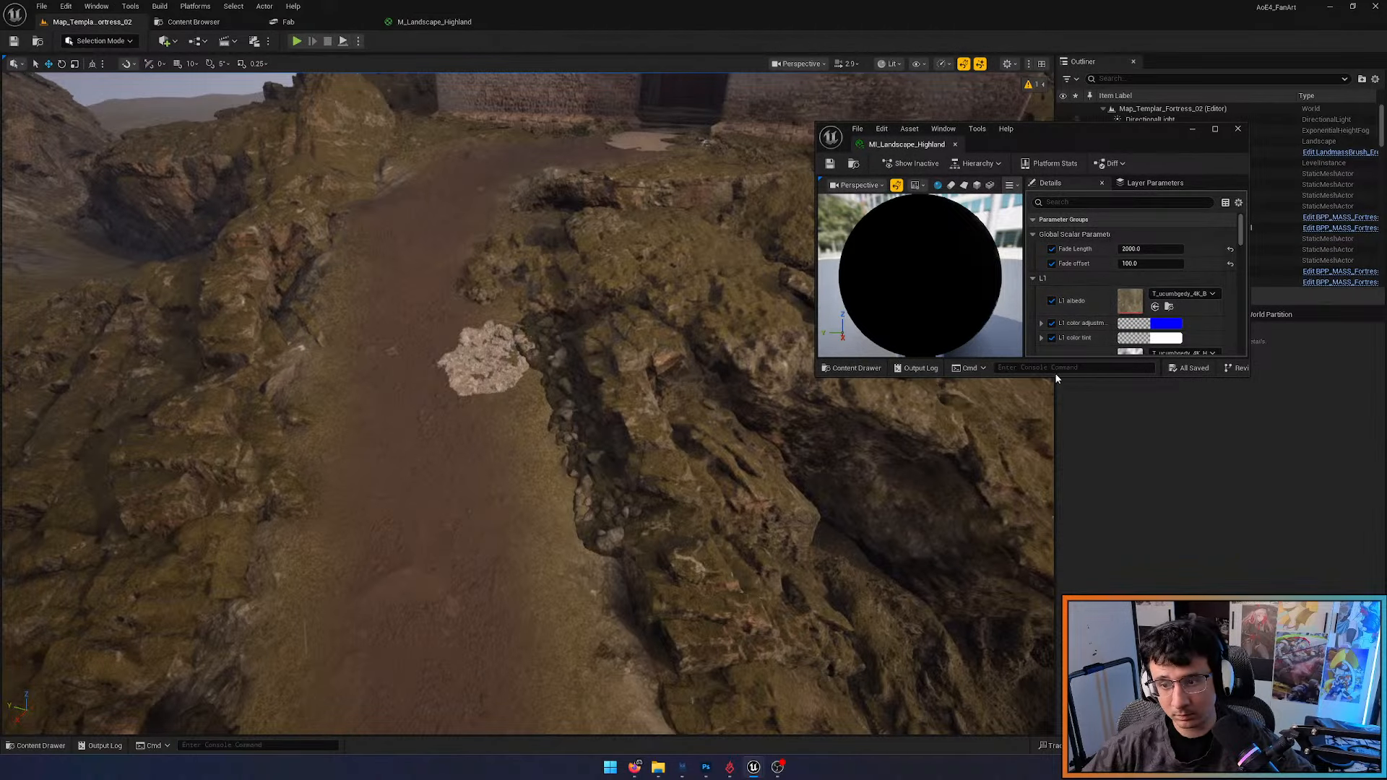
Enlarge the floating MI_Landscape_Highland window and place it beside the level viewport
{"action": "left_click_drag", "start_coordinate": [1047, 376], "coordinate": [1030, 733]}
{"action": "left_click_drag", "start_coordinate": [1085, 136], "coordinate": [1212, 114]}
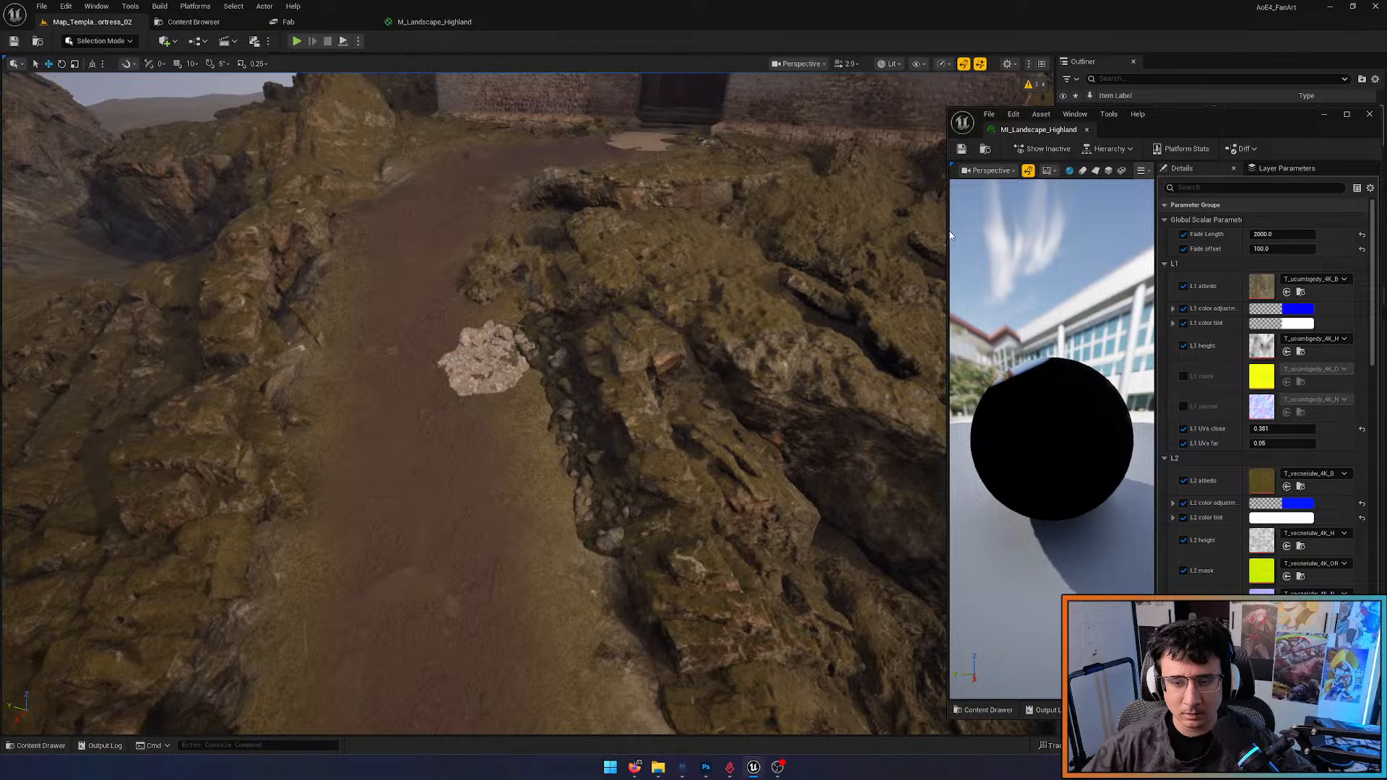
{"action": "left_click_drag", "start_coordinate": [951, 235], "coordinate": [909, 236]}
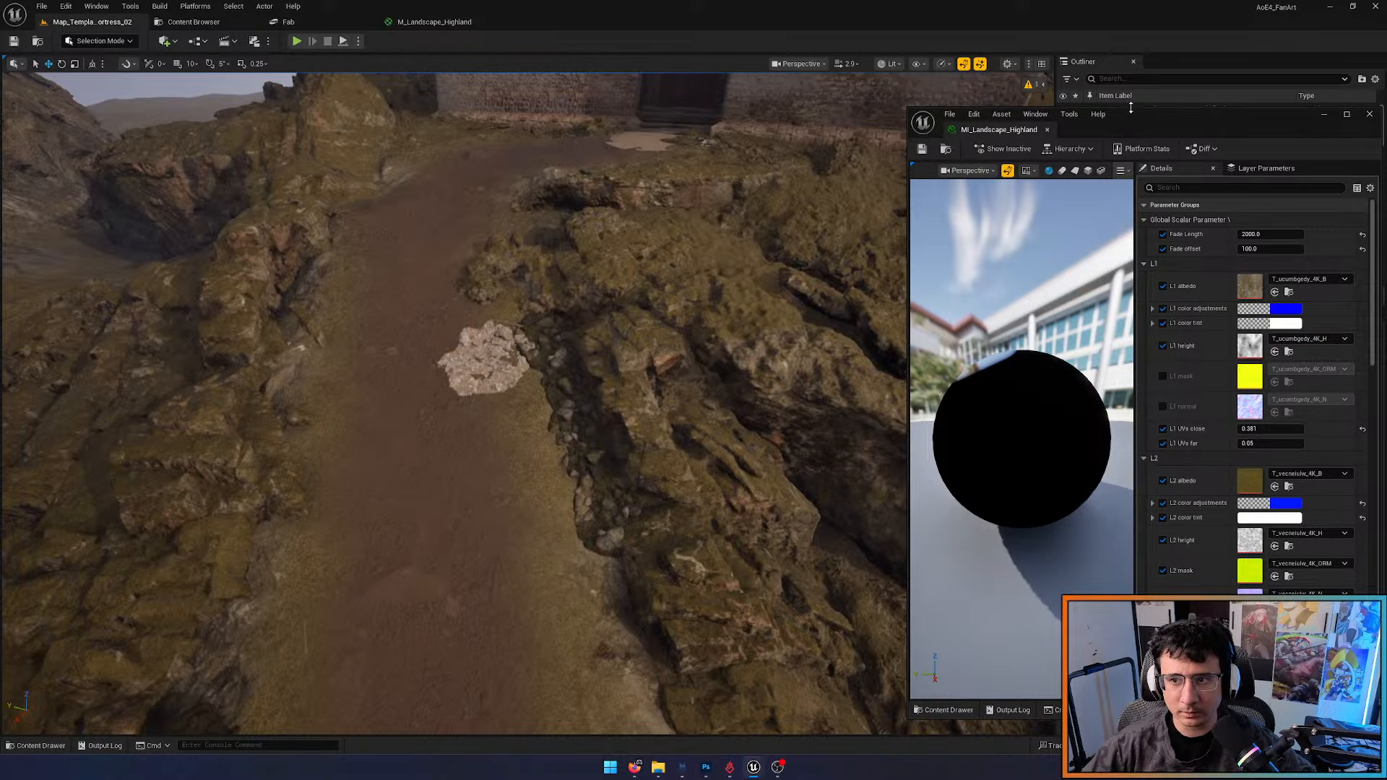
{"action": "left_click_drag", "start_coordinate": [1130, 108], "coordinate": [1130, 56]}
Expand the L3 color adjustments in MI_Landscape_Highland and look over the L3 and L4 parameters
{"action": "scroll", "coordinate": [1230, 360], "scroll_direction": "down", "scroll_amount": 2}
{"action": "scroll", "coordinate": [1227, 361], "scroll_direction": "down", "scroll_amount": 3}
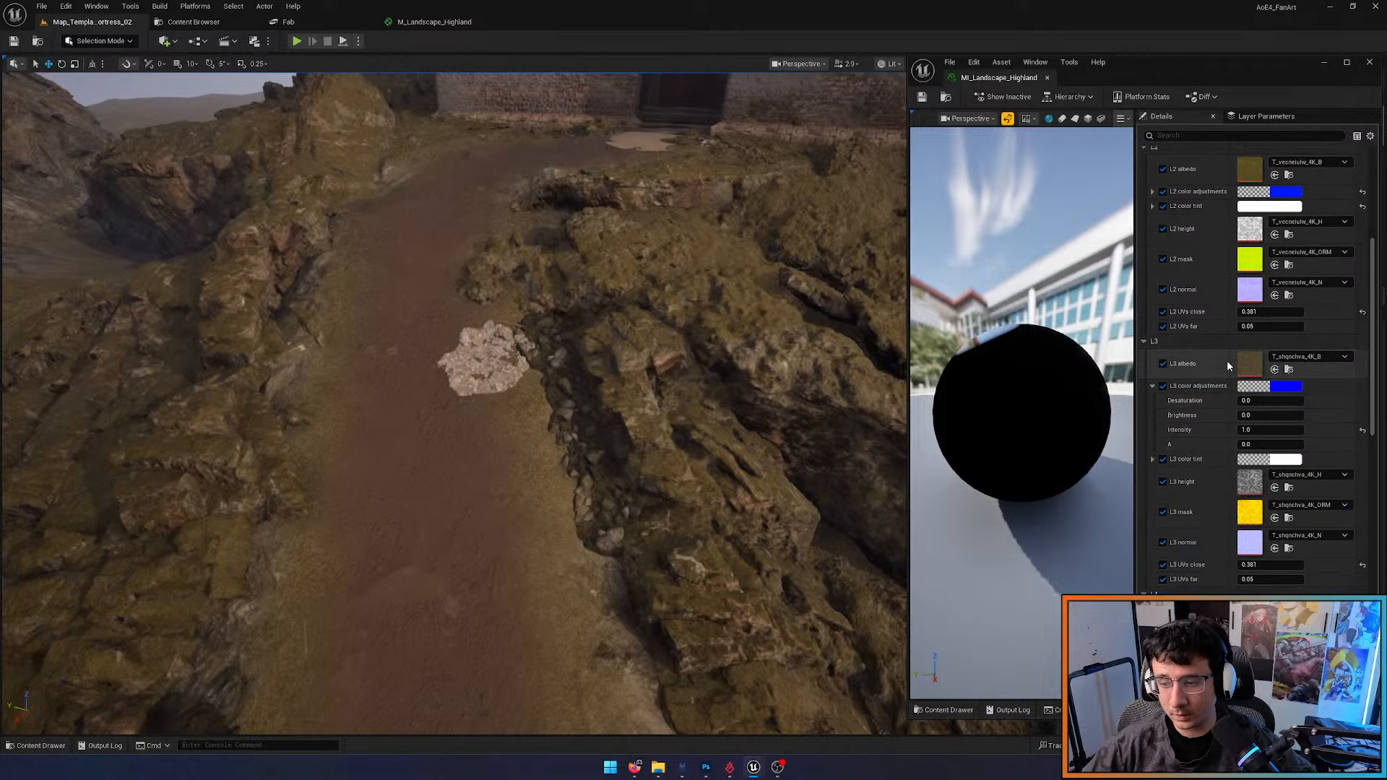
{"action": "left_click", "coordinate": [1152, 385]}
{"action": "scroll", "coordinate": [1254, 372], "scroll_direction": "down", "scroll_amount": 1}
{"action": "scroll", "coordinate": [1254, 374], "scroll_direction": "down", "scroll_amount": 3}
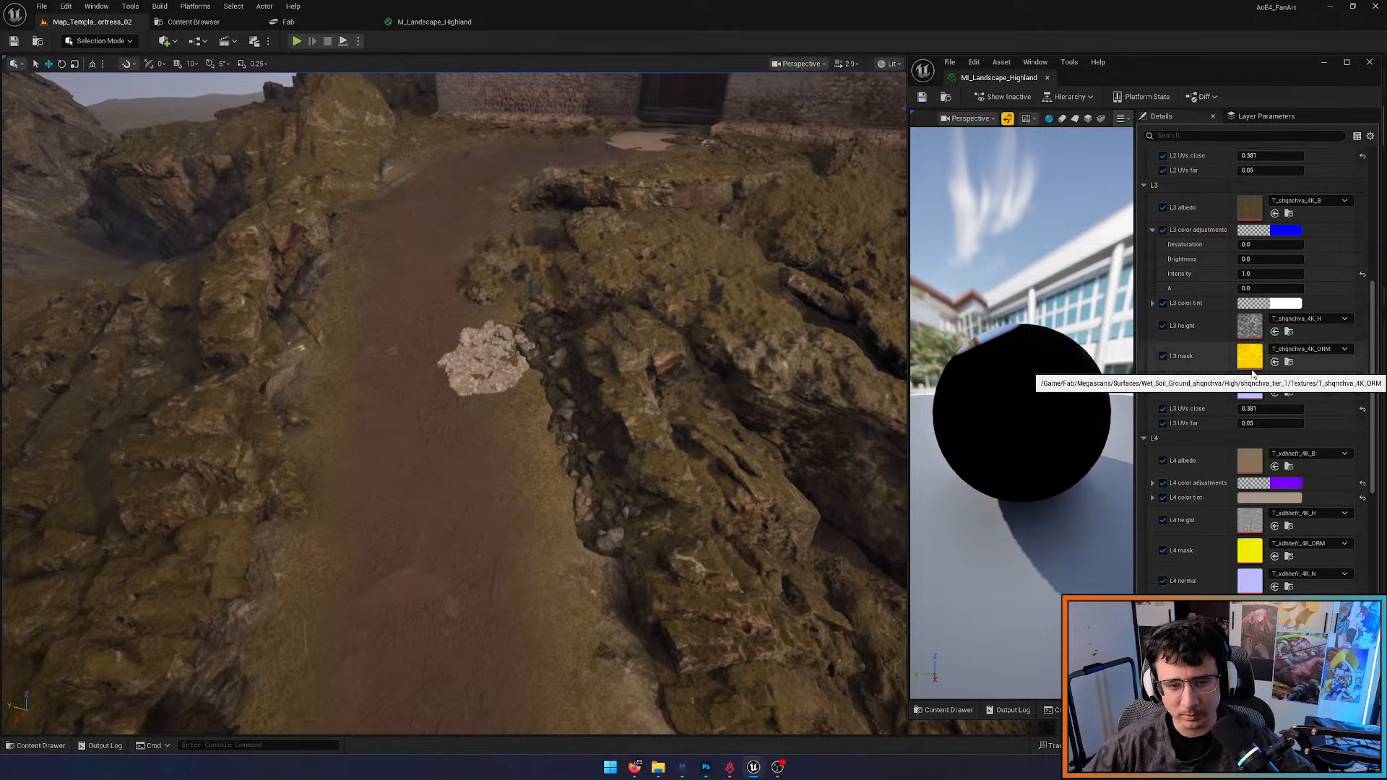
Select the rubble mesh lying at the edge of the upper dirt path and delete it
{"action": "mouse_move", "coordinate": [603, 324]}
{"action": "right_mouse_down"}
{"action": "mouse_move", "coordinate": [581, 304]}
{"action": "mouse_move", "coordinate": [602, 324]}
{"action": "right_mouse_up"}
{"action": "key", "text": "w"}
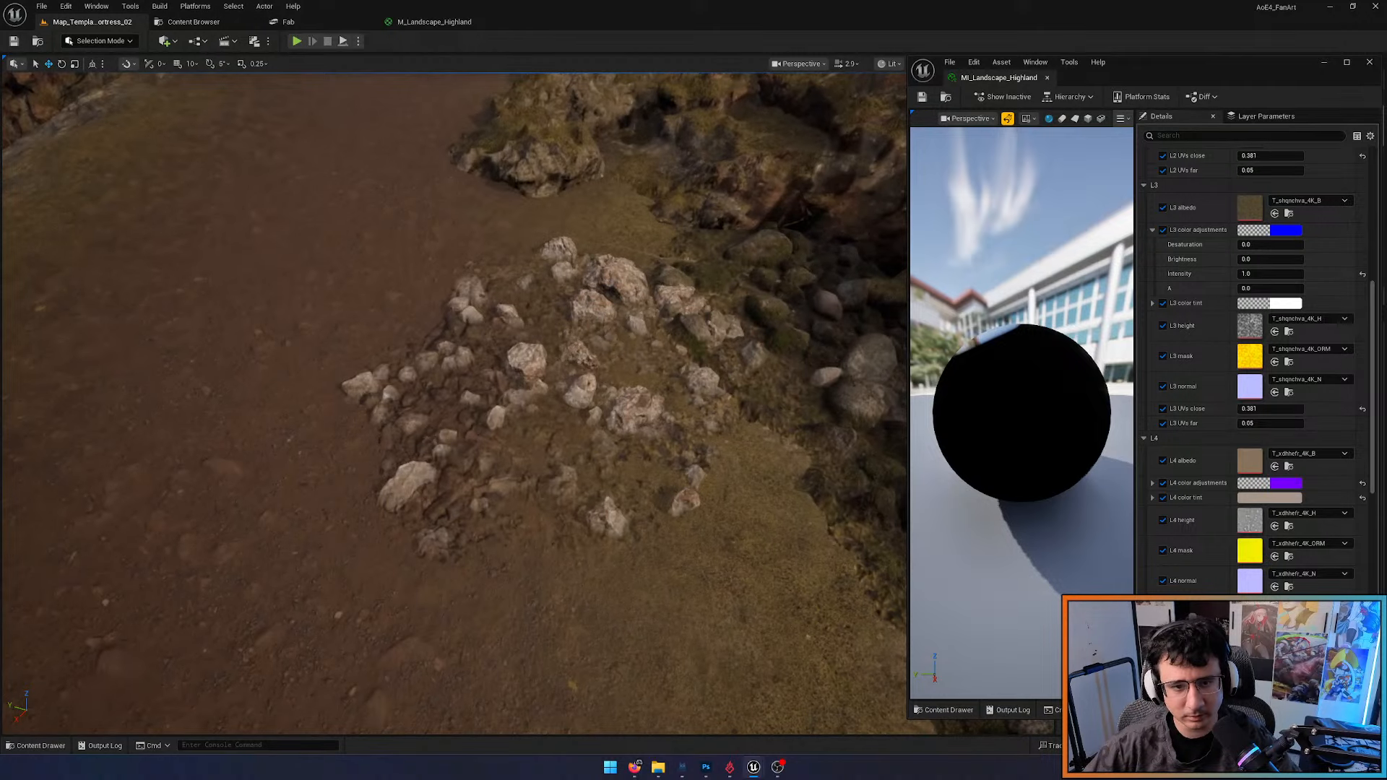
{"action": "left_click", "coordinate": [611, 283]}
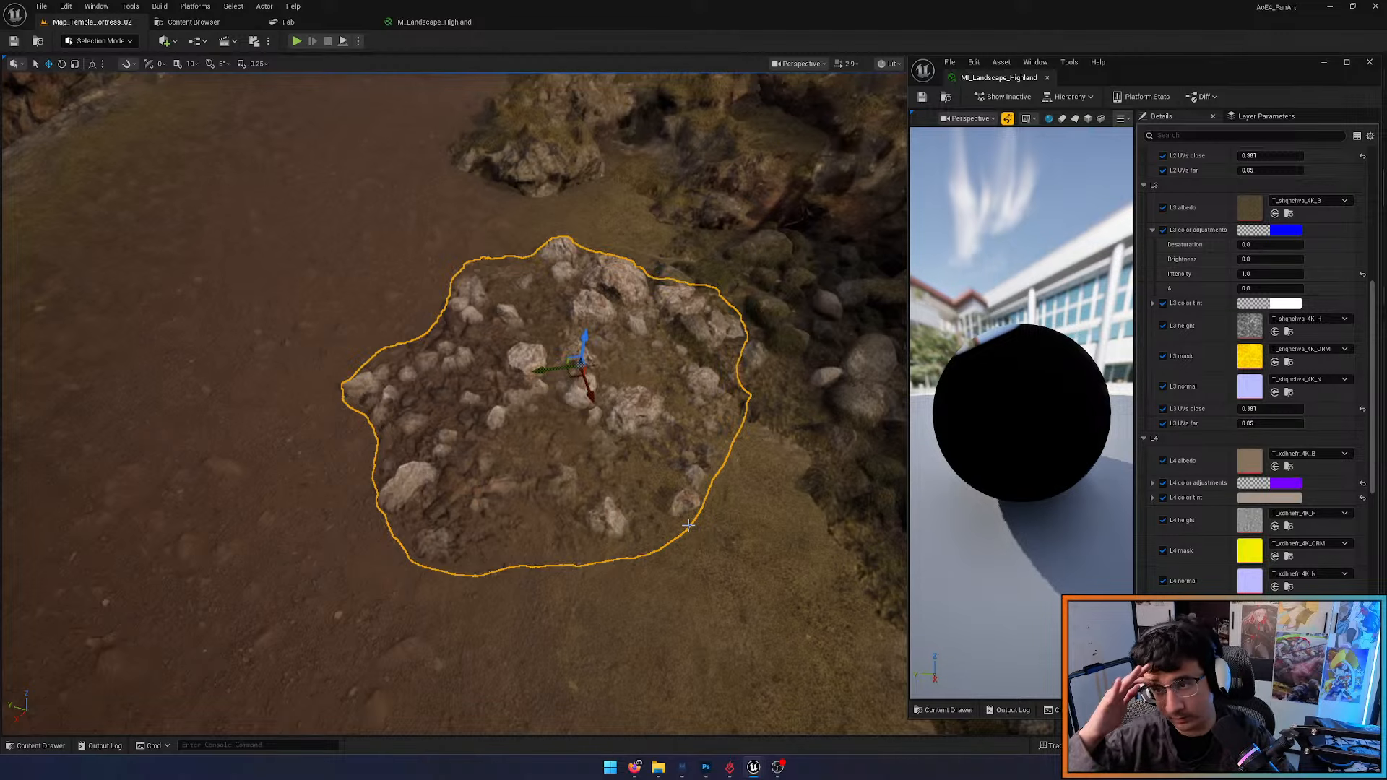
{"action": "key", "text": "Delete"}
Check the cleared path's color in Unlit view and switch back to Lit view
{"action": "mouse_move", "coordinate": [688, 526]}
{"action": "right_mouse_down"}
{"action": "mouse_move", "coordinate": [675, 549]}
{"action": "mouse_move", "coordinate": [676, 495]}
{"action": "mouse_move", "coordinate": [668, 545]}
{"action": "right_mouse_up"}
{"action": "key", "text": "s"}
{"action": "key", "text": "w"}
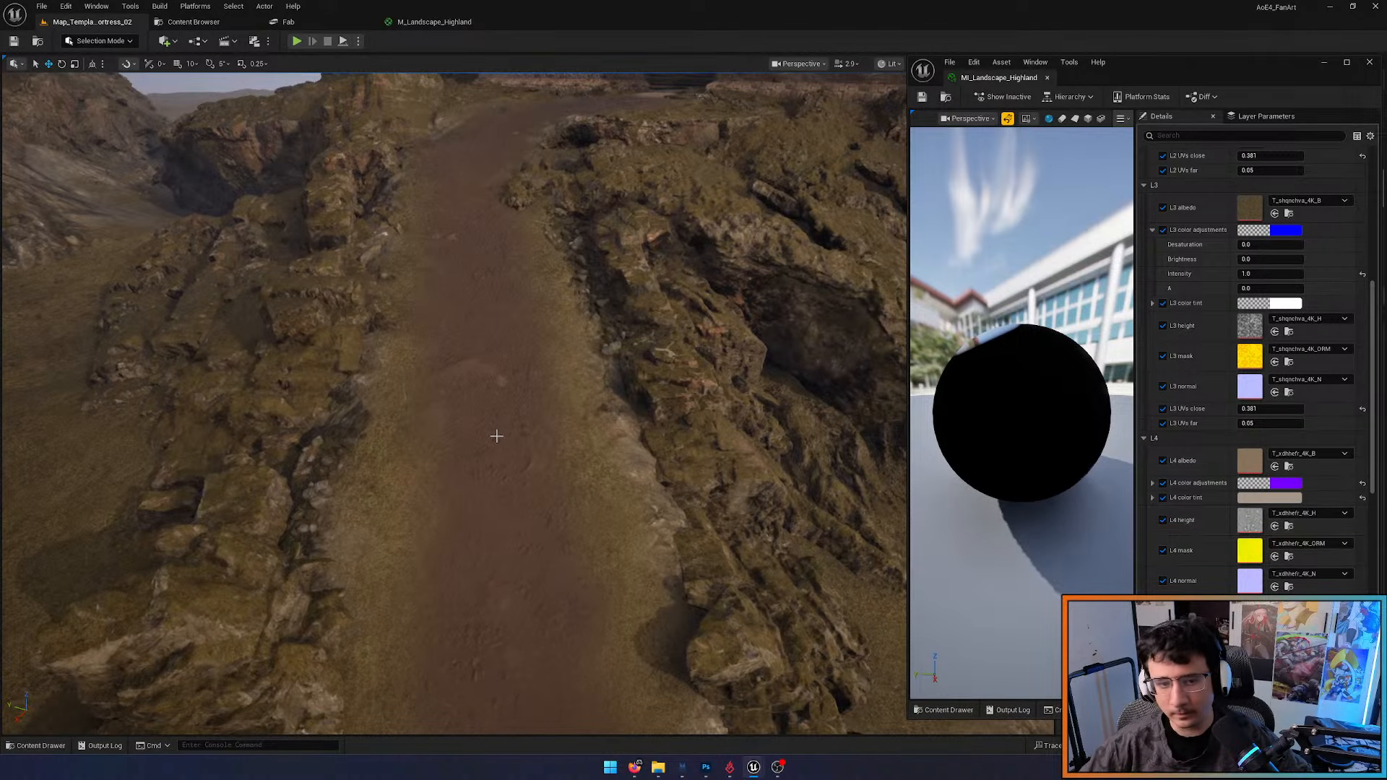
{"action": "right_click_drag", "start_coordinate": [496, 436], "coordinate": [505, 458]}
{"action": "key", "text": "alt+3"}
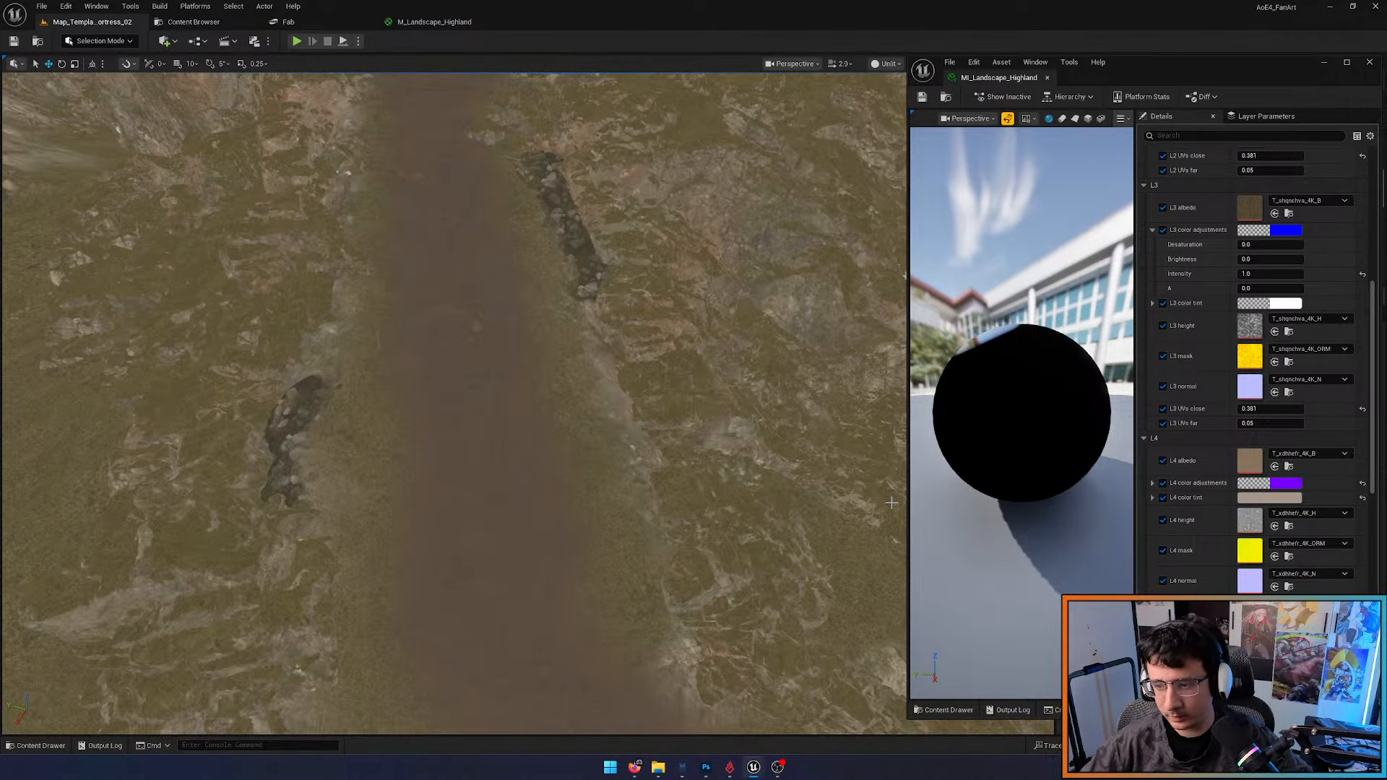
{"action": "key", "text": "alt+4"}
Expand the L4 color adjustments and reset their Desaturation to the default
{"action": "left_click", "coordinate": [1152, 483]}
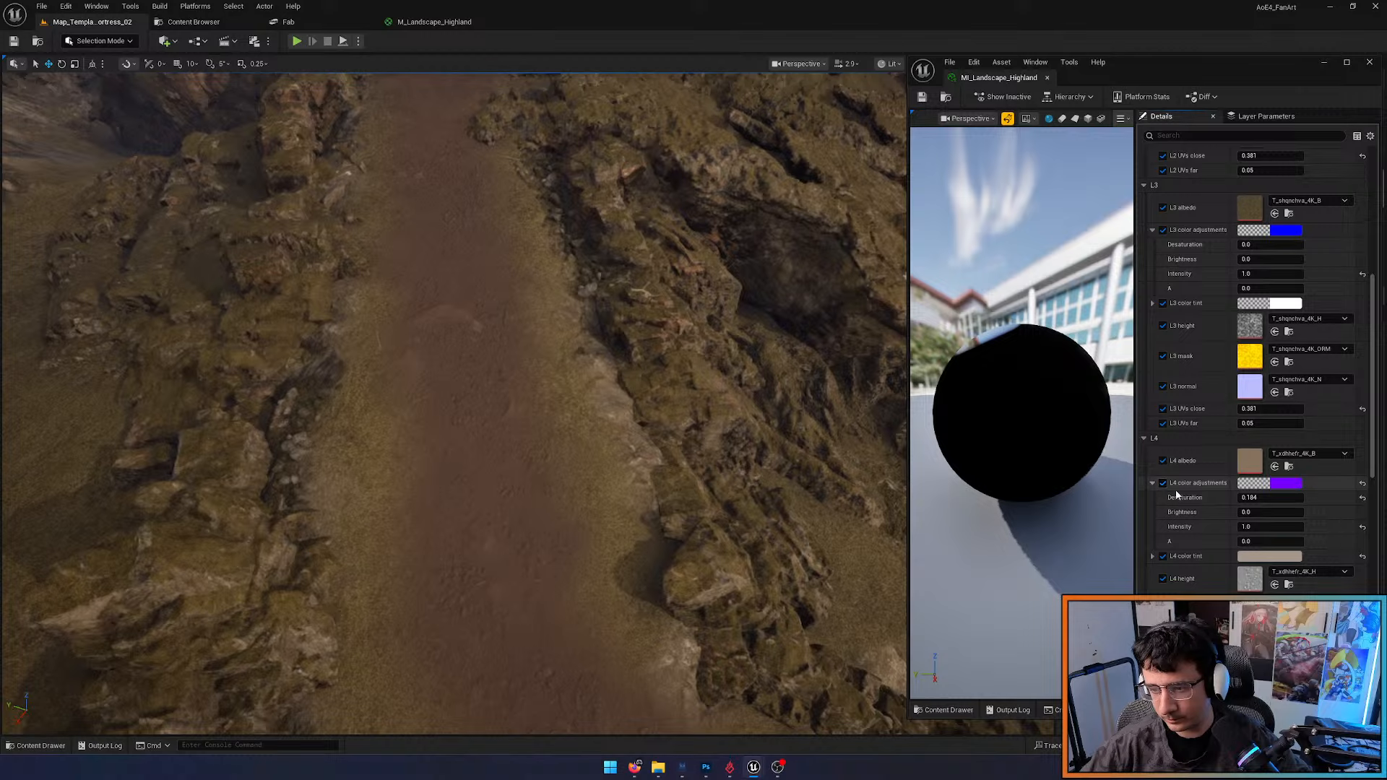
{"action": "left_click", "coordinate": [1363, 499]}
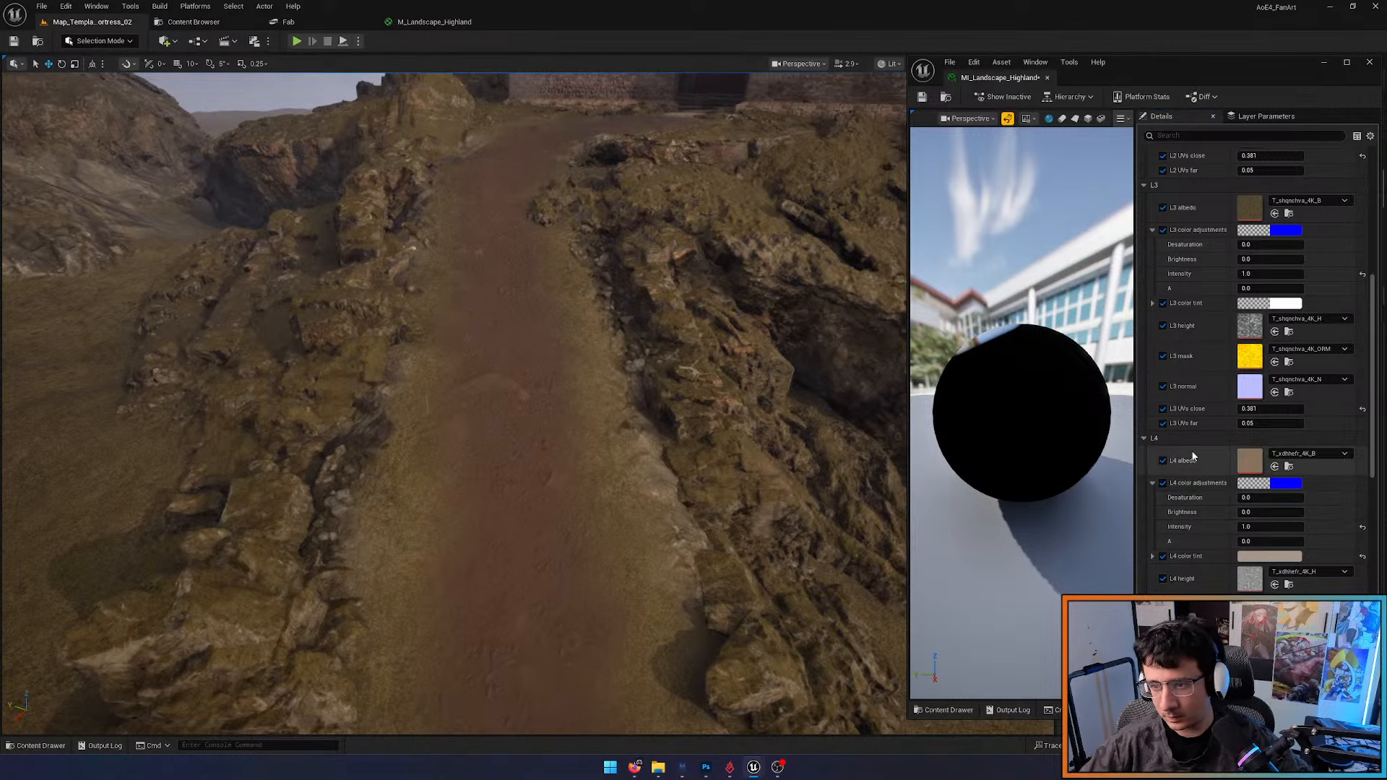
Try an L3 Desaturation of 0.856 and reset it to the default
{"action": "left_click_drag", "start_coordinate": [1280, 249], "coordinate": [1329, 249]}
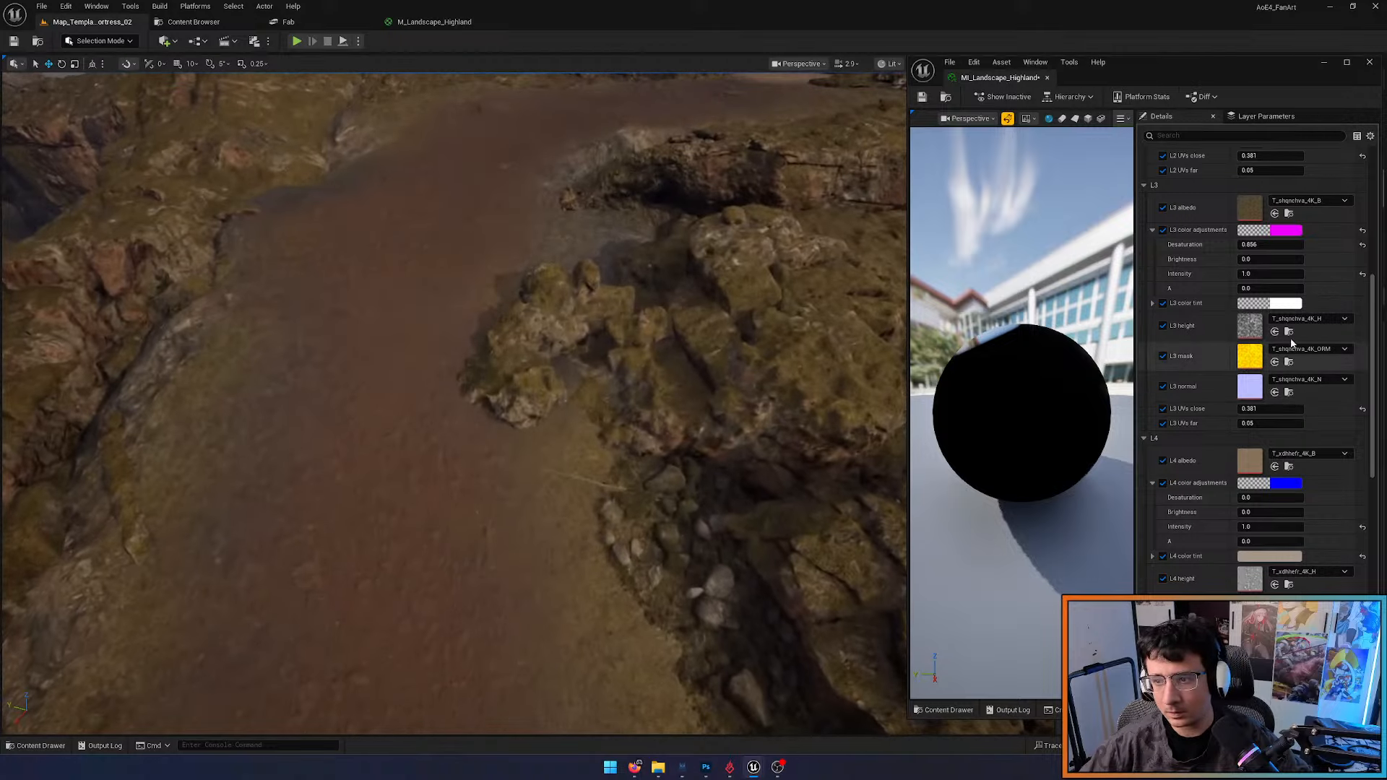
{"action": "left_click", "coordinate": [1362, 245]}
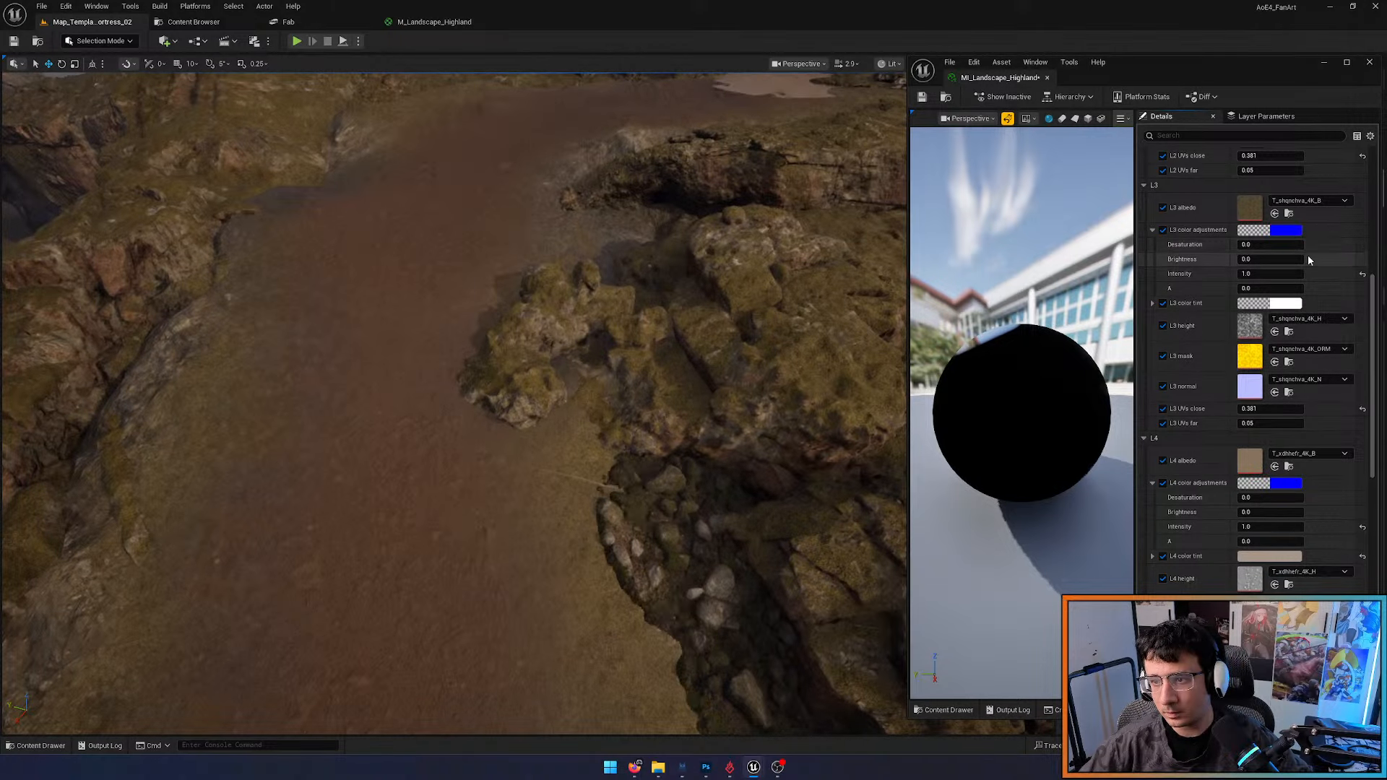
Try an L3 Brightness of about 2.42 and reset it to the default
{"action": "left_click_drag", "start_coordinate": [1293, 259], "coordinate": [1337, 259]}
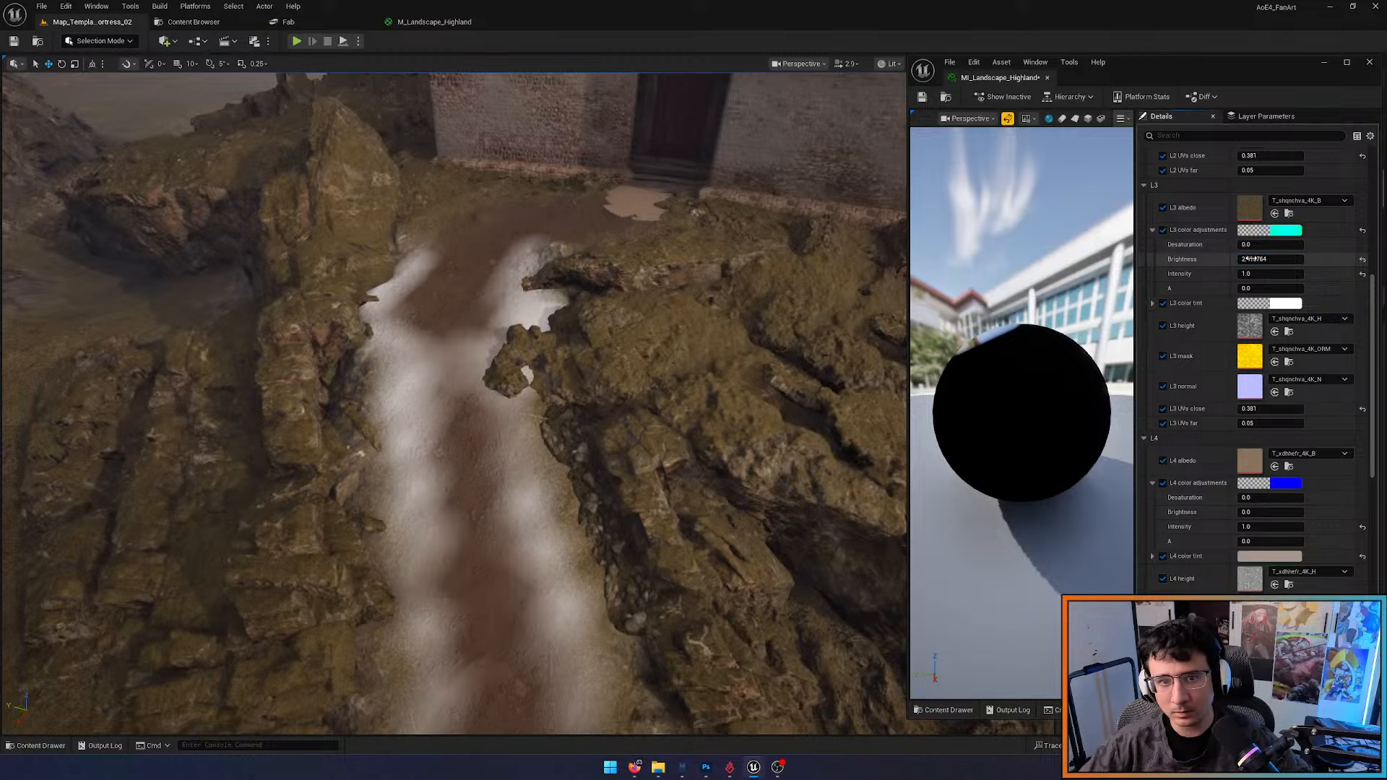
{"action": "right_click_drag", "start_coordinate": [723, 347], "coordinate": [723, 470]}
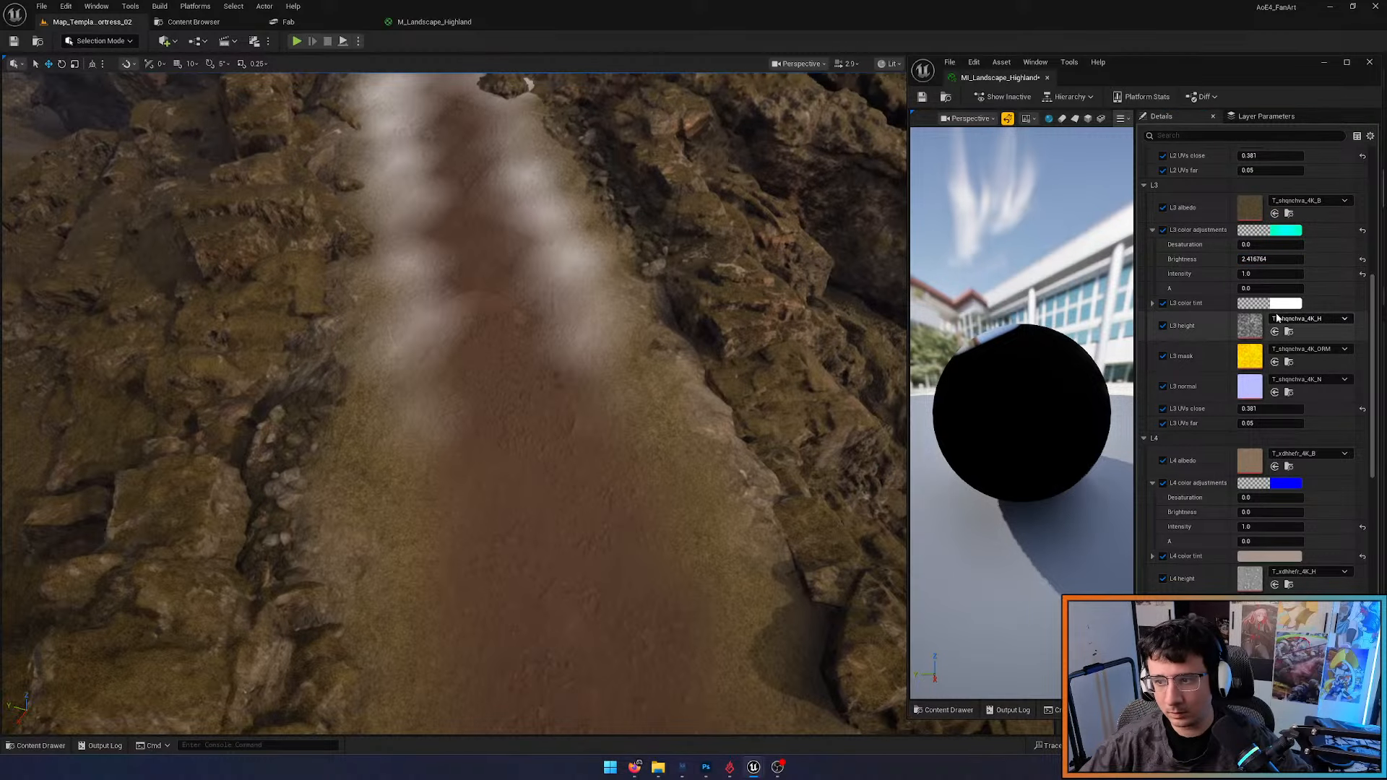
{"action": "left_click", "coordinate": [1362, 259]}
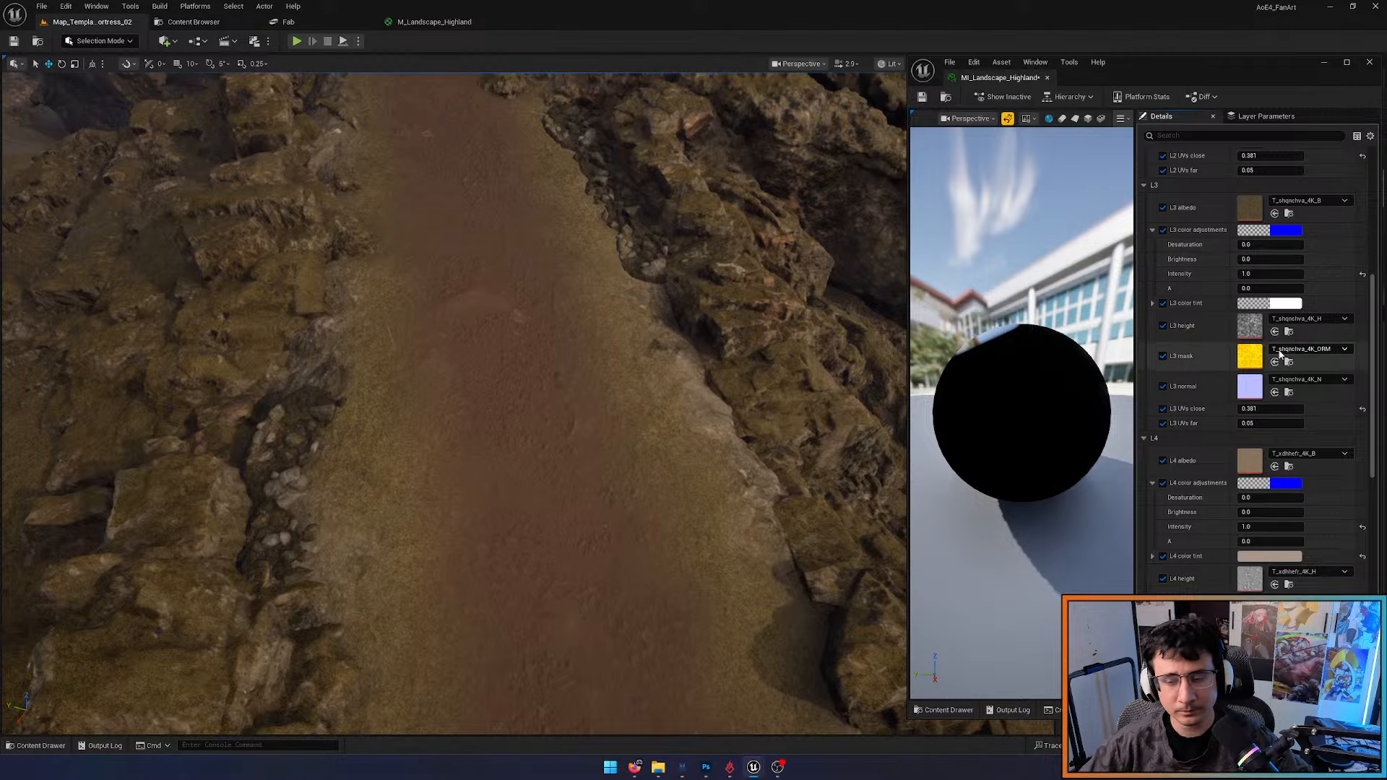
Locate the L4 albedo texture T_xdhhefr_4K_B, open it to examine its colors, and return to the fortress map
{"action": "left_click", "coordinate": [1289, 467]}
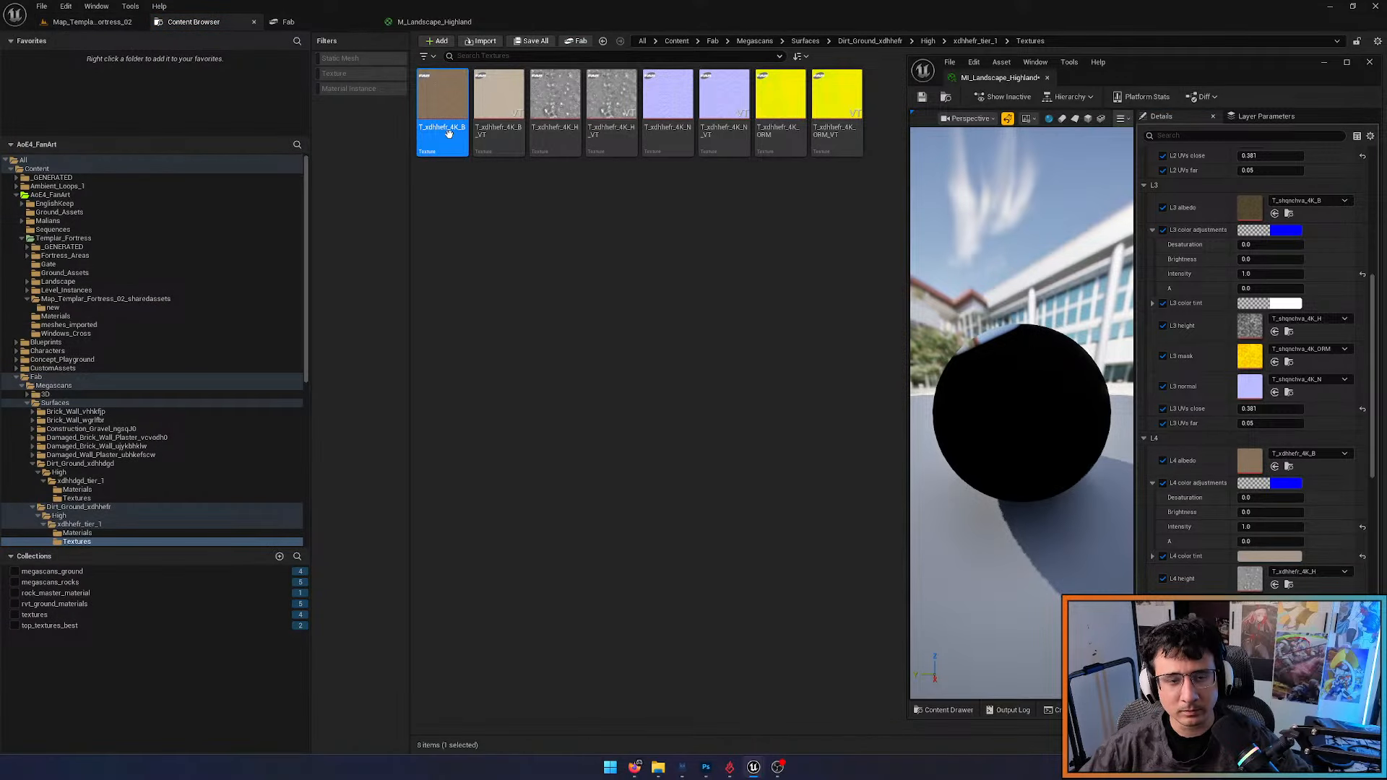
{"action": "scroll", "coordinate": [699, 325], "scroll_direction": "down", "scroll_amount": 7}
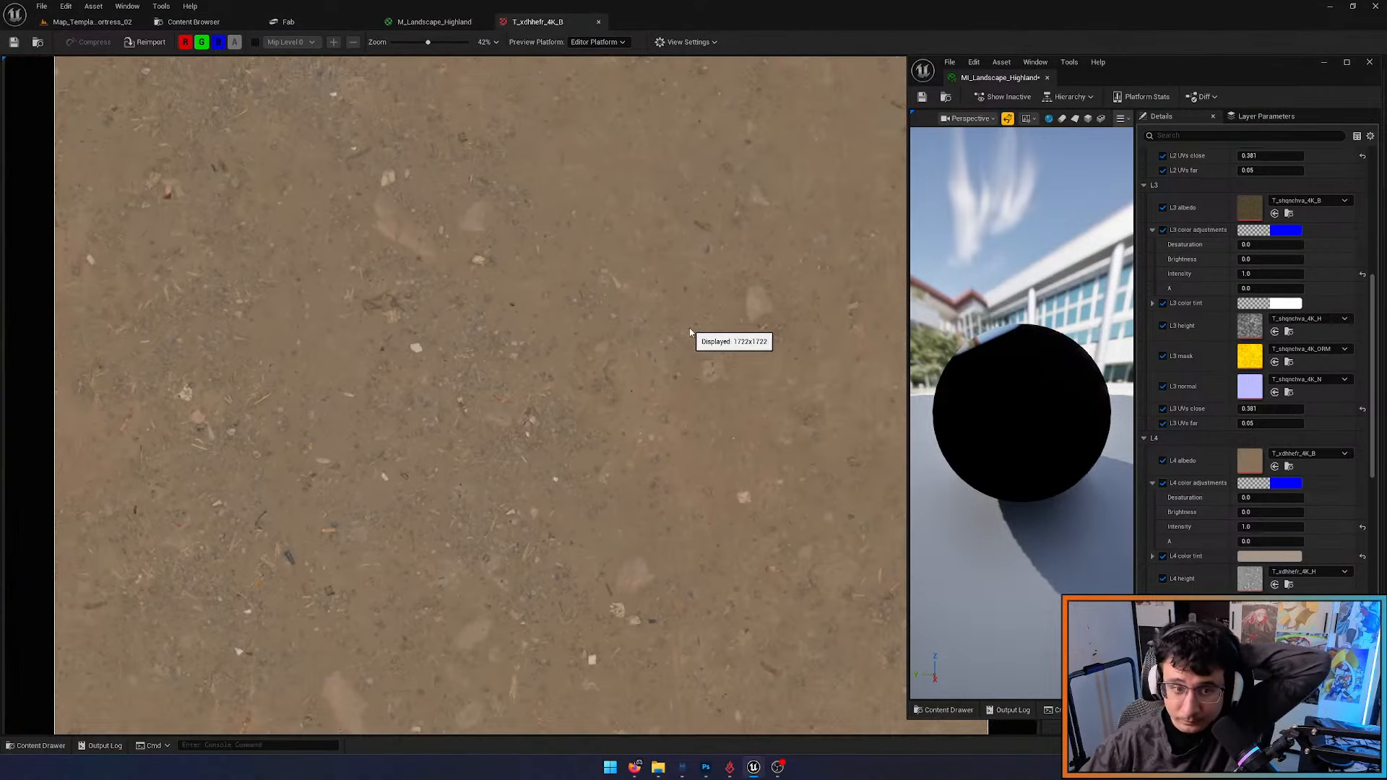
{"action": "left_click", "coordinate": [91, 22]}
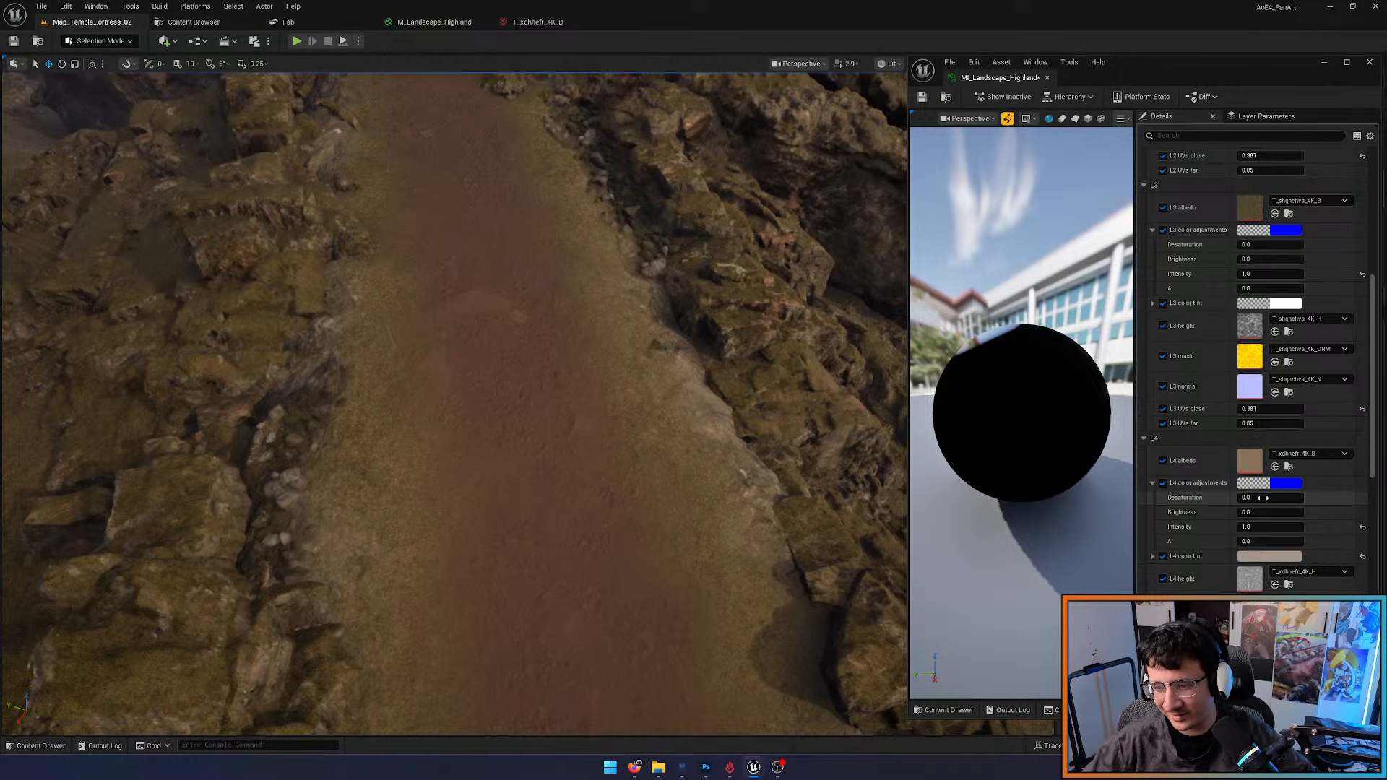
Set the L4 Brightness to 0.216 to lighten the dirt path
{"action": "left_click_drag", "start_coordinate": [1264, 511], "coordinate": [1271, 511]}
{"action": "left_click", "coordinate": [1272, 512]}
{"action": "type", "text": "0.4"}
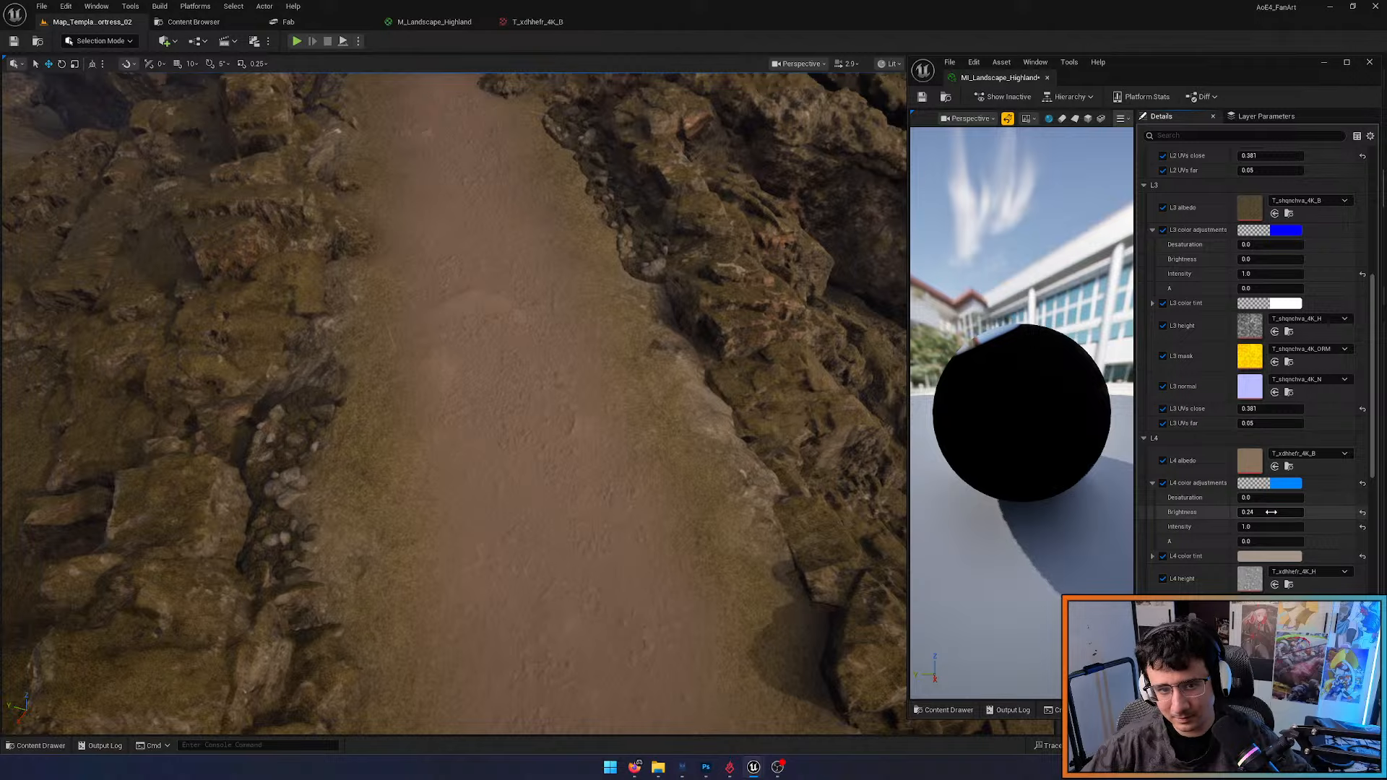
{"action": "right_click_drag", "start_coordinate": [622, 437], "coordinate": [623, 438]}
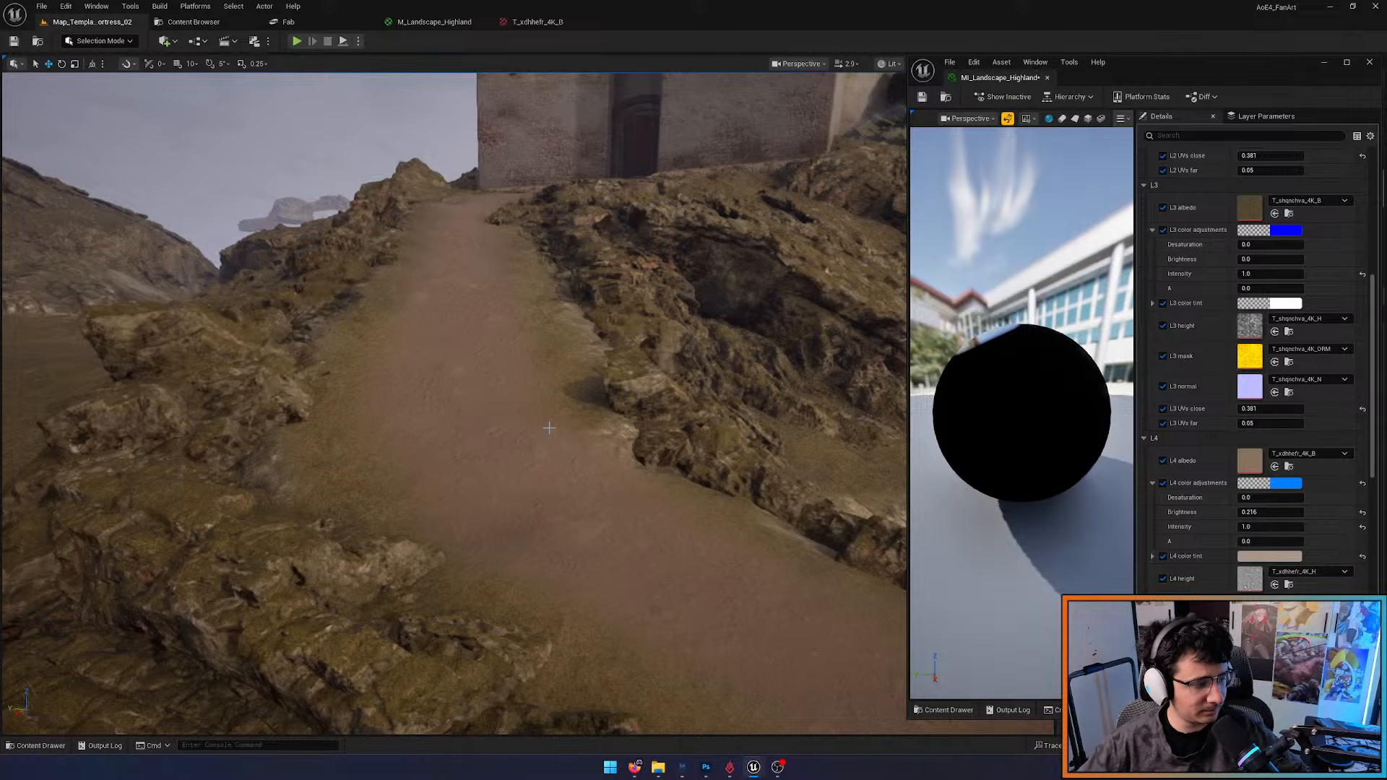
Check the path in Unlit and Lit view, and save and close the MI_Landscape_Highland material instance
{"action": "right_click_drag", "start_coordinate": [591, 528], "coordinate": [610, 502]}
{"action": "key", "text": "alt+3"}
{"action": "key", "text": "alt+4"}
{"action": "left_click", "coordinate": [923, 98]}
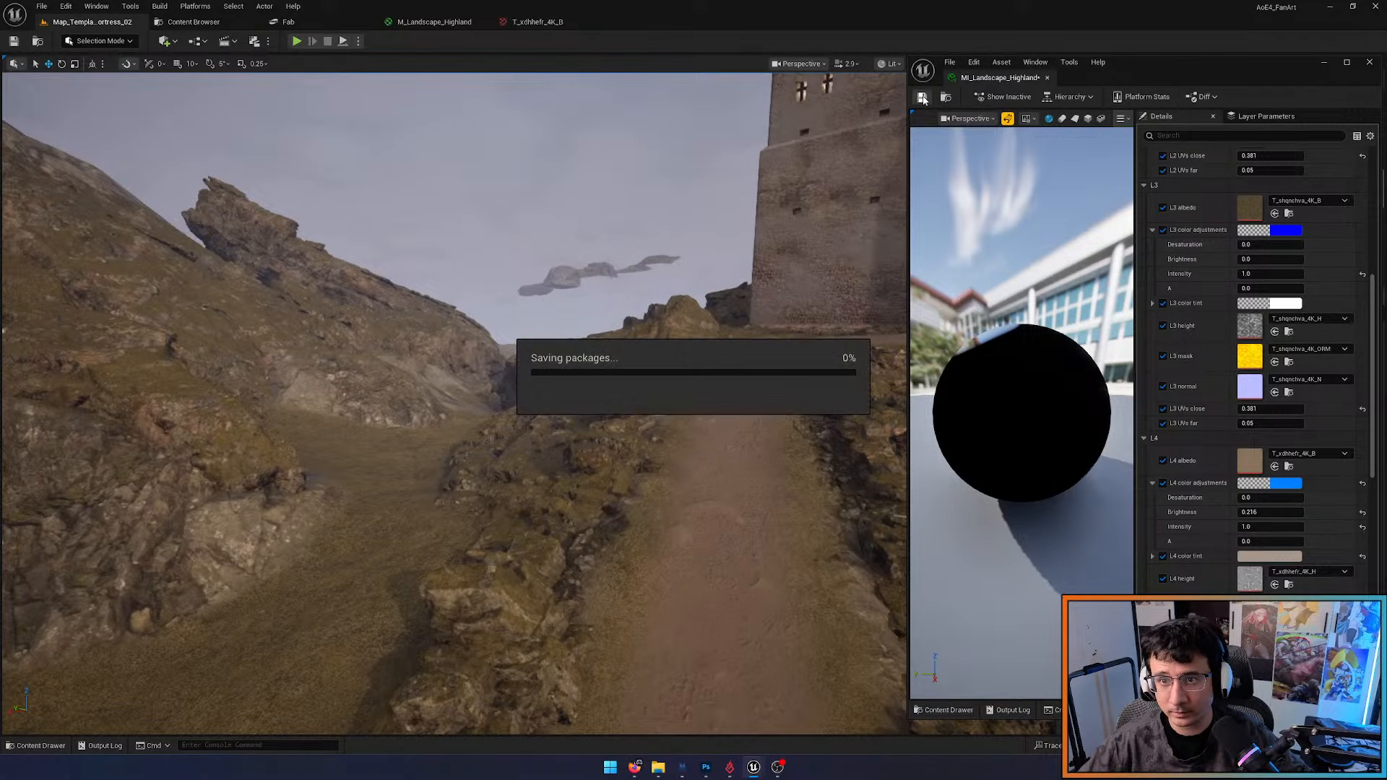
{"action": "left_click", "coordinate": [1046, 77]}
Switch to landscape painting and paint the L1 rock layer along the left edge of the dirt path
{"action": "left_click", "coordinate": [125, 63]}
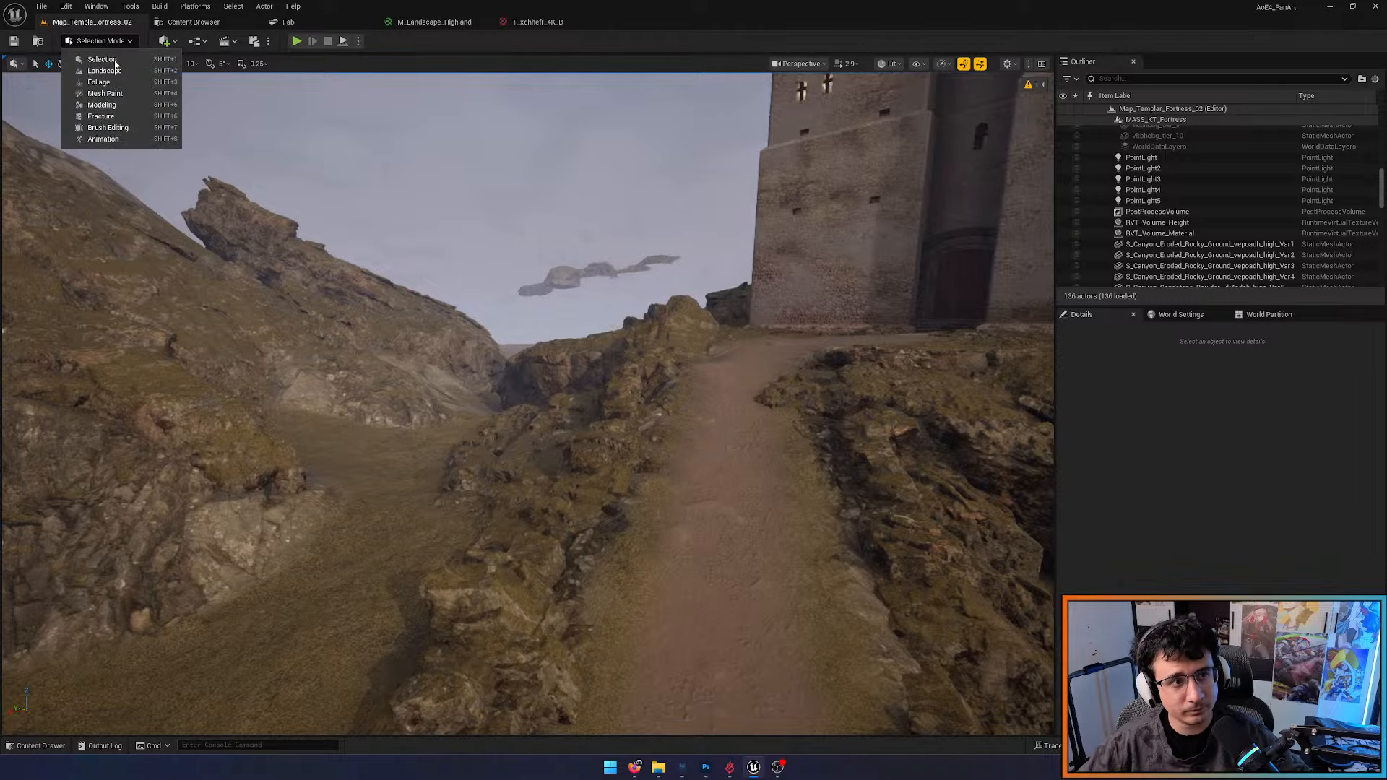
{"action": "left_click", "coordinate": [113, 74]}
{"action": "key", "text": "shift+2"}
{"action": "right_click_drag", "start_coordinate": [596, 316], "coordinate": [686, 405]}
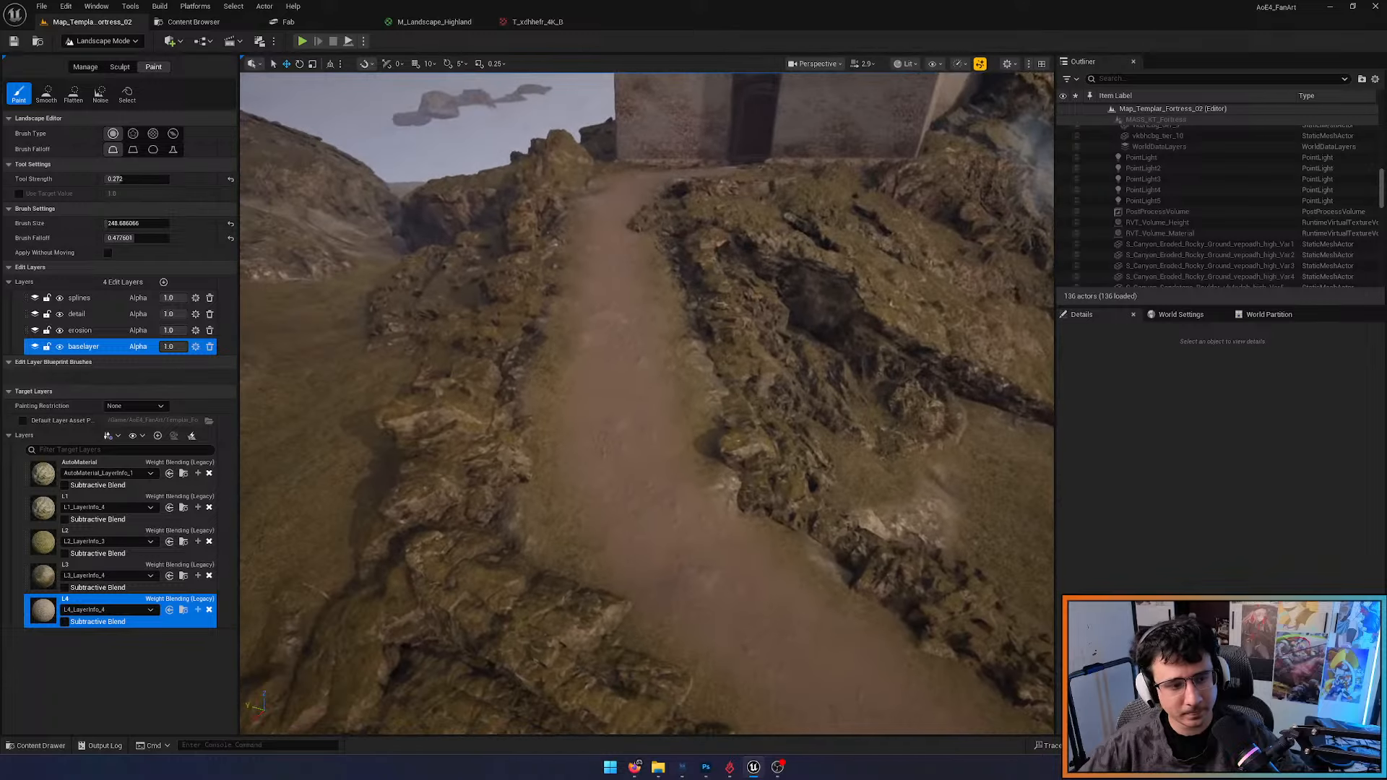
{"action": "left_click", "coordinate": [46, 520]}
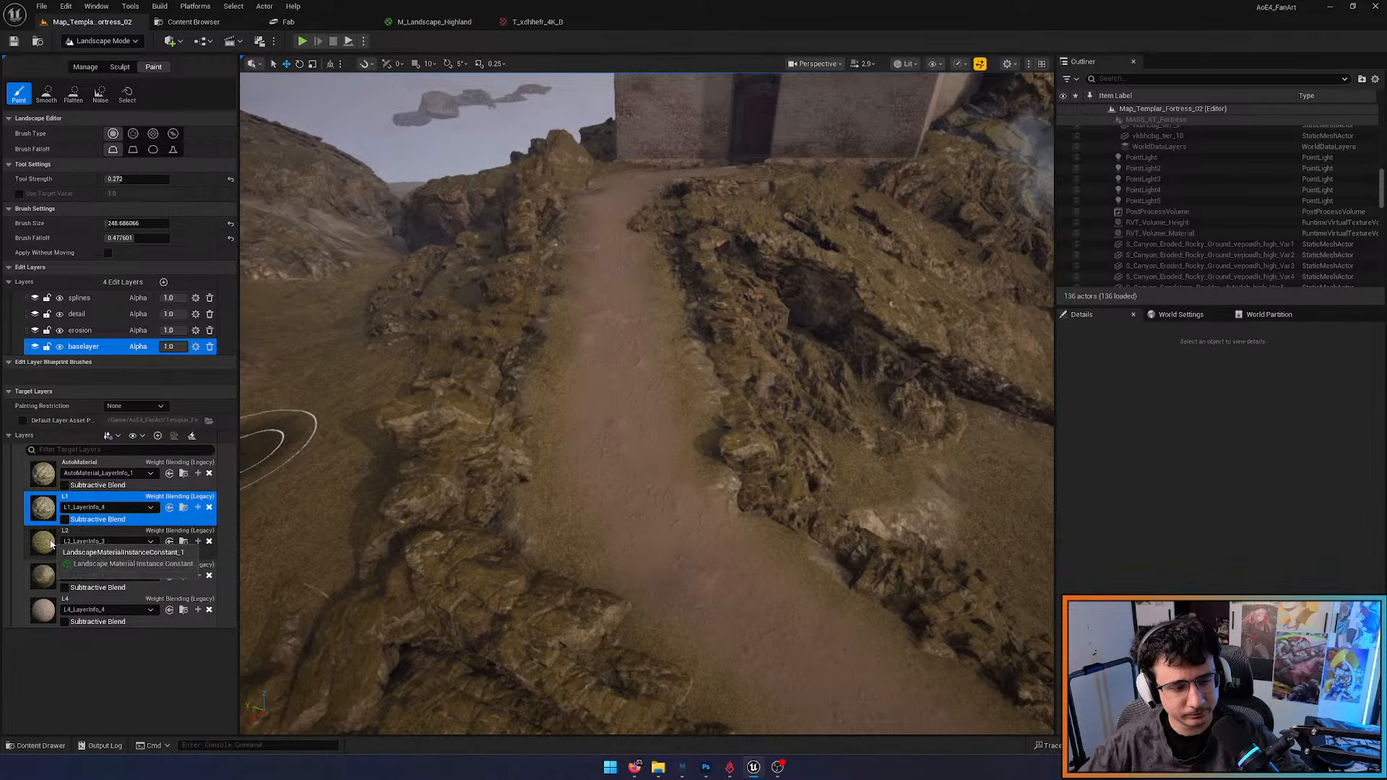
{"action": "mouse_move", "coordinate": [545, 368]}
{"action": "right_mouse_down"}
{"action": "mouse_move", "coordinate": [517, 355]}
{"action": "mouse_move", "coordinate": [520, 412]}
{"action": "right_mouse_up"}
{"action": "left_click", "coordinate": [522, 410]}
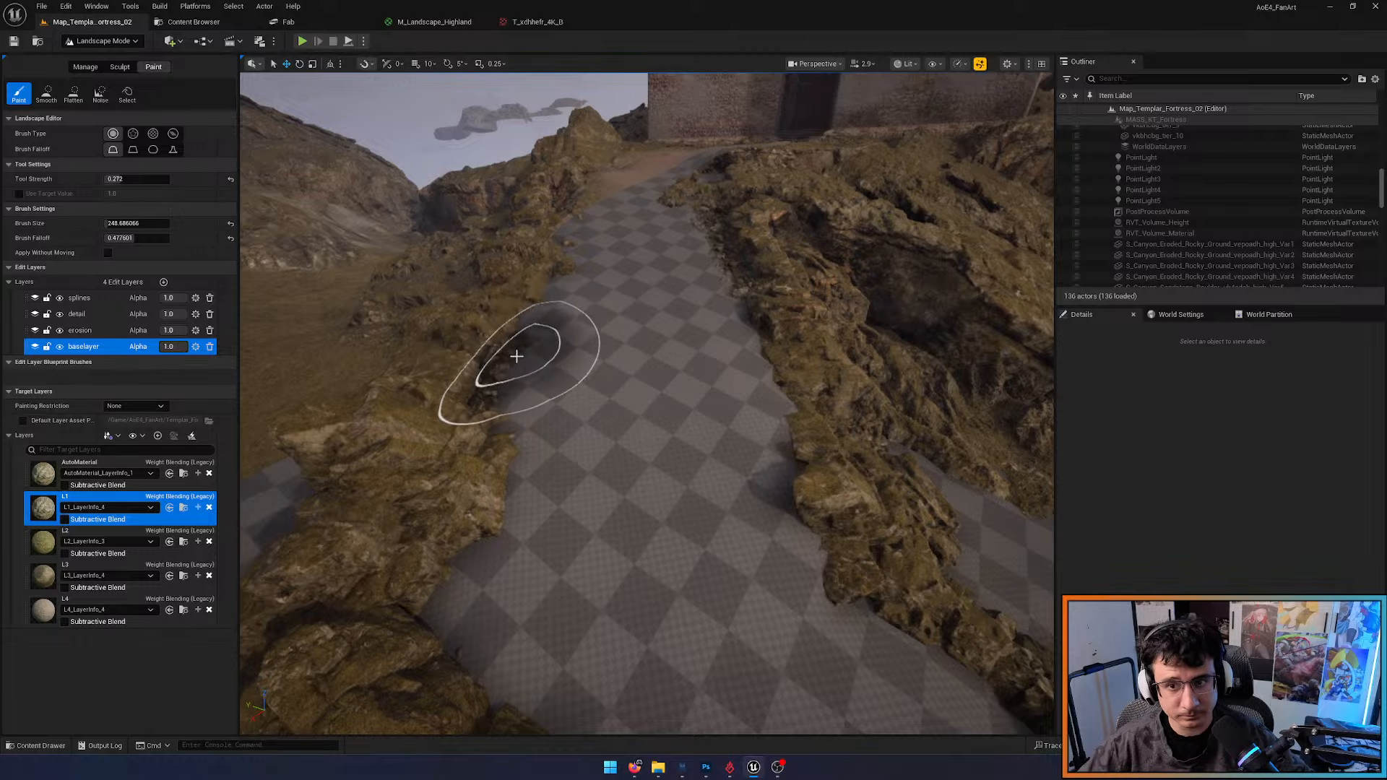
{"action": "mouse_move", "coordinate": [516, 356]}
{"action": "right_mouse_down"}
{"action": "mouse_move", "coordinate": [495, 357]}
{"action": "mouse_move", "coordinate": [553, 348]}
{"action": "mouse_move", "coordinate": [555, 366]}
{"action": "mouse_move", "coordinate": [538, 359]}
{"action": "mouse_move", "coordinate": [565, 293]}
{"action": "right_mouse_up"}
{"action": "key", "text": "w"}
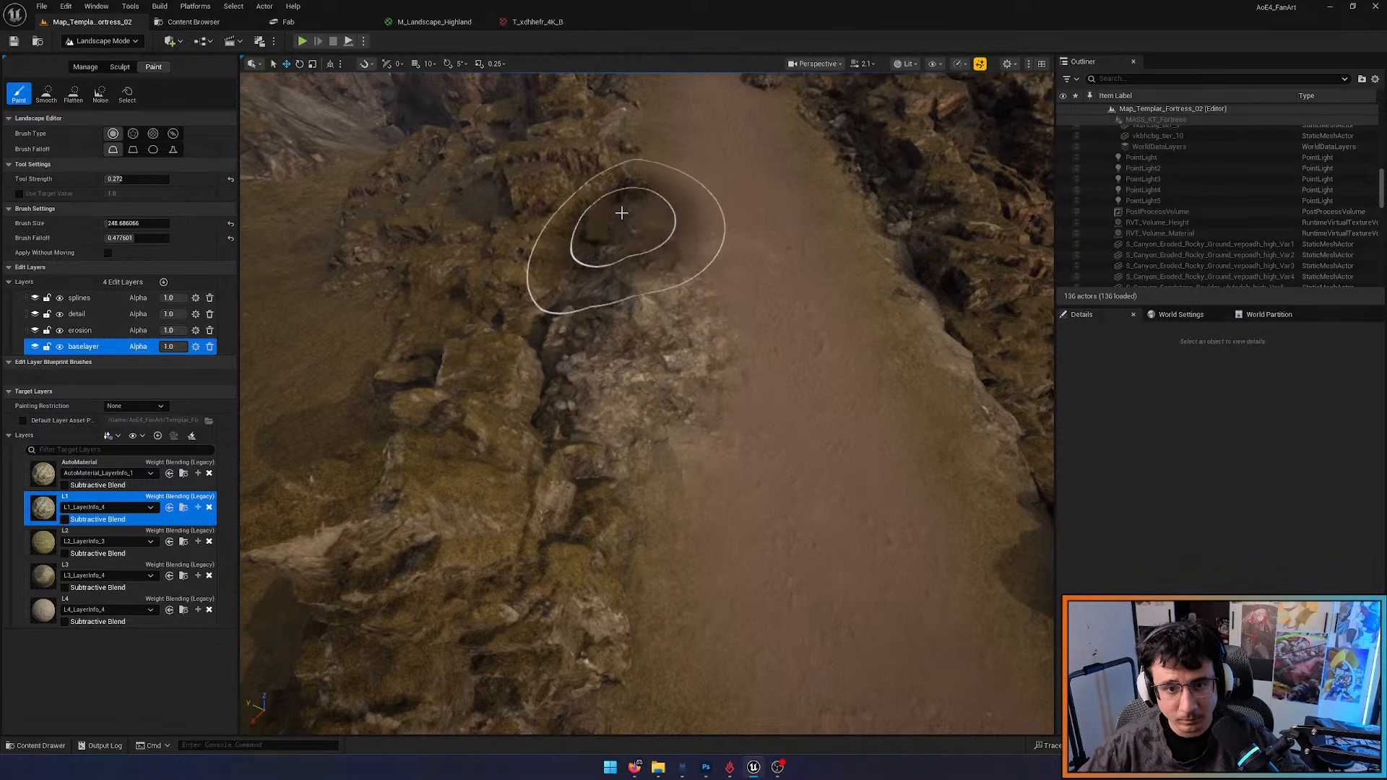
{"action": "right_click_drag", "start_coordinate": [644, 291], "coordinate": [649, 422]}
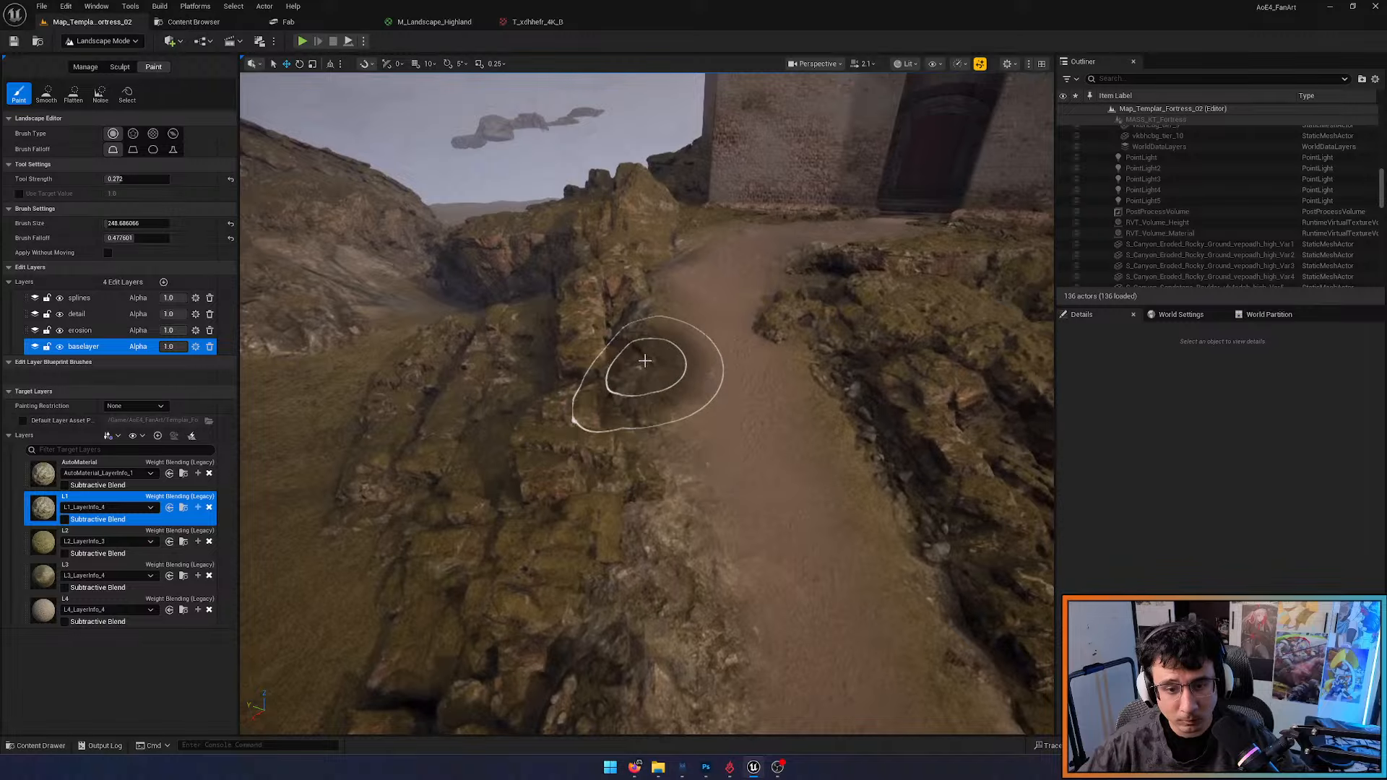
{"action": "right_click_drag", "start_coordinate": [639, 274], "coordinate": [620, 264]}
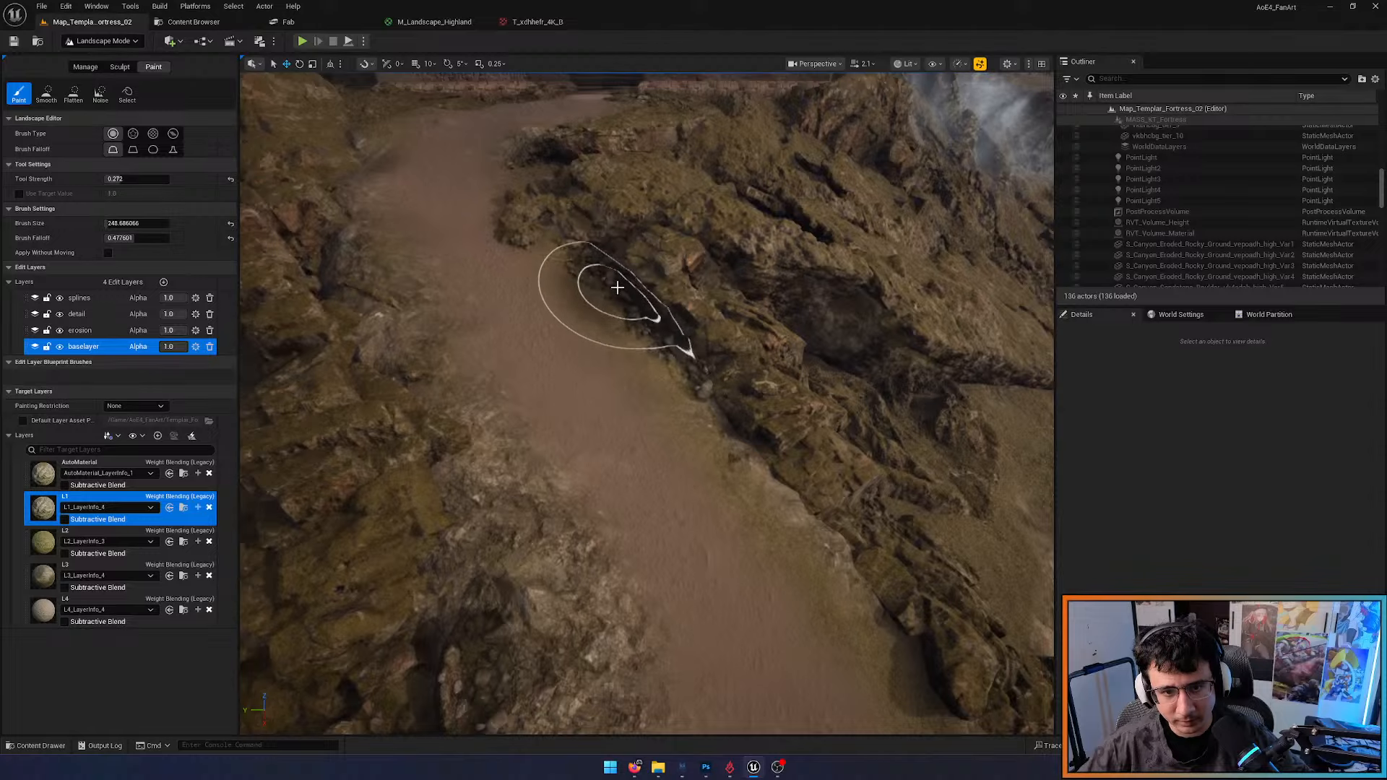
Paint the L1 rock layer along the right edge of the dirt path and extend it down both sides
{"action": "left_click_drag", "start_coordinate": [614, 293], "coordinate": [841, 570]}
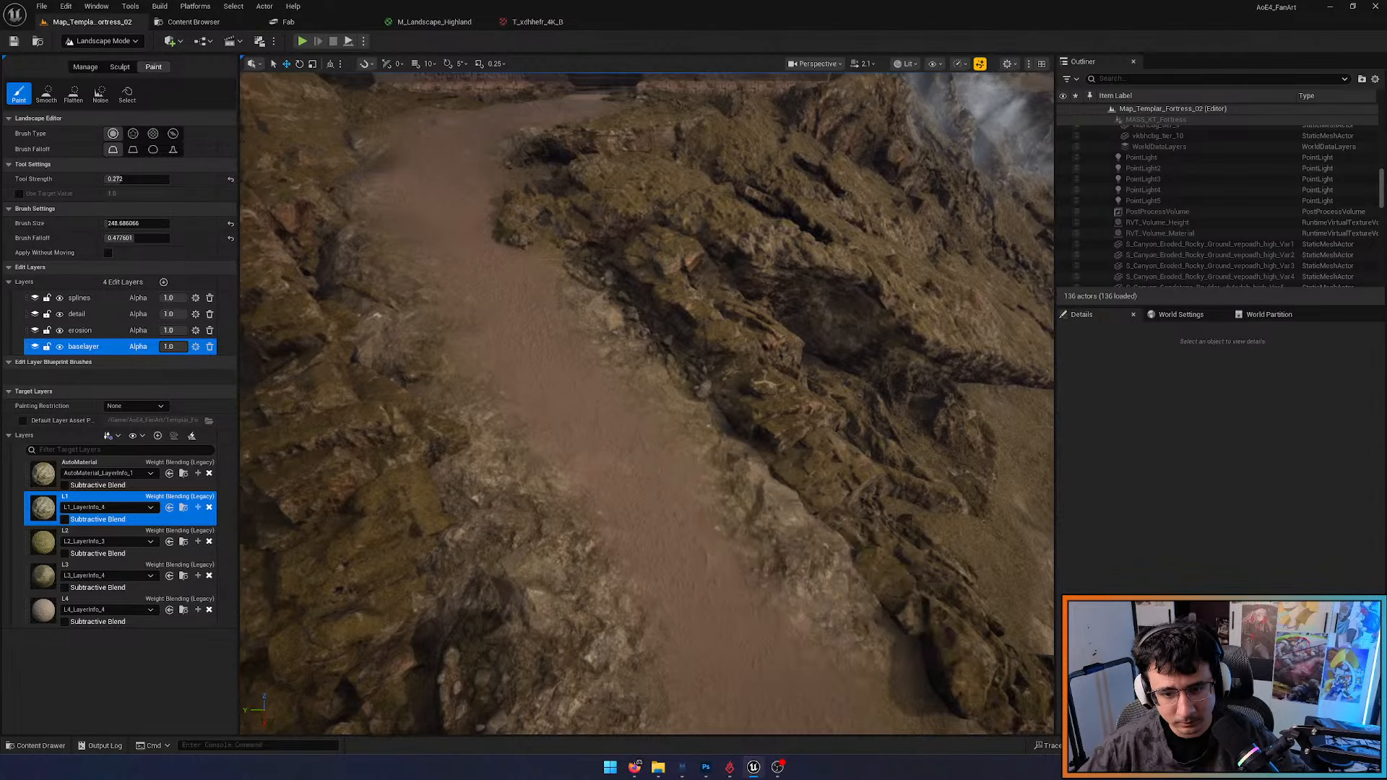
{"action": "mouse_move", "coordinate": [841, 571]}
{"action": "right_mouse_down"}
{"action": "mouse_move", "coordinate": [802, 542]}
{"action": "mouse_move", "coordinate": [831, 564]}
{"action": "right_mouse_up"}
{"action": "left_click_drag", "start_coordinate": [687, 465], "coordinate": [579, 440]}
{"action": "right_click_drag", "start_coordinate": [579, 439], "coordinate": [593, 437]}
{"action": "left_click_drag", "start_coordinate": [668, 458], "coordinate": [703, 501]}
{"action": "right_click_drag", "start_coordinate": [699, 501], "coordinate": [658, 495]}
{"action": "mouse_move", "coordinate": [455, 484]}
{"action": "left_mouse_down"}
{"action": "mouse_move", "coordinate": [418, 437]}
{"action": "mouse_move", "coordinate": [436, 392]}
{"action": "mouse_move", "coordinate": [444, 556]}
{"action": "mouse_move", "coordinate": [430, 488]}
{"action": "left_mouse_up"}
{"action": "right_click_drag", "start_coordinate": [430, 488], "coordinate": [405, 491]}
Reduce the brush size to about 134 and paint the L4 dirt layer back along the path's left border
{"action": "left_click", "coordinate": [43, 576]}
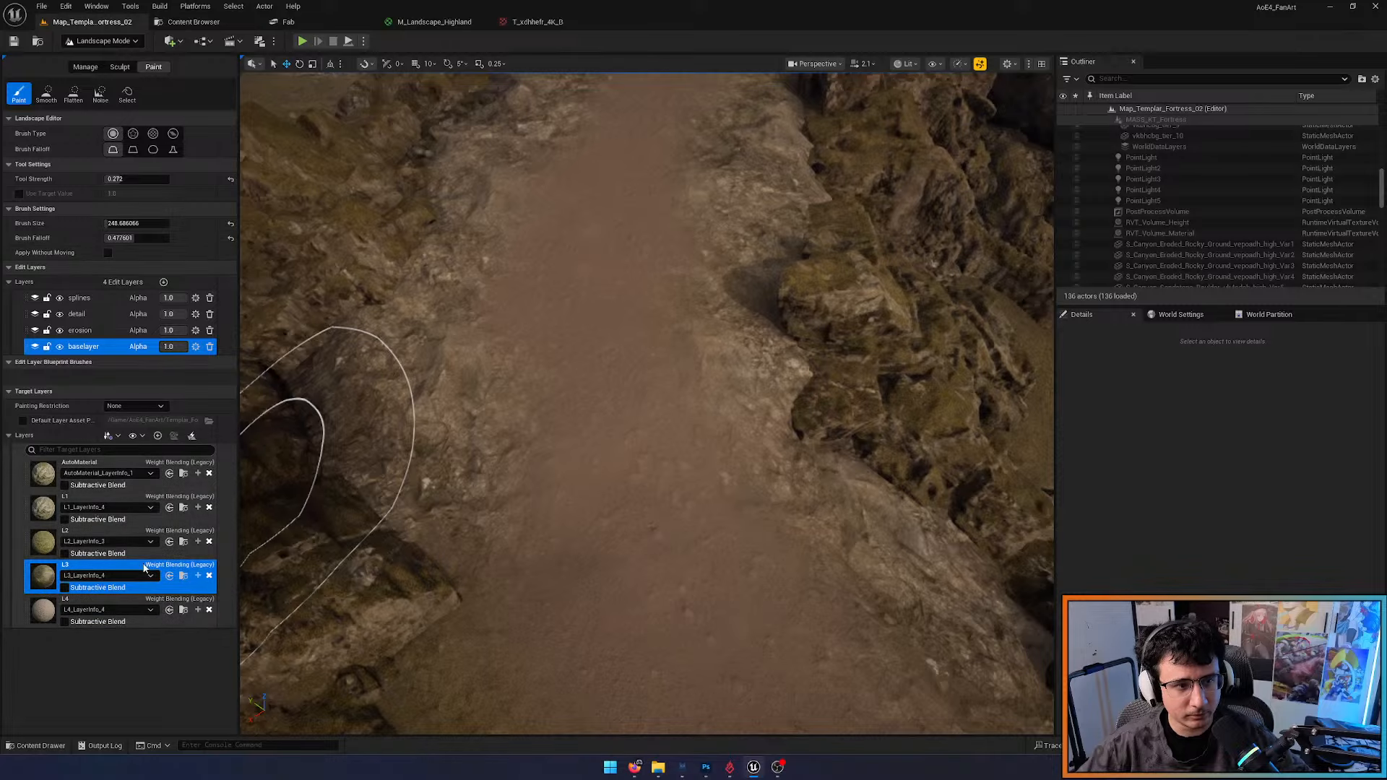
{"action": "left_click", "coordinate": [41, 610]}
{"action": "left_click", "coordinate": [618, 400]}
{"action": "right_click_drag", "start_coordinate": [618, 401], "coordinate": [551, 380]}
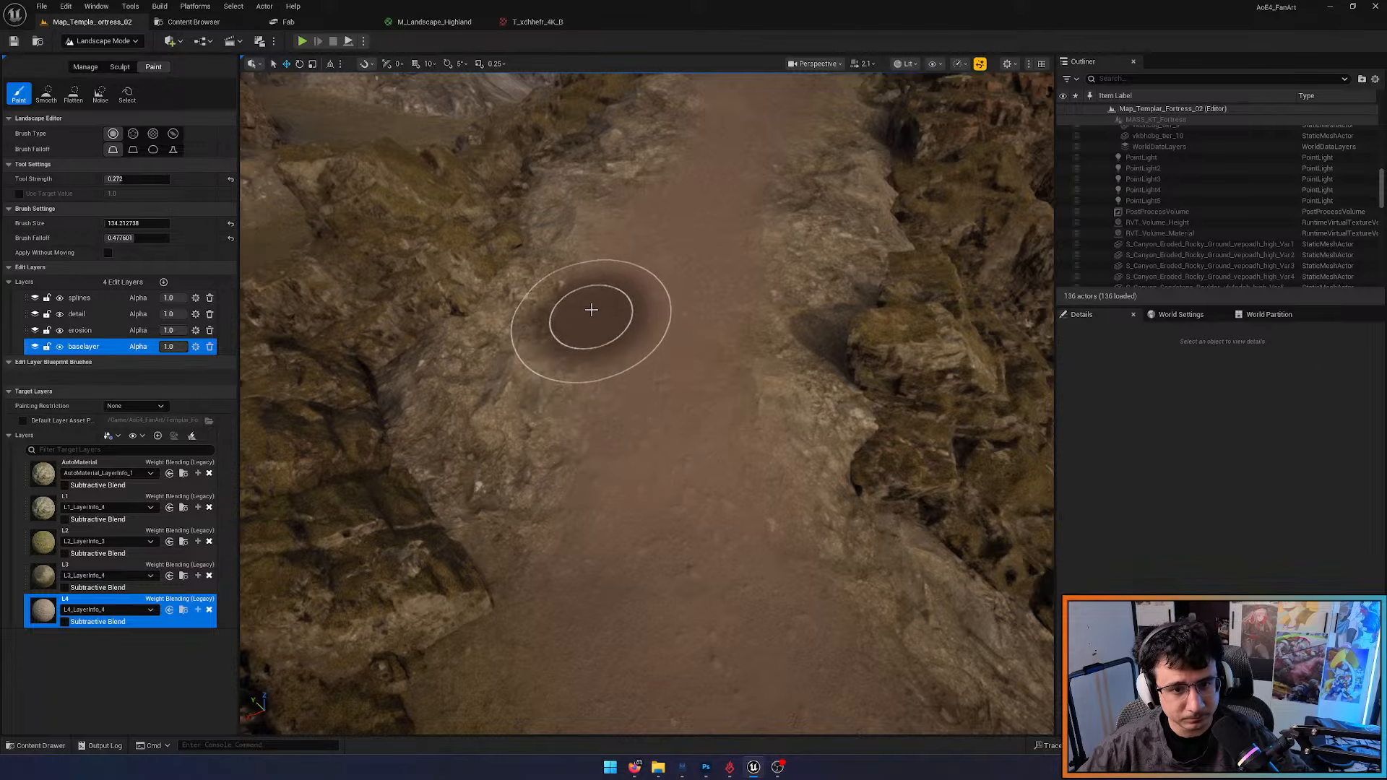
{"action": "left_click", "coordinate": [594, 338]}
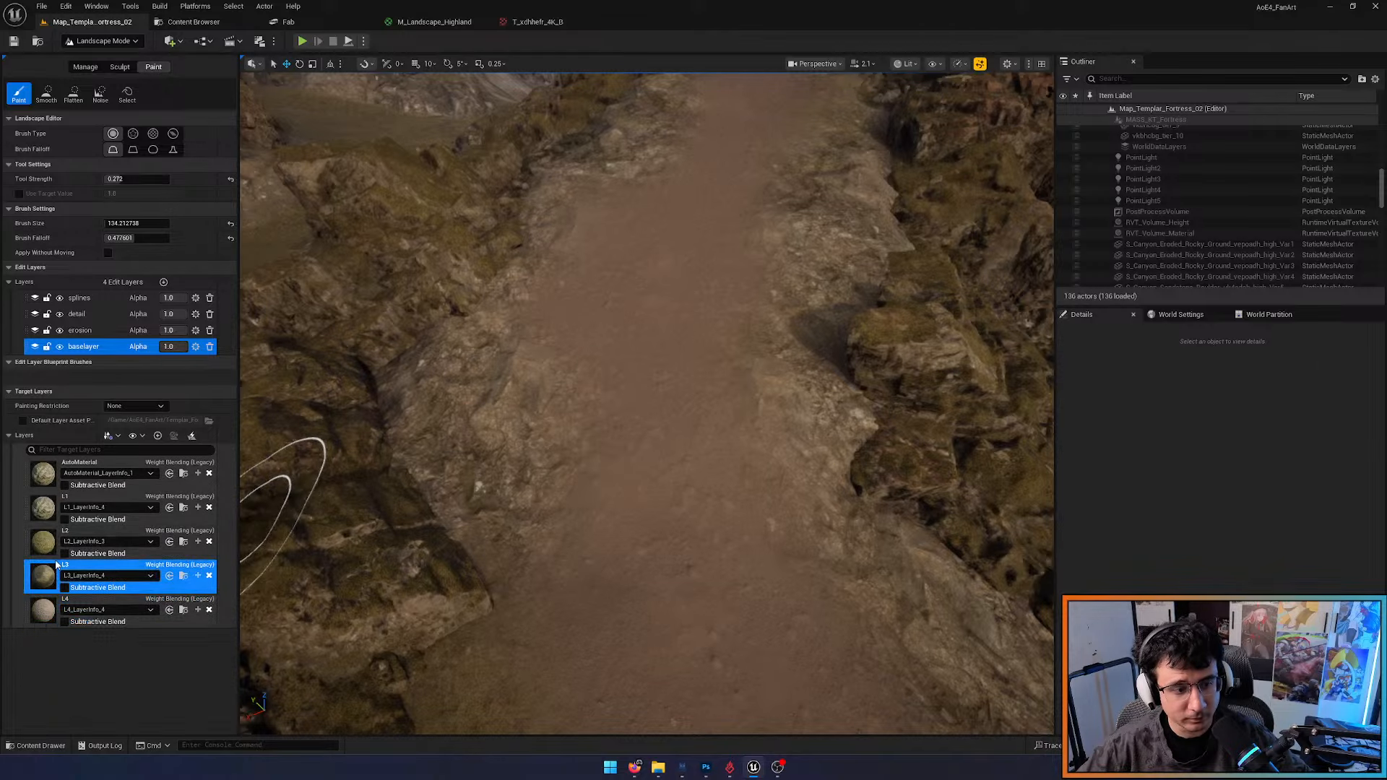
Paint the L3 layer between the dirt and the rocky edges, up the path to the ground before the gate
{"action": "right_click_drag", "start_coordinate": [610, 210], "coordinate": [606, 181]}
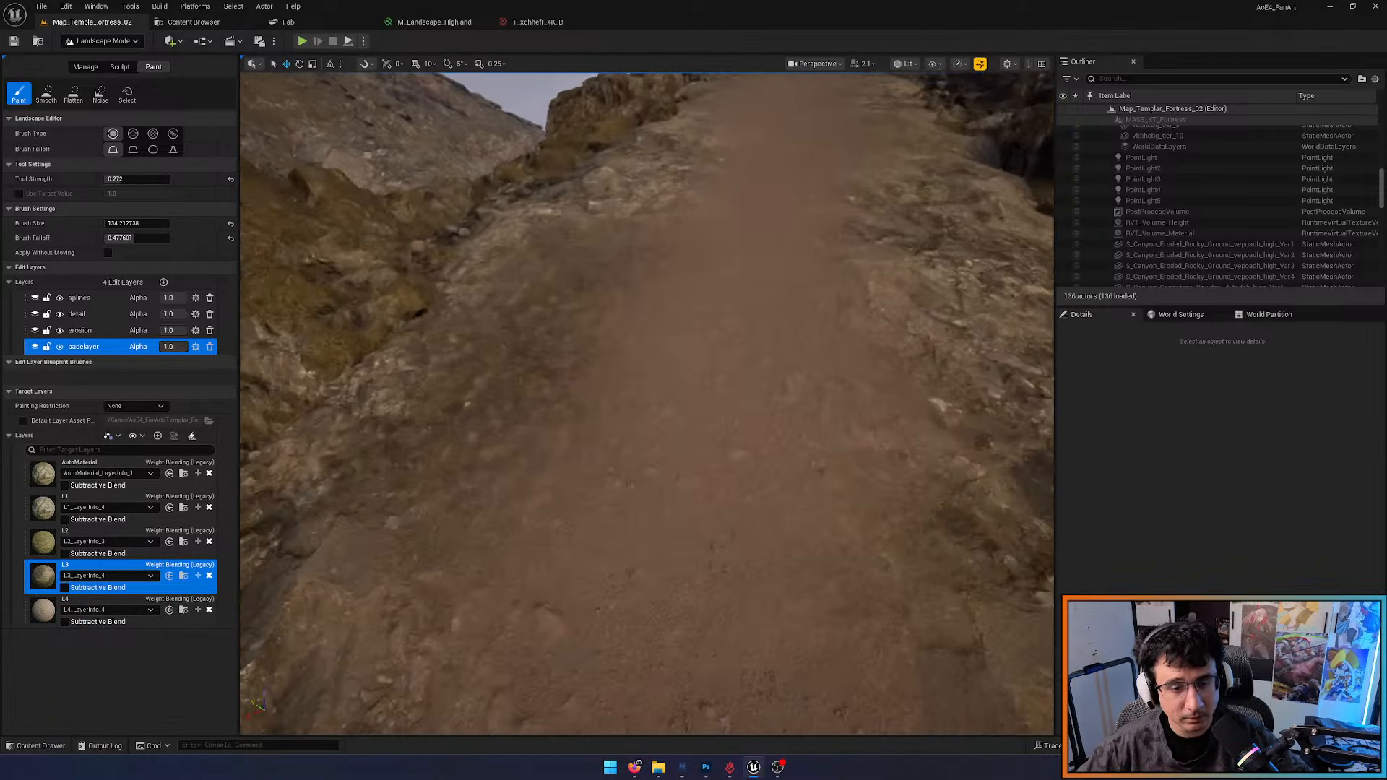
{"action": "right_click_drag", "start_coordinate": [613, 366], "coordinate": [601, 354]}
{"action": "left_click_drag", "start_coordinate": [613, 366], "coordinate": [687, 260]}
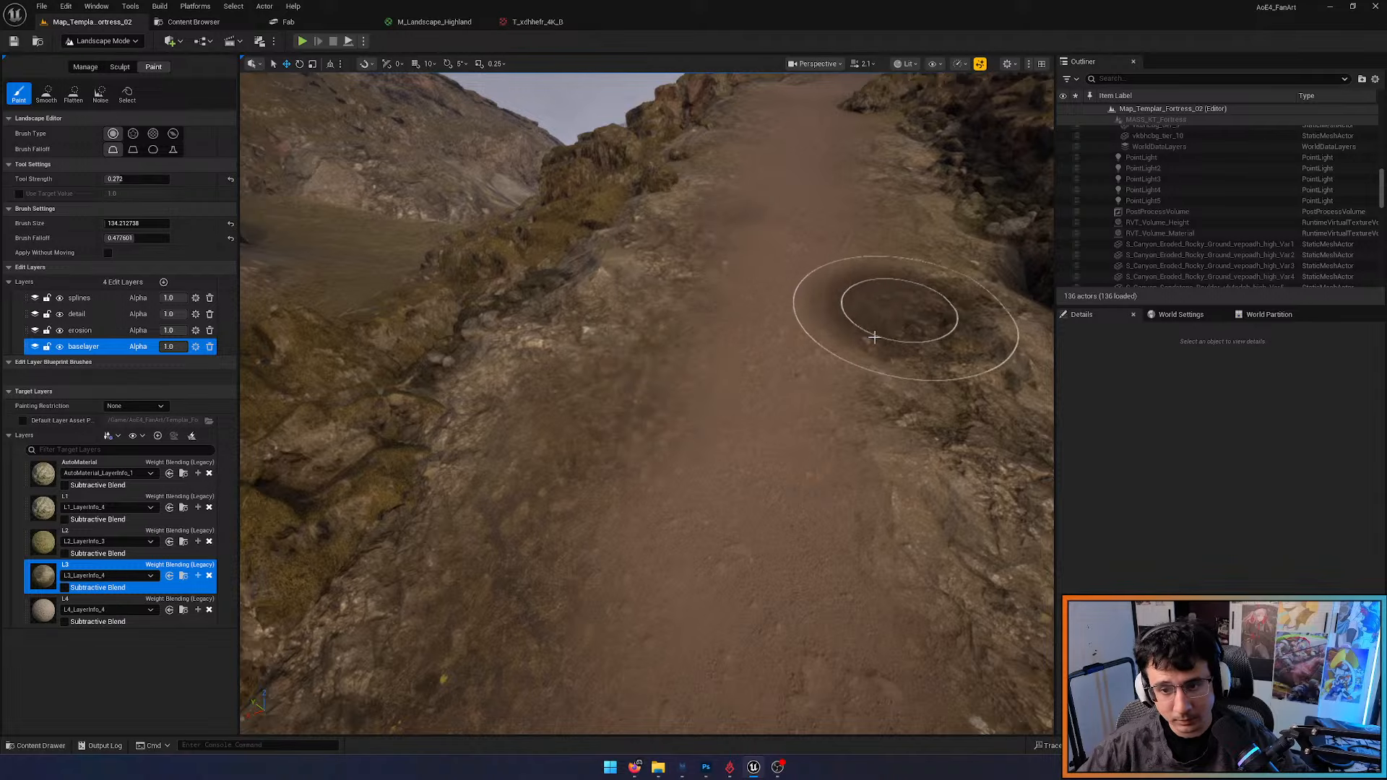
{"action": "right_click_drag", "start_coordinate": [841, 526], "coordinate": [842, 473]}
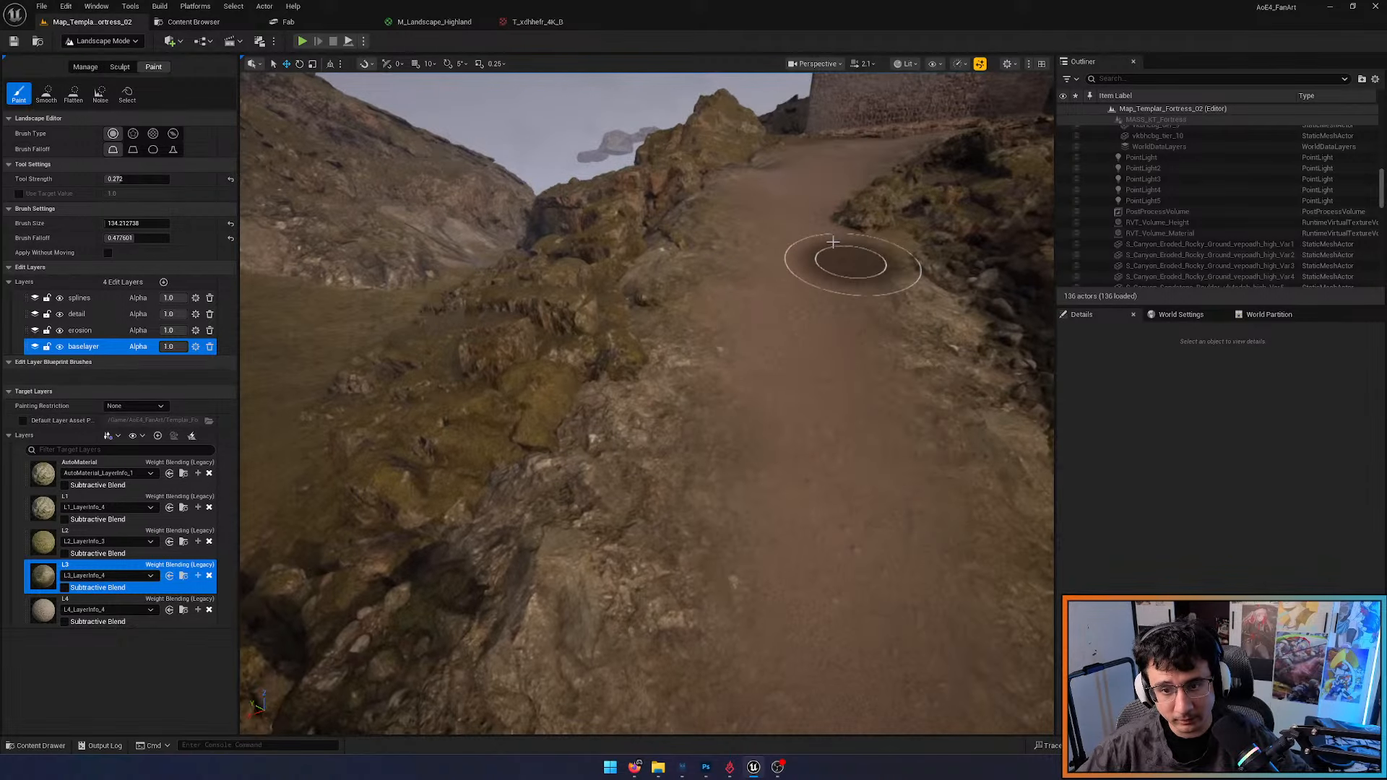
{"action": "key", "text": "w"}
{"action": "mouse_move", "coordinate": [841, 296]}
{"action": "right_mouse_down"}
{"action": "mouse_move", "coordinate": [849, 347]}
{"action": "mouse_move", "coordinate": [794, 318]}
{"action": "right_mouse_up"}
{"action": "mouse_move", "coordinate": [648, 545]}
{"action": "left_mouse_down"}
{"action": "mouse_move", "coordinate": [647, 387]}
{"action": "mouse_move", "coordinate": [654, 523]}
{"action": "mouse_move", "coordinate": [870, 280]}
{"action": "mouse_move", "coordinate": [812, 354]}
{"action": "left_mouse_up"}
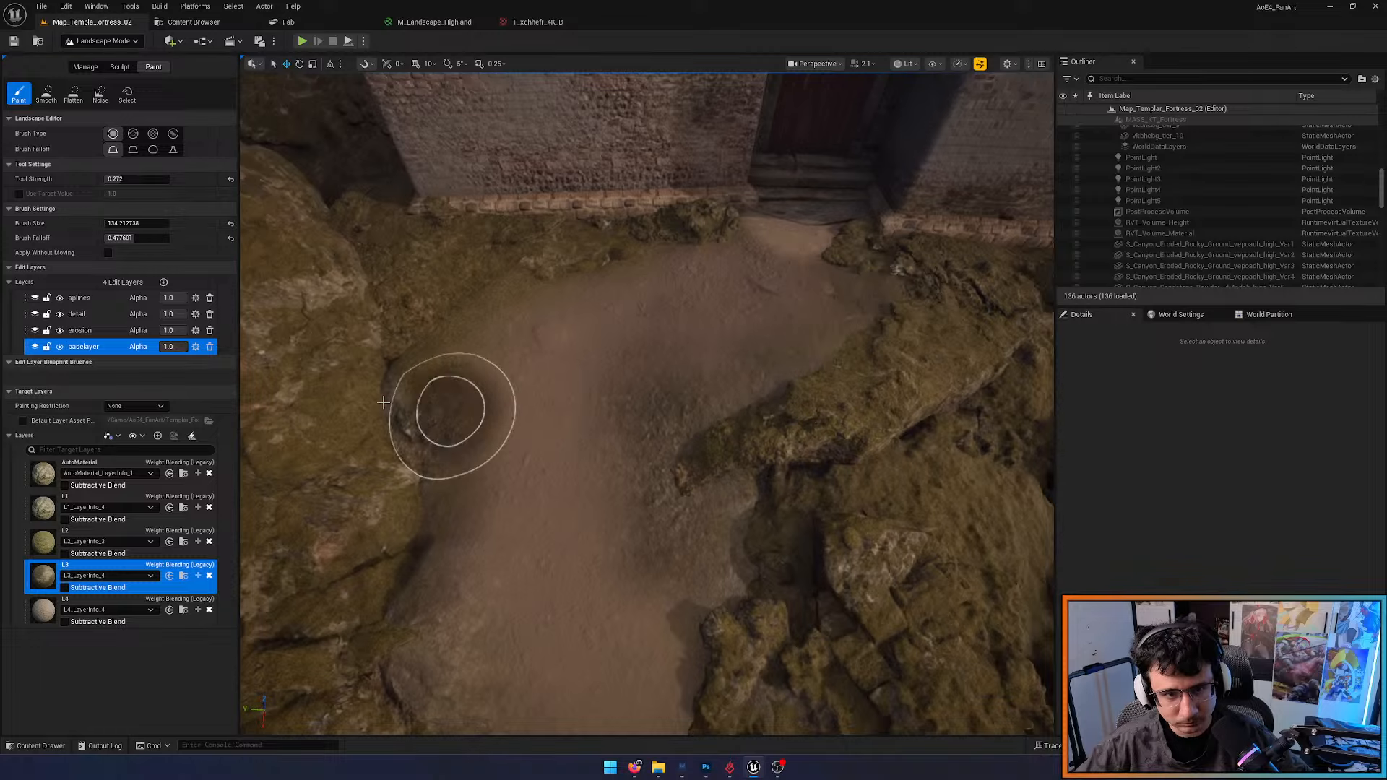
Paint the L1 rock layer along the left edge of the path in front of the fortress gate
{"action": "mouse_move", "coordinate": [449, 412]}
{"action": "left_mouse_down"}
{"action": "mouse_move", "coordinate": [473, 366]}
{"action": "mouse_move", "coordinate": [449, 335]}
{"action": "mouse_move", "coordinate": [418, 390]}
{"action": "mouse_move", "coordinate": [577, 273]}
{"action": "left_mouse_up"}
{"action": "left_click", "coordinate": [101, 500]}
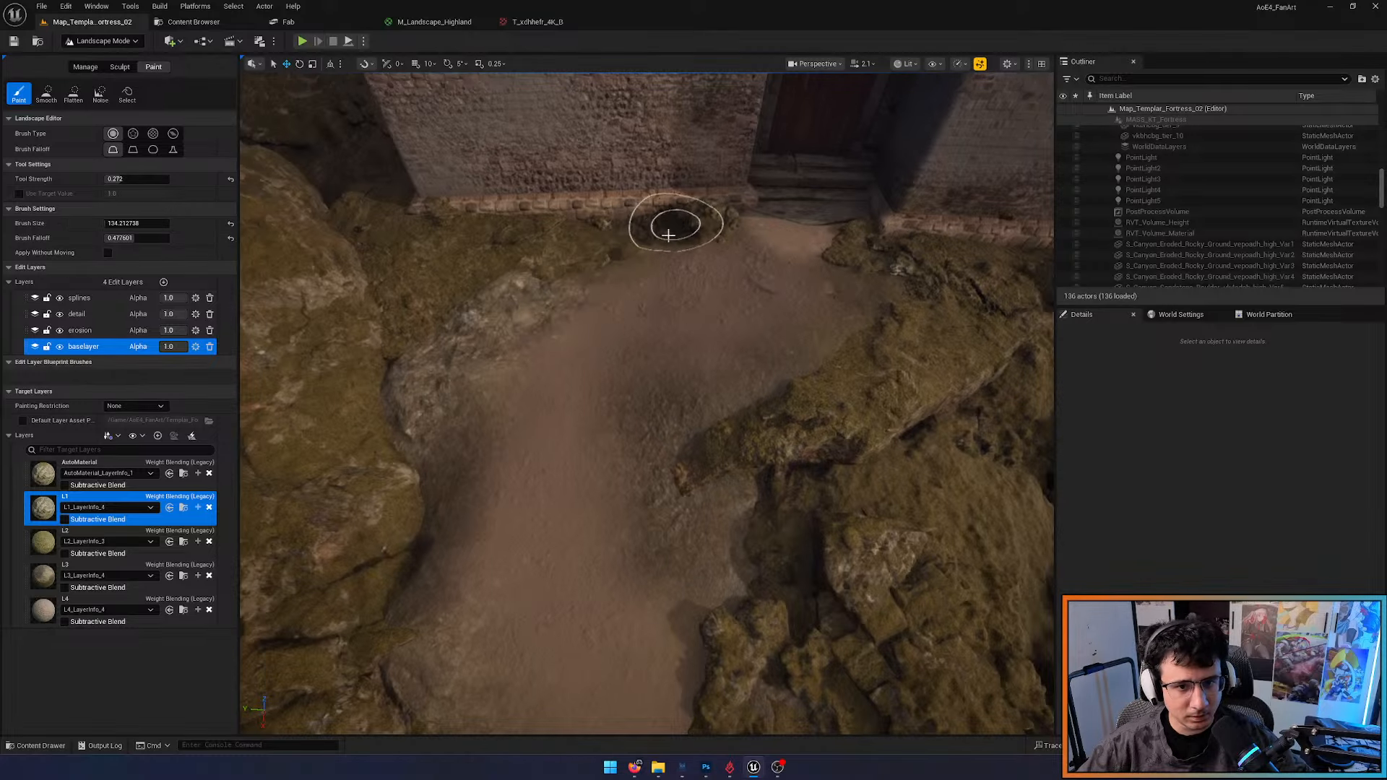
{"action": "mouse_move", "coordinate": [387, 465]}
{"action": "left_mouse_down"}
{"action": "mouse_move", "coordinate": [434, 487]}
{"action": "mouse_move", "coordinate": [396, 557]}
{"action": "mouse_move", "coordinate": [488, 541]}
{"action": "left_mouse_up"}
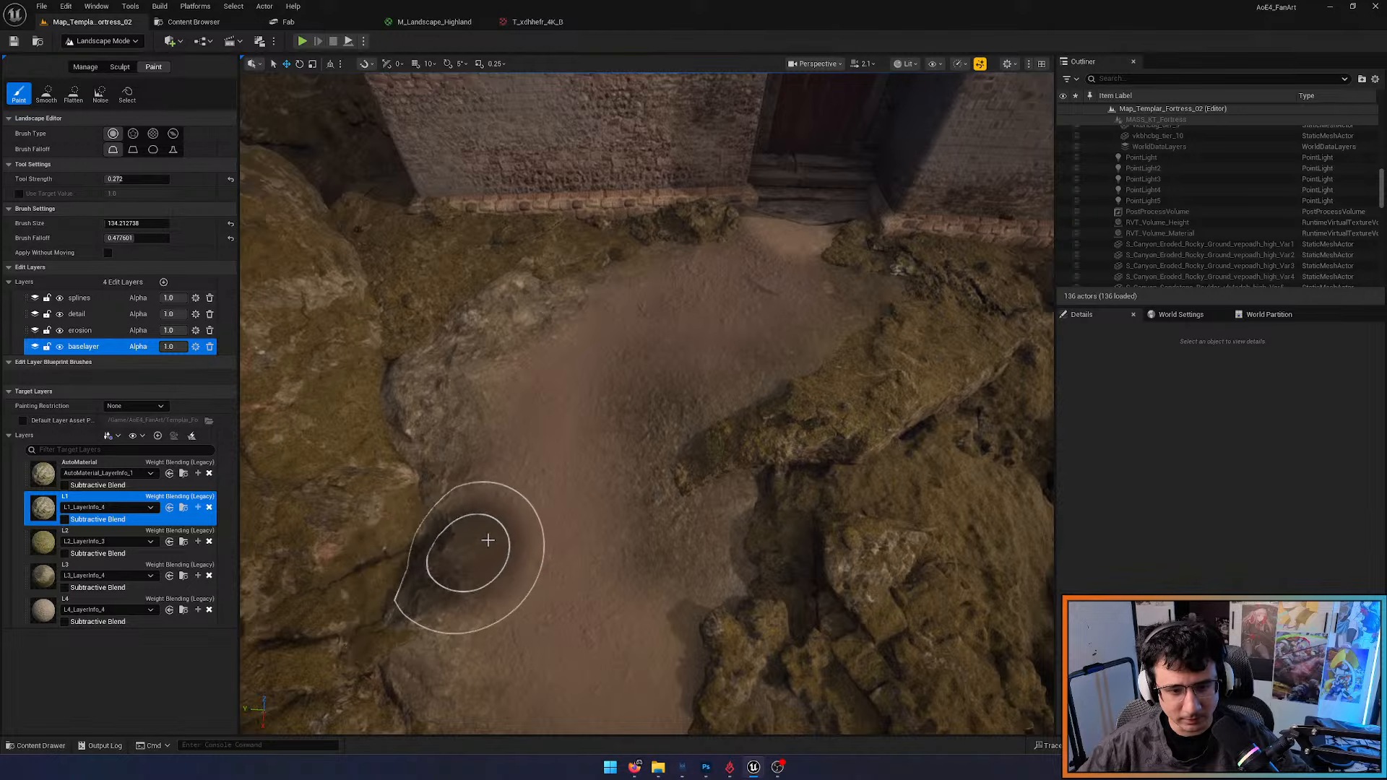
{"action": "right_click_drag", "start_coordinate": [488, 540], "coordinate": [490, 540]}
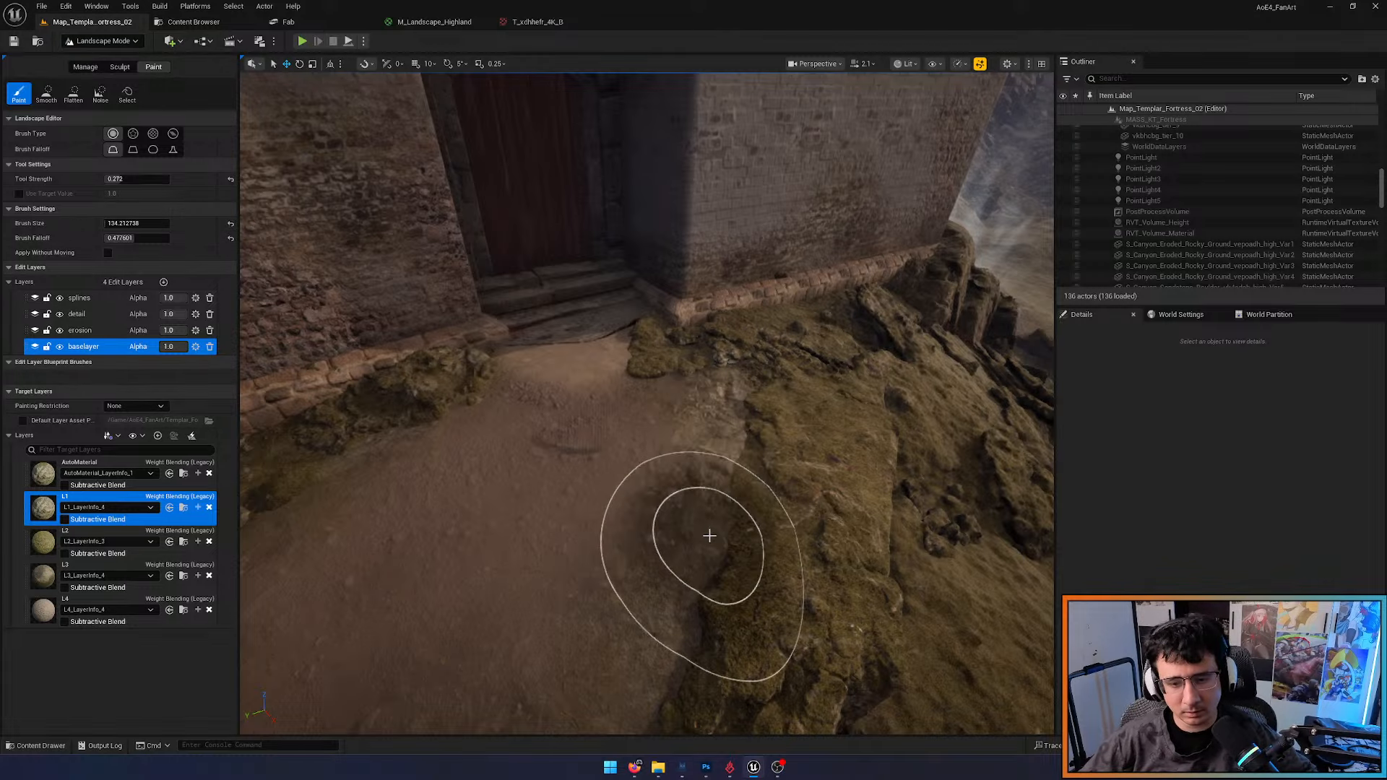
Paint the L1 rock layer along the right edge of the ground beside the gate and its neighbouring rocks
{"action": "right_click_drag", "start_coordinate": [715, 520], "coordinate": [715, 520]}
{"action": "mouse_move", "coordinate": [580, 360]}
{"action": "left_mouse_down"}
{"action": "mouse_move", "coordinate": [501, 186]}
{"action": "mouse_move", "coordinate": [696, 474]}
{"action": "mouse_move", "coordinate": [791, 498]}
{"action": "left_mouse_up"}
{"action": "right_click_drag", "start_coordinate": [791, 498], "coordinate": [795, 499]}
{"action": "mouse_move", "coordinate": [340, 426]}
{"action": "left_mouse_down"}
{"action": "mouse_move", "coordinate": [511, 474]}
{"action": "mouse_move", "coordinate": [803, 432]}
{"action": "left_mouse_up"}
Paint the L1 rock layer along the right edge of the lower stretch of the path
{"action": "mouse_move", "coordinate": [849, 428]}
{"action": "right_mouse_down"}
{"action": "mouse_move", "coordinate": [831, 427]}
{"action": "mouse_move", "coordinate": [869, 439]}
{"action": "mouse_move", "coordinate": [455, 480]}
{"action": "right_mouse_up"}
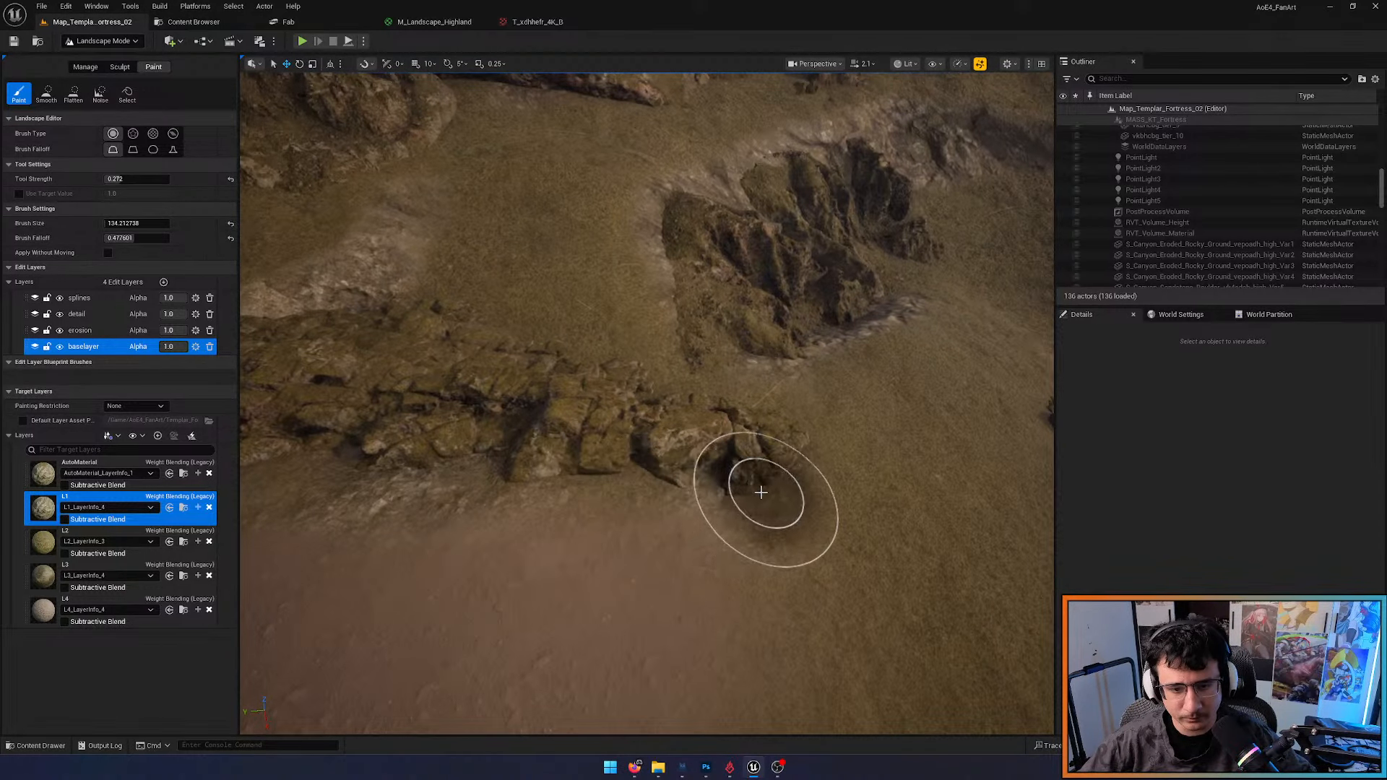
{"action": "right_click_drag", "start_coordinate": [653, 483], "coordinate": [716, 473]}
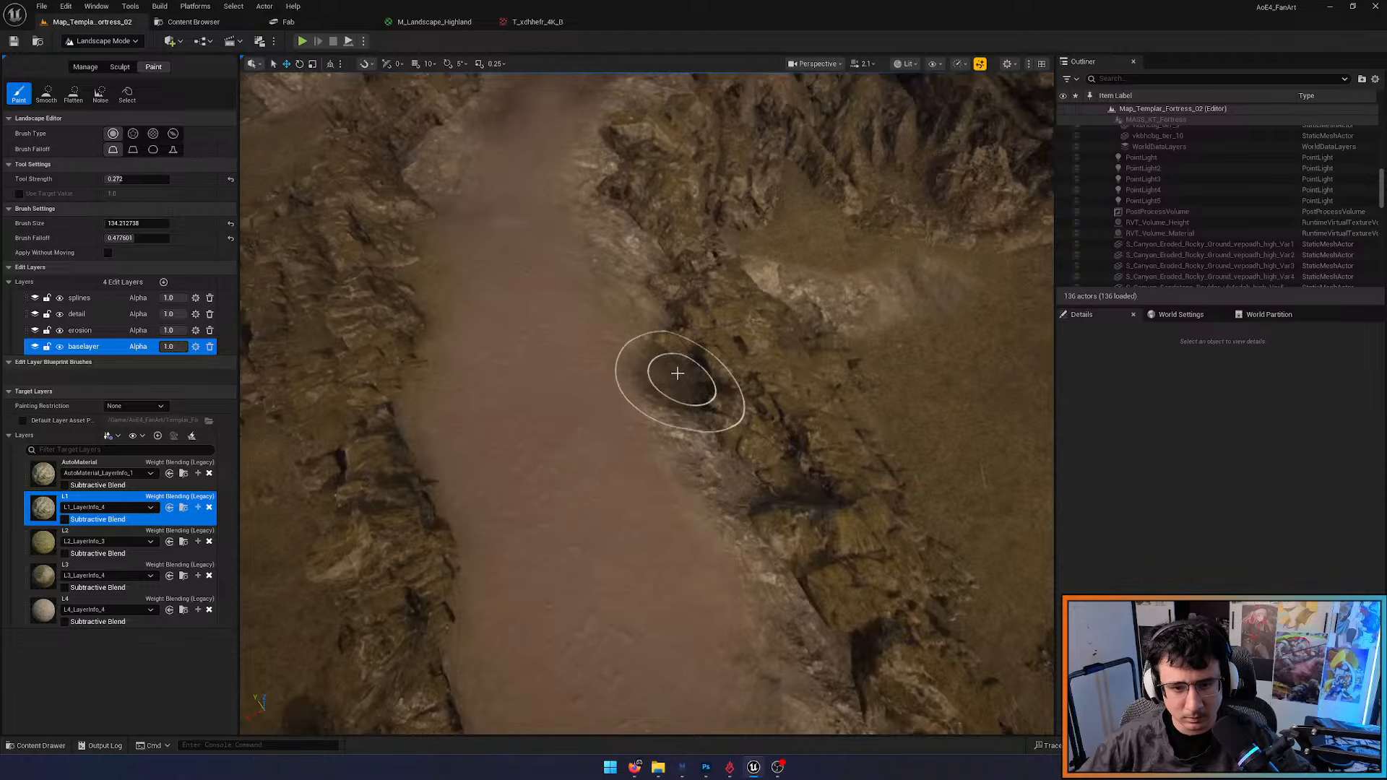
{"action": "right_click_drag", "start_coordinate": [634, 276], "coordinate": [636, 281]}
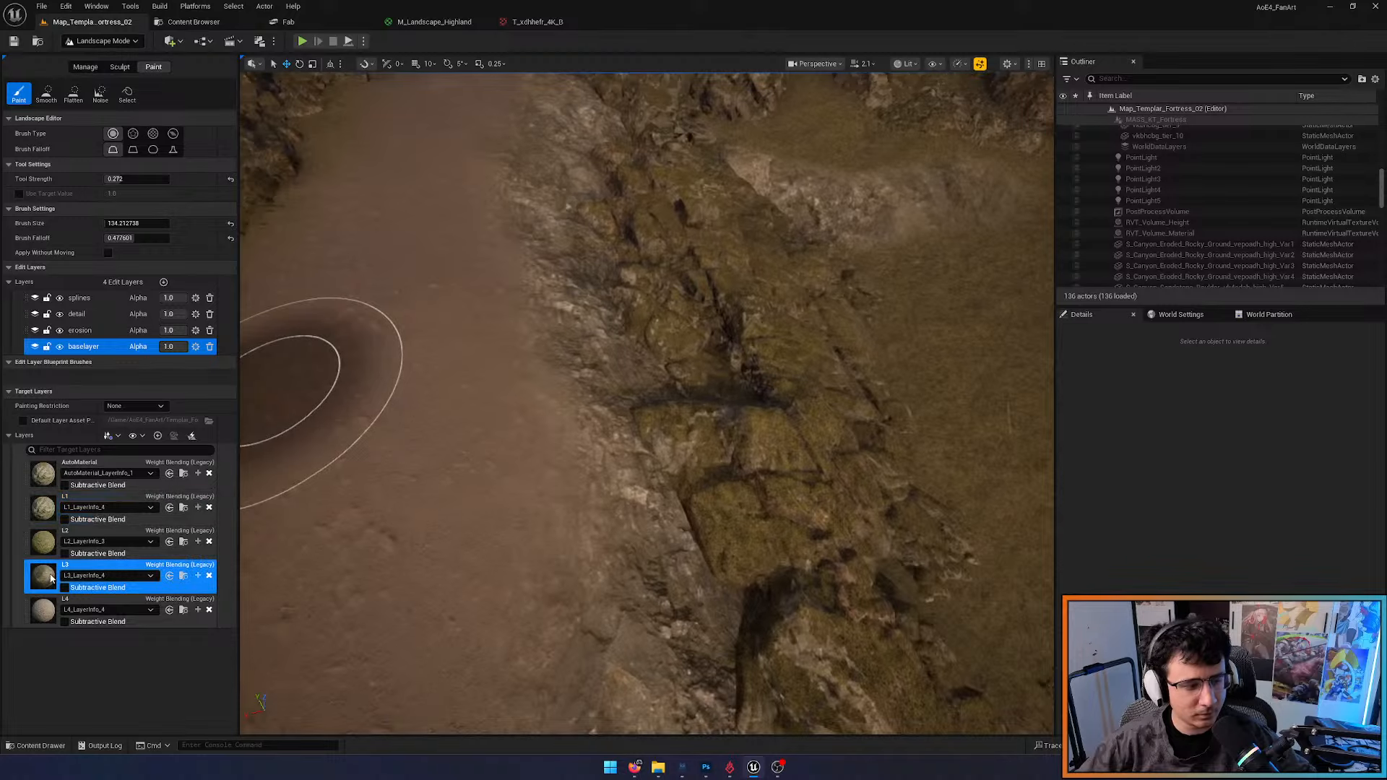
Paint the L3 layer along the right side of the lower path, between the dirt and the rocky edge
{"action": "right_click_drag", "start_coordinate": [410, 525], "coordinate": [409, 522]}
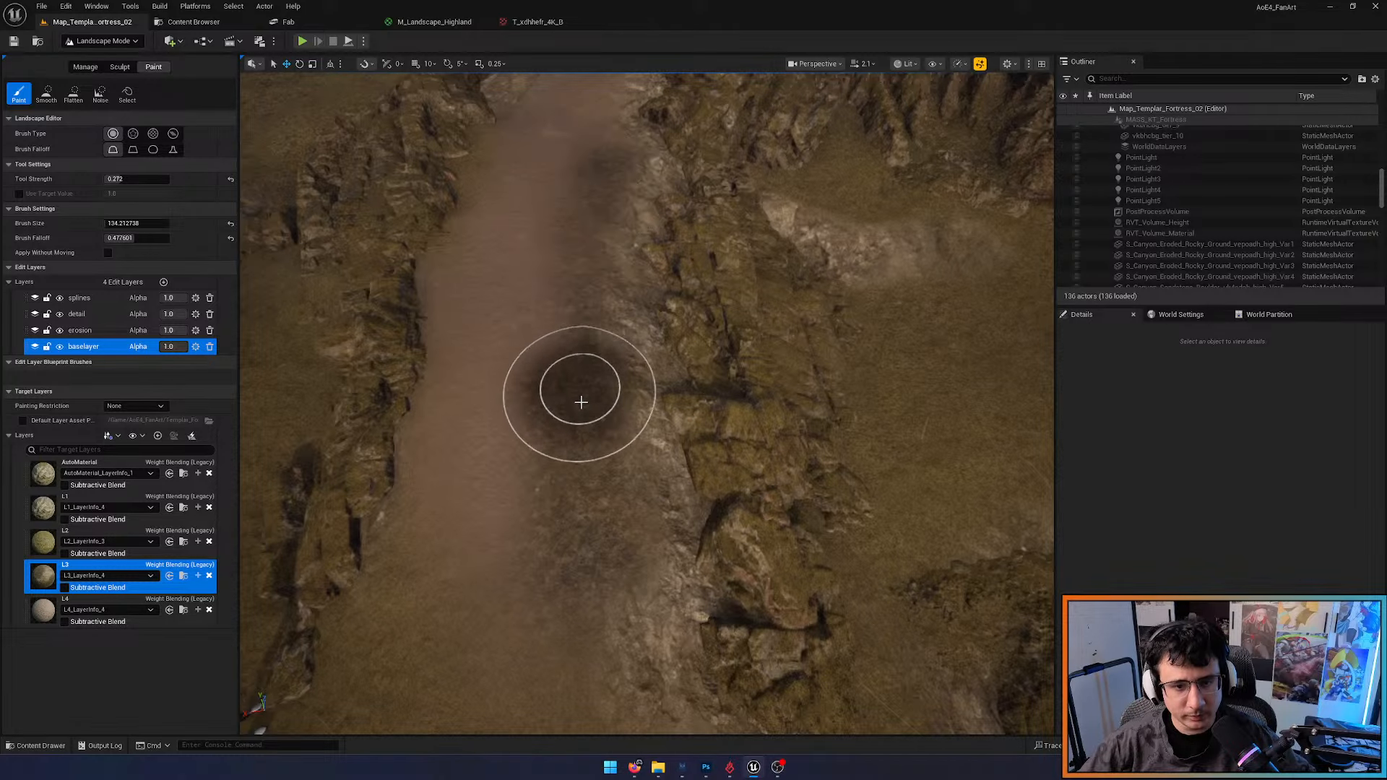
{"action": "right_click_drag", "start_coordinate": [581, 402], "coordinate": [588, 455]}
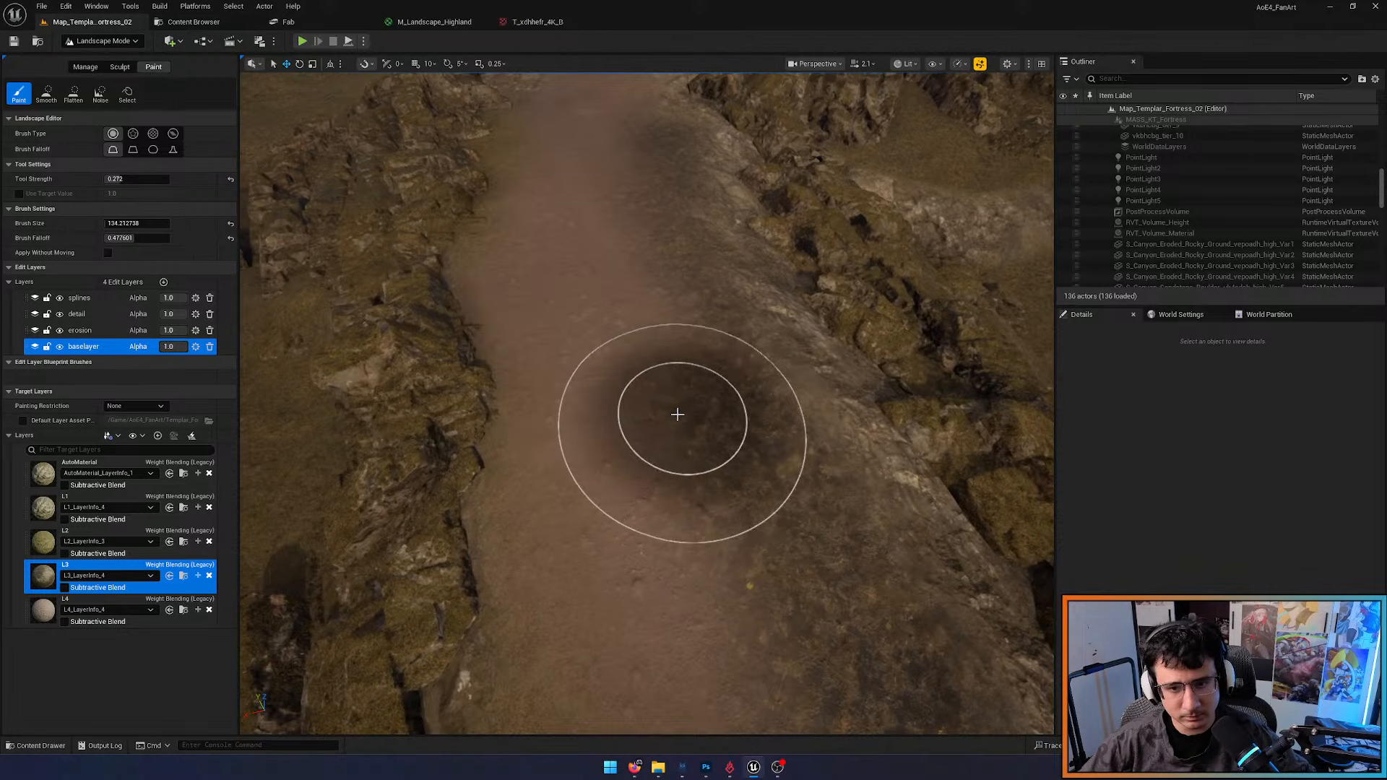
{"action": "right_click_drag", "start_coordinate": [747, 531], "coordinate": [746, 545]}
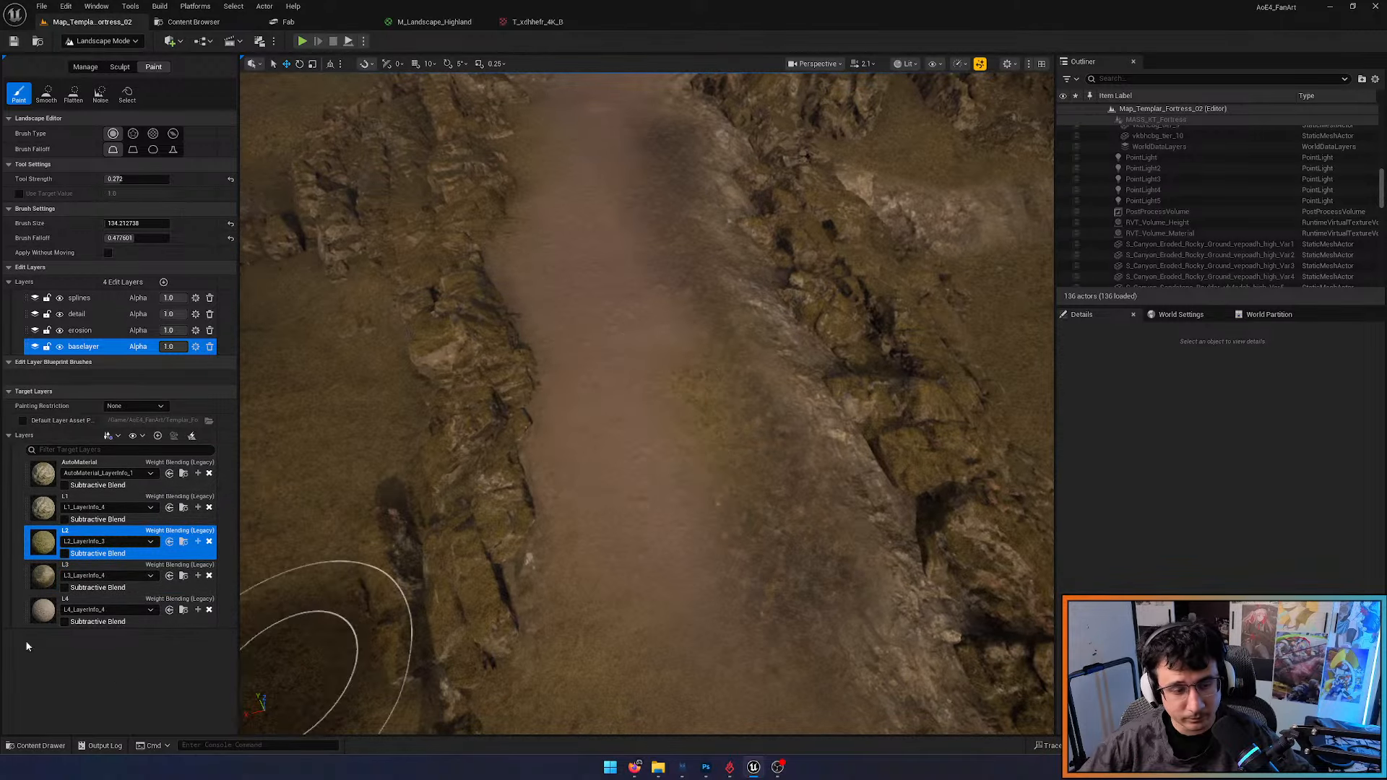
Paint layer L4 over the dark edge of the dirt path, then blend the path's lower end into the ground with layer L2
{"action": "left_click", "coordinate": [43, 611]}
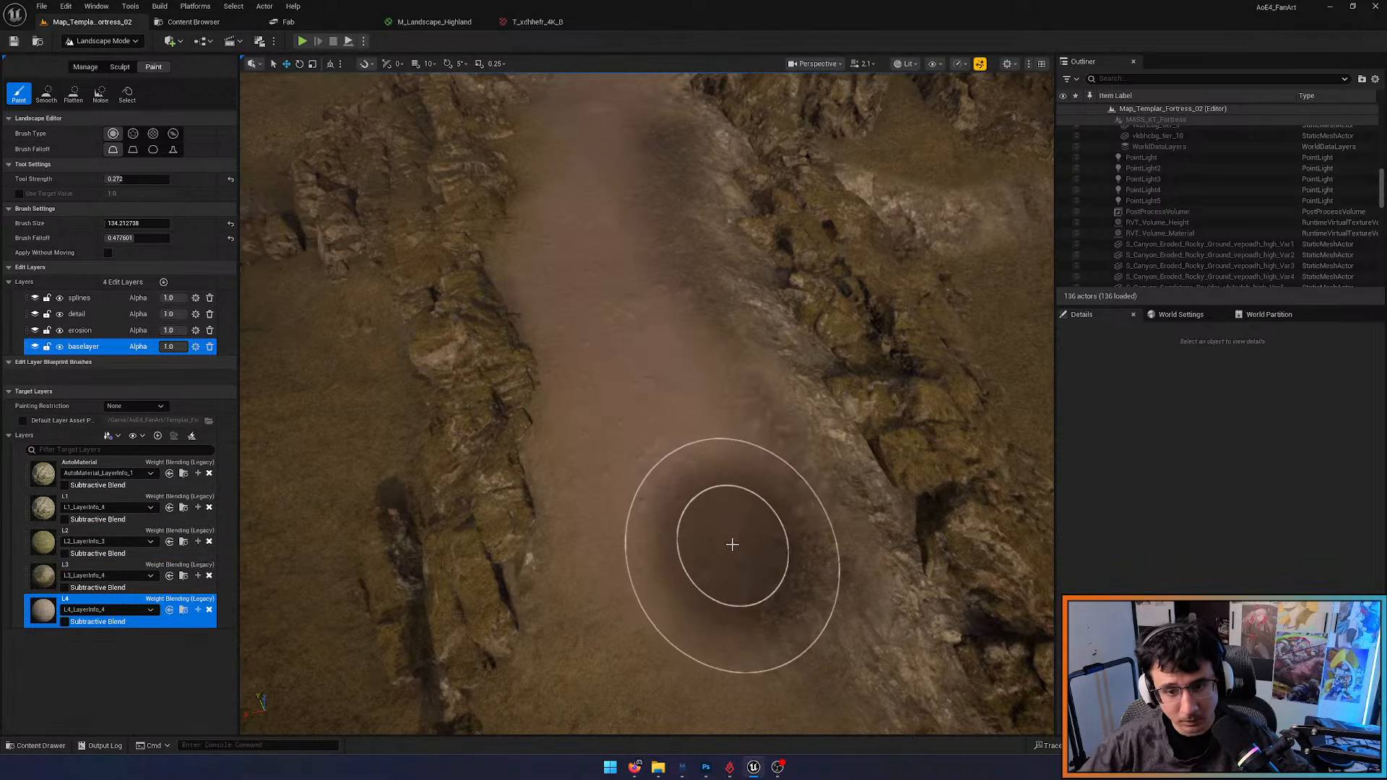
{"action": "right_click_drag", "start_coordinate": [711, 334], "coordinate": [712, 340]}
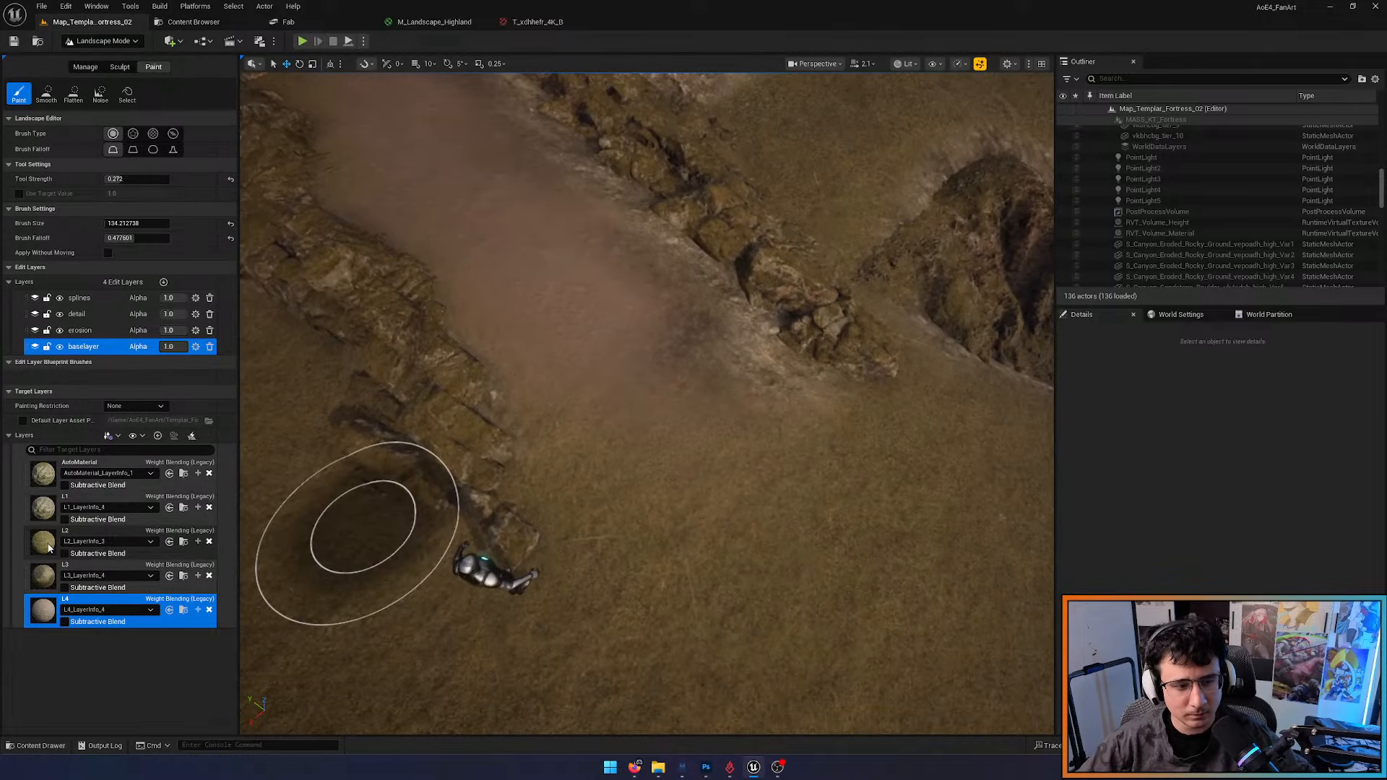
{"action": "left_click", "coordinate": [43, 542]}
{"action": "left_click_drag", "start_coordinate": [661, 479], "coordinate": [647, 409]}
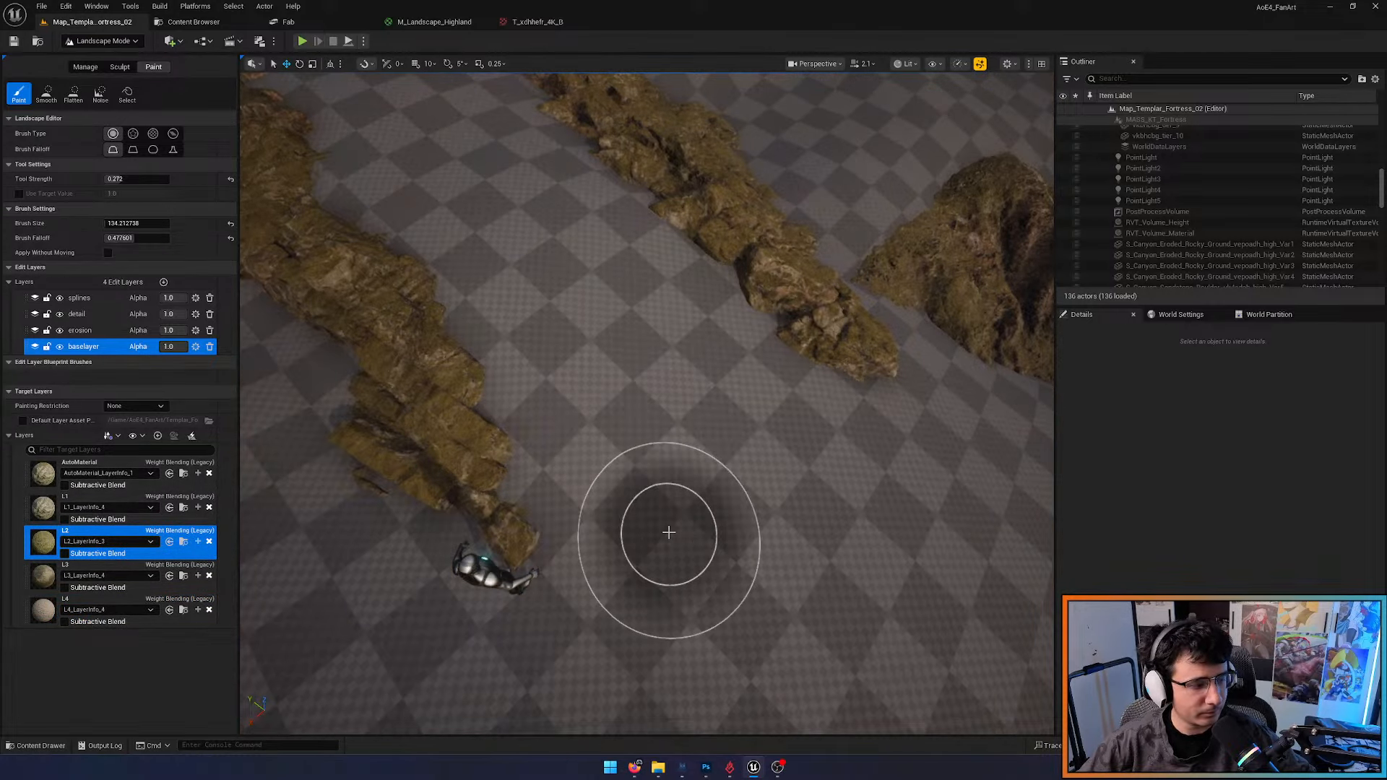
Examine the layer setup of the Base color landscape blend in M_Landscape_Highland and the blend types offered for layer L1
{"action": "left_click", "coordinate": [456, 22]}
{"action": "right_click_drag", "start_coordinate": [869, 260], "coordinate": [603, 397]}
{"action": "scroll", "coordinate": [603, 397], "scroll_direction": "down", "scroll_amount": 8}
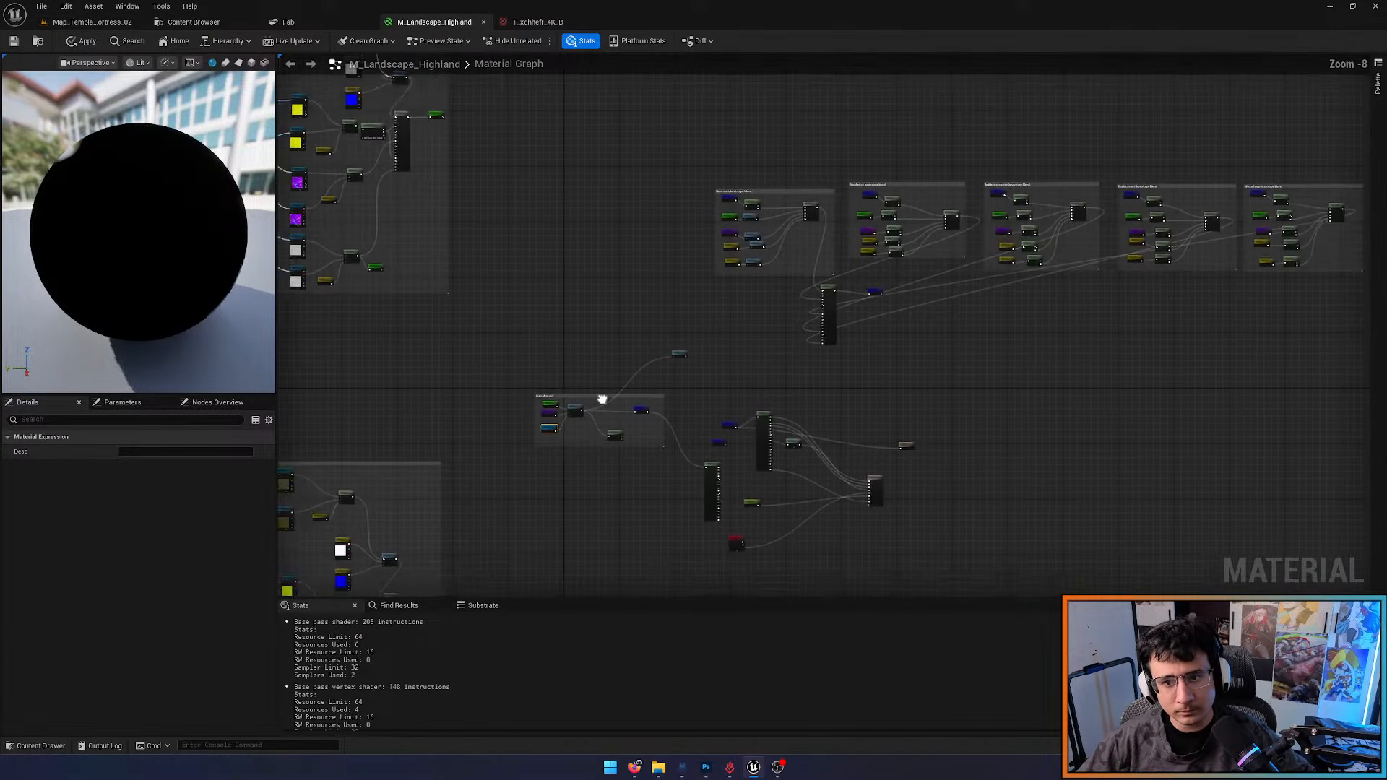
{"action": "right_click_drag", "start_coordinate": [773, 231], "coordinate": [752, 360]}
{"action": "scroll", "coordinate": [752, 361], "scroll_direction": "up", "scroll_amount": 8}
{"action": "left_click", "coordinate": [896, 307]}
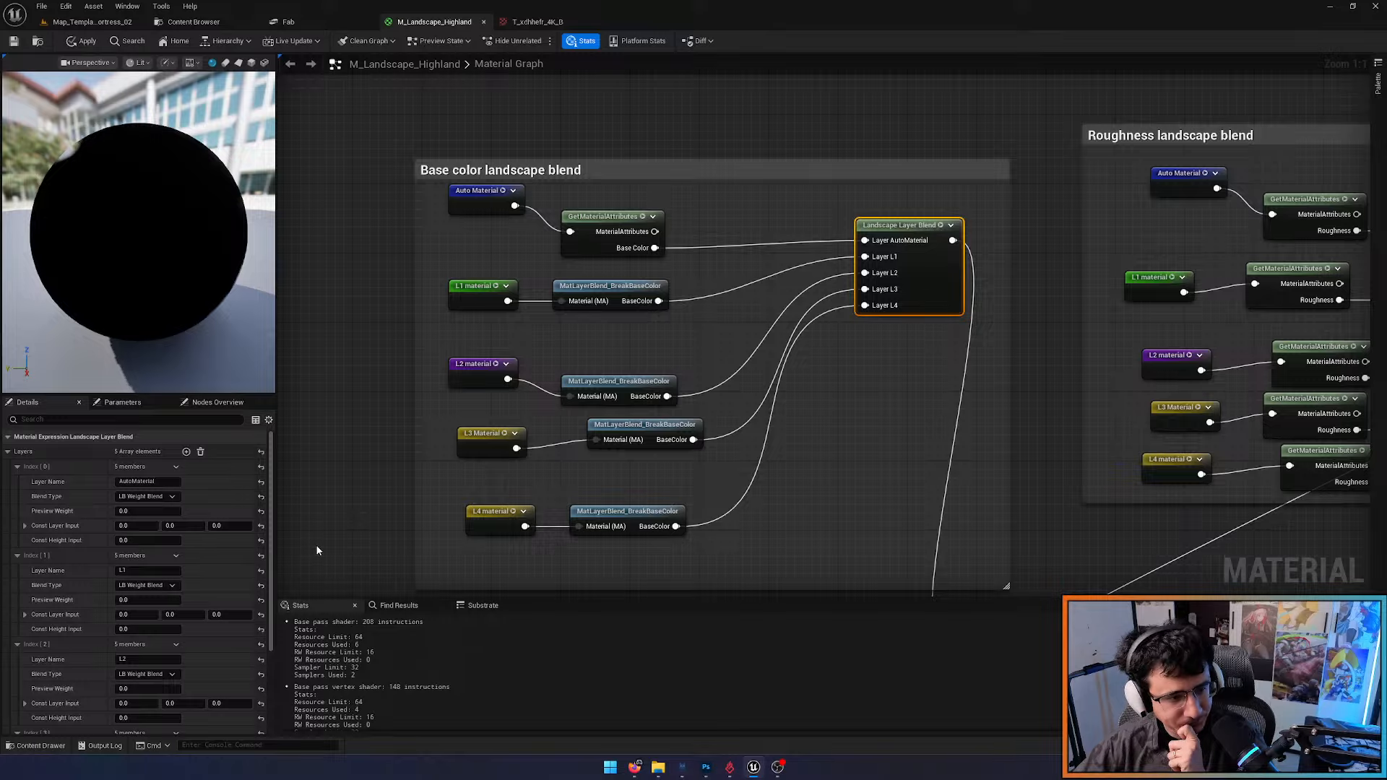
{"action": "mouse_move", "coordinate": [643, 301]}
{"action": "right_mouse_down"}
{"action": "mouse_move", "coordinate": [641, 323]}
{"action": "mouse_move", "coordinate": [640, 282]}
{"action": "right_mouse_up"}
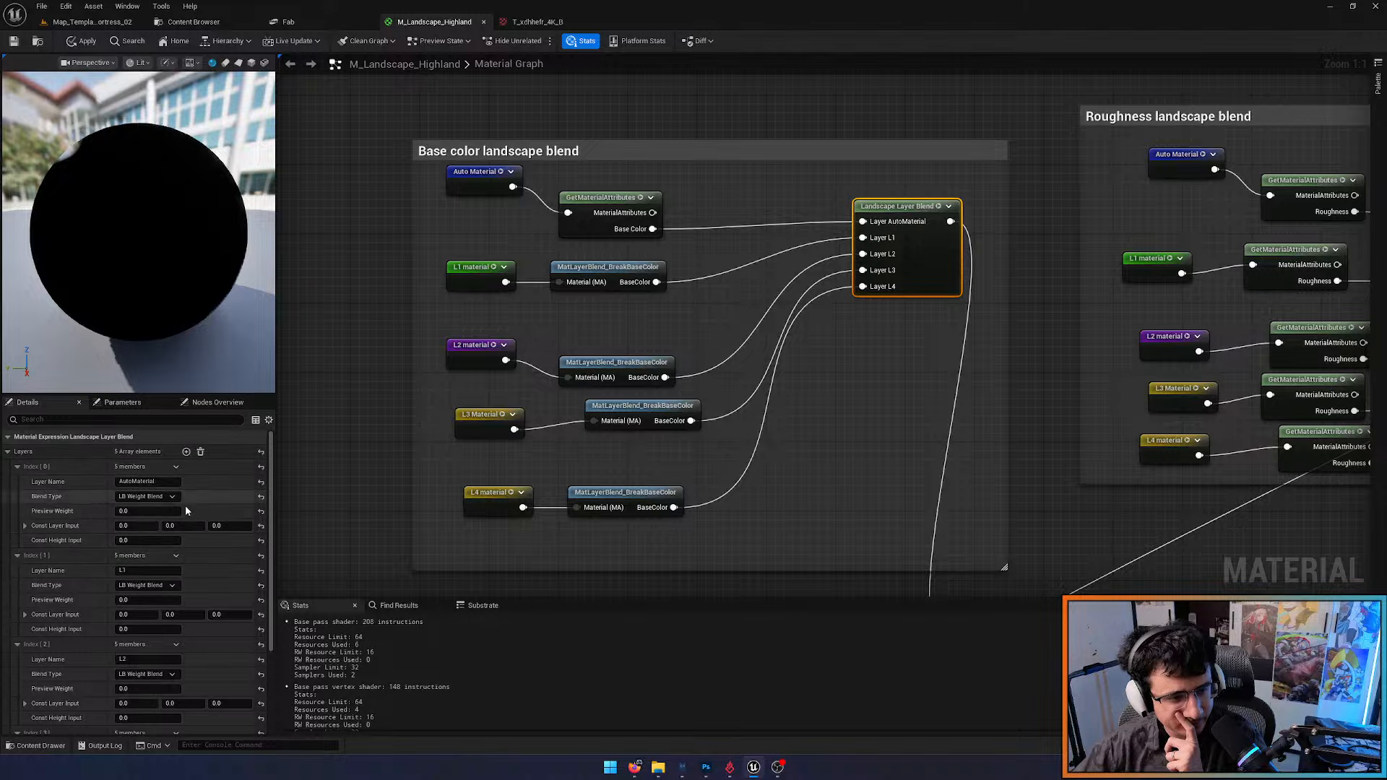
{"action": "left_click", "coordinate": [153, 585]}
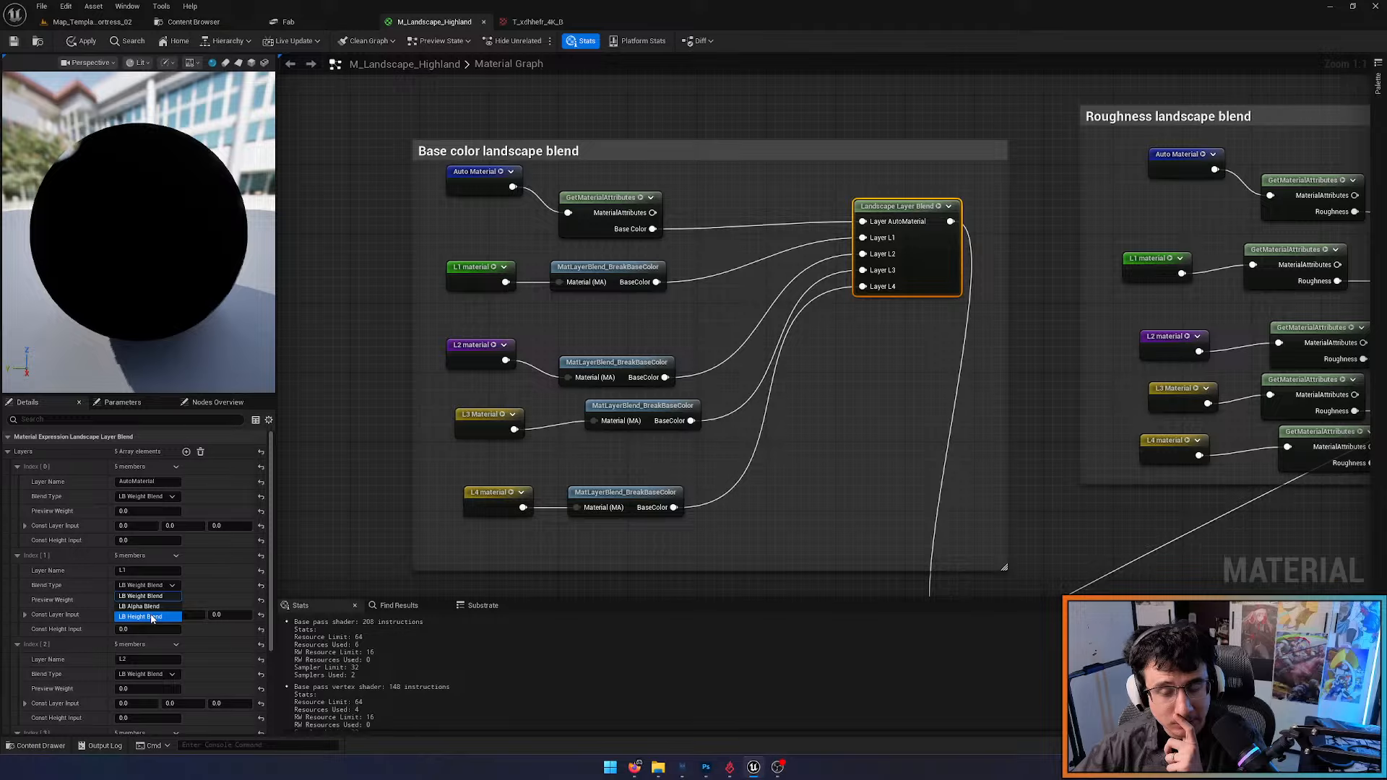
Return to the fortress level and paint layer L2 along the edge of the uphill dirt path
{"action": "left_click", "coordinate": [108, 22]}
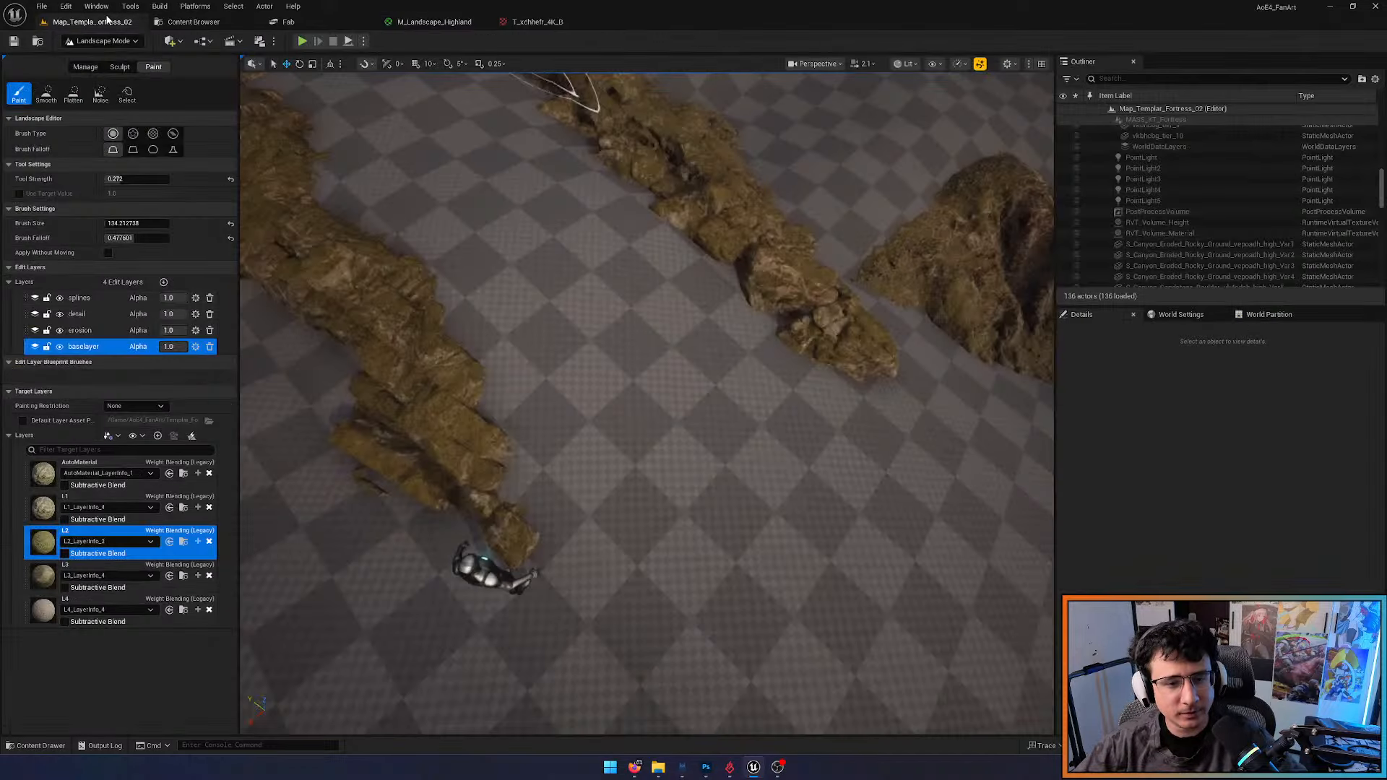
{"action": "mouse_move", "coordinate": [687, 376]}
{"action": "right_mouse_down"}
{"action": "mouse_move", "coordinate": [704, 267]}
{"action": "mouse_move", "coordinate": [683, 419]}
{"action": "right_mouse_up"}
{"action": "key", "text": "w"}
{"action": "mouse_move", "coordinate": [625, 437]}
{"action": "left_mouse_down"}
{"action": "mouse_move", "coordinate": [596, 395]}
{"action": "mouse_move", "coordinate": [604, 336]}
{"action": "left_mouse_up"}
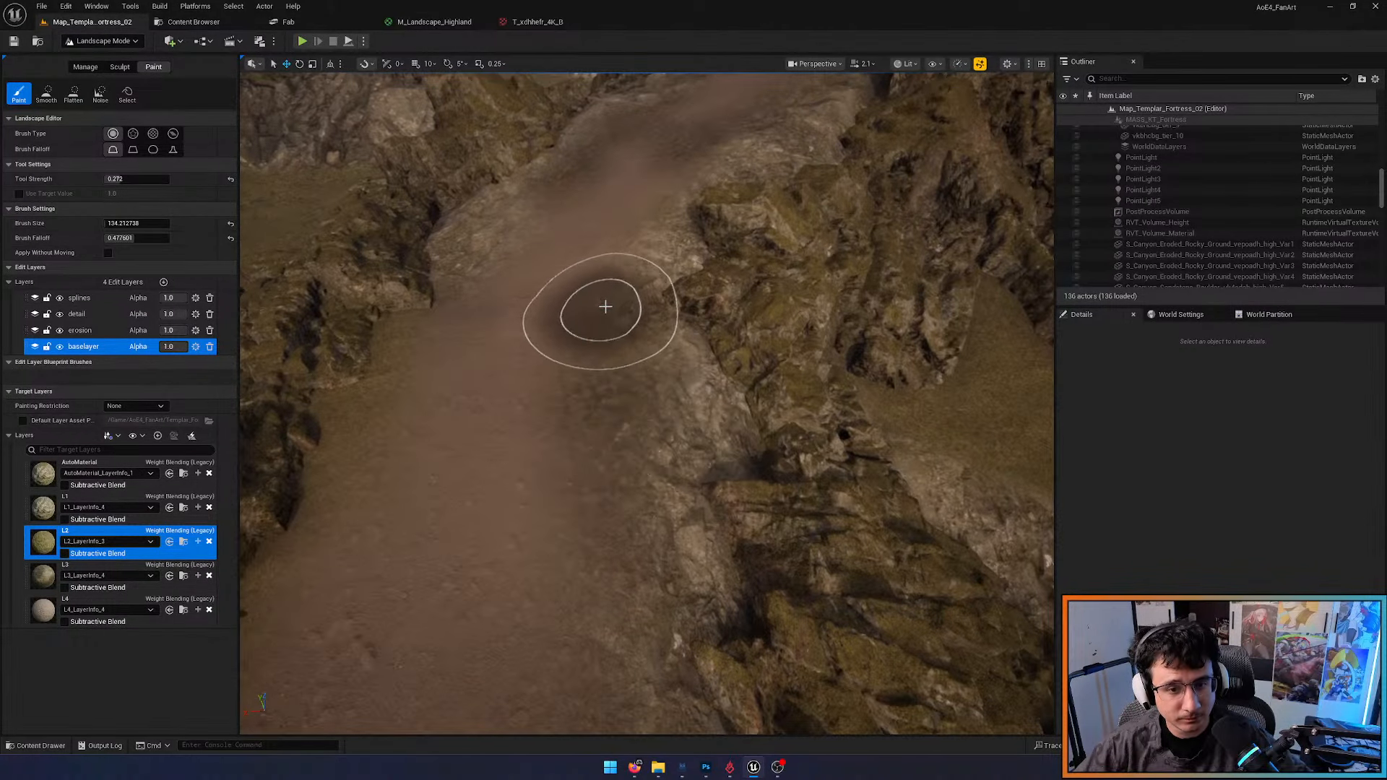
Paint layer L3 in several strokes along the sides of the dirt path
{"action": "left_click", "coordinate": [101, 569]}
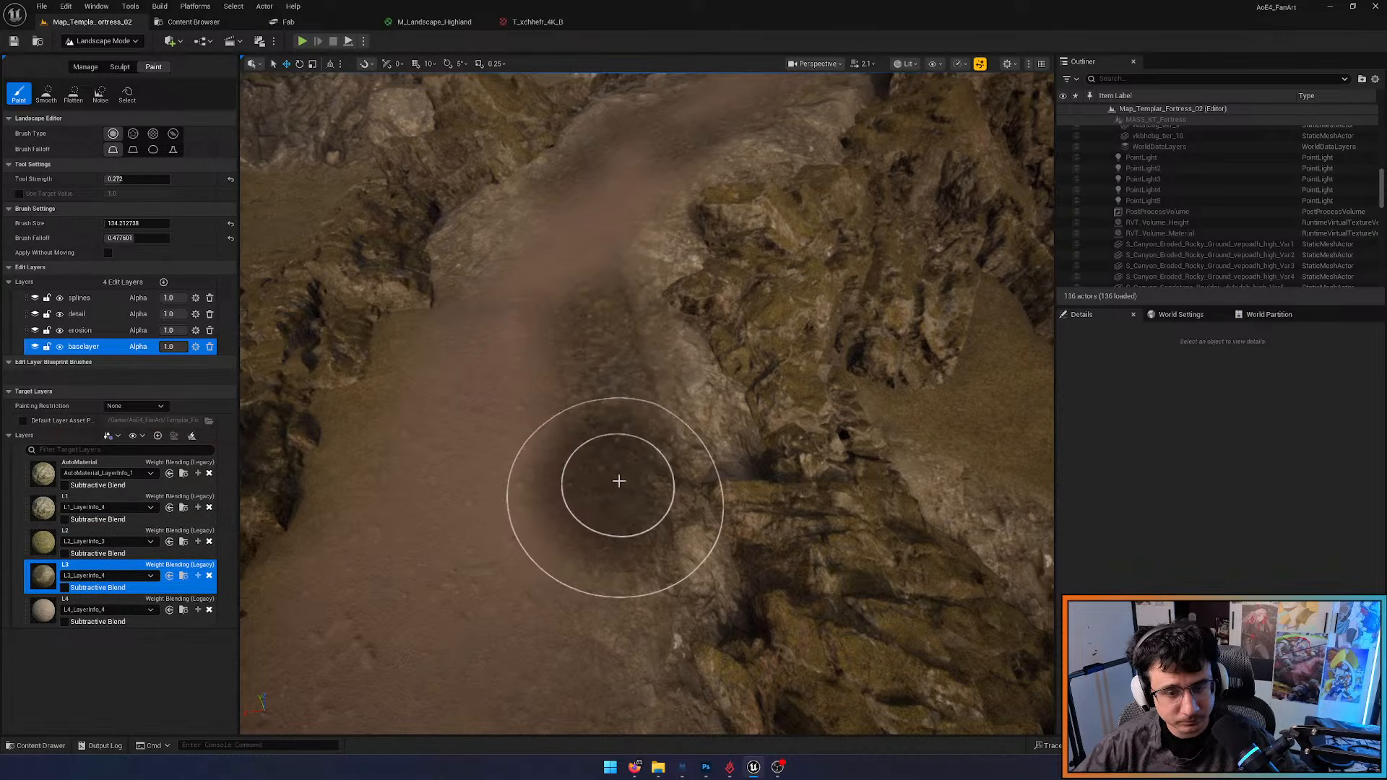
{"action": "mouse_move", "coordinate": [619, 480]}
{"action": "right_mouse_down"}
{"action": "mouse_move", "coordinate": [623, 506]}
{"action": "mouse_move", "coordinate": [639, 411]}
{"action": "right_mouse_up"}
{"action": "key", "text": "w"}
{"action": "left_click_drag", "start_coordinate": [560, 458], "coordinate": [485, 582]}
{"action": "key", "text": "s"}
{"action": "right_click_drag", "start_coordinate": [485, 581], "coordinate": [582, 427]}
{"action": "mouse_move", "coordinate": [643, 541]}
{"action": "left_mouse_down"}
{"action": "mouse_move", "coordinate": [626, 527]}
{"action": "mouse_move", "coordinate": [663, 548]}
{"action": "mouse_move", "coordinate": [651, 578]}
{"action": "left_mouse_up"}
Paint layer L2 where the lower end of the dirt path meets the rocky slope
{"action": "right_click_drag", "start_coordinate": [650, 578], "coordinate": [242, 512]}
{"action": "key", "text": "s"}
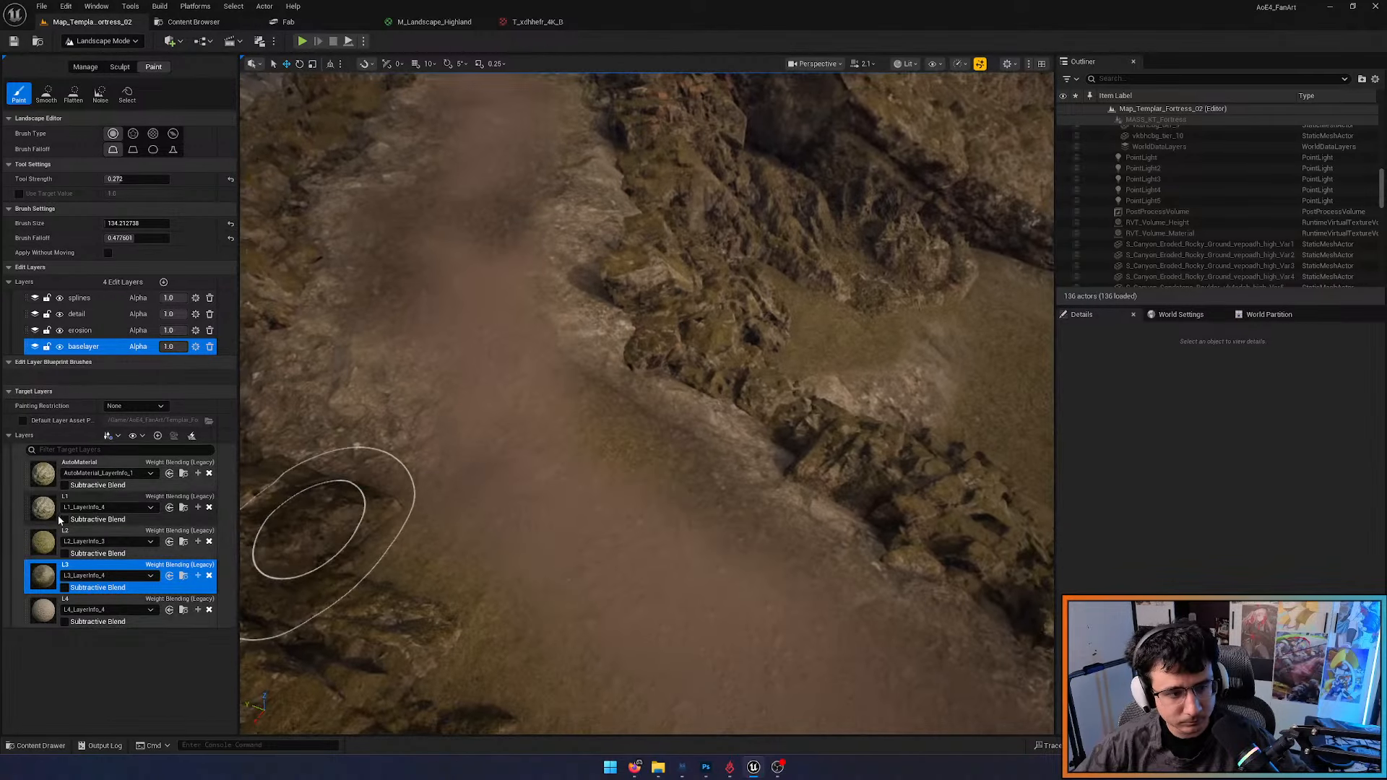
{"action": "mouse_move", "coordinate": [448, 614]}
{"action": "right_mouse_down"}
{"action": "mouse_move", "coordinate": [564, 614]}
{"action": "mouse_move", "coordinate": [477, 650]}
{"action": "mouse_move", "coordinate": [455, 644]}
{"action": "right_mouse_up"}
{"action": "key", "text": "s"}
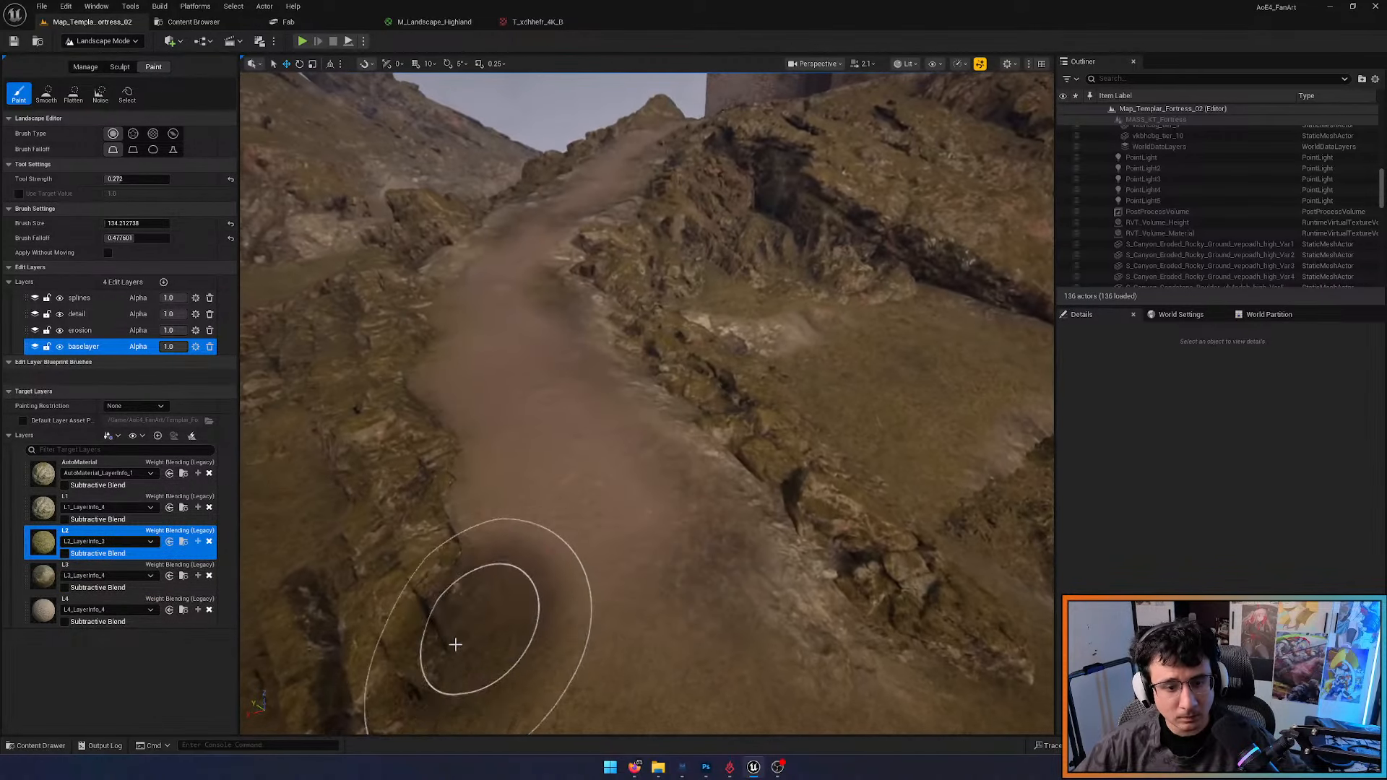
{"action": "left_click_drag", "start_coordinate": [456, 644], "coordinate": [473, 593]}
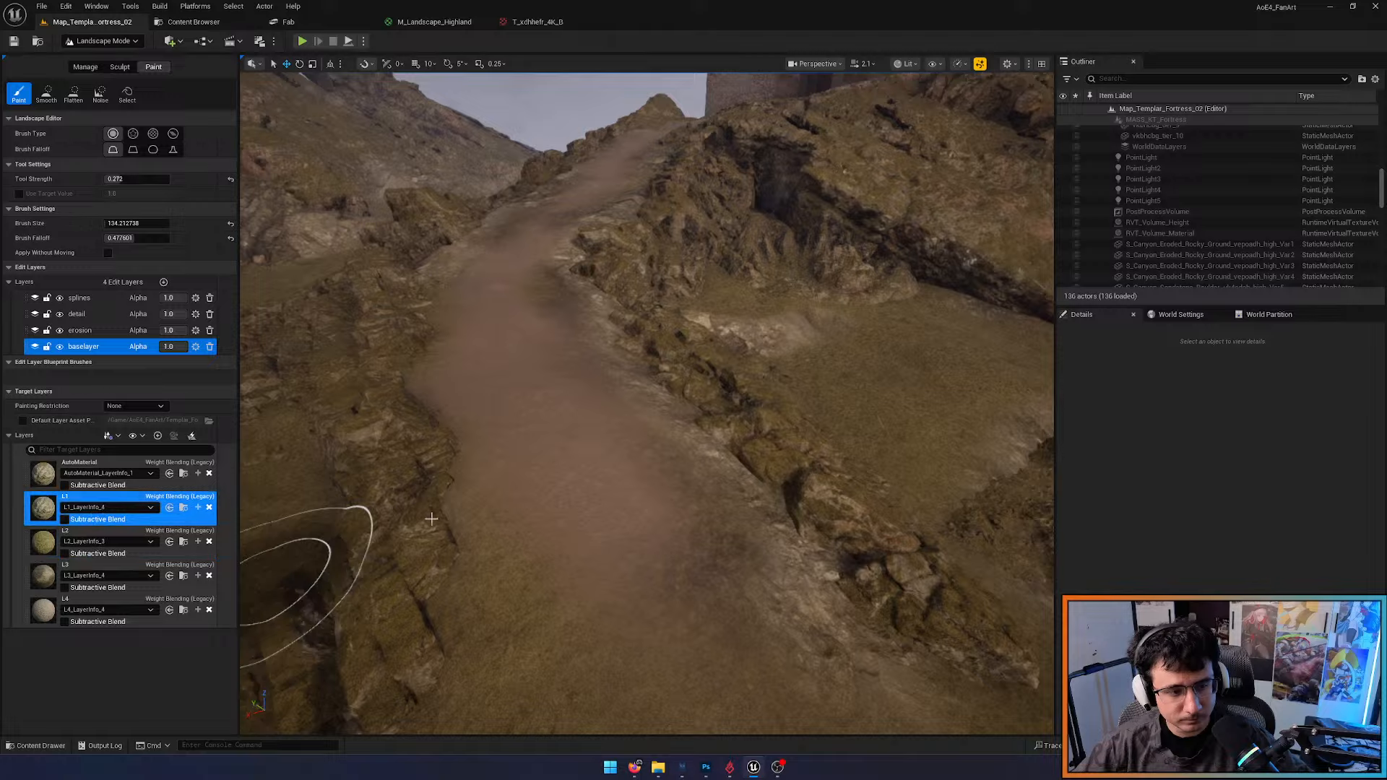
Widen the dirt path on the slope below the fortress with layer L4
{"action": "key", "text": "s"}
{"action": "right_click_drag", "start_coordinate": [431, 519], "coordinate": [399, 578]}
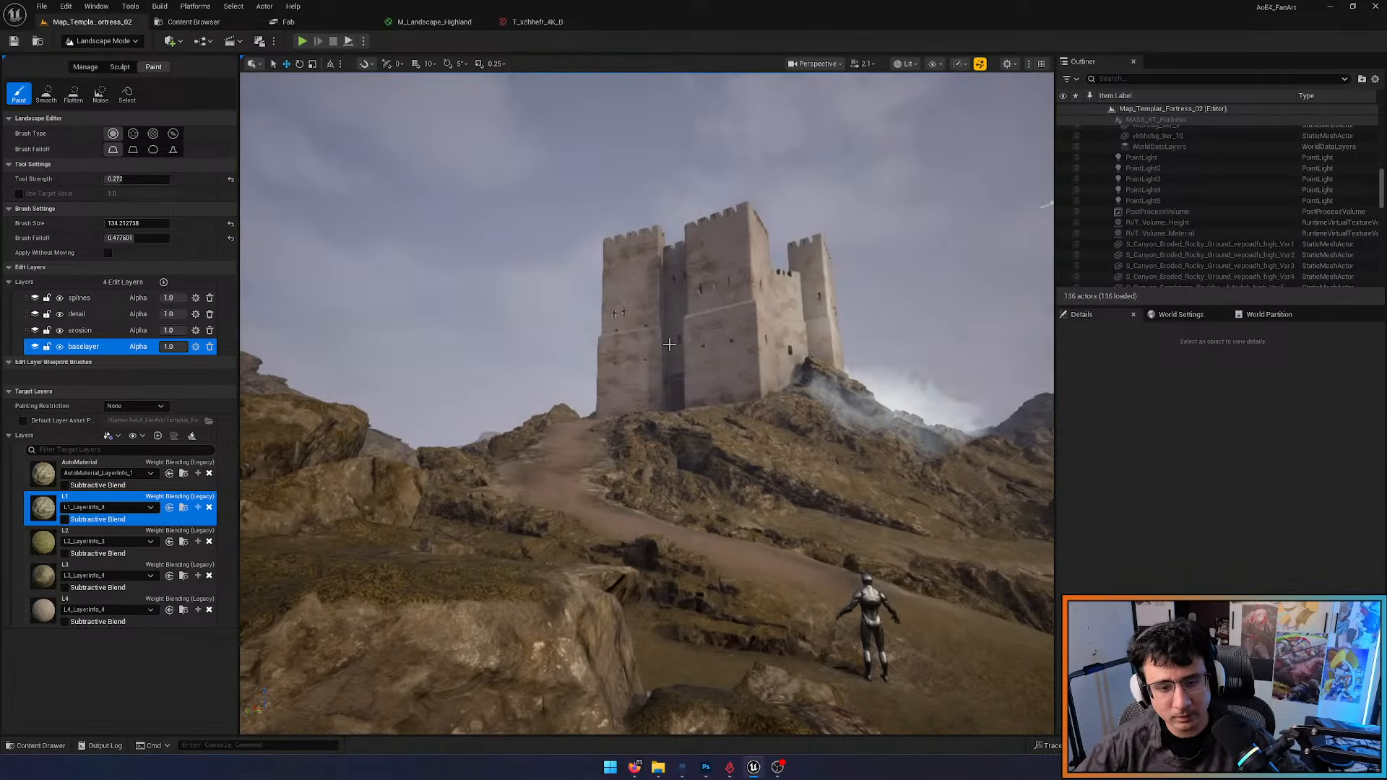
{"action": "key", "text": "w"}
{"action": "right_click_drag", "start_coordinate": [669, 344], "coordinate": [443, 477]}
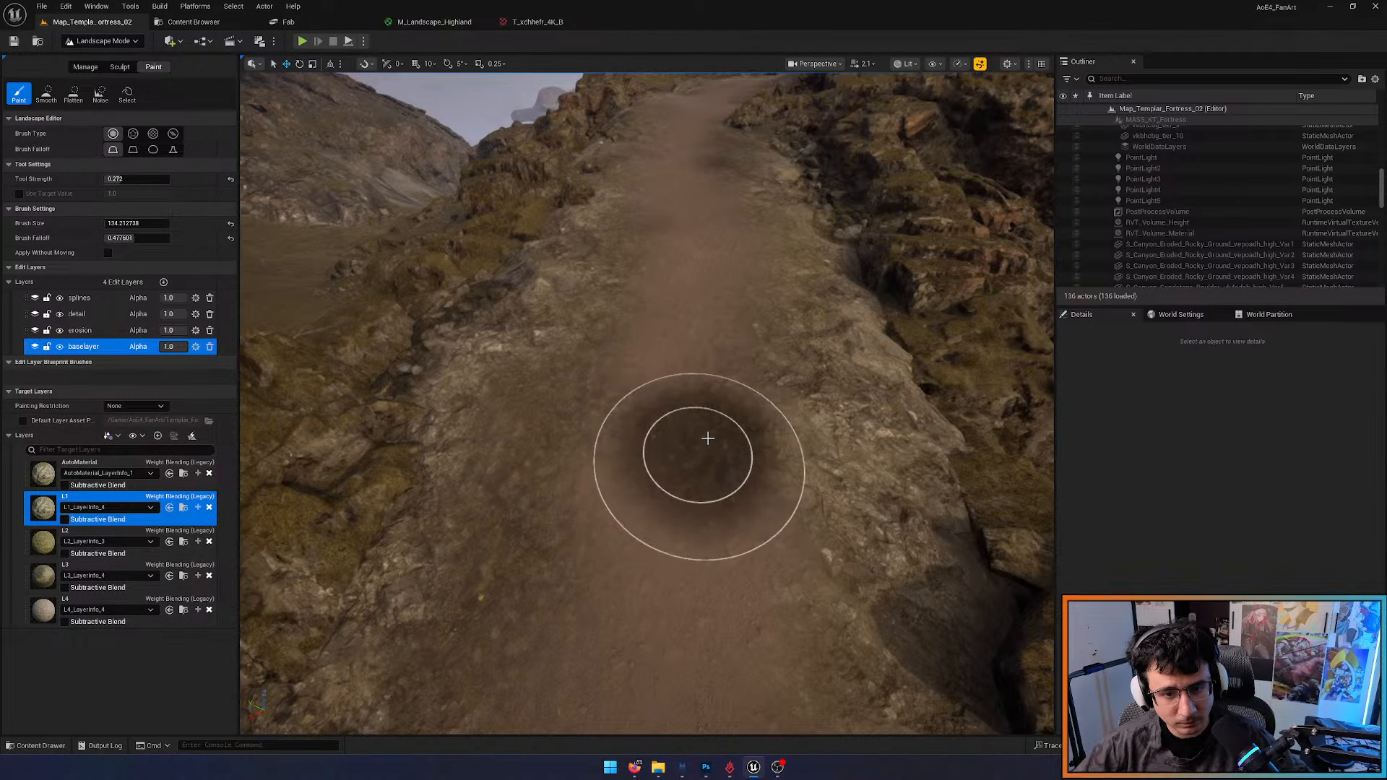
{"action": "left_click", "coordinate": [45, 612]}
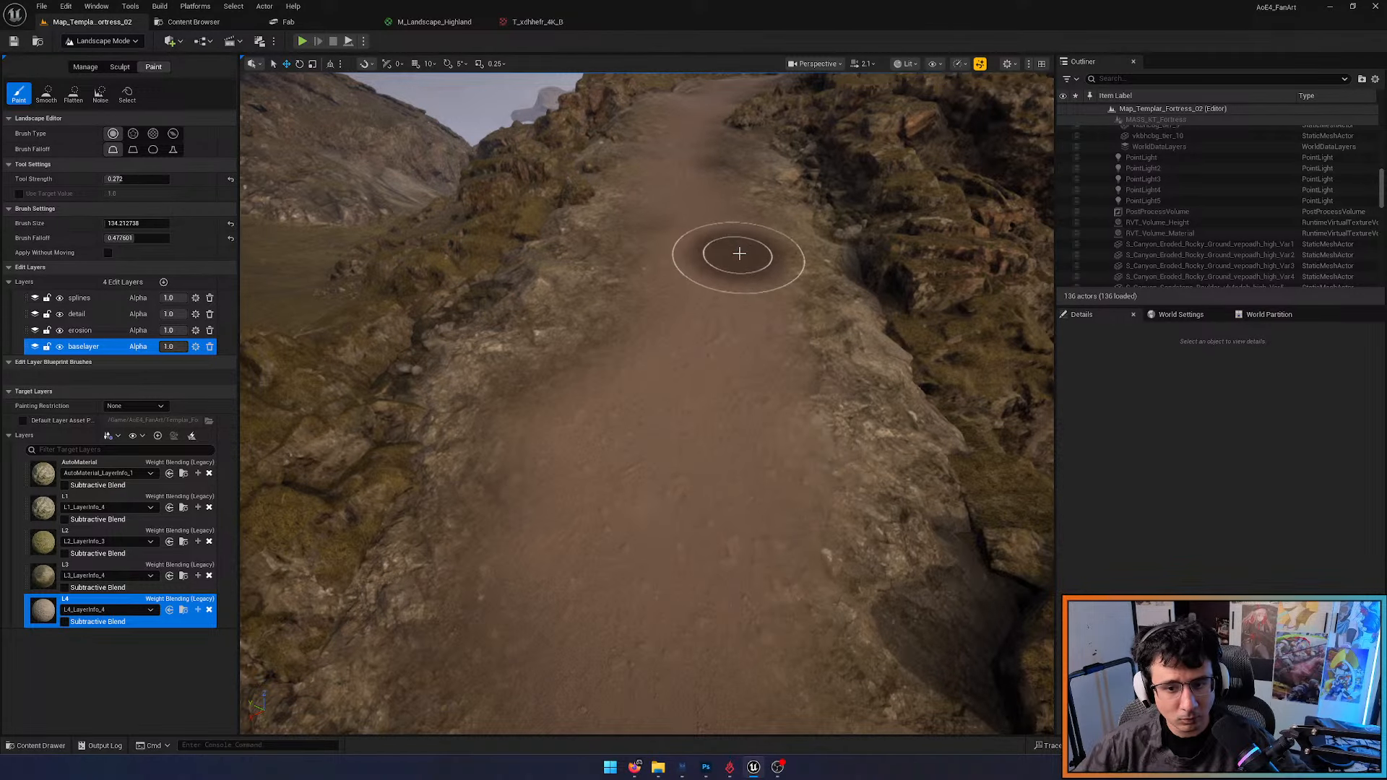
Paint layer L4 up close over the rocky border to soften the transition at the path's edge
{"action": "key", "text": "w"}
{"action": "mouse_move", "coordinate": [781, 574]}
{"action": "right_mouse_down"}
{"action": "mouse_move", "coordinate": [781, 636]}
{"action": "mouse_move", "coordinate": [809, 491]}
{"action": "mouse_move", "coordinate": [806, 505]}
{"action": "mouse_move", "coordinate": [636, 510]}
{"action": "mouse_move", "coordinate": [686, 560]}
{"action": "mouse_move", "coordinate": [654, 535]}
{"action": "mouse_move", "coordinate": [699, 528]}
{"action": "right_mouse_up"}
{"action": "scroll", "coordinate": [781, 636], "scroll_direction": "down", "scroll_amount": 3}
{"action": "key", "text": "q"}
{"action": "scroll", "coordinate": [809, 491], "scroll_direction": "down", "scroll_amount": 10}
{"action": "key", "text": "e"}
{"action": "key", "text": "a"}
{"action": "key", "text": "d"}
{"action": "key", "text": "a"}
{"action": "left_click_drag", "start_coordinate": [636, 434], "coordinate": [775, 313]}
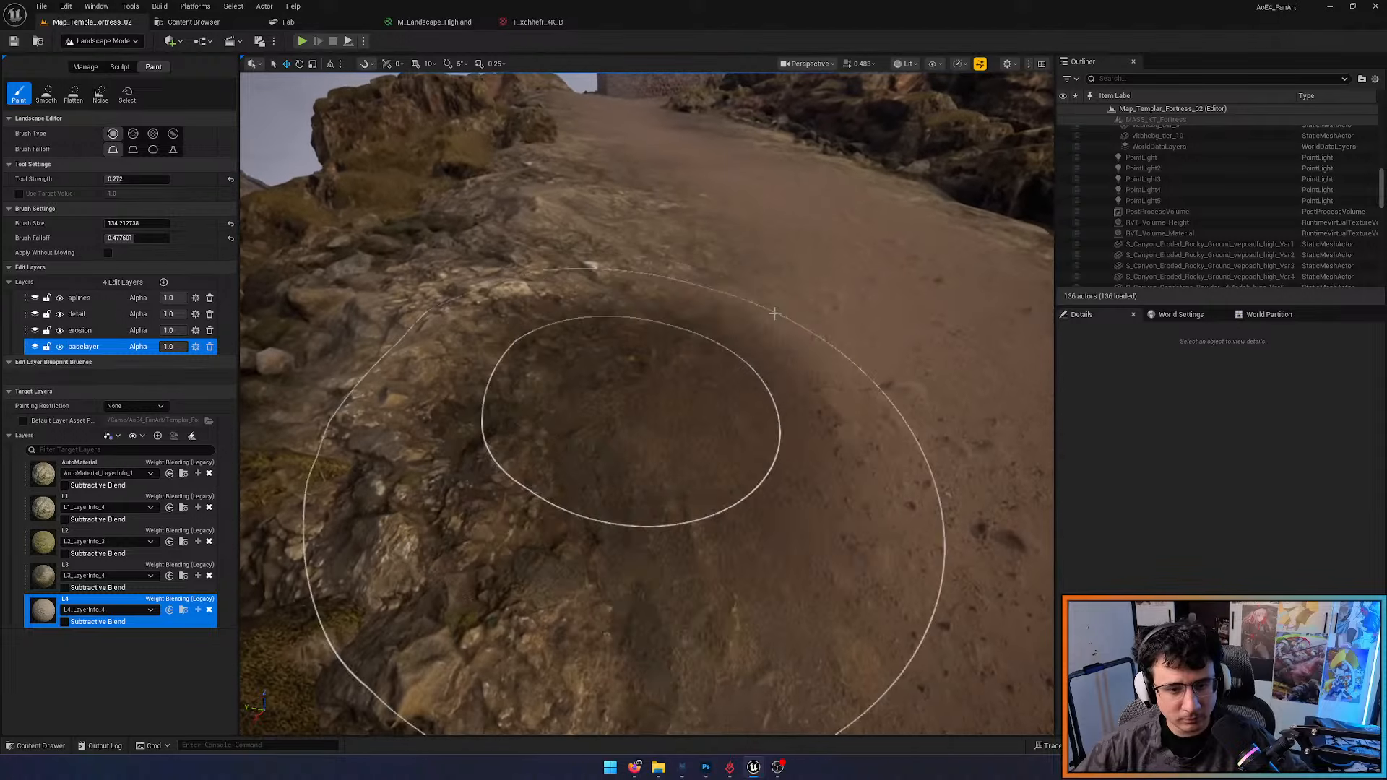
{"action": "right_click_drag", "start_coordinate": [775, 314], "coordinate": [744, 356]}
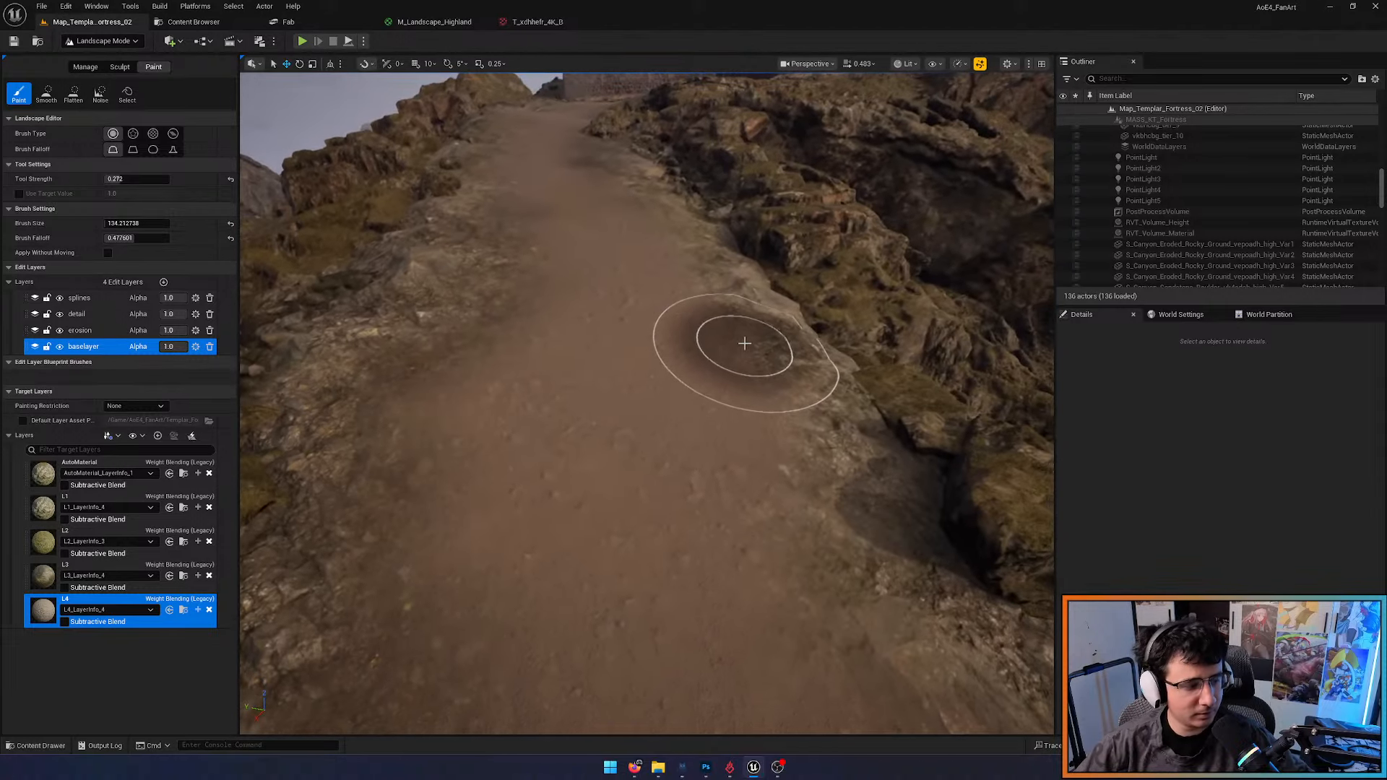
Add a Lerp node above the Base color landscape blend group in M_Landscape_Highland and preview that node
{"action": "left_click", "coordinate": [456, 22]}
{"action": "scroll", "coordinate": [587, 287], "scroll_direction": "up", "scroll_amount": 5}
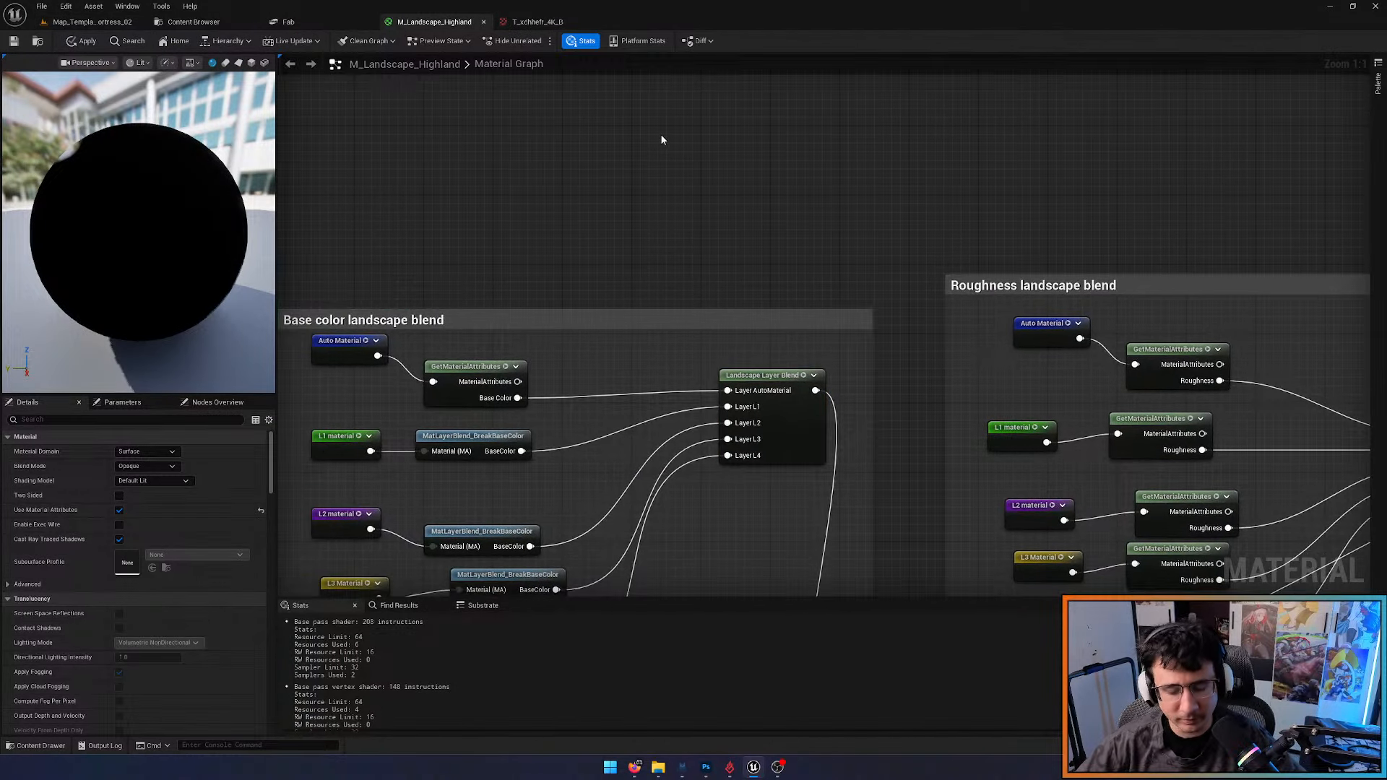
{"action": "left_click", "coordinate": [661, 137]}
{"action": "right_click_drag", "start_coordinate": [699, 159], "coordinate": [708, 246]}
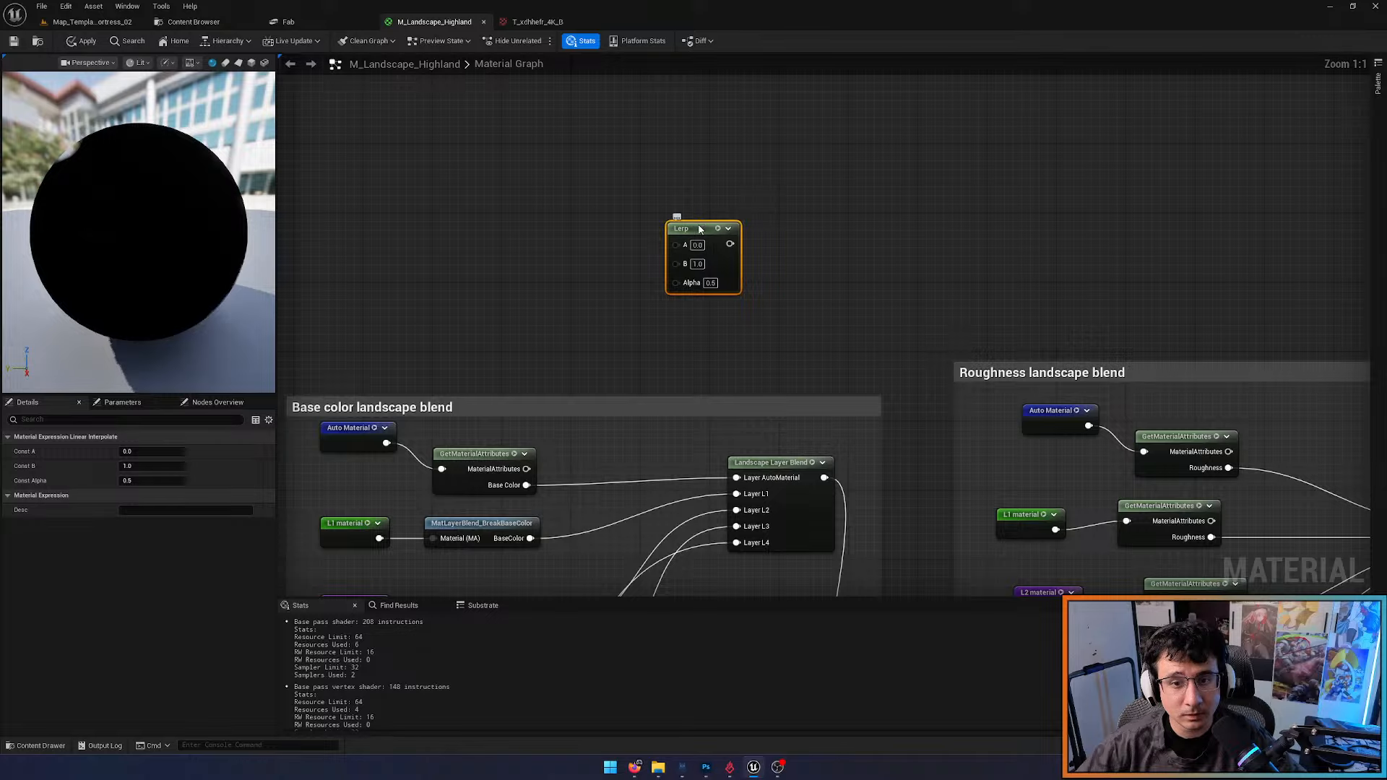
{"action": "right_click", "coordinate": [699, 229]}
{"action": "left_click", "coordinate": [742, 273]}
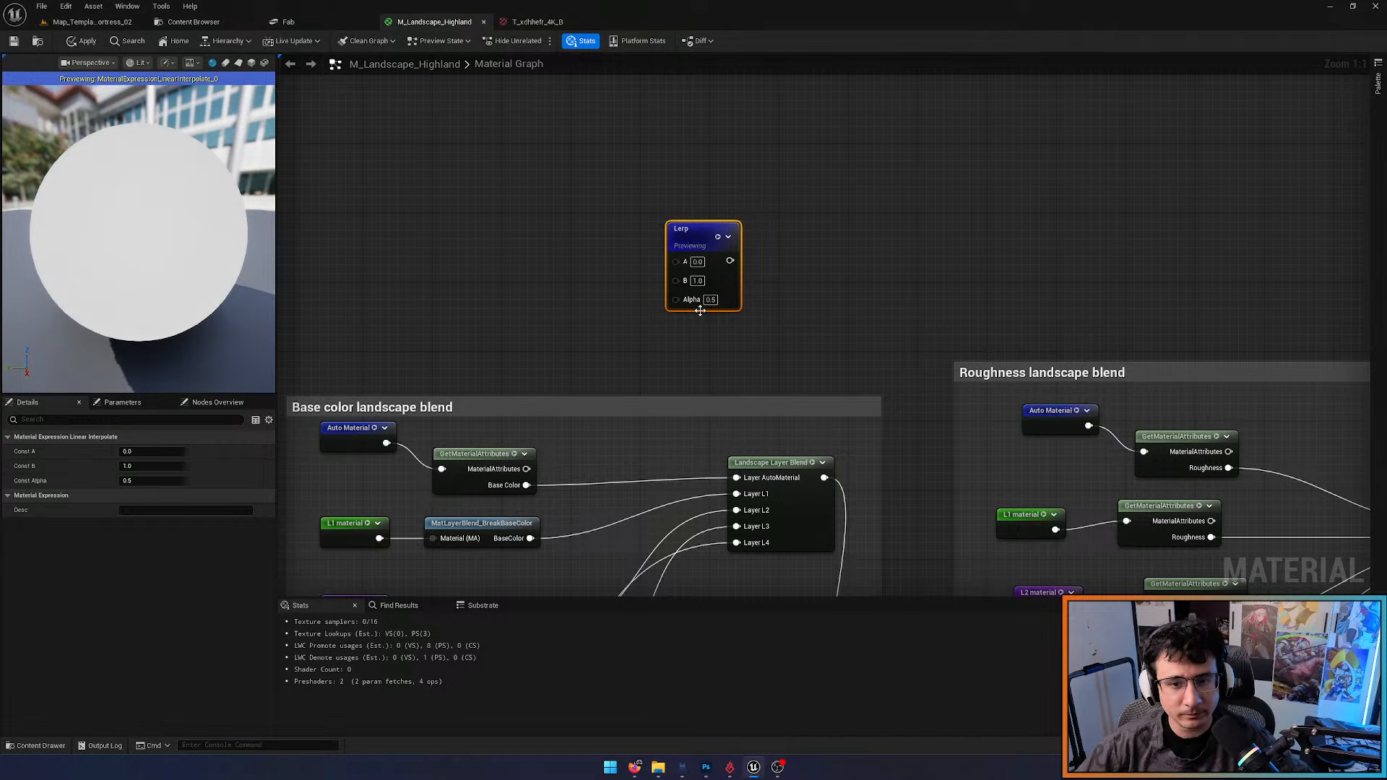
Set the Lerp node's Alpha to 1
{"action": "scroll", "coordinate": [708, 331], "scroll_direction": "down", "scroll_amount": 12}
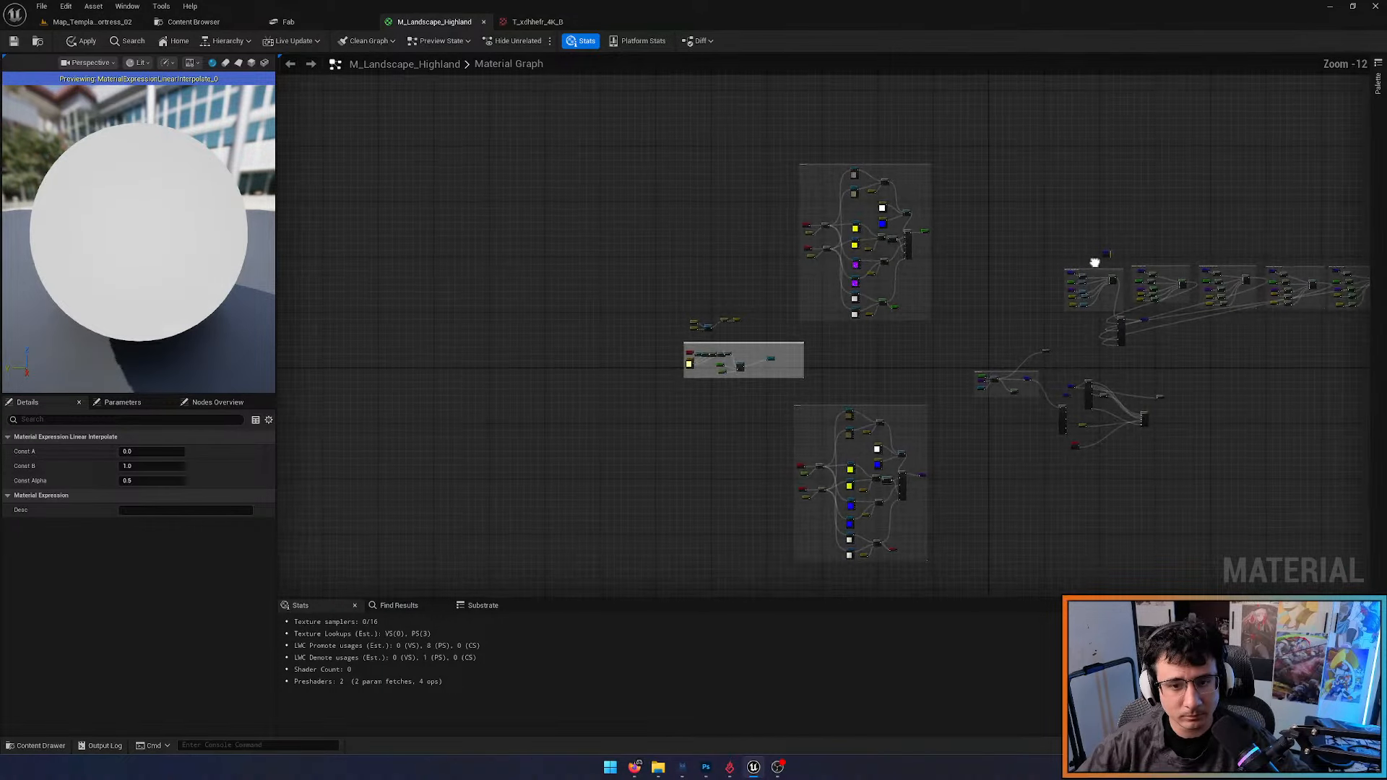
{"action": "scroll", "coordinate": [794, 318], "scroll_direction": "up", "scroll_amount": 12}
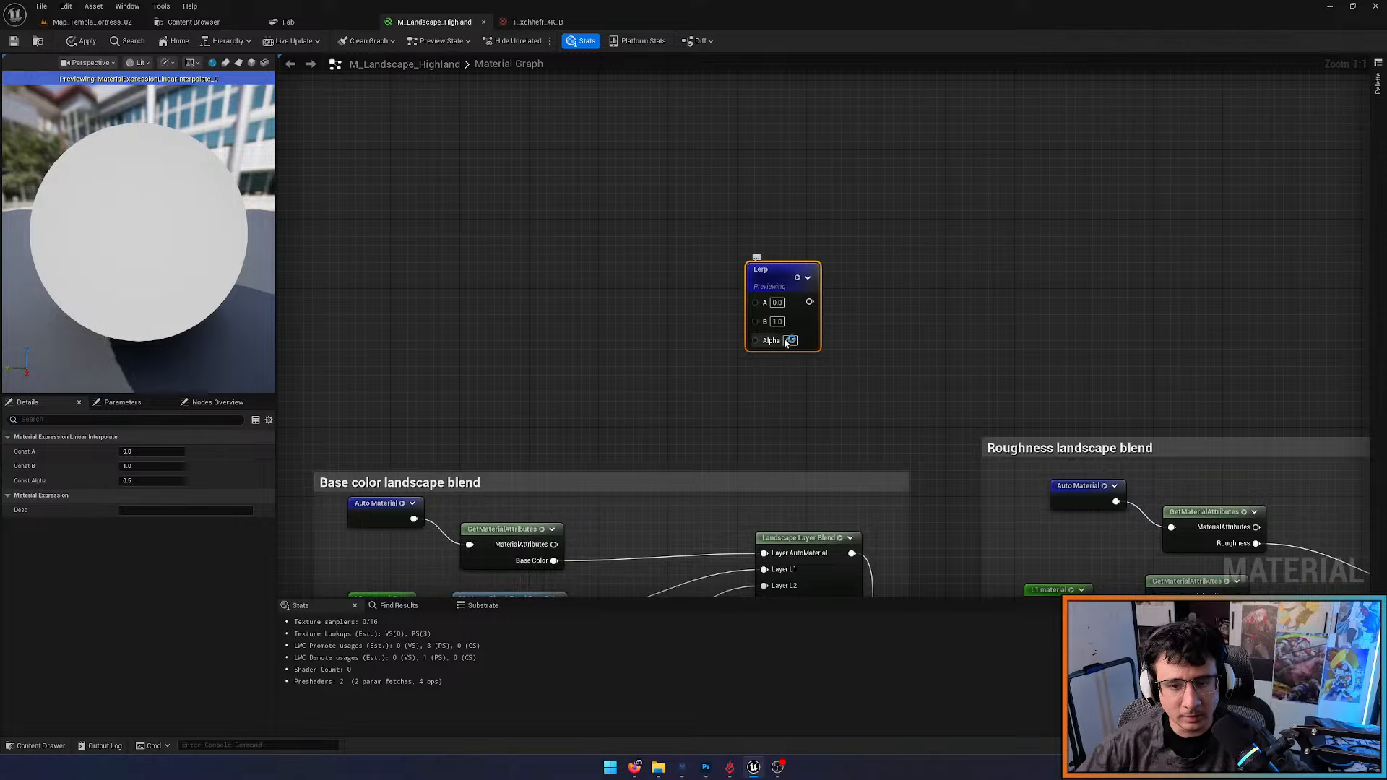
{"action": "left_click_drag", "start_coordinate": [160, 211], "coordinate": [213, 241]}
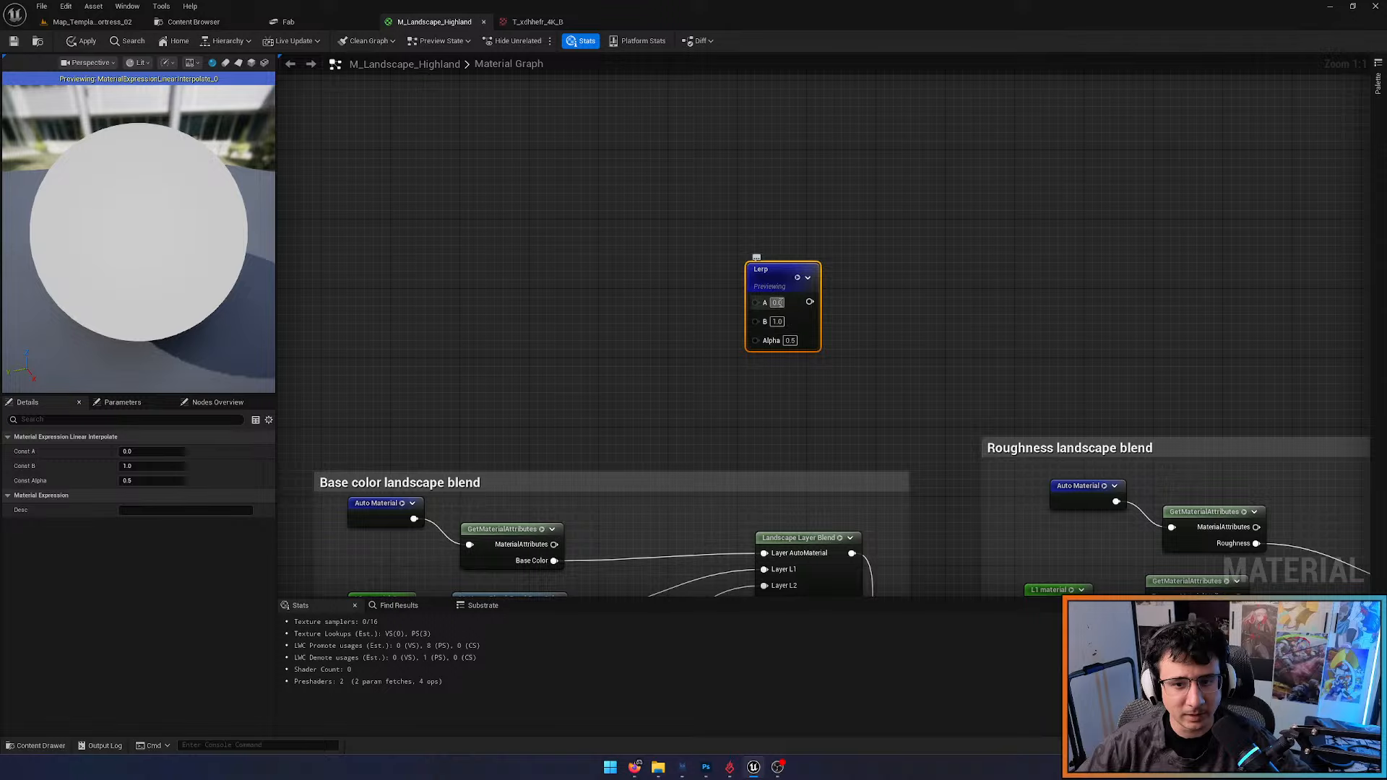
{"action": "type", "text": "1"}
{"action": "key", "text": "Return"}
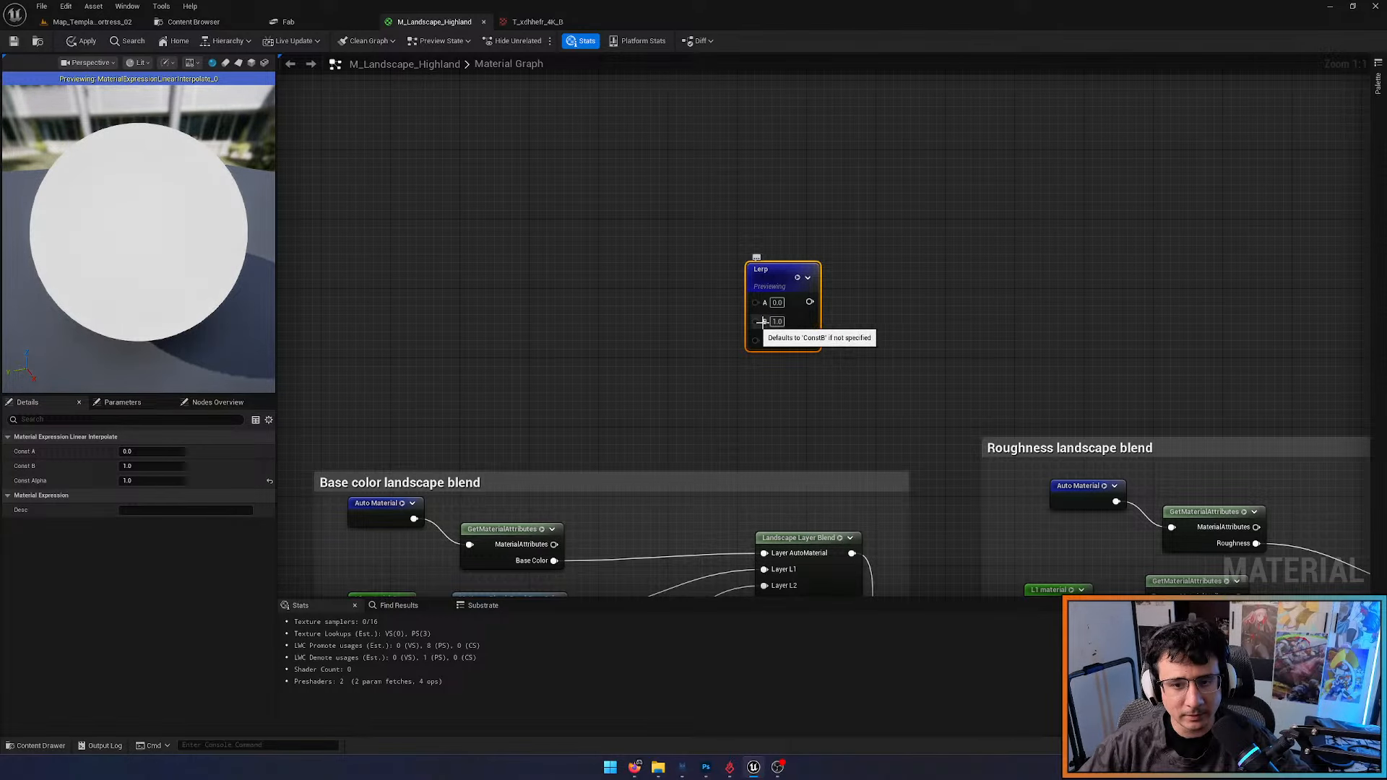
Add two vector parameters named v beside the Lerp node and set their default colour to hot pink
{"action": "right_click_drag", "start_coordinate": [597, 334], "coordinate": [553, 319]}
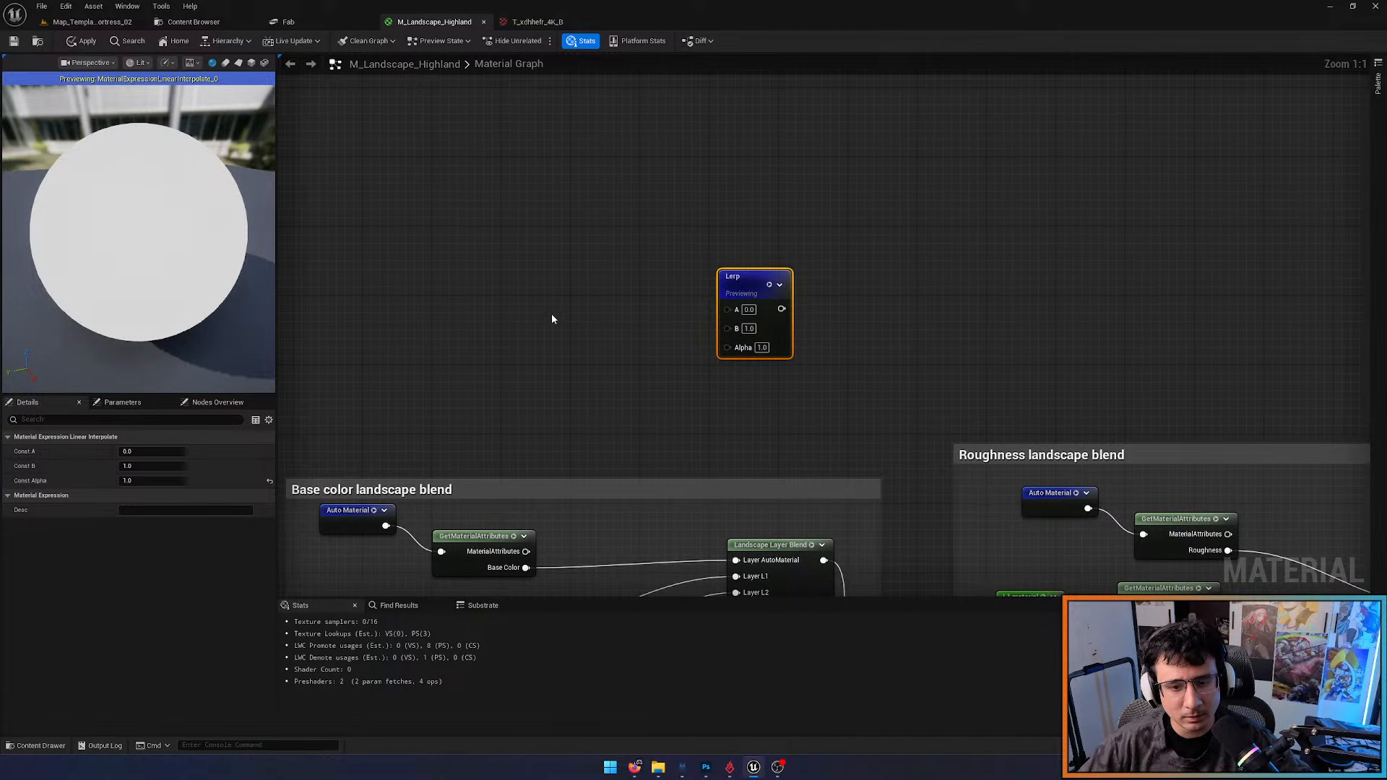
{"action": "key", "text": "v"}
{"action": "left_click", "coordinate": [489, 292]}
{"action": "type", "text": "v"}
{"action": "left_click", "coordinate": [540, 144]}
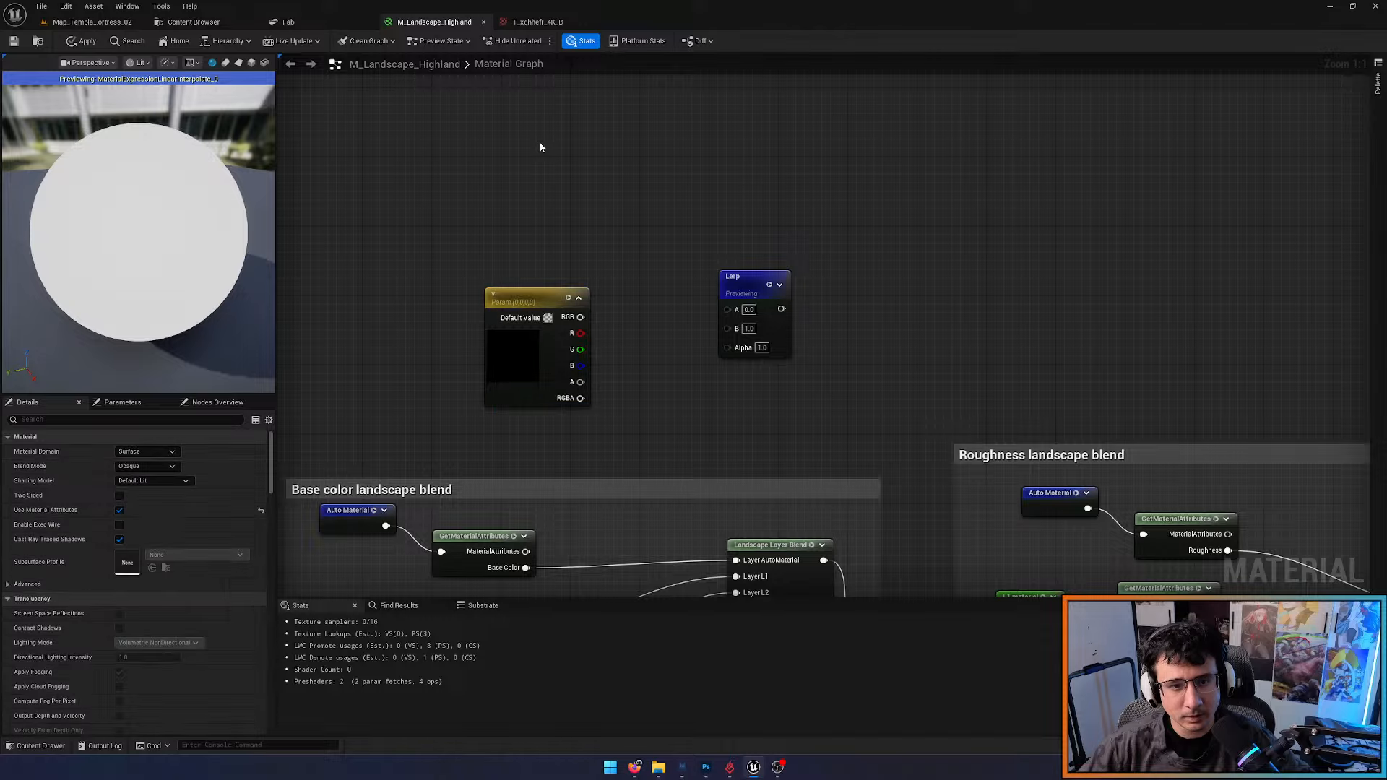
{"action": "right_click_drag", "start_coordinate": [512, 160], "coordinate": [462, 174]}
{"action": "key", "text": "v"}
{"action": "left_click", "coordinate": [474, 159]}
{"action": "type", "text": "v"}
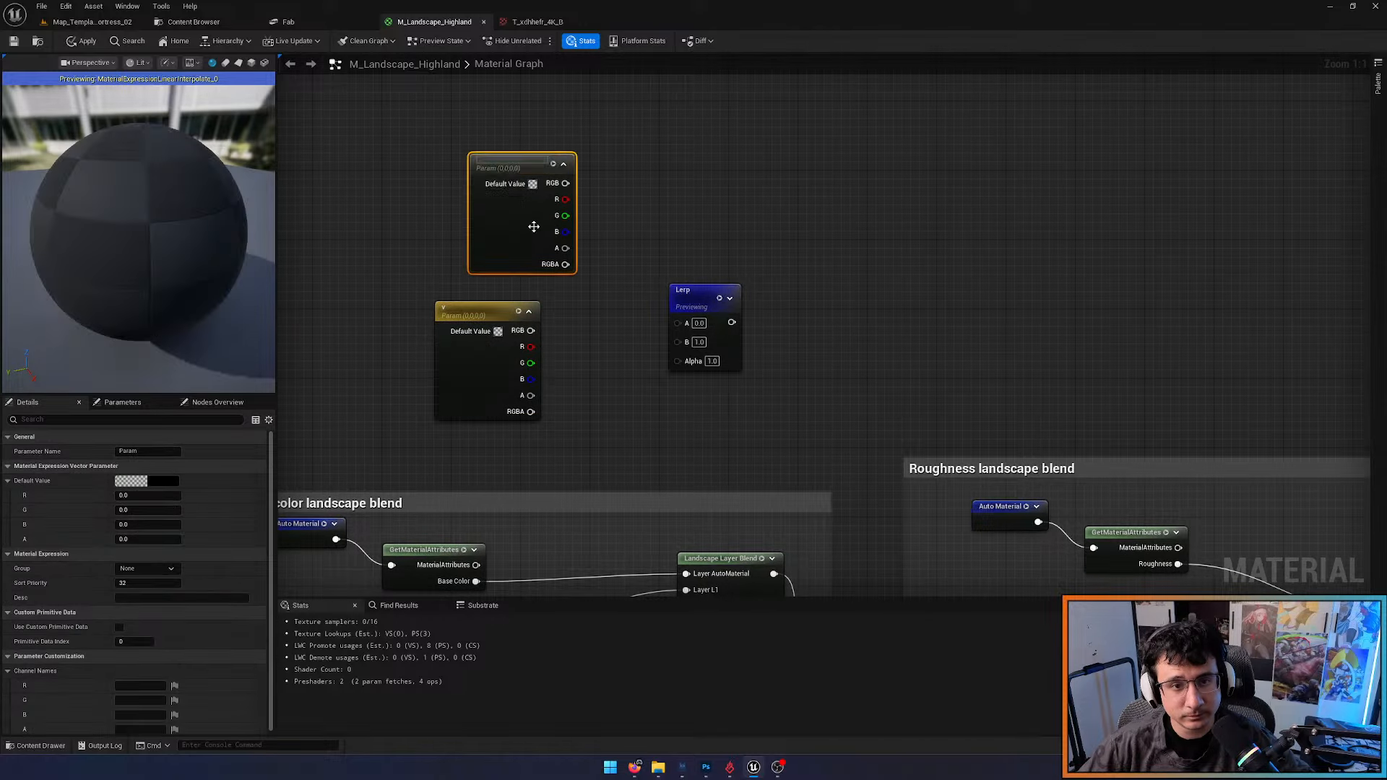
{"action": "left_click_drag", "start_coordinate": [514, 234], "coordinate": [480, 226]}
{"action": "left_click", "coordinate": [162, 481]}
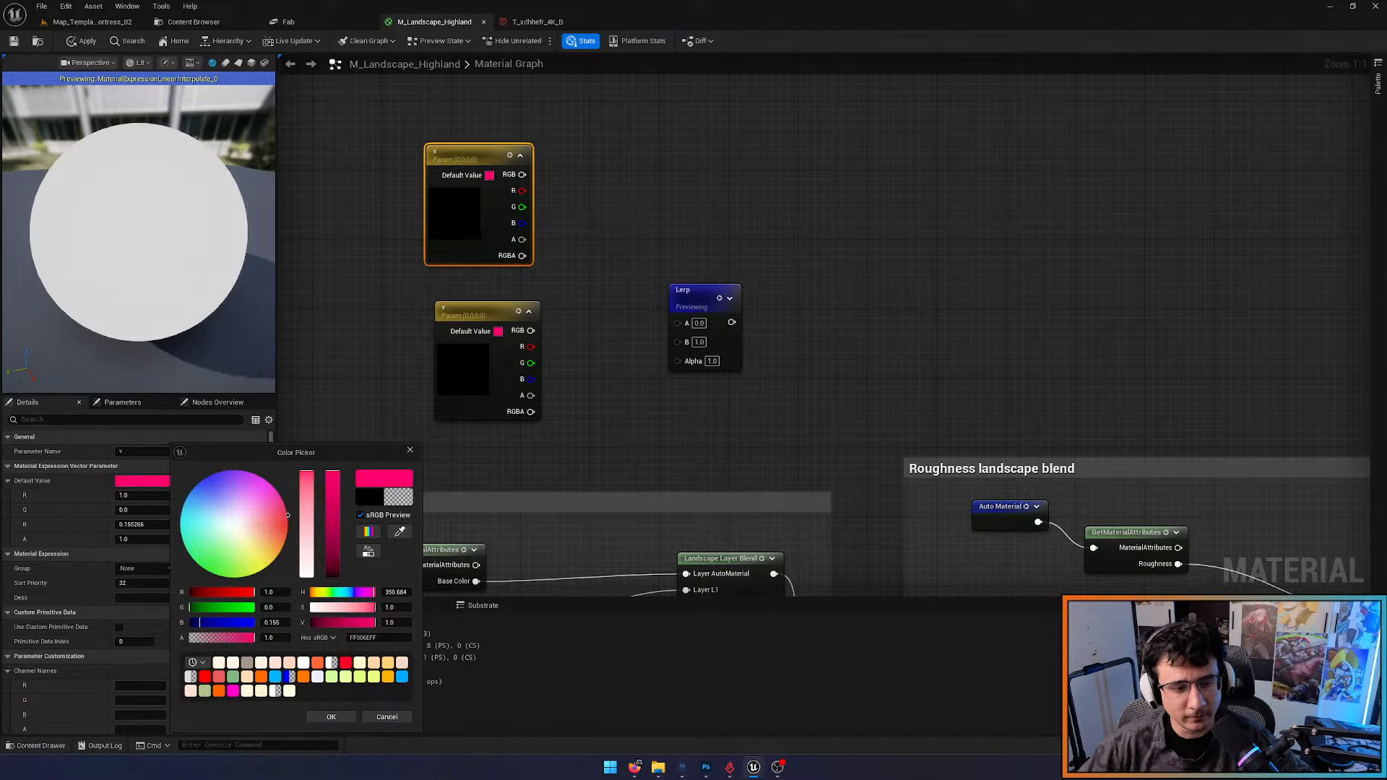
{"action": "left_click", "coordinate": [339, 719]}
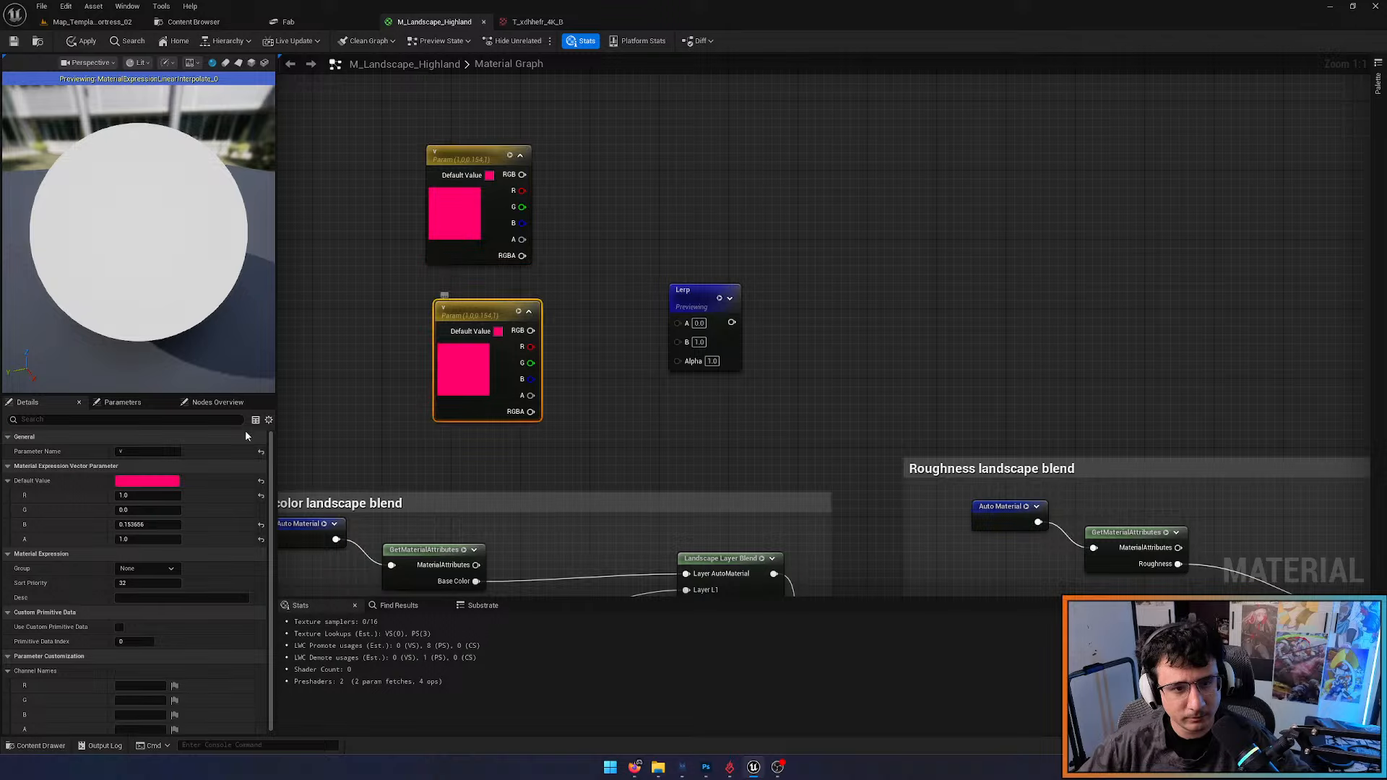
Give the lower vector parameter its own name and set its default colour to mint green
{"action": "key", "text": "Return"}
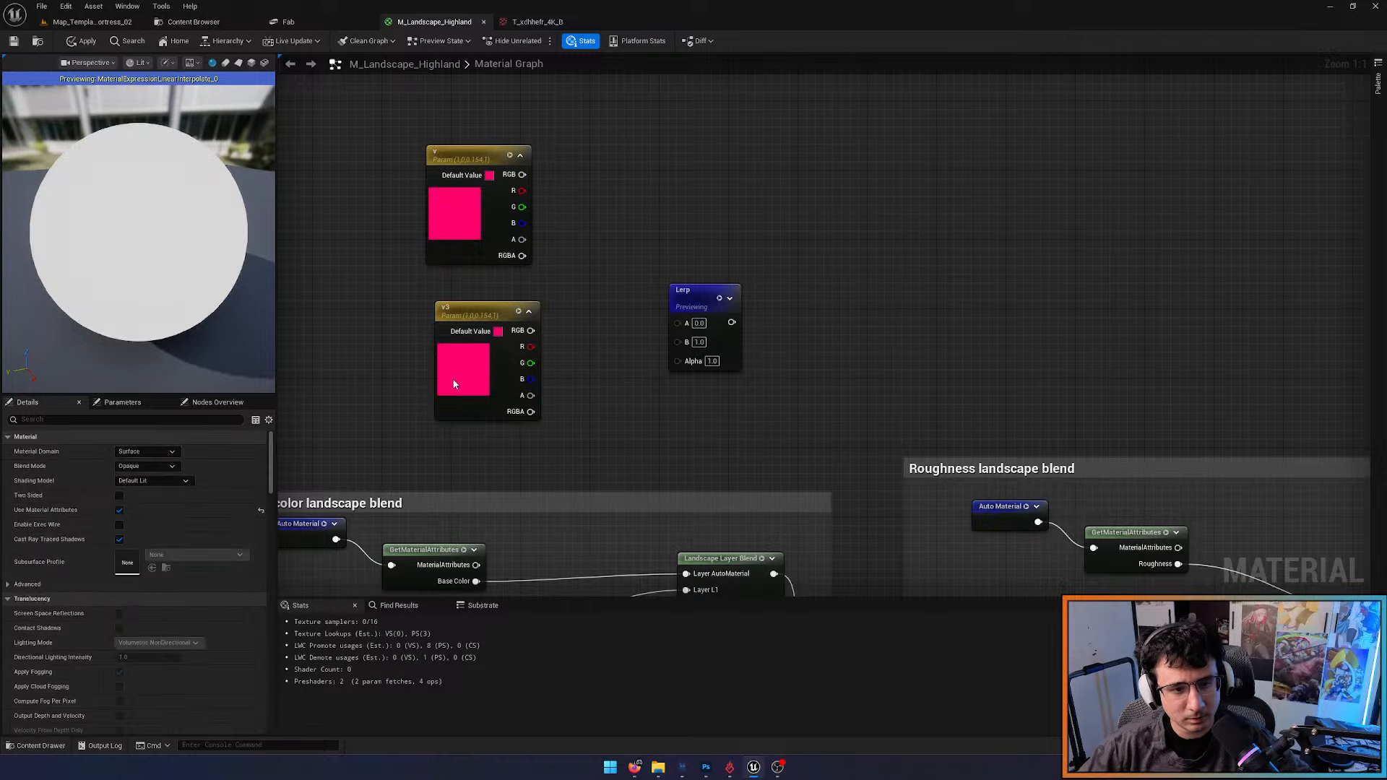
{"action": "left_click", "coordinate": [147, 481]}
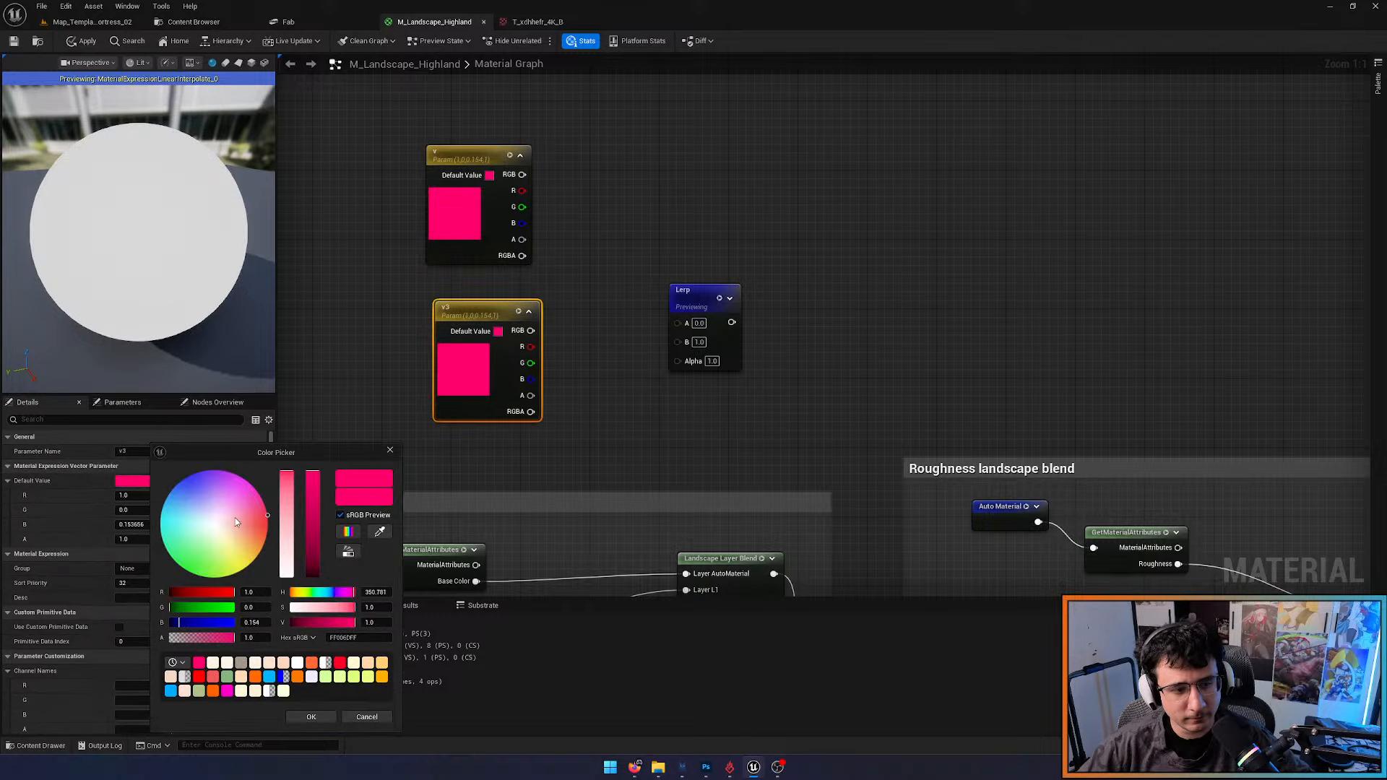
{"action": "left_click", "coordinate": [311, 716]}
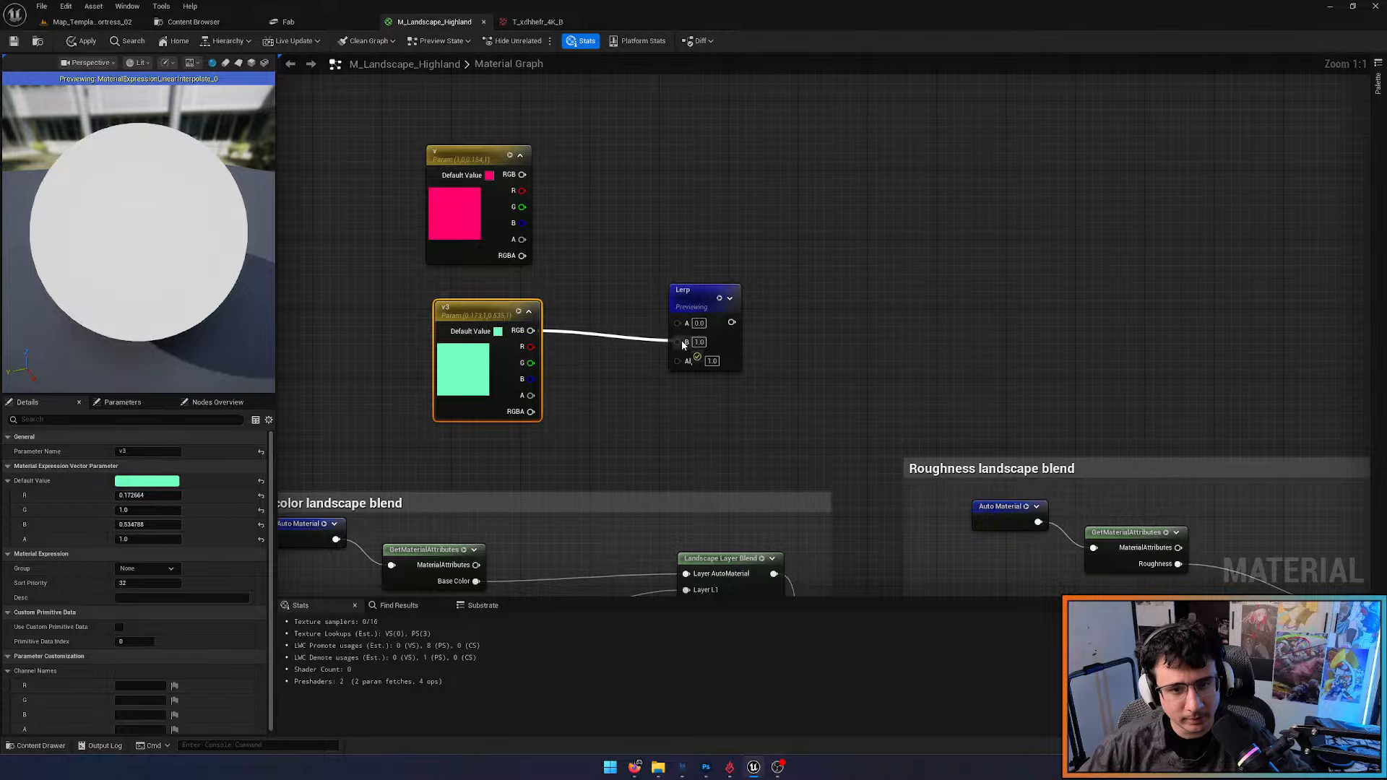
Connect the pink parameter to the Lerp's A and the green one to B, then preview the blend with Alpha 0
{"action": "left_click_drag", "start_coordinate": [683, 345], "coordinate": [681, 342]}
{"action": "left_click_drag", "start_coordinate": [557, 195], "coordinate": [523, 175]}
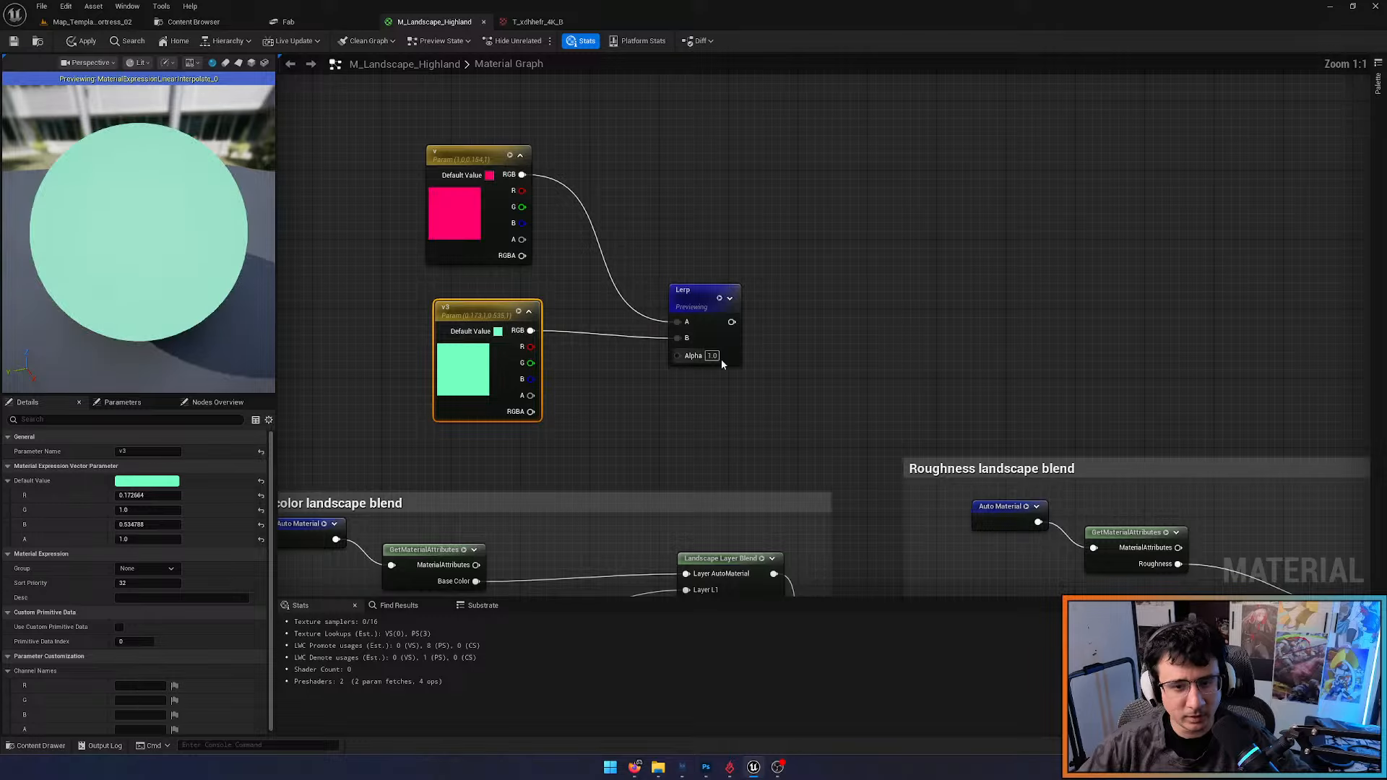
{"action": "mouse_move", "coordinate": [139, 262]}
{"action": "left_mouse_down"}
{"action": "mouse_move", "coordinate": [209, 265]}
{"action": "mouse_move", "coordinate": [139, 262]}
{"action": "left_mouse_up"}
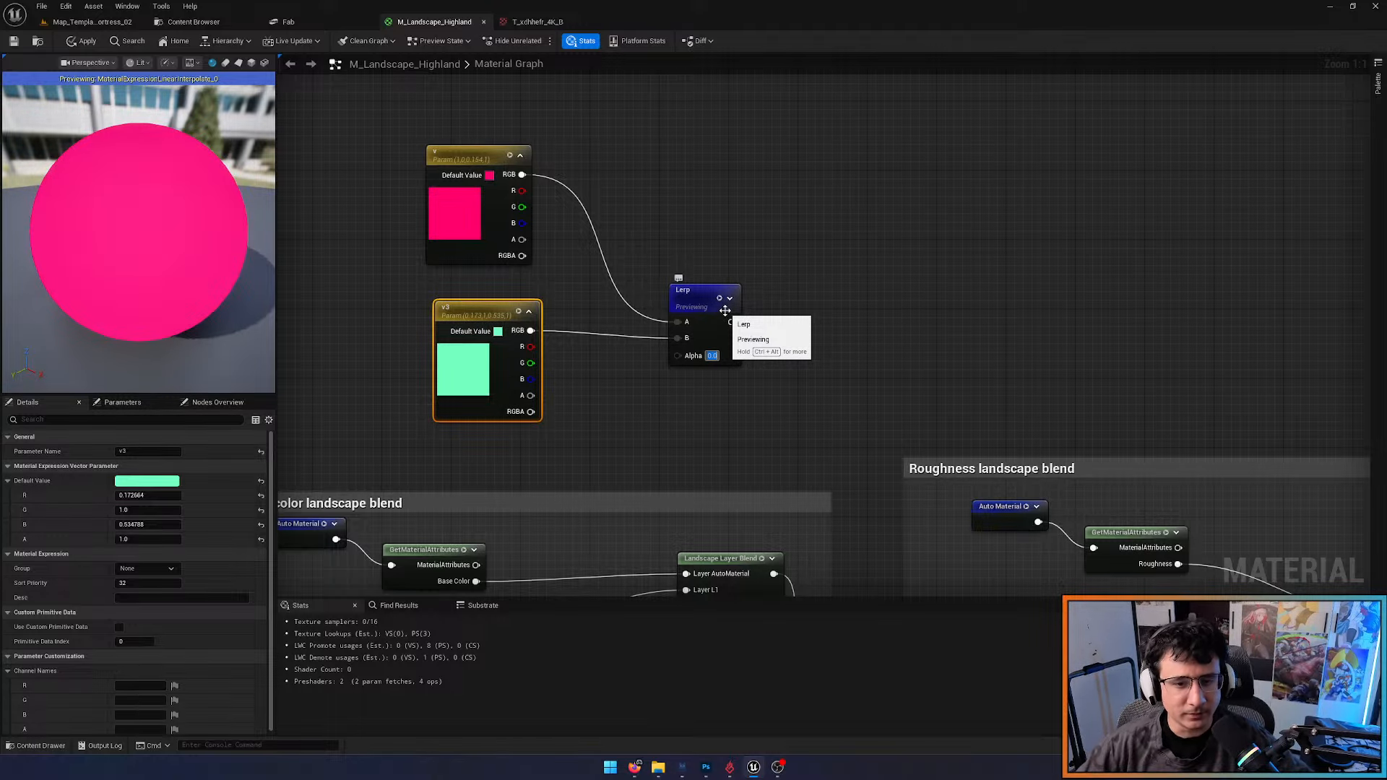
{"action": "left_click_drag", "start_coordinate": [146, 284], "coordinate": [144, 285]}
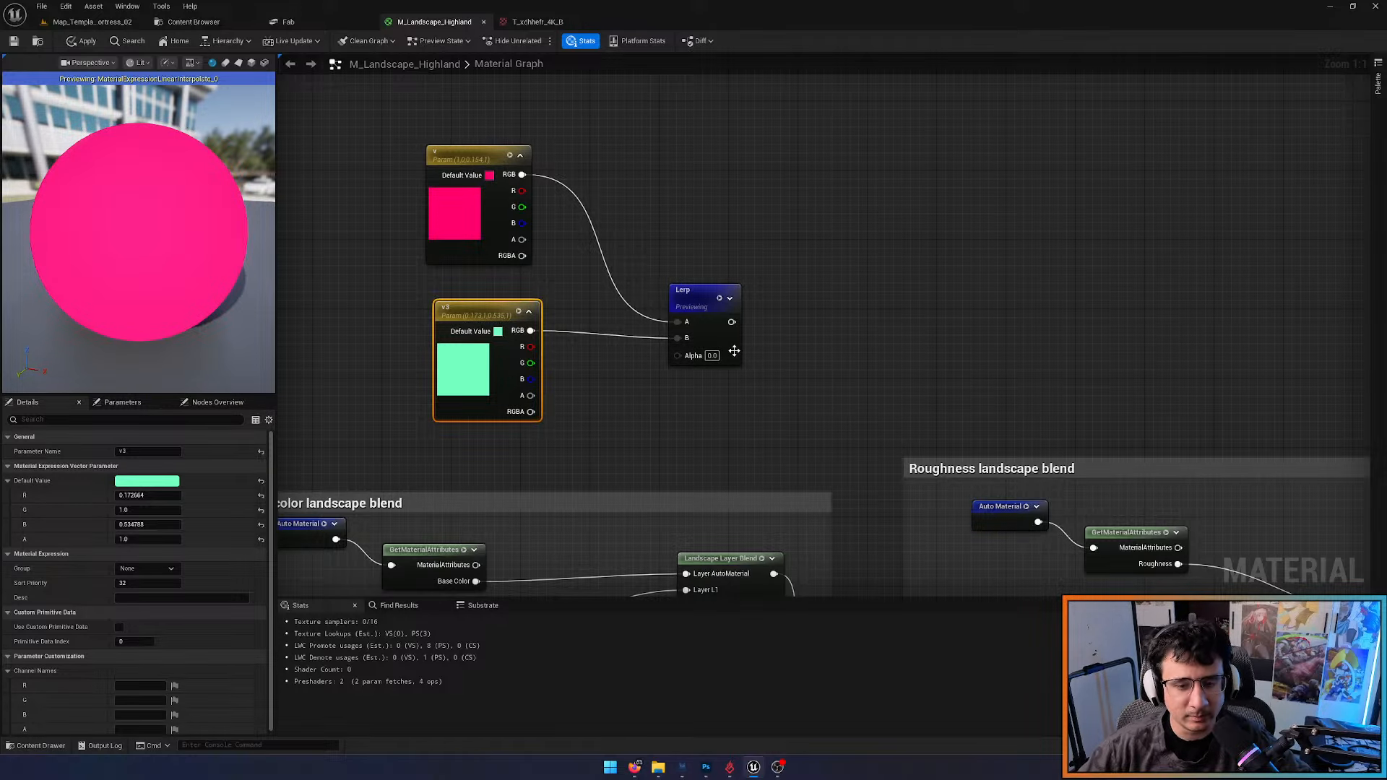
{"action": "scroll", "coordinate": [656, 405], "scroll_direction": "down", "scroll_amount": 2}
{"action": "right_click_drag", "start_coordinate": [655, 405], "coordinate": [1200, 321]}
{"action": "scroll", "coordinate": [955, 318], "scroll_direction": "down", "scroll_amount": 4}
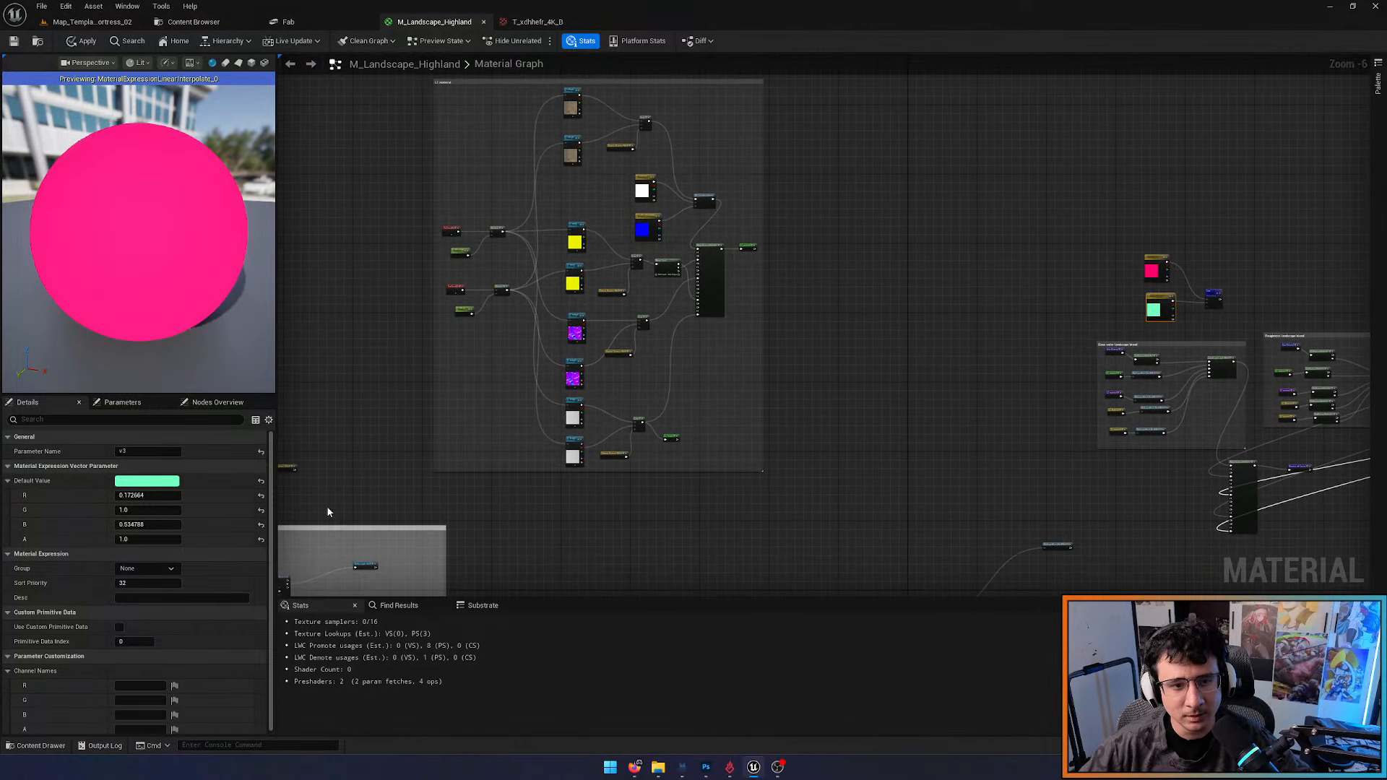
{"action": "right_click_drag", "start_coordinate": [328, 507], "coordinate": [853, 288]}
{"action": "scroll", "coordinate": [706, 258], "scroll_direction": "up", "scroll_amount": 6}
{"action": "scroll", "coordinate": [773, 257], "scroll_direction": "down", "scroll_amount": 8}
{"action": "right_click_drag", "start_coordinate": [991, 258], "coordinate": [292, 419]}
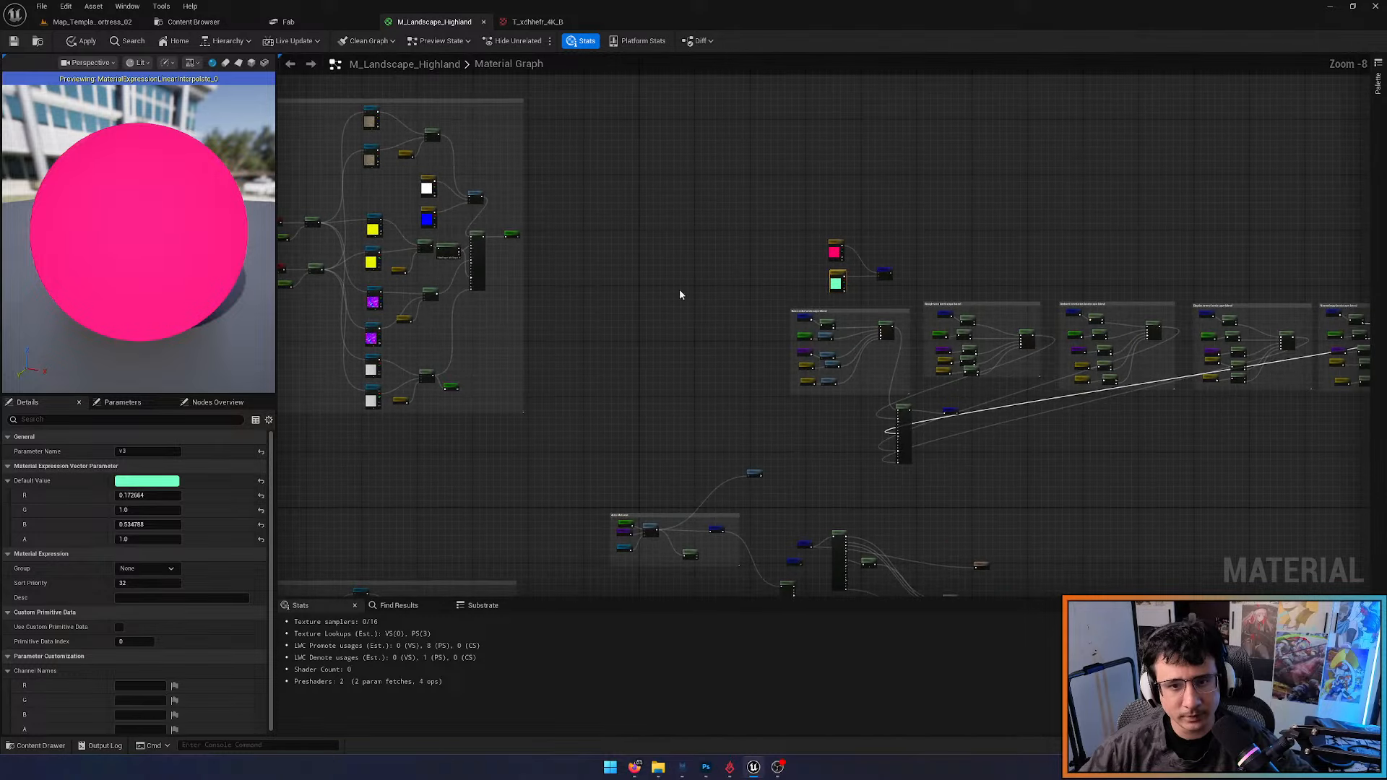
{"action": "scroll", "coordinate": [841, 266], "scroll_direction": "up", "scroll_amount": 8}
{"action": "right_click_drag", "start_coordinate": [858, 285], "coordinate": [634, 289]}
Add the mask texture from AoE4_FanArt/Templar_Fortress/Landscape to the graph as a texture sample beside the green parameter
{"action": "key", "text": "ctrl+space"}
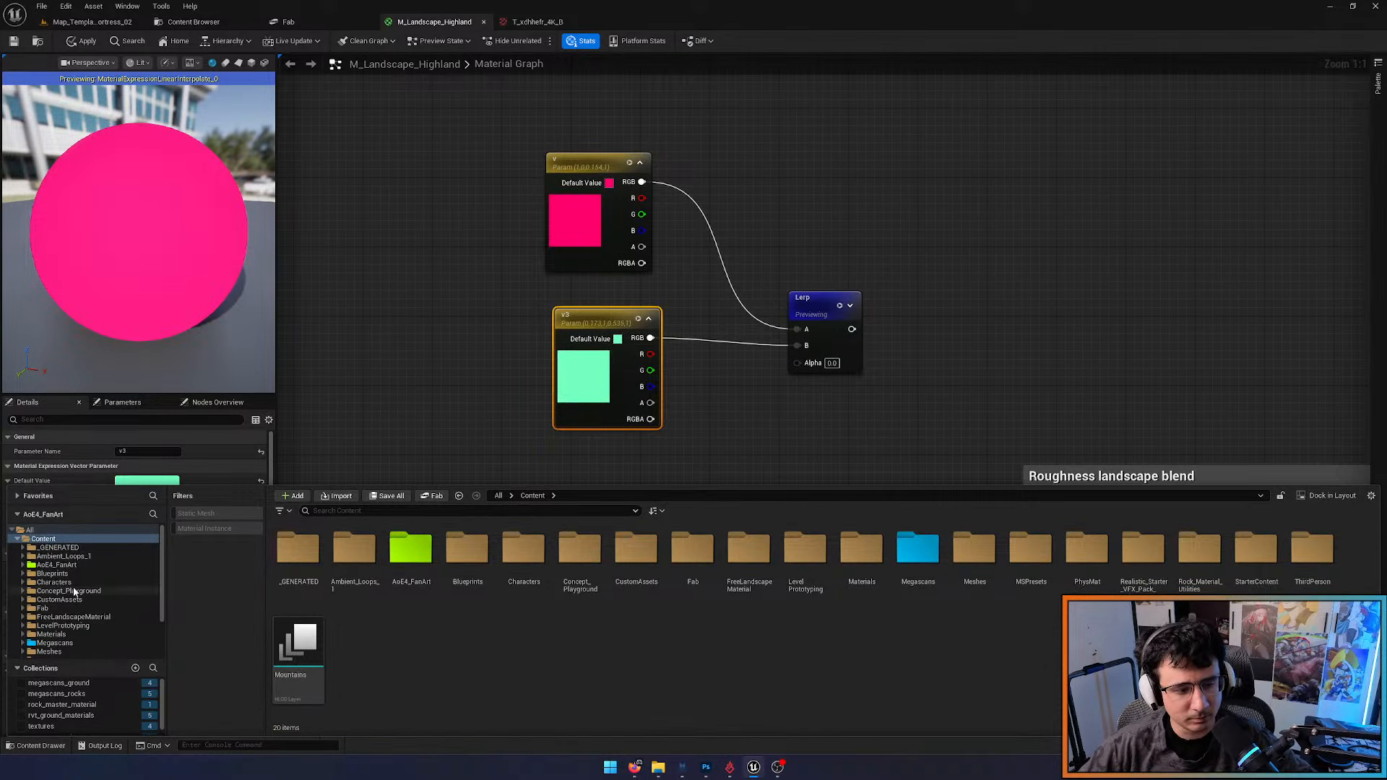
{"action": "left_click", "coordinate": [57, 565]}
{"action": "left_click", "coordinate": [466, 553]}
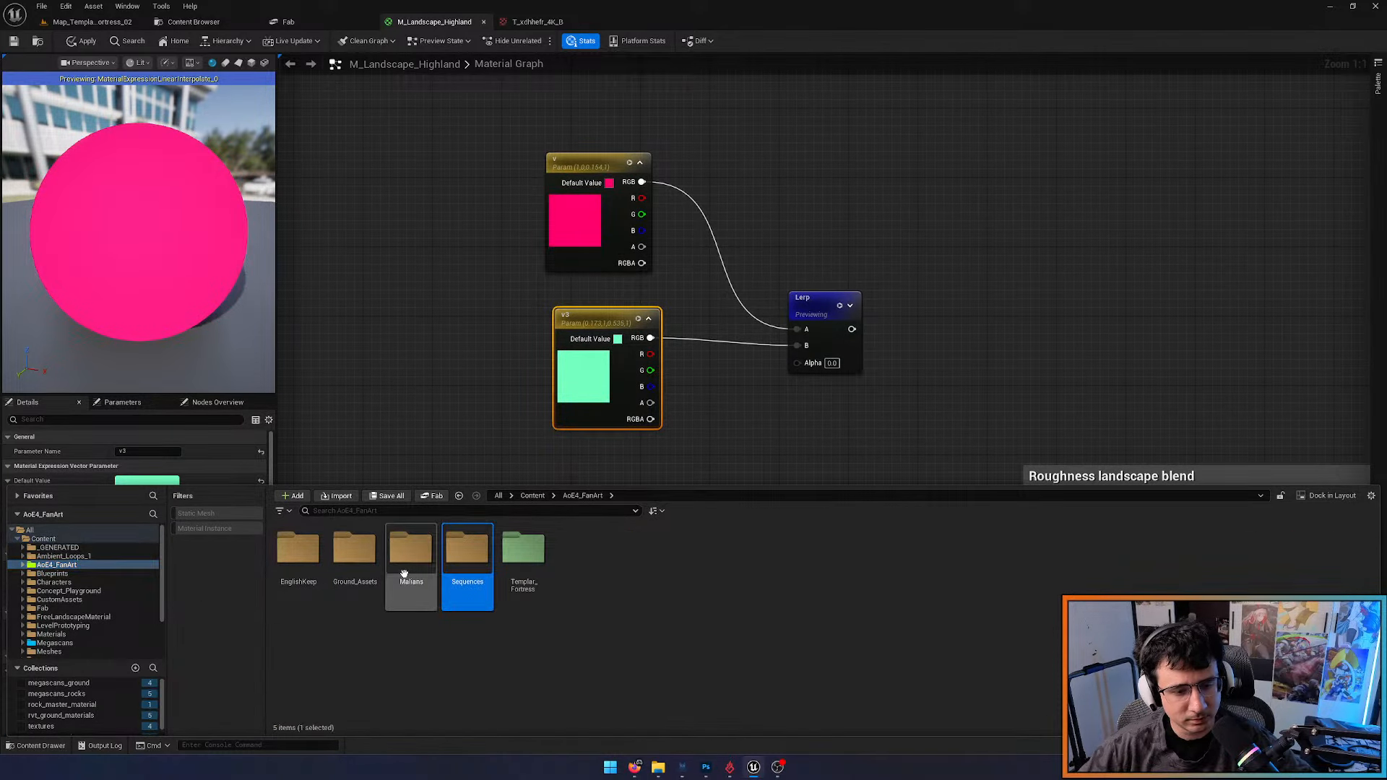
{"action": "double_click", "coordinate": [527, 567]}
{"action": "double_click", "coordinate": [523, 552]}
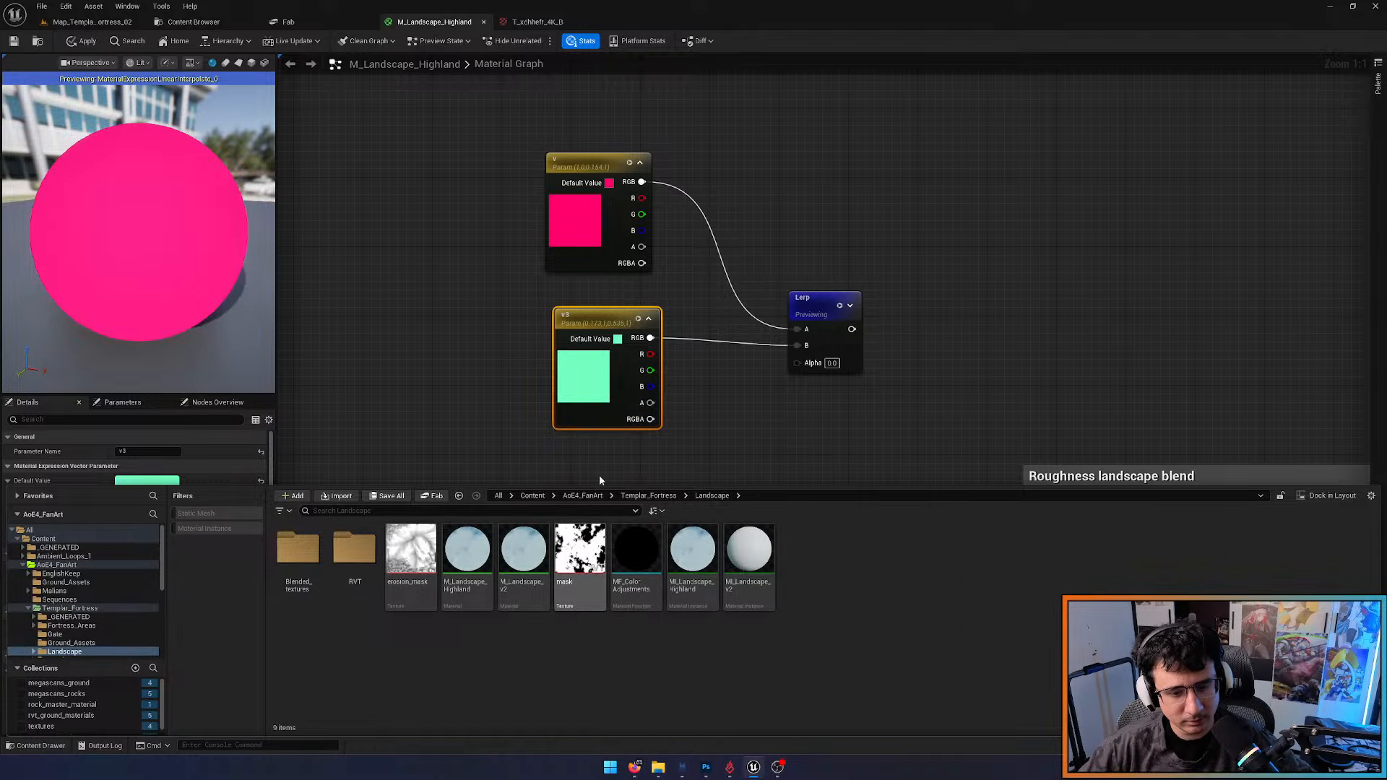
{"action": "right_click_drag", "start_coordinate": [511, 403], "coordinate": [430, 224]}
{"action": "key", "text": "ctrl+space"}
{"action": "left_click_drag", "start_coordinate": [580, 542], "coordinate": [353, 216]}
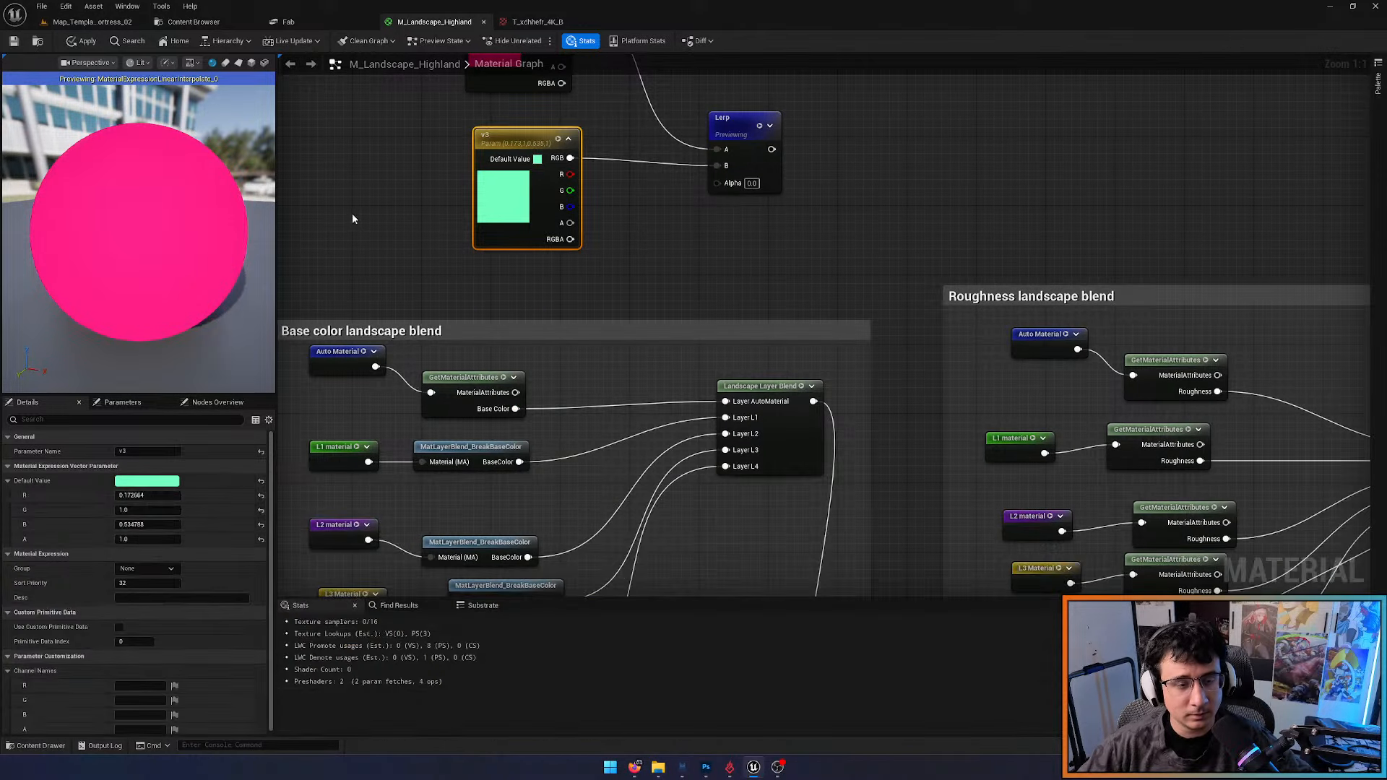
{"action": "right_click", "coordinate": [415, 276]}
{"action": "right_click_drag", "start_coordinate": [413, 278], "coordinate": [489, 354]}
{"action": "left_click_drag", "start_coordinate": [467, 378], "coordinate": [451, 293]}
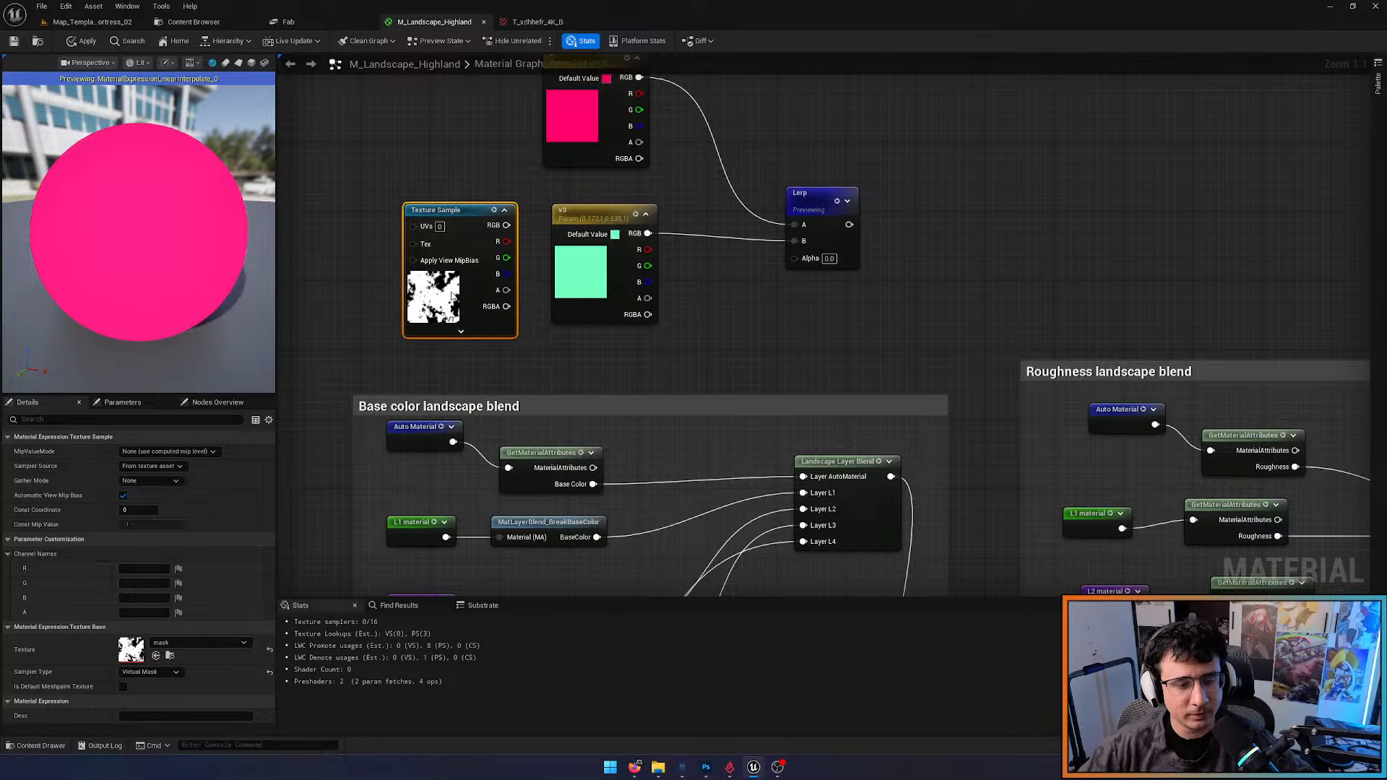
Preview the mask texture sample, and rearrange it and the two colour parameters so it sits near the Lerp's Alpha input
{"action": "right_click", "coordinate": [417, 302]}
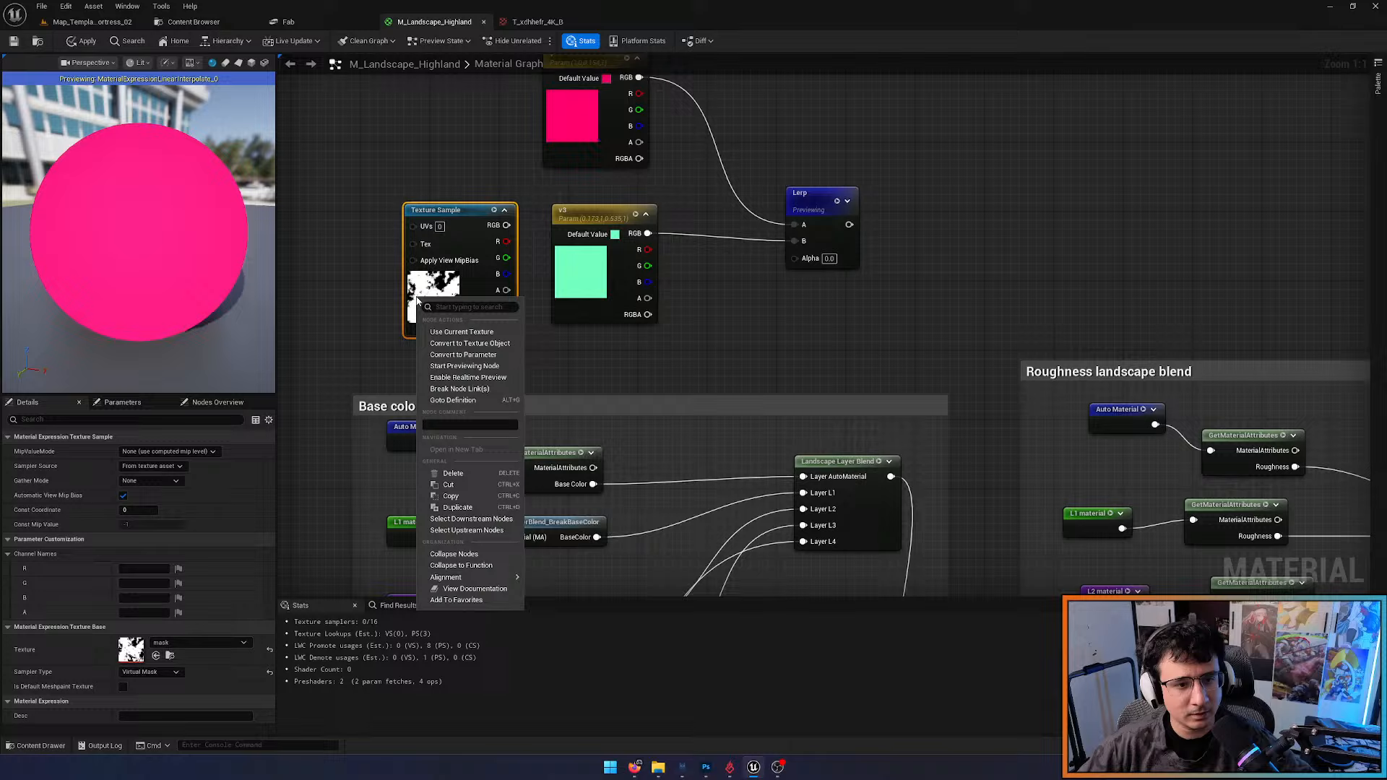
{"action": "left_click", "coordinate": [471, 370]}
{"action": "left_click_drag", "start_coordinate": [441, 211], "coordinate": [684, 253]}
{"action": "left_click_drag", "start_coordinate": [119, 225], "coordinate": [155, 246]}
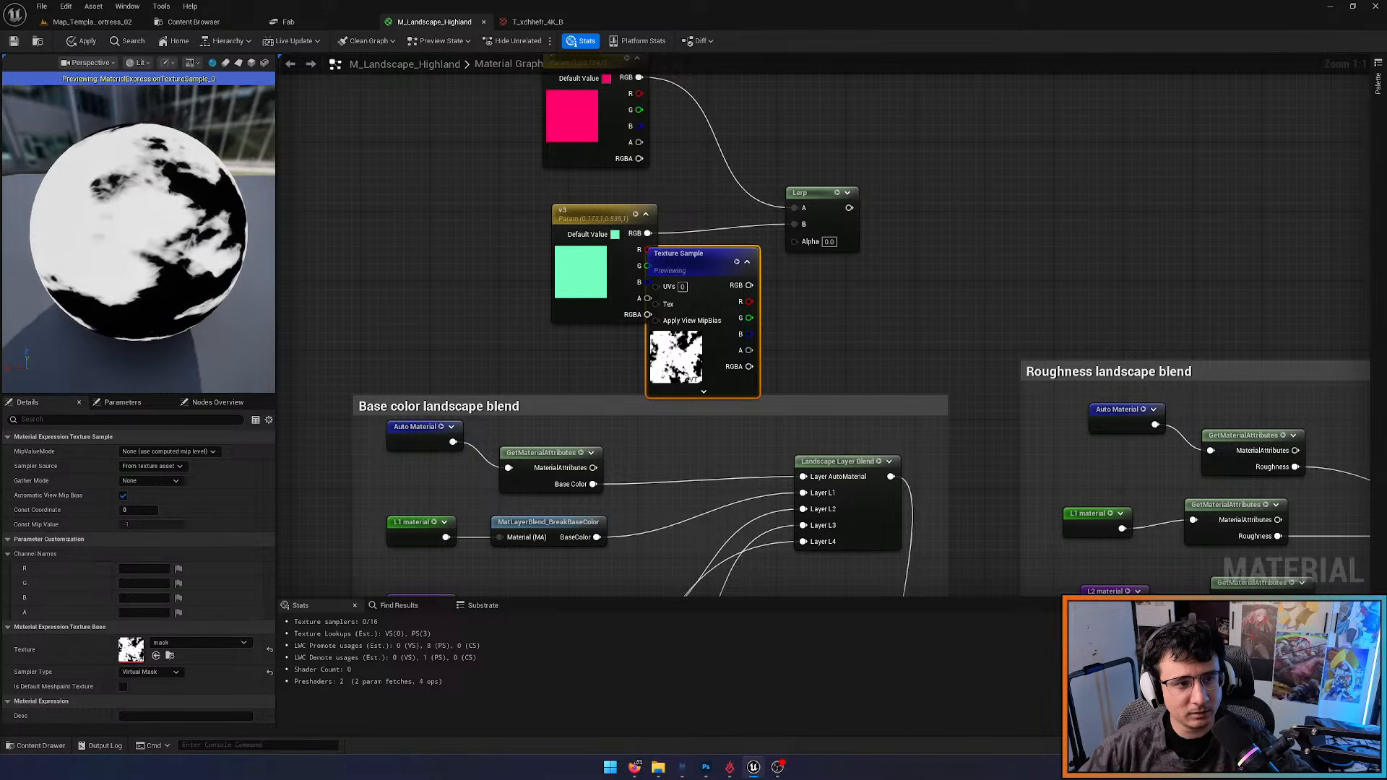
{"action": "left_click_drag", "start_coordinate": [590, 273], "coordinate": [537, 246]}
{"action": "left_click_drag", "start_coordinate": [572, 135], "coordinate": [529, 135]}
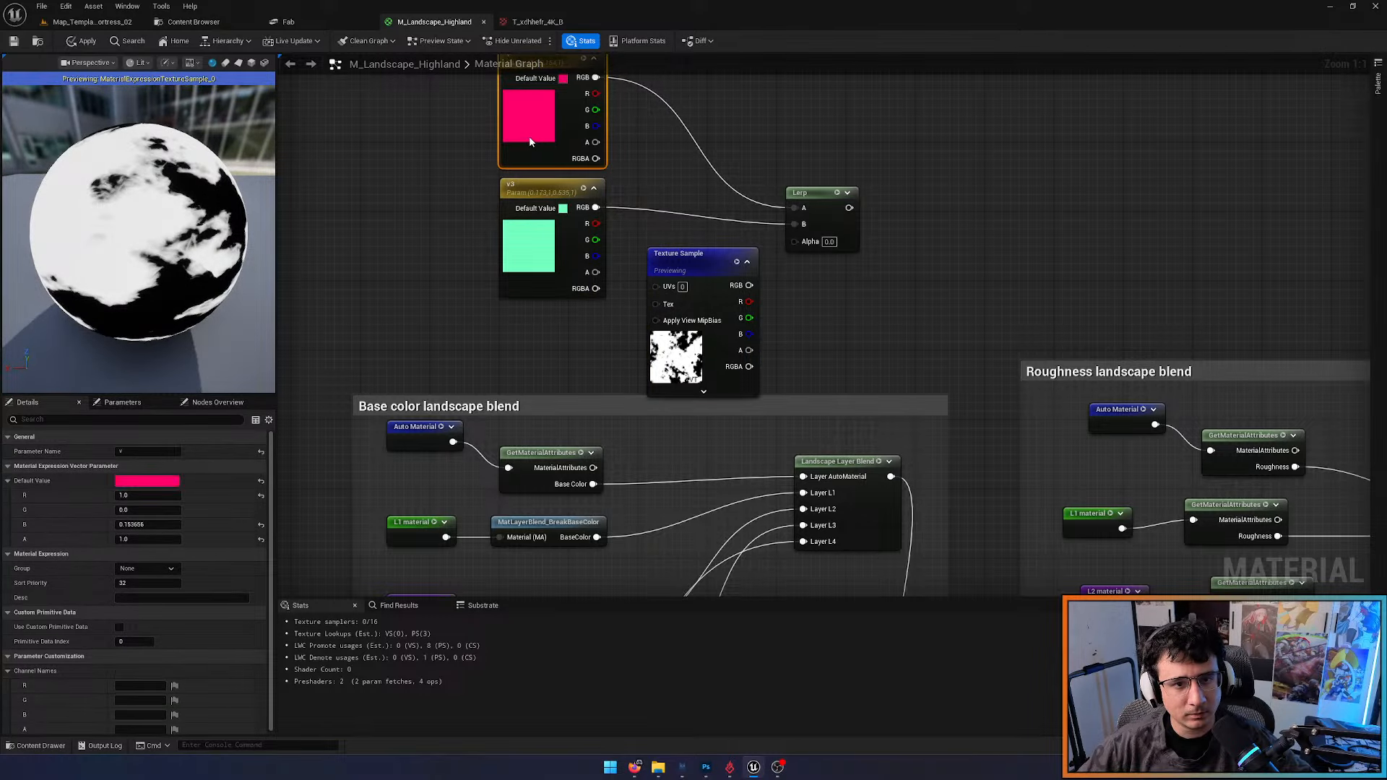
{"action": "right_click_drag", "start_coordinate": [529, 136], "coordinate": [480, 166]}
{"action": "mouse_move", "coordinate": [208, 228]}
{"action": "left_mouse_down"}
{"action": "mouse_move", "coordinate": [170, 228]}
{"action": "mouse_move", "coordinate": [220, 229]}
{"action": "left_mouse_up"}
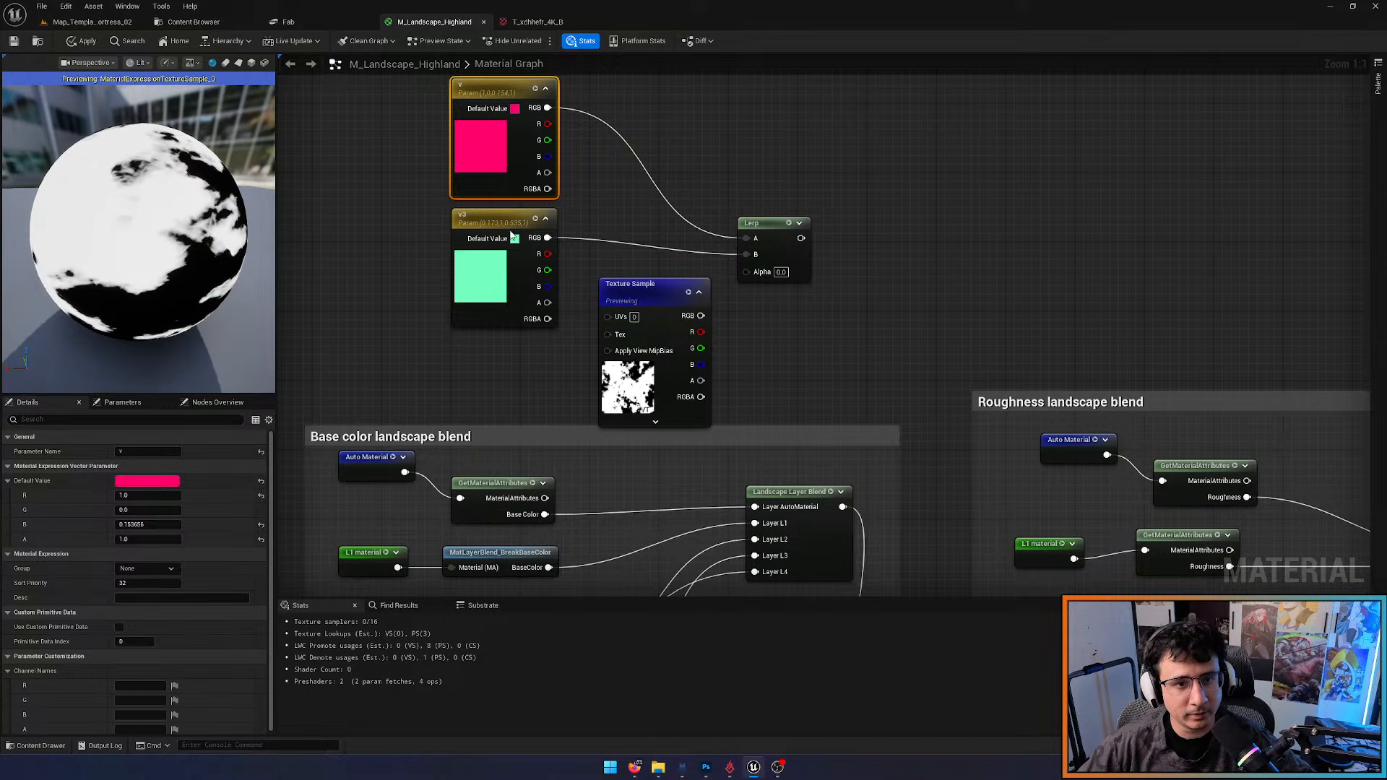
Connect the mask's R output to the Lerp's Alpha and preview the Lerp on the sphere
{"action": "left_click", "coordinate": [489, 279]}
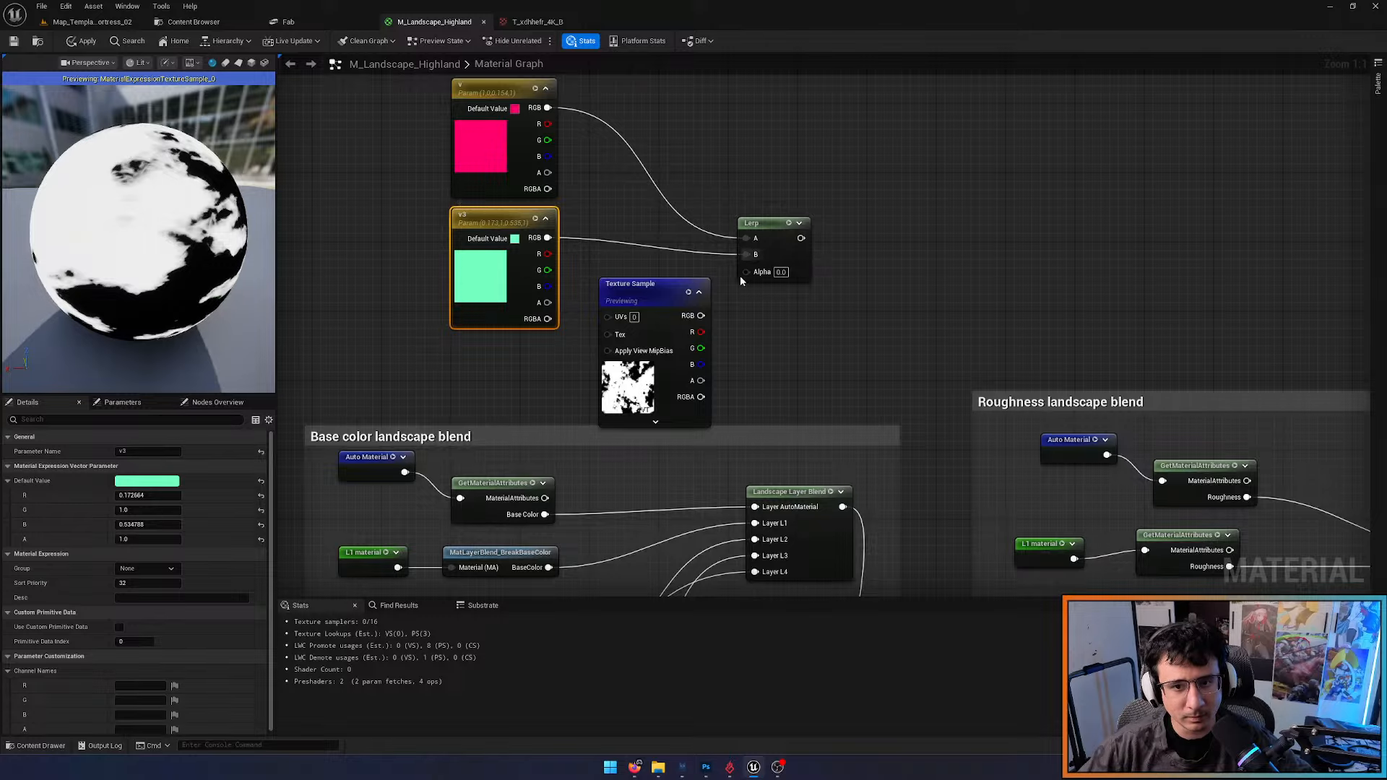
{"action": "left_click_drag", "start_coordinate": [700, 331], "coordinate": [747, 271]}
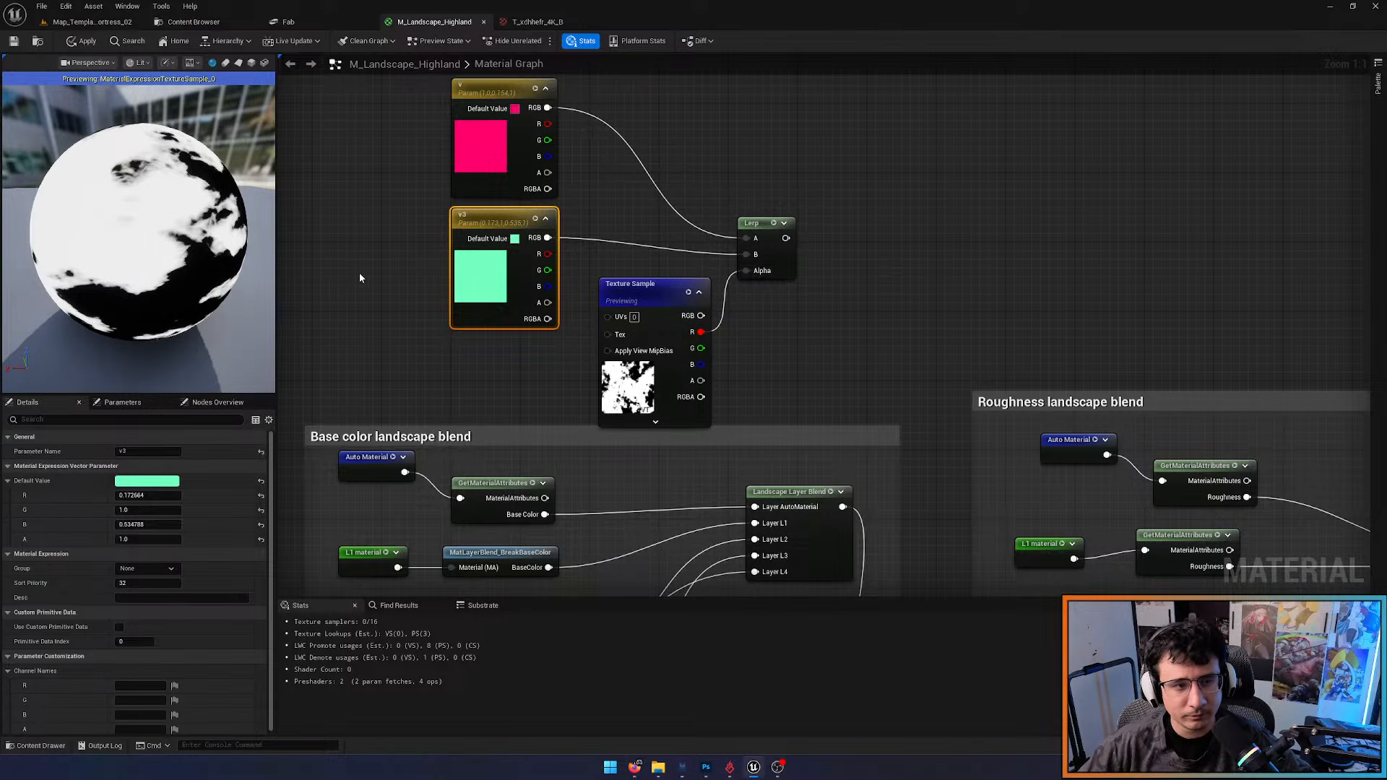
{"action": "right_click", "coordinate": [772, 226]}
{"action": "left_click", "coordinate": [808, 260]}
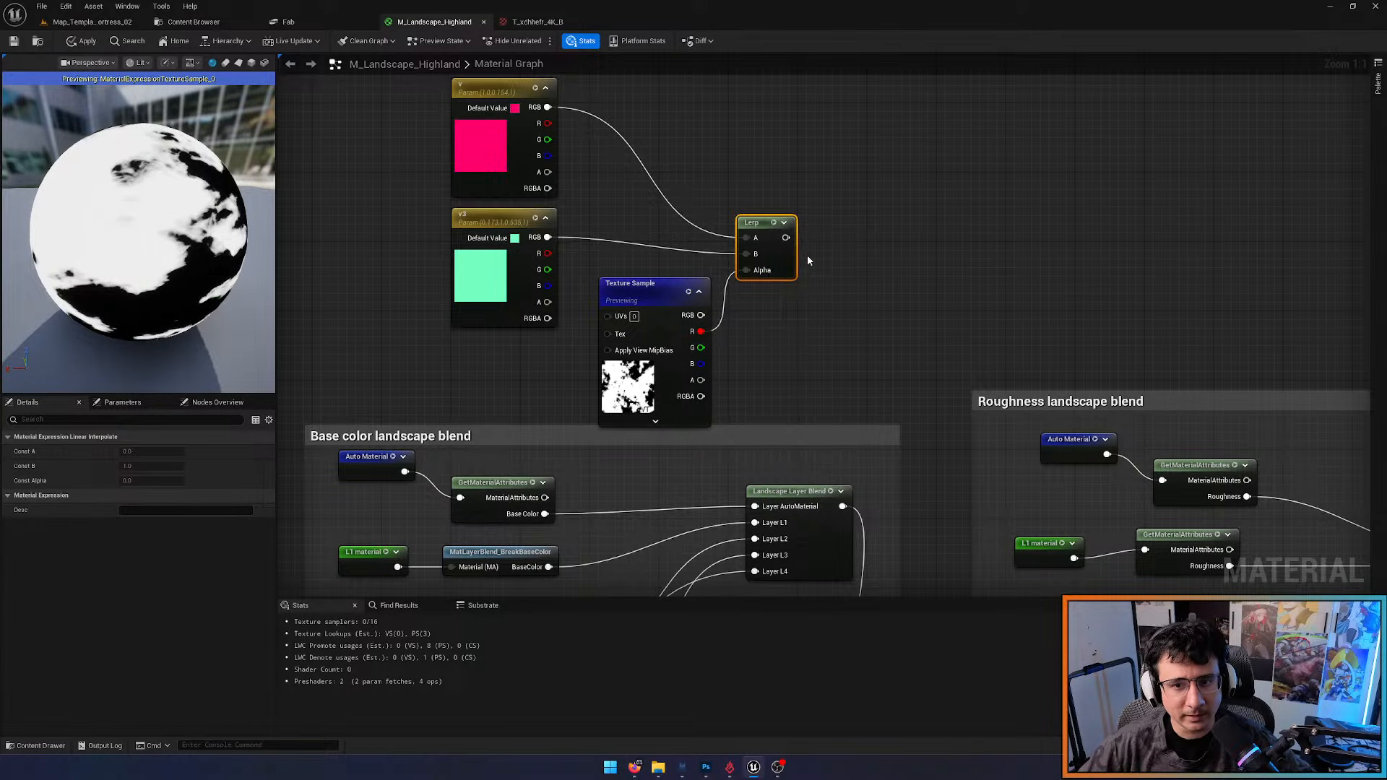
{"action": "left_click_drag", "start_coordinate": [123, 265], "coordinate": [607, 257]}
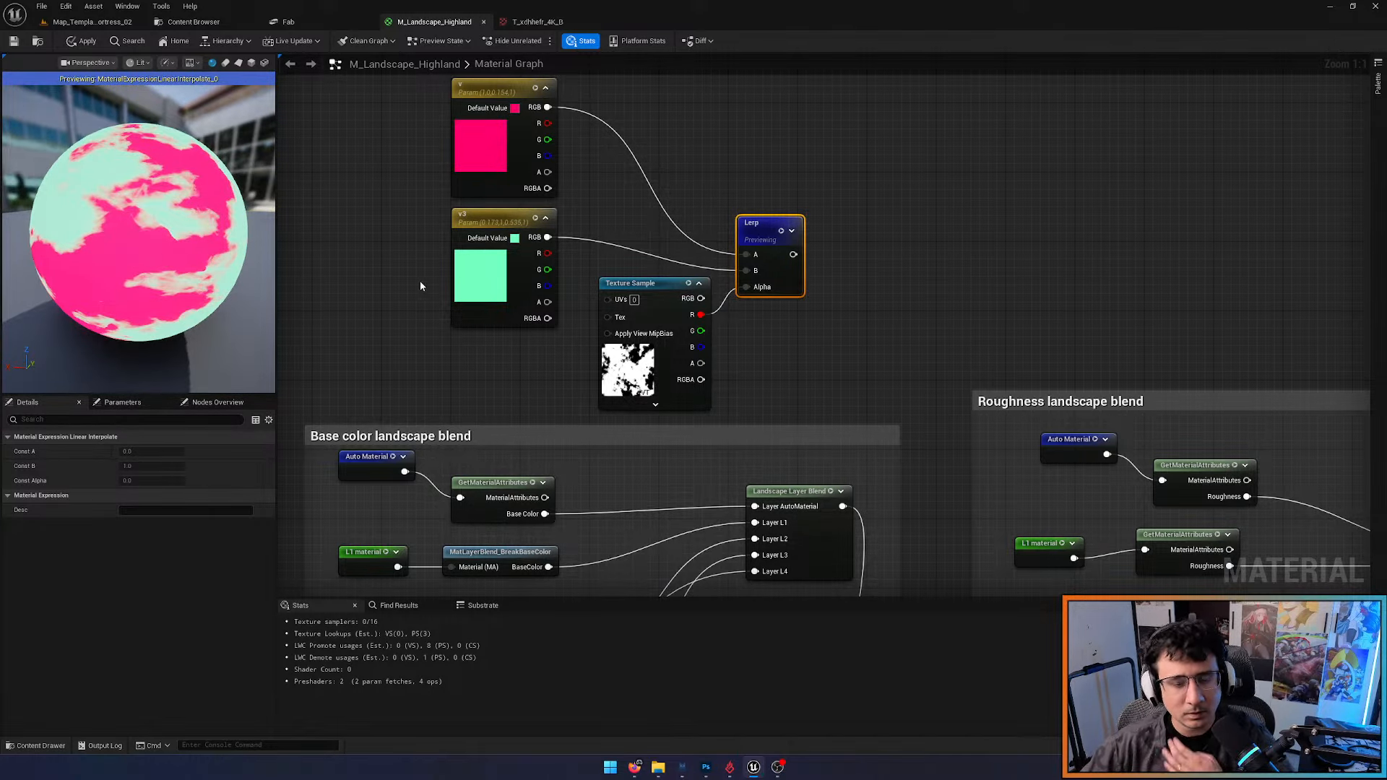
Delete the demonstration nodes: both colour parameters, the mask texture sample and the Lerp
{"action": "left_click", "coordinate": [618, 391]}
{"action": "right_click_drag", "start_coordinate": [451, 309], "coordinate": [433, 339]}
{"action": "scroll", "coordinate": [421, 285], "scroll_direction": "down", "scroll_amount": 1}
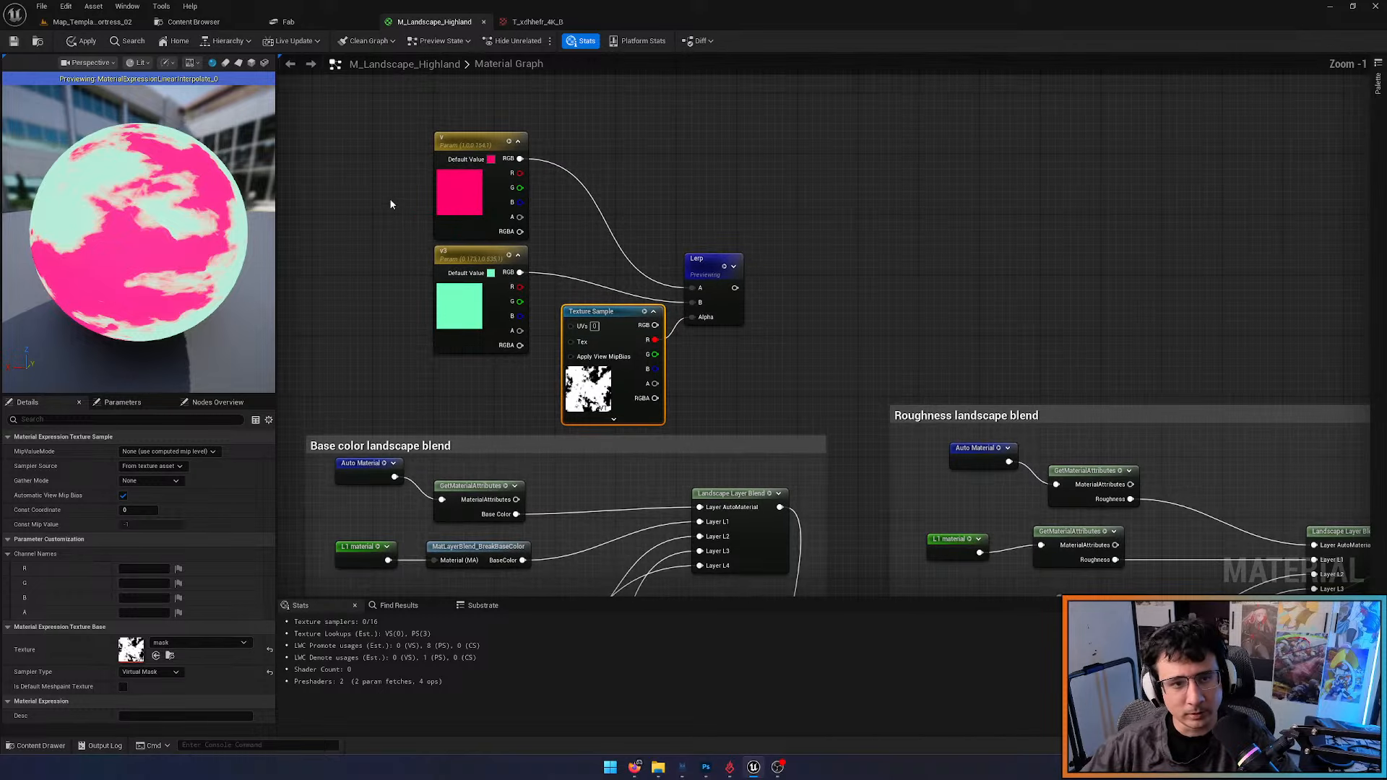
{"action": "left_click_drag", "start_coordinate": [385, 148], "coordinate": [765, 399]}
{"action": "key", "text": "Delete"}
Set layer L1's blend type to LB Height Blend on the Landscape Layer Blend in the base color group
{"action": "right_click_drag", "start_coordinate": [697, 412], "coordinate": [791, 230]}
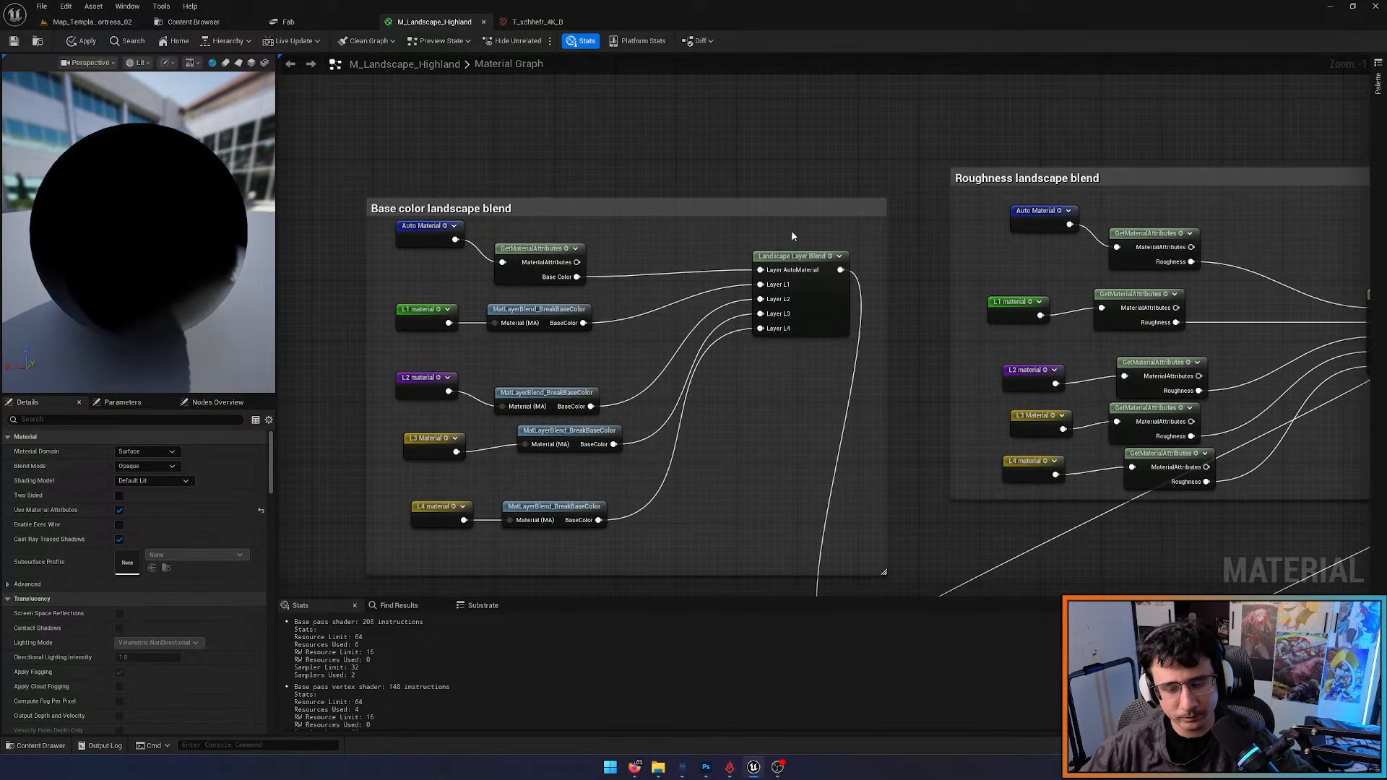
{"action": "scroll", "coordinate": [791, 230], "scroll_direction": "up", "scroll_amount": 1}
{"action": "left_click", "coordinate": [821, 302]}
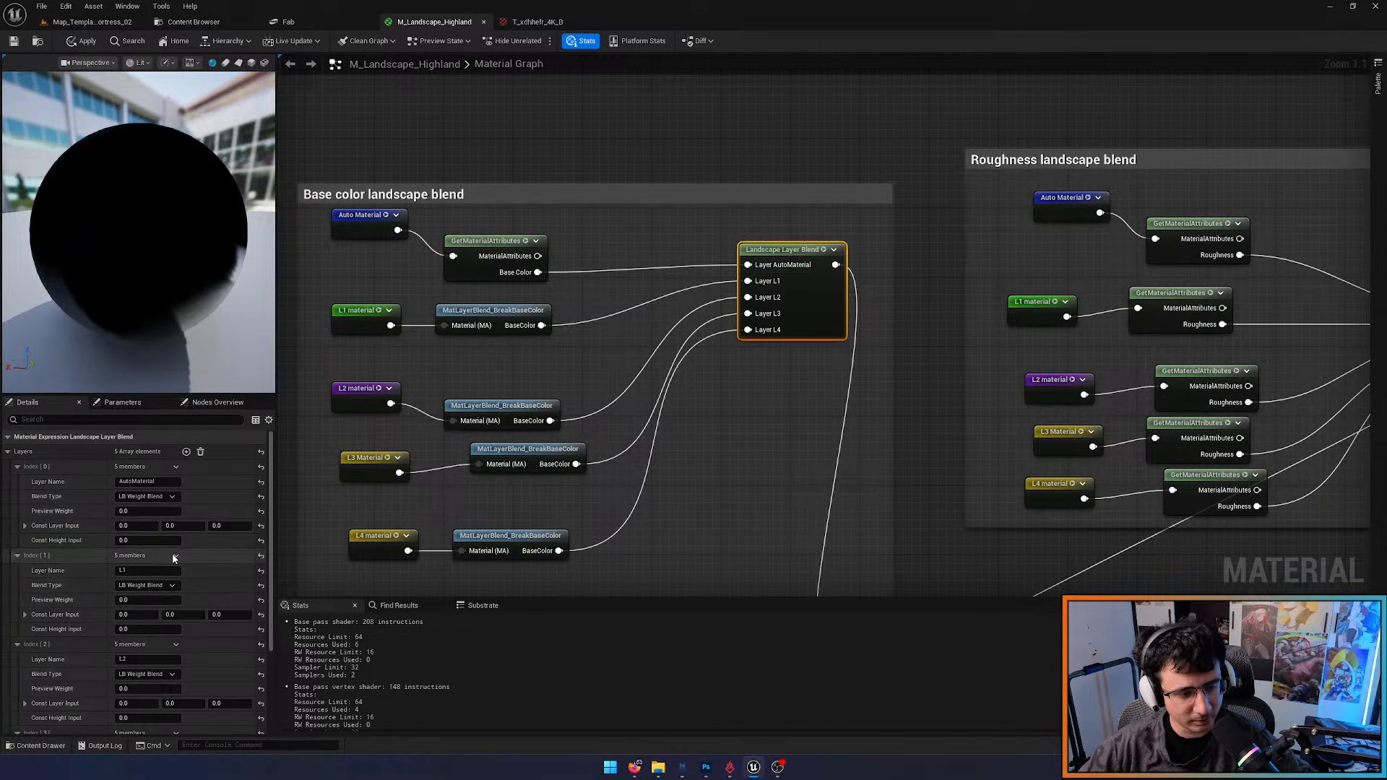
{"action": "left_click", "coordinate": [172, 585]}
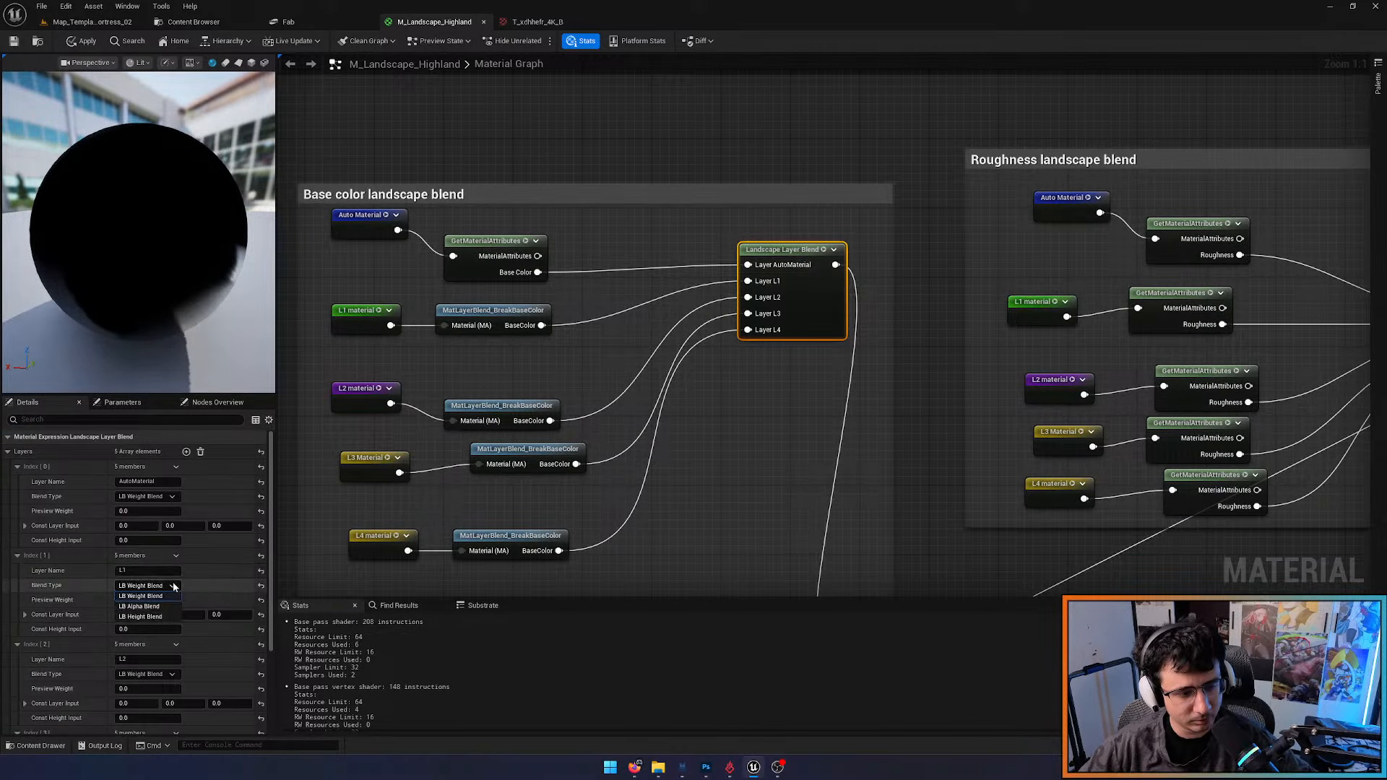
{"action": "left_click", "coordinate": [146, 618]}
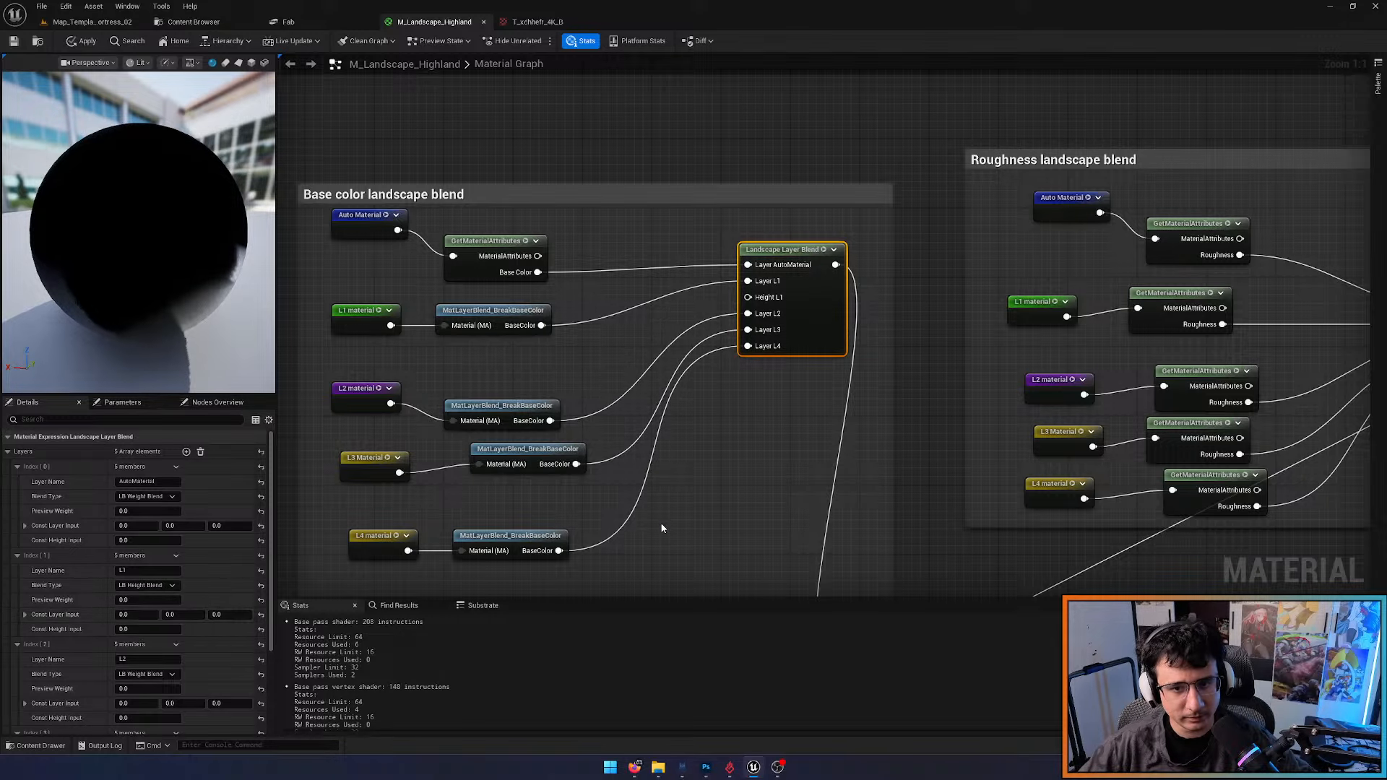
Change the blend type of layers L2, L3 and L4 to LB Height Blend on the same Landscape Layer Blend node
{"action": "right_click_drag", "start_coordinate": [426, 582], "coordinate": [423, 524]}
{"action": "scroll", "coordinate": [184, 634], "scroll_direction": "down", "scroll_amount": 1}
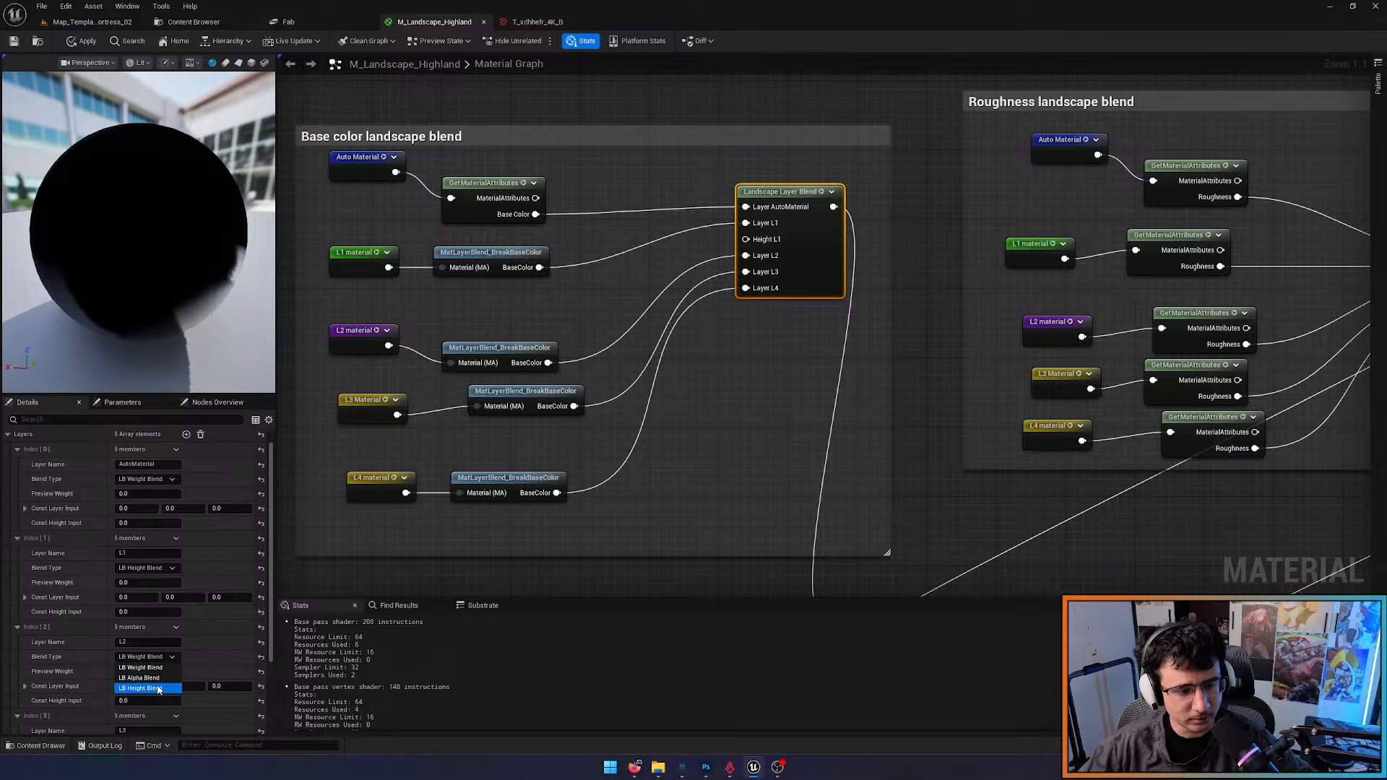
{"action": "left_click", "coordinate": [147, 656]}
{"action": "left_click", "coordinate": [141, 688]}
{"action": "scroll", "coordinate": [159, 664], "scroll_direction": "down", "scroll_amount": 5}
{"action": "left_click", "coordinate": [146, 641]}
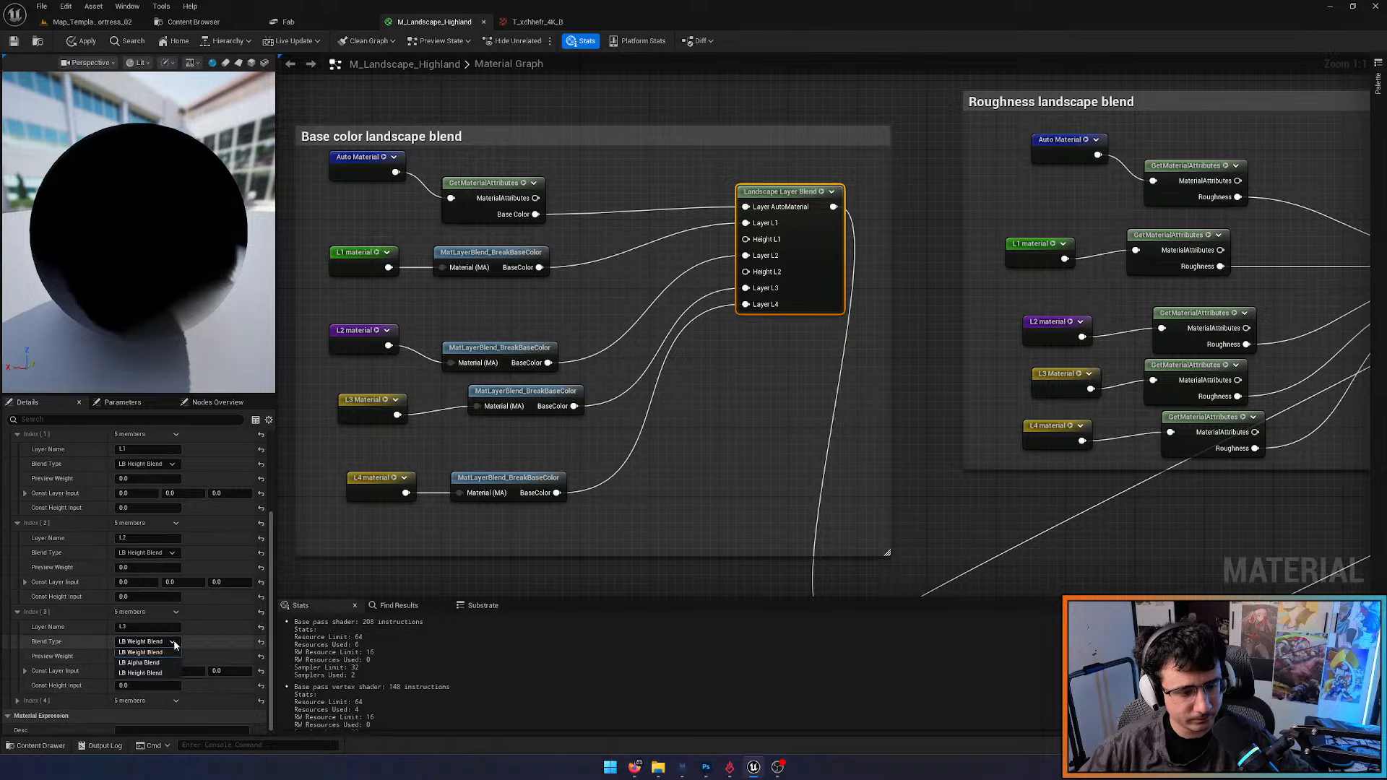
{"action": "left_click", "coordinate": [148, 673]}
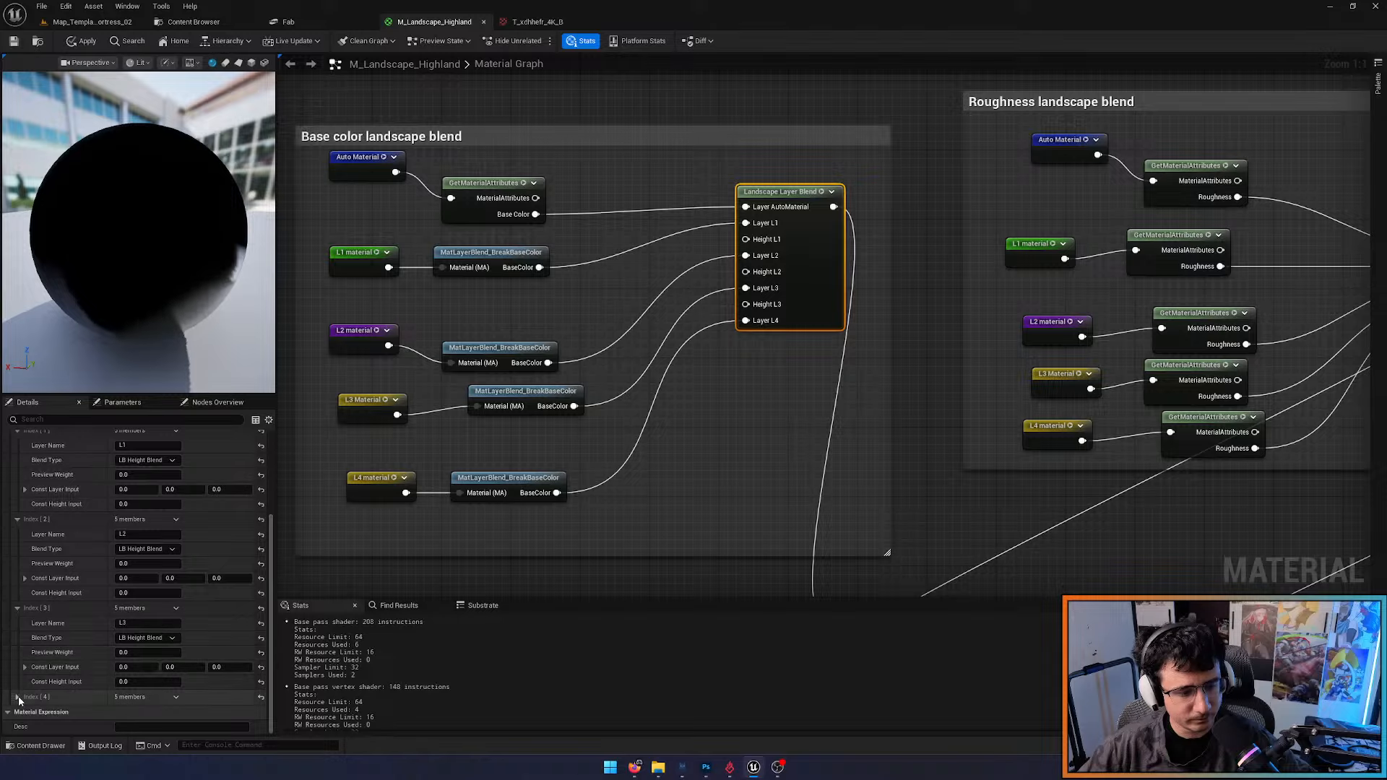
{"action": "scroll", "coordinate": [130, 677], "scroll_direction": "down", "scroll_amount": 2}
{"action": "scroll", "coordinate": [130, 677], "scroll_direction": "down", "scroll_amount": 2}
{"action": "left_click", "coordinate": [147, 653]}
{"action": "left_click", "coordinate": [148, 684]}
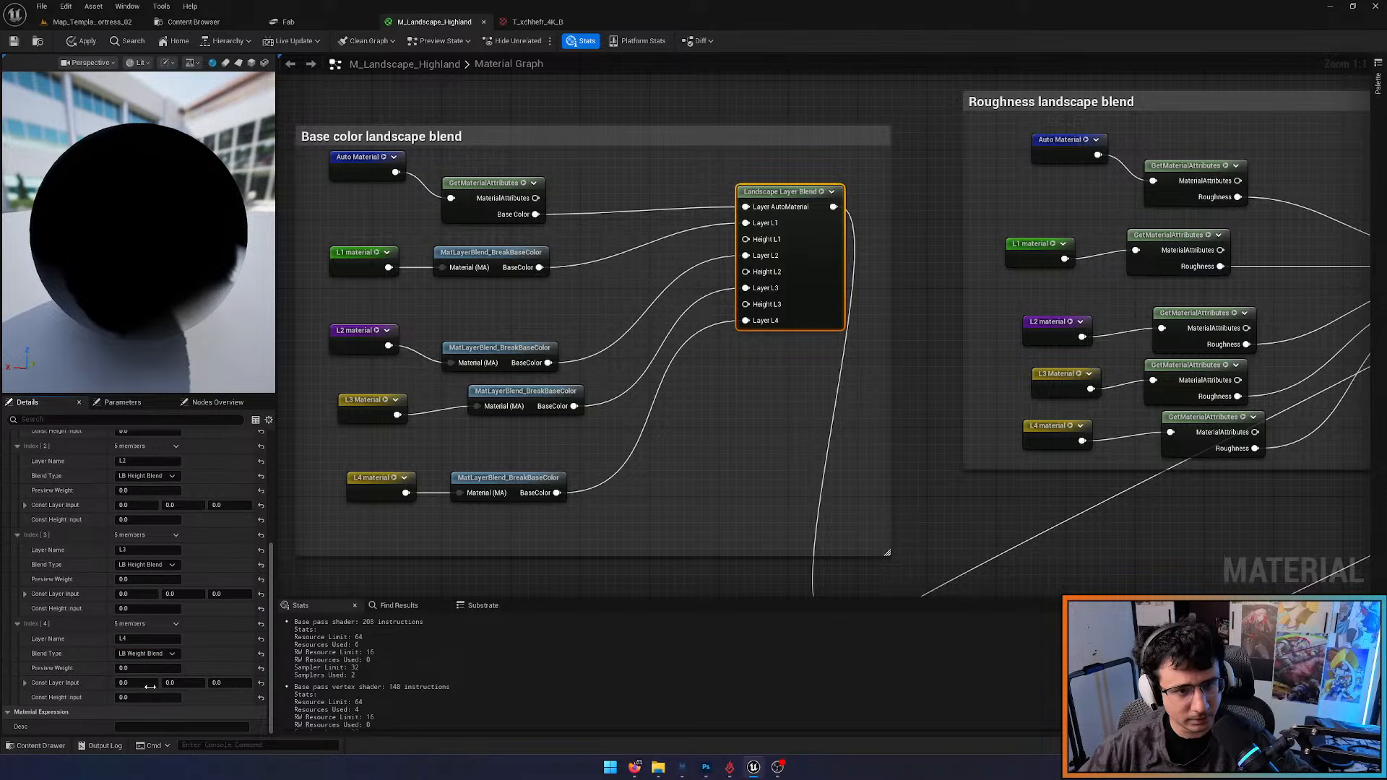
{"action": "left_click", "coordinate": [468, 315]}
{"action": "right_click", "coordinate": [469, 316]}
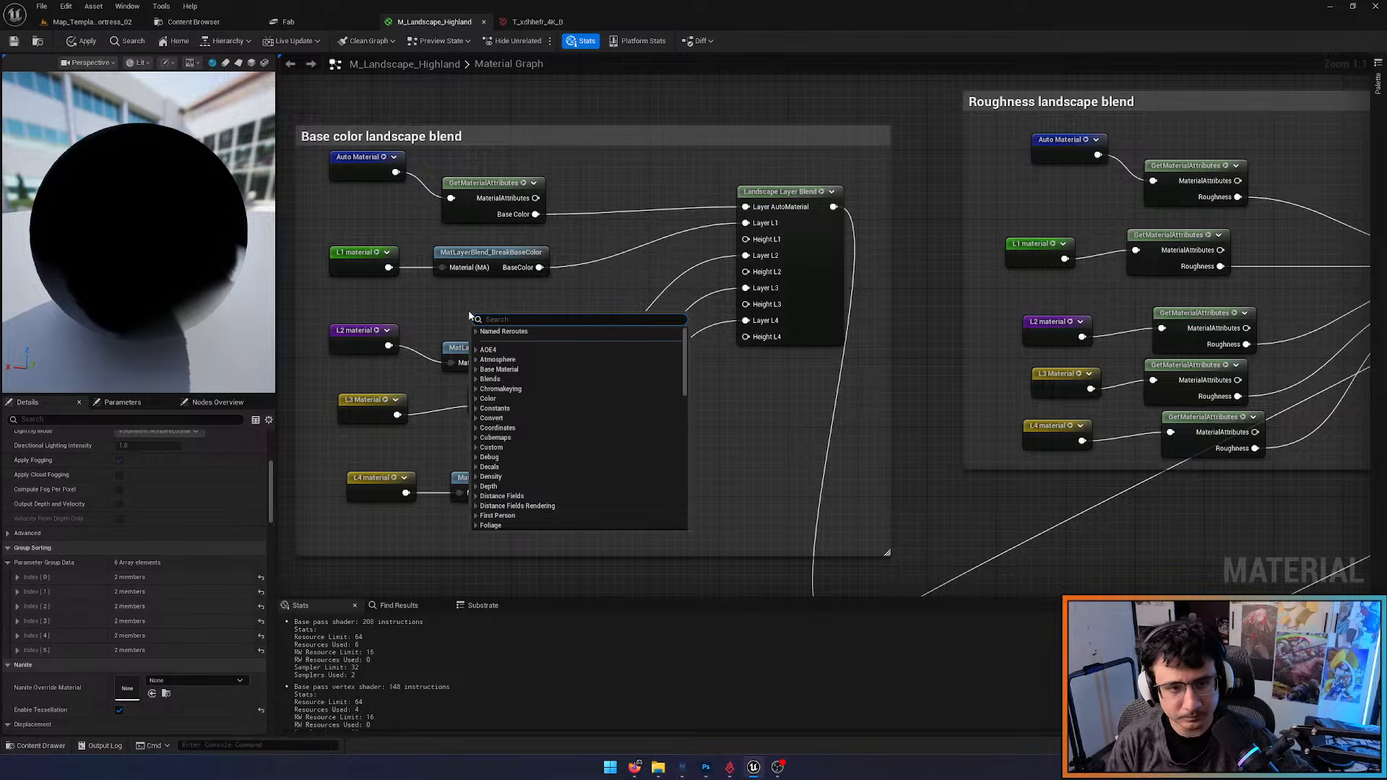
{"action": "type", "text": "l1 h"}
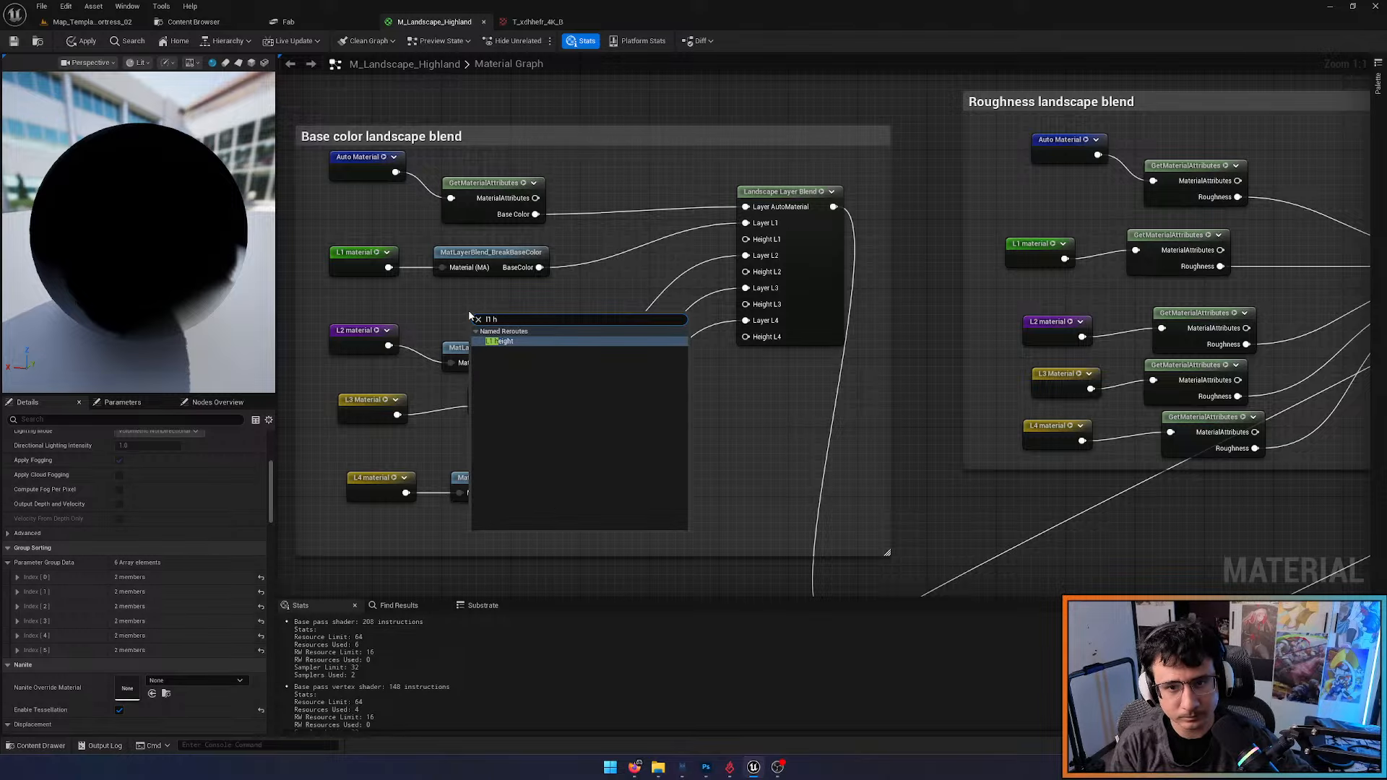
{"action": "key", "text": "BackSpace"}
{"action": "key", "text": "BackSpace"}
{"action": "type", "text": "auto ma"}
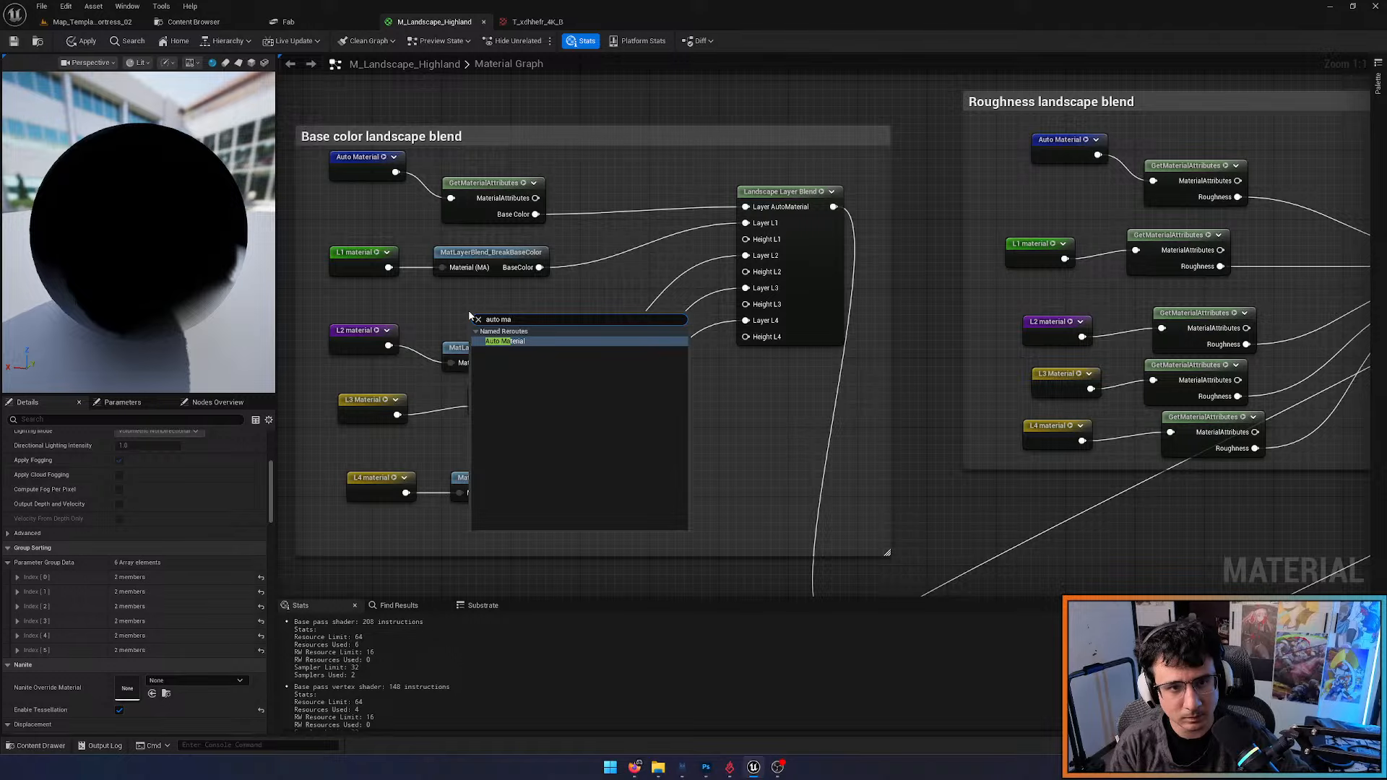
{"action": "key", "text": "Escape"}
Attach a named reroute declaration to the Displacement output of GetMaterialAttributes in the Auto Material group
{"action": "scroll", "coordinate": [433, 251], "scroll_direction": "down", "scroll_amount": 5}
{"action": "right_click_drag", "start_coordinate": [433, 252], "coordinate": [1313, 424]}
{"action": "right_click_drag", "start_coordinate": [1007, 360], "coordinate": [813, 158]}
{"action": "right_click_drag", "start_coordinate": [890, 552], "coordinate": [641, 331]}
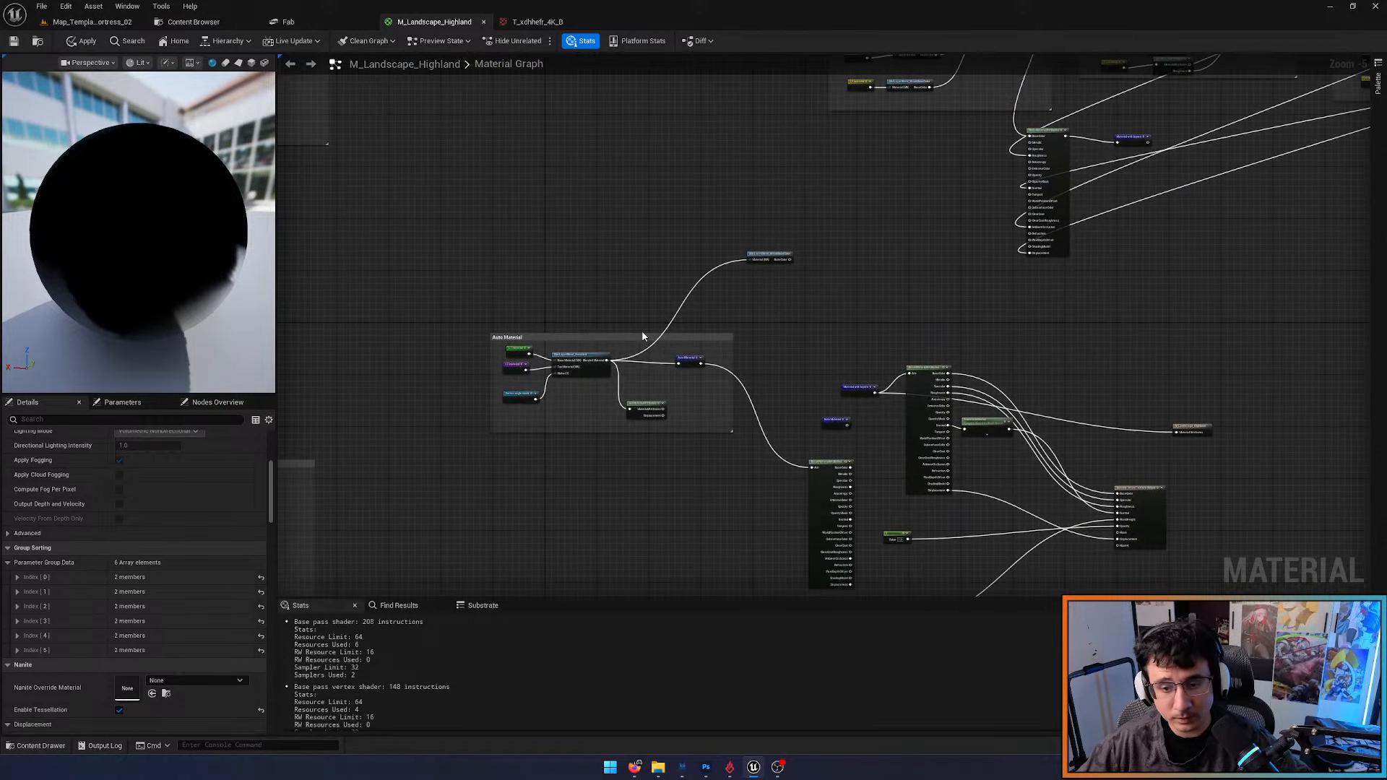
{"action": "scroll", "coordinate": [636, 366], "scroll_direction": "up", "scroll_amount": 5}
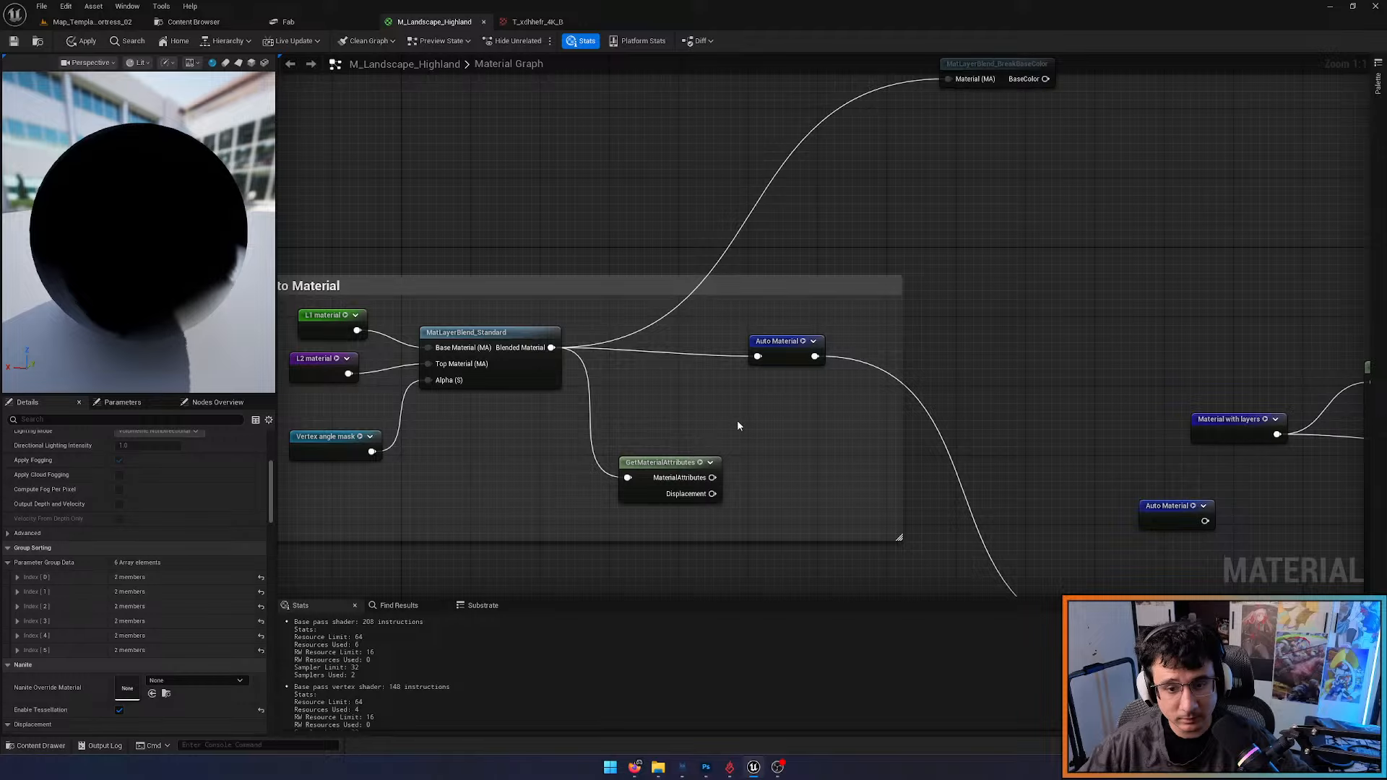
{"action": "right_click_drag", "start_coordinate": [738, 426], "coordinate": [700, 399]}
{"action": "right_click", "coordinate": [711, 377]}
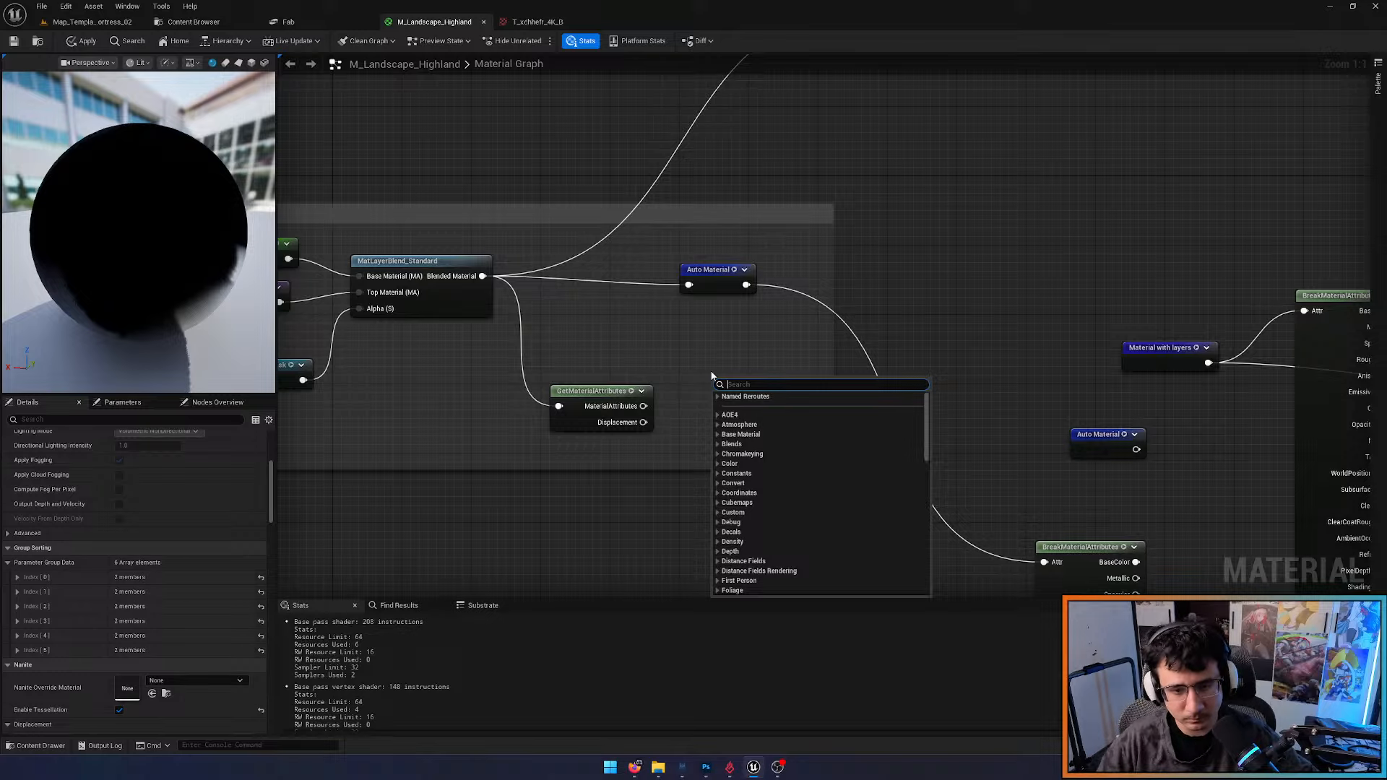
{"action": "left_click_drag", "start_coordinate": [644, 422], "coordinate": [704, 415]}
{"action": "type", "text": "name"}
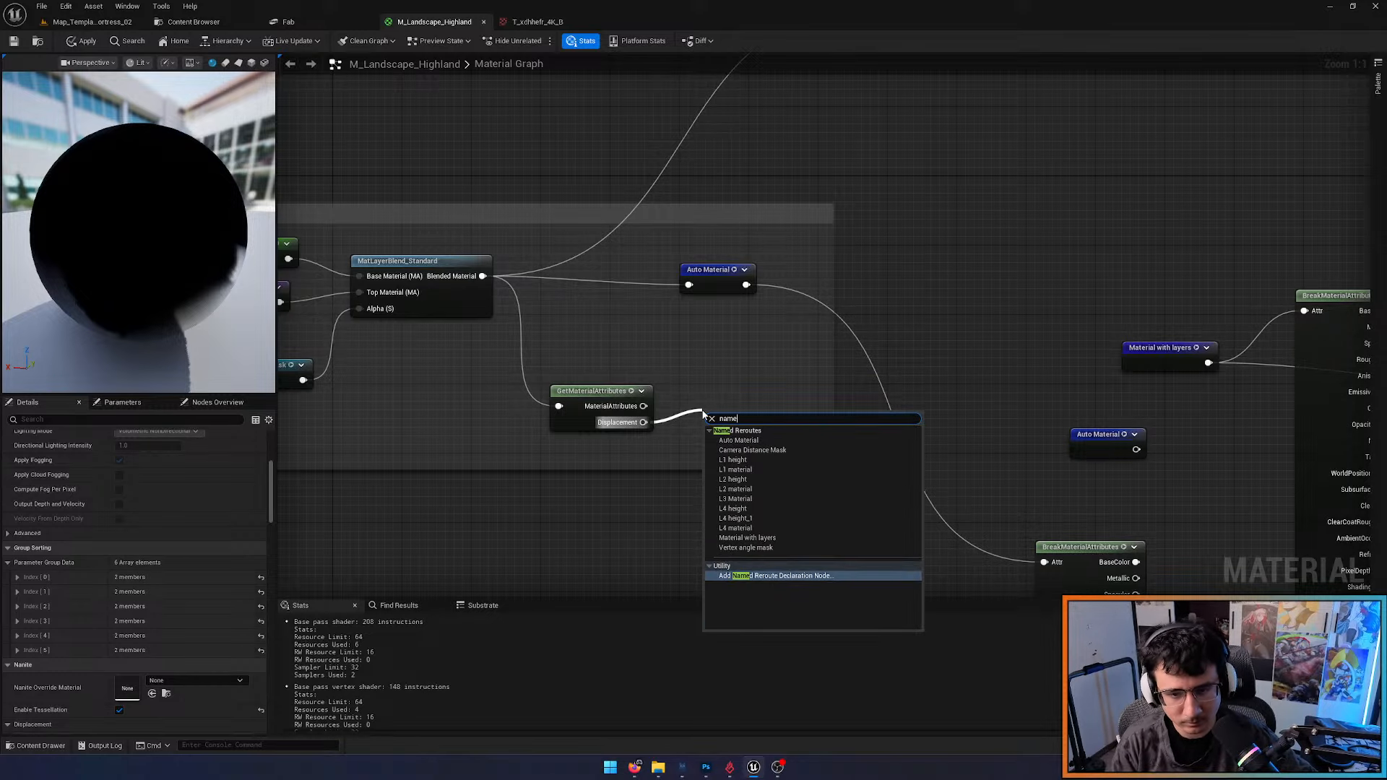
{"action": "type", "text": " rer"}
{"action": "key", "text": "Return"}
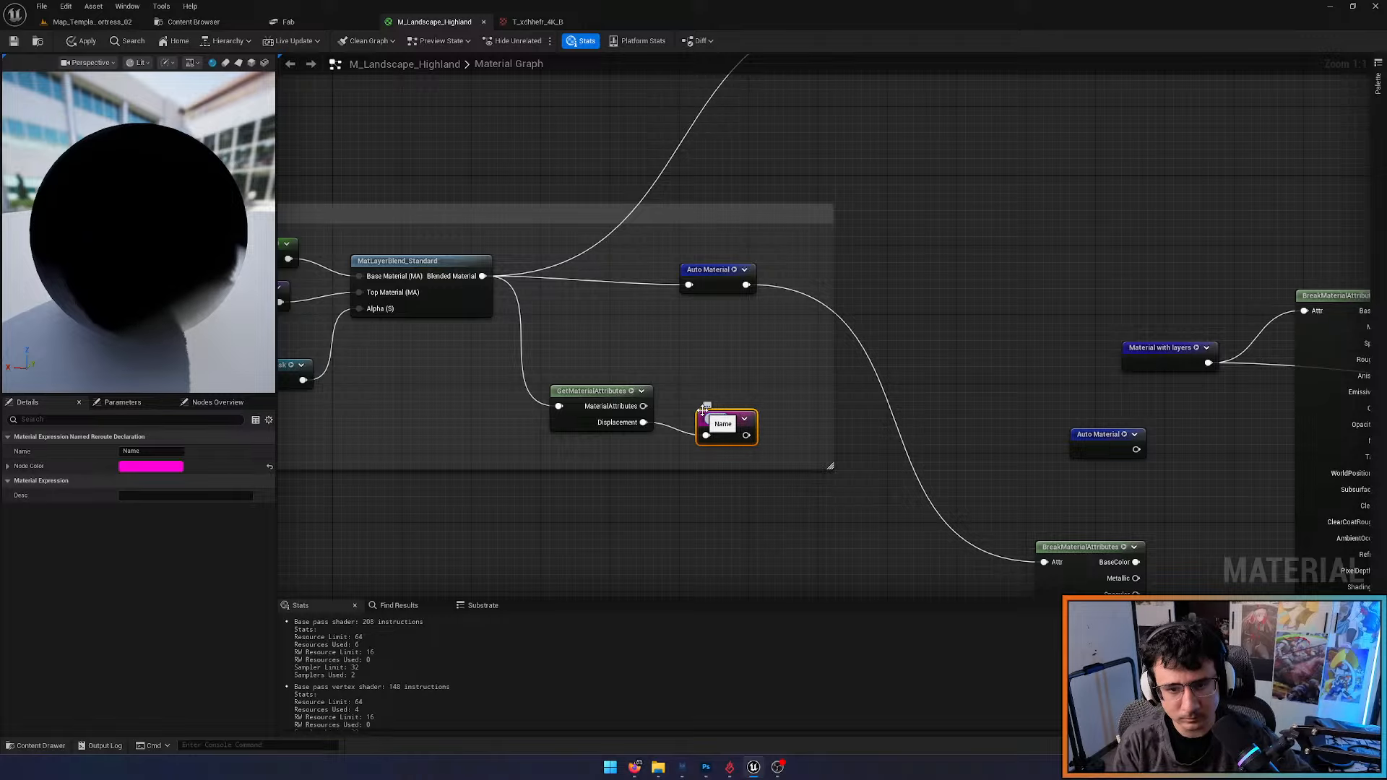
Name the new reroute Auto Material Height
{"action": "type", "text": "Material Heigh"}
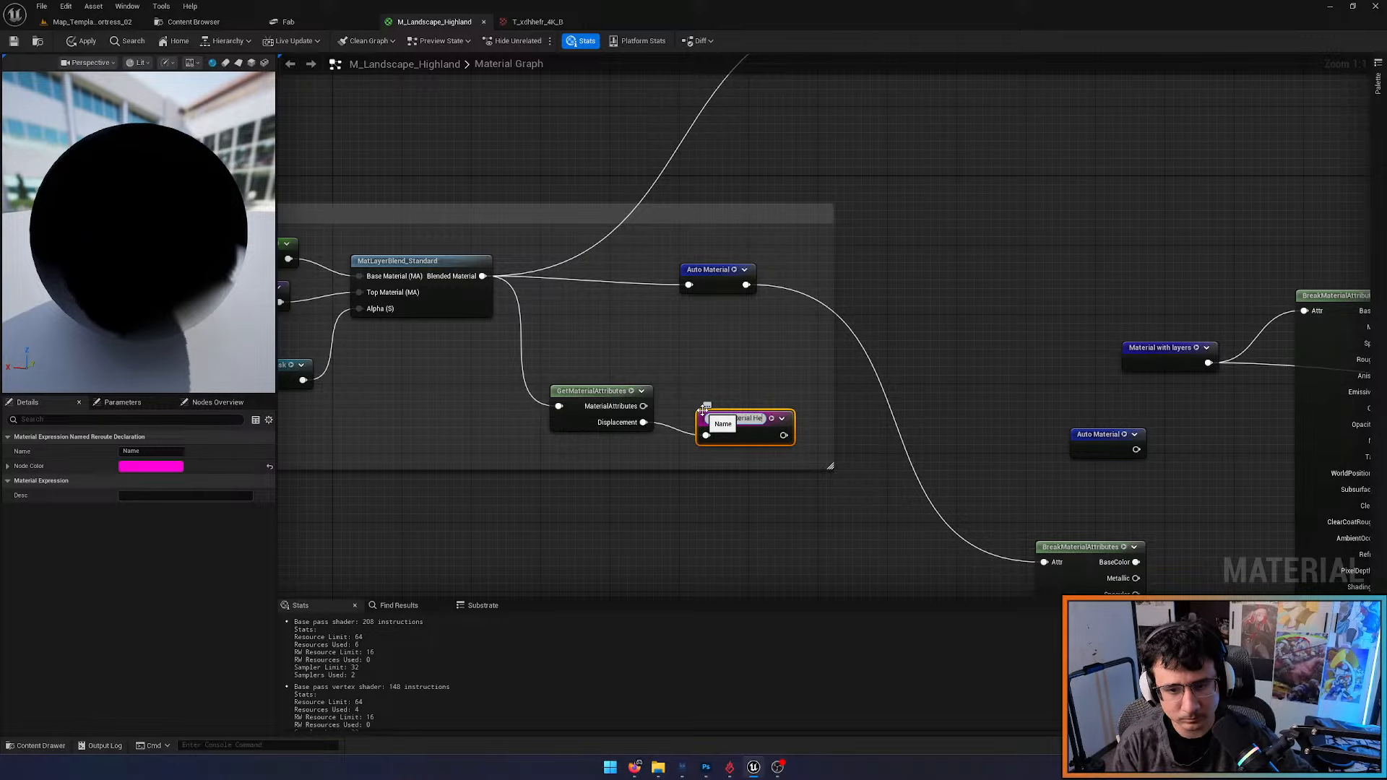
{"action": "type", "text": "t"}
{"action": "key", "text": "Return"}
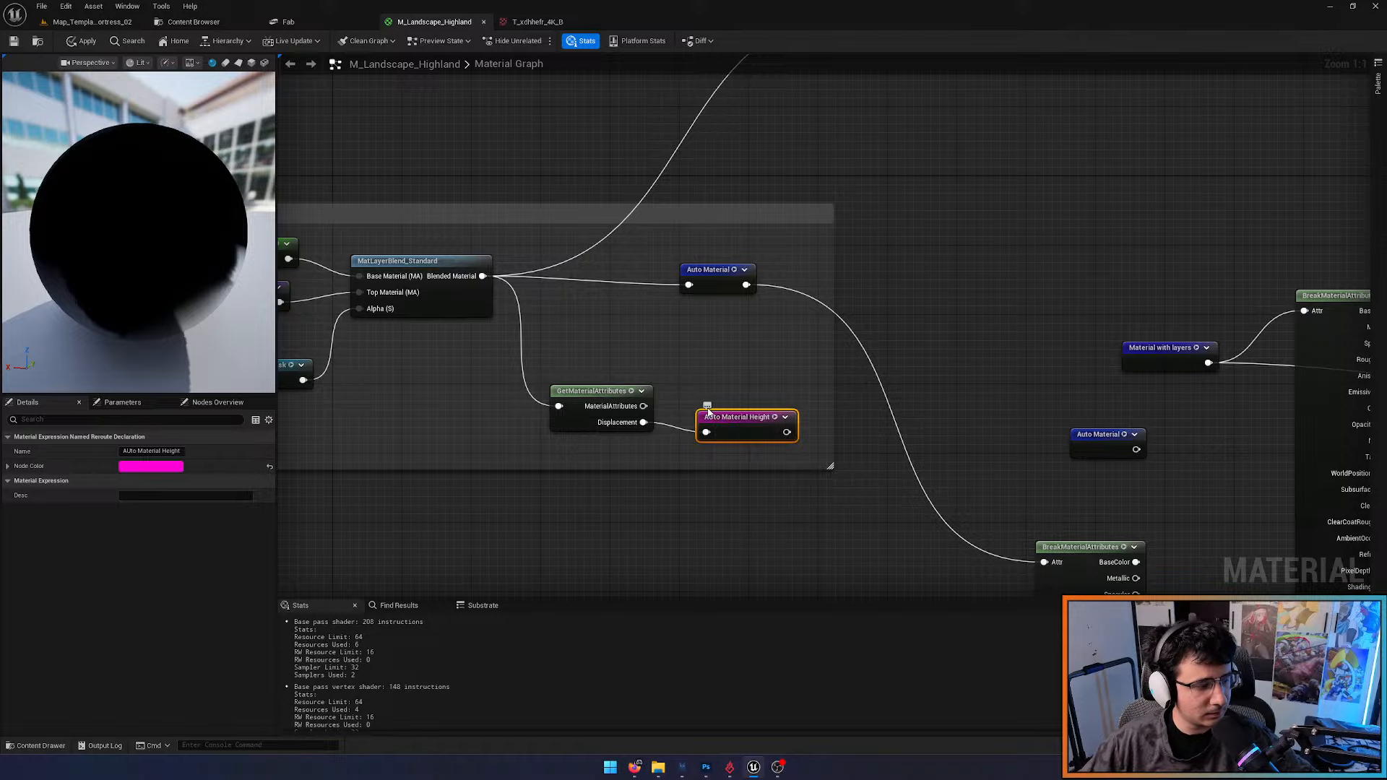
Shift the L1 to L4 material reroutes and their BreakBaseColor nodes down within the Base color landscape blend group, making room below Auto Material
{"action": "right_click_drag", "start_coordinate": [922, 307], "coordinate": [749, 467]}
{"action": "scroll", "coordinate": [749, 468], "scroll_direction": "down", "scroll_amount": 5}
{"action": "right_click_drag", "start_coordinate": [797, 375], "coordinate": [740, 470]}
{"action": "right_click_drag", "start_coordinate": [902, 273], "coordinate": [831, 370]}
{"action": "scroll", "coordinate": [831, 372], "scroll_direction": "up", "scroll_amount": 5}
{"action": "right_click_drag", "start_coordinate": [780, 295], "coordinate": [805, 449]}
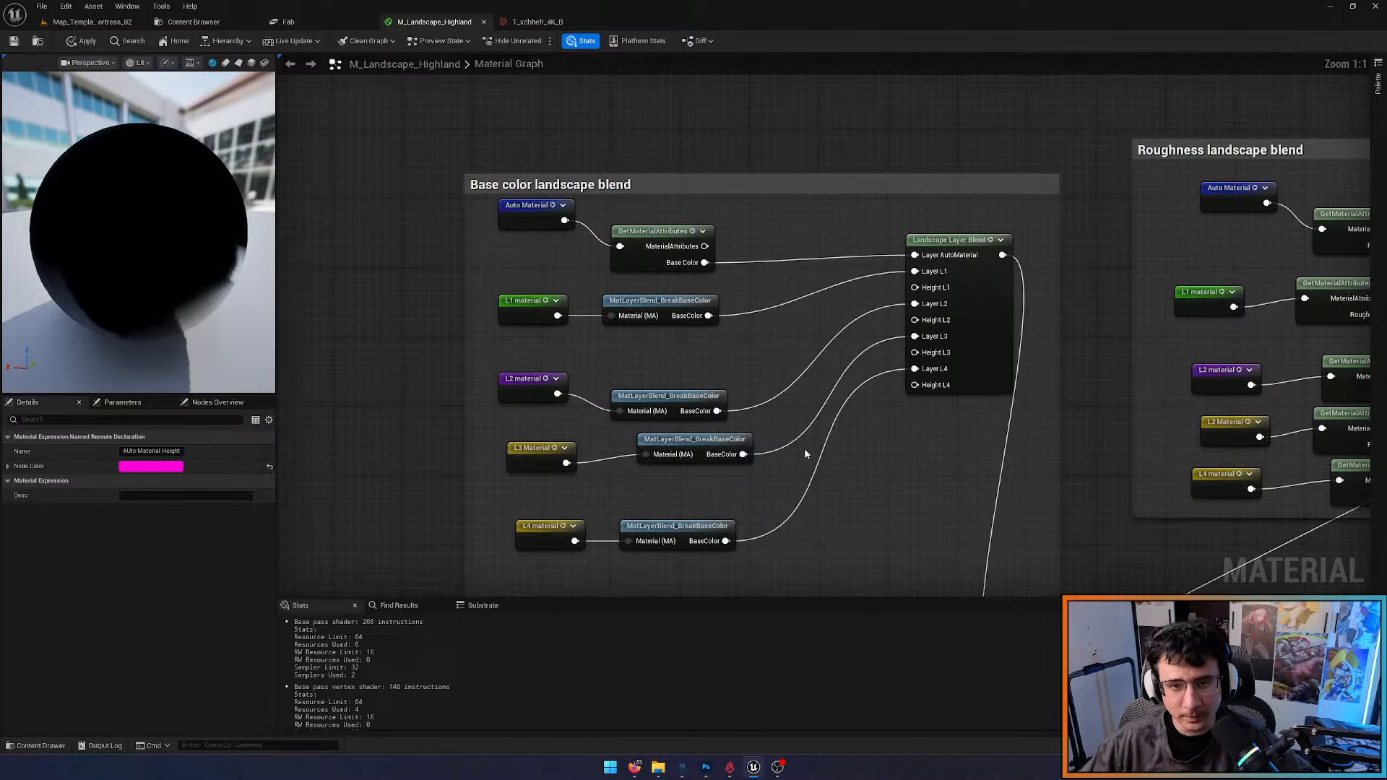
{"action": "mouse_move", "coordinate": [757, 366]}
{"action": "right_mouse_down"}
{"action": "mouse_move", "coordinate": [855, 467]}
{"action": "mouse_move", "coordinate": [741, 289]}
{"action": "right_mouse_up"}
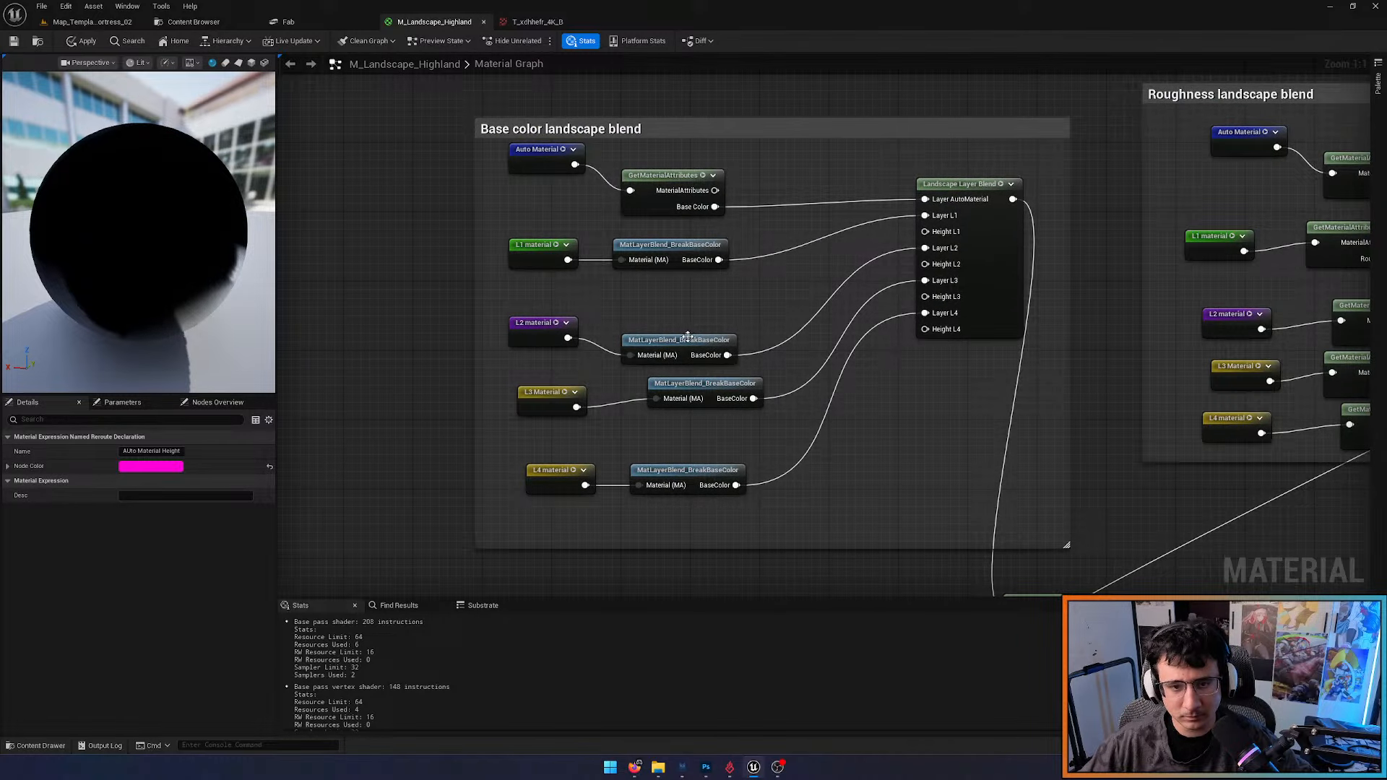
{"action": "left_click_drag", "start_coordinate": [687, 337], "coordinate": [688, 319]}
{"action": "left_click_drag", "start_coordinate": [488, 263], "coordinate": [695, 513]}
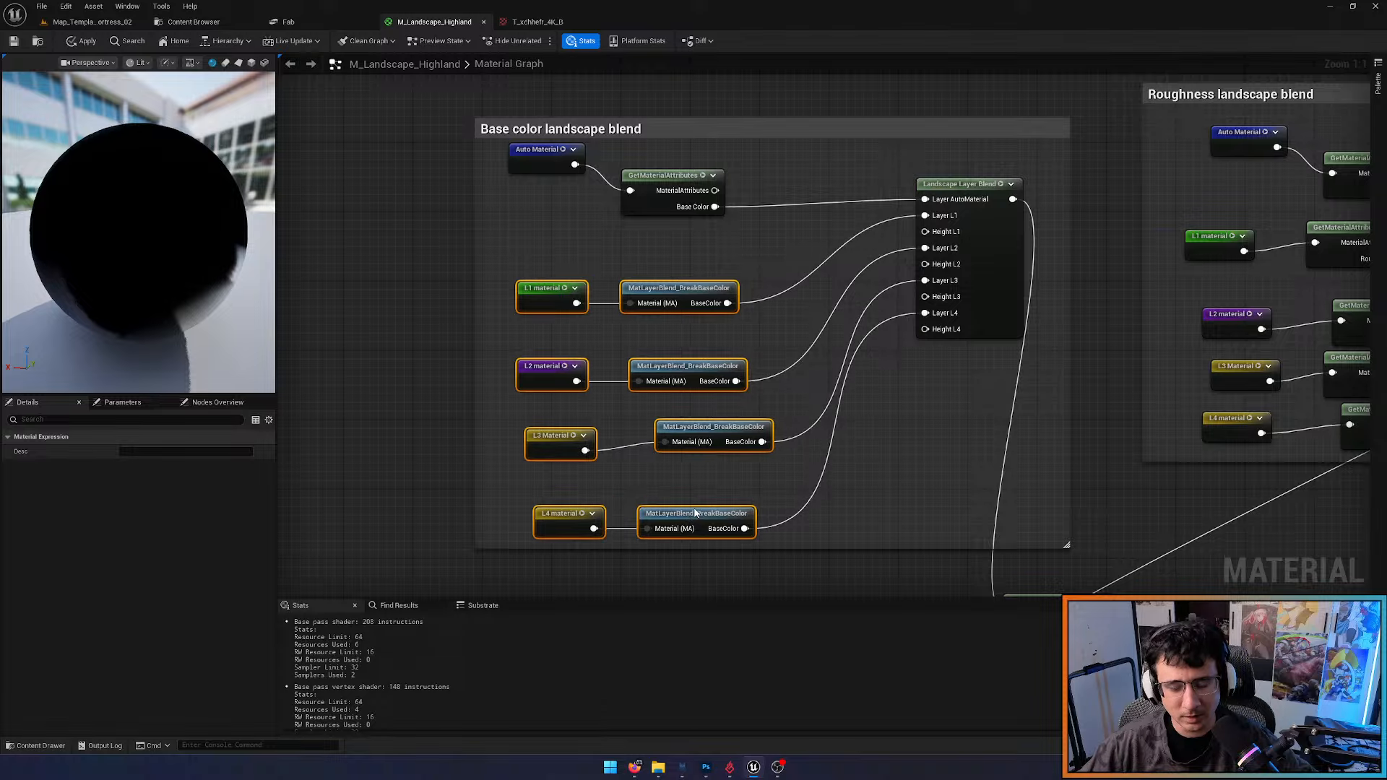
{"action": "right_click_drag", "start_coordinate": [682, 228], "coordinate": [583, 289]}
{"action": "left_click", "coordinate": [516, 303]}
{"action": "right_click", "coordinate": [516, 304]}
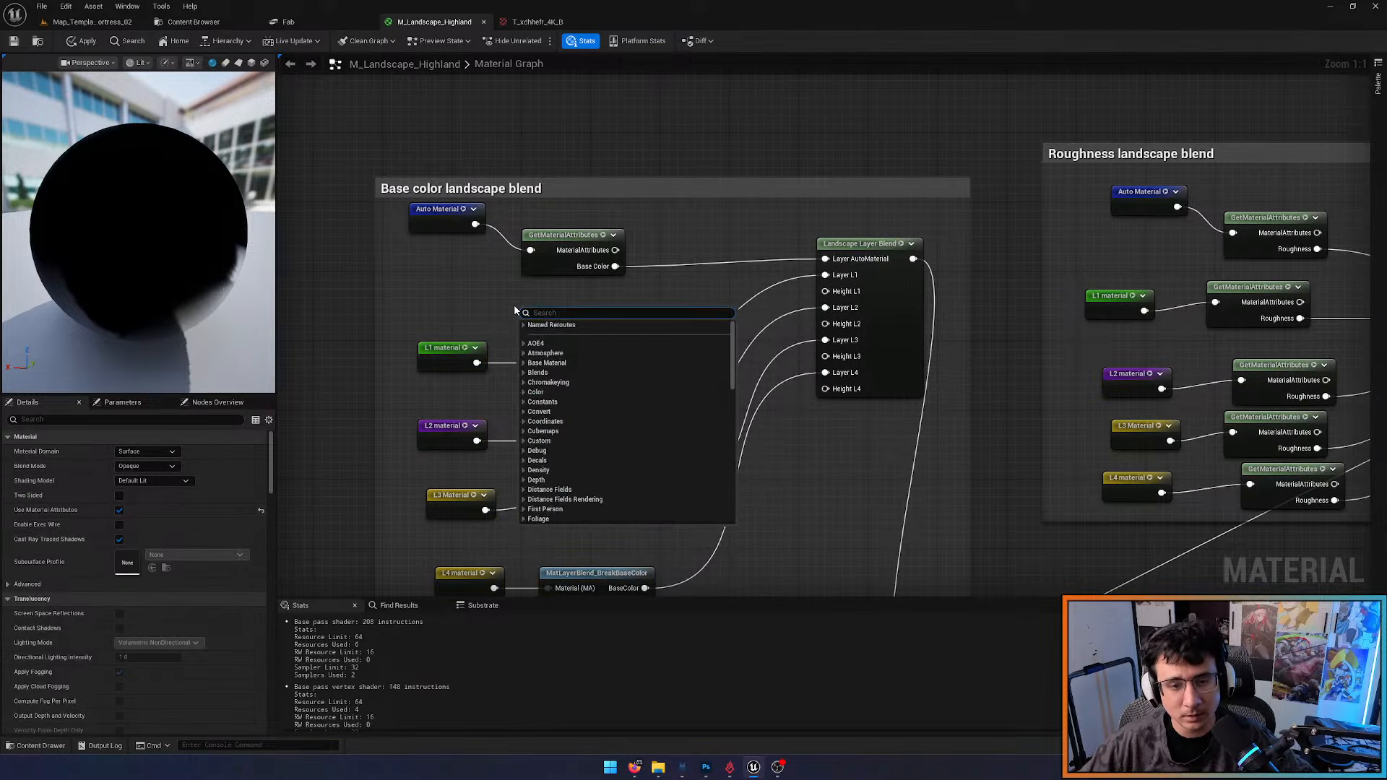
{"action": "left_click", "coordinate": [488, 299]}
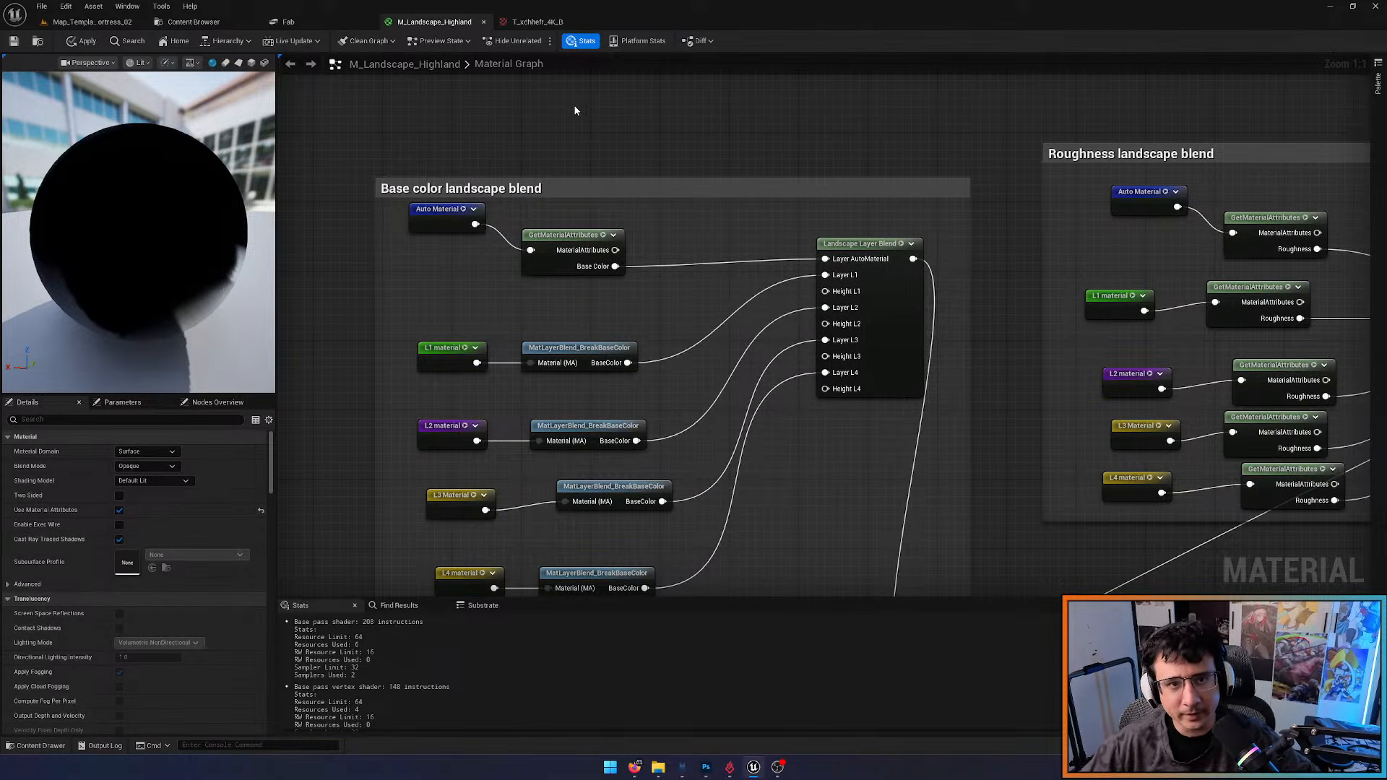
Close the open texture asset, keeping the M_Landscape_Highland material graph in view at the base color group
{"action": "left_click", "coordinate": [576, 21]}
{"action": "right_click_drag", "start_coordinate": [666, 175], "coordinate": [614, 169]}
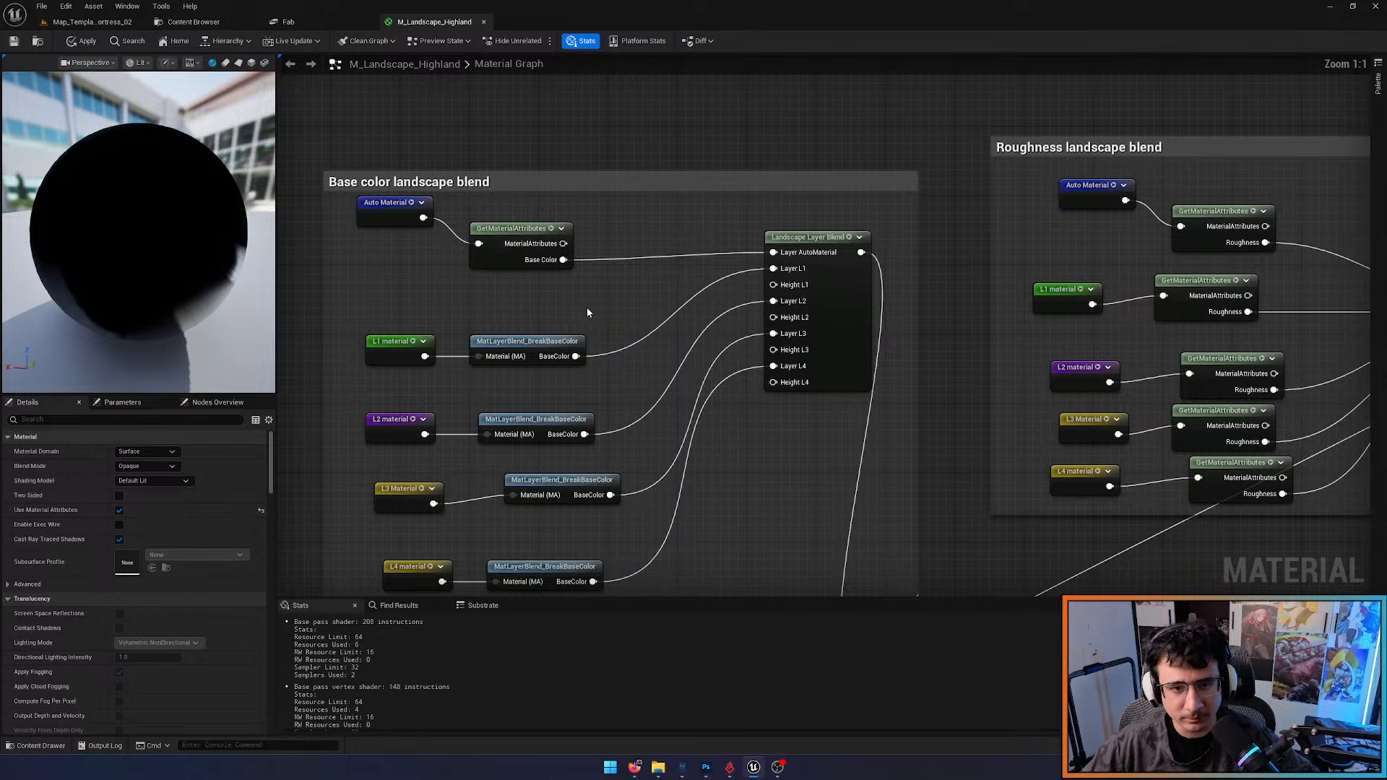
{"action": "right_click_drag", "start_coordinate": [587, 312], "coordinate": [611, 325]}
Add the Auto Material Height named reroute to the base color group and connect it to Height L1 on the Landscape Layer Blend
{"action": "right_click", "coordinate": [567, 320]}
{"action": "type", "text": "auto"}
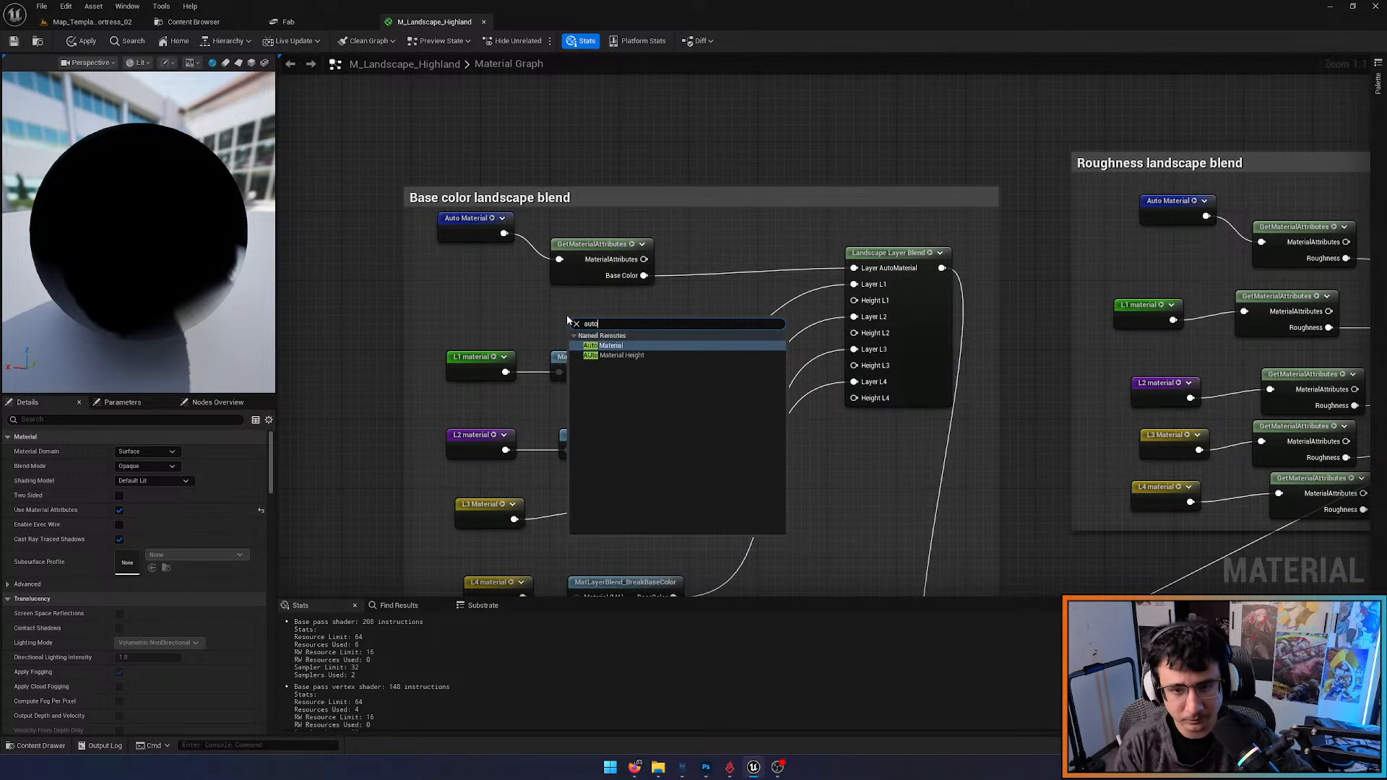
{"action": "type", "text": " mat"}
{"action": "key", "text": "Down"}
{"action": "key", "text": "Return"}
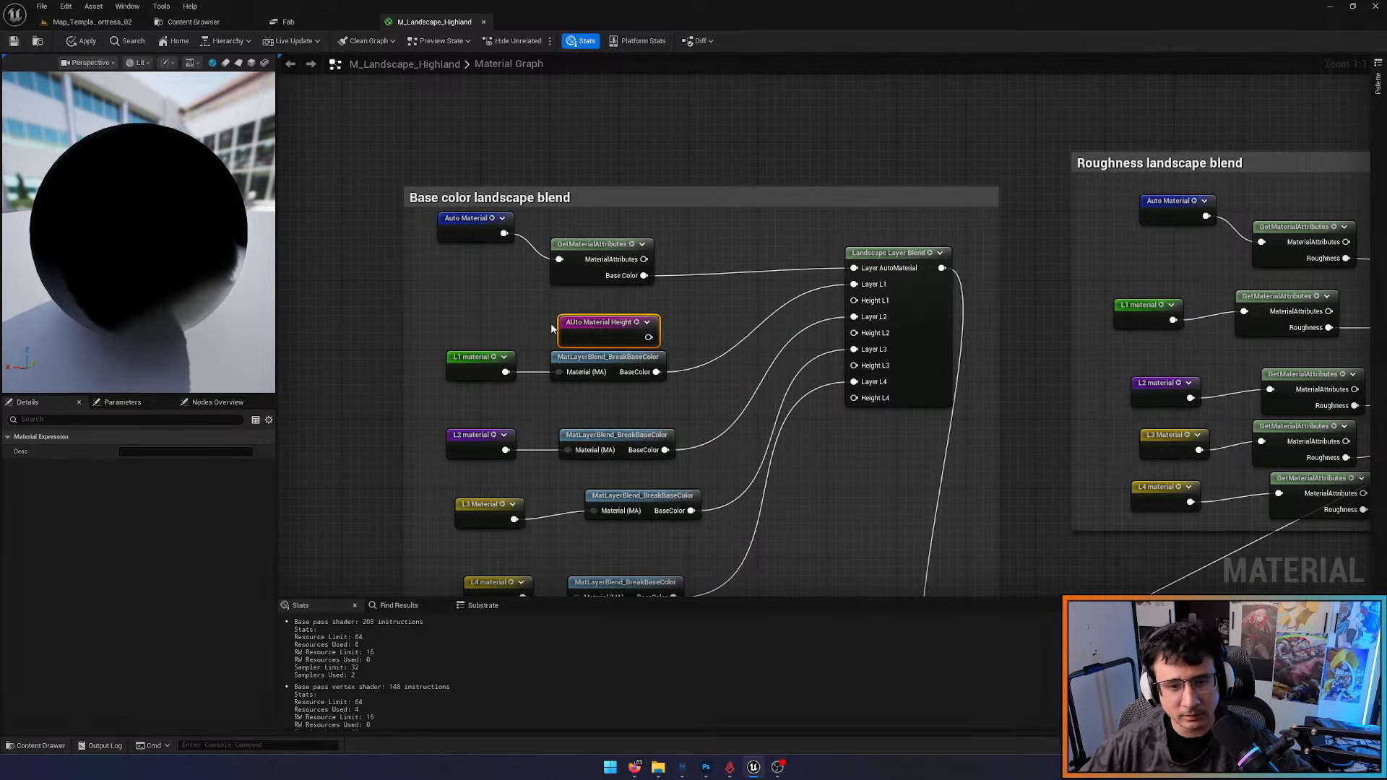
{"action": "left_click_drag", "start_coordinate": [586, 316], "coordinate": [518, 318]}
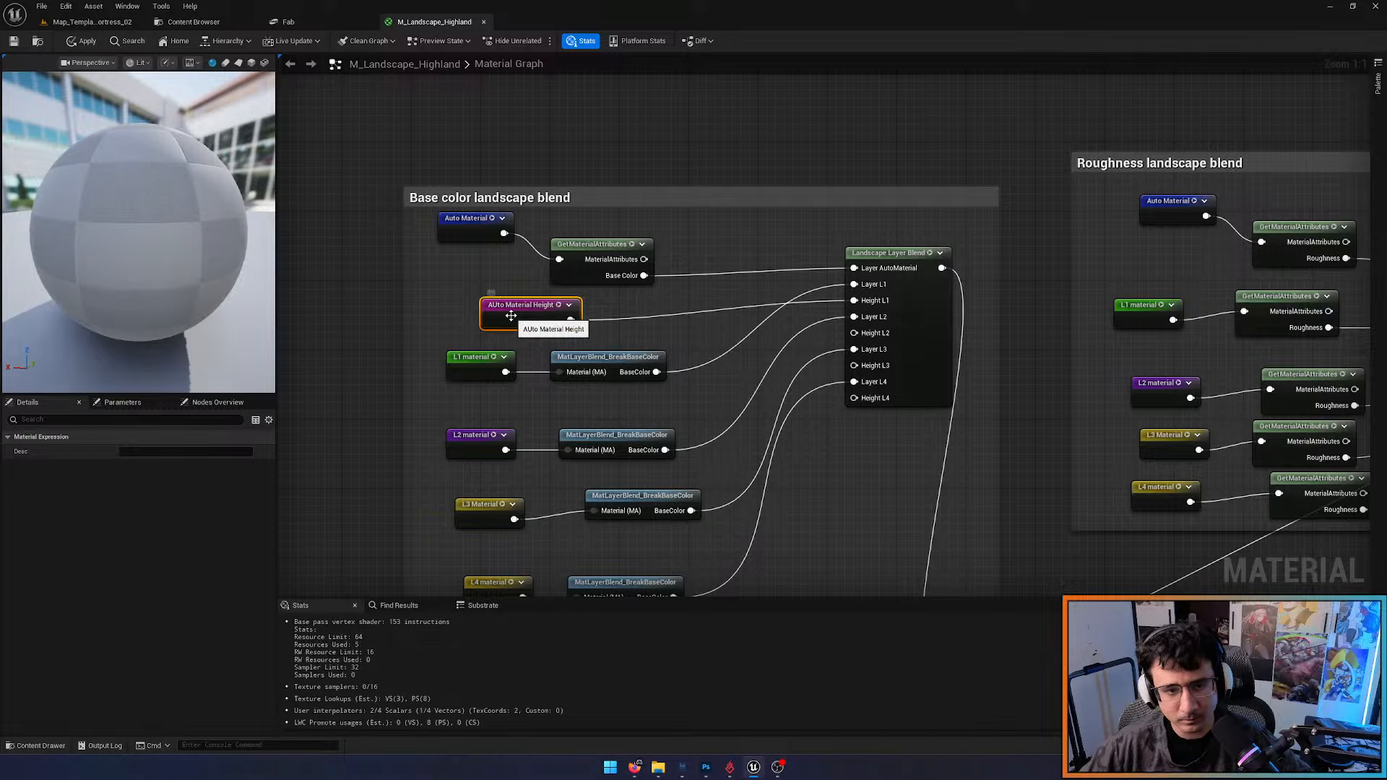
Correct the capitalization of the height reroute declaration in the Auto Material group so its name reads Auto Material Height
{"action": "right_click_drag", "start_coordinate": [459, 420], "coordinate": [952, 100]}
{"action": "scroll", "coordinate": [951, 100], "scroll_direction": "down", "scroll_amount": 4}
{"action": "right_click_drag", "start_coordinate": [718, 461], "coordinate": [692, 235]}
{"action": "scroll", "coordinate": [744, 376], "scroll_direction": "up", "scroll_amount": 4}
{"action": "left_click", "coordinate": [706, 377]}
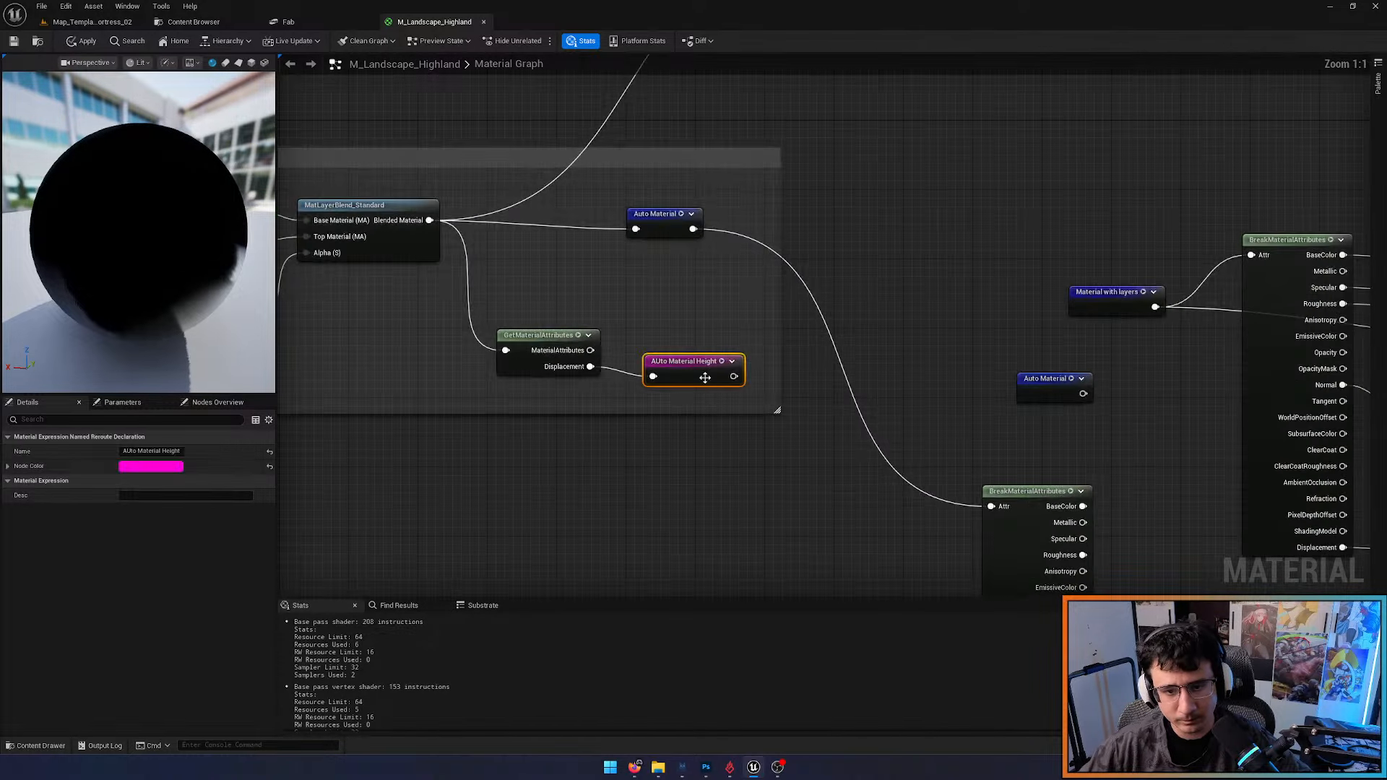
{"action": "key", "text": "F2"}
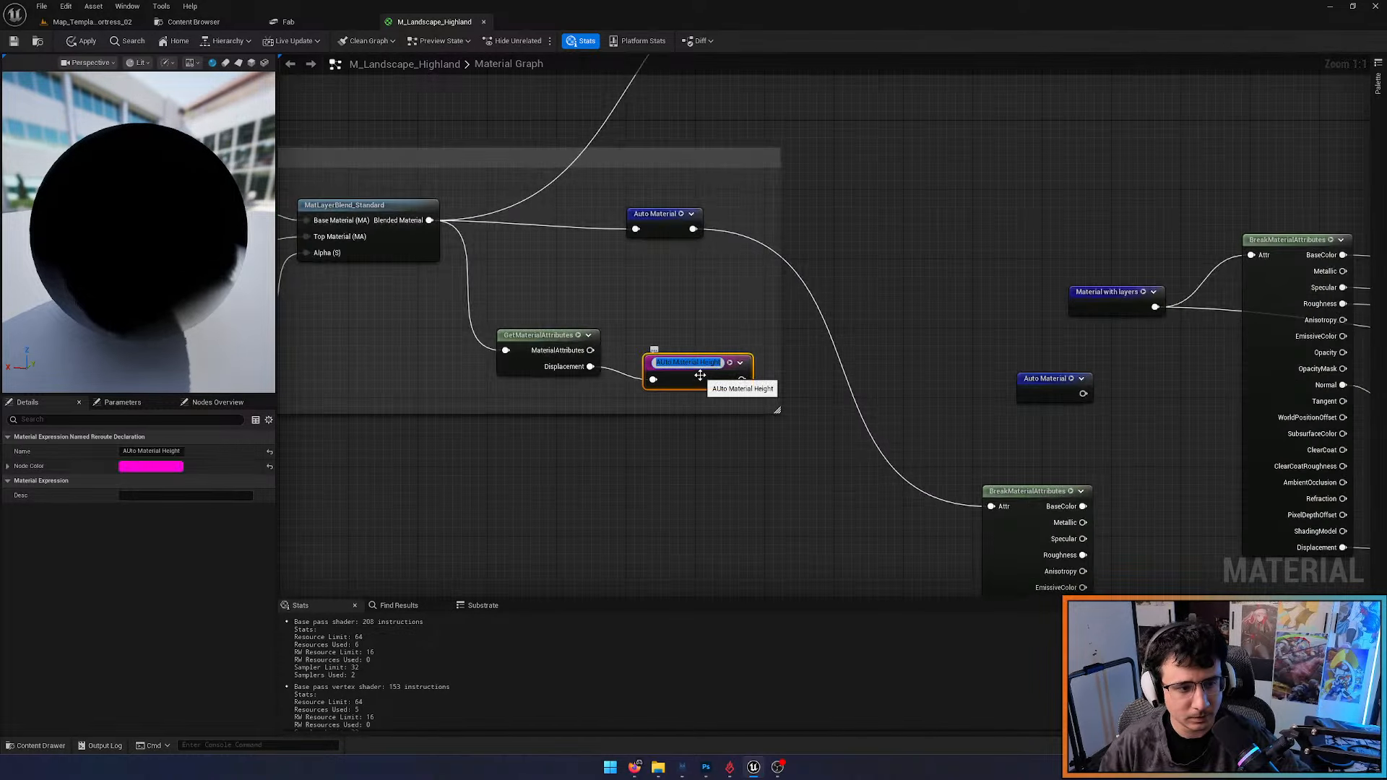
{"action": "left_click", "coordinate": [151, 452]}
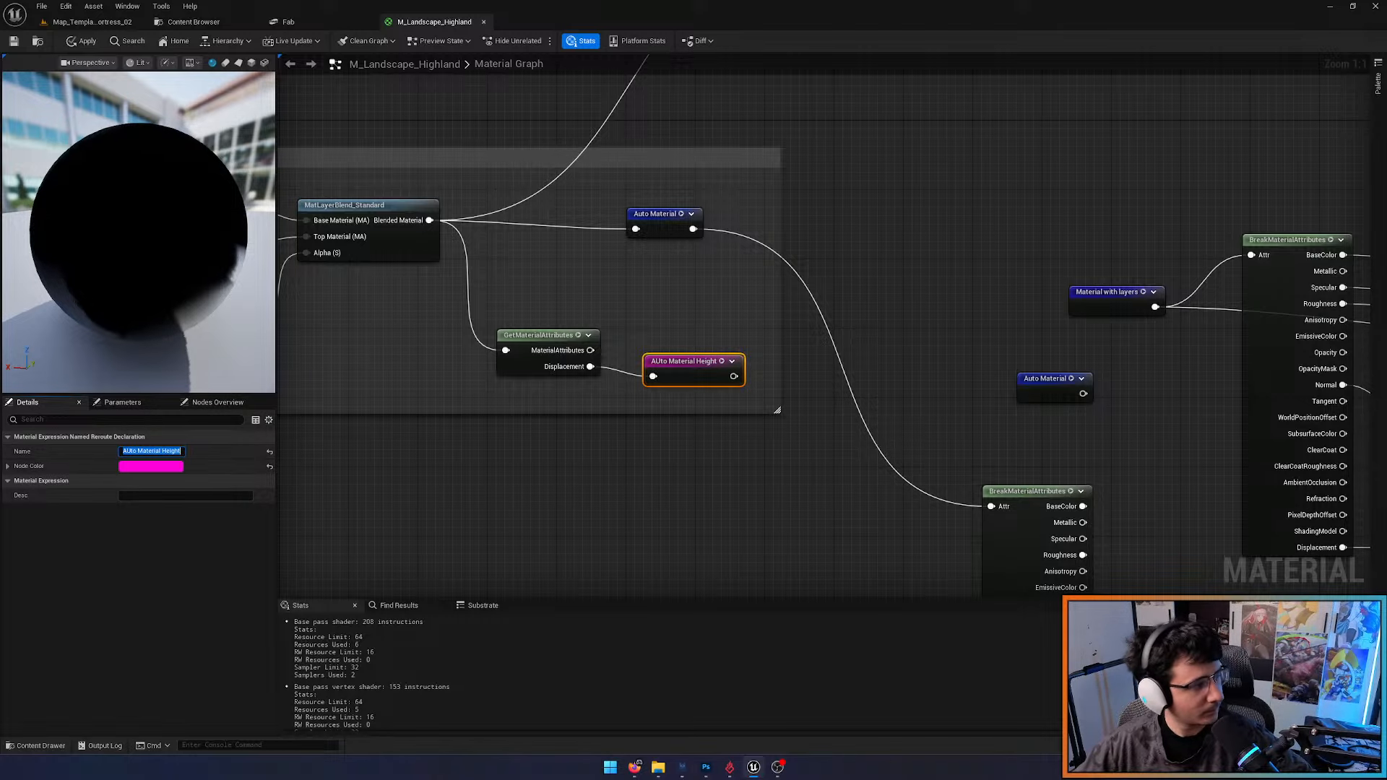
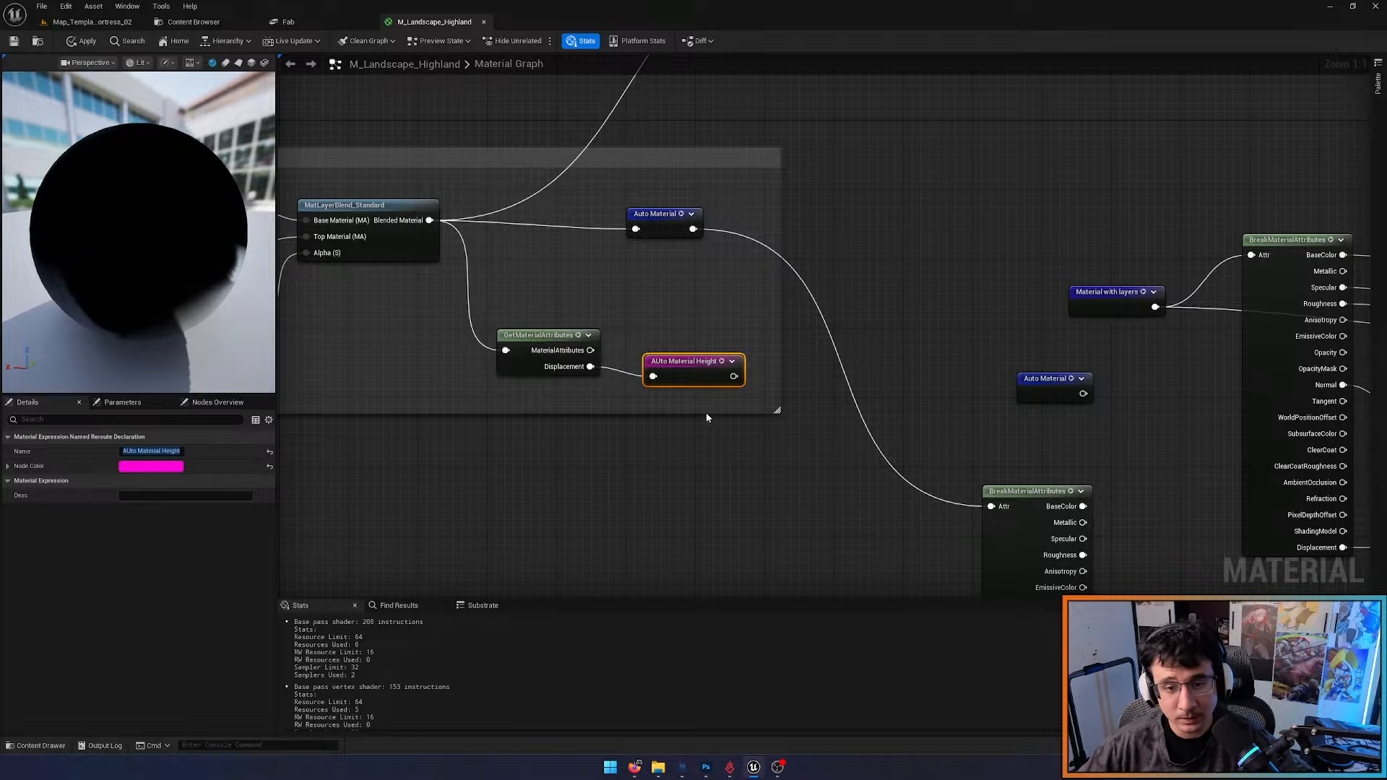
{"action": "left_click", "coordinate": [147, 450]}
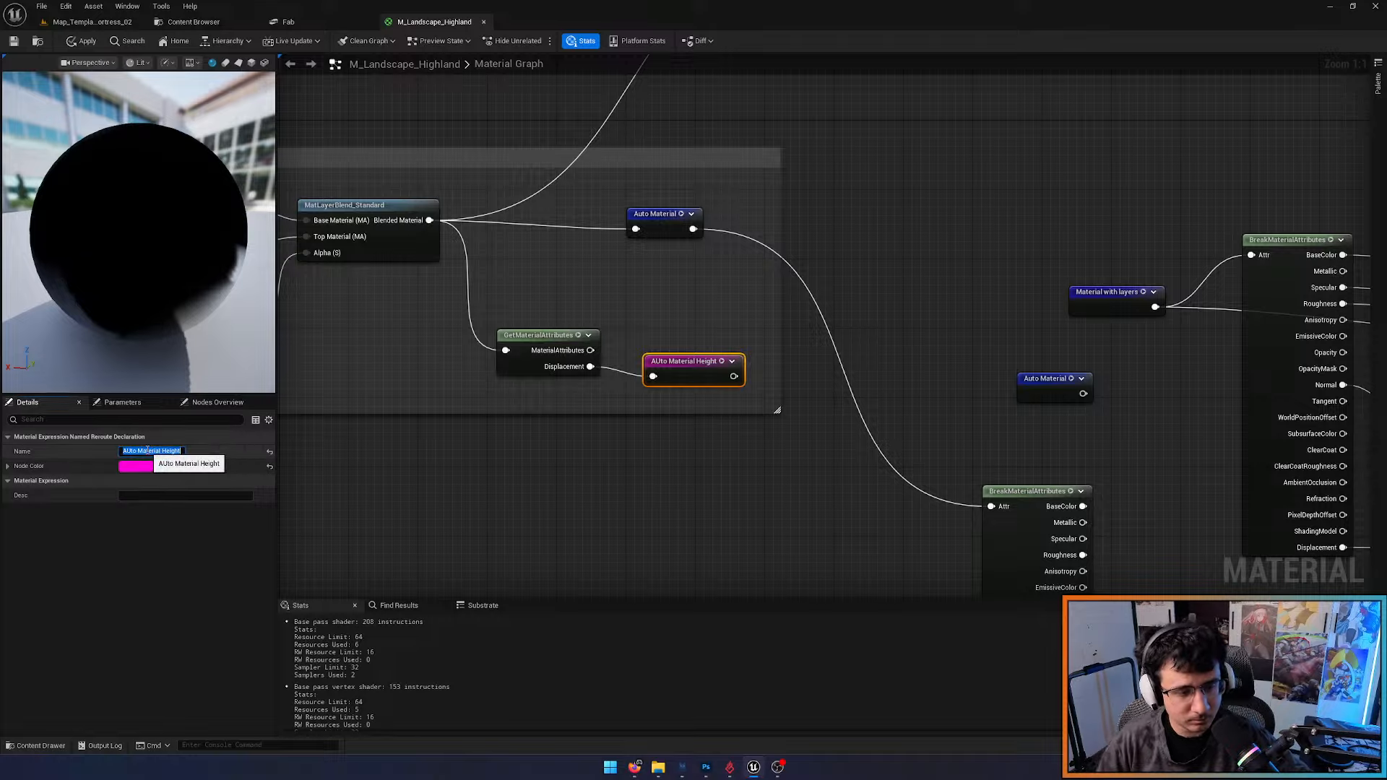
{"action": "left_click", "coordinate": [147, 450]}
{"action": "key", "text": "Return"}
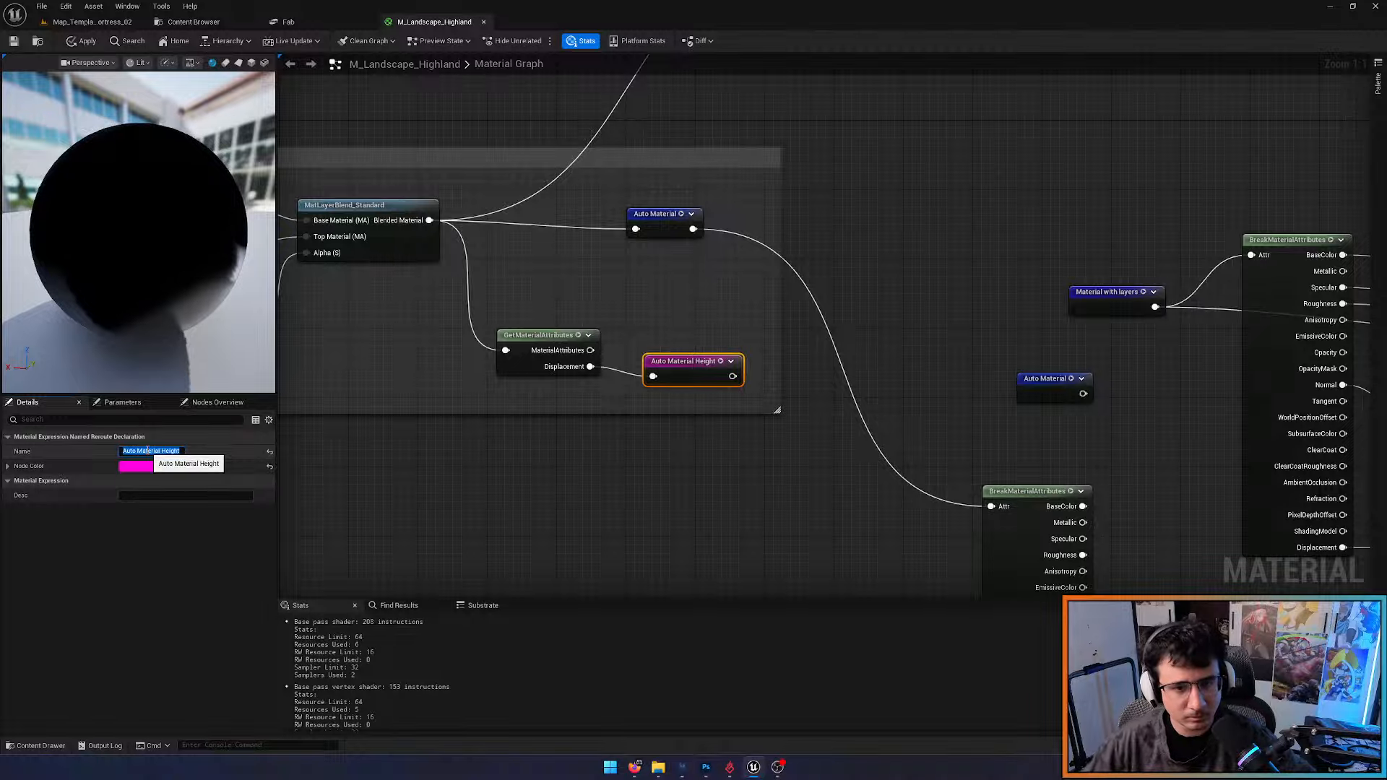
Add the L1 height named reroute below the L1 material row and connect it to Height L2 on the base color Landscape Layer Blend
{"action": "scroll", "coordinate": [867, 332], "scroll_direction": "down", "scroll_amount": 7}
{"action": "right_click_drag", "start_coordinate": [907, 261], "coordinate": [616, 503]}
{"action": "scroll", "coordinate": [731, 253], "scroll_direction": "up", "scroll_amount": 7}
{"action": "right_click_drag", "start_coordinate": [531, 427], "coordinate": [646, 197]}
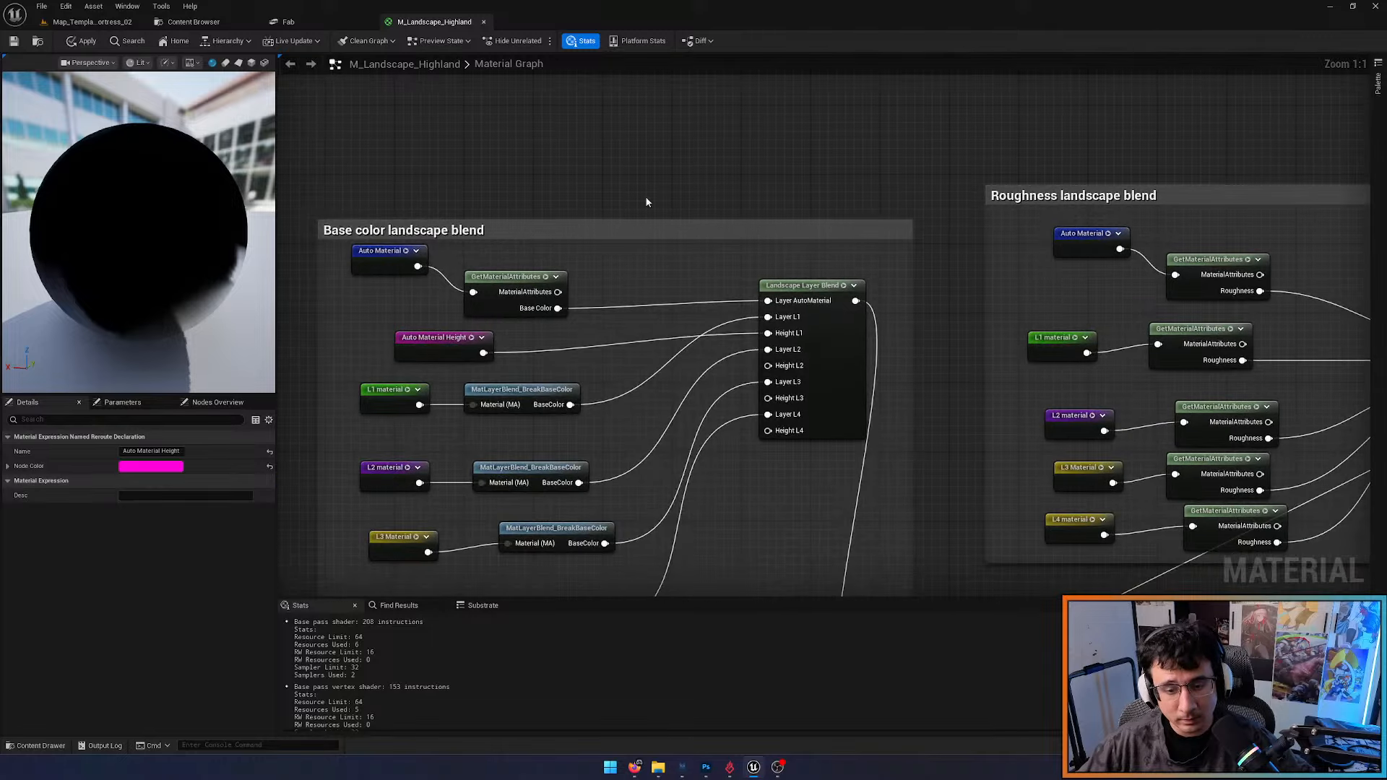
{"action": "right_click_drag", "start_coordinate": [591, 340], "coordinate": [707, 271]}
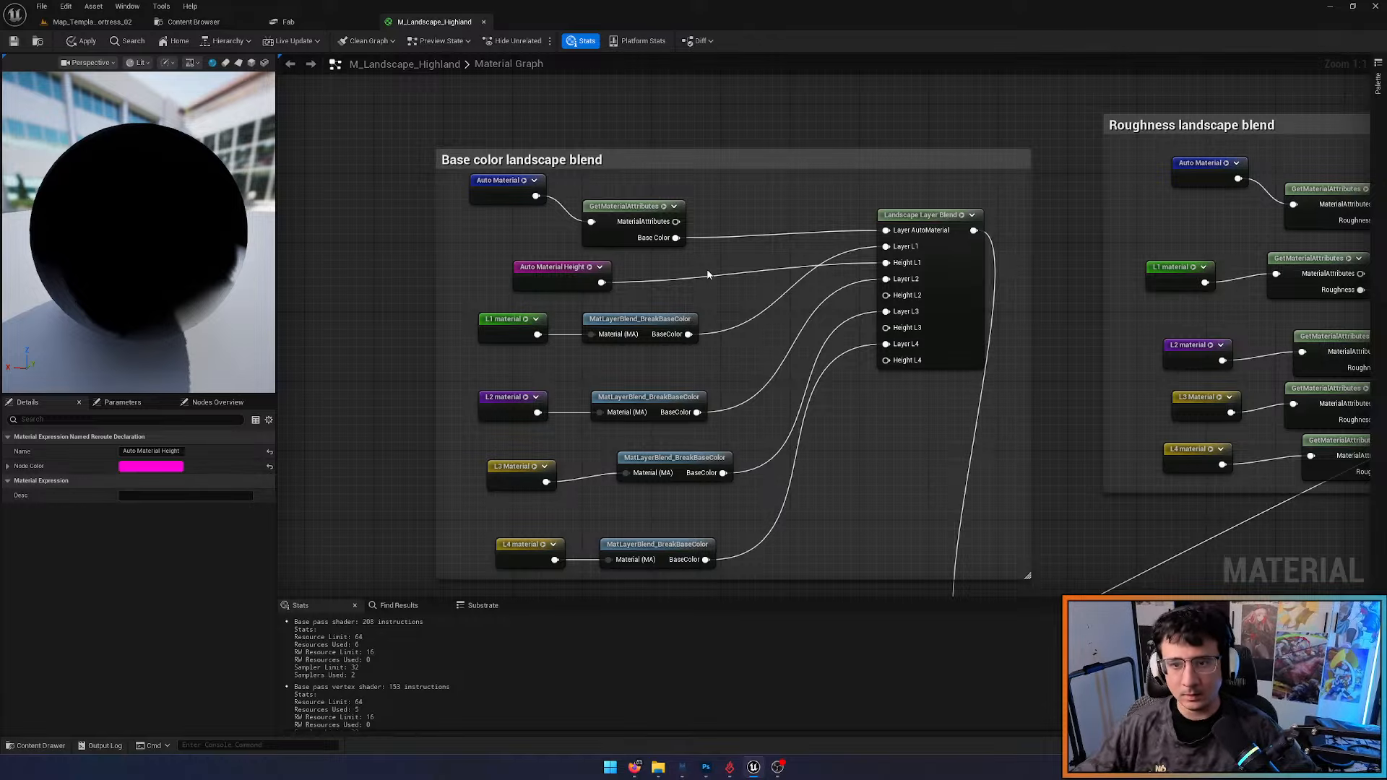
{"action": "right_click_drag", "start_coordinate": [667, 377], "coordinate": [625, 331]}
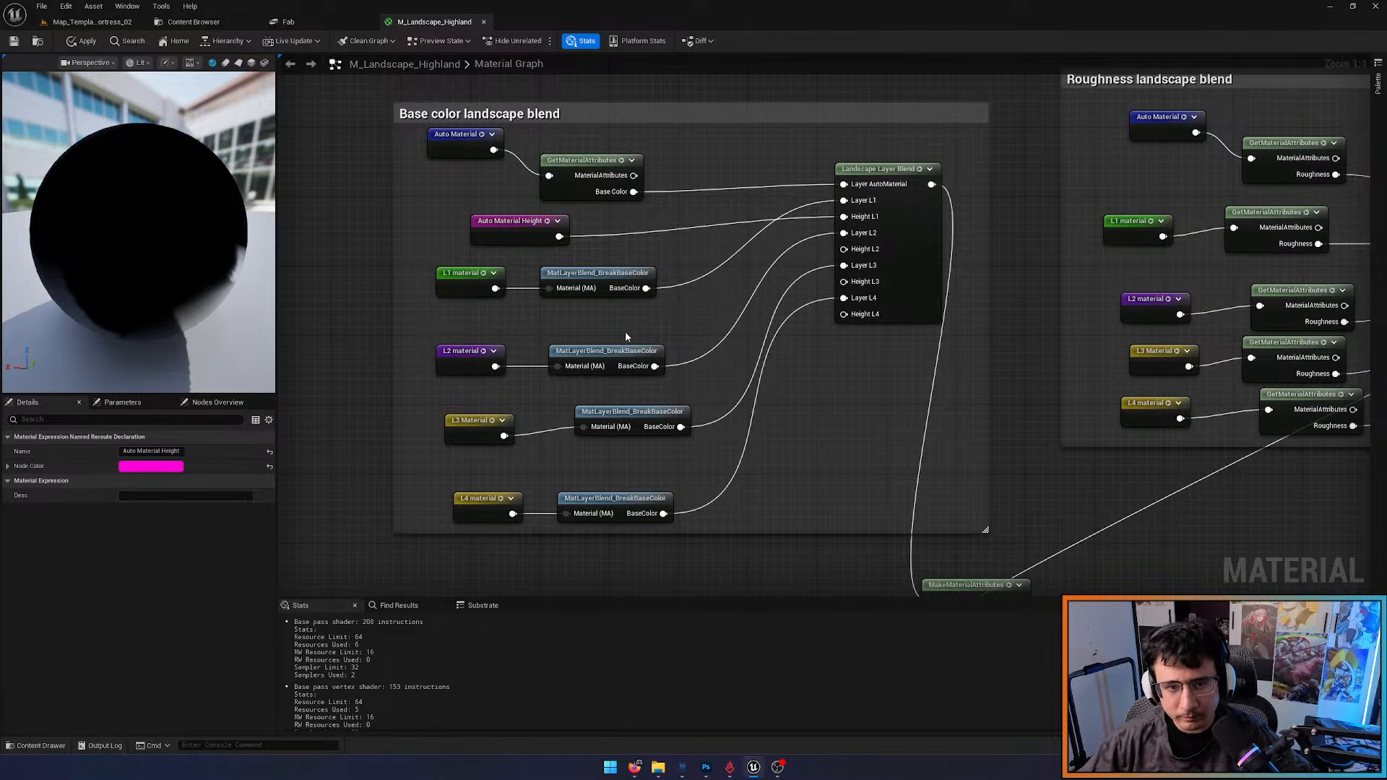
{"action": "left_click", "coordinate": [574, 334]}
{"action": "right_click", "coordinate": [574, 334]}
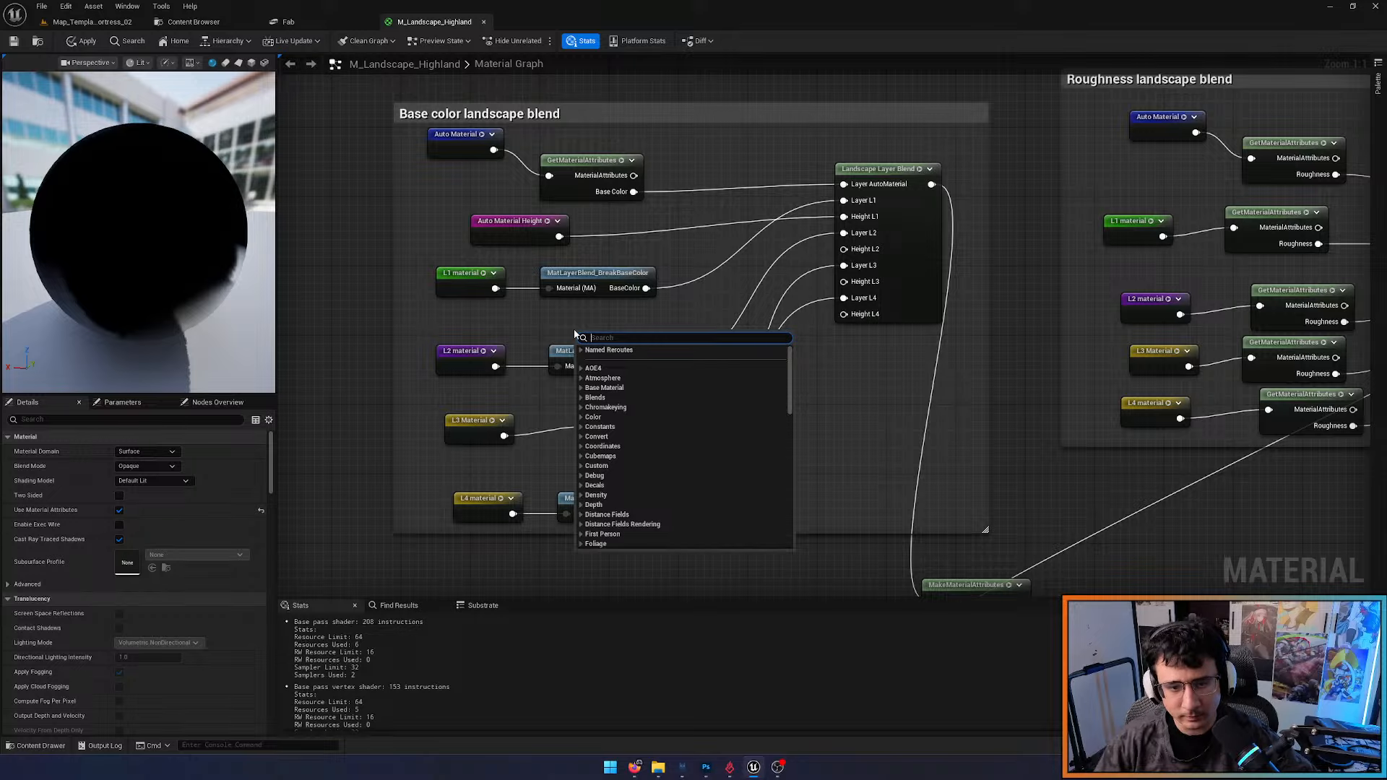
{"action": "type", "text": "l1 he"}
{"action": "key", "text": "Return"}
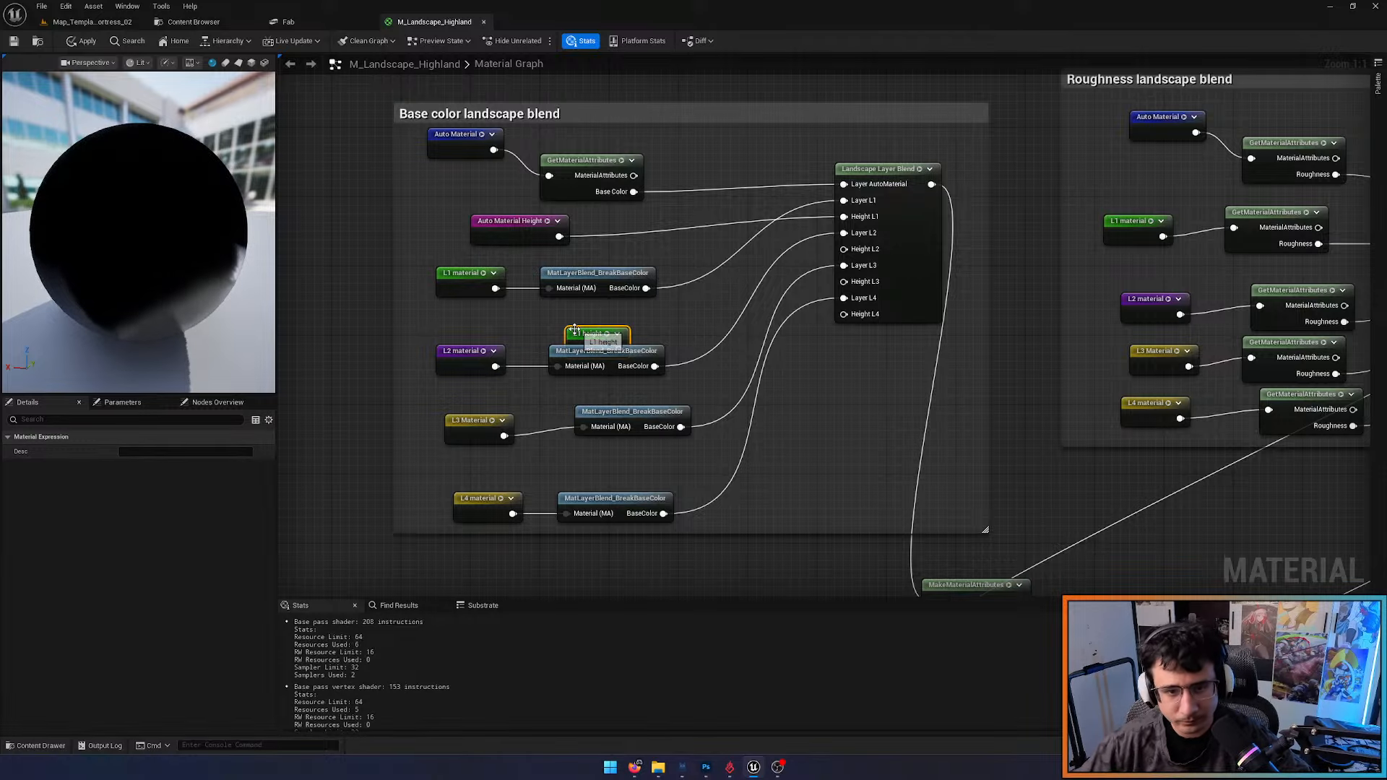
{"action": "left_click_drag", "start_coordinate": [573, 328], "coordinate": [844, 248]}
{"action": "right_click_drag", "start_coordinate": [760, 300], "coordinate": [791, 214]}
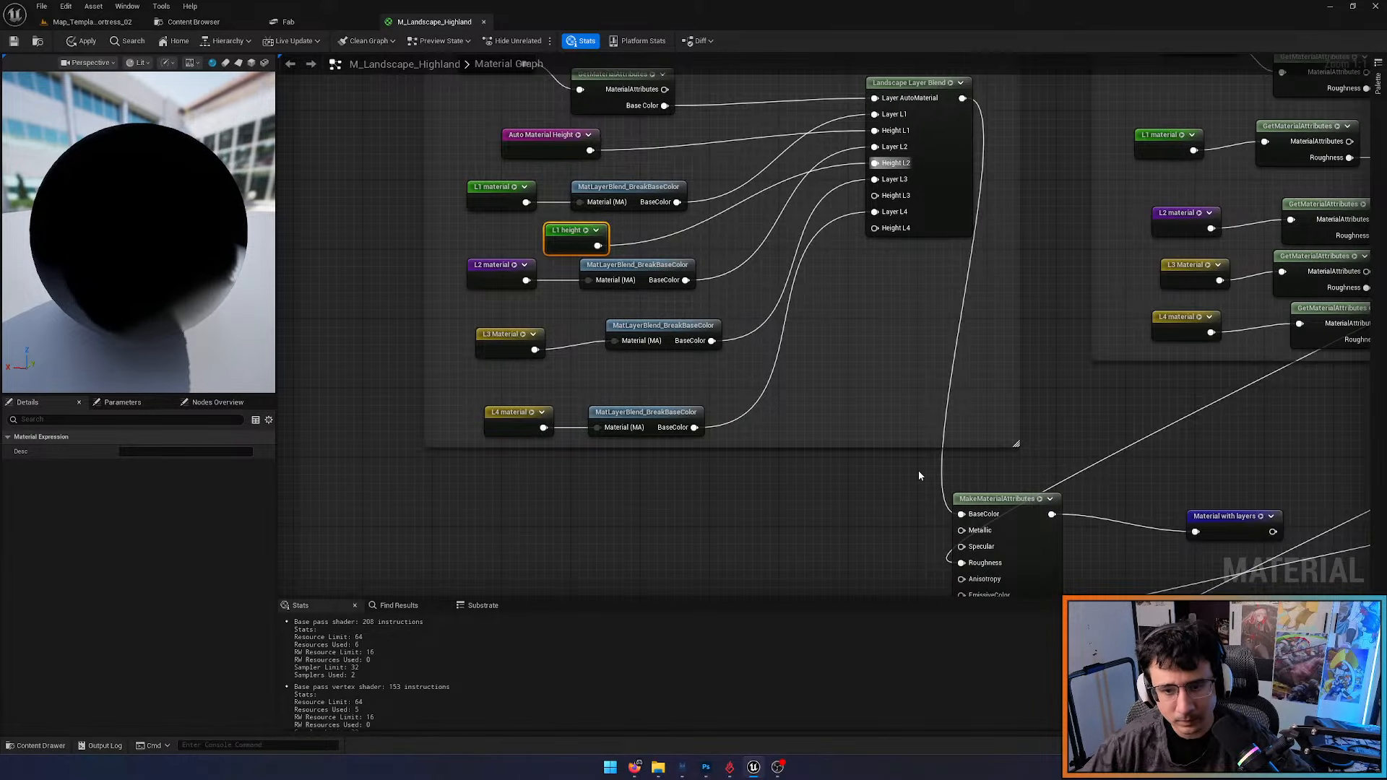
Move the Base color landscape blend group farther away from the Roughness landscape blend group
{"action": "scroll", "coordinate": [734, 393], "scroll_direction": "down", "scroll_amount": 5}
{"action": "scroll", "coordinate": [752, 351], "scroll_direction": "up", "scroll_amount": 3}
{"action": "left_click_drag", "start_coordinate": [669, 254], "coordinate": [456, 105]}
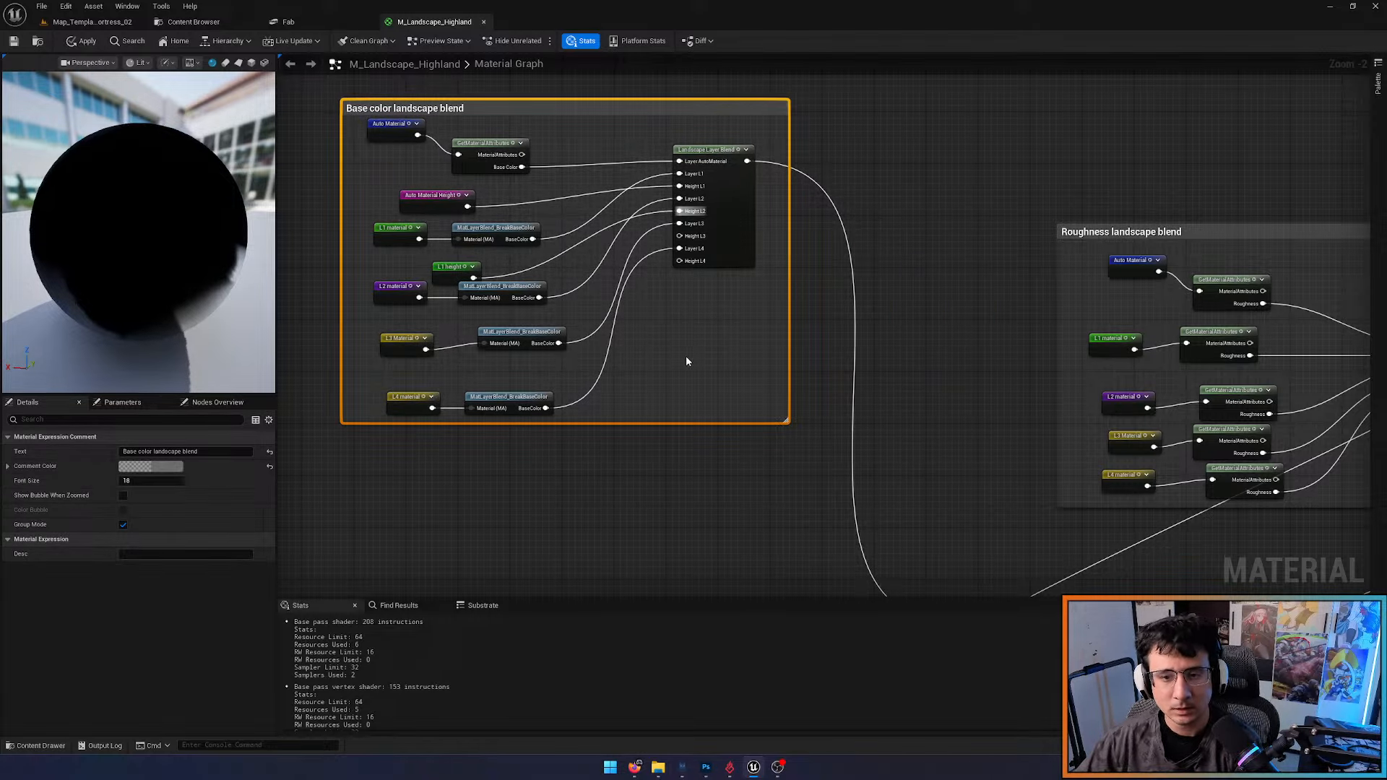
Enlarge the Base color landscape blend comment box and shift the L2, L3 and L4 material rows down below the L1 height reroute
{"action": "right_click_drag", "start_coordinate": [686, 357], "coordinate": [826, 369]}
{"action": "scroll", "coordinate": [757, 396], "scroll_direction": "up", "scroll_amount": 2}
{"action": "right_click_drag", "start_coordinate": [791, 439], "coordinate": [834, 386]}
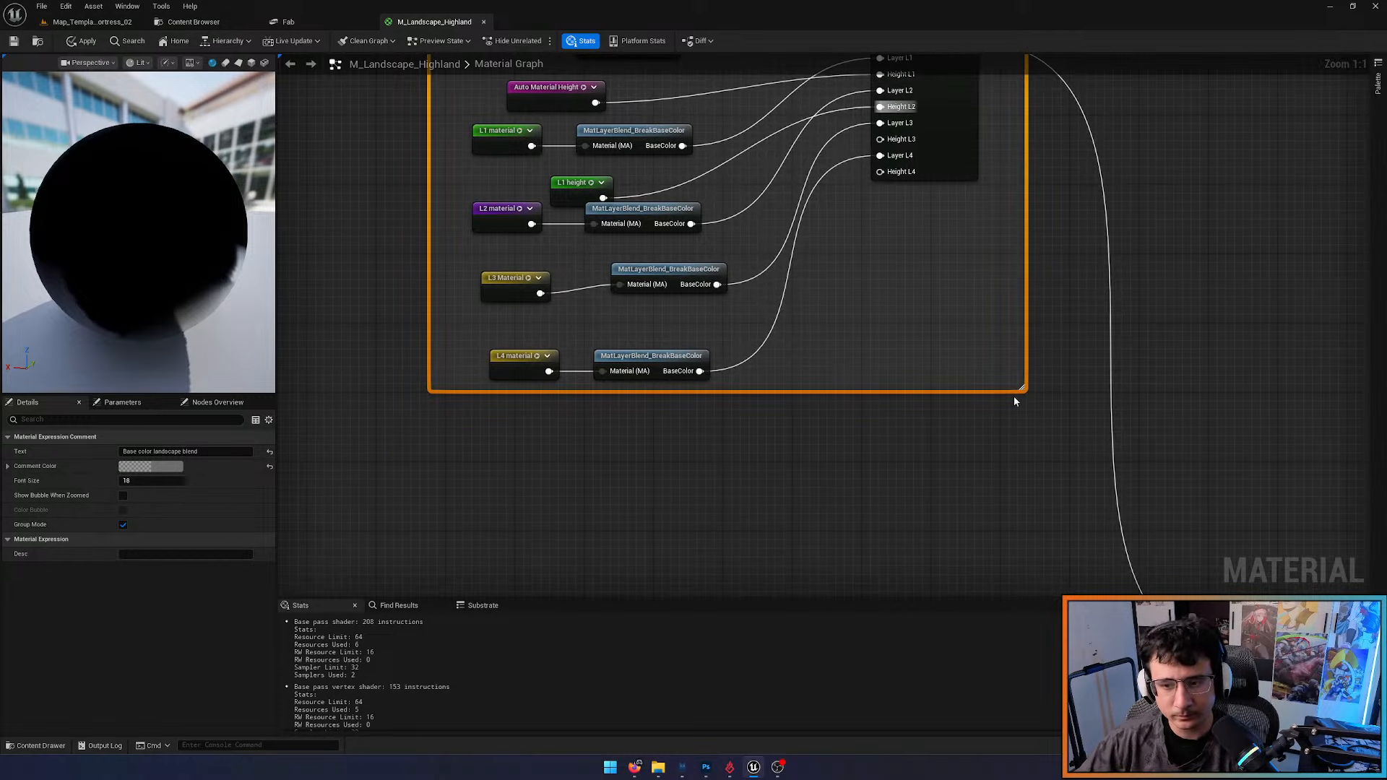
{"action": "left_click_drag", "start_coordinate": [1022, 389], "coordinate": [1059, 495]}
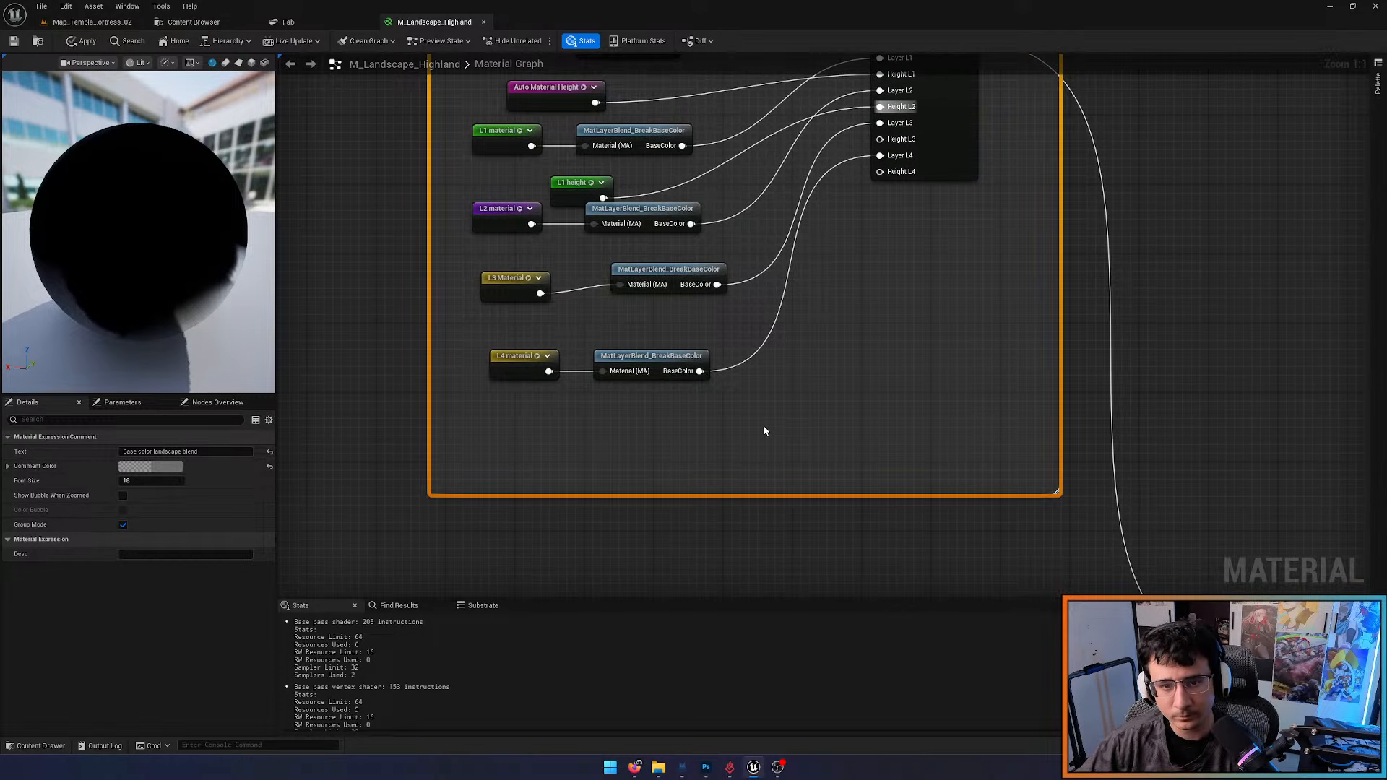
{"action": "left_click_drag", "start_coordinate": [765, 431], "coordinate": [492, 277]}
{"action": "right_click_drag", "start_coordinate": [575, 231], "coordinate": [582, 429]}
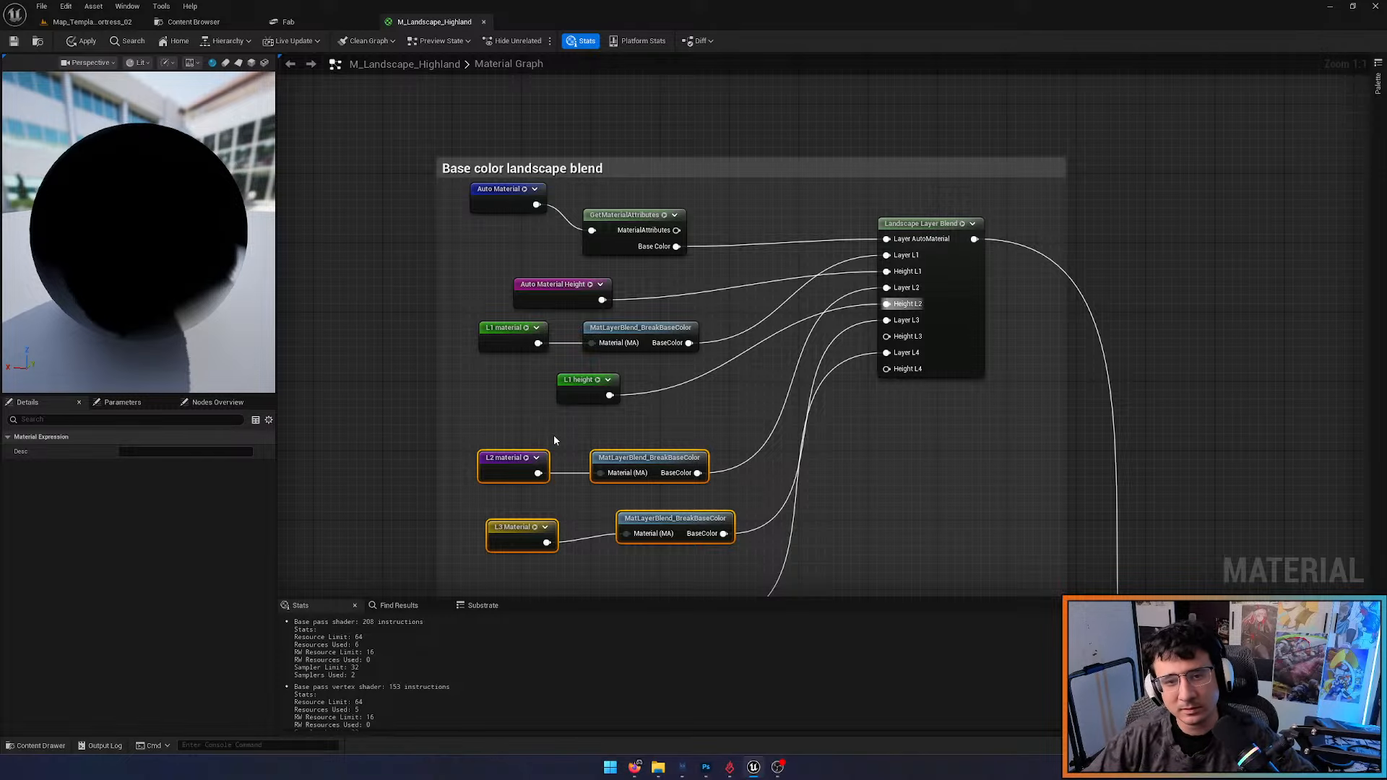
Add a SetMaterialAttributes node above the Base color landscape blend group and give it a BaseColor attribute
{"action": "left_click", "coordinate": [790, 93]}
{"action": "right_click", "coordinate": [793, 93]}
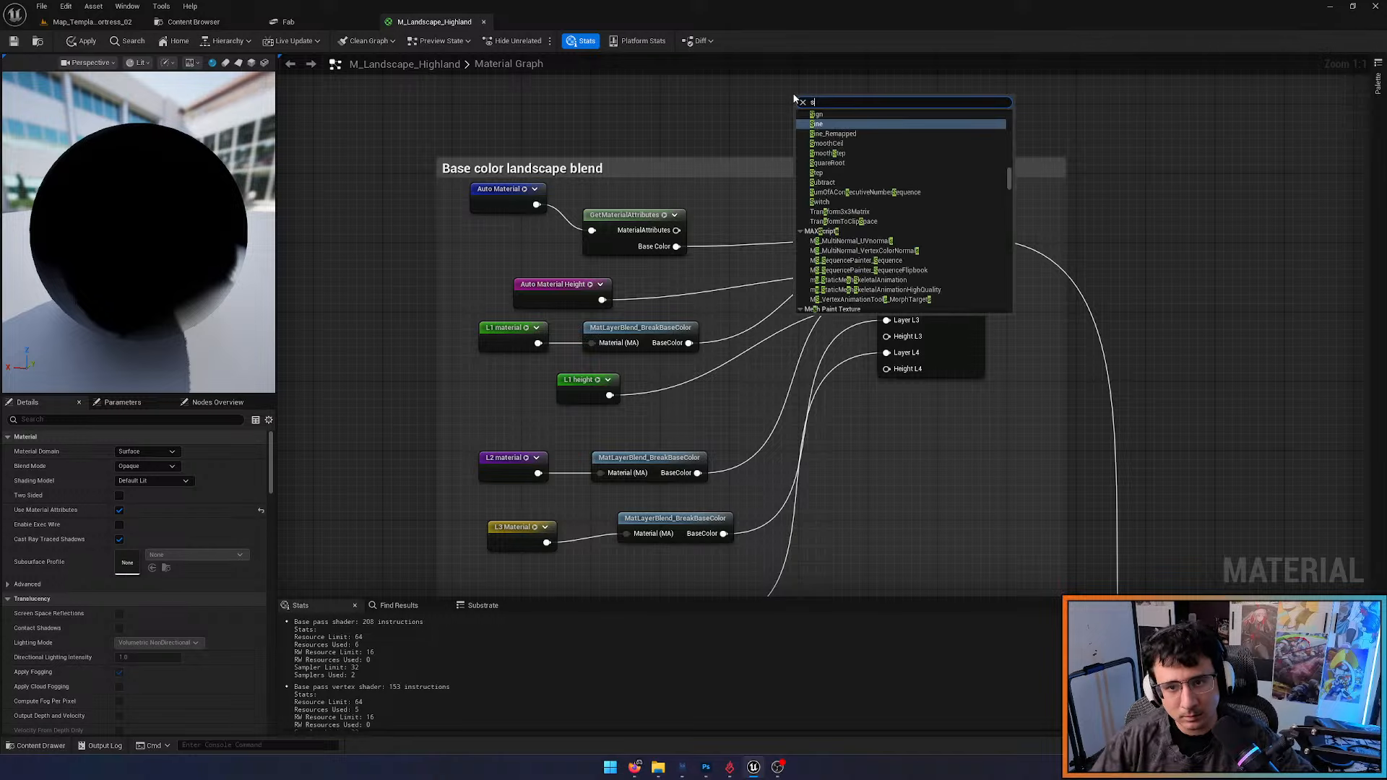
{"action": "type", "text": "set mater"}
{"action": "key", "text": "Return"}
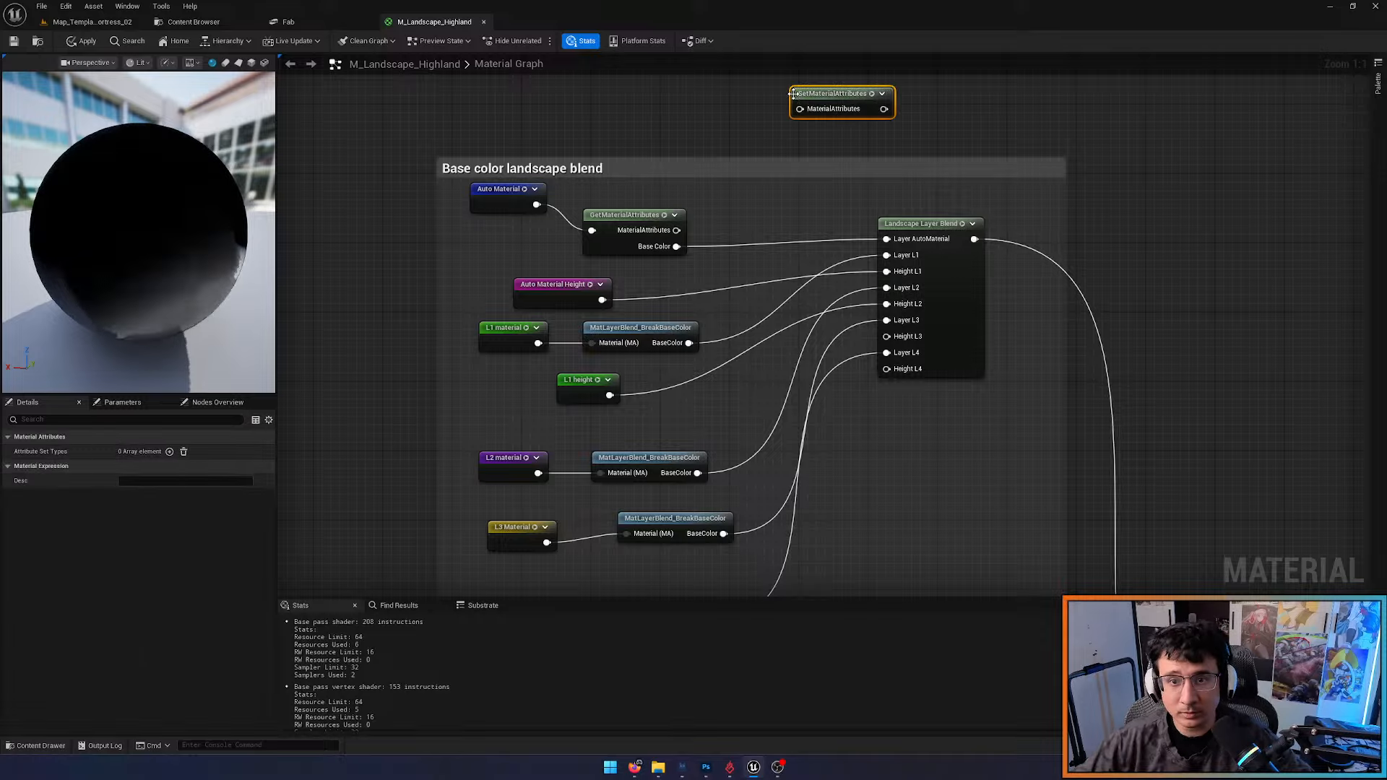
{"action": "right_click_drag", "start_coordinate": [772, 149], "coordinate": [745, 183]}
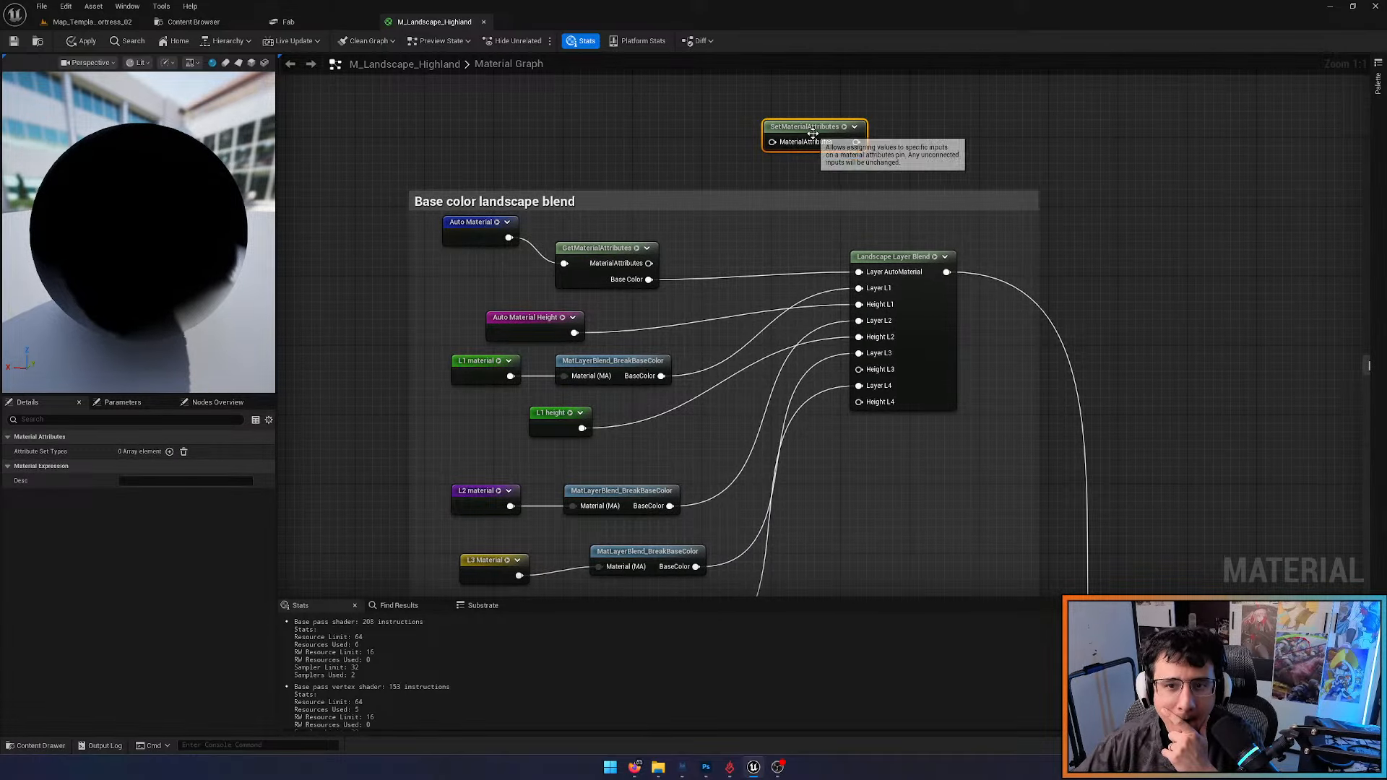
{"action": "left_click_drag", "start_coordinate": [818, 139], "coordinate": [888, 138]}
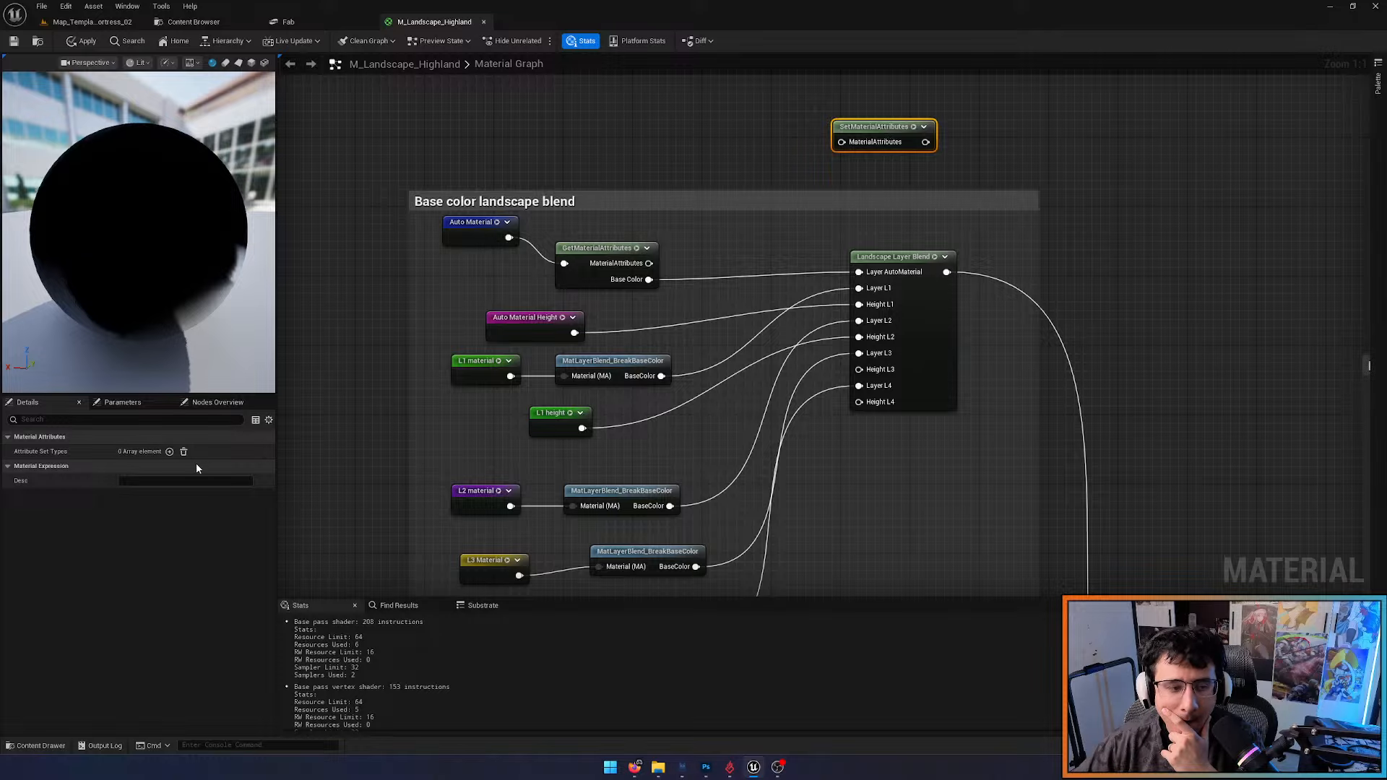
{"action": "left_click", "coordinate": [169, 451]}
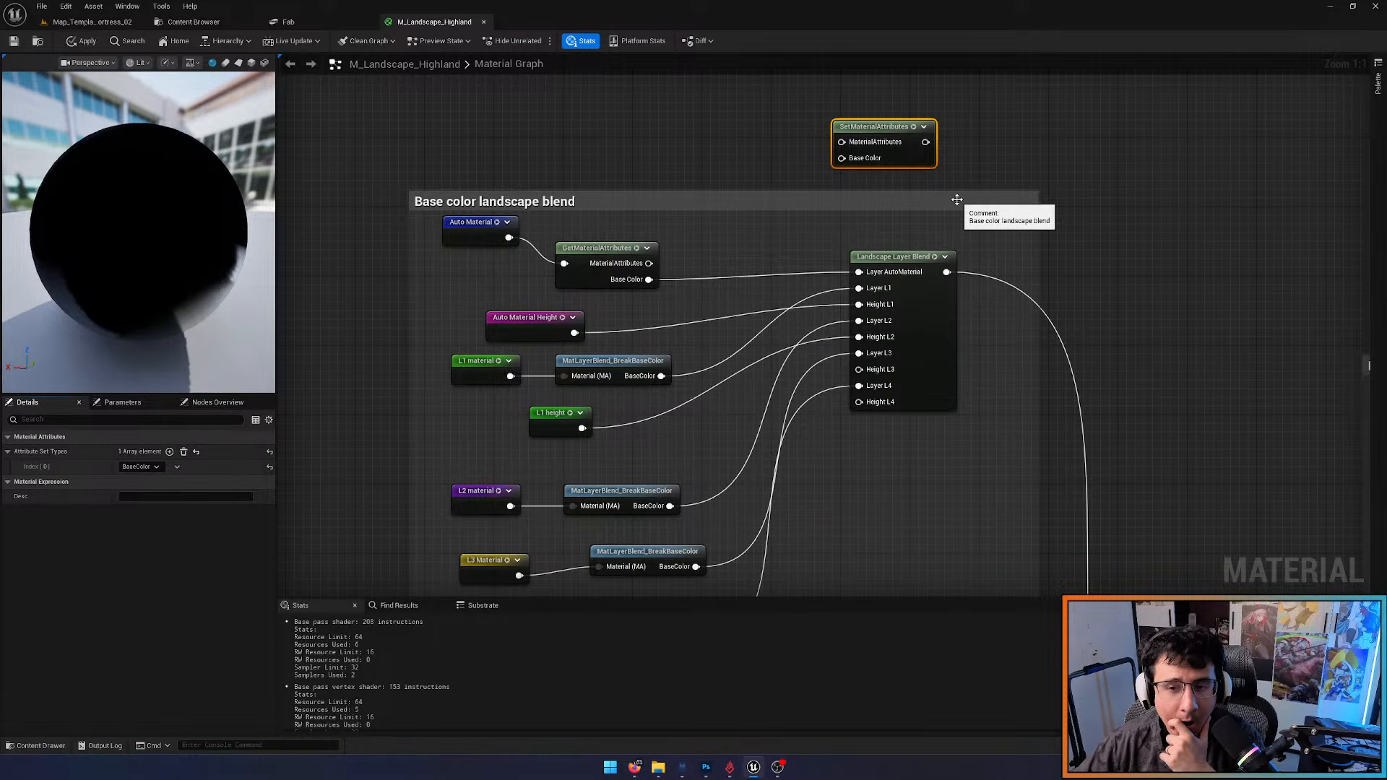
Move the SetMaterialAttributes node farther above the base color group, out of the way
{"action": "right_click_drag", "start_coordinate": [721, 245], "coordinate": [776, 450]}
{"action": "scroll", "coordinate": [732, 233], "scroll_direction": "down", "scroll_amount": 2}
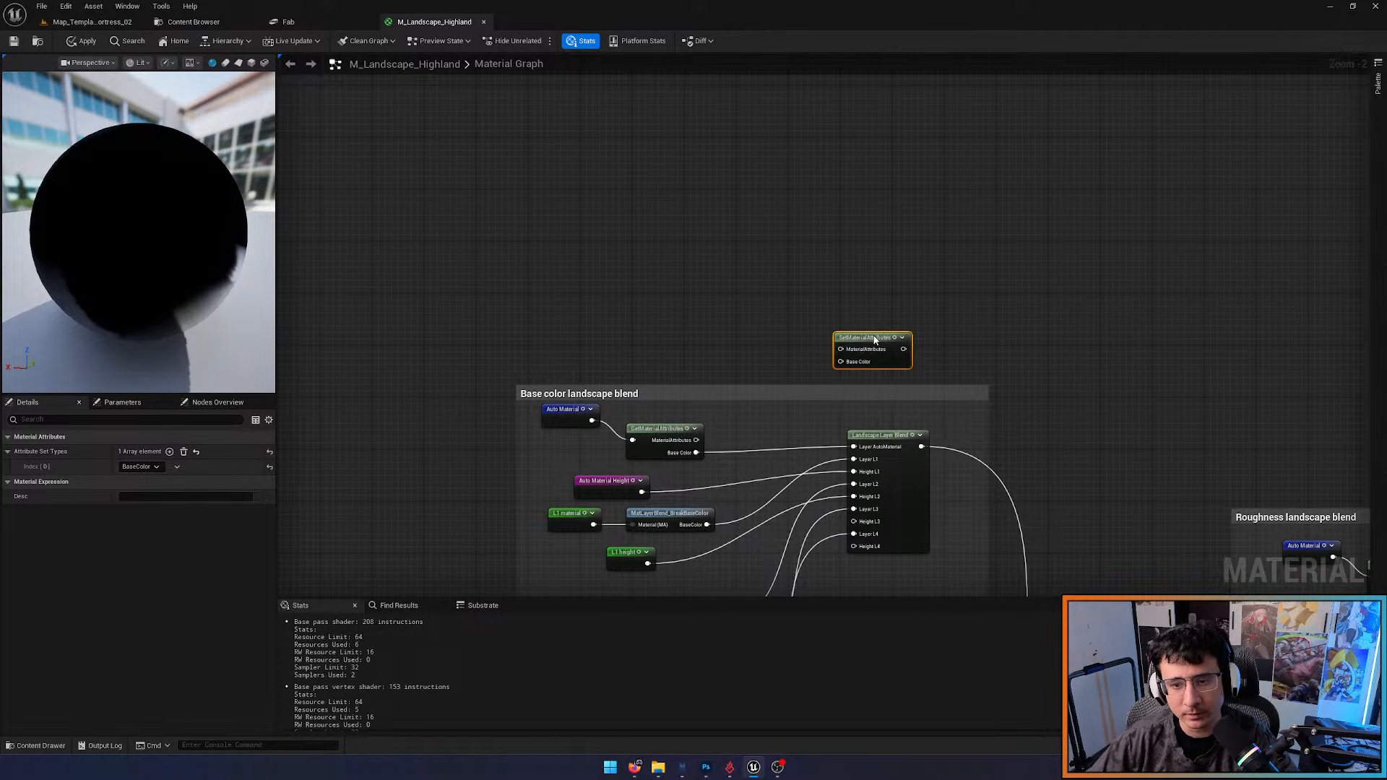
{"action": "left_click_drag", "start_coordinate": [874, 339], "coordinate": [978, 98]}
{"action": "right_click_drag", "start_coordinate": [975, 153], "coordinate": [787, 111]}
Place the L1 height reroute closer to the L1 material row and shift the L3 and L4 material rows down to free space below L2
{"action": "scroll", "coordinate": [706, 349], "scroll_direction": "up", "scroll_amount": 2}
{"action": "right_click_drag", "start_coordinate": [707, 349], "coordinate": [786, 324]}
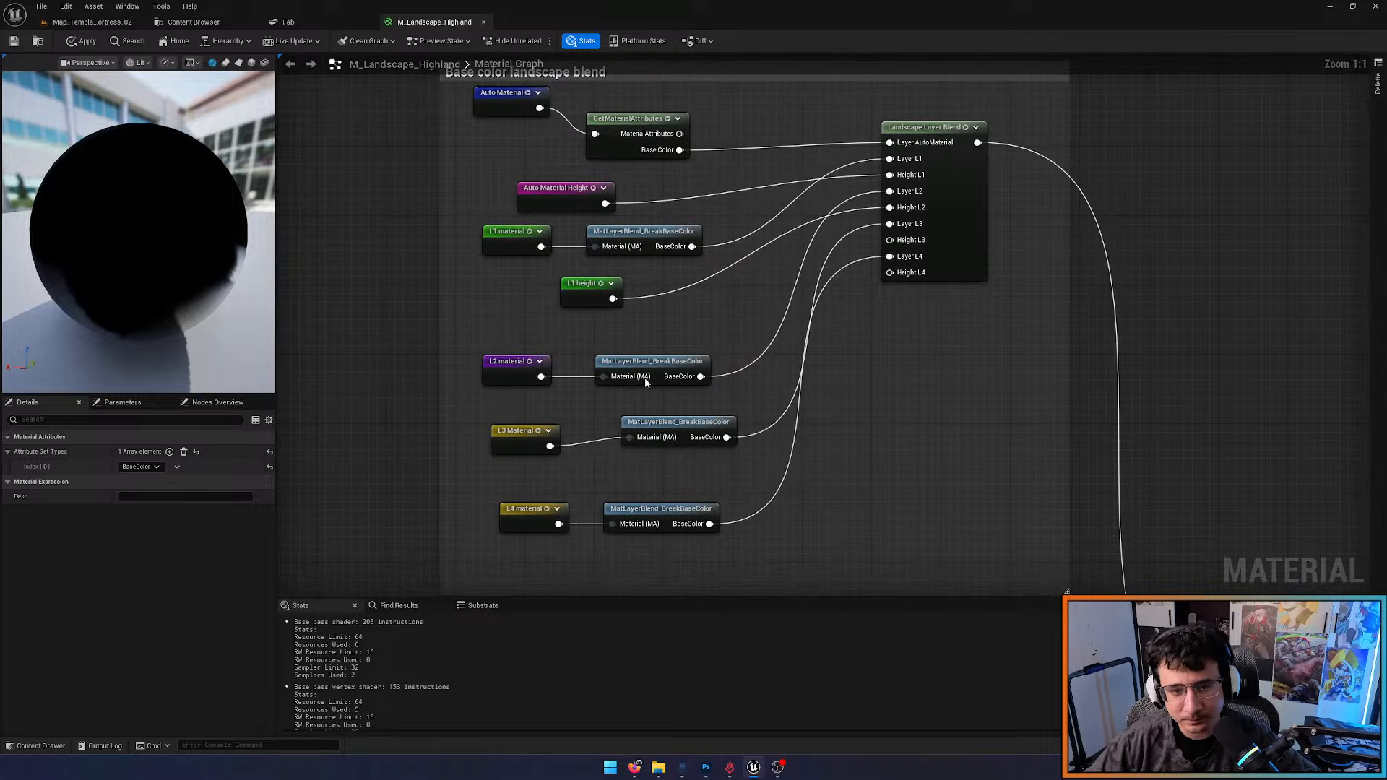
{"action": "left_click_drag", "start_coordinate": [589, 289], "coordinate": [571, 280]}
{"action": "left_click_drag", "start_coordinate": [863, 563], "coordinate": [529, 498]}
{"action": "left_click", "coordinate": [576, 284]}
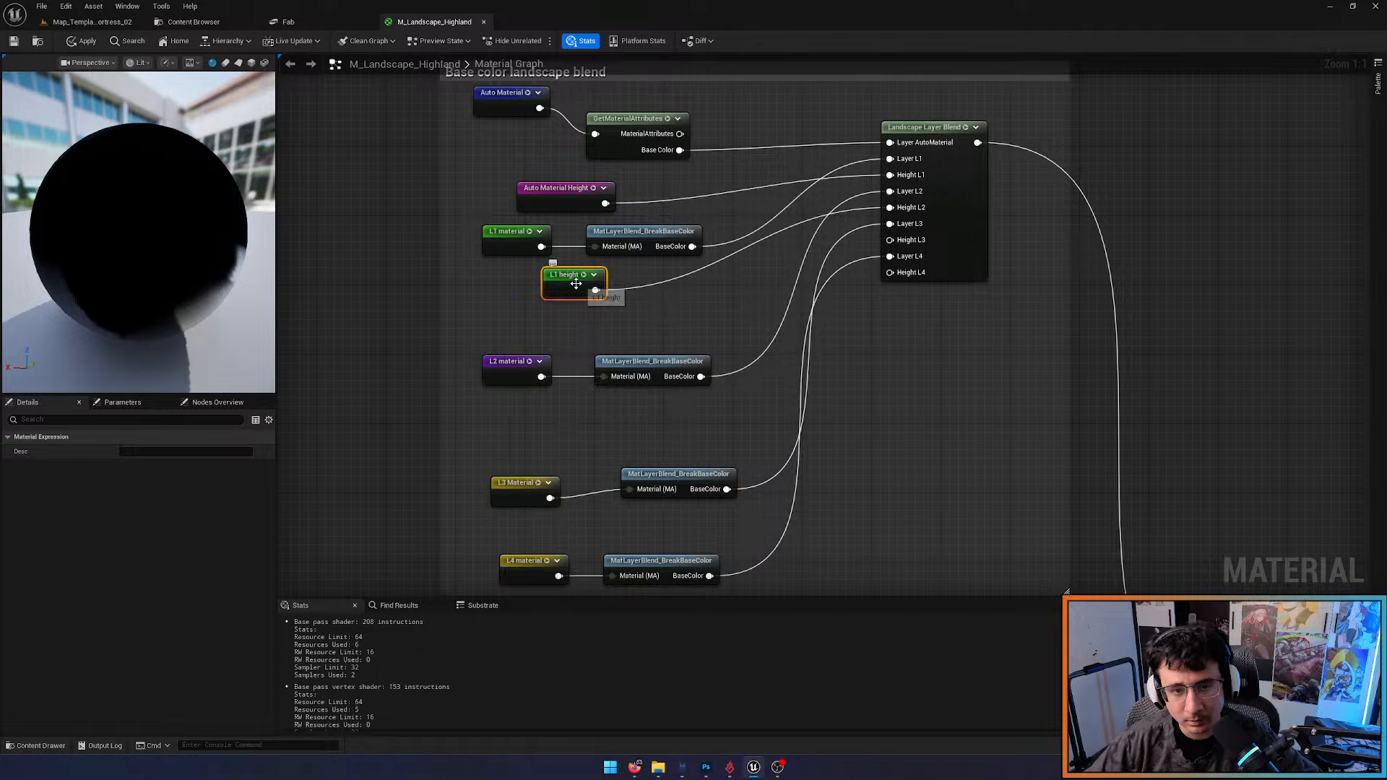
Add an L2 height reroute below the L2 material row and connect it to the Landscape Layer Blend's Height L3 input
{"action": "left_click", "coordinate": [568, 441]}
{"action": "right_click", "coordinate": [567, 442]}
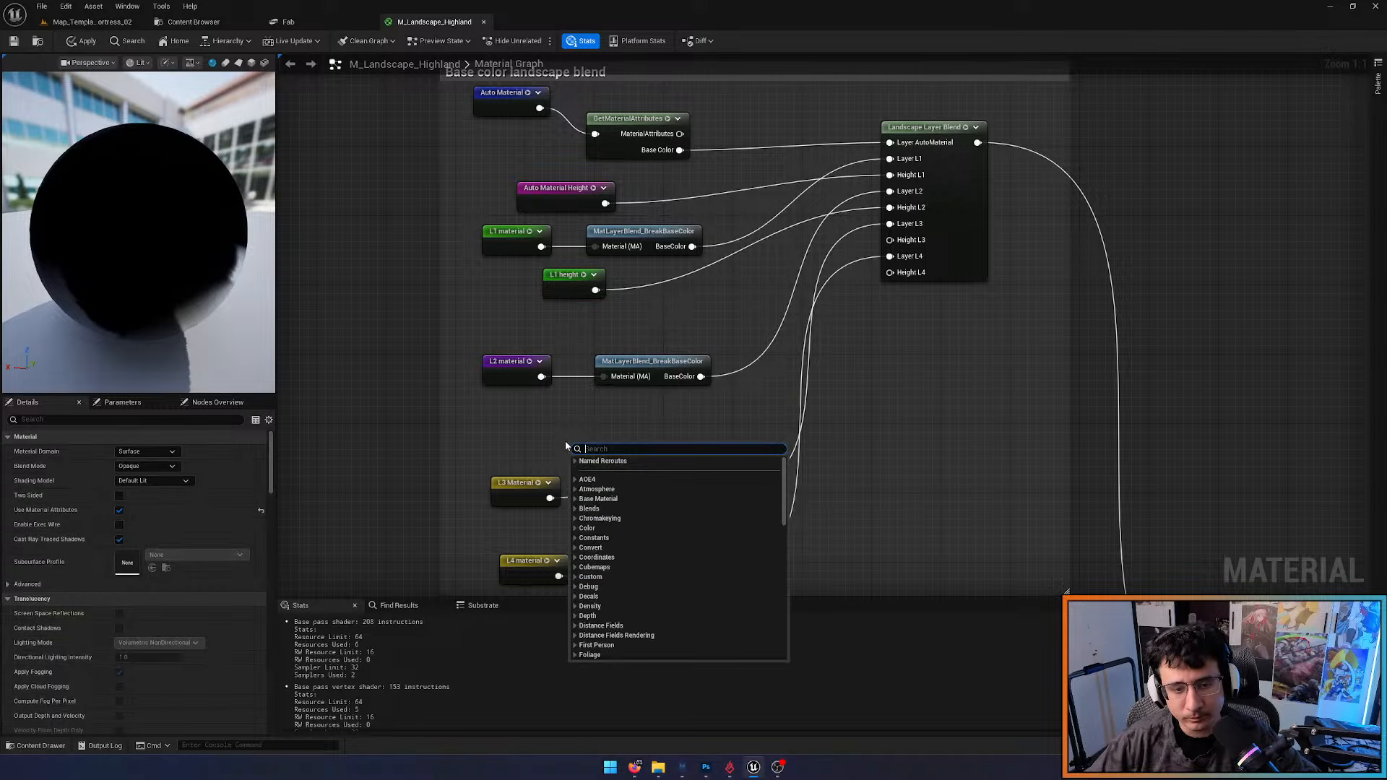
{"action": "type", "text": "l2 he"}
{"action": "key", "text": "Return"}
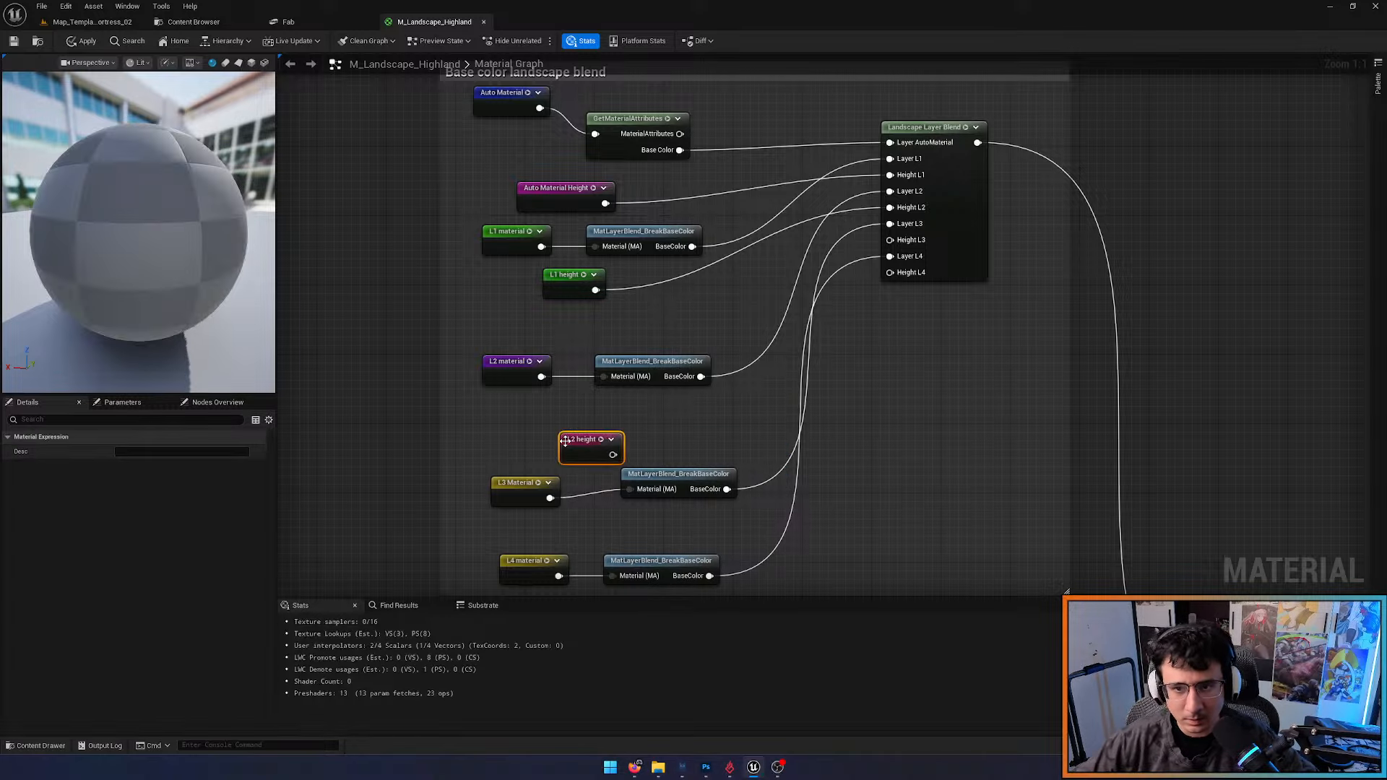
{"action": "left_click_drag", "start_coordinate": [613, 455], "coordinate": [912, 246]}
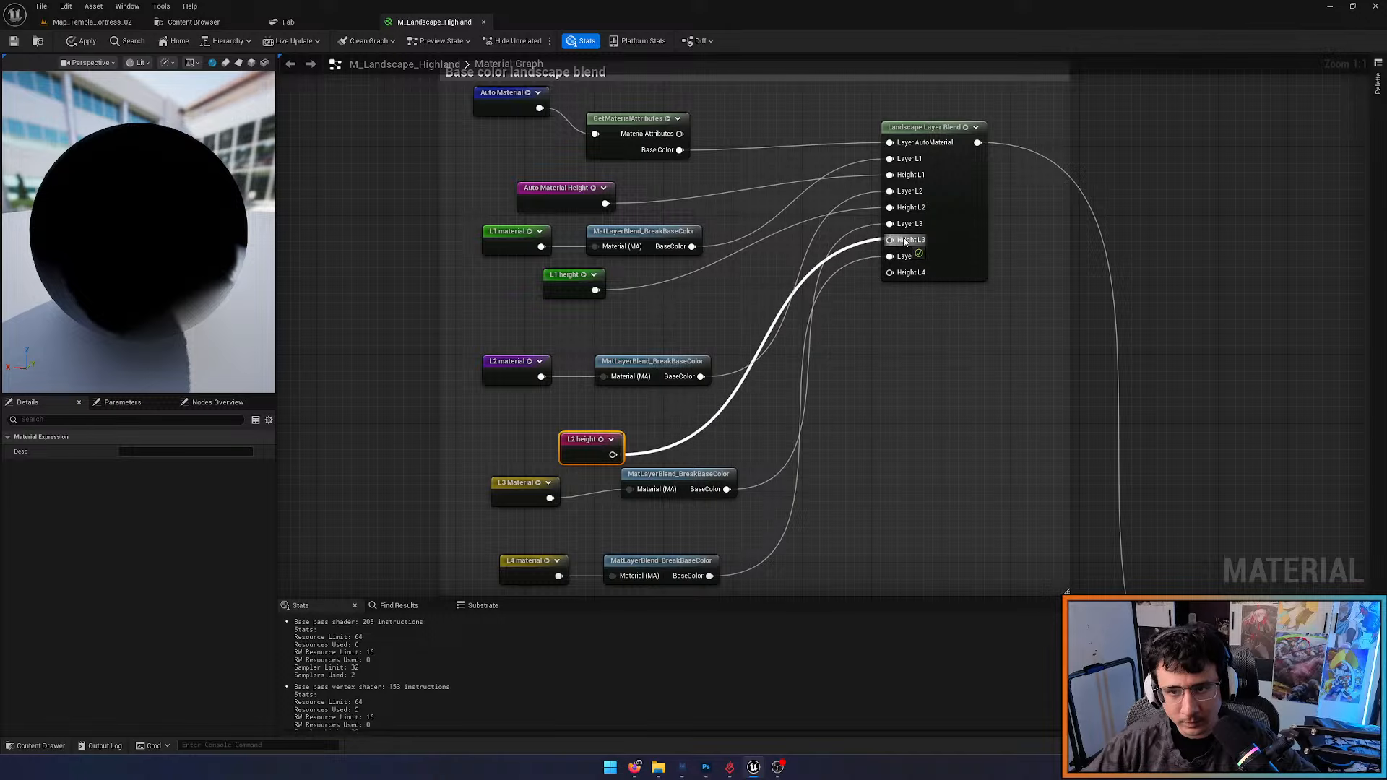
{"action": "right_click_drag", "start_coordinate": [791, 373], "coordinate": [850, 258]}
{"action": "left_click", "coordinate": [608, 417]}
{"action": "right_click", "coordinate": [605, 413]}
{"action": "type", "text": "l3"}
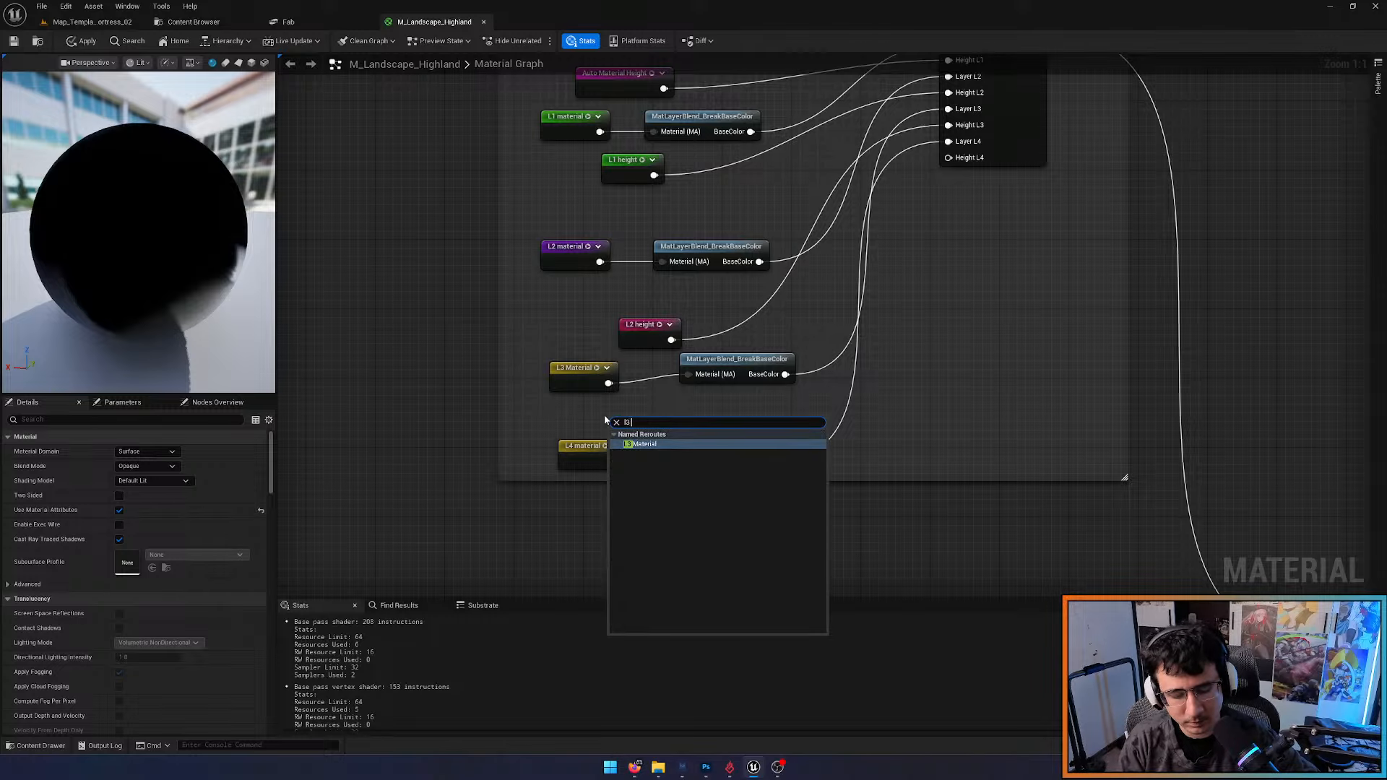
{"action": "key", "text": "Return"}
Rename the L4 height_1 reroute in the texture group for layer 3 as L3 height and apply the material
{"action": "scroll", "coordinate": [607, 412], "scroll_direction": "down", "scroll_amount": 9}
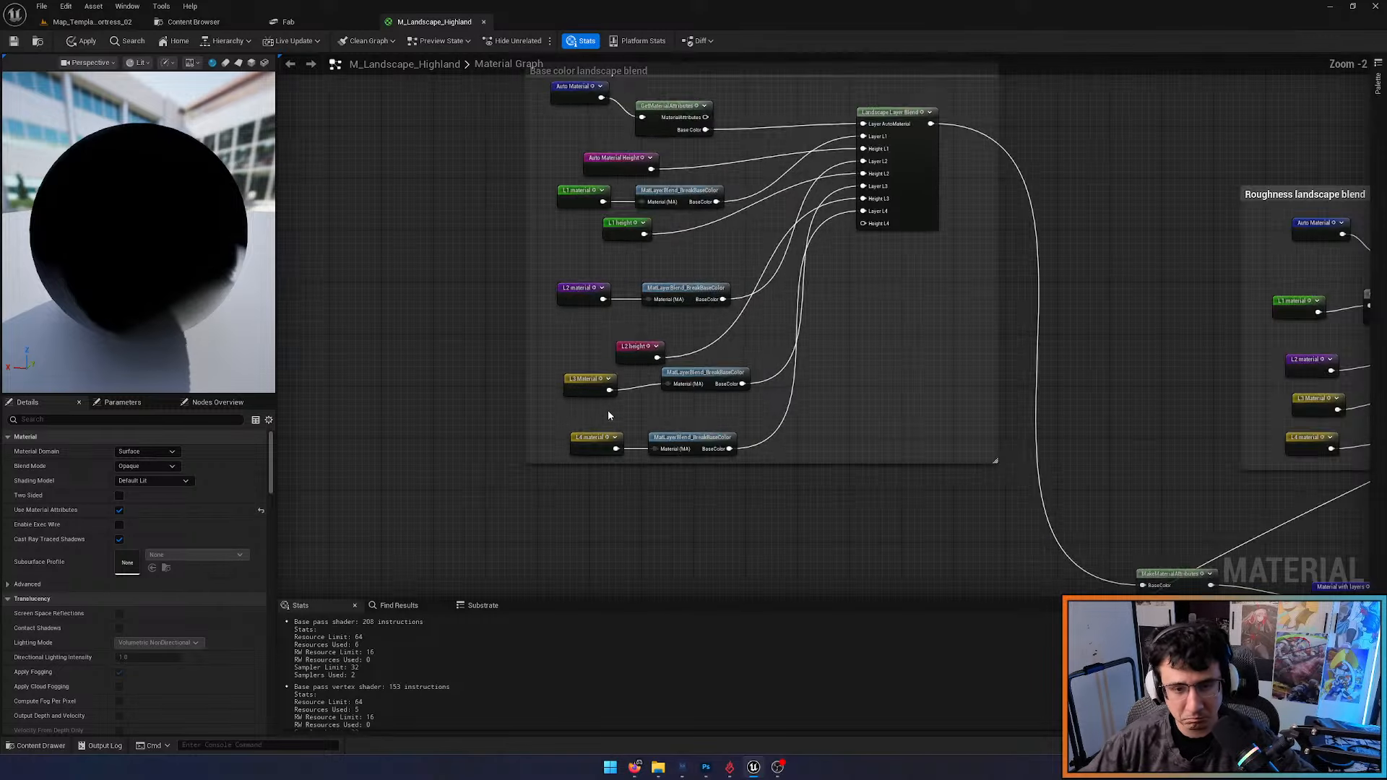
{"action": "scroll", "coordinate": [416, 257], "scroll_direction": "up", "scroll_amount": 5}
{"action": "right_click_drag", "start_coordinate": [513, 301], "coordinate": [504, 173]}
{"action": "scroll", "coordinate": [503, 174], "scroll_direction": "down", "scroll_amount": 7}
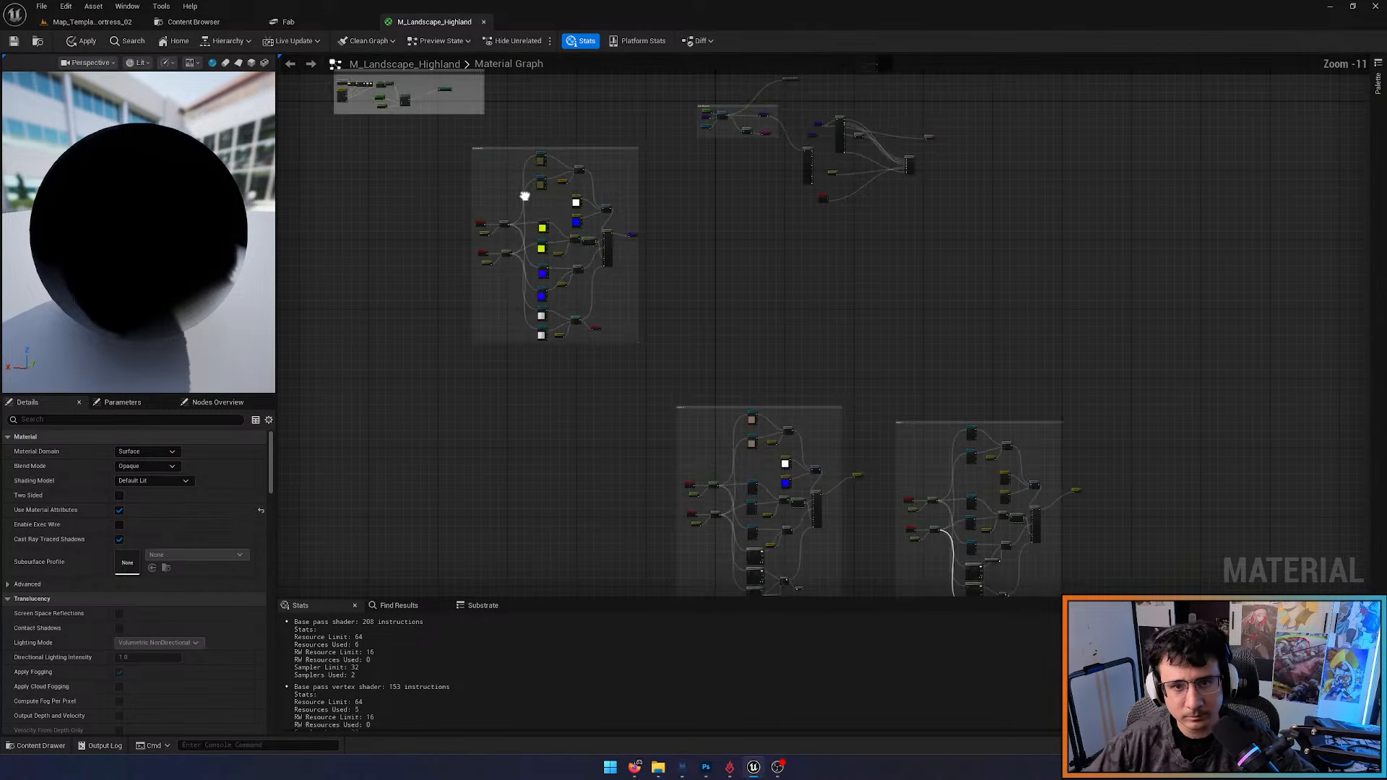
{"action": "right_click_drag", "start_coordinate": [758, 347], "coordinate": [568, 229]}
{"action": "scroll", "coordinate": [567, 229], "scroll_direction": "up", "scroll_amount": 6}
{"action": "scroll", "coordinate": [567, 229], "scroll_direction": "up", "scroll_amount": 1}
{"action": "right_click_drag", "start_coordinate": [577, 366], "coordinate": [569, 120]}
{"action": "scroll", "coordinate": [593, 125], "scroll_direction": "down", "scroll_amount": 6}
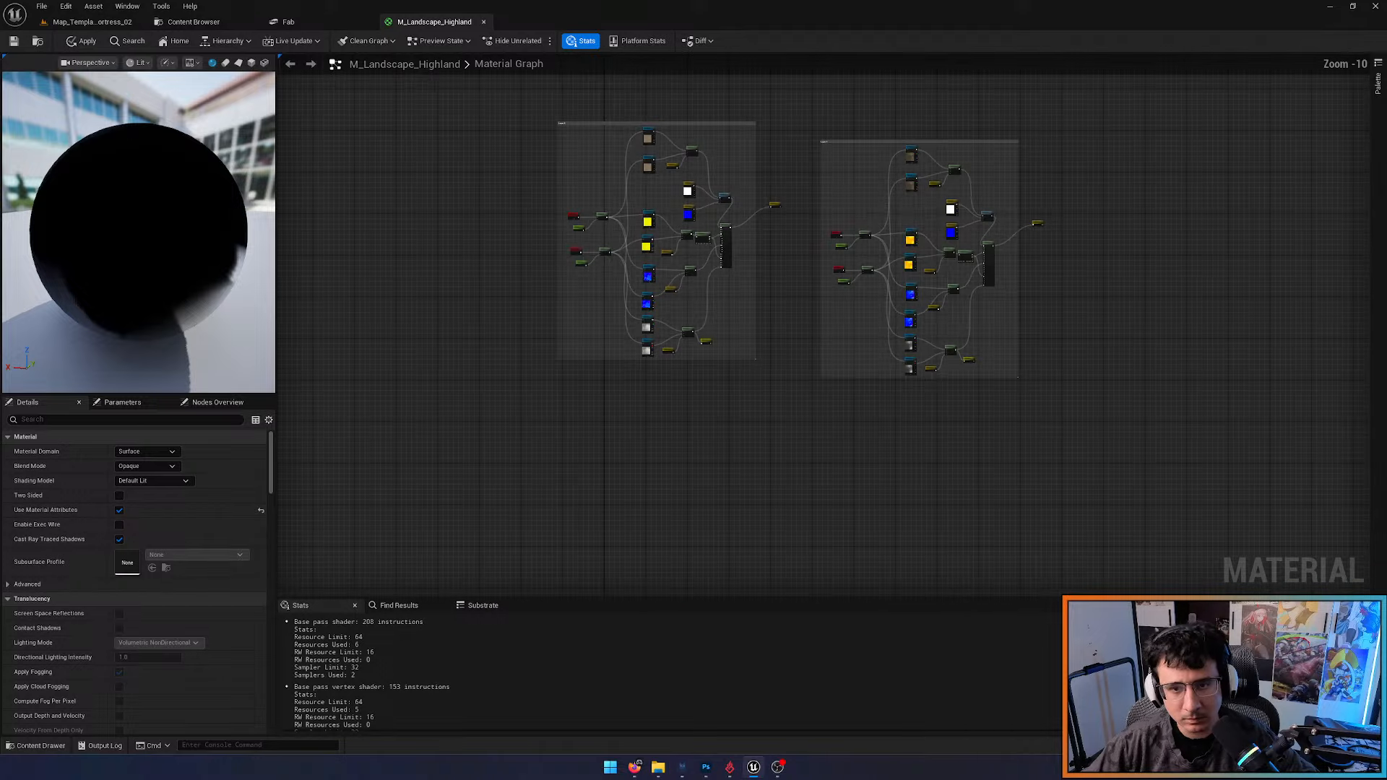
{"action": "right_click_drag", "start_coordinate": [1004, 224], "coordinate": [737, 228]}
{"action": "scroll", "coordinate": [744, 235], "scroll_direction": "up", "scroll_amount": 6}
{"action": "right_click_drag", "start_coordinate": [802, 380], "coordinate": [804, 59]}
{"action": "scroll", "coordinate": [679, 409], "scroll_direction": "up", "scroll_amount": 4}
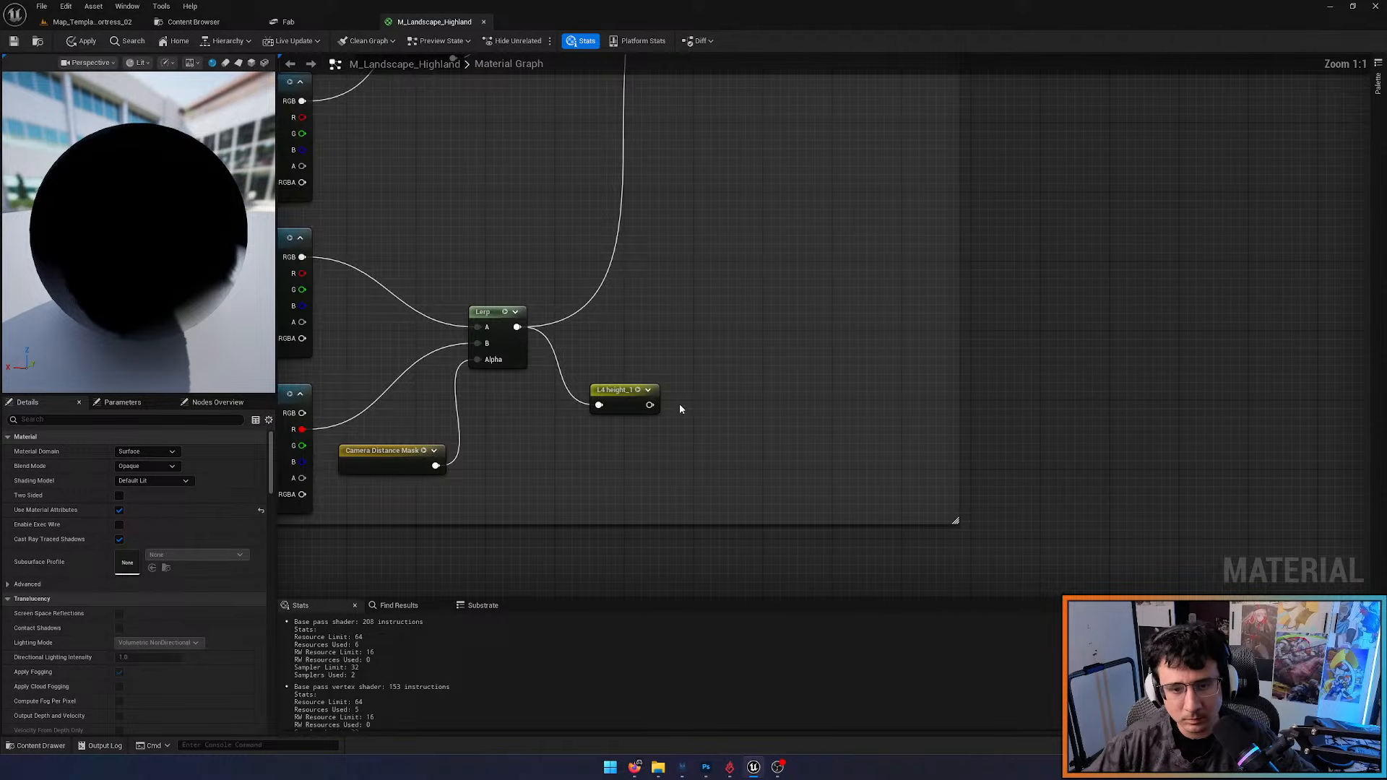
{"action": "left_click", "coordinate": [623, 400]}
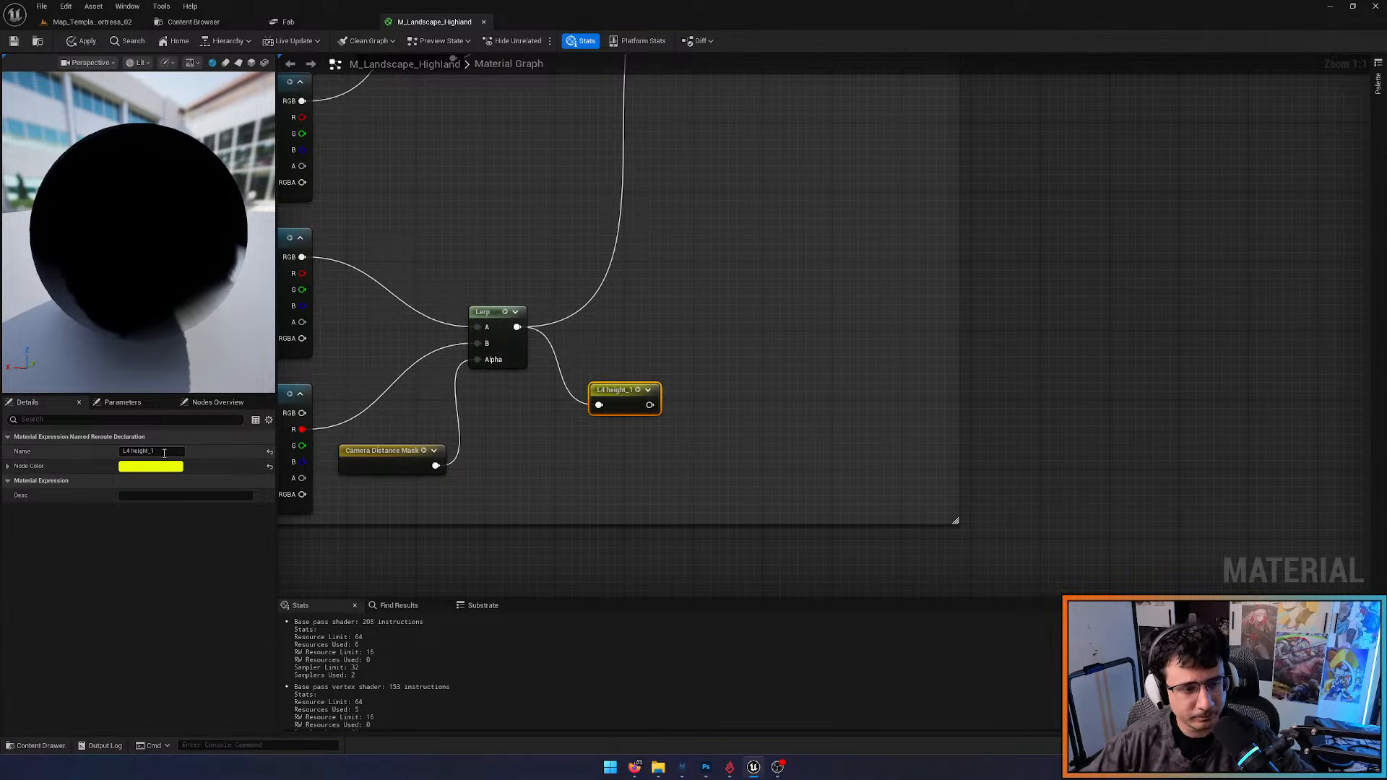
{"action": "type", "text": "L3 height"}
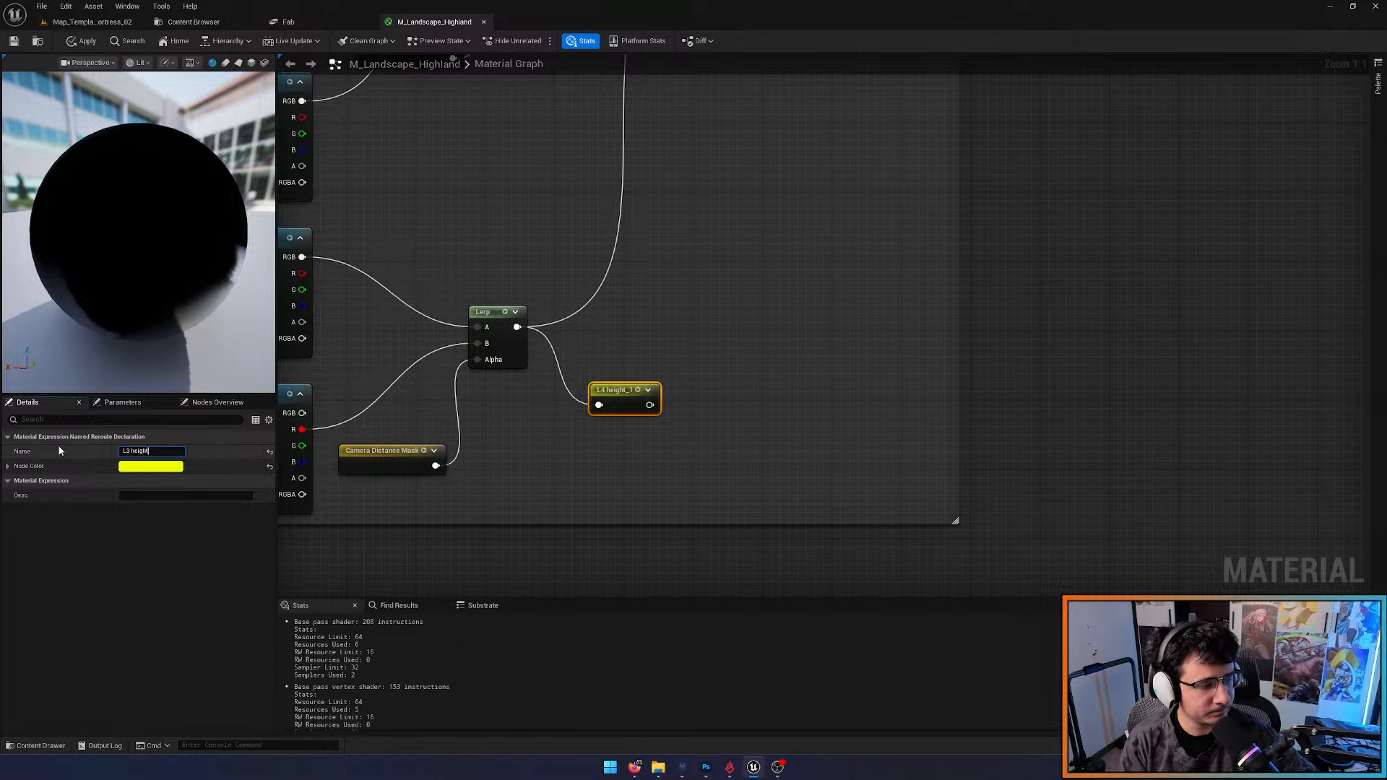
{"action": "key", "text": "Return"}
{"action": "scroll", "coordinate": [403, 344], "scroll_direction": "down", "scroll_amount": 7}
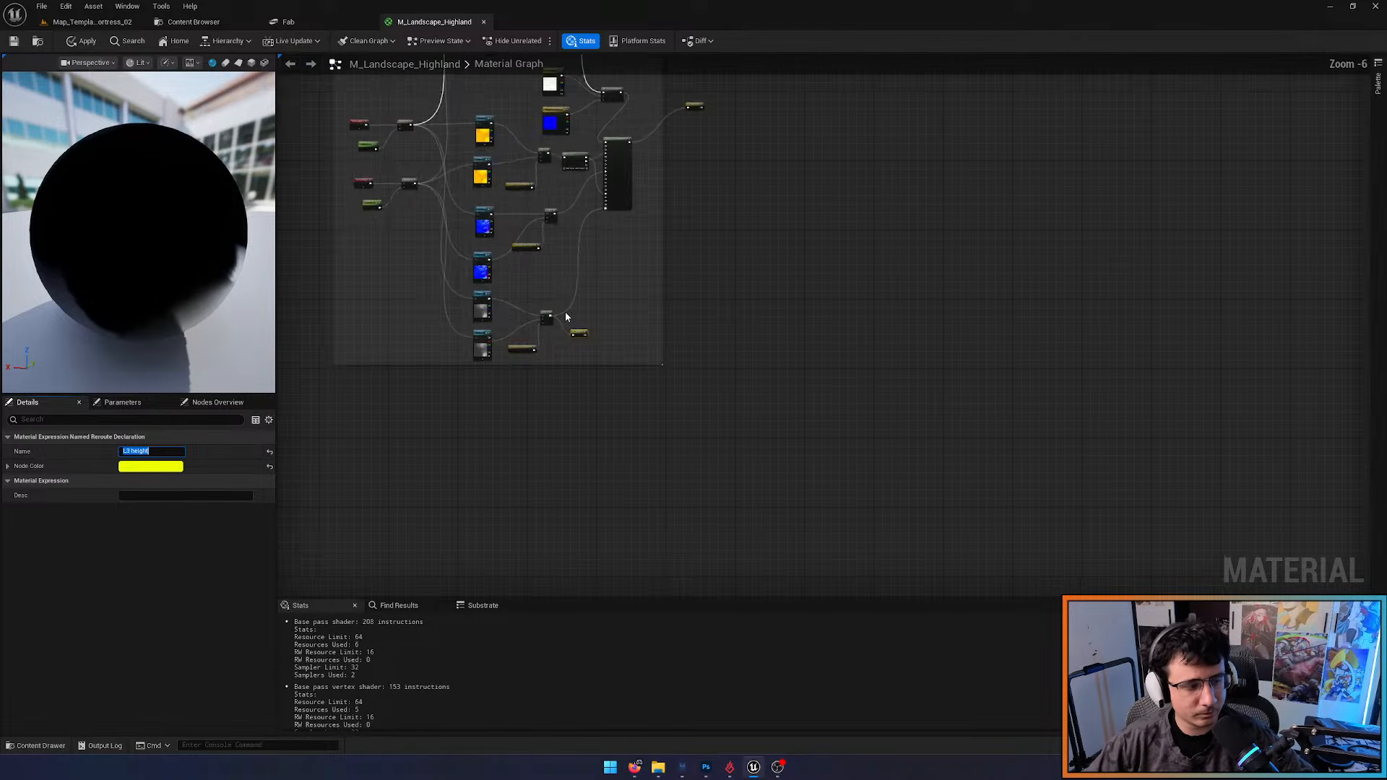
{"action": "left_click", "coordinate": [86, 41]}
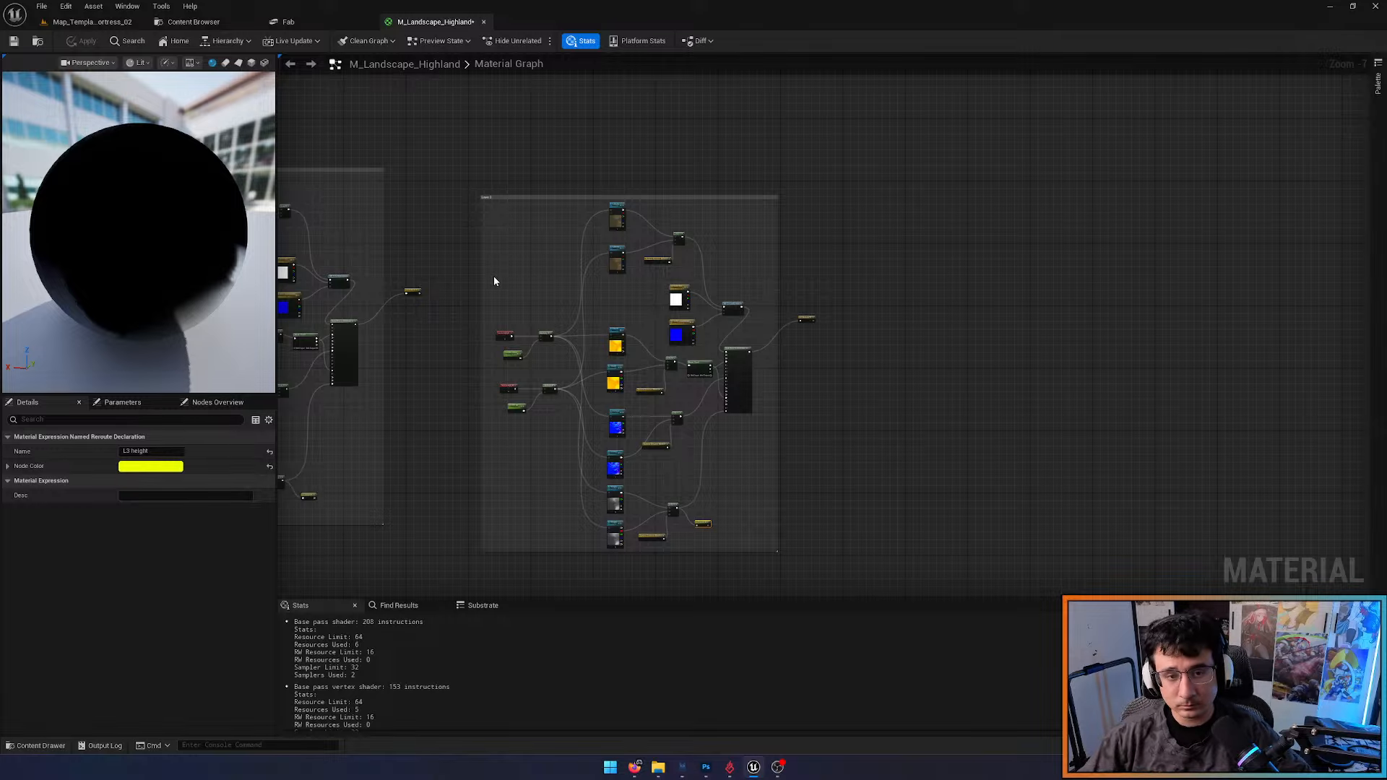
Add an L3 height reroute below the L3 Material row and connect it to the Landscape Layer Blend's Height L4 input
{"action": "scroll", "coordinate": [494, 275], "scroll_direction": "down", "scroll_amount": 5}
{"action": "right_click_drag", "start_coordinate": [573, 253], "coordinate": [926, 619]}
{"action": "right_click_drag", "start_coordinate": [891, 480], "coordinate": [890, 474]}
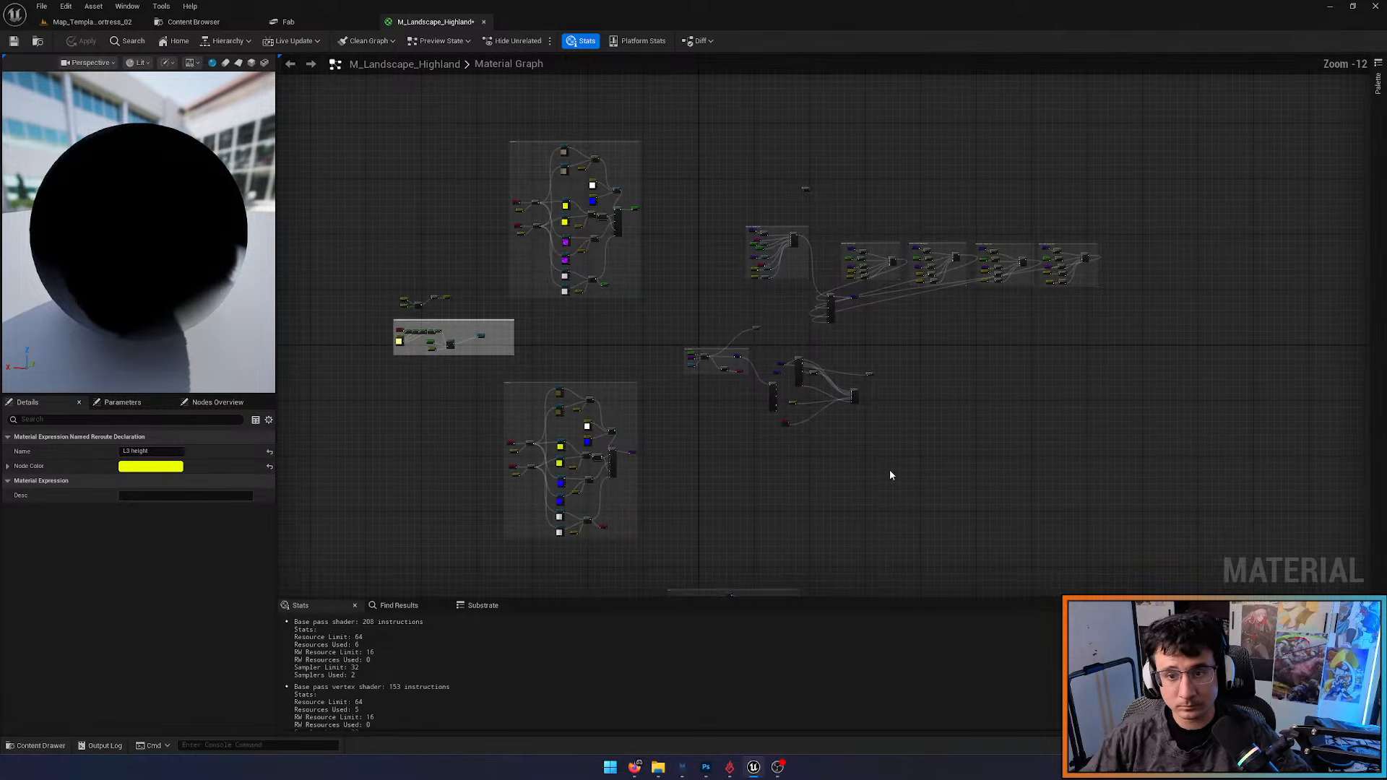
{"action": "scroll", "coordinate": [849, 299], "scroll_direction": "up", "scroll_amount": 8}
{"action": "right_click_drag", "start_coordinate": [715, 248], "coordinate": [802, 597]}
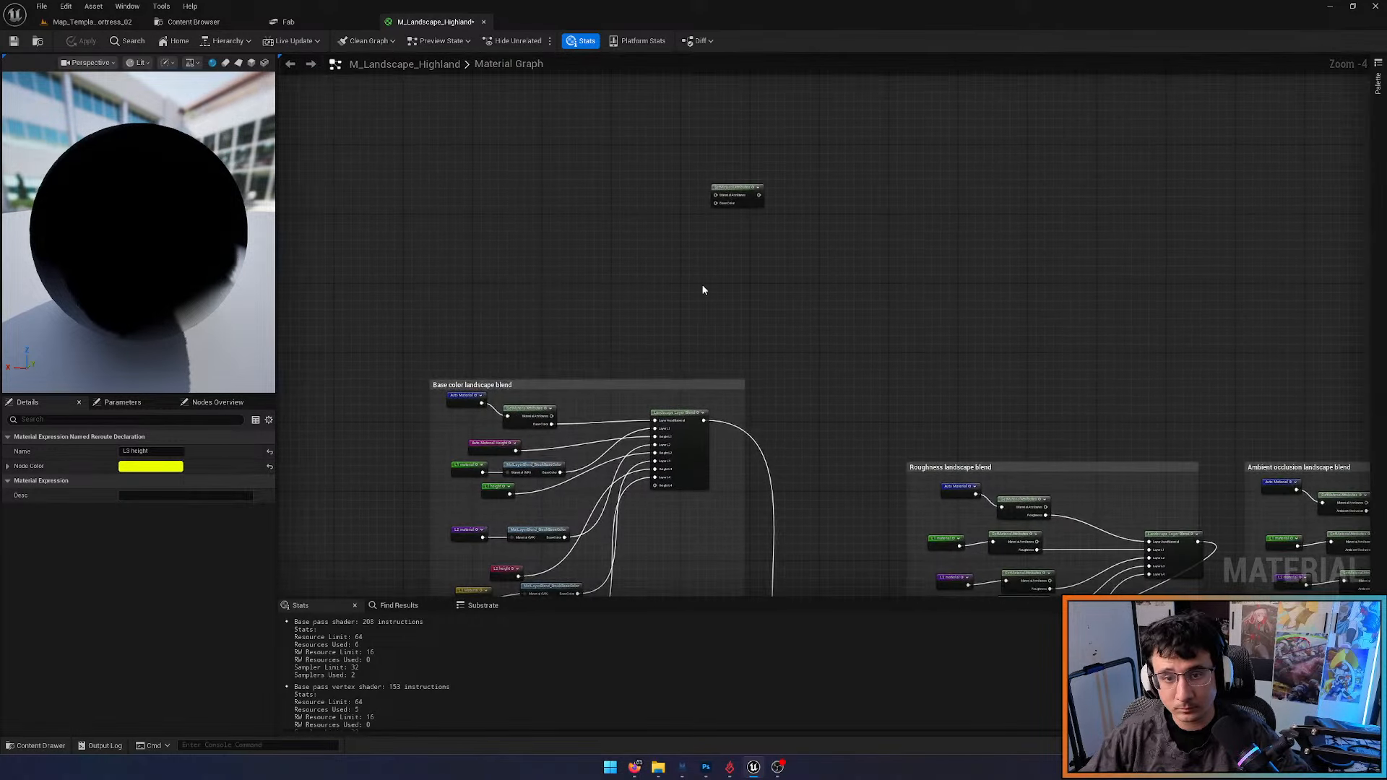
{"action": "scroll", "coordinate": [683, 199], "scroll_direction": "up", "scroll_amount": 4}
{"action": "right_click_drag", "start_coordinate": [738, 296], "coordinate": [846, 70]}
{"action": "right_click_drag", "start_coordinate": [947, 443], "coordinate": [1050, 180]}
{"action": "right_click_drag", "start_coordinate": [647, 446], "coordinate": [609, 396]}
{"action": "right_click", "coordinate": [610, 396]}
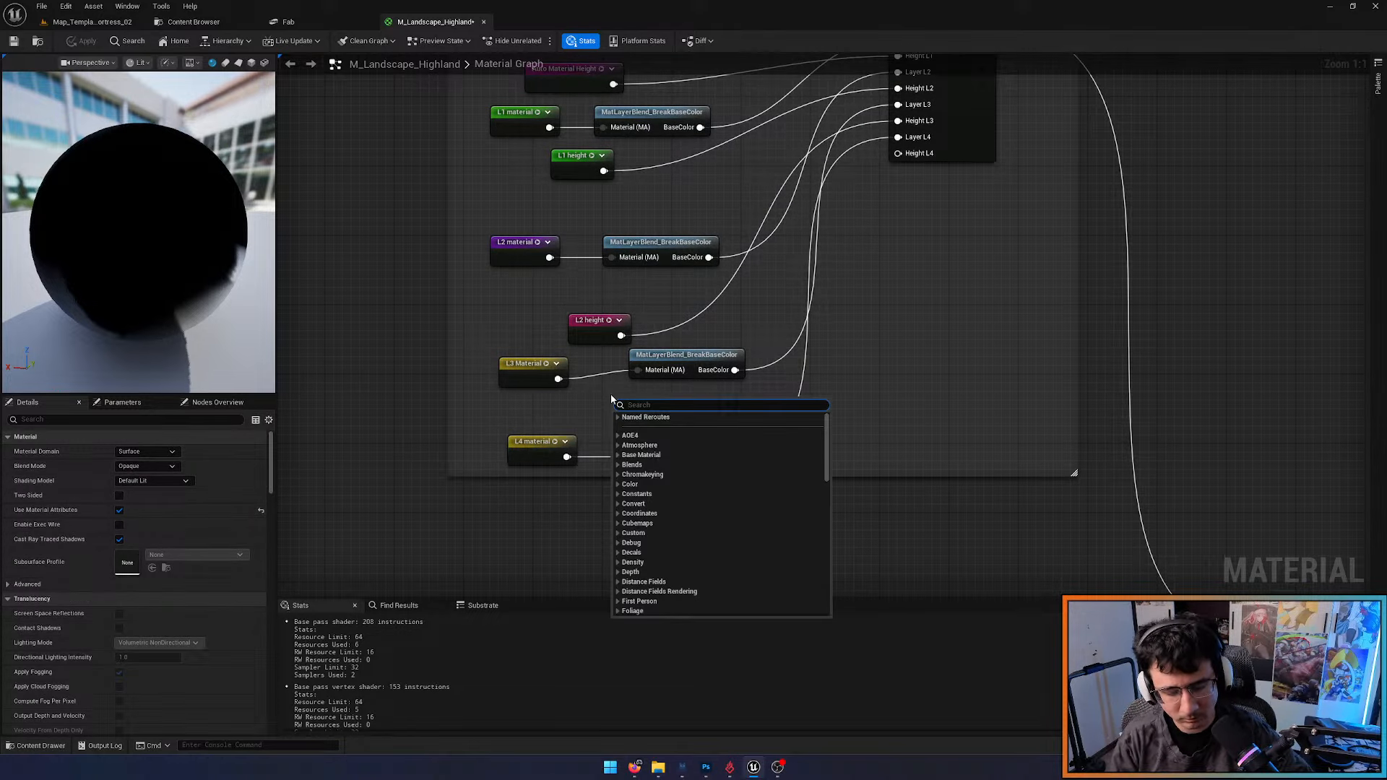
{"action": "type", "text": "l3"}
{"action": "left_click", "coordinate": [645, 426]}
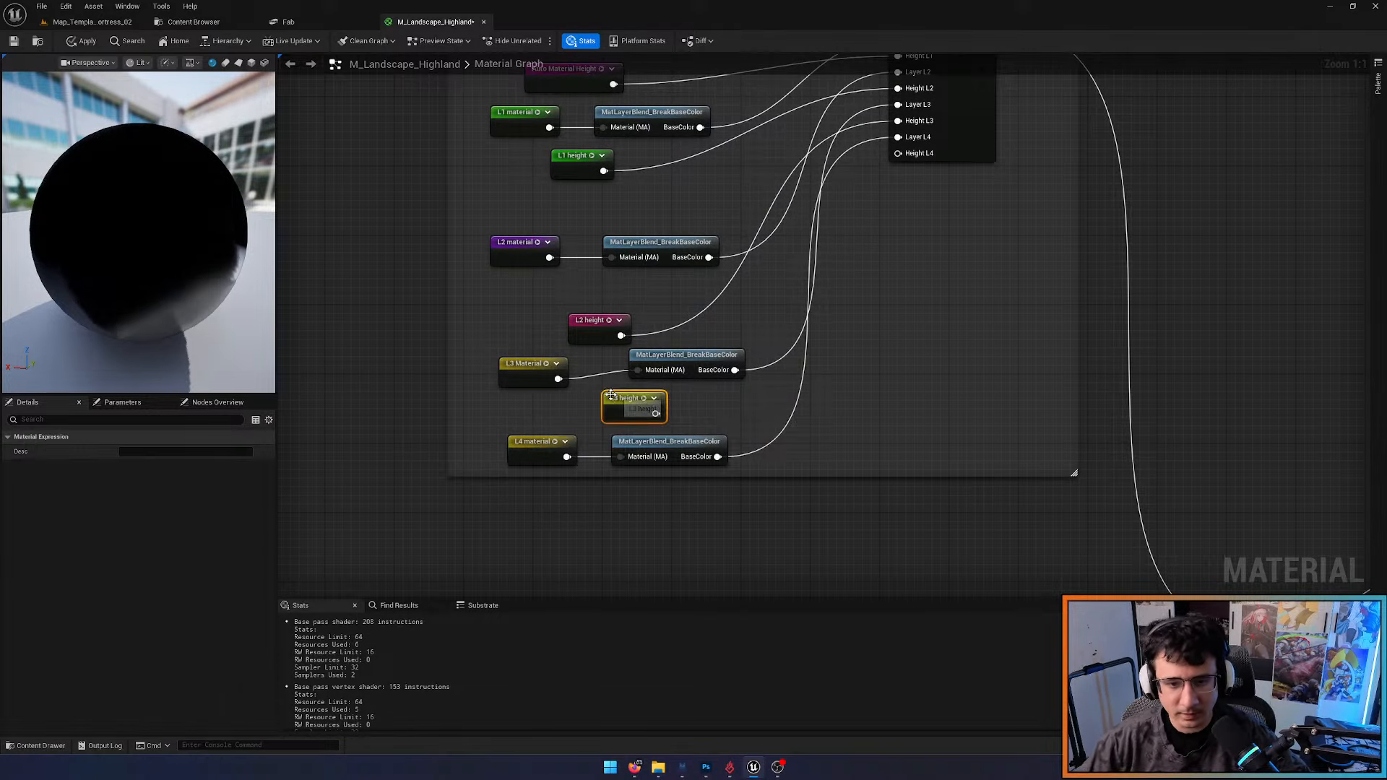
{"action": "left_click_drag", "start_coordinate": [655, 414], "coordinate": [905, 157]}
Duplicate the Base color landscape blend comment box with all its nodes into the free space above the original
{"action": "scroll", "coordinate": [938, 230], "scroll_direction": "down", "scroll_amount": 4}
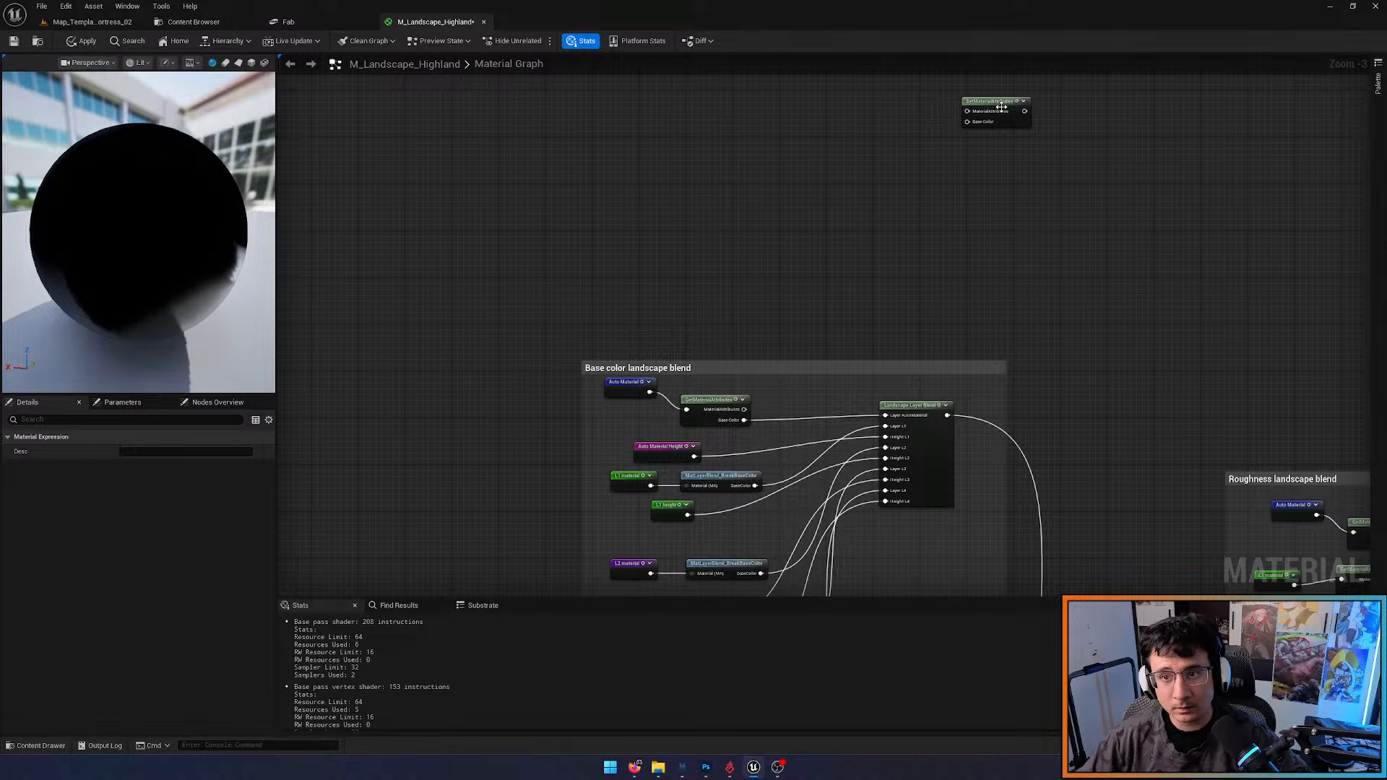
{"action": "left_click_drag", "start_coordinate": [1001, 107], "coordinate": [921, 140]}
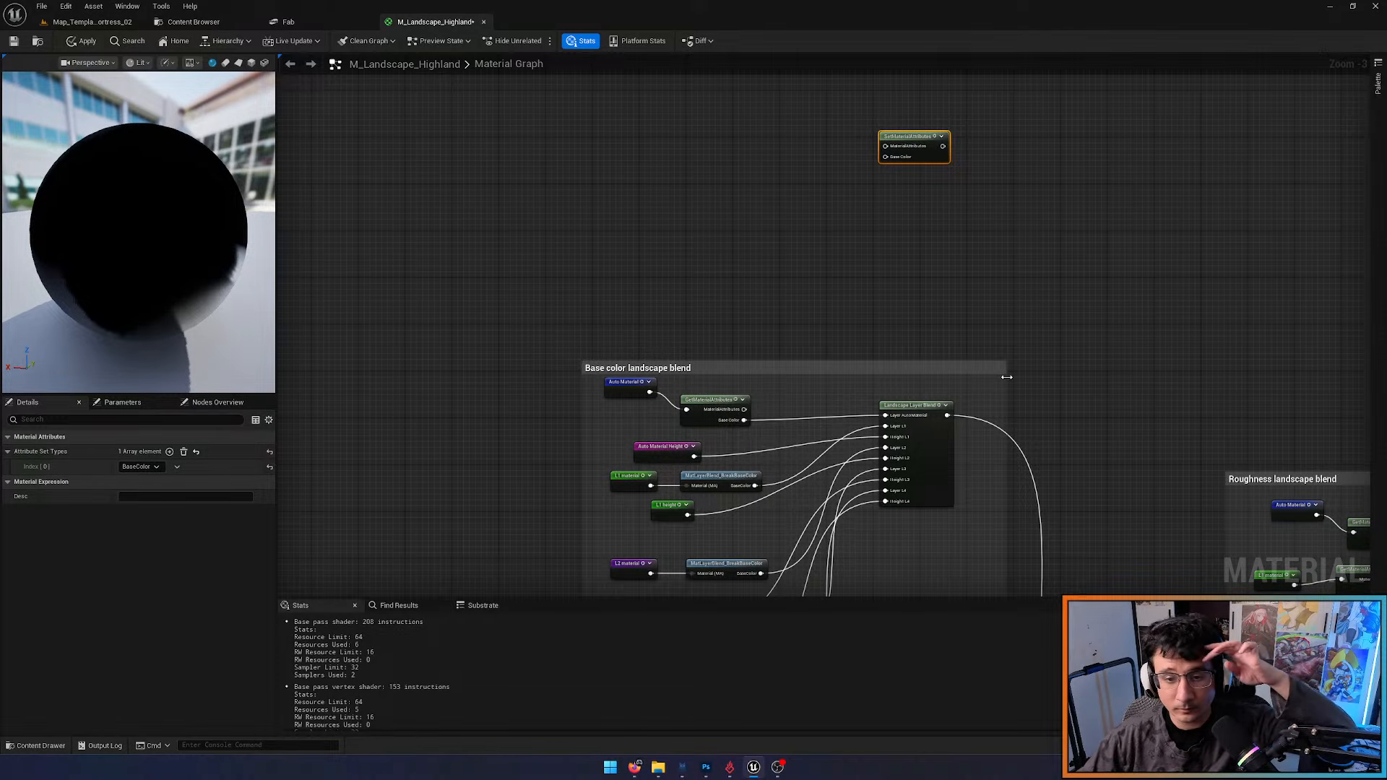
{"action": "right_click_drag", "start_coordinate": [1006, 377], "coordinate": [1003, 266]}
{"action": "scroll", "coordinate": [1003, 265], "scroll_direction": "down", "scroll_amount": 2}
{"action": "left_click_drag", "start_coordinate": [720, 243], "coordinate": [1052, 485]}
{"action": "key", "text": "ctrl+c"}
{"action": "right_click_drag", "start_coordinate": [1030, 446], "coordinate": [1021, 541]}
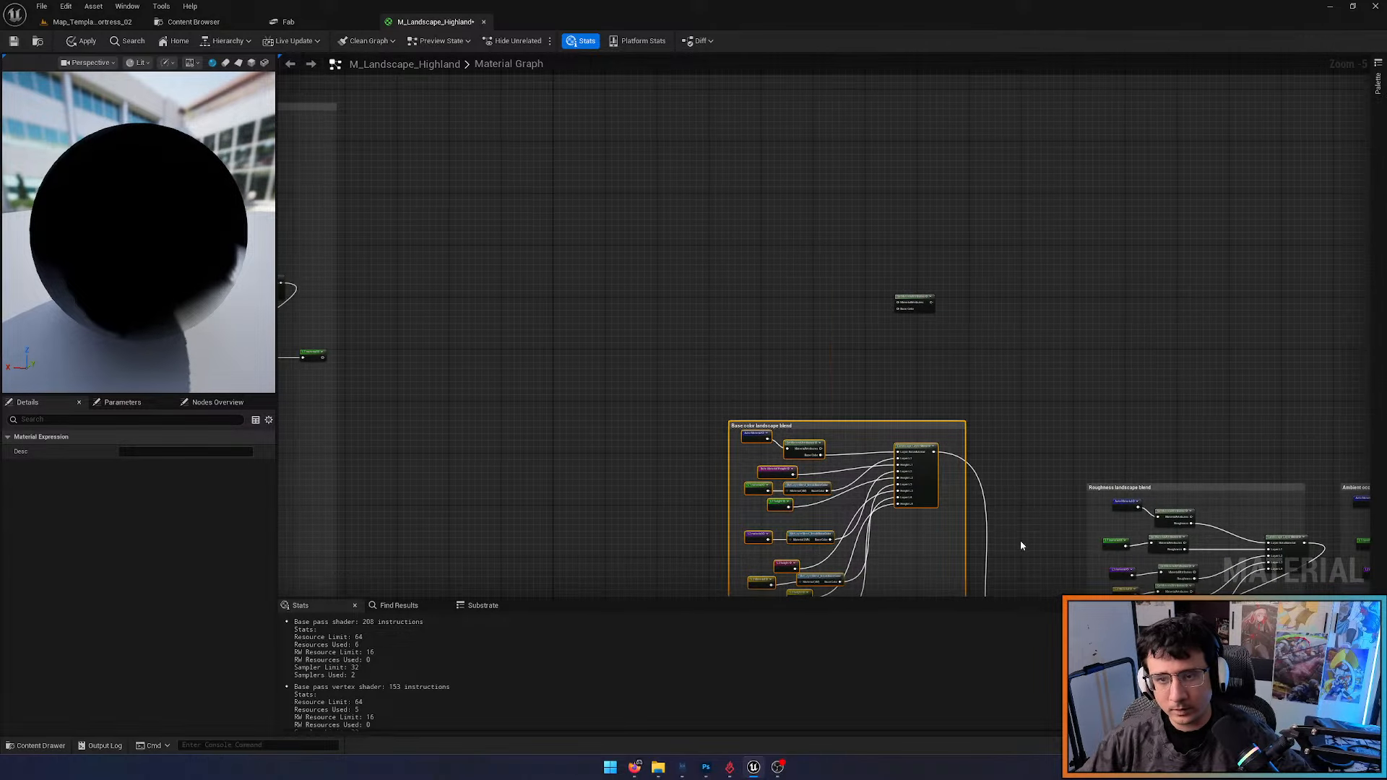
{"action": "left_click", "coordinate": [712, 215]}
{"action": "key", "text": "ctrl+v"}
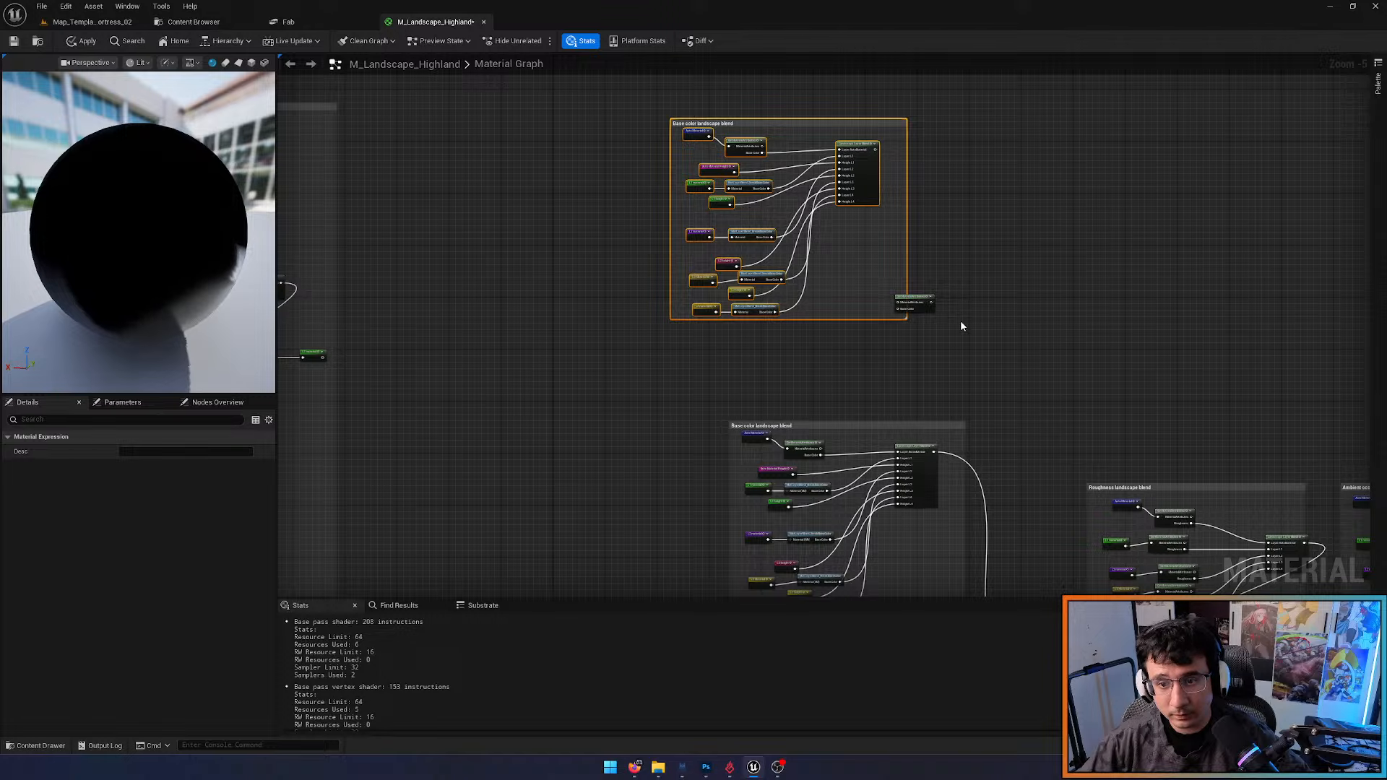
Move the SetMaterialAttributes node out to the right of the duplicated base color group
{"action": "left_click", "coordinate": [912, 296]}
{"action": "left_click_drag", "start_coordinate": [913, 297], "coordinate": [1071, 206]}
{"action": "scroll", "coordinate": [870, 191], "scroll_direction": "up", "scroll_amount": 3}
{"action": "right_click_drag", "start_coordinate": [948, 201], "coordinate": [894, 312]}
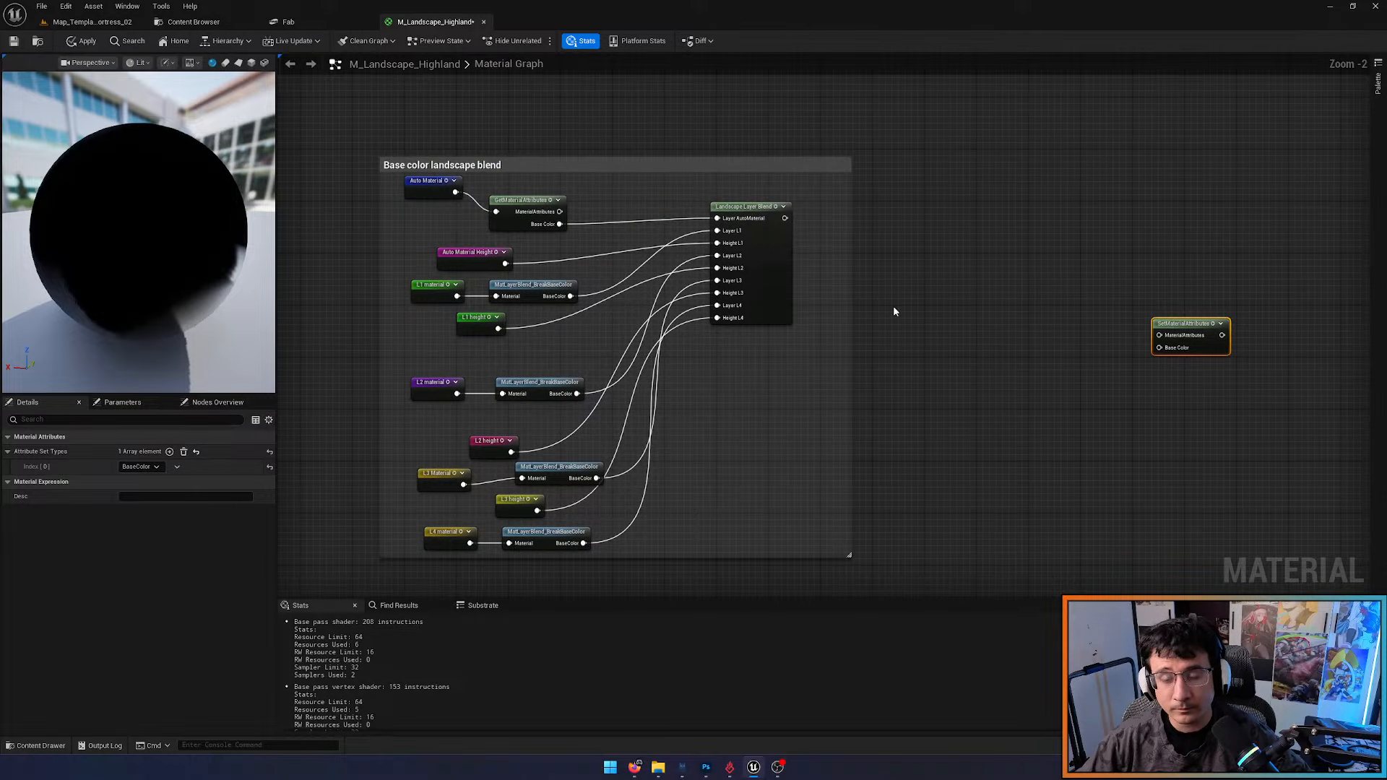
{"action": "left_click", "coordinate": [894, 312]}
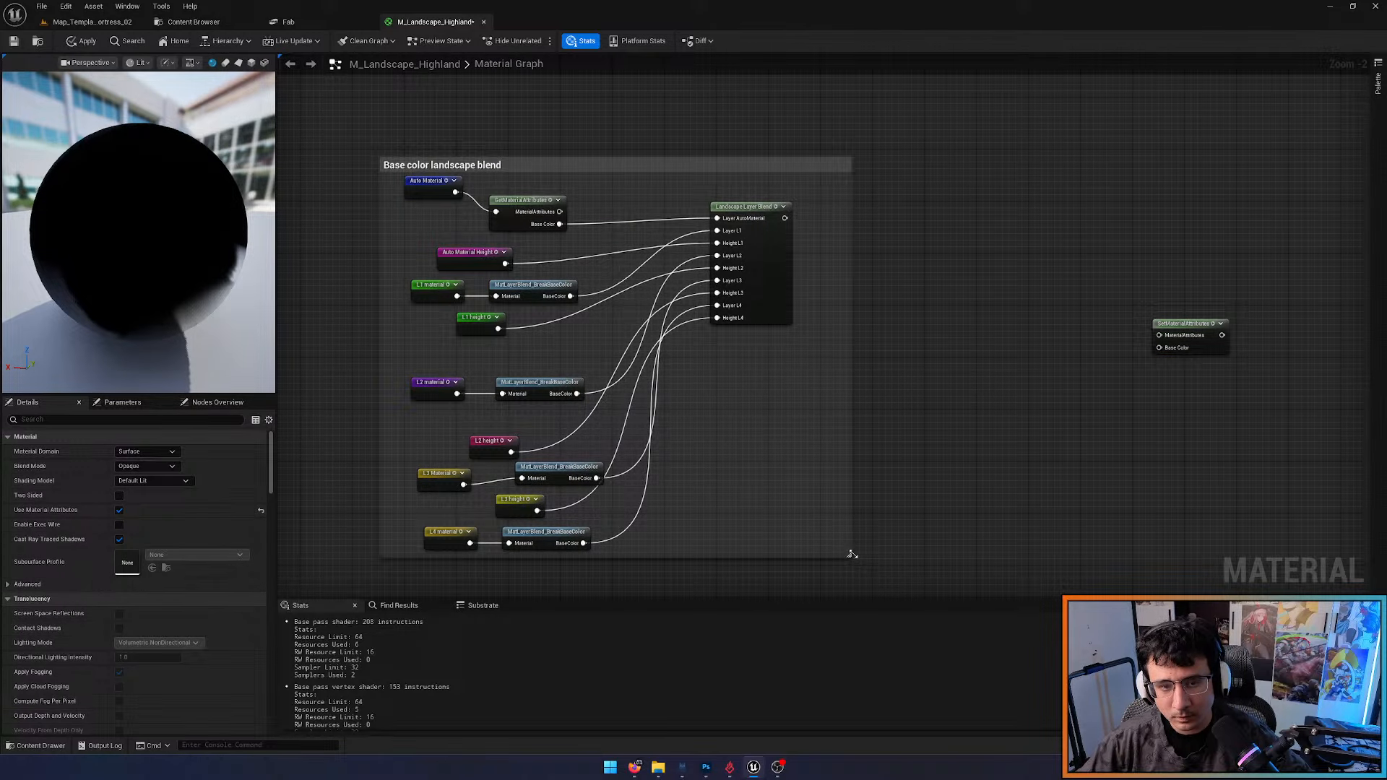
Widen the duplicated comment box and shift its Landscape Layer Blend node farther right, away from the input rows
{"action": "left_click_drag", "start_coordinate": [852, 554], "coordinate": [1042, 578]}
{"action": "right_click_drag", "start_coordinate": [859, 399], "coordinate": [1024, 483]}
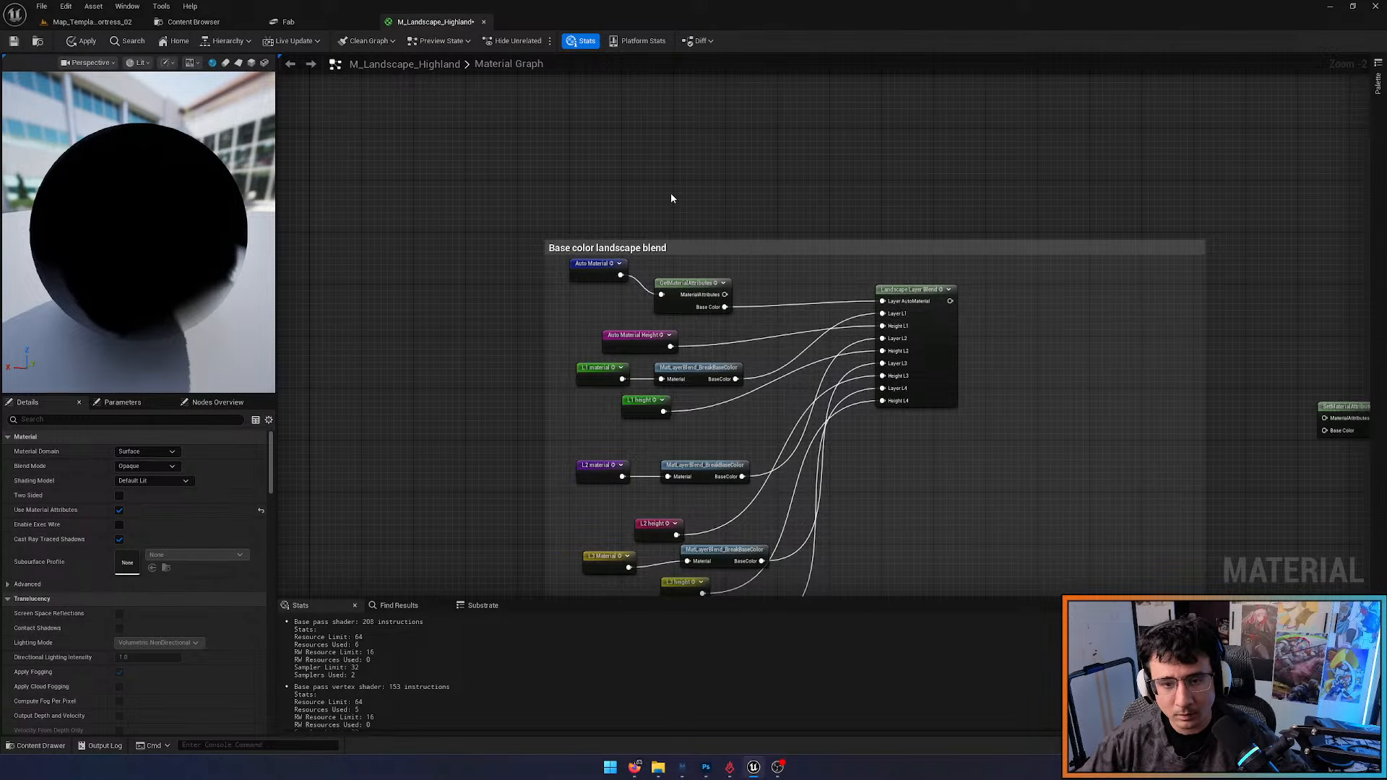
{"action": "scroll", "coordinate": [671, 197], "scroll_direction": "up", "scroll_amount": 2}
{"action": "left_click", "coordinate": [707, 299]}
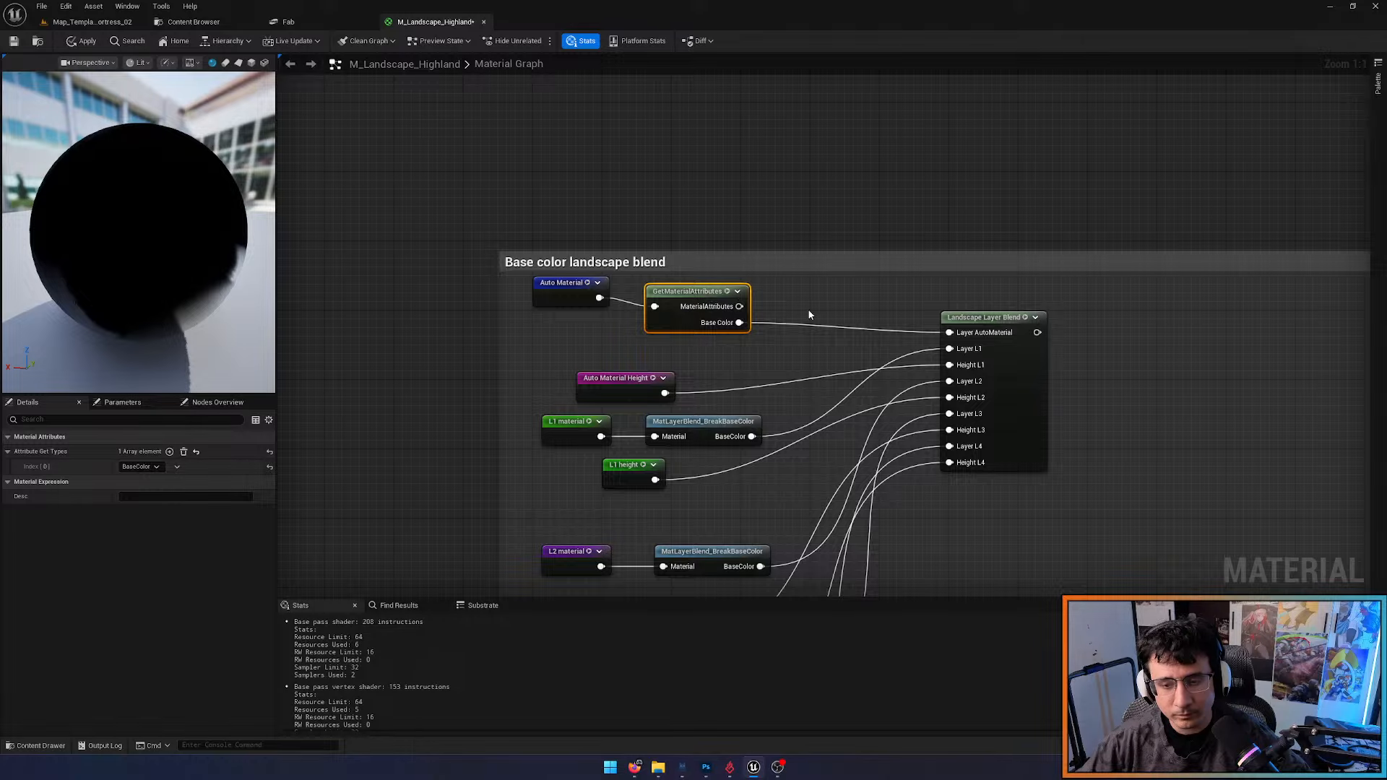
{"action": "right_click_drag", "start_coordinate": [809, 315], "coordinate": [624, 241]}
{"action": "left_click_drag", "start_coordinate": [851, 320], "coordinate": [1155, 338]}
Add a second attribute entry to the duplicated group's GetMaterialAttributes node
{"action": "left_click", "coordinate": [512, 228]}
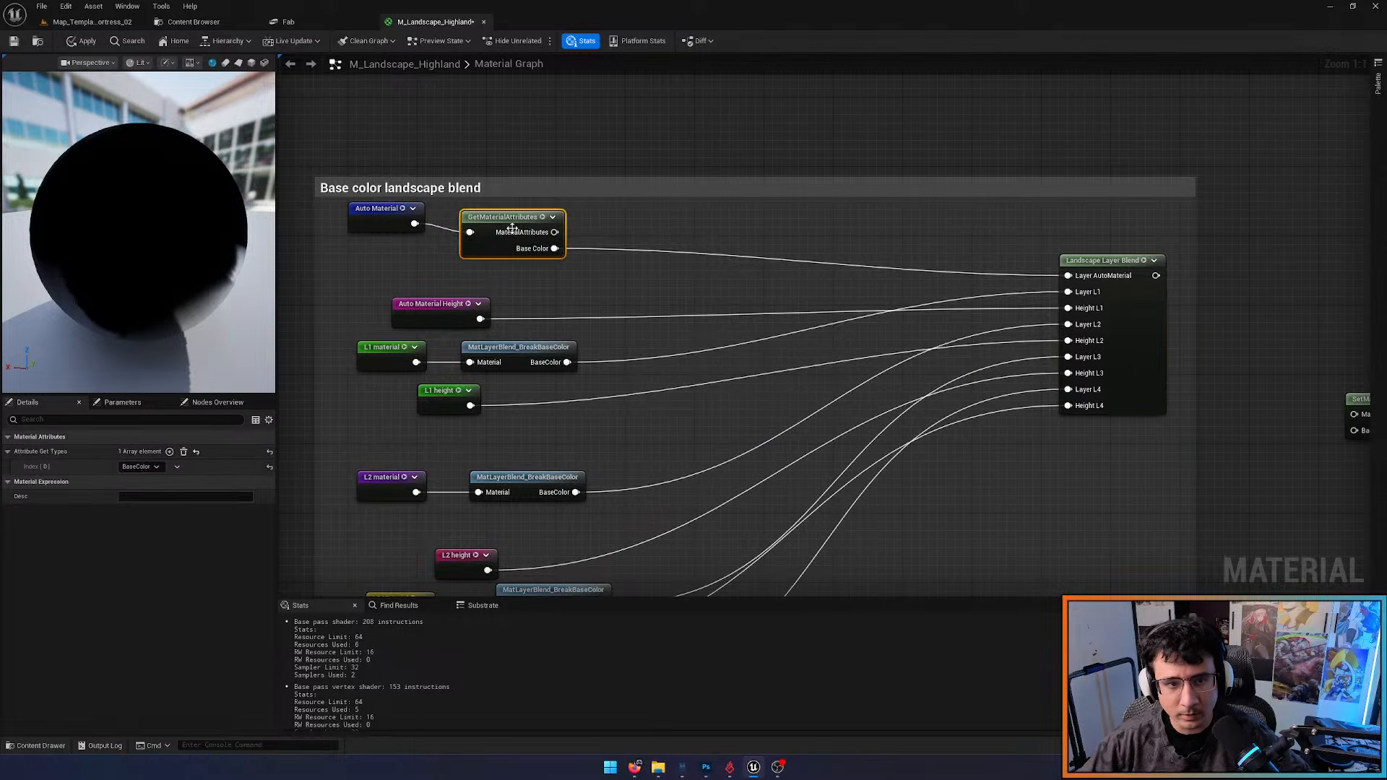
{"action": "left_click", "coordinate": [170, 451]}
{"action": "right_click_drag", "start_coordinate": [544, 268], "coordinate": [597, 295]}
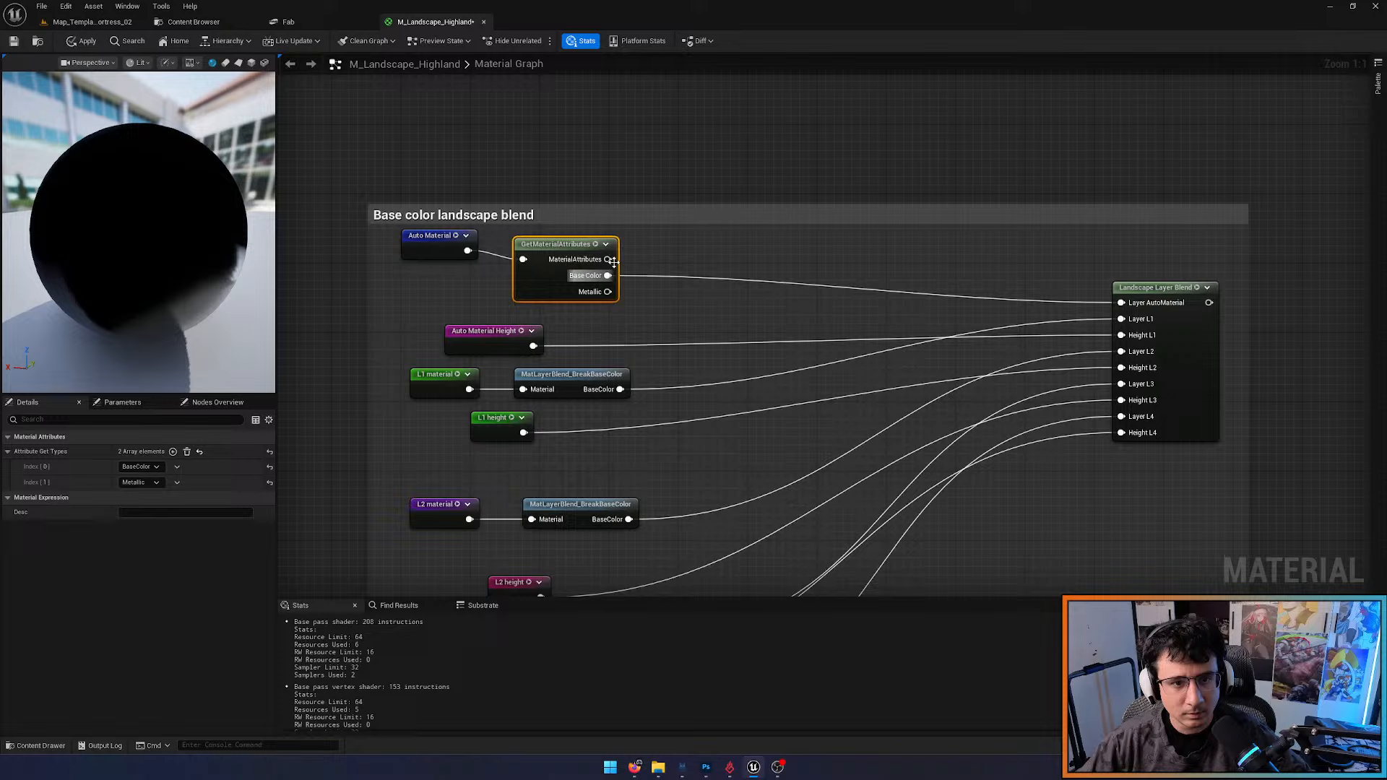
Delete the duplicated comment box and move the Auto Material and GetMaterialAttributes nodes up to free space above the height reroute
{"action": "left_click", "coordinate": [630, 220]}
{"action": "key", "text": "Delete"}
{"action": "left_click_drag", "start_coordinate": [447, 197], "coordinate": [622, 304]}
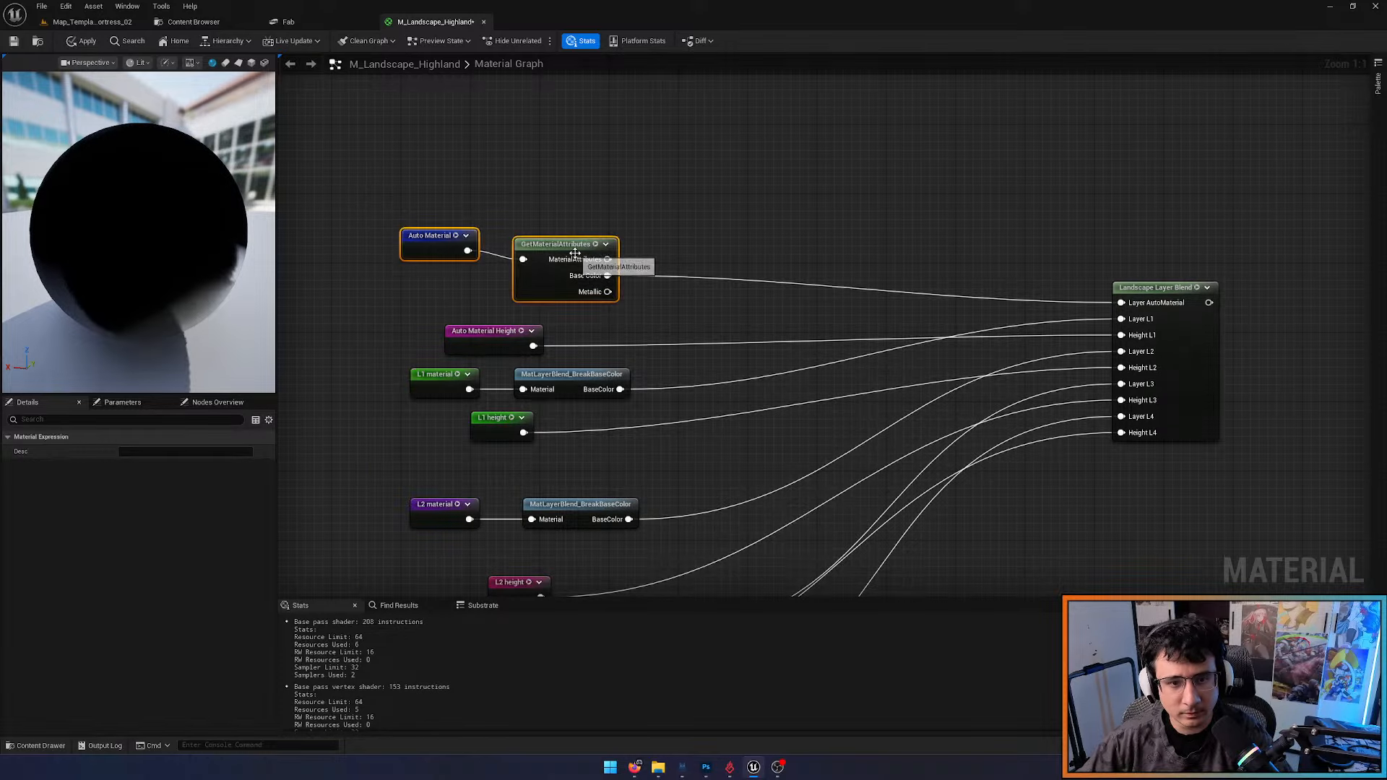
{"action": "left_click_drag", "start_coordinate": [571, 245], "coordinate": [552, 116]}
Set the GetMaterialAttributes node's second attribute to Roughness and add a third attribute set to Normal
{"action": "left_click", "coordinate": [527, 165]}
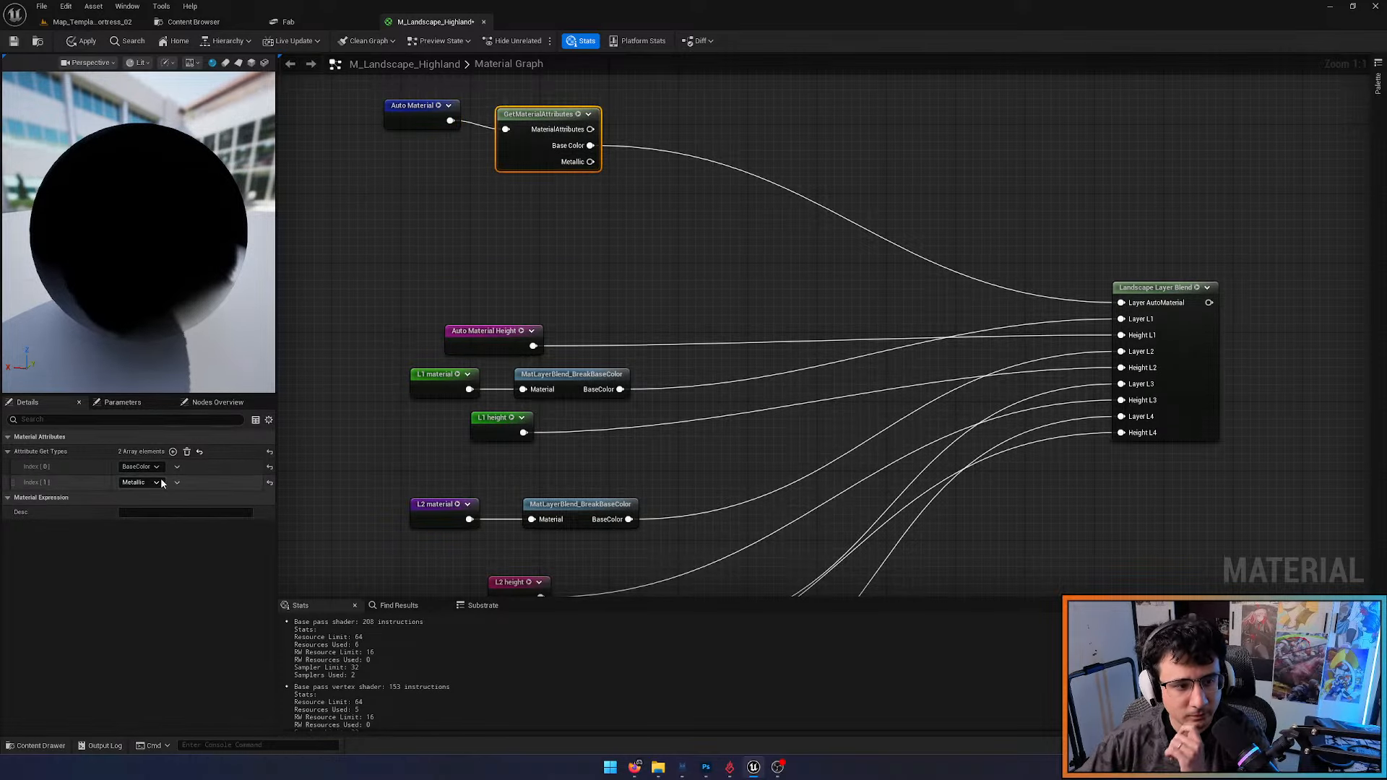
{"action": "left_click", "coordinate": [138, 482]}
{"action": "left_click", "coordinate": [138, 537]}
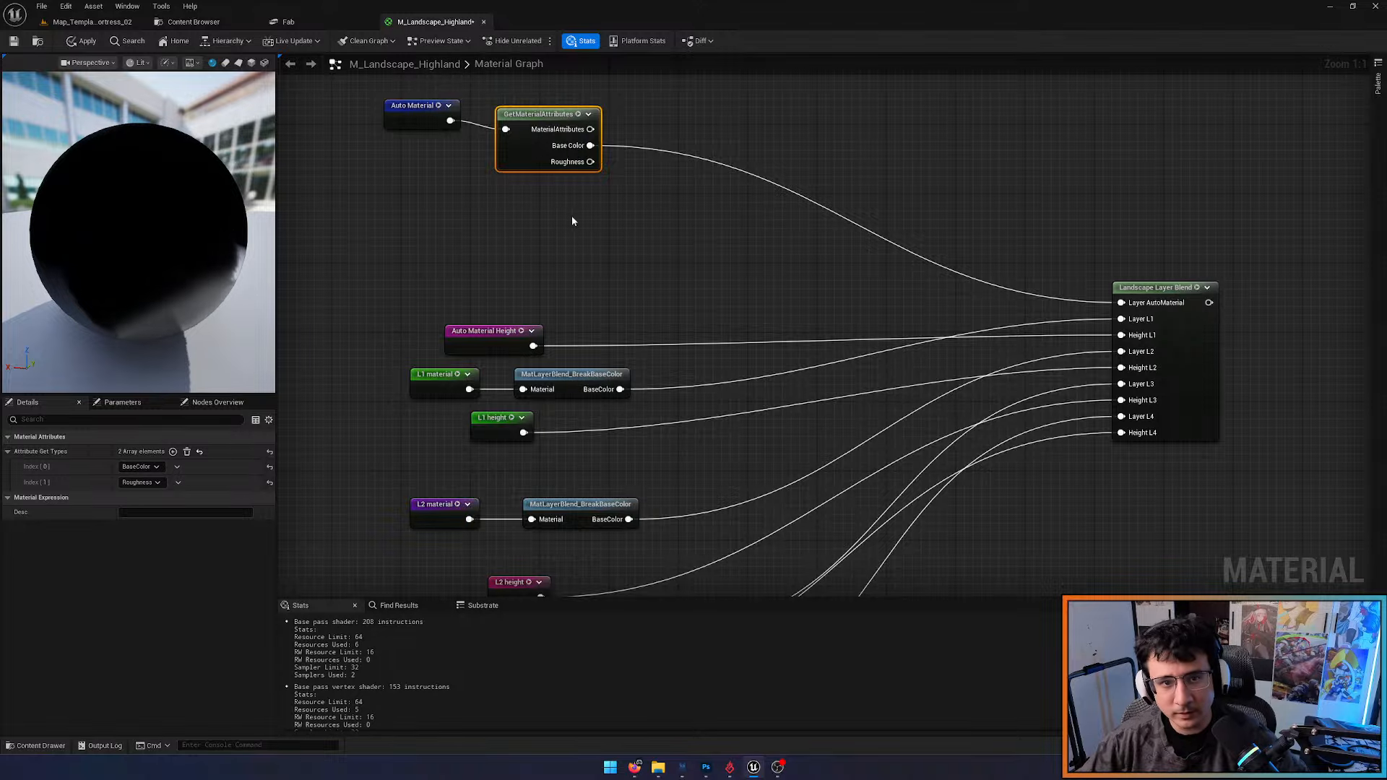
{"action": "left_click", "coordinate": [174, 452]}
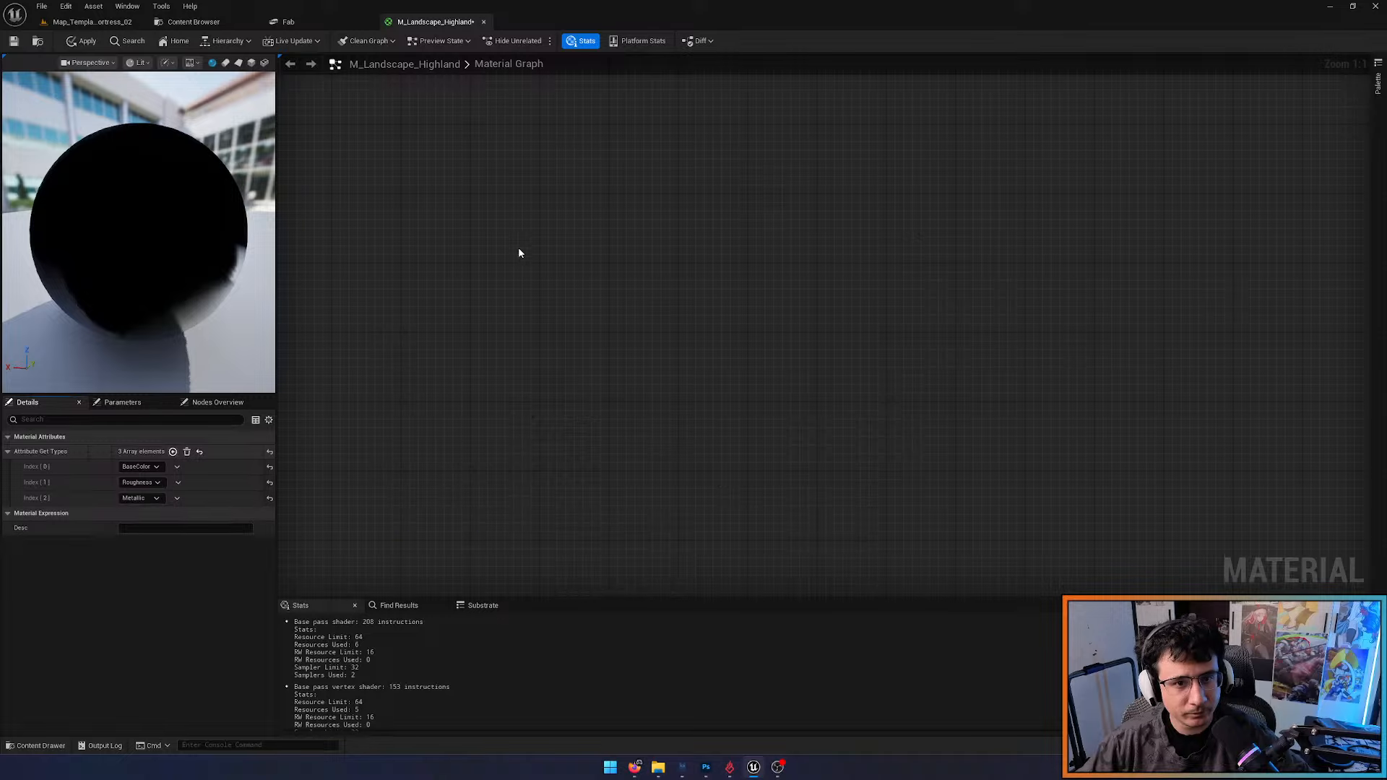
{"action": "left_click", "coordinate": [150, 498]}
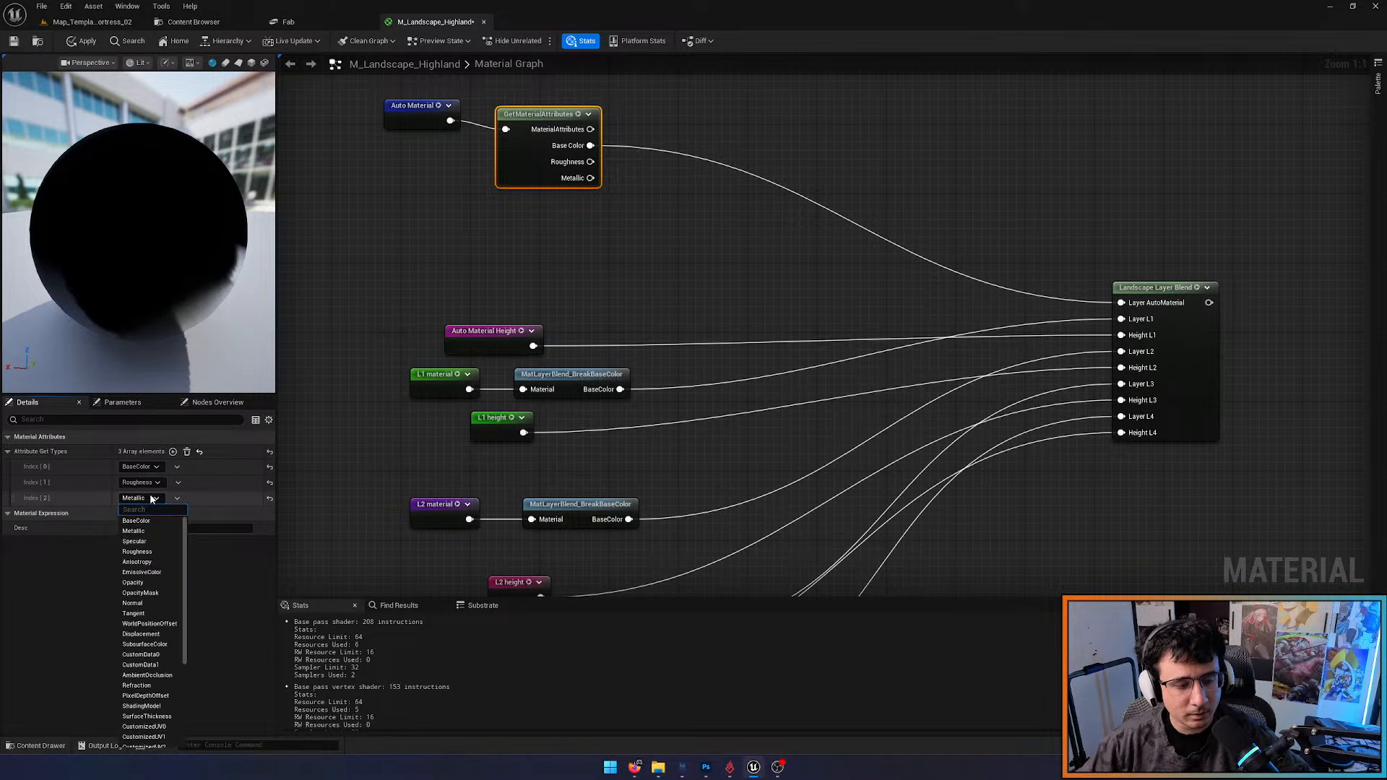
{"action": "left_click", "coordinate": [151, 603]}
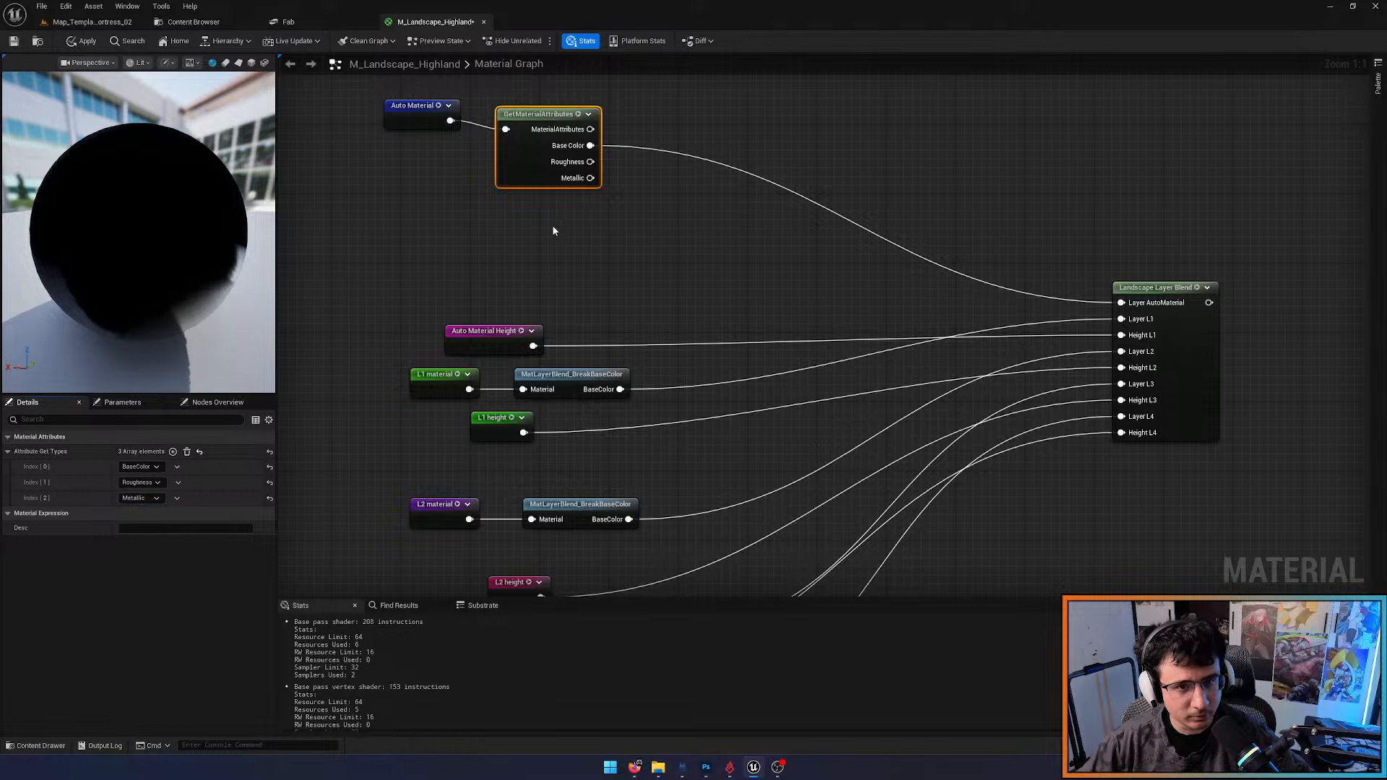
Add a fourth and a fifth attribute to the GetMaterialAttributes node, set to AmbientOcclusion and Displacement
{"action": "left_click", "coordinate": [173, 452]}
{"action": "left_click", "coordinate": [141, 513]}
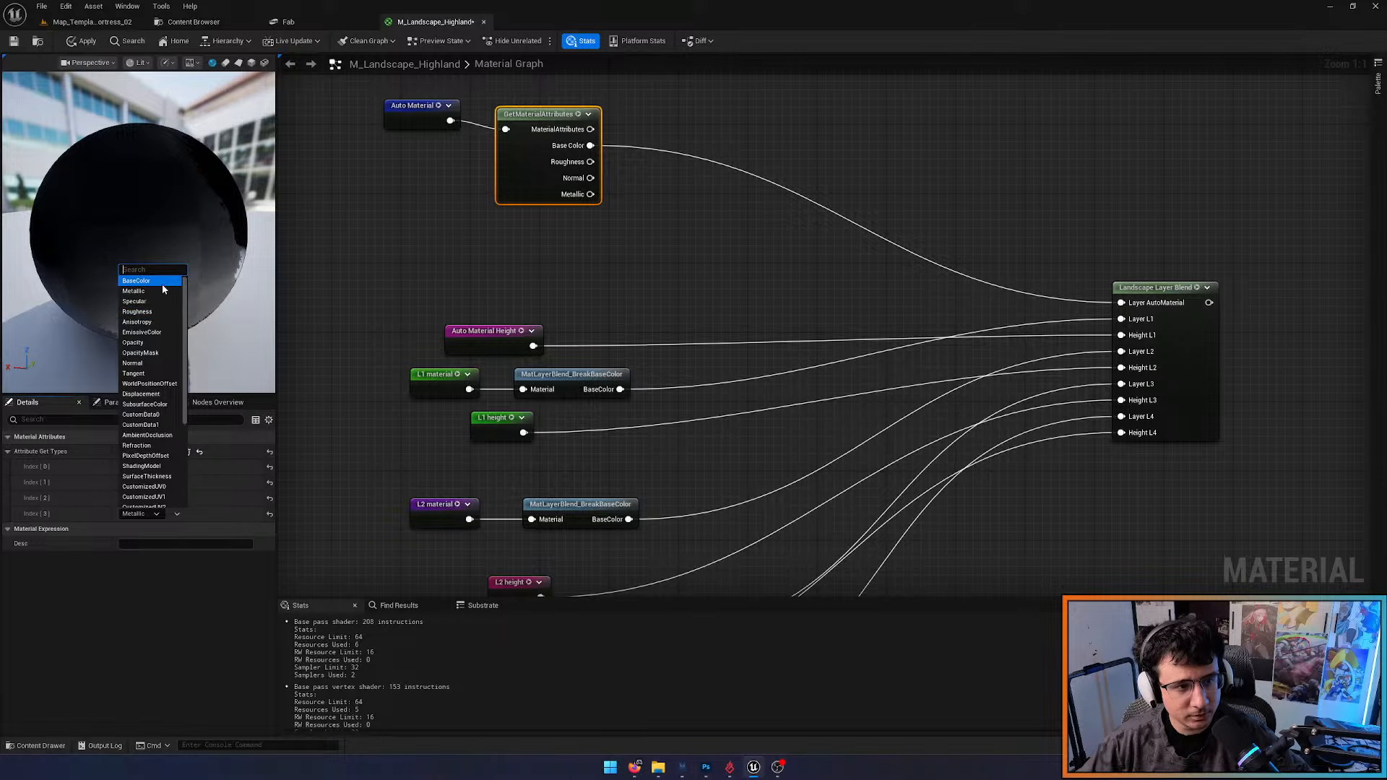
{"action": "left_click", "coordinate": [148, 435]}
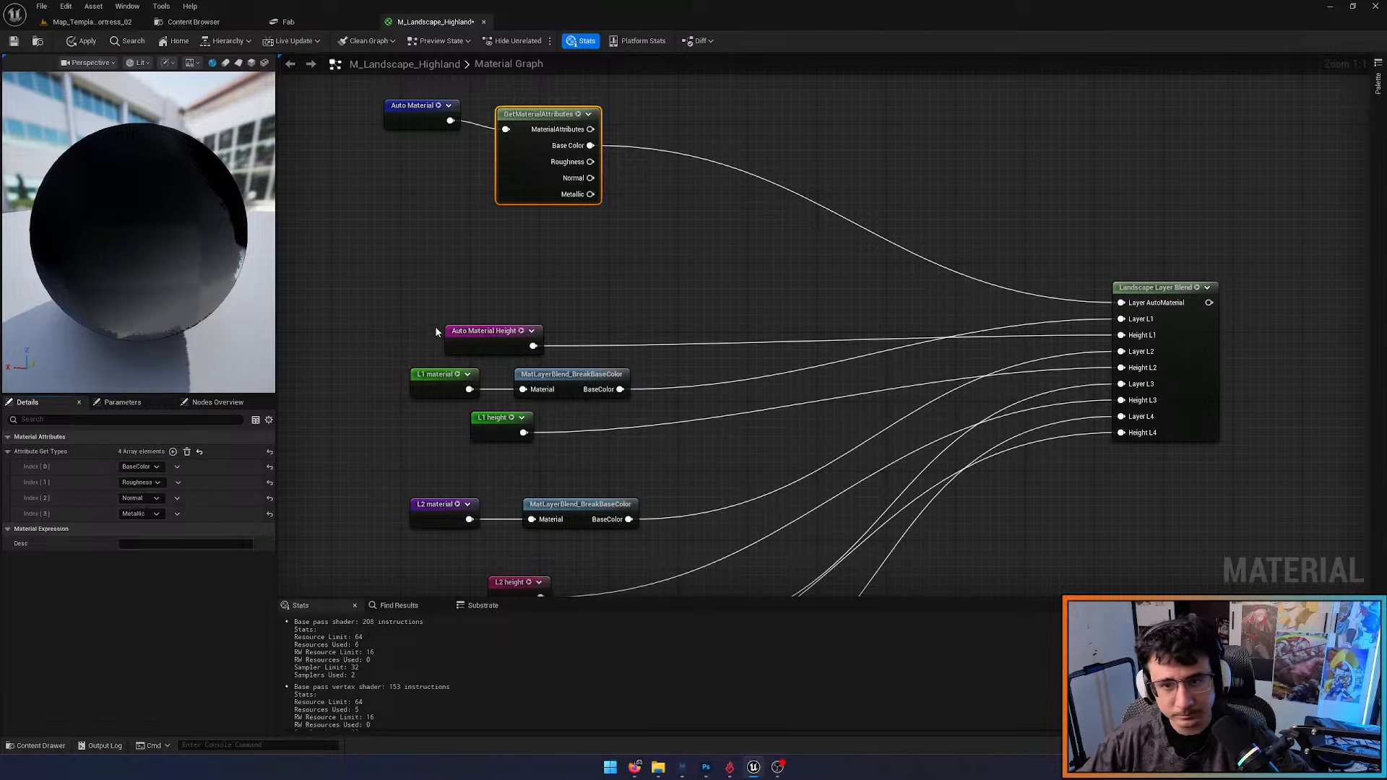
{"action": "left_click", "coordinate": [173, 452]}
{"action": "left_click", "coordinate": [139, 530]}
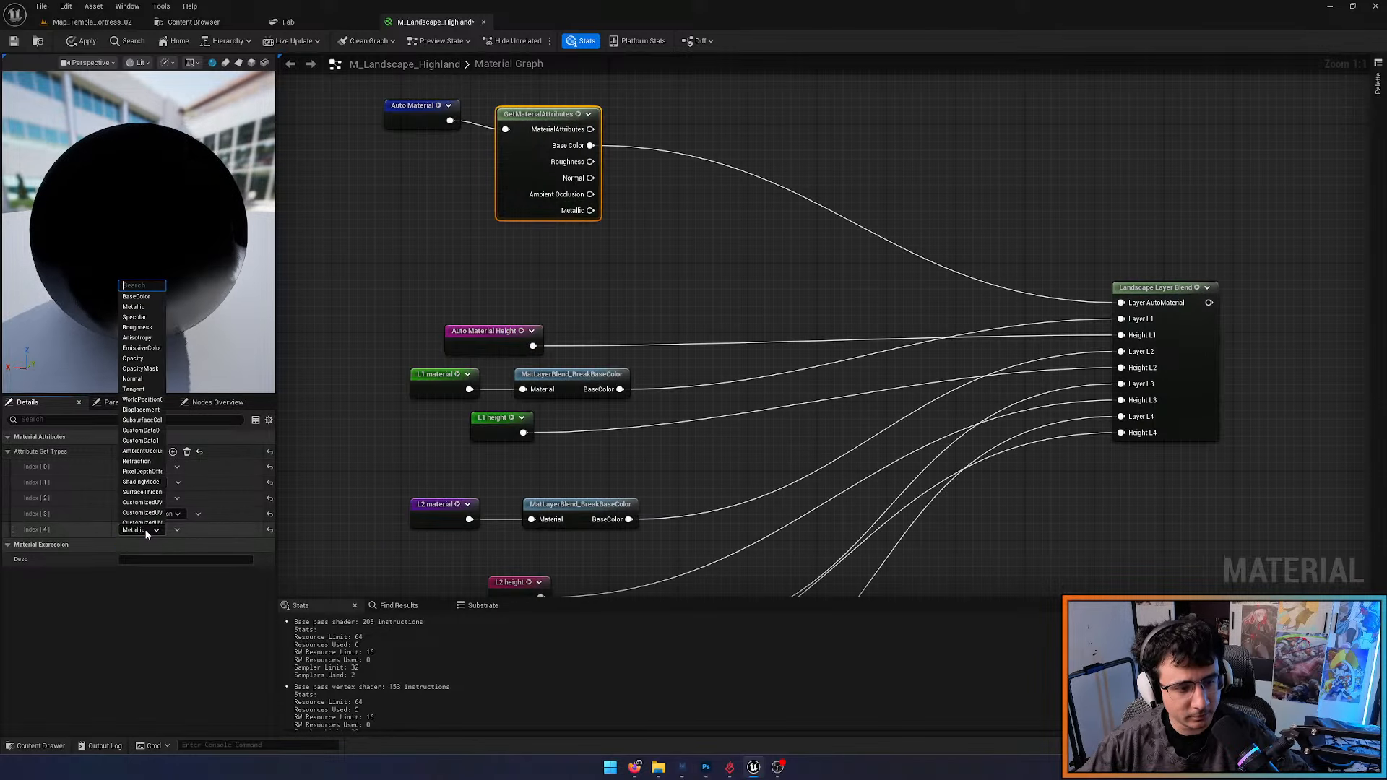
{"action": "scroll", "coordinate": [154, 427], "scroll_direction": "down", "scroll_amount": 1}
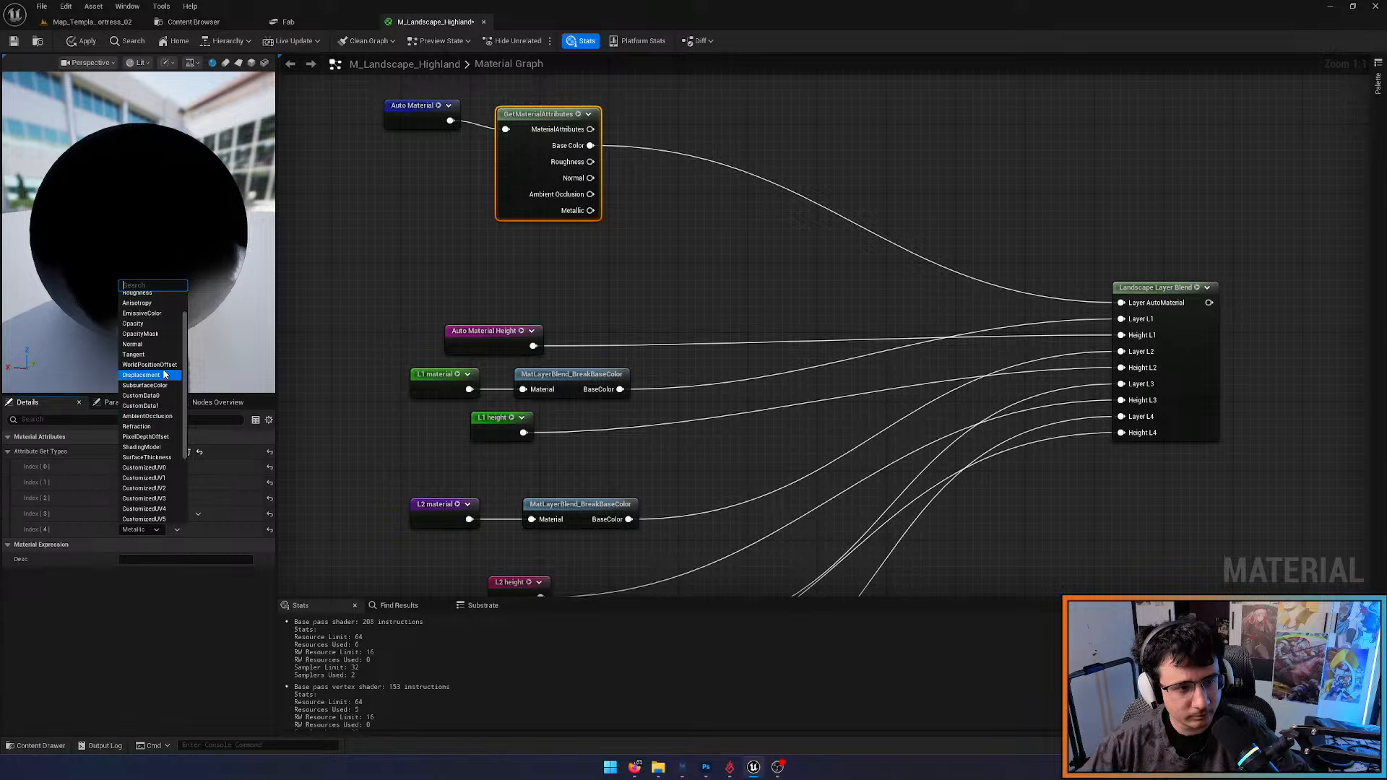
{"action": "left_click", "coordinate": [161, 368]}
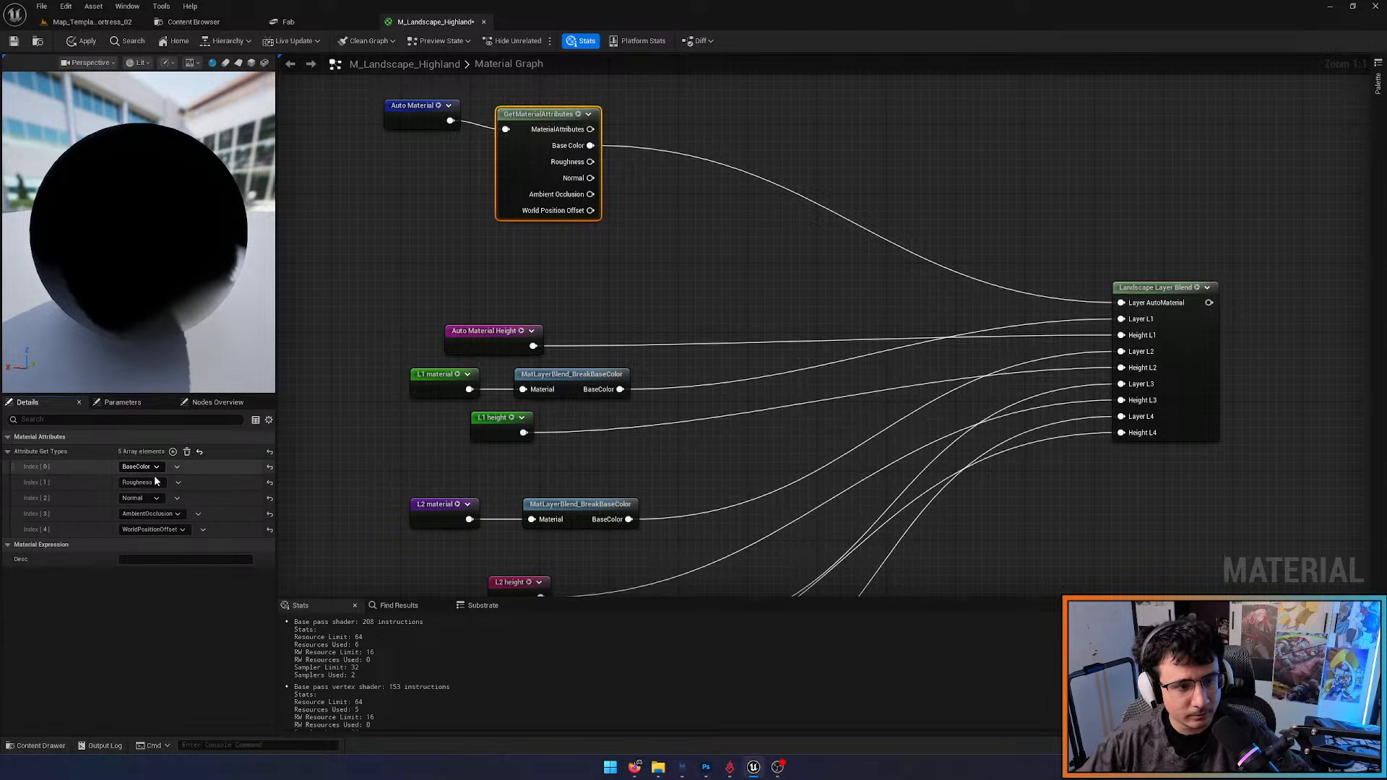
{"action": "left_click", "coordinate": [157, 531]}
{"action": "left_click", "coordinate": [155, 374]}
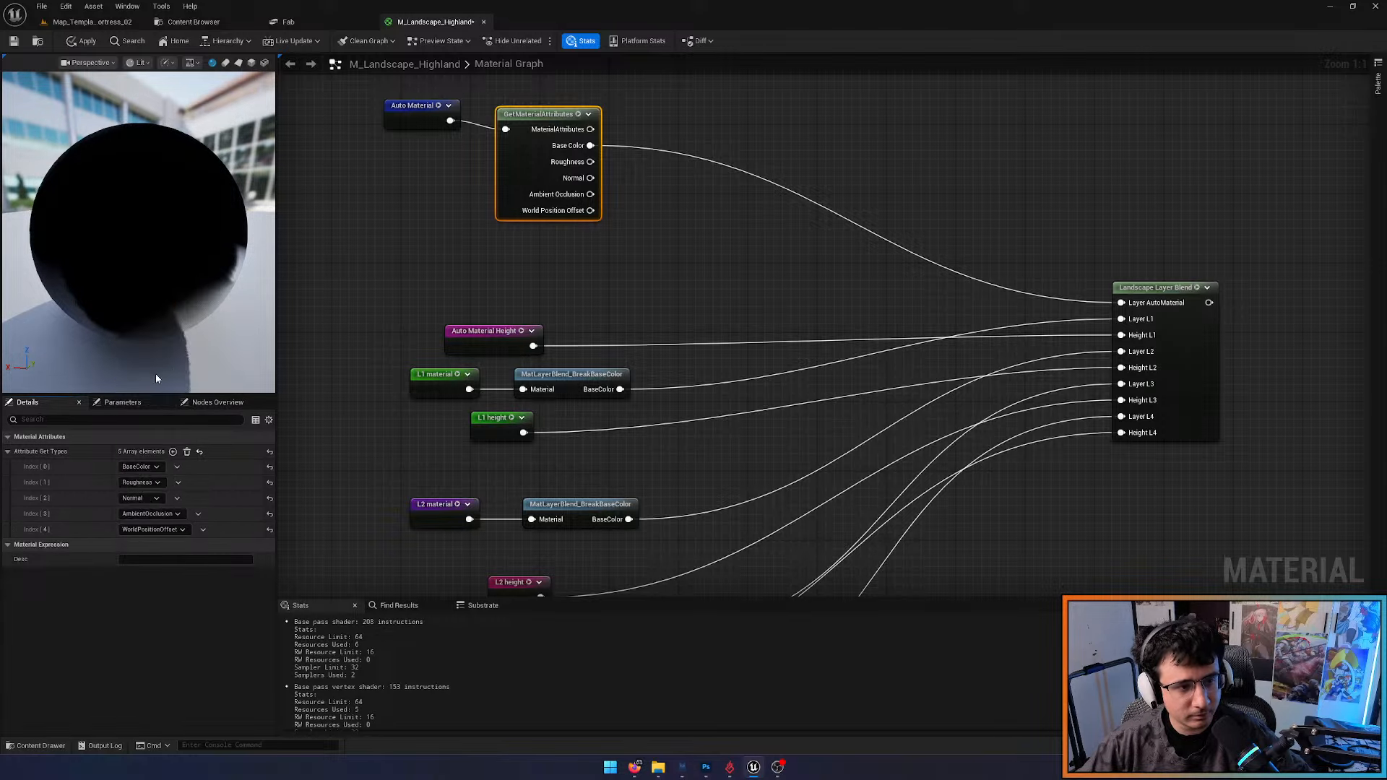
{"action": "right_click_drag", "start_coordinate": [585, 279], "coordinate": [528, 369]}
{"action": "right_click_drag", "start_coordinate": [619, 359], "coordinate": [555, 314]}
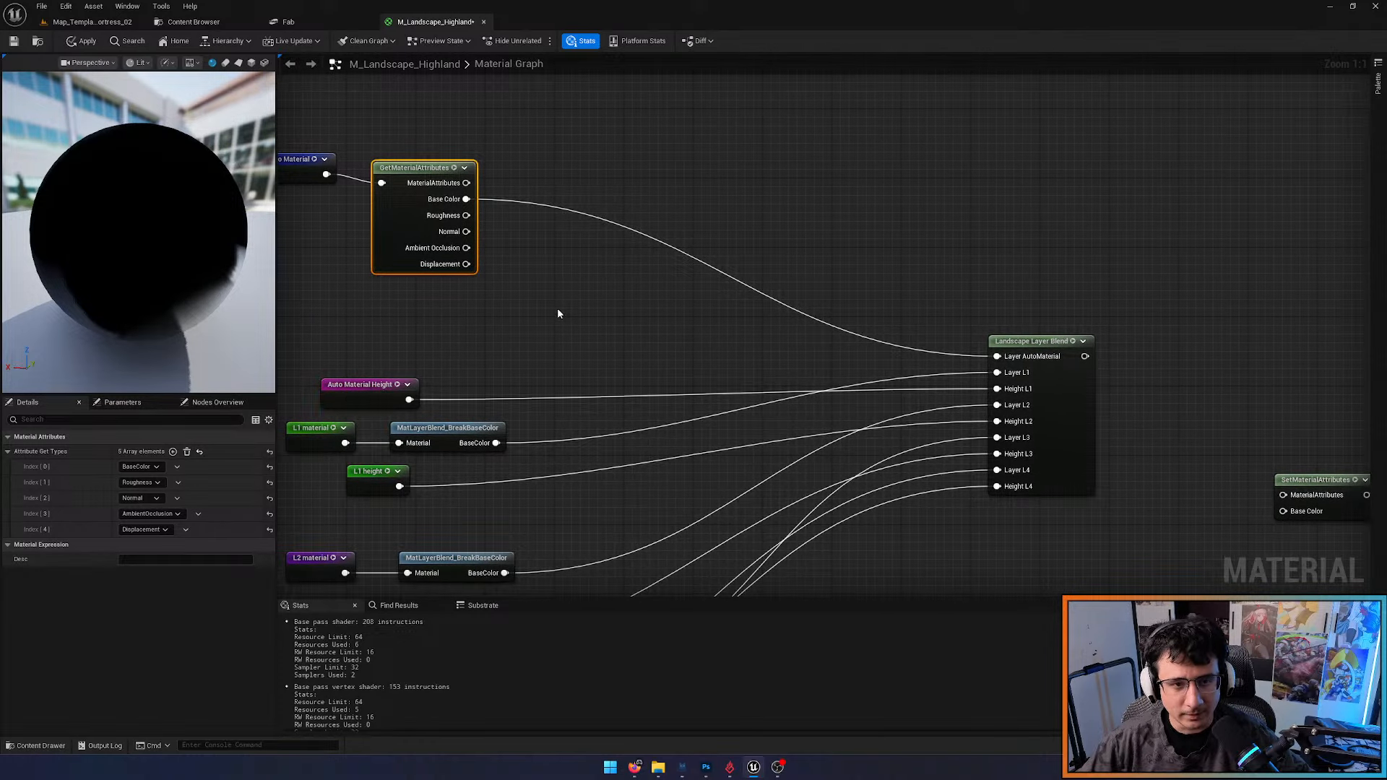
{"action": "left_click", "coordinate": [557, 314]}
{"action": "right_click", "coordinate": [611, 164]}
{"action": "type", "text": "s"}
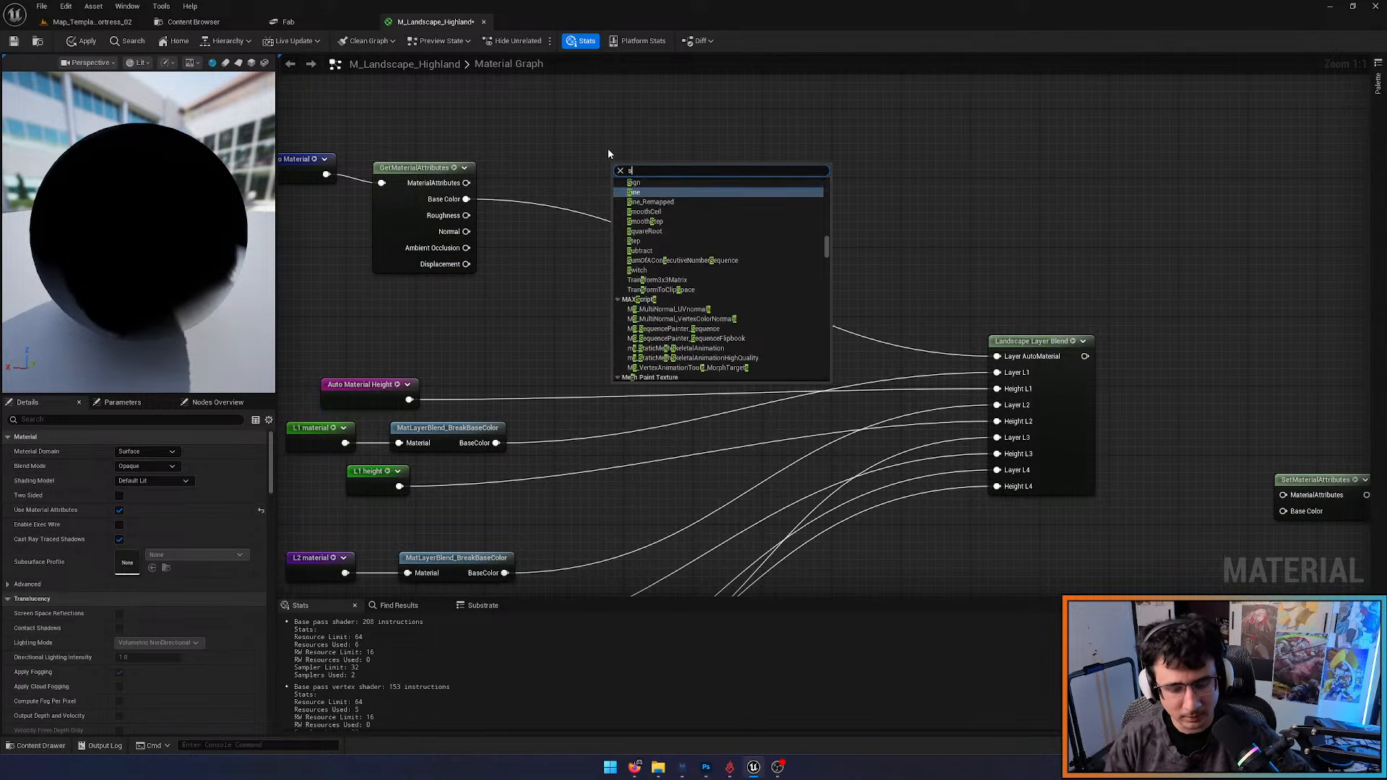
{"action": "type", "text": "et material"}
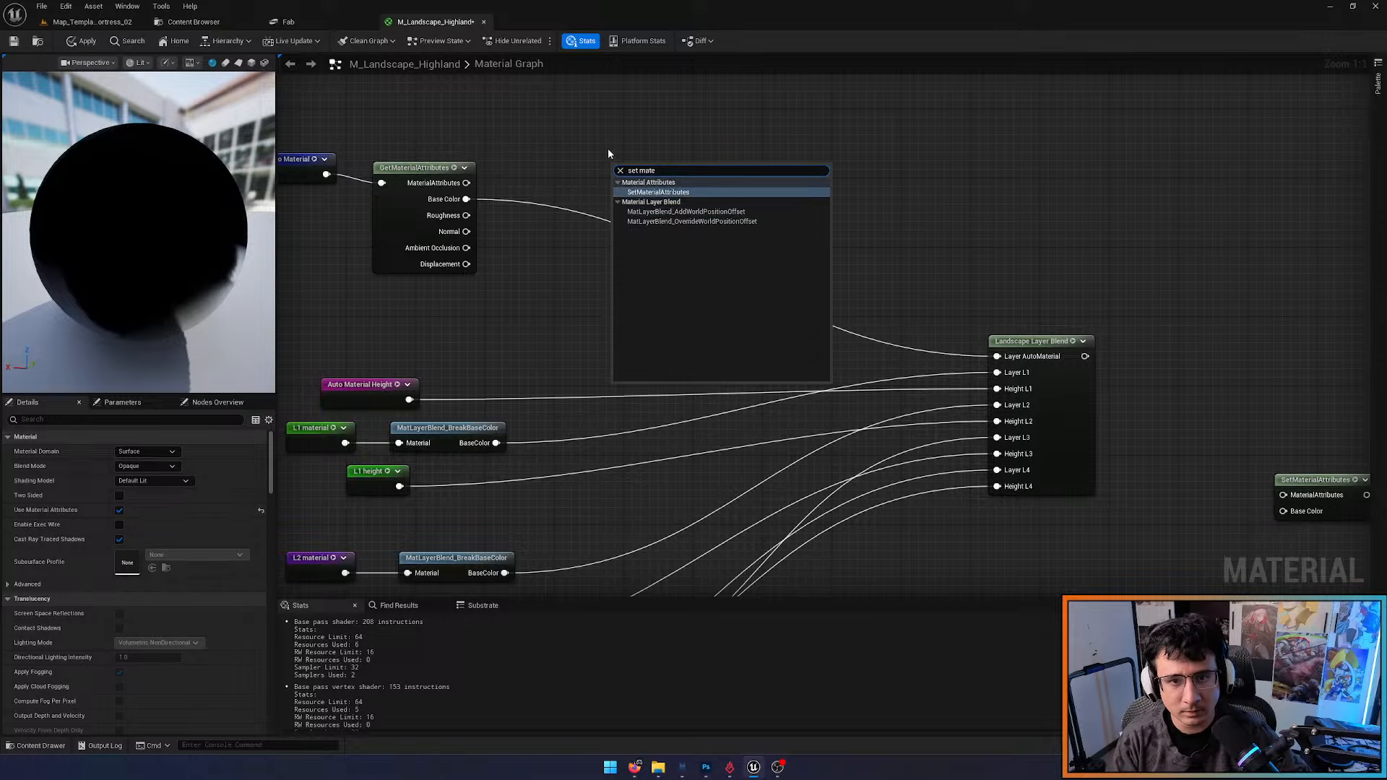
{"action": "key", "text": "Return"}
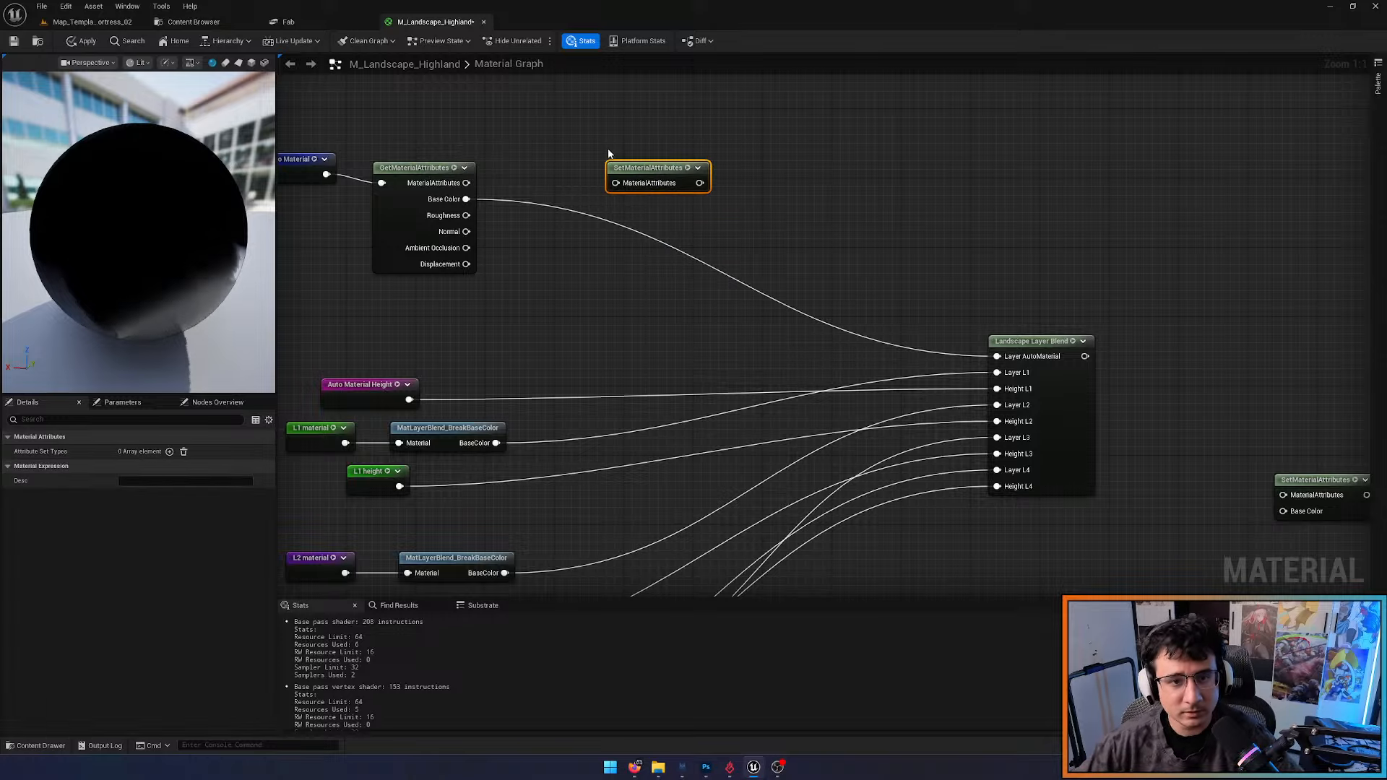
{"action": "left_click", "coordinate": [169, 451]}
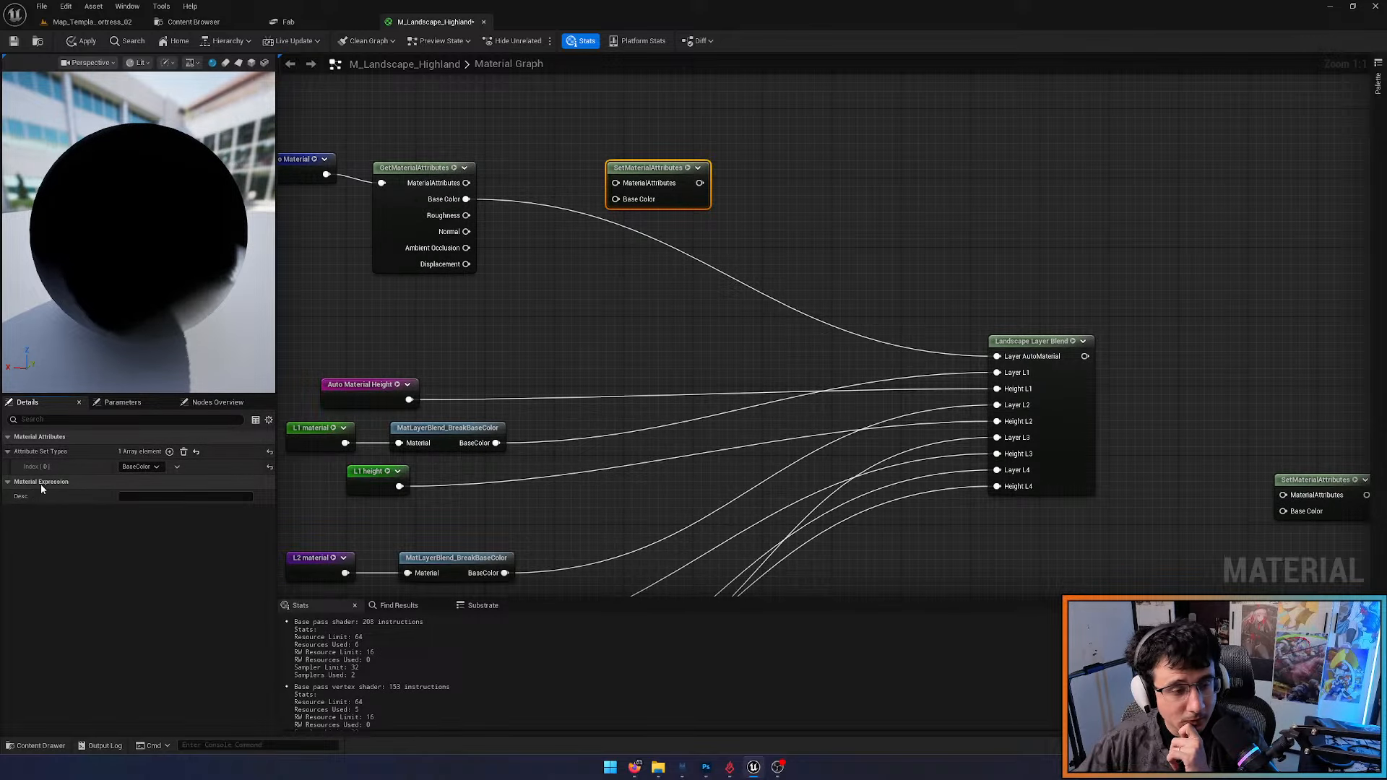
{"action": "left_click", "coordinate": [419, 217]}
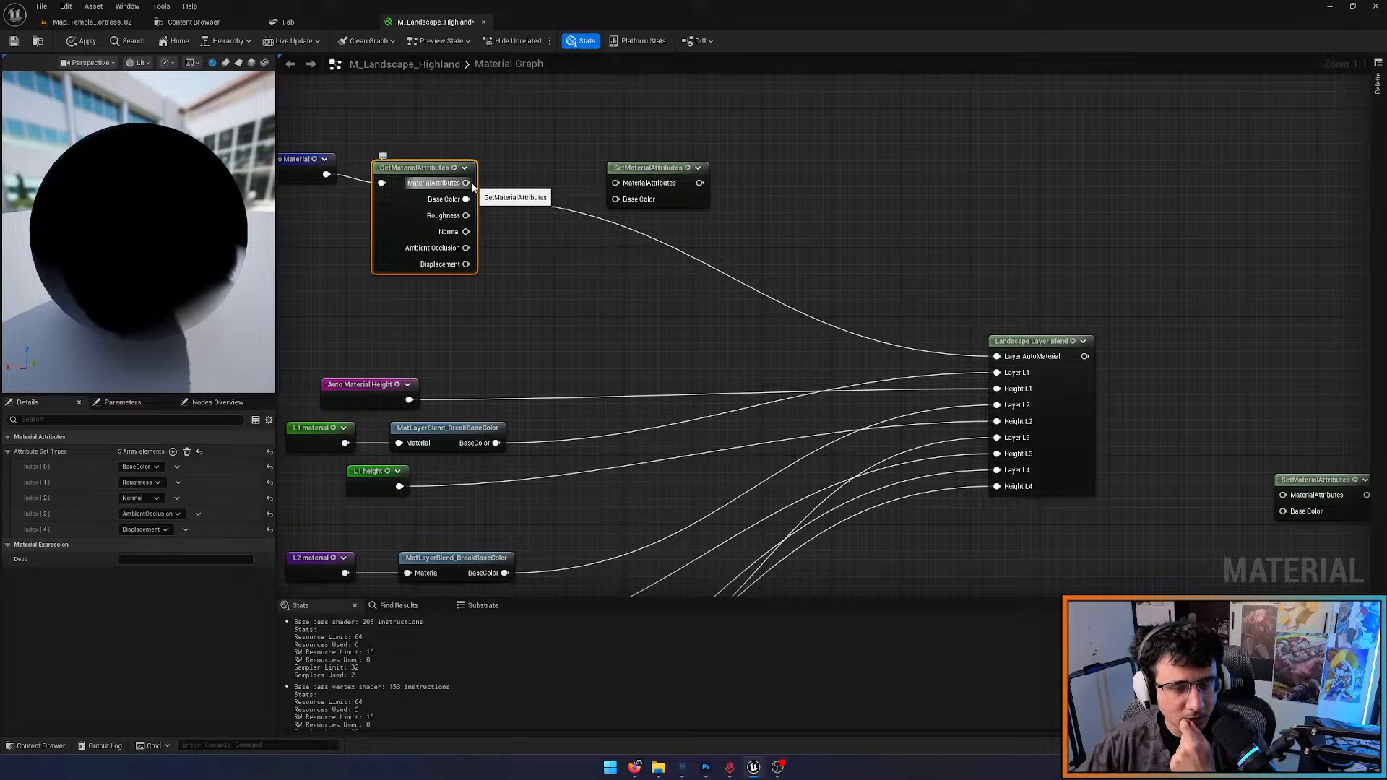
{"action": "left_click", "coordinate": [661, 172]}
{"action": "key", "text": "Delete"}
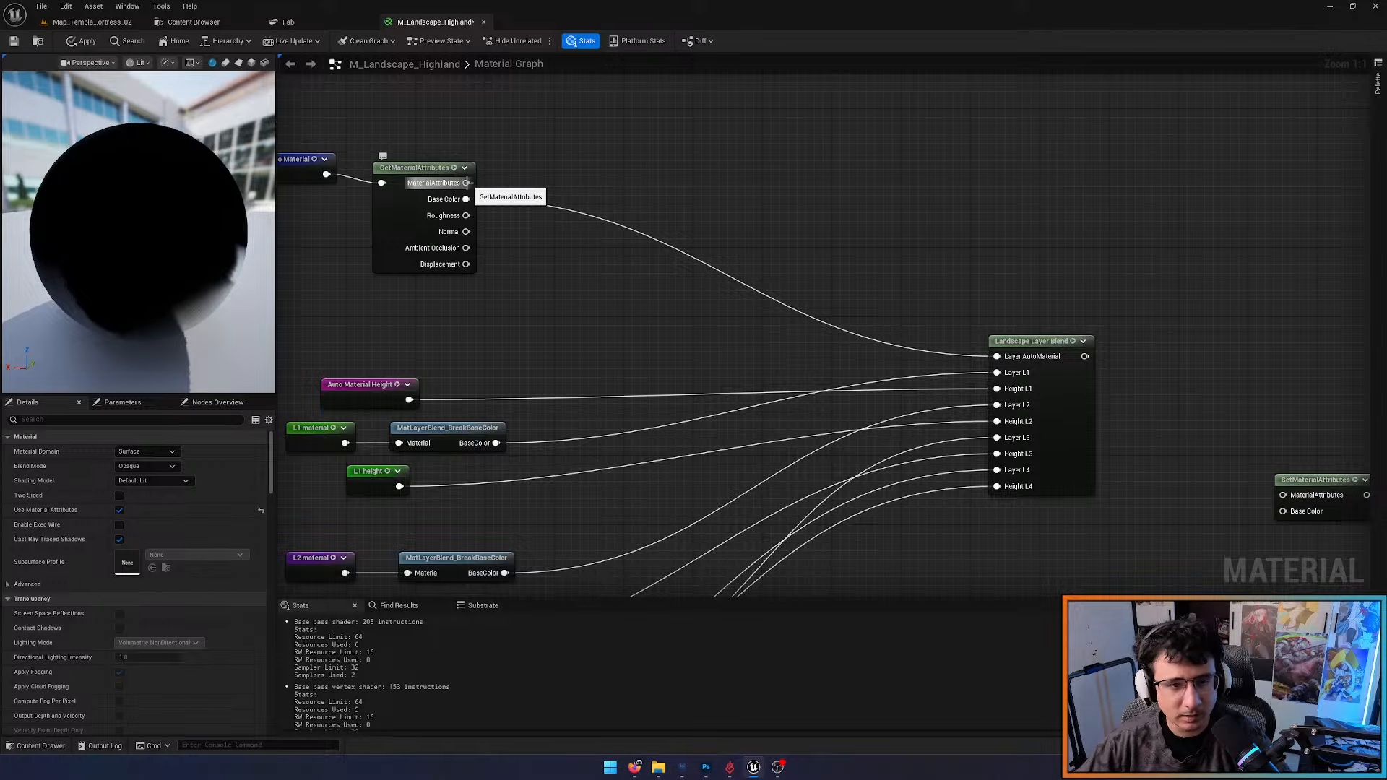
Add a SetMaterialAttributes node beside the GetMaterialAttributes node and give it BaseColor and Roughness attribute entries
{"action": "right_click", "coordinate": [551, 177]}
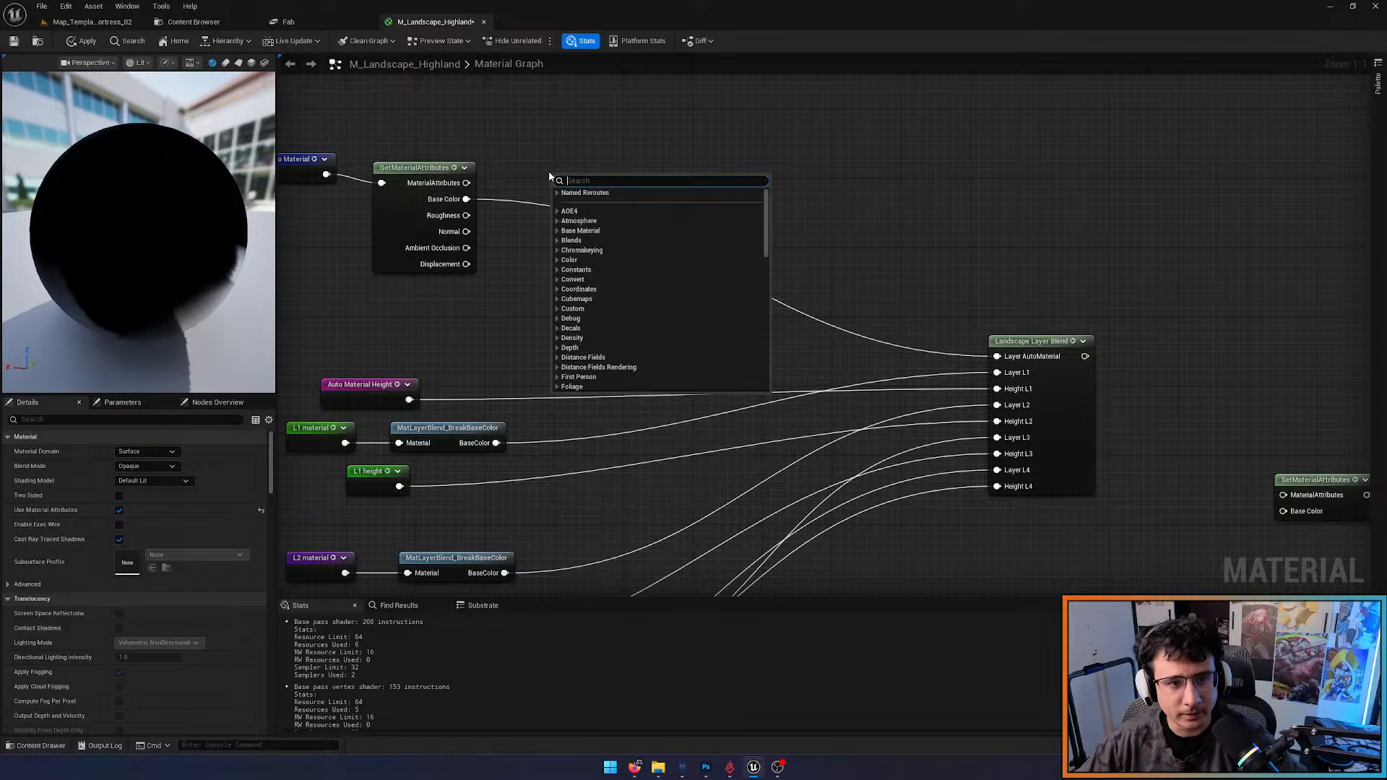
{"action": "type", "text": "setmate"}
{"action": "key", "text": "Return"}
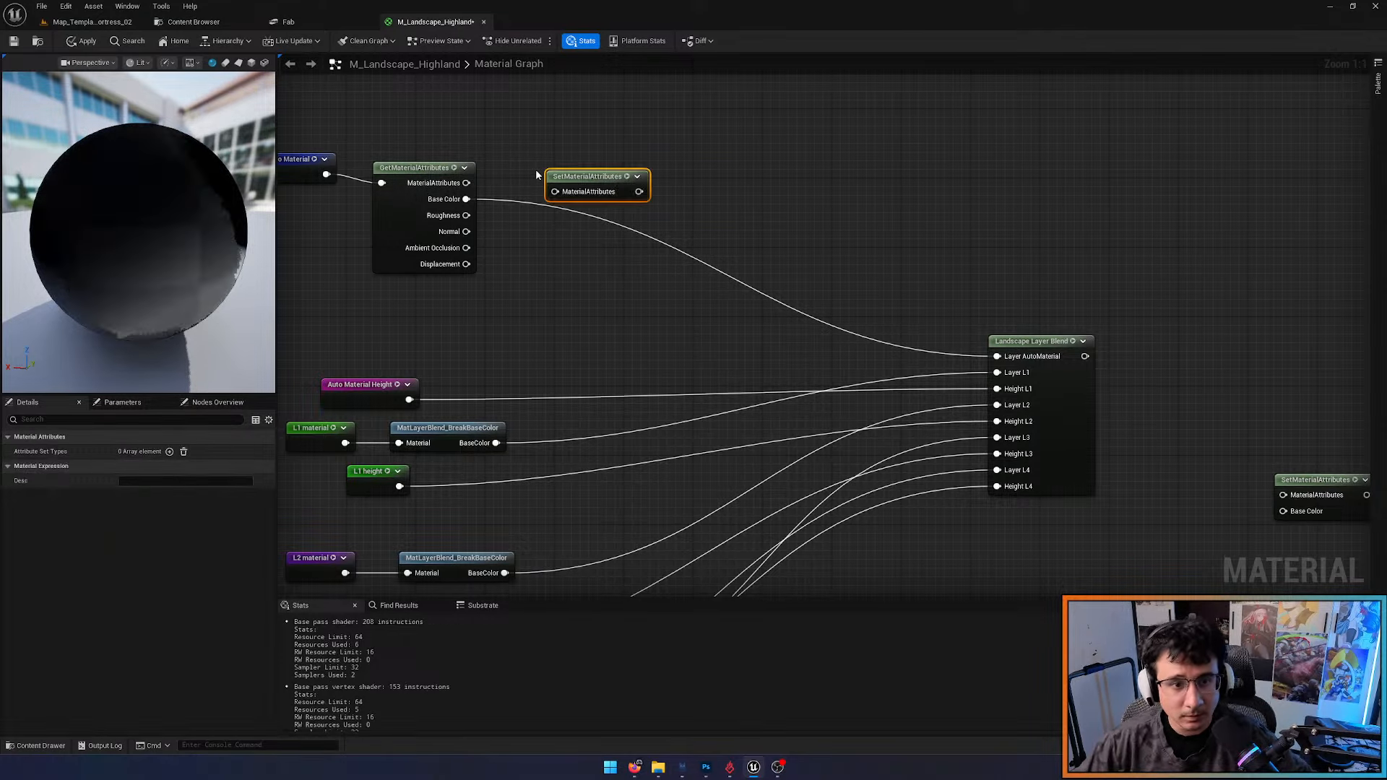
{"action": "left_click", "coordinate": [169, 451]}
{"action": "left_click", "coordinate": [170, 451]}
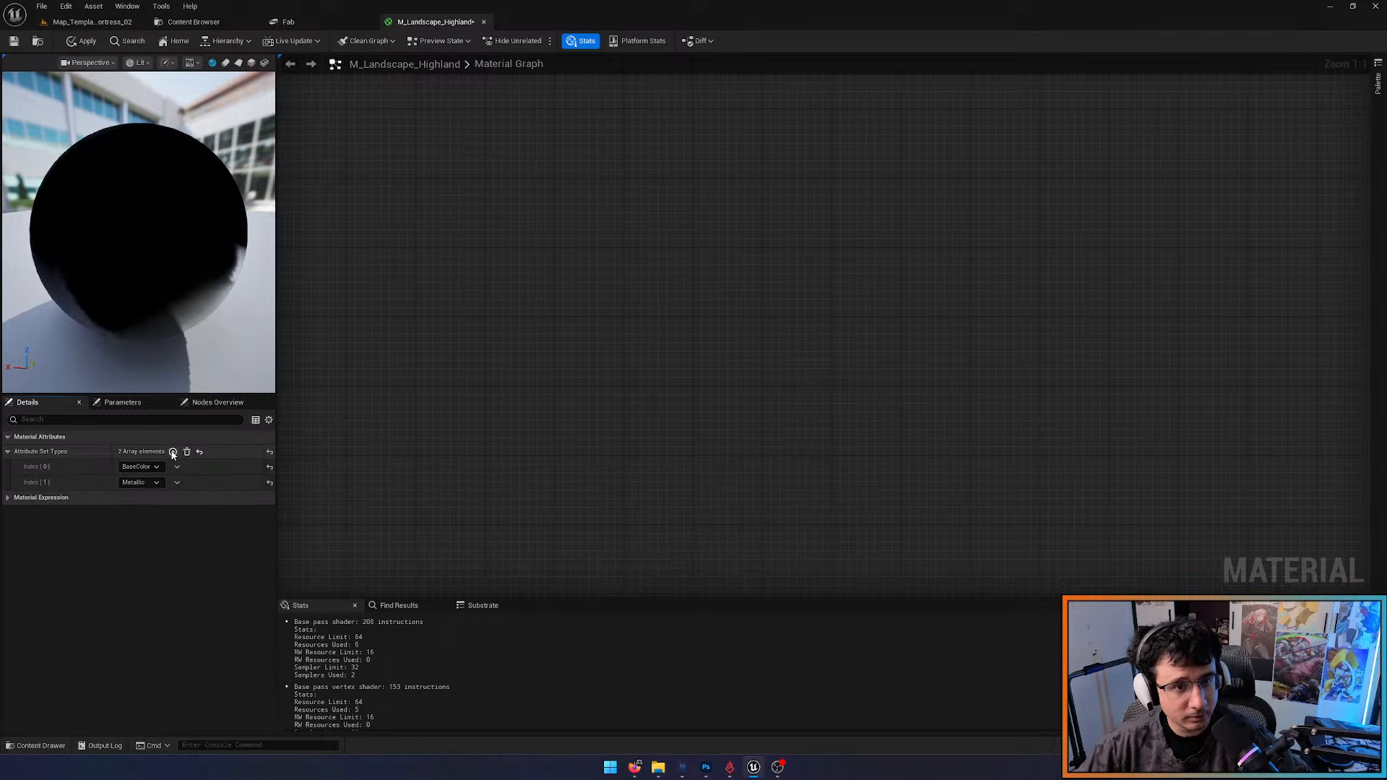
{"action": "left_click", "coordinate": [159, 482]}
{"action": "left_click", "coordinate": [137, 536]}
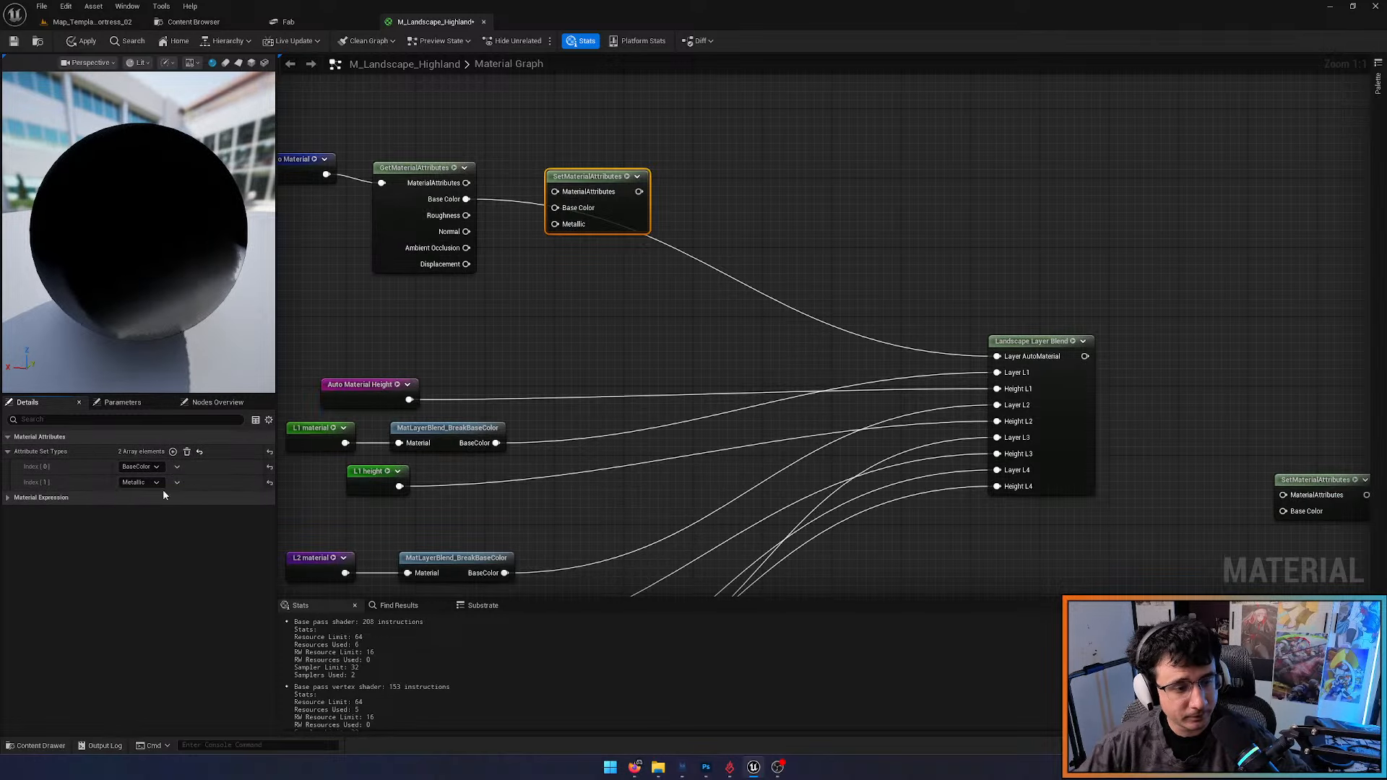
Add Normal, AmbientOcclusion and Displacement as the third, fourth and fifth attributes of the SetMaterialAttributes node
{"action": "left_click", "coordinate": [172, 451]}
{"action": "left_click", "coordinate": [143, 499]}
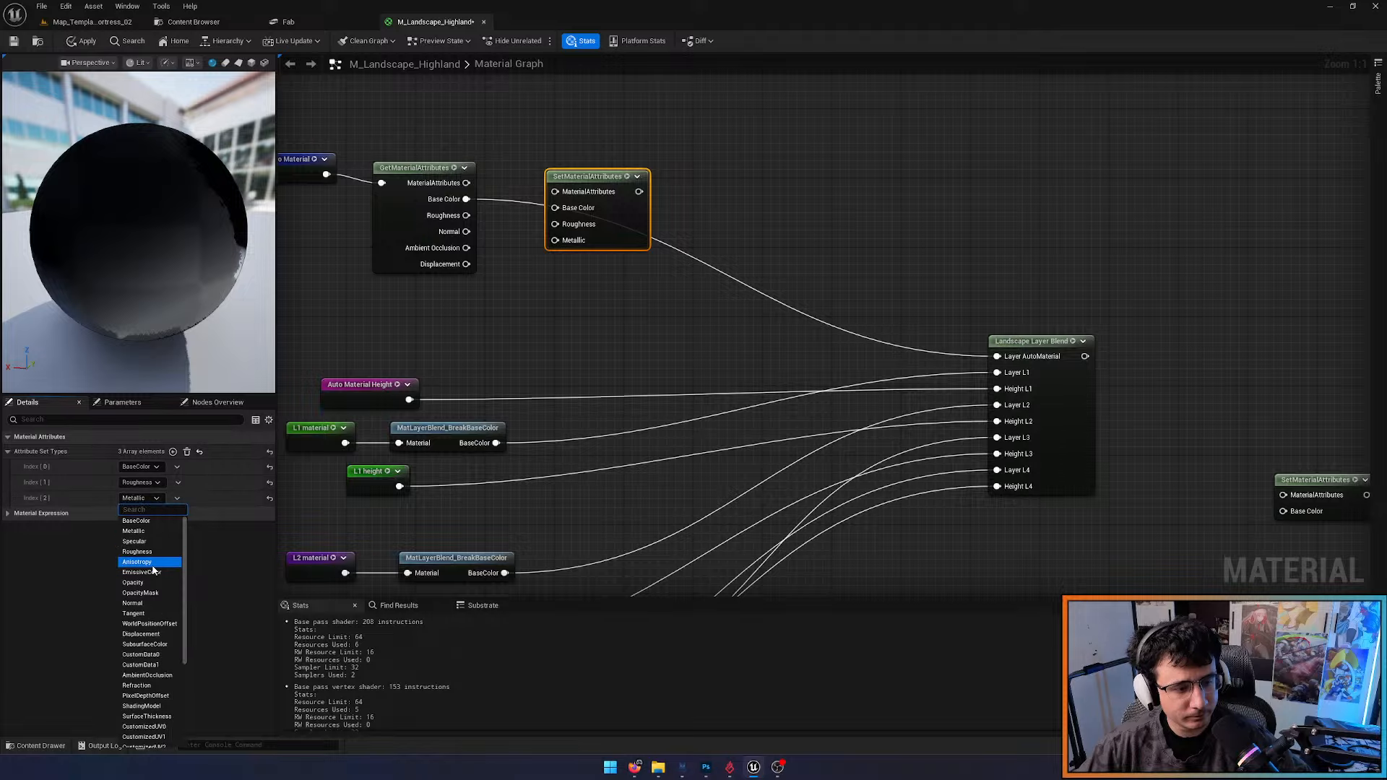
{"action": "left_click", "coordinate": [133, 603]}
{"action": "left_click", "coordinate": [173, 451]}
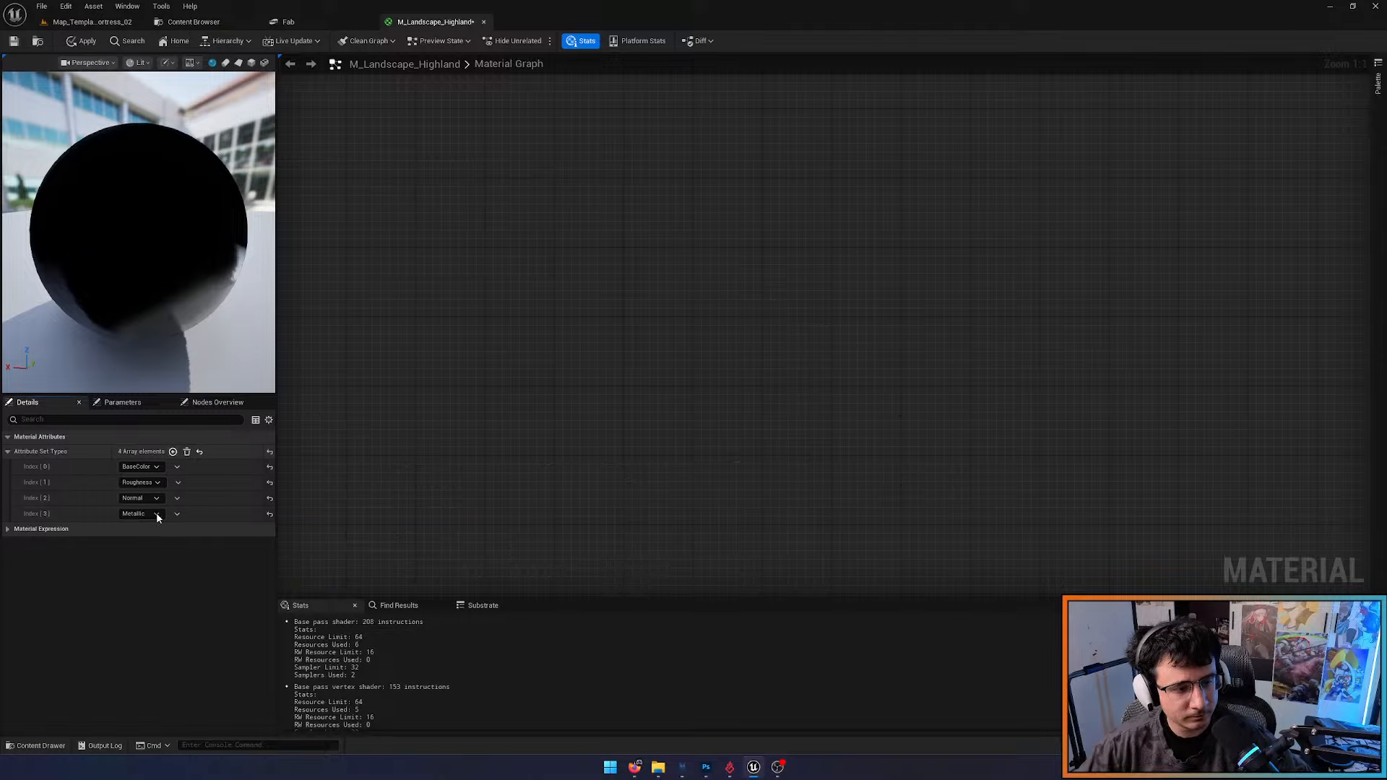
{"action": "left_click", "coordinate": [156, 514]}
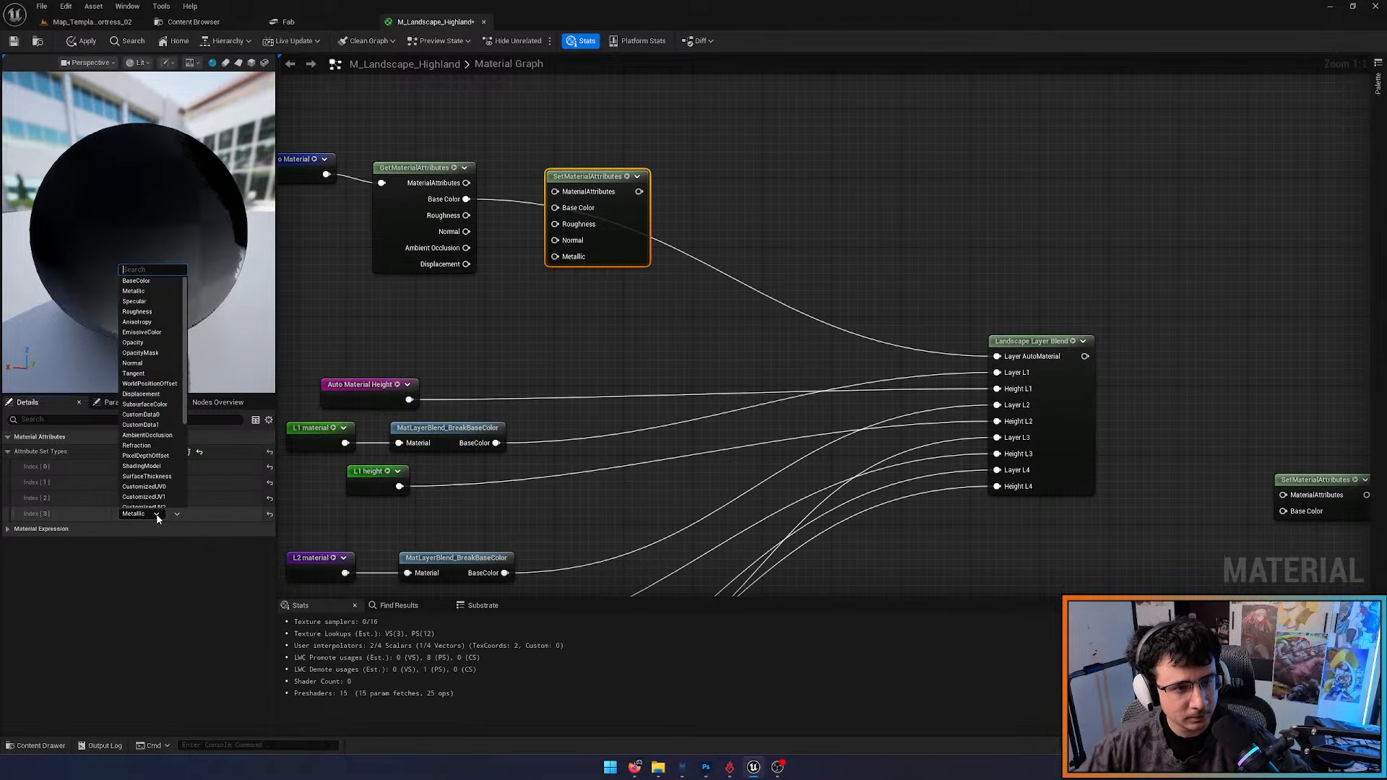
{"action": "left_click", "coordinate": [147, 435]}
{"action": "left_click", "coordinate": [173, 452]}
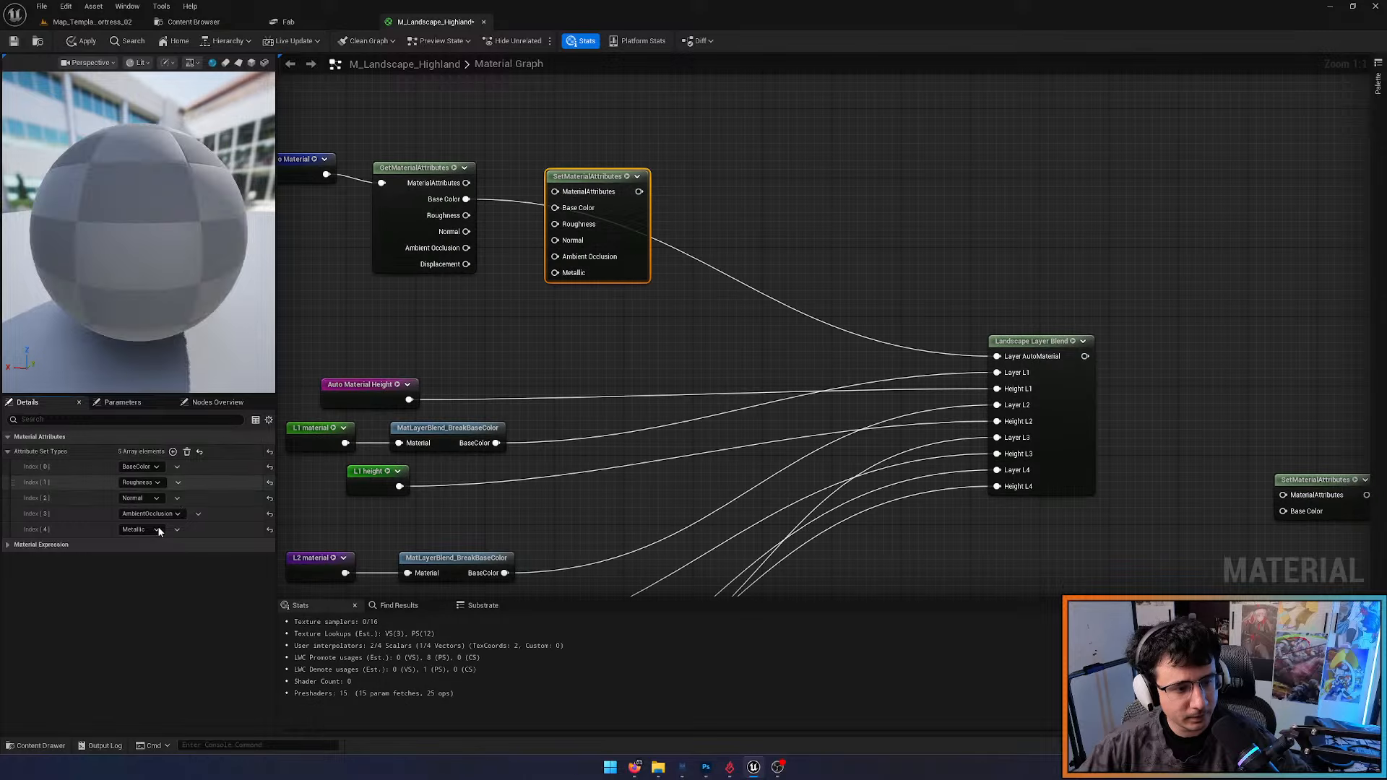
{"action": "left_click", "coordinate": [156, 529]}
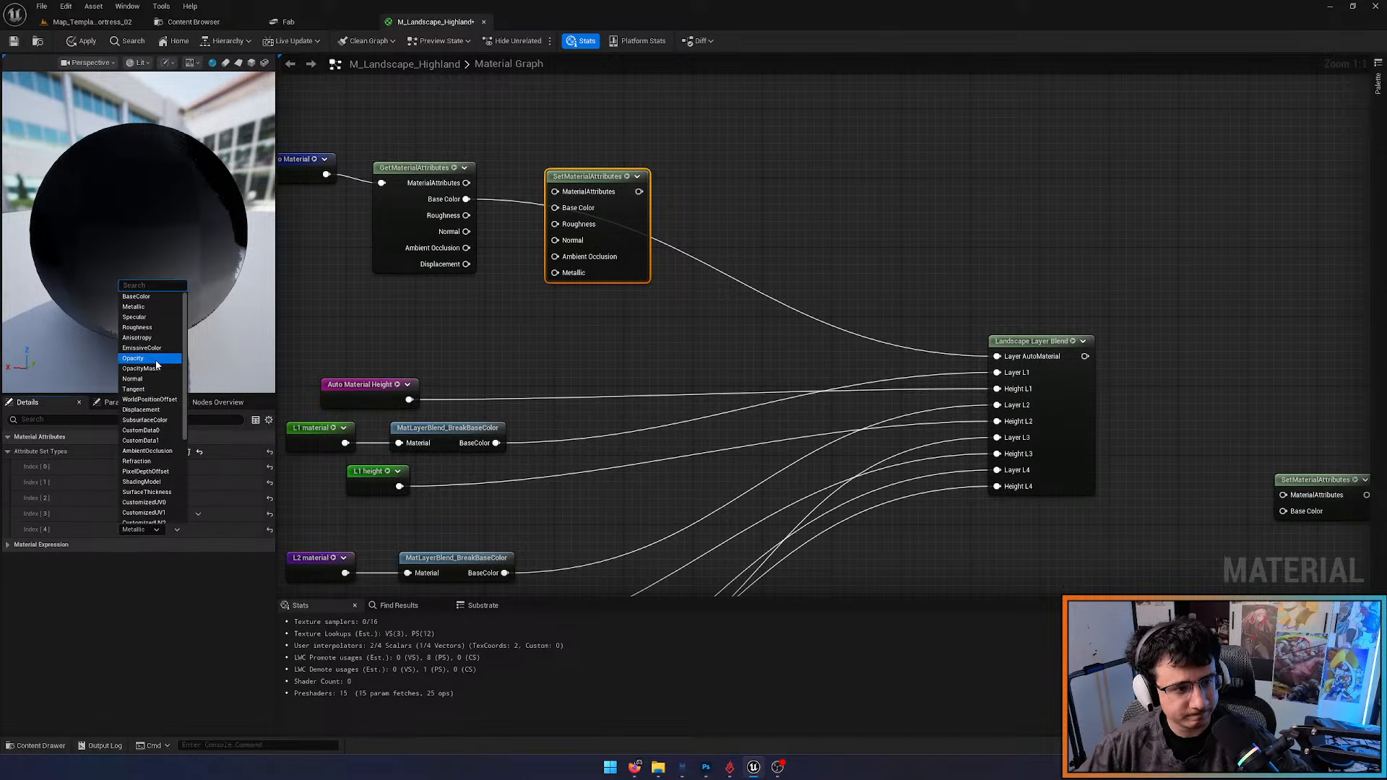
{"action": "scroll", "coordinate": [153, 383], "scroll_direction": "down", "scroll_amount": 1}
{"action": "left_click", "coordinate": [148, 392]}
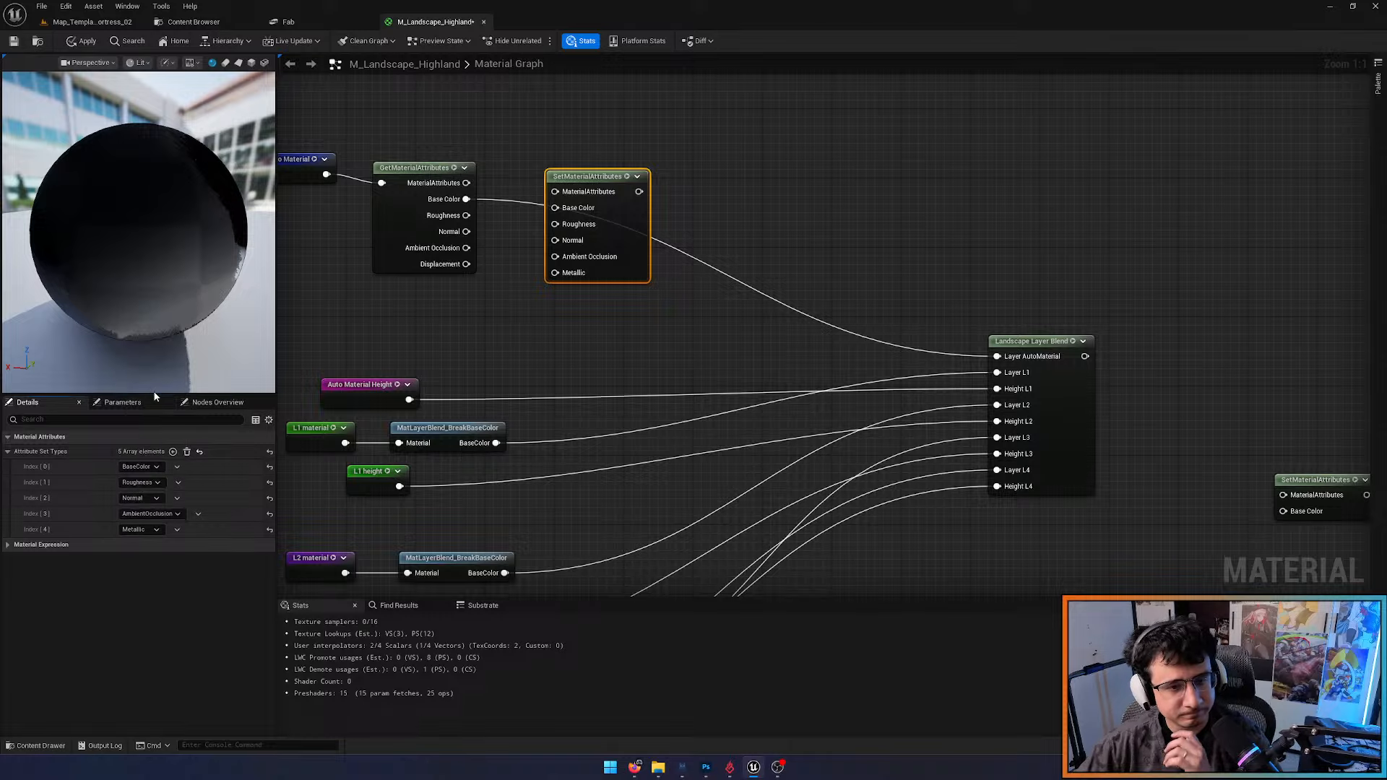
Wire all five GetMaterialAttributes outputs to the matching SetMaterialAttributes inputs, and connect the SetMaterialAttributes output to the blend's Layer AutoMaterial input
{"action": "mouse_move", "coordinate": [633, 249]}
{"action": "left_mouse_down"}
{"action": "mouse_move", "coordinate": [657, 240]}
{"action": "mouse_move", "coordinate": [632, 241]}
{"action": "left_mouse_up"}
{"action": "left_click_drag", "start_coordinate": [466, 198], "coordinate": [555, 232]}
{"action": "mouse_move", "coordinate": [555, 248]}
{"action": "left_mouse_down"}
{"action": "mouse_move", "coordinate": [467, 249]}
{"action": "mouse_move", "coordinate": [557, 264]}
{"action": "left_mouse_up"}
{"action": "left_click_drag", "start_coordinate": [638, 183], "coordinate": [995, 359]}
{"action": "scroll", "coordinate": [636, 282], "scroll_direction": "down", "scroll_amount": 5}
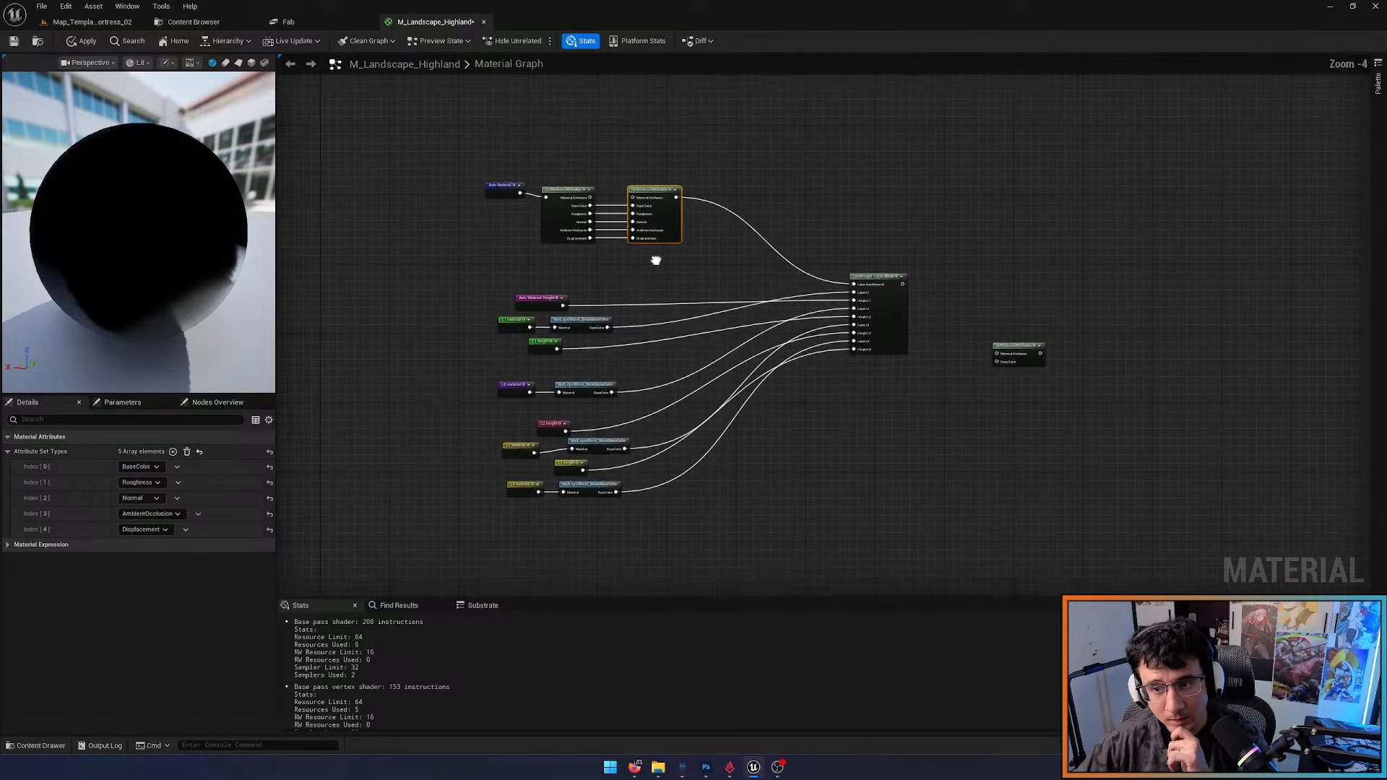
Move the Auto Material attribute chain farther up and shift the Auto Material Height reroute toward the Landscape Layer Blend node
{"action": "left_click_drag", "start_coordinate": [740, 294], "coordinate": [567, 133]}
{"action": "scroll", "coordinate": [588, 258], "scroll_direction": "up", "scroll_amount": 3}
{"action": "right_click_drag", "start_coordinate": [633, 336], "coordinate": [593, 386]}
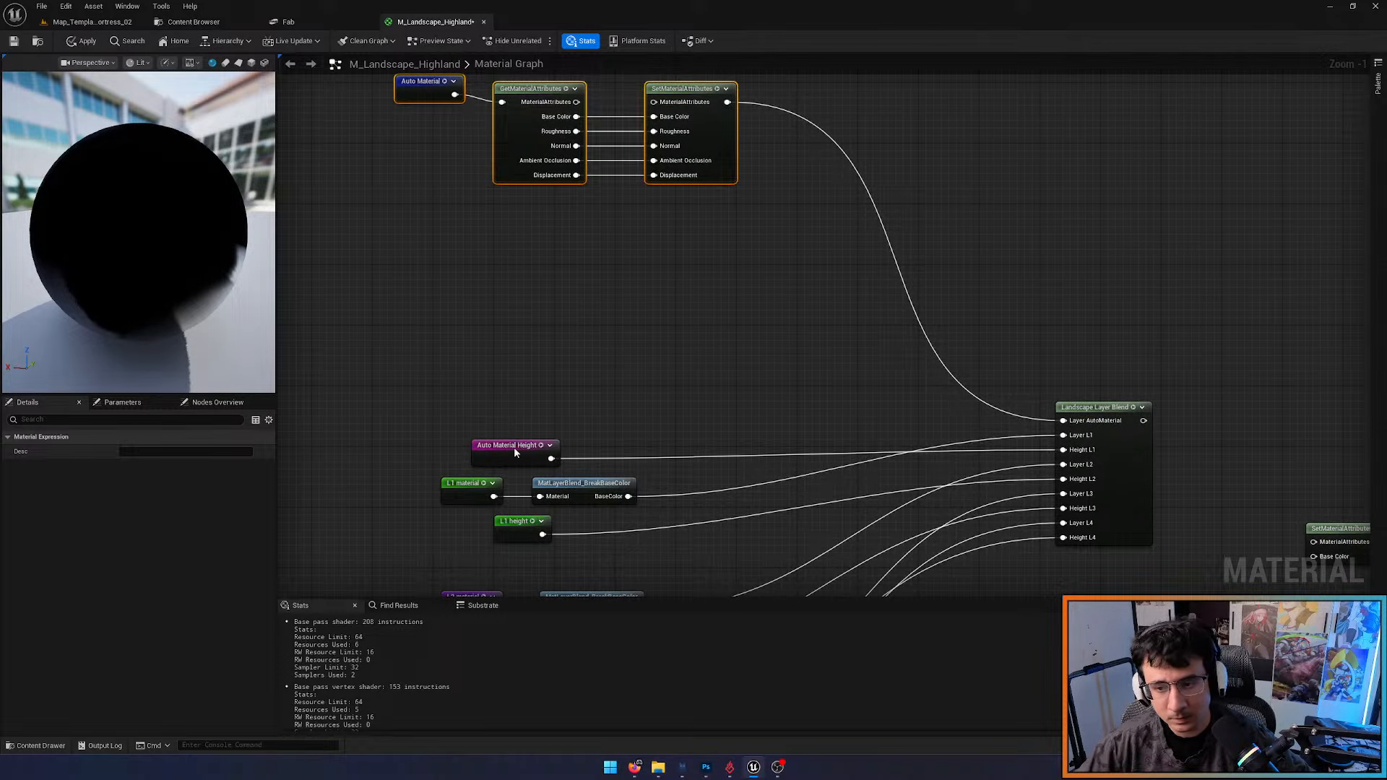
{"action": "left_click_drag", "start_coordinate": [513, 448], "coordinate": [741, 394]}
Duplicate the Get/SetMaterialAttributes pair below the original, feed it from the L1 material reroute and connect its output to Layer L1
{"action": "right_click_drag", "start_coordinate": [717, 231], "coordinate": [773, 326]}
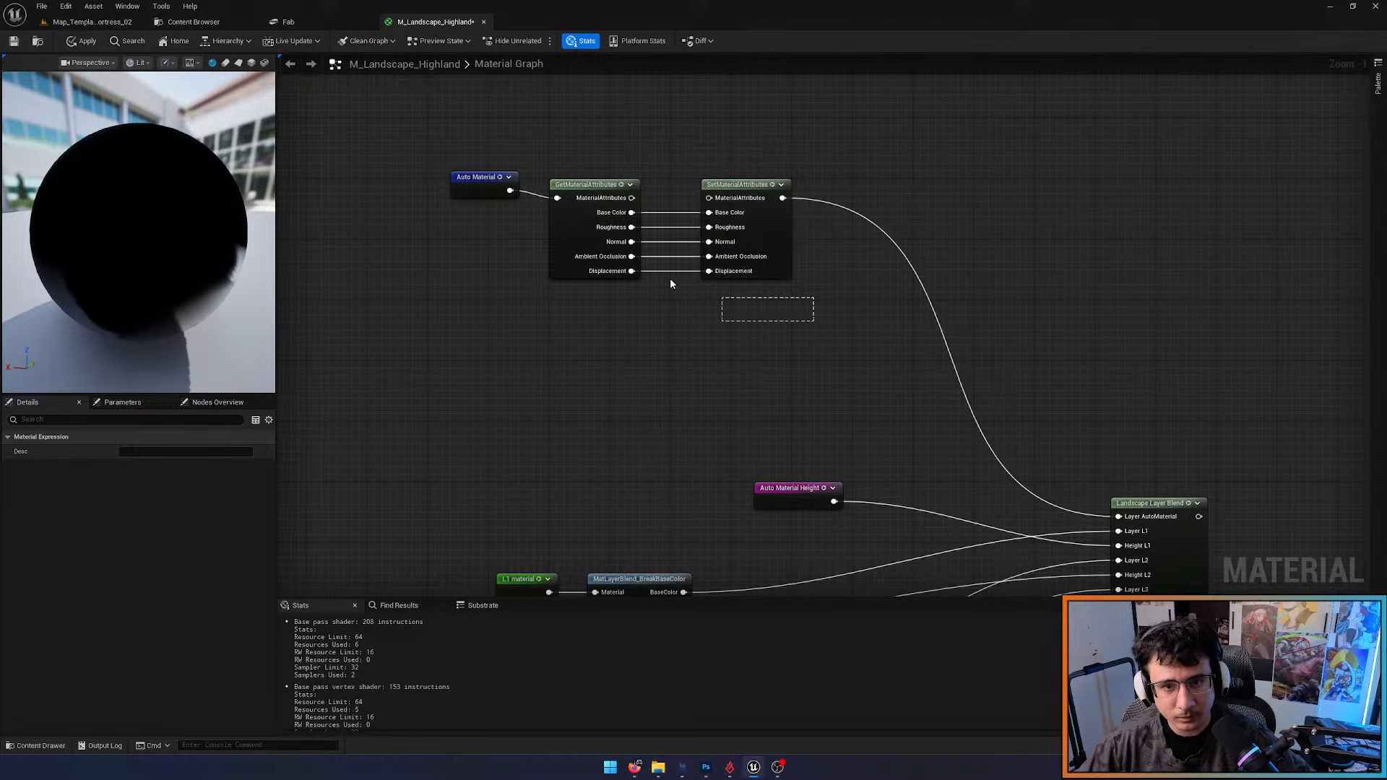
{"action": "left_click_drag", "start_coordinate": [670, 279], "coordinate": [573, 205]}
{"action": "right_click_drag", "start_coordinate": [618, 348], "coordinate": [624, 221]}
{"action": "left_click", "coordinate": [650, 216]}
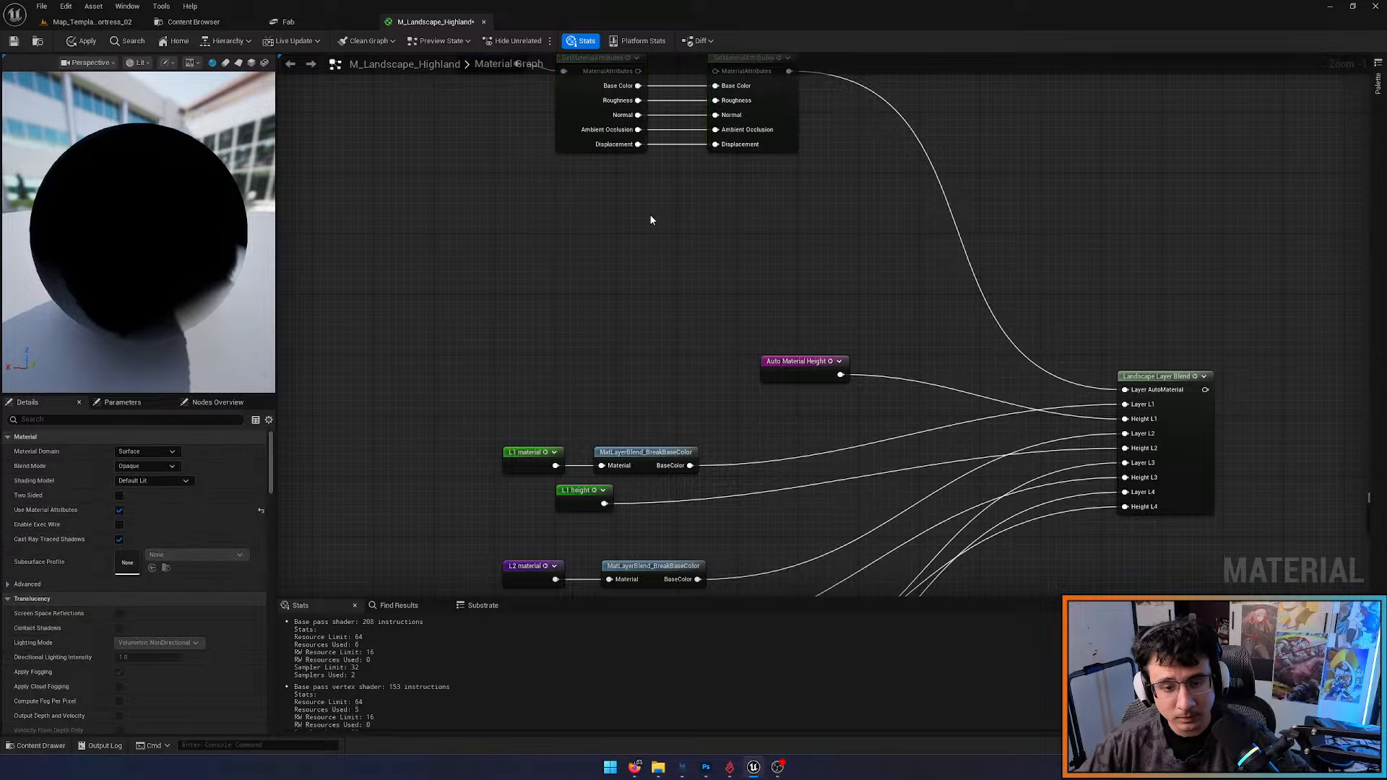
{"action": "key", "text": "ctrl+v"}
{"action": "left_click_drag", "start_coordinate": [562, 473], "coordinate": [471, 278]}
{"action": "left_click_drag", "start_coordinate": [576, 238], "coordinate": [579, 230]}
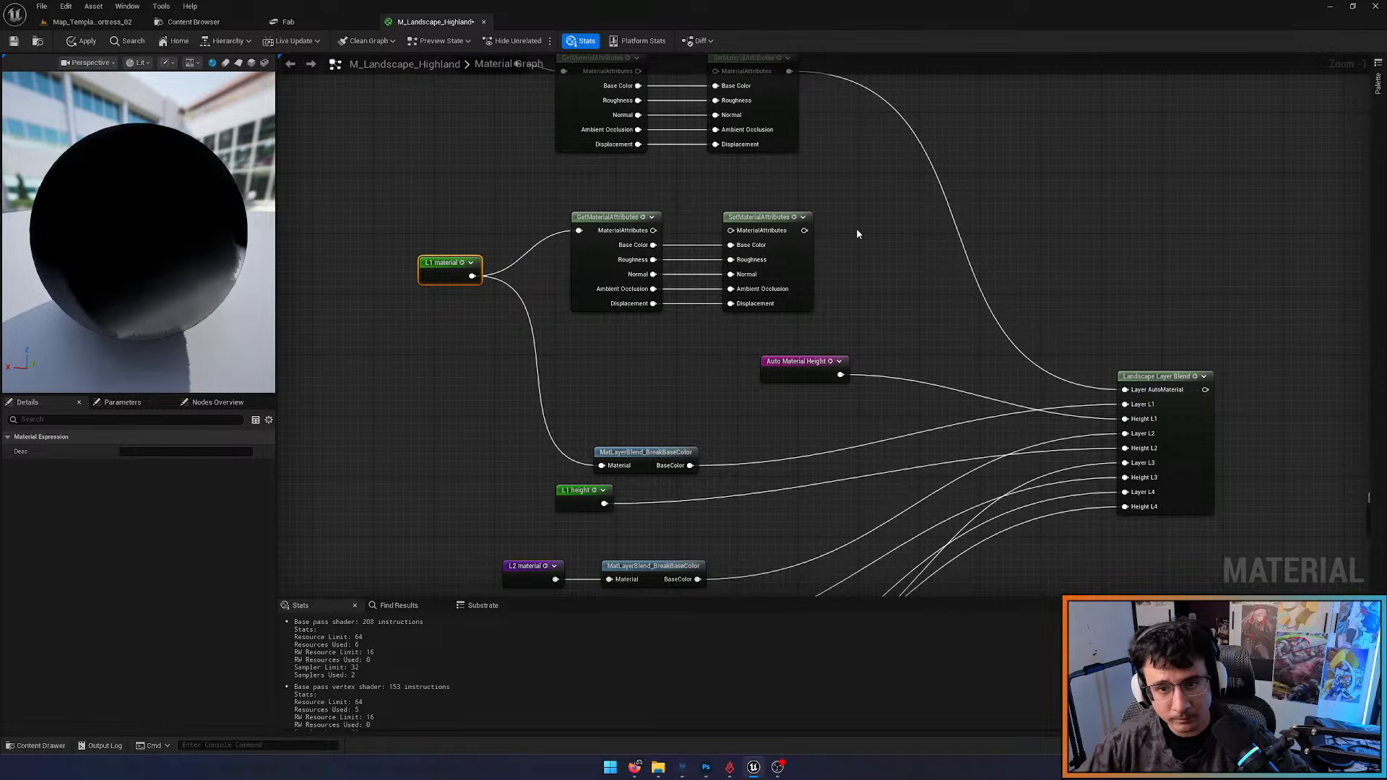
{"action": "left_click_drag", "start_coordinate": [804, 230], "coordinate": [1125, 406]}
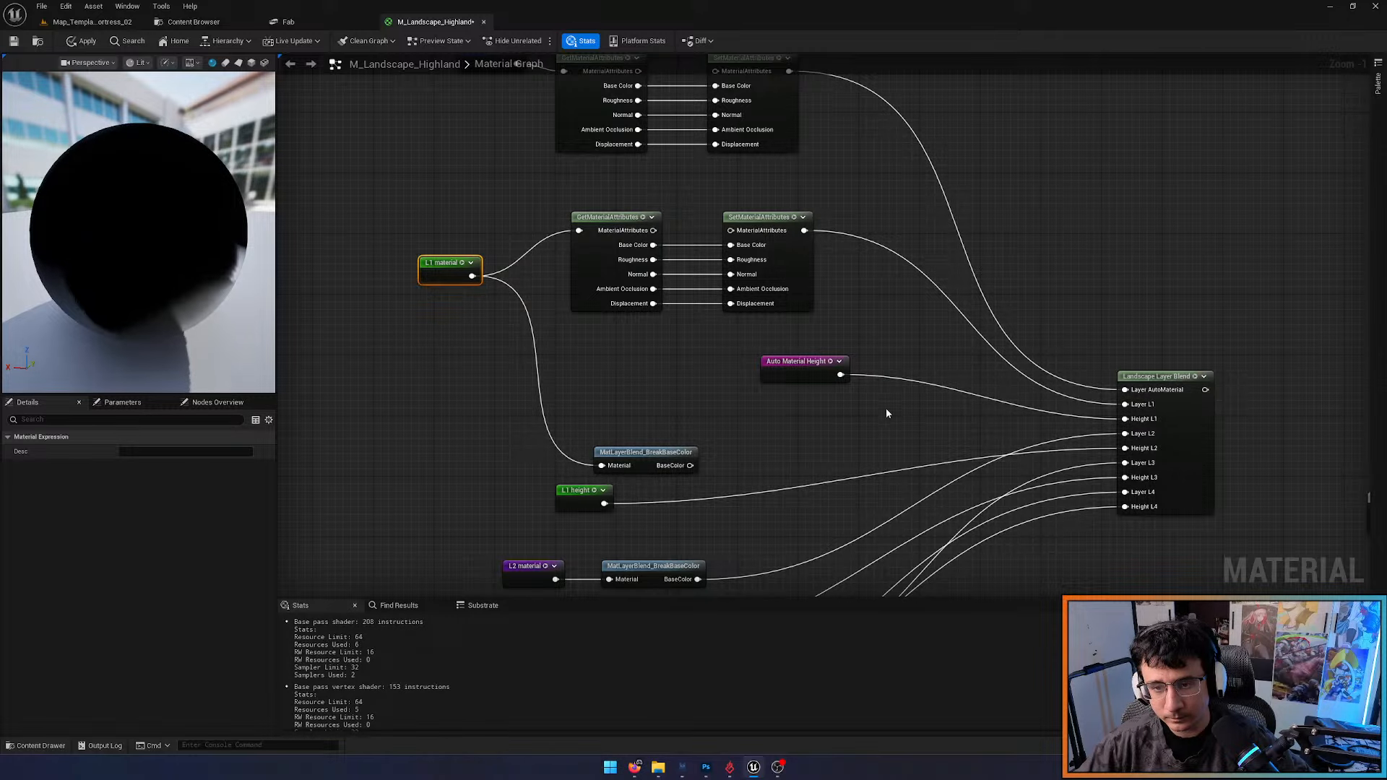
Delete the L1 MatLayerBlend_BreakBaseColor node and place the Auto Material Height and L1 height reroutes beside the Landscape Layer Blend node
{"action": "left_click_drag", "start_coordinate": [751, 347], "coordinate": [867, 391]}
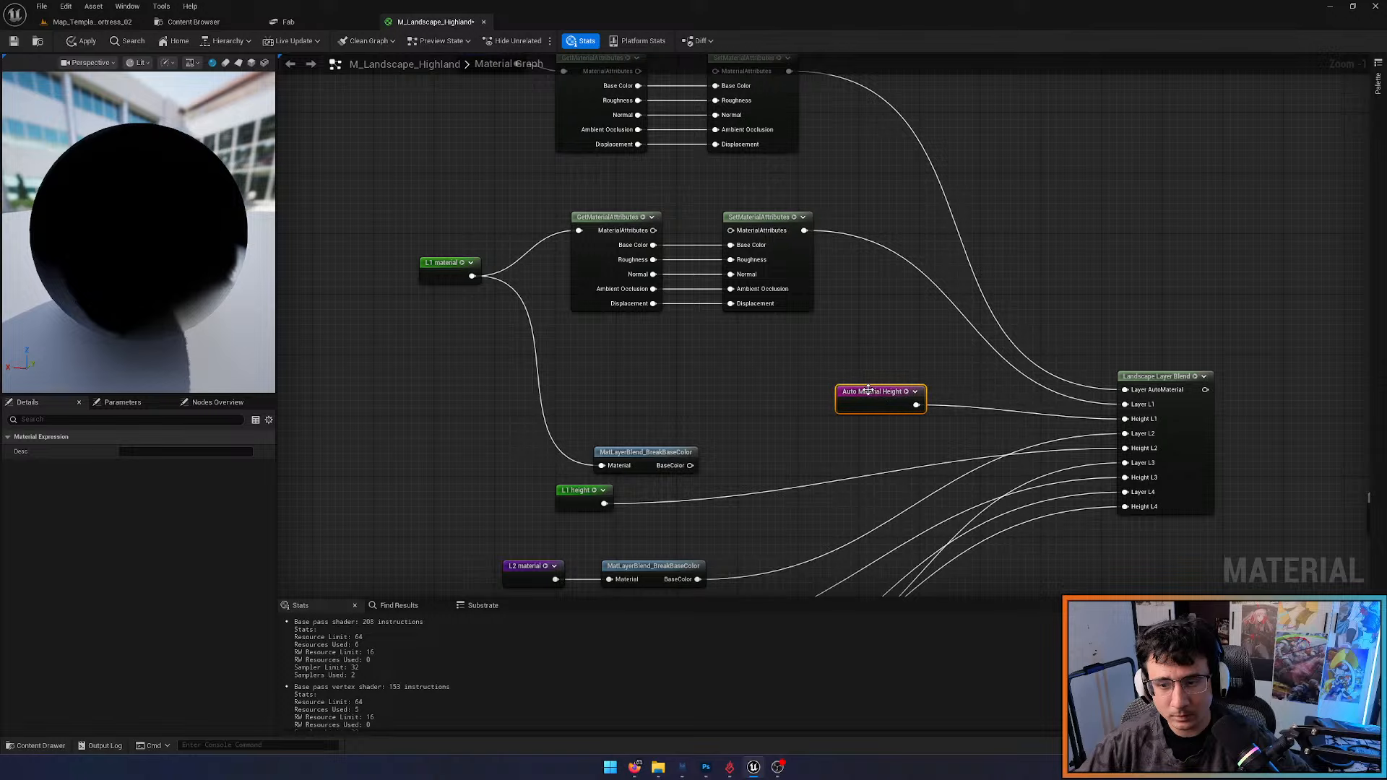
{"action": "right_click_drag", "start_coordinate": [787, 392], "coordinate": [821, 335]}
{"action": "left_click_drag", "start_coordinate": [915, 340], "coordinate": [1002, 355]}
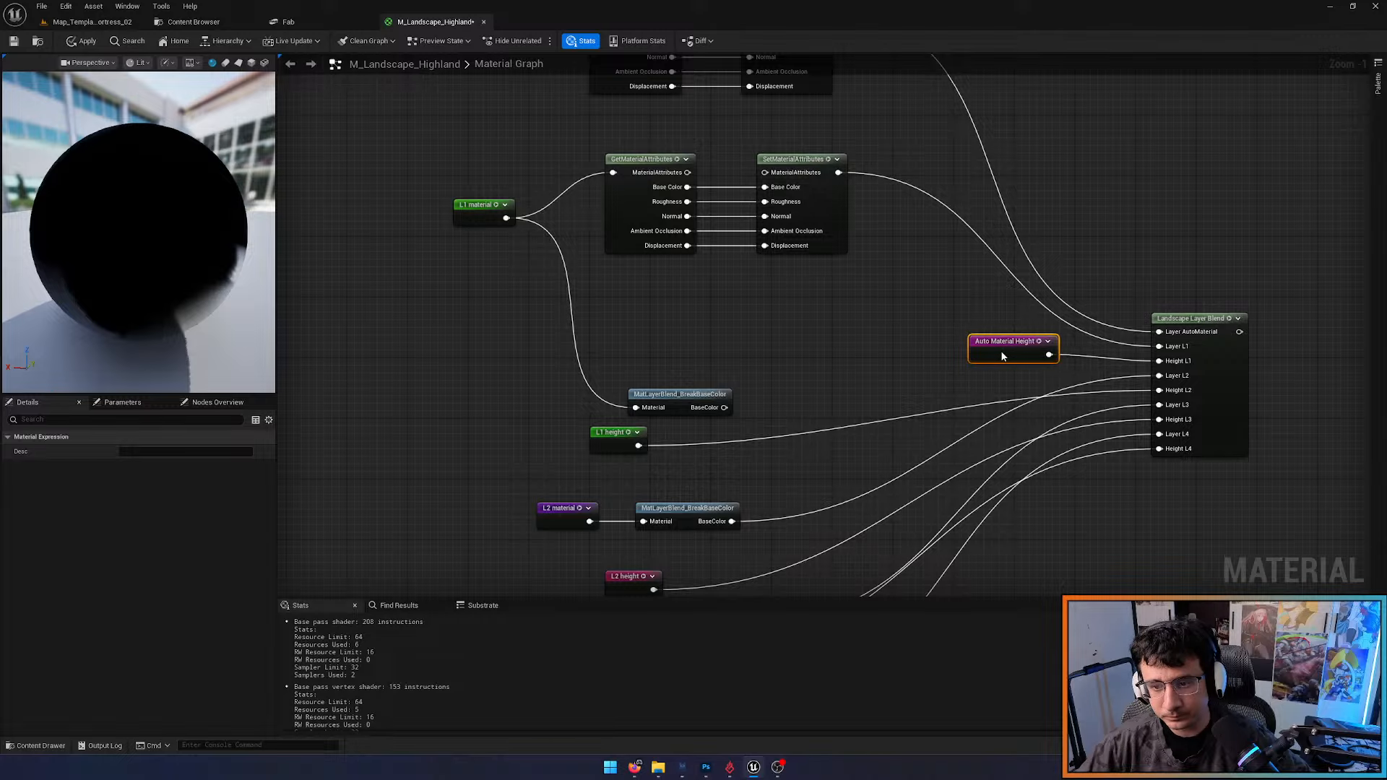
{"action": "left_click", "coordinate": [678, 395]}
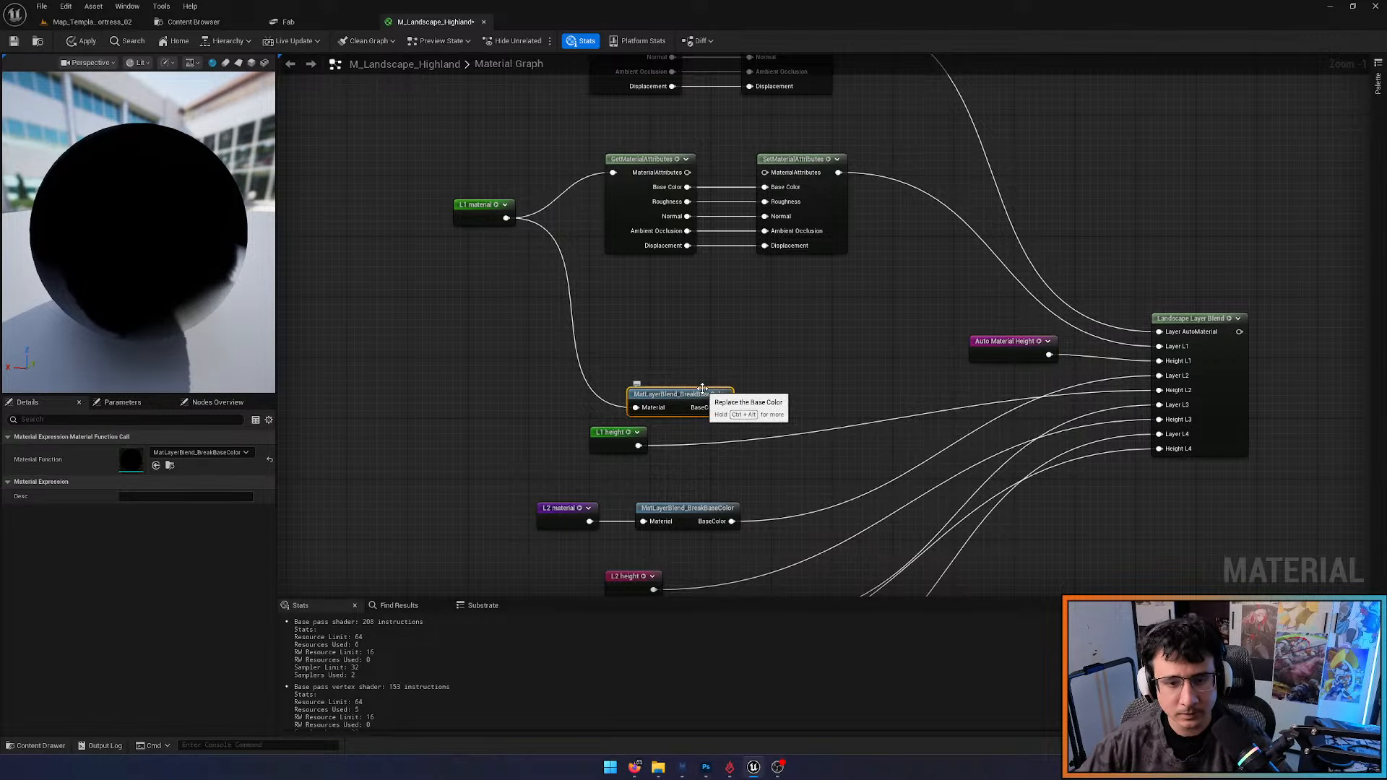
{"action": "key", "text": "Delete"}
{"action": "left_click_drag", "start_coordinate": [617, 444], "coordinate": [967, 399]}
Duplicate the L1 Get/SetMaterialAttributes pair for L2, feed it from the L2 material reroute, replace its BreakBaseColor node and connect it to Layer L2
{"action": "left_click_drag", "start_coordinate": [536, 153], "coordinate": [802, 277]}
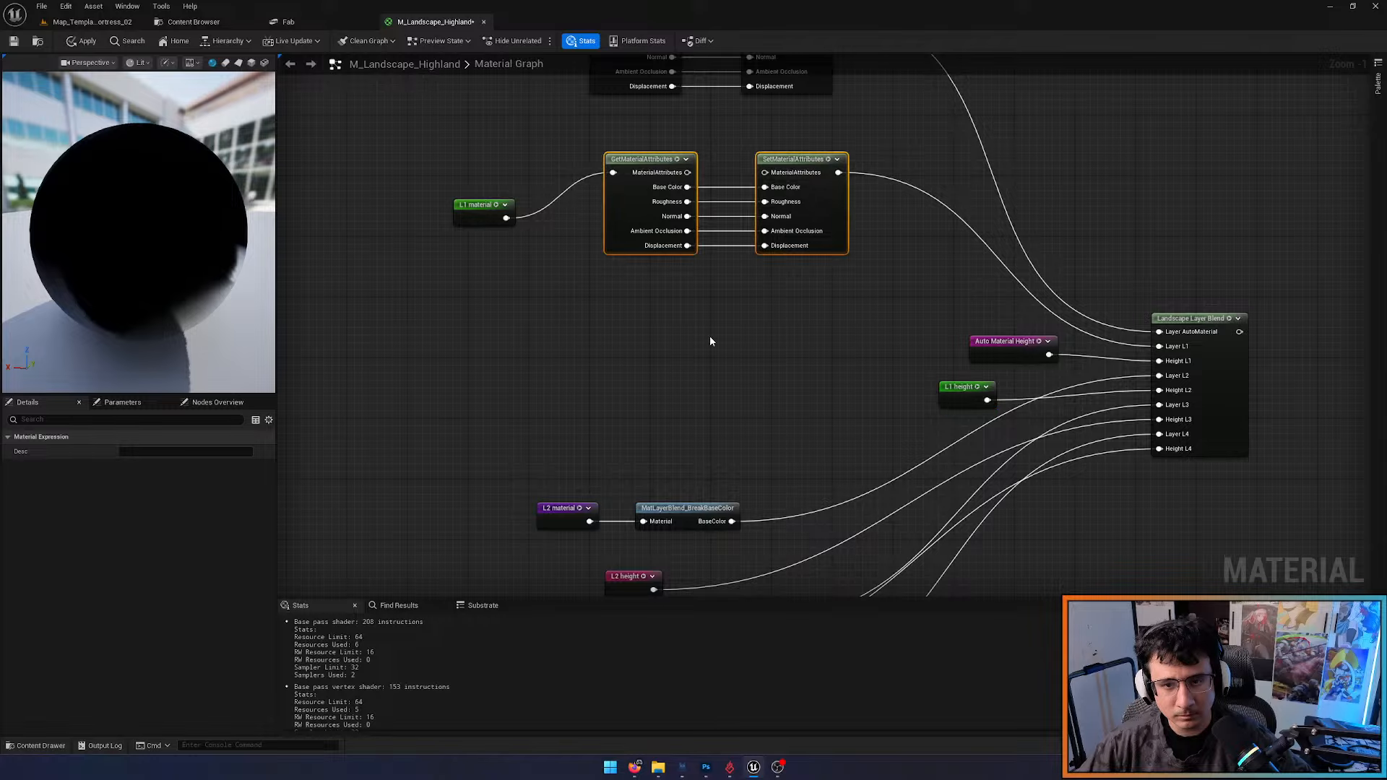
{"action": "key", "text": "ctrl+c"}
{"action": "key", "text": "ctrl+v"}
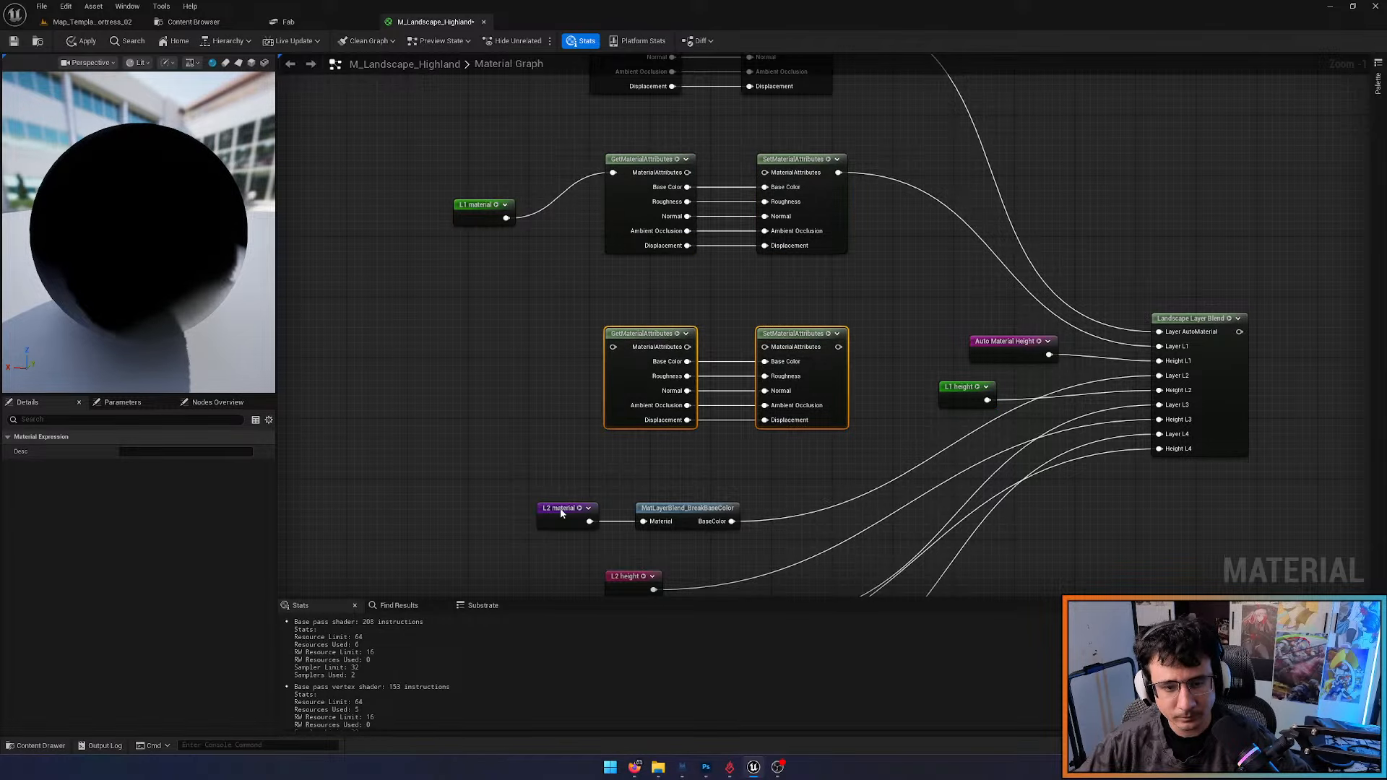
{"action": "left_click_drag", "start_coordinate": [561, 513], "coordinate": [612, 347]}
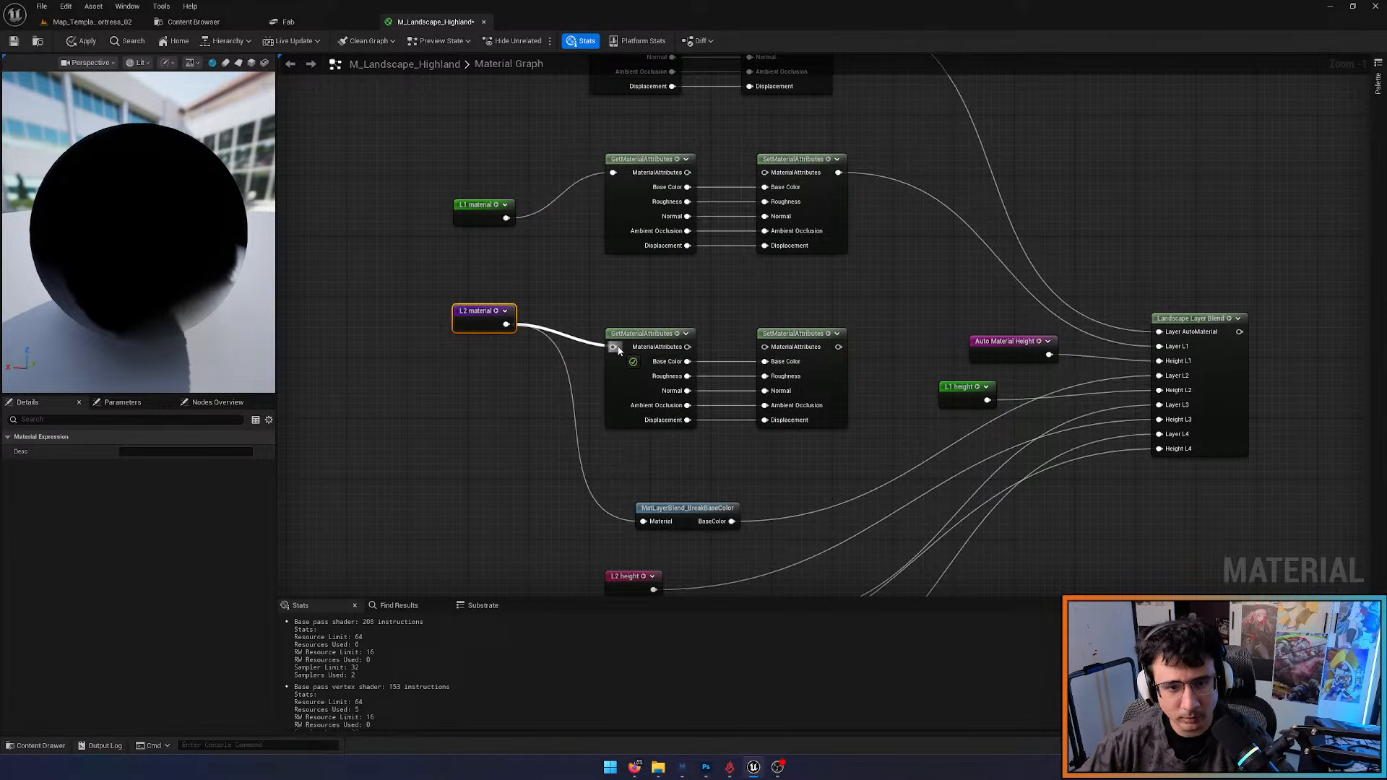
{"action": "left_click", "coordinate": [672, 518]}
{"action": "key", "text": "Delete"}
{"action": "left_click_drag", "start_coordinate": [838, 346], "coordinate": [1159, 376]}
Place the L2 height and L3 height reroutes below the L1 height reroute beside the Landscape Layer Blend node
{"action": "right_click_drag", "start_coordinate": [875, 437], "coordinate": [813, 302]}
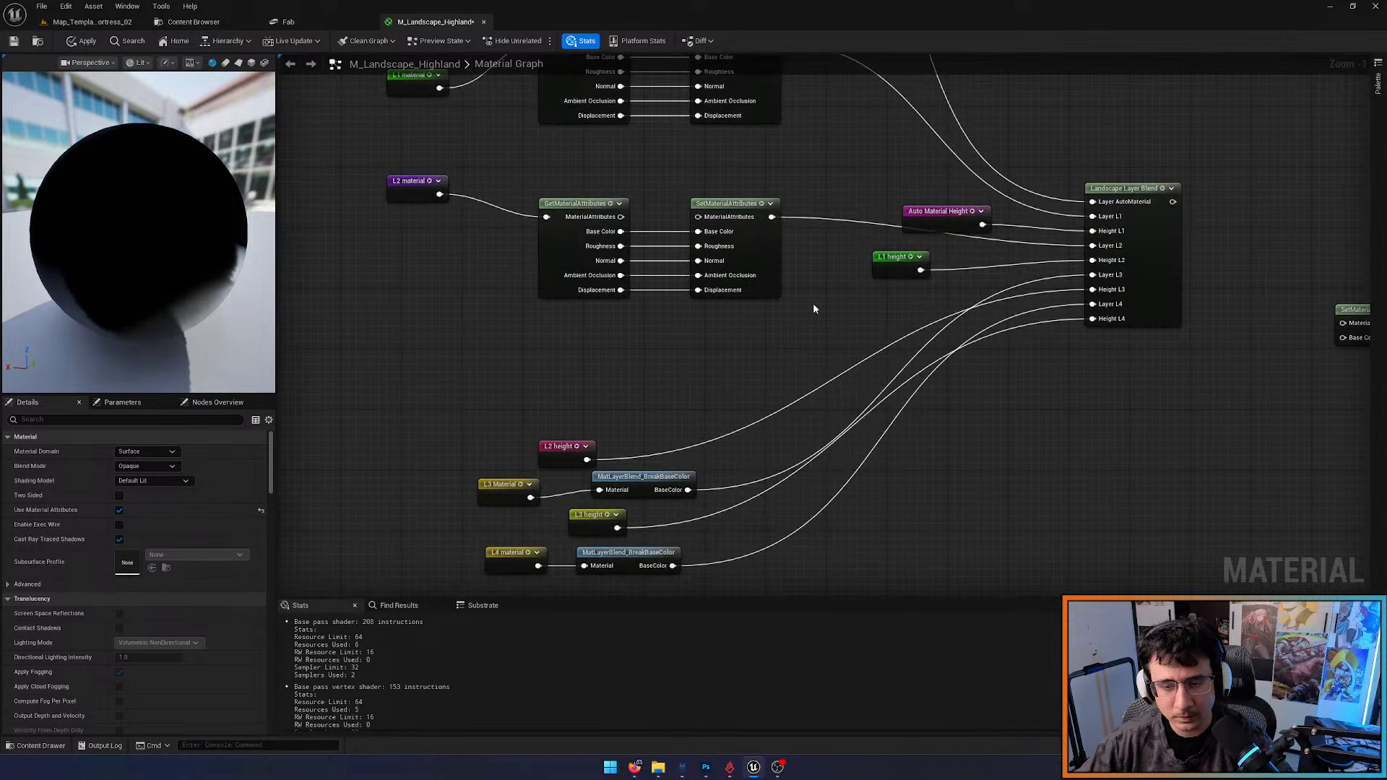
{"action": "left_click_drag", "start_coordinate": [546, 449], "coordinate": [880, 300]}
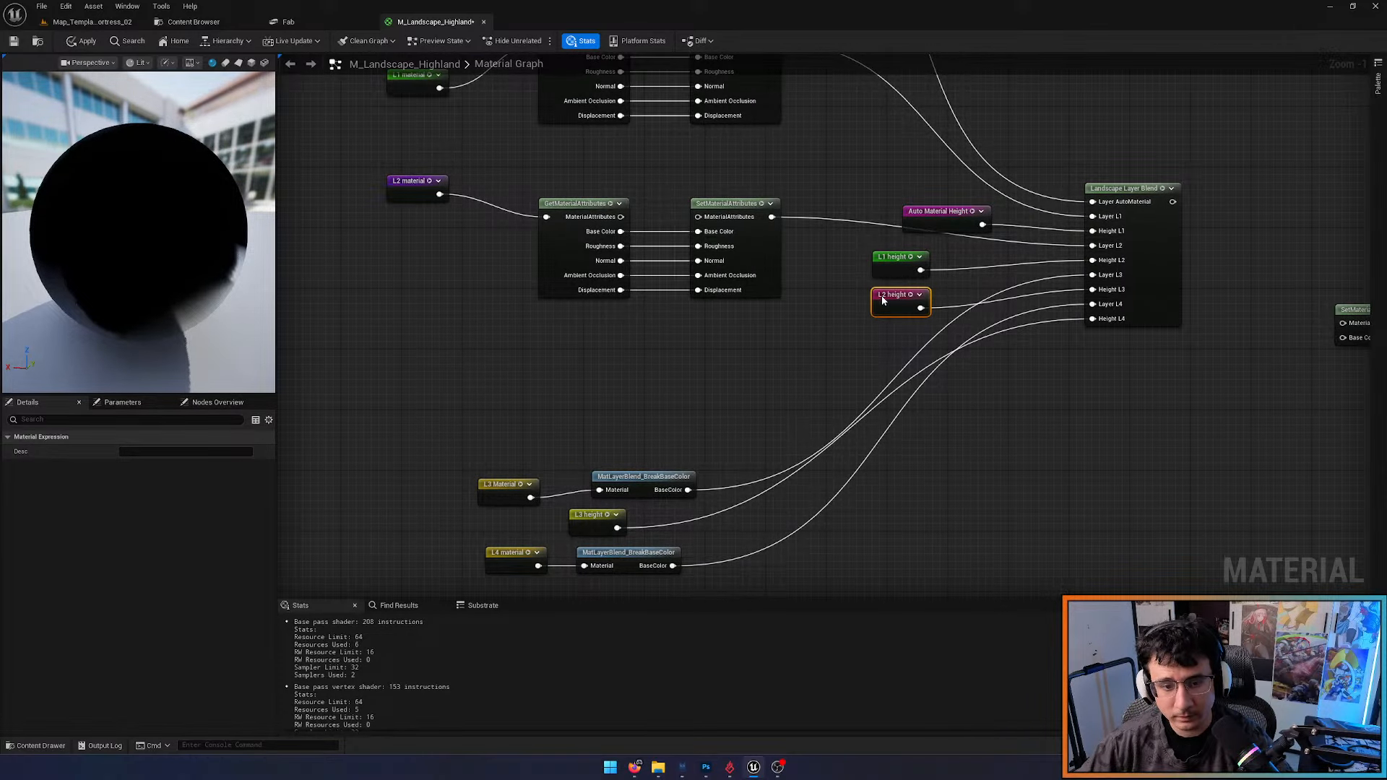
{"action": "right_click_drag", "start_coordinate": [576, 414], "coordinate": [707, 342]}
{"action": "left_click_drag", "start_coordinate": [699, 441], "coordinate": [1006, 269]}
Duplicate the Get/SetMaterialAttributes pair for L3, feed it from the L3 Material reroute, replace its BreakBaseColor node and connect it to Layer L3
{"action": "left_click", "coordinate": [660, 235]}
{"action": "left_click_drag", "start_coordinate": [660, 235], "coordinate": [830, 209]}
{"action": "left_click_drag", "start_coordinate": [700, 205], "coordinate": [688, 168]}
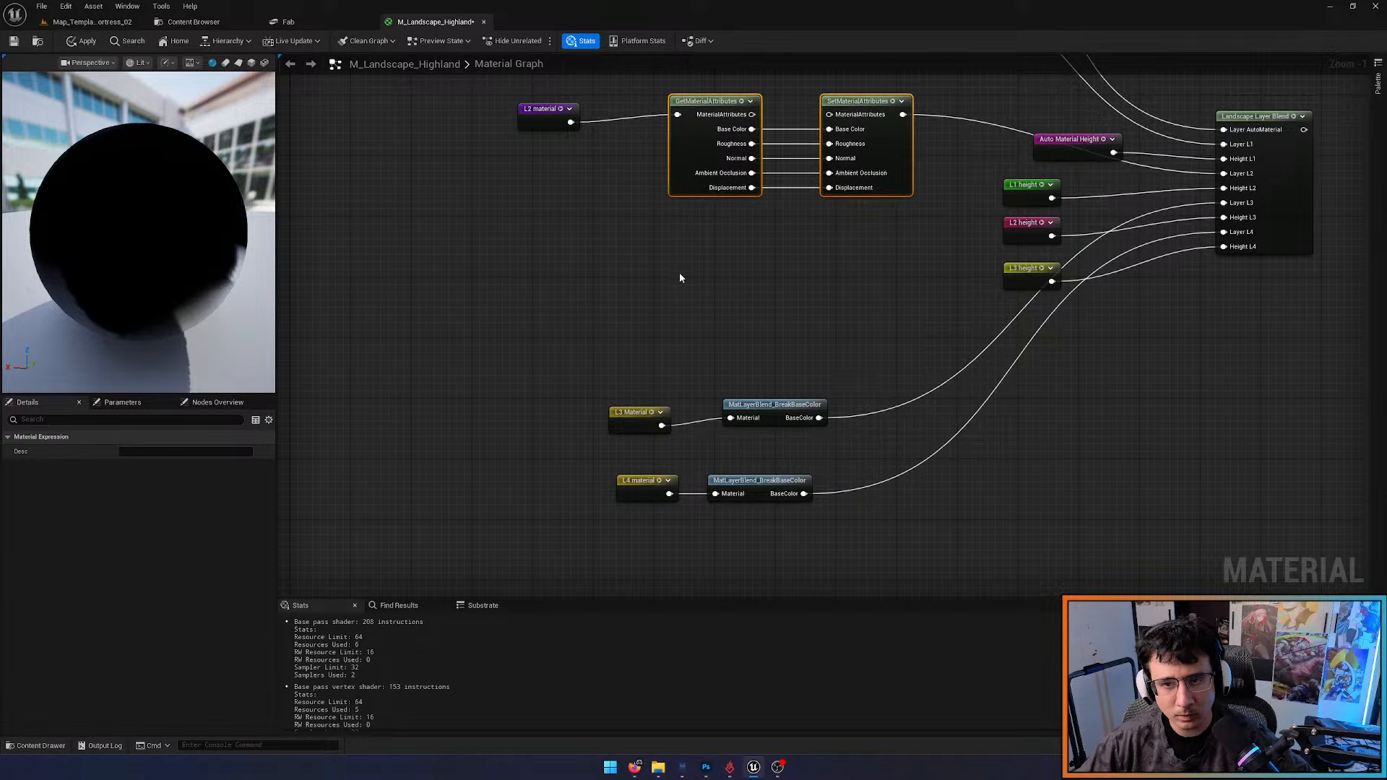
{"action": "key", "text": "ctrl+c"}
{"action": "key", "text": "ctrl+v"}
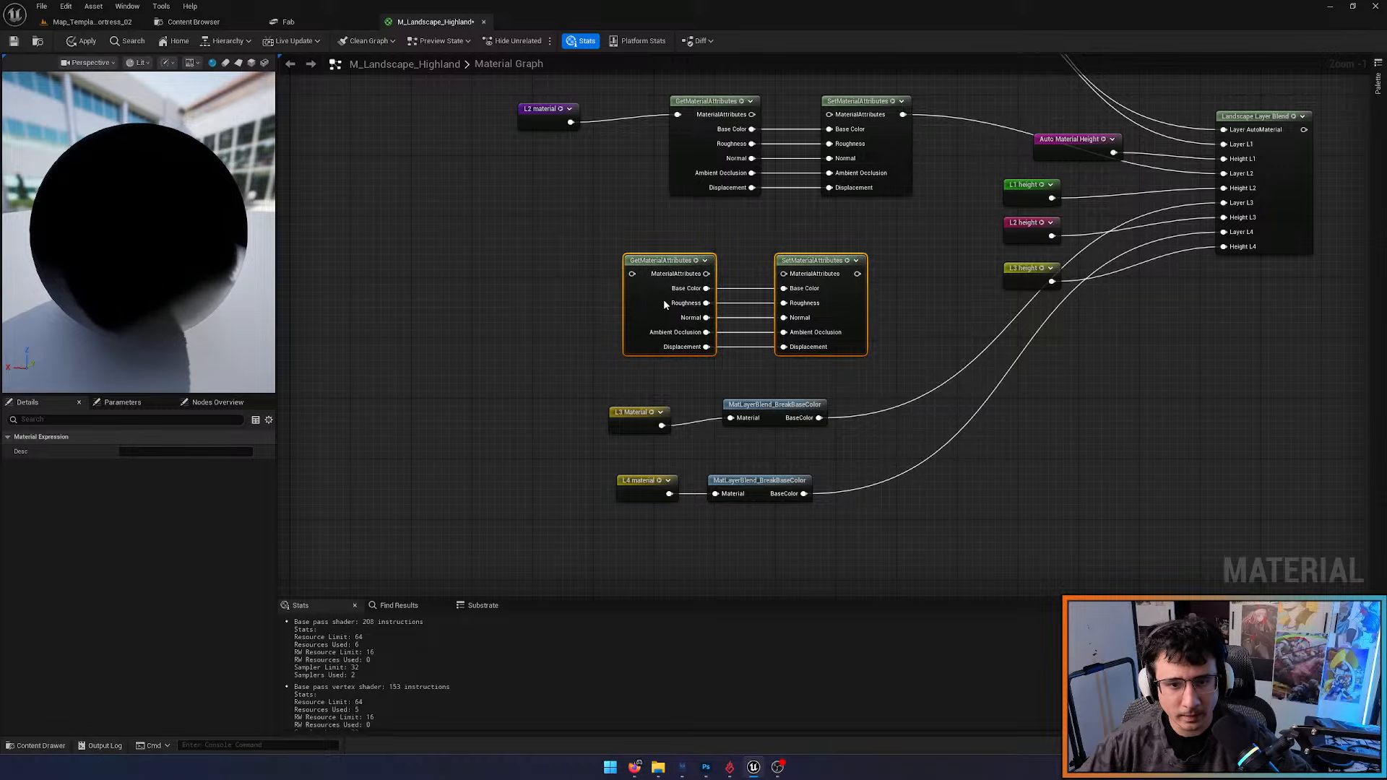
{"action": "left_click_drag", "start_coordinate": [663, 304], "coordinate": [679, 296]}
{"action": "left_click_drag", "start_coordinate": [634, 415], "coordinate": [648, 266]}
{"action": "left_click", "coordinate": [770, 410]}
{"action": "key", "text": "Delete"}
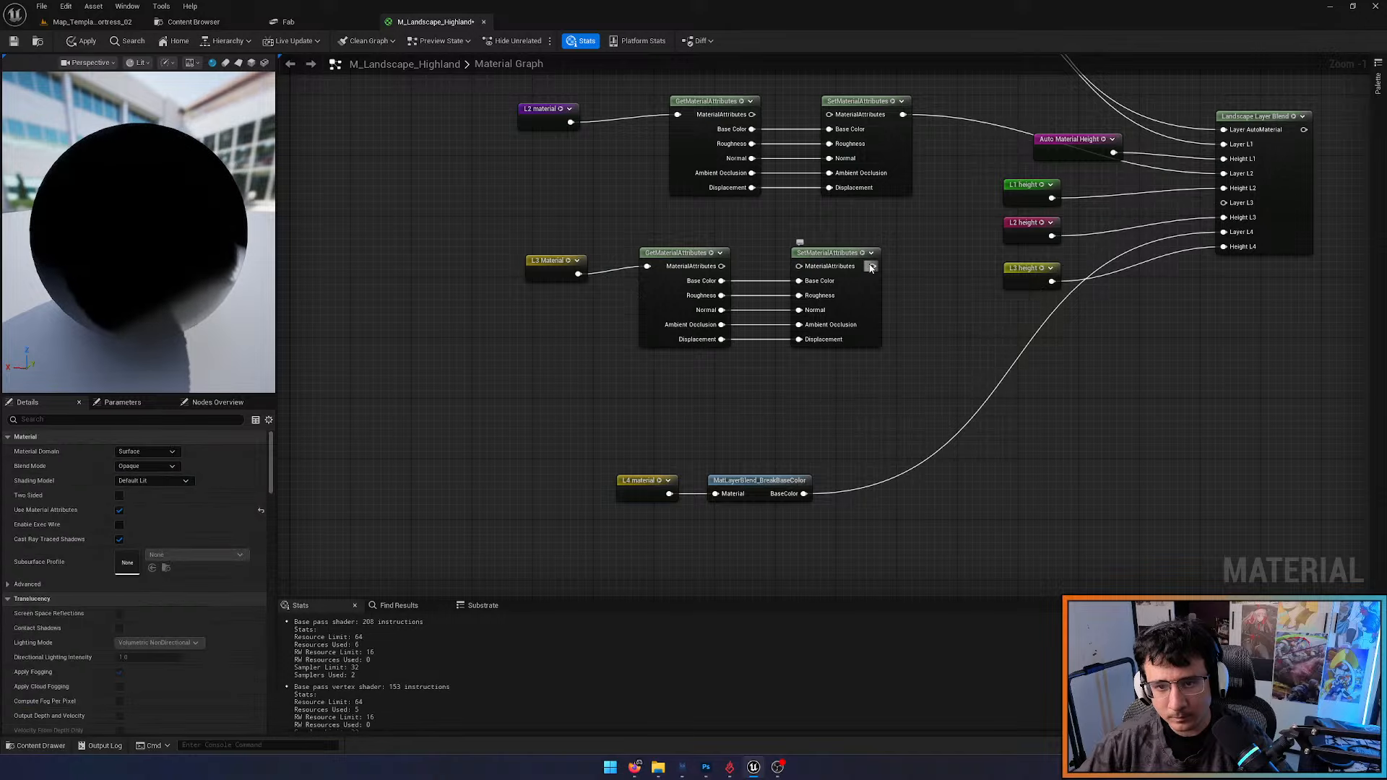
{"action": "left_click_drag", "start_coordinate": [873, 266], "coordinate": [1222, 203]}
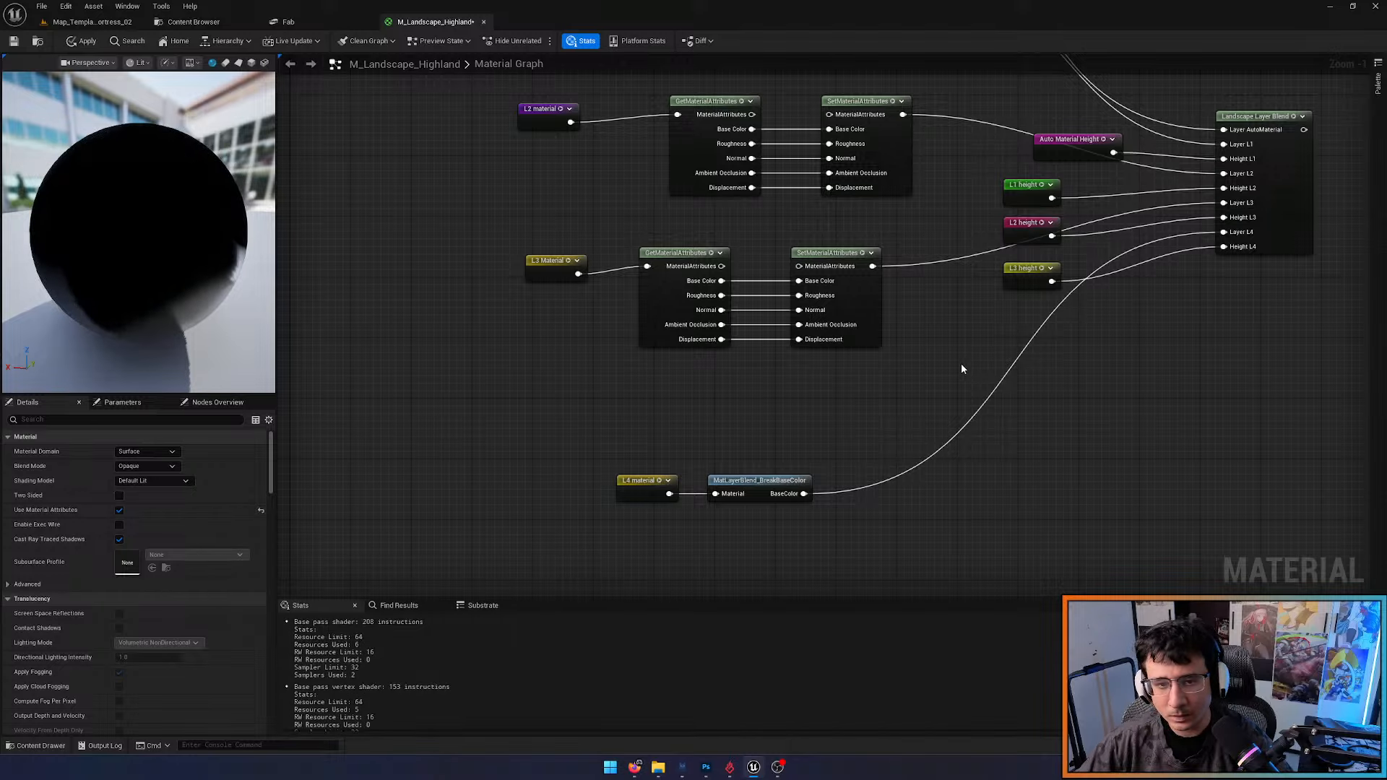
Duplicate the Get/SetMaterialAttributes pair for L4, feed it from the L4 material reroute, connect it to Layer L4 and delete the L4 BreakBaseColor node
{"action": "right_click_drag", "start_coordinate": [931, 377], "coordinate": [777, 377]}
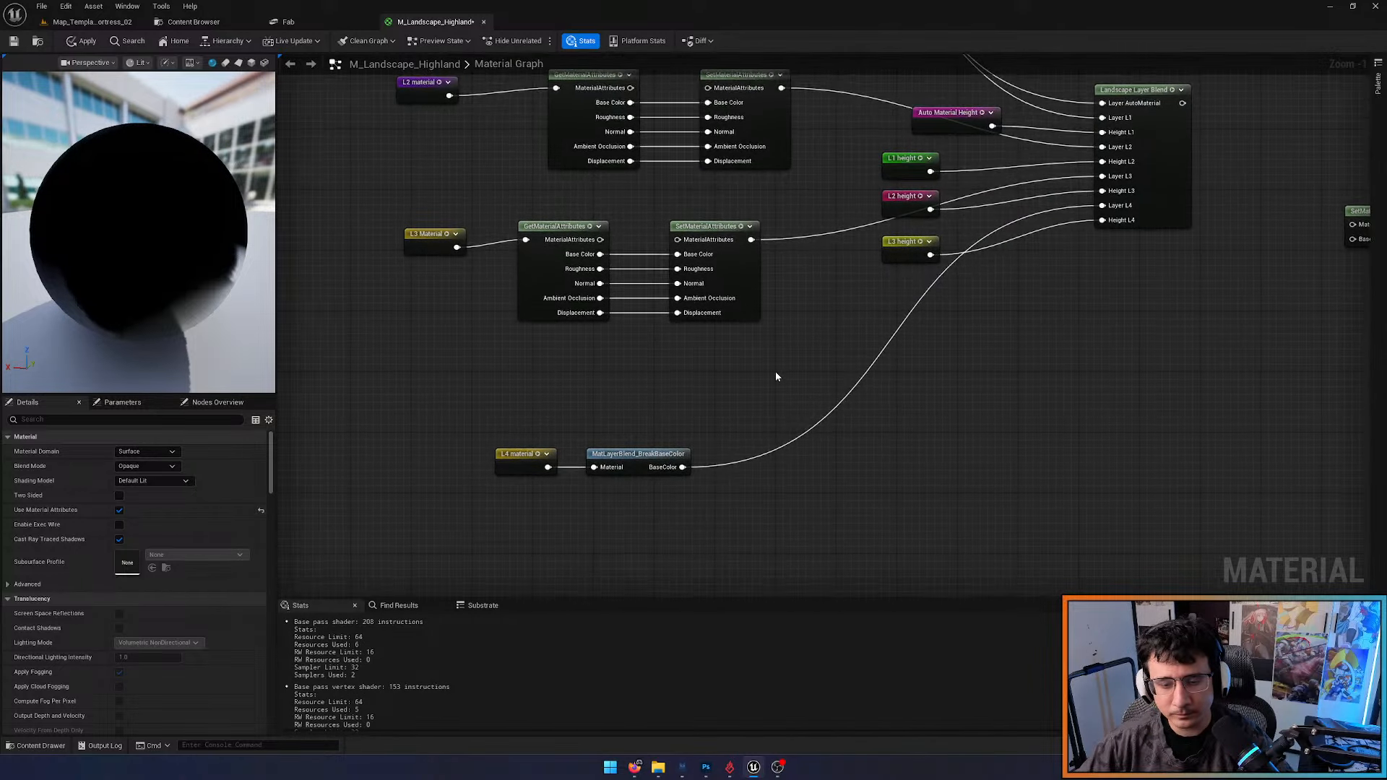
{"action": "left_click_drag", "start_coordinate": [554, 215], "coordinate": [725, 301]}
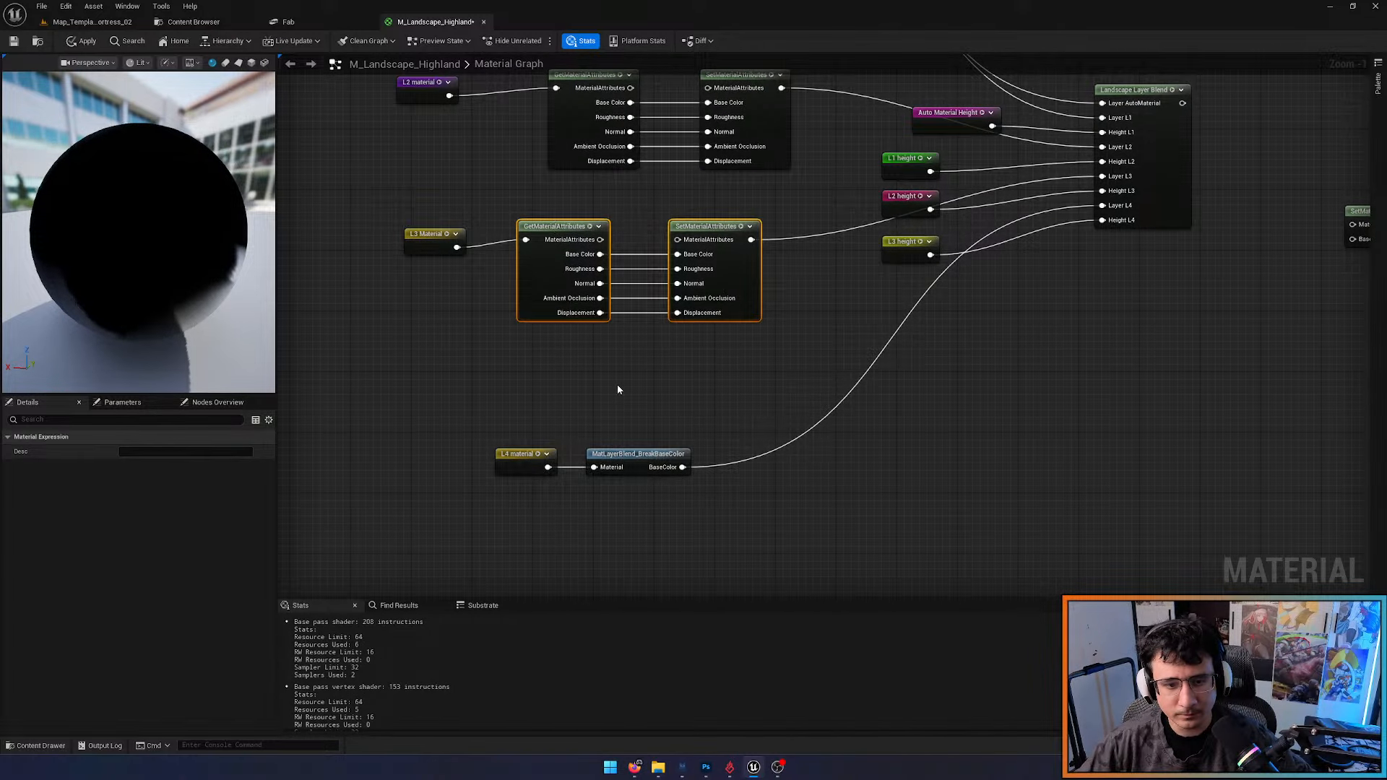
{"action": "right_click_drag", "start_coordinate": [618, 386], "coordinate": [649, 227]}
{"action": "left_click", "coordinate": [891, 325]}
{"action": "key", "text": "ctrl+v"}
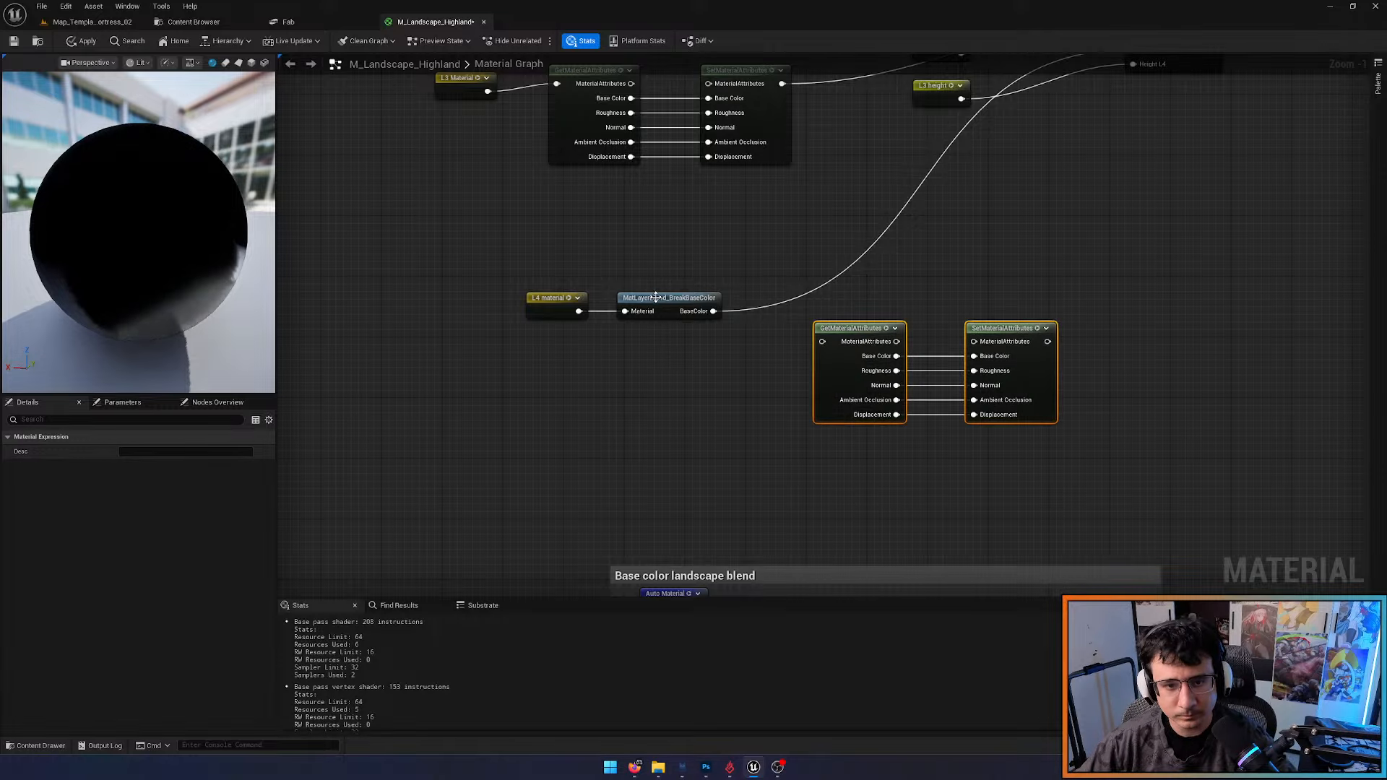
{"action": "left_click_drag", "start_coordinate": [579, 312], "coordinate": [823, 344]}
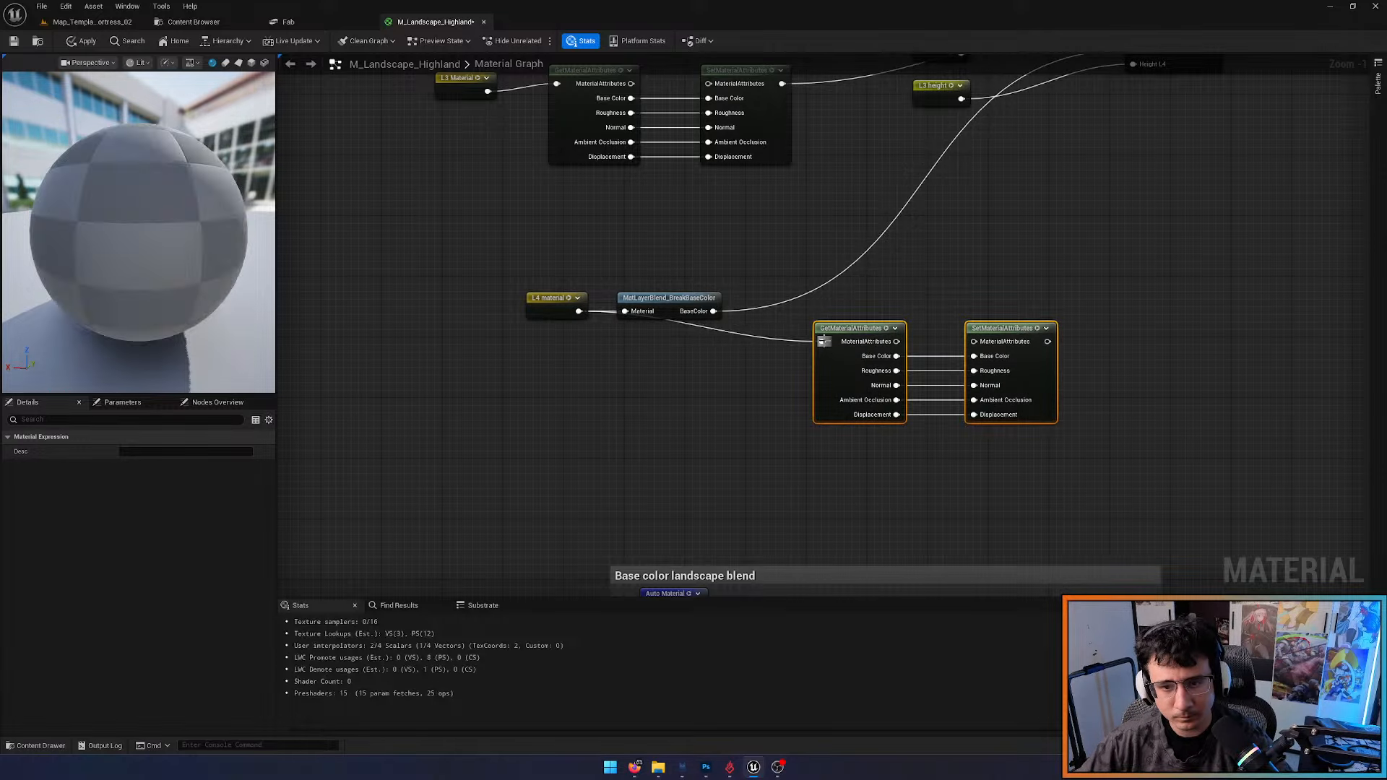
{"action": "right_click_drag", "start_coordinate": [988, 287], "coordinate": [815, 384]}
{"action": "left_click_drag", "start_coordinate": [874, 437], "coordinate": [961, 146]}
{"action": "right_click_drag", "start_coordinate": [880, 263], "coordinate": [934, 284]}
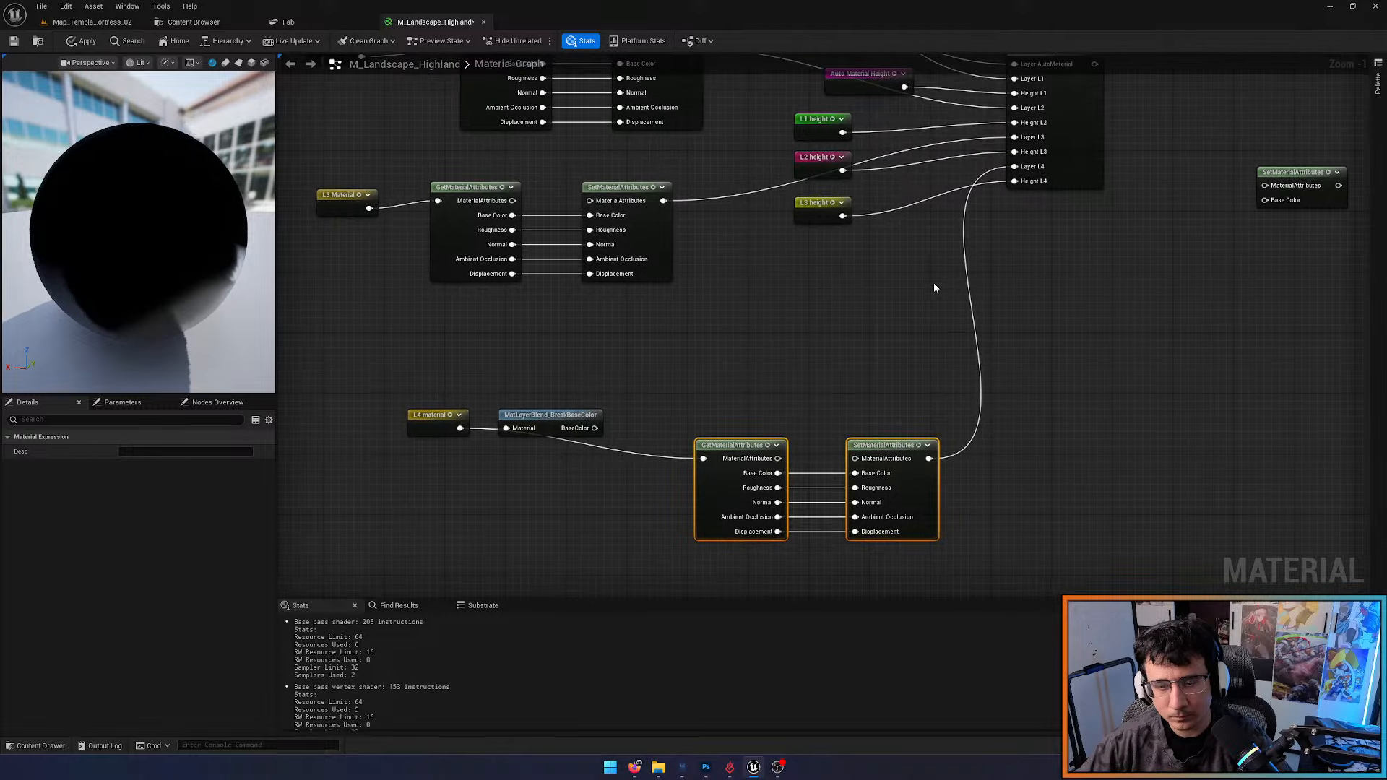
{"action": "left_click", "coordinate": [532, 411]}
{"action": "key", "text": "Delete"}
Align the L4 Get/SetMaterialAttributes pair with its L4 material reroute and move the whole row directly under the L3 row
{"action": "left_click_drag", "start_coordinate": [710, 414], "coordinate": [885, 492]}
{"action": "left_click_drag", "start_coordinate": [719, 455], "coordinate": [539, 416]}
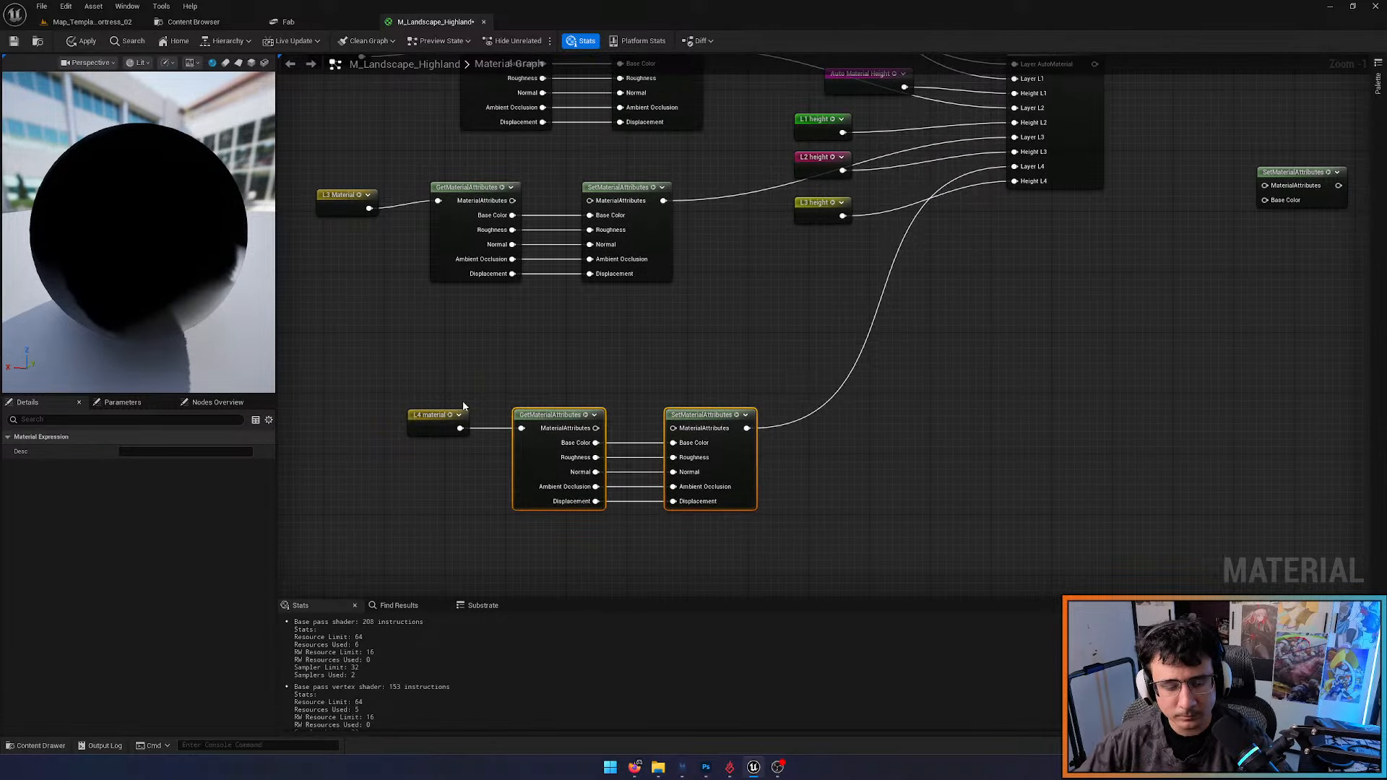
{"action": "left_click_drag", "start_coordinate": [315, 375], "coordinate": [765, 500]}
{"action": "left_click_drag", "start_coordinate": [722, 458], "coordinate": [640, 392]}
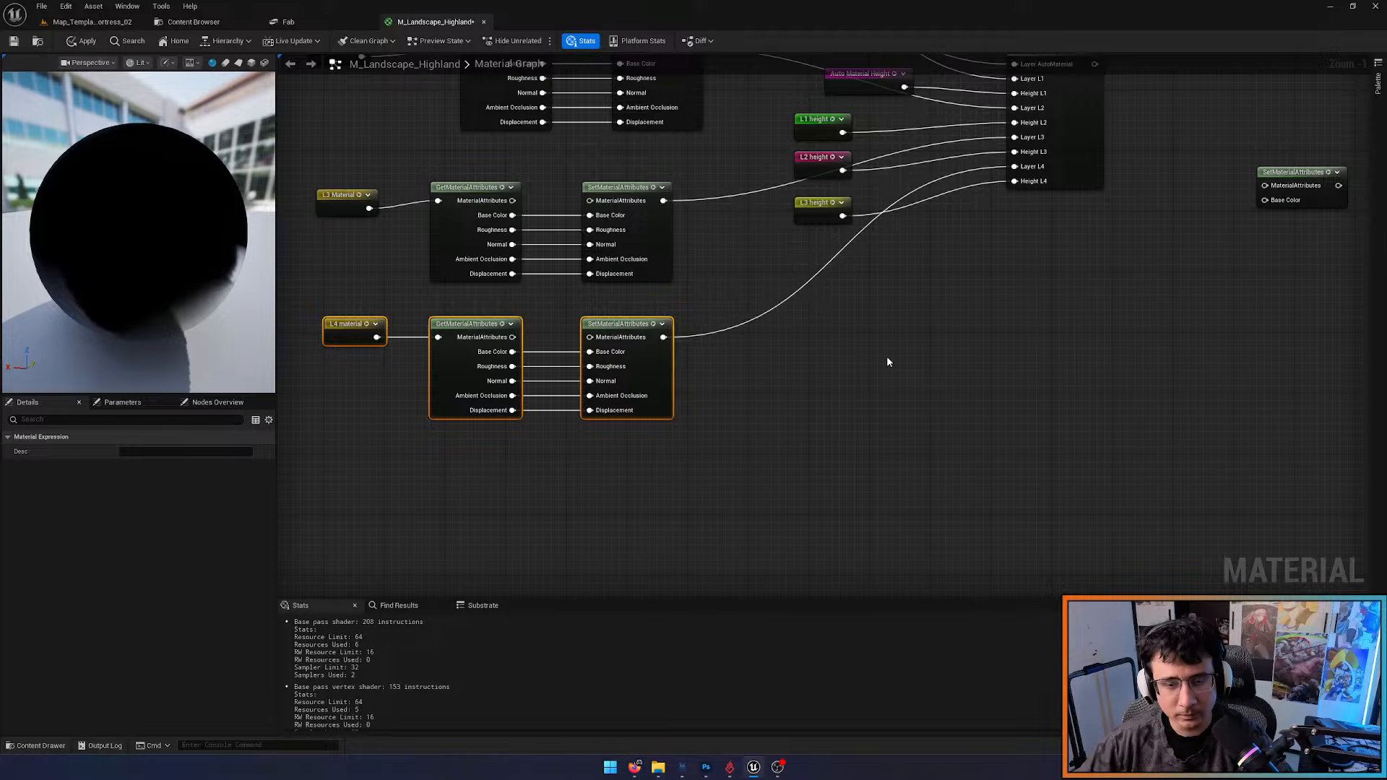
Delete the leftover unconnected SetMaterialAttributes node that has only a Base Color input beyond the Landscape Layer Blend
{"action": "scroll", "coordinate": [888, 362], "scroll_direction": "down", "scroll_amount": 2}
{"action": "right_click_drag", "start_coordinate": [890, 370], "coordinate": [691, 479]}
{"action": "left_click", "coordinate": [1003, 341]}
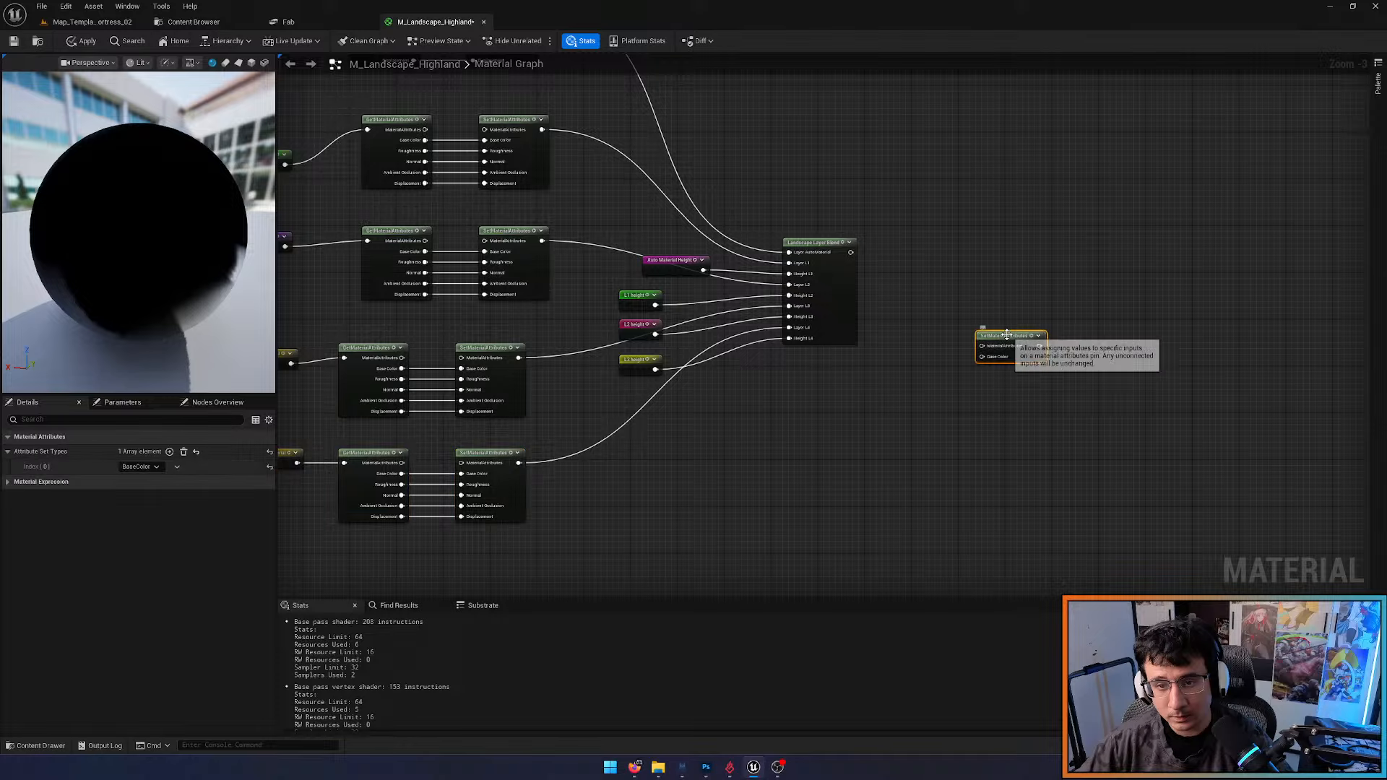
{"action": "key", "text": "Delete"}
Connect the new Landscape Layer Blend output to the Material with layers reroute, replacing the MakeMaterialAttributes connection
{"action": "right_click_drag", "start_coordinate": [820, 366], "coordinate": [879, 209]}
{"action": "scroll", "coordinate": [880, 207], "scroll_direction": "down", "scroll_amount": 4}
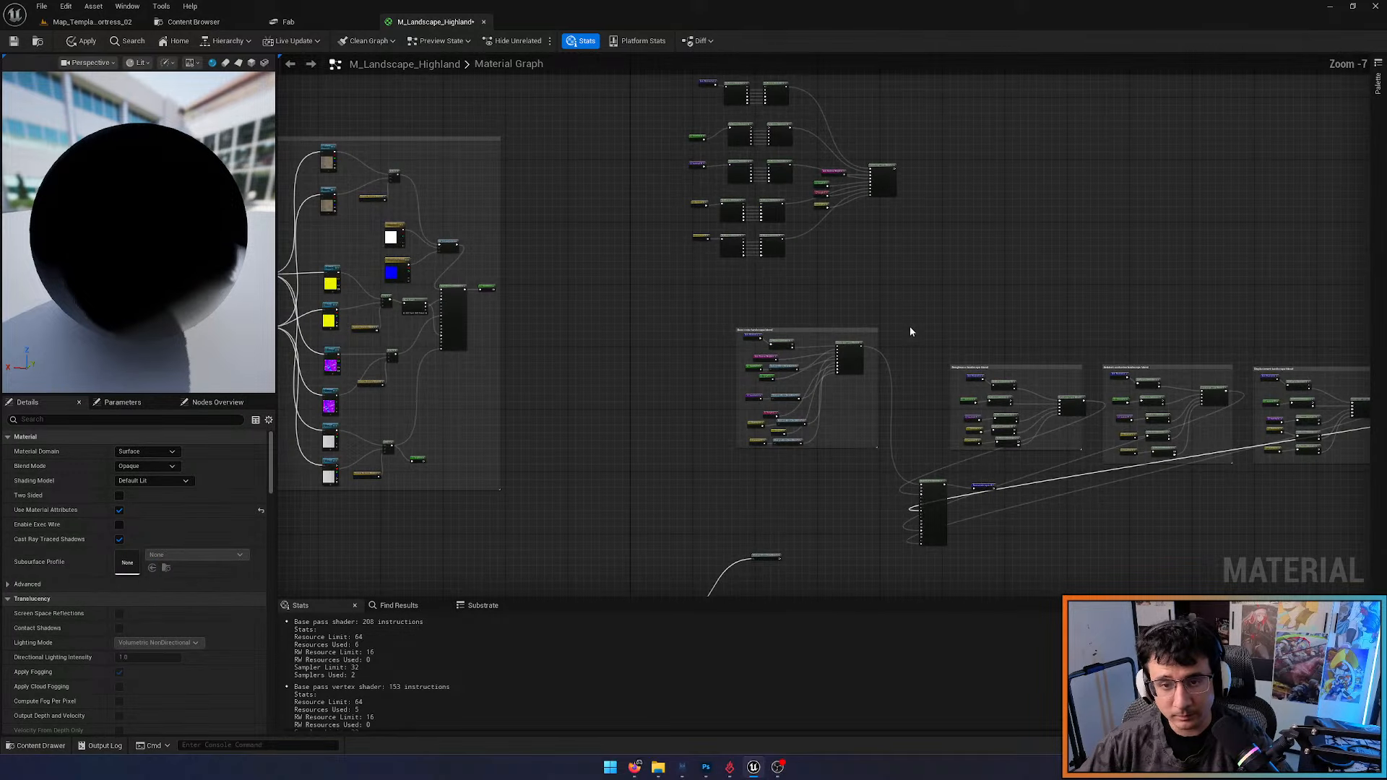
{"action": "right_click_drag", "start_coordinate": [920, 509], "coordinate": [798, 554]}
{"action": "scroll", "coordinate": [749, 416], "scroll_direction": "up", "scroll_amount": 5}
{"action": "scroll", "coordinate": [797, 554], "scroll_direction": "down", "scroll_amount": 4}
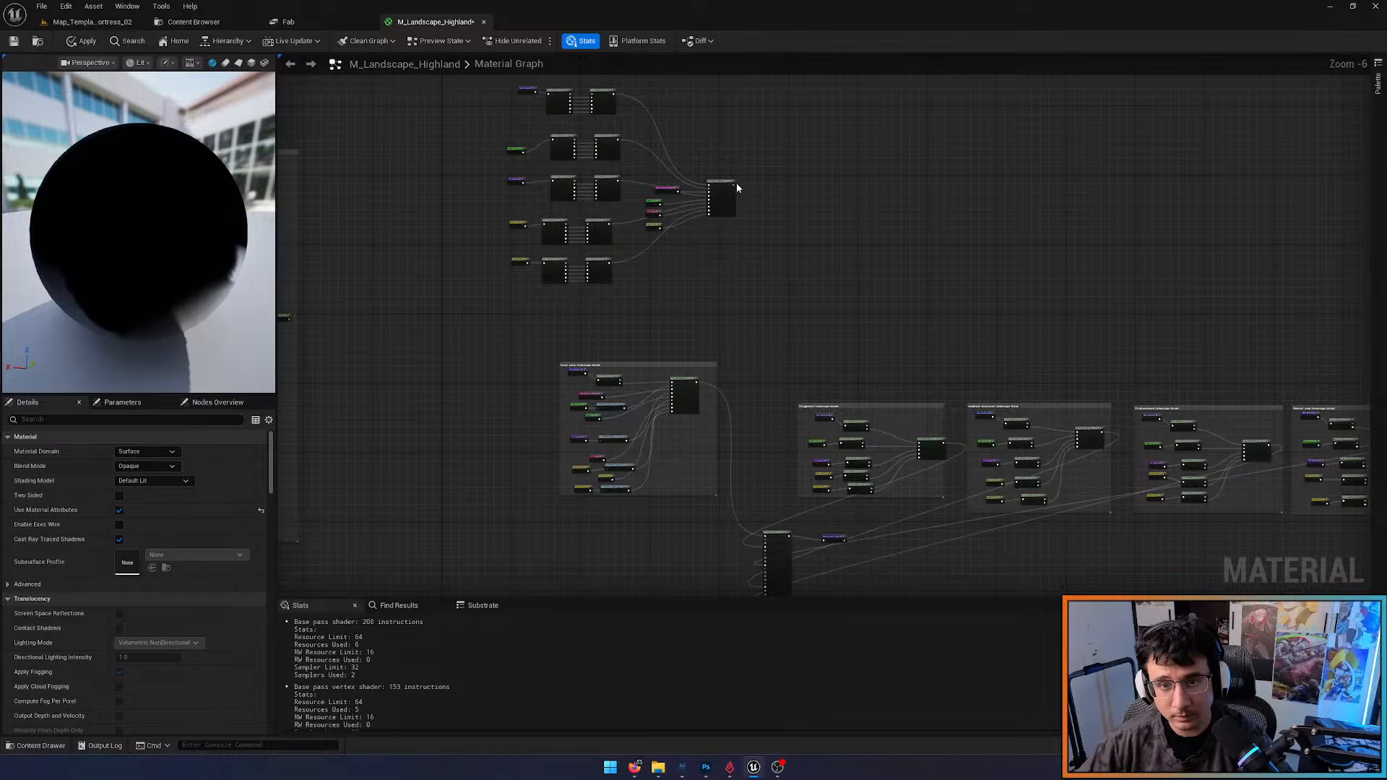
{"action": "scroll", "coordinate": [731, 185], "scroll_direction": "up", "scroll_amount": 4}
{"action": "left_click_drag", "start_coordinate": [731, 187], "coordinate": [1006, 411]}
Check that Material with layers feeds the M_Landscape_Highland output and the Runtime Virtual Texture Output, and apply the material changes
{"action": "right_click_drag", "start_coordinate": [1006, 412], "coordinate": [1042, 233]}
{"action": "scroll", "coordinate": [1042, 233], "scroll_direction": "down", "scroll_amount": 1}
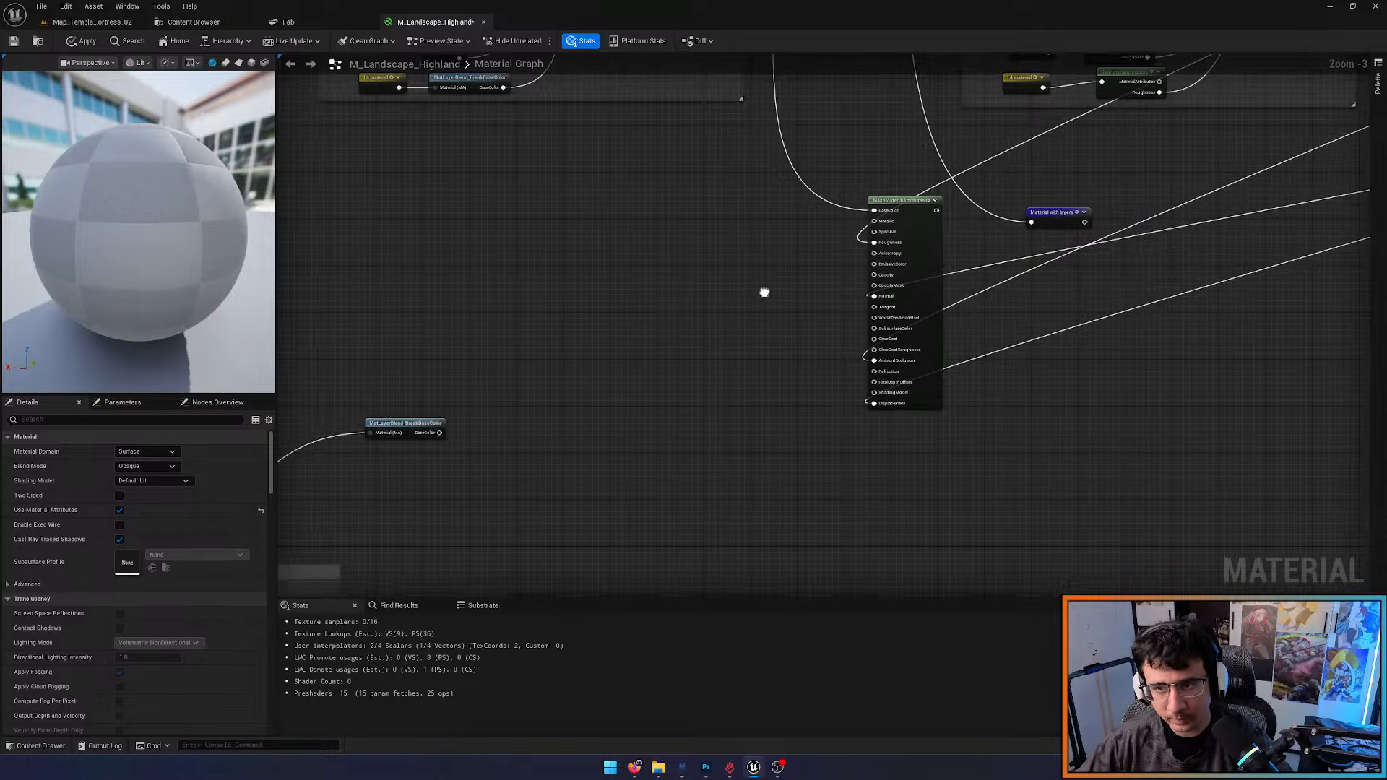
{"action": "right_click_drag", "start_coordinate": [765, 292], "coordinate": [1106, 240]}
{"action": "right_click_drag", "start_coordinate": [1020, 314], "coordinate": [1025, 141]}
{"action": "scroll", "coordinate": [1024, 141], "scroll_direction": "down", "scroll_amount": 3}
{"action": "scroll", "coordinate": [1005, 287], "scroll_direction": "up", "scroll_amount": 6}
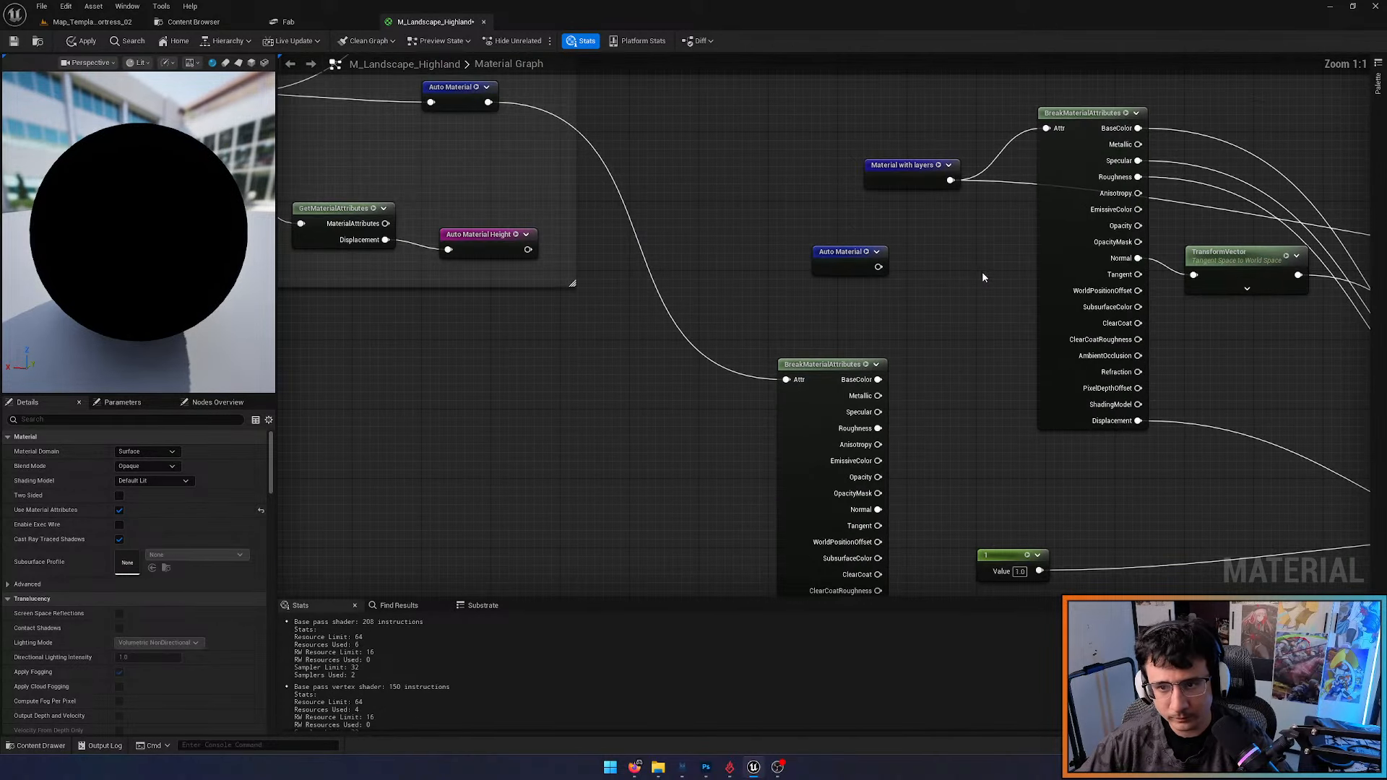
{"action": "right_click_drag", "start_coordinate": [981, 276], "coordinate": [668, 240]}
{"action": "right_click_drag", "start_coordinate": [970, 353], "coordinate": [597, 226]}
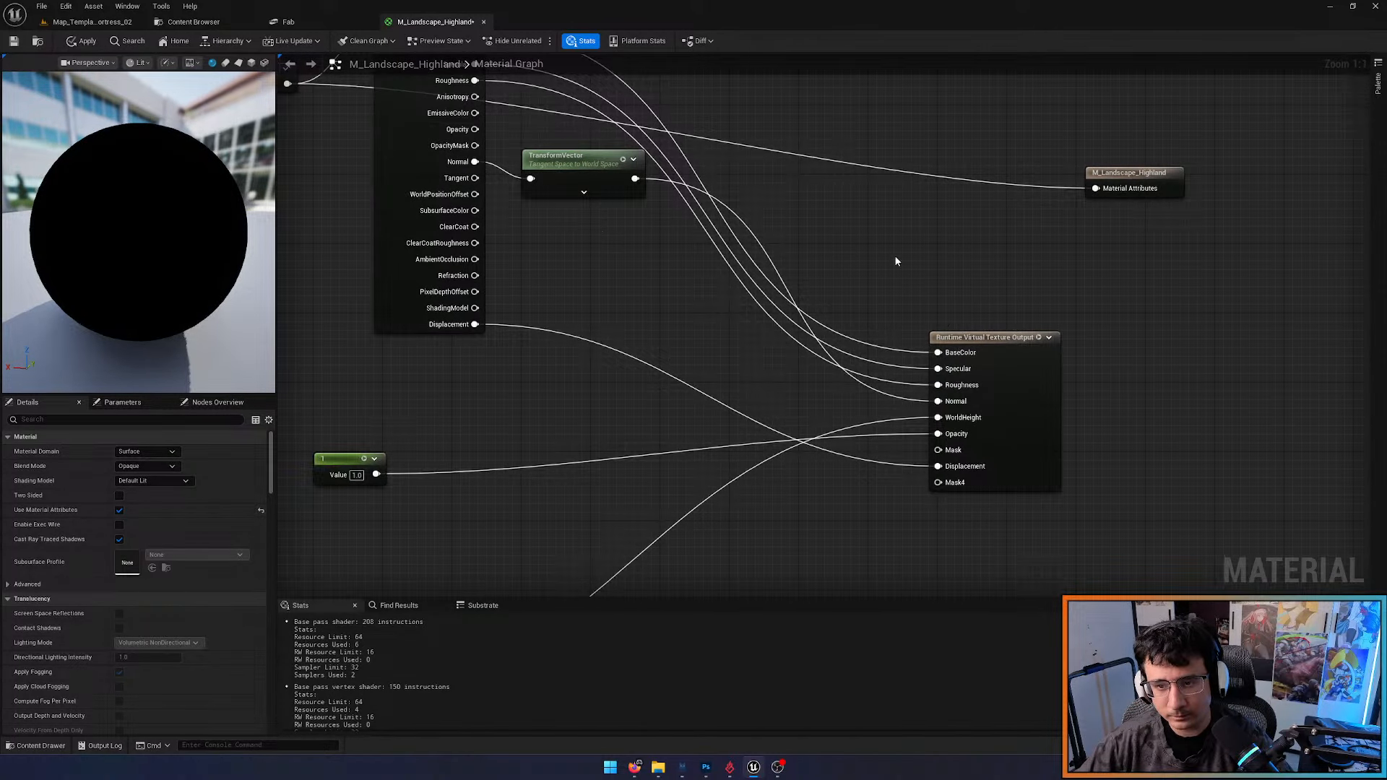
{"action": "right_click_drag", "start_coordinate": [895, 261], "coordinate": [866, 454]}
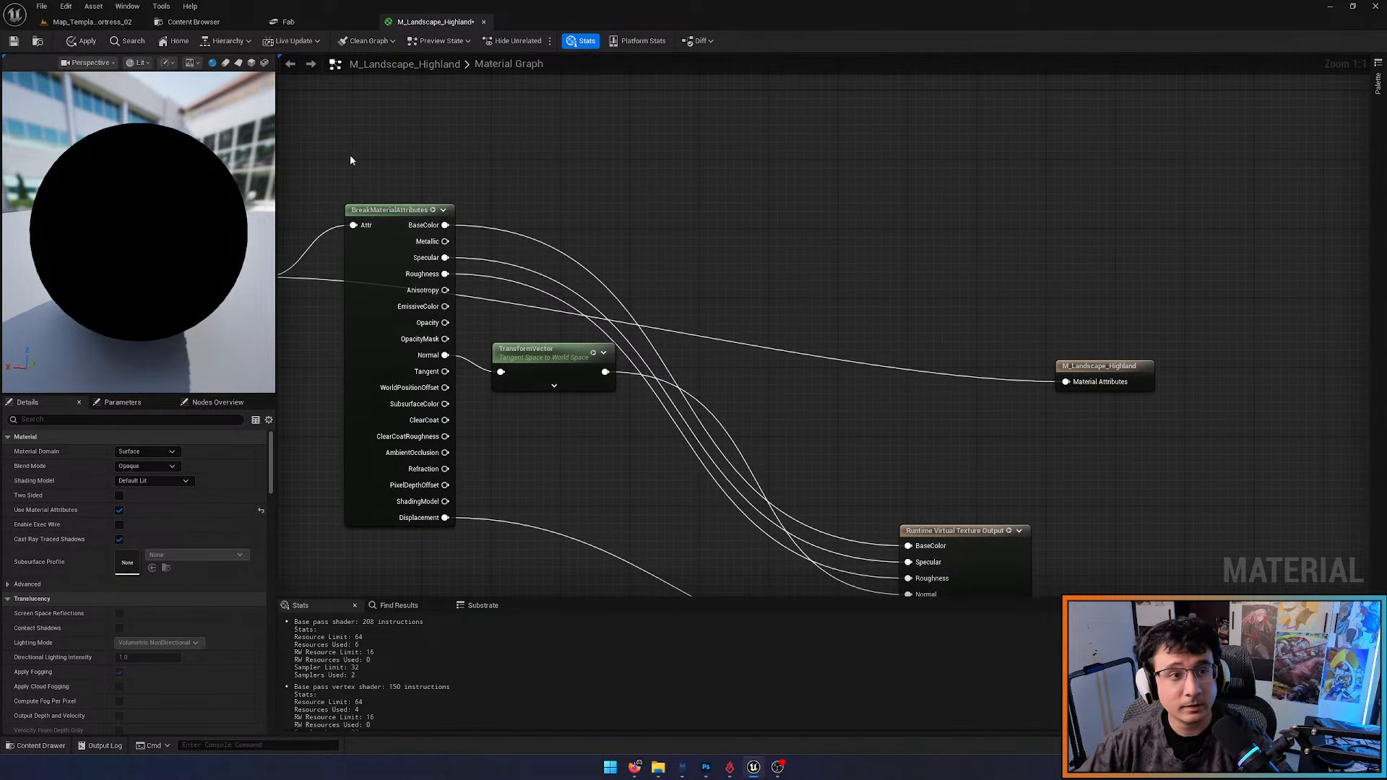
{"action": "left_click", "coordinate": [92, 46]}
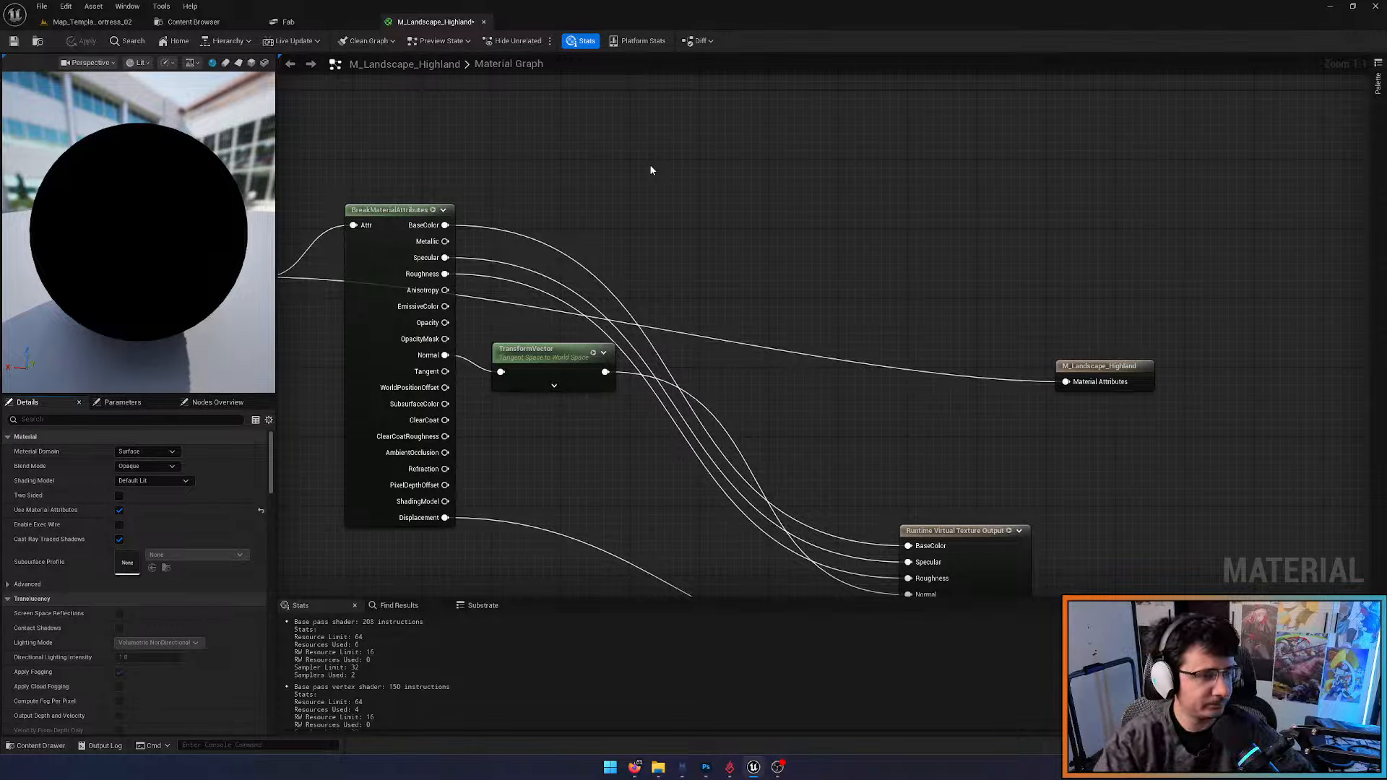
Switch to the Map_Templar_Fortress_02 level and examine how the applied material renders on the landscape around the fortress
{"action": "left_click", "coordinate": [109, 21]}
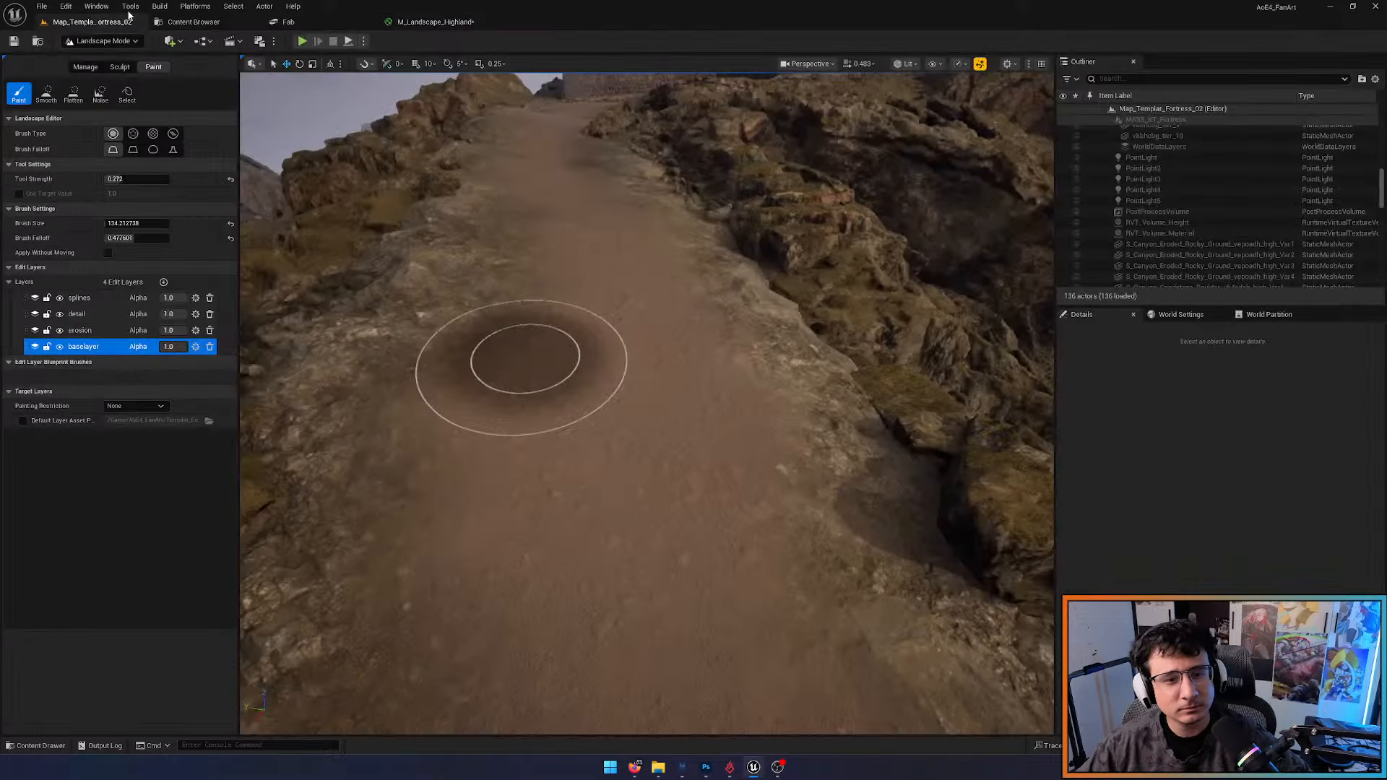
{"action": "mouse_move", "coordinate": [570, 357]}
{"action": "right_mouse_down"}
{"action": "mouse_move", "coordinate": [599, 419]}
{"action": "mouse_move", "coordinate": [589, 441]}
{"action": "mouse_move", "coordinate": [594, 350]}
{"action": "mouse_move", "coordinate": [614, 311]}
{"action": "mouse_move", "coordinate": [559, 349]}
{"action": "right_mouse_up"}
{"action": "key", "text": "s"}
{"action": "key", "text": "s"}
{"action": "scroll", "coordinate": [595, 427], "scroll_direction": "up", "scroll_amount": 5}
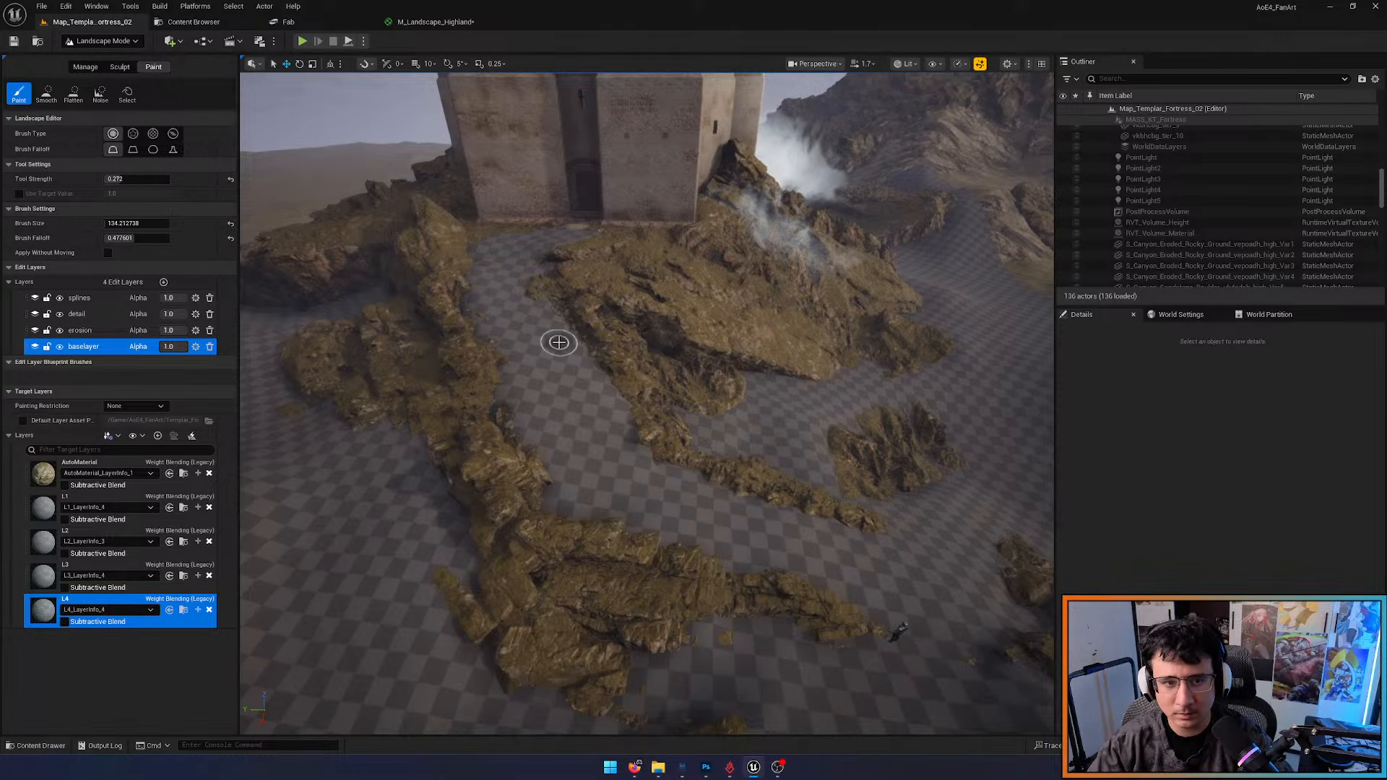
{"action": "right_click_drag", "start_coordinate": [528, 347], "coordinate": [534, 374]}
{"action": "key", "text": "w"}
Return to M_Landscape_Highland and examine the new layer chains and the attribute types set on the five SetMaterialAttributes nodes
{"action": "left_click", "coordinate": [441, 24]}
{"action": "scroll", "coordinate": [683, 311], "scroll_direction": "down", "scroll_amount": 5}
{"action": "right_click_drag", "start_coordinate": [684, 311], "coordinate": [790, 570]}
{"action": "right_click_drag", "start_coordinate": [743, 385], "coordinate": [753, 619]}
{"action": "right_click_drag", "start_coordinate": [695, 215], "coordinate": [754, 467]}
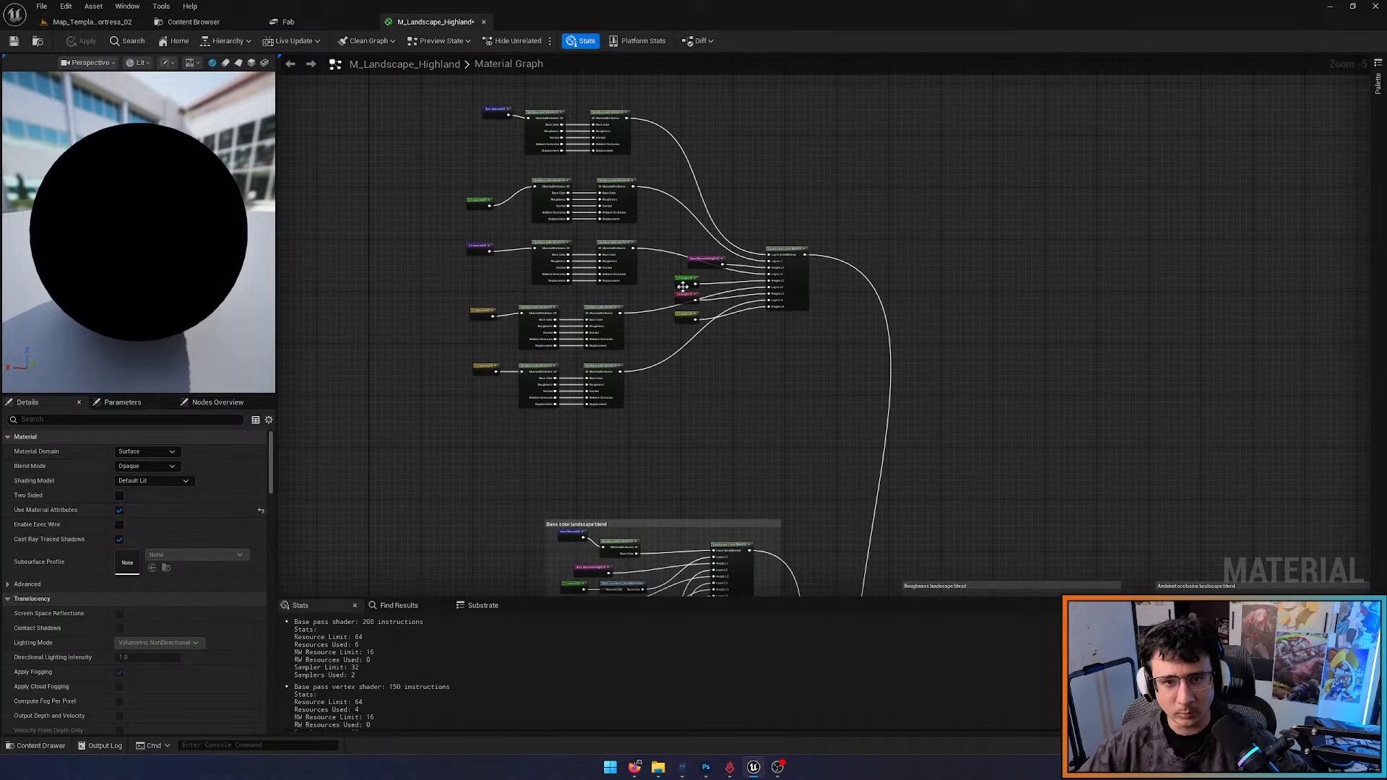
{"action": "scroll", "coordinate": [683, 285], "scroll_direction": "up", "scroll_amount": 3}
{"action": "right_click_drag", "start_coordinate": [684, 286], "coordinate": [734, 381]}
{"action": "scroll", "coordinate": [734, 380], "scroll_direction": "down", "scroll_amount": 2}
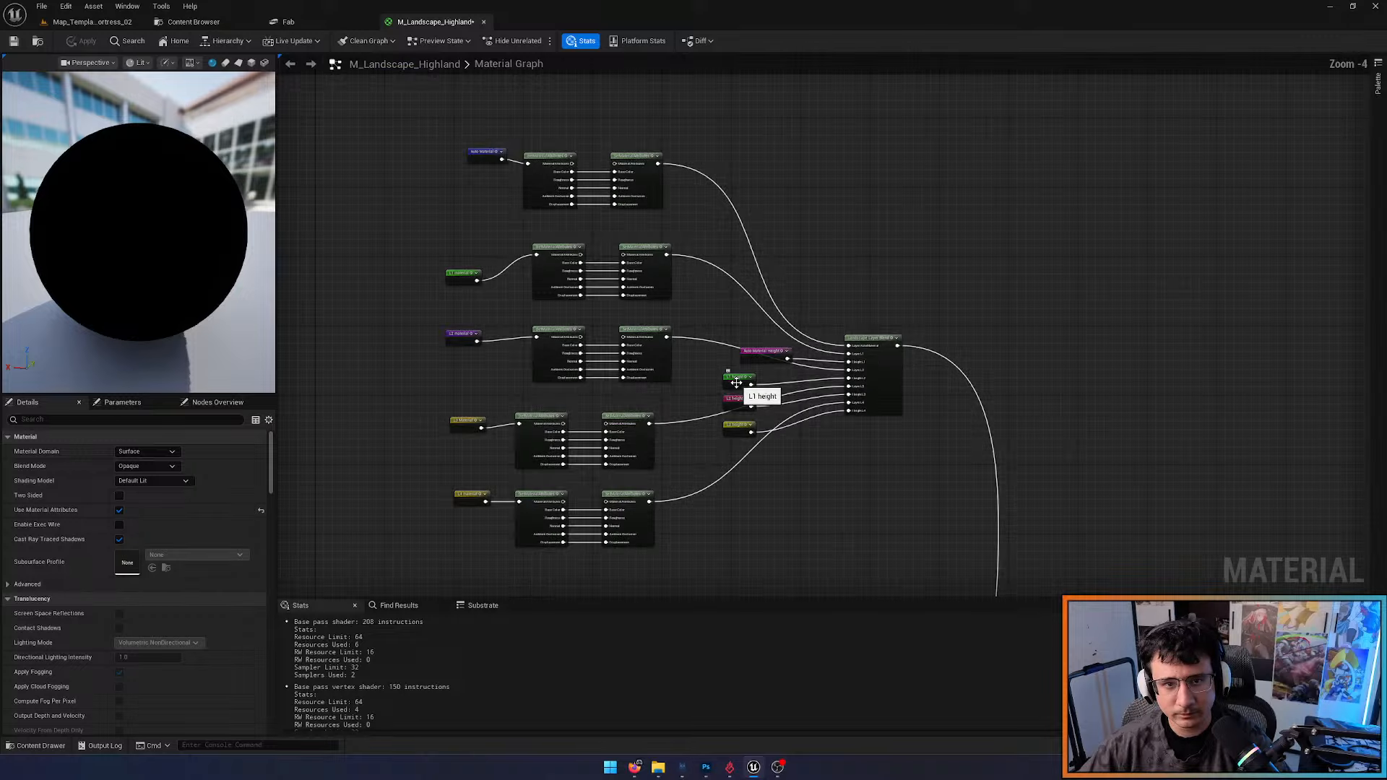
{"action": "right_click_drag", "start_coordinate": [733, 461], "coordinate": [709, 174]}
{"action": "right_click_drag", "start_coordinate": [715, 294], "coordinate": [756, 549]}
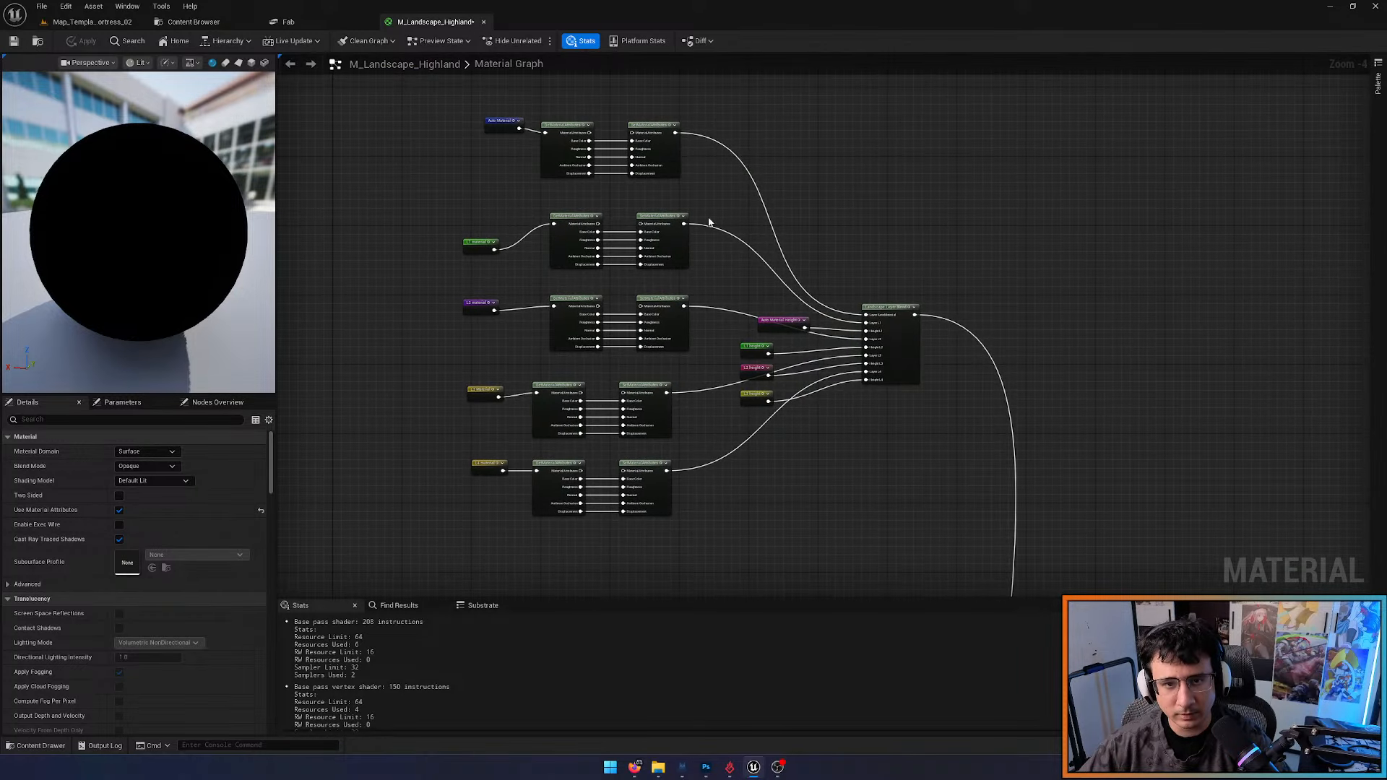
{"action": "left_click_drag", "start_coordinate": [654, 102], "coordinate": [669, 534]}
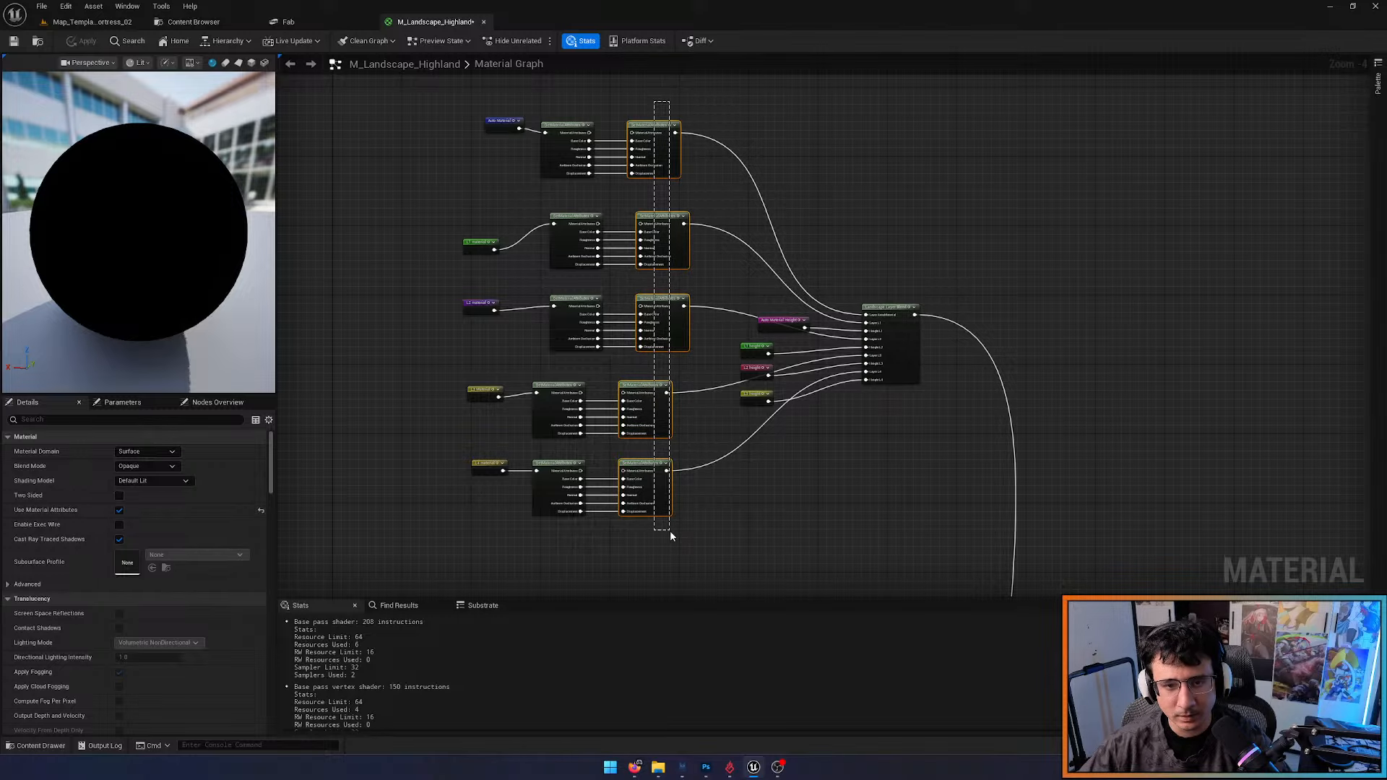
{"action": "left_click_drag", "start_coordinate": [670, 533], "coordinate": [670, 533]}
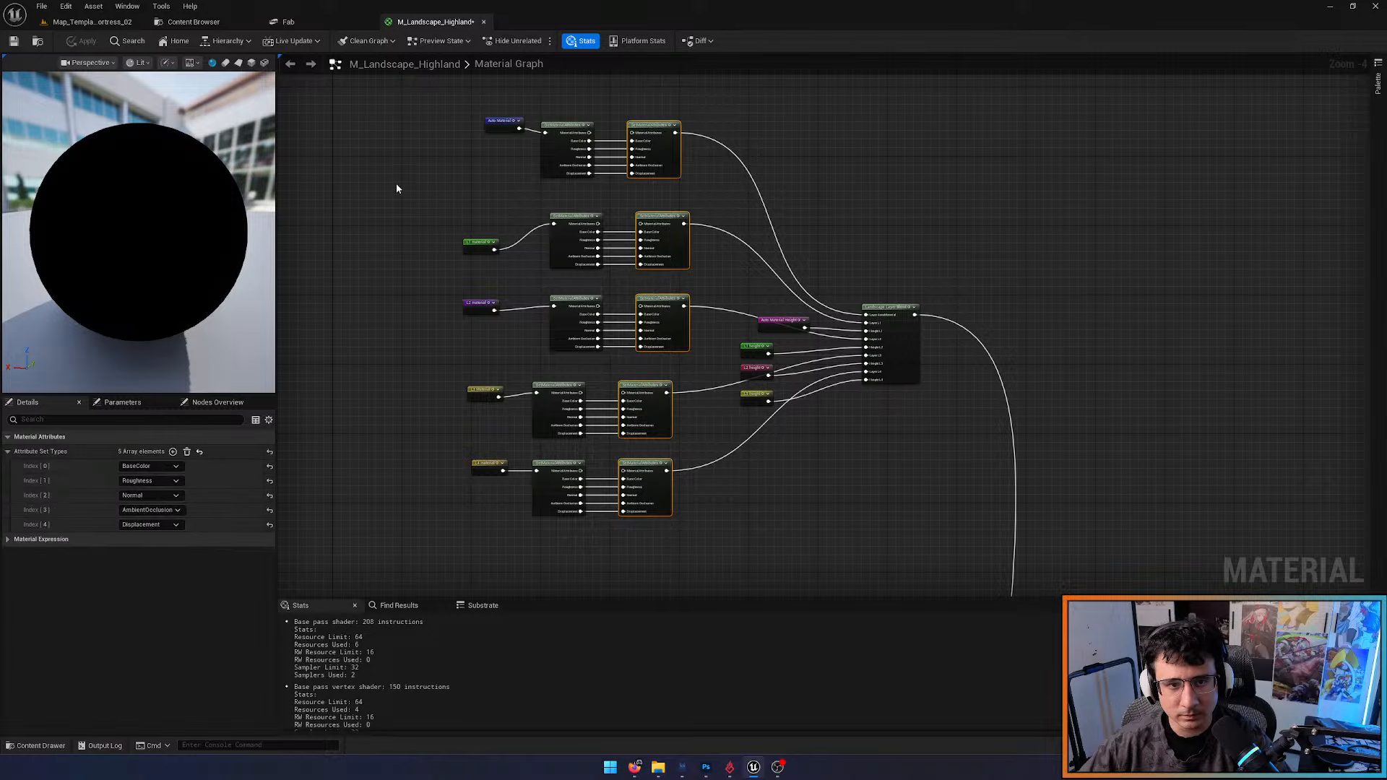
Delete the entire material-attributes blend setup, including all Get/SetMaterialAttributes pairs, their reroutes and the Landscape Layer Blend node
{"action": "left_click_drag", "start_coordinate": [349, 93], "coordinate": [961, 540]}
{"action": "key", "text": "Delete"}
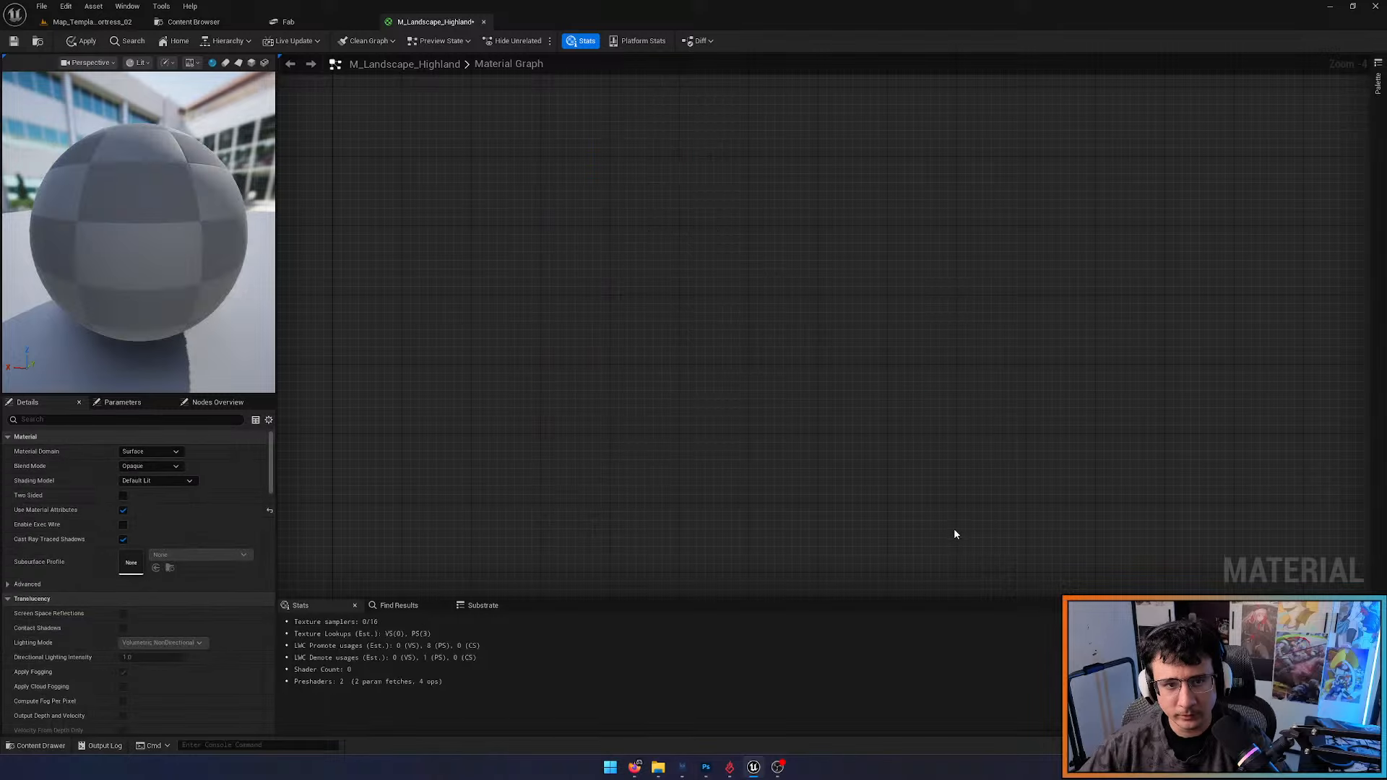
Move the Auto Material Height reroute closer to the Landscape Layer Blend node inside the Base color landscape blend group
{"action": "right_click_drag", "start_coordinate": [954, 533], "coordinate": [766, 107]}
{"action": "scroll", "coordinate": [527, 332], "scroll_direction": "up", "scroll_amount": 4}
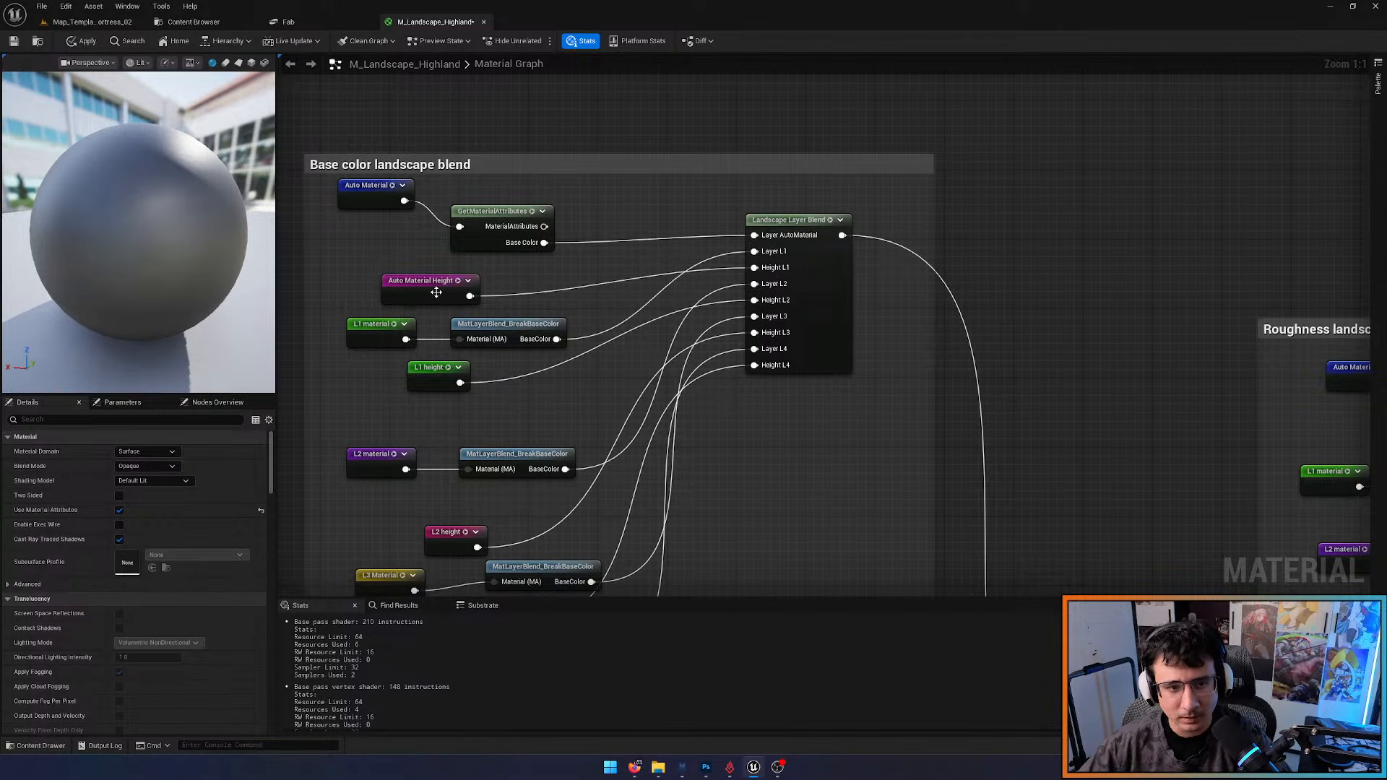
{"action": "left_click_drag", "start_coordinate": [437, 292], "coordinate": [514, 282]}
Inspect the layer settings of the Base color Landscape Layer Blend and compare it with the Roughness landscape blend group
{"action": "left_click", "coordinate": [841, 336]}
{"action": "right_click_drag", "start_coordinate": [959, 380], "coordinate": [387, 273]}
{"action": "scroll", "coordinate": [686, 276], "scroll_direction": "down", "scroll_amount": 3}
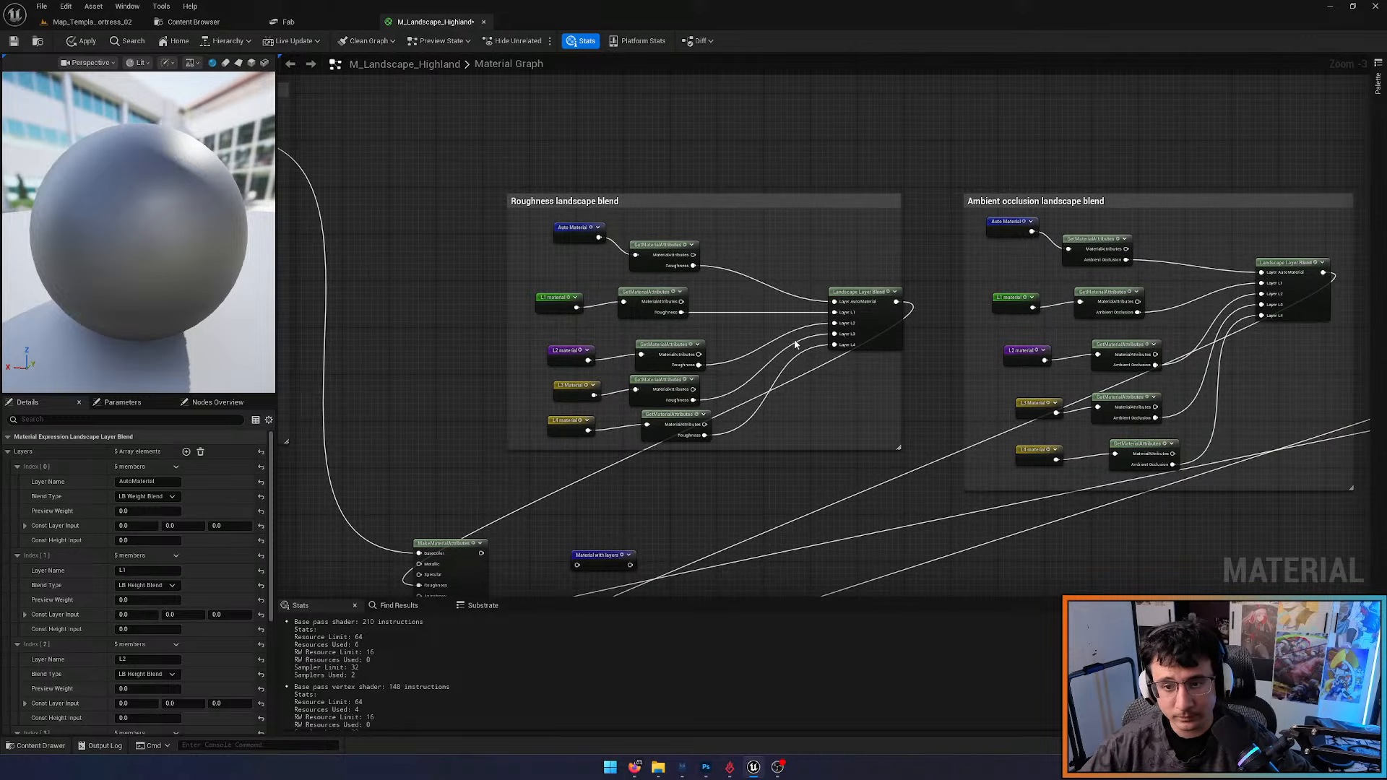
{"action": "right_click_drag", "start_coordinate": [749, 279], "coordinate": [1009, 285]}
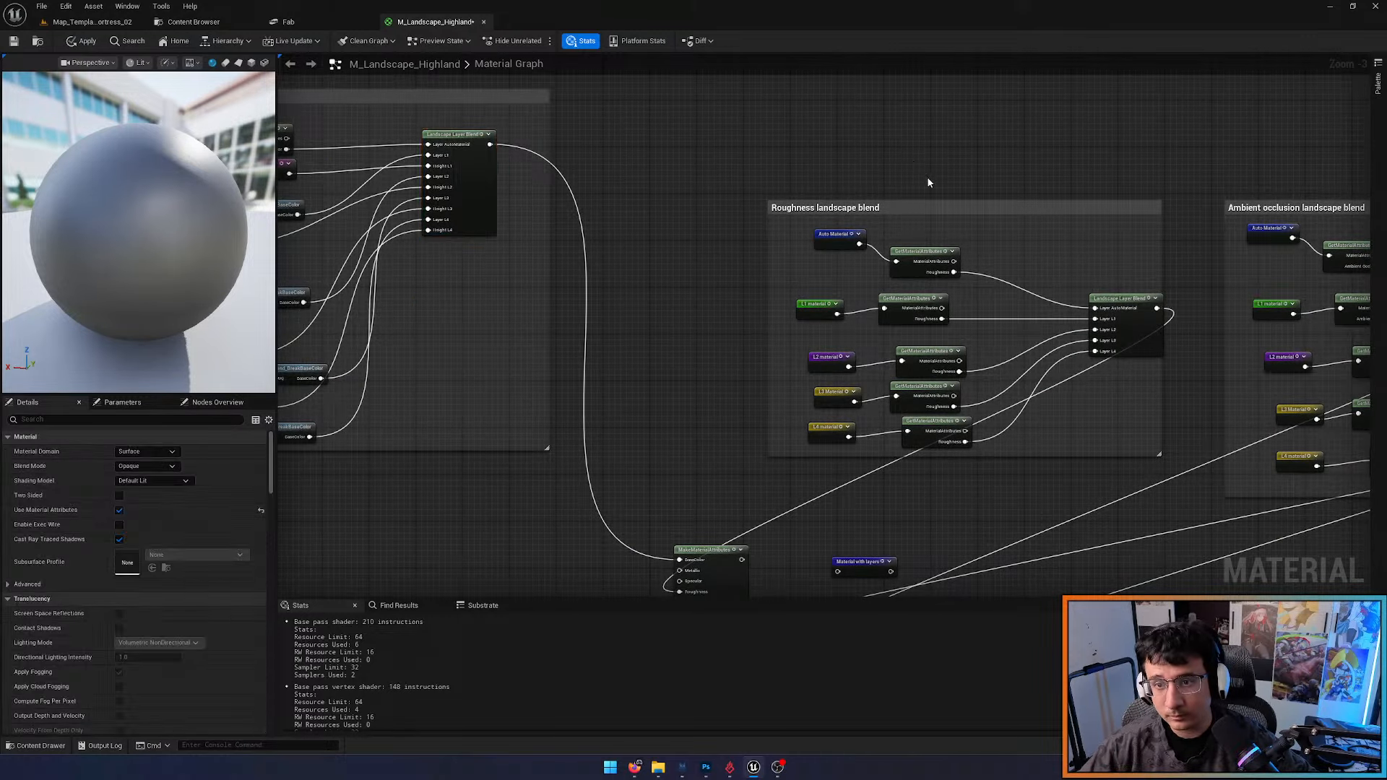
Replace the Roughness group's Landscape Layer Blend with a copy of the Base color one, transferring the output connection before deleting the old node
{"action": "key", "text": "ctrl+v"}
{"action": "left_click_drag", "start_coordinate": [956, 193], "coordinate": [1136, 207]}
{"action": "scroll", "coordinate": [1135, 206], "scroll_direction": "up", "scroll_amount": 3}
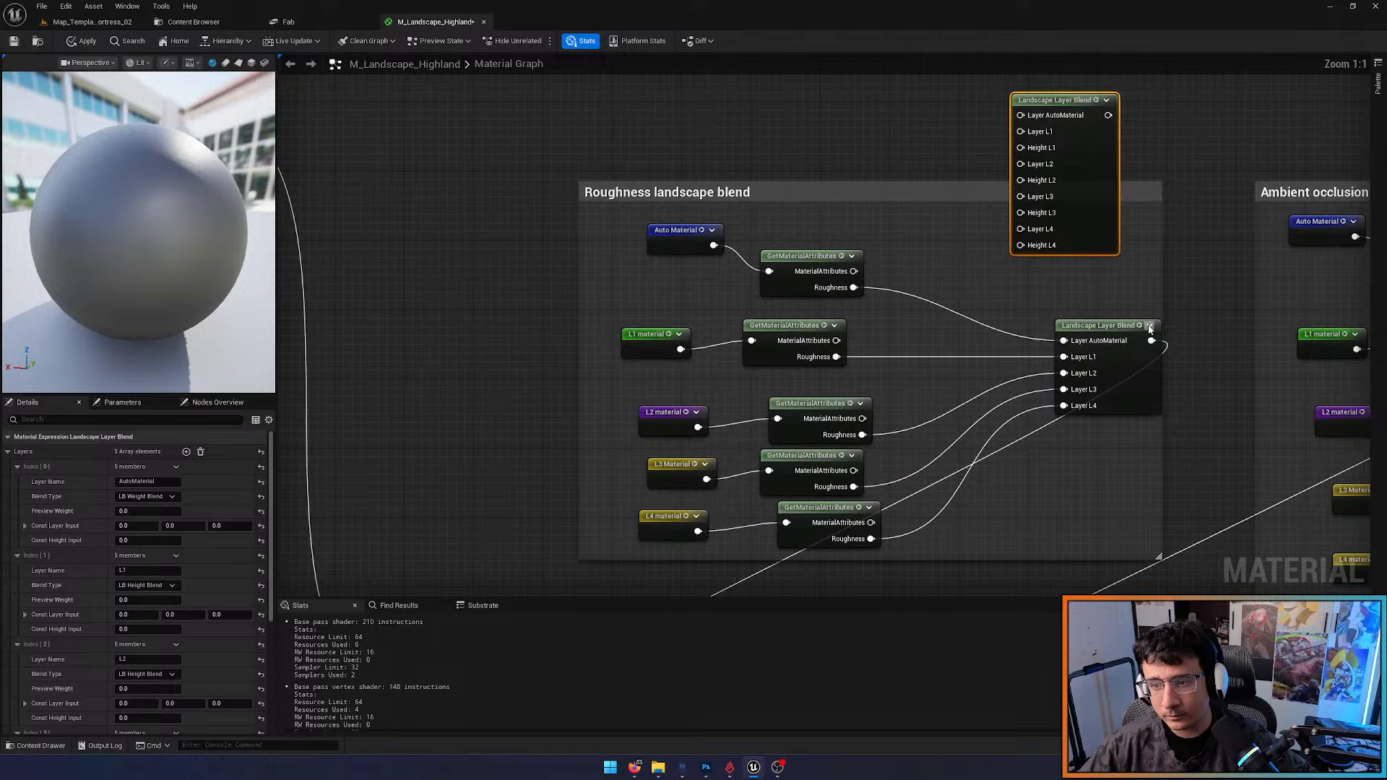
{"action": "left_click_drag", "start_coordinate": [1151, 340], "coordinate": [1109, 115], "text": "ctrl"}
{"action": "left_click", "coordinate": [1127, 323]}
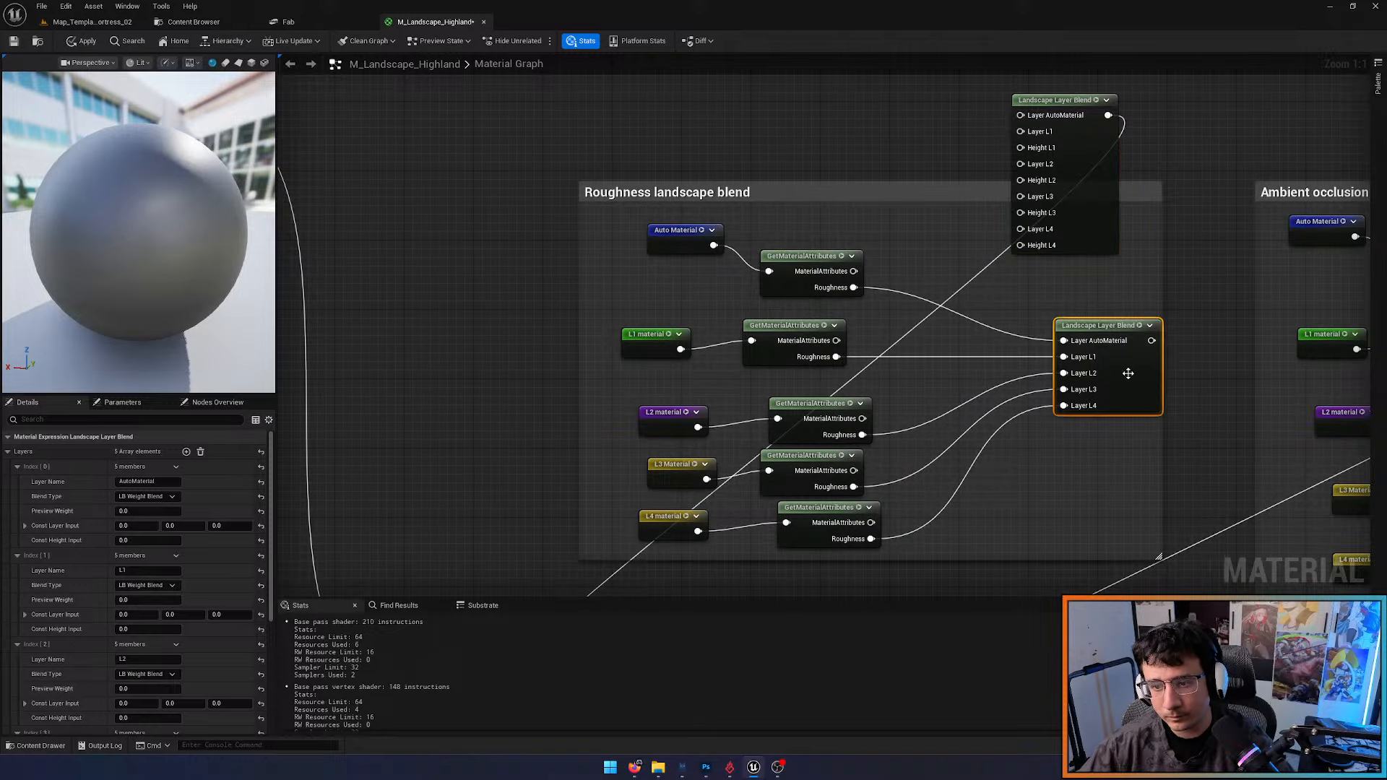
{"action": "key", "text": "Delete"}
{"action": "left_click_drag", "start_coordinate": [1088, 248], "coordinate": [1074, 412]}
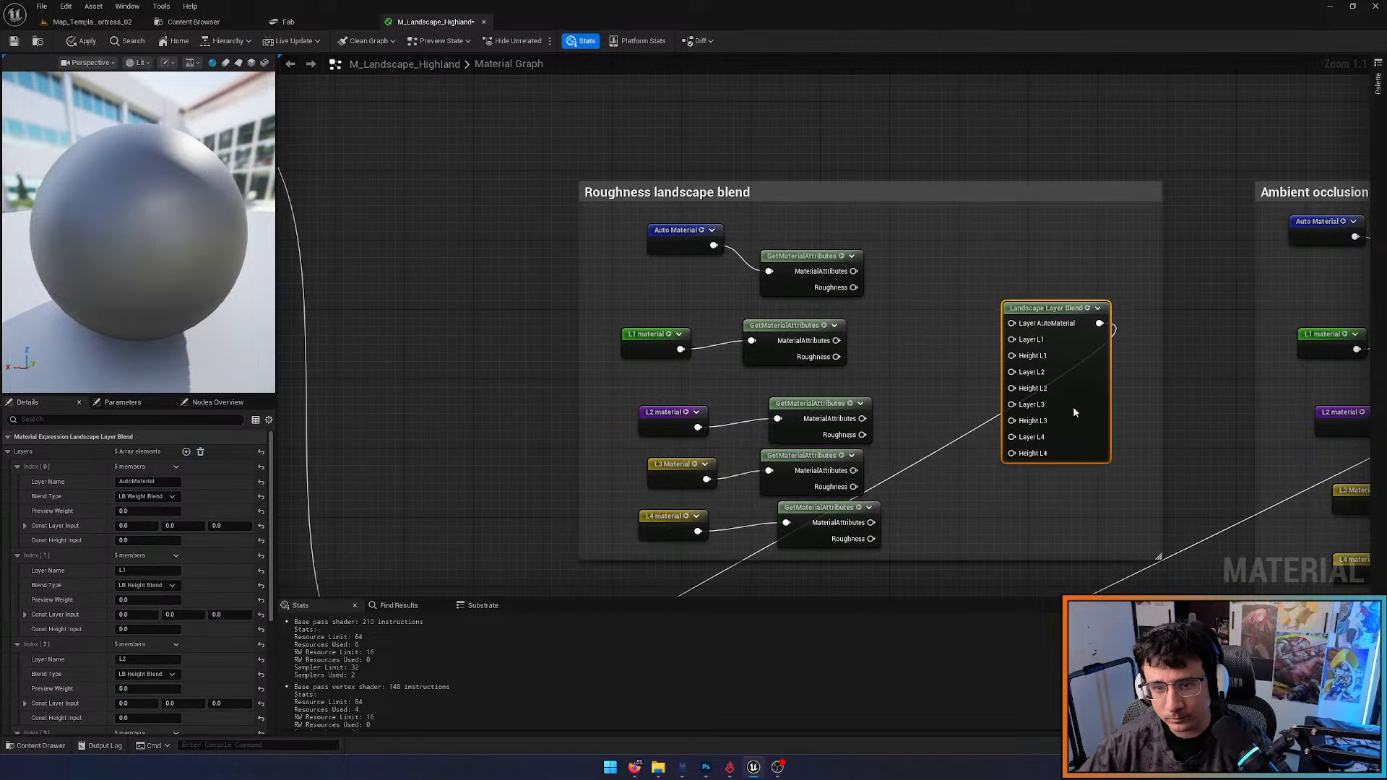
Connect the Roughness outputs of the five GetMaterialAttributes nodes to Layer AutoMaterial, L1, L2, L3 and L4 on the new blend node
{"action": "left_click_drag", "start_coordinate": [854, 288], "coordinate": [1011, 323]}
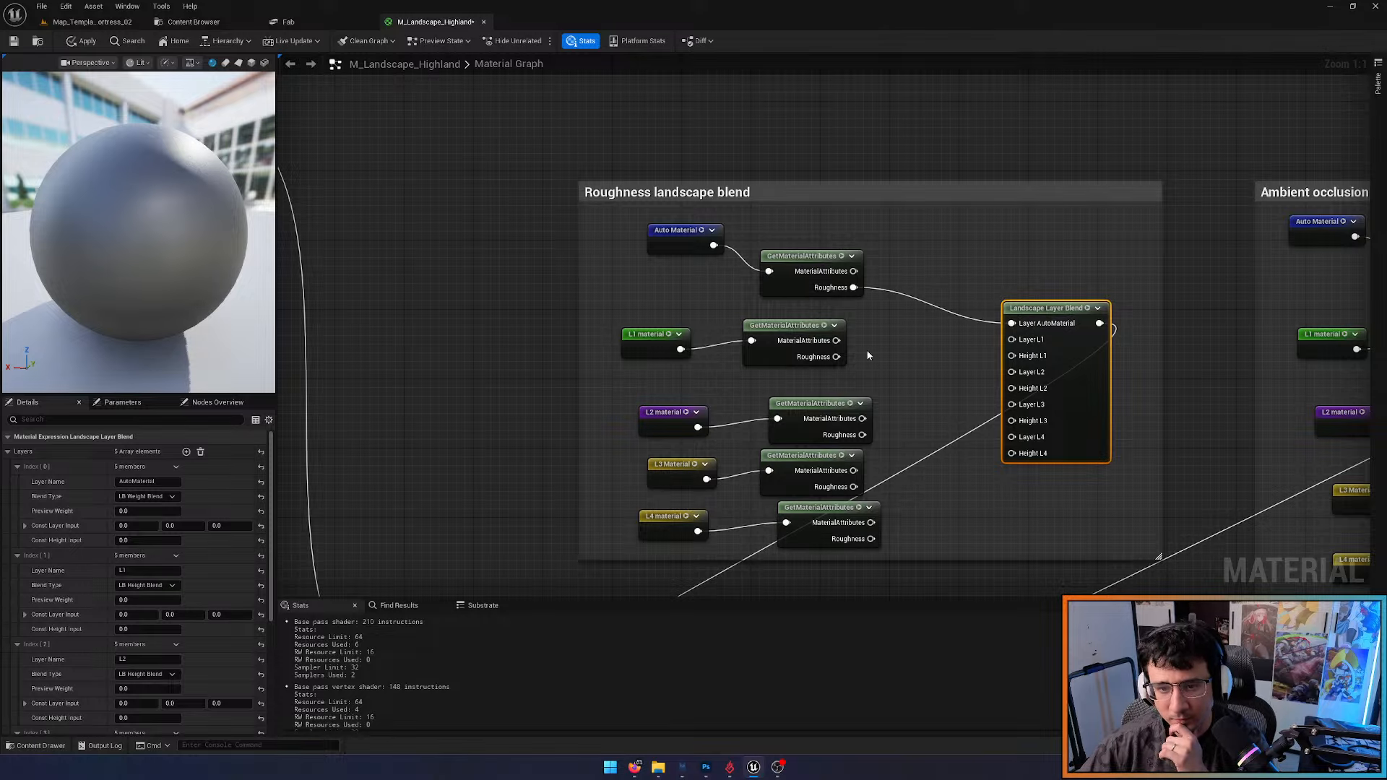
{"action": "left_click_drag", "start_coordinate": [837, 356], "coordinate": [1012, 340]}
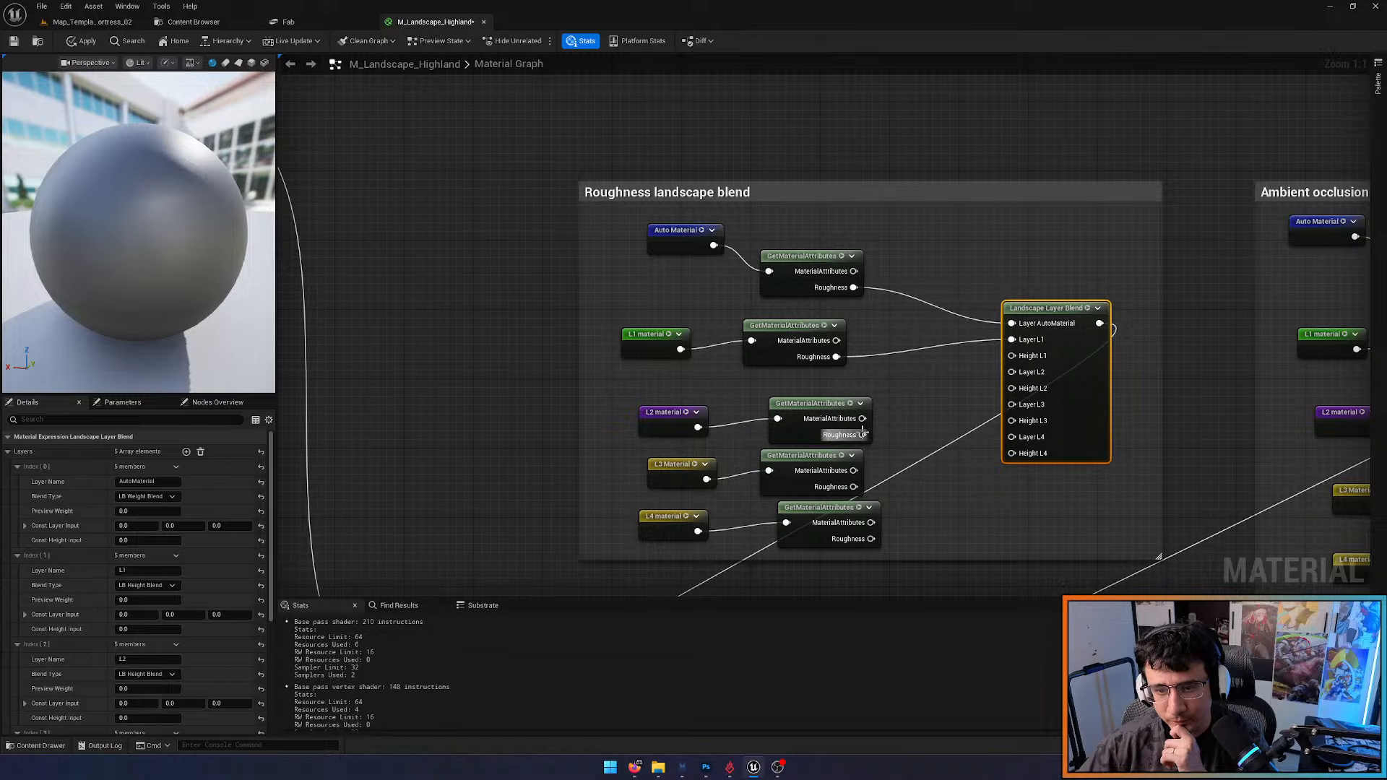
{"action": "left_click_drag", "start_coordinate": [863, 434], "coordinate": [1012, 372]}
{"action": "right_click_drag", "start_coordinate": [951, 430], "coordinate": [924, 365]}
{"action": "left_click_drag", "start_coordinate": [826, 420], "coordinate": [985, 338]}
{"action": "left_click_drag", "start_coordinate": [843, 474], "coordinate": [984, 373]}
Extend the Roughness landscape blend comment upward and move the Auto Material and L1 material nodes up to make room
{"action": "right_click_drag", "start_coordinate": [715, 326], "coordinate": [996, 365]}
{"action": "scroll", "coordinate": [1000, 367], "scroll_direction": "down", "scroll_amount": 4}
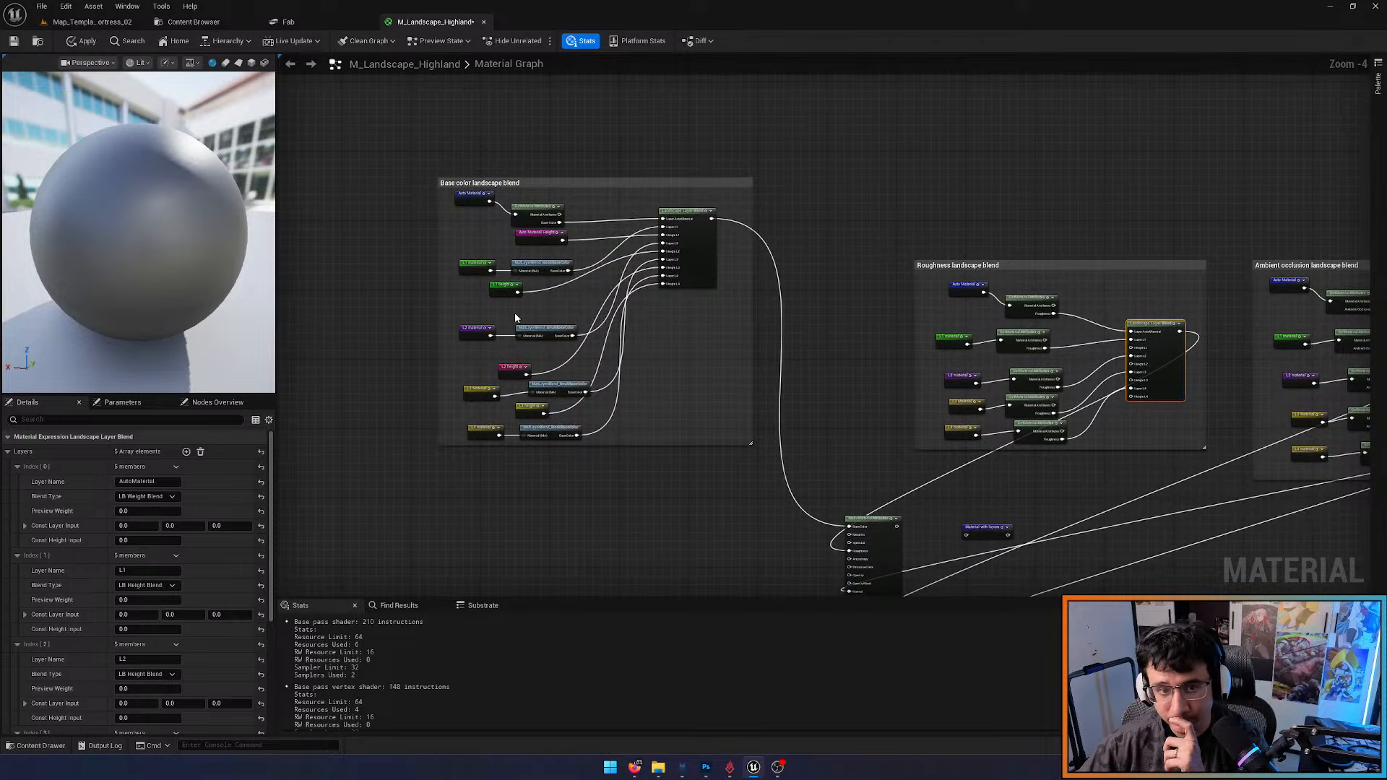
{"action": "scroll", "coordinate": [509, 308], "scroll_direction": "up", "scroll_amount": 4}
{"action": "right_click_drag", "start_coordinate": [613, 306], "coordinate": [495, 288]}
{"action": "scroll", "coordinate": [496, 289], "scroll_direction": "down", "scroll_amount": 3}
{"action": "right_click_drag", "start_coordinate": [970, 308], "coordinate": [477, 304]}
{"action": "scroll", "coordinate": [733, 316], "scroll_direction": "up", "scroll_amount": 3}
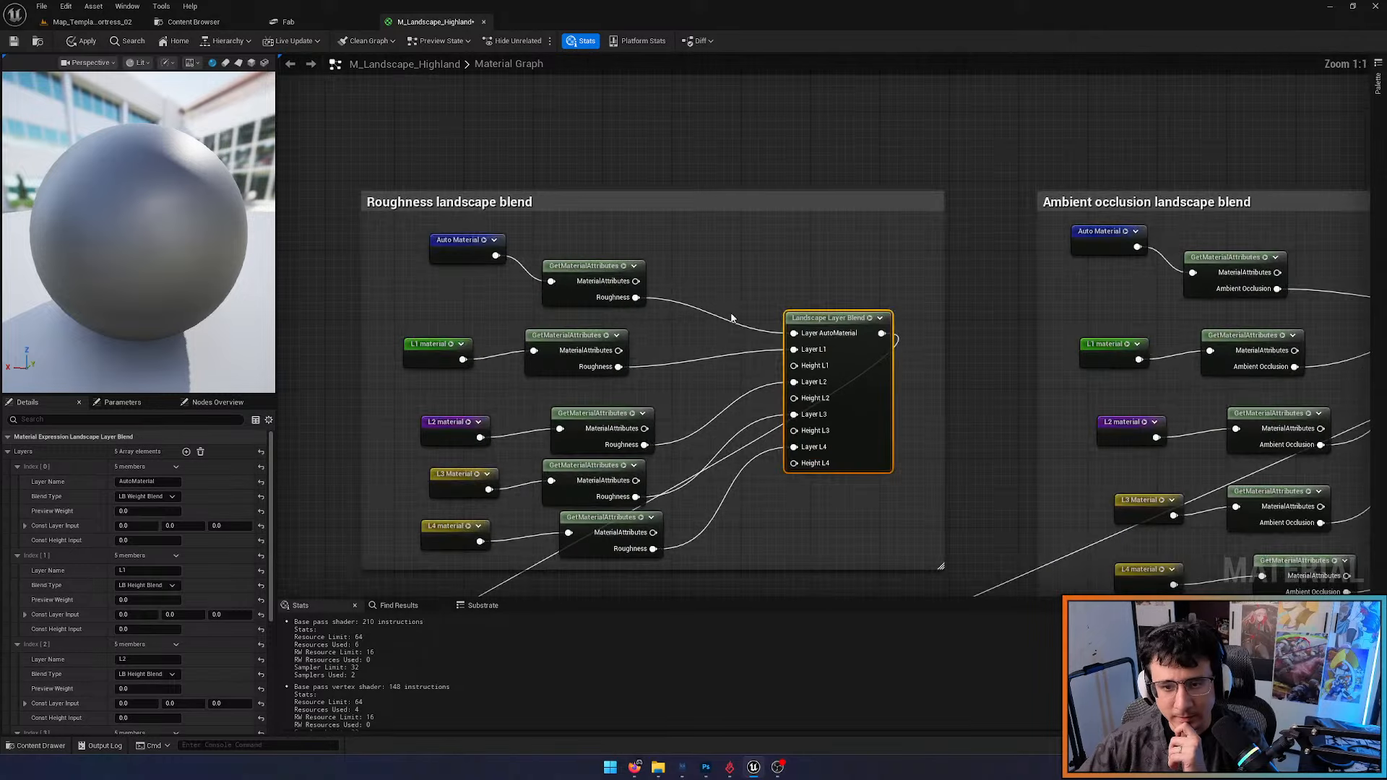
{"action": "left_click_drag", "start_coordinate": [691, 255], "coordinate": [412, 357]}
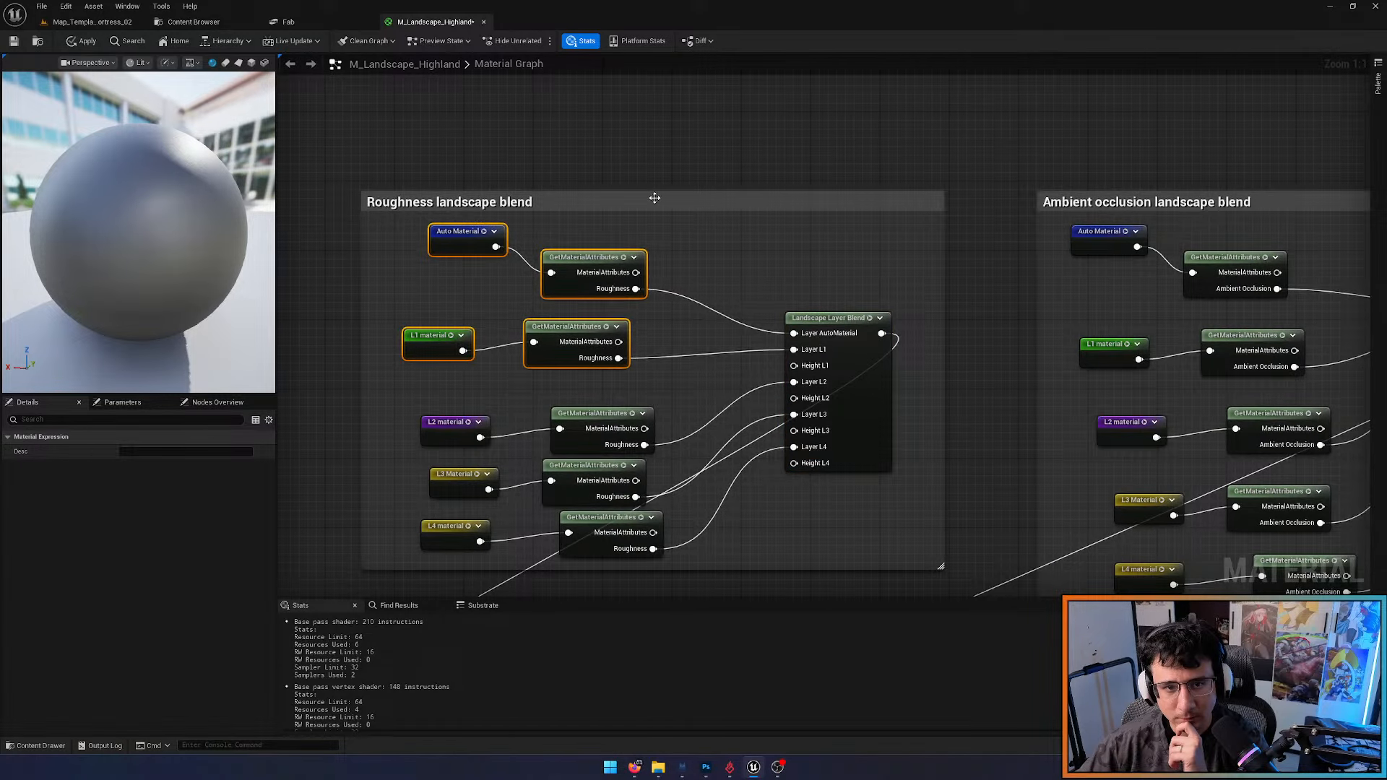
{"action": "left_click_drag", "start_coordinate": [654, 193], "coordinate": [661, 73]}
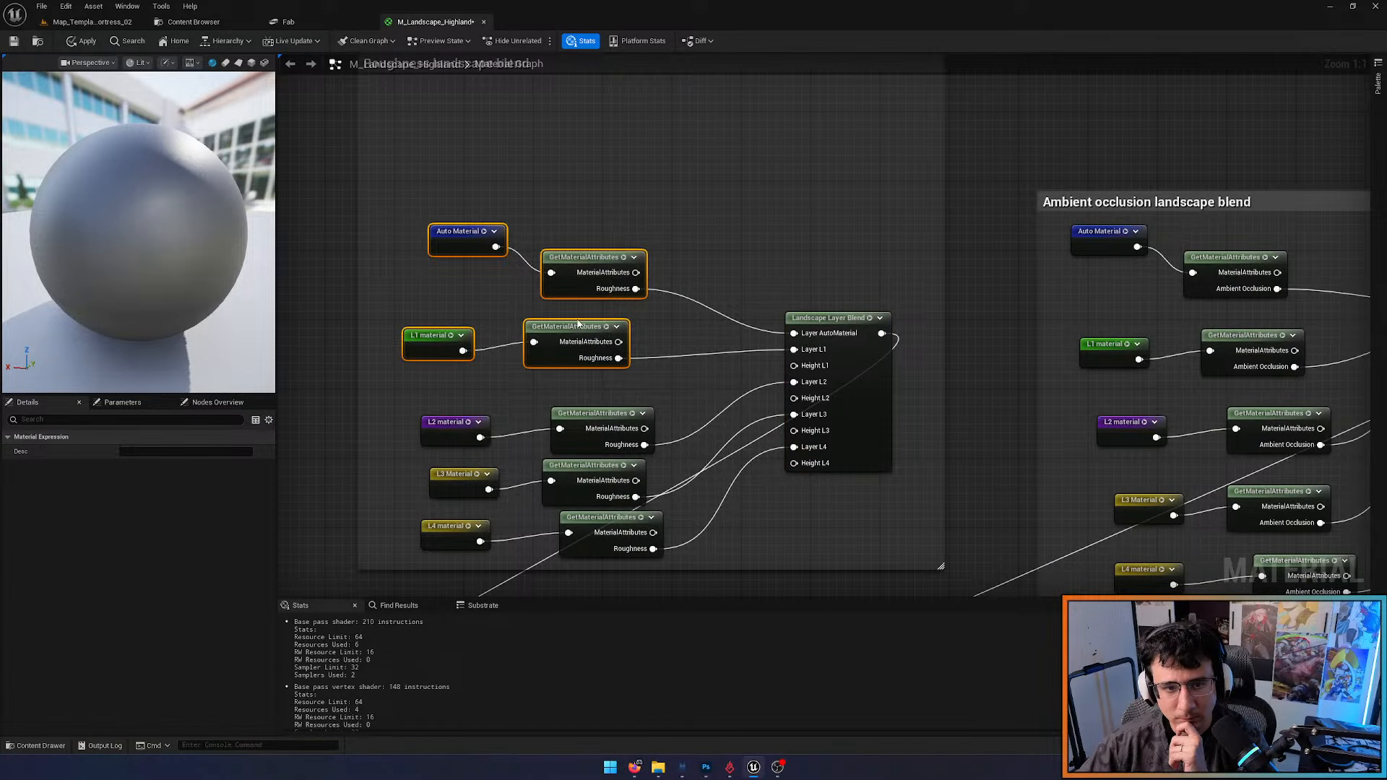
{"action": "left_click_drag", "start_coordinate": [578, 324], "coordinate": [578, 237]}
Add L1 height and L2 height reroutes to the Roughness group and connect them to Height L1 and Height L2
{"action": "right_click", "coordinate": [523, 333]}
{"action": "type", "text": "l1 he"}
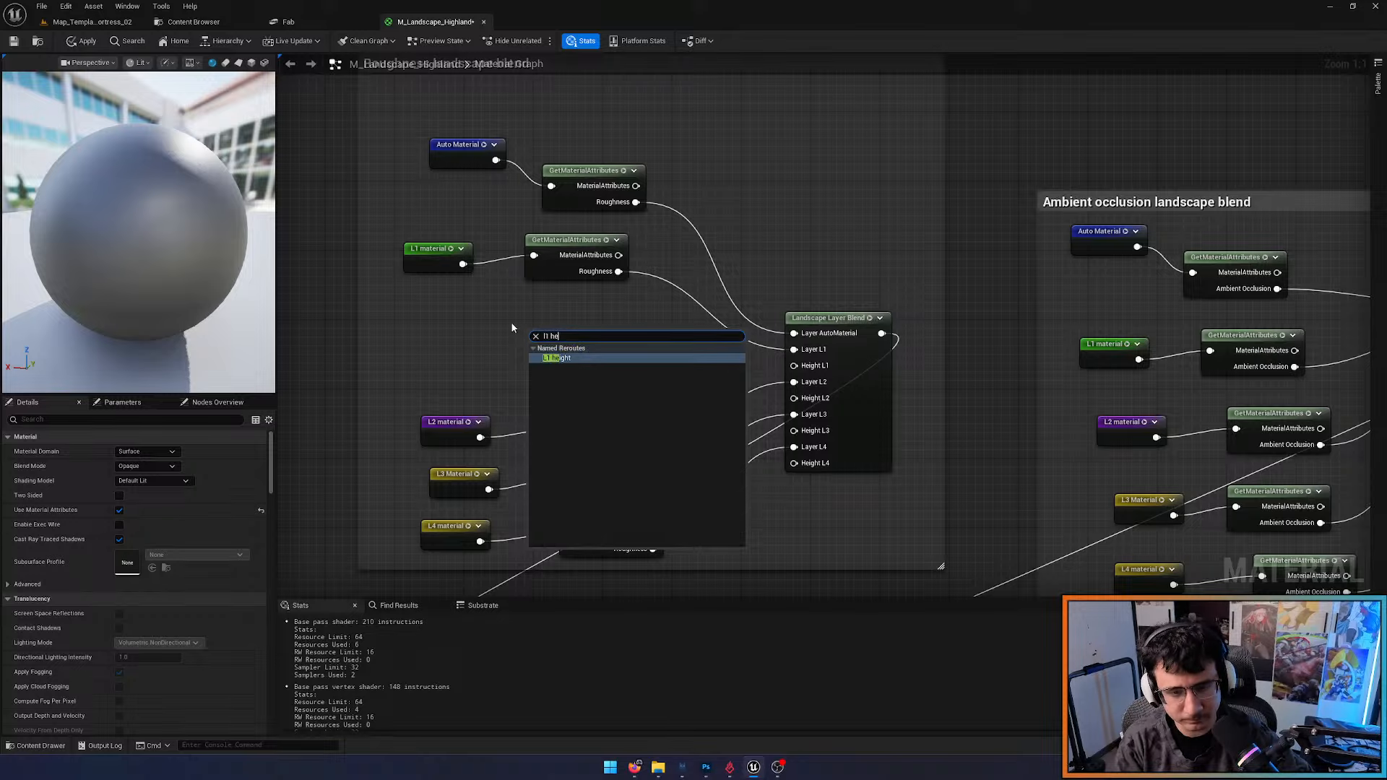
{"action": "key", "text": "Return"}
{"action": "left_click_drag", "start_coordinate": [578, 342], "coordinate": [424, 328]}
{"action": "right_click", "coordinate": [553, 333]}
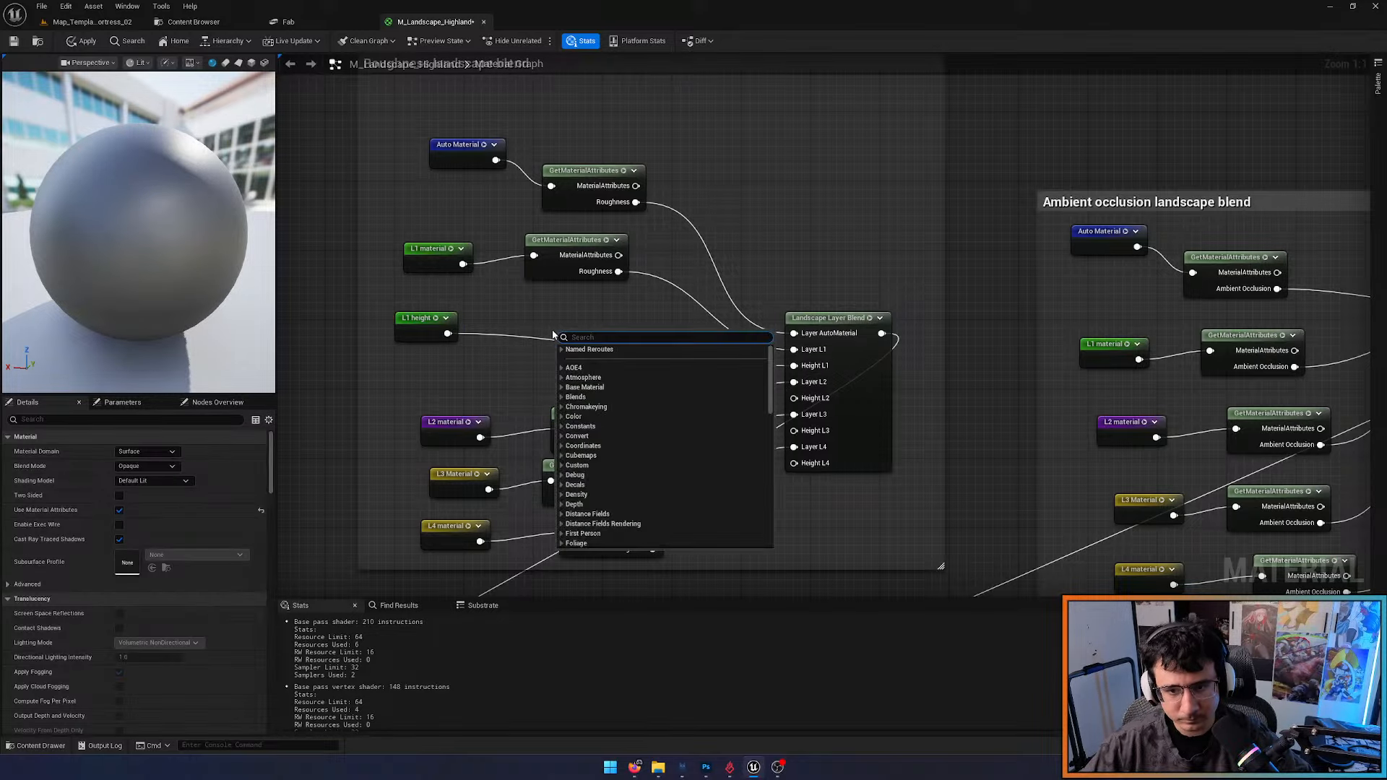
{"action": "type", "text": "l2 he"}
{"action": "key", "text": "Return"}
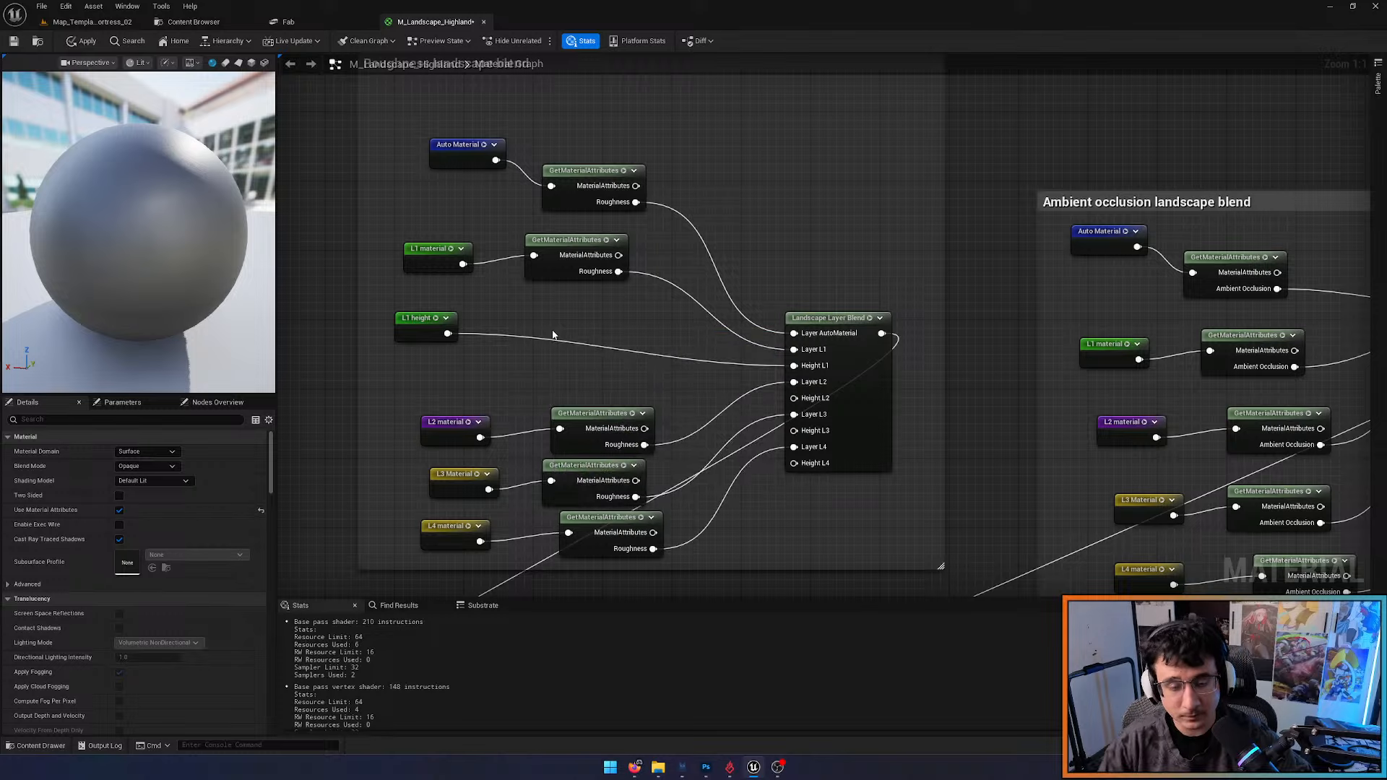
{"action": "left_click_drag", "start_coordinate": [570, 340], "coordinate": [802, 397]}
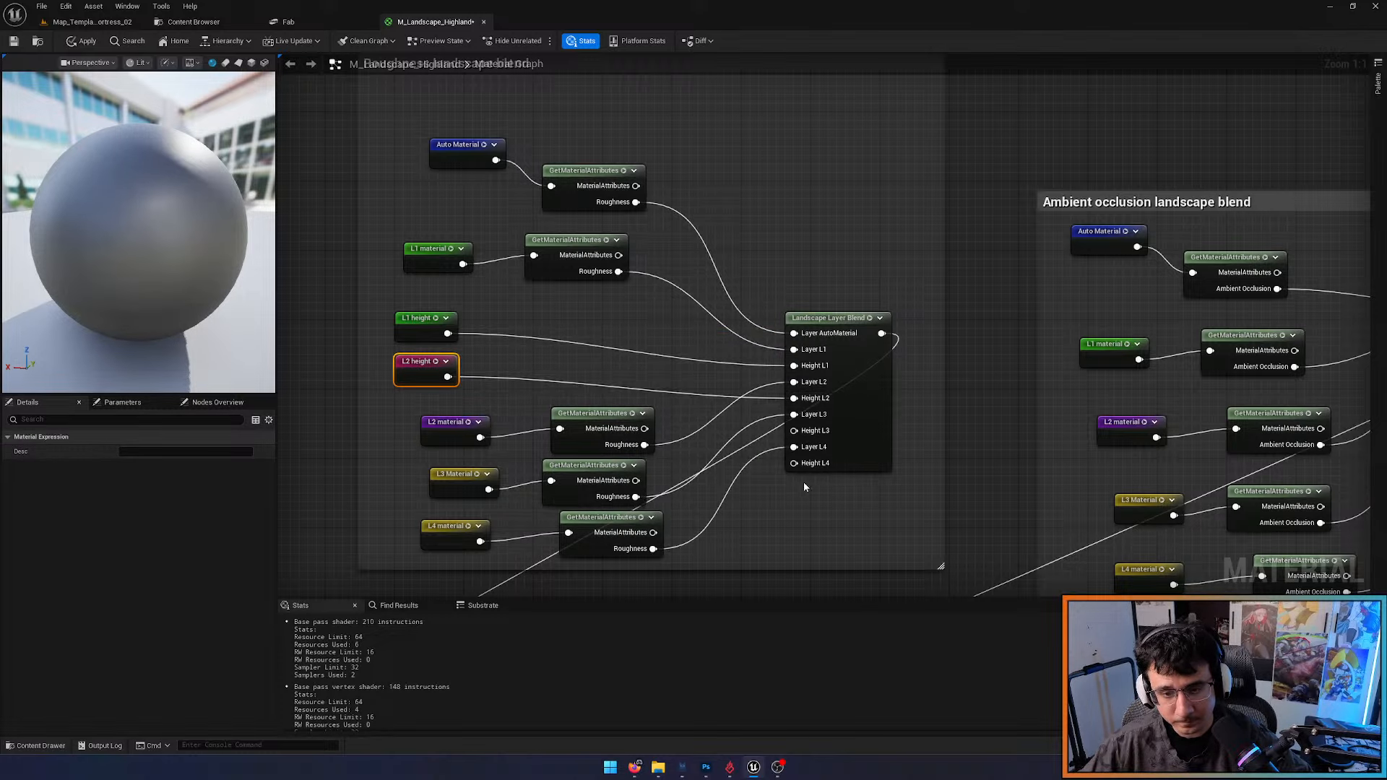
Extend the Roughness comment box downward and add an L3 height reroute below the L4 material nodes
{"action": "right_click_drag", "start_coordinate": [774, 568], "coordinate": [789, 460]}
{"action": "left_click_drag", "start_coordinate": [959, 470], "coordinate": [963, 529]}
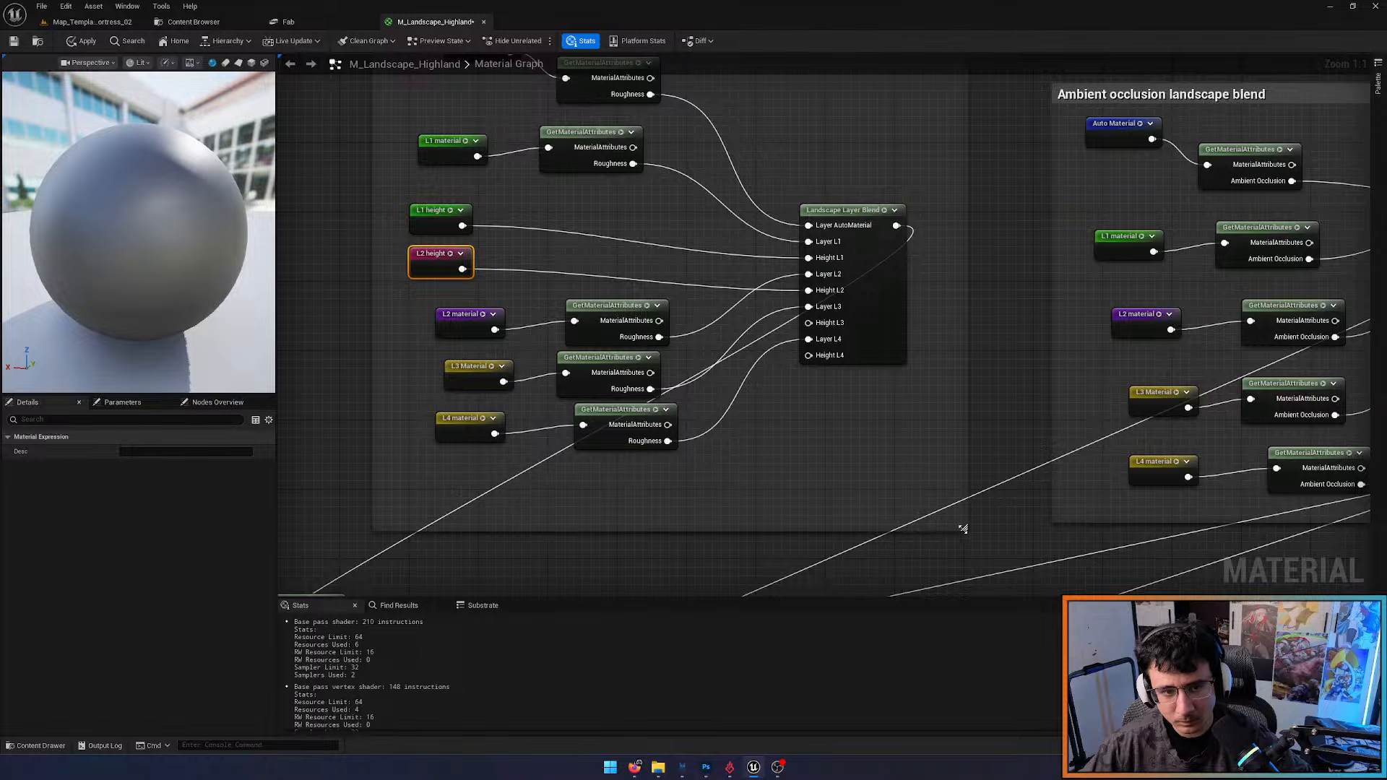
{"action": "left_click", "coordinate": [556, 507]}
{"action": "right_click", "coordinate": [564, 509]}
{"action": "type", "text": "l3 he"}
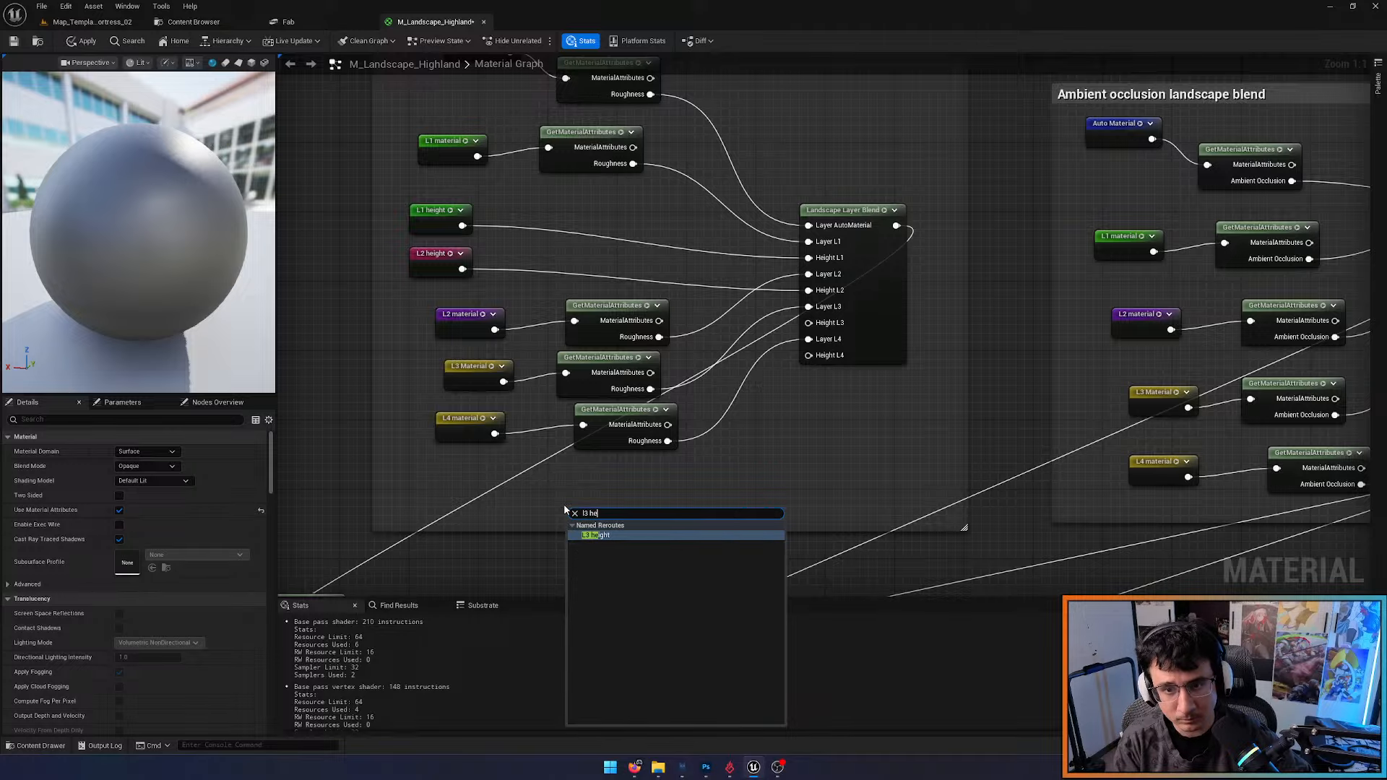
{"action": "key", "text": "Return"}
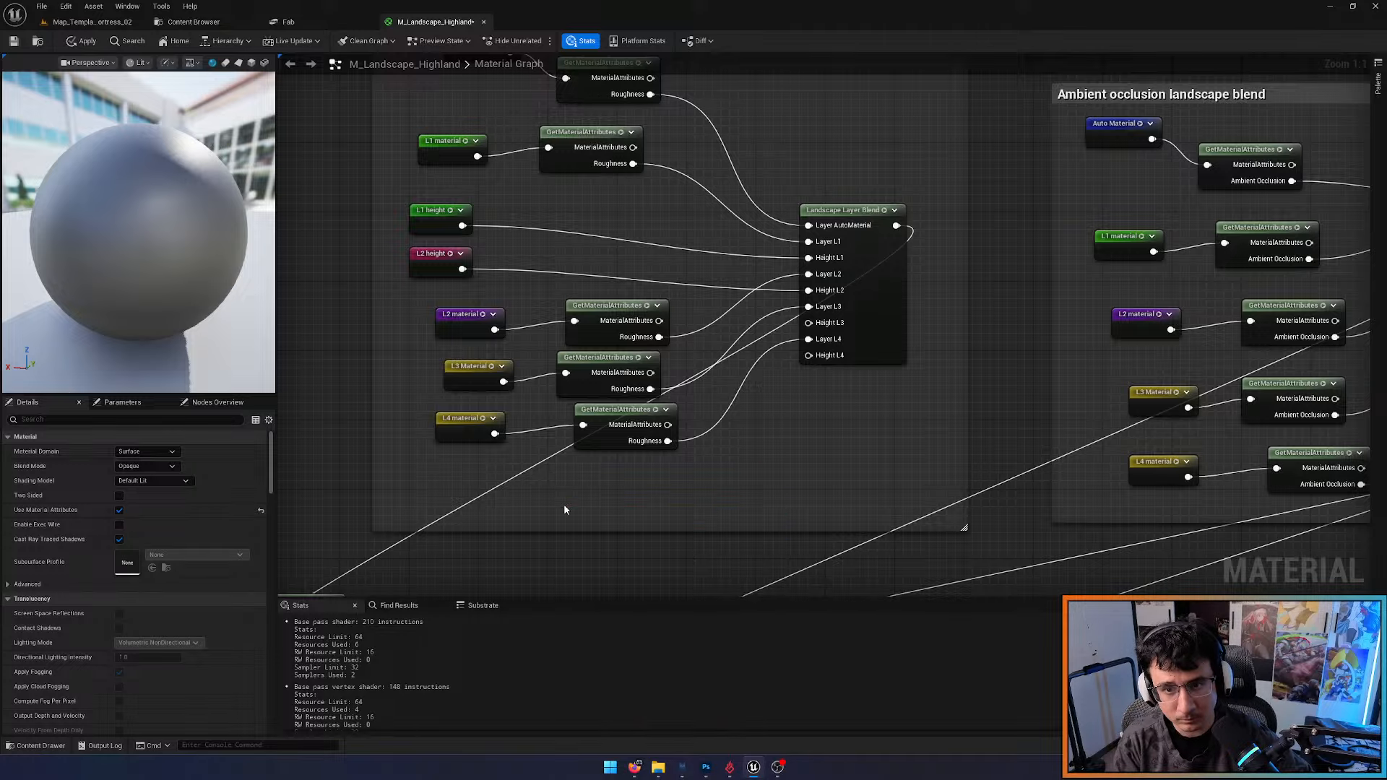
Add an Auto Material Height reroute to the Roughness group and connect it to the blend node's Height L1 input
{"action": "right_click_drag", "start_coordinate": [529, 237], "coordinate": [639, 395]}
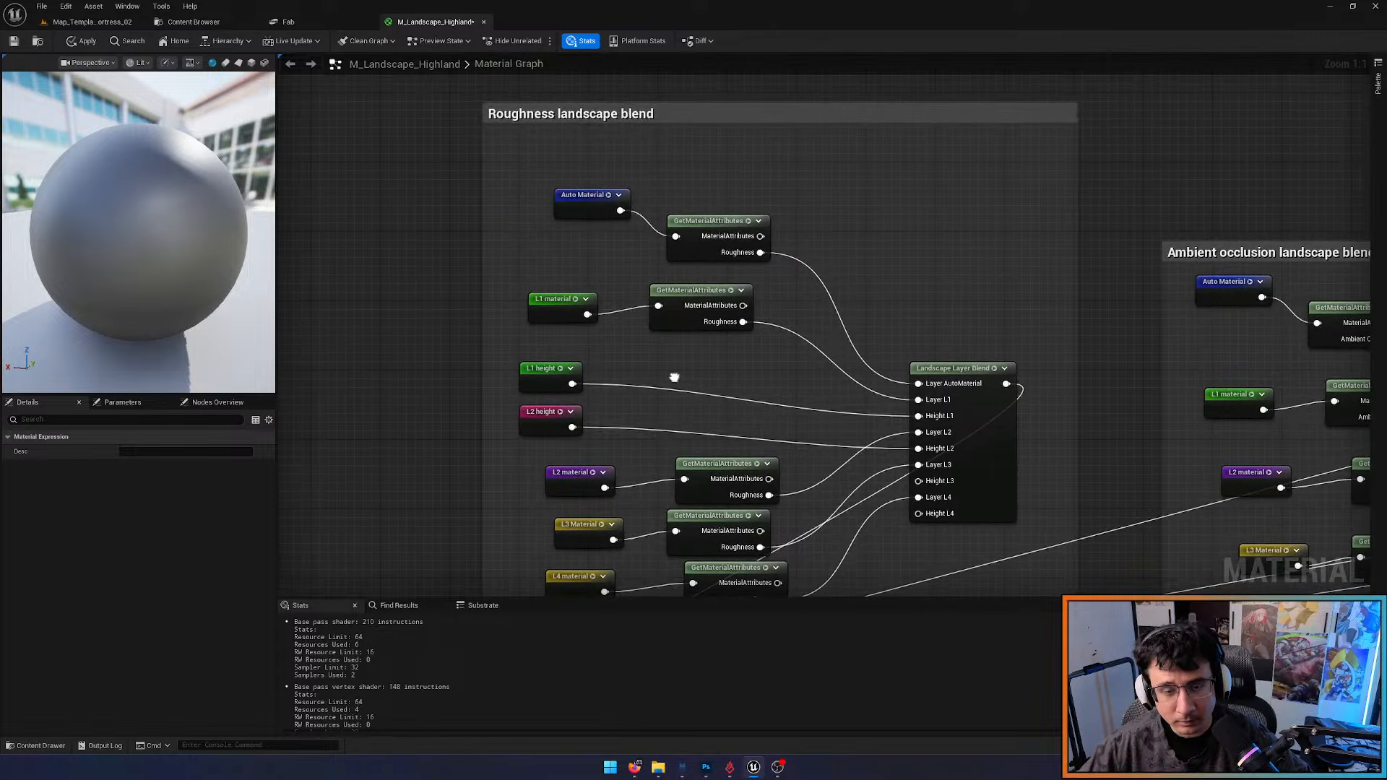
{"action": "left_click", "coordinate": [639, 355]}
{"action": "right_click", "coordinate": [639, 355]}
{"action": "type", "text": "auto"}
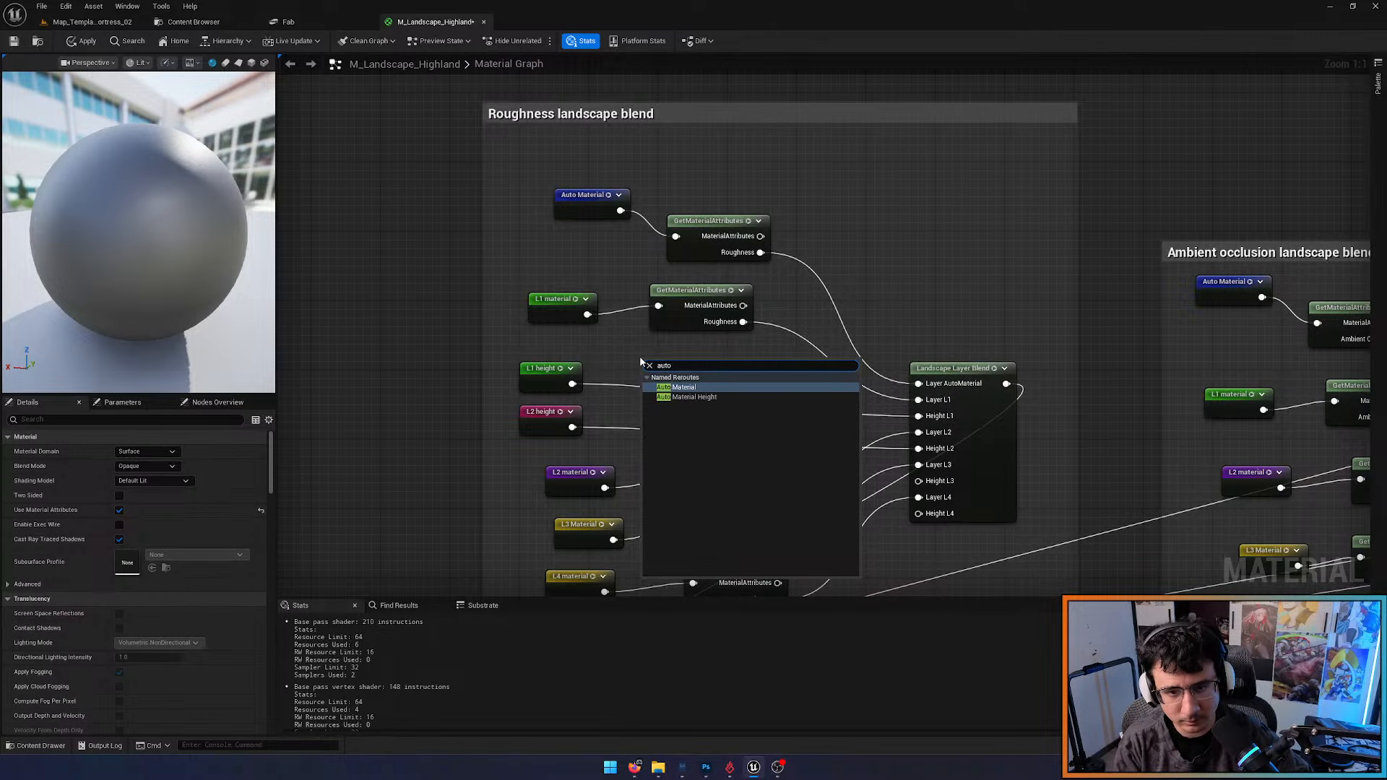
{"action": "key", "text": "Down"}
{"action": "key", "text": "Return"}
{"action": "left_click_drag", "start_coordinate": [721, 375], "coordinate": [918, 416]}
Connect L1 height to Height L2, L2 height to Height L3 and L3 height to Height L4 on the Roughness blend
{"action": "left_click_drag", "start_coordinate": [572, 384], "coordinate": [918, 448]}
{"action": "left_click_drag", "start_coordinate": [572, 427], "coordinate": [919, 482]}
{"action": "right_click_drag", "start_coordinate": [708, 496], "coordinate": [666, 332]}
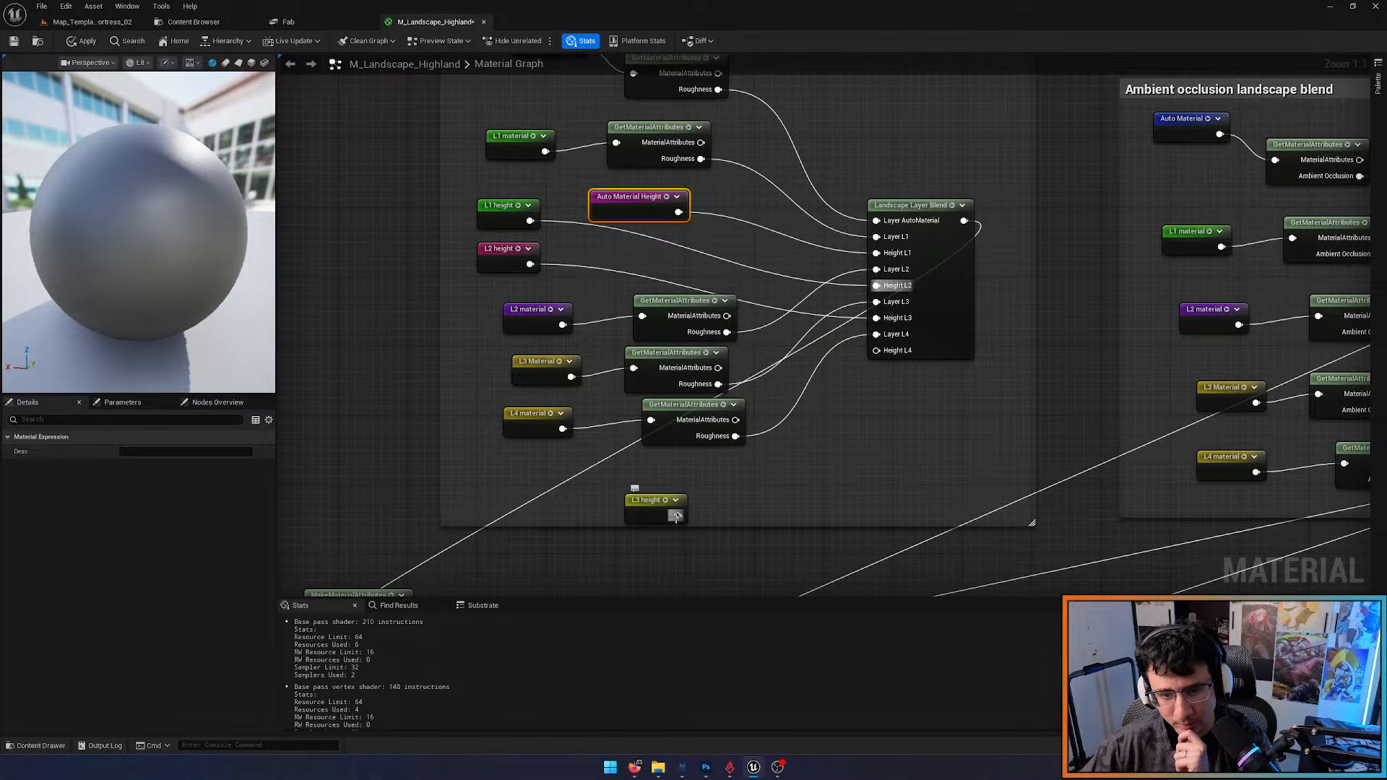
{"action": "left_click", "coordinate": [676, 516]}
{"action": "left_click_drag", "start_coordinate": [676, 516], "coordinate": [877, 350]}
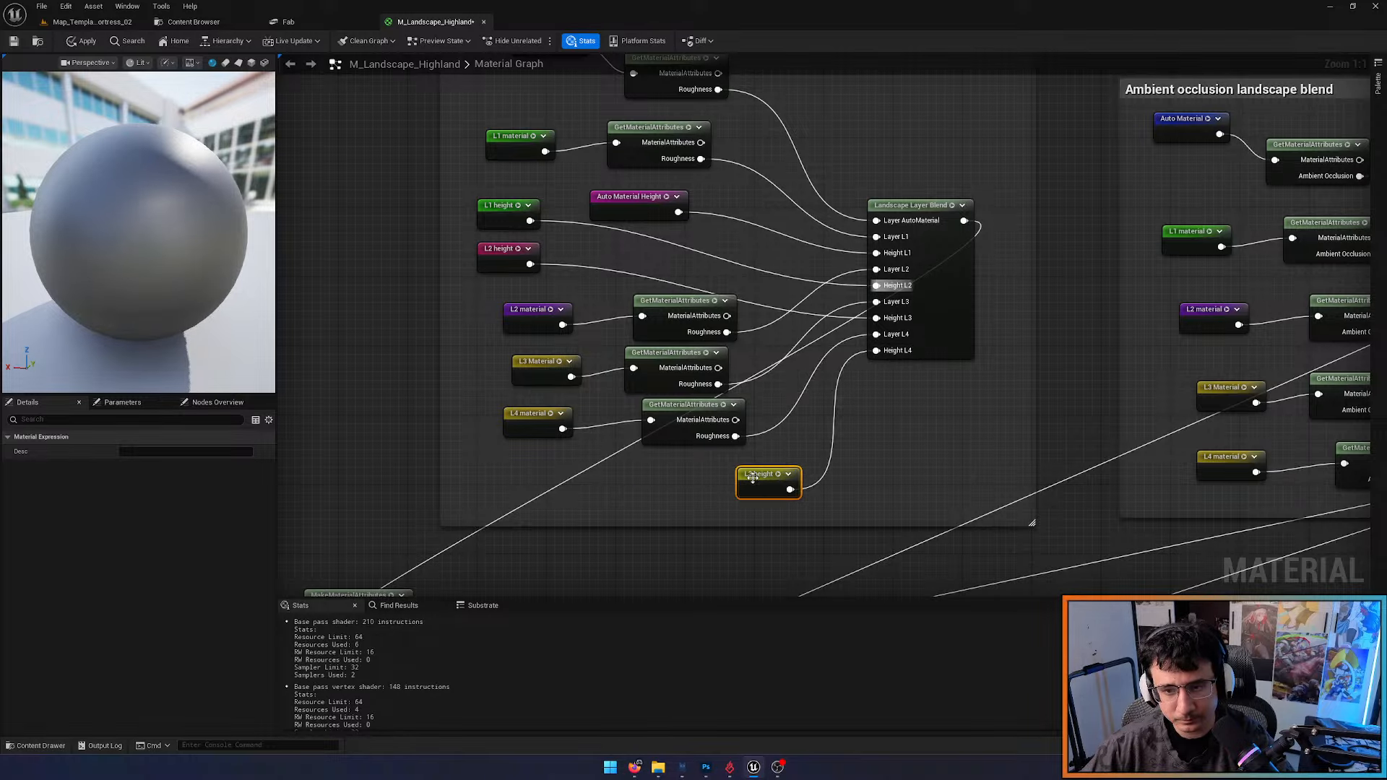
Place a copy of the Roughness group's Landscape Layer Blend node above the Ambient occlusion landscape blend group
{"action": "scroll", "coordinate": [666, 378], "scroll_direction": "down", "scroll_amount": 6}
{"action": "scroll", "coordinate": [697, 289], "scroll_direction": "up", "scroll_amount": 3}
{"action": "scroll", "coordinate": [697, 288], "scroll_direction": "up", "scroll_amount": 2}
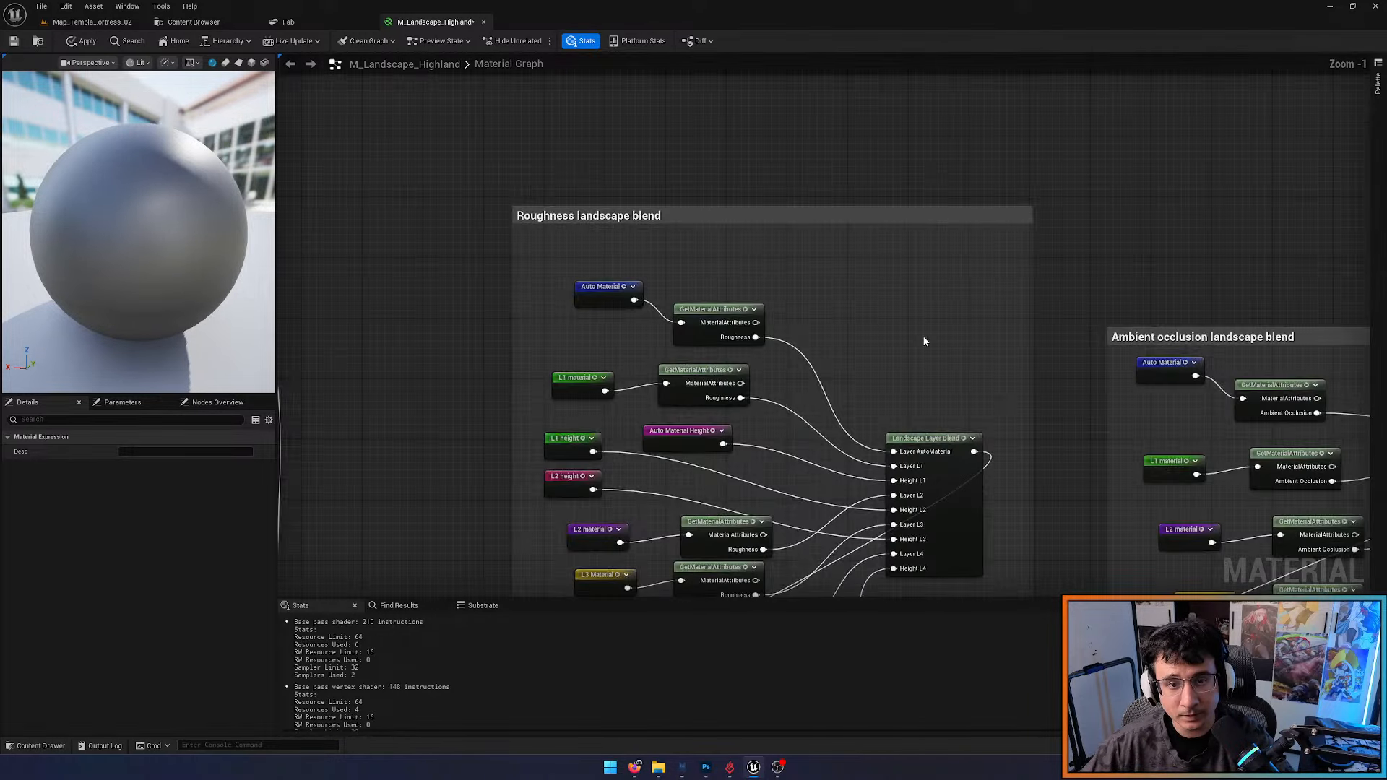
{"action": "right_click_drag", "start_coordinate": [921, 336], "coordinate": [615, 218]}
{"action": "scroll", "coordinate": [616, 218], "scroll_direction": "down", "scroll_amount": 2}
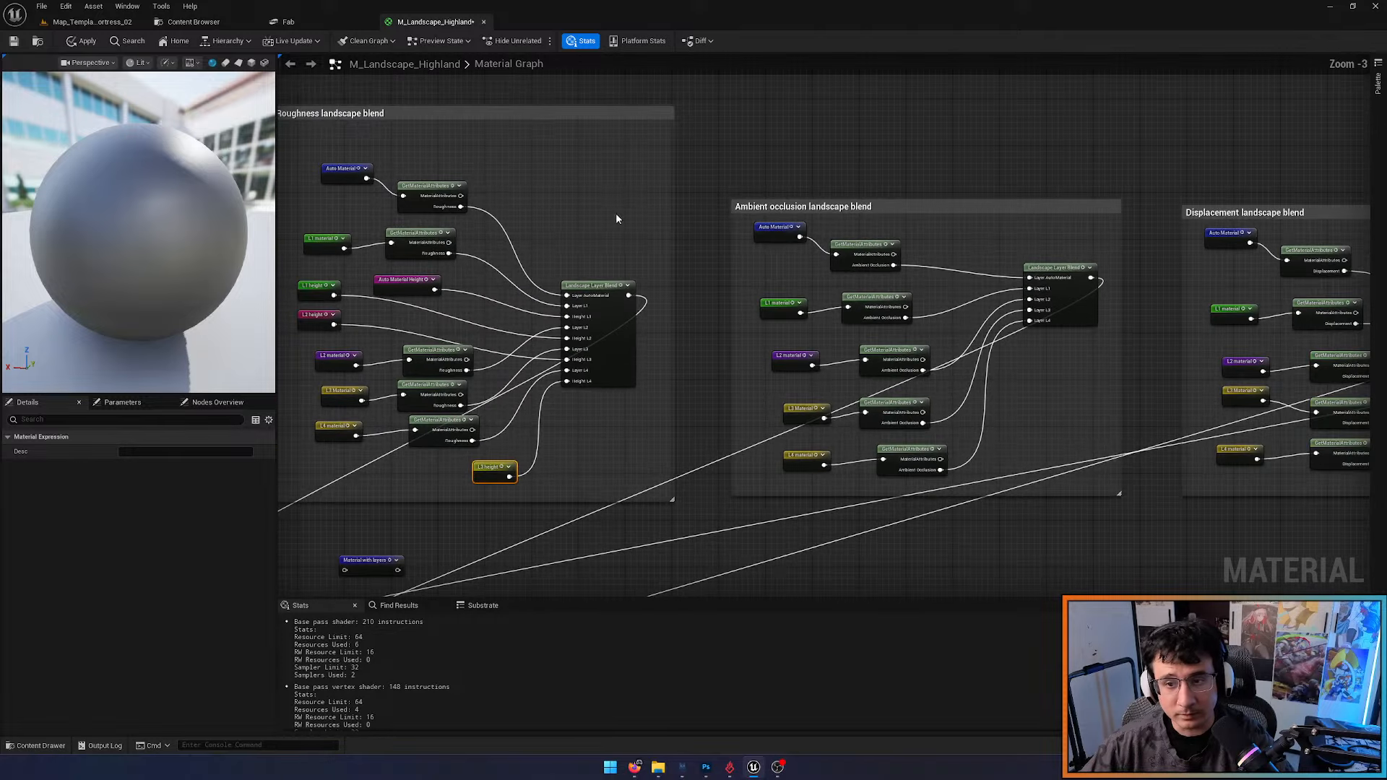
{"action": "right_click_drag", "start_coordinate": [644, 325], "coordinate": [1029, 250]}
{"action": "scroll", "coordinate": [1137, 324], "scroll_direction": "down", "scroll_amount": 1}
{"action": "scroll", "coordinate": [813, 351], "scroll_direction": "up", "scroll_amount": 3}
{"action": "right_click_drag", "start_coordinate": [1150, 175], "coordinate": [662, 344]}
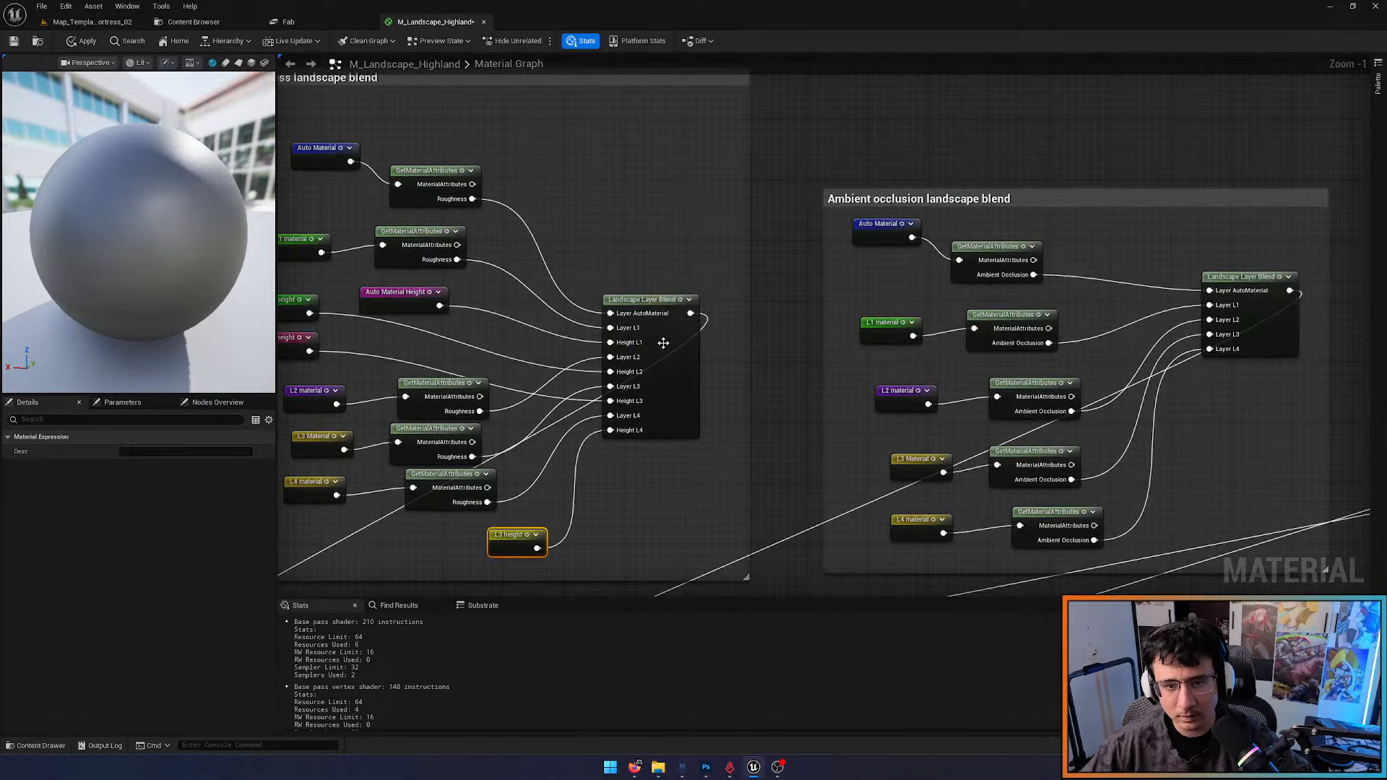
{"action": "left_click", "coordinate": [683, 343]}
{"action": "right_click_drag", "start_coordinate": [1033, 237], "coordinate": [672, 277]}
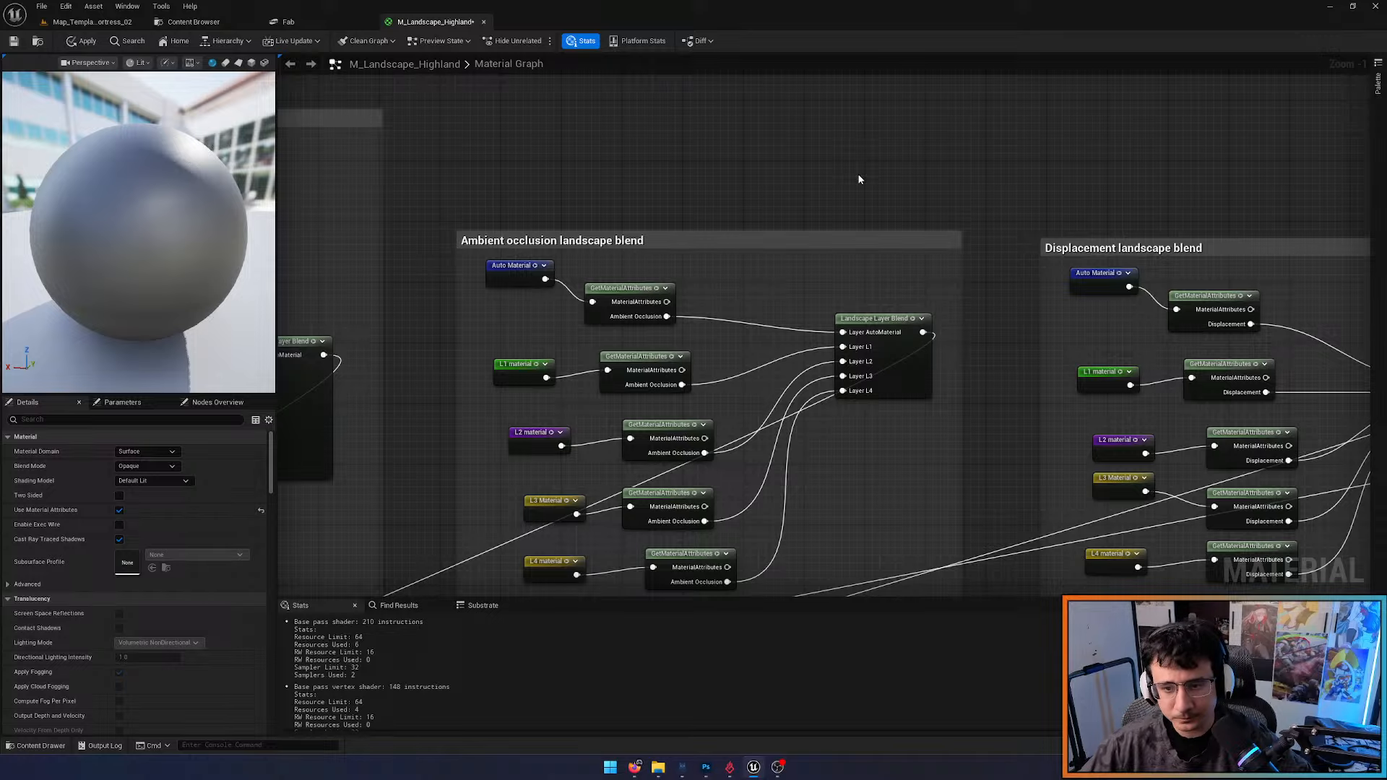
{"action": "key", "text": "ctrl+d"}
Transfer the Ambient occlusion blend's output connection to the copied node, delete the old blend and move the copy into its place
{"action": "left_click_drag", "start_coordinate": [923, 331], "coordinate": [946, 189], "text": "ctrl"}
{"action": "left_click", "coordinate": [917, 366]}
{"action": "key", "text": "Delete"}
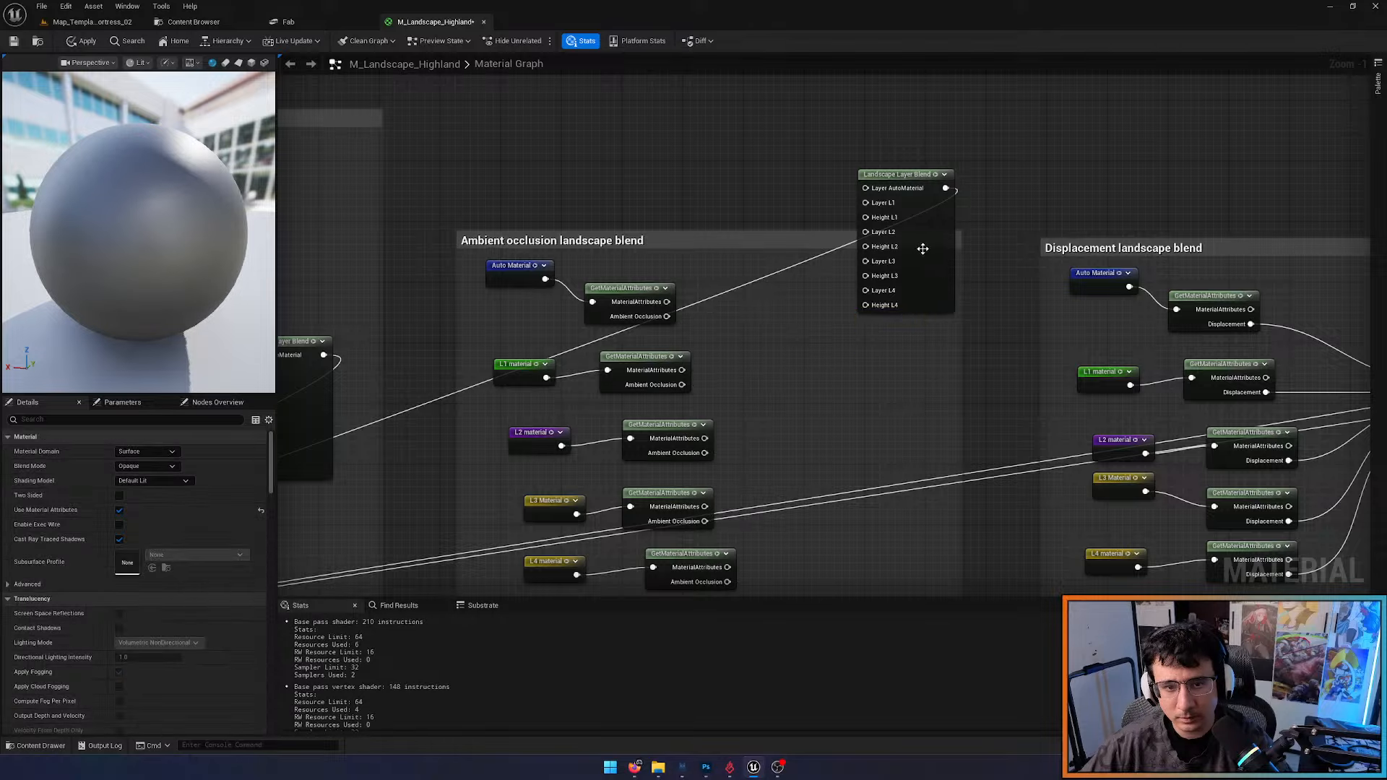
{"action": "left_click_drag", "start_coordinate": [922, 248], "coordinate": [900, 362]}
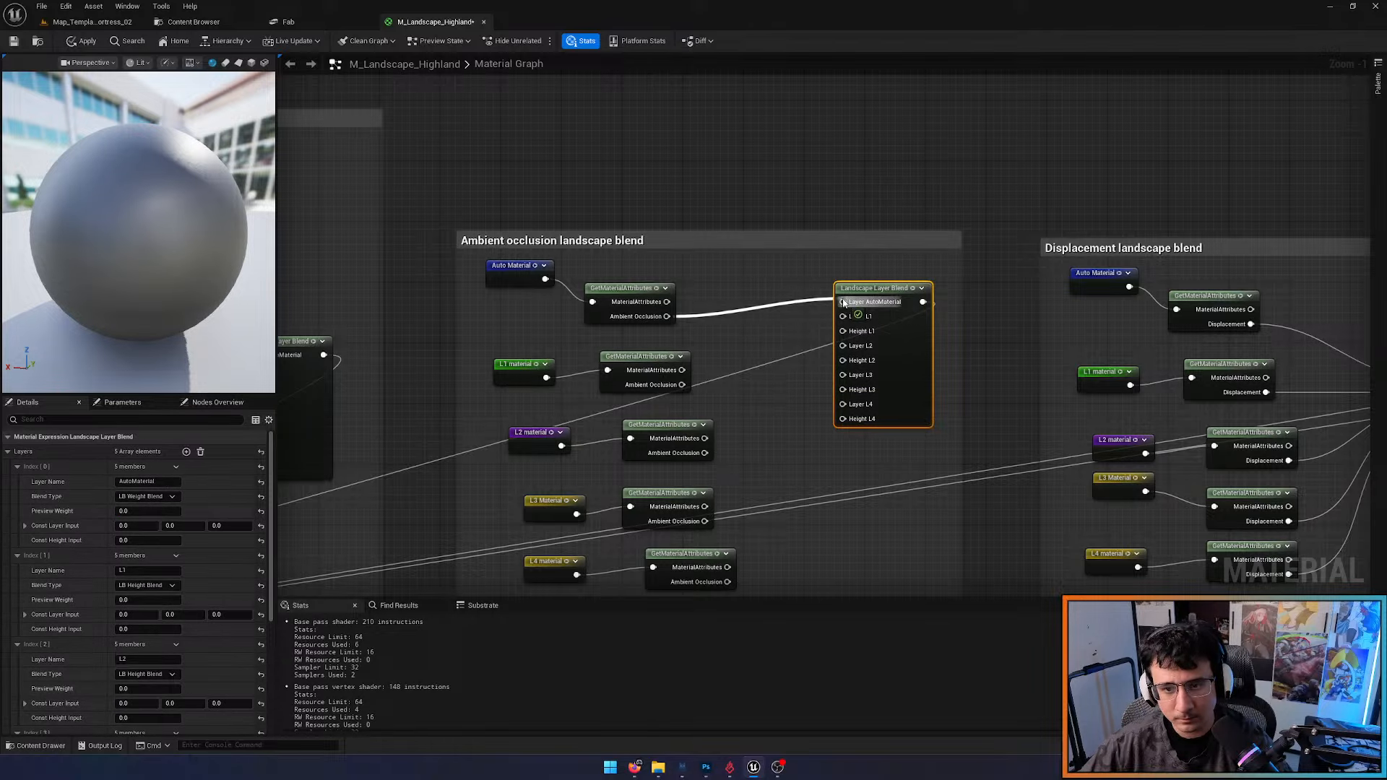
Connect the five Ambient Occlusion outputs to Layer AutoMaterial, L1, L2, L3 and L4 on the new Landscape Layer Blend
{"action": "left_click_drag", "start_coordinate": [843, 303], "coordinate": [843, 303]}
{"action": "left_click_drag", "start_coordinate": [682, 384], "coordinate": [842, 316]}
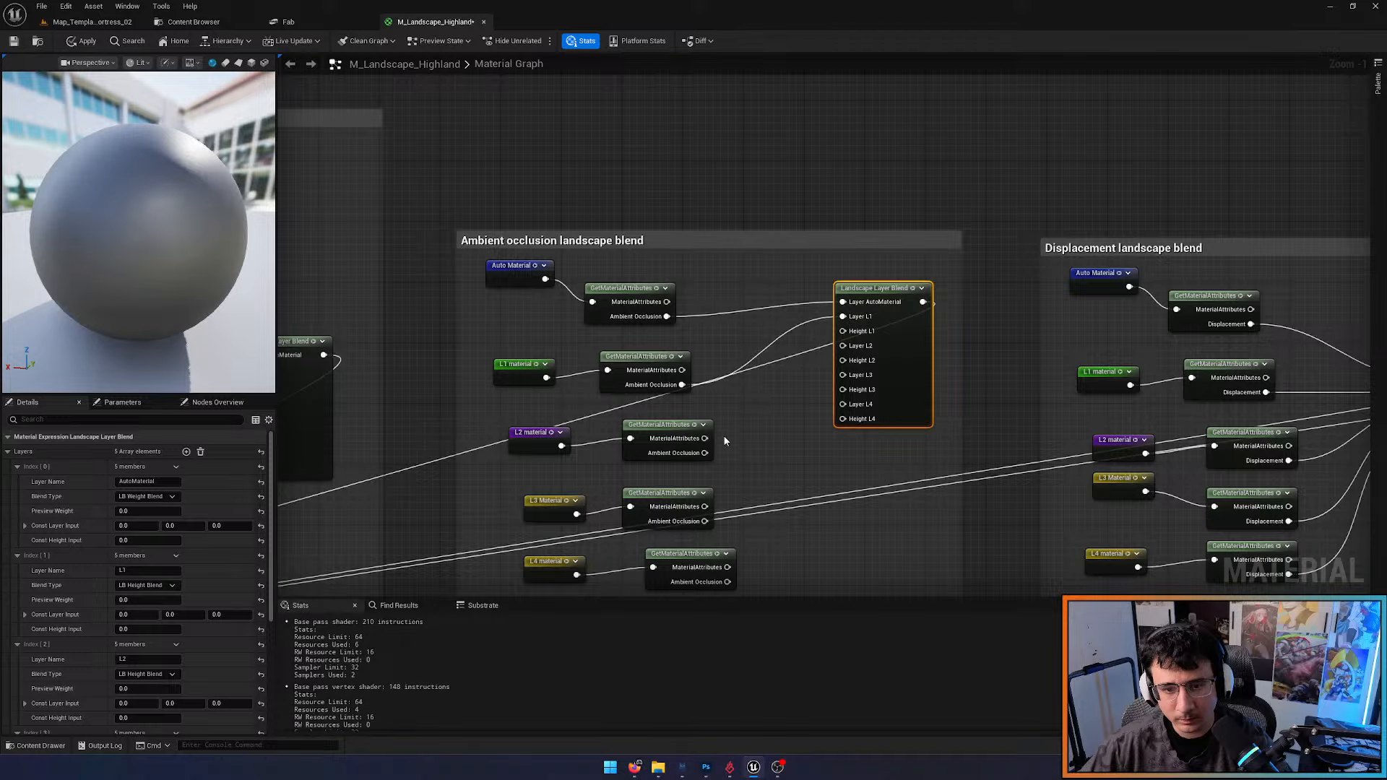
{"action": "left_click_drag", "start_coordinate": [706, 452], "coordinate": [842, 346]}
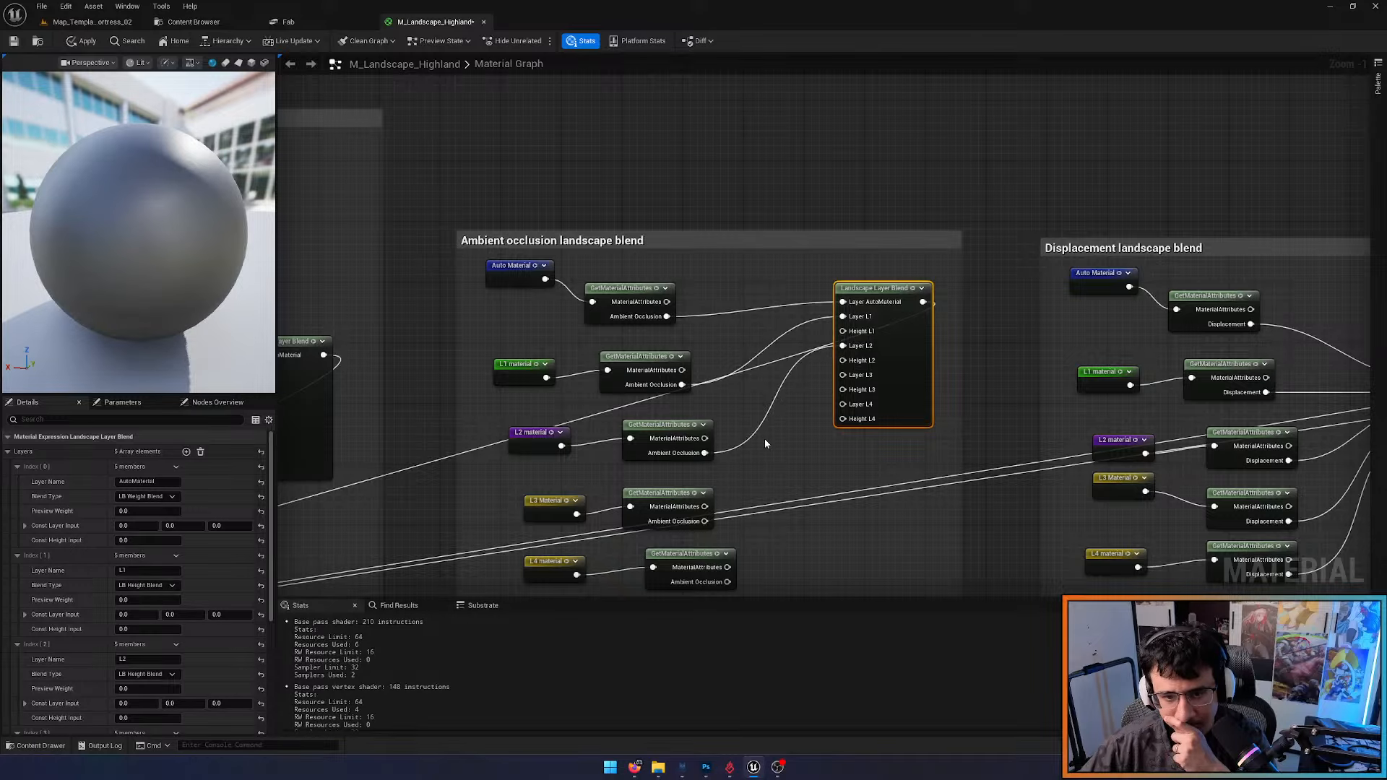
{"action": "right_click_drag", "start_coordinate": [764, 439], "coordinate": [785, 375]}
{"action": "left_click_drag", "start_coordinate": [725, 456], "coordinate": [864, 311]}
{"action": "left_click_drag", "start_coordinate": [749, 518], "coordinate": [864, 340]}
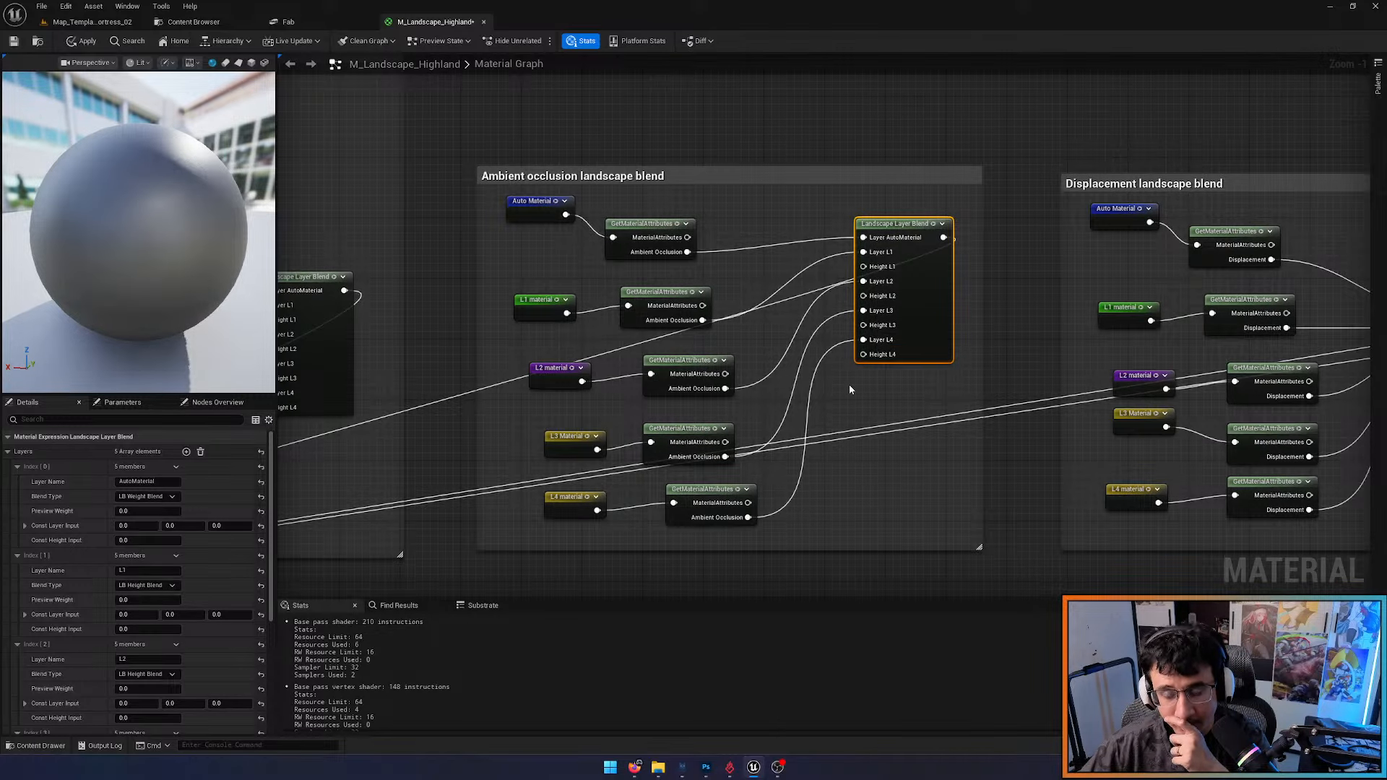
Add an L1 height reroute to the Ambient occlusion landscape blend group and connect it to Height L1
{"action": "right_click_drag", "start_coordinate": [848, 385], "coordinate": [932, 422]}
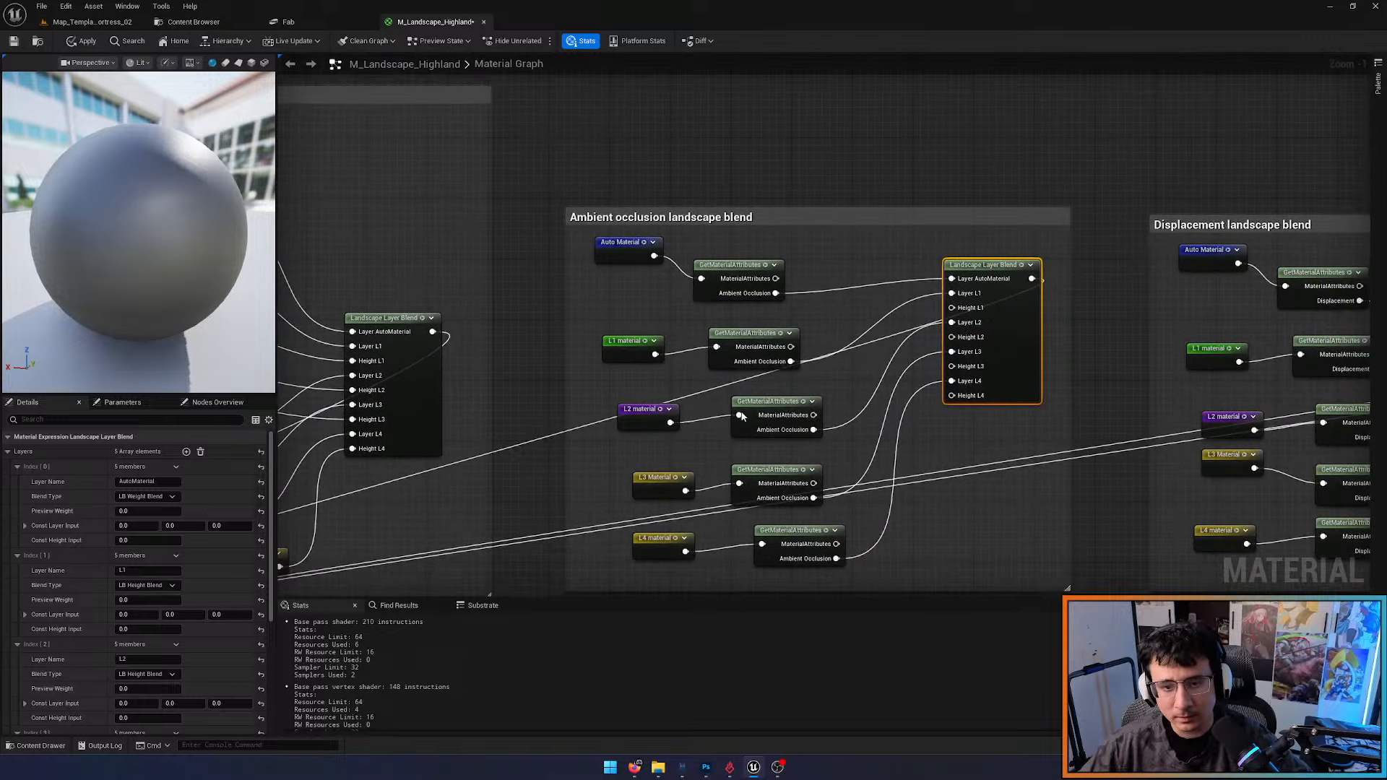
{"action": "scroll", "coordinate": [690, 373], "scroll_direction": "up", "scroll_amount": 1}
{"action": "right_click_drag", "start_coordinate": [609, 295], "coordinate": [664, 361]}
{"action": "scroll", "coordinate": [735, 316], "scroll_direction": "down", "scroll_amount": 2}
{"action": "scroll", "coordinate": [715, 293], "scroll_direction": "up", "scroll_amount": 2}
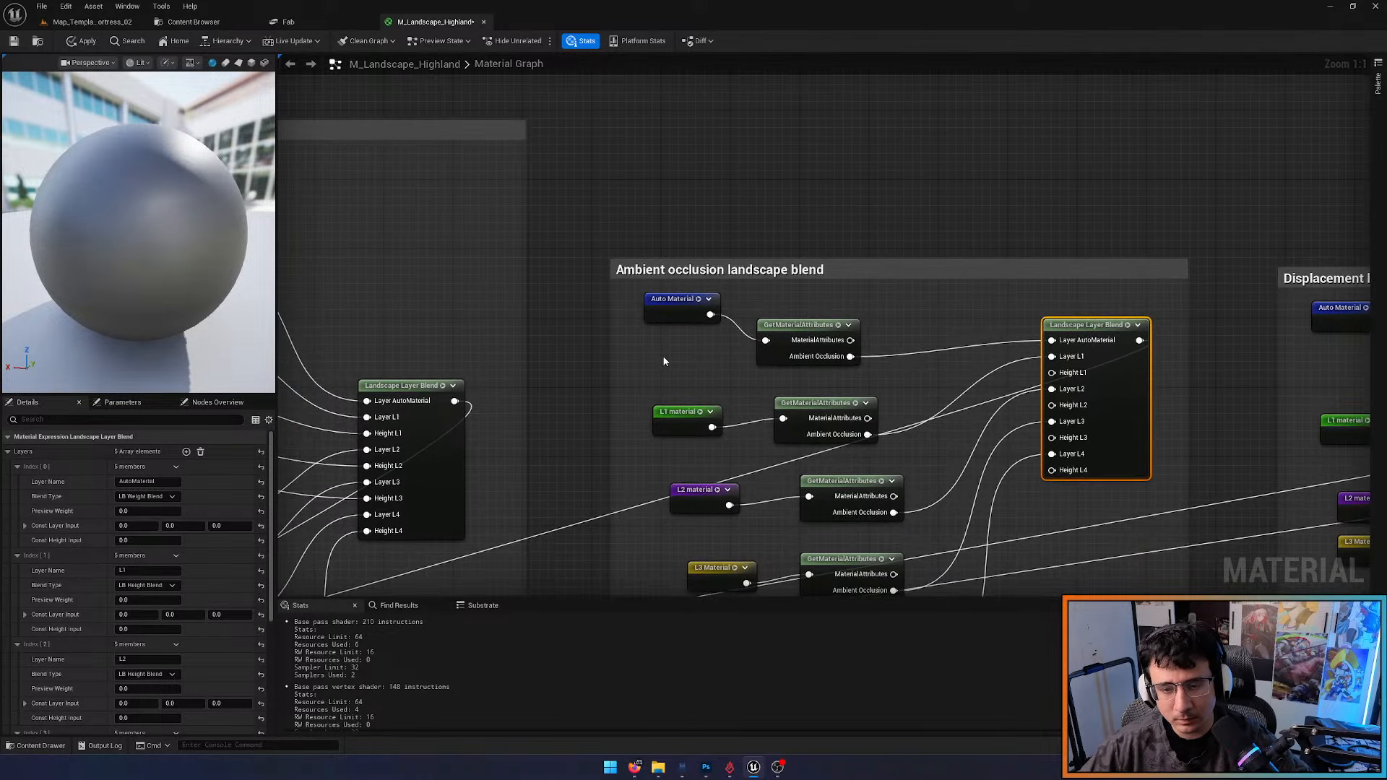
{"action": "right_click", "coordinate": [663, 359]}
{"action": "type", "text": "l1 h"}
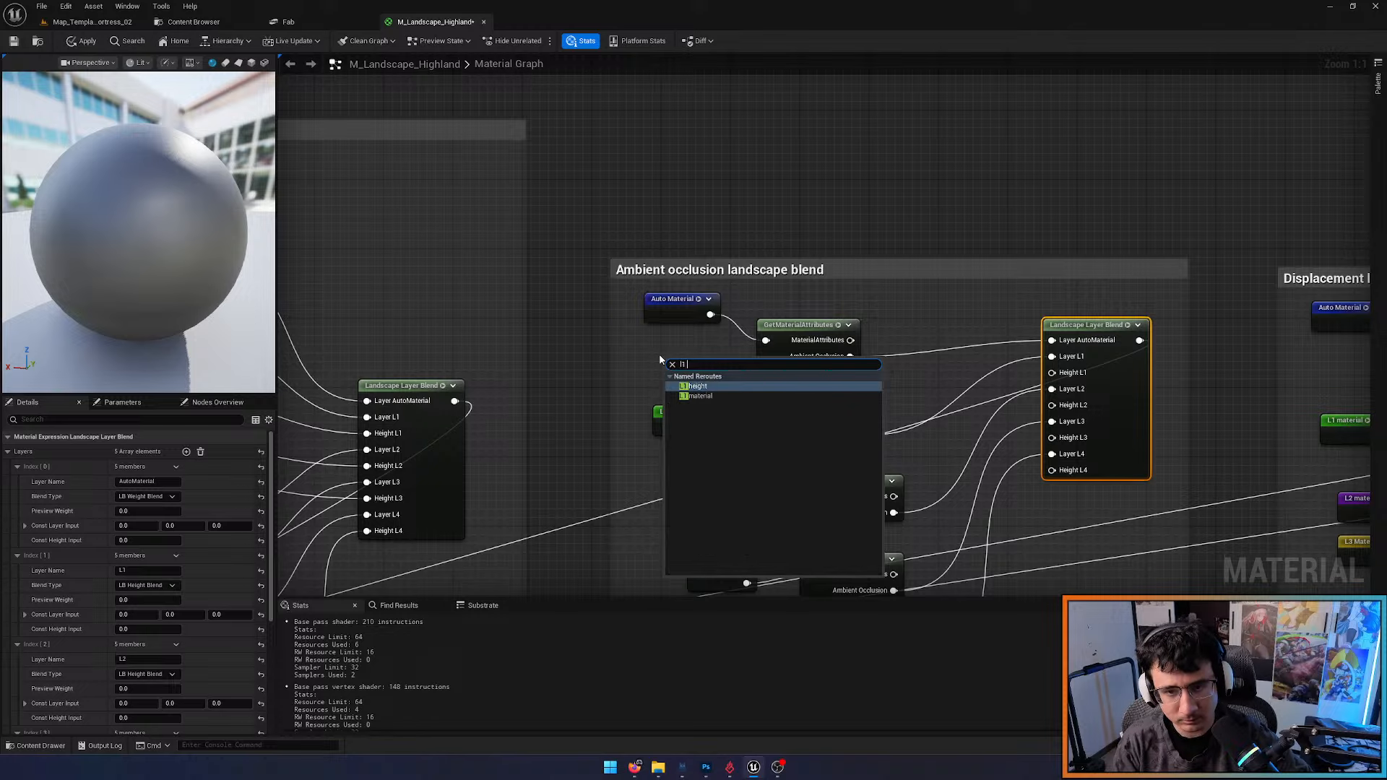
{"action": "key", "text": "Return"}
{"action": "left_click_drag", "start_coordinate": [714, 375], "coordinate": [1051, 373]}
Add L2 height and L3 height reroutes to the Ambient occlusion landscape blend group beside the L2 and L3 material reroutes
{"action": "right_click_drag", "start_coordinate": [605, 470], "coordinate": [618, 331]}
{"action": "left_click", "coordinate": [618, 330]}
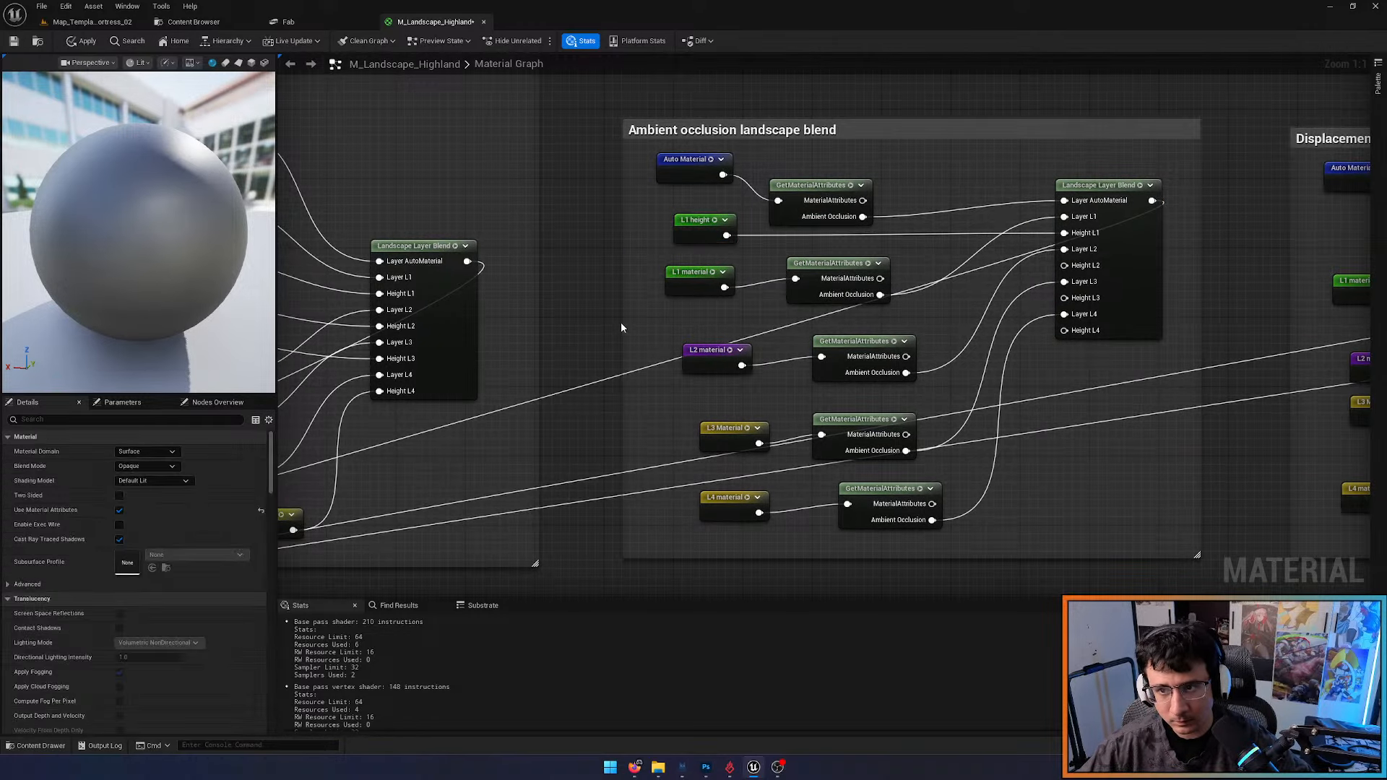
{"action": "right_click", "coordinate": [621, 323]}
{"action": "type", "text": "l2"}
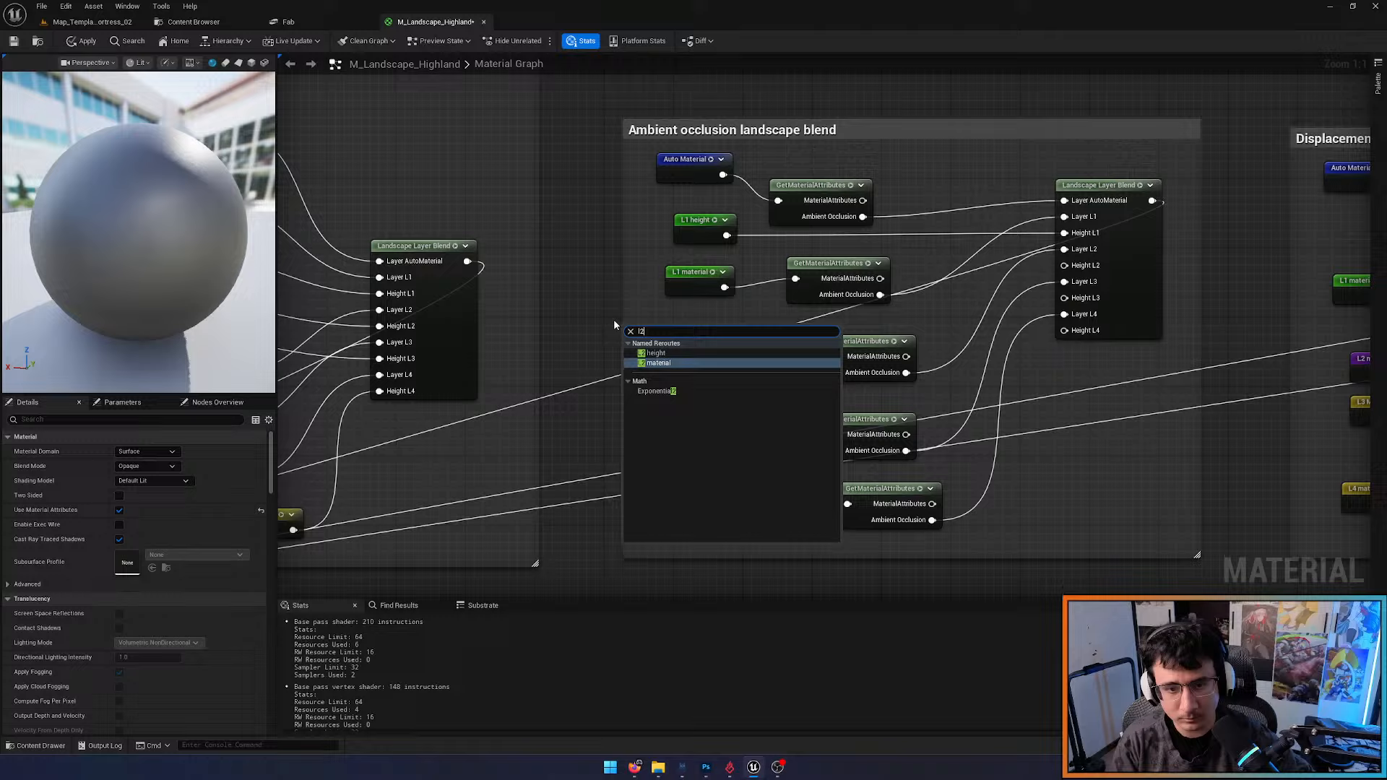
{"action": "key", "text": "Up"}
{"action": "key", "text": "Return"}
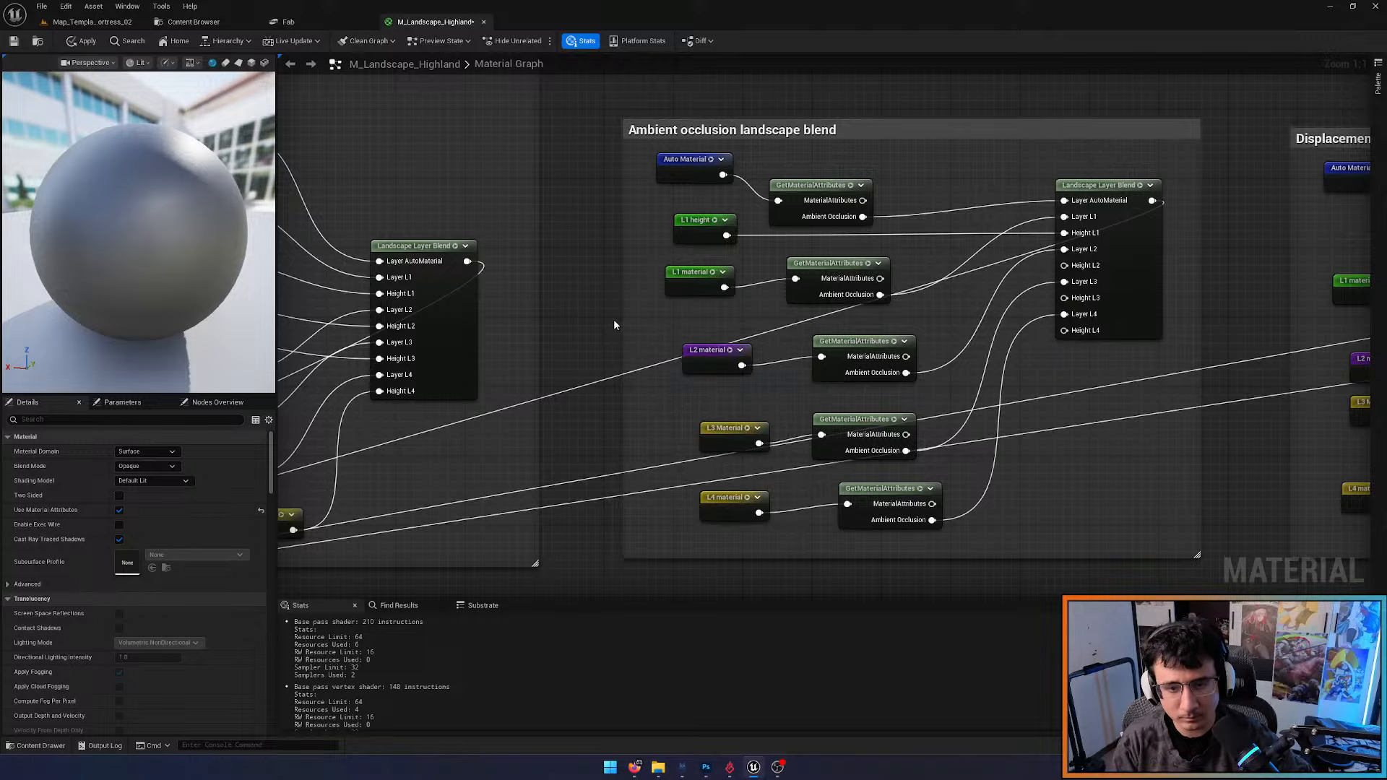
{"action": "right_click", "coordinate": [654, 398]}
{"action": "type", "text": "l3 he"}
{"action": "key", "text": "Return"}
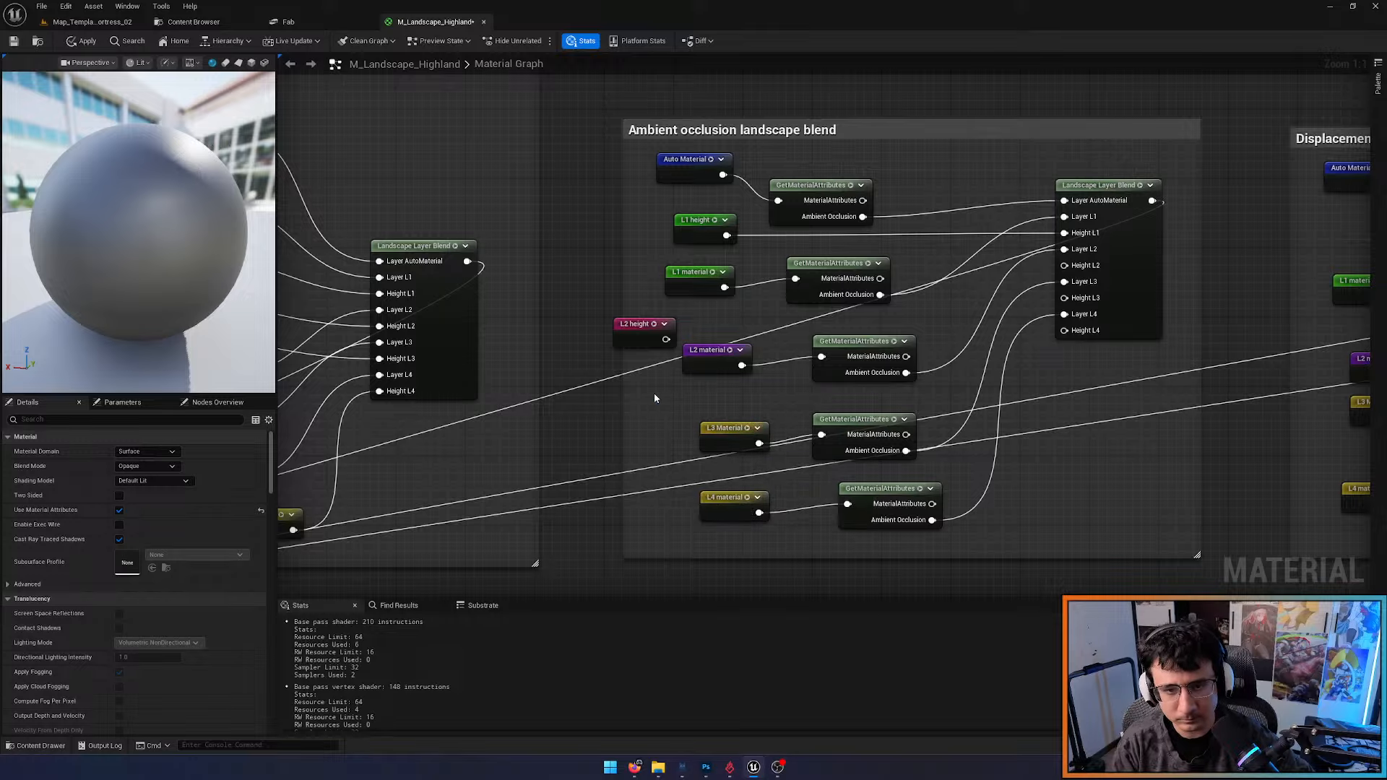
{"action": "right_click", "coordinate": [619, 420]}
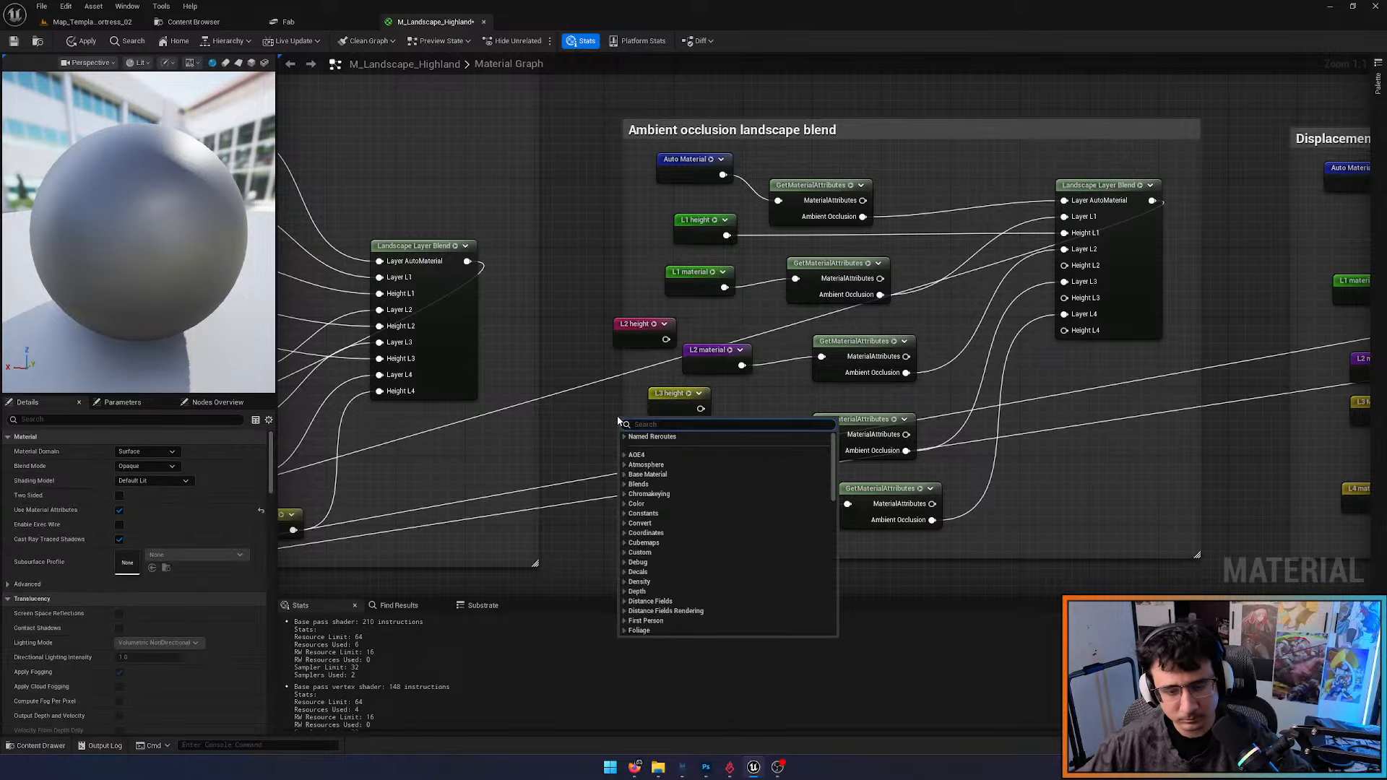
{"action": "type", "text": "l4 h"}
{"action": "key", "text": "Return"}
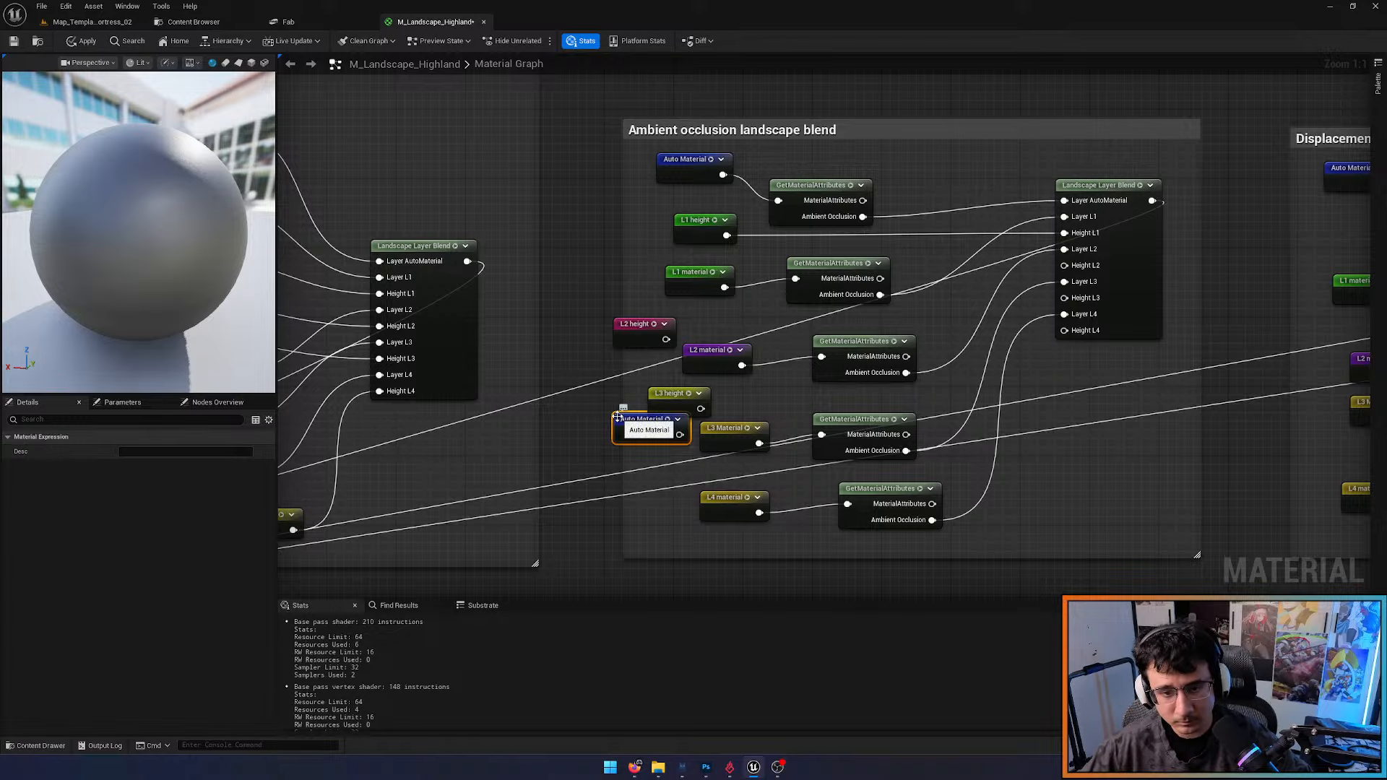
{"action": "key", "text": "Delete"}
Add an Auto Material Height reroute to the Ambient occlusion landscape blend group and connect it to Height L1
{"action": "right_click", "coordinate": [592, 443]}
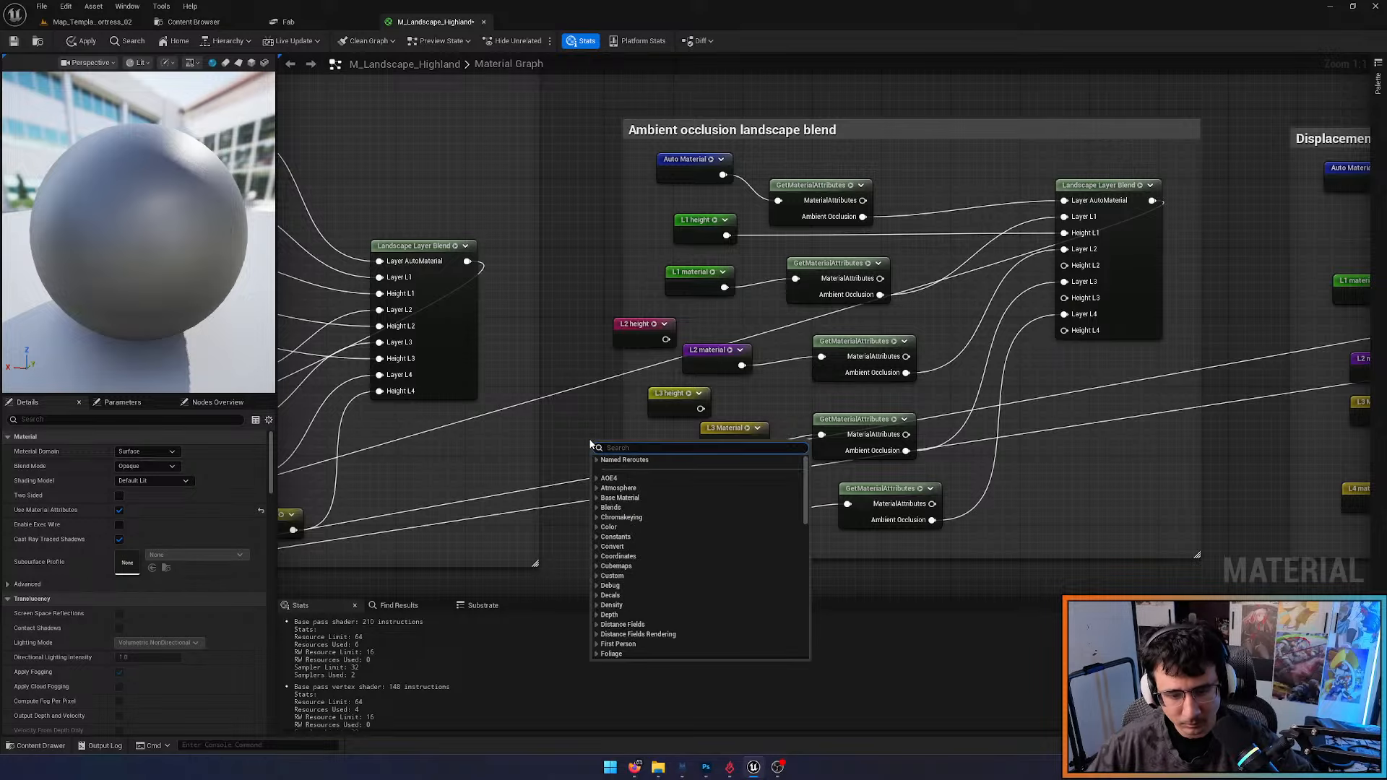
{"action": "type", "text": "auto"}
{"action": "left_click", "coordinate": [635, 479]}
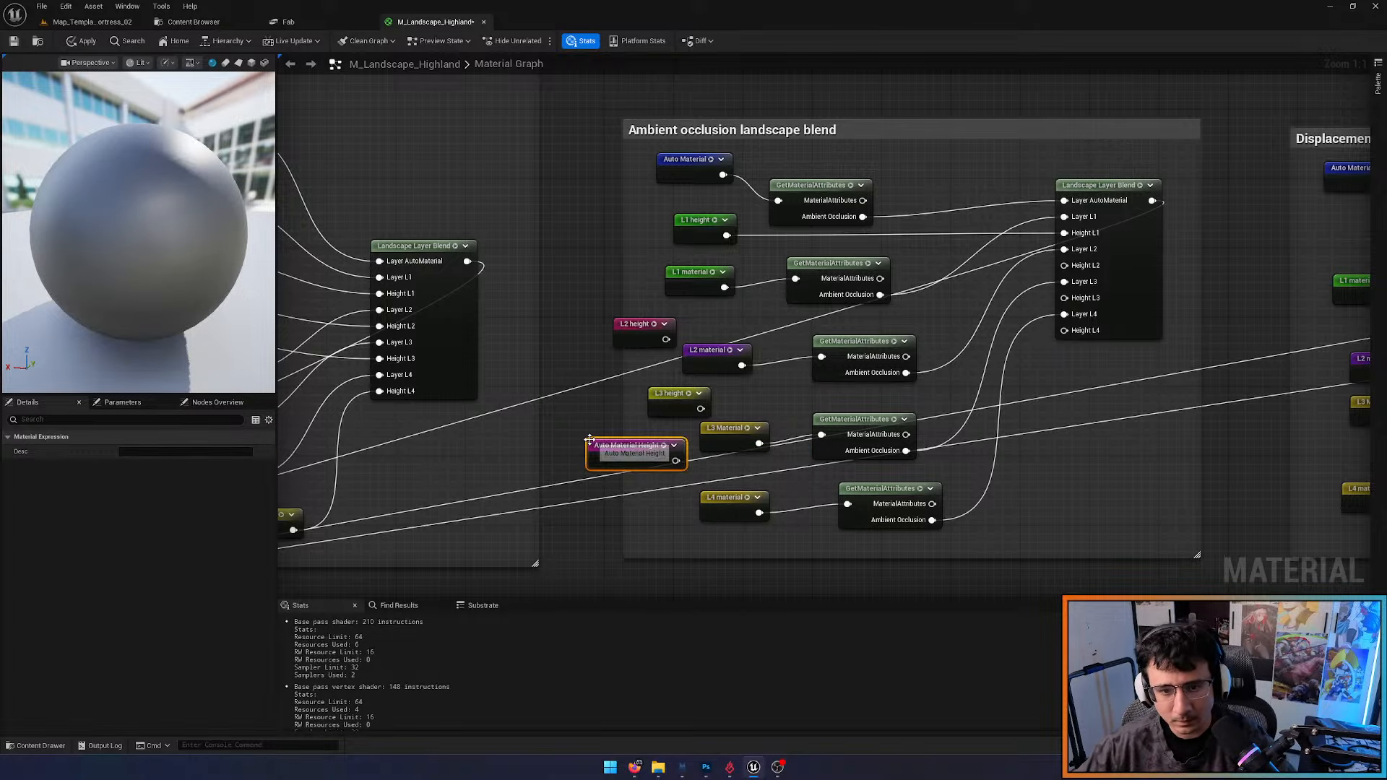
{"action": "left_click_drag", "start_coordinate": [621, 448], "coordinate": [1064, 233]}
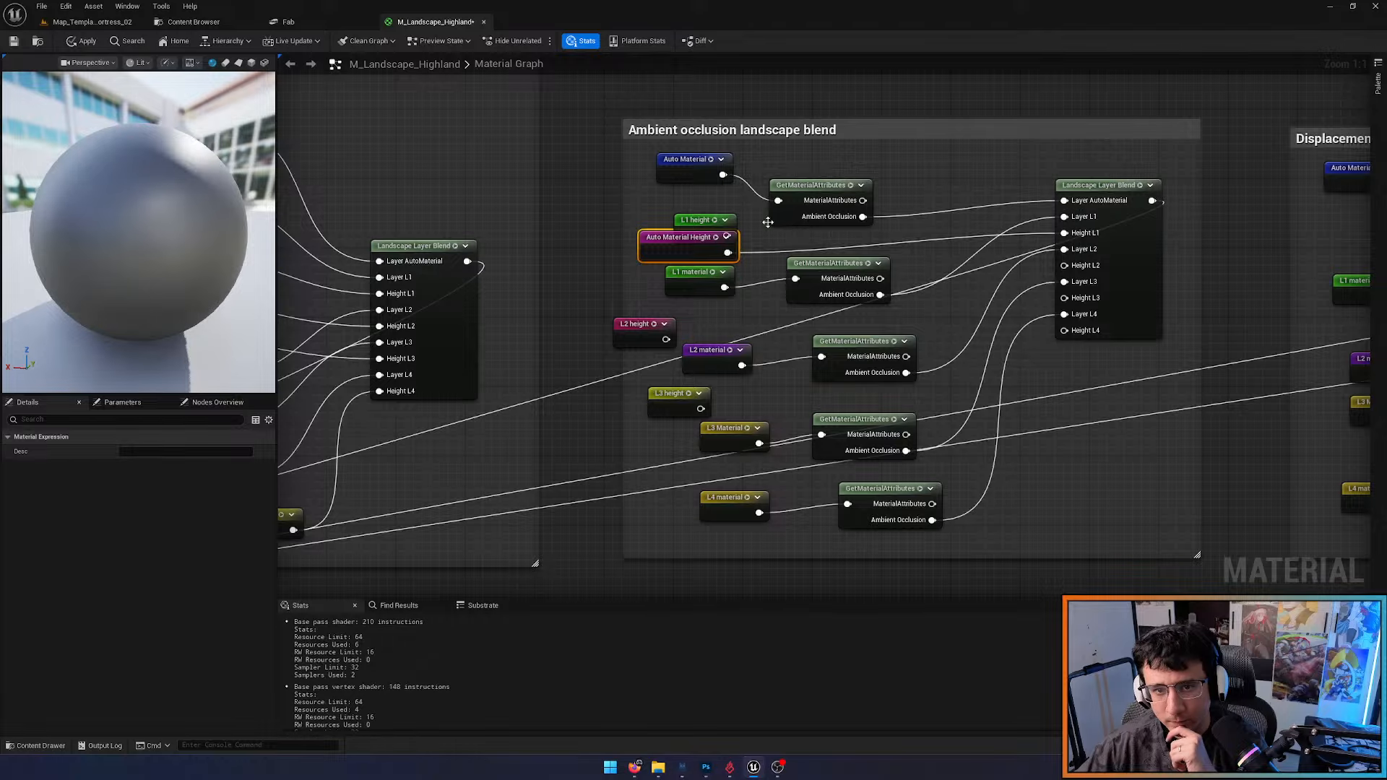
Move the L1 height reroute closer to the Ambient occlusion blend and connect L1, L2 and L3 height to Height L2, L3 and L4
{"action": "left_click", "coordinate": [717, 226]}
{"action": "left_click_drag", "start_coordinate": [718, 226], "coordinate": [943, 252]}
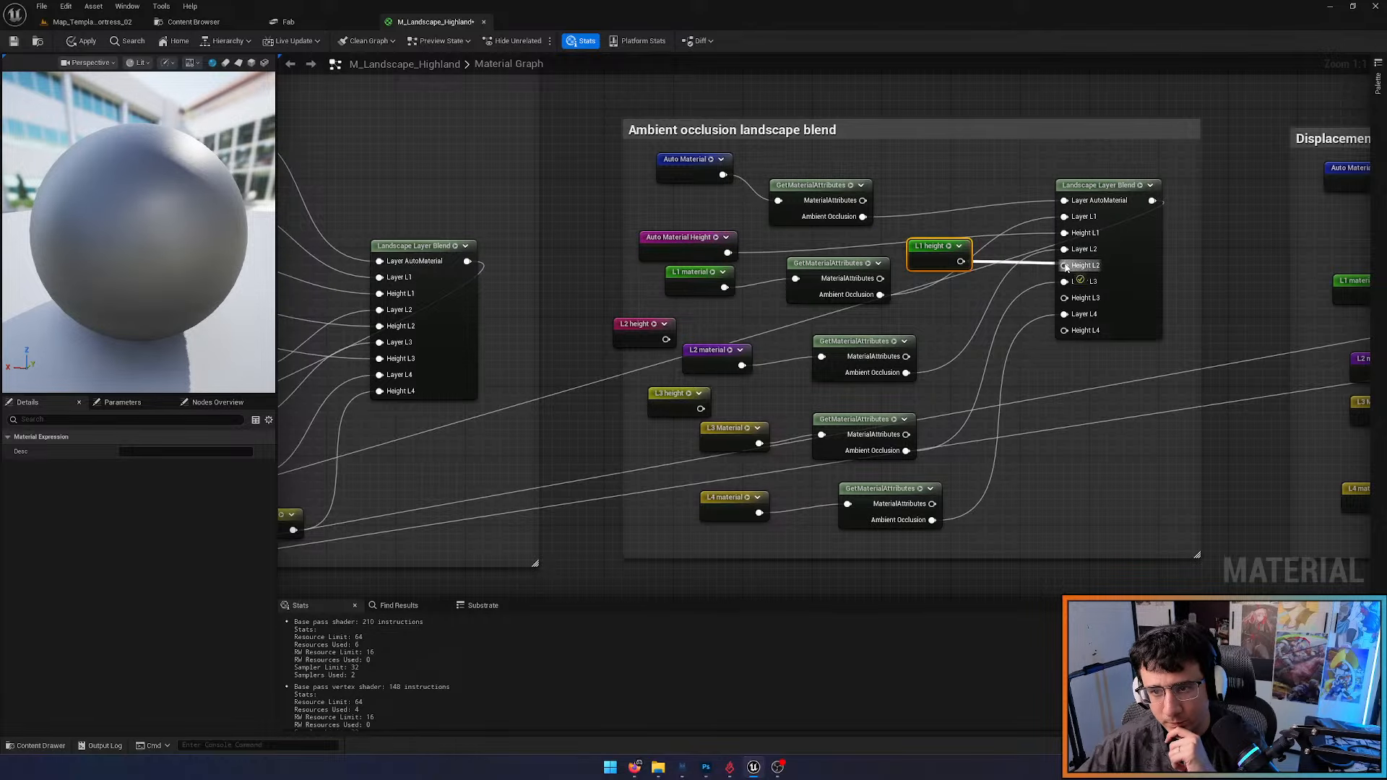
{"action": "left_click_drag", "start_coordinate": [666, 340], "coordinate": [1064, 298]}
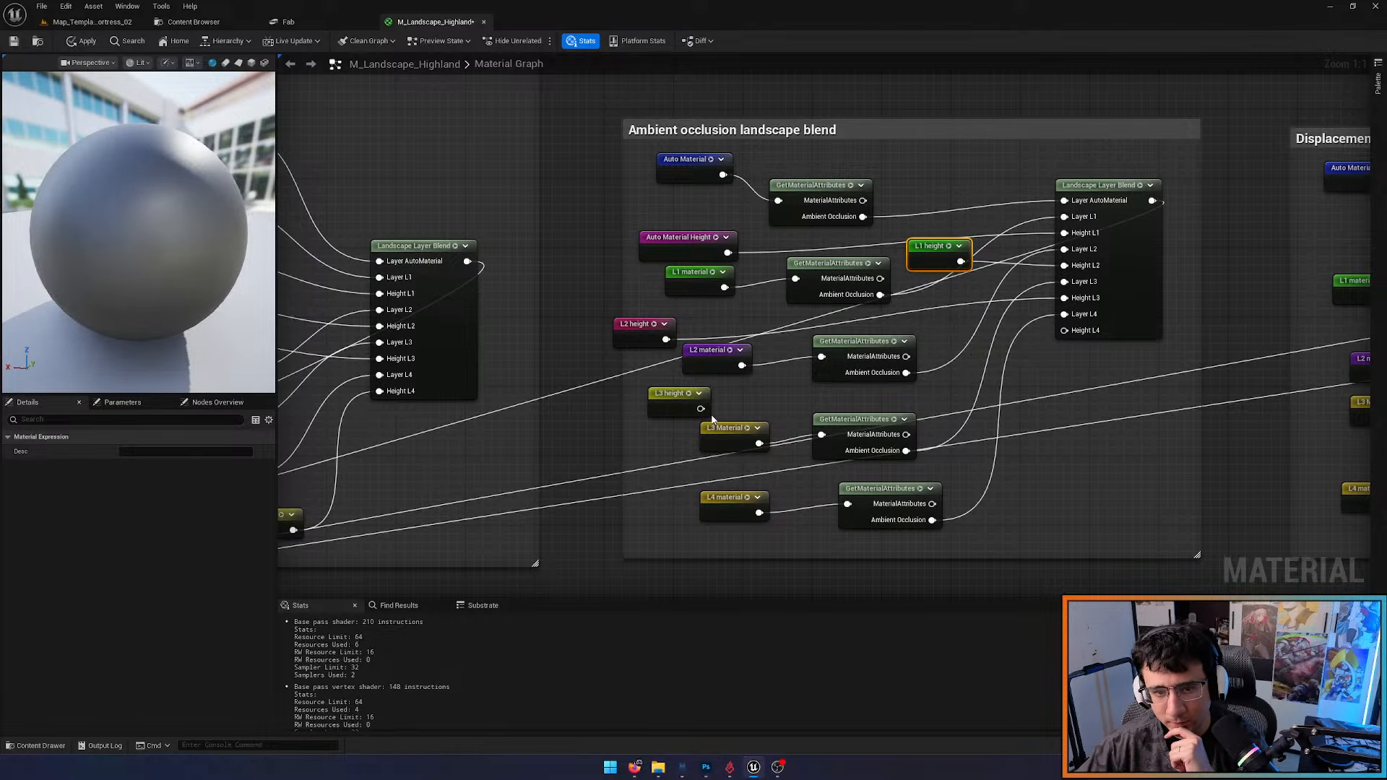
{"action": "left_click_drag", "start_coordinate": [700, 408], "coordinate": [1065, 333]}
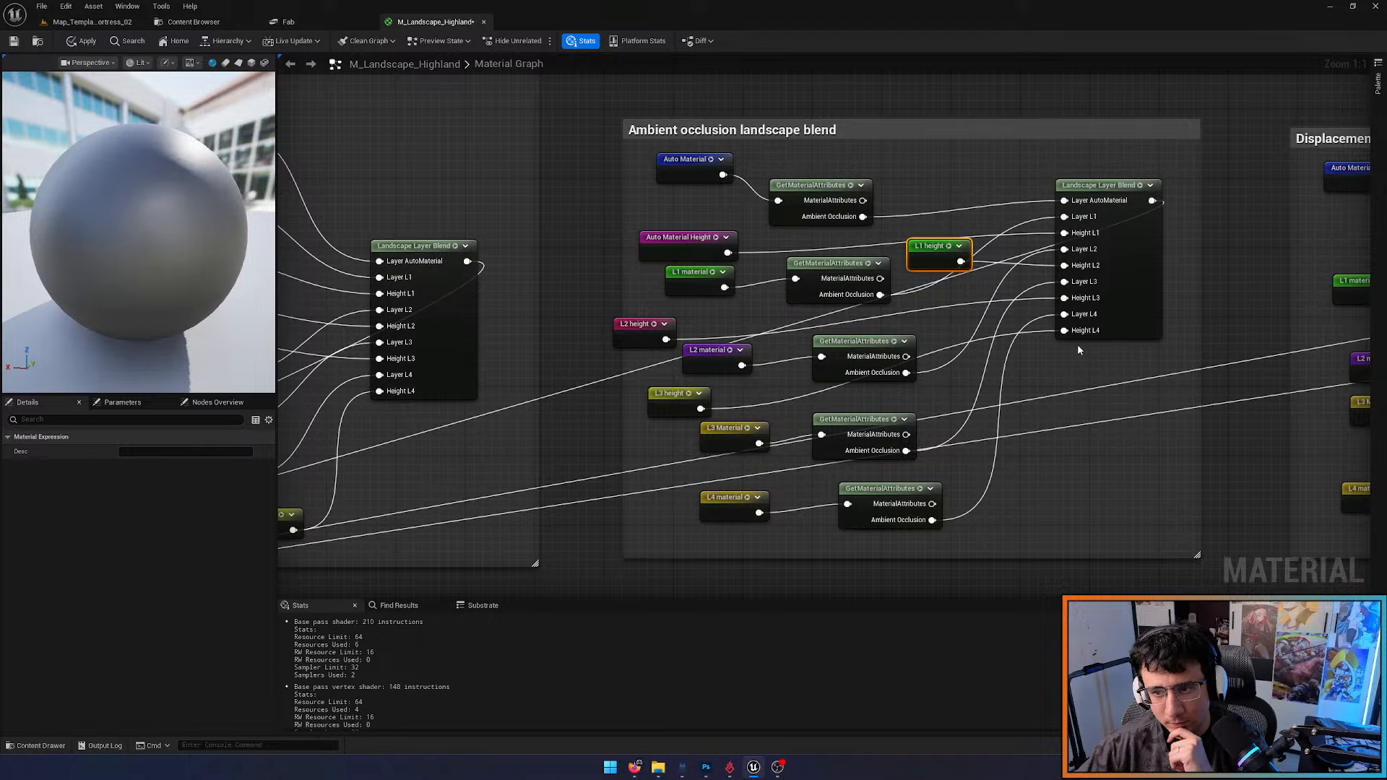
Paste a copy of the height-blended Landscape Layer Blend node above the old blend in the Displacement landscape blend group
{"action": "right_click_drag", "start_coordinate": [1112, 357], "coordinate": [725, 360]}
{"action": "scroll", "coordinate": [725, 361], "scroll_direction": "down", "scroll_amount": 1}
{"action": "scroll", "coordinate": [740, 341], "scroll_direction": "down", "scroll_amount": 2}
{"action": "right_click_drag", "start_coordinate": [583, 284], "coordinate": [512, 306]}
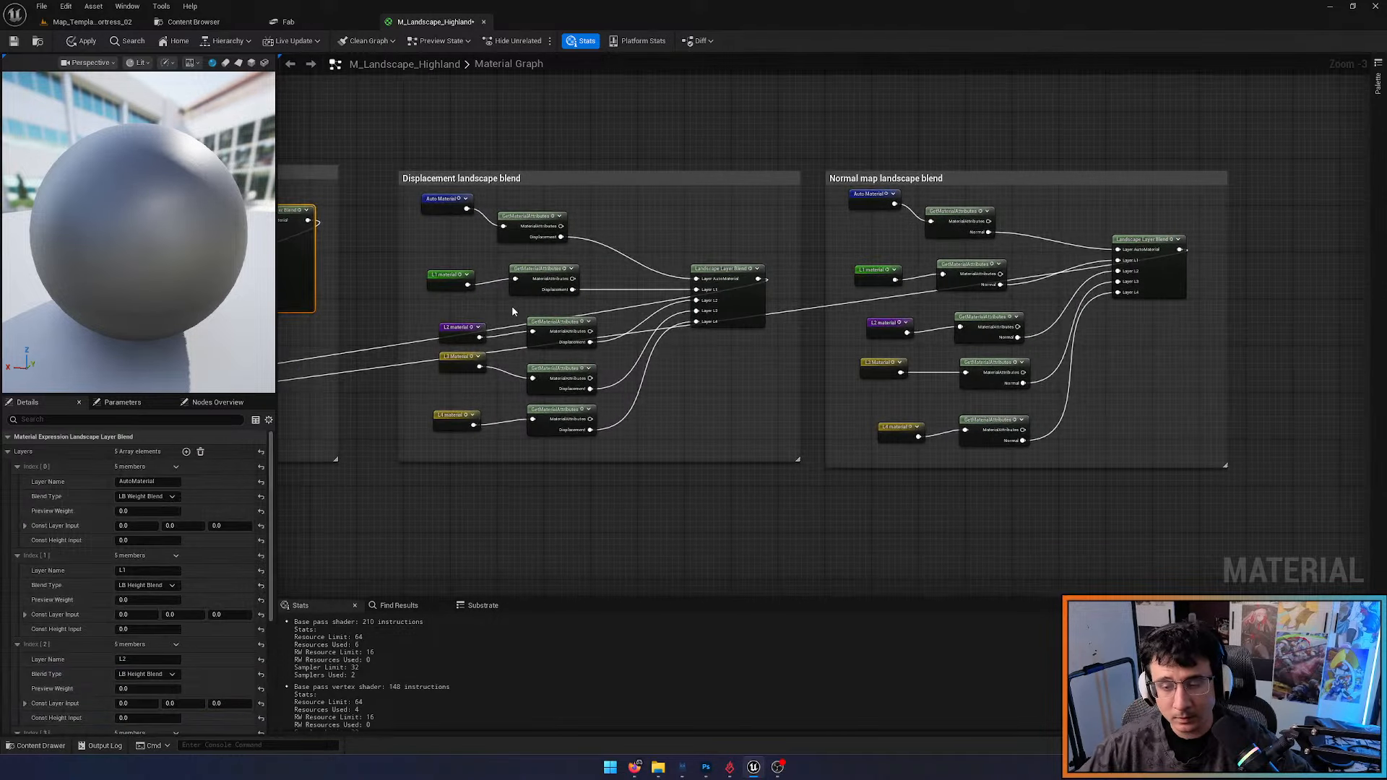
{"action": "left_click", "coordinate": [734, 181]}
{"action": "left_click", "coordinate": [718, 132]}
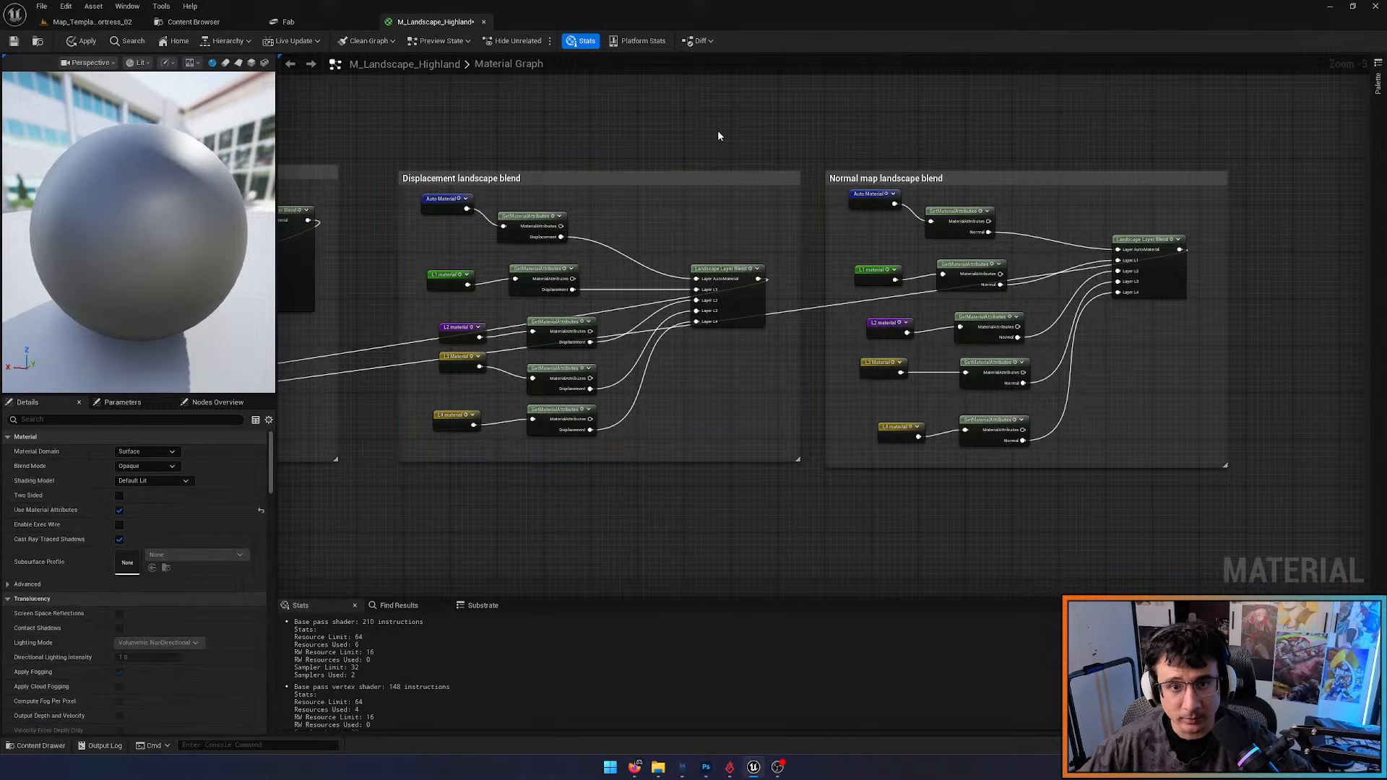
{"action": "key", "text": "ctrl+v"}
{"action": "scroll", "coordinate": [752, 151], "scroll_direction": "up", "scroll_amount": 3}
{"action": "left_click_drag", "start_coordinate": [790, 236], "coordinate": [735, 244]}
Transfer the Displacement blend's output connection to the pasted node, delete the old blend and move the copy into its place
{"action": "left_click_drag", "start_coordinate": [760, 340], "coordinate": [743, 150], "text": "ctrl"}
{"action": "left_click", "coordinate": [740, 336]}
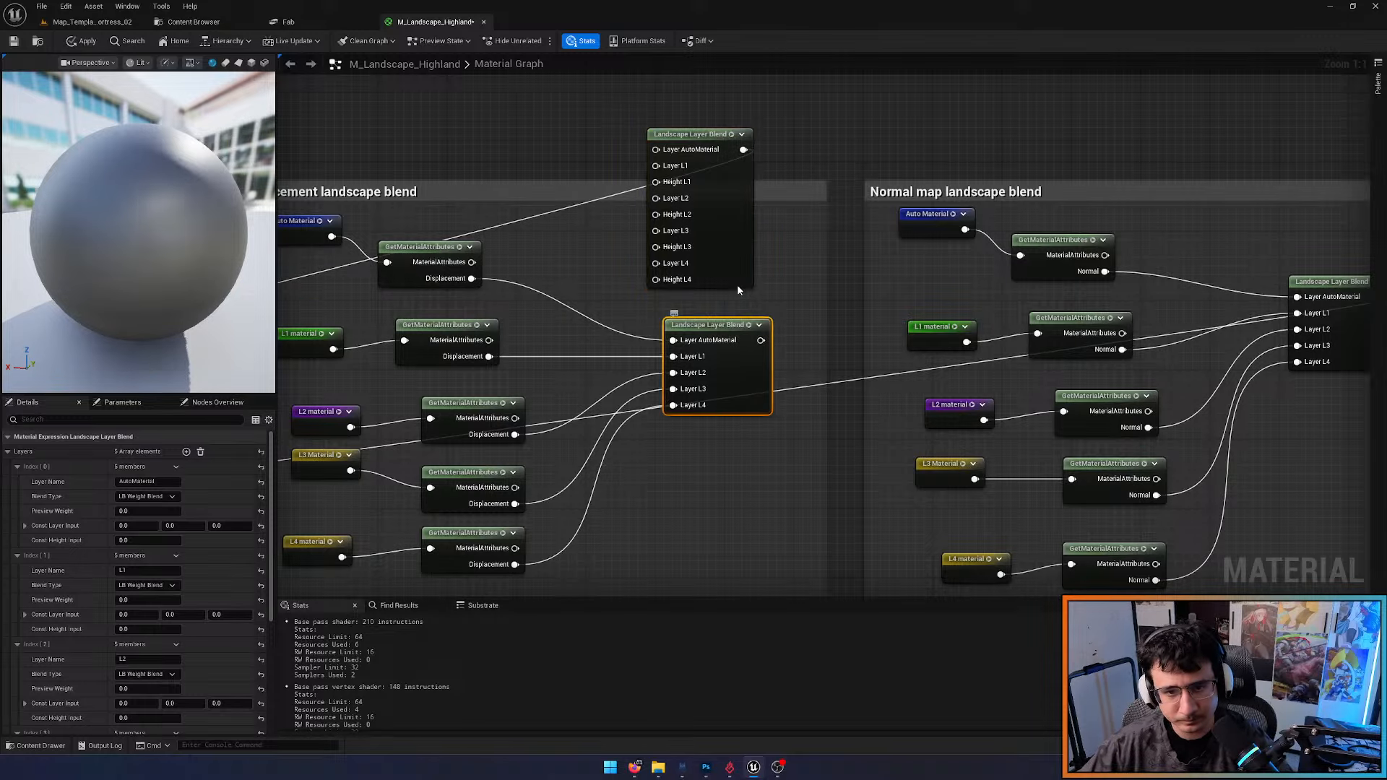
{"action": "key", "text": "Delete"}
{"action": "left_click_drag", "start_coordinate": [717, 246], "coordinate": [749, 370]}
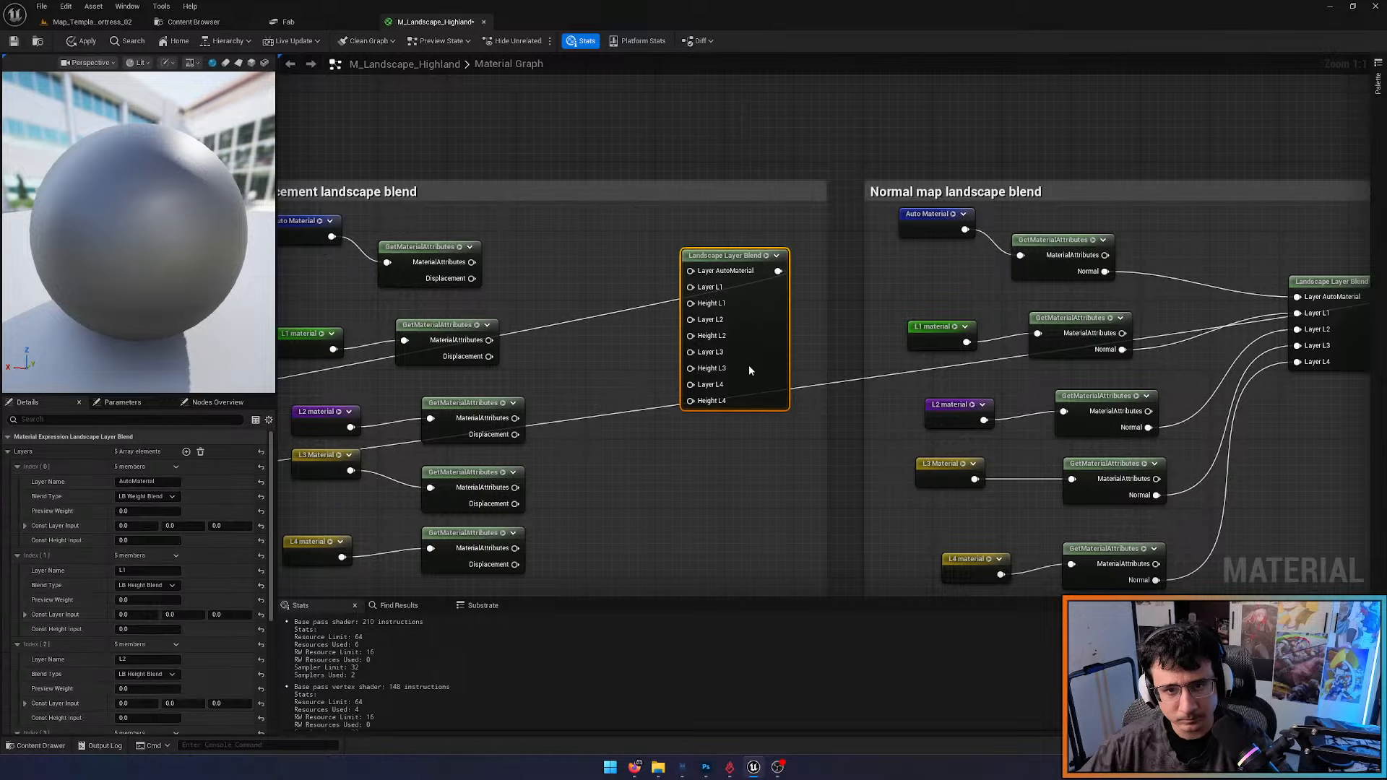
Connect the five Displacement outputs to the Auto Material and L1 to L4 layer inputs of the new Landscape Layer Blend
{"action": "left_click_drag", "start_coordinate": [472, 279], "coordinate": [699, 274]}
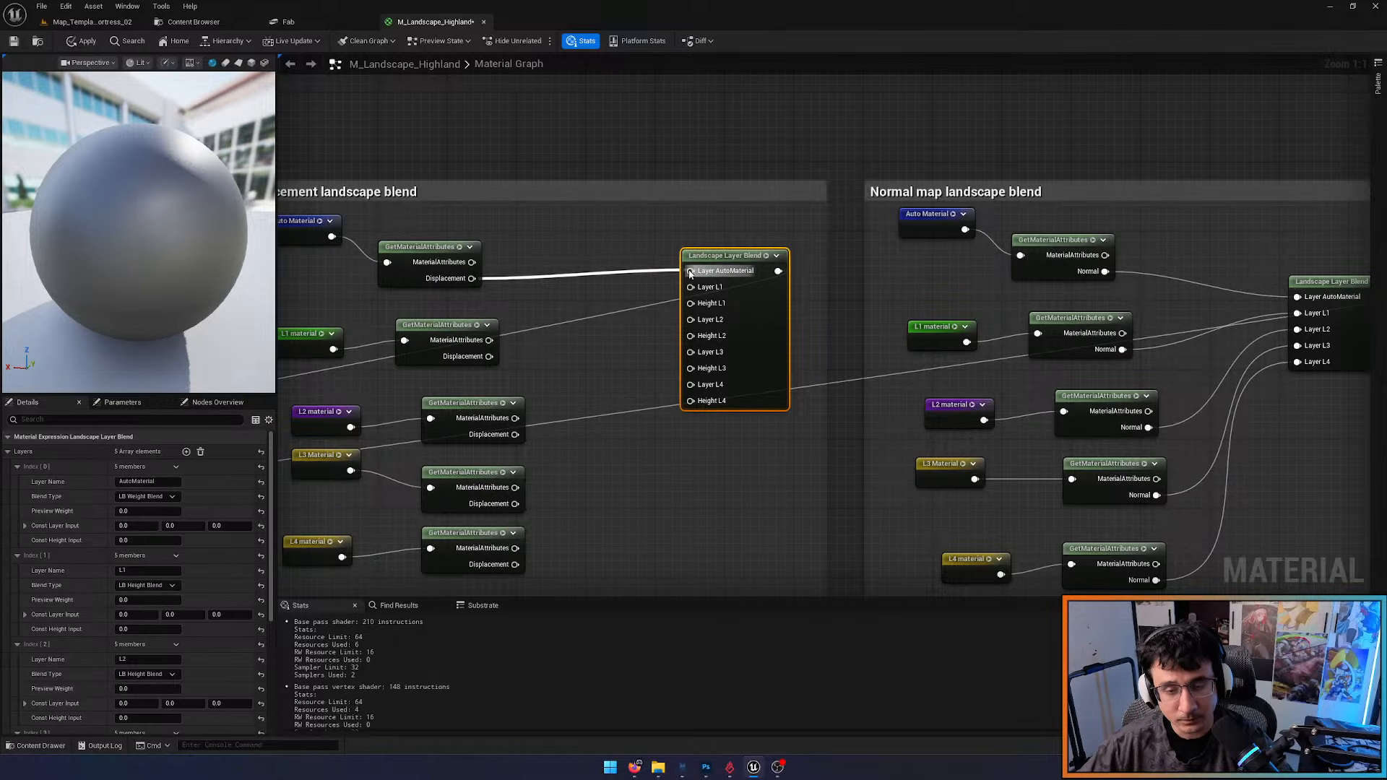
{"action": "right_click_drag", "start_coordinate": [586, 319], "coordinate": [738, 280]}
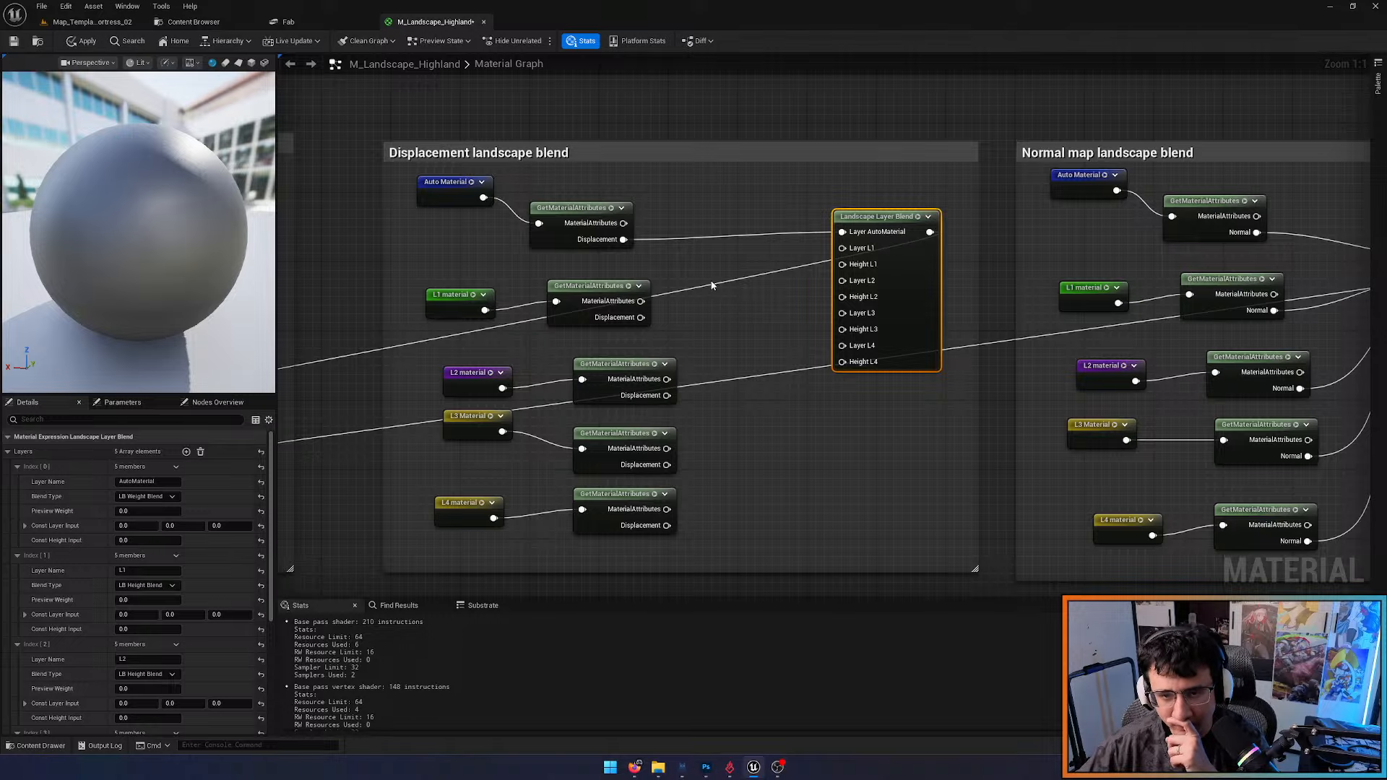
{"action": "left_click_drag", "start_coordinate": [641, 319], "coordinate": [851, 255]}
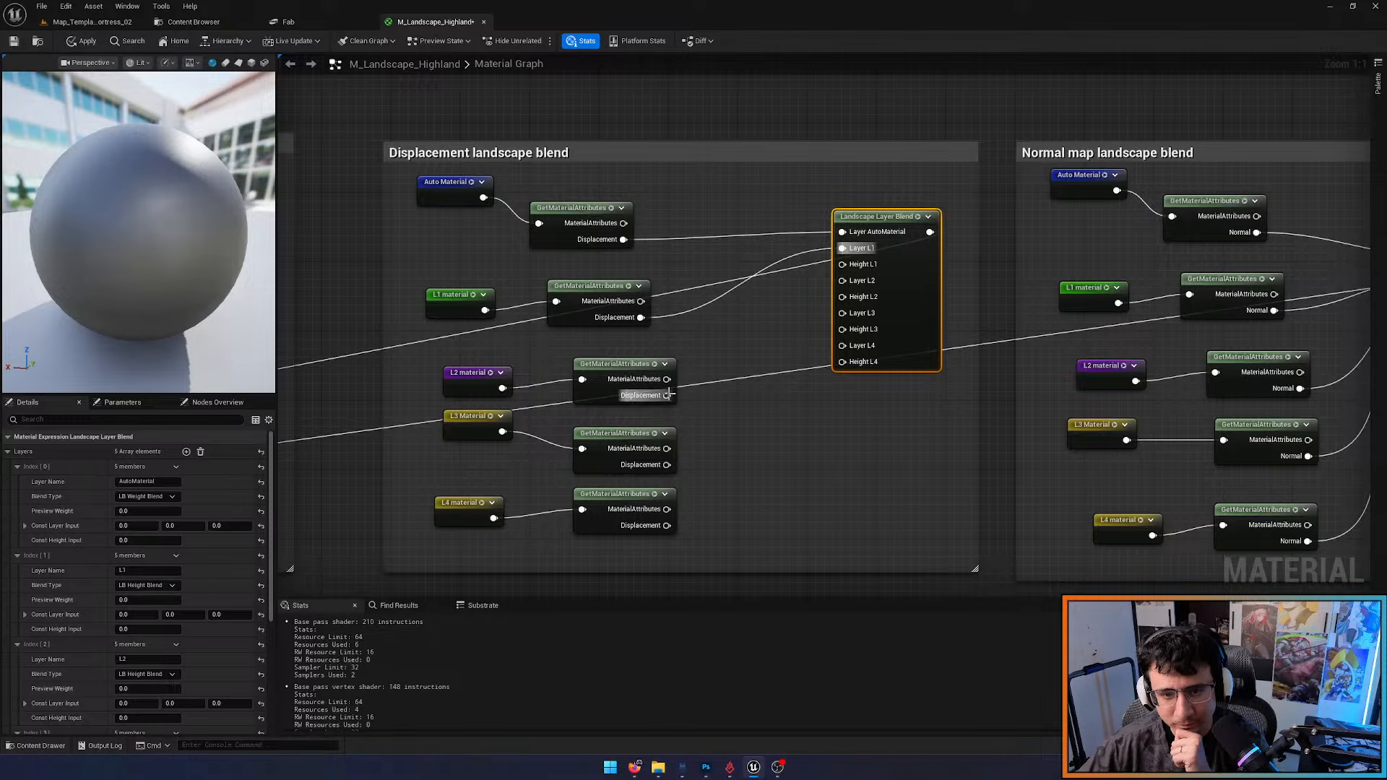
{"action": "left_click_drag", "start_coordinate": [666, 395], "coordinate": [842, 282]}
{"action": "left_click_drag", "start_coordinate": [666, 464], "coordinate": [842, 312]}
{"action": "left_click_drag", "start_coordinate": [666, 525], "coordinate": [842, 361]}
Connect the Auto Material, L1, L2 and L3 Displacement outputs to Height L1, L2, L3 and L4 on the Displacement blend
{"action": "left_click_drag", "start_coordinate": [622, 239], "coordinate": [842, 264]}
{"action": "left_click_drag", "start_coordinate": [641, 317], "coordinate": [842, 296]}
{"action": "left_click_drag", "start_coordinate": [667, 396], "coordinate": [843, 328]}
{"action": "left_click_drag", "start_coordinate": [669, 466], "coordinate": [844, 347]}
Replace the Normal map group's Landscape Layer Blend with a duplicate of the Displacement blend, transferring the old node's output connection to it
{"action": "right_click_drag", "start_coordinate": [1025, 354], "coordinate": [762, 304]}
{"action": "scroll", "coordinate": [665, 253], "scroll_direction": "down", "scroll_amount": 1}
{"action": "right_click_drag", "start_coordinate": [879, 275], "coordinate": [629, 305]}
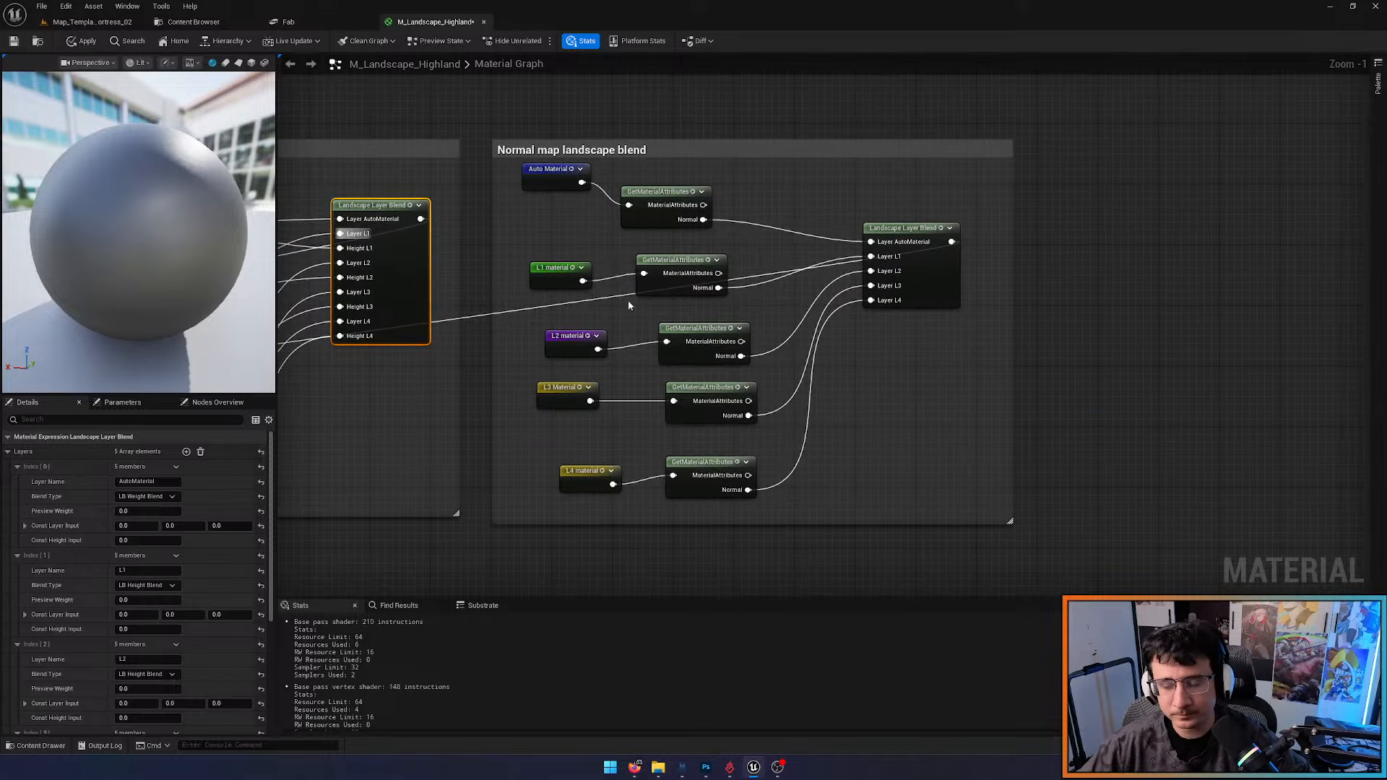
{"action": "key", "text": "ctrl+d"}
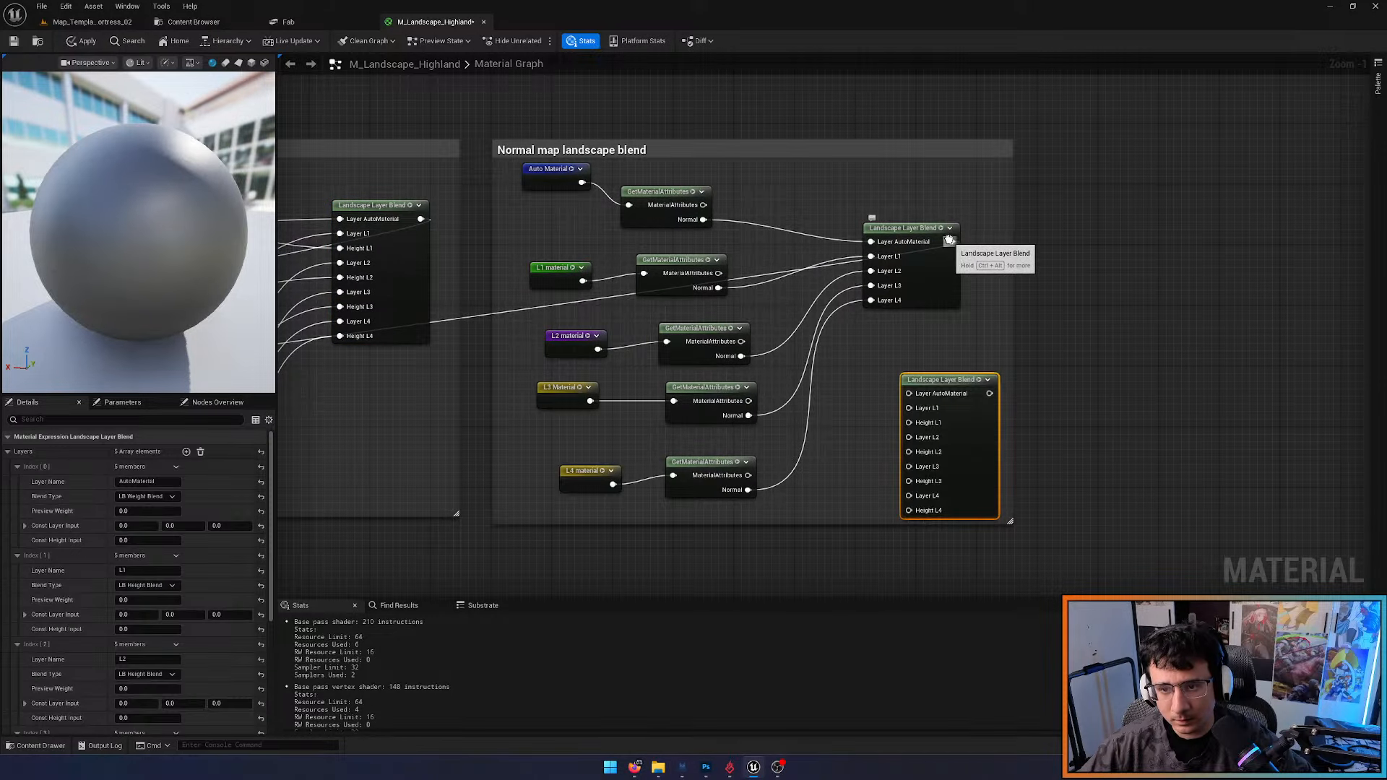
{"action": "left_click_drag", "start_coordinate": [952, 242], "coordinate": [859, 222], "text": "ctrl"}
{"action": "left_click", "coordinate": [943, 289]}
{"action": "key", "text": "Delete"}
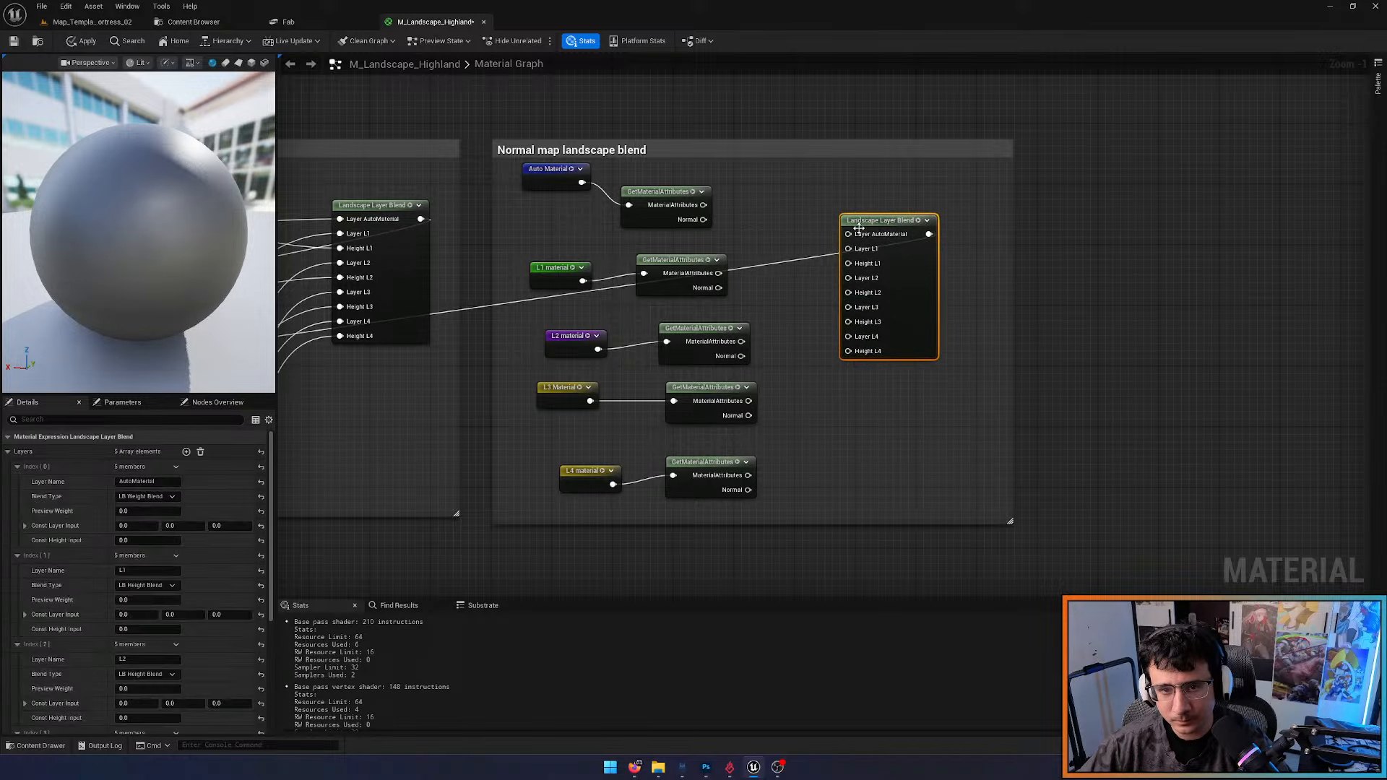
Connect the five Normal outputs to Layer AutoMaterial, L1, L2, L3 and L4 on the new Landscape Layer Blend
{"action": "scroll", "coordinate": [825, 232], "scroll_direction": "up", "scroll_amount": 1}
{"action": "left_click_drag", "start_coordinate": [686, 217], "coordinate": [852, 233]}
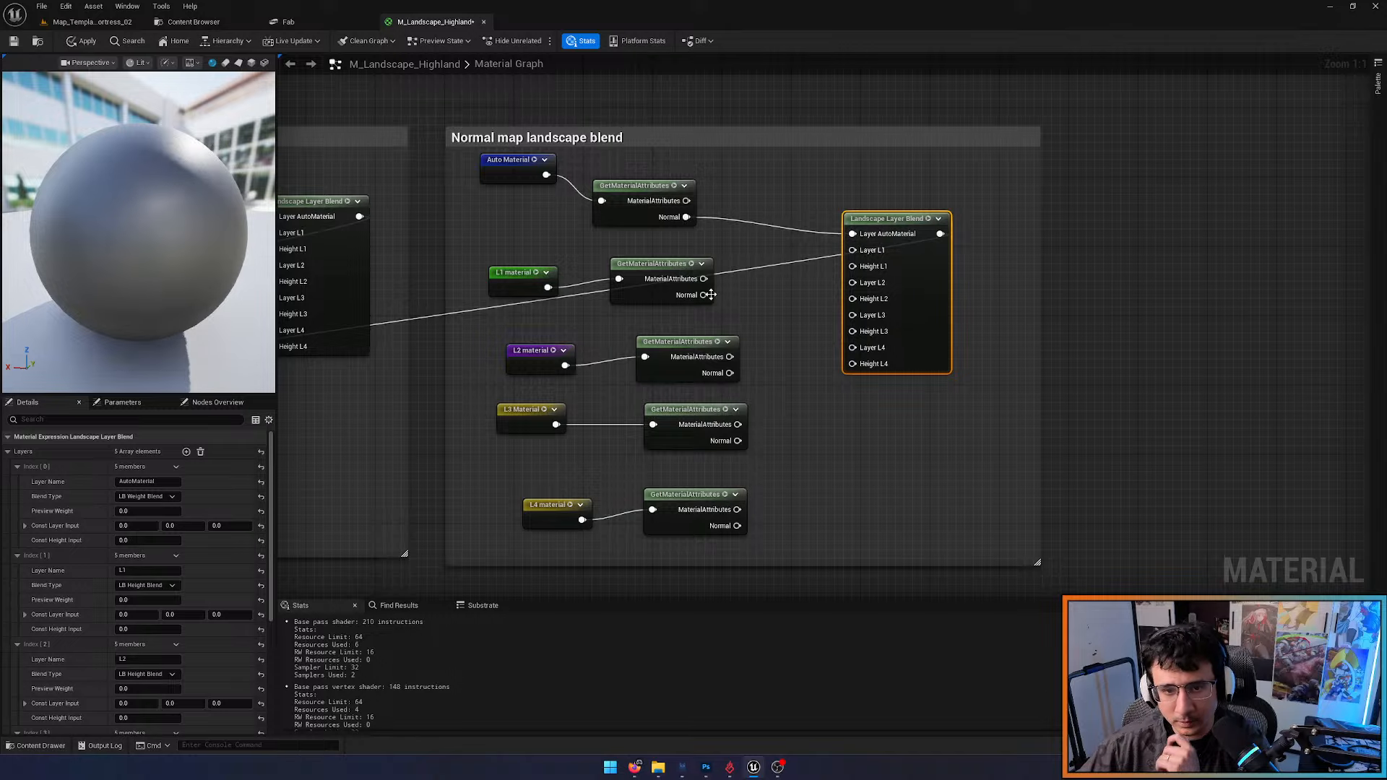
{"action": "left_click_drag", "start_coordinate": [703, 295], "coordinate": [854, 250]}
{"action": "left_click_drag", "start_coordinate": [729, 373], "coordinate": [853, 283]}
{"action": "left_click_drag", "start_coordinate": [738, 441], "coordinate": [853, 315]}
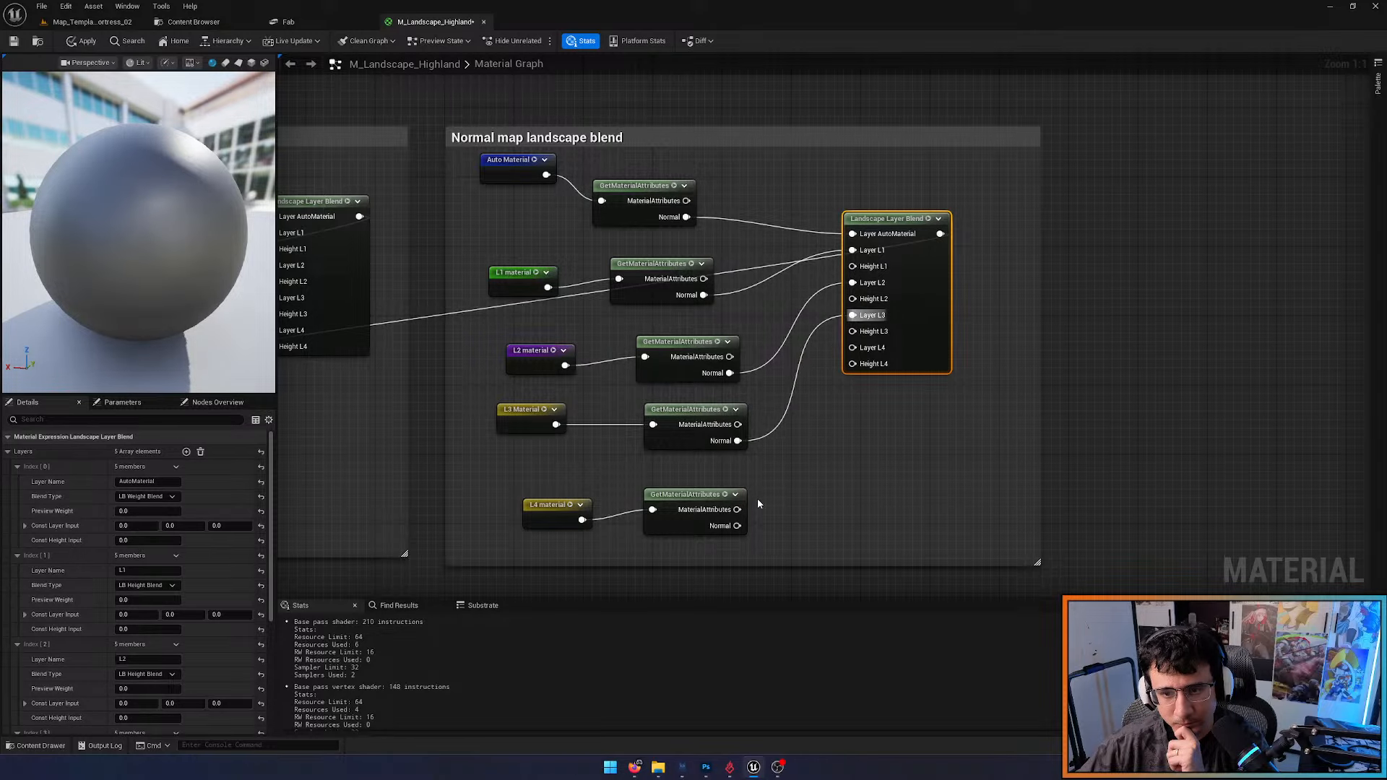
{"action": "left_click_drag", "start_coordinate": [737, 526], "coordinate": [852, 347]}
Add an Auto Material Height reroute to the Normal map landscape blend group and connect it to Height L1
{"action": "right_click_drag", "start_coordinate": [851, 422], "coordinate": [913, 445]}
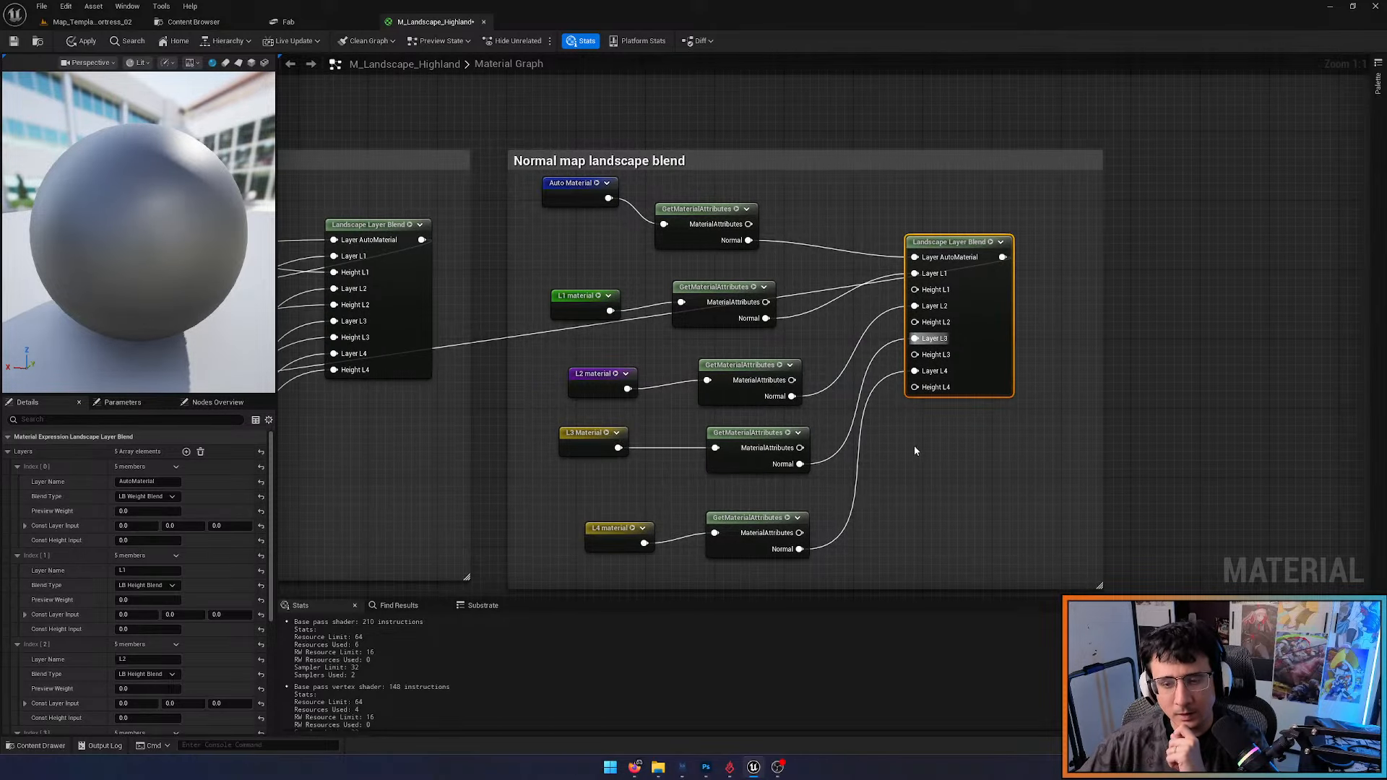
{"action": "left_click", "coordinate": [596, 265]}
{"action": "mouse_move", "coordinate": [598, 256]}
{"action": "right_mouse_down"}
{"action": "mouse_move", "coordinate": [719, 257]}
{"action": "mouse_move", "coordinate": [618, 256]}
{"action": "right_mouse_up"}
{"action": "right_click", "coordinate": [618, 255]}
{"action": "type", "text": "l1 m"}
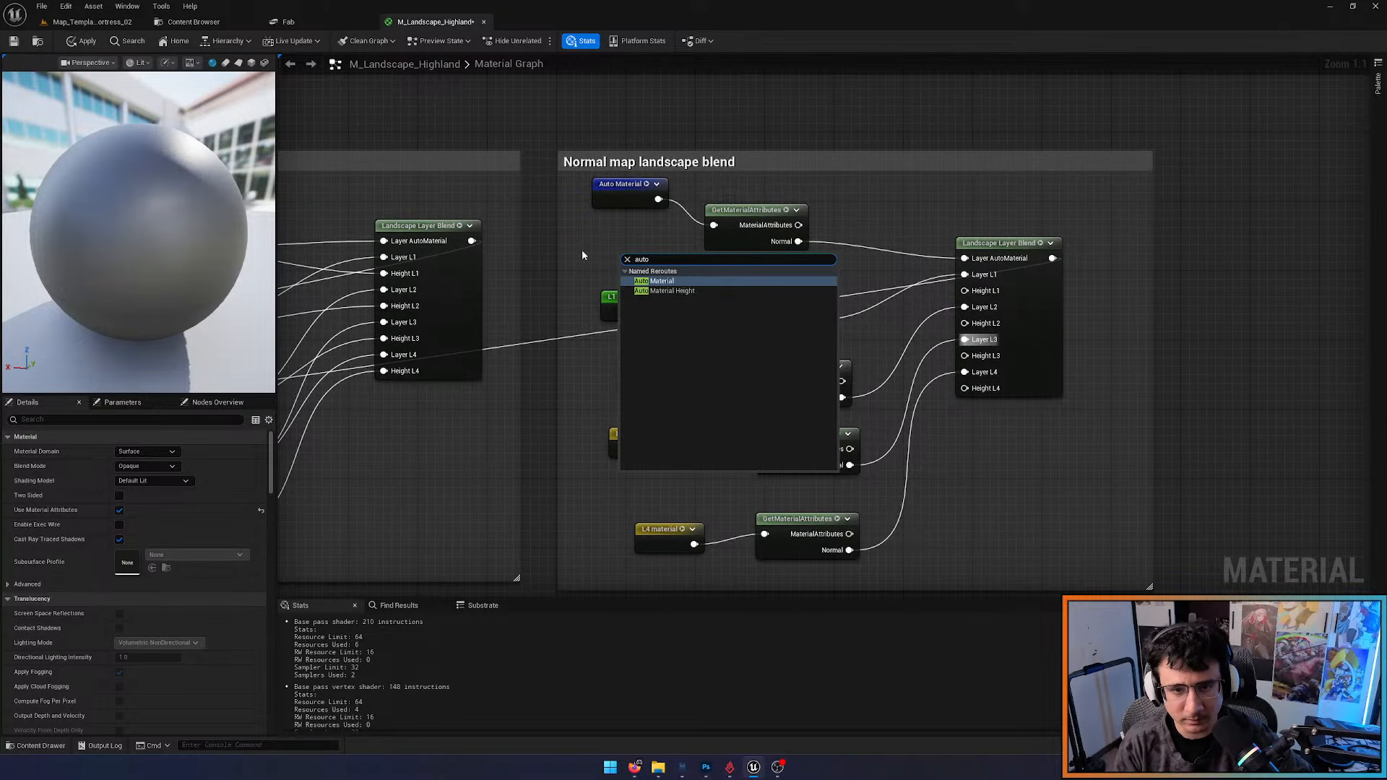
{"action": "key", "text": "Down"}
{"action": "key", "text": "Return"}
{"action": "left_click_drag", "start_coordinate": [706, 267], "coordinate": [970, 293]}
Add an L1 height reroute to the Normal map landscape blend group and connect it to Height L2
{"action": "right_click", "coordinate": [656, 343]}
{"action": "type", "text": "l1 he"}
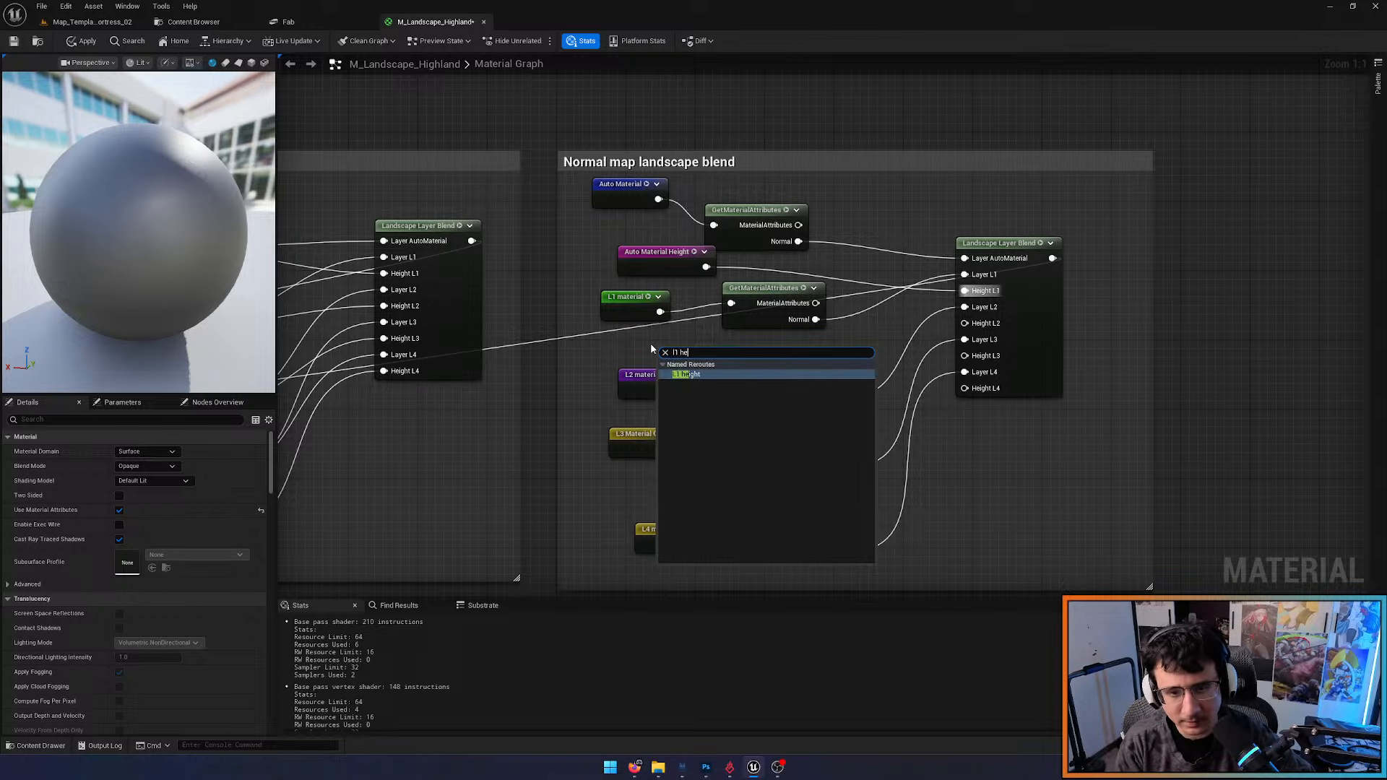
{"action": "key", "text": "Return"}
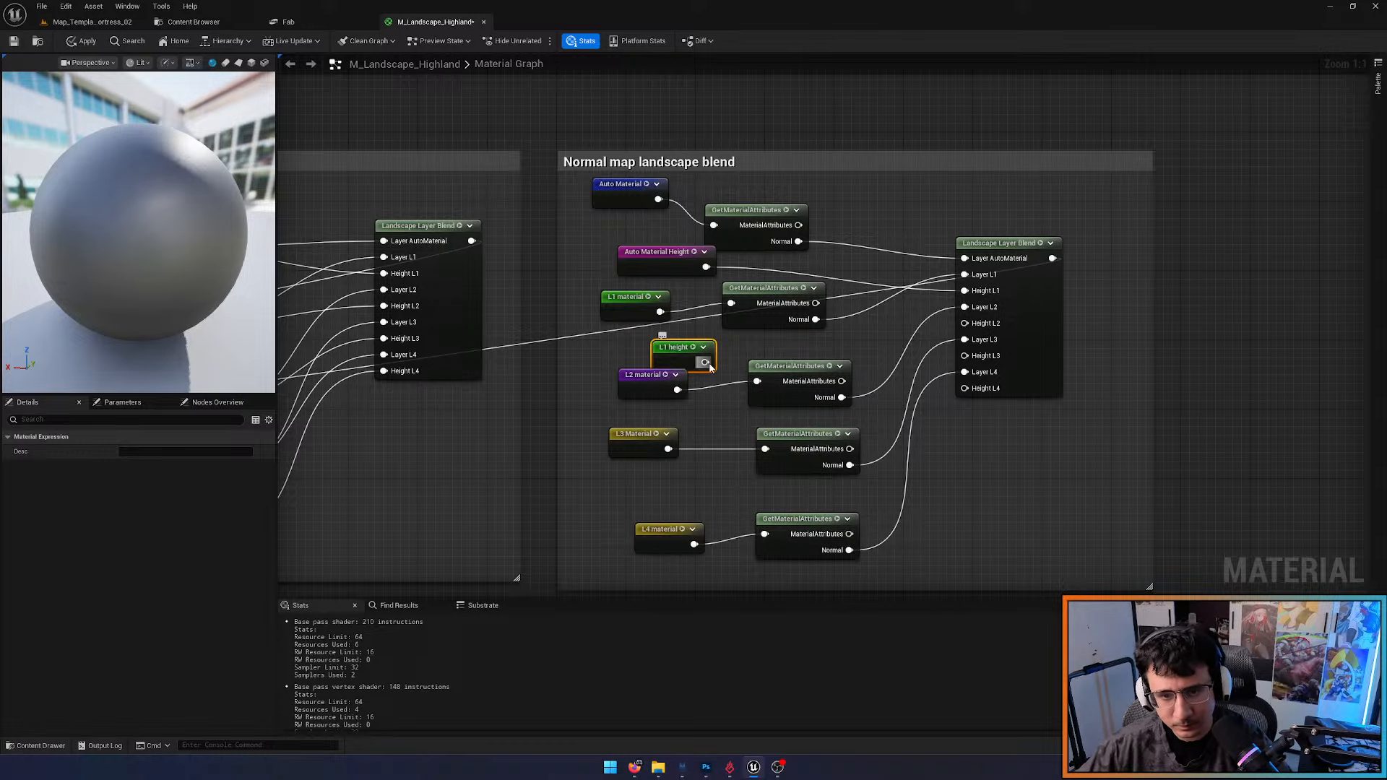
{"action": "left_click_drag", "start_coordinate": [705, 362], "coordinate": [964, 323]}
Add an L2 height reroute to the Normal map landscape blend group and connect it to Height L3
{"action": "left_click", "coordinate": [704, 420]}
{"action": "right_click", "coordinate": [704, 422]}
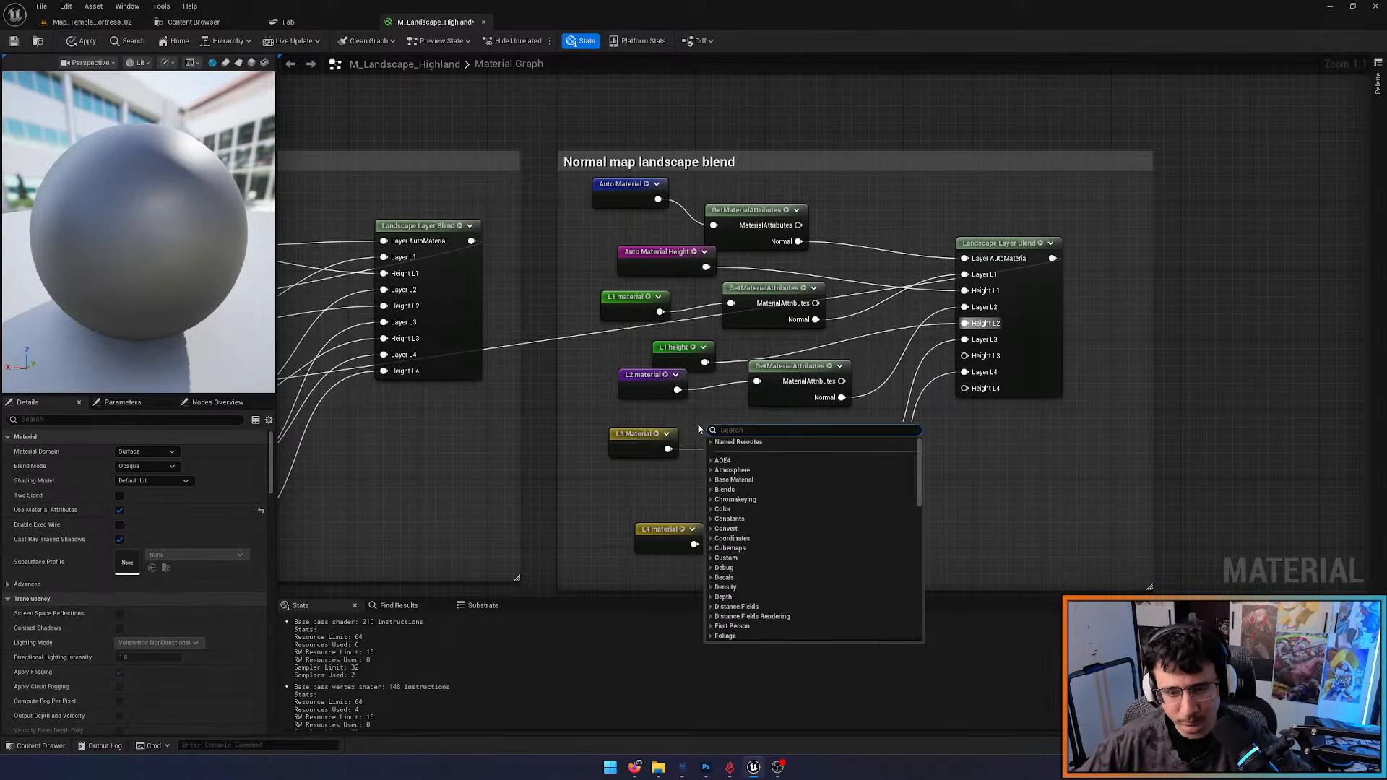
{"action": "type", "text": "l2"}
{"action": "key", "text": "Up"}
{"action": "key", "text": "Return"}
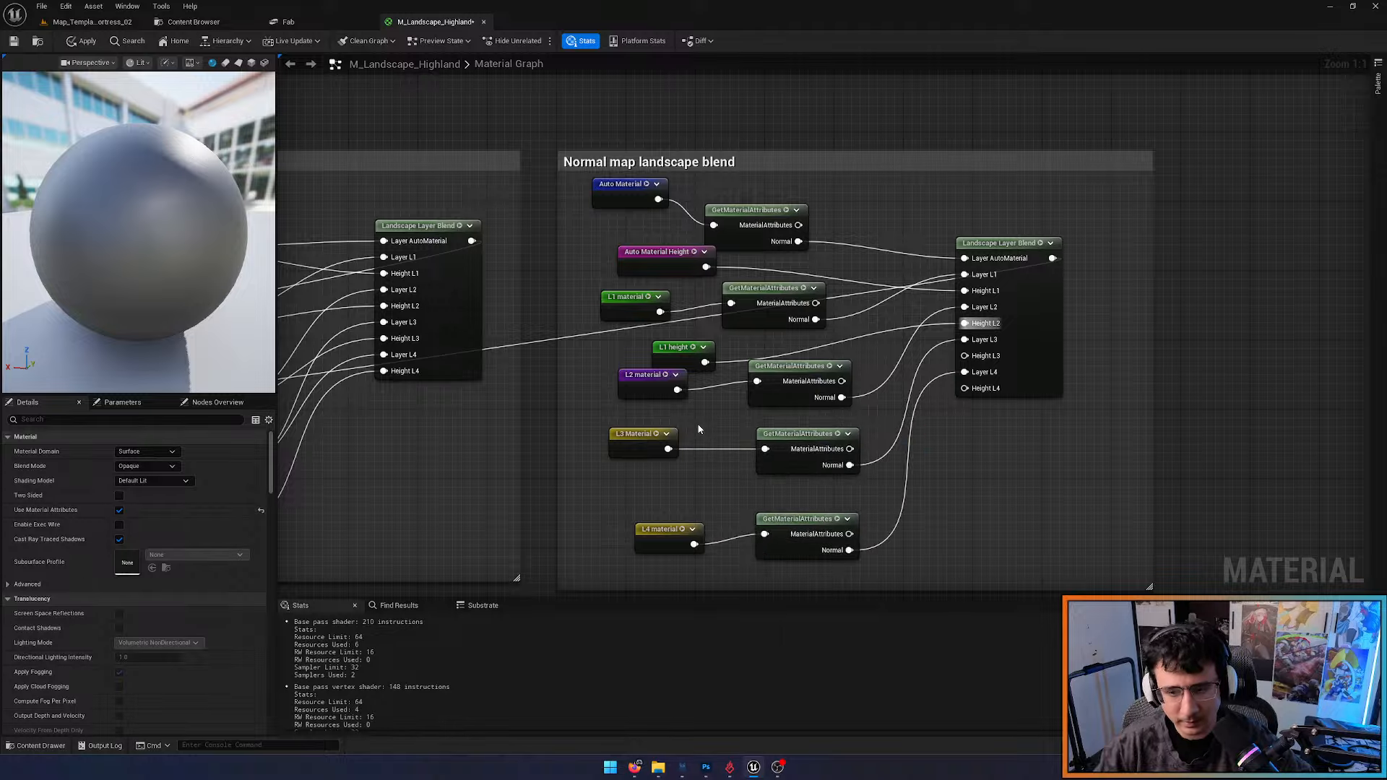
{"action": "left_click_drag", "start_coordinate": [964, 356], "coordinate": [710, 416]}
Add an L3 height reroute to the Normal map landscape blend group and connect it to Height L4
{"action": "left_click", "coordinate": [704, 496]}
{"action": "right_click", "coordinate": [703, 496]}
{"action": "type", "text": "l3"}
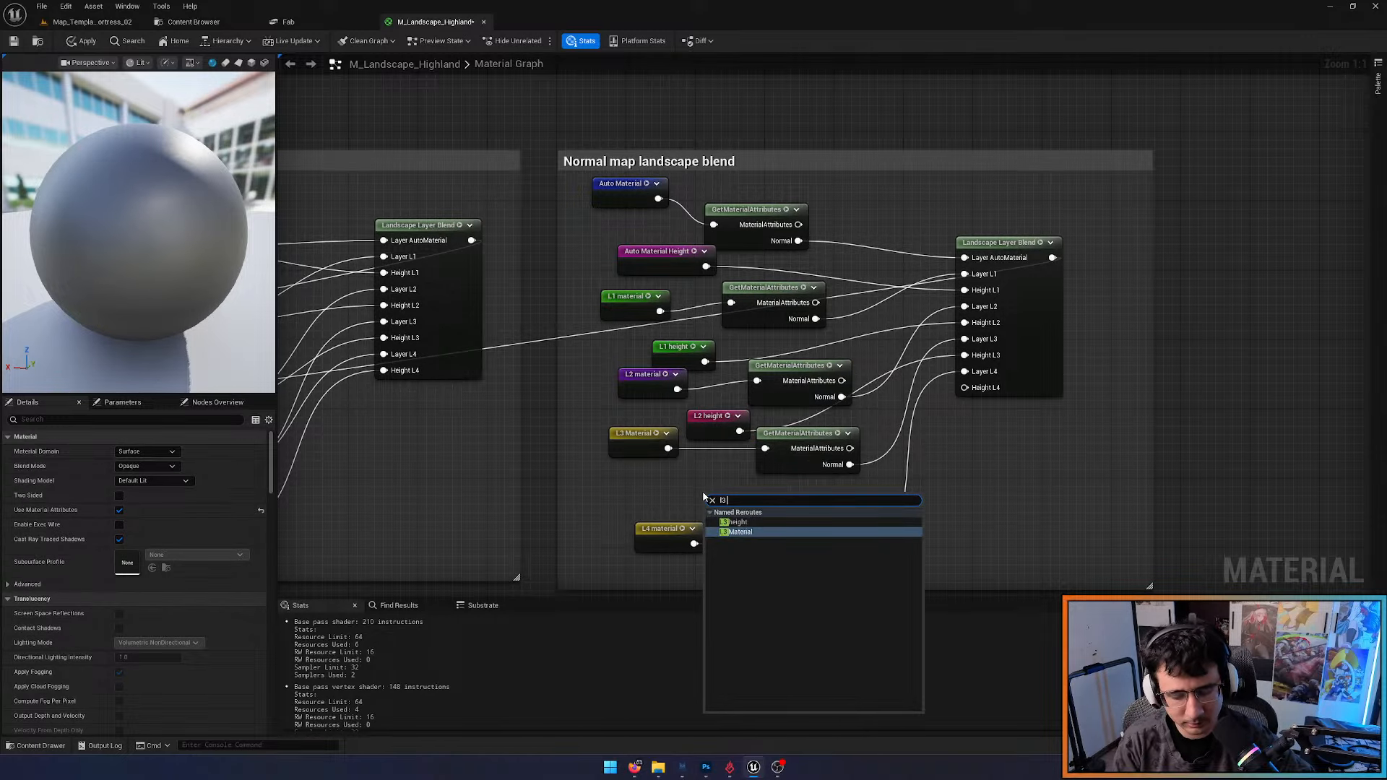
{"action": "key", "text": "Up"}
{"action": "key", "text": "Return"}
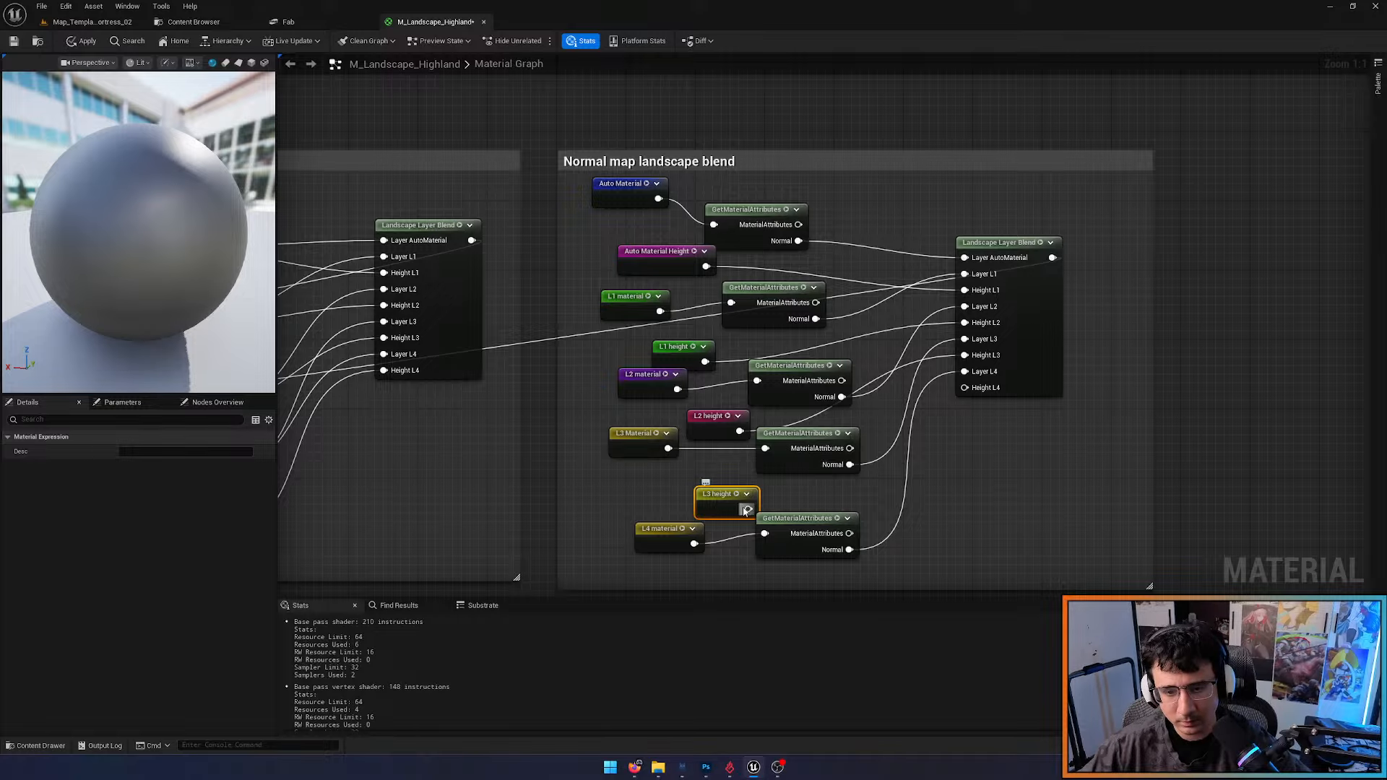
{"action": "left_click_drag", "start_coordinate": [748, 509], "coordinate": [964, 388]}
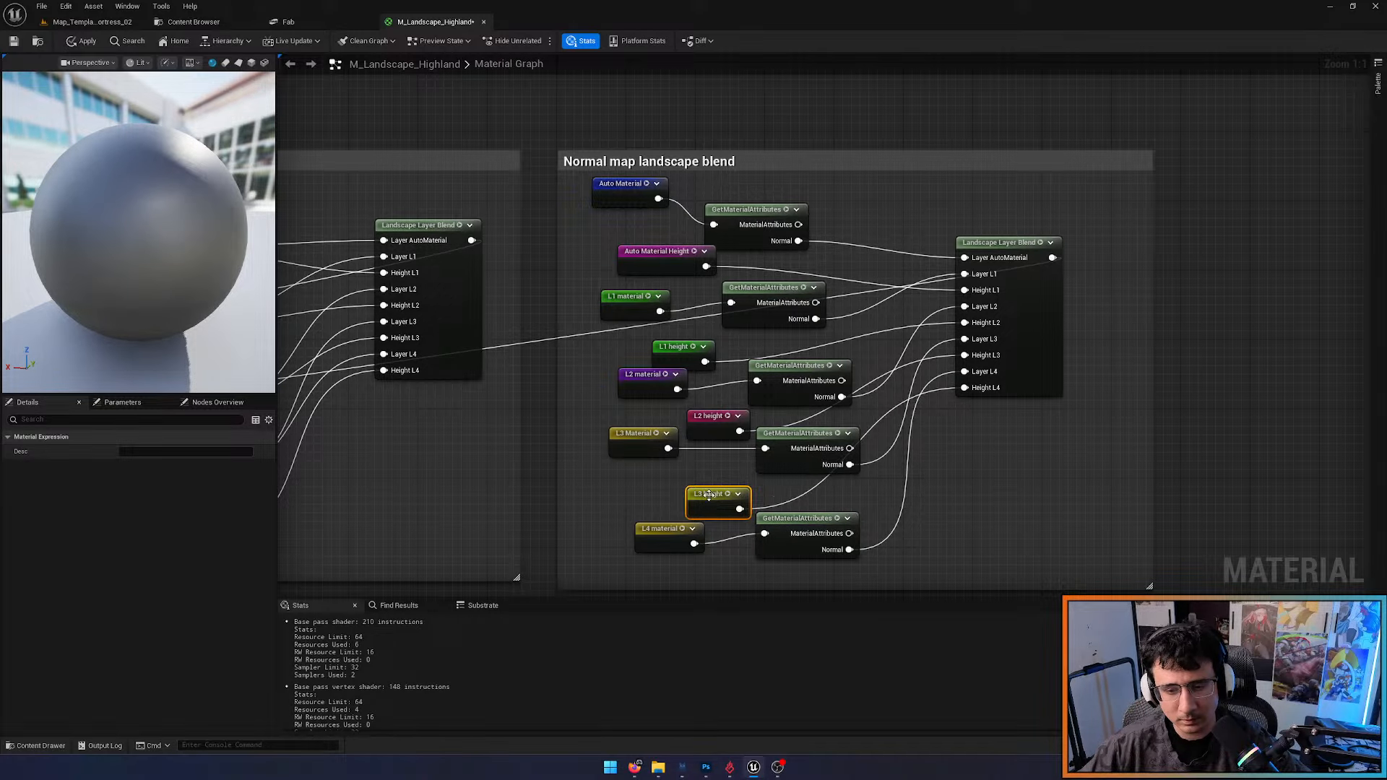
Apply the changes to the M_Landscape_Highland material and return to the Map_Templar_Fortress_02 level
{"action": "left_click", "coordinate": [84, 42]}
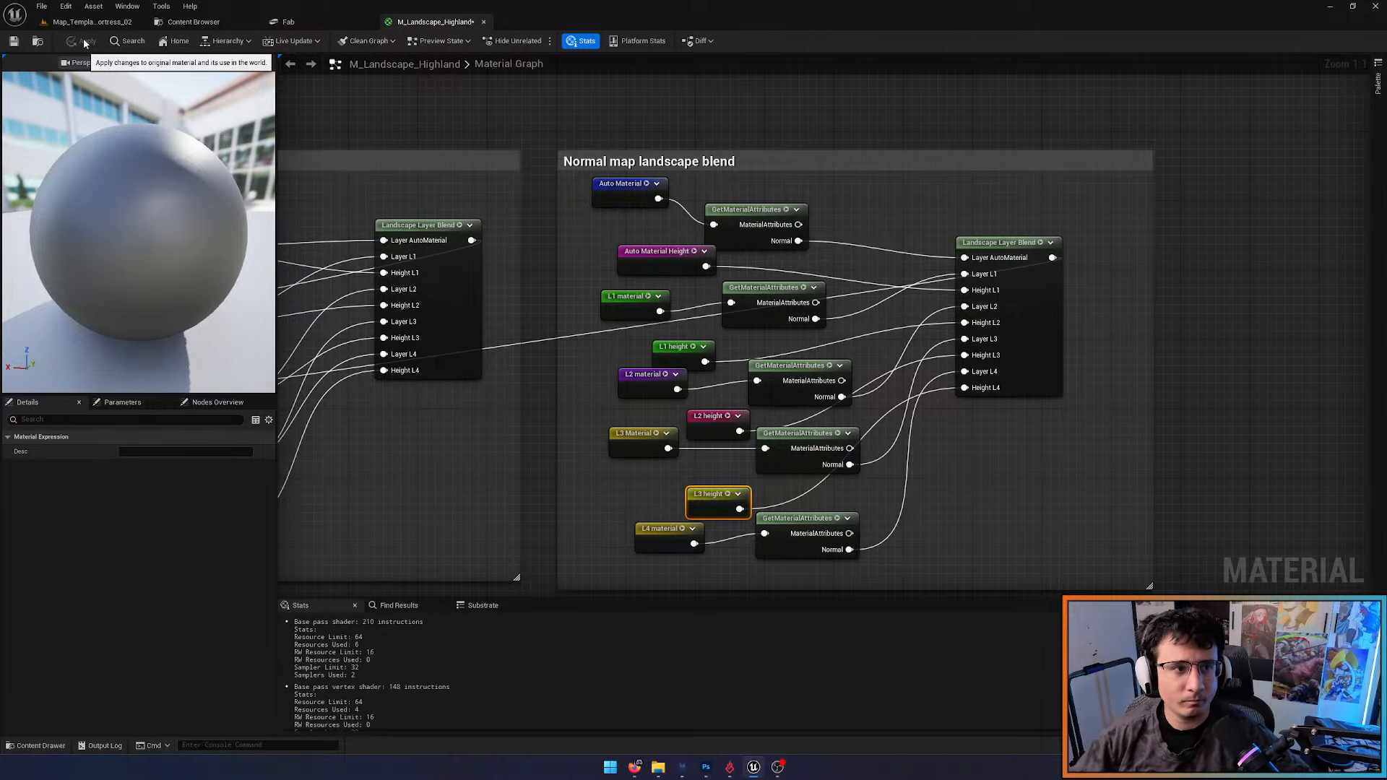
{"action": "left_click", "coordinate": [91, 22]}
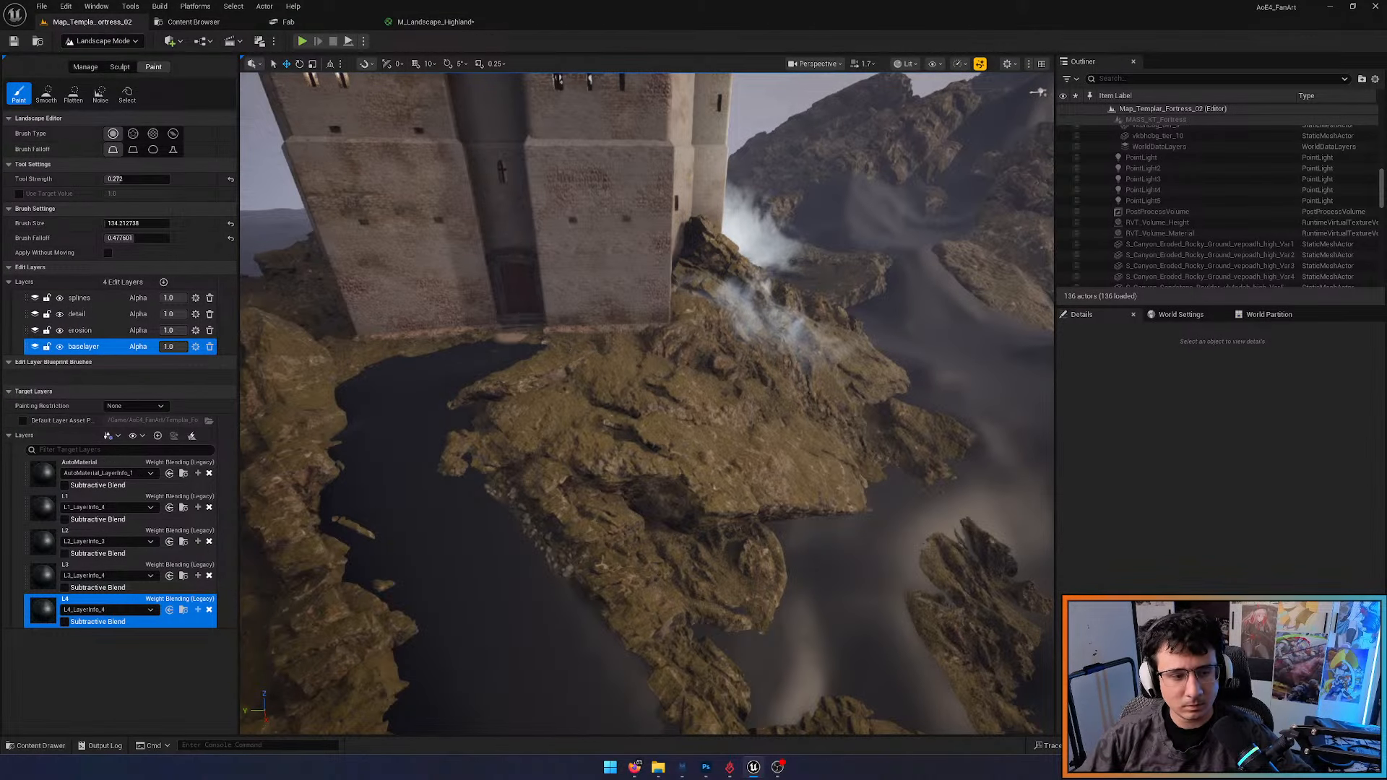
Fill the baselayer with the AutoMaterial target layer
{"action": "scroll", "coordinate": [438, 471], "scroll_direction": "up", "scroll_amount": 5}
{"action": "mouse_move", "coordinate": [438, 471]}
{"action": "right_mouse_down"}
{"action": "mouse_move", "coordinate": [578, 471]}
{"action": "mouse_move", "coordinate": [557, 462]}
{"action": "mouse_move", "coordinate": [578, 455]}
{"action": "mouse_move", "coordinate": [438, 471]}
{"action": "right_mouse_up"}
{"action": "key", "text": "s"}
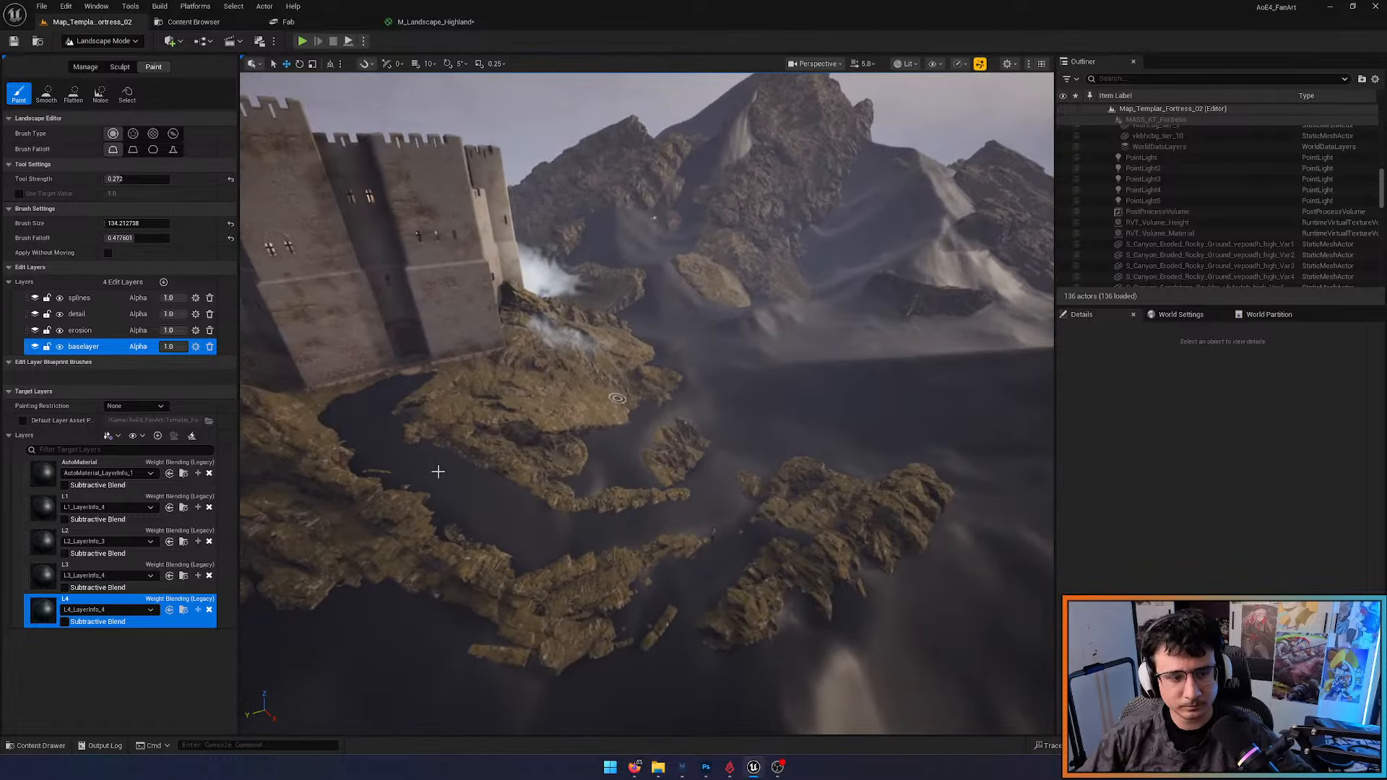
{"action": "left_click", "coordinate": [41, 485]}
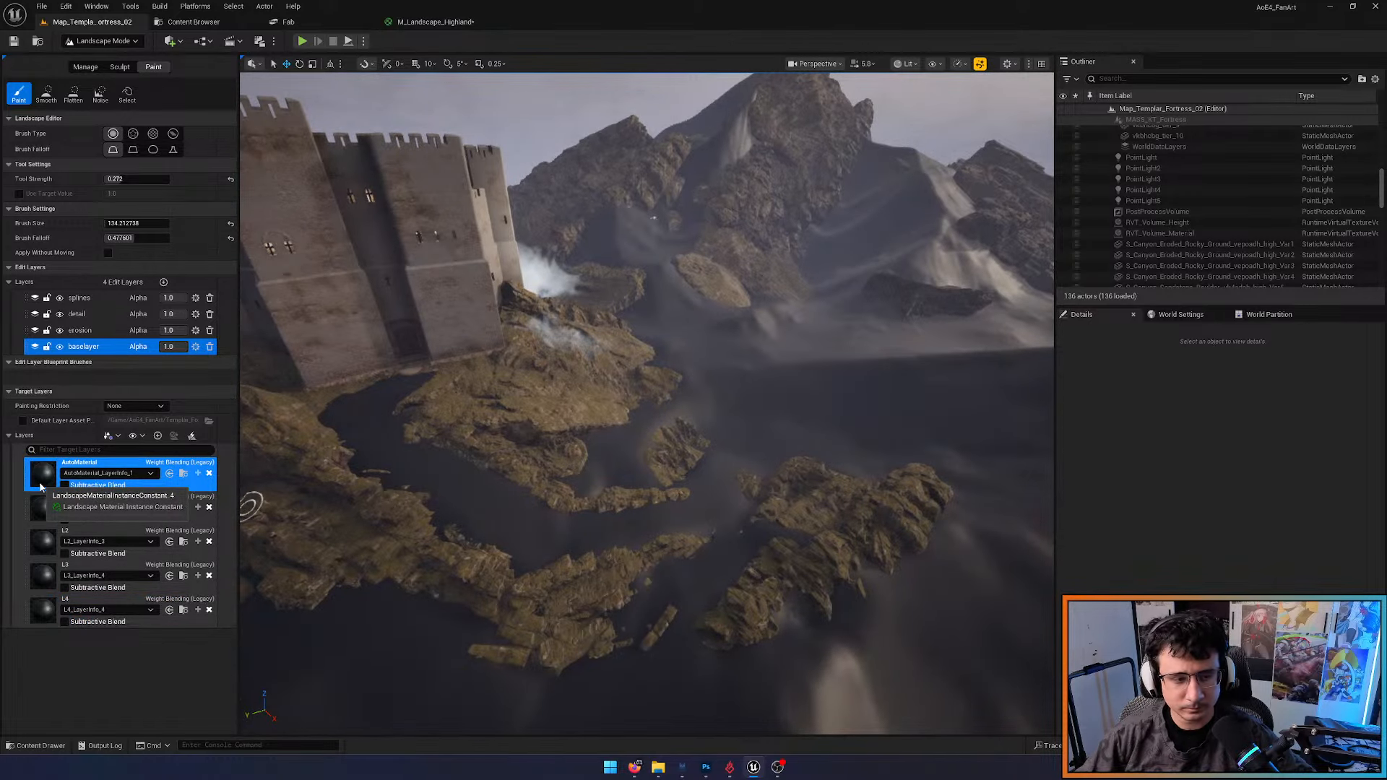
{"action": "left_click", "coordinate": [434, 22]}
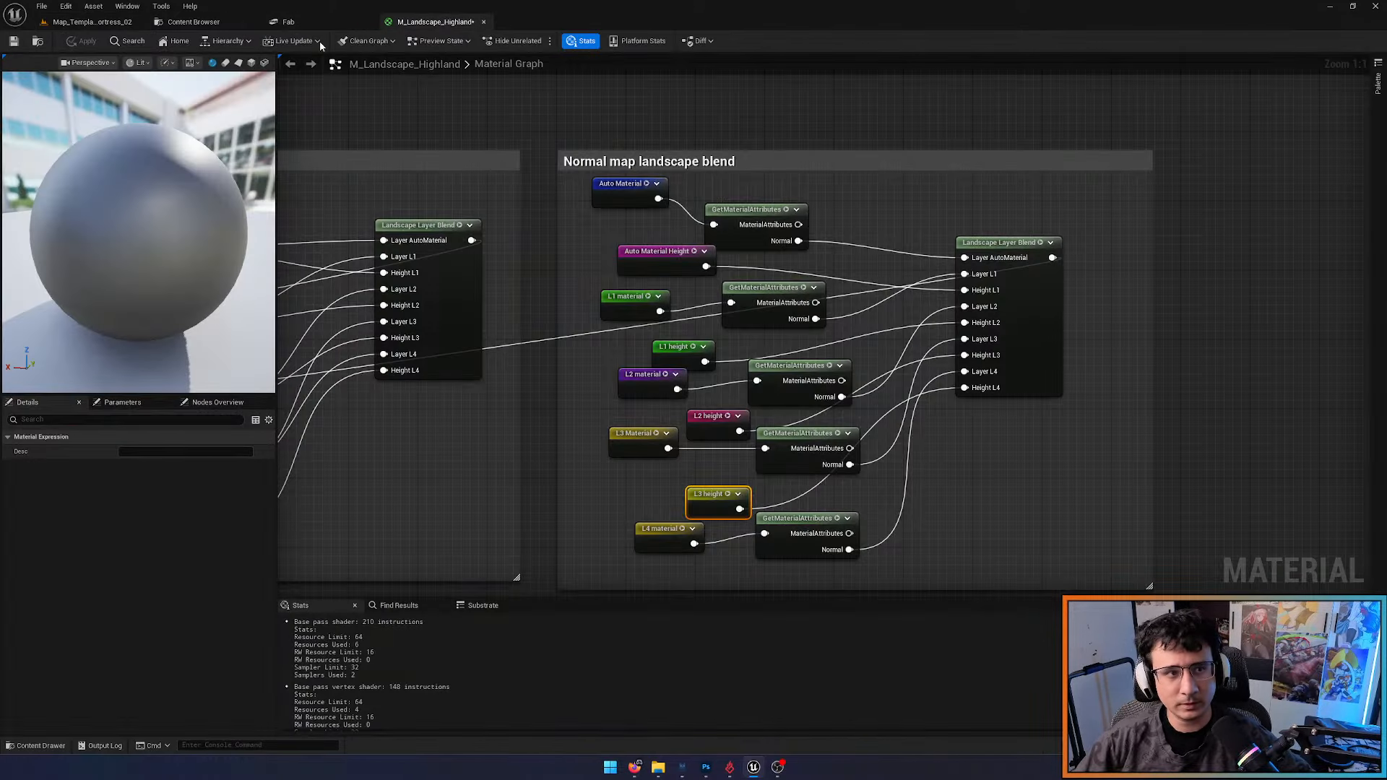
{"action": "right_click_drag", "start_coordinate": [585, 369], "coordinate": [743, 322]}
{"action": "scroll", "coordinate": [744, 322], "scroll_direction": "down", "scroll_amount": 5}
{"action": "left_click", "coordinate": [108, 22]}
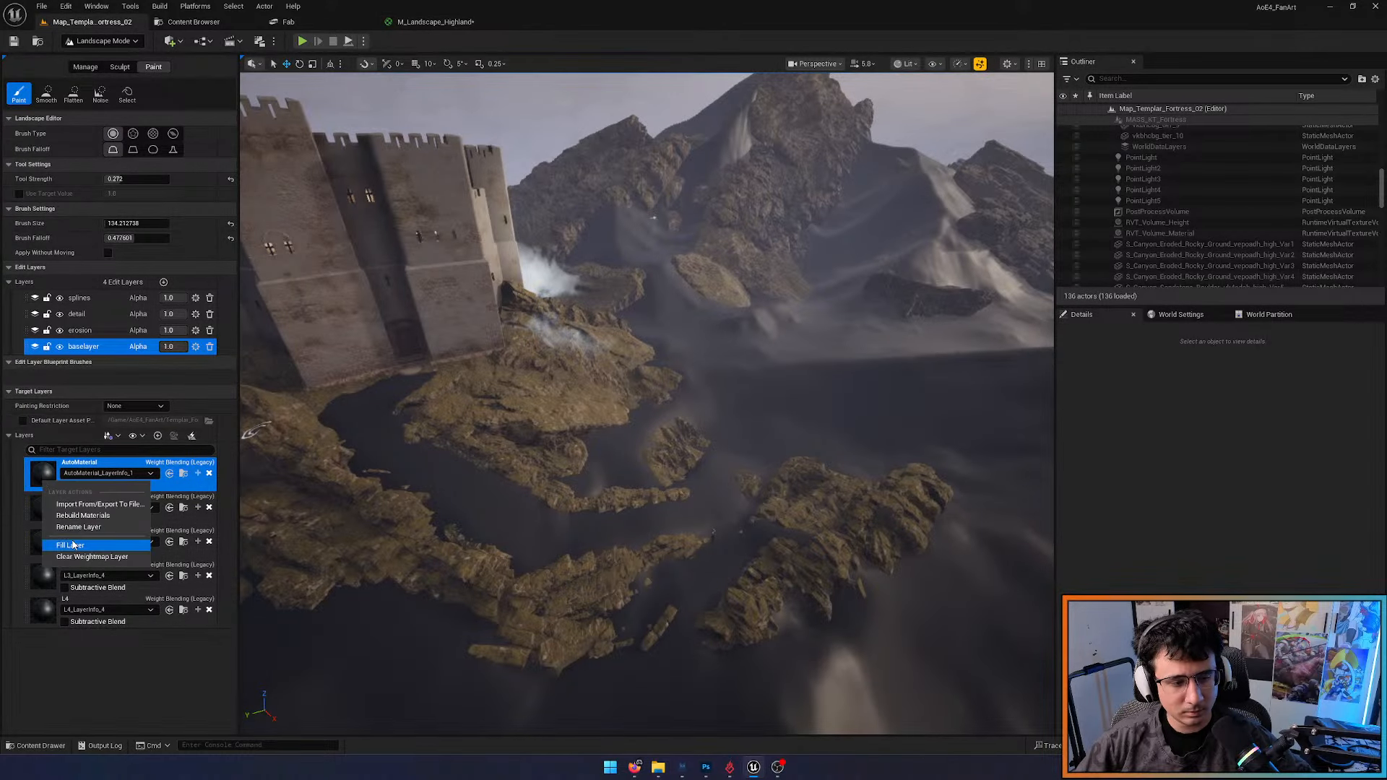
{"action": "right_click_drag", "start_coordinate": [393, 480], "coordinate": [1004, 238]}
In the M_Landscape_Highland graph, connect the MakeMaterialAttributes output to the Material with layers named reroute
{"action": "left_click", "coordinate": [455, 28]}
{"action": "right_click_drag", "start_coordinate": [651, 349], "coordinate": [842, 331]}
{"action": "scroll", "coordinate": [643, 262], "scroll_direction": "up", "scroll_amount": 5}
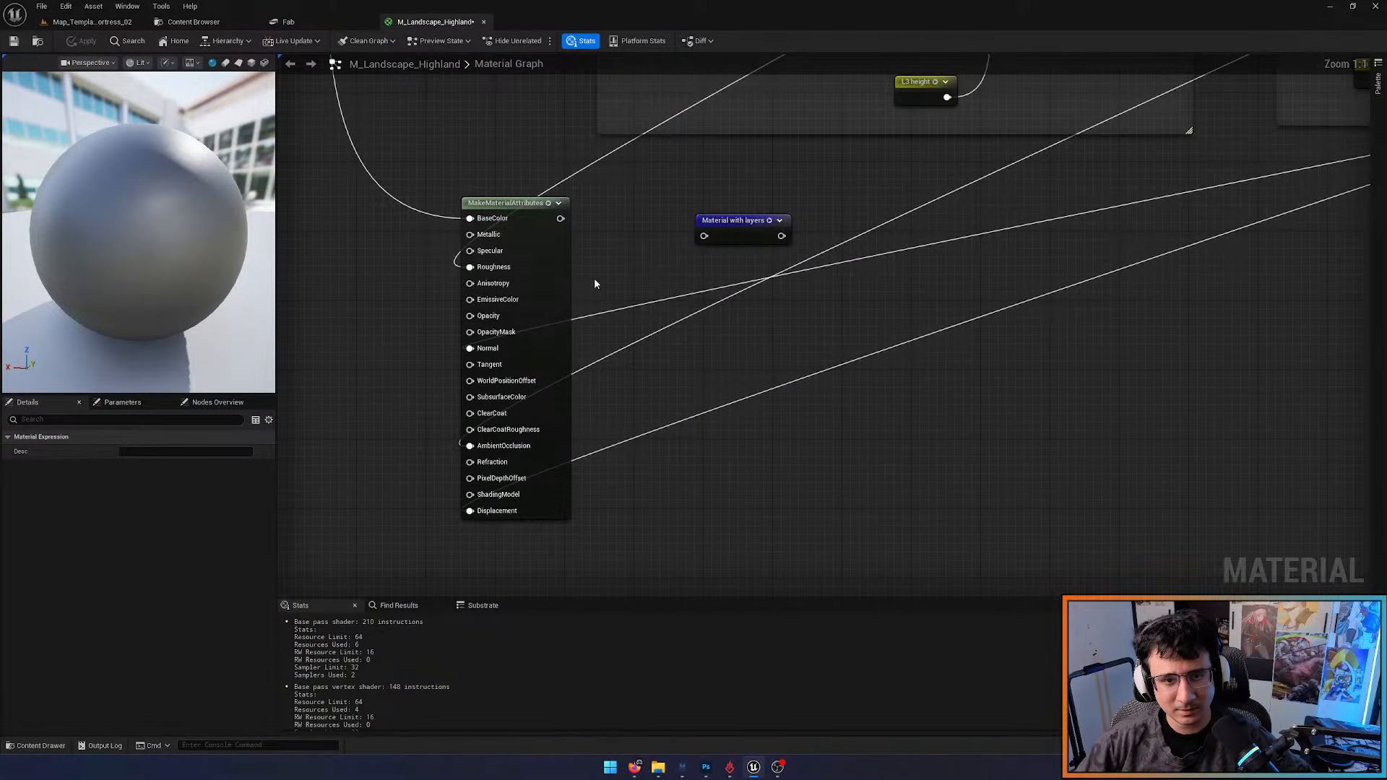
{"action": "scroll", "coordinate": [536, 241], "scroll_direction": "down", "scroll_amount": 4}
{"action": "mouse_move", "coordinate": [542, 245]}
{"action": "left_mouse_down"}
{"action": "mouse_move", "coordinate": [842, 328]}
{"action": "mouse_move", "coordinate": [541, 258]}
{"action": "left_mouse_up"}
{"action": "right_click_drag", "start_coordinate": [552, 258], "coordinate": [697, 301]}
{"action": "scroll", "coordinate": [644, 314], "scroll_direction": "up", "scroll_amount": 4}
{"action": "scroll", "coordinate": [697, 301], "scroll_direction": "down", "scroll_amount": 4}
{"action": "right_click_drag", "start_coordinate": [661, 419], "coordinate": [793, 291]}
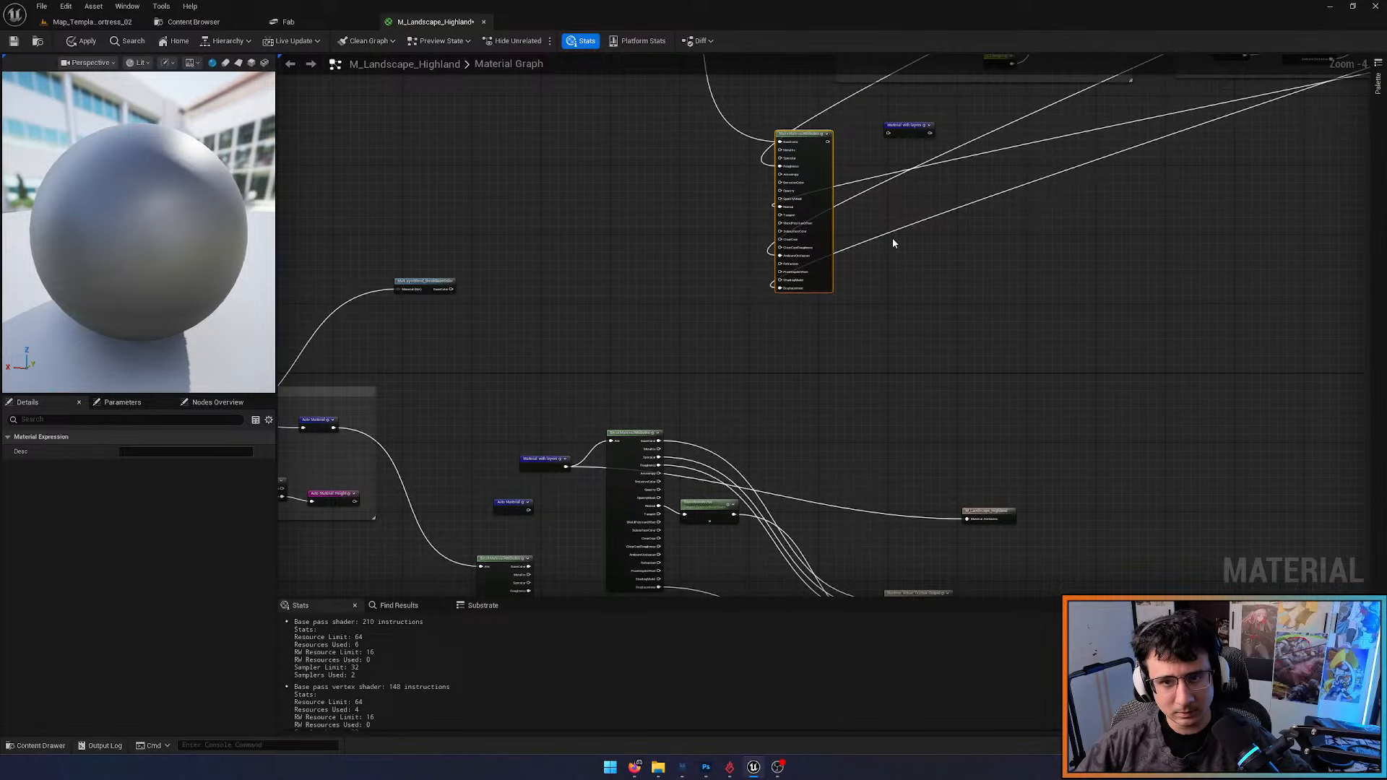
{"action": "right_click_drag", "start_coordinate": [836, 144], "coordinate": [748, 209]}
{"action": "scroll", "coordinate": [749, 209], "scroll_direction": "up", "scroll_amount": 4}
{"action": "left_click_drag", "start_coordinate": [724, 203], "coordinate": [860, 187]}
{"action": "scroll", "coordinate": [820, 256], "scroll_direction": "down", "scroll_amount": 4}
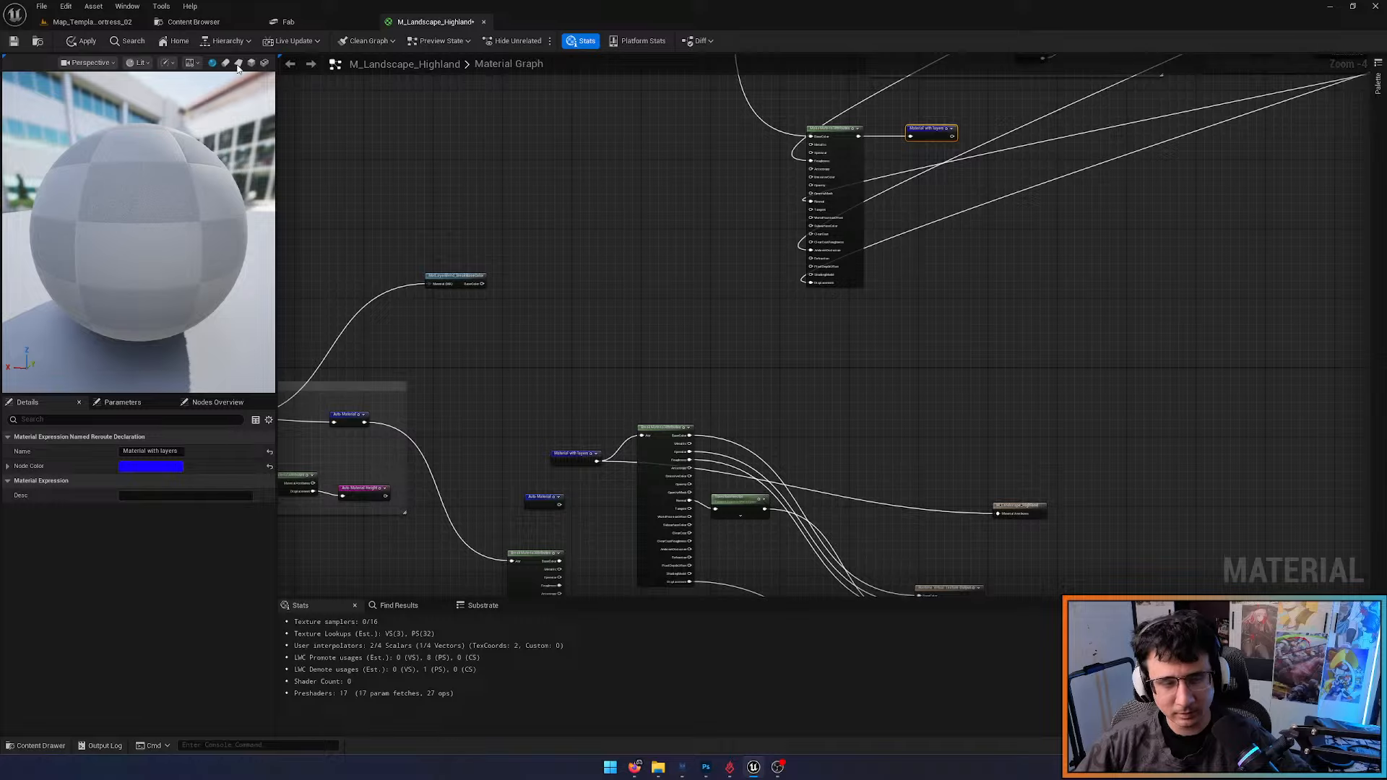
Apply the M_Landscape_Highland changes and inspect the landscape near the fortress in the Map_Templar_Fortress_02 level
{"action": "left_click", "coordinate": [81, 44]}
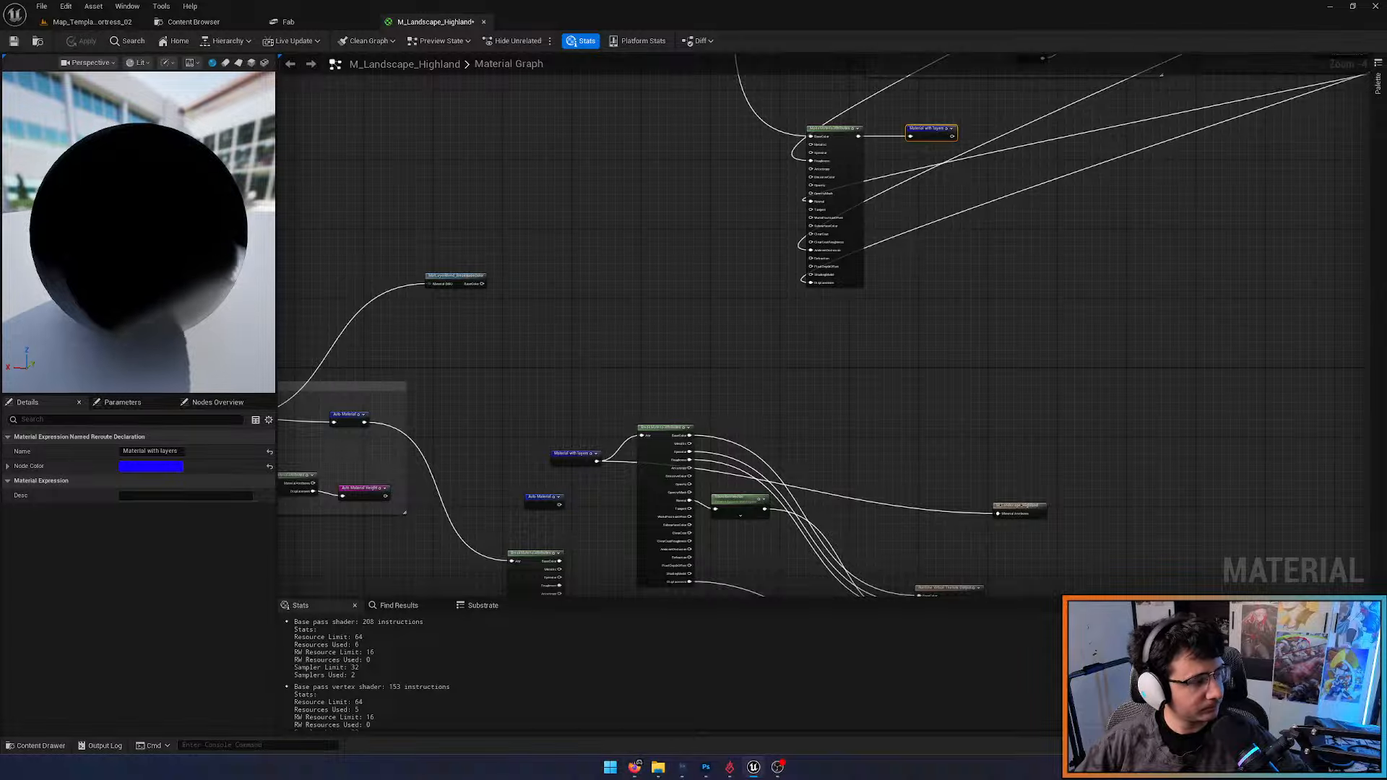
{"action": "left_click", "coordinate": [92, 21]}
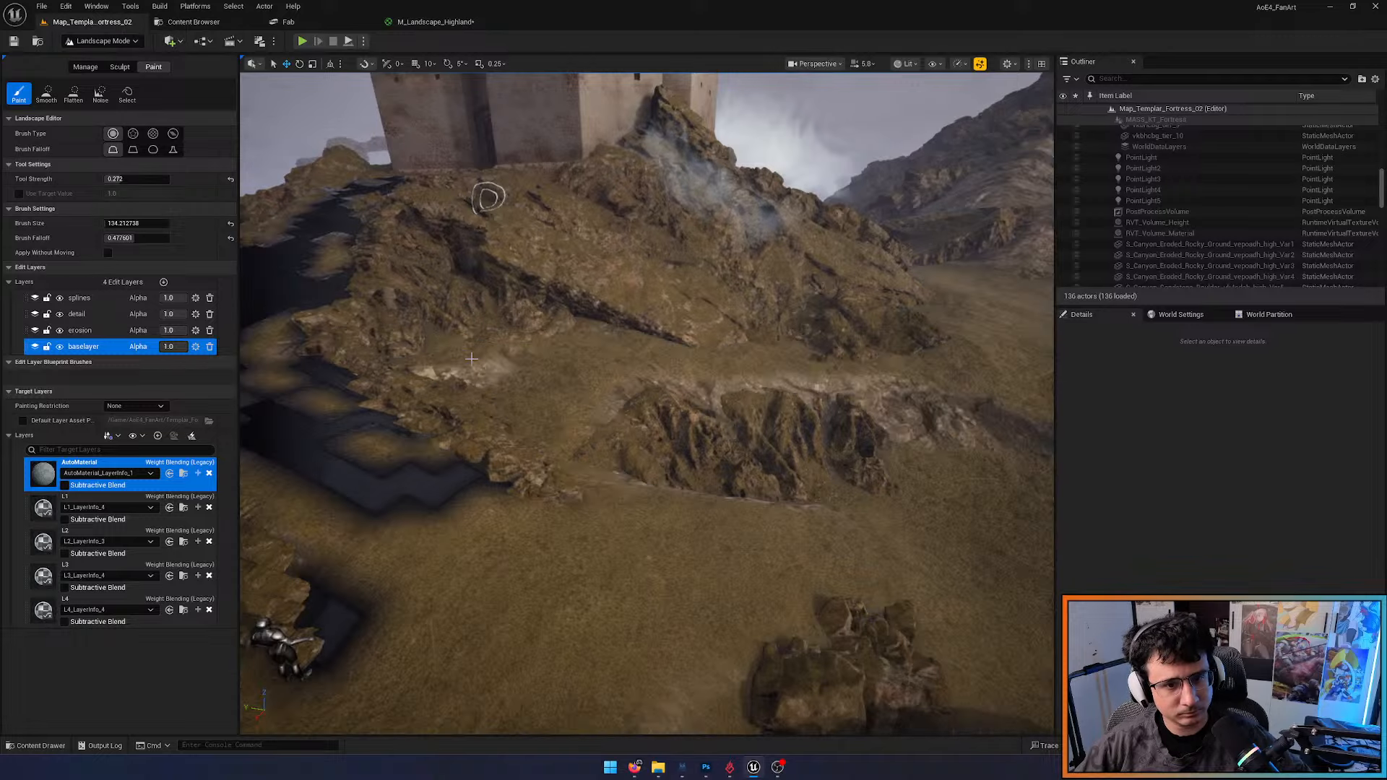
{"action": "mouse_move", "coordinate": [584, 402]}
{"action": "right_mouse_down"}
{"action": "mouse_move", "coordinate": [521, 419]}
{"action": "mouse_move", "coordinate": [506, 448]}
{"action": "mouse_move", "coordinate": [514, 478]}
{"action": "mouse_move", "coordinate": [571, 491]}
{"action": "mouse_move", "coordinate": [545, 471]}
{"action": "right_mouse_up"}
{"action": "key", "text": "w"}
{"action": "key", "text": "w"}
Set the paint tool strength to 1.0 and fill the whole landscape with the AutoMaterial layer again
{"action": "left_click", "coordinate": [230, 178]}
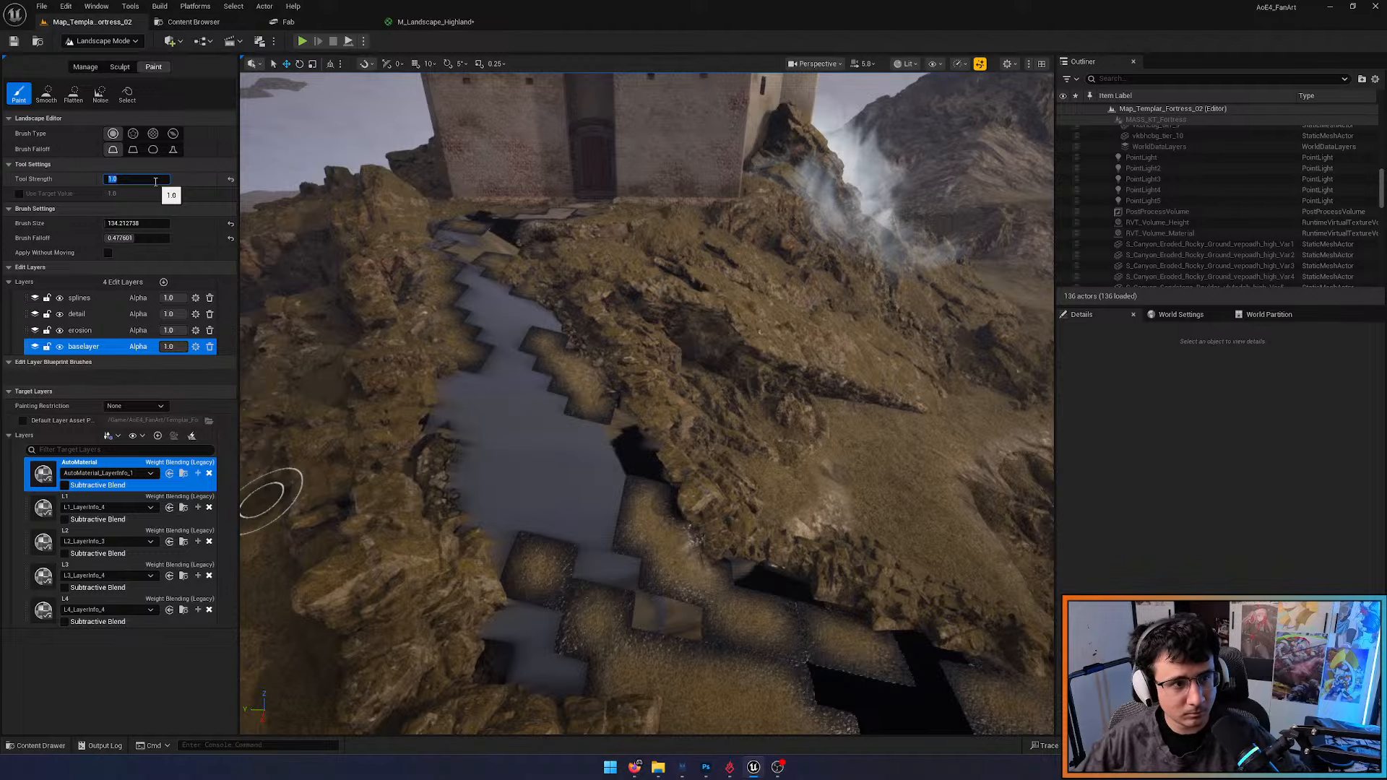
{"action": "right_click", "coordinate": [48, 467]}
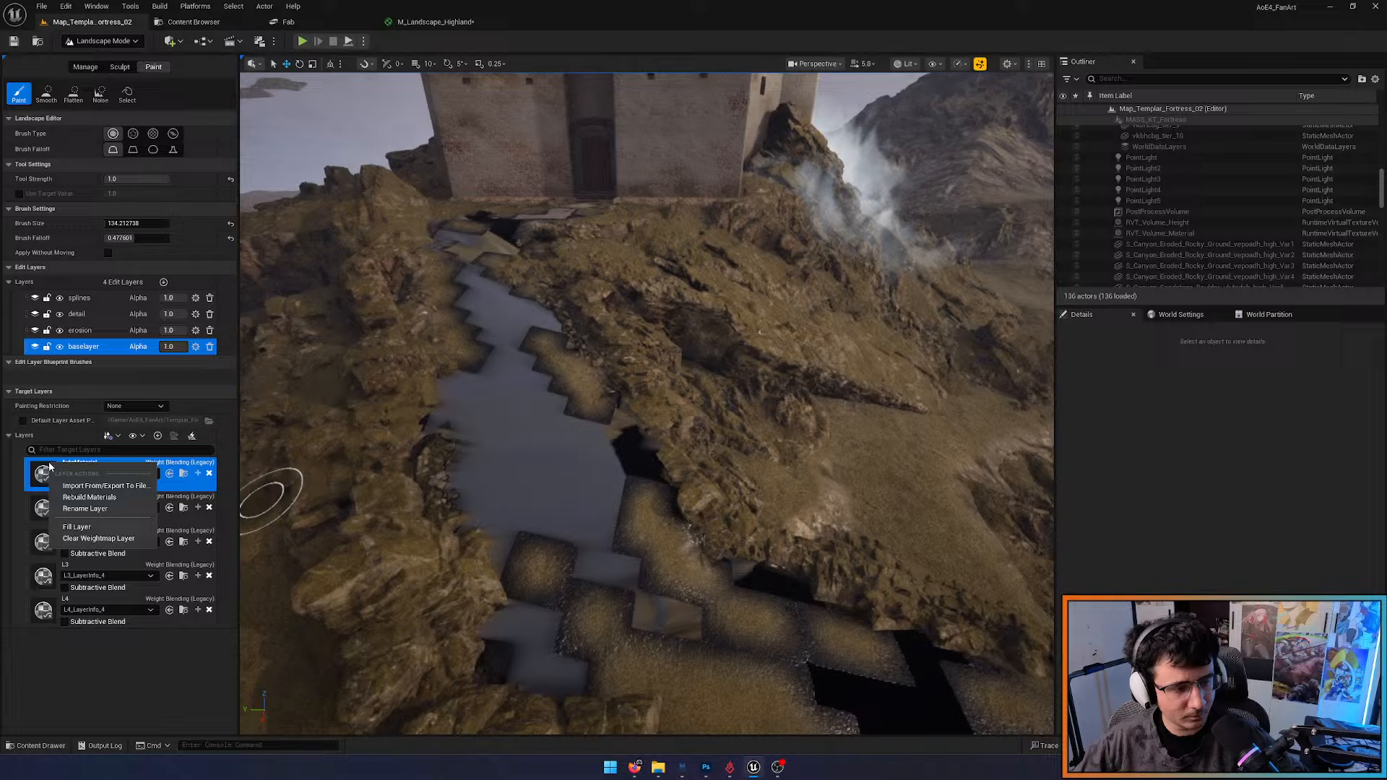
{"action": "left_click", "coordinate": [85, 526]}
{"action": "right_click_drag", "start_coordinate": [541, 480], "coordinate": [614, 498]}
{"action": "key", "text": "s"}
Clear the weightmaps of the L1, L3 and L4 target layers
{"action": "left_click", "coordinate": [43, 510]}
{"action": "right_click", "coordinate": [42, 511]}
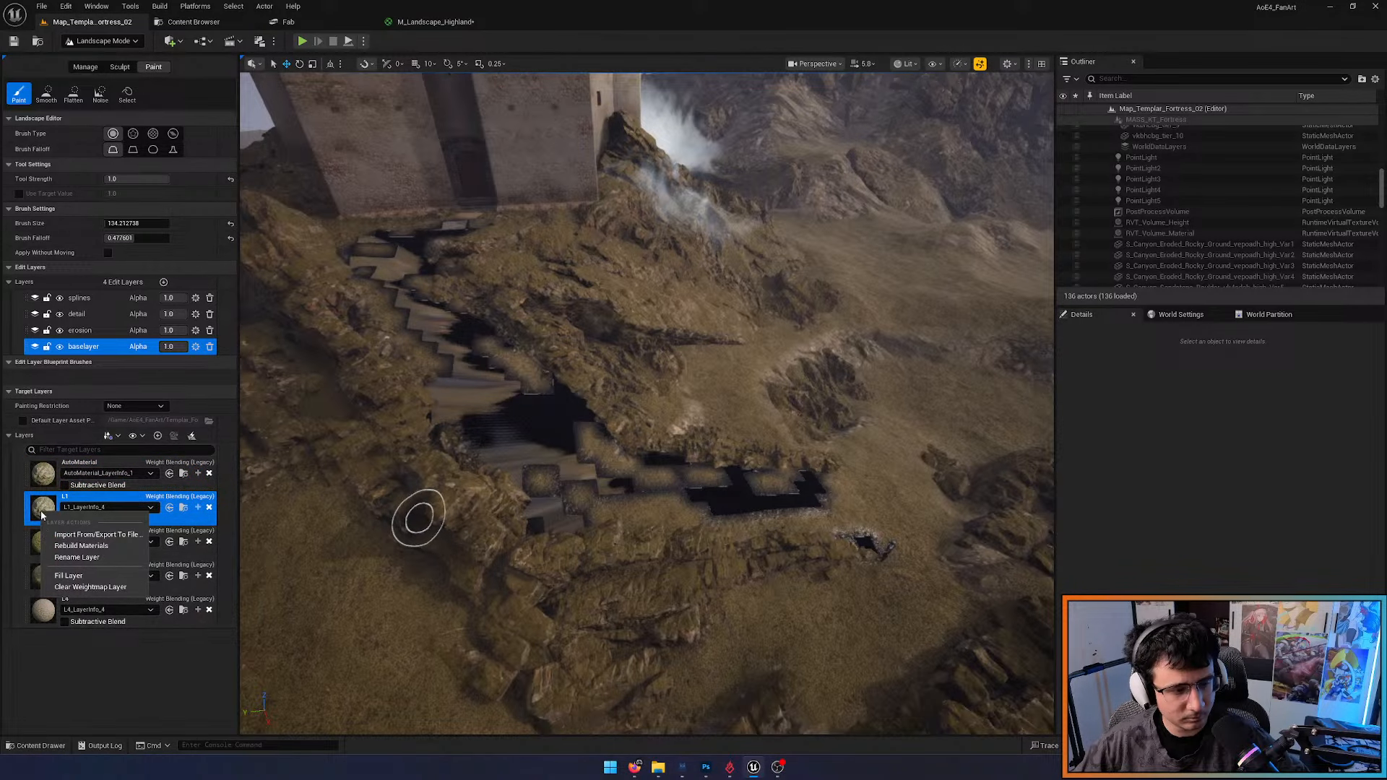
{"action": "left_click", "coordinate": [80, 589]}
{"action": "left_click", "coordinate": [51, 552]}
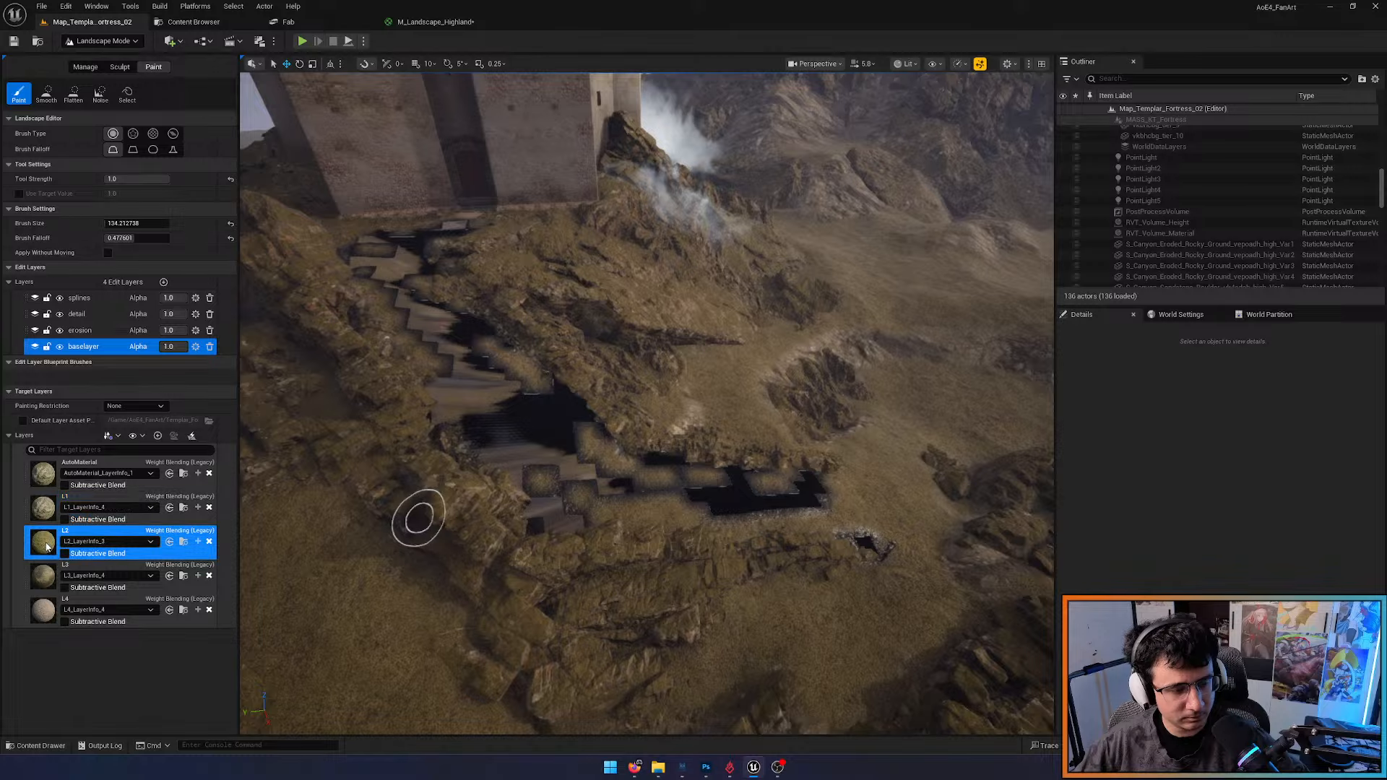
{"action": "left_click", "coordinate": [43, 576]}
{"action": "right_click", "coordinate": [42, 576]}
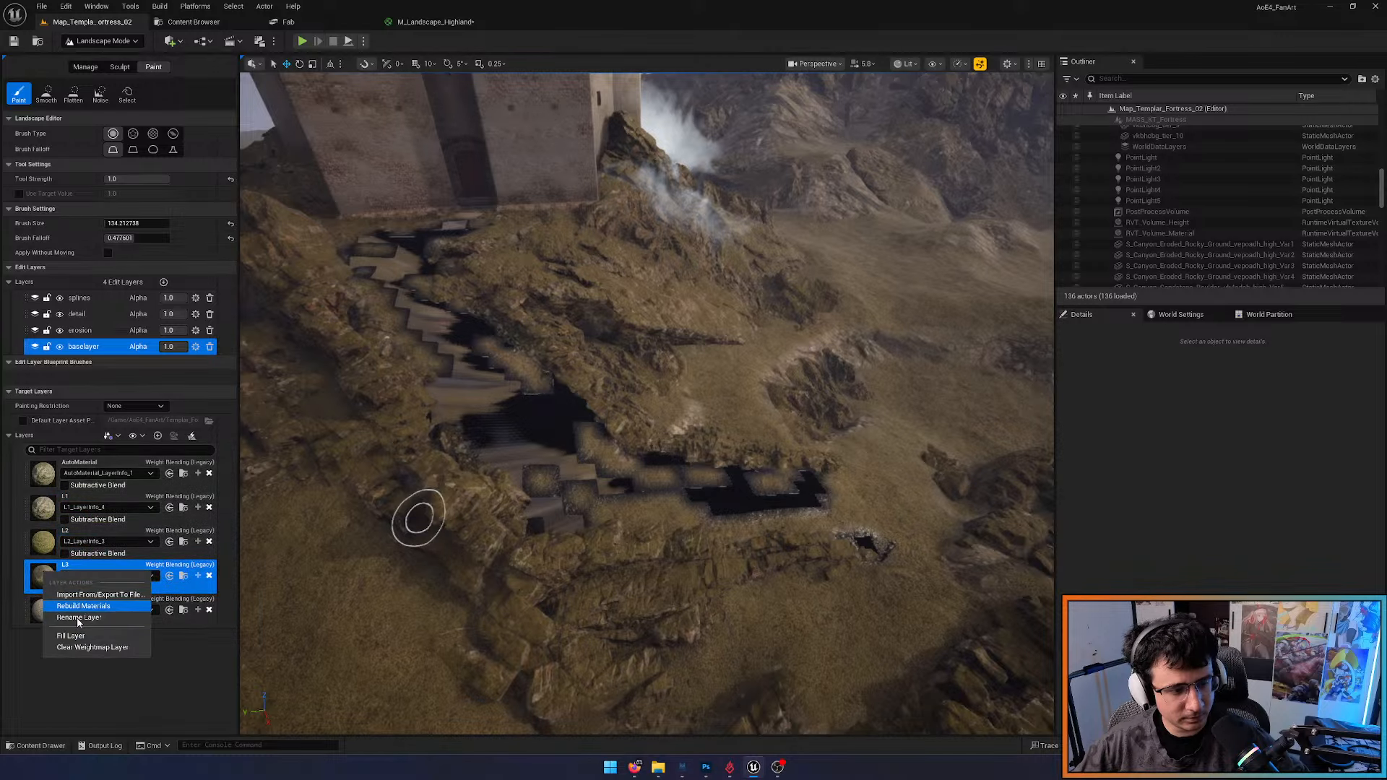
{"action": "left_click", "coordinate": [72, 650]}
{"action": "left_click", "coordinate": [47, 611]}
{"action": "right_click", "coordinate": [47, 612]}
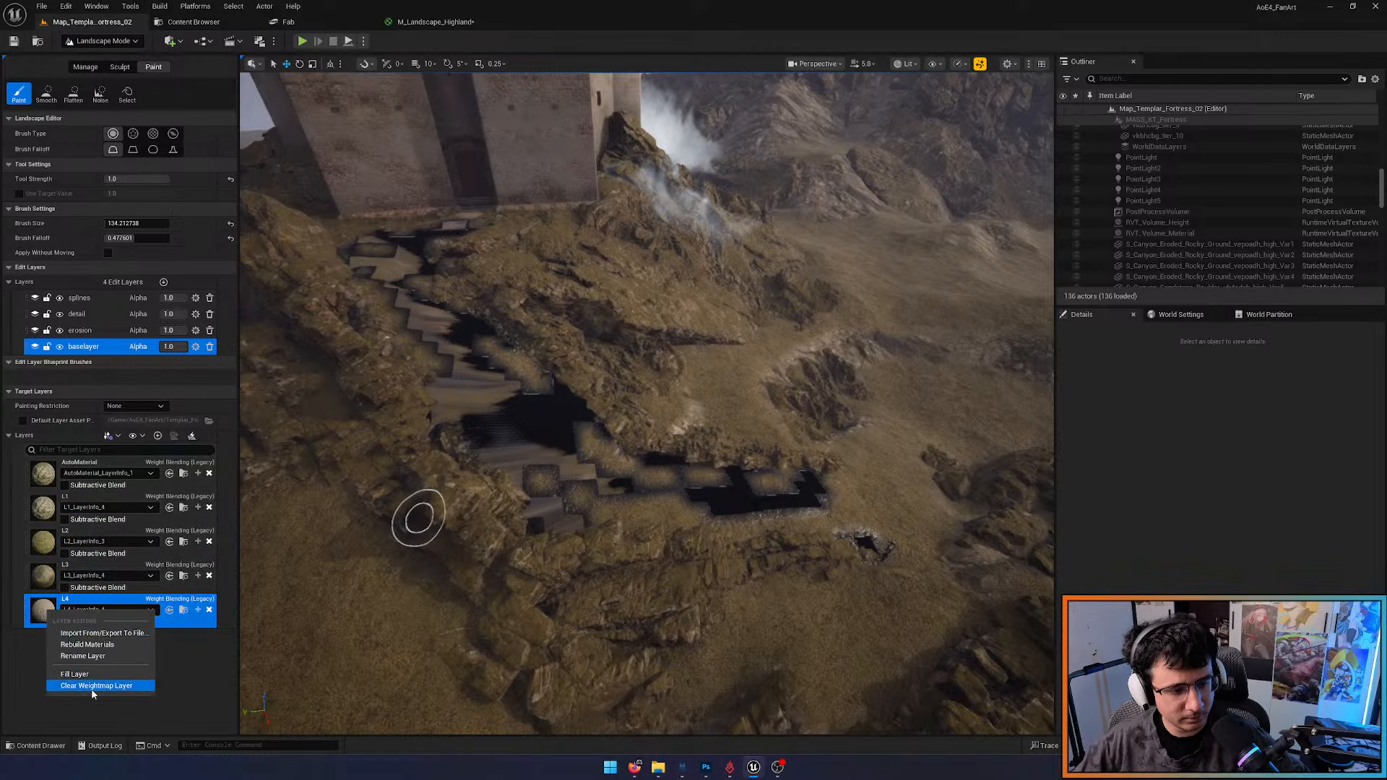
{"action": "left_click", "coordinate": [92, 685]}
Paint the AutoMaterial layer over the unpainted patches of the path leading to the fortress door
{"action": "mouse_move", "coordinate": [491, 488]}
{"action": "right_mouse_down"}
{"action": "mouse_move", "coordinate": [448, 459]}
{"action": "mouse_move", "coordinate": [434, 506]}
{"action": "right_mouse_up"}
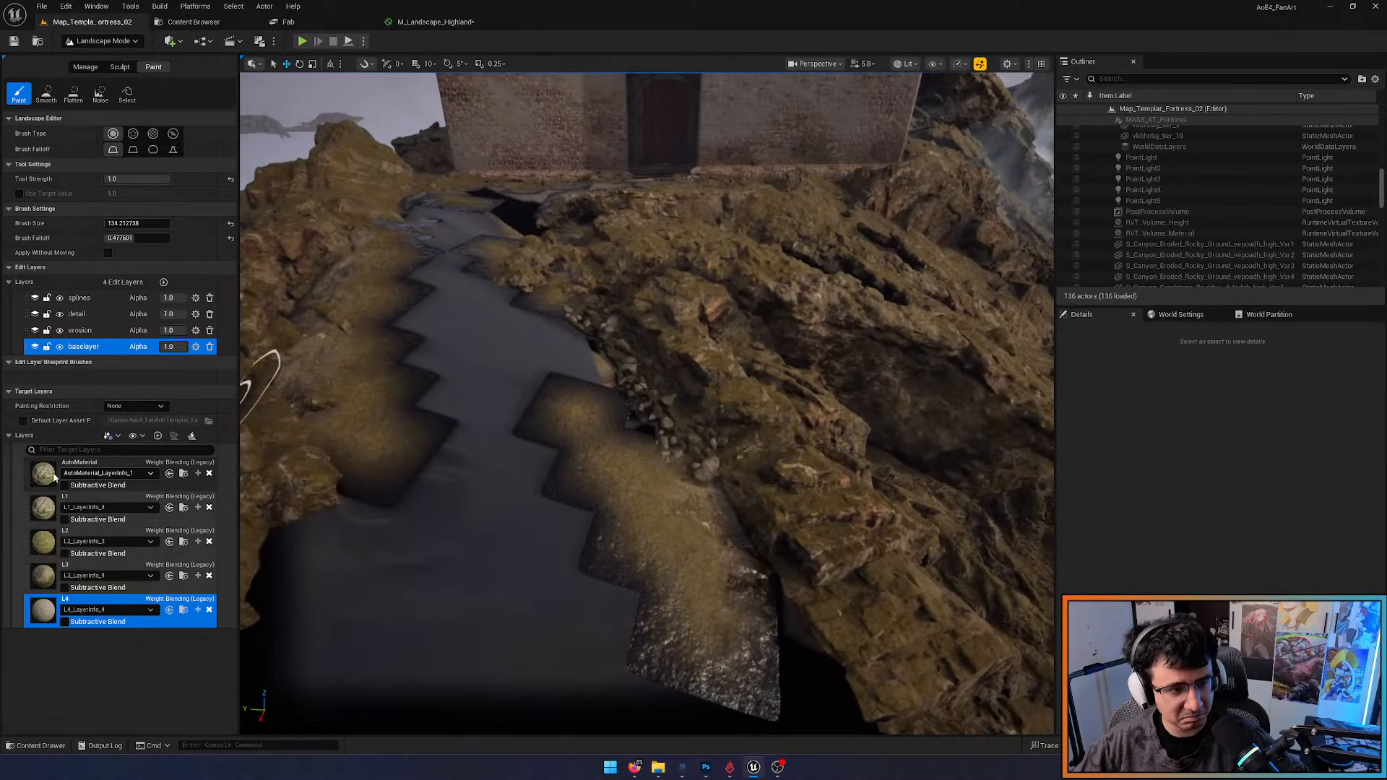
{"action": "left_click", "coordinate": [55, 468]}
{"action": "mouse_move", "coordinate": [378, 325]}
{"action": "left_mouse_down"}
{"action": "mouse_move", "coordinate": [498, 340]}
{"action": "mouse_move", "coordinate": [526, 210]}
{"action": "left_mouse_up"}
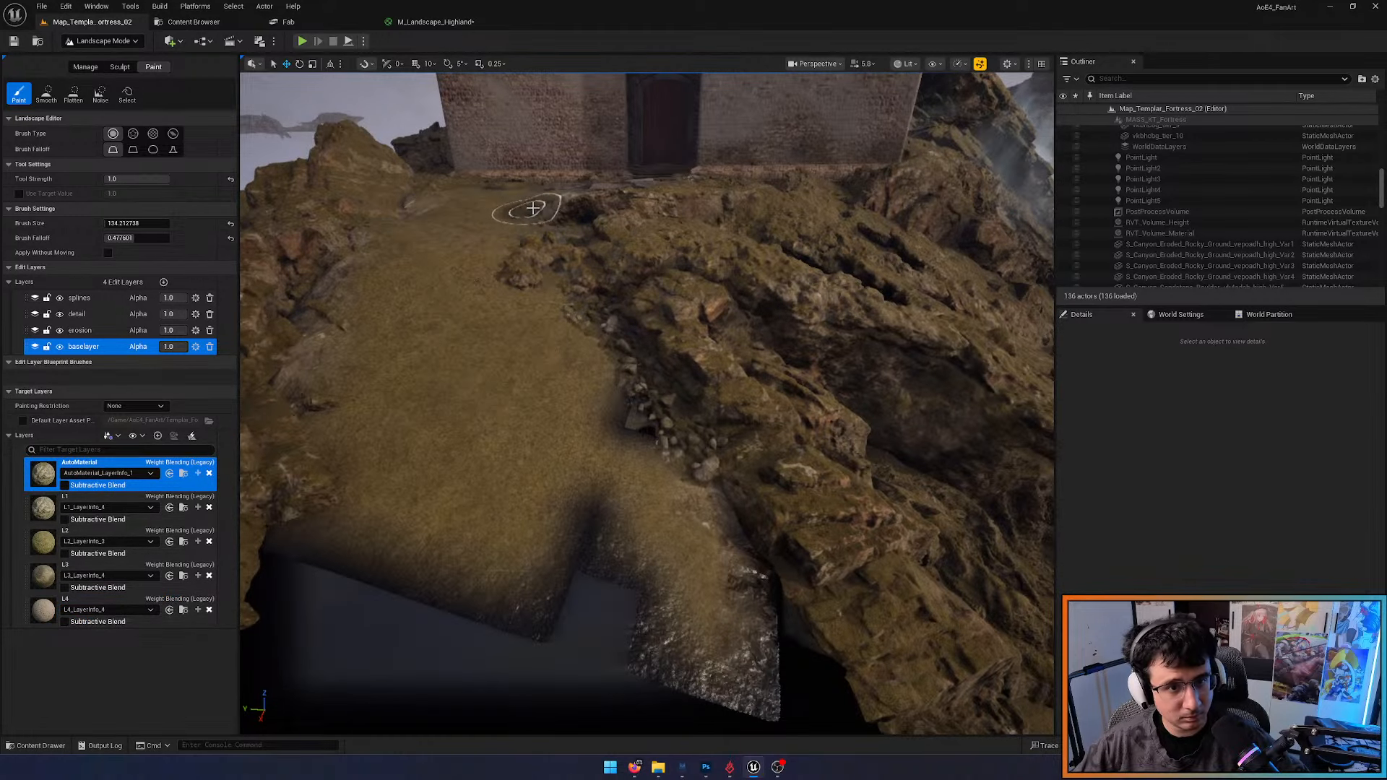
{"action": "mouse_move", "coordinate": [527, 211]}
{"action": "right_mouse_down"}
{"action": "mouse_move", "coordinate": [538, 253]}
{"action": "mouse_move", "coordinate": [592, 282]}
{"action": "right_mouse_up"}
{"action": "mouse_move", "coordinate": [540, 227]}
{"action": "right_mouse_down"}
{"action": "mouse_move", "coordinate": [606, 298]}
{"action": "mouse_move", "coordinate": [375, 423]}
{"action": "right_mouse_up"}
Enlarge the brush and paint the AutoMaterial layer over the remaining black patches between the rocks
{"action": "scroll", "coordinate": [477, 361], "scroll_direction": "up", "scroll_amount": 1}
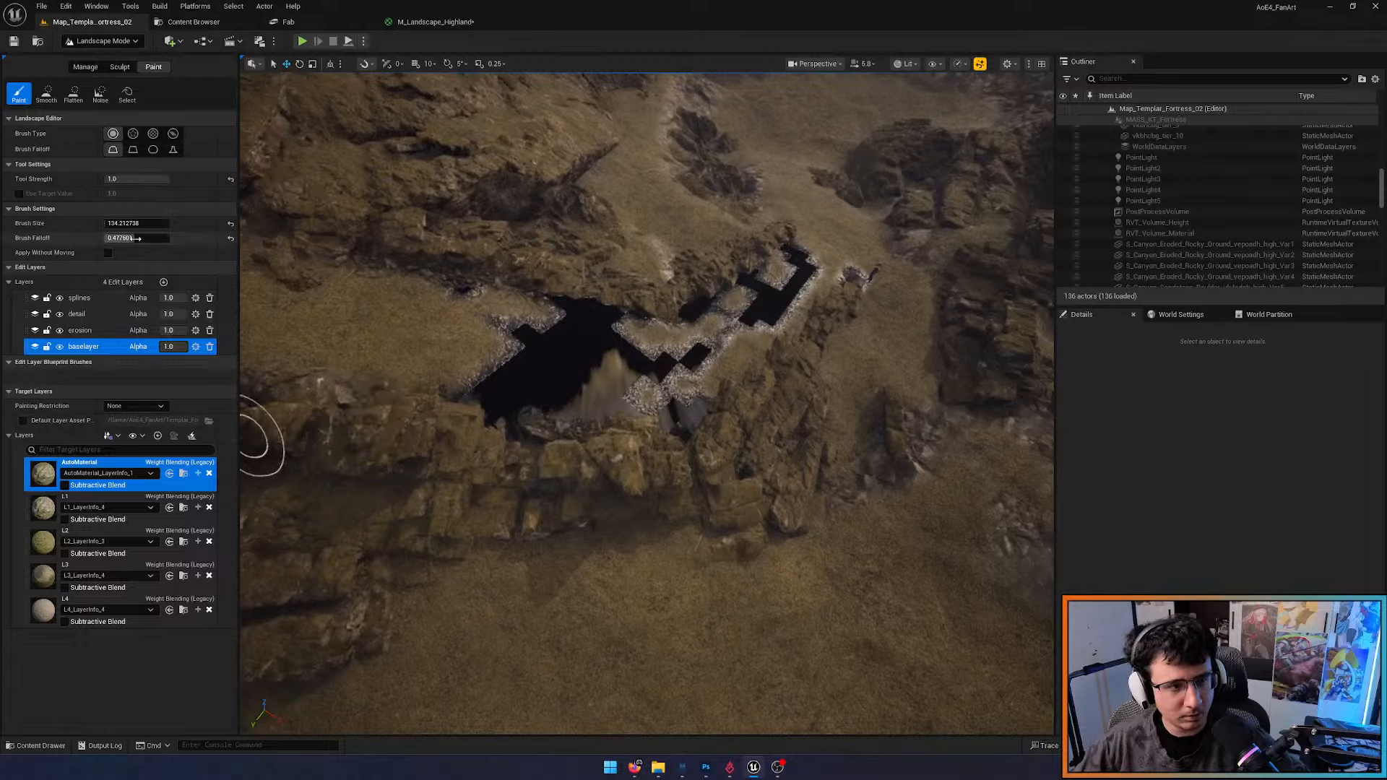
{"action": "left_click_drag", "start_coordinate": [143, 225], "coordinate": [155, 225]}
{"action": "mouse_move", "coordinate": [522, 390]}
{"action": "left_mouse_down"}
{"action": "mouse_move", "coordinate": [640, 320]}
{"action": "mouse_move", "coordinate": [835, 279]}
{"action": "left_mouse_up"}
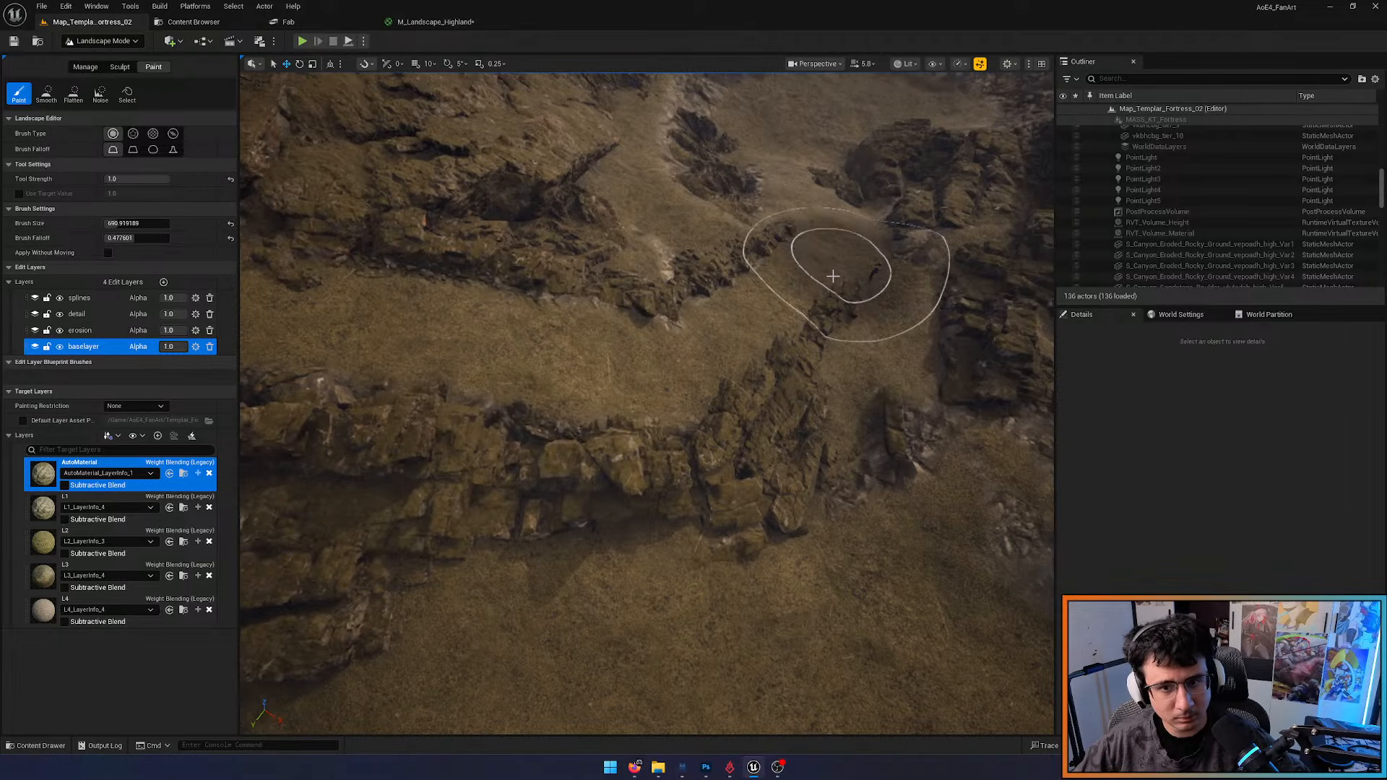
{"action": "mouse_move", "coordinate": [835, 279]}
{"action": "right_mouse_down"}
{"action": "mouse_move", "coordinate": [672, 271]}
{"action": "mouse_move", "coordinate": [679, 318]}
{"action": "right_mouse_up"}
Reduce the brush size to about 225 and paint the L3 layer along the path toward the fortress door
{"action": "left_click", "coordinate": [150, 533]}
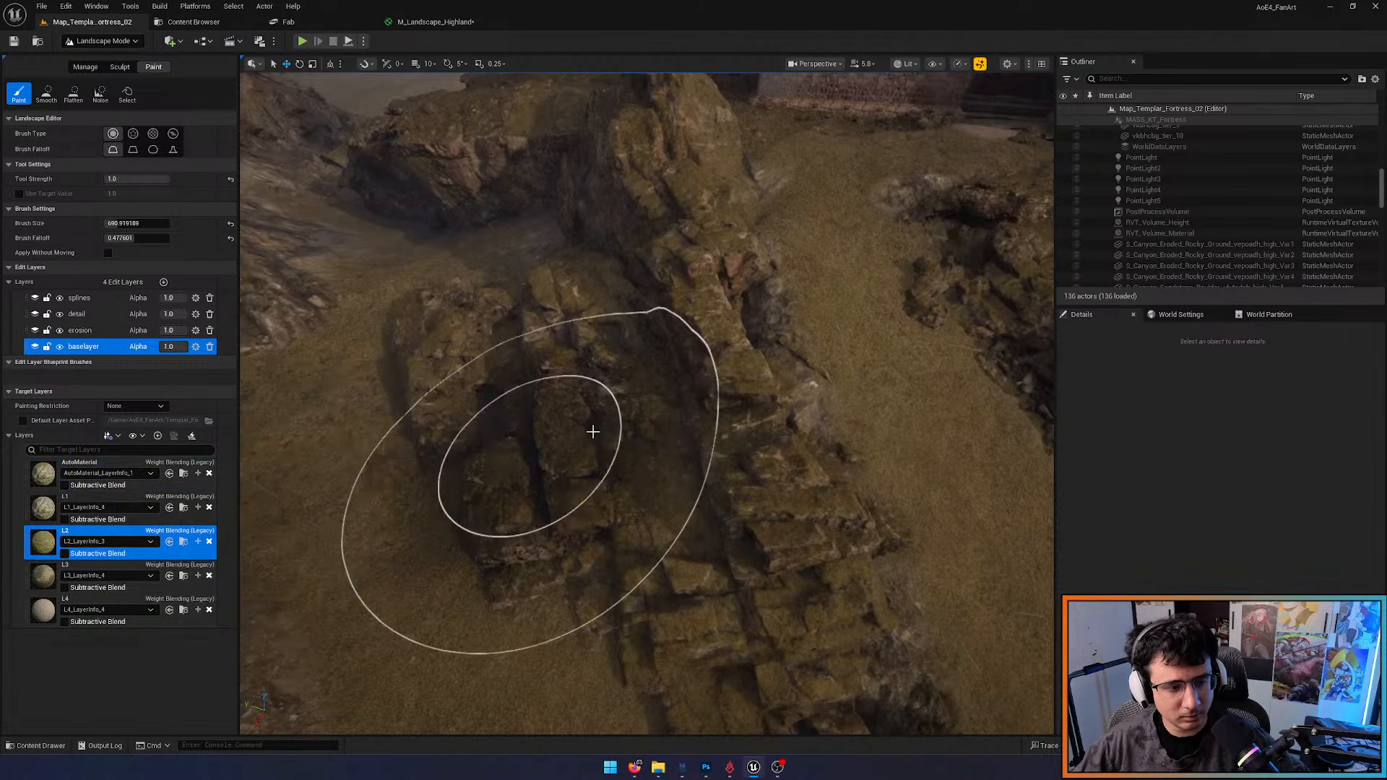
{"action": "right_click_drag", "start_coordinate": [595, 430], "coordinate": [643, 383]}
{"action": "left_click", "coordinate": [41, 578]}
{"action": "right_click_drag", "start_coordinate": [426, 448], "coordinate": [509, 524]}
{"action": "left_click_drag", "start_coordinate": [164, 223], "coordinate": [153, 223]}
{"action": "left_click_drag", "start_coordinate": [502, 462], "coordinate": [499, 403]}
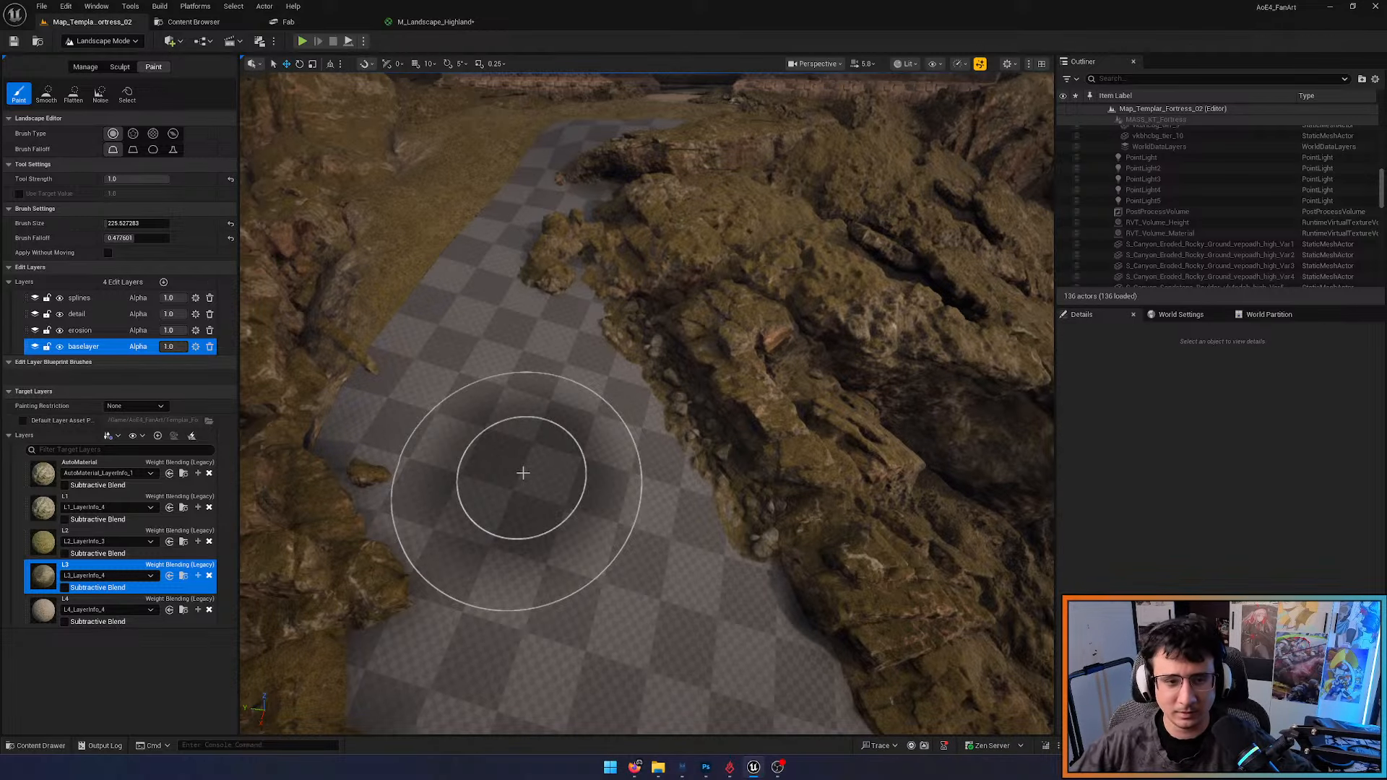
{"action": "right_click_drag", "start_coordinate": [557, 458], "coordinate": [563, 406]}
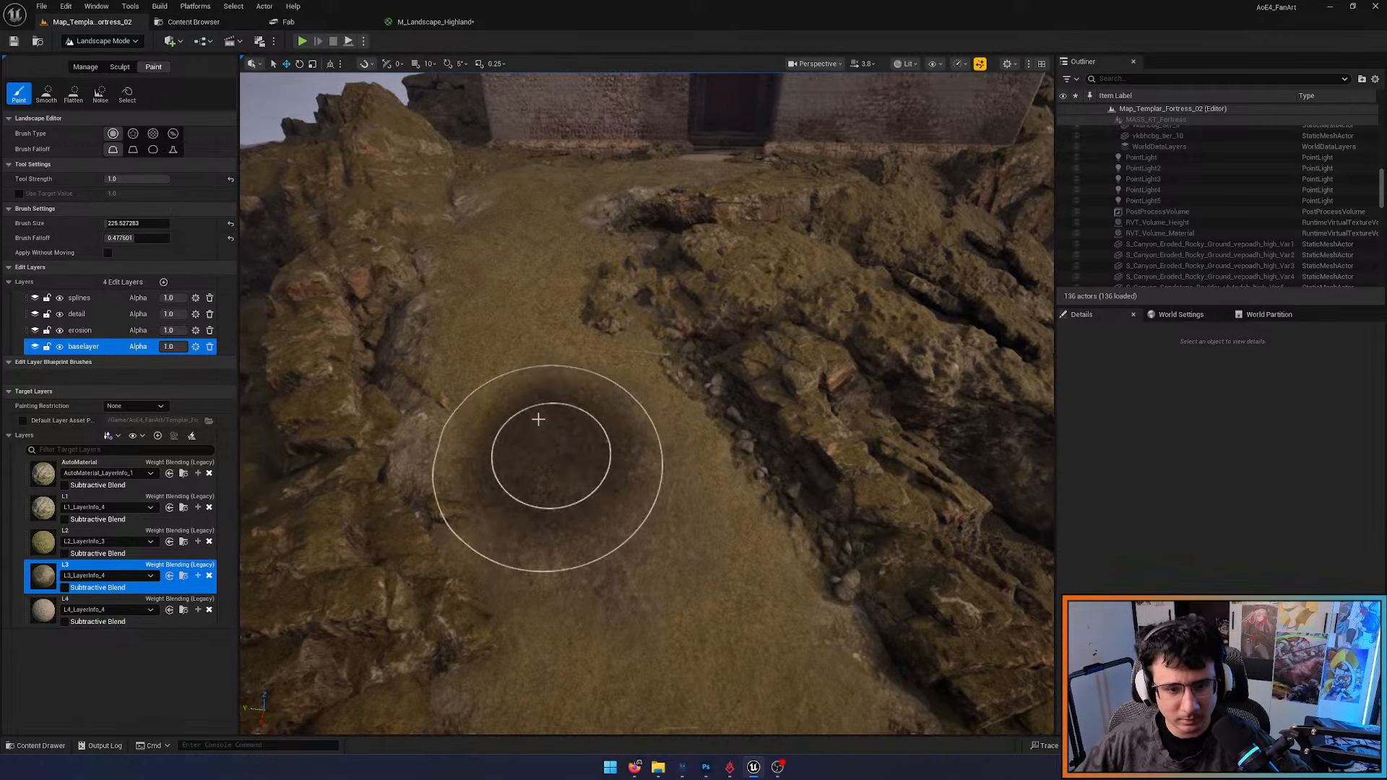
{"action": "left_click_drag", "start_coordinate": [542, 346], "coordinate": [544, 192]}
Check the painted L3 blend on the path up close and save the level
{"action": "mouse_move", "coordinate": [544, 190]}
{"action": "right_mouse_down"}
{"action": "mouse_move", "coordinate": [524, 231]}
{"action": "mouse_move", "coordinate": [545, 225]}
{"action": "mouse_move", "coordinate": [528, 217]}
{"action": "right_mouse_up"}
{"action": "key", "text": "w"}
{"action": "scroll", "coordinate": [540, 225], "scroll_direction": "down", "scroll_amount": 3}
{"action": "key", "text": "ctrl+s"}
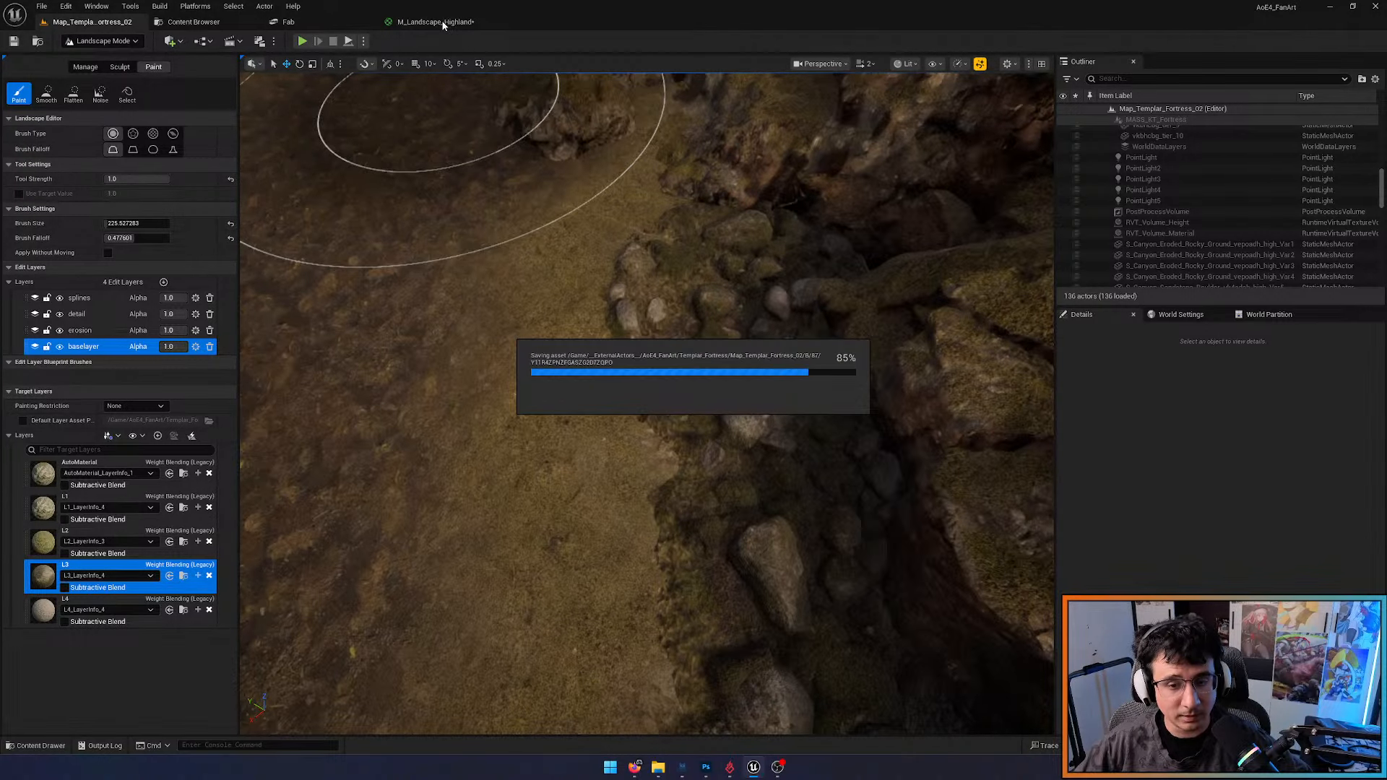
Examine how the height reroutes feed the Base color landscape blend group in the M_Landscape_Highland graph
{"action": "left_click", "coordinate": [445, 25]}
{"action": "right_click_drag", "start_coordinate": [626, 336], "coordinate": [833, 518]}
{"action": "scroll", "coordinate": [660, 396], "scroll_direction": "down", "scroll_amount": 4}
{"action": "scroll", "coordinate": [759, 355], "scroll_direction": "up", "scroll_amount": 7}
{"action": "right_click_drag", "start_coordinate": [759, 356], "coordinate": [567, 385]}
{"action": "right_click", "coordinate": [852, 442]}
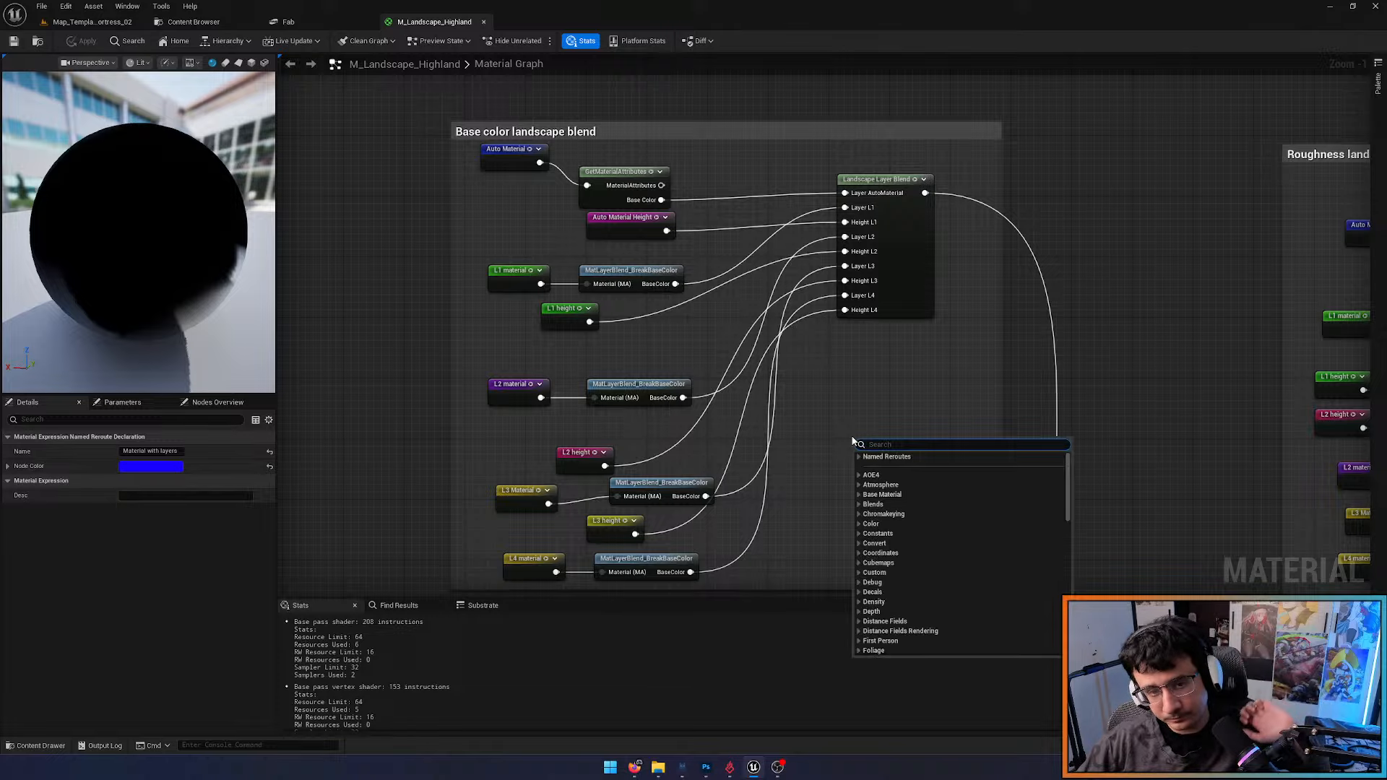
{"action": "right_click", "coordinate": [851, 390]}
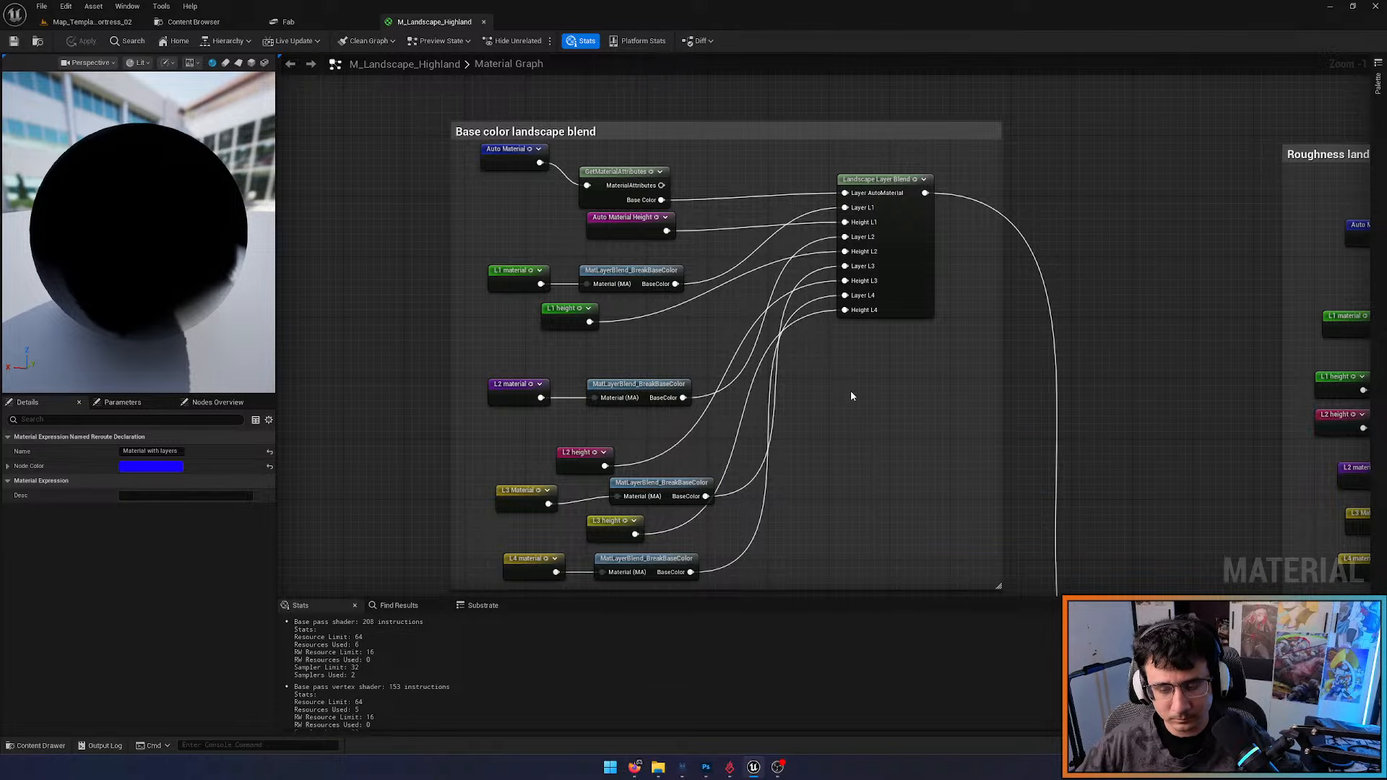
{"action": "right_click", "coordinate": [851, 390]}
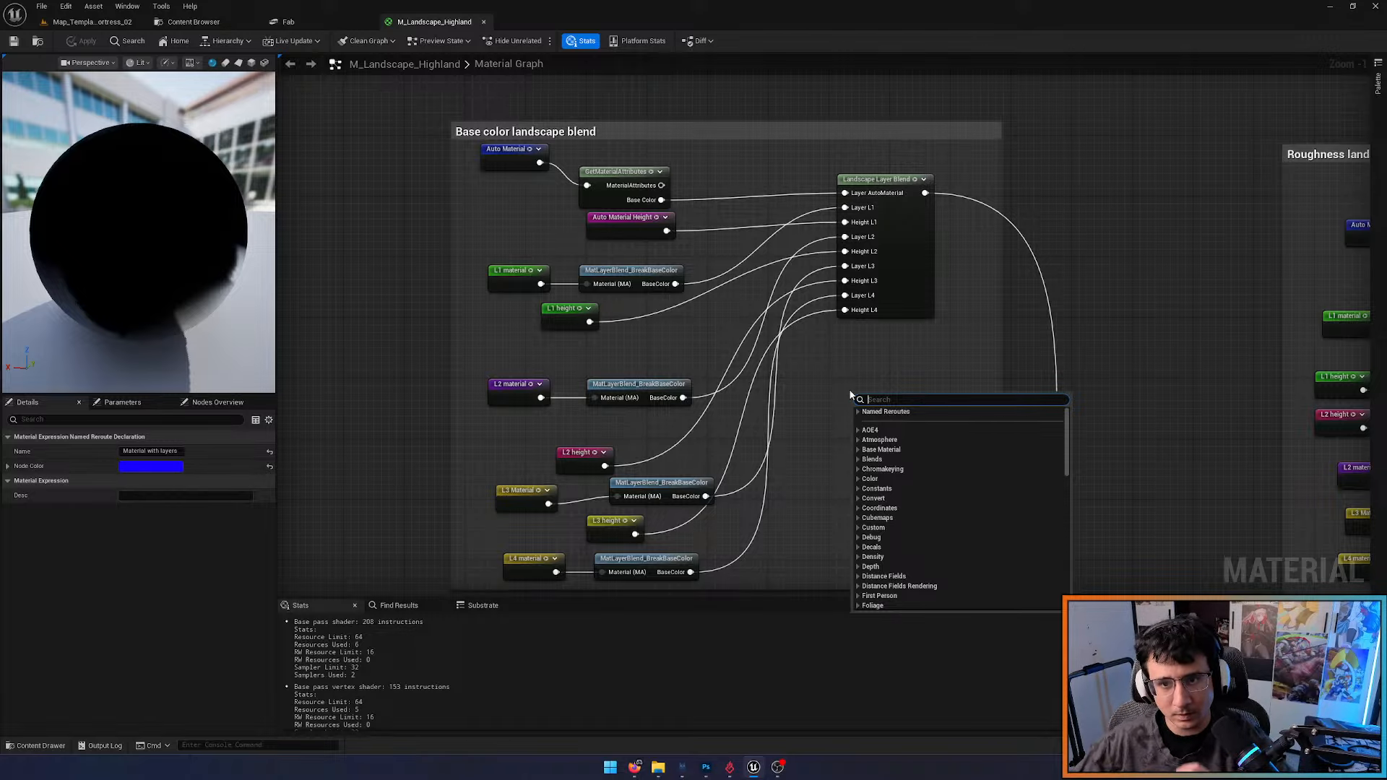
{"action": "left_click", "coordinate": [826, 397]}
{"action": "right_click_drag", "start_coordinate": [826, 396], "coordinate": [846, 458]}
{"action": "scroll", "coordinate": [858, 523], "scroll_direction": "down", "scroll_amount": 3}
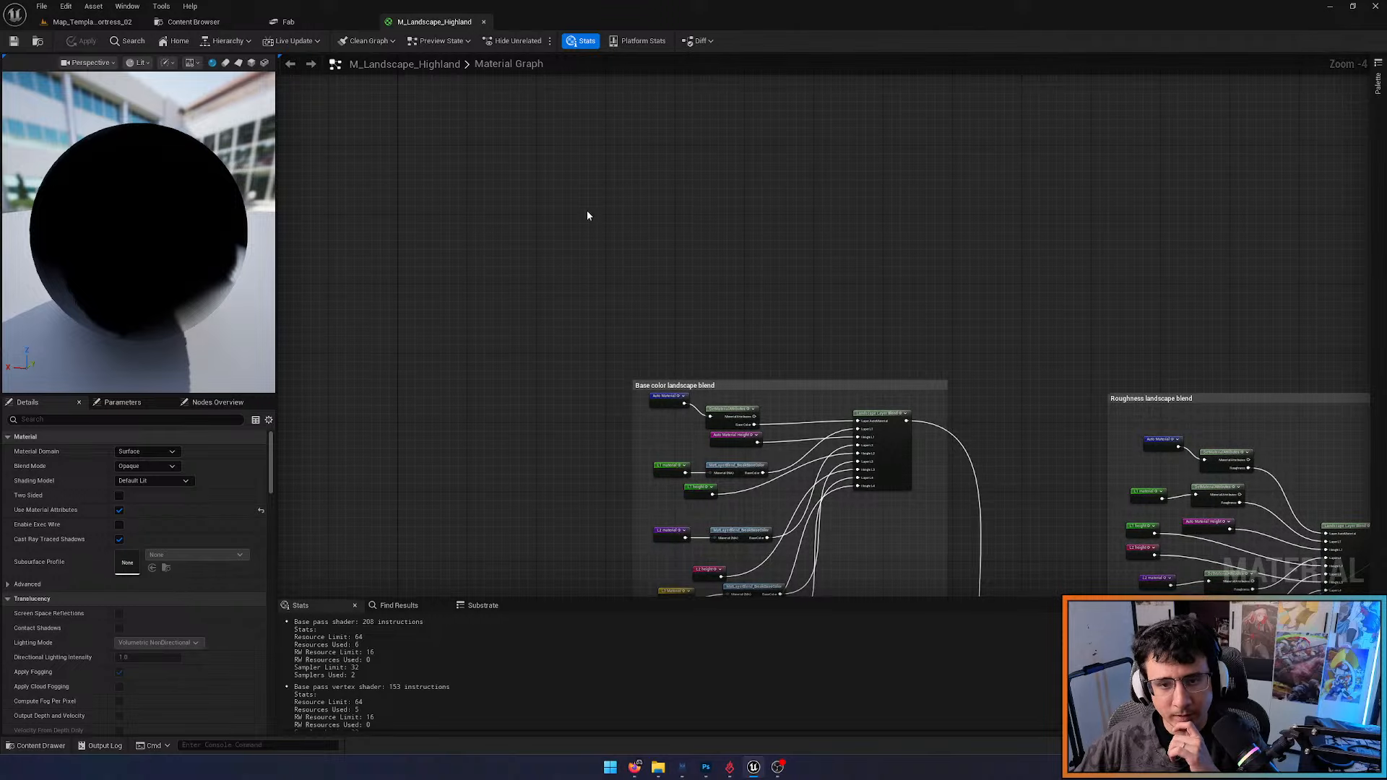
Copy the L1 height reroute into the empty graph area above the Base color landscape blend group
{"action": "right_click", "coordinate": [600, 183]}
{"action": "left_click", "coordinate": [697, 490]}
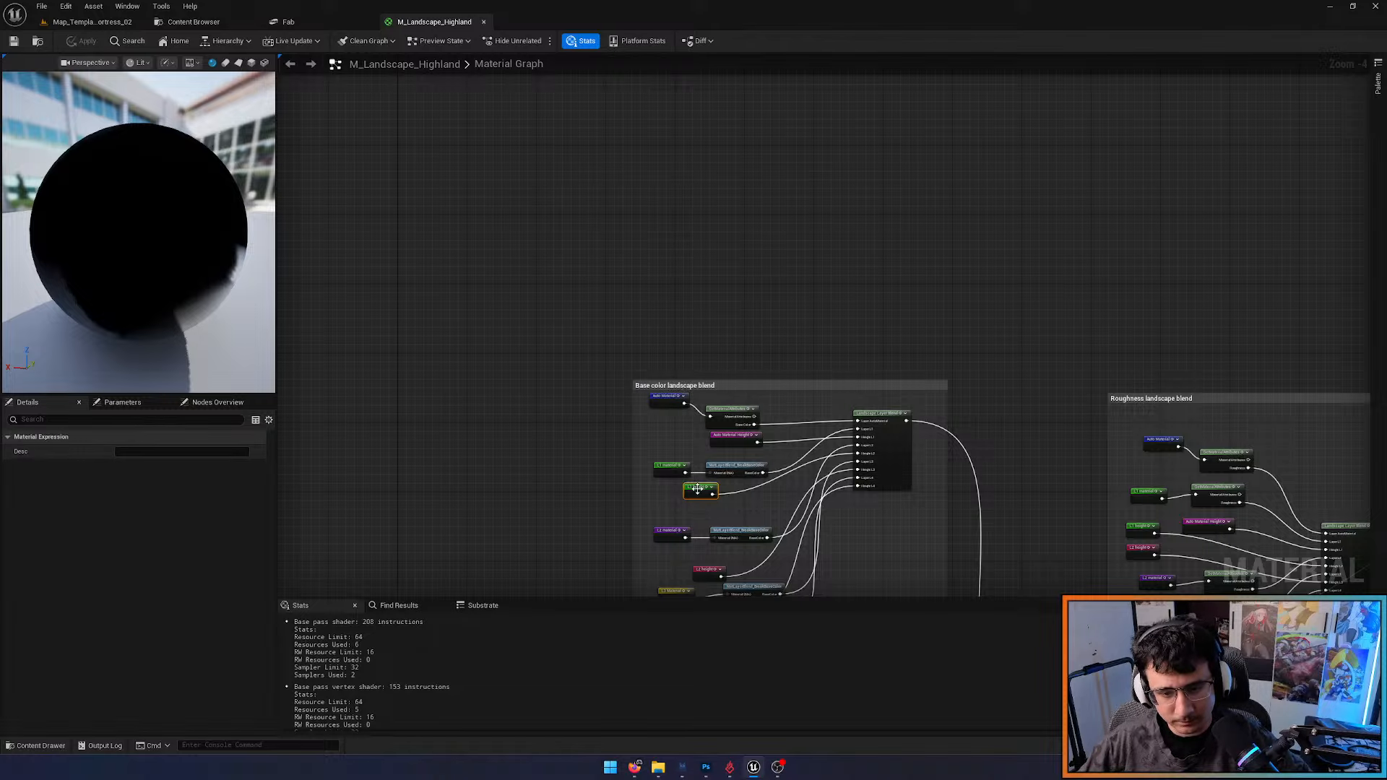
{"action": "left_click", "coordinate": [588, 199]}
{"action": "key", "text": "ctrl+v"}
{"action": "scroll", "coordinate": [591, 203], "scroll_direction": "up", "scroll_amount": 4}
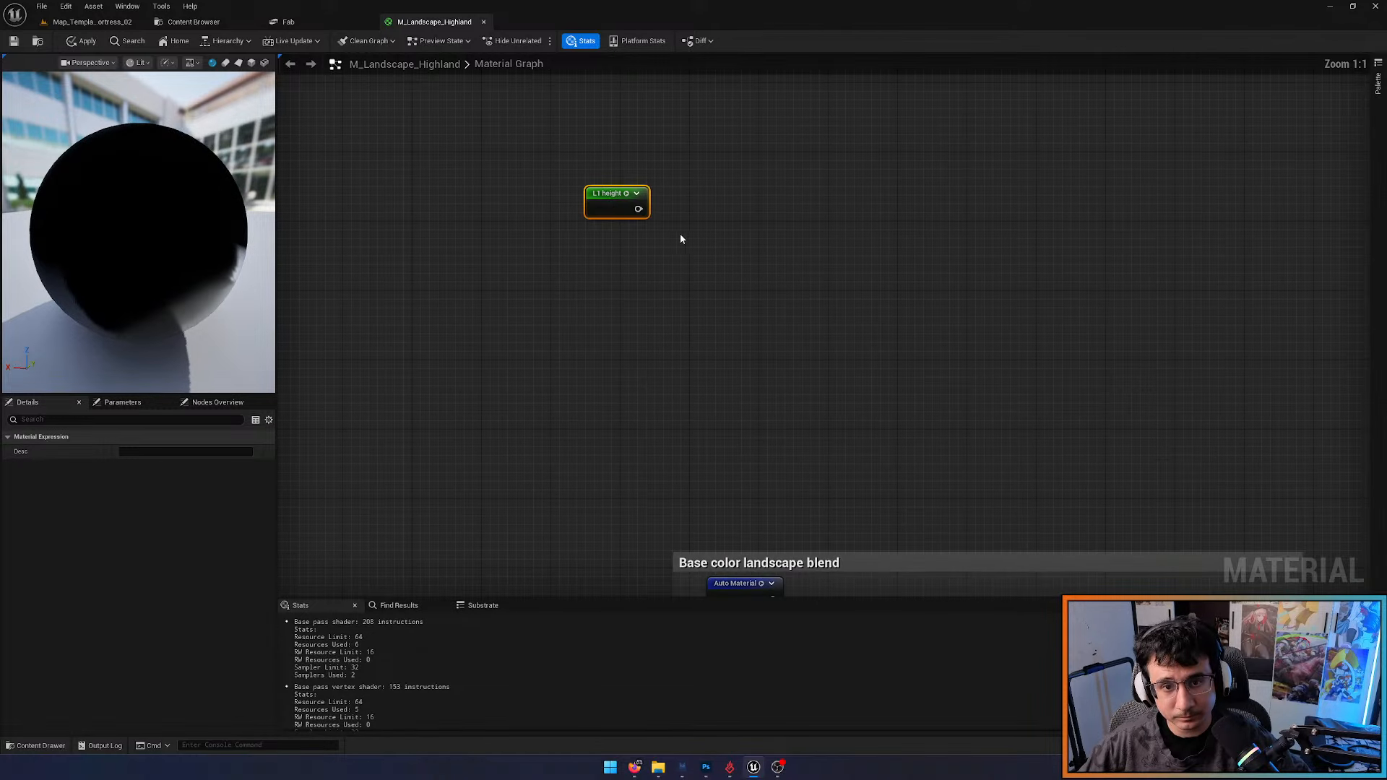
Add a Power node beside the copied L1 height reroute
{"action": "right_click_drag", "start_coordinate": [679, 232], "coordinate": [643, 206]}
{"action": "right_click", "coordinate": [643, 207]}
{"action": "type", "text": "power"}
{"action": "key", "text": "Return"}
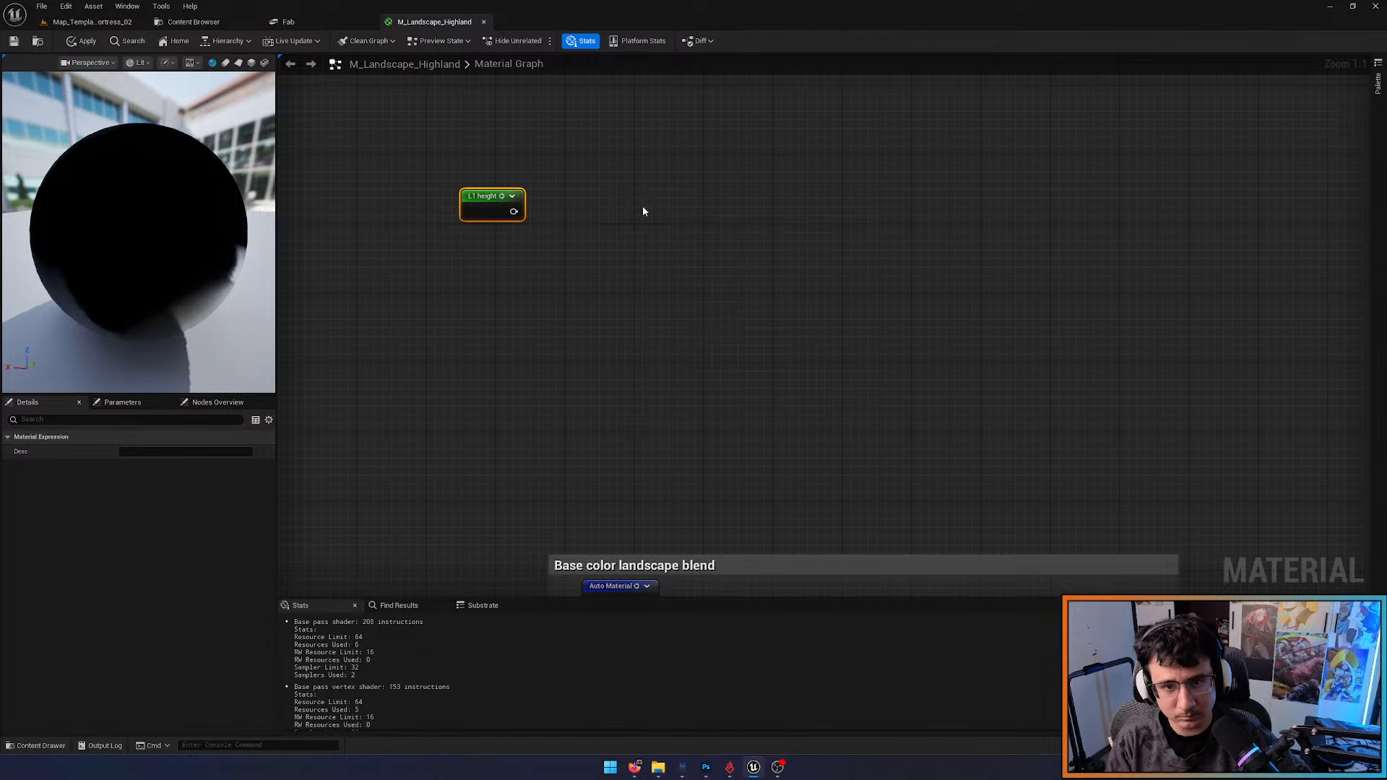
Add a constant below the L1 height reroute and convert it to a scalar parameter named "Layer height blend"
{"action": "left_click", "coordinate": [458, 309]}
{"action": "key", "text": "1"}
{"action": "left_click", "coordinate": [458, 310]}
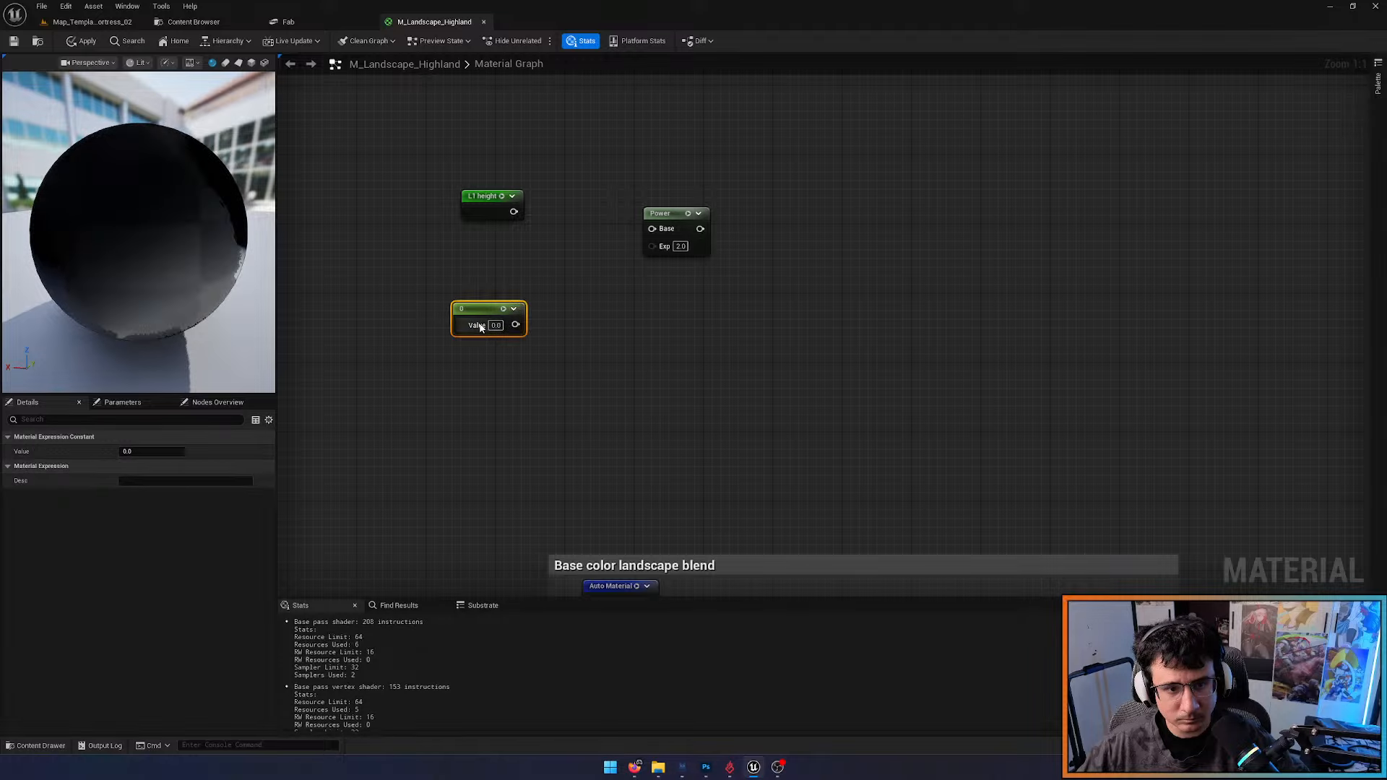
{"action": "right_click", "coordinate": [470, 318]}
{"action": "left_click", "coordinate": [484, 351]}
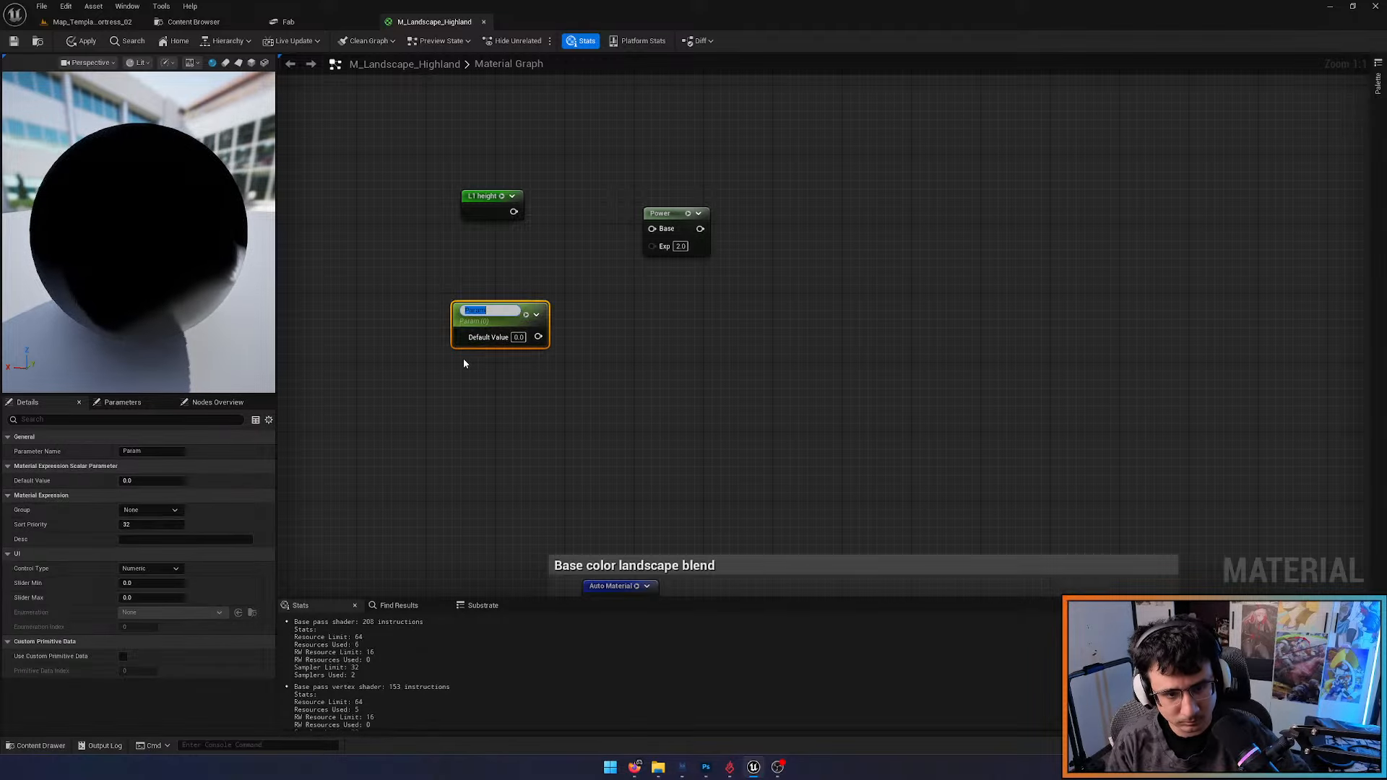
{"action": "type", "text": "Heih"}
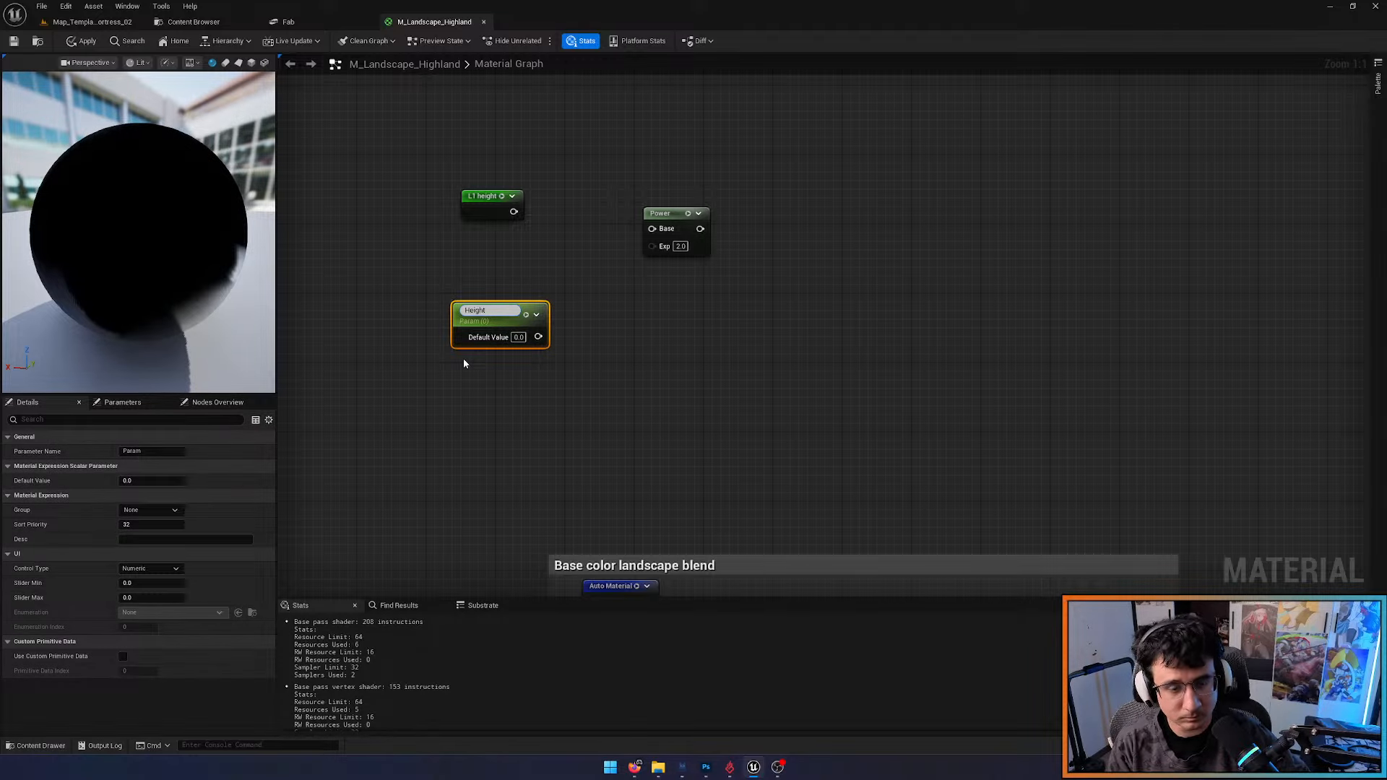
{"action": "key", "text": "ctrl+BackSpace"}
{"action": "type", "text": "Layer"}
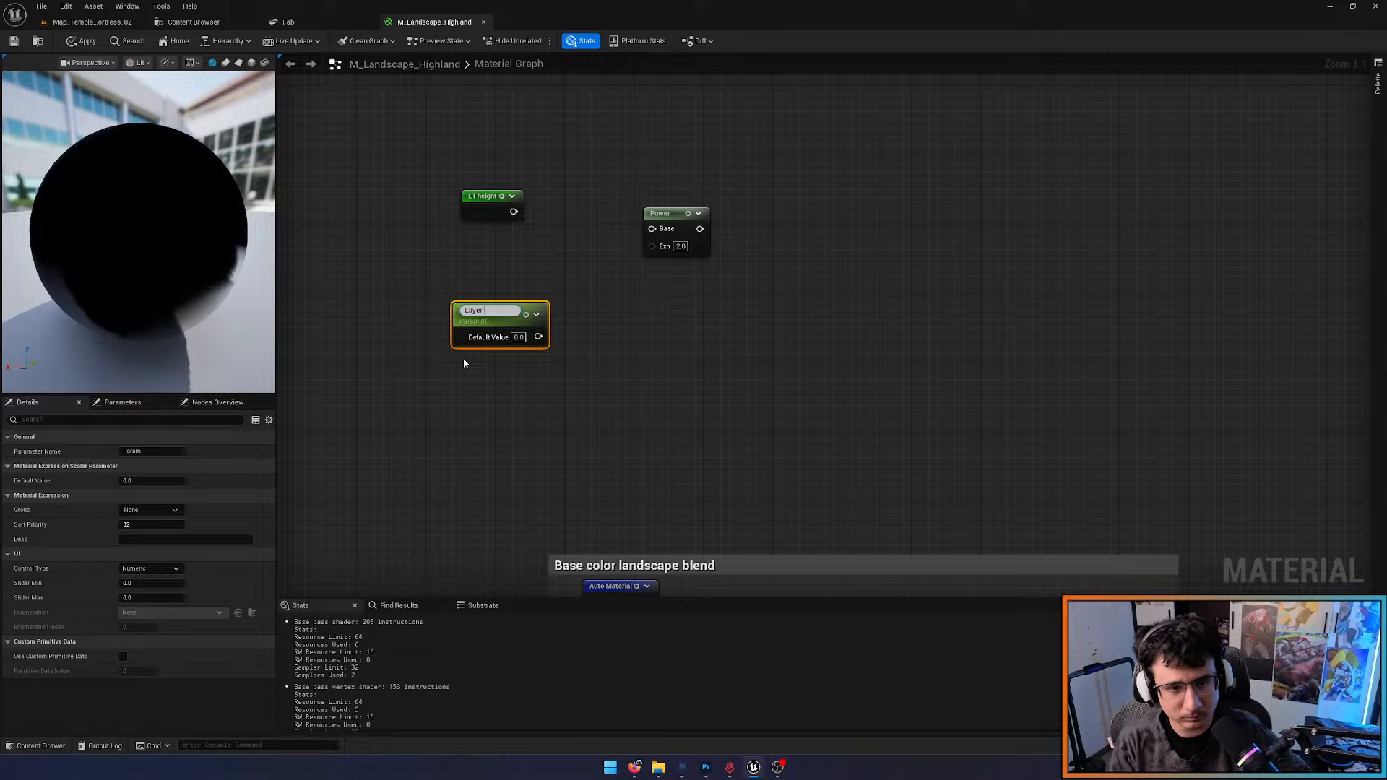
{"action": "type", "text": " height blend"}
{"action": "key", "text": "Return"}
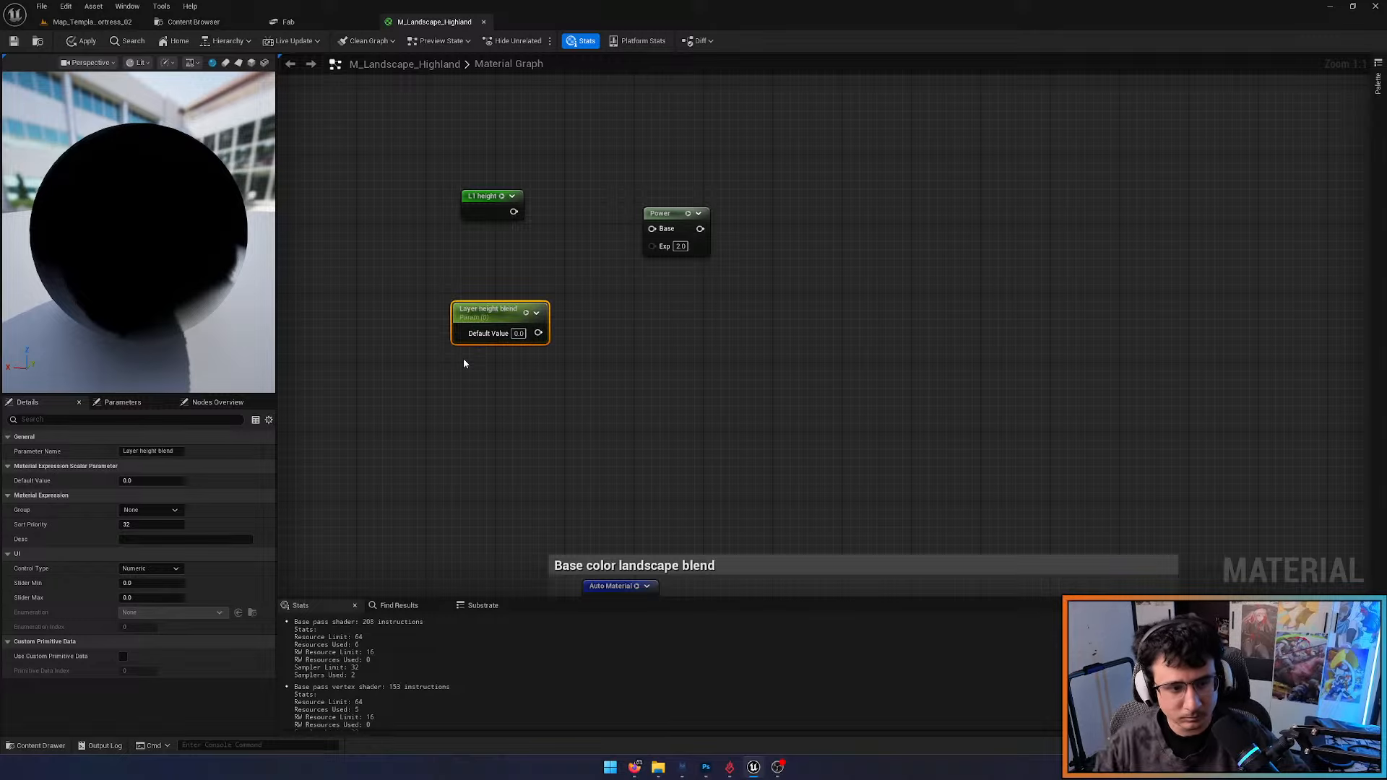
Set Layer height blend's default value to 1, and connect L1 height to the Power's Base and the parameter to its Exp
{"action": "left_click", "coordinate": [166, 482]}
{"action": "type", "text": "1"}
{"action": "right_click_drag", "start_coordinate": [664, 371], "coordinate": [640, 379]}
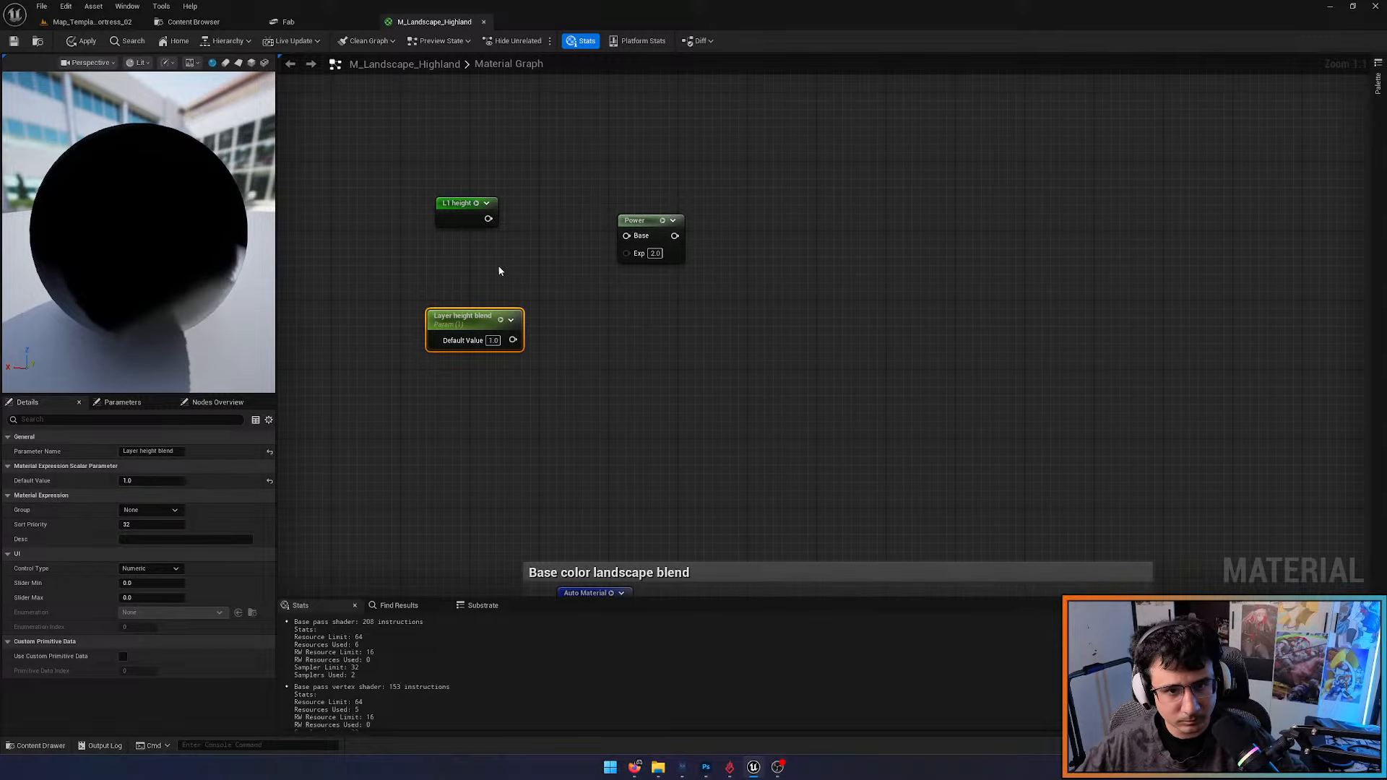
{"action": "left_click_drag", "start_coordinate": [489, 219], "coordinate": [513, 338]}
Add a Saturate node fed by the Power node's output
{"action": "left_click_drag", "start_coordinate": [662, 235], "coordinate": [705, 249]}
{"action": "type", "text": "satur"}
{"action": "key", "text": "Return"}
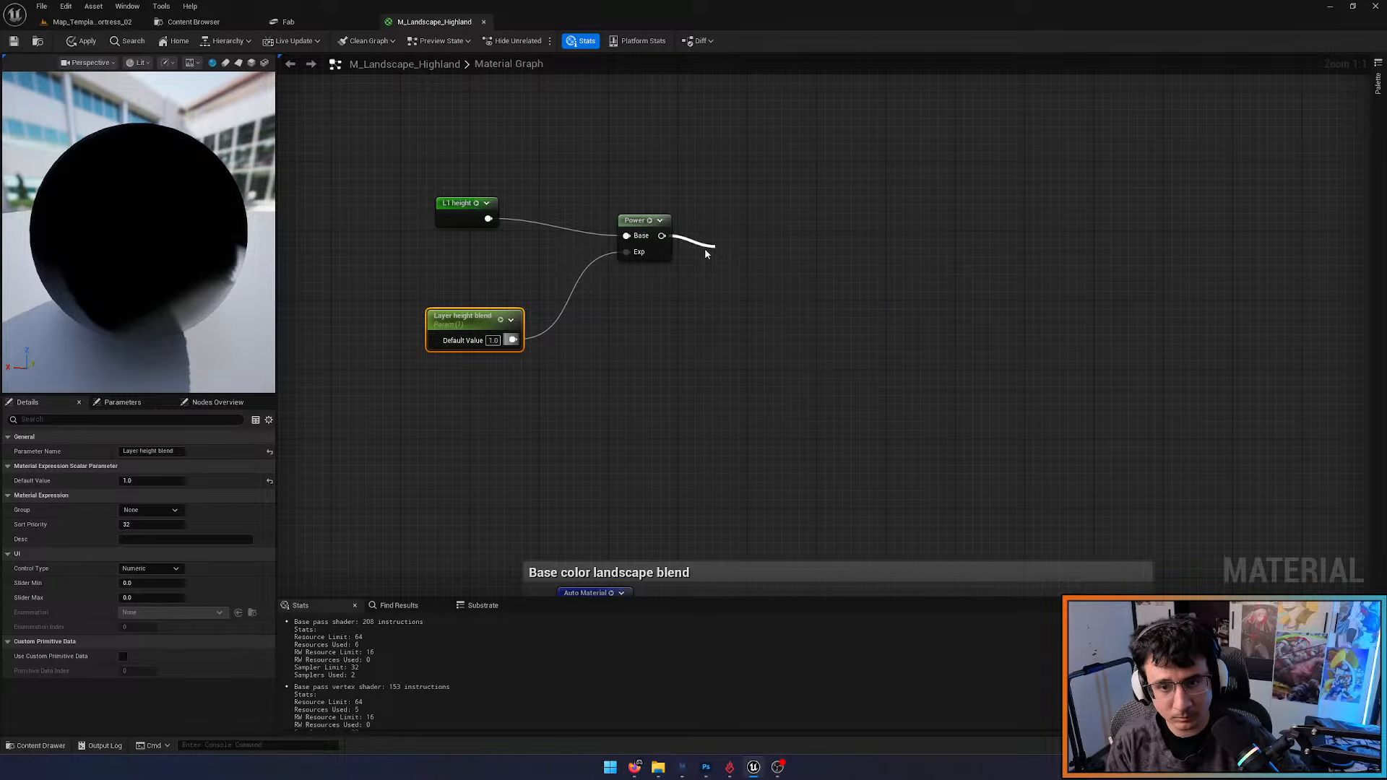
{"action": "left_click", "coordinate": [874, 250]}
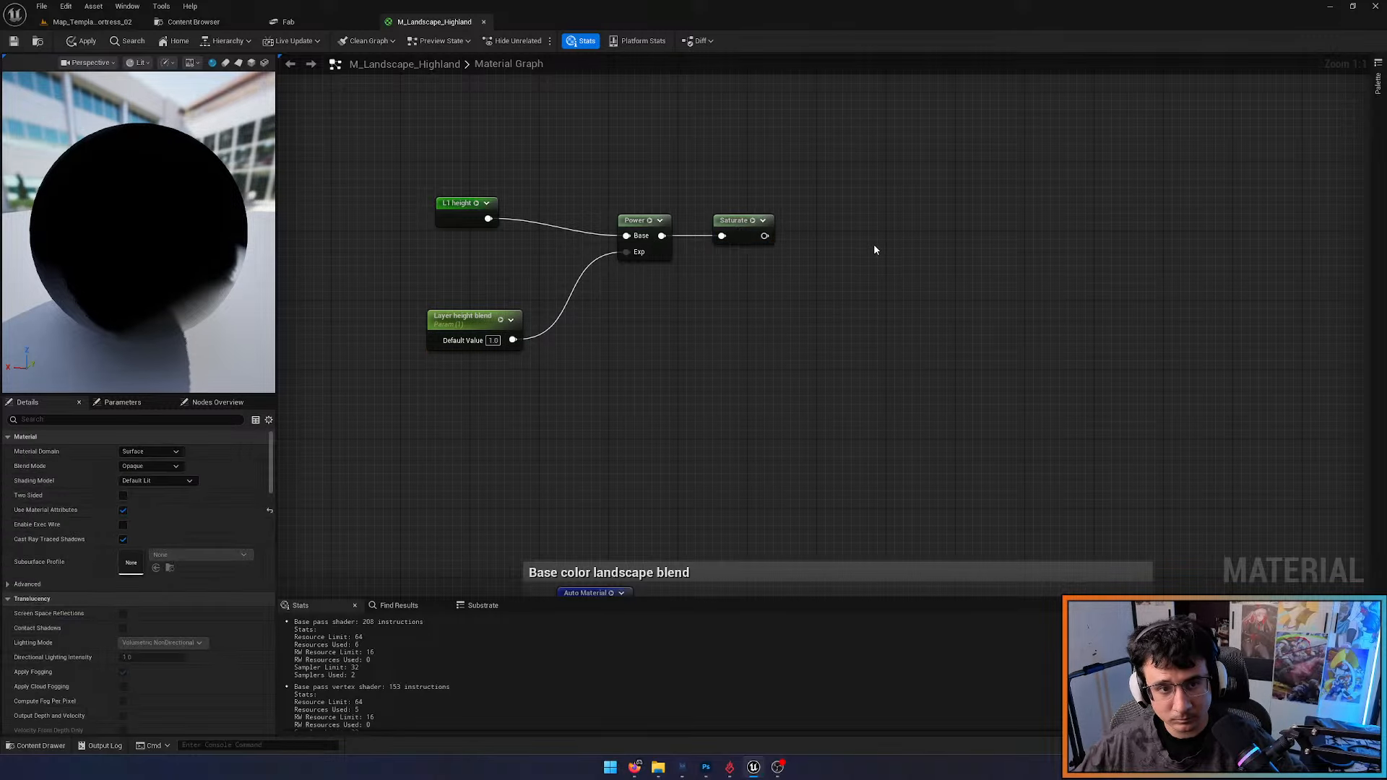
{"action": "right_click", "coordinate": [874, 250]}
{"action": "type", "text": "l1 he"}
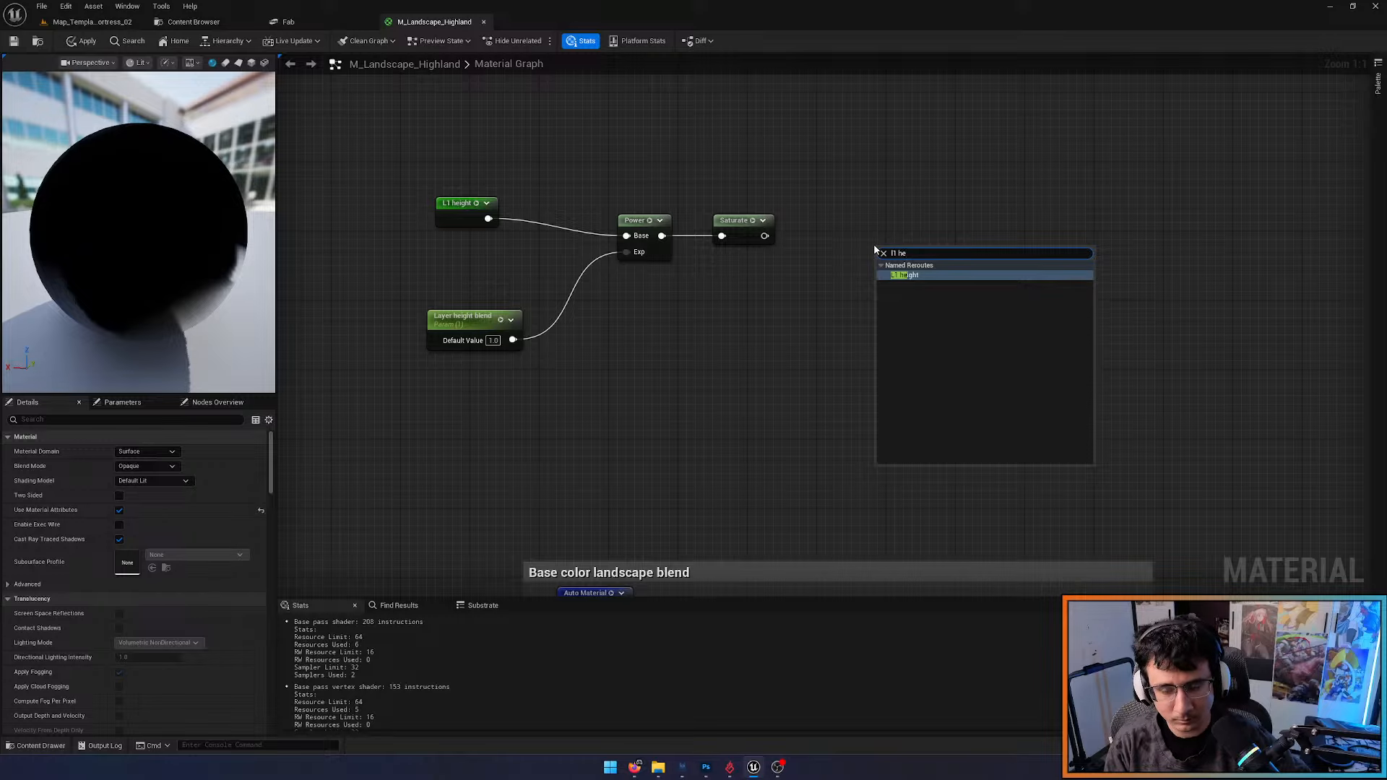
{"action": "key", "text": "Return"}
Send the Saturate output into a new named reroute declaration called "L1 height blended"
{"action": "left_click_drag", "start_coordinate": [764, 236], "coordinate": [838, 242]}
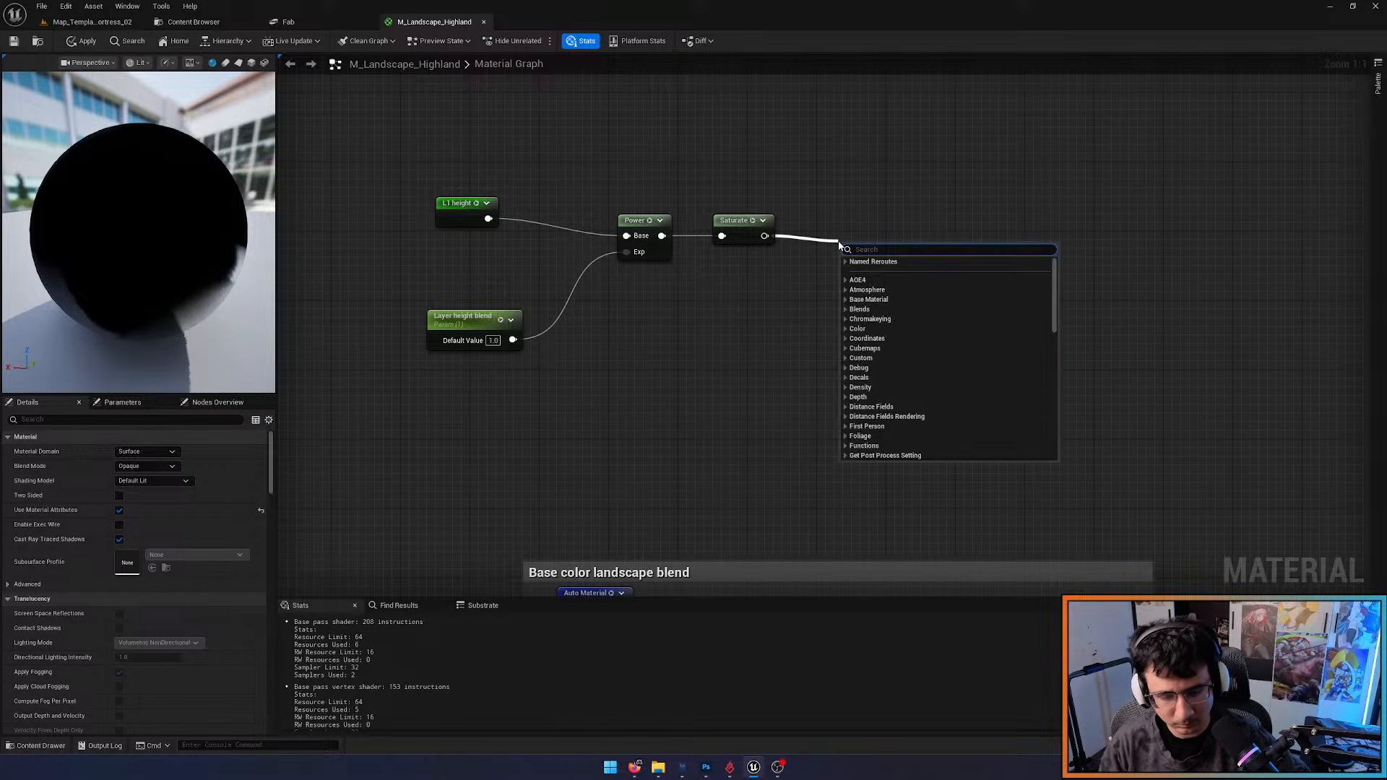
{"action": "type", "text": "name re"}
{"action": "key", "text": "Return"}
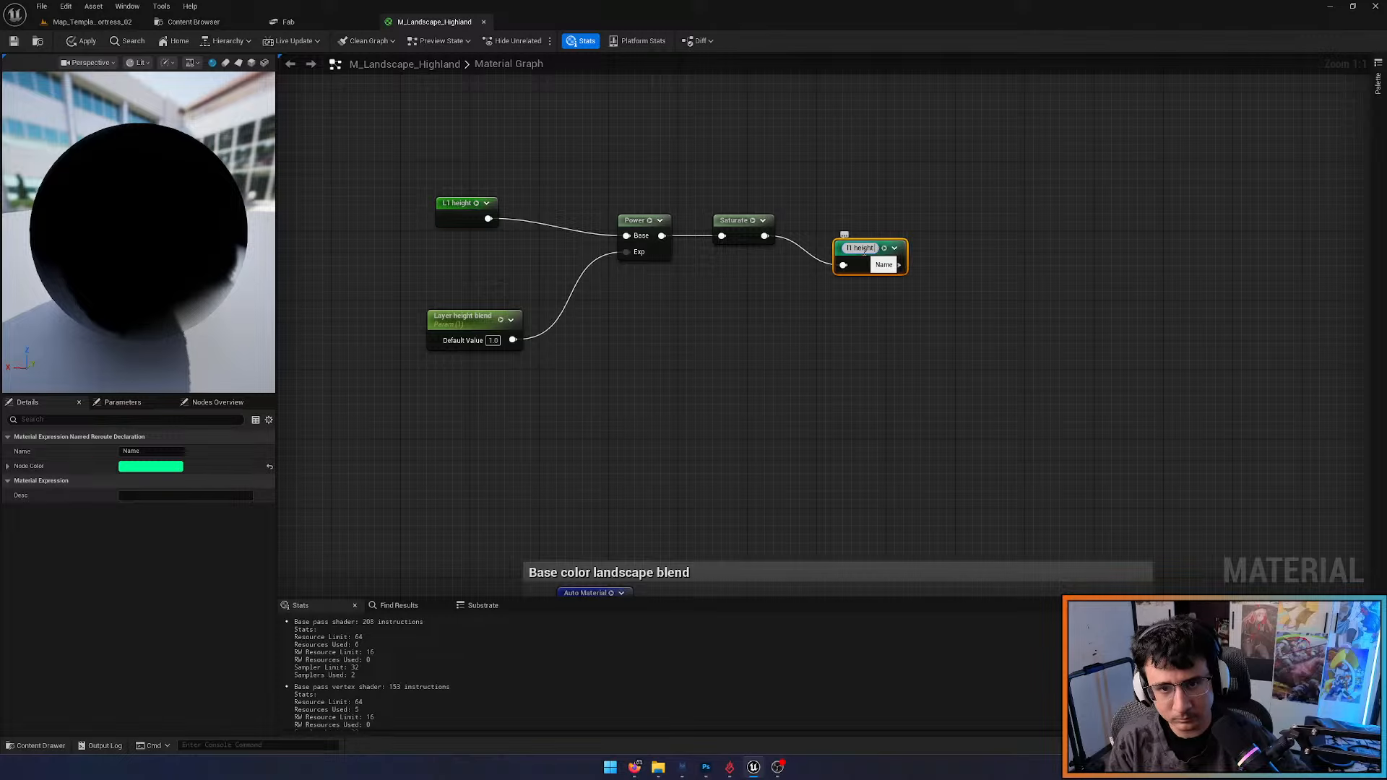
{"action": "type", "text": "l1 height blended"}
{"action": "key", "text": "Return"}
{"action": "left_click_drag", "start_coordinate": [863, 250], "coordinate": [890, 234]}
{"action": "double_click", "coordinate": [899, 233]}
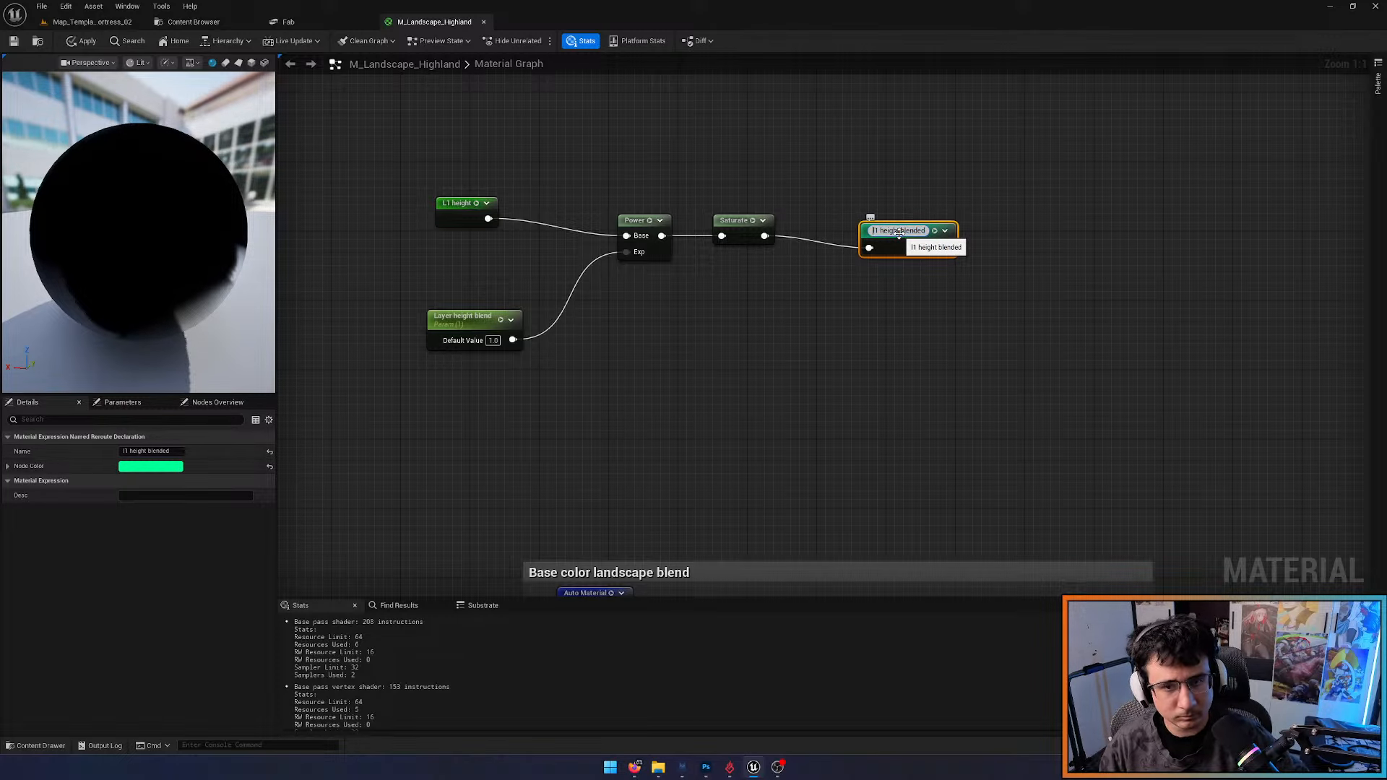
{"action": "key", "text": "Return"}
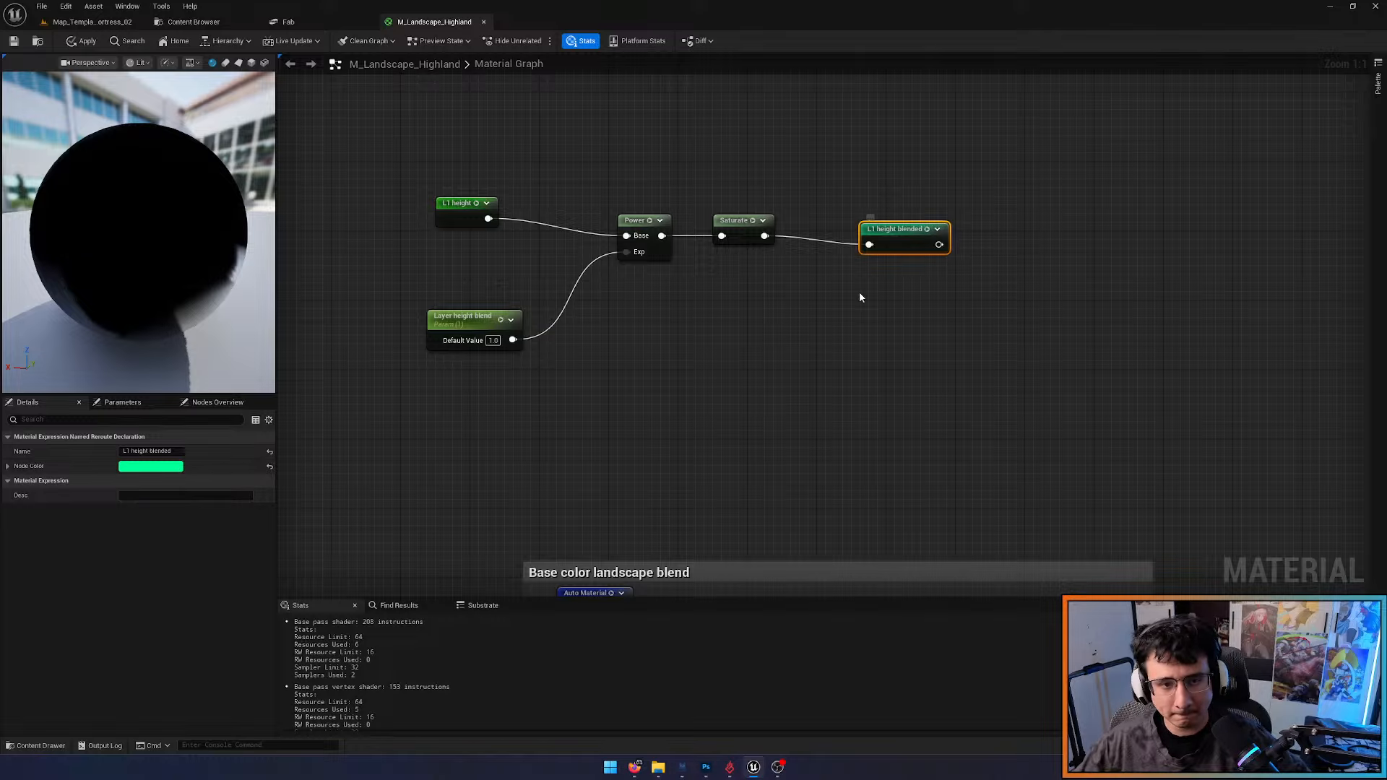
Place an Auto Material Height reroute above the L1 height node in the height blend setup
{"action": "right_click_drag", "start_coordinate": [859, 292], "coordinate": [918, 382]}
{"action": "scroll", "coordinate": [922, 394], "scroll_direction": "down", "scroll_amount": 3}
{"action": "right_click_drag", "start_coordinate": [805, 572], "coordinate": [778, 392]}
{"action": "scroll", "coordinate": [725, 443], "scroll_direction": "up", "scroll_amount": 2}
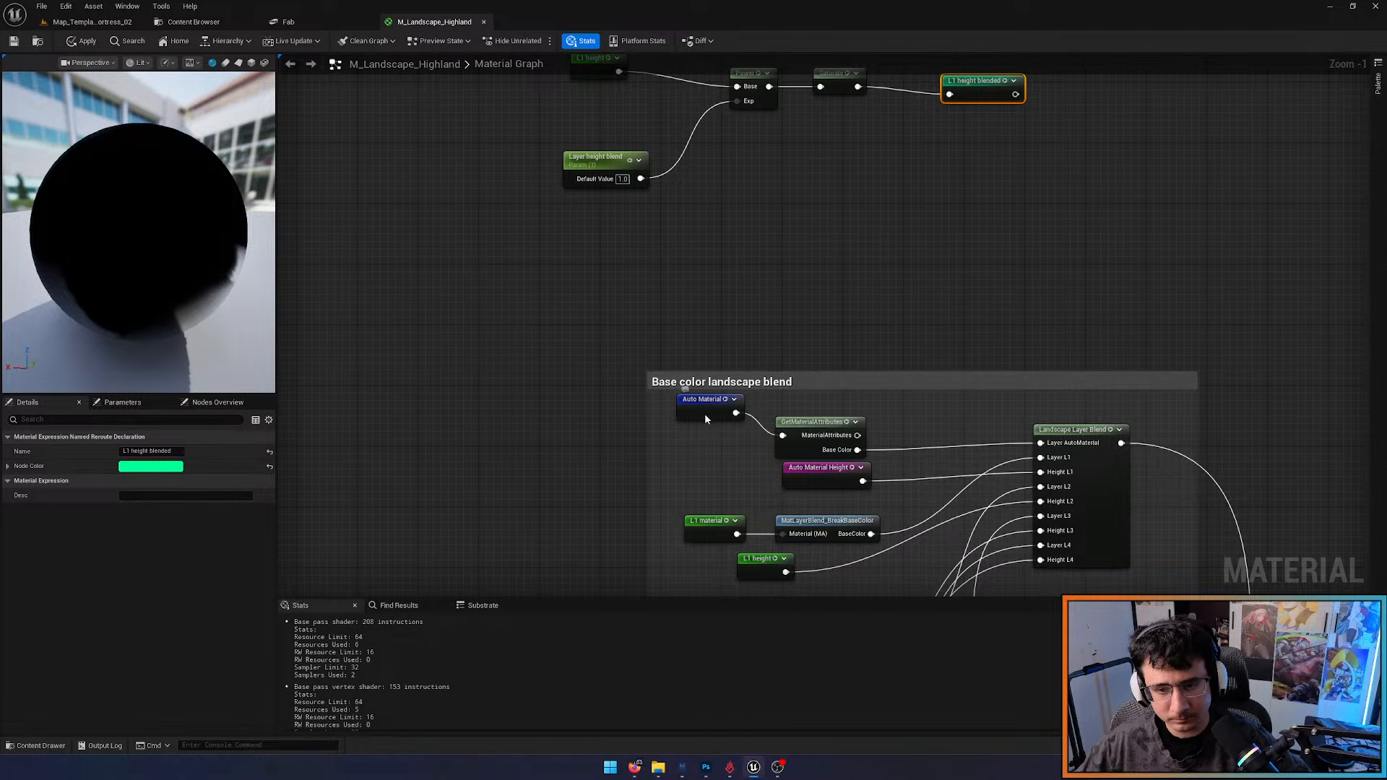
{"action": "left_click", "coordinate": [706, 419]}
{"action": "right_click_drag", "start_coordinate": [845, 261], "coordinate": [913, 529]}
{"action": "right_click", "coordinate": [665, 246]}
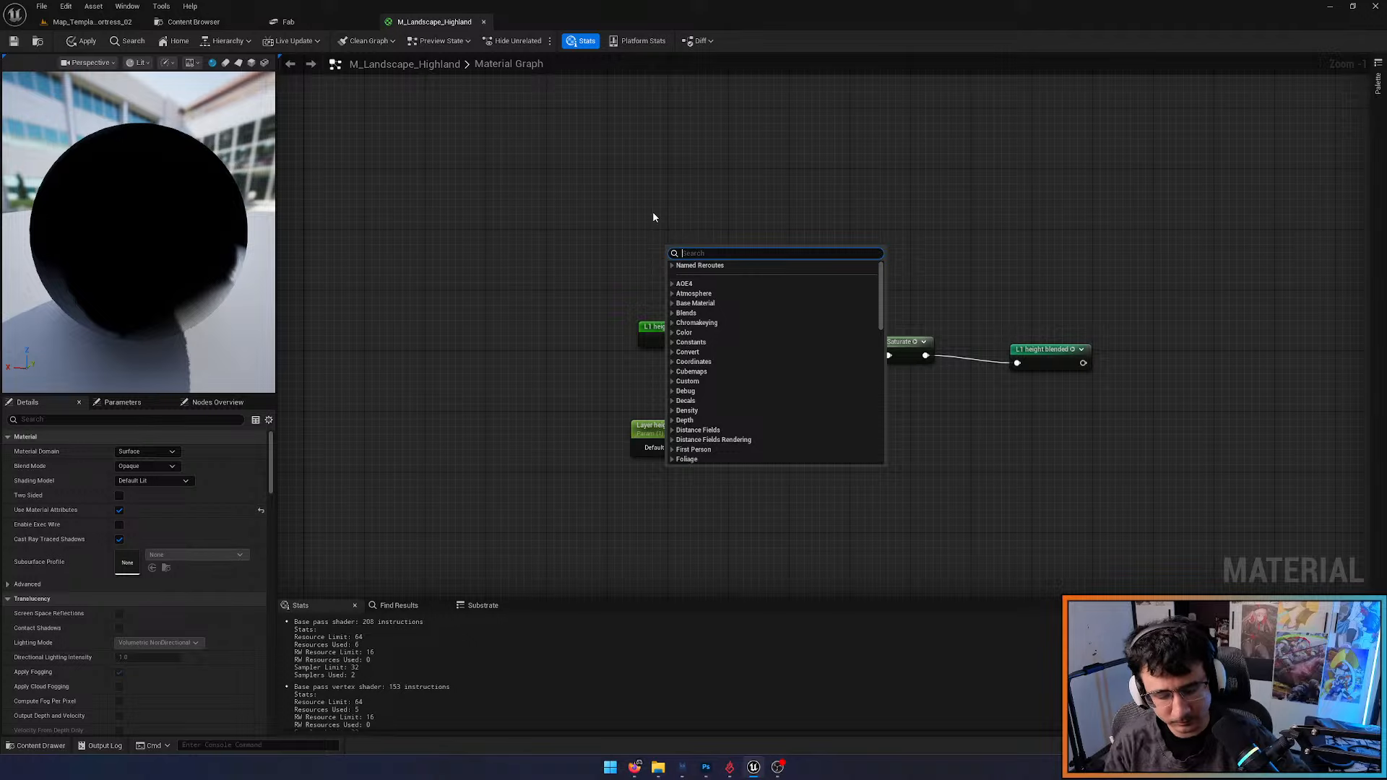
{"action": "type", "text": "l1 a"}
{"action": "key", "text": "BackSpace"}
{"action": "key", "text": "BackSpace"}
{"action": "key", "text": "BackSpace"}
{"action": "key", "text": "BackSpace"}
{"action": "type", "text": "auto"}
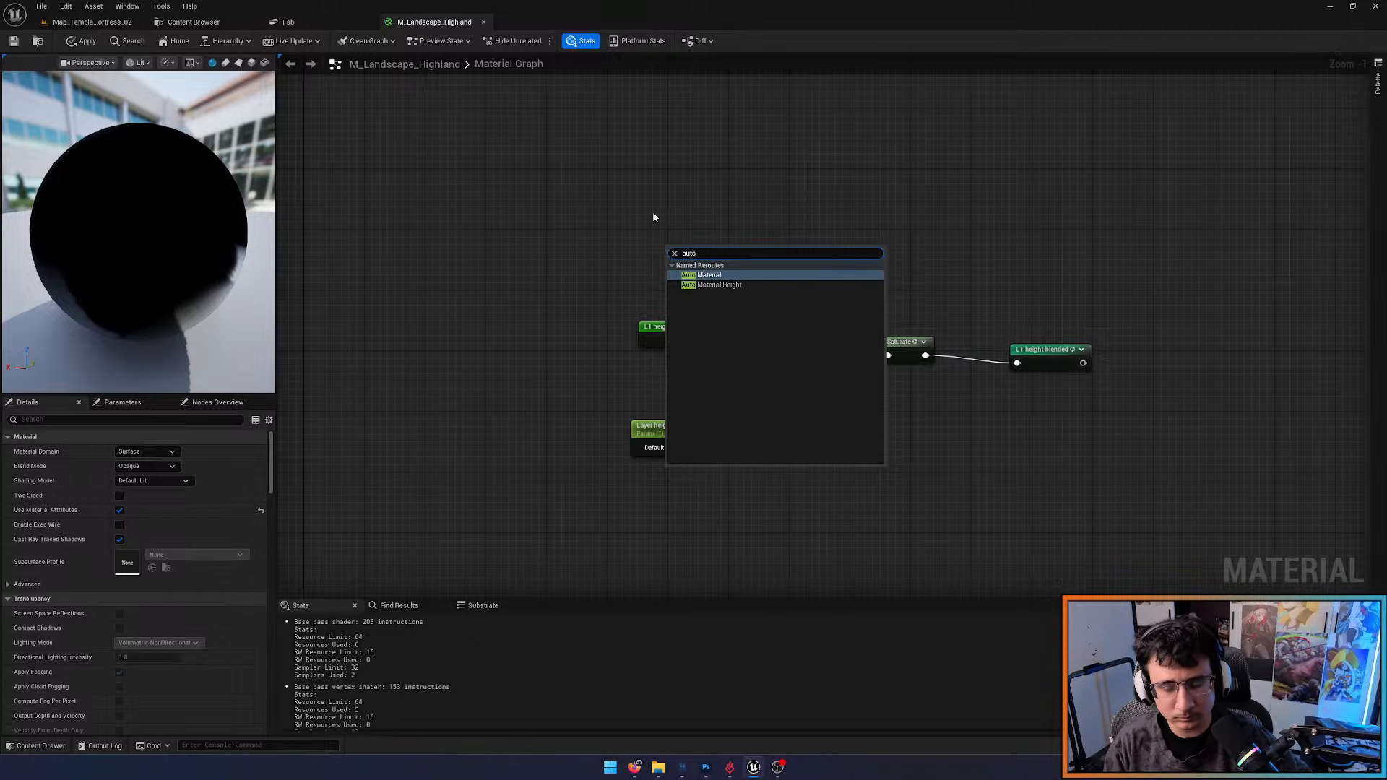
{"action": "key", "text": "Down"}
{"action": "key", "text": "Return"}
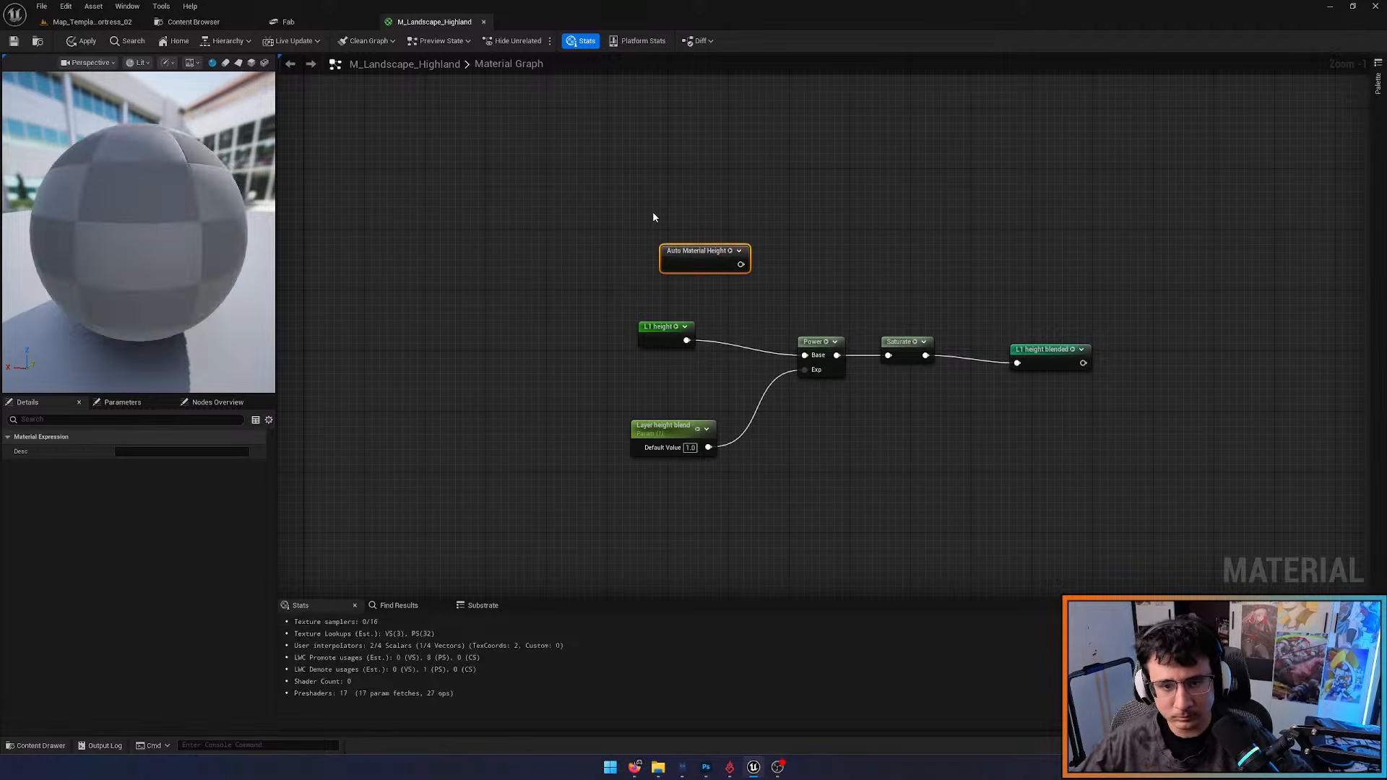
Duplicate the L1 Power, Saturate and reroute chain, connecting Auto Material Height to the copy's Base and Layer height blend to its Exp
{"action": "scroll", "coordinate": [614, 248], "scroll_direction": "up", "scroll_amount": 1}
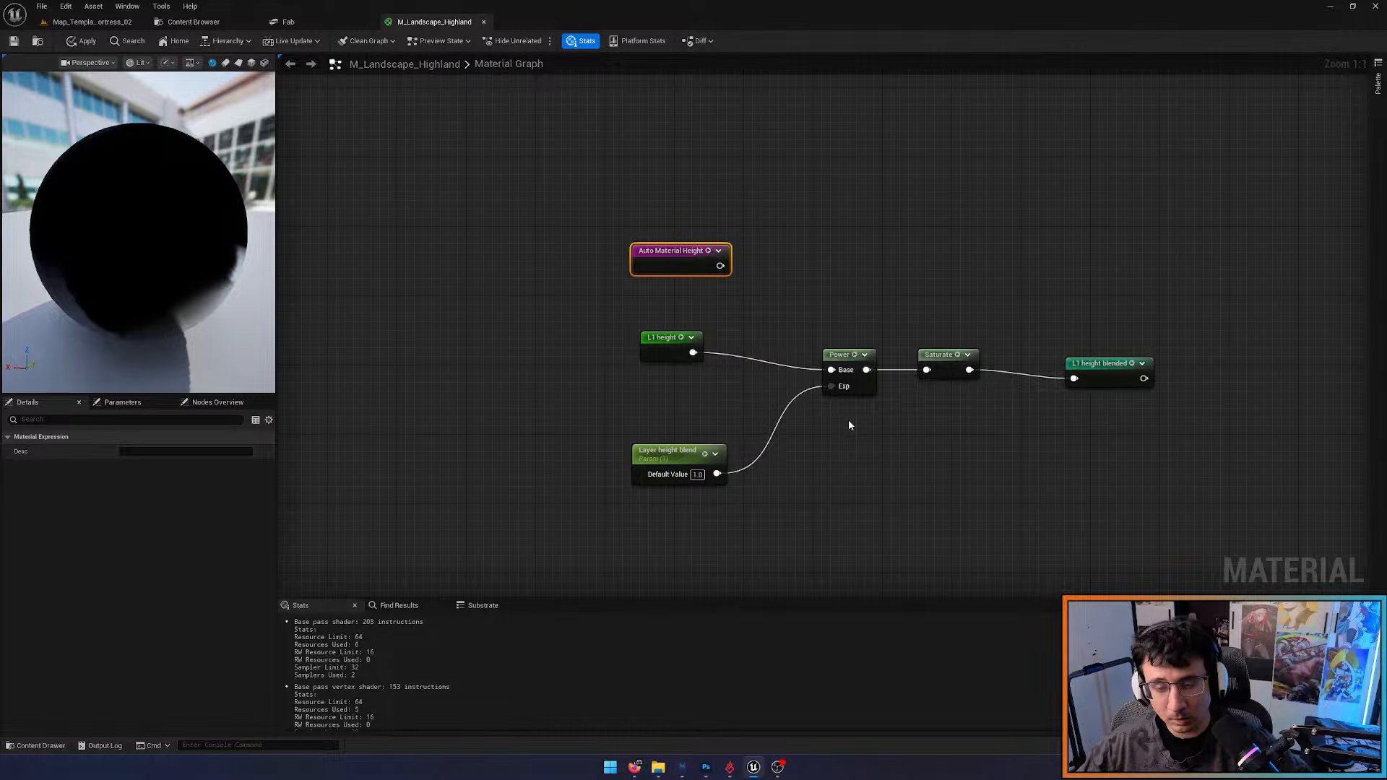
{"action": "left_click_drag", "start_coordinate": [836, 318], "coordinate": [1080, 406]}
{"action": "key", "text": "ctrl+c"}
{"action": "key", "text": "ctrl+v"}
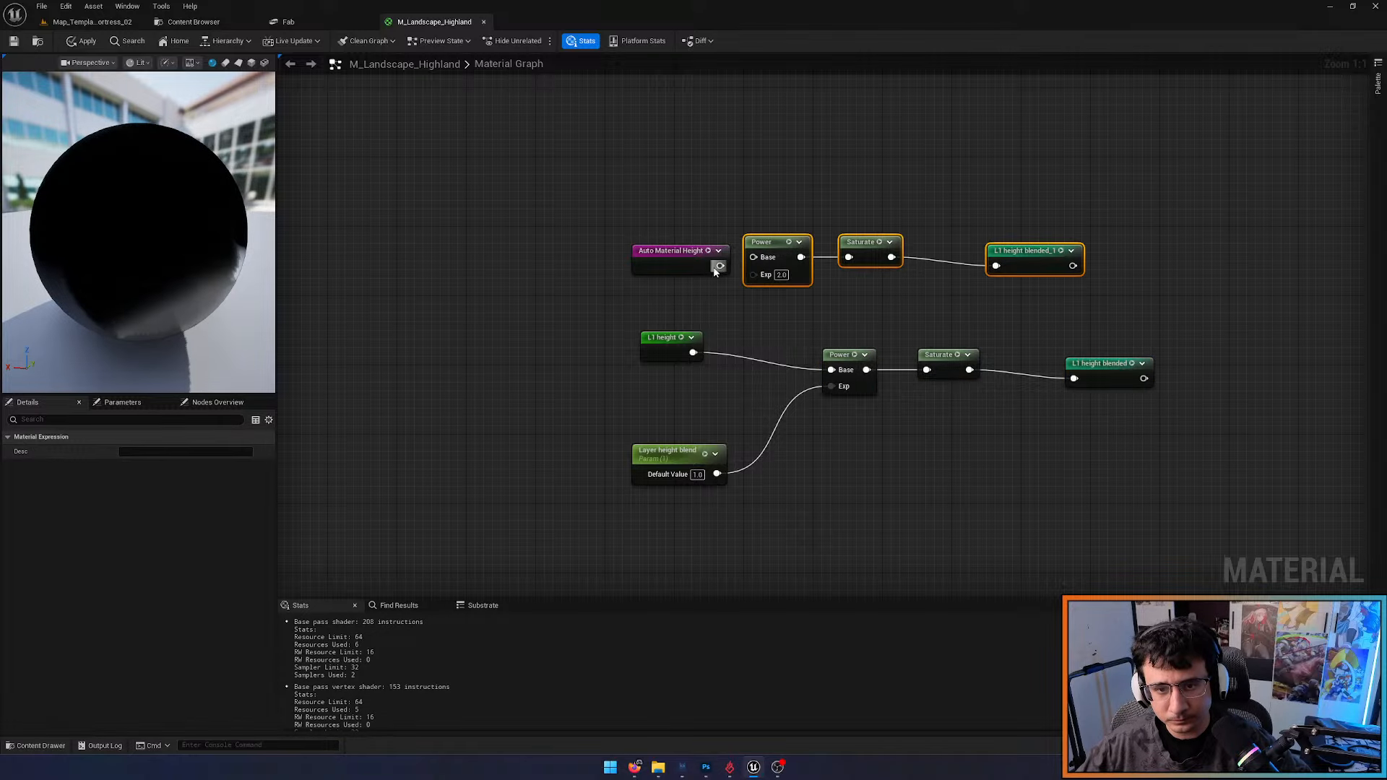
{"action": "left_click_drag", "start_coordinate": [720, 265], "coordinate": [754, 259]}
{"action": "left_click_drag", "start_coordinate": [754, 274], "coordinate": [716, 474]}
Rename the duplicated reroute "Auto Material Height Blended" and line its Power and Saturate chain up above the L1 chain
{"action": "left_click", "coordinate": [1031, 253]}
{"action": "left_click", "coordinate": [1029, 252]}
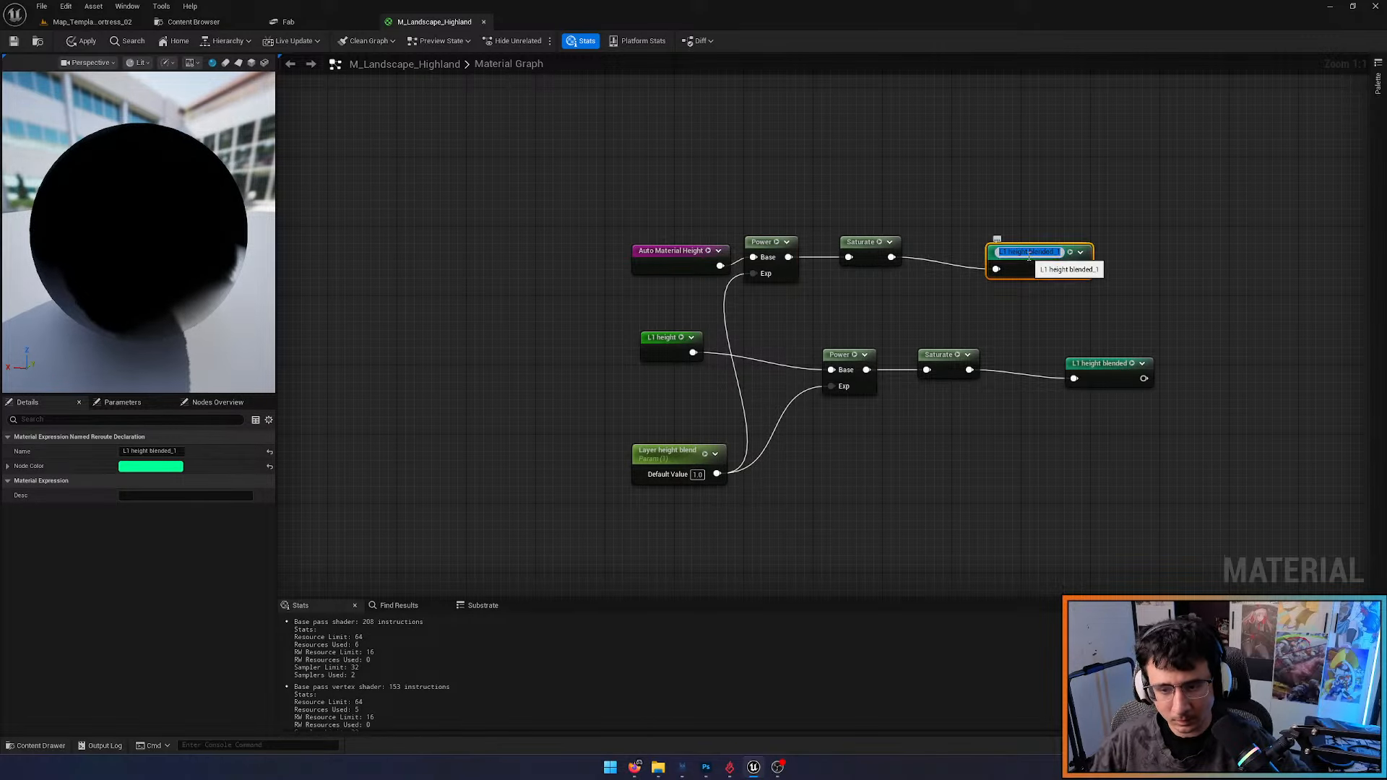
{"action": "type", "text": "Auto"}
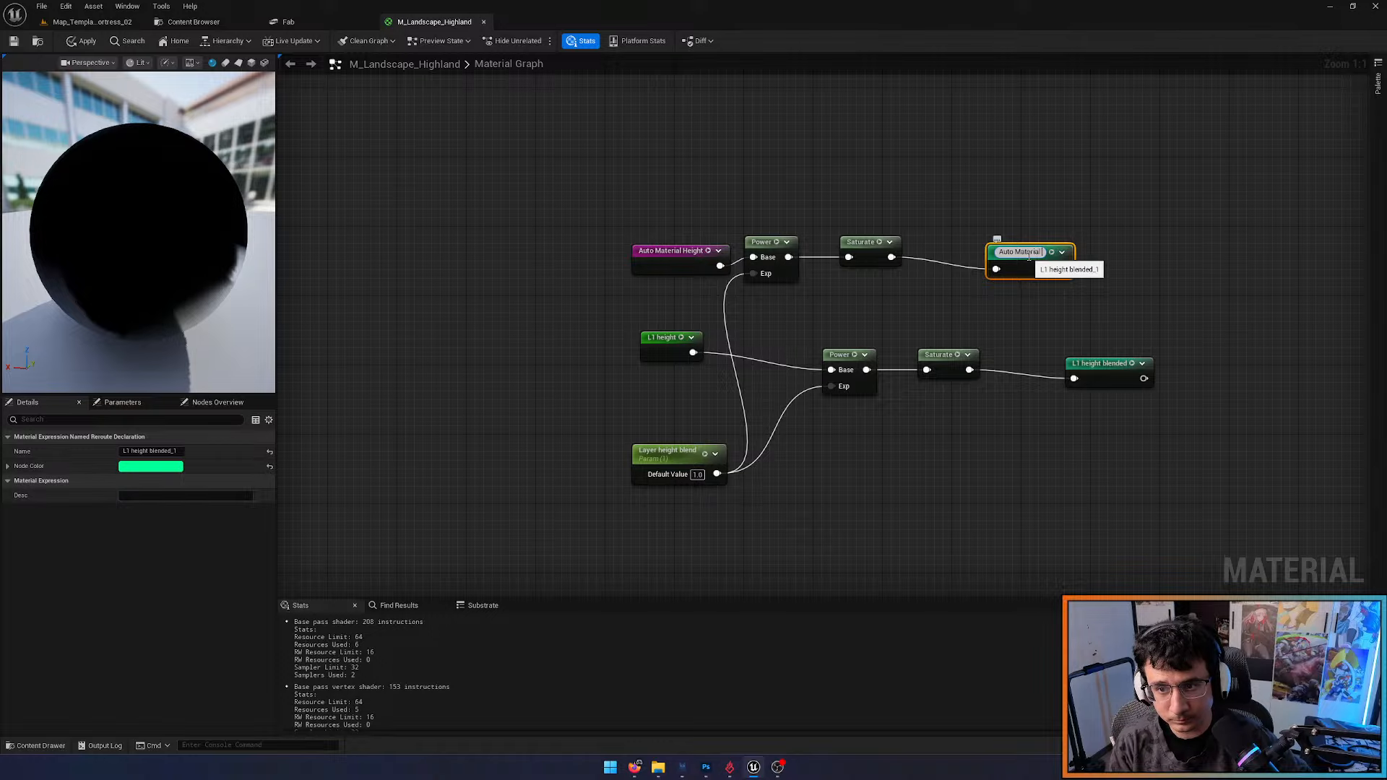
{"action": "key", "text": "Return"}
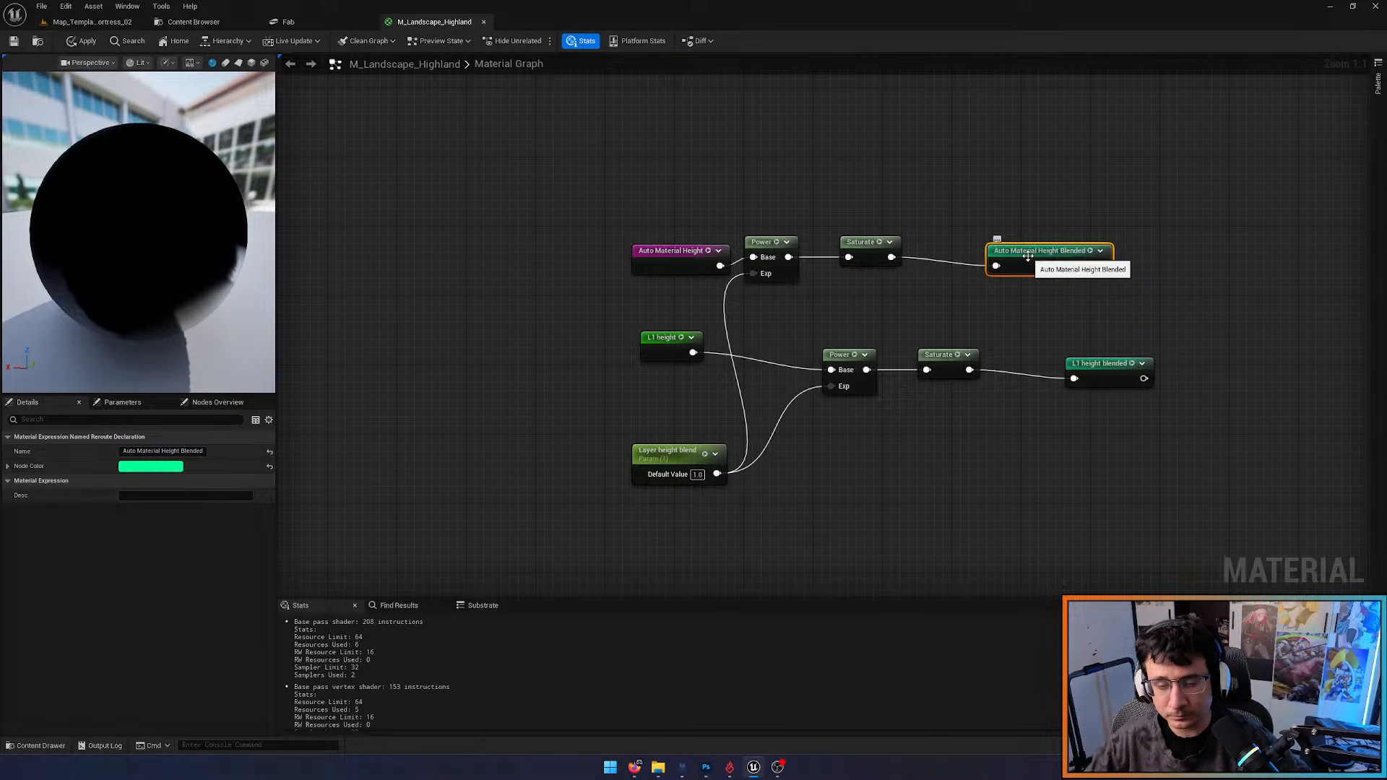
{"action": "left_click_drag", "start_coordinate": [1138, 304], "coordinate": [783, 252]}
{"action": "left_click_drag", "start_coordinate": [792, 250], "coordinate": [869, 257]}
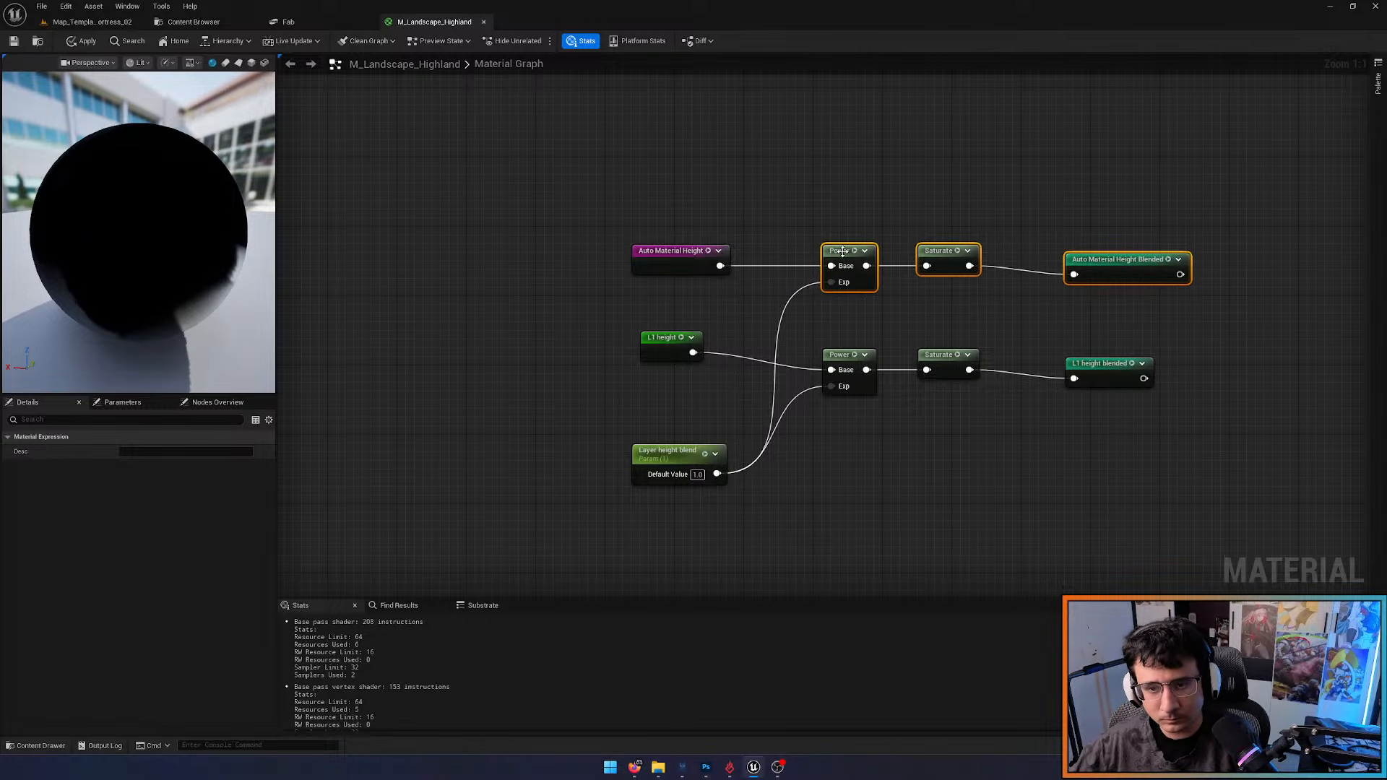
Place an L2 height reroute below the Layer height blend parameter
{"action": "right_click_drag", "start_coordinate": [961, 422], "coordinate": [966, 257]}
{"action": "right_click", "coordinate": [686, 388]}
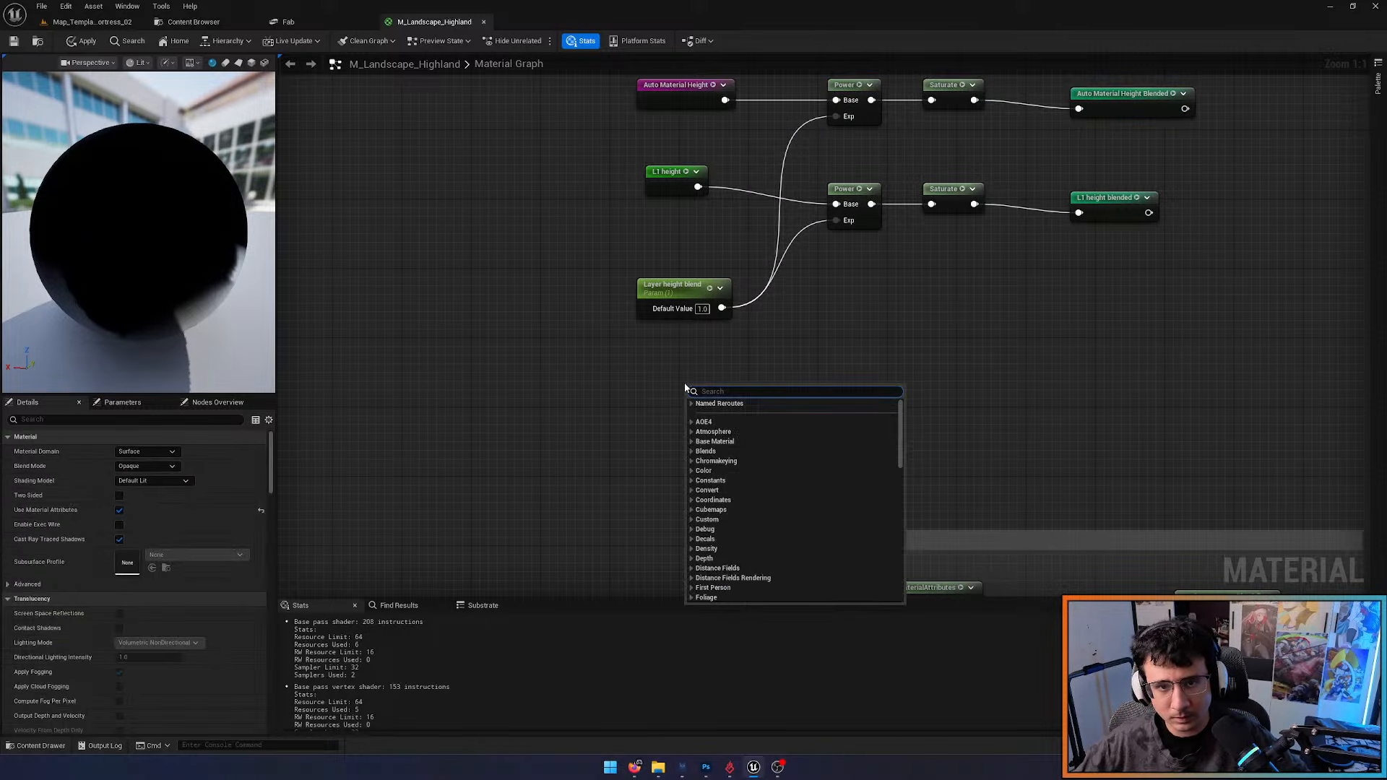
{"action": "type", "text": "l2 he"}
{"action": "key", "text": "Return"}
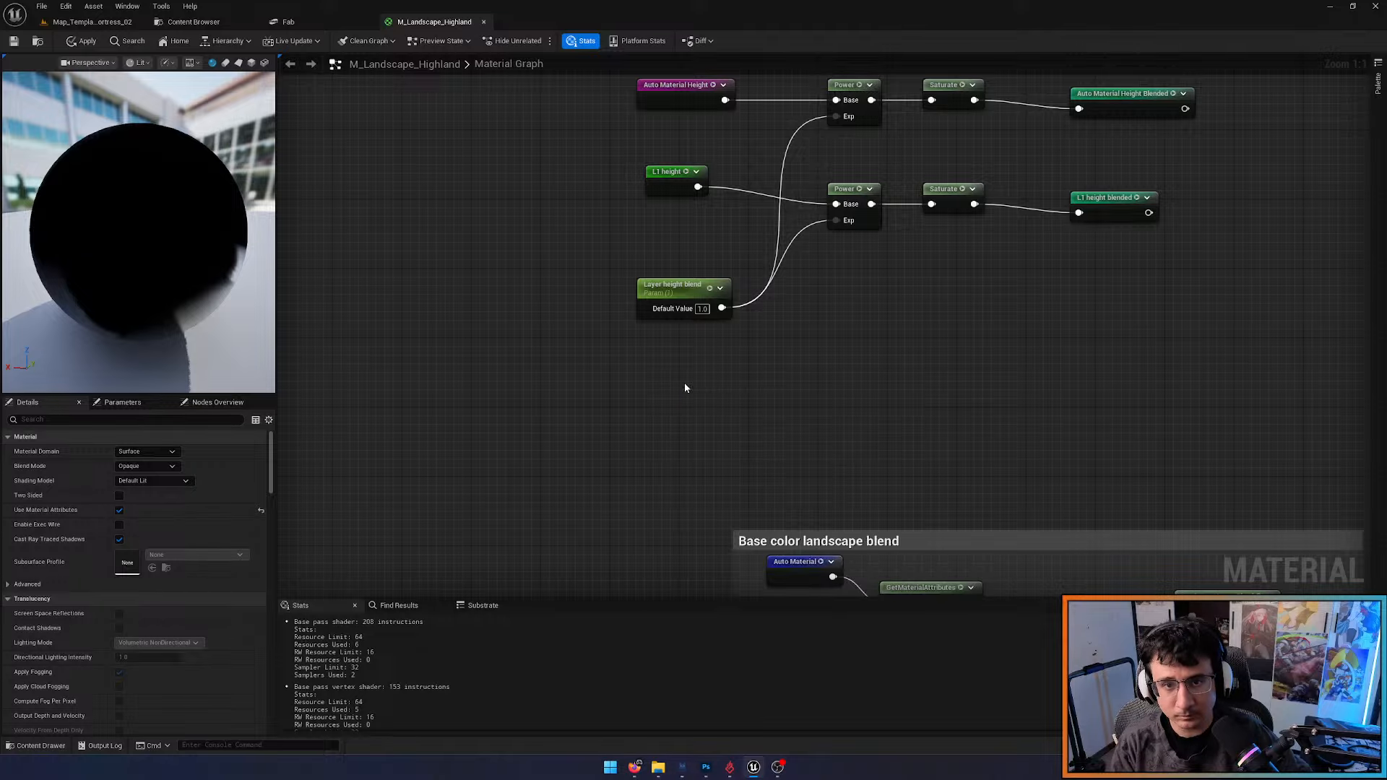
Paste another Power, Saturate and reroute chain beside L2 height, connecting L2 height to Base and Layer height blend to Exp
{"action": "left_click_drag", "start_coordinate": [979, 282], "coordinate": [831, 101]}
{"action": "left_click_drag", "start_coordinate": [1239, 285], "coordinate": [834, 170]}
{"action": "left_click", "coordinate": [852, 352]}
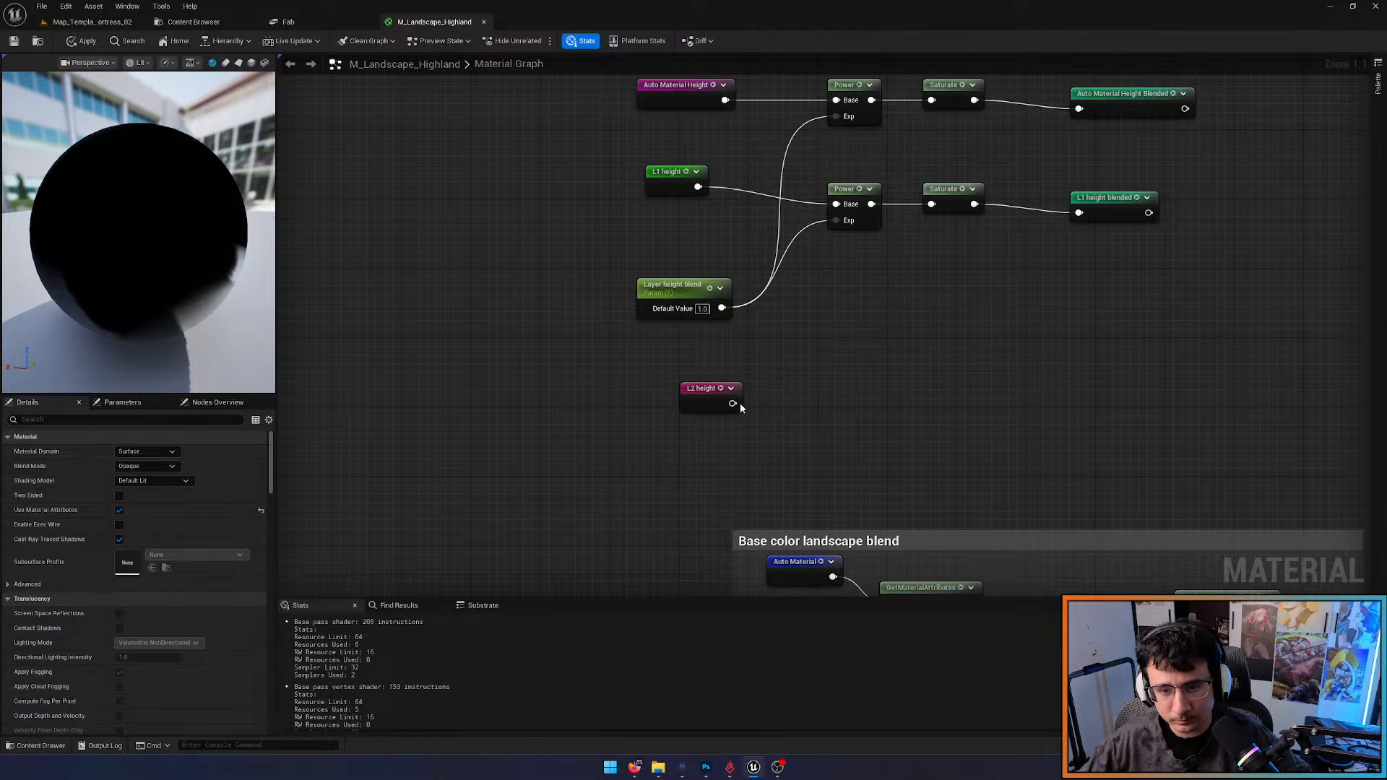
{"action": "key", "text": "ctrl+v"}
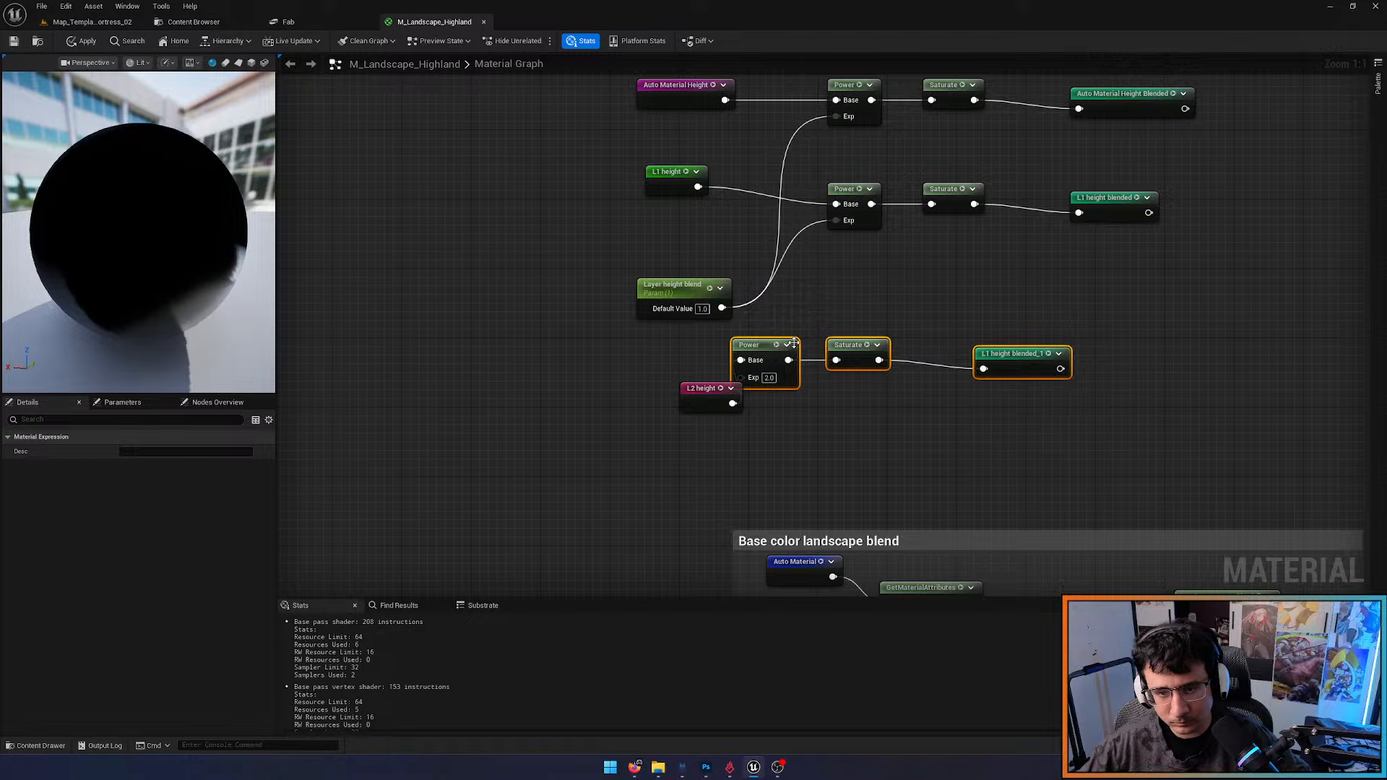
{"action": "left_click_drag", "start_coordinate": [793, 342], "coordinate": [898, 360]}
{"action": "left_click_drag", "start_coordinate": [722, 308], "coordinate": [854, 397]}
{"action": "left_click", "coordinate": [698, 402]}
{"action": "right_click_drag", "start_coordinate": [958, 440], "coordinate": [867, 437]}
{"action": "left_click", "coordinate": [1036, 371]}
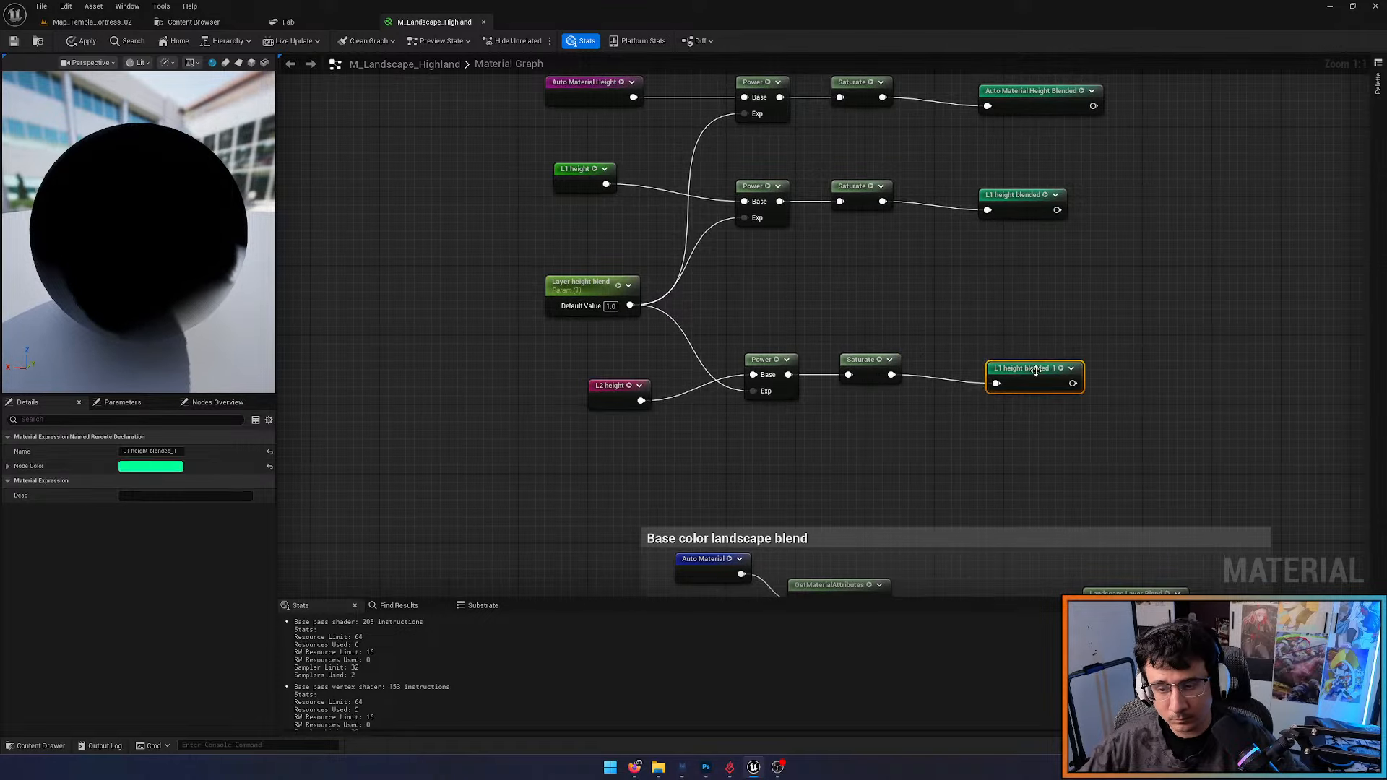
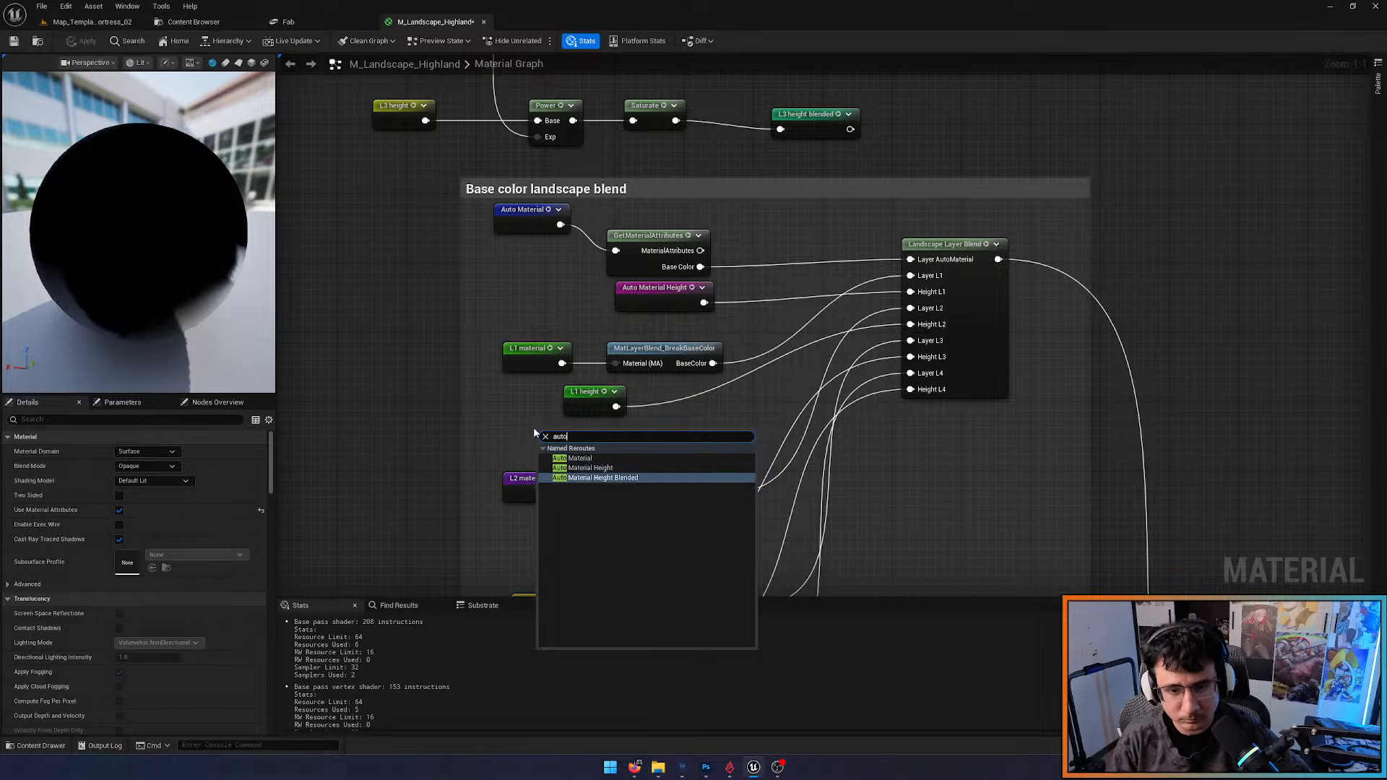
Replace the Auto Material Height reroute in the Base color landscape blend group with Auto Material Height Blended
{"action": "key", "text": "Return"}
{"action": "left_click_drag", "start_coordinate": [910, 292], "coordinate": [674, 321]}
{"action": "left_click", "coordinate": [650, 302]}
{"action": "key", "text": "Delete"}
Replace the L1 height reroute in the Base color landscape blend group with L1 height blended, keeping its Landscape Layer Blend connection
{"action": "left_click", "coordinate": [578, 431]}
{"action": "right_click", "coordinate": [578, 431]}
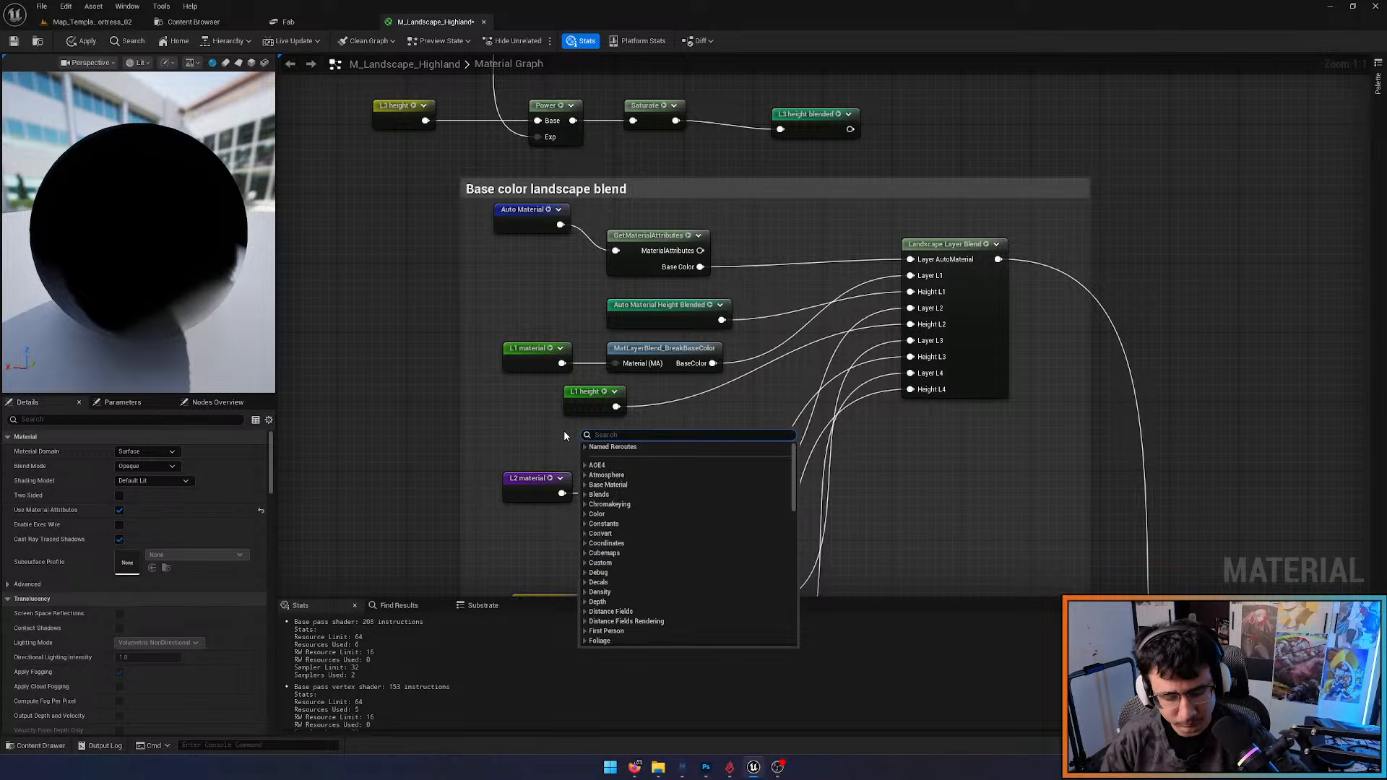
{"action": "type", "text": "l1 h"}
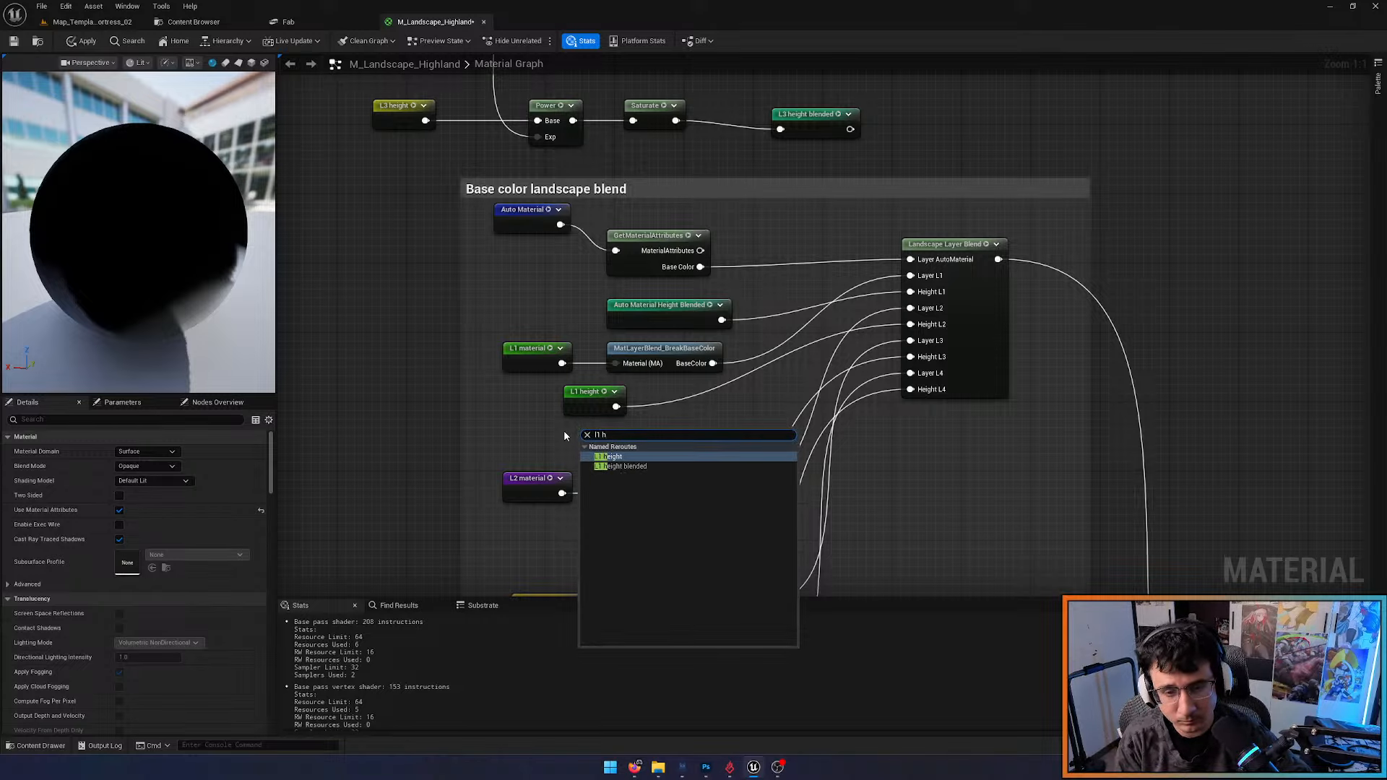
{"action": "key", "text": "Down"}
{"action": "key", "text": "Return"}
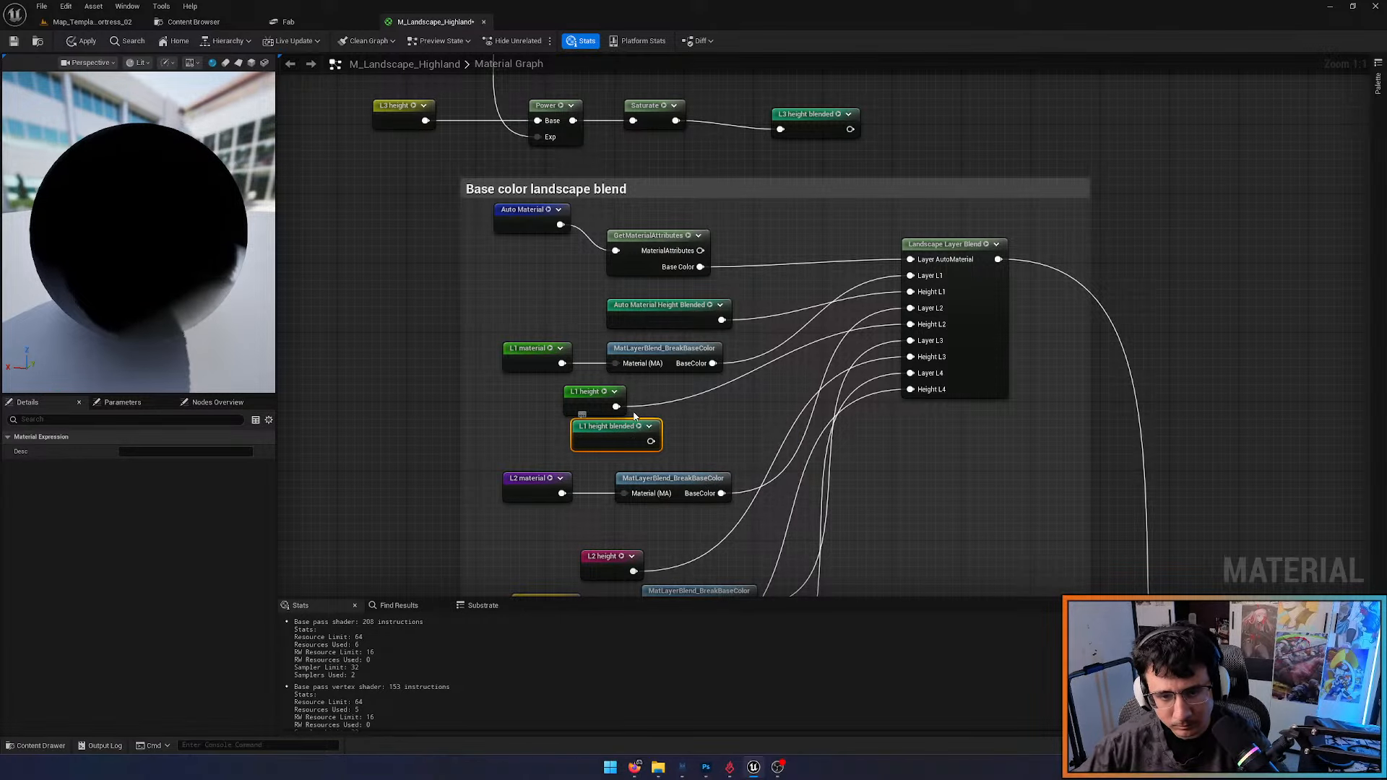
{"action": "left_click_drag", "start_coordinate": [616, 406], "coordinate": [650, 442], "text": "ctrl"}
{"action": "left_click", "coordinate": [604, 401]}
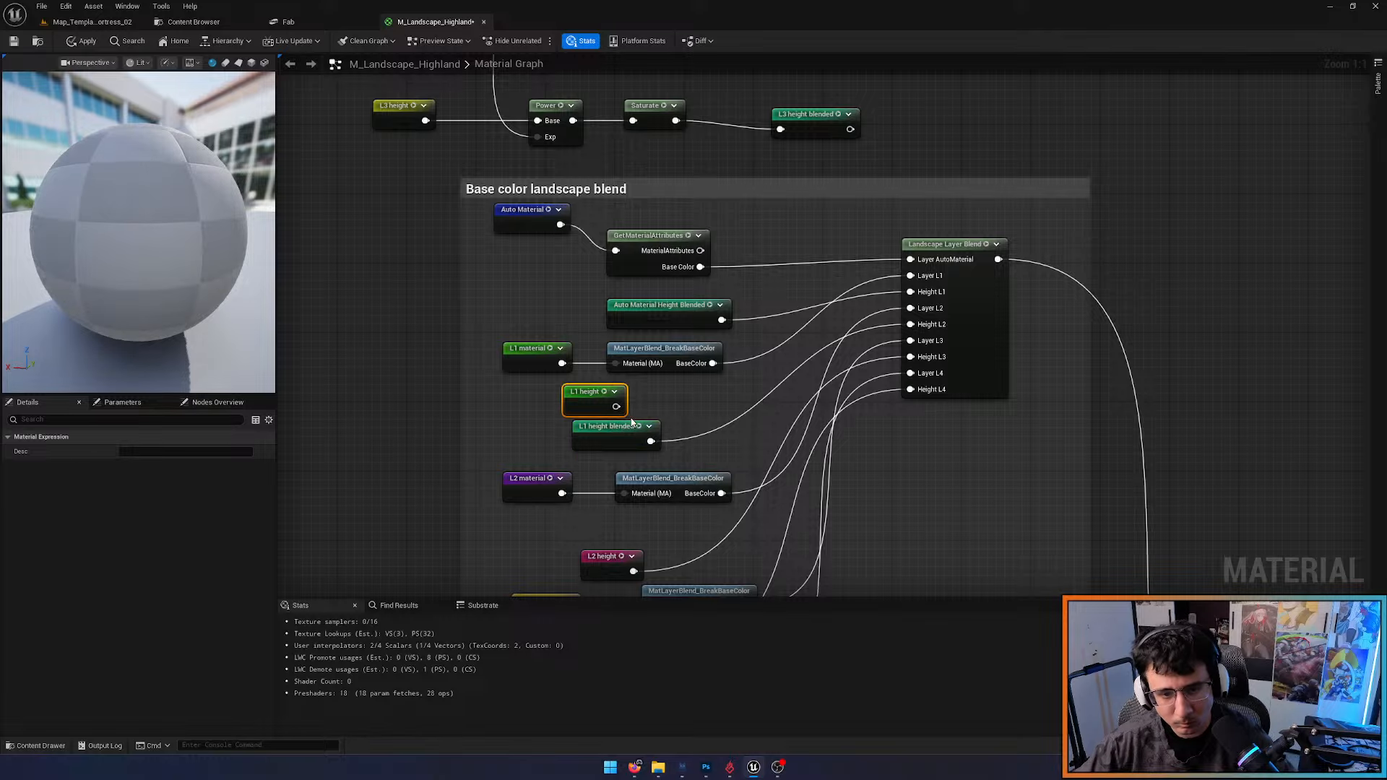
{"action": "right_click_drag", "start_coordinate": [622, 518], "coordinate": [630, 410]}
{"action": "key", "text": "Delete"}
Replace the L2 height reroute in the Base color landscape blend group with L2 height blended, transferring its existing connection
{"action": "right_click", "coordinate": [607, 414]}
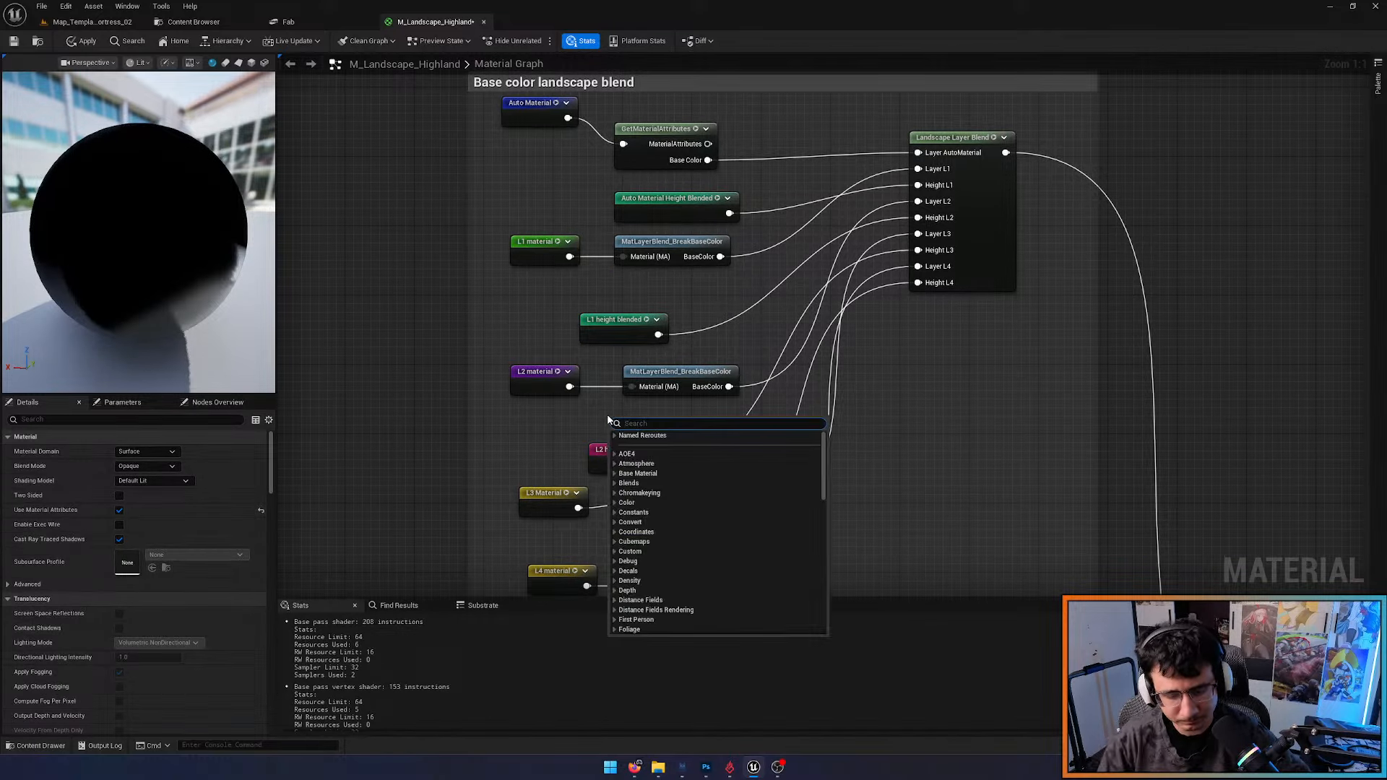
{"action": "type", "text": "l2 he"}
{"action": "key", "text": "Down"}
{"action": "key", "text": "Return"}
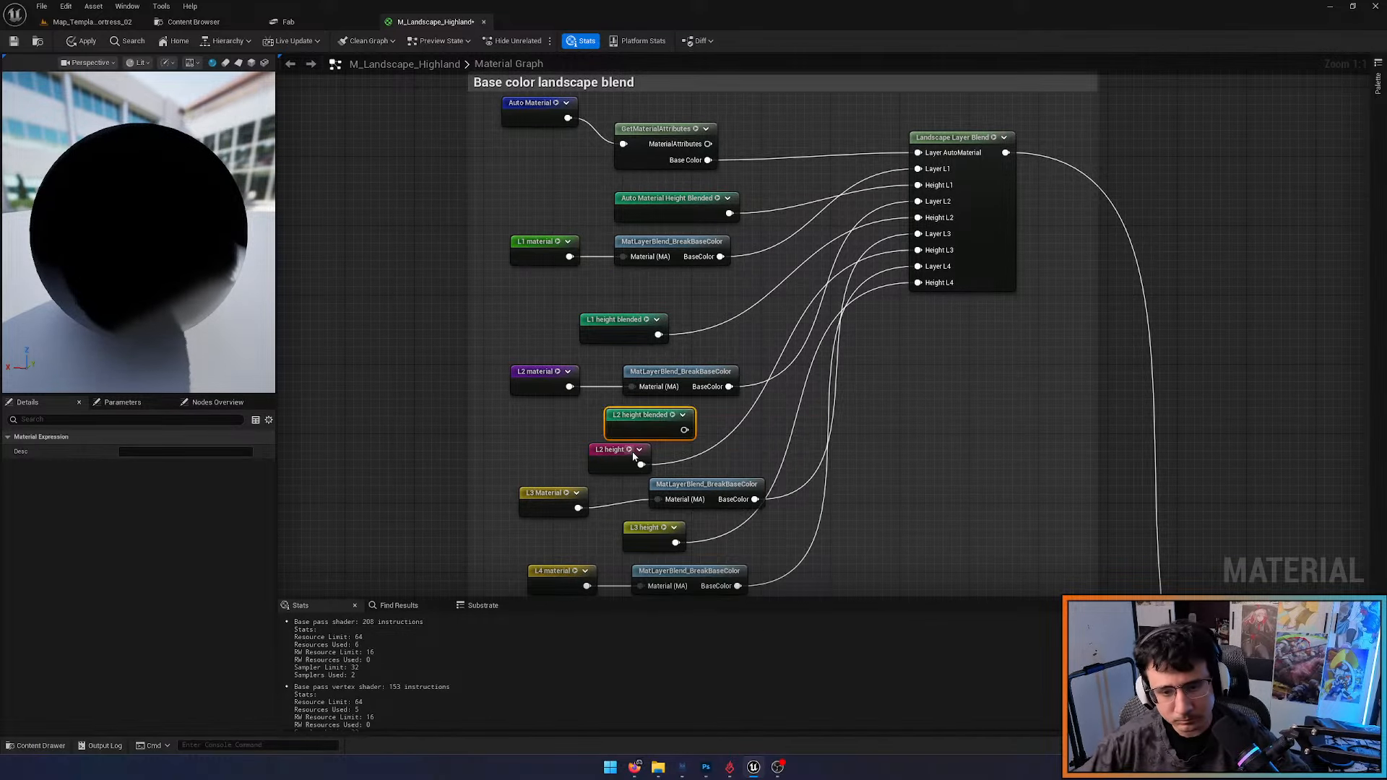
{"action": "left_click_drag", "start_coordinate": [641, 465], "coordinate": [687, 432], "text": "ctrl"}
{"action": "left_click", "coordinate": [601, 462]}
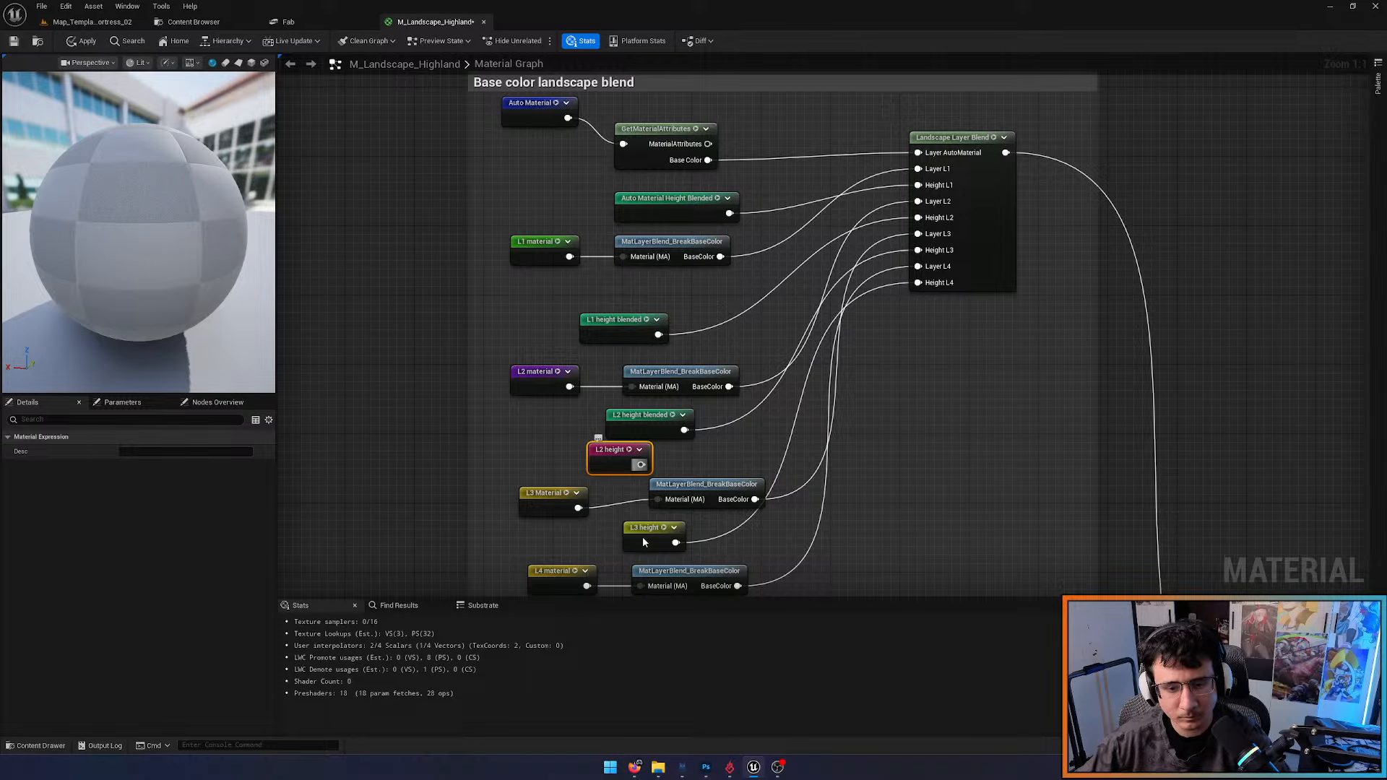
{"action": "key", "text": "Delete"}
Move the L3 height reroute clear of the L3 base color node and add an L3 height blended reroute beside it
{"action": "left_click_drag", "start_coordinate": [643, 534], "coordinate": [597, 534]}
{"action": "left_click", "coordinate": [705, 528]}
{"action": "right_click_drag", "start_coordinate": [705, 528], "coordinate": [622, 454]}
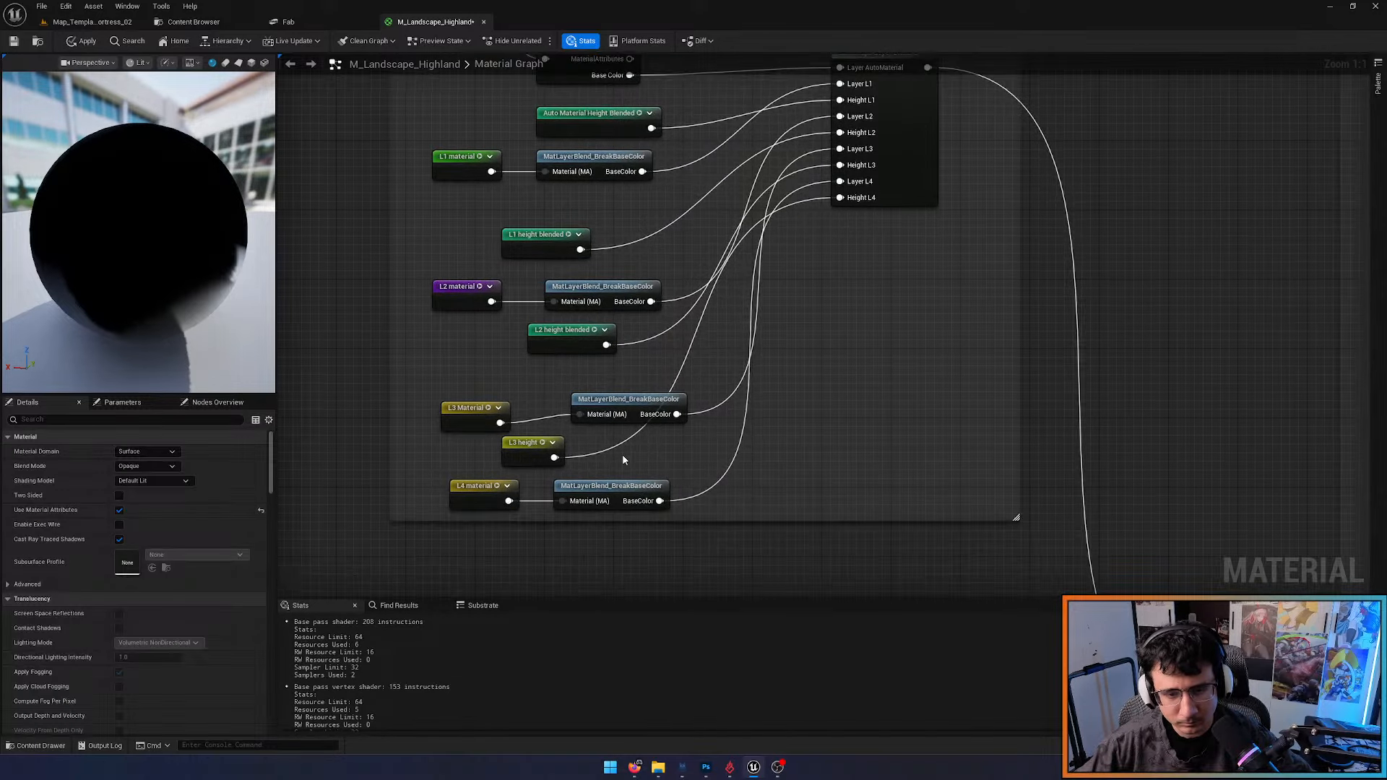
{"action": "right_click", "coordinate": [623, 460]}
{"action": "type", "text": "l3 height"}
{"action": "key", "text": "Down"}
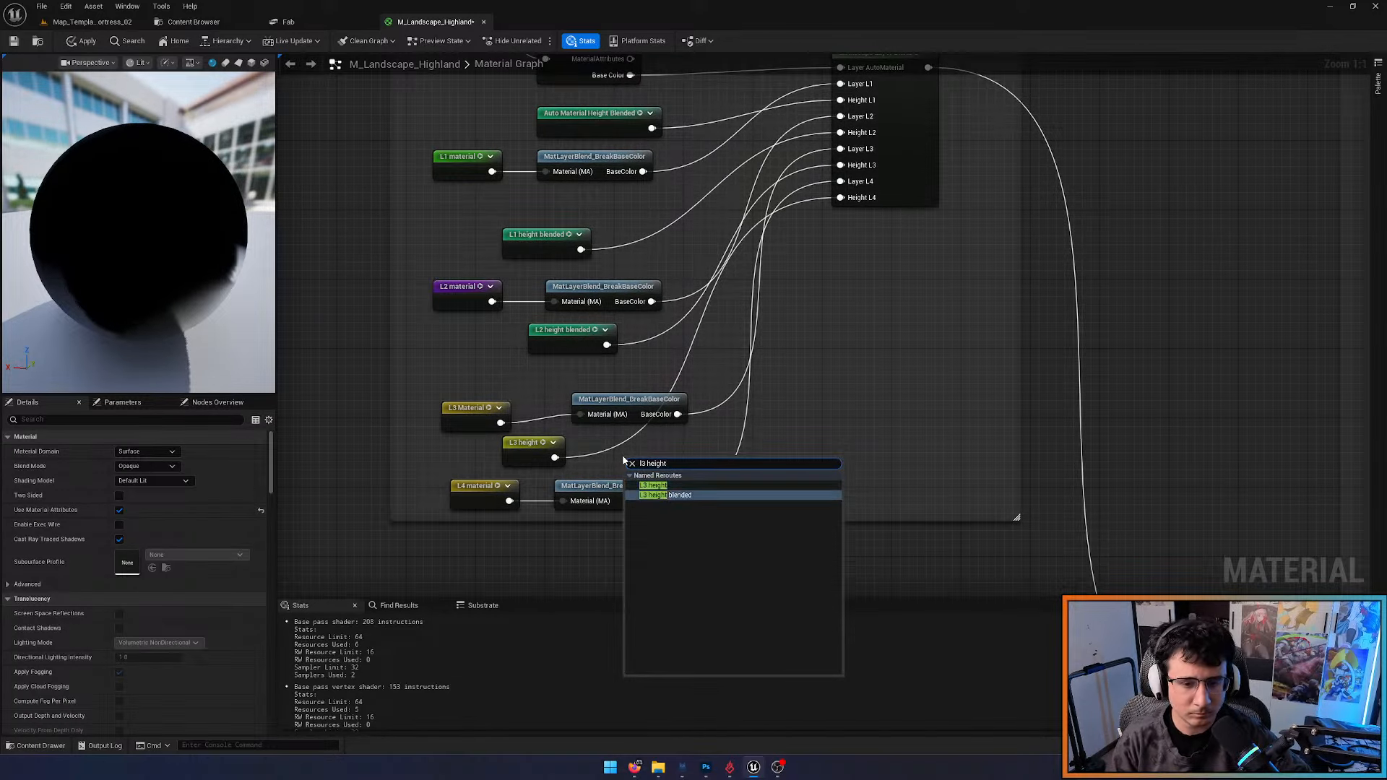
Add the L3 height blended reroute, wire it to Height L4 of the base color blend, and delete the old L3 height node
{"action": "key", "text": "Return"}
{"action": "left_click_drag", "start_coordinate": [622, 453], "coordinate": [649, 458]}
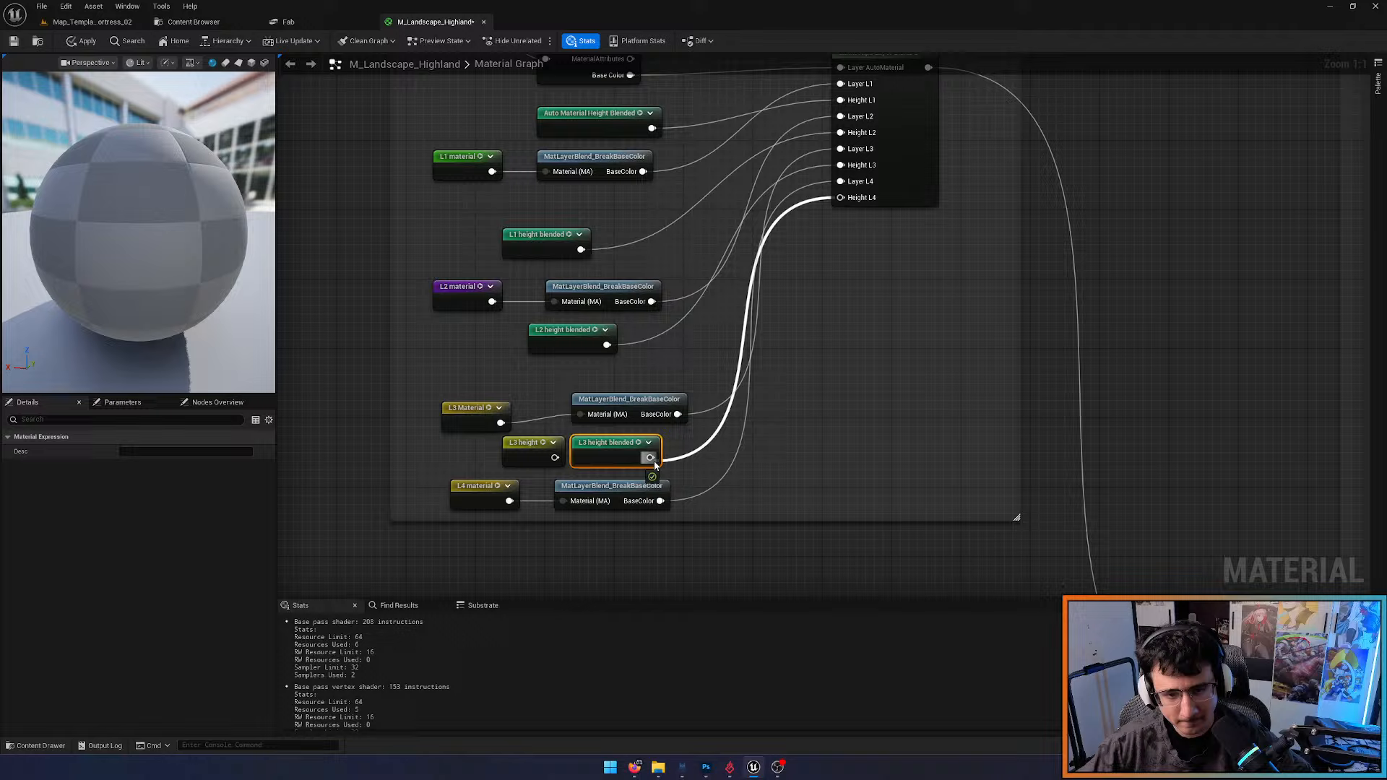
{"action": "left_click", "coordinate": [520, 455]}
{"action": "key", "text": "Delete"}
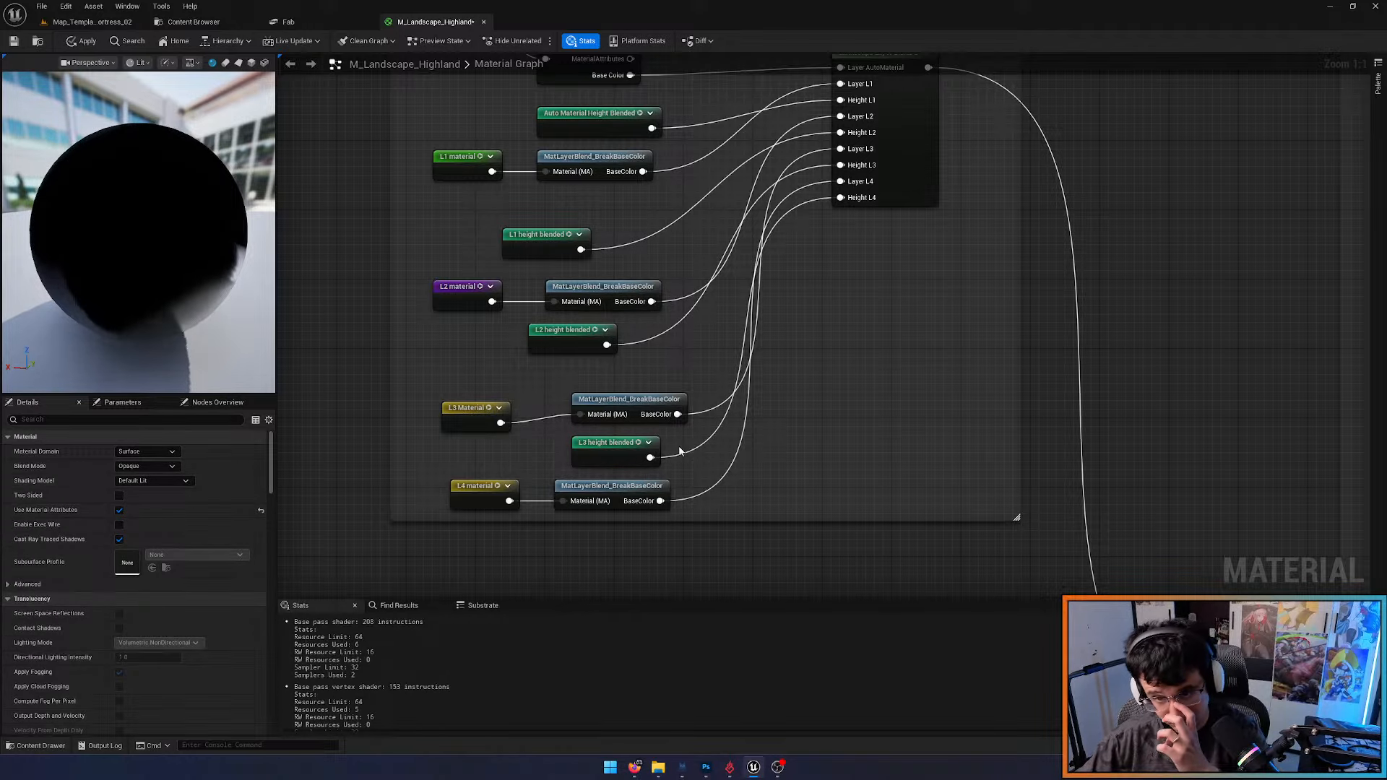
In the Roughness landscape blend, feed Height L1 from a new Auto Material Height Blended reroute and delete the Auto Material Height node
{"action": "scroll", "coordinate": [816, 449], "scroll_direction": "down", "scroll_amount": 1}
{"action": "right_click_drag", "start_coordinate": [827, 419], "coordinate": [659, 485]}
{"action": "scroll", "coordinate": [957, 465], "scroll_direction": "down", "scroll_amount": 2}
{"action": "right_click_drag", "start_coordinate": [957, 464], "coordinate": [635, 357]}
{"action": "right_click_drag", "start_coordinate": [838, 398], "coordinate": [783, 492]}
{"action": "scroll", "coordinate": [752, 385], "scroll_direction": "up", "scroll_amount": 3}
{"action": "right_click", "coordinate": [736, 262]}
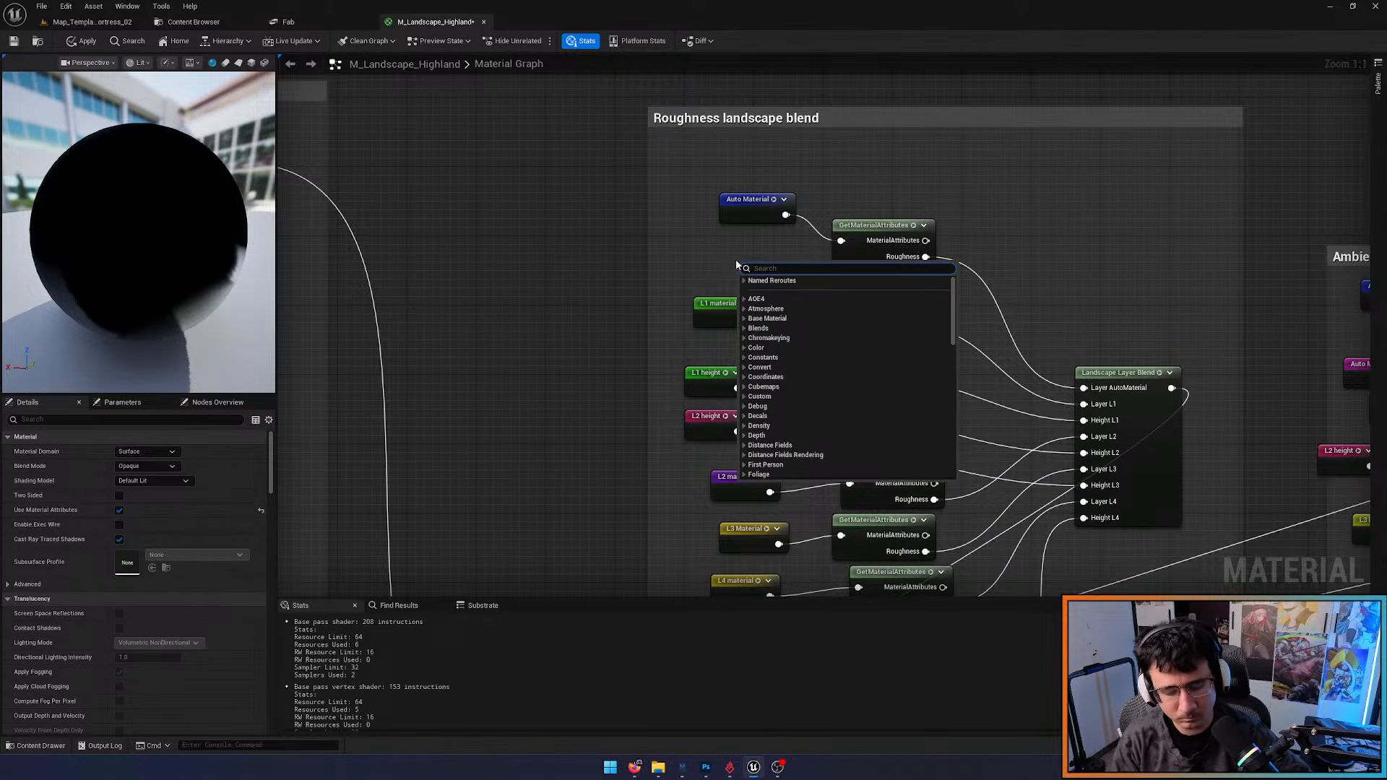
{"action": "type", "text": "aut"}
{"action": "key", "text": "Down"}
{"action": "key", "text": "Down"}
{"action": "key", "text": "Return"}
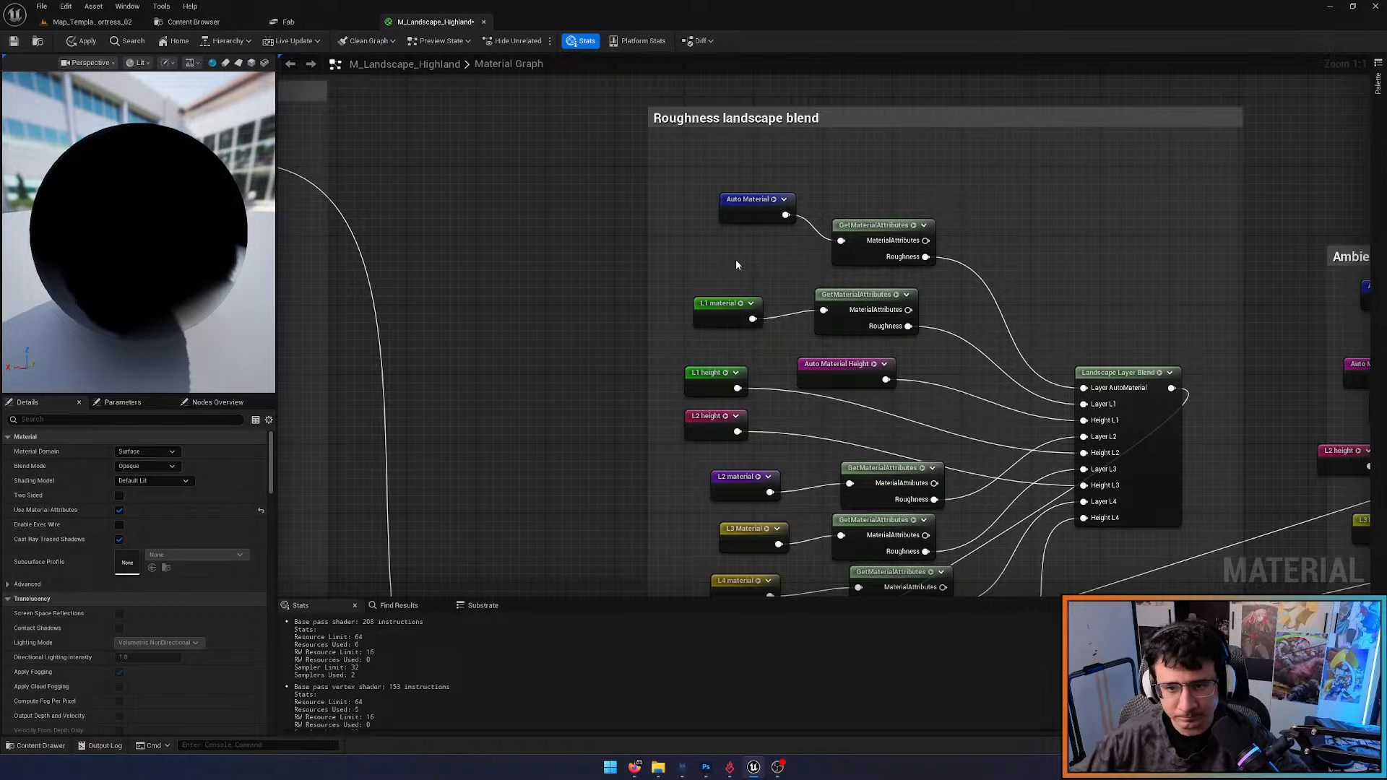
{"action": "left_click_drag", "start_coordinate": [809, 271], "coordinate": [776, 273]}
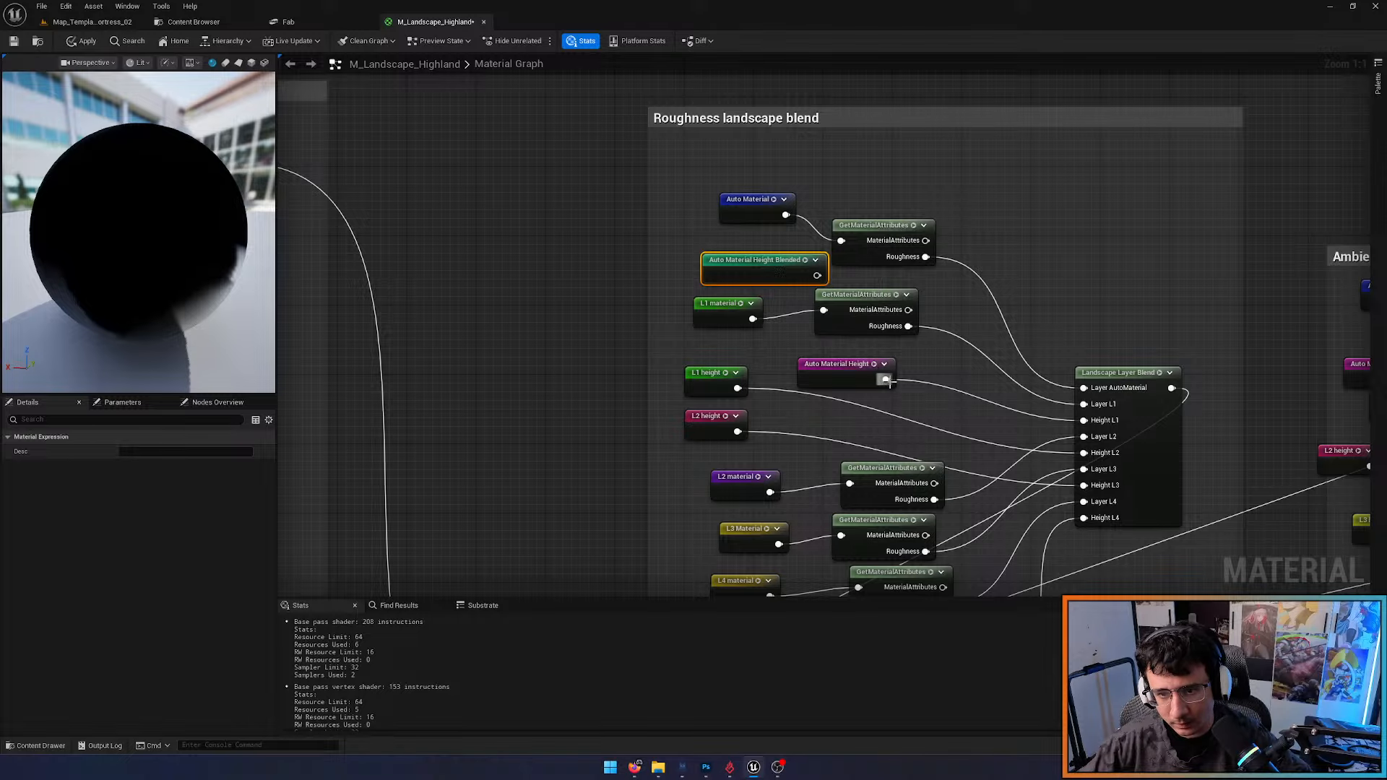
{"action": "left_click_drag", "start_coordinate": [886, 379], "coordinate": [817, 275], "text": "ctrl"}
{"action": "left_click", "coordinate": [851, 363]}
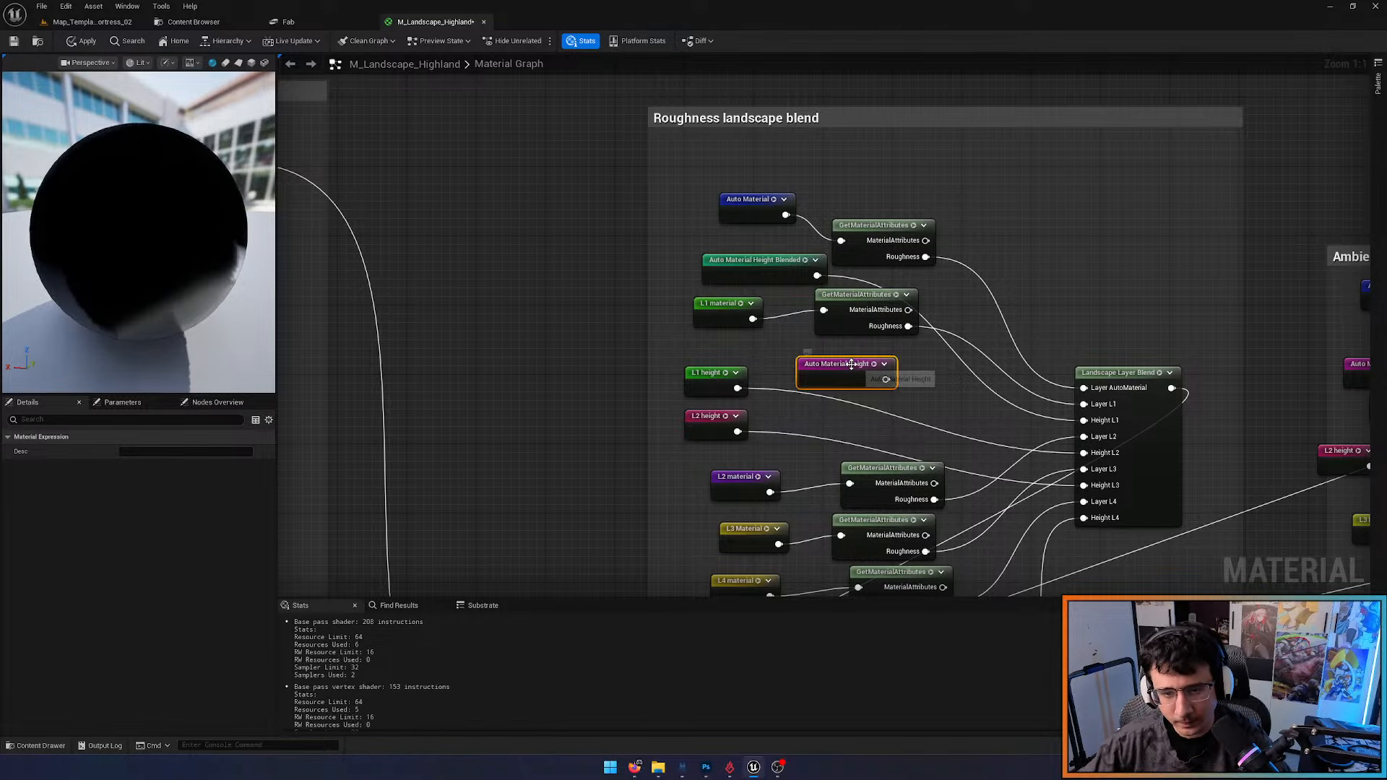
{"action": "key", "text": "Delete"}
Replace the L1 height node in the Roughness landscape blend with an L1 height blended reroute feeding Height L2
{"action": "right_click", "coordinate": [851, 368]}
{"action": "type", "text": "l1"}
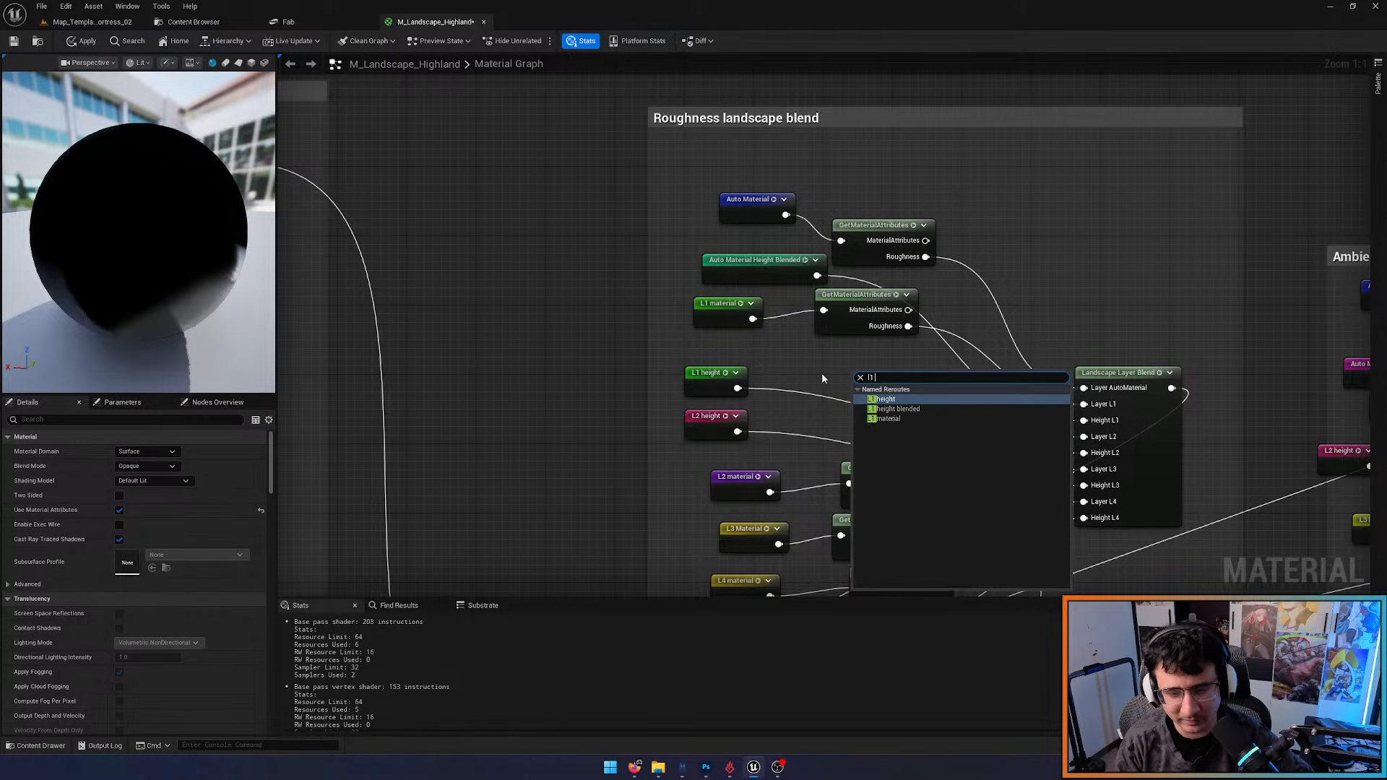
{"action": "key", "text": "Down"}
{"action": "key", "text": "Return"}
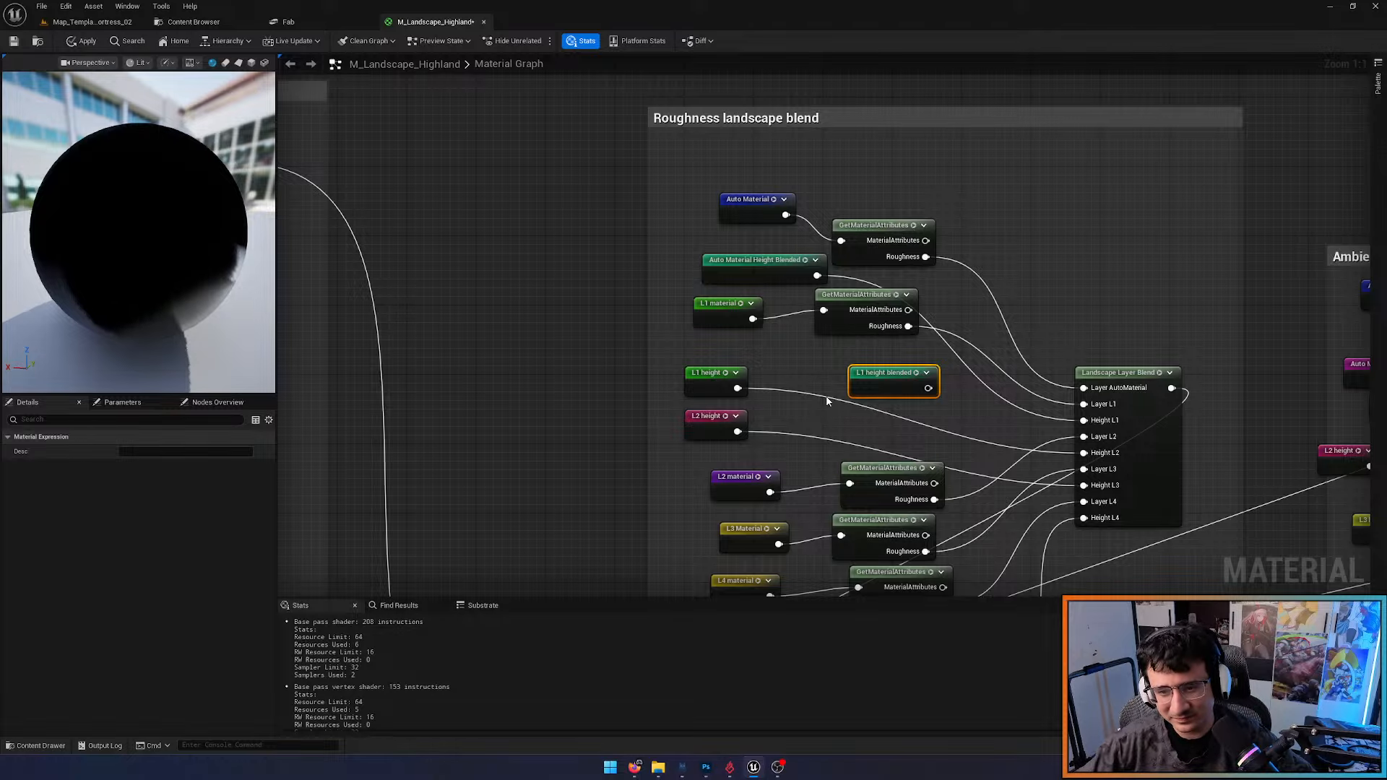
{"action": "left_click_drag", "start_coordinate": [740, 389], "coordinate": [929, 389], "text": "ctrl"}
{"action": "right_click_drag", "start_coordinate": [824, 420], "coordinate": [779, 362]}
{"action": "left_click", "coordinate": [677, 365]}
{"action": "left_click", "coordinate": [673, 319]}
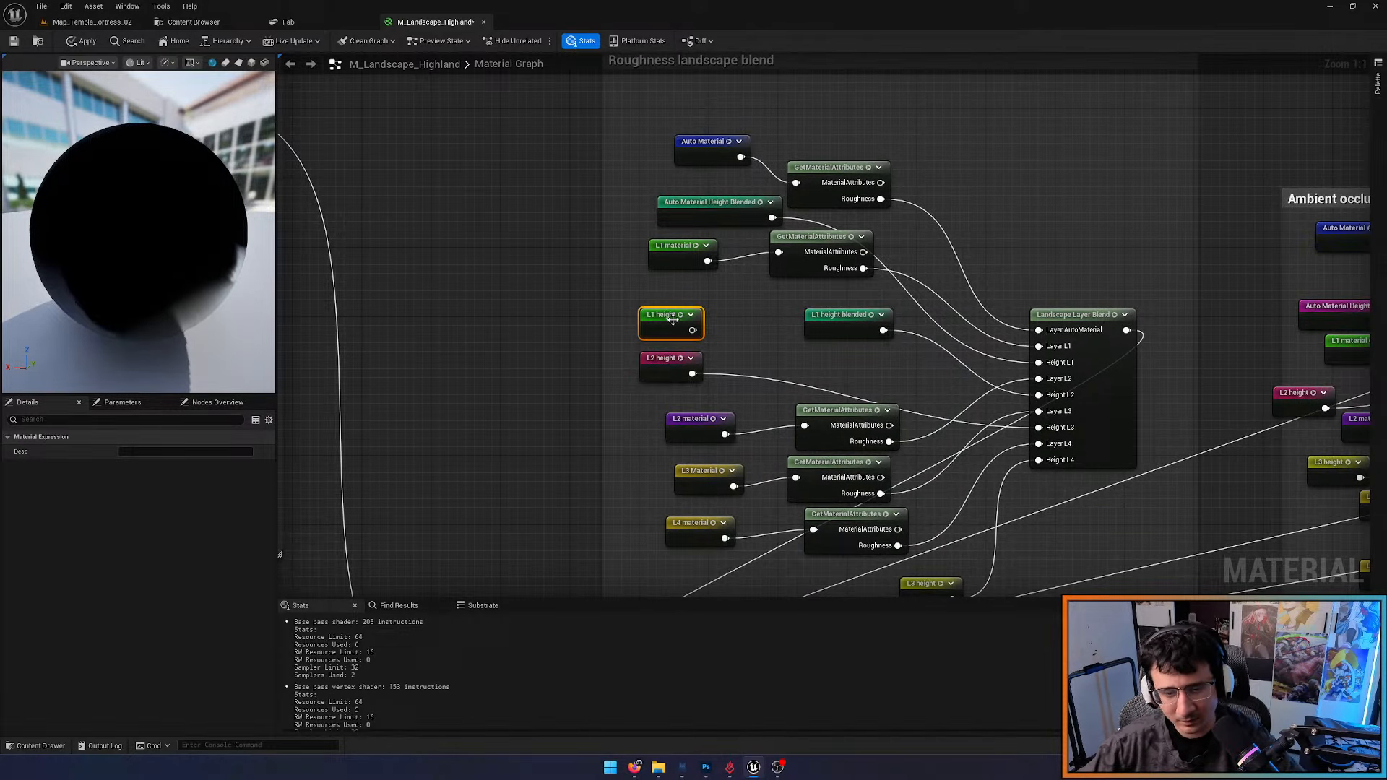
{"action": "key", "text": "Delete"}
Replace the L2 height node in the Roughness landscape blend with an L2 height blended reroute feeding Height L3
{"action": "right_click", "coordinate": [751, 346]}
{"action": "type", "text": "l2 hei"}
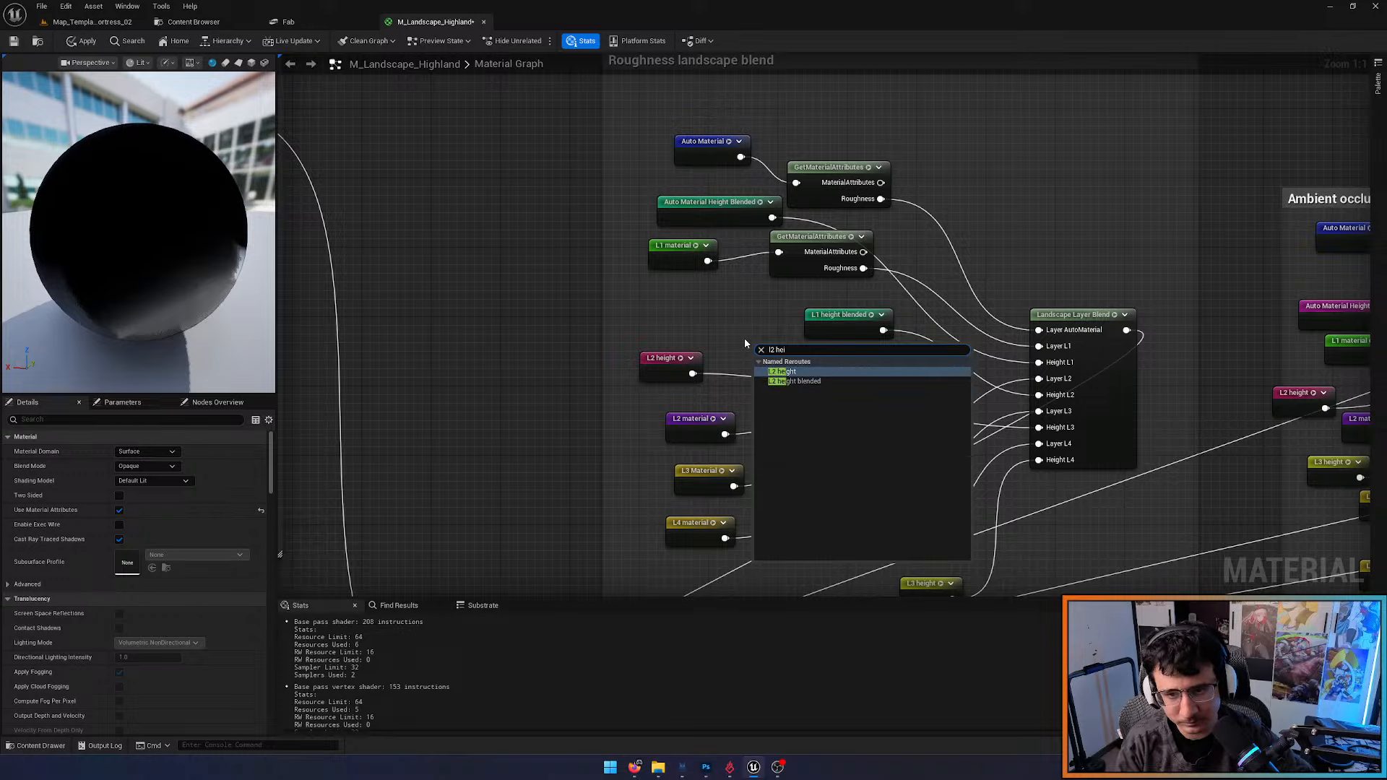
{"action": "key", "text": "Down"}
{"action": "key", "text": "Return"}
{"action": "left_click_drag", "start_coordinate": [692, 374], "coordinate": [822, 356], "text": "ctrl"}
{"action": "left_click", "coordinate": [694, 361]}
{"action": "key", "text": "Delete"}
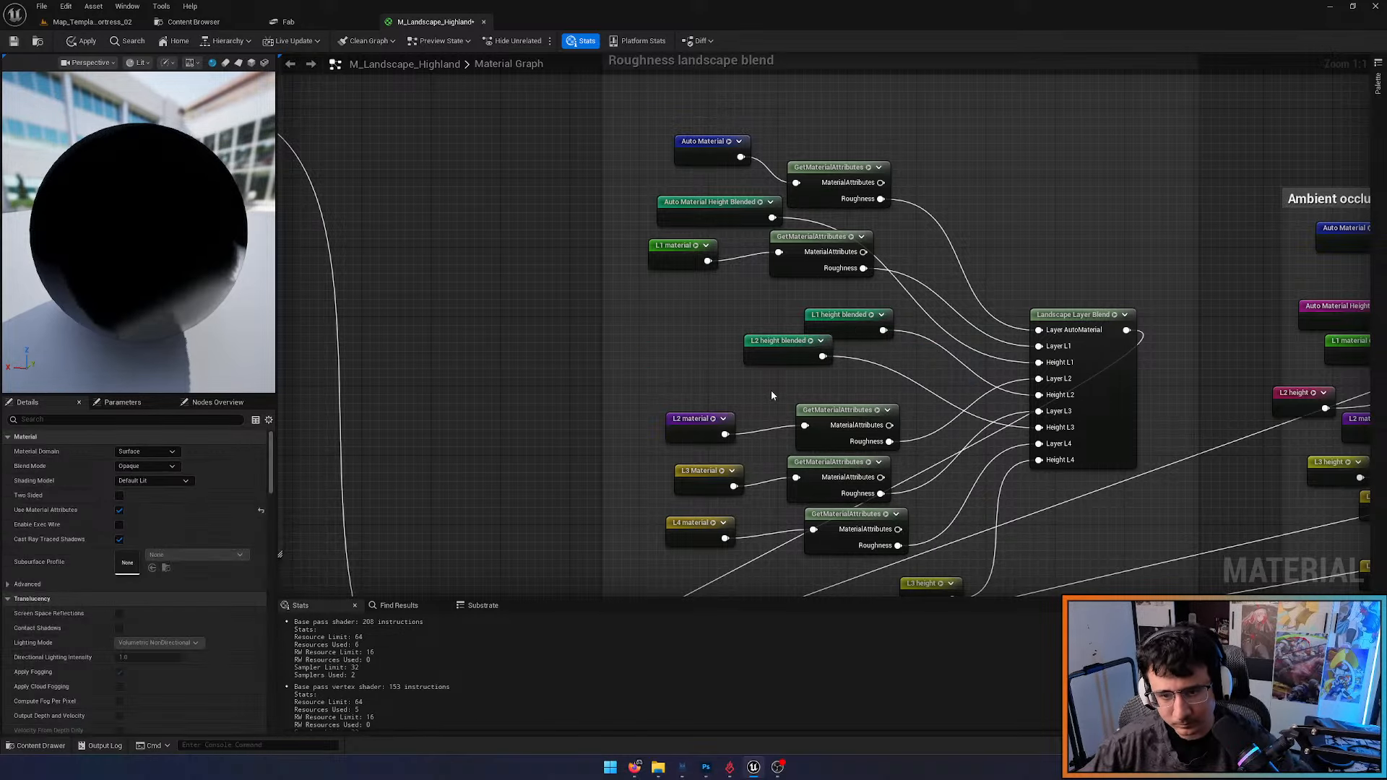
Replace the L3 height node in the Roughness landscape blend with an L3 height blended reroute feeding Height L4
{"action": "right_click", "coordinate": [772, 395]}
{"action": "type", "text": "getmat"}
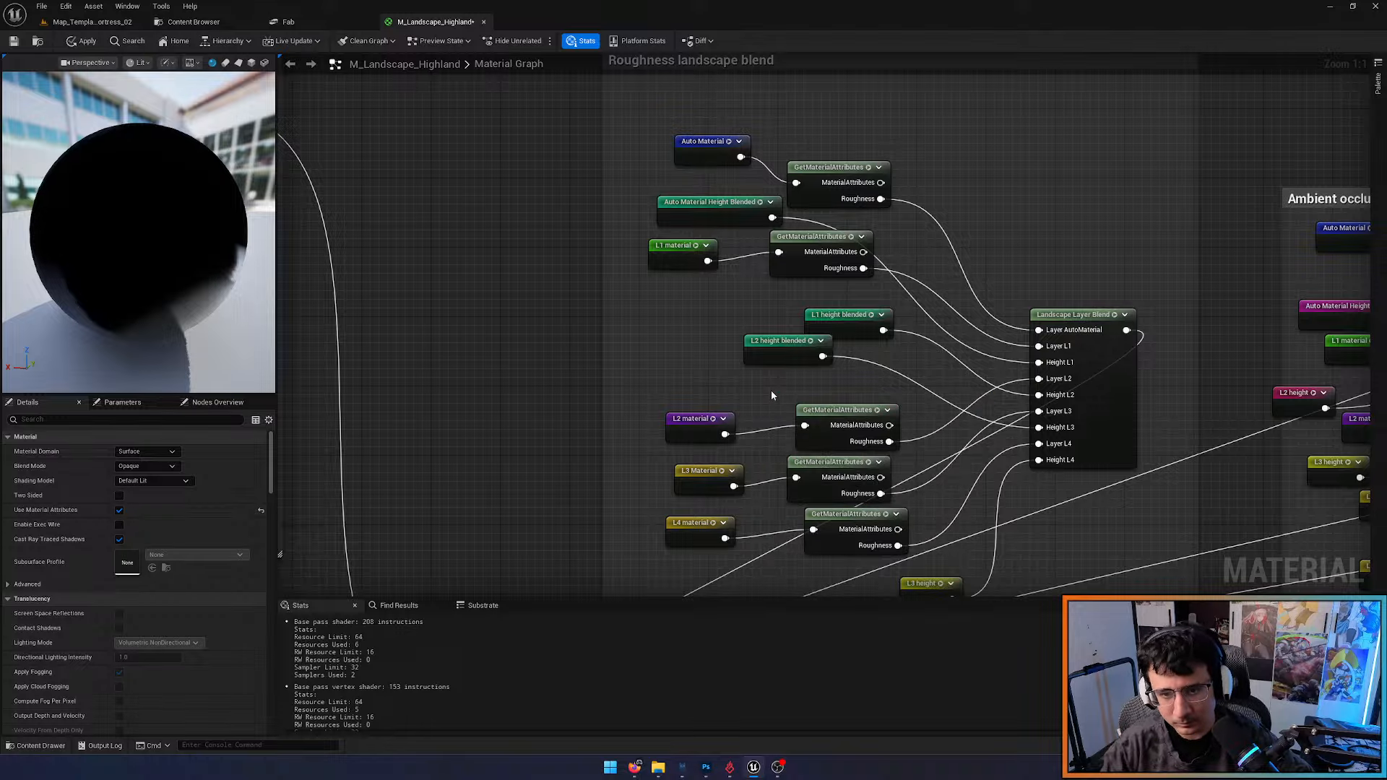
{"action": "key", "text": "ctrl+v"}
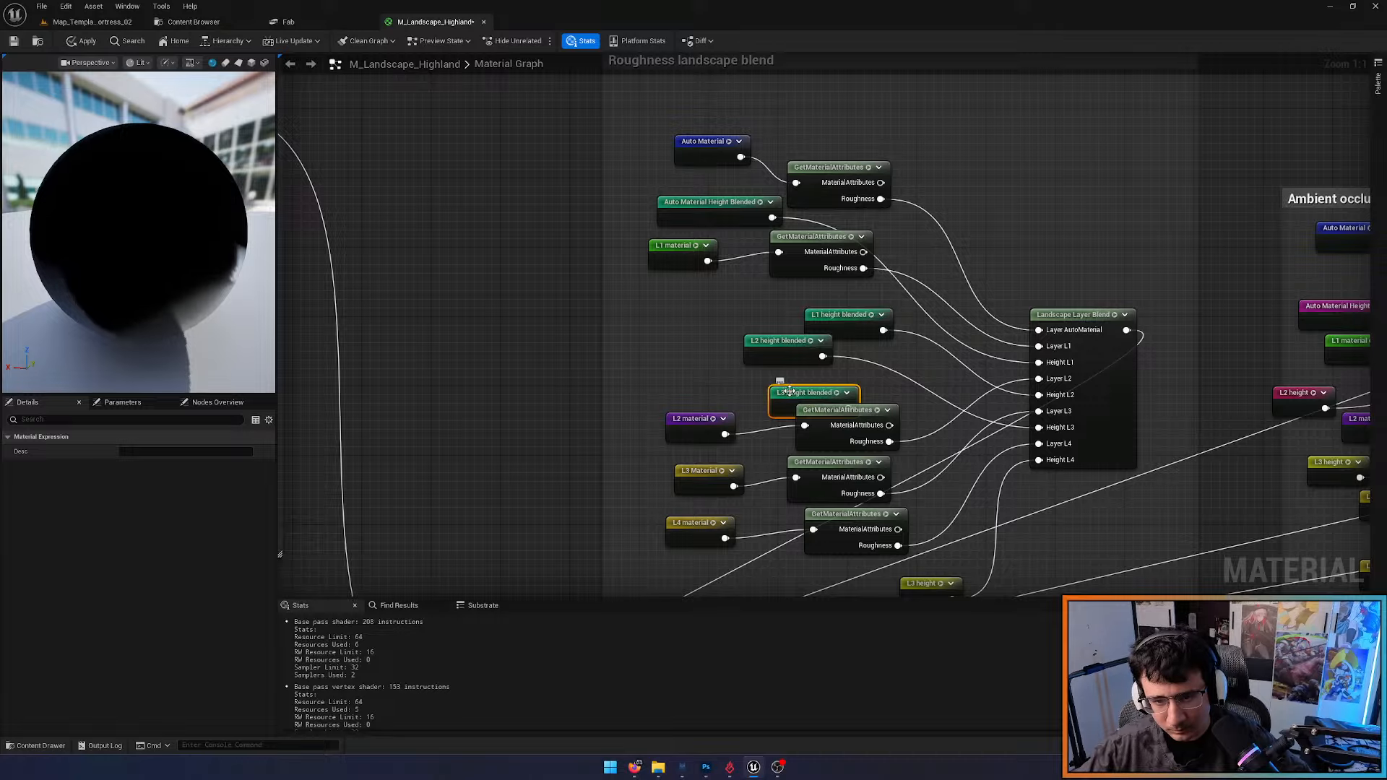
{"action": "left_click_drag", "start_coordinate": [789, 391], "coordinate": [698, 377]}
{"action": "left_click_drag", "start_coordinate": [759, 344], "coordinate": [697, 344]}
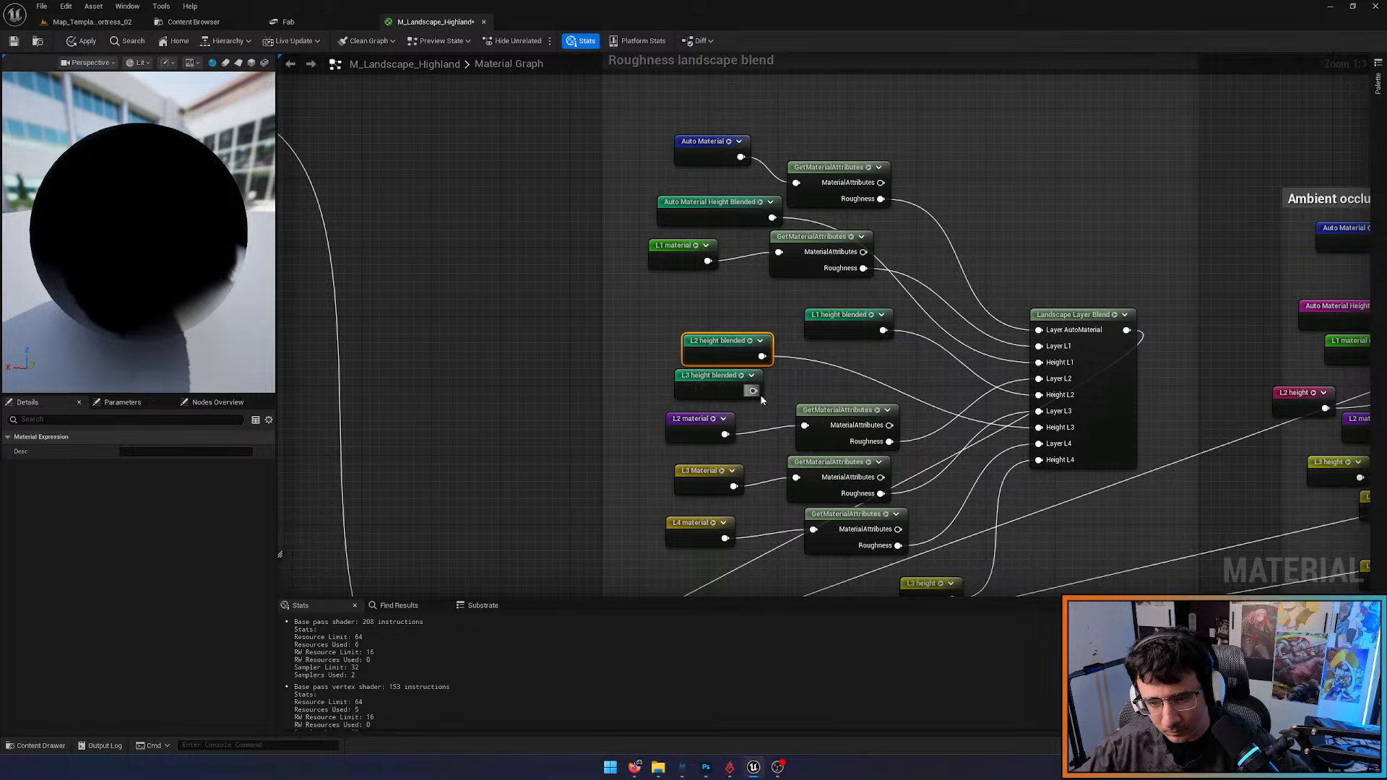
{"action": "right_click_drag", "start_coordinate": [918, 491], "coordinate": [852, 398]}
{"action": "left_click_drag", "start_coordinate": [847, 492], "coordinate": [708, 410]}
{"action": "key", "text": "Delete"}
{"action": "left_click_drag", "start_coordinate": [650, 285], "coordinate": [980, 367]}
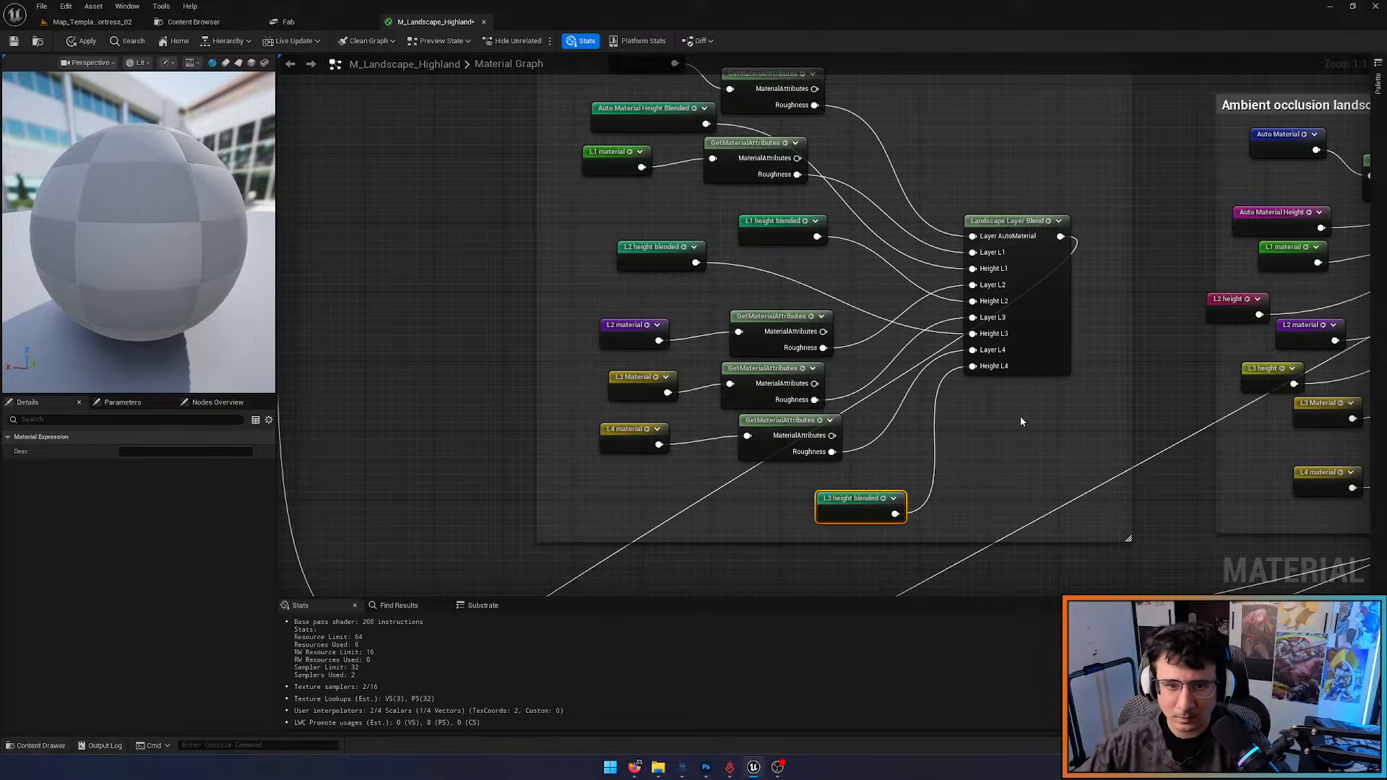
In the Ambient occlusion landscape blend, feed Height L1 from a new Auto Material Height Blended reroute and delete the Auto Material Height node
{"action": "right_click_drag", "start_coordinate": [1020, 416], "coordinate": [656, 400]}
{"action": "right_click_drag", "start_coordinate": [1012, 354], "coordinate": [762, 411]}
{"action": "scroll", "coordinate": [910, 239], "scroll_direction": "down", "scroll_amount": 2}
{"action": "scroll", "coordinate": [910, 238], "scroll_direction": "up", "scroll_amount": 2}
{"action": "right_click", "coordinate": [918, 176]}
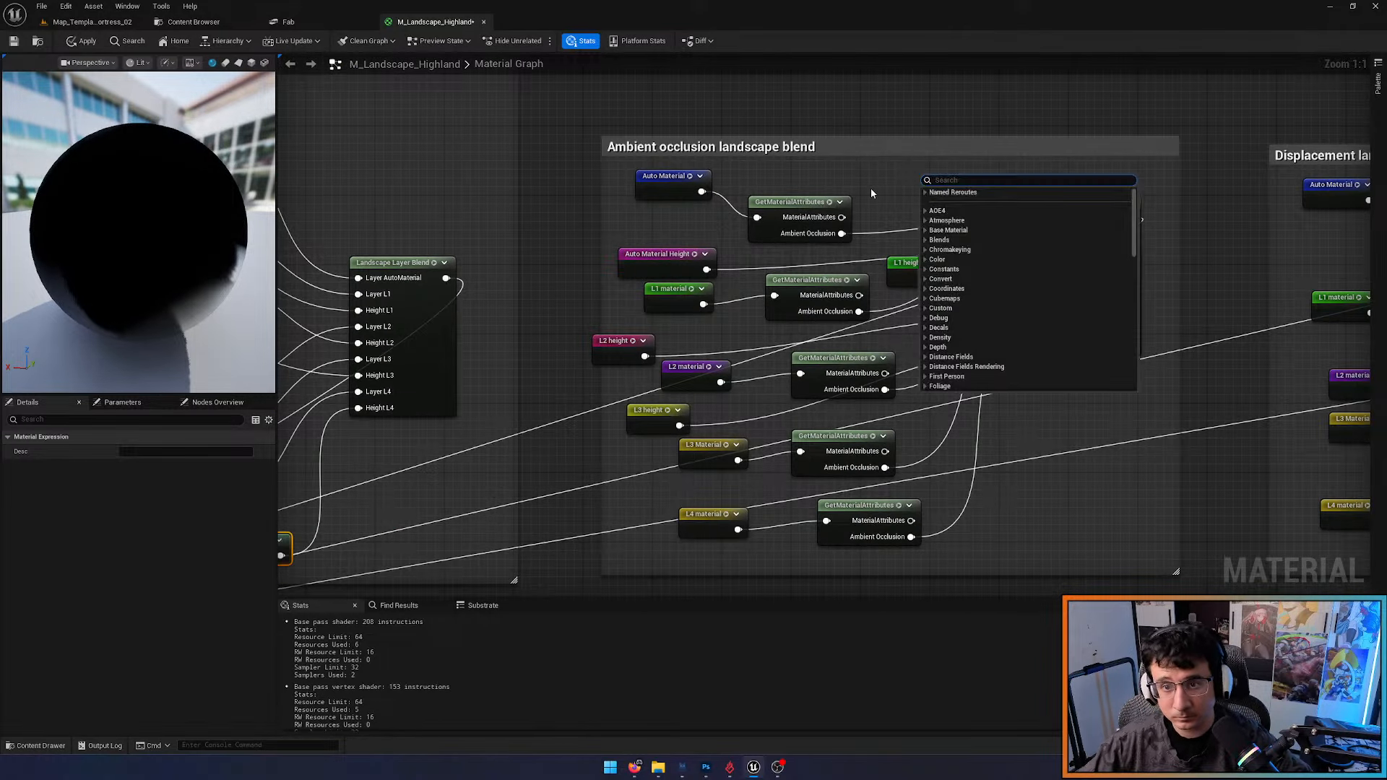
{"action": "right_click", "coordinate": [871, 188]}
{"action": "type", "text": "auto"}
{"action": "key", "text": "Down"}
{"action": "key", "text": "Down"}
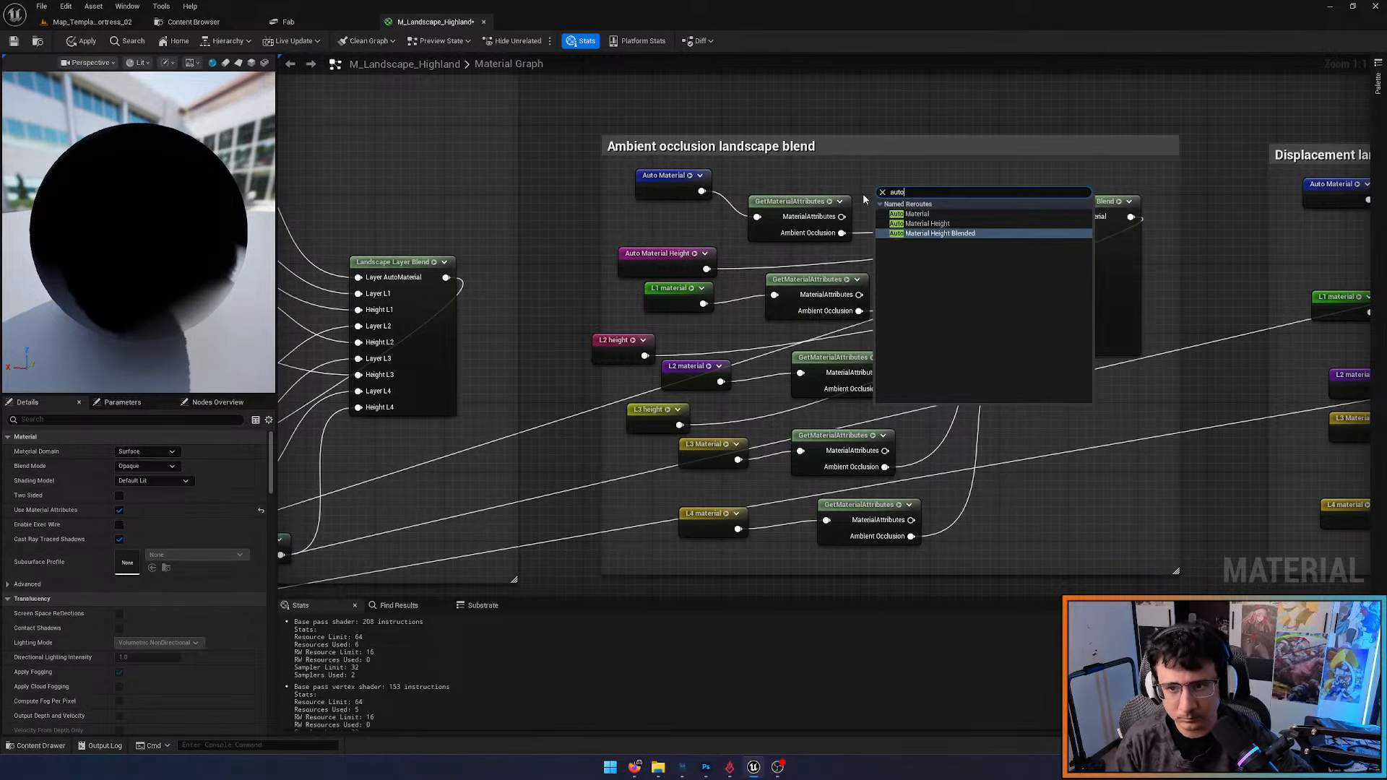
{"action": "key", "text": "Return"}
{"action": "left_click", "coordinate": [954, 193]}
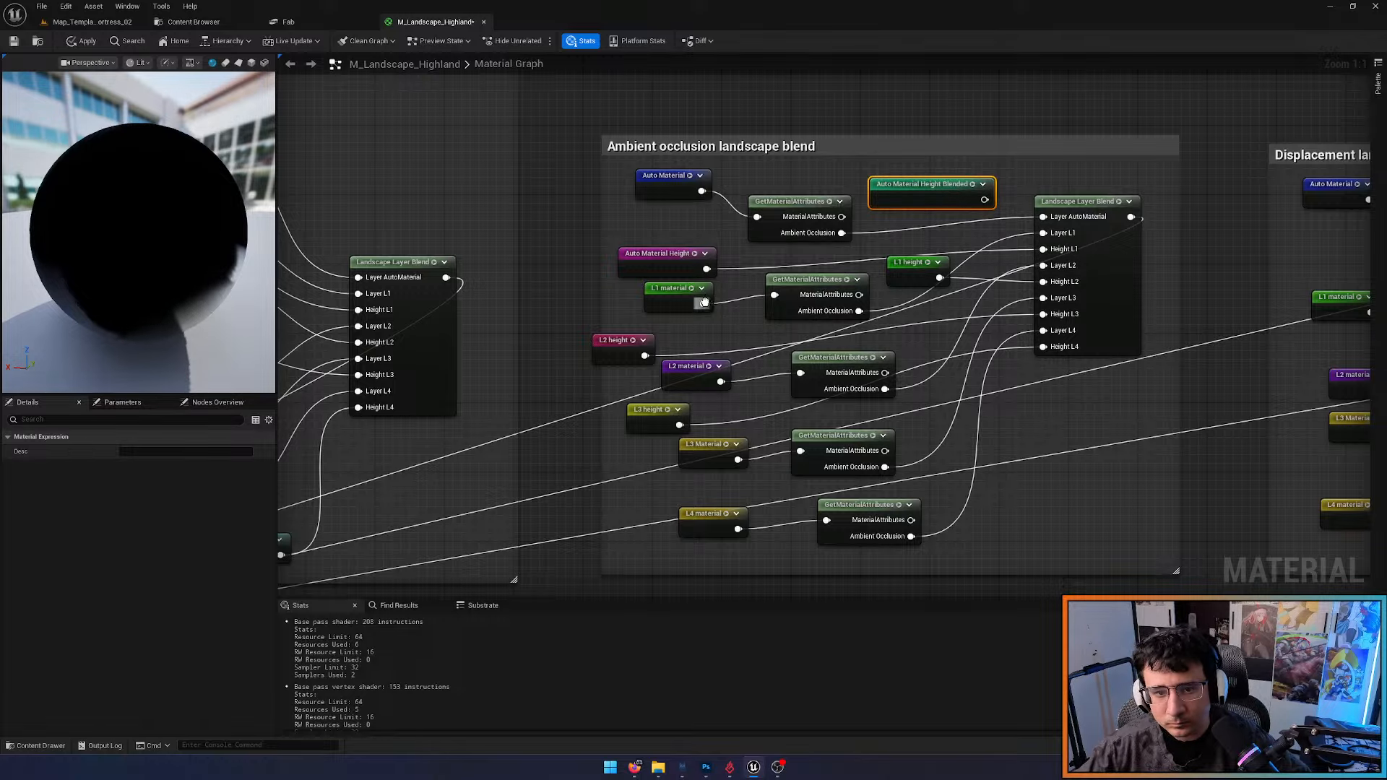
{"action": "left_click_drag", "start_coordinate": [705, 303], "coordinate": [985, 201], "text": "ctrl"}
{"action": "left_click", "coordinate": [691, 230]}
{"action": "left_click", "coordinate": [651, 269]}
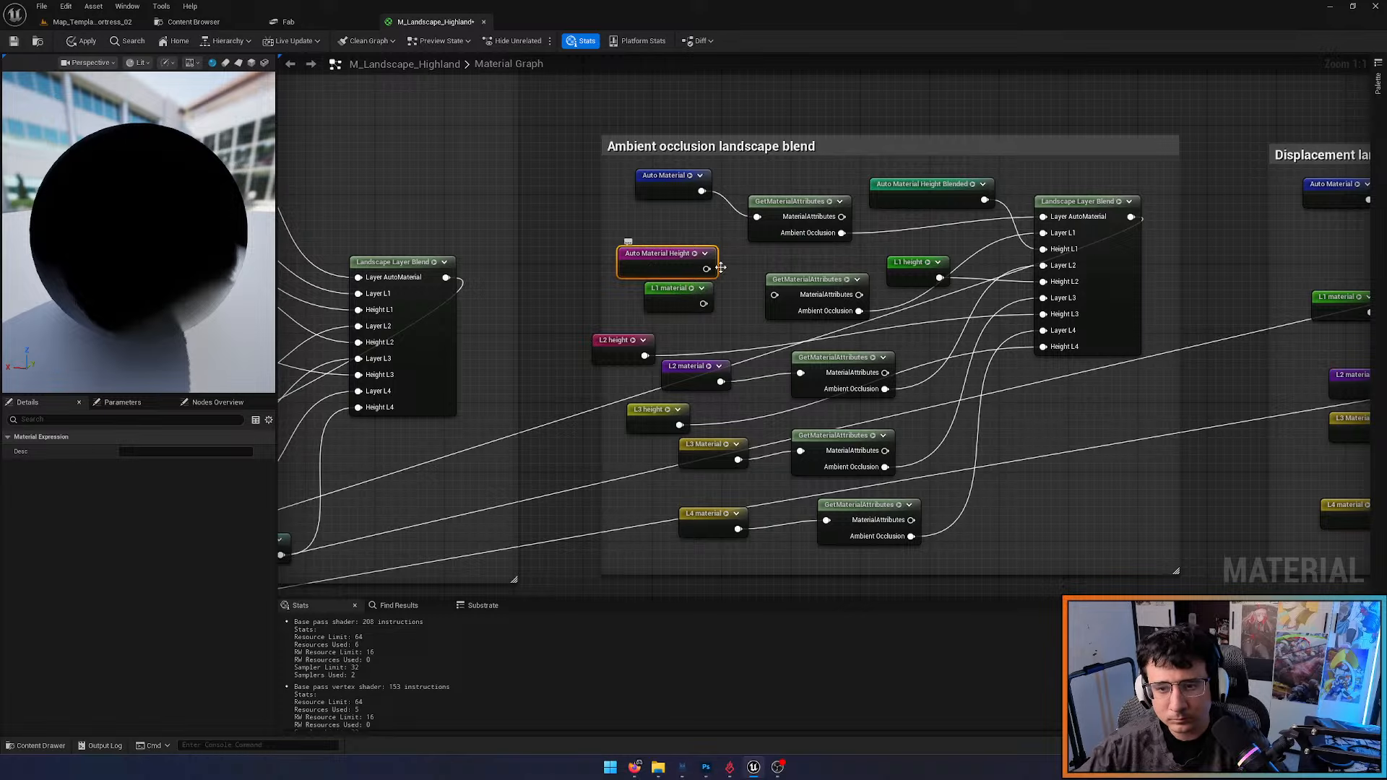
{"action": "key", "text": "Delete"}
Replace the L1 height node in the Ambient occlusion landscape blend with an L1 height blended reroute feeding Height L2
{"action": "right_click", "coordinate": [1033, 429]}
{"action": "type", "text": "l1"}
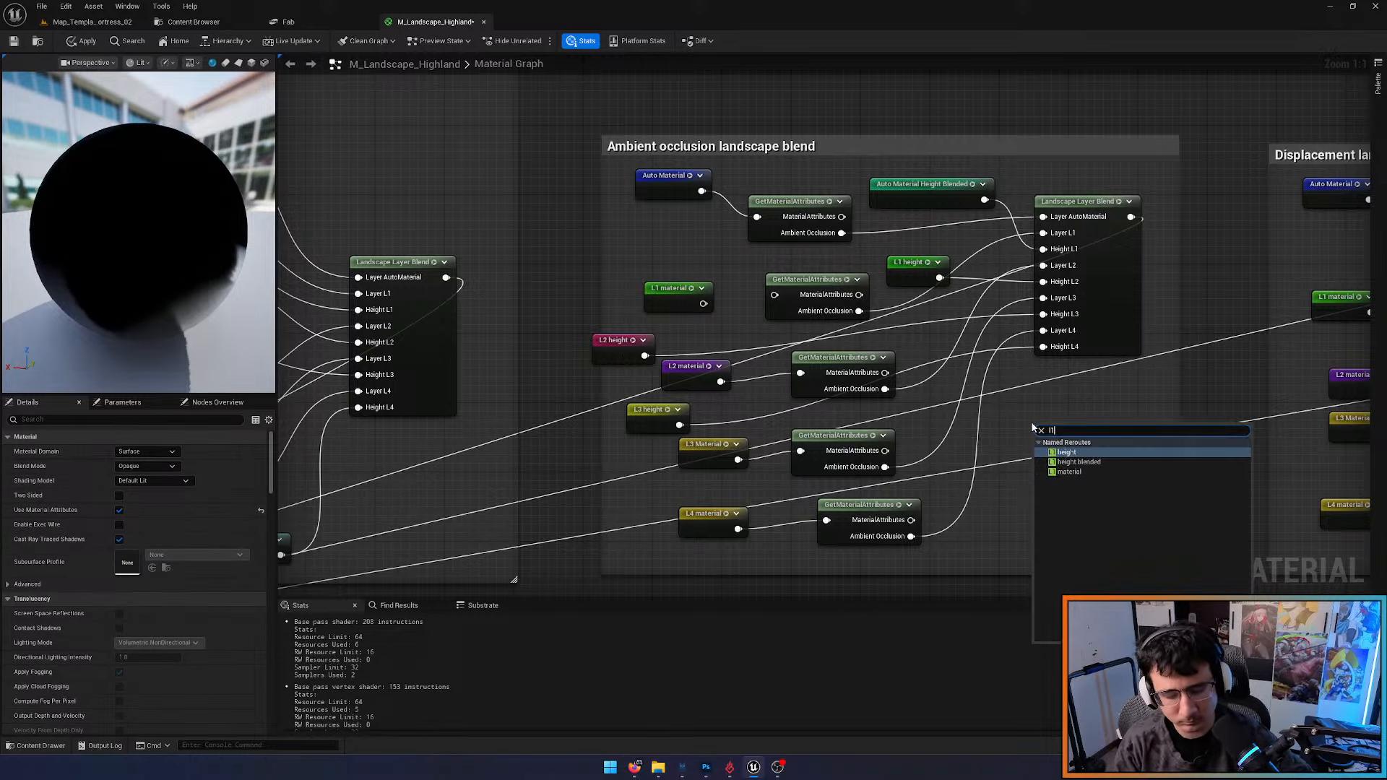
{"action": "type", "text": " hei"}
{"action": "key", "text": "Down"}
{"action": "key", "text": "Return"}
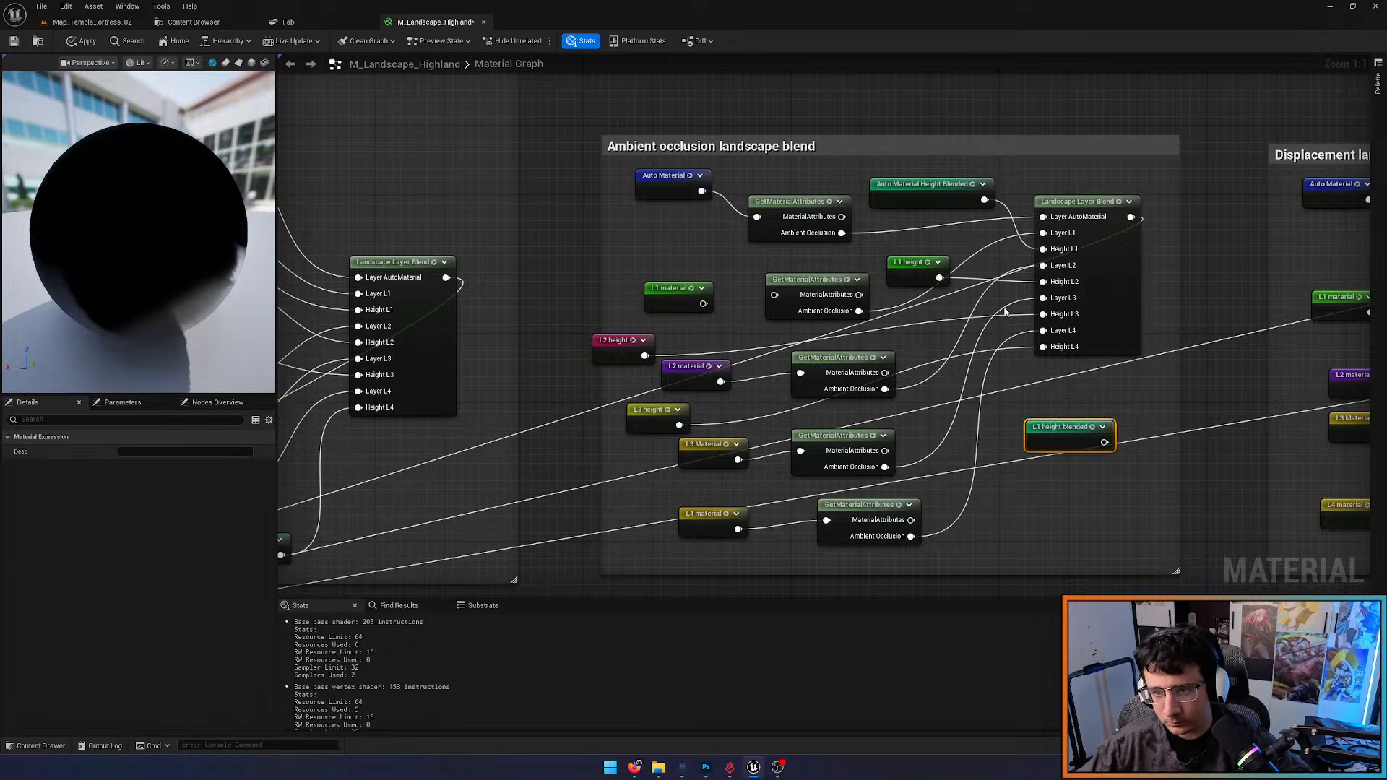
{"action": "left_click_drag", "start_coordinate": [940, 278], "coordinate": [897, 253], "text": "ctrl"}
{"action": "left_click", "coordinate": [913, 271]}
{"action": "key", "text": "Delete"}
Replace the L2 height node in the Ambient occlusion landscape blend with an L2 height blended reroute feeding Height L3
{"action": "right_click_drag", "start_coordinate": [974, 377], "coordinate": [896, 306]}
{"action": "left_click", "coordinate": [939, 344]}
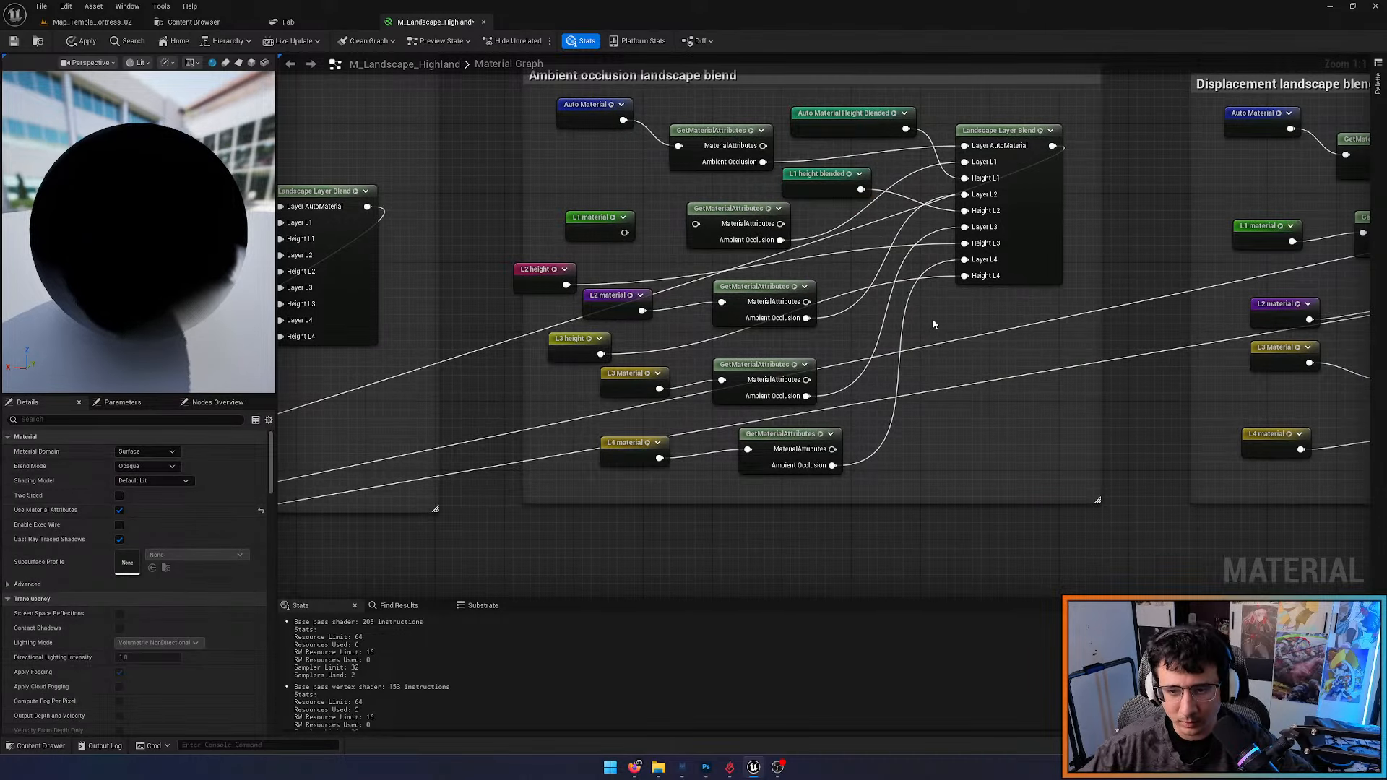
{"action": "right_click", "coordinate": [932, 318]}
{"action": "type", "text": "l1 h"}
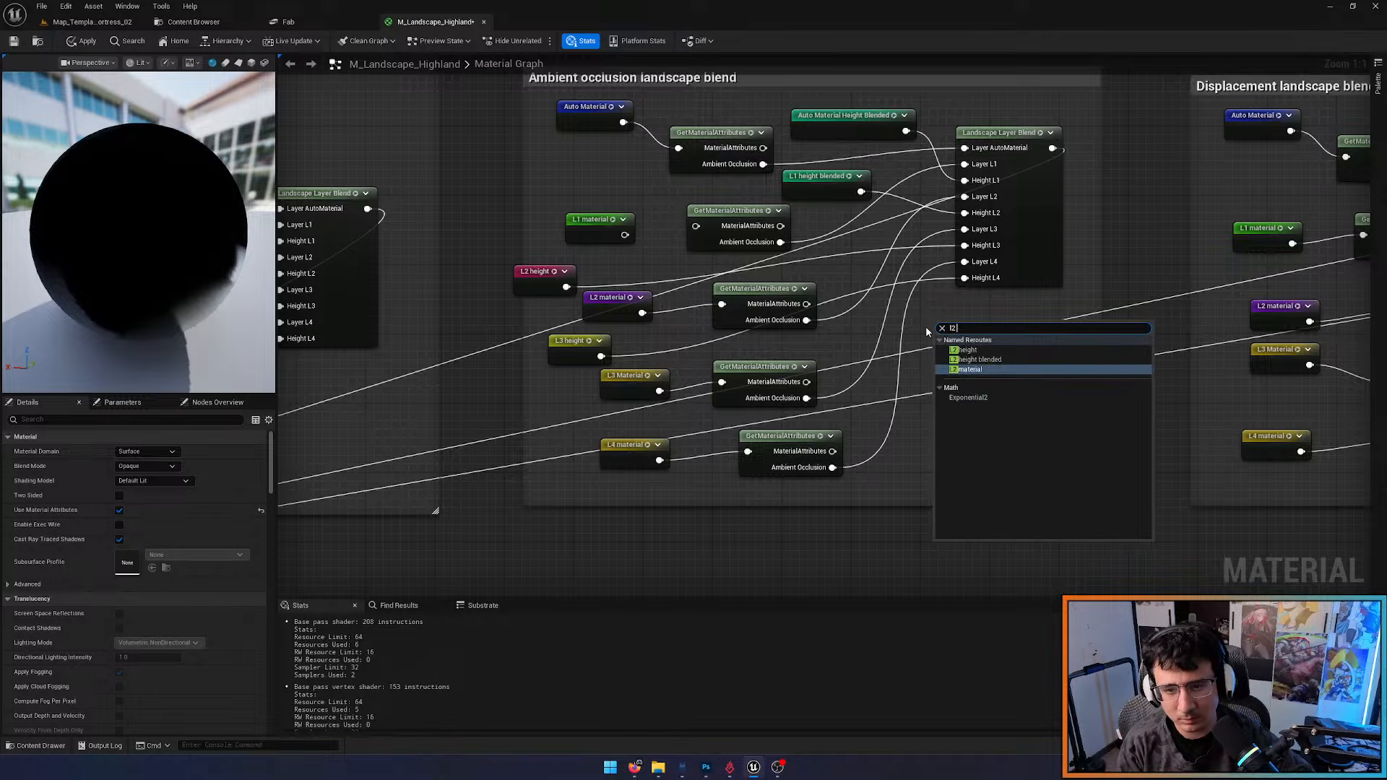
{"action": "key", "text": "Down"}
{"action": "key", "text": "Return"}
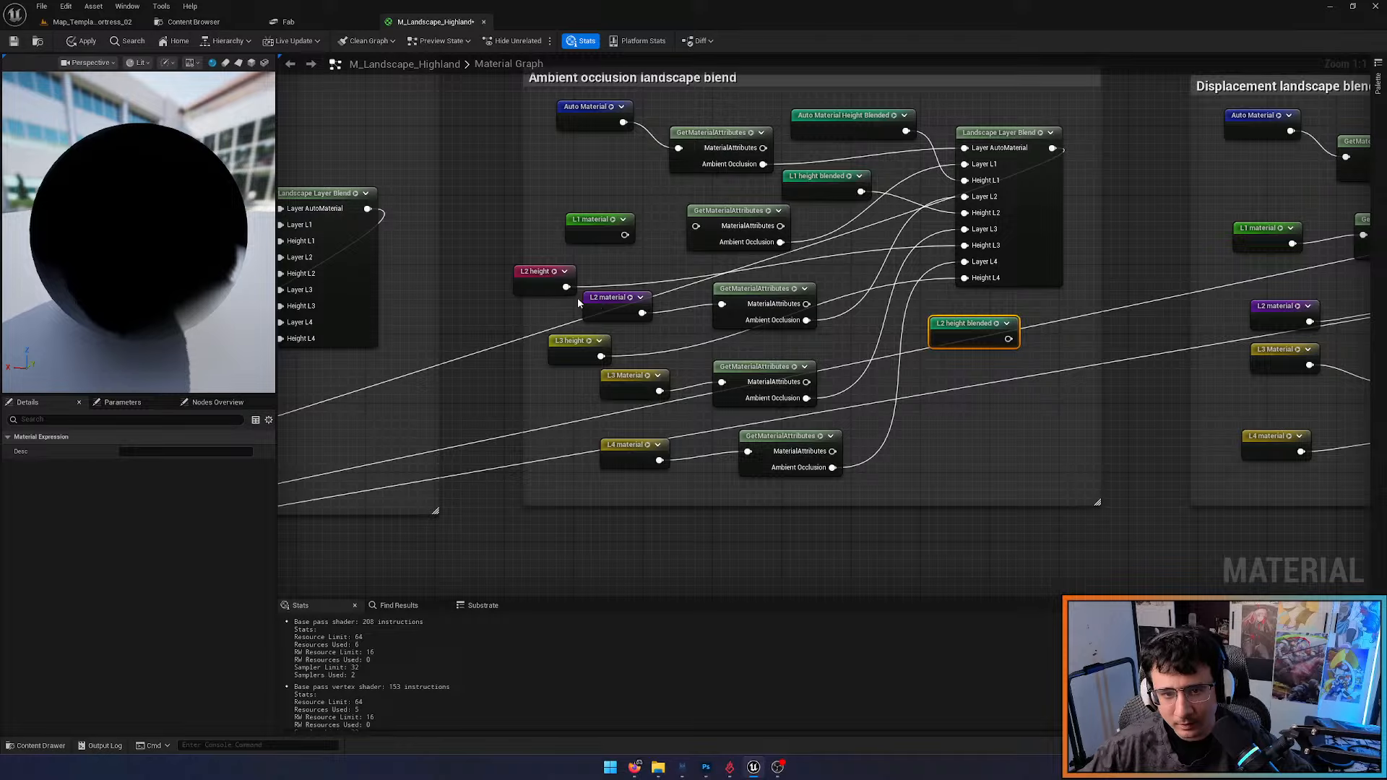
{"action": "left_click_drag", "start_coordinate": [566, 286], "coordinate": [1009, 339], "text": "ctrl"}
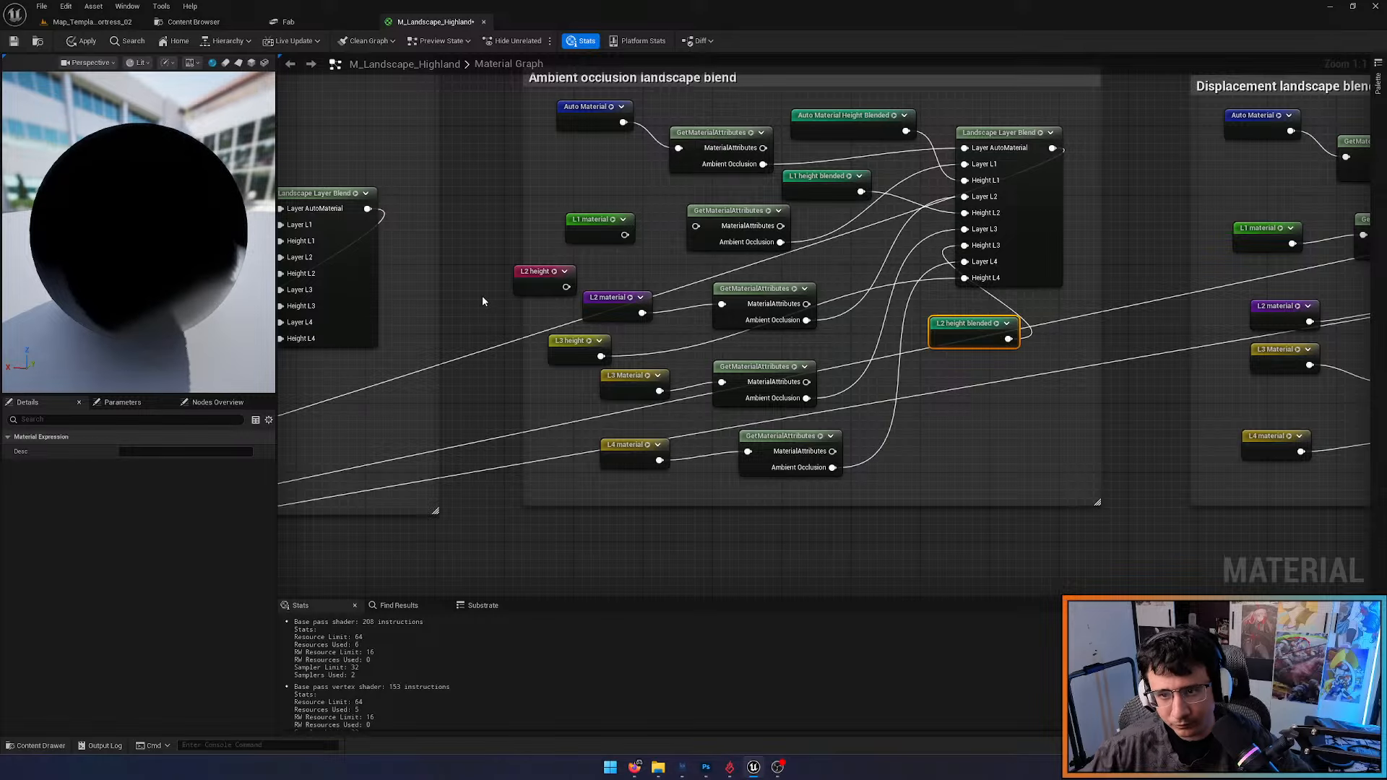
{"action": "left_click", "coordinate": [556, 287]}
{"action": "key", "text": "Delete"}
Replace the L3 height node in the Ambient occlusion landscape blend with an L3 height blended reroute feeding Height L4
{"action": "right_click", "coordinate": [911, 471]}
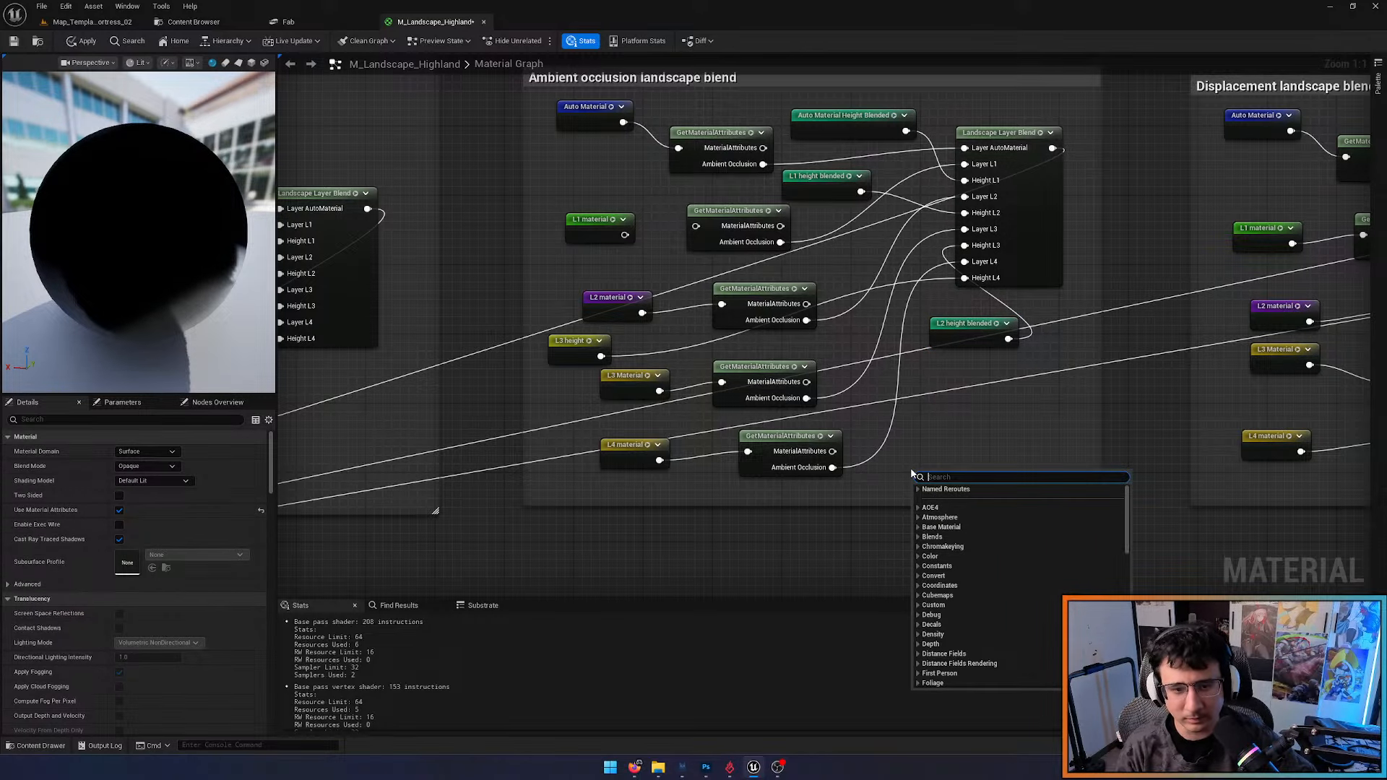
{"action": "type", "text": "l3 hei"}
{"action": "key", "text": "Down"}
{"action": "key", "text": "Return"}
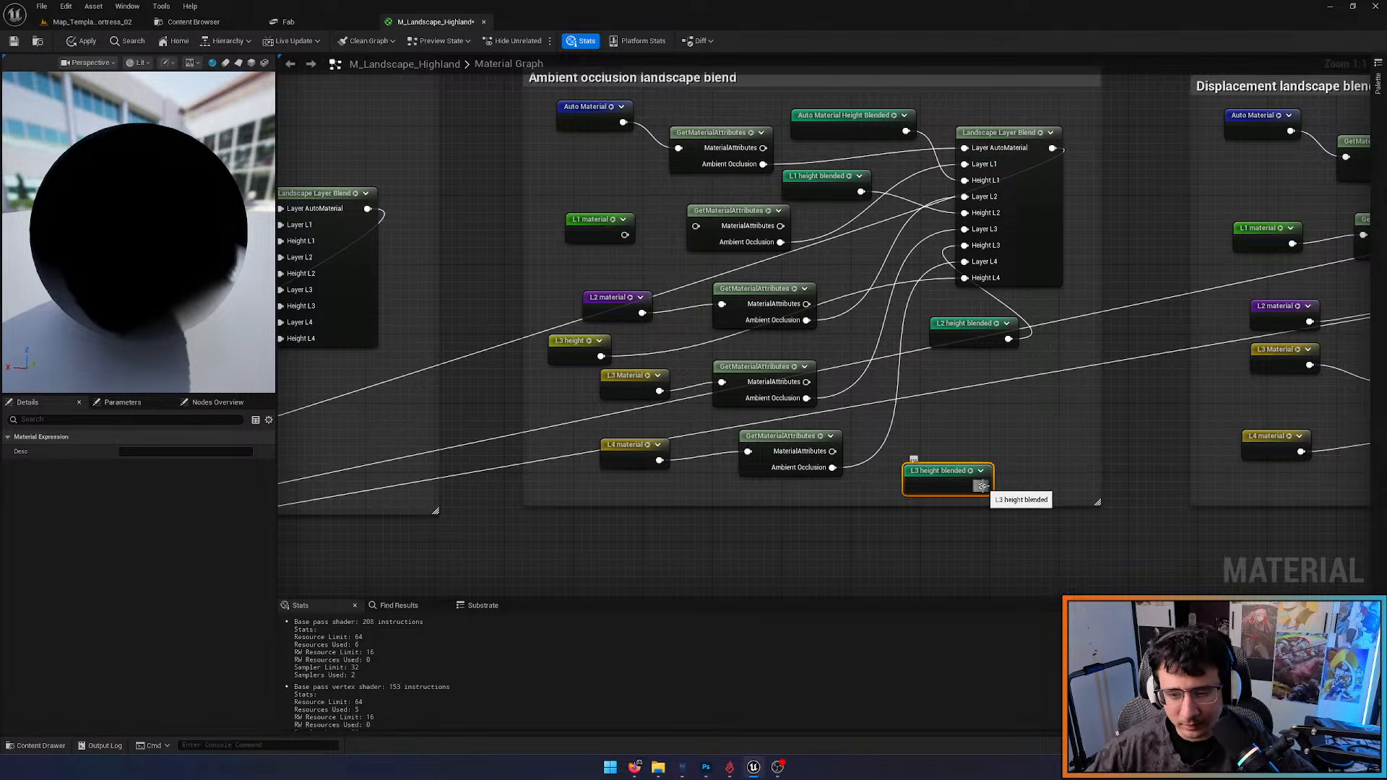
{"action": "left_click_drag", "start_coordinate": [982, 486], "coordinate": [964, 279]}
{"action": "left_click", "coordinate": [579, 347]}
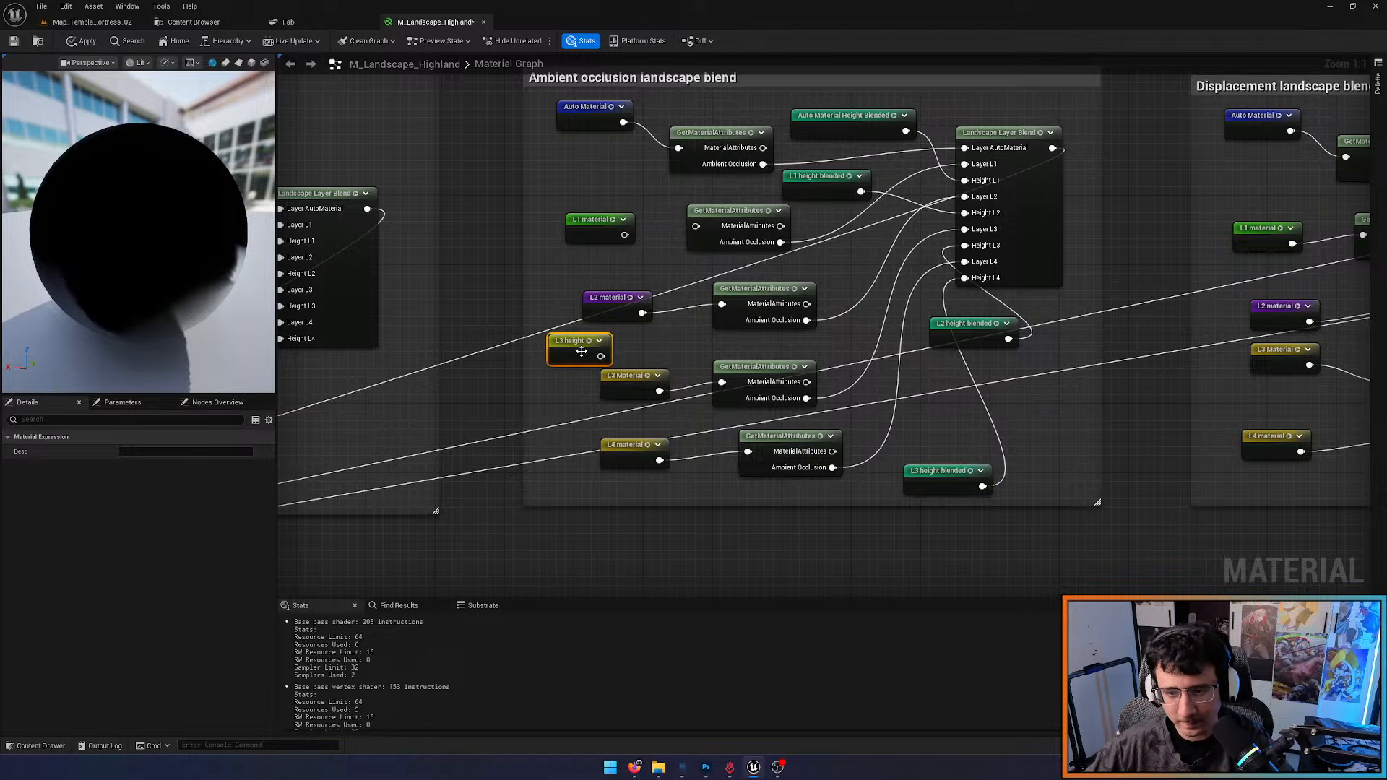
{"action": "key", "text": "Delete"}
In the Displacement landscape blend, add an Auto Material Height Blended reroute and connect it to Height L1 in place of the displacement output
{"action": "right_click_drag", "start_coordinate": [1022, 388], "coordinate": [568, 394]}
{"action": "right_click_drag", "start_coordinate": [829, 322], "coordinate": [526, 389]}
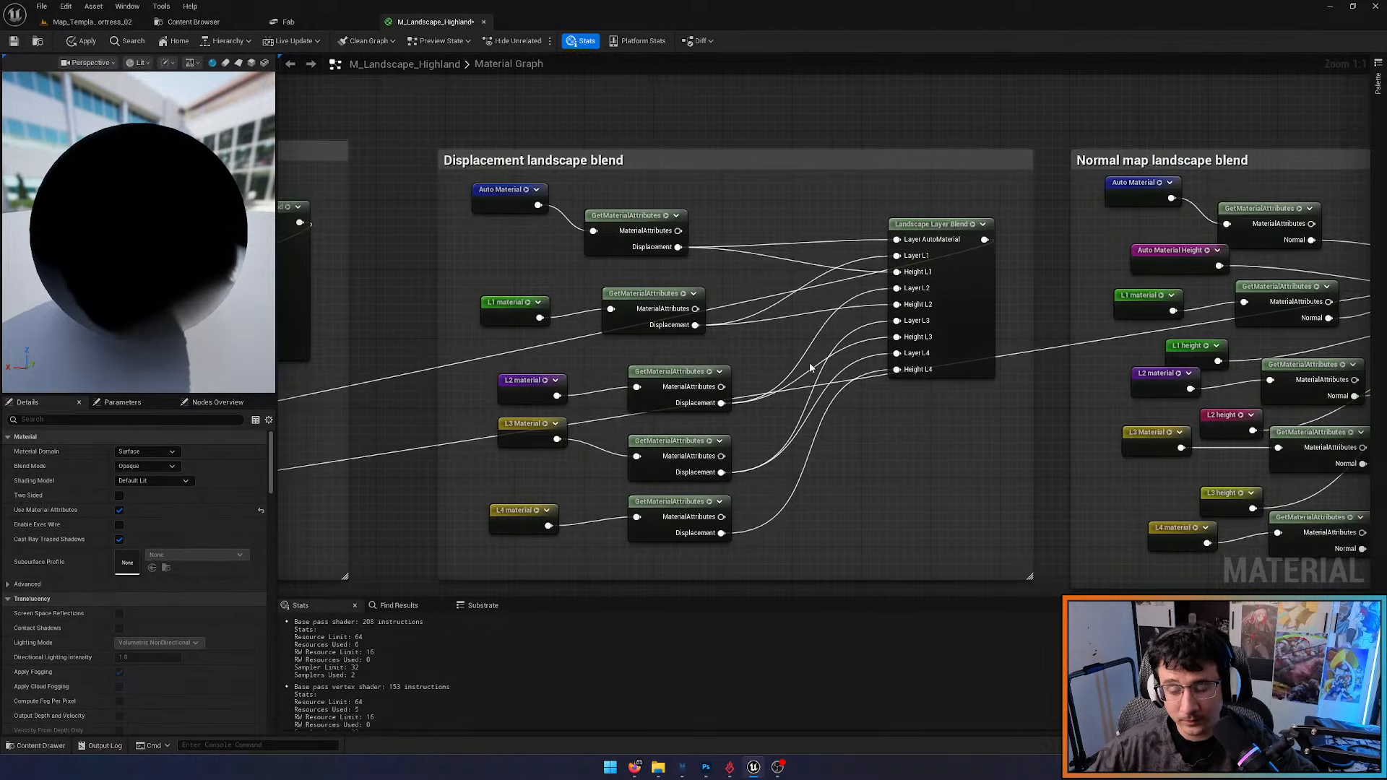
{"action": "right_click_drag", "start_coordinate": [908, 486], "coordinate": [895, 434]}
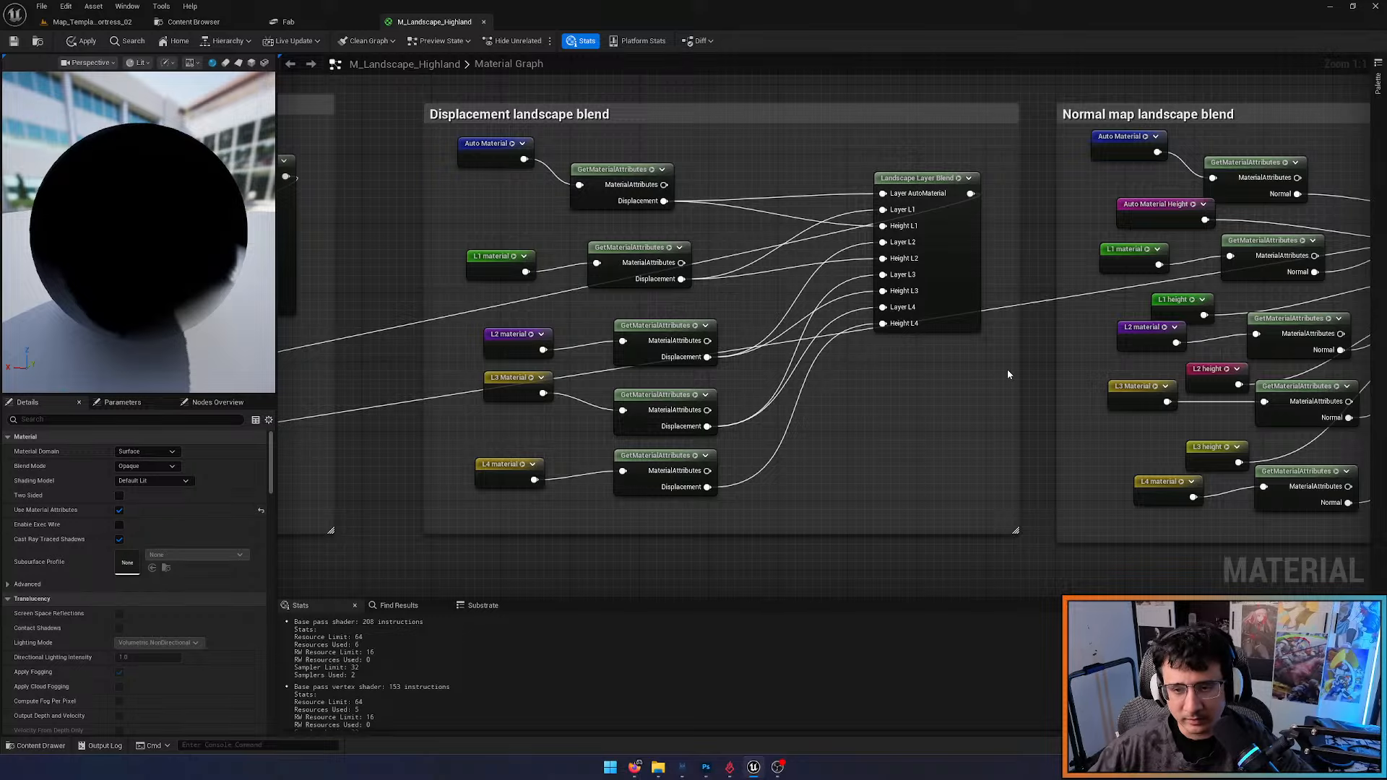
{"action": "right_click", "coordinate": [951, 443]}
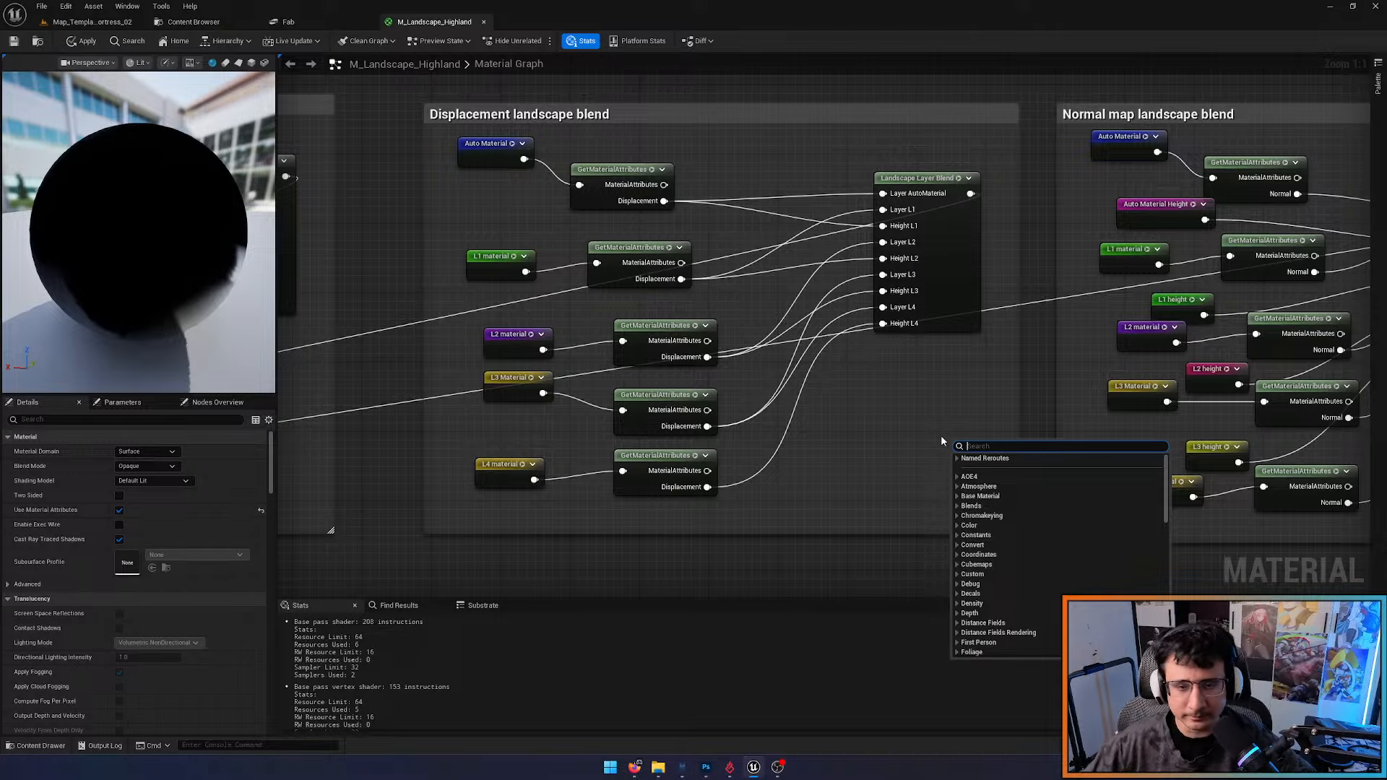
{"action": "right_click", "coordinate": [851, 435]}
{"action": "type", "text": "auto"}
{"action": "key", "text": "Down"}
{"action": "key", "text": "Down"}
{"action": "key", "text": "Return"}
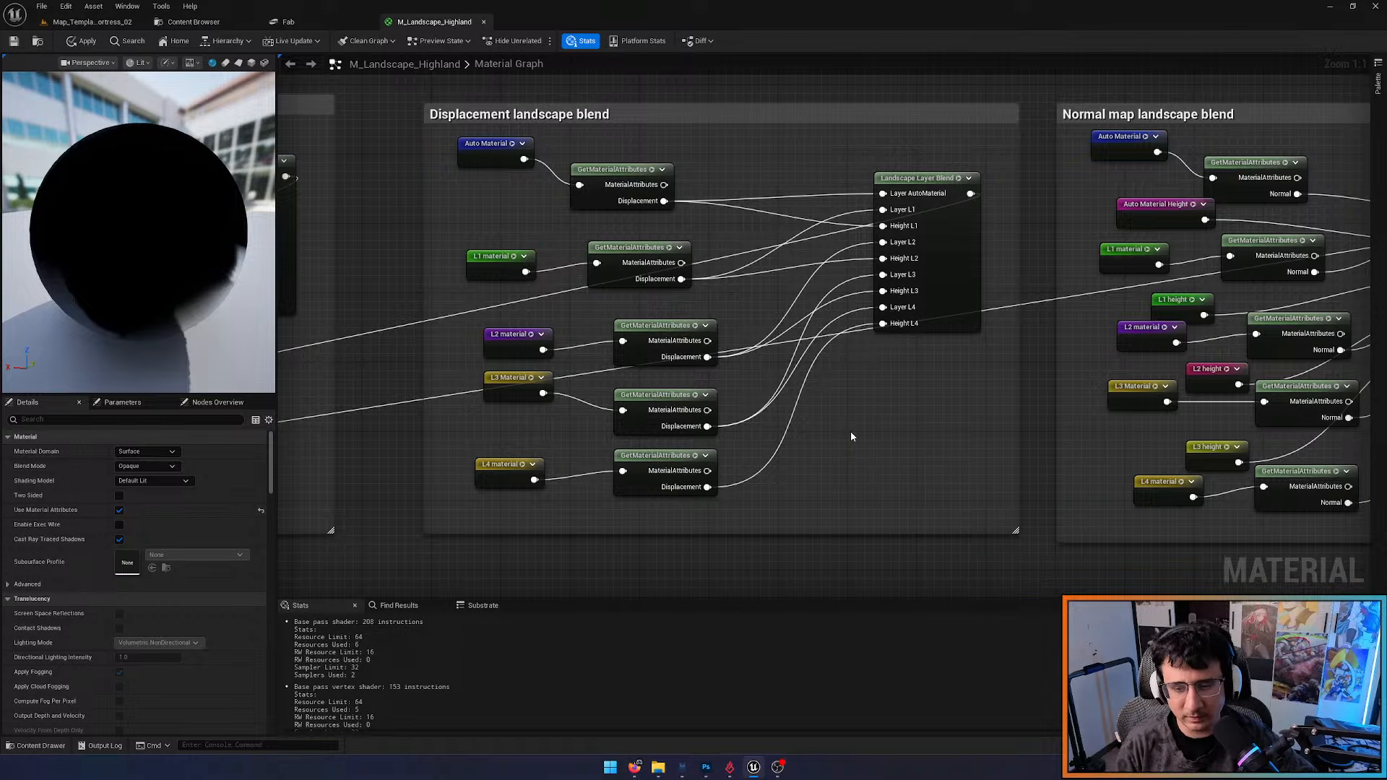
{"action": "left_click_drag", "start_coordinate": [895, 447], "coordinate": [882, 227]}
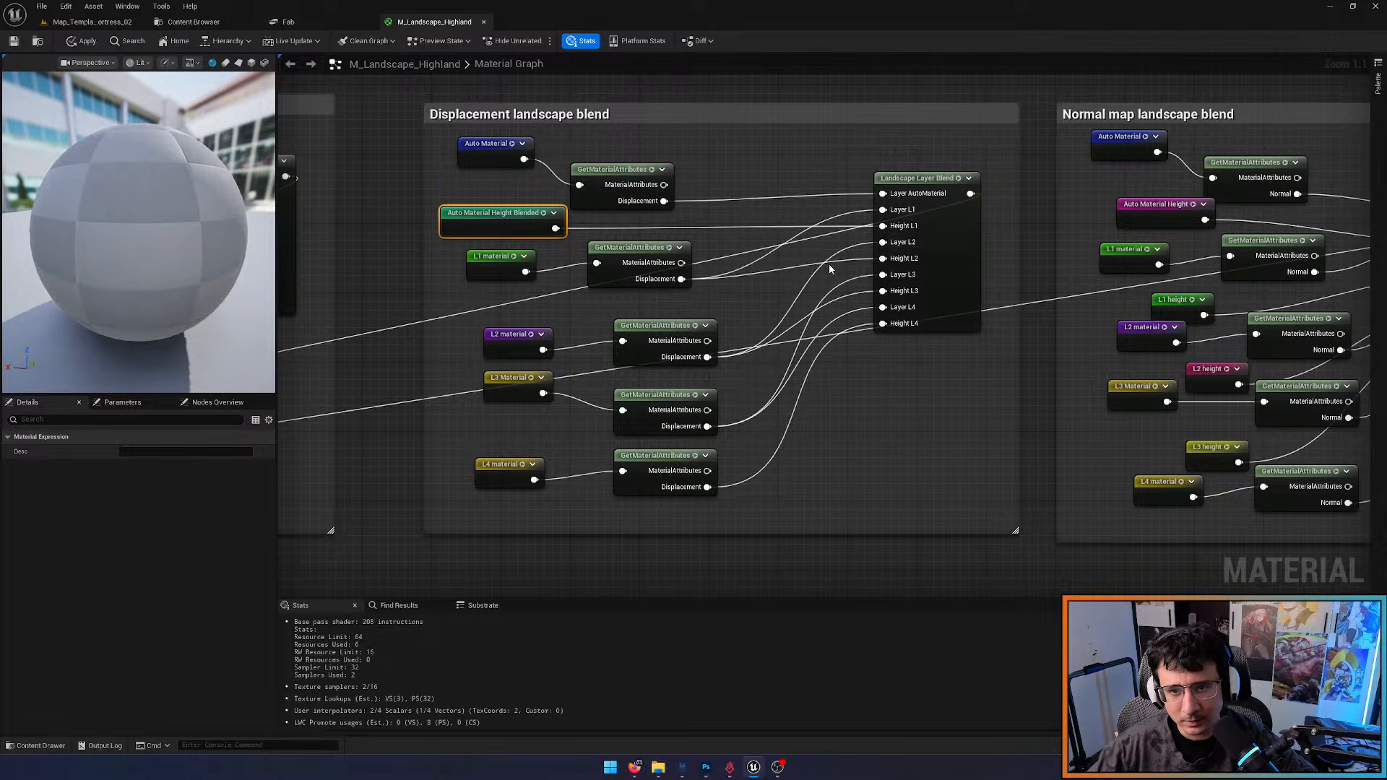
Add an L1 height blended reroute to the Displacement landscape blend and connect it to Height L2
{"action": "right_click", "coordinate": [944, 416]}
{"action": "type", "text": "l1"}
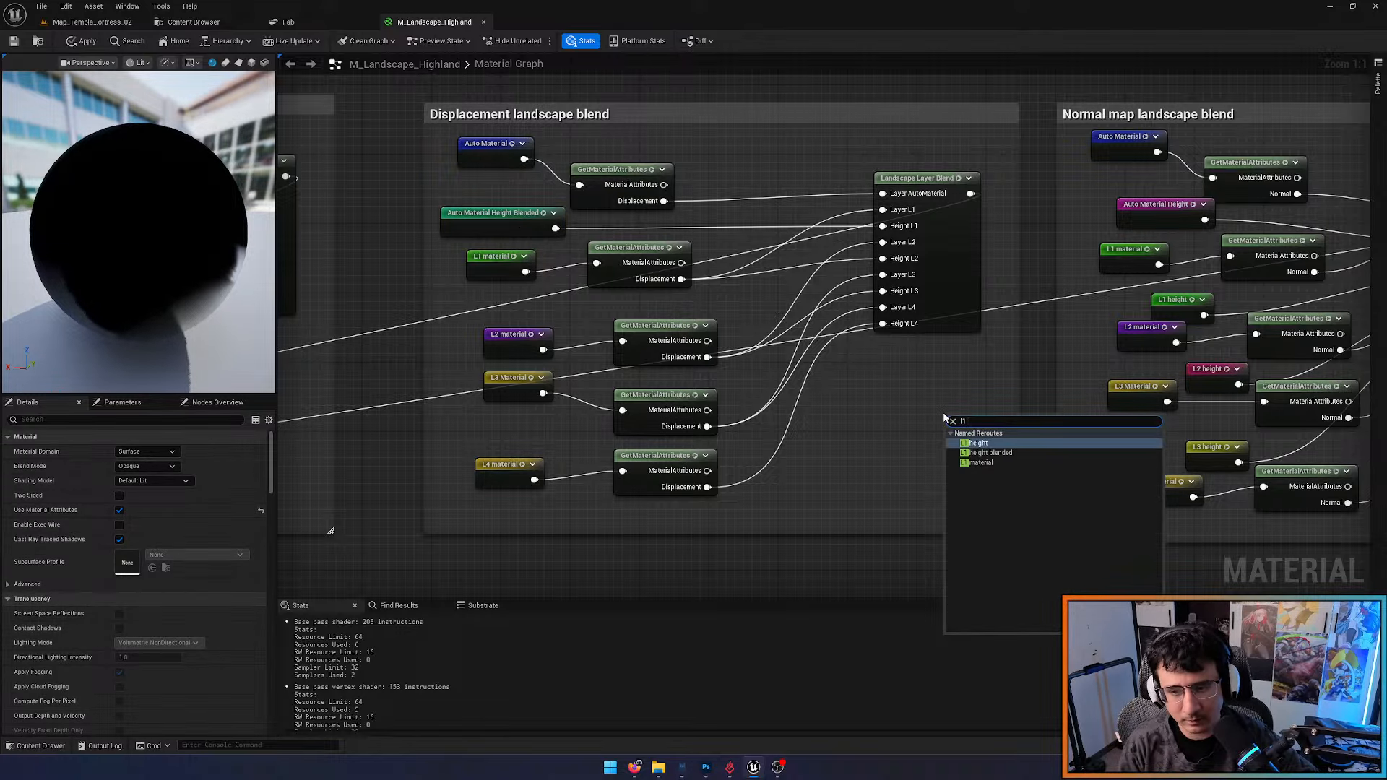
{"action": "key", "text": "Down"}
{"action": "key", "text": "Return"}
{"action": "left_click_drag", "start_coordinate": [963, 424], "coordinate": [887, 263]}
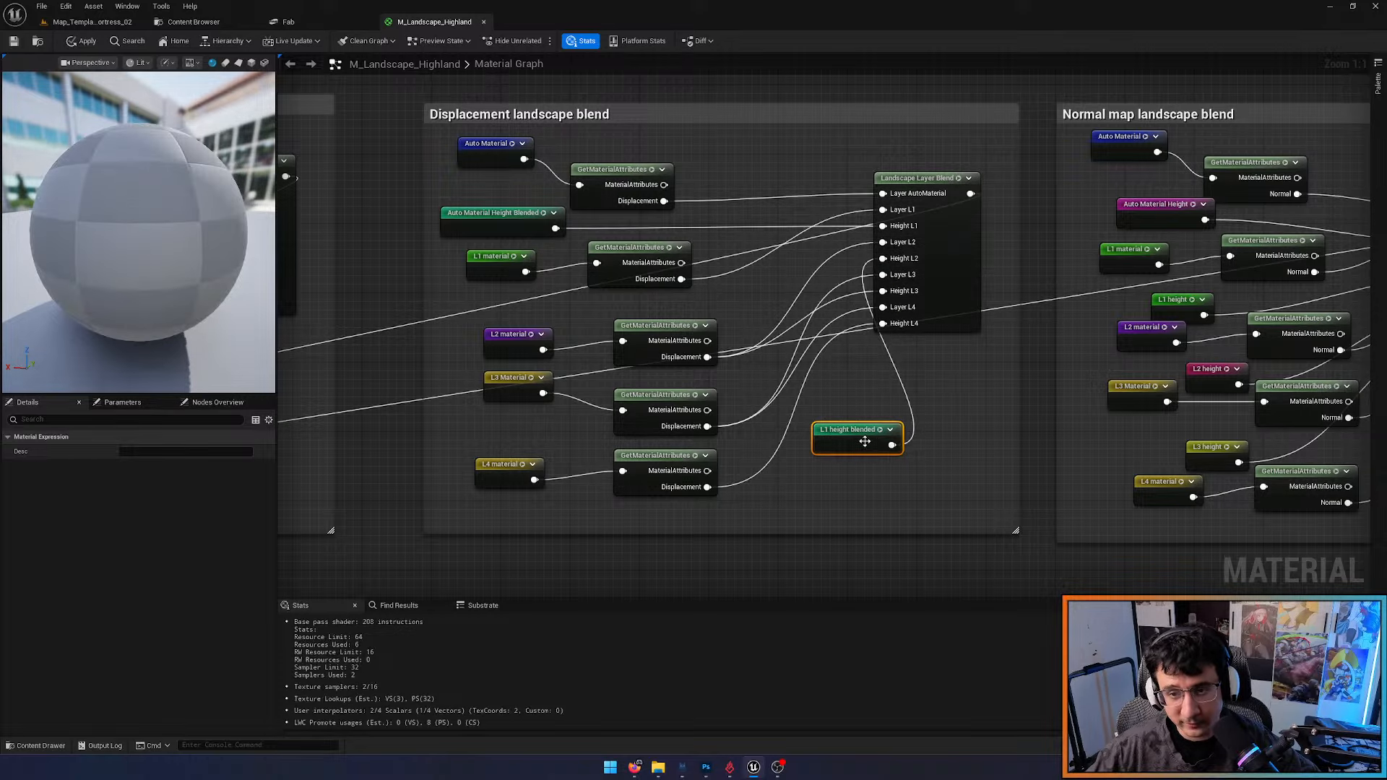
Add an L2 height blended reroute to the Displacement landscape blend, connect it to Height L3 and line it up below the L1 reroute
{"action": "left_click_drag", "start_coordinate": [867, 439], "coordinate": [868, 379]}
{"action": "left_click", "coordinate": [829, 464]}
{"action": "right_click", "coordinate": [809, 469]}
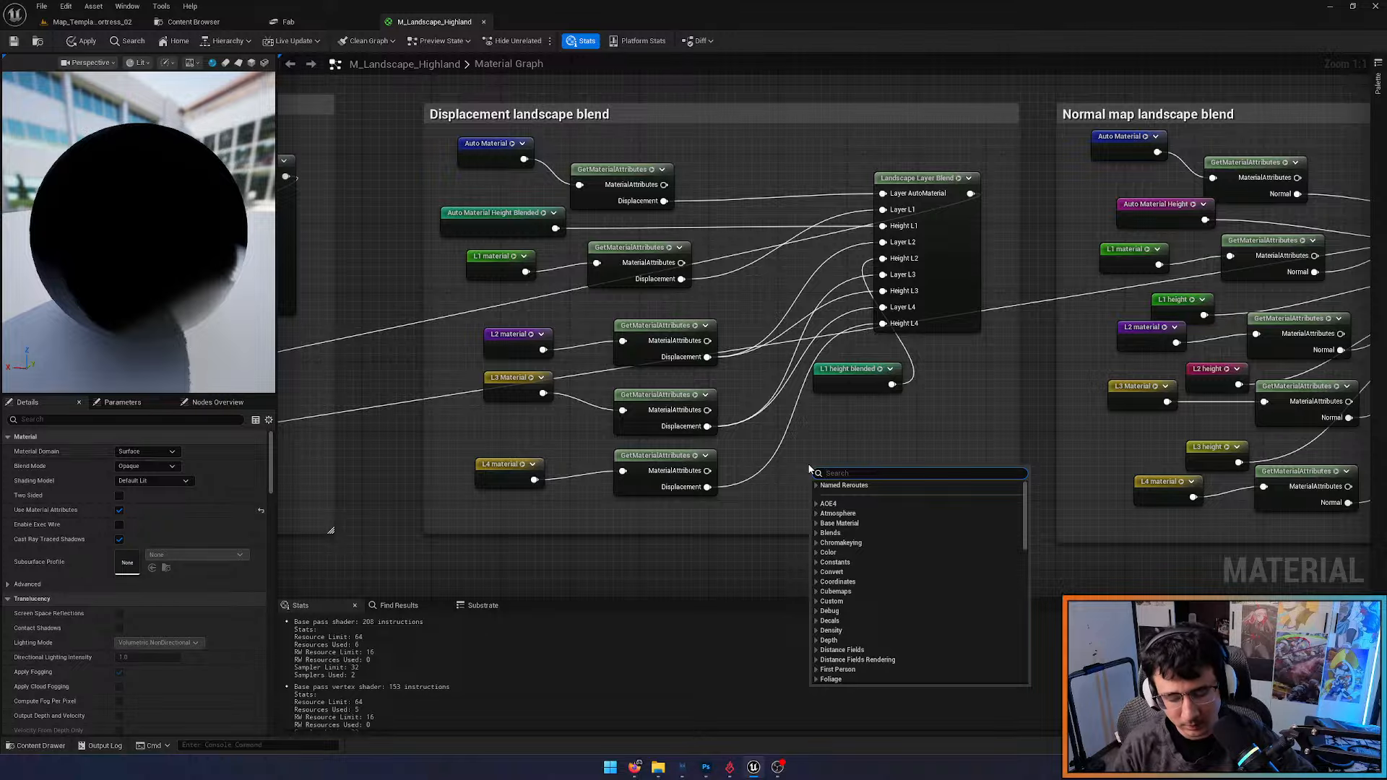
{"action": "type", "text": "l2 he"}
{"action": "key", "text": "Down"}
{"action": "key", "text": "Return"}
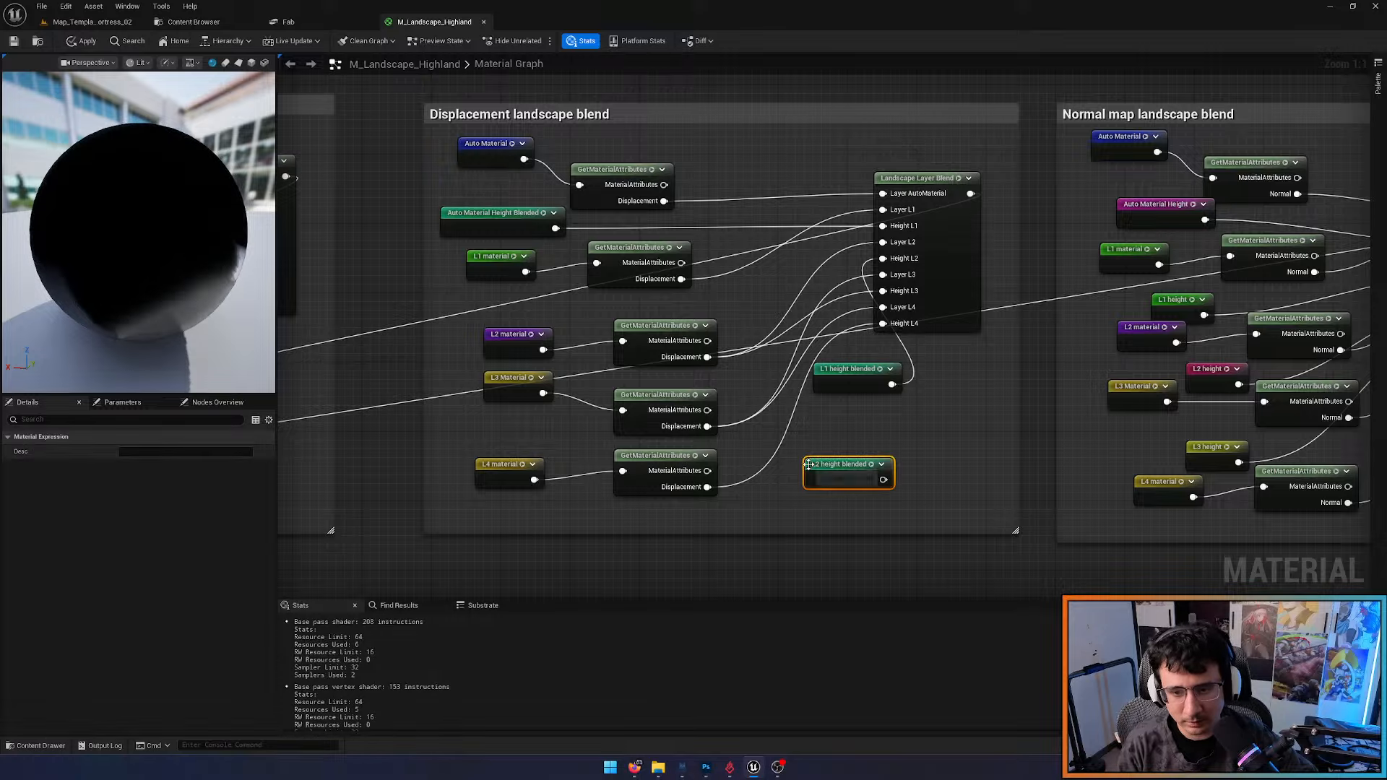
{"action": "left_click_drag", "start_coordinate": [886, 475], "coordinate": [883, 258]}
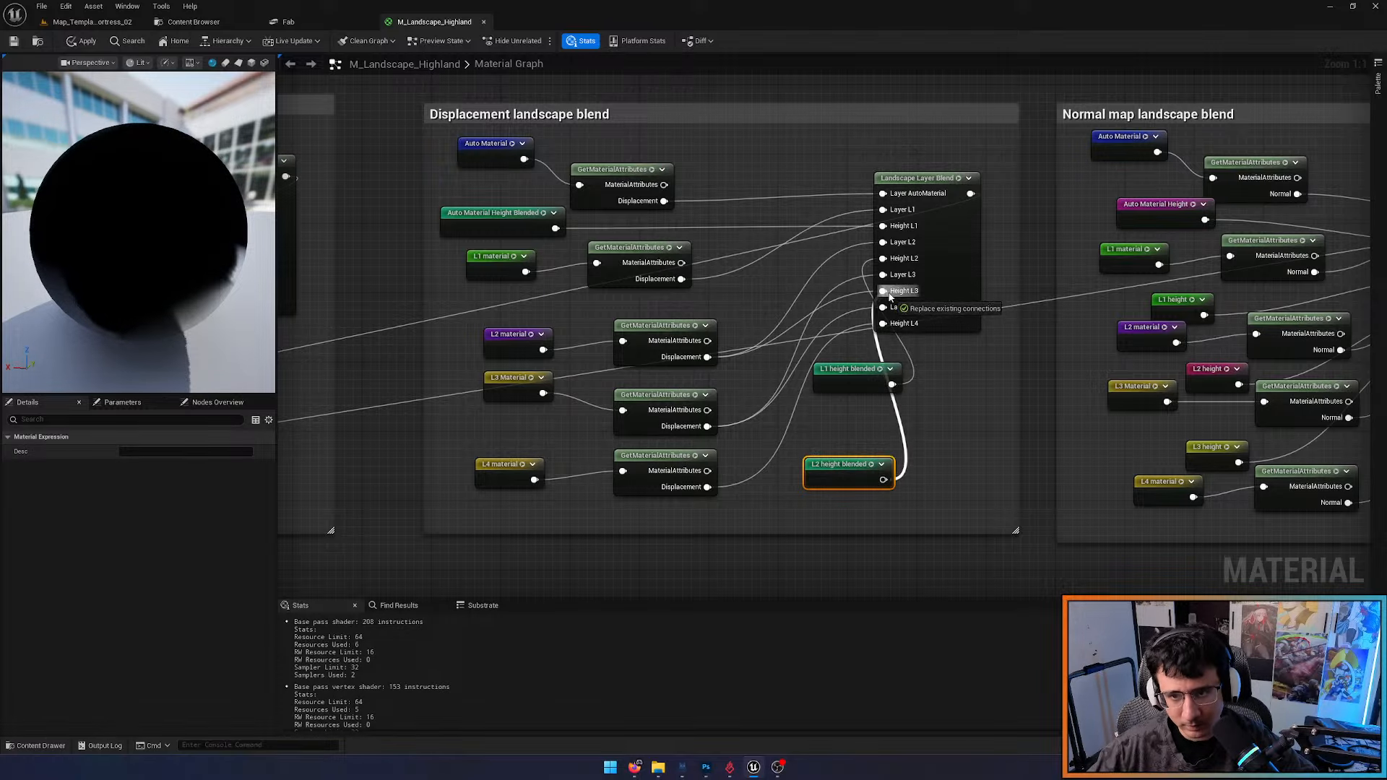
{"action": "left_click_drag", "start_coordinate": [846, 468], "coordinate": [855, 408]}
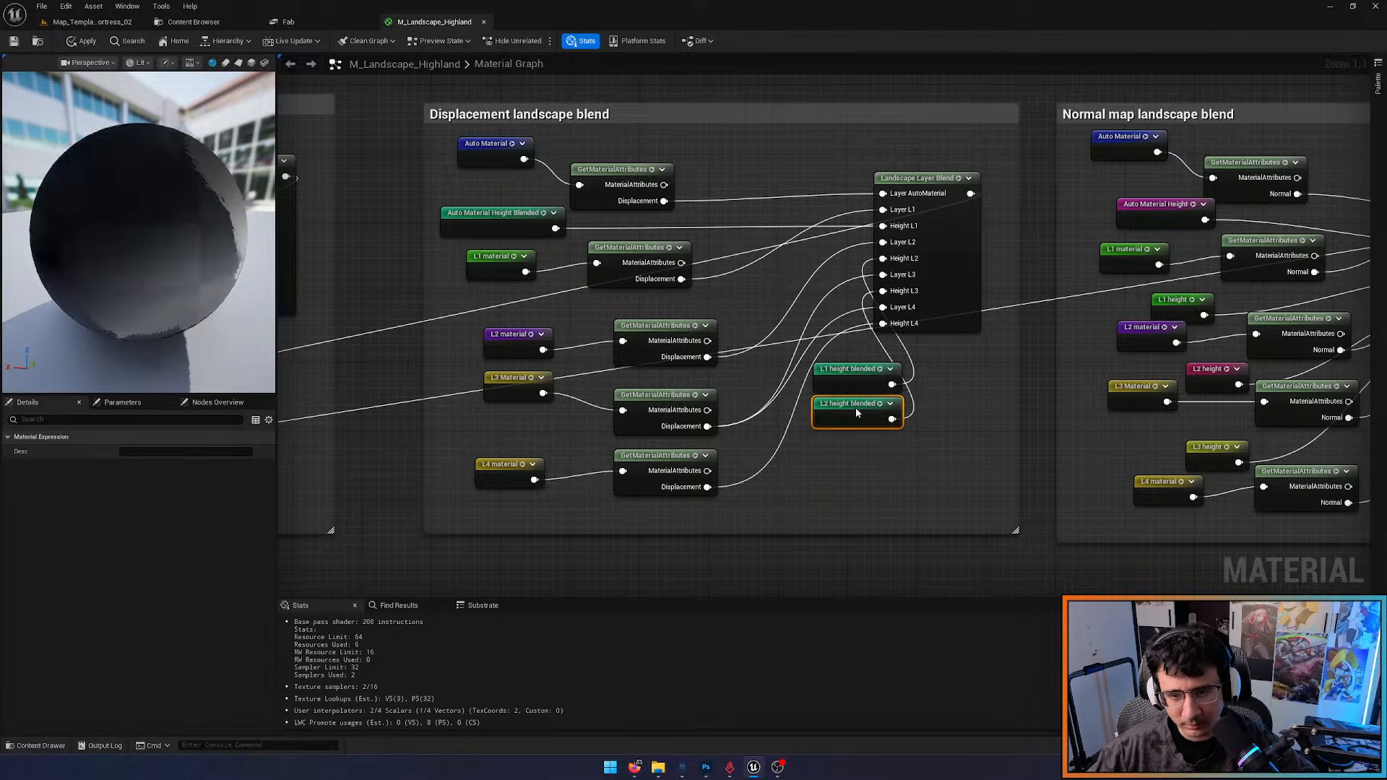
Add an L3 height blended reroute to the Displacement landscape blend and connect it to Height L4
{"action": "left_click", "coordinate": [840, 468]}
{"action": "right_click", "coordinate": [838, 466]}
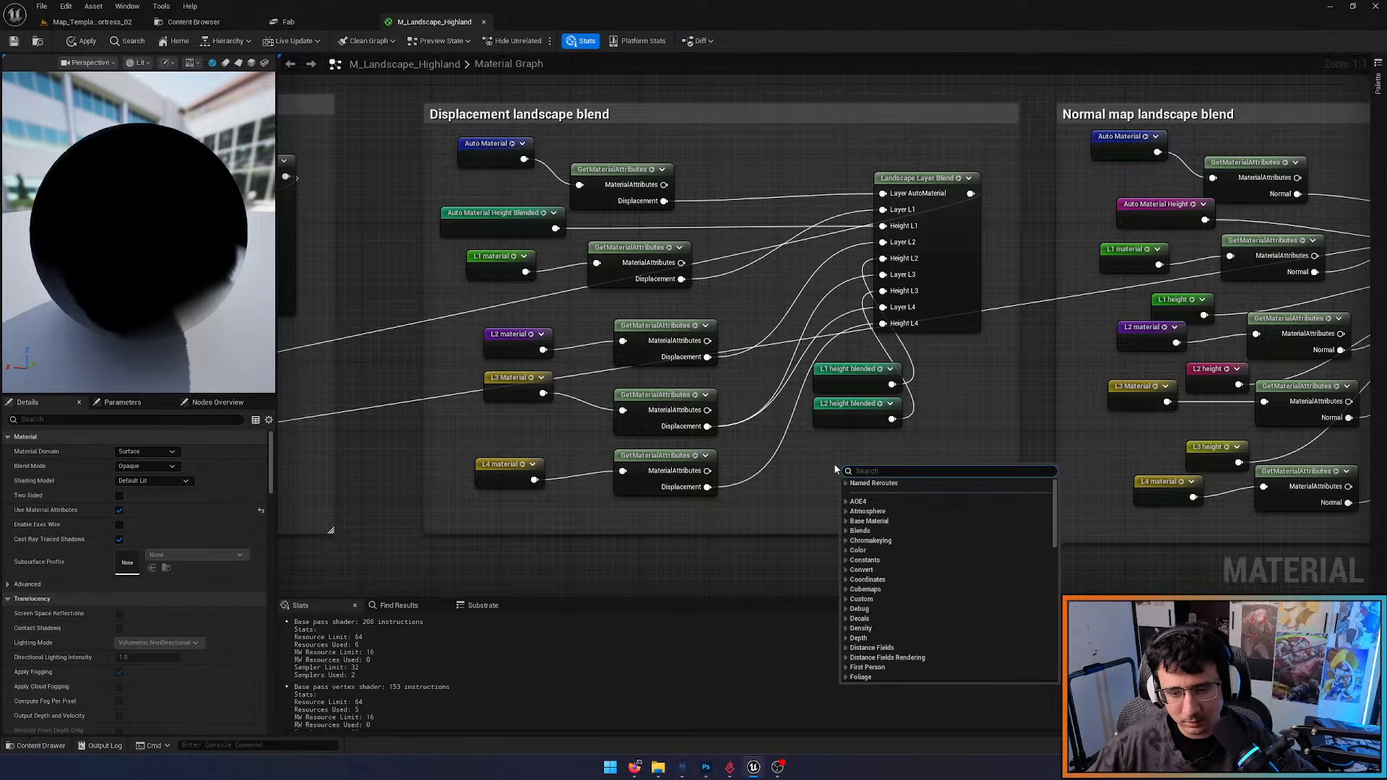
{"action": "key", "text": "Escape"}
{"action": "key", "text": "ctrl+v"}
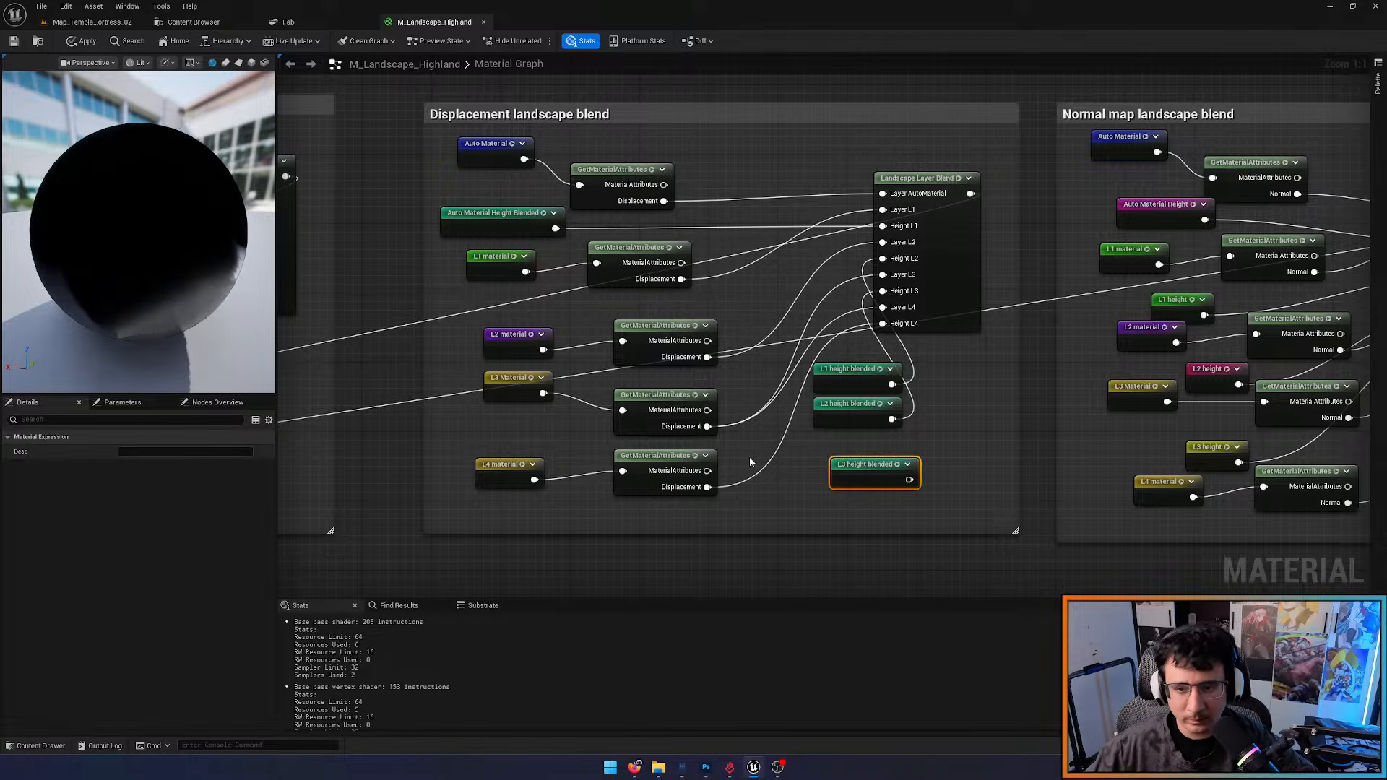
{"action": "left_click_drag", "start_coordinate": [890, 467], "coordinate": [882, 325]}
Apply the rewired displacement blend changes to the material
{"action": "right_click_drag", "start_coordinate": [973, 408], "coordinate": [729, 385]}
{"action": "scroll", "coordinate": [731, 386], "scroll_direction": "down", "scroll_amount": 3}
{"action": "right_click_drag", "start_coordinate": [1012, 366], "coordinate": [771, 336]}
{"action": "scroll", "coordinate": [772, 336], "scroll_direction": "up", "scroll_amount": 3}
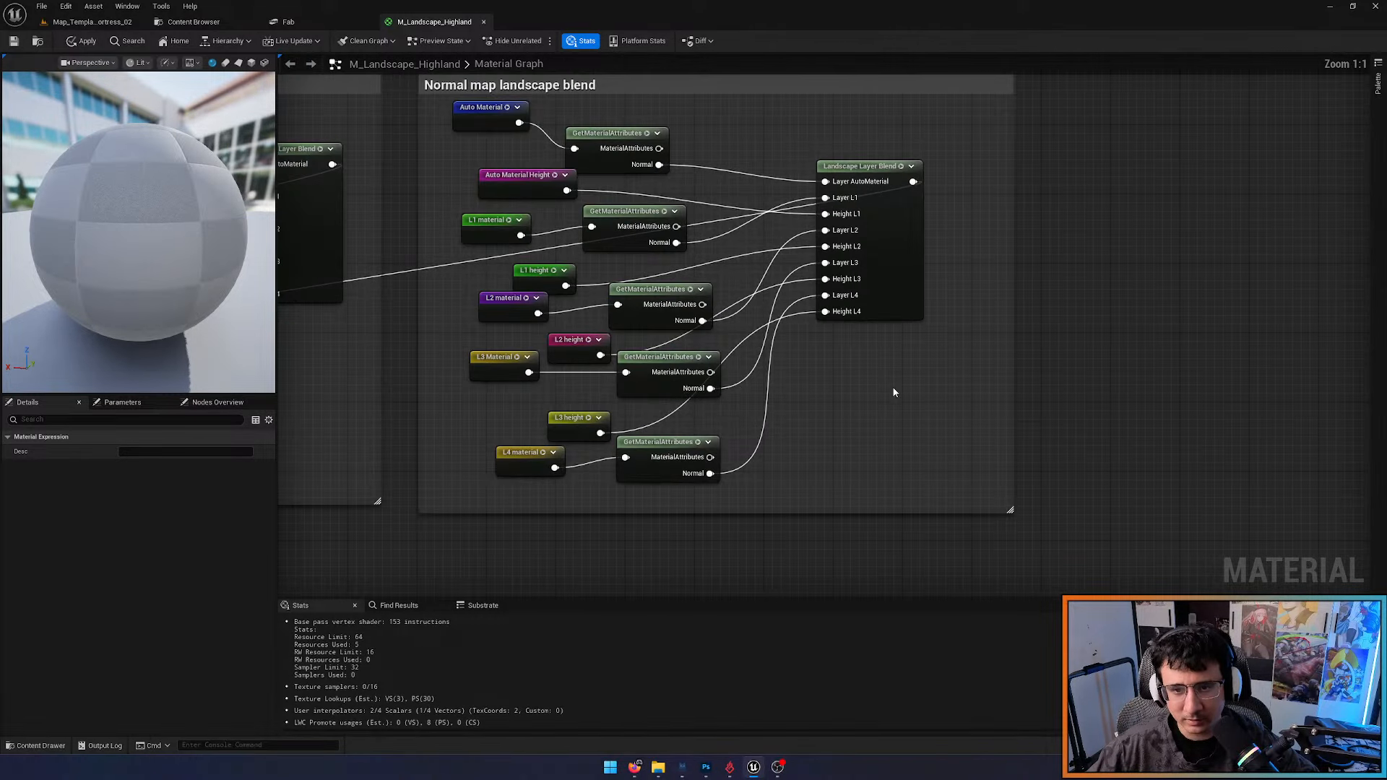
{"action": "left_click", "coordinate": [71, 42]}
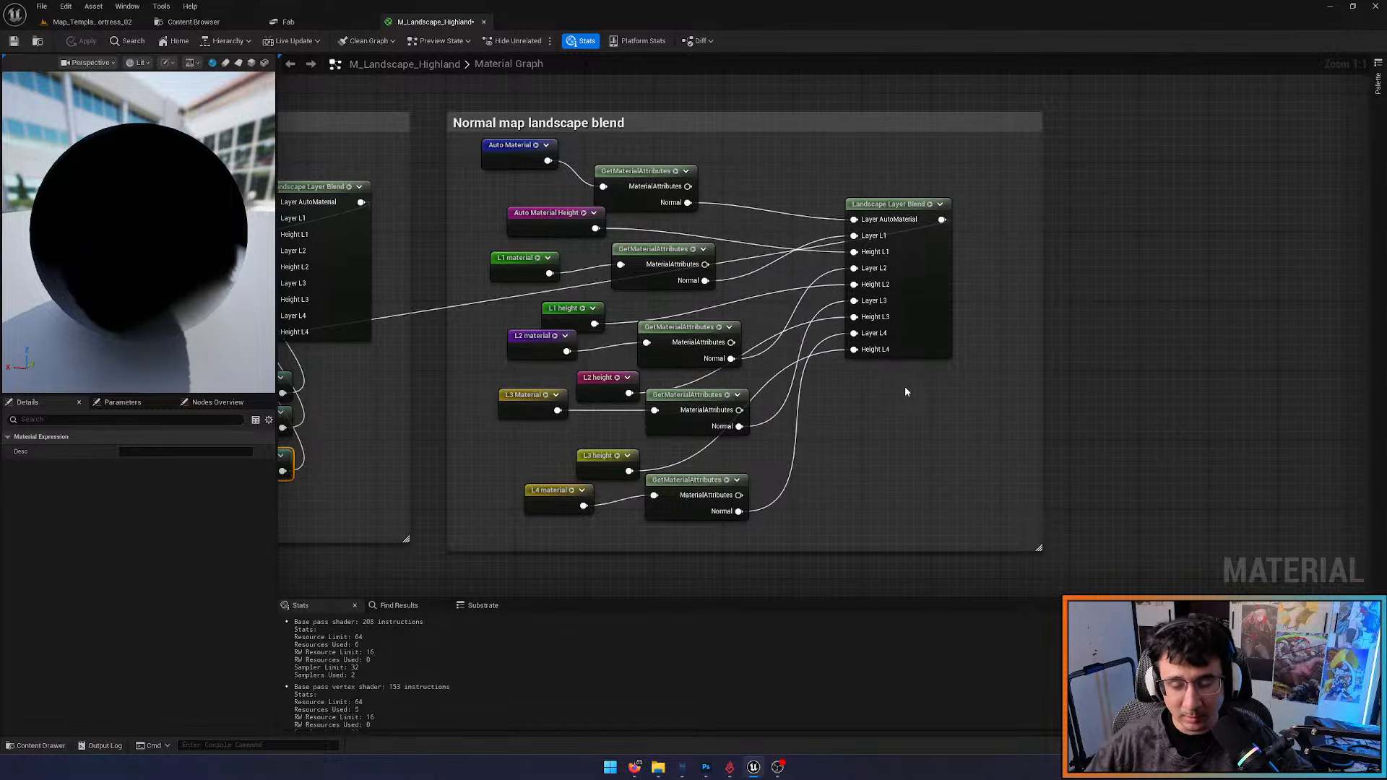
Add an Auto Material Height Blended reroute to the Normal map landscape blend, connect it to Height L1 and place it below the layer blend node
{"action": "right_click_drag", "start_coordinate": [921, 385], "coordinate": [854, 364]}
{"action": "right_click", "coordinate": [847, 369]}
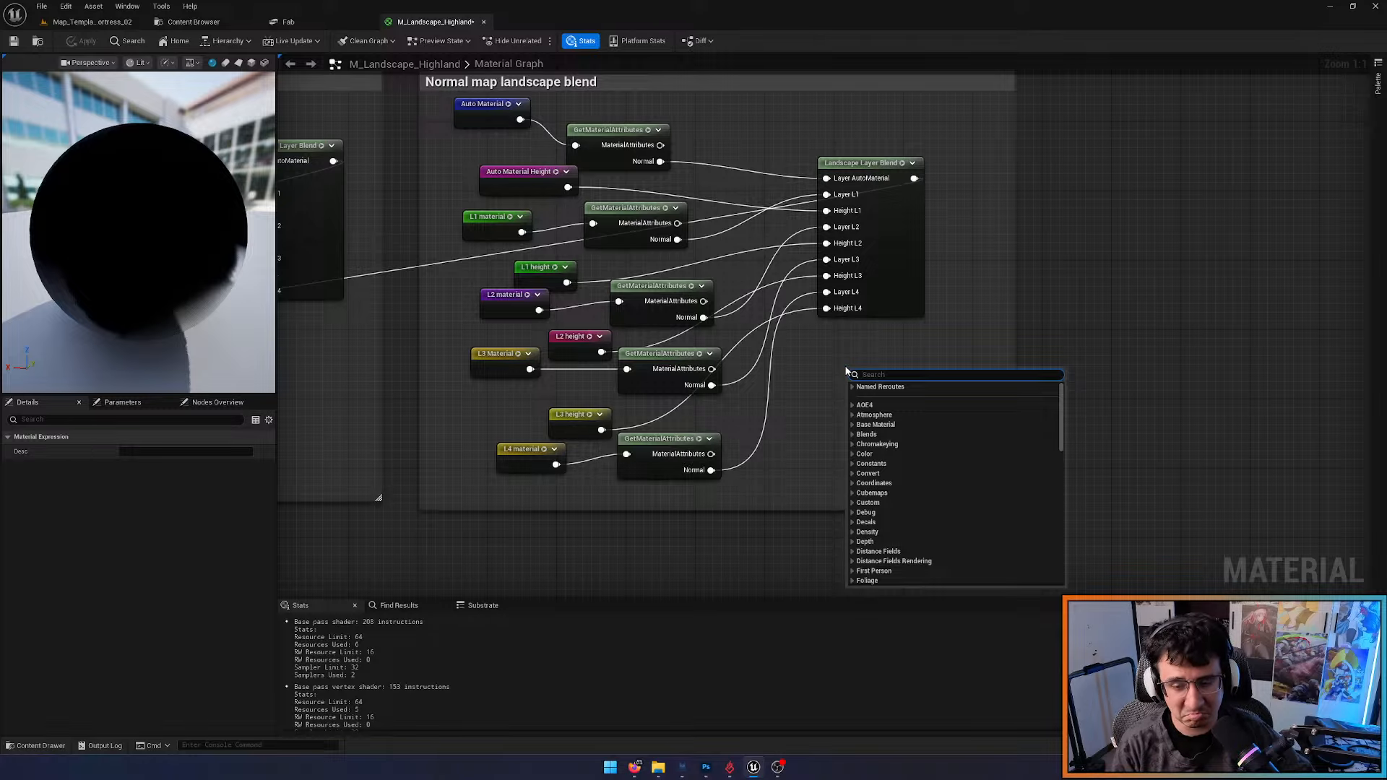
{"action": "type", "text": "auto"}
{"action": "key", "text": "Down"}
{"action": "key", "text": "Down"}
{"action": "key", "text": "Return"}
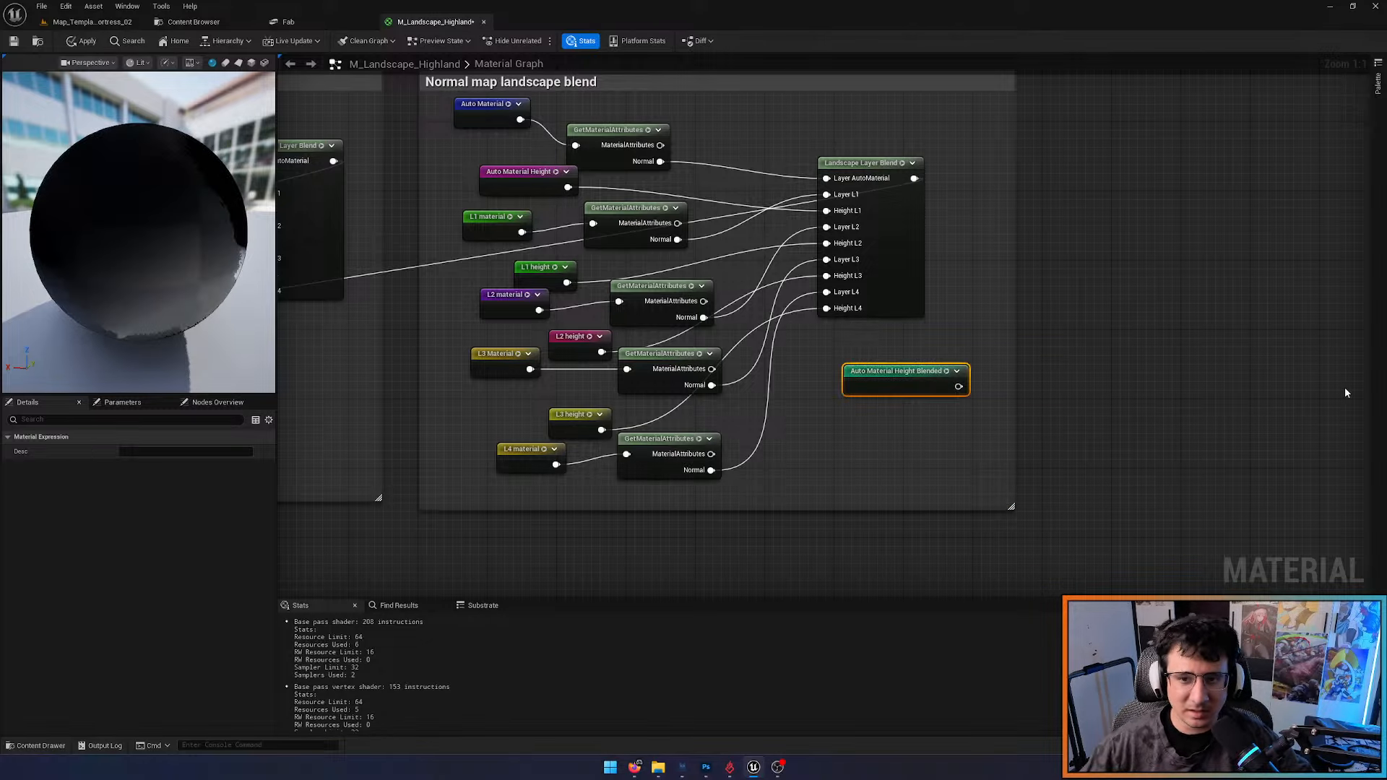
{"action": "left_click_drag", "start_coordinate": [959, 386], "coordinate": [838, 210]}
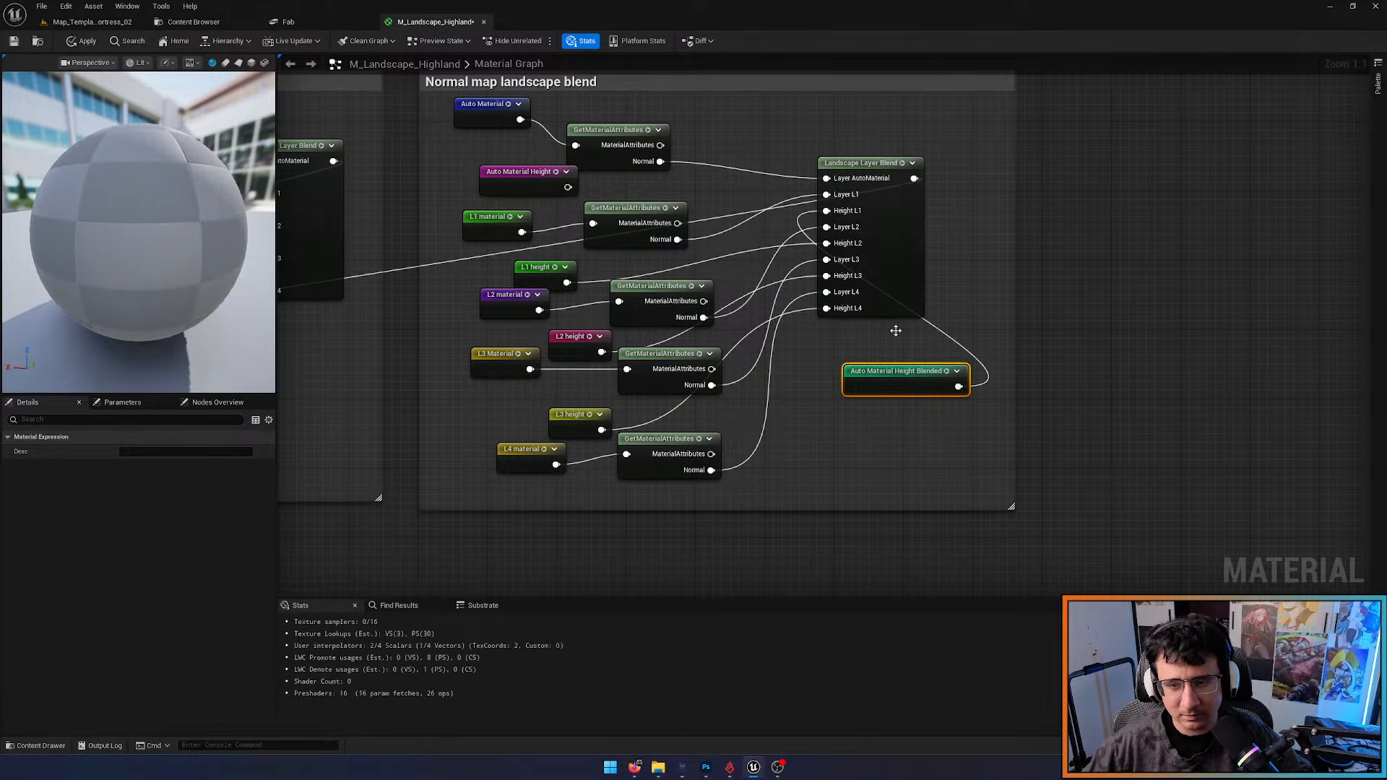
{"action": "left_click_drag", "start_coordinate": [896, 371], "coordinate": [860, 336]}
Feed Height L2 of the Normal map landscape blend from a new L1 height blended reroute and delete the old L1 height and Auto Material Height nodes
{"action": "left_click", "coordinate": [814, 413]}
{"action": "right_click", "coordinate": [813, 414]}
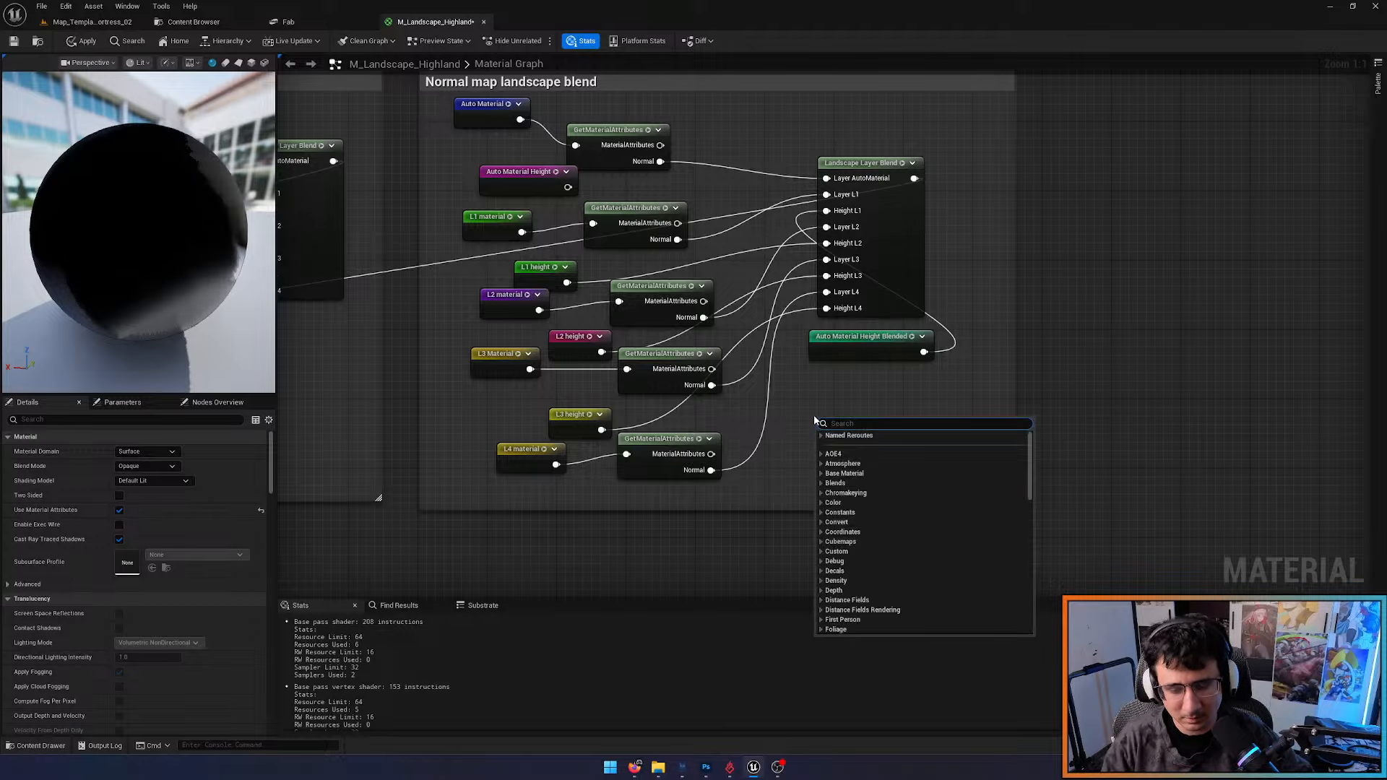
{"action": "type", "text": "height l4"}
{"action": "key", "text": "Down"}
{"action": "key", "text": "Return"}
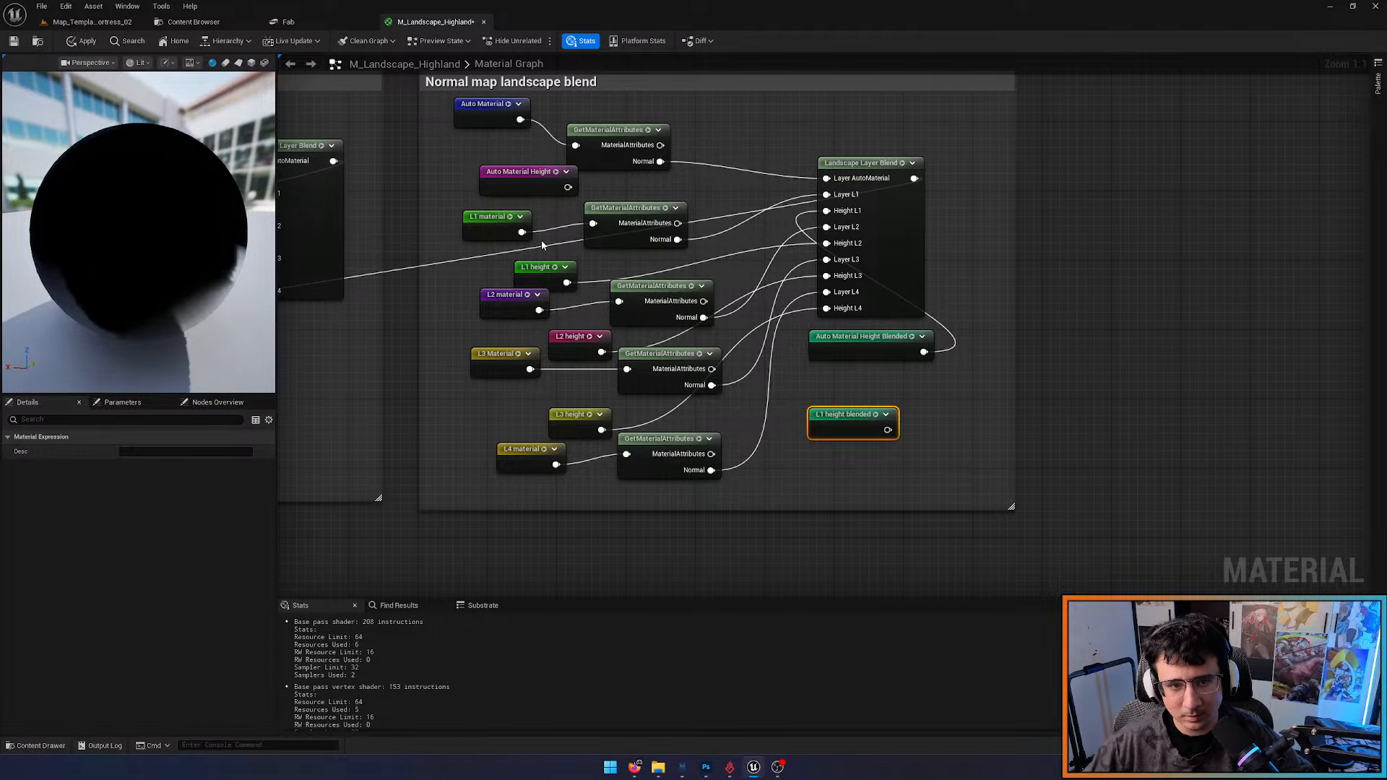
{"action": "left_click_drag", "start_coordinate": [566, 282], "coordinate": [889, 426]}
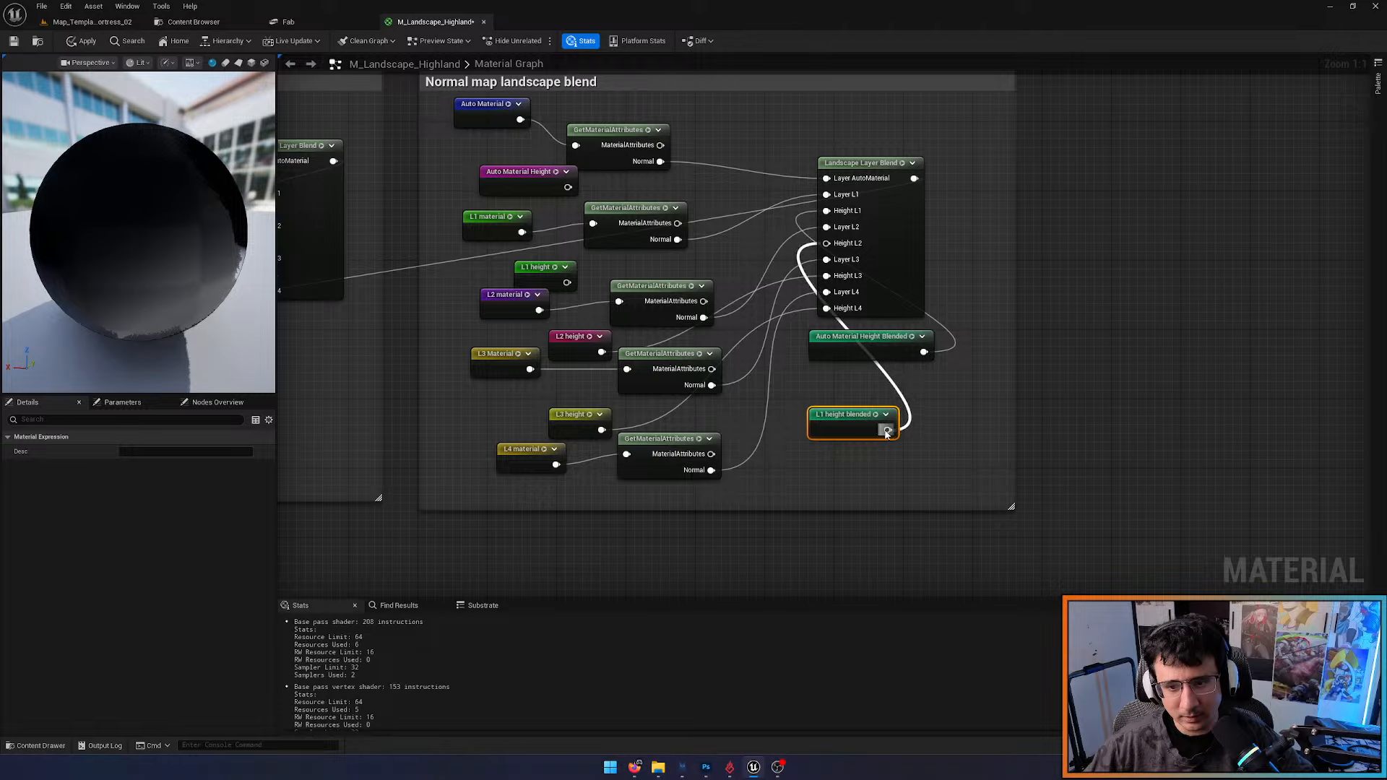
{"action": "left_click", "coordinate": [547, 277]}
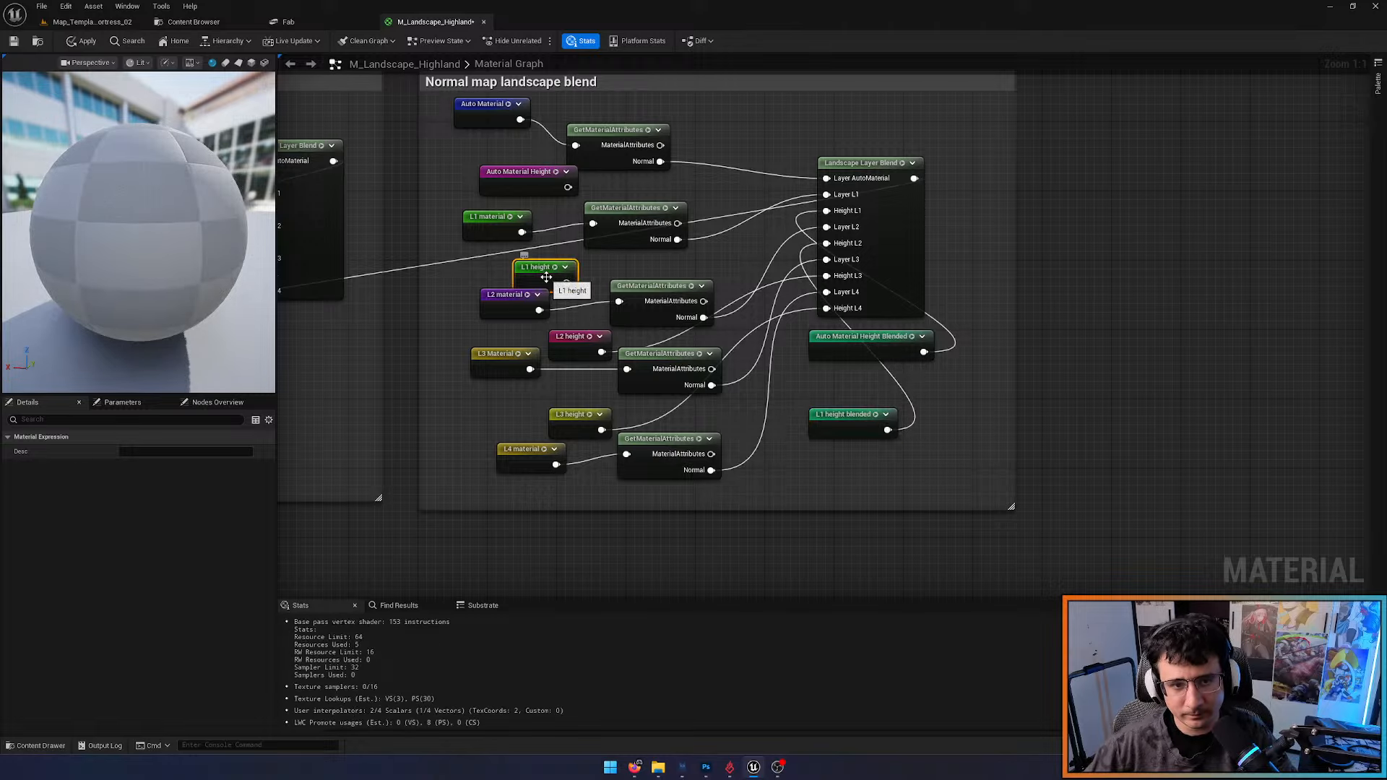
{"action": "key", "text": "Delete"}
{"action": "left_click", "coordinate": [534, 182]}
{"action": "key", "text": "Delete"}
{"action": "left_click_drag", "start_coordinate": [849, 425], "coordinate": [831, 390]}
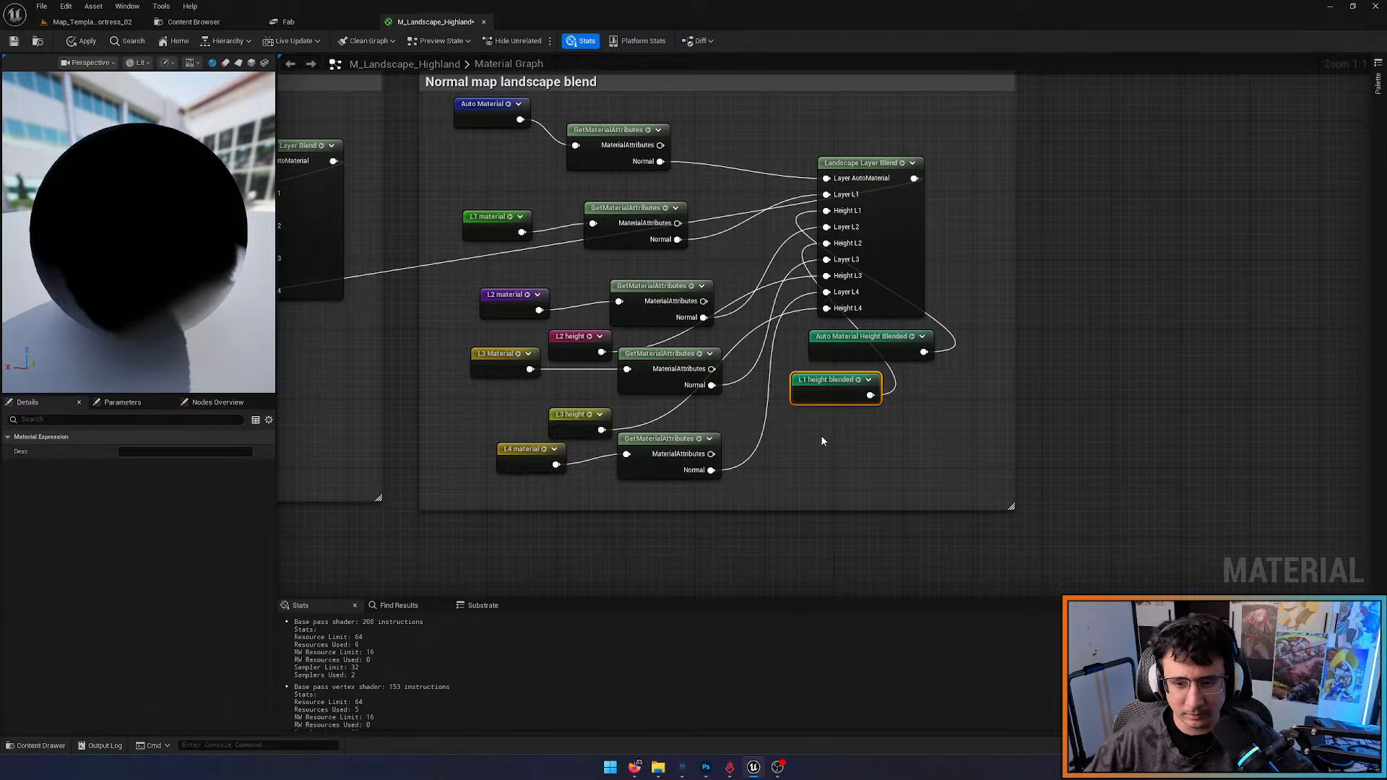
Replace the L2 height node in the Normal map landscape blend with an L2 height blended reroute feeding Height L3
{"action": "right_click", "coordinate": [821, 435]}
{"action": "type", "text": "l2 he"}
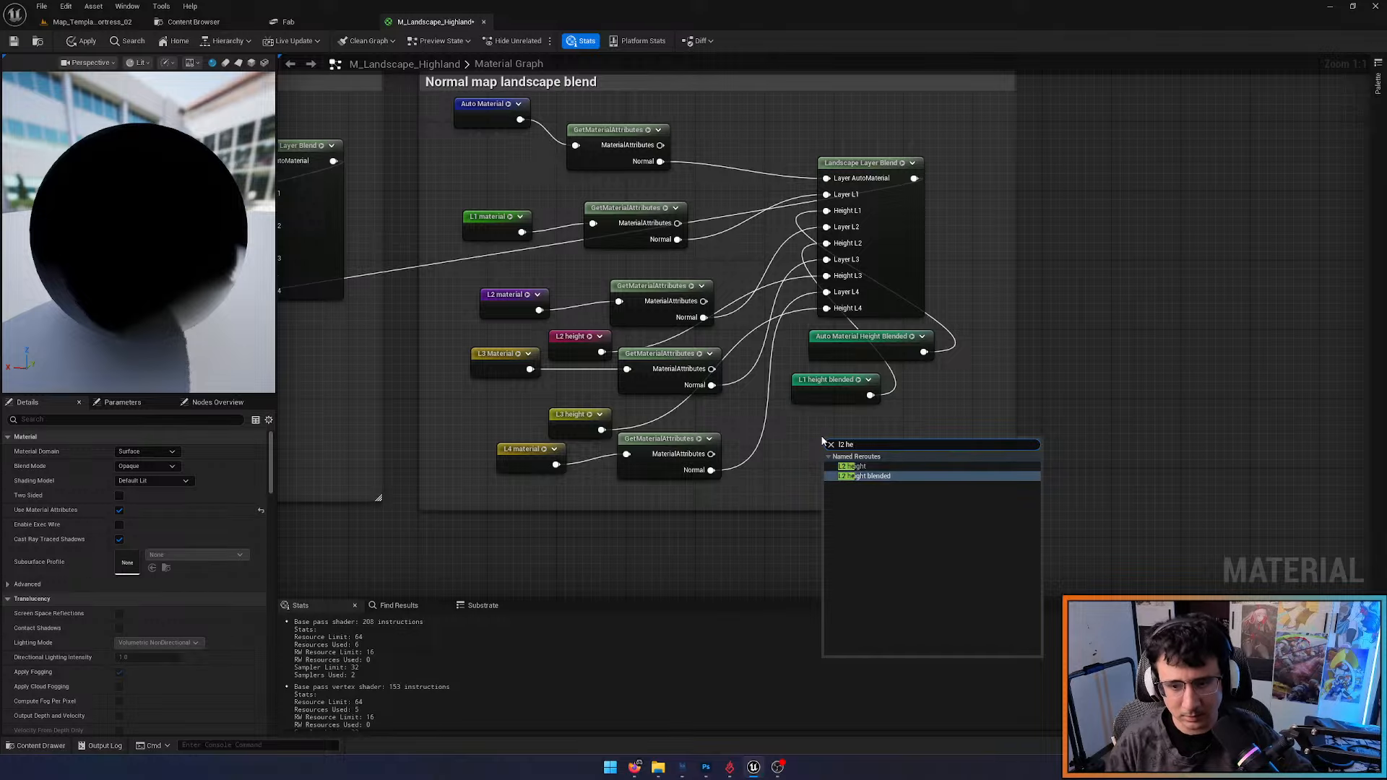
{"action": "key", "text": "Return"}
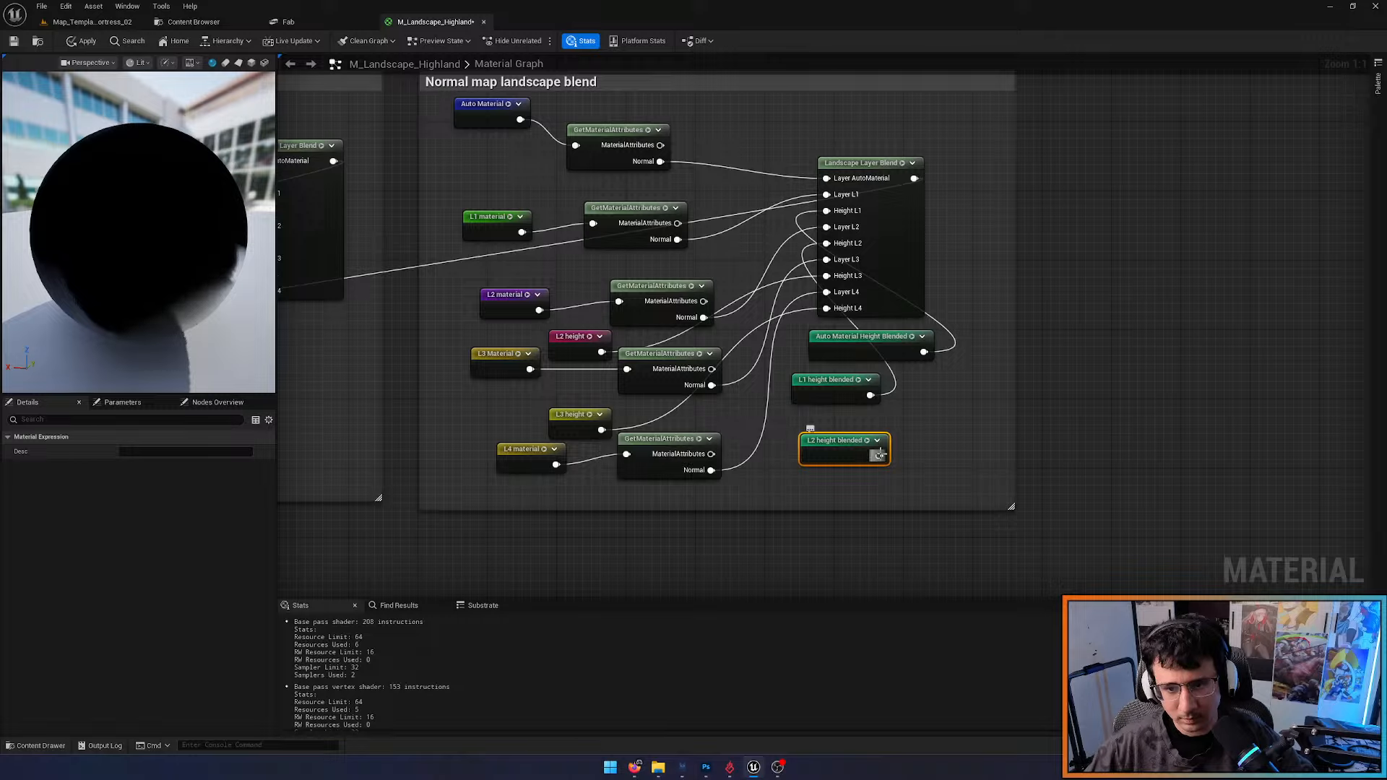
{"action": "left_click_drag", "start_coordinate": [598, 360], "coordinate": [878, 456], "text": "ctrl"}
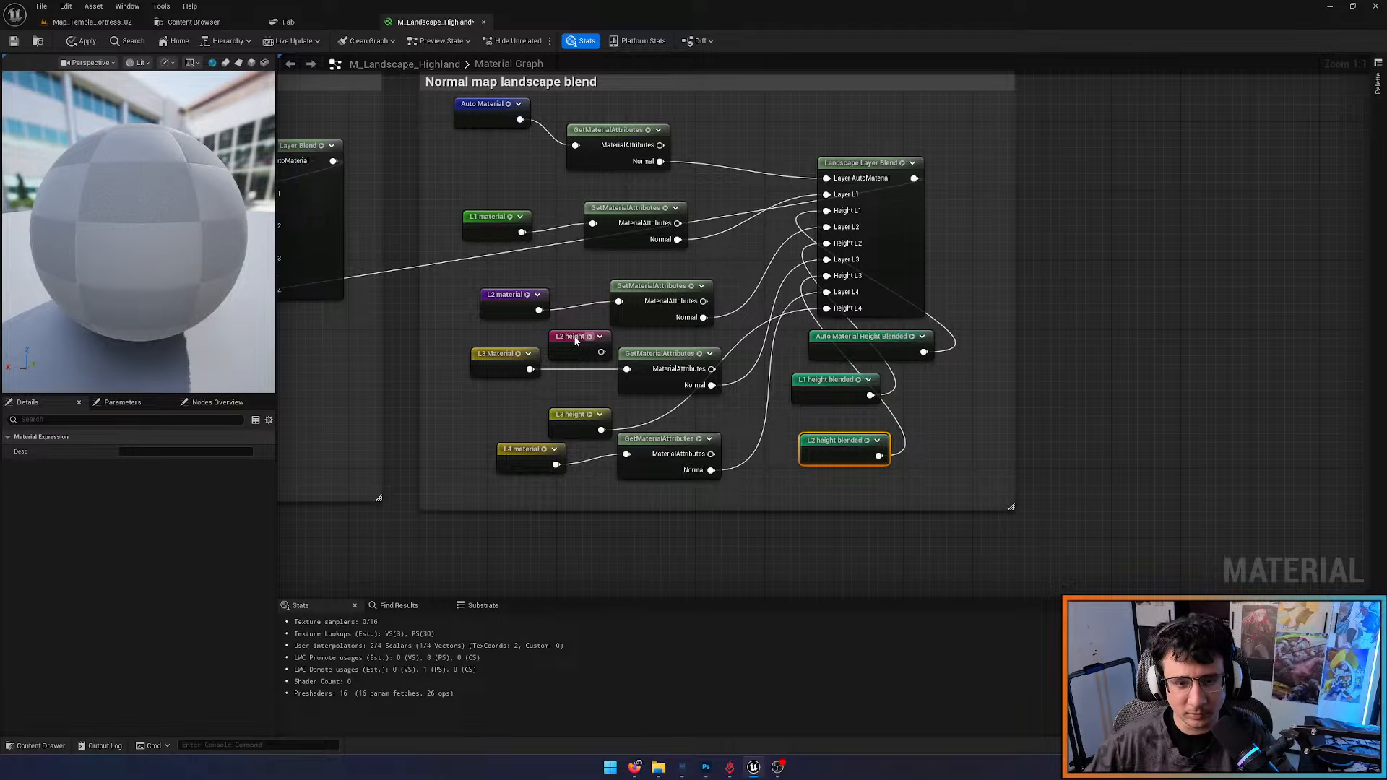
{"action": "left_click", "coordinate": [570, 341]}
{"action": "key", "text": "space"}
{"action": "key", "text": "Delete"}
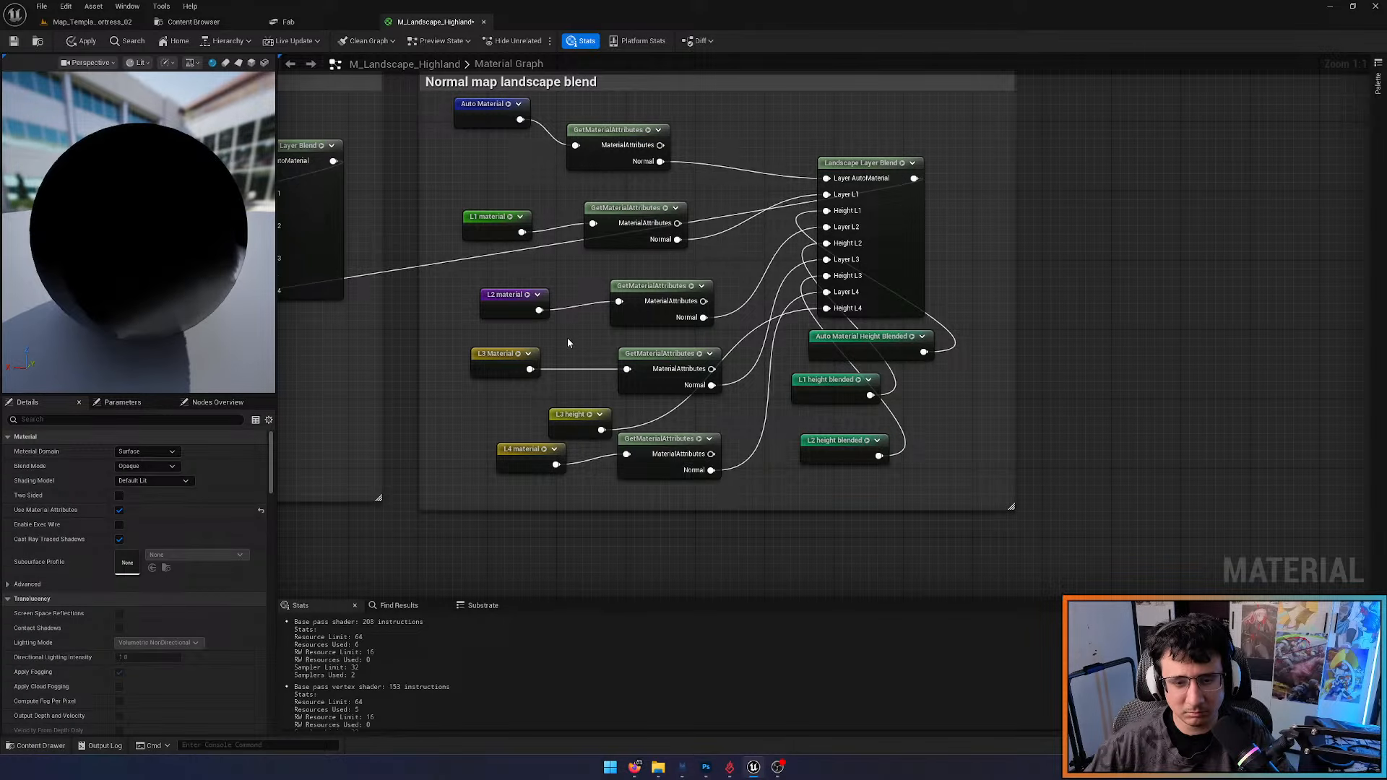
Add an L3 height blended reroute to the Normal map landscape blend and transfer the L3 height node's Height L4 connection to it
{"action": "right_click", "coordinate": [800, 496]}
{"action": "type", "text": "l3"}
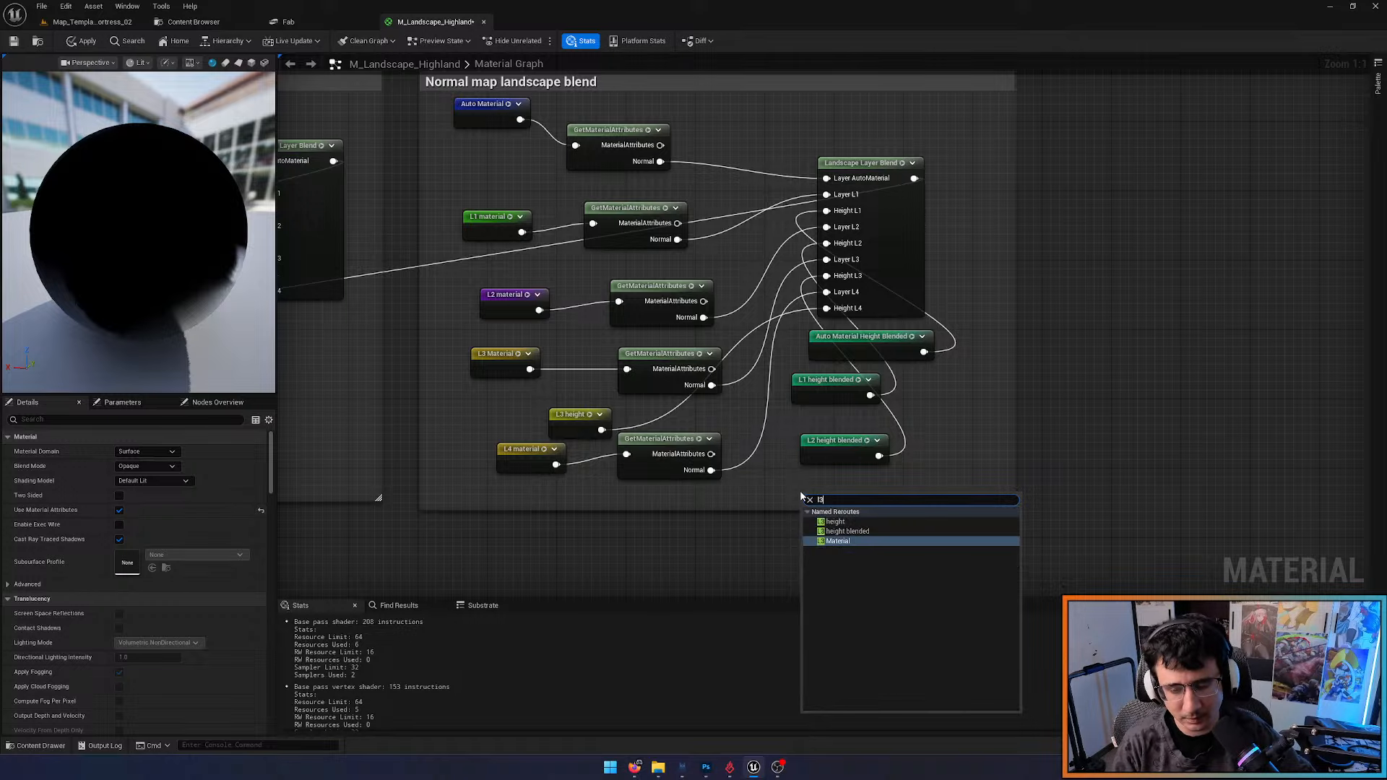
{"action": "key", "text": "Up"}
{"action": "key", "text": "Return"}
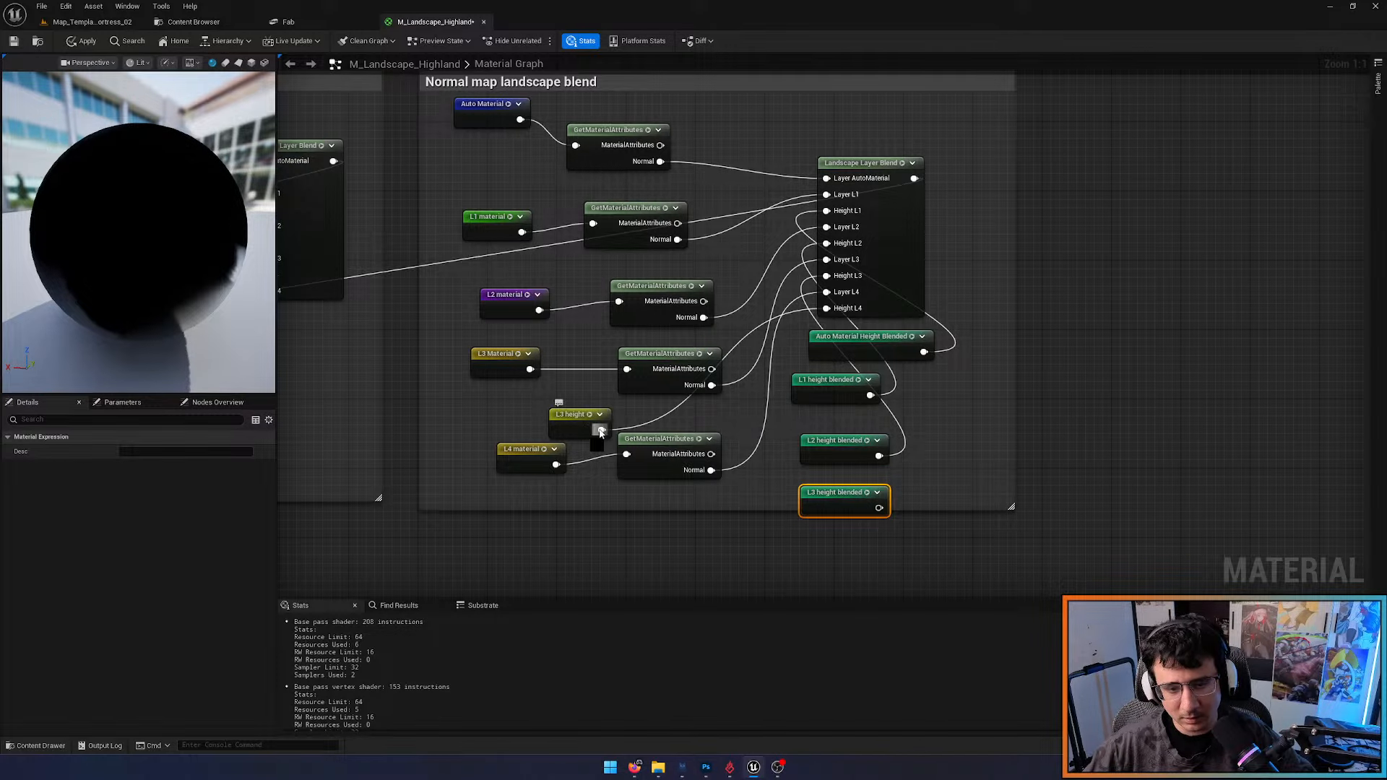
{"action": "left_click_drag", "start_coordinate": [600, 431], "coordinate": [855, 481], "text": "ctrl"}
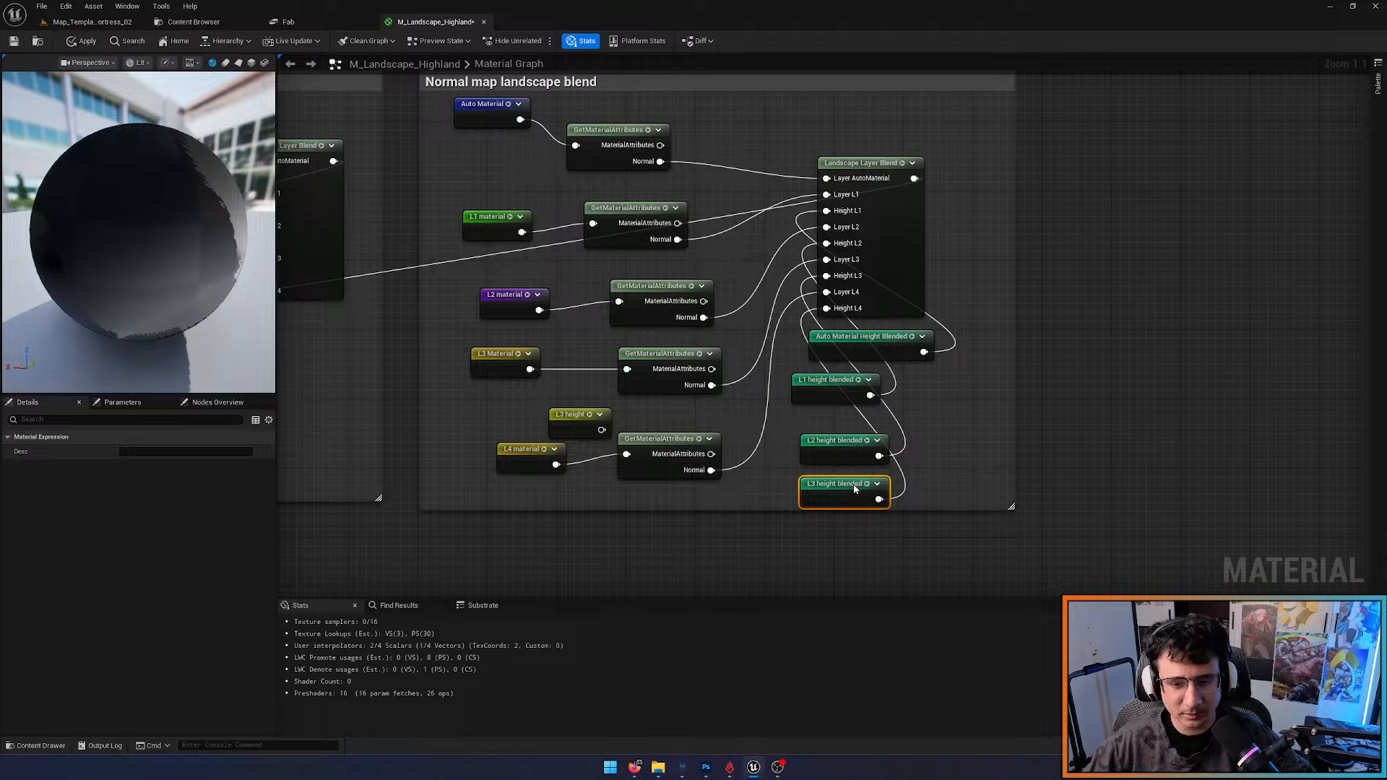
Stack the blended height reroutes neatly below the normal map layer blend node and apply the material changes
{"action": "left_click_drag", "start_coordinate": [852, 487], "coordinate": [852, 478]}
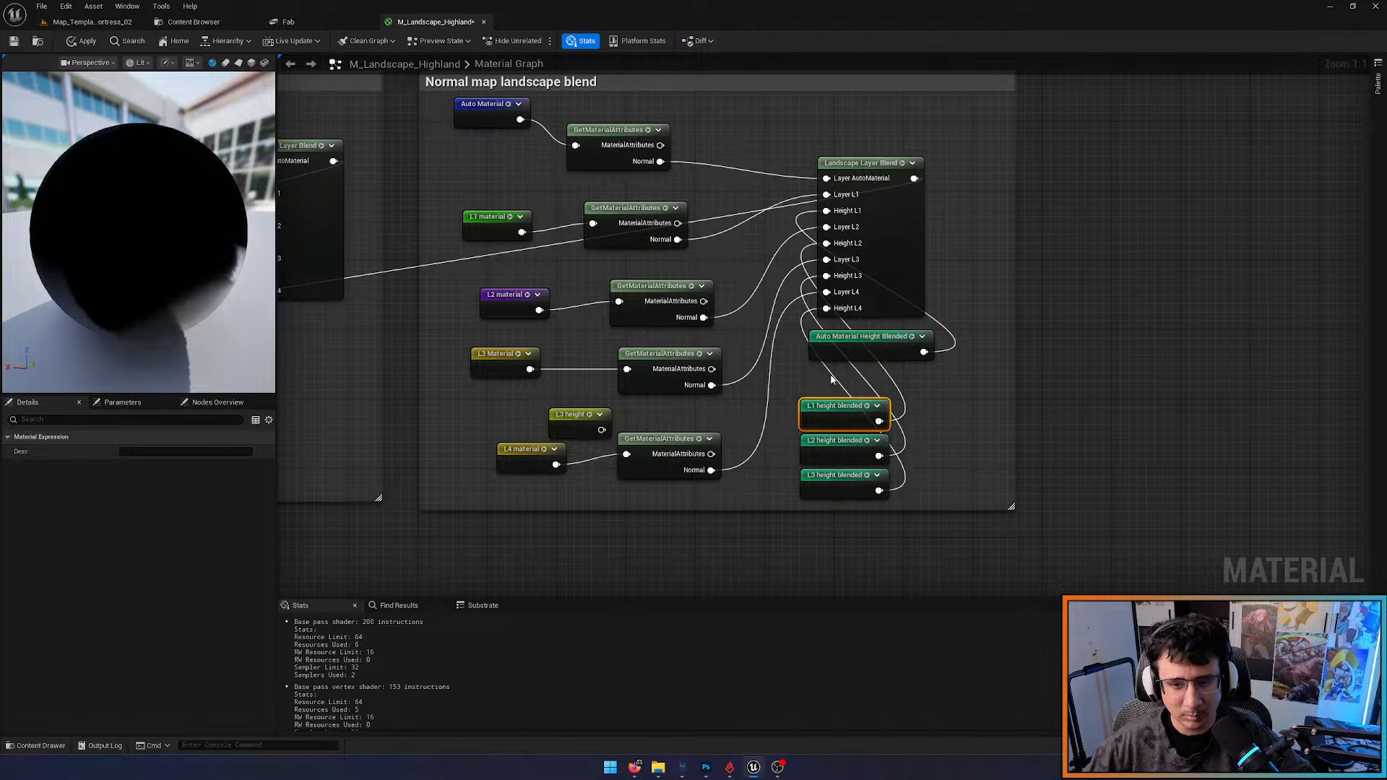
{"action": "left_click_drag", "start_coordinate": [857, 342], "coordinate": [848, 381]}
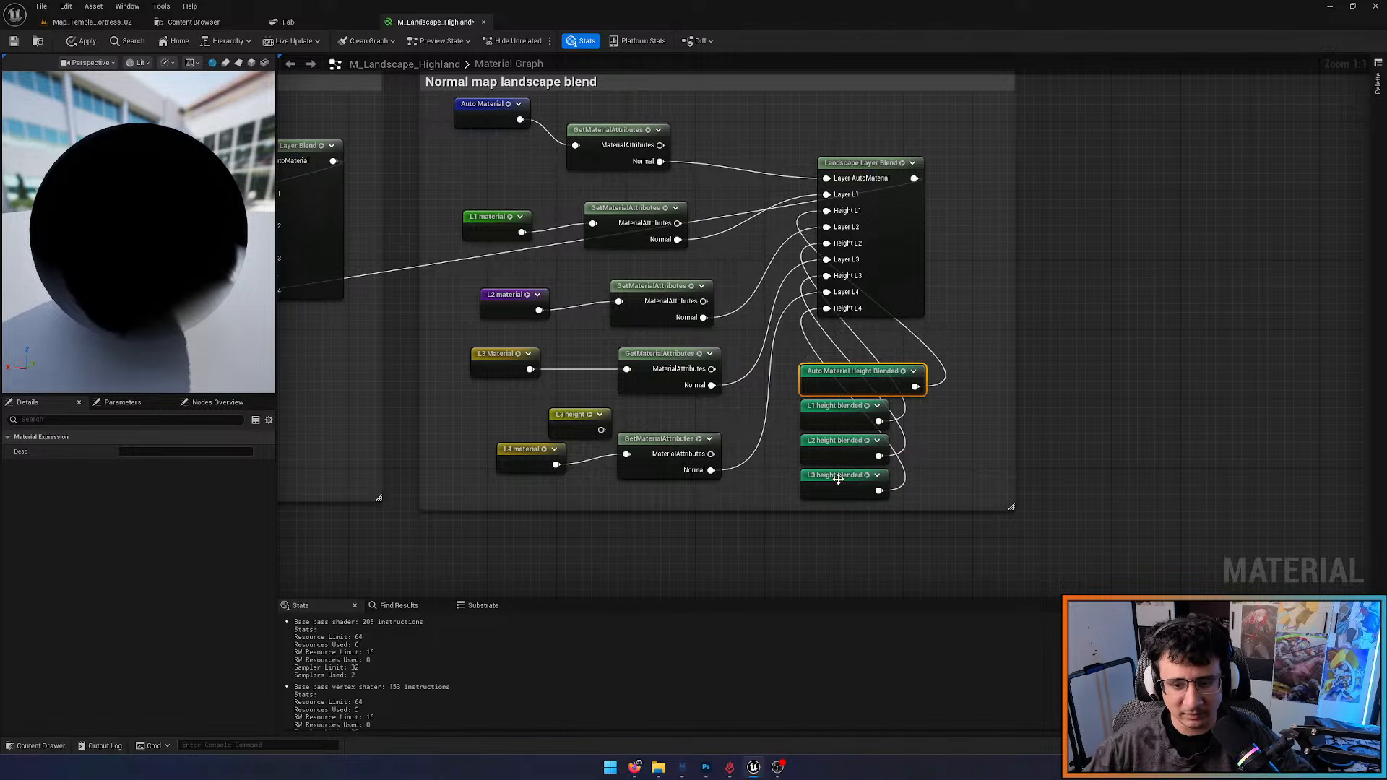
{"action": "left_click", "coordinate": [86, 45]}
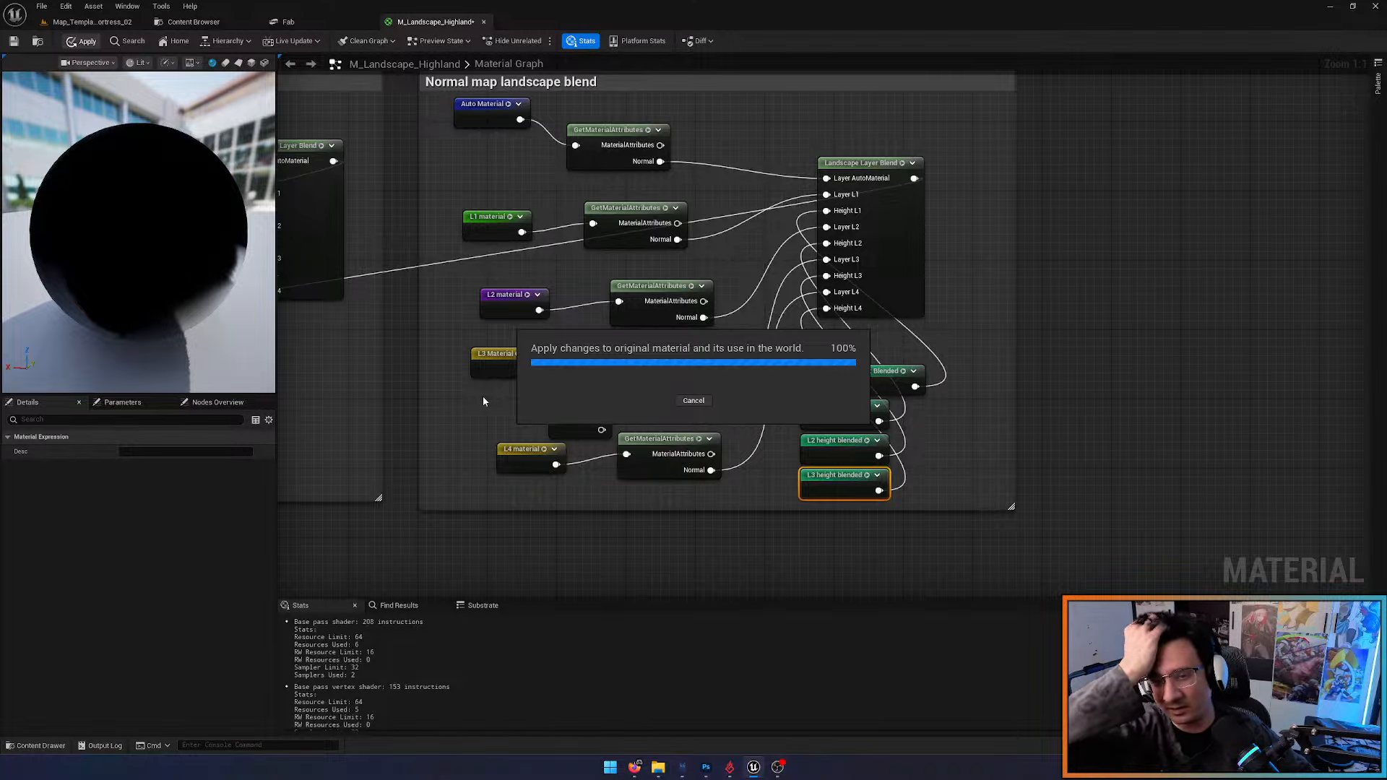
In the Map_Templar_Fortress_02 level, paint a patch of layer L1 on the open grassland with a tool strength of 0.284
{"action": "left_click", "coordinate": [77, 25]}
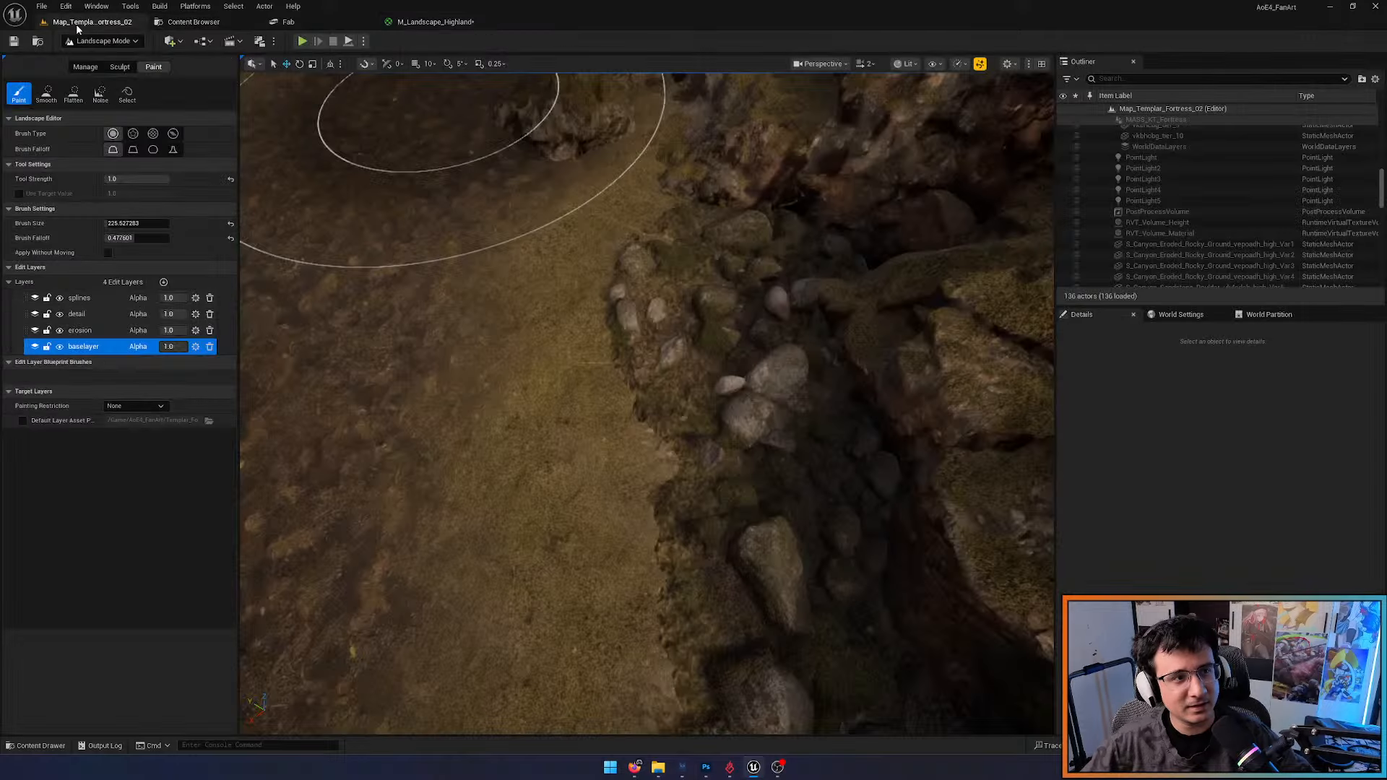
{"action": "key", "text": "s"}
{"action": "right_click_drag", "start_coordinate": [578, 283], "coordinate": [593, 279]}
{"action": "left_click", "coordinate": [460, 23]}
{"action": "left_click", "coordinate": [103, 24]}
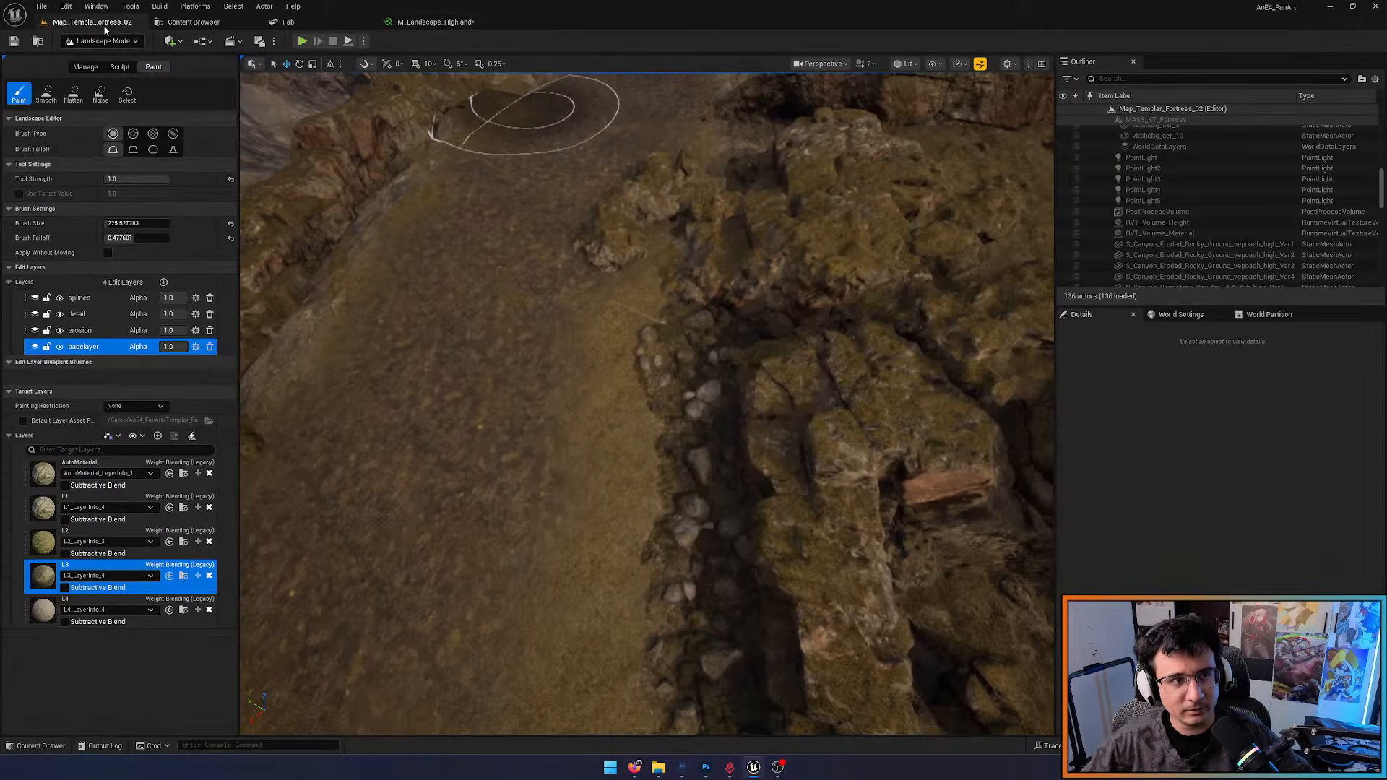
{"action": "mouse_move", "coordinate": [546, 333]}
{"action": "right_mouse_down"}
{"action": "mouse_move", "coordinate": [560, 253]}
{"action": "mouse_move", "coordinate": [614, 249]}
{"action": "mouse_move", "coordinate": [462, 246]}
{"action": "mouse_move", "coordinate": [398, 289]}
{"action": "mouse_move", "coordinate": [321, 302]}
{"action": "right_mouse_up"}
{"action": "key", "text": "w"}
{"action": "scroll", "coordinate": [556, 249], "scroll_direction": "up", "scroll_amount": 8}
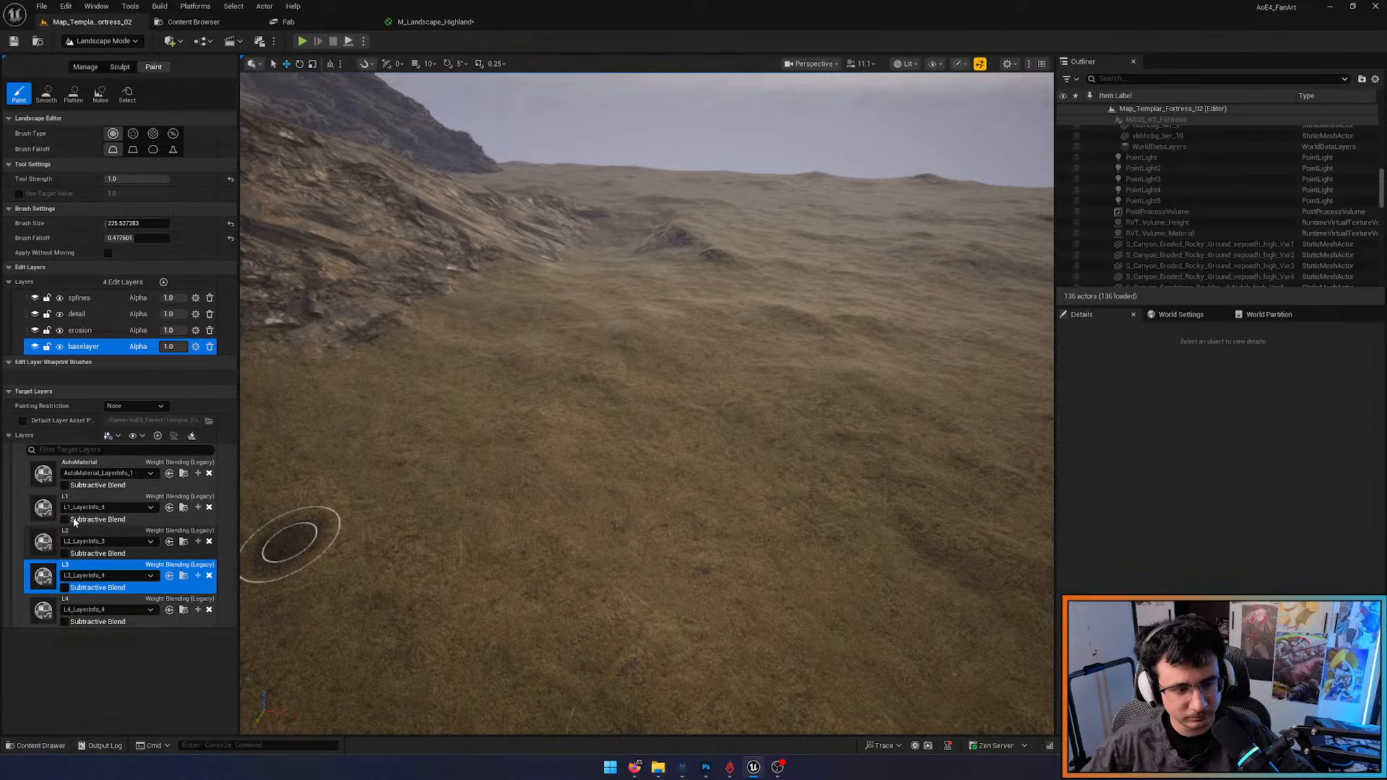
{"action": "left_click", "coordinate": [108, 499]}
{"action": "right_click_drag", "start_coordinate": [669, 517], "coordinate": [675, 532]}
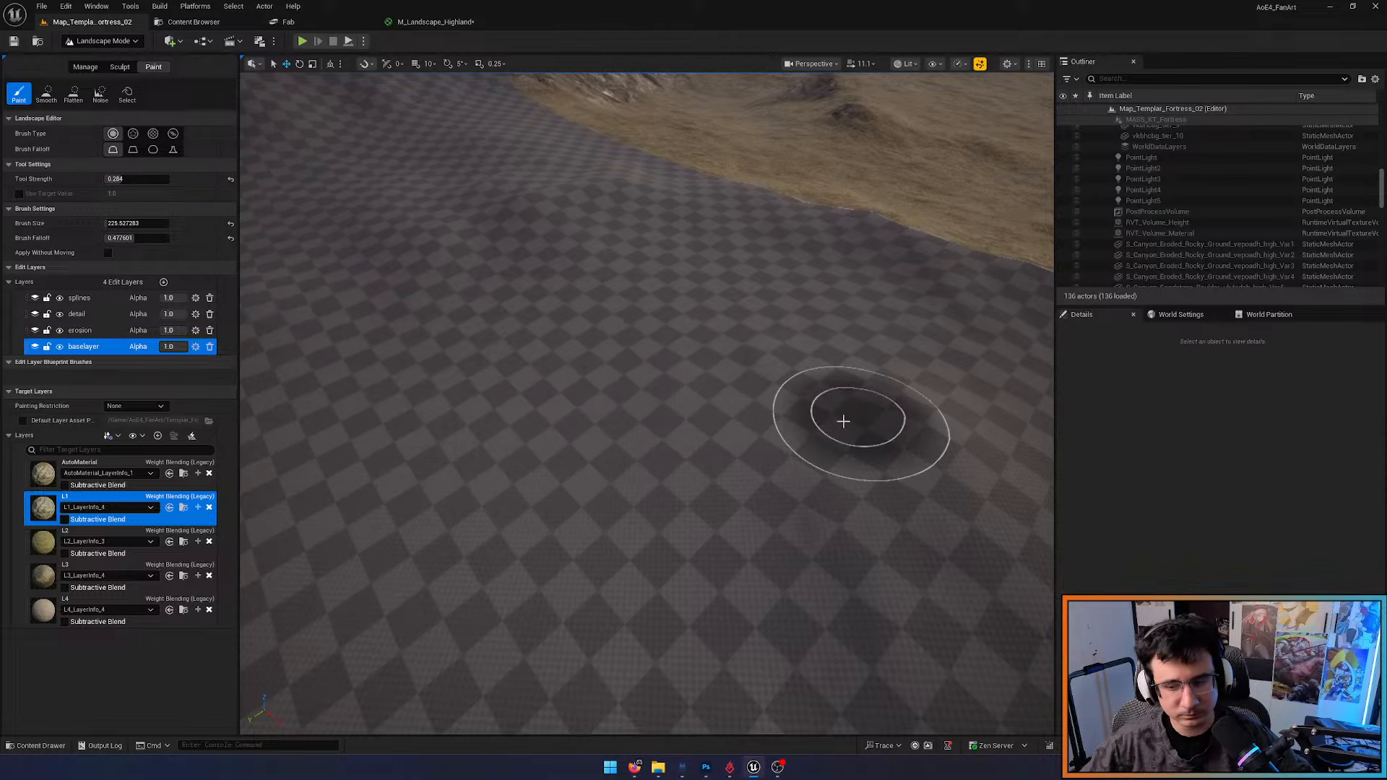
{"action": "left_click_drag", "start_coordinate": [625, 340], "coordinate": [670, 354]}
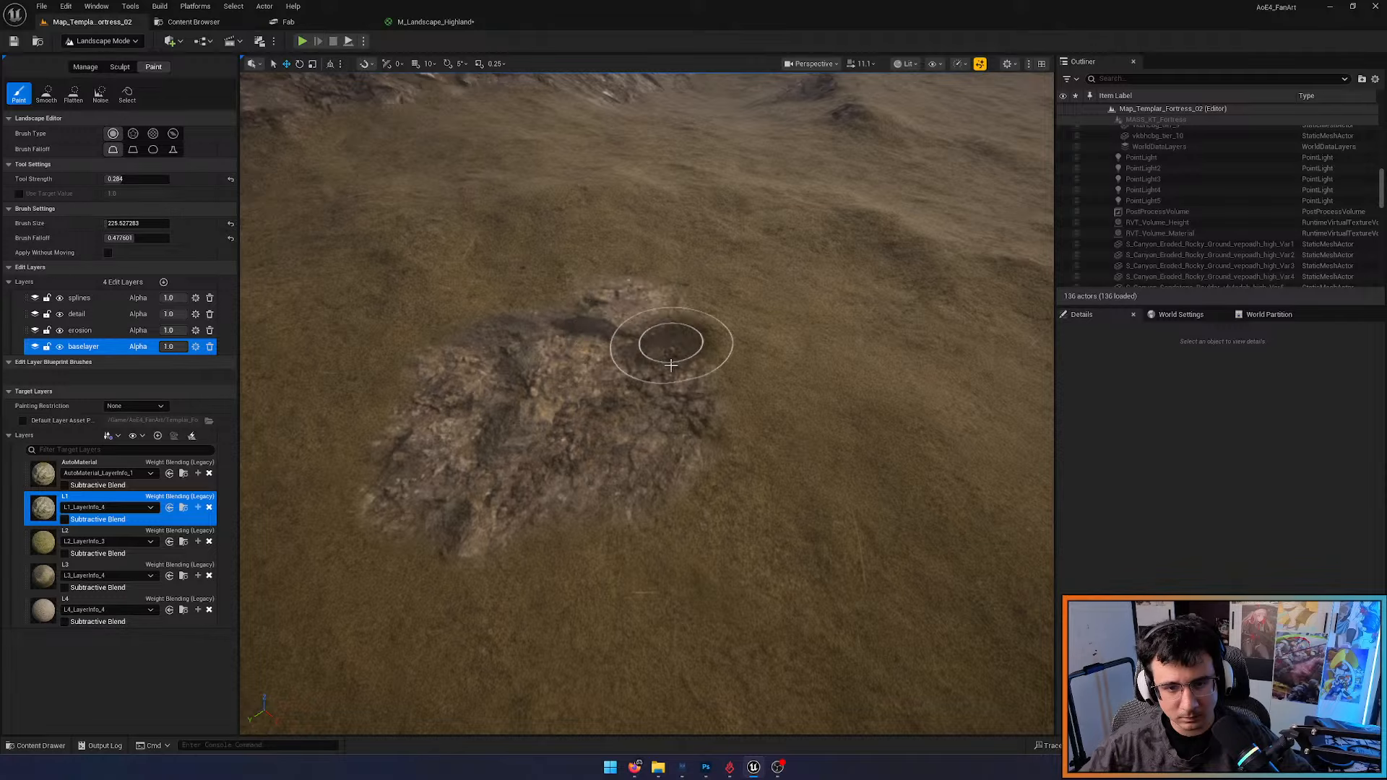
Paint layer L2 over the grass along the edge of the painted L1 rock patch
{"action": "key", "text": "w"}
{"action": "mouse_move", "coordinate": [693, 433]}
{"action": "right_mouse_down"}
{"action": "mouse_move", "coordinate": [693, 462]}
{"action": "mouse_move", "coordinate": [679, 444]}
{"action": "right_mouse_up"}
{"action": "scroll", "coordinate": [694, 451], "scroll_direction": "down", "scroll_amount": 3}
{"action": "key", "text": "s"}
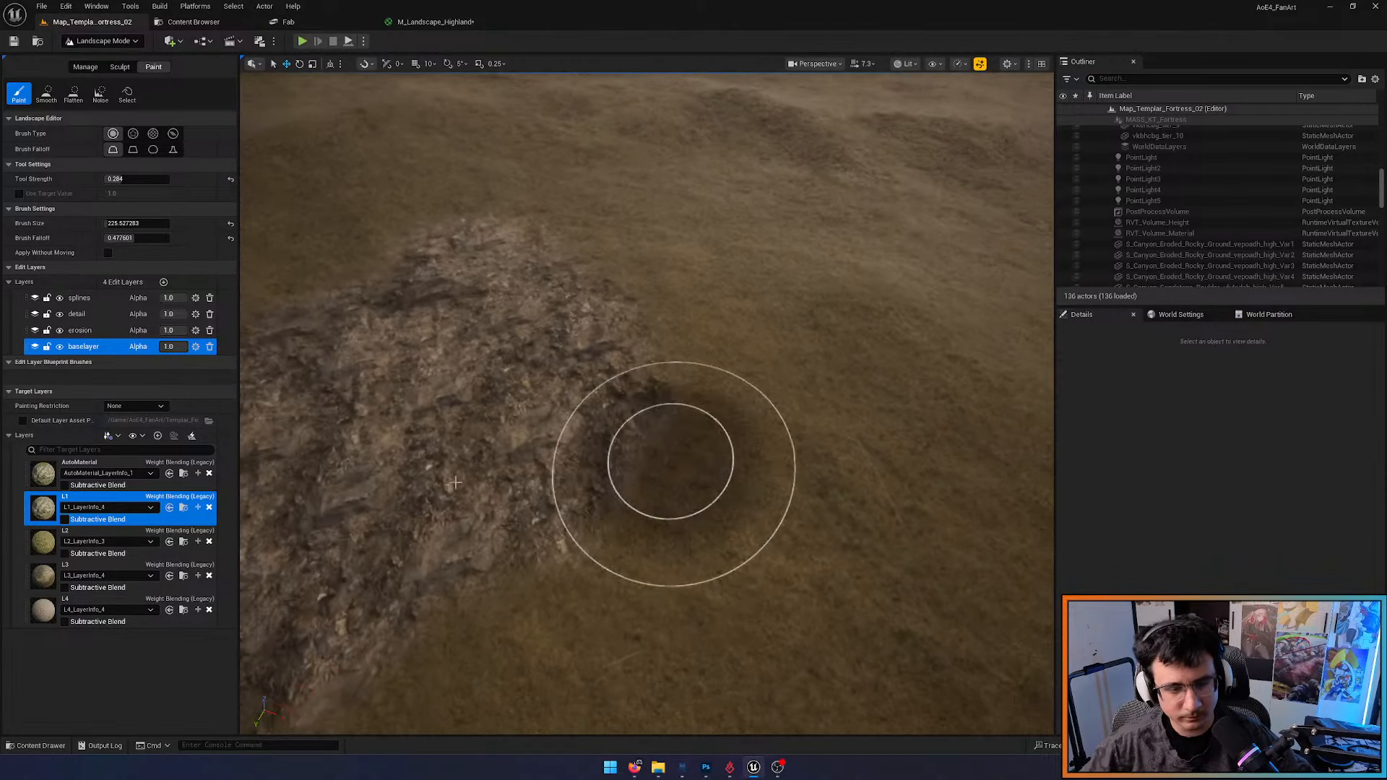
{"action": "left_click", "coordinate": [101, 532]}
{"action": "mouse_move", "coordinate": [679, 488]}
{"action": "left_mouse_down"}
{"action": "mouse_move", "coordinate": [752, 386]}
{"action": "mouse_move", "coordinate": [747, 424]}
{"action": "mouse_move", "coordinate": [709, 418]}
{"action": "mouse_move", "coordinate": [745, 420]}
{"action": "left_mouse_up"}
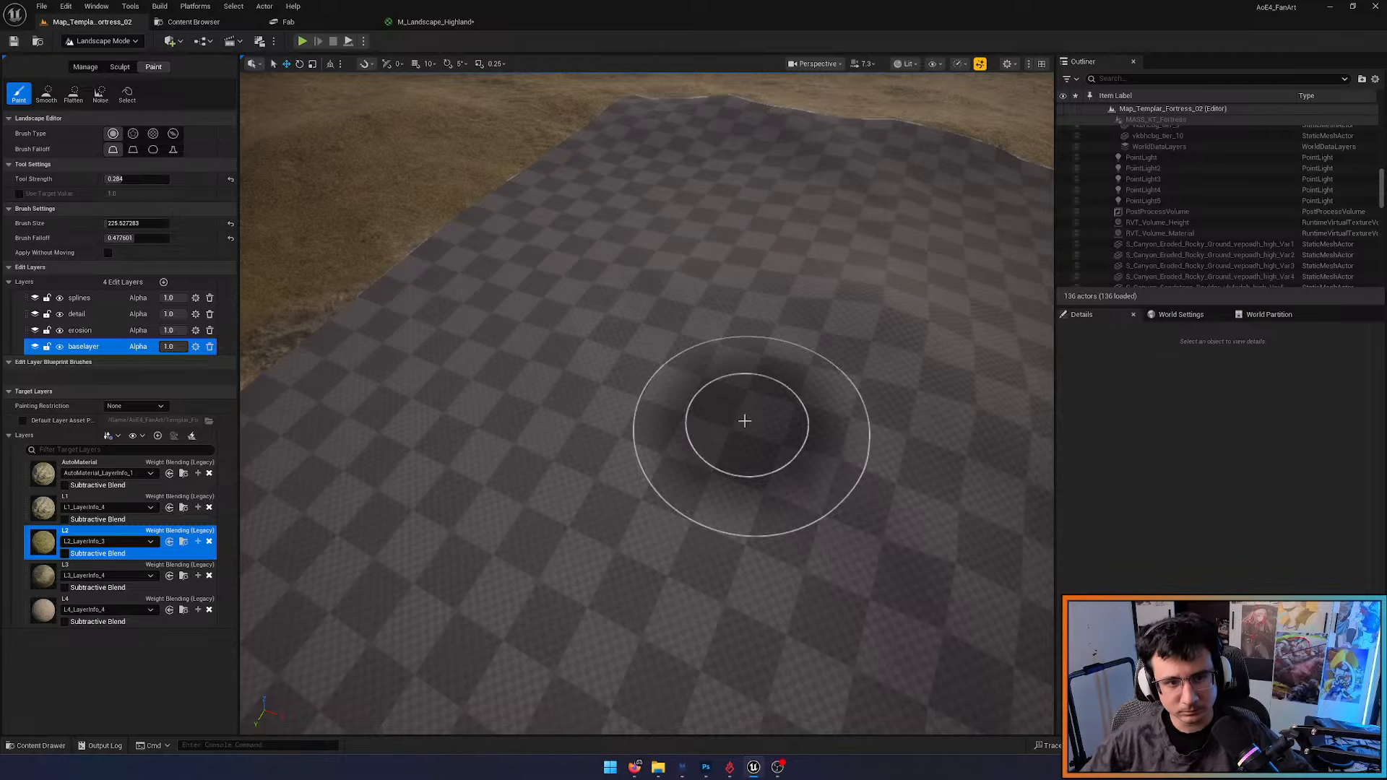
{"action": "left_click_drag", "start_coordinate": [746, 421], "coordinate": [818, 365]}
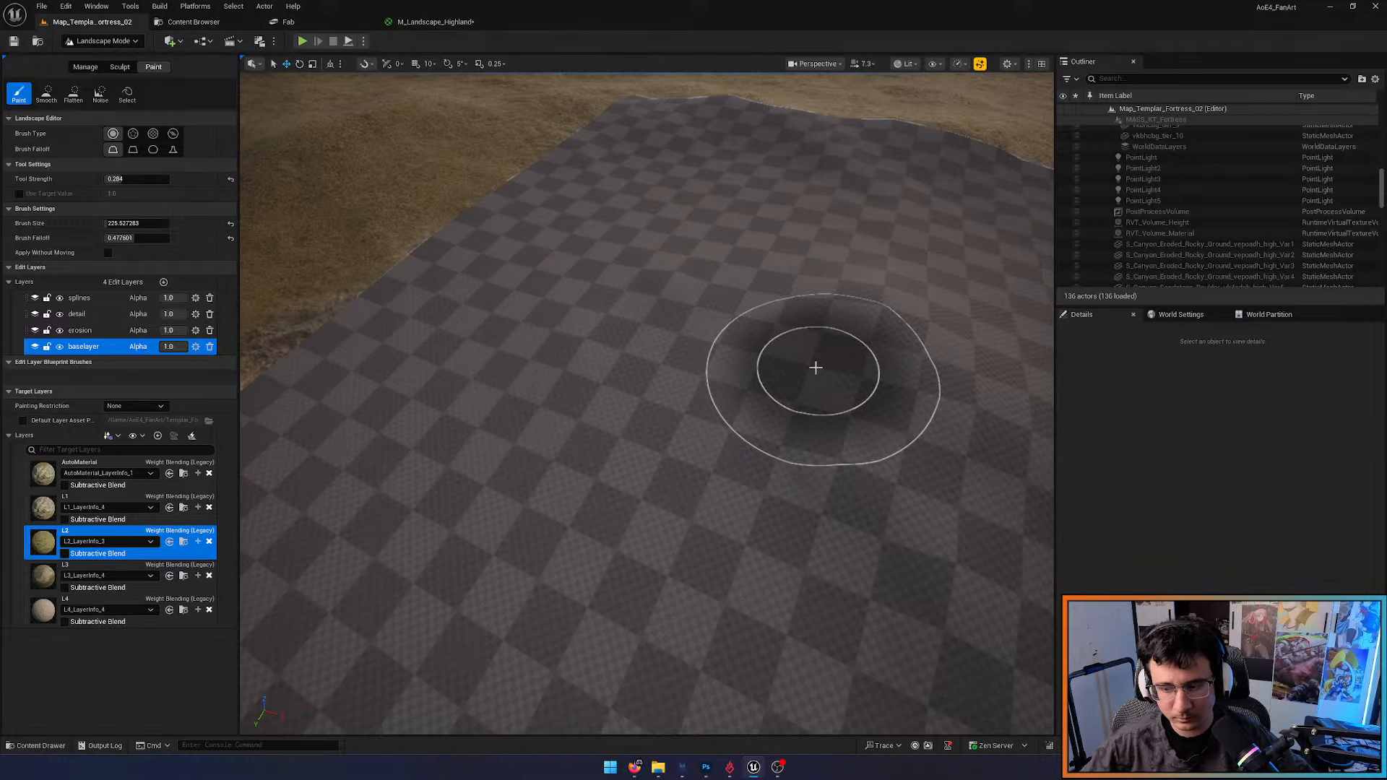
{"action": "mouse_move", "coordinate": [816, 368]}
{"action": "left_mouse_down"}
{"action": "mouse_move", "coordinate": [694, 385]}
{"action": "mouse_move", "coordinate": [796, 361]}
{"action": "left_mouse_up"}
Paint layer L3 across the grass along the border of the painted rock patch
{"action": "left_click", "coordinate": [108, 565]}
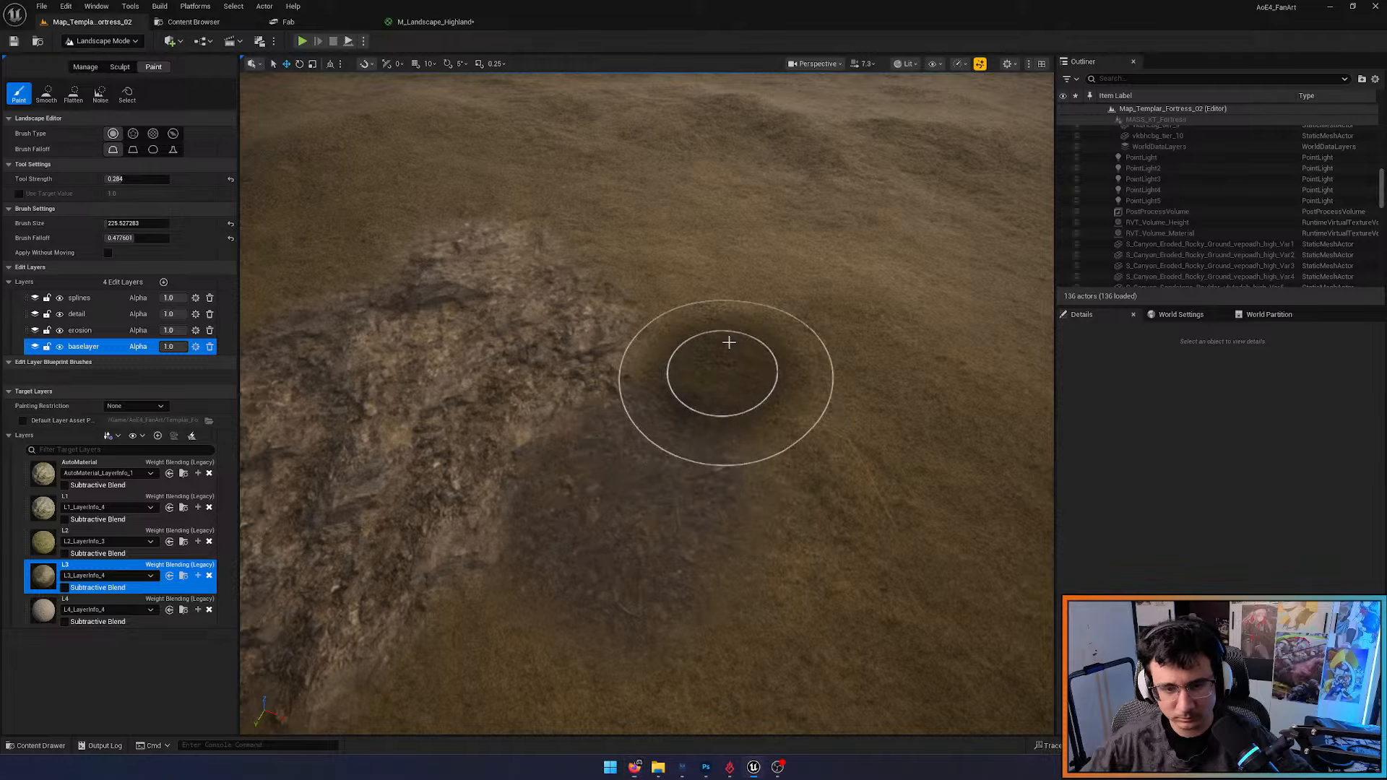
{"action": "mouse_move", "coordinate": [729, 342]}
{"action": "left_mouse_down"}
{"action": "mouse_move", "coordinate": [660, 366]}
{"action": "mouse_move", "coordinate": [511, 582]}
{"action": "left_mouse_up"}
{"action": "mouse_move", "coordinate": [498, 587]}
{"action": "right_mouse_down"}
{"action": "mouse_move", "coordinate": [462, 607]}
{"action": "mouse_move", "coordinate": [361, 600]}
{"action": "right_mouse_up"}
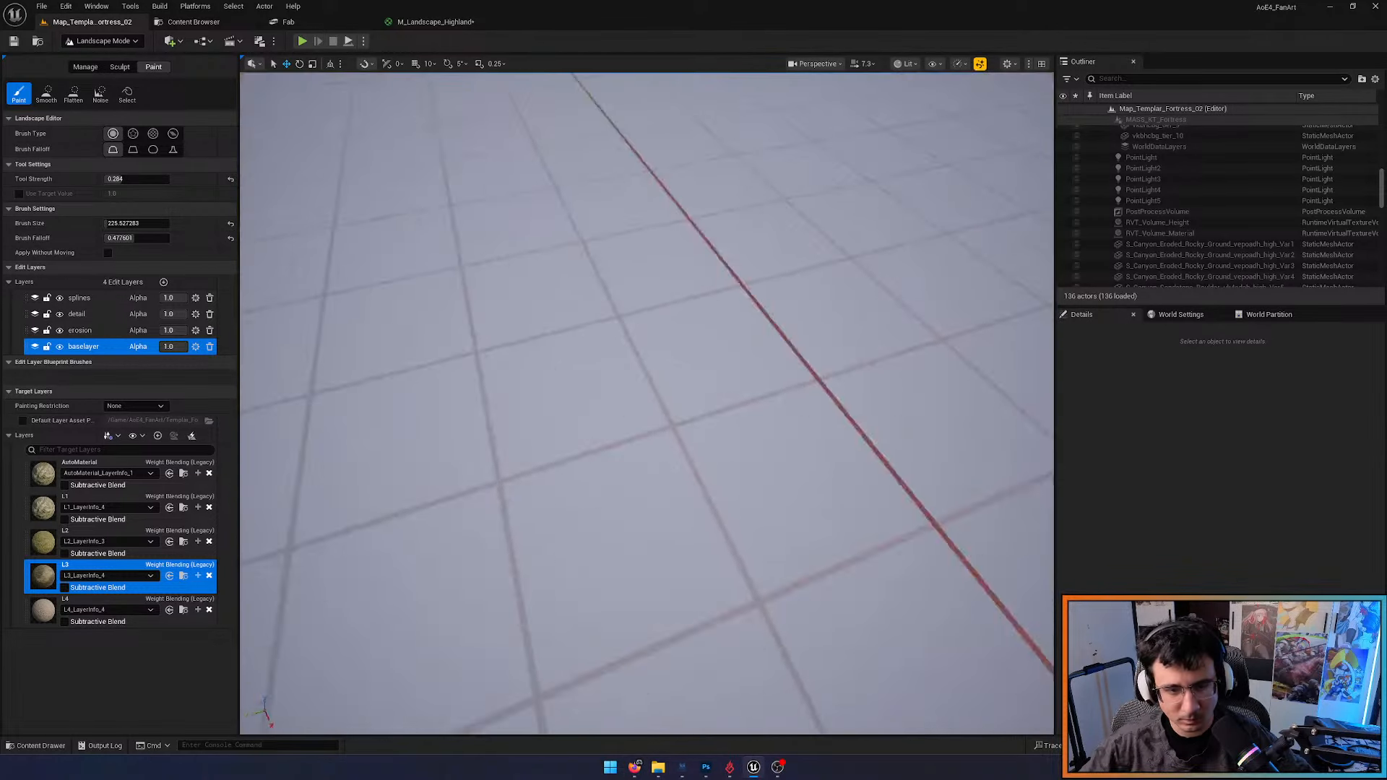
Paint layer L4 over the grass along the near edge of the L1 rock patch
{"action": "right_click_drag", "start_coordinate": [499, 614], "coordinate": [554, 619]}
{"action": "left_click", "coordinate": [52, 622]}
{"action": "left_click_drag", "start_coordinate": [637, 463], "coordinate": [681, 448]}
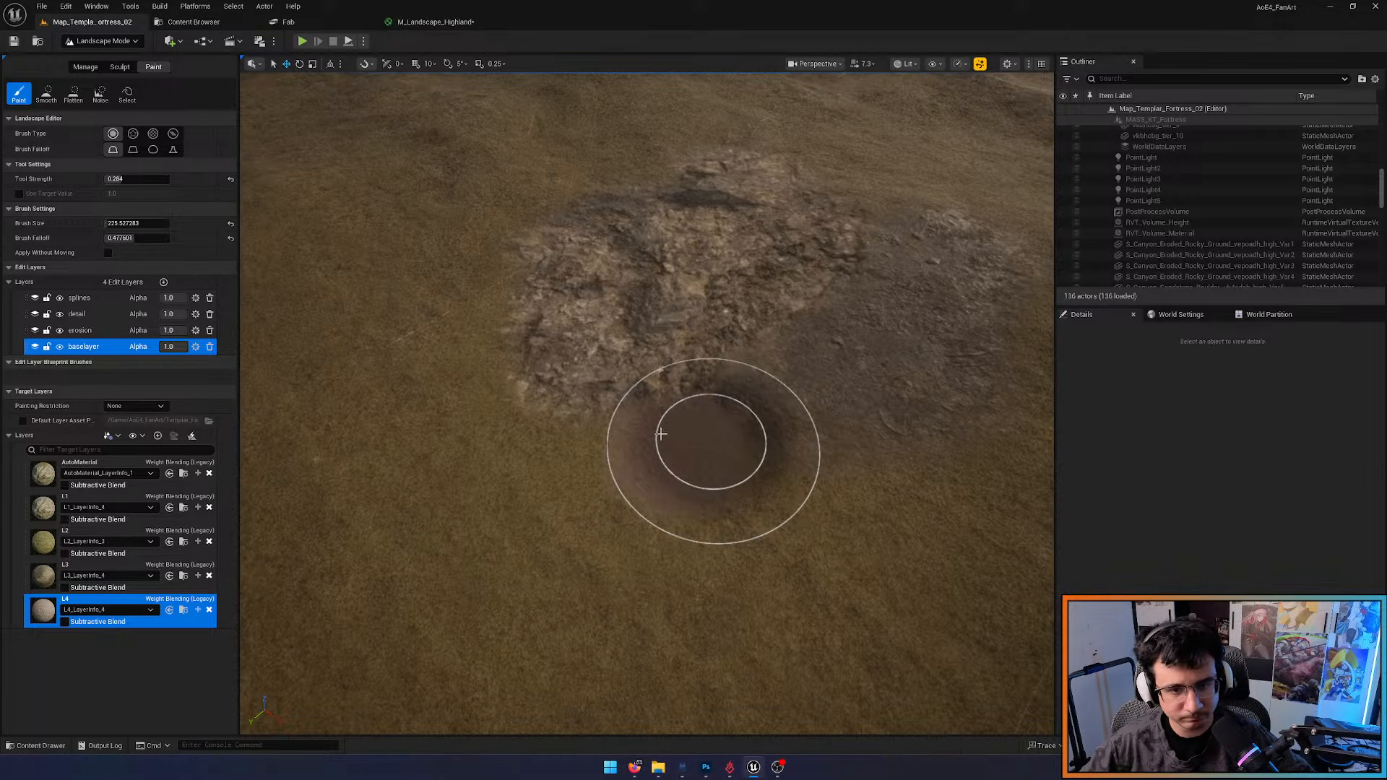
{"action": "mouse_move", "coordinate": [661, 435]}
{"action": "left_mouse_down"}
{"action": "mouse_move", "coordinate": [578, 415]}
{"action": "mouse_move", "coordinate": [509, 425]}
{"action": "left_mouse_up"}
{"action": "right_click", "coordinate": [505, 499]}
{"action": "key", "text": "w"}
{"action": "mouse_move", "coordinate": [505, 499]}
{"action": "right_mouse_down"}
{"action": "mouse_move", "coordinate": [551, 462]}
{"action": "mouse_move", "coordinate": [599, 531]}
{"action": "right_mouse_up"}
{"action": "key", "text": "s"}
{"action": "scroll", "coordinate": [549, 462], "scroll_direction": "down", "scroll_amount": 6}
{"action": "key", "text": "w"}
{"action": "key", "text": "s"}
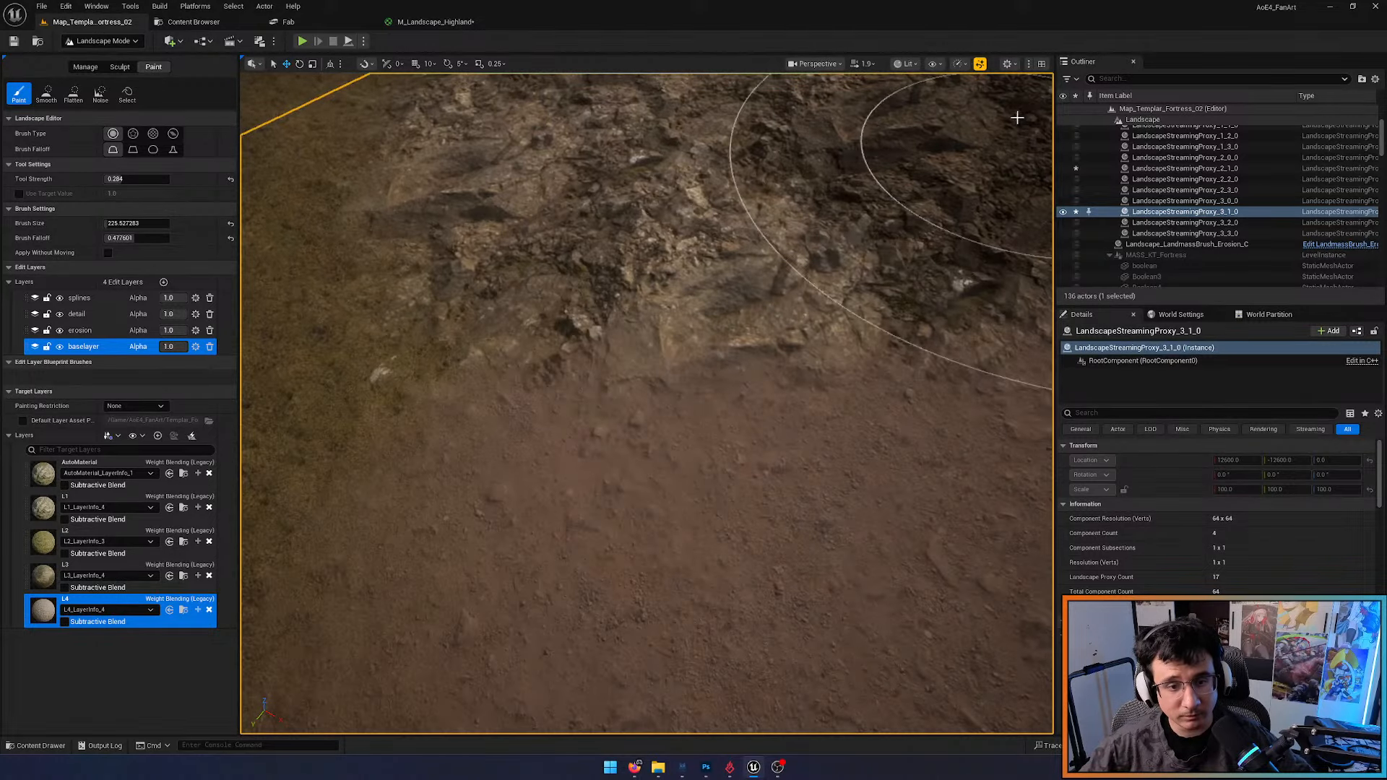
Open the MI_Landscape_Highland material instance, filter its parameters by "heigh" and enable the Layer height blend override
{"action": "left_click", "coordinate": [436, 21]}
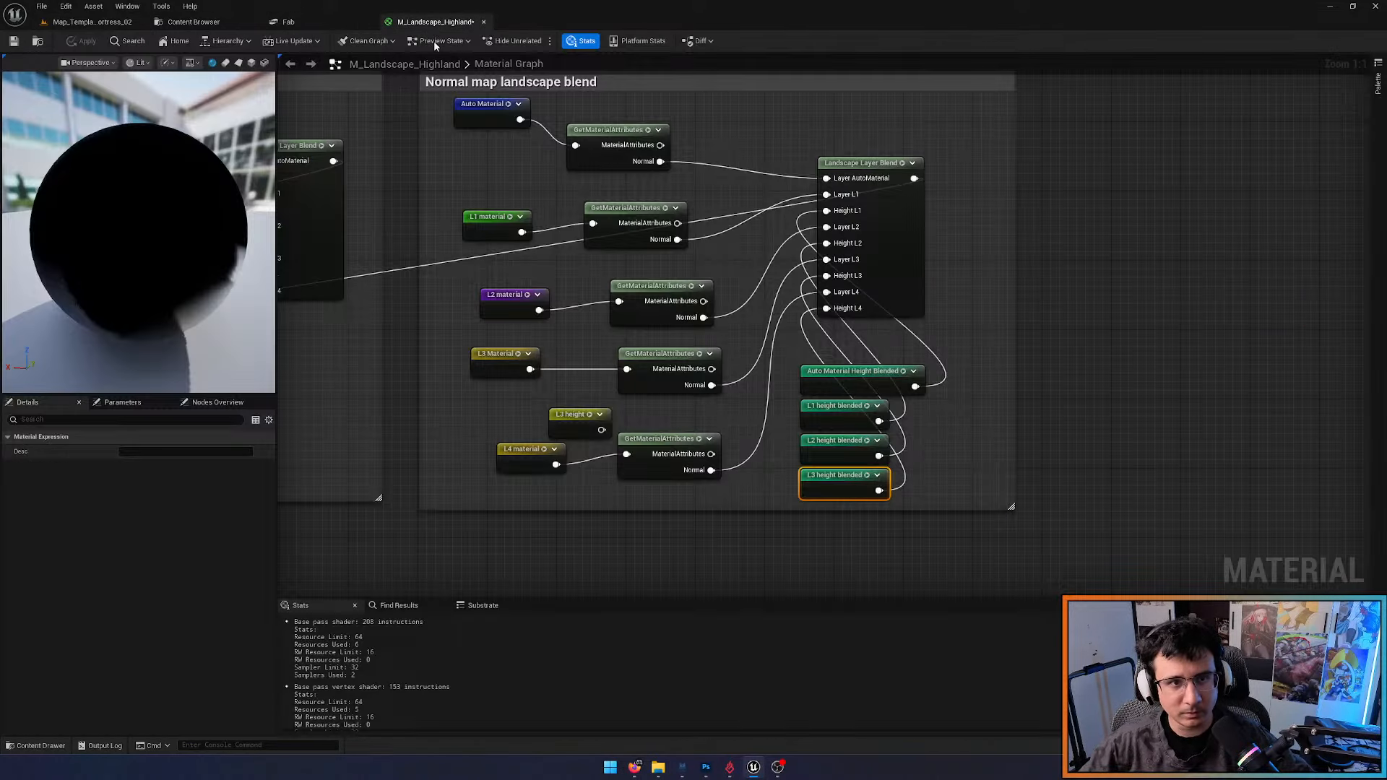
{"action": "left_click", "coordinate": [90, 22]}
{"action": "key", "text": "ctrl+space"}
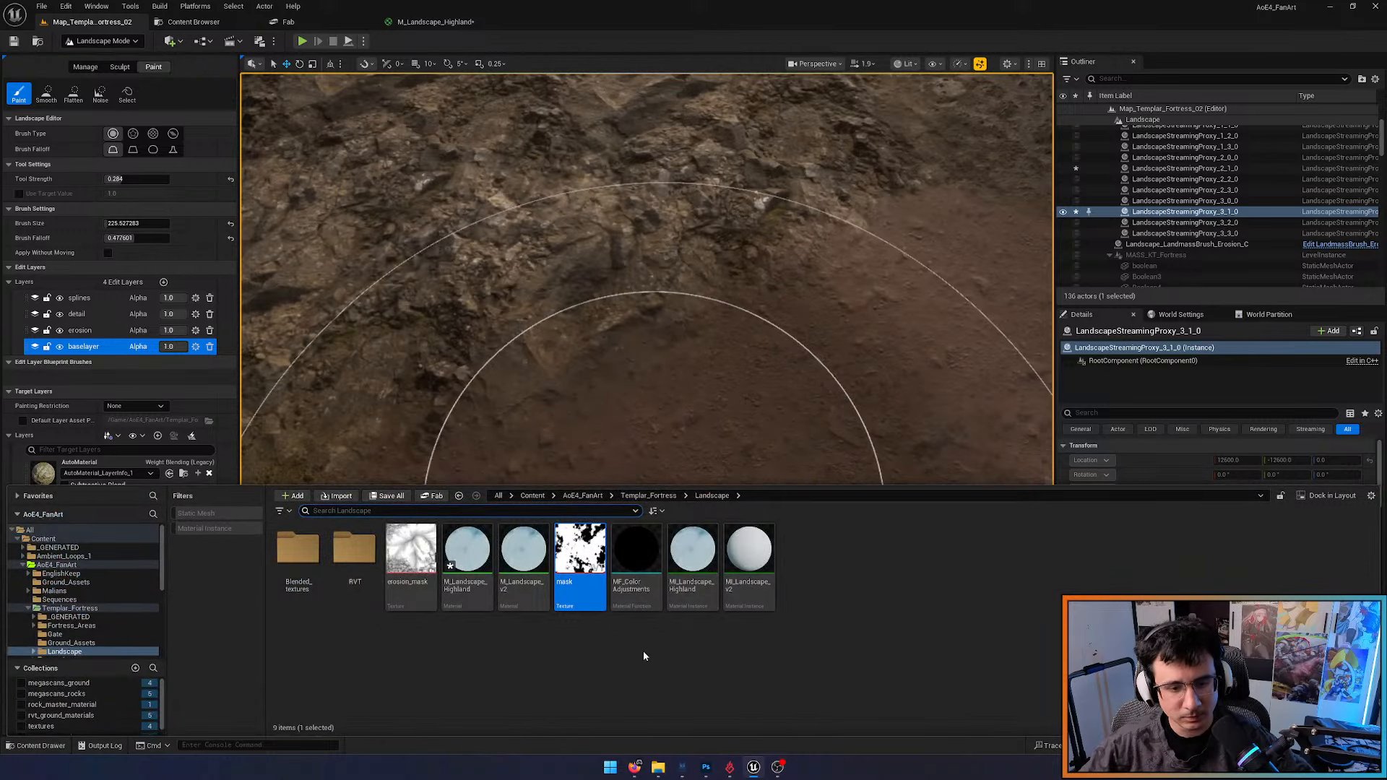
{"action": "double_click", "coordinate": [692, 553]}
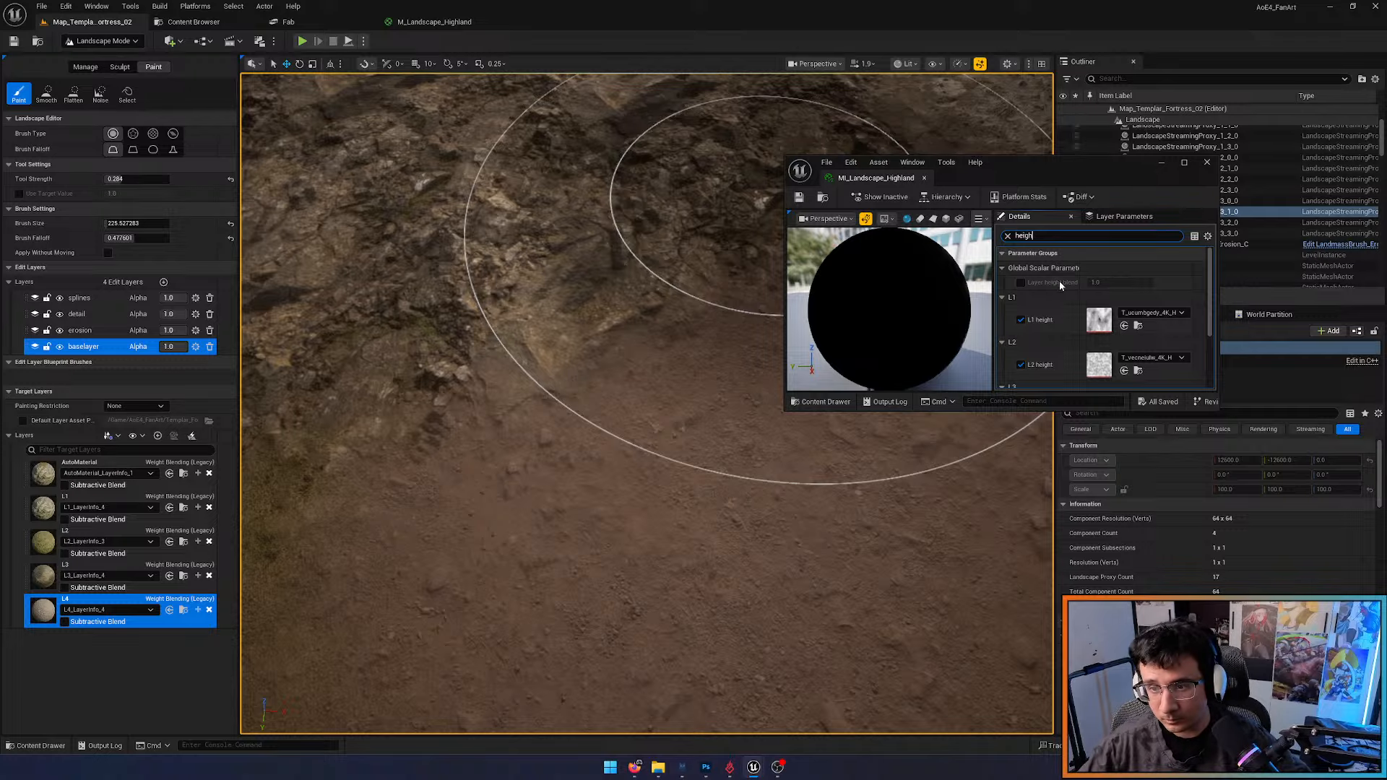
{"action": "left_click", "coordinate": [1020, 282]}
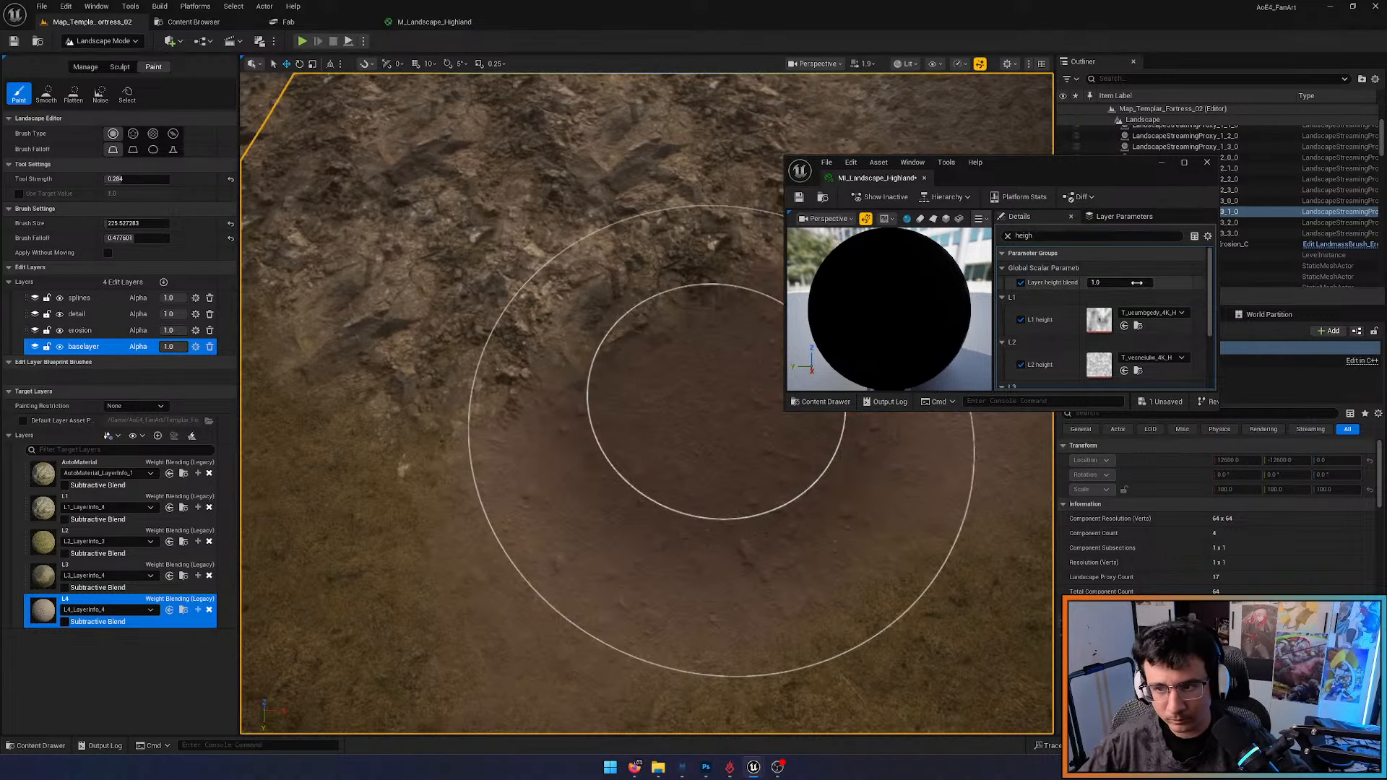
Try Layer height blend values of 10, 0, 1, 0.5 and 0.1 to compare the transitions between the painted layers
{"action": "key", "text": "Return"}
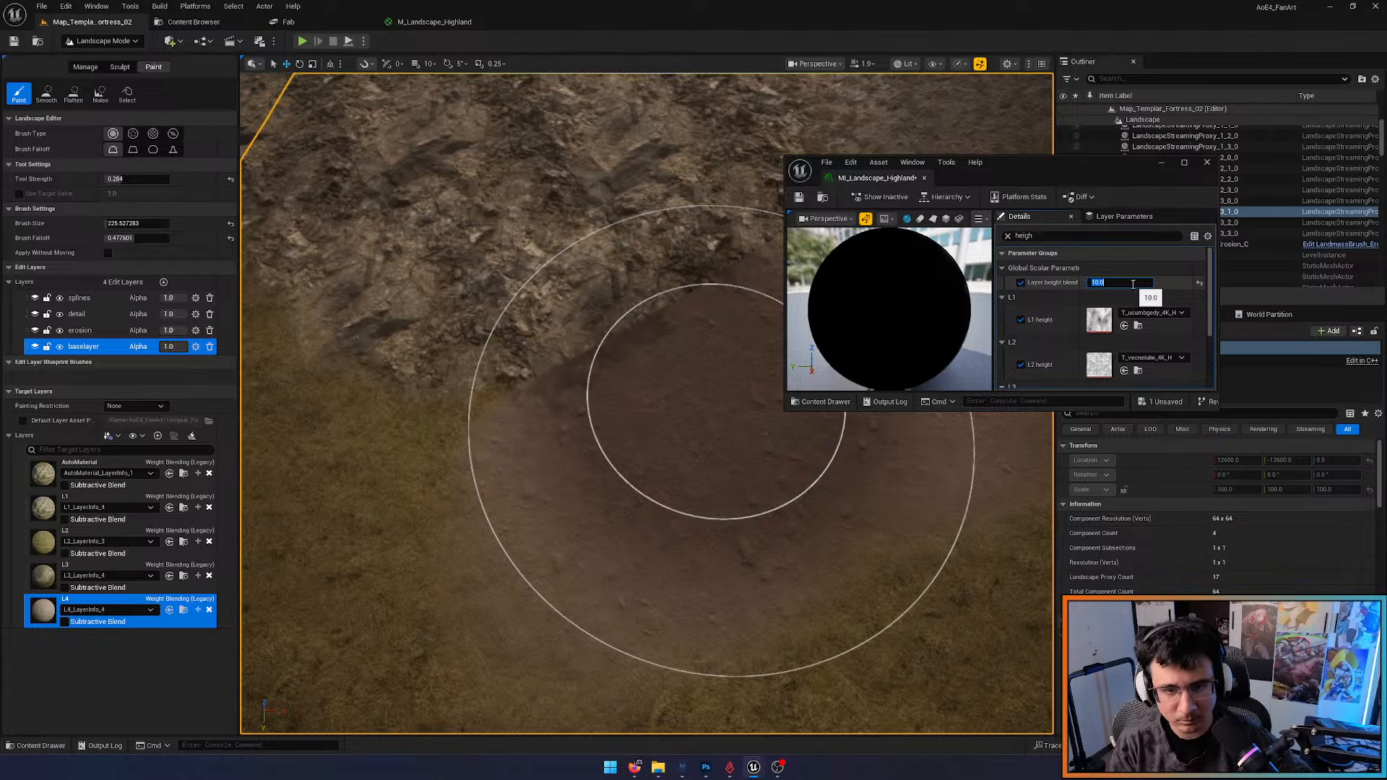
{"action": "type", "text": "0"}
{"action": "key", "text": "Return"}
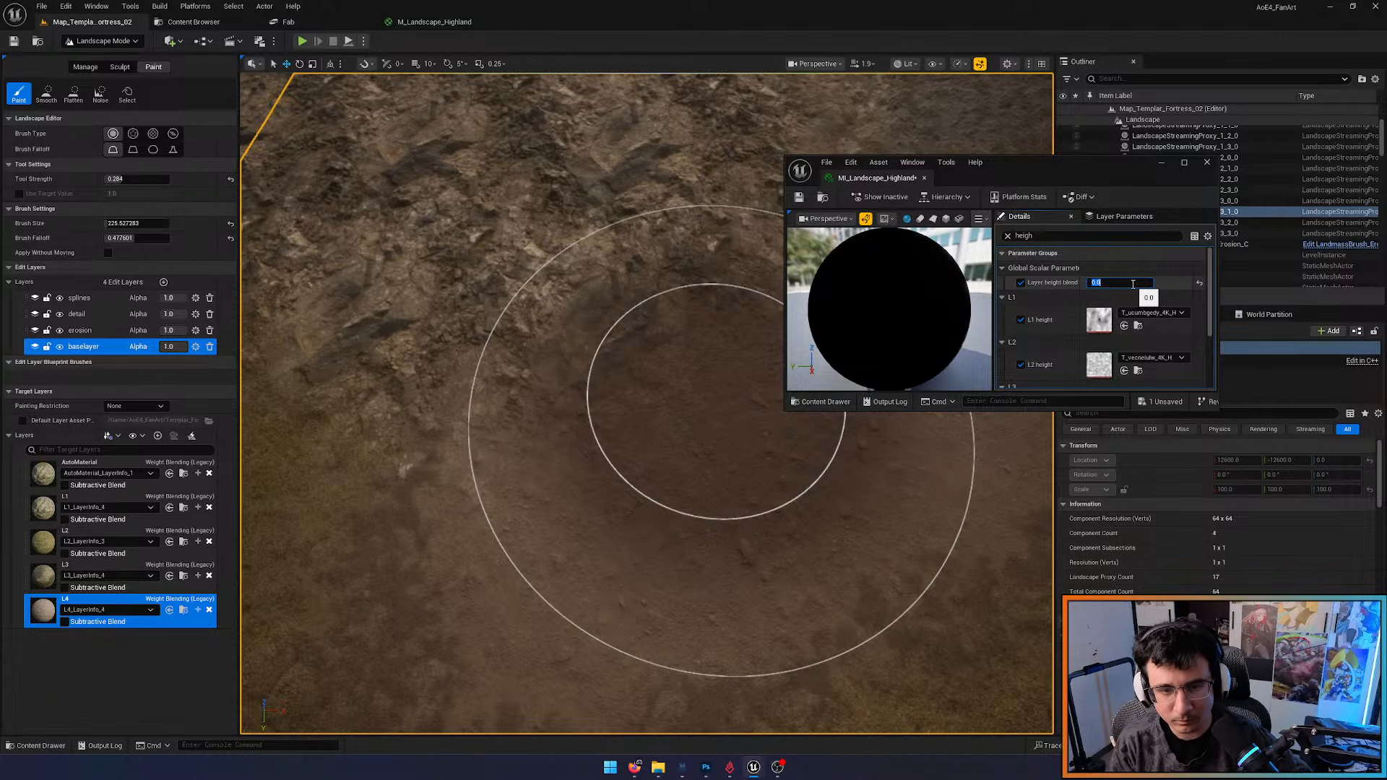
{"action": "type", "text": "1"}
{"action": "key", "text": "Return"}
{"action": "type", "text": "0"}
{"action": "key", "text": "Return"}
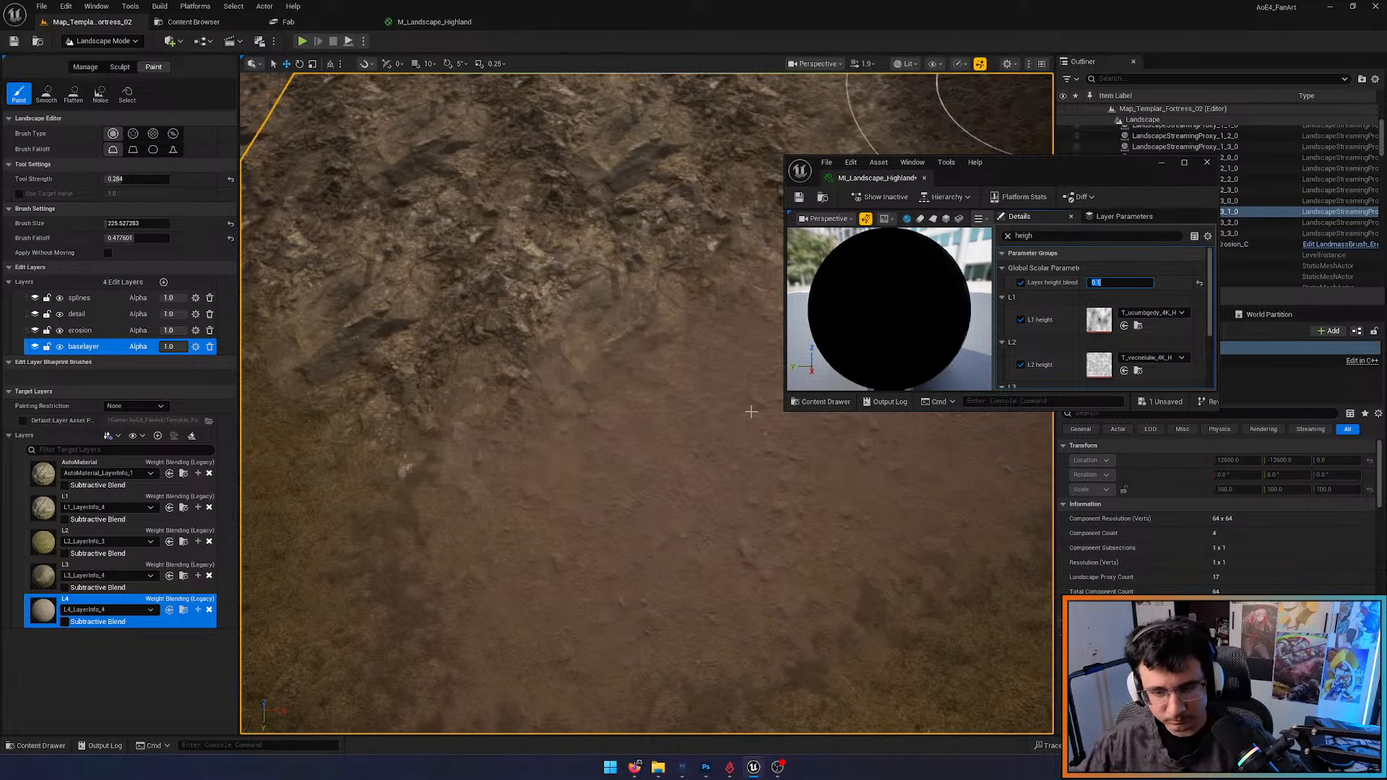
{"action": "mouse_move", "coordinate": [749, 409]}
{"action": "right_mouse_down"}
{"action": "mouse_move", "coordinate": [765, 426]}
{"action": "mouse_move", "coordinate": [711, 404]}
{"action": "mouse_move", "coordinate": [718, 439]}
{"action": "mouse_move", "coordinate": [773, 434]}
{"action": "mouse_move", "coordinate": [777, 456]}
{"action": "right_mouse_up"}
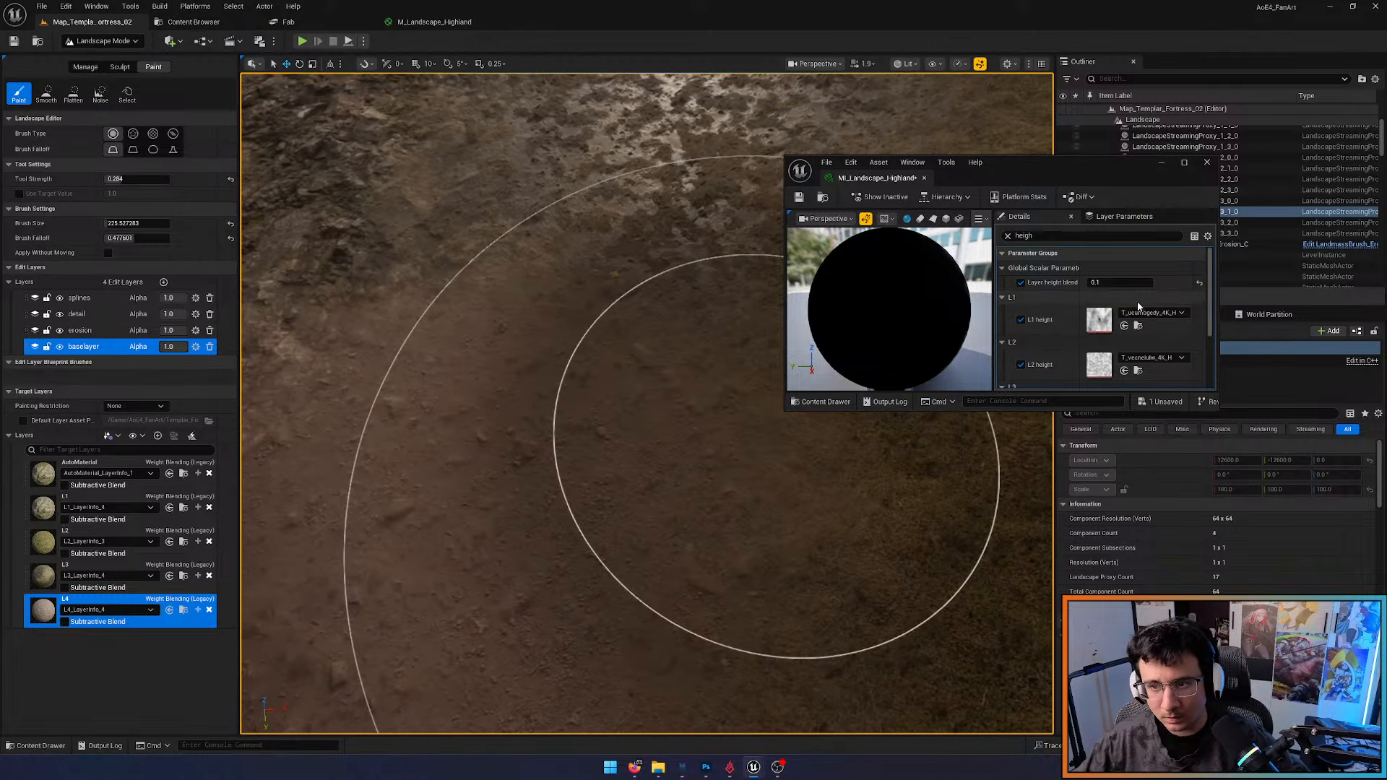
{"action": "key", "text": "Return"}
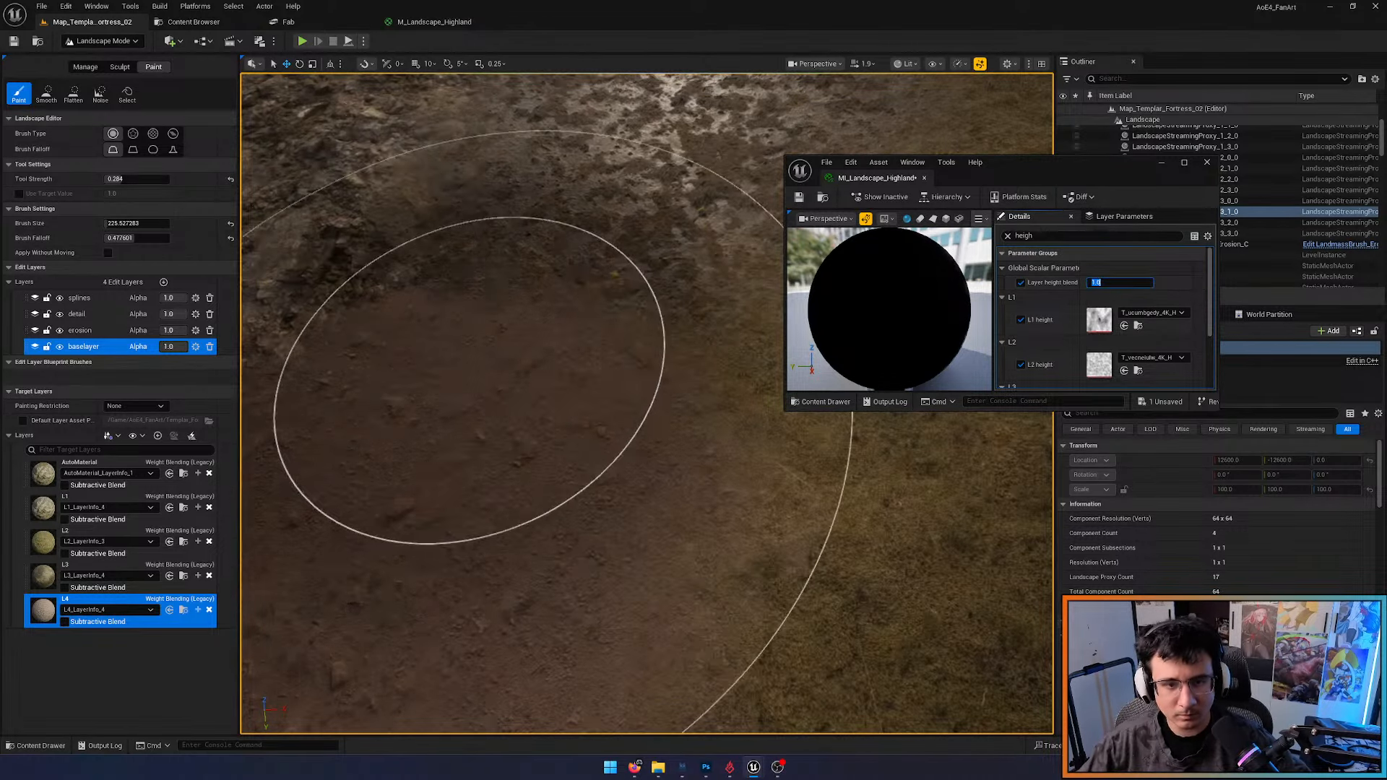
Switch the viewport to Unlit and set the Layer height blend to 2.761384
{"action": "right_click_drag", "start_coordinate": [470, 390], "coordinate": [554, 473]}
{"action": "key", "text": "alt+3"}
{"action": "scroll", "coordinate": [584, 426], "scroll_direction": "down", "scroll_amount": 3}
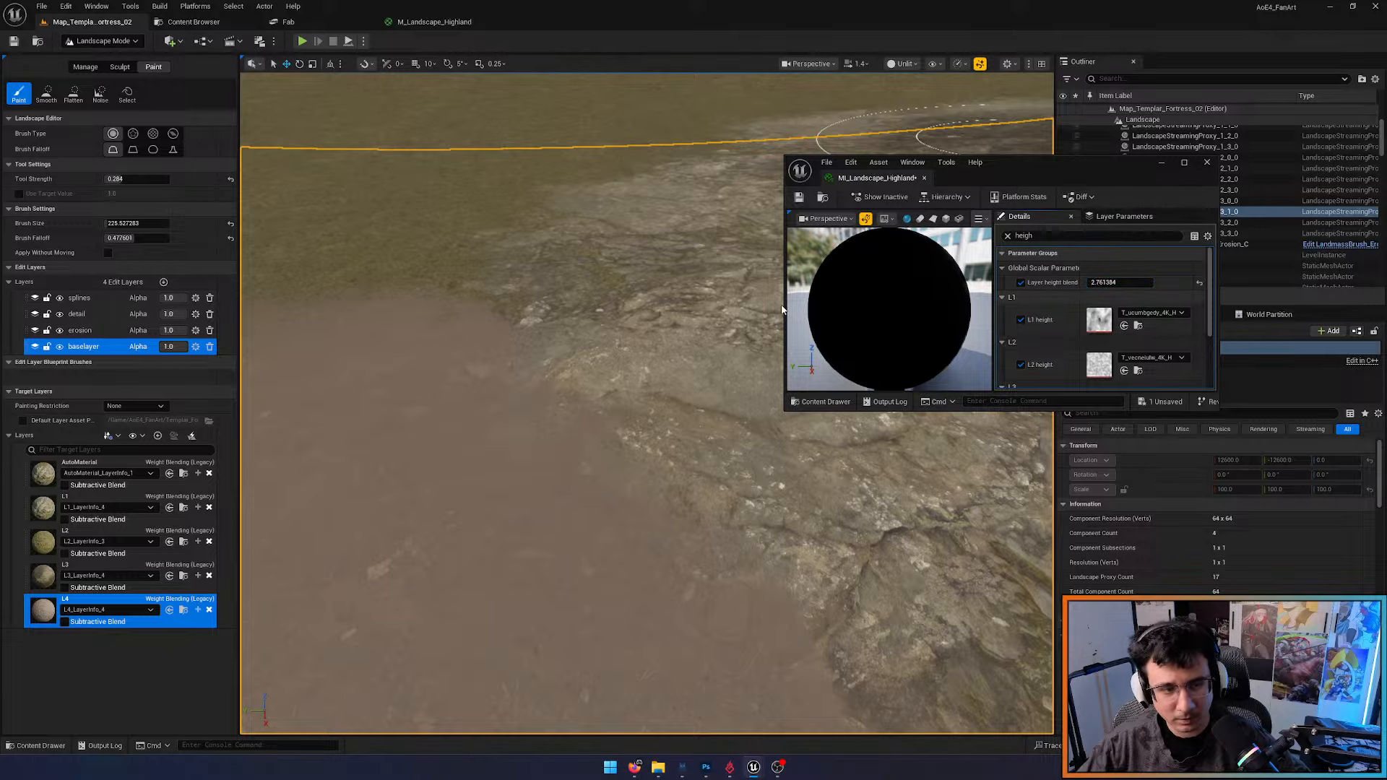
Reduce the brush size to about 67 and paint layer L1 over the edge of the L4 dirt
{"action": "left_click", "coordinate": [50, 509]}
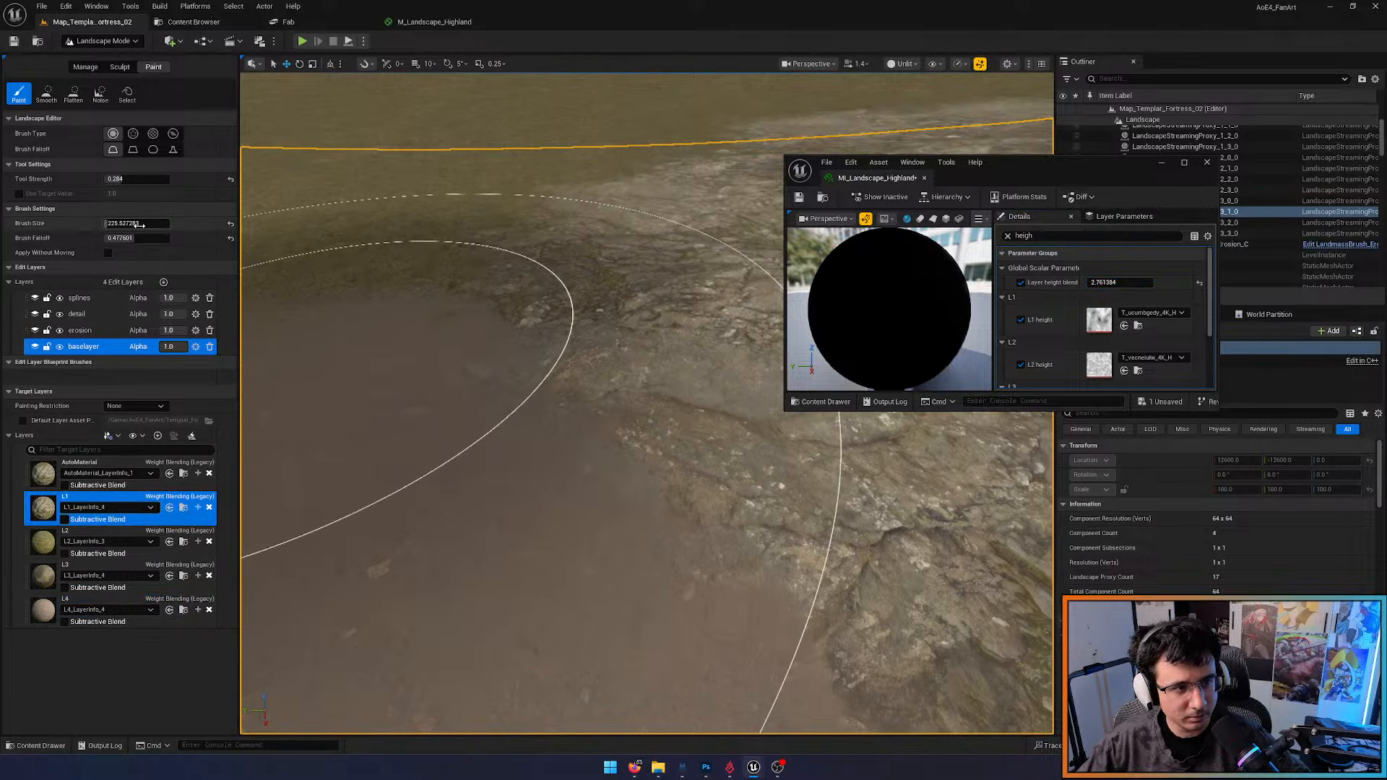
{"action": "left_click_drag", "start_coordinate": [137, 224], "coordinate": [128, 224]}
{"action": "mouse_move", "coordinate": [349, 292]}
{"action": "left_mouse_down"}
{"action": "mouse_move", "coordinate": [557, 387]}
{"action": "mouse_move", "coordinate": [542, 397]}
{"action": "mouse_move", "coordinate": [557, 418]}
{"action": "mouse_move", "coordinate": [505, 392]}
{"action": "left_mouse_up"}
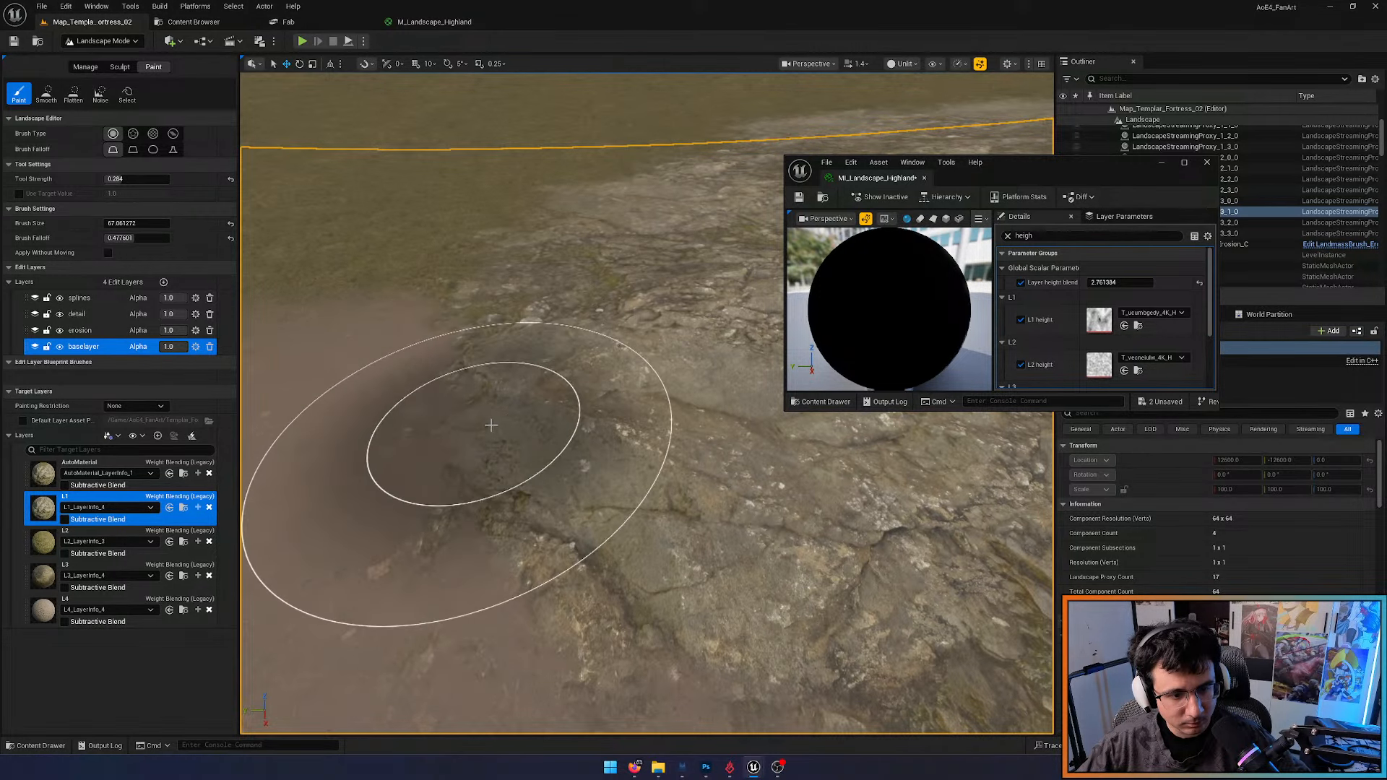
Paint layer L4 dirt back over part of the L1 rock surface
{"action": "left_click", "coordinate": [63, 575]}
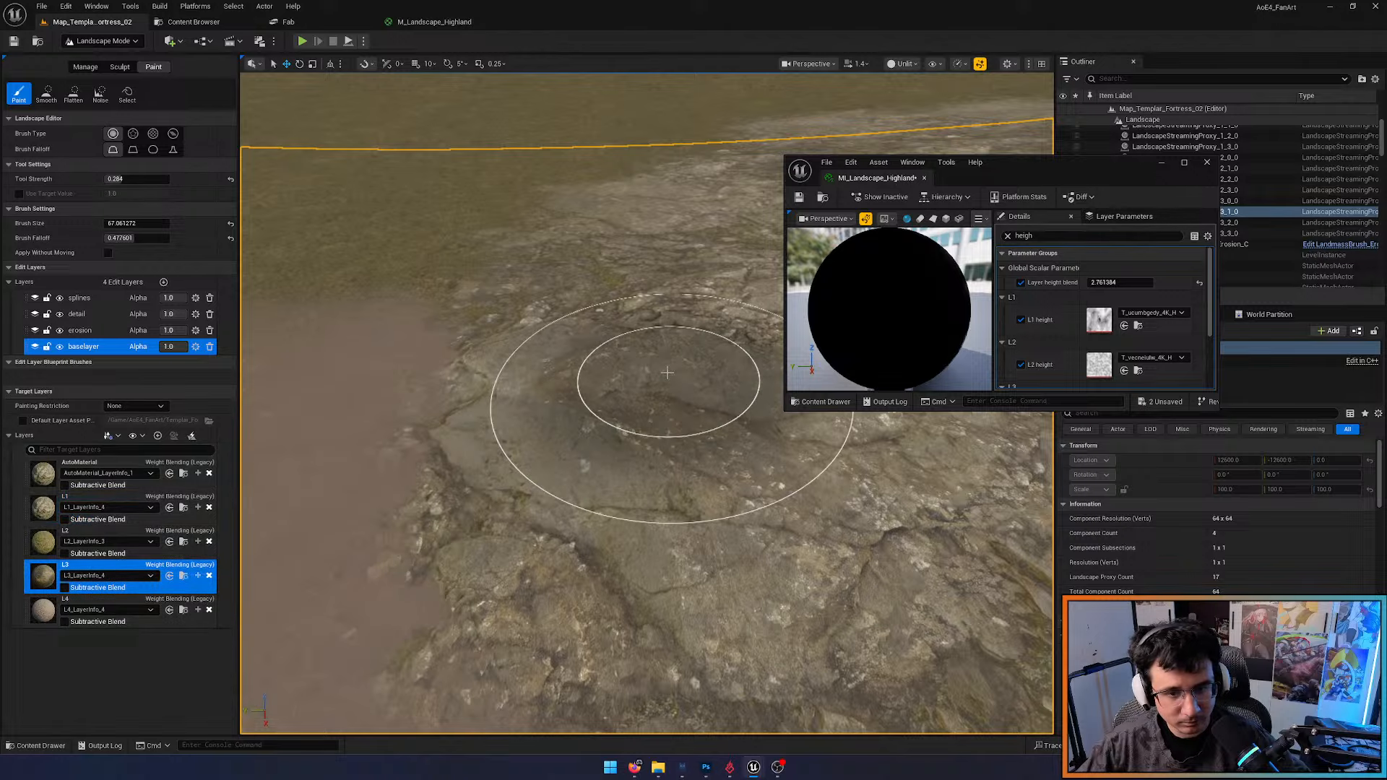
{"action": "left_click", "coordinate": [95, 600]}
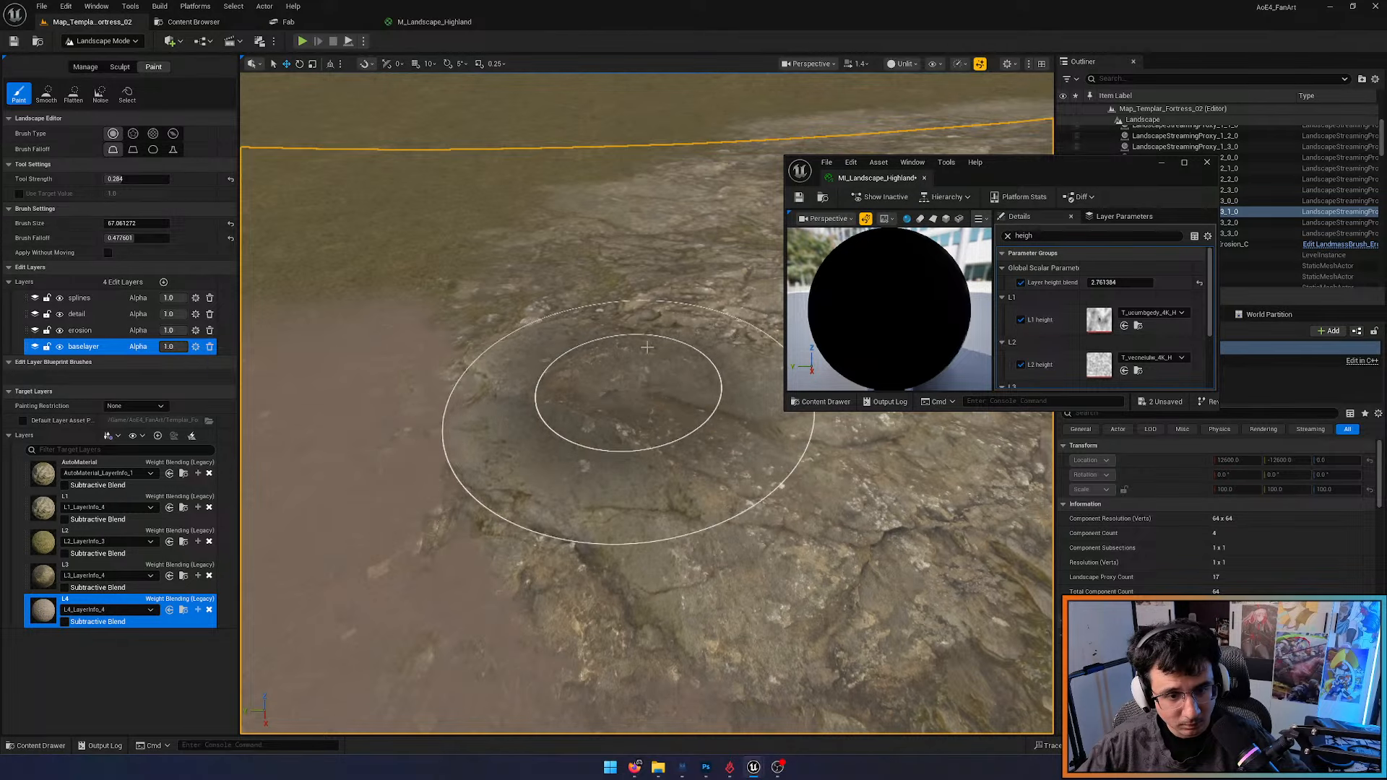
{"action": "key", "text": "w"}
{"action": "right_click_drag", "start_coordinate": [707, 357], "coordinate": [676, 376]}
{"action": "scroll", "coordinate": [707, 356], "scroll_direction": "down", "scroll_amount": 3}
{"action": "mouse_move", "coordinate": [676, 376]}
{"action": "left_mouse_down"}
{"action": "mouse_move", "coordinate": [572, 349]}
{"action": "mouse_move", "coordinate": [607, 390]}
{"action": "left_mouse_up"}
{"action": "mouse_move", "coordinate": [607, 390]}
{"action": "right_mouse_down"}
{"action": "mouse_move", "coordinate": [605, 362]}
{"action": "mouse_move", "coordinate": [578, 393]}
{"action": "right_mouse_up"}
Paint layer L3 over the rock surrounding the L4 dirt patch
{"action": "key", "text": "s"}
{"action": "left_click", "coordinate": [50, 577]}
{"action": "mouse_move", "coordinate": [570, 271]}
{"action": "left_mouse_down"}
{"action": "mouse_move", "coordinate": [587, 268]}
{"action": "mouse_move", "coordinate": [558, 214]}
{"action": "mouse_move", "coordinate": [619, 202]}
{"action": "mouse_move", "coordinate": [715, 239]}
{"action": "left_mouse_up"}
{"action": "mouse_move", "coordinate": [715, 239]}
{"action": "right_mouse_down"}
{"action": "mouse_move", "coordinate": [722, 209]}
{"action": "mouse_move", "coordinate": [682, 239]}
{"action": "right_mouse_up"}
{"action": "mouse_move", "coordinate": [604, 302]}
{"action": "left_mouse_down"}
{"action": "mouse_move", "coordinate": [545, 436]}
{"action": "mouse_move", "coordinate": [547, 487]}
{"action": "mouse_move", "coordinate": [506, 505]}
{"action": "left_mouse_up"}
{"action": "right_click_drag", "start_coordinate": [506, 506], "coordinate": [427, 614]}
{"action": "key", "text": "s"}
{"action": "mouse_move", "coordinate": [654, 491]}
{"action": "left_mouse_down"}
{"action": "mouse_move", "coordinate": [770, 554]}
{"action": "mouse_move", "coordinate": [709, 570]}
{"action": "mouse_move", "coordinate": [746, 569]}
{"action": "mouse_move", "coordinate": [461, 290]}
{"action": "mouse_move", "coordinate": [480, 299]}
{"action": "mouse_move", "coordinate": [392, 332]}
{"action": "left_mouse_up"}
Save the landscape painting and the material instance changes
{"action": "key", "text": "s"}
{"action": "mouse_move", "coordinate": [392, 332]}
{"action": "right_mouse_down"}
{"action": "mouse_move", "coordinate": [426, 239]}
{"action": "mouse_move", "coordinate": [411, 268]}
{"action": "mouse_move", "coordinate": [347, 278]}
{"action": "mouse_move", "coordinate": [354, 260]}
{"action": "mouse_move", "coordinate": [361, 311]}
{"action": "mouse_move", "coordinate": [383, 267]}
{"action": "mouse_move", "coordinate": [361, 326]}
{"action": "right_mouse_up"}
{"action": "key", "text": "w"}
{"action": "key", "text": "s"}
{"action": "key", "text": "w"}
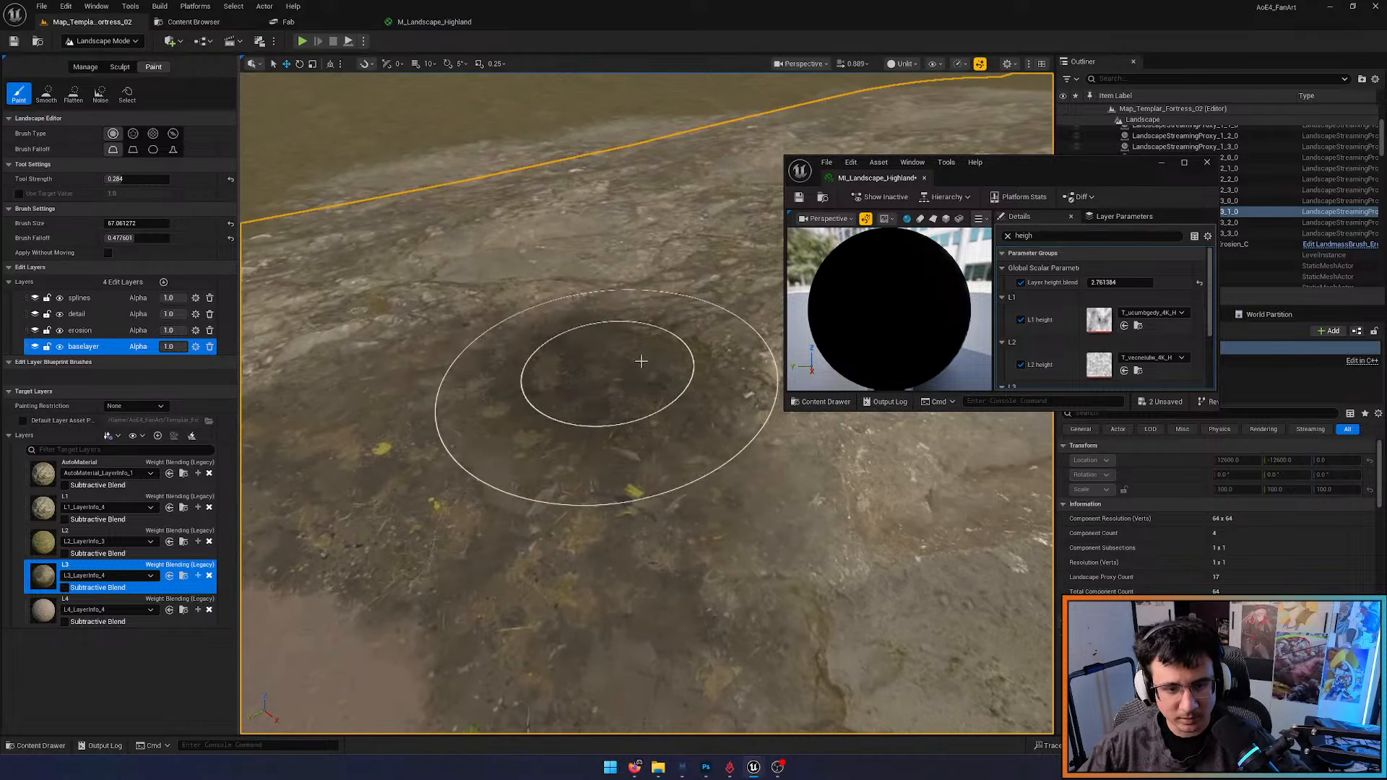
{"action": "right_click_drag", "start_coordinate": [641, 359], "coordinate": [614, 398]}
{"action": "key", "text": "ctrl+s"}
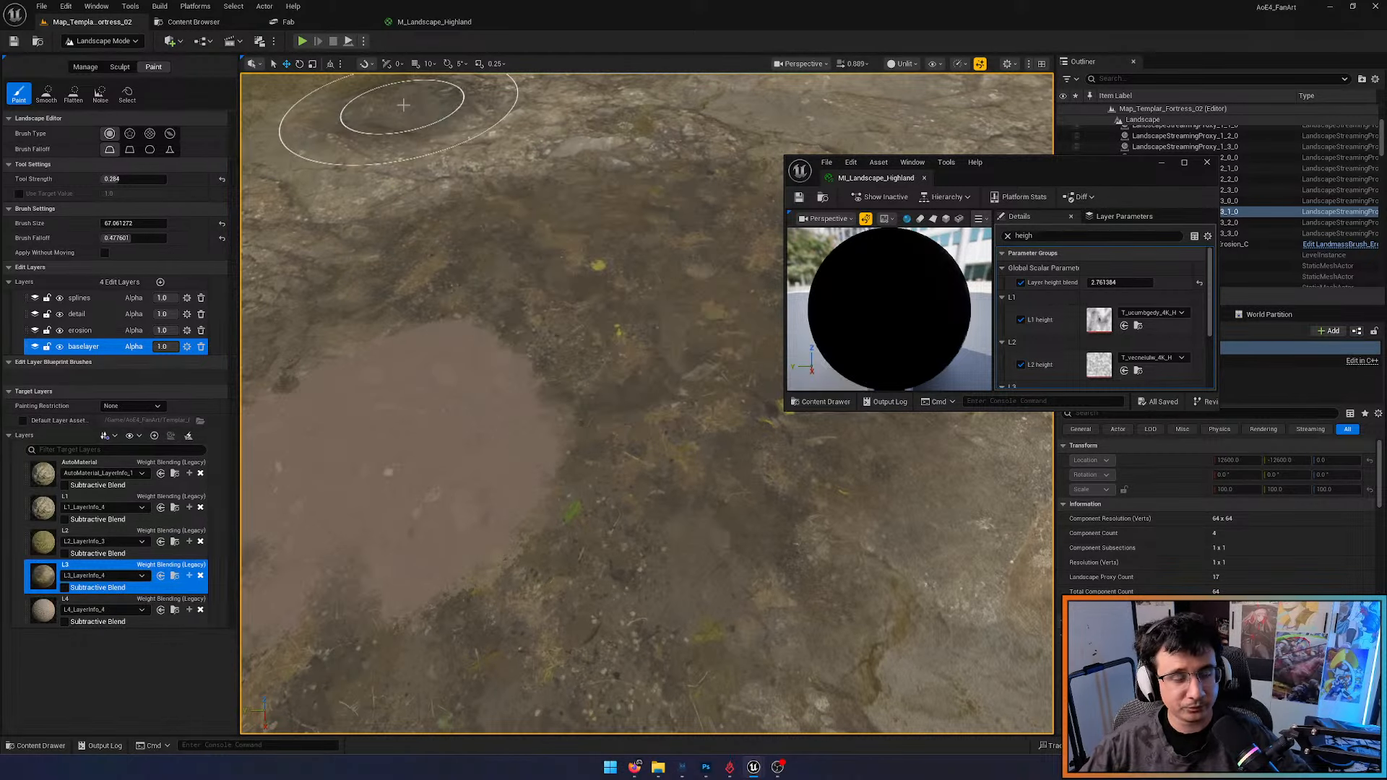
Dock the MI_Landscape_Highland editor in the main window and open Quixel's publisher page in Fab
{"action": "left_click", "coordinate": [288, 22]}
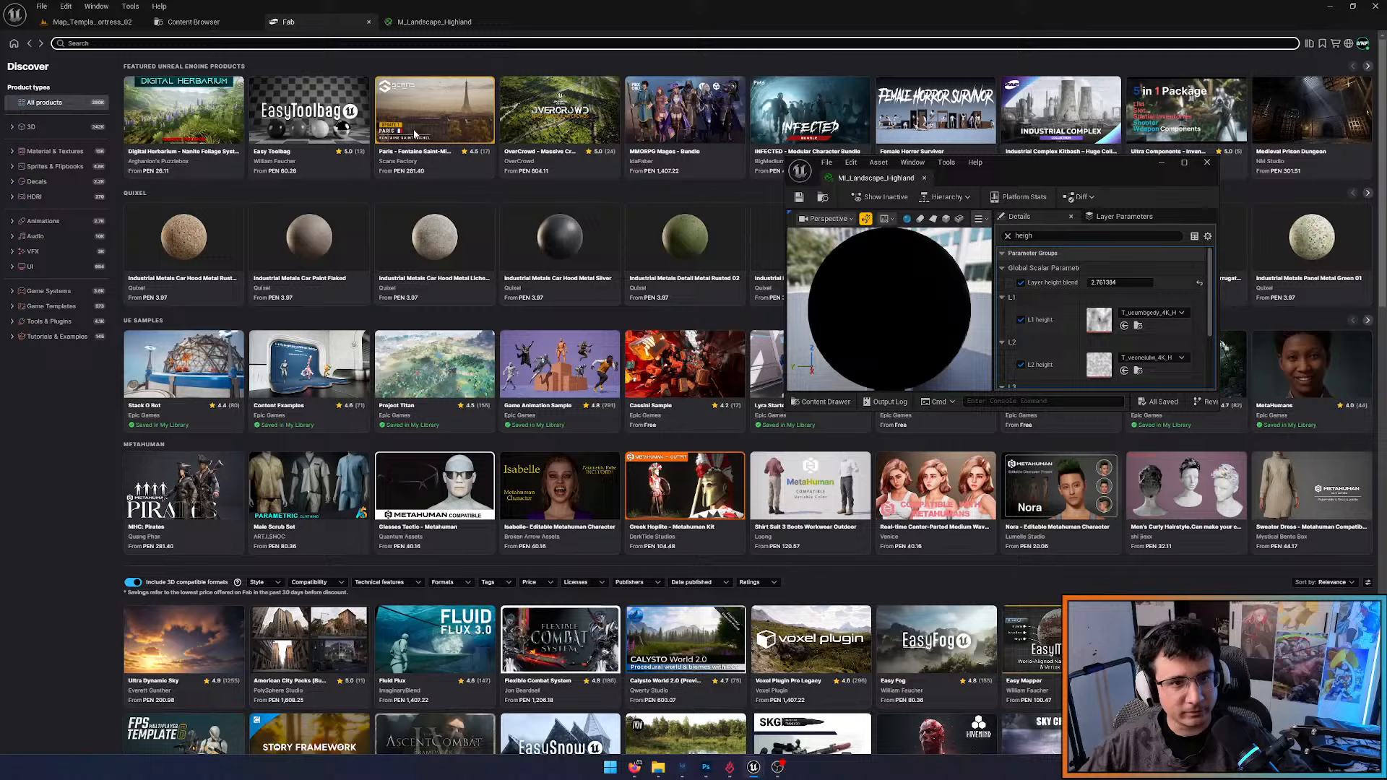
{"action": "left_click", "coordinate": [456, 249]}
{"action": "left_click_drag", "start_coordinate": [864, 179], "coordinate": [541, 21]}
{"action": "left_click", "coordinate": [288, 22]}
{"action": "left_click", "coordinate": [932, 81]}
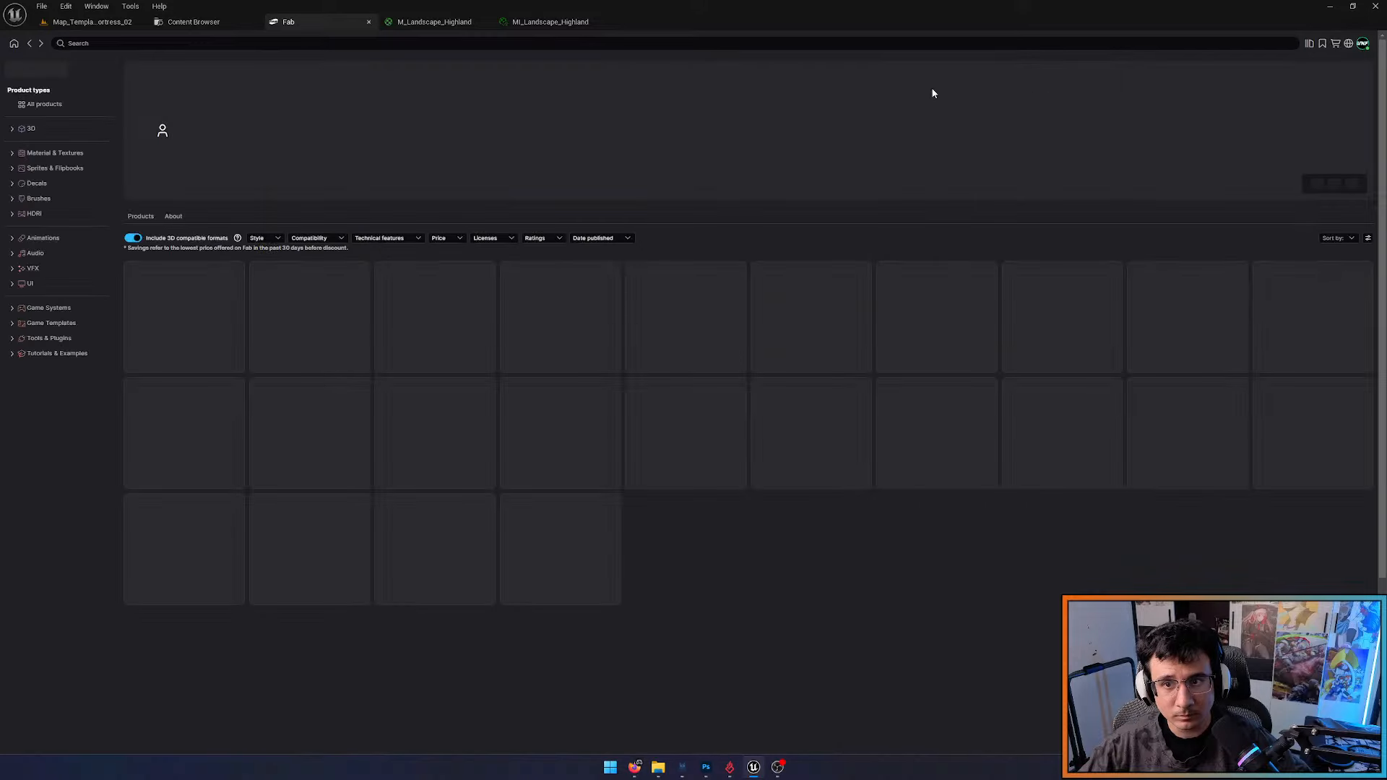
Search Quixel's materials and textures for "pebbles" and examine the Rocky Sand material
{"action": "left_click", "coordinate": [148, 43]}
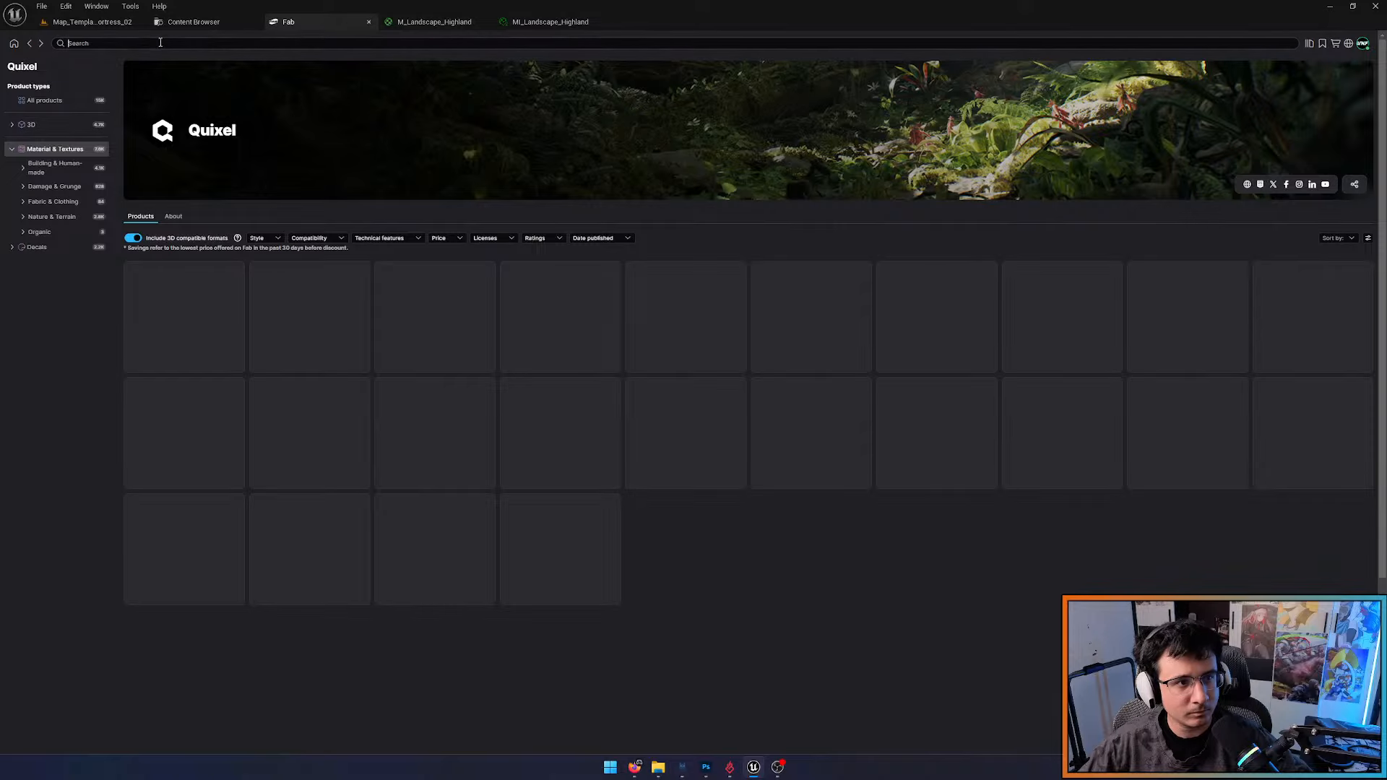
{"action": "type", "text": "pebble"}
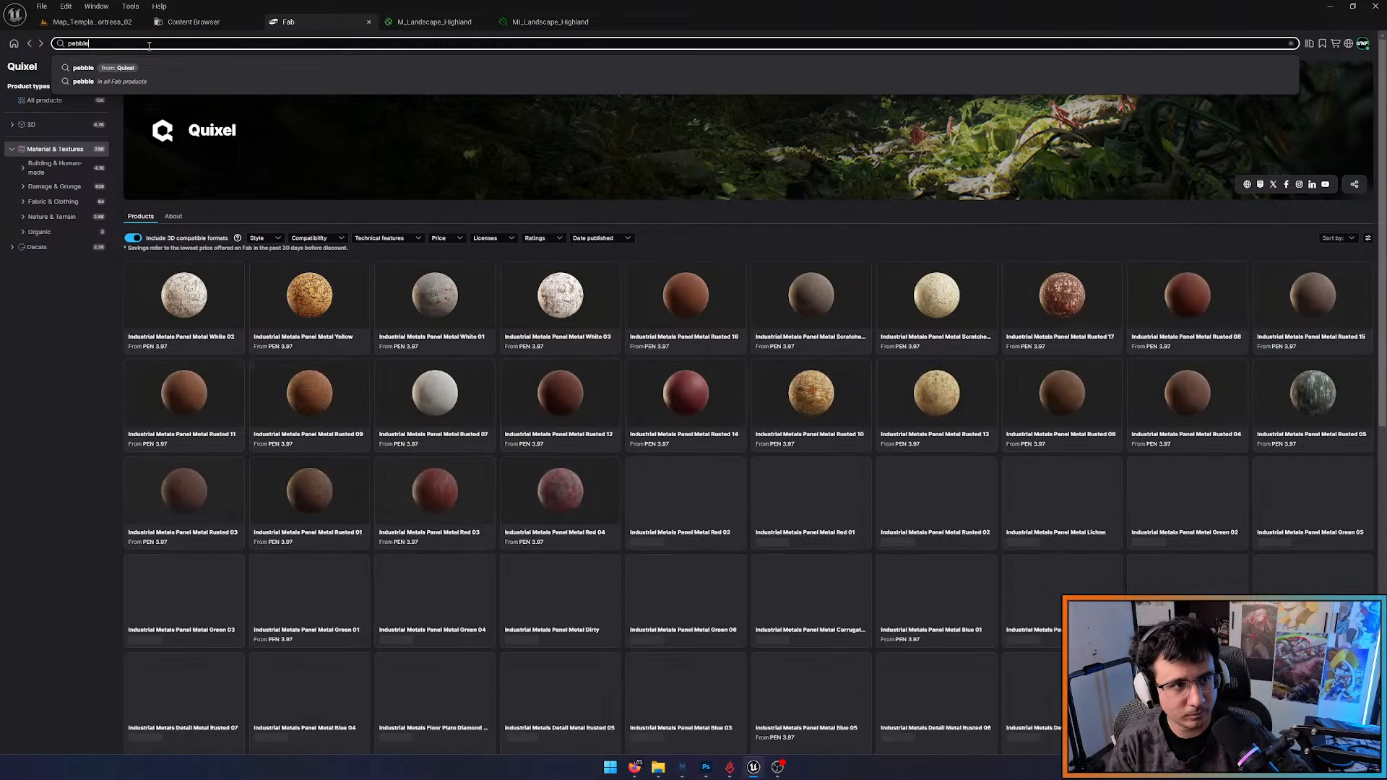
{"action": "type", "text": "s"}
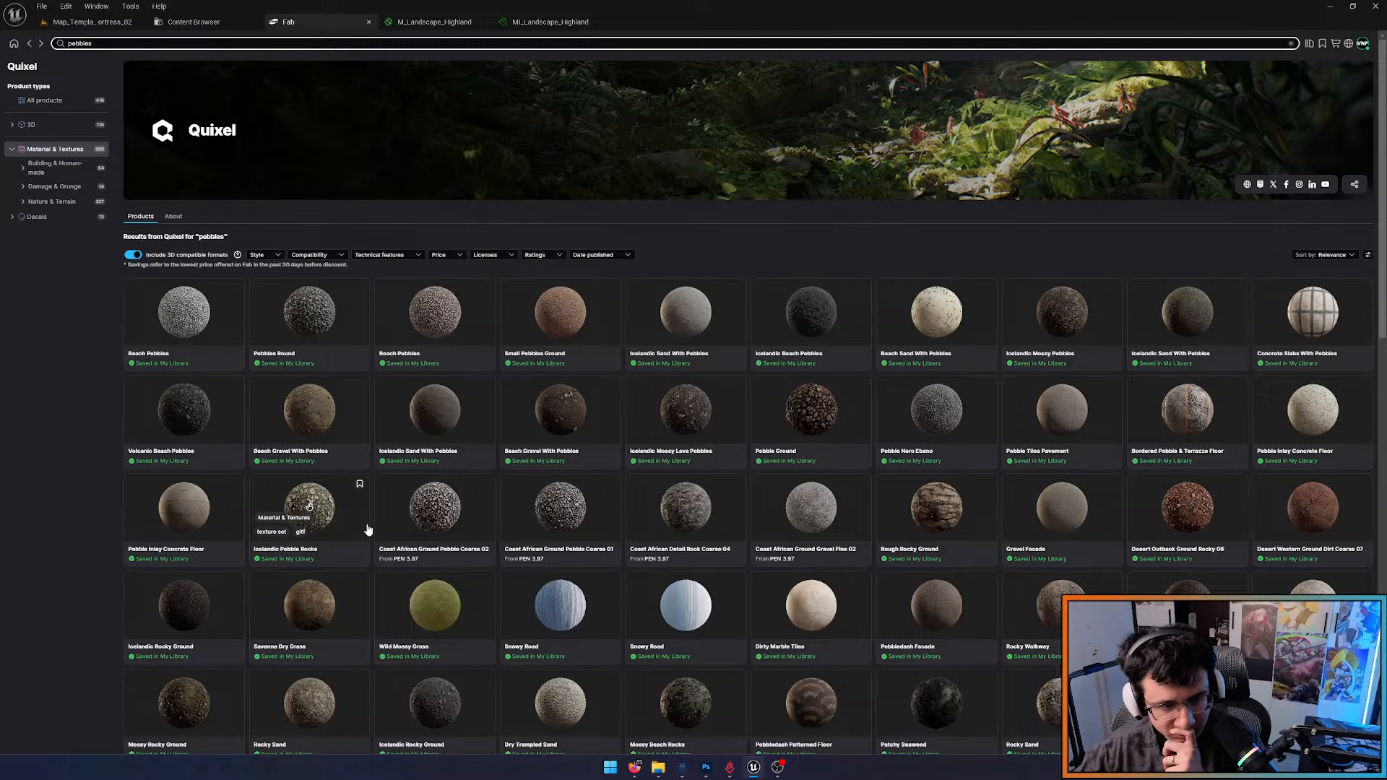
{"action": "scroll", "coordinate": [368, 531], "scroll_direction": "down", "scroll_amount": 2}
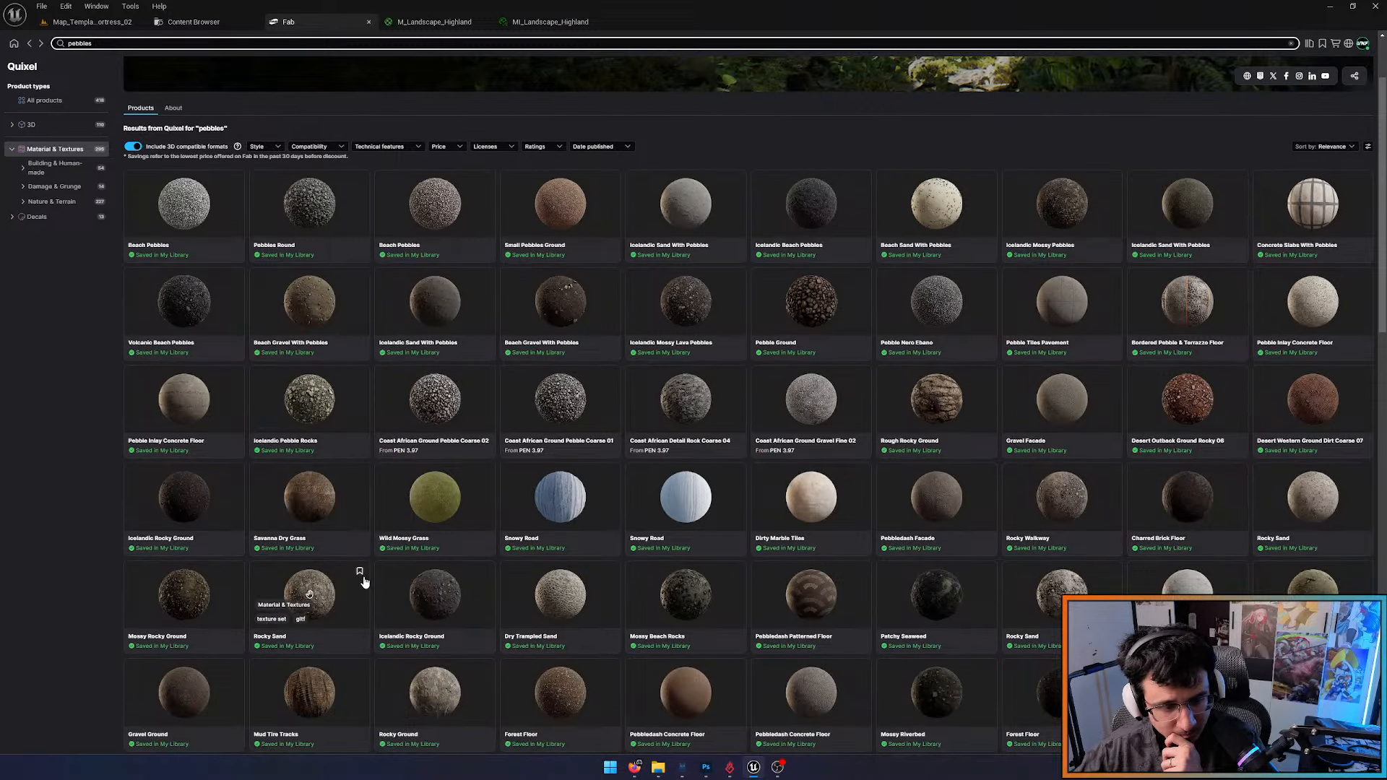
{"action": "left_click", "coordinate": [356, 606]}
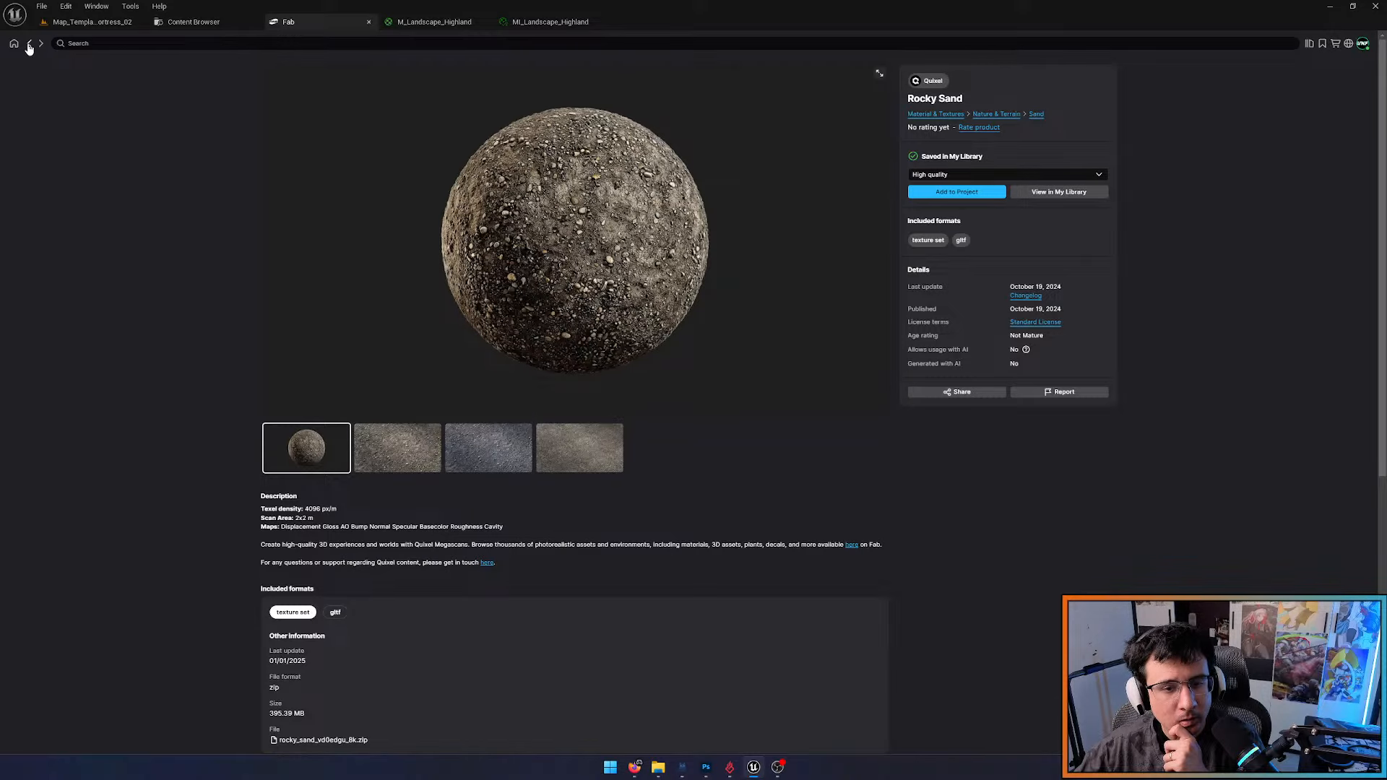
{"action": "left_click", "coordinate": [29, 45]}
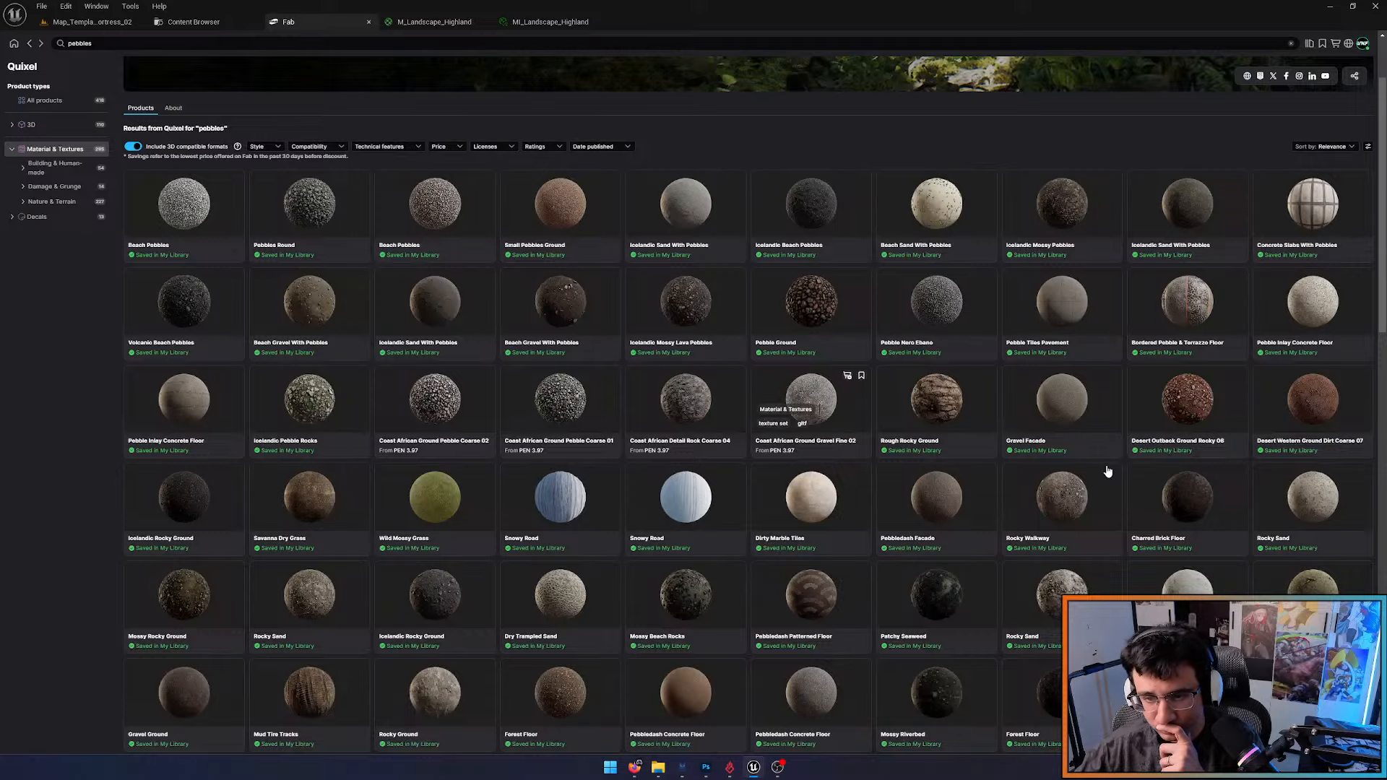
Check the preview images of the Rocky Walkway material and add it to the project at High quality
{"action": "scroll", "coordinate": [1107, 472], "scroll_direction": "down", "scroll_amount": 2}
{"action": "left_click", "coordinate": [1098, 354]}
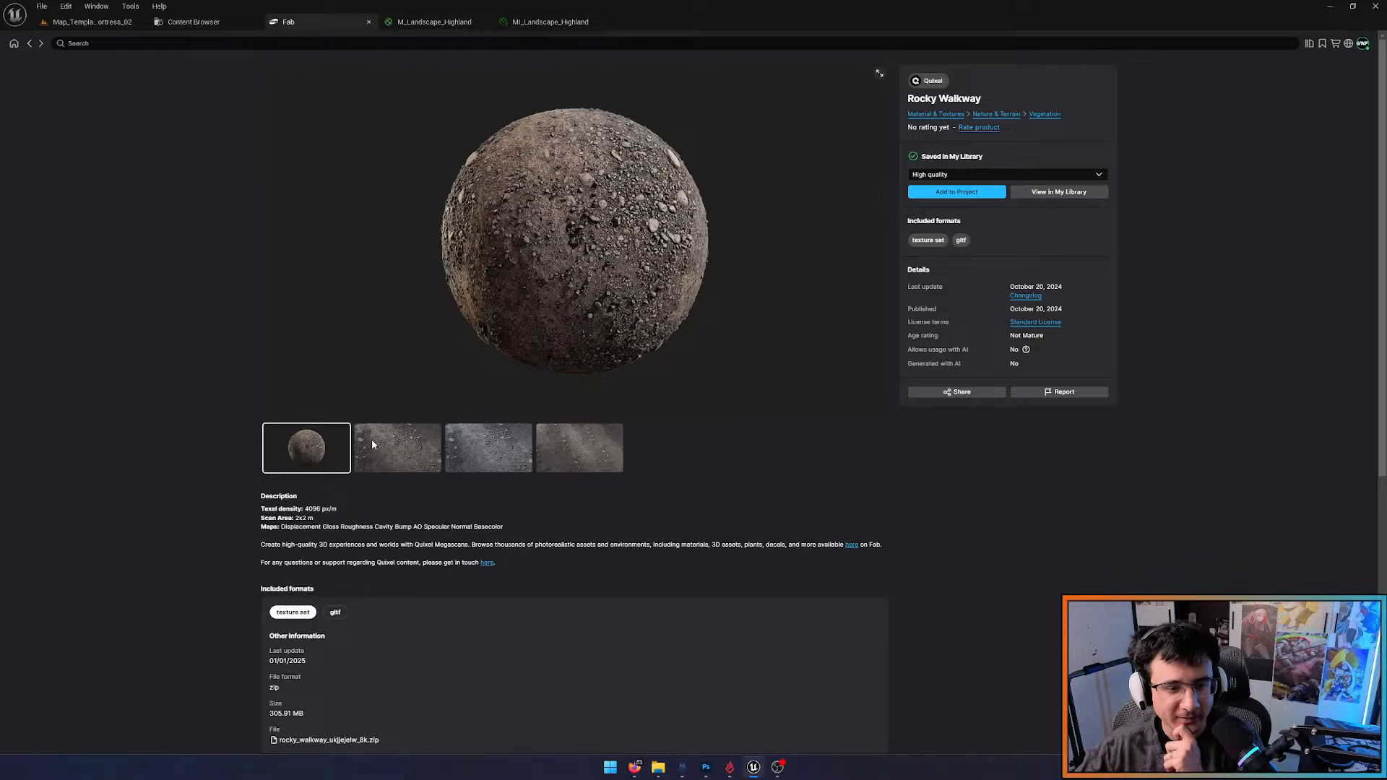
{"action": "left_click", "coordinate": [398, 458]}
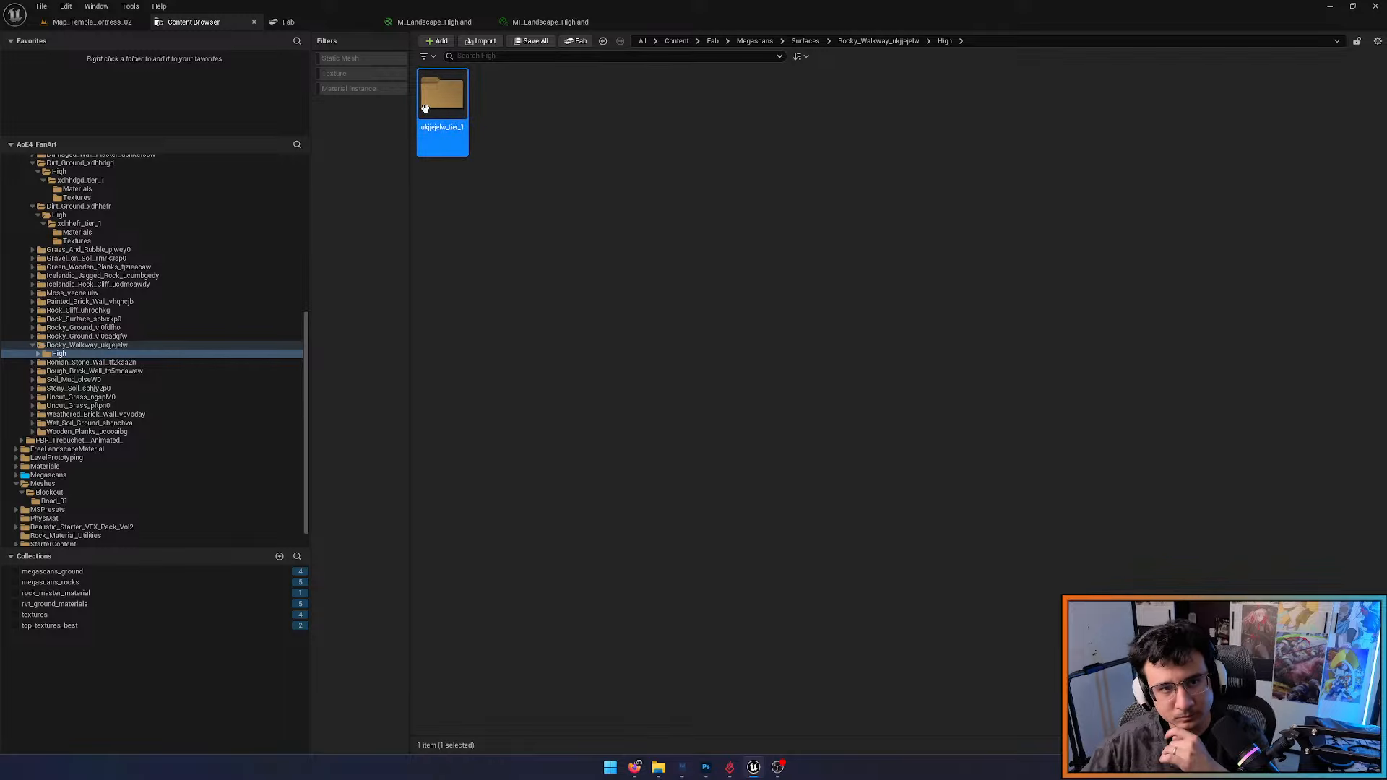
Open the imported Rocky Walkway Textures folder and save all the new assets
{"action": "left_click", "coordinate": [477, 141]}
{"action": "double_click", "coordinate": [451, 122]}
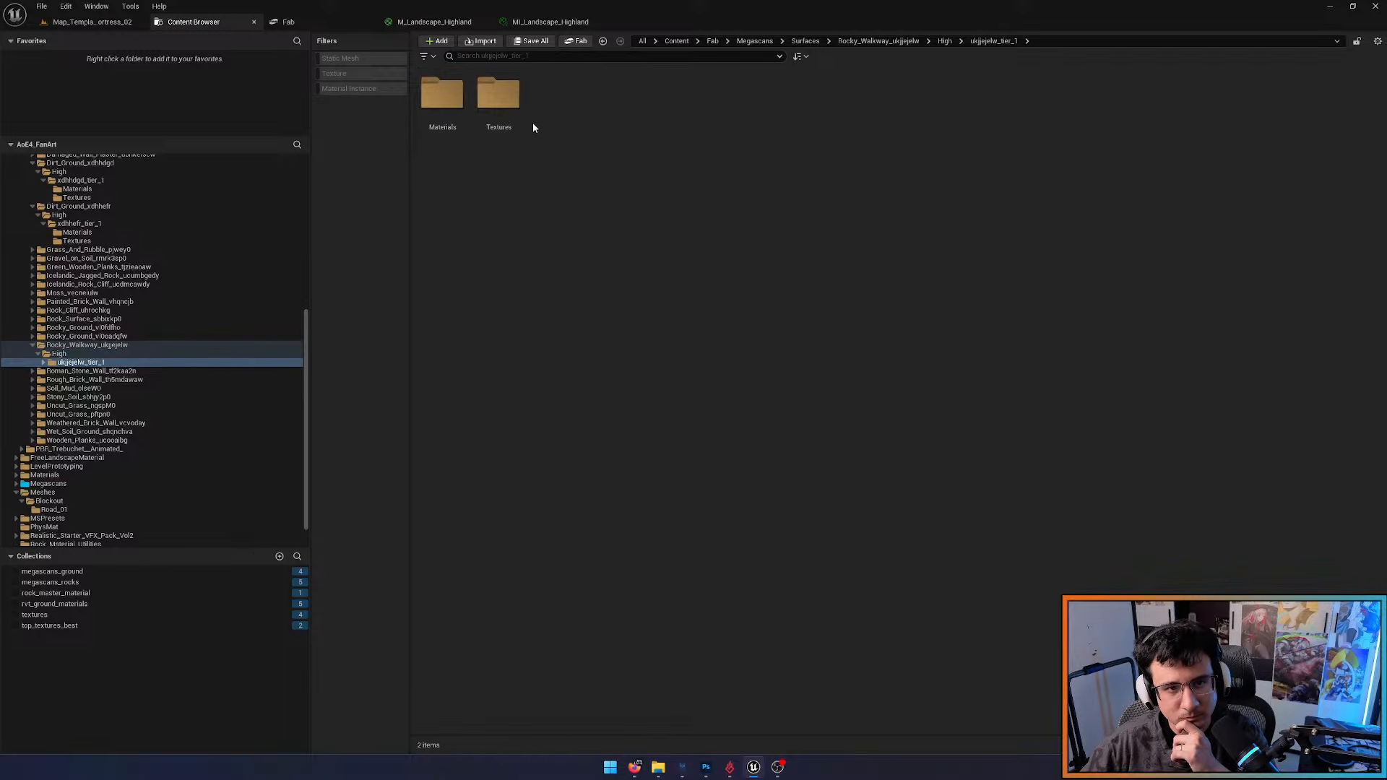
{"action": "double_click", "coordinate": [506, 108]}
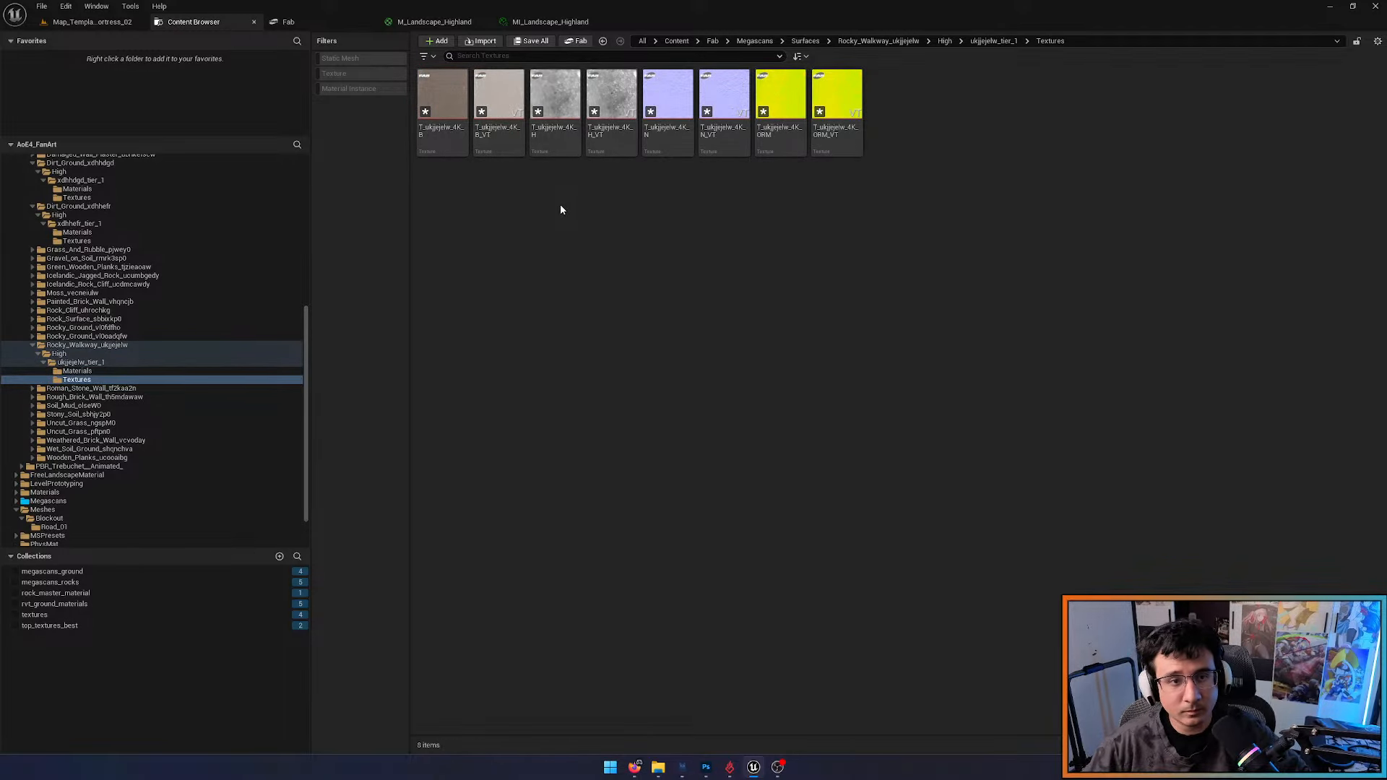
{"action": "key", "text": "ctrl+shift+s"}
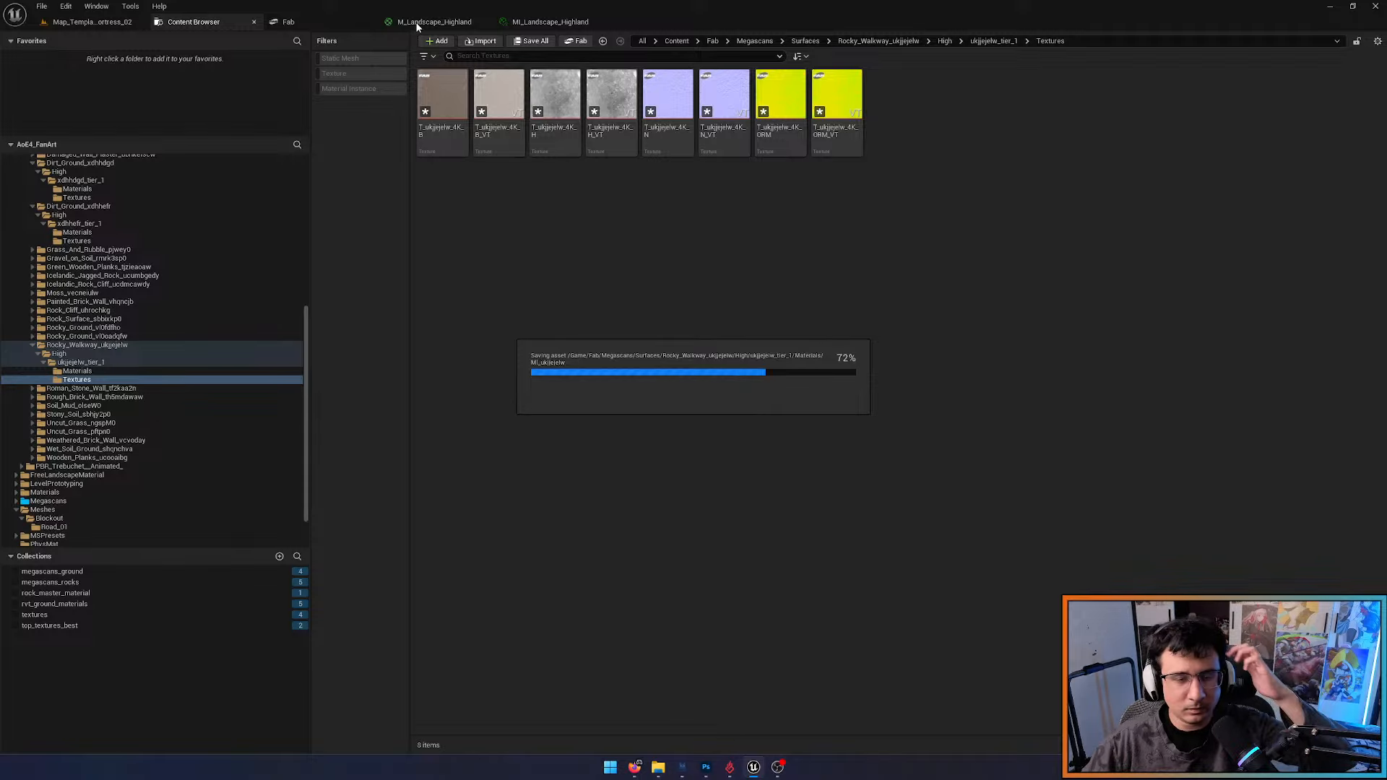
Return to the Map_Templar_Fortress_02 level
{"action": "left_click", "coordinate": [102, 9]}
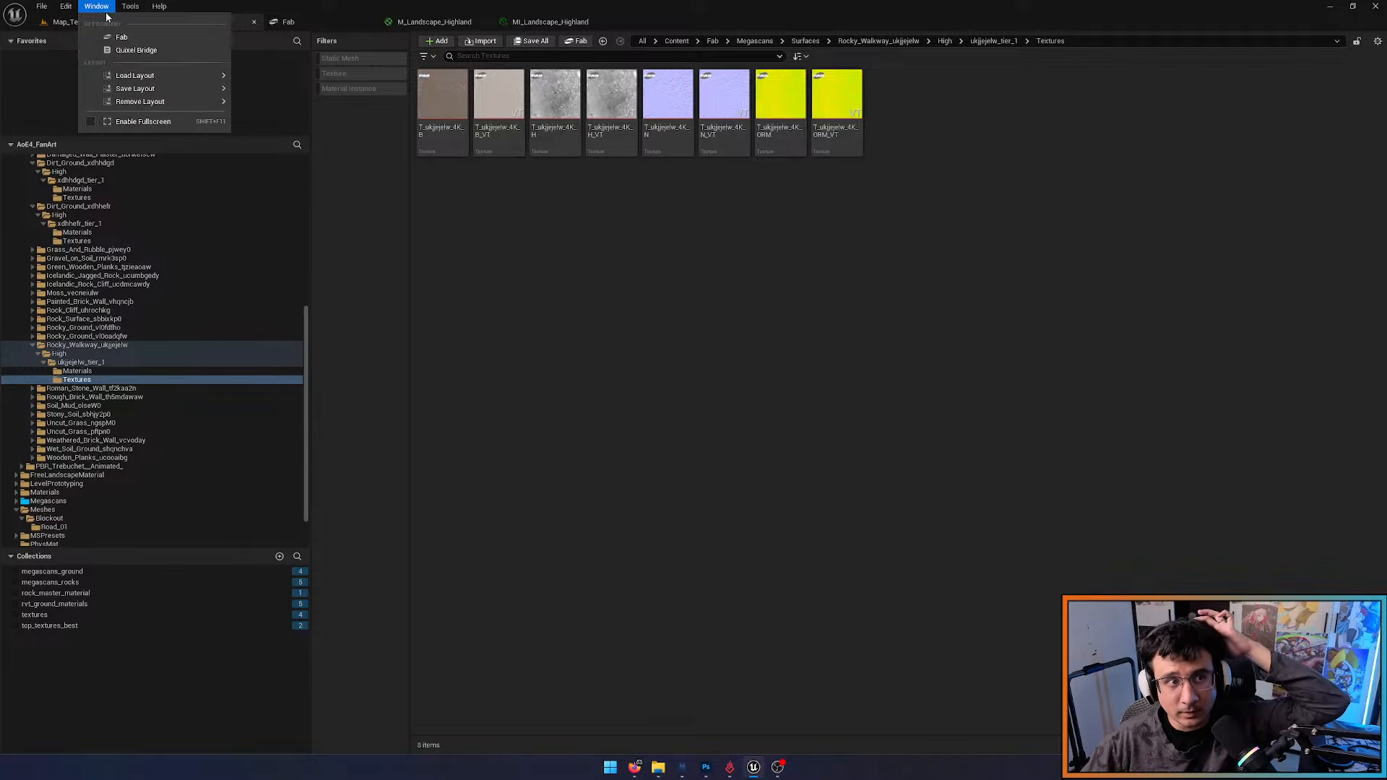
{"action": "left_click", "coordinate": [66, 24]}
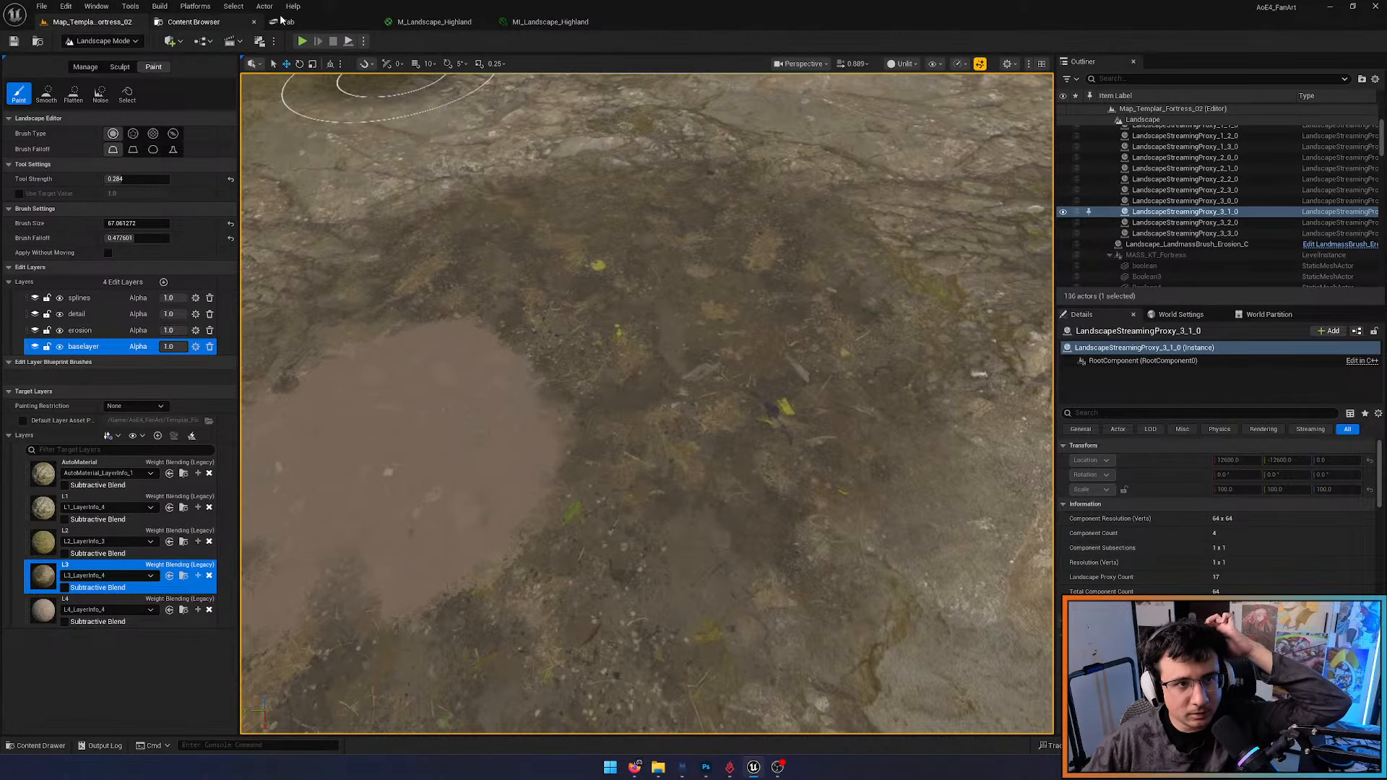
Clear the parameter filter in MI_Landscape_Highland and set L3 albedo to the Rocky Walkway 4K_B texture
{"action": "left_click", "coordinate": [520, 25]}
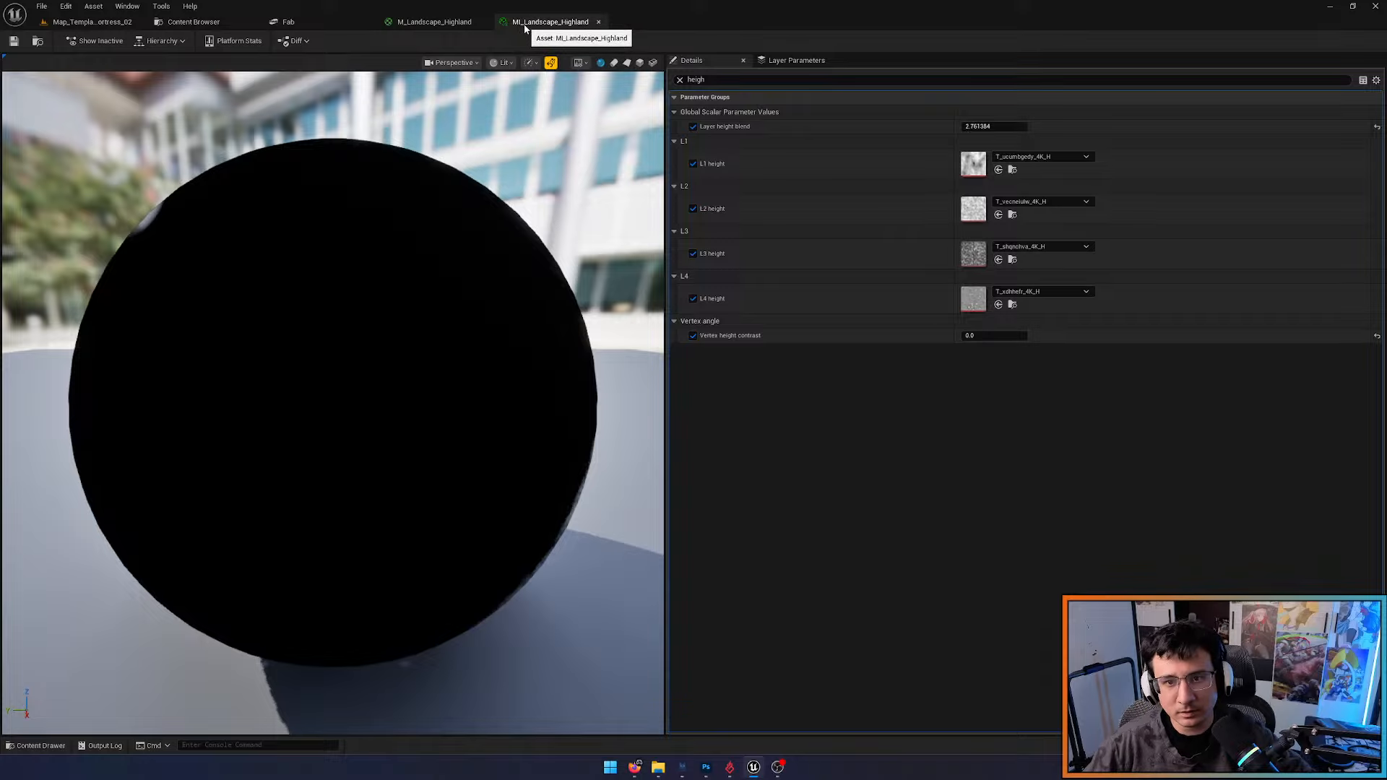
{"action": "left_click", "coordinate": [681, 81]}
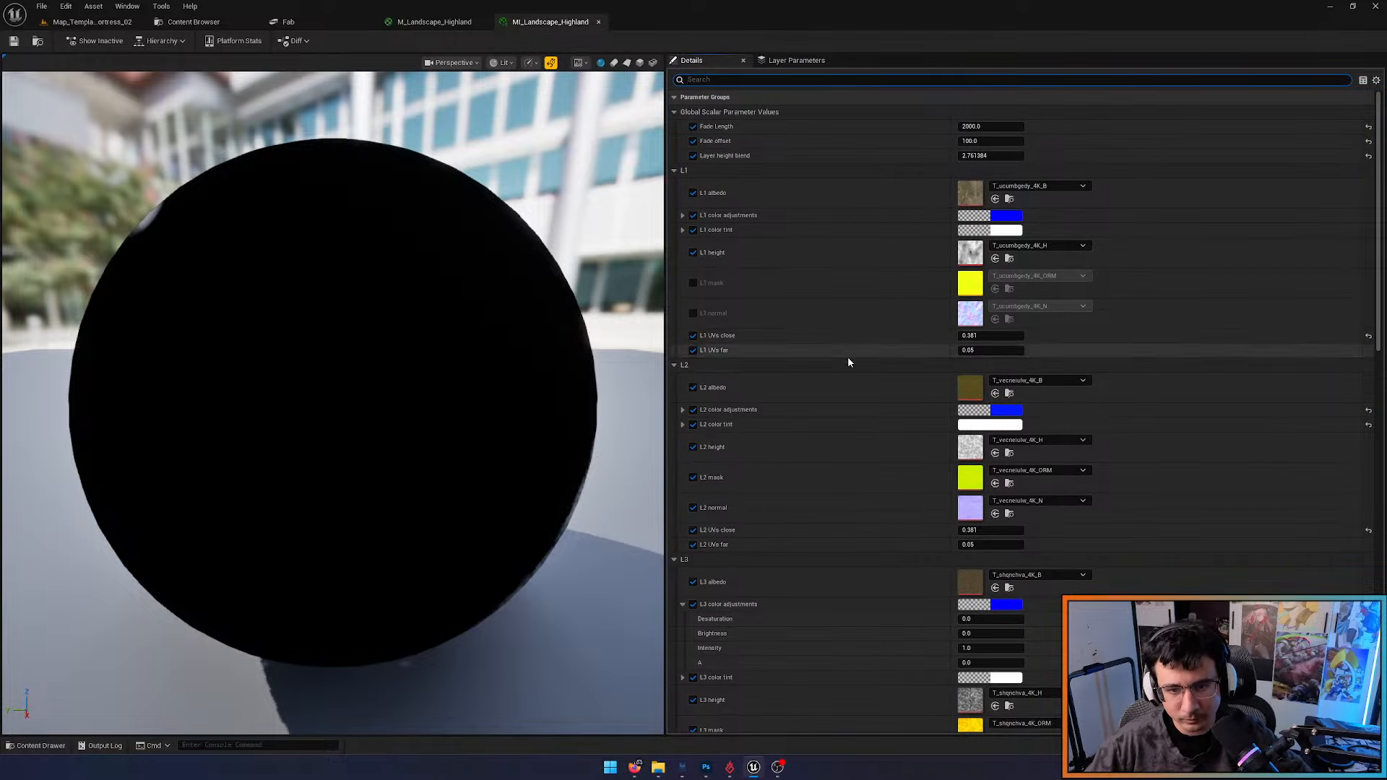
{"action": "scroll", "coordinate": [831, 405], "scroll_direction": "down", "scroll_amount": 5}
{"action": "left_click", "coordinate": [193, 22]}
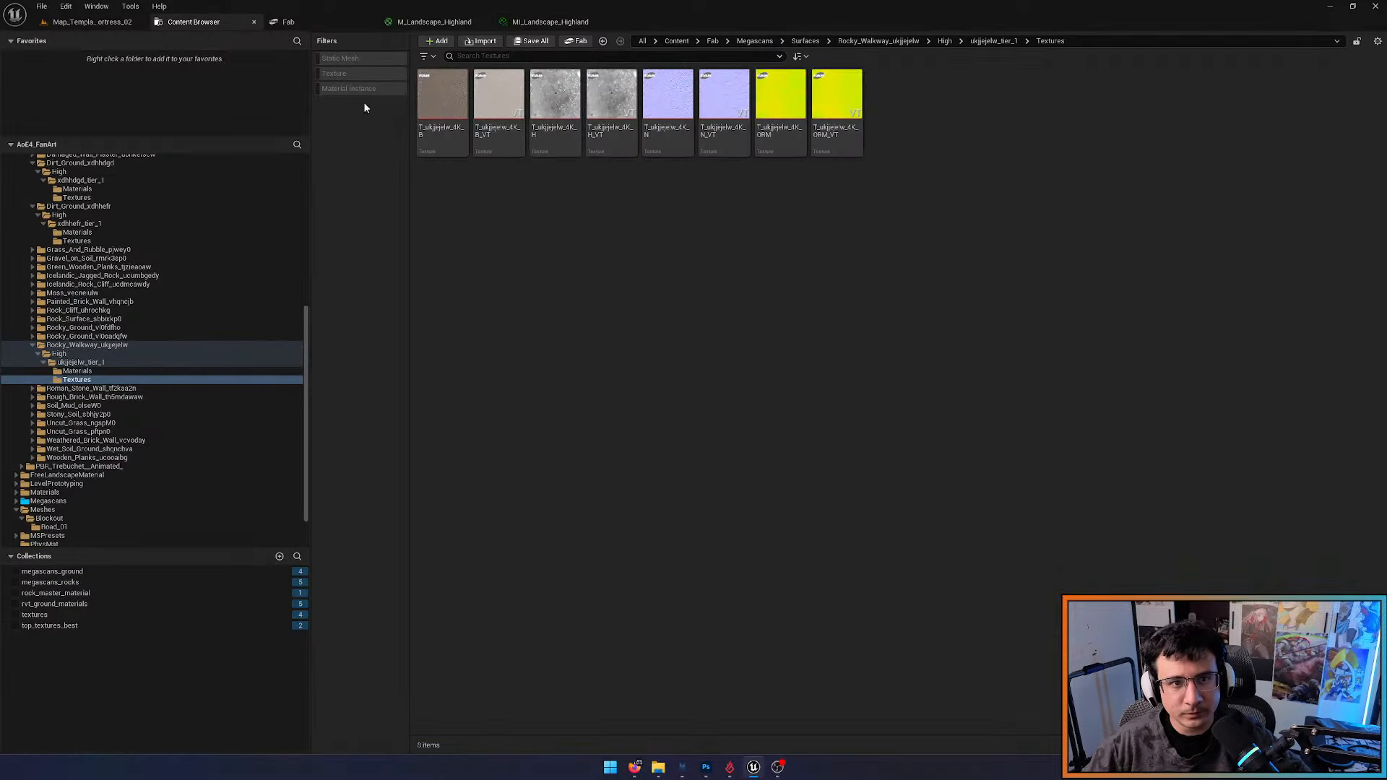
{"action": "left_click", "coordinate": [543, 17]}
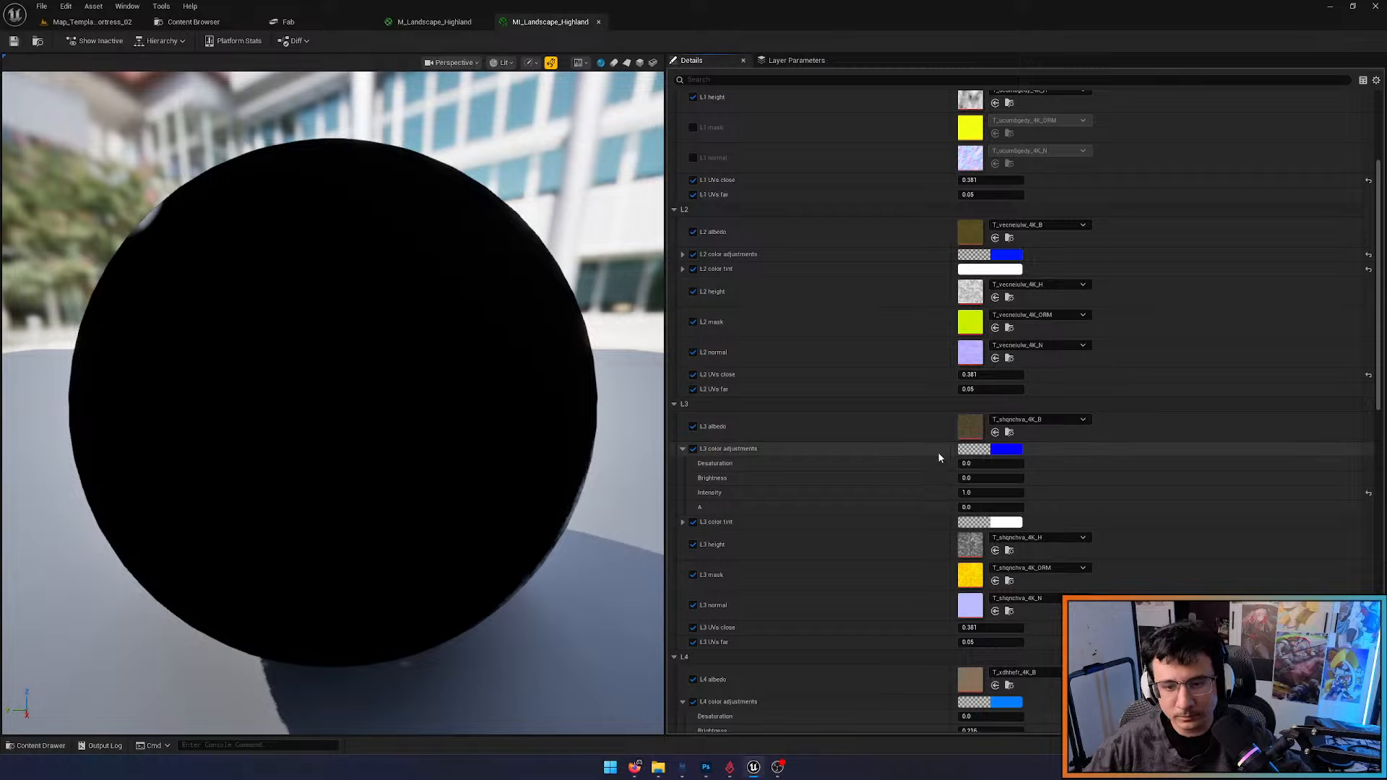
{"action": "left_click", "coordinate": [995, 432]}
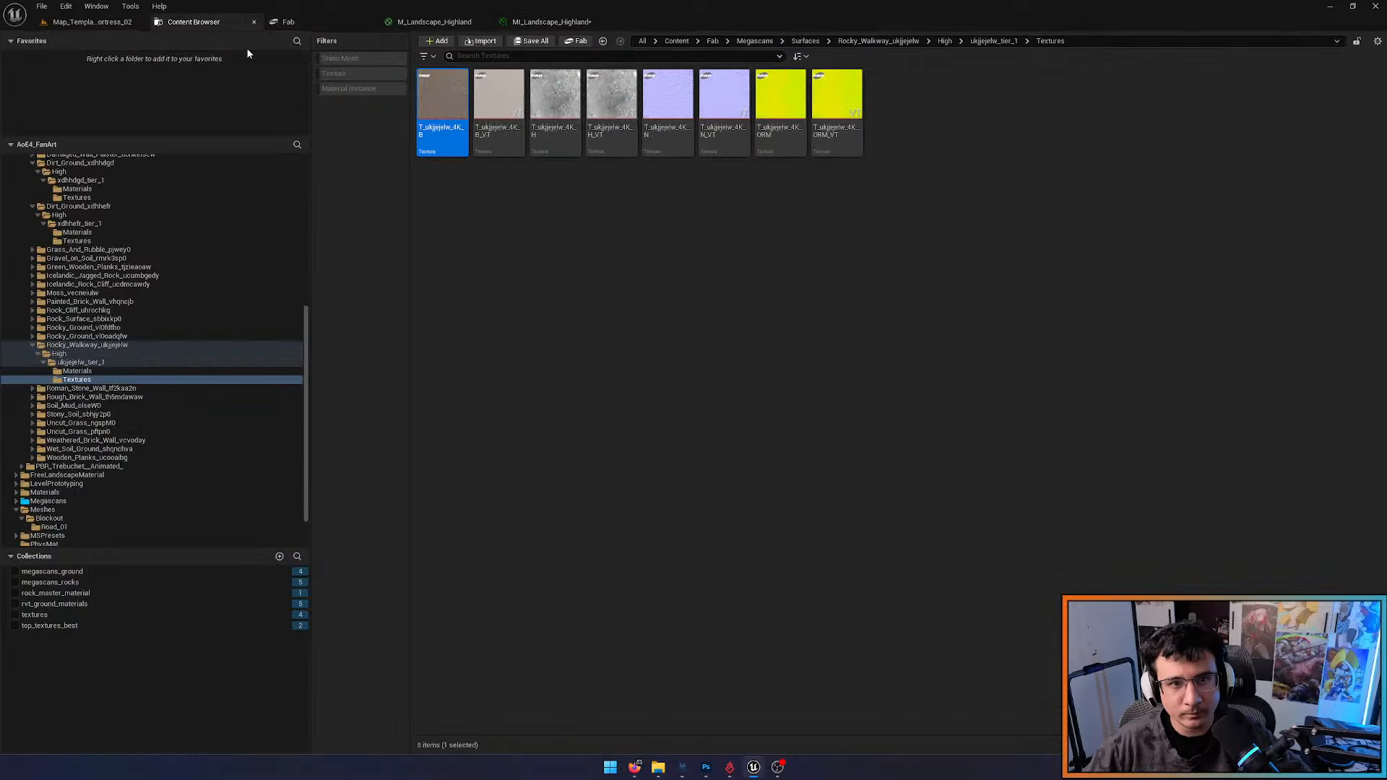
Set L3 normal to the Rocky Walkway 4K_N texture and L3 mask to its 4K_ORM texture
{"action": "left_click", "coordinate": [667, 109]}
{"action": "left_click", "coordinate": [545, 22]}
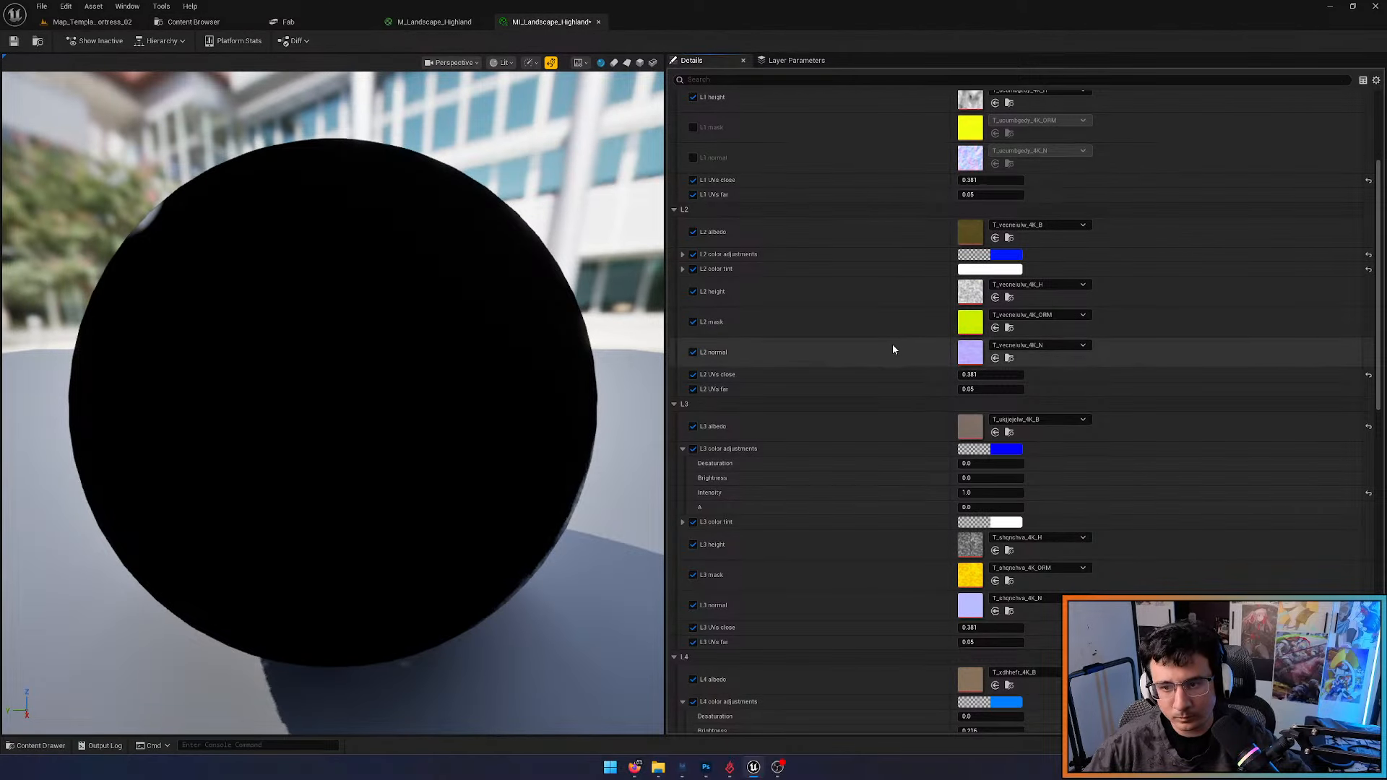
{"action": "left_click", "coordinate": [995, 611]}
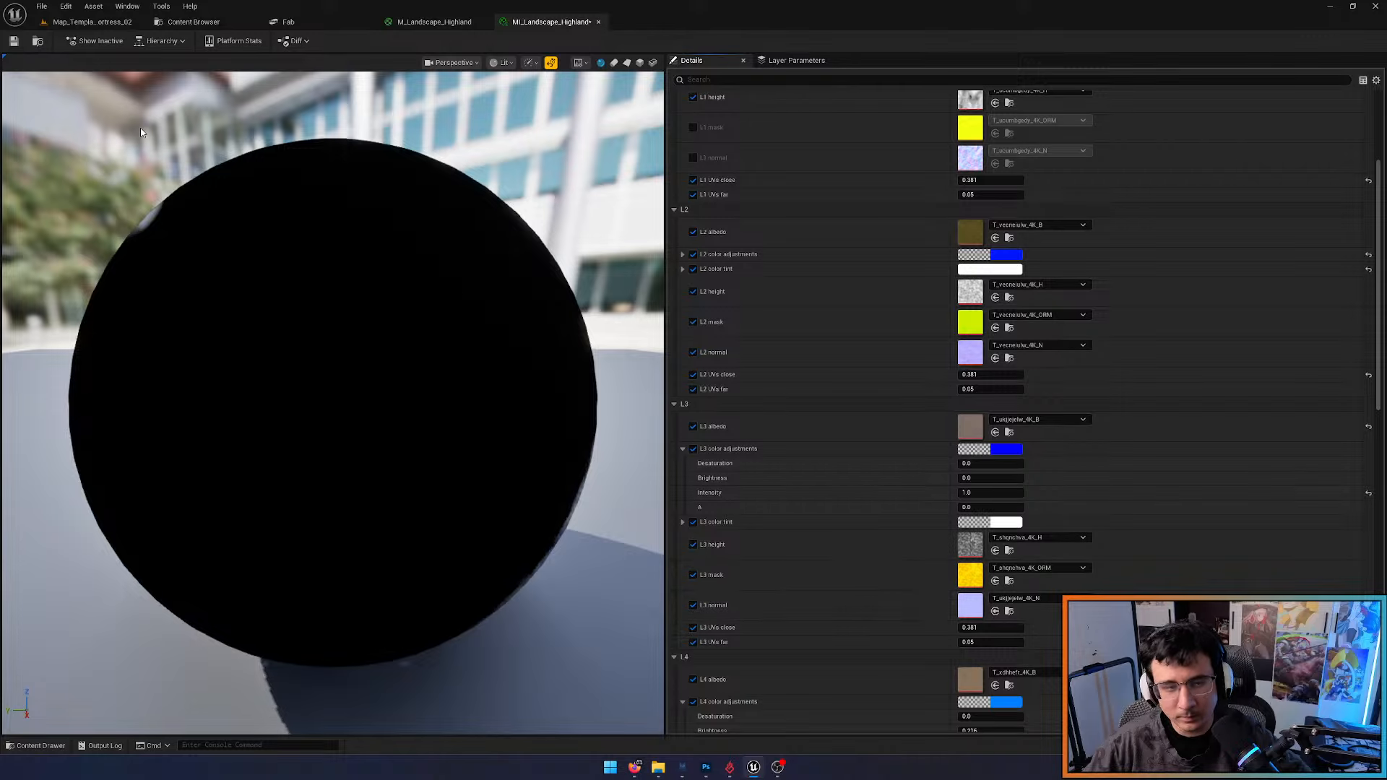
{"action": "left_click", "coordinate": [217, 22]}
{"action": "left_click", "coordinate": [832, 134]}
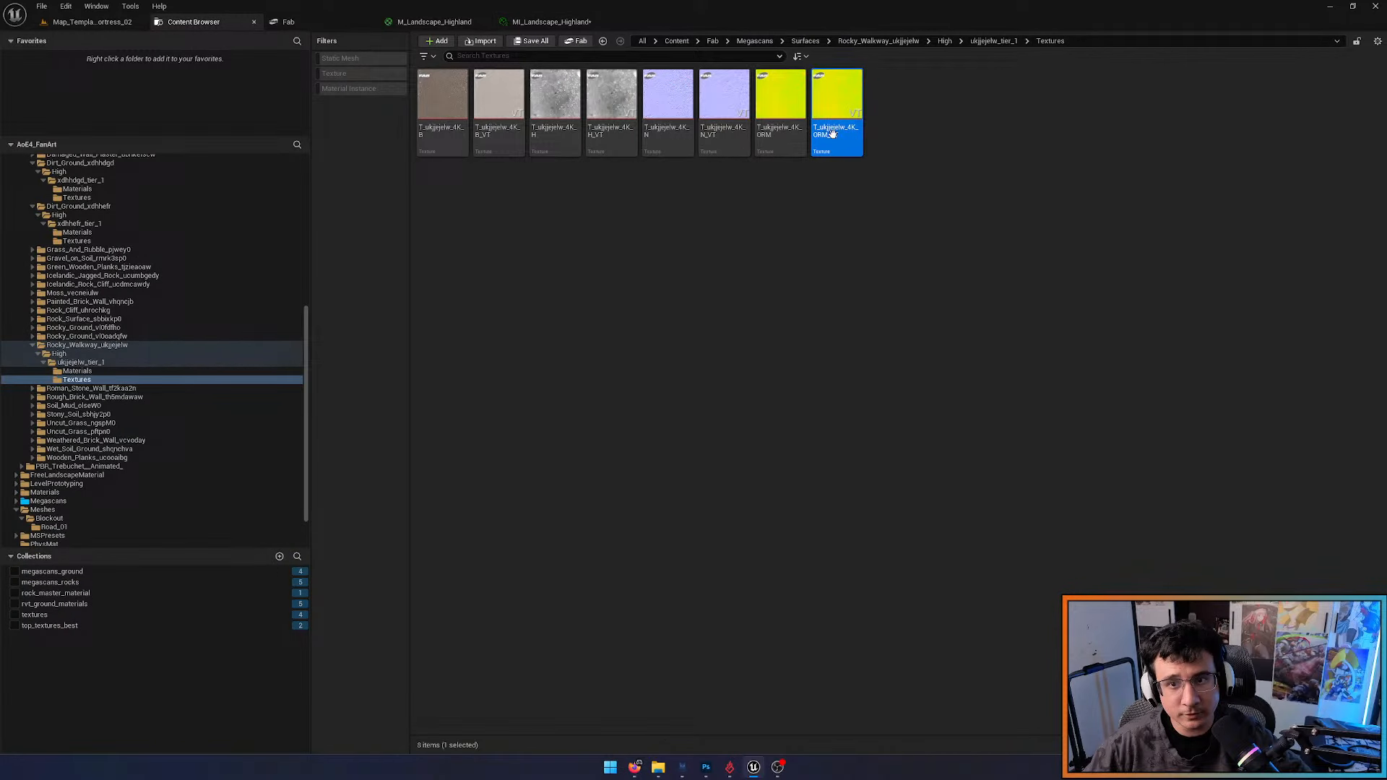
{"action": "left_click", "coordinate": [743, 112]}
{"action": "left_click", "coordinate": [780, 105]}
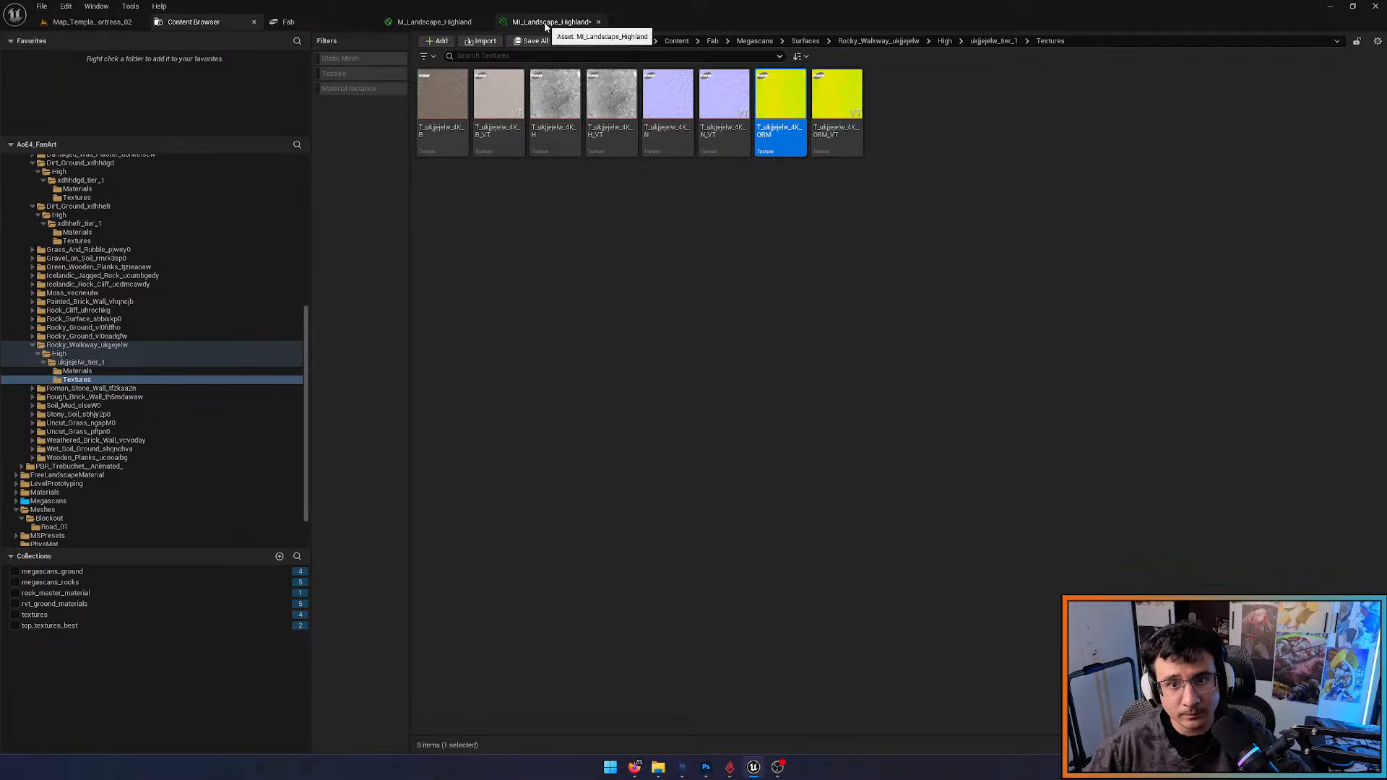
{"action": "left_click", "coordinate": [546, 23]}
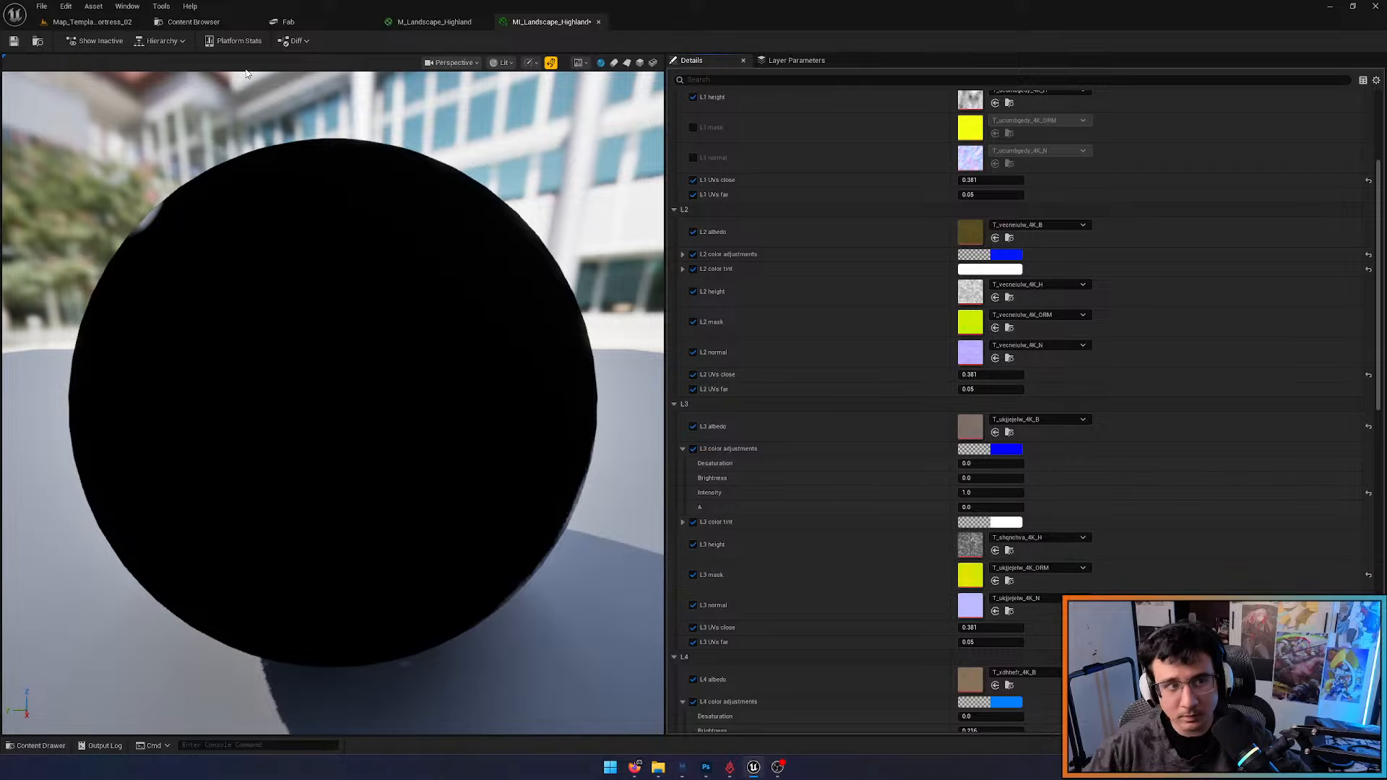
Set L3 height in MI_Landscape_Highland to the Rocky Walkway 4K_H texture
{"action": "left_click", "coordinate": [194, 22]}
{"action": "left_click", "coordinate": [539, 144]}
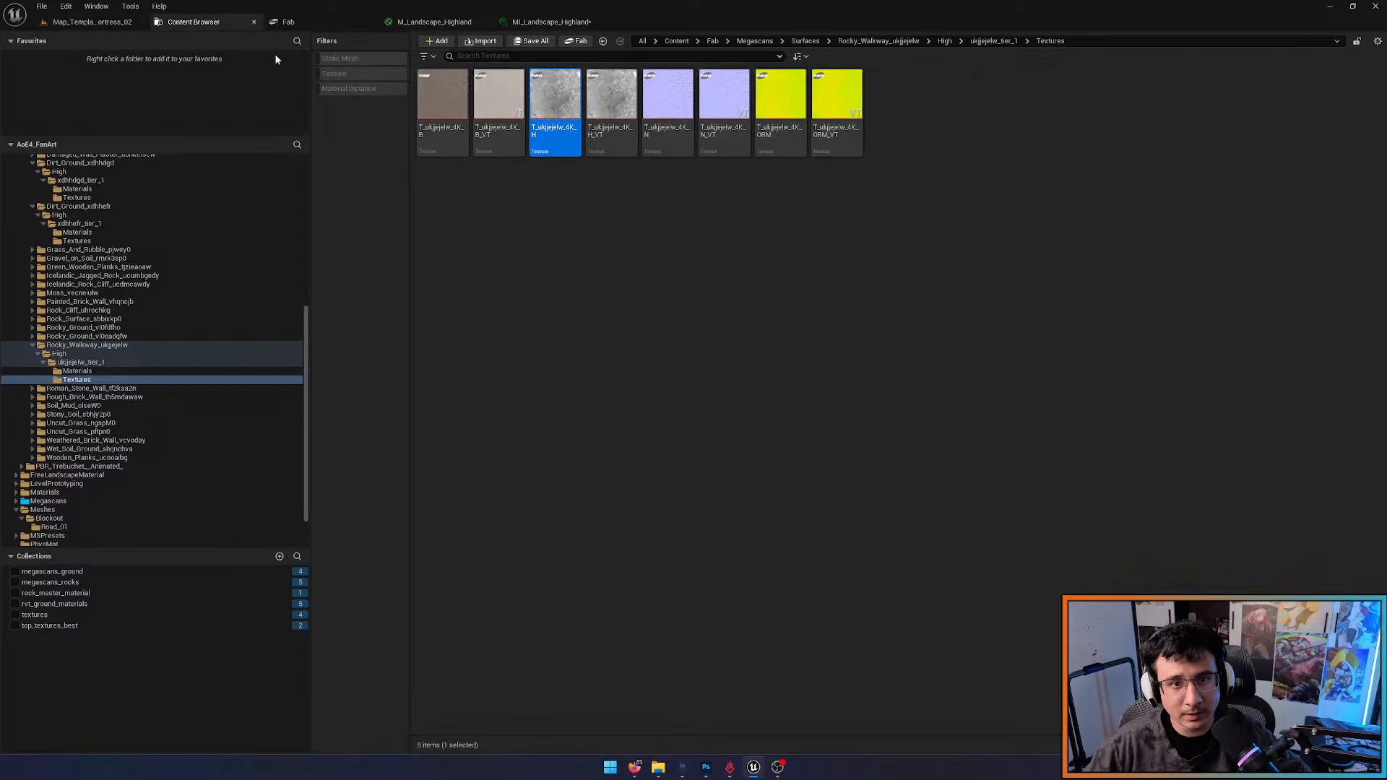
{"action": "left_click", "coordinate": [518, 23]}
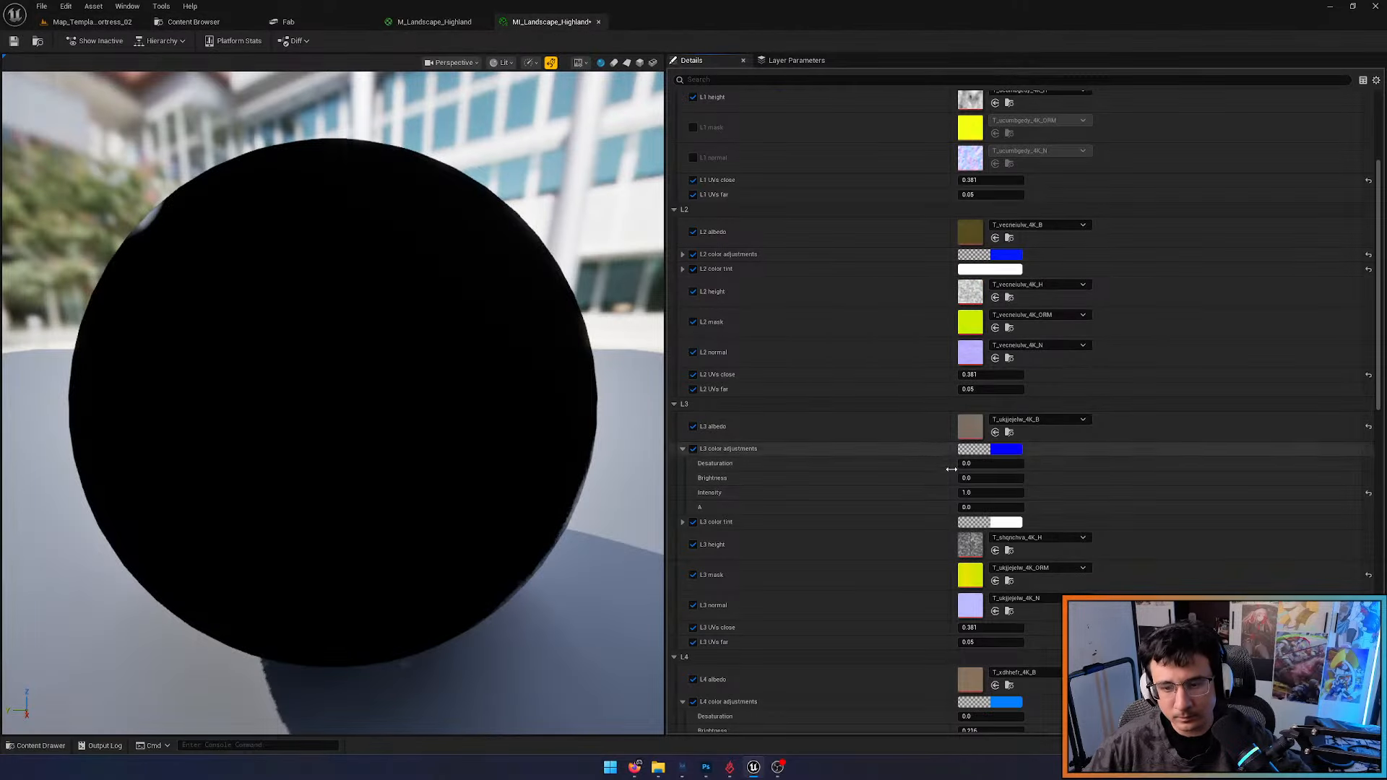
{"action": "left_click", "coordinate": [995, 551]}
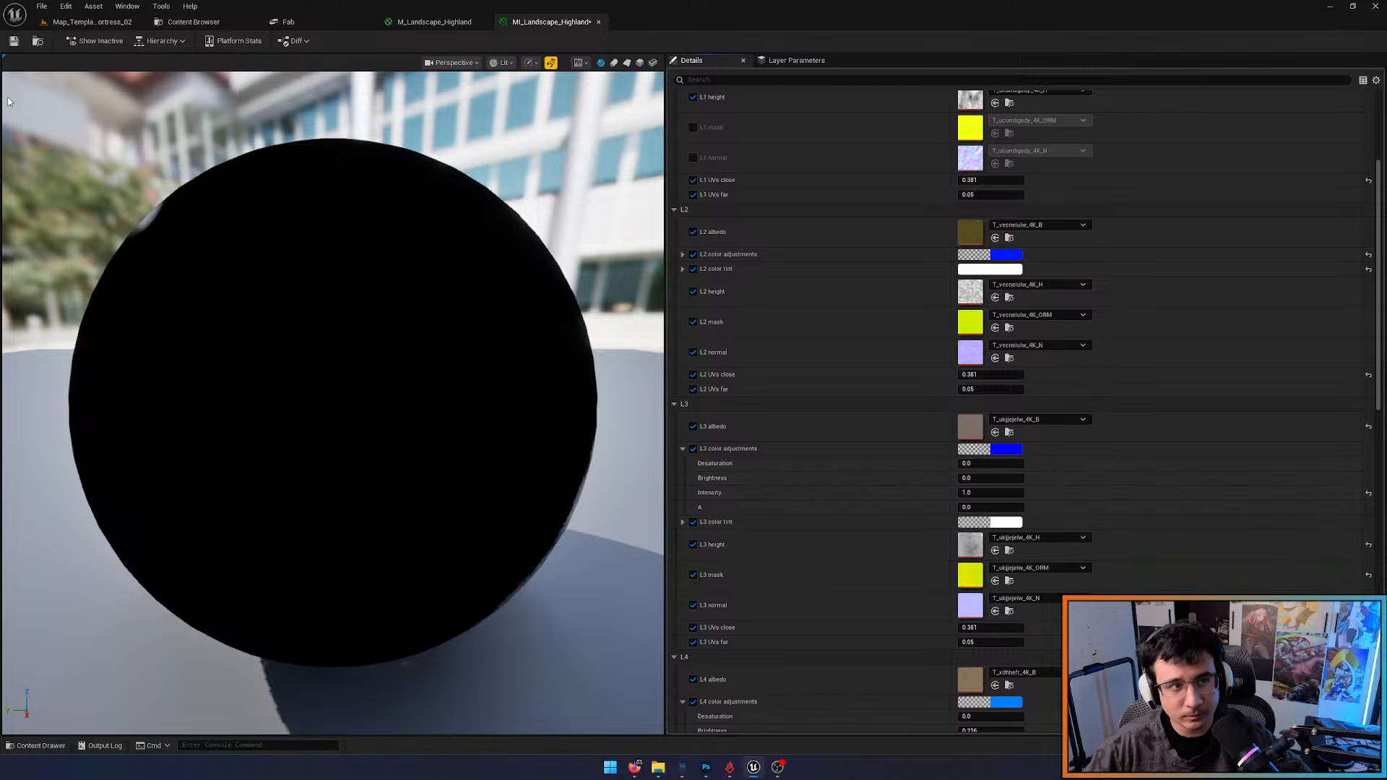
Return to the Map_Templar_Fortress_02 level in Lit view mode and examine the new L3 ground on the path near the fortress
{"action": "left_click", "coordinate": [90, 25]}
{"action": "mouse_move", "coordinate": [845, 332]}
{"action": "right_mouse_down"}
{"action": "mouse_move", "coordinate": [842, 249]}
{"action": "mouse_move", "coordinate": [816, 325]}
{"action": "mouse_move", "coordinate": [882, 318]}
{"action": "mouse_move", "coordinate": [939, 368]}
{"action": "mouse_move", "coordinate": [910, 268]}
{"action": "mouse_move", "coordinate": [917, 340]}
{"action": "right_mouse_up"}
{"action": "scroll", "coordinate": [881, 318], "scroll_direction": "down", "scroll_amount": 1}
{"action": "key", "text": "alt+4"}
{"action": "right_click_drag", "start_coordinate": [808, 306], "coordinate": [805, 393]}
{"action": "scroll", "coordinate": [802, 199], "scroll_direction": "up", "scroll_amount": 15}
{"action": "scroll", "coordinate": [813, 194], "scroll_direction": "up", "scroll_amount": 5}
{"action": "scroll", "coordinate": [827, 318], "scroll_direction": "down", "scroll_amount": 7}
{"action": "scroll", "coordinate": [830, 325], "scroll_direction": "down", "scroll_amount": 1}
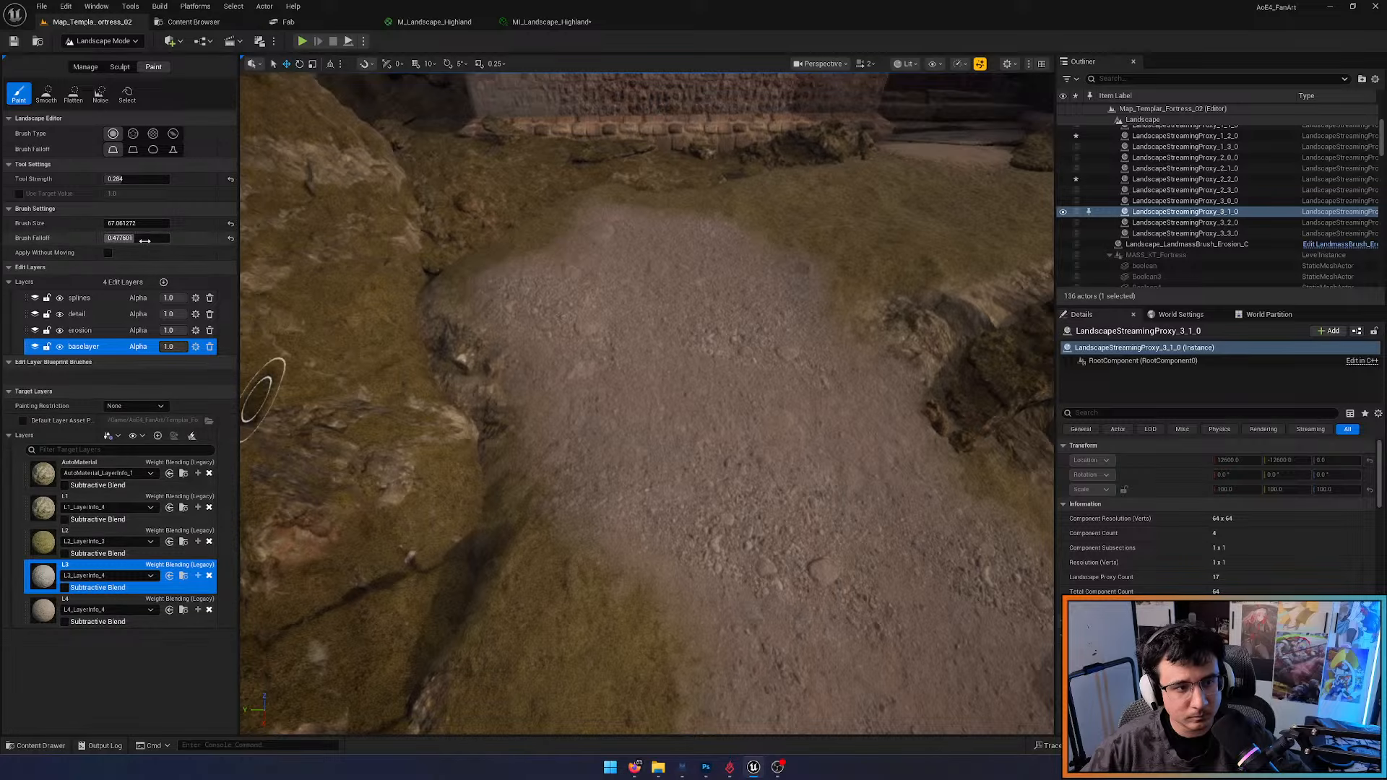
Set the landscape Brush Size to about 225.5 and paint layer L3 on the path below the fortress
{"action": "left_click_drag", "start_coordinate": [137, 224], "coordinate": [142, 223]}
{"action": "mouse_move", "coordinate": [659, 220]}
{"action": "left_mouse_down"}
{"action": "mouse_move", "coordinate": [678, 207]}
{"action": "mouse_move", "coordinate": [715, 218]}
{"action": "left_mouse_up"}
{"action": "mouse_move", "coordinate": [715, 218]}
{"action": "right_mouse_down"}
{"action": "mouse_move", "coordinate": [831, 173]}
{"action": "mouse_move", "coordinate": [838, 185]}
{"action": "right_mouse_up"}
{"action": "mouse_move", "coordinate": [646, 302]}
{"action": "left_mouse_down"}
{"action": "mouse_move", "coordinate": [579, 390]}
{"action": "mouse_move", "coordinate": [620, 332]}
{"action": "left_mouse_up"}
Paint layer L4 along the middle of the path leading down from the fortress gate
{"action": "mouse_move", "coordinate": [763, 533]}
{"action": "right_mouse_down"}
{"action": "mouse_move", "coordinate": [823, 578]}
{"action": "mouse_move", "coordinate": [853, 636]}
{"action": "mouse_move", "coordinate": [791, 611]}
{"action": "right_mouse_up"}
{"action": "left_click", "coordinate": [42, 617]}
{"action": "mouse_move", "coordinate": [321, 506]}
{"action": "left_mouse_down"}
{"action": "mouse_move", "coordinate": [356, 390]}
{"action": "mouse_move", "coordinate": [484, 505]}
{"action": "left_mouse_up"}
{"action": "mouse_move", "coordinate": [499, 545]}
{"action": "right_mouse_down"}
{"action": "mouse_move", "coordinate": [448, 505]}
{"action": "mouse_move", "coordinate": [521, 534]}
{"action": "mouse_move", "coordinate": [532, 571]}
{"action": "right_mouse_up"}
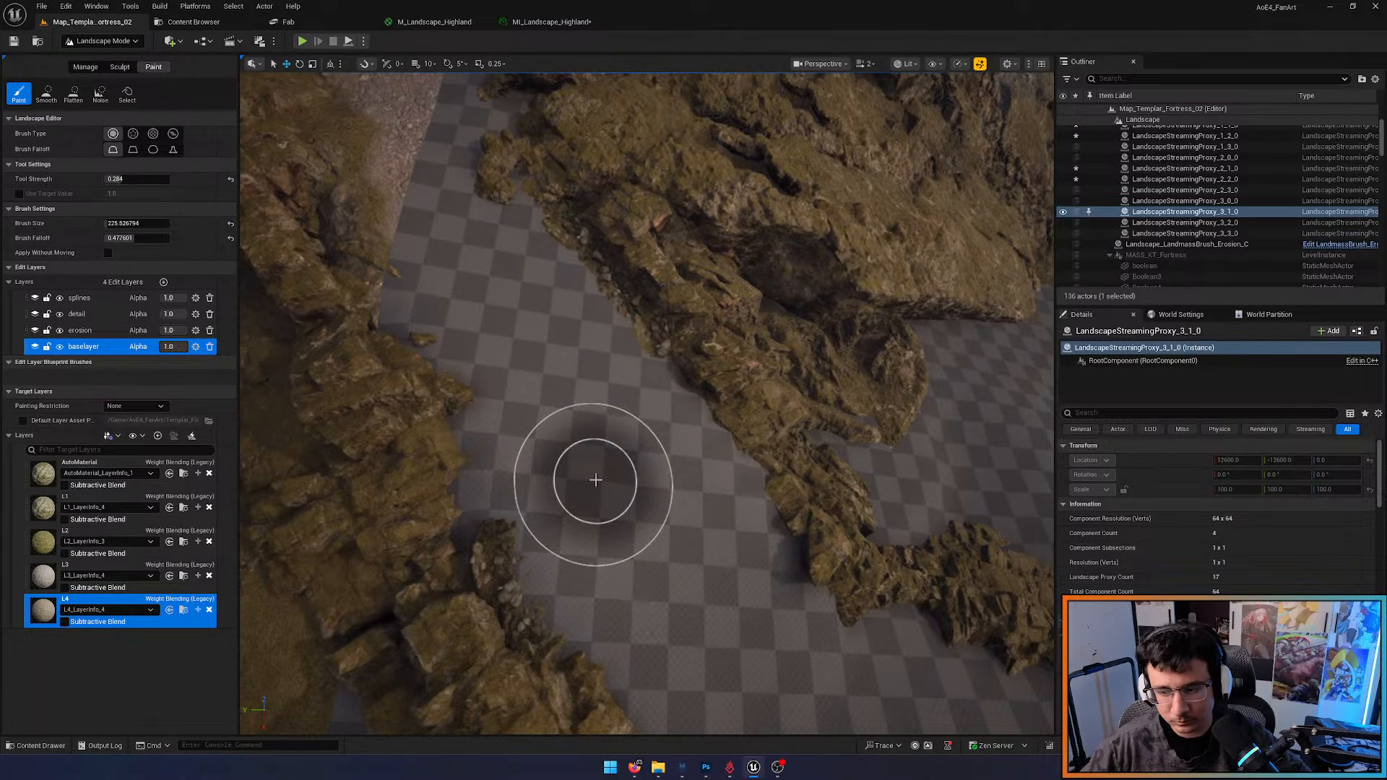
{"action": "mouse_move", "coordinate": [545, 356]}
{"action": "left_mouse_down"}
{"action": "mouse_move", "coordinate": [435, 188]}
{"action": "mouse_move", "coordinate": [431, 129]}
{"action": "left_mouse_up"}
{"action": "right_click_drag", "start_coordinate": [432, 130], "coordinate": [422, 80]}
{"action": "mouse_move", "coordinate": [478, 219]}
{"action": "left_mouse_down"}
{"action": "mouse_move", "coordinate": [510, 298]}
{"action": "mouse_move", "coordinate": [495, 284]}
{"action": "mouse_move", "coordinate": [527, 318]}
{"action": "left_mouse_up"}
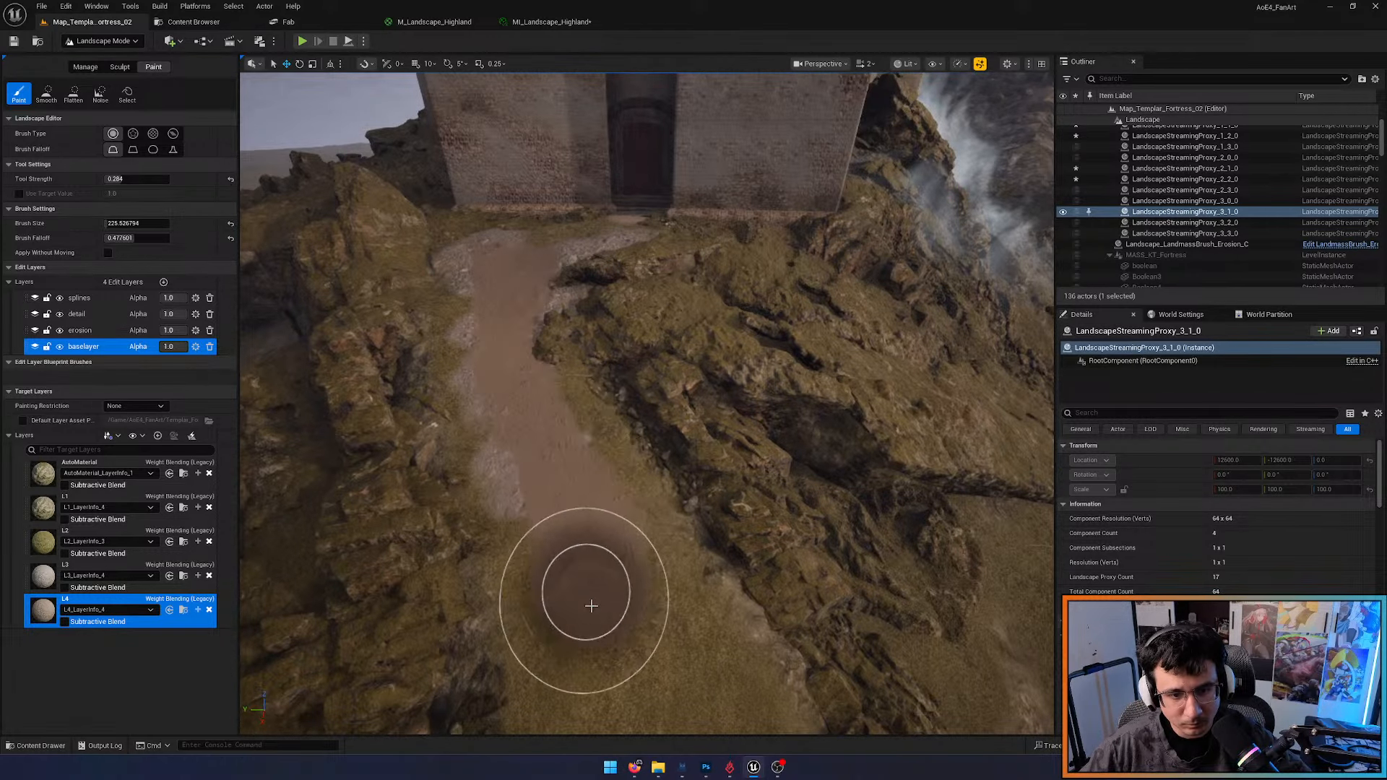
Extend the L4 path further downhill around the bend between the rocks
{"action": "right_click_drag", "start_coordinate": [588, 594], "coordinate": [525, 458]}
{"action": "mouse_move", "coordinate": [562, 479]}
{"action": "left_mouse_down"}
{"action": "mouse_move", "coordinate": [765, 546]}
{"action": "mouse_move", "coordinate": [744, 534]}
{"action": "mouse_move", "coordinate": [870, 539]}
{"action": "mouse_move", "coordinate": [964, 498]}
{"action": "left_mouse_up"}
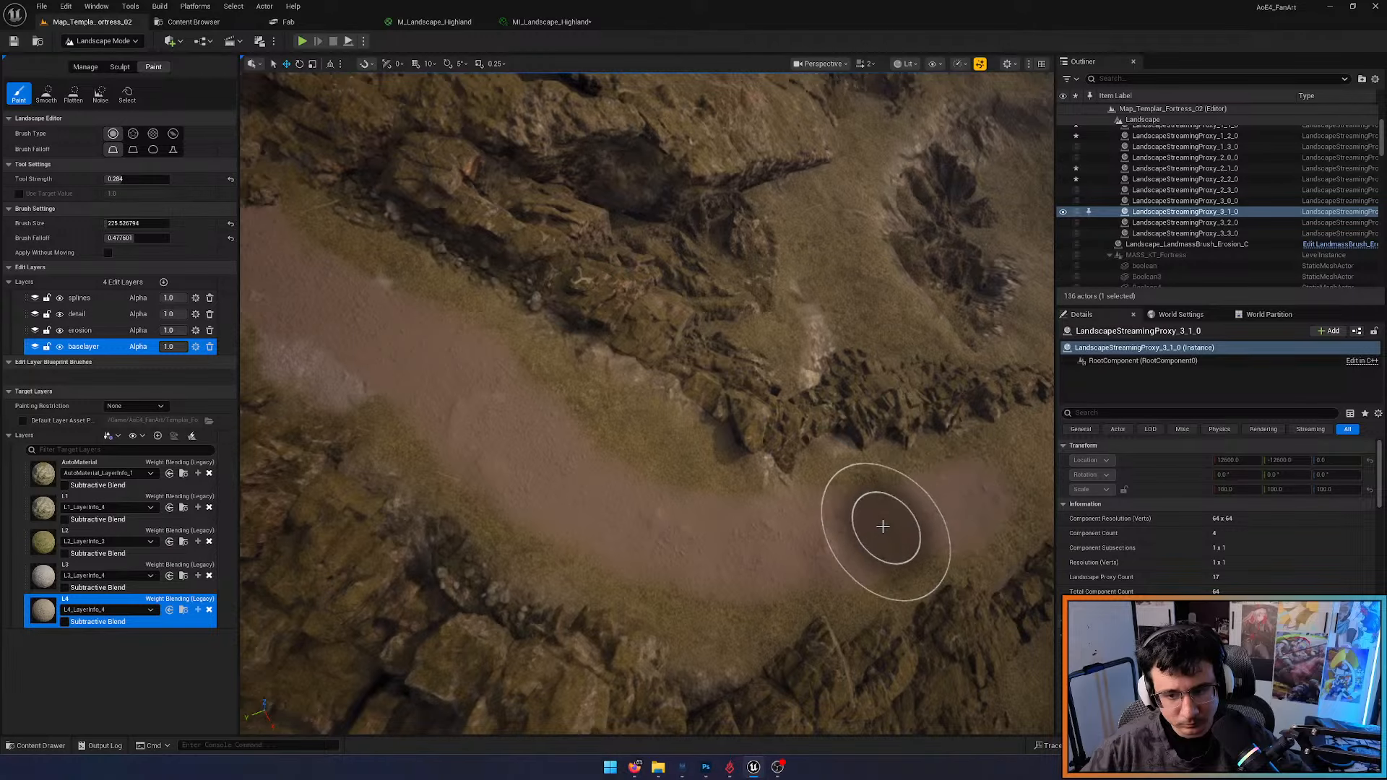
{"action": "mouse_move", "coordinate": [947, 517]}
{"action": "right_mouse_down"}
{"action": "mouse_move", "coordinate": [695, 493]}
{"action": "mouse_move", "coordinate": [498, 393]}
{"action": "right_mouse_up"}
{"action": "mouse_move", "coordinate": [498, 394]}
{"action": "left_mouse_down"}
{"action": "mouse_move", "coordinate": [640, 430]}
{"action": "mouse_move", "coordinate": [645, 445]}
{"action": "left_mouse_up"}
Paint layer L1 rock along both edges of the lower stretch of the path
{"action": "right_click_drag", "start_coordinate": [645, 445], "coordinate": [506, 451]}
{"action": "left_click", "coordinate": [38, 511]}
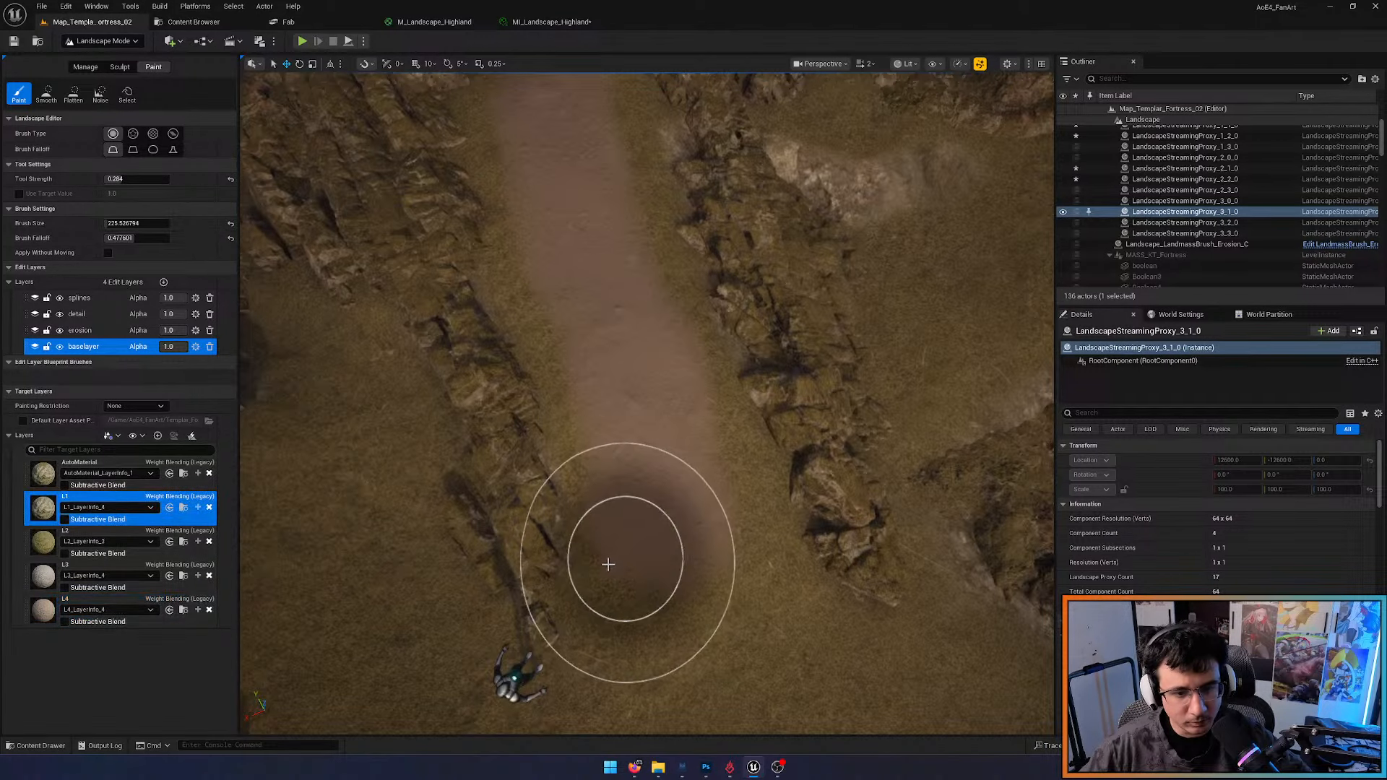
{"action": "mouse_move", "coordinate": [538, 574]}
{"action": "left_mouse_down"}
{"action": "mouse_move", "coordinate": [539, 511]}
{"action": "mouse_move", "coordinate": [477, 278]}
{"action": "mouse_move", "coordinate": [524, 310]}
{"action": "left_mouse_up"}
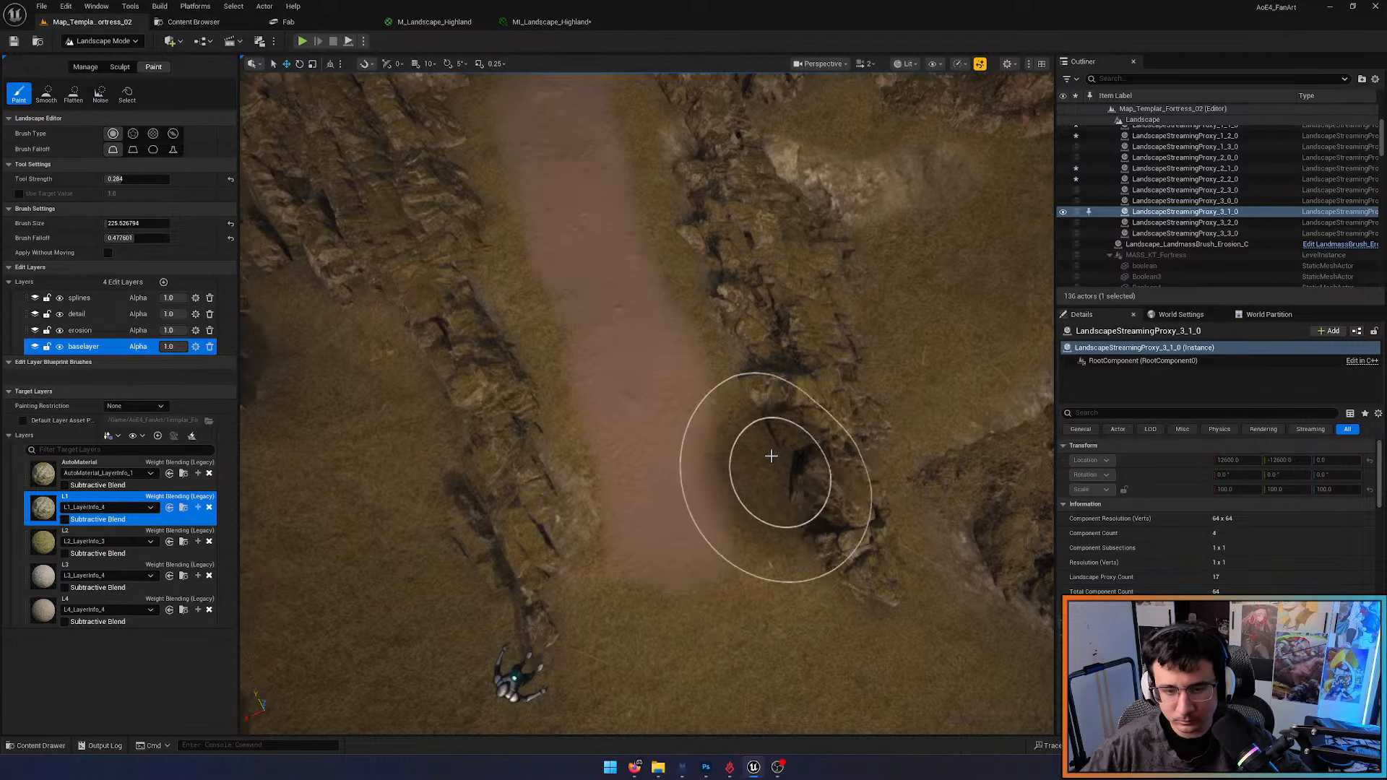
{"action": "left_click_drag", "start_coordinate": [772, 456], "coordinate": [669, 172]}
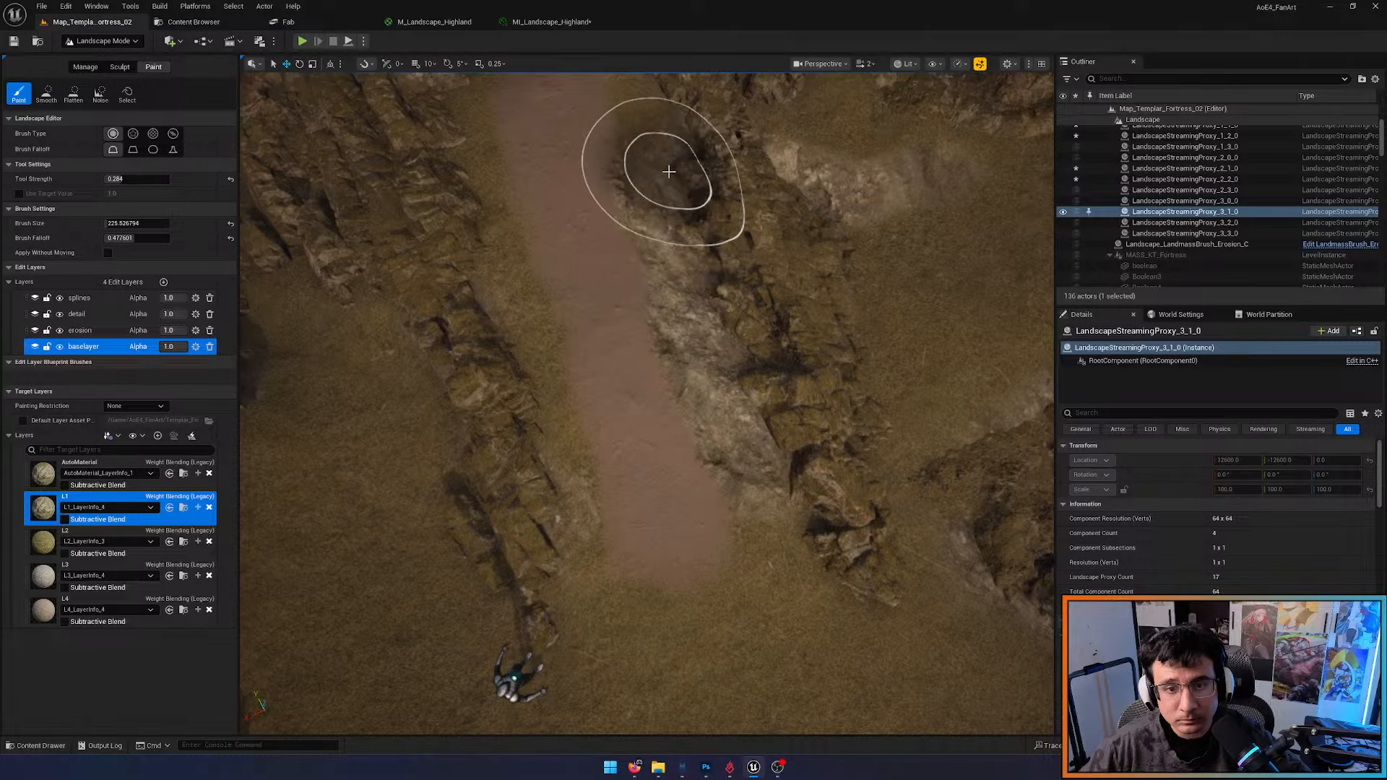
{"action": "mouse_move", "coordinate": [669, 172]}
{"action": "right_mouse_down"}
{"action": "mouse_move", "coordinate": [669, 159]}
{"action": "mouse_move", "coordinate": [669, 172]}
{"action": "right_mouse_up"}
{"action": "mouse_move", "coordinate": [557, 312]}
{"action": "left_mouse_down"}
{"action": "mouse_move", "coordinate": [603, 391]}
{"action": "mouse_move", "coordinate": [655, 576]}
{"action": "left_mouse_up"}
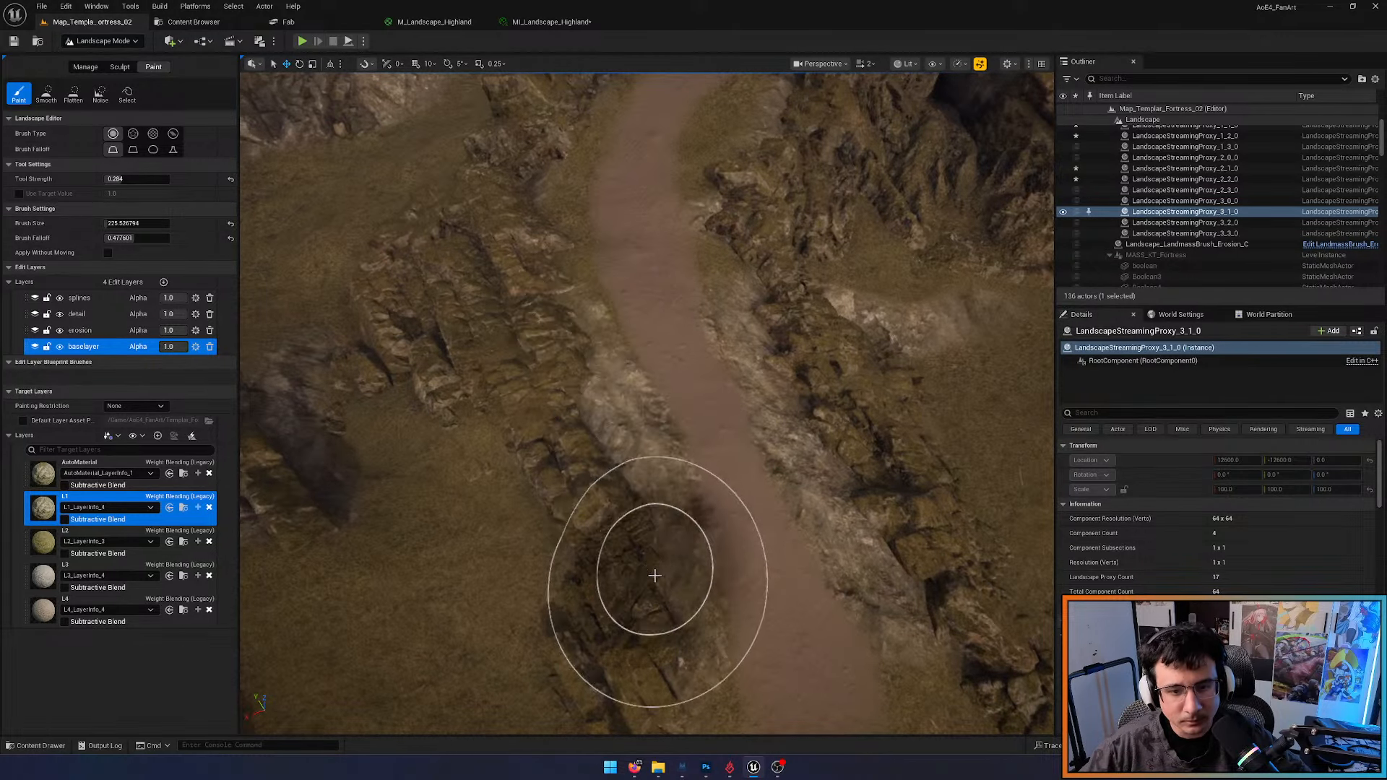
Continue painting L1 rock along the edges of the path's bend and upper stretch towards the fortress gate
{"action": "right_click_drag", "start_coordinate": [655, 576], "coordinate": [686, 596]}
{"action": "left_click_drag", "start_coordinate": [578, 405], "coordinate": [672, 456]}
{"action": "mouse_move", "coordinate": [693, 519]}
{"action": "right_mouse_down"}
{"action": "mouse_move", "coordinate": [650, 499]}
{"action": "mouse_move", "coordinate": [693, 518]}
{"action": "right_mouse_up"}
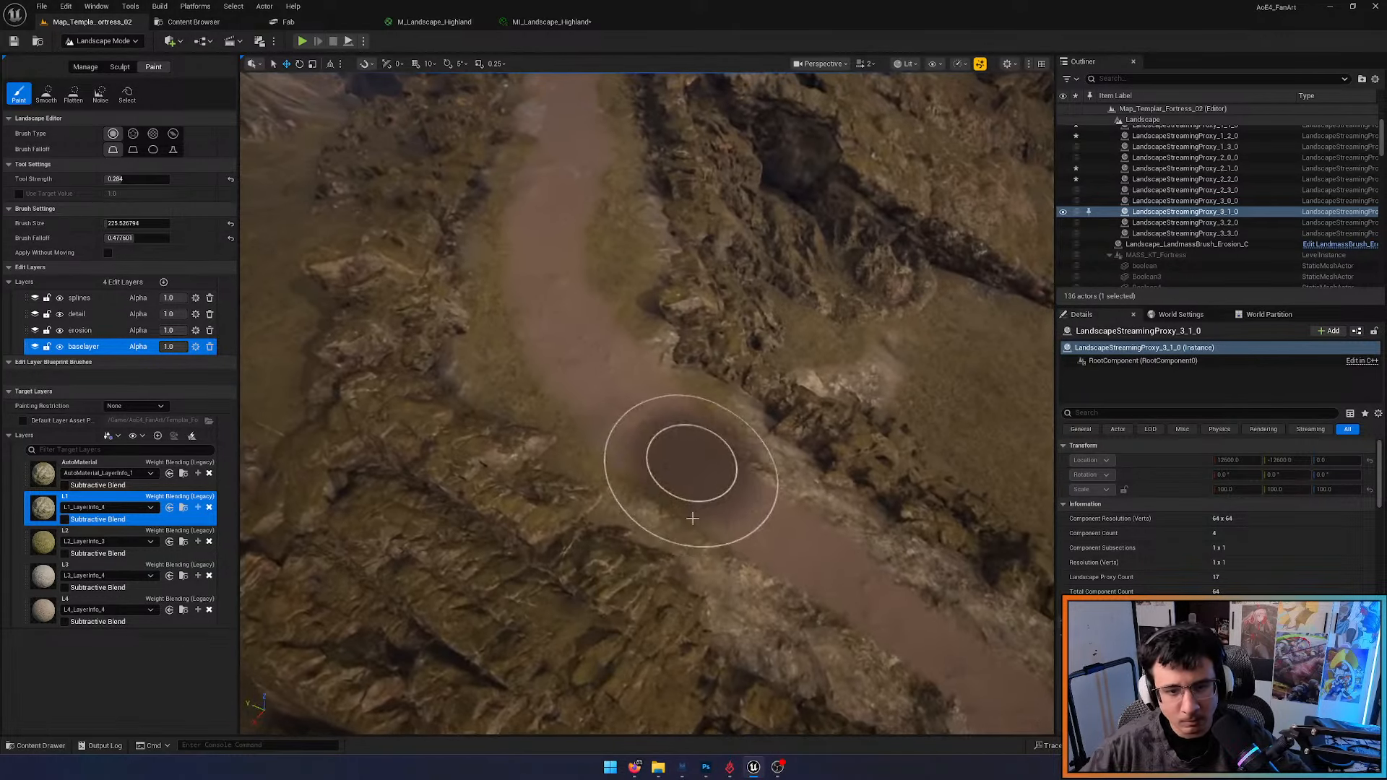
{"action": "mouse_move", "coordinate": [653, 589]}
{"action": "left_mouse_down"}
{"action": "mouse_move", "coordinate": [598, 501]}
{"action": "mouse_move", "coordinate": [496, 393]}
{"action": "mouse_move", "coordinate": [470, 285]}
{"action": "mouse_move", "coordinate": [584, 495]}
{"action": "mouse_move", "coordinate": [657, 336]}
{"action": "mouse_move", "coordinate": [626, 144]}
{"action": "mouse_move", "coordinate": [707, 369]}
{"action": "left_mouse_up"}
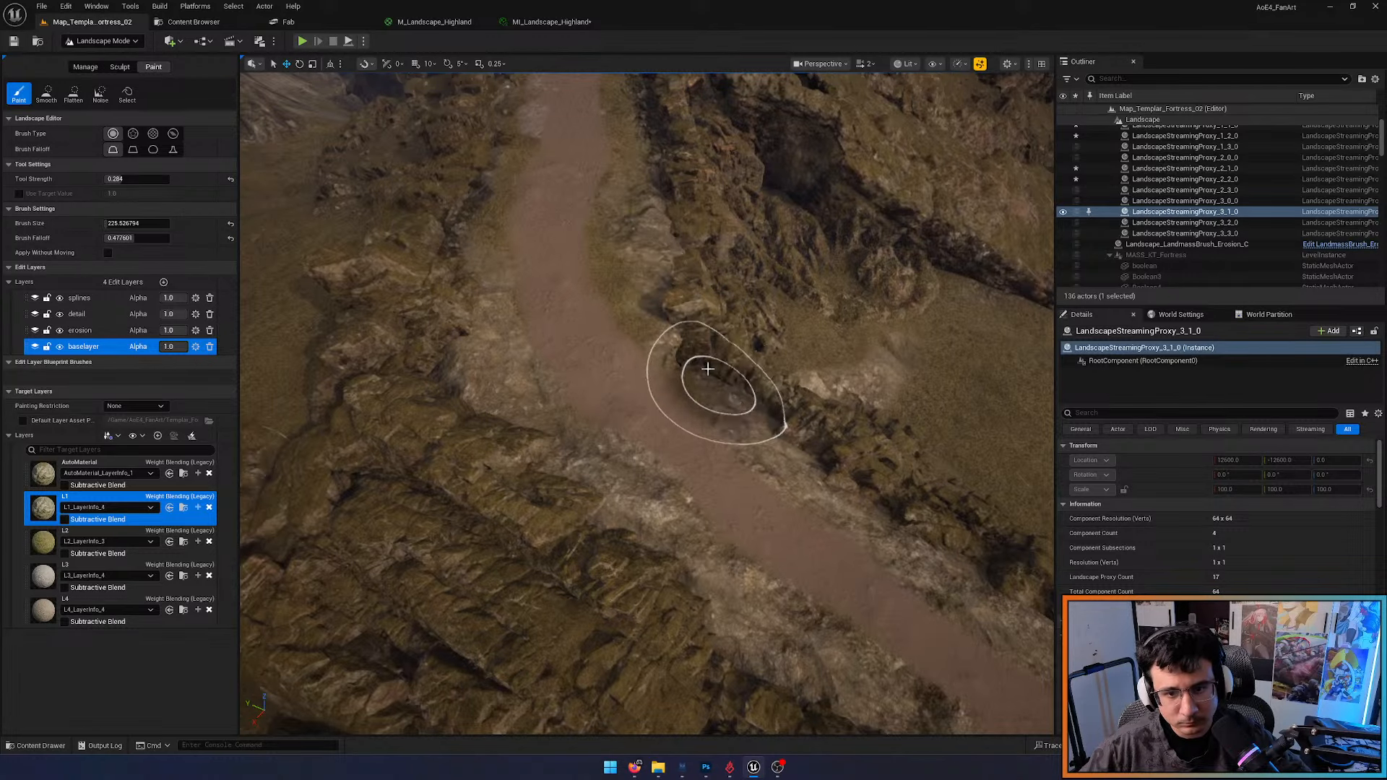
{"action": "right_click_drag", "start_coordinate": [707, 369], "coordinate": [665, 372]}
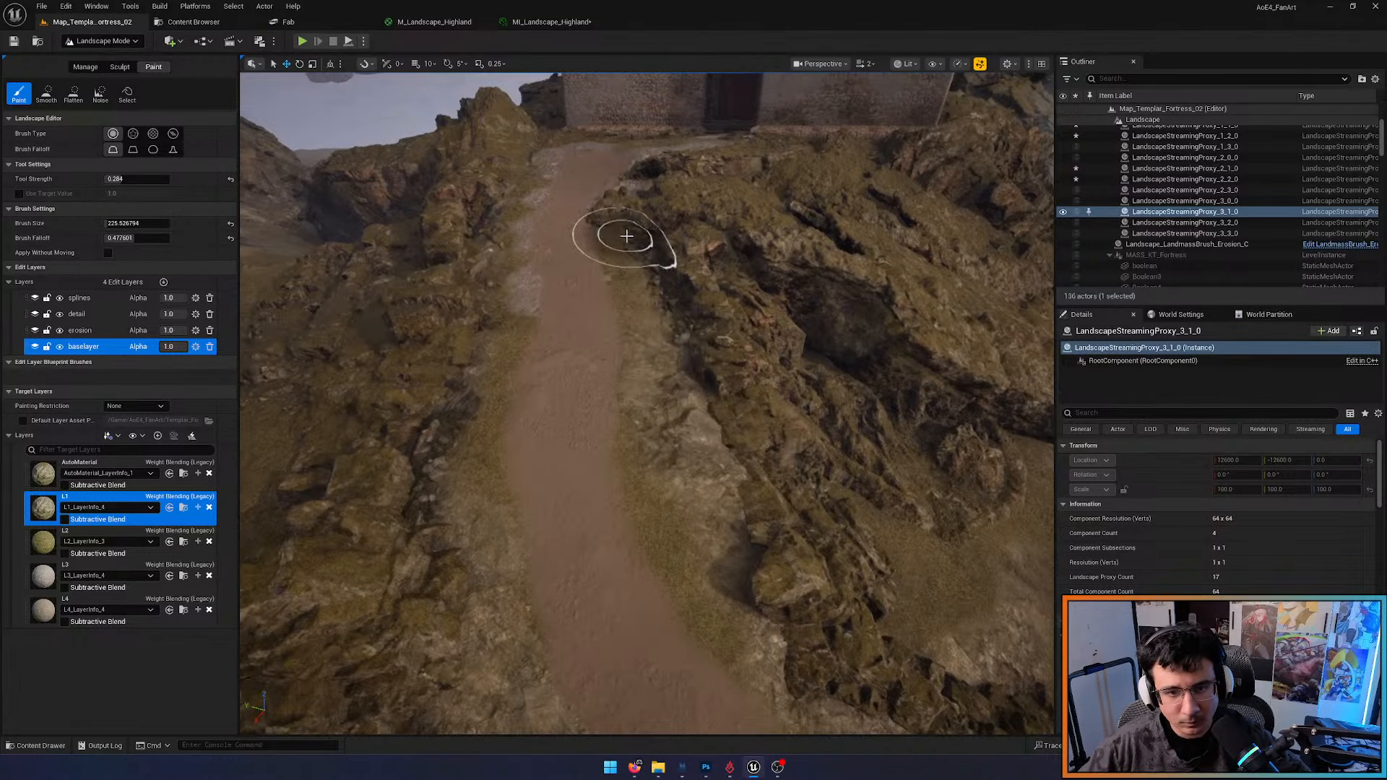
{"action": "mouse_move", "coordinate": [478, 376]}
{"action": "left_mouse_down"}
{"action": "mouse_move", "coordinate": [461, 443]}
{"action": "mouse_move", "coordinate": [489, 217]}
{"action": "left_mouse_up"}
Paint layer L3 gravel patches on both sides of the path at its middle bend
{"action": "mouse_move", "coordinate": [471, 289]}
{"action": "right_mouse_down"}
{"action": "mouse_move", "coordinate": [473, 318]}
{"action": "mouse_move", "coordinate": [325, 510]}
{"action": "right_mouse_up"}
{"action": "left_click", "coordinate": [101, 600]}
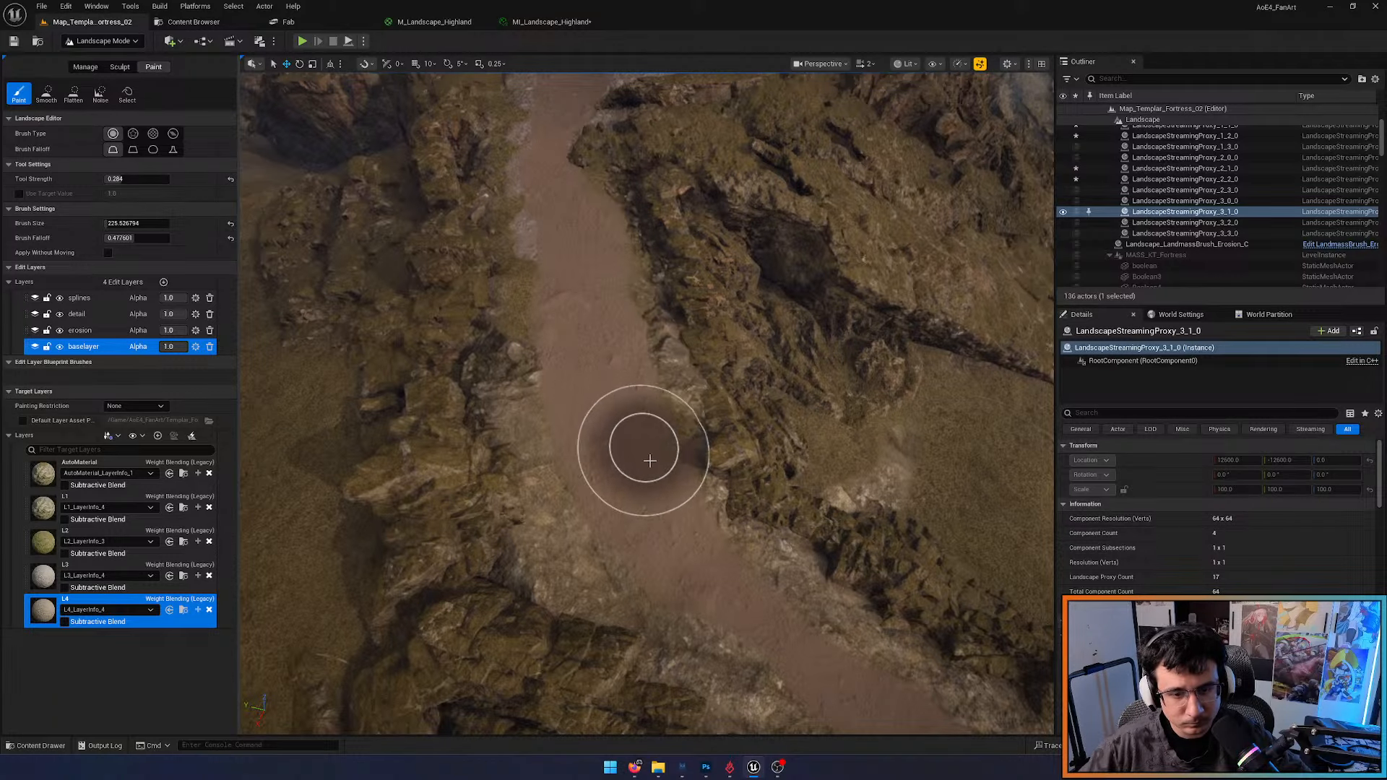
{"action": "left_click", "coordinate": [49, 578]}
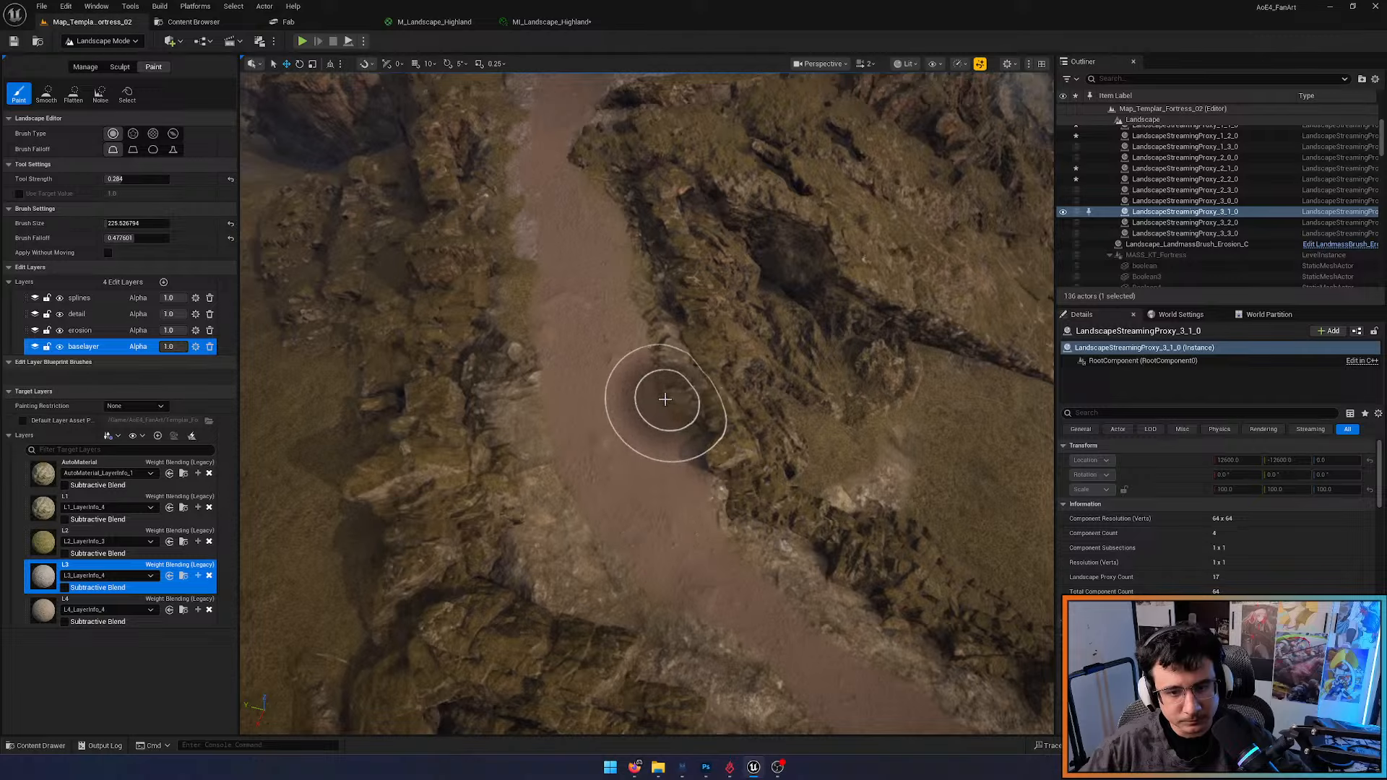
{"action": "mouse_move", "coordinate": [665, 399]}
{"action": "left_mouse_down"}
{"action": "mouse_move", "coordinate": [650, 362]}
{"action": "mouse_move", "coordinate": [644, 374]}
{"action": "mouse_move", "coordinate": [687, 424]}
{"action": "left_mouse_up"}
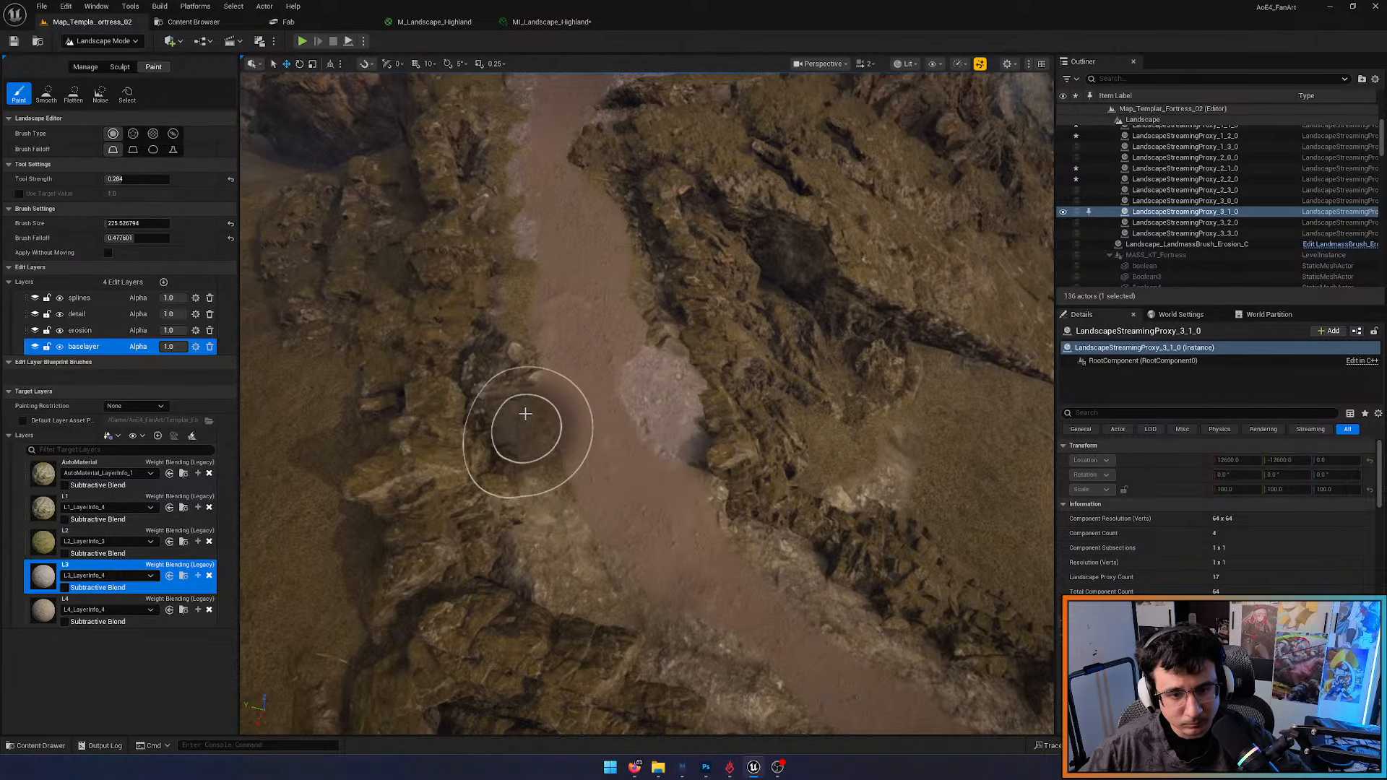
{"action": "mouse_move", "coordinate": [525, 414]}
{"action": "left_mouse_down"}
{"action": "mouse_move", "coordinate": [536, 487]}
{"action": "mouse_move", "coordinate": [594, 573]}
{"action": "left_mouse_up"}
With layer L3 active, reduce the tool strength to 0.1376 and the brush size to about 134.21
{"action": "right_click_drag", "start_coordinate": [630, 609], "coordinate": [465, 587]}
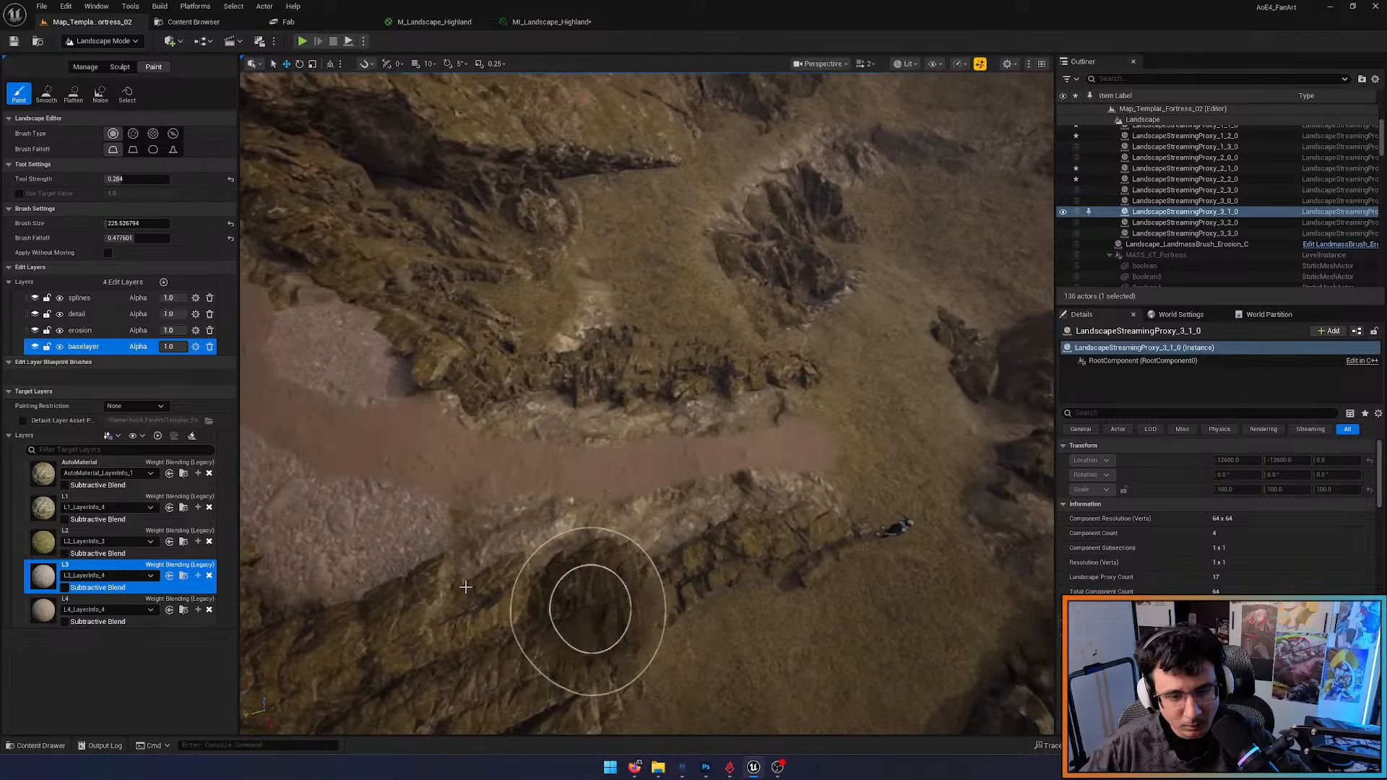
{"action": "mouse_move", "coordinate": [700, 526]}
{"action": "right_mouse_down"}
{"action": "mouse_move", "coordinate": [621, 522]}
{"action": "mouse_move", "coordinate": [405, 405]}
{"action": "right_mouse_up"}
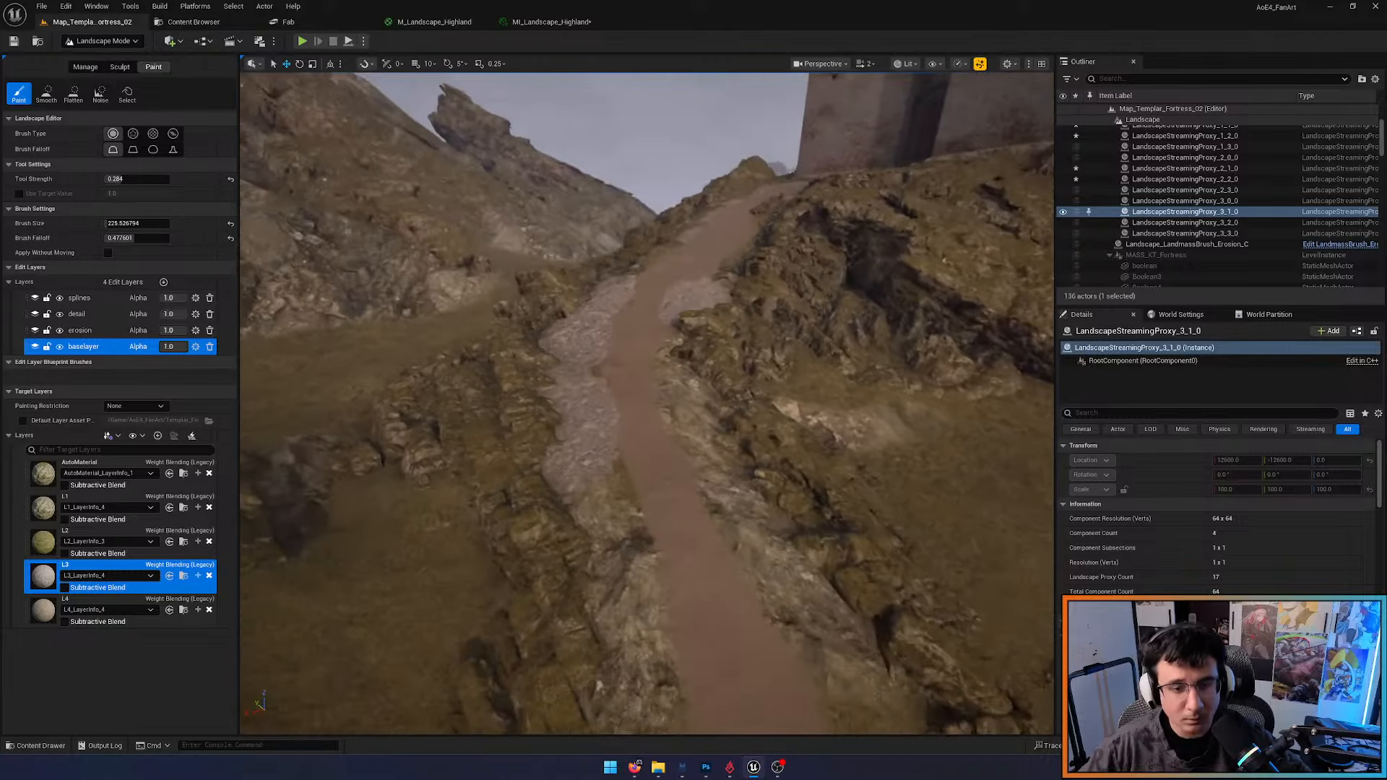
{"action": "mouse_move", "coordinate": [665, 498]}
{"action": "right_mouse_down"}
{"action": "mouse_move", "coordinate": [549, 451]}
{"action": "mouse_move", "coordinate": [661, 491]}
{"action": "right_mouse_up"}
{"action": "mouse_move", "coordinate": [647, 443]}
{"action": "right_mouse_down"}
{"action": "mouse_move", "coordinate": [635, 430]}
{"action": "mouse_move", "coordinate": [657, 416]}
{"action": "right_mouse_up"}
{"action": "left_click", "coordinate": [45, 609]}
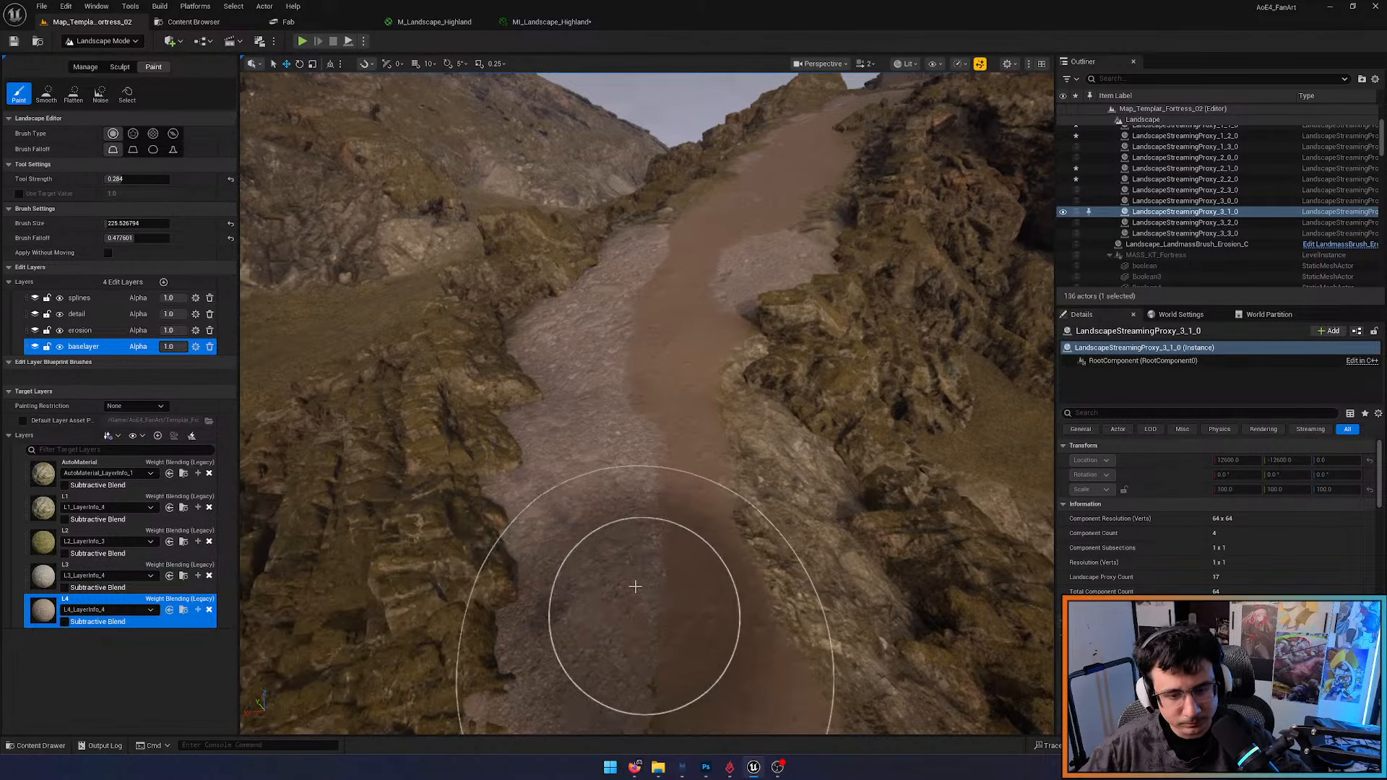
{"action": "left_click", "coordinate": [43, 576]}
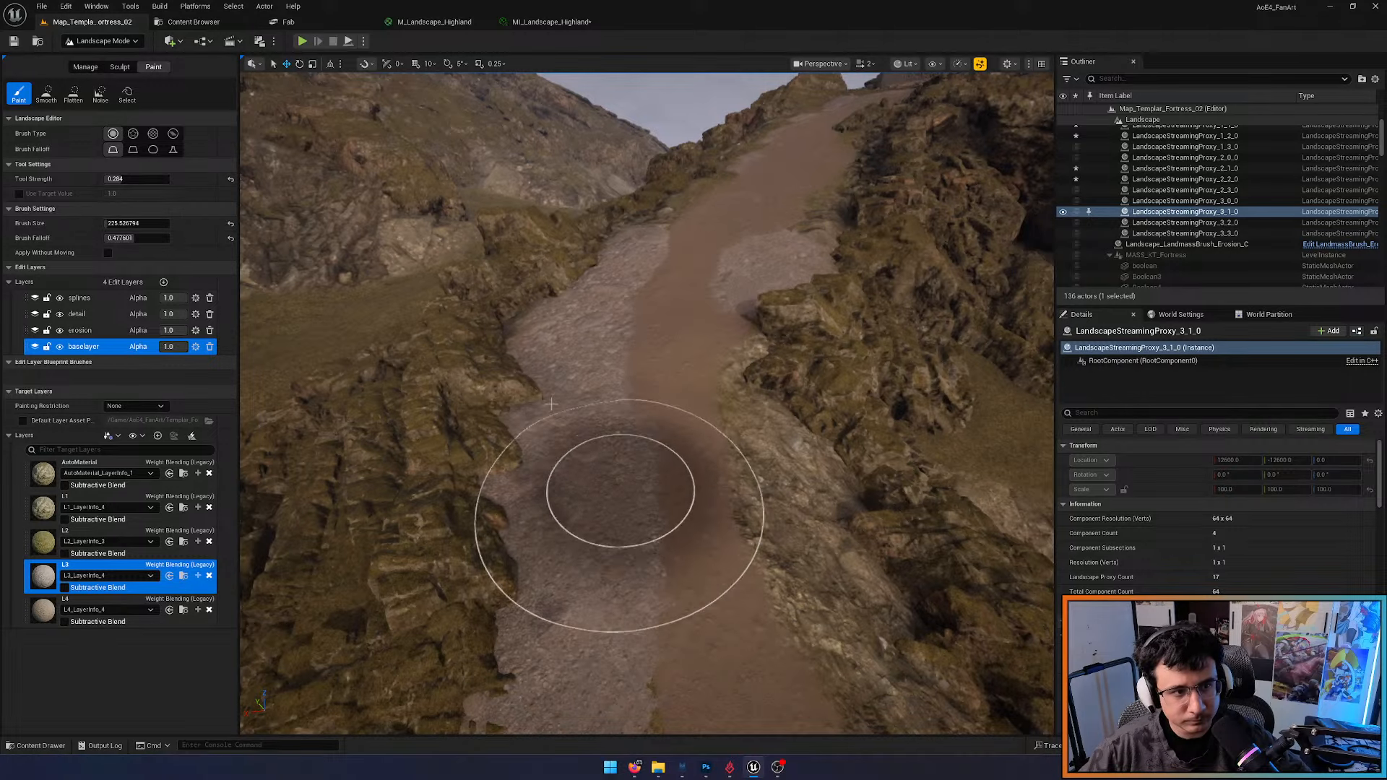
{"action": "left_click", "coordinate": [138, 179]}
{"action": "left_click_drag", "start_coordinate": [116, 179], "coordinate": [112, 179]}
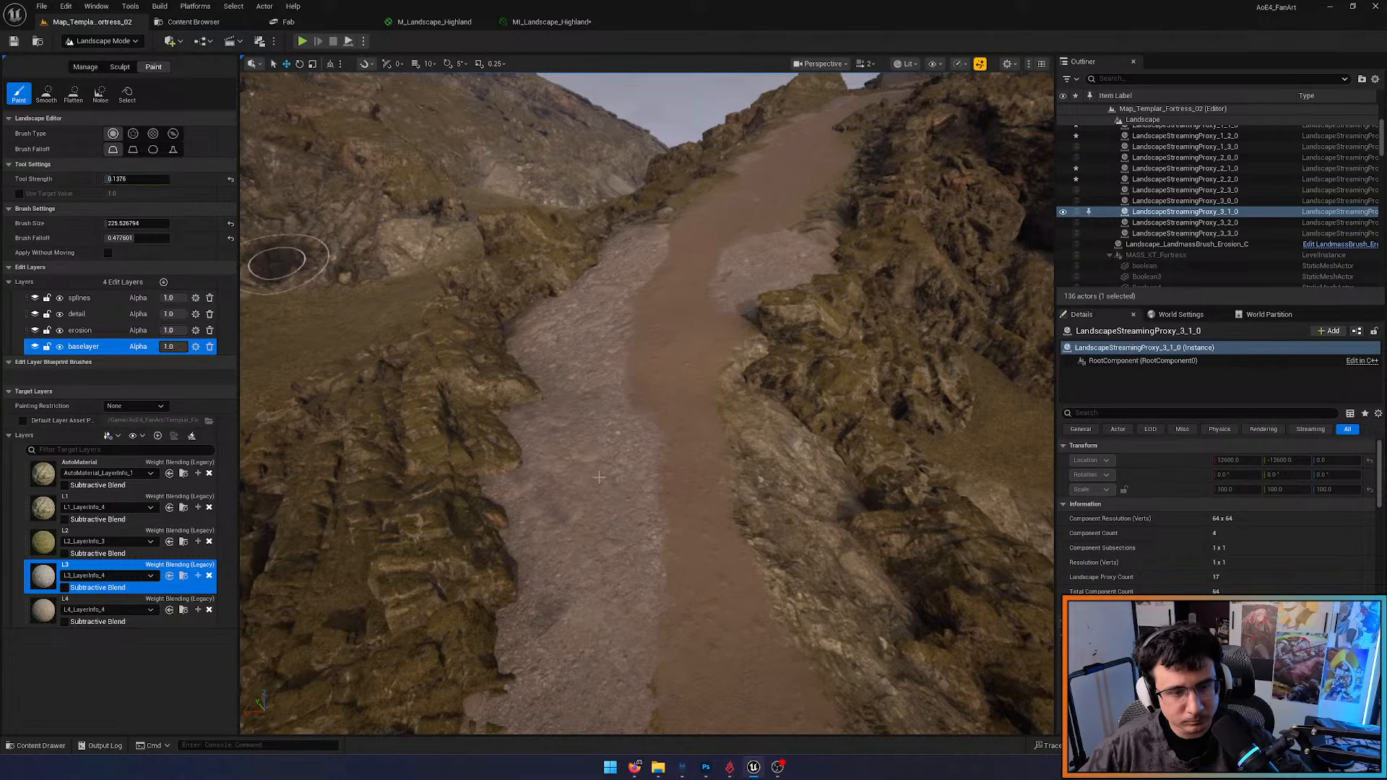
{"action": "left_click_drag", "start_coordinate": [149, 223], "coordinate": [120, 223]}
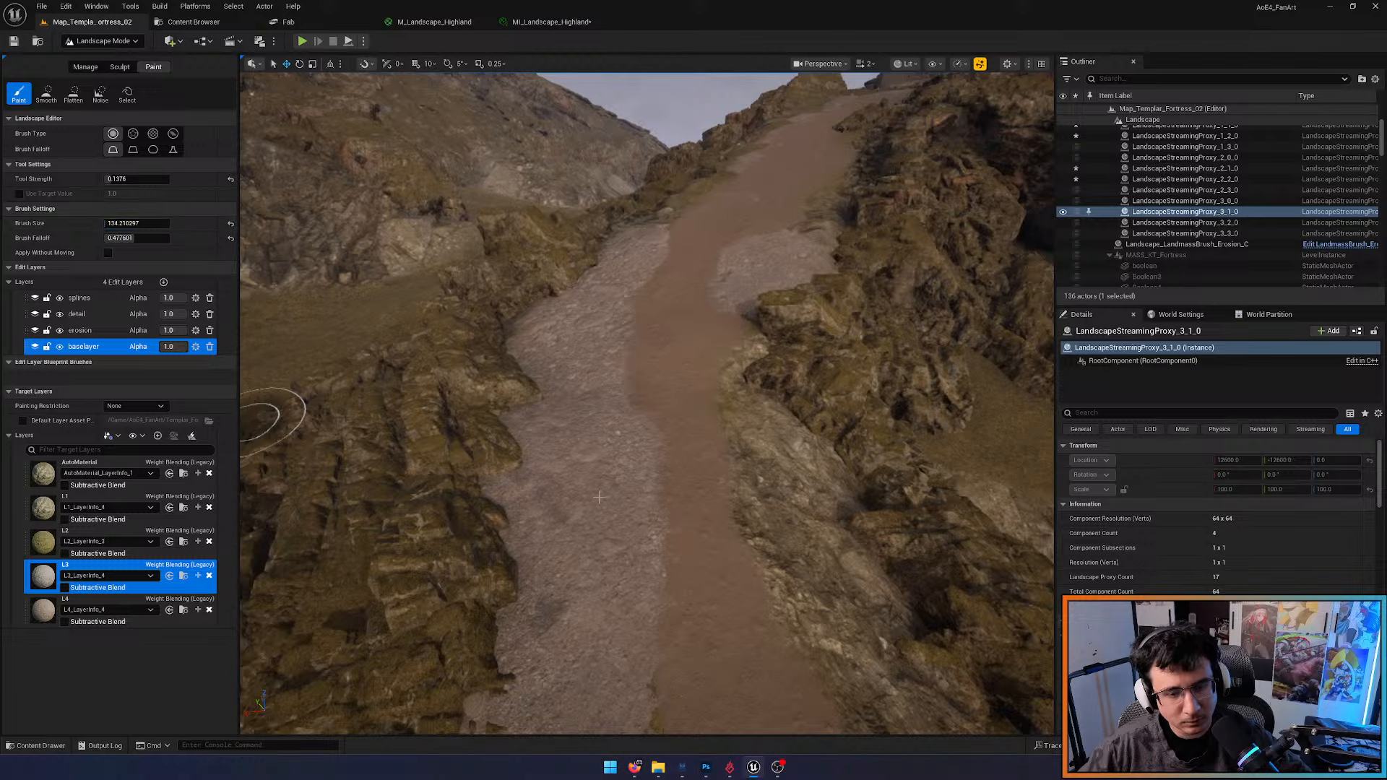
Rework the border between the gravel and the dirt path below the bend with alternating L3 and L4 strokes
{"action": "mouse_move", "coordinate": [648, 474]}
{"action": "left_mouse_down"}
{"action": "mouse_move", "coordinate": [622, 552]}
{"action": "mouse_move", "coordinate": [604, 521]}
{"action": "left_mouse_up"}
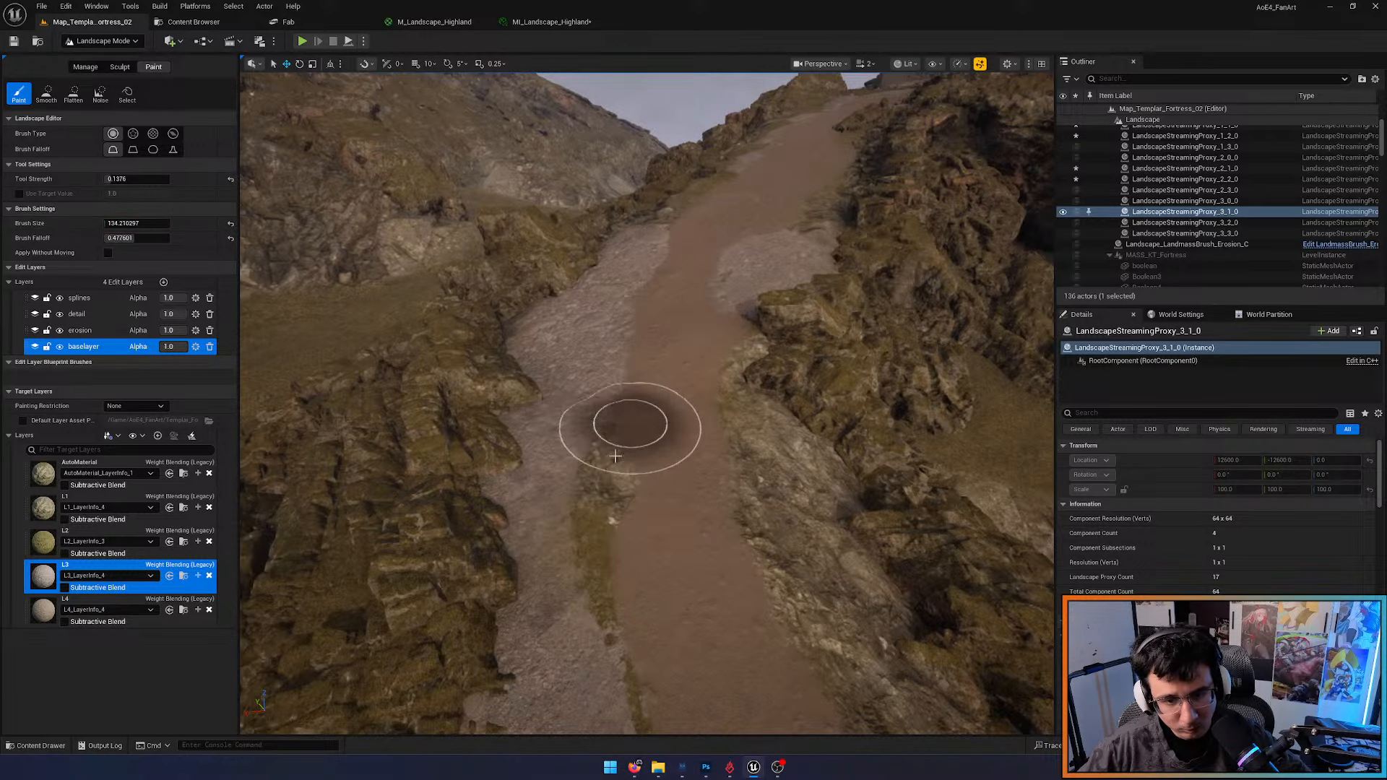
{"action": "left_click", "coordinate": [101, 604]}
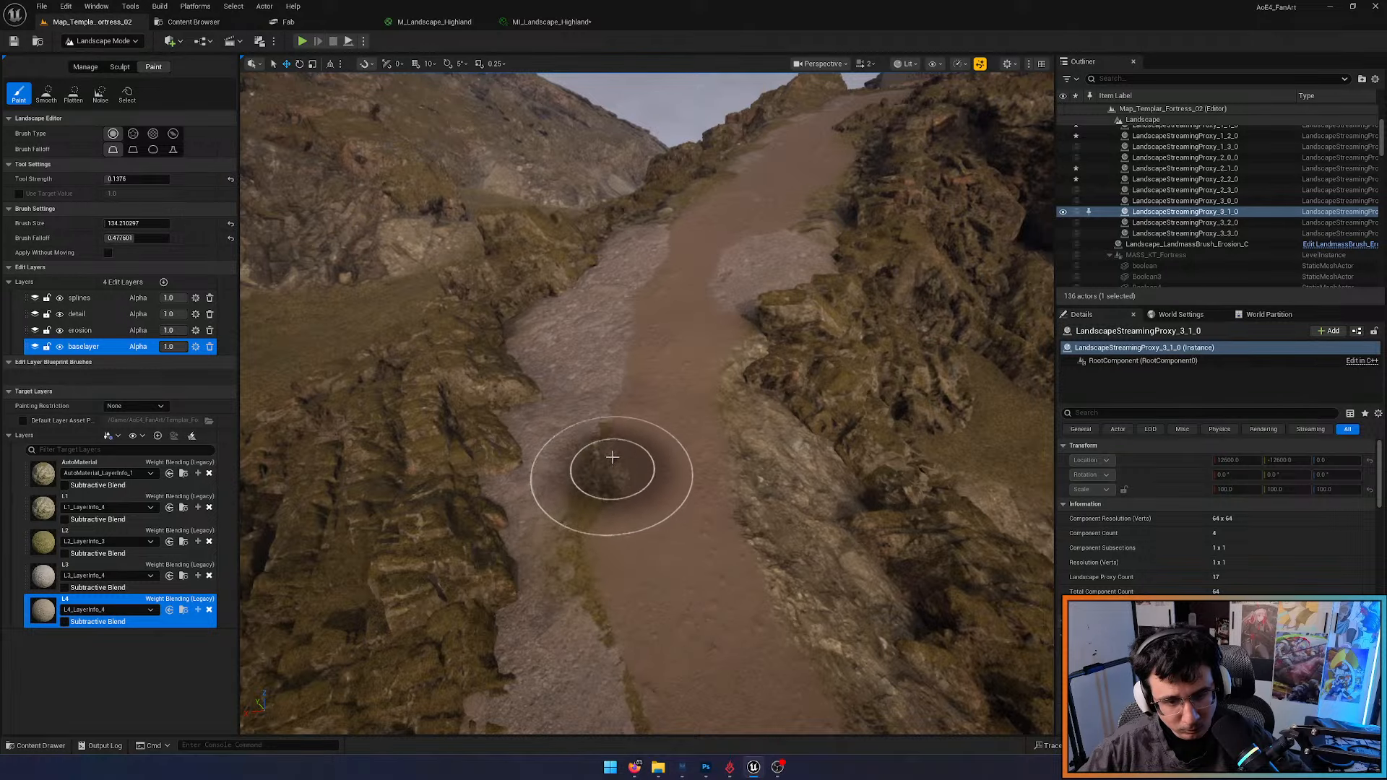
{"action": "mouse_move", "coordinate": [579, 500]}
{"action": "left_mouse_down"}
{"action": "mouse_move", "coordinate": [569, 543]}
{"action": "mouse_move", "coordinate": [597, 648]}
{"action": "mouse_move", "coordinate": [570, 485]}
{"action": "mouse_move", "coordinate": [558, 616]}
{"action": "left_mouse_up"}
{"action": "left_click", "coordinate": [101, 571]}
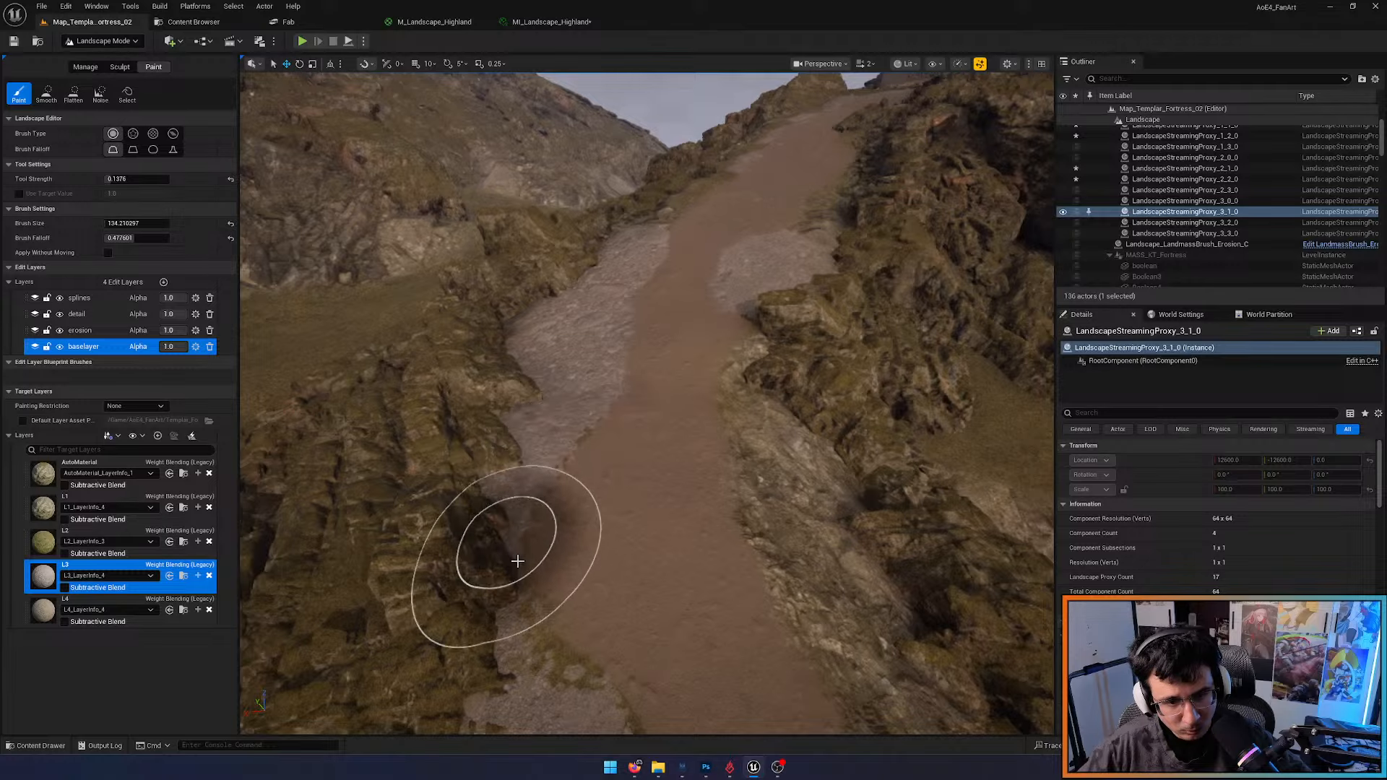
{"action": "mouse_move", "coordinate": [621, 689]}
{"action": "left_mouse_down"}
{"action": "mouse_move", "coordinate": [588, 635]}
{"action": "mouse_move", "coordinate": [589, 437]}
{"action": "left_mouse_up"}
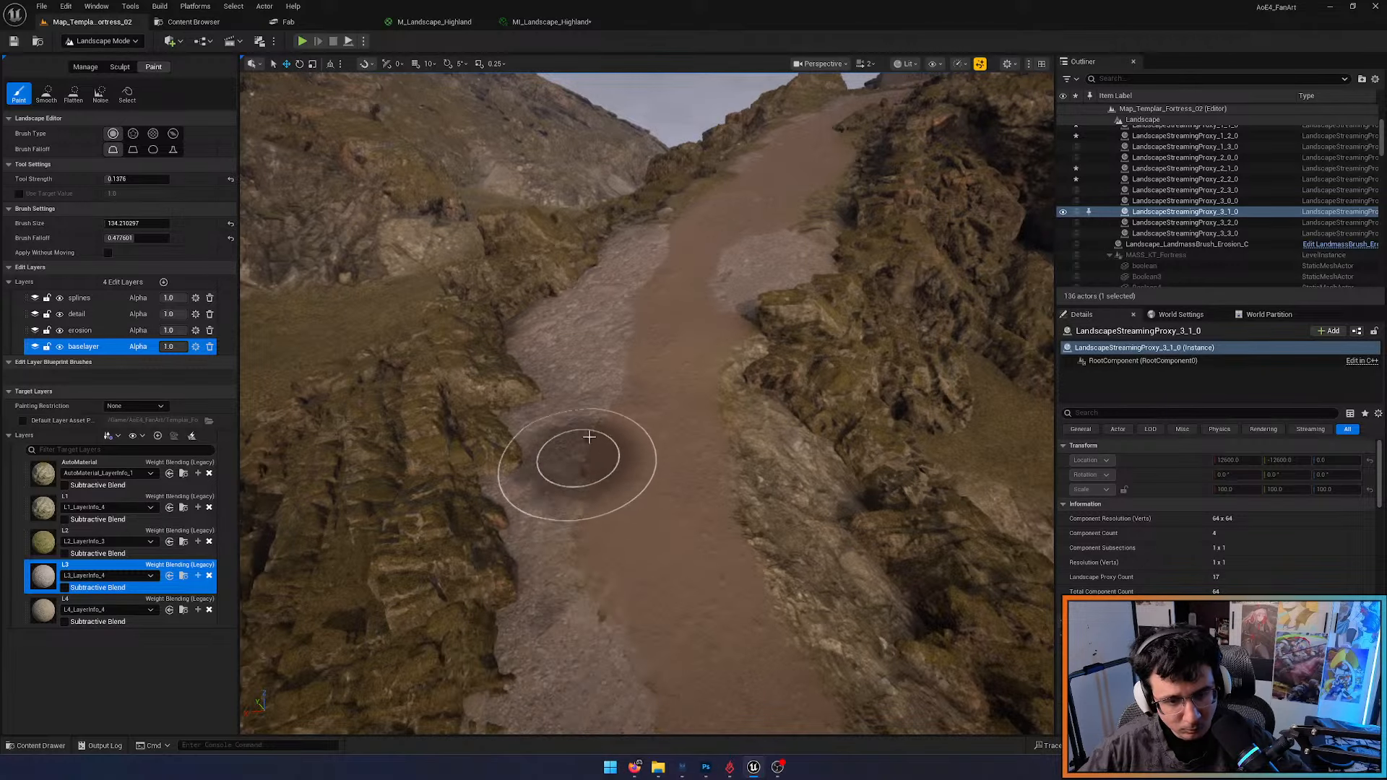
Paint layer L1 rock over the lower end of the gravel strip beside the path
{"action": "key", "text": "s"}
{"action": "right_click_drag", "start_coordinate": [645, 668], "coordinate": [693, 681]}
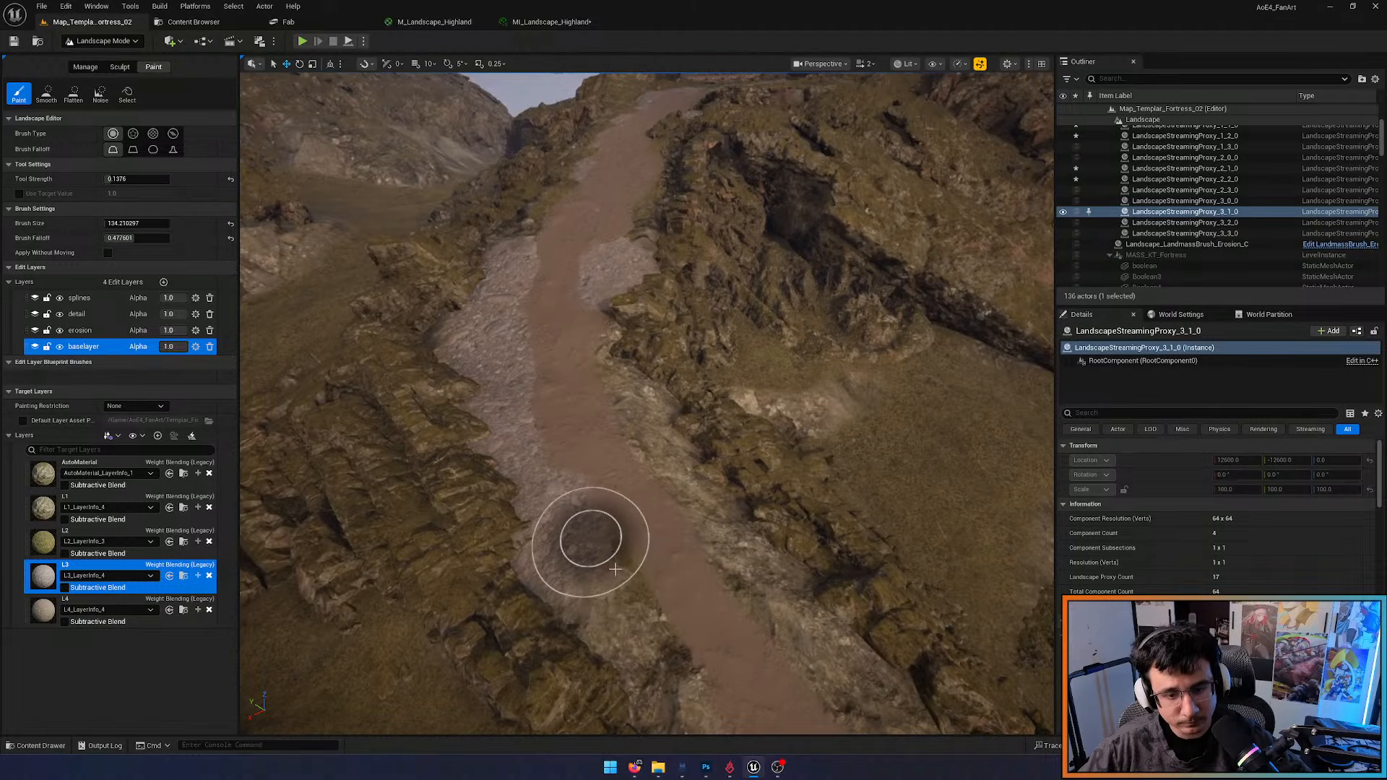
{"action": "left_click", "coordinate": [46, 513]}
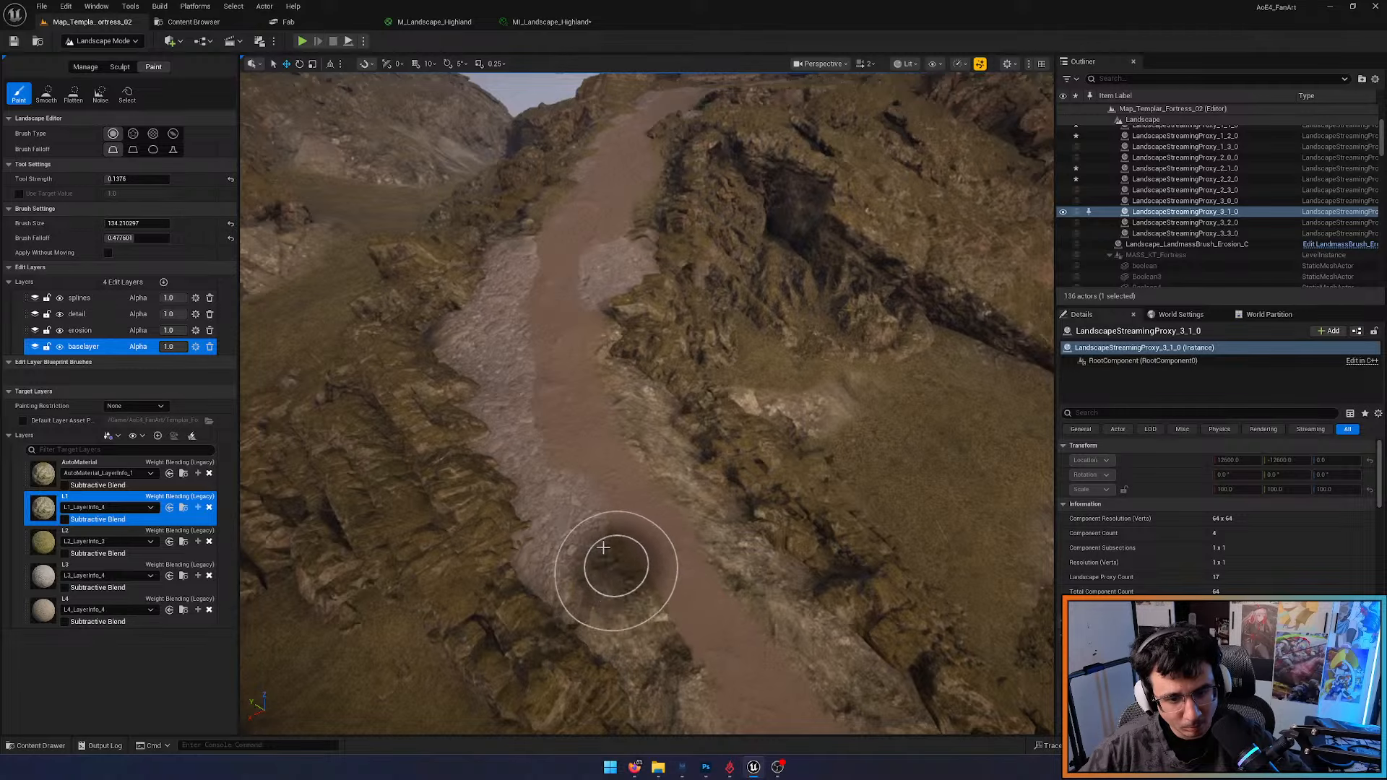
{"action": "left_click_drag", "start_coordinate": [656, 596], "coordinate": [602, 545]}
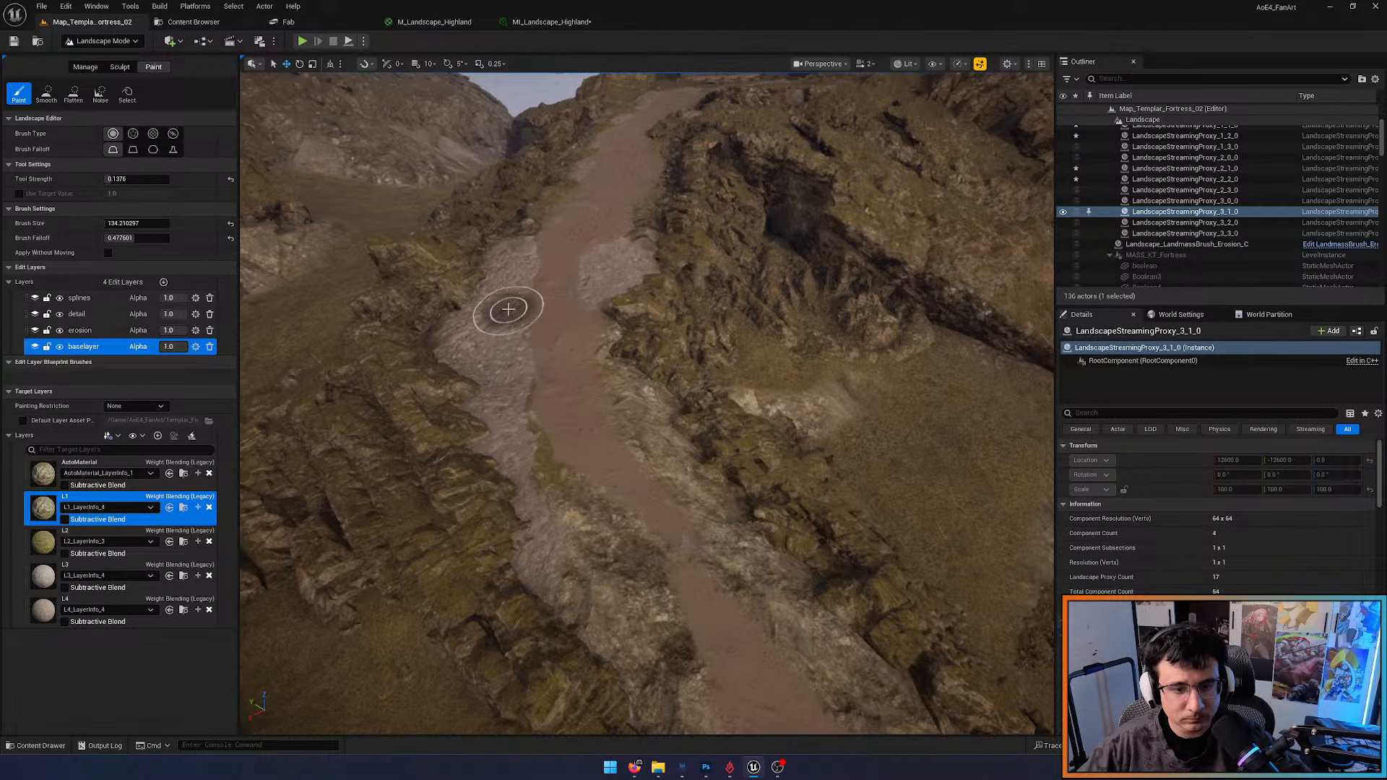
Try an AutoMaterial grass strip between the gravel and the dirt path, and brush it away again
{"action": "right_click_drag", "start_coordinate": [555, 434], "coordinate": [555, 434]}
{"action": "left_click", "coordinate": [43, 473]}
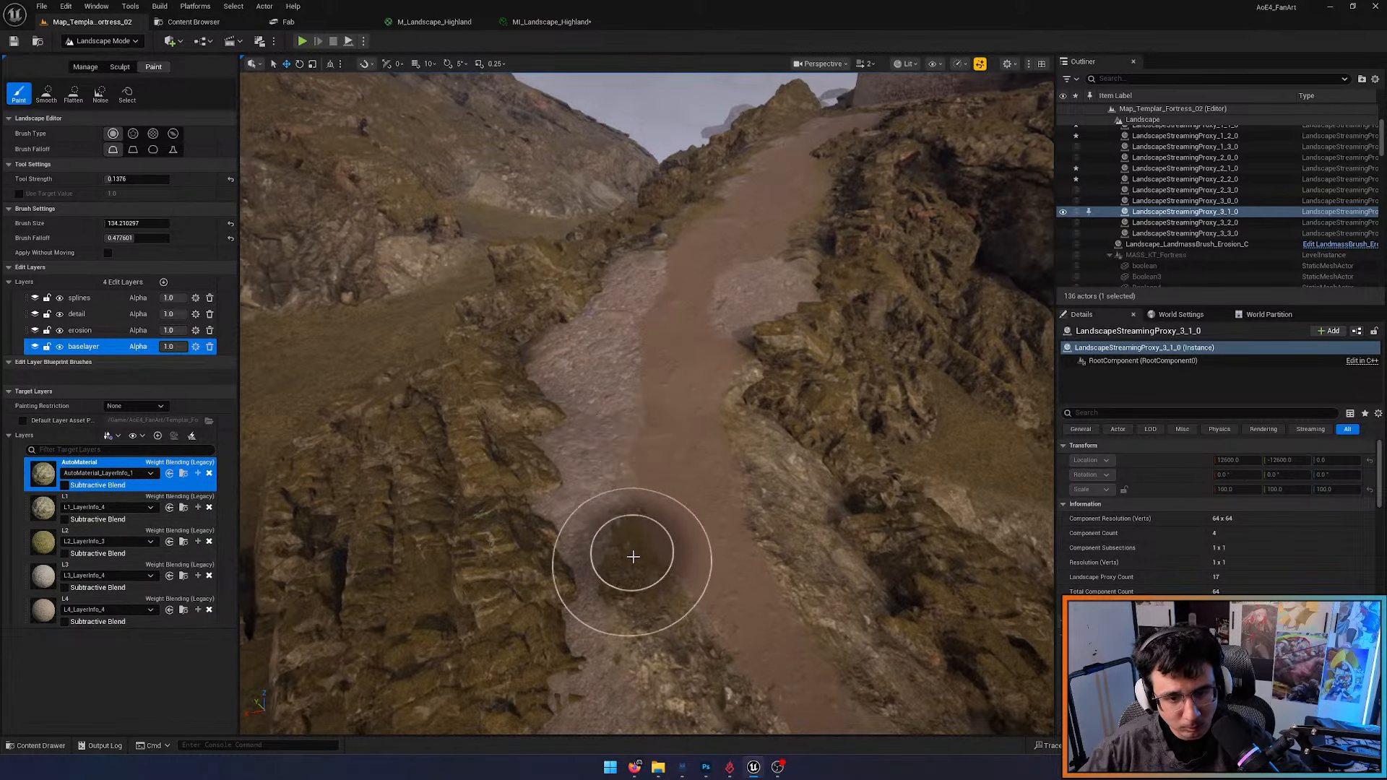
{"action": "right_click_drag", "start_coordinate": [656, 626], "coordinate": [657, 625]}
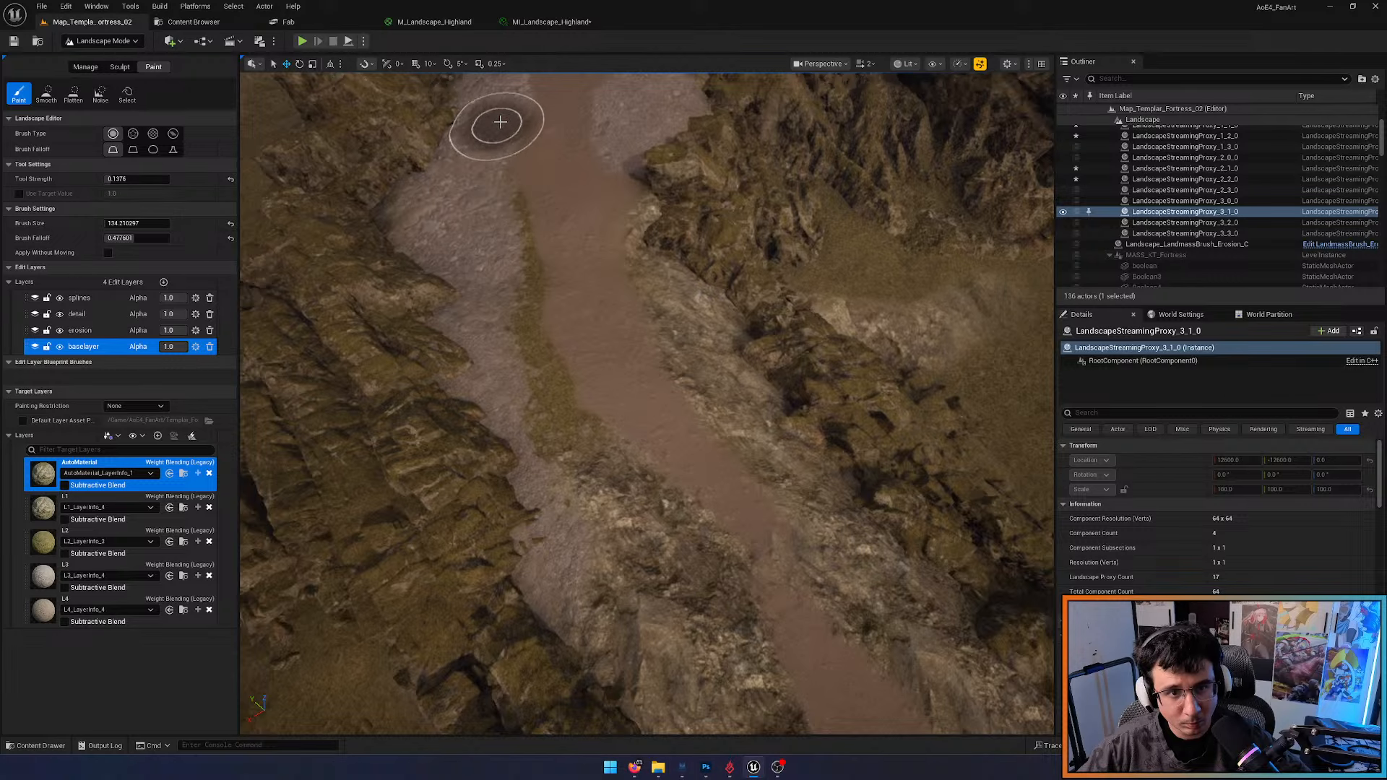
{"action": "right_click_drag", "start_coordinate": [545, 412], "coordinate": [545, 412]}
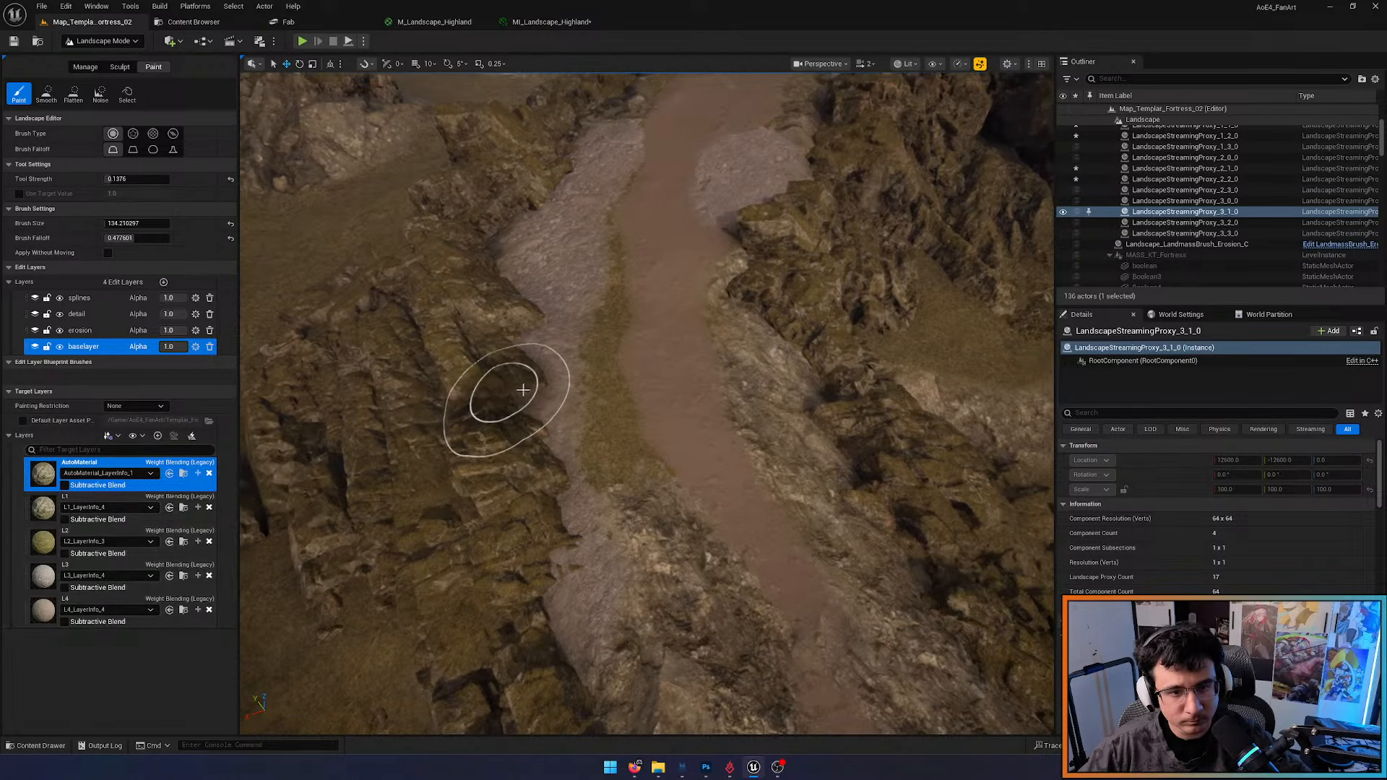
{"action": "left_click_drag", "start_coordinate": [603, 439], "coordinate": [605, 289]}
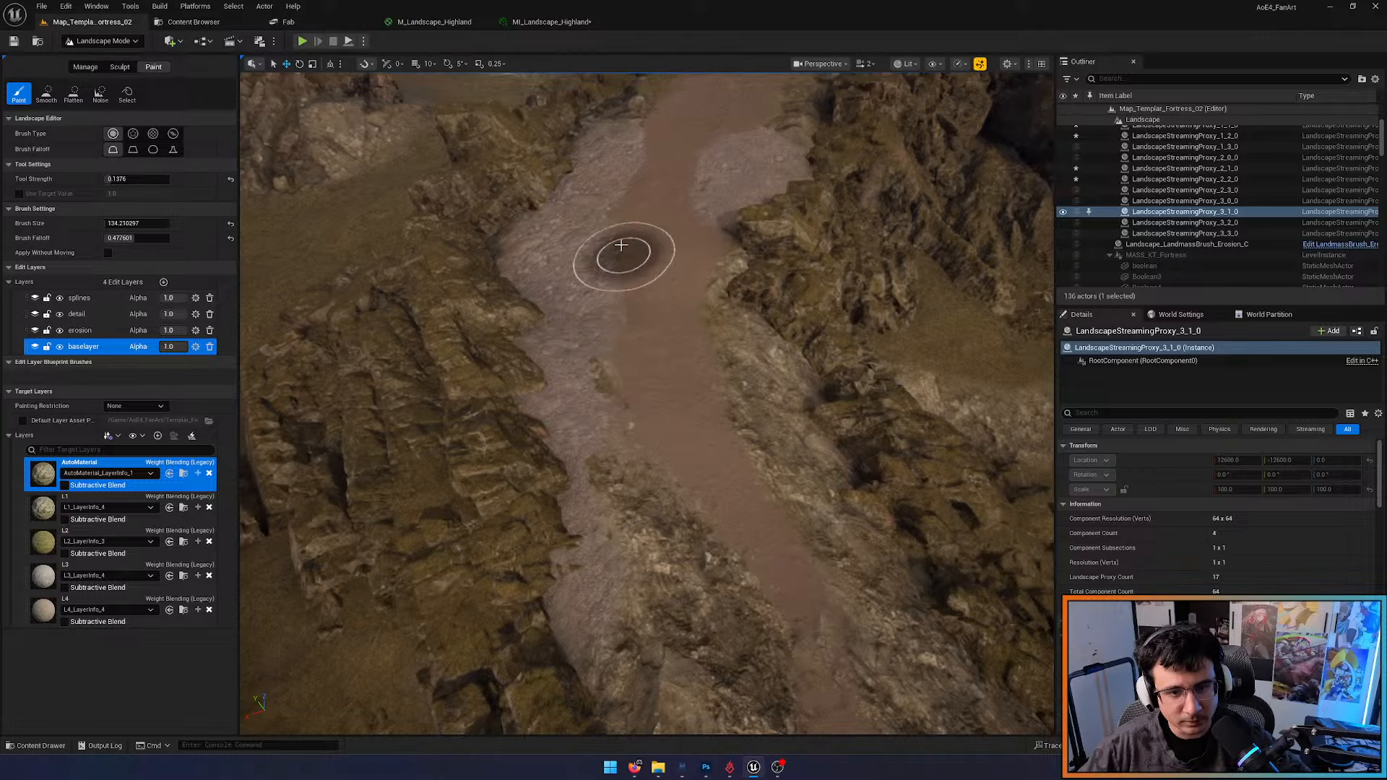
Paint layer L1 rock along the gravel's outer edge beside the bend, using a slightly higher tool strength
{"action": "left_click", "coordinate": [39, 515]}
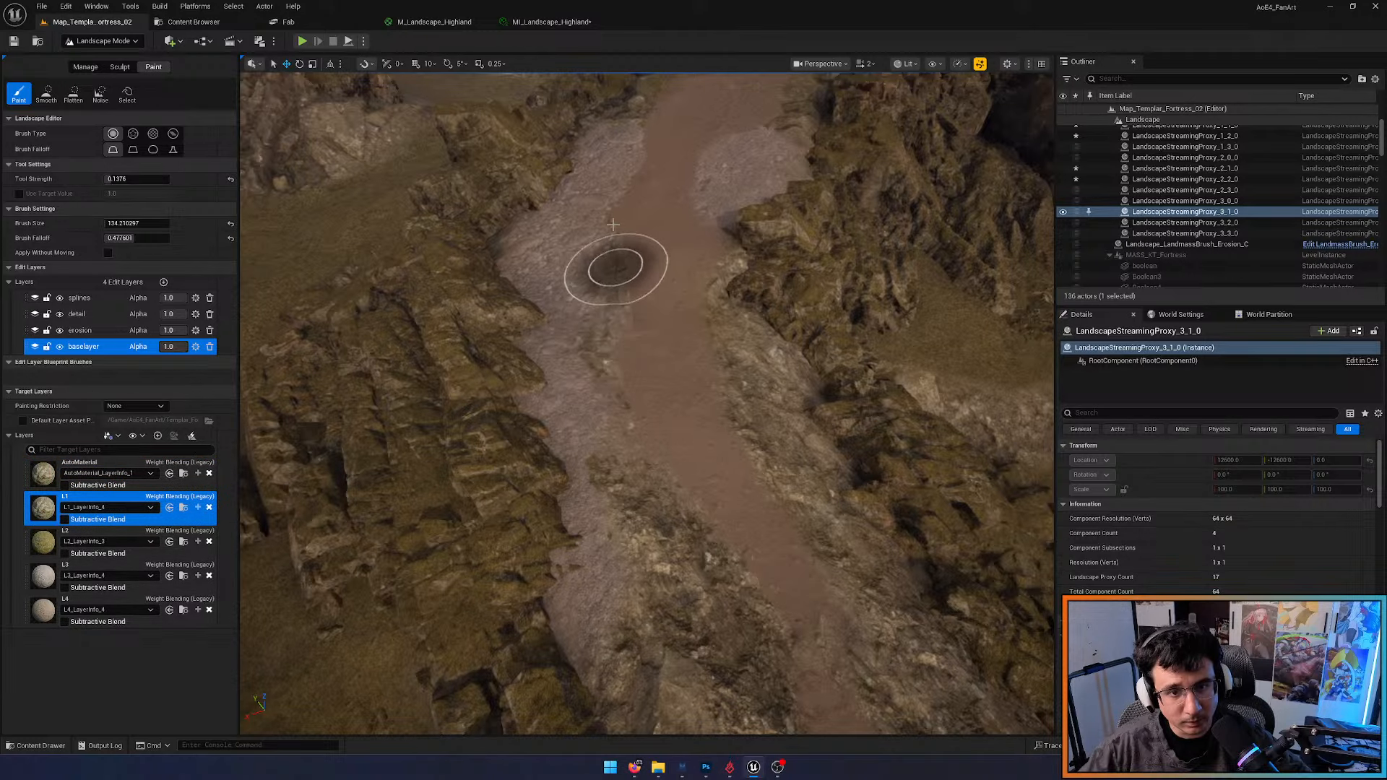
{"action": "right_click_drag", "start_coordinate": [594, 211], "coordinate": [585, 192]}
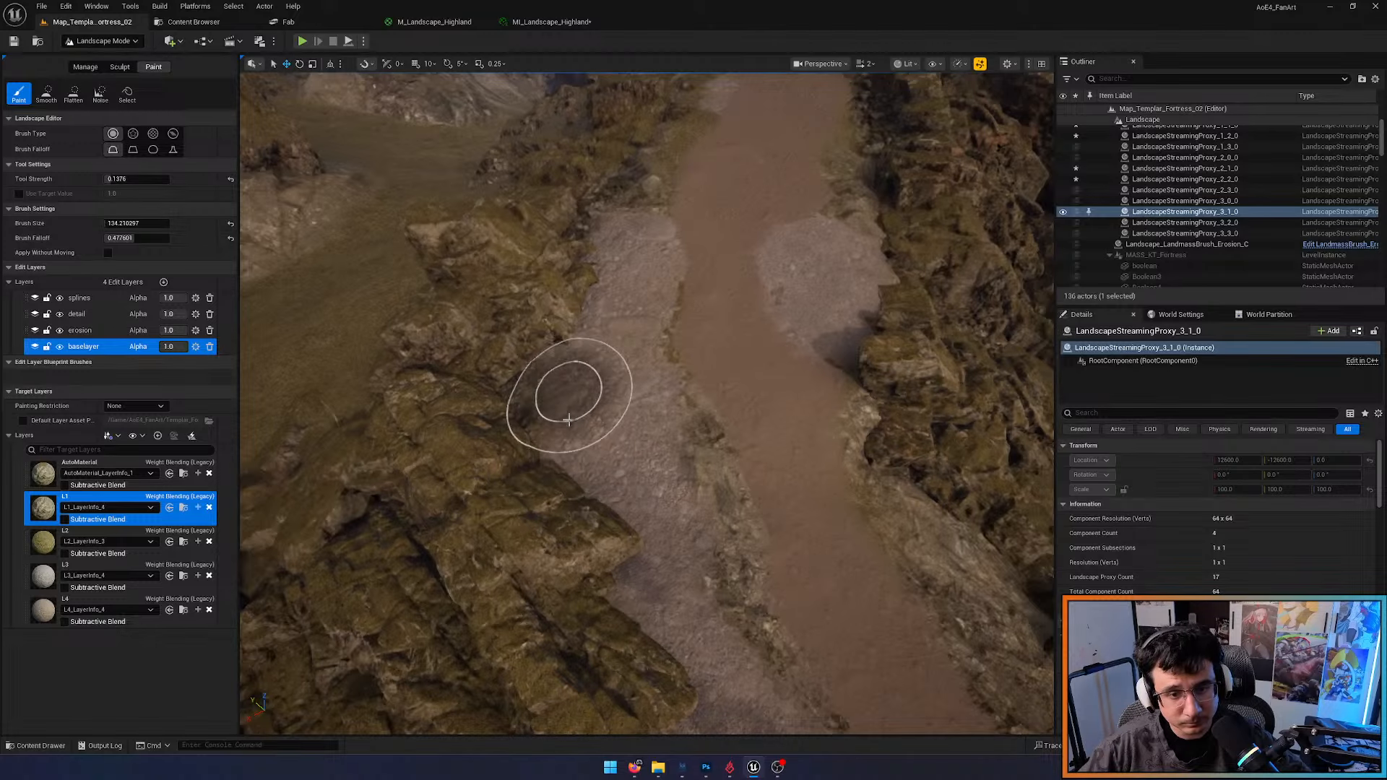
{"action": "left_click_drag", "start_coordinate": [571, 352], "coordinate": [588, 439]}
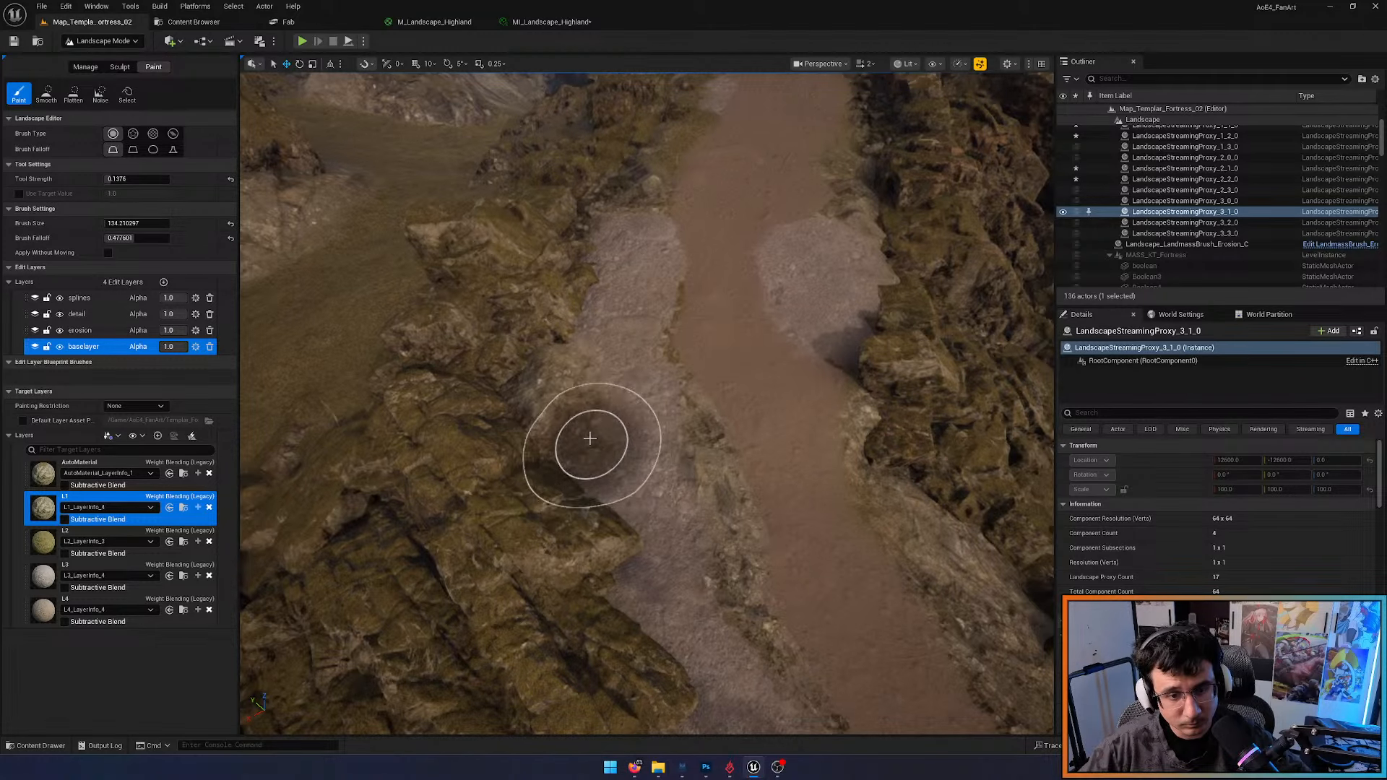
{"action": "left_click_drag", "start_coordinate": [116, 179], "coordinate": [119, 179]}
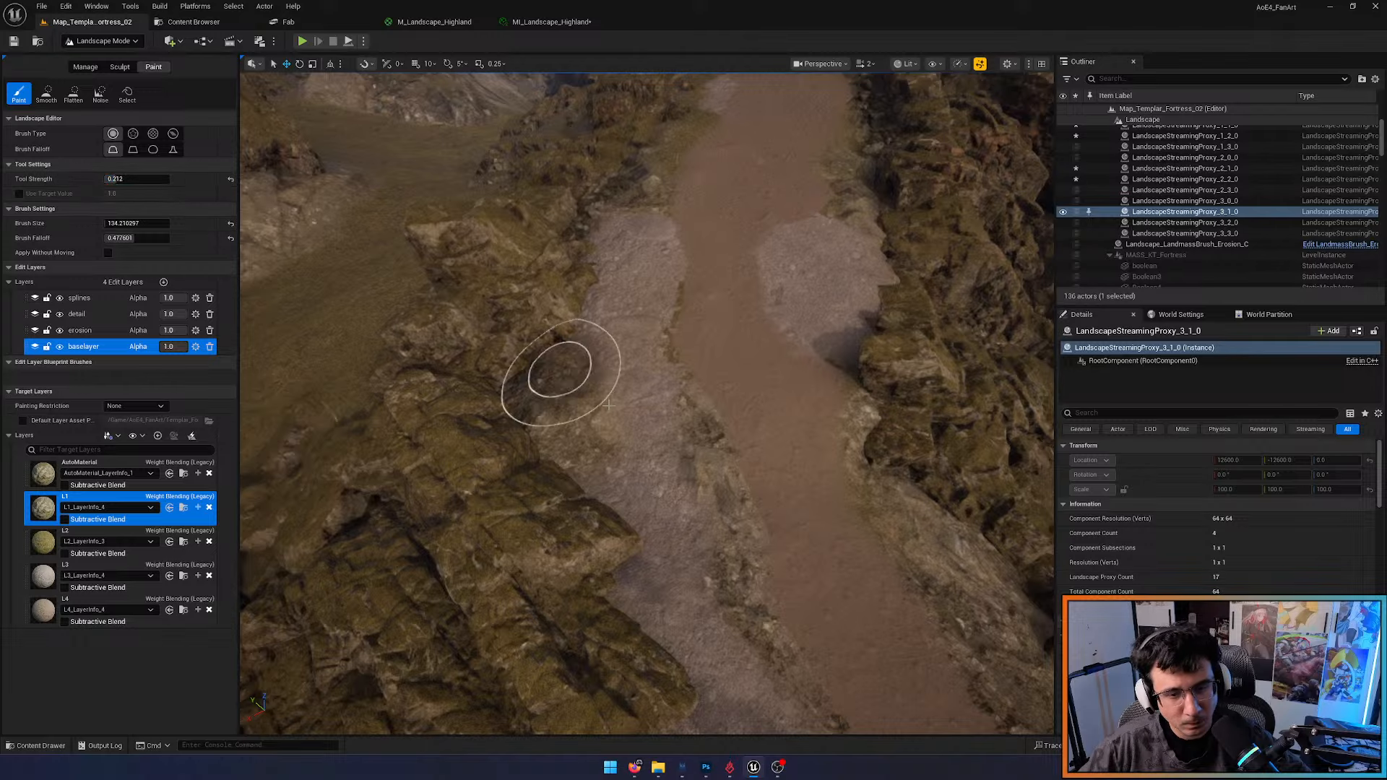
{"action": "mouse_move", "coordinate": [562, 375]}
{"action": "left_mouse_down"}
{"action": "mouse_move", "coordinate": [640, 533]}
{"action": "mouse_move", "coordinate": [681, 665]}
{"action": "left_mouse_up"}
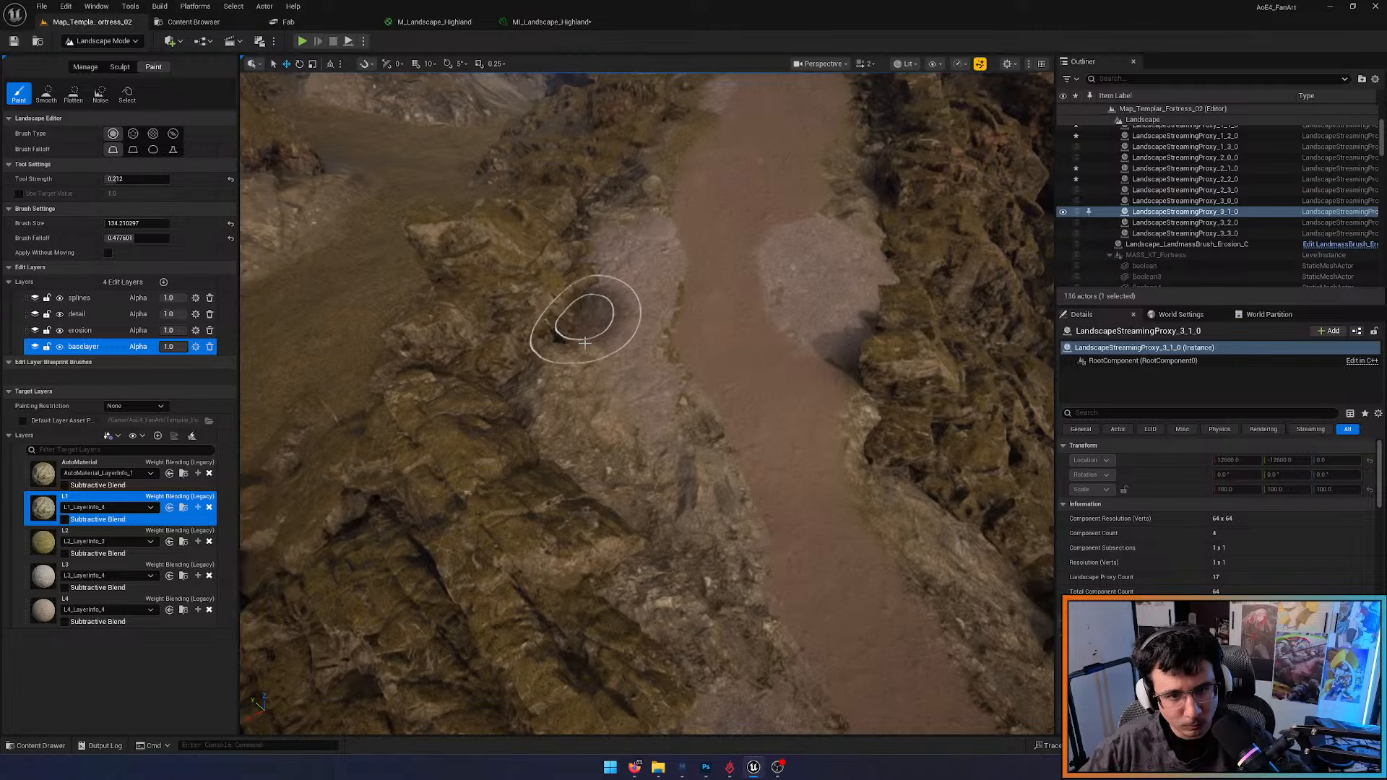
Set Layer height blend to 1.0 in the MI_Landscape_Highland material instance and return to the fortress level
{"action": "left_click", "coordinate": [540, 23]}
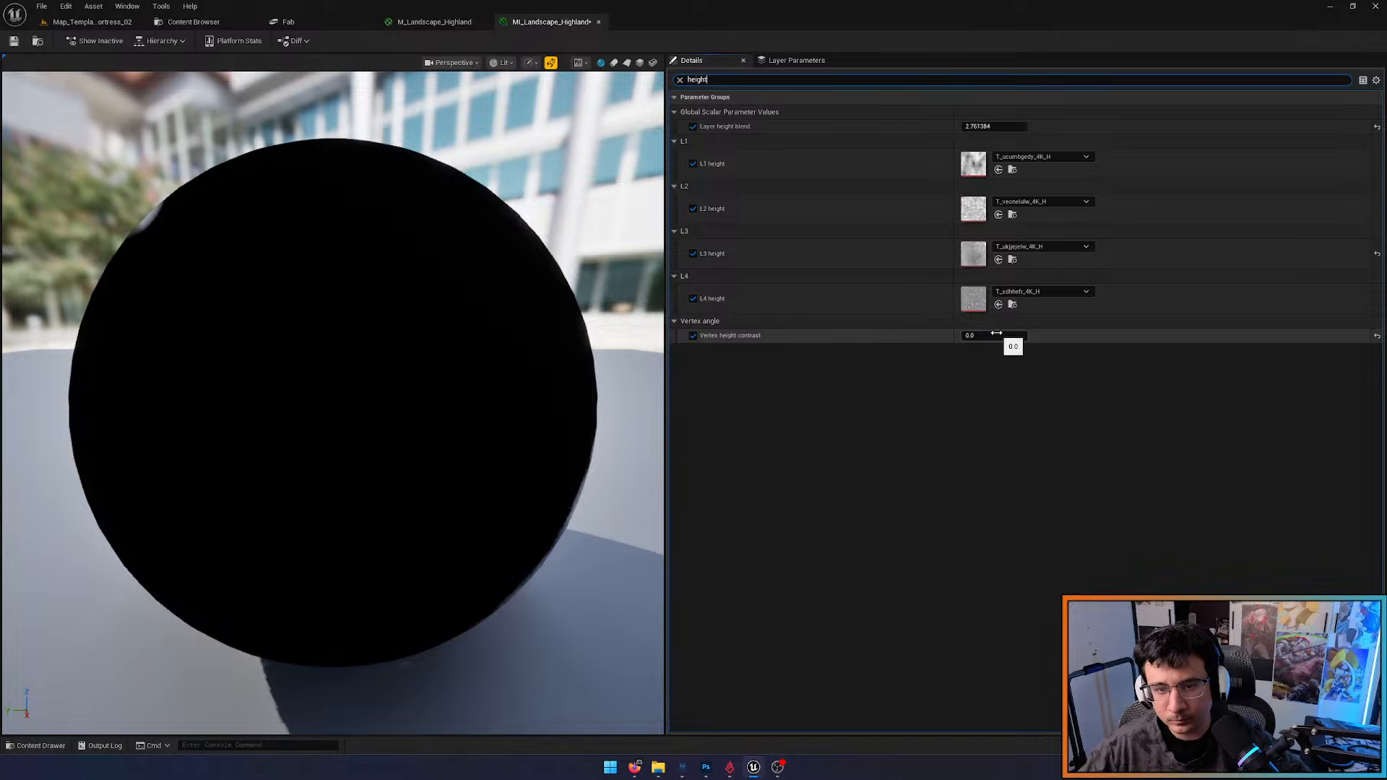
{"action": "left_click", "coordinate": [1010, 127]}
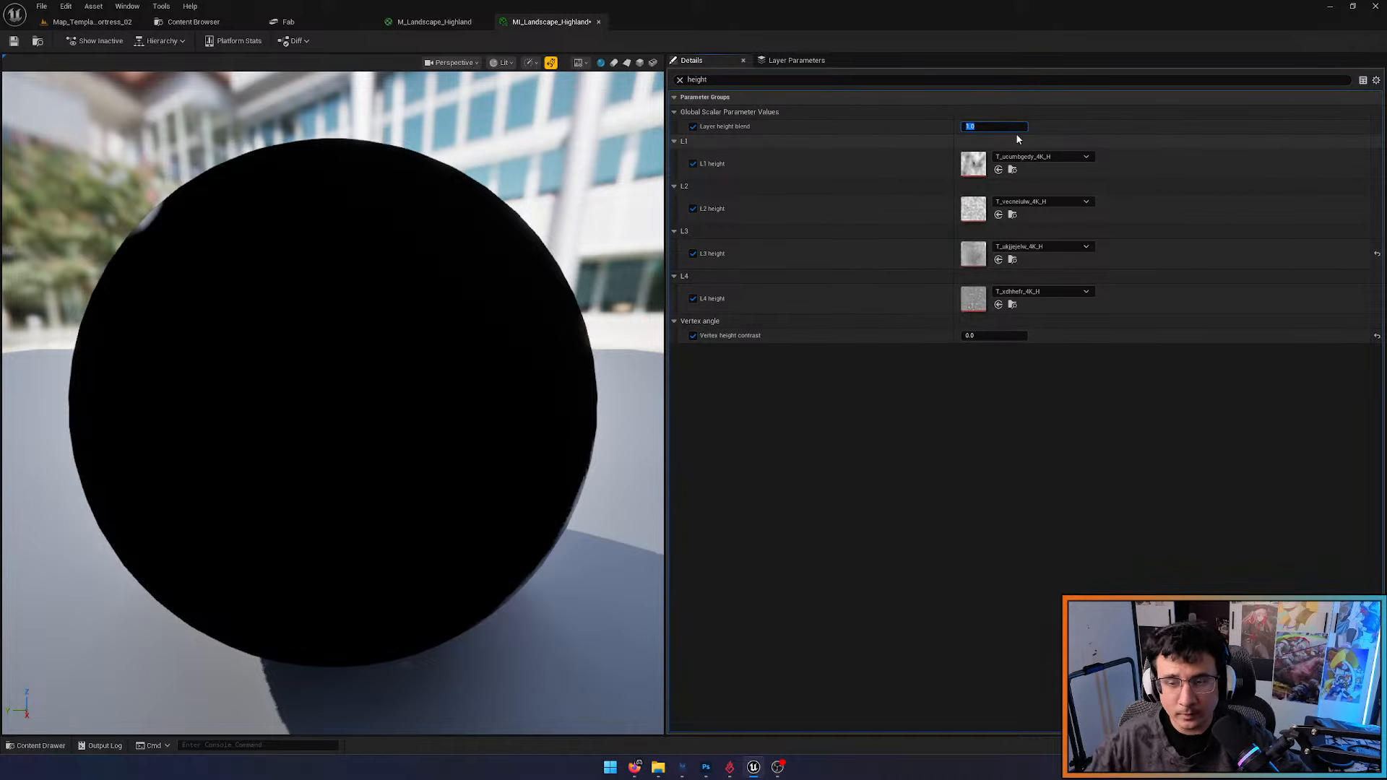
{"action": "key", "text": "Return"}
{"action": "left_click", "coordinate": [89, 21]}
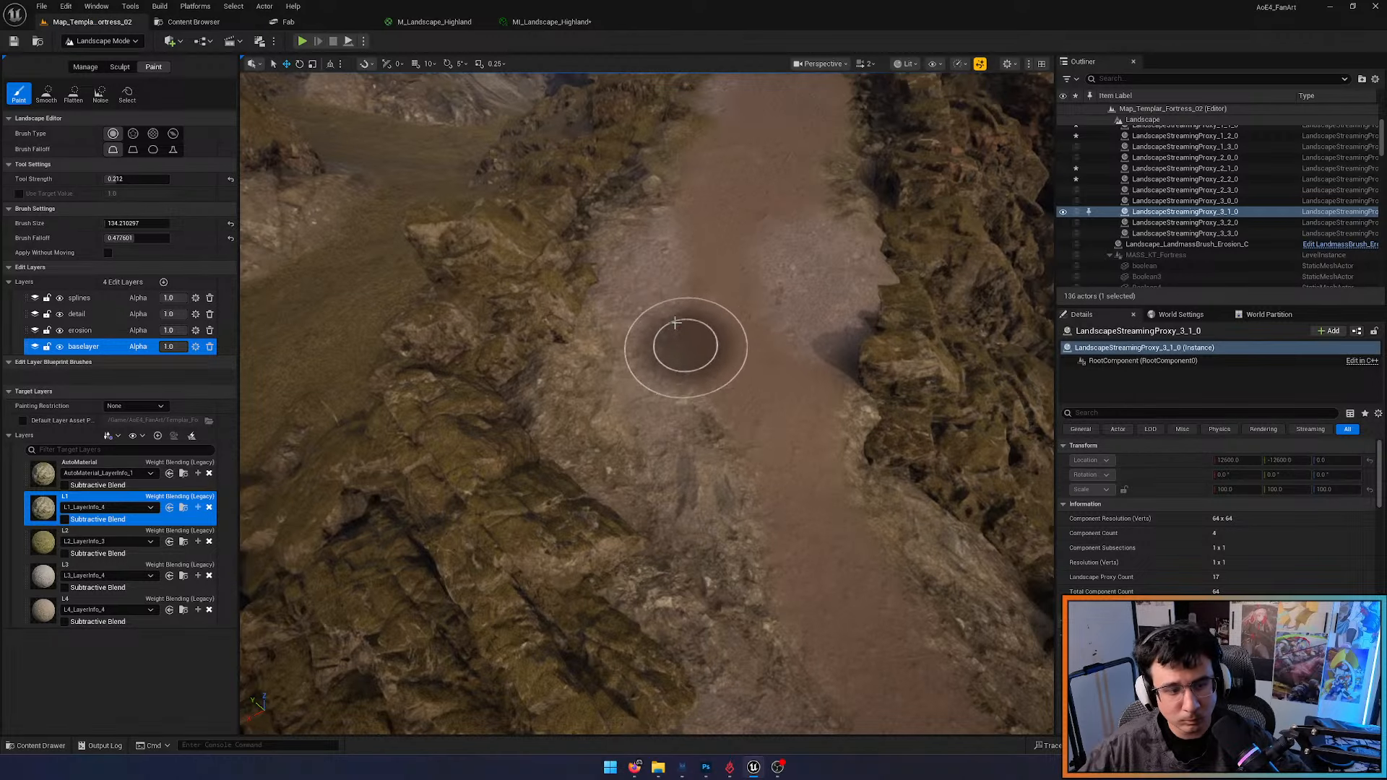
Paint layer L1 rock along both sides of the path's upper end in front of the fortress
{"action": "mouse_move", "coordinate": [867, 384]}
{"action": "right_mouse_down"}
{"action": "mouse_move", "coordinate": [871, 339]}
{"action": "mouse_move", "coordinate": [812, 440]}
{"action": "right_mouse_up"}
{"action": "key", "text": "w"}
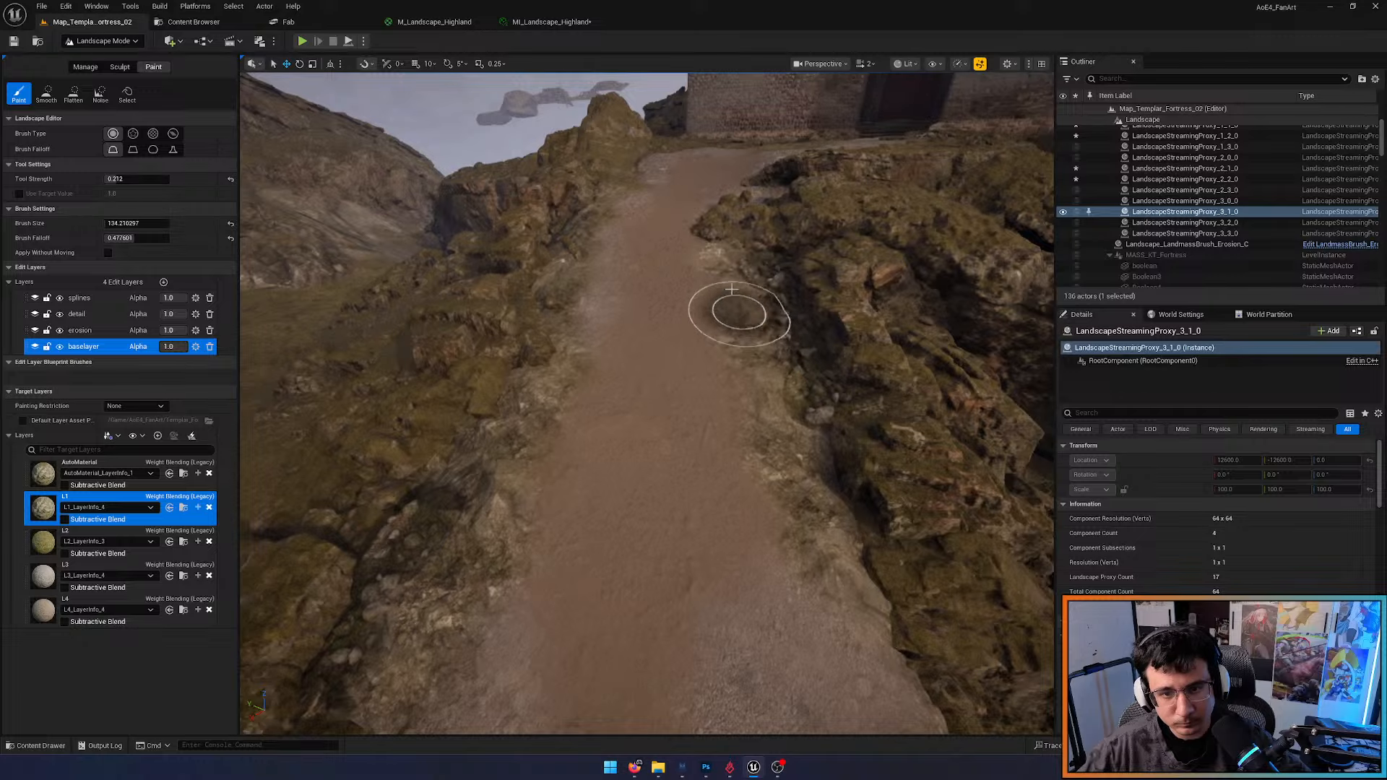
{"action": "key", "text": "w"}
{"action": "right_click_drag", "start_coordinate": [732, 289], "coordinate": [681, 402]}
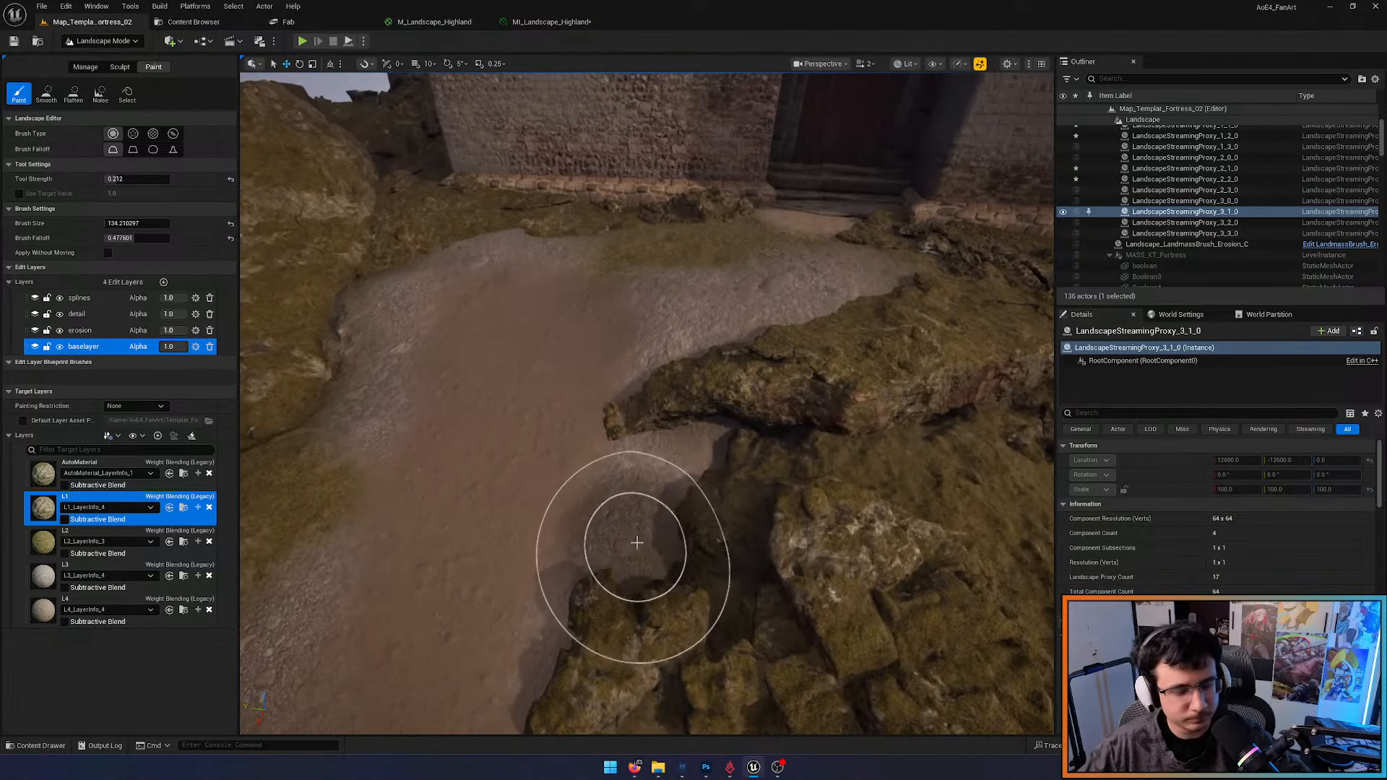
{"action": "mouse_move", "coordinate": [636, 542]}
{"action": "left_mouse_down"}
{"action": "mouse_move", "coordinate": [657, 541]}
{"action": "mouse_move", "coordinate": [672, 480]}
{"action": "mouse_move", "coordinate": [759, 334]}
{"action": "mouse_move", "coordinate": [898, 250]}
{"action": "left_mouse_up"}
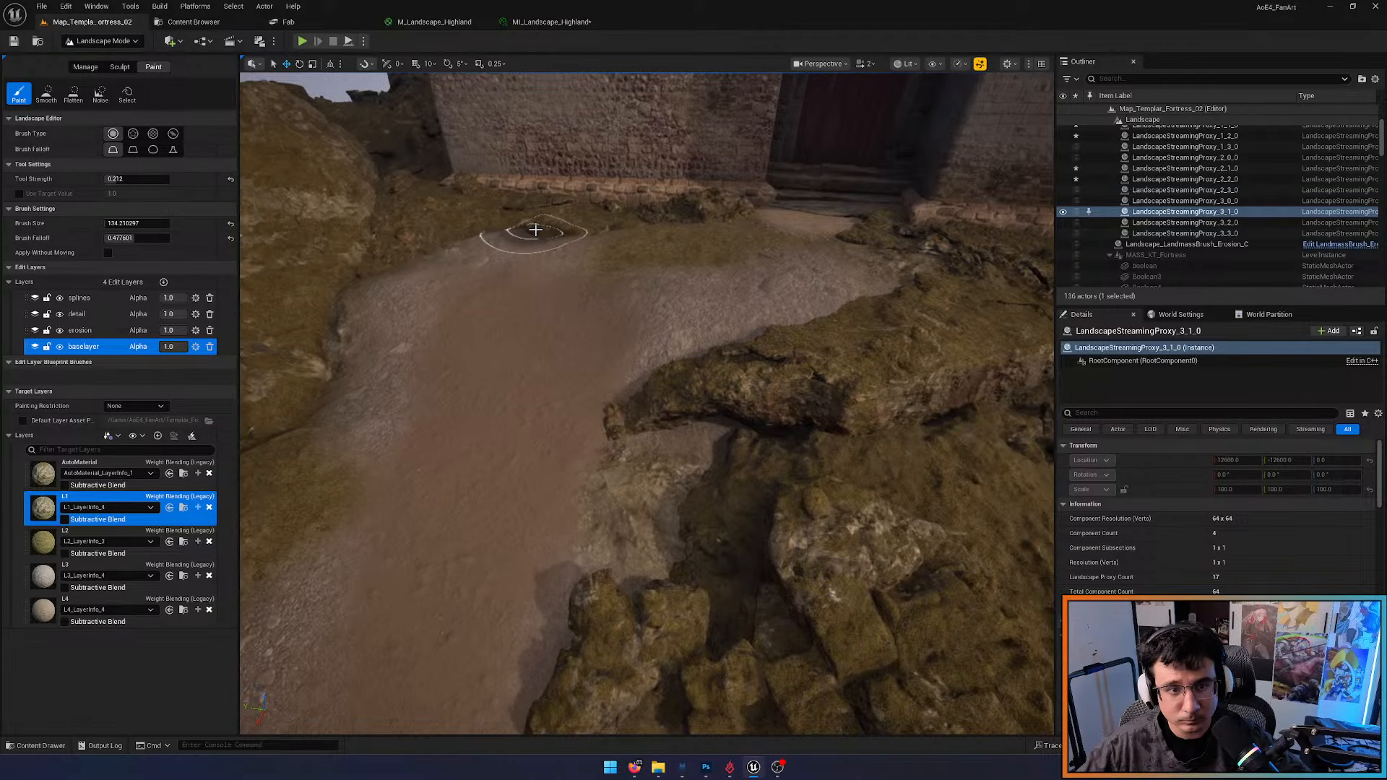
{"action": "key", "text": "w"}
{"action": "right_click_drag", "start_coordinate": [535, 230], "coordinate": [484, 252]}
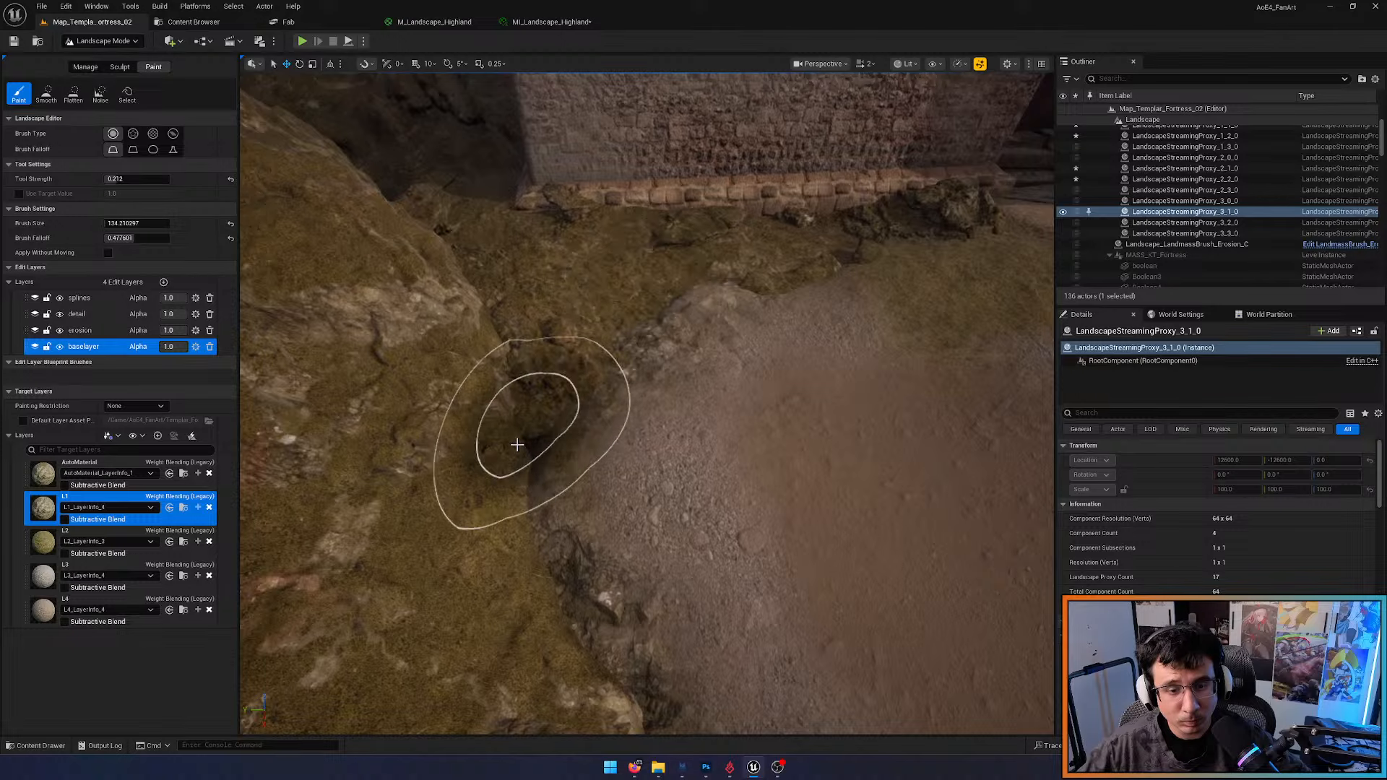
{"action": "left_click_drag", "start_coordinate": [517, 445], "coordinate": [590, 511]}
Extend the L4 dirt path from its lower end across the grassy slope past the mannequin, widening it there
{"action": "key", "text": "w"}
{"action": "mouse_move", "coordinate": [590, 512]}
{"action": "right_mouse_down"}
{"action": "mouse_move", "coordinate": [729, 499]}
{"action": "mouse_move", "coordinate": [795, 535]}
{"action": "mouse_move", "coordinate": [650, 463]}
{"action": "right_mouse_up"}
{"action": "scroll", "coordinate": [590, 512], "scroll_direction": "up", "scroll_amount": 1}
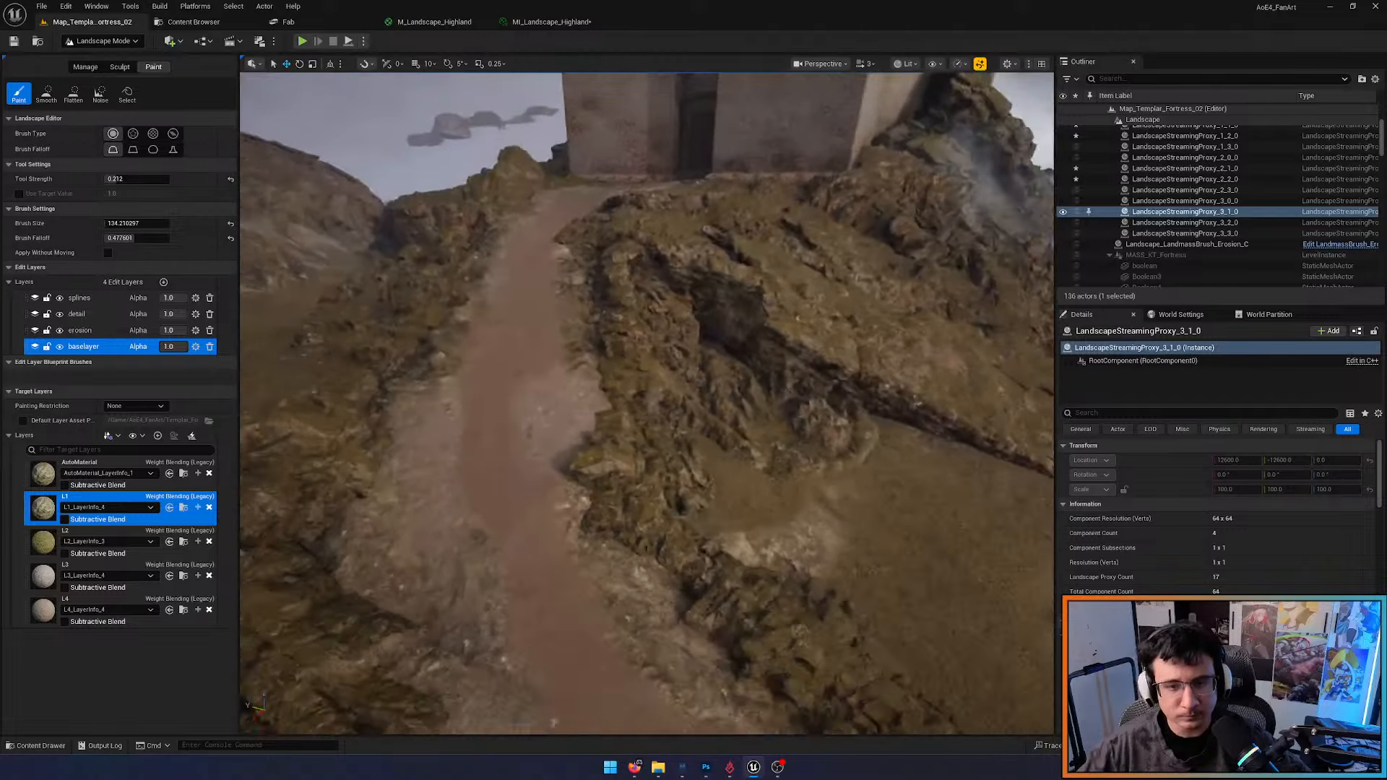
{"action": "key", "text": "1"}
{"action": "key", "text": "w"}
{"action": "right_click_drag", "start_coordinate": [738, 447], "coordinate": [737, 499]}
{"action": "left_click", "coordinate": [45, 609]}
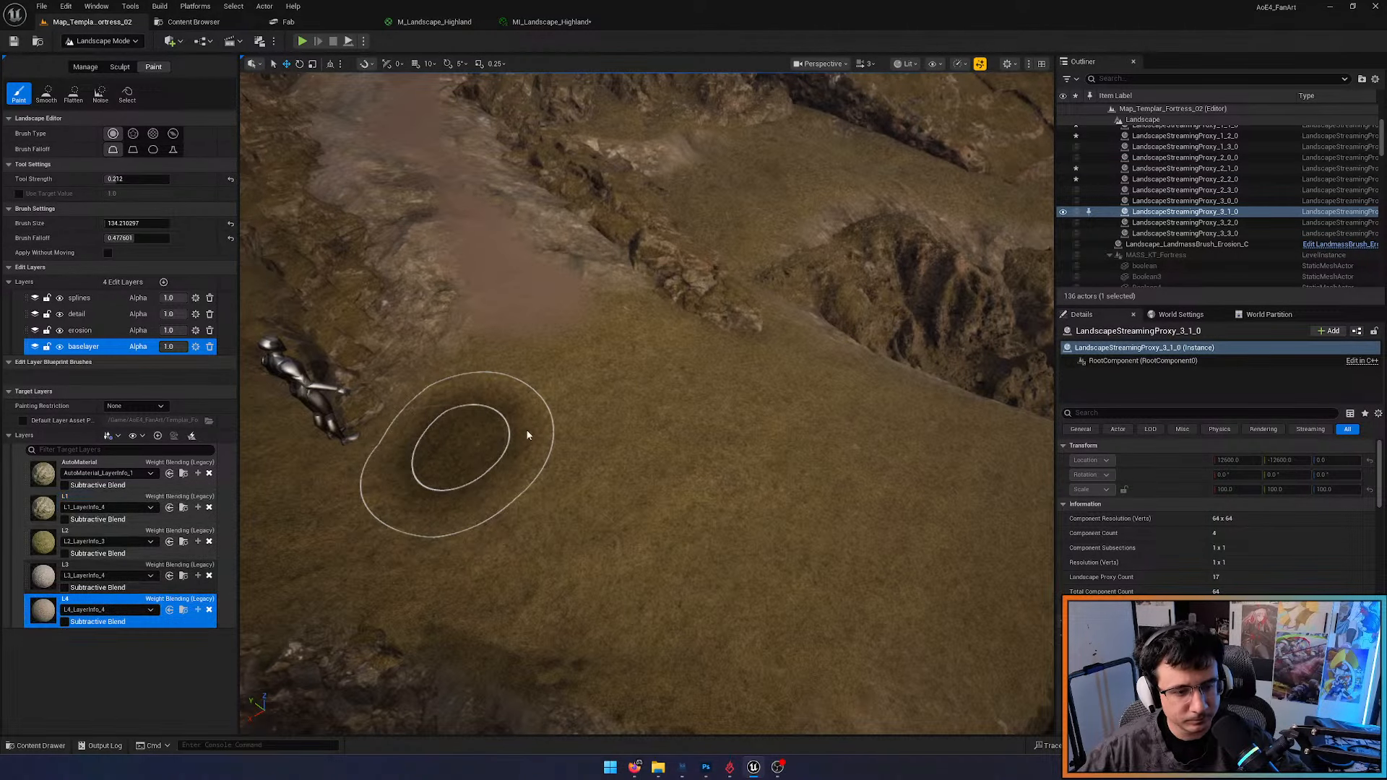
{"action": "mouse_move", "coordinate": [603, 445]}
{"action": "left_mouse_down"}
{"action": "mouse_move", "coordinate": [557, 542]}
{"action": "mouse_move", "coordinate": [715, 485]}
{"action": "left_mouse_up"}
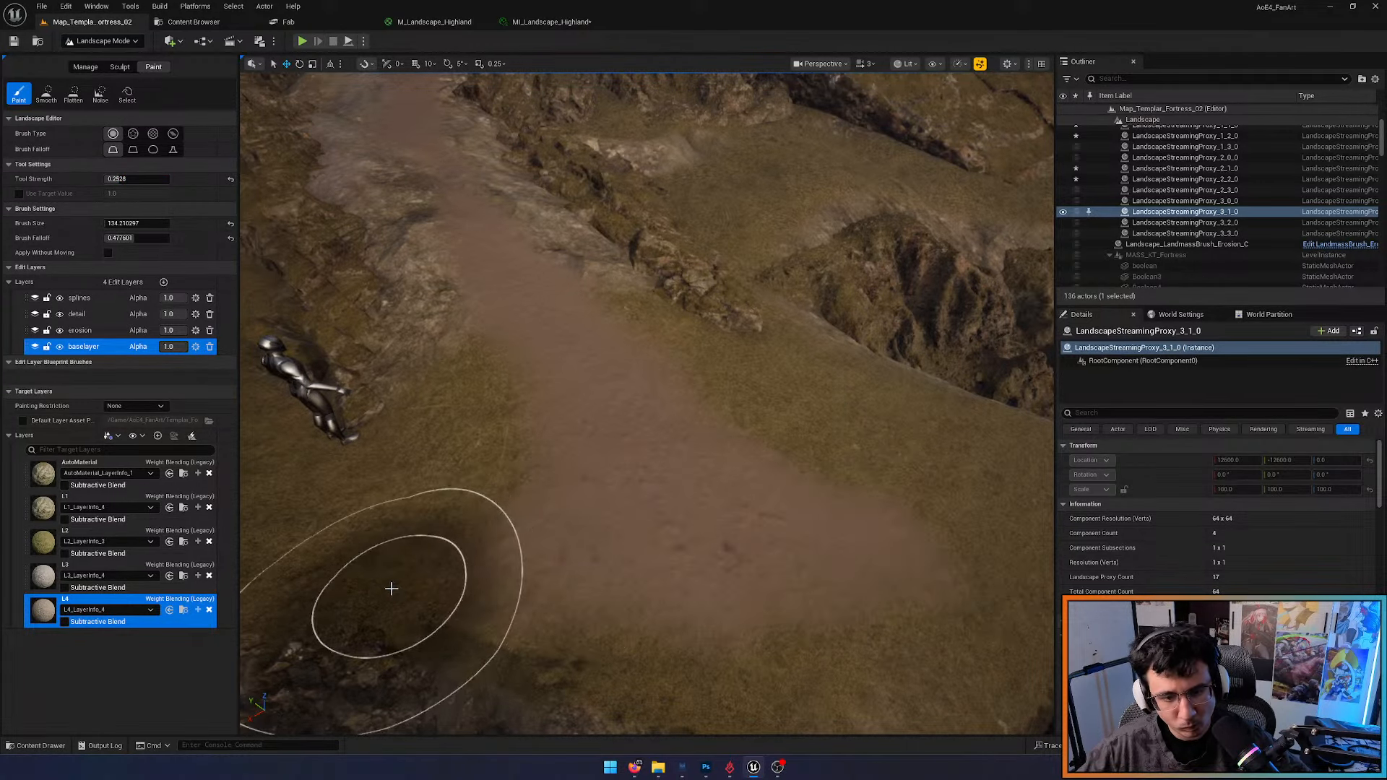
Paint layer L3 gravel along both sides of the dirt path's wide lower end, below the mannequin and toward the ravine
{"action": "left_click", "coordinate": [43, 576]}
{"action": "left_click_drag", "start_coordinate": [456, 480], "coordinate": [347, 505]}
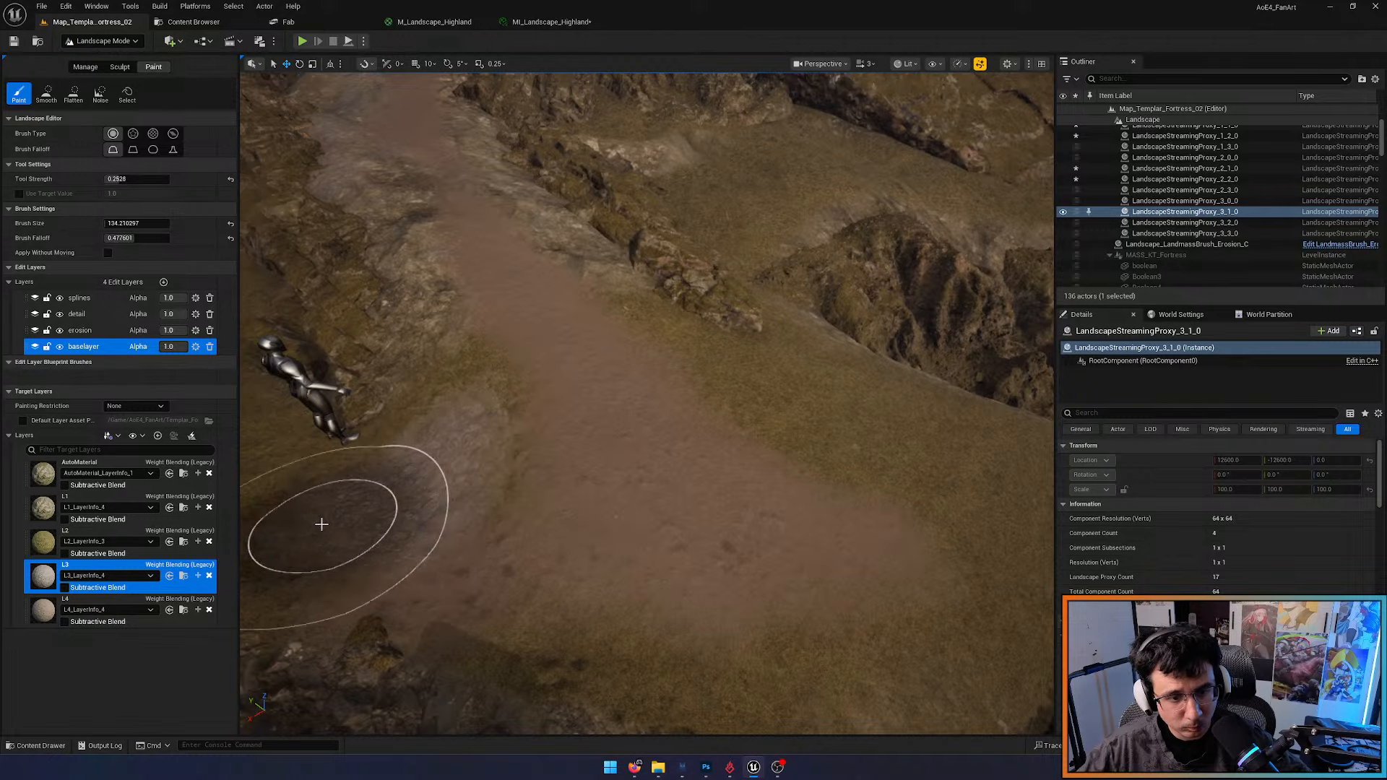
{"action": "right_click_drag", "start_coordinate": [322, 523], "coordinate": [344, 523]}
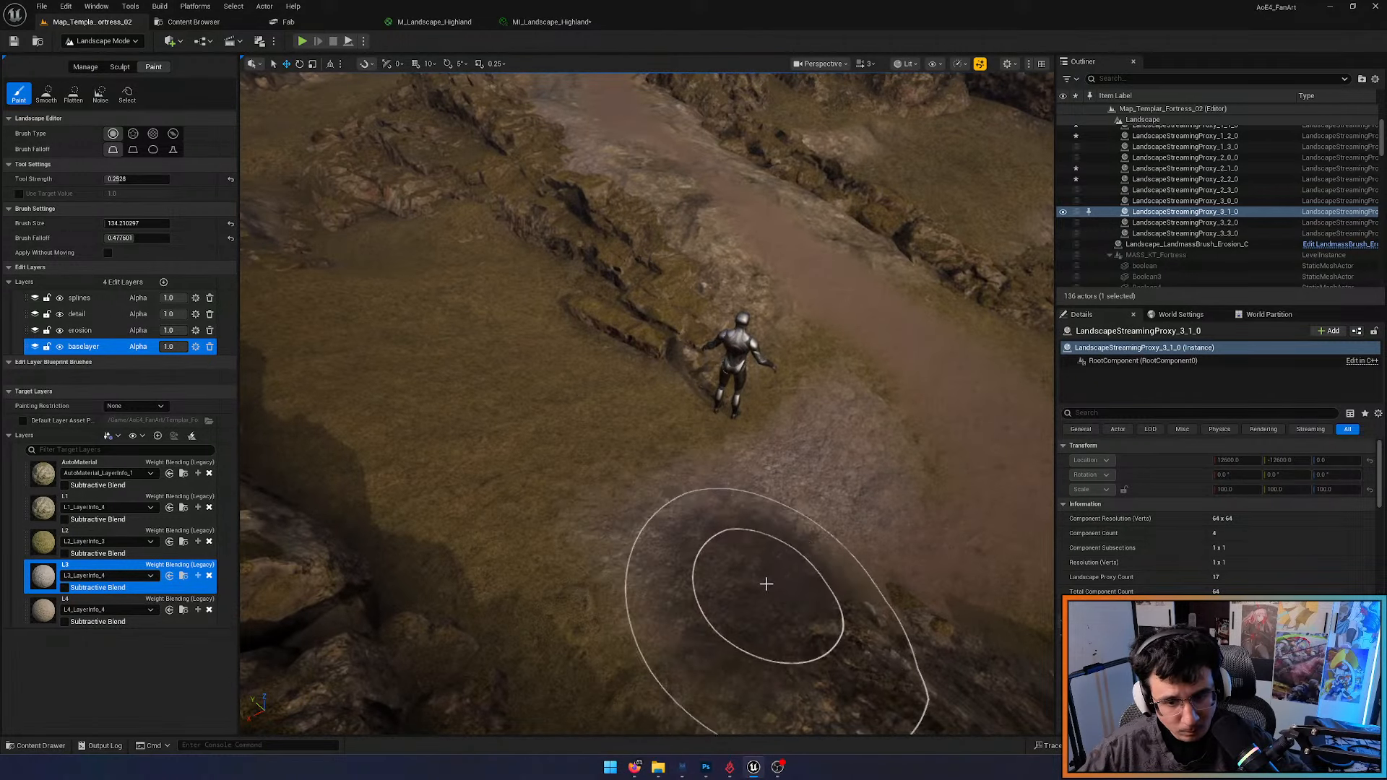
{"action": "right_click_drag", "start_coordinate": [767, 584], "coordinate": [596, 542]}
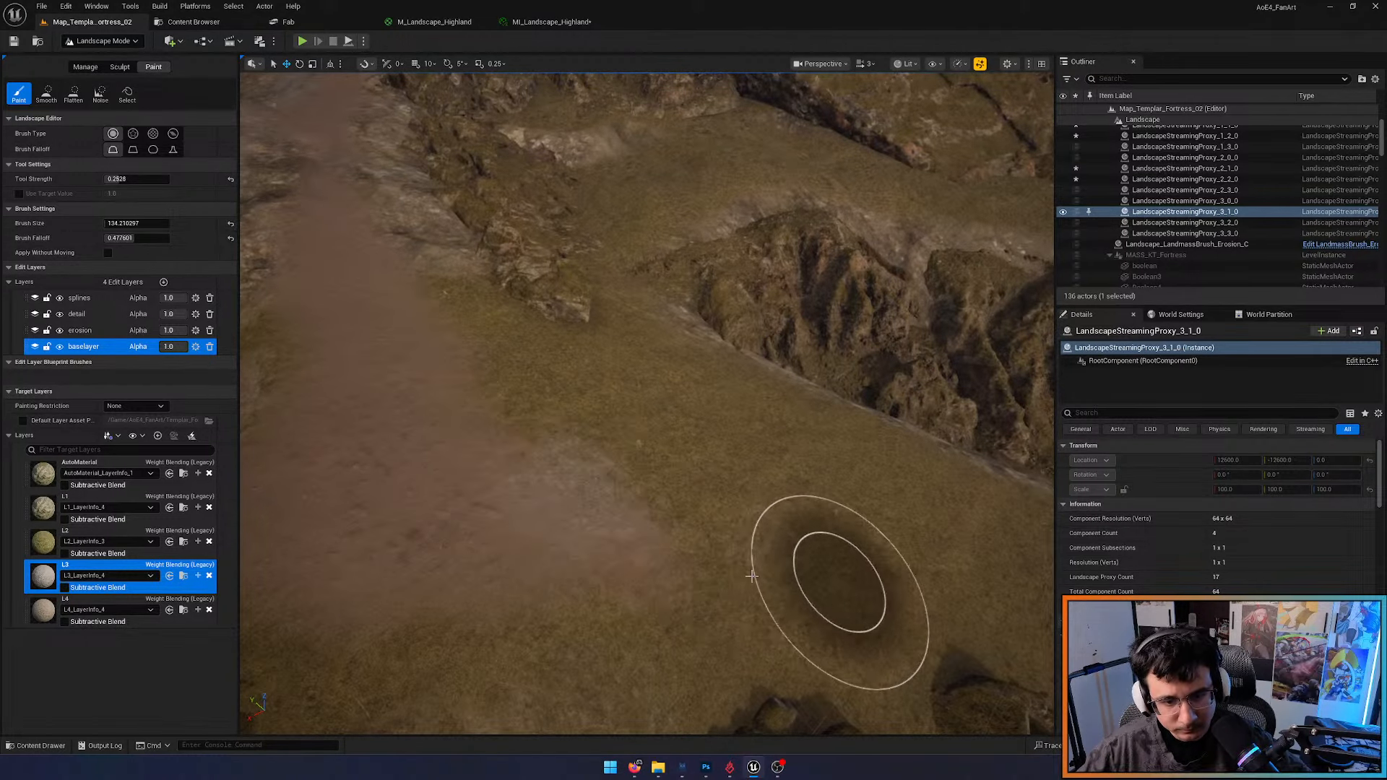
{"action": "mouse_move", "coordinate": [751, 575]}
{"action": "left_mouse_down"}
{"action": "mouse_move", "coordinate": [774, 604]}
{"action": "mouse_move", "coordinate": [922, 588]}
{"action": "mouse_move", "coordinate": [638, 489]}
{"action": "mouse_move", "coordinate": [486, 386]}
{"action": "left_mouse_up"}
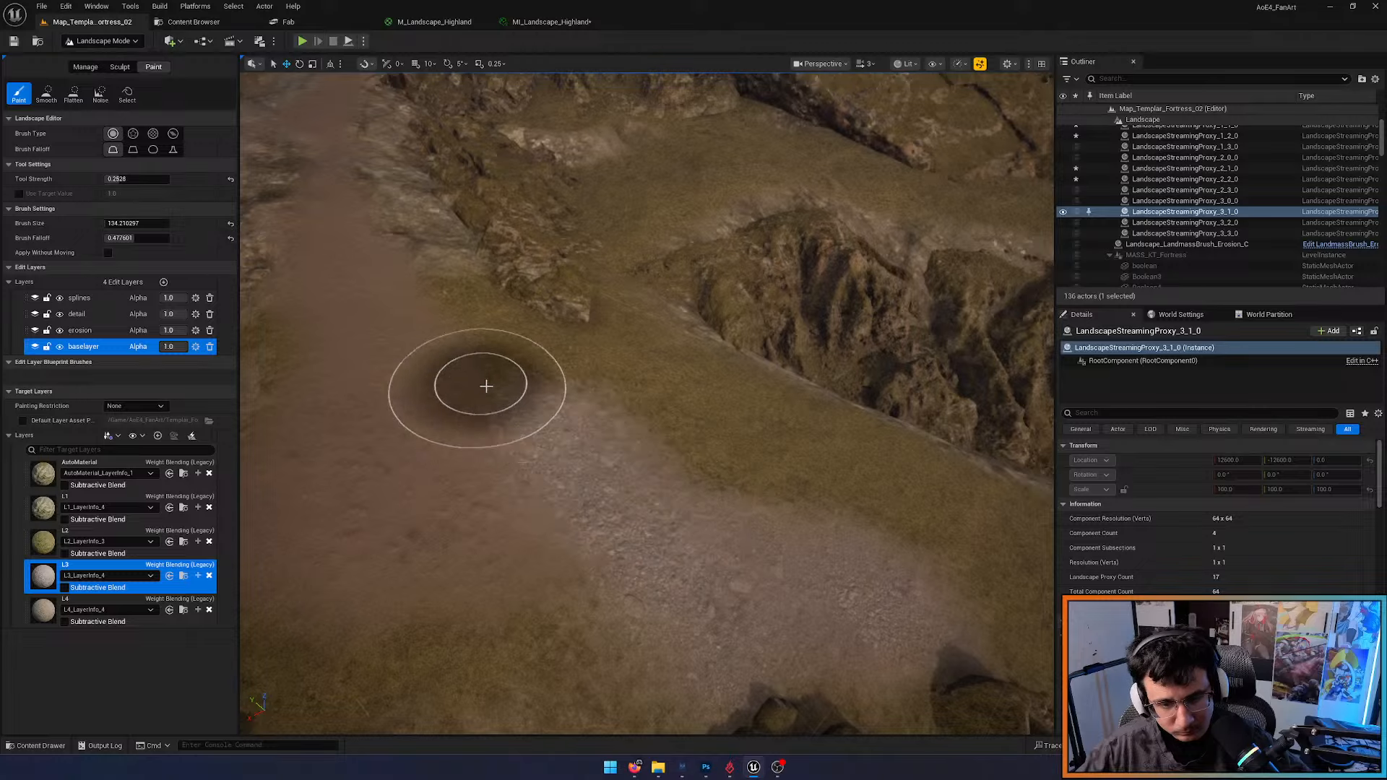
{"action": "mouse_move", "coordinate": [486, 386]}
{"action": "right_mouse_down"}
{"action": "mouse_move", "coordinate": [434, 444]}
{"action": "mouse_move", "coordinate": [444, 383]}
{"action": "right_mouse_up"}
{"action": "key", "text": "s"}
{"action": "scroll", "coordinate": [441, 437], "scroll_direction": "down", "scroll_amount": 4}
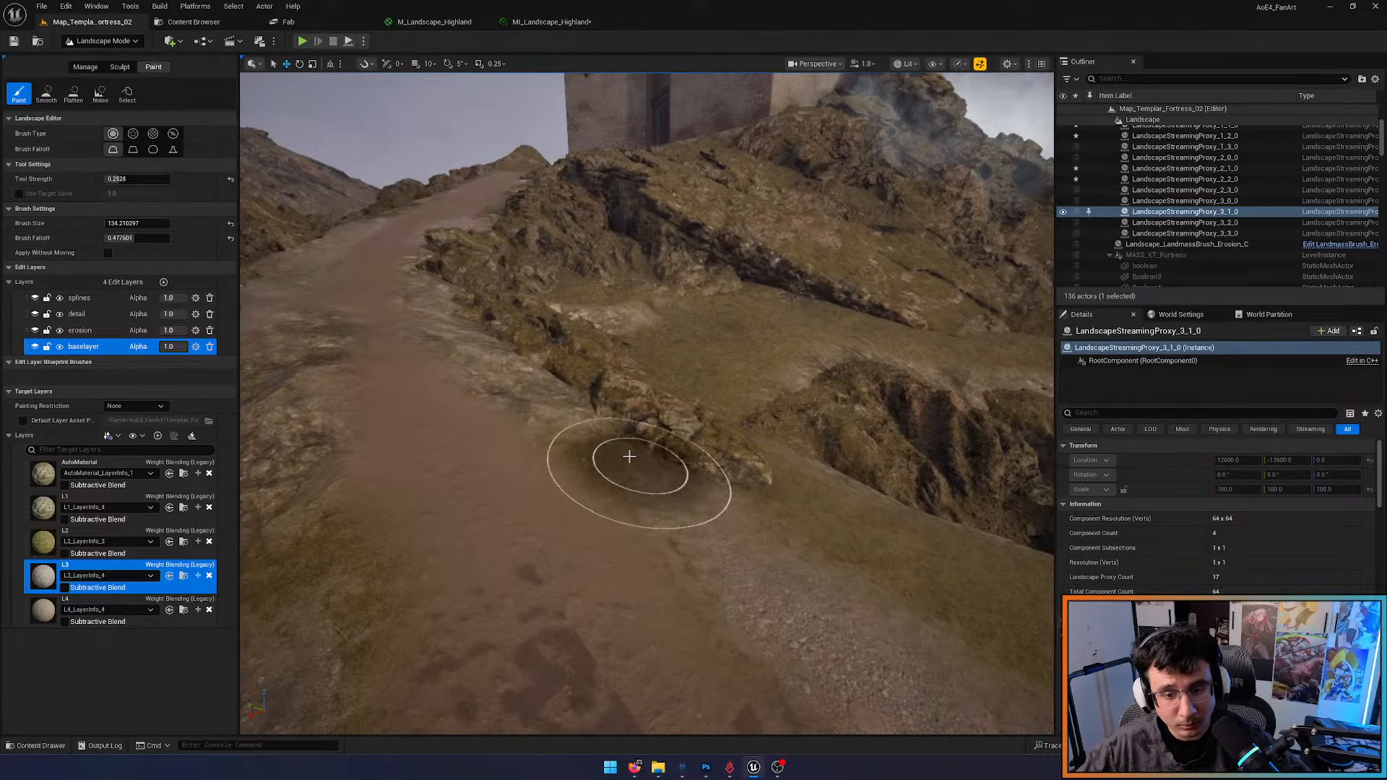
{"action": "mouse_move", "coordinate": [842, 599]}
{"action": "right_mouse_down"}
{"action": "mouse_move", "coordinate": [795, 492]}
{"action": "mouse_move", "coordinate": [834, 485]}
{"action": "mouse_move", "coordinate": [773, 516]}
{"action": "mouse_move", "coordinate": [758, 510]}
{"action": "right_mouse_up"}
{"action": "key", "text": "alt+2"}
{"action": "key", "text": "alt+4"}
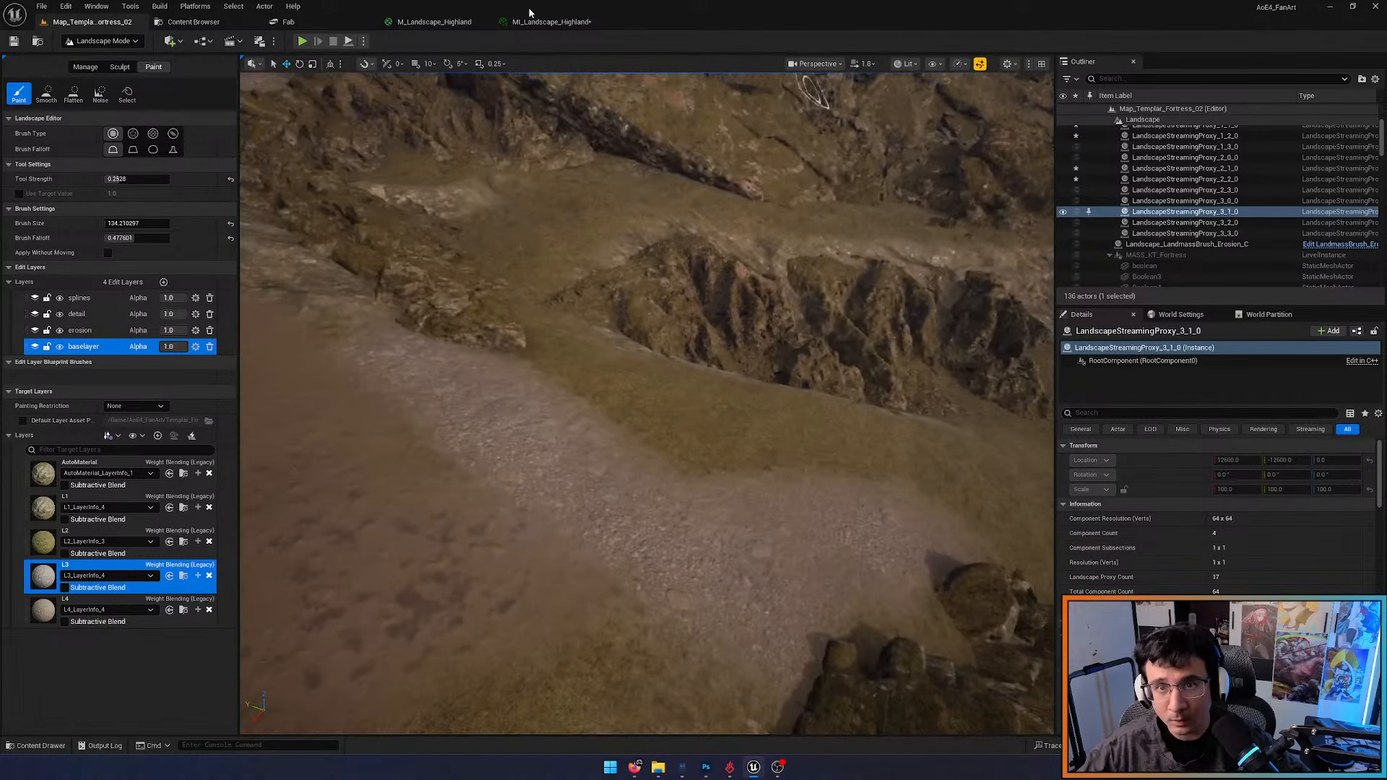
Filter the MI_Landscape_Highland properties for displacement, set Displacement Scaling Magnitude to 1.0 and inspect the path in the fortress level
{"action": "left_click", "coordinate": [550, 22]}
{"action": "left_click", "coordinate": [681, 80]}
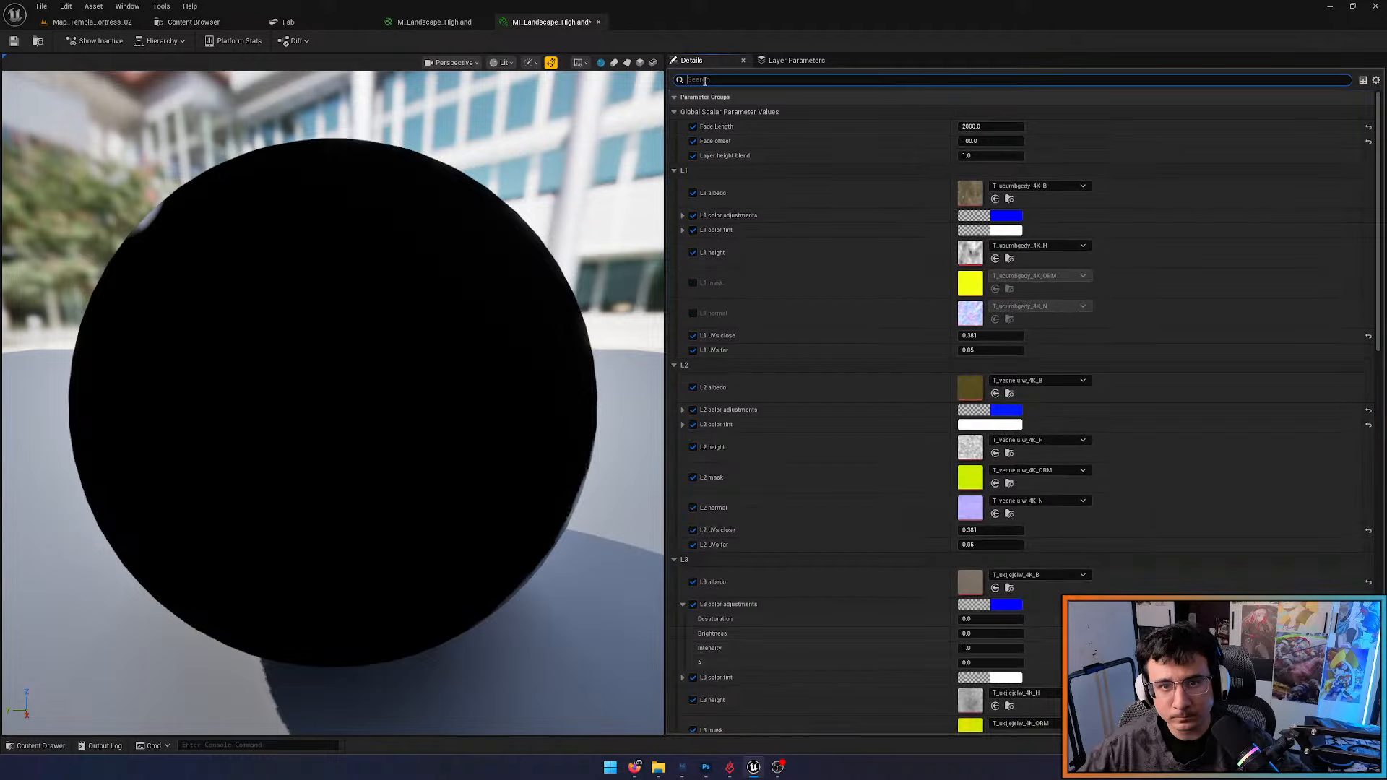
{"action": "type", "text": "tess"}
{"action": "left_click", "coordinate": [679, 80]}
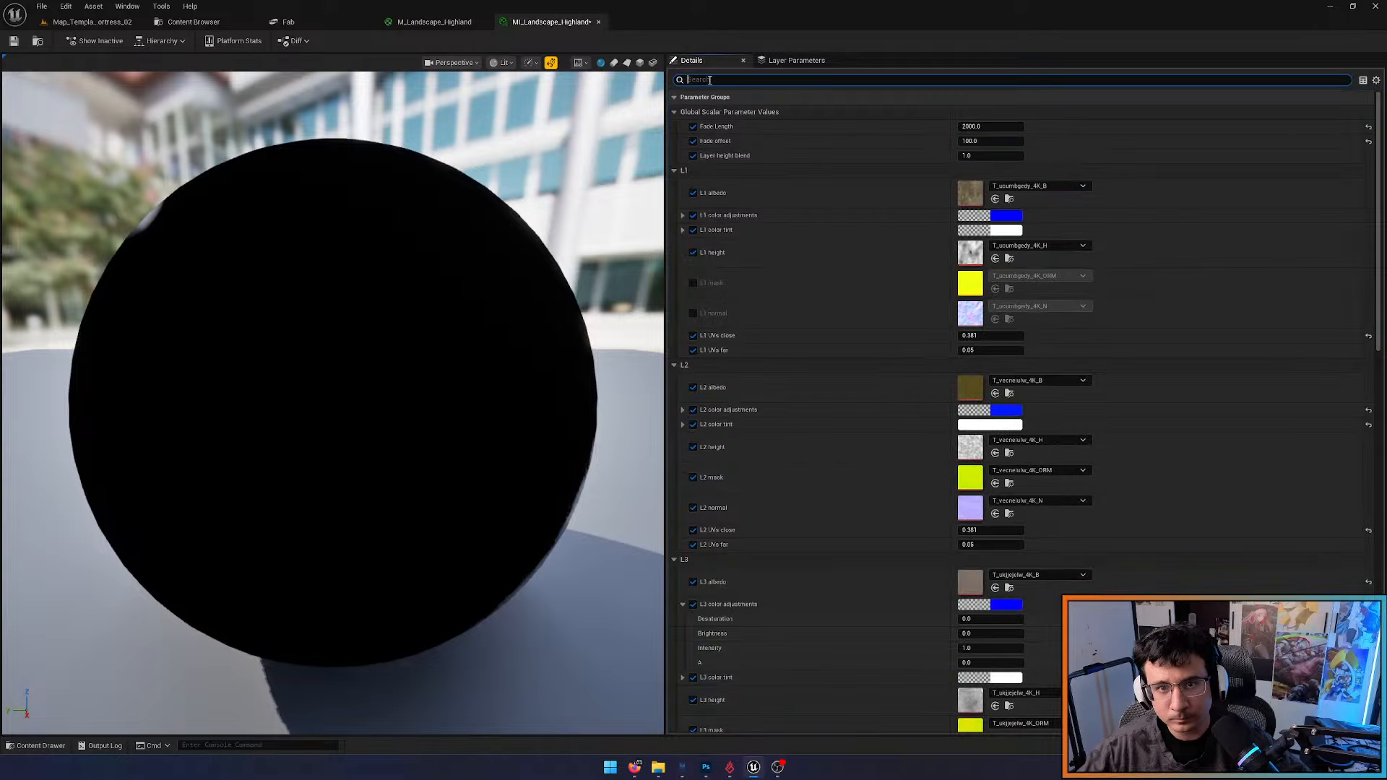
{"action": "type", "text": "displ"}
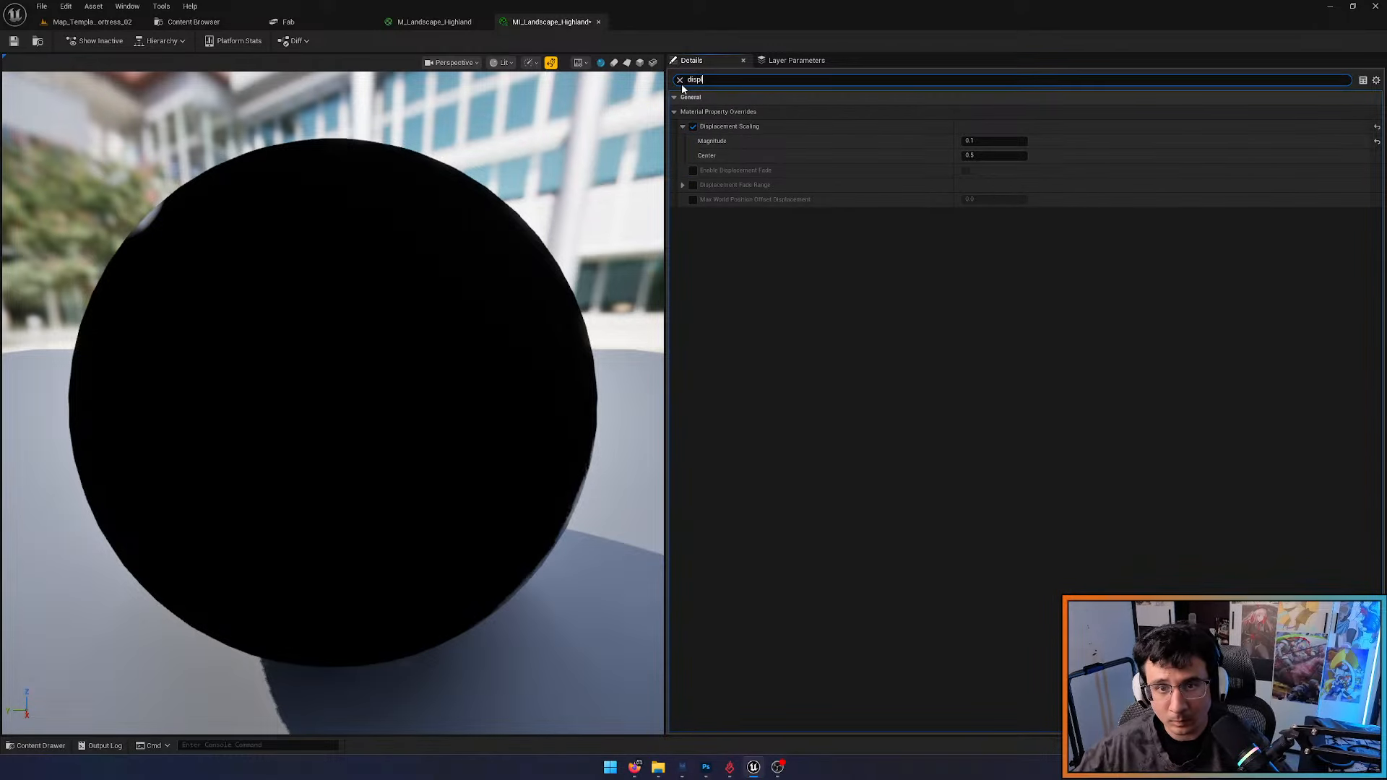
{"action": "left_click", "coordinate": [987, 141]}
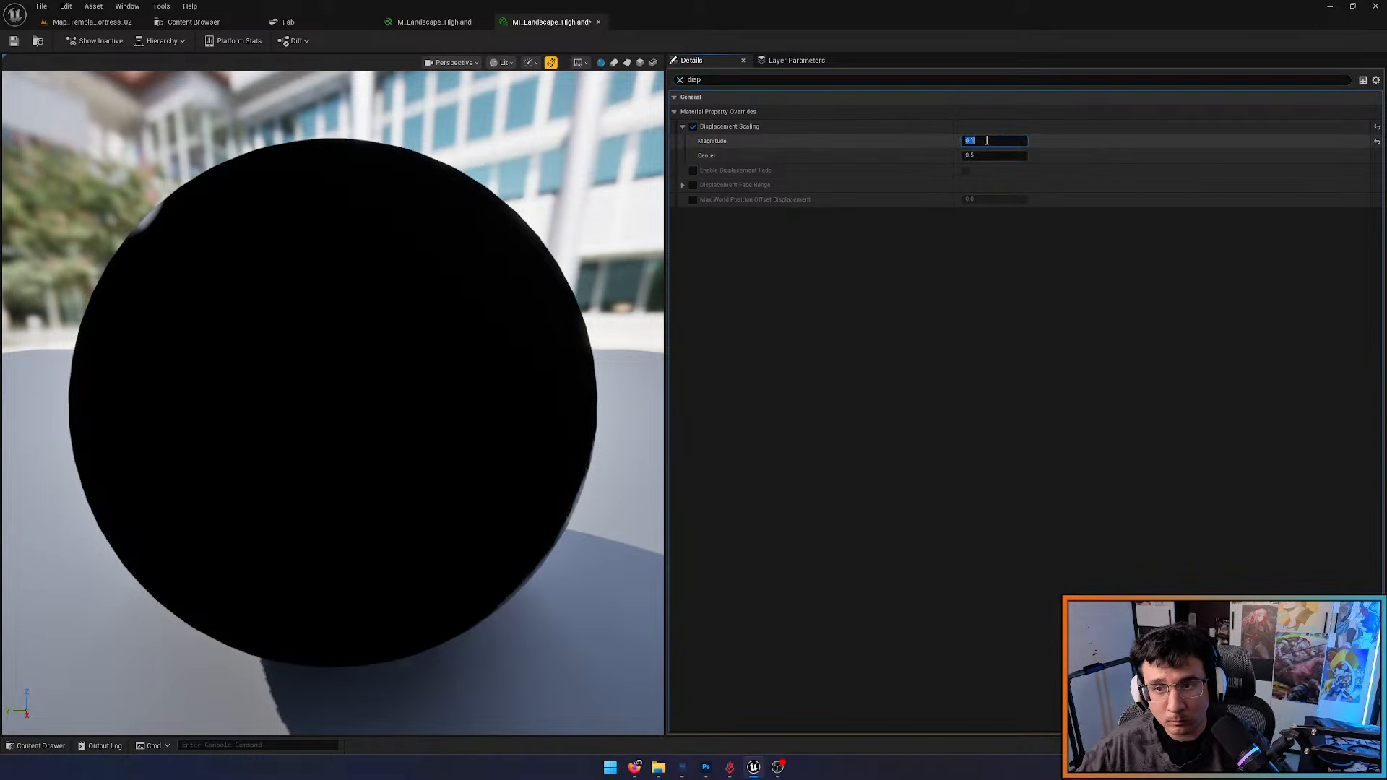
{"action": "key", "text": "Return"}
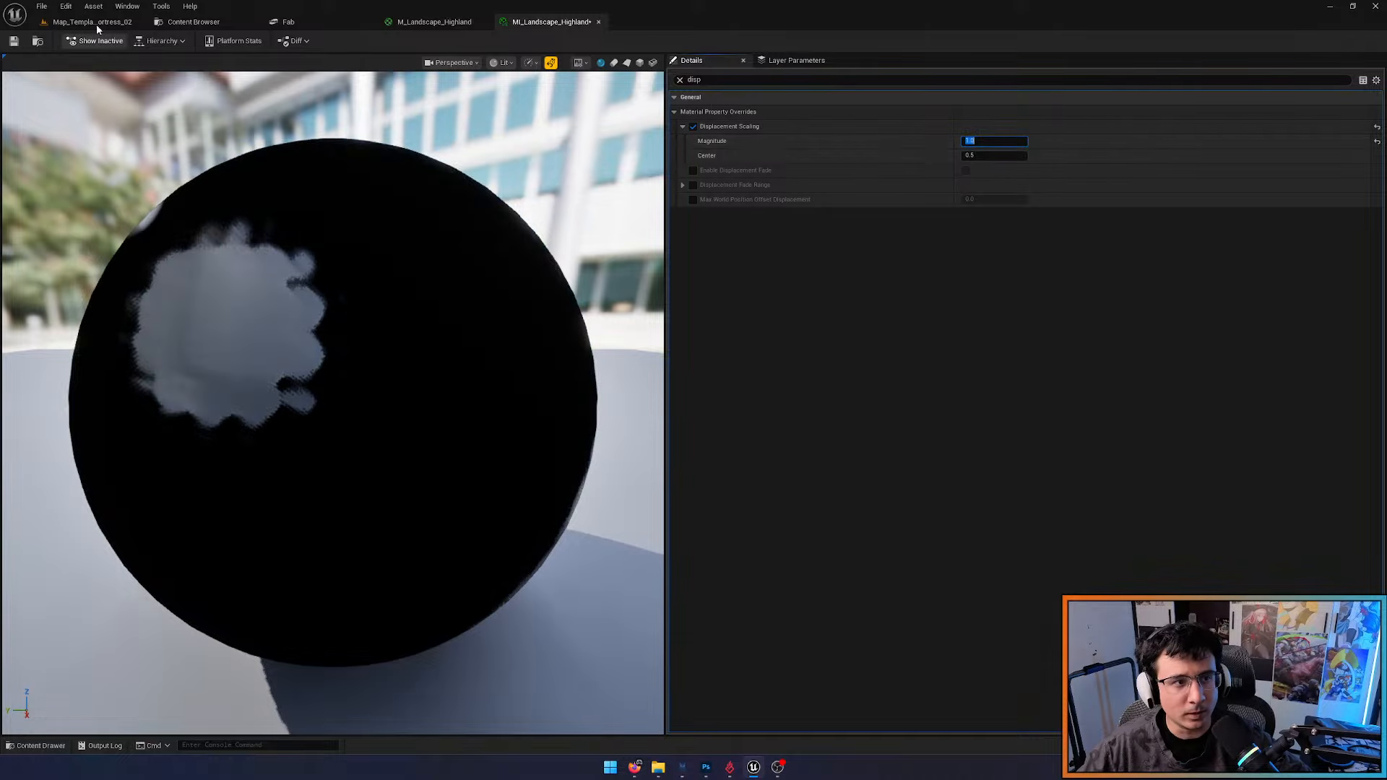
{"action": "left_click", "coordinate": [95, 23]}
{"action": "mouse_move", "coordinate": [646, 403]}
{"action": "right_mouse_down"}
{"action": "mouse_move", "coordinate": [549, 361]}
{"action": "mouse_move", "coordinate": [542, 391]}
{"action": "mouse_move", "coordinate": [563, 427]}
{"action": "mouse_move", "coordinate": [614, 440]}
{"action": "mouse_move", "coordinate": [611, 422]}
{"action": "right_mouse_up"}
{"action": "key", "text": "w"}
{"action": "scroll", "coordinate": [646, 403], "scroll_direction": "down", "scroll_amount": 3}
{"action": "key", "text": "s"}
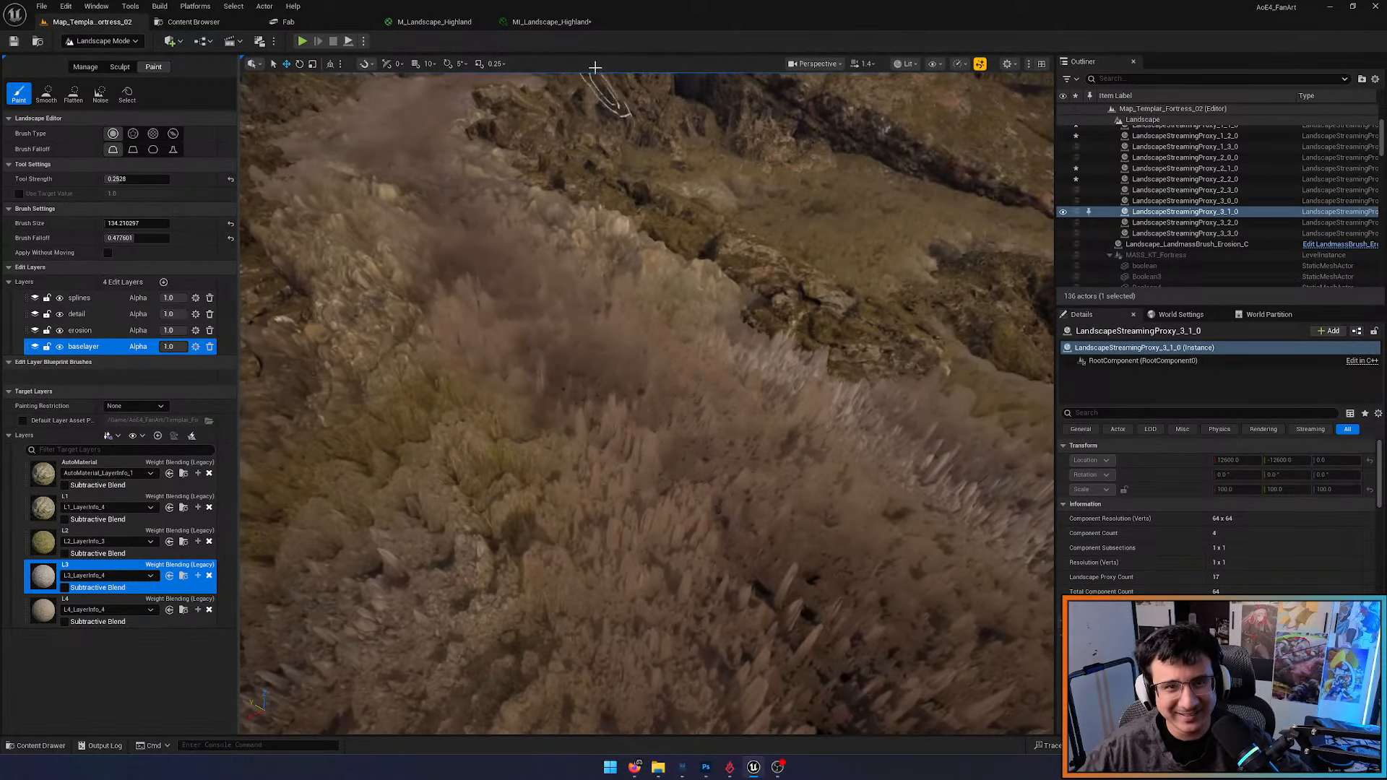
Set the displacement Magnitude to 0.1 in MI_Landscape_Highland, save the instance and return to the fortress level
{"action": "left_click", "coordinate": [551, 22]}
{"action": "left_click", "coordinate": [998, 140]}
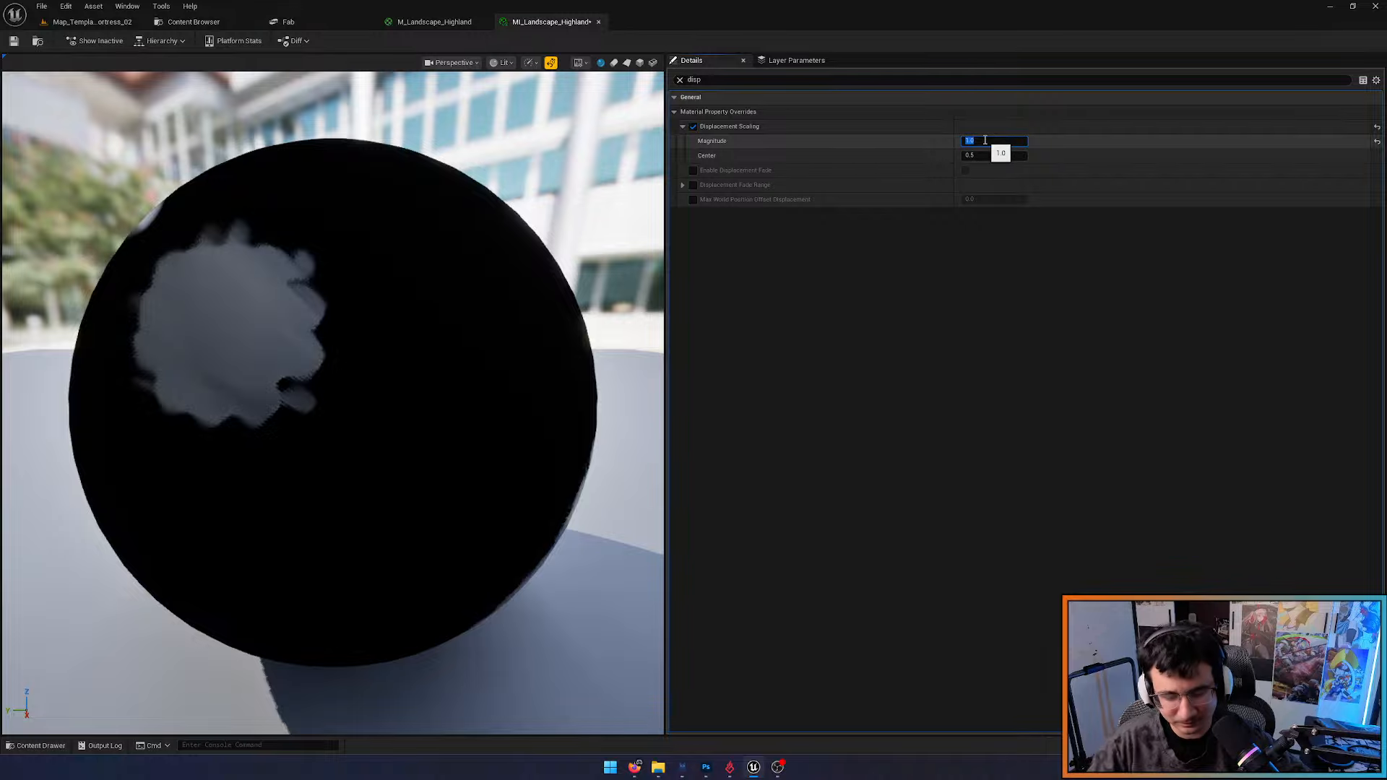
{"action": "type", "text": "0"}
{"action": "key", "text": "Return"}
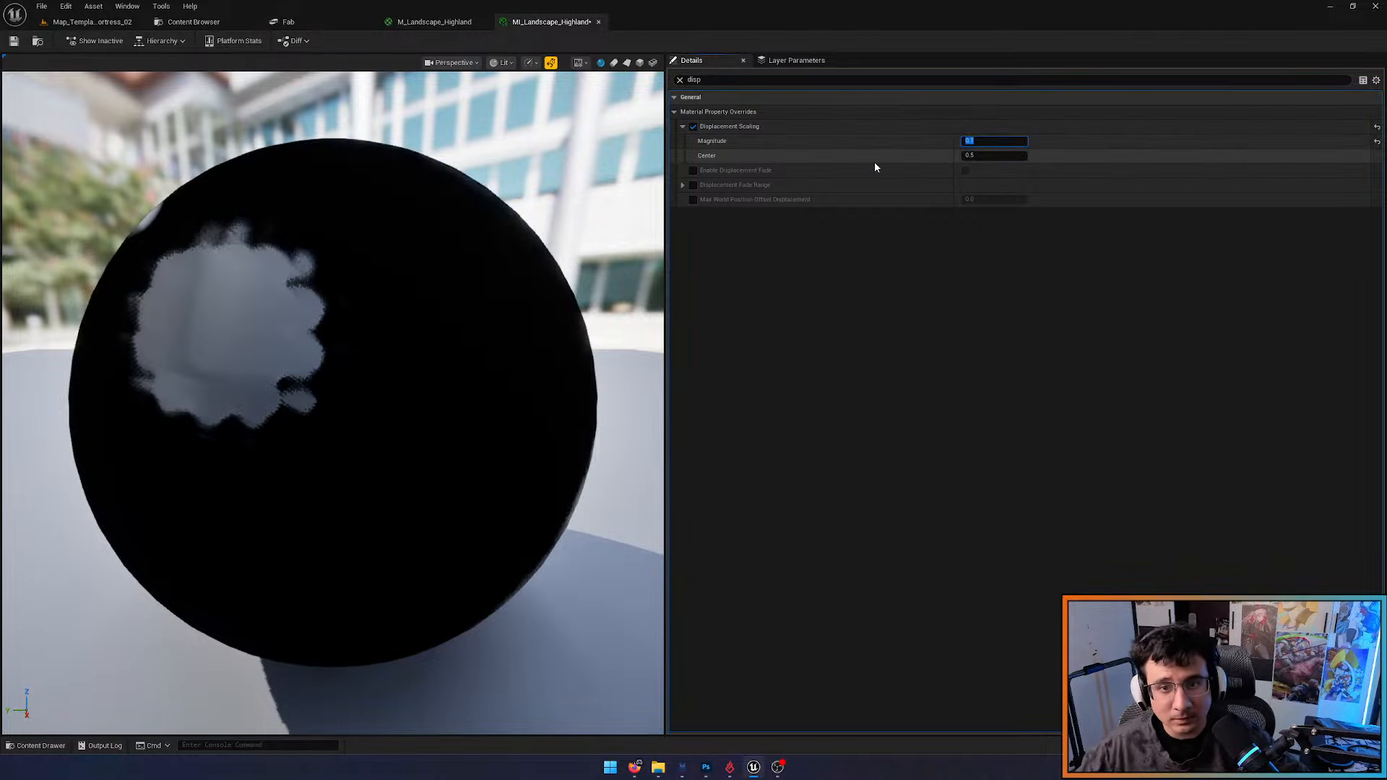
{"action": "left_click", "coordinate": [13, 42]}
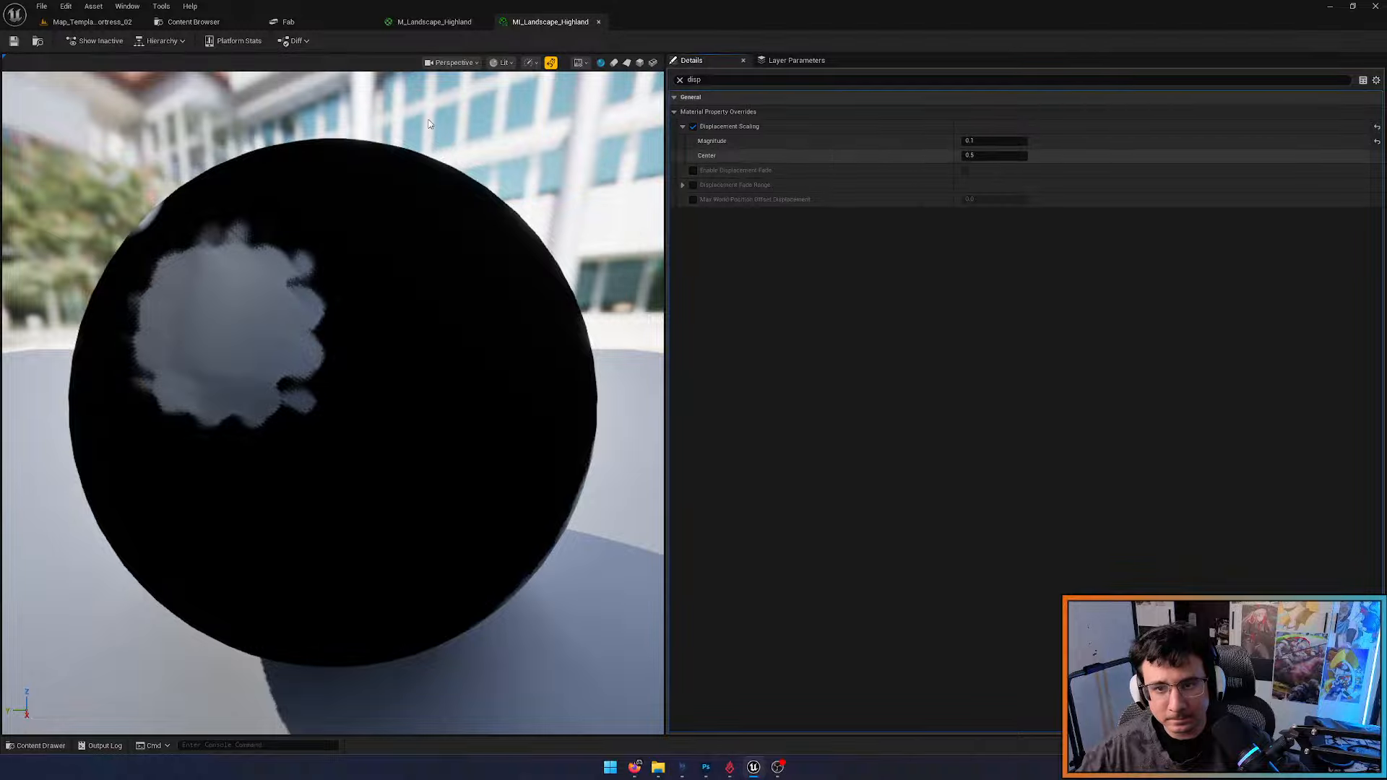
{"action": "left_click", "coordinate": [113, 24]}
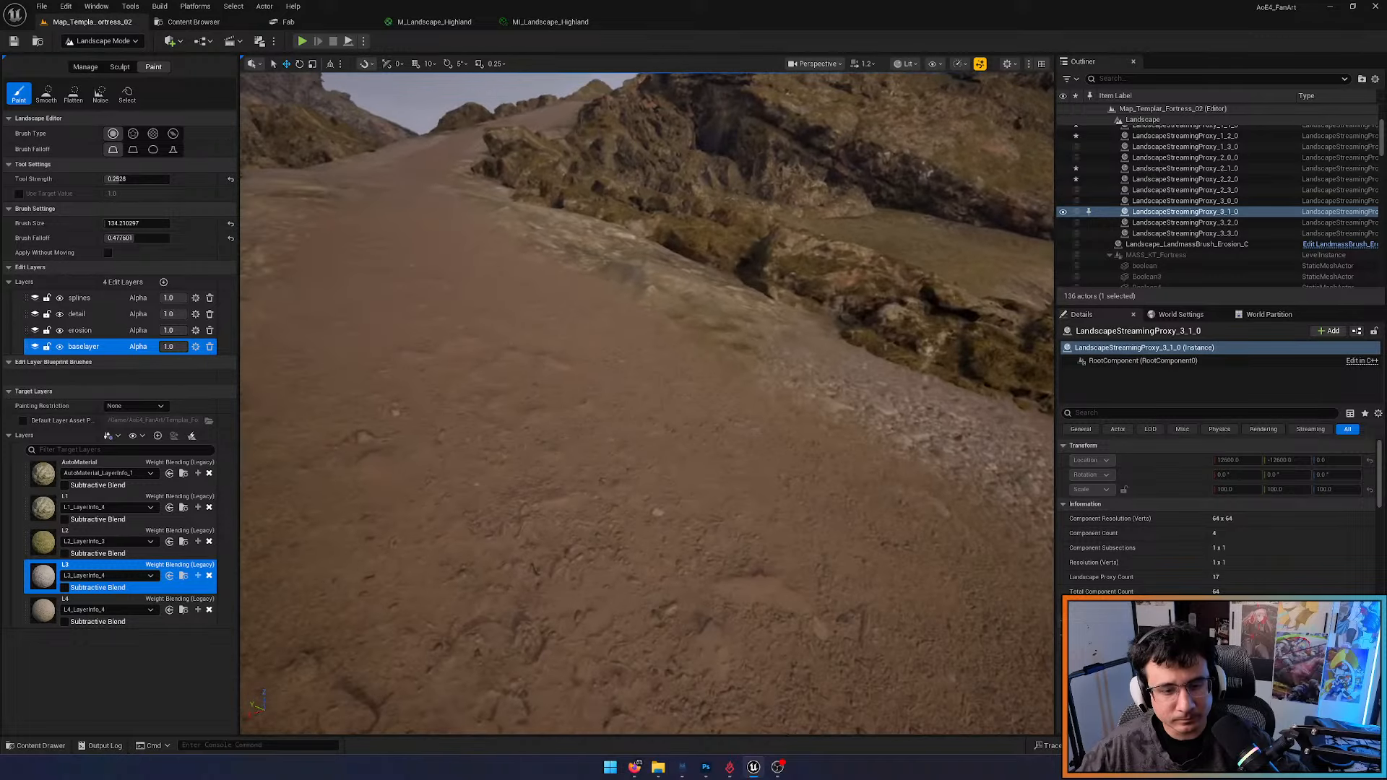
Set the displacement Magnitude to 0.2 in MI_Landscape_Highland and inspect the dirt path up close in the level
{"action": "left_click", "coordinate": [562, 23]}
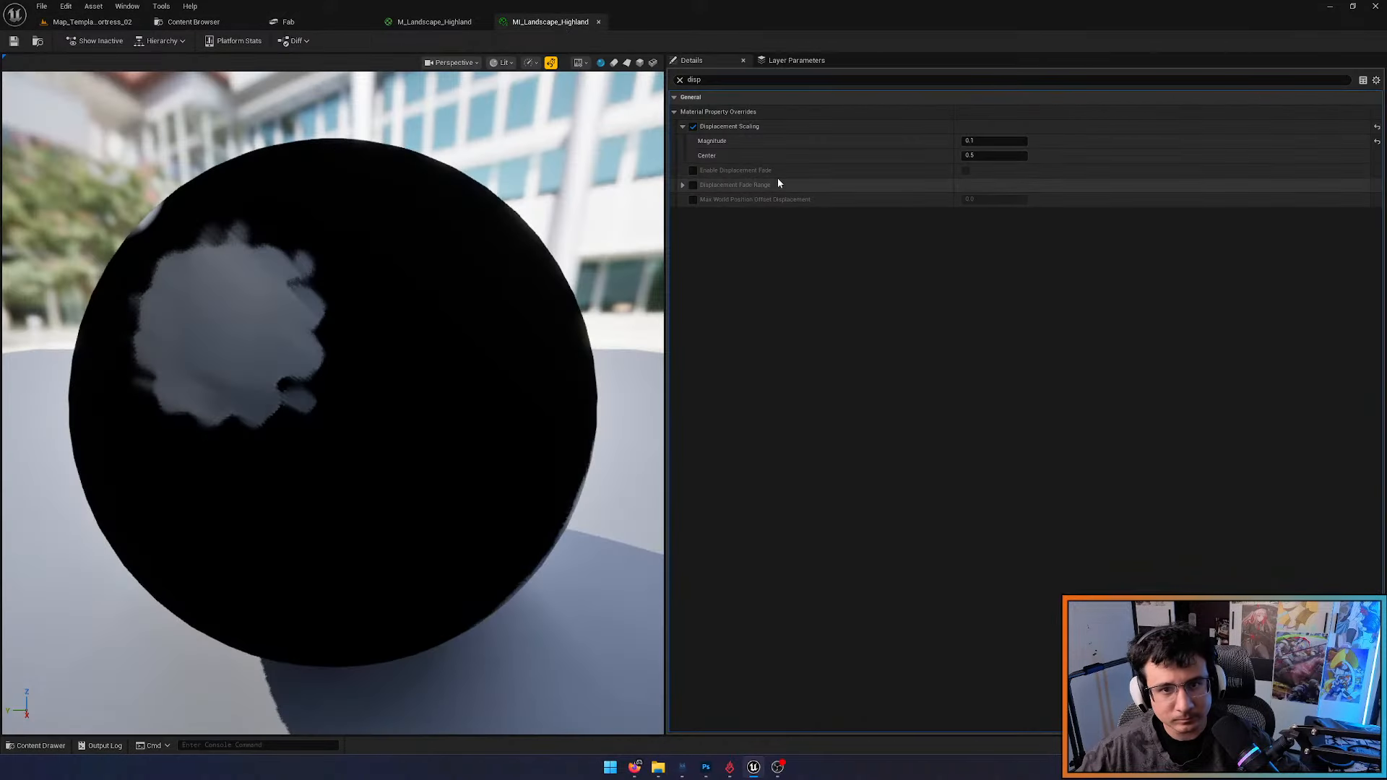
{"action": "left_click", "coordinate": [991, 141]}
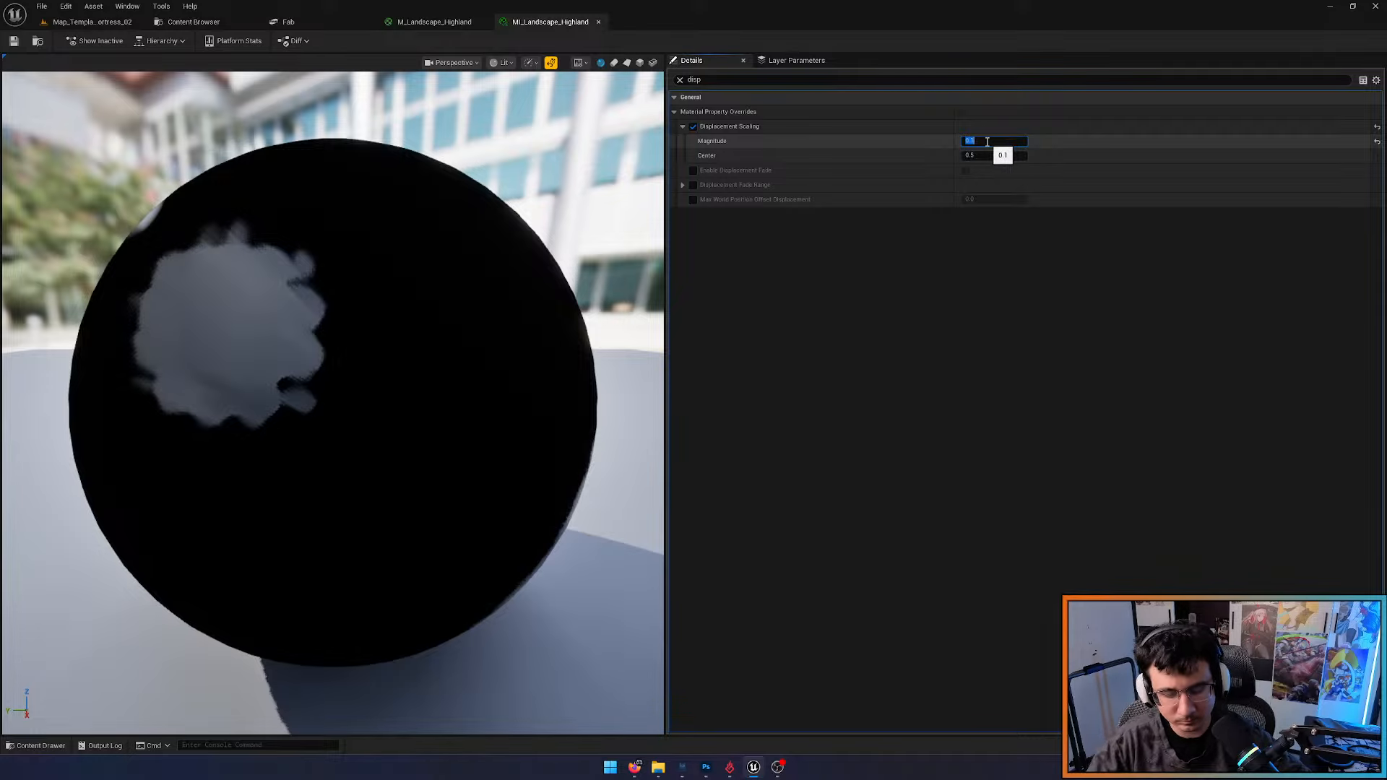
{"action": "type", "text": "0.2"}
{"action": "key", "text": "Return"}
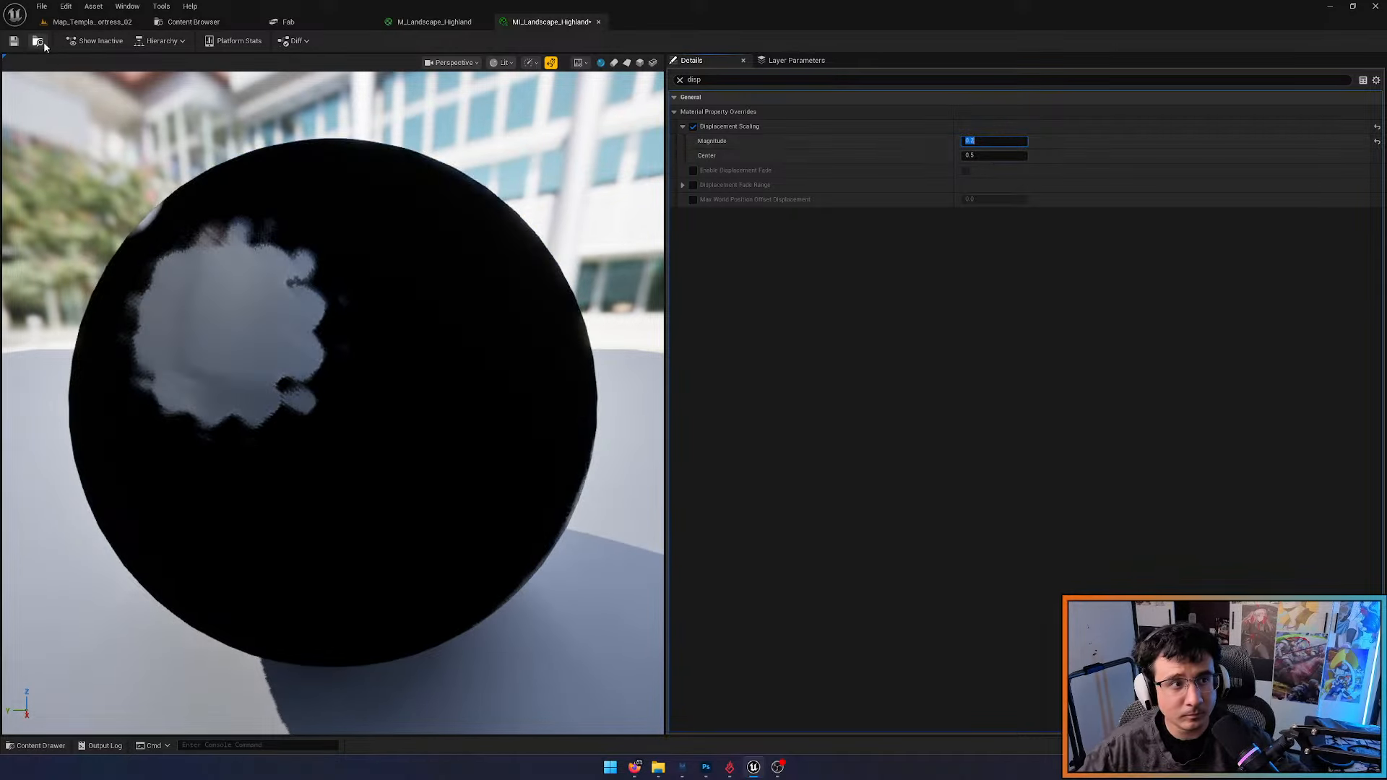
{"action": "left_click", "coordinate": [113, 21]}
{"action": "key", "text": "s"}
{"action": "mouse_move", "coordinate": [721, 293]}
{"action": "right_mouse_down"}
{"action": "mouse_move", "coordinate": [722, 310]}
{"action": "mouse_move", "coordinate": [704, 307]}
{"action": "mouse_move", "coordinate": [744, 340]}
{"action": "mouse_move", "coordinate": [672, 376]}
{"action": "mouse_move", "coordinate": [646, 268]}
{"action": "right_mouse_up"}
{"action": "key", "text": "w"}
{"action": "scroll", "coordinate": [664, 318], "scroll_direction": "down", "scroll_amount": 2}
Close the MI_Landscape_Highland editor and reopen the instance from Templar_Fortress's Landscape folder as a floating window over the level
{"action": "left_click", "coordinate": [551, 21]}
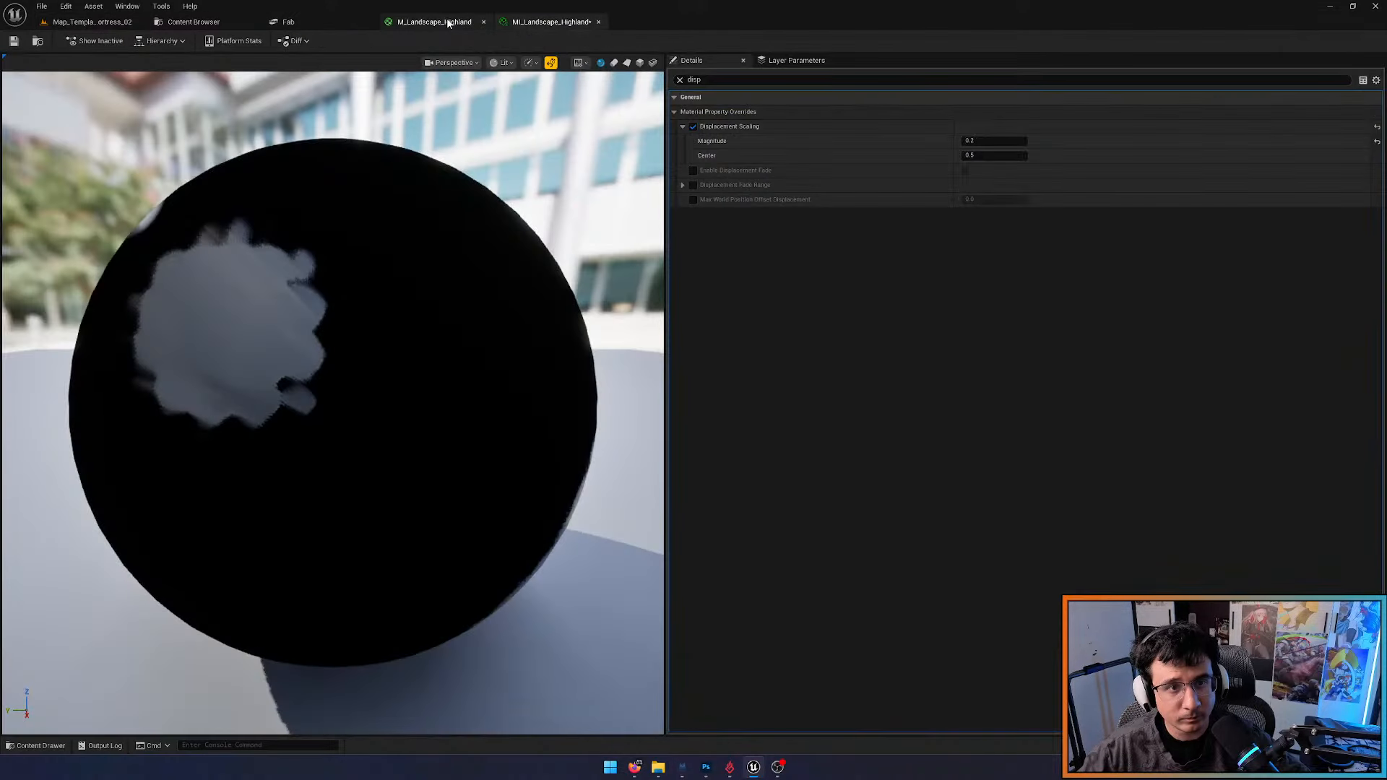
{"action": "left_click", "coordinate": [434, 22]}
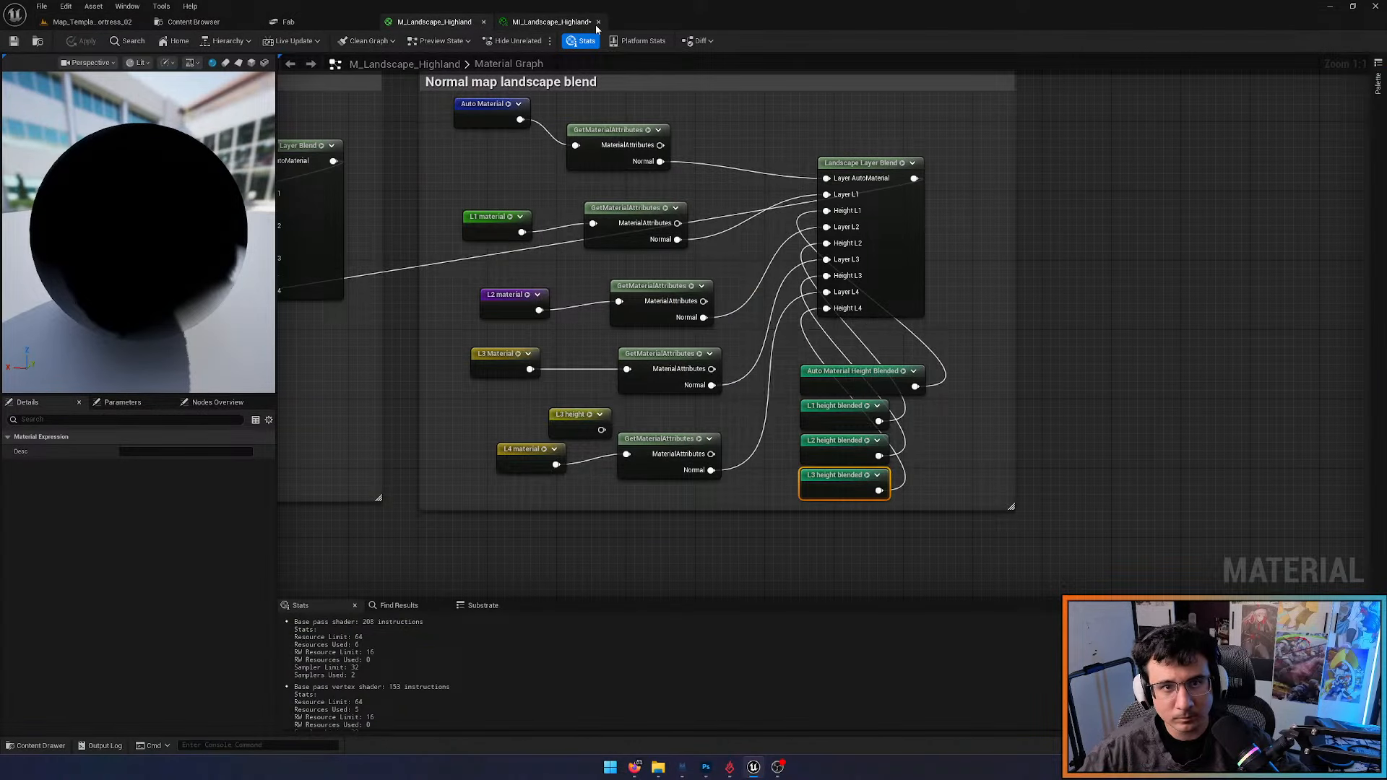
{"action": "left_click", "coordinate": [93, 22]}
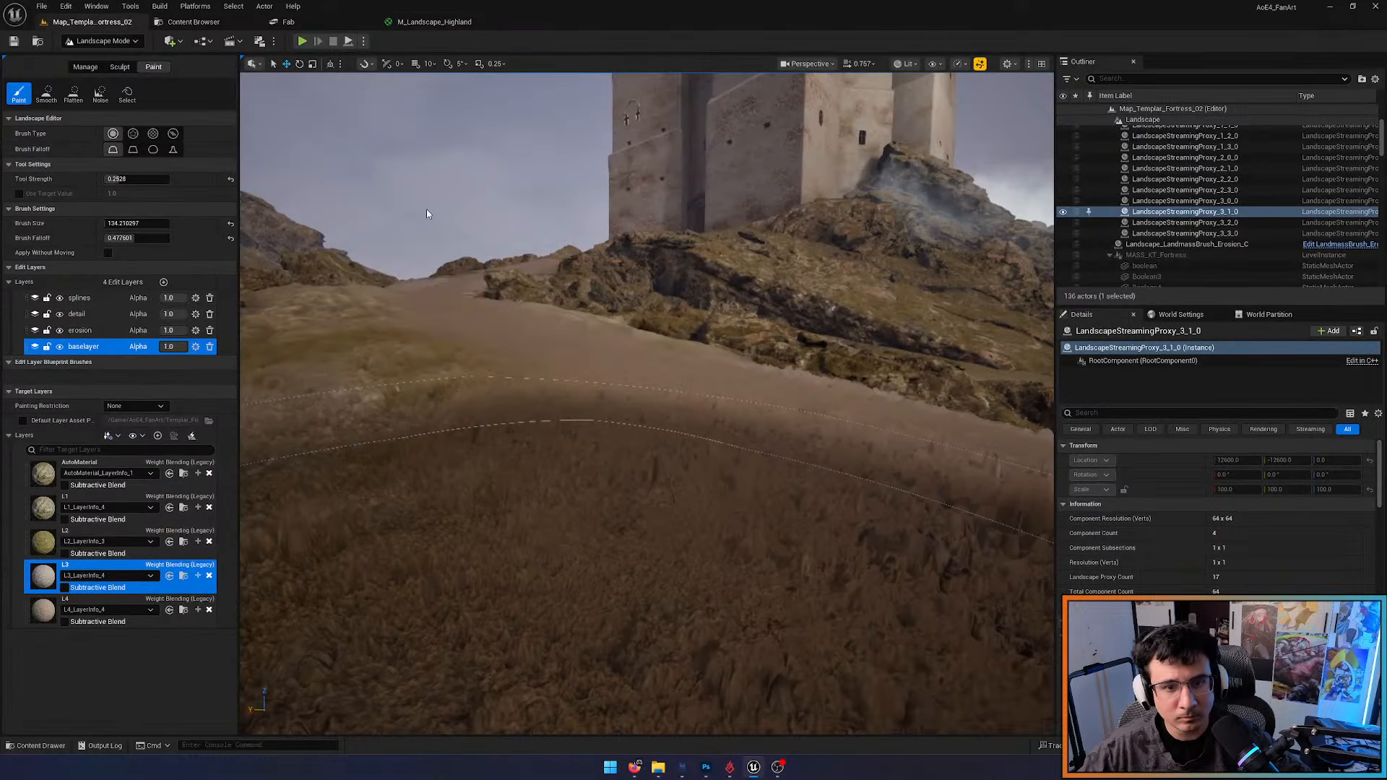
{"action": "left_click", "coordinate": [190, 21]}
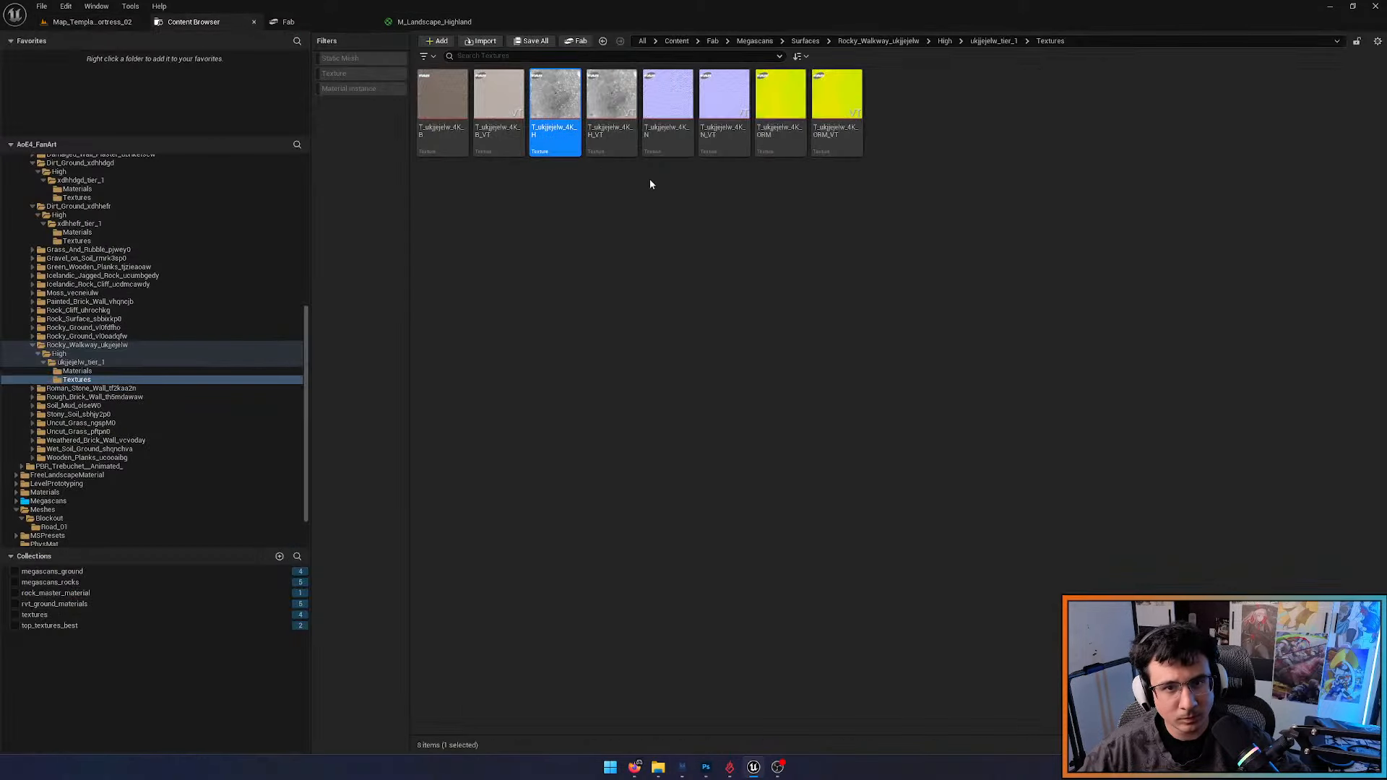
{"action": "scroll", "coordinate": [214, 271], "scroll_direction": "up", "scroll_amount": 10}
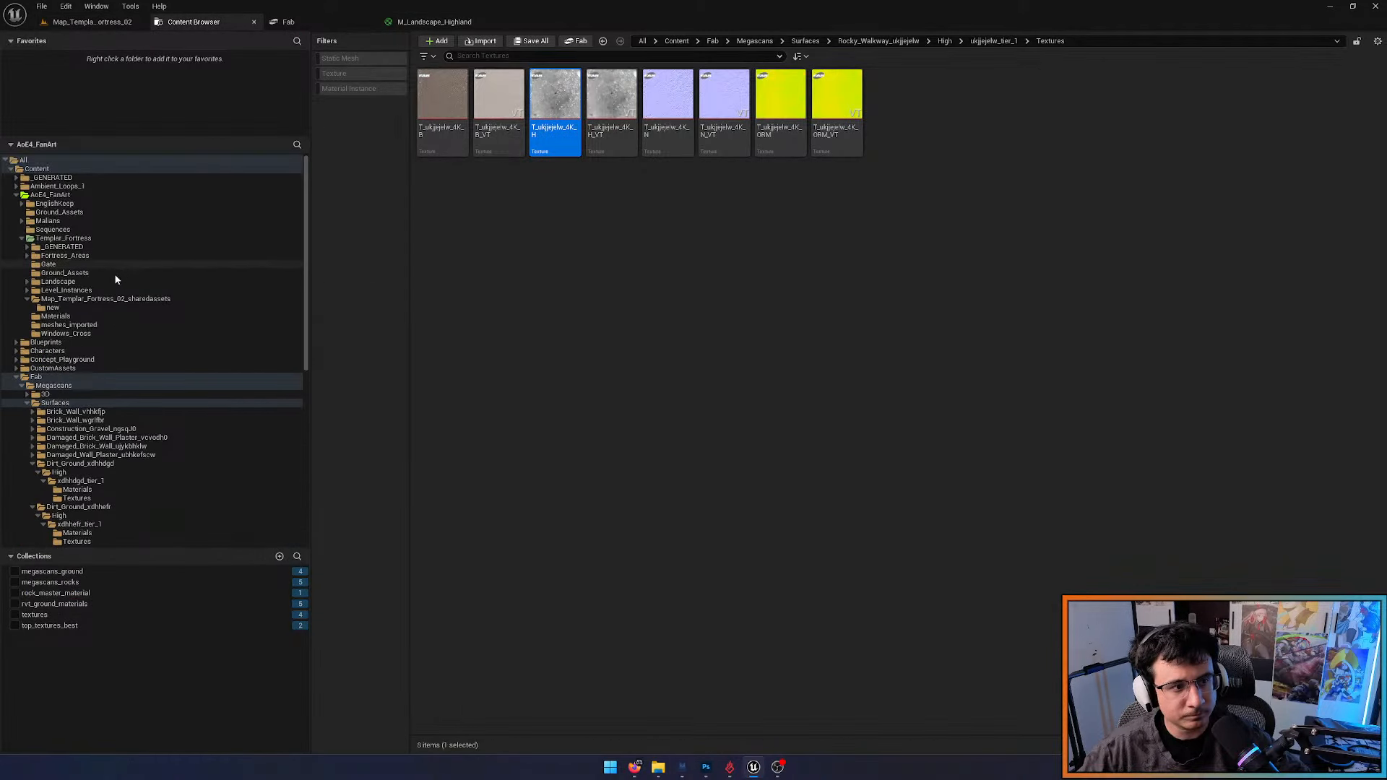
{"action": "left_click", "coordinate": [83, 325]}
{"action": "left_click", "coordinate": [72, 317]}
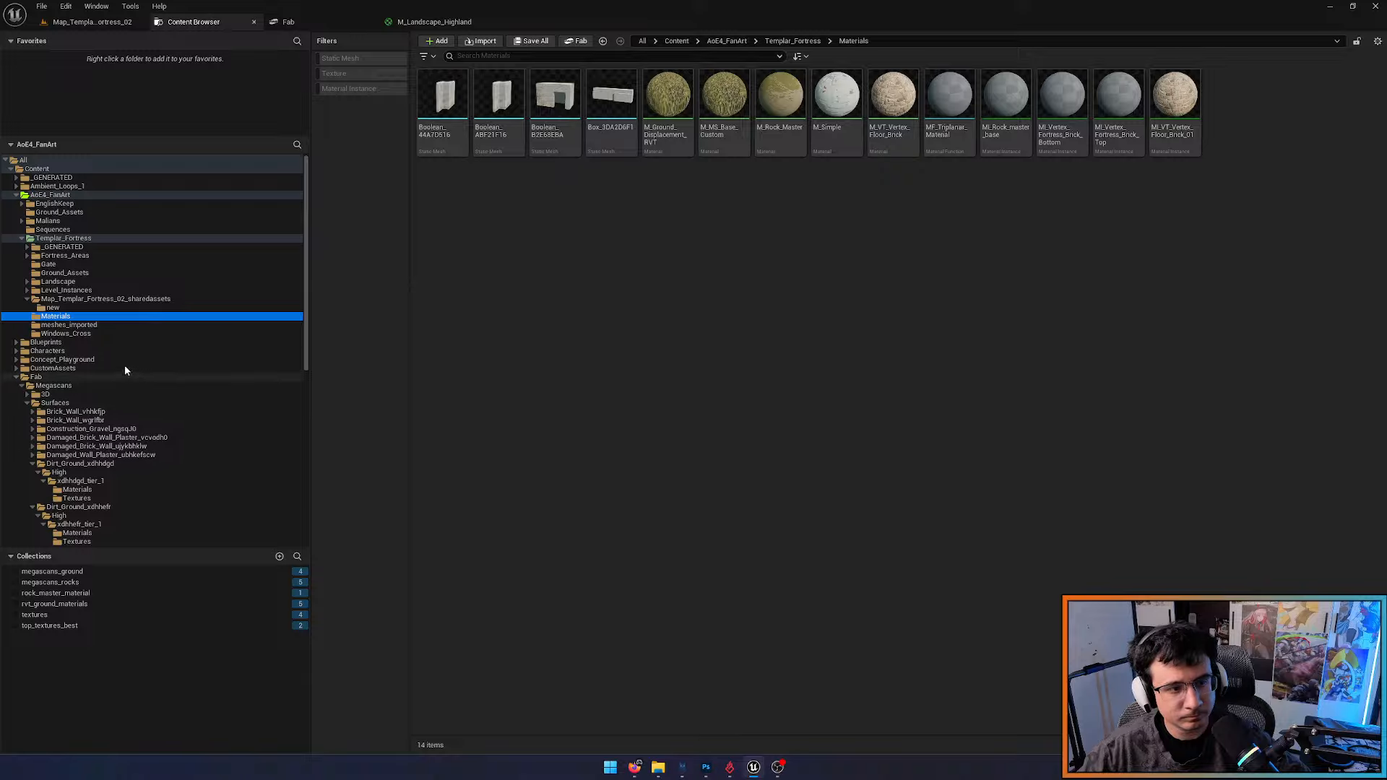
{"action": "left_click", "coordinate": [80, 282]}
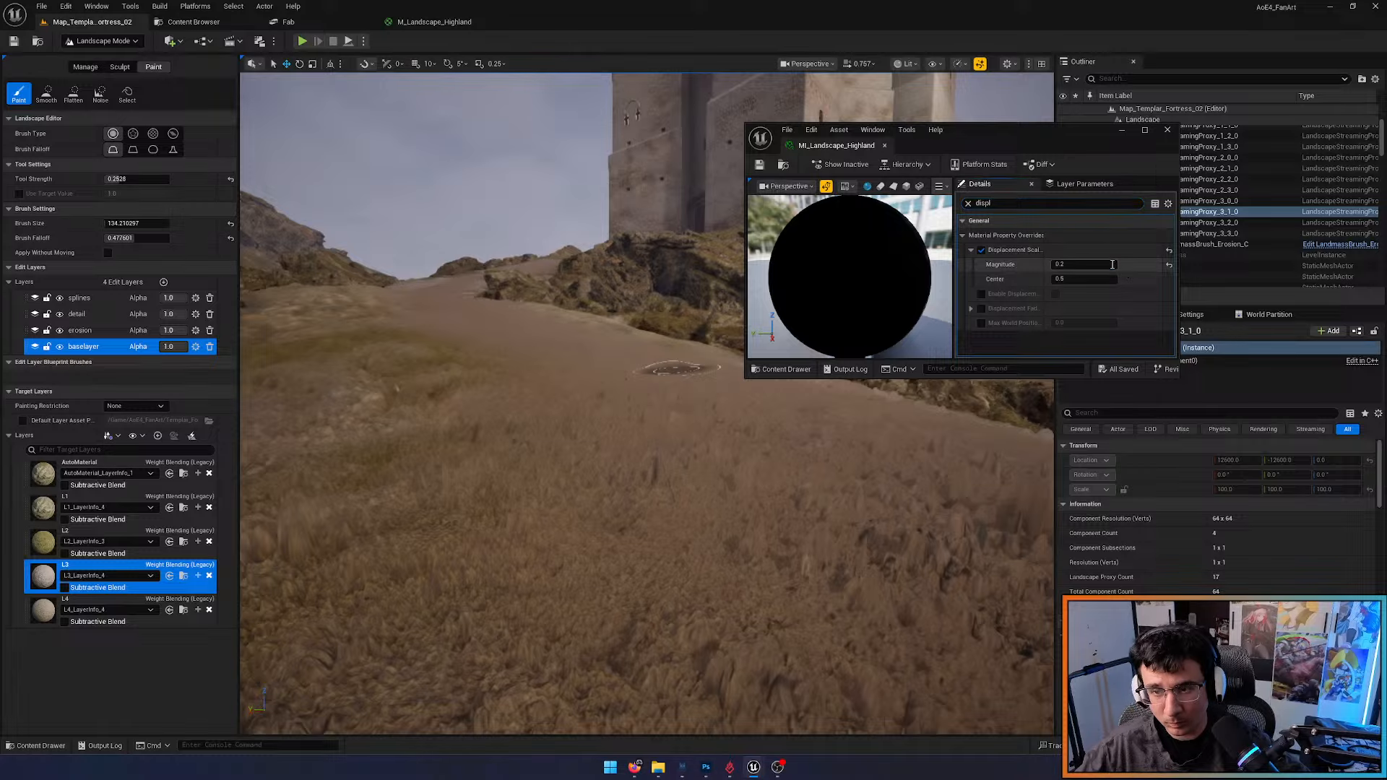
Set the displacement Magnitude to 0.15 in MI_Landscape_Highland, check the path, save the instance and close its window
{"action": "key", "text": "Return"}
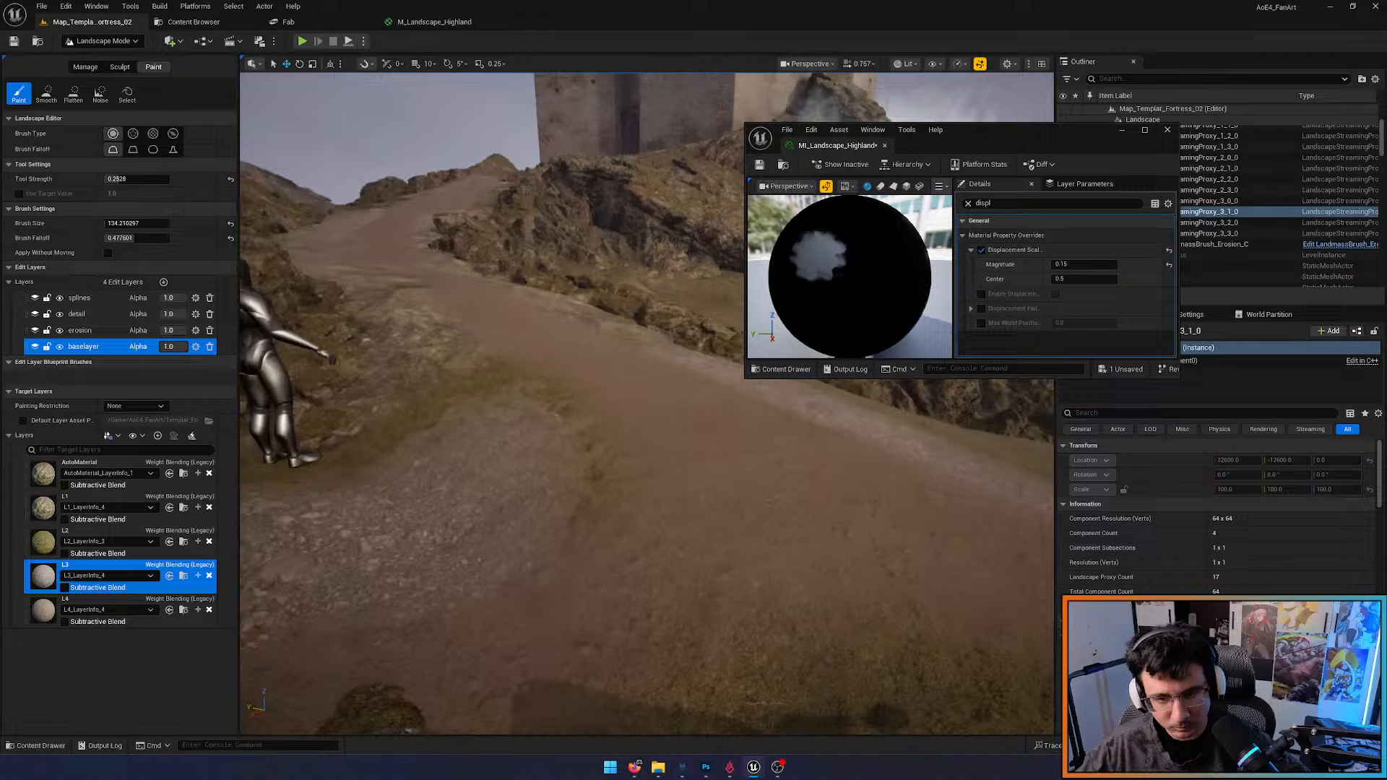
{"action": "right_click_drag", "start_coordinate": [651, 433], "coordinate": [831, 477]}
{"action": "scroll", "coordinate": [640, 531], "scroll_direction": "down", "scroll_amount": 2}
{"action": "left_click", "coordinate": [761, 165]}
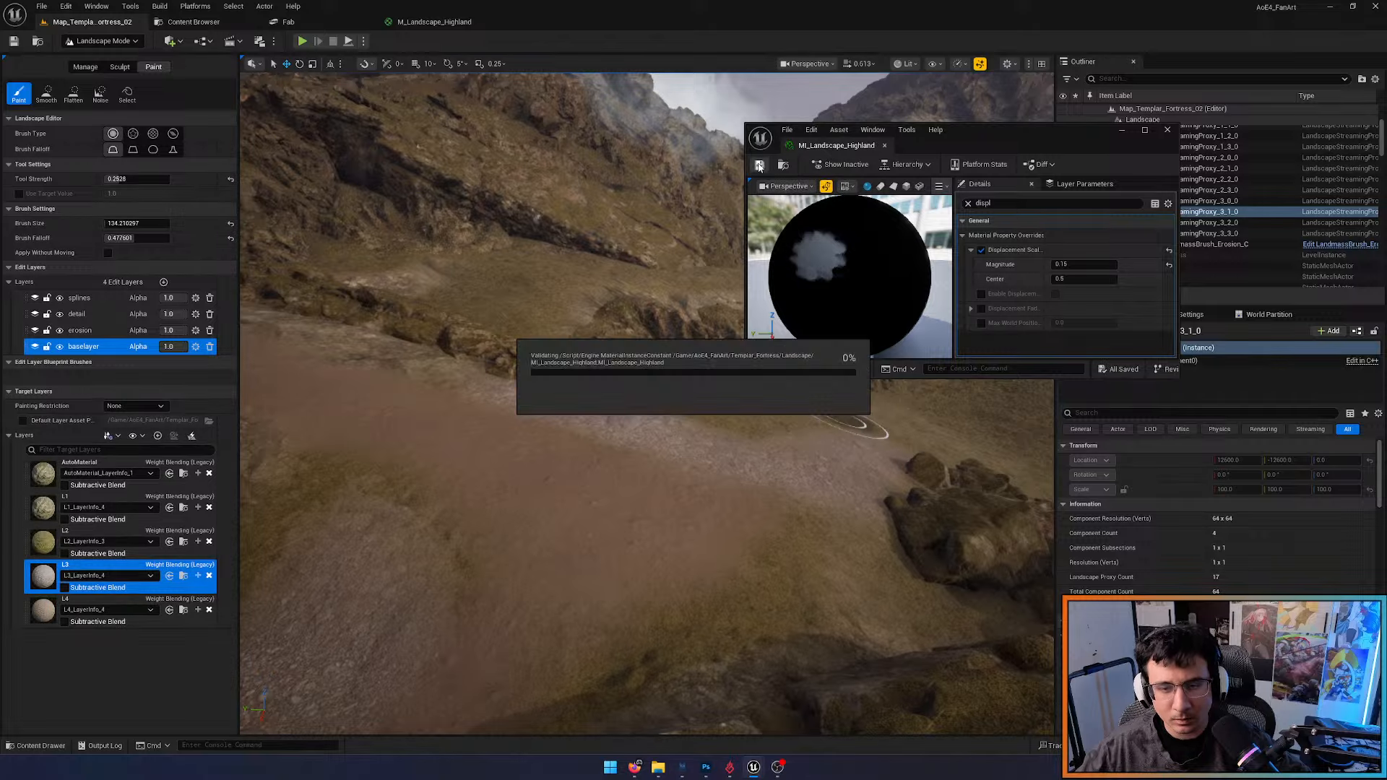
{"action": "middle_click", "coordinate": [838, 146]}
Paint layer L1 rock along the gravel's borders and between gravel and dirt near the mannequin, and return to the fortress overview
{"action": "right_click_drag", "start_coordinate": [614, 365], "coordinate": [469, 447]}
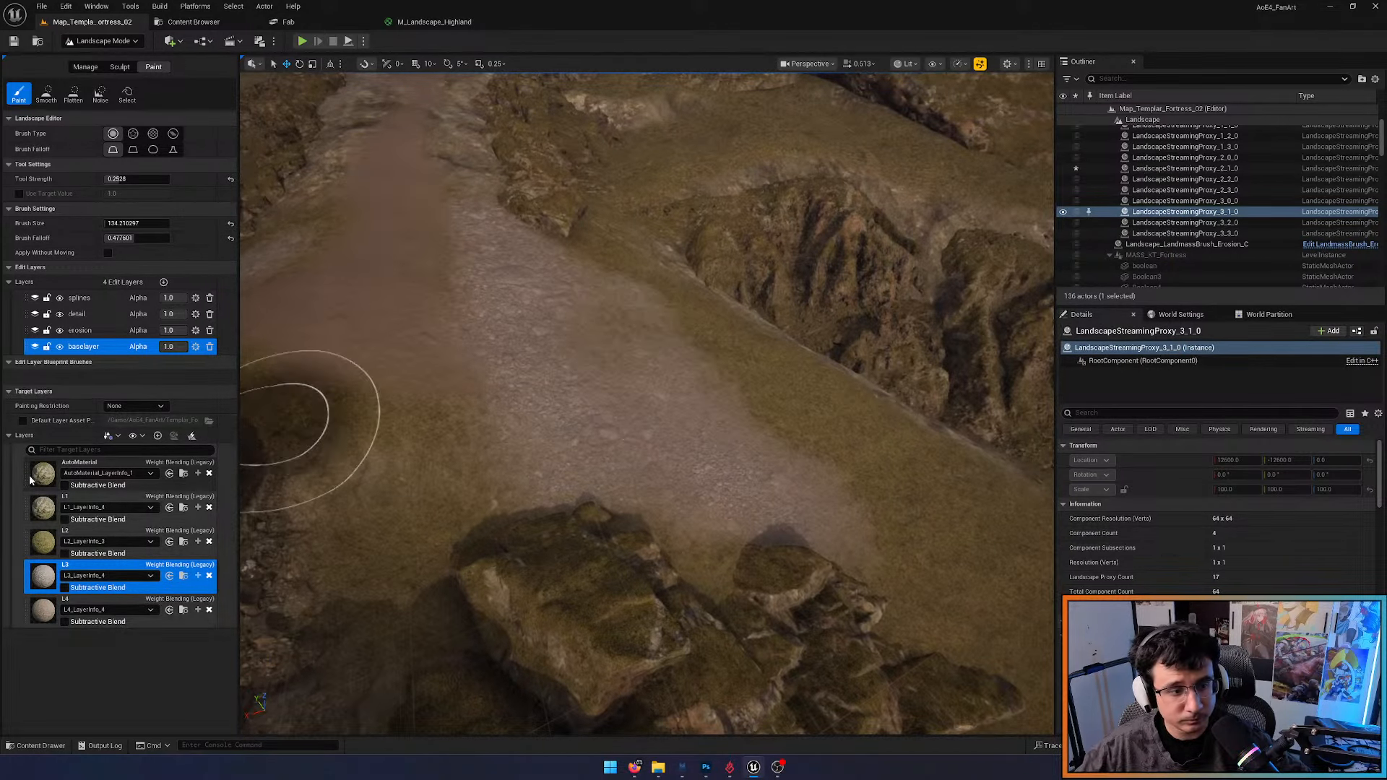
{"action": "left_click", "coordinate": [41, 515]}
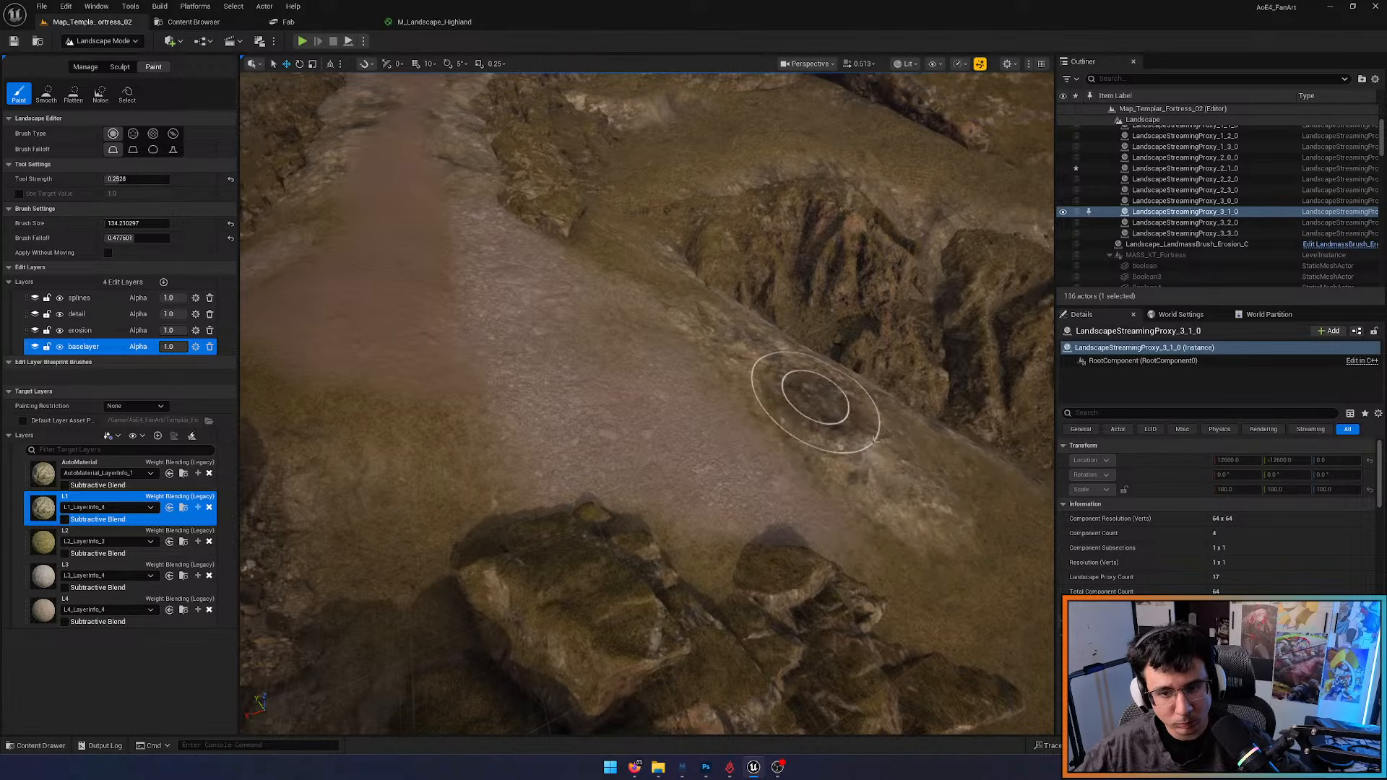
{"action": "right_click_drag", "start_coordinate": [914, 470], "coordinate": [836, 532]}
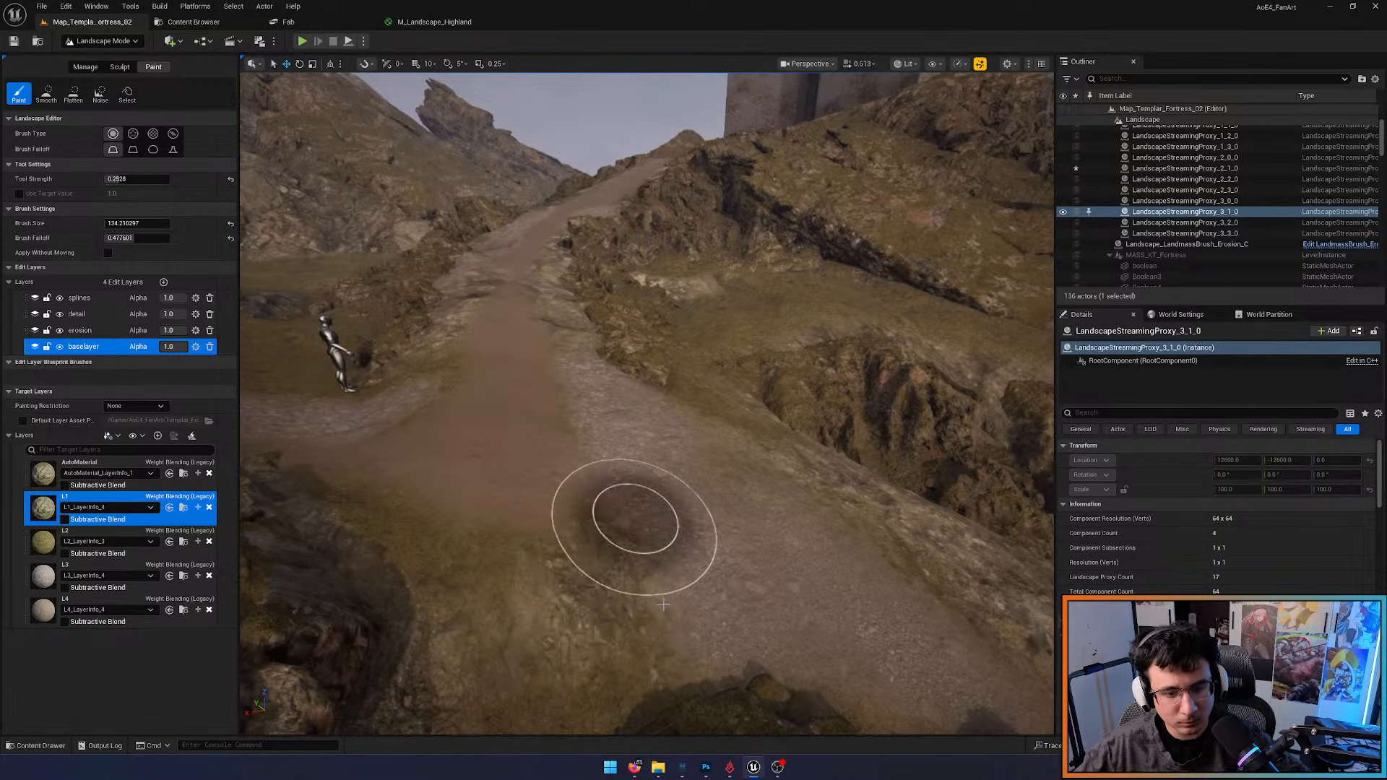
{"action": "right_click_drag", "start_coordinate": [361, 468], "coordinate": [293, 531]}
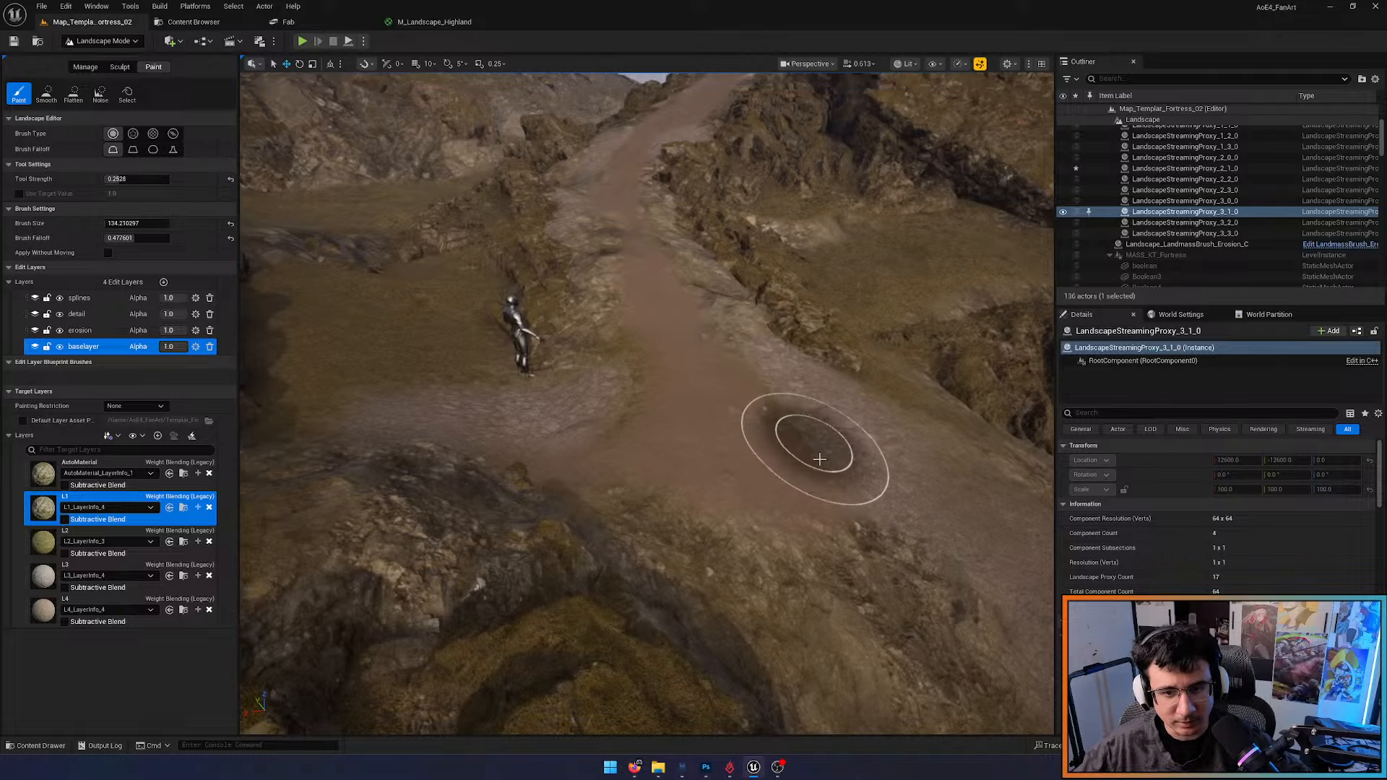
{"action": "right_click_drag", "start_coordinate": [819, 459], "coordinate": [727, 479]}
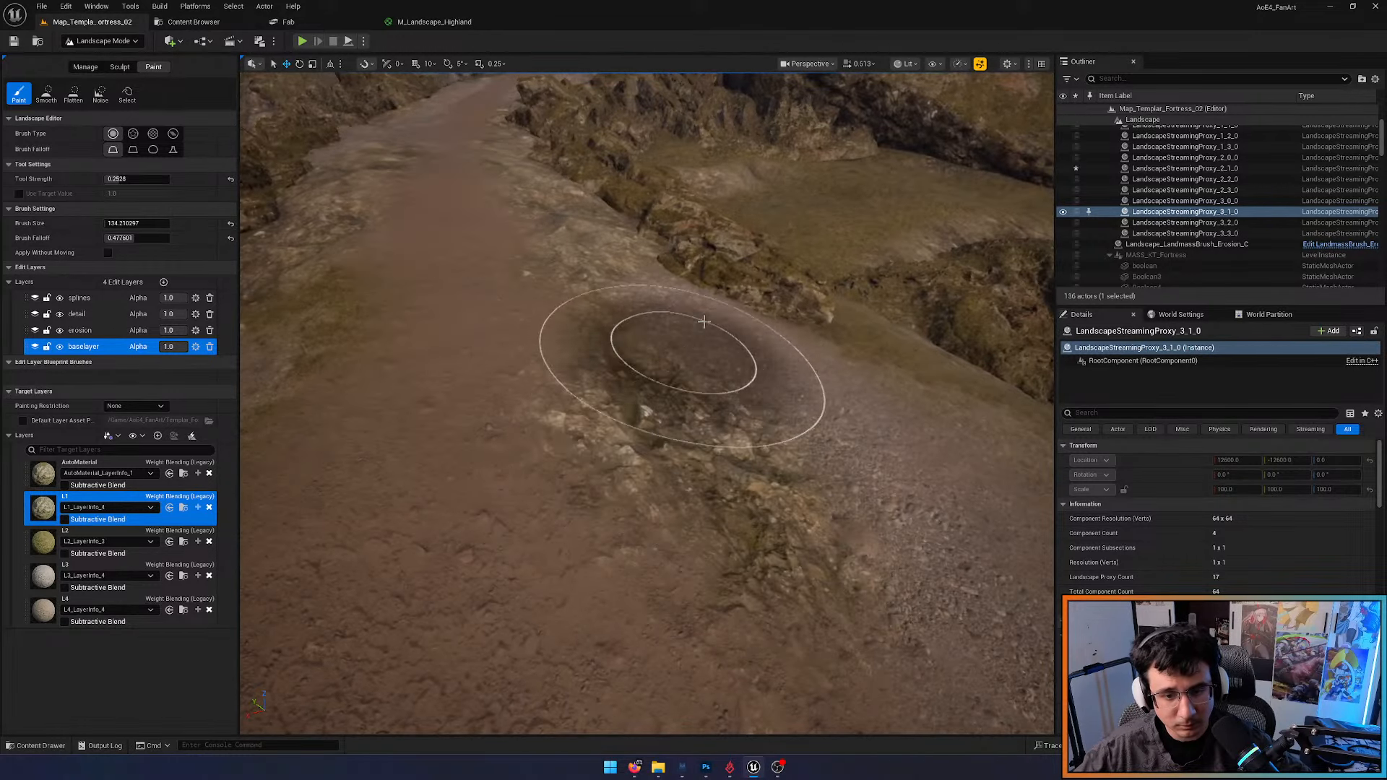
{"action": "right_click_drag", "start_coordinate": [845, 483], "coordinate": [775, 498]}
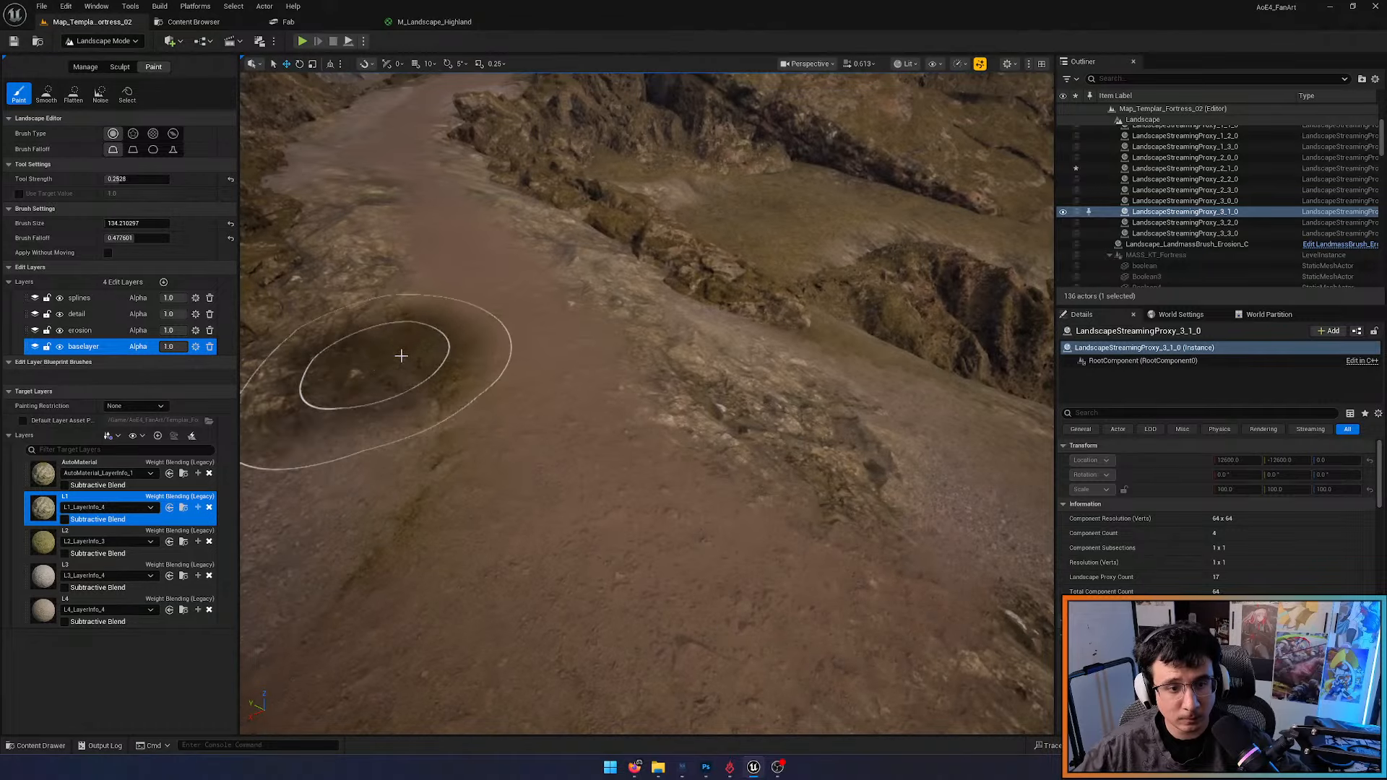
{"action": "right_click_drag", "start_coordinate": [446, 579], "coordinate": [442, 544]}
{"action": "key", "text": "1"}
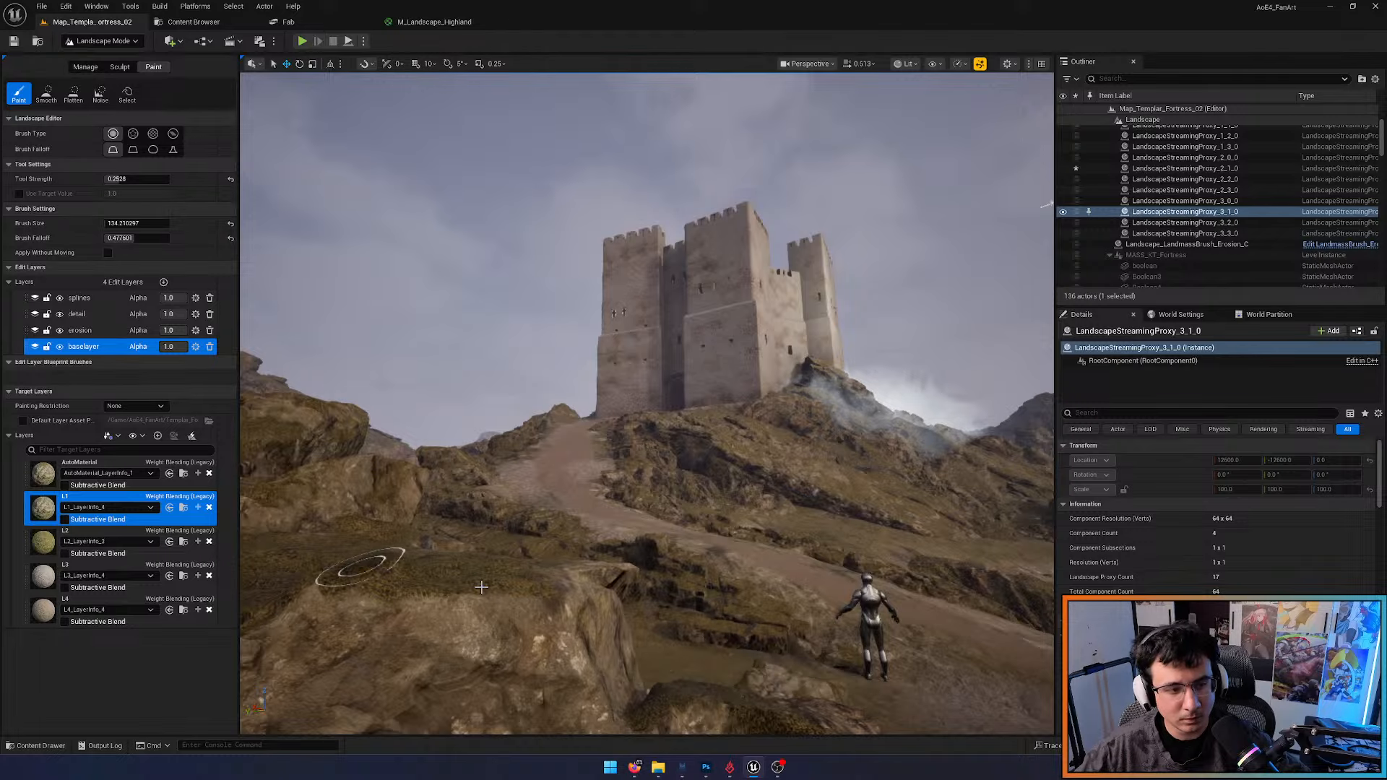
Paint layer L4 dirt over the grassy ground beside the mannequin to form a trail branching from the main path
{"action": "mouse_move", "coordinate": [481, 587]}
{"action": "right_mouse_down"}
{"action": "mouse_move", "coordinate": [482, 686]}
{"action": "mouse_move", "coordinate": [459, 700]}
{"action": "right_mouse_up"}
{"action": "left_click", "coordinate": [39, 610]}
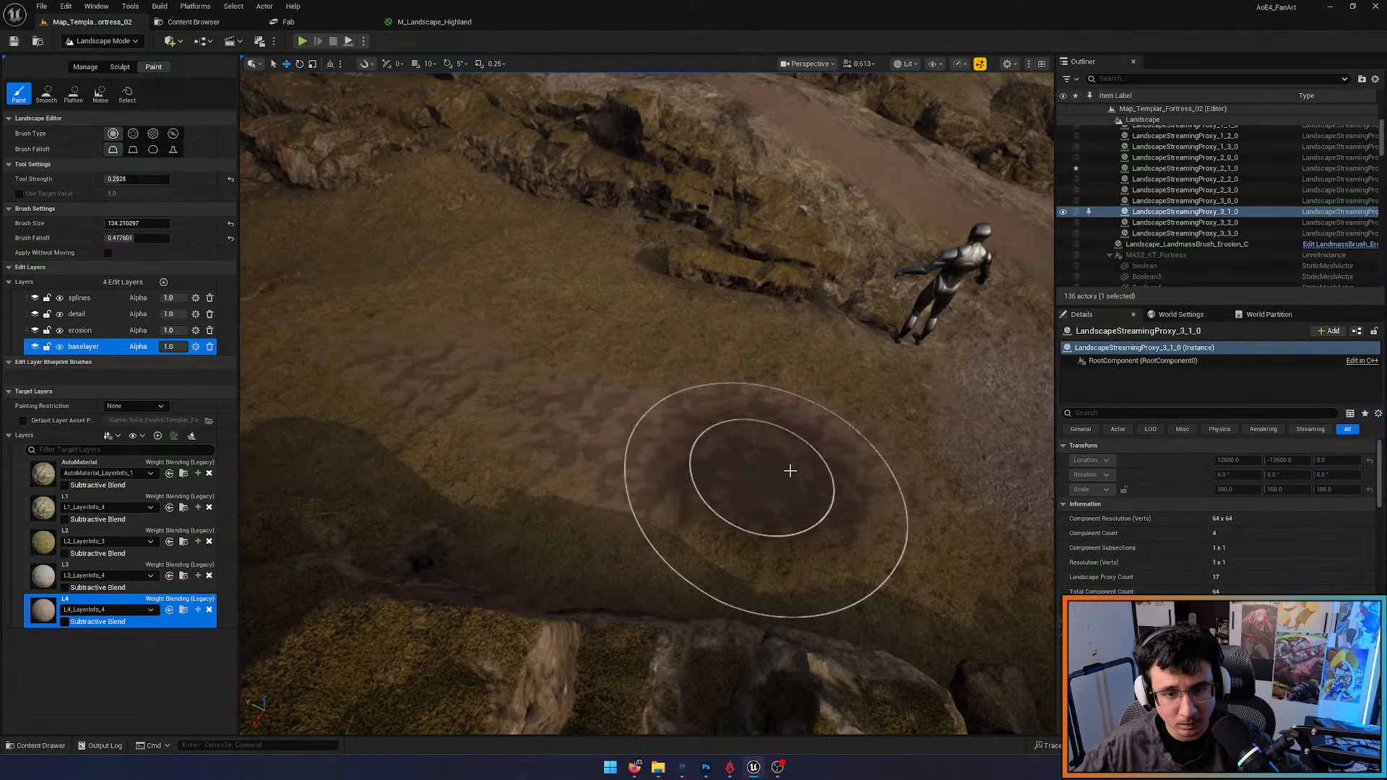
{"action": "mouse_move", "coordinate": [791, 470]}
{"action": "left_mouse_down"}
{"action": "mouse_move", "coordinate": [340, 314]}
{"action": "mouse_move", "coordinate": [755, 460]}
{"action": "left_mouse_up"}
{"action": "right_click_drag", "start_coordinate": [755, 460], "coordinate": [666, 462]}
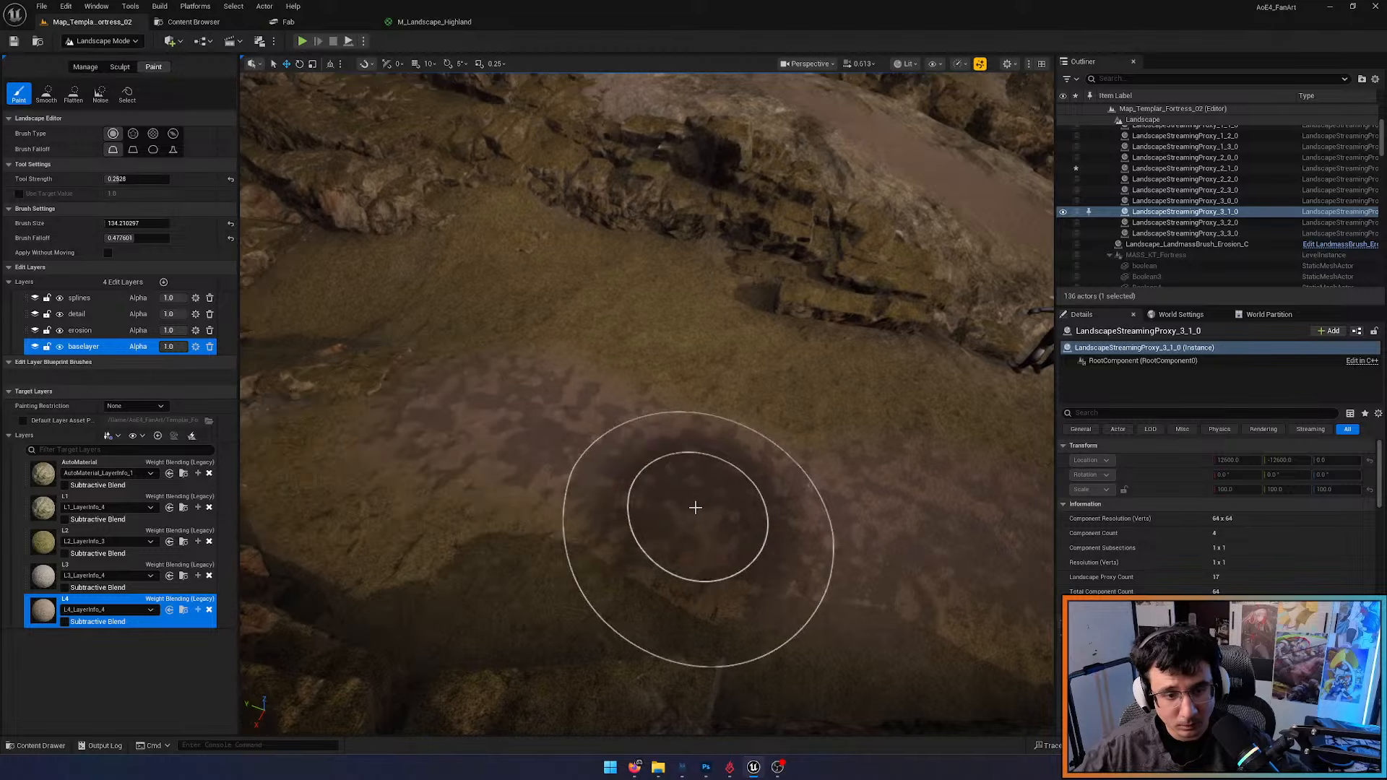
Paint layer L1 rock along both borders of the new dirt trail near the mannequin
{"action": "left_click", "coordinate": [43, 509]}
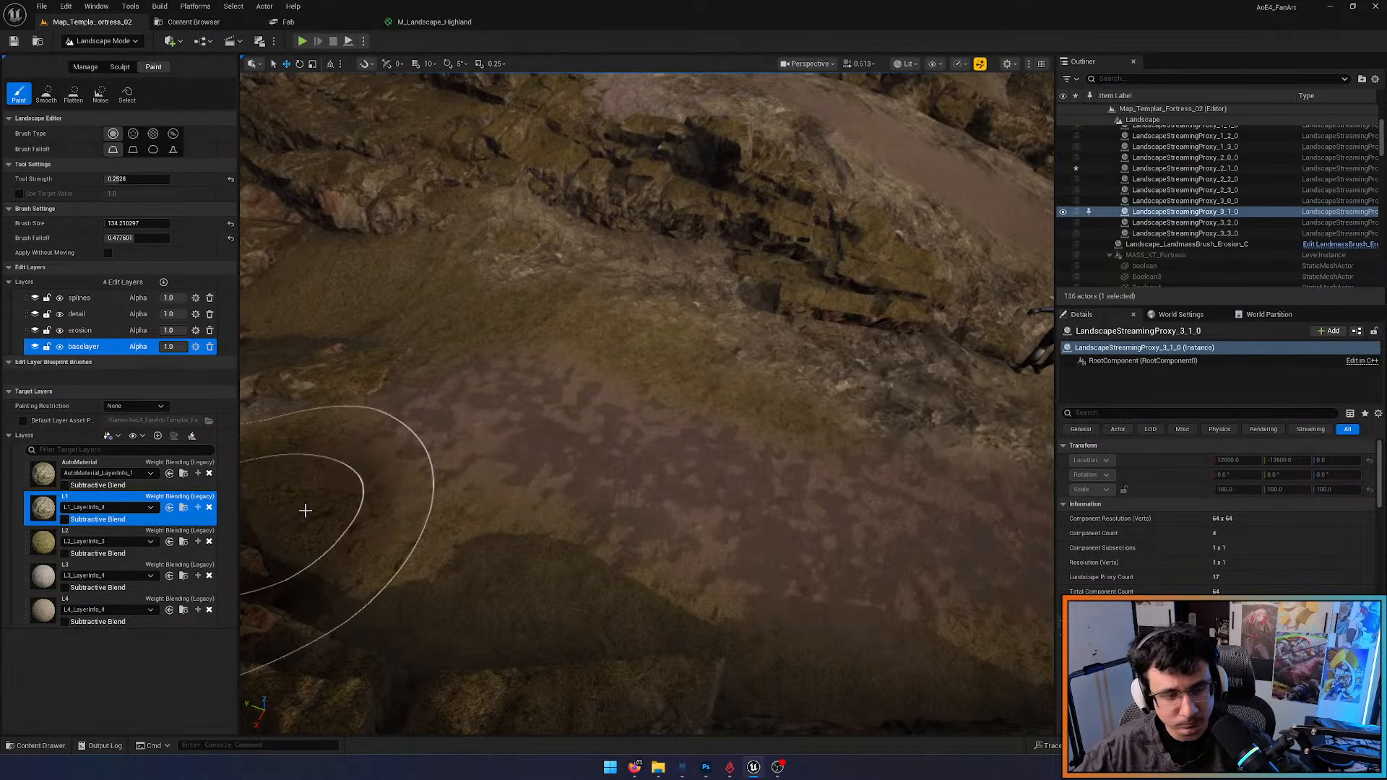
{"action": "mouse_move", "coordinate": [470, 575]}
{"action": "right_mouse_down"}
{"action": "mouse_move", "coordinate": [505, 571]}
{"action": "mouse_move", "coordinate": [731, 439]}
{"action": "right_mouse_up"}
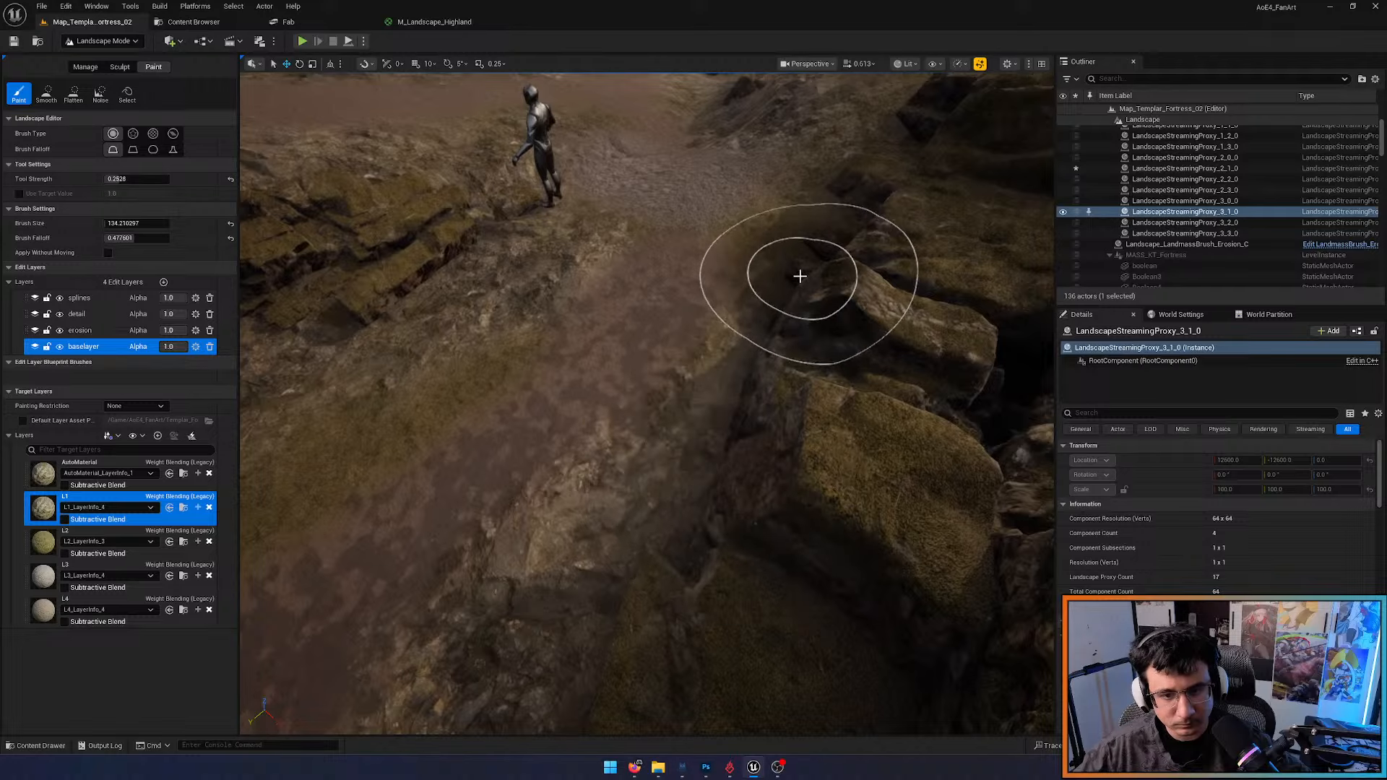
{"action": "right_click_drag", "start_coordinate": [798, 279], "coordinate": [799, 274]}
Paint layer L3 gravel along the new trail and the lower path beside the mannequin
{"action": "left_click", "coordinate": [76, 572]}
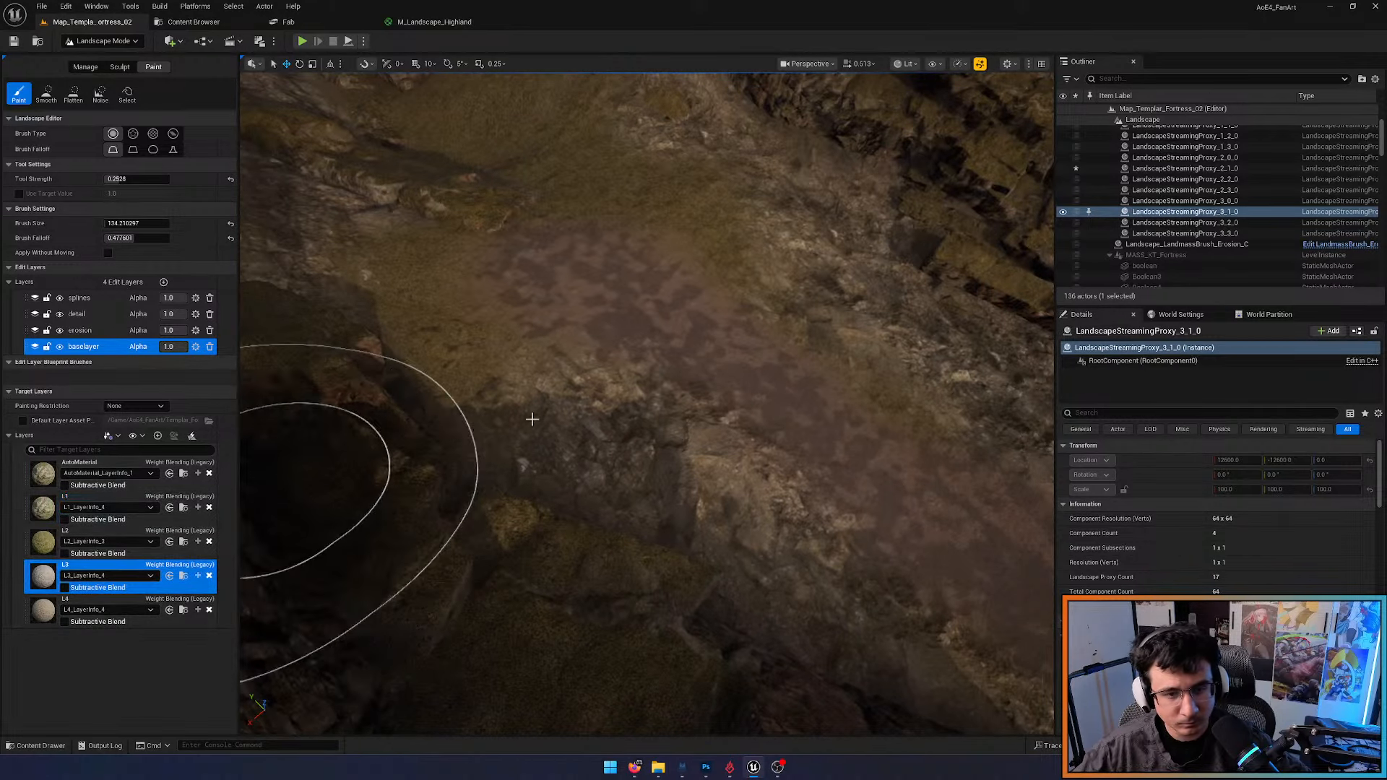
{"action": "mouse_move", "coordinate": [807, 344]}
{"action": "left_mouse_down"}
{"action": "mouse_move", "coordinate": [690, 216]}
{"action": "mouse_move", "coordinate": [709, 220]}
{"action": "mouse_move", "coordinate": [551, 164]}
{"action": "mouse_move", "coordinate": [570, 138]}
{"action": "left_mouse_up"}
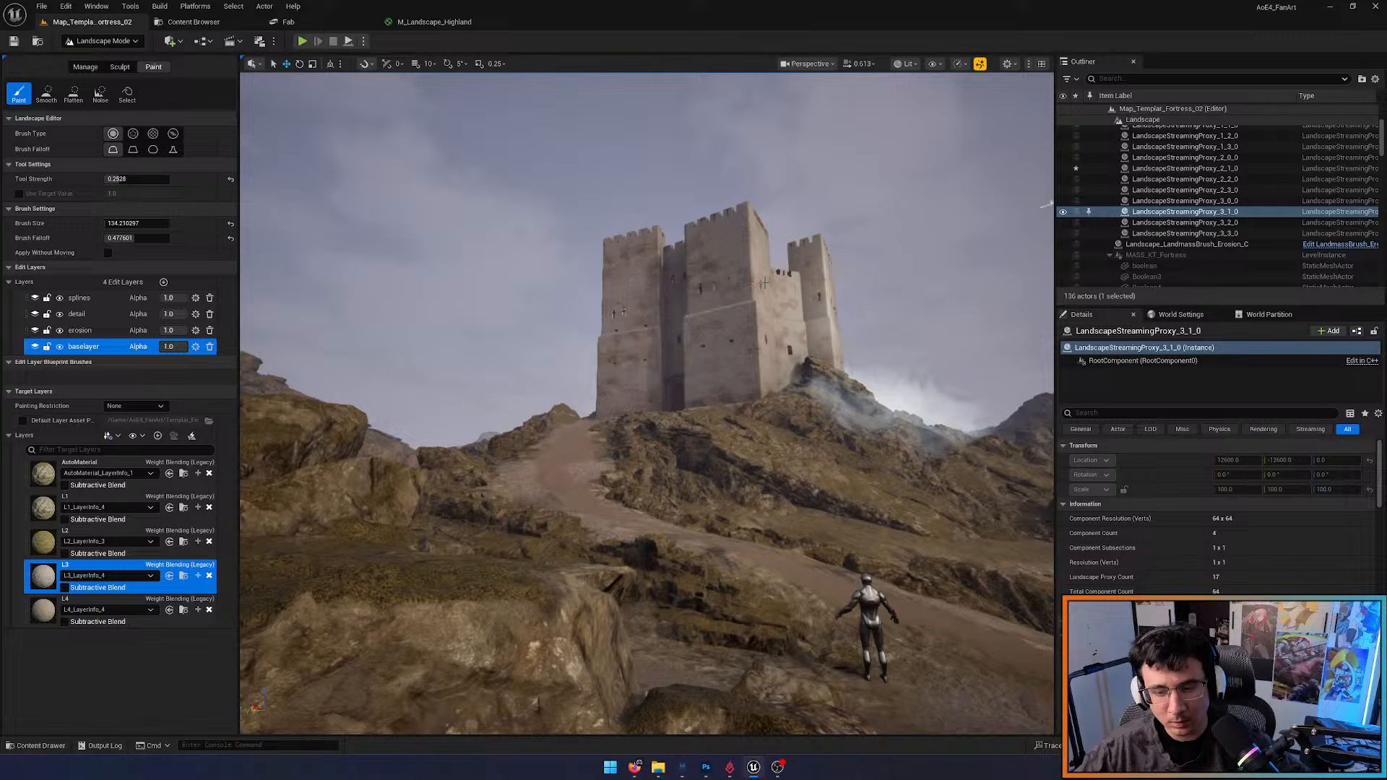
{"action": "key", "text": "w"}
{"action": "right_click_drag", "start_coordinate": [804, 464], "coordinate": [827, 560]}
{"action": "mouse_move", "coordinate": [711, 534]}
{"action": "left_mouse_down"}
{"action": "mouse_move", "coordinate": [644, 526]}
{"action": "mouse_move", "coordinate": [876, 568]}
{"action": "mouse_move", "coordinate": [845, 568]}
{"action": "mouse_move", "coordinate": [902, 599]}
{"action": "mouse_move", "coordinate": [817, 622]}
{"action": "left_mouse_up"}
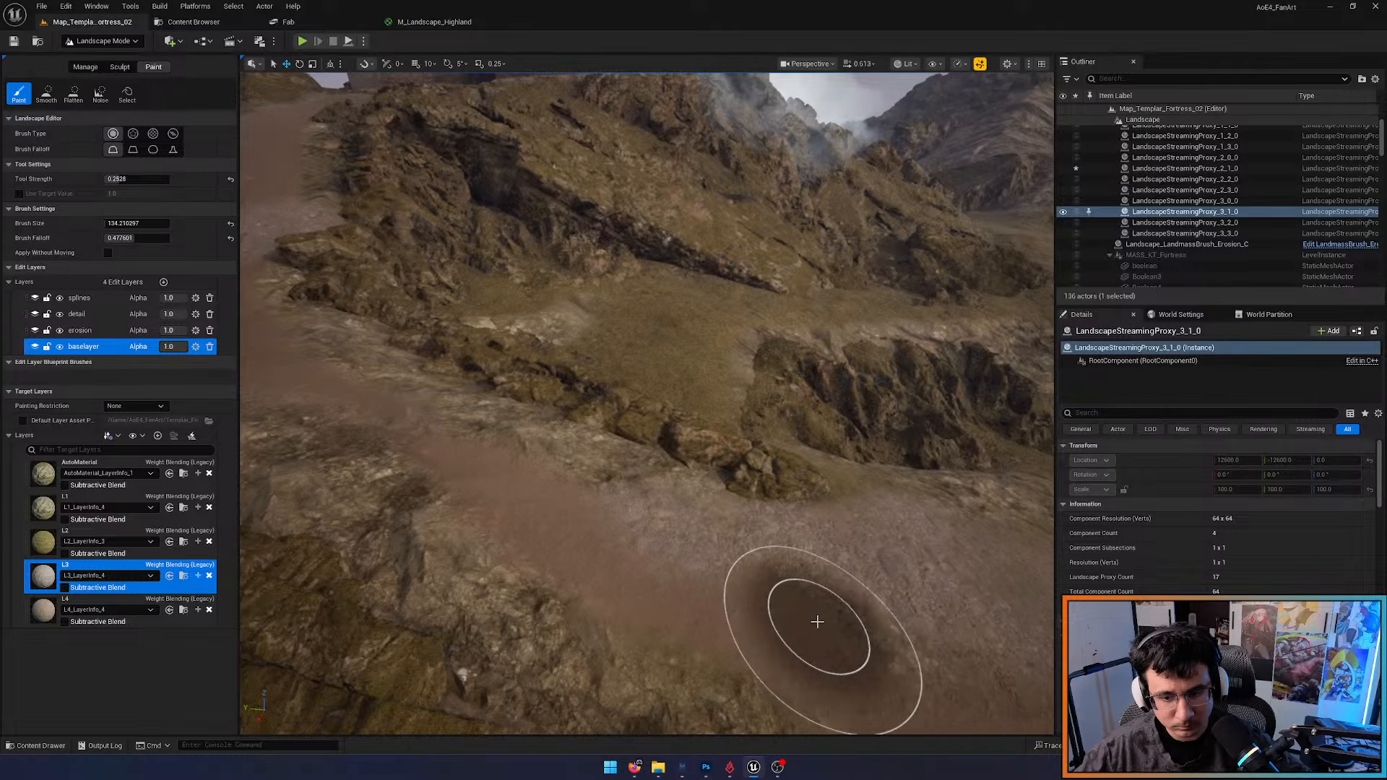
{"action": "key", "text": "s"}
{"action": "right_click_drag", "start_coordinate": [817, 622], "coordinate": [812, 425]}
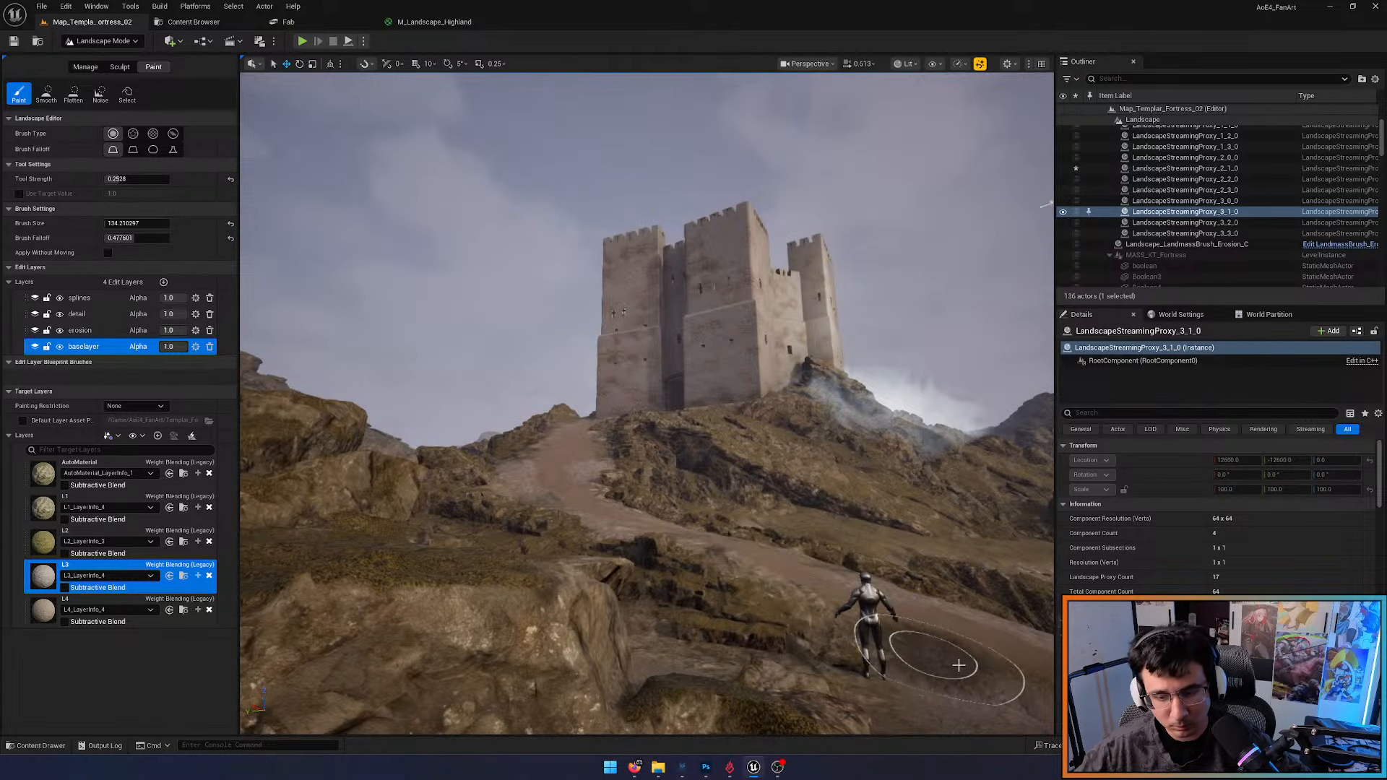
{"action": "mouse_move", "coordinate": [958, 665]}
{"action": "left_mouse_down"}
{"action": "mouse_move", "coordinate": [1015, 670]}
{"action": "mouse_move", "coordinate": [905, 683]}
{"action": "mouse_move", "coordinate": [964, 678]}
{"action": "left_mouse_up"}
Leave Landscape mode for Selection mode, check the path up to the fortress gate and save the level
{"action": "mouse_move", "coordinate": [966, 677]}
{"action": "right_mouse_down"}
{"action": "mouse_move", "coordinate": [974, 724]}
{"action": "mouse_move", "coordinate": [921, 731]}
{"action": "right_mouse_up"}
{"action": "key", "text": "w"}
{"action": "scroll", "coordinate": [939, 725], "scroll_direction": "up", "scroll_amount": 5}
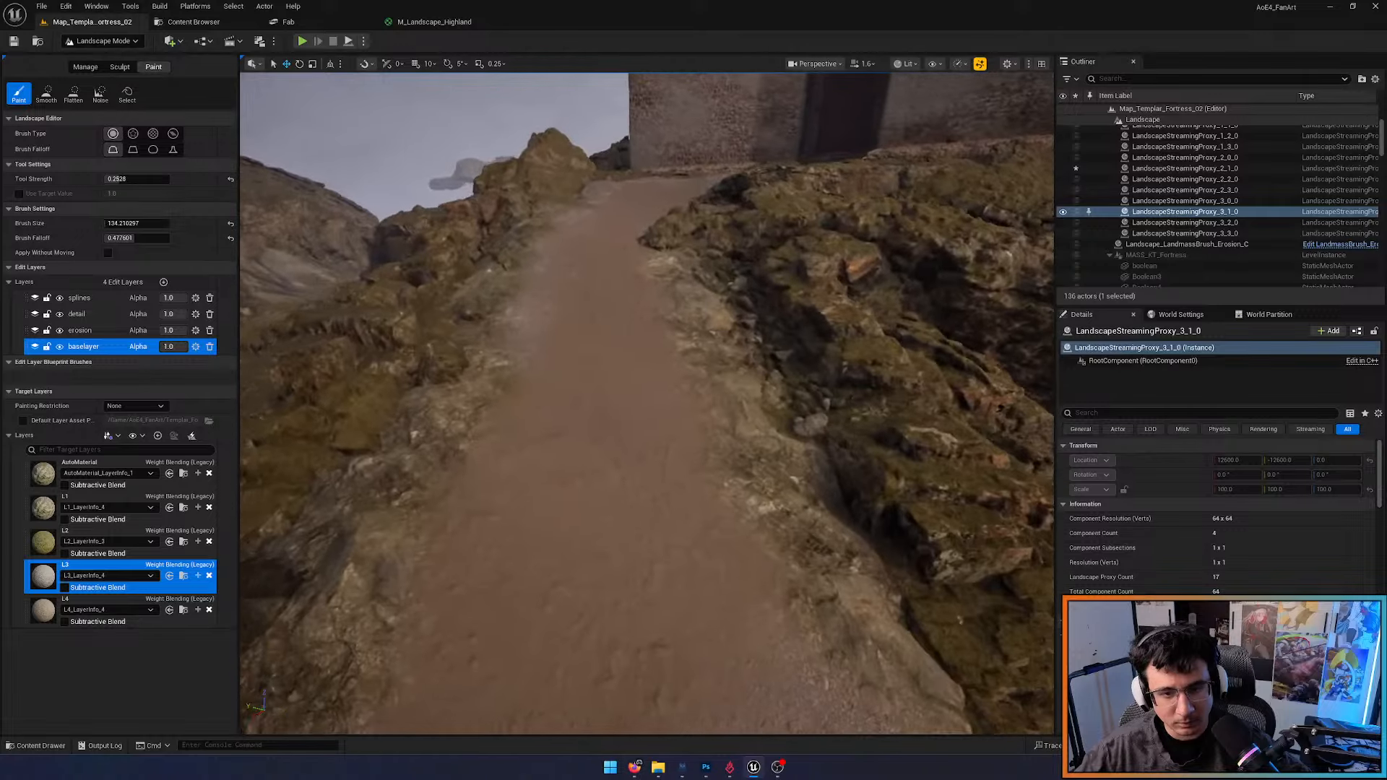
{"action": "mouse_move", "coordinate": [759, 528]}
{"action": "right_mouse_down"}
{"action": "mouse_move", "coordinate": [793, 536]}
{"action": "mouse_move", "coordinate": [755, 502]}
{"action": "right_mouse_up"}
{"action": "key", "text": "shift+1"}
{"action": "key", "text": "w"}
{"action": "key", "text": "ctrl+s"}
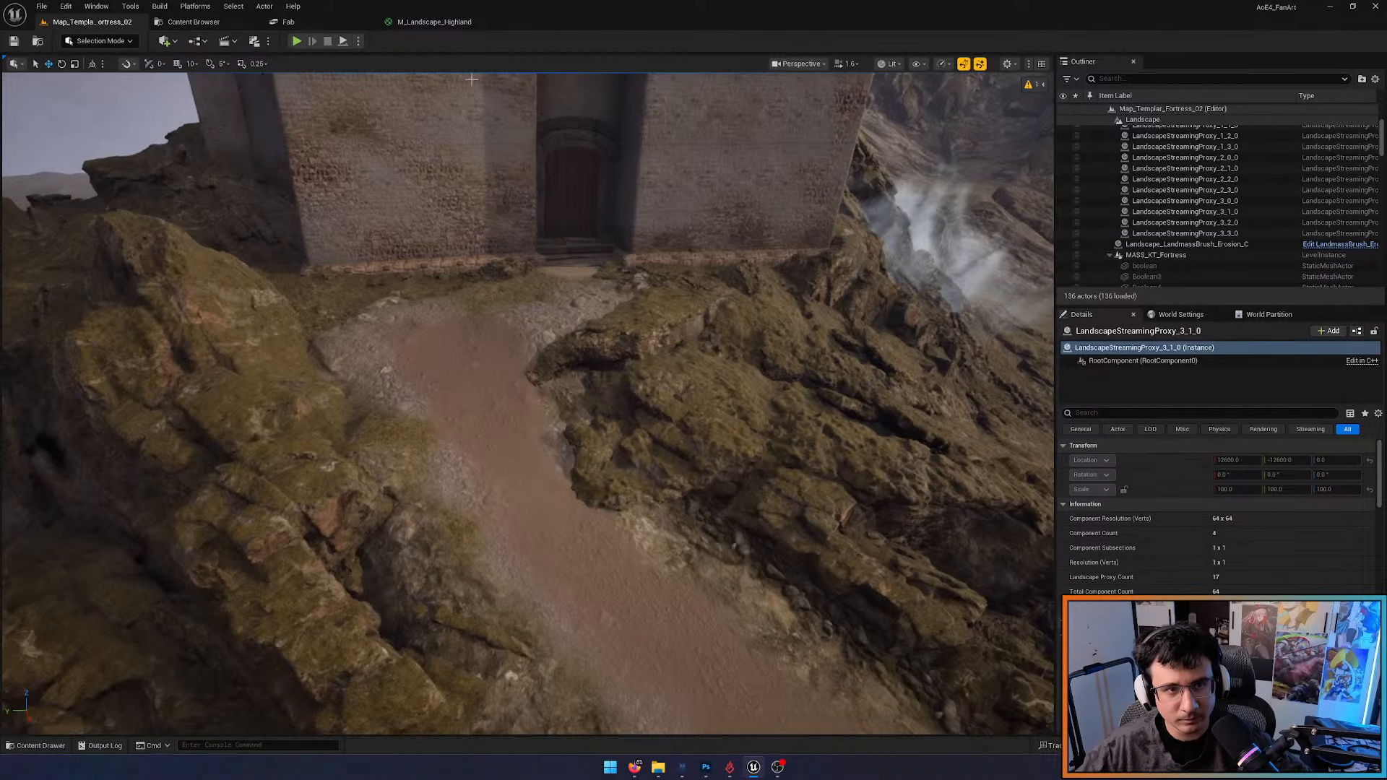
Close the M_Landscape_Highland material editor and reset the viewport scalability to default from the fortress overview
{"action": "middle_click", "coordinate": [461, 24]}
{"action": "mouse_move", "coordinate": [588, 365]}
{"action": "right_mouse_down"}
{"action": "mouse_move", "coordinate": [636, 376]}
{"action": "mouse_move", "coordinate": [588, 364]}
{"action": "right_mouse_up"}
{"action": "key", "text": "s"}
{"action": "scroll", "coordinate": [587, 364], "scroll_direction": "up", "scroll_amount": 3}
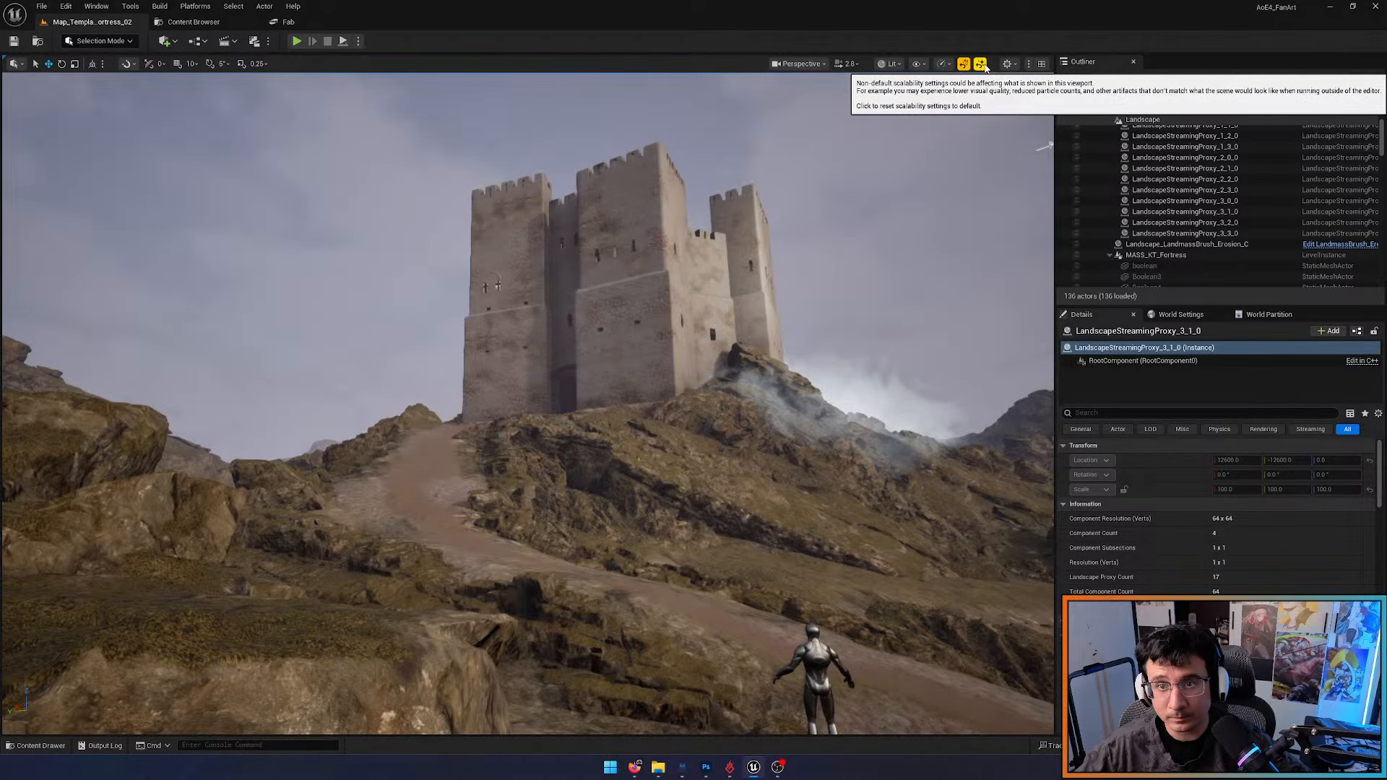
{"action": "left_click", "coordinate": [981, 64]}
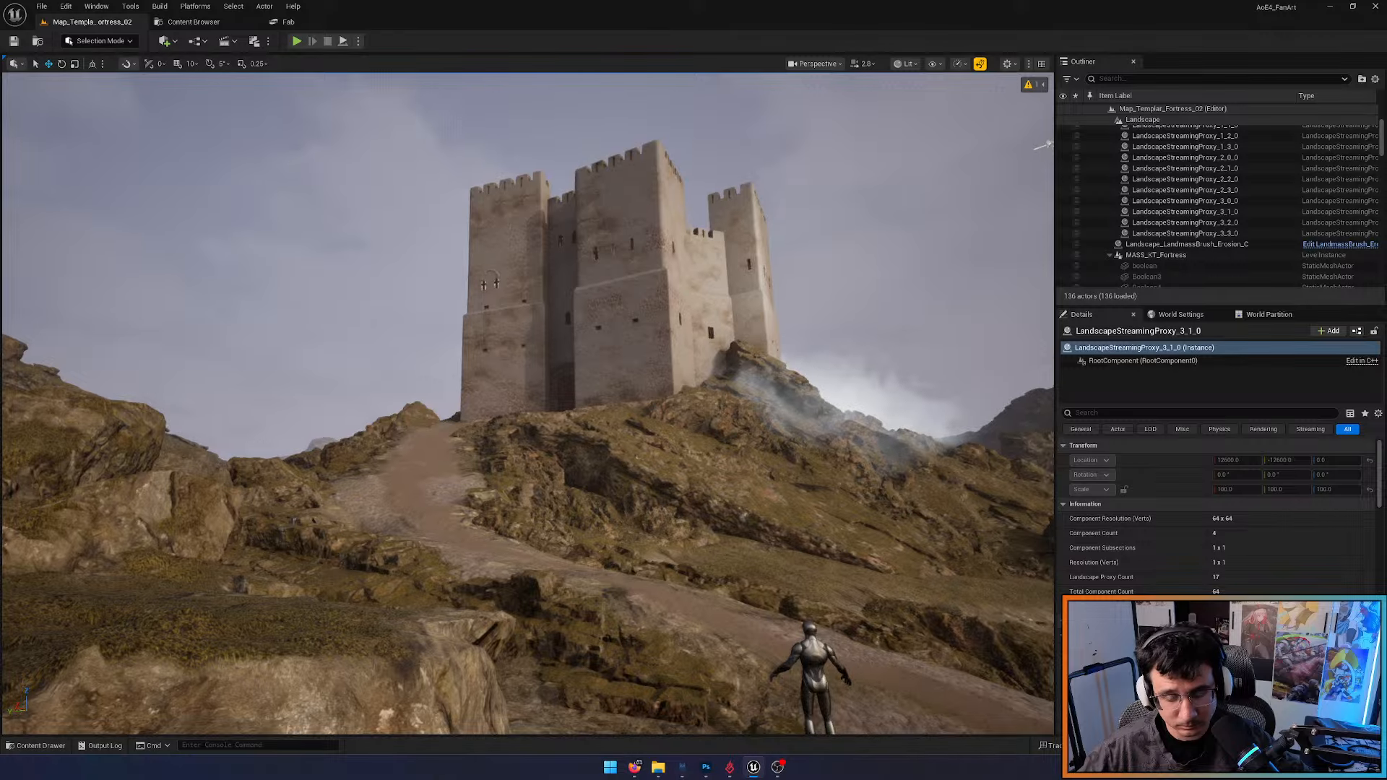
Examine the fortress and terrain up close and through the saved camera viewpoints 1 to 4 at default quality
{"action": "right_click_drag", "start_coordinate": [528, 405], "coordinate": [565, 474]}
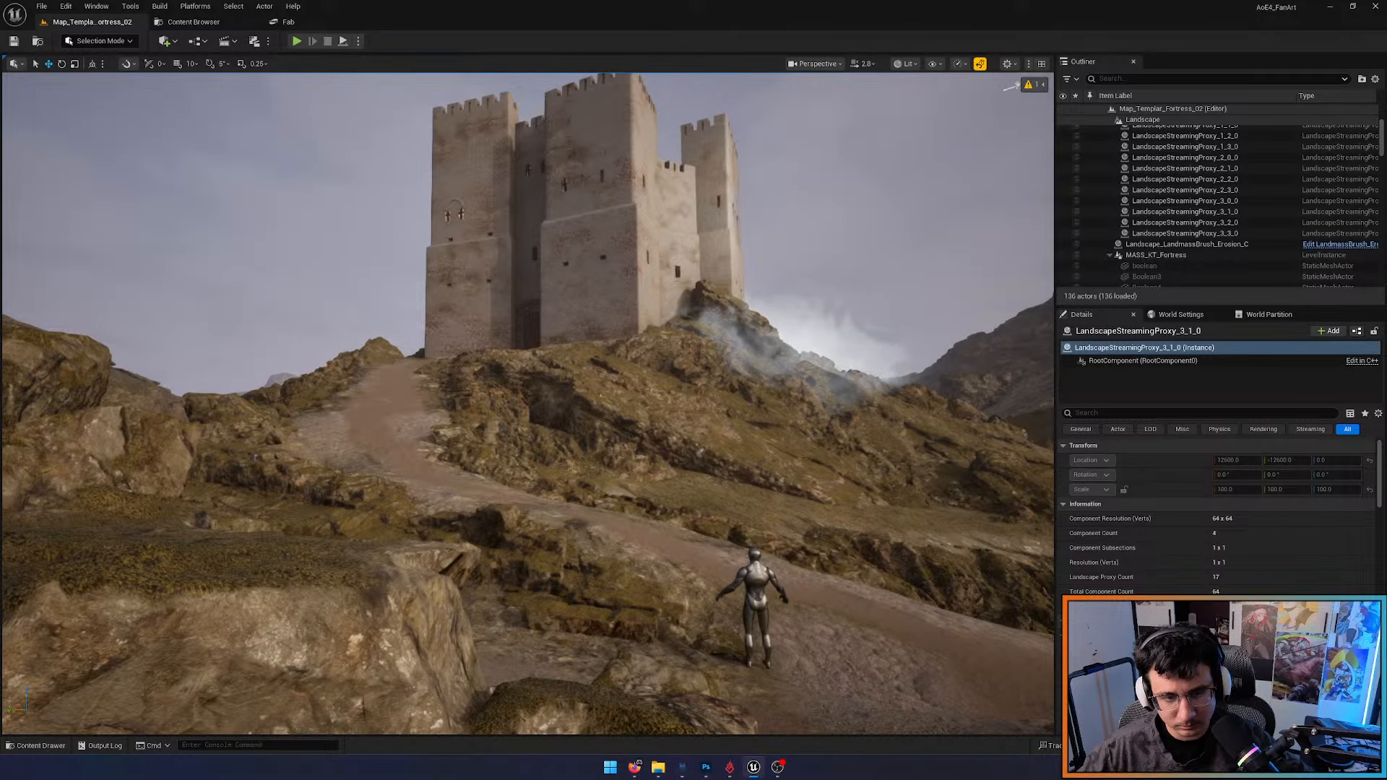
{"action": "key", "text": "w"}
{"action": "right_click_drag", "start_coordinate": [528, 405], "coordinate": [482, 437]}
{"action": "key", "text": "a"}
{"action": "scroll", "coordinate": [488, 422], "scroll_direction": "down", "scroll_amount": 1}
{"action": "key", "text": "w"}
{"action": "key", "text": "s"}
{"action": "key", "text": "1"}
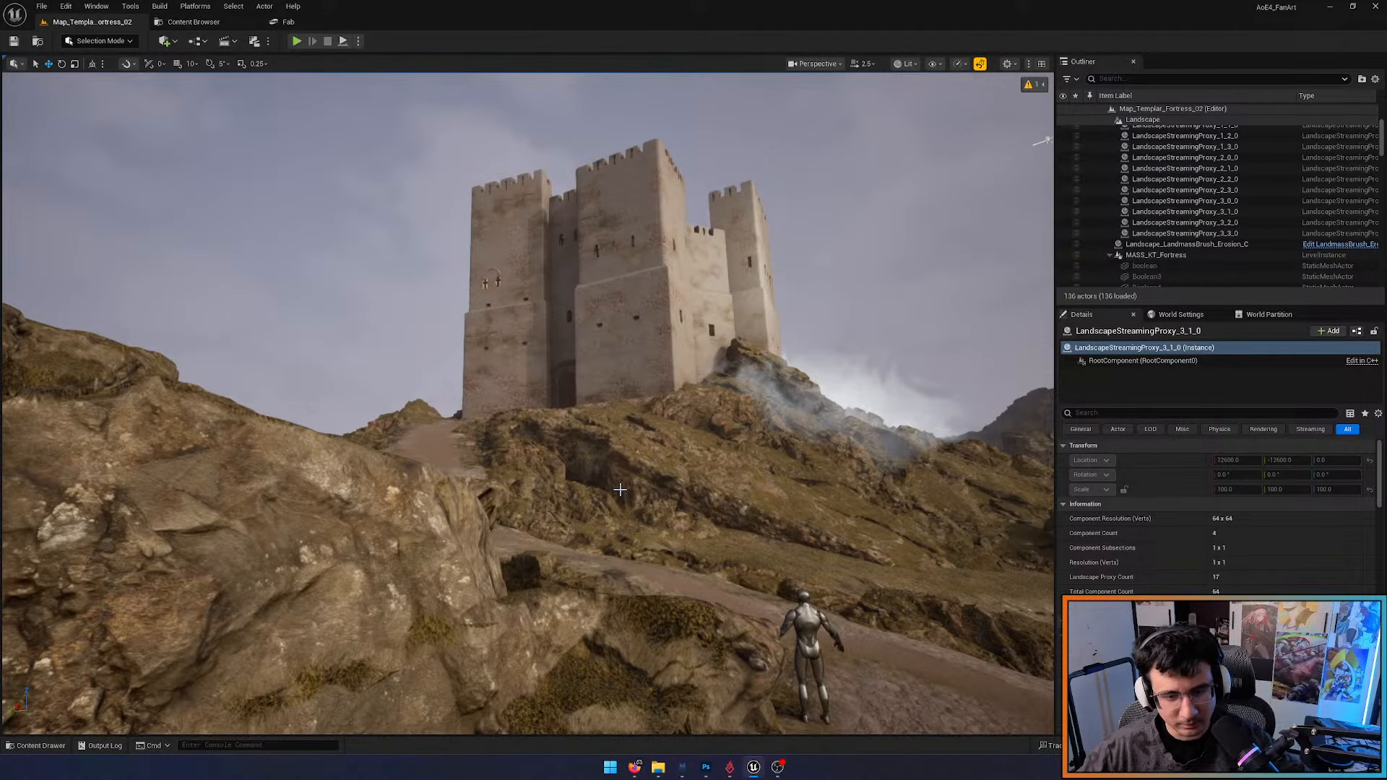
{"action": "key", "text": "2"}
{"action": "key", "text": "3"}
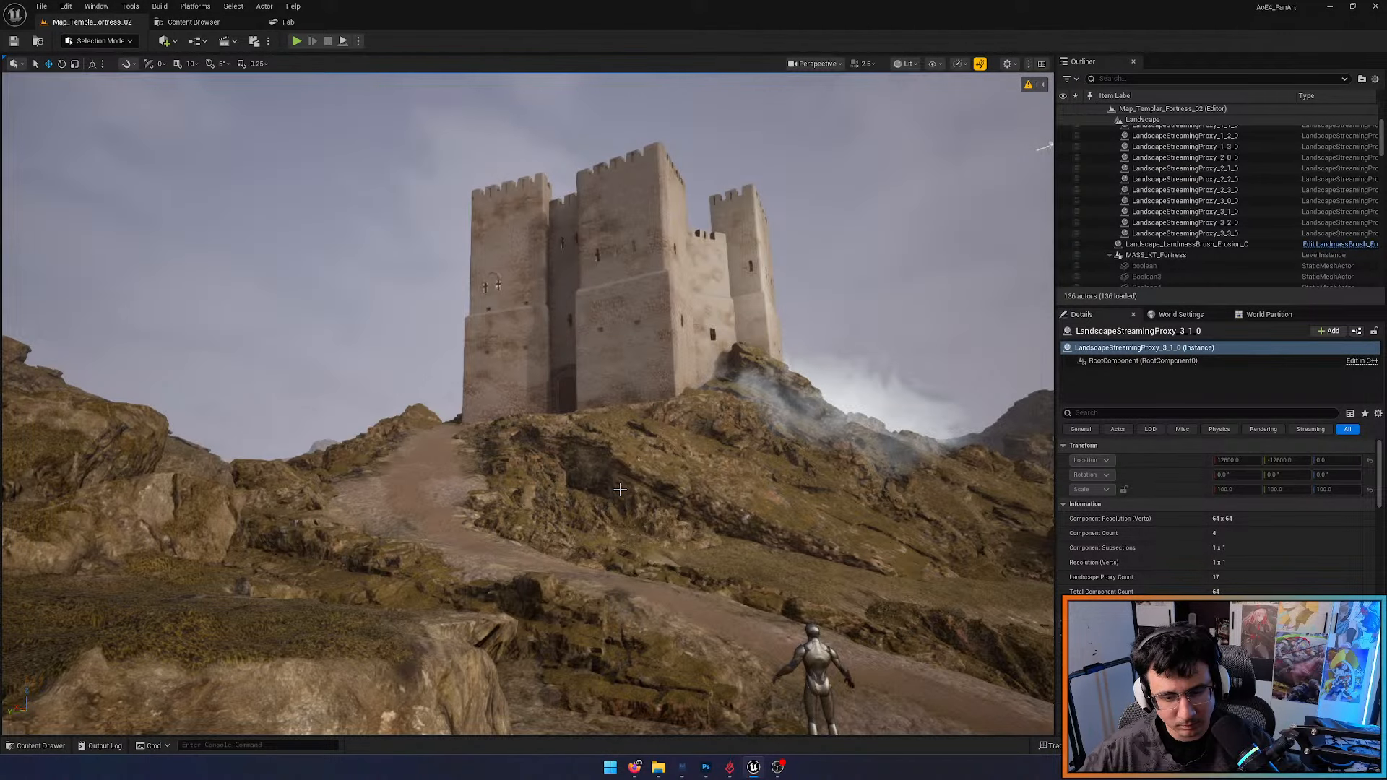
{"action": "key", "text": "4"}
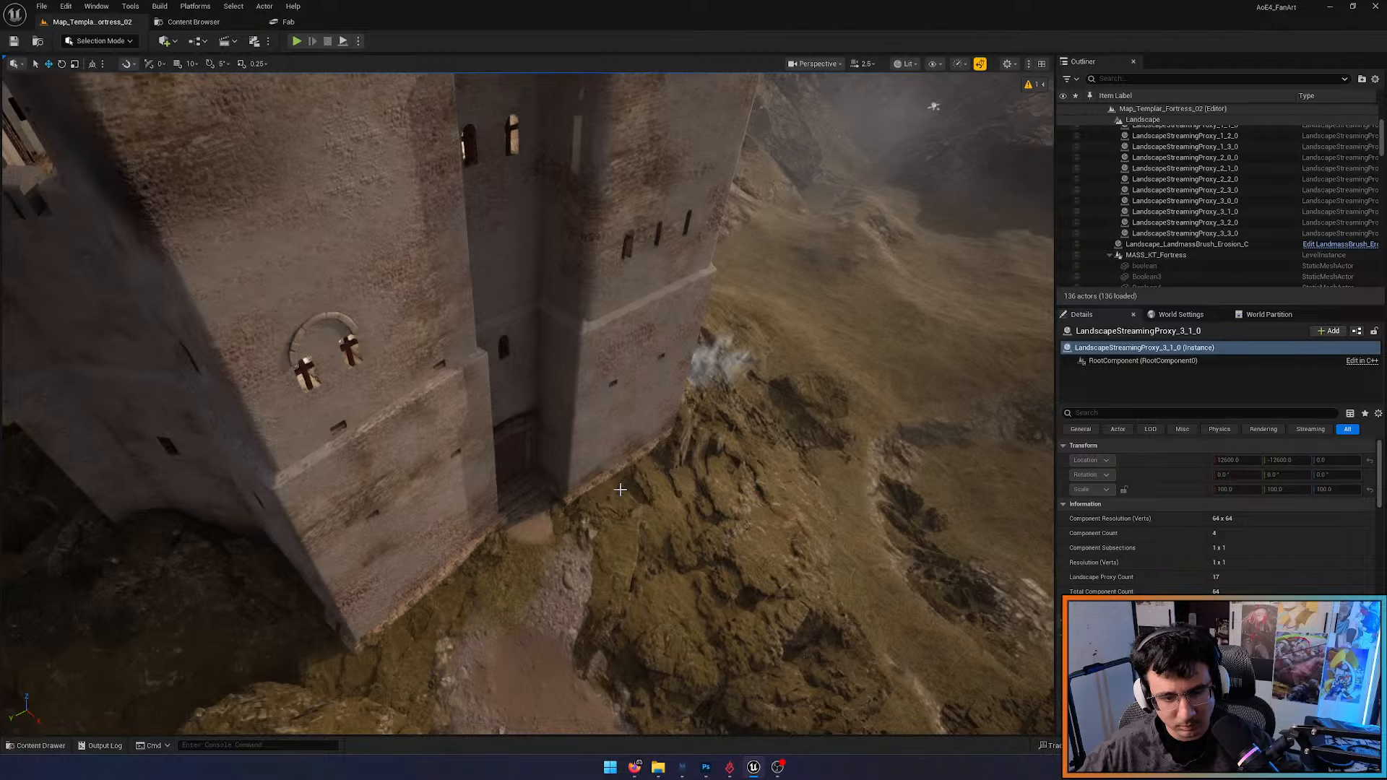
{"action": "key", "text": "2"}
{"action": "key", "text": "1"}
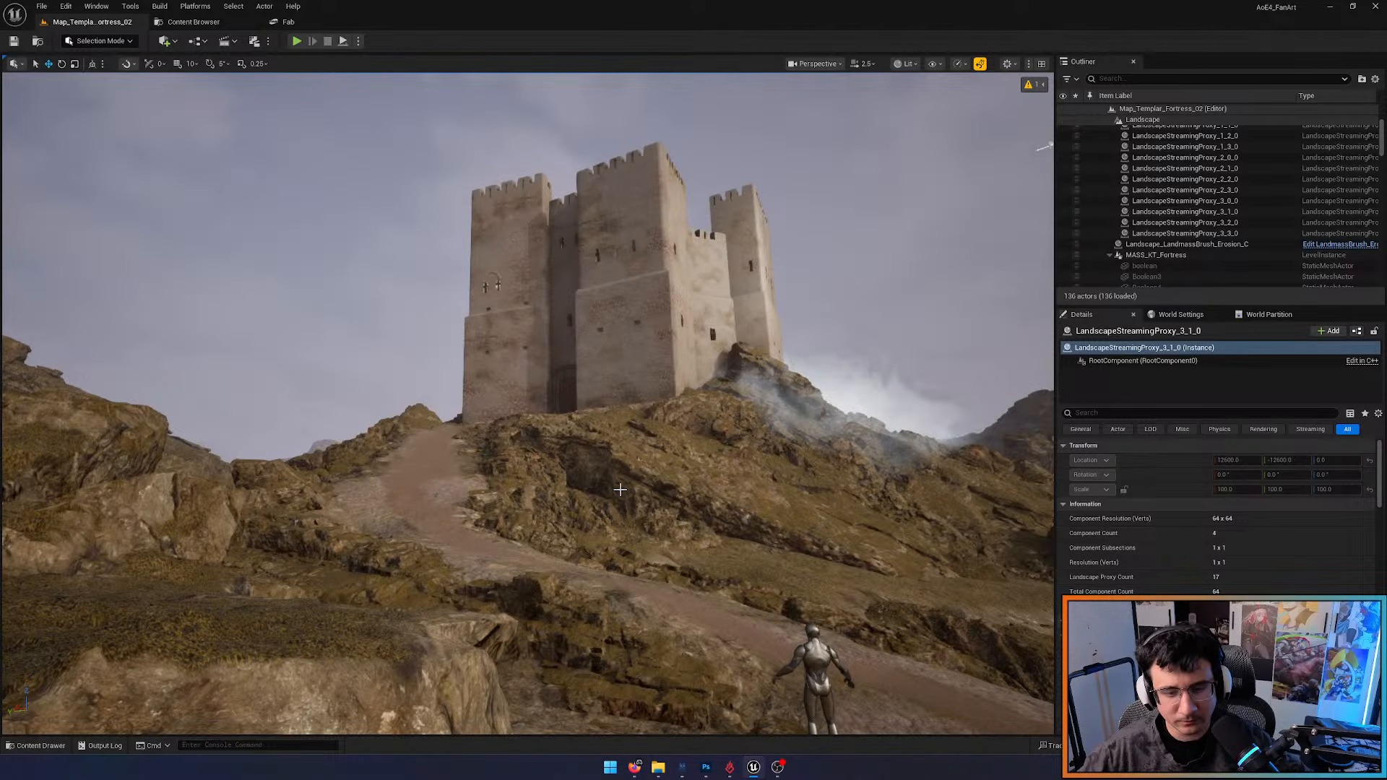
Set all viewport scalability groups to Medium
{"action": "left_click", "coordinate": [959, 67]}
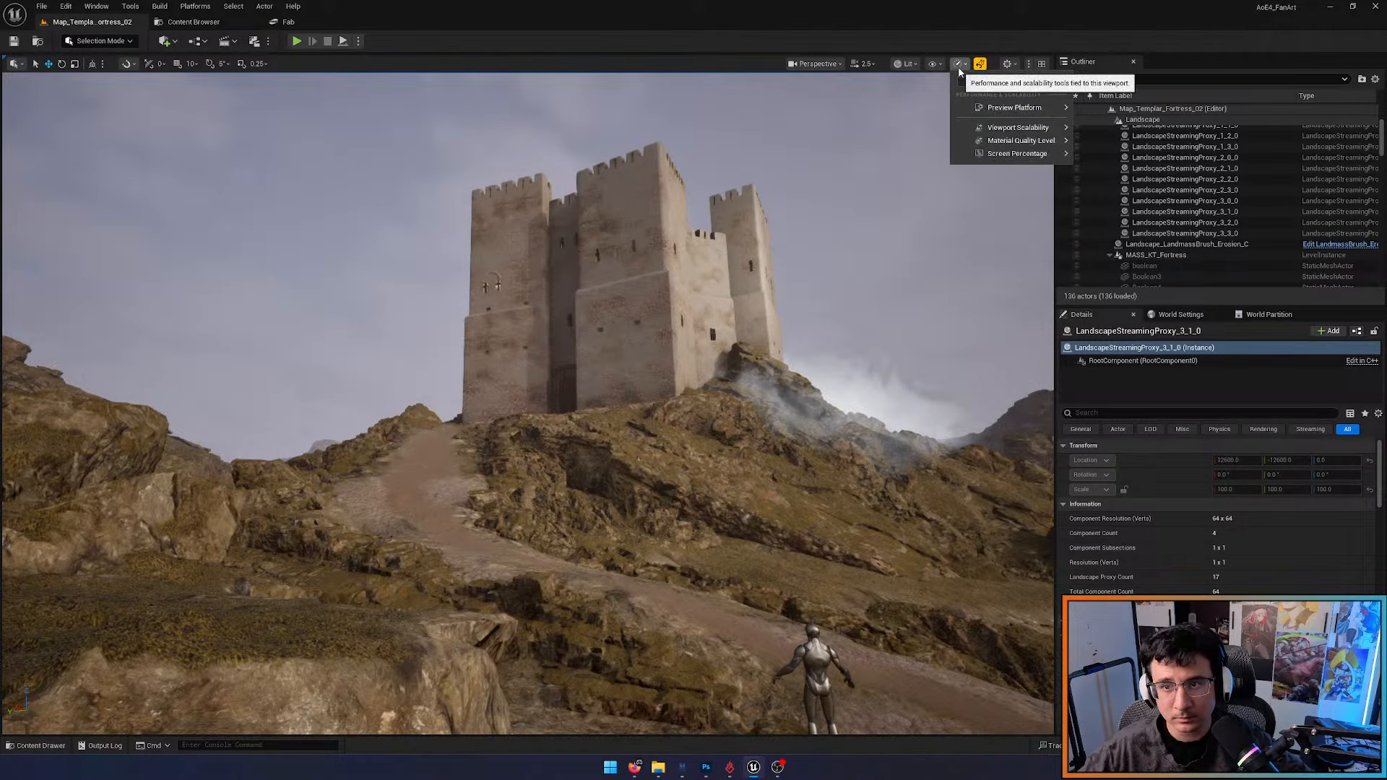
{"action": "mouse_move", "coordinate": [1024, 127]}
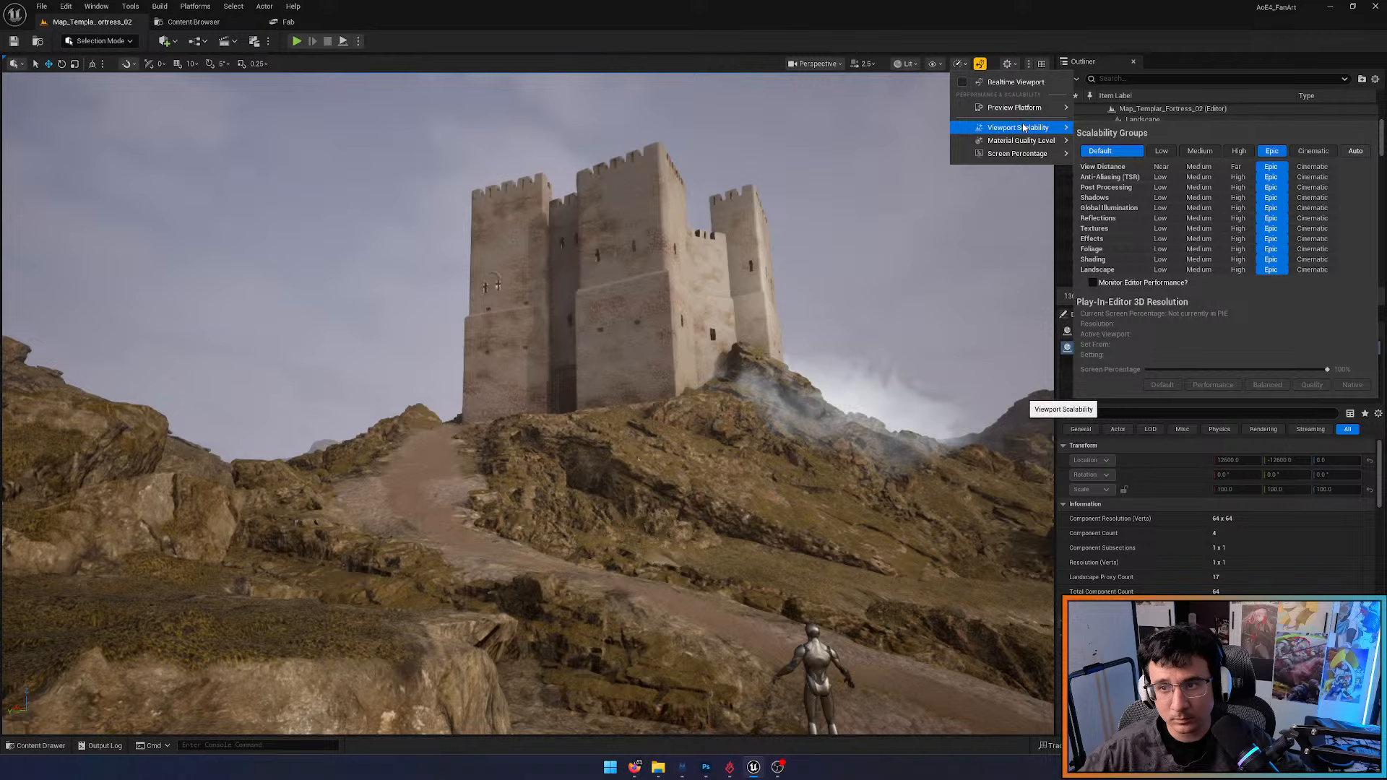
{"action": "left_click", "coordinate": [1211, 152]}
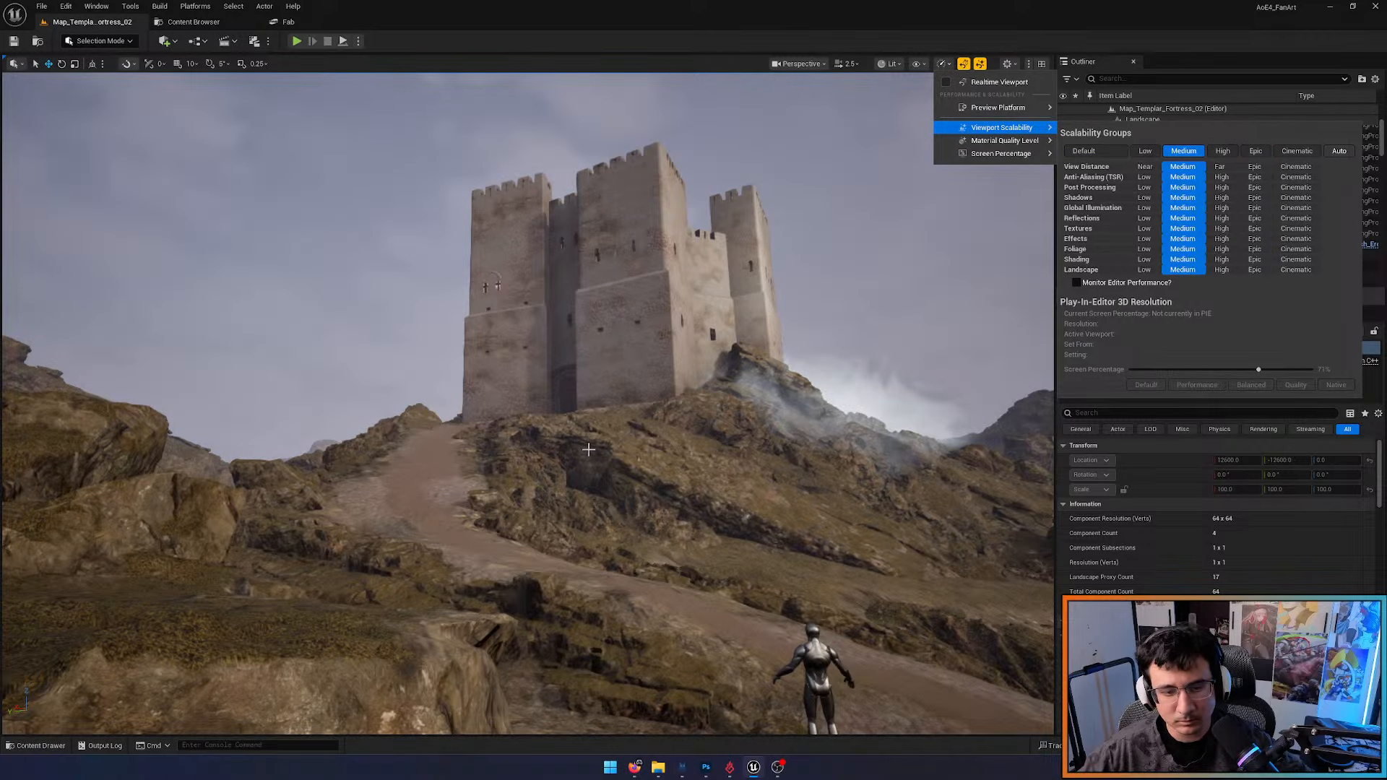
Examine the landscape path below the gate in the Shader Complexity view mode and return to Lit
{"action": "right_click_drag", "start_coordinate": [590, 449], "coordinate": [744, 509]}
{"action": "key", "text": "w"}
{"action": "key", "text": "s"}
{"action": "left_click", "coordinate": [881, 64]}
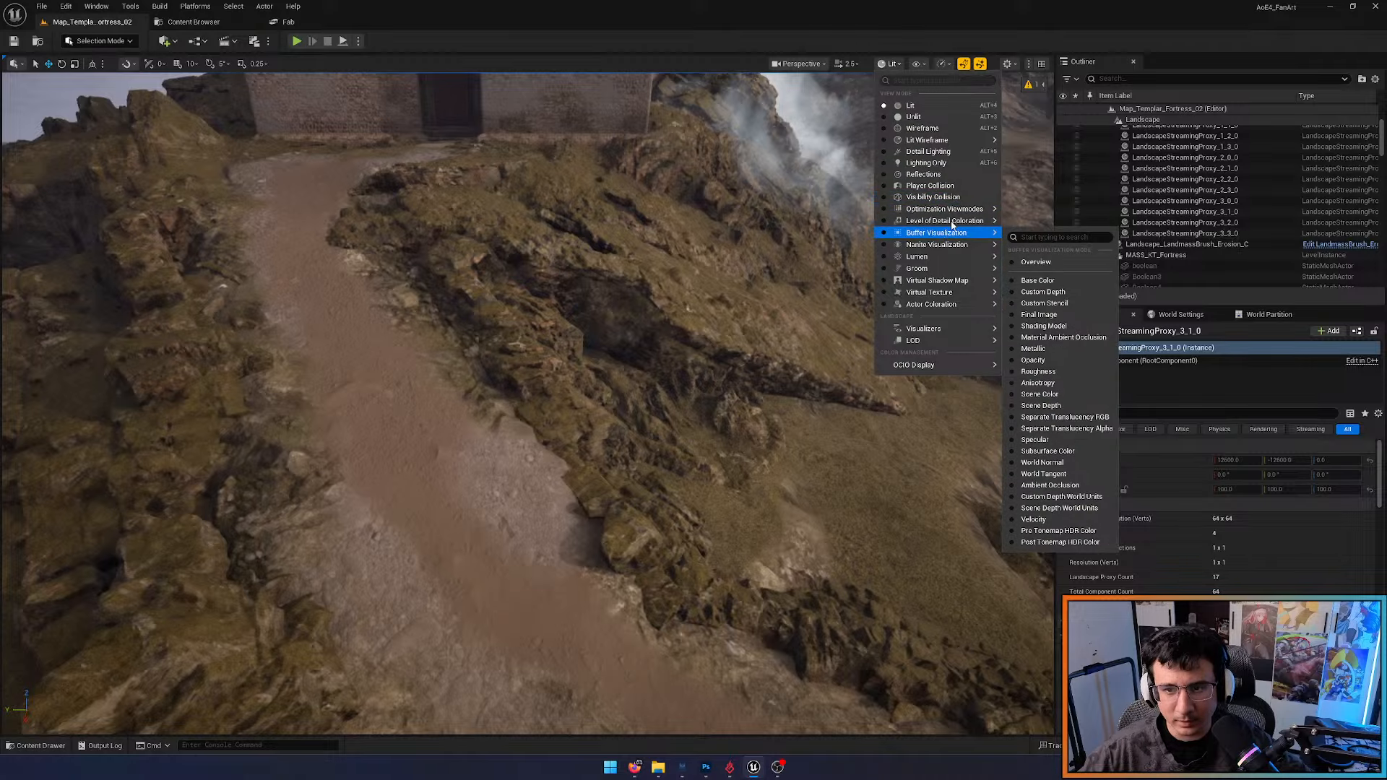
{"action": "mouse_move", "coordinate": [982, 210]}
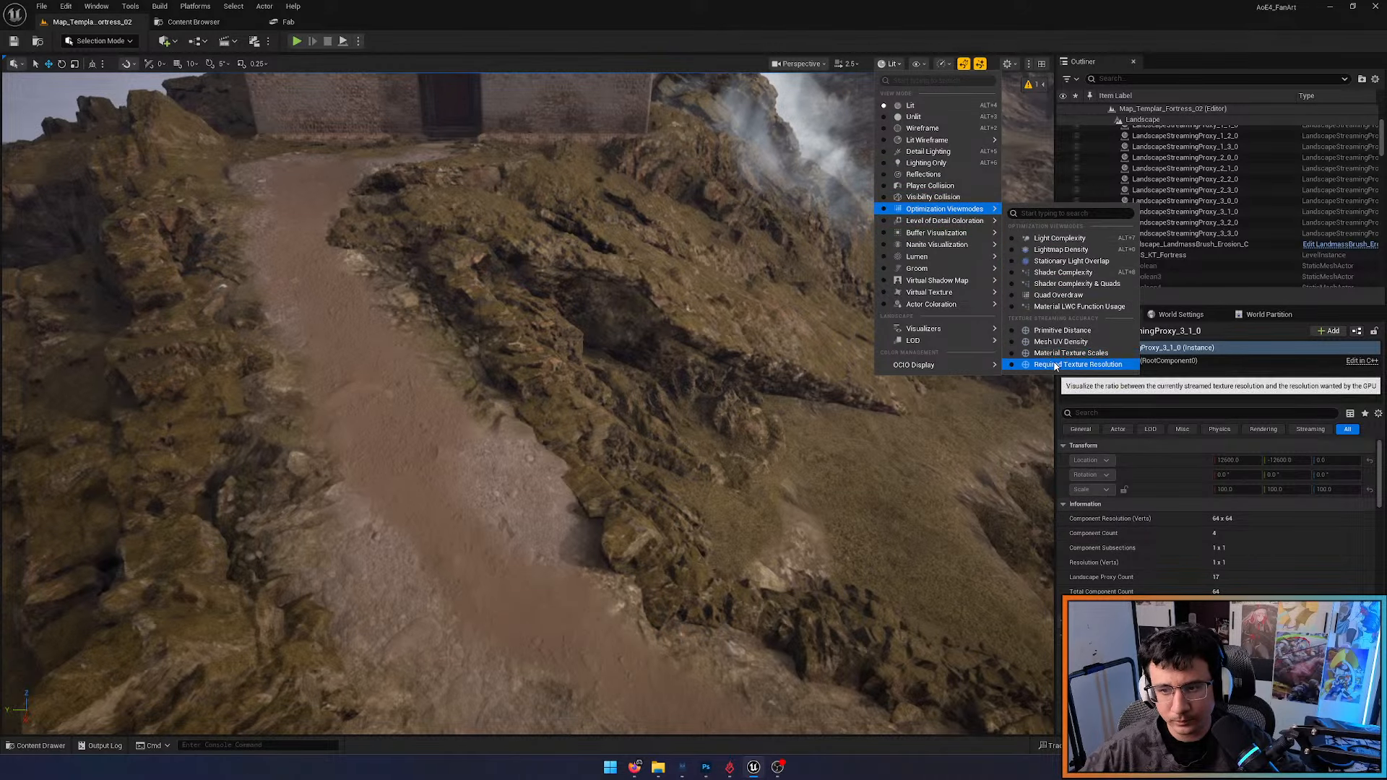
{"action": "left_click", "coordinate": [1074, 278]}
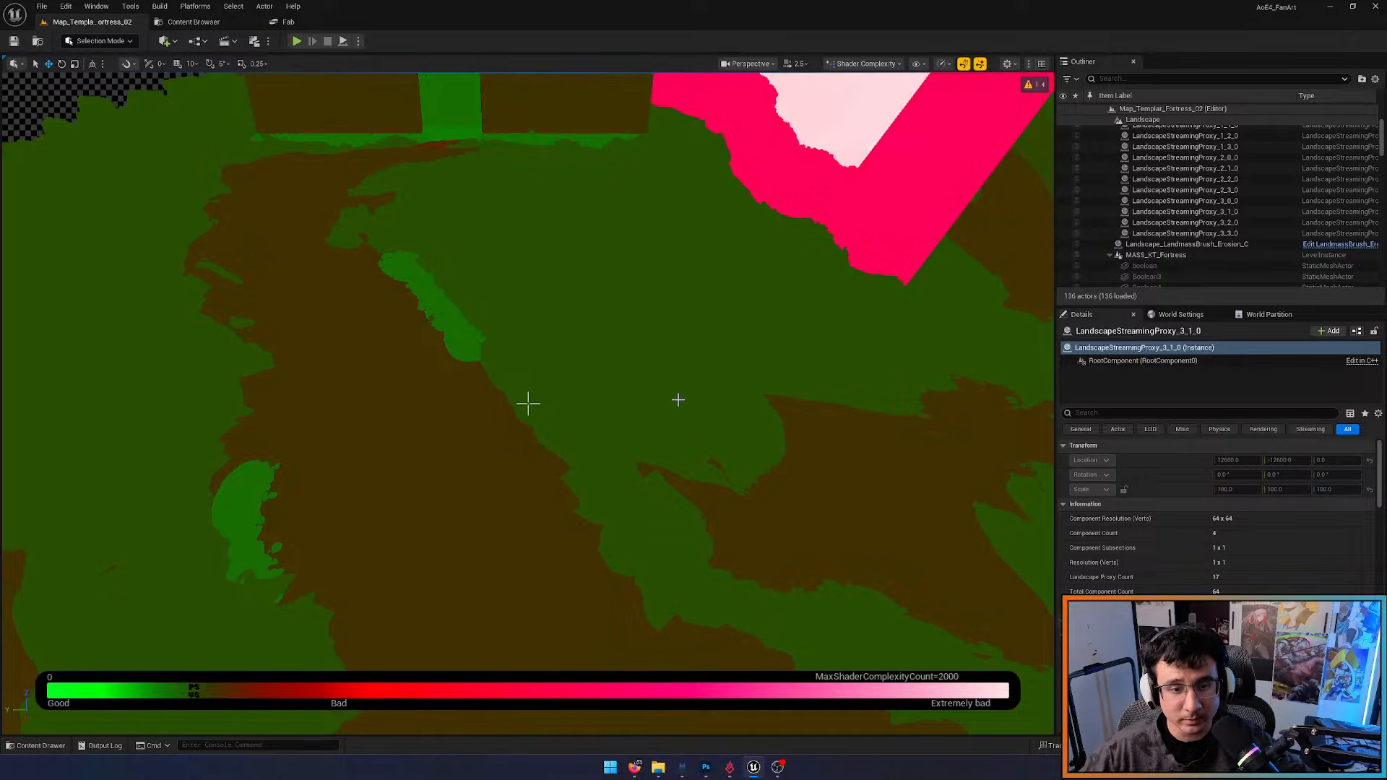
{"action": "right_click_drag", "start_coordinate": [678, 397], "coordinate": [607, 387]}
{"action": "key", "text": "s"}
{"action": "scroll", "coordinate": [680, 390], "scroll_direction": "up", "scroll_amount": 3}
{"action": "key", "text": "w"}
{"action": "key", "text": "alt+4"}
Search the project assets for "road" and place BP_Path on the dirt path below the fortress gate
{"action": "key", "text": "a"}
{"action": "right_click_drag", "start_coordinate": [705, 417], "coordinate": [712, 379]}
{"action": "key", "text": "w"}
{"action": "key", "text": "w"}
{"action": "key", "text": "ctrl+p"}
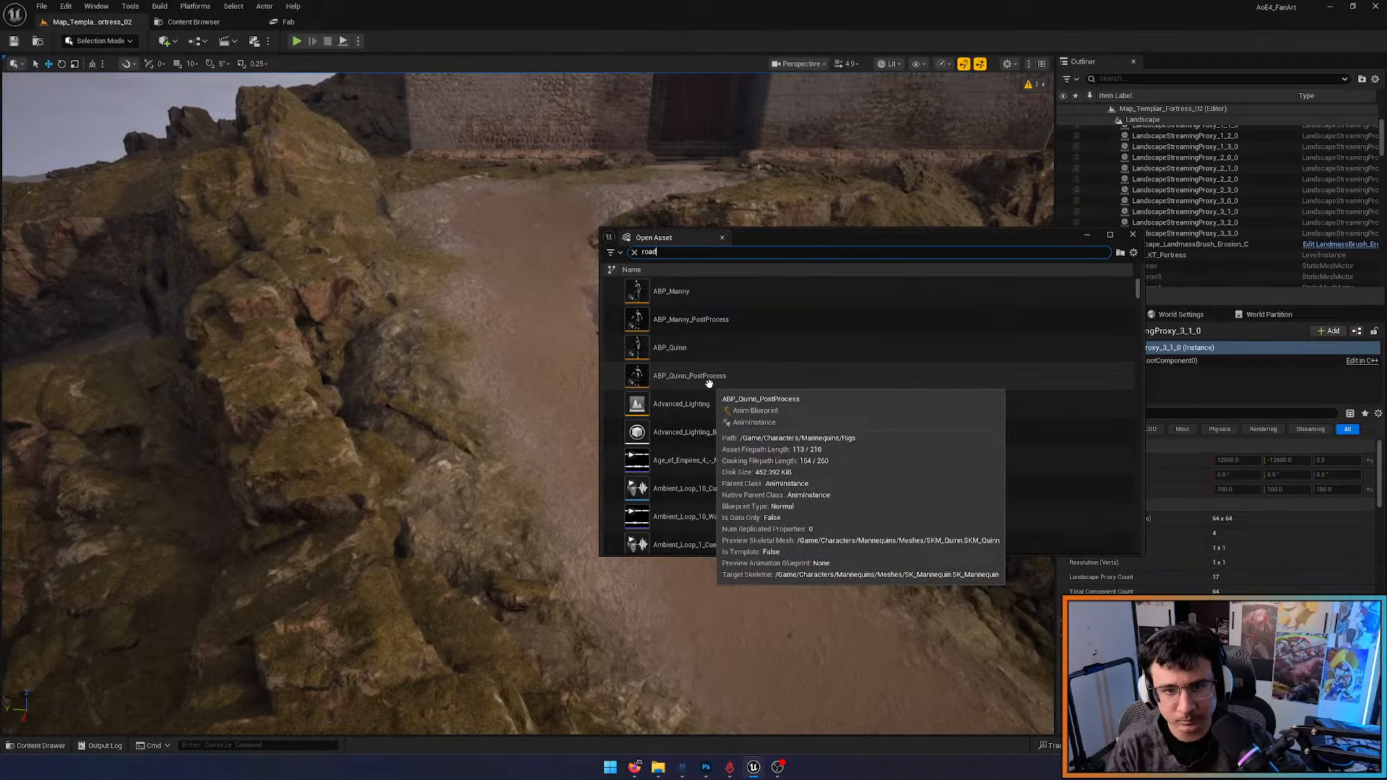
{"action": "left_click", "coordinate": [666, 291]}
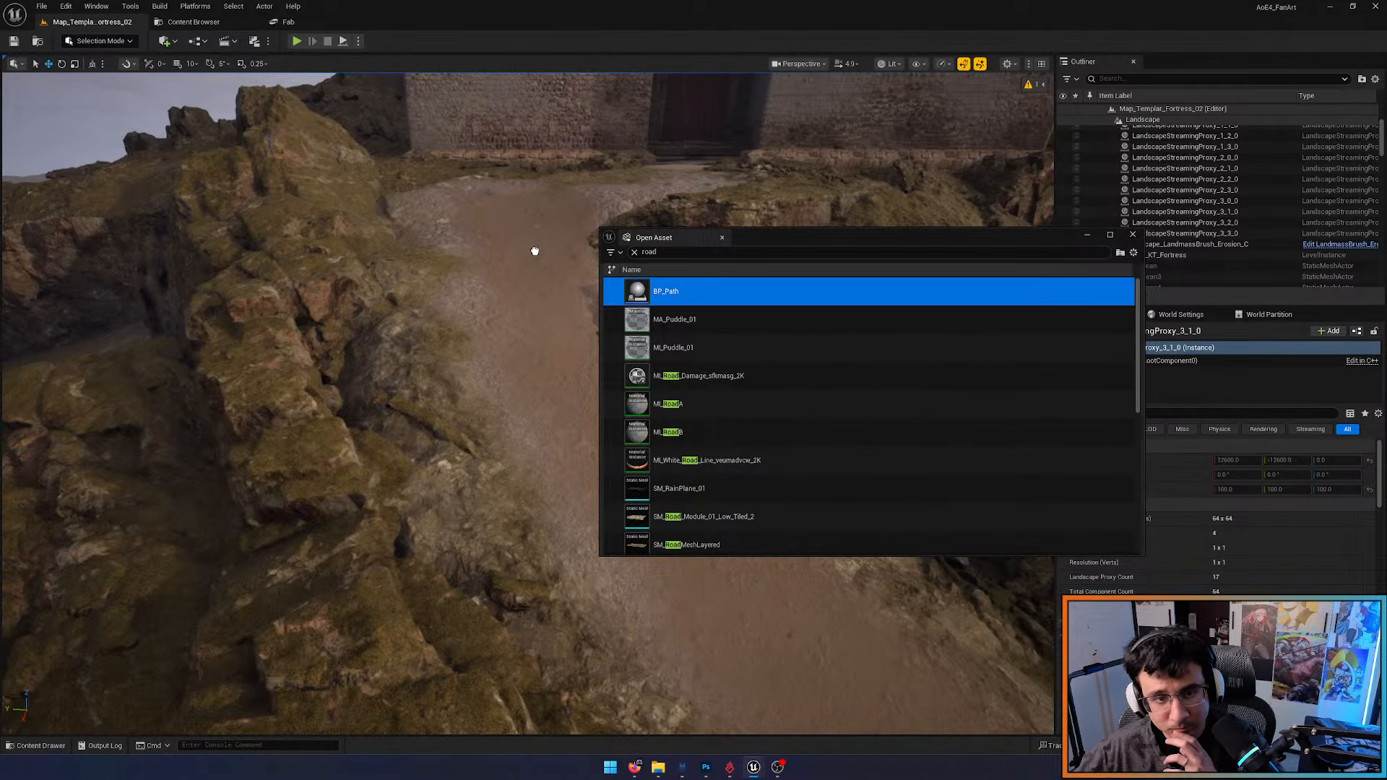
{"action": "left_click_drag", "start_coordinate": [534, 251], "coordinate": [529, 267]}
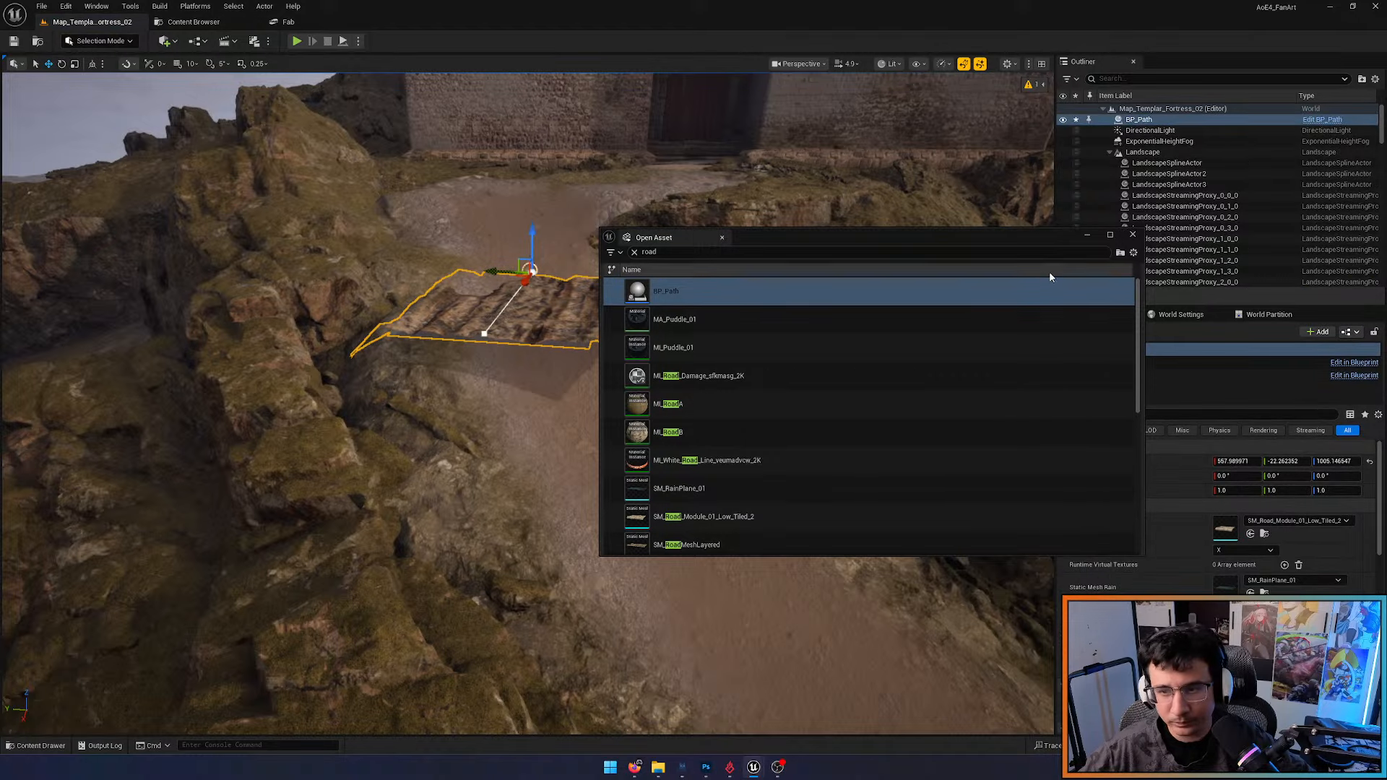
{"action": "left_click", "coordinate": [1132, 234]}
Rotate BP_Path to about -27.8° around Z and -17.5° around Y so it follows the sloping path
{"action": "right_click_drag", "start_coordinate": [636, 373], "coordinate": [587, 434]}
{"action": "scroll", "coordinate": [587, 433], "scroll_direction": "down", "scroll_amount": 2}
{"action": "key", "text": "e"}
{"action": "left_click_drag", "start_coordinate": [639, 370], "coordinate": [672, 374]}
{"action": "right_click_drag", "start_coordinate": [672, 374], "coordinate": [820, 379]}
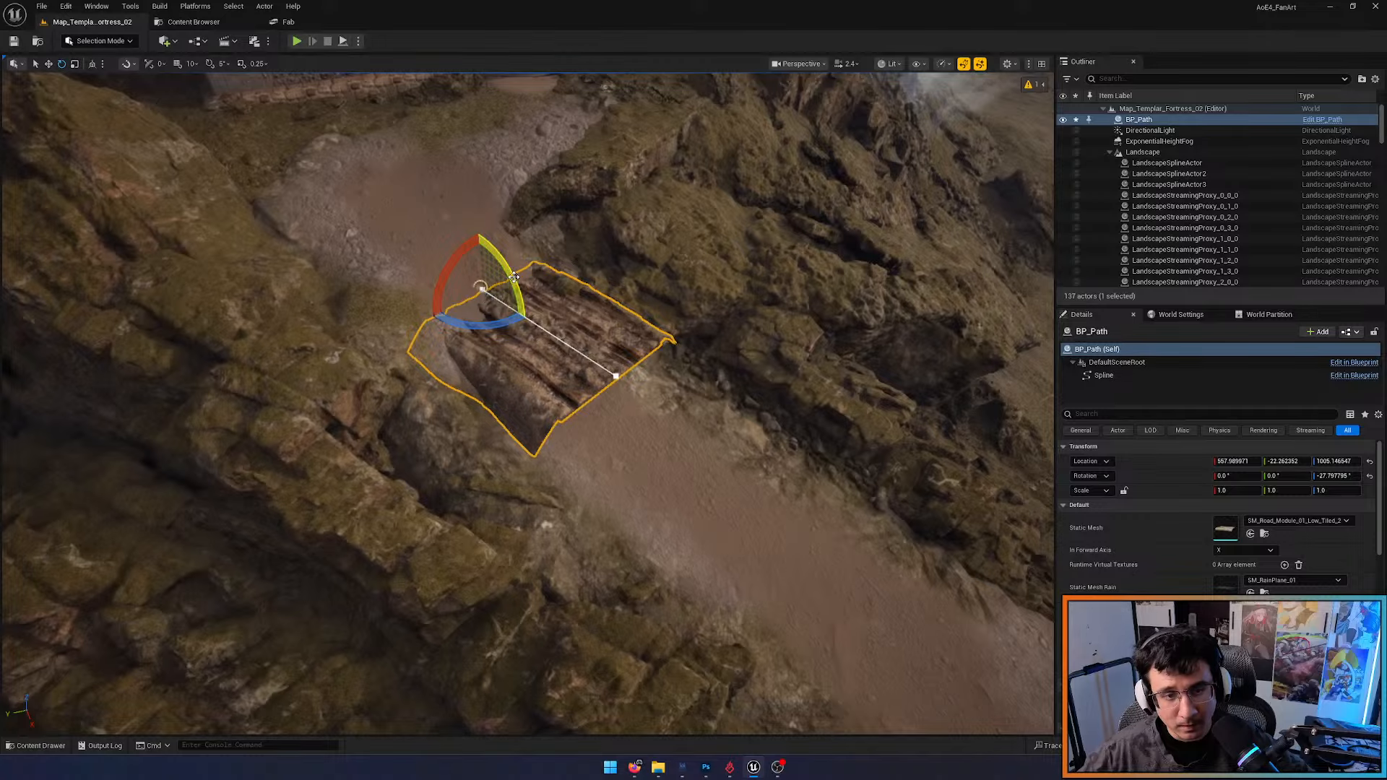
{"action": "left_click_drag", "start_coordinate": [513, 277], "coordinate": [525, 321]}
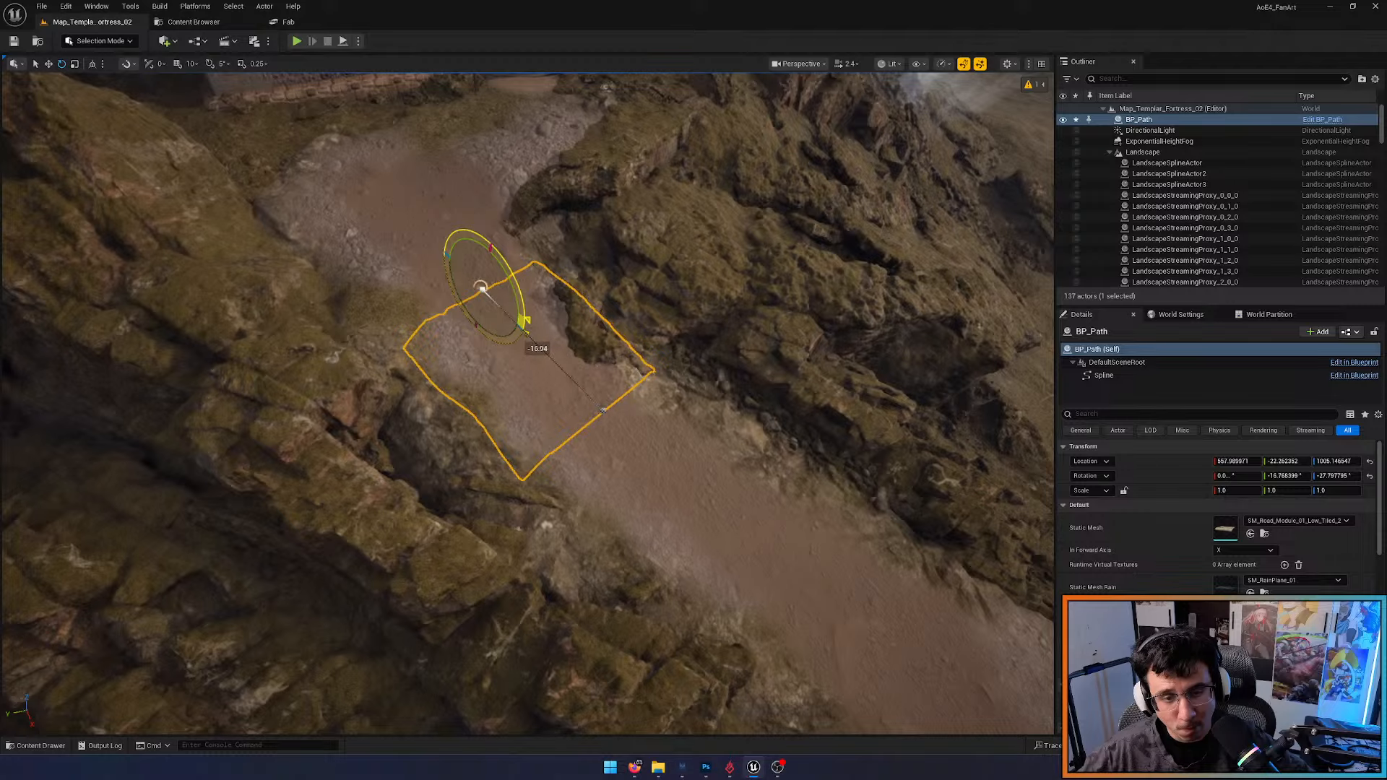
{"action": "right_click_drag", "start_coordinate": [525, 322], "coordinate": [480, 275]}
Move BP_Path up out of the terrain to a height of about 1035 and centre it on the path
{"action": "key", "text": "w"}
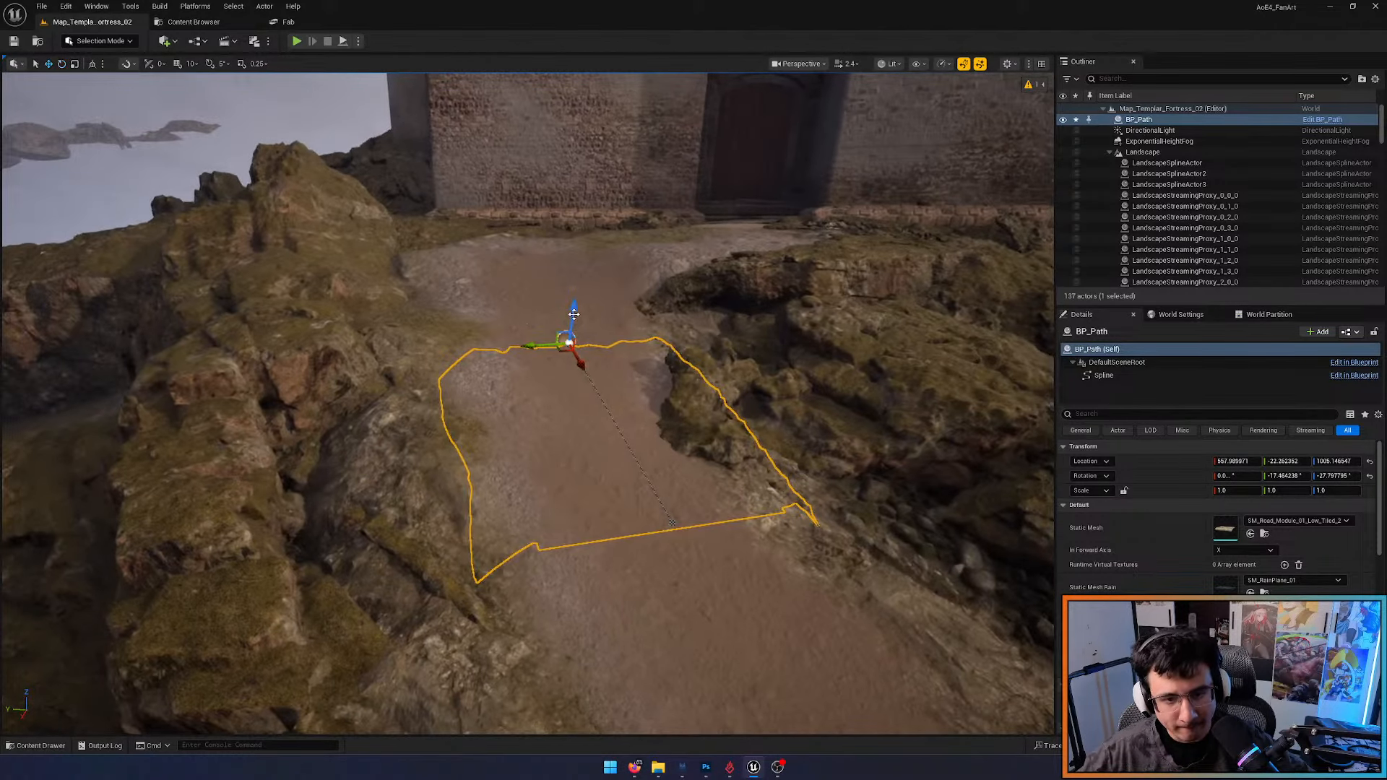
{"action": "left_click_drag", "start_coordinate": [573, 313], "coordinate": [544, 296]}
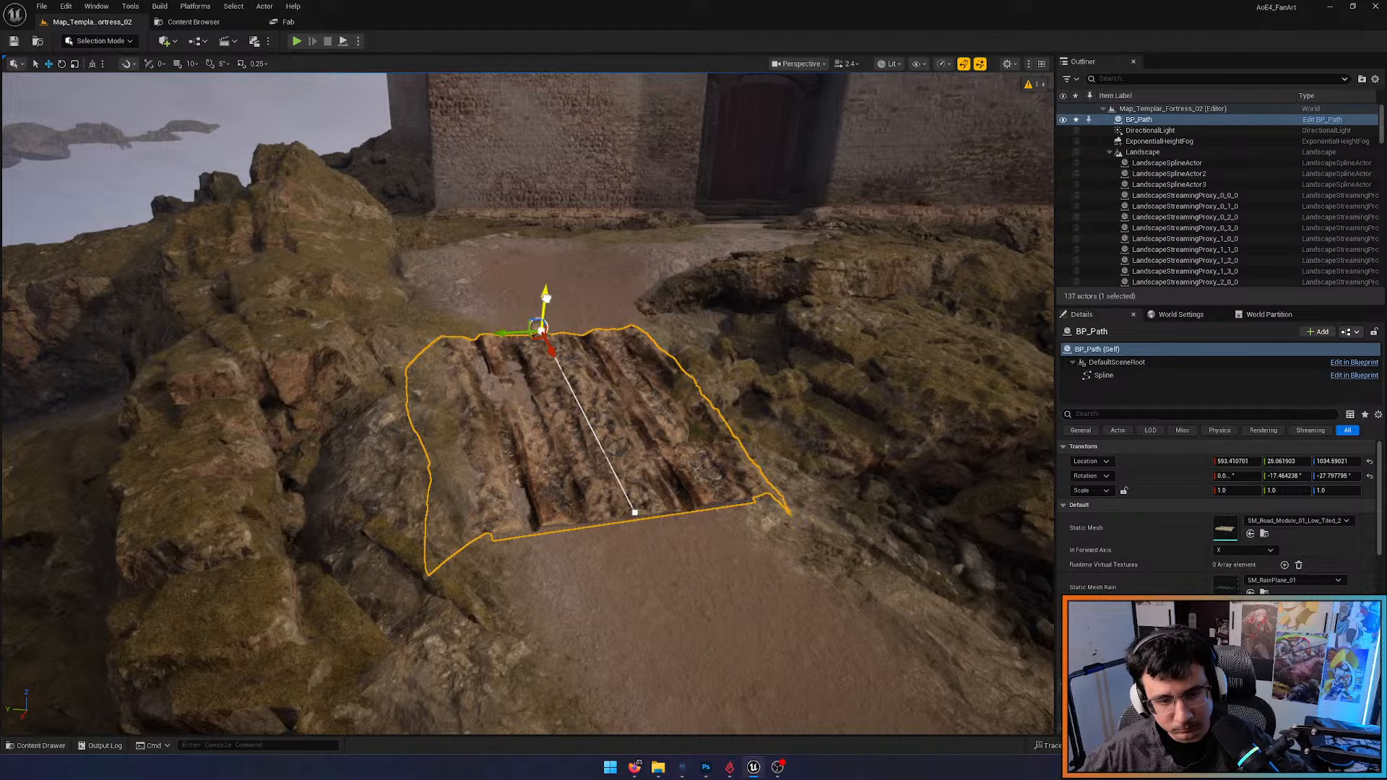
{"action": "right_click_drag", "start_coordinate": [544, 295], "coordinate": [534, 302]}
Open BP_Path's mesh SM_Road_Module_01_Low_Tiled_2 and its material MI_RoadB, and dock both editors in the level's window
{"action": "key", "text": "f"}
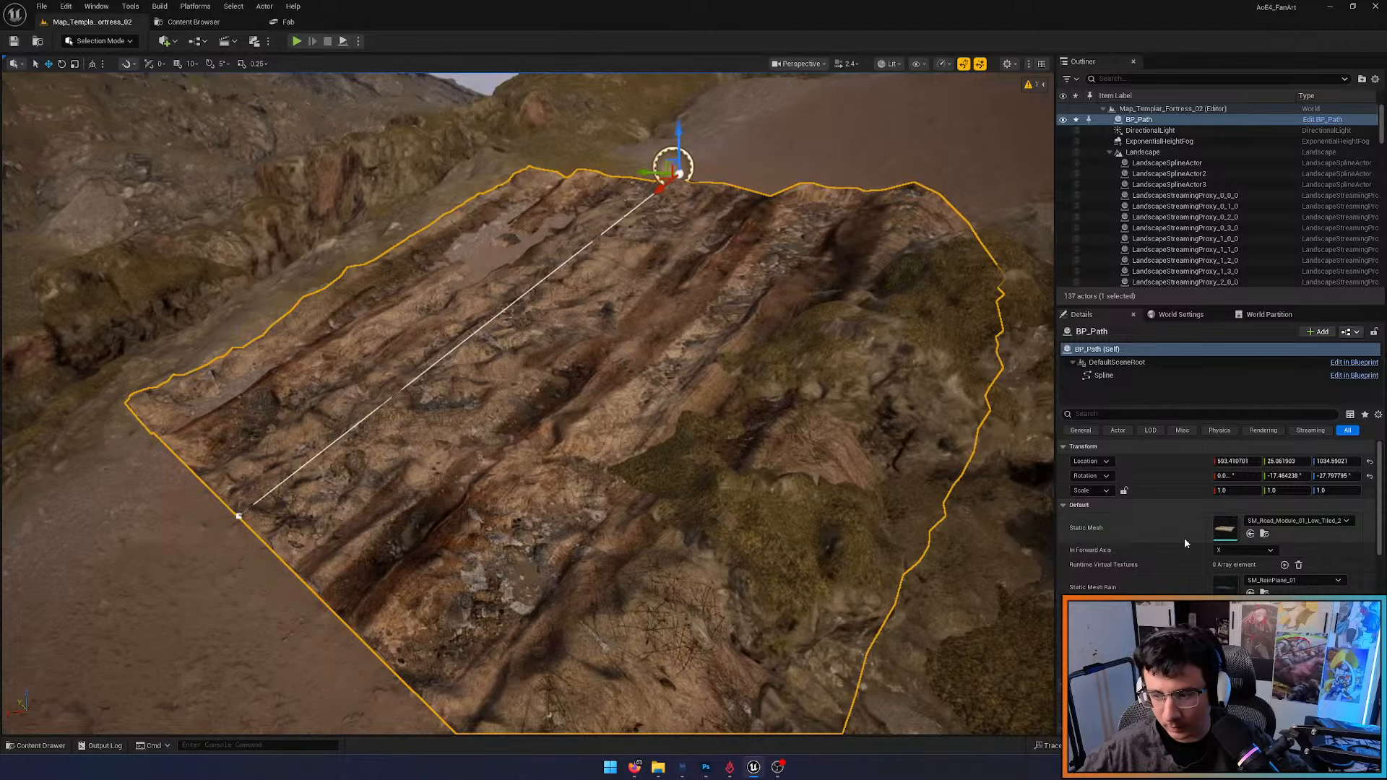
{"action": "double_click", "coordinate": [1229, 535]}
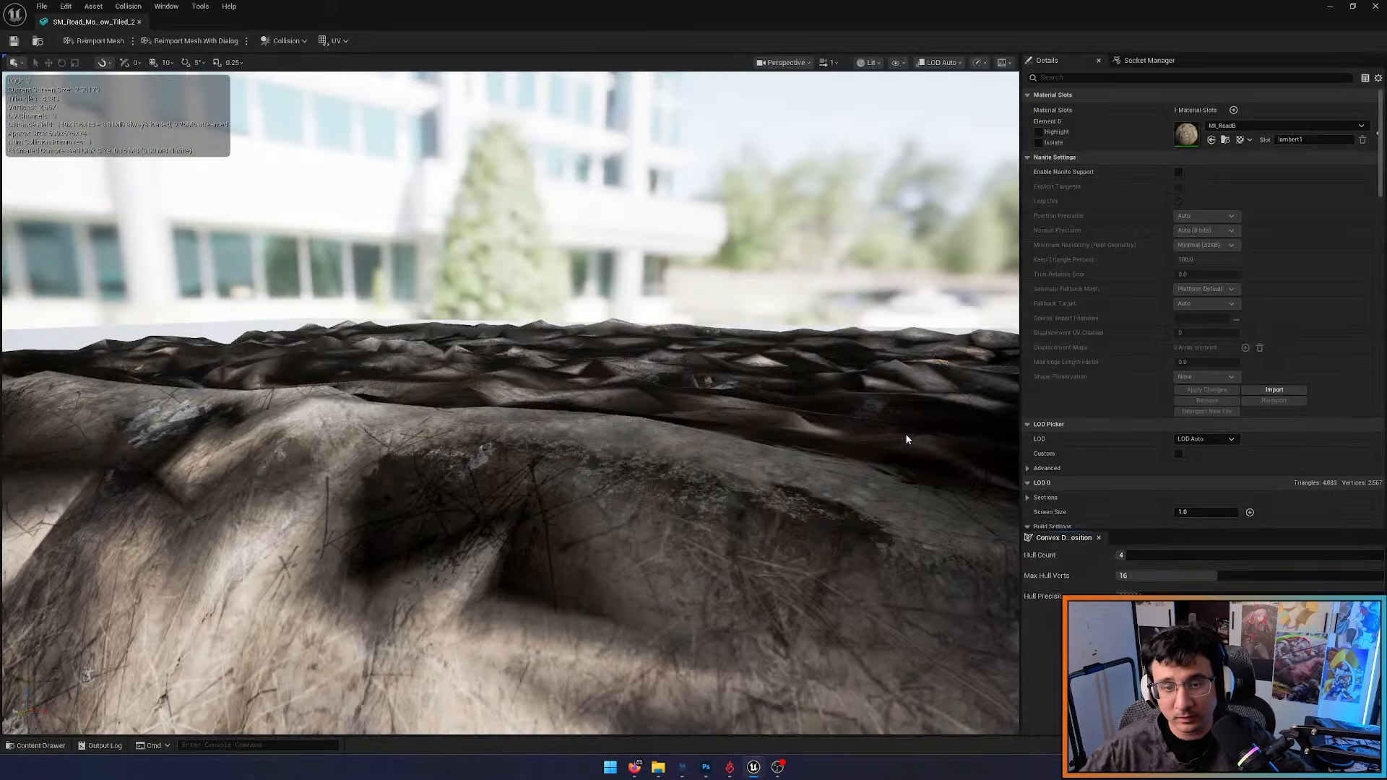
{"action": "scroll", "coordinate": [899, 393], "scroll_direction": "down", "scroll_amount": 6}
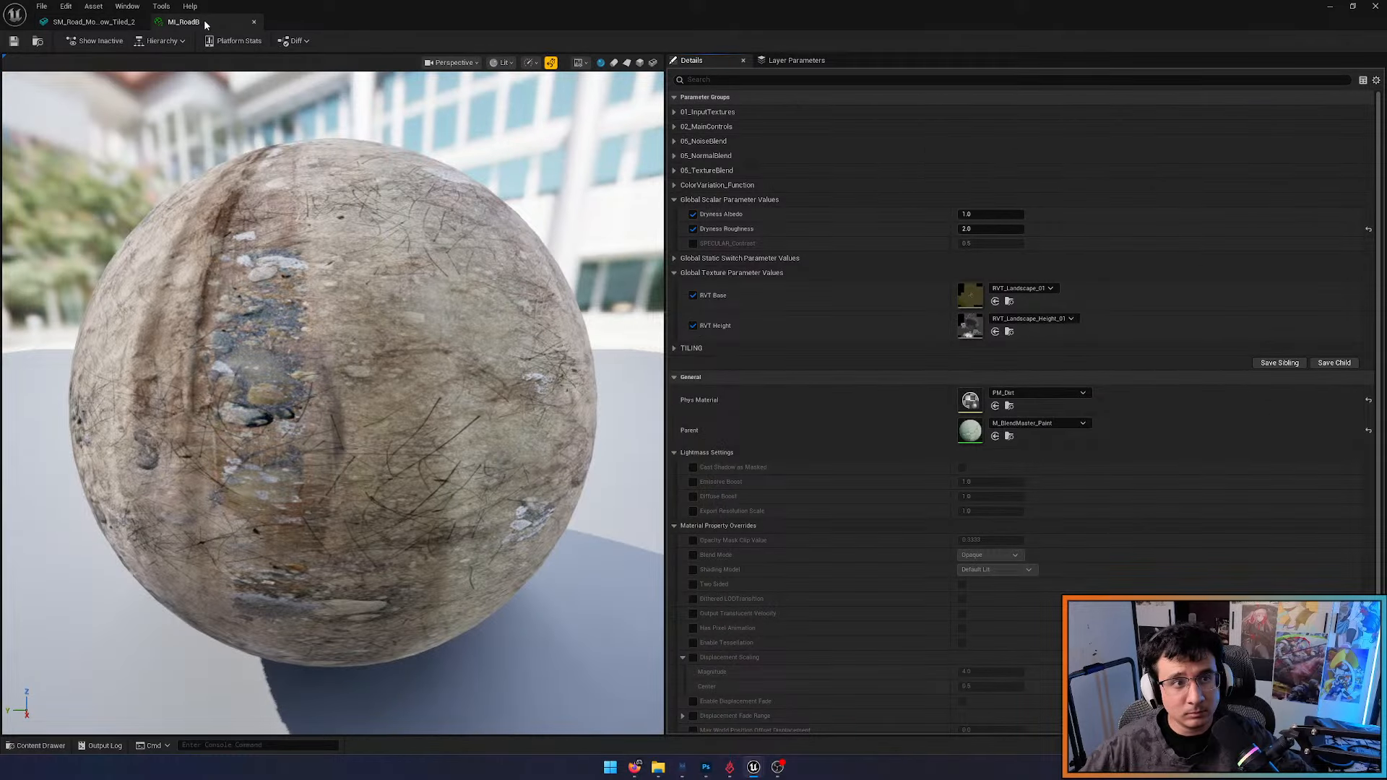
{"action": "left_click_drag", "start_coordinate": [204, 25], "coordinate": [366, 137]}
{"action": "left_click", "coordinate": [342, 26]}
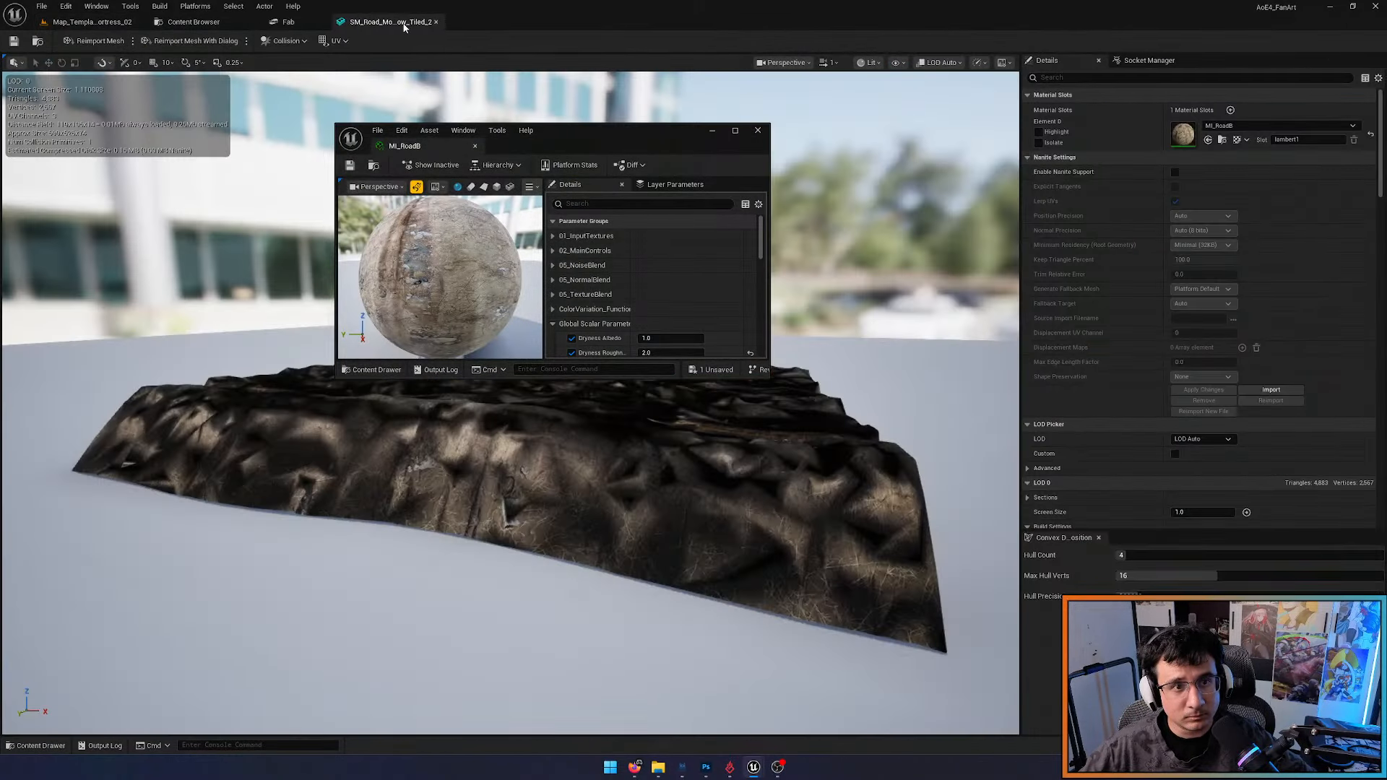
{"action": "left_click_drag", "start_coordinate": [442, 149], "coordinate": [563, 21]}
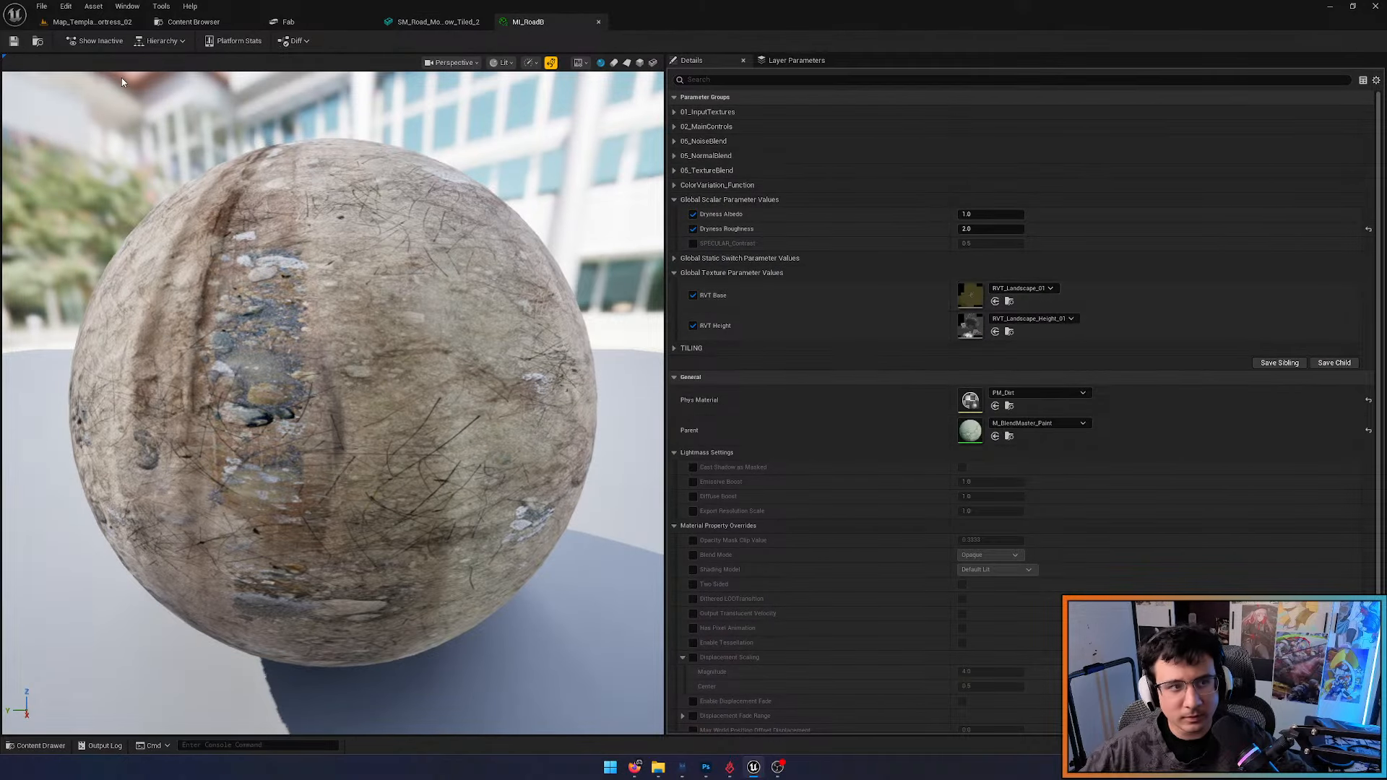
Assign RVT_LandscapeMaterial as MI_RoadB's RVT Base and RVT_LandscapeHeight as its RVT Height
{"action": "left_click", "coordinate": [119, 23]}
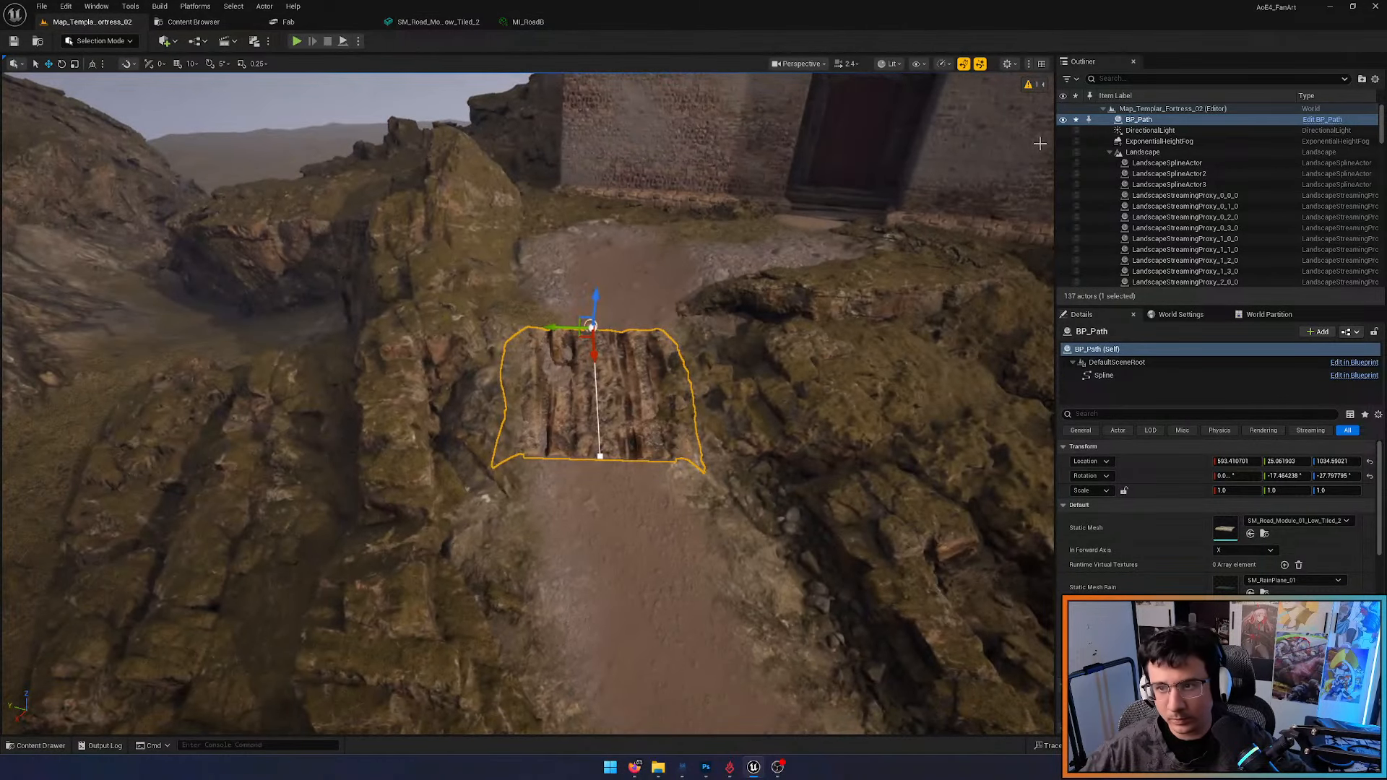
{"action": "left_click", "coordinate": [1143, 151]}
{"action": "scroll", "coordinate": [1204, 576], "scroll_direction": "down", "scroll_amount": 2}
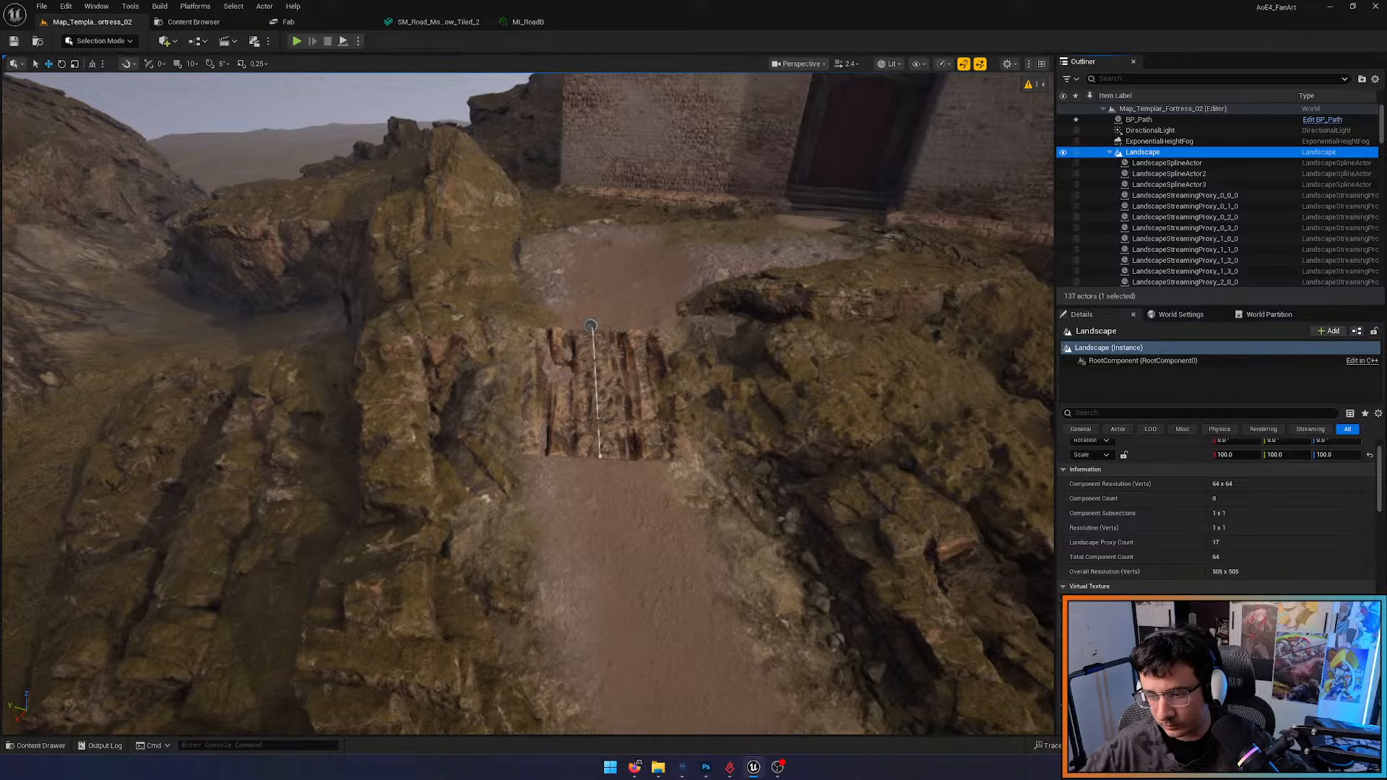
{"action": "left_click", "coordinate": [195, 22]}
{"action": "left_click", "coordinate": [536, 22]}
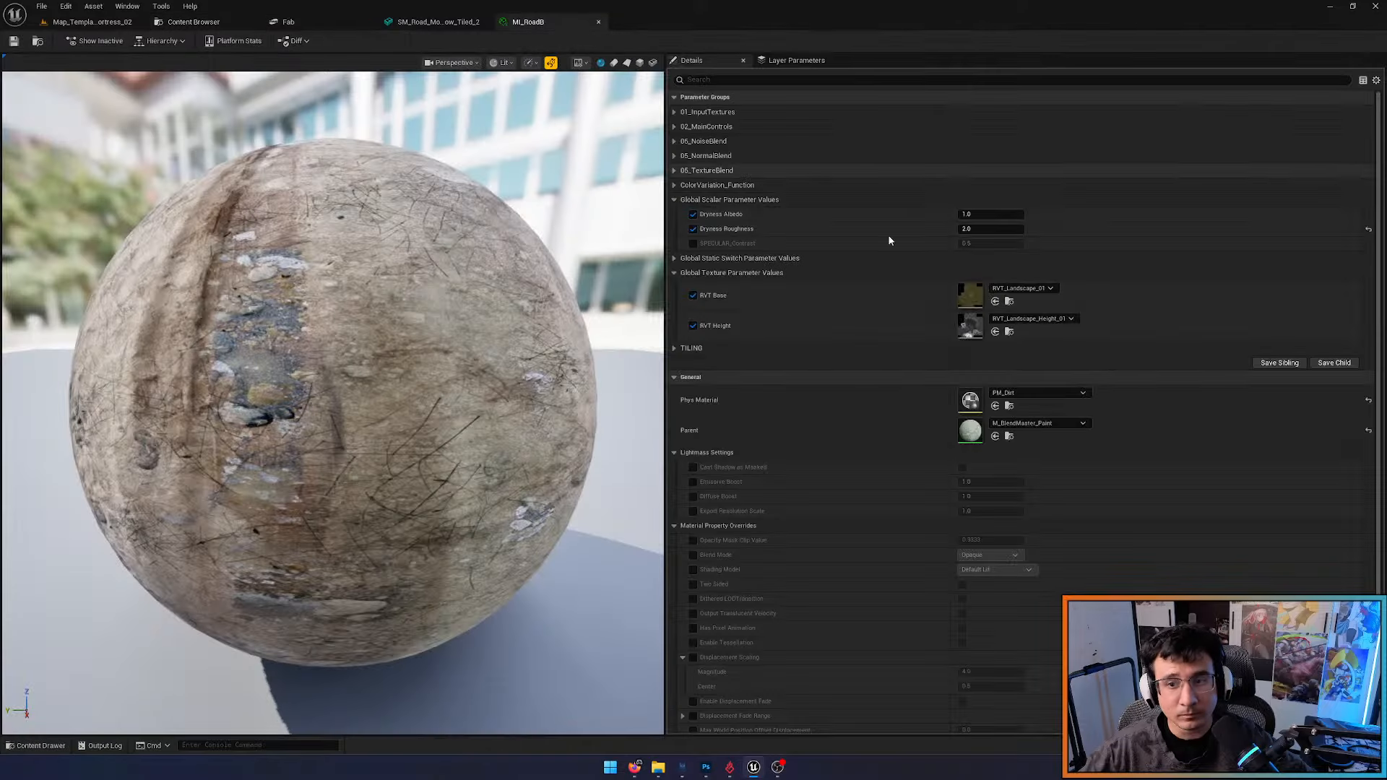
{"action": "left_click", "coordinate": [209, 24]}
{"action": "left_click", "coordinate": [534, 22]}
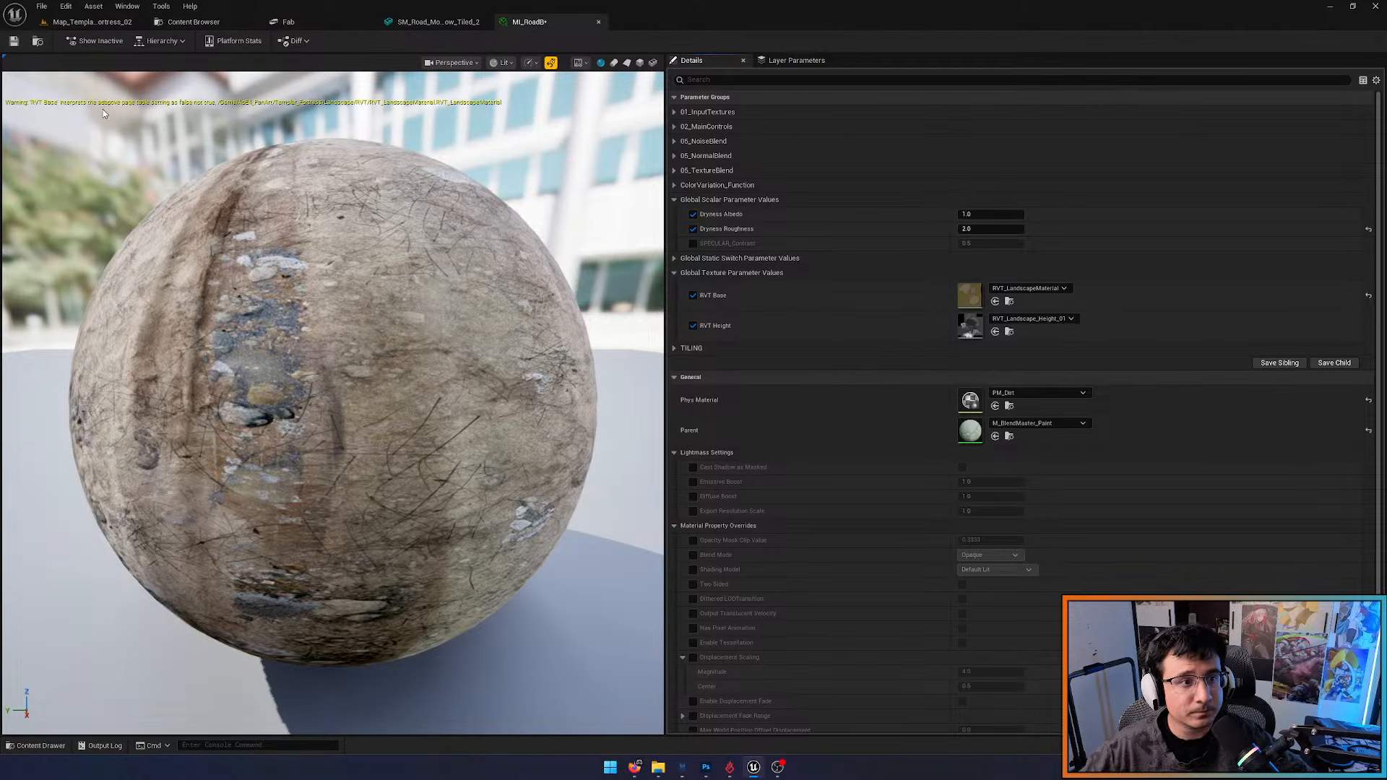
{"action": "left_click", "coordinate": [996, 331]}
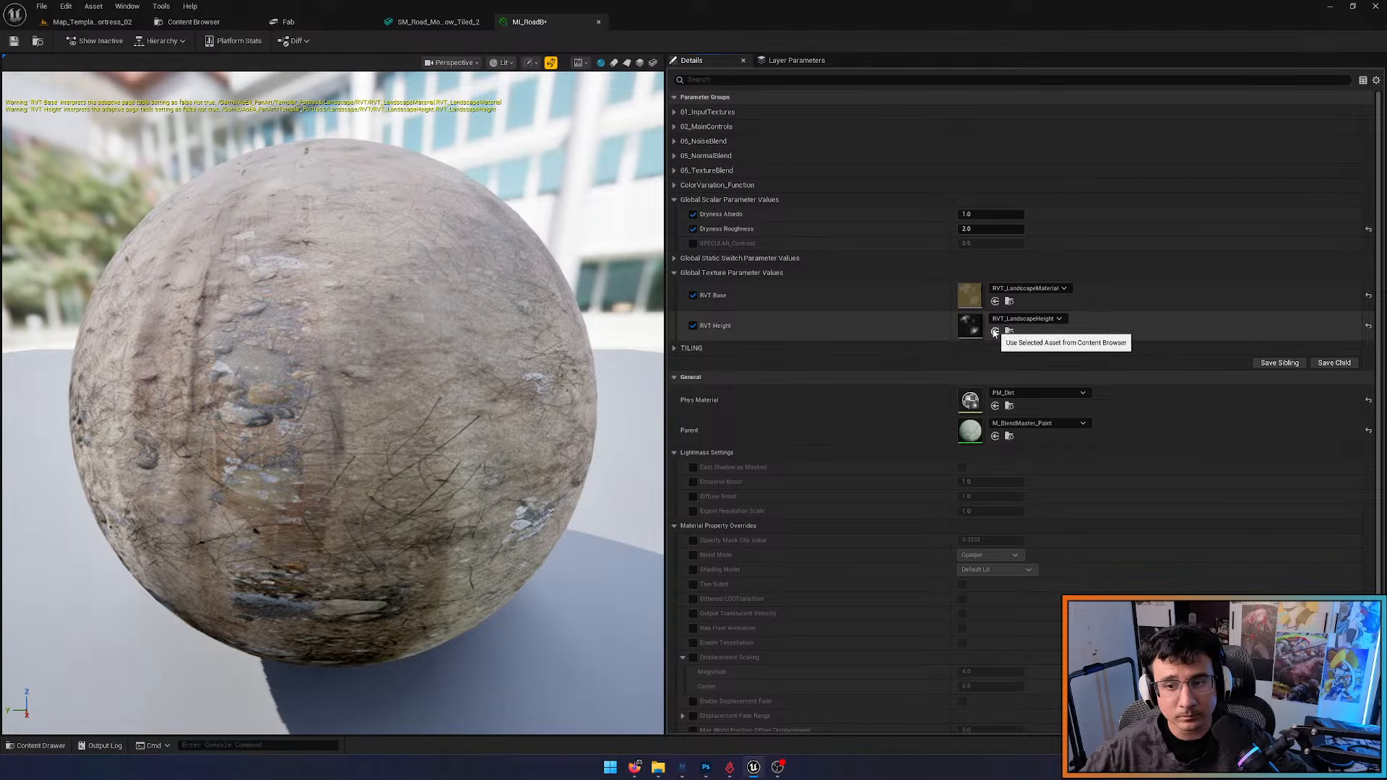
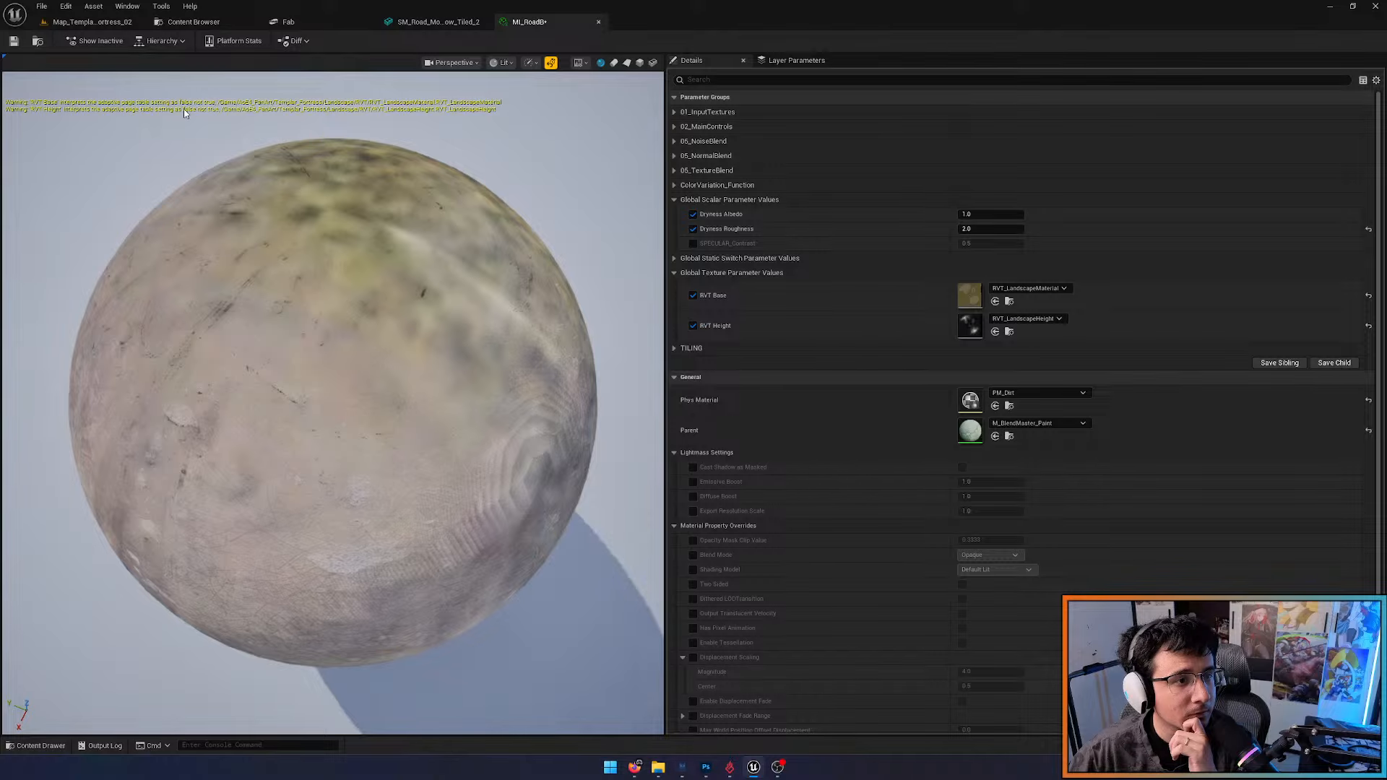
Enable the adaptive page table on RVT_LandscapeHeight and save MI_RoadB with its new RVT textures
{"action": "left_click", "coordinate": [186, 24]}
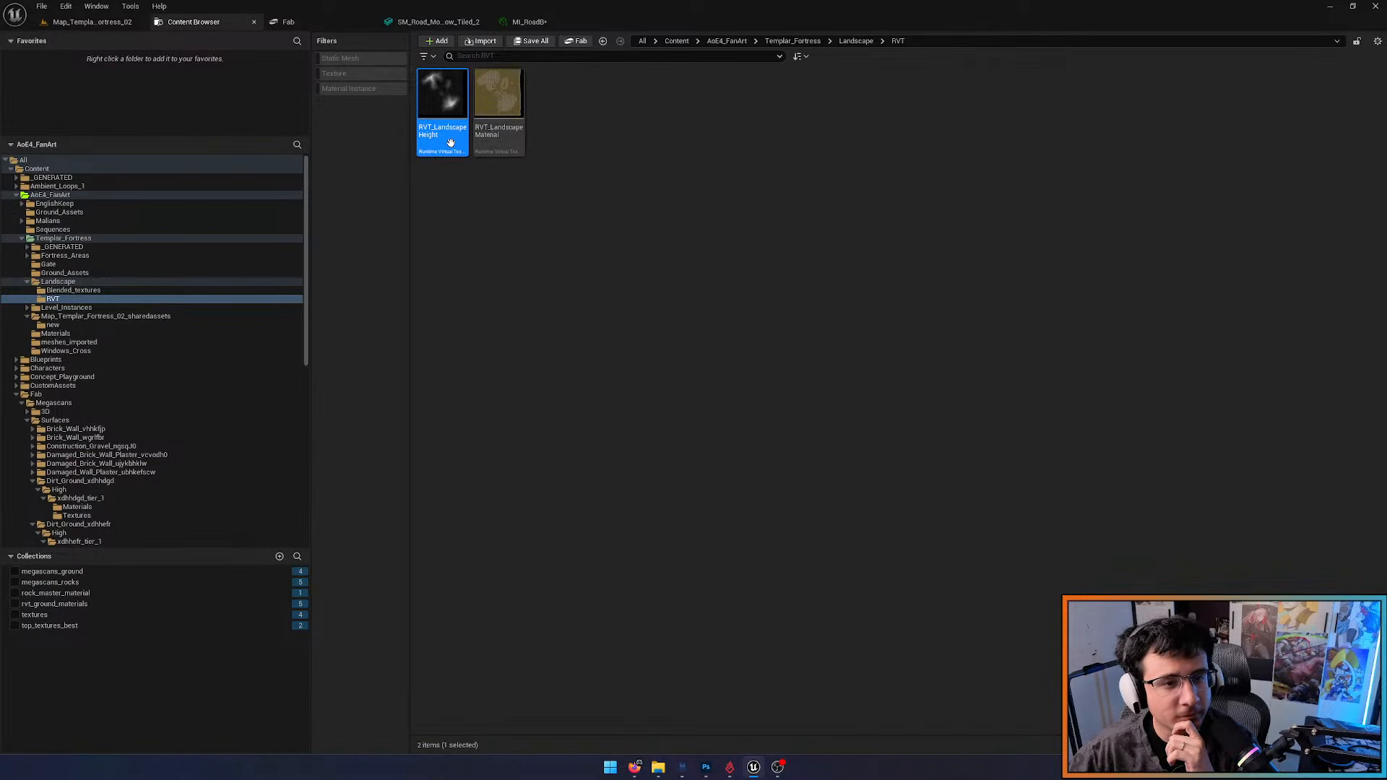
{"action": "double_click", "coordinate": [443, 116]}
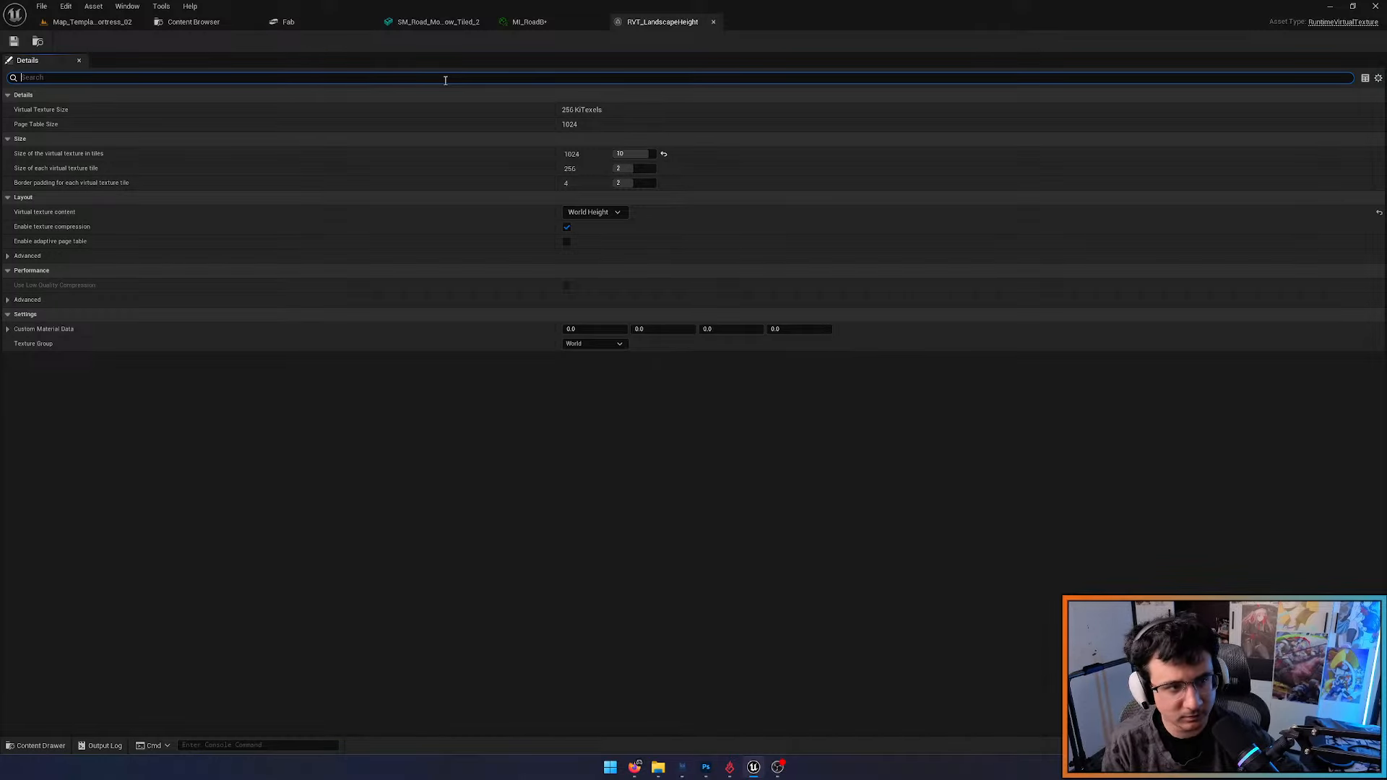
{"action": "type", "text": "dap"}
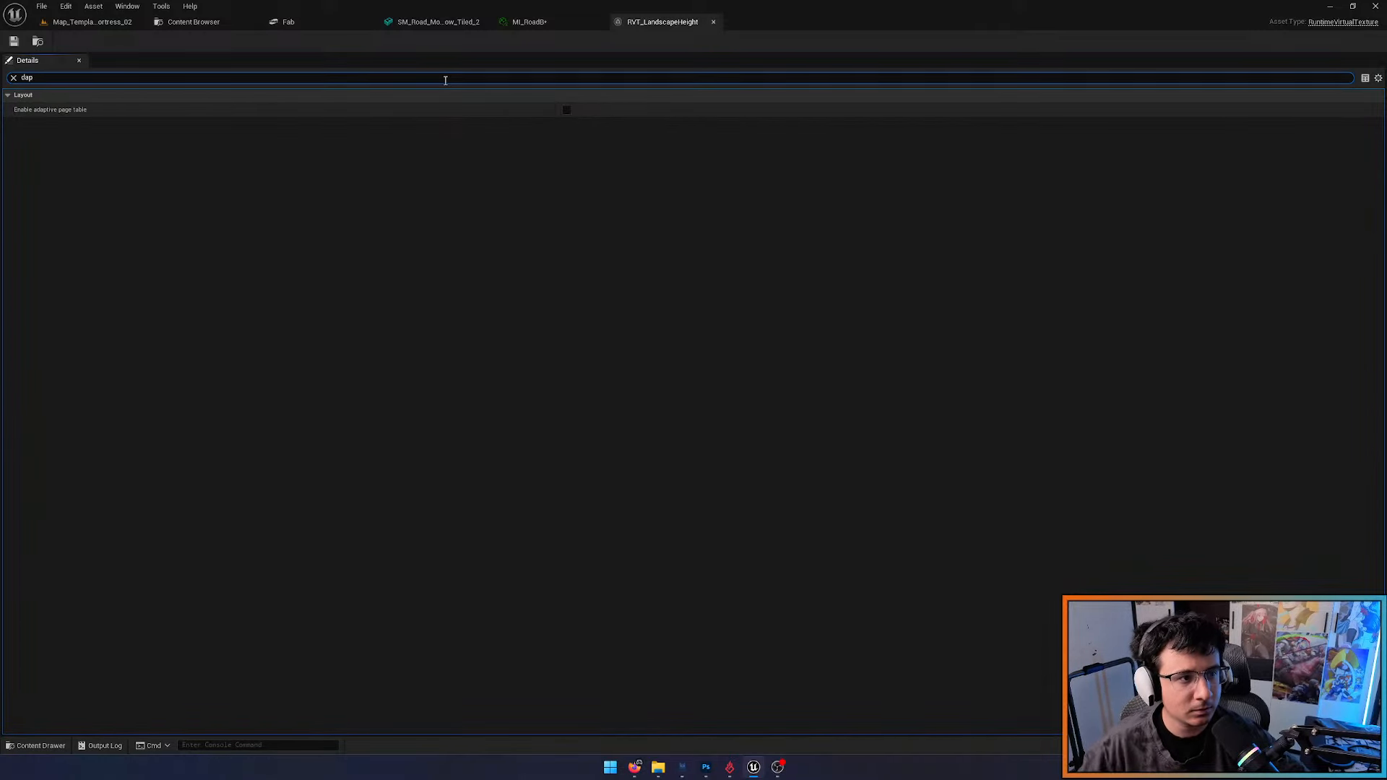
{"action": "left_click", "coordinate": [566, 110]}
{"action": "left_click", "coordinate": [550, 22]}
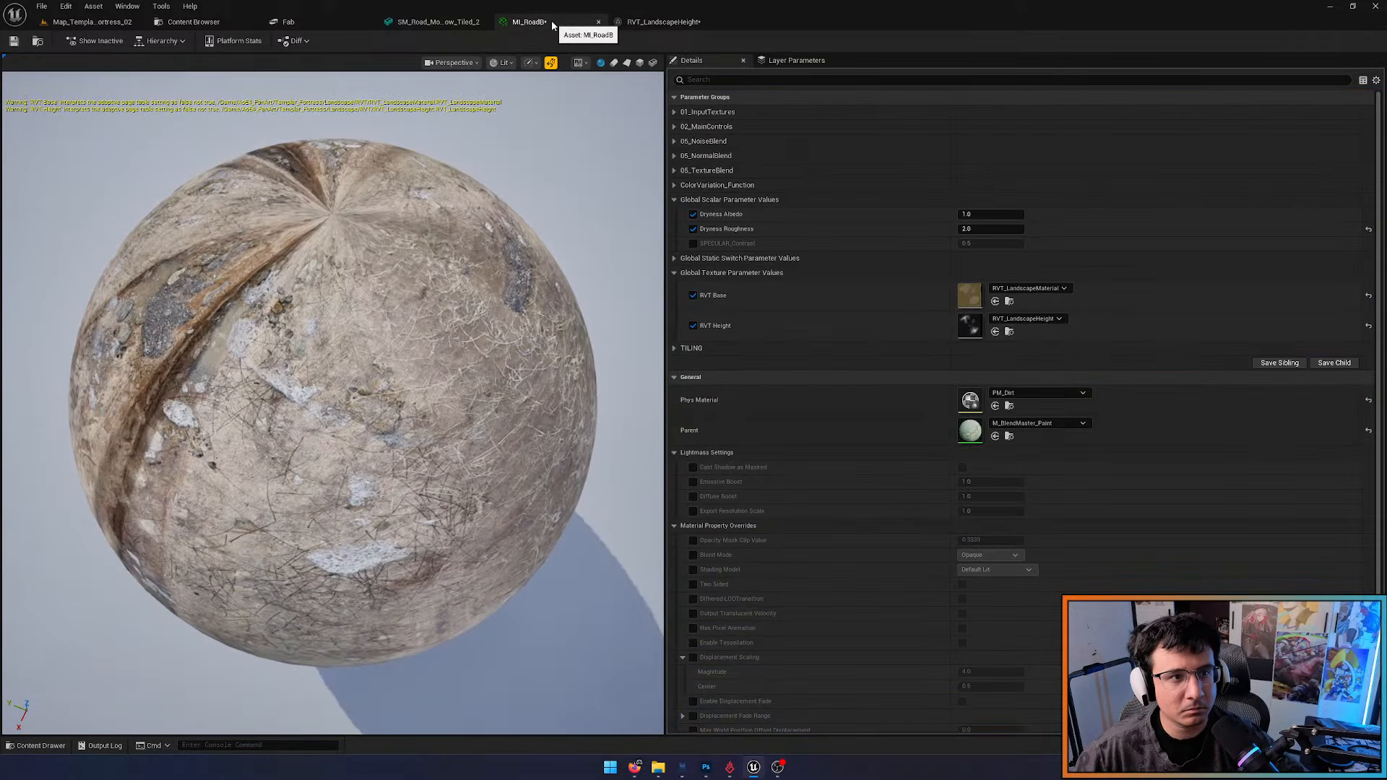
{"action": "left_click", "coordinate": [15, 42]}
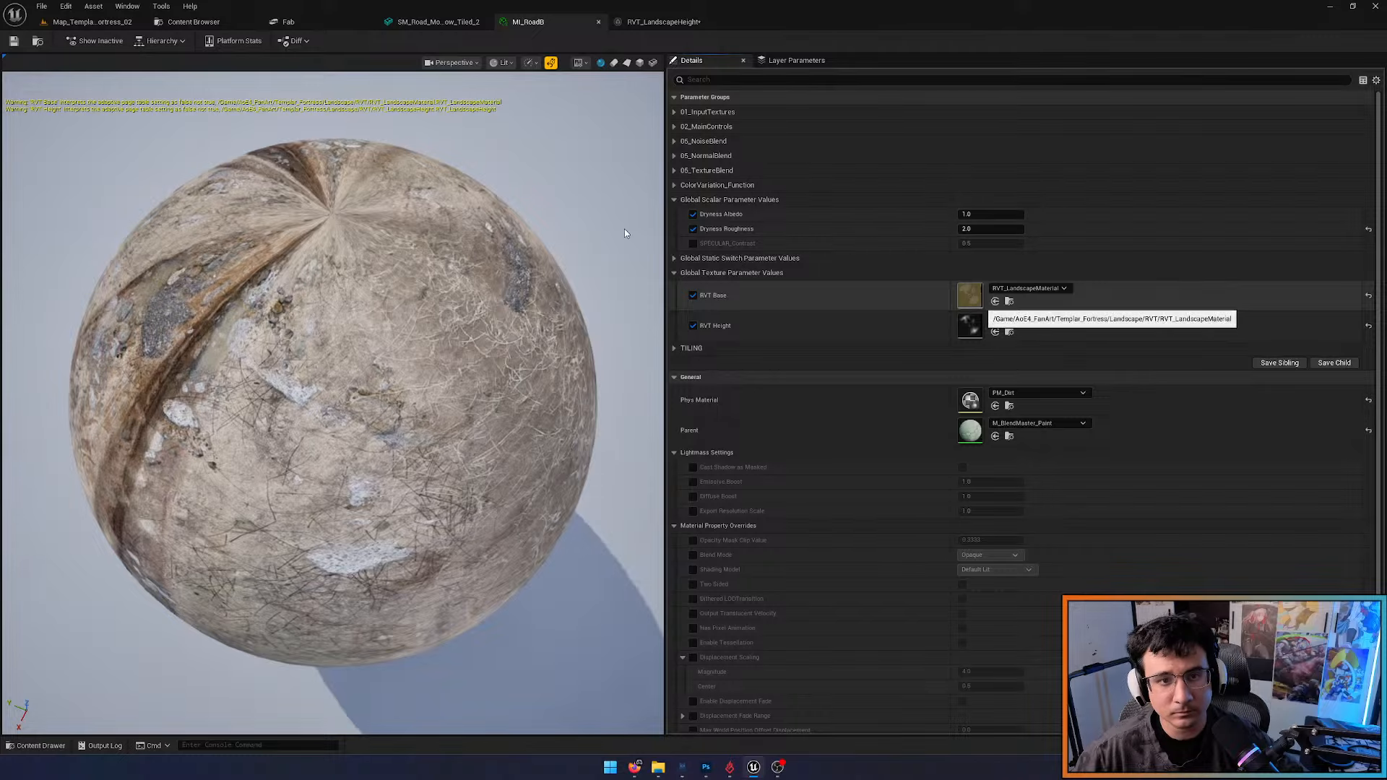
Enable the adaptive page table on RVT_LandscapeMaterial, save it and close the MI_RoadB editor
{"action": "double_click", "coordinate": [970, 295]}
{"action": "left_click", "coordinate": [622, 78]}
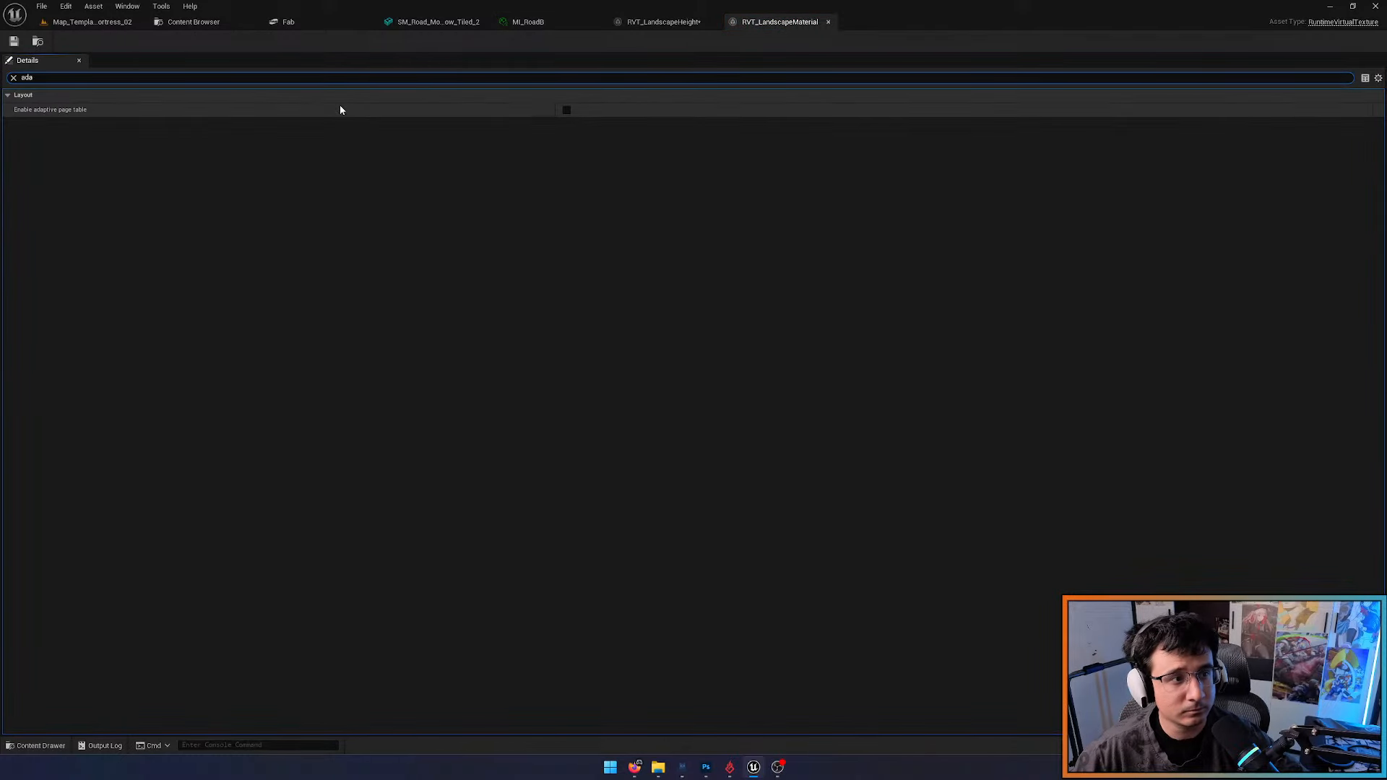
{"action": "left_click", "coordinate": [566, 109]}
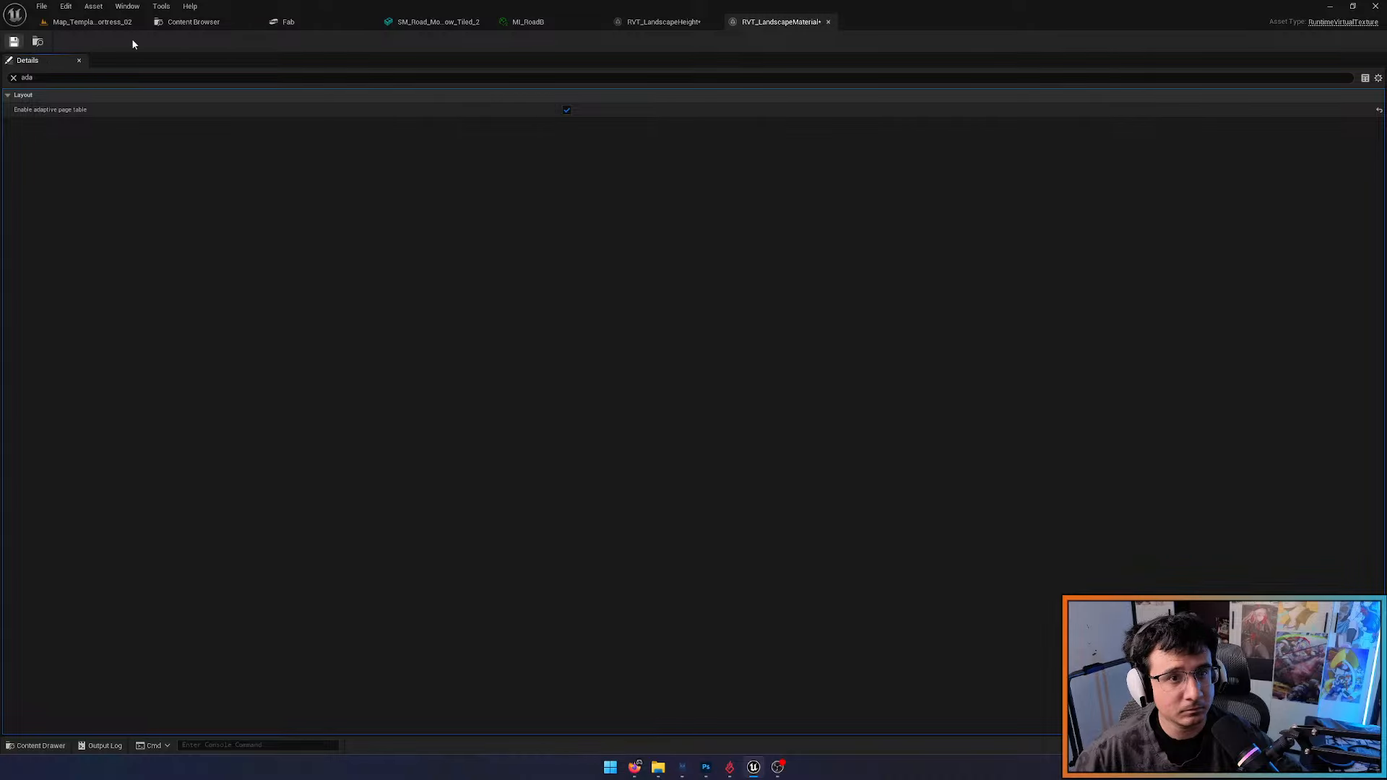
{"action": "key", "text": "ctrl+s"}
{"action": "left_click", "coordinate": [534, 21]}
{"action": "left_click", "coordinate": [598, 21]}
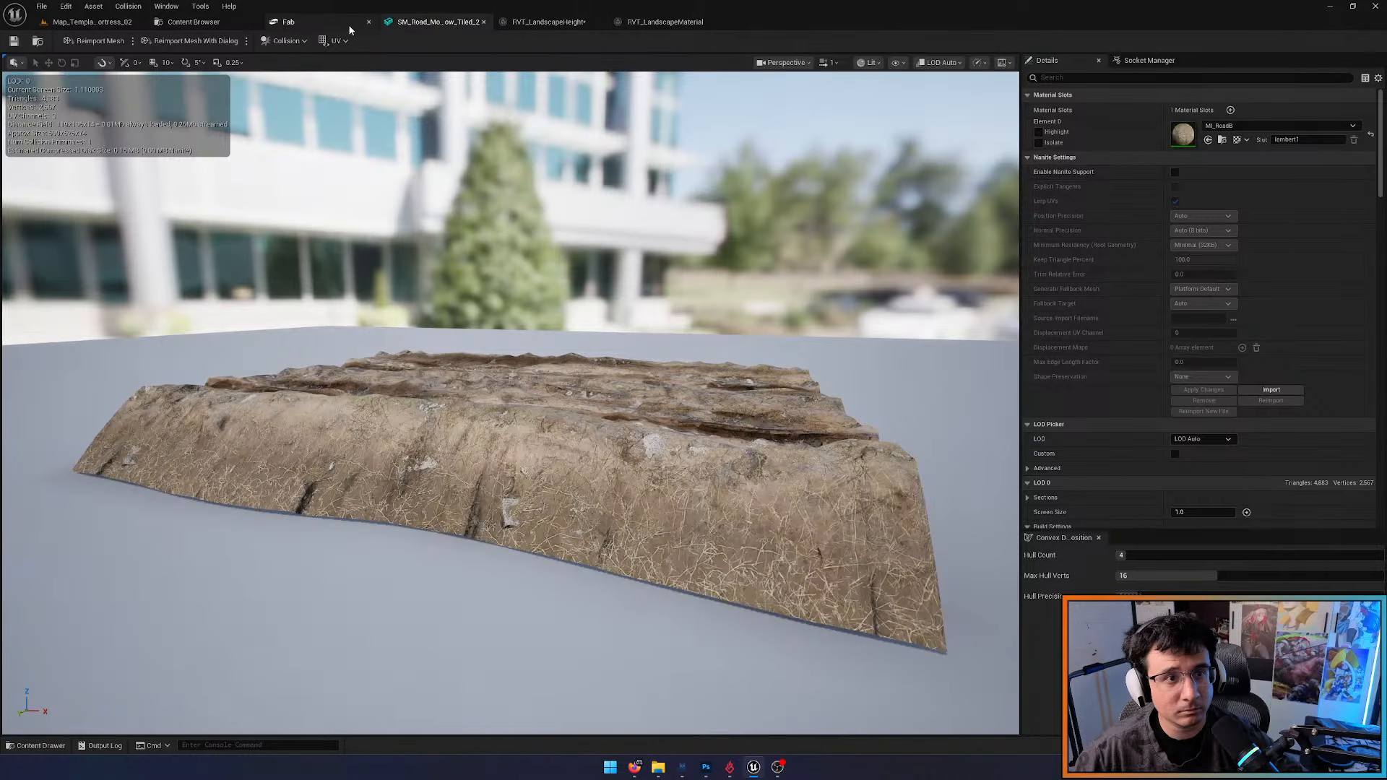
Return to the fortress level, focus on BP_Path and examine how the road's edges blend with the landscape
{"action": "left_click", "coordinate": [105, 22]}
{"action": "key", "text": "f"}
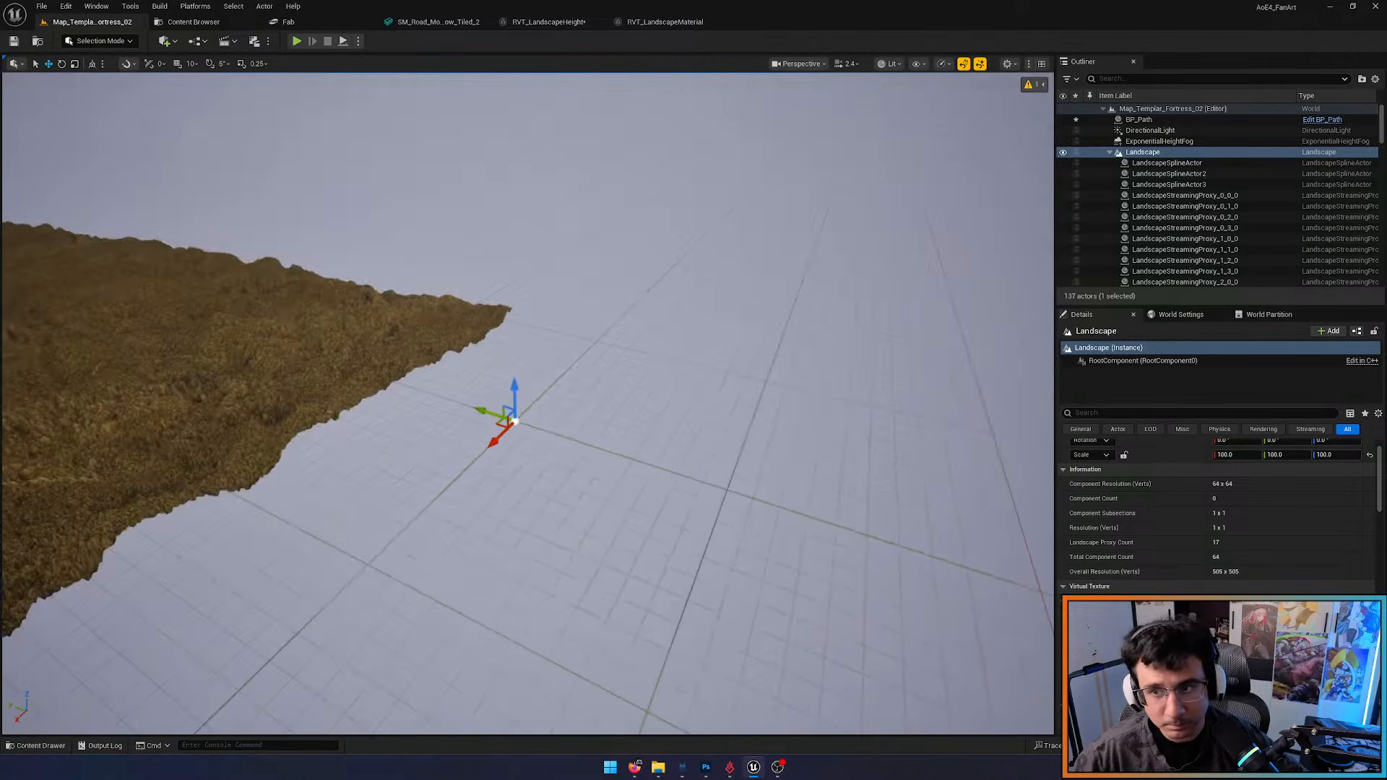
{"action": "right_click_drag", "start_coordinate": [866, 289], "coordinate": [867, 325]}
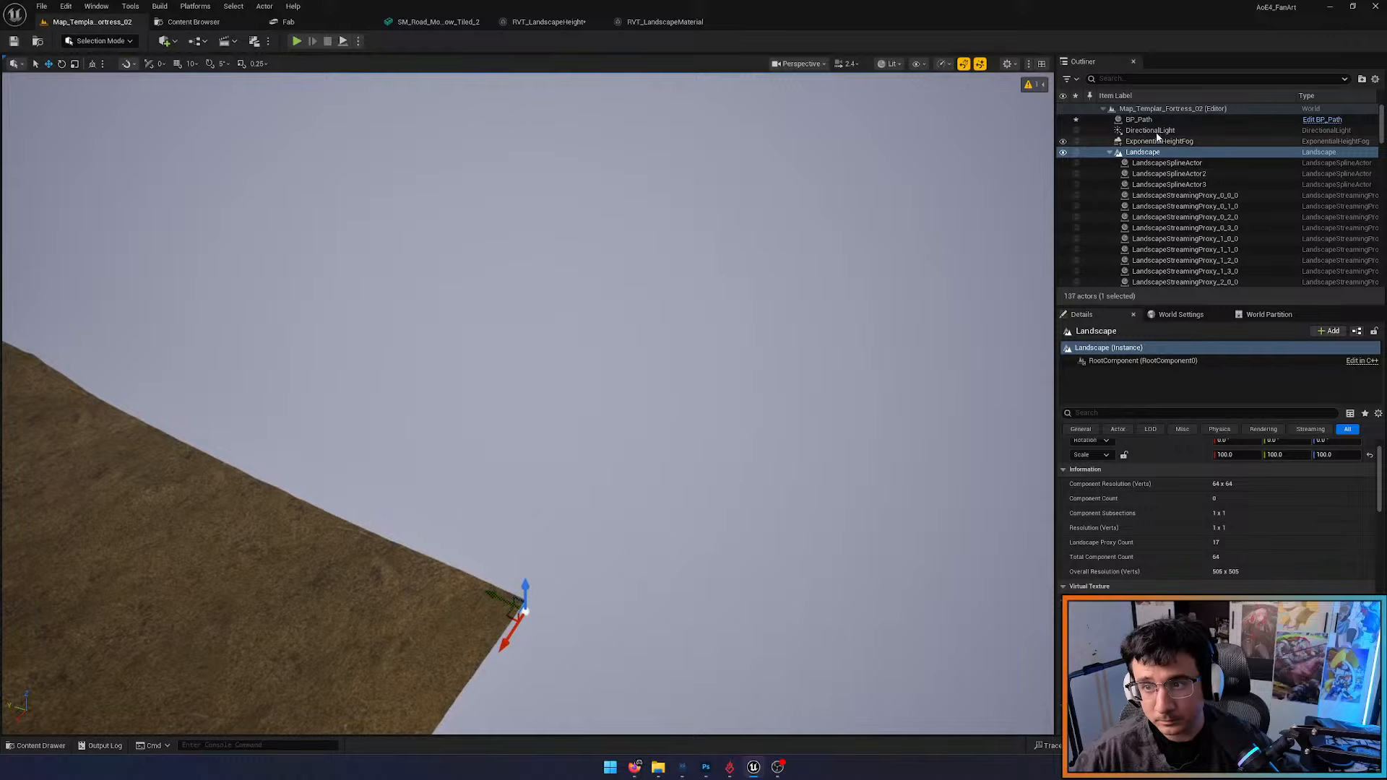
{"action": "right_click_drag", "start_coordinate": [903, 253], "coordinate": [679, 195]}
{"action": "double_click", "coordinate": [1132, 123]}
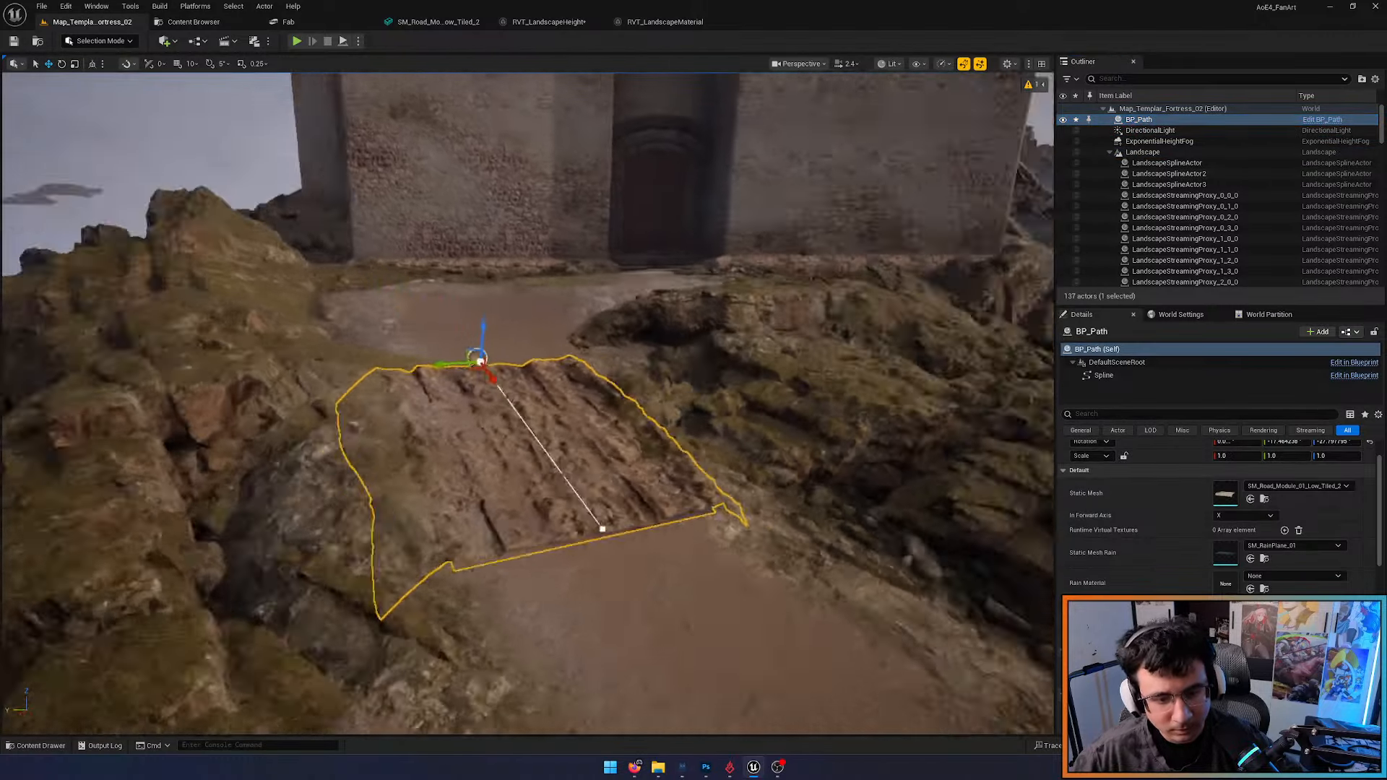
{"action": "left_click_drag", "start_coordinate": [677, 471], "coordinate": [758, 462], "text": "alt"}
{"action": "left_click_drag", "start_coordinate": [659, 493], "coordinate": [592, 506], "text": "alt"}
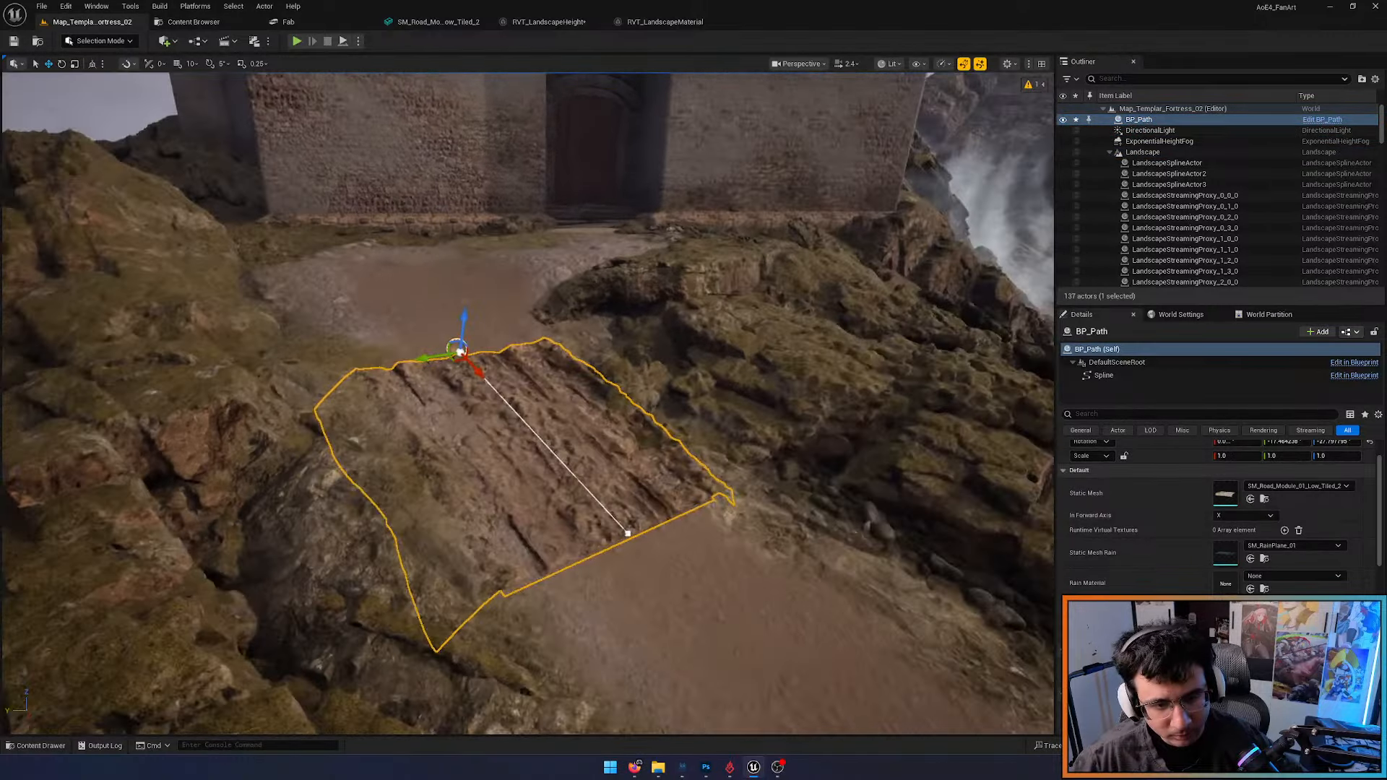
{"action": "scroll", "coordinate": [404, 323], "scroll_direction": "up", "scroll_amount": 5}
Move BP_Path along the dirt path to the upper part of the slope near the fortress wall
{"action": "mouse_move", "coordinate": [370, 248]}
{"action": "left_mouse_down"}
{"action": "mouse_move", "coordinate": [386, 217]}
{"action": "mouse_move", "coordinate": [391, 242]}
{"action": "left_mouse_up"}
{"action": "right_click_drag", "start_coordinate": [391, 241], "coordinate": [505, 289]}
{"action": "left_click_drag", "start_coordinate": [285, 381], "coordinate": [226, 344]}
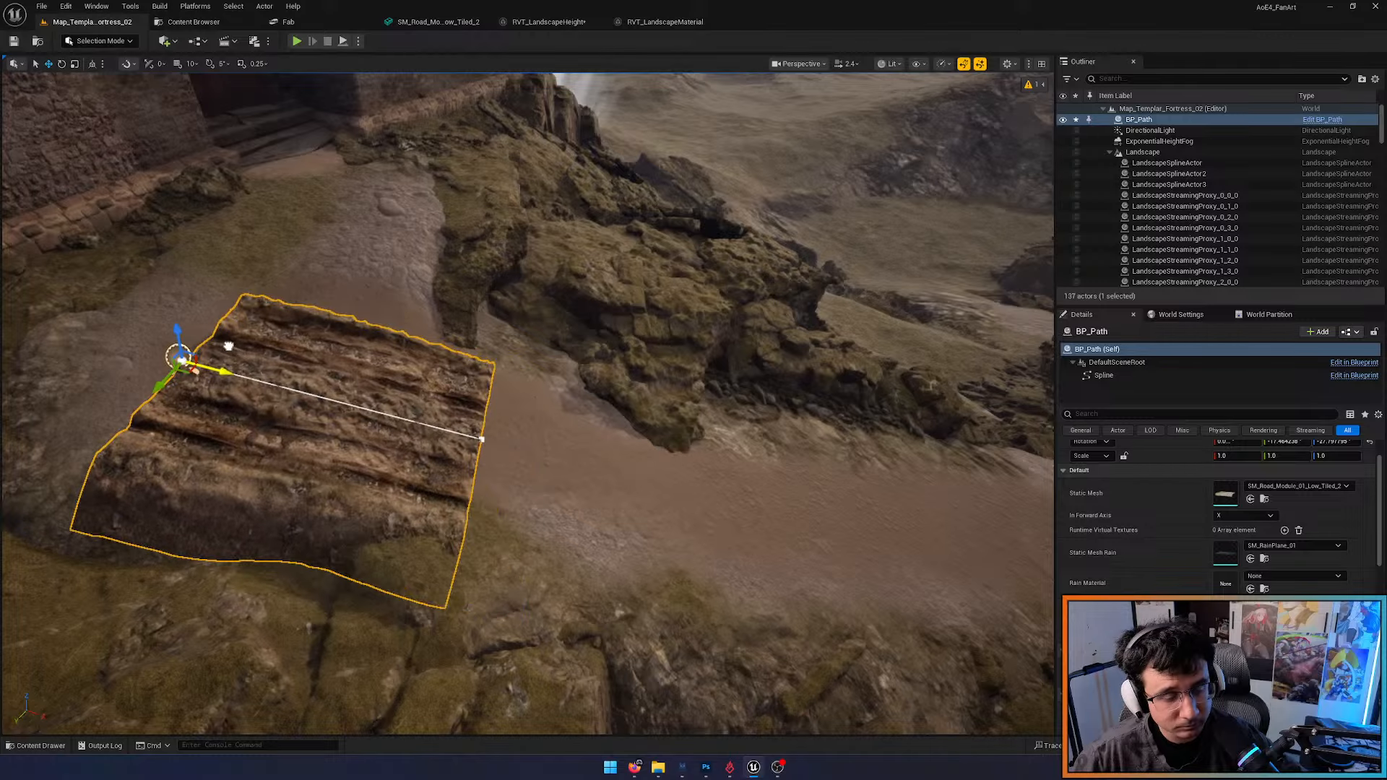
{"action": "right_click_drag", "start_coordinate": [227, 344], "coordinate": [72, 318]}
{"action": "right_click_drag", "start_coordinate": [295, 372], "coordinate": [415, 379]}
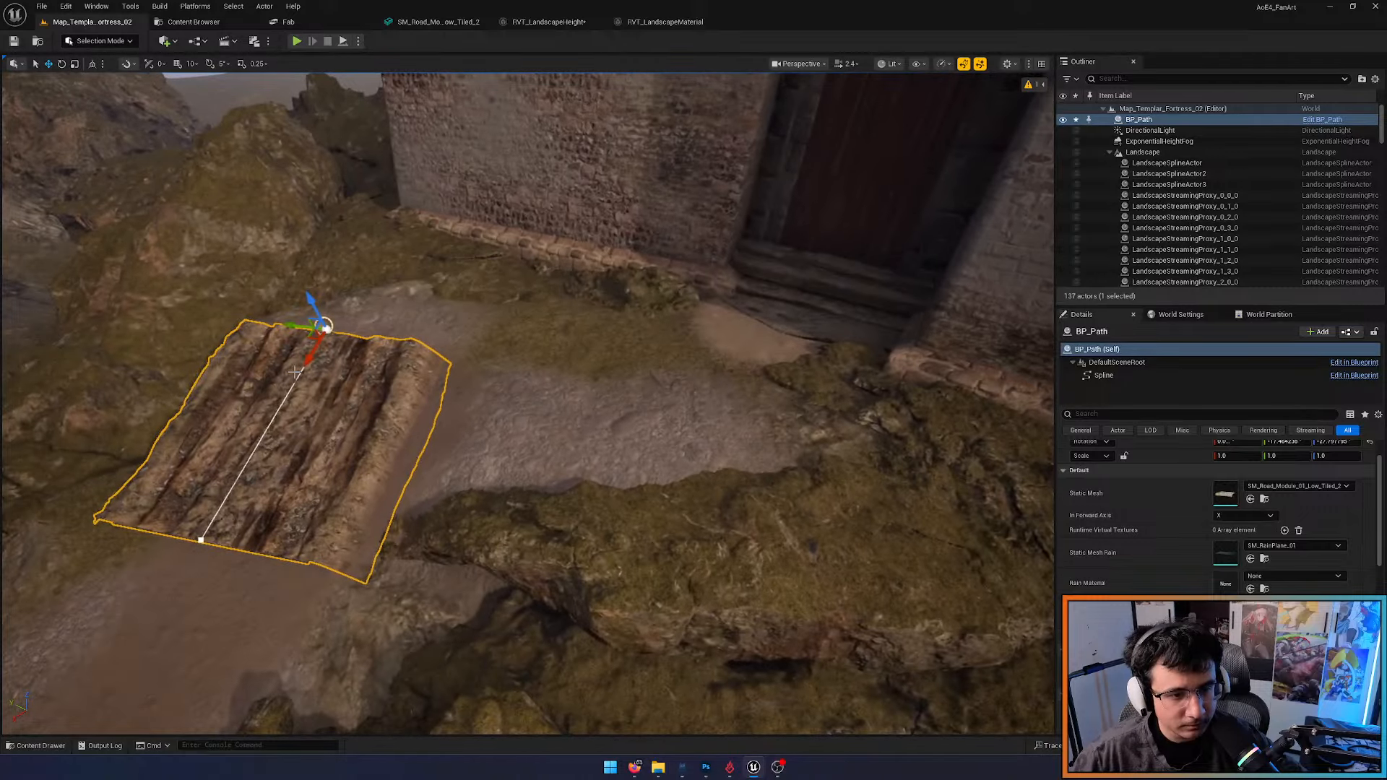
{"action": "right_click_drag", "start_coordinate": [299, 352], "coordinate": [534, 332]}
{"action": "right_click_drag", "start_coordinate": [474, 380], "coordinate": [463, 383]}
Shift BP_Path further uphill and tilt it to about -1.7° around Y to suit the flatter ground
{"action": "key", "text": "w"}
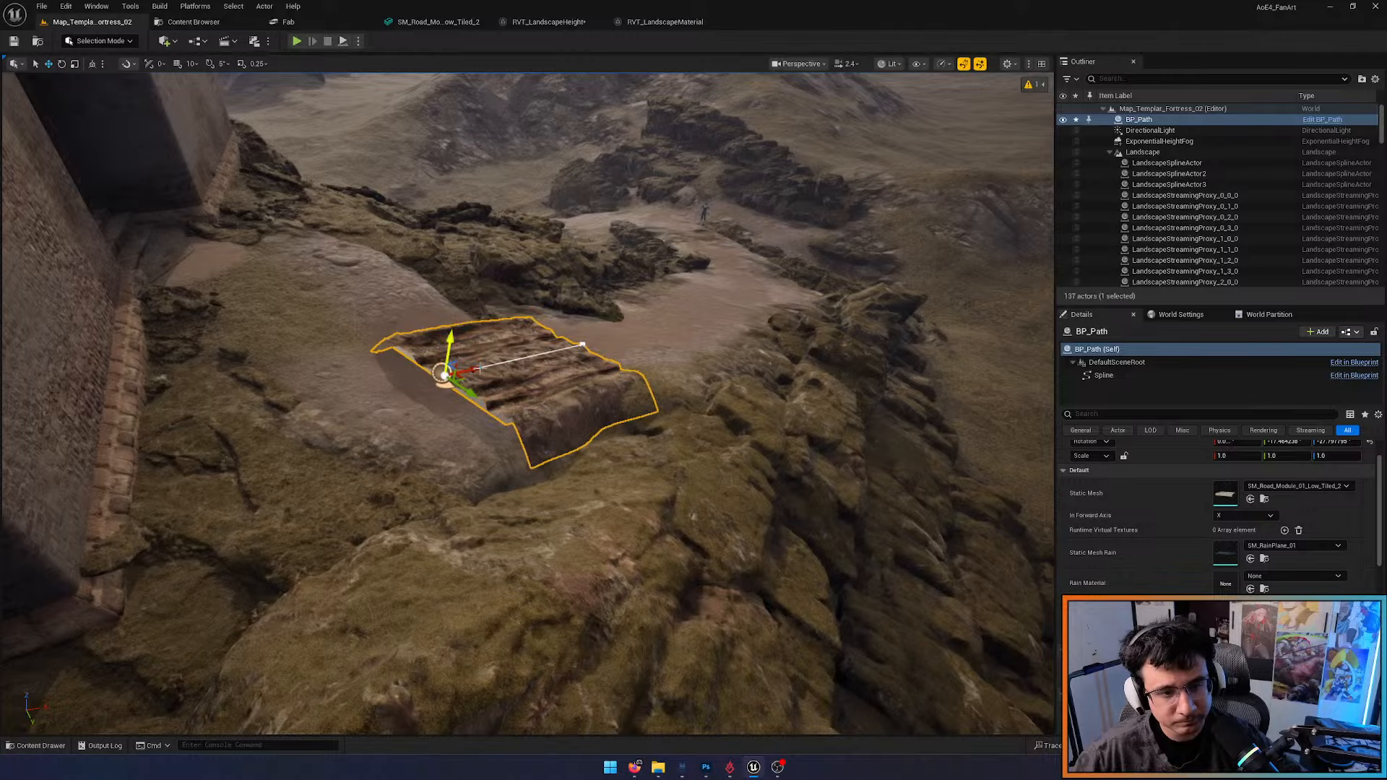
{"action": "left_click_drag", "start_coordinate": [461, 375], "coordinate": [418, 390]}
{"action": "key", "text": "e"}
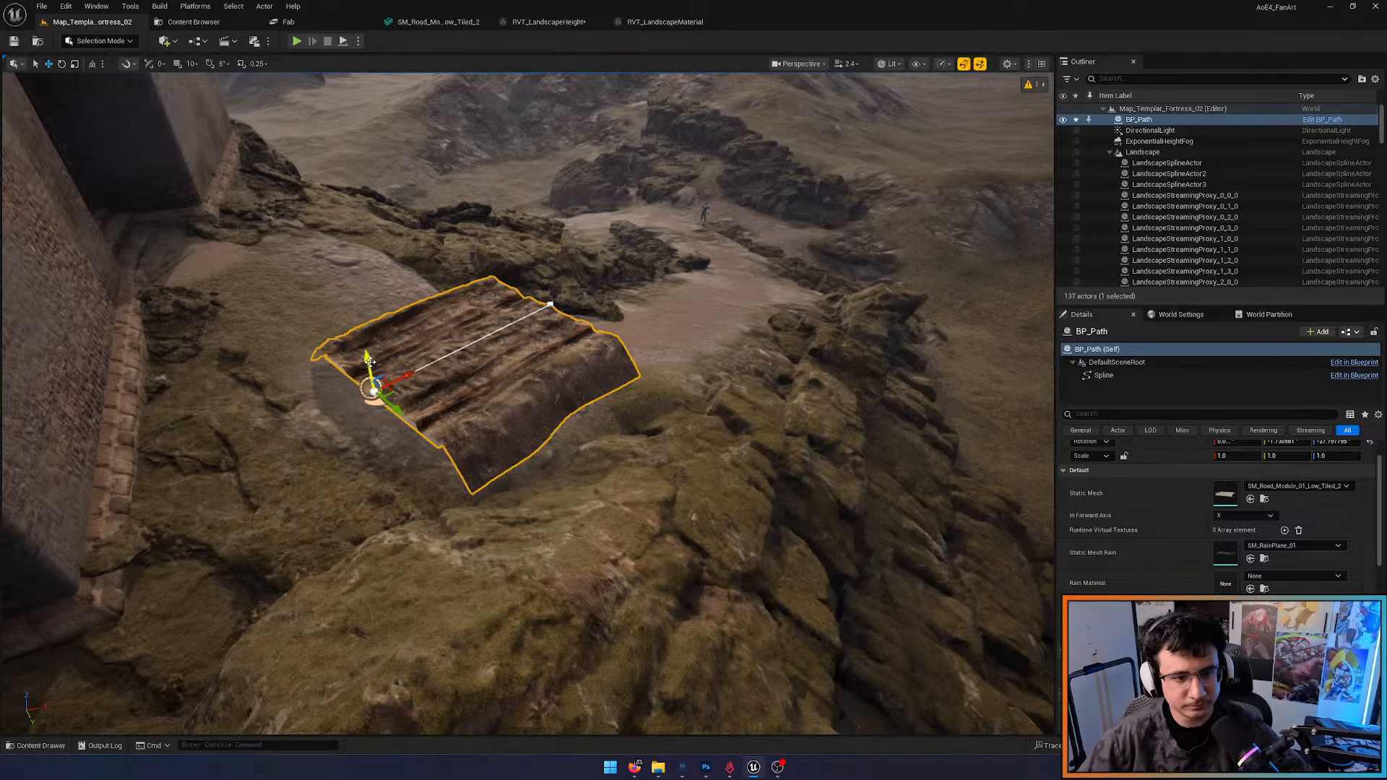
{"action": "key", "text": "d"}
{"action": "mouse_move", "coordinate": [451, 432]}
{"action": "right_mouse_down"}
{"action": "mouse_move", "coordinate": [405, 441]}
{"action": "mouse_move", "coordinate": [452, 432]}
{"action": "right_mouse_up"}
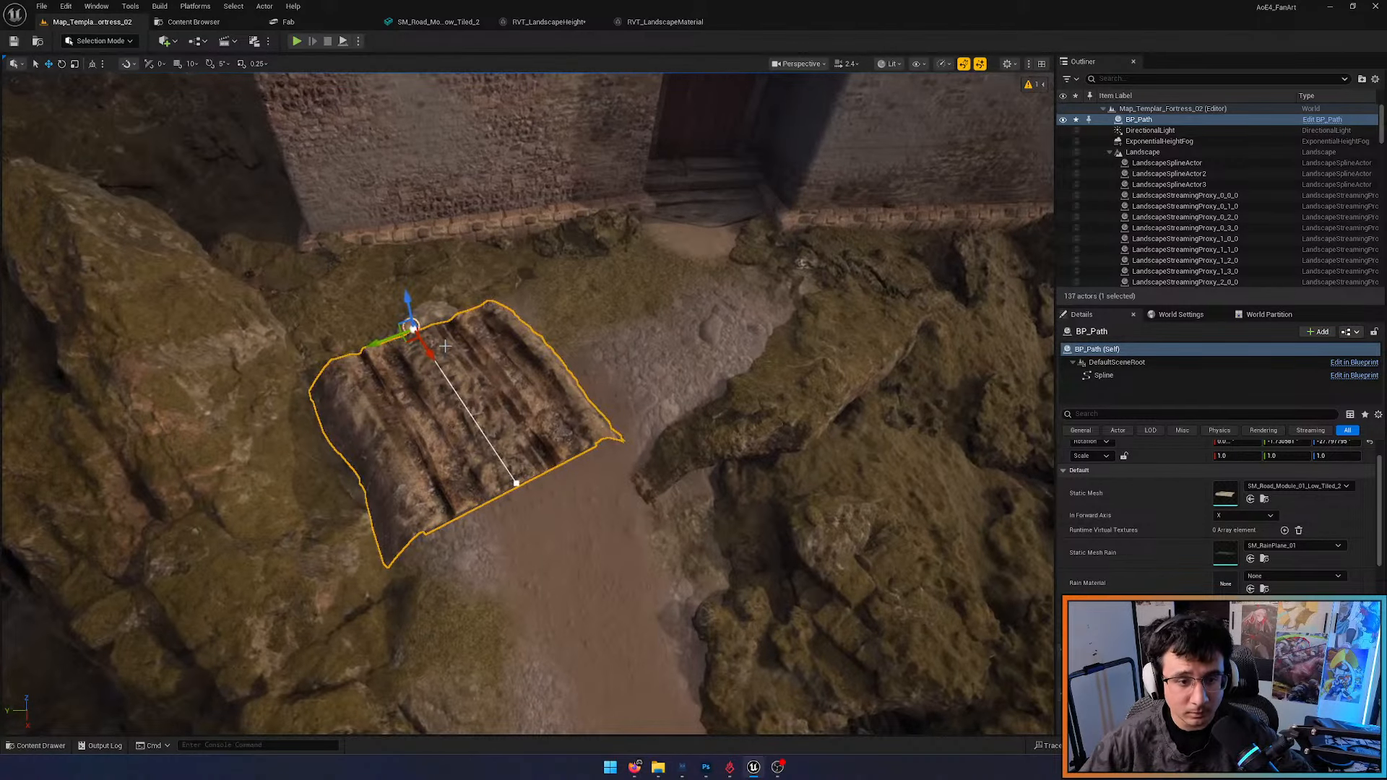
Move BP_Path to the fortress gate steps and turn it to about 47.4° around Z
{"action": "left_click_drag", "start_coordinate": [409, 340], "coordinate": [571, 304]}
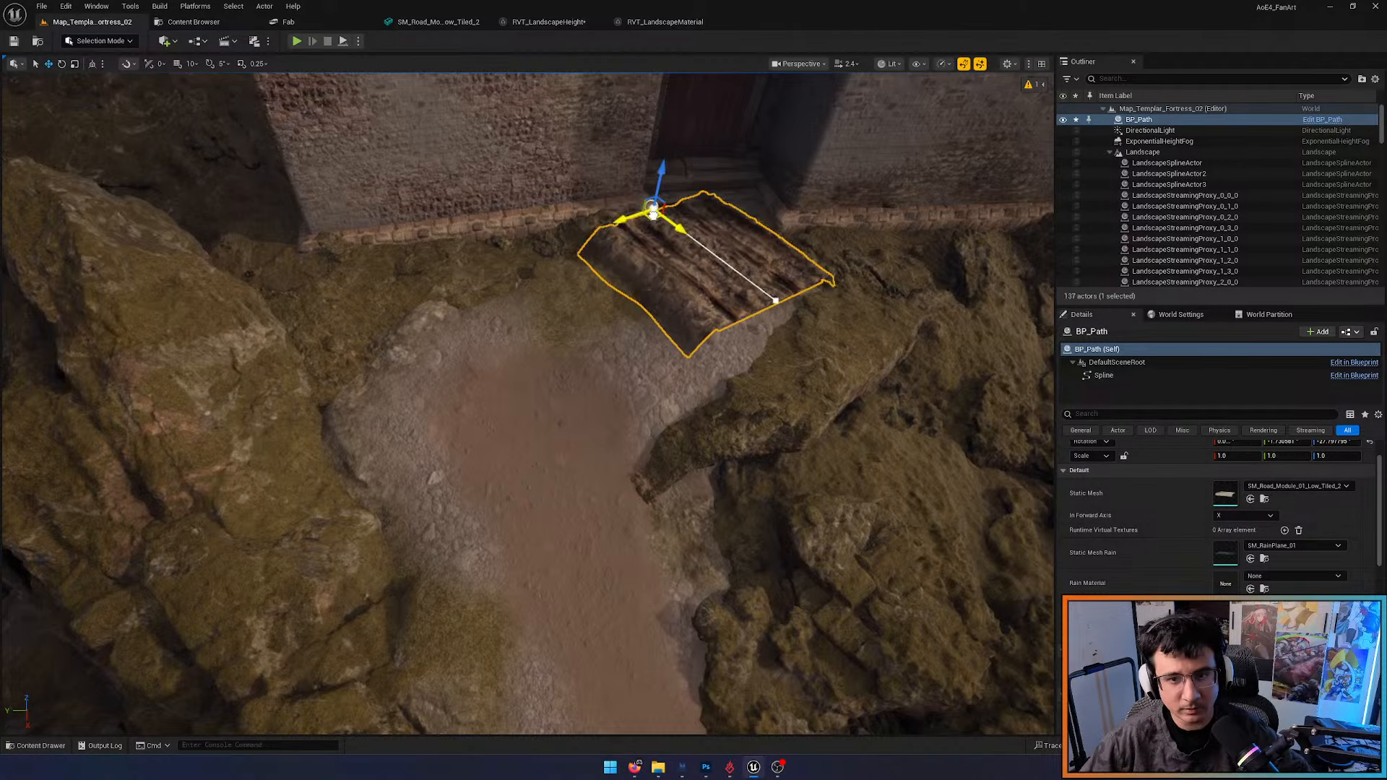
{"action": "key", "text": "e"}
{"action": "left_click_drag", "start_coordinate": [667, 259], "coordinate": [611, 264]}
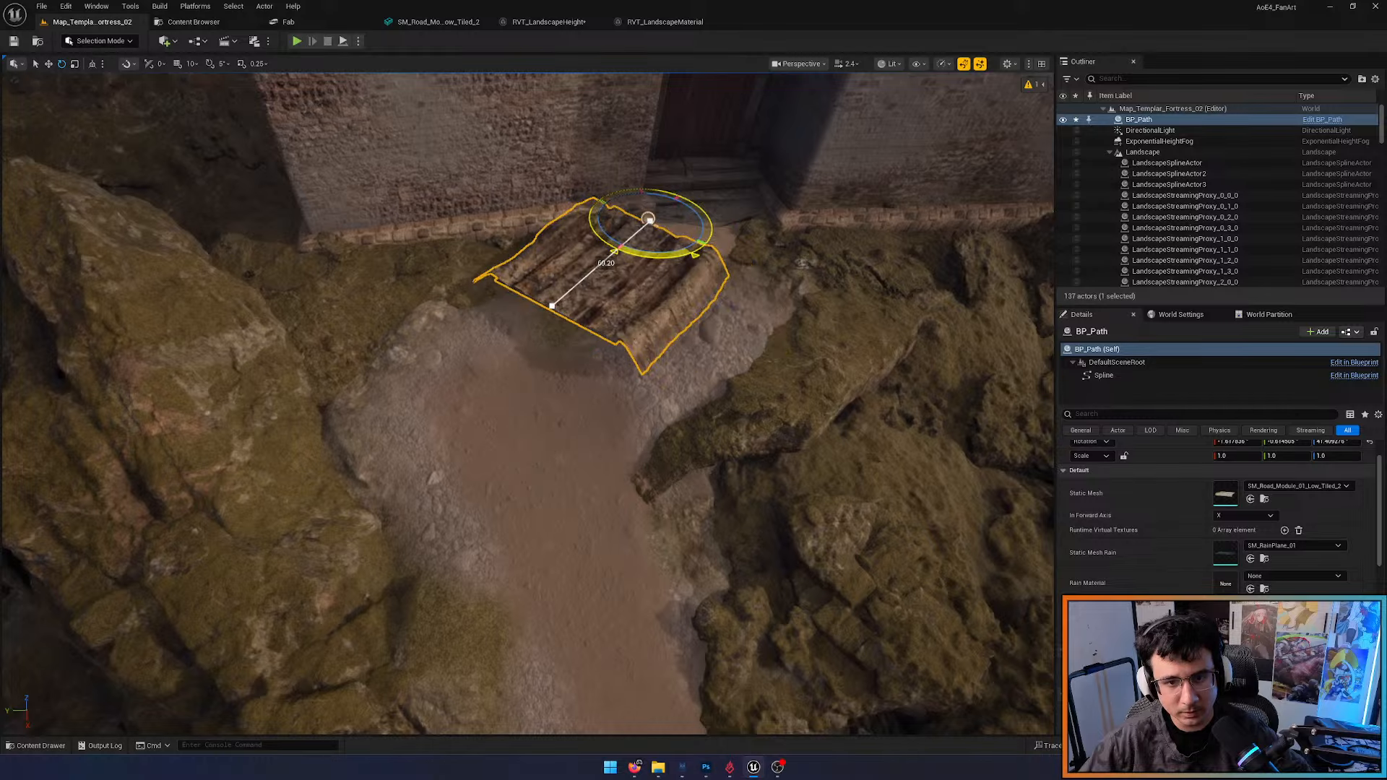
{"action": "right_click_drag", "start_coordinate": [671, 258], "coordinate": [599, 232]}
Settle BP_Path into the ground at a height of about 1212, rotated to about 41.5° around Z and -5.3° around Y
{"action": "key", "text": "w"}
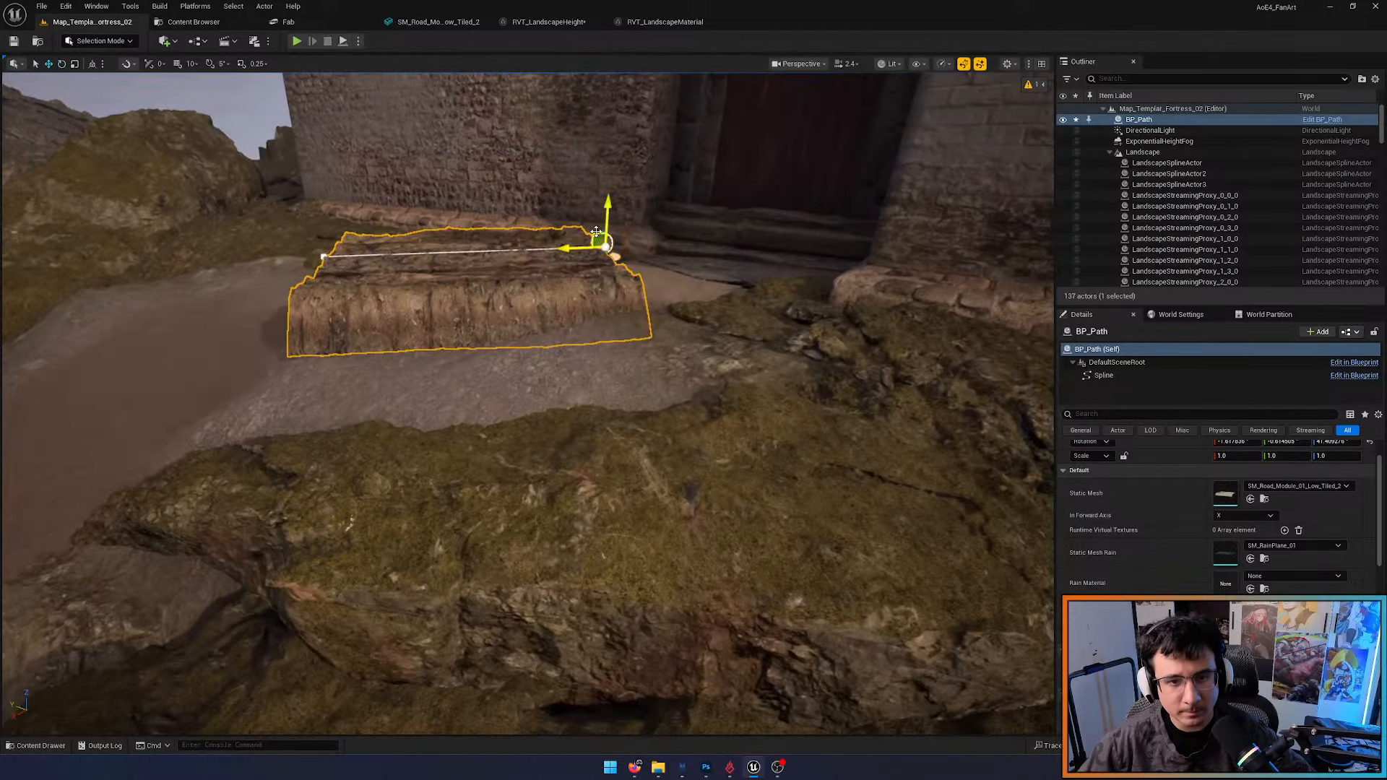
{"action": "left_click_drag", "start_coordinate": [597, 232], "coordinate": [625, 242]}
{"action": "right_click_drag", "start_coordinate": [624, 242], "coordinate": [484, 138]}
{"action": "left_click_drag", "start_coordinate": [463, 87], "coordinate": [512, 117]}
{"action": "right_click_drag", "start_coordinate": [511, 117], "coordinate": [599, 91]}
{"action": "key", "text": "e"}
{"action": "left_click_drag", "start_coordinate": [643, 254], "coordinate": [635, 270]}
Extend BP_Path's spline with a third point down the path and move the middle point to about X 531, Y 96
{"action": "left_click", "coordinate": [409, 333]}
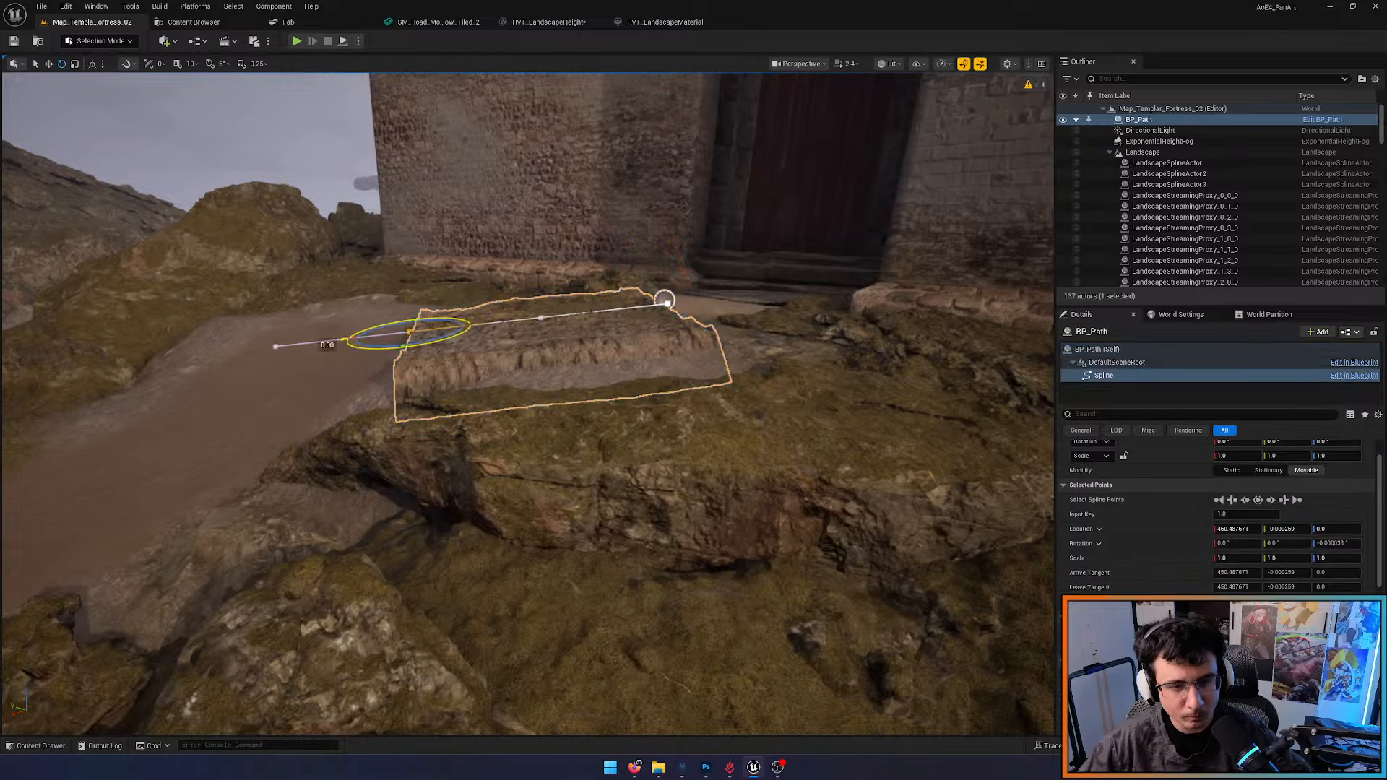
{"action": "right_click_drag", "start_coordinate": [408, 332], "coordinate": [549, 289]}
{"action": "key", "text": "w"}
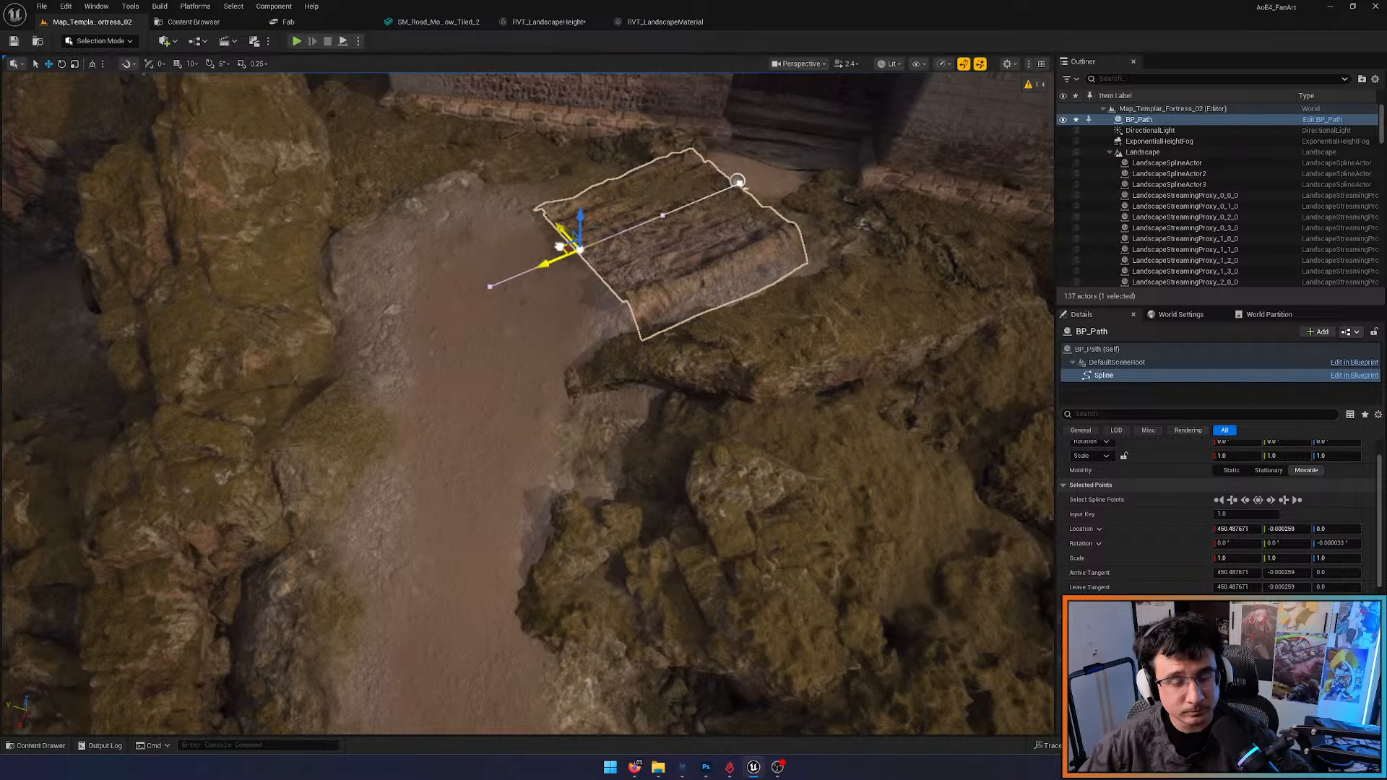
{"action": "left_click_drag", "start_coordinate": [559, 247], "coordinate": [559, 247], "text": "alt"}
{"action": "left_click_drag", "start_coordinate": [473, 293], "coordinate": [398, 399], "text": "alt"}
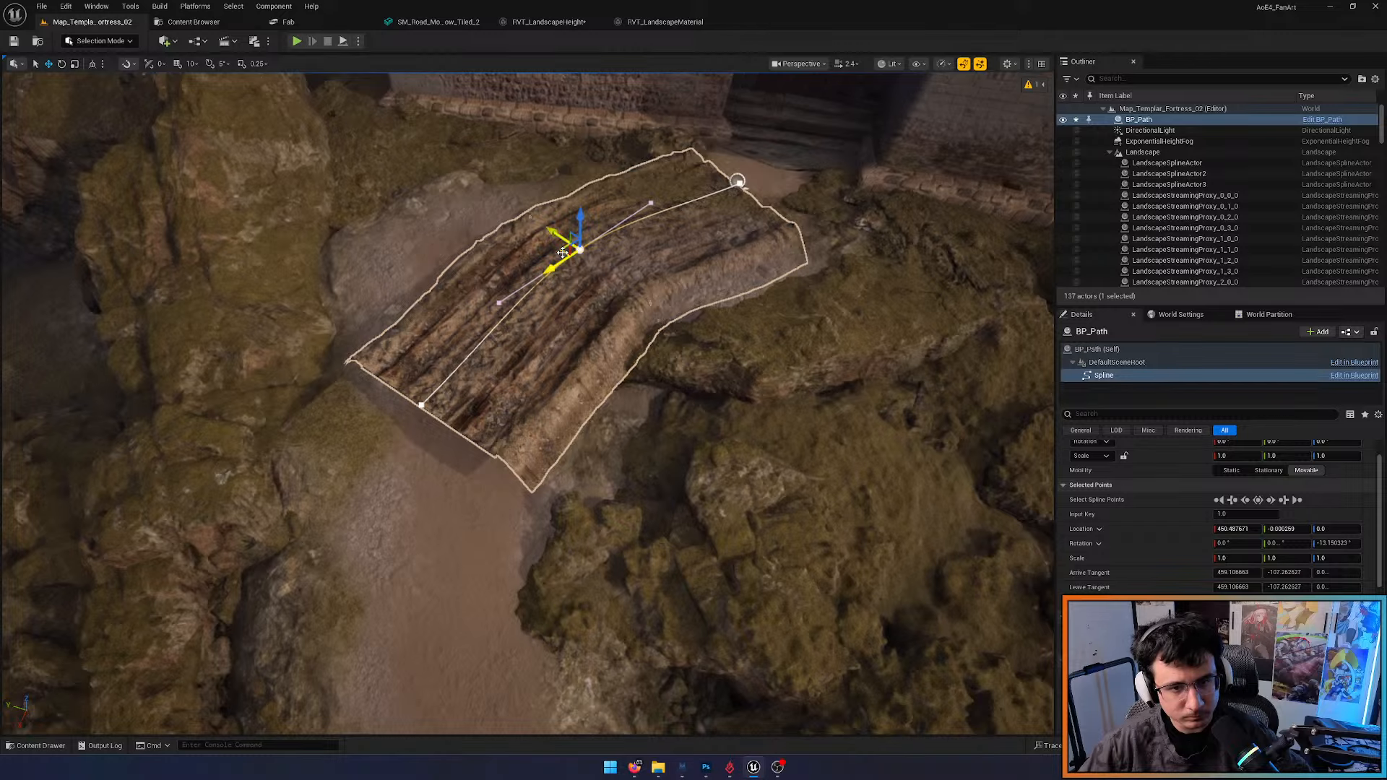
{"action": "left_click_drag", "start_coordinate": [562, 252], "coordinate": [511, 241]}
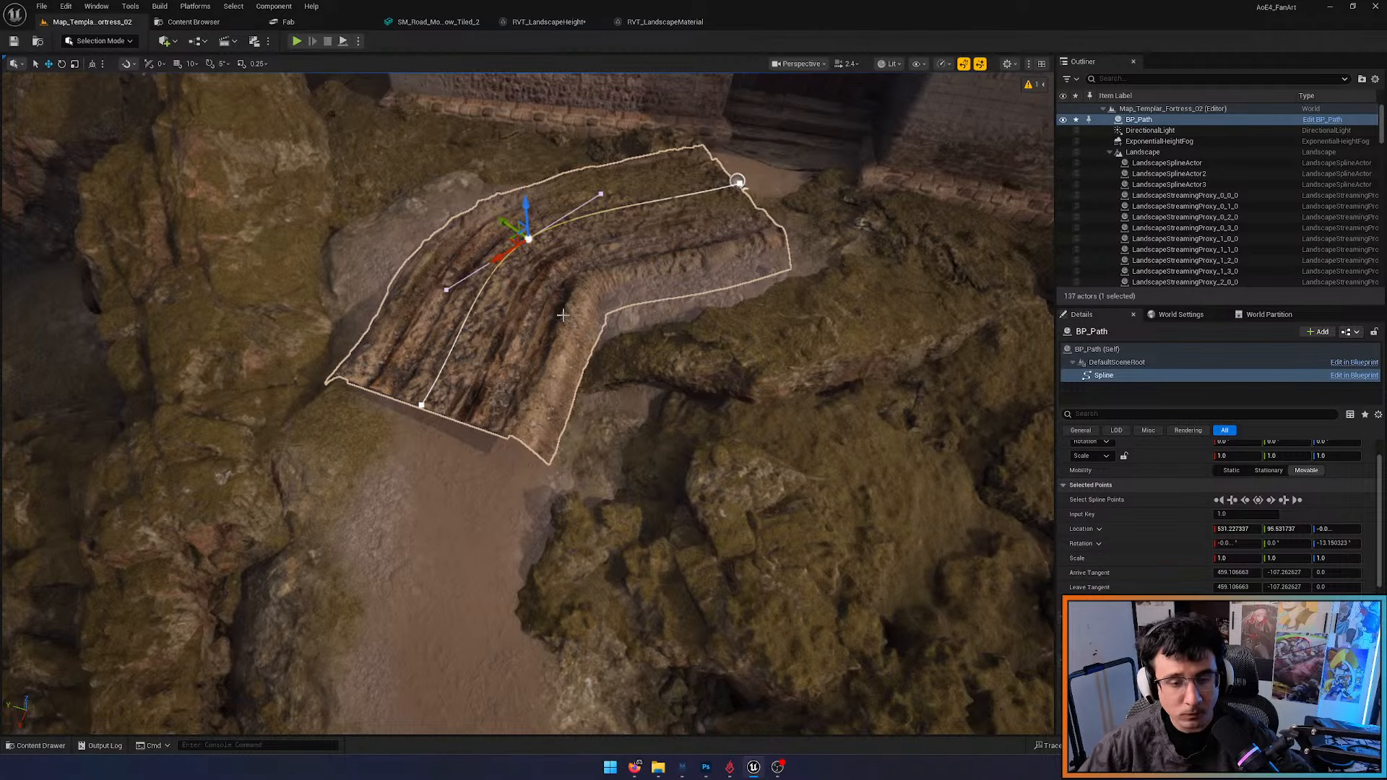
Lower the spline's end point to about Z -93 onto the dirt path and rotate it to follow the slope
{"action": "right_click_drag", "start_coordinate": [563, 315], "coordinate": [464, 273]}
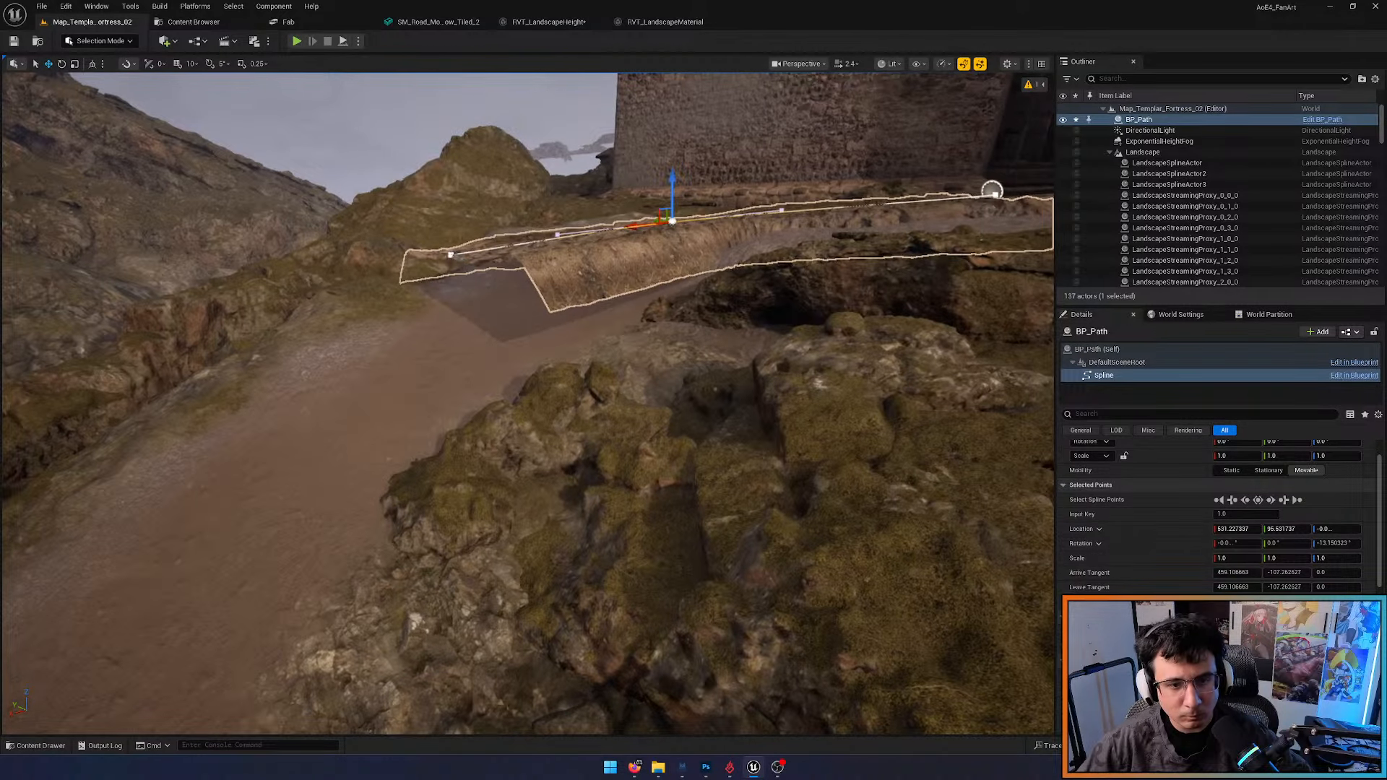
{"action": "left_click", "coordinate": [450, 254]}
{"action": "key", "text": "e"}
{"action": "key", "text": "w"}
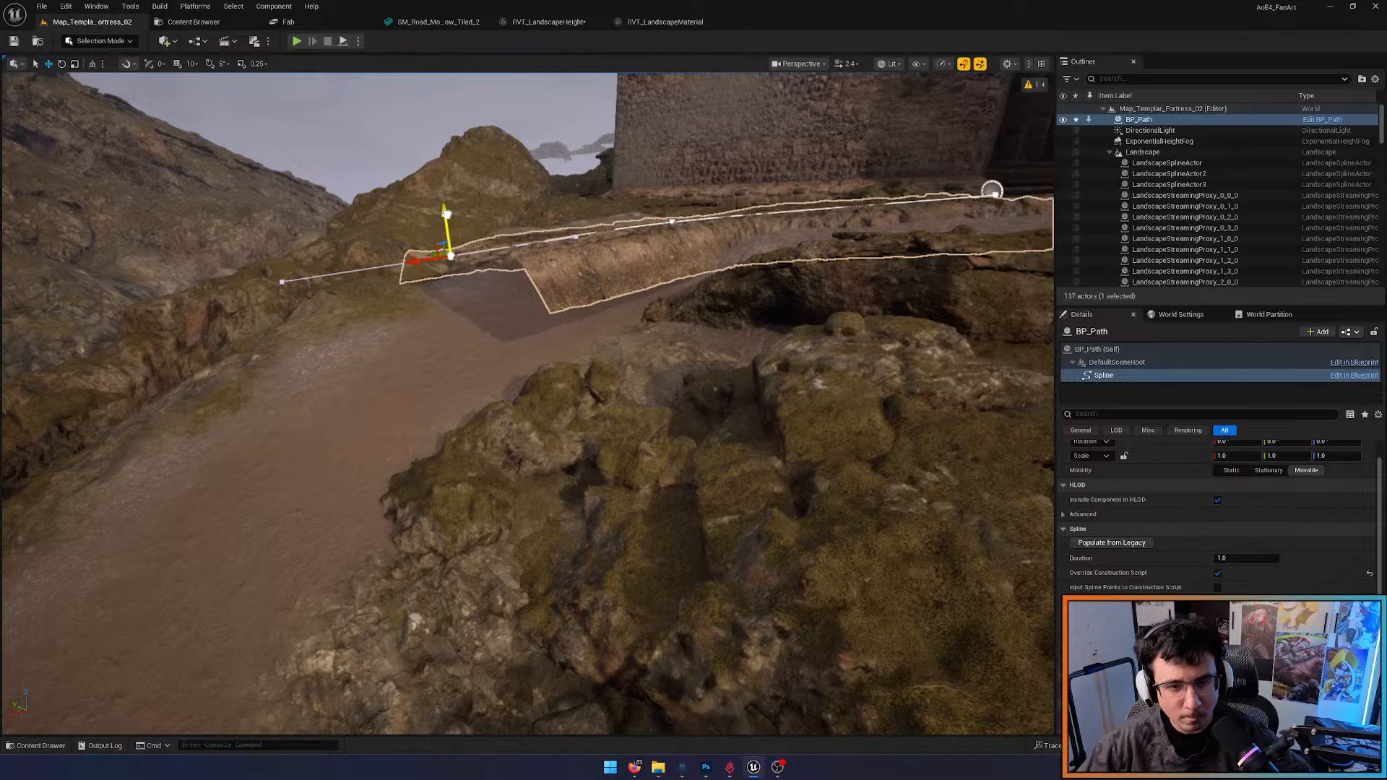
{"action": "left_click_drag", "start_coordinate": [446, 214], "coordinate": [424, 282]}
{"action": "right_click_drag", "start_coordinate": [424, 282], "coordinate": [462, 288]}
{"action": "key", "text": "e"}
{"action": "left_click_drag", "start_coordinate": [535, 369], "coordinate": [536, 374]}
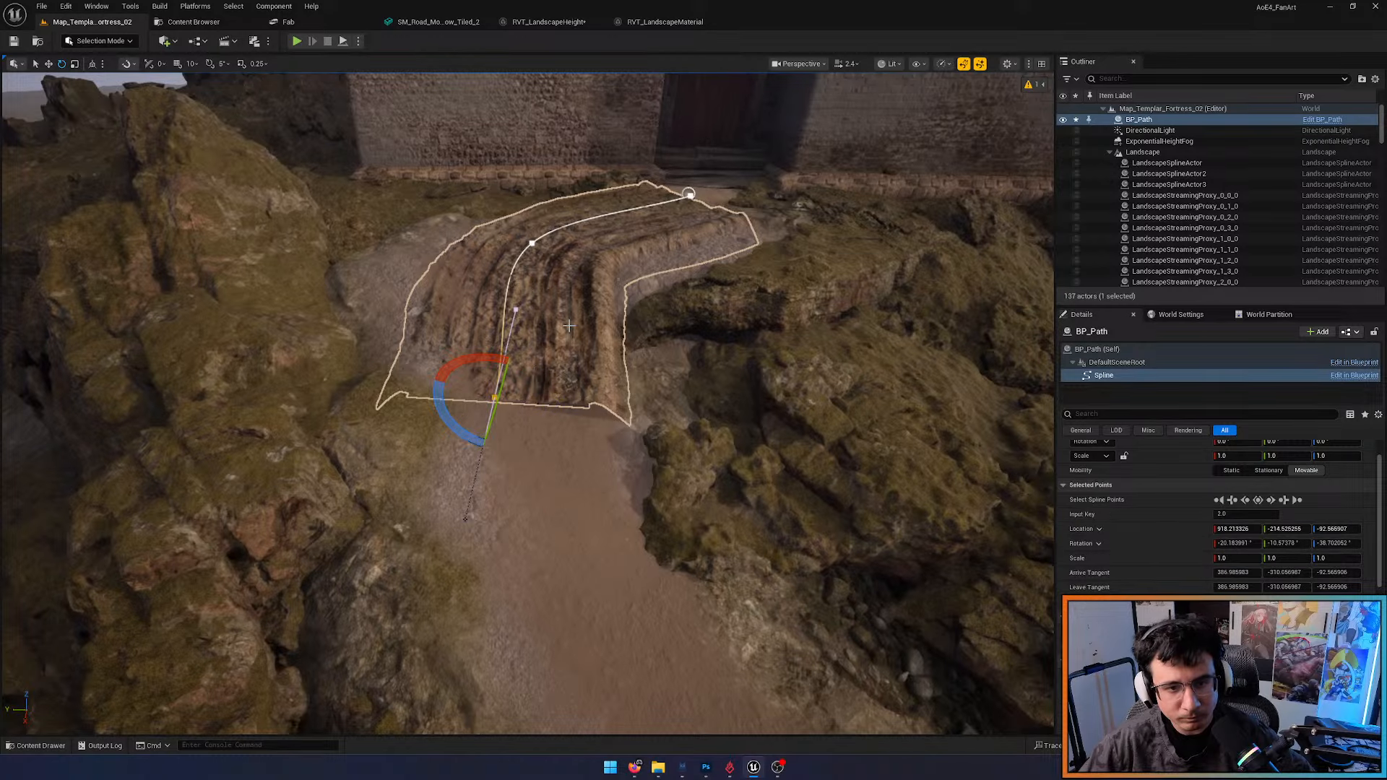
Undo the last spline point change and reselect BP_Path as a whole
{"action": "key", "text": "ctrl+z"}
{"action": "key", "text": "Escape"}
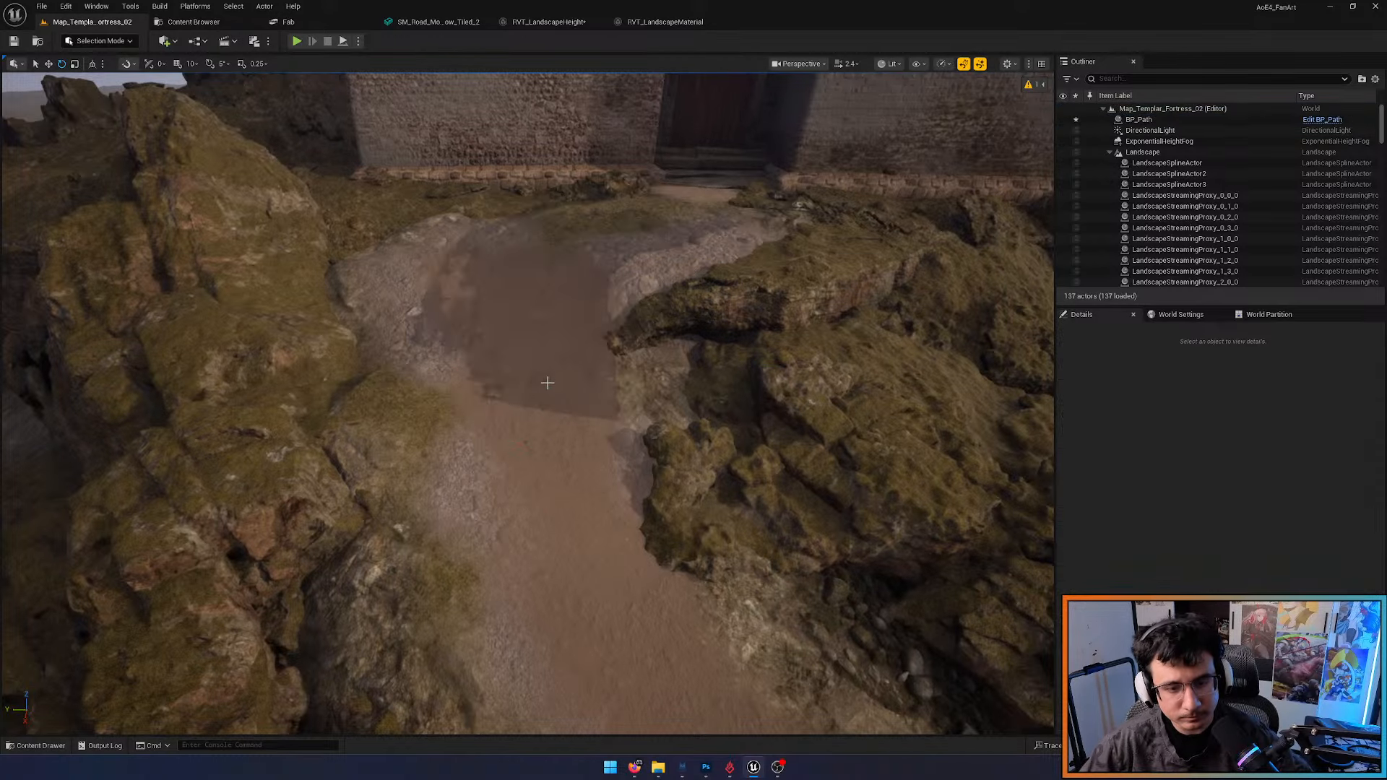
{"action": "key", "text": "w"}
{"action": "right_click_drag", "start_coordinate": [527, 400], "coordinate": [528, 399]}
{"action": "left_click", "coordinate": [528, 399]}
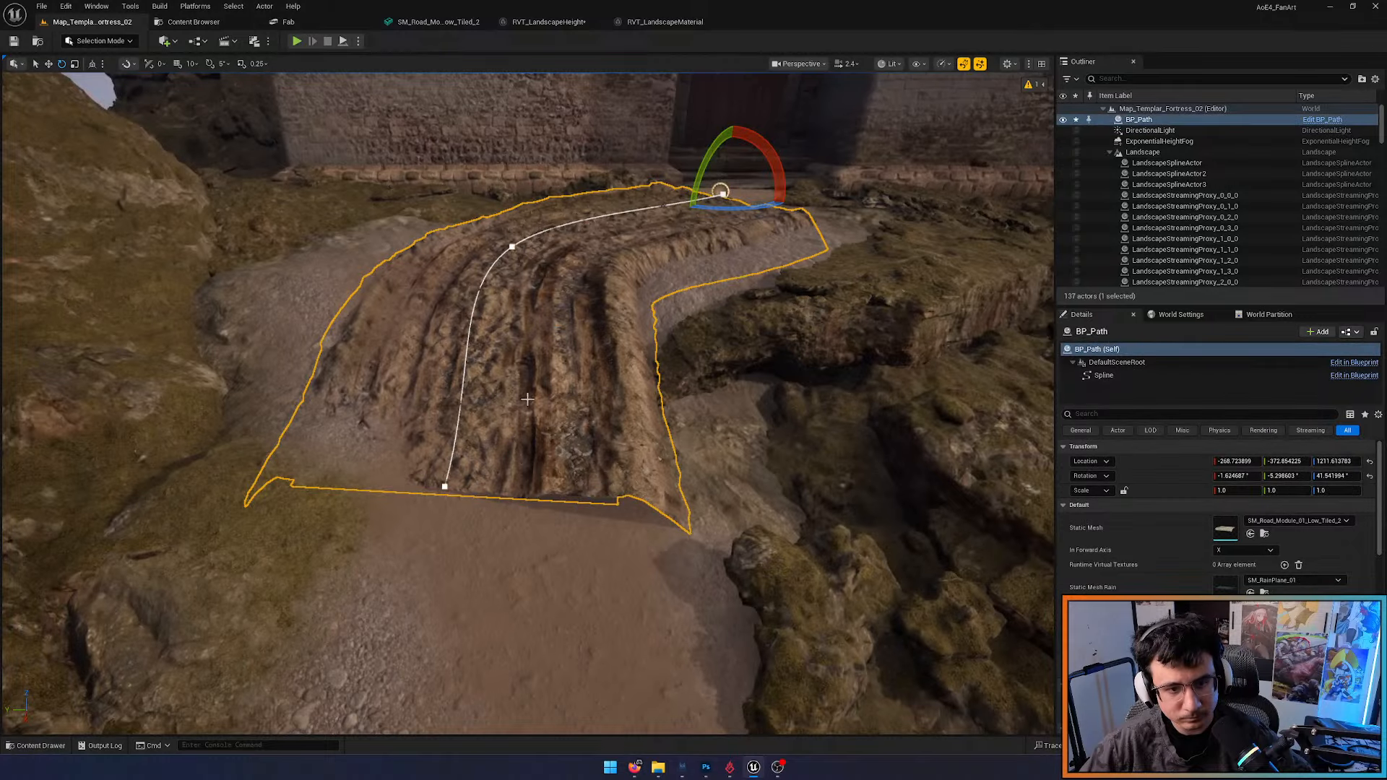
Rotate the spline's end point to about -56.6° around Z to follow the path and raise it to about Z -77
{"action": "left_click", "coordinate": [442, 489]}
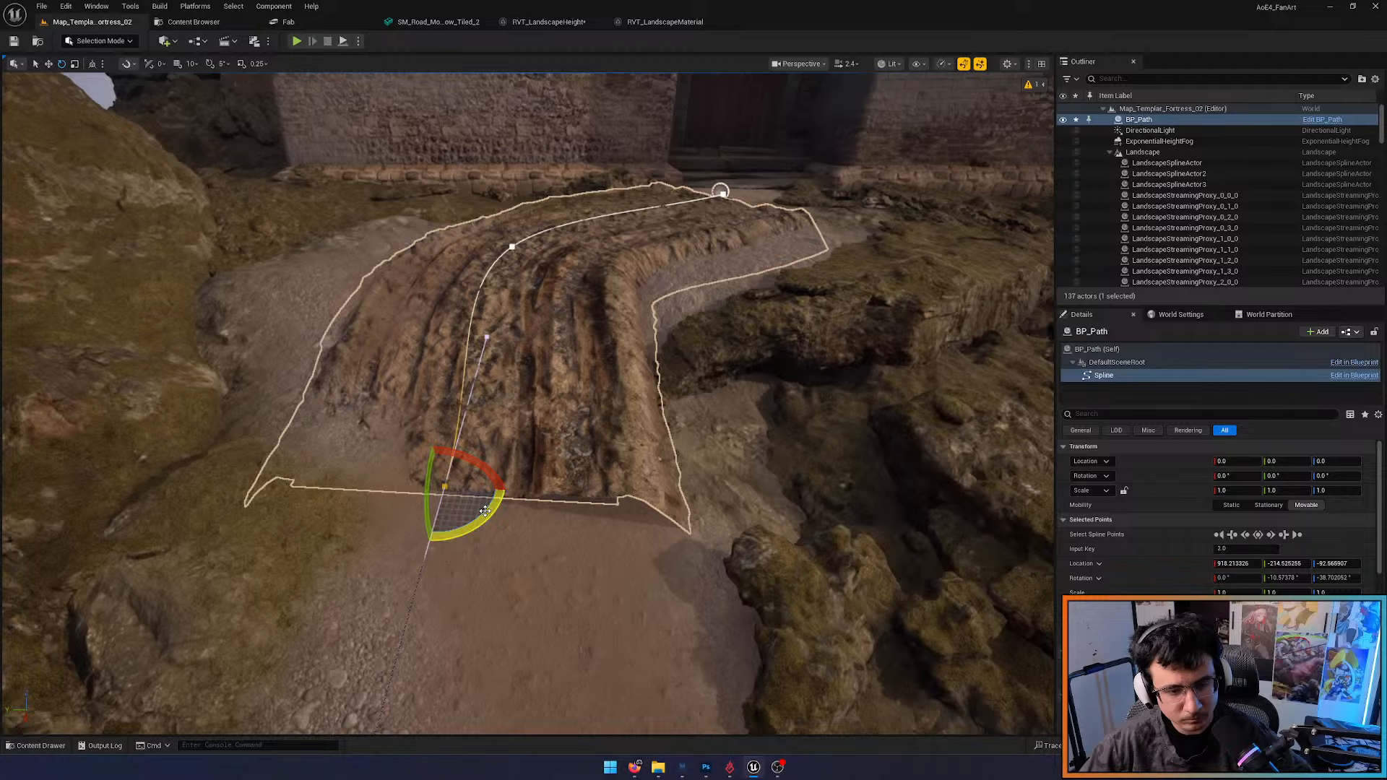
{"action": "mouse_move", "coordinate": [446, 529]}
{"action": "left_mouse_down"}
{"action": "mouse_move", "coordinate": [431, 544]}
{"action": "mouse_move", "coordinate": [442, 549]}
{"action": "left_mouse_up"}
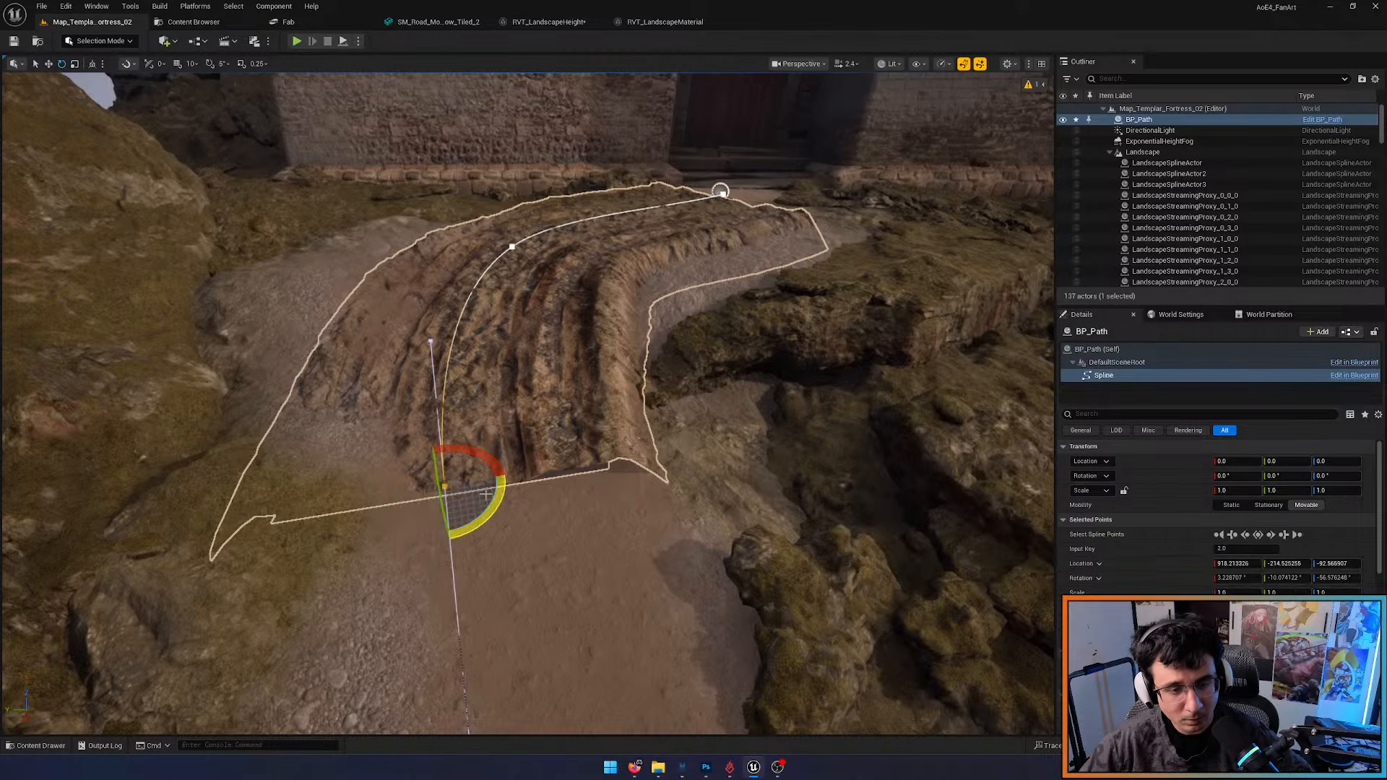
{"action": "left_click_drag", "start_coordinate": [487, 456], "coordinate": [448, 446]}
{"action": "key", "text": "w"}
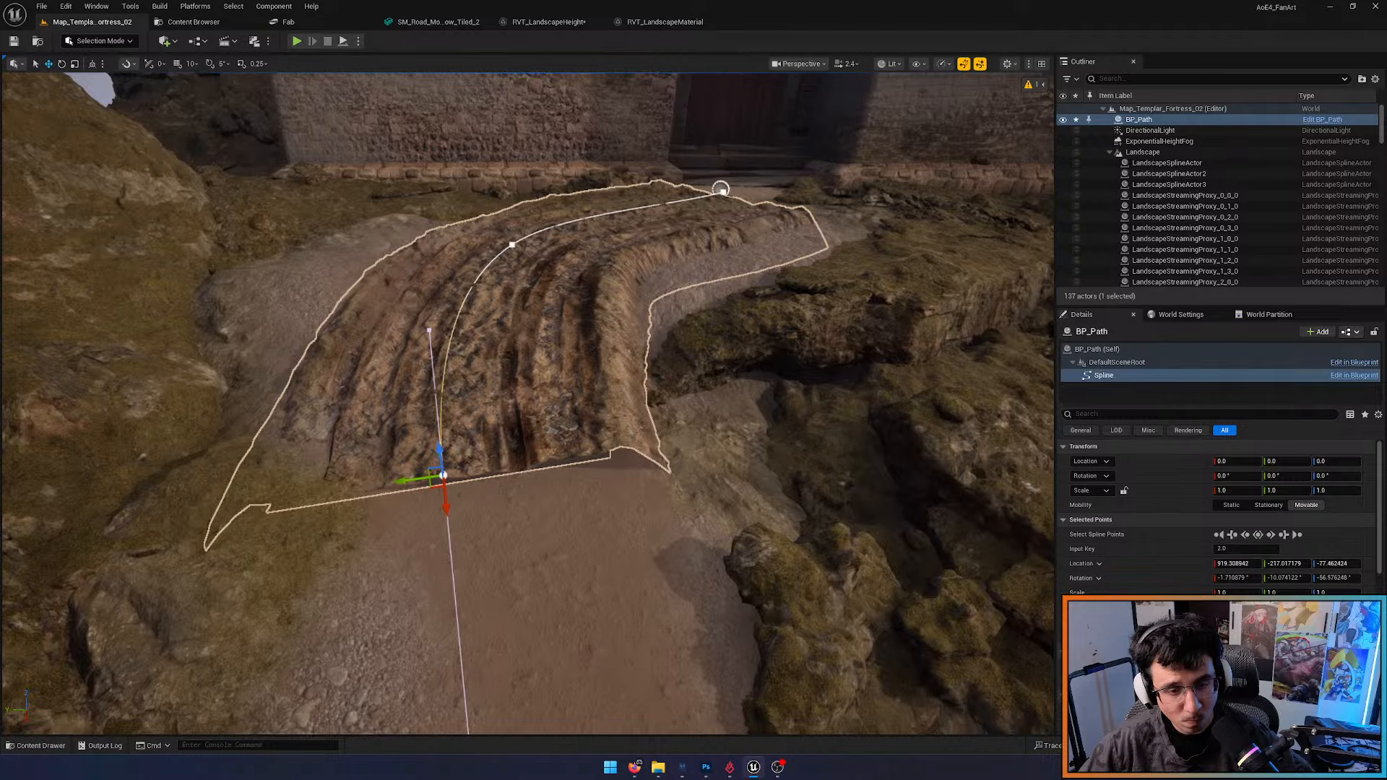
Extend BP_Path's spline down the path with a fourth point at about X 1098, Y -796, Z -179
{"action": "mouse_move", "coordinate": [497, 423]}
{"action": "right_mouse_down"}
{"action": "mouse_move", "coordinate": [556, 442]}
{"action": "mouse_move", "coordinate": [498, 423]}
{"action": "right_mouse_up"}
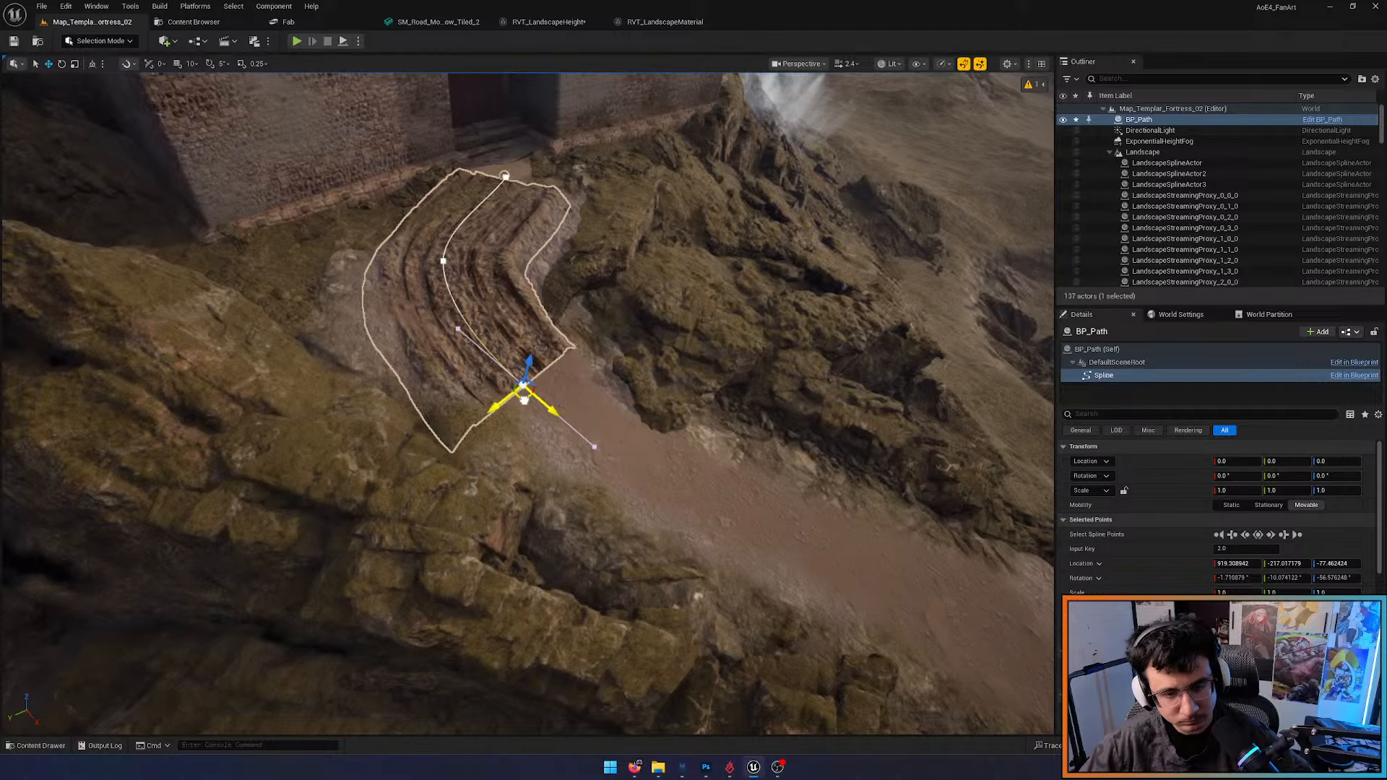
{"action": "left_click_drag", "start_coordinate": [524, 400], "coordinate": [731, 507], "text": "alt"}
{"action": "right_click_drag", "start_coordinate": [707, 503], "coordinate": [729, 477]}
{"action": "right_click_drag", "start_coordinate": [645, 534], "coordinate": [645, 534]}
{"action": "key", "text": "w"}
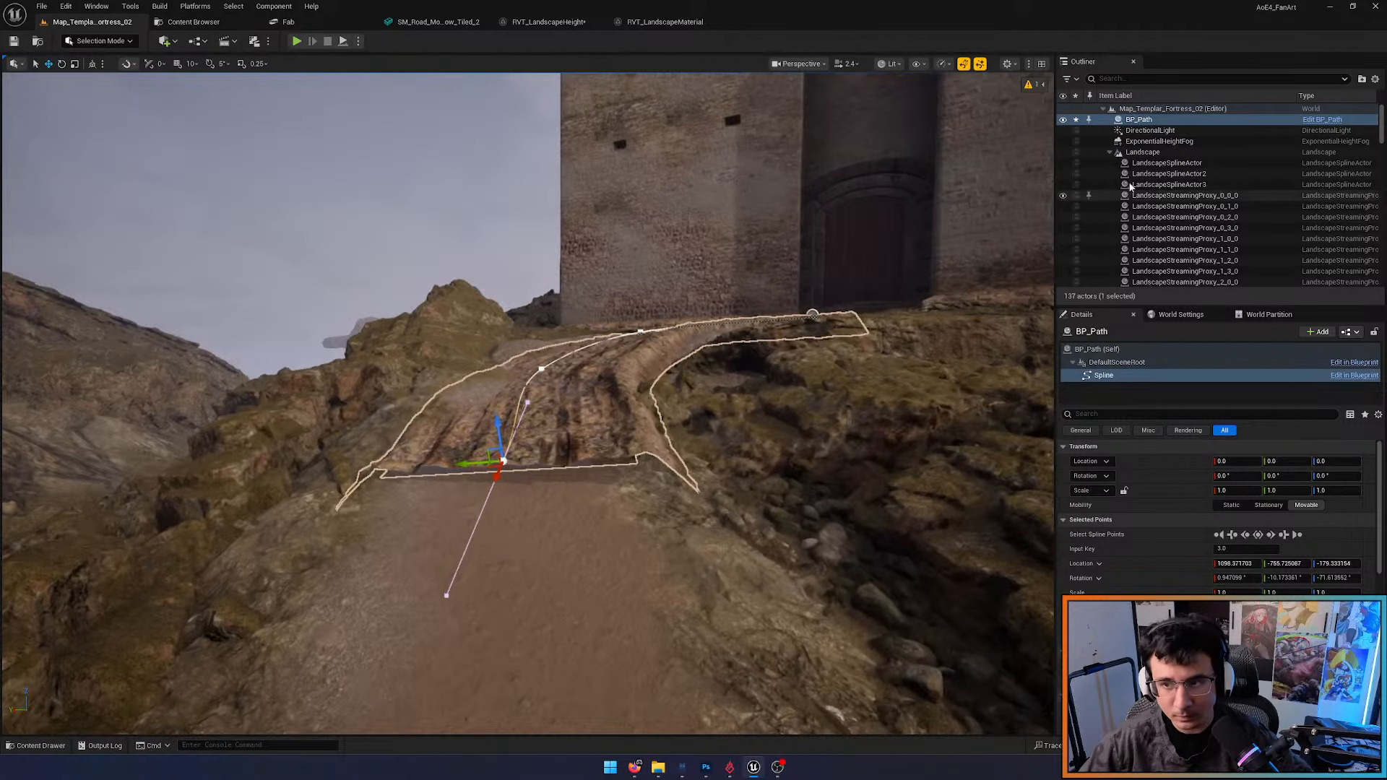
{"action": "left_click", "coordinate": [1152, 121]}
{"action": "left_click", "coordinate": [811, 313]}
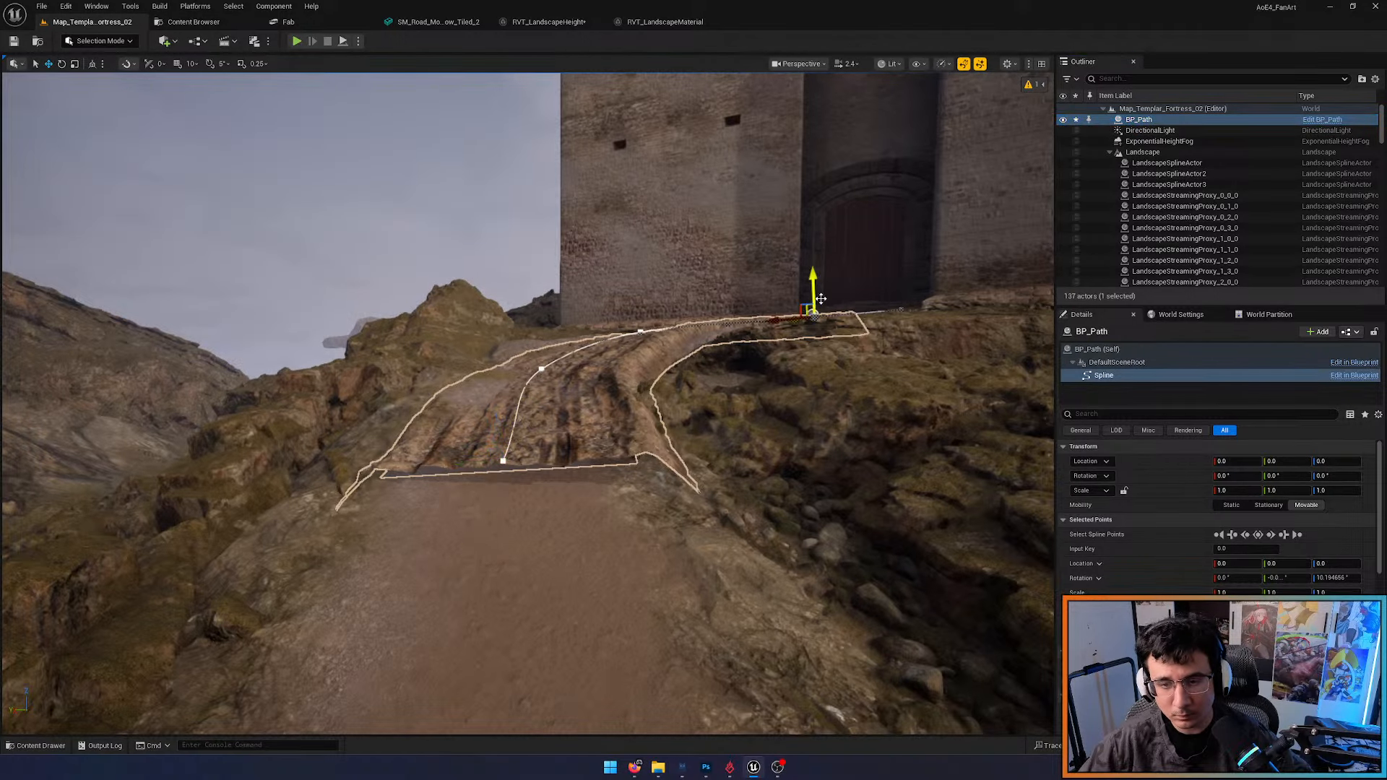
{"action": "key", "text": "e"}
{"action": "left_click_drag", "start_coordinate": [845, 332], "coordinate": [846, 338]}
{"action": "key", "text": "Escape"}
{"action": "left_click", "coordinate": [1141, 123]}
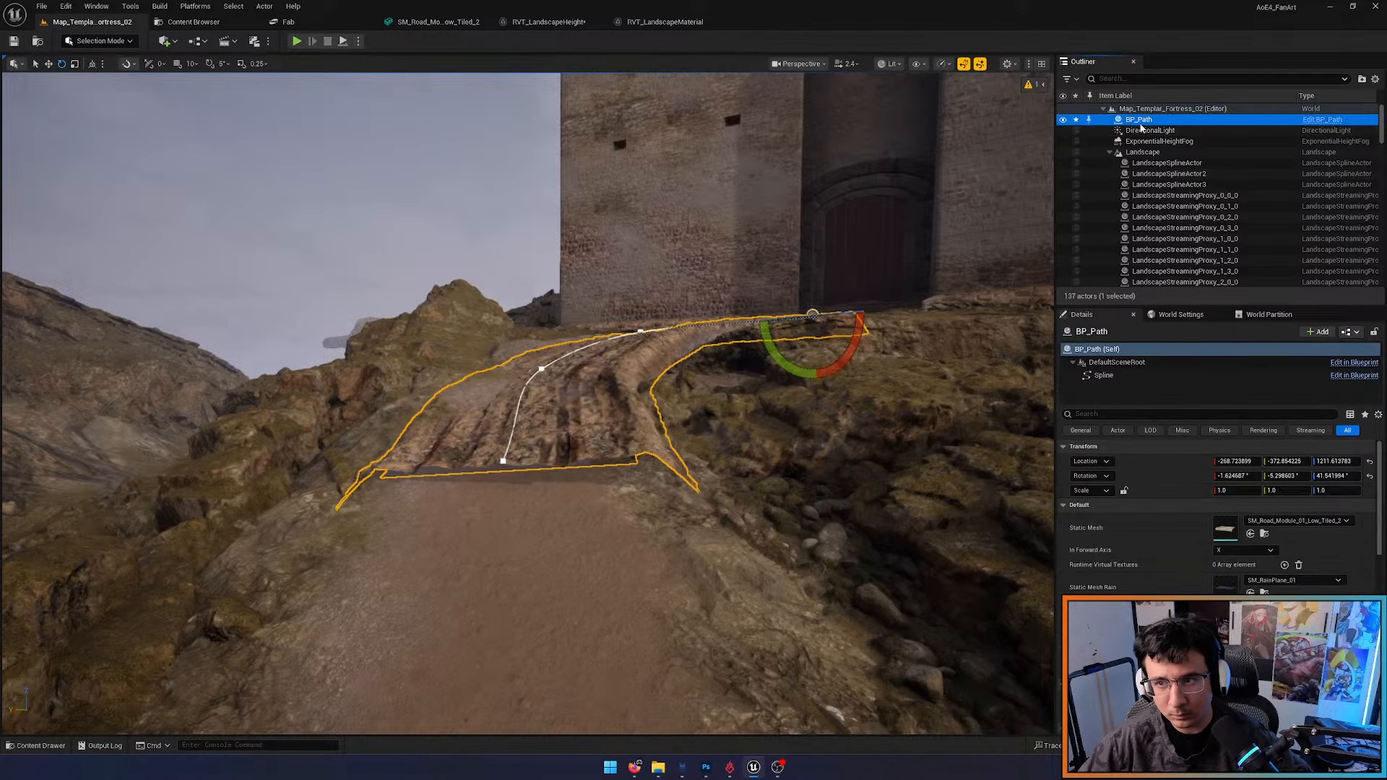
{"action": "left_click_drag", "start_coordinate": [848, 361], "coordinate": [848, 361]}
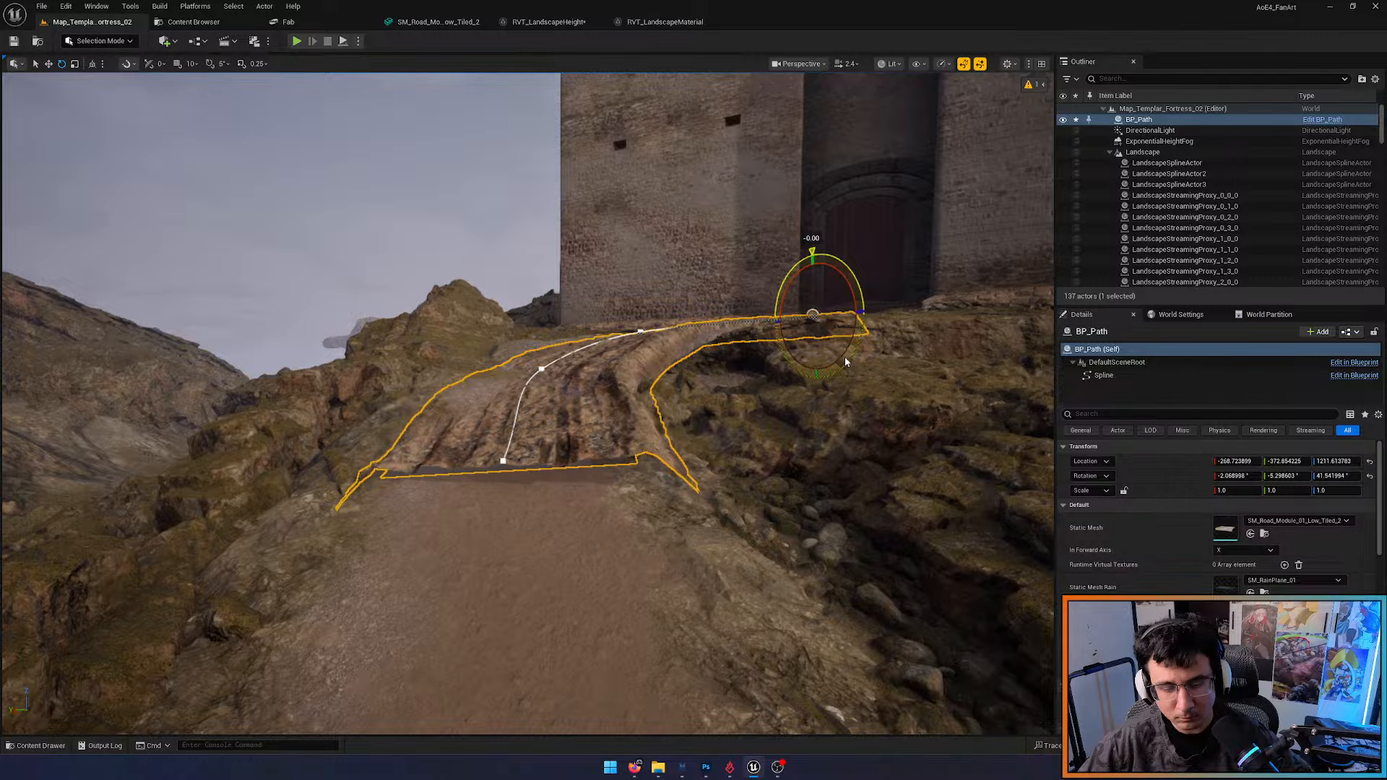
{"action": "mouse_move", "coordinate": [848, 362]}
{"action": "right_mouse_down"}
{"action": "mouse_move", "coordinate": [896, 383]}
{"action": "mouse_move", "coordinate": [903, 404]}
{"action": "mouse_move", "coordinate": [867, 364]}
{"action": "right_mouse_up"}
{"action": "key", "text": "Escape"}
Tilt the spline's end point to about -8° around Y by raising its tangent handle on the slope
{"action": "key", "text": "s"}
{"action": "right_click_drag", "start_coordinate": [595, 605], "coordinate": [484, 596]}
{"action": "key", "text": "w"}
{"action": "left_click", "coordinate": [468, 596]}
{"action": "left_click", "coordinate": [455, 613]}
{"action": "key", "text": "s"}
{"action": "right_click_drag", "start_coordinate": [429, 449], "coordinate": [429, 448]}
{"action": "key", "text": "q"}
{"action": "key", "text": "w"}
{"action": "key", "text": "e"}
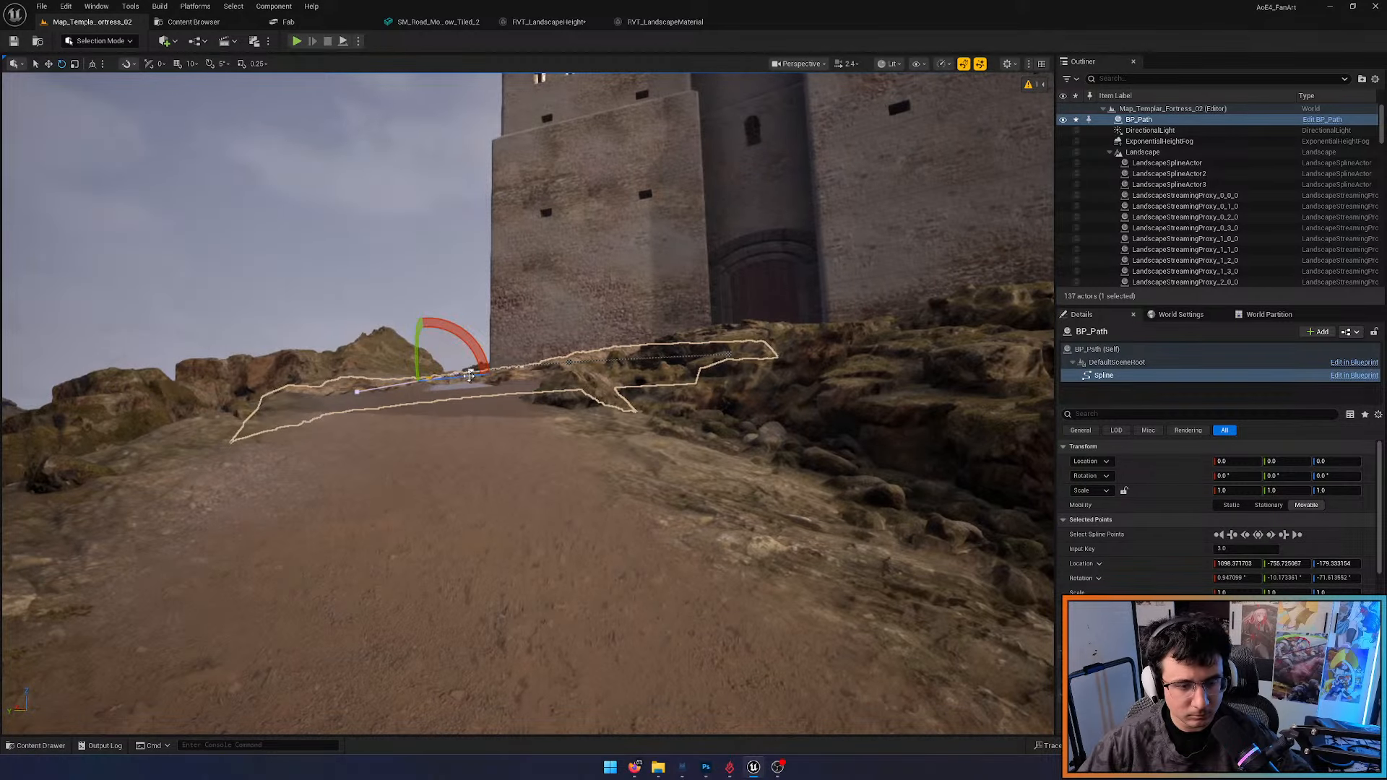
{"action": "left_click", "coordinate": [359, 393]}
{"action": "mouse_move", "coordinate": [353, 355]}
{"action": "left_mouse_down"}
{"action": "mouse_move", "coordinate": [357, 326]}
{"action": "mouse_move", "coordinate": [355, 339]}
{"action": "left_mouse_up"}
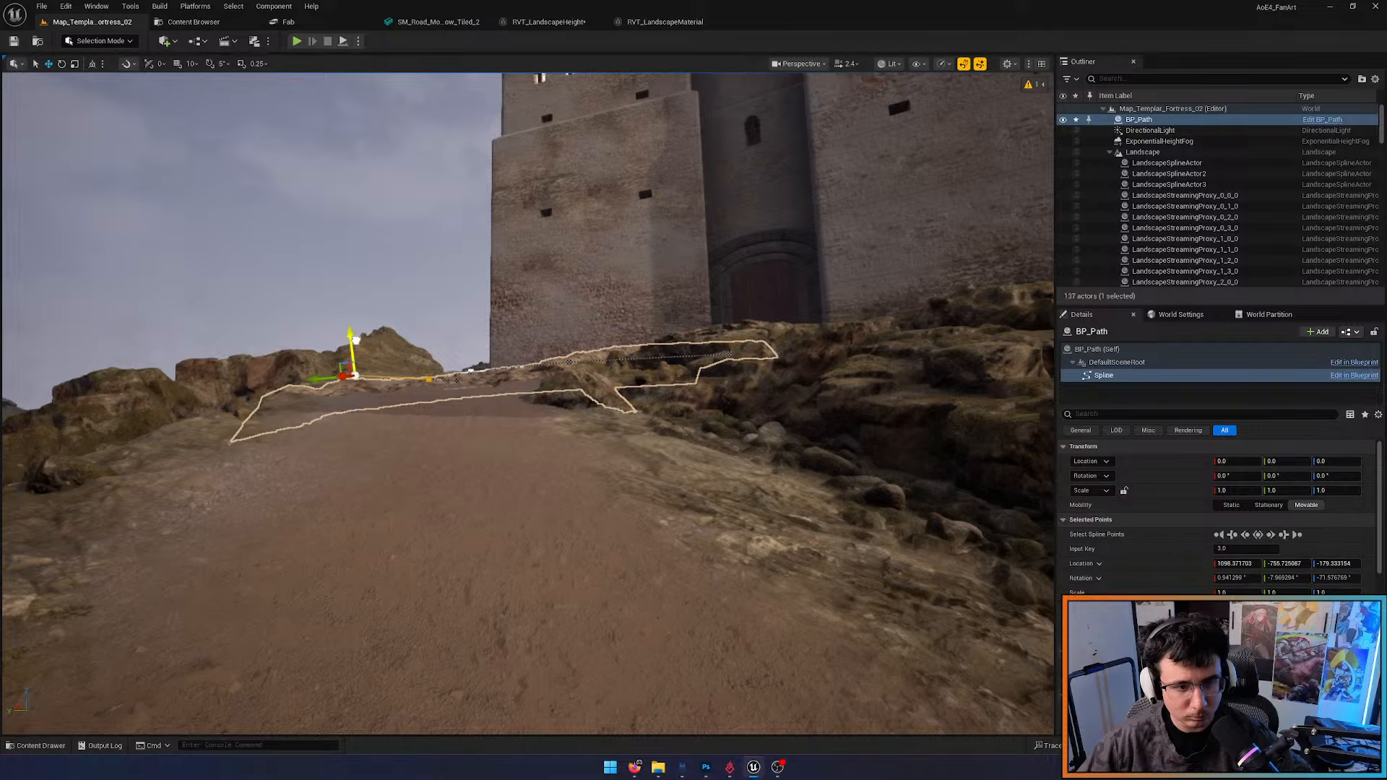
Select BP_Path as a whole and rotate it to about -3.3° around X to settle its edges into the ground
{"action": "key", "text": "w"}
{"action": "right_click_drag", "start_coordinate": [431, 298], "coordinate": [431, 298]}
{"action": "left_click", "coordinate": [1117, 363]}
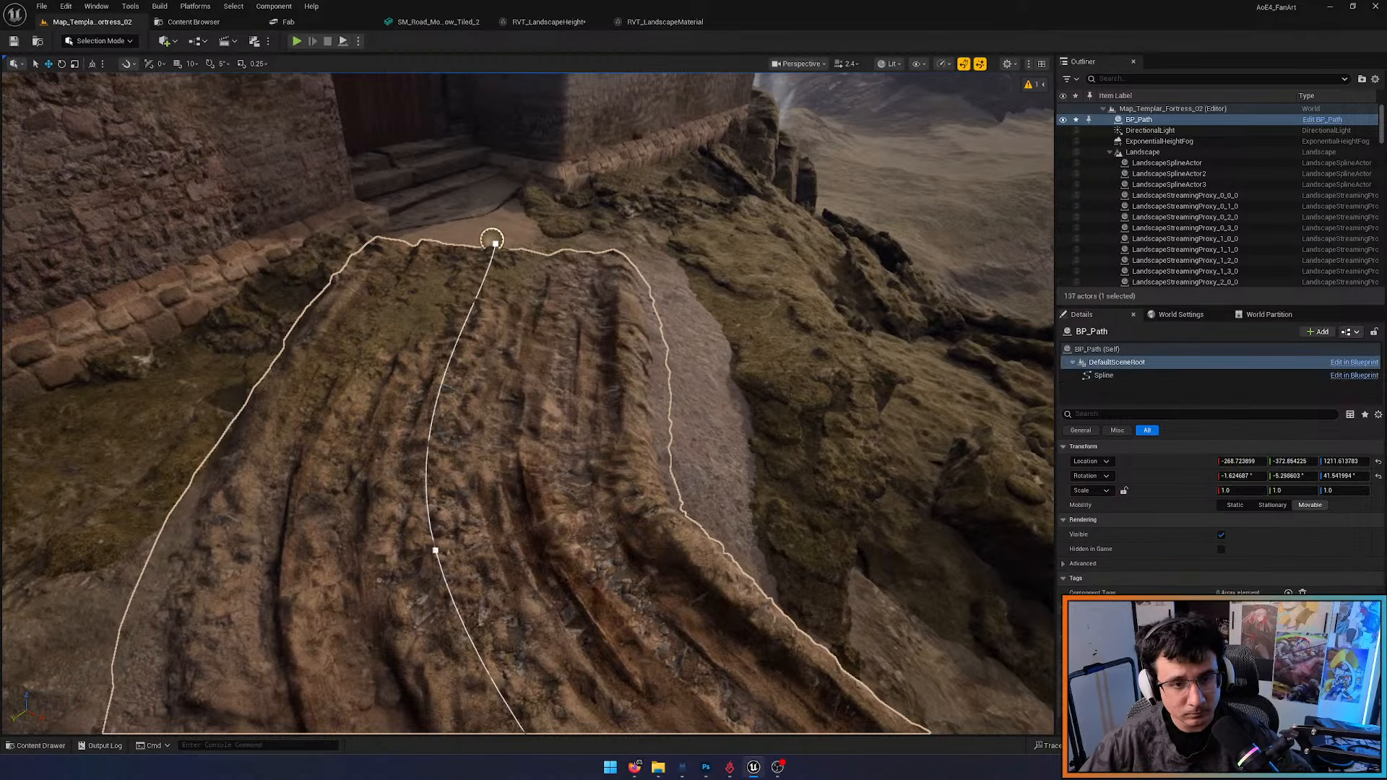
{"action": "right_click_drag", "start_coordinate": [853, 318], "coordinate": [852, 318]}
{"action": "key", "text": "s"}
{"action": "left_click", "coordinate": [1147, 121], "text": "ctrl"}
{"action": "left_click", "coordinate": [1140, 120]}
{"action": "key", "text": "e"}
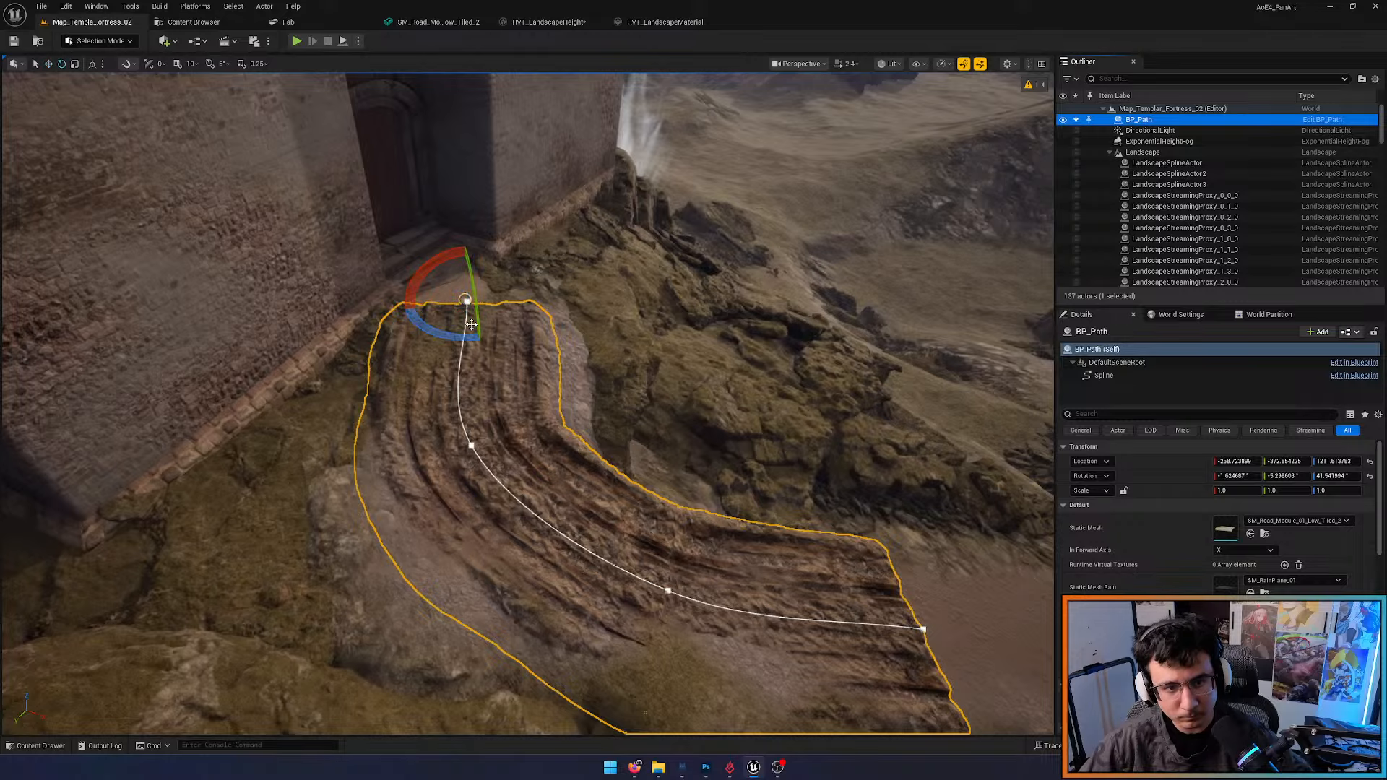
{"action": "left_click_drag", "start_coordinate": [420, 271], "coordinate": [423, 277]}
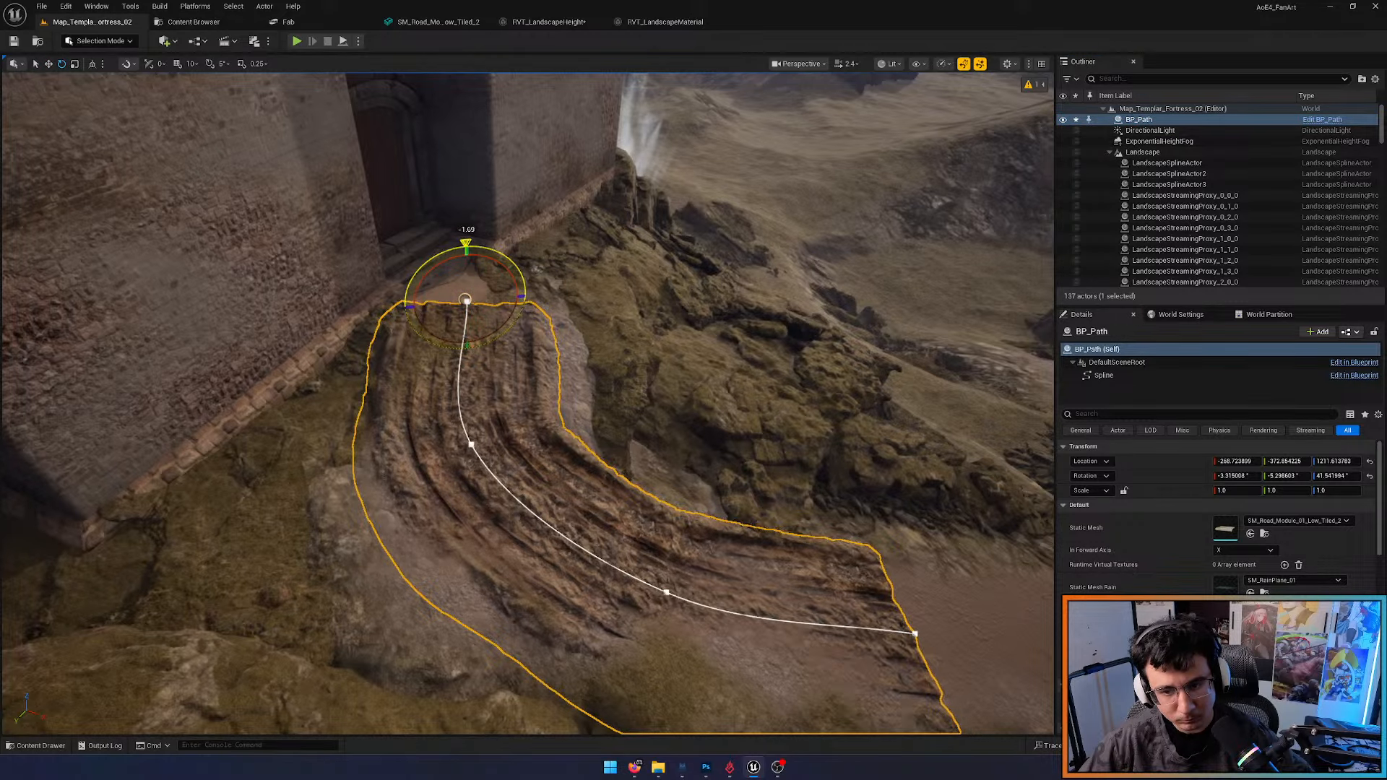
{"action": "key", "text": "s"}
{"action": "right_click_drag", "start_coordinate": [423, 277], "coordinate": [362, 242]}
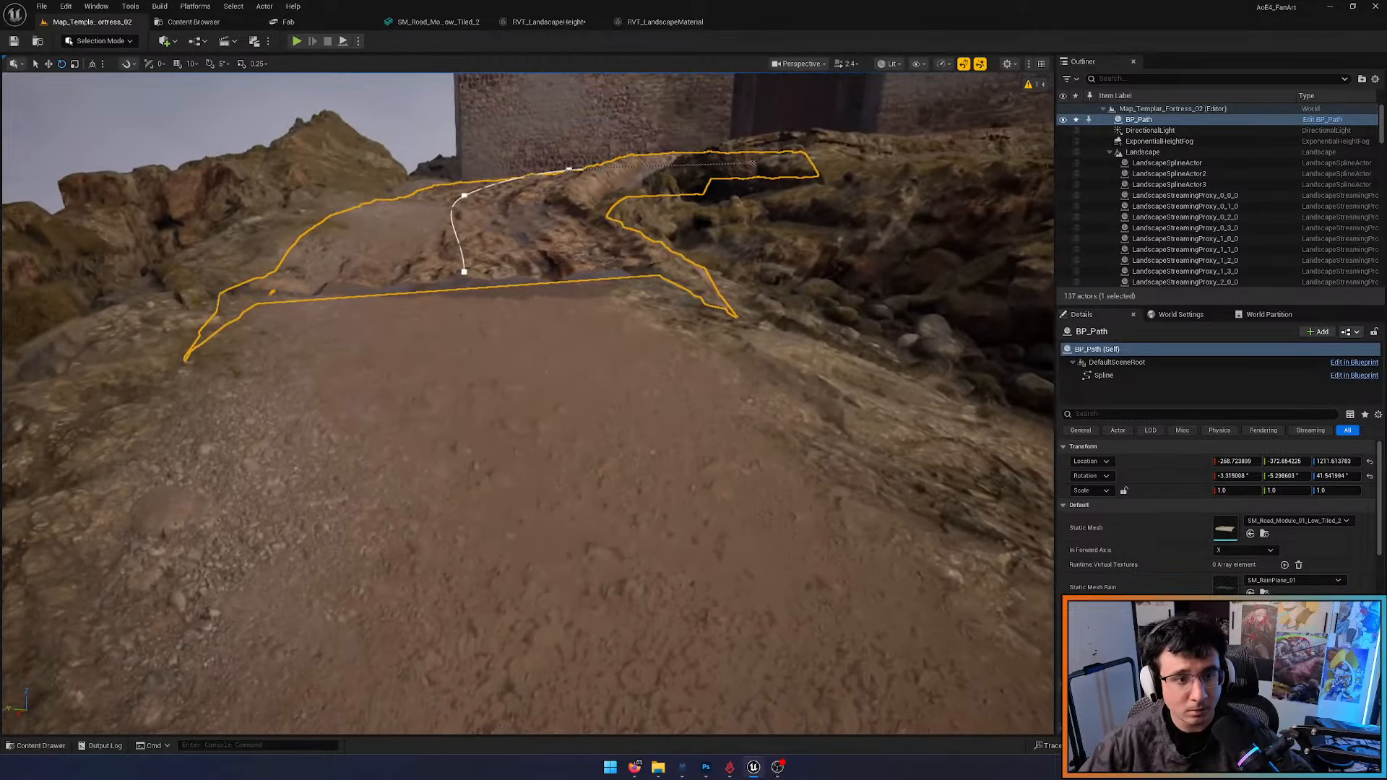
Extend the spline from its end point with a fifth point at about X 1250, Y -1419, Z -273
{"action": "left_click", "coordinate": [463, 271]}
{"action": "right_click_drag", "start_coordinate": [460, 352], "coordinate": [575, 394]}
{"action": "key", "text": "s"}
{"action": "key", "text": "w"}
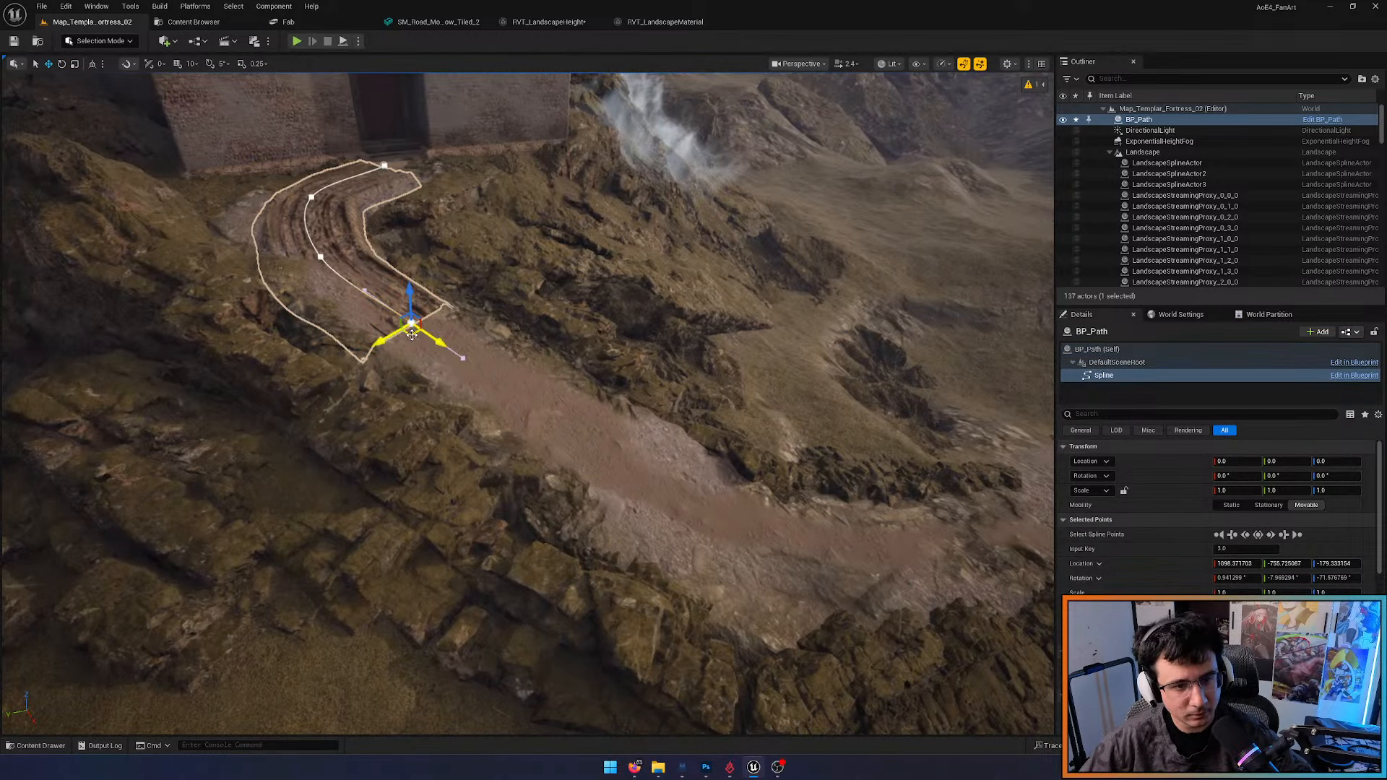
{"action": "left_click_drag", "start_coordinate": [412, 334], "coordinate": [414, 336], "text": "alt"}
{"action": "left_click_drag", "start_coordinate": [492, 397], "coordinate": [556, 413], "text": "alt"}
{"action": "right_click_drag", "start_coordinate": [593, 451], "coordinate": [535, 347]}
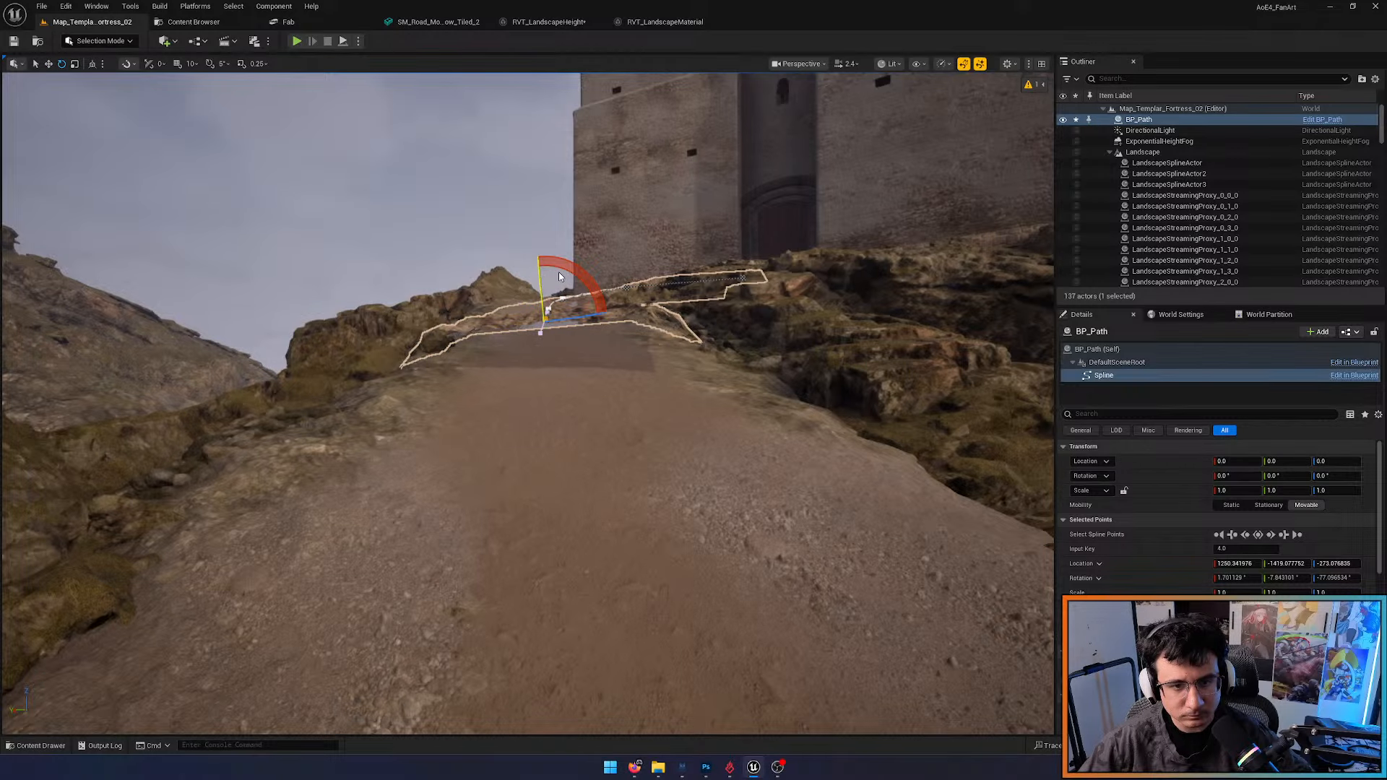
Lower the fifth spline point to about Z -360 so the road's end sits on the dirt path
{"action": "key", "text": "w"}
{"action": "left_click_drag", "start_coordinate": [541, 278], "coordinate": [539, 310]}
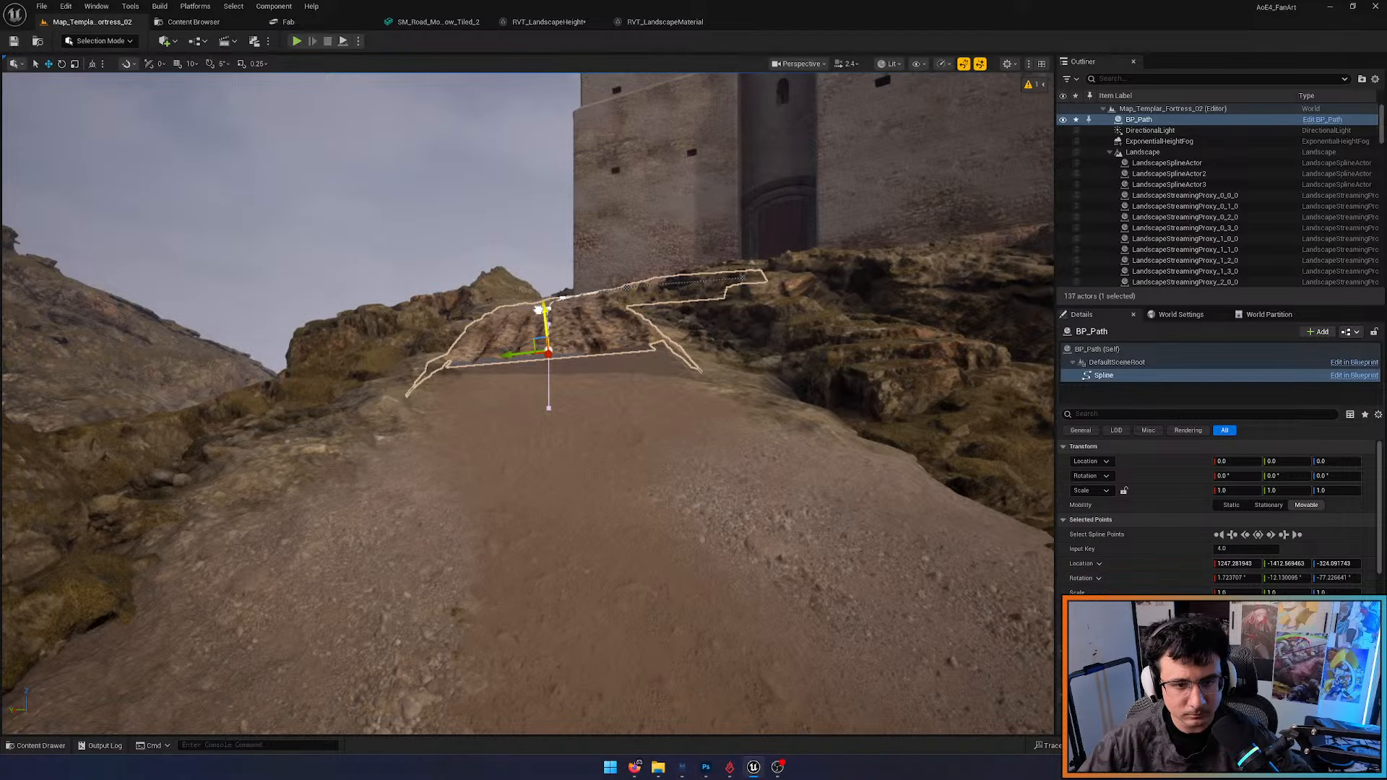
{"action": "right_click_drag", "start_coordinate": [598, 365], "coordinate": [459, 330]}
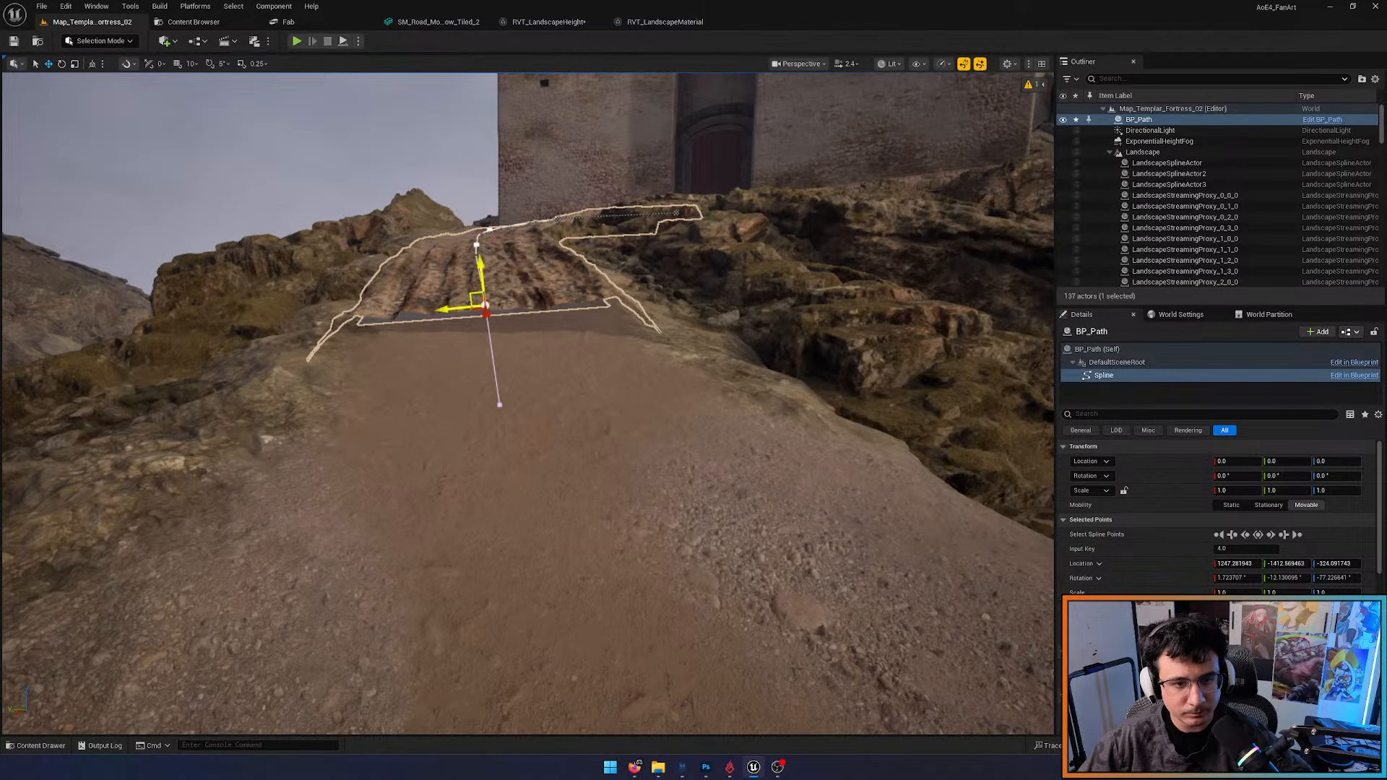
{"action": "left_click_drag", "start_coordinate": [471, 299], "coordinate": [474, 315]}
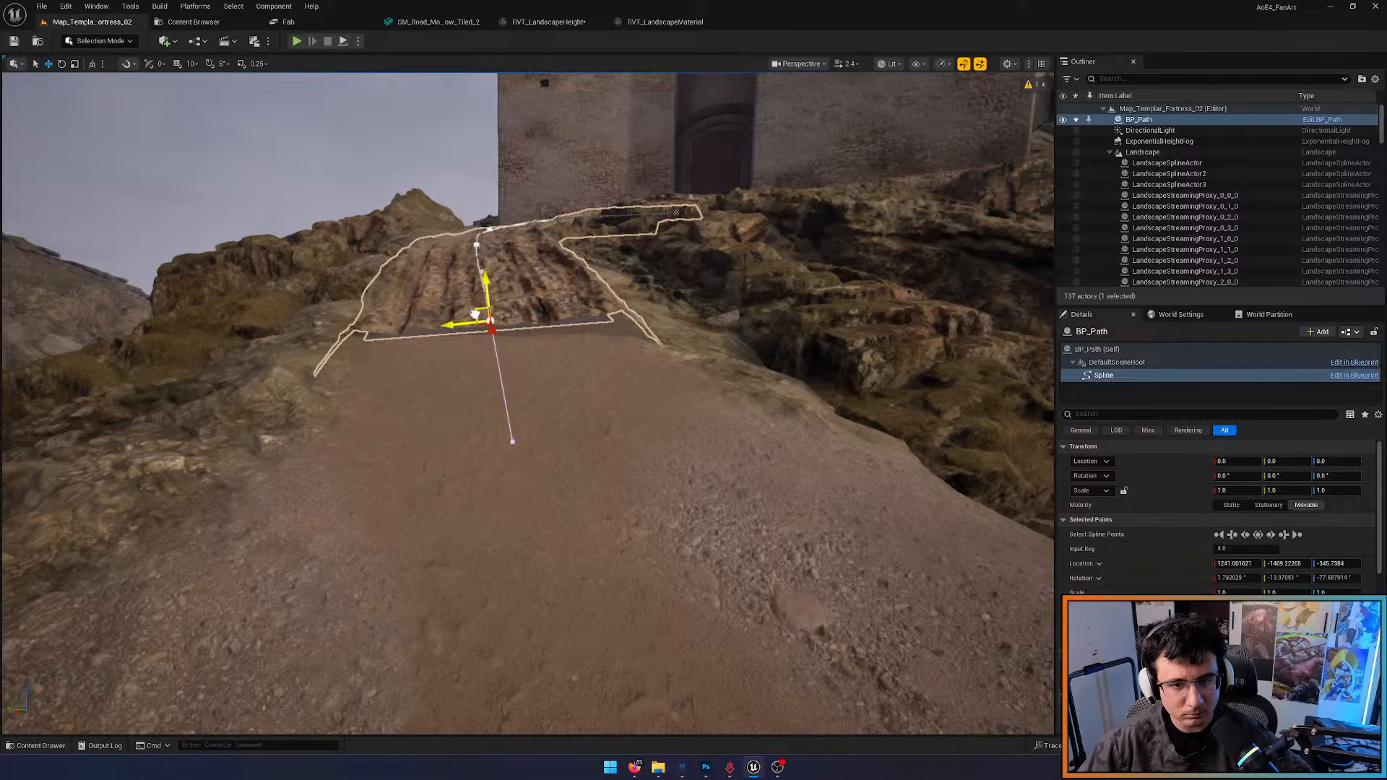
{"action": "right_click_drag", "start_coordinate": [474, 315], "coordinate": [316, 295]}
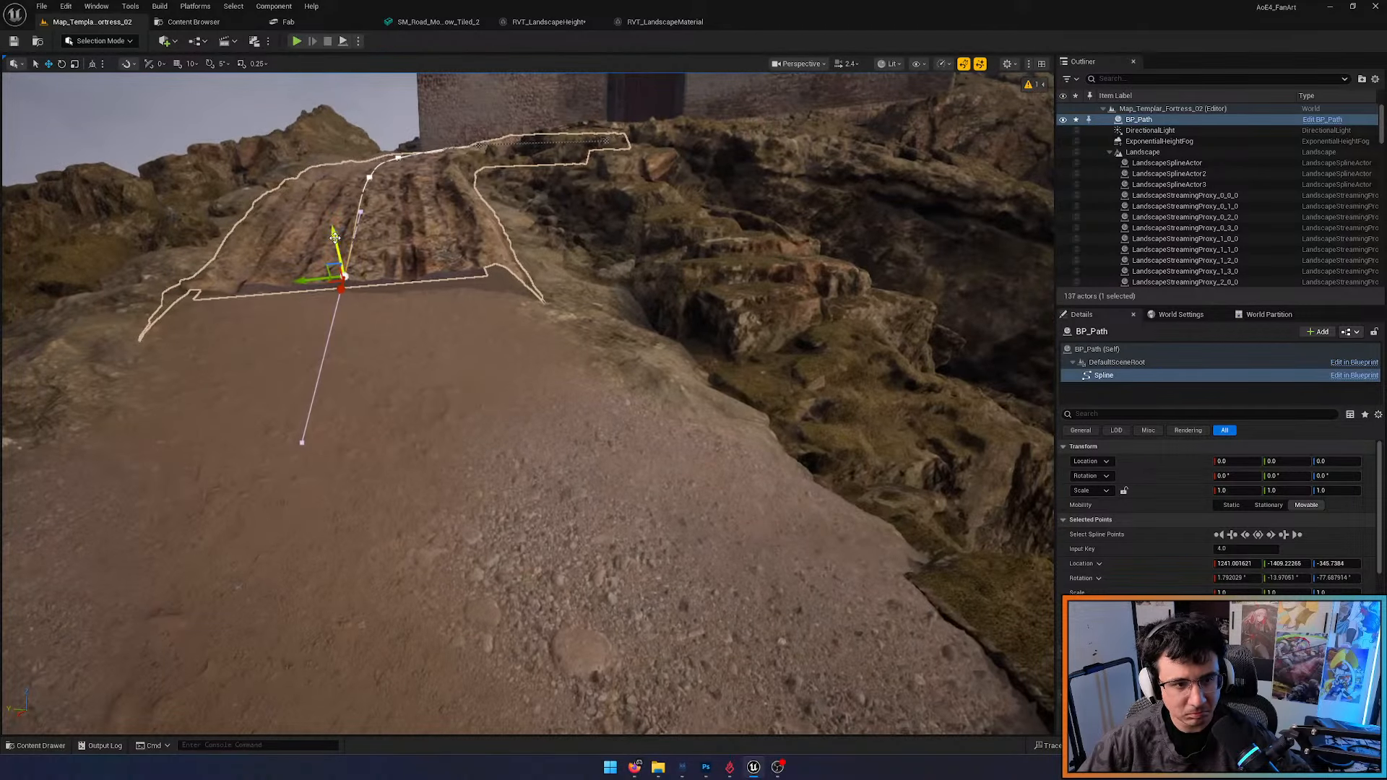
{"action": "left_click_drag", "start_coordinate": [334, 237], "coordinate": [336, 250]}
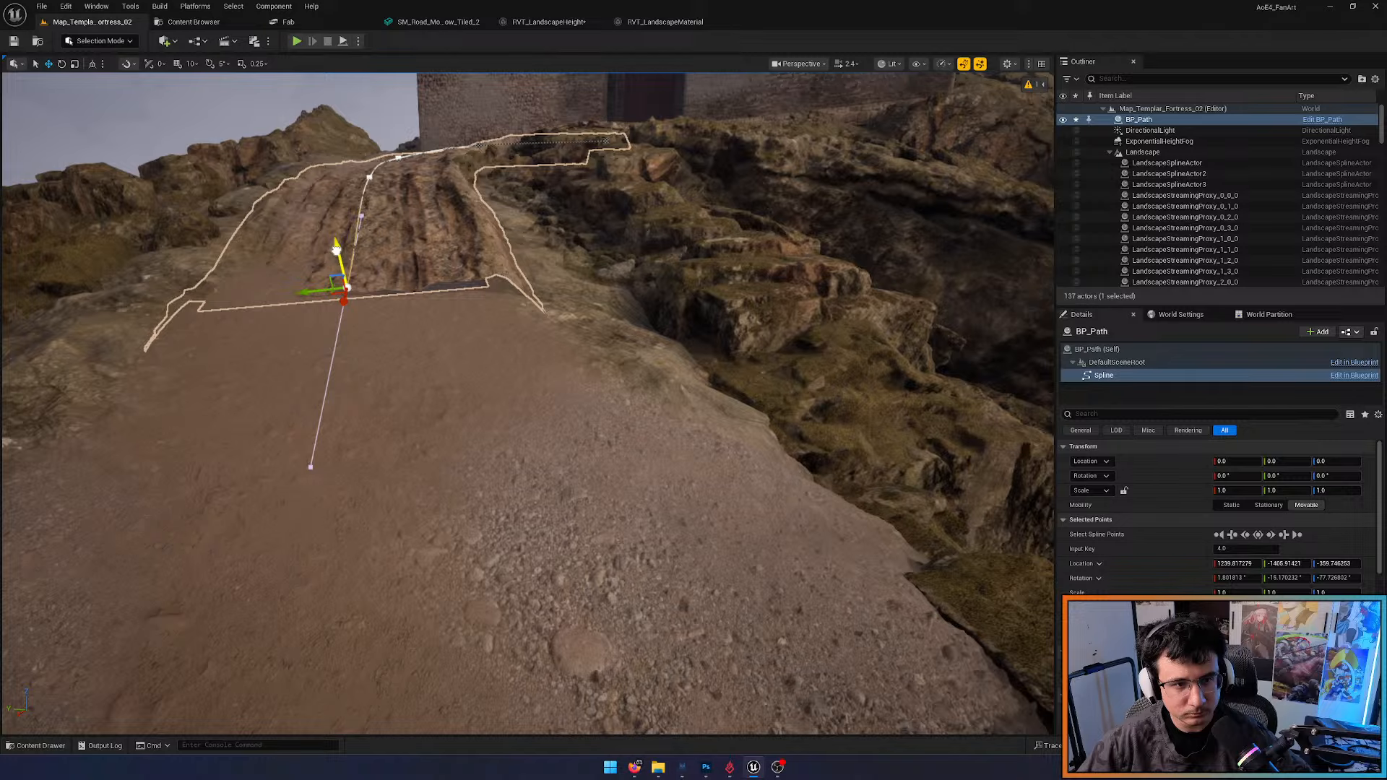
Extend the spline down the slope with a sixth point at about X 1276, Y -2114
{"action": "right_click_drag", "start_coordinate": [388, 297], "coordinate": [506, 336]}
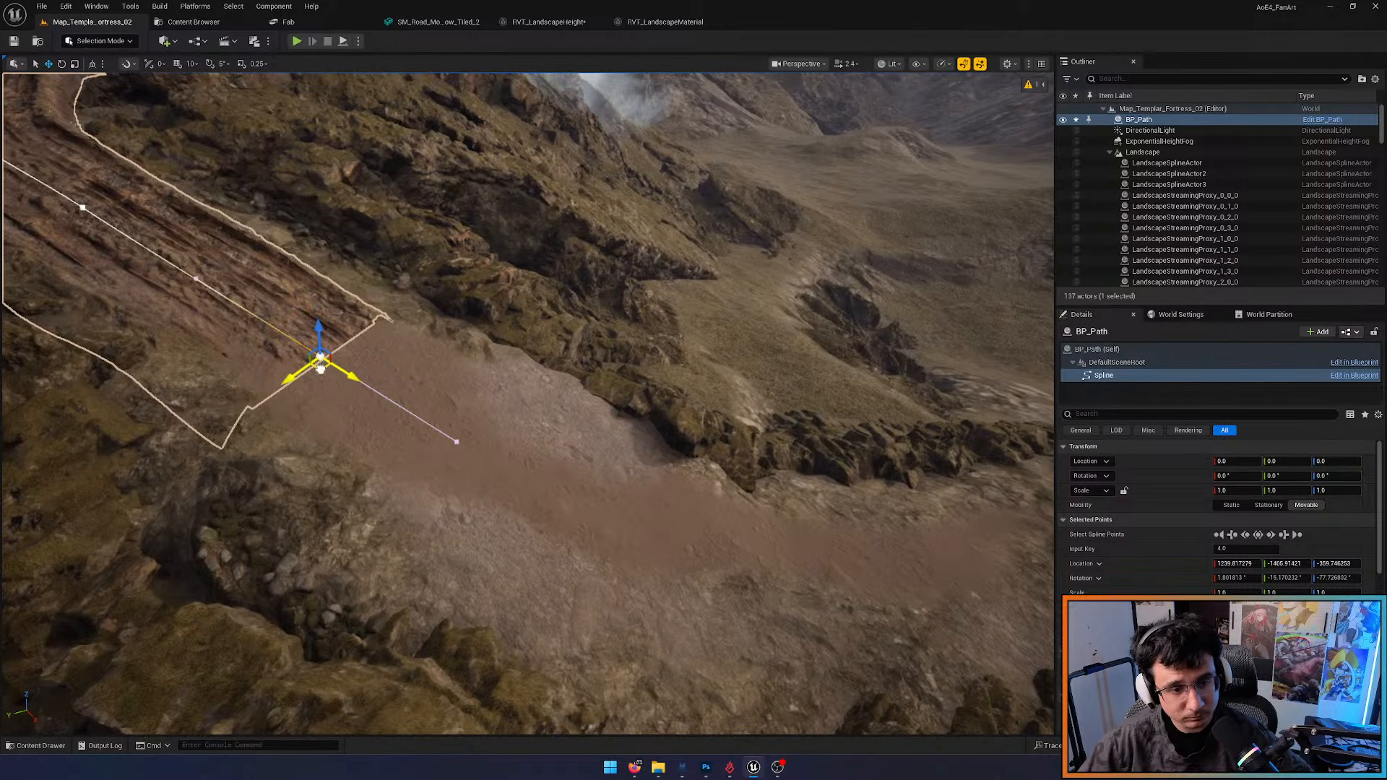
{"action": "left_click_drag", "start_coordinate": [320, 367], "coordinate": [322, 369]}
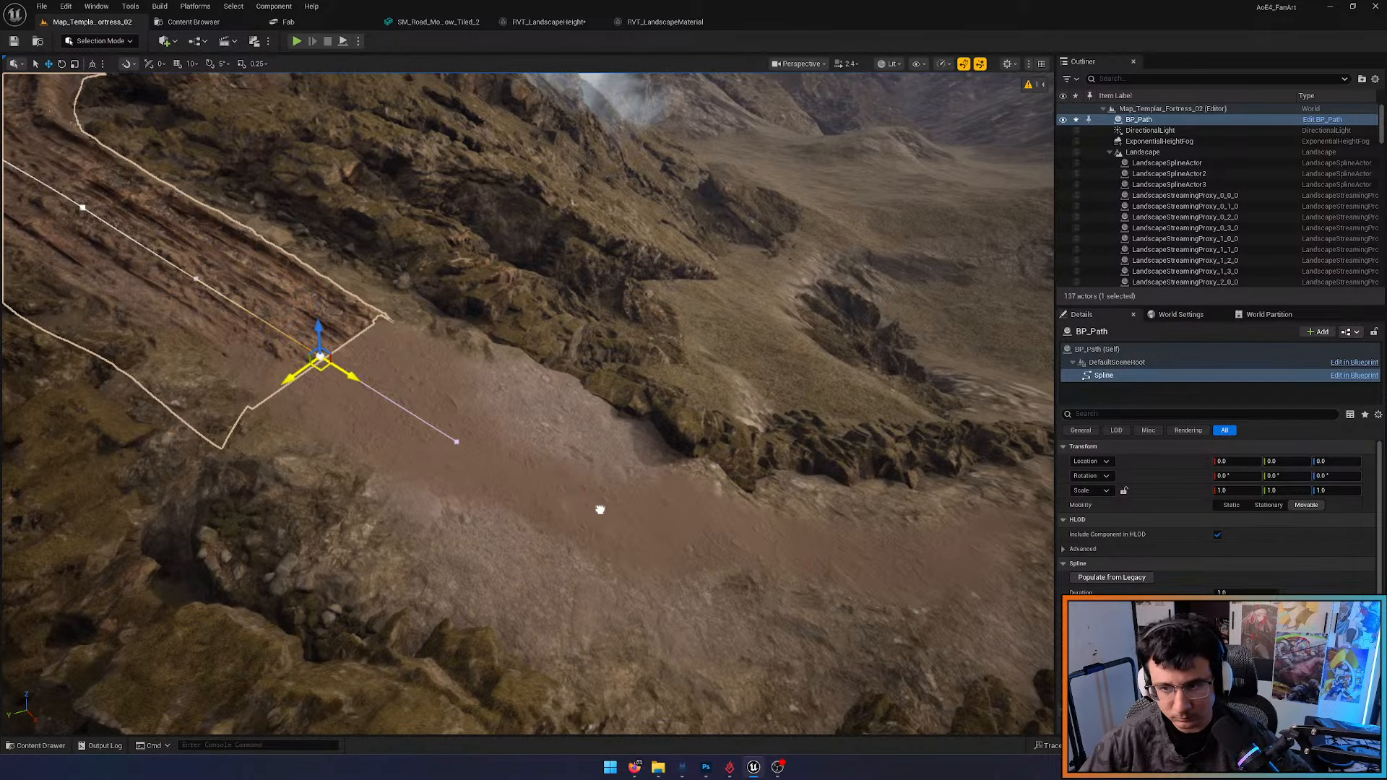
{"action": "left_click_drag", "start_coordinate": [600, 509], "coordinate": [649, 518], "text": "alt"}
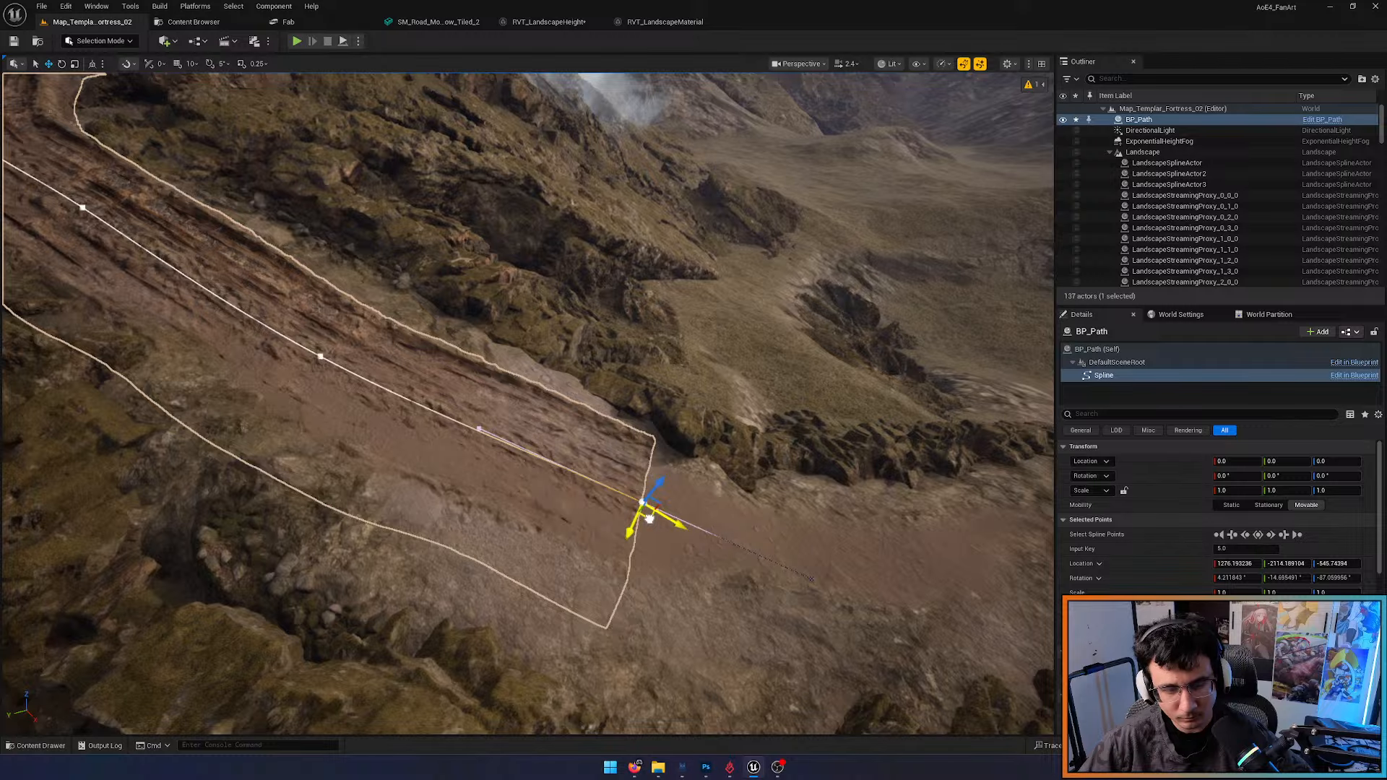
Add a seventh spline point around the bend and shift it sideways to about X 1140, Y -2753, centred on the path
{"action": "right_click_drag", "start_coordinate": [700, 538], "coordinate": [751, 553]}
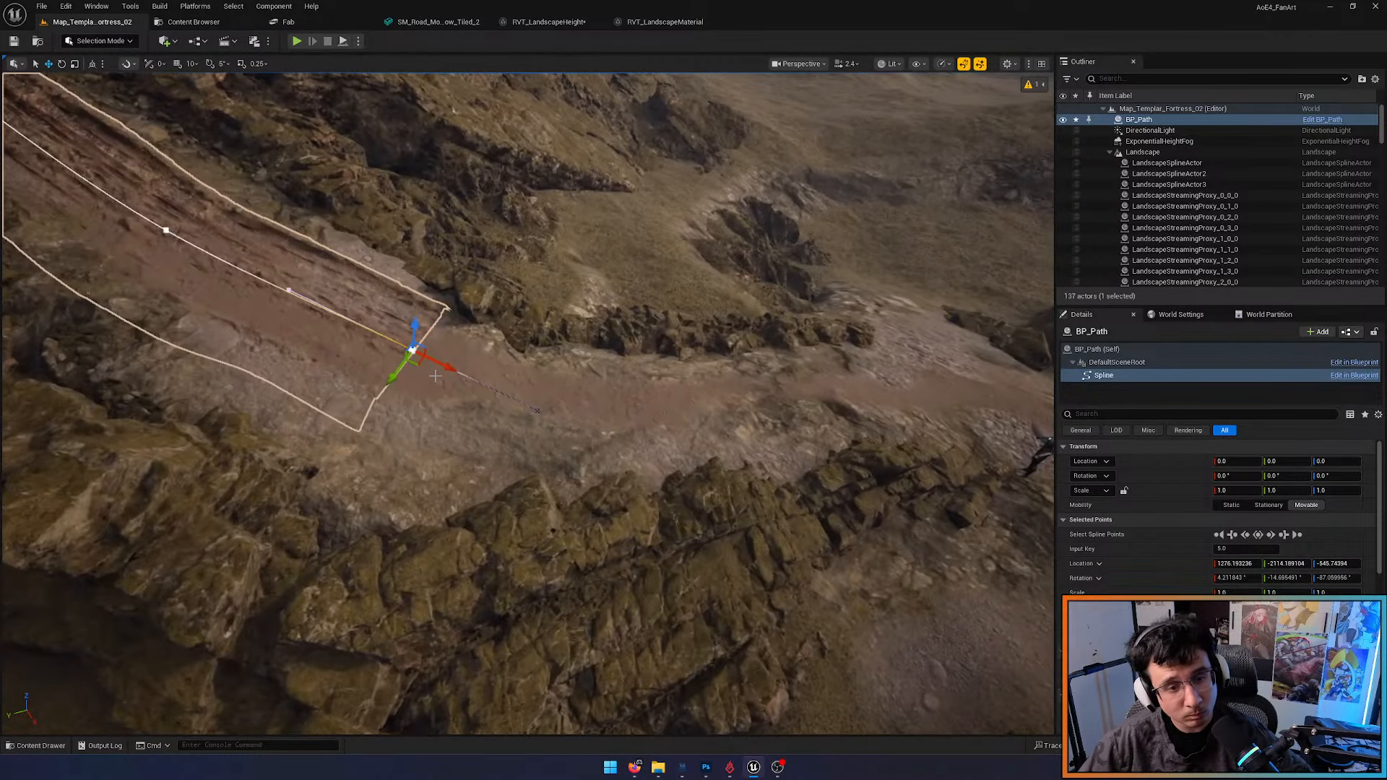
{"action": "left_click_drag", "start_coordinate": [415, 360], "coordinate": [652, 404], "text": "alt"}
{"action": "right_click_drag", "start_coordinate": [653, 406], "coordinate": [462, 386]}
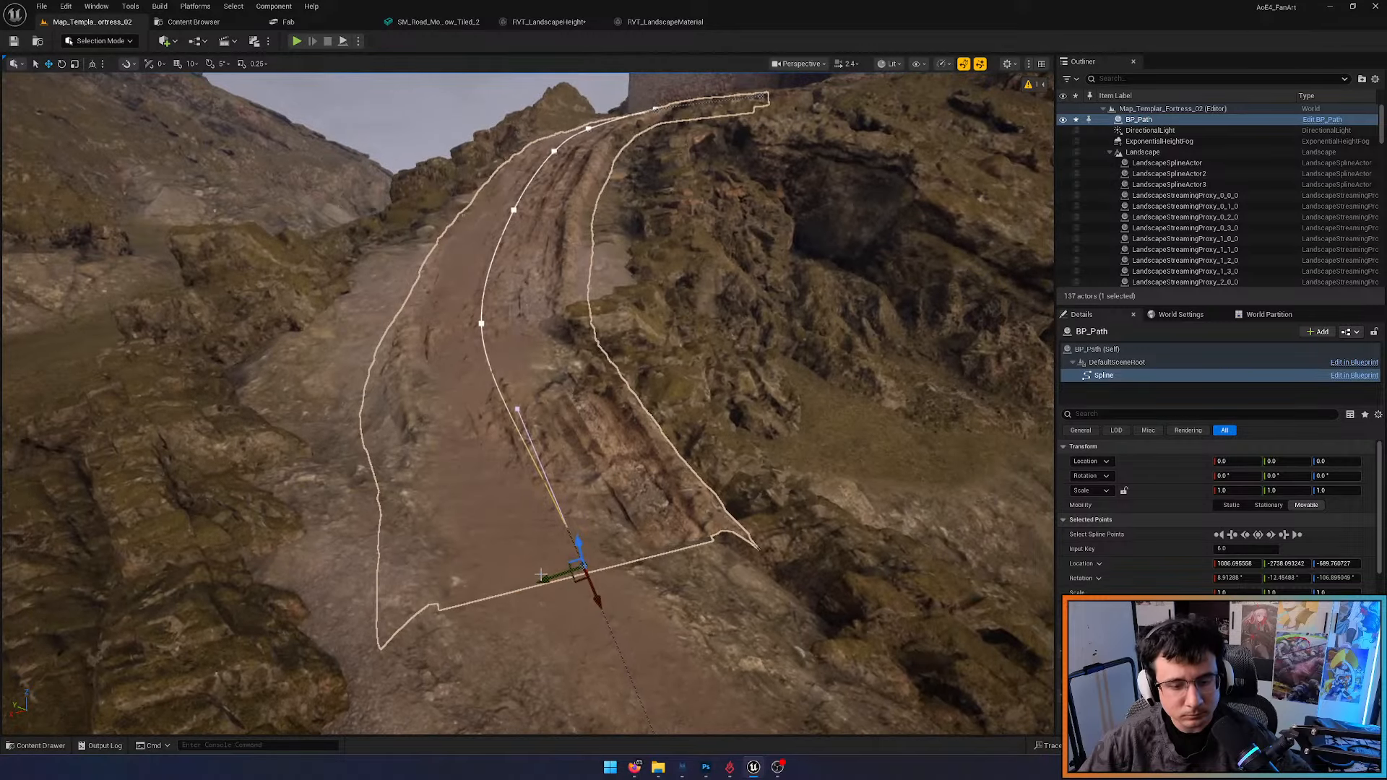
{"action": "left_click_drag", "start_coordinate": [546, 580], "coordinate": [510, 579]}
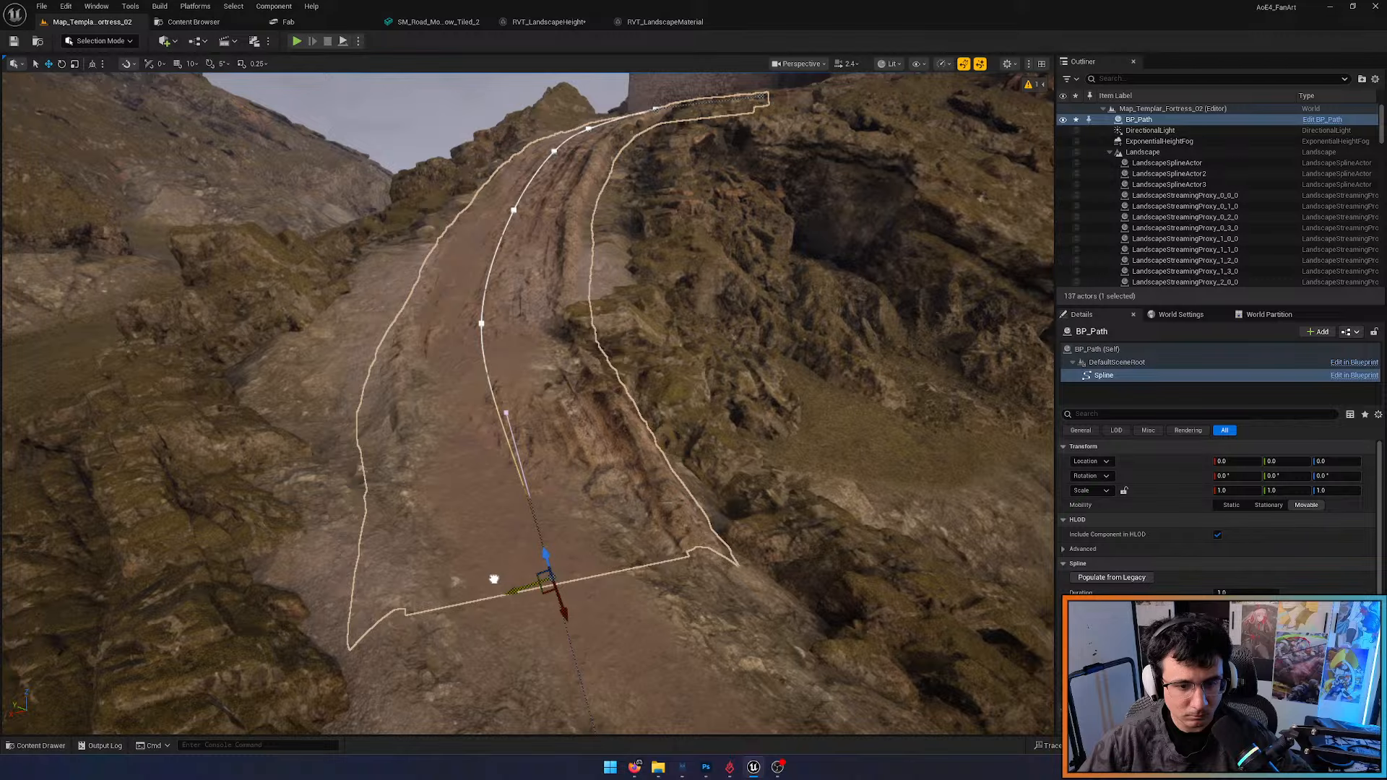
{"action": "left_click_drag", "start_coordinate": [494, 579], "coordinate": [479, 580]}
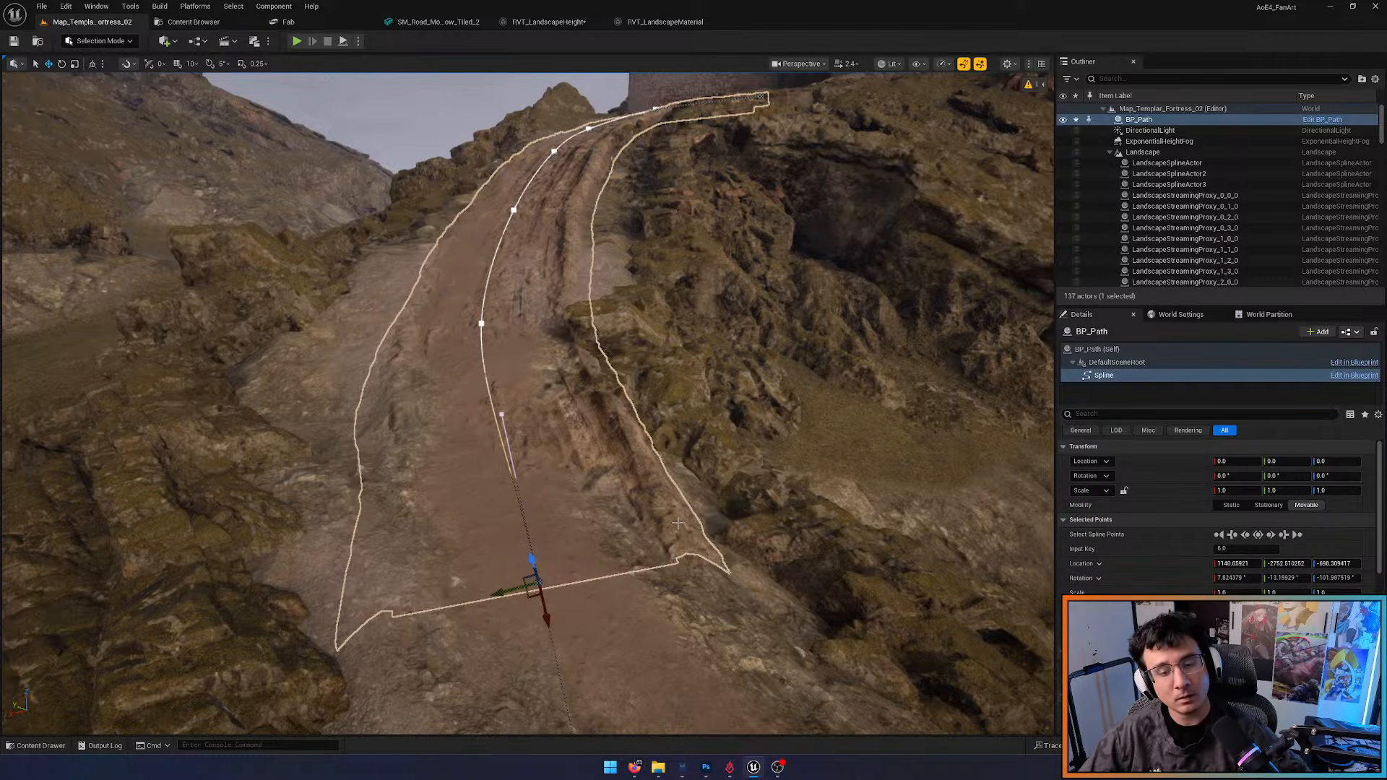
Examine the road mesh from a distance and compare its geometry with the landscape grid in wireframe, ending in the lit view
{"action": "right_click_drag", "start_coordinate": [631, 484], "coordinate": [607, 441]}
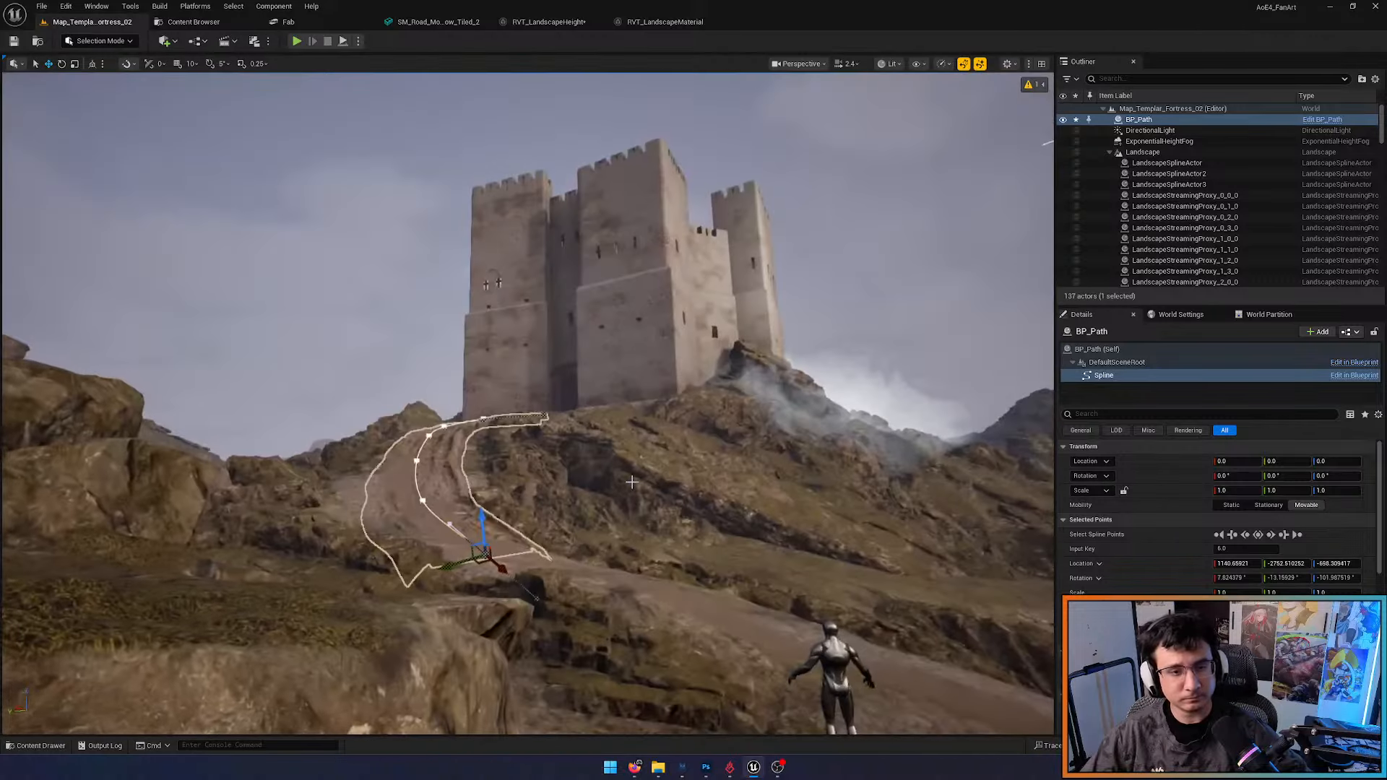
{"action": "key", "text": "Escape"}
{"action": "right_click_drag", "start_coordinate": [498, 501], "coordinate": [538, 625]}
{"action": "key", "text": "alt+3"}
{"action": "key", "text": "alt+2"}
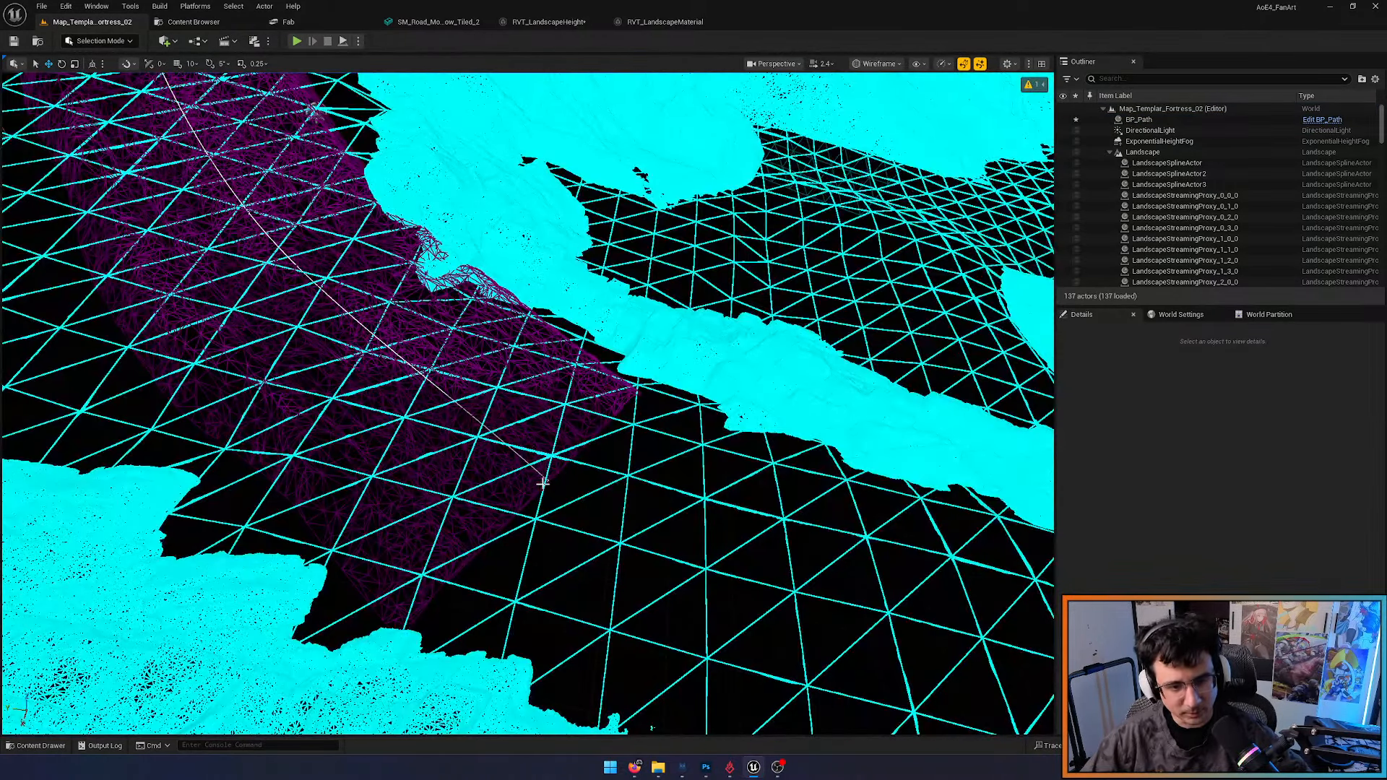
{"action": "left_click", "coordinate": [549, 482]}
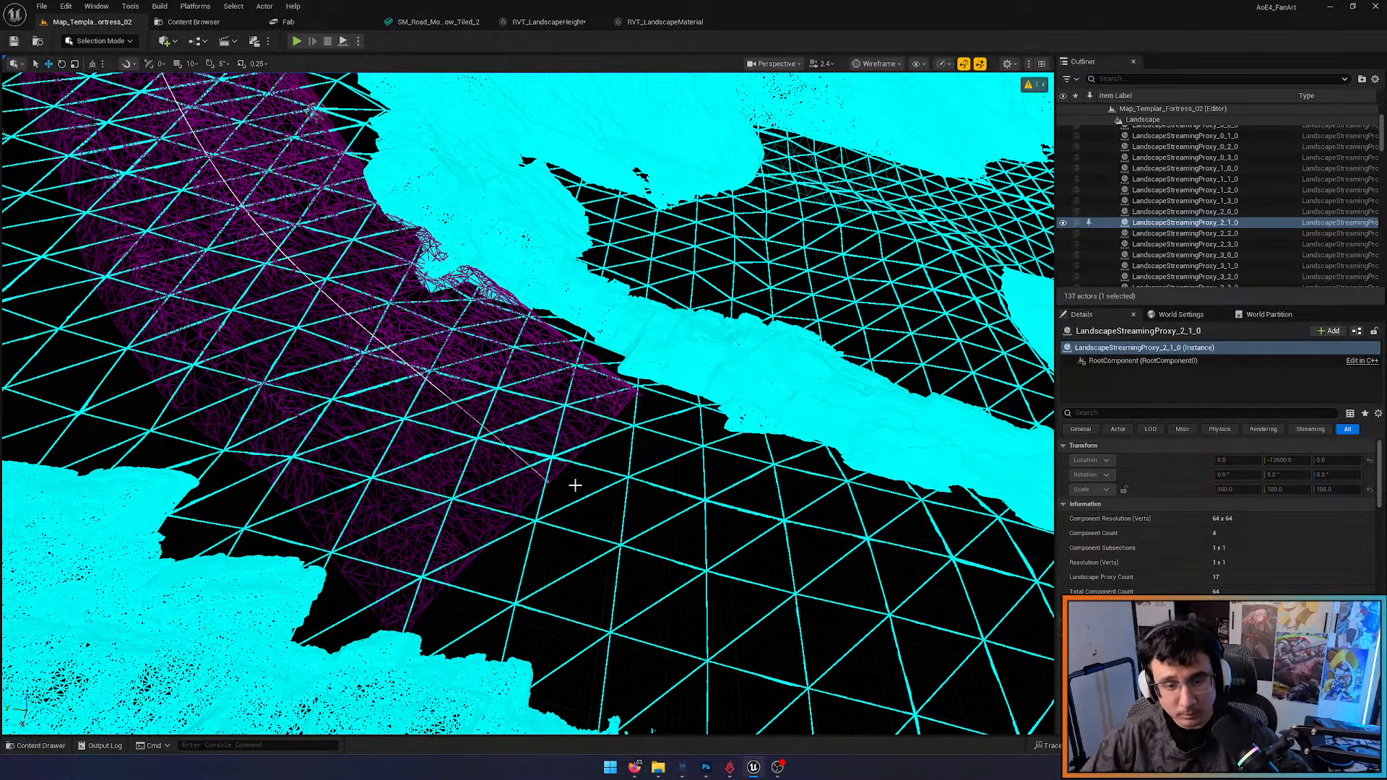
{"action": "key", "text": "w"}
{"action": "right_click_drag", "start_coordinate": [549, 481], "coordinate": [561, 420]}
{"action": "key", "text": "s"}
{"action": "scroll", "coordinate": [567, 505], "scroll_direction": "down", "scroll_amount": 2}
{"action": "key", "text": "w"}
{"action": "key", "text": "s"}
{"action": "key", "text": "alt+4"}
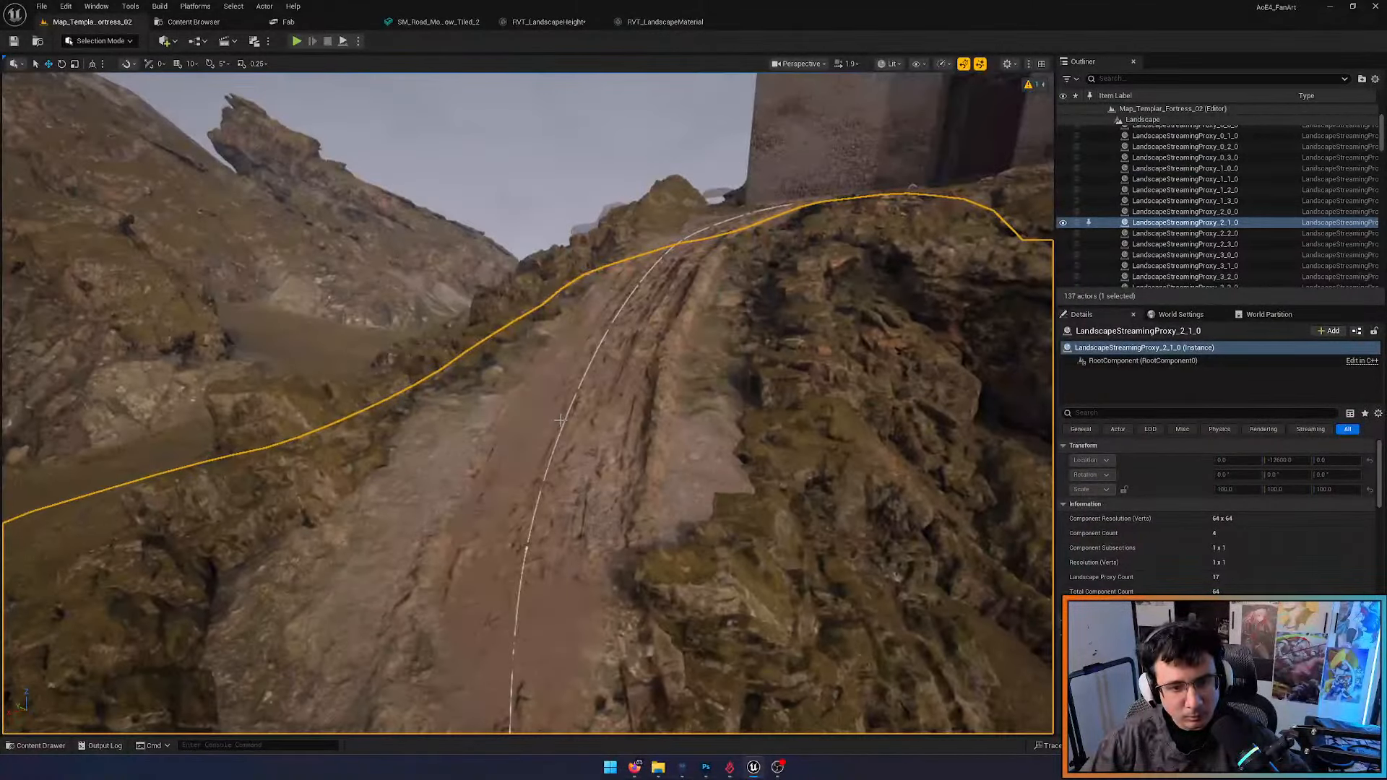
Extend the BP_Path spline down the slope with an eighth point at about X 712, Y -3497 and Z -831
{"action": "left_click", "coordinate": [543, 483]}
{"action": "right_click_drag", "start_coordinate": [544, 483], "coordinate": [568, 647]}
{"action": "key", "text": "s"}
{"action": "left_click", "coordinate": [501, 623]}
{"action": "key", "text": "s"}
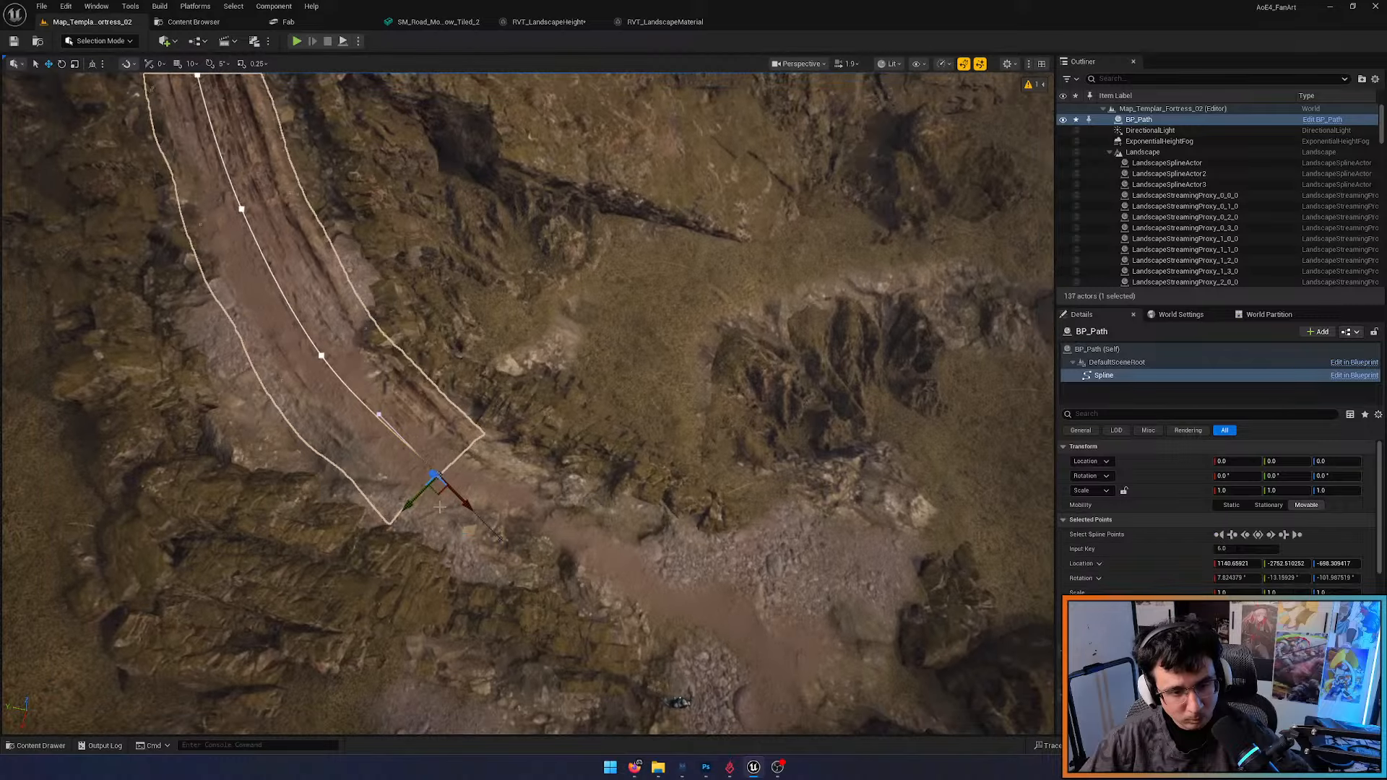
{"action": "left_click_drag", "start_coordinate": [440, 494], "coordinate": [443, 494], "text": "alt"}
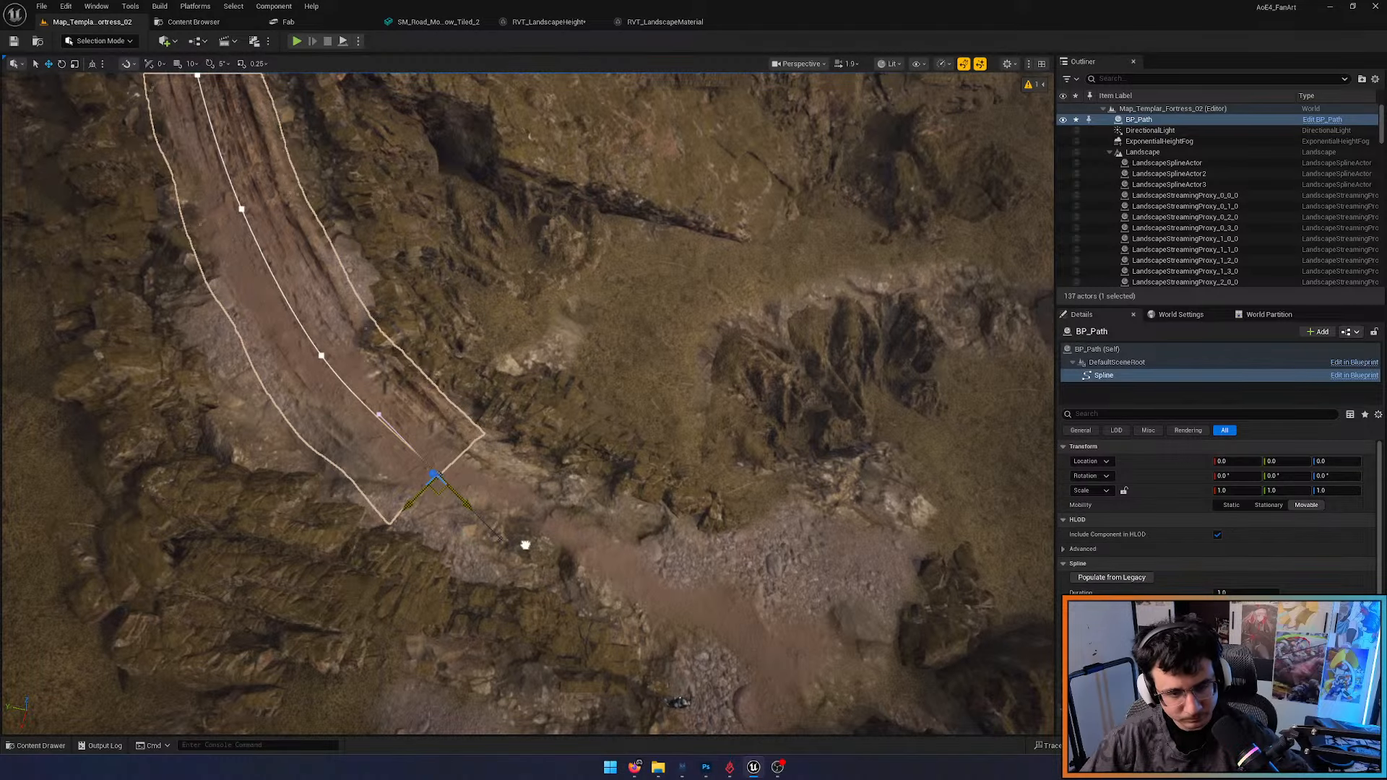
{"action": "left_click_drag", "start_coordinate": [549, 554], "coordinate": [575, 567], "text": "alt"}
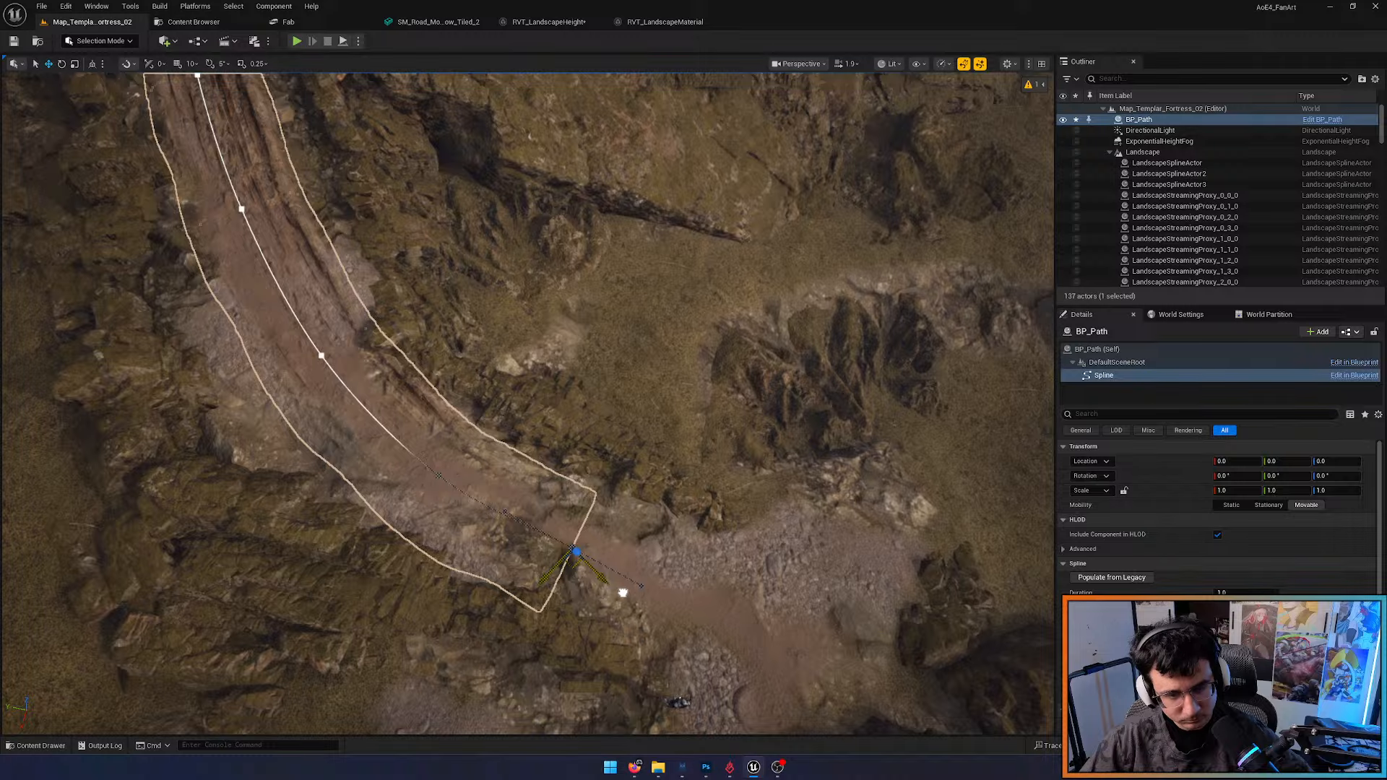
{"action": "left_click_drag", "start_coordinate": [629, 592], "coordinate": [648, 600]}
{"action": "right_click_drag", "start_coordinate": [699, 585], "coordinate": [610, 330]}
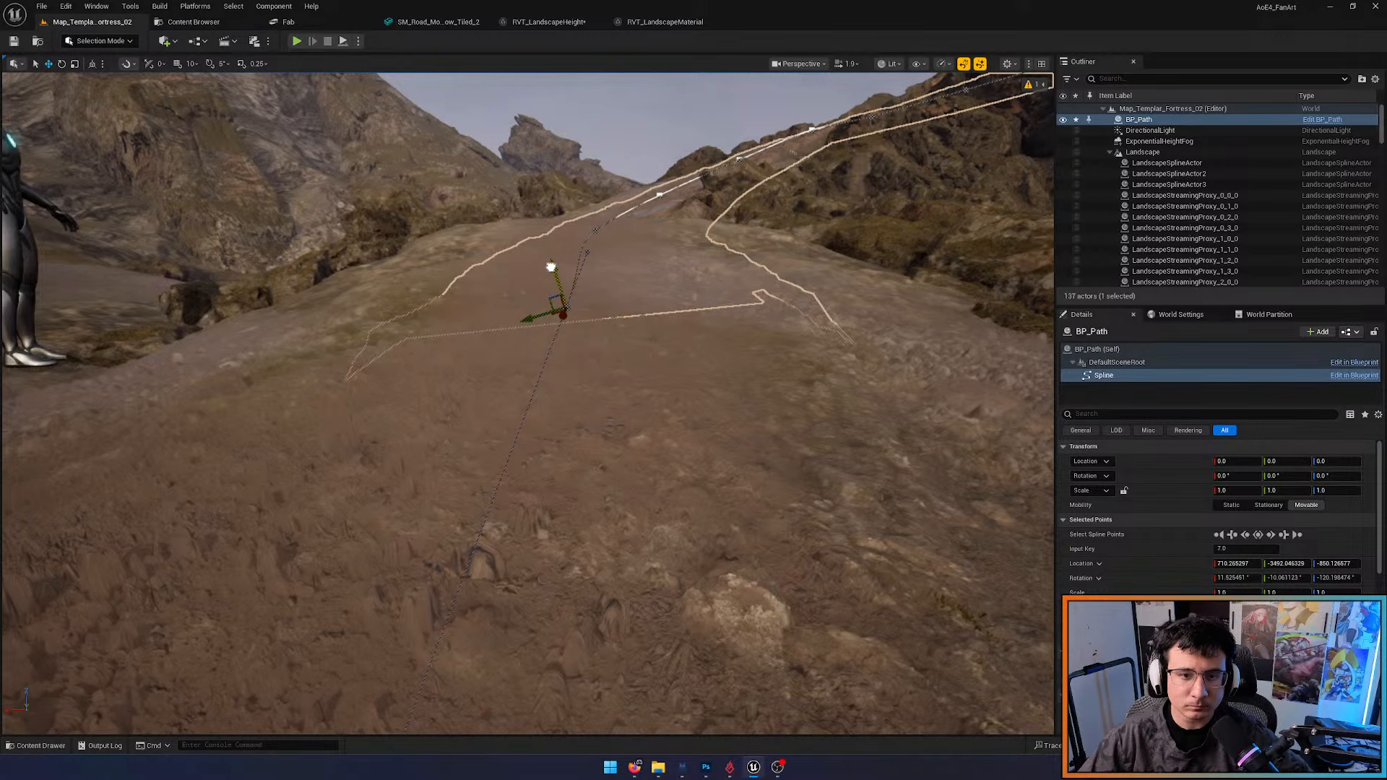
{"action": "left_click_drag", "start_coordinate": [551, 267], "coordinate": [549, 245]}
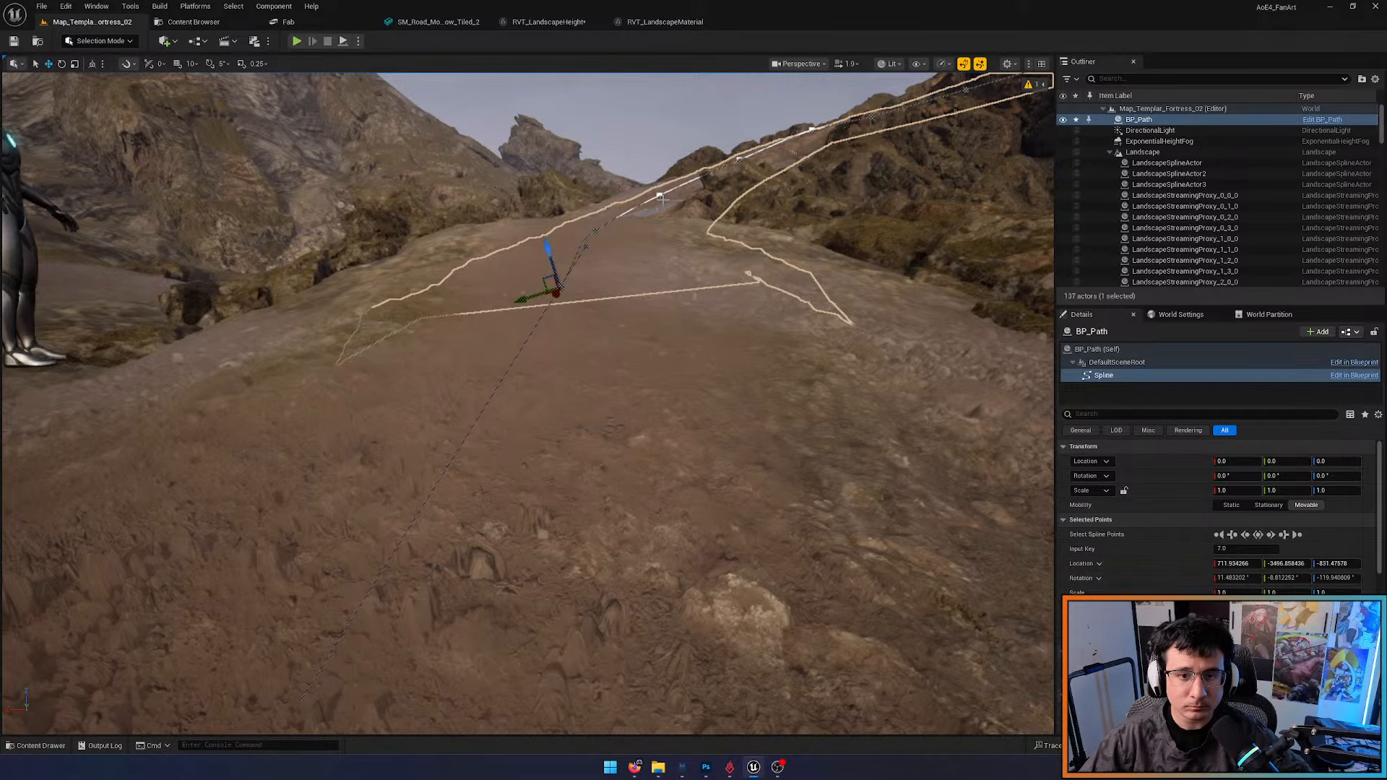
{"action": "left_click_drag", "start_coordinate": [651, 163], "coordinate": [651, 162]}
Compare the bend with the landscape in wireframe and raise the seventh spline point to about Z -654
{"action": "right_click_drag", "start_coordinate": [652, 233], "coordinate": [384, 333]}
{"action": "key", "text": "alt+3"}
{"action": "key", "text": "alt+2"}
{"action": "left_click", "coordinate": [394, 364]}
{"action": "key", "text": "alt+4"}
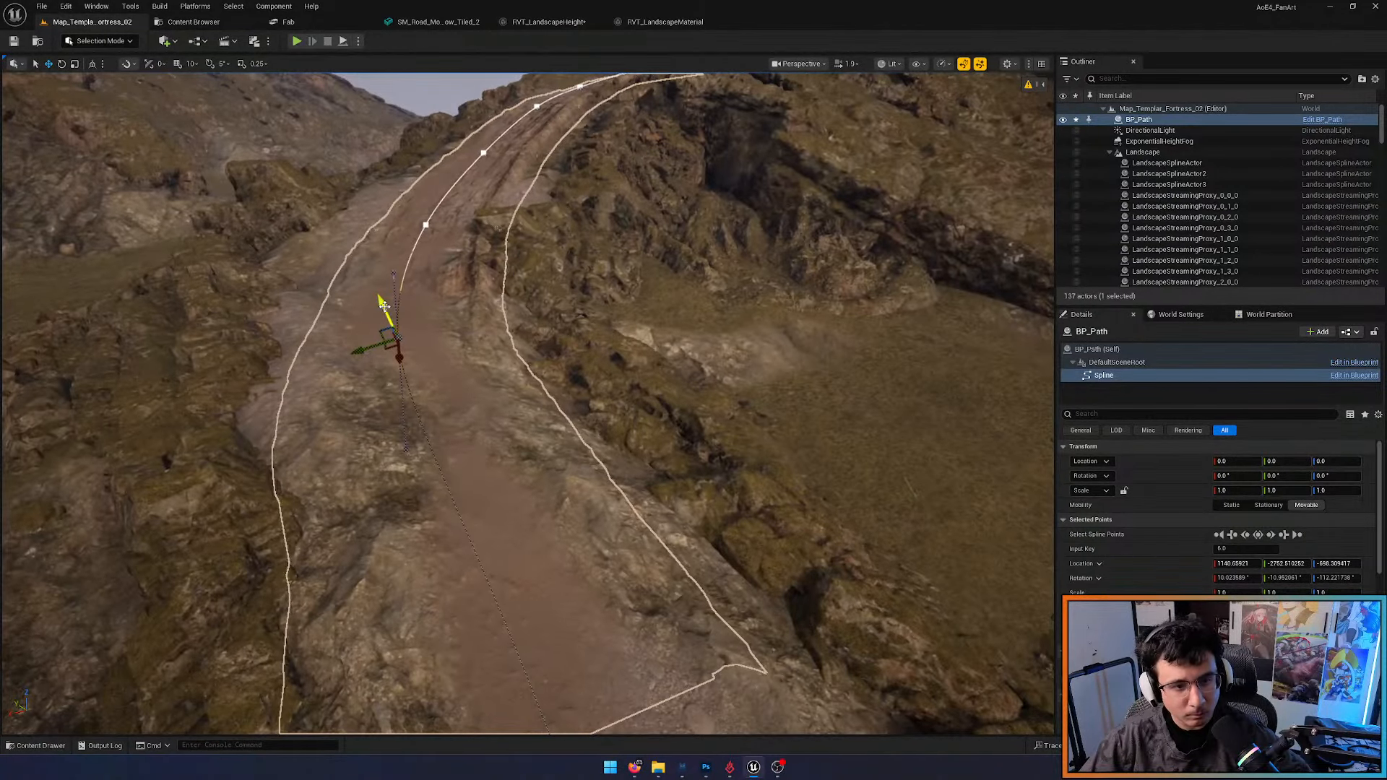
{"action": "left_click_drag", "start_coordinate": [384, 306], "coordinate": [374, 287]}
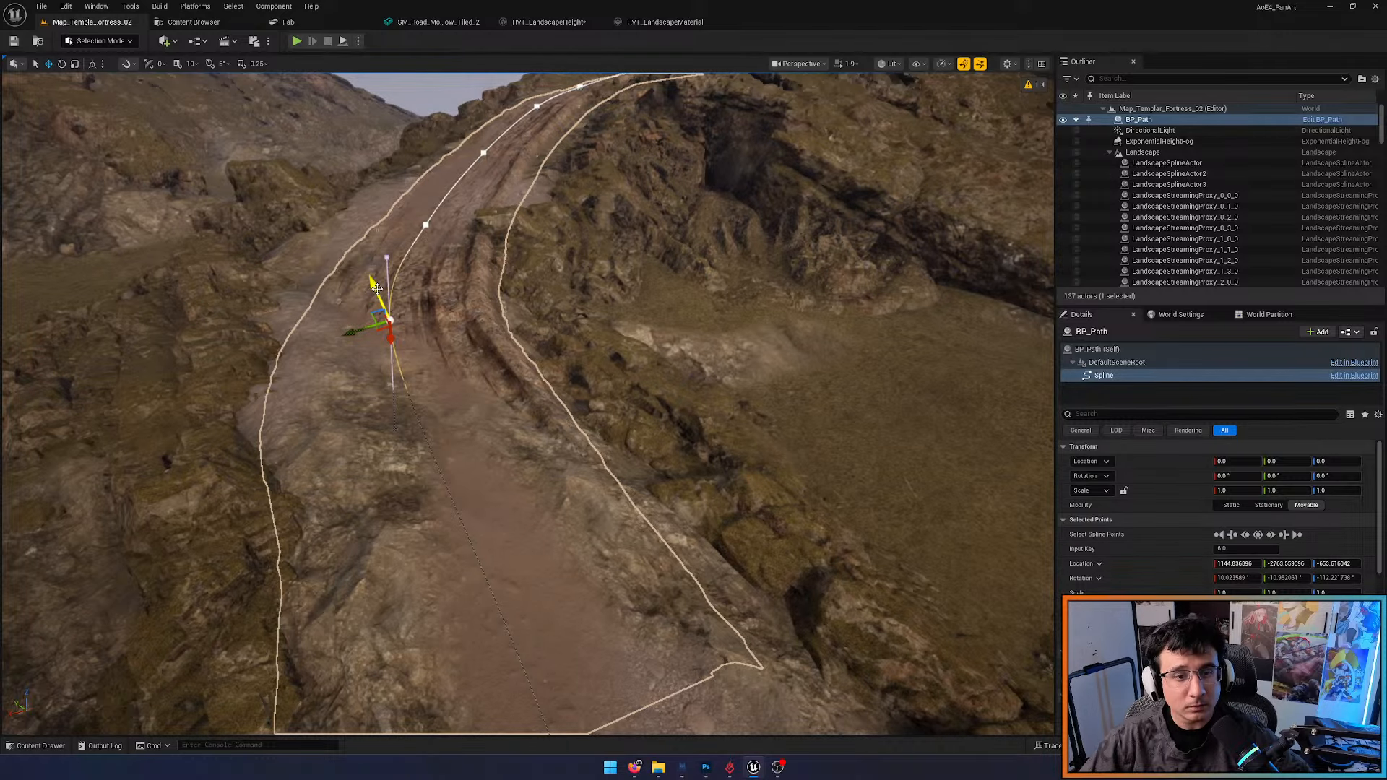
Check the road's lower end against the landscape in wireframe and raise the last spline point to about Z -812
{"action": "key", "text": "s"}
{"action": "right_click_drag", "start_coordinate": [423, 311], "coordinate": [304, 268]}
{"action": "key", "text": "Escape"}
{"action": "key", "text": "s"}
{"action": "key", "text": "w"}
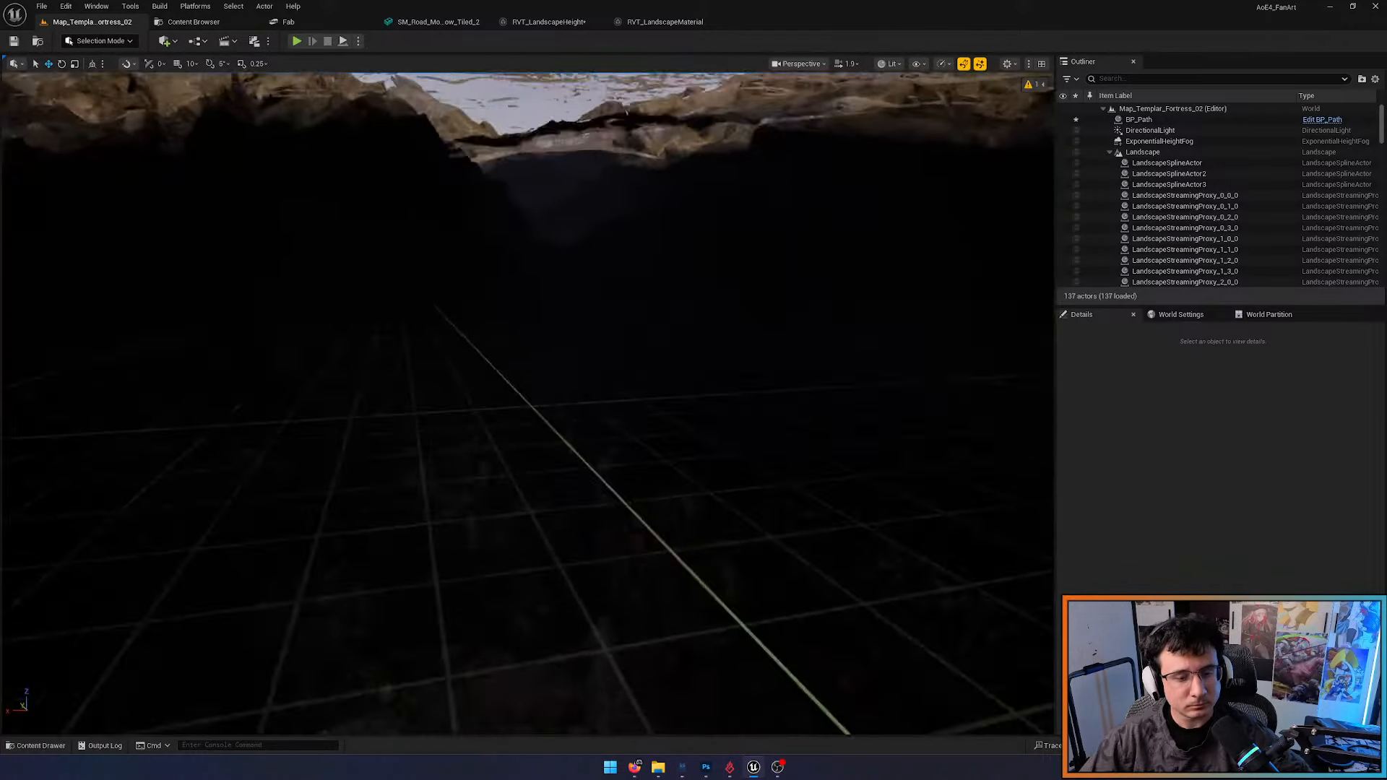
{"action": "key", "text": "s"}
{"action": "right_click_drag", "start_coordinate": [463, 347], "coordinate": [461, 412]}
{"action": "key", "text": "alt+3"}
{"action": "key", "text": "alt+2"}
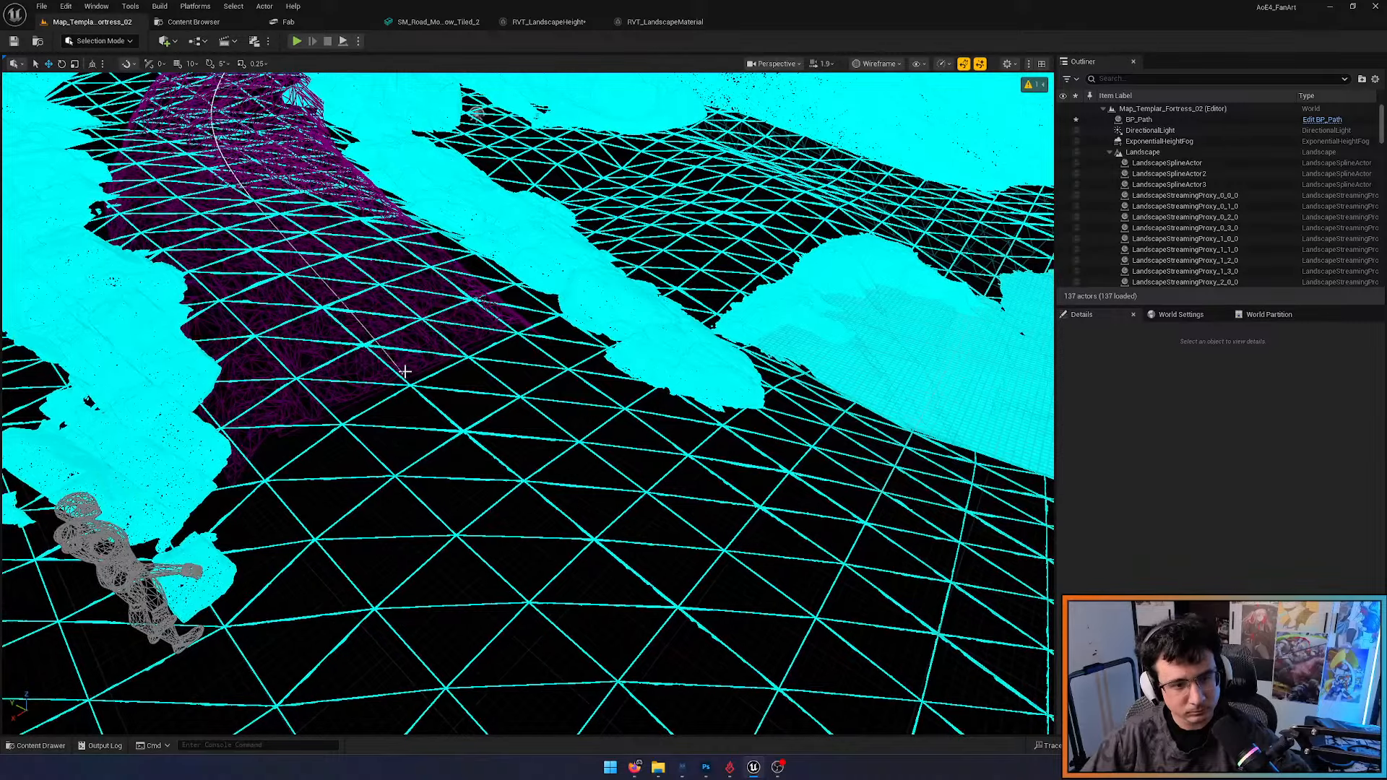
{"action": "left_click", "coordinate": [414, 379]}
{"action": "right_click_drag", "start_coordinate": [410, 371], "coordinate": [399, 291]}
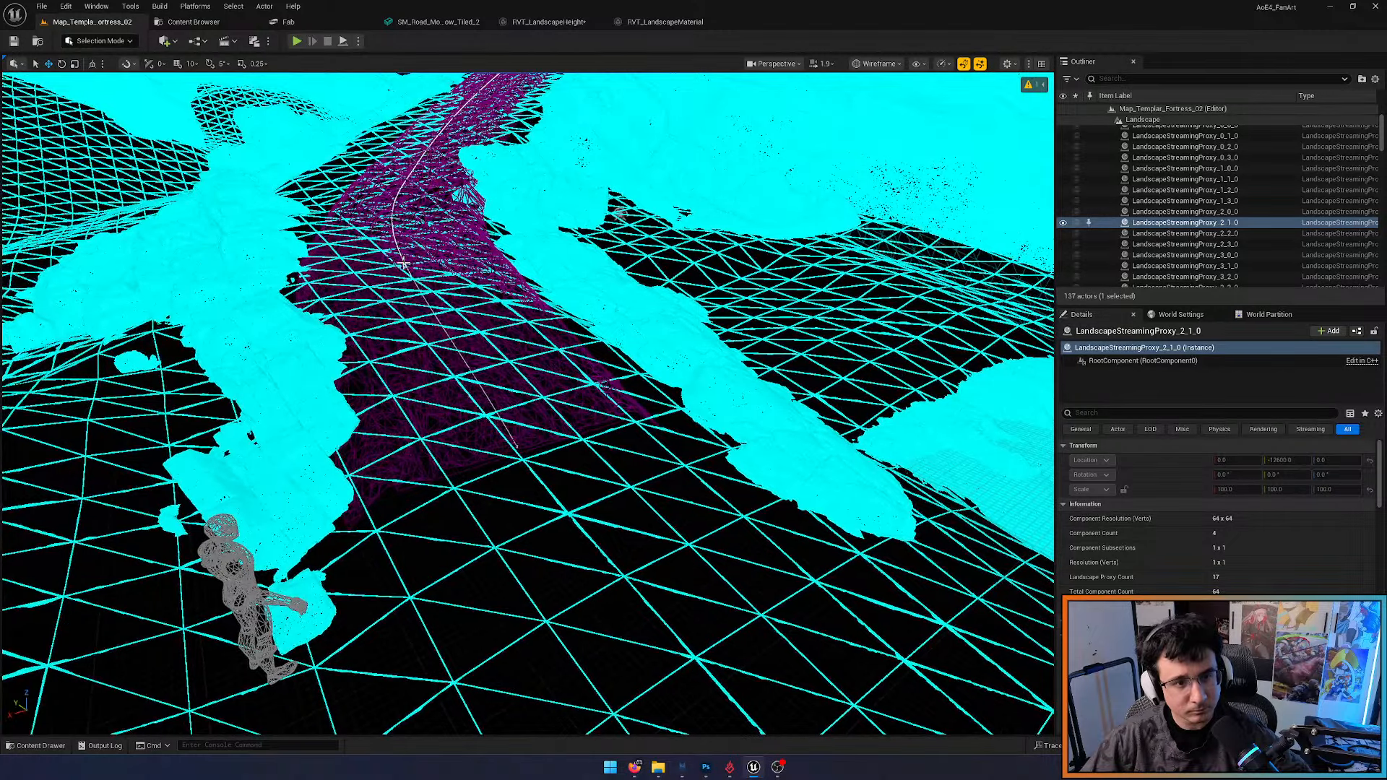
{"action": "left_click", "coordinate": [404, 263]}
{"action": "left_click", "coordinate": [520, 447]}
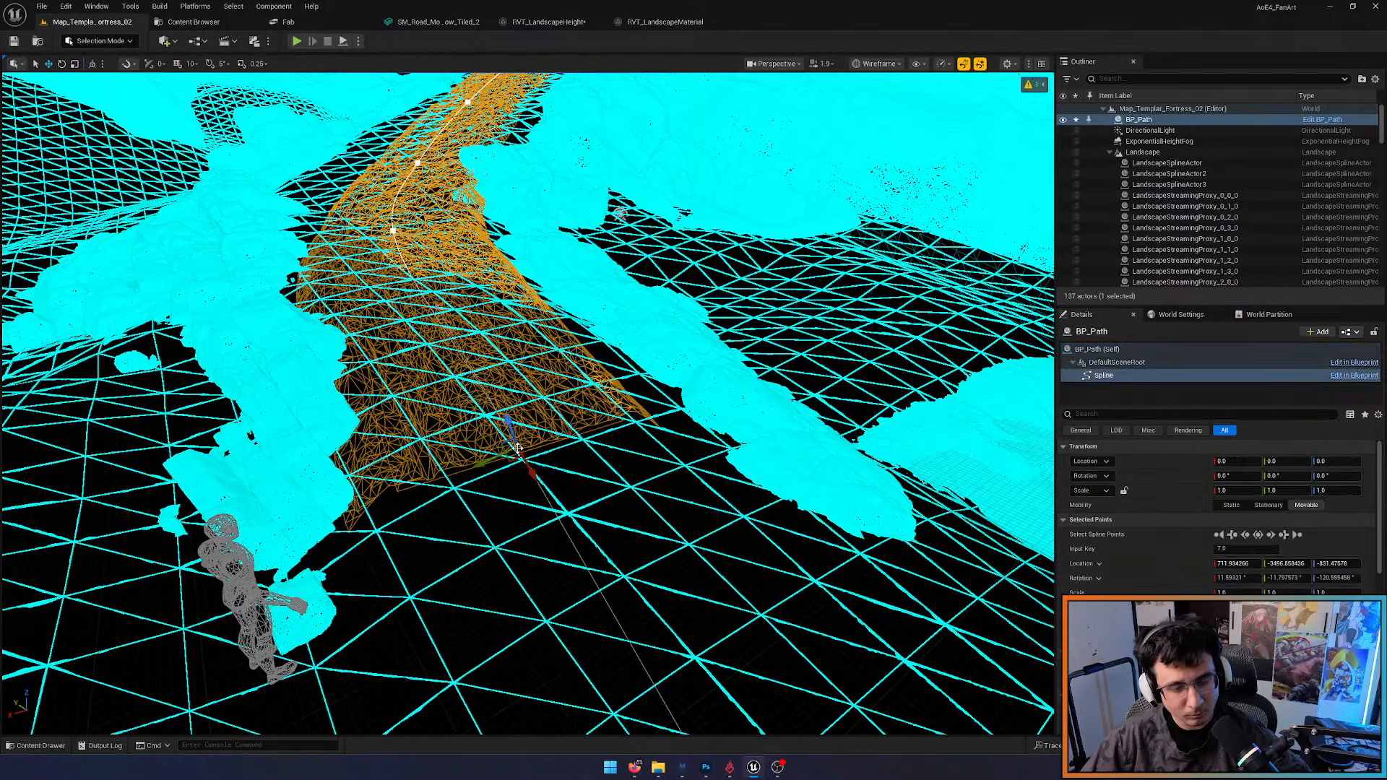
{"action": "key", "text": "alt+4"}
{"action": "left_click_drag", "start_coordinate": [510, 417], "coordinate": [508, 405]}
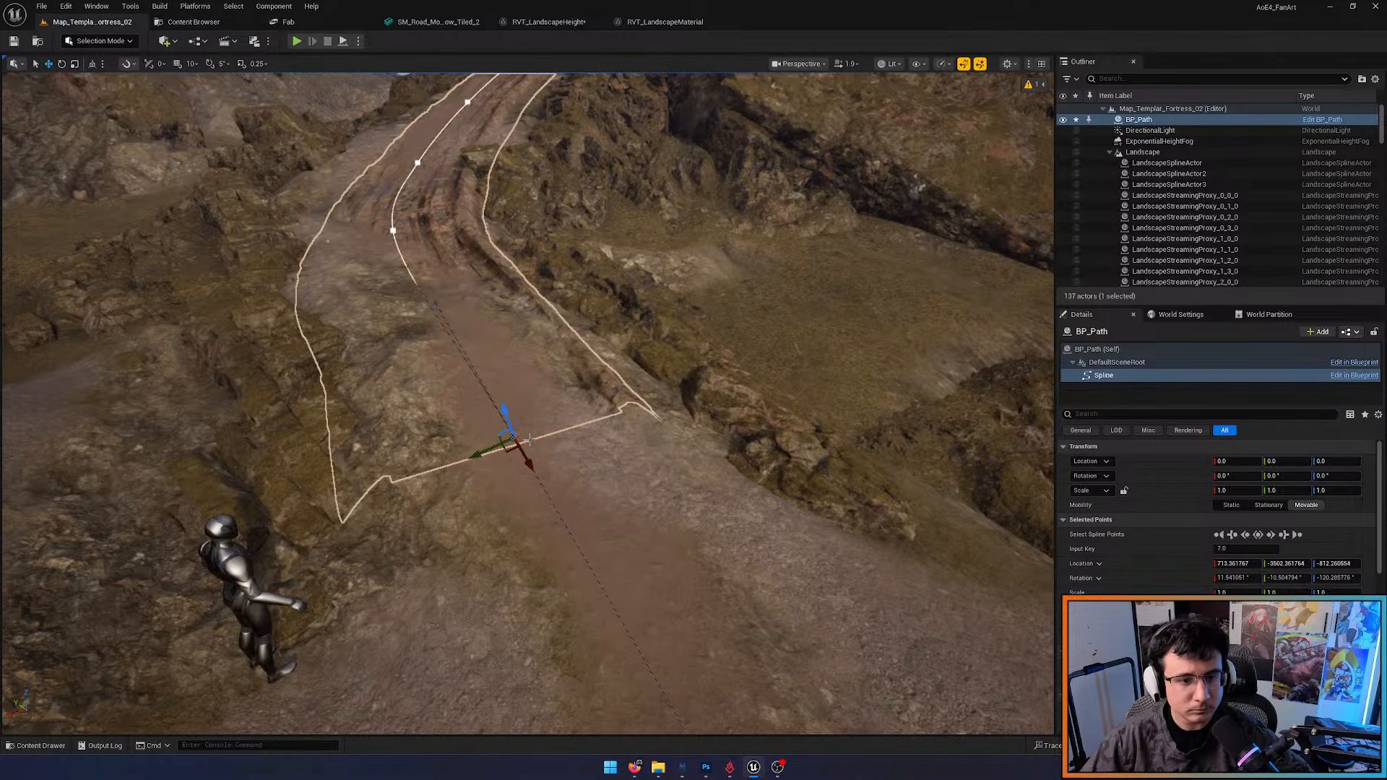
Switch to Landscape mode and make the splines edit layer the active one
{"action": "right_click_drag", "start_coordinate": [537, 452], "coordinate": [499, 433]}
{"action": "left_click", "coordinate": [108, 42]}
{"action": "left_click", "coordinate": [112, 70]}
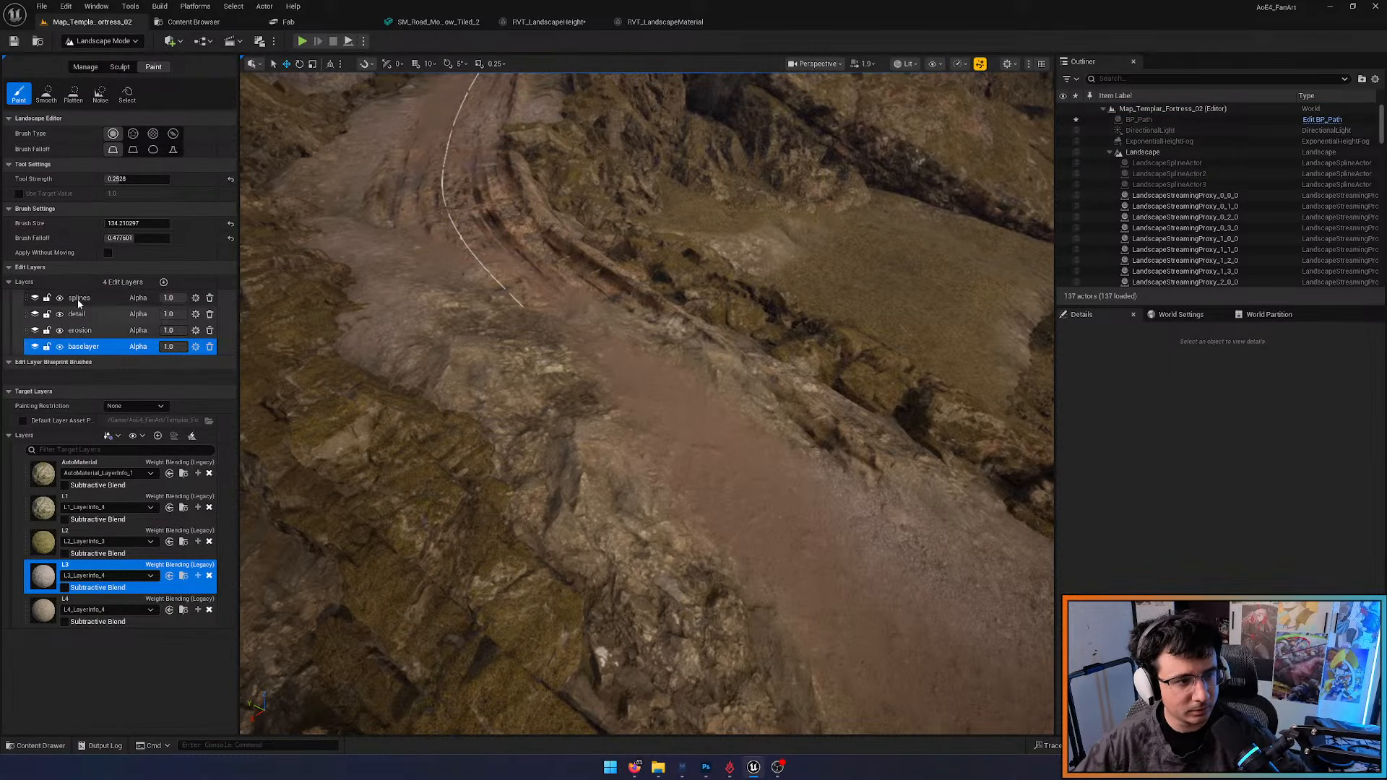
{"action": "left_click", "coordinate": [85, 297]}
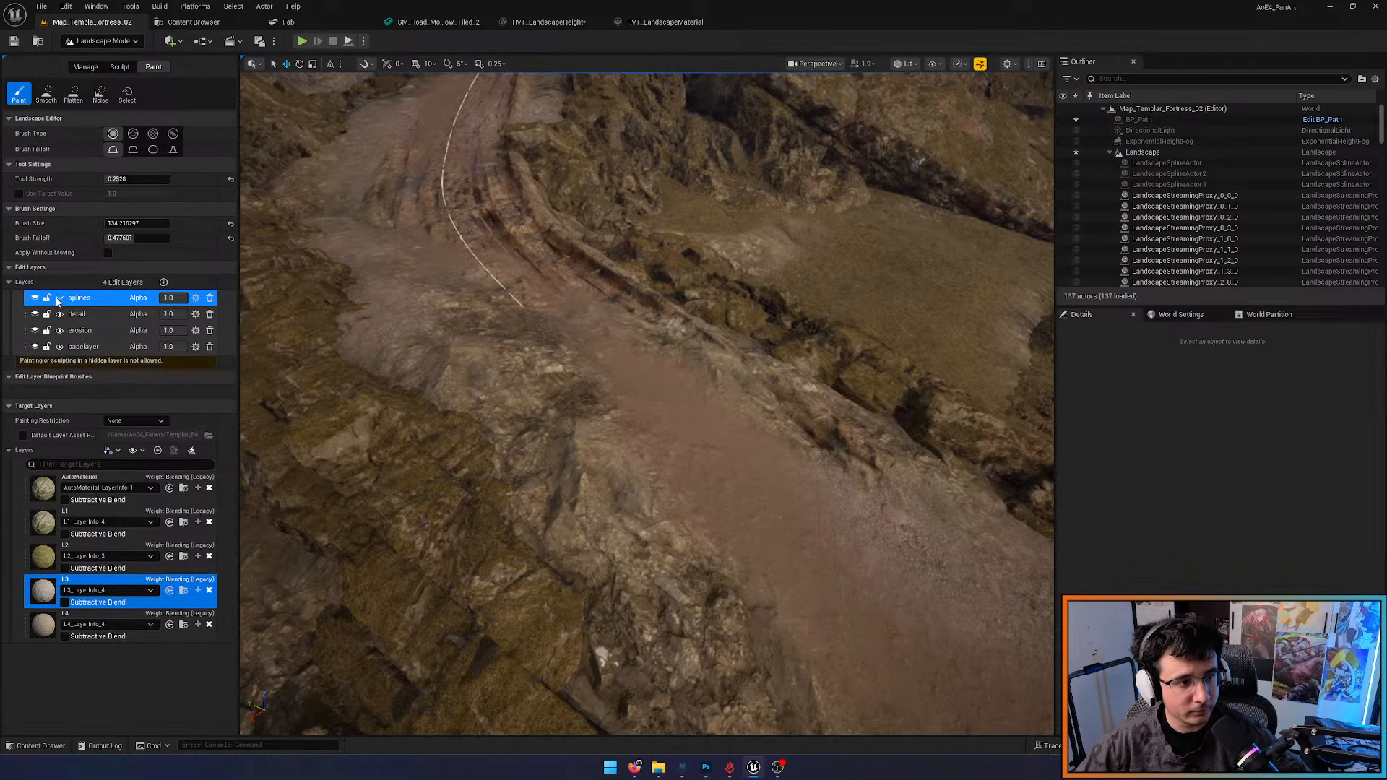
Toggle the splines edit layer's visibility to compare the terrain around the road with and without it, leaving it visible
{"action": "left_click", "coordinate": [57, 301]}
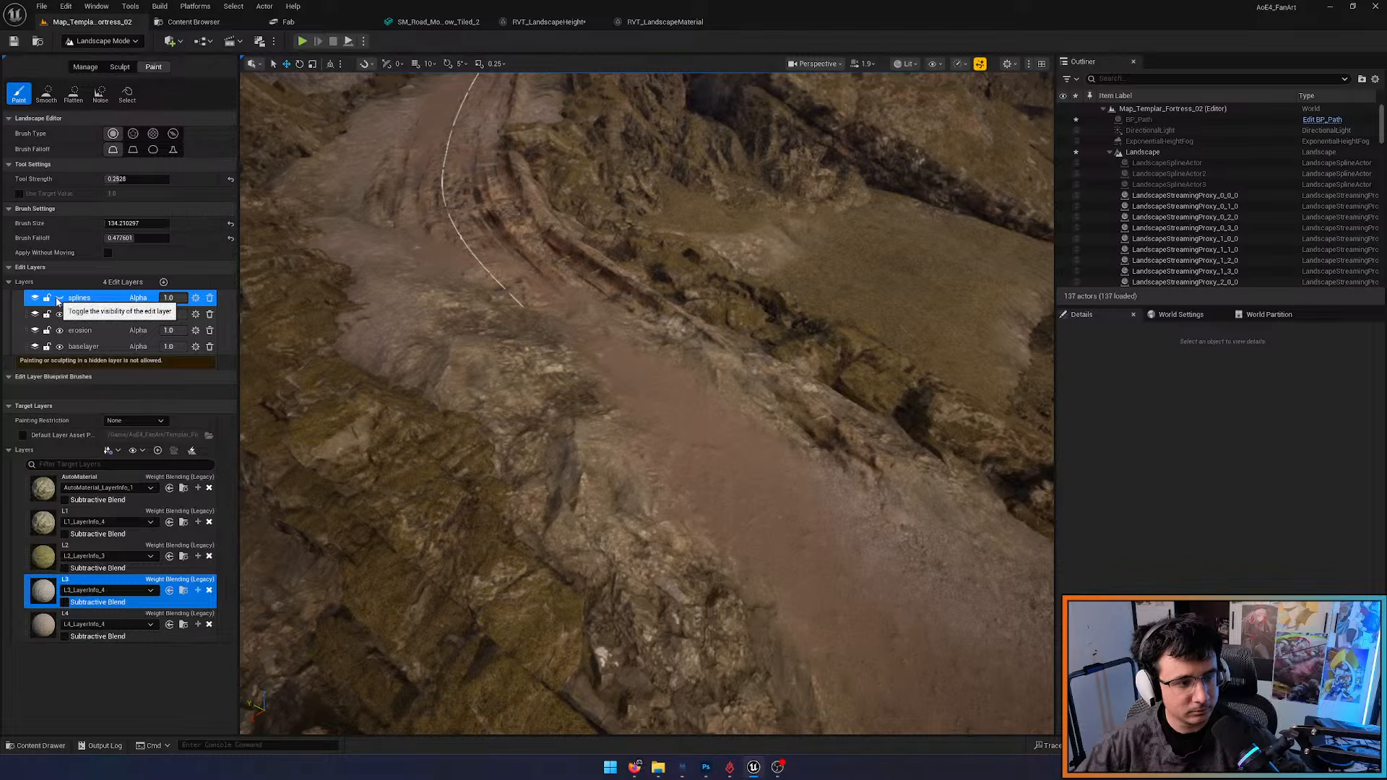
{"action": "left_click", "coordinate": [58, 301]}
{"action": "right_click_drag", "start_coordinate": [462, 361], "coordinate": [534, 358]}
{"action": "key", "text": "s"}
{"action": "scroll", "coordinate": [505, 359], "scroll_direction": "up", "scroll_amount": 5}
{"action": "right_click_drag", "start_coordinate": [367, 353], "coordinate": [367, 311]}
{"action": "scroll", "coordinate": [367, 353], "scroll_direction": "down", "scroll_amount": 1}
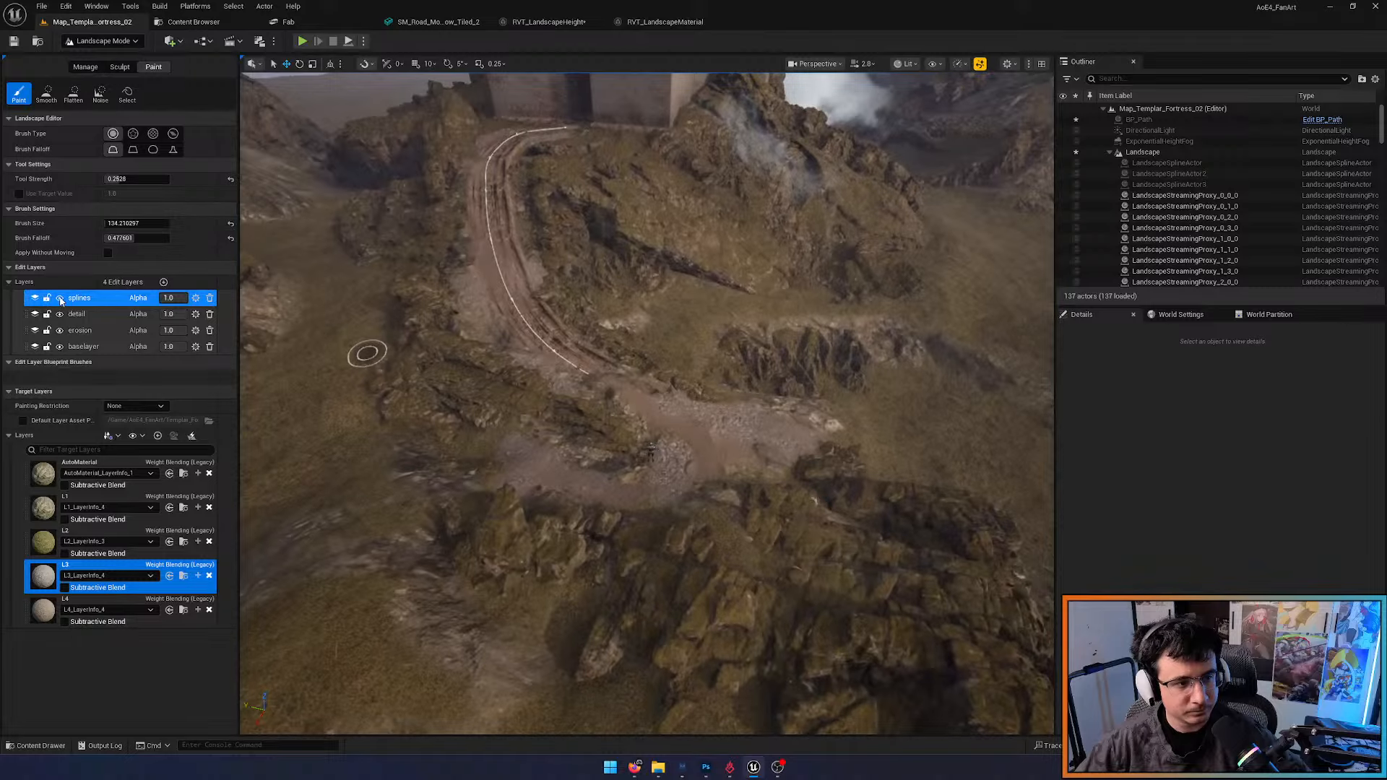
{"action": "left_click", "coordinate": [60, 300]}
{"action": "left_click", "coordinate": [60, 298]}
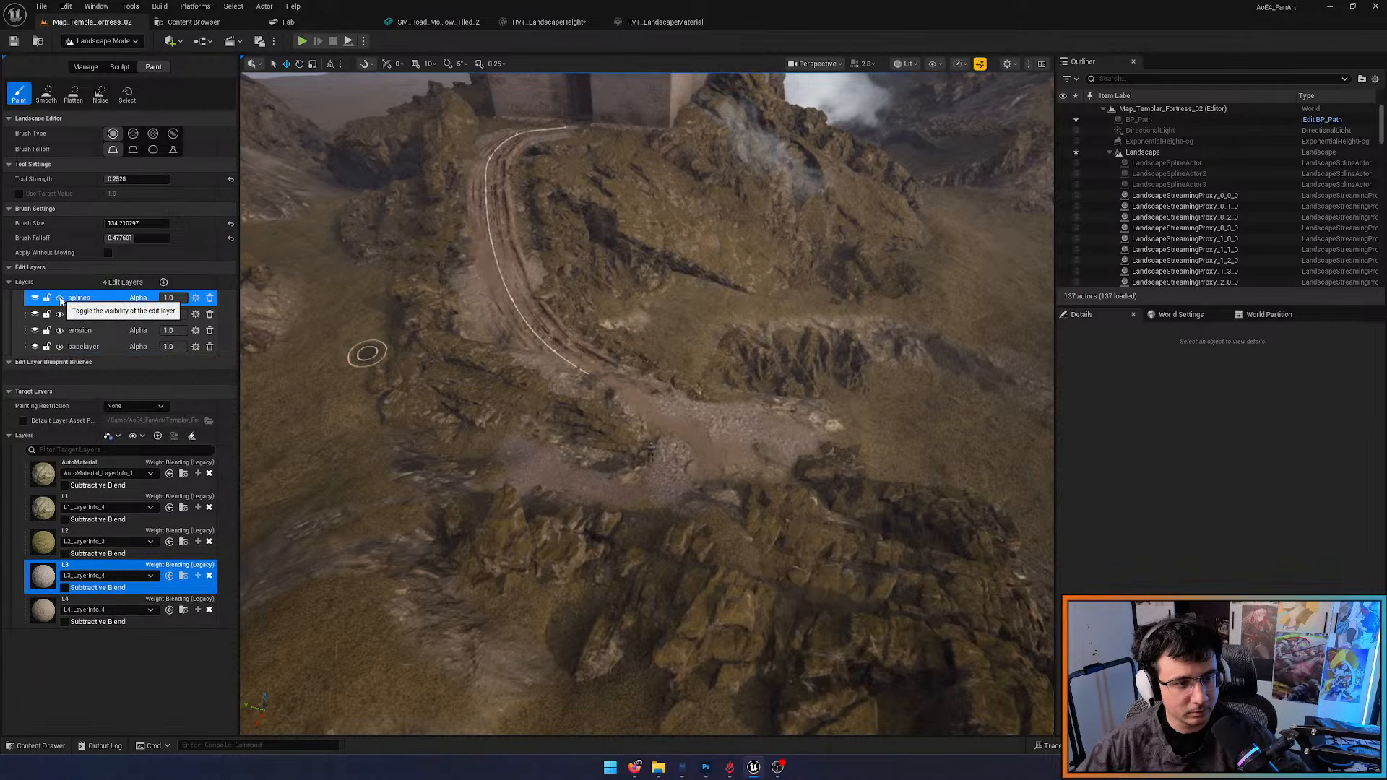
{"action": "left_click", "coordinate": [60, 299]}
{"action": "left_click", "coordinate": [60, 299]}
Delete the splines edit layer from the landscape
{"action": "left_click", "coordinate": [210, 298]}
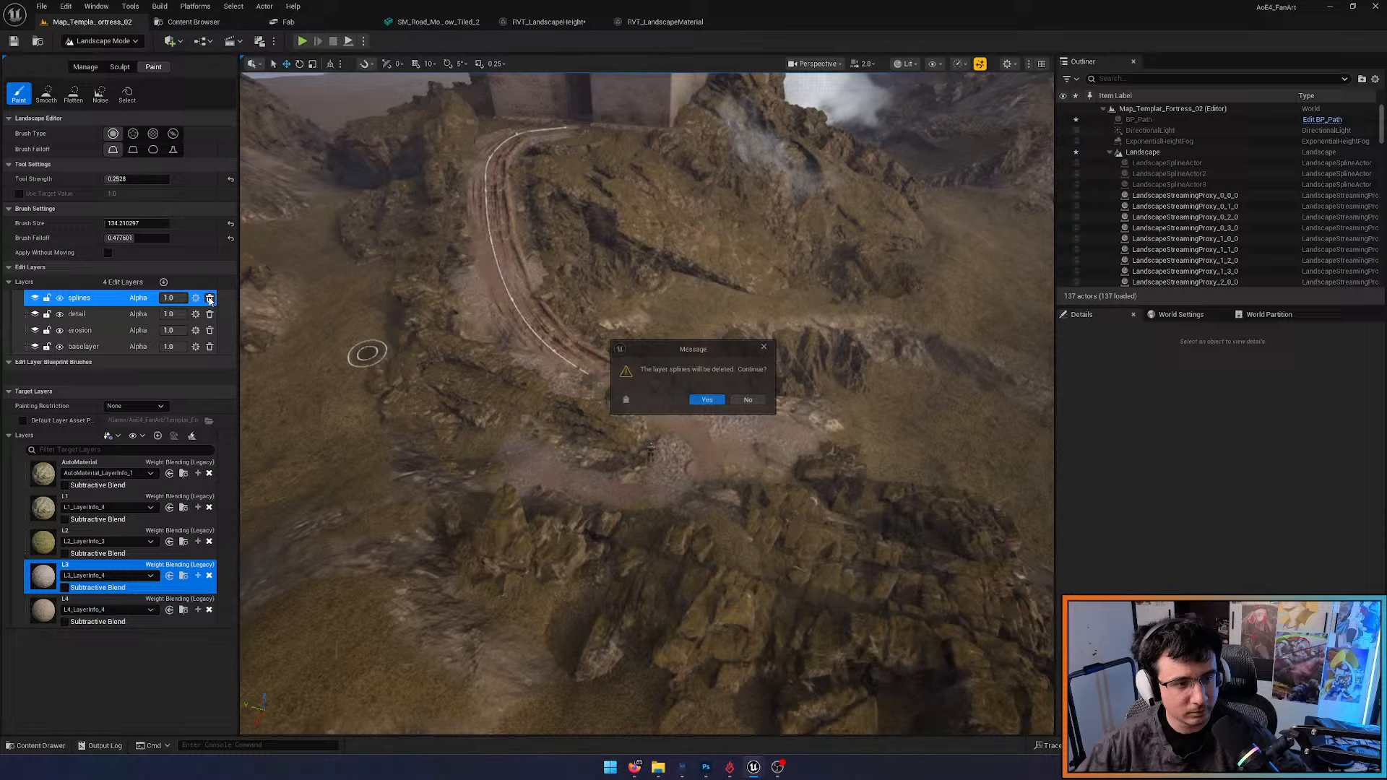
{"action": "left_click", "coordinate": [706, 399]}
{"action": "right_click_drag", "start_coordinate": [616, 370], "coordinate": [613, 368]}
{"action": "key", "text": "w"}
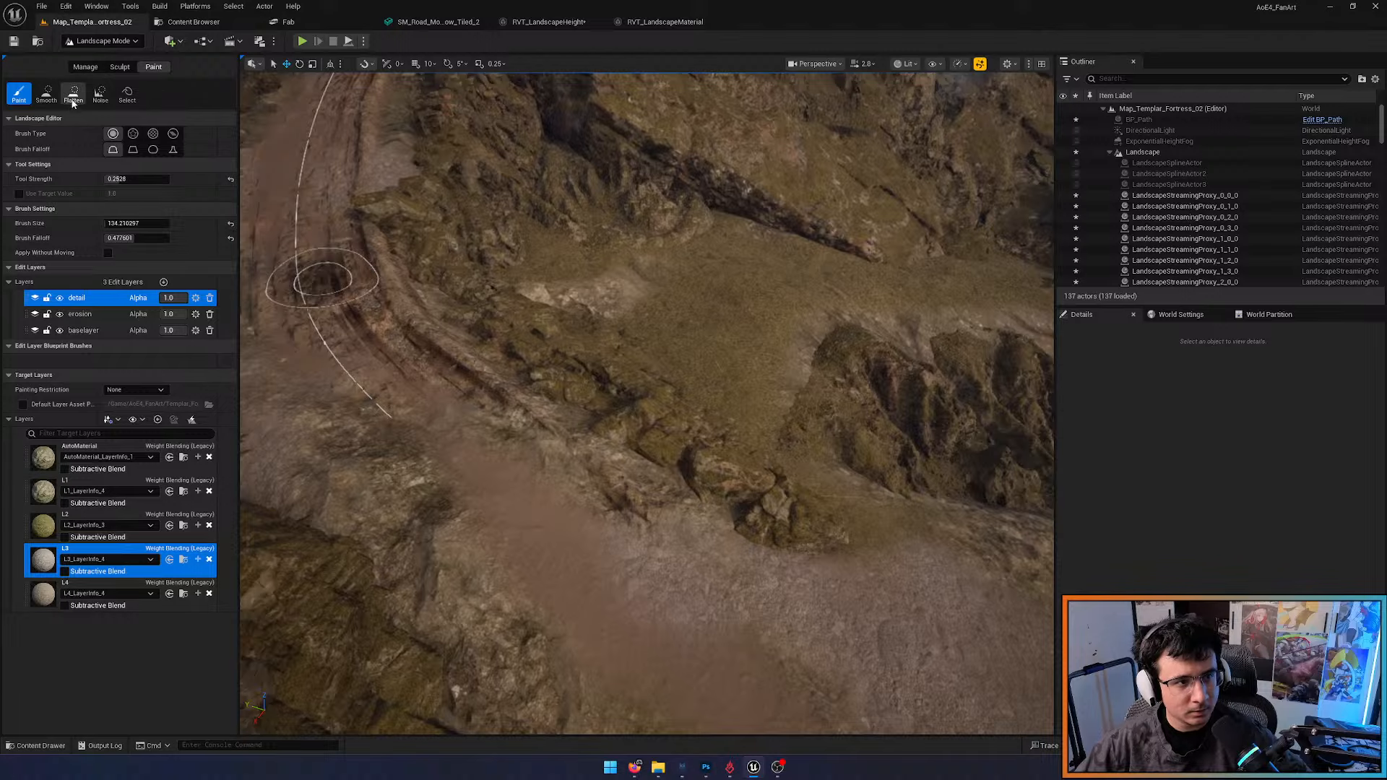
Lower the terrain along the road's lower stretch with the Sculpt tool on the detail layer, and undo the last stroke
{"action": "left_click", "coordinate": [118, 68]}
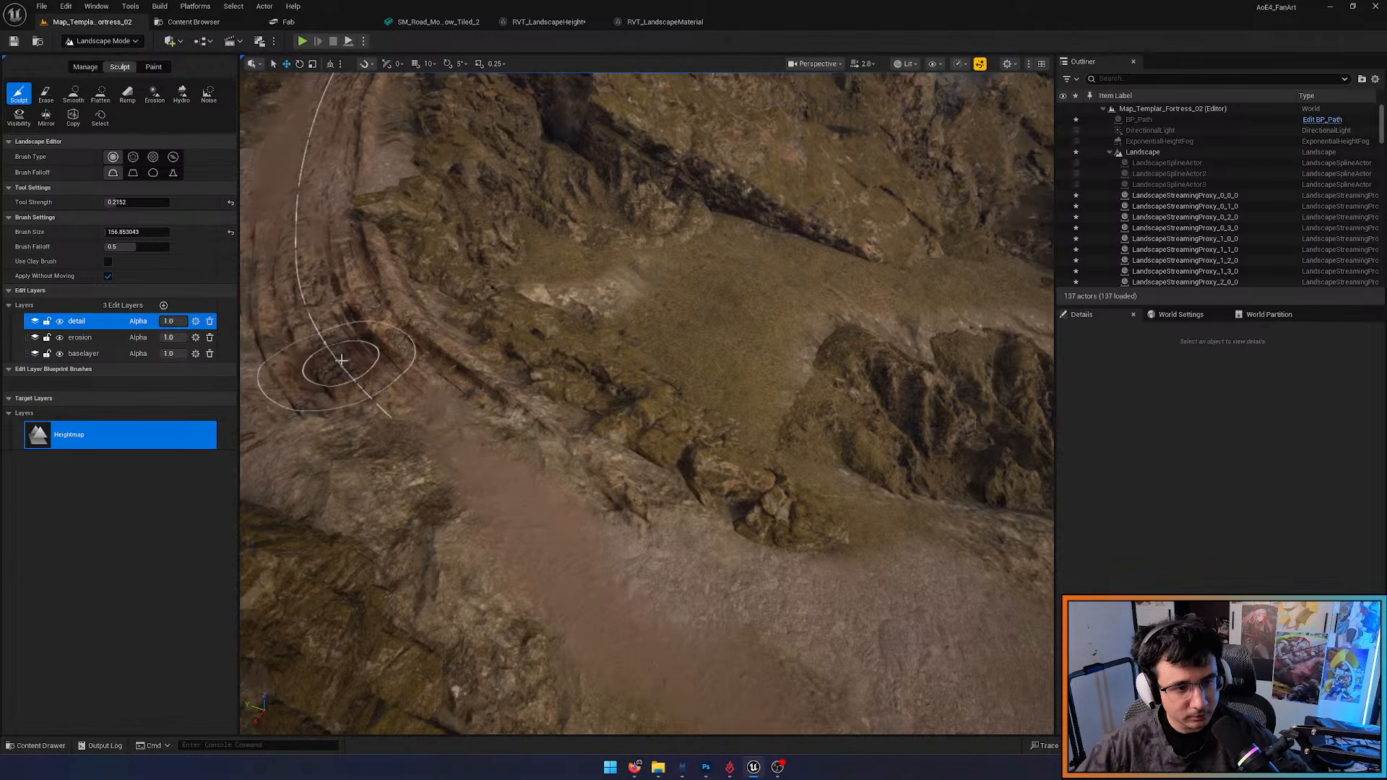
{"action": "mouse_move", "coordinate": [340, 363]}
{"action": "right_mouse_down"}
{"action": "mouse_move", "coordinate": [239, 364]}
{"action": "mouse_move", "coordinate": [381, 387]}
{"action": "right_mouse_up"}
{"action": "mouse_move", "coordinate": [448, 406]}
{"action": "left_mouse_down", "text": "shift"}
{"action": "mouse_move", "coordinate": [474, 392]}
{"action": "mouse_move", "coordinate": [440, 303]}
{"action": "mouse_move", "coordinate": [486, 322]}
{"action": "mouse_move", "coordinate": [514, 307]}
{"action": "left_mouse_up", "text": "shift"}
{"action": "mouse_move", "coordinate": [514, 307]}
{"action": "right_mouse_down"}
{"action": "mouse_move", "coordinate": [506, 245]}
{"action": "mouse_move", "coordinate": [455, 249]}
{"action": "mouse_move", "coordinate": [452, 289]}
{"action": "right_mouse_up"}
{"action": "mouse_move", "coordinate": [541, 452]}
{"action": "left_mouse_down"}
{"action": "mouse_move", "coordinate": [505, 429]}
{"action": "mouse_move", "coordinate": [489, 453]}
{"action": "mouse_move", "coordinate": [506, 389]}
{"action": "mouse_move", "coordinate": [492, 366]}
{"action": "left_mouse_up"}
{"action": "mouse_move", "coordinate": [492, 366]}
{"action": "right_mouse_down"}
{"action": "mouse_move", "coordinate": [524, 369]}
{"action": "mouse_move", "coordinate": [520, 393]}
{"action": "mouse_move", "coordinate": [506, 350]}
{"action": "right_mouse_up"}
{"action": "mouse_move", "coordinate": [506, 350]}
{"action": "left_mouse_down"}
{"action": "mouse_move", "coordinate": [507, 419]}
{"action": "mouse_move", "coordinate": [502, 369]}
{"action": "mouse_move", "coordinate": [539, 370]}
{"action": "left_mouse_up"}
{"action": "key", "text": "ctrl+z"}
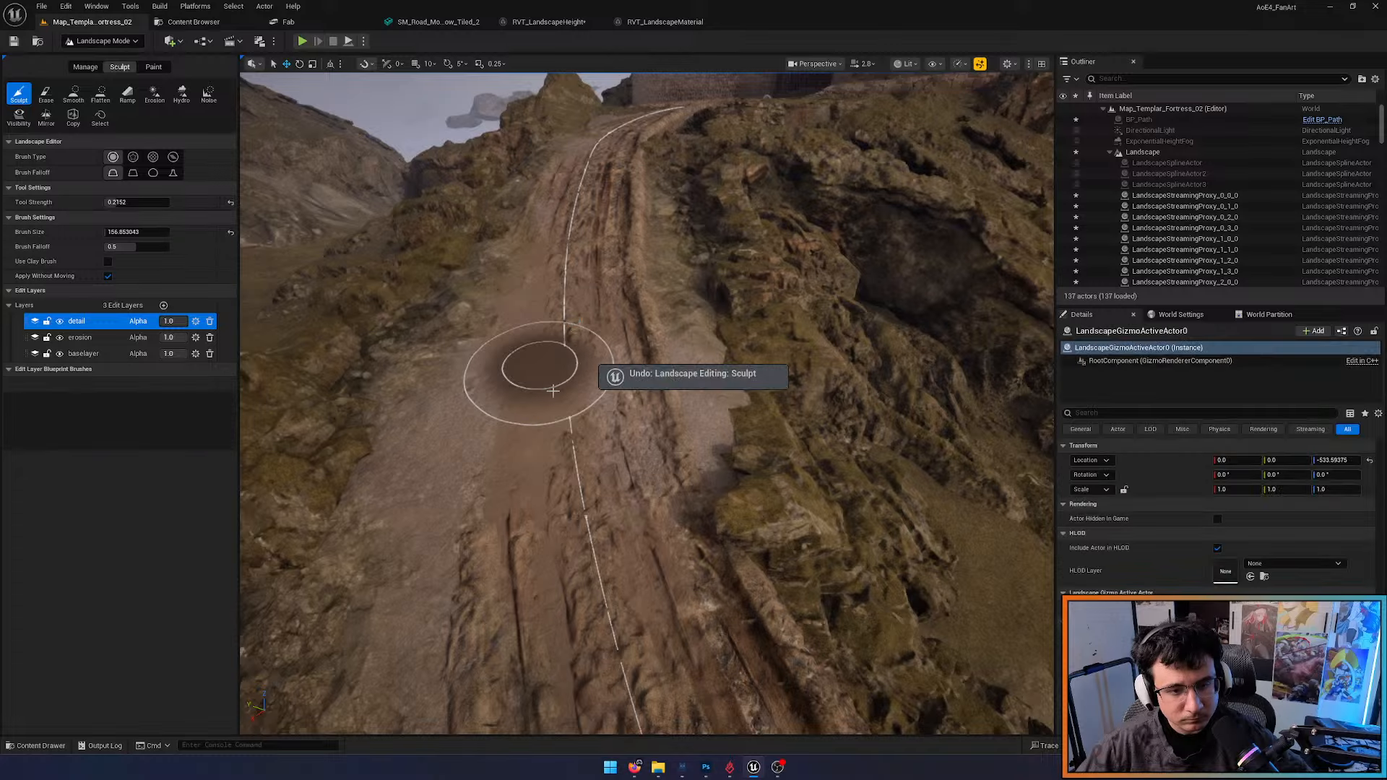
Sculpt the detail layer once more across the rutted stretch below the bend
{"action": "key", "text": "s"}
{"action": "mouse_move", "coordinate": [538, 411]}
{"action": "right_mouse_down"}
{"action": "mouse_move", "coordinate": [543, 354]}
{"action": "mouse_move", "coordinate": [538, 437]}
{"action": "right_mouse_up"}
{"action": "key", "text": "s"}
{"action": "key", "text": "w"}
{"action": "mouse_move", "coordinate": [514, 356]}
{"action": "left_mouse_down"}
{"action": "mouse_move", "coordinate": [540, 330]}
{"action": "mouse_move", "coordinate": [520, 315]}
{"action": "mouse_move", "coordinate": [607, 344]}
{"action": "left_mouse_up"}
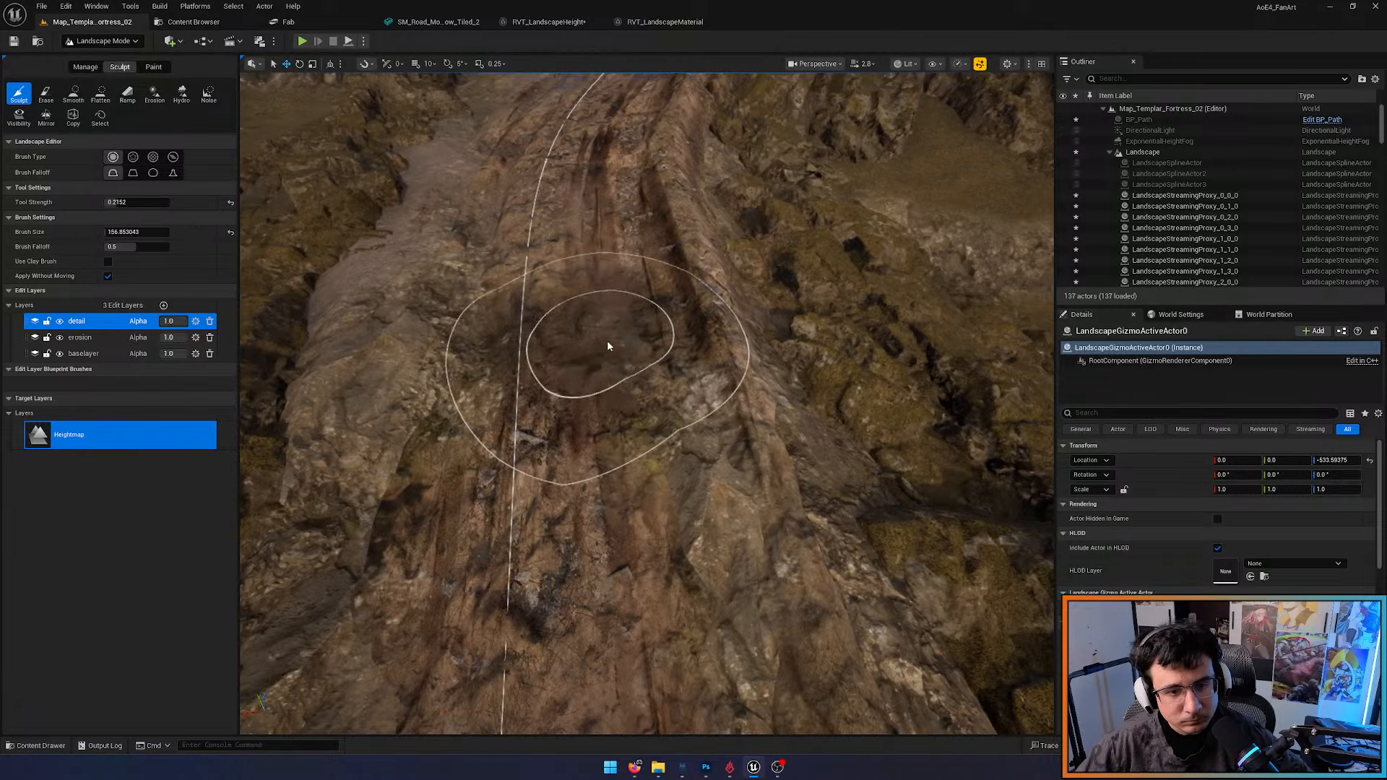
{"action": "key", "text": "s"}
{"action": "mouse_move", "coordinate": [607, 344]}
{"action": "right_mouse_down"}
{"action": "mouse_move", "coordinate": [643, 322]}
{"action": "mouse_move", "coordinate": [621, 325]}
{"action": "right_mouse_up"}
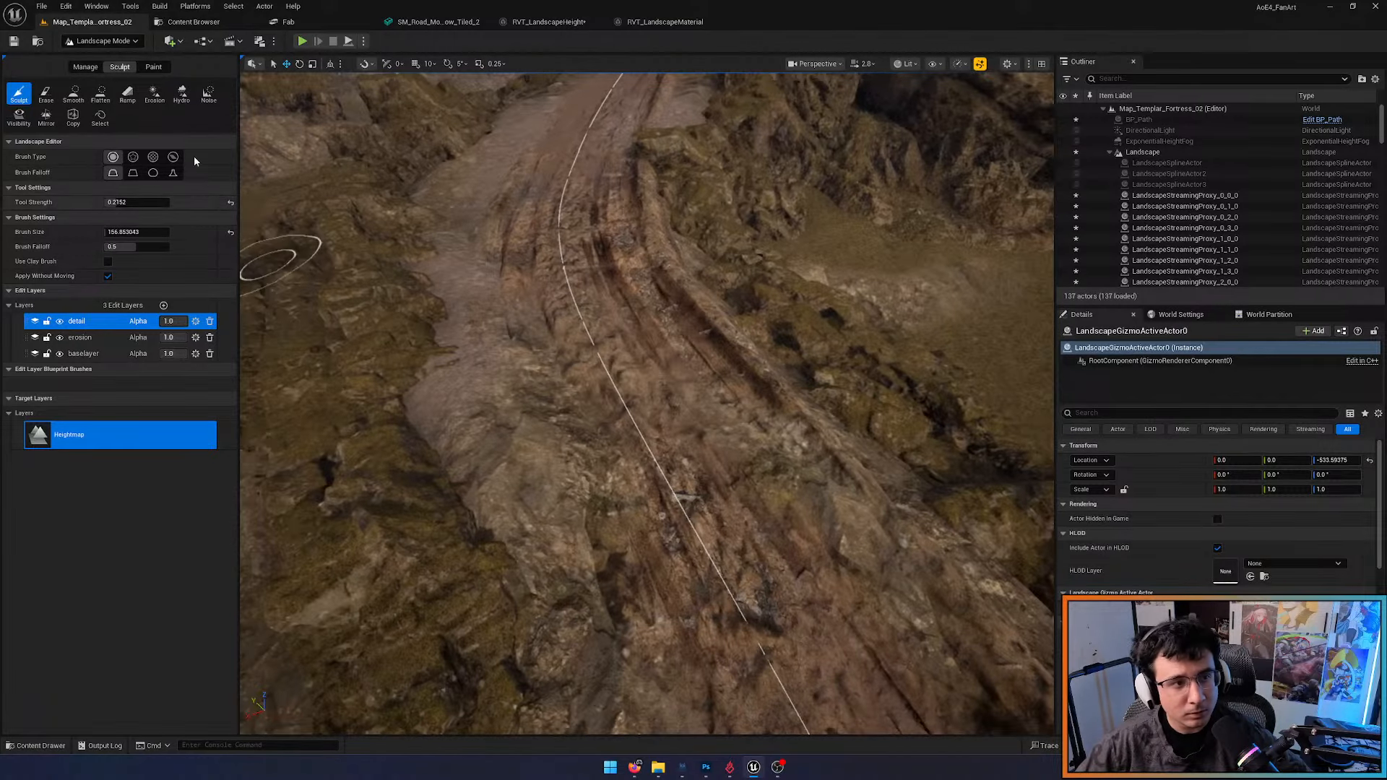
Try to paint target layer L4 over the road's lower stretch in the detail edit layer
{"action": "left_click", "coordinate": [153, 67]}
{"action": "left_click", "coordinate": [47, 525]}
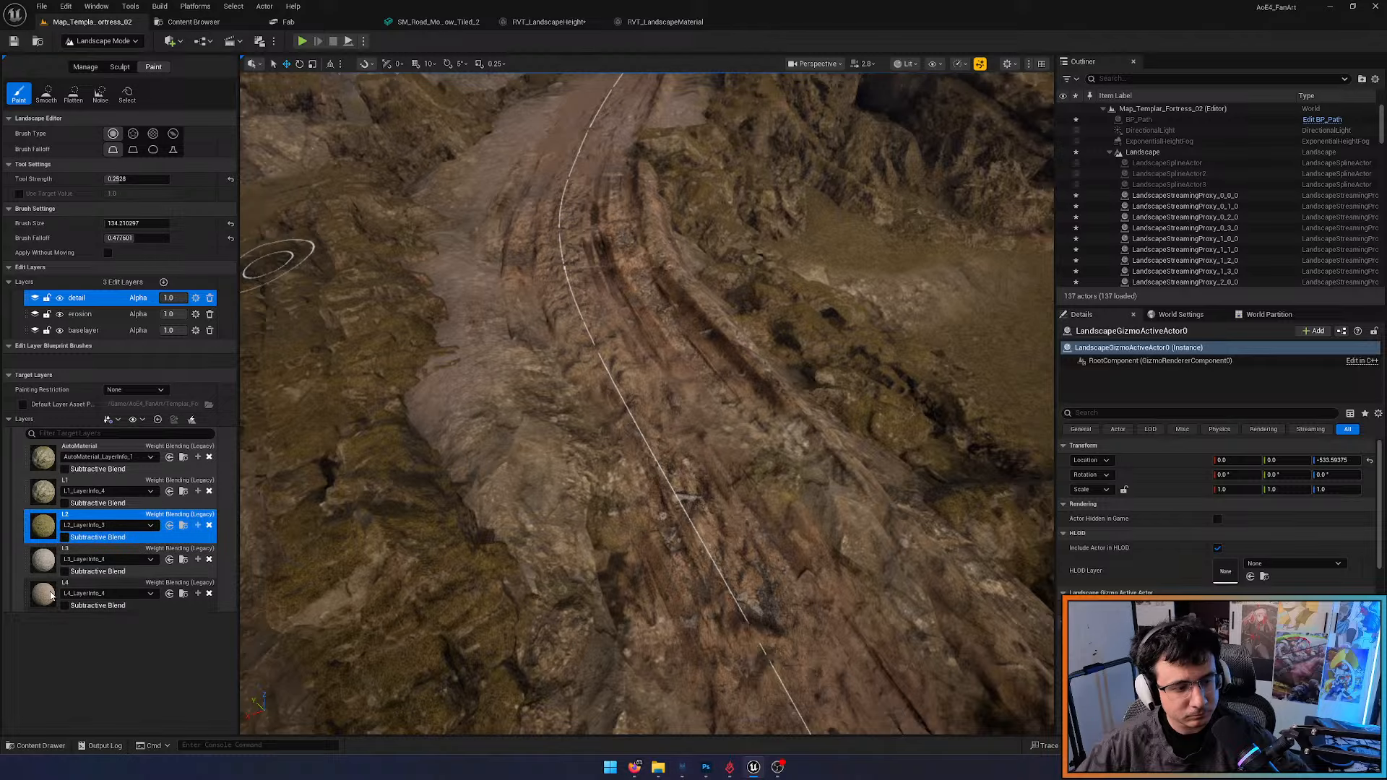
{"action": "left_click", "coordinate": [43, 594]}
{"action": "mouse_move", "coordinate": [633, 454]}
{"action": "left_mouse_down"}
{"action": "mouse_move", "coordinate": [568, 407]}
{"action": "mouse_move", "coordinate": [543, 412]}
{"action": "mouse_move", "coordinate": [630, 457]}
{"action": "mouse_move", "coordinate": [675, 422]}
{"action": "left_mouse_up"}
{"action": "mouse_move", "coordinate": [676, 423]}
{"action": "right_mouse_down"}
{"action": "mouse_move", "coordinate": [694, 433]}
{"action": "mouse_move", "coordinate": [643, 391]}
{"action": "mouse_move", "coordinate": [619, 434]}
{"action": "right_mouse_up"}
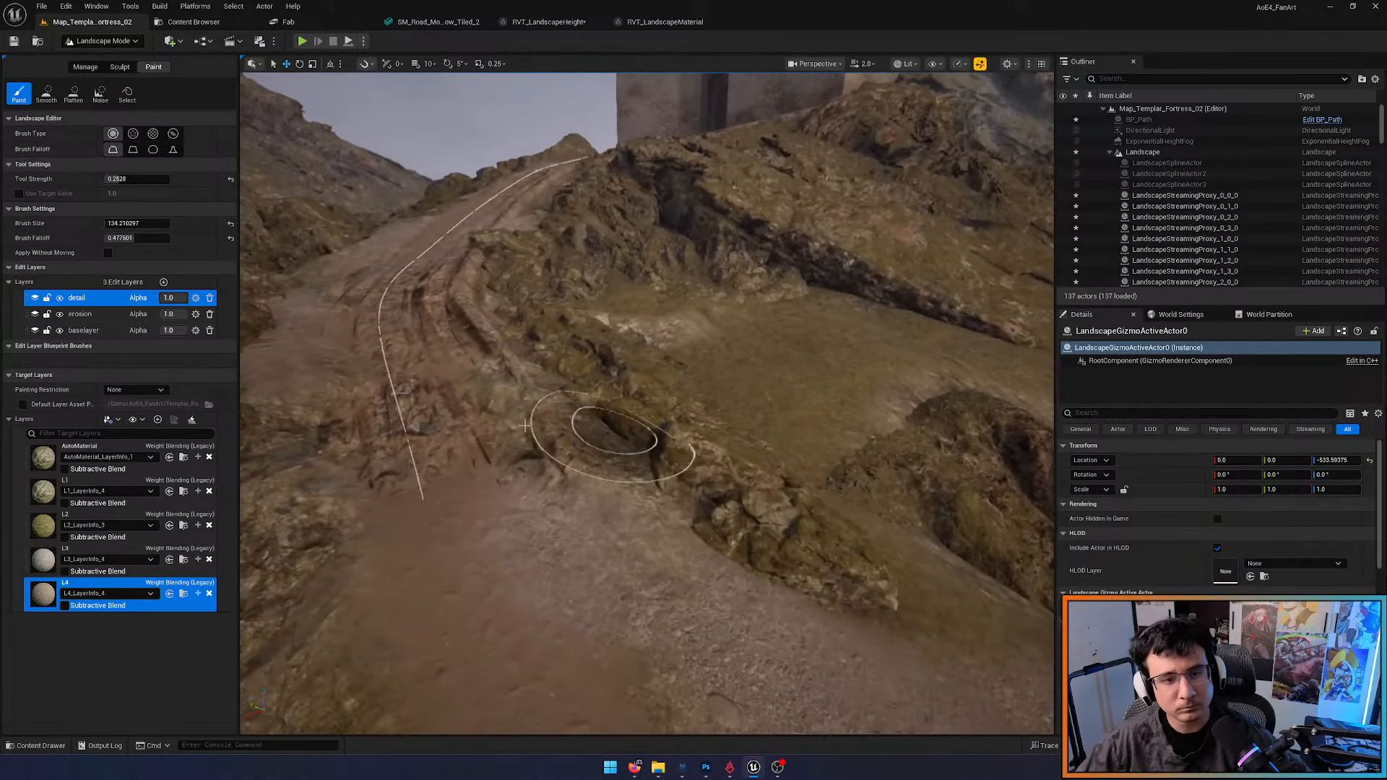
{"action": "right_click_drag", "start_coordinate": [496, 414], "coordinate": [448, 375]}
{"action": "mouse_move", "coordinate": [622, 404]}
{"action": "right_mouse_down"}
{"action": "mouse_move", "coordinate": [654, 440]}
{"action": "mouse_move", "coordinate": [636, 427]}
{"action": "right_mouse_up"}
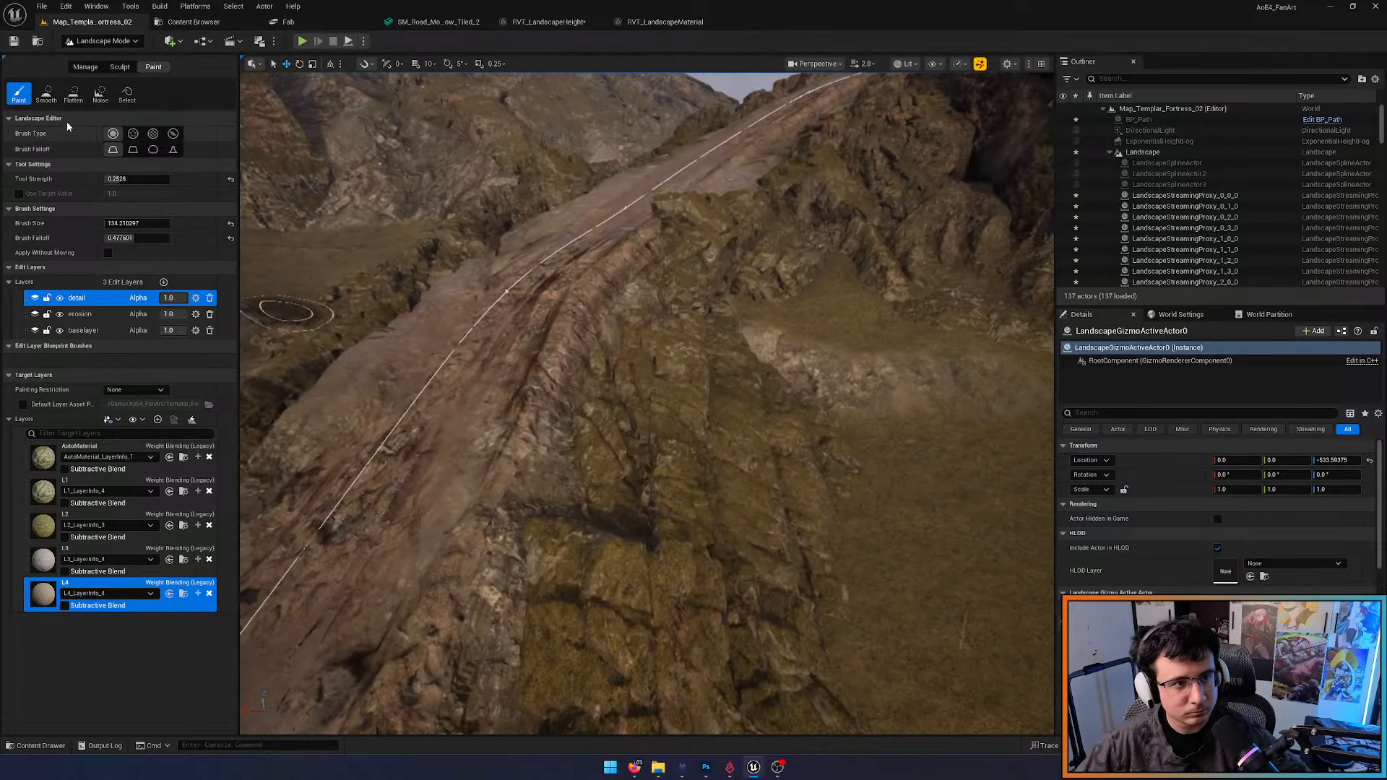
{"action": "right_click_drag", "start_coordinate": [346, 318], "coordinate": [303, 315]}
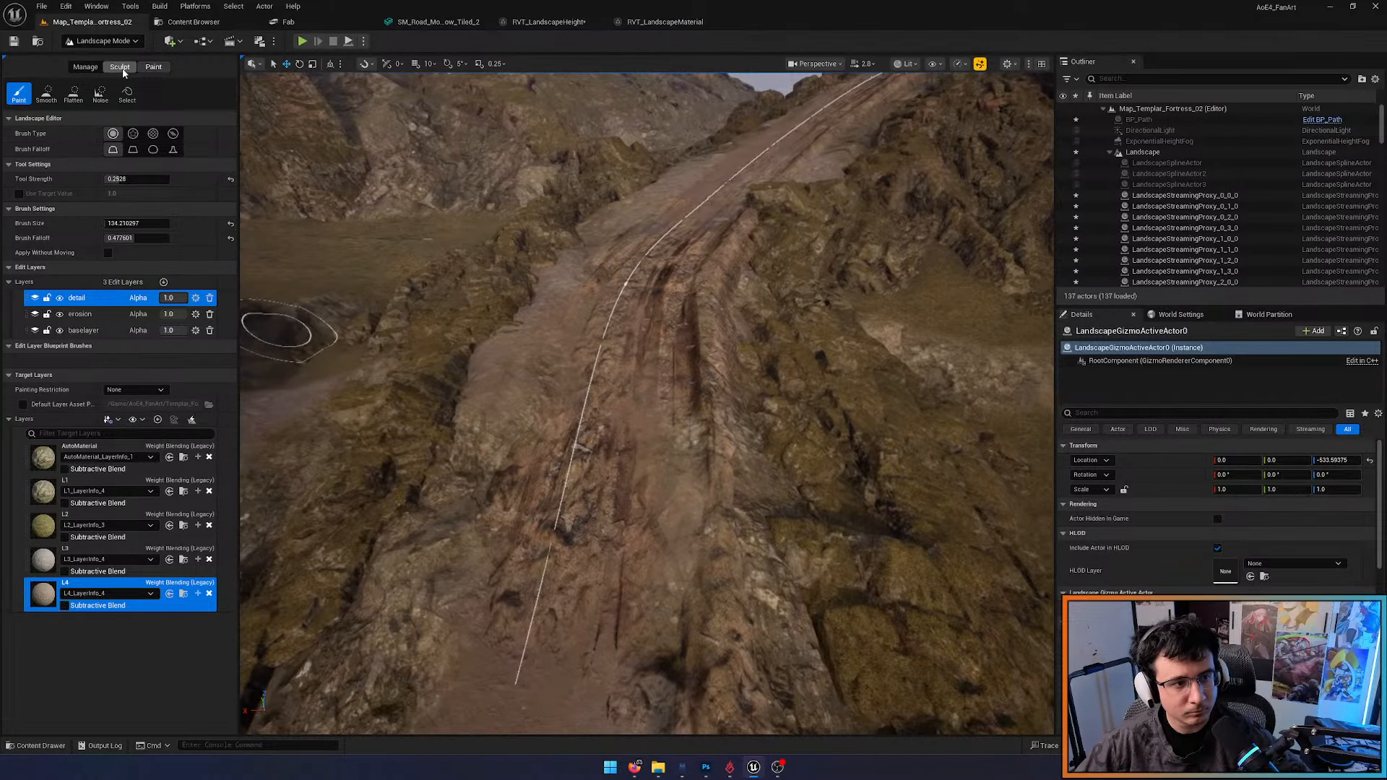
{"action": "right_click_drag", "start_coordinate": [524, 390], "coordinate": [540, 423]}
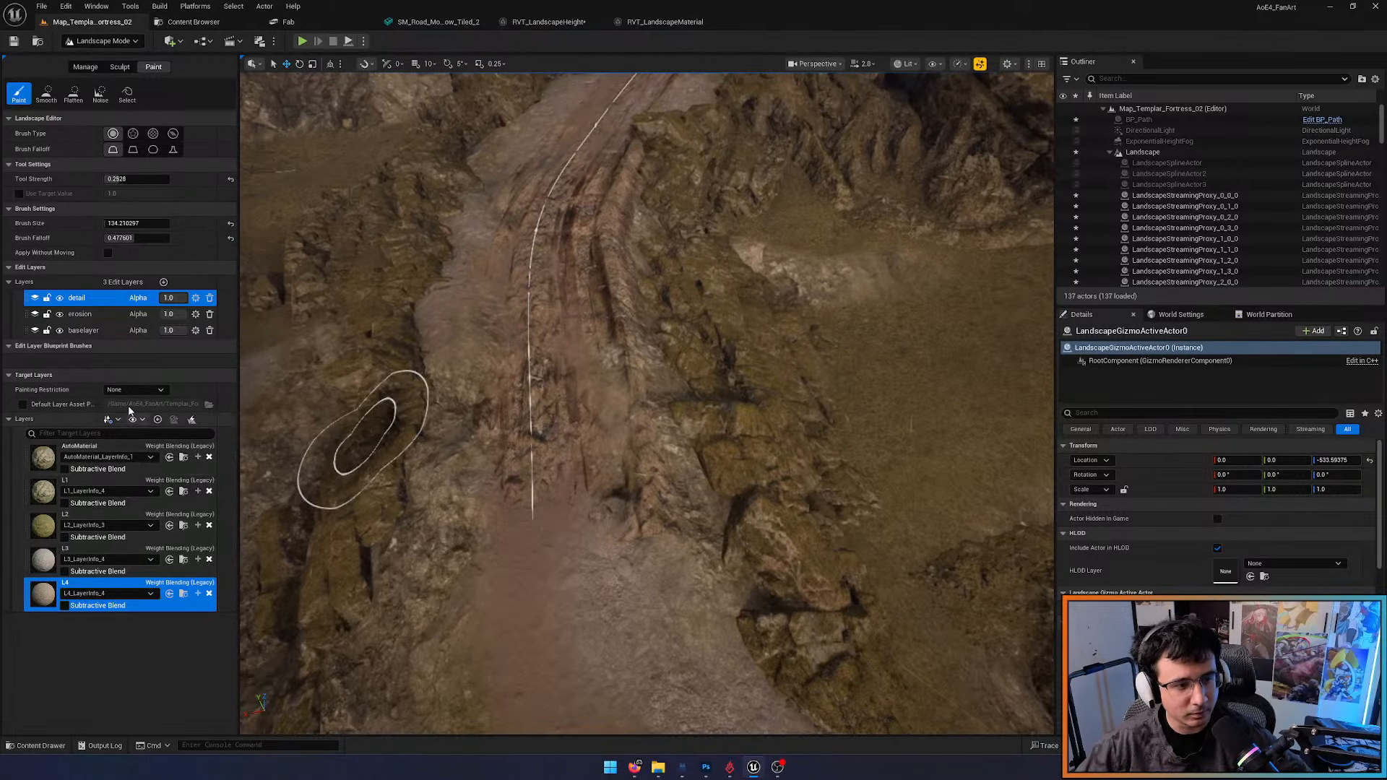
{"action": "right_click", "coordinate": [91, 299]}
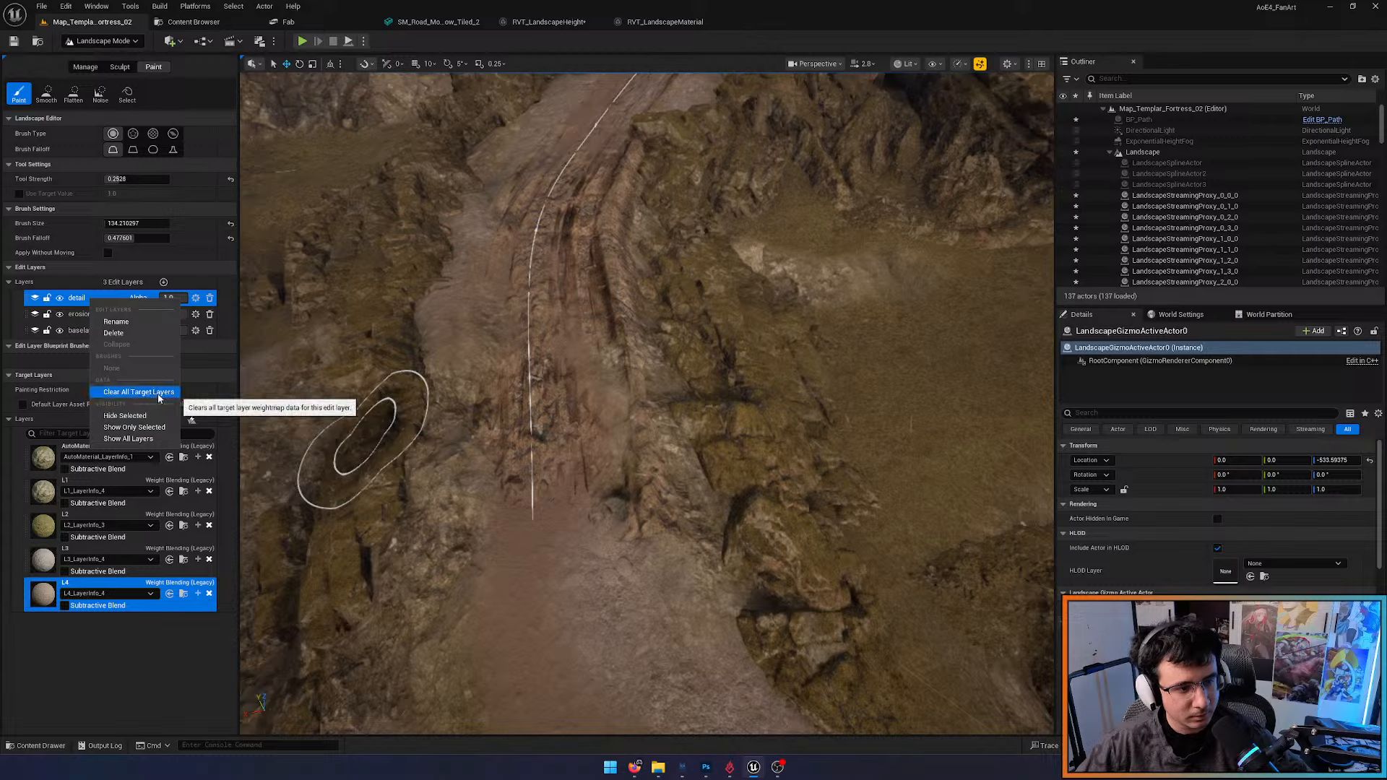
{"action": "right_click", "coordinate": [43, 602]}
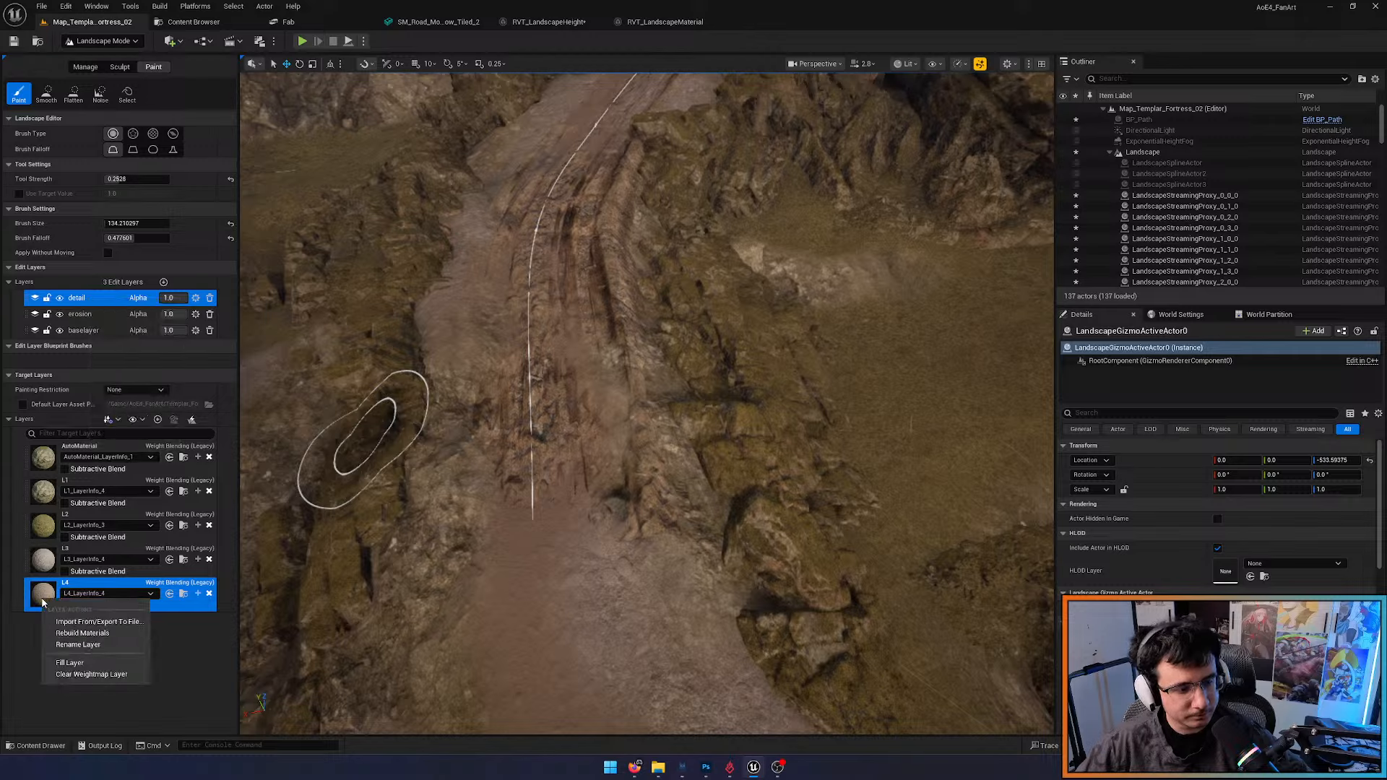
{"action": "left_click", "coordinate": [218, 703]}
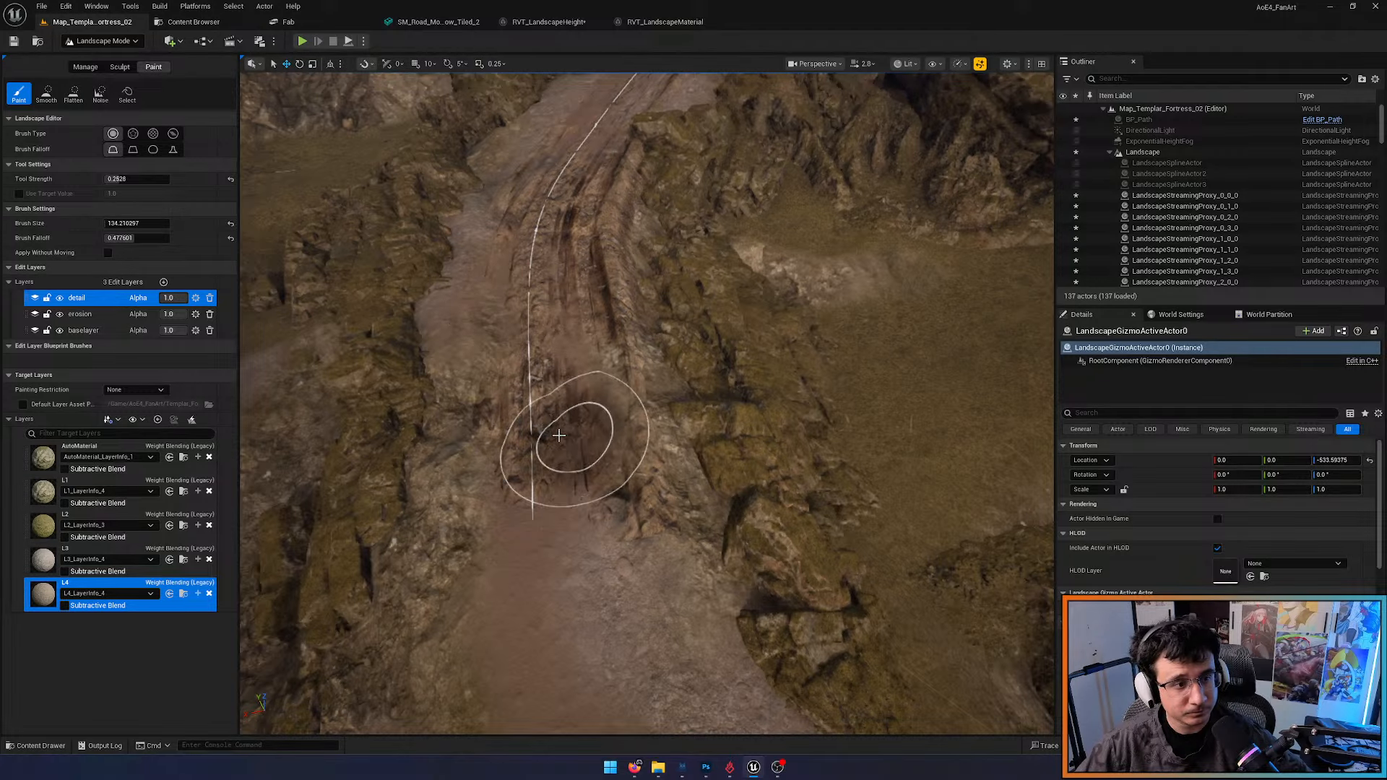
Paint target layer L4 in the baselayer edit layer along the lower end of the road
{"action": "left_click", "coordinate": [84, 331]}
{"action": "mouse_move", "coordinate": [569, 451]}
{"action": "left_mouse_down"}
{"action": "mouse_move", "coordinate": [610, 526]}
{"action": "mouse_move", "coordinate": [579, 570]}
{"action": "mouse_move", "coordinate": [597, 588]}
{"action": "mouse_move", "coordinate": [572, 484]}
{"action": "left_mouse_up"}
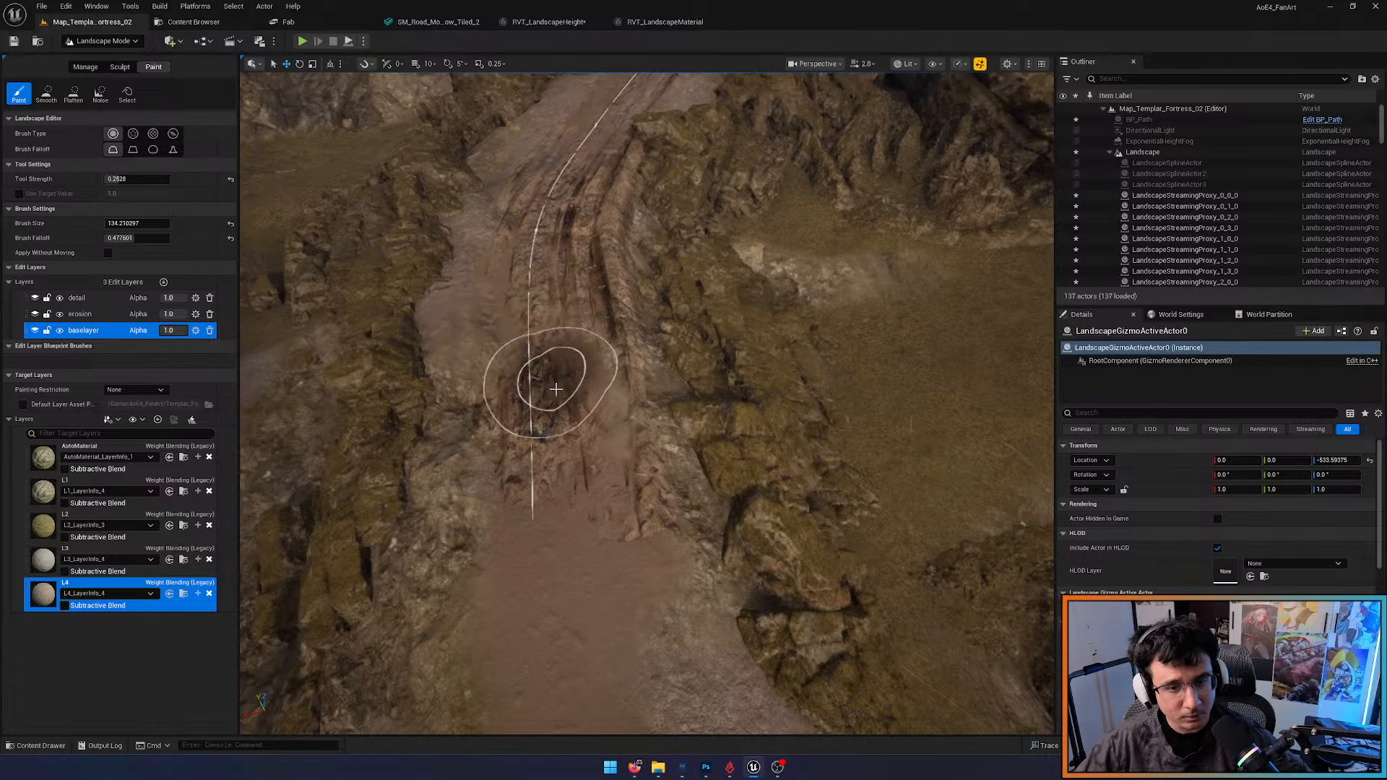
{"action": "right_click_drag", "start_coordinate": [576, 475], "coordinate": [576, 478]}
Return to Selection mode, roll BP_Path's last spline point to about -9.7° and select its tangent handle toward the bend
{"action": "key", "text": "shift+1"}
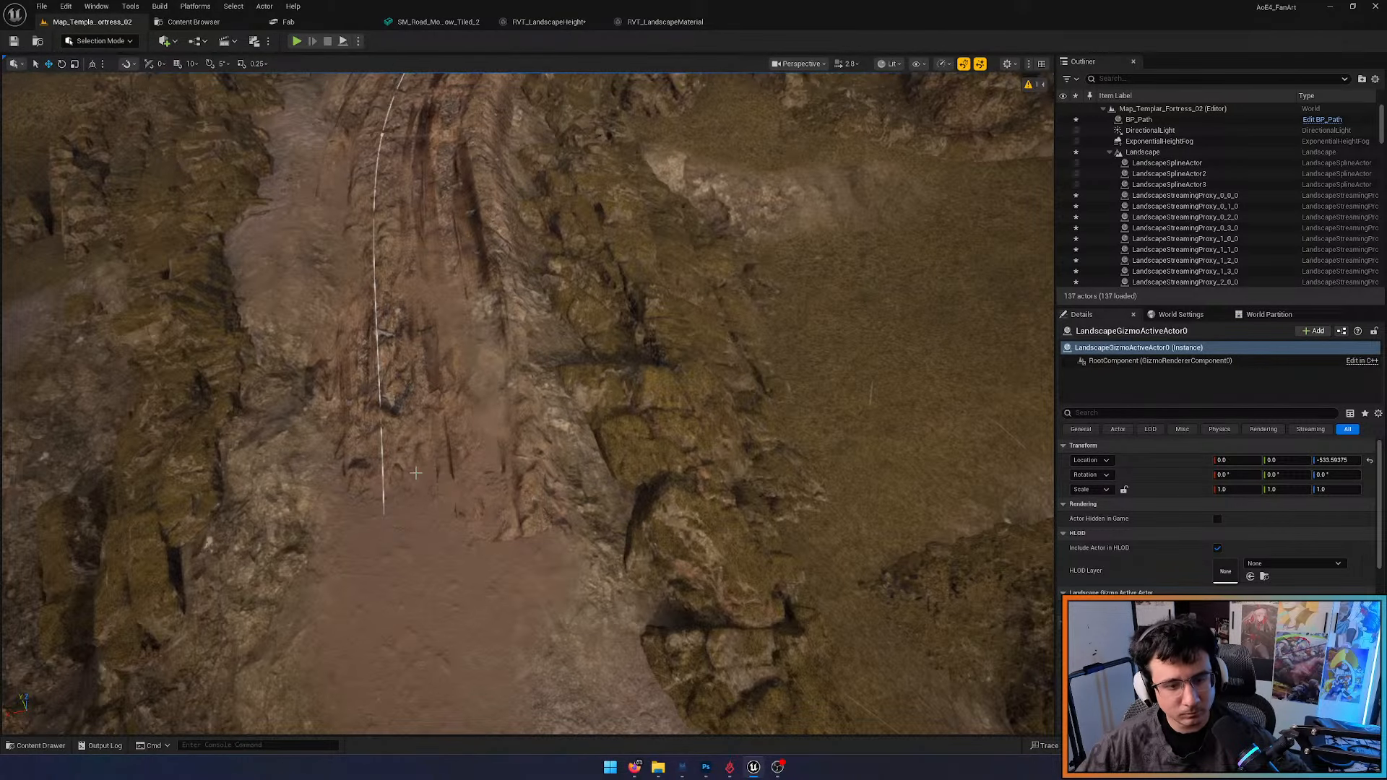
{"action": "left_click", "coordinate": [482, 248]}
{"action": "key", "text": "s"}
{"action": "right_click_drag", "start_coordinate": [482, 247], "coordinate": [477, 252]}
{"action": "key", "text": "w"}
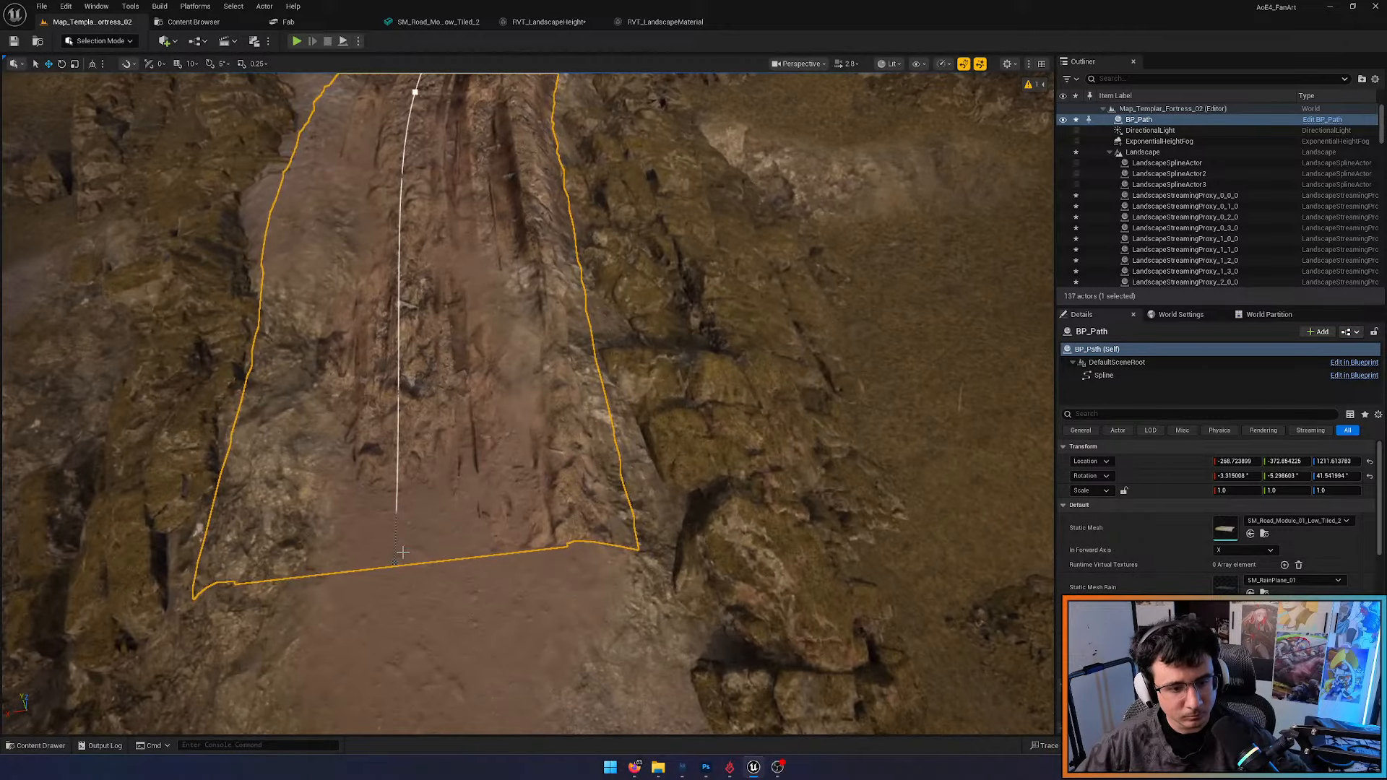
{"action": "left_click", "coordinate": [392, 563]}
{"action": "key", "text": "s"}
{"action": "mouse_move", "coordinate": [419, 542]}
{"action": "right_mouse_down"}
{"action": "mouse_move", "coordinate": [422, 522]}
{"action": "mouse_move", "coordinate": [424, 544]}
{"action": "right_mouse_up"}
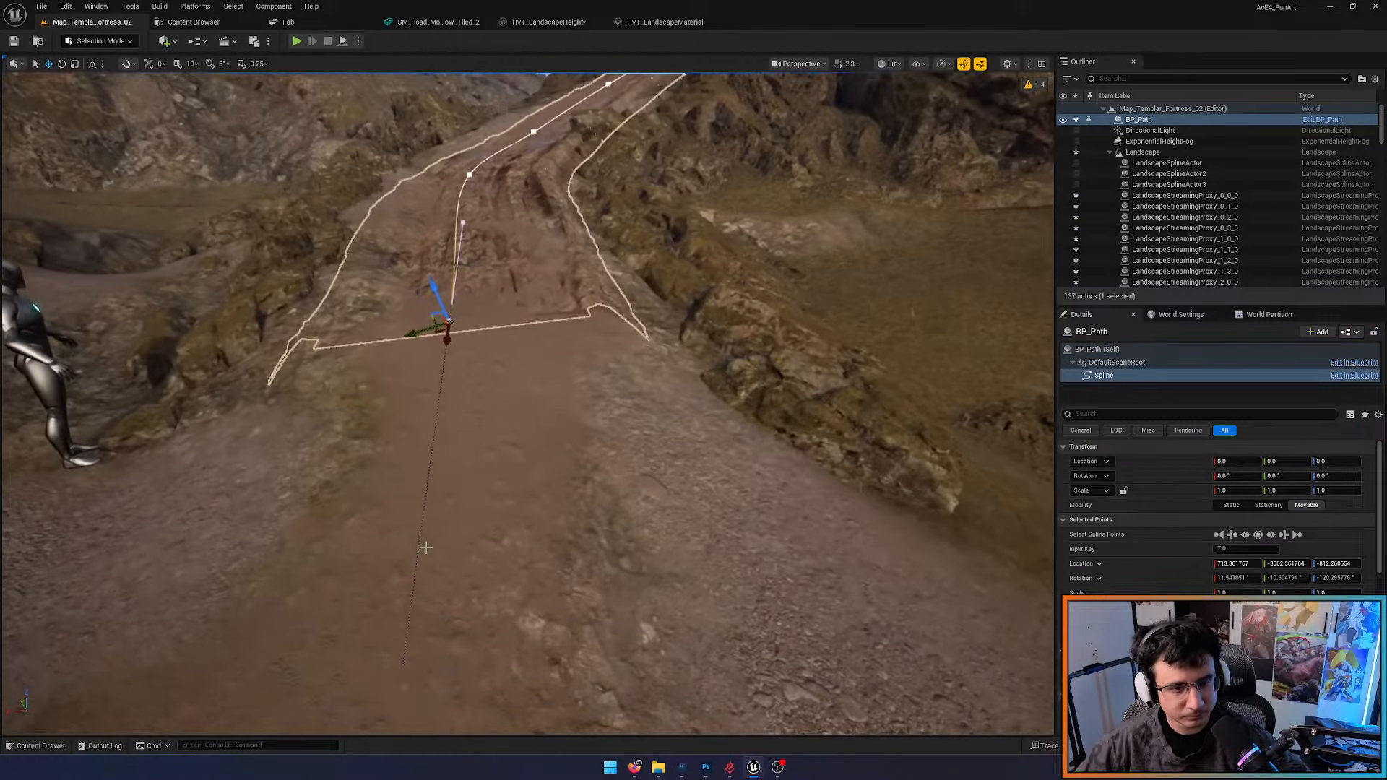
{"action": "right_click_drag", "start_coordinate": [511, 304], "coordinate": [505, 282]}
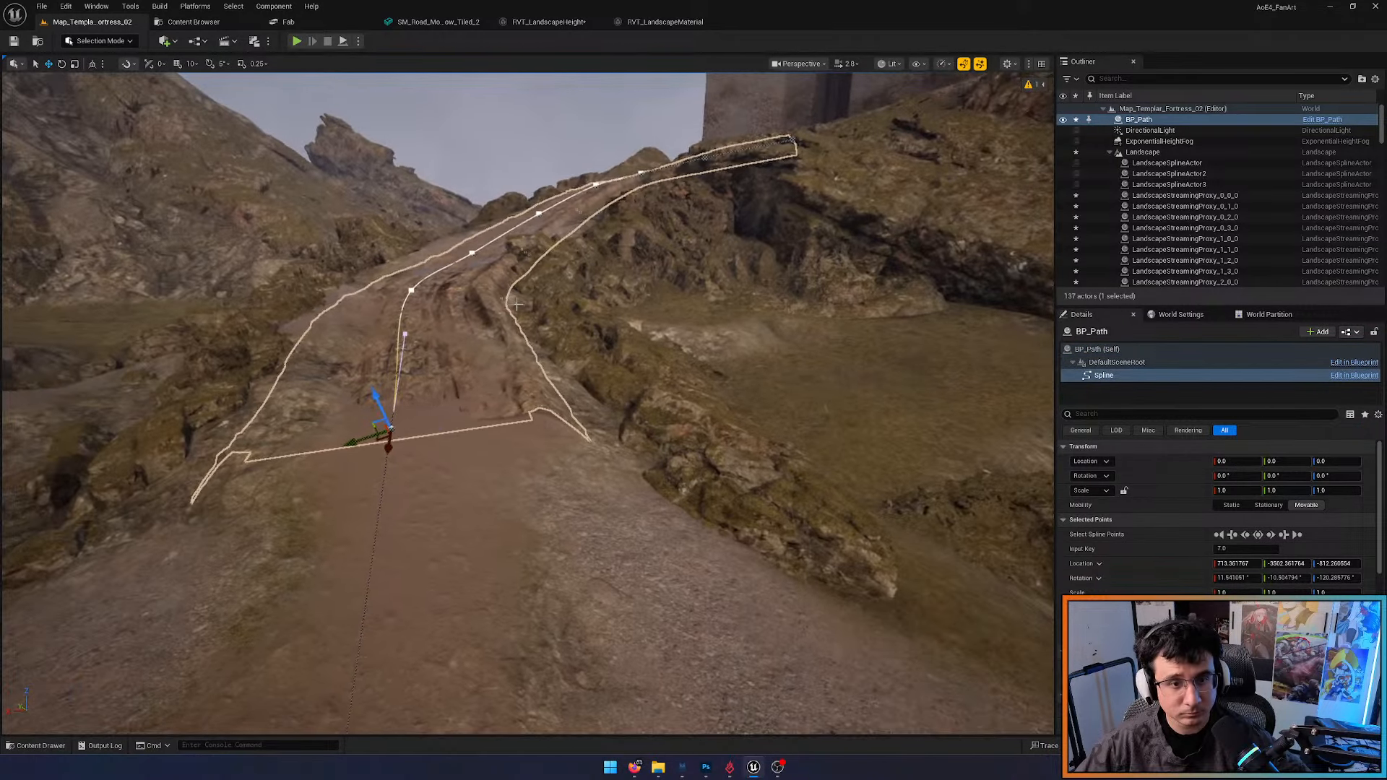
{"action": "key", "text": "e"}
{"action": "left_click_drag", "start_coordinate": [421, 376], "coordinate": [442, 381]}
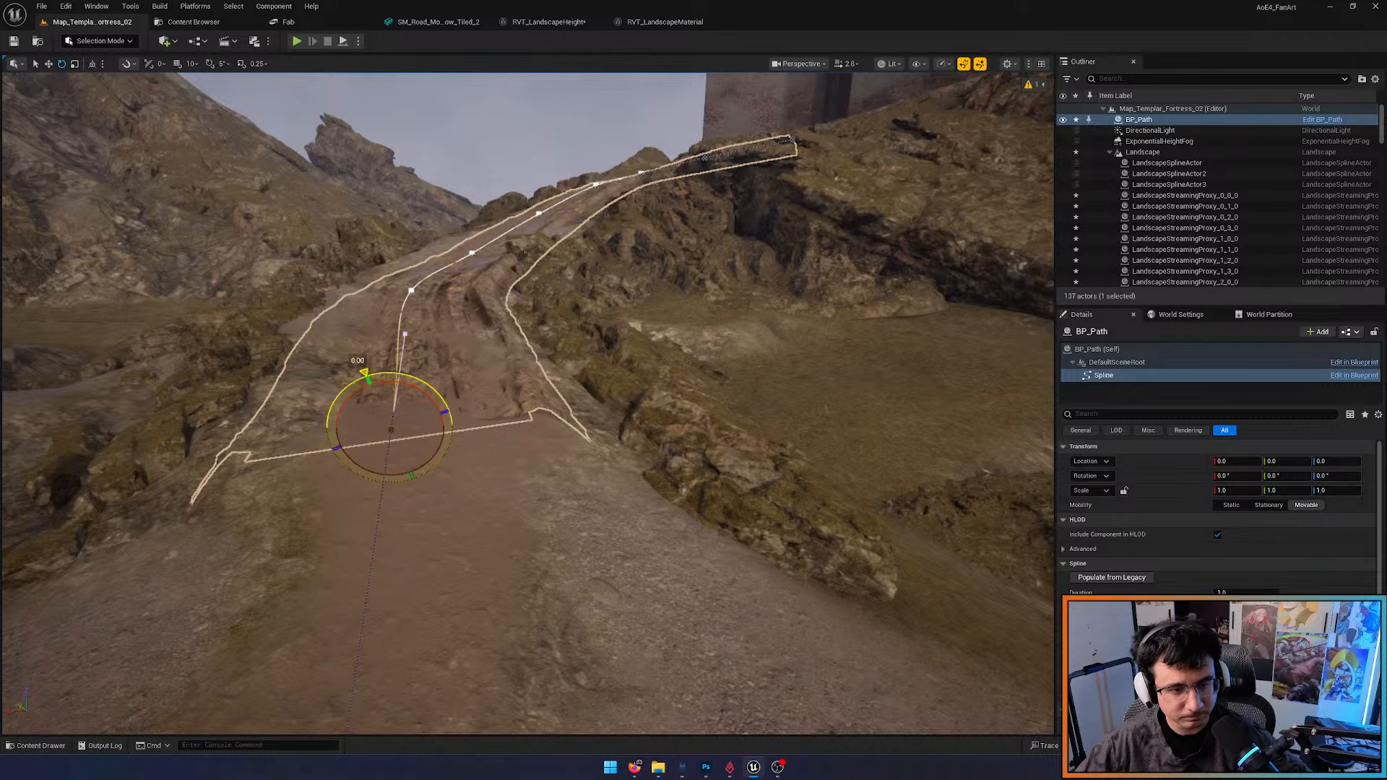
{"action": "left_click_drag", "start_coordinate": [441, 381], "coordinate": [423, 374]}
{"action": "left_click", "coordinate": [407, 335]}
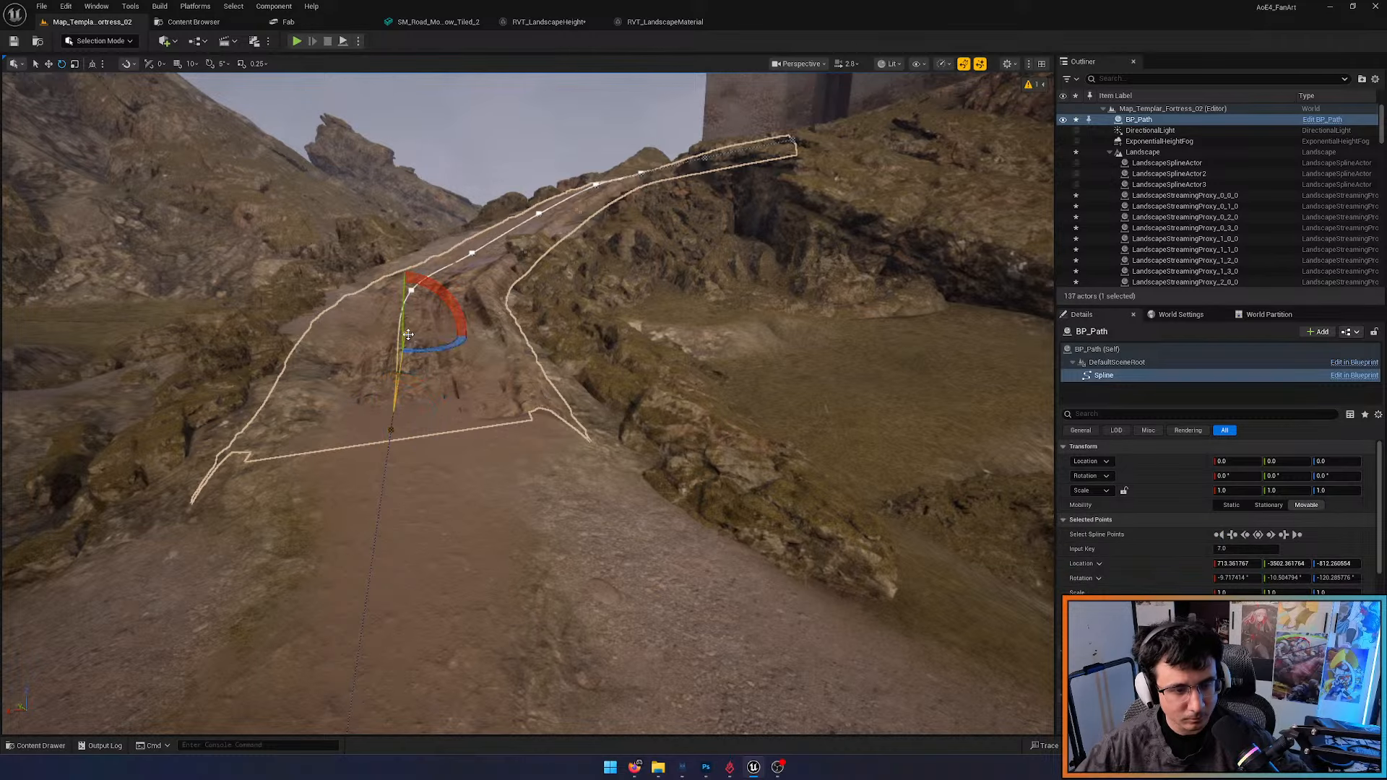
Turn the tangent of the path spline's lower end point so the road's end lines up with the dirt track
{"action": "right_click_drag", "start_coordinate": [408, 334], "coordinate": [409, 382]}
{"action": "left_click_drag", "start_coordinate": [409, 386], "coordinate": [436, 385]}
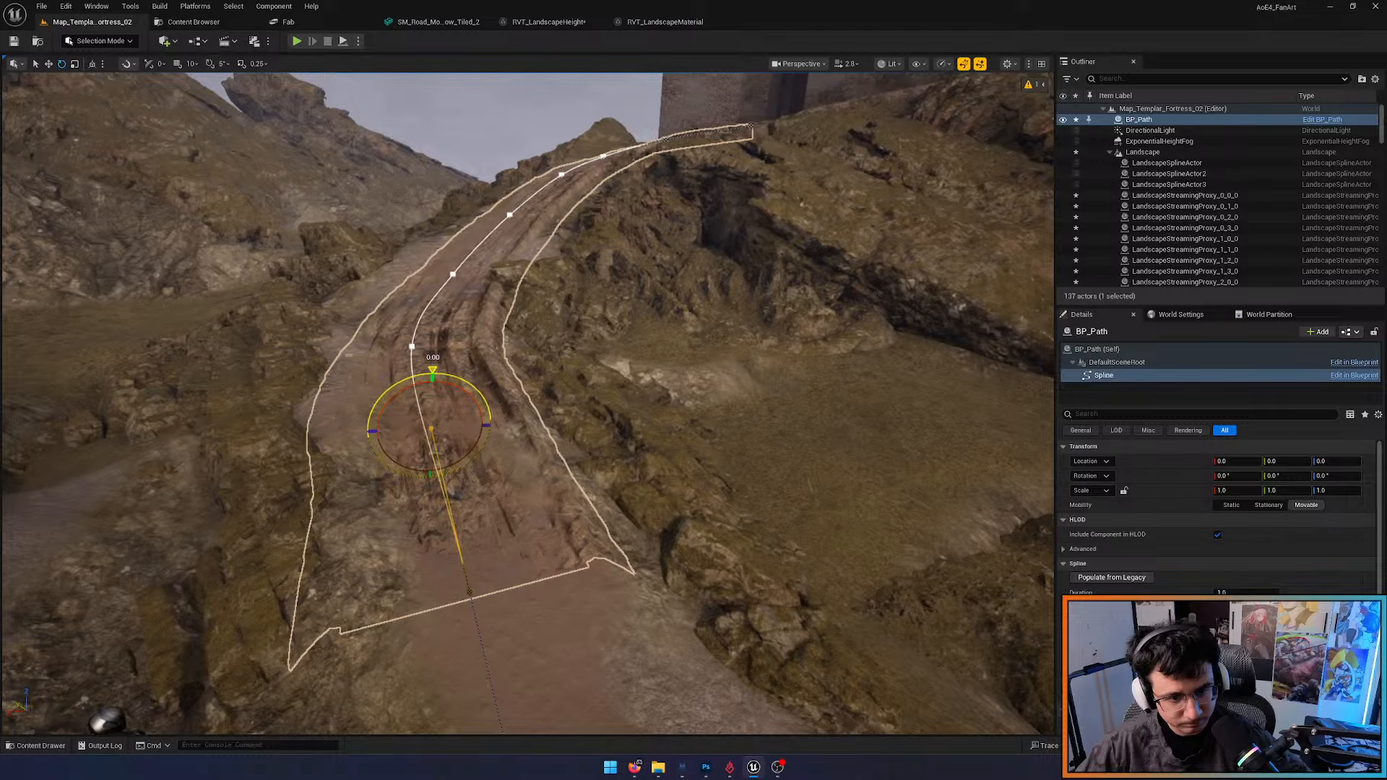
{"action": "left_click_drag", "start_coordinate": [432, 373], "coordinate": [432, 385]}
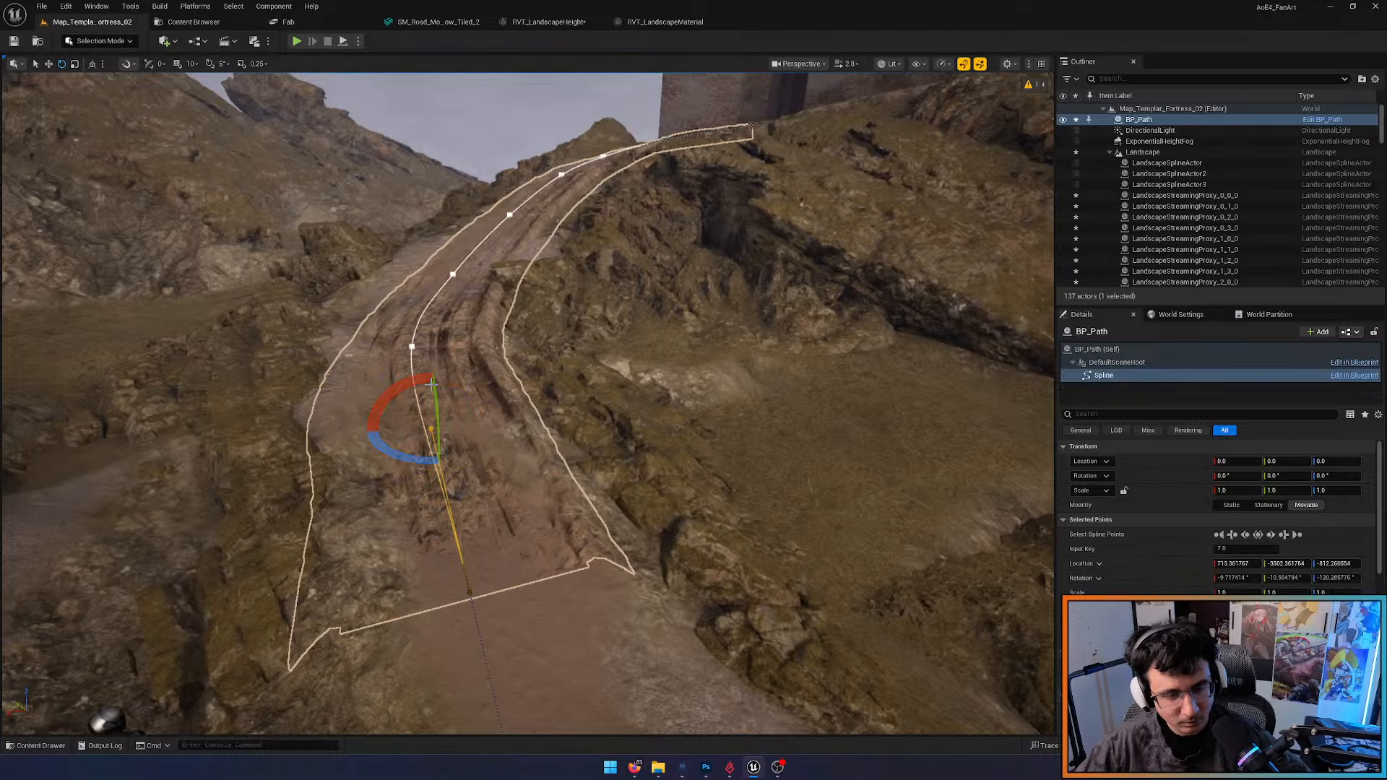
{"action": "key", "text": "w"}
{"action": "scroll", "coordinate": [488, 465], "scroll_direction": "up", "scroll_amount": 2}
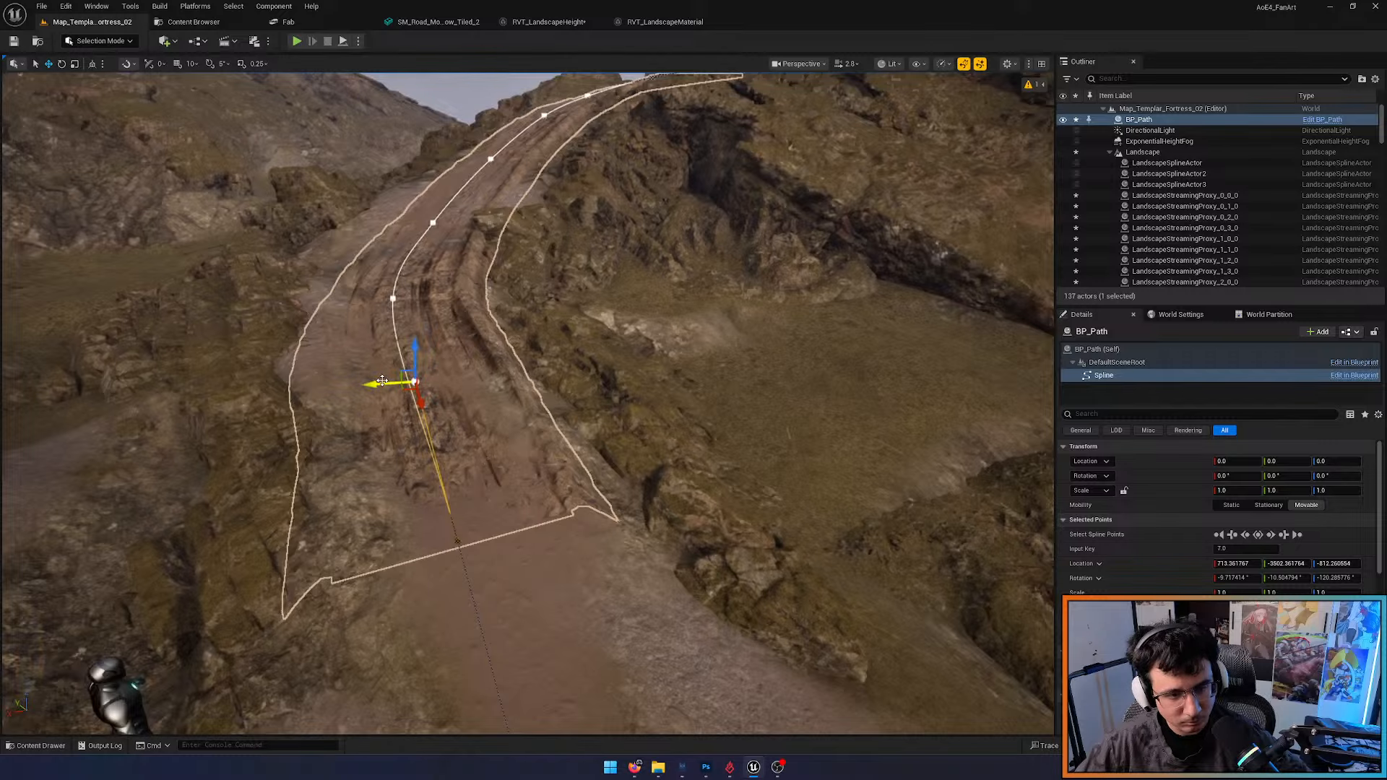
{"action": "left_click_drag", "start_coordinate": [376, 384], "coordinate": [431, 391]}
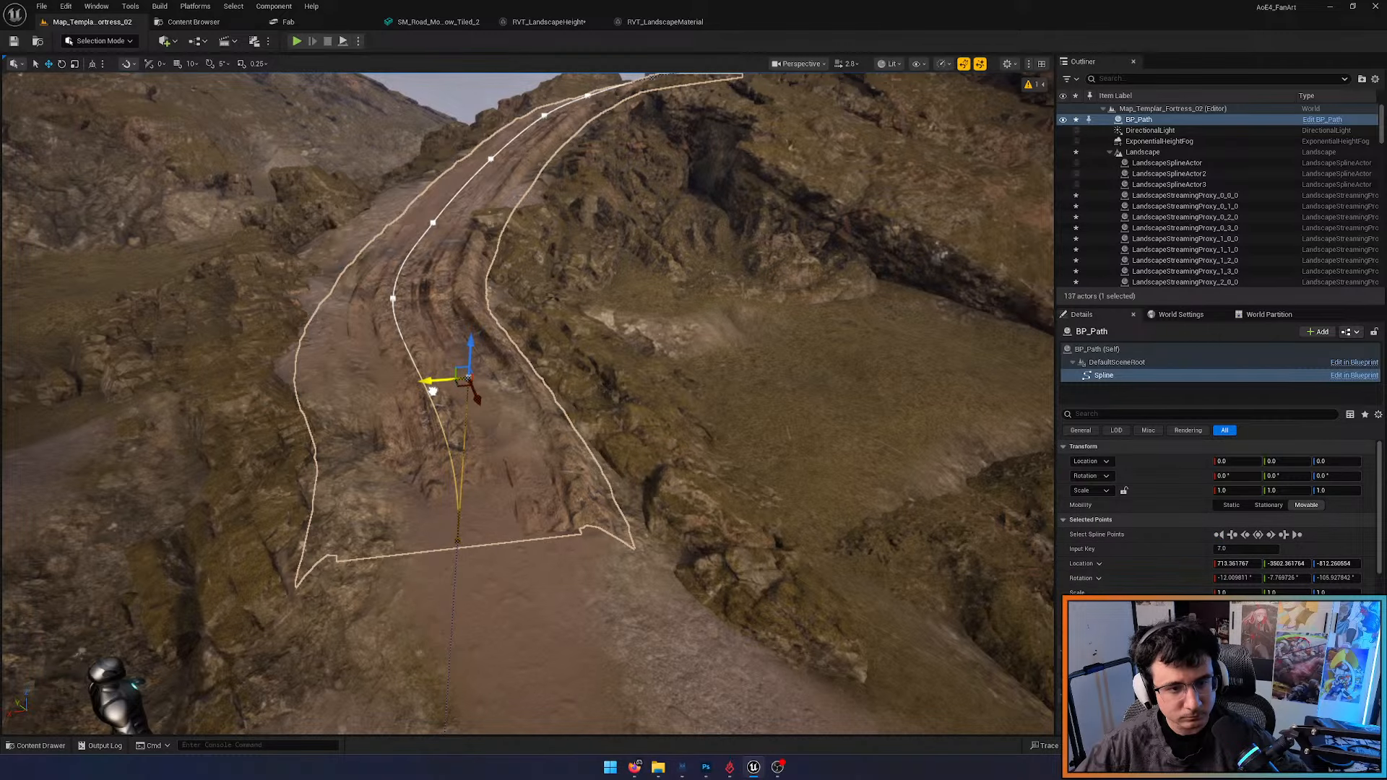
{"action": "right_click_drag", "start_coordinate": [508, 457], "coordinate": [508, 456]}
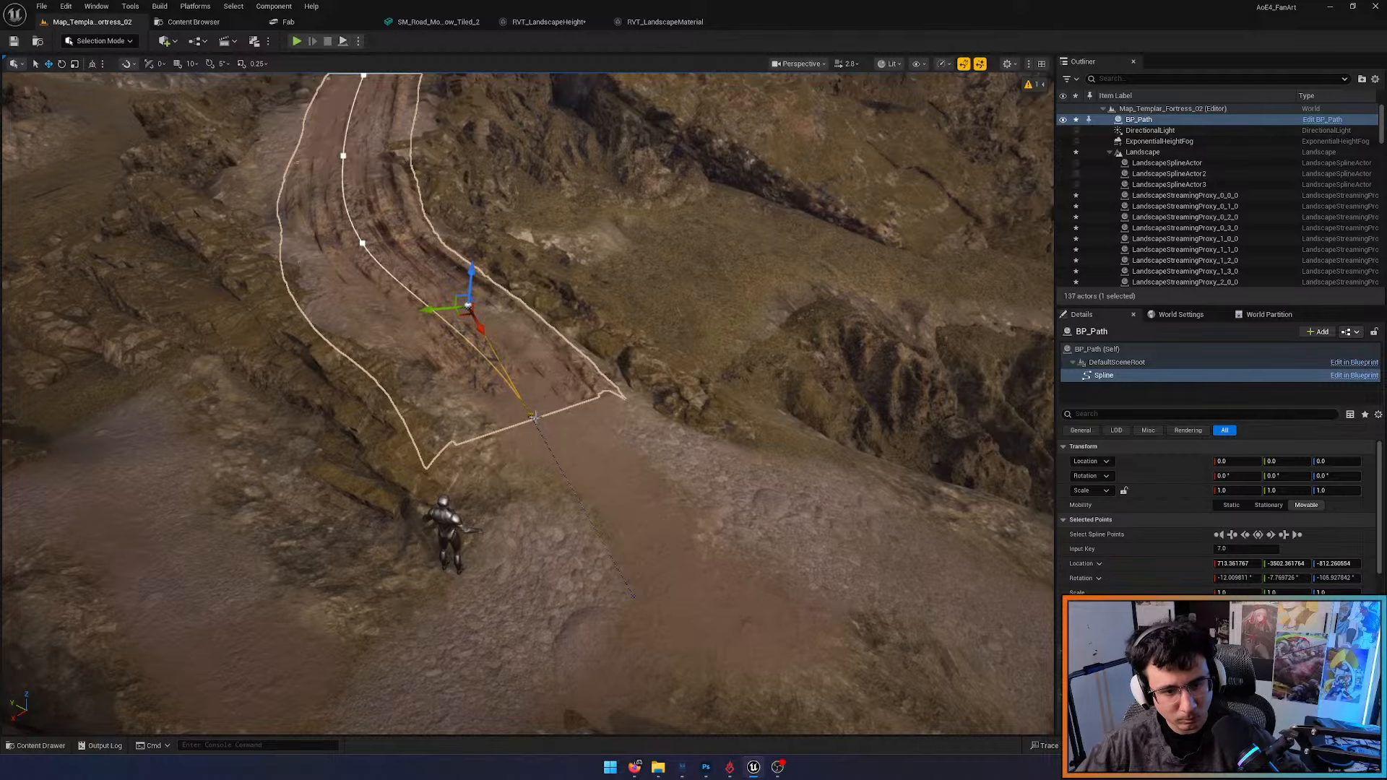
Extend the path spline from its lower end with two new points, continuing the road down over the slope
{"action": "right_click_drag", "start_coordinate": [588, 430], "coordinate": [588, 431]}
{"action": "right_click_drag", "start_coordinate": [393, 441], "coordinate": [393, 440]}
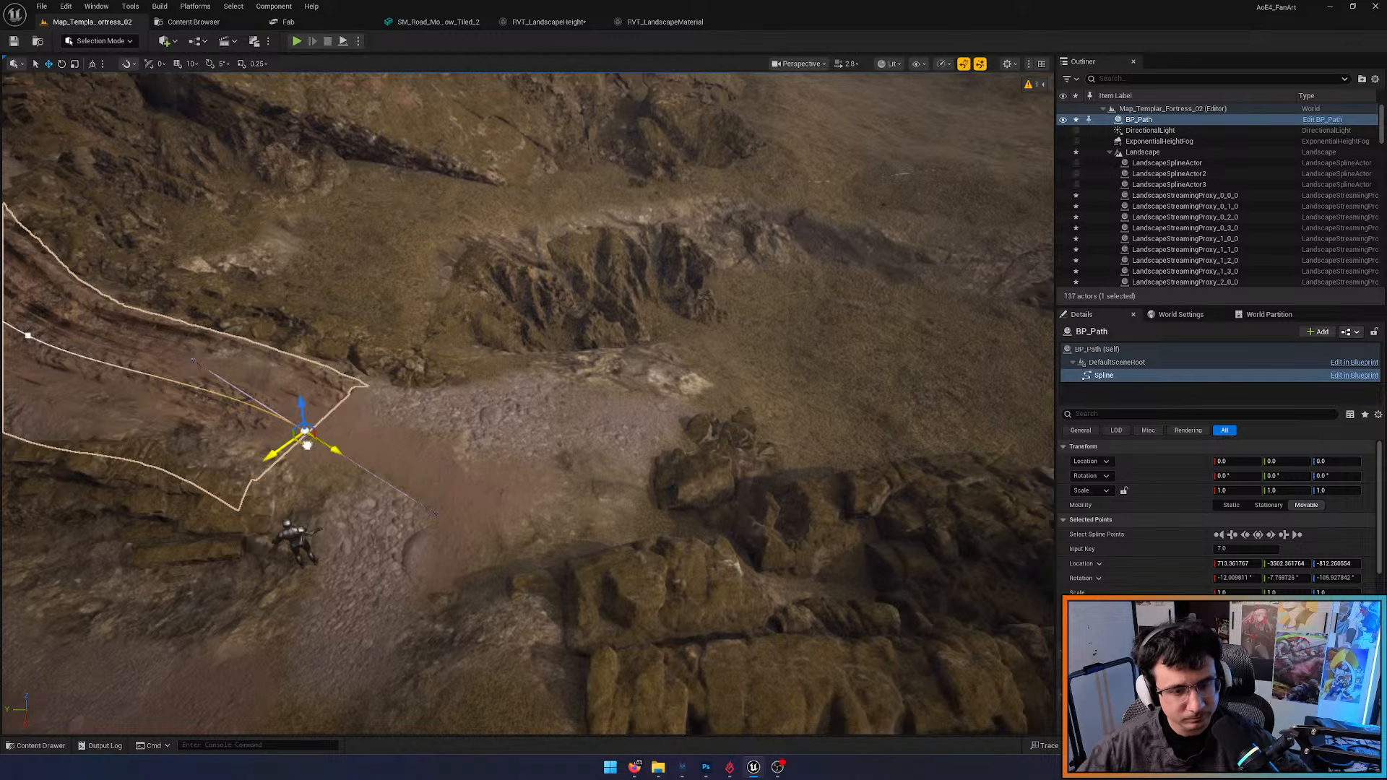
{"action": "left_click_drag", "start_coordinate": [307, 445], "coordinate": [576, 417]}
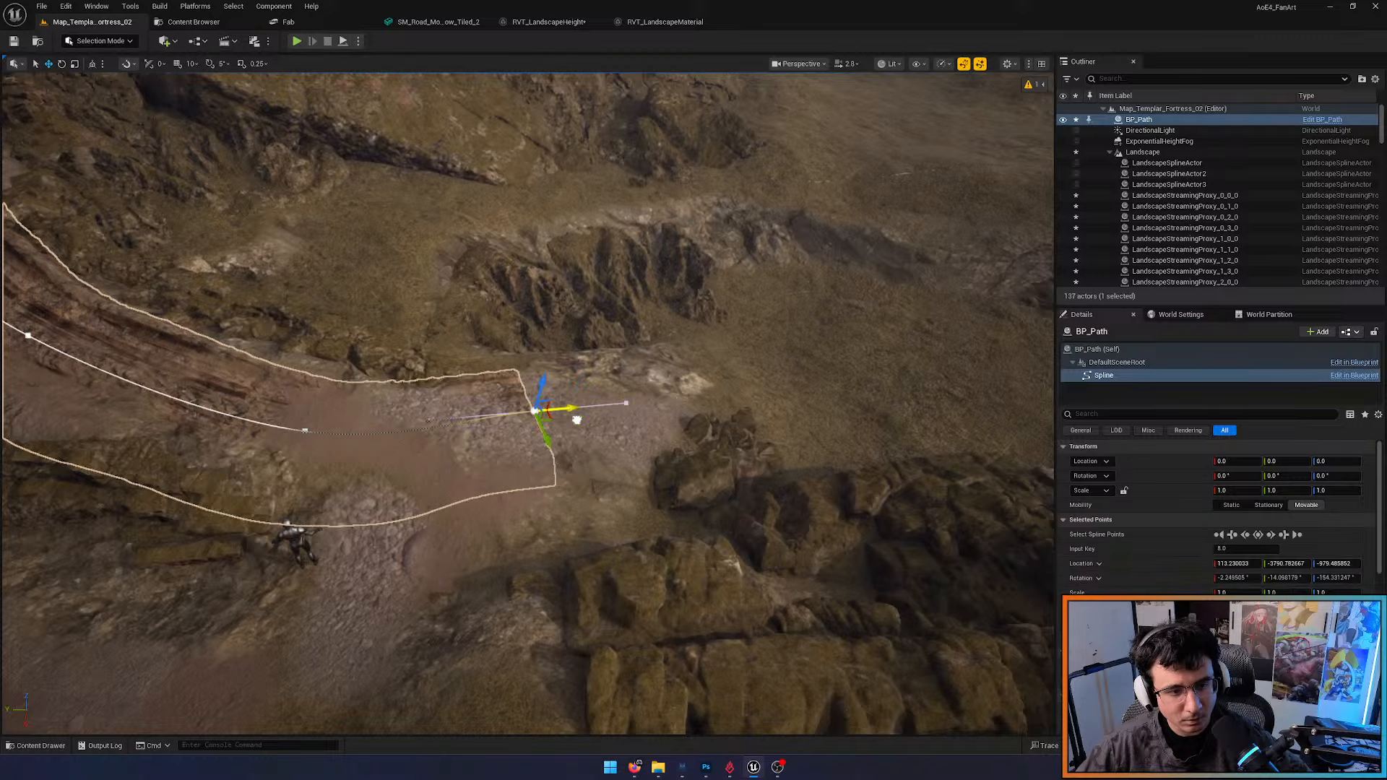
{"action": "right_click_drag", "start_coordinate": [575, 417], "coordinate": [420, 373]}
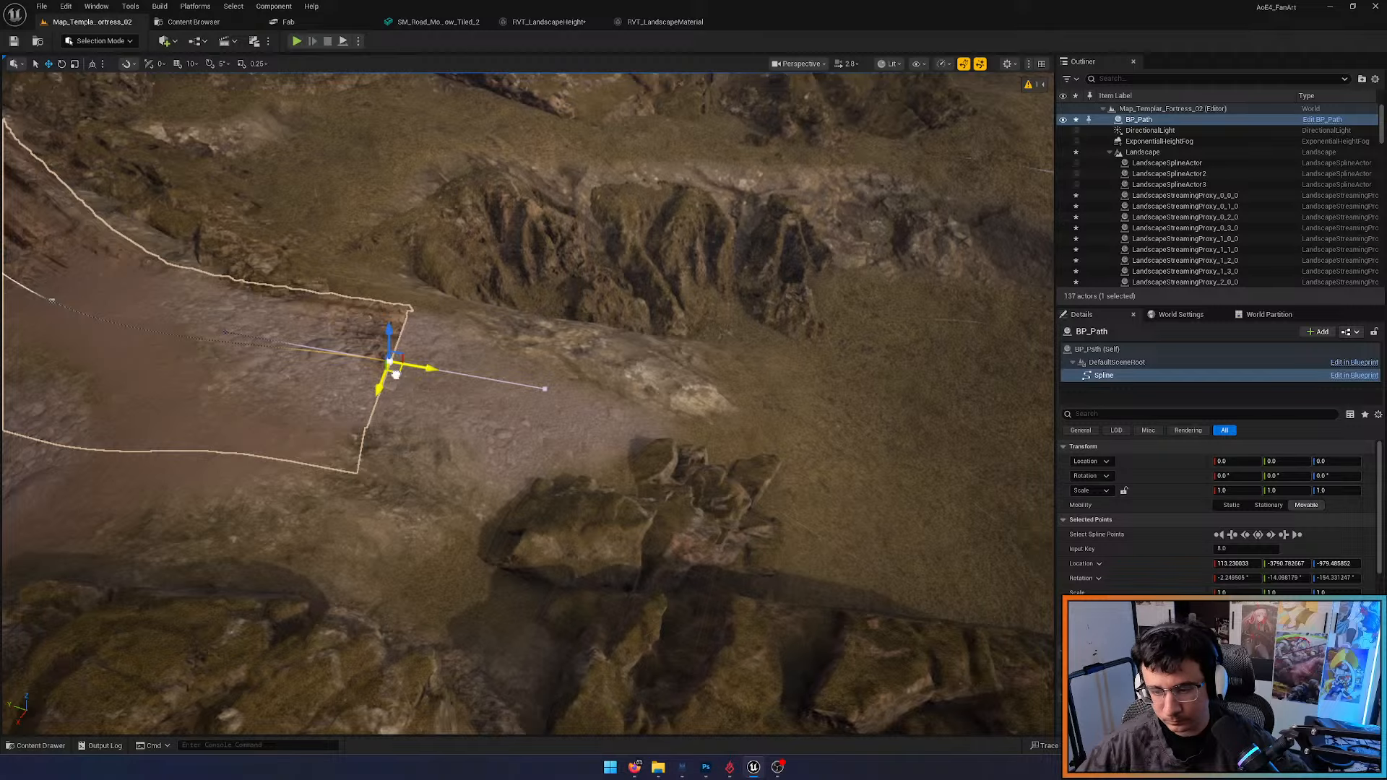
{"action": "left_click_drag", "start_coordinate": [396, 374], "coordinate": [843, 417]}
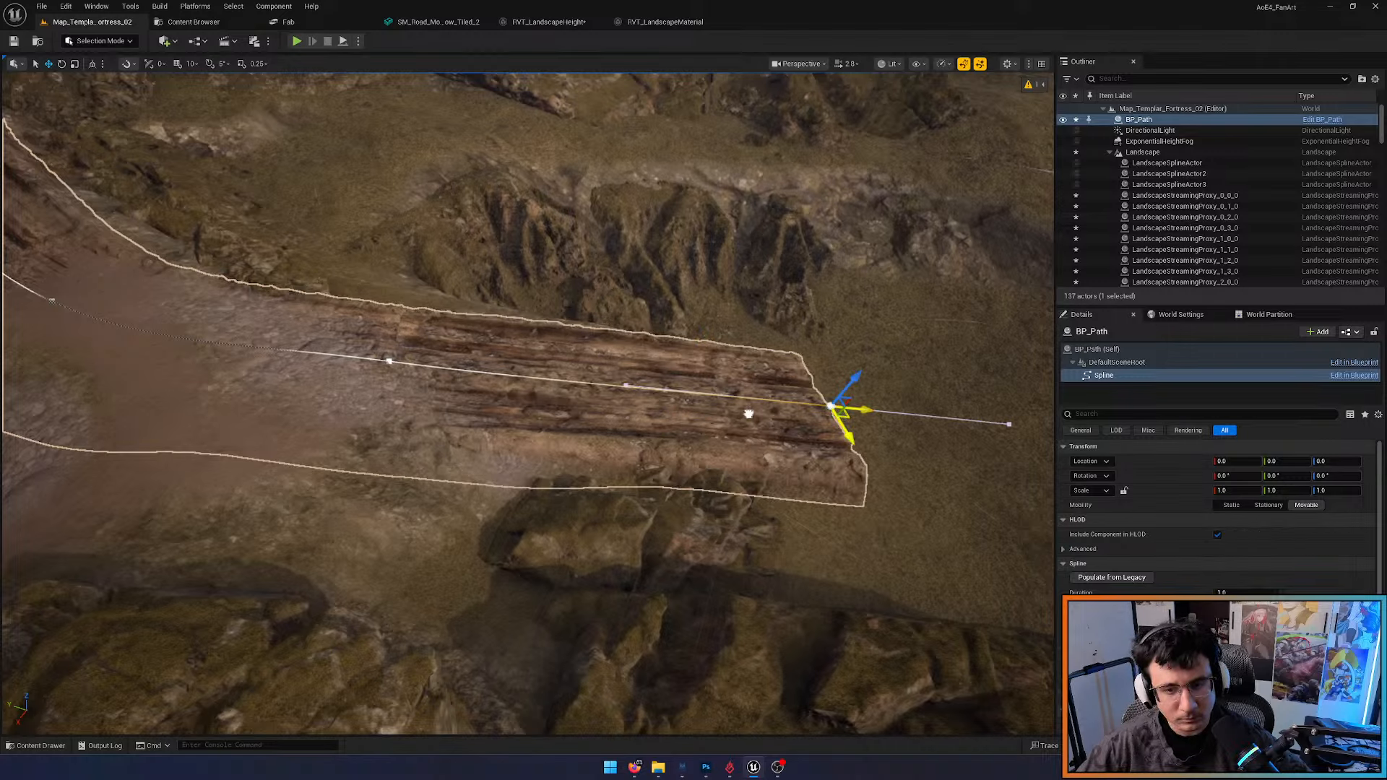
Lower the new end point of the path spline toward the grassy ground at the foot of the slope
{"action": "left_click_drag", "start_coordinate": [748, 413], "coordinate": [749, 413], "text": "alt"}
{"action": "key", "text": "d"}
{"action": "right_click_drag", "start_coordinate": [841, 447], "coordinate": [511, 292]}
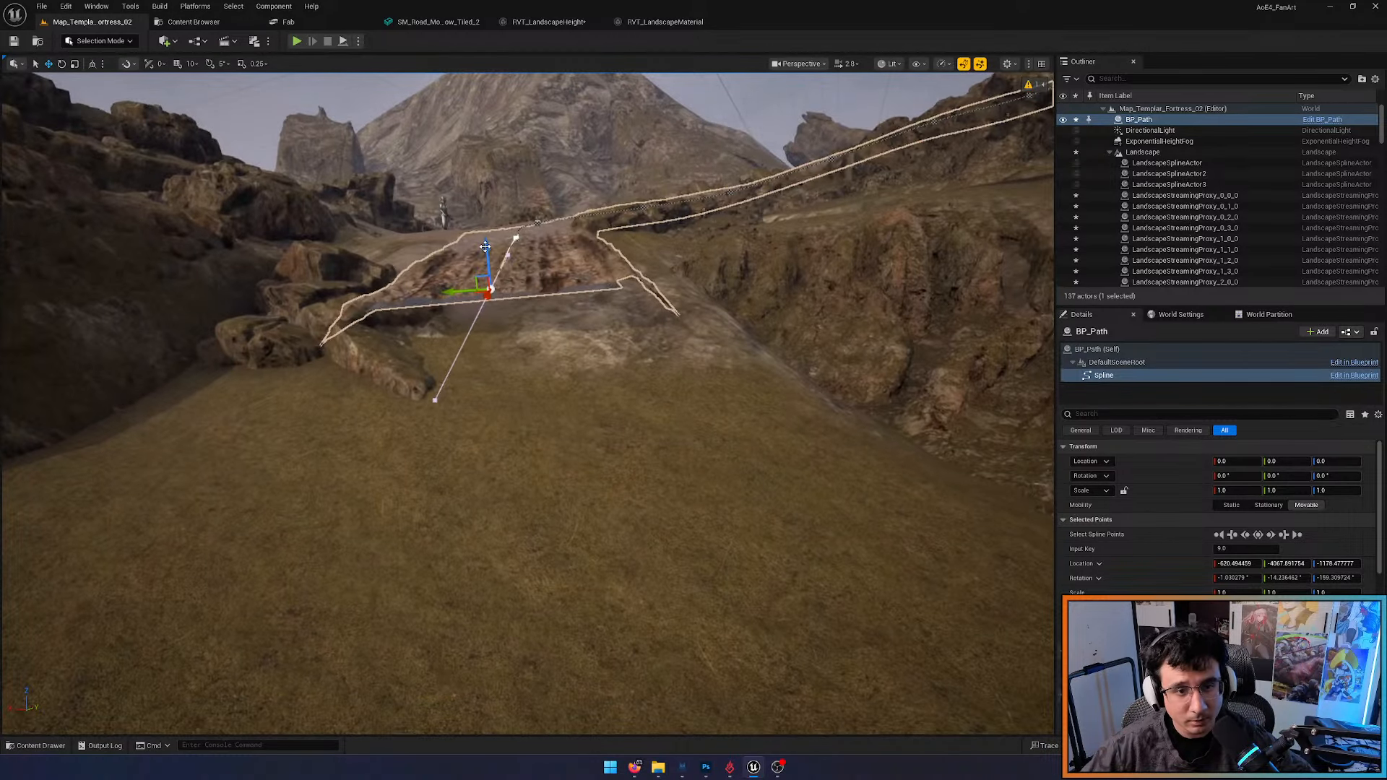
{"action": "left_click_drag", "start_coordinate": [485, 247], "coordinate": [483, 282]}
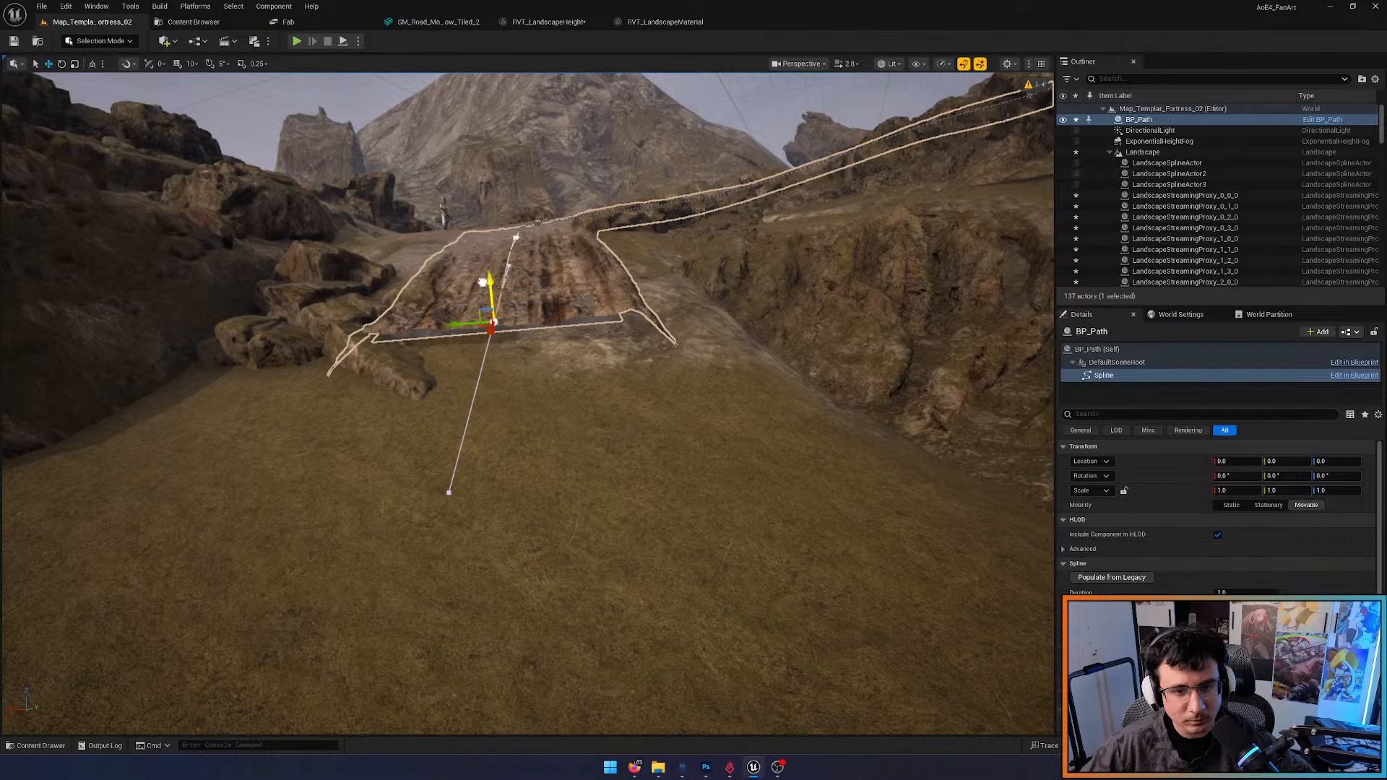
{"action": "left_click_drag", "start_coordinate": [487, 279], "coordinate": [489, 302]}
Raise the second-to-last spline point slightly so the road surface rises above the terrain, and deselect the path
{"action": "right_click_drag", "start_coordinate": [490, 304], "coordinate": [595, 371]}
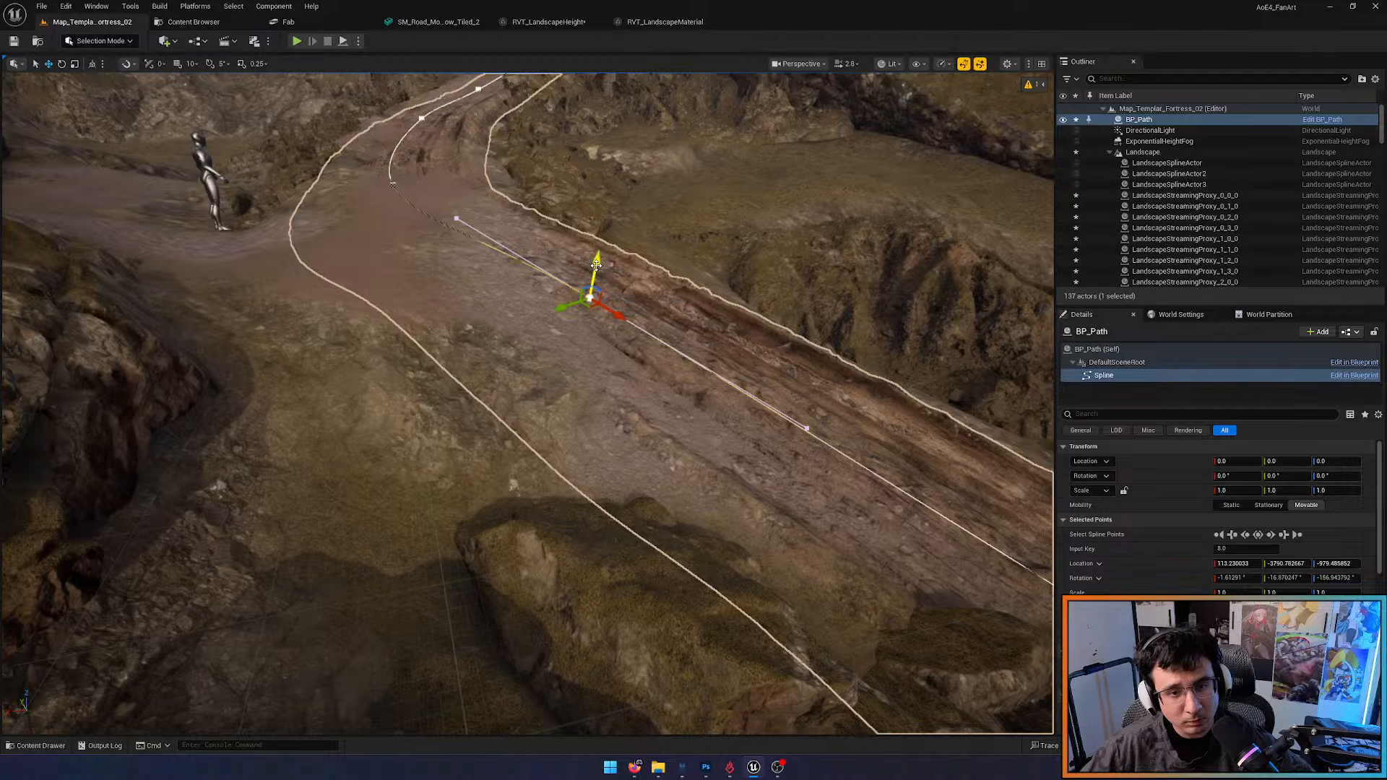
{"action": "left_click_drag", "start_coordinate": [596, 266], "coordinate": [596, 264]}
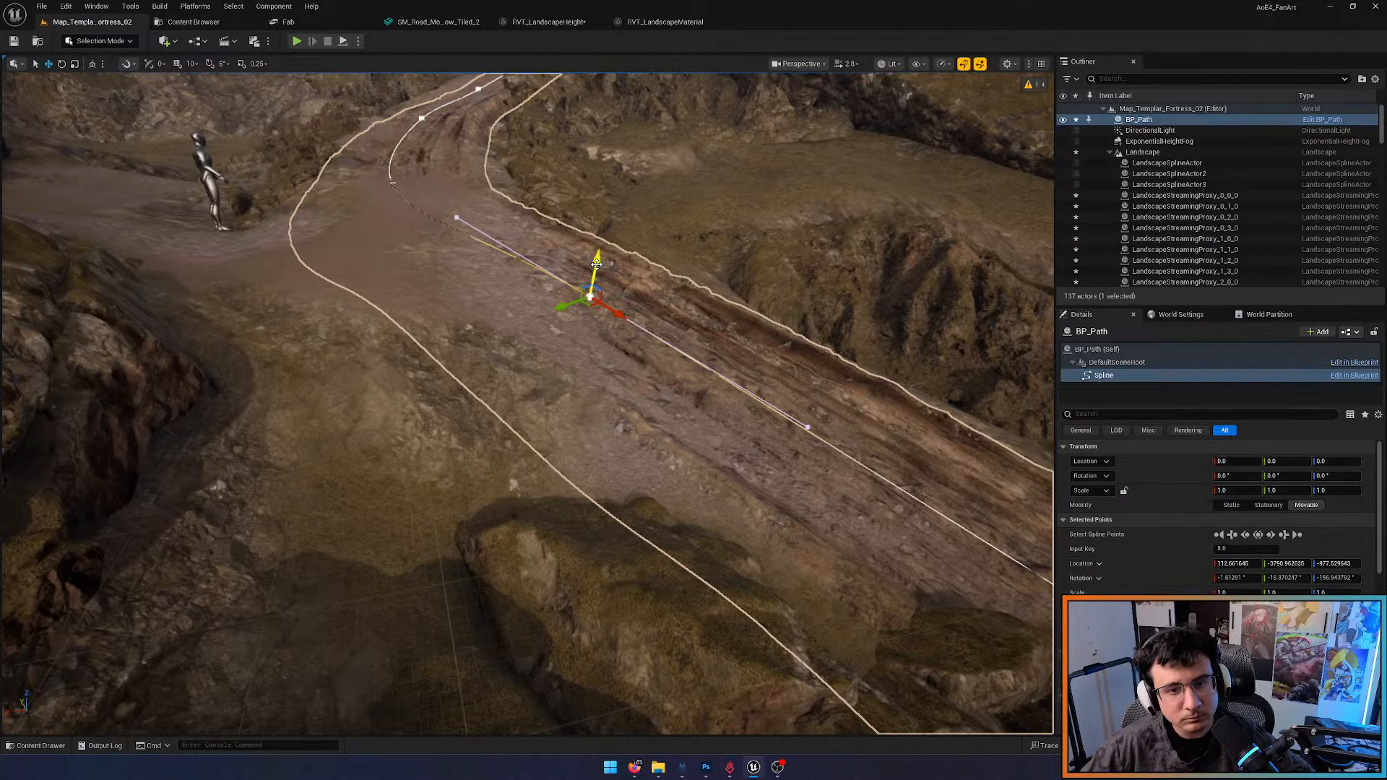
{"action": "right_click_drag", "start_coordinate": [568, 320], "coordinate": [583, 295]}
{"action": "key", "text": "Escape"}
Switch to landscape sculpting and smooth the baselayer terrain along the road and the dirt track
{"action": "left_click", "coordinate": [103, 42]}
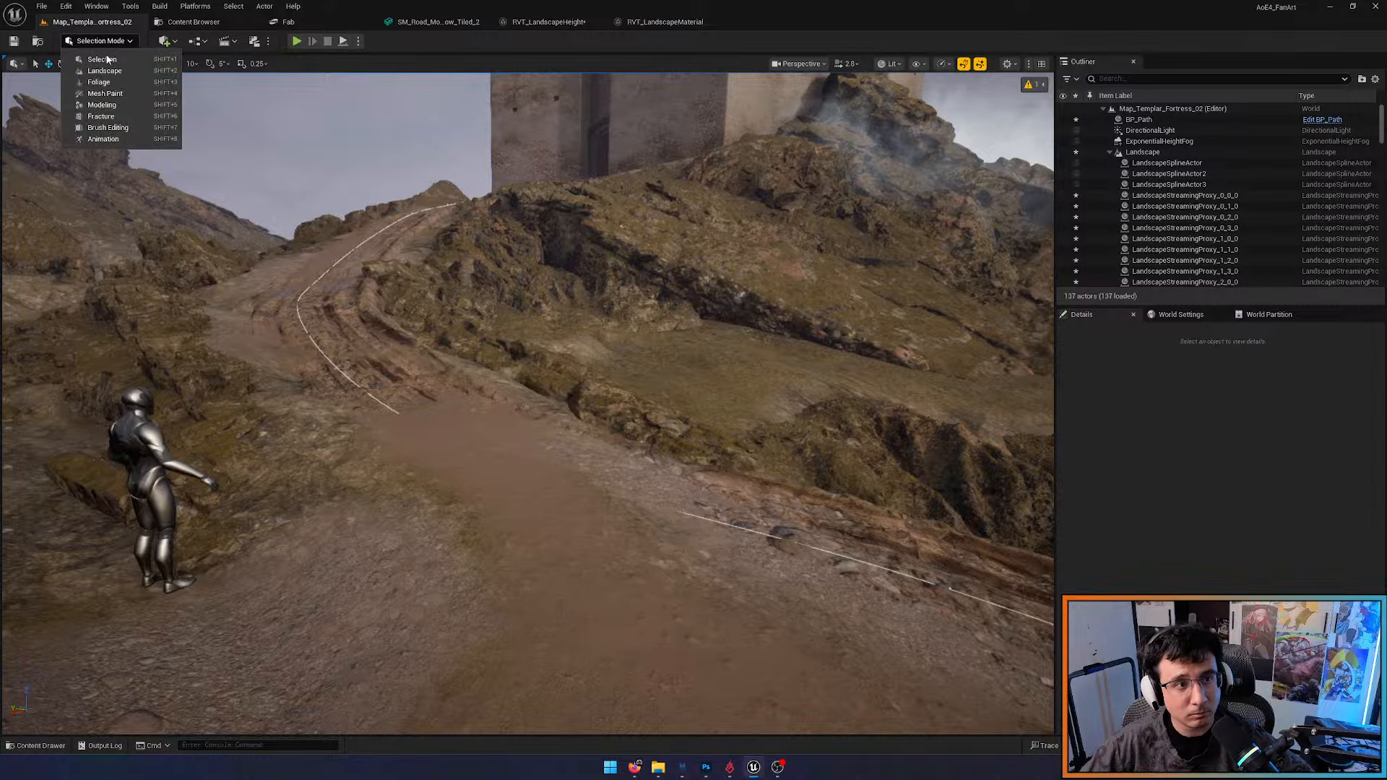
{"action": "left_click", "coordinate": [109, 77]}
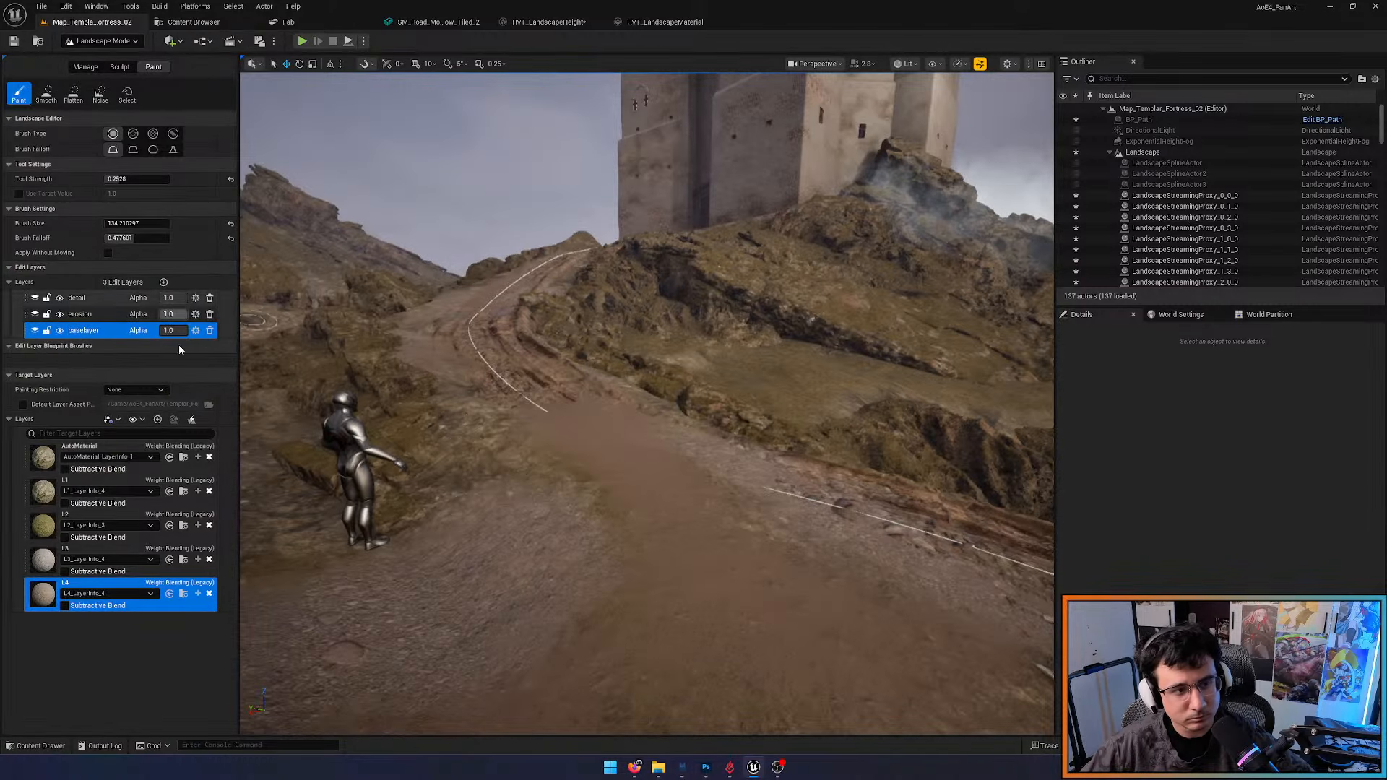
{"action": "mouse_move", "coordinate": [552, 382]}
{"action": "right_mouse_down"}
{"action": "mouse_move", "coordinate": [572, 406]}
{"action": "mouse_move", "coordinate": [554, 415]}
{"action": "right_mouse_up"}
{"action": "left_click", "coordinate": [121, 68]}
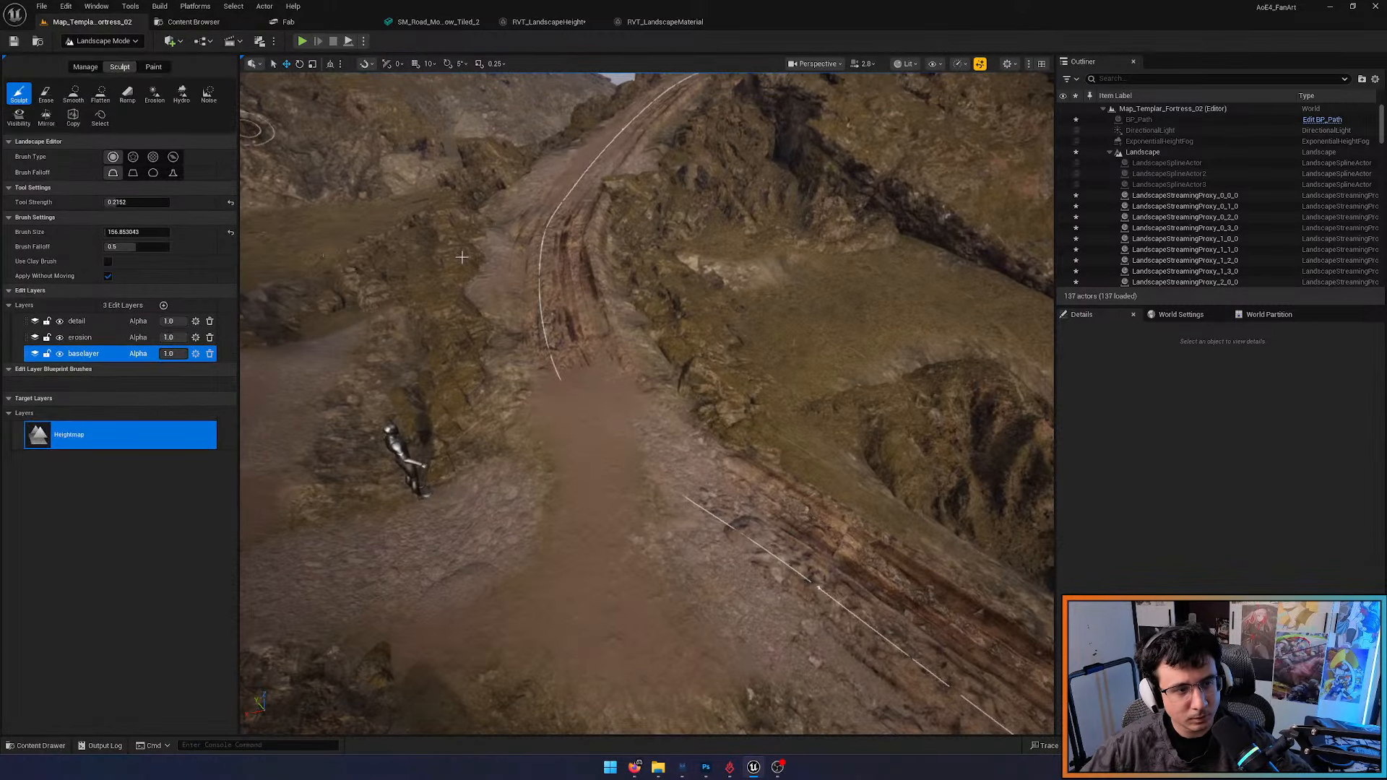
{"action": "mouse_move", "coordinate": [543, 325]}
{"action": "right_mouse_down"}
{"action": "mouse_move", "coordinate": [564, 329]}
{"action": "mouse_move", "coordinate": [549, 322]}
{"action": "right_mouse_up"}
{"action": "mouse_move", "coordinate": [547, 322]}
{"action": "left_mouse_down", "text": "shift"}
{"action": "mouse_move", "coordinate": [543, 337]}
{"action": "mouse_move", "coordinate": [590, 366]}
{"action": "mouse_move", "coordinate": [575, 477]}
{"action": "mouse_move", "coordinate": [557, 402]}
{"action": "mouse_move", "coordinate": [579, 510]}
{"action": "mouse_move", "coordinate": [626, 556]}
{"action": "left_mouse_up", "text": "shift"}
{"action": "mouse_move", "coordinate": [626, 557]}
{"action": "right_mouse_down"}
{"action": "mouse_move", "coordinate": [636, 499]}
{"action": "mouse_move", "coordinate": [679, 533]}
{"action": "right_mouse_up"}
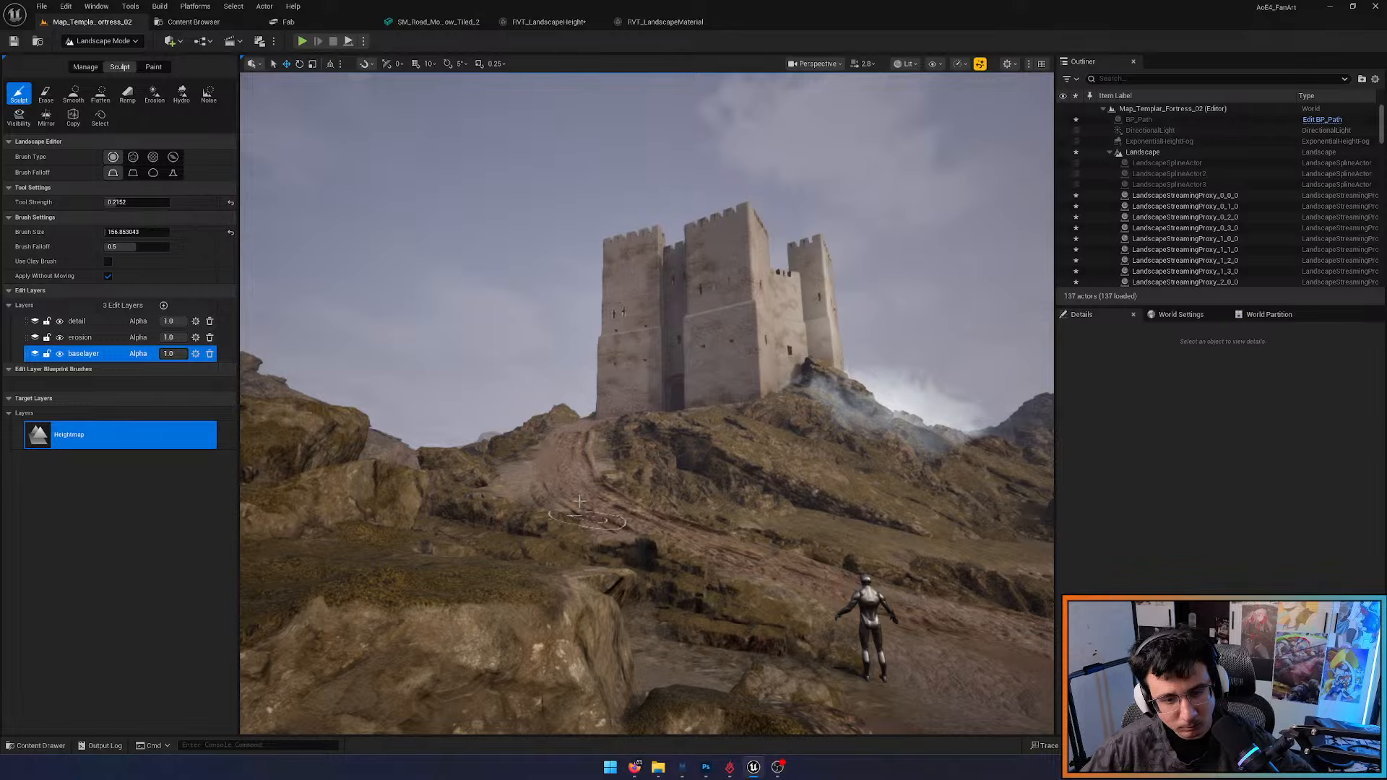
{"action": "key", "text": "w"}
{"action": "right_click_drag", "start_coordinate": [578, 432], "coordinate": [592, 484]}
{"action": "mouse_move", "coordinate": [592, 484]}
{"action": "left_mouse_down", "text": "shift"}
{"action": "mouse_move", "coordinate": [626, 527]}
{"action": "mouse_move", "coordinate": [625, 577]}
{"action": "left_mouse_up", "text": "shift"}
{"action": "mouse_move", "coordinate": [625, 578]}
{"action": "right_mouse_down"}
{"action": "mouse_move", "coordinate": [693, 622]}
{"action": "mouse_move", "coordinate": [795, 549]}
{"action": "right_mouse_up"}
Try another smoothing stroke on the terrain beside the lower road and undo it
{"action": "key", "text": "w"}
{"action": "right_click_drag", "start_coordinate": [626, 520], "coordinate": [616, 499]}
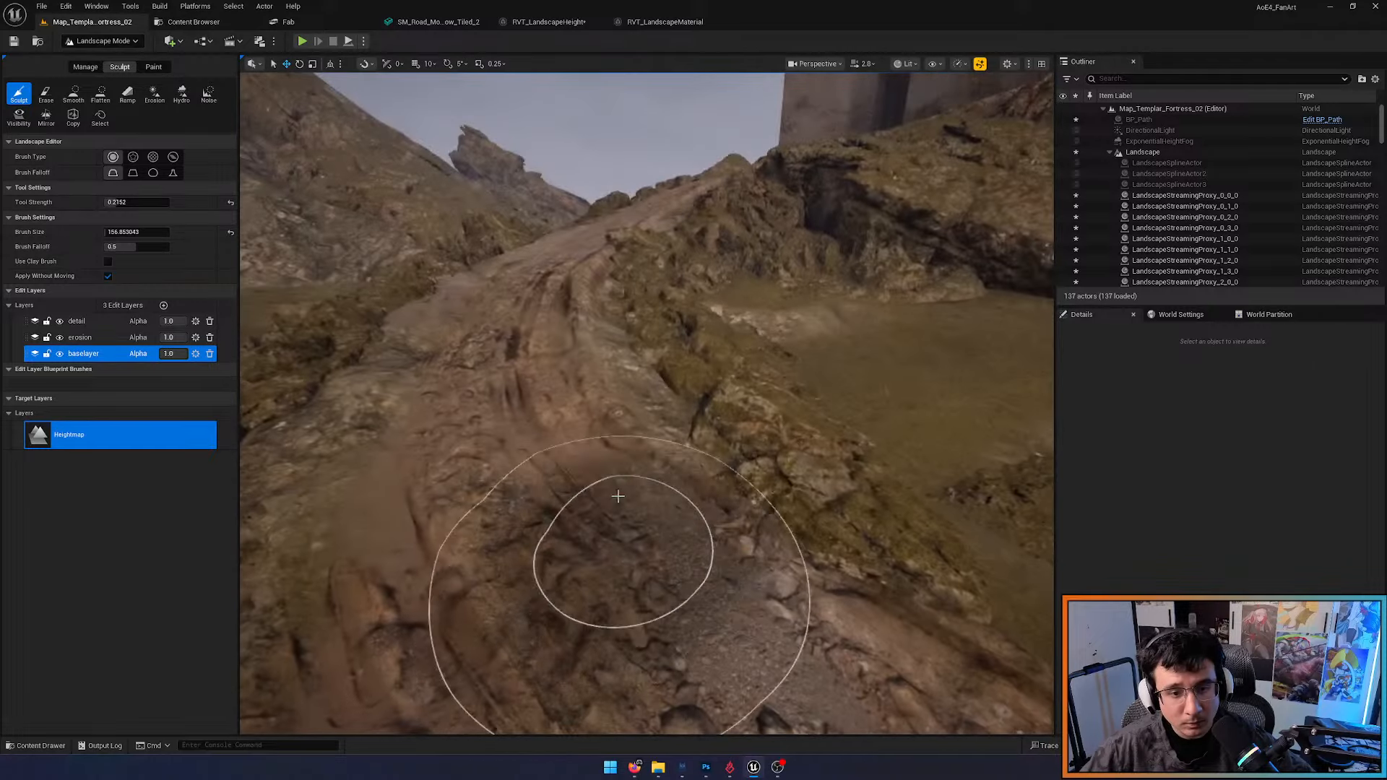
{"action": "left_click_drag", "start_coordinate": [616, 499], "coordinate": [622, 406], "text": "shift"}
{"action": "key", "text": "w"}
{"action": "mouse_move", "coordinate": [622, 405]}
{"action": "right_mouse_down"}
{"action": "mouse_move", "coordinate": [578, 372]}
{"action": "mouse_move", "coordinate": [715, 469]}
{"action": "right_mouse_up"}
{"action": "key", "text": "ctrl+z"}
Compare how the road blends into the terrain in the Detail Lighting and Lit view modes
{"action": "key", "text": "w"}
{"action": "right_click_drag", "start_coordinate": [859, 428], "coordinate": [861, 443]}
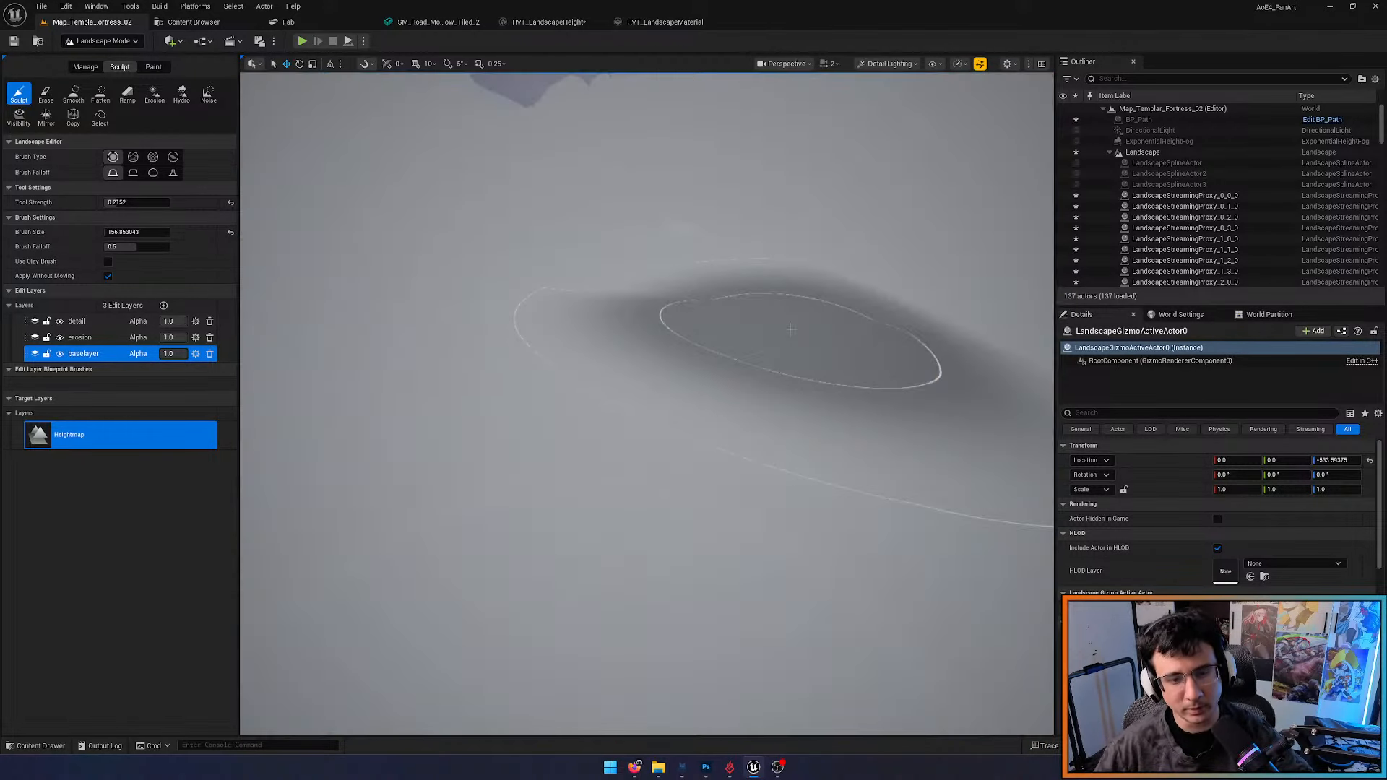
{"action": "key", "text": "alt+4"}
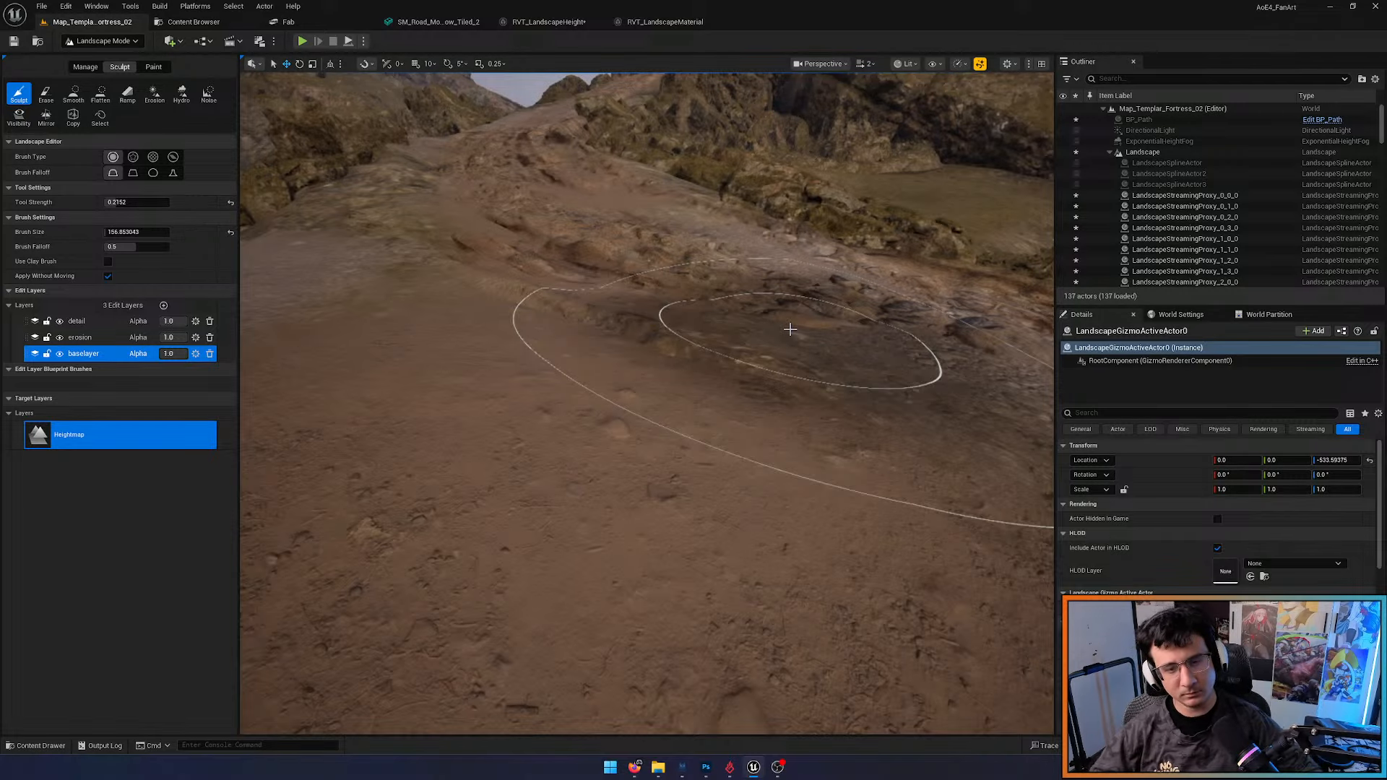
{"action": "mouse_move", "coordinate": [538, 384]}
{"action": "right_mouse_down"}
{"action": "mouse_move", "coordinate": [539, 491]}
{"action": "mouse_move", "coordinate": [520, 506]}
{"action": "mouse_move", "coordinate": [622, 383]}
{"action": "mouse_move", "coordinate": [542, 361]}
{"action": "right_mouse_up"}
{"action": "scroll", "coordinate": [539, 383], "scroll_direction": "down", "scroll_amount": 1}
{"action": "scroll", "coordinate": [539, 383], "scroll_direction": "down", "scroll_amount": 4}
{"action": "key", "text": "alt+5"}
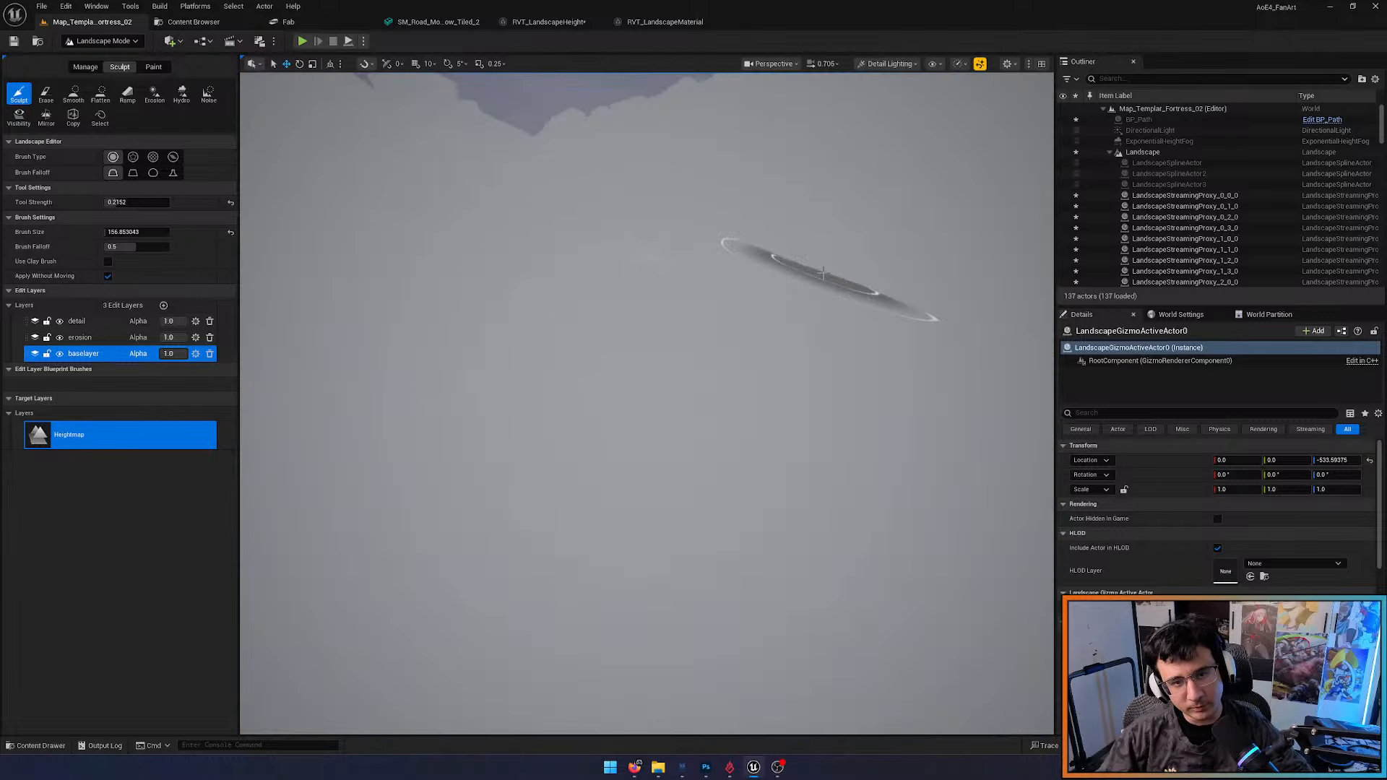
{"action": "key", "text": "alt+4"}
{"action": "left_click", "coordinate": [813, 65]}
{"action": "left_click", "coordinate": [713, 5]}
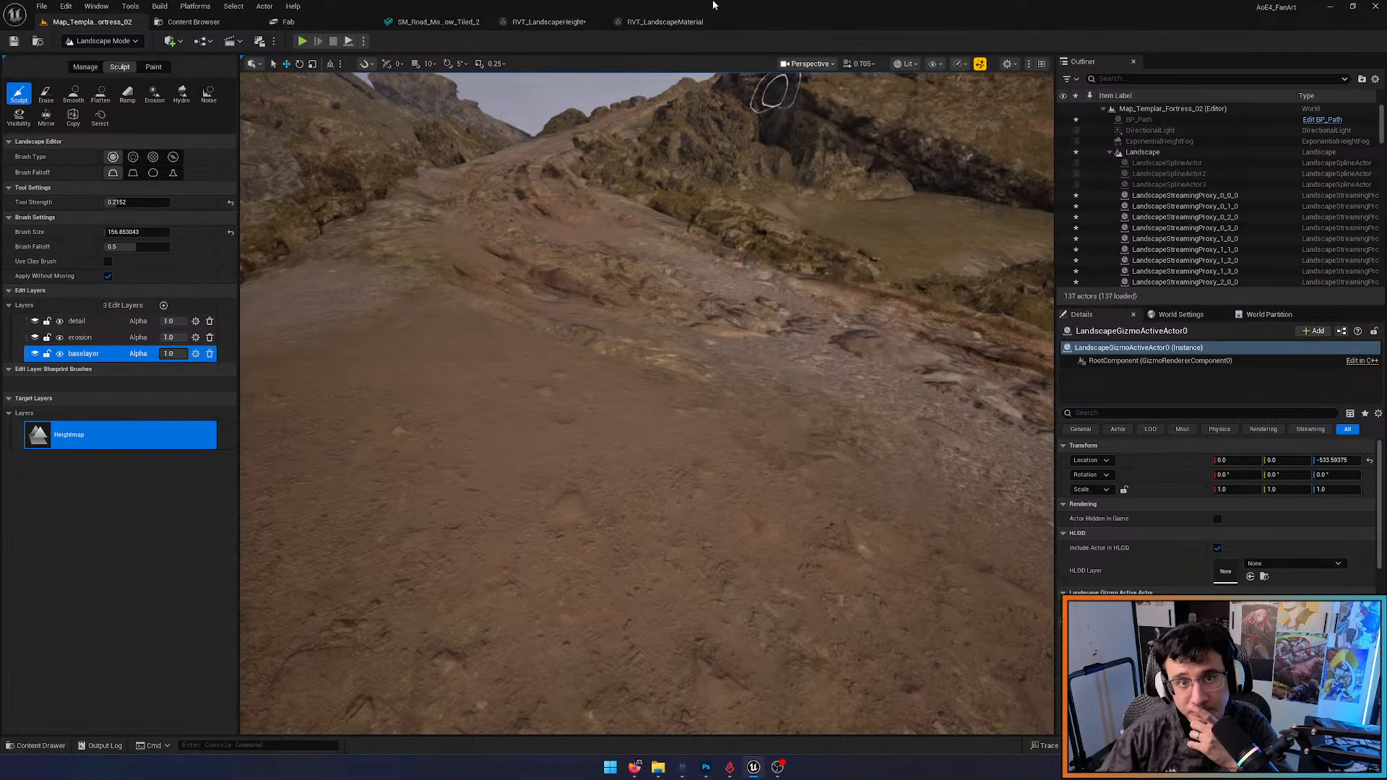
Save the pending changes, enable Nanite support on the mesh SM_Road_Module_01_Low_Tiled_2 and apply the change
{"action": "left_click", "coordinate": [342, 24]}
{"action": "left_click", "coordinate": [429, 22]}
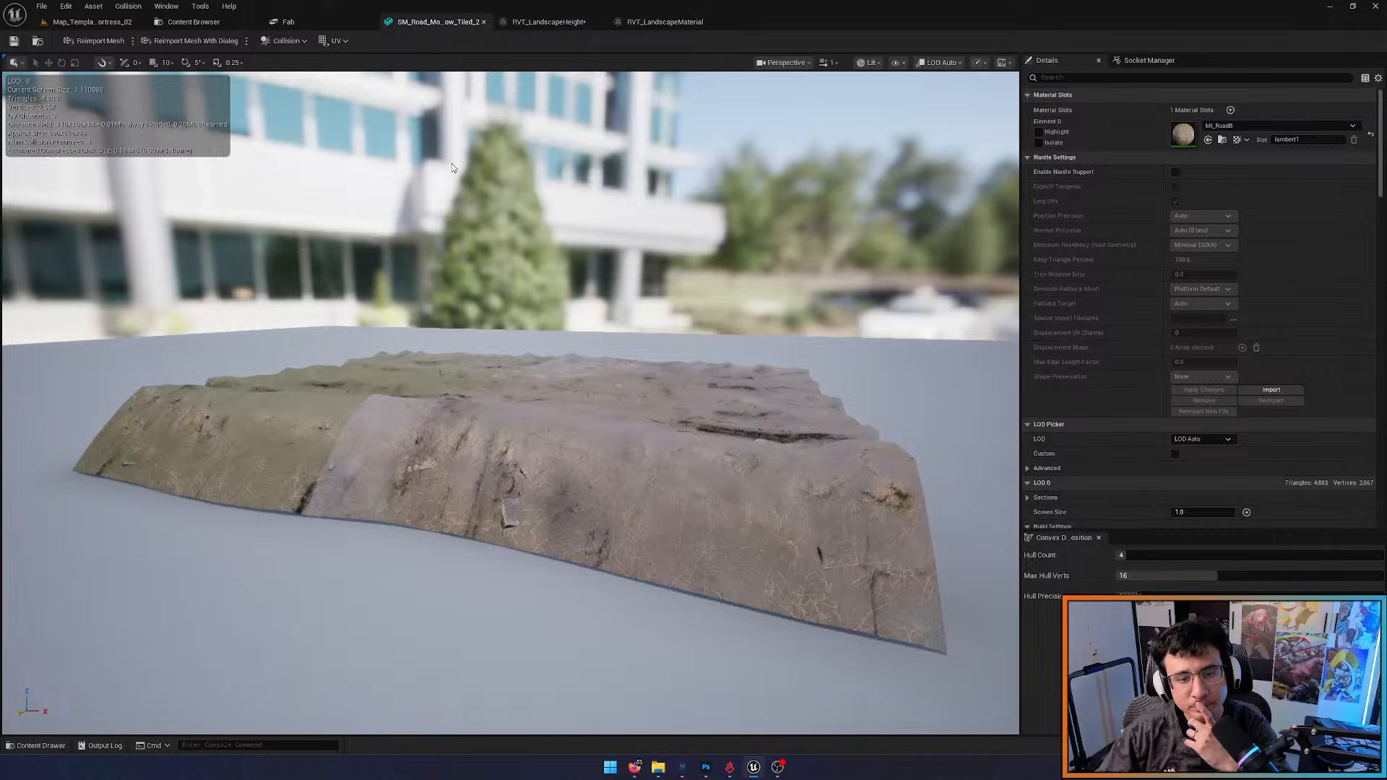
{"action": "left_click_drag", "start_coordinate": [526, 411], "coordinate": [461, 59]}
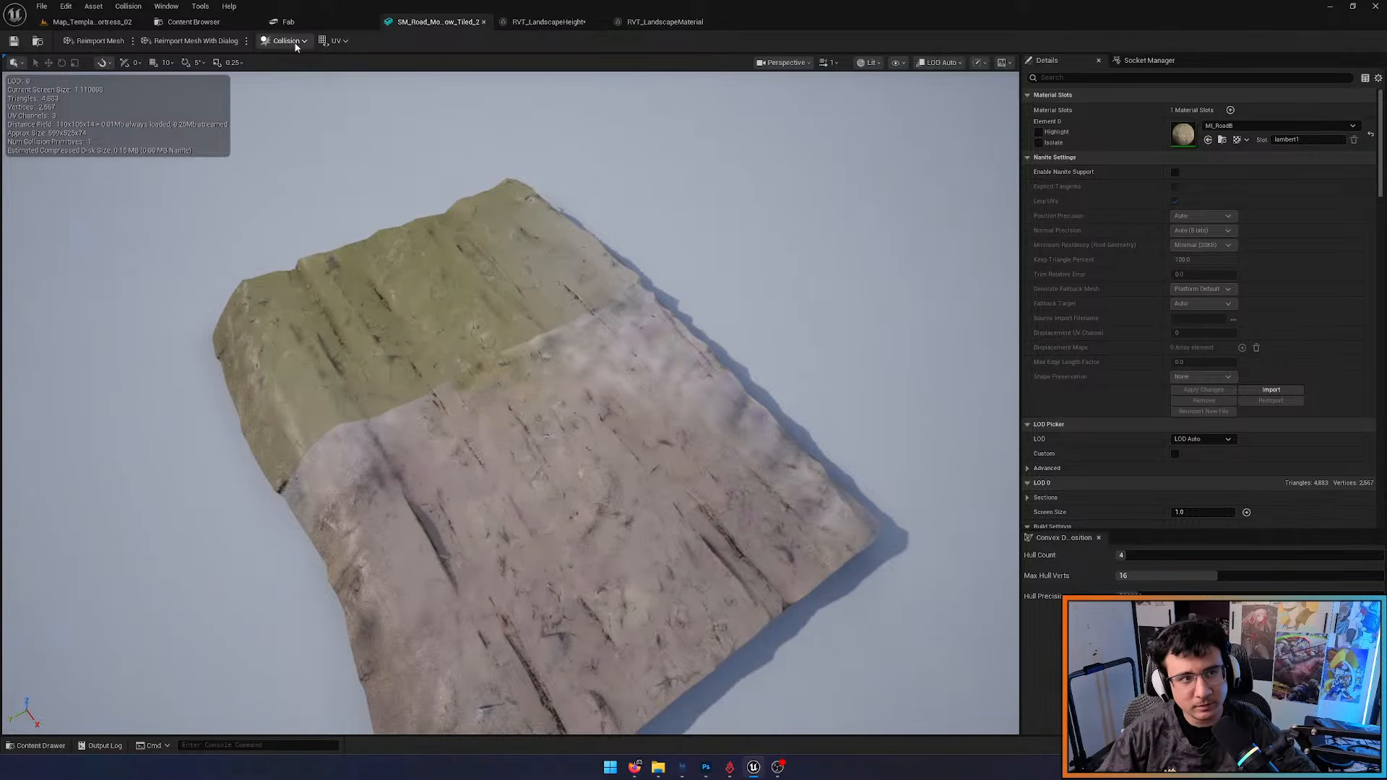
{"action": "key", "text": "ctrl+s"}
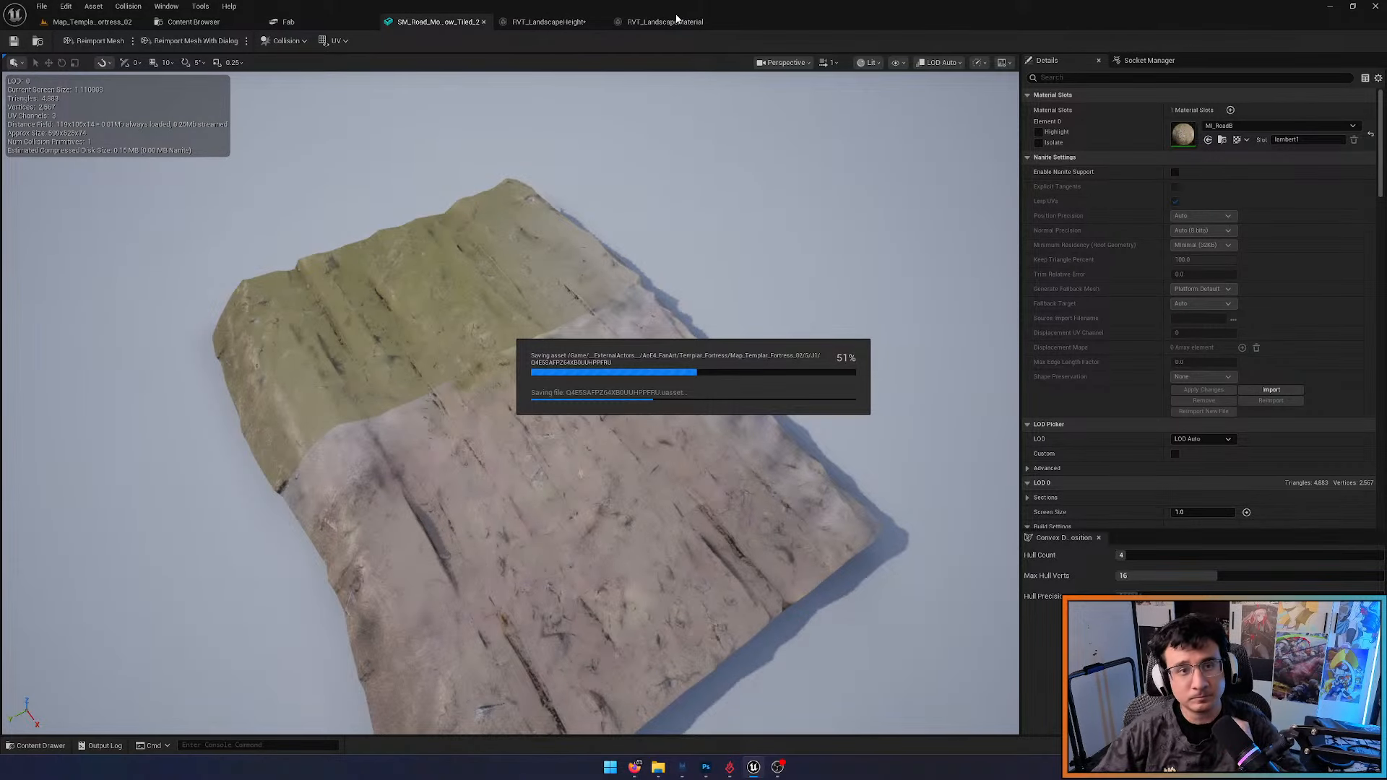
{"action": "left_click", "coordinate": [1176, 172]}
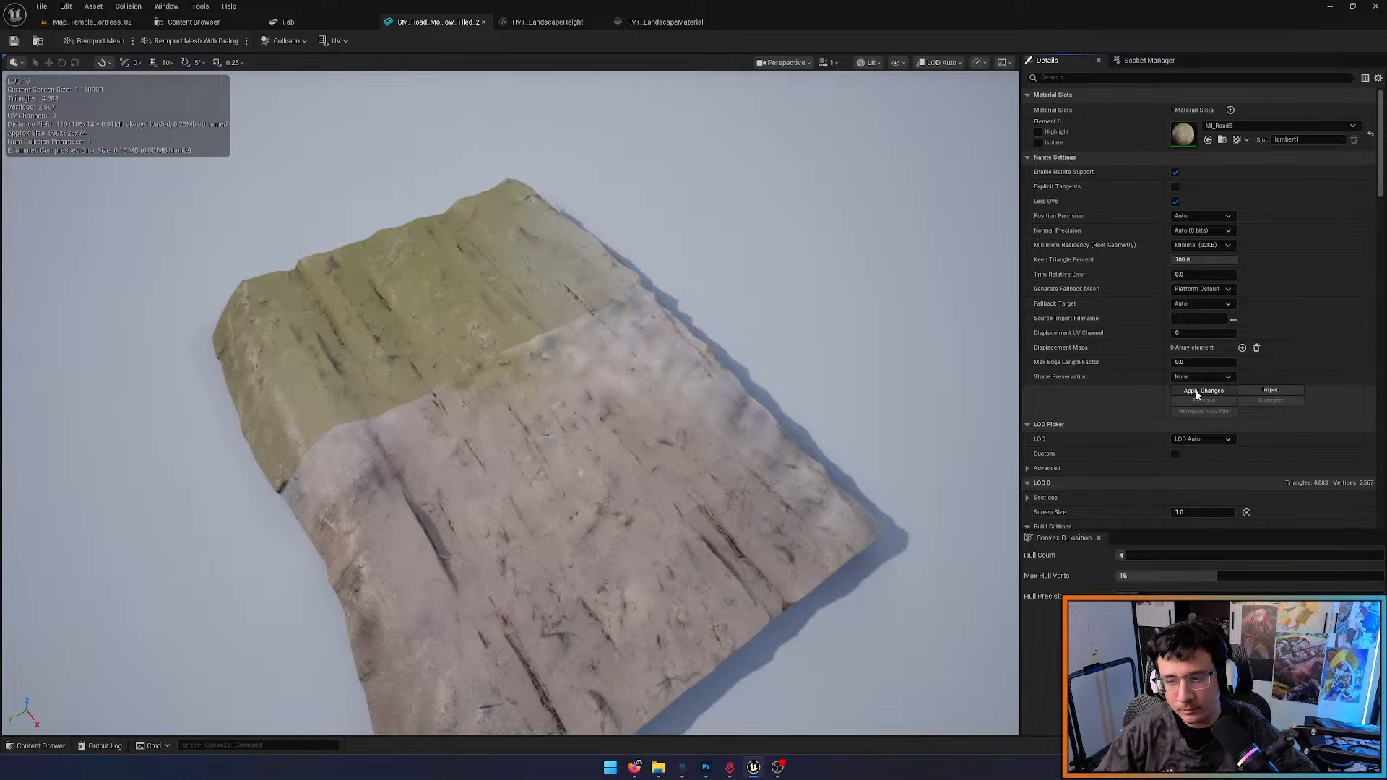
Return to the level, look closely at the Nanite road surface, and switch back to Selection Mode
{"action": "left_click", "coordinate": [94, 22]}
{"action": "key", "text": "w"}
{"action": "mouse_move", "coordinate": [586, 315]}
{"action": "right_mouse_down"}
{"action": "mouse_move", "coordinate": [672, 383]}
{"action": "mouse_move", "coordinate": [722, 379]}
{"action": "mouse_move", "coordinate": [604, 292]}
{"action": "mouse_move", "coordinate": [564, 318]}
{"action": "mouse_move", "coordinate": [578, 296]}
{"action": "mouse_move", "coordinate": [585, 310]}
{"action": "mouse_move", "coordinate": [650, 289]}
{"action": "mouse_move", "coordinate": [708, 311]}
{"action": "mouse_move", "coordinate": [693, 296]}
{"action": "mouse_move", "coordinate": [679, 310]}
{"action": "mouse_move", "coordinate": [563, 150]}
{"action": "right_mouse_up"}
{"action": "scroll", "coordinate": [650, 289], "scroll_direction": "up", "scroll_amount": 5}
{"action": "key", "text": "shift+1"}
Close the open road mesh, RVT_LandscapeHeight and RVT_LandscapeMaterial assets and return to the level
{"action": "middle_click", "coordinate": [435, 23]}
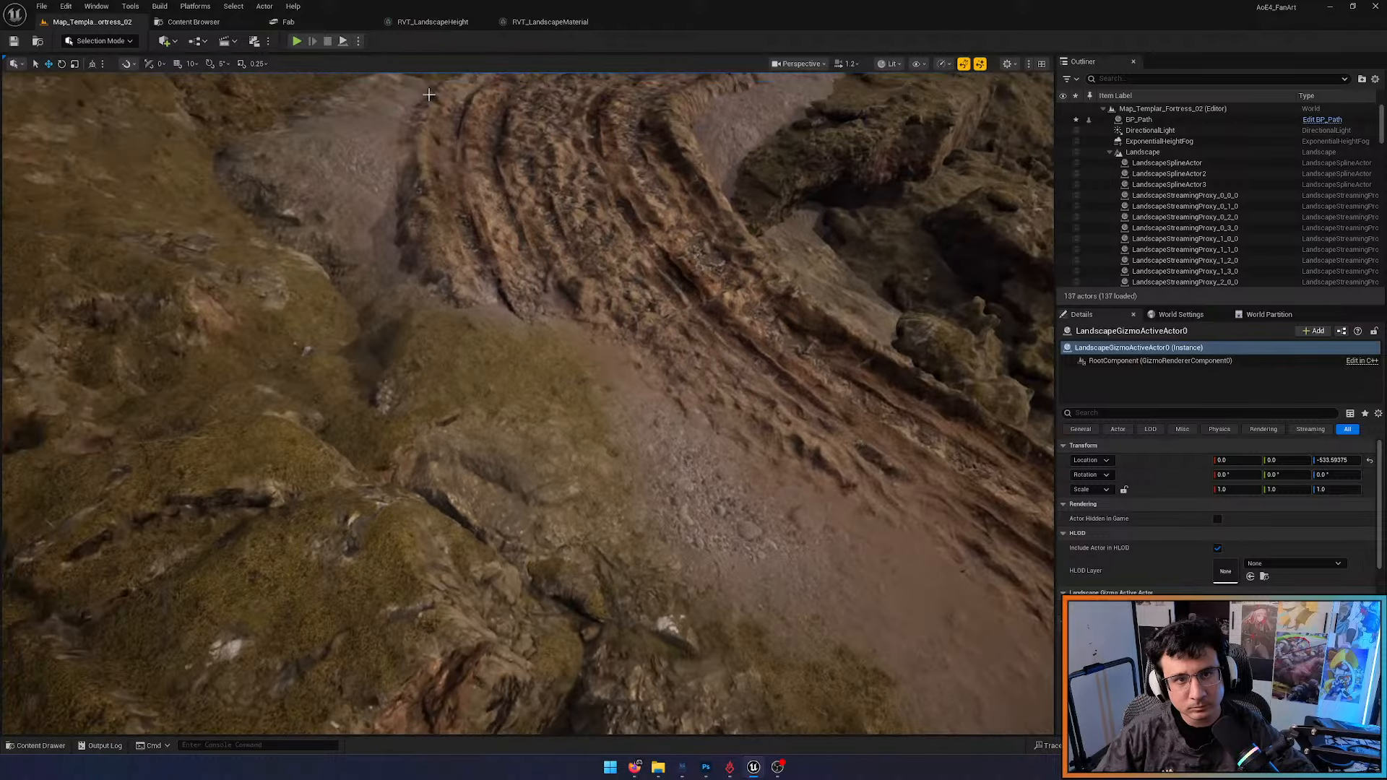
{"action": "left_click", "coordinate": [423, 23]}
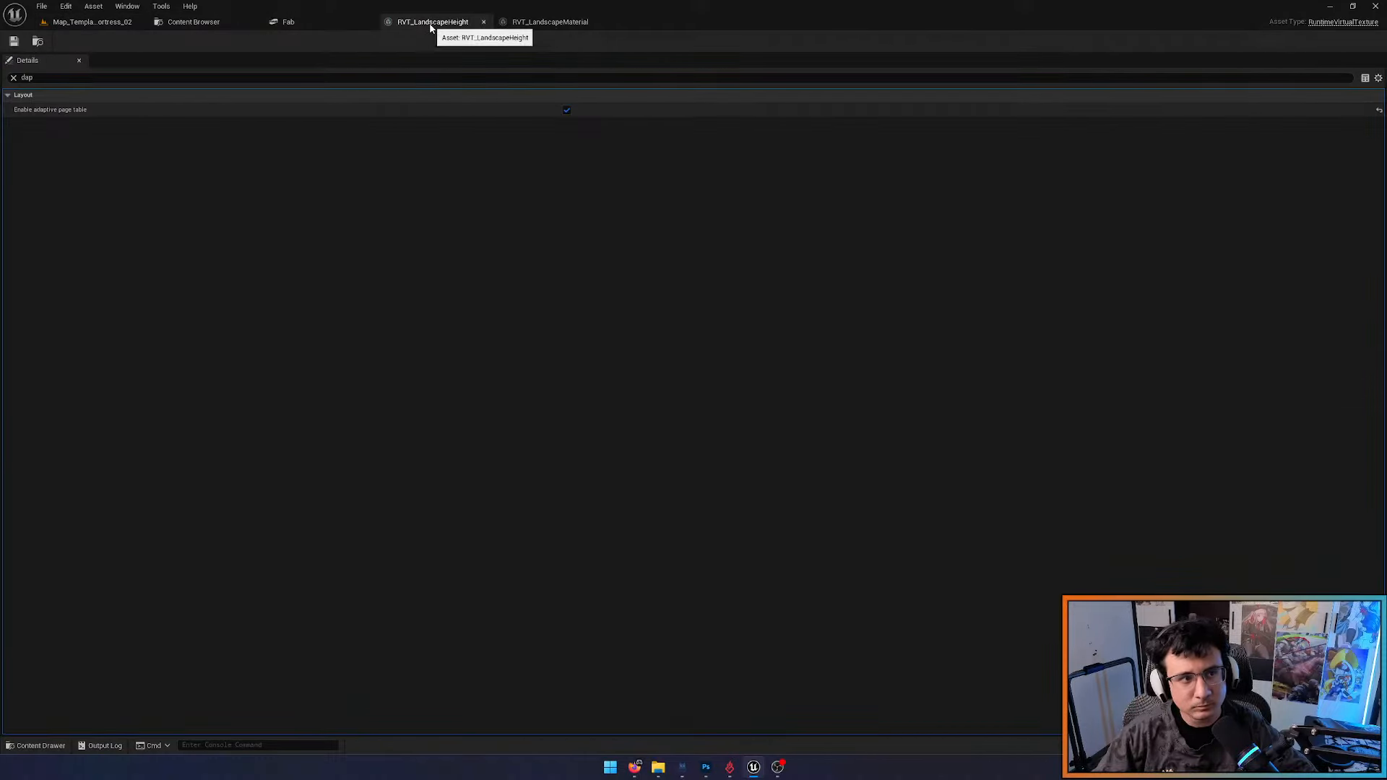
{"action": "middle_click", "coordinate": [430, 23]}
{"action": "middle_click", "coordinate": [434, 23]}
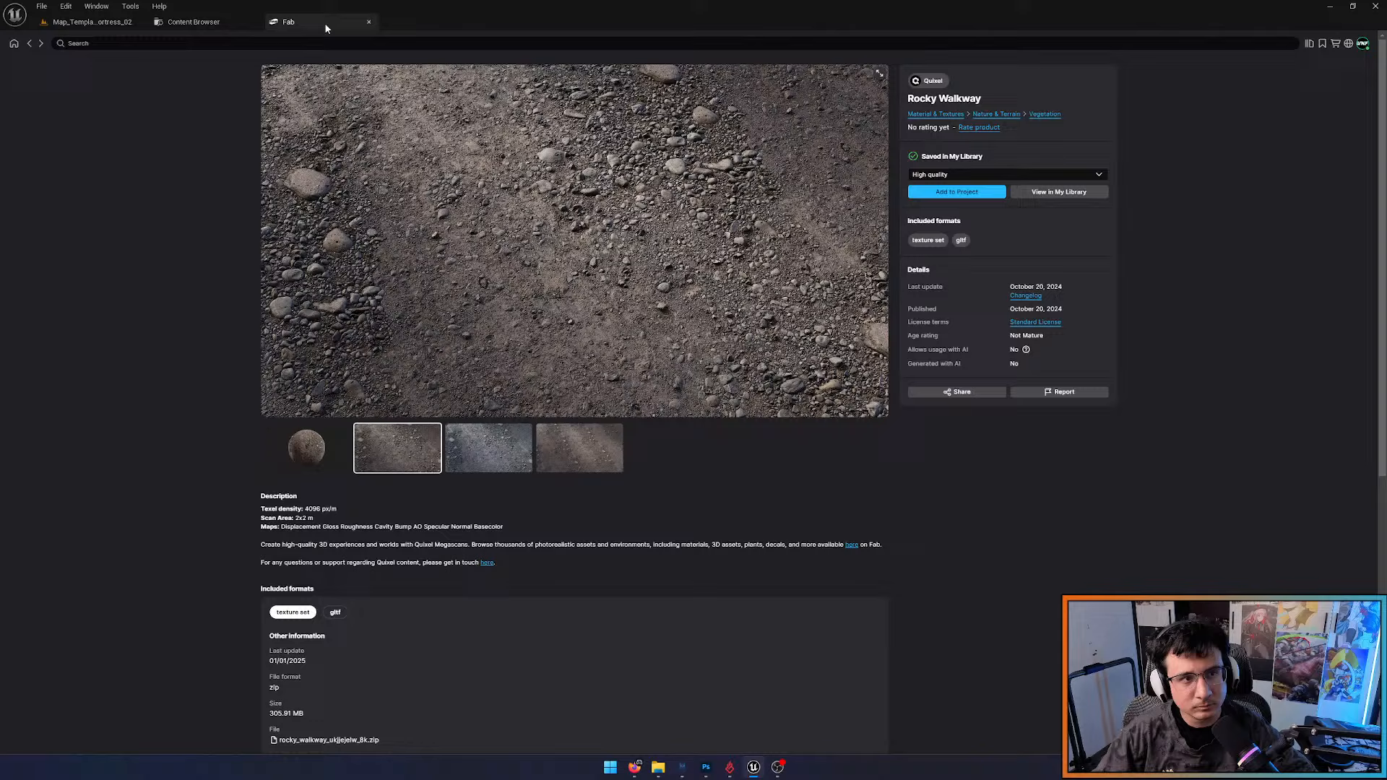
{"action": "left_click", "coordinate": [117, 21]}
Select the BP_Path road and examine its surface up close and from above
{"action": "right_click_drag", "start_coordinate": [506, 361], "coordinate": [552, 390]}
{"action": "key", "text": "w"}
{"action": "left_click", "coordinate": [618, 313]}
{"action": "key", "text": "s"}
{"action": "key", "text": "w"}
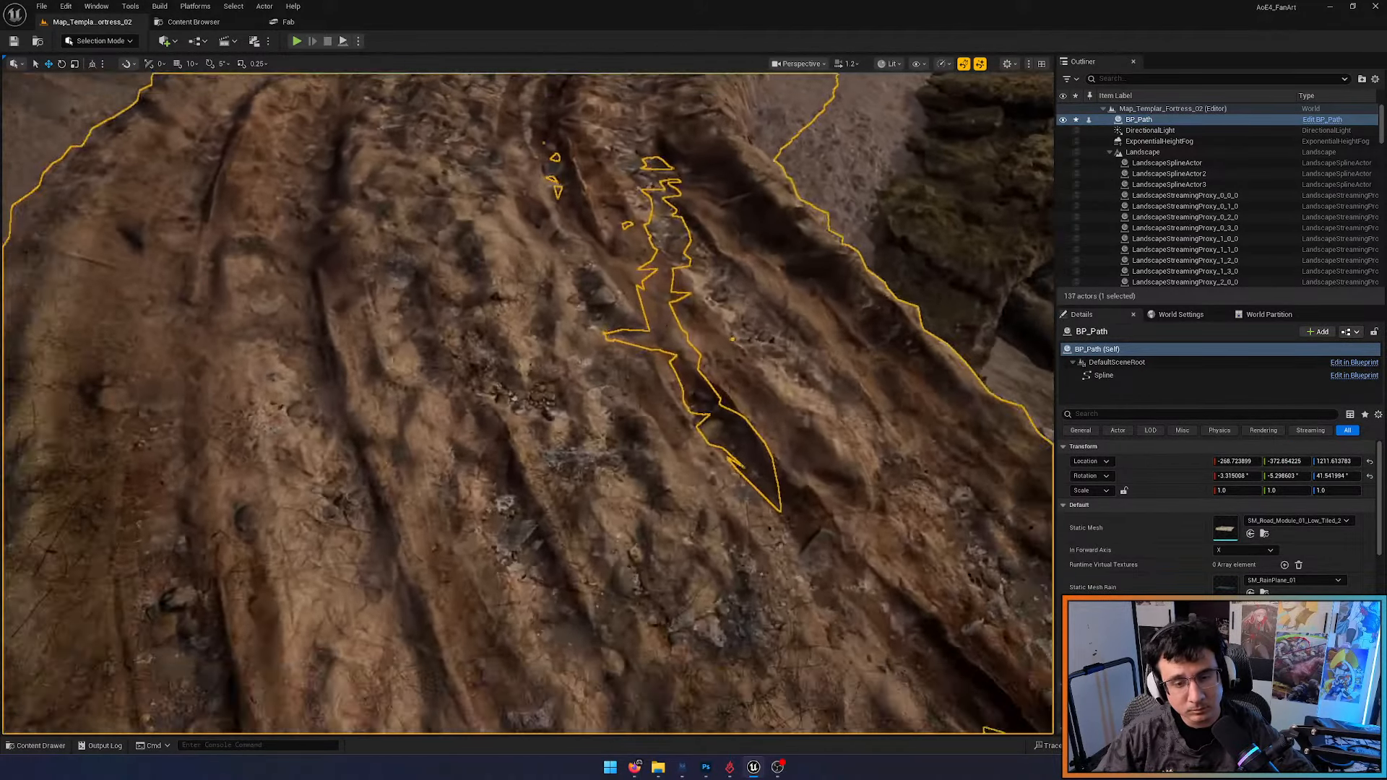
{"action": "key", "text": "s"}
{"action": "right_click_drag", "start_coordinate": [593, 320], "coordinate": [571, 350]}
Find the fence blueprint among the project assets and place BP_FenceTool on the ground beside the road
{"action": "key", "text": "ctrl+p"}
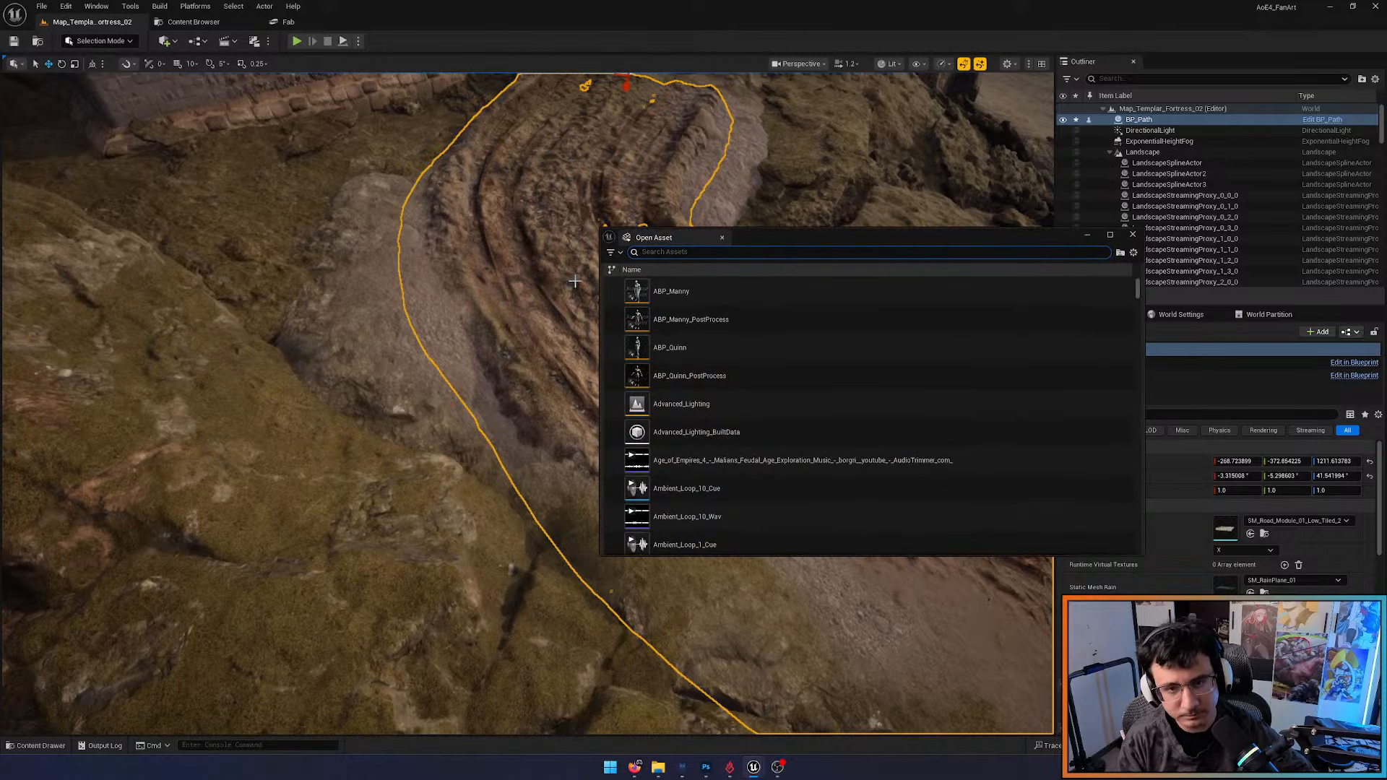
{"action": "type", "text": "fence"}
{"action": "key", "text": "Down"}
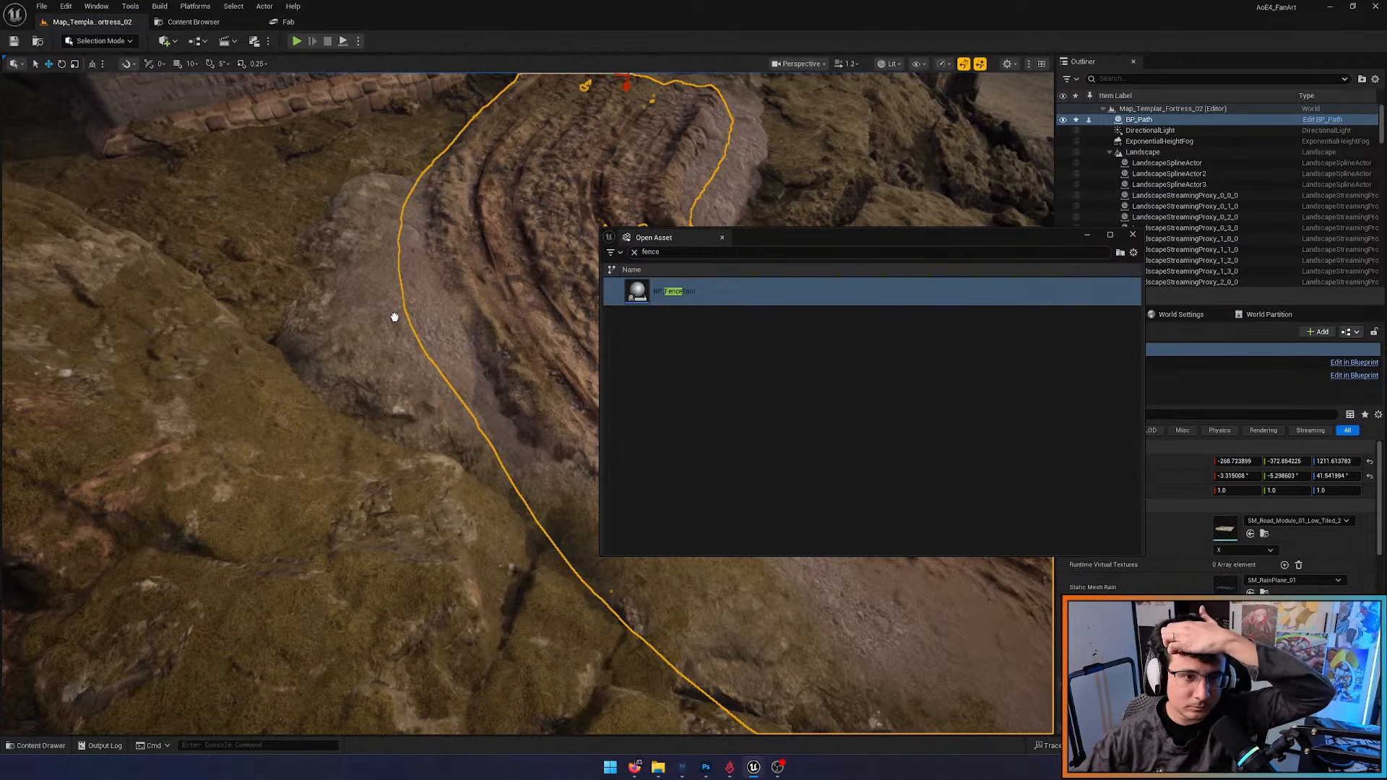
{"action": "left_click_drag", "start_coordinate": [414, 357], "coordinate": [408, 359]}
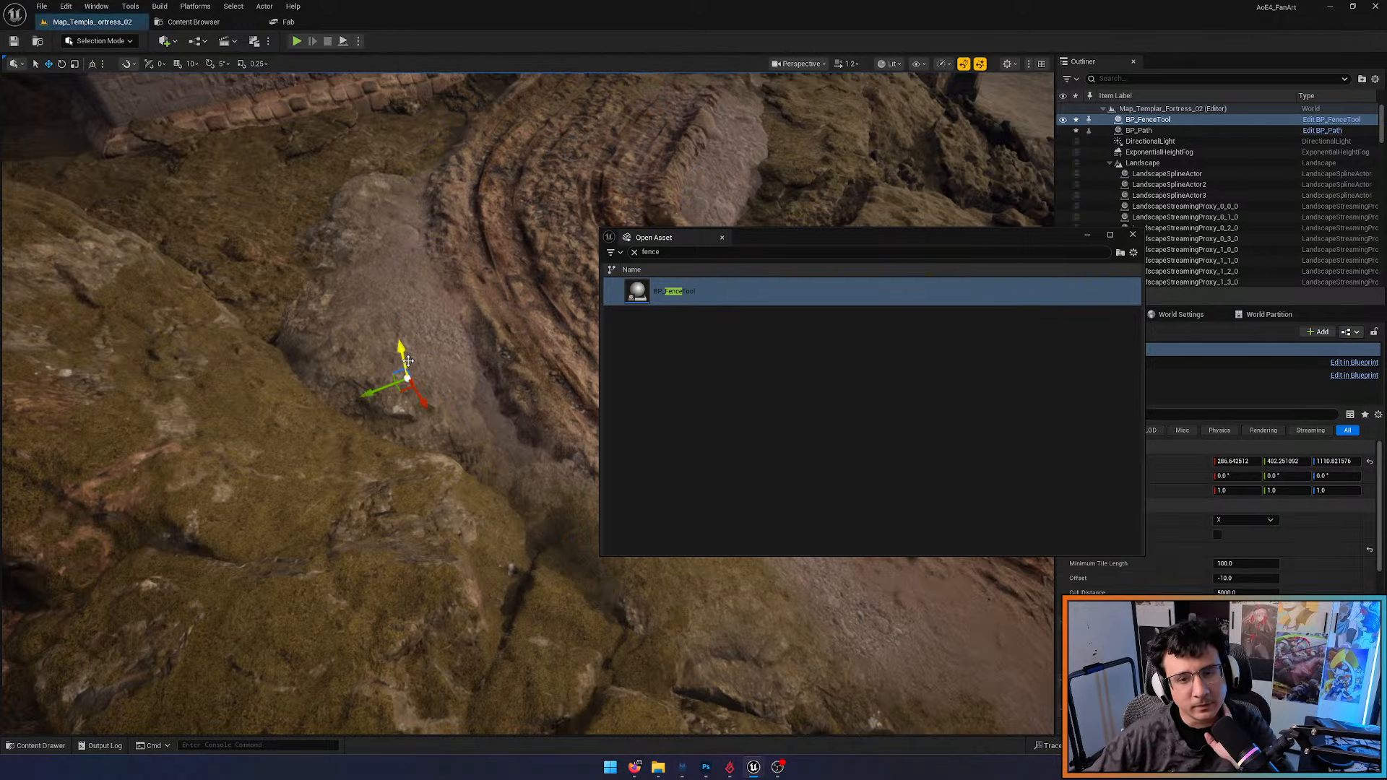
{"action": "left_click", "coordinate": [1133, 236]}
Add an Intersection Meshes entry to BP_FenceTool and search for a fence mesh to assign to it
{"action": "right_click_drag", "start_coordinate": [929, 328], "coordinate": [845, 339]}
{"action": "right_click_drag", "start_coordinate": [734, 427], "coordinate": [932, 469]}
{"action": "scroll", "coordinate": [1172, 560], "scroll_direction": "down", "scroll_amount": 4}
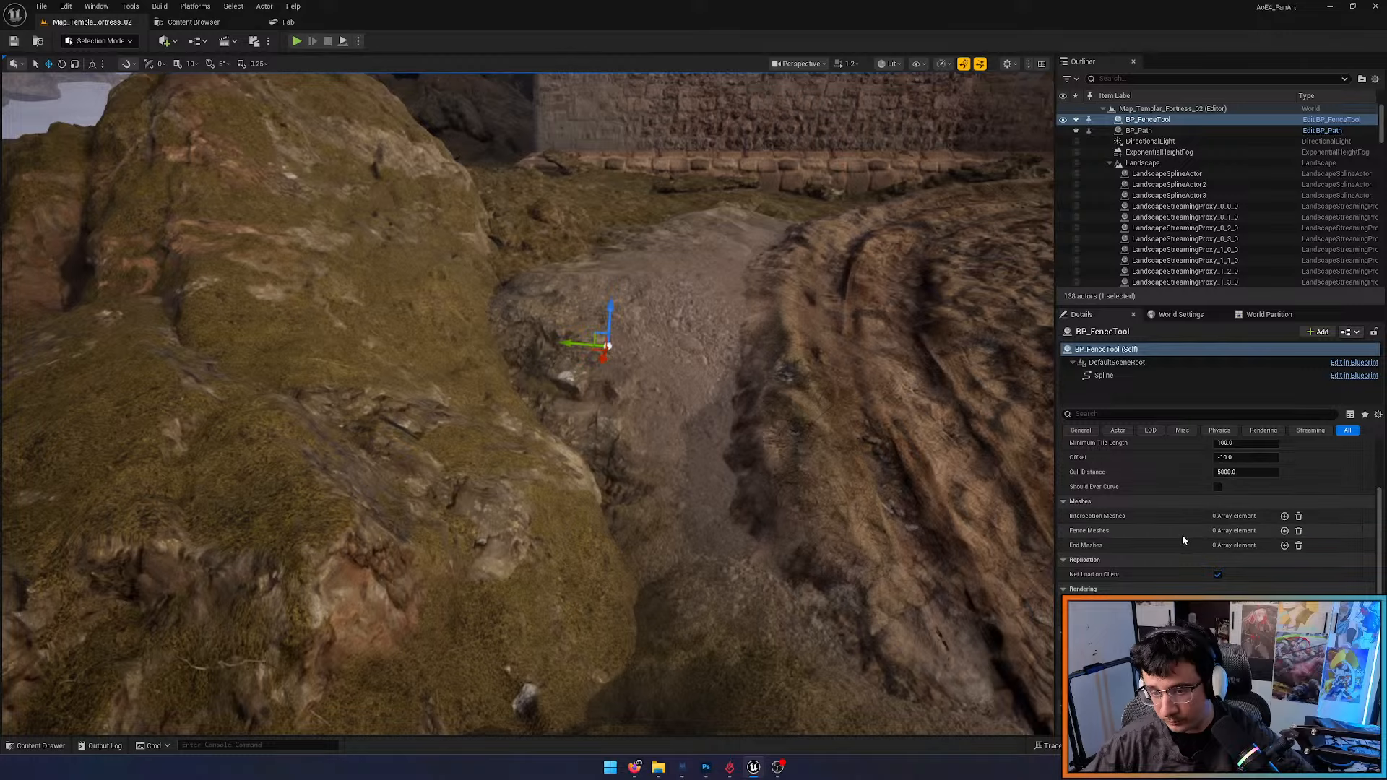
{"action": "left_click", "coordinate": [1285, 517]}
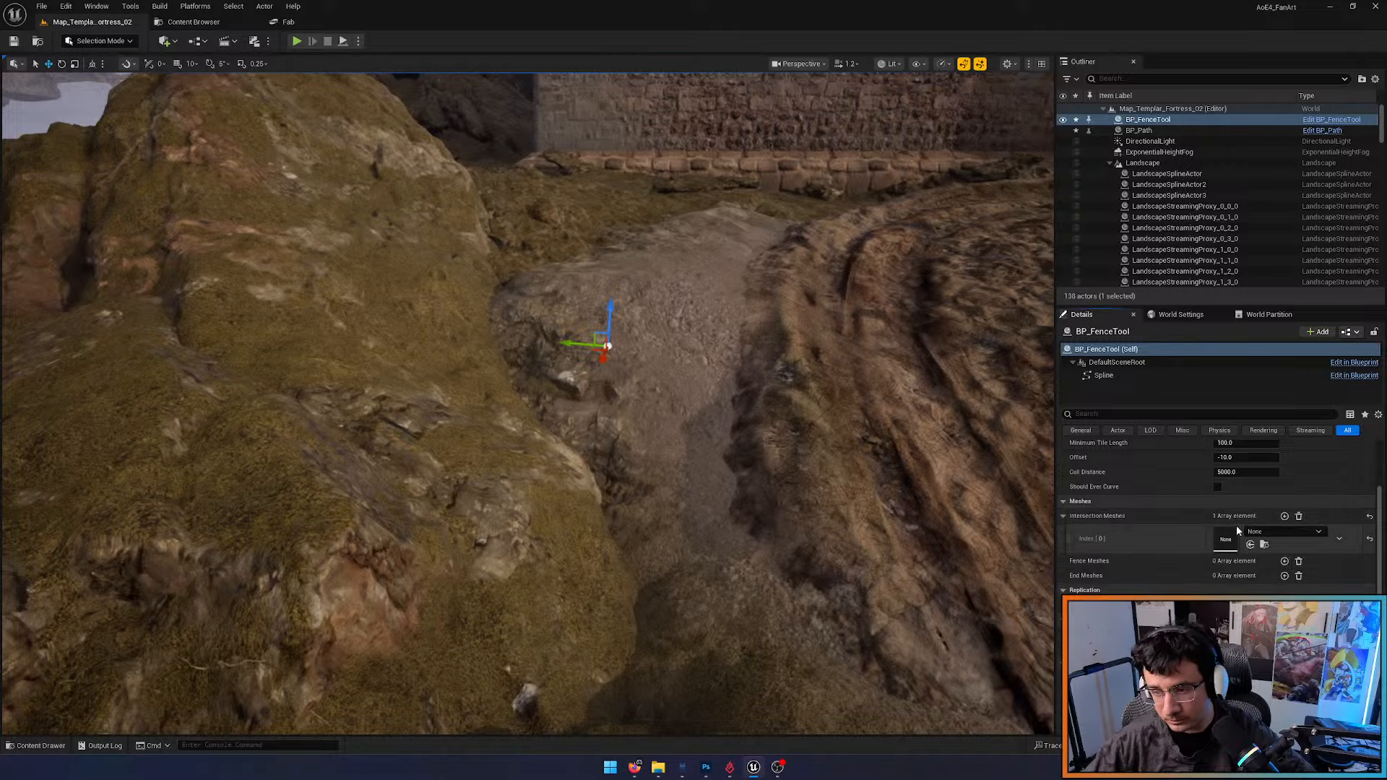
{"action": "left_click", "coordinate": [1279, 531]}
{"action": "type", "text": "fen"}
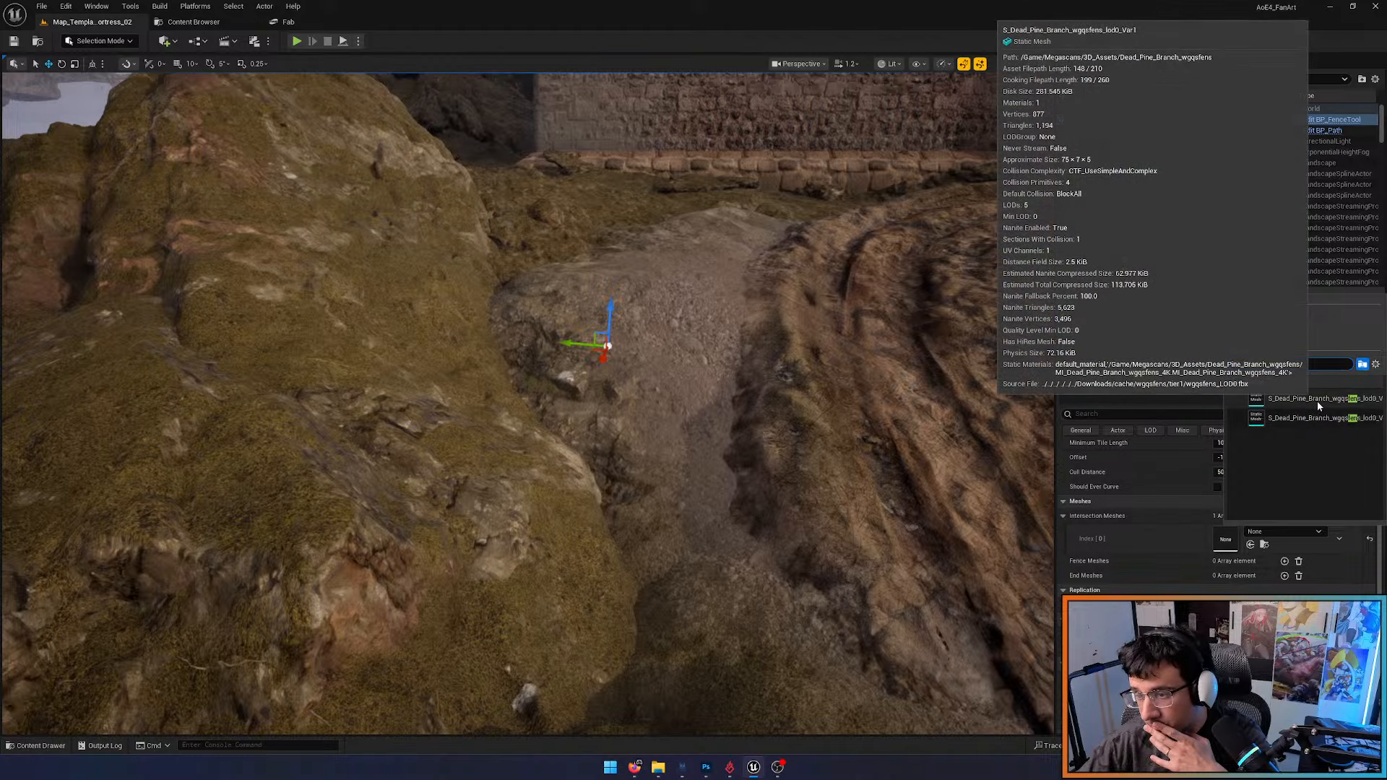
{"action": "type", "text": "ce"}
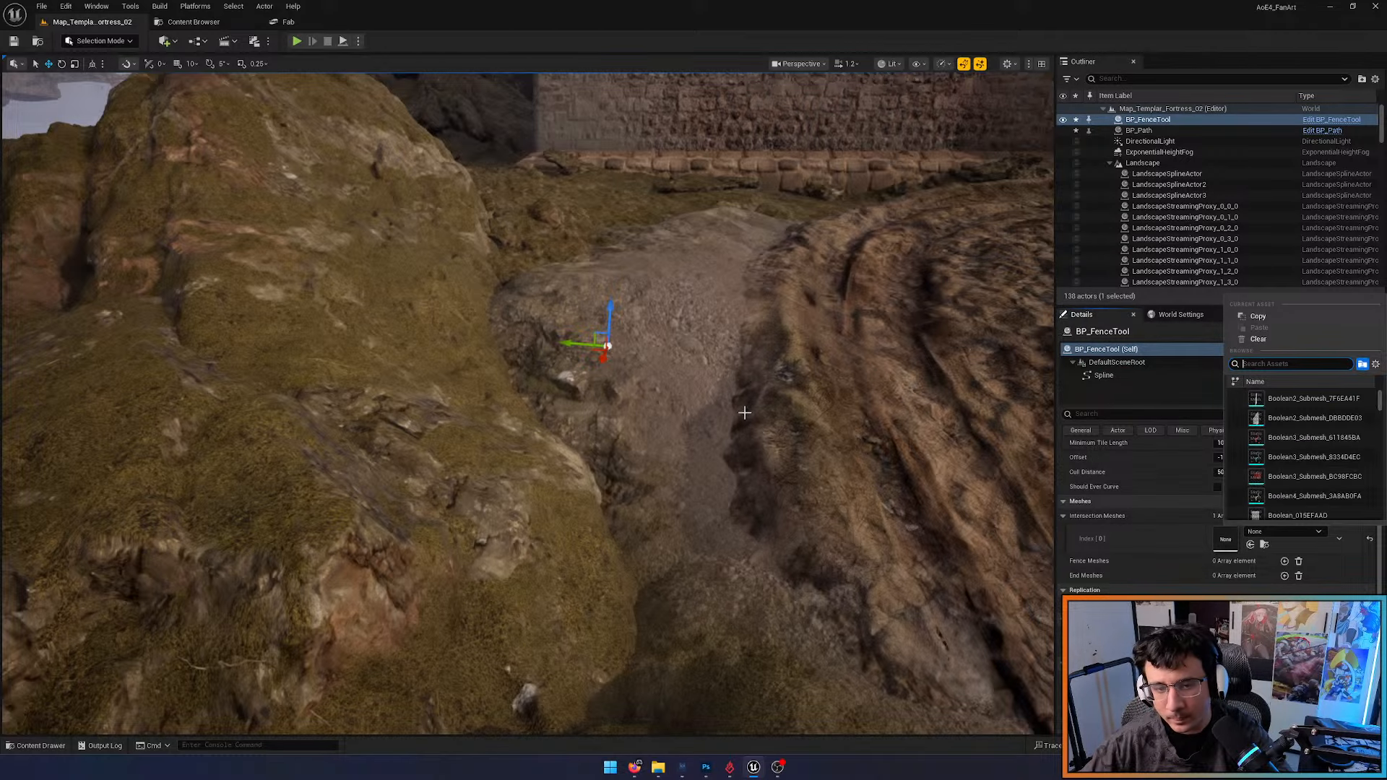
{"action": "right_click_drag", "start_coordinate": [743, 411], "coordinate": [782, 387]}
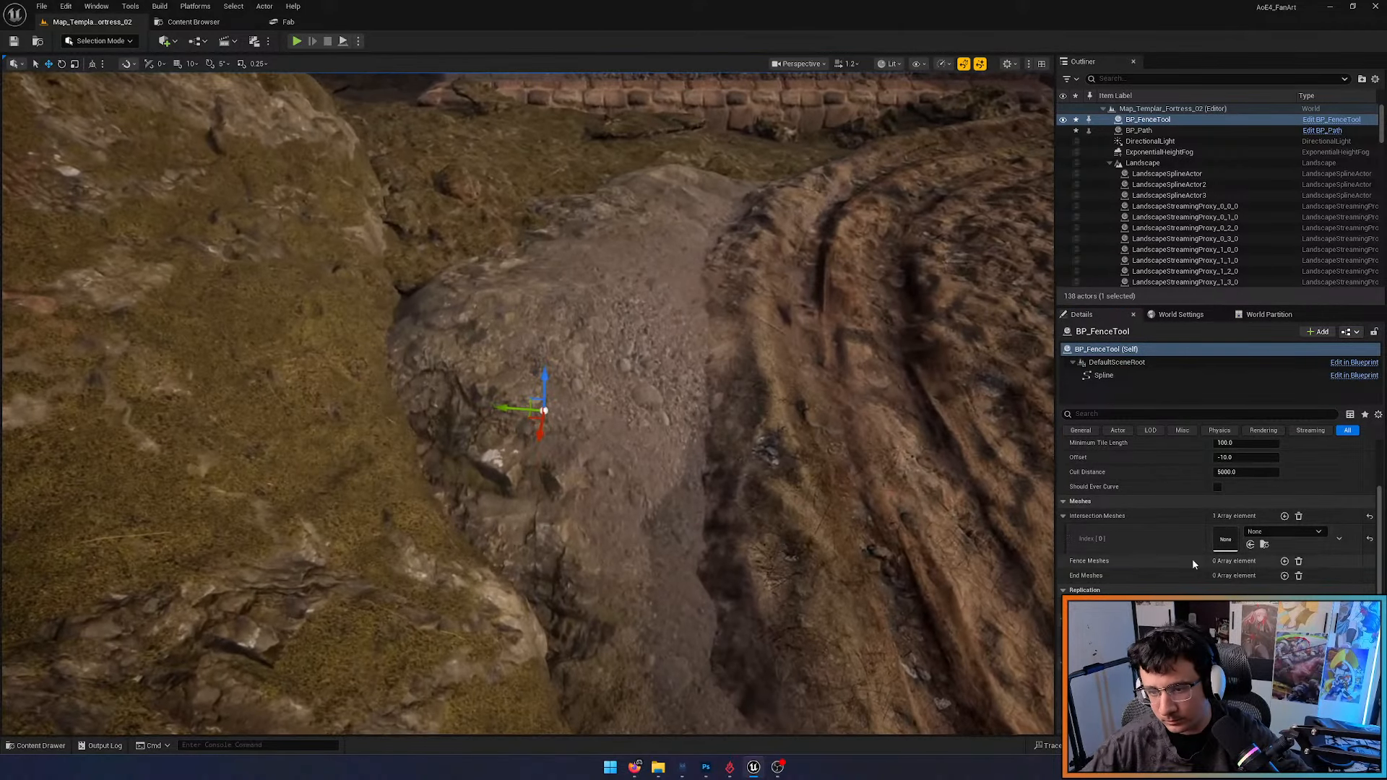
Delete BP_FenceTool from the ground beside the road
{"action": "scroll", "coordinate": [1182, 559], "scroll_direction": "up", "scroll_amount": 4}
{"action": "right_click_drag", "start_coordinate": [552, 449], "coordinate": [579, 480]}
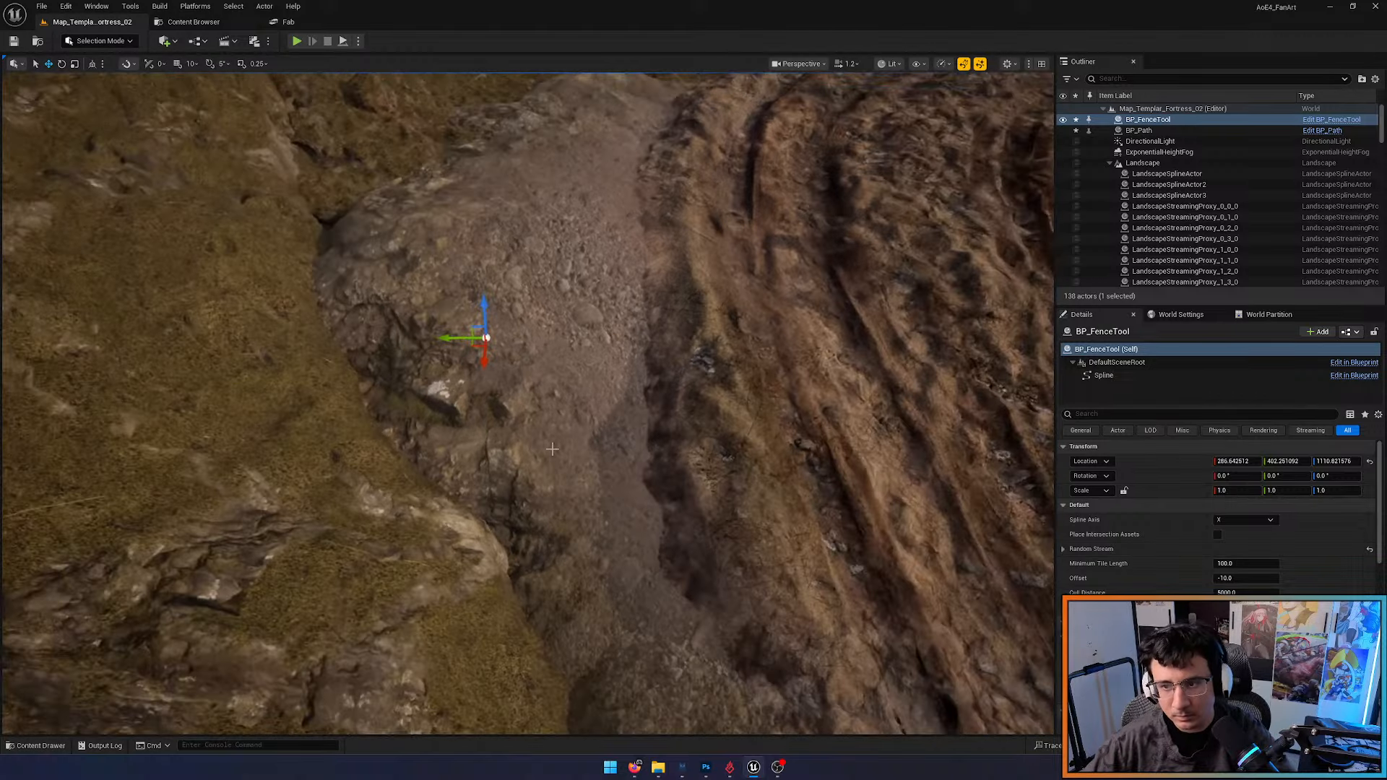
{"action": "right_click_drag", "start_coordinate": [538, 401], "coordinate": [539, 400]}
{"action": "key", "text": "Delete"}
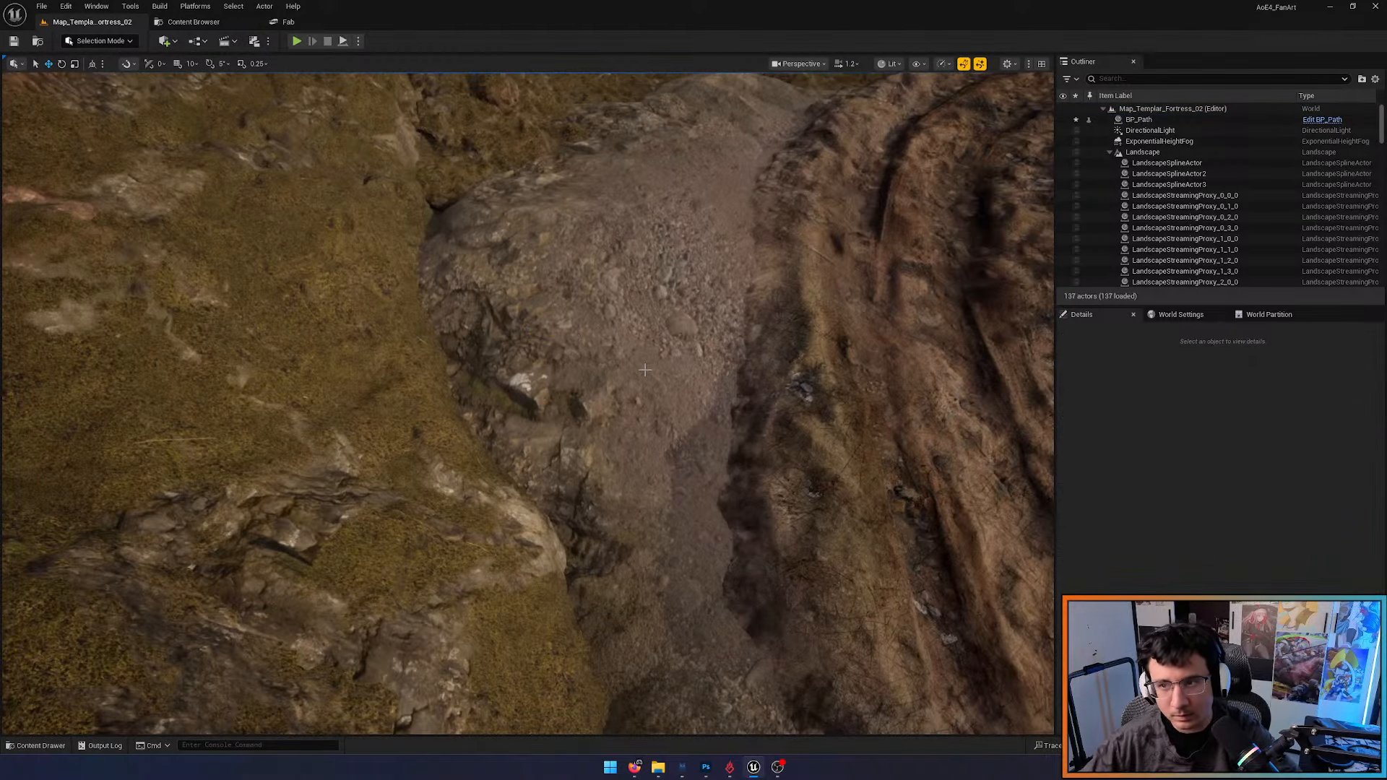
Switch to Landscape Mode's Paint tools for the flat grassy area below the fortress
{"action": "right_click_drag", "start_coordinate": [646, 370], "coordinate": [646, 369]}
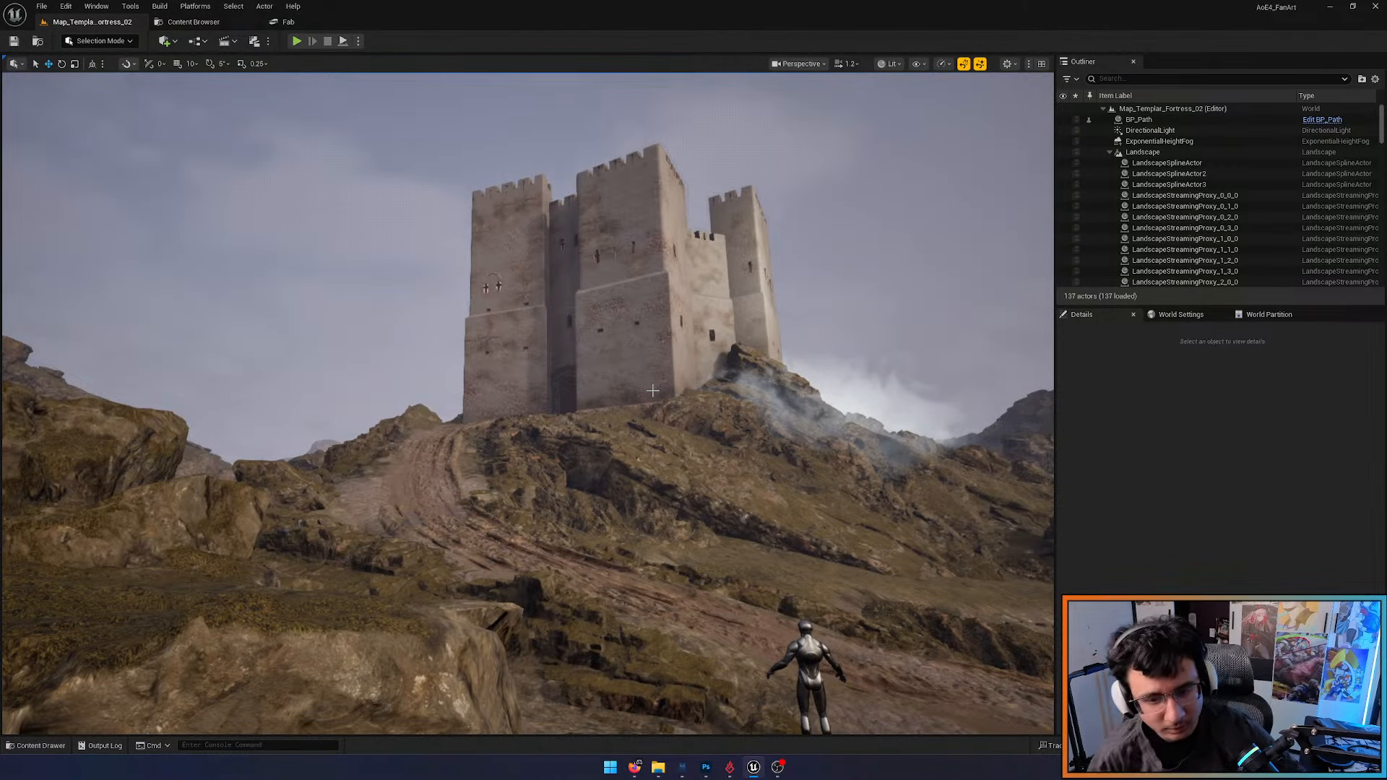
{"action": "right_click_drag", "start_coordinate": [607, 474], "coordinate": [607, 474]}
{"action": "key", "text": "w"}
{"action": "scroll", "coordinate": [606, 474], "scroll_direction": "up", "scroll_amount": 3}
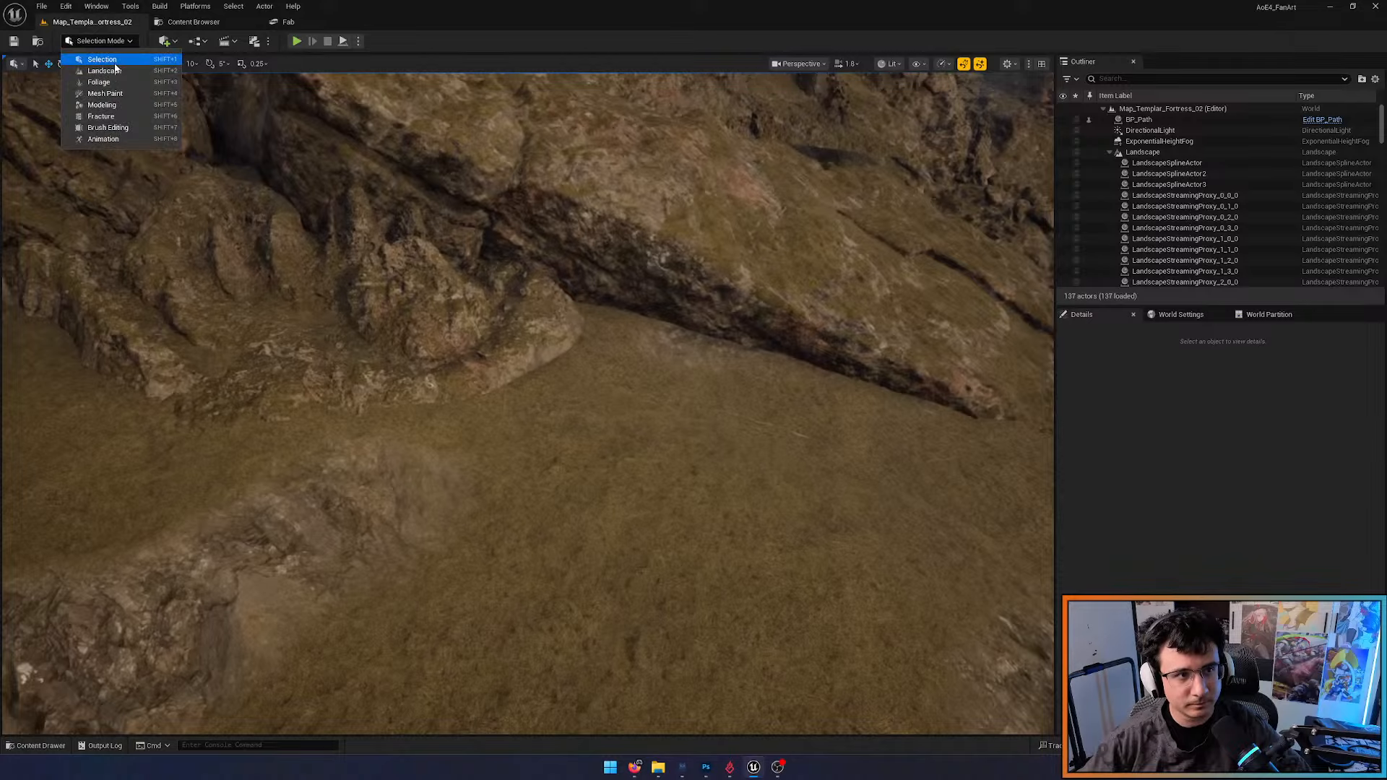
{"action": "left_click", "coordinate": [106, 72]}
{"action": "key", "text": "s"}
{"action": "right_click_drag", "start_coordinate": [541, 338], "coordinate": [540, 338]}
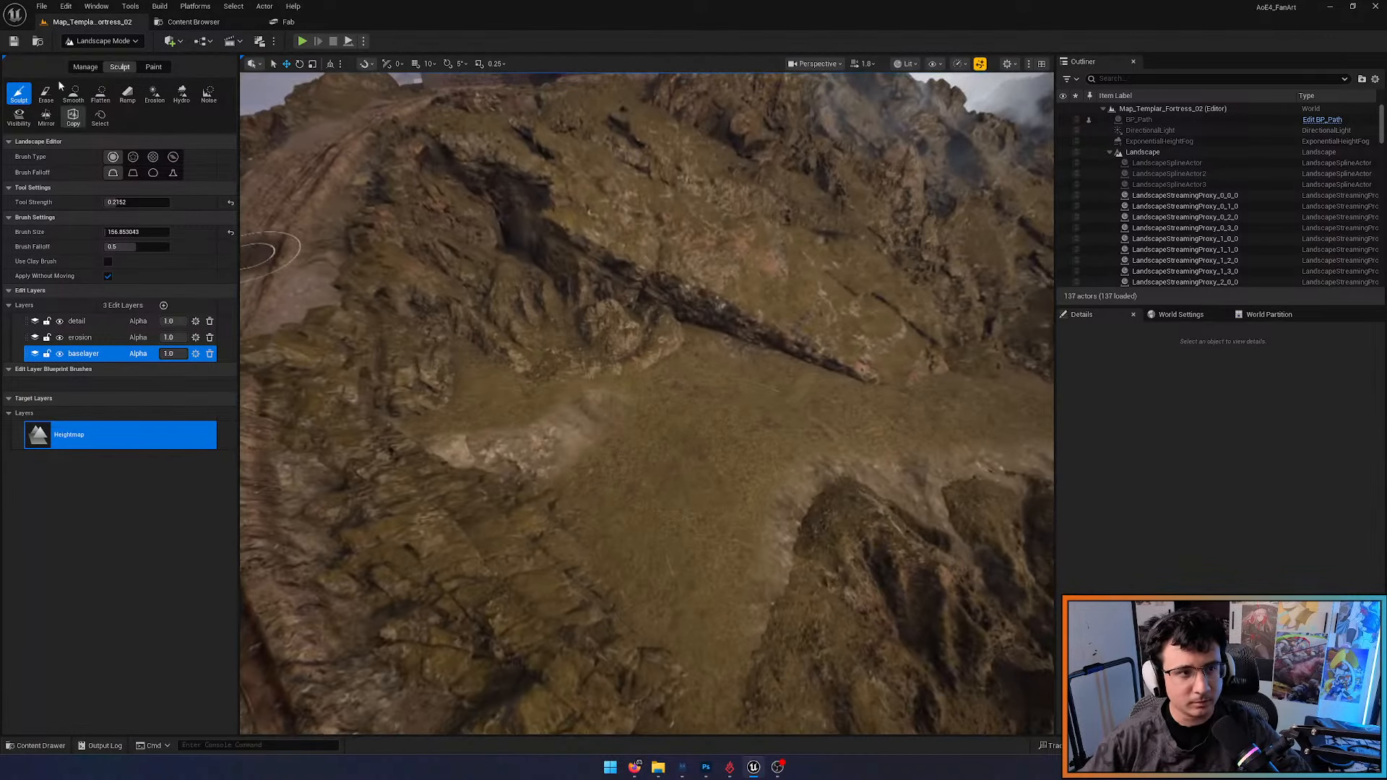
{"action": "left_click", "coordinate": [154, 66]}
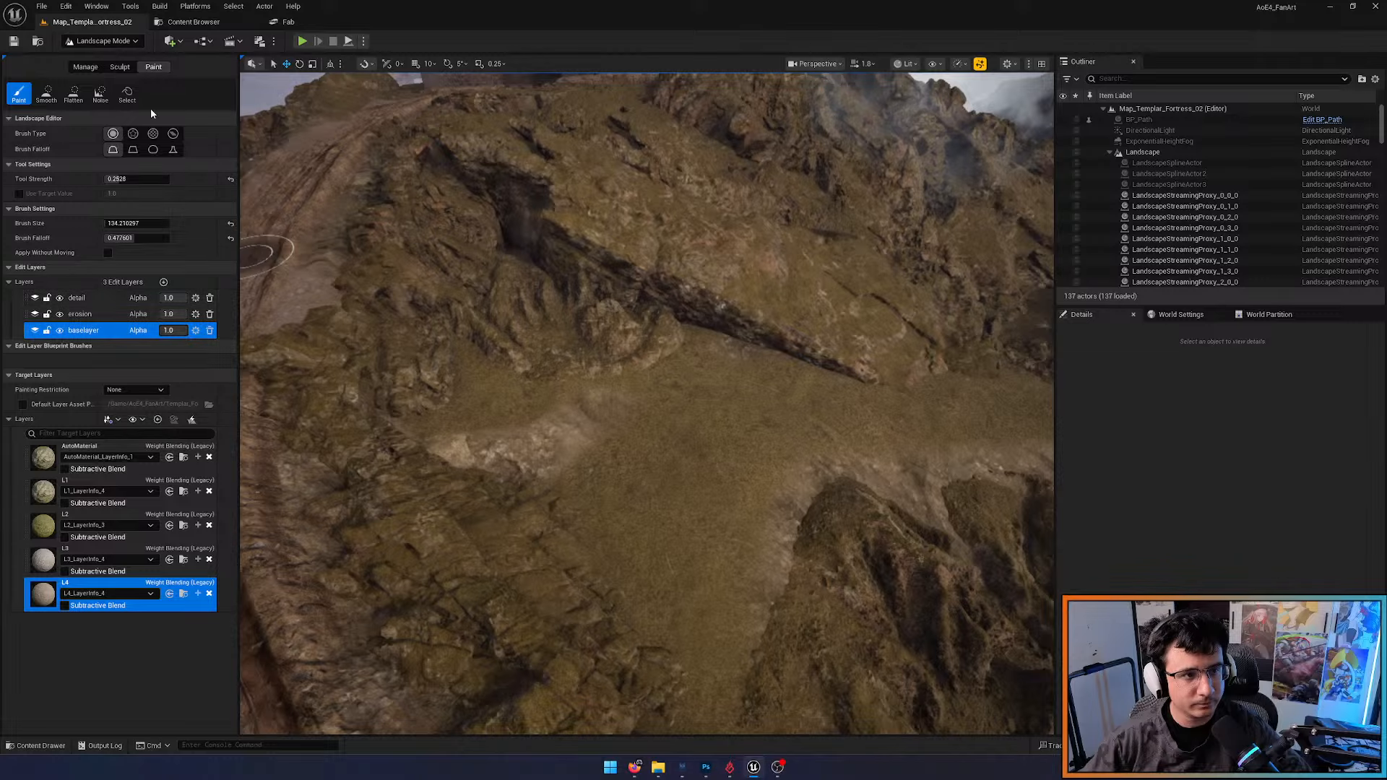
Paint layer L1 across the flat grassy ground below the fortress with a brush size of about 272
{"action": "left_click", "coordinate": [108, 482]}
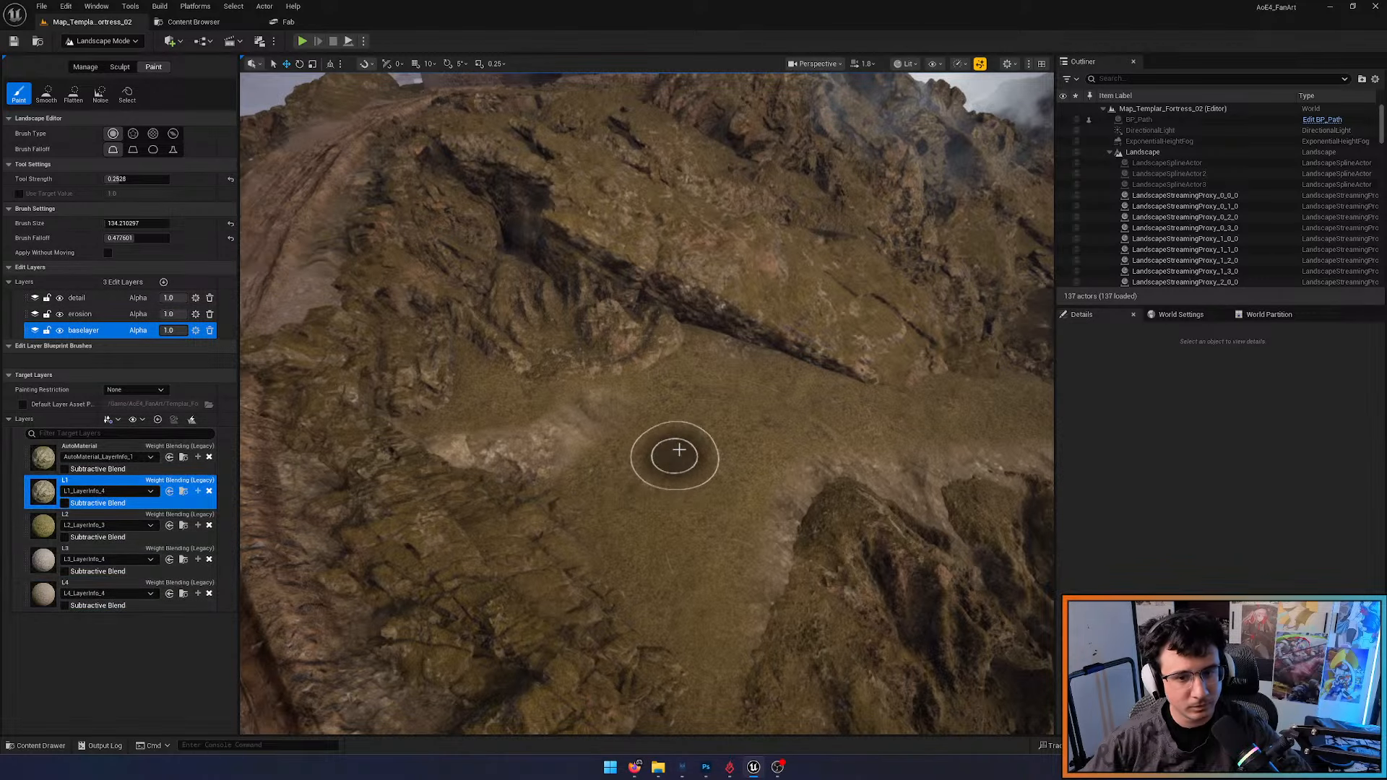
{"action": "right_click_drag", "start_coordinate": [679, 449], "coordinate": [687, 449]}
{"action": "key", "text": "w"}
{"action": "key", "text": "d"}
{"action": "left_click_drag", "start_coordinate": [109, 223], "coordinate": [112, 223]}
{"action": "mouse_move", "coordinate": [542, 375]}
{"action": "left_mouse_down"}
{"action": "mouse_move", "coordinate": [555, 325]}
{"action": "mouse_move", "coordinate": [836, 403]}
{"action": "left_mouse_up"}
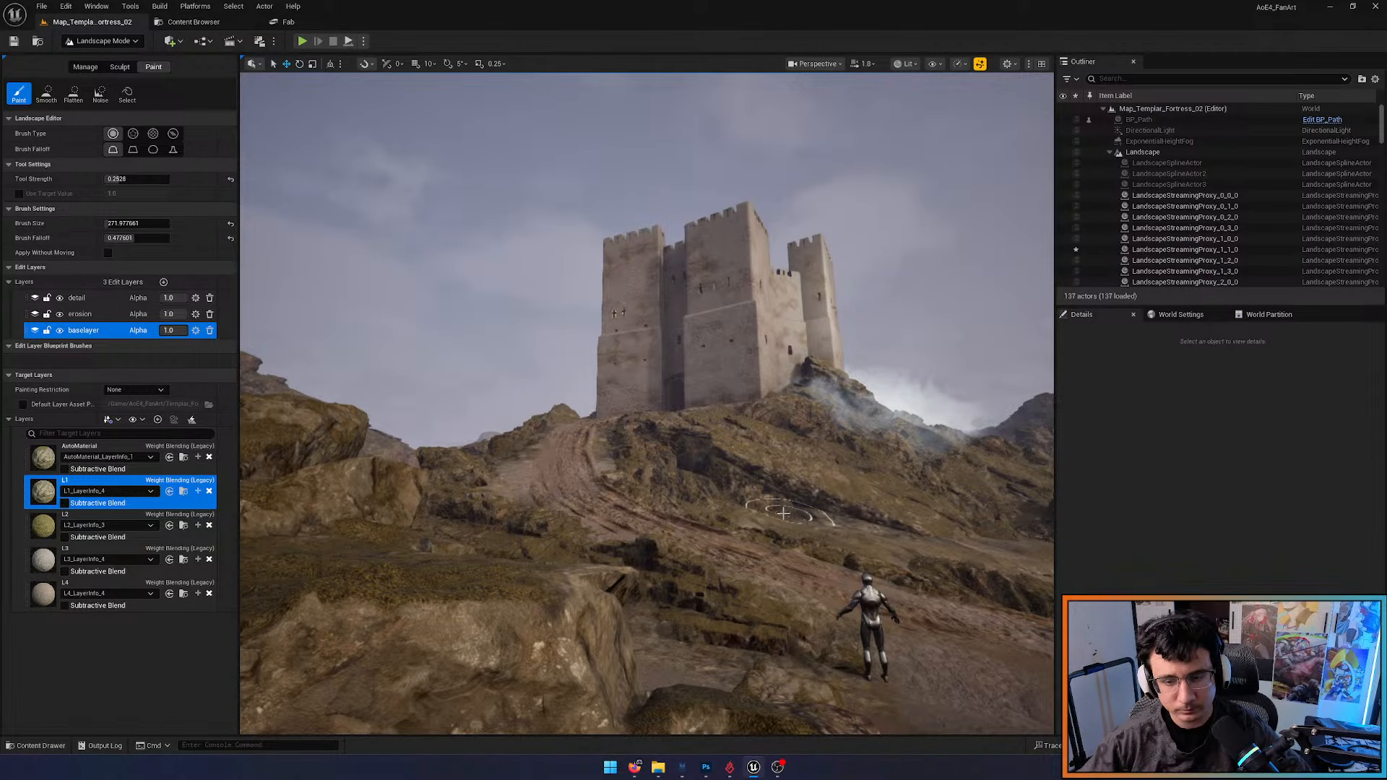
Paint layer L3 over the same flat ground beside the road to break up the grass
{"action": "key", "text": "w"}
{"action": "right_click_drag", "start_coordinate": [810, 525], "coordinate": [842, 607]}
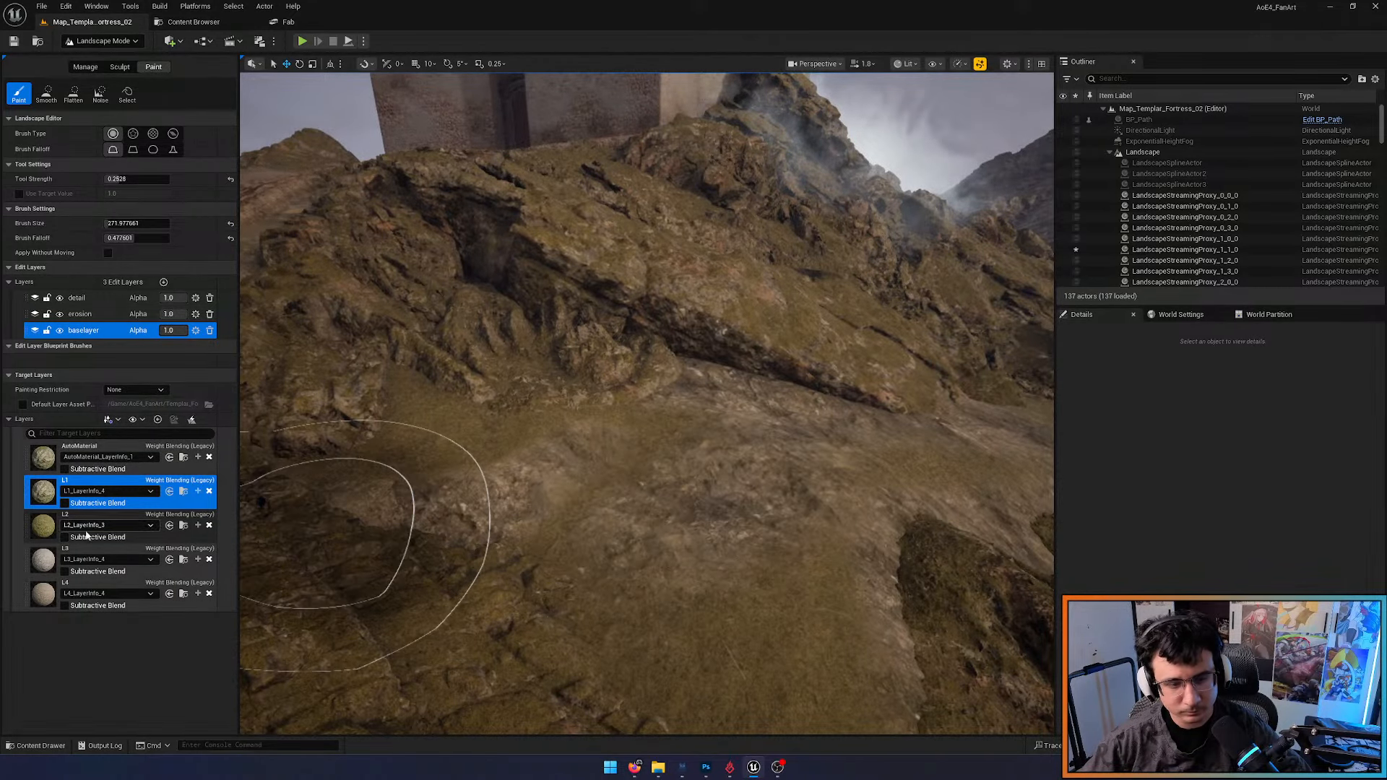
{"action": "left_click", "coordinate": [42, 560]}
{"action": "mouse_move", "coordinate": [688, 526]}
{"action": "left_mouse_down"}
{"action": "mouse_move", "coordinate": [729, 486]}
{"action": "mouse_move", "coordinate": [923, 449]}
{"action": "mouse_move", "coordinate": [886, 467]}
{"action": "left_mouse_up"}
{"action": "key", "text": "s"}
{"action": "right_click_drag", "start_coordinate": [470, 399], "coordinate": [726, 417]}
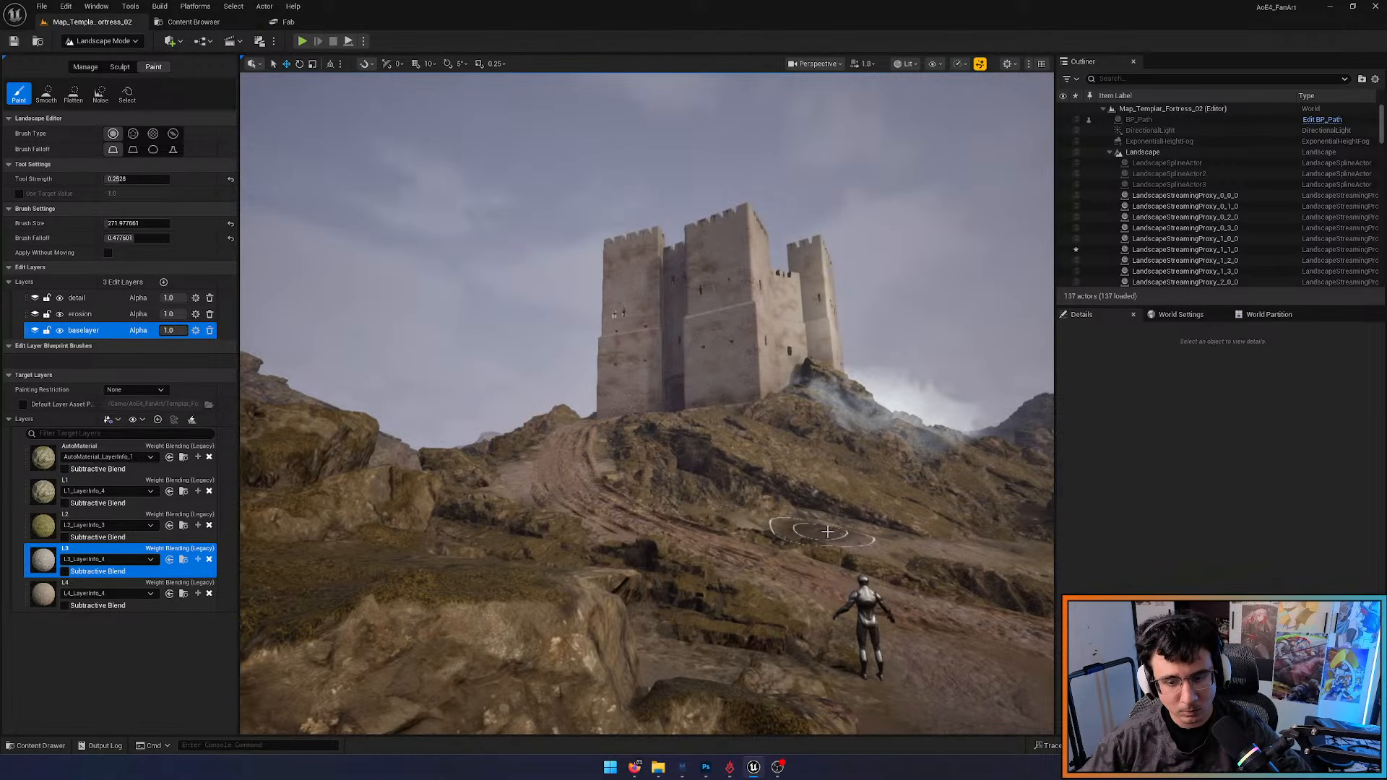
Examine the terrain around the painted patch and choose L4 as the active paint layer
{"action": "right_click", "coordinate": [1021, 553]}
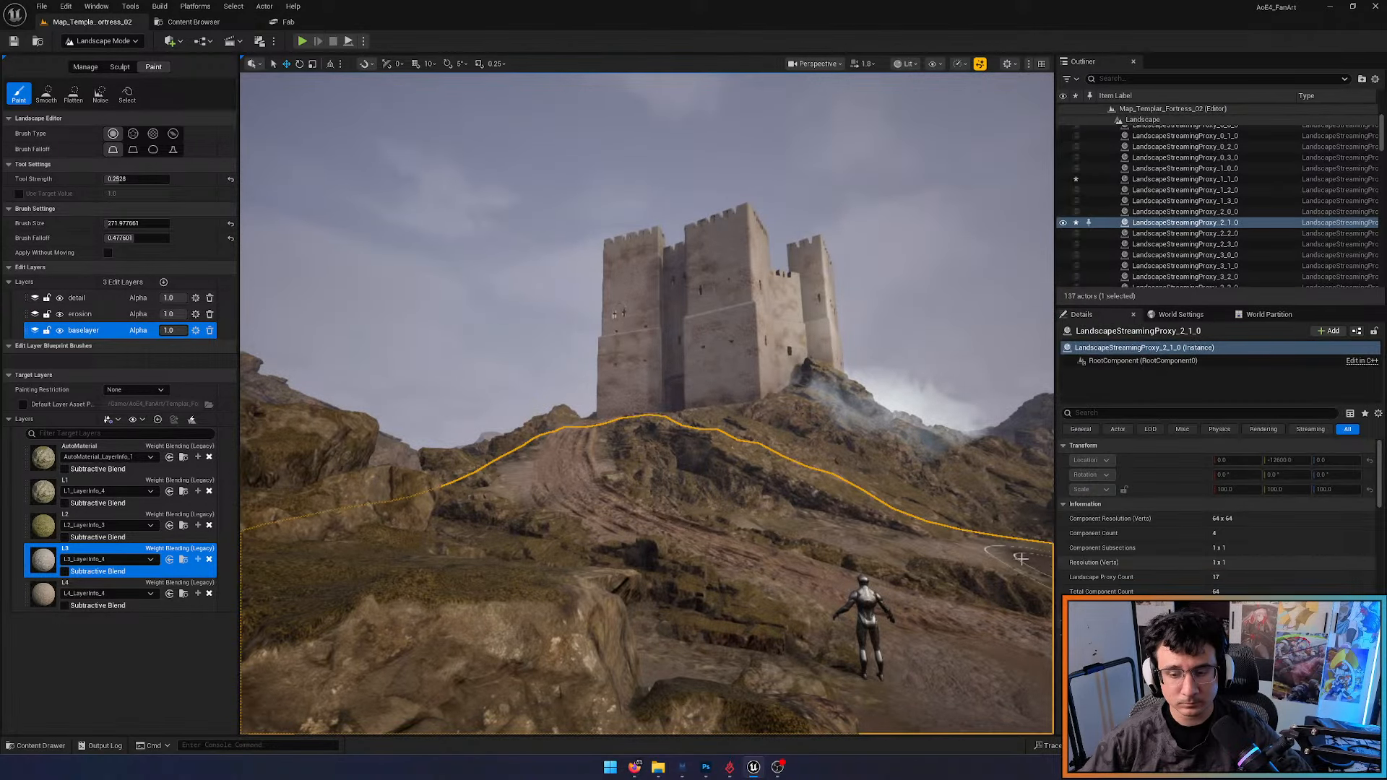
{"action": "key", "text": "w"}
{"action": "right_click_drag", "start_coordinate": [1019, 556], "coordinate": [1171, 593]}
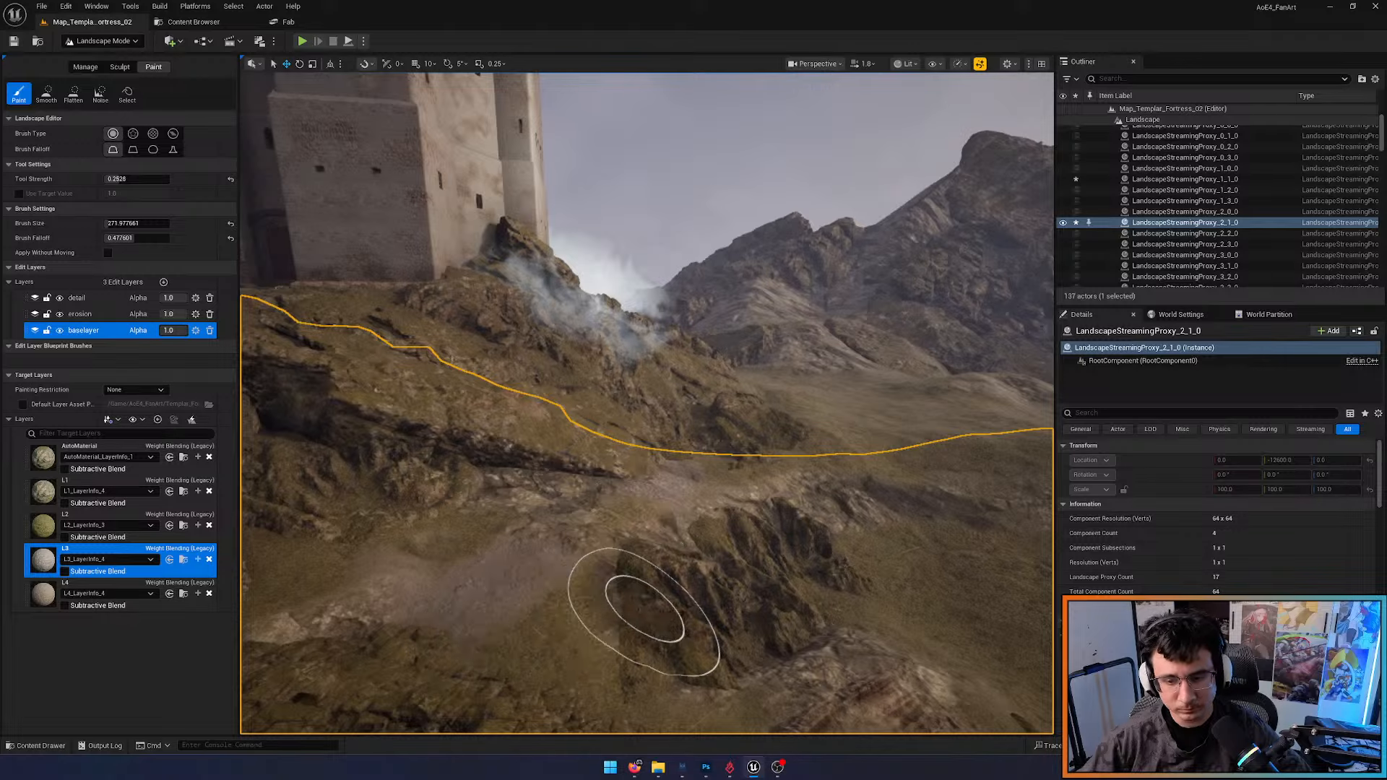
{"action": "right_click_drag", "start_coordinate": [643, 604], "coordinate": [715, 508]}
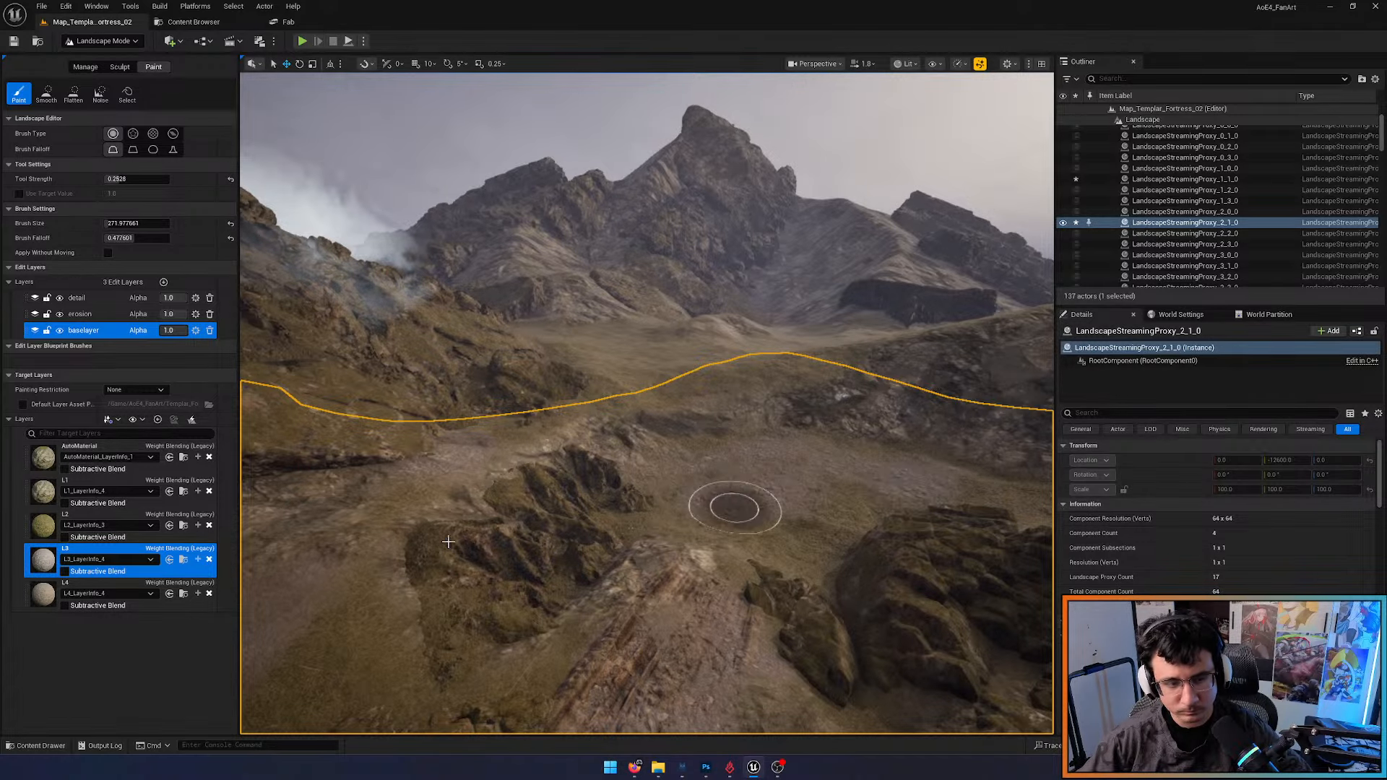
{"action": "left_click", "coordinate": [101, 584]}
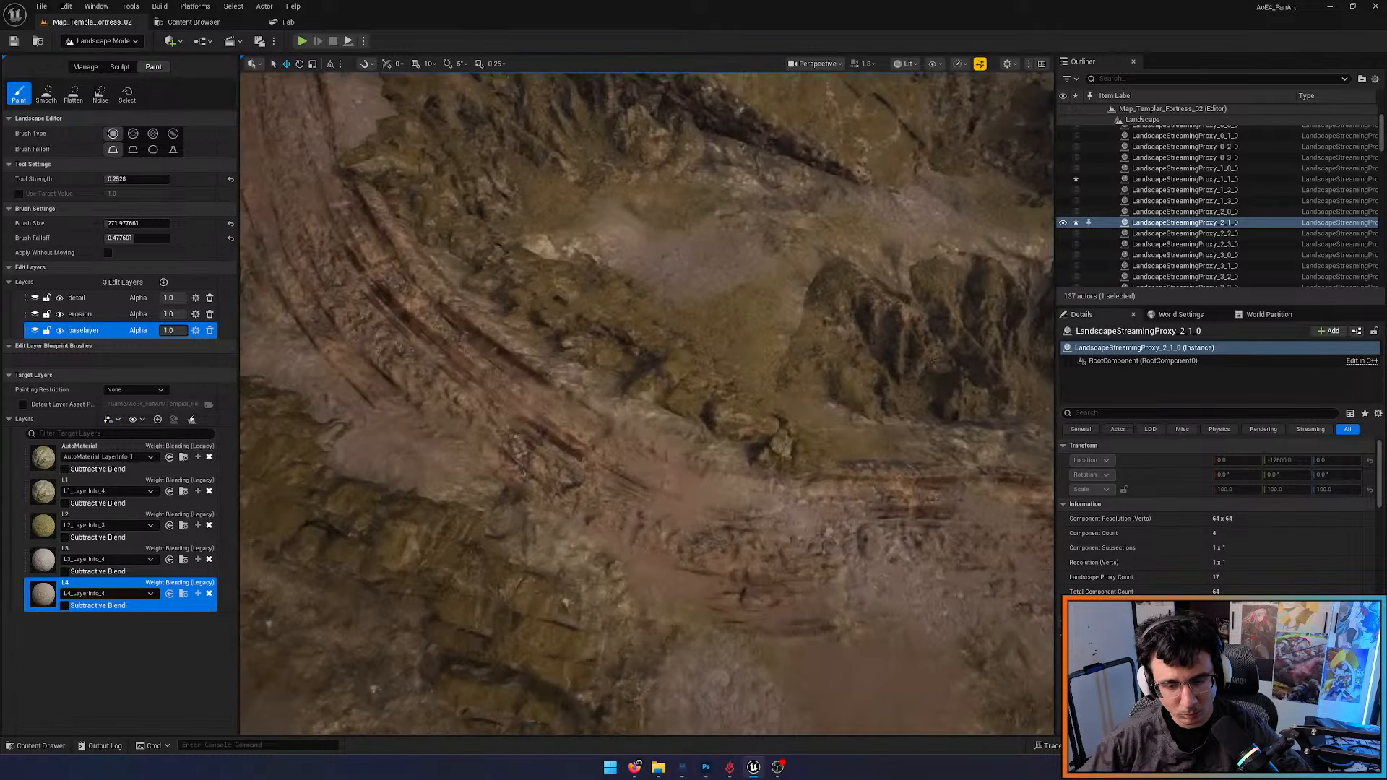
Inspect the road mesh density in Wireframe view and return to Lit view
{"action": "key", "text": "w"}
{"action": "right_click_drag", "start_coordinate": [816, 500], "coordinate": [758, 375]}
{"action": "key", "text": "alt+3"}
{"action": "key", "text": "alt+2"}
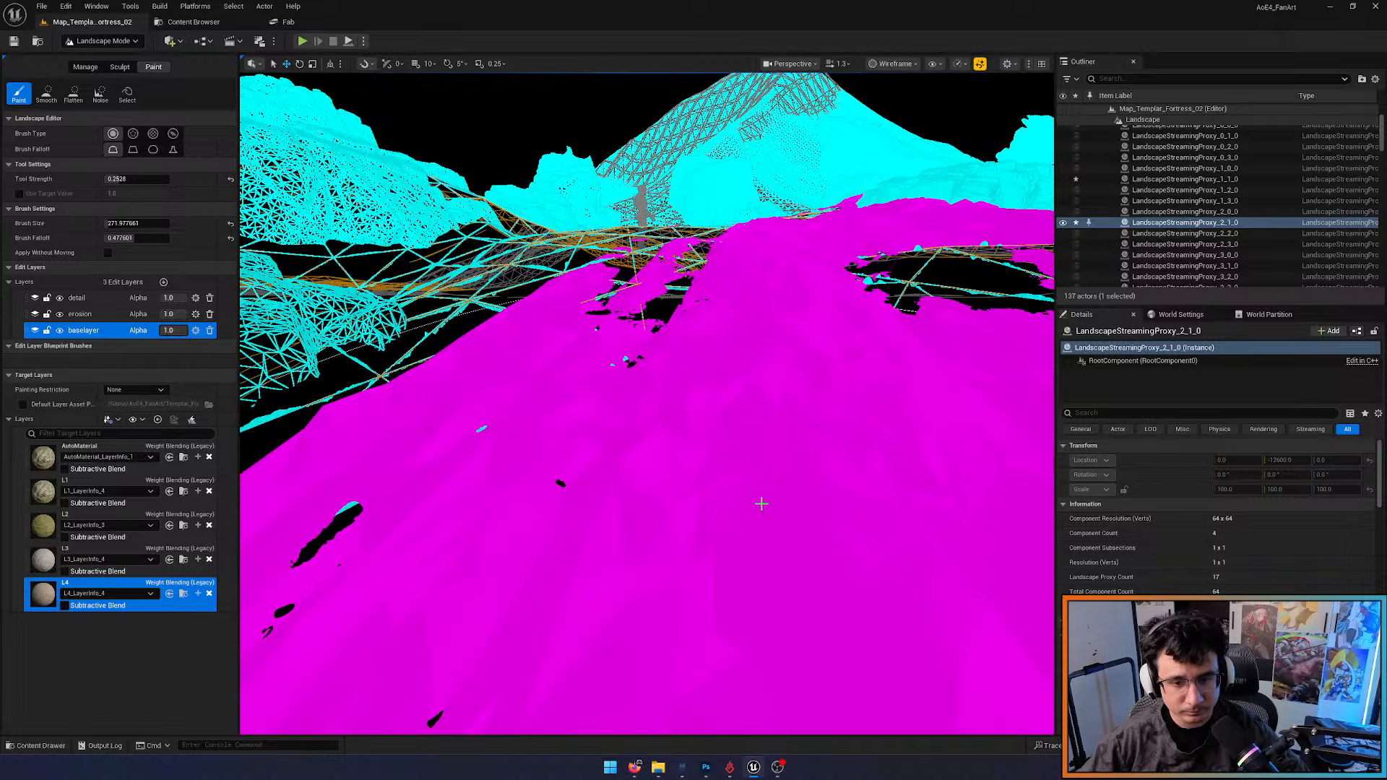
{"action": "key", "text": "alt+4"}
Review the muddy road from a distance and up to the fortress door, and save the level
{"action": "right_click_drag", "start_coordinate": [758, 502], "coordinate": [751, 592]}
{"action": "mouse_move", "coordinate": [694, 405]}
{"action": "right_mouse_down"}
{"action": "mouse_move", "coordinate": [593, 390]}
{"action": "mouse_move", "coordinate": [686, 412]}
{"action": "mouse_move", "coordinate": [629, 398]}
{"action": "mouse_move", "coordinate": [614, 376]}
{"action": "mouse_move", "coordinate": [708, 405]}
{"action": "mouse_move", "coordinate": [693, 391]}
{"action": "right_mouse_up"}
{"action": "scroll", "coordinate": [686, 412], "scroll_direction": "down", "scroll_amount": 5}
{"action": "scroll", "coordinate": [679, 390], "scroll_direction": "down", "scroll_amount": 3}
{"action": "key", "text": "w"}
{"action": "key", "text": "w"}
{"action": "key", "text": "w"}
{"action": "right_click_drag", "start_coordinate": [647, 403], "coordinate": [752, 289]}
{"action": "scroll", "coordinate": [647, 404], "scroll_direction": "up", "scroll_amount": 8}
{"action": "key", "text": "w"}
{"action": "scroll", "coordinate": [764, 492], "scroll_direction": "up", "scroll_amount": 3}
{"action": "right_click_drag", "start_coordinate": [765, 492], "coordinate": [737, 513]}
{"action": "key", "text": "ctrl+s"}
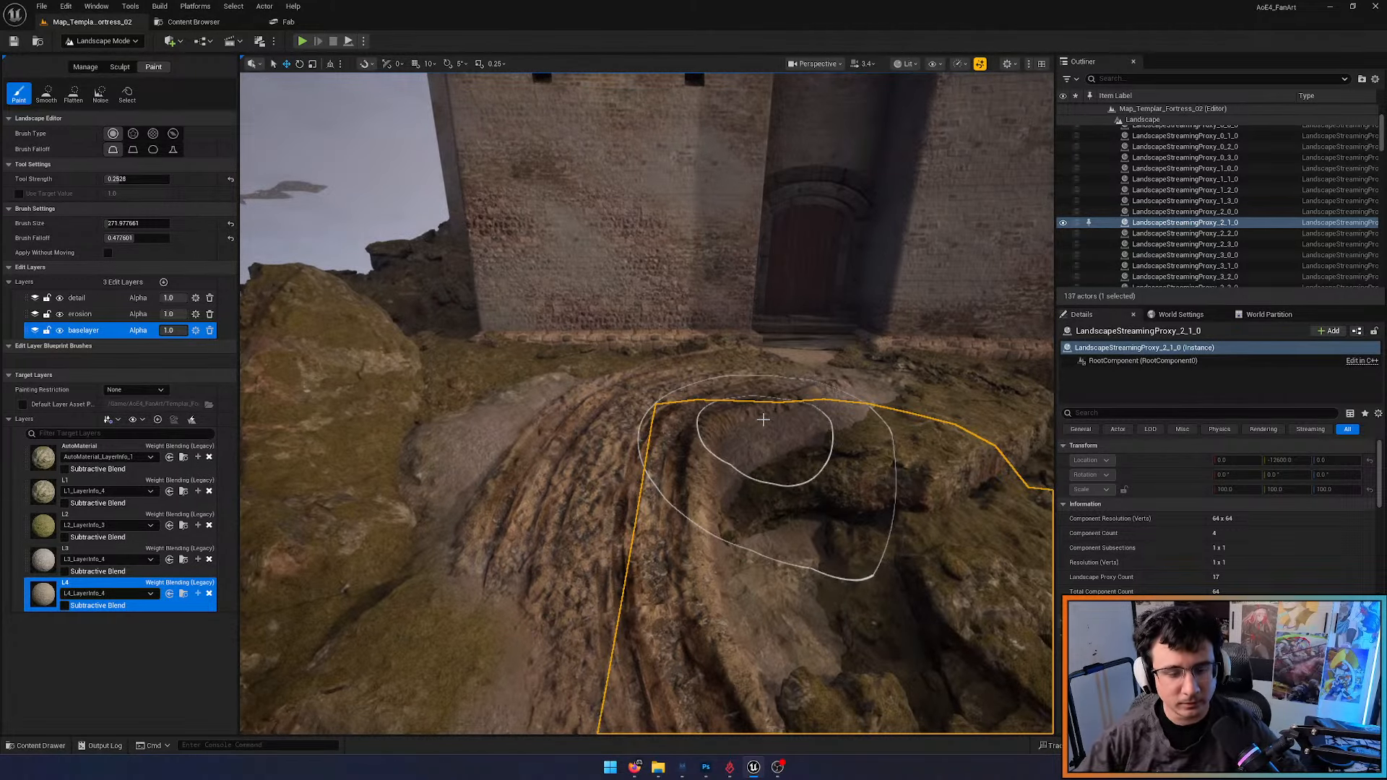
Return to Selection Mode and look through the Templar_Fortress content folders
{"action": "right_click_drag", "start_coordinate": [763, 419], "coordinate": [650, 448]}
{"action": "key", "text": "shift+1"}
{"action": "key", "text": "ctrl+space"}
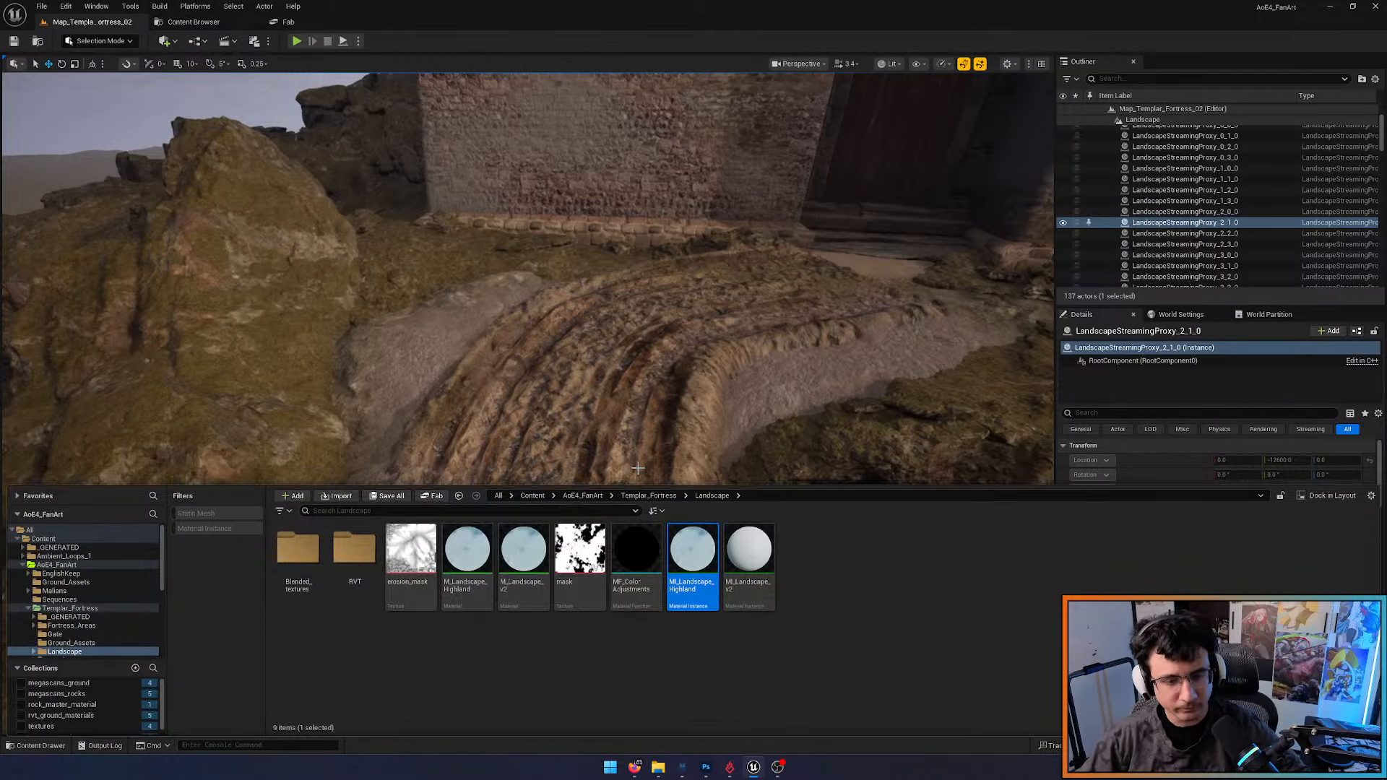
{"action": "scroll", "coordinate": [110, 623], "scroll_direction": "down", "scroll_amount": 3}
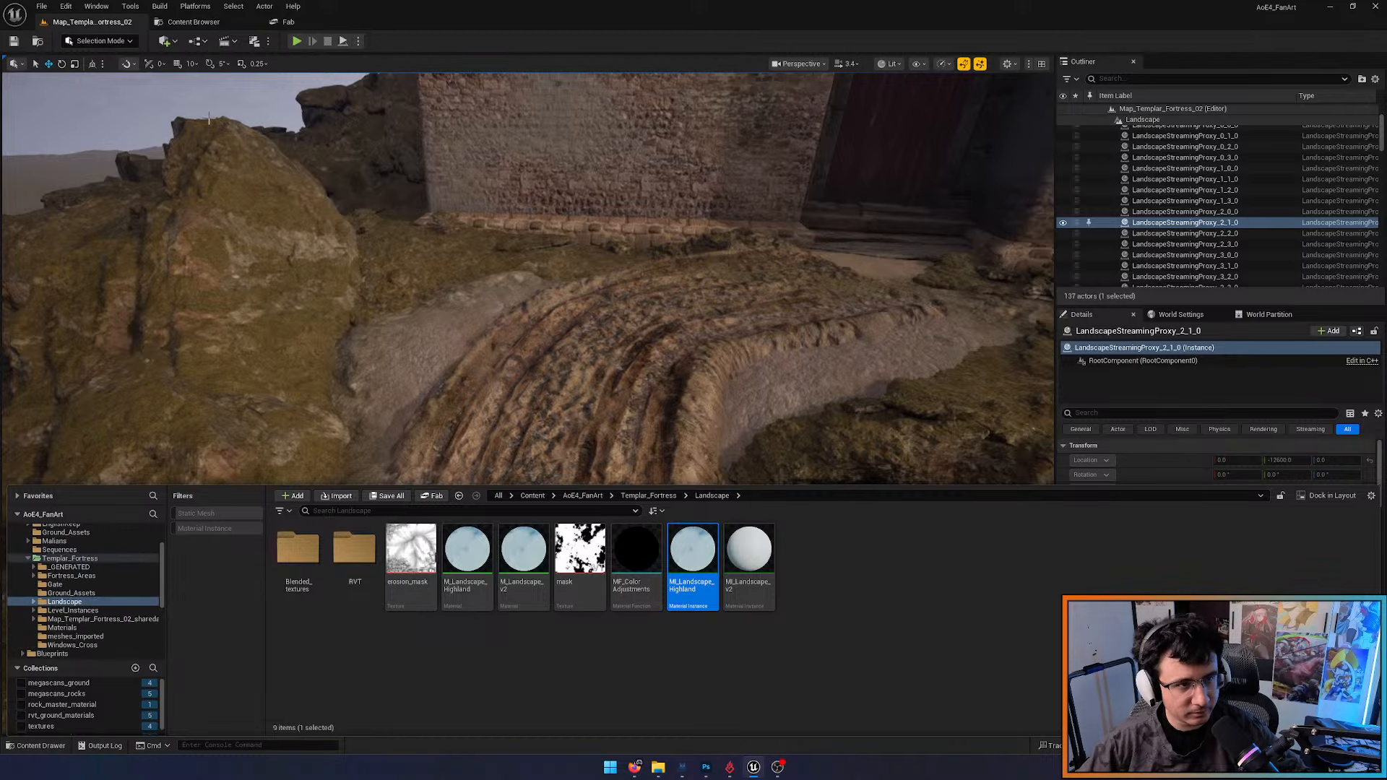
{"action": "right_click_drag", "start_coordinate": [183, 112], "coordinate": [196, 139]}
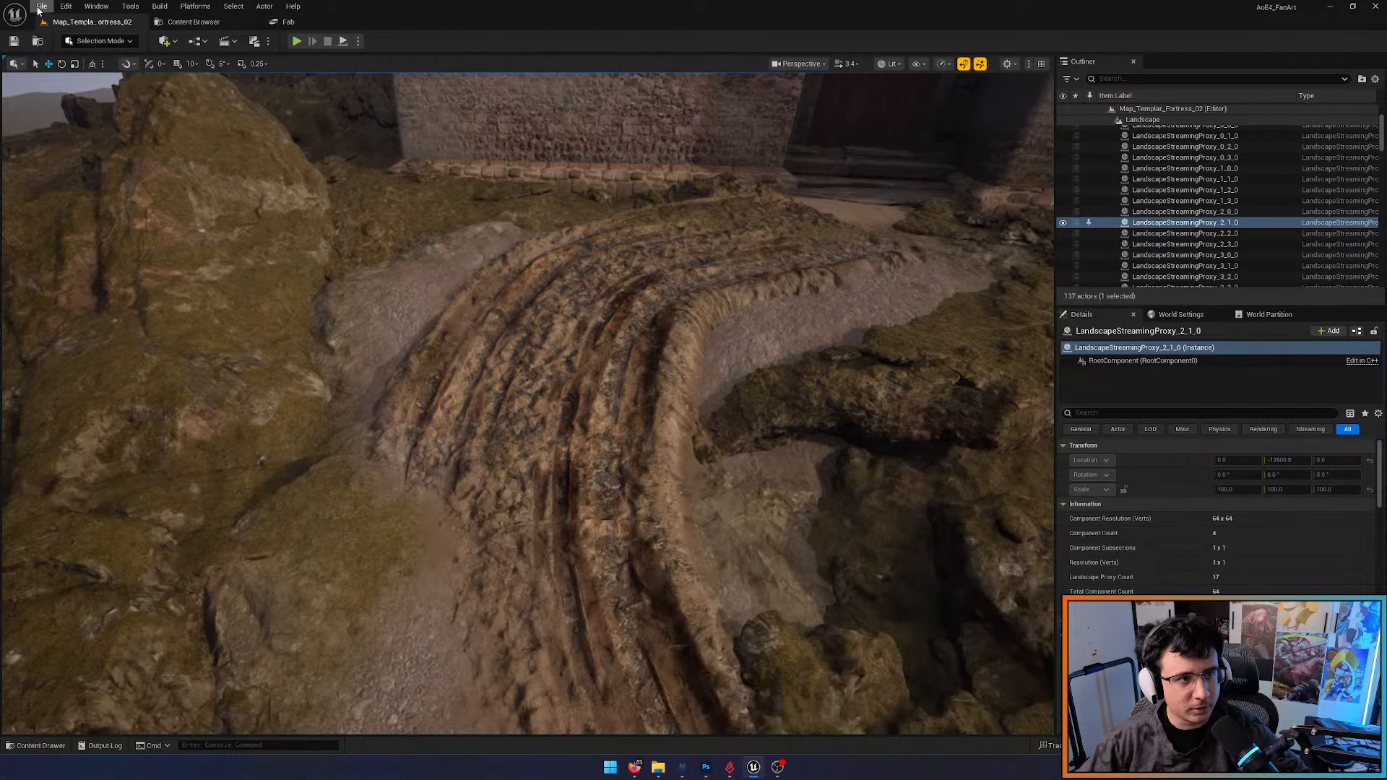
Switch from the current project to the recent project MedievalVillageMegascansS
{"action": "left_click", "coordinate": [39, 10]}
{"action": "right_click_drag", "start_coordinate": [509, 268], "coordinate": [477, 268]}
{"action": "left_click", "coordinate": [47, 9]}
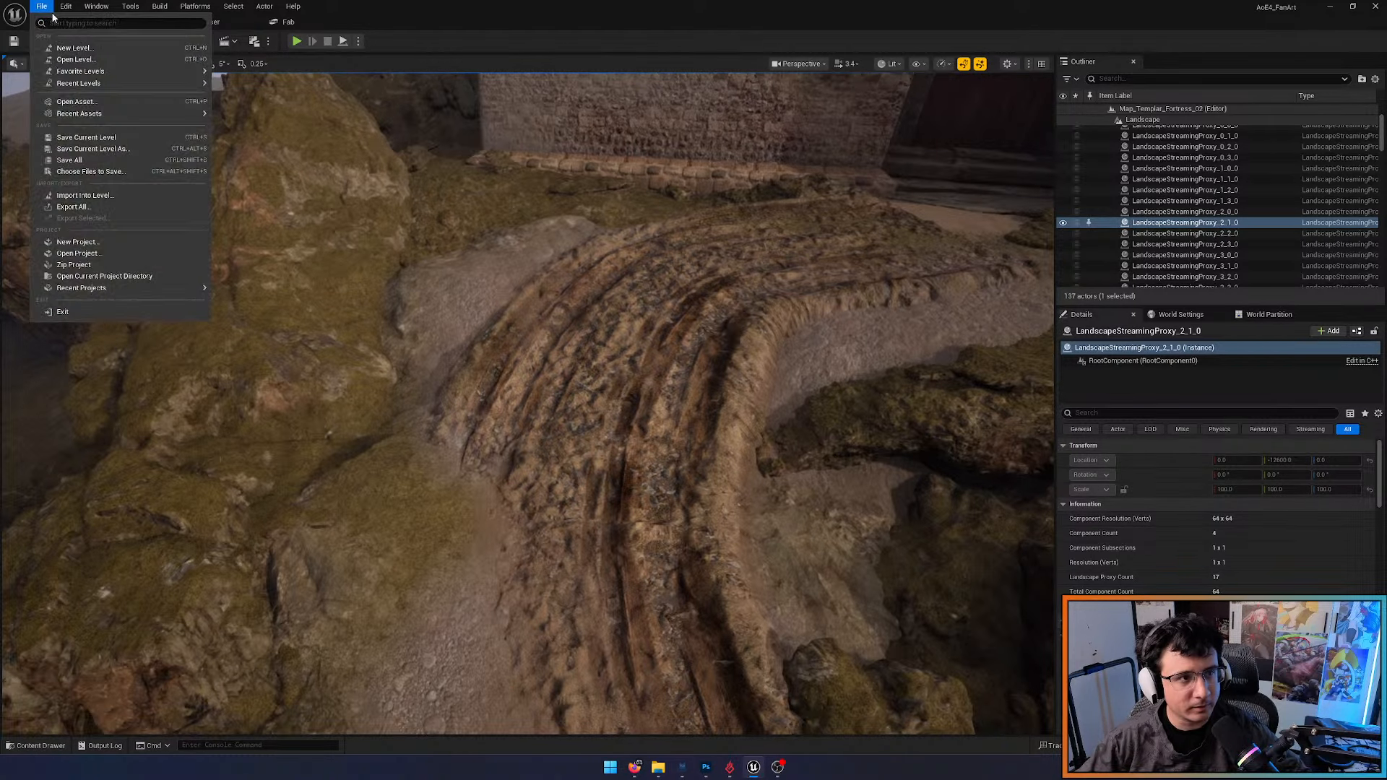
{"action": "mouse_move", "coordinate": [173, 288]}
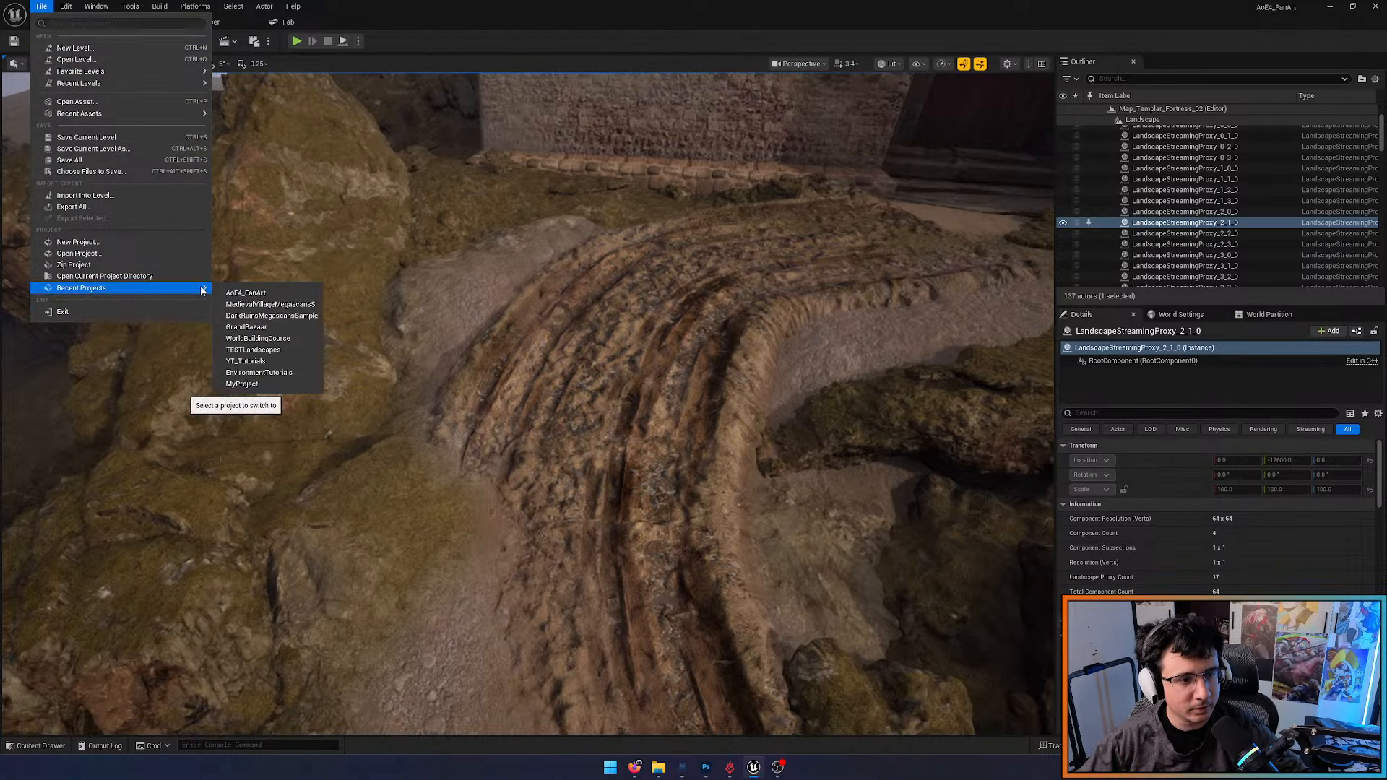
{"action": "left_click", "coordinate": [274, 314]}
{"action": "left_click", "coordinate": [773, 409]}
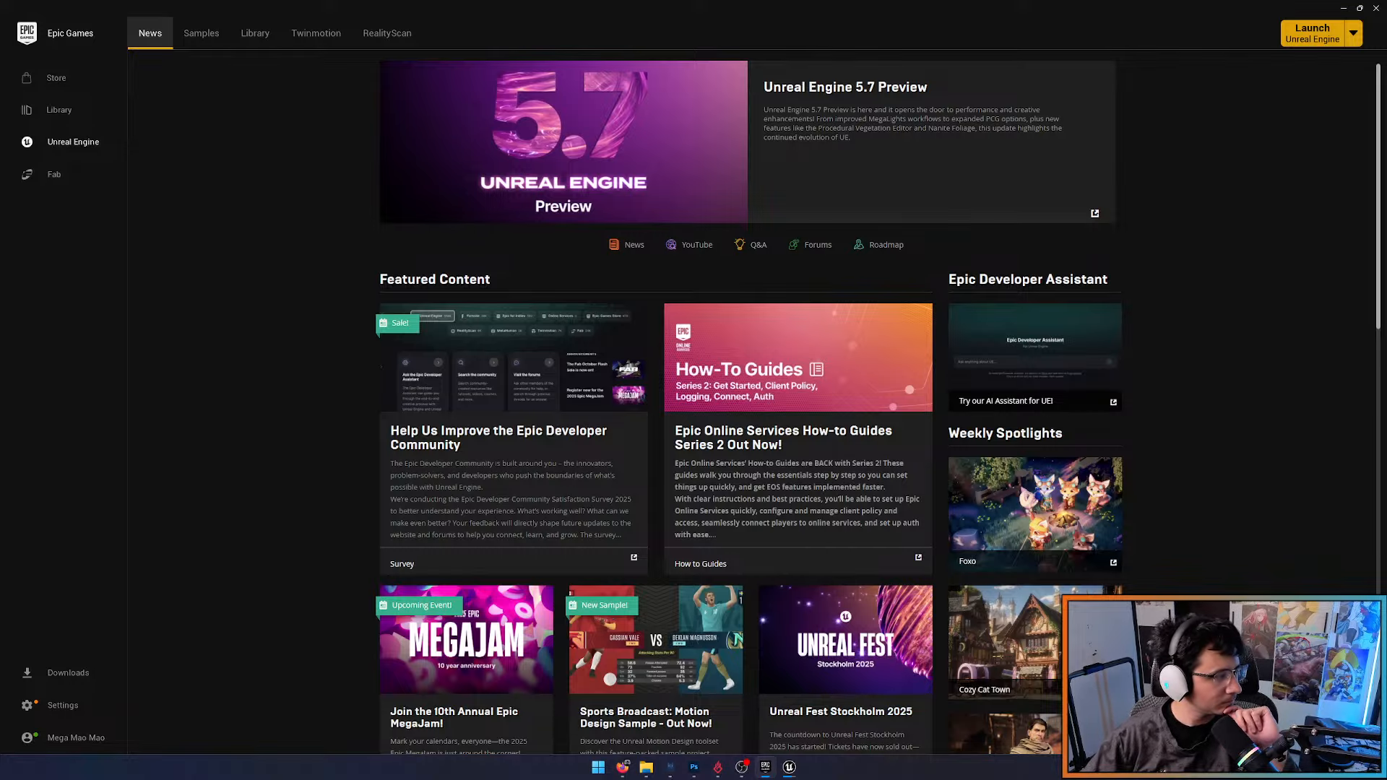
Switch to the Epic Games Launcher and look over the engine versions and projects in the Unreal Engine library
{"action": "left_click", "coordinate": [279, 46]}
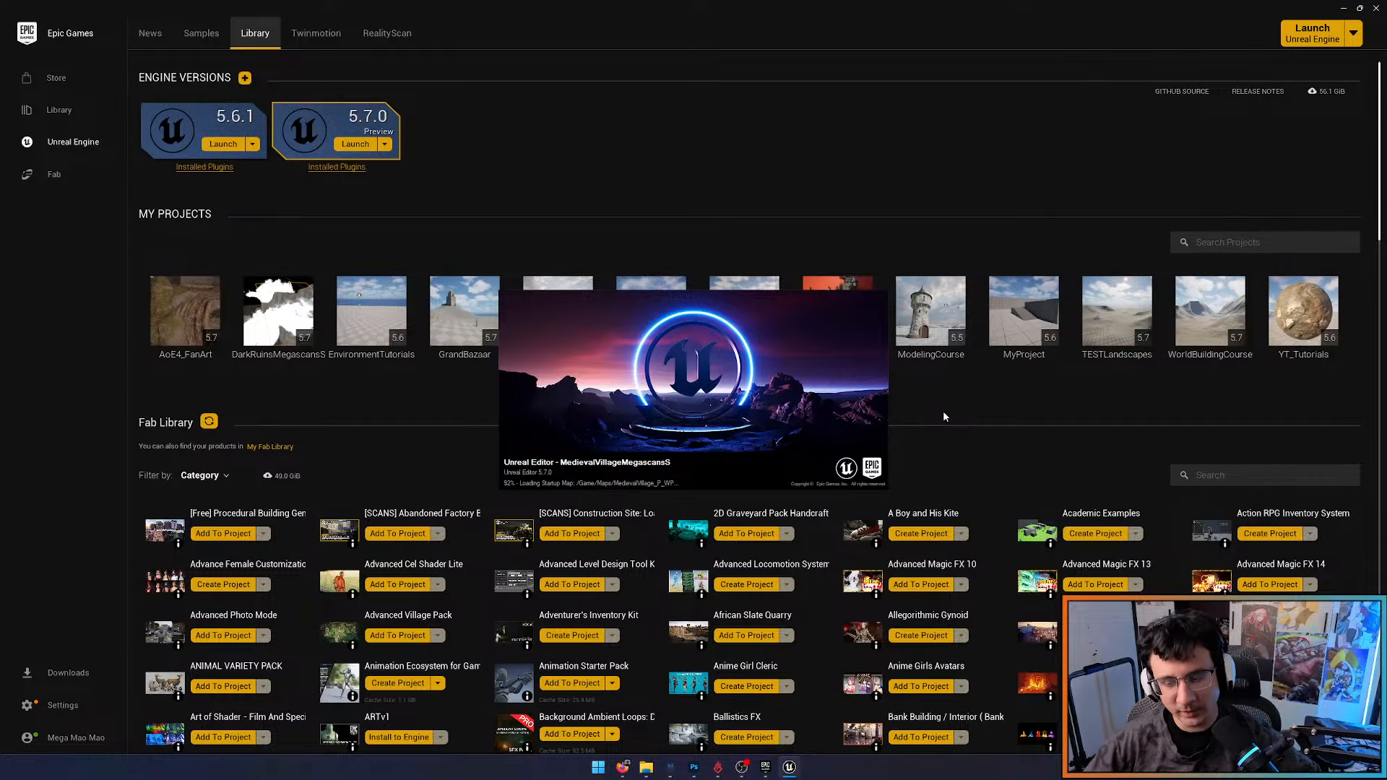
{"action": "mouse_move", "coordinate": [278, 323]}
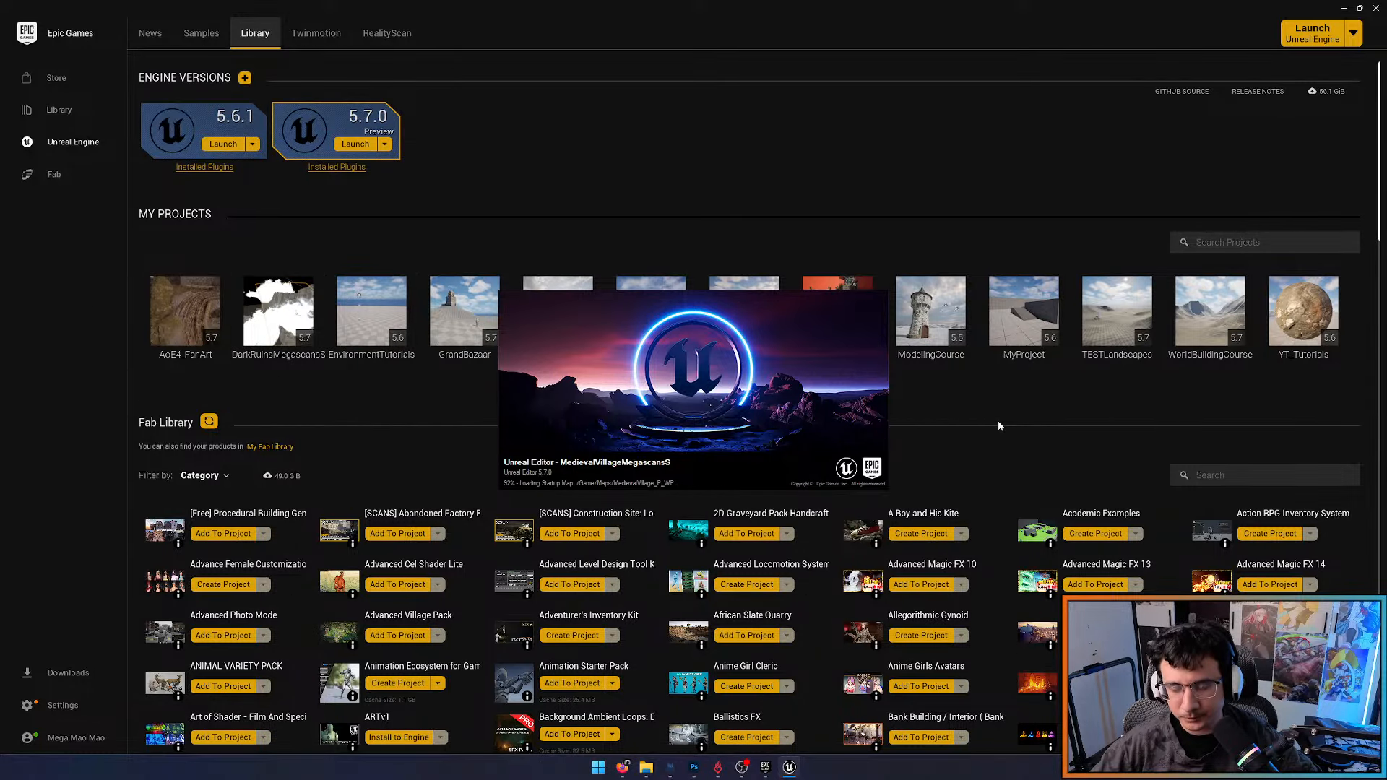
{"action": "scroll", "coordinate": [999, 426], "scroll_direction": "down", "scroll_amount": 1}
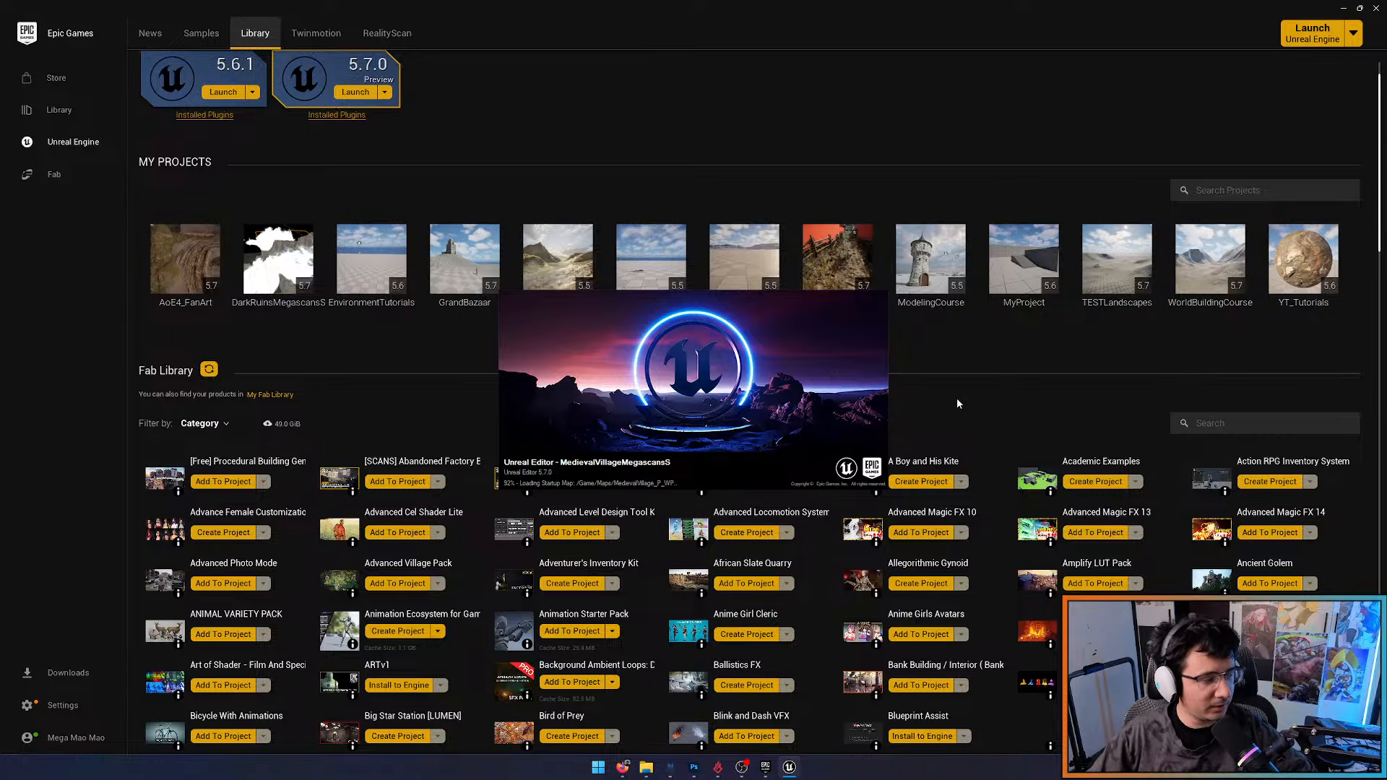
{"action": "scroll", "coordinate": [1017, 365], "scroll_direction": "up", "scroll_amount": 1}
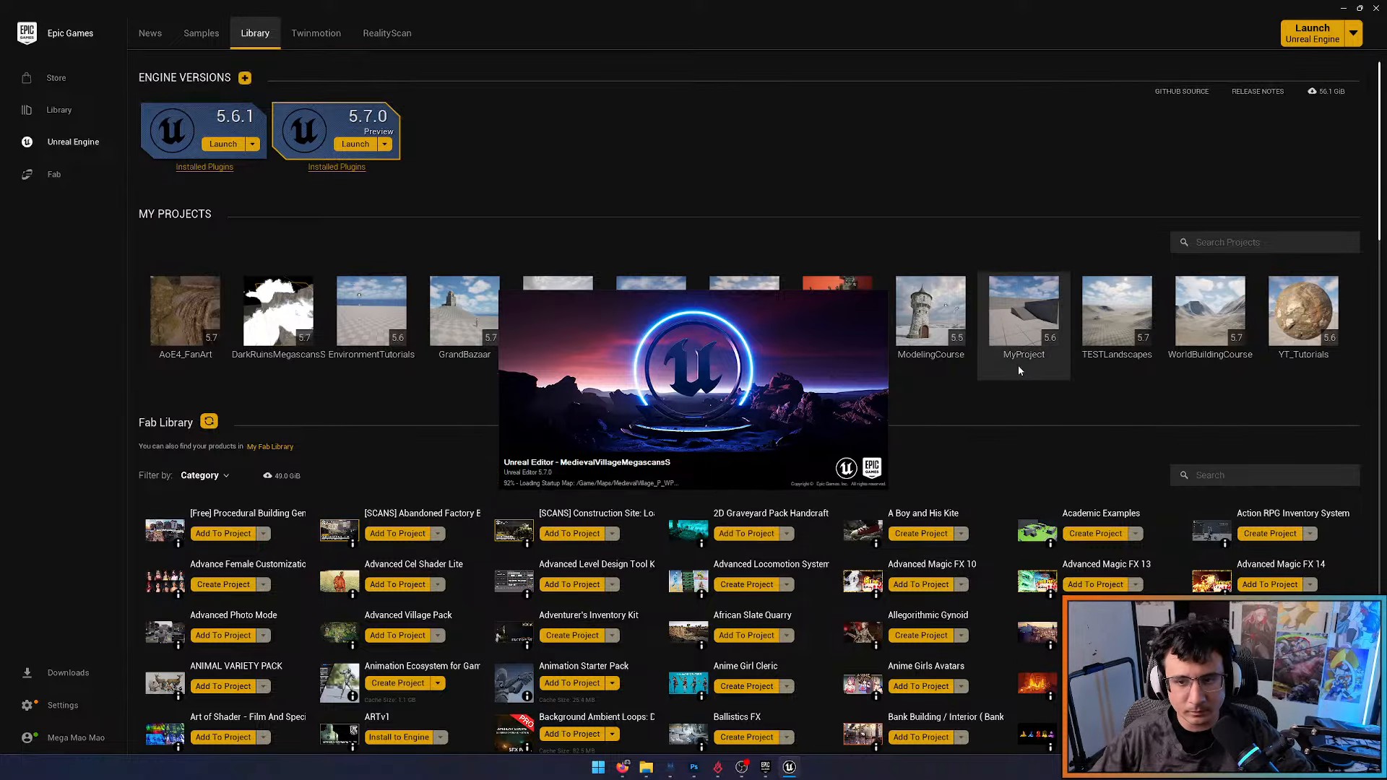
{"action": "scroll", "coordinate": [1029, 369], "scroll_direction": "down", "scroll_amount": 1}
{"action": "scroll", "coordinate": [1029, 370], "scroll_direction": "up", "scroll_amount": 1}
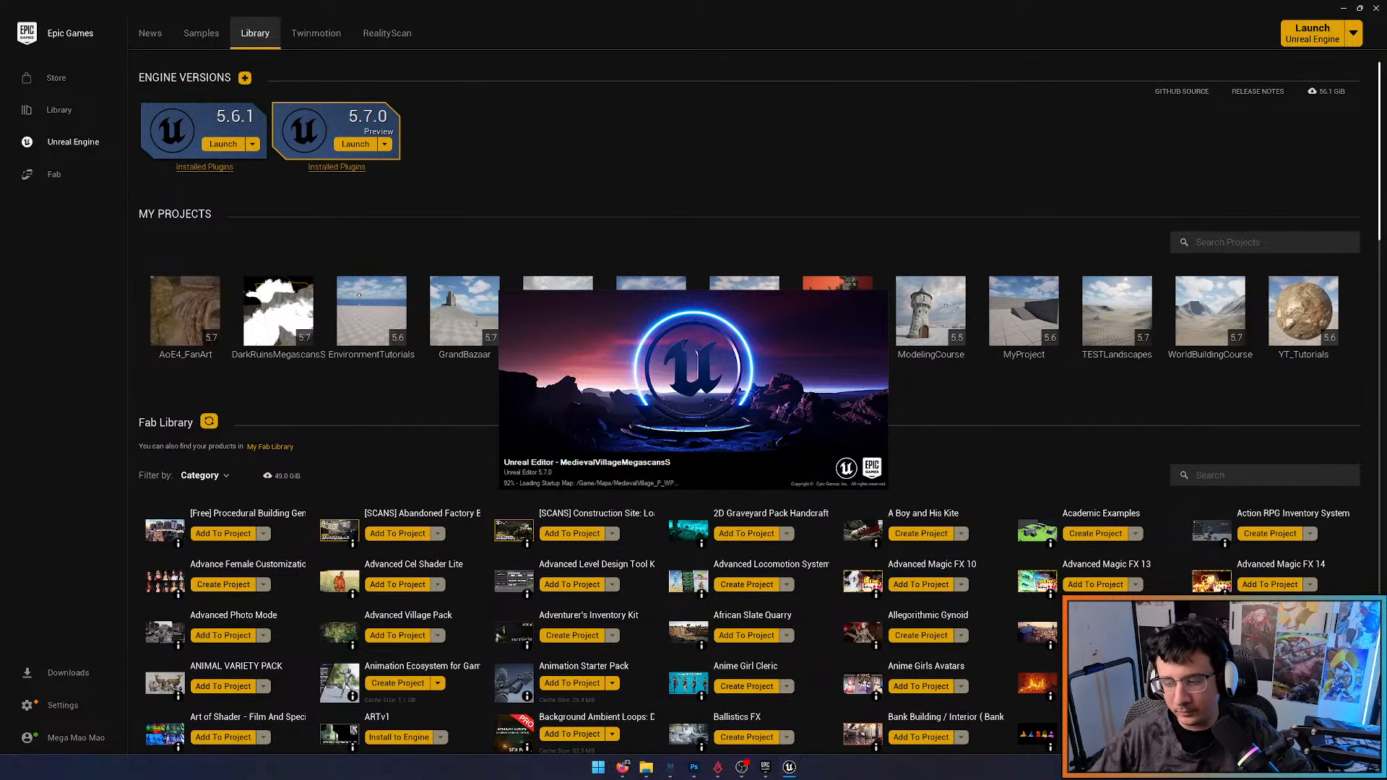
{"action": "left_click", "coordinate": [1352, 767]}
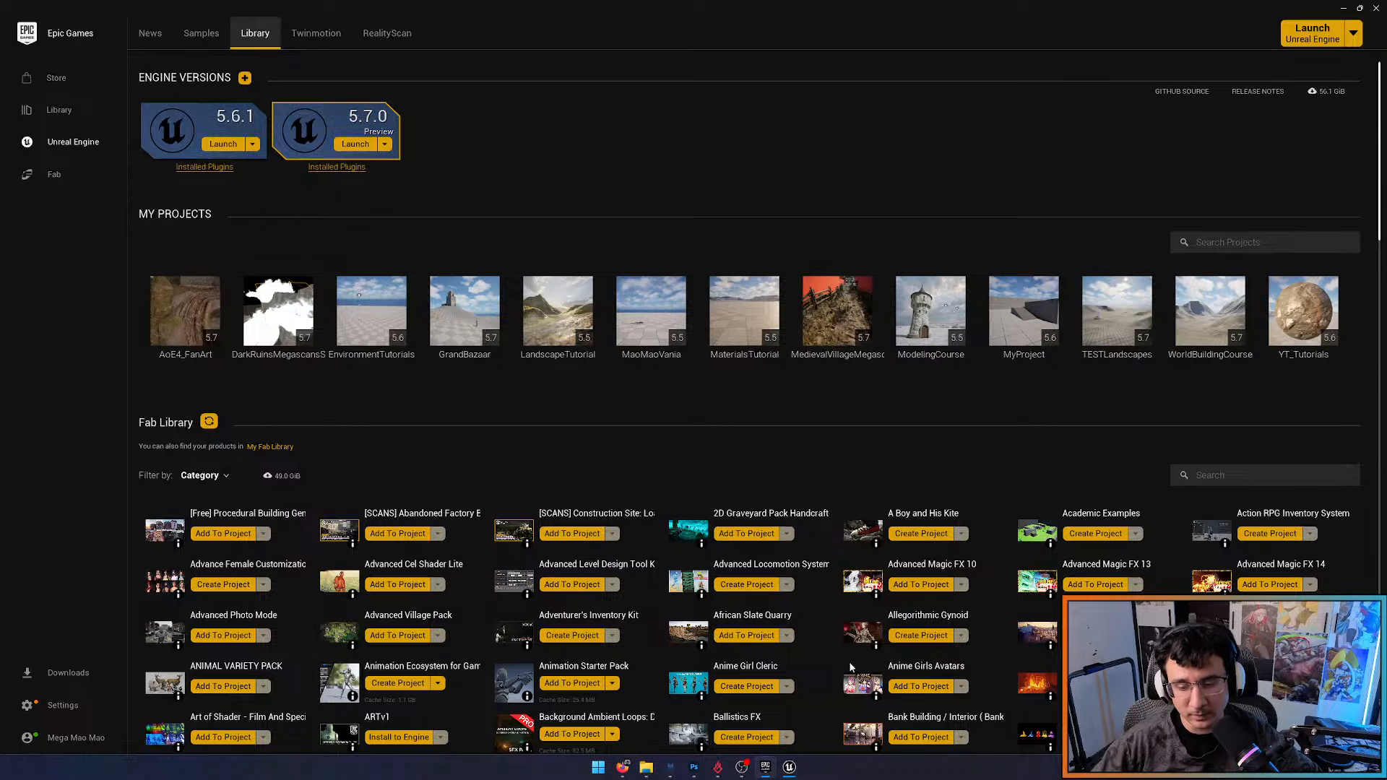
{"action": "mouse_move", "coordinate": [744, 326]}
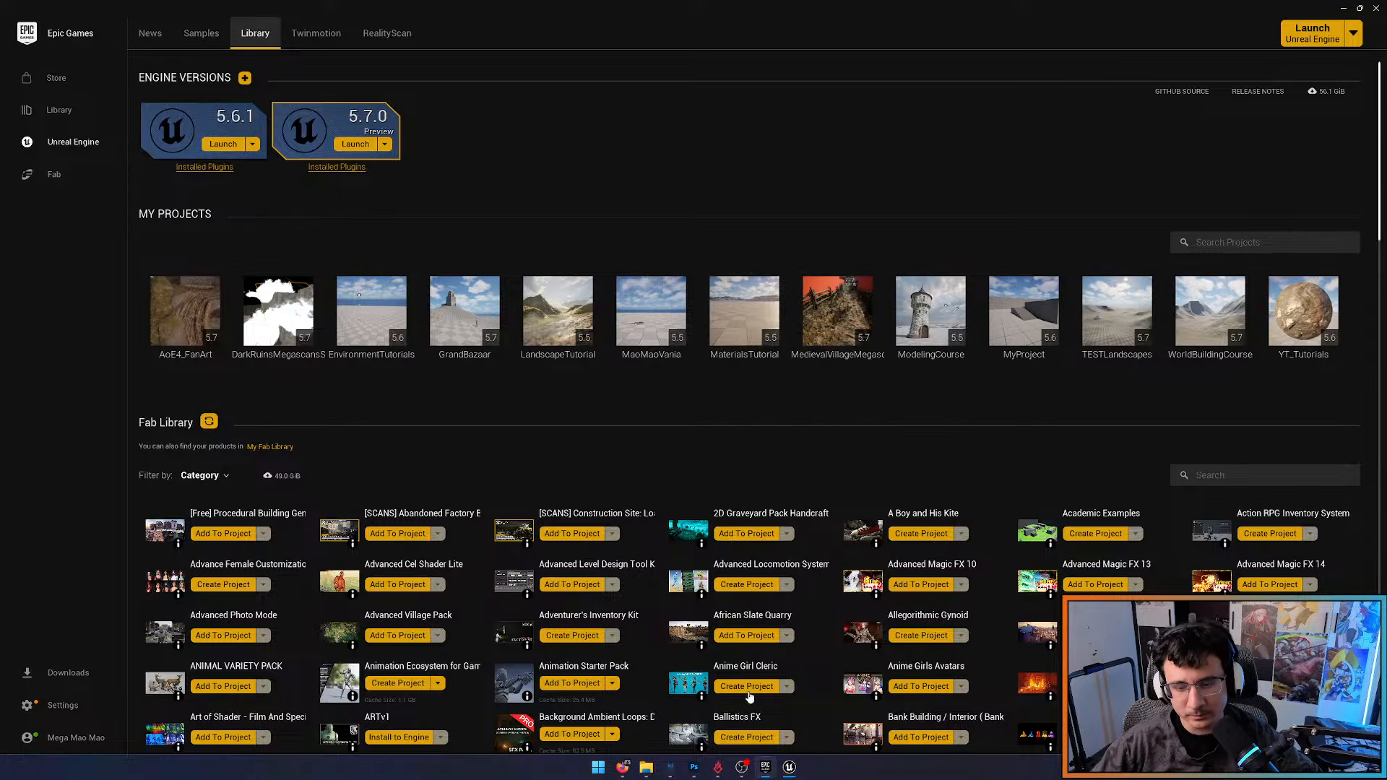
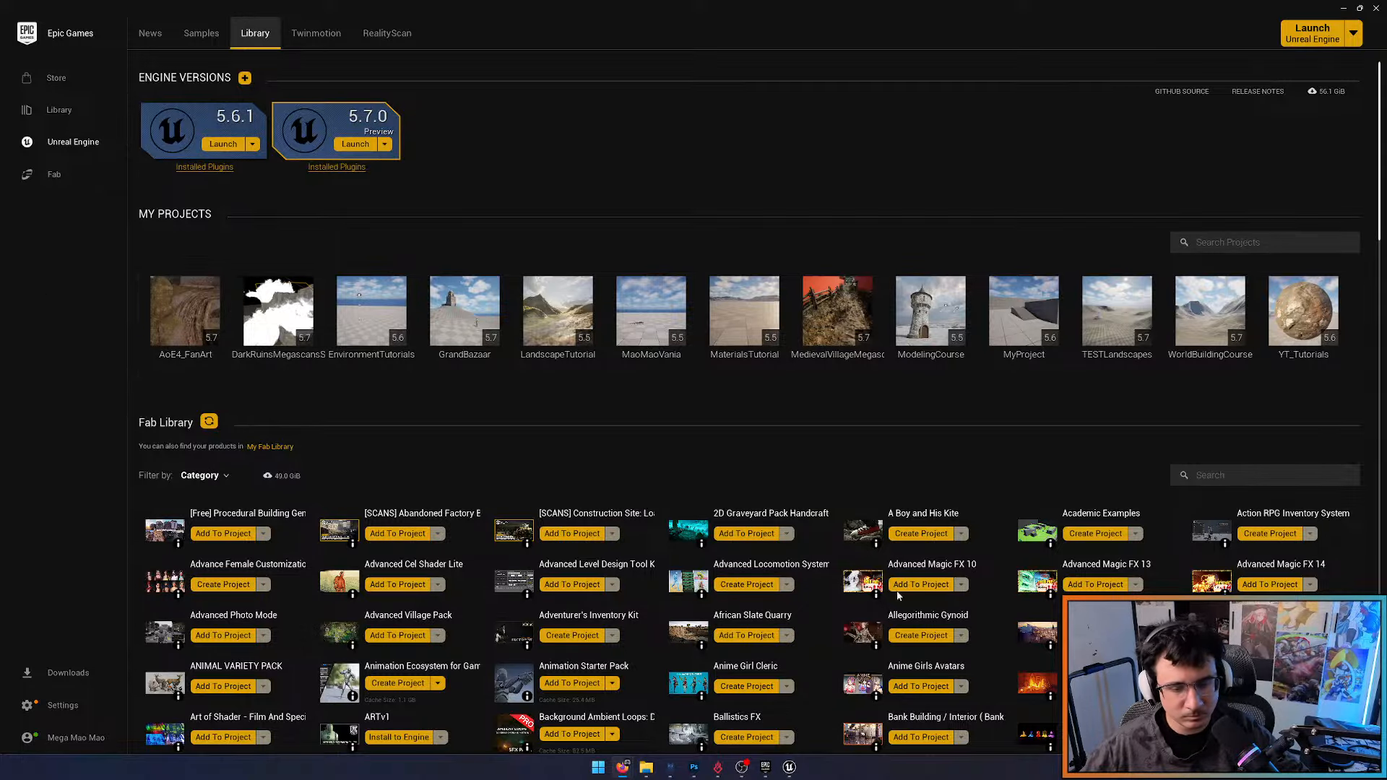
Switch to the MedievalVillageMegascansS editor, select the wooden fence beside the path, and locate its first fence mesh asset in the project content
{"action": "left_click", "coordinate": [791, 768]}
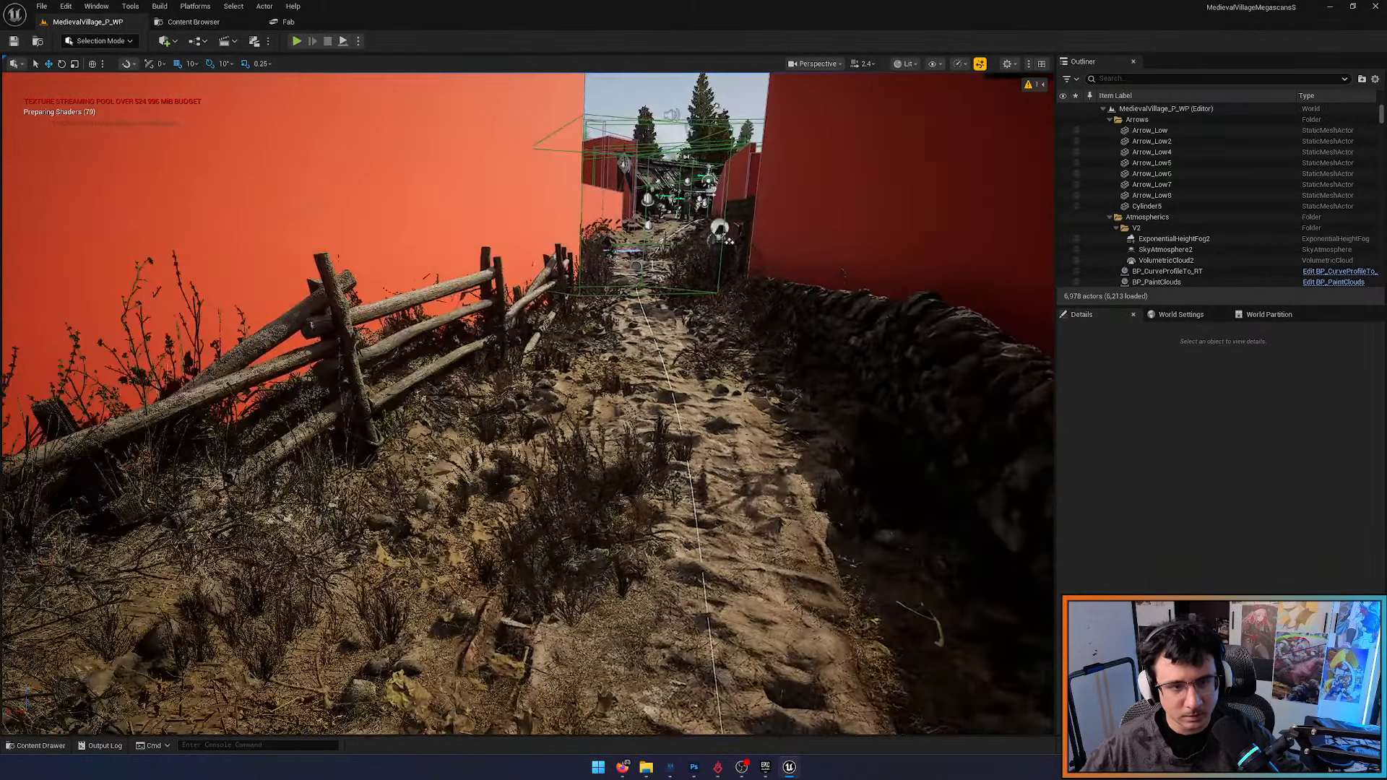
{"action": "left_click", "coordinate": [346, 347]}
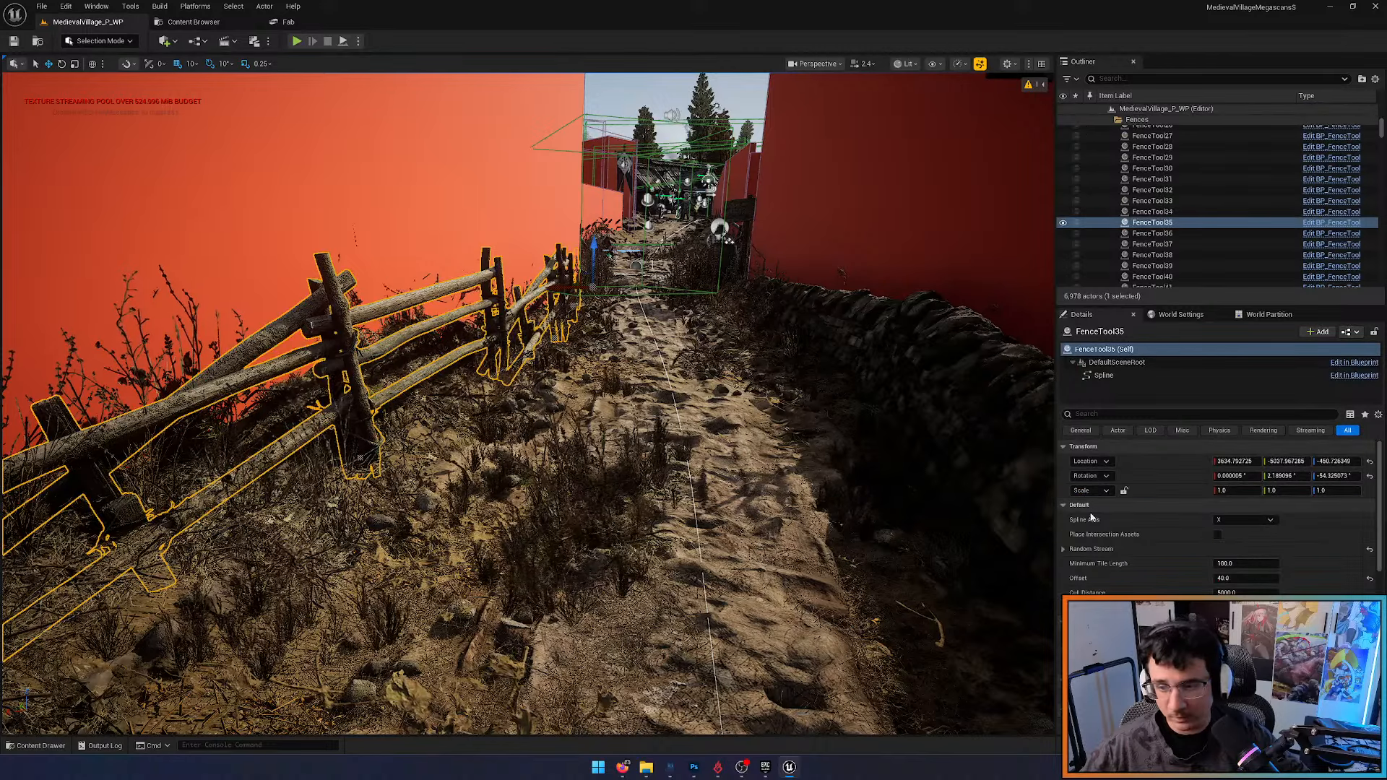
{"action": "scroll", "coordinate": [1138, 557], "scroll_direction": "down", "scroll_amount": 2}
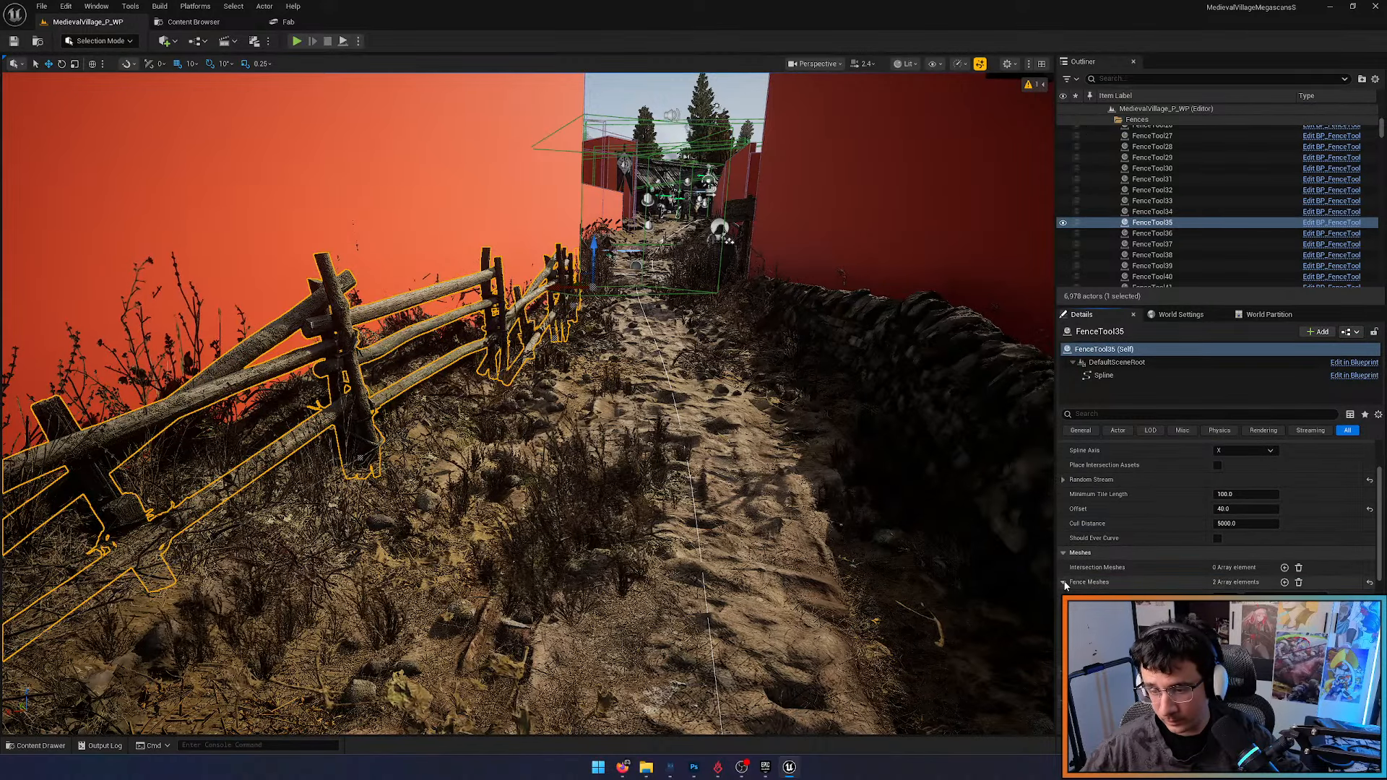
{"action": "left_click", "coordinate": [1065, 583]}
{"action": "scroll", "coordinate": [1156, 571], "scroll_direction": "down", "scroll_amount": 1}
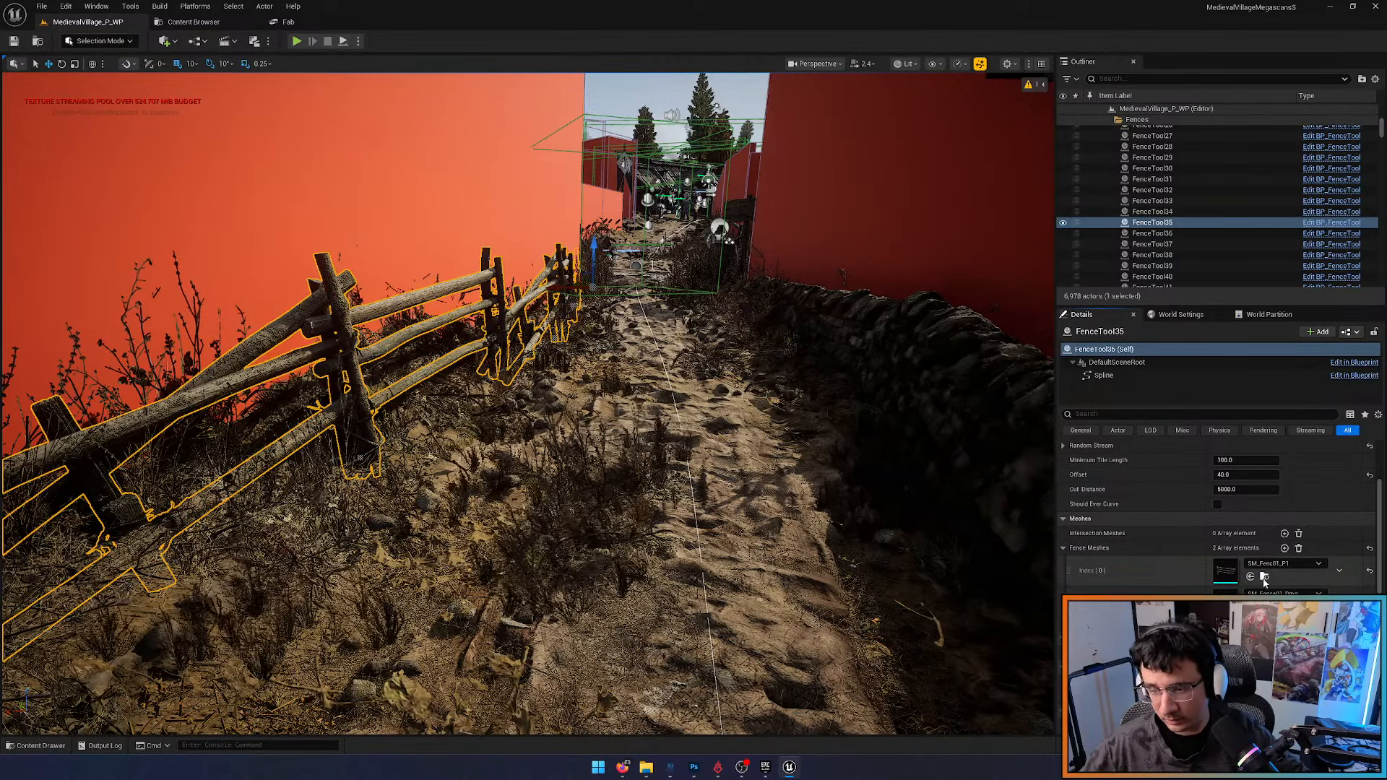
{"action": "left_click", "coordinate": [1263, 578]}
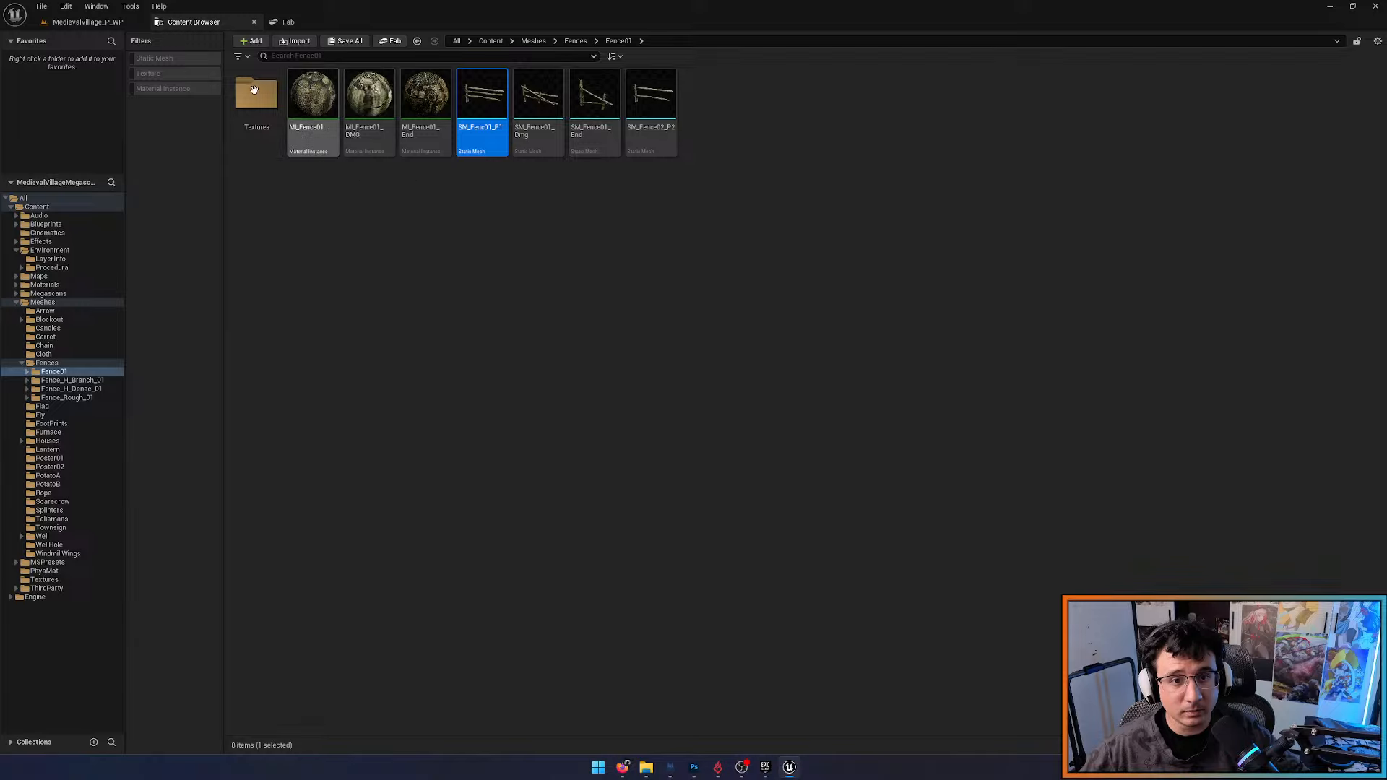
{"action": "left_click", "coordinate": [96, 21]}
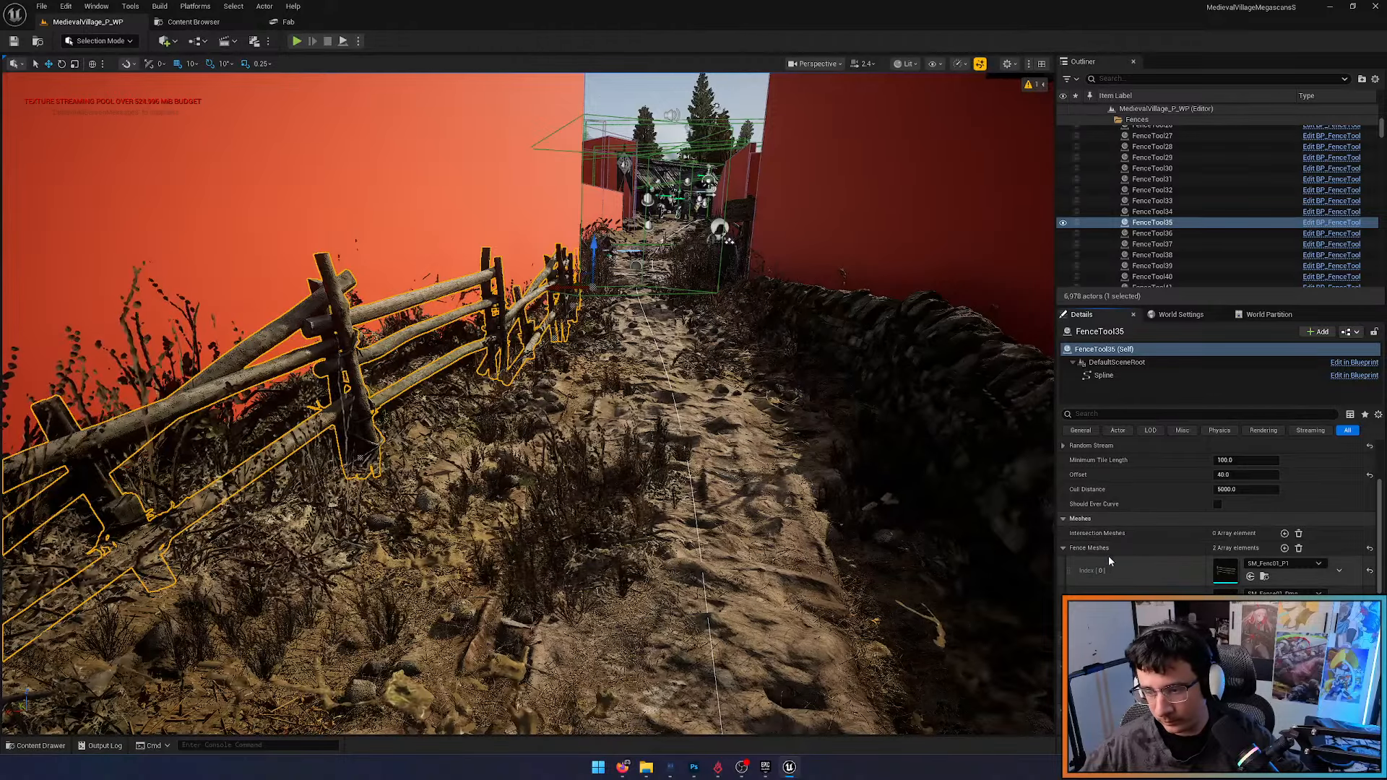
{"action": "left_click", "coordinate": [193, 22]}
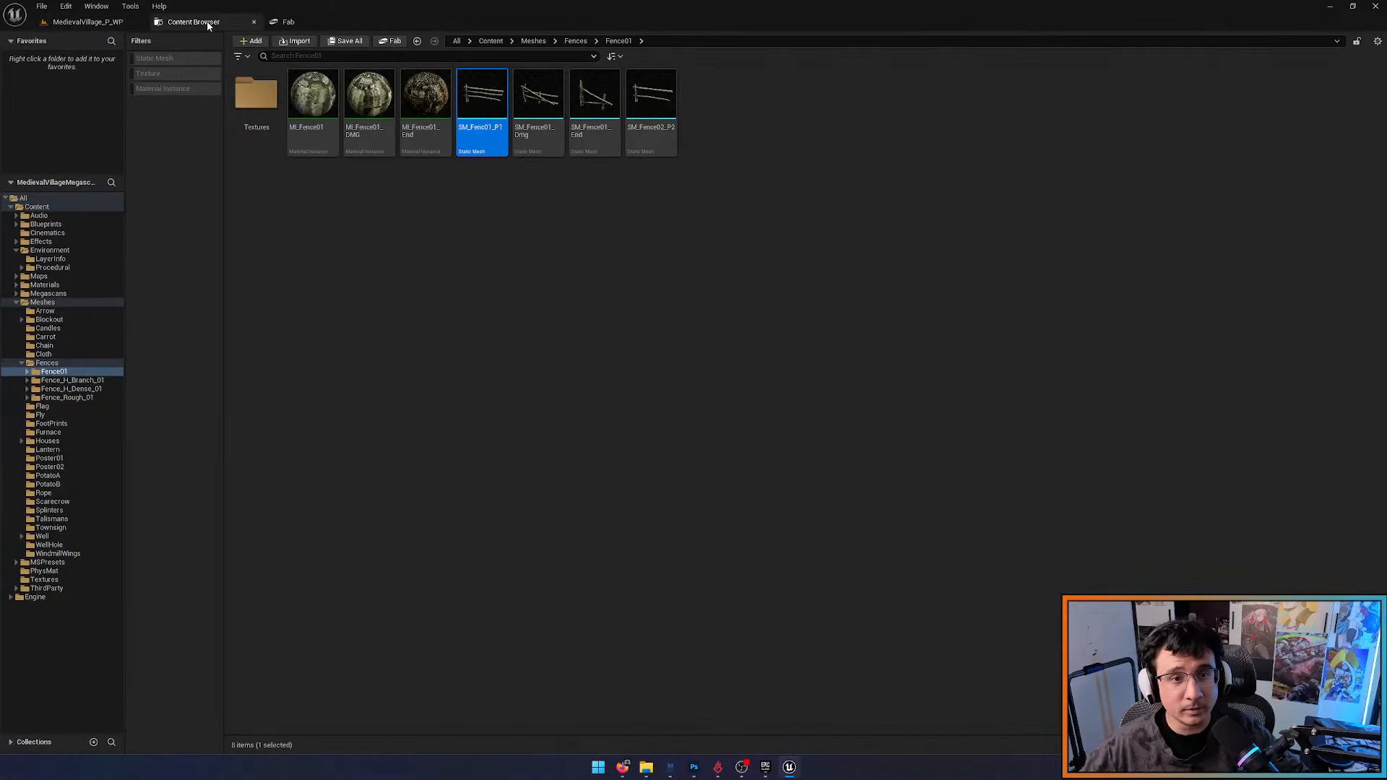
{"action": "left_click", "coordinate": [548, 143], "text": "ctrl"}
{"action": "left_click", "coordinate": [600, 140], "text": "ctrl"}
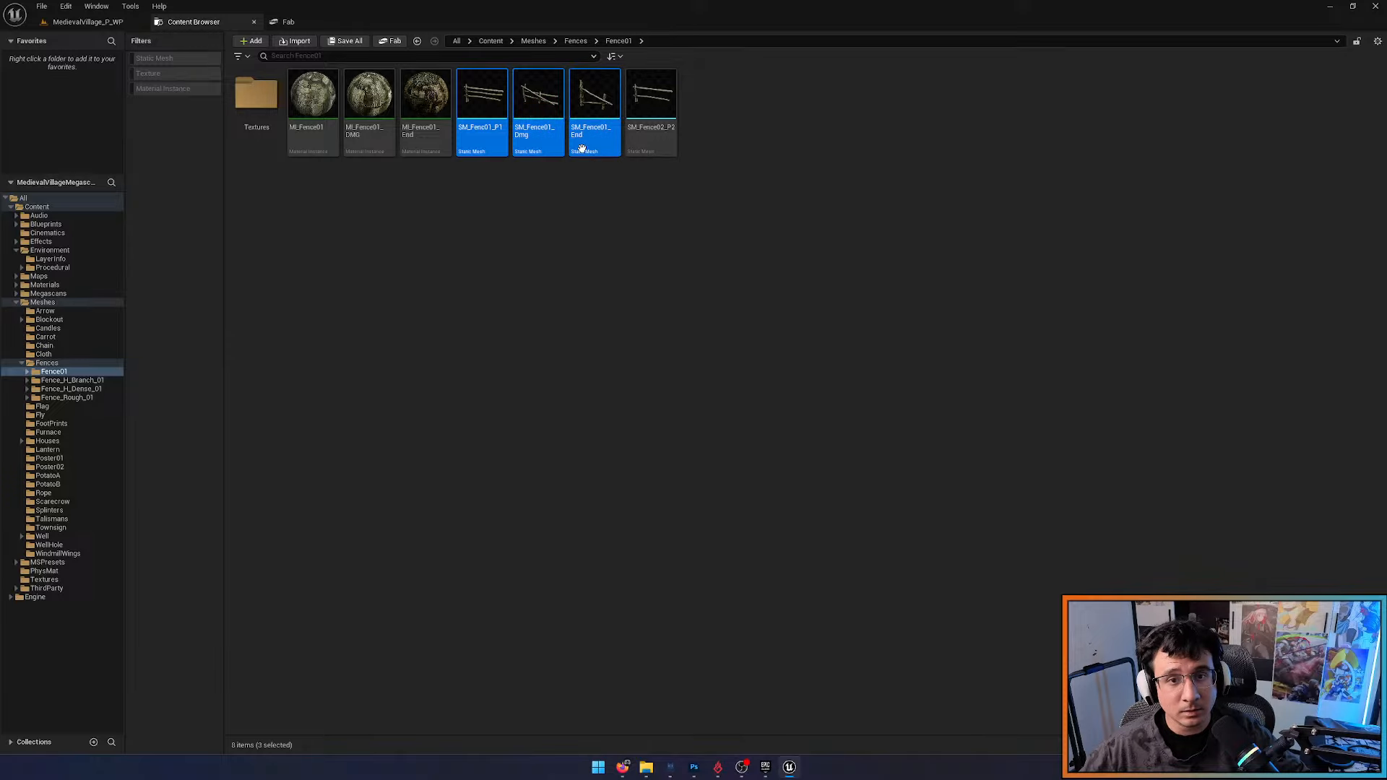
{"action": "left_click", "coordinate": [637, 137], "text": "ctrl"}
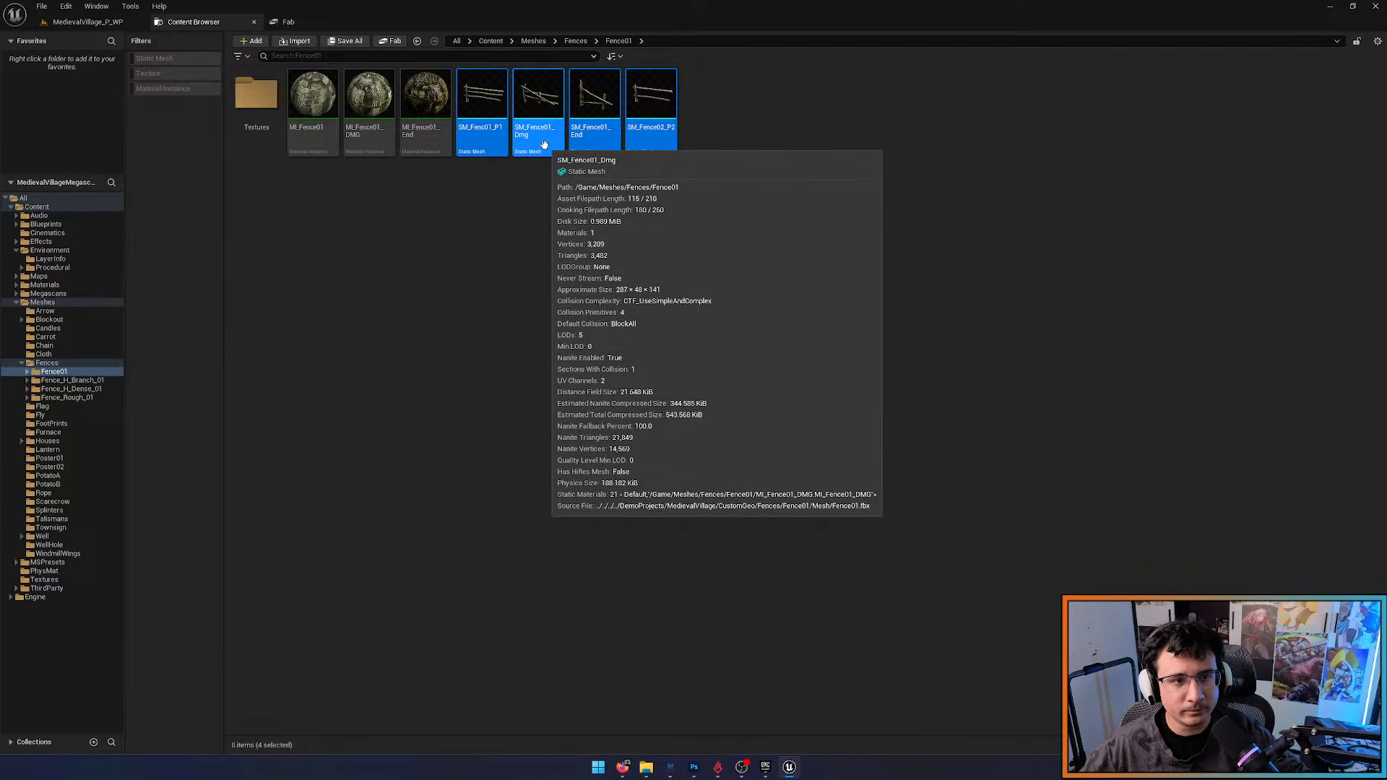
{"action": "right_click", "coordinate": [546, 148]}
{"action": "left_click", "coordinate": [307, 303]}
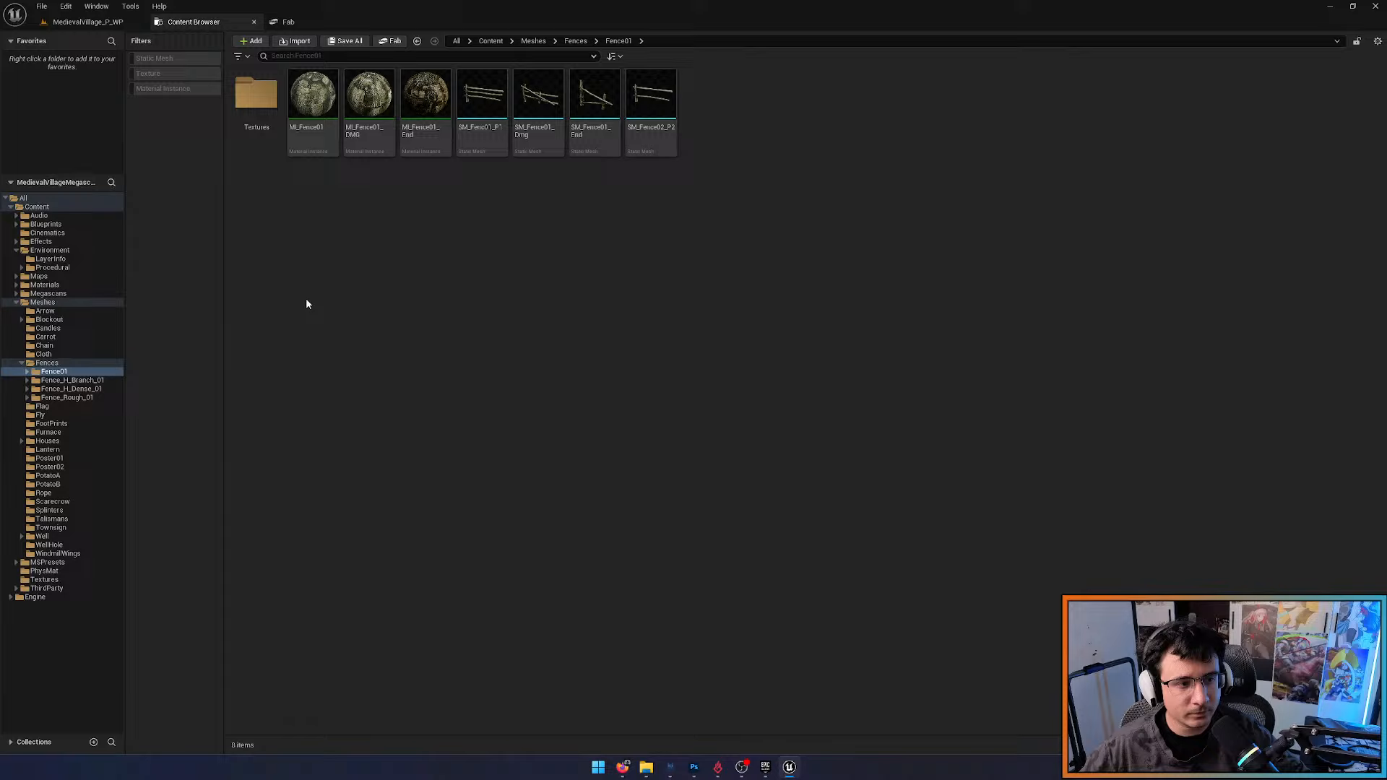
Migrate the whole Fences folder into the AoE4_FanArt project's Content folder, overwriting all assets that already exist there
{"action": "left_click", "coordinate": [39, 364]}
{"action": "right_click", "coordinate": [39, 365]}
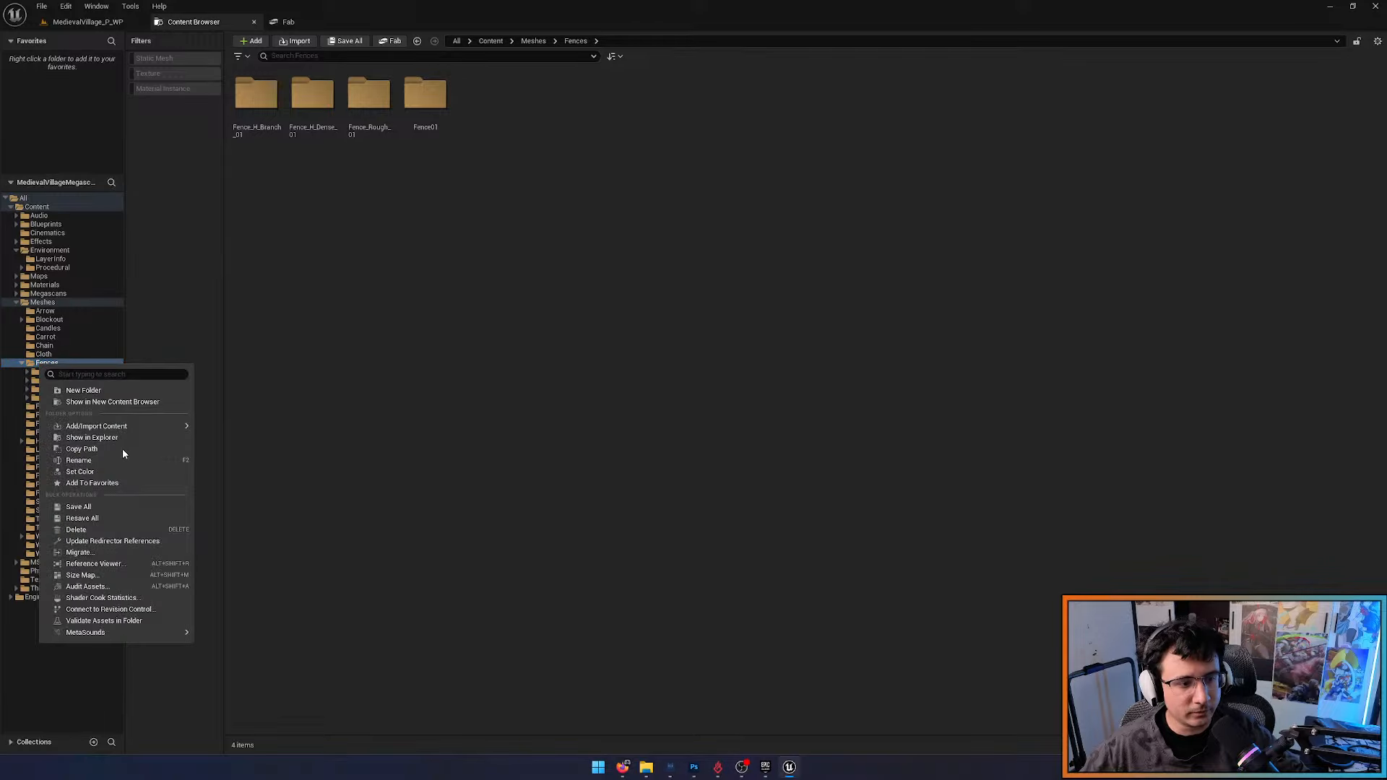
{"action": "left_click", "coordinate": [131, 547]}
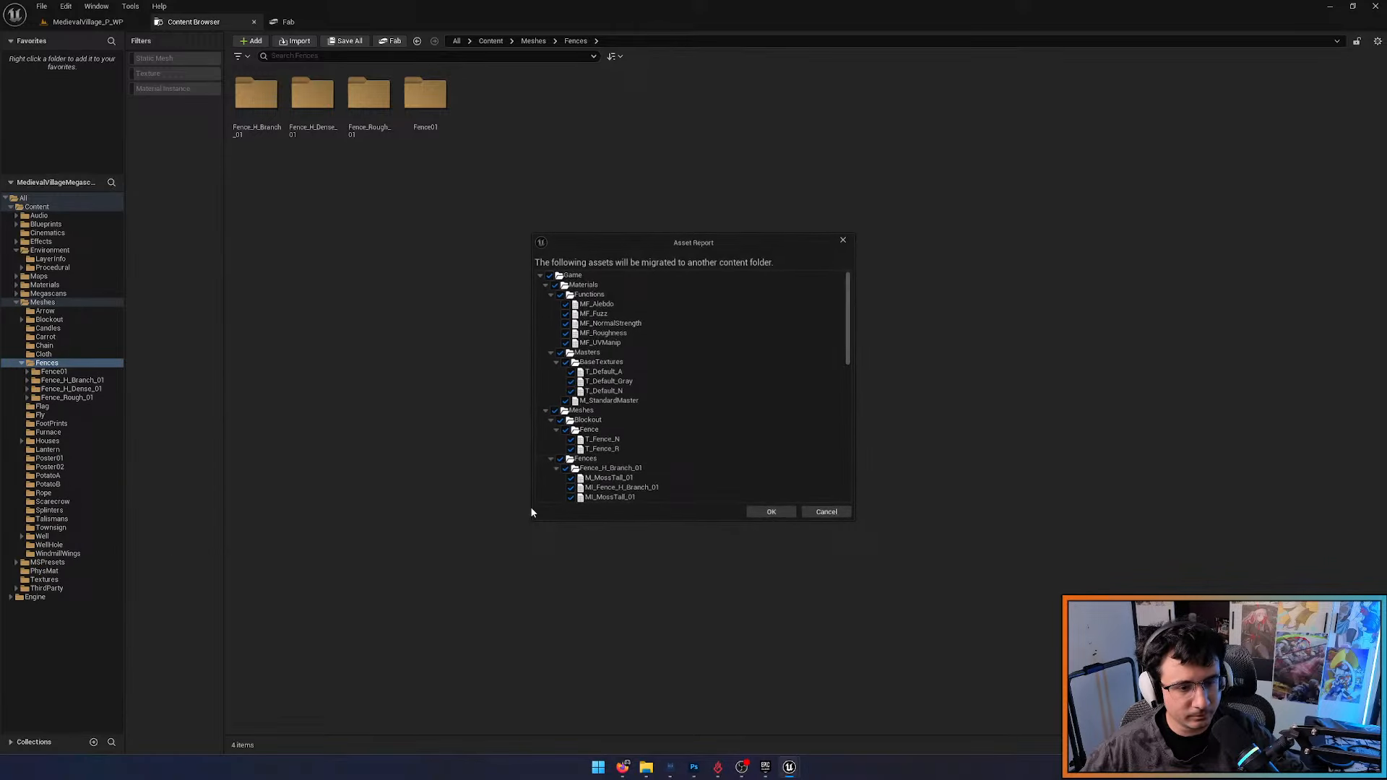
{"action": "left_click", "coordinate": [753, 511]}
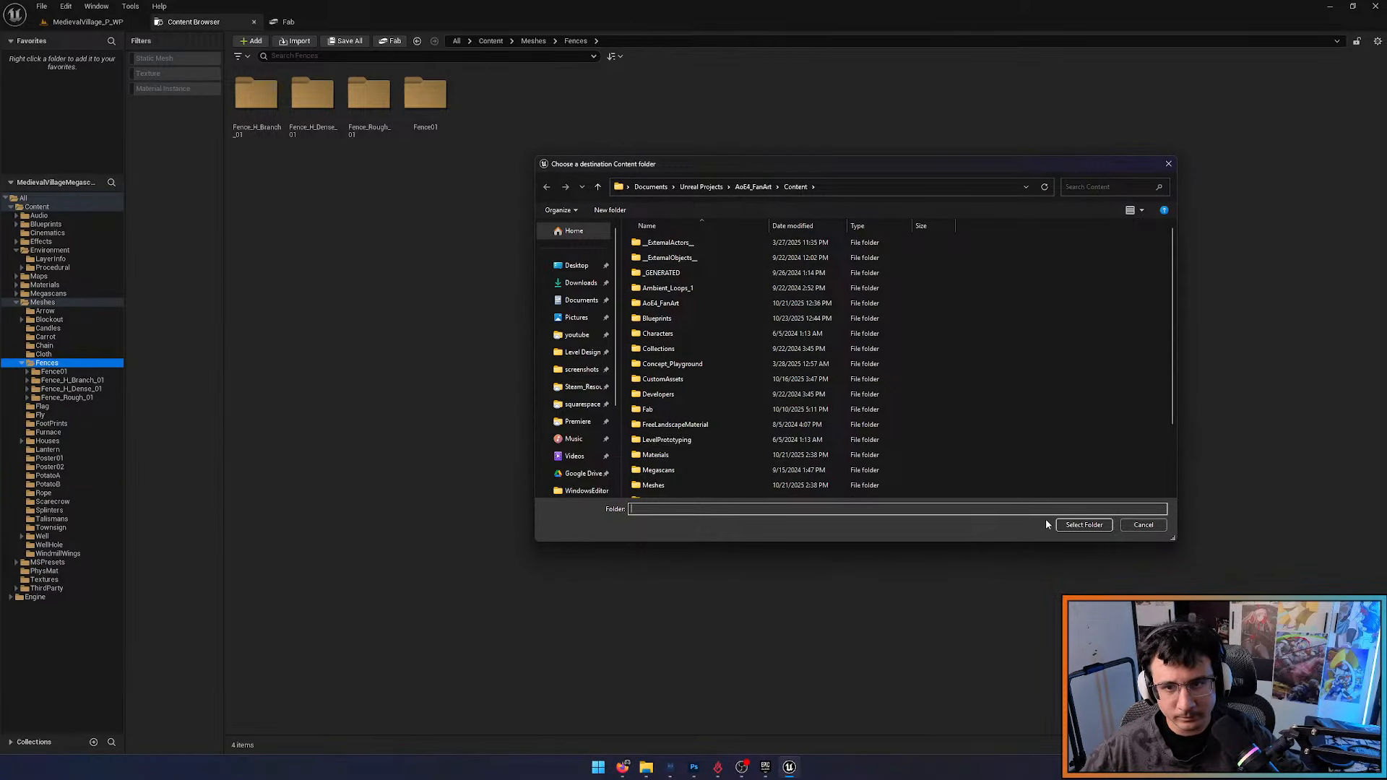
{"action": "left_click", "coordinate": [1076, 526]}
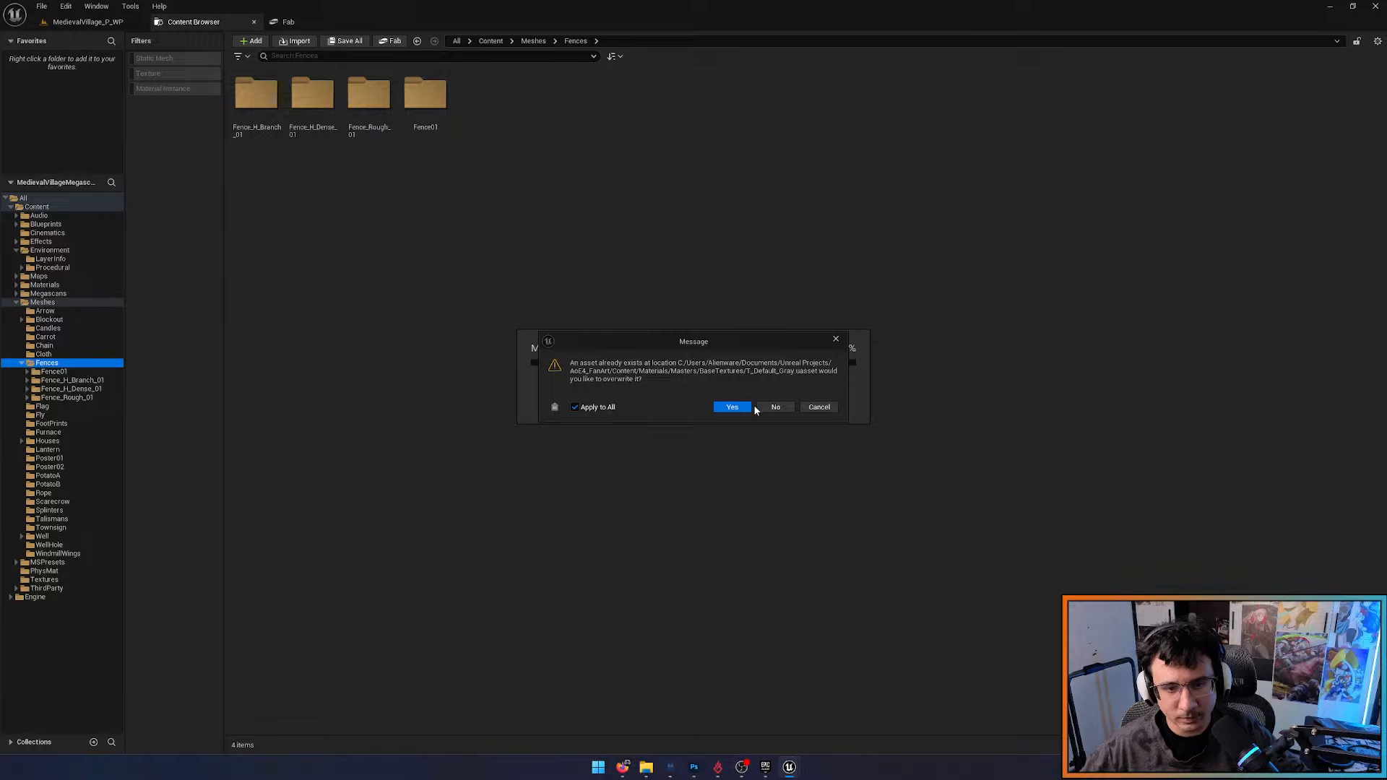
{"action": "left_click", "coordinate": [733, 407]}
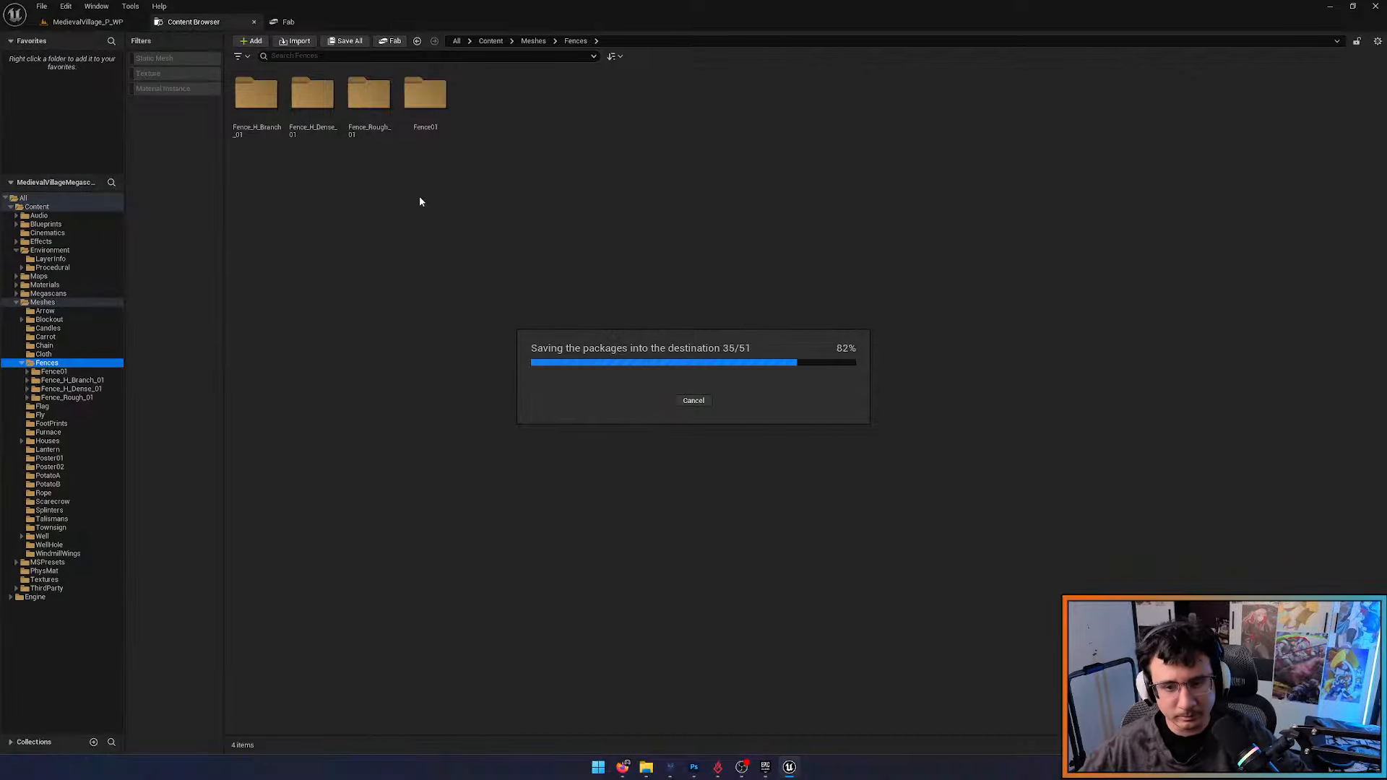
Return to the village level in unlit view, select the wooden pole holding the banner, and locate its mesh asset in the project content
{"action": "left_click", "coordinate": [88, 26]}
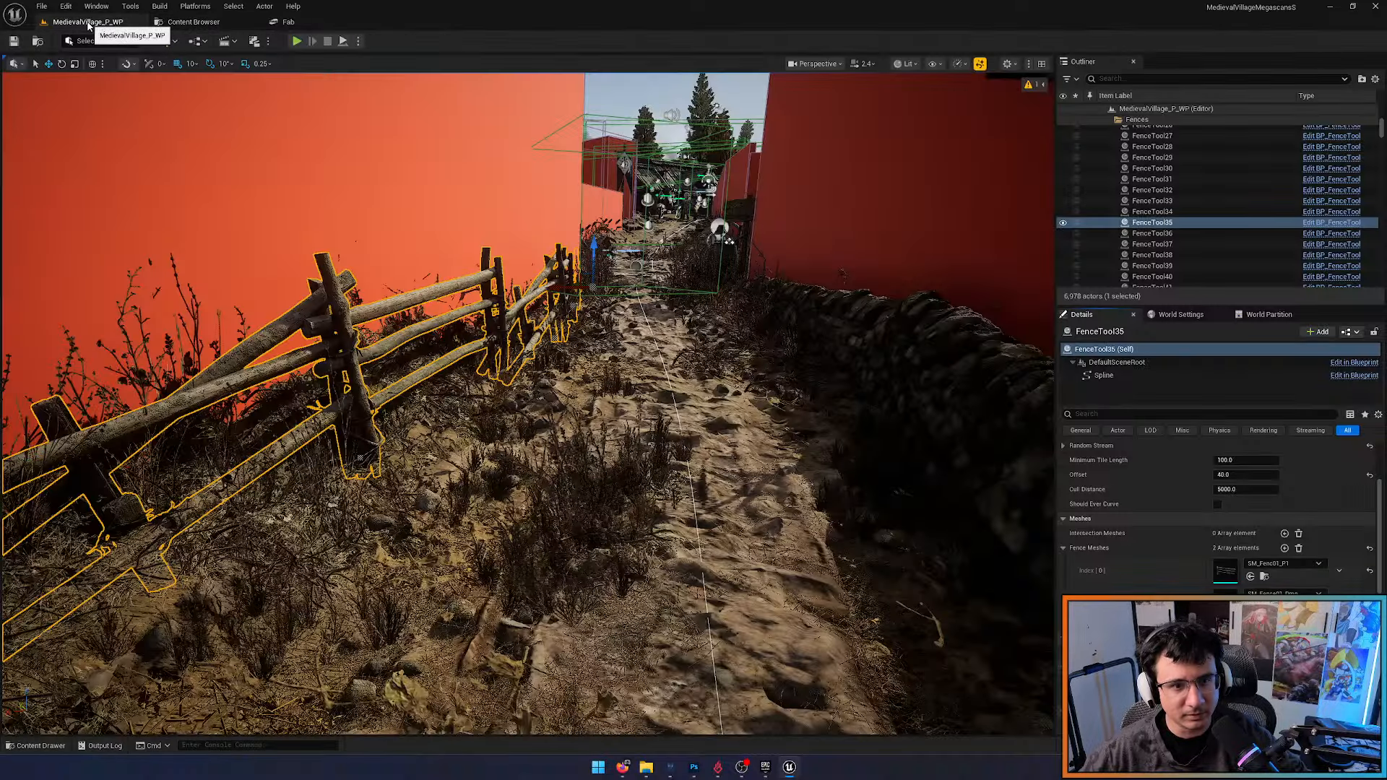
{"action": "right_click_drag", "start_coordinate": [535, 390], "coordinate": [585, 452]}
{"action": "key", "text": "alt+3"}
{"action": "left_click", "coordinate": [584, 452]}
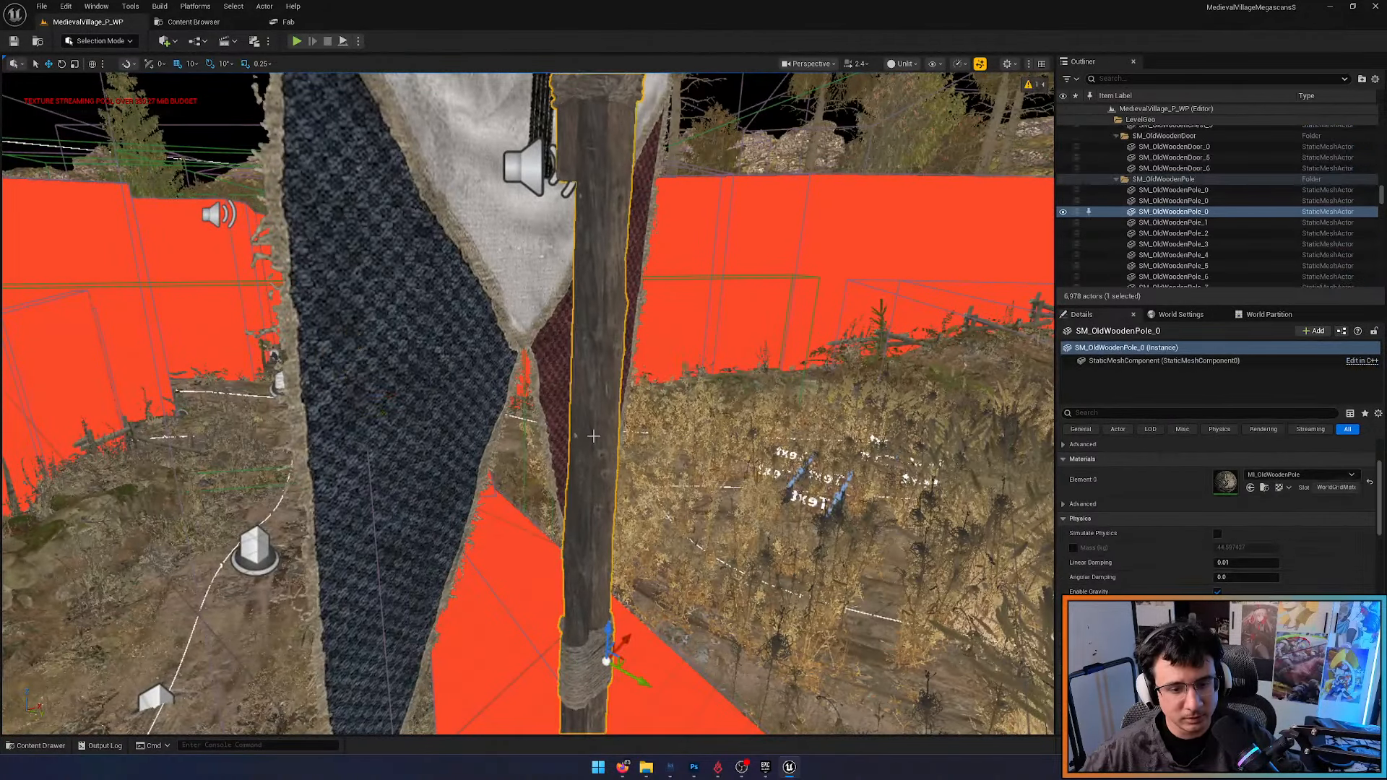
{"action": "key", "text": "f"}
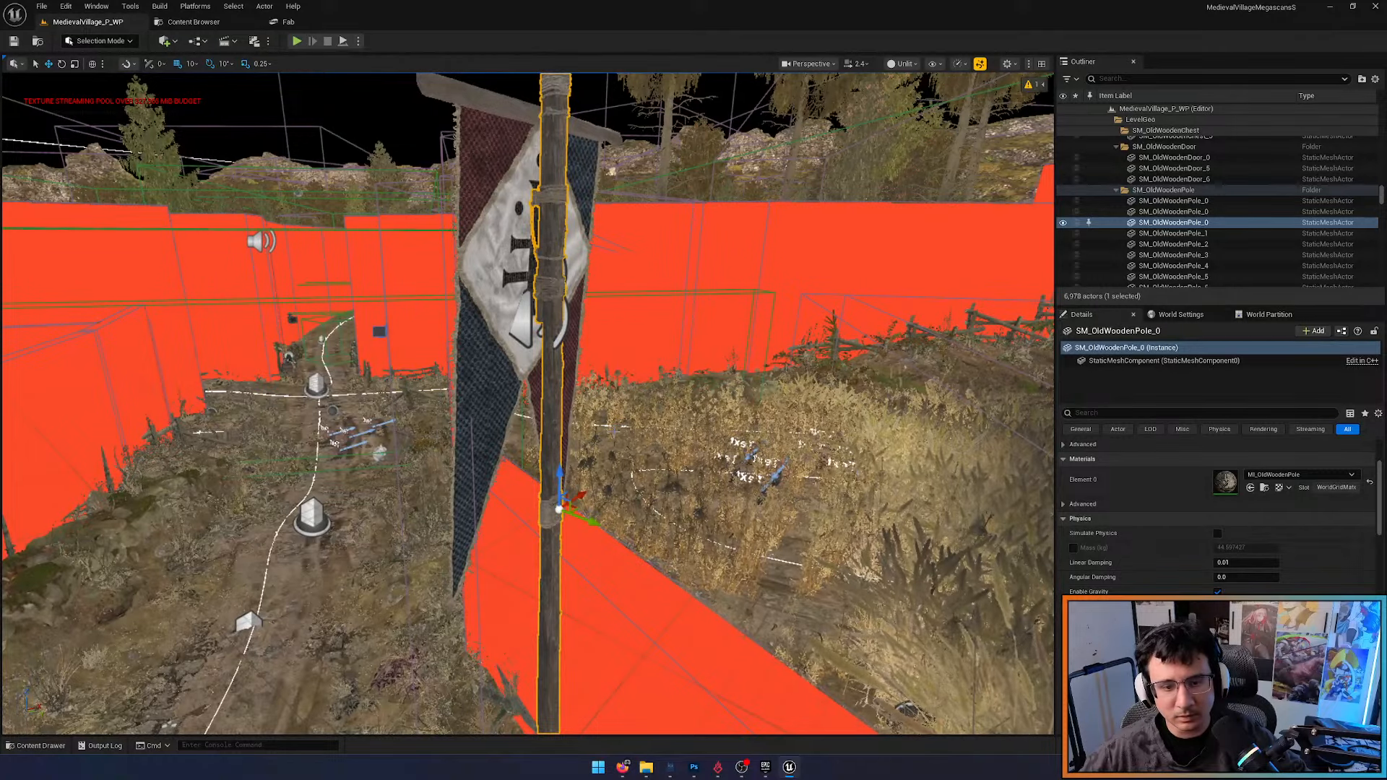
{"action": "mouse_move", "coordinate": [601, 434]}
{"action": "right_mouse_down"}
{"action": "mouse_move", "coordinate": [679, 456]}
{"action": "mouse_move", "coordinate": [604, 436]}
{"action": "right_mouse_up"}
{"action": "scroll", "coordinate": [651, 455], "scroll_direction": "down", "scroll_amount": 2}
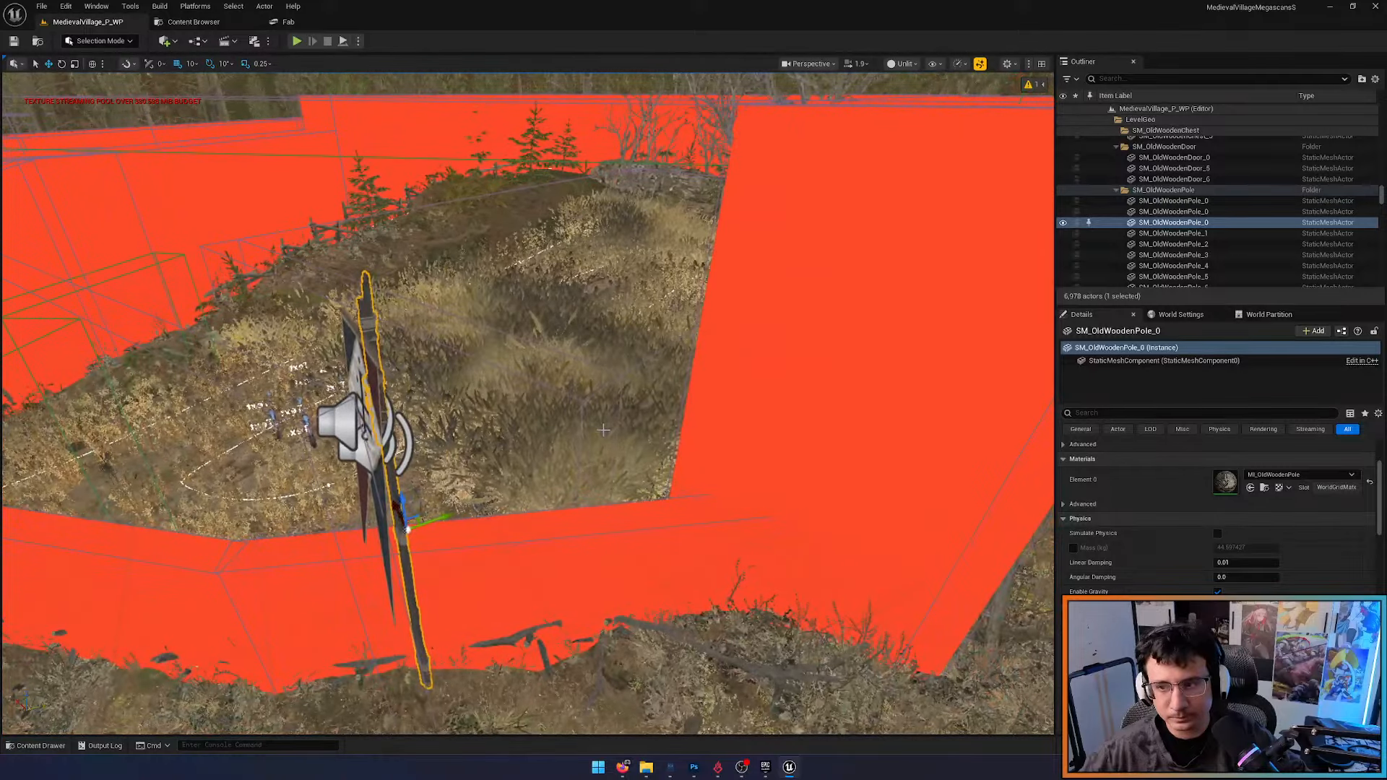
{"action": "key", "text": "ctrl+b"}
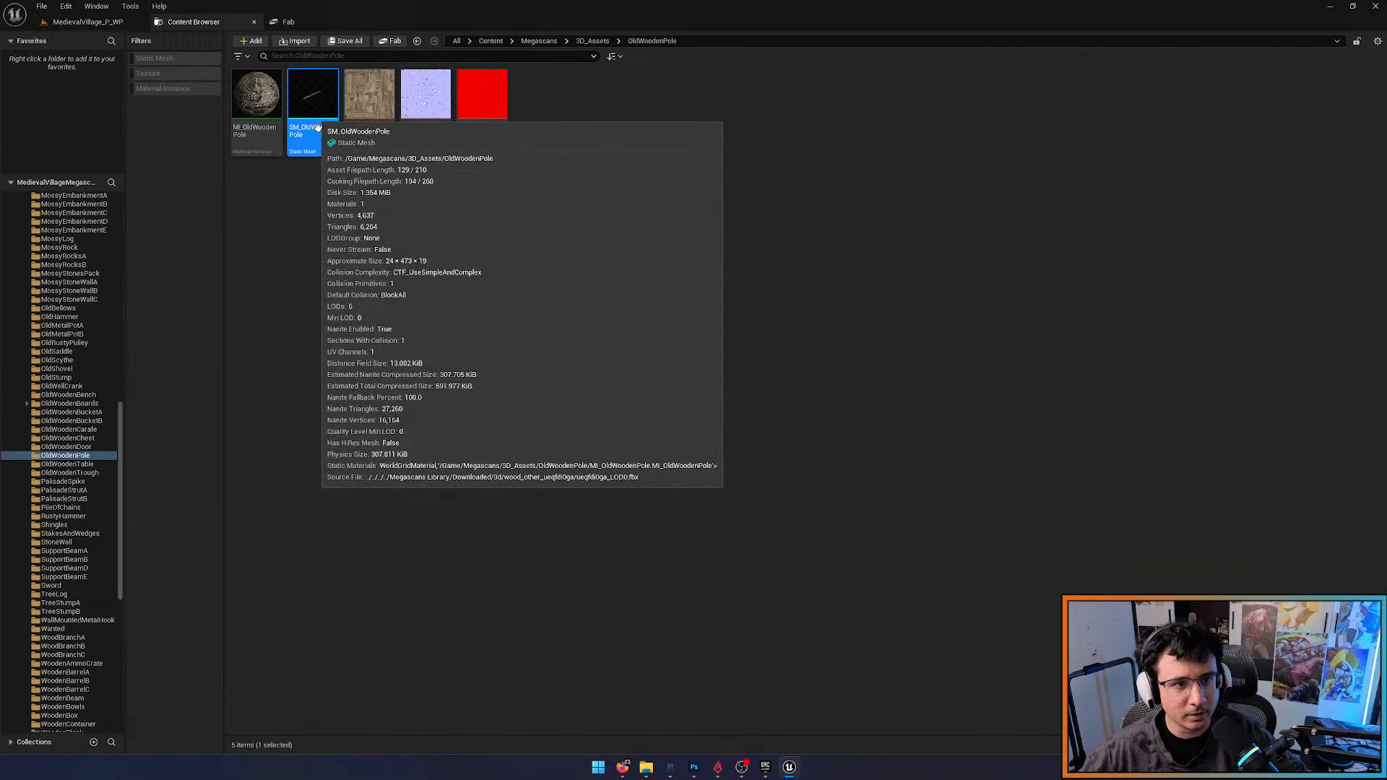
Inspect the SM_OldWoodenPole mesh from several angles in its own editor and close it
{"action": "double_click", "coordinate": [313, 109]}
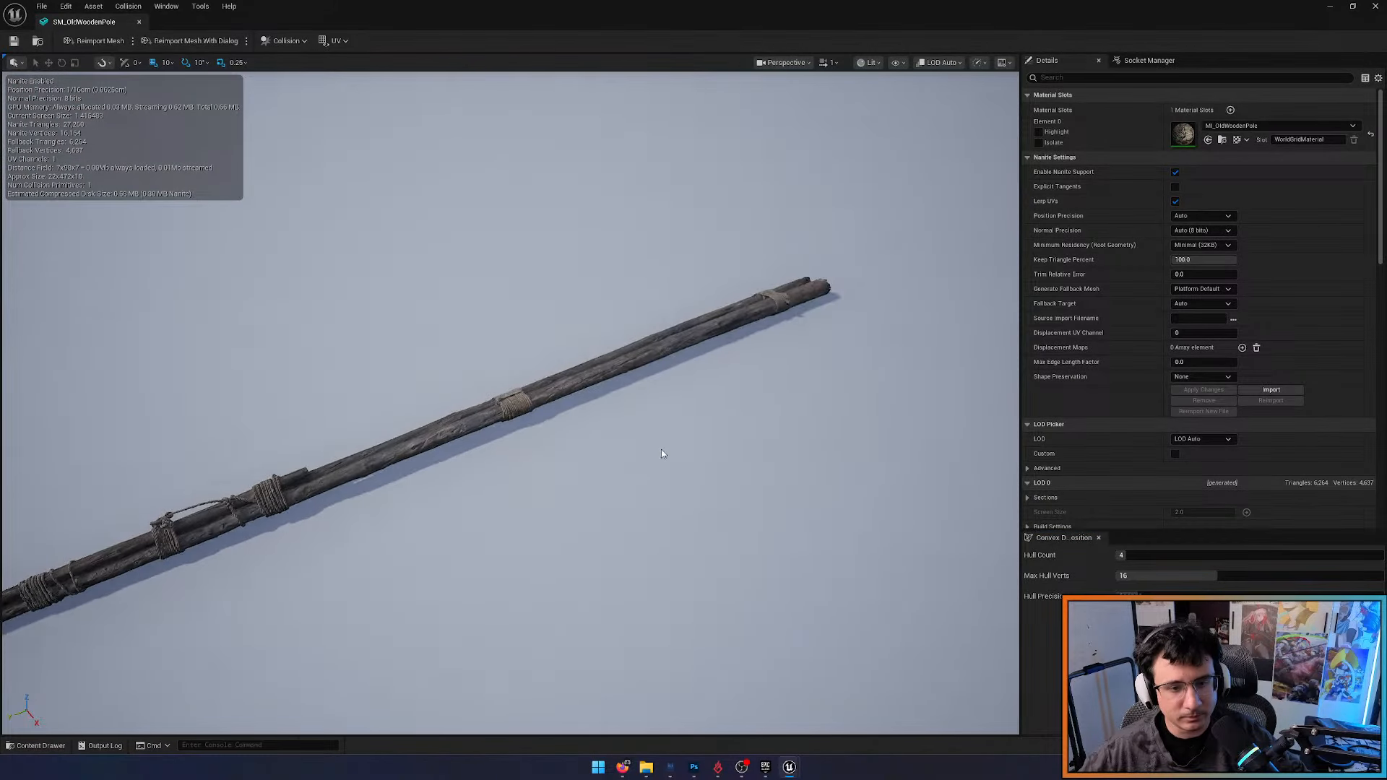
{"action": "left_click_drag", "start_coordinate": [662, 454], "coordinate": [448, 320]}
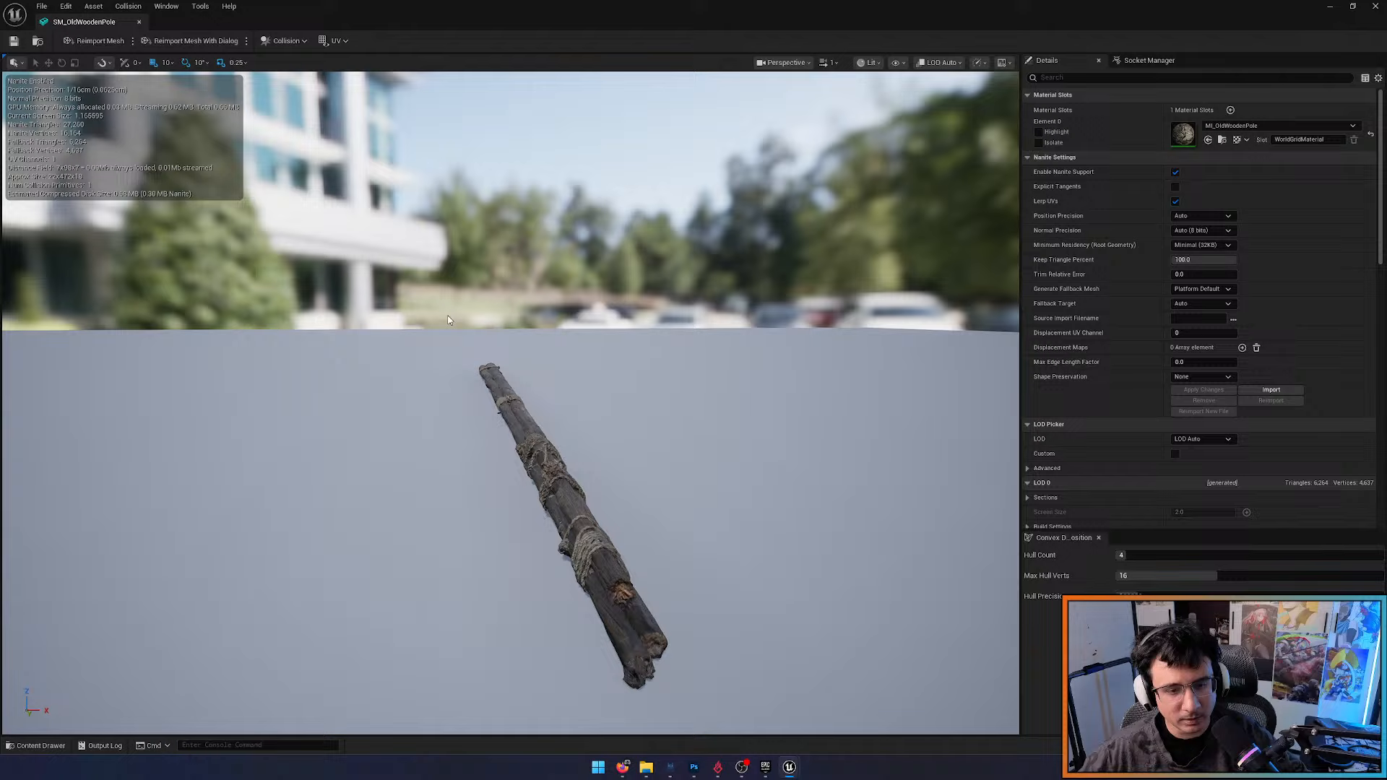
{"action": "middle_click", "coordinate": [90, 21]}
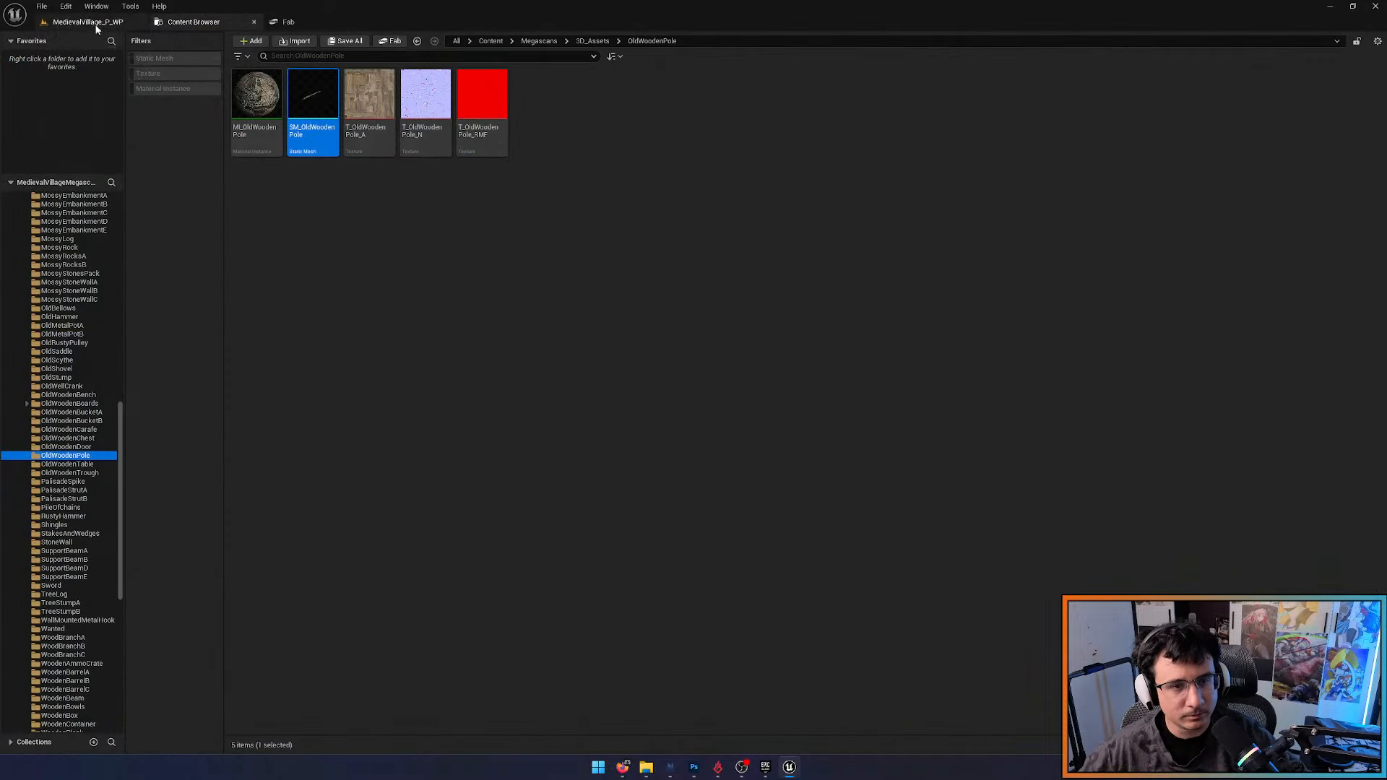
Migrate the OldWoodenPole folder into the AoE4_FanArt project's Content folder, overwriting the existing assets
{"action": "right_click", "coordinate": [84, 456]}
{"action": "left_click", "coordinate": [123, 642]}
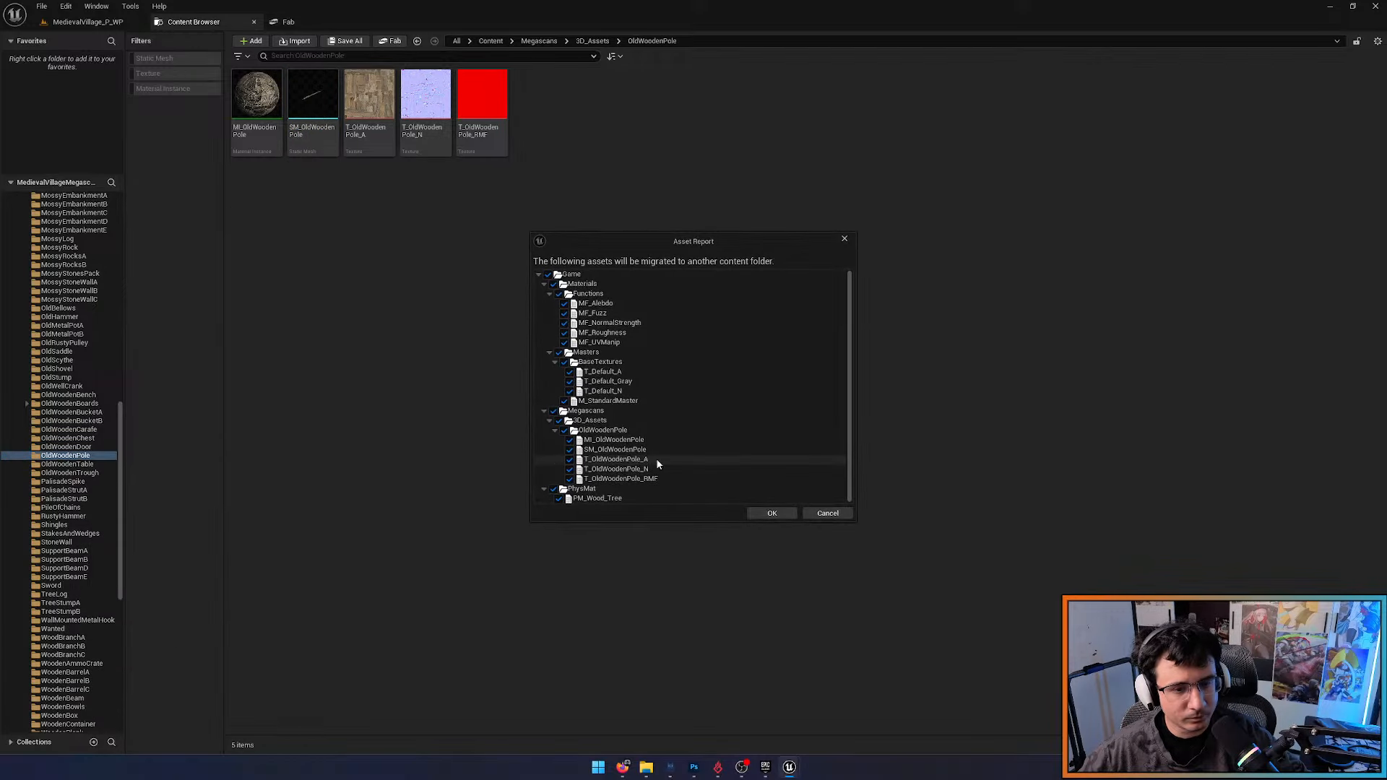
{"action": "left_click", "coordinate": [752, 513]}
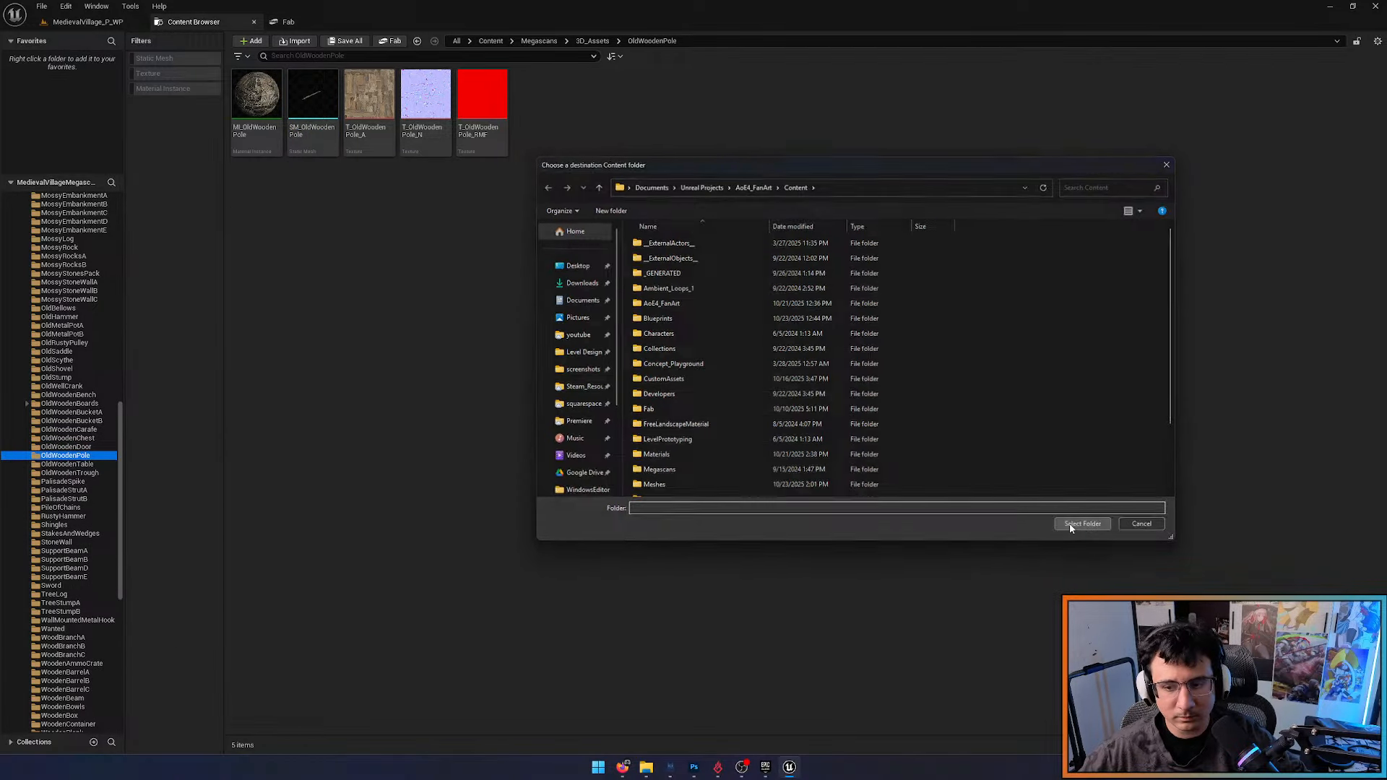
{"action": "left_click", "coordinate": [1078, 522]}
{"action": "left_click", "coordinate": [728, 407]}
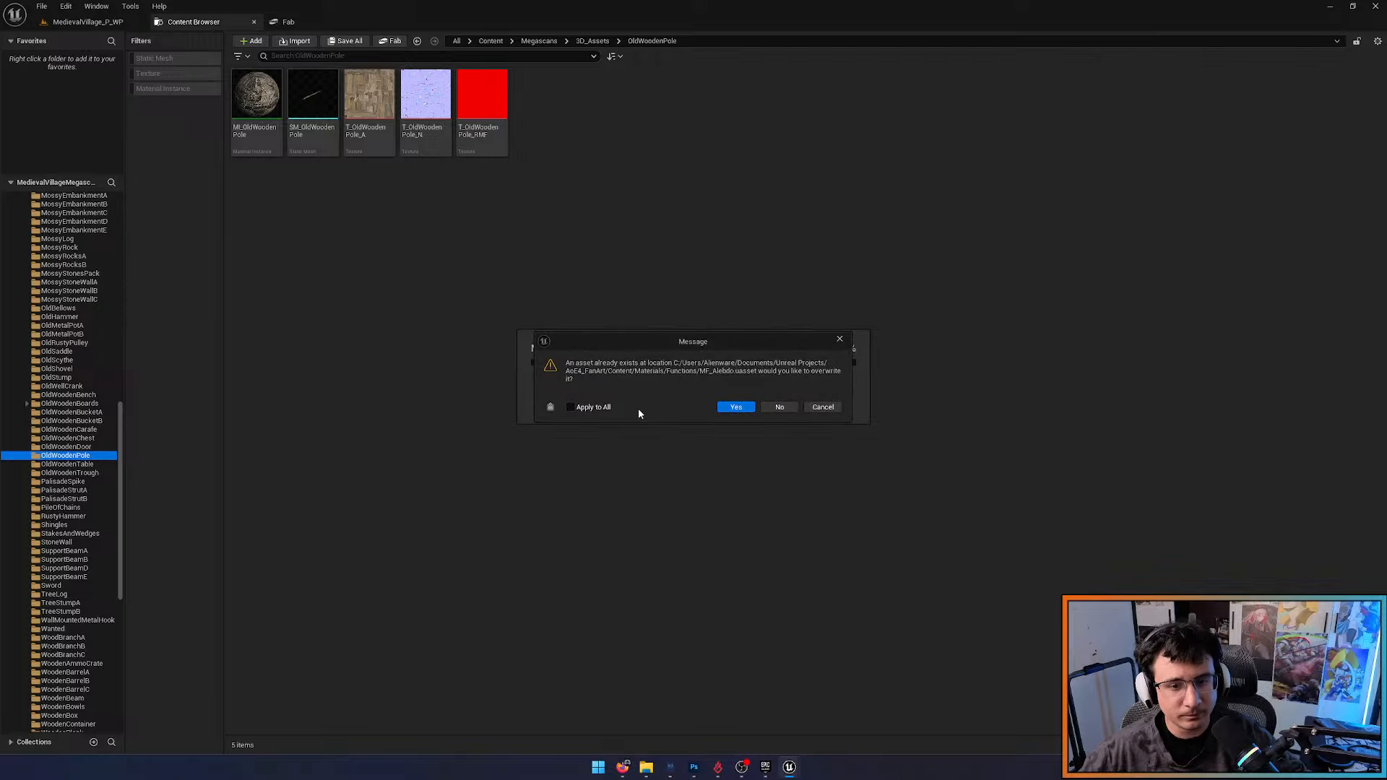
{"action": "left_click", "coordinate": [733, 408]}
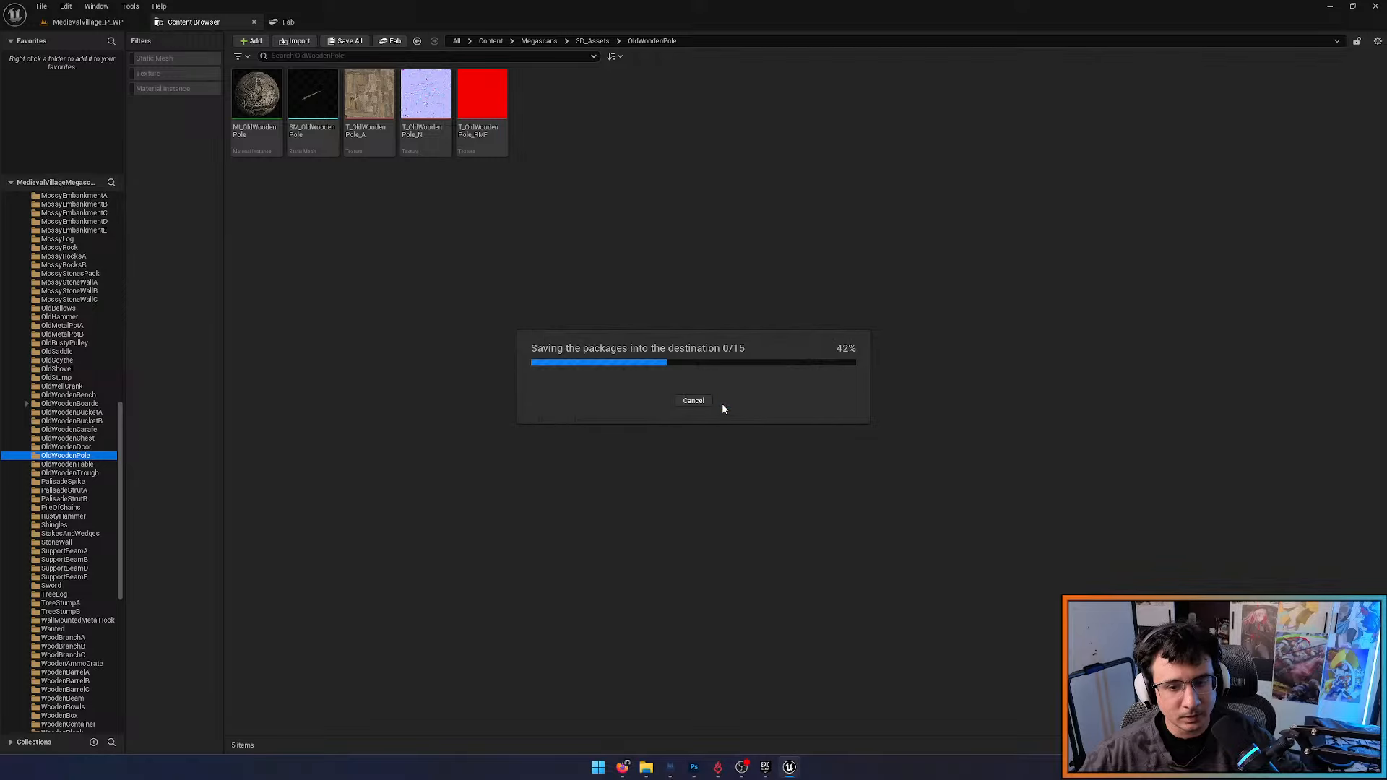
Return to the village level, select the cloth flag hanging from the pole, and inspect its material instance MI_Flag
{"action": "left_click", "coordinate": [94, 25]}
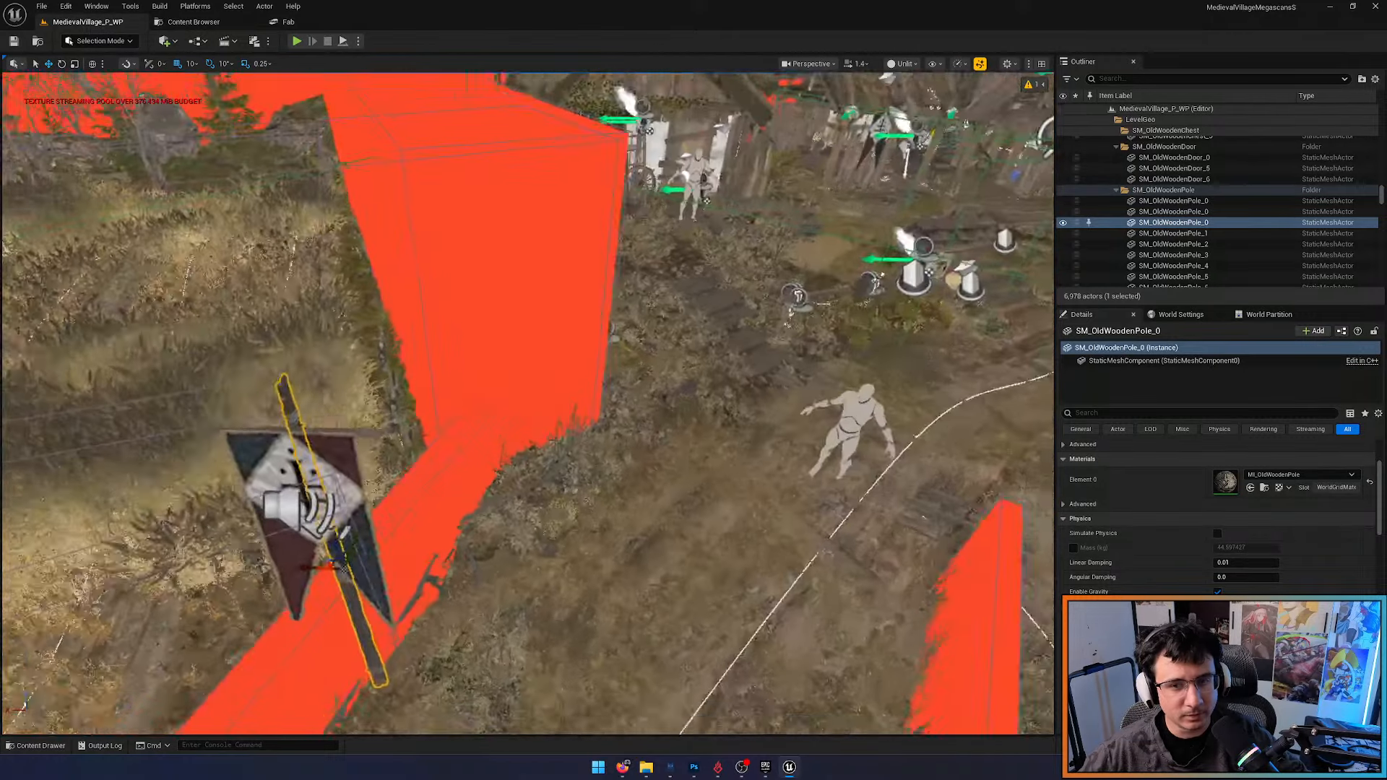
{"action": "key", "text": "Escape"}
{"action": "mouse_move", "coordinate": [527, 405]}
{"action": "right_mouse_down"}
{"action": "mouse_move", "coordinate": [534, 379]}
{"action": "mouse_move", "coordinate": [592, 365]}
{"action": "mouse_move", "coordinate": [448, 434]}
{"action": "mouse_move", "coordinate": [513, 419]}
{"action": "right_mouse_up"}
{"action": "scroll", "coordinate": [527, 405], "scroll_direction": "down", "scroll_amount": 1}
{"action": "key", "text": "w"}
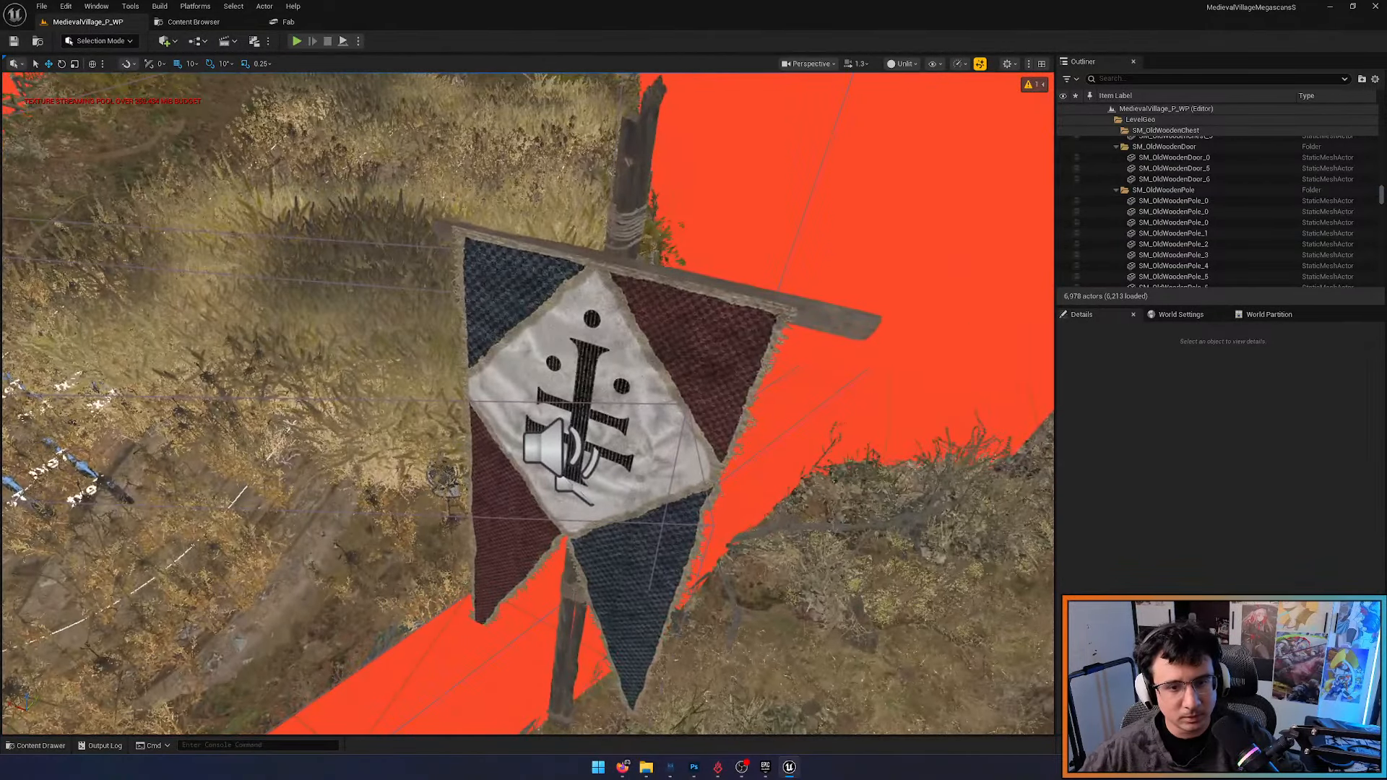
{"action": "left_click", "coordinate": [636, 433]}
{"action": "scroll", "coordinate": [1170, 556], "scroll_direction": "down", "scroll_amount": 3}
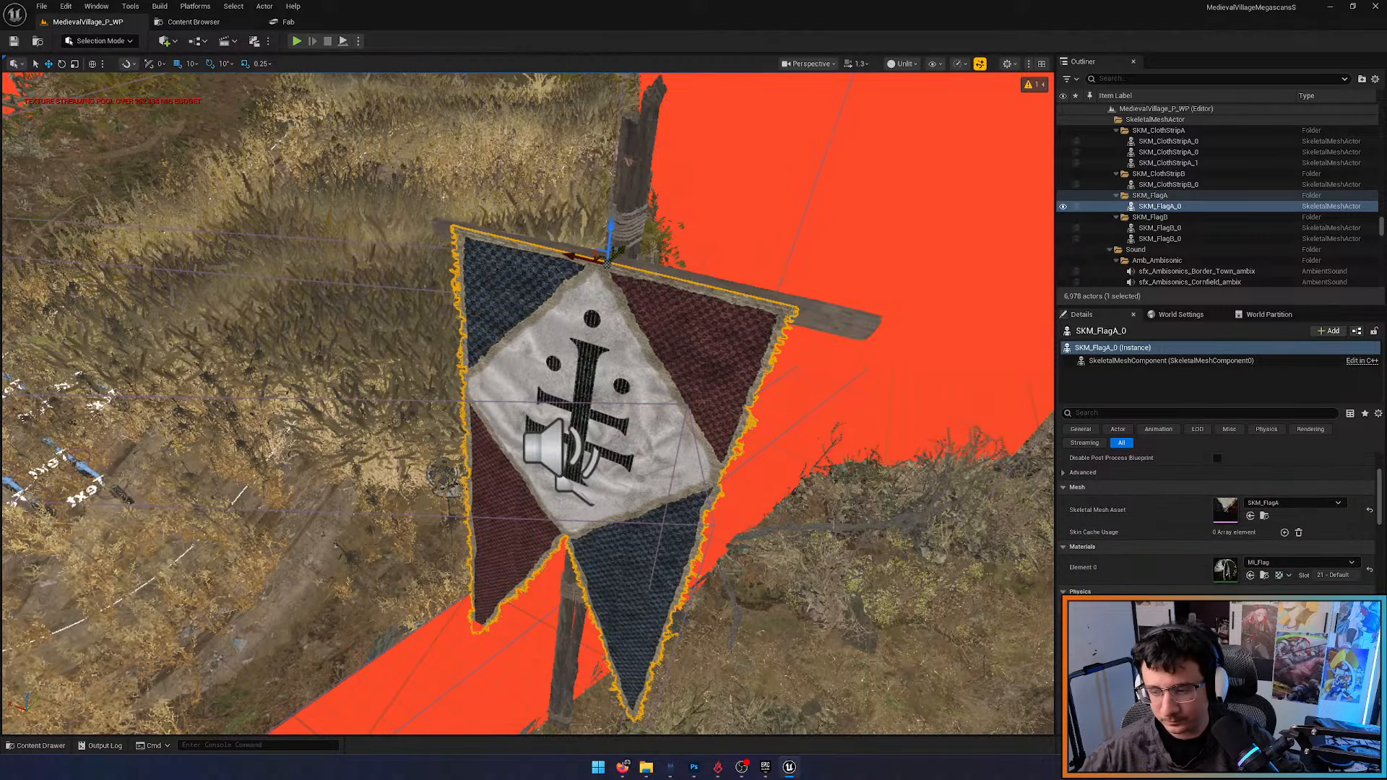
{"action": "double_click", "coordinate": [1222, 570]}
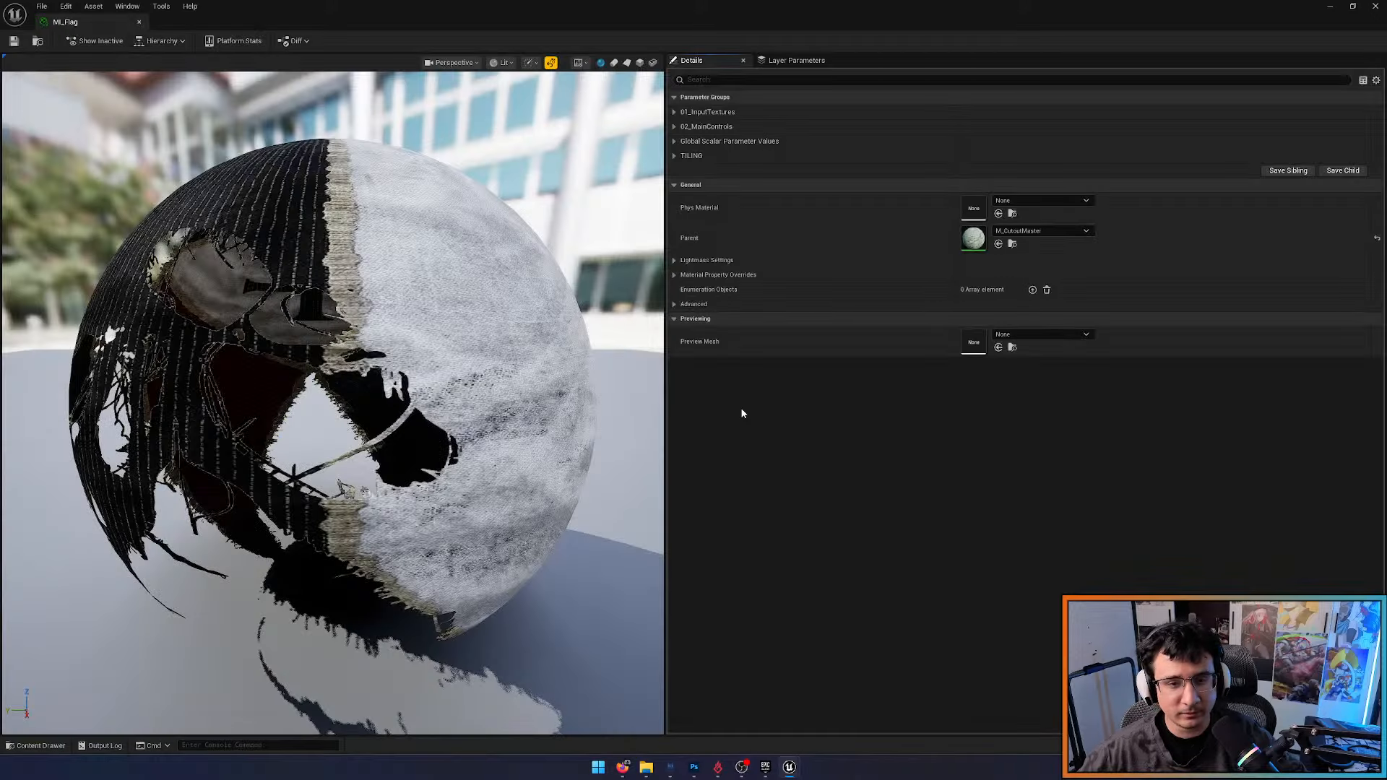
{"action": "left_click_drag", "start_coordinate": [539, 410], "coordinate": [253, 431]}
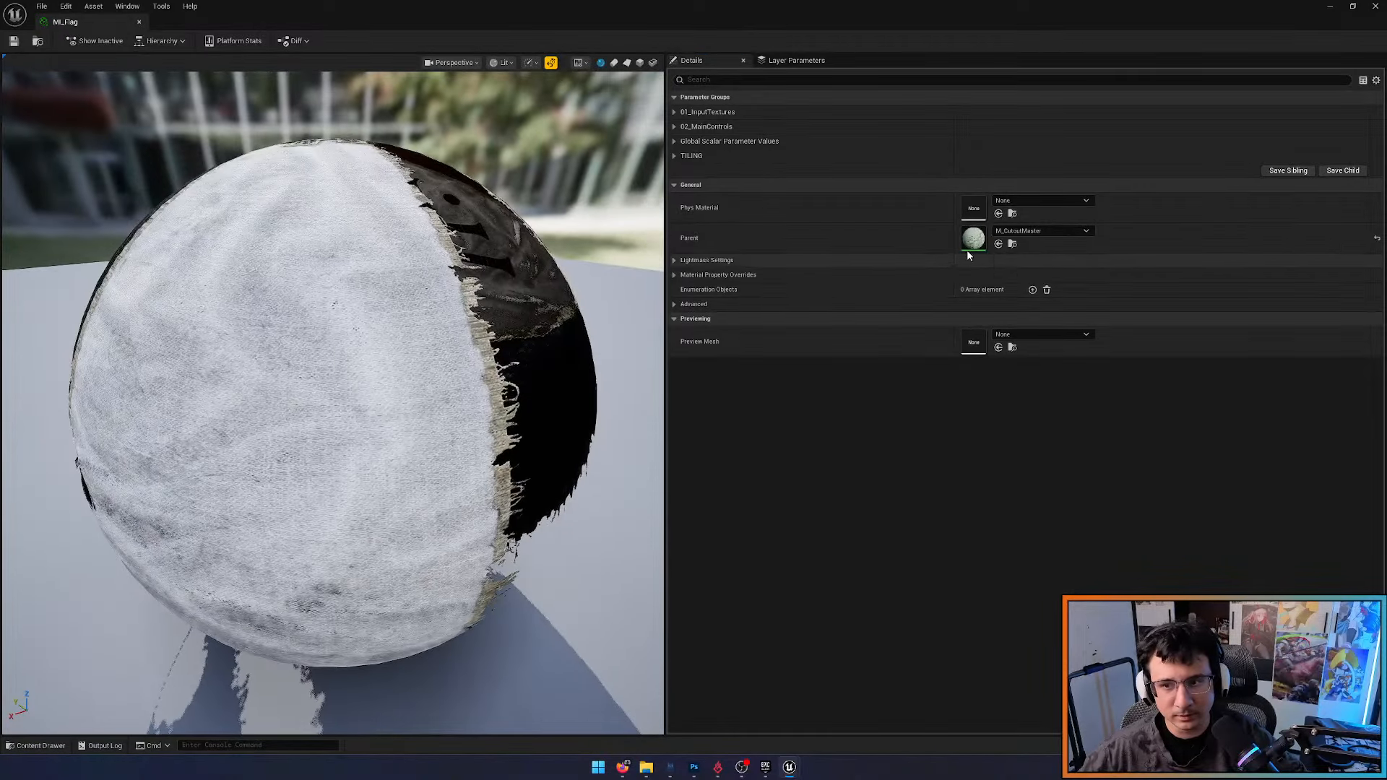
Open the flag material's parent M_CutoutMaster and trace the base color connection back through its material graph
{"action": "double_click", "coordinate": [971, 247]}
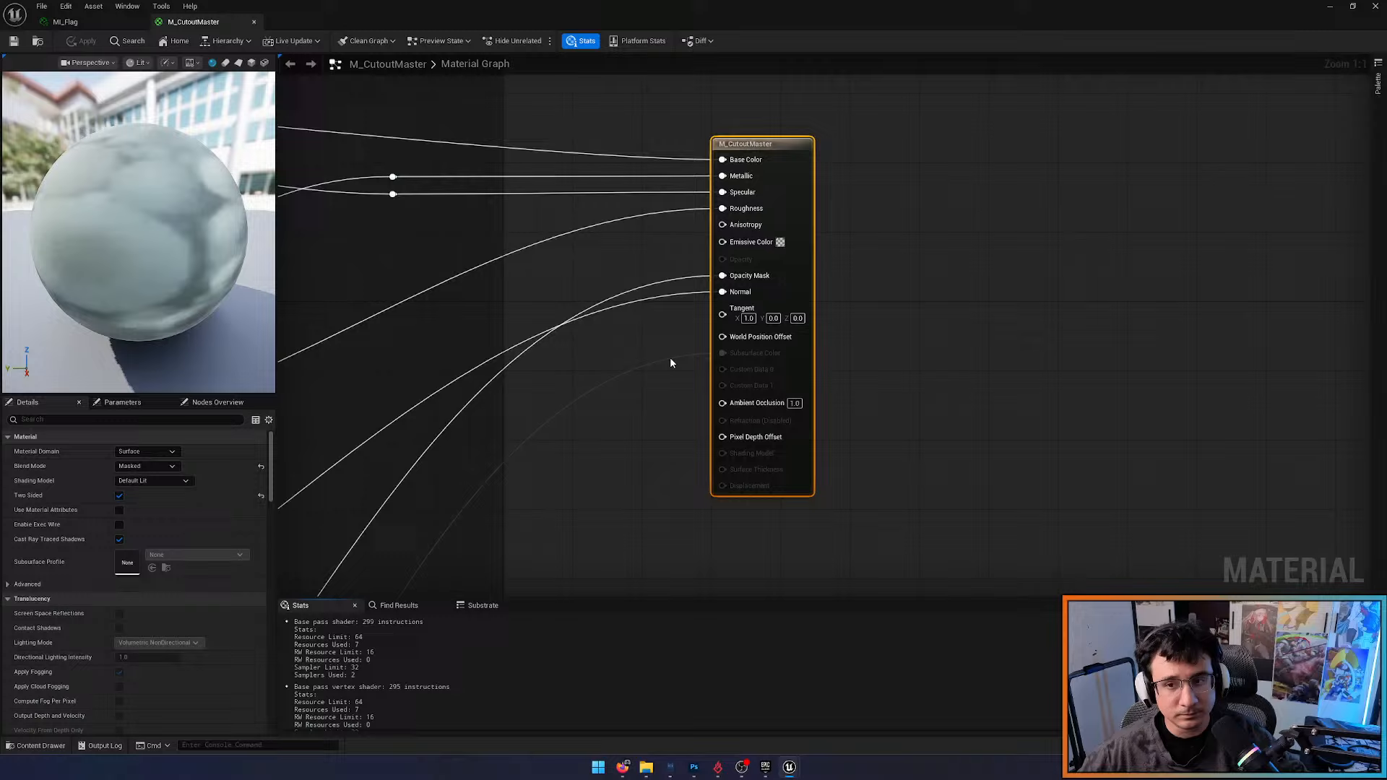
{"action": "scroll", "coordinate": [670, 356], "scroll_direction": "down", "scroll_amount": 1}
{"action": "right_click_drag", "start_coordinate": [670, 357], "coordinate": [720, 367]}
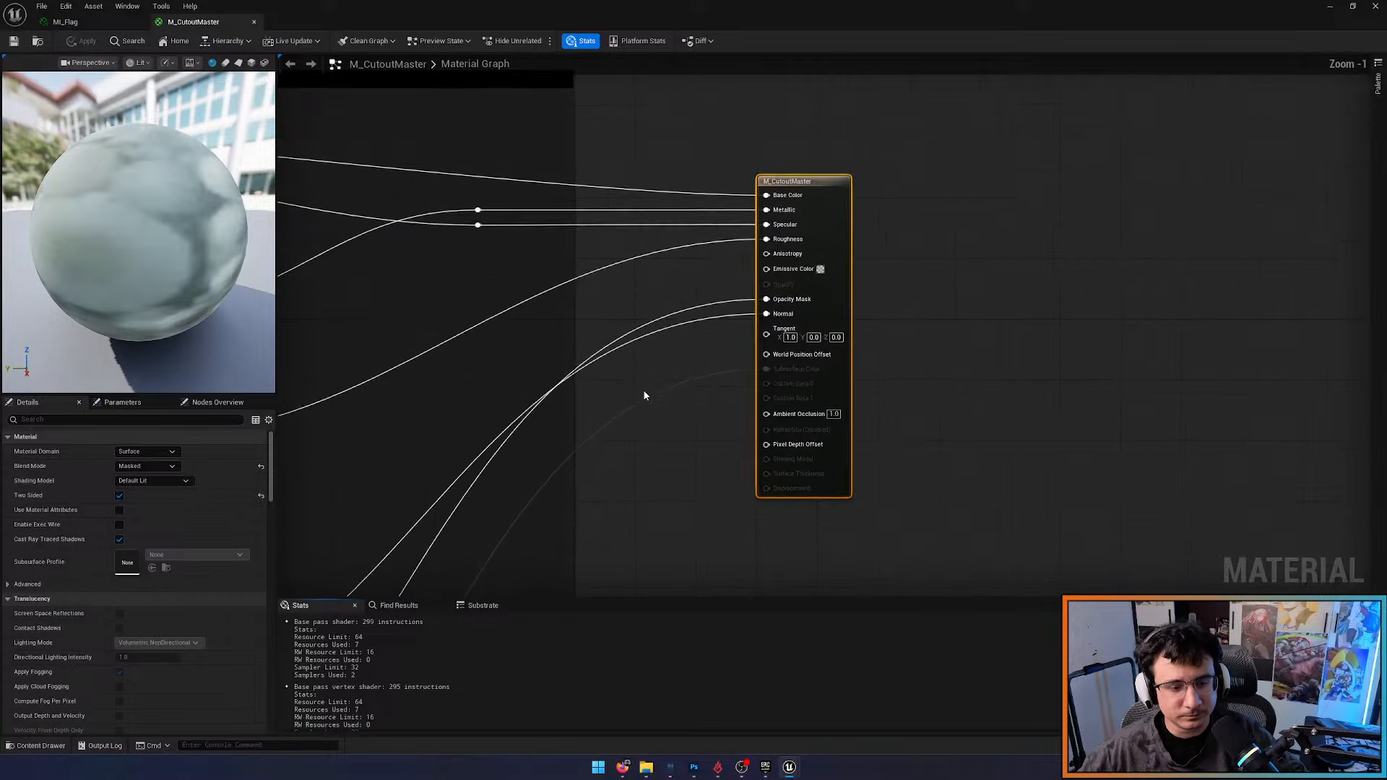
{"action": "scroll", "coordinate": [830, 318], "scroll_direction": "down", "scroll_amount": 6}
{"action": "right_click_drag", "start_coordinate": [634, 427], "coordinate": [921, 372]}
{"action": "scroll", "coordinate": [676, 285], "scroll_direction": "up", "scroll_amount": 7}
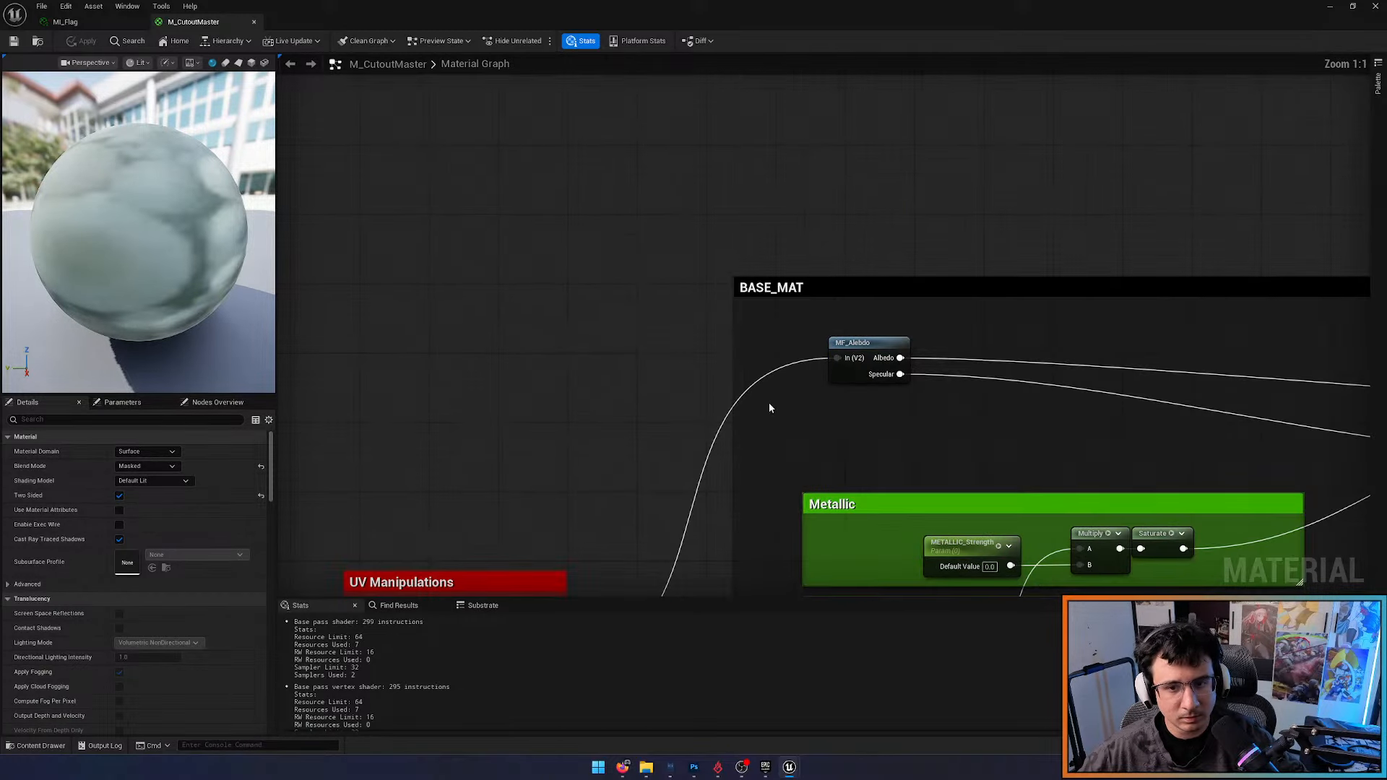
Examine the M_CutoutMaster graph from the UV Manipulations, Metallic, Roughness and Normal groups through to the output node
{"action": "right_click_drag", "start_coordinate": [769, 402], "coordinate": [727, 182]}
{"action": "scroll", "coordinate": [727, 182], "scroll_direction": "down", "scroll_amount": 3}
{"action": "right_click_drag", "start_coordinate": [731, 346], "coordinate": [657, 230]}
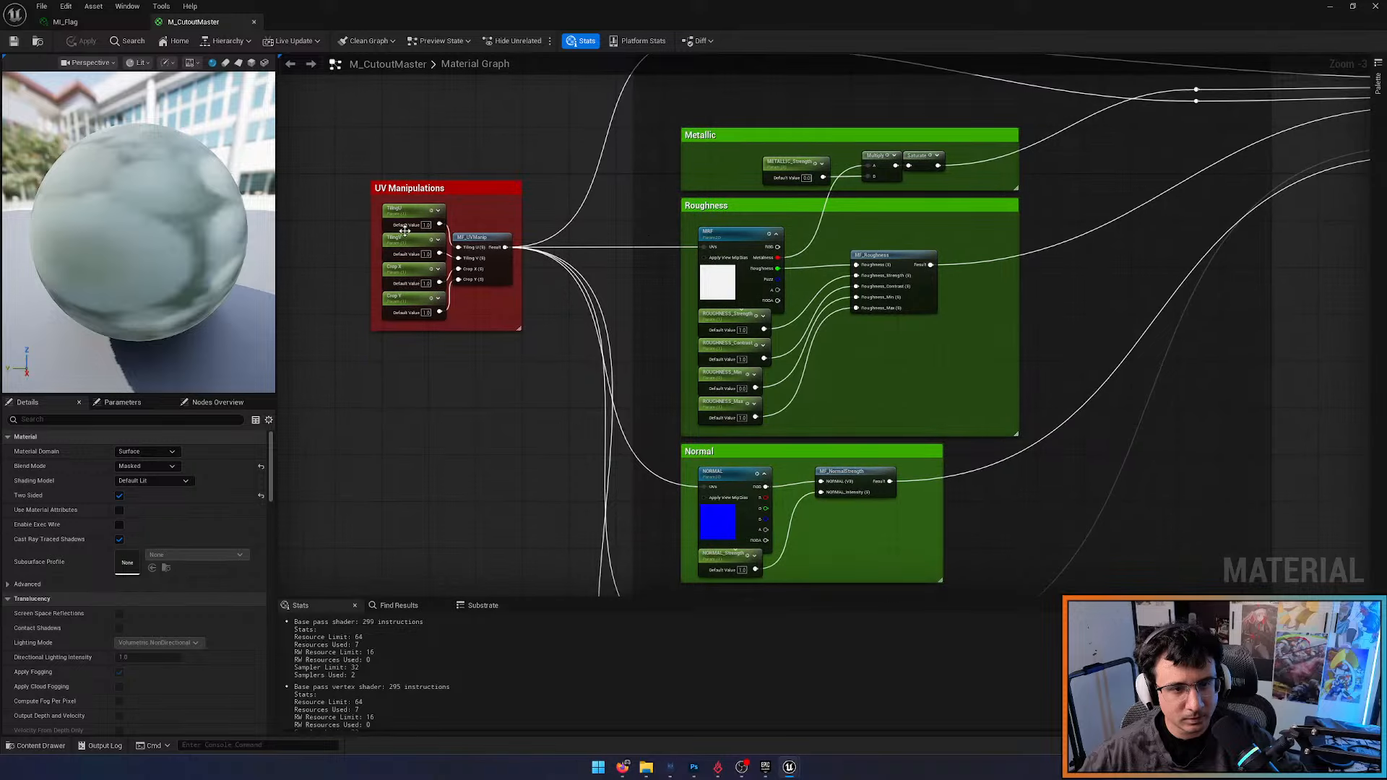
{"action": "scroll", "coordinate": [402, 227], "scroll_direction": "up", "scroll_amount": 3}
{"action": "right_click_drag", "start_coordinate": [794, 357], "coordinate": [583, 368]}
{"action": "mouse_move", "coordinate": [1105, 427]}
{"action": "right_mouse_down"}
{"action": "mouse_move", "coordinate": [1051, 232]}
{"action": "mouse_move", "coordinate": [1004, 166]}
{"action": "right_mouse_up"}
{"action": "right_click_drag", "start_coordinate": [943, 332], "coordinate": [890, 112]}
{"action": "right_click_drag", "start_coordinate": [967, 278], "coordinate": [567, 466]}
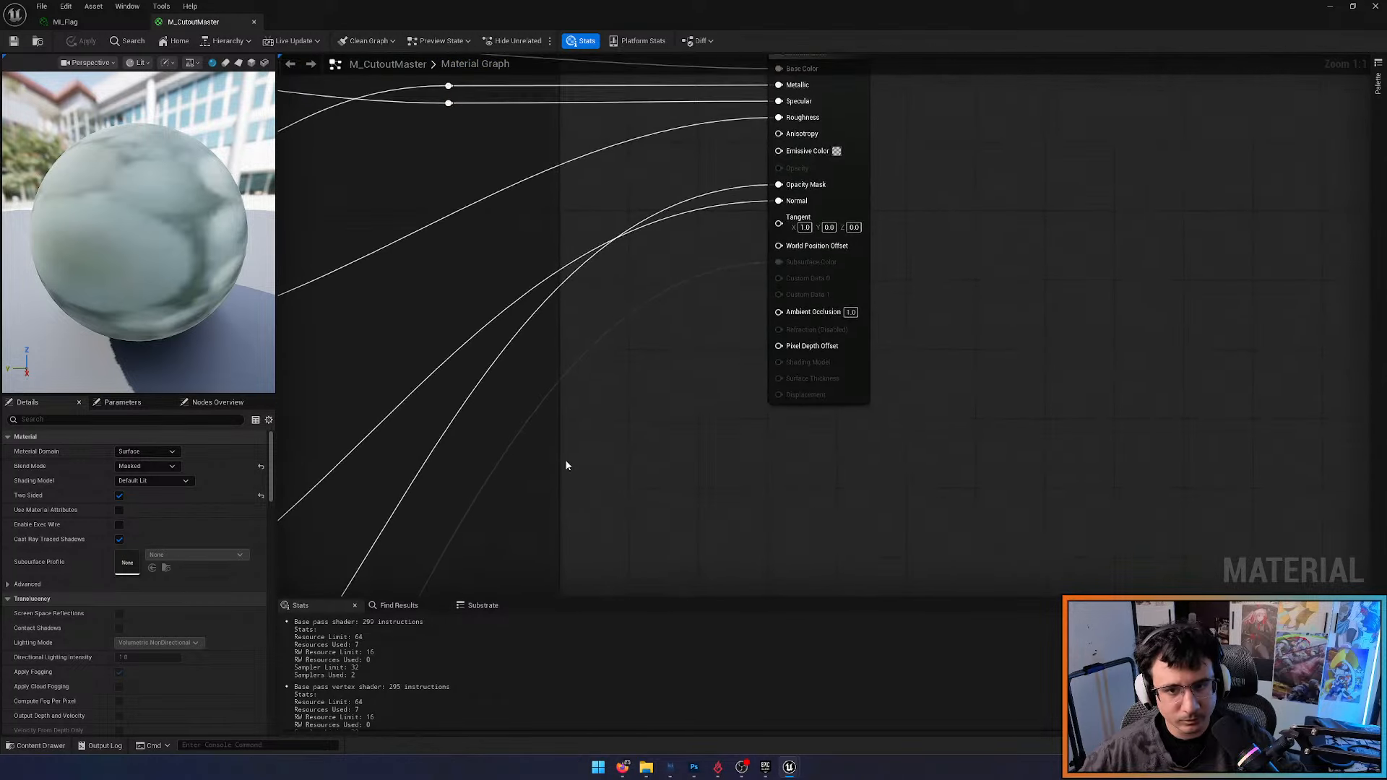
{"action": "right_click_drag", "start_coordinate": [660, 424], "coordinate": [607, 539]}
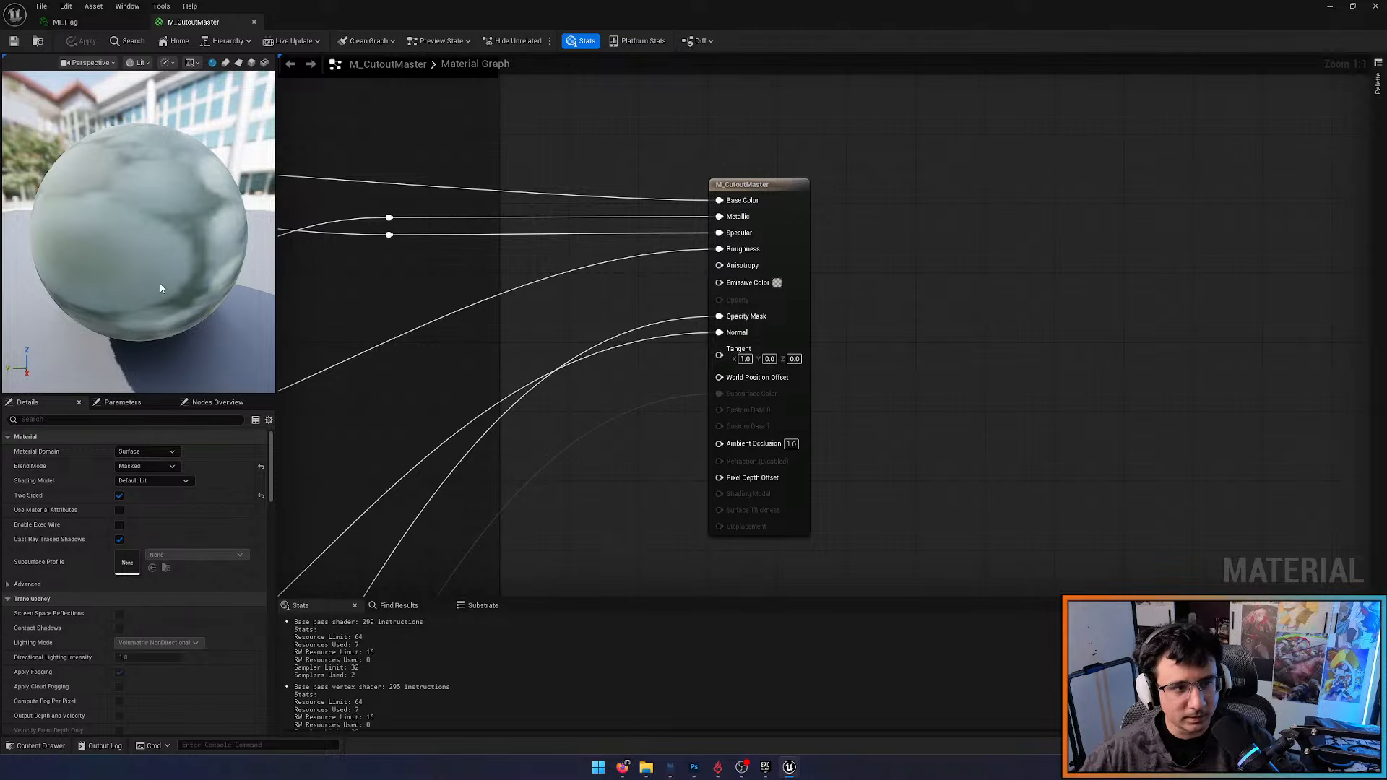
{"action": "left_click_drag", "start_coordinate": [161, 288], "coordinate": [162, 238]}
Preview MI_Flag on a flat plane, examine its weave and frayed edges up close, and close its editor
{"action": "left_click", "coordinate": [125, 22]}
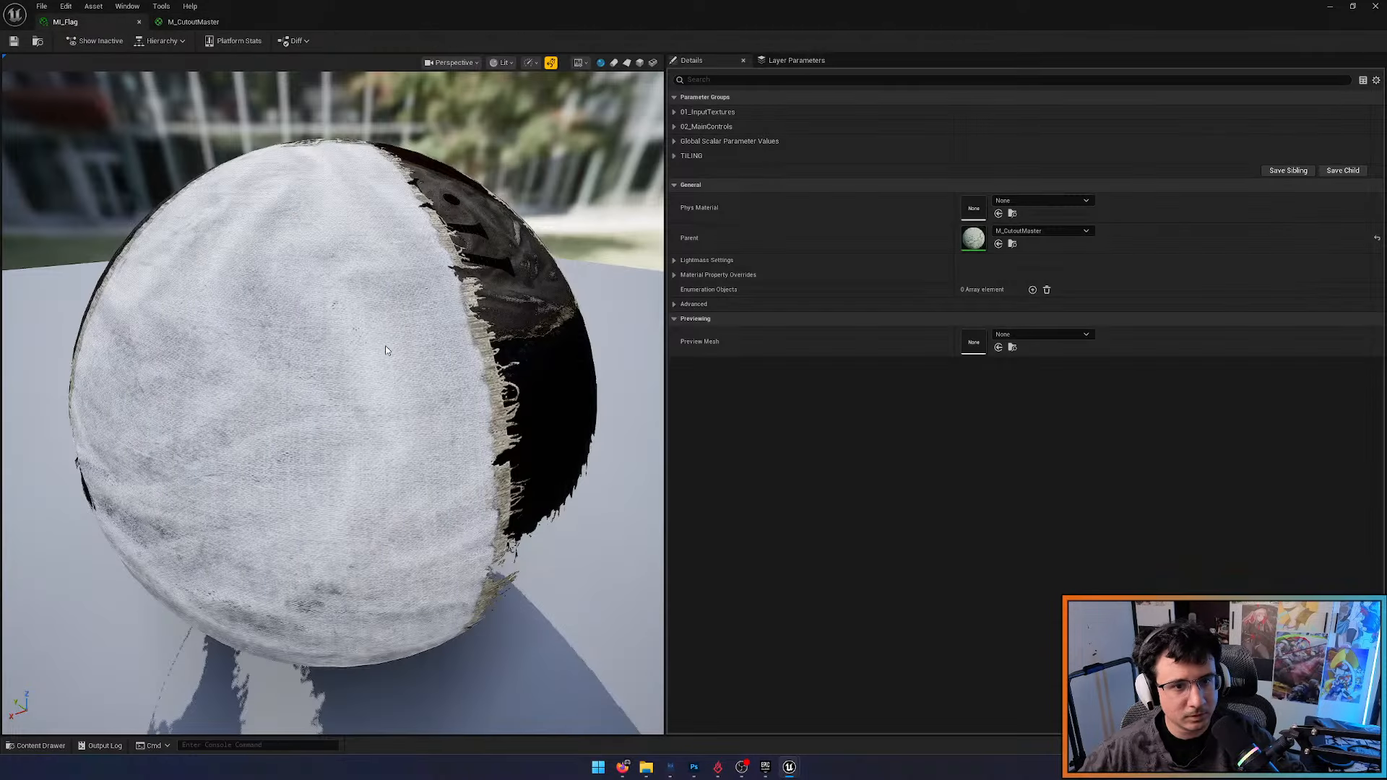
{"action": "left_click_drag", "start_coordinate": [385, 346], "coordinate": [395, 347]}
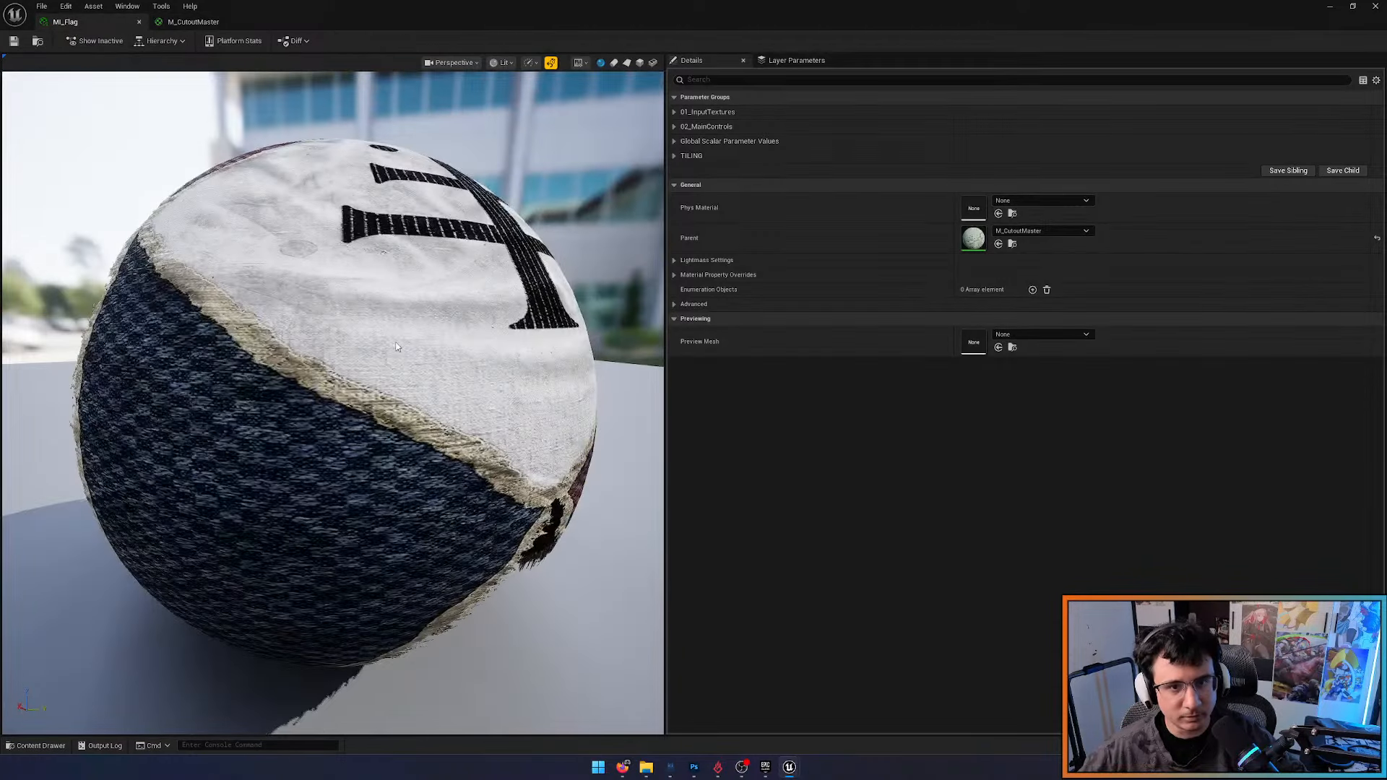
{"action": "left_click", "coordinate": [627, 64]}
{"action": "left_click_drag", "start_coordinate": [526, 309], "coordinate": [526, 309]}
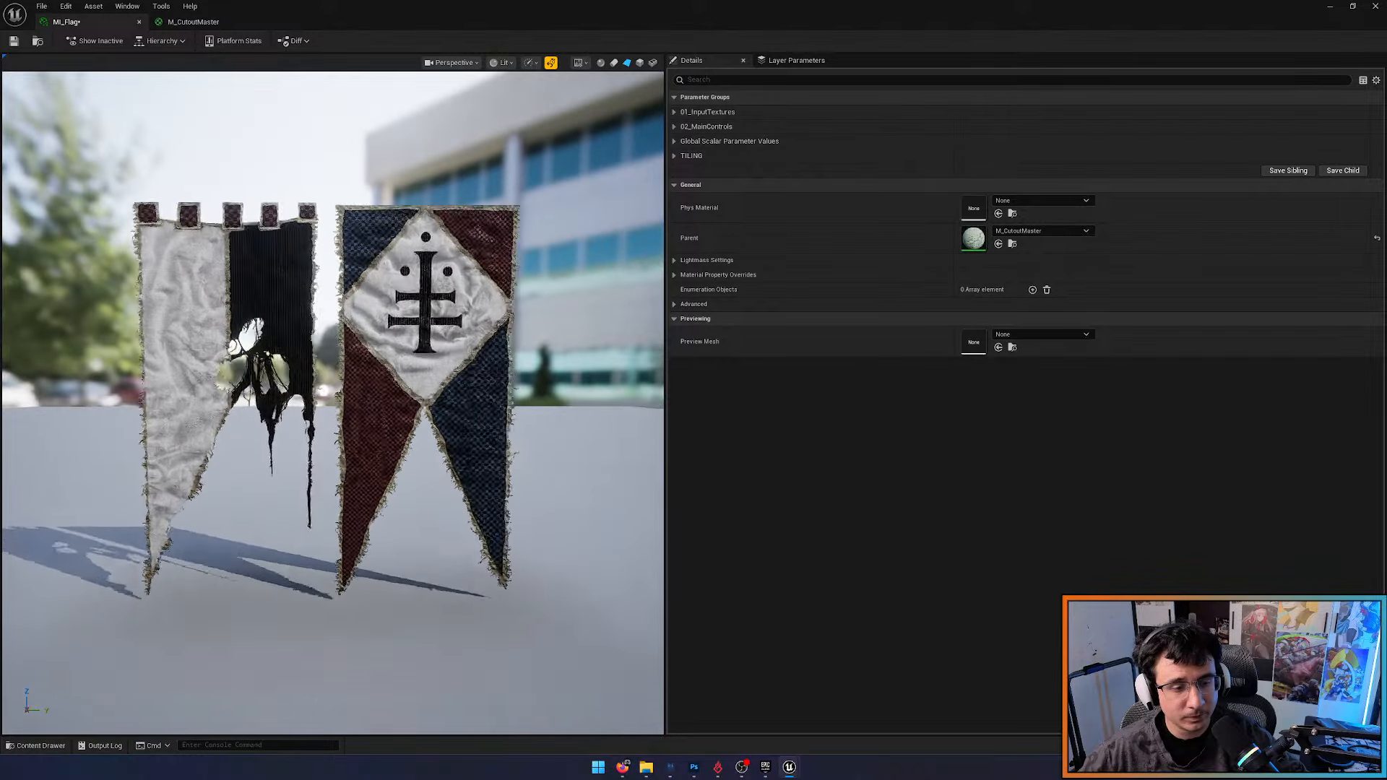
{"action": "right_click_drag", "start_coordinate": [526, 309], "coordinate": [526, 309]}
{"action": "middle_click_drag", "start_coordinate": [497, 329], "coordinate": [497, 329]}
{"action": "scroll", "coordinate": [497, 329], "scroll_direction": "up", "scroll_amount": 6}
{"action": "scroll", "coordinate": [497, 329], "scroll_direction": "down", "scroll_amount": 1}
{"action": "right_click_drag", "start_coordinate": [497, 329], "coordinate": [497, 329]}
{"action": "middle_click_drag", "start_coordinate": [497, 328], "coordinate": [497, 329]}
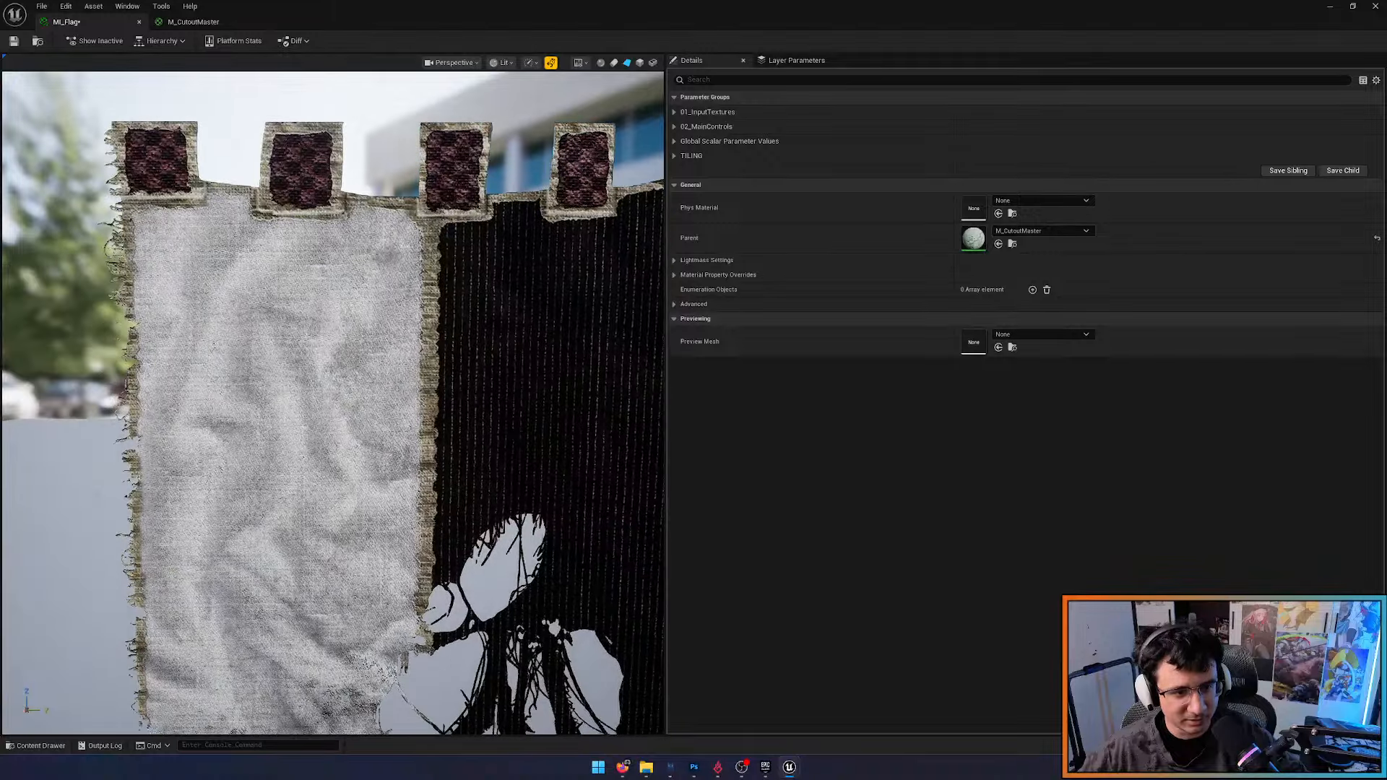
{"action": "right_click_drag", "start_coordinate": [497, 329], "coordinate": [497, 329]}
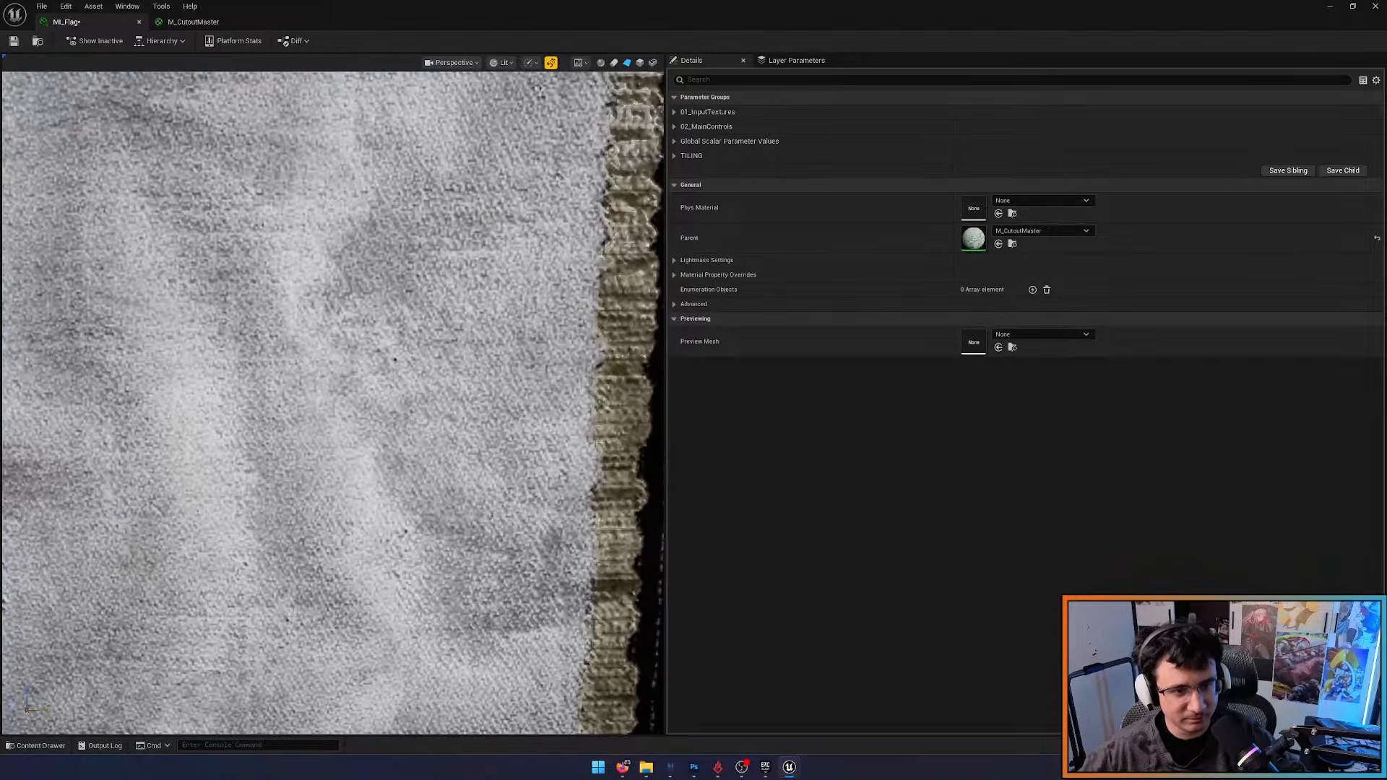
{"action": "middle_click", "coordinate": [116, 24]}
Clear the flag selection in the village level and fly slowly up to the posters pinned on the wooden wall
{"action": "right_click_drag", "start_coordinate": [571, 217], "coordinate": [570, 217]}
{"action": "key", "text": "Escape"}
{"action": "scroll", "coordinate": [571, 217], "scroll_direction": "down", "scroll_amount": 3}
{"action": "key", "text": "w"}
{"action": "key", "text": "s"}
{"action": "key", "text": "w"}
{"action": "key", "text": "alt+4"}
{"action": "key", "text": "w"}
{"action": "key", "text": "s"}
{"action": "scroll", "coordinate": [570, 217], "scroll_direction": "down", "scroll_amount": 3}
{"action": "key", "text": "w"}
{"action": "scroll", "coordinate": [571, 217], "scroll_direction": "down", "scroll_amount": 3}
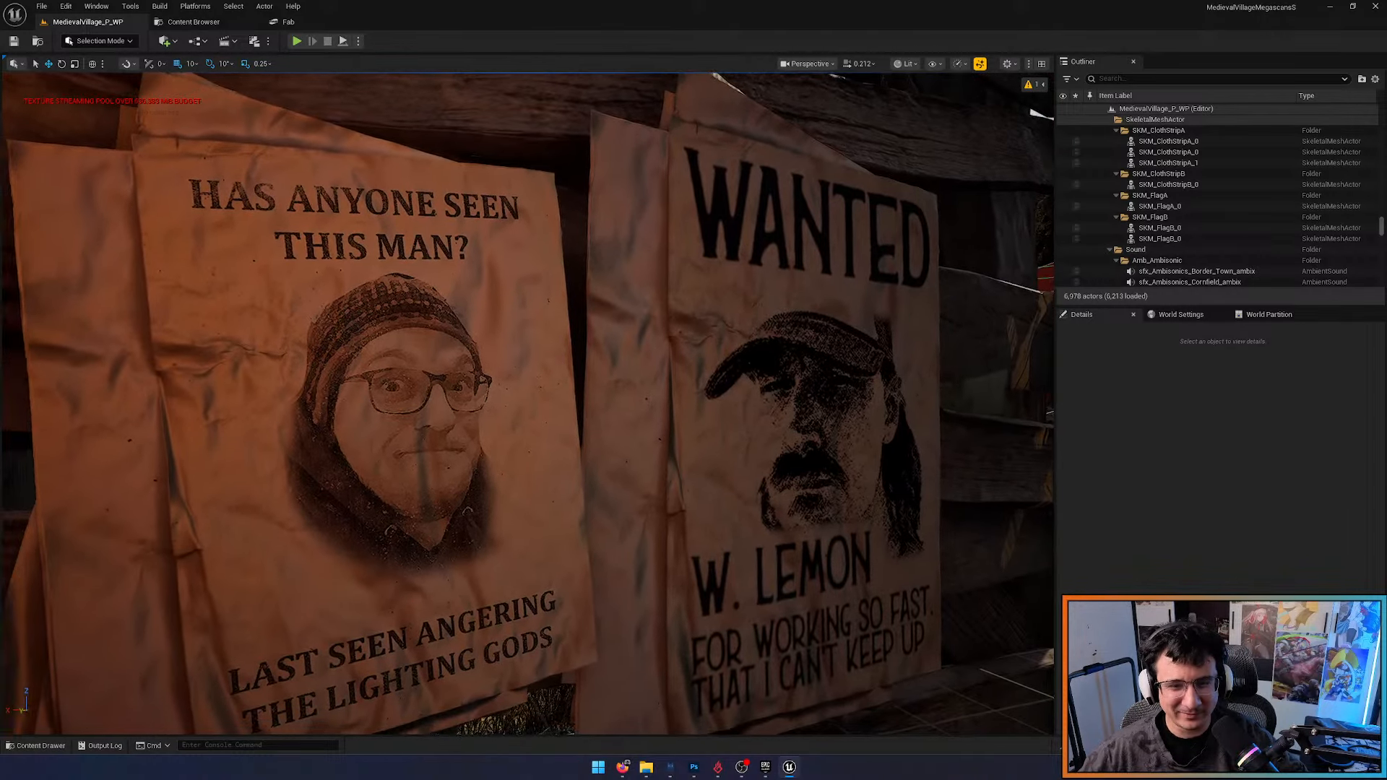
Examine the portrait, lettering and paper creases of the WANTED poster beside the missing-man poster at close range
{"action": "key", "text": "d"}
{"action": "scroll", "coordinate": [849, 431], "scroll_direction": "down", "scroll_amount": 1}
{"action": "right_click_drag", "start_coordinate": [849, 431], "coordinate": [785, 407]}
{"action": "key", "text": "d"}
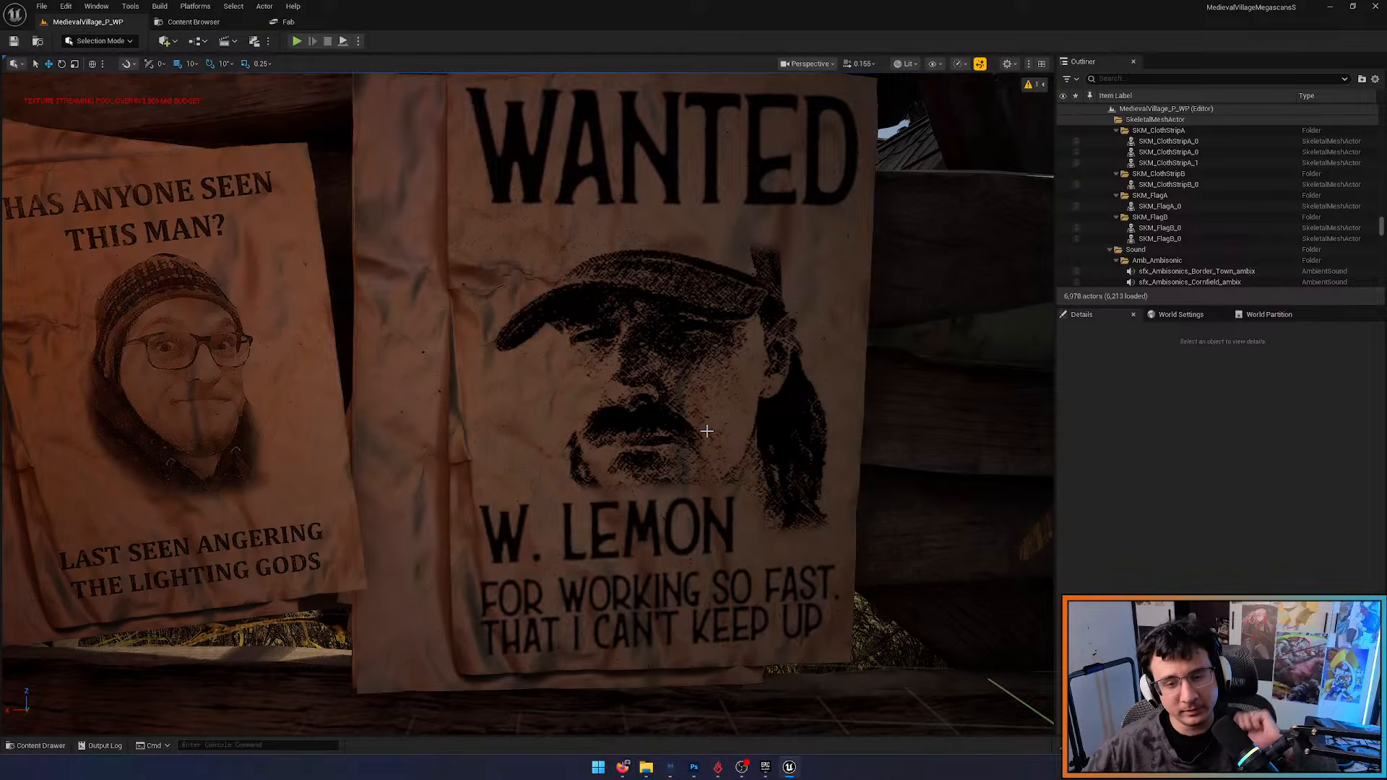
{"action": "right_click_drag", "start_coordinate": [707, 432], "coordinate": [731, 449]}
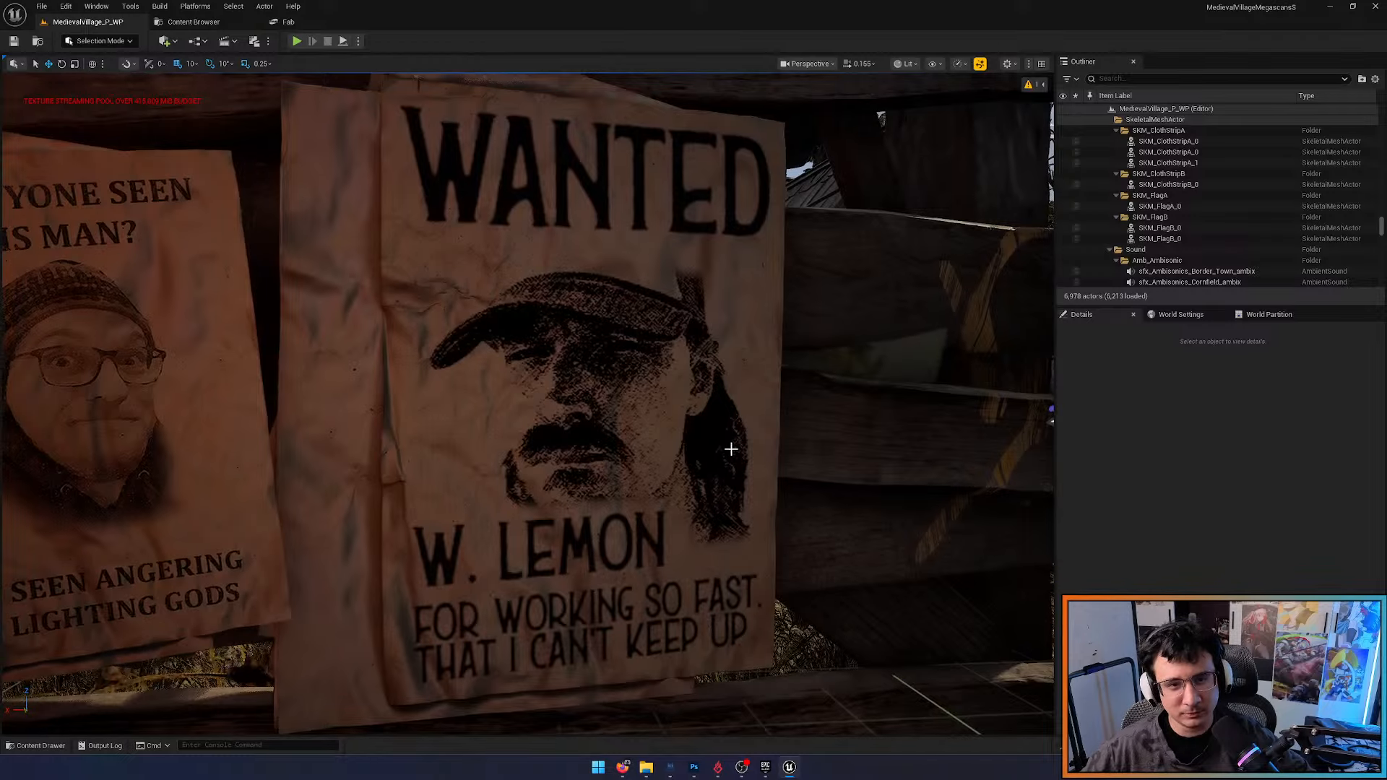
{"action": "mouse_move", "coordinate": [836, 440]}
{"action": "right_mouse_down"}
{"action": "mouse_move", "coordinate": [806, 437]}
{"action": "mouse_move", "coordinate": [846, 451]}
{"action": "mouse_move", "coordinate": [834, 437]}
{"action": "right_mouse_up"}
{"action": "key", "text": "s"}
{"action": "key", "text": "w"}
{"action": "scroll", "coordinate": [836, 437], "scroll_direction": "down", "scroll_amount": 1}
{"action": "key", "text": "s"}
{"action": "key", "text": "w"}
{"action": "scroll", "coordinate": [834, 437], "scroll_direction": "down", "scroll_amount": 2}
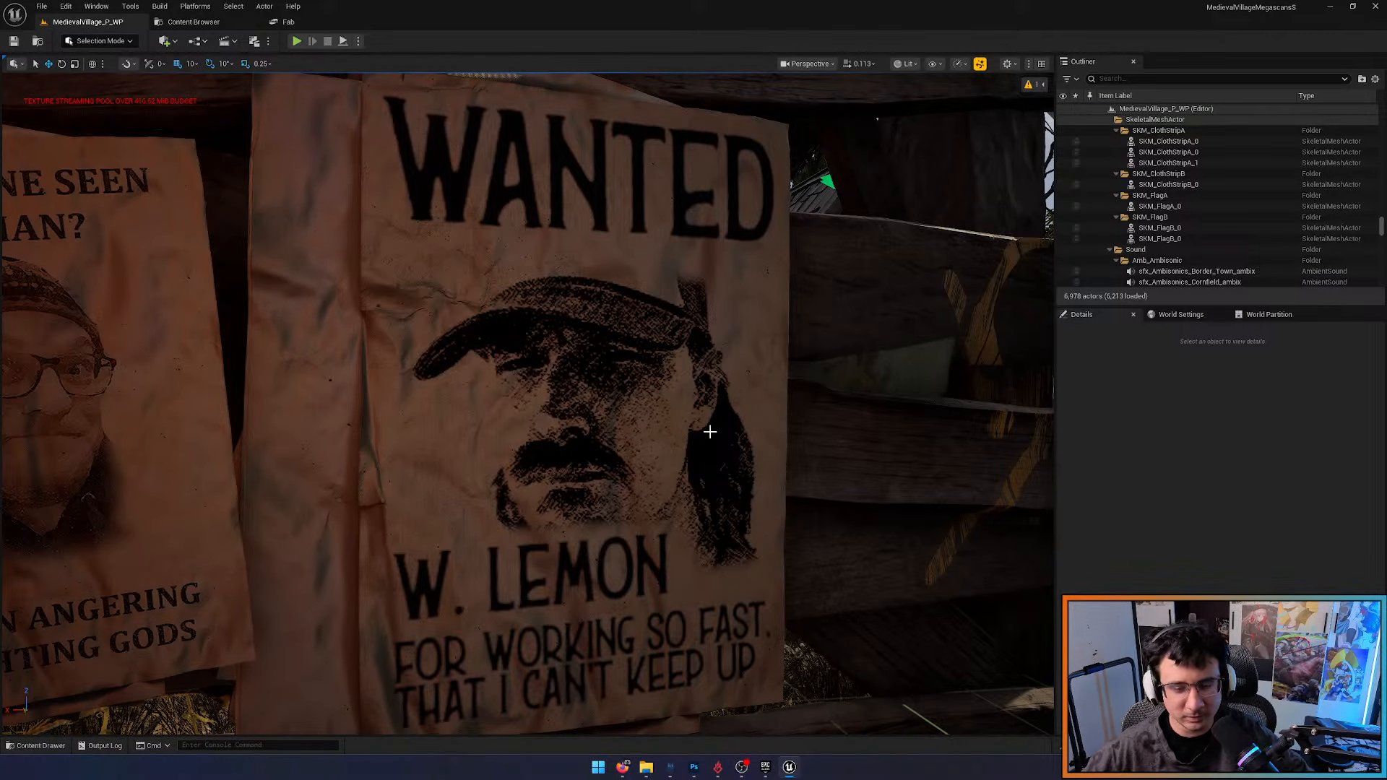
{"action": "mouse_move", "coordinate": [684, 501]}
{"action": "right_mouse_down"}
{"action": "mouse_move", "coordinate": [785, 545]}
{"action": "mouse_move", "coordinate": [699, 545]}
{"action": "mouse_move", "coordinate": [619, 448]}
{"action": "mouse_move", "coordinate": [678, 521]}
{"action": "mouse_move", "coordinate": [682, 501]}
{"action": "right_mouse_up"}
{"action": "scroll", "coordinate": [684, 501], "scroll_direction": "down", "scroll_amount": 1}
{"action": "key", "text": "s"}
{"action": "key", "text": "s"}
{"action": "key", "text": "w"}
{"action": "scroll", "coordinate": [678, 521], "scroll_direction": "down", "scroll_amount": 2}
{"action": "key", "text": "s"}
{"action": "key", "text": "w"}
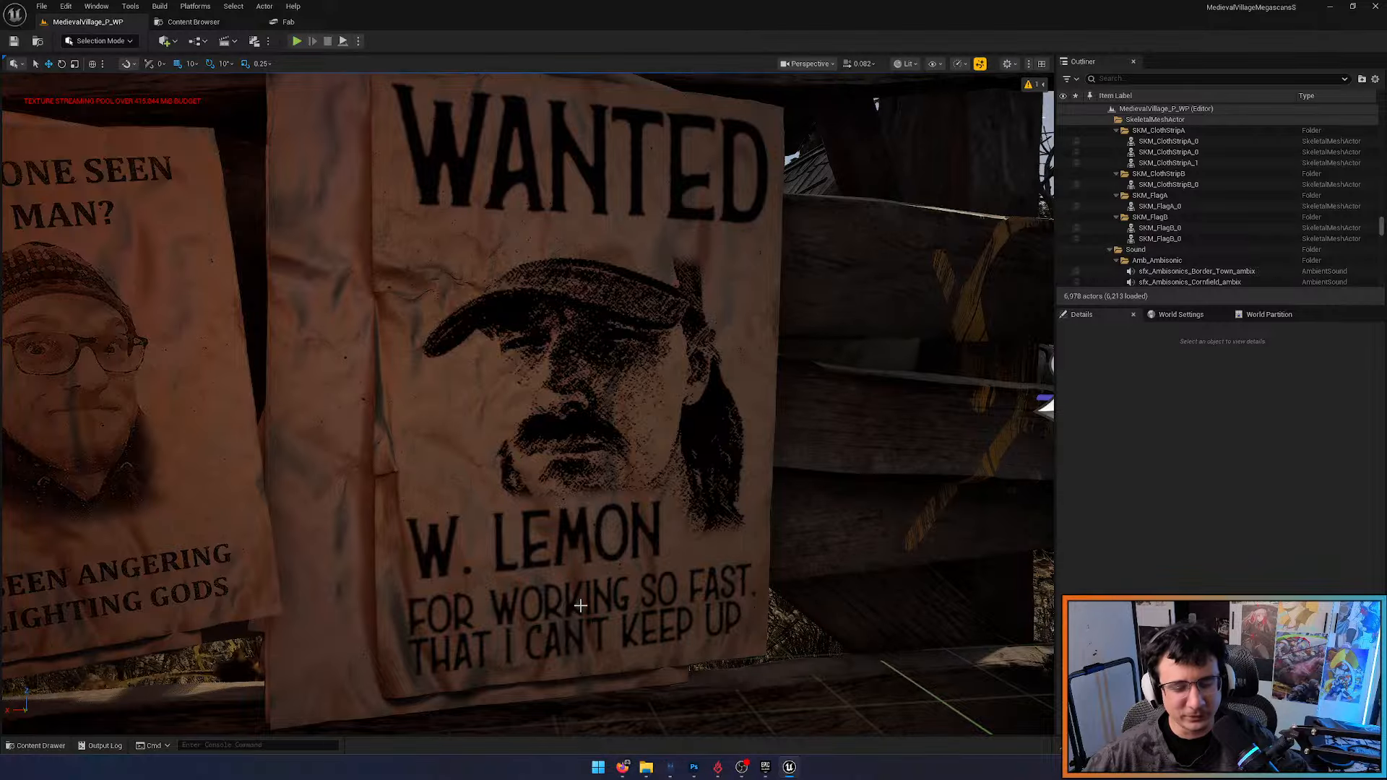
{"action": "right_click_drag", "start_coordinate": [580, 606], "coordinate": [562, 620]}
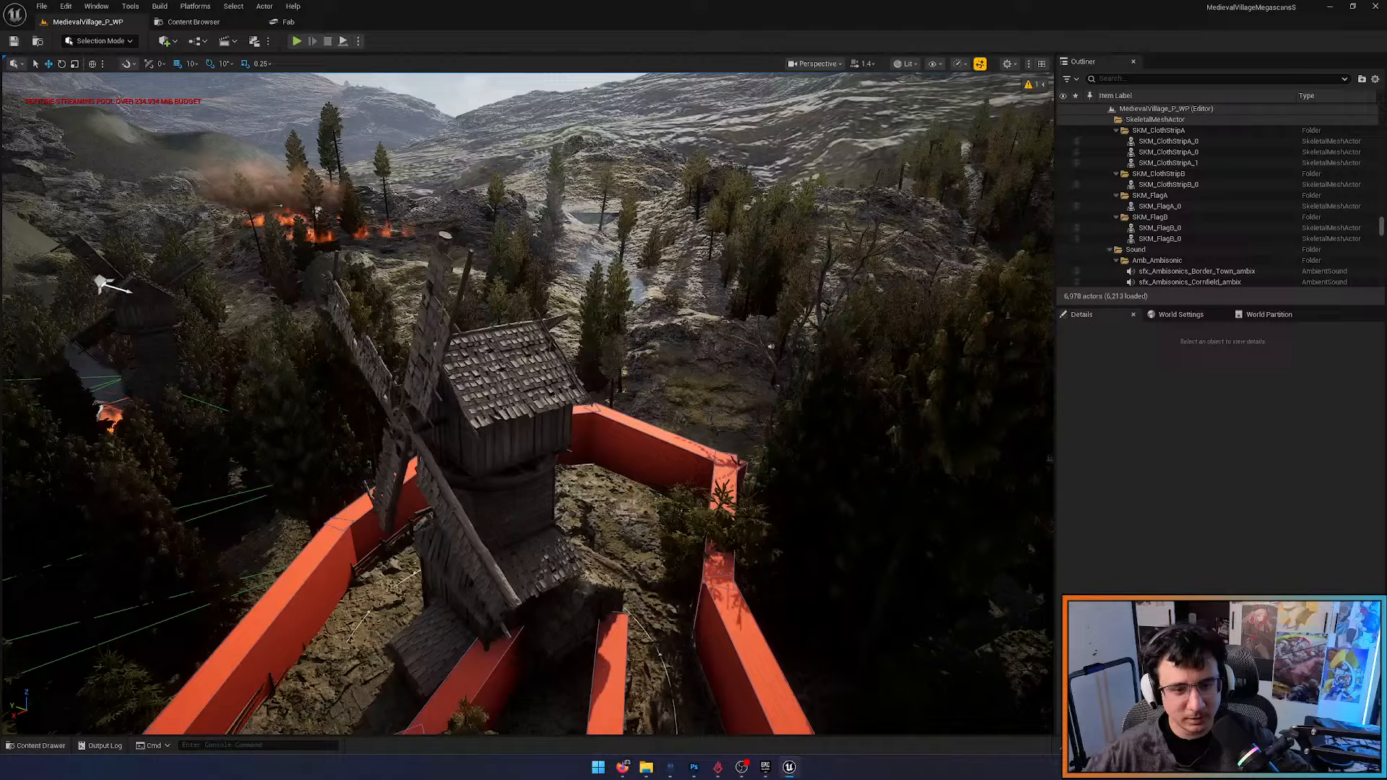
Inspect the windmill's board wall and SM_WindmillWings at close range, and clear the selection
{"action": "left_click", "coordinate": [525, 439]}
{"action": "right_click_drag", "start_coordinate": [526, 439], "coordinate": [560, 454]}
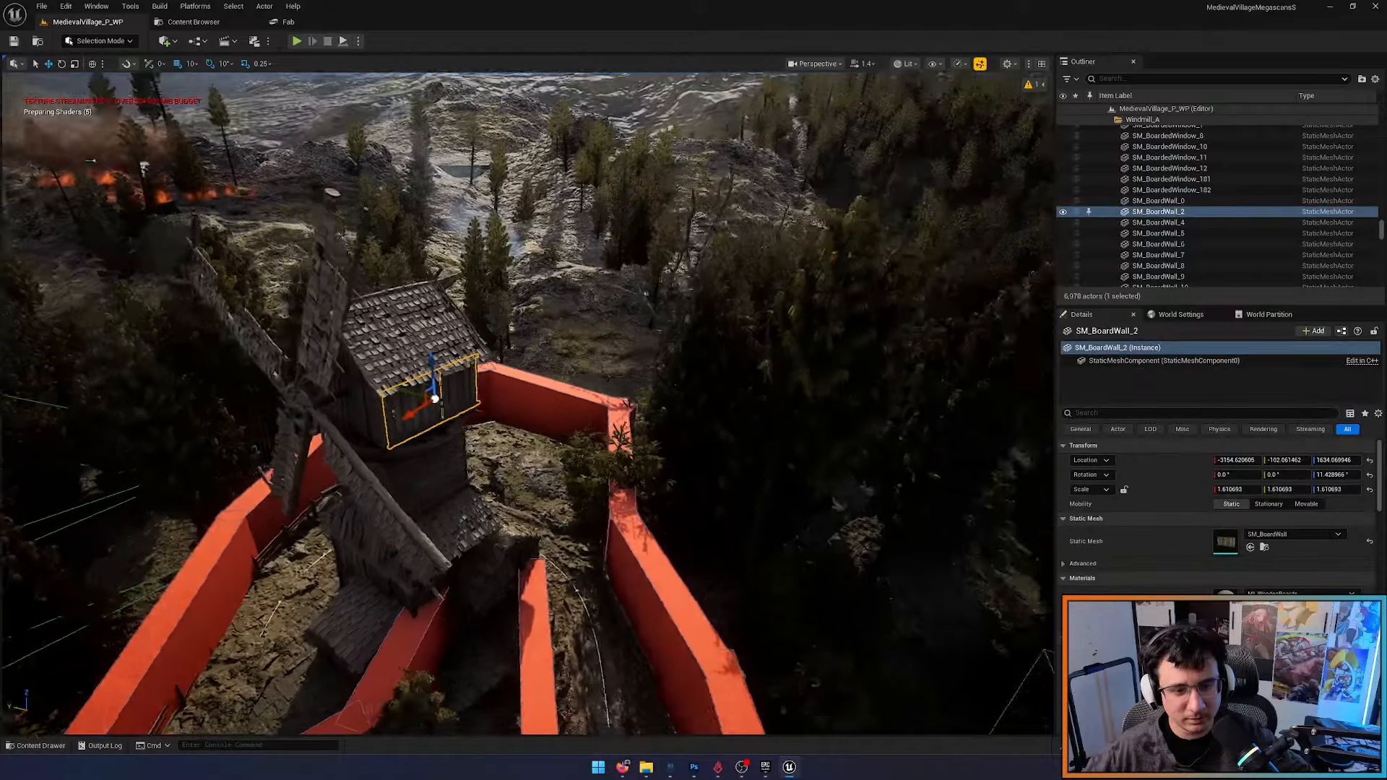
{"action": "left_click", "coordinate": [524, 360]}
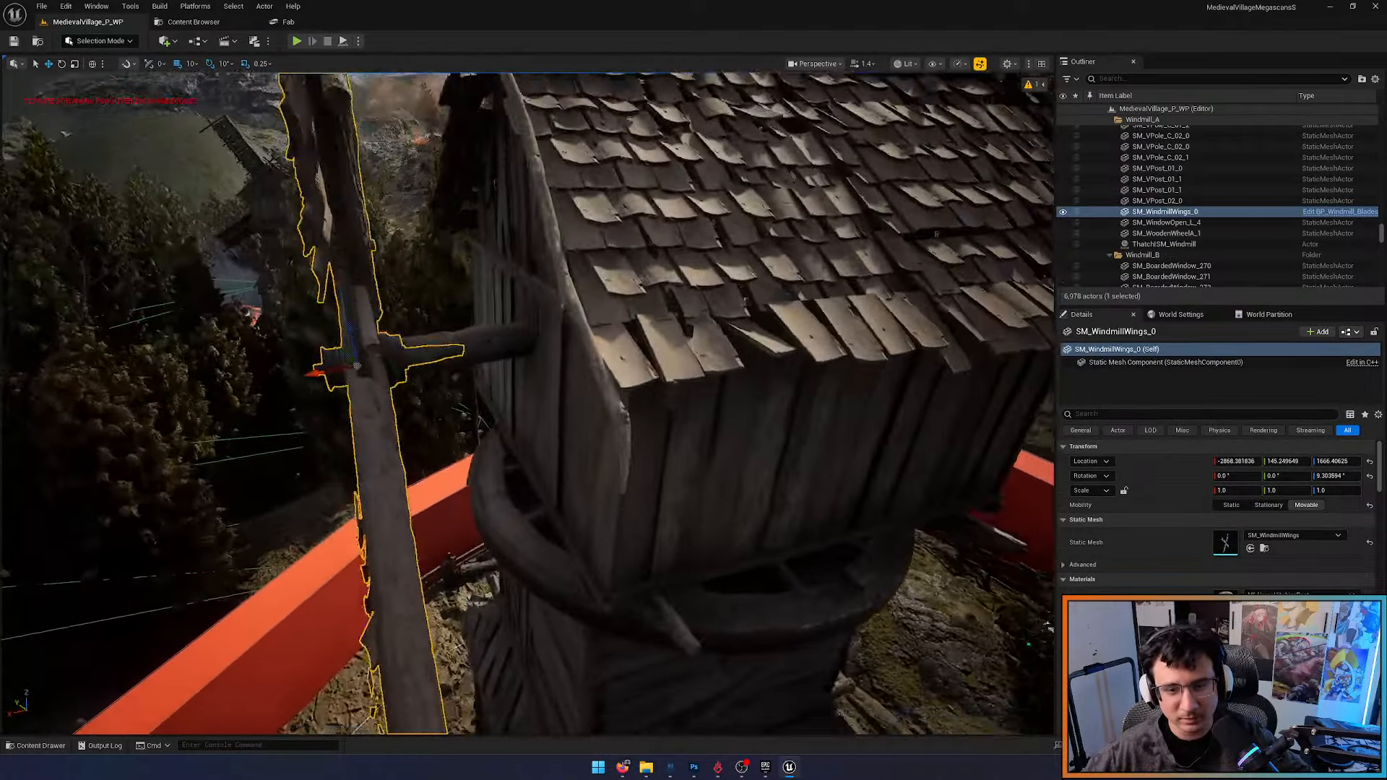
{"action": "scroll", "coordinate": [684, 406], "scroll_direction": "up", "scroll_amount": 2}
{"action": "right_click_drag", "start_coordinate": [684, 406], "coordinate": [549, 394]}
{"action": "key", "text": "Escape"}
{"action": "scroll", "coordinate": [527, 403], "scroll_direction": "up", "scroll_amount": 3}
{"action": "key", "text": "w"}
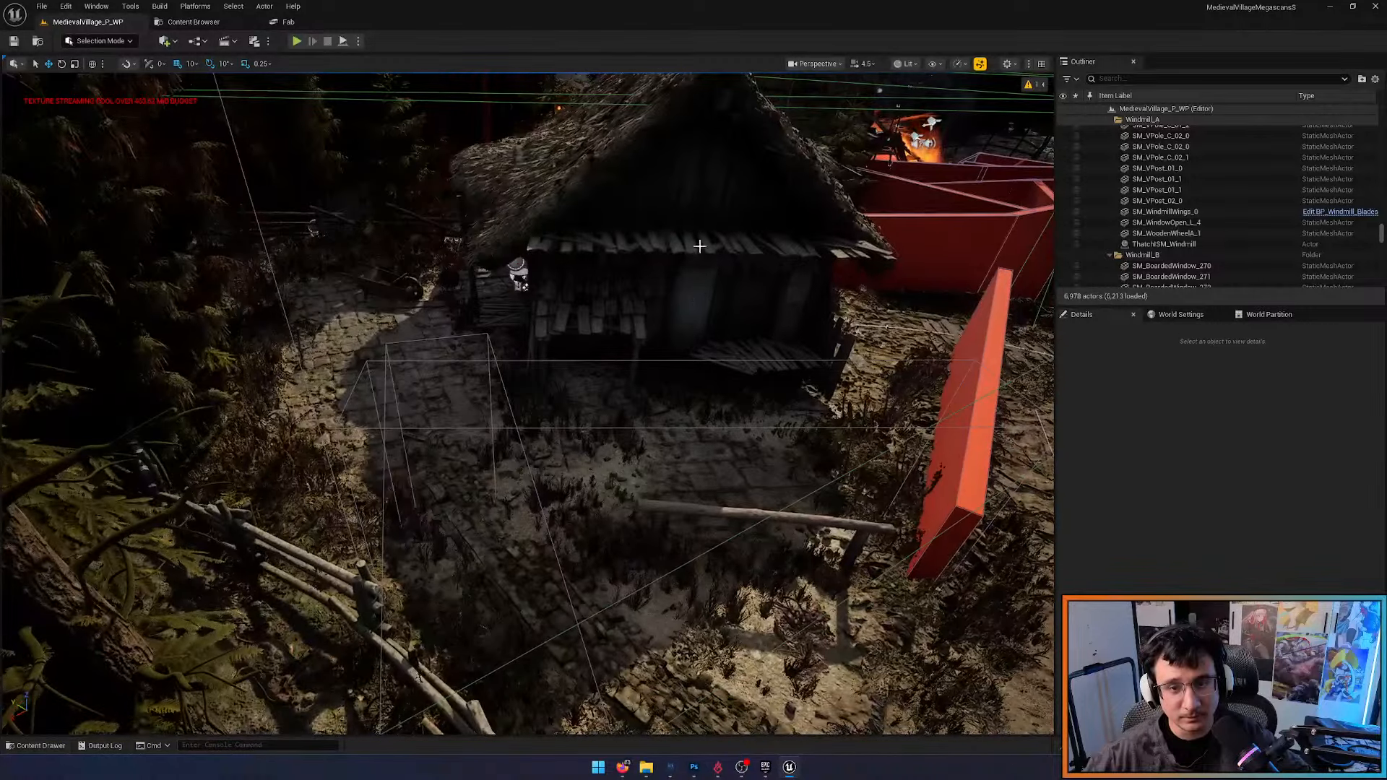
Inspect the shingle skirt and the thatched roofs of the village houses, and unhide all hidden actors
{"action": "left_click", "coordinate": [699, 246]}
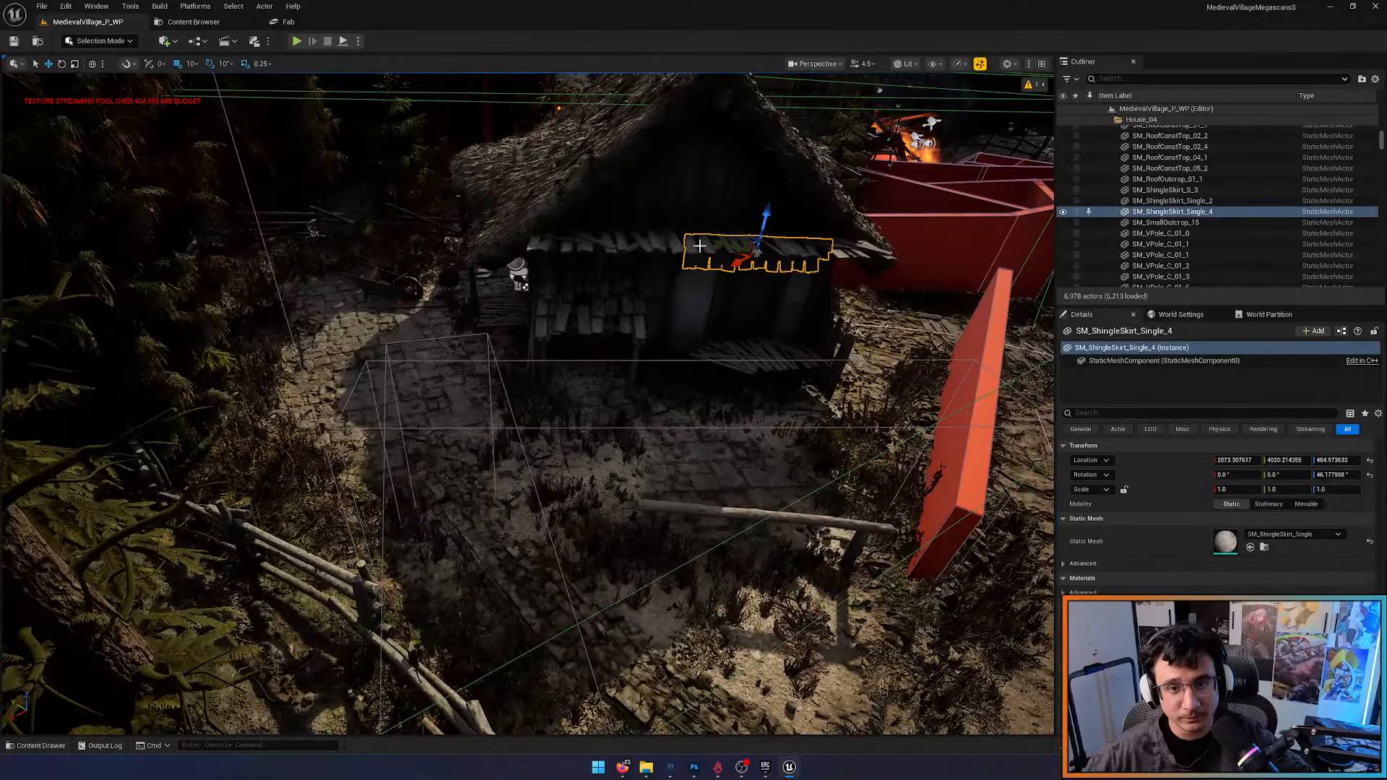
{"action": "right_click_drag", "start_coordinate": [700, 247], "coordinate": [700, 216]}
{"action": "left_click", "coordinate": [578, 287]}
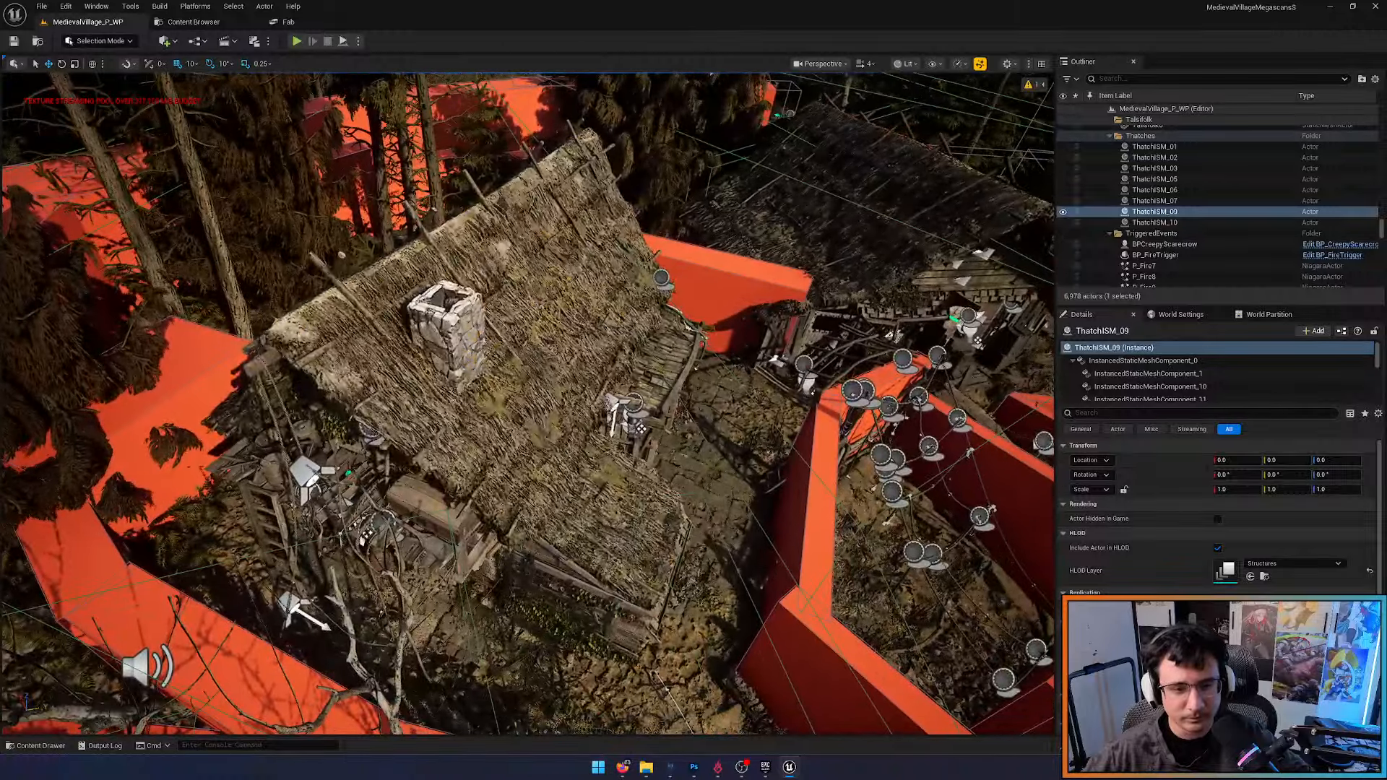
{"action": "left_click", "coordinate": [539, 362]}
{"action": "right_click_drag", "start_coordinate": [539, 361], "coordinate": [538, 390]}
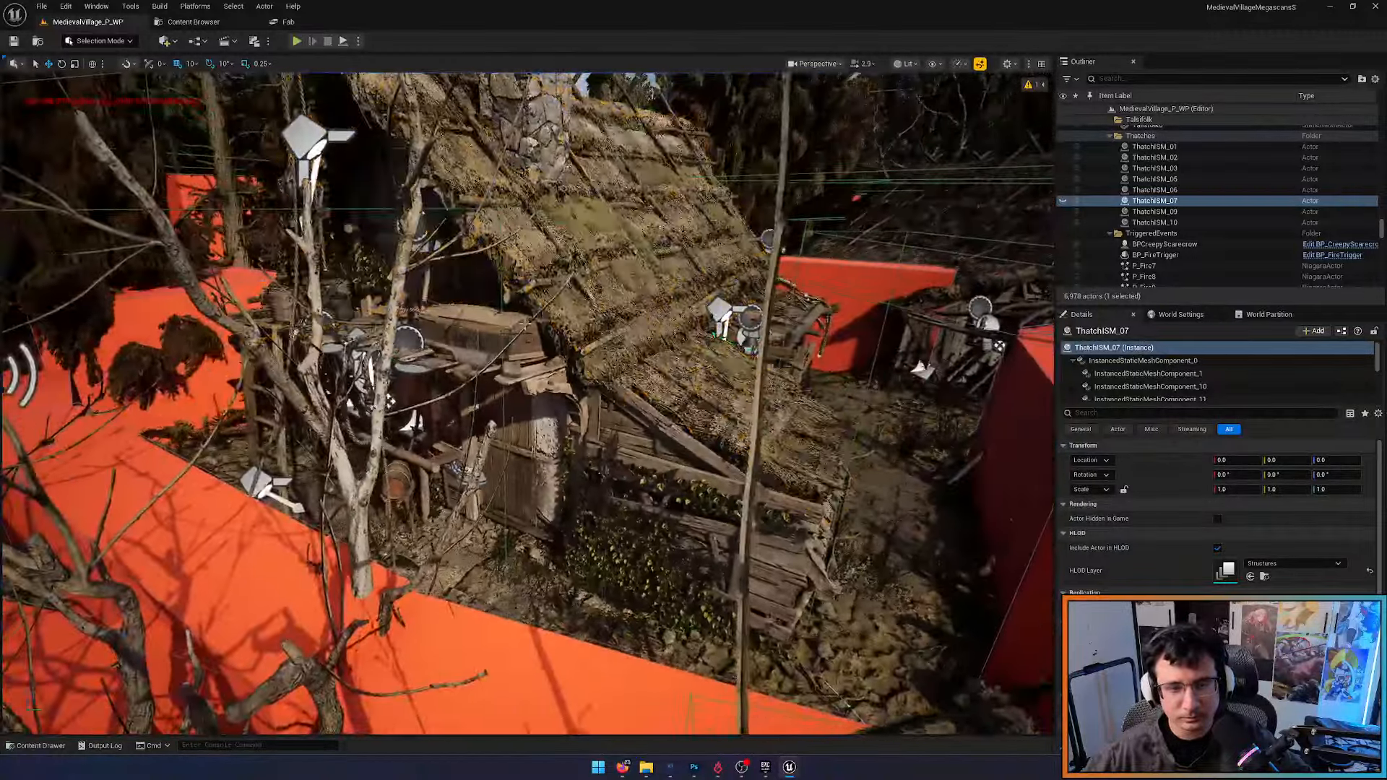
{"action": "right_click_drag", "start_coordinate": [599, 387], "coordinate": [560, 448]}
{"action": "key", "text": "ctrl+h"}
{"action": "key", "text": "Escape"}
Hide the foliage over the ground planks, select the SM_BoardedWindow mesh beneath, and locate its asset in the MODULAR_ASSETS folder
{"action": "scroll", "coordinate": [599, 388], "scroll_direction": "down", "scroll_amount": 3}
{"action": "scroll", "coordinate": [599, 387], "scroll_direction": "down", "scroll_amount": 4}
{"action": "right_click_drag", "start_coordinate": [595, 324], "coordinate": [595, 324]}
{"action": "left_click", "coordinate": [596, 324]}
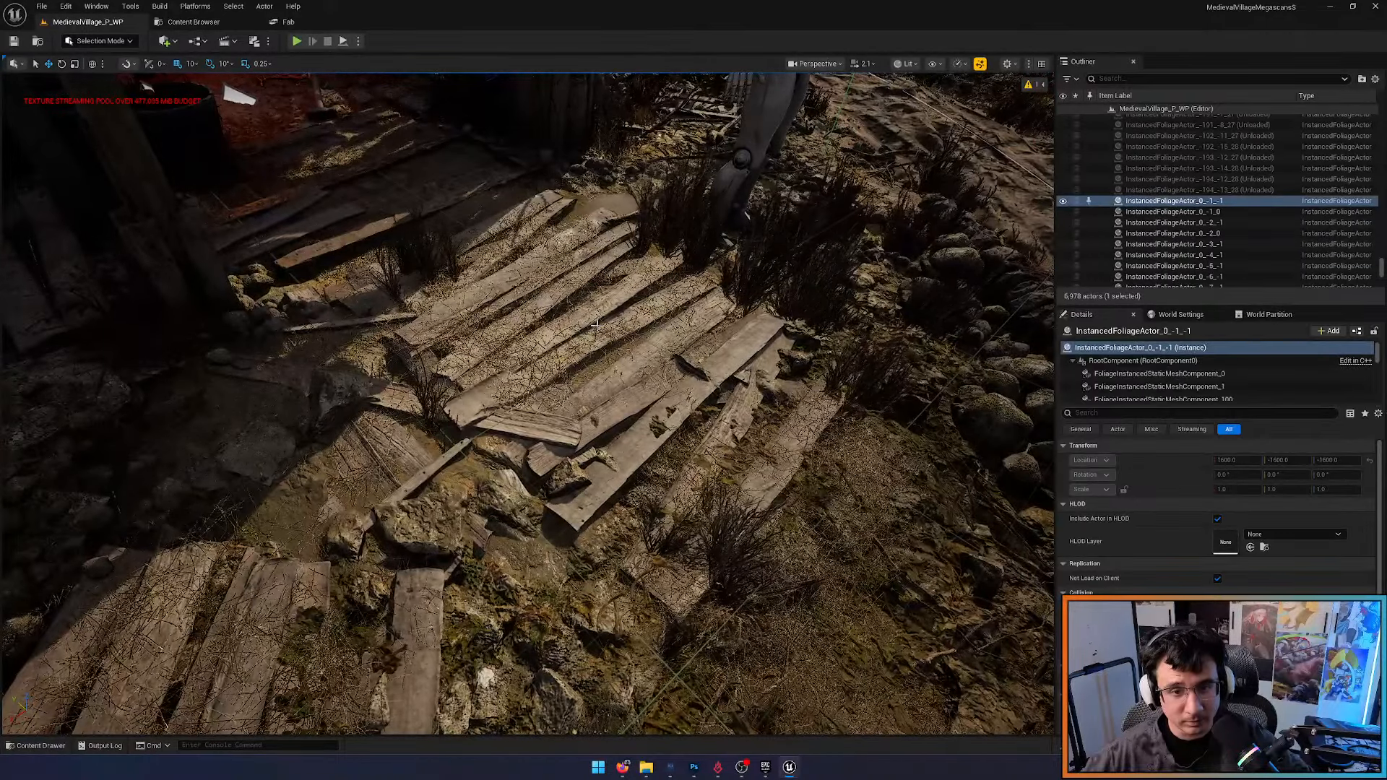
{"action": "key", "text": "h"}
{"action": "left_click", "coordinate": [600, 312]}
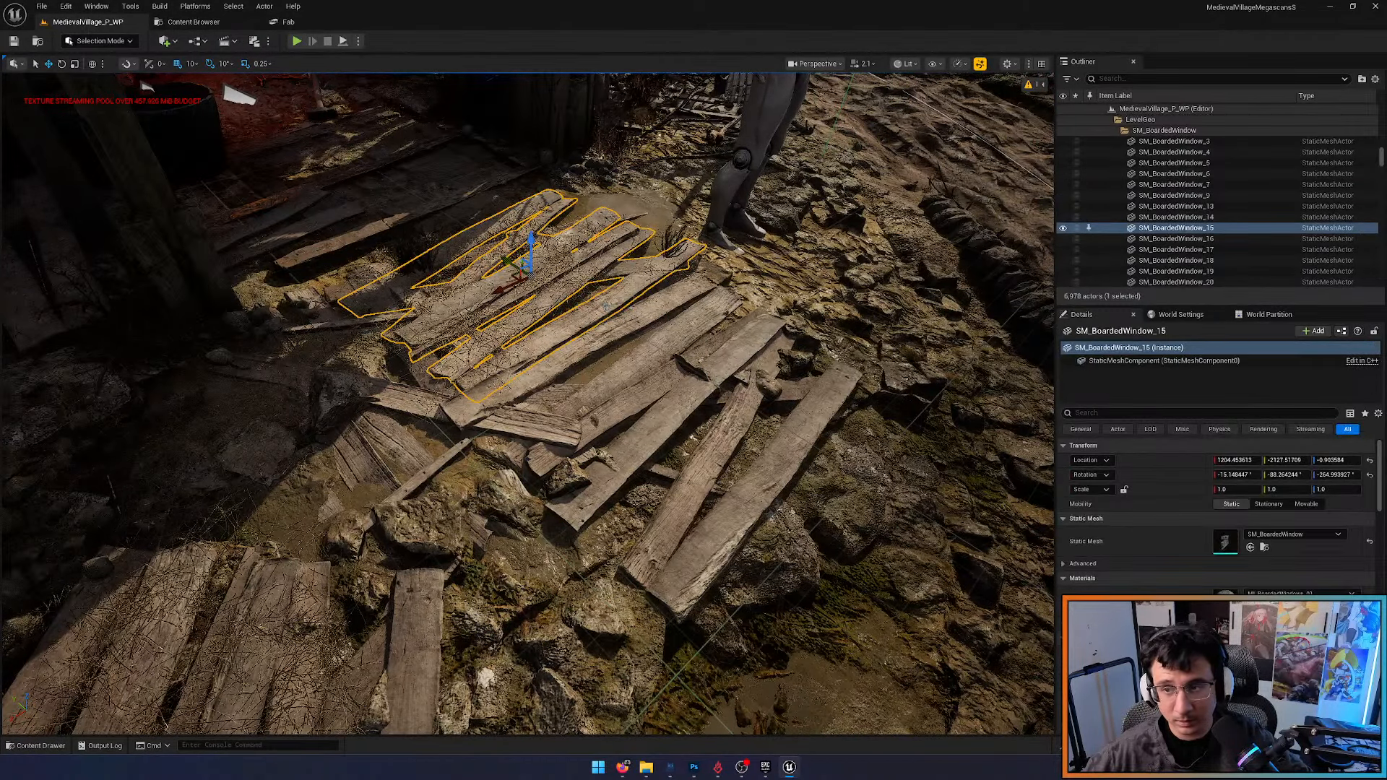
{"action": "key", "text": "ctrl+b"}
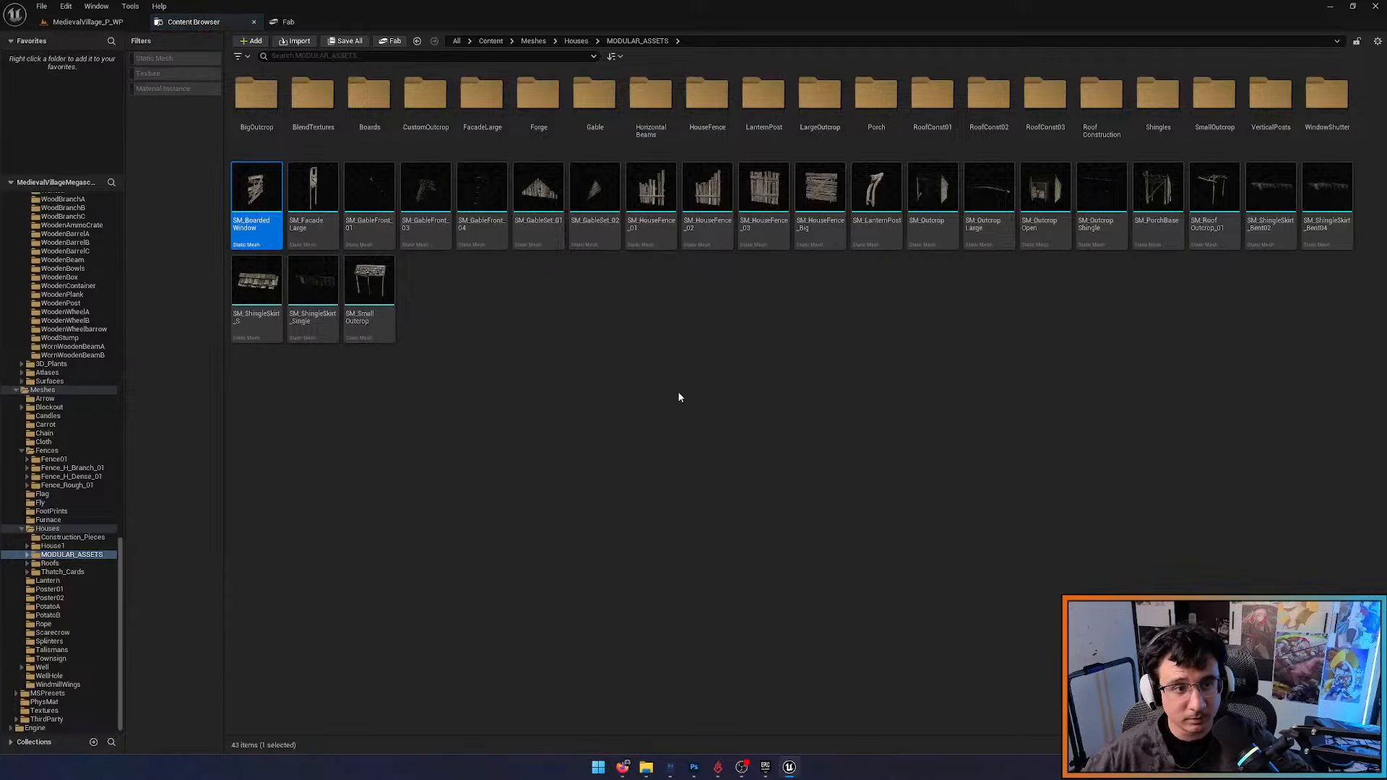
Migrate SM_BoardedWindow, SM_HouseFence_01, _02, _03 and SM_HouseFence_Big into AoE4_FanArt's Content folder, leaving MI_Flag unsaved and overwriting existing assets
{"action": "left_click", "coordinate": [663, 226], "text": "ctrl"}
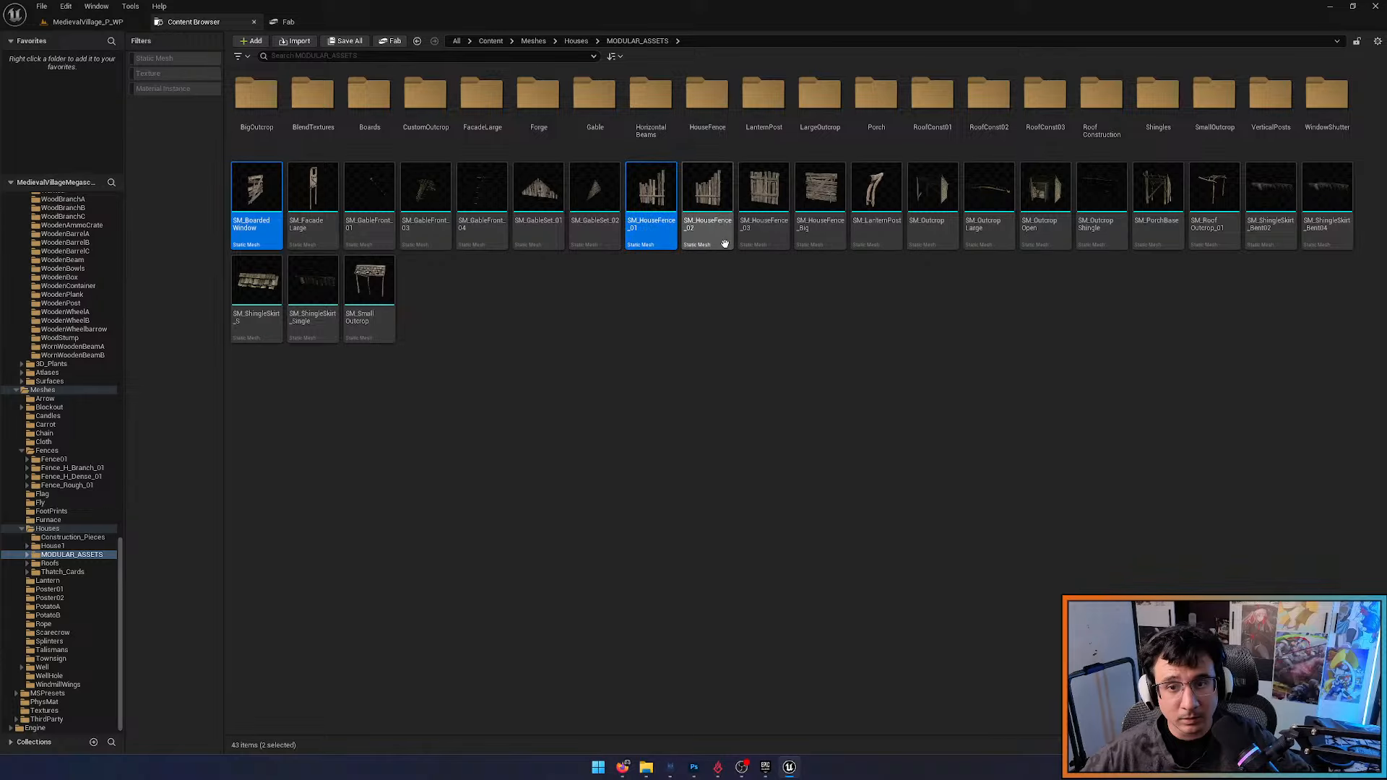
{"action": "left_click", "coordinate": [708, 217], "text": "ctrl"}
{"action": "left_click", "coordinate": [763, 216], "text": "ctrl"}
{"action": "left_click", "coordinate": [820, 217], "text": "ctrl"}
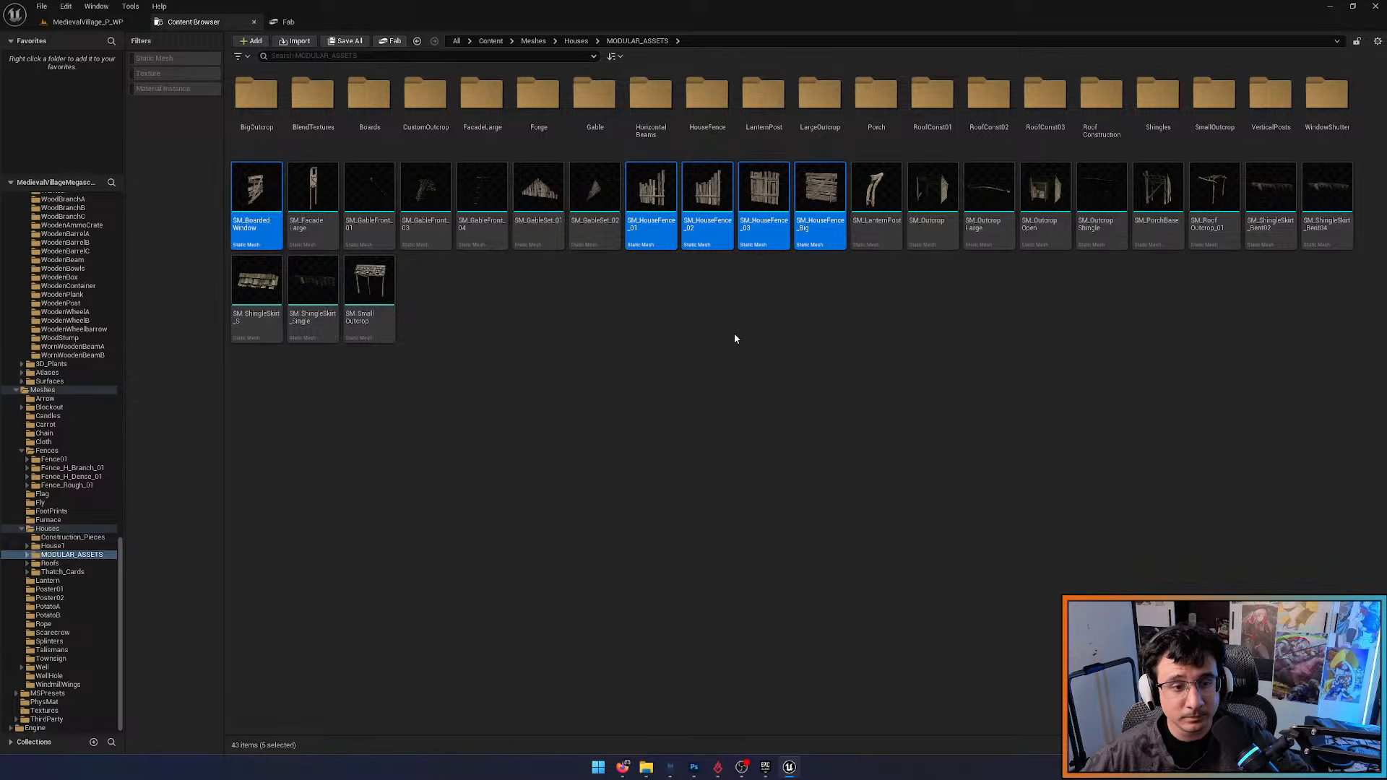
{"action": "right_click", "coordinate": [710, 219]}
{"action": "mouse_move", "coordinate": [798, 445]}
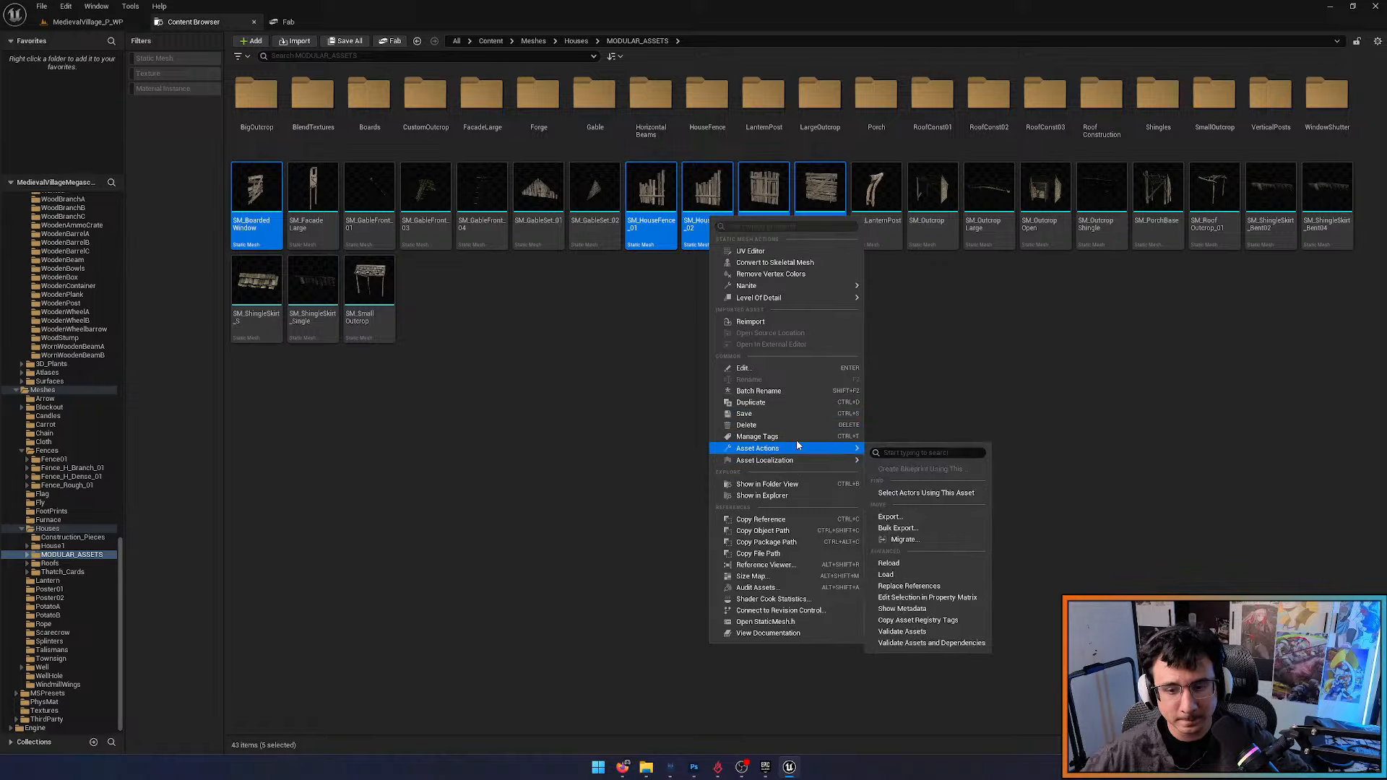
{"action": "left_click", "coordinate": [900, 539]}
{"action": "left_click", "coordinate": [729, 505]}
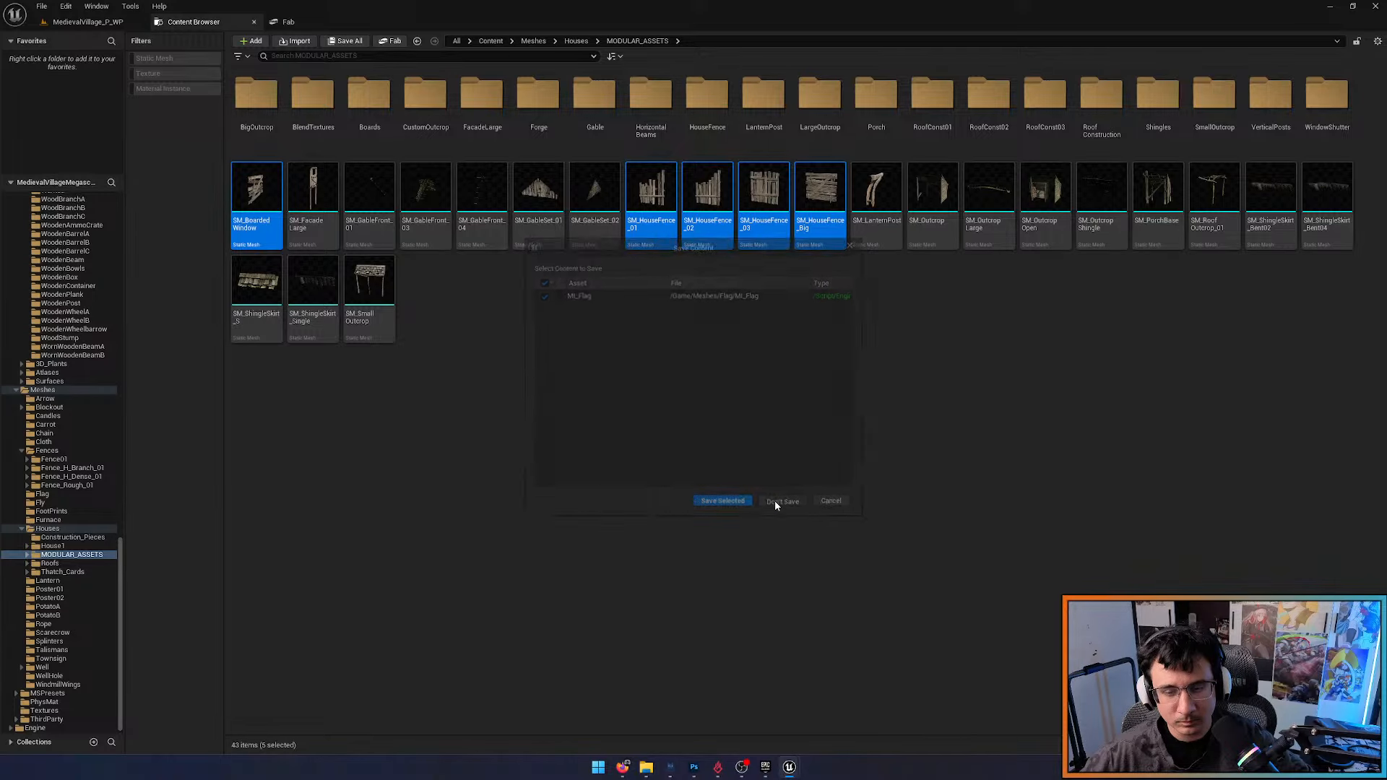
{"action": "left_click", "coordinate": [766, 512]}
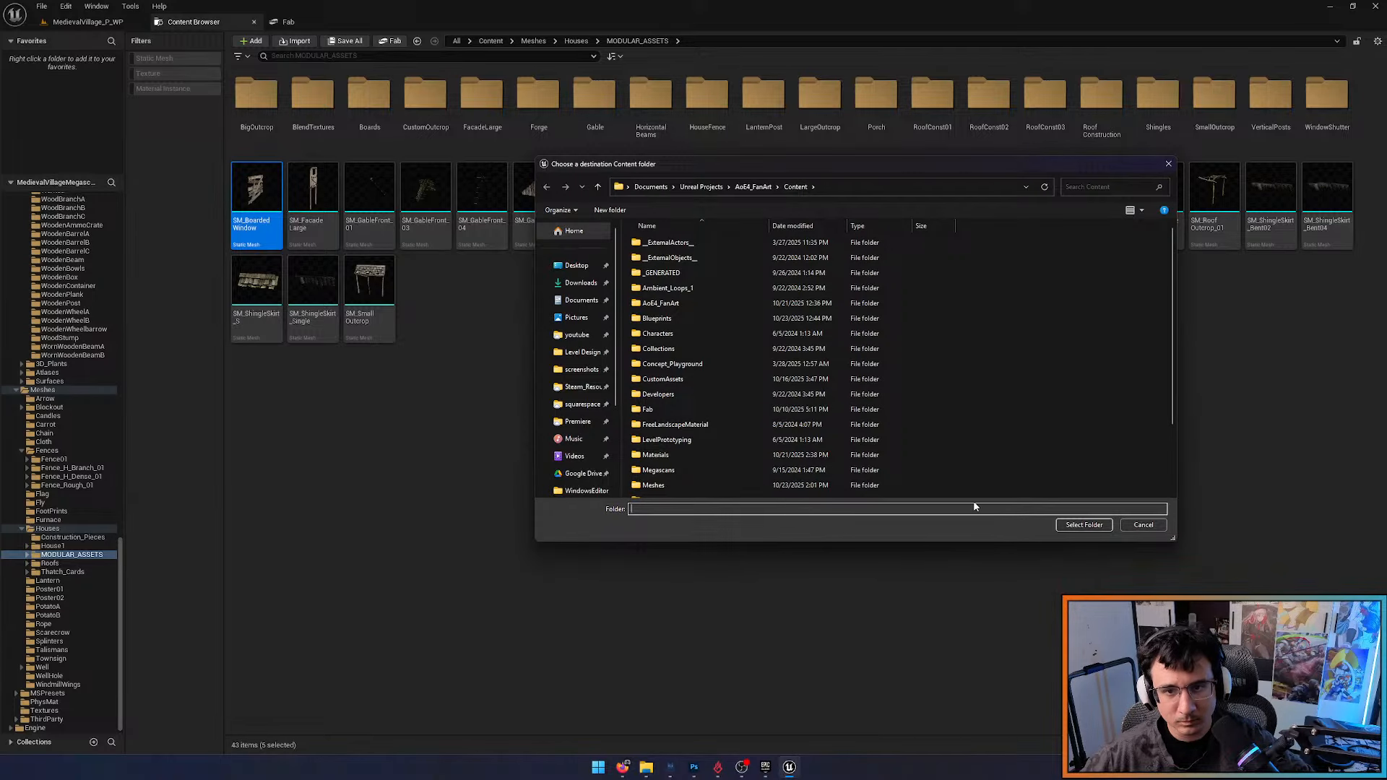
{"action": "left_click", "coordinate": [1084, 524]}
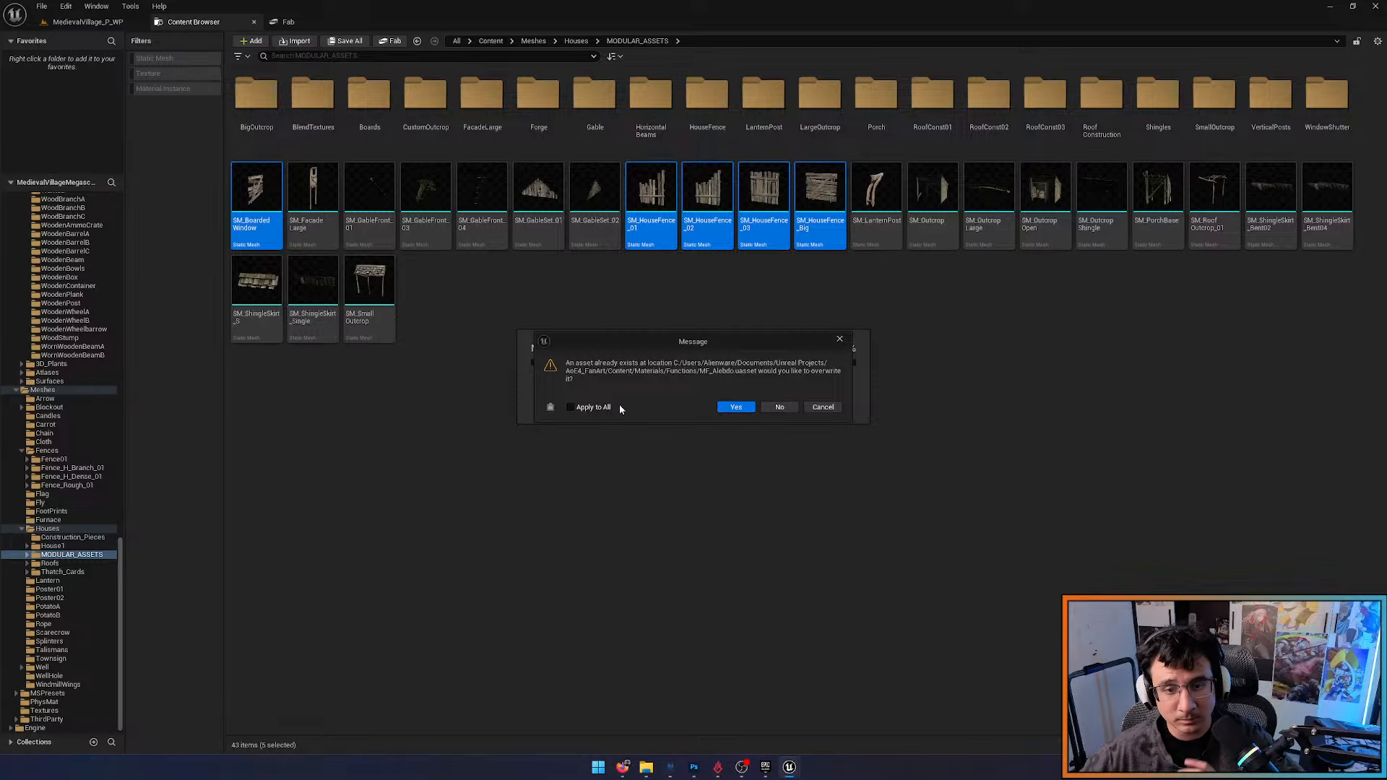
{"action": "left_click", "coordinate": [718, 409]}
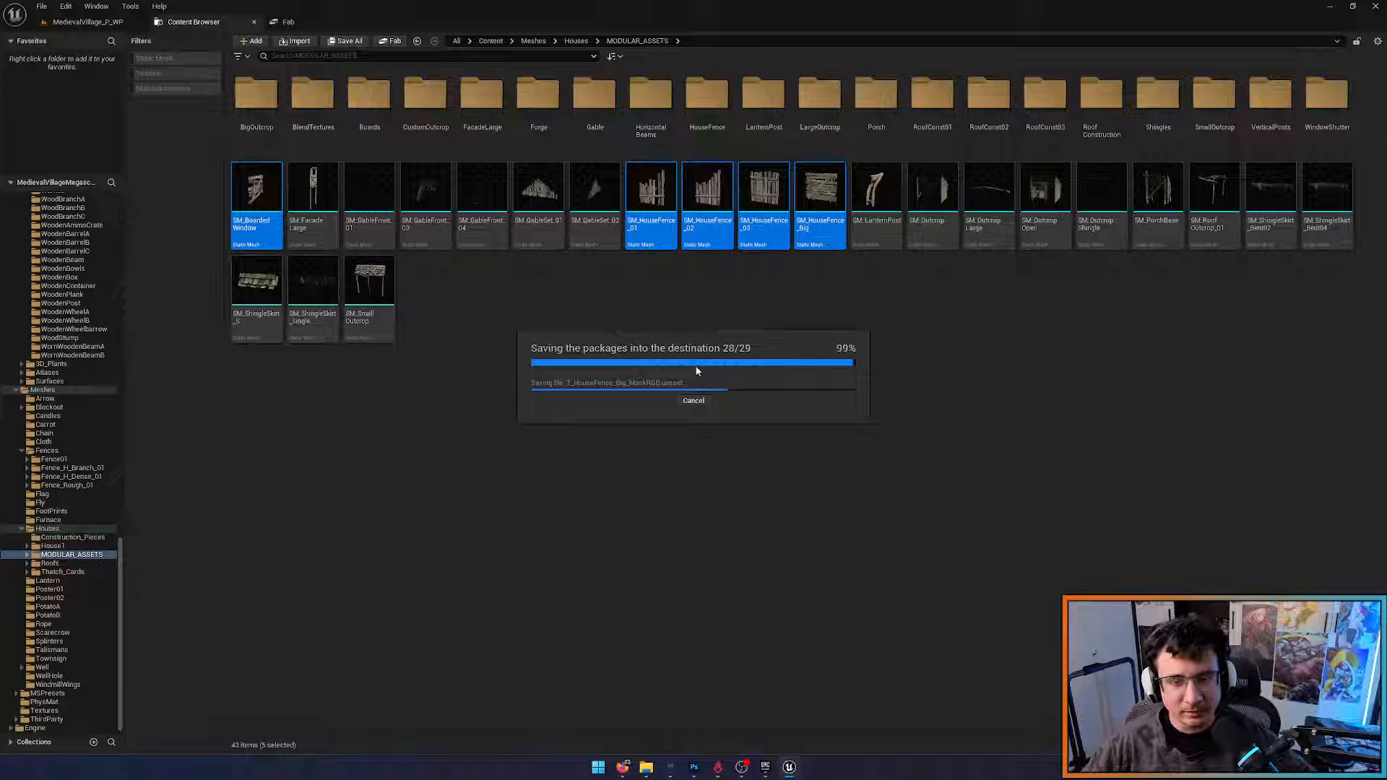
Return to the village level, clear the selection, and examine how planks and stones line the muddy path
{"action": "left_click", "coordinate": [84, 22]}
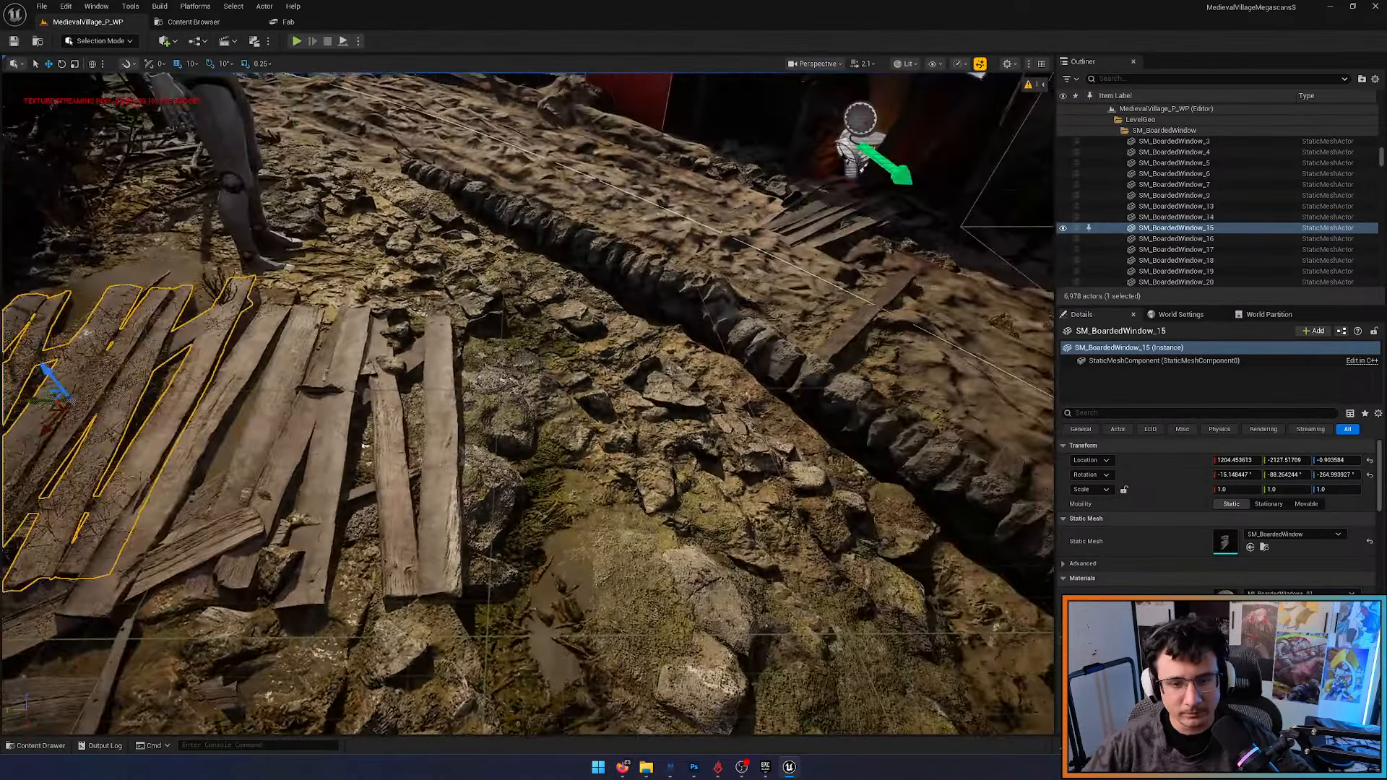
{"action": "right_click_drag", "start_coordinate": [528, 405], "coordinate": [404, 448]}
{"action": "scroll", "coordinate": [448, 390], "scroll_direction": "down", "scroll_amount": 2}
{"action": "right_click_drag", "start_coordinate": [644, 342], "coordinate": [651, 242]}
{"action": "scroll", "coordinate": [644, 342], "scroll_direction": "down", "scroll_amount": 2}
{"action": "key", "text": "s"}
{"action": "key", "text": "Escape"}
{"action": "key", "text": "q"}
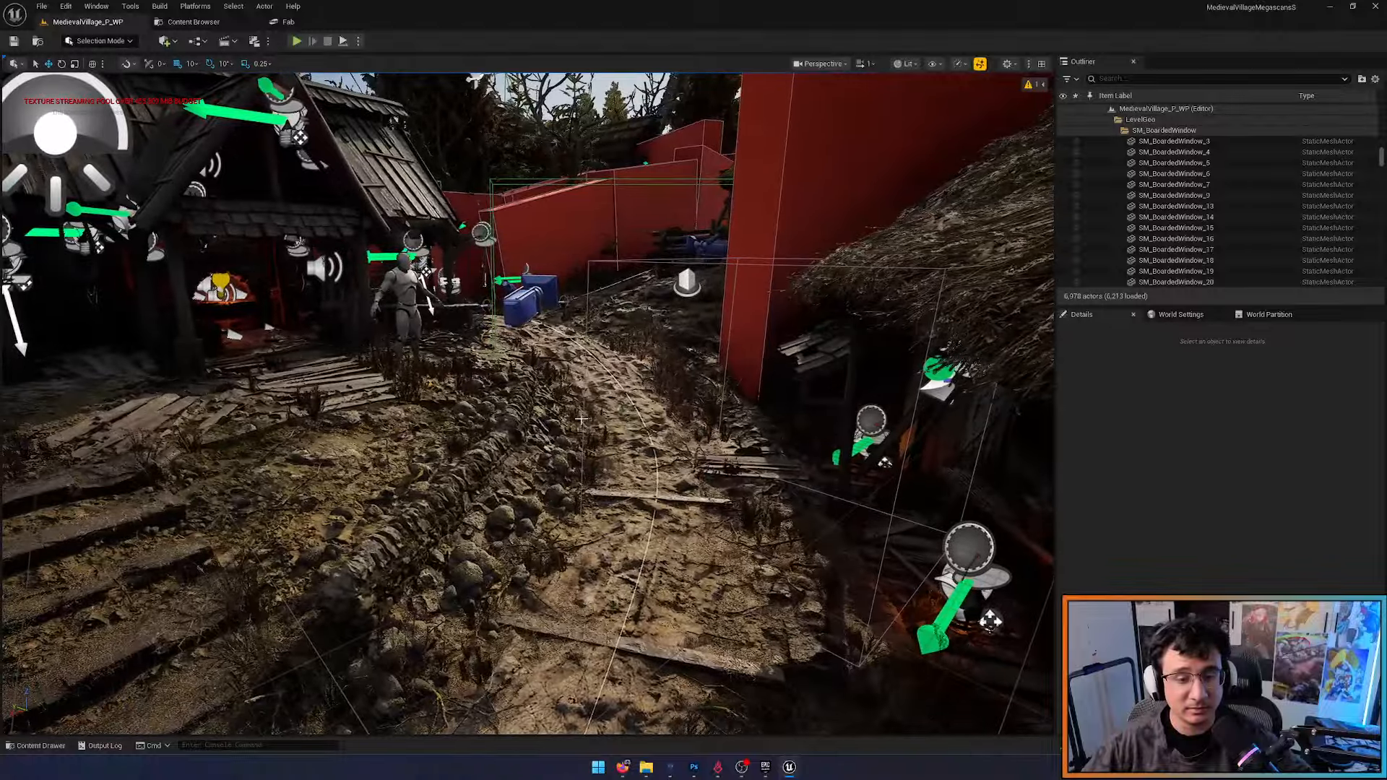
Hide the foliage near the muddy path, identify the SM_ForestRootsB mesh under it, and clear the selection
{"action": "left_click", "coordinate": [464, 380]}
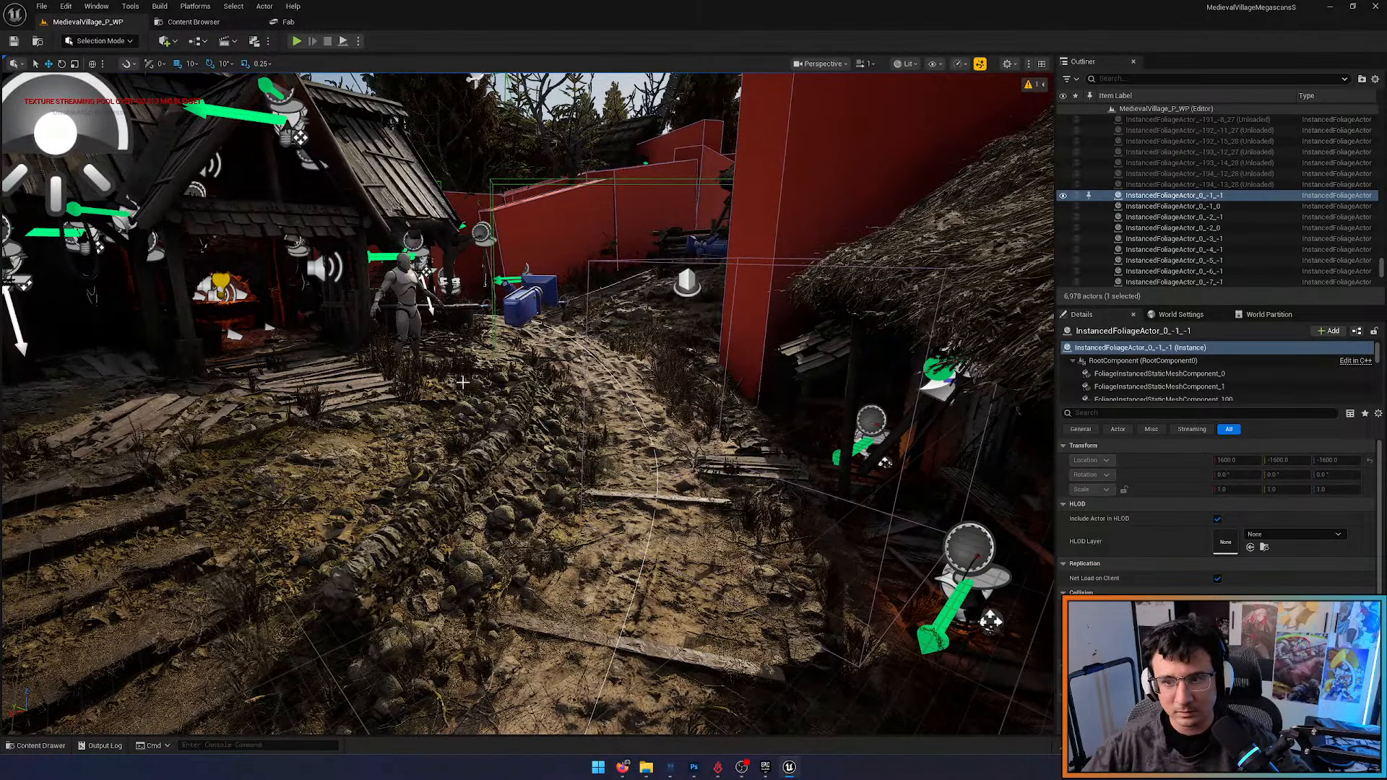
{"action": "key", "text": "h"}
{"action": "key", "text": "s"}
{"action": "right_click_drag", "start_coordinate": [539, 398], "coordinate": [478, 445]}
{"action": "key", "text": "ctrl+z"}
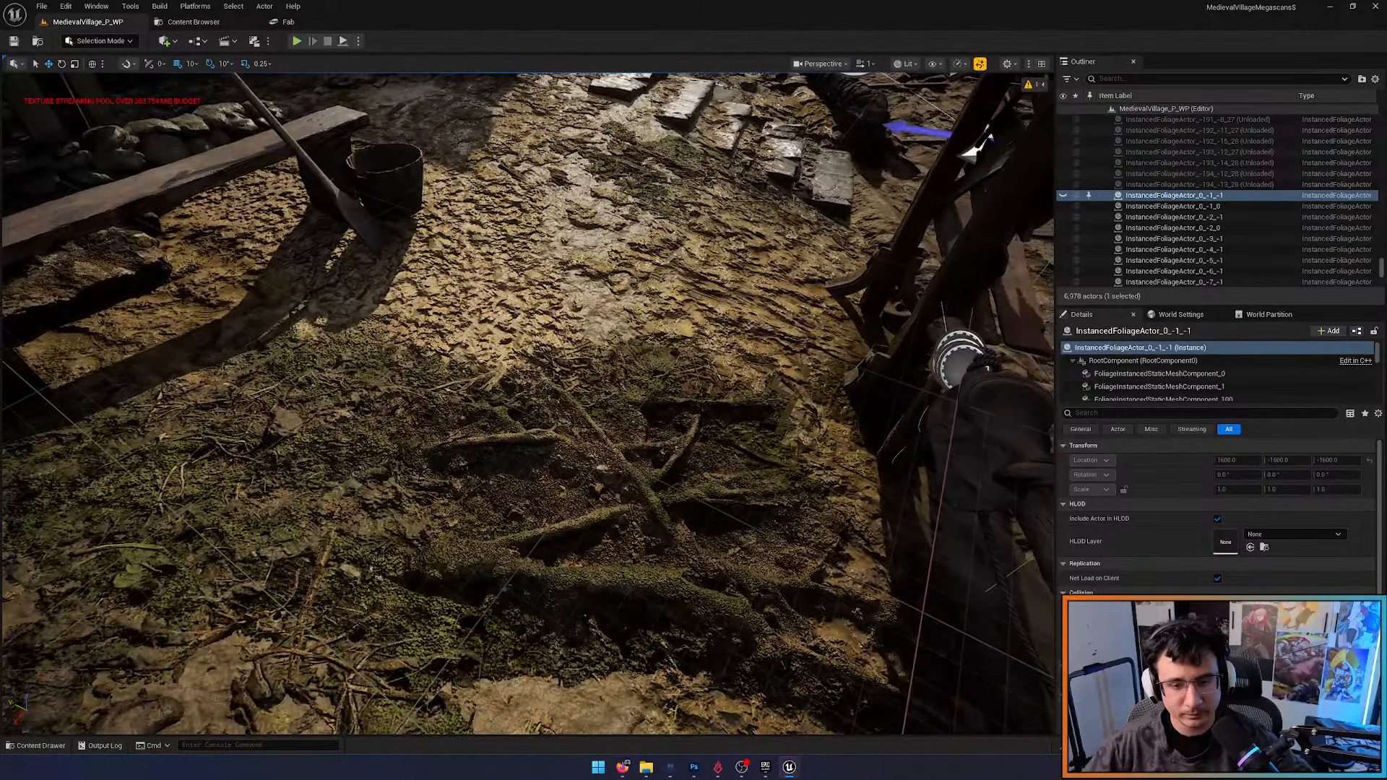
{"action": "left_click", "coordinate": [656, 496]}
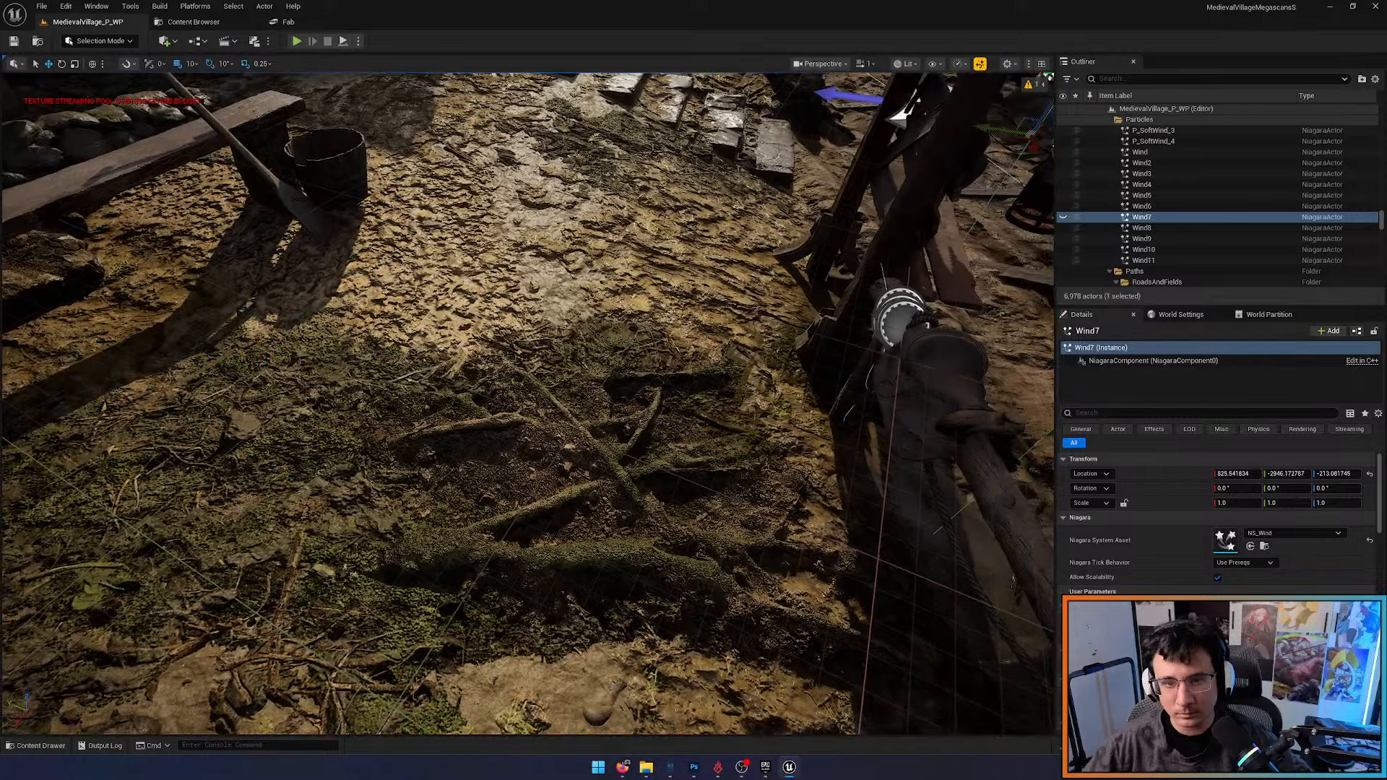
{"action": "left_click", "coordinate": [647, 497]}
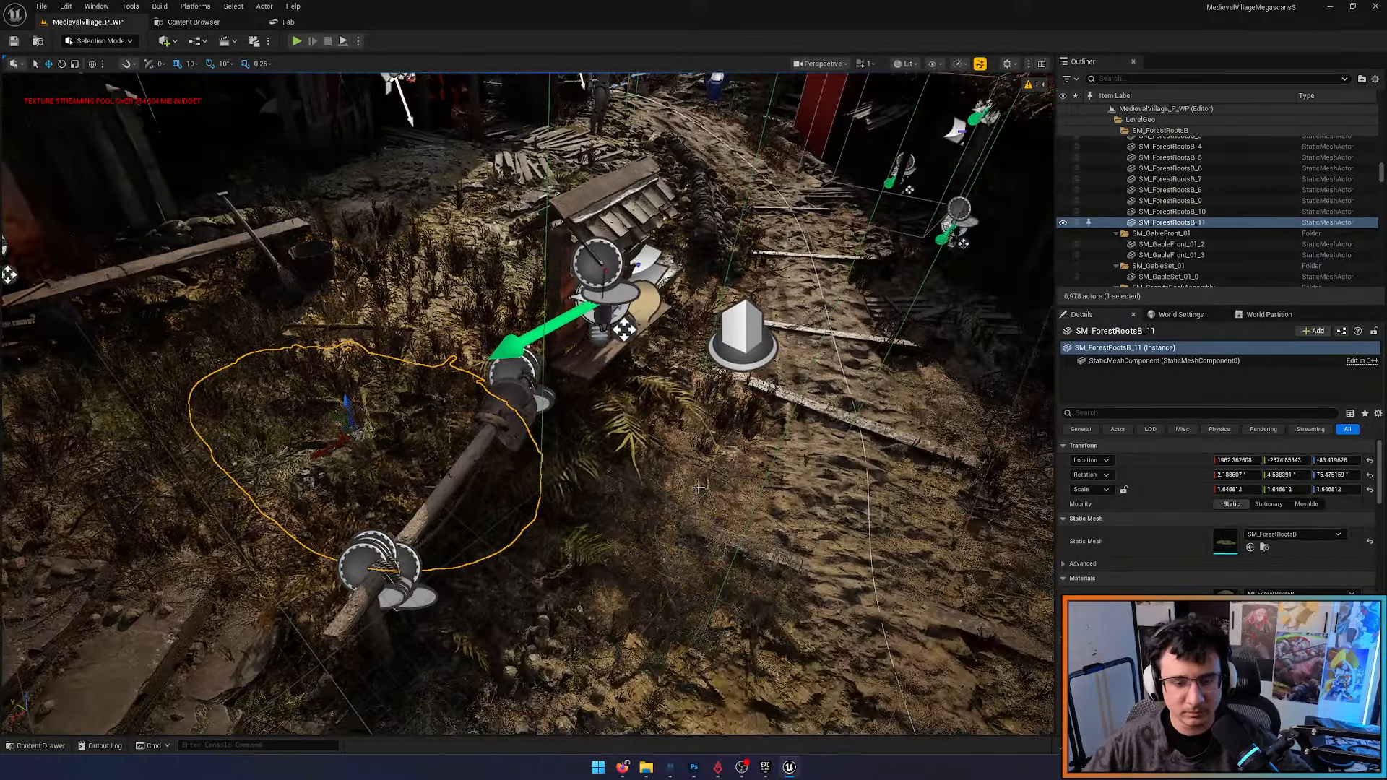
{"action": "key", "text": "Escape"}
Examine the ground planks around the thatched hut and the stepped board path through the grass
{"action": "right_click_drag", "start_coordinate": [698, 488], "coordinate": [639, 405]}
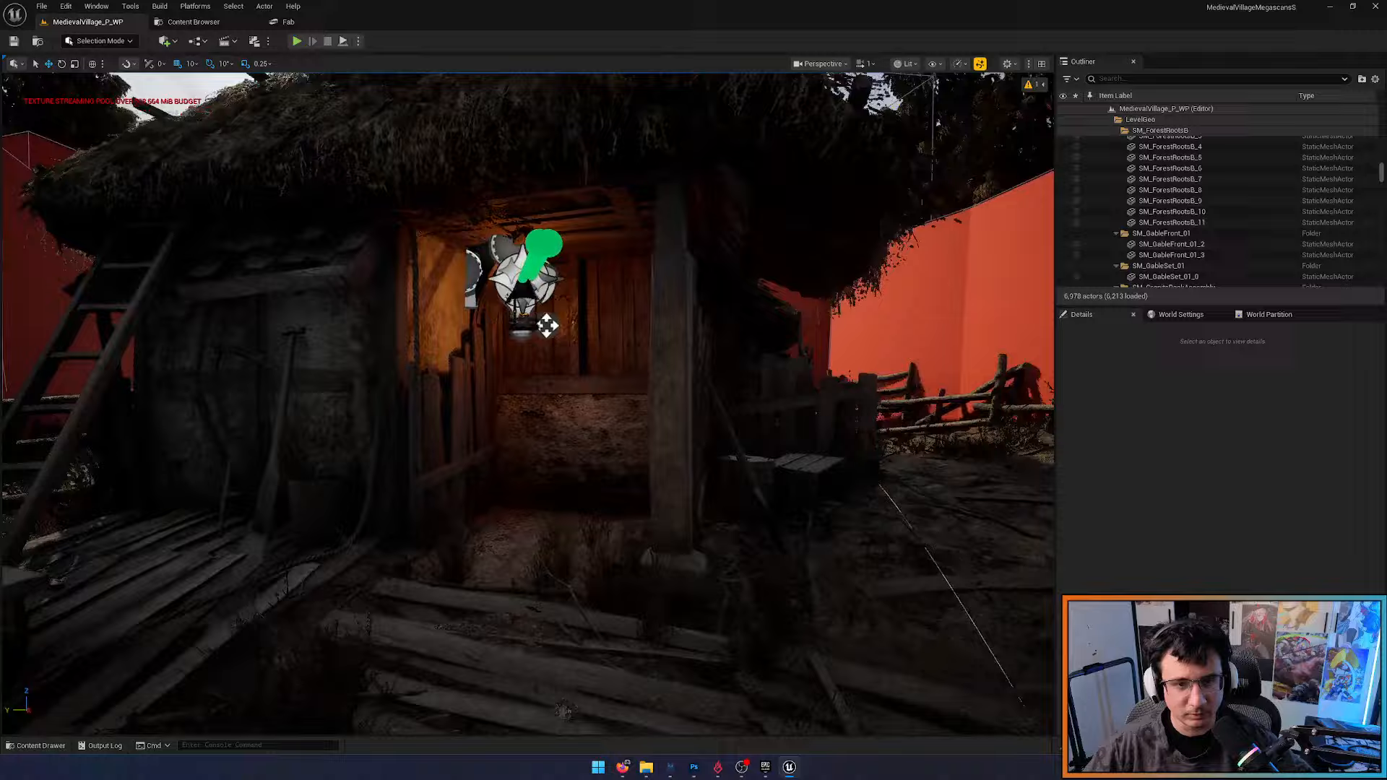
{"action": "right_click_drag", "start_coordinate": [547, 326], "coordinate": [946, 358]}
{"action": "key", "text": "w"}
{"action": "key", "text": "s"}
{"action": "key", "text": "w"}
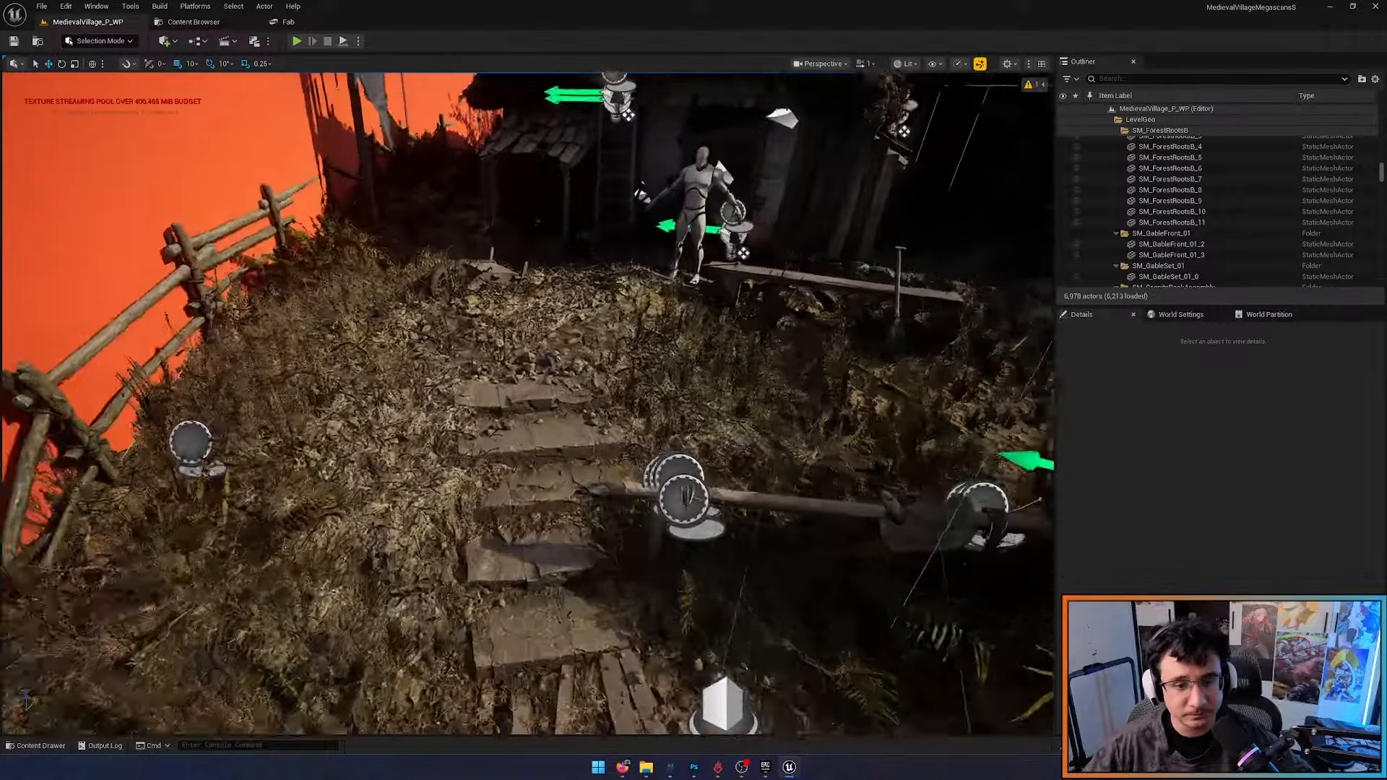
{"action": "right_click_drag", "start_coordinate": [528, 347], "coordinate": [520, 404]}
{"action": "key", "text": "w"}
Hide the foliage over the wet stony ground, identify the SM_DamagedCastleStairs mesh beneath, and unhide all actors
{"action": "left_click", "coordinate": [470, 325]}
{"action": "right_click_drag", "start_coordinate": [469, 325], "coordinate": [372, 336]}
{"action": "key", "text": "s"}
{"action": "key", "text": "w"}
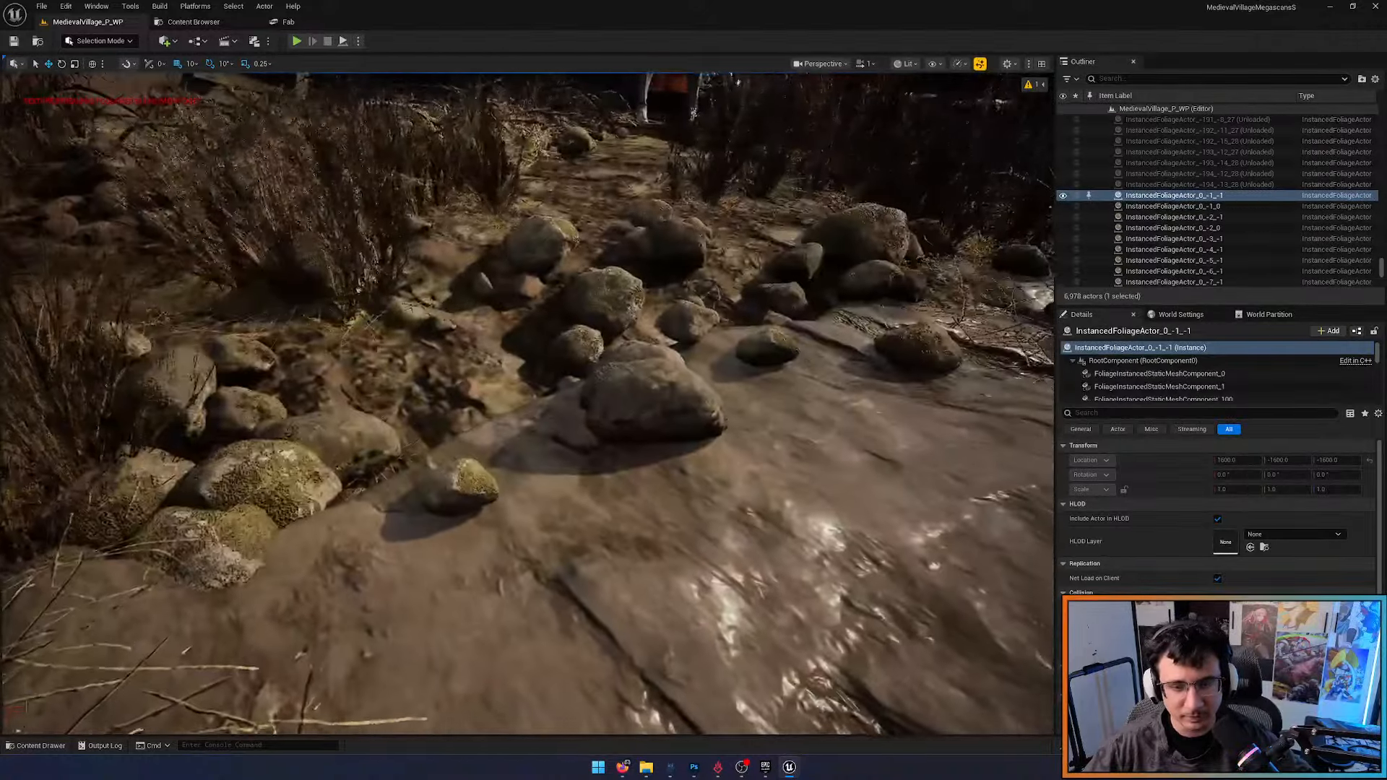
{"action": "key", "text": "h"}
{"action": "left_click", "coordinate": [674, 412]}
{"action": "key", "text": "ctrl+h"}
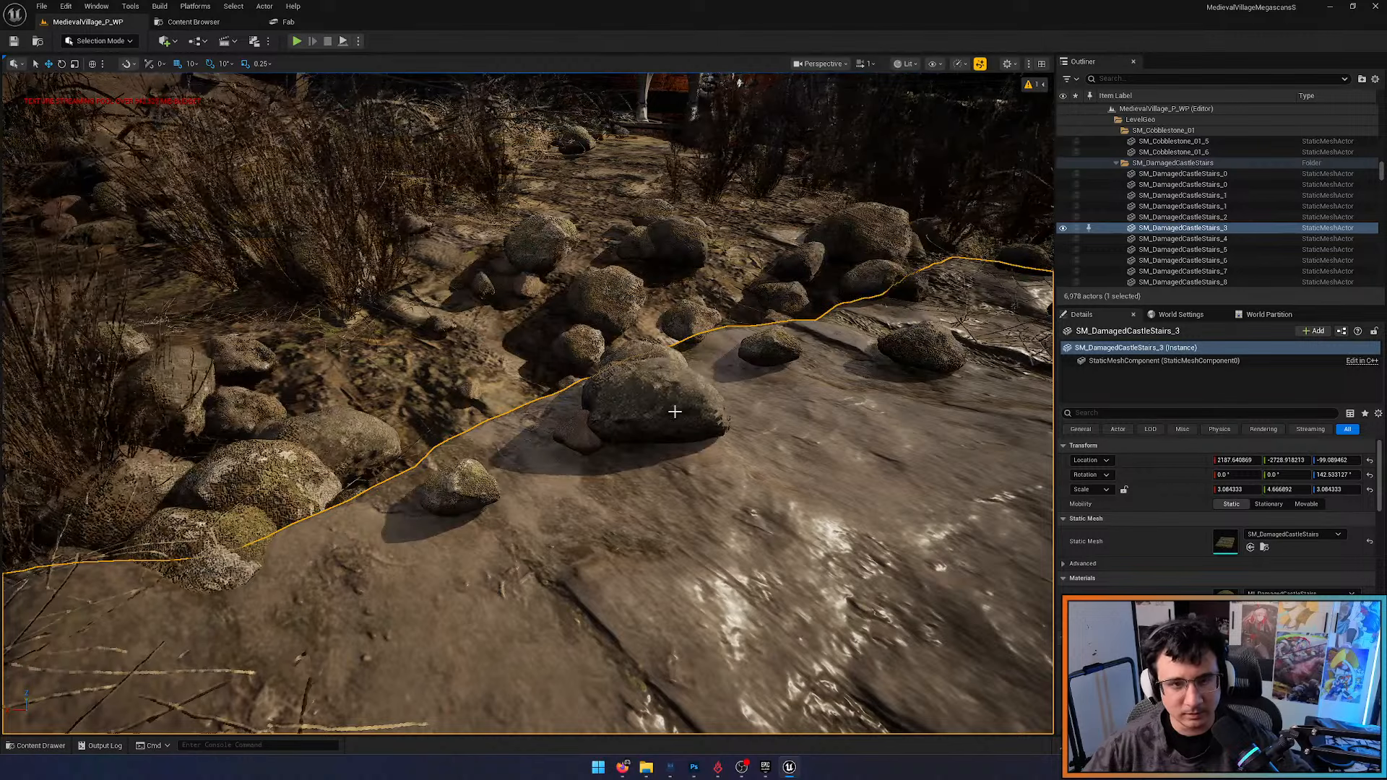
Switch the editor to the recent project AoE4_FanArt, leaving the MI_Flag changes unsaved
{"action": "left_click", "coordinate": [42, 6]}
{"action": "mouse_move", "coordinate": [94, 76]}
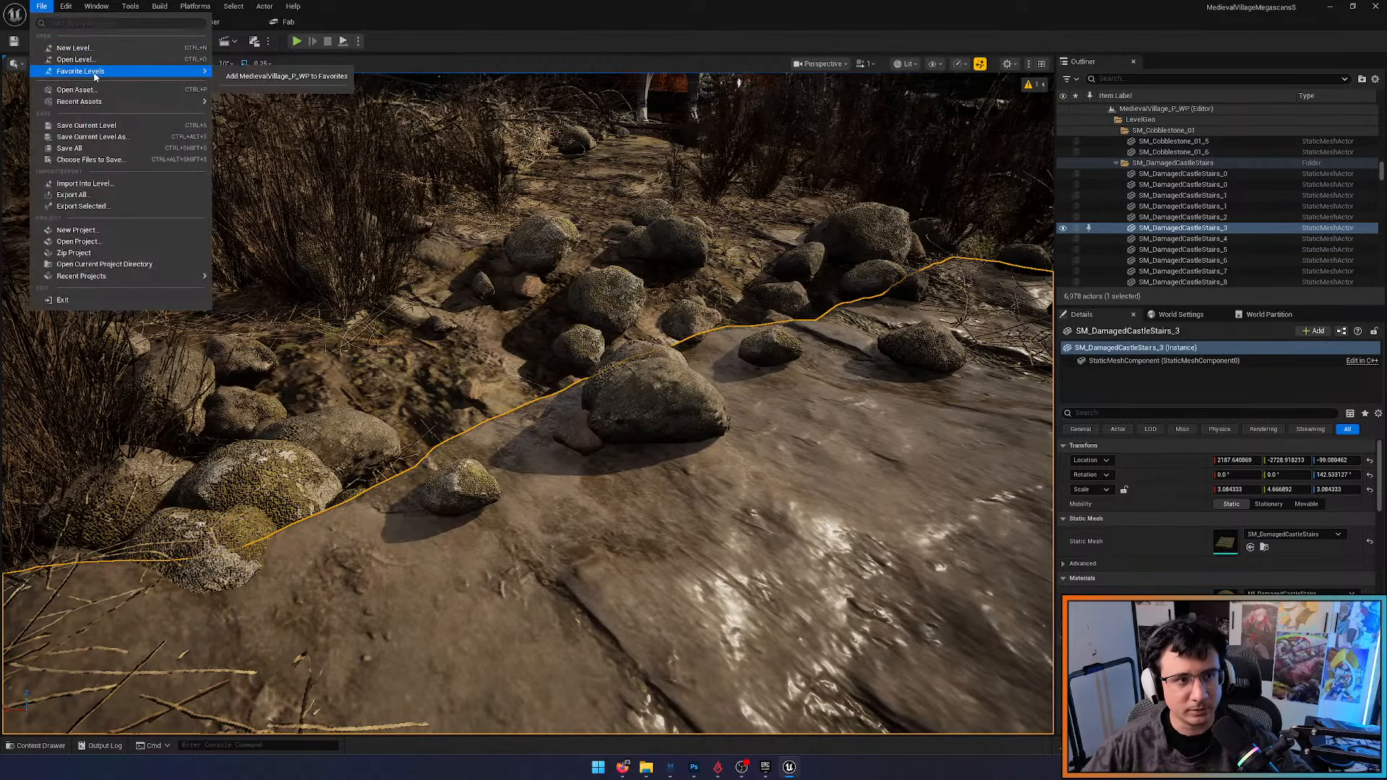
{"action": "mouse_move", "coordinate": [131, 280]}
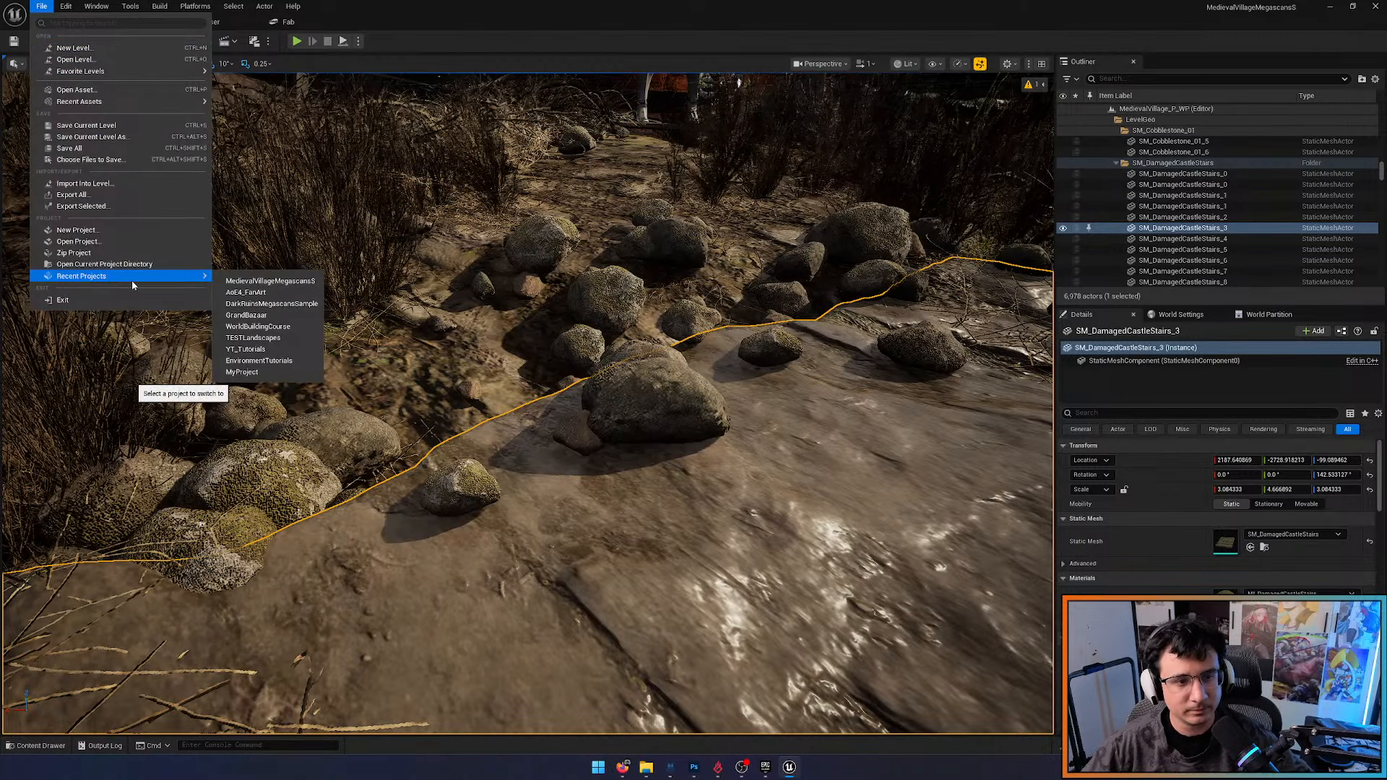
{"action": "left_click", "coordinate": [242, 292]}
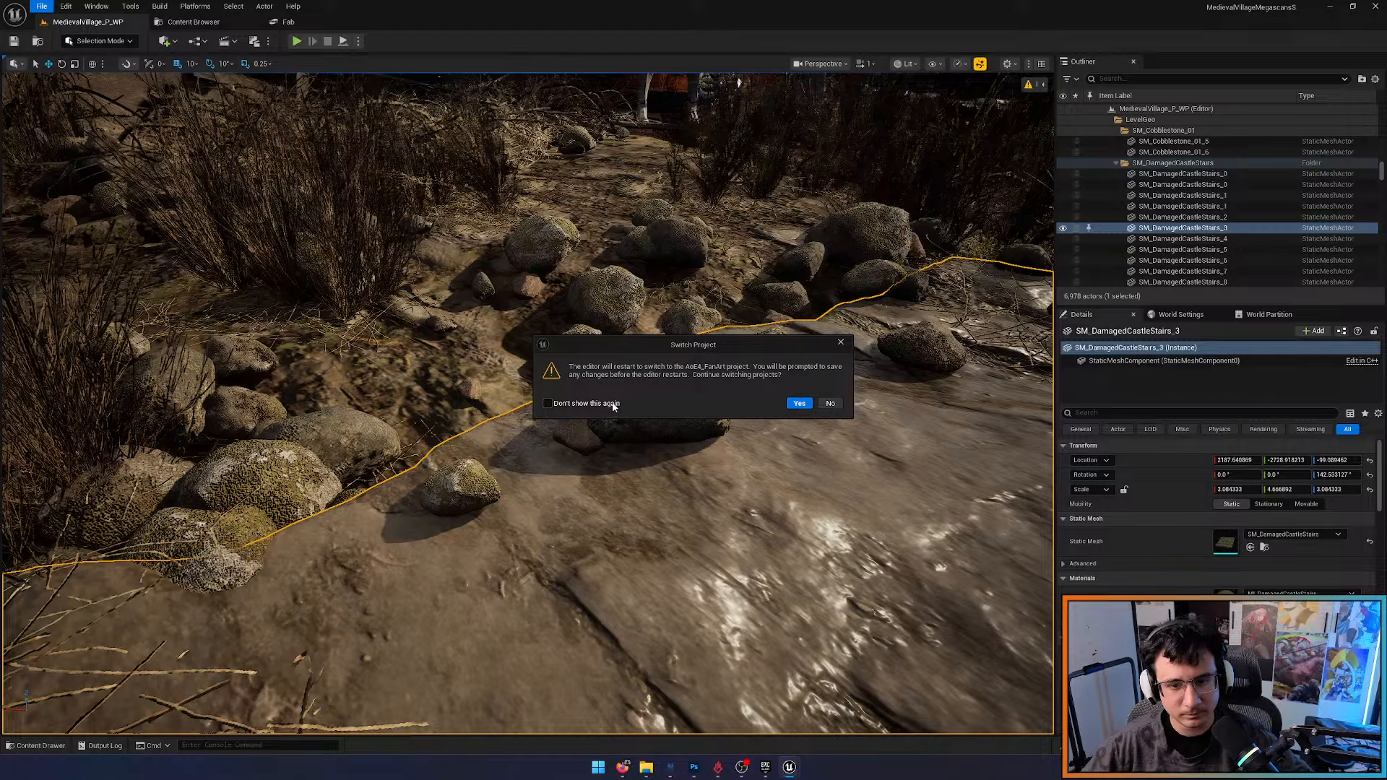
{"action": "left_click", "coordinate": [800, 405]}
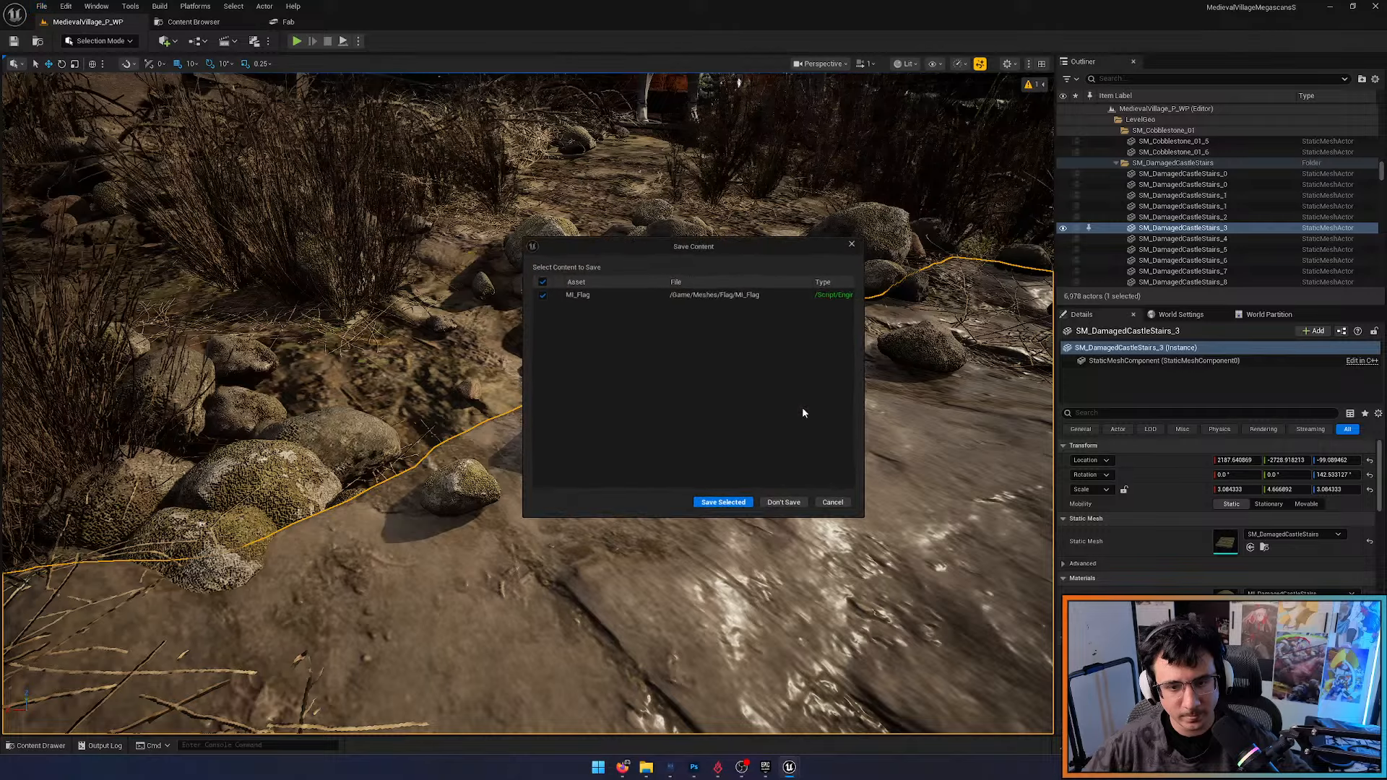
{"action": "left_click", "coordinate": [786, 505]}
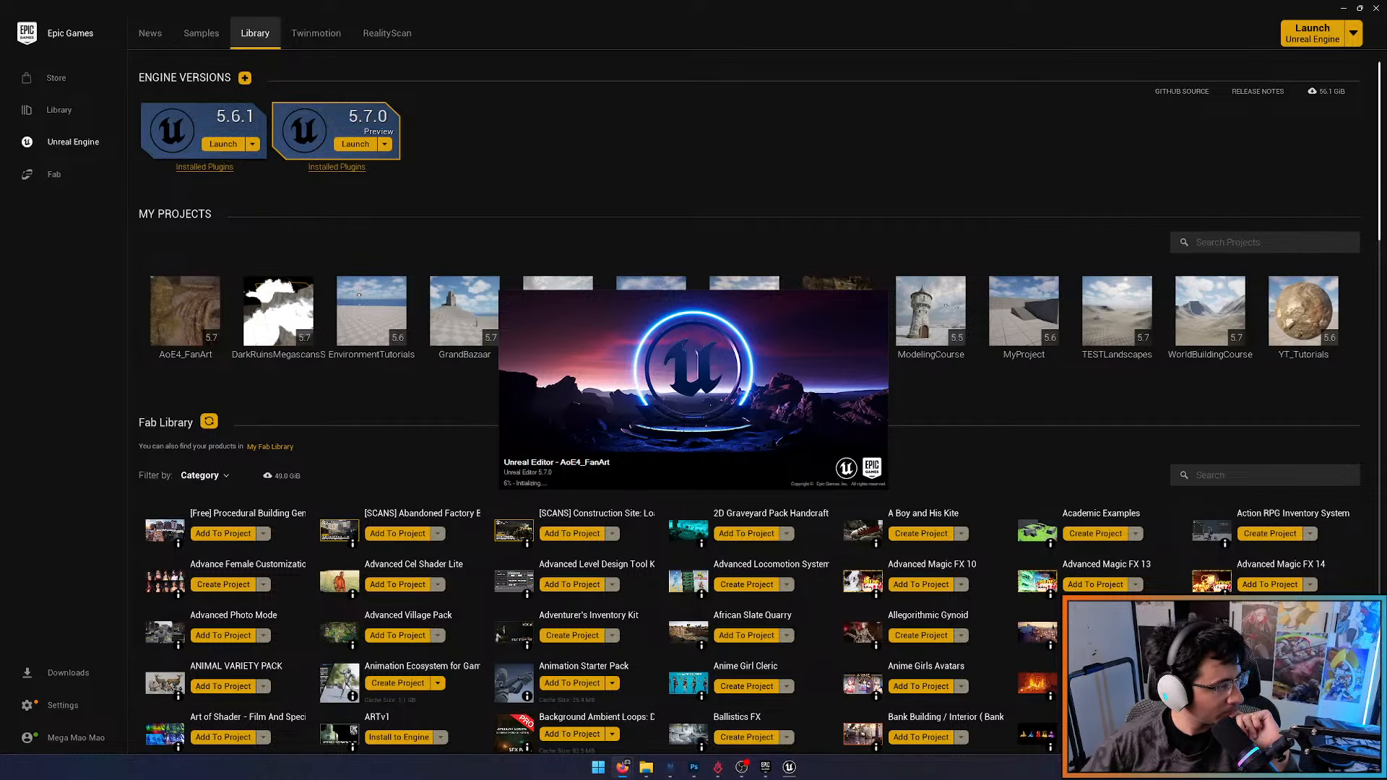
Switch to the browser, maximize its window, and open the Grand Bazaar collection from bigmediumsmall.com's collections in a new tab
{"action": "left_click_drag", "start_coordinate": [644, 198], "coordinate": [643, 172]}
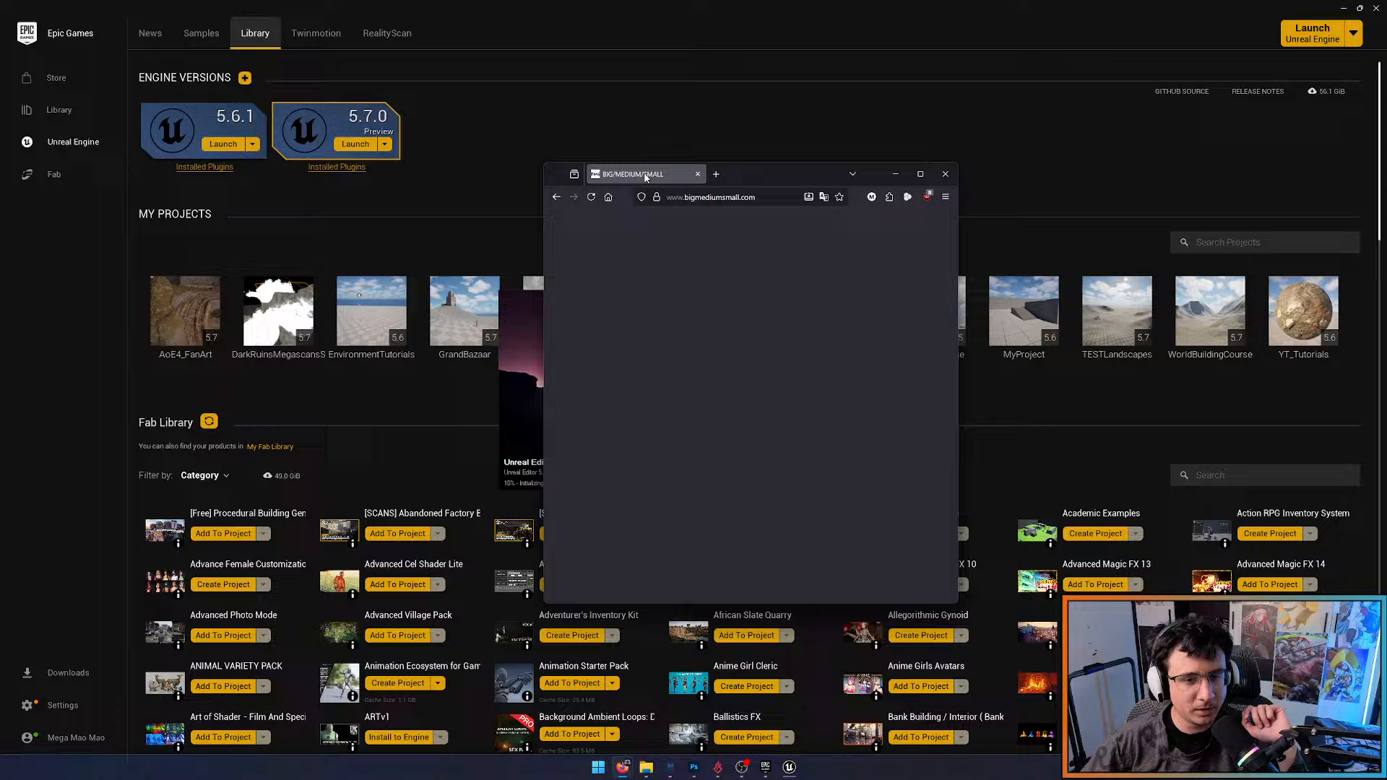
{"action": "double_click", "coordinate": [779, 173]}
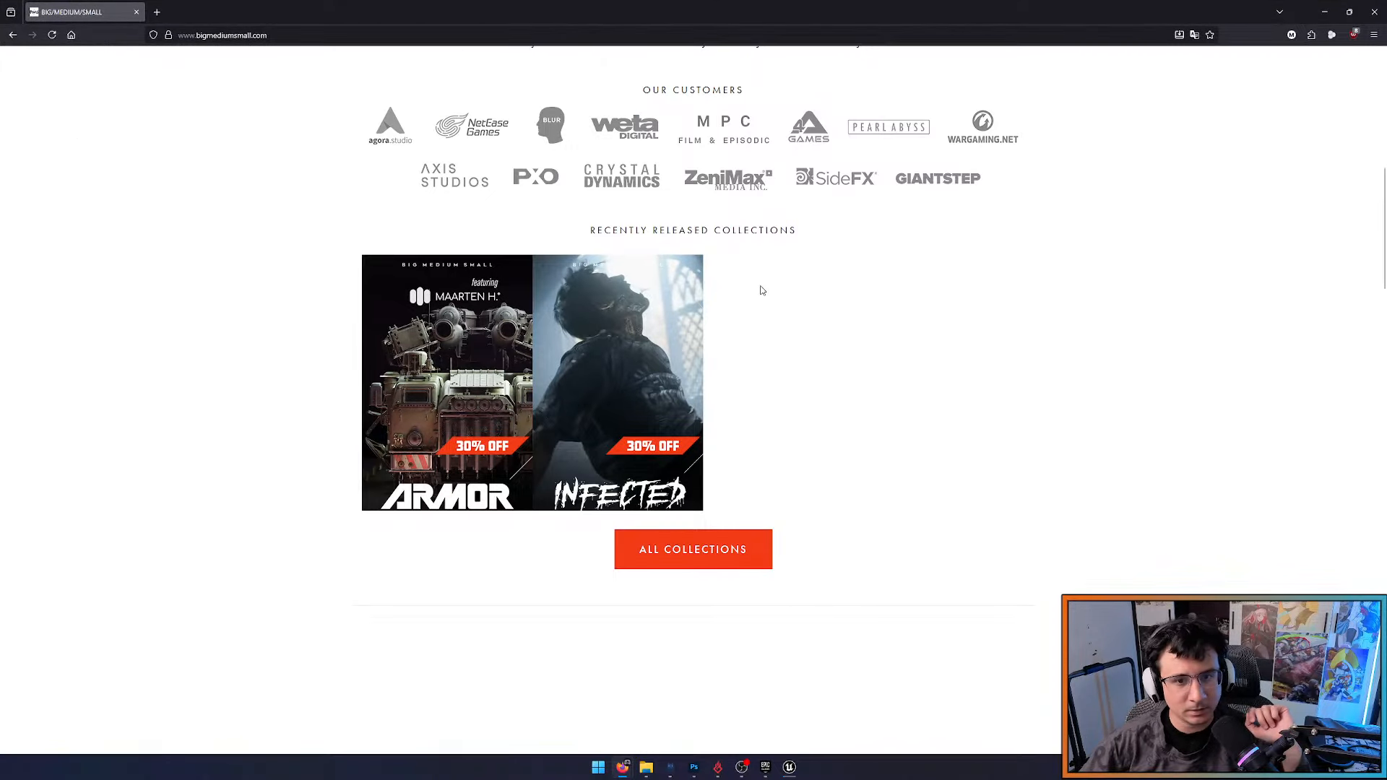
{"action": "scroll", "coordinate": [836, 261], "scroll_direction": "up", "scroll_amount": 9}
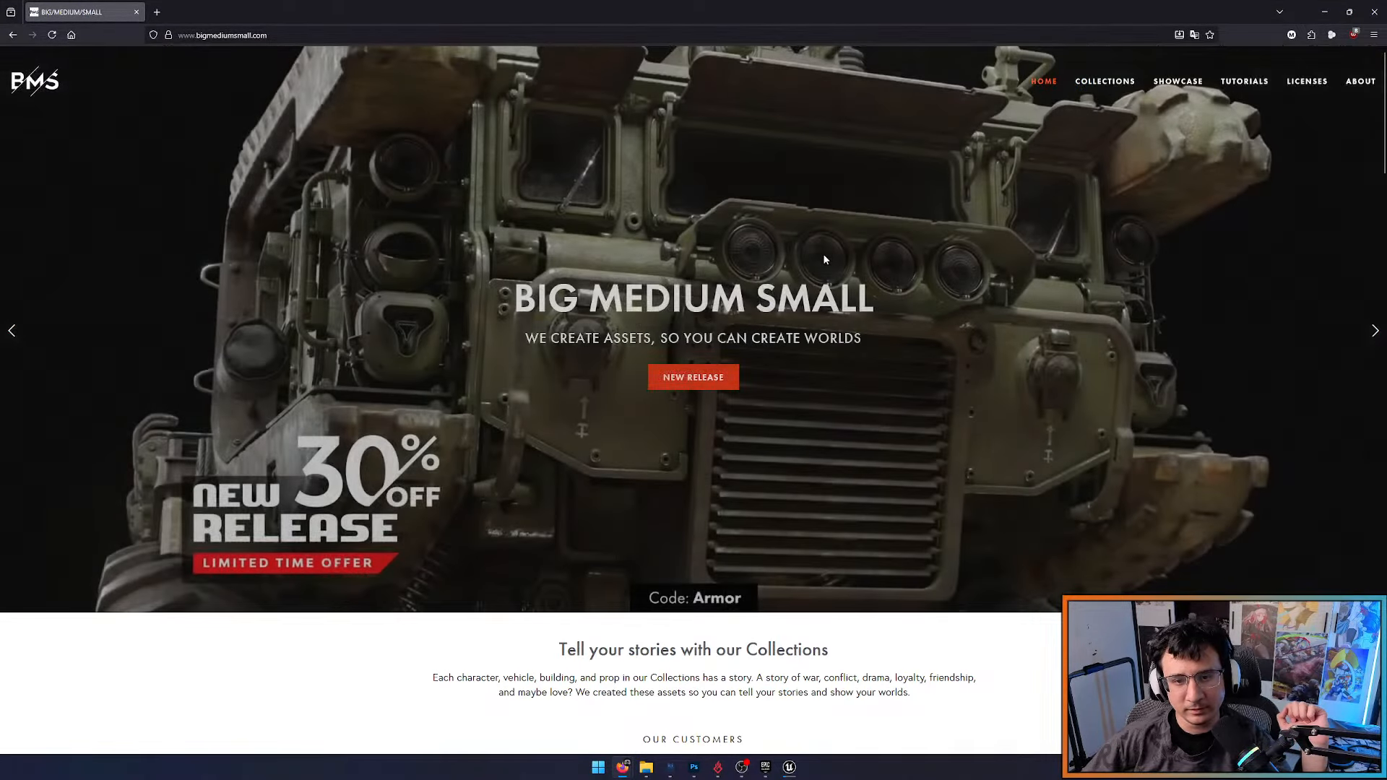
{"action": "left_click", "coordinate": [1125, 87]}
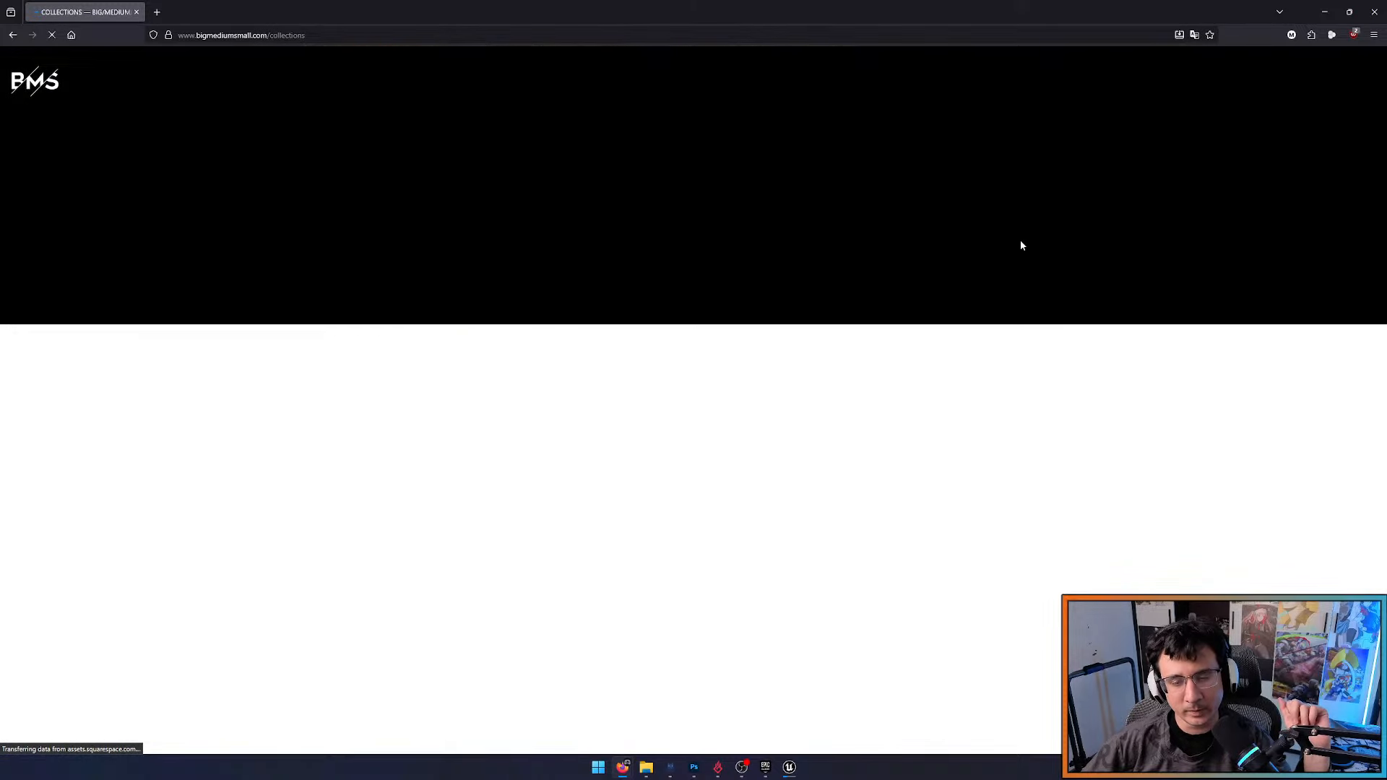
{"action": "scroll", "coordinate": [742, 363], "scroll_direction": "down", "scroll_amount": 3}
{"action": "scroll", "coordinate": [742, 363], "scroll_direction": "down", "scroll_amount": 3}
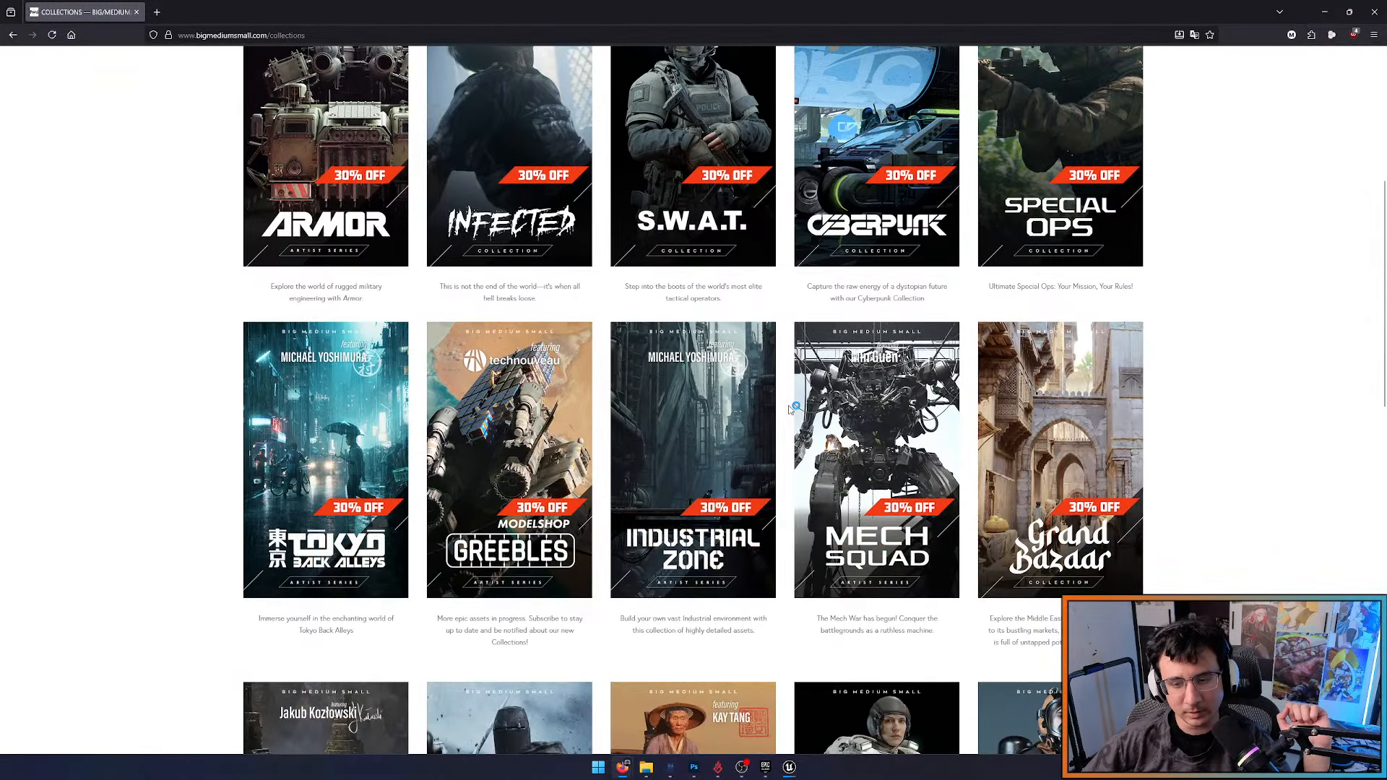
{"action": "middle_click", "coordinate": [1058, 431]}
{"action": "scroll", "coordinate": [1058, 432], "scroll_direction": "up", "scroll_amount": 5}
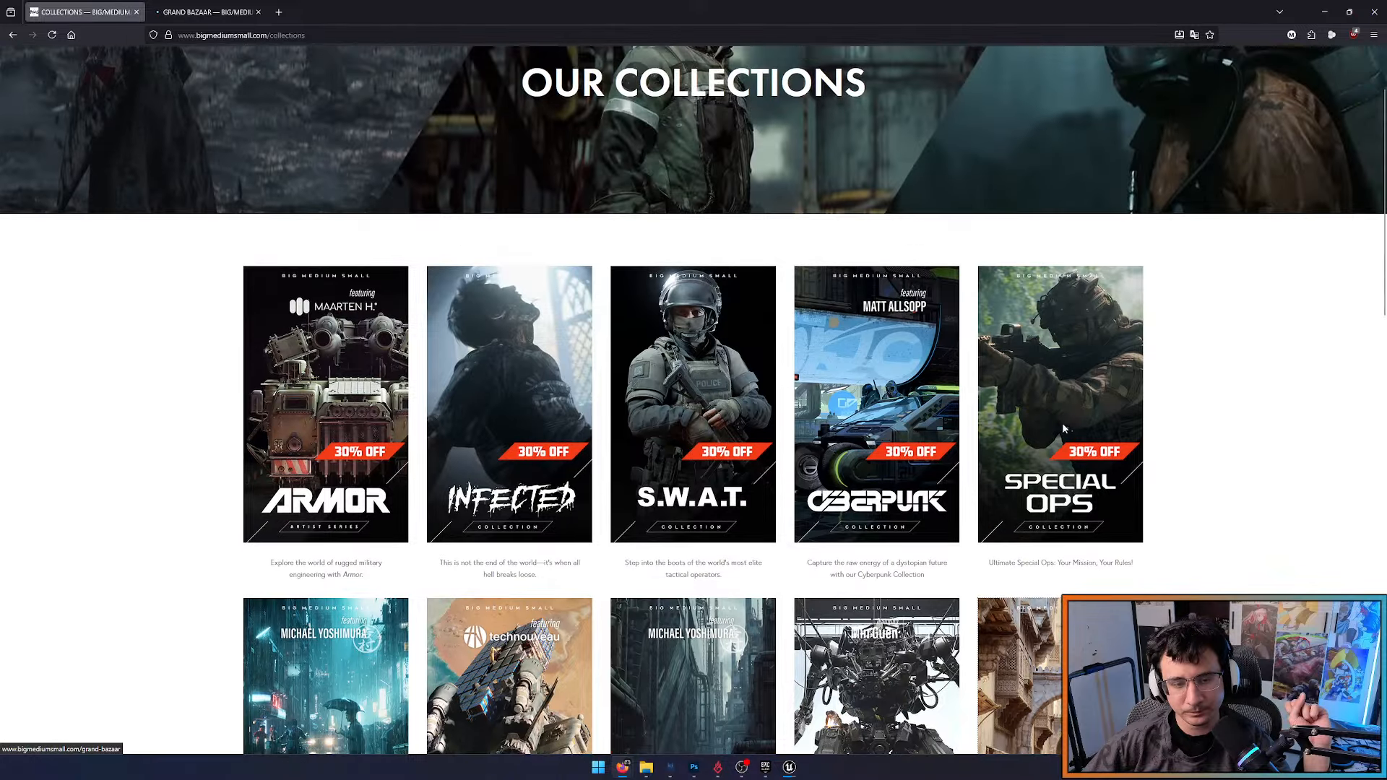
Review the Grand Bazaar page's bundle description, kit overview images and marketplace scene gallery
{"action": "left_click", "coordinate": [224, 6]}
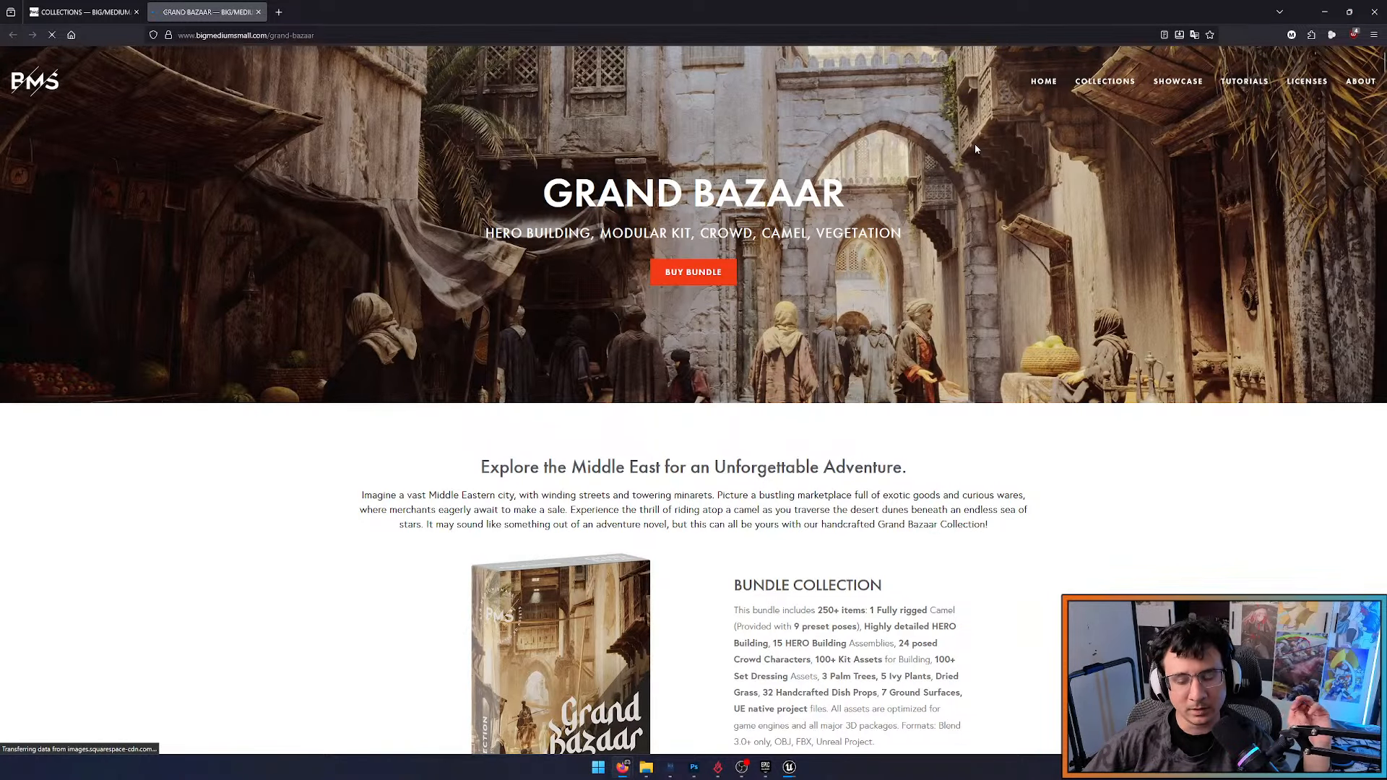
{"action": "scroll", "coordinate": [979, 257], "scroll_direction": "down", "scroll_amount": 9}
{"action": "scroll", "coordinate": [1228, 378], "scroll_direction": "up", "scroll_amount": 2}
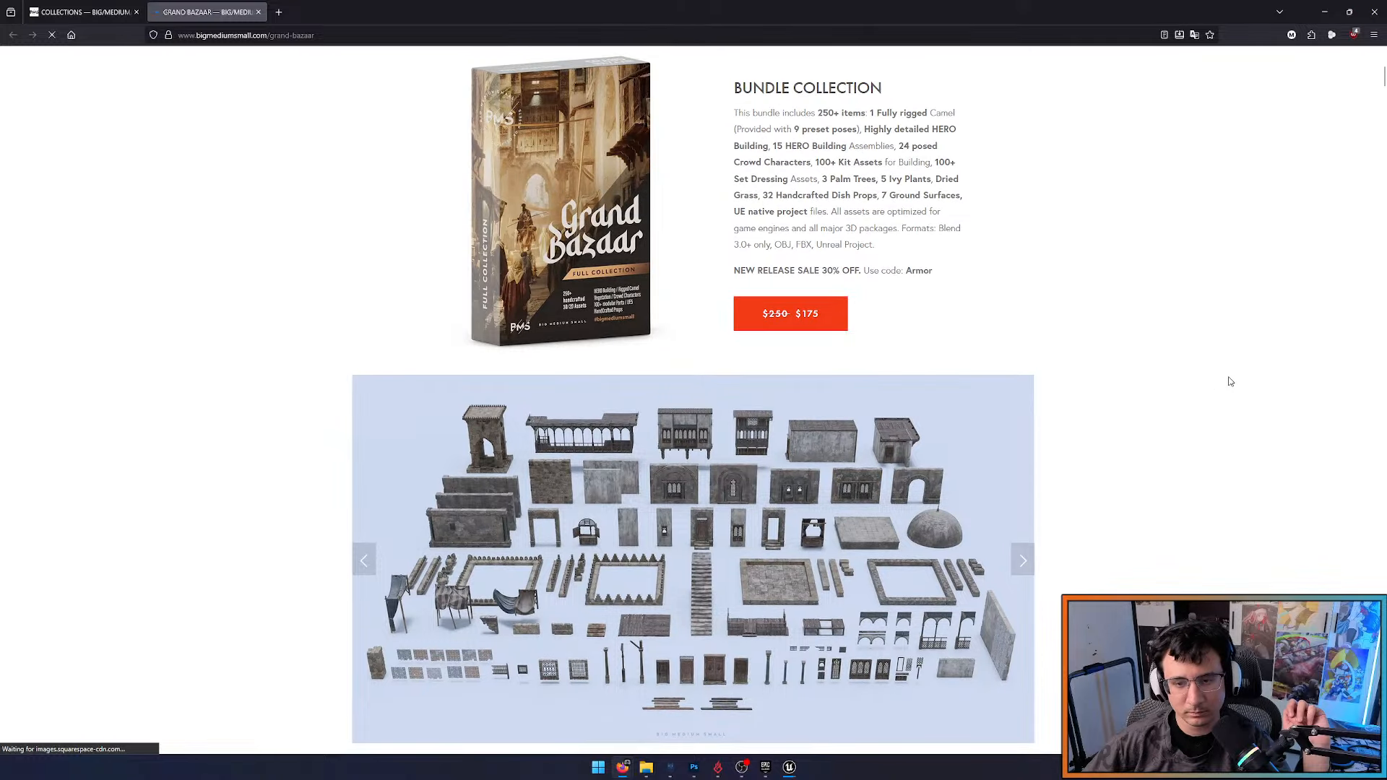
{"action": "scroll", "coordinate": [1222, 379], "scroll_direction": "down", "scroll_amount": 3}
{"action": "scroll", "coordinate": [1223, 379], "scroll_direction": "down", "scroll_amount": 4}
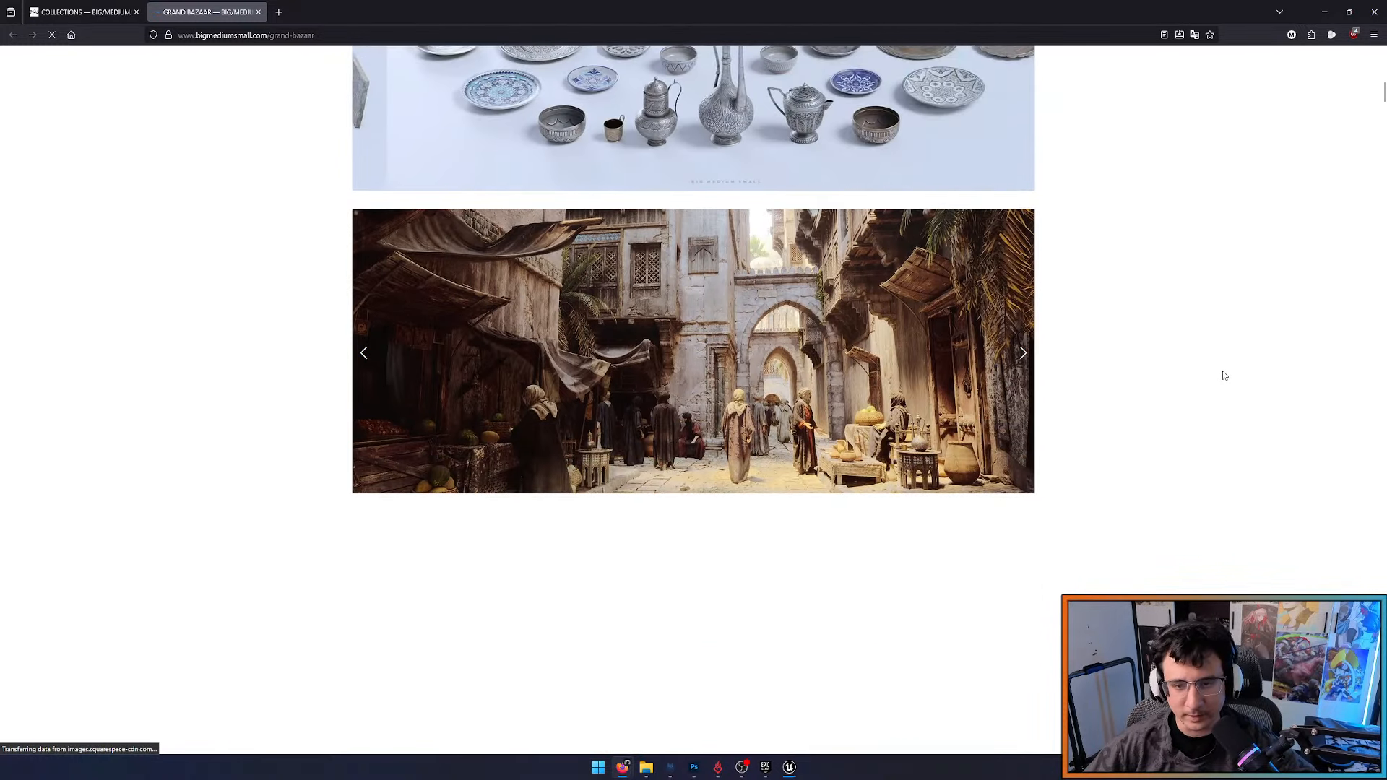
{"action": "scroll", "coordinate": [1221, 376], "scroll_direction": "up", "scroll_amount": 5}
{"action": "scroll", "coordinate": [1221, 377], "scroll_direction": "down", "scroll_amount": 8}
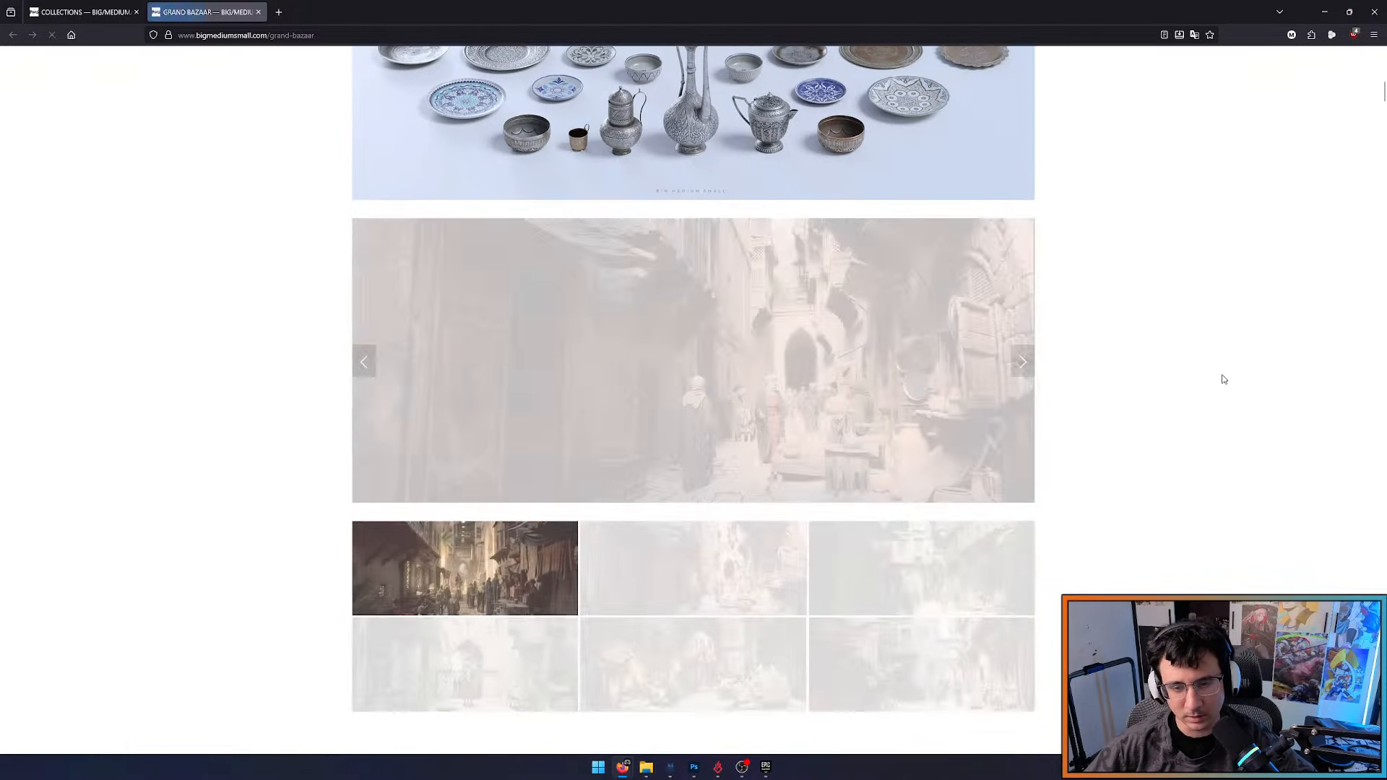
{"action": "scroll", "coordinate": [1192, 384], "scroll_direction": "up", "scroll_amount": 3}
{"action": "scroll", "coordinate": [1199, 384], "scroll_direction": "down", "scroll_amount": 4}
{"action": "scroll", "coordinate": [1201, 386], "scroll_direction": "down", "scroll_amount": 12}
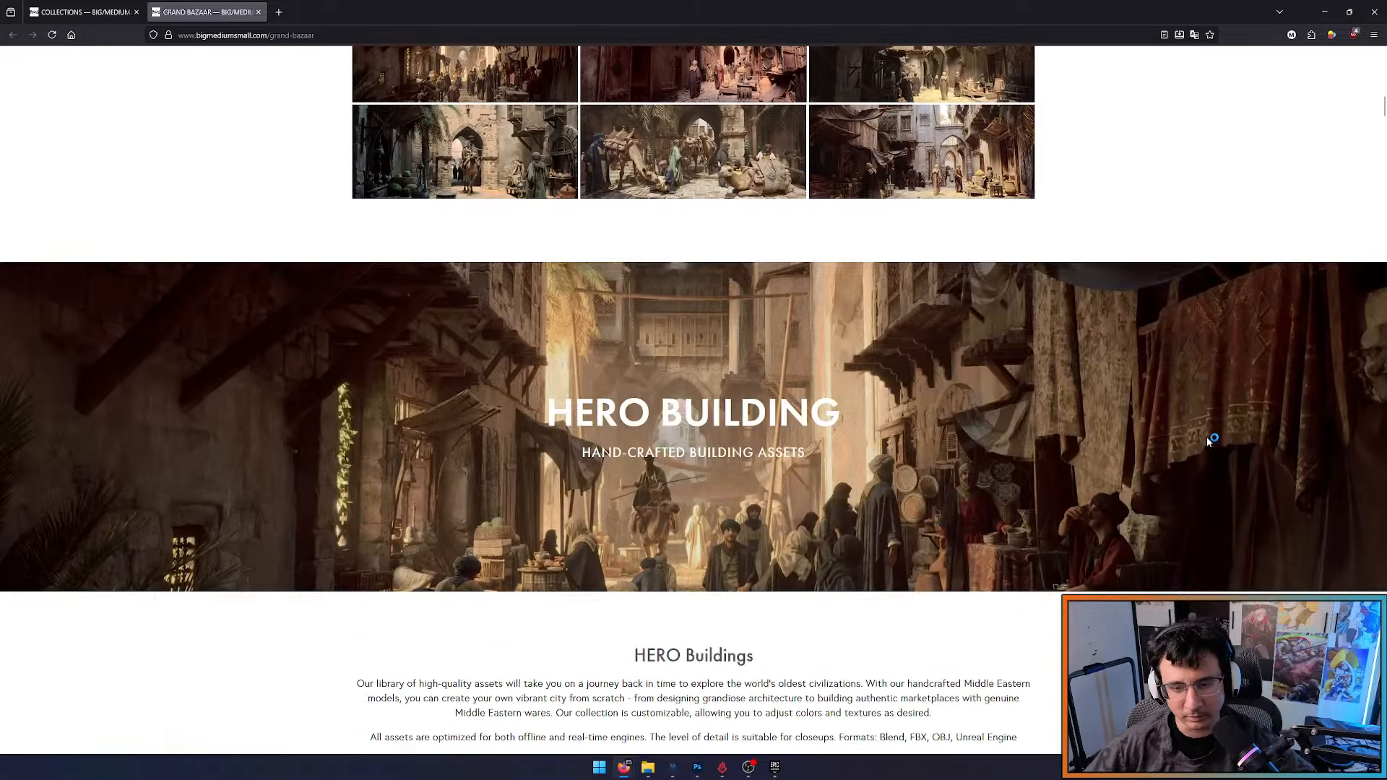
Examine Grand Bazaar's hero building renders, the Middle East Journey Kit modular pieces and the assemblies section
{"action": "scroll", "coordinate": [1201, 415], "scroll_direction": "down", "scroll_amount": 5}
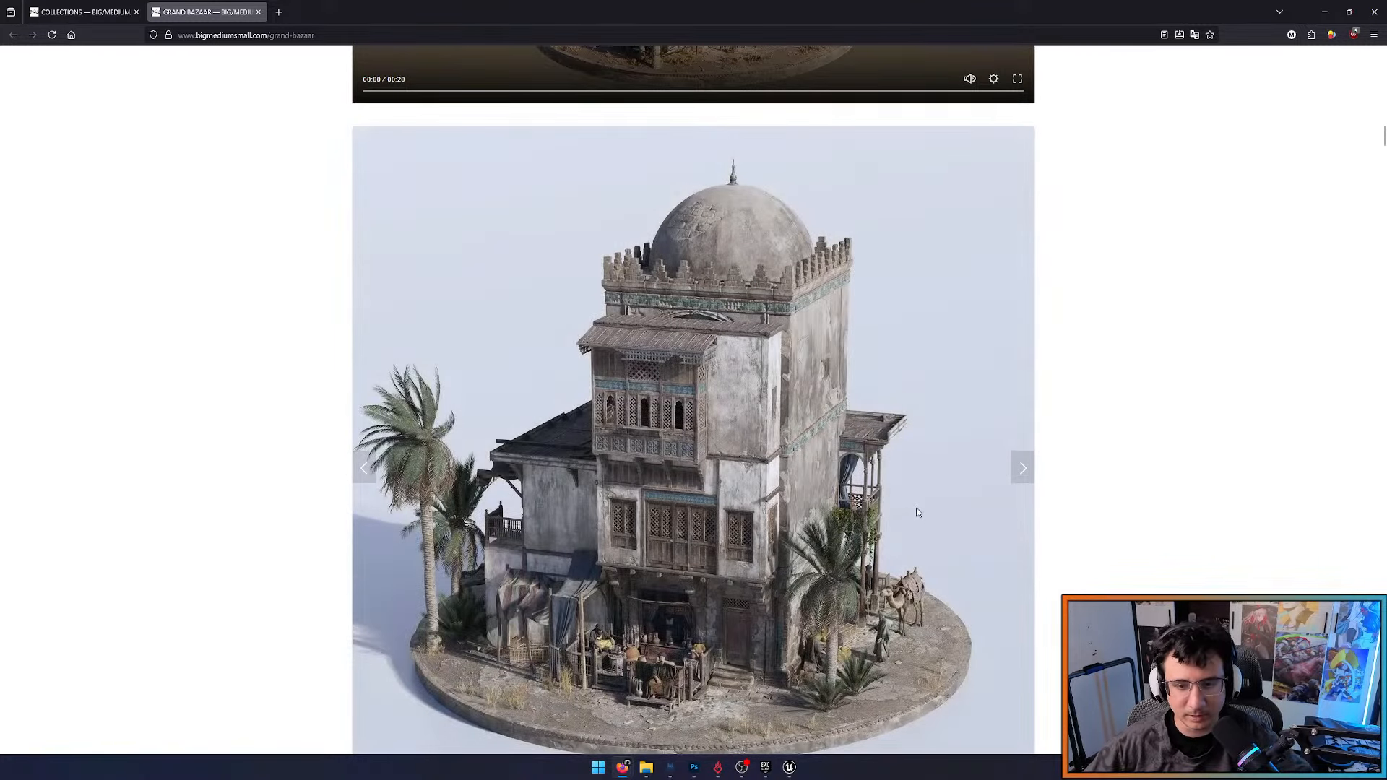
{"action": "scroll", "coordinate": [736, 390], "scroll_direction": "down", "scroll_amount": 1}
{"action": "scroll", "coordinate": [736, 414], "scroll_direction": "up", "scroll_amount": 1}
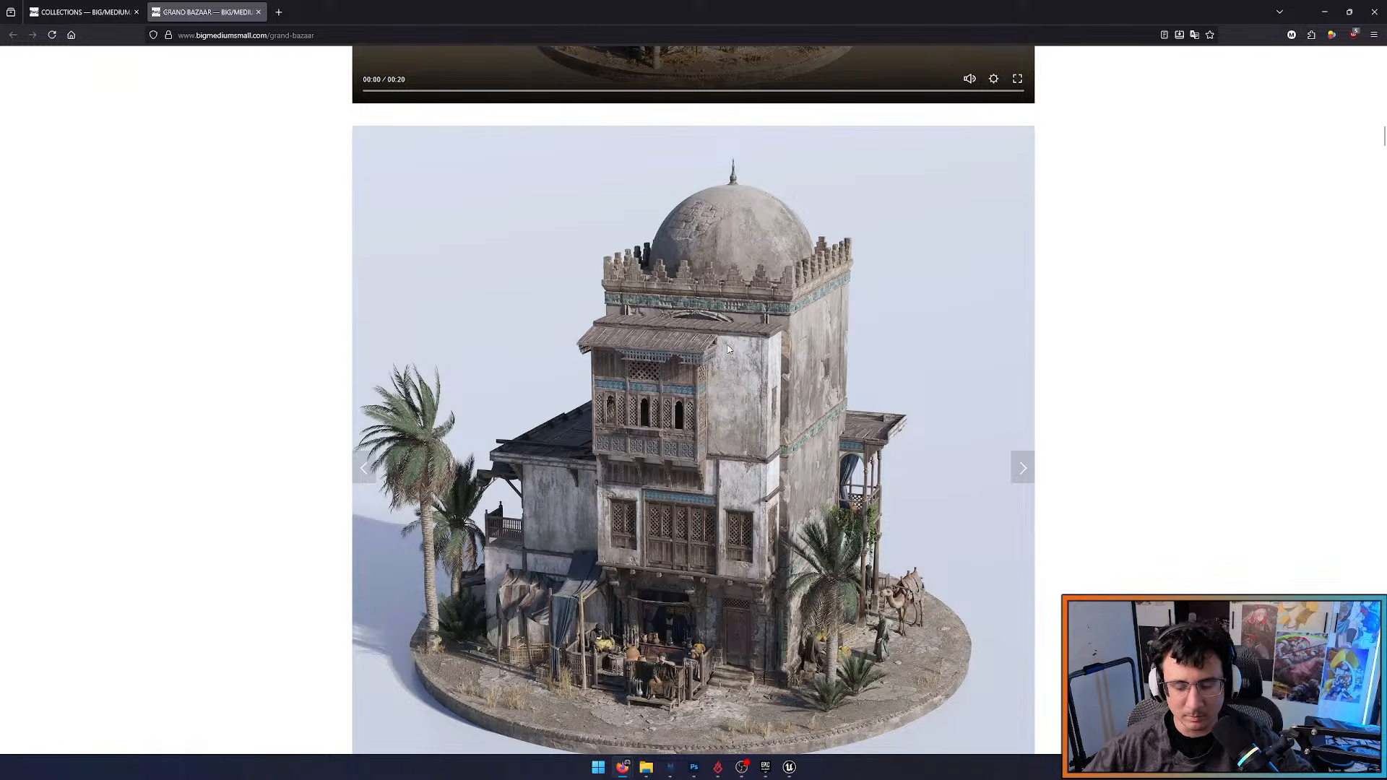
{"action": "scroll", "coordinate": [728, 349], "scroll_direction": "down", "scroll_amount": 8}
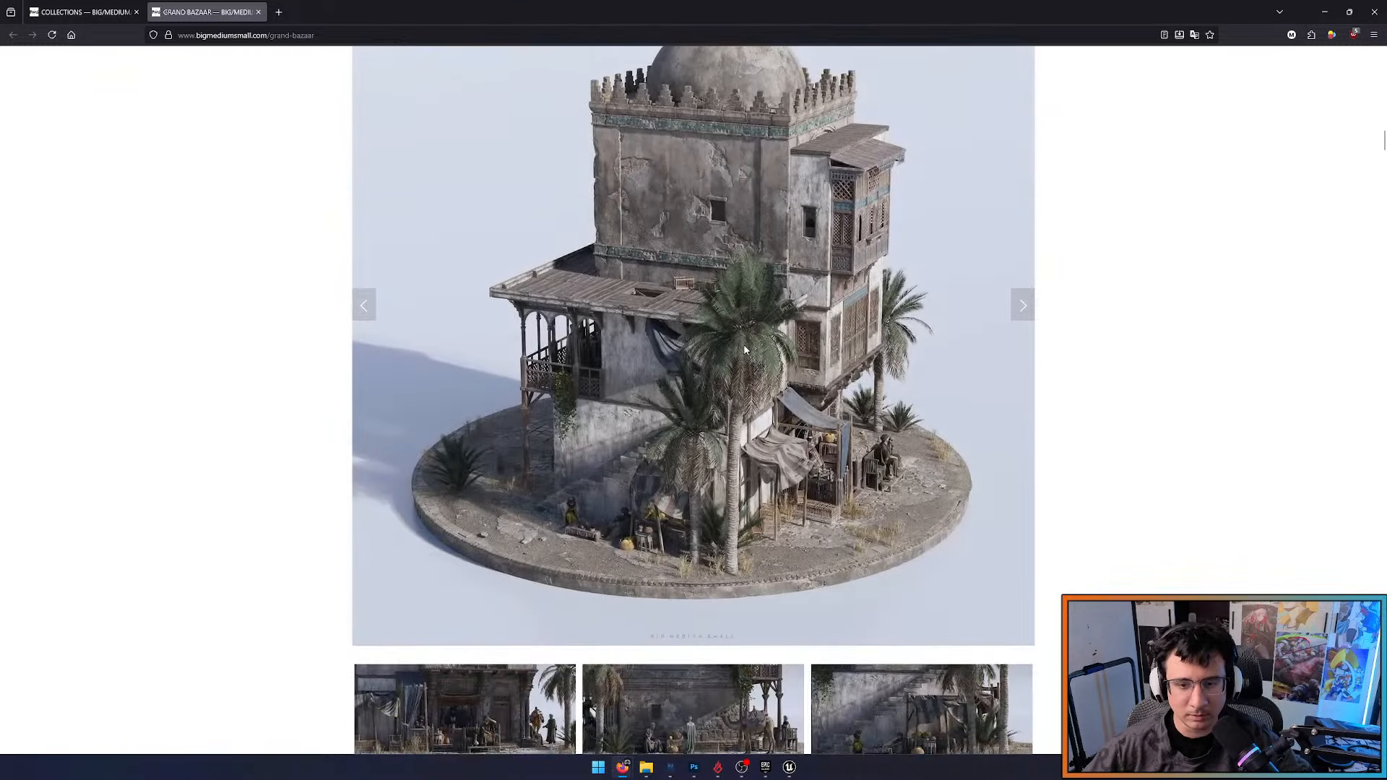
{"action": "scroll", "coordinate": [836, 391], "scroll_direction": "down", "scroll_amount": 10}
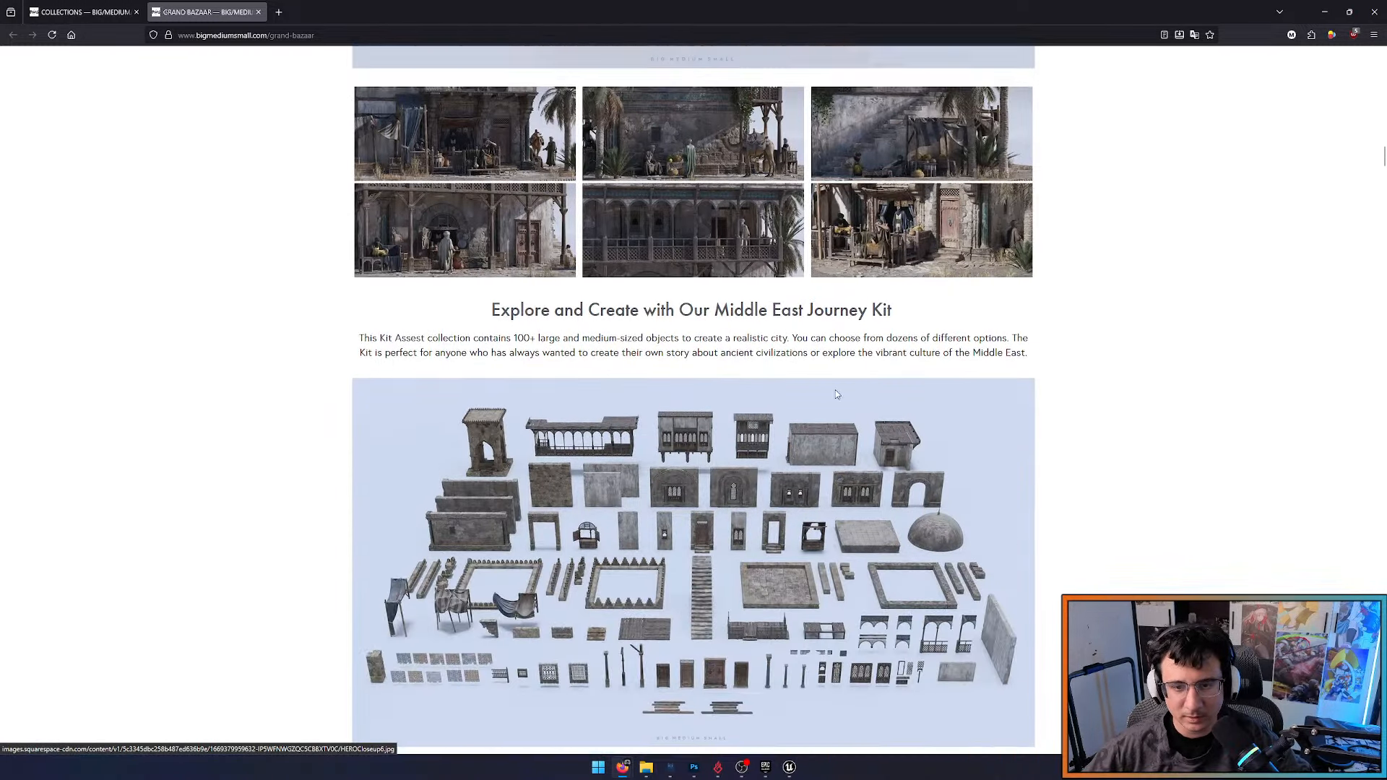
{"action": "scroll", "coordinate": [831, 418], "scroll_direction": "down", "scroll_amount": 4}
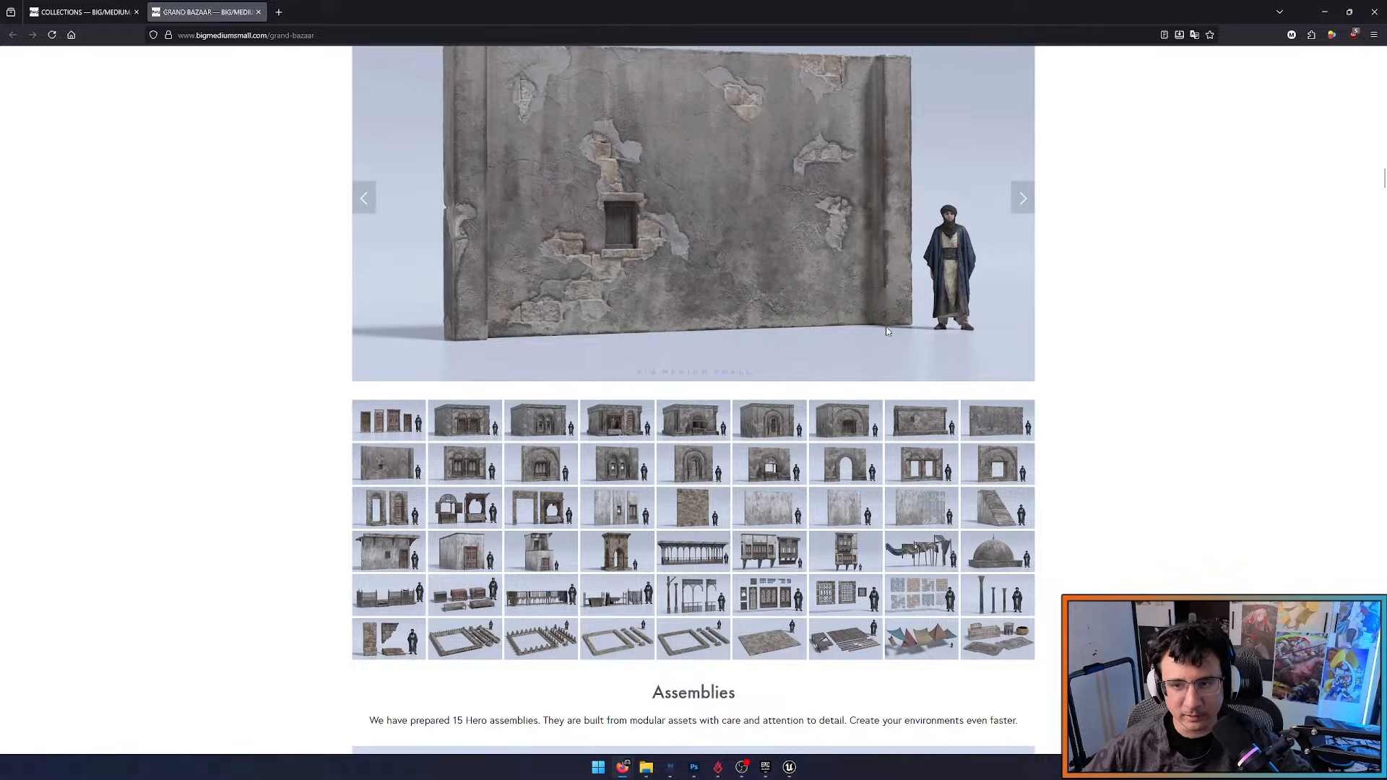
{"action": "scroll", "coordinate": [885, 326], "scroll_direction": "up", "scroll_amount": 2}
{"action": "scroll", "coordinate": [896, 333], "scroll_direction": "down", "scroll_amount": 6}
{"action": "scroll", "coordinate": [899, 334], "scroll_direction": "down", "scroll_amount": 6}
Open the Medieval collection from the collections page in a new tab and examine its castle building overview images
{"action": "left_click", "coordinate": [99, 6]}
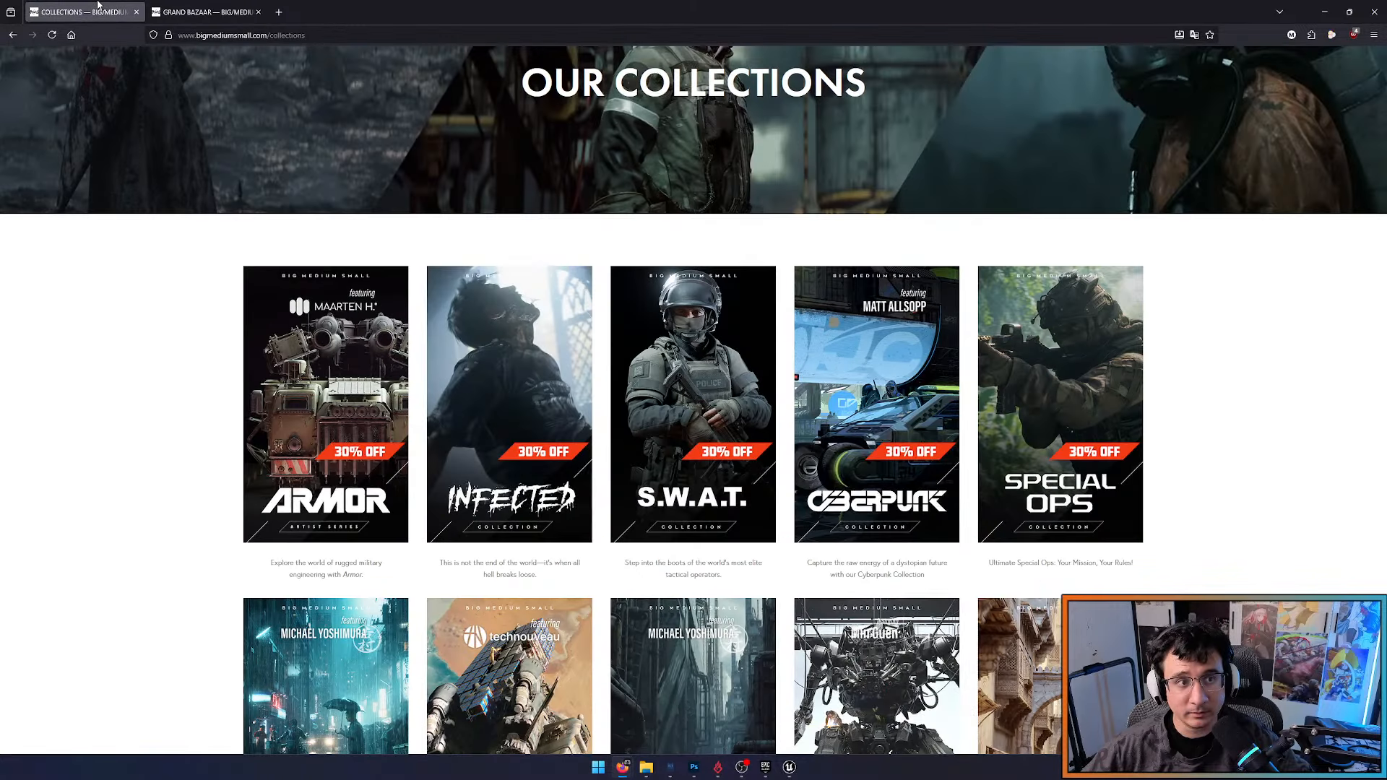
{"action": "scroll", "coordinate": [373, 326], "scroll_direction": "down", "scroll_amount": 11}
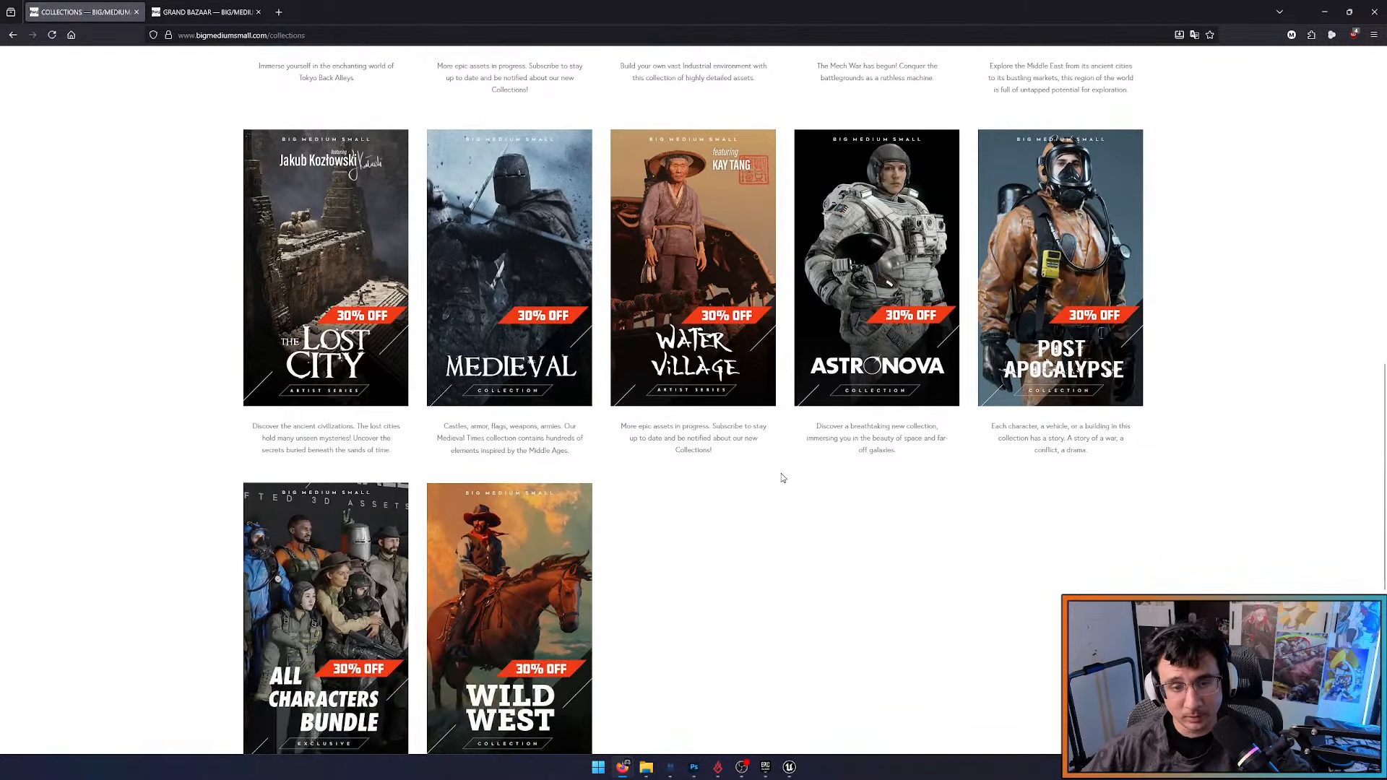
{"action": "middle_click", "coordinate": [491, 271]}
{"action": "left_click", "coordinate": [235, 6]}
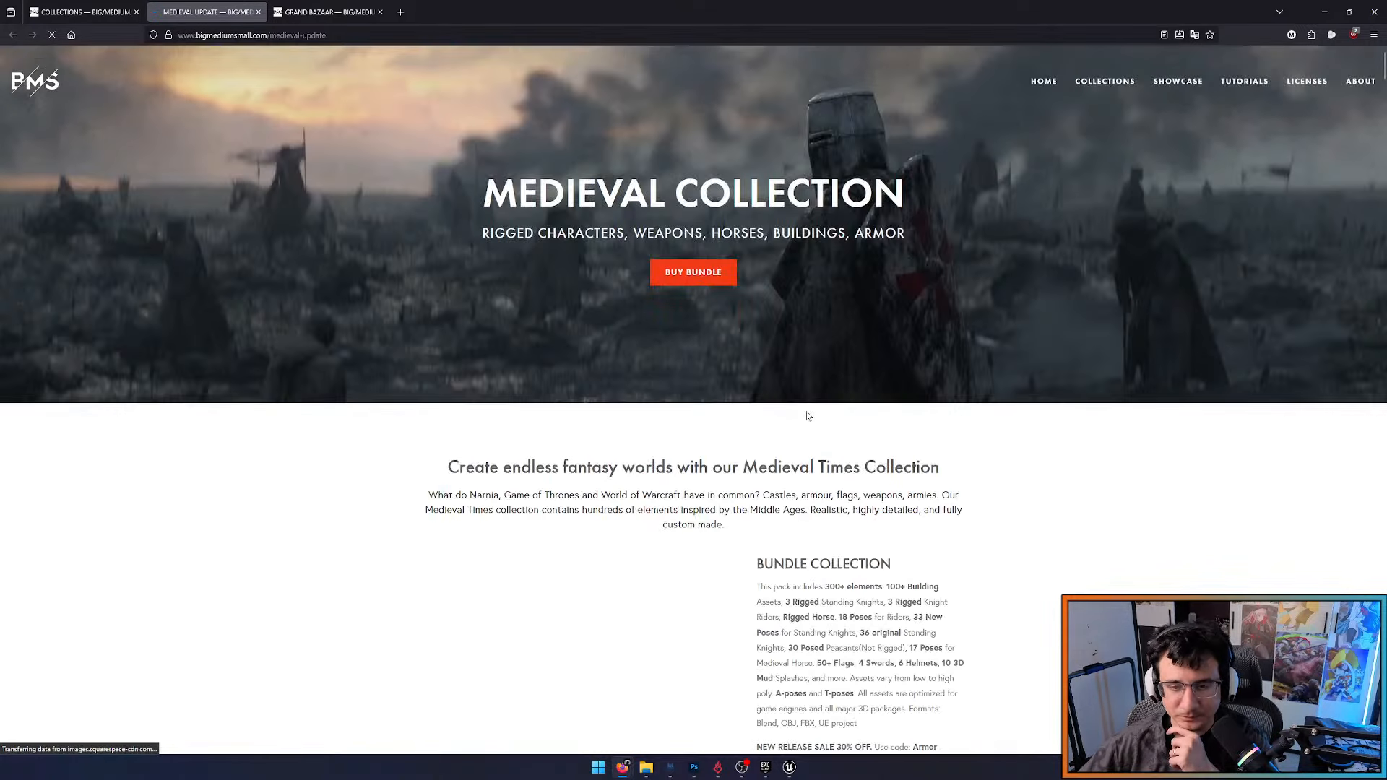
{"action": "scroll", "coordinate": [949, 486], "scroll_direction": "down", "scroll_amount": 15}
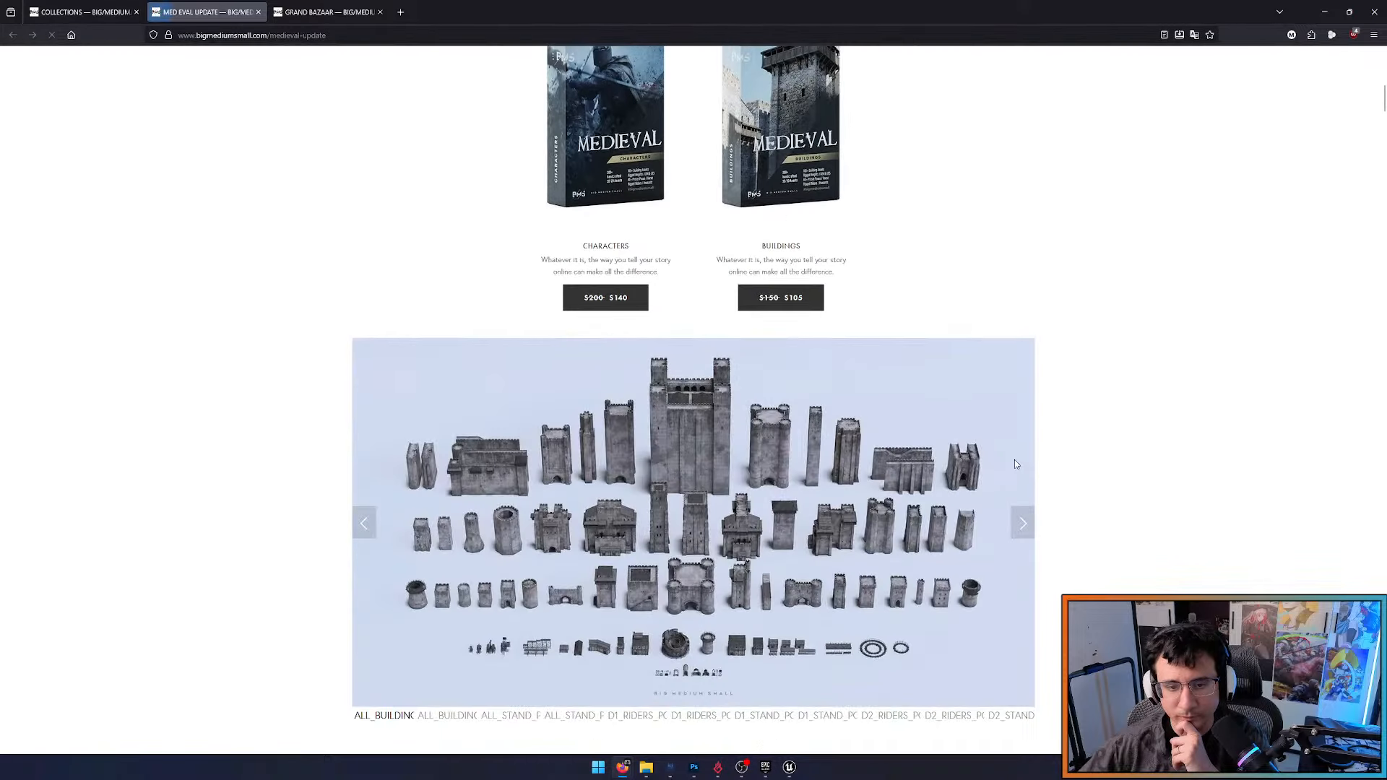
{"action": "scroll", "coordinate": [743, 362], "scroll_direction": "up", "scroll_amount": 4}
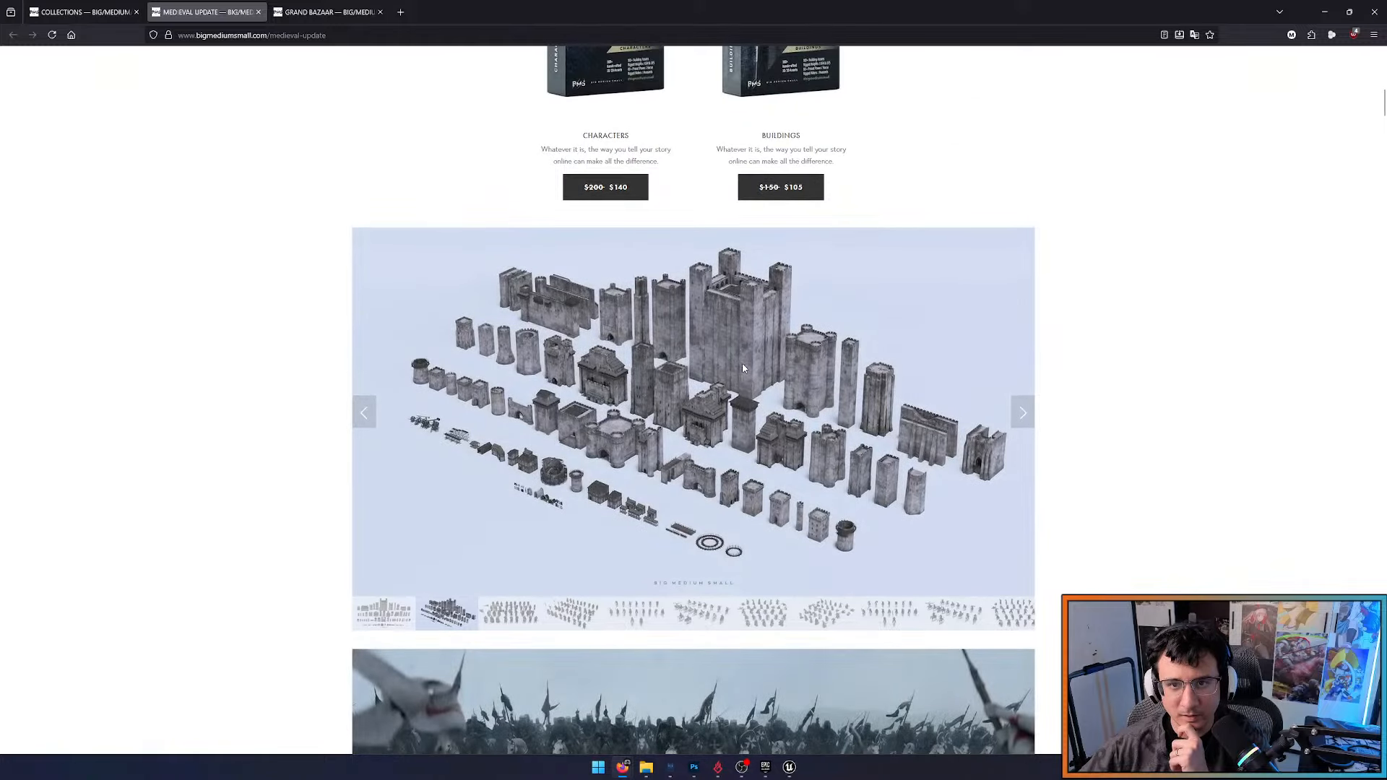
{"action": "scroll", "coordinate": [881, 254], "scroll_direction": "down", "scroll_amount": 2}
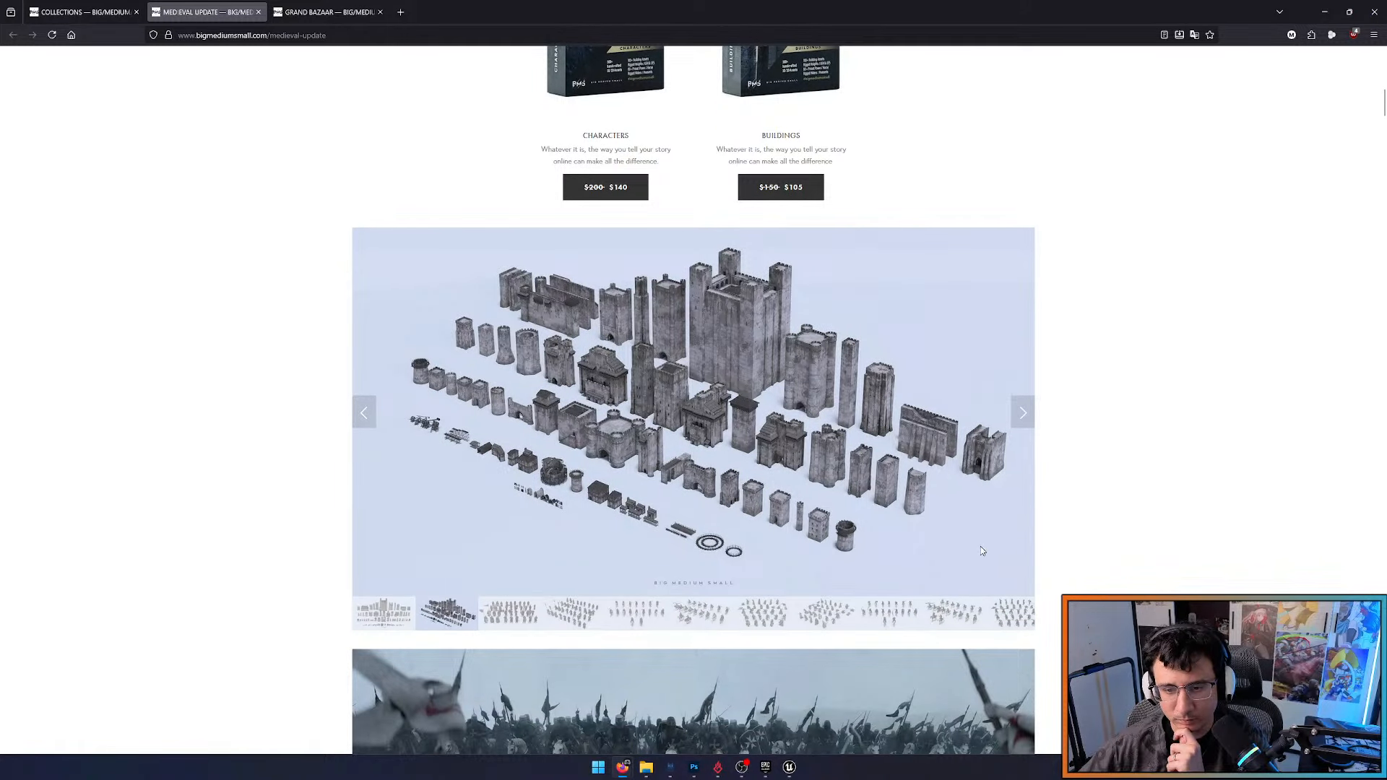
Review the Medieval page's Characters section, including its battle scenes, pack description and mounted knight overview gallery
{"action": "scroll", "coordinate": [764, 472], "scroll_direction": "up", "scroll_amount": 2}
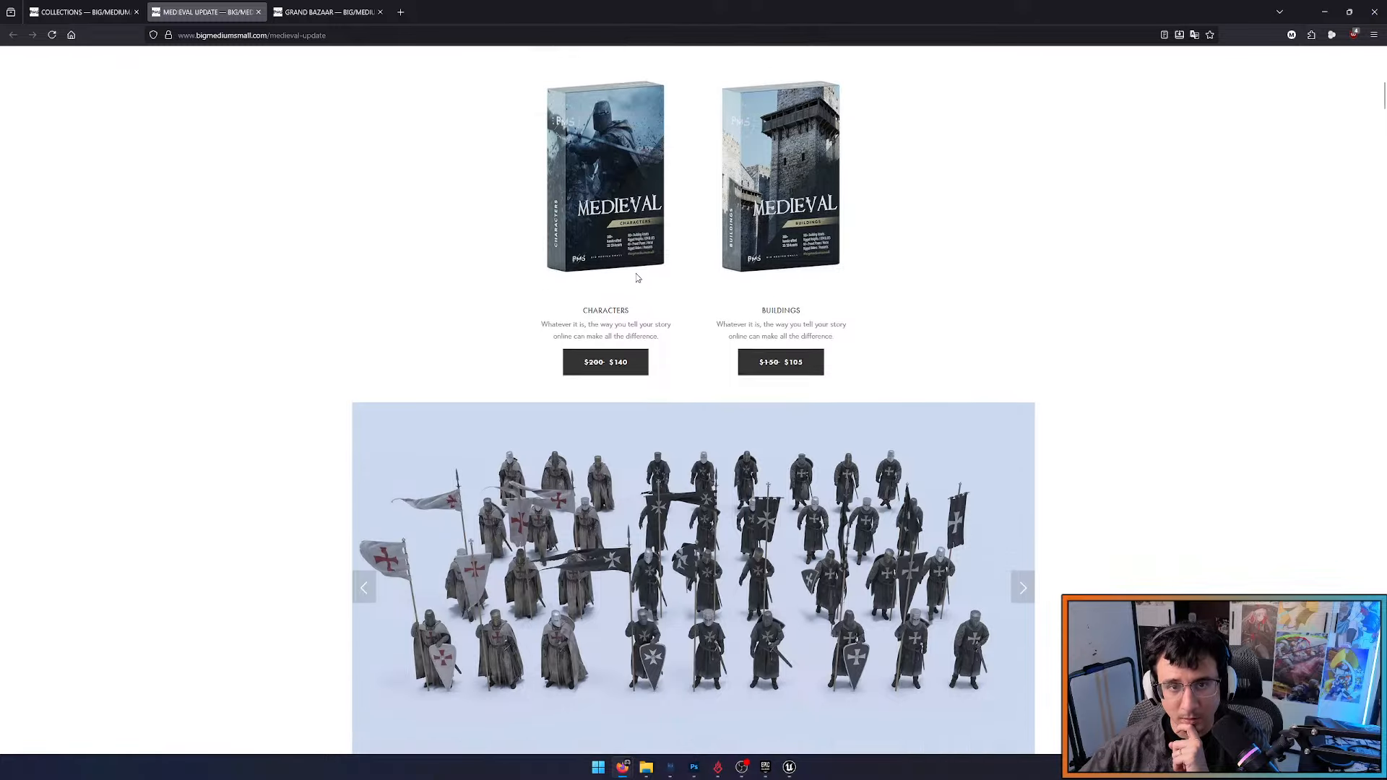
{"action": "scroll", "coordinate": [760, 346], "scroll_direction": "down", "scroll_amount": 9}
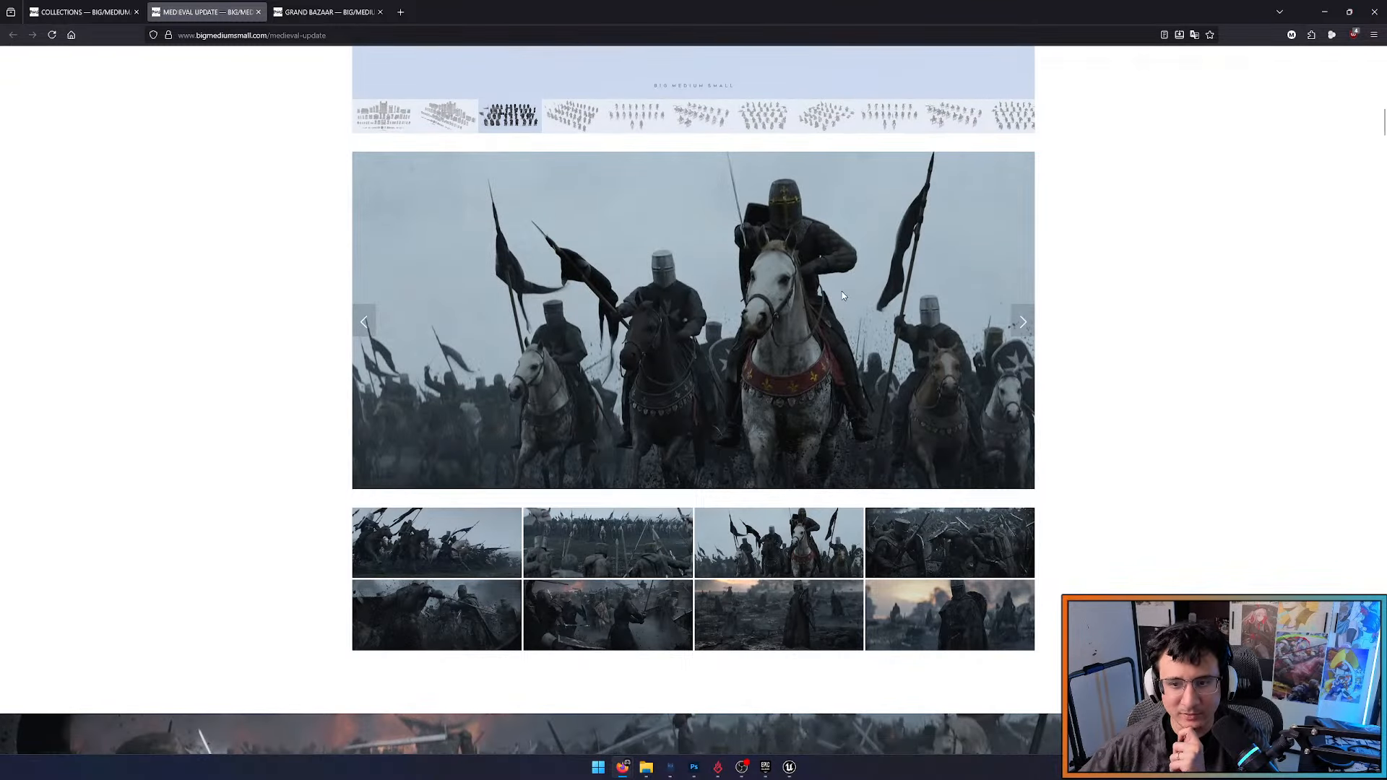
{"action": "scroll", "coordinate": [668, 411], "scroll_direction": "down", "scroll_amount": 13}
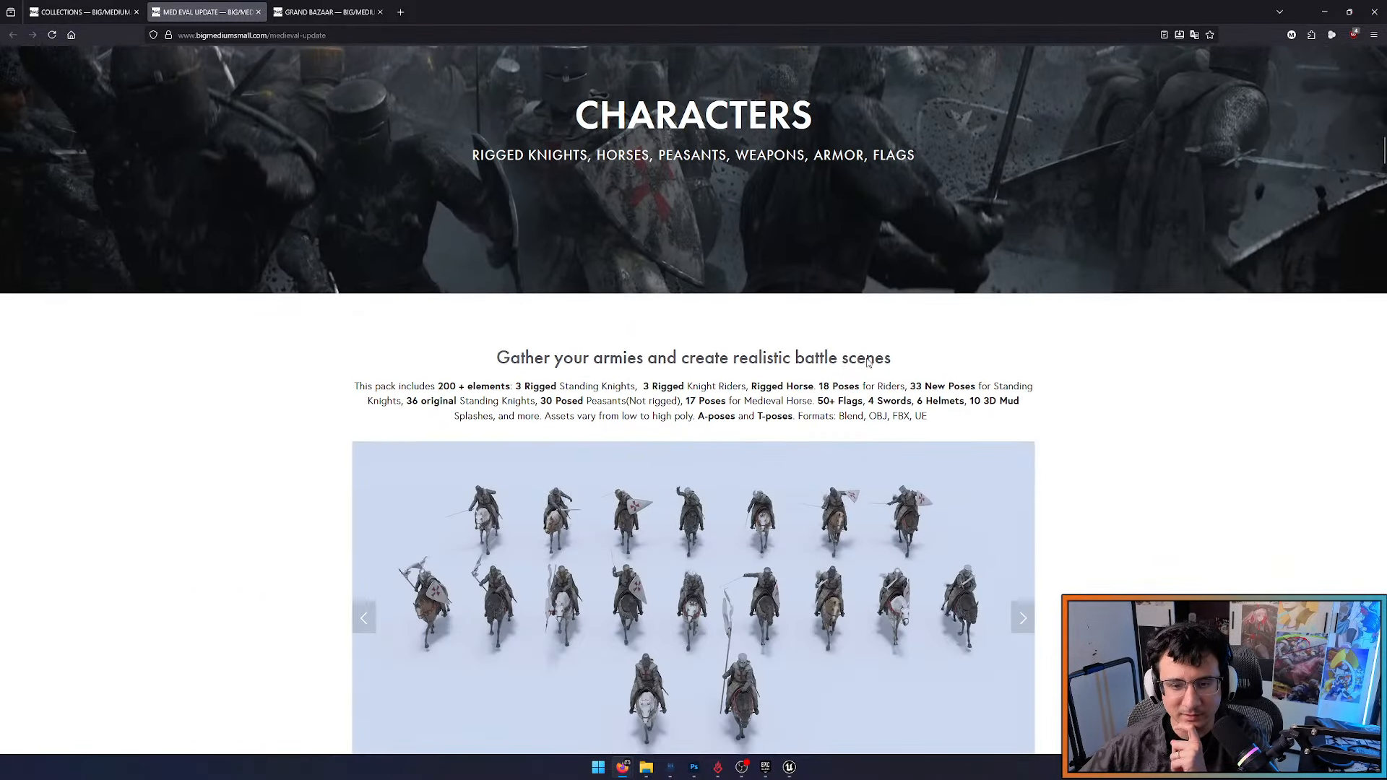
{"action": "scroll", "coordinate": [867, 398], "scroll_direction": "down", "scroll_amount": 5}
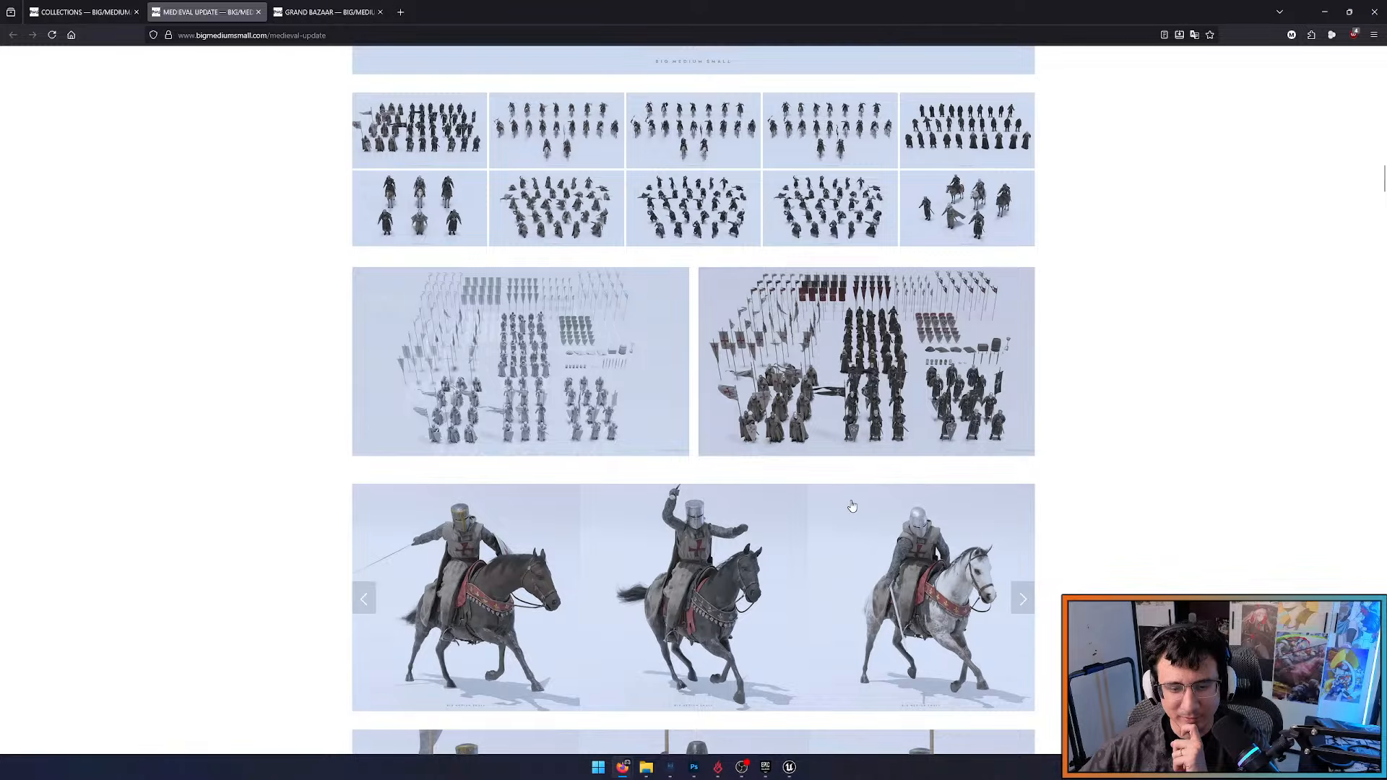
{"action": "scroll", "coordinate": [856, 509], "scroll_direction": "down", "scroll_amount": 5}
{"action": "scroll", "coordinate": [749, 549], "scroll_direction": "up", "scroll_amount": 20}
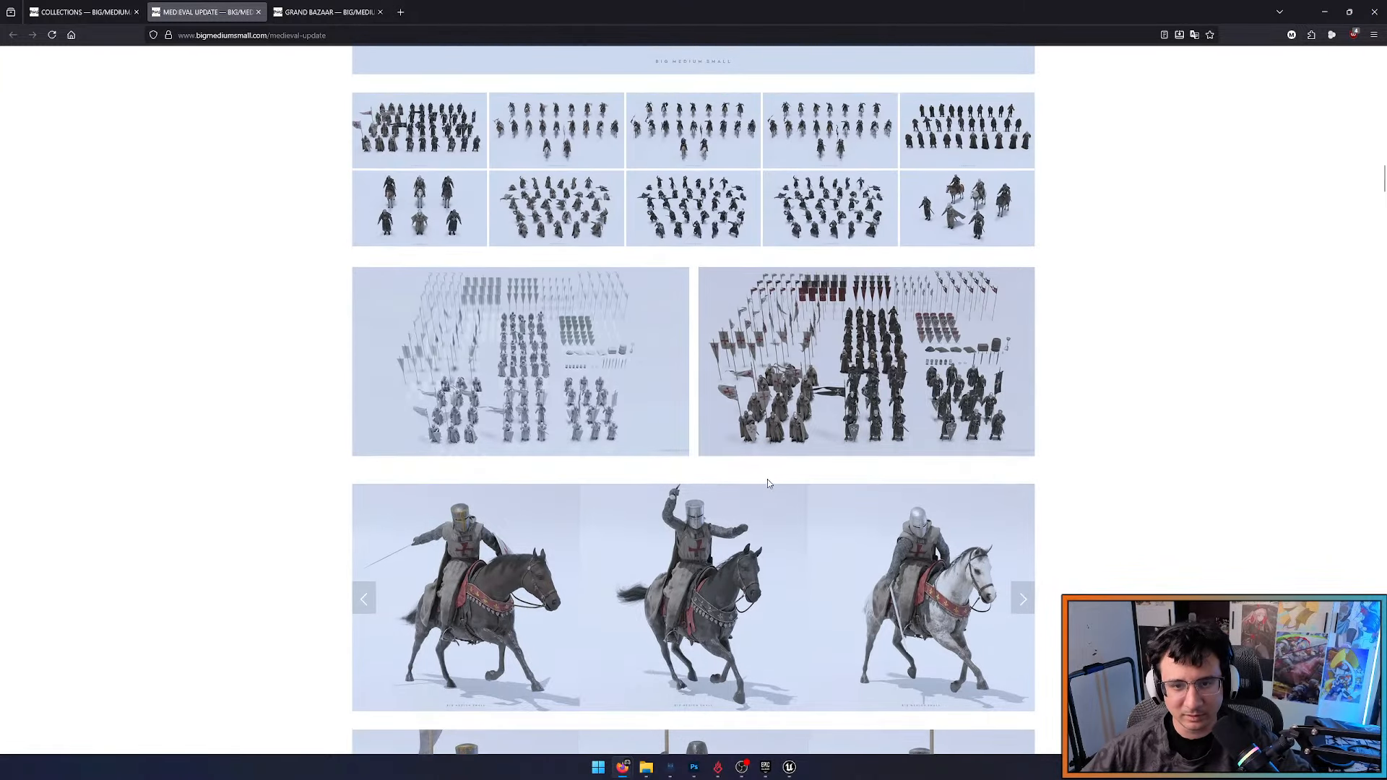
{"action": "scroll", "coordinate": [932, 514], "scroll_direction": "down", "scroll_amount": 1}
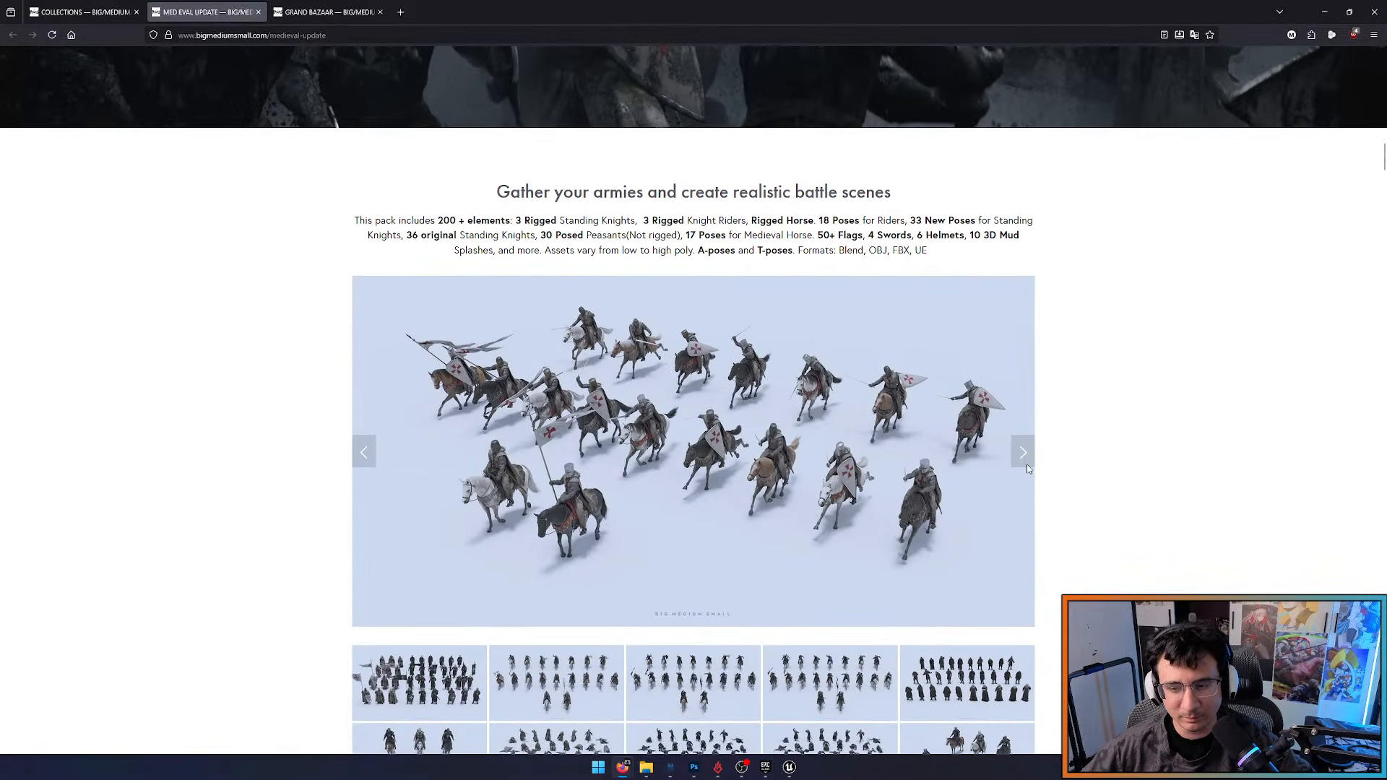
{"action": "left_click", "coordinate": [1026, 462]}
{"action": "left_click", "coordinate": [1026, 463]}
Examine the Medieval character pack's rigs, Mixamo animations, horses, Blender asset library support and knight renders
{"action": "scroll", "coordinate": [1143, 487], "scroll_direction": "down", "scroll_amount": 5}
{"action": "scroll", "coordinate": [1144, 491], "scroll_direction": "down", "scroll_amount": 20}
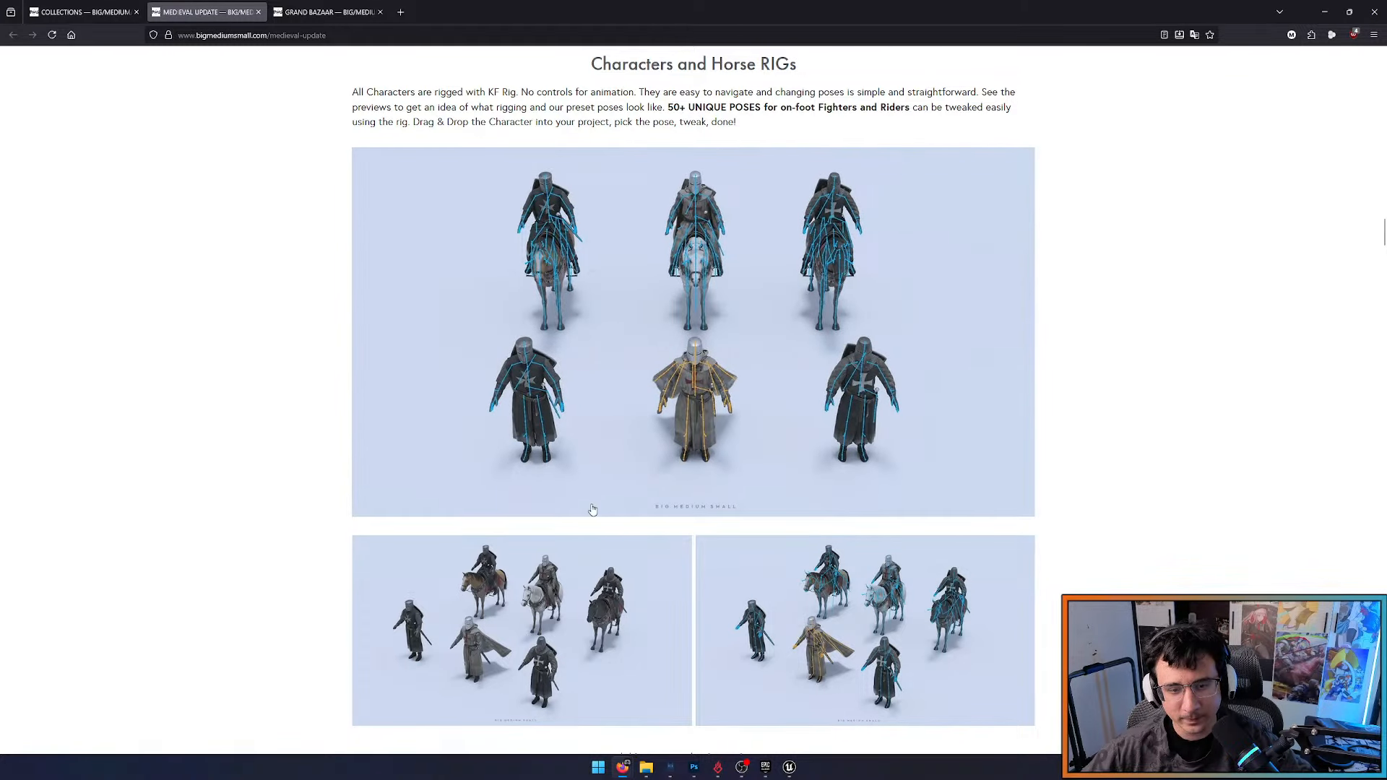
{"action": "scroll", "coordinate": [592, 510], "scroll_direction": "down", "scroll_amount": 1}
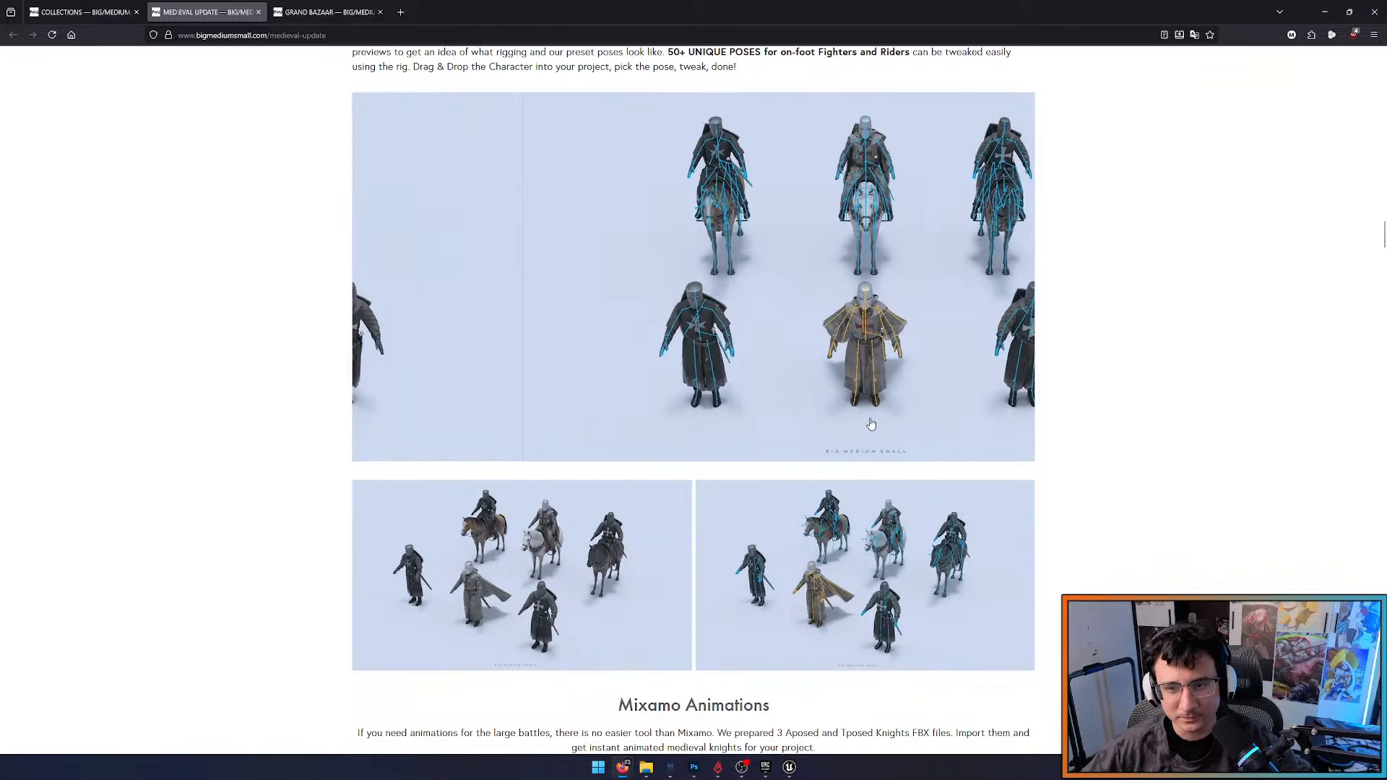
{"action": "scroll", "coordinate": [841, 423], "scroll_direction": "down", "scroll_amount": 15}
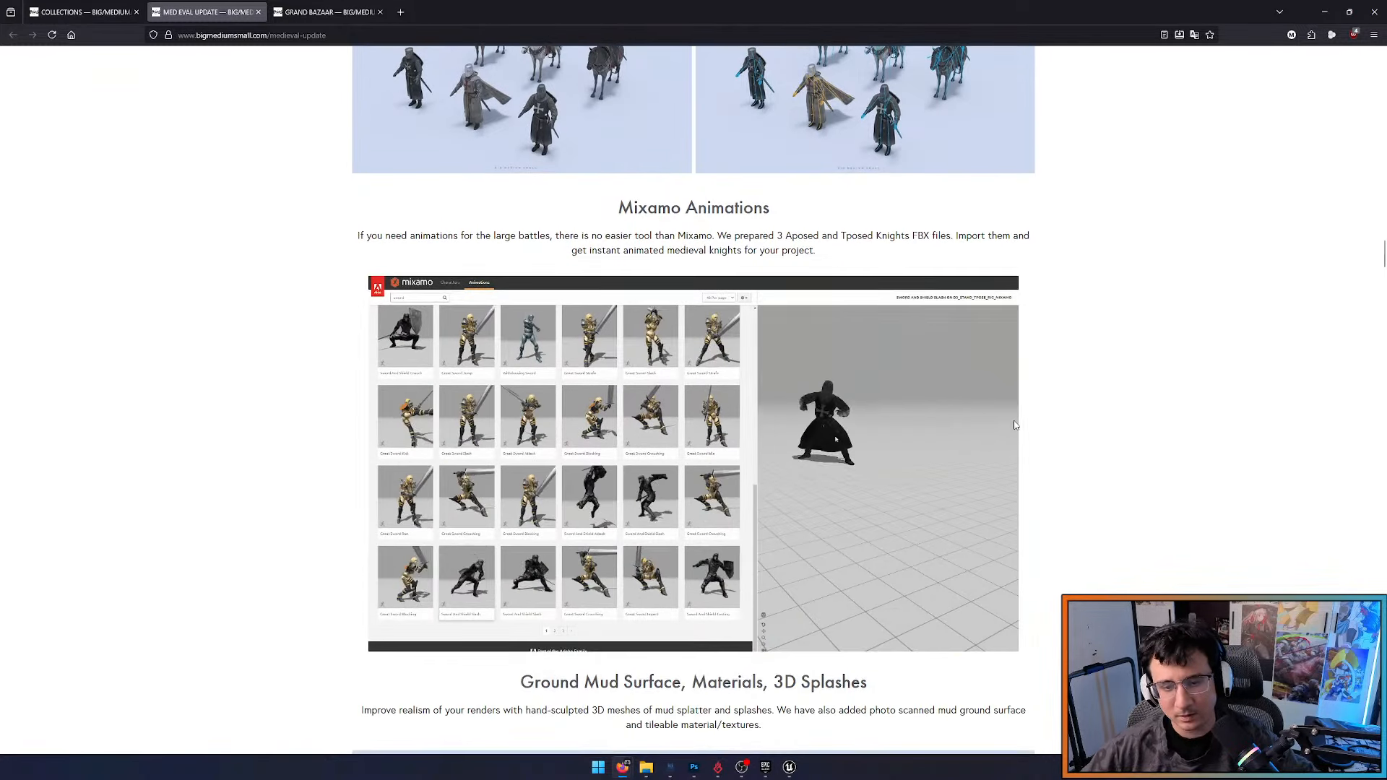
{"action": "scroll", "coordinate": [1099, 417], "scroll_direction": "down", "scroll_amount": 20}
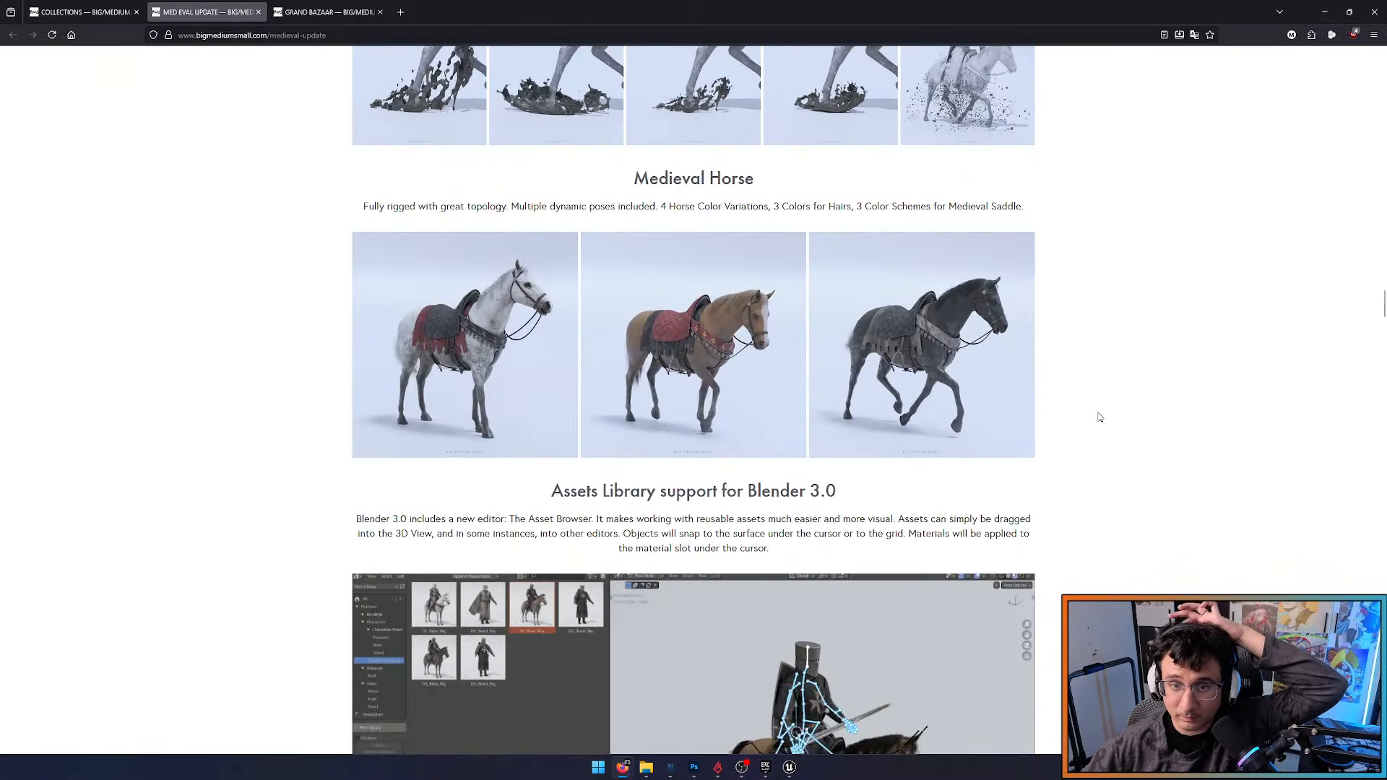
{"action": "scroll", "coordinate": [1105, 415], "scroll_direction": "down", "scroll_amount": 20}
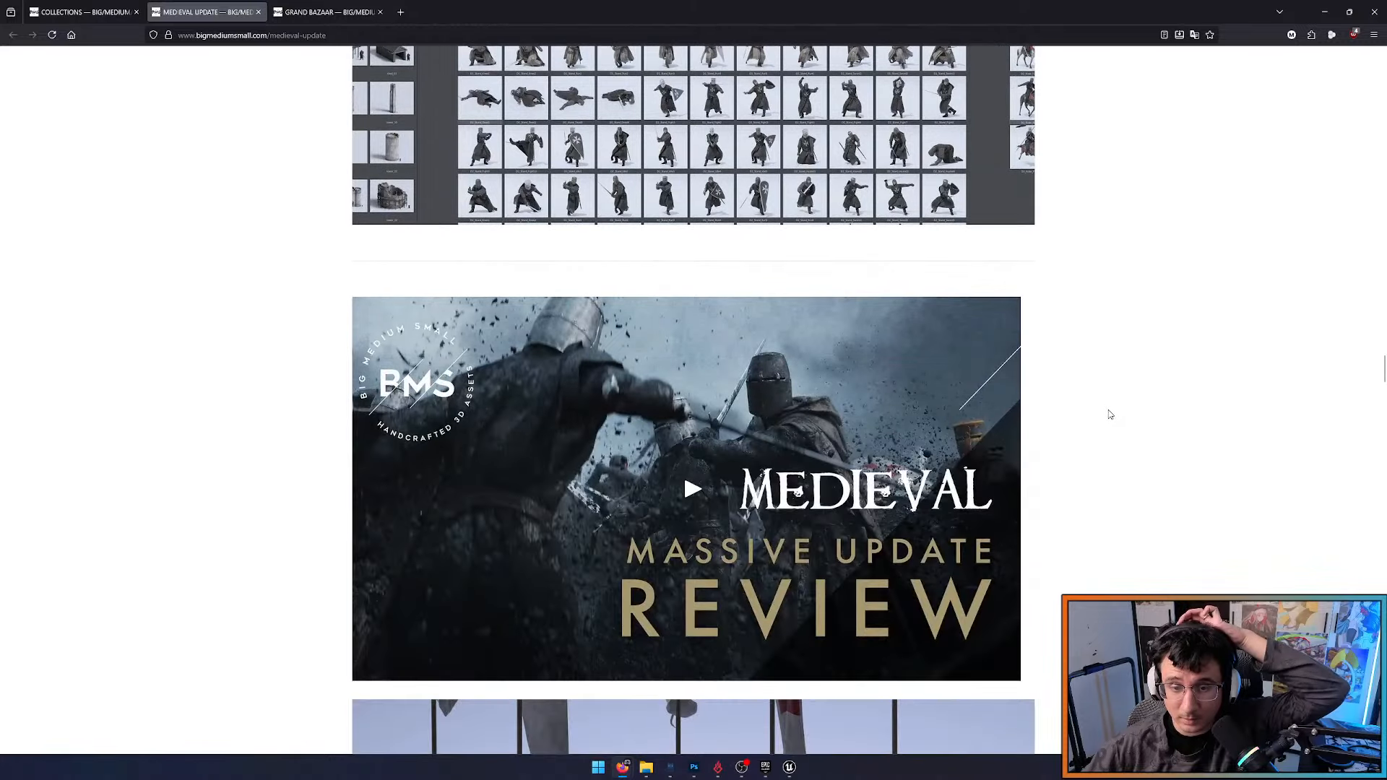
{"action": "scroll", "coordinate": [1112, 418], "scroll_direction": "up", "scroll_amount": 4}
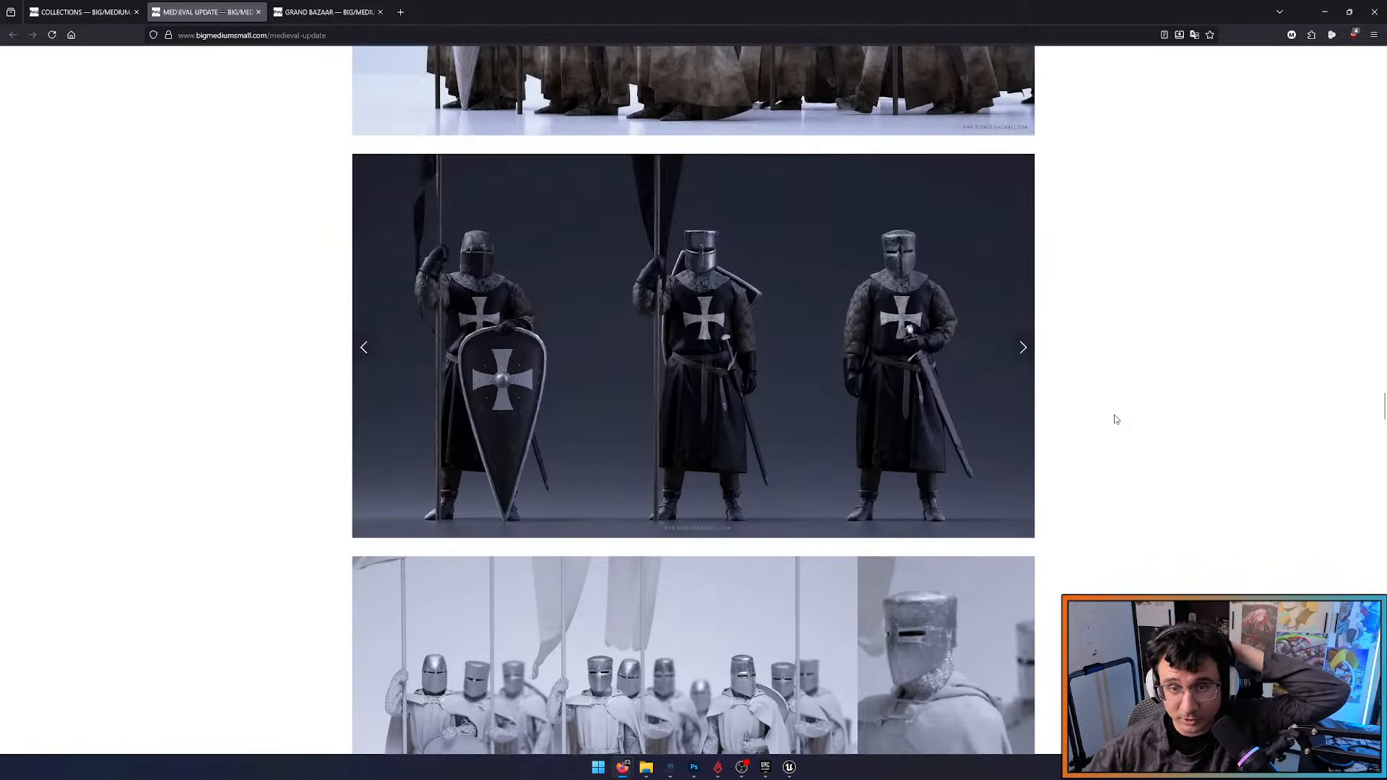
{"action": "scroll", "coordinate": [1116, 416], "scroll_direction": "down", "scroll_amount": 18}
Examine the Medieval page's Buildings section, covering castle pieces, windows, siege structures, scene renders and the Nanite examples
{"action": "scroll", "coordinate": [1121, 412], "scroll_direction": "down", "scroll_amount": 20}
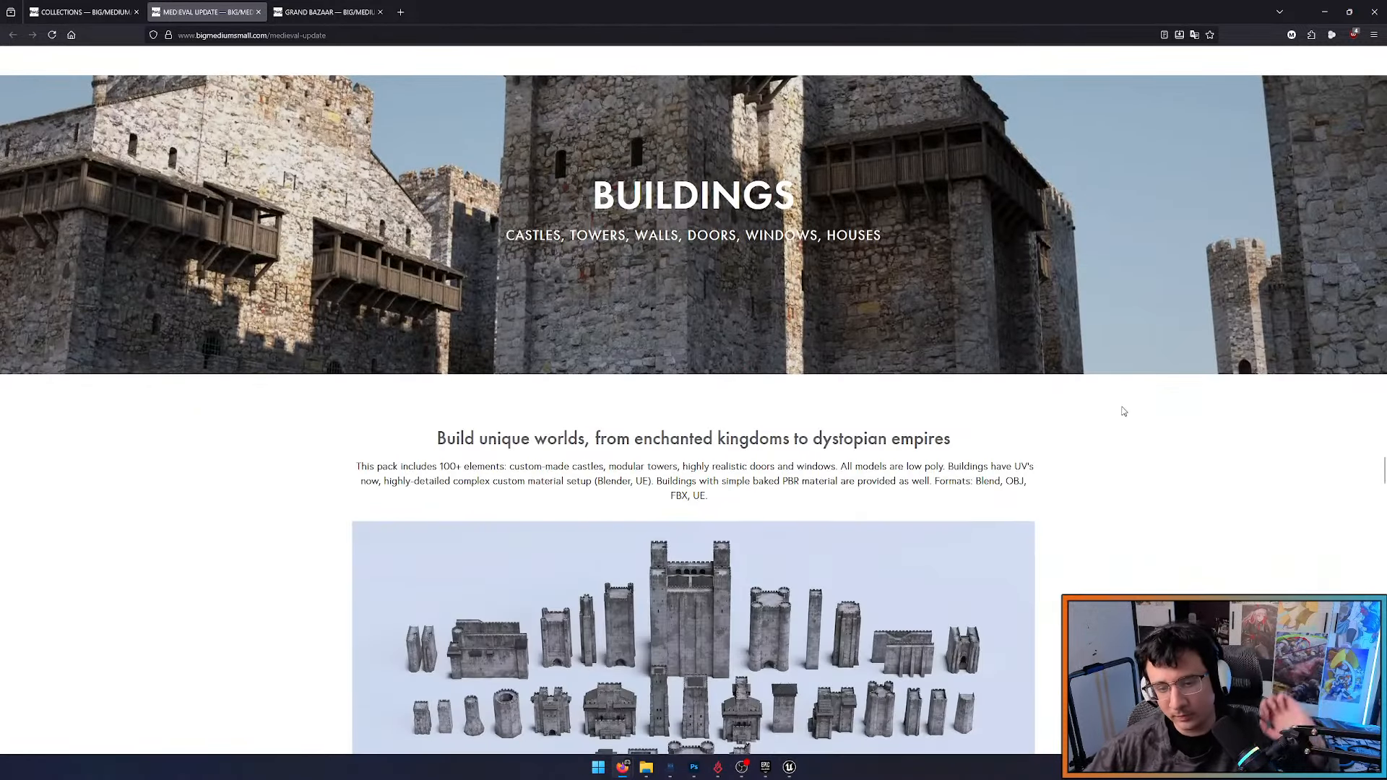
{"action": "scroll", "coordinate": [1121, 543], "scroll_direction": "down", "scroll_amount": 6}
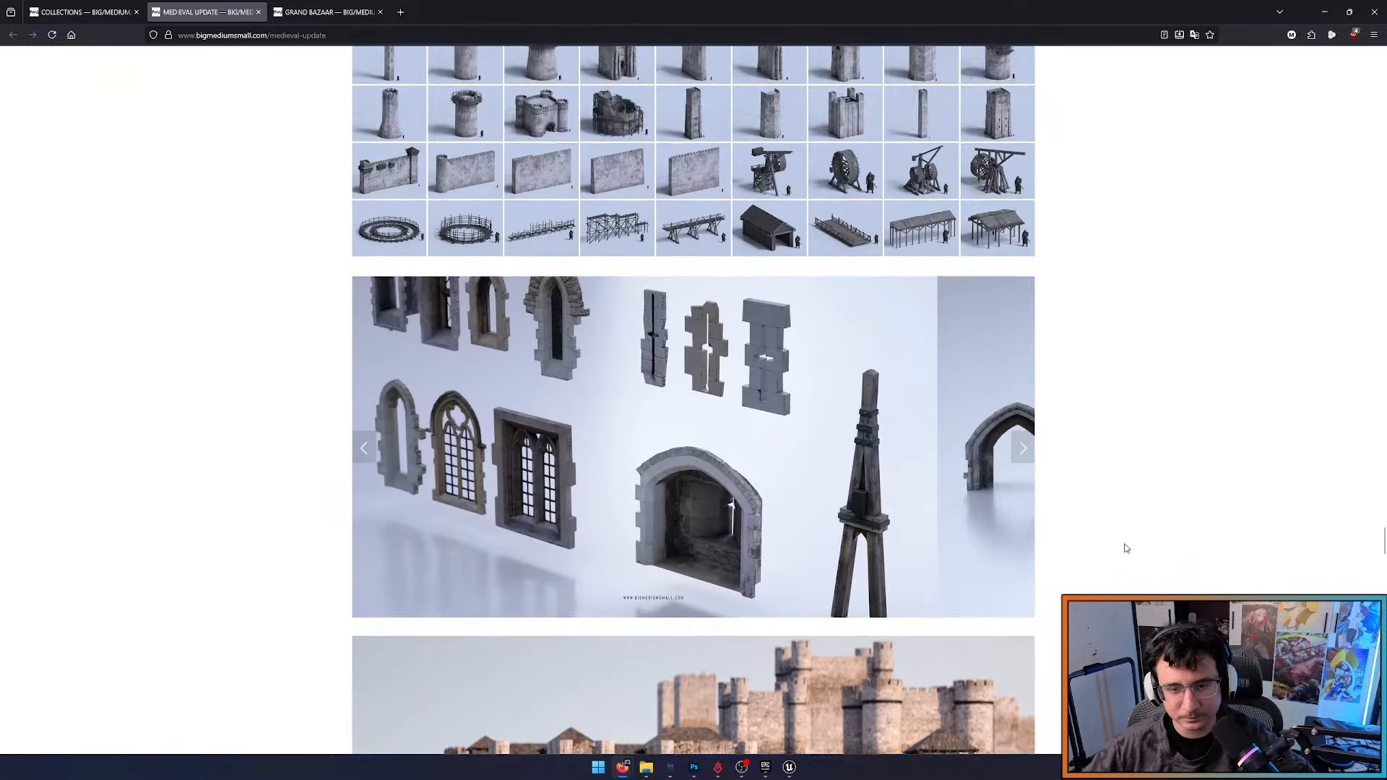
{"action": "scroll", "coordinate": [1124, 547], "scroll_direction": "up", "scroll_amount": 9}
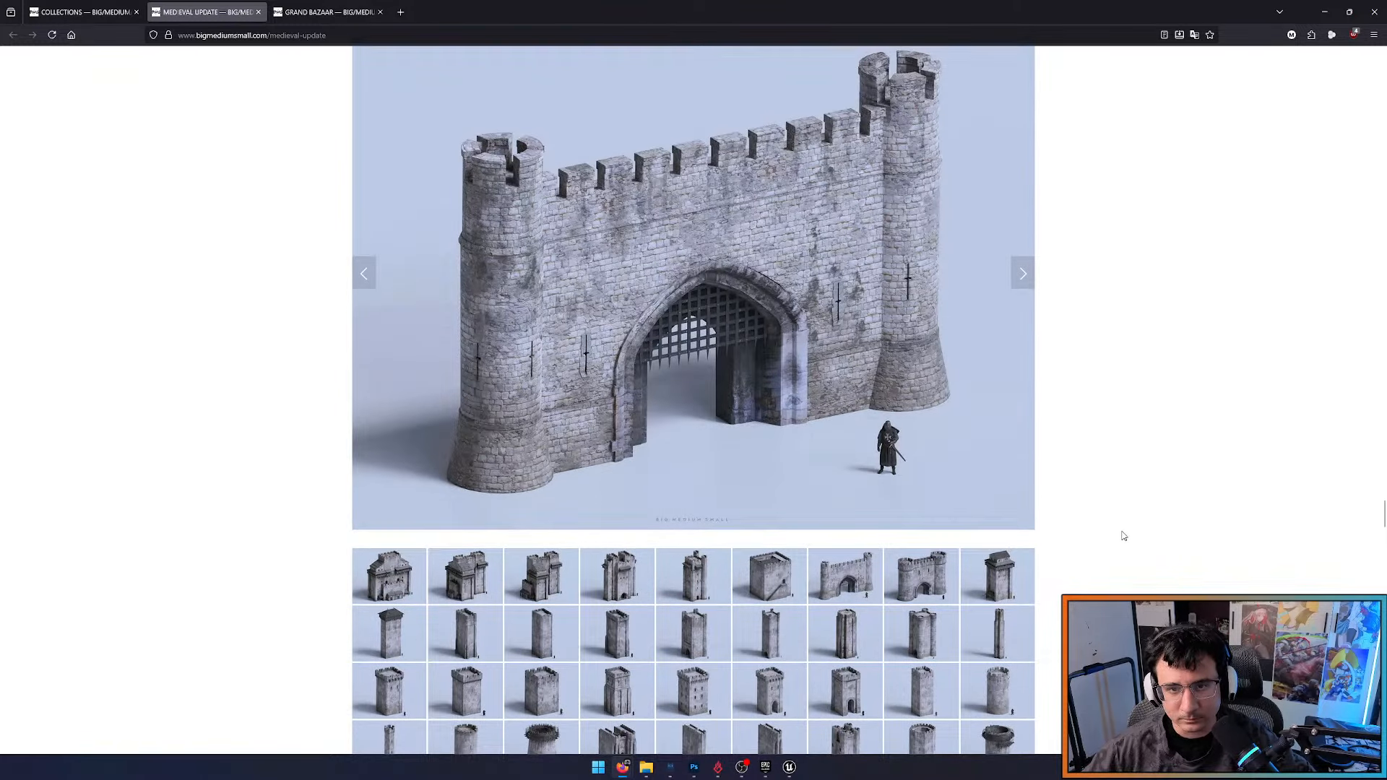
{"action": "scroll", "coordinate": [1124, 536], "scroll_direction": "down", "scroll_amount": 15}
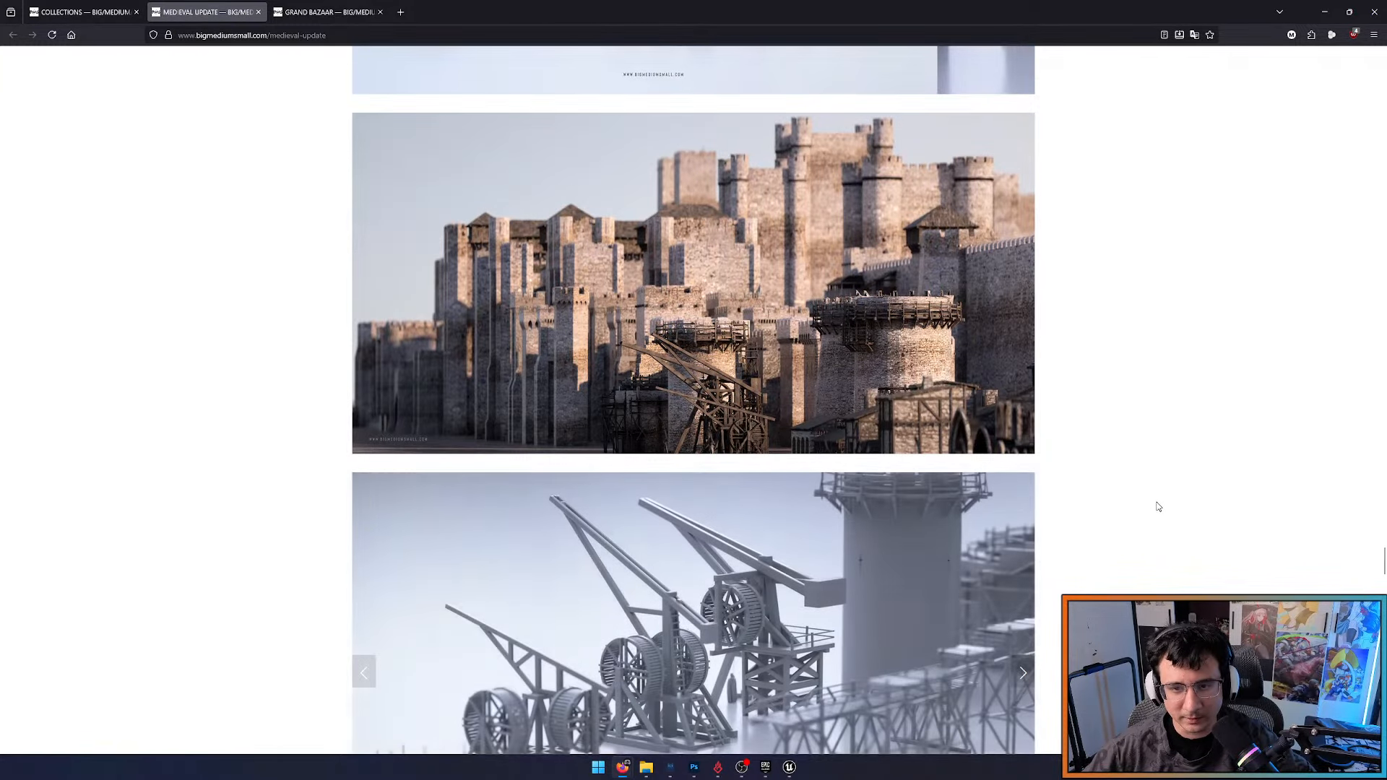
{"action": "scroll", "coordinate": [1158, 506], "scroll_direction": "down", "scroll_amount": 18}
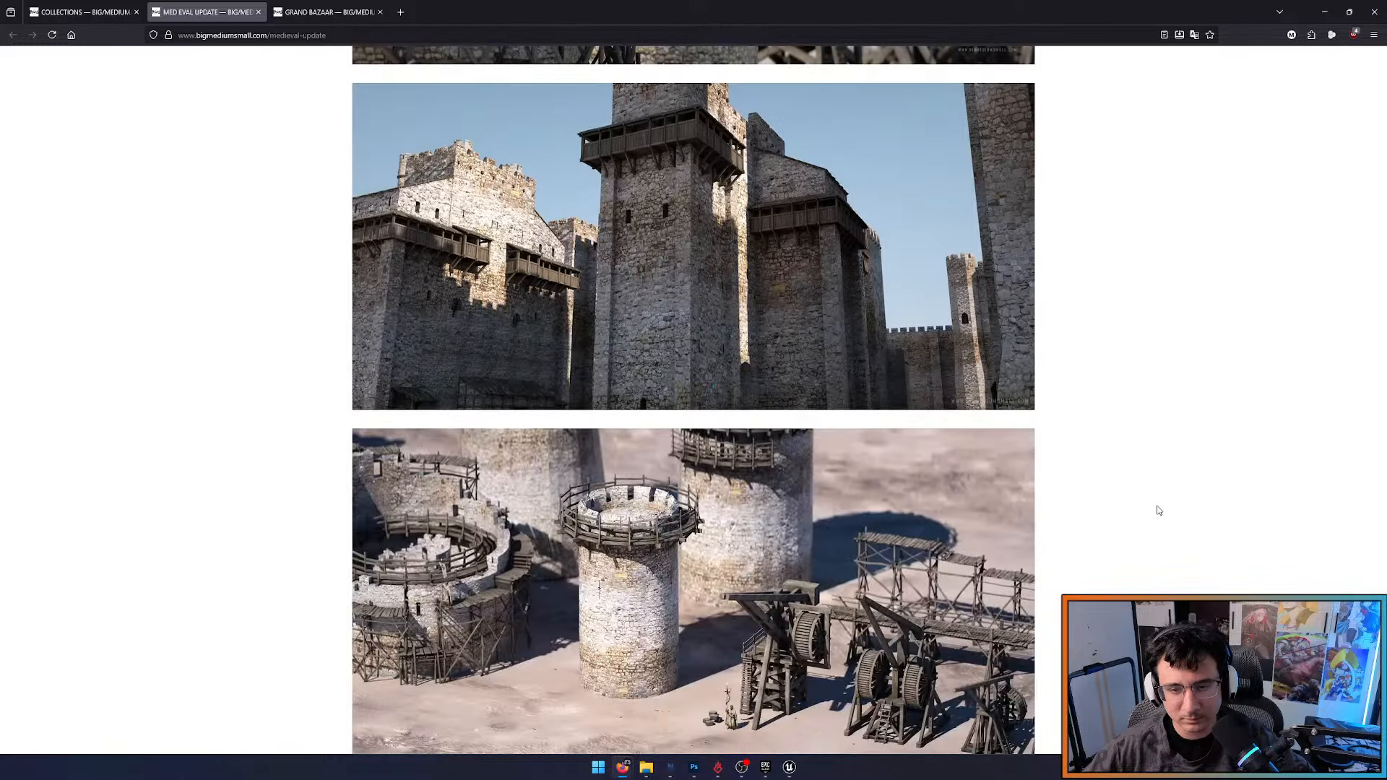
{"action": "scroll", "coordinate": [1158, 510], "scroll_direction": "down", "scroll_amount": 20}
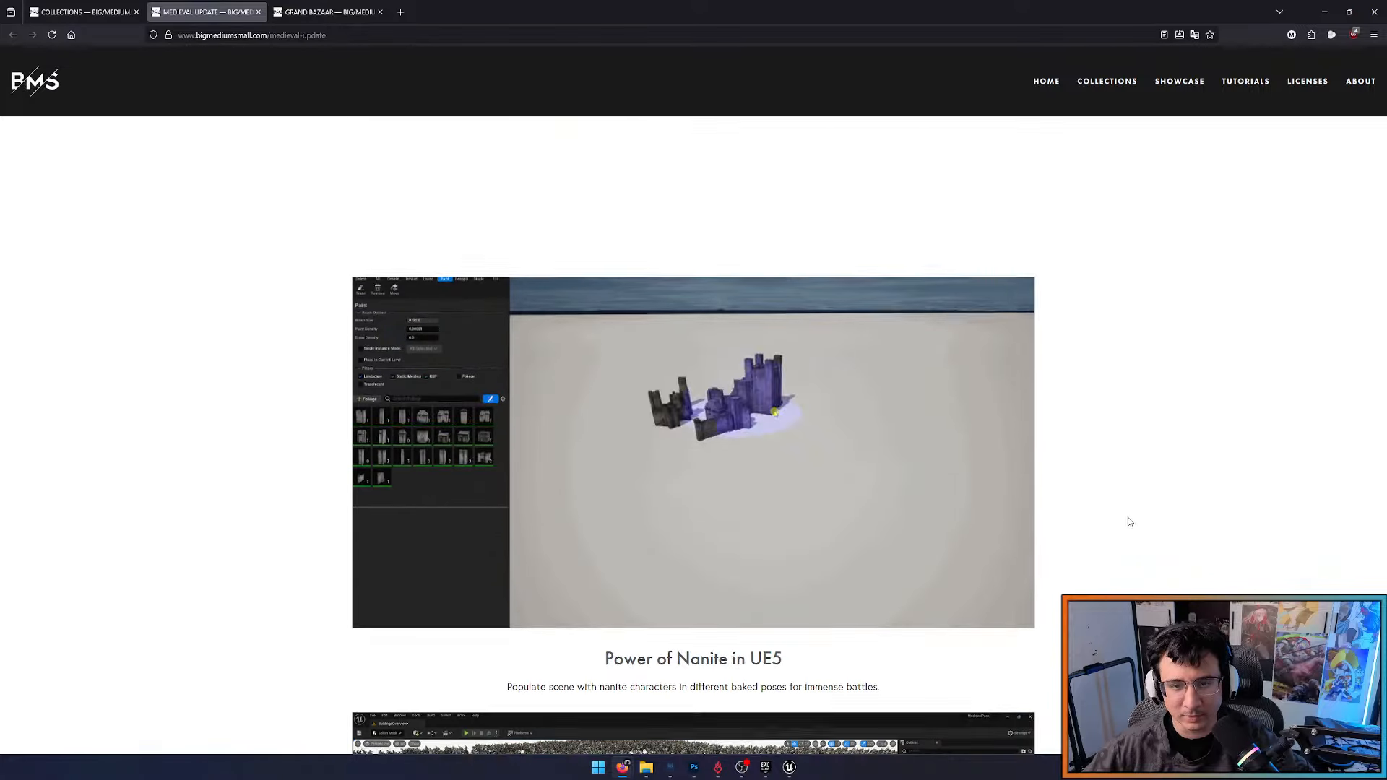
{"action": "scroll", "coordinate": [1133, 516], "scroll_direction": "down", "scroll_amount": 20}
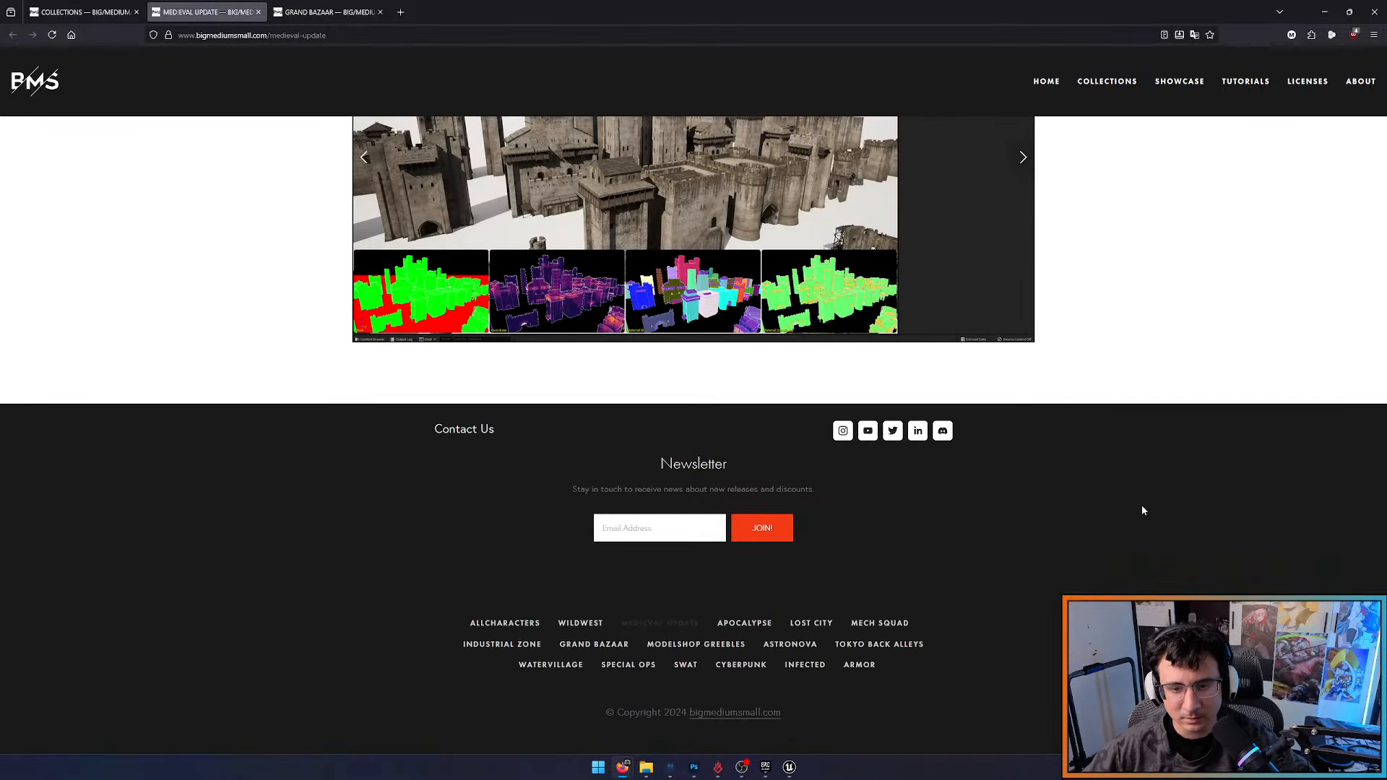
{"action": "scroll", "coordinate": [1142, 510], "scroll_direction": "up", "scroll_amount": 15}
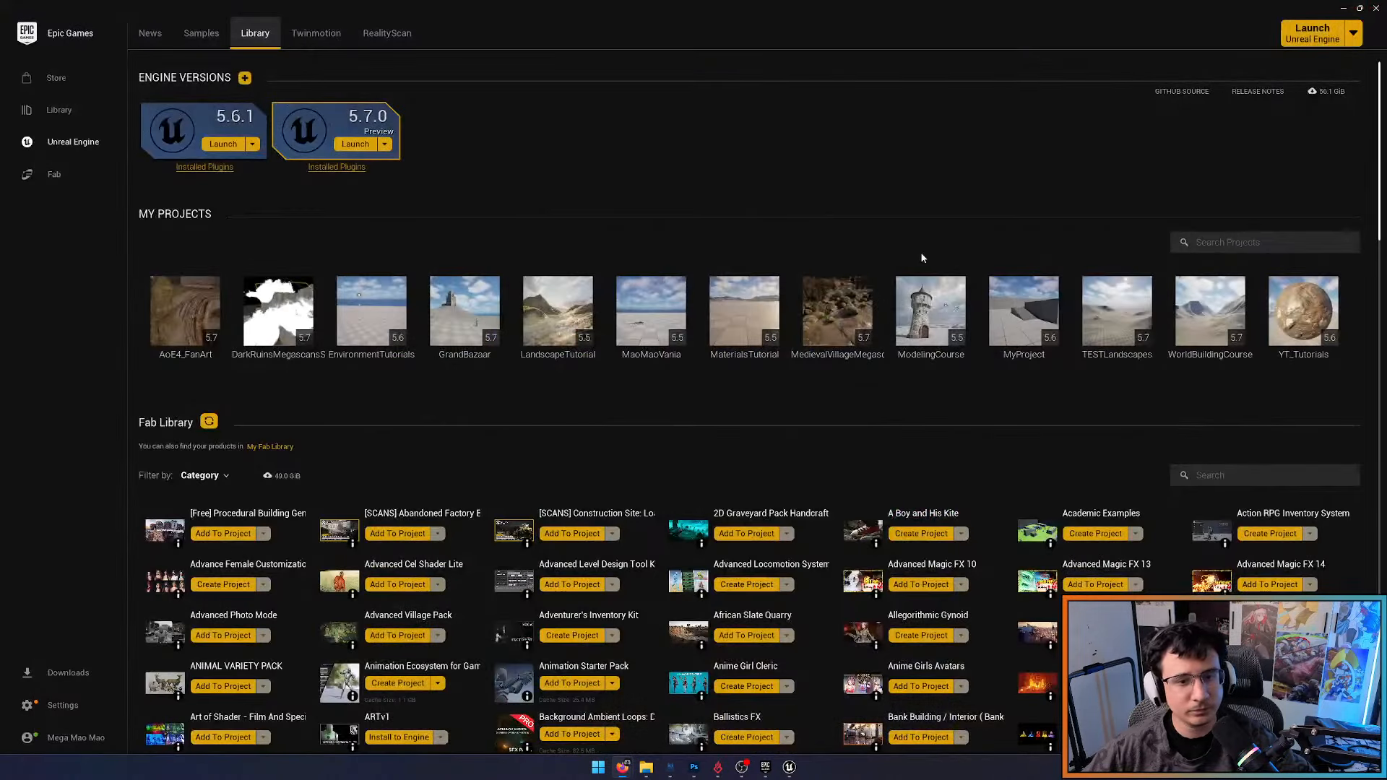
Switch to the AoE4_FanArt project in Unreal Editor and open the recent level Map_Templar_Fortress_02
{"action": "left_click", "coordinate": [790, 769]}
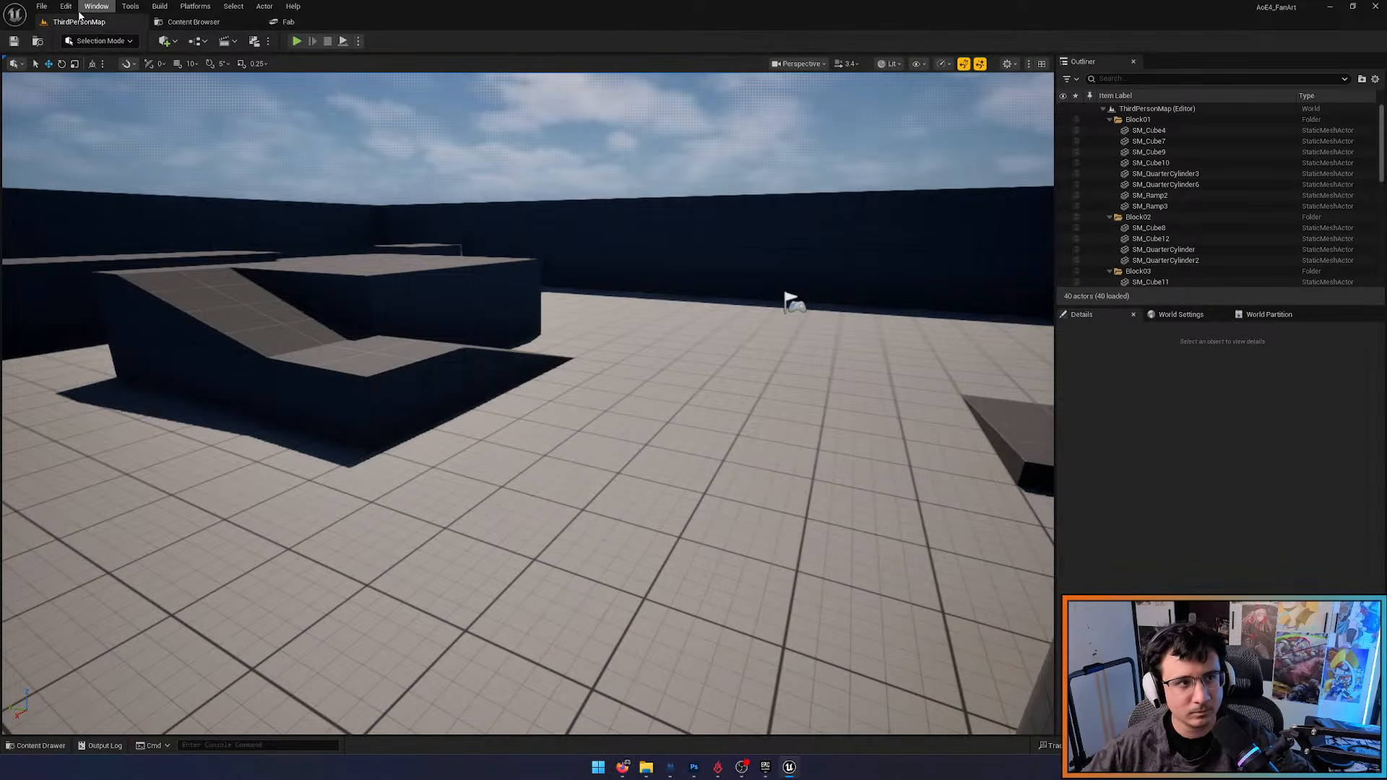
{"action": "left_click", "coordinate": [41, 6]}
{"action": "mouse_move", "coordinate": [130, 83]}
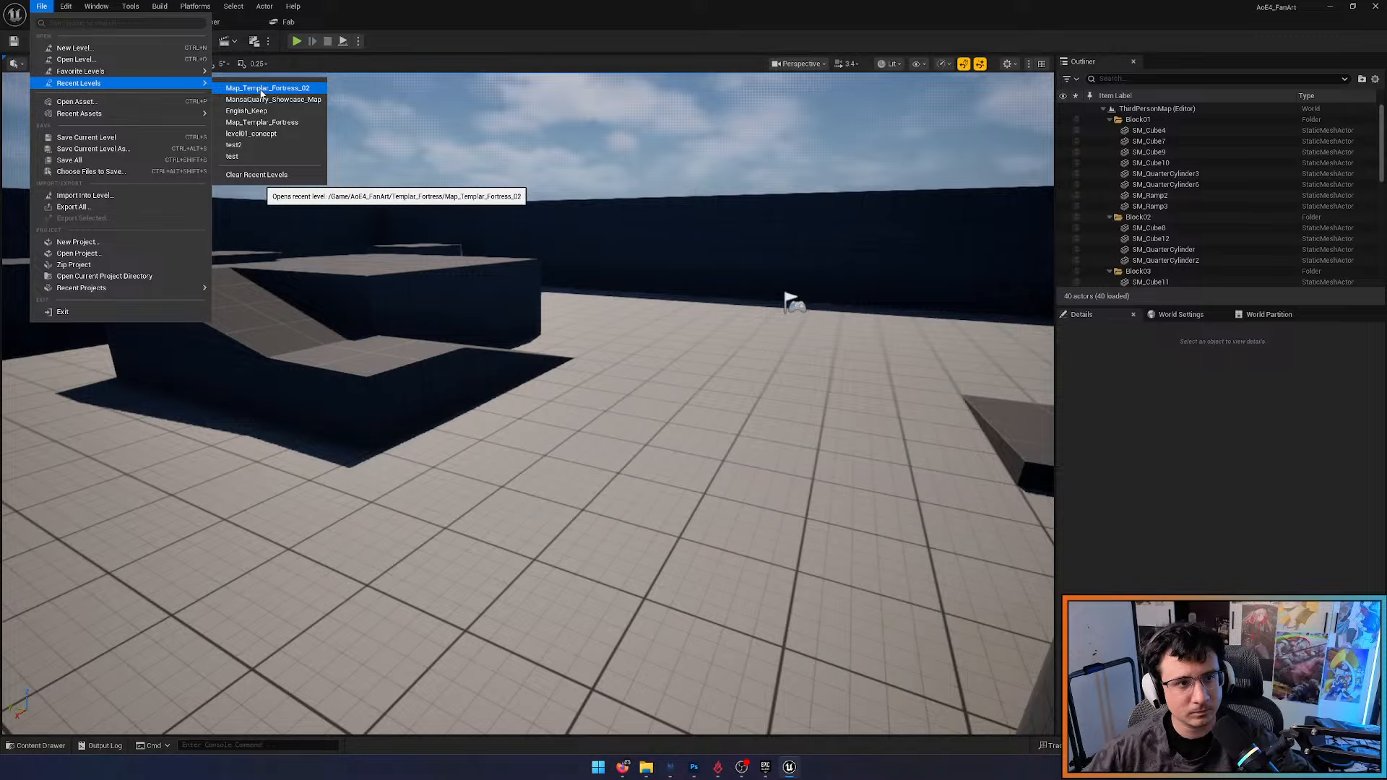
{"action": "left_click", "coordinate": [261, 89]}
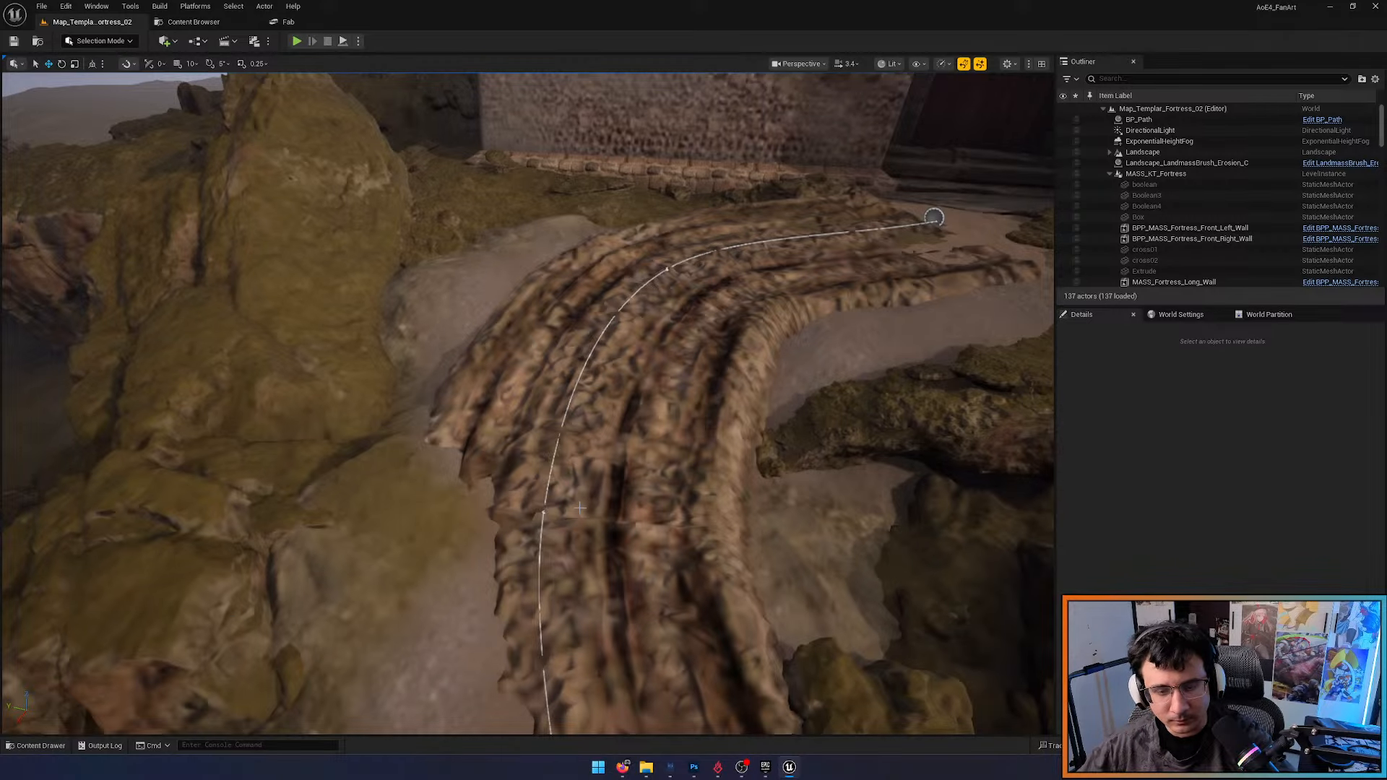
Search the project assets for "fence" and place BP_FenceTool on the rocky ground beside the path to the fortress gate
{"action": "mouse_move", "coordinate": [580, 508]}
{"action": "right_mouse_down"}
{"action": "mouse_move", "coordinate": [606, 546]}
{"action": "mouse_move", "coordinate": [672, 531]}
{"action": "mouse_move", "coordinate": [661, 570]}
{"action": "mouse_move", "coordinate": [589, 531]}
{"action": "right_mouse_up"}
{"action": "key", "text": "ctrl+p"}
{"action": "type", "text": "fence"}
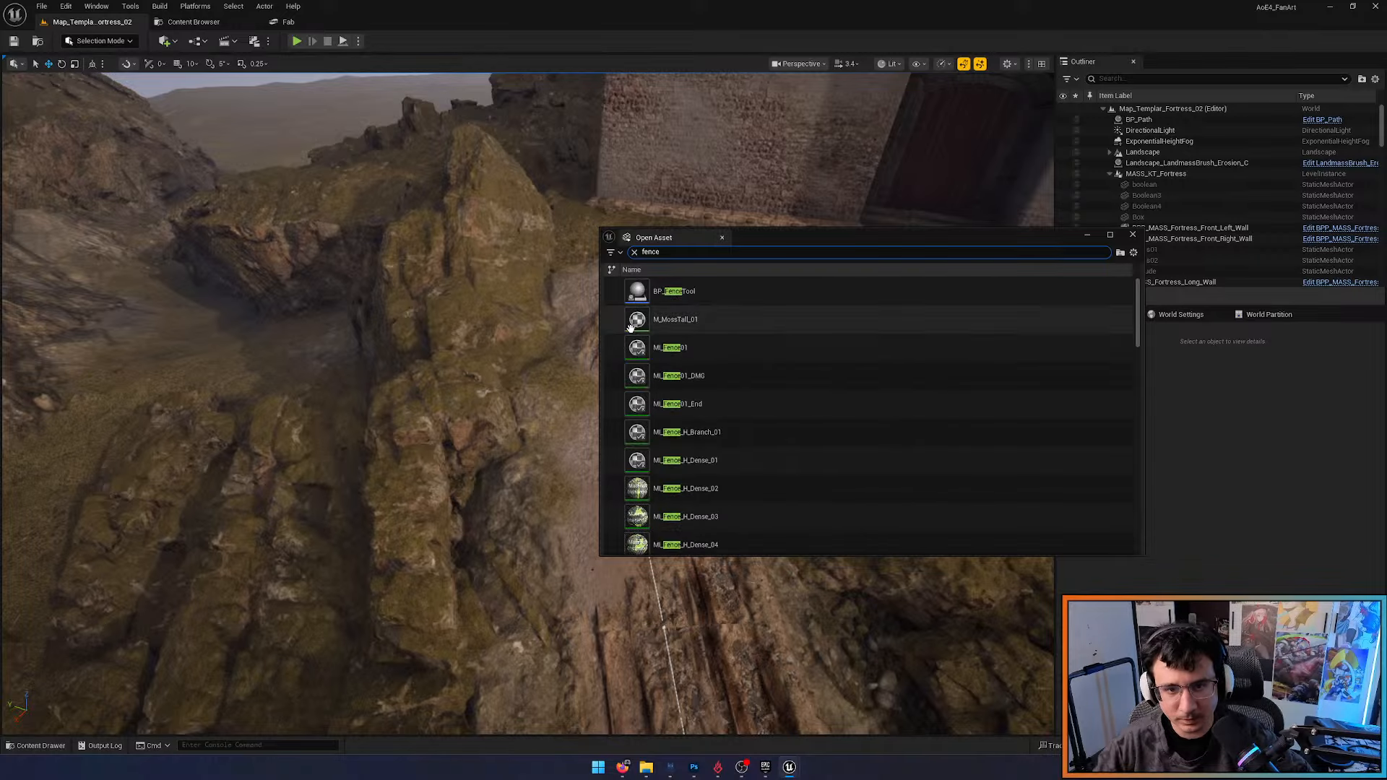
{"action": "left_click_drag", "start_coordinate": [682, 292], "coordinate": [568, 316]}
{"action": "left_click", "coordinate": [1131, 236]}
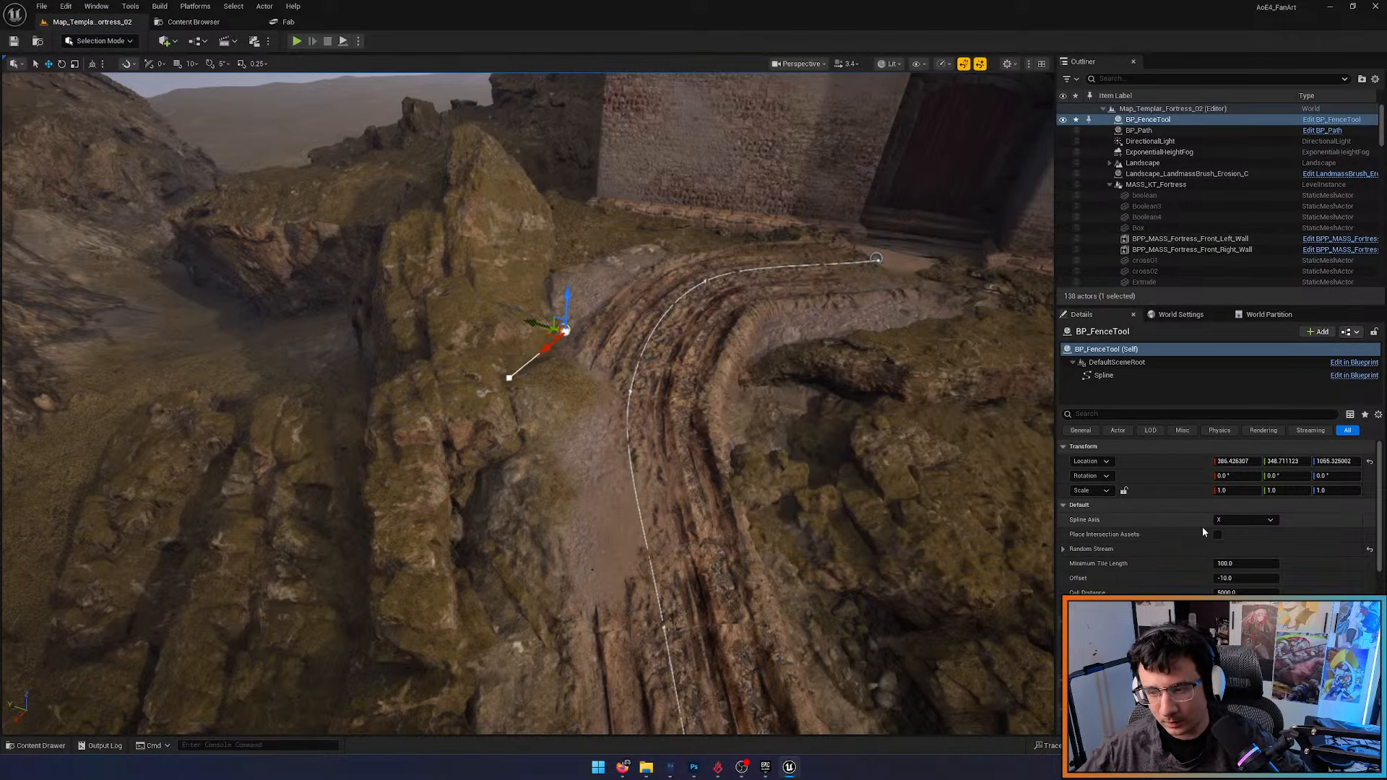
Locate the static mesh SM_Fenc01_P1 with the search "fence sm" and assign it to BP_FenceTool's fence meshes
{"action": "scroll", "coordinate": [1220, 520], "scroll_direction": "down", "scroll_amount": 2}
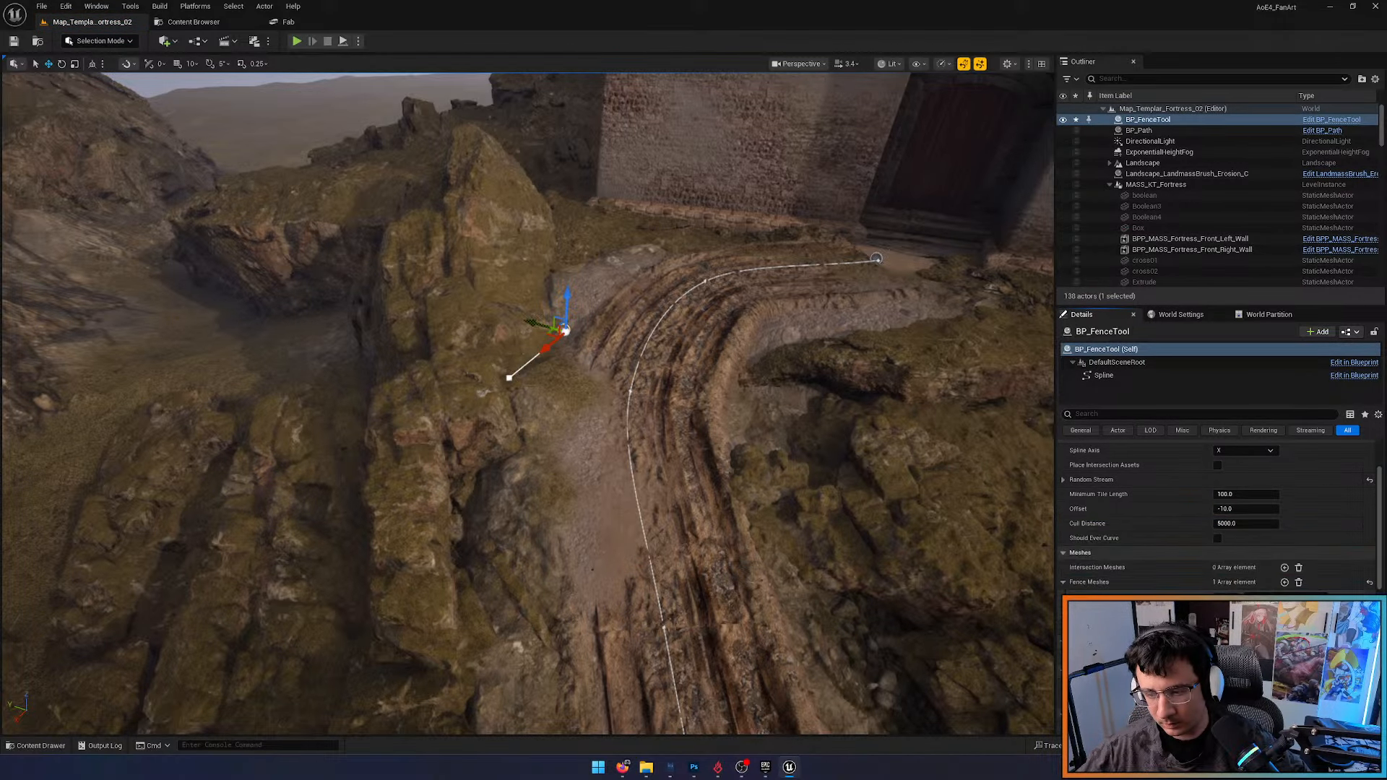
{"action": "right_click_drag", "start_coordinate": [759, 484], "coordinate": [761, 480]}
{"action": "key", "text": "ctrl+space"}
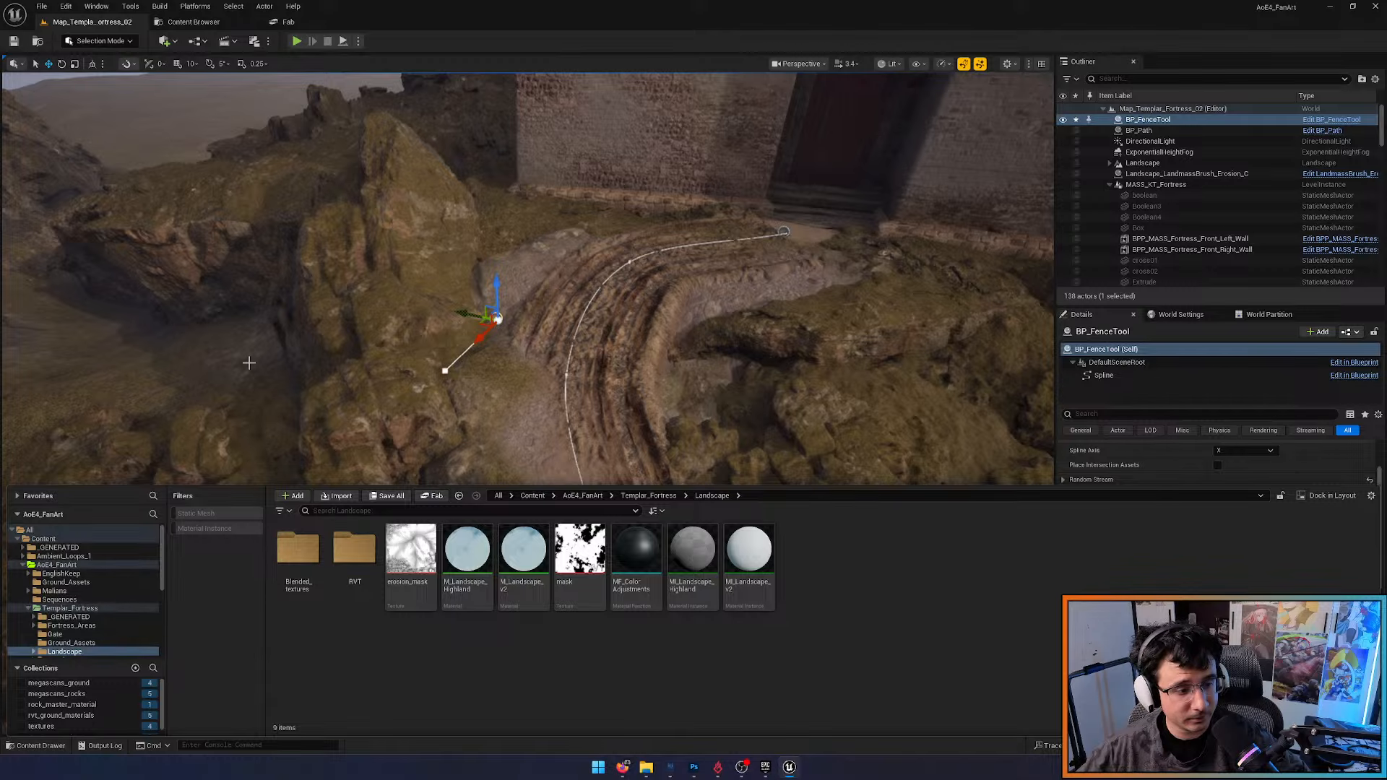
{"action": "right_click_drag", "start_coordinate": [403, 292], "coordinate": [375, 286]}
{"action": "key", "text": "ctrl+space"}
{"action": "key", "text": "ctrl+p"}
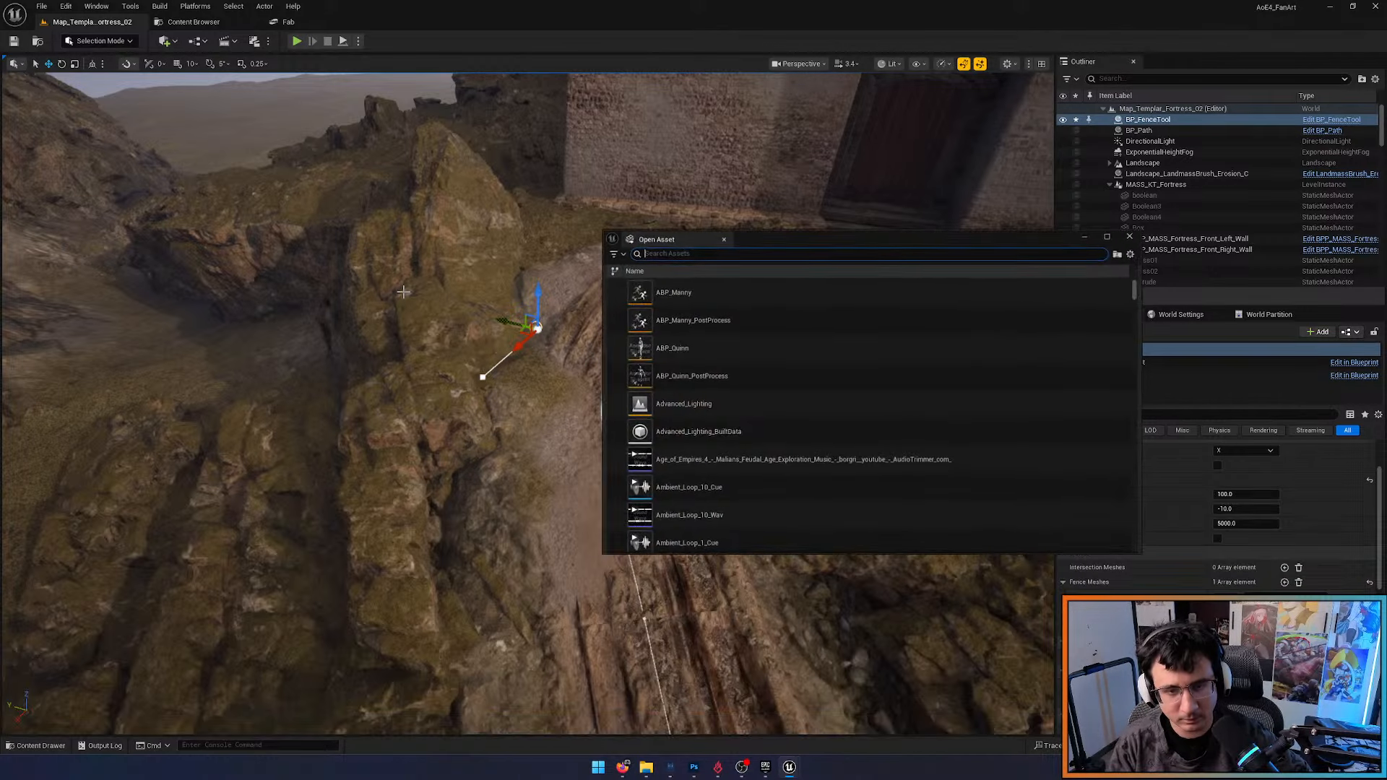
{"action": "type", "text": "fence sm"}
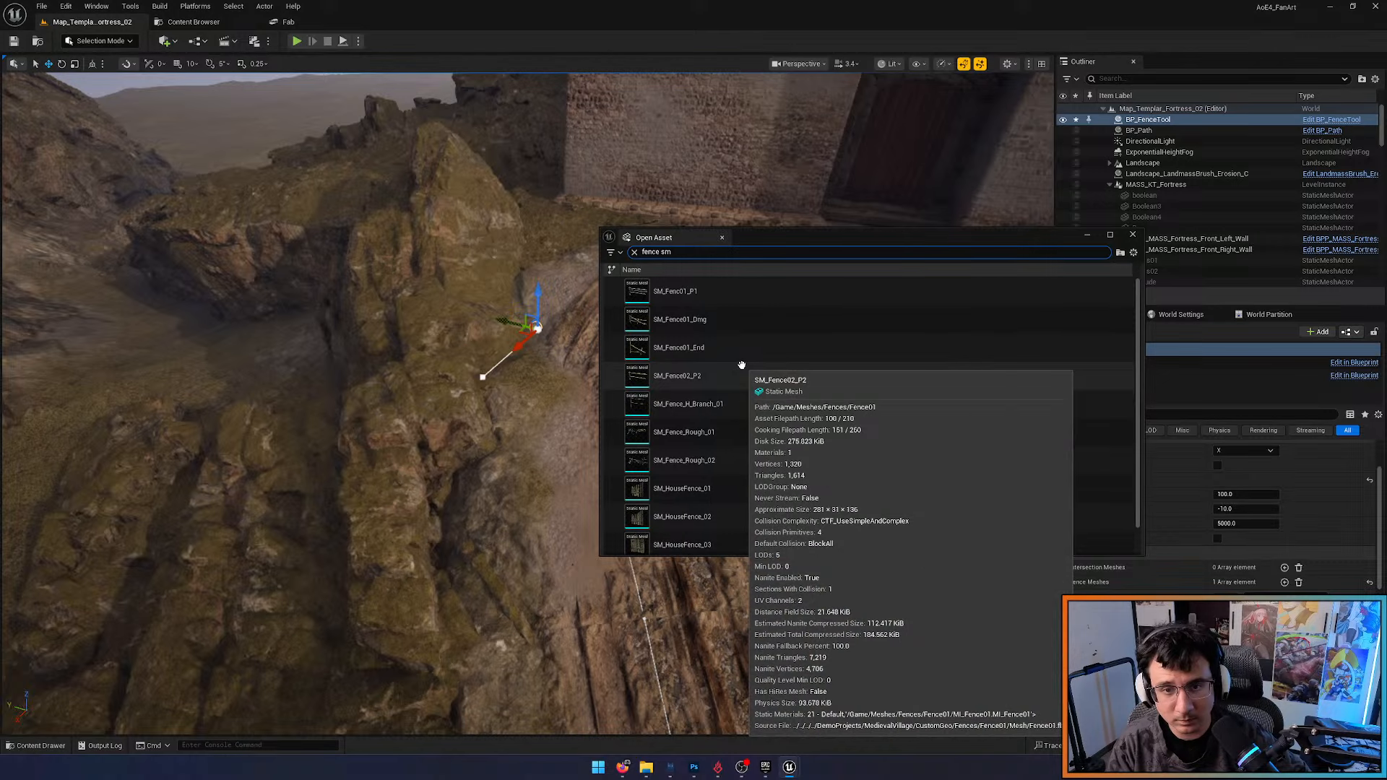
{"action": "right_click", "coordinate": [697, 291]}
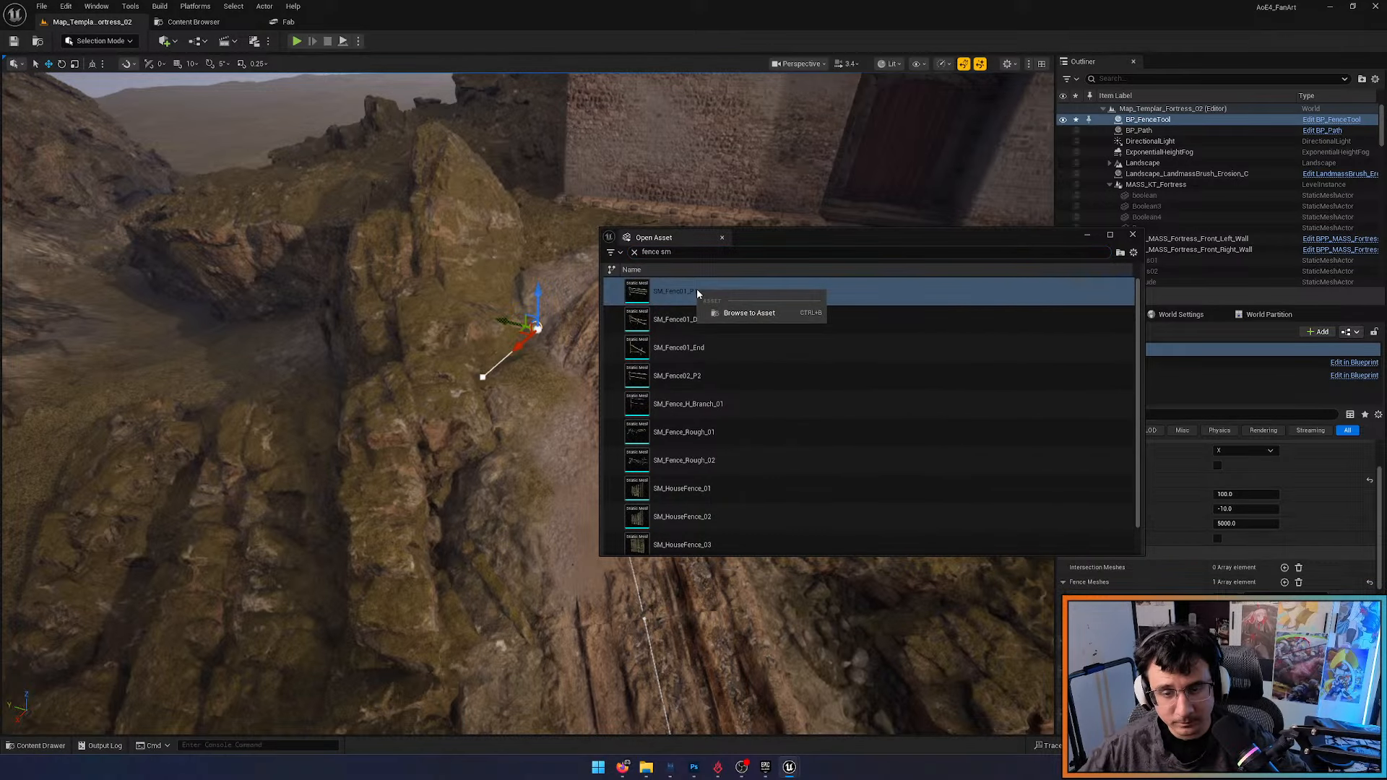
{"action": "left_click", "coordinate": [732, 314]}
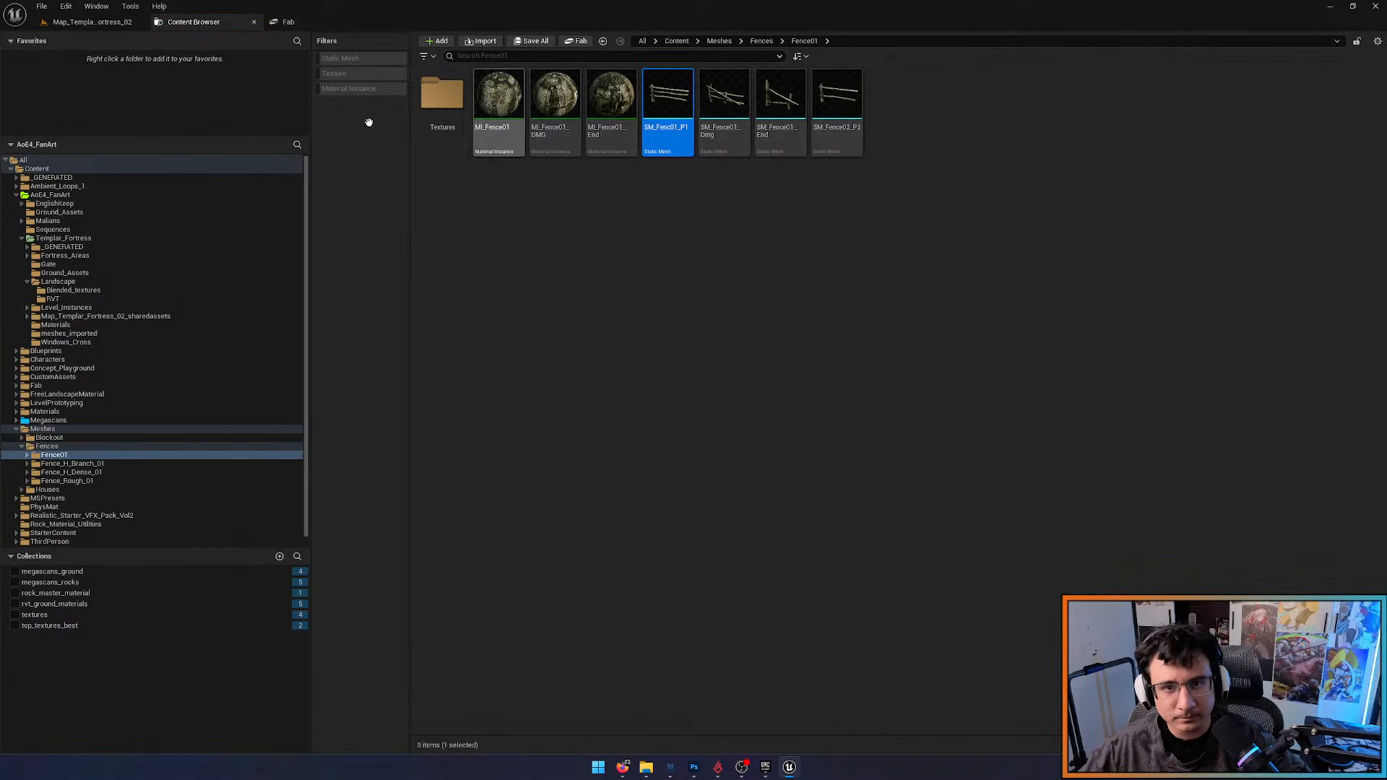
{"action": "left_click", "coordinate": [115, 23]}
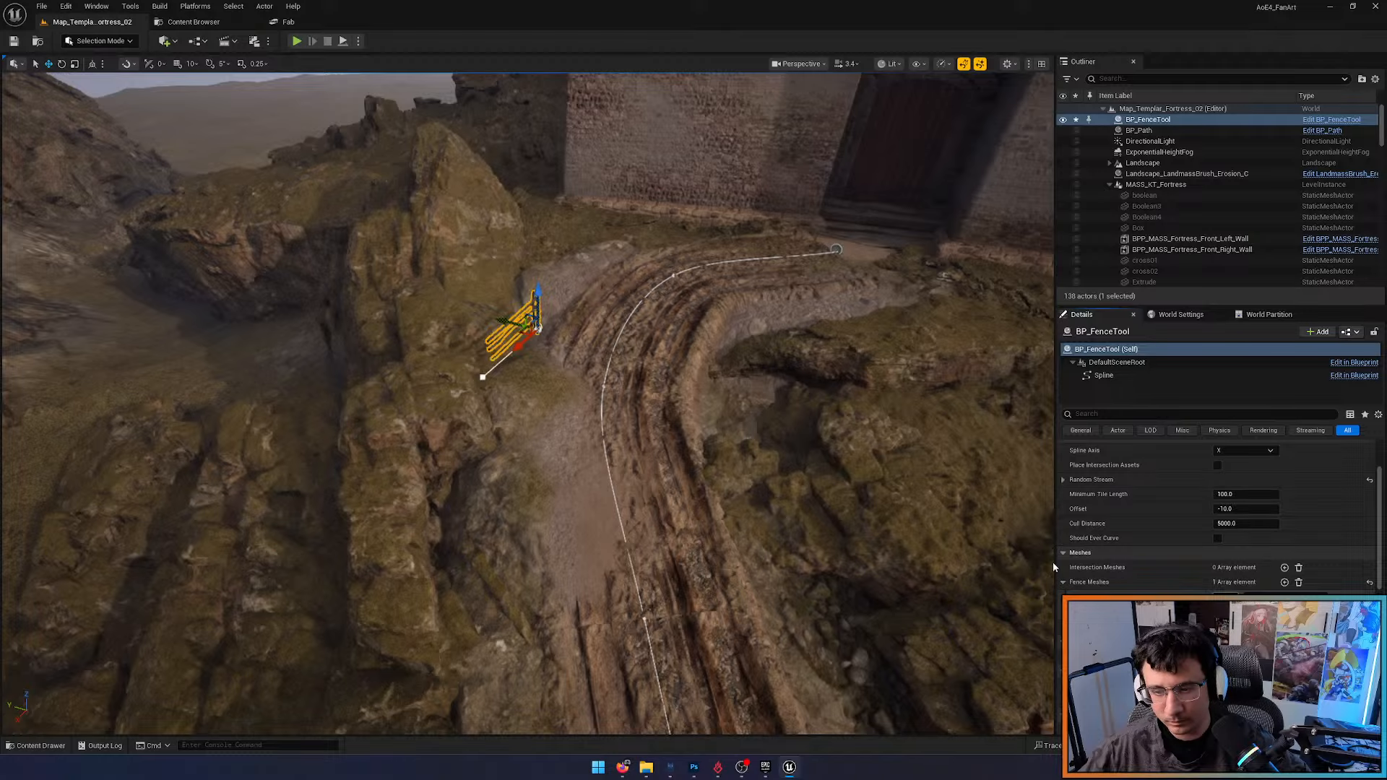
Add a second entry to BP_FenceTool's fence meshes, consulting the meshes in the Fence01 folder
{"action": "right_click_drag", "start_coordinate": [794, 448], "coordinate": [694, 361]}
{"action": "key", "text": "ctrl+space"}
{"action": "left_click", "coordinate": [229, 22]}
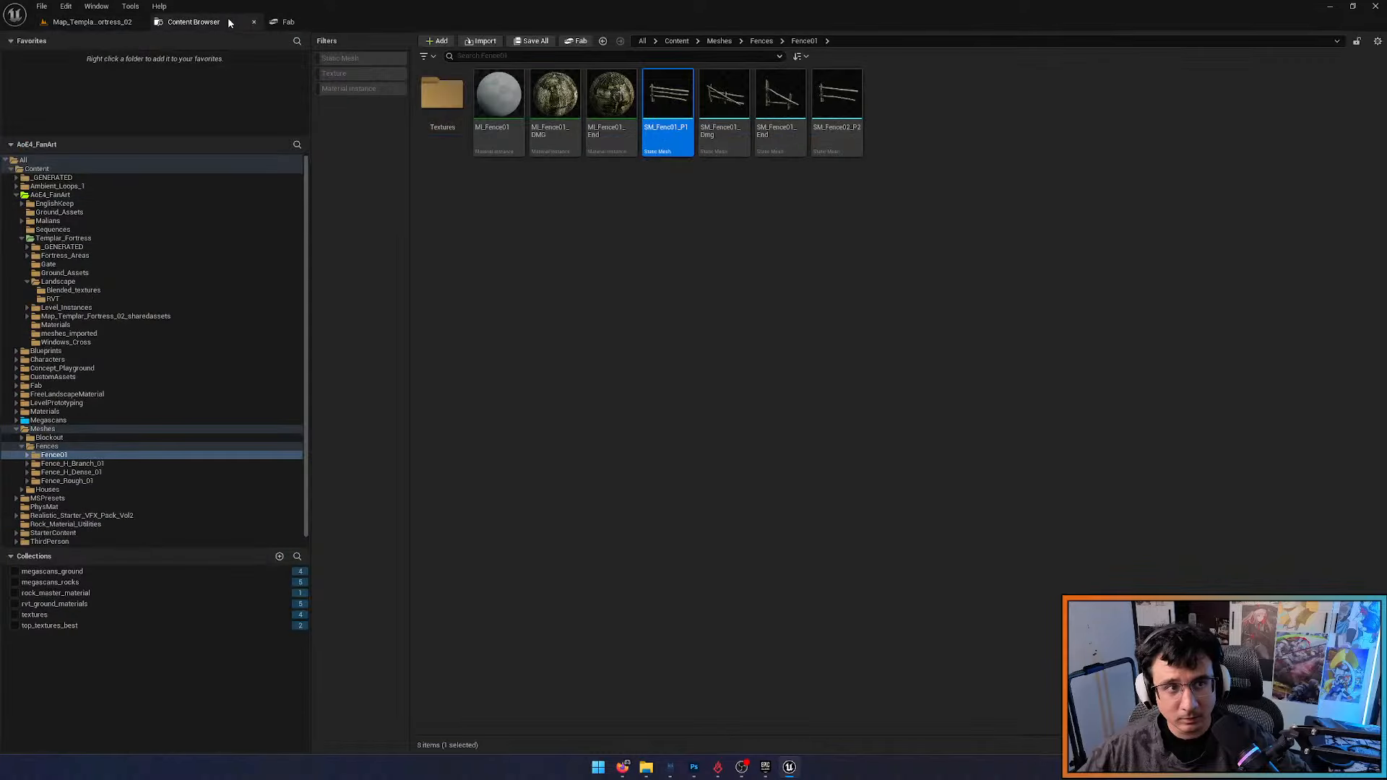
{"action": "left_click", "coordinate": [94, 22]}
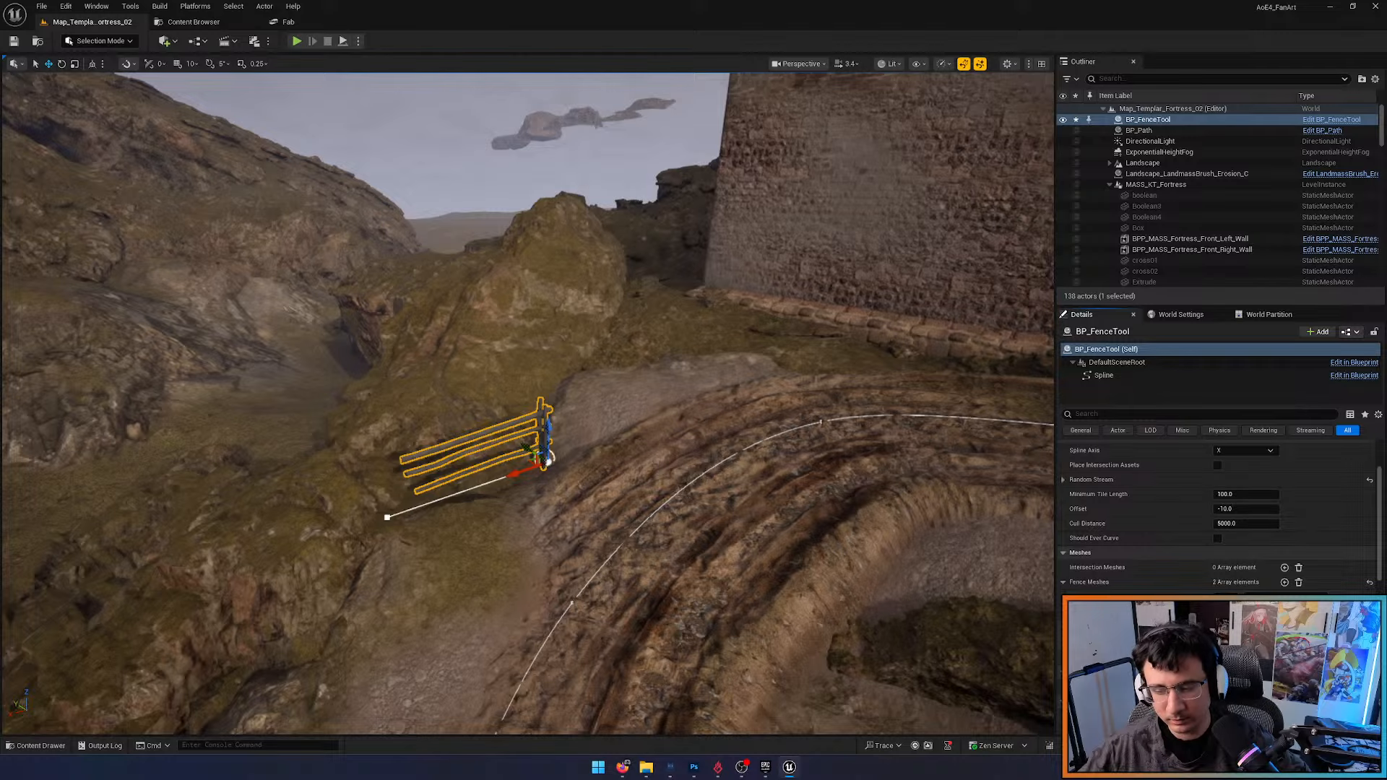
{"action": "right_click_drag", "start_coordinate": [111, 87], "coordinate": [86, 114]}
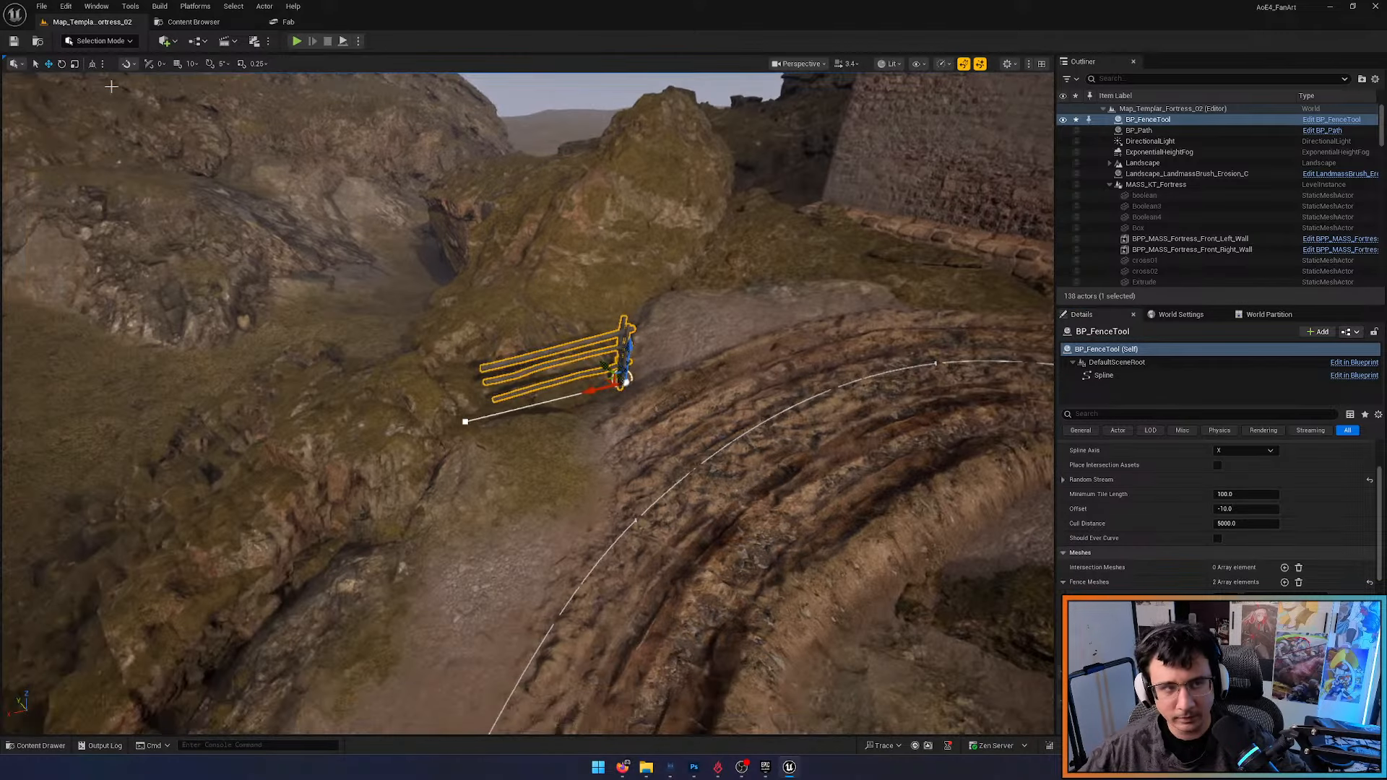
Assign SM_Fence01_End as BP_FenceTool's end mesh and add SM_Fence02_P2 as its third fence mesh
{"action": "left_click", "coordinate": [192, 21]}
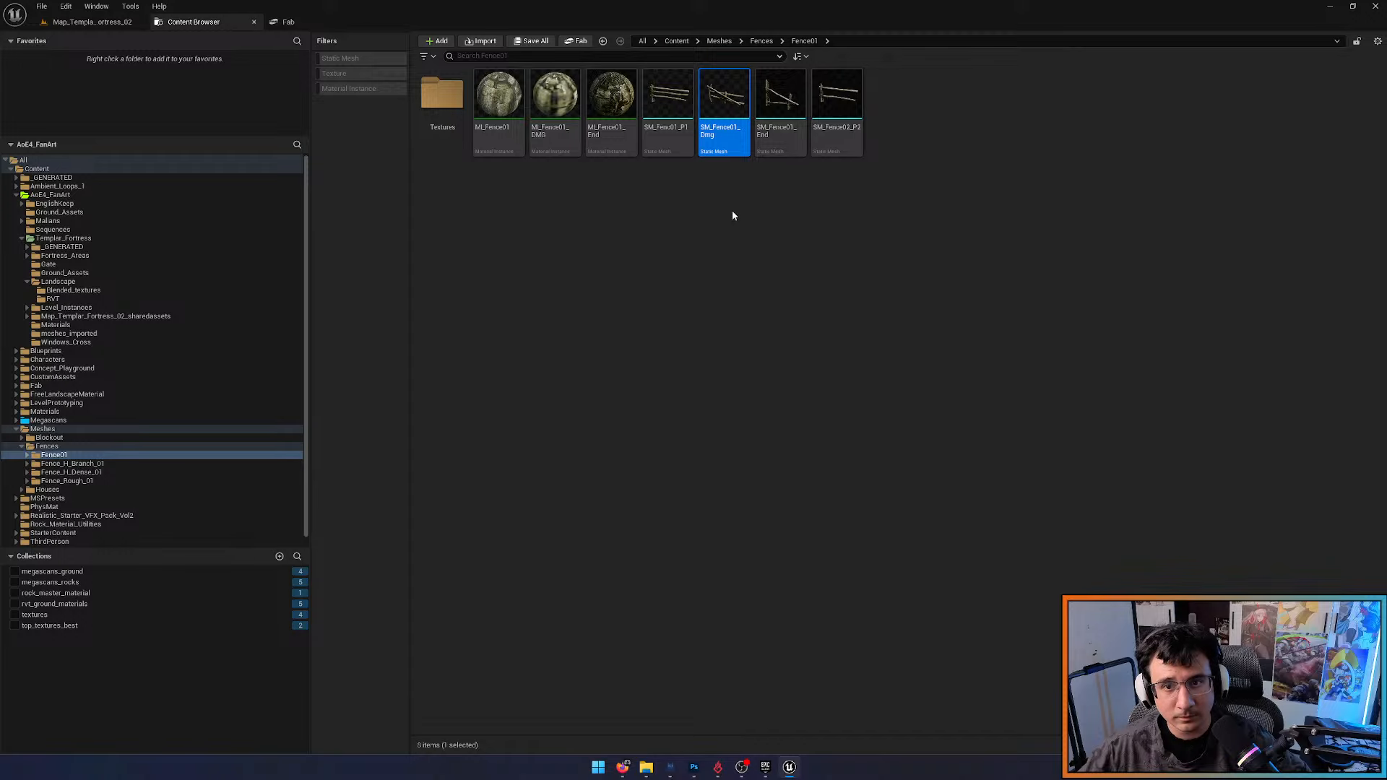
{"action": "left_click", "coordinate": [765, 145]}
{"action": "left_click", "coordinate": [110, 27]}
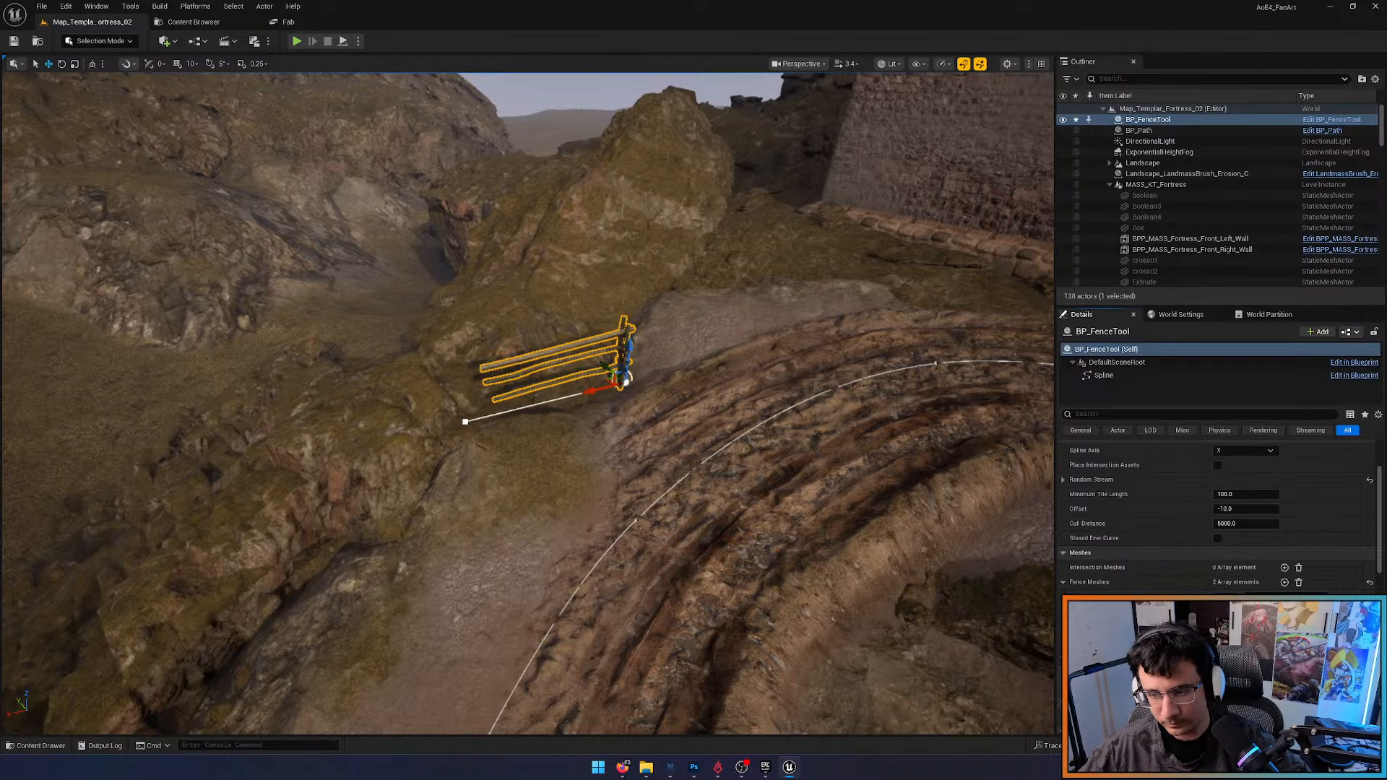
{"action": "left_click", "coordinate": [186, 23]}
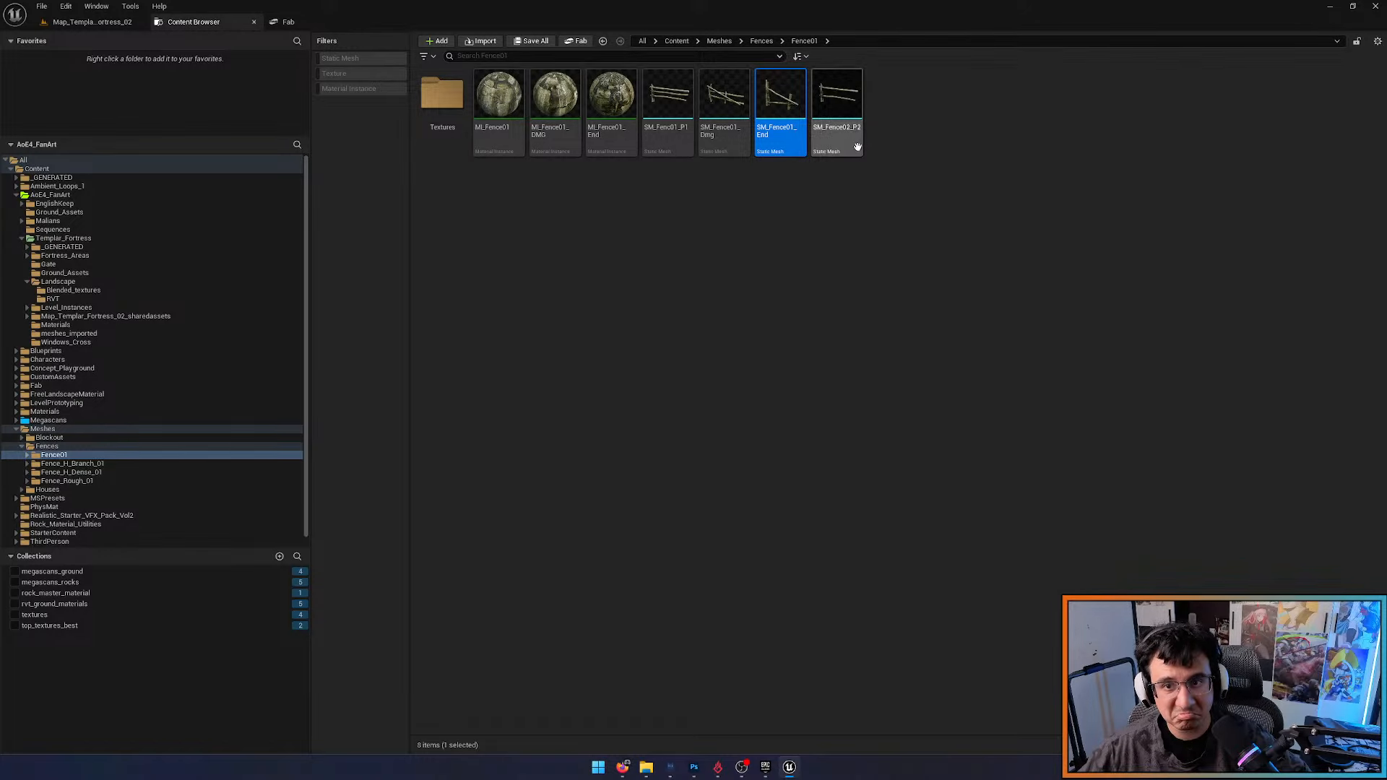
{"action": "left_click", "coordinate": [837, 109]}
{"action": "left_click", "coordinate": [112, 20]}
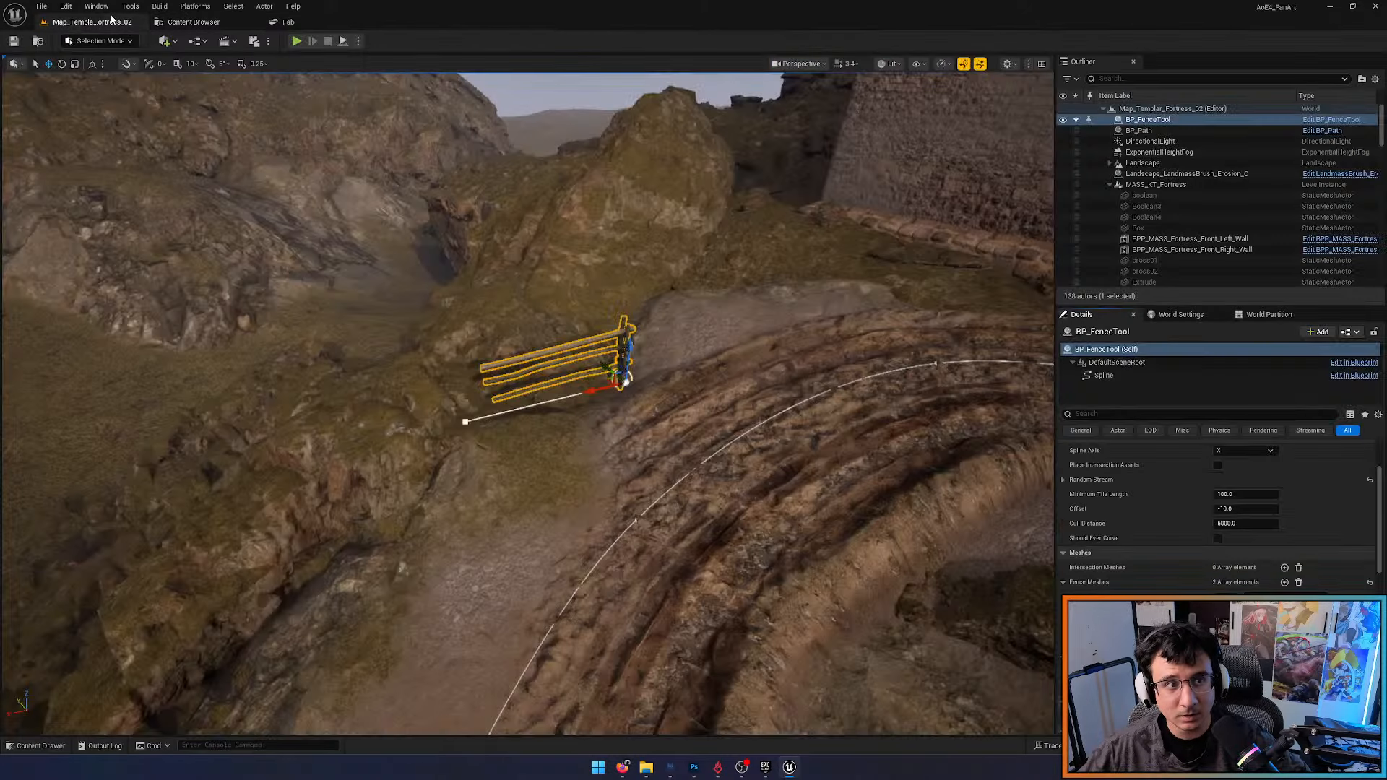
{"action": "left_click", "coordinate": [1285, 582]}
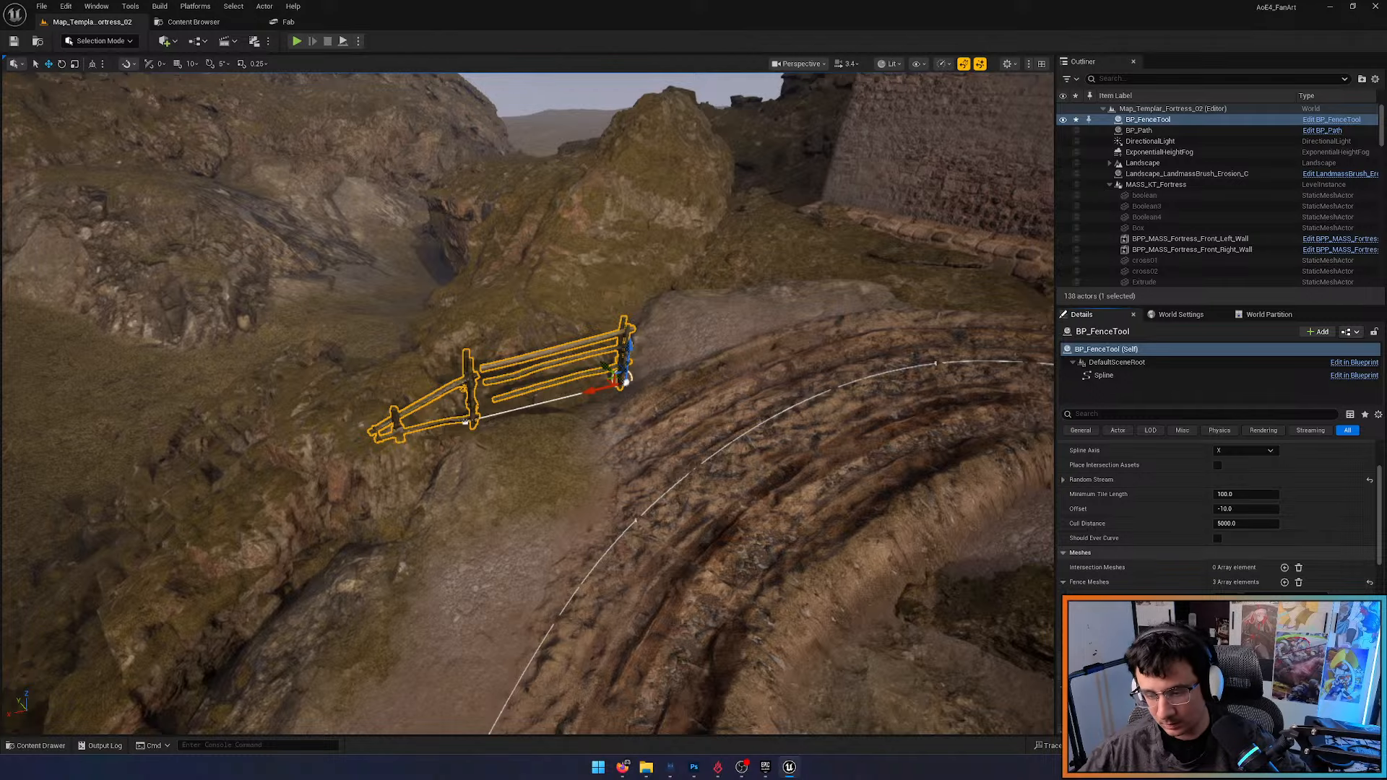
{"action": "scroll", "coordinate": [1221, 520], "scroll_direction": "down", "scroll_amount": 3}
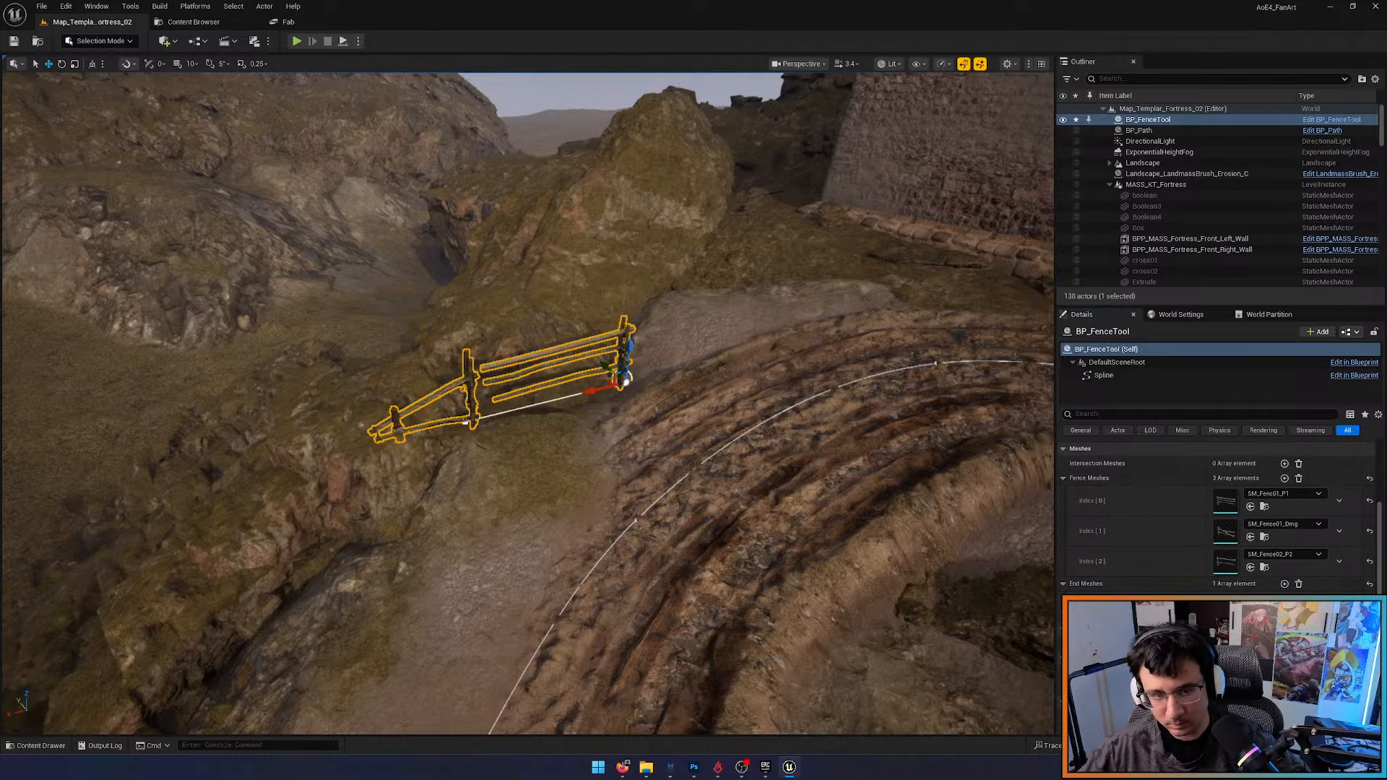
Examine the generated fence up close, including its end piece and the gap between rails and post
{"action": "key", "text": "w"}
{"action": "right_click_drag", "start_coordinate": [430, 473], "coordinate": [860, 408]}
{"action": "key", "text": "s"}
{"action": "key", "text": "a"}
{"action": "key", "text": "w"}
{"action": "scroll", "coordinate": [489, 447], "scroll_direction": "down", "scroll_amount": 1}
{"action": "key", "text": "s"}
{"action": "mouse_move", "coordinate": [579, 467]}
{"action": "right_mouse_down"}
{"action": "mouse_move", "coordinate": [433, 487]}
{"action": "mouse_move", "coordinate": [574, 486]}
{"action": "right_mouse_up"}
{"action": "scroll", "coordinate": [579, 468], "scroll_direction": "down", "scroll_amount": 9}
{"action": "key", "text": "a"}
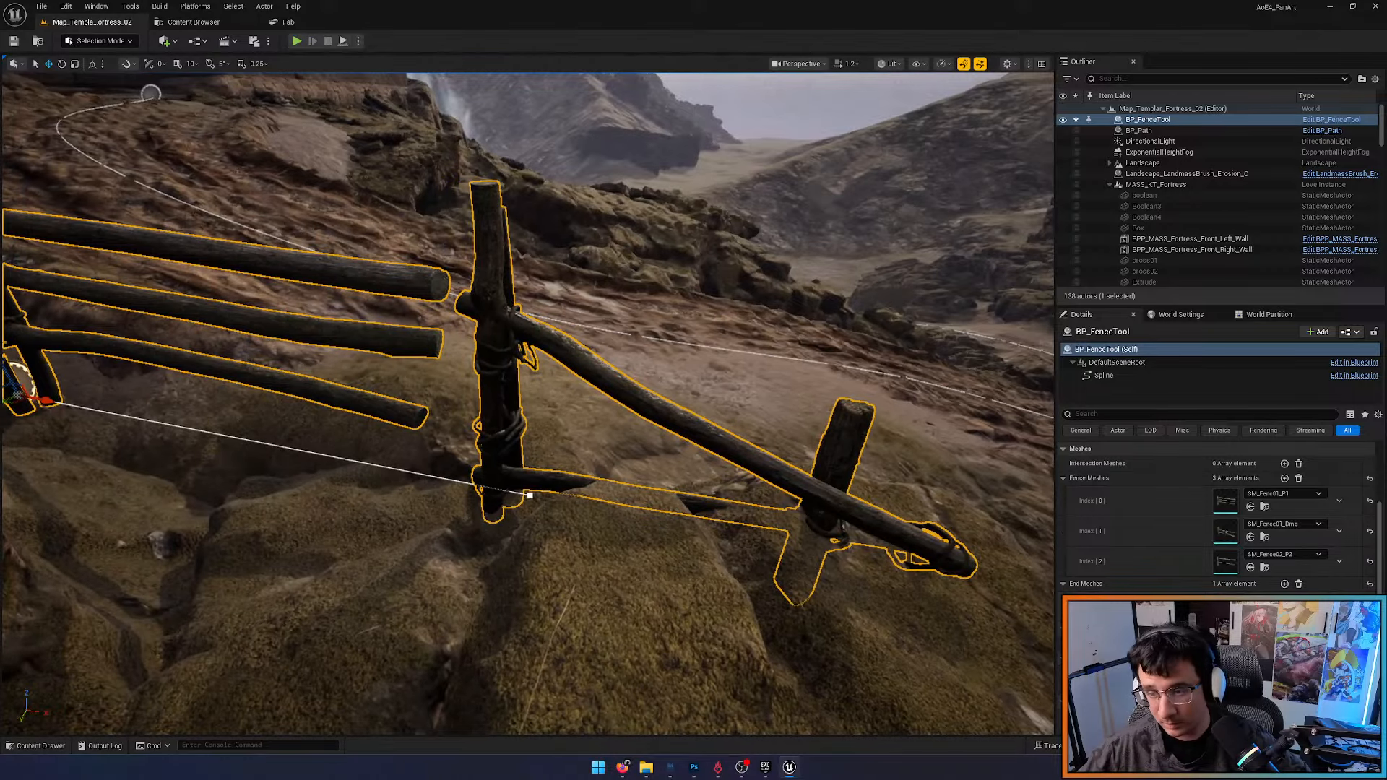
{"action": "scroll", "coordinate": [1220, 520], "scroll_direction": "up", "scroll_amount": 4}
{"action": "scroll", "coordinate": [1218, 556], "scroll_direction": "up", "scroll_amount": 1}
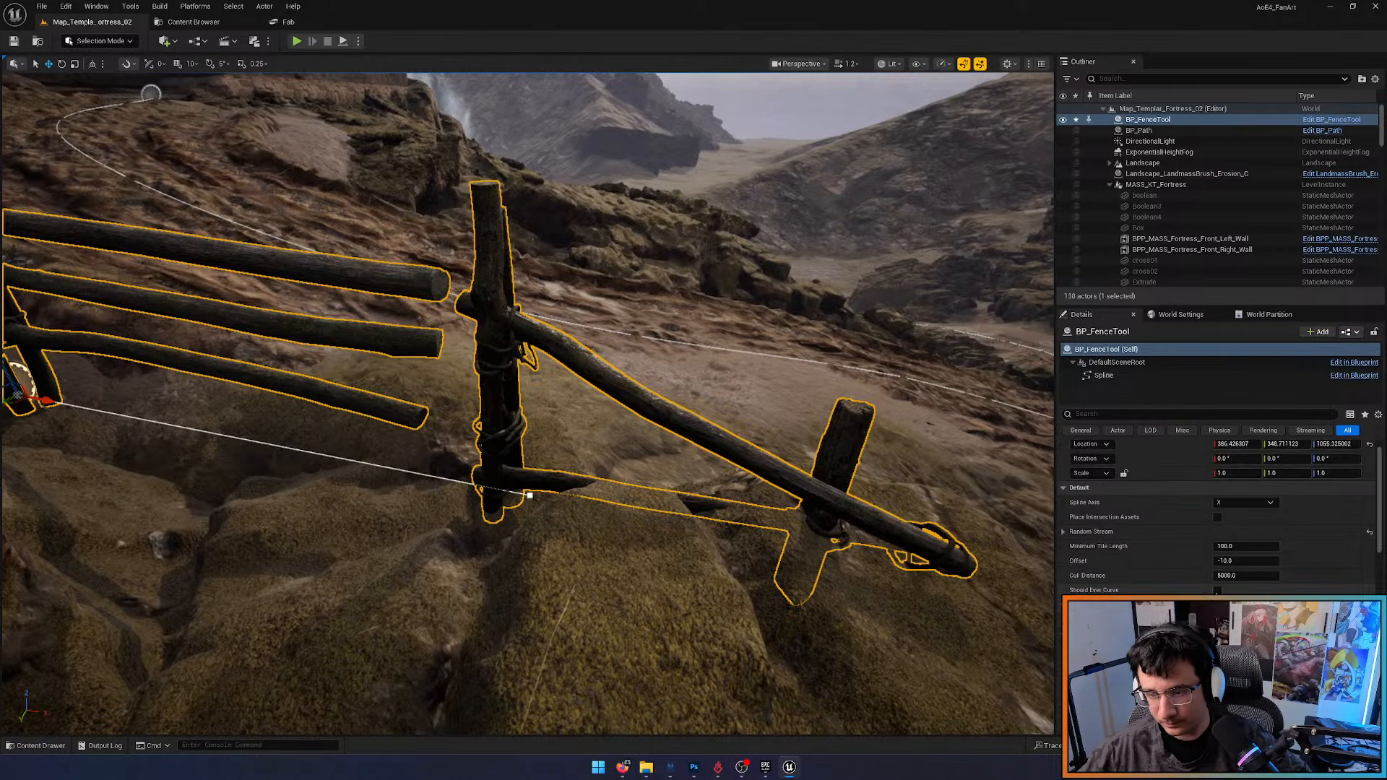
Try out BP_FenceTool's curve option, Minimum Tile Length and Offset, resetting each one to its default
{"action": "left_click", "coordinate": [1218, 590]}
{"action": "left_click", "coordinate": [1218, 590]}
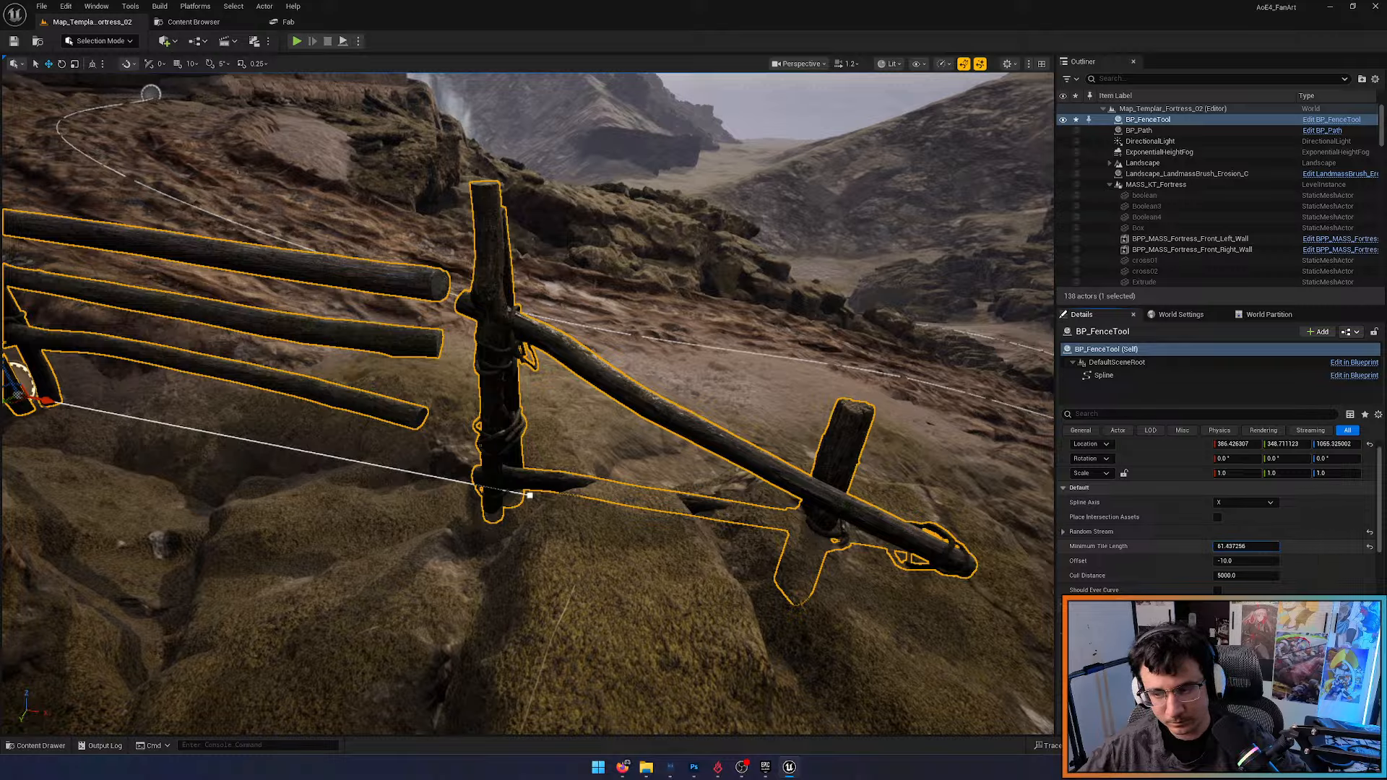
{"action": "left_click_drag", "start_coordinate": [1267, 547], "coordinate": [1344, 547]}
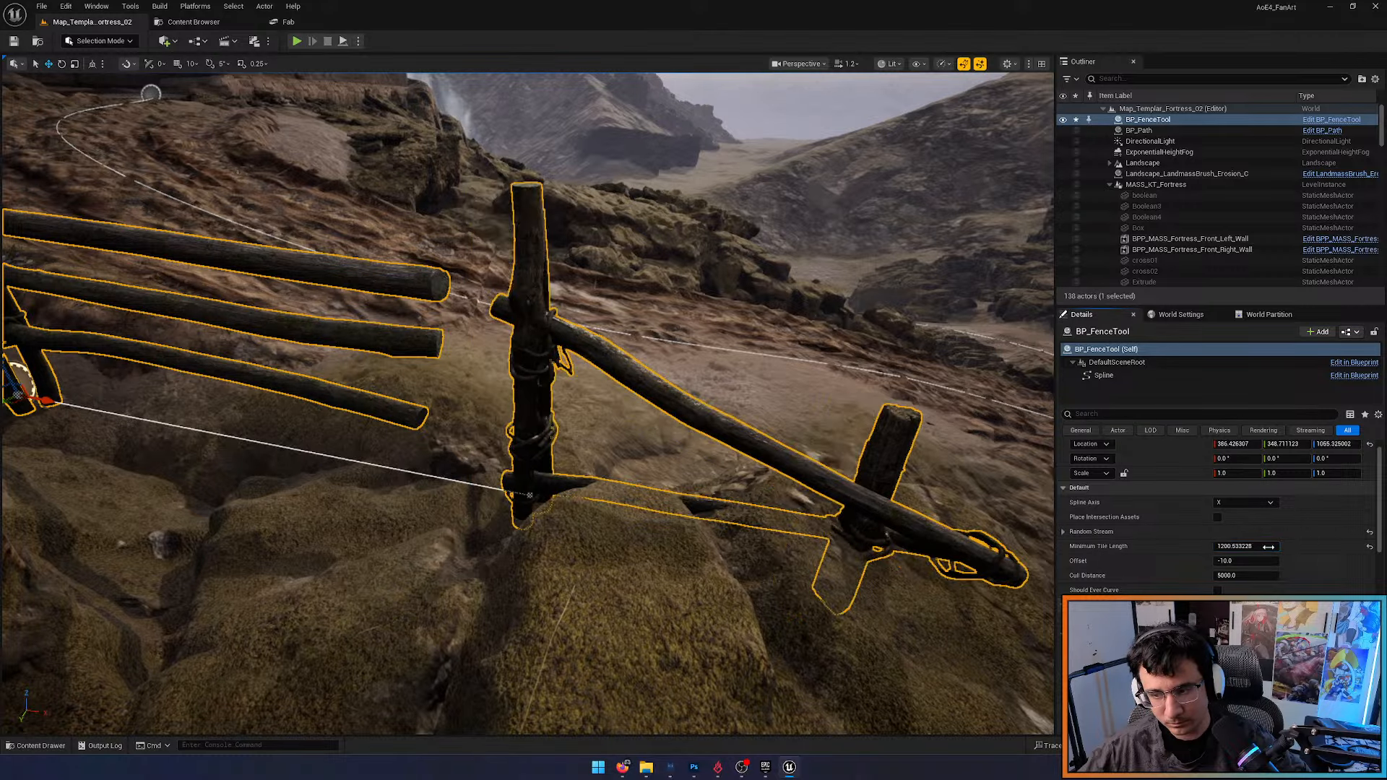
{"action": "left_click", "coordinate": [1369, 547]}
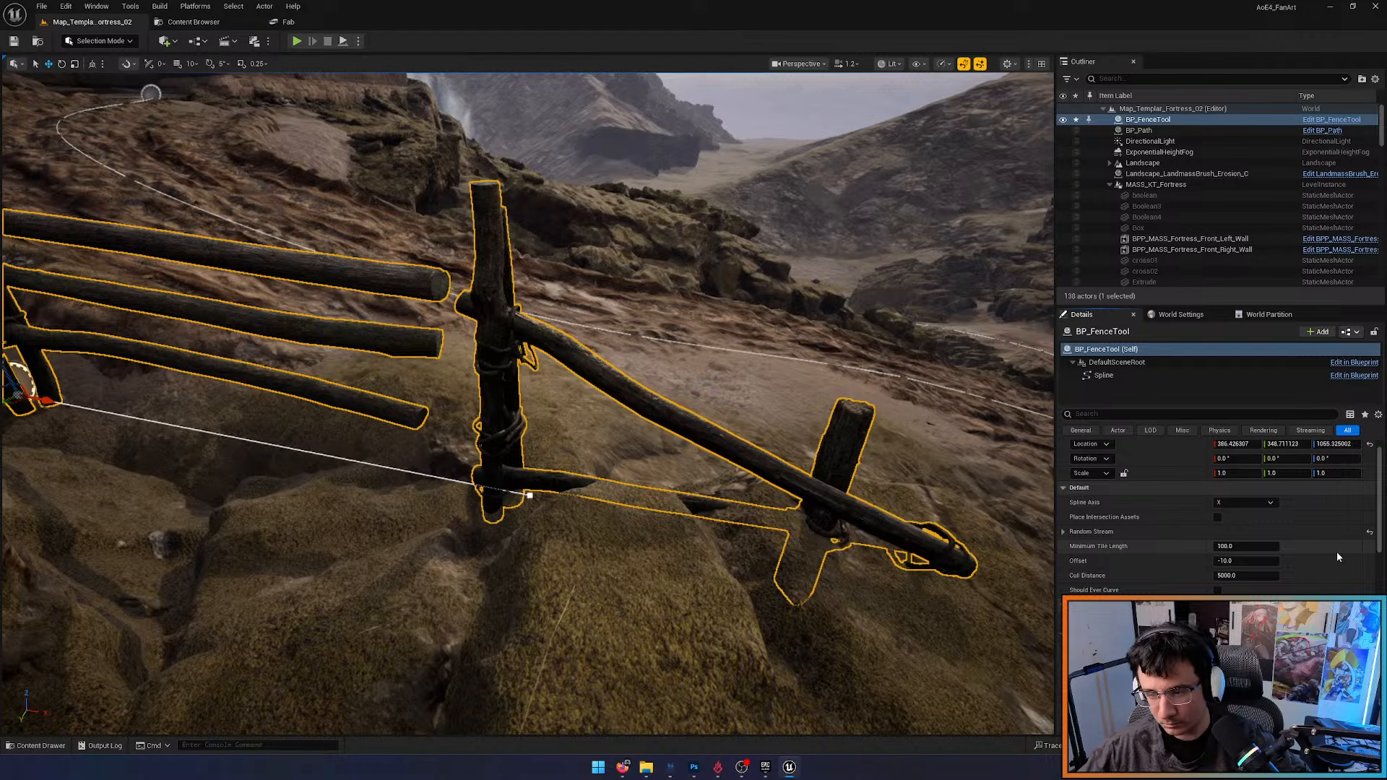
{"action": "left_click_drag", "start_coordinate": [1250, 561], "coordinate": [1261, 561]}
{"action": "left_click", "coordinate": [1372, 562]}
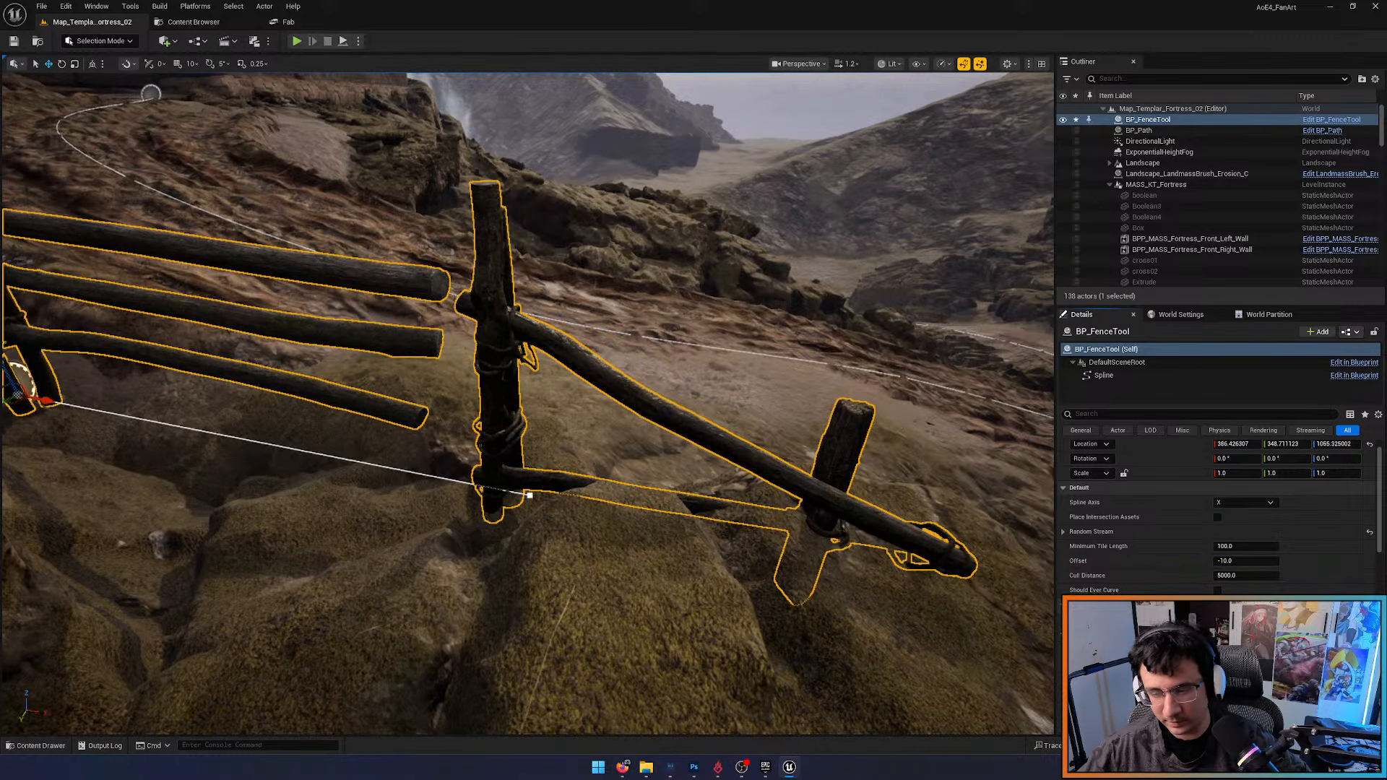
Move BP_FenceTool to about X 292, Y 347 and rotate it about -17.3° around Z to follow the path's edge
{"action": "right_click_drag", "start_coordinate": [752, 470], "coordinate": [419, 462]}
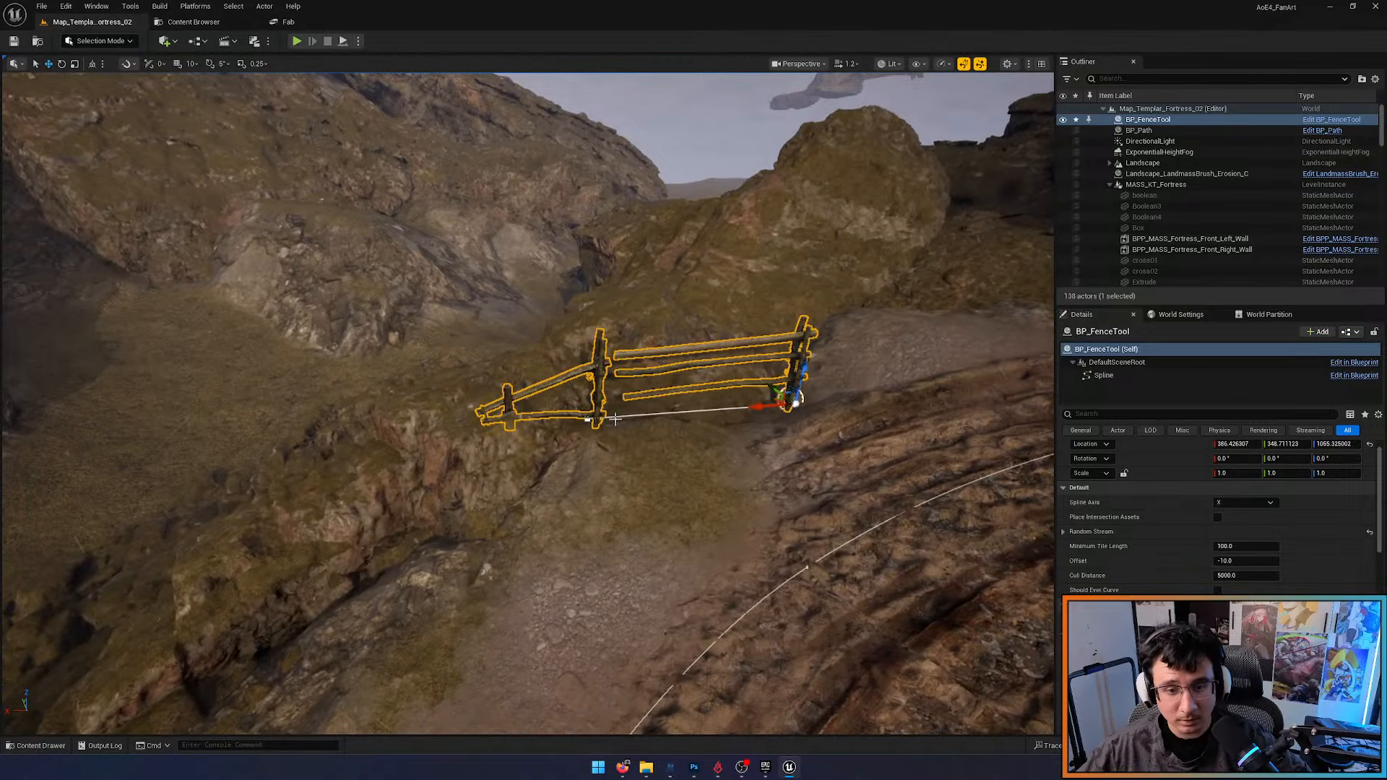
{"action": "left_click", "coordinate": [588, 419]}
{"action": "right_click_drag", "start_coordinate": [588, 419], "coordinate": [1012, 485]}
{"action": "left_click", "coordinate": [491, 502]}
{"action": "left_click", "coordinate": [1150, 120]}
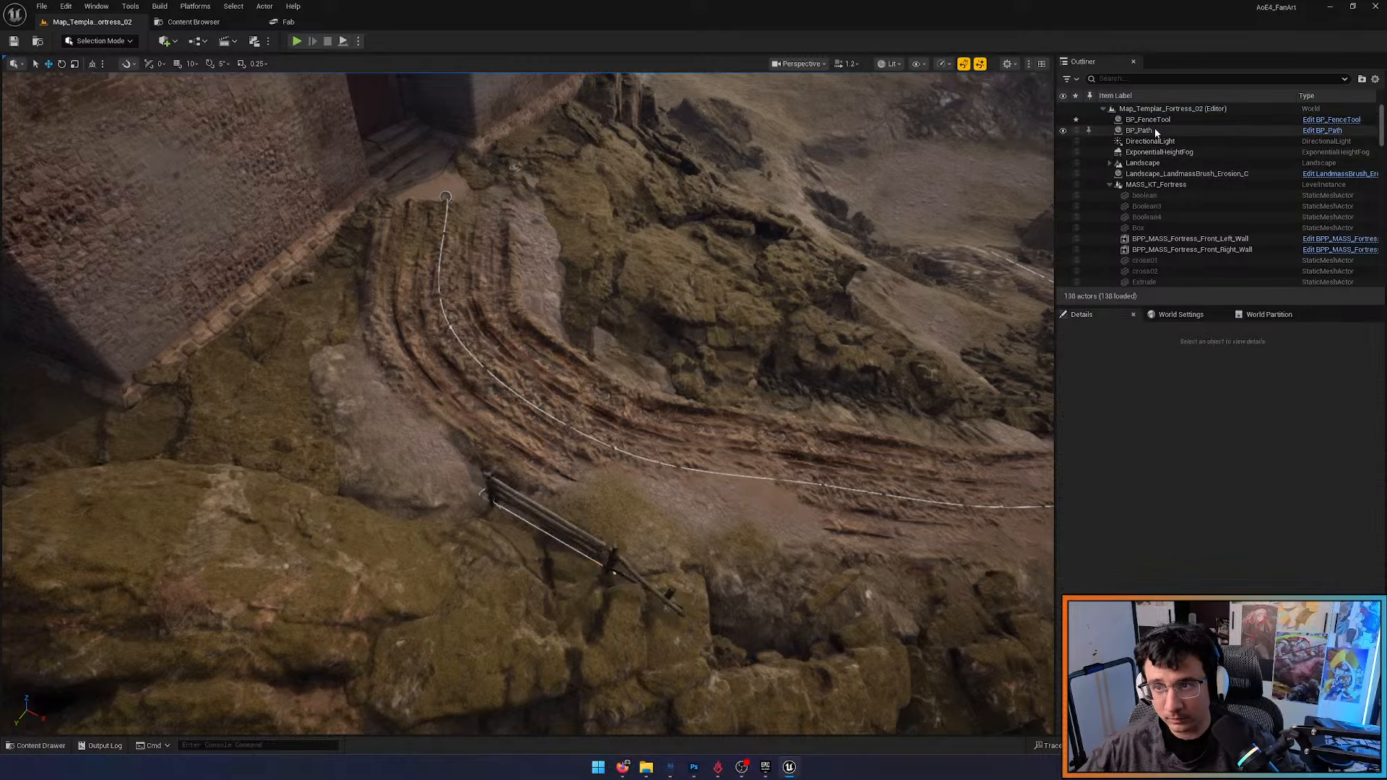
{"action": "left_click_drag", "start_coordinate": [487, 521], "coordinate": [534, 493]}
{"action": "right_click_drag", "start_coordinate": [533, 492], "coordinate": [209, 412]}
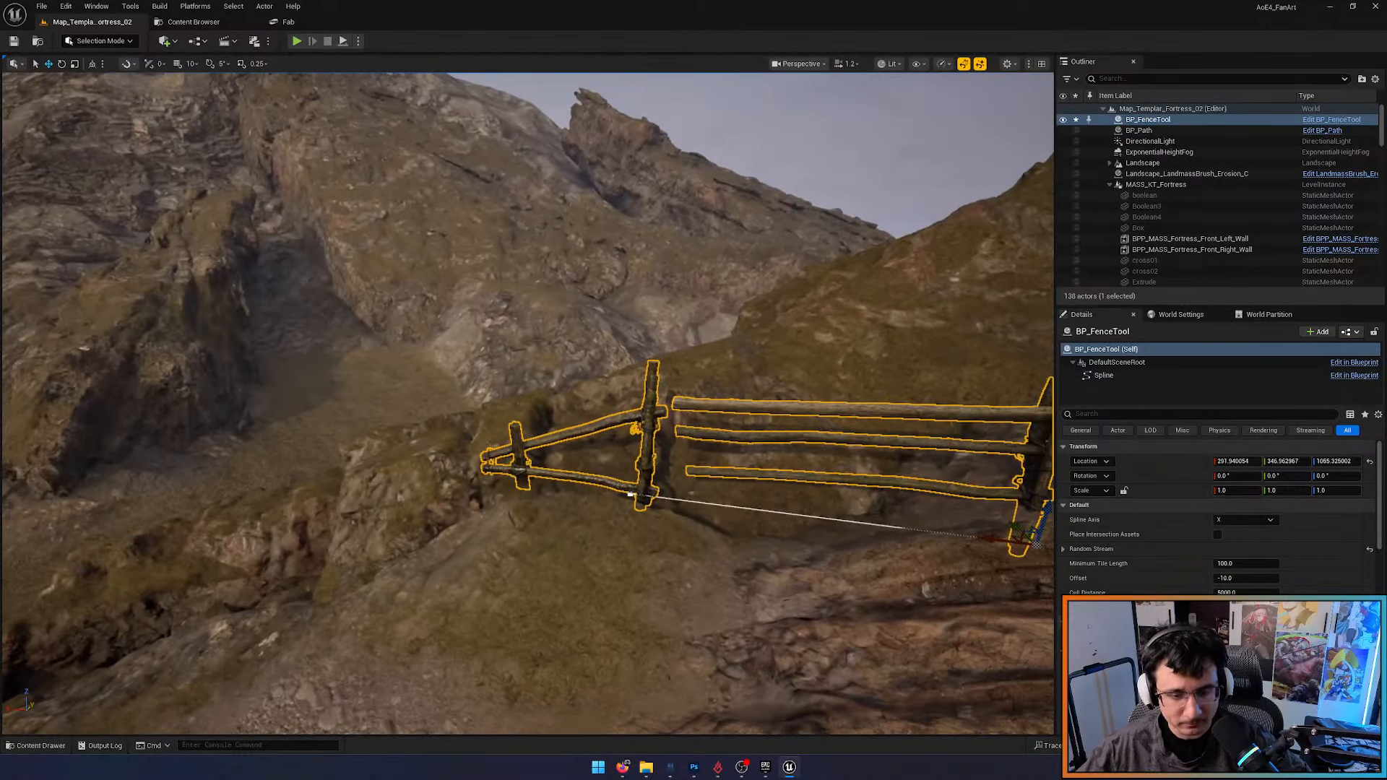
{"action": "left_click_drag", "start_coordinate": [977, 556], "coordinate": [655, 551]}
Add a spline point beyond the fence's end at about X 510 and lower it to about Z -49
{"action": "left_click", "coordinate": [634, 547]}
{"action": "key", "text": "w"}
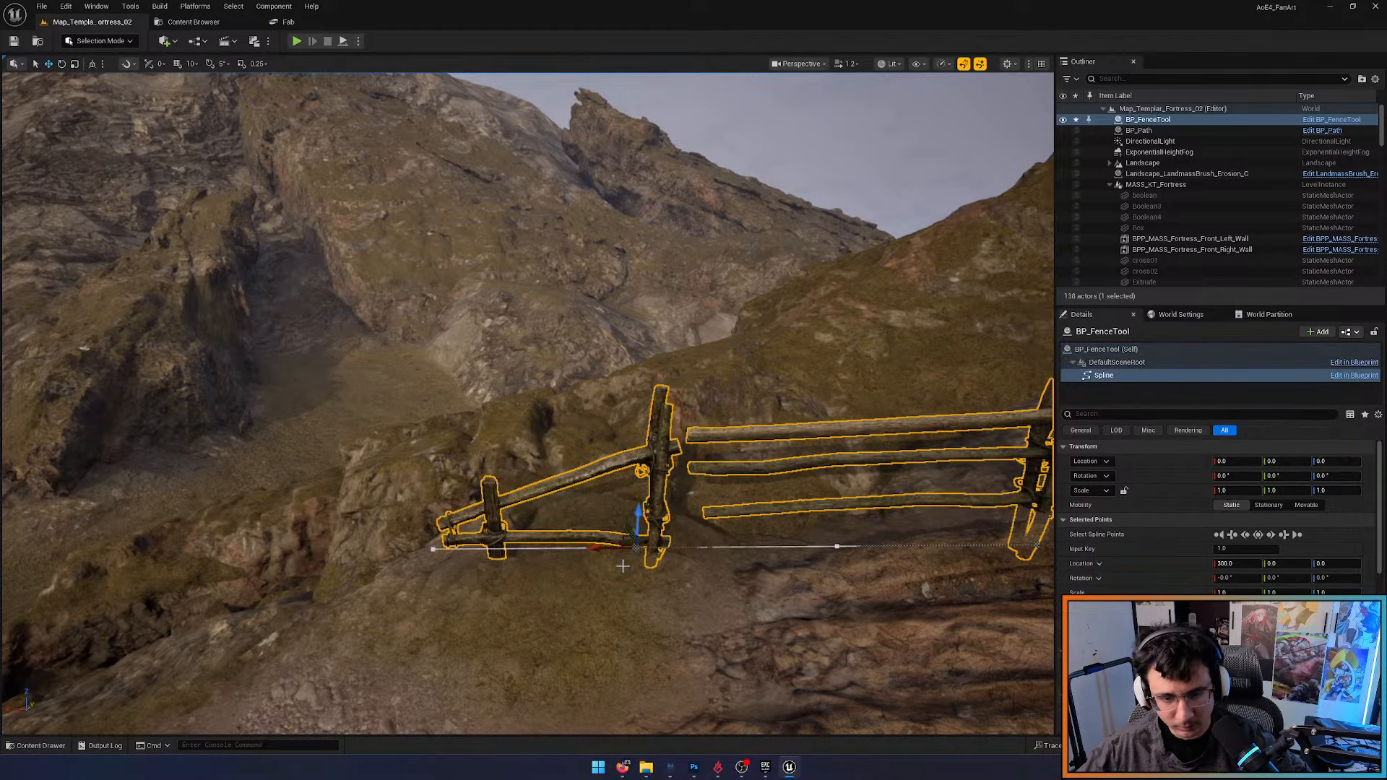
{"action": "left_click", "coordinate": [610, 547]}
{"action": "left_click_drag", "start_coordinate": [388, 559], "coordinate": [327, 563]}
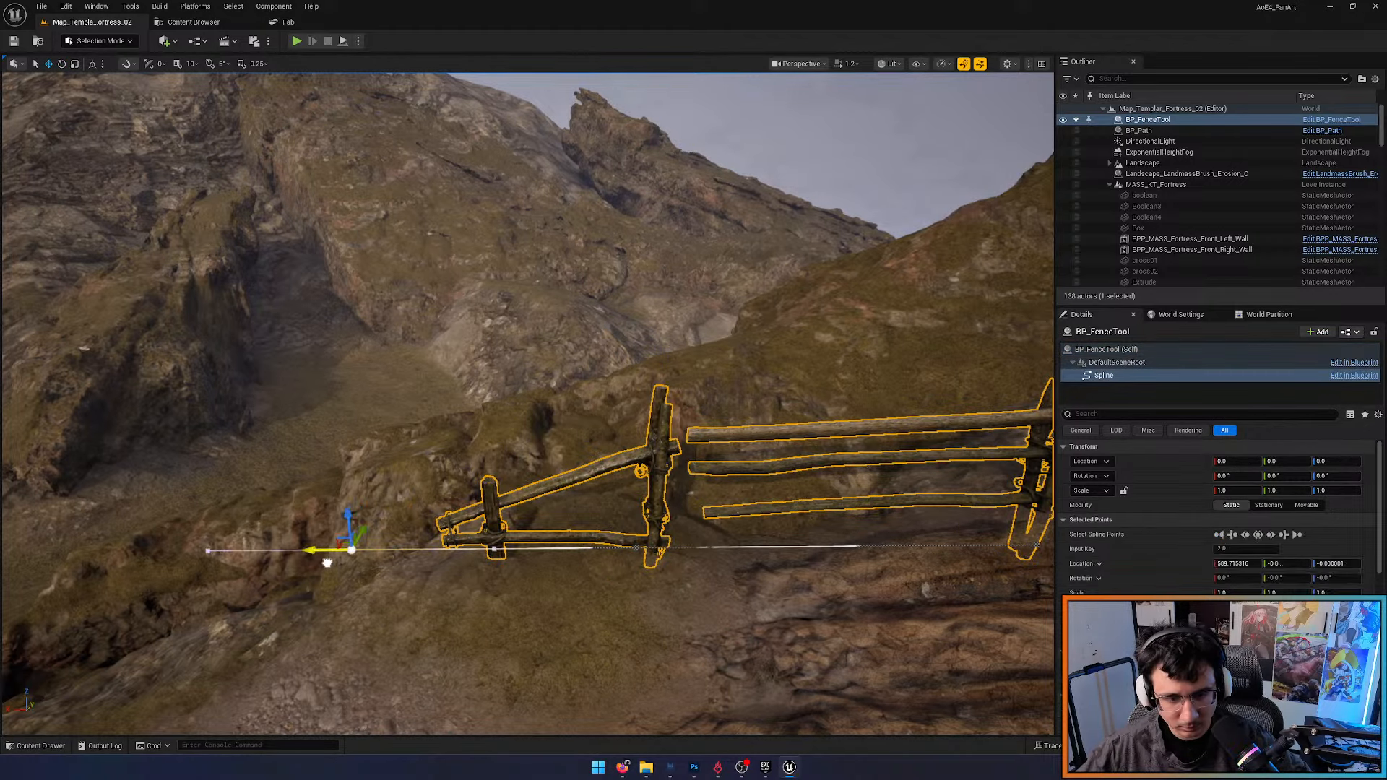
{"action": "right_click_drag", "start_coordinate": [531, 557], "coordinate": [564, 395]}
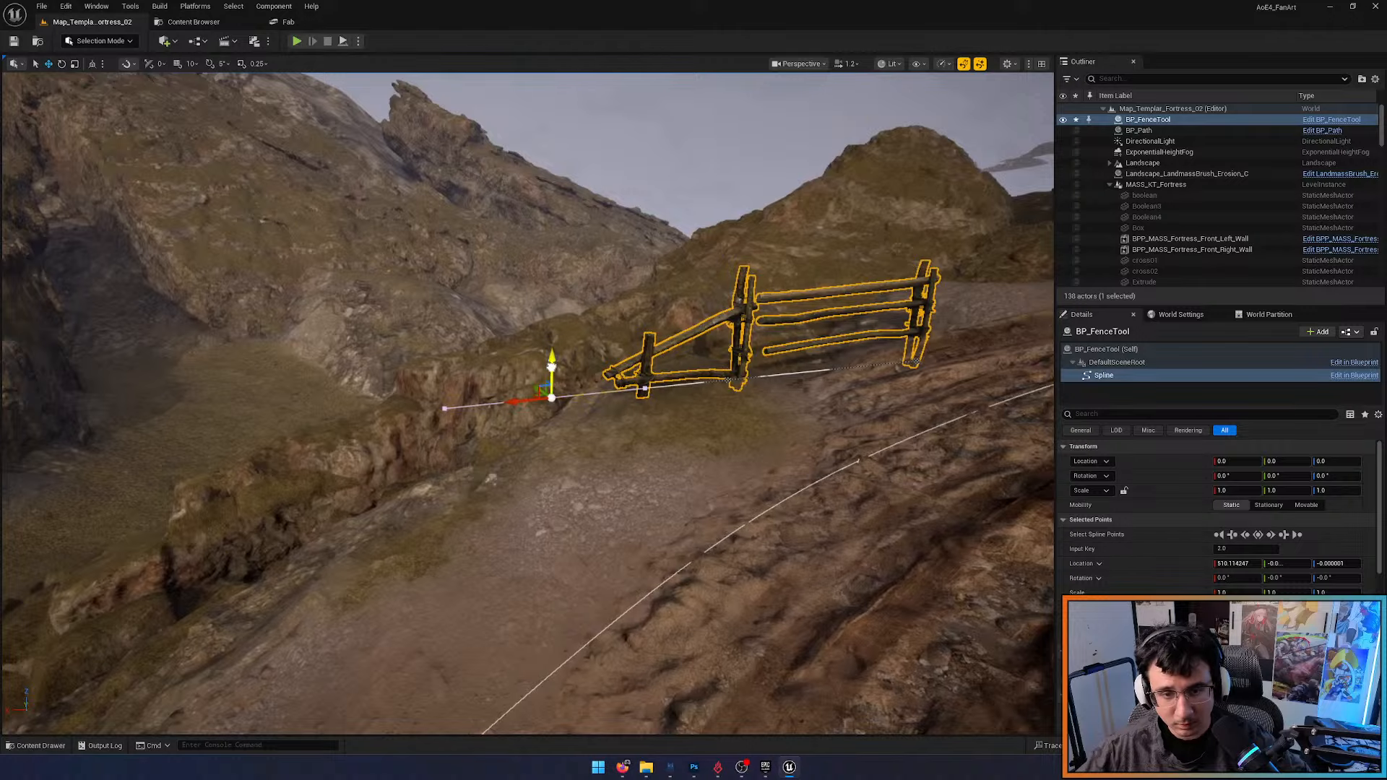
{"action": "left_click_drag", "start_coordinate": [552, 366], "coordinate": [551, 412]}
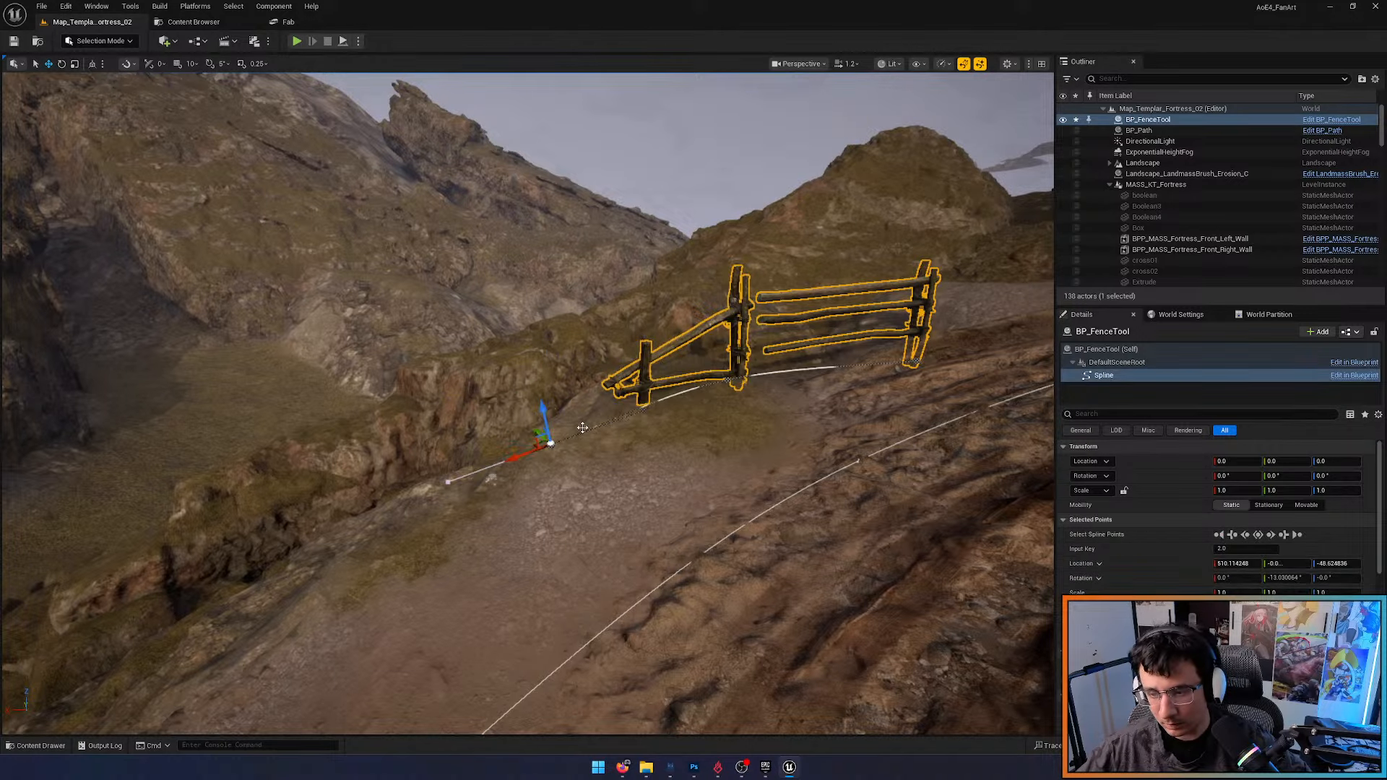
Remove the end mesh from BP_FenceTool and delete the extra point at the end of its spline
{"action": "left_click", "coordinate": [1127, 352]}
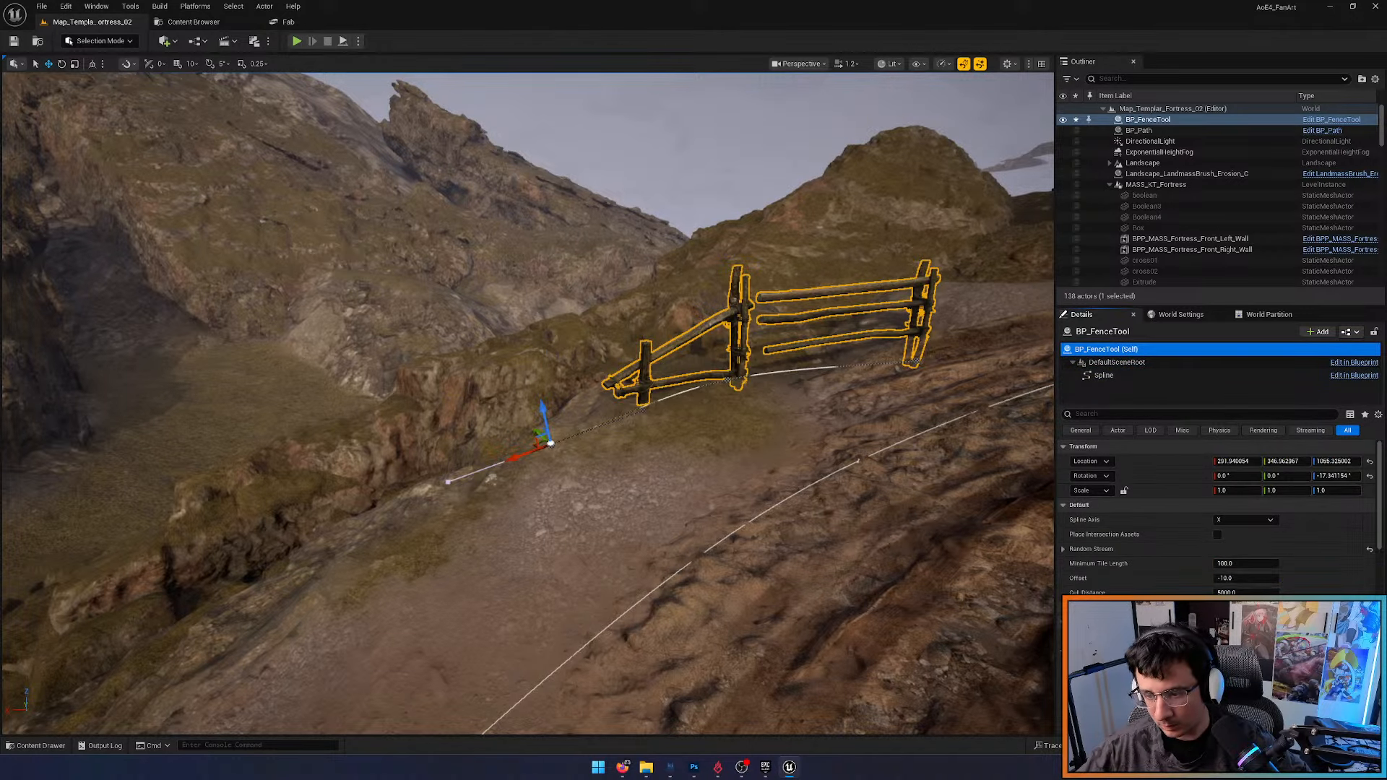
{"action": "scroll", "coordinate": [1217, 520], "scroll_direction": "down", "scroll_amount": 3}
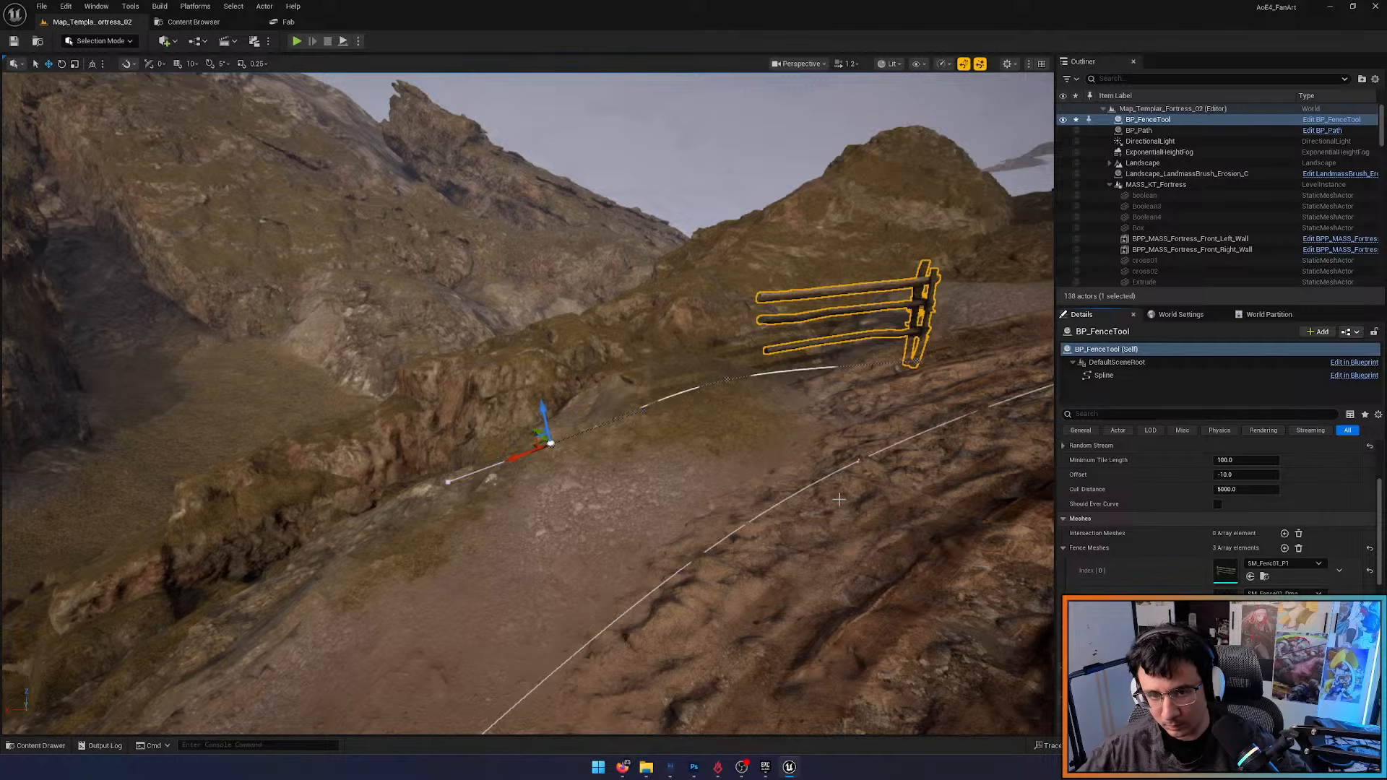
{"action": "right_click_drag", "start_coordinate": [839, 499], "coordinate": [1008, 524]}
{"action": "key", "text": "Delete"}
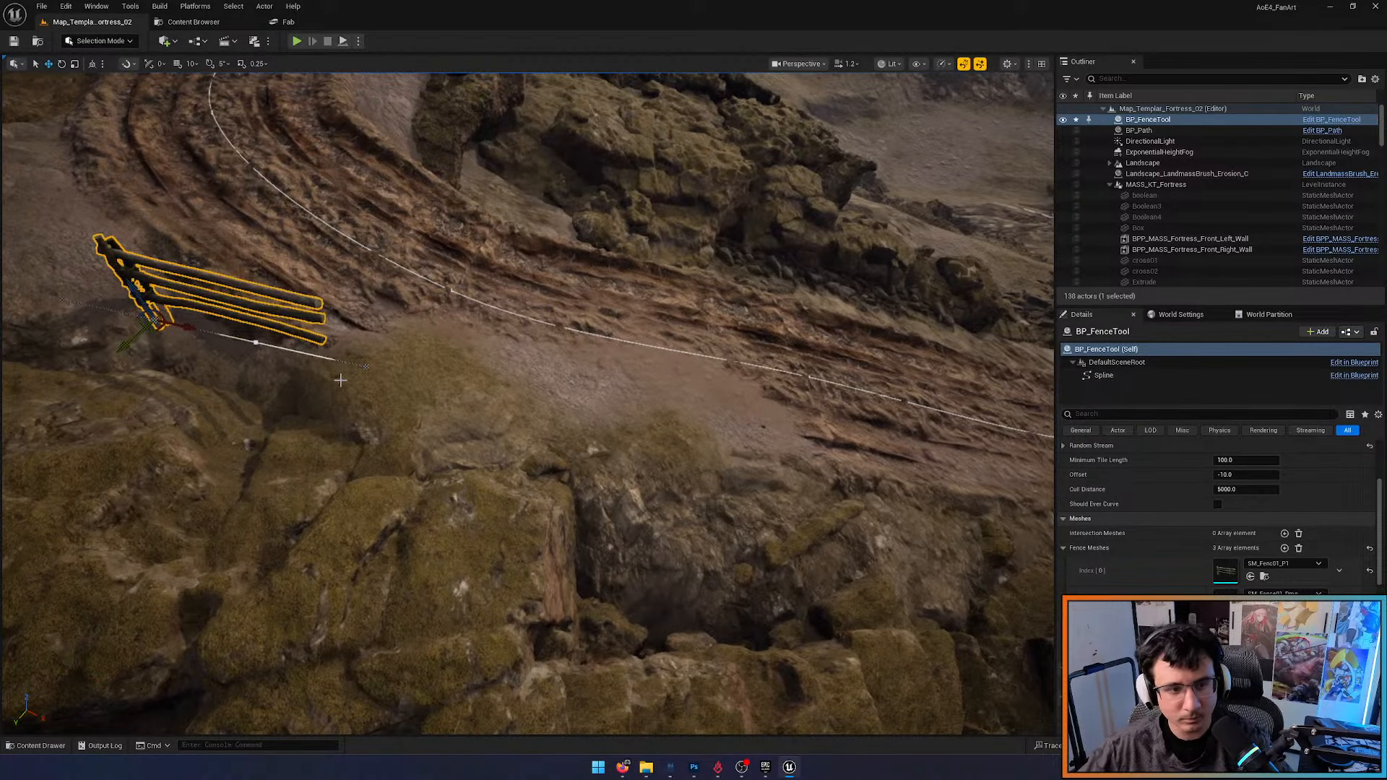
Extend the fence spline along the path's edge by duplicating its end point outward, and lower the last point towards the ground
{"action": "left_click", "coordinate": [263, 345]}
{"action": "right_click_drag", "start_coordinate": [635, 395], "coordinate": [765, 369]}
{"action": "left_click", "coordinate": [667, 361]}
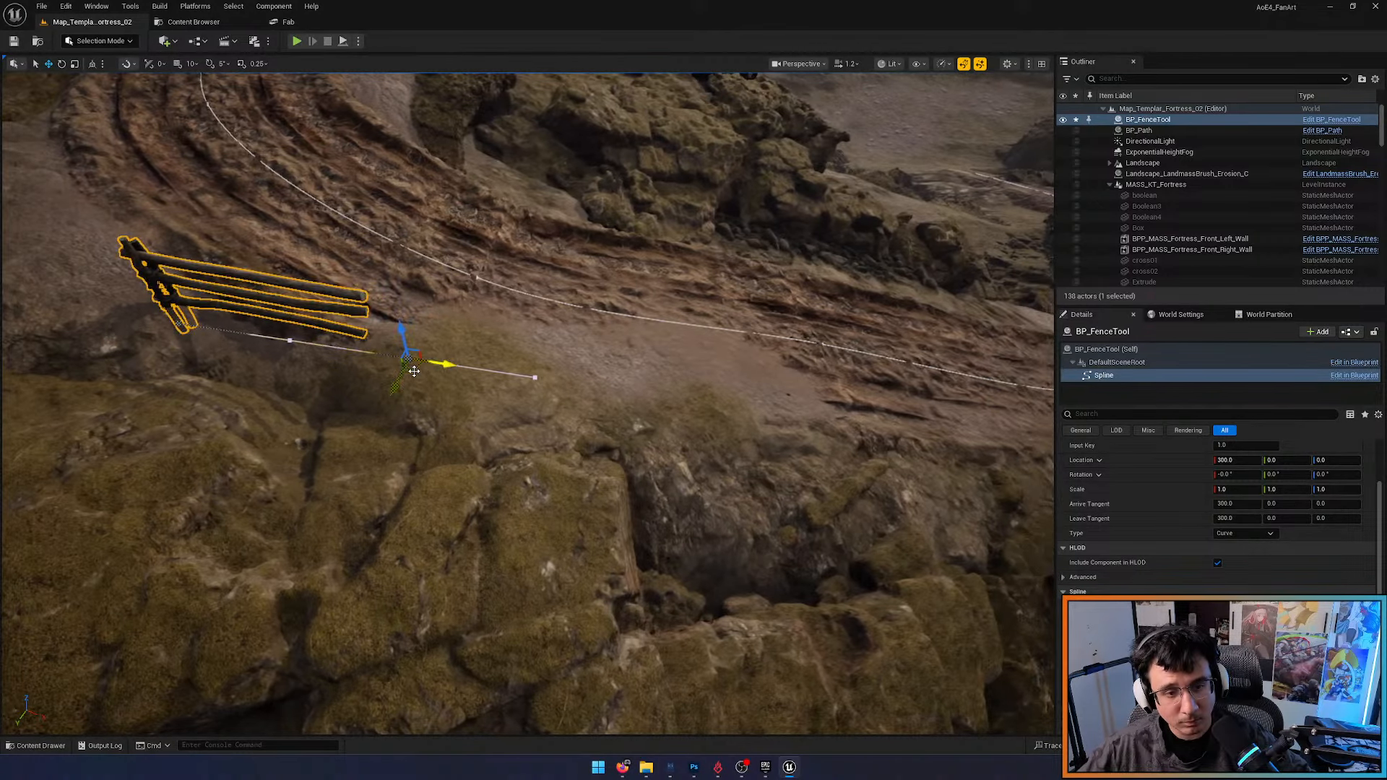
{"action": "left_click_drag", "start_coordinate": [417, 371], "coordinate": [832, 436], "text": "alt"}
{"action": "right_click_drag", "start_coordinate": [832, 436], "coordinate": [900, 361]}
{"action": "right_click_drag", "start_coordinate": [574, 293], "coordinate": [599, 308]}
{"action": "left_click_drag", "start_coordinate": [431, 146], "coordinate": [802, 394]}
{"action": "right_click_drag", "start_coordinate": [802, 394], "coordinate": [447, 406]}
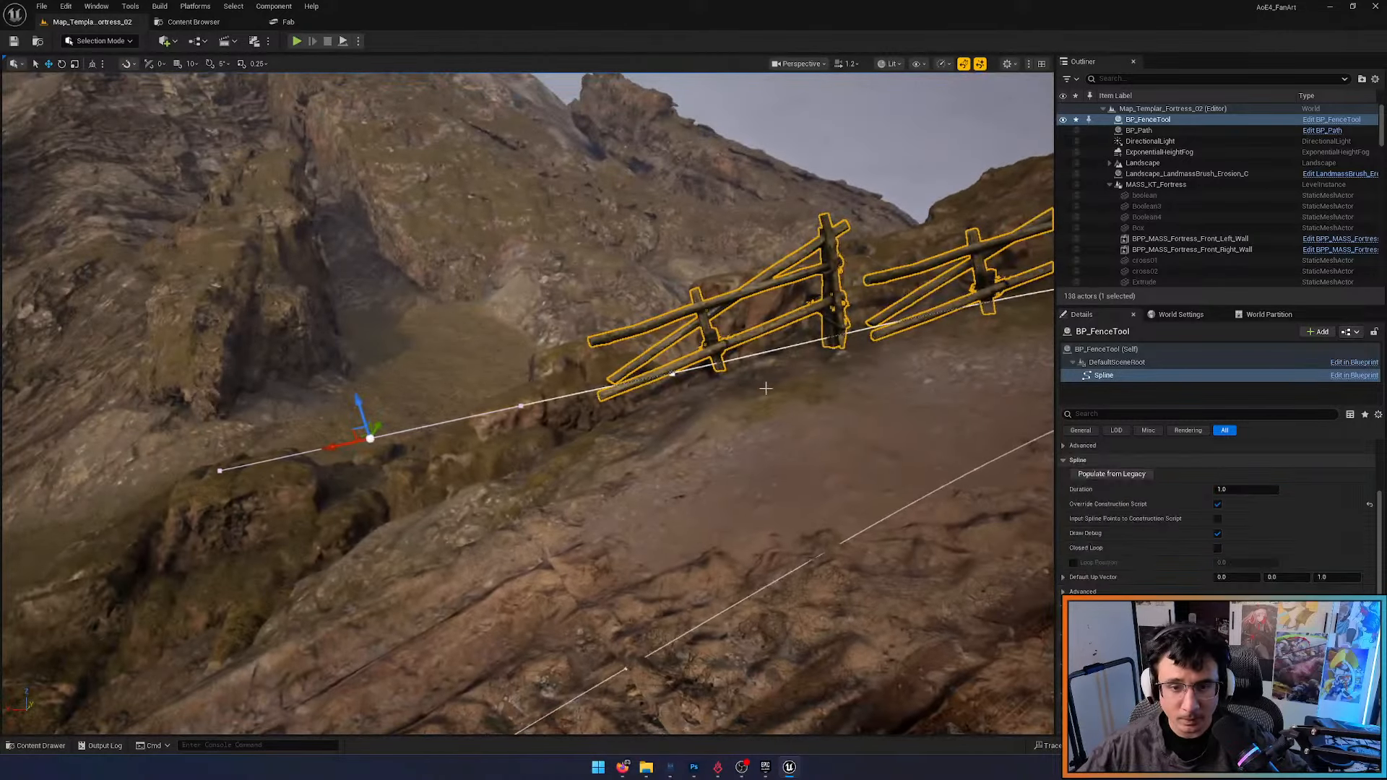
{"action": "mouse_move", "coordinate": [359, 396]}
{"action": "left_mouse_down"}
{"action": "mouse_move", "coordinate": [364, 430]}
{"action": "mouse_move", "coordinate": [363, 414]}
{"action": "left_mouse_up"}
Lower the fence's third spline point to about X 752, Z -93 so the posts follow the slope
{"action": "right_click_drag", "start_coordinate": [375, 417], "coordinate": [782, 284]}
{"action": "left_click", "coordinate": [670, 290]}
{"action": "left_click_drag", "start_coordinate": [771, 244], "coordinate": [768, 263]}
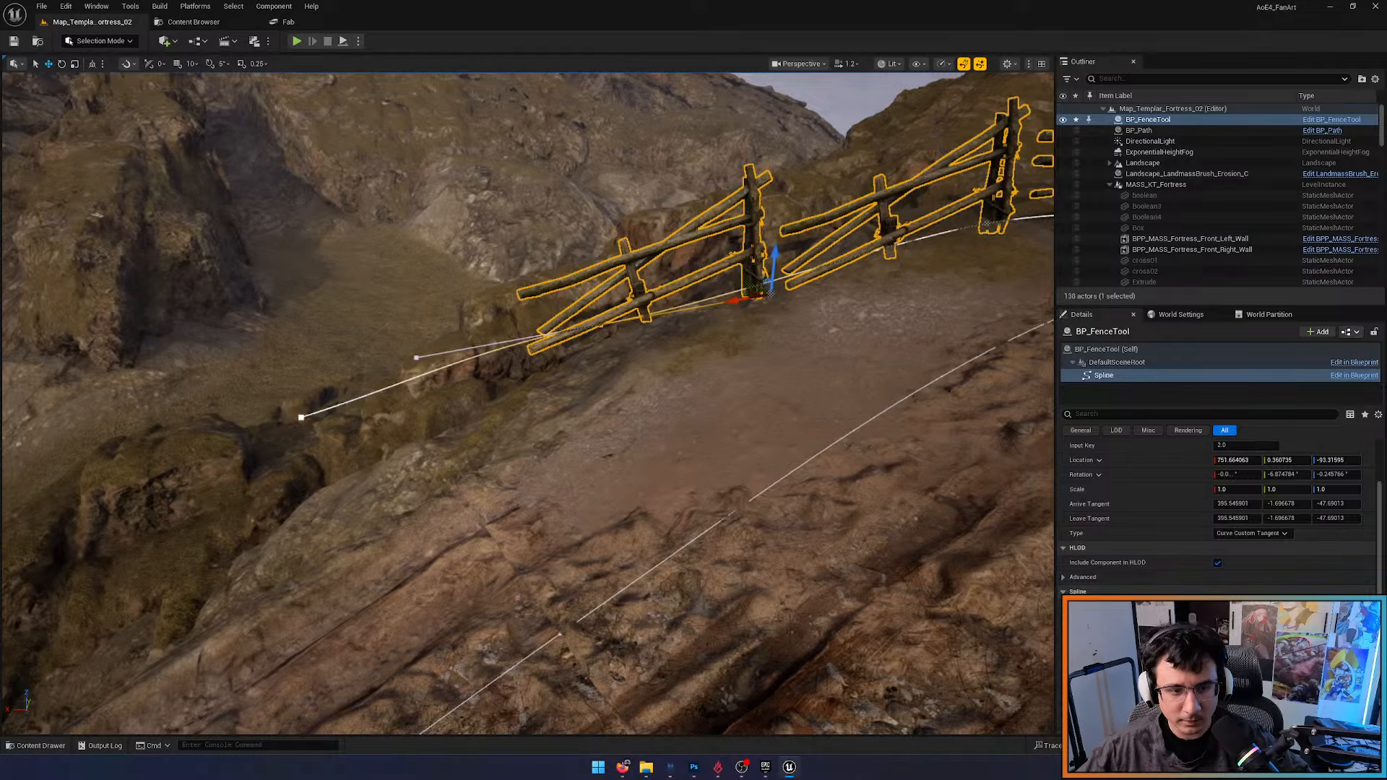
Add another point to the downhill end of the spline and shift the fourth point to about X 879, Z -200
{"action": "right_click_drag", "start_coordinate": [273, 425], "coordinate": [253, 423]}
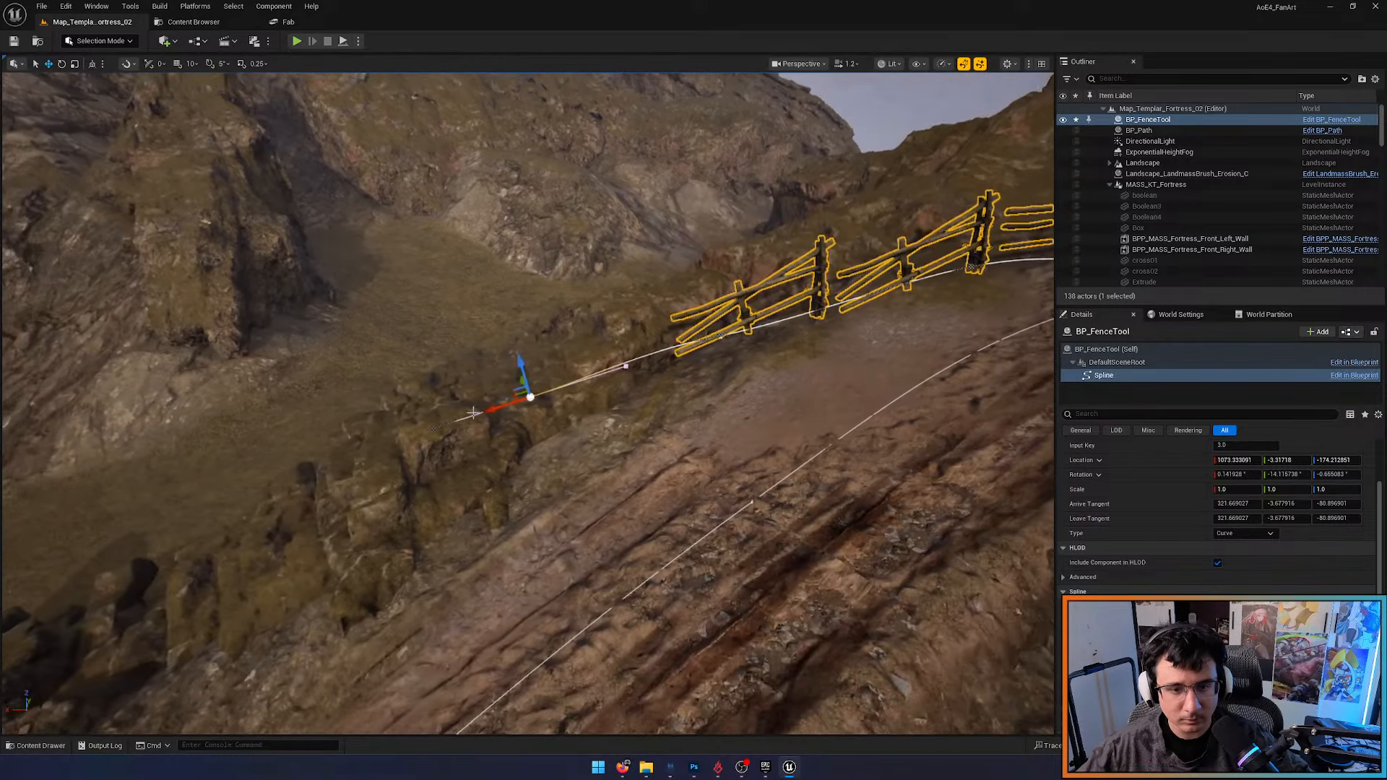
{"action": "left_click_drag", "start_coordinate": [495, 413], "coordinate": [591, 377]}
{"action": "left_click_drag", "start_coordinate": [474, 434], "coordinate": [475, 440], "text": "alt"}
{"action": "mouse_move", "coordinate": [491, 374]}
{"action": "left_mouse_down", "text": "alt"}
{"action": "mouse_move", "coordinate": [515, 402]}
{"action": "mouse_move", "coordinate": [514, 379]}
{"action": "left_mouse_up", "text": "alt"}
{"action": "right_click_drag", "start_coordinate": [513, 380], "coordinate": [485, 358]}
{"action": "left_click_drag", "start_coordinate": [527, 471], "coordinate": [471, 545]}
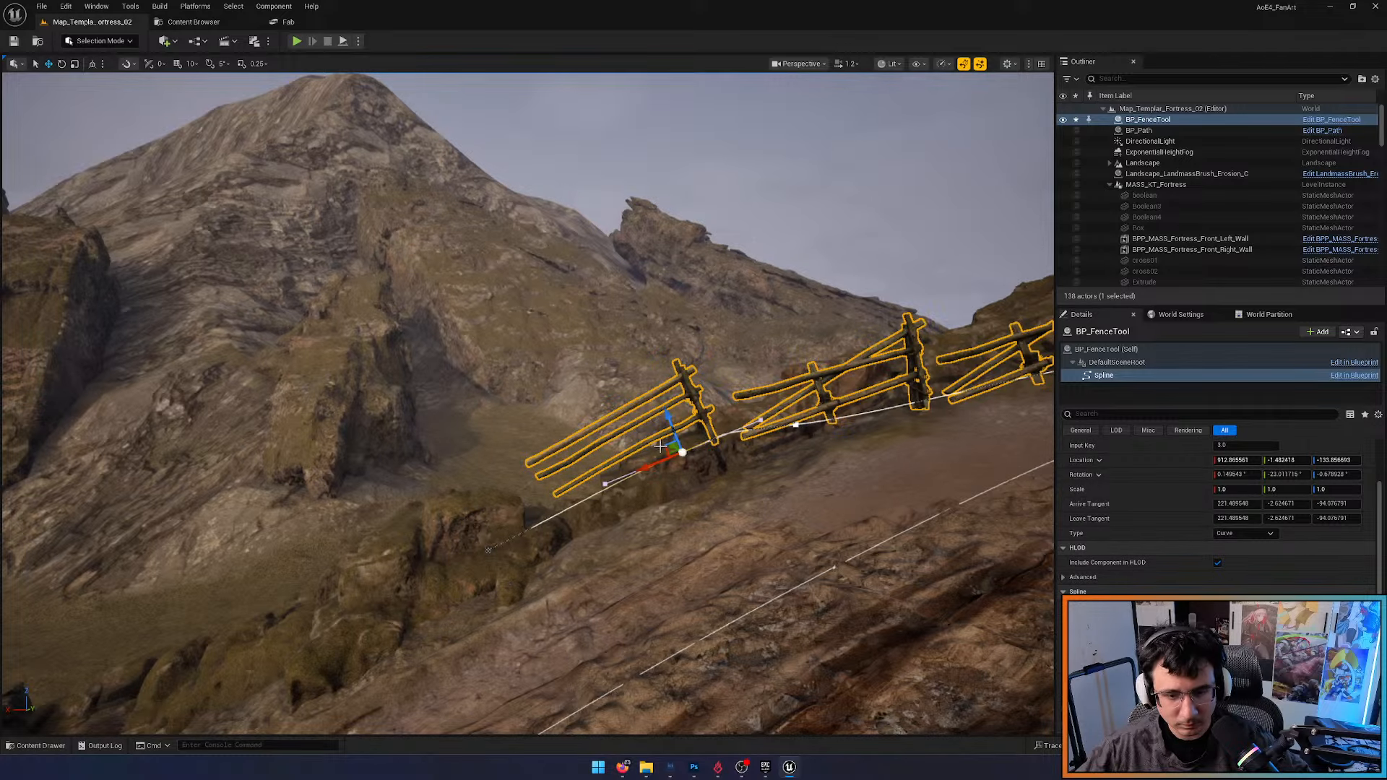
{"action": "left_click_drag", "start_coordinate": [663, 447], "coordinate": [684, 486]}
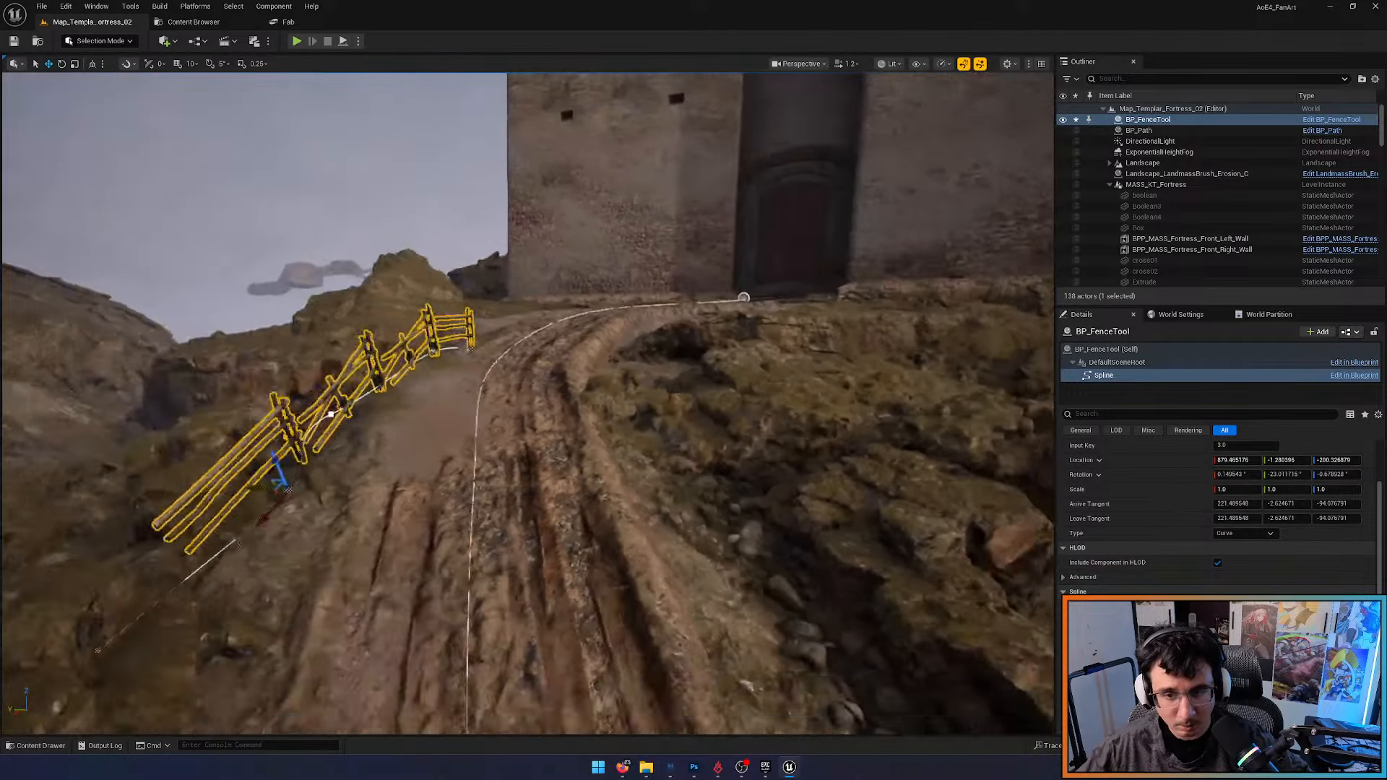
Check the fence from the path, then place the spline's fifth point at about X 1168, Y -215, Z -275
{"action": "right_click_drag", "start_coordinate": [527, 405], "coordinate": [549, 361]}
{"action": "key", "text": "Escape"}
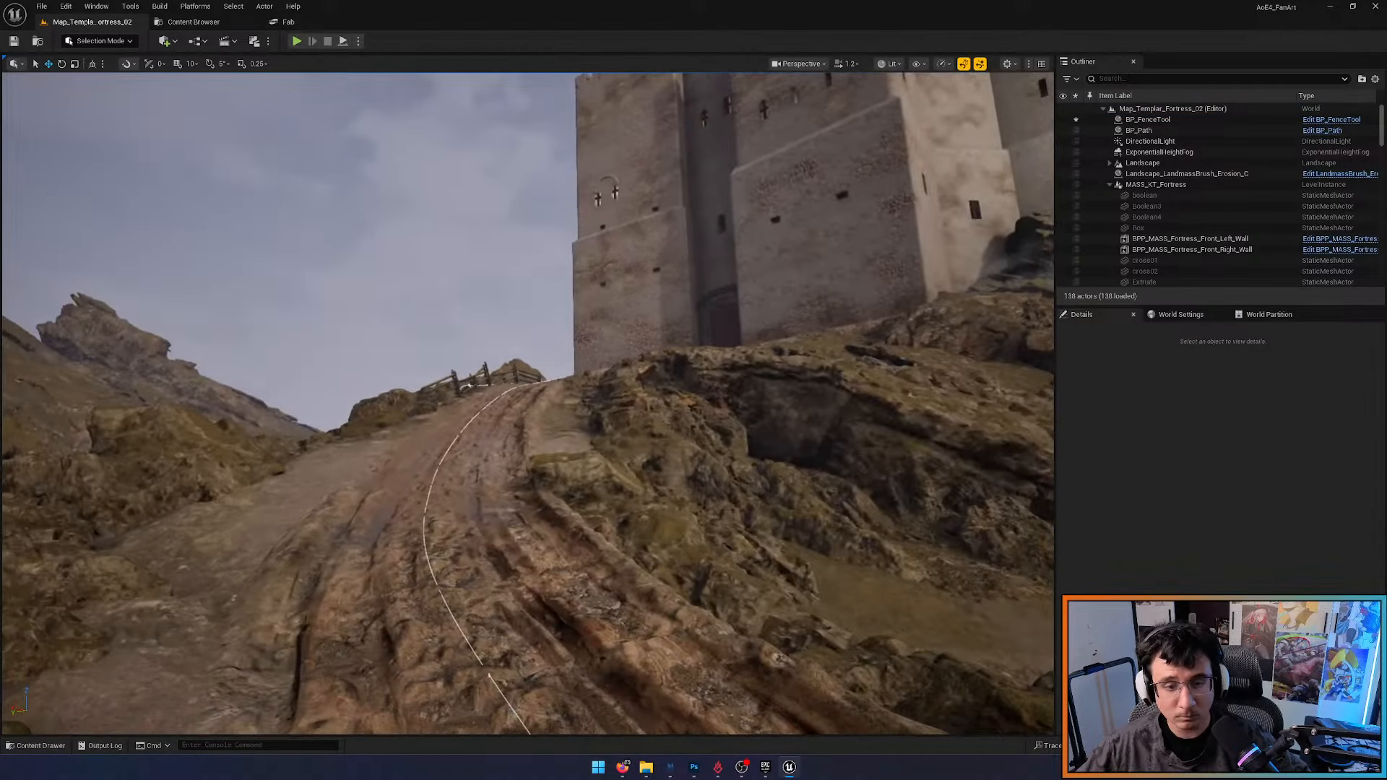
{"action": "right_click_drag", "start_coordinate": [552, 448], "coordinate": [549, 527]}
{"action": "left_click", "coordinate": [450, 418]}
{"action": "left_click_drag", "start_coordinate": [397, 499], "coordinate": [465, 546]}
{"action": "left_click", "coordinate": [395, 498]}
{"action": "key", "text": "w"}
{"action": "right_click_drag", "start_coordinate": [465, 546], "coordinate": [275, 543]}
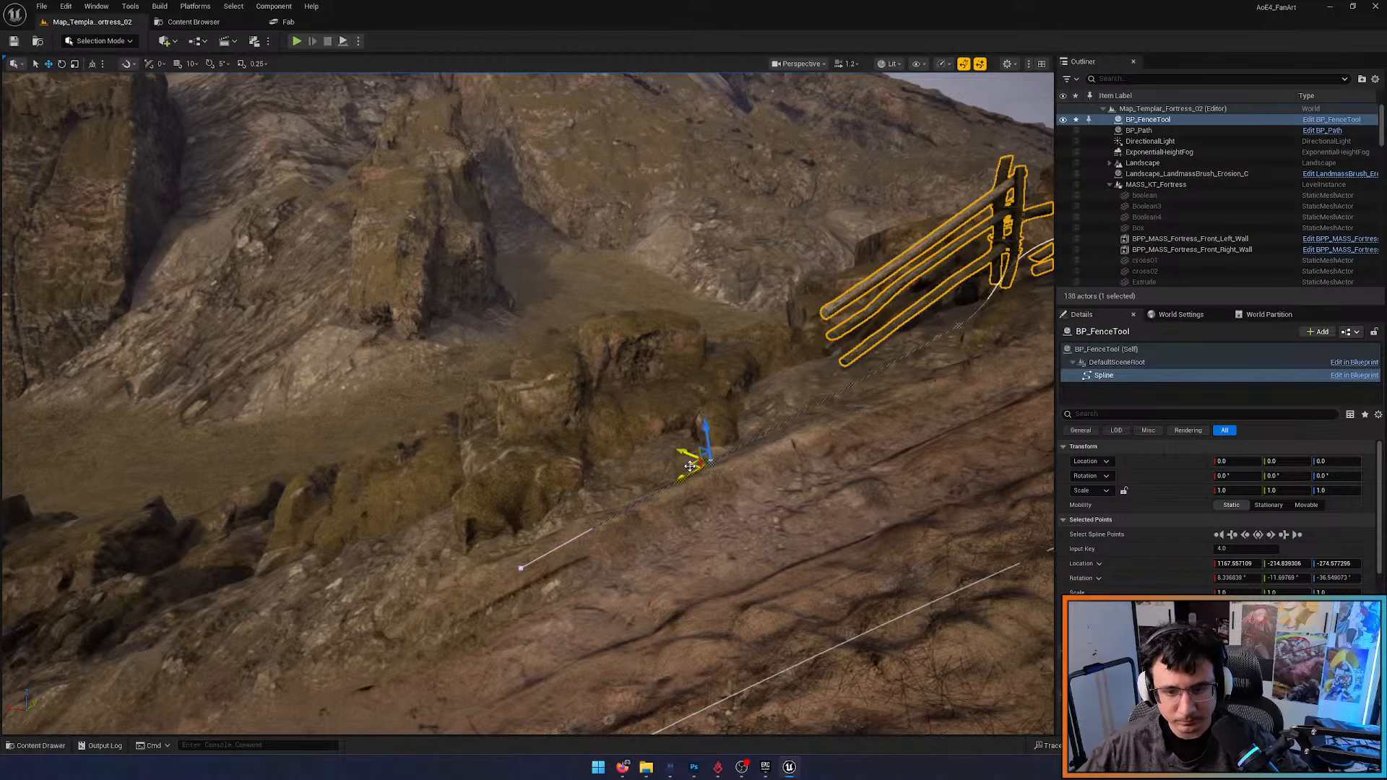
Extend the fence spline further downhill beside the path with new points, reaching about X 1831, Y -469, Z -459
{"action": "left_click_drag", "start_coordinate": [690, 466], "coordinate": [627, 496]}
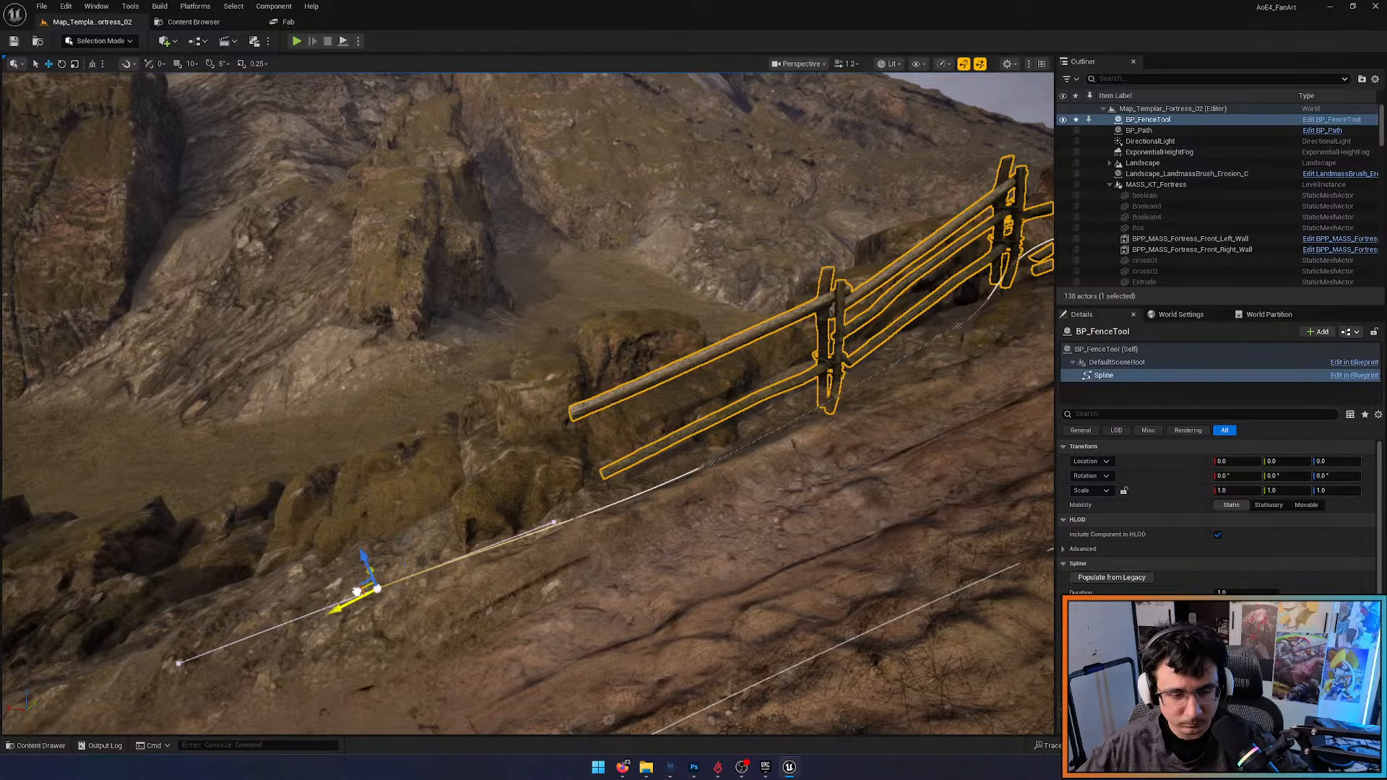
{"action": "left_click_drag", "start_coordinate": [357, 591], "coordinate": [460, 560]}
{"action": "left_click_drag", "start_coordinate": [263, 623], "coordinate": [162, 656]}
{"action": "right_click_drag", "start_coordinate": [161, 656], "coordinate": [354, 584]}
{"action": "left_click_drag", "start_coordinate": [373, 516], "coordinate": [572, 582], "text": "alt"}
{"action": "right_click_drag", "start_coordinate": [572, 583], "coordinate": [549, 431]}
{"action": "left_click_drag", "start_coordinate": [532, 387], "coordinate": [490, 401]}
Adjust the heights of the last two spline points, setting the seventh point to about X 1540, Y -372, Z -424
{"action": "left_click", "coordinate": [431, 388]}
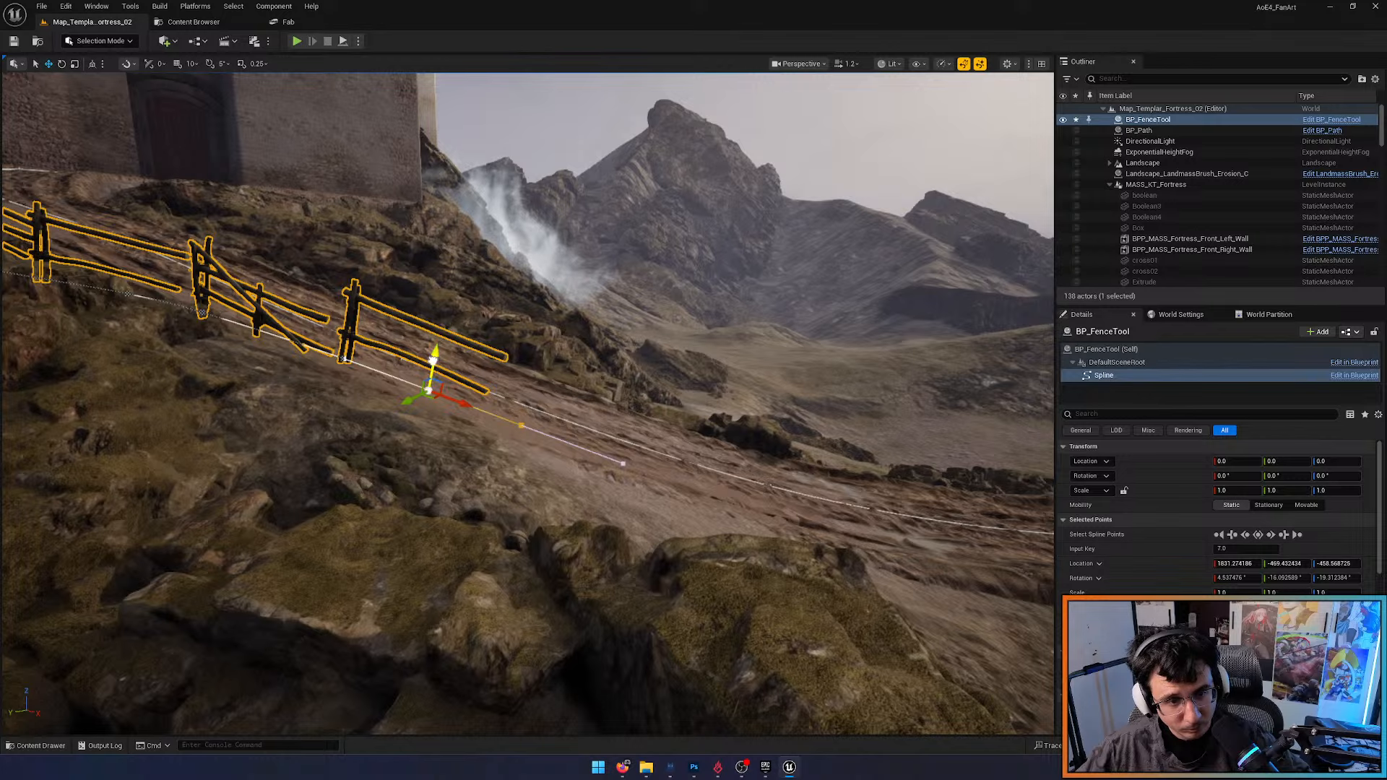
{"action": "mouse_move", "coordinate": [433, 359]}
{"action": "left_mouse_down"}
{"action": "mouse_move", "coordinate": [430, 380]}
{"action": "mouse_move", "coordinate": [433, 362]}
{"action": "left_mouse_up"}
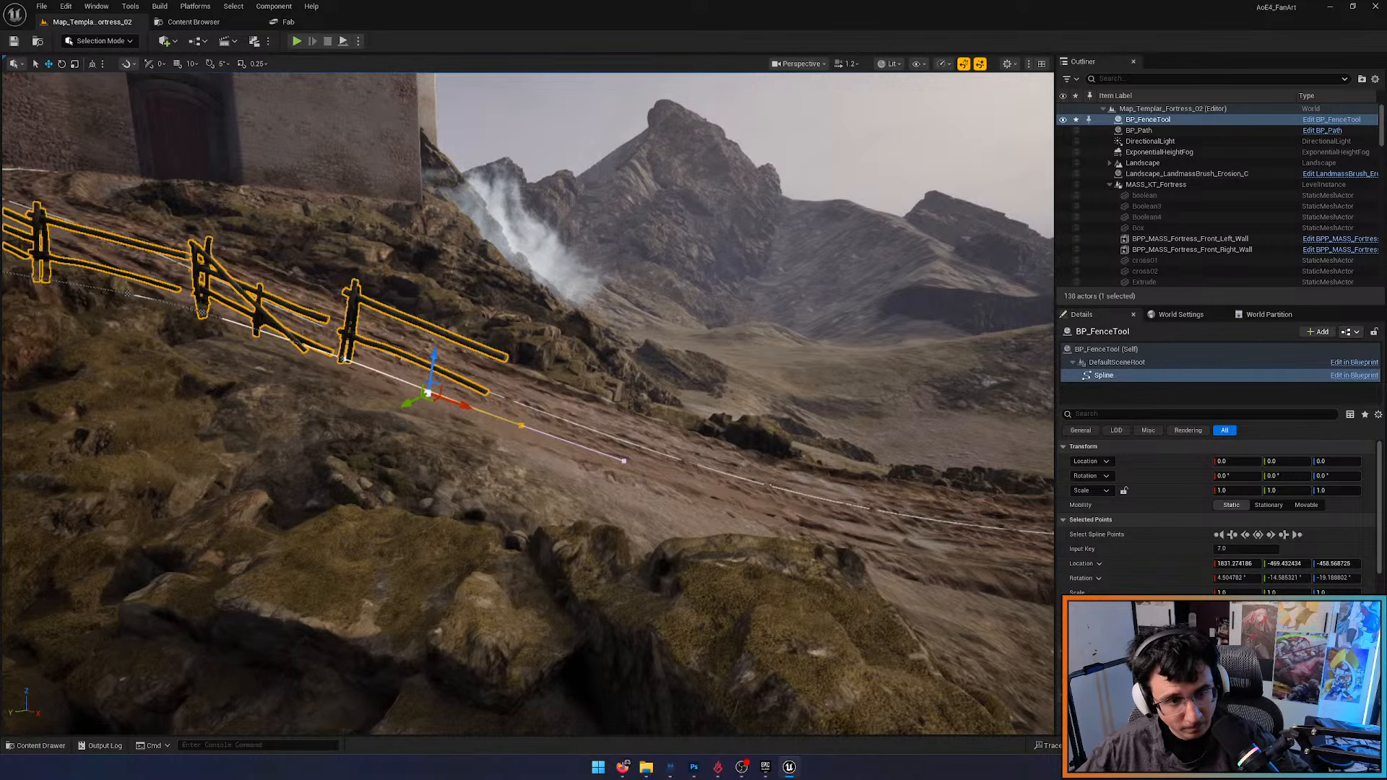
{"action": "left_click_drag", "start_coordinate": [348, 331], "coordinate": [340, 361]}
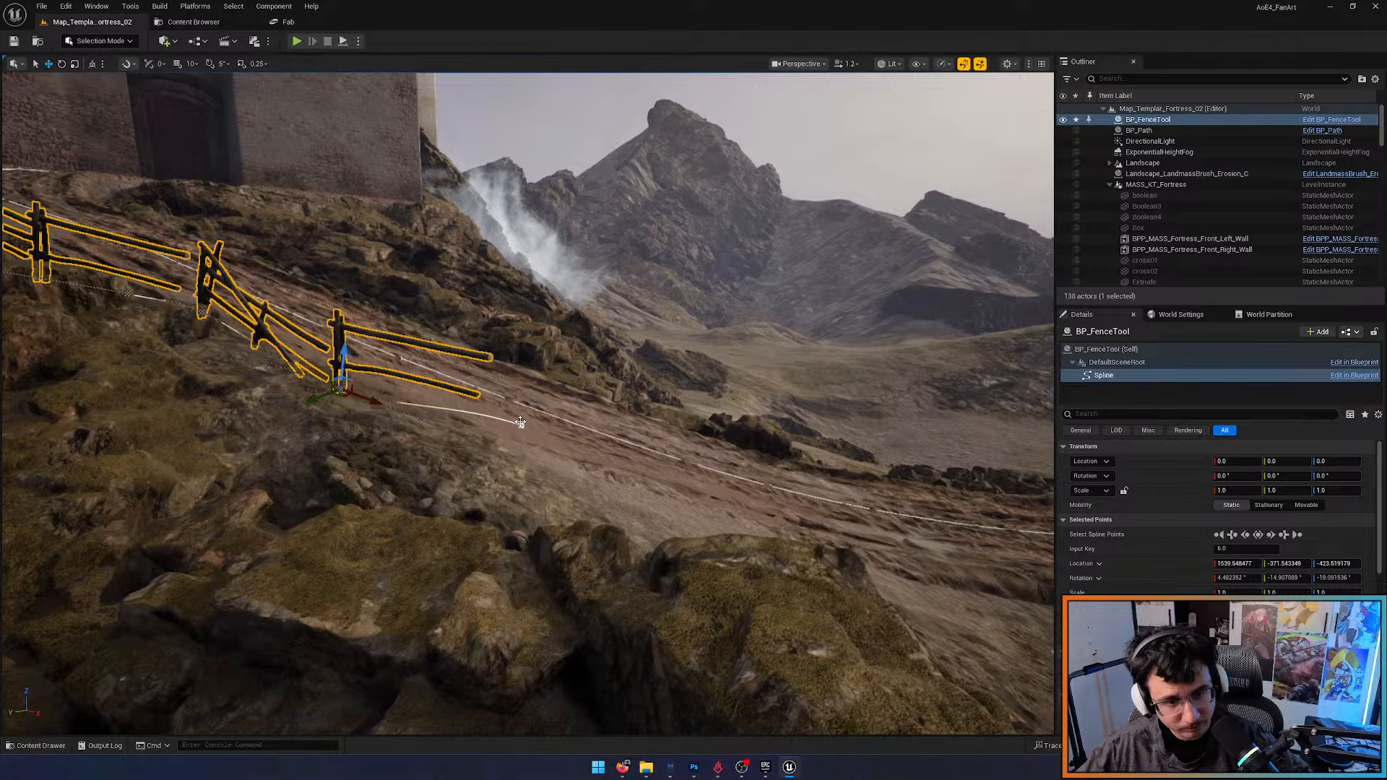
Add another spline point farther down the path at about X 2138, Y -582, Z -543 to lengthen the fence
{"action": "left_click", "coordinate": [521, 426], "text": "ctrl"}
{"action": "key", "text": "d"}
{"action": "right_click_drag", "start_coordinate": [521, 426], "coordinate": [530, 432]}
{"action": "left_click_drag", "start_coordinate": [546, 489], "coordinate": [644, 507]}
{"action": "left_click_drag", "start_coordinate": [645, 507], "coordinate": [643, 506]}
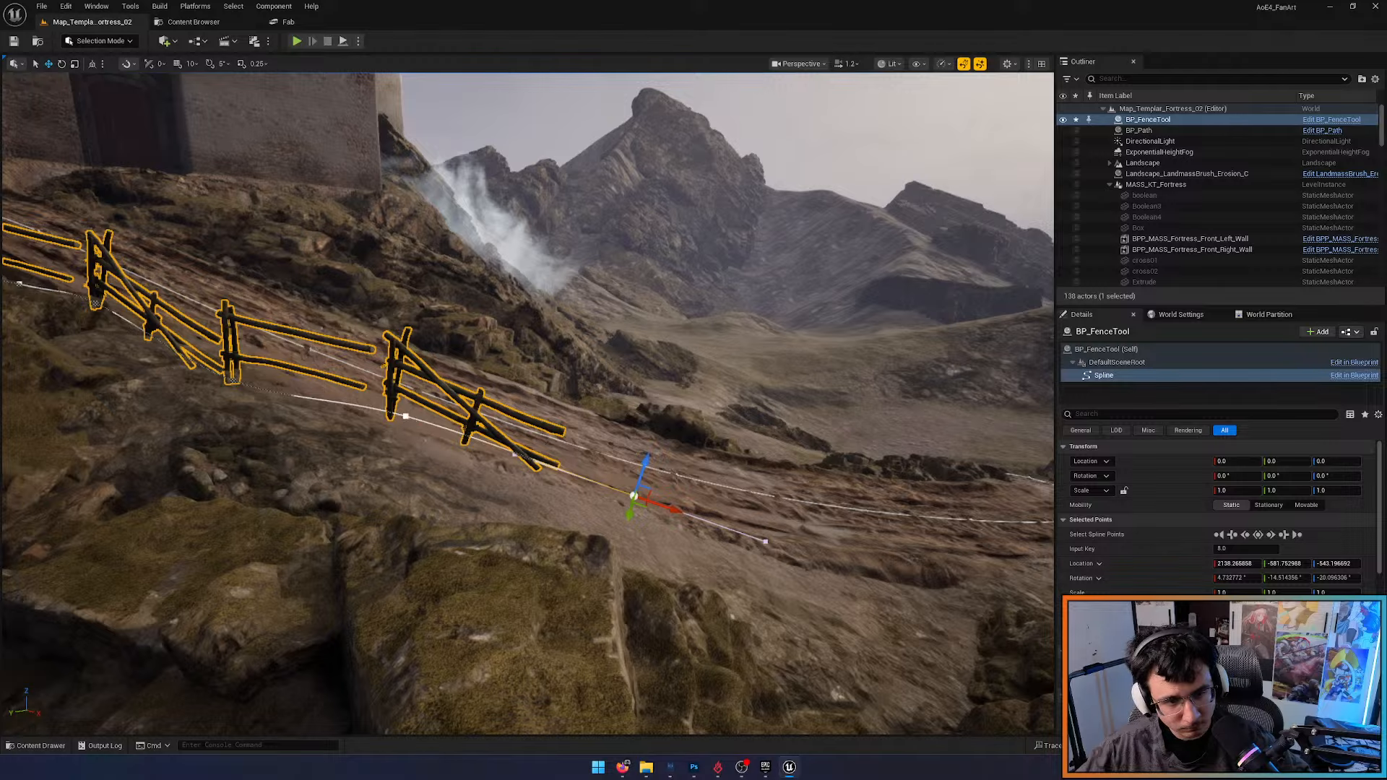
Lower the eighth fence spline point to about X 1822, Y -470, Z -510 and check the fence from the path
{"action": "left_click_drag", "start_coordinate": [407, 390], "coordinate": [403, 421]}
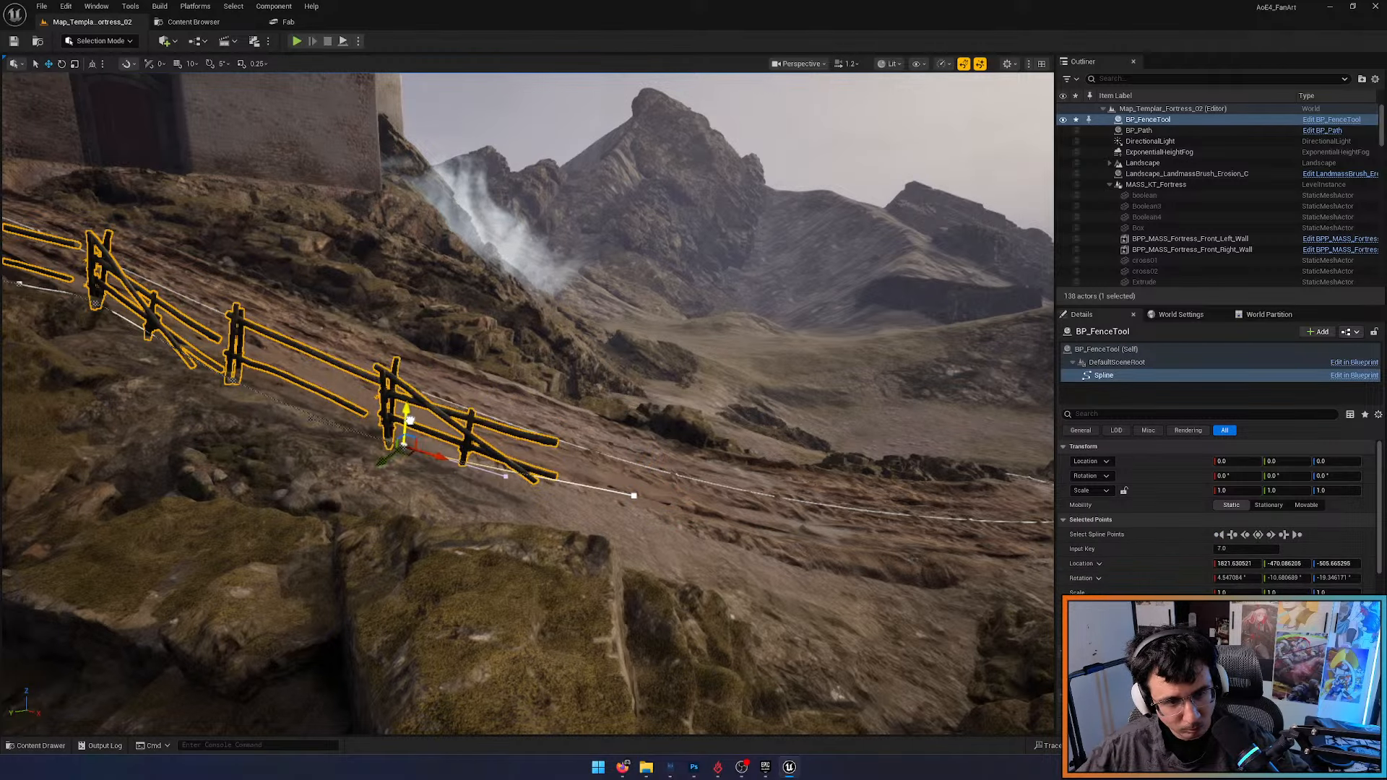
{"action": "key", "text": "d"}
{"action": "right_click_drag", "start_coordinate": [402, 421], "coordinate": [230, 419]}
{"action": "key", "text": "d"}
{"action": "key", "text": "w"}
{"action": "key", "text": "s"}
{"action": "key", "text": "Escape"}
{"action": "key", "text": "s"}
{"action": "key", "text": "a"}
{"action": "key", "text": "d"}
{"action": "key", "text": "a"}
{"action": "key", "text": "w"}
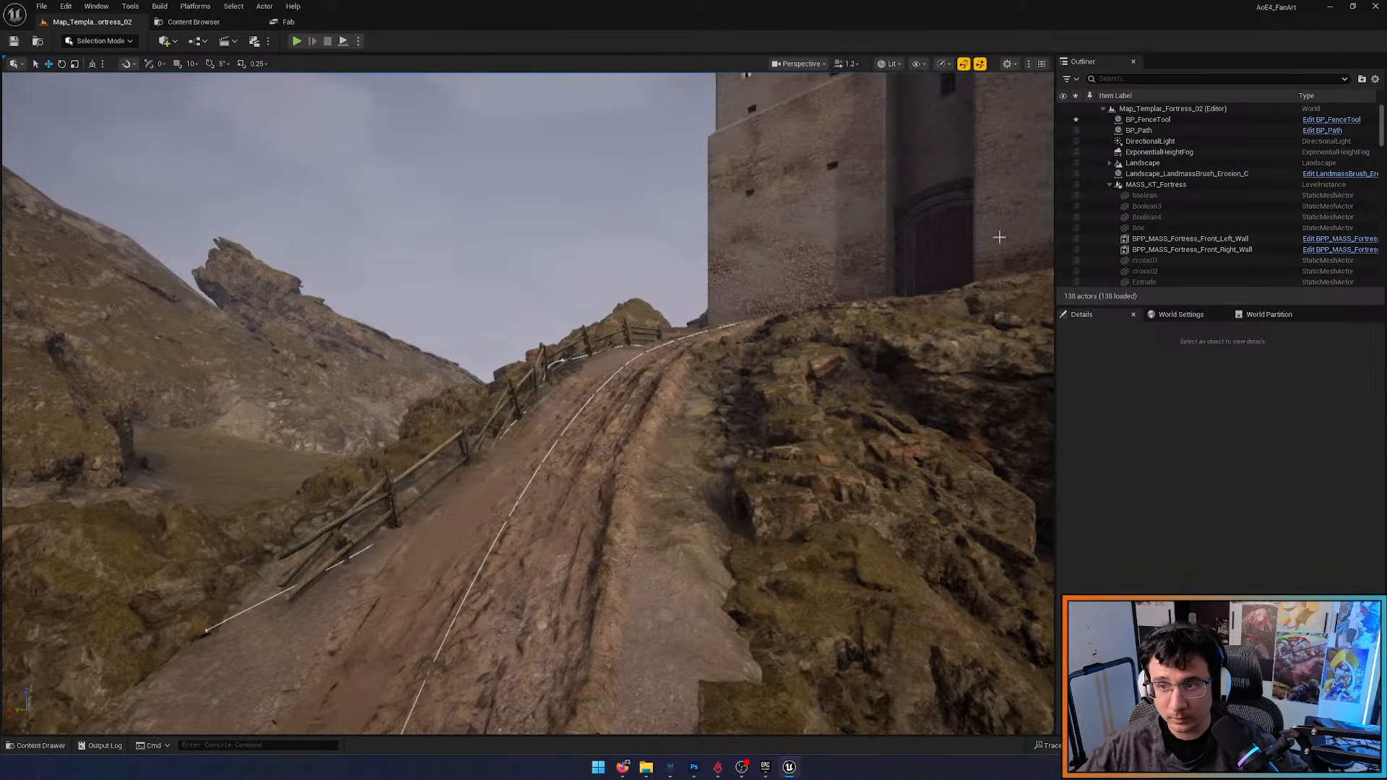
Add a tenth fence spline point farther down the path at about X 2436, Y -785, Z -661
{"action": "left_click", "coordinate": [1149, 120]}
{"action": "key", "text": "s"}
{"action": "right_click_drag", "start_coordinate": [810, 489], "coordinate": [794, 483]}
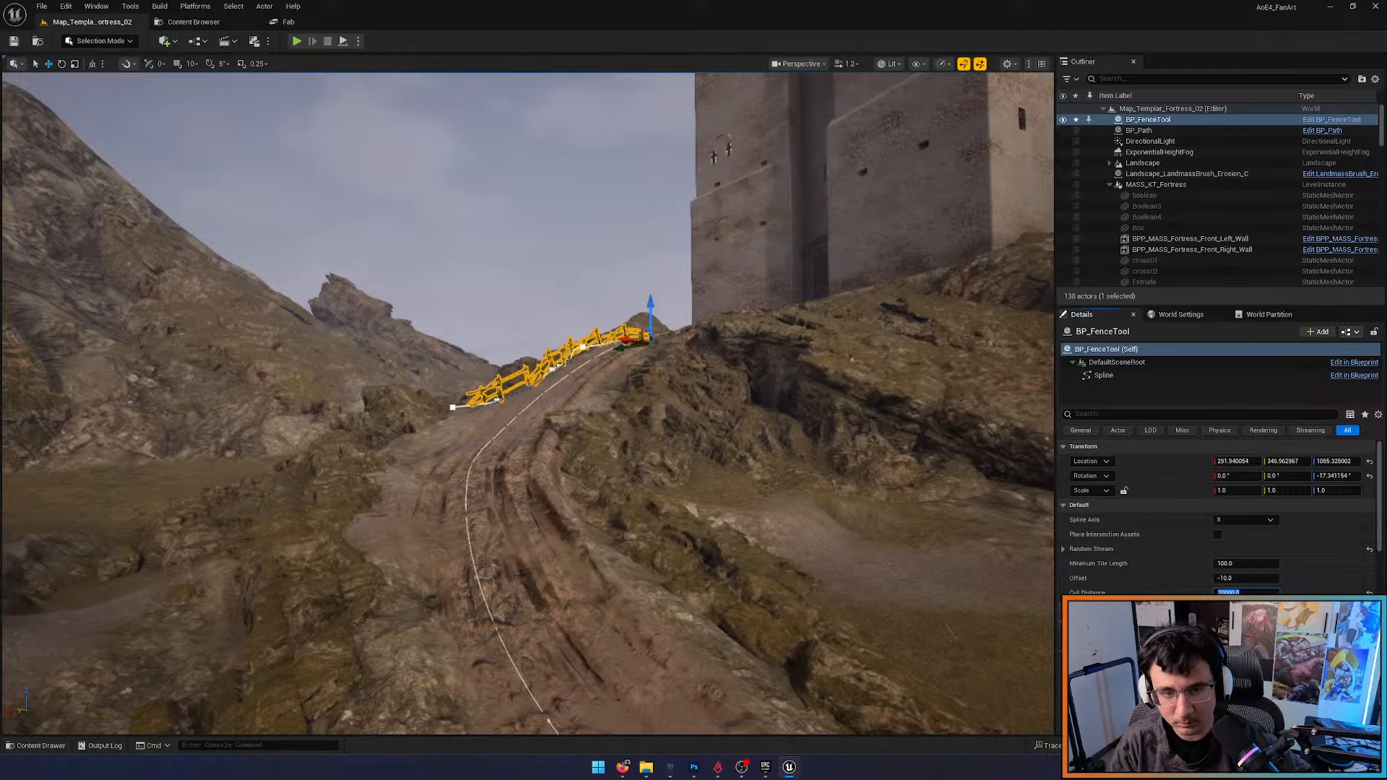
{"action": "key", "text": "s"}
{"action": "right_click_drag", "start_coordinate": [997, 405], "coordinate": [1053, 429]}
{"action": "key", "text": "w"}
{"action": "key", "text": "a"}
{"action": "key", "text": "w"}
{"action": "left_click", "coordinate": [547, 461]}
{"action": "right_click_drag", "start_coordinate": [546, 466], "coordinate": [535, 405]}
{"action": "left_click_drag", "start_coordinate": [311, 500], "coordinate": [730, 604], "text": "alt"}
{"action": "left_click", "coordinate": [277, 498]}
{"action": "mouse_move", "coordinate": [268, 477]}
{"action": "left_mouse_down"}
{"action": "mouse_move", "coordinate": [253, 507]}
{"action": "mouse_move", "coordinate": [276, 458]}
{"action": "left_mouse_up"}
{"action": "left_click", "coordinate": [698, 602]}
{"action": "right_click_drag", "start_coordinate": [698, 602], "coordinate": [577, 679]}
{"action": "right_click_drag", "start_coordinate": [430, 375], "coordinate": [428, 374]}
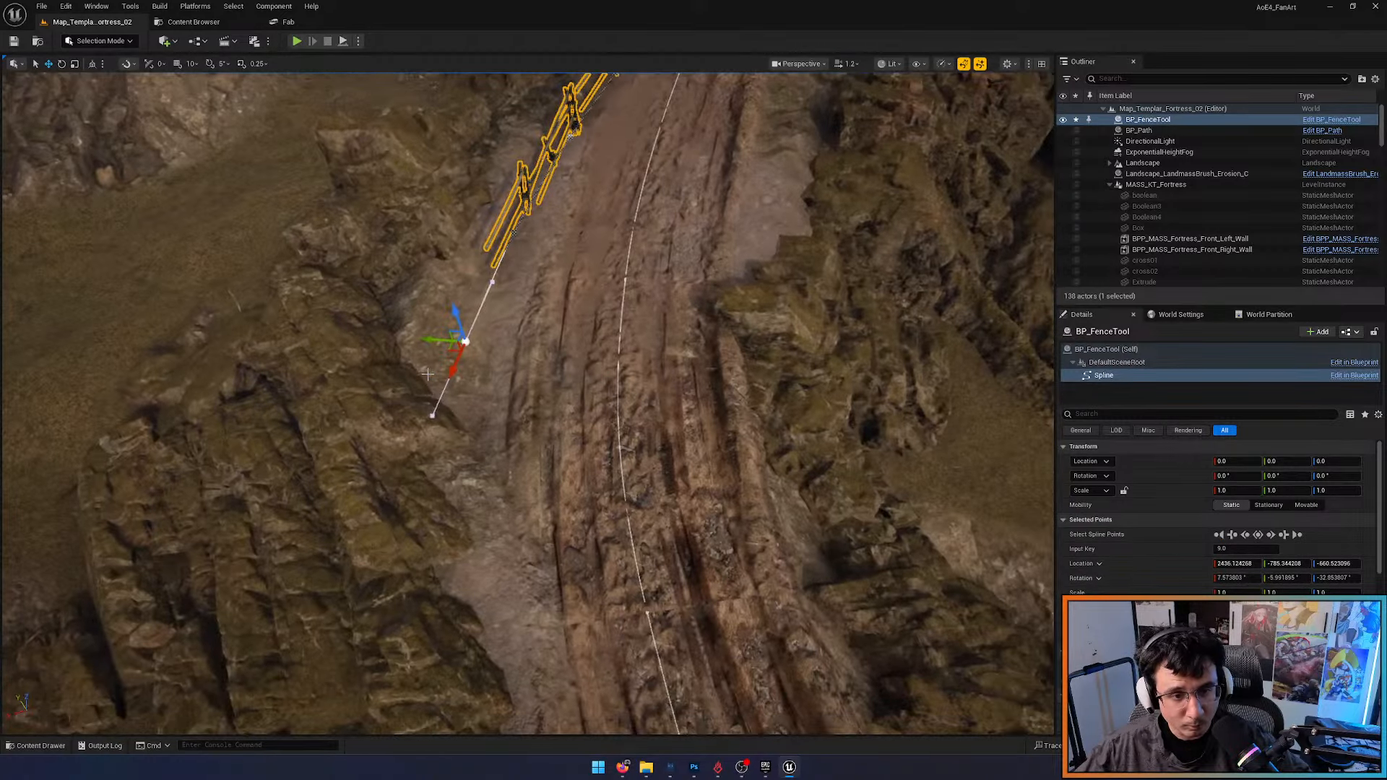
Try an eleventh fence spline point farther downhill at about X 2650, Y -1111, Z -677
{"action": "key", "text": "Delete"}
{"action": "left_click_drag", "start_coordinate": [460, 472], "coordinate": [465, 526]}
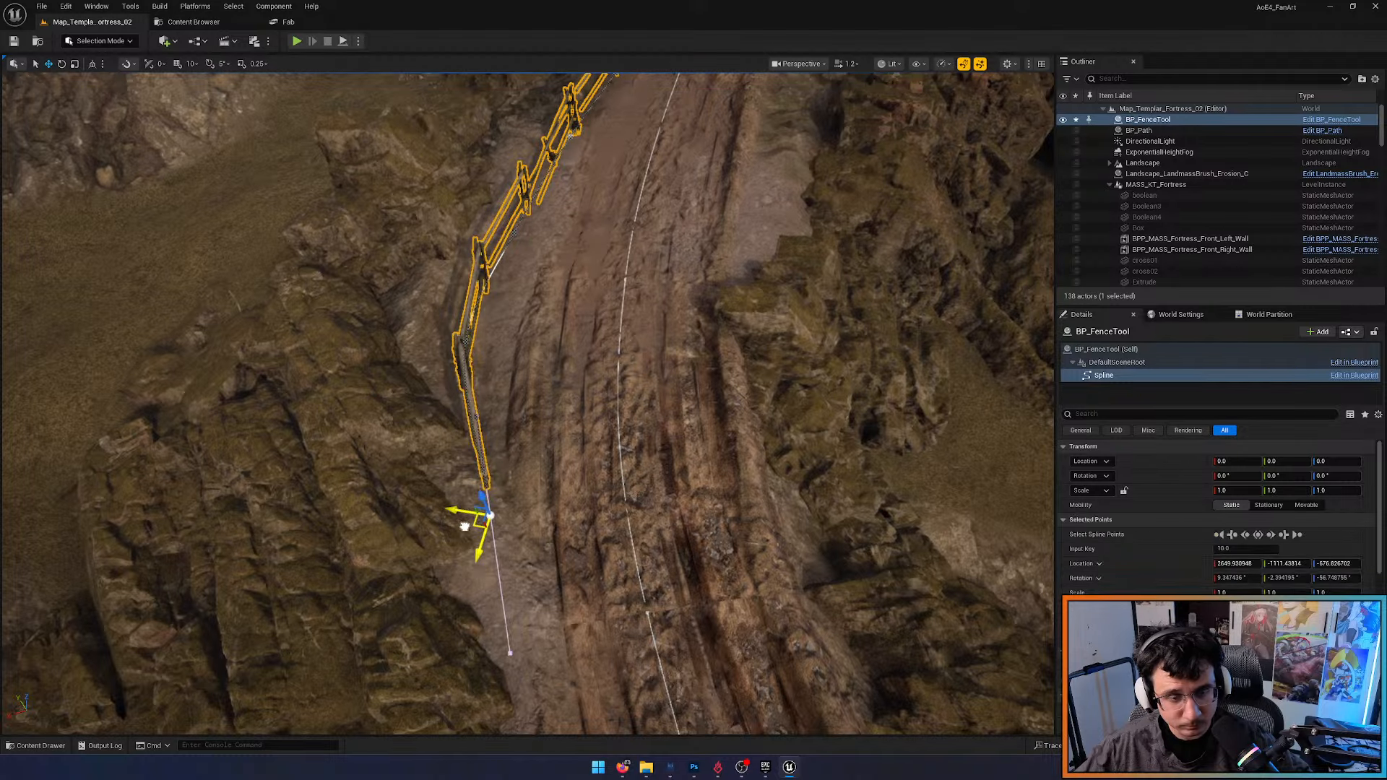
{"action": "right_click_drag", "start_coordinate": [464, 526], "coordinate": [541, 364]}
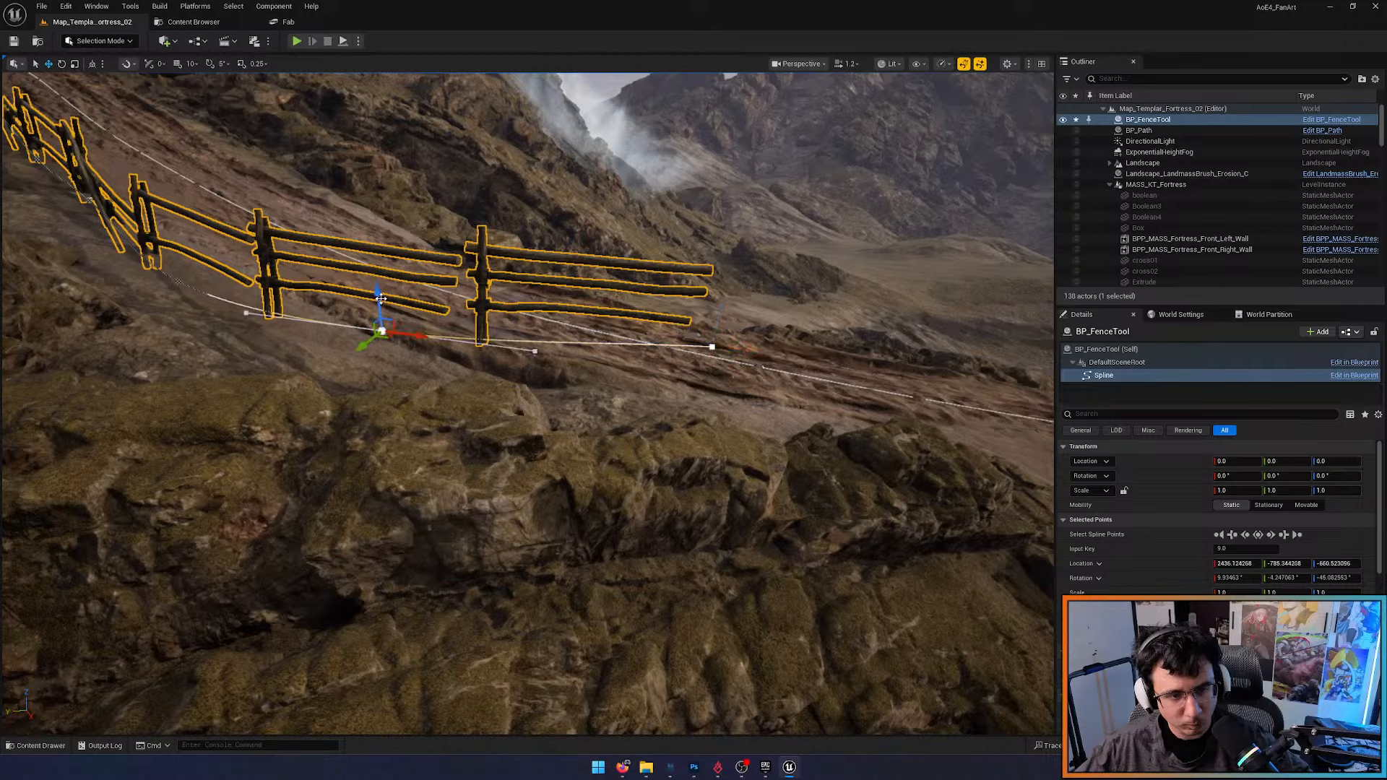
Lower the tenth spline point to about Z -716 and replace the eleventh with one at about X 2655, Y -1179, Z -794
{"action": "left_click_drag", "start_coordinate": [381, 298], "coordinate": [381, 339]}
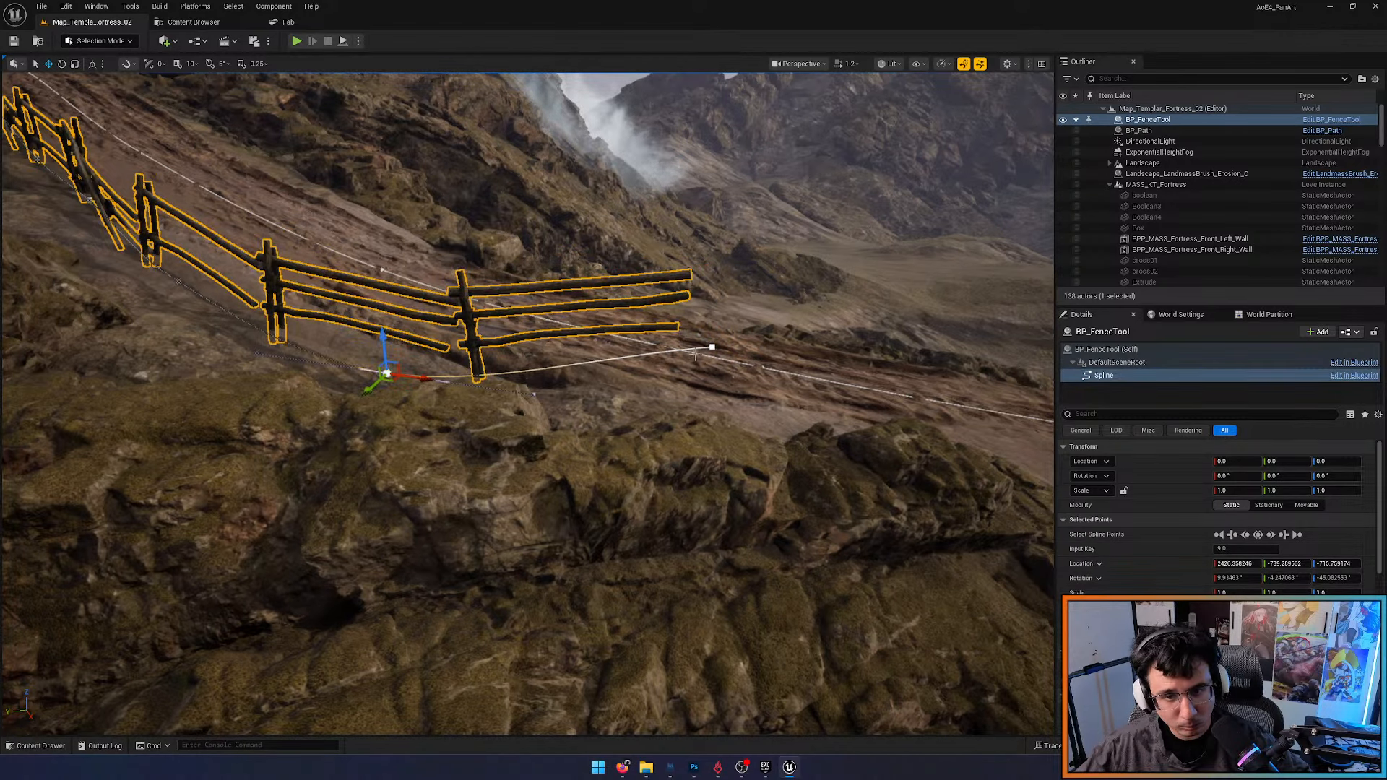
{"action": "key", "text": "Delete"}
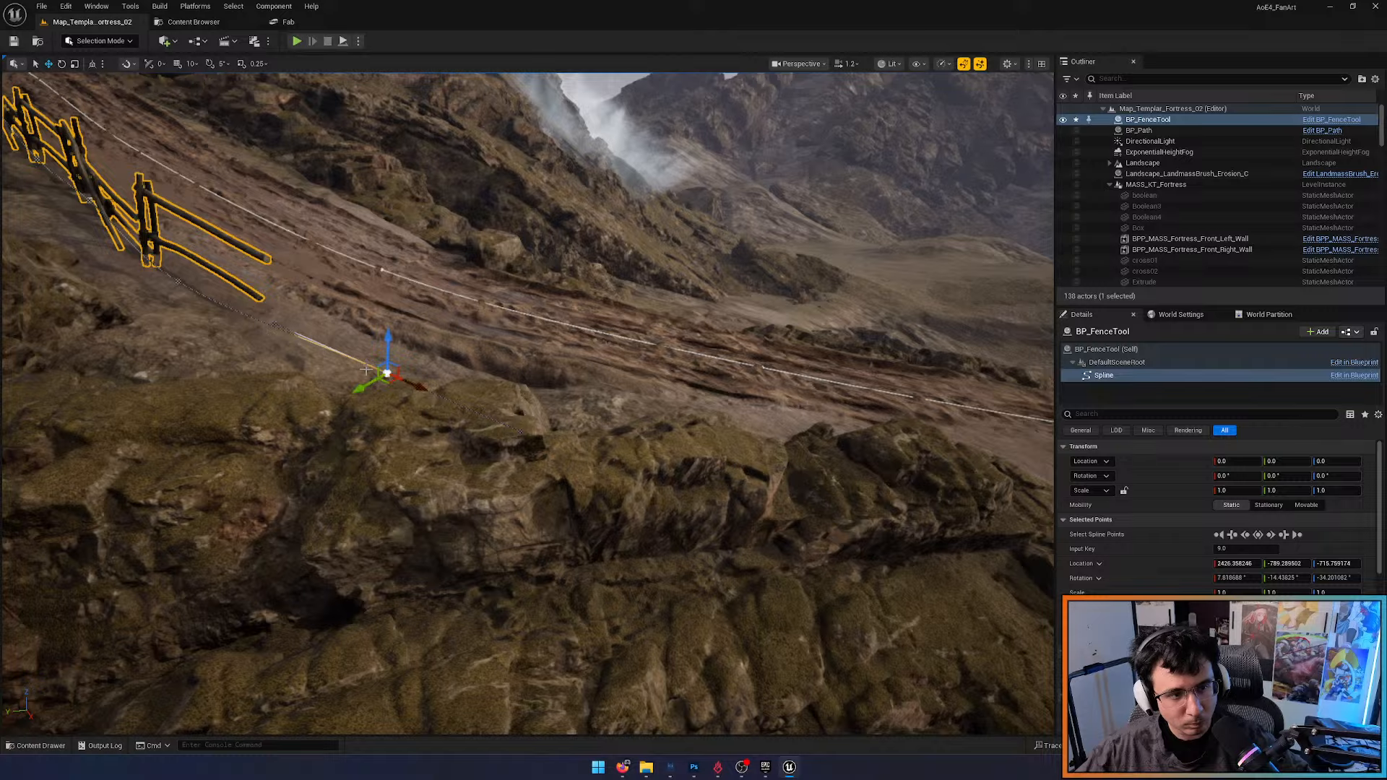
{"action": "left_click_drag", "start_coordinate": [387, 383], "coordinate": [749, 440]}
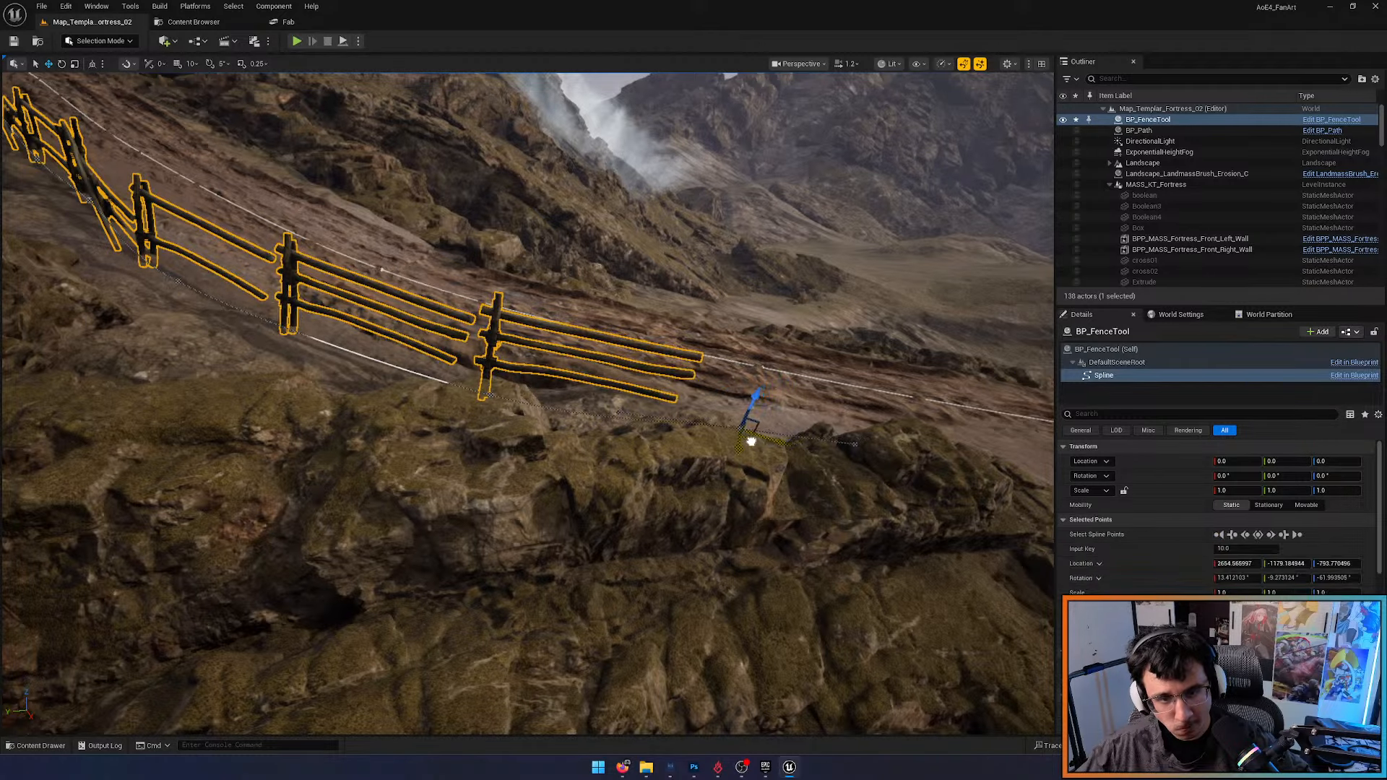
Set the Offset of BP_FenceTool to about 19.96 to close the gaps between fence segments
{"action": "right_click_drag", "start_coordinate": [749, 440], "coordinate": [474, 455]}
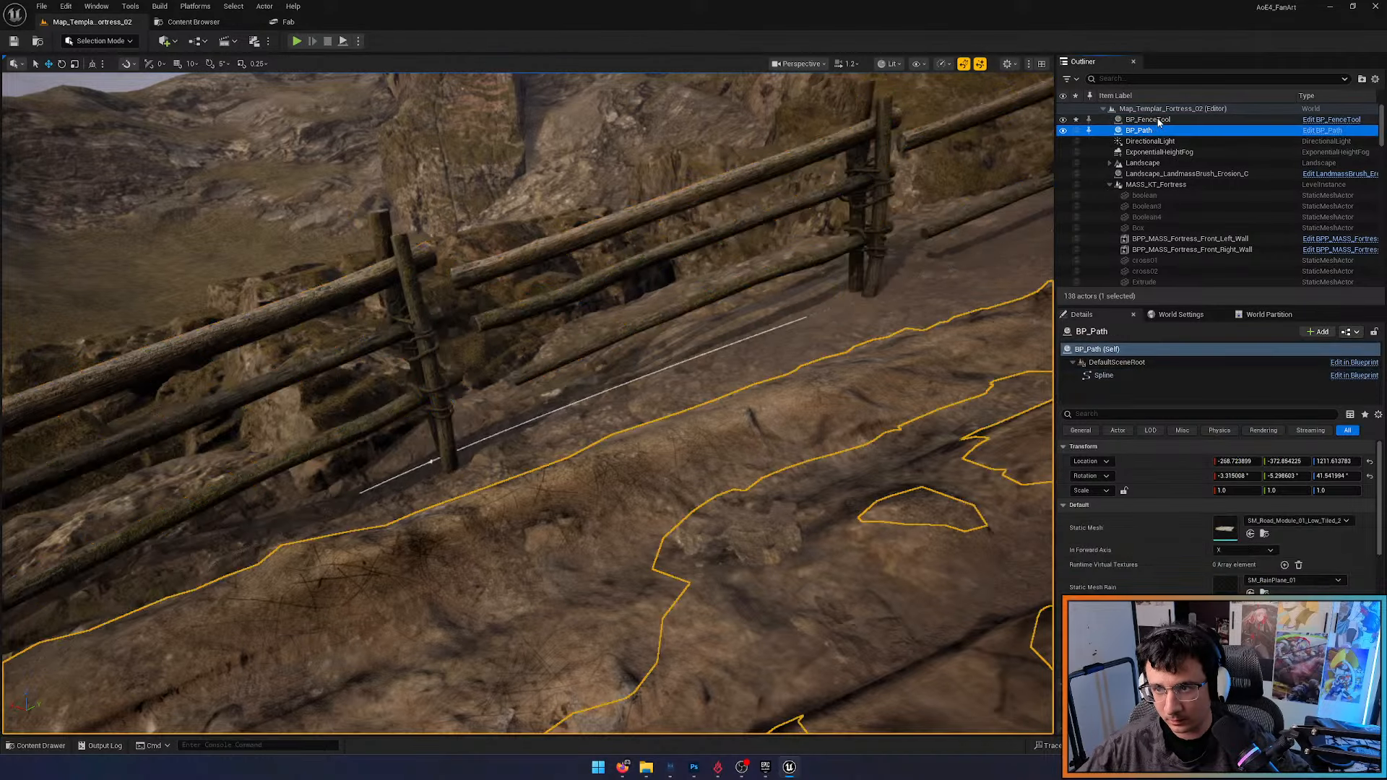
{"action": "left_click", "coordinate": [1149, 120]}
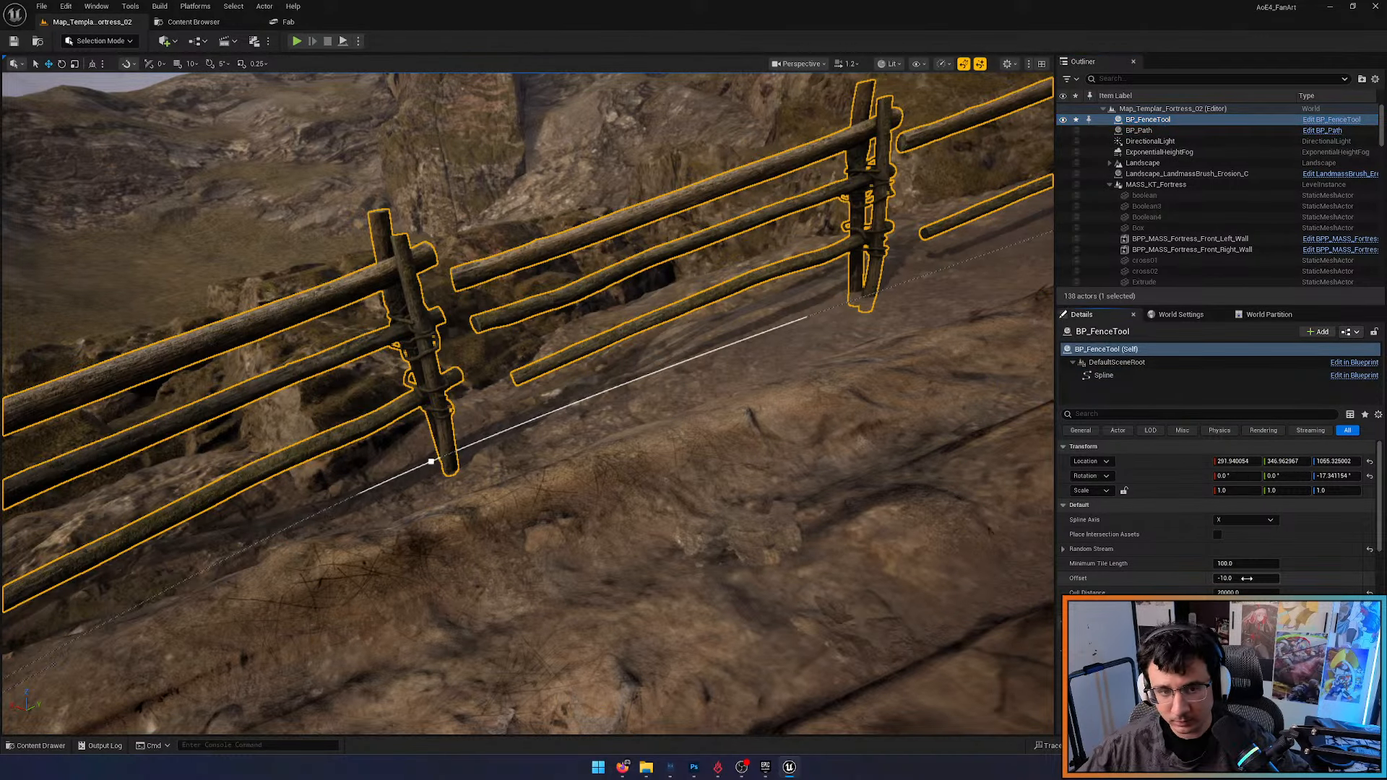
{"action": "left_click_drag", "start_coordinate": [1247, 579], "coordinate": [1300, 579]}
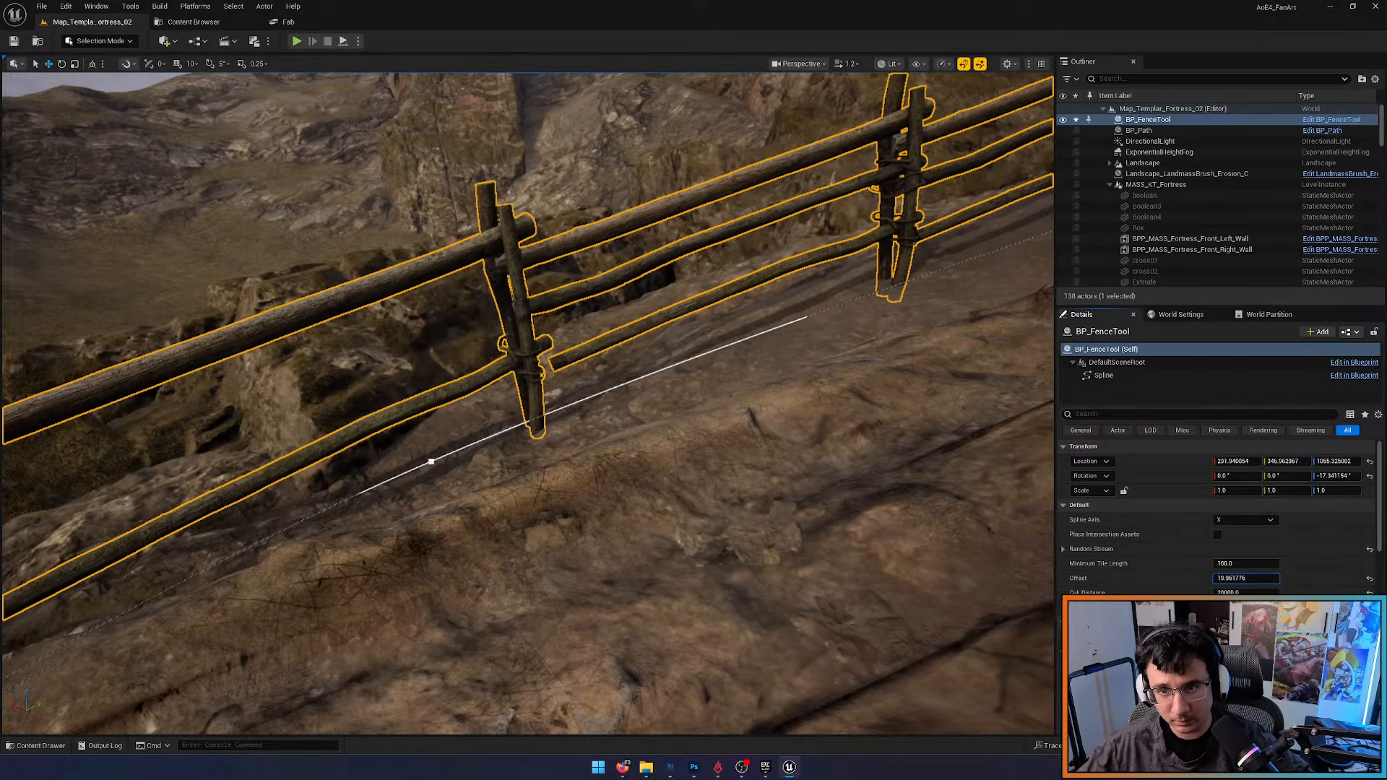
Move the fence's tenth spline point to about X 2507, Y -907, Z -743
{"action": "right_click_drag", "start_coordinate": [808, 576], "coordinate": [988, 630]}
{"action": "left_click", "coordinate": [391, 438]}
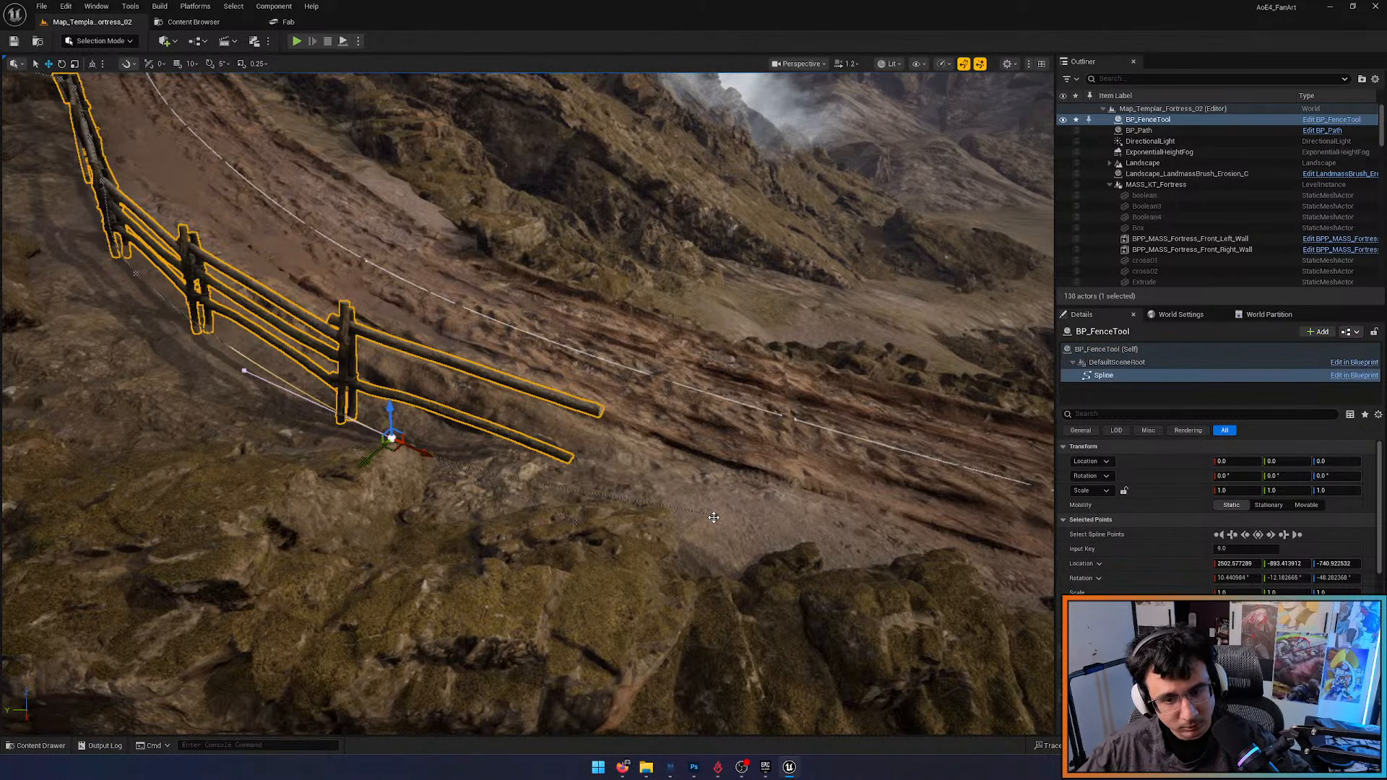
{"action": "left_click_drag", "start_coordinate": [395, 450], "coordinate": [406, 454]}
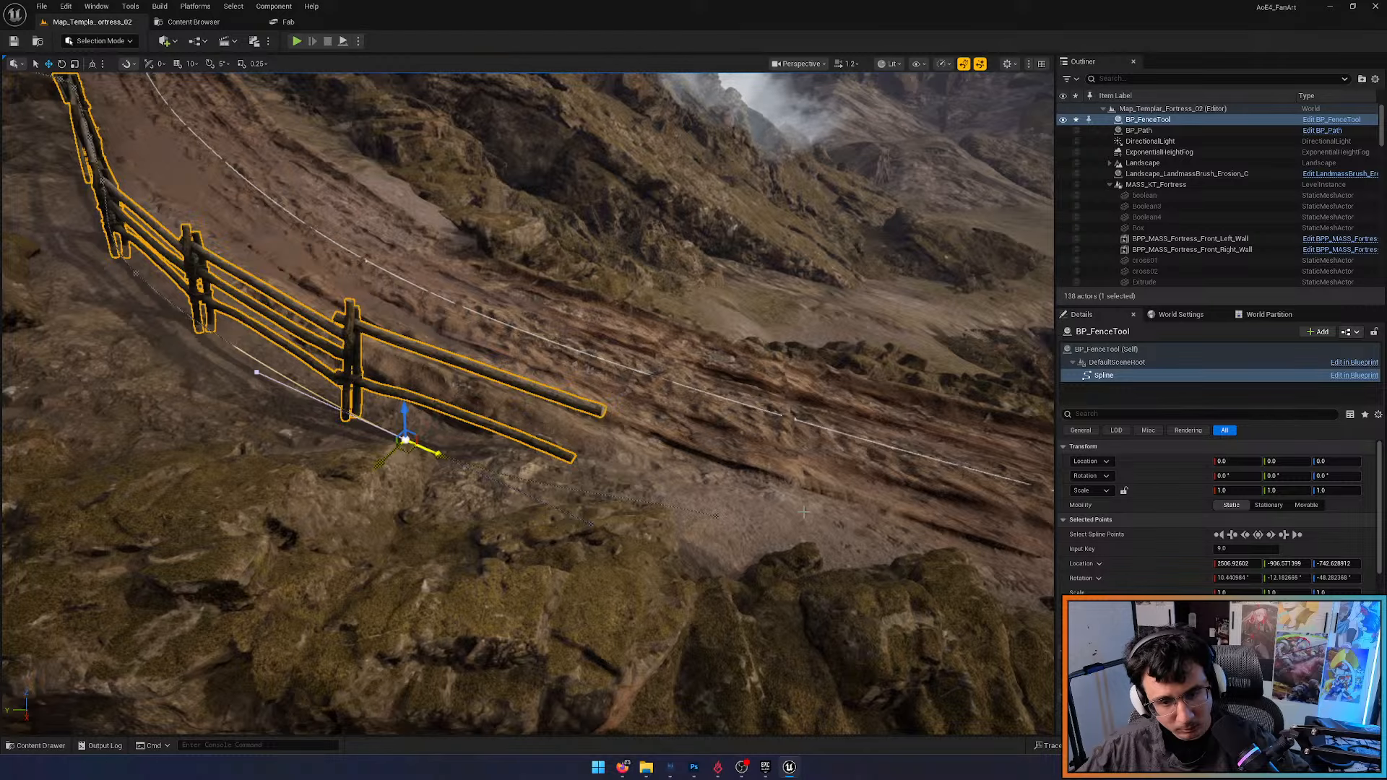
Place the eleventh spline point at about X 2726, Y -1331, Z -819 and the twelfth at about X 2821, Y -1566, Z -854
{"action": "left_click", "coordinate": [716, 520]}
{"action": "left_click_drag", "start_coordinate": [727, 530], "coordinate": [912, 570]}
{"action": "right_click_drag", "start_coordinate": [912, 570], "coordinate": [622, 567]}
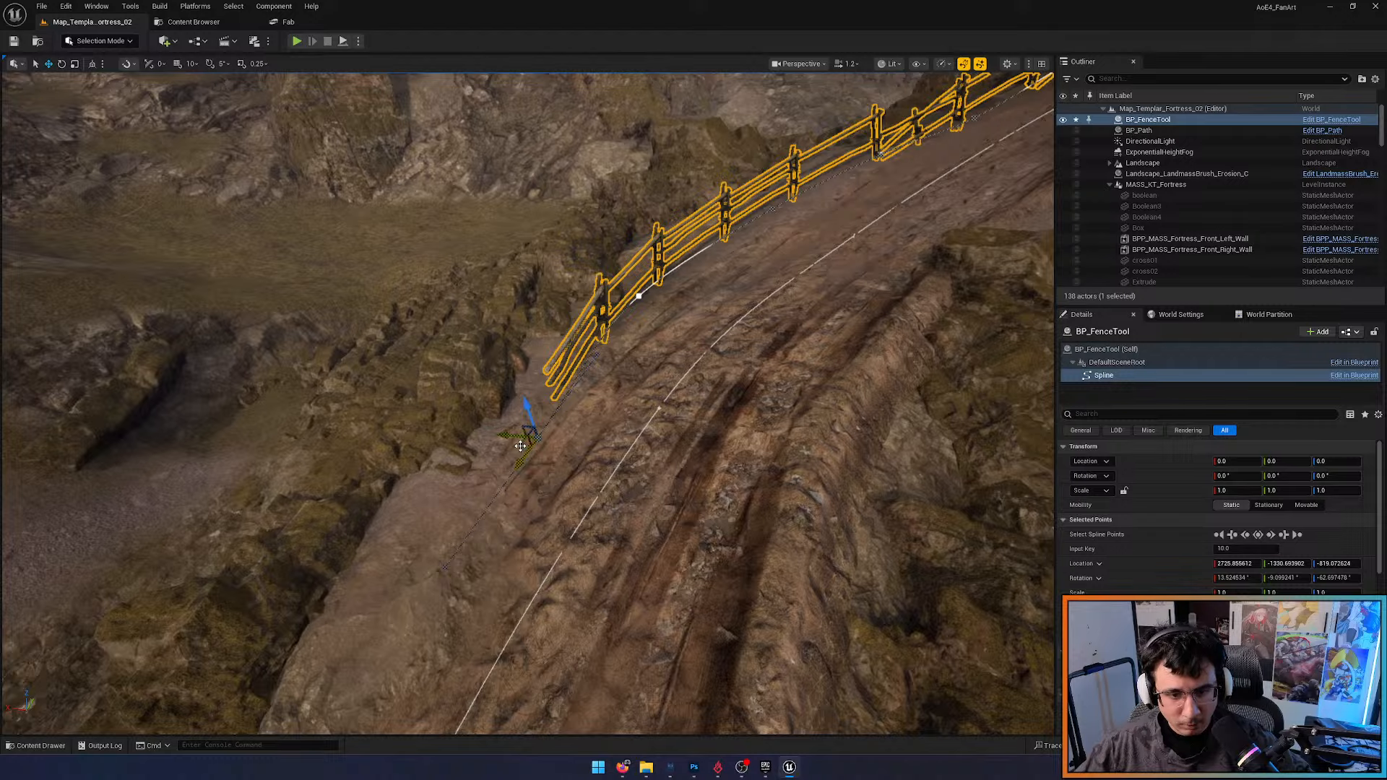
{"action": "left_click_drag", "start_coordinate": [520, 446], "coordinate": [432, 591], "text": "alt"}
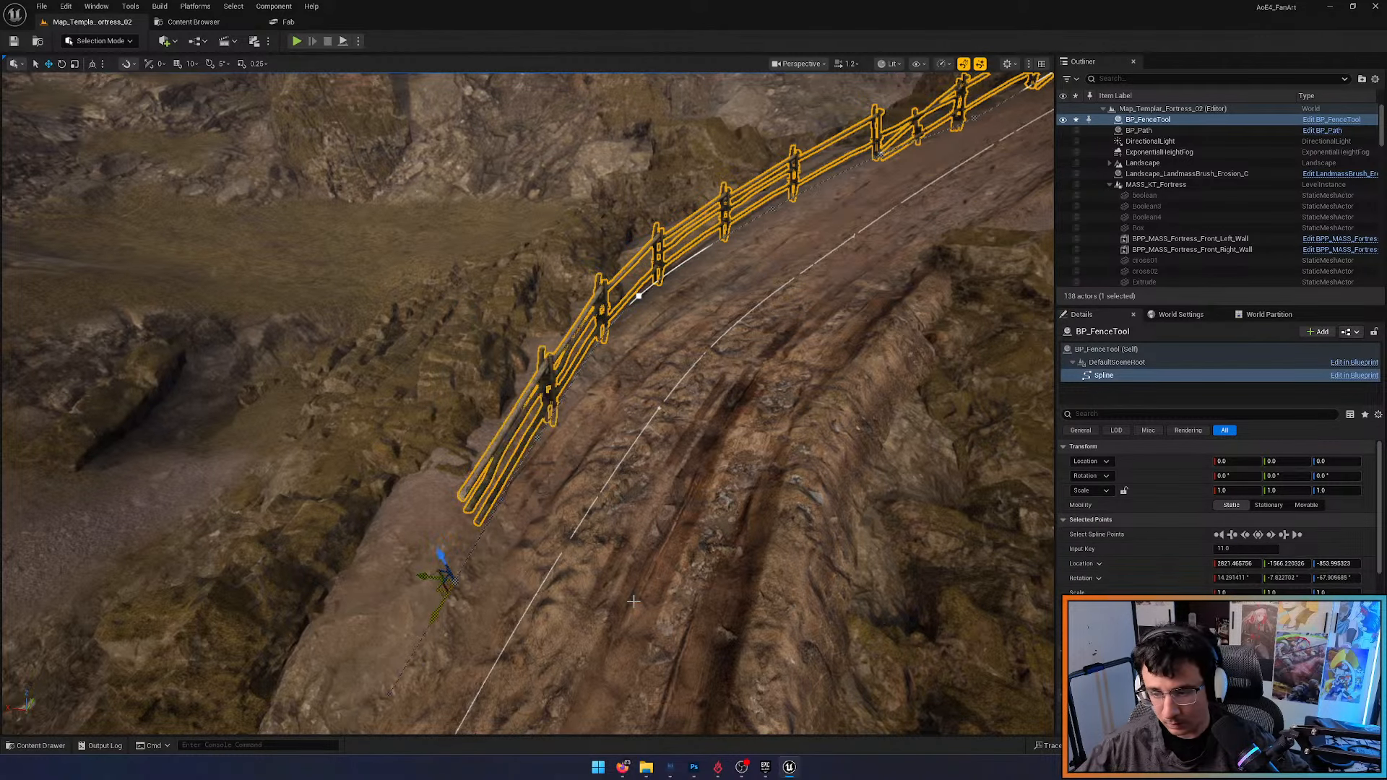
Search the mesh assets for "fence end", assign SM_Fence01_End to the fence's end piece, and check it from a distance
{"action": "left_click", "coordinate": [1185, 119]}
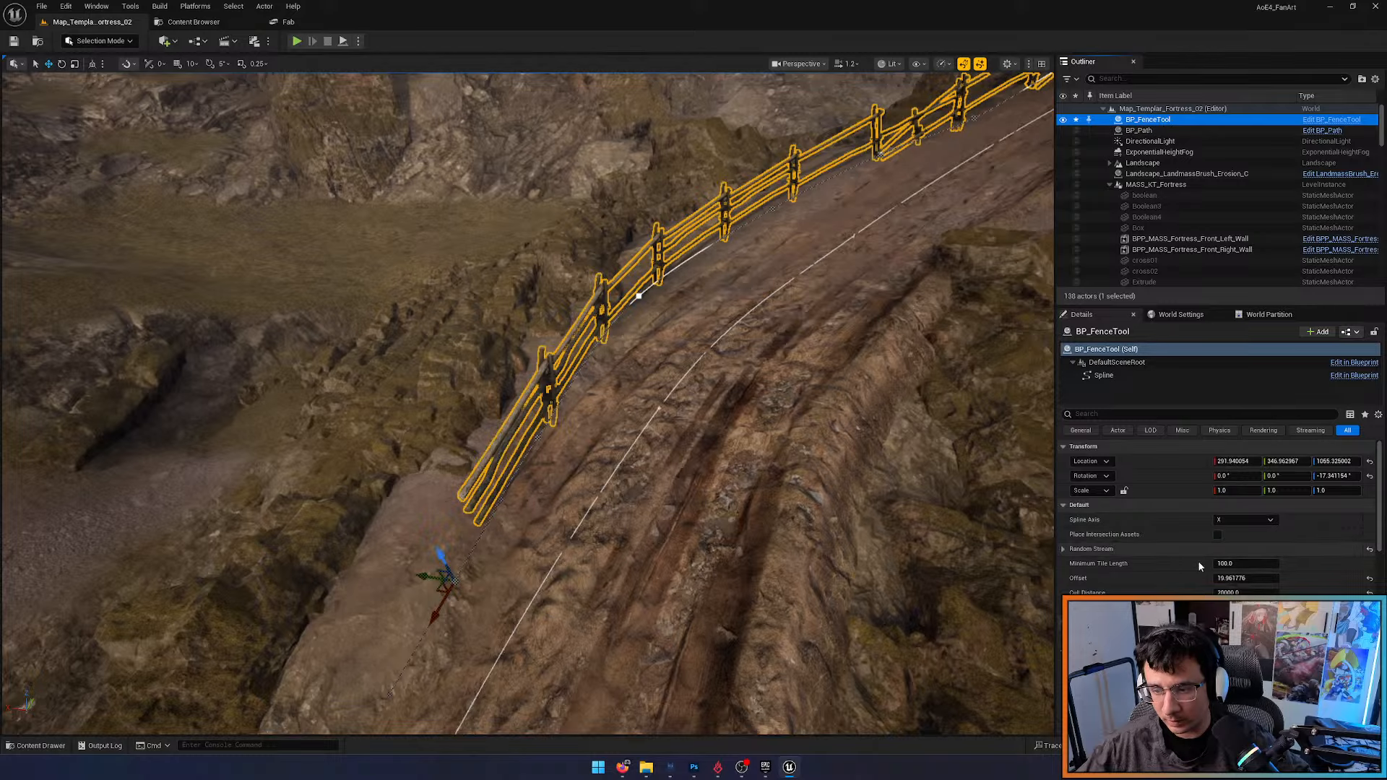
{"action": "left_click", "coordinate": [1218, 622]}
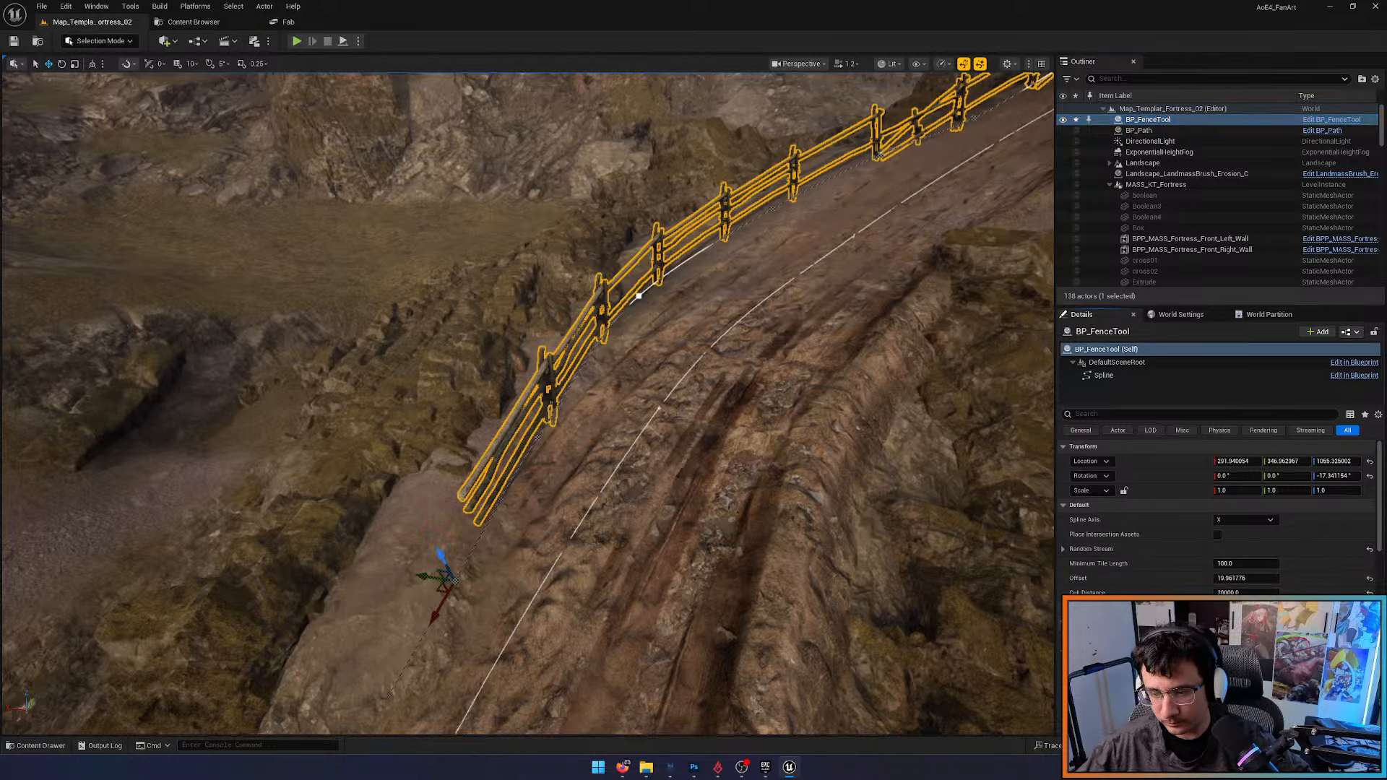
{"action": "left_click", "coordinate": [1218, 622]}
{"action": "scroll", "coordinate": [1220, 516], "scroll_direction": "down", "scroll_amount": 3}
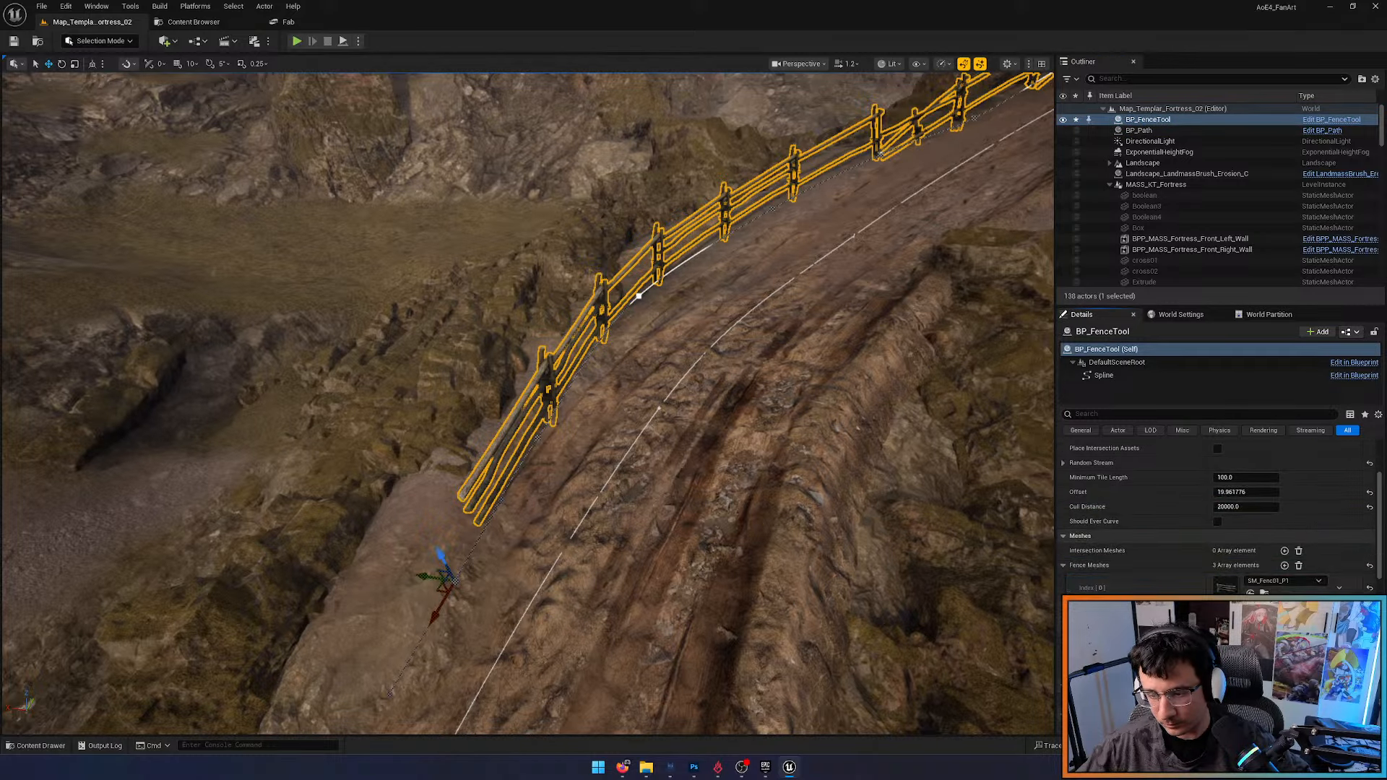
{"action": "left_click", "coordinate": [1283, 564]}
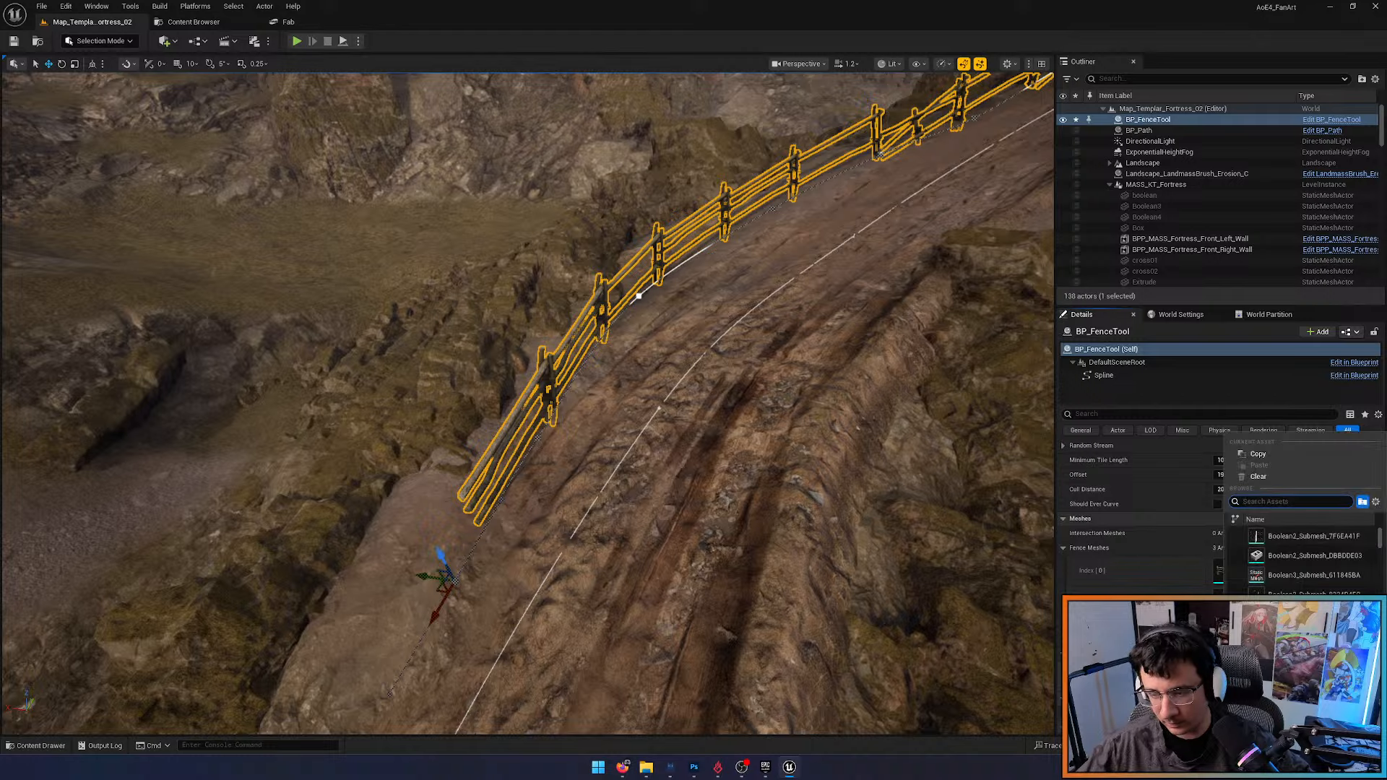
{"action": "type", "text": "fence end"}
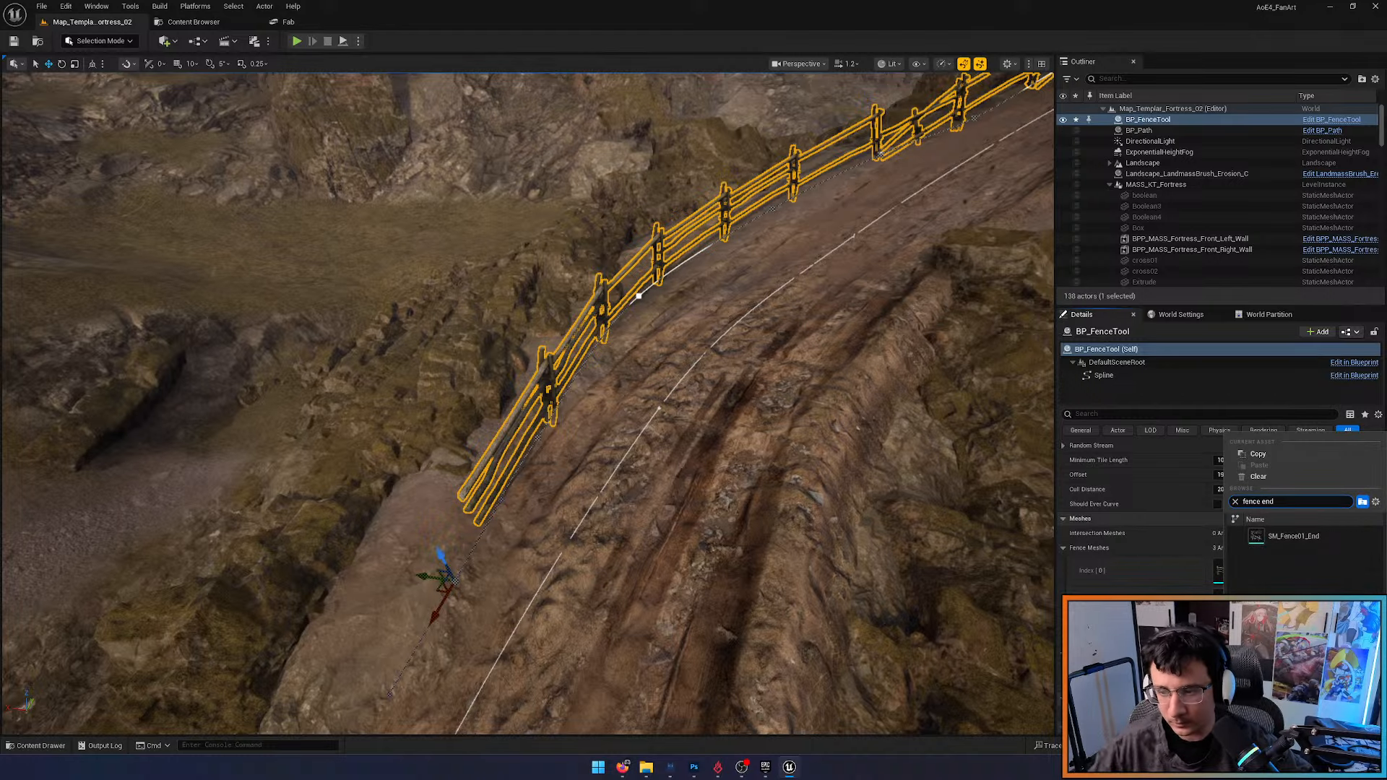
{"action": "left_click", "coordinate": [1319, 534]}
{"action": "right_click_drag", "start_coordinate": [723, 477], "coordinate": [924, 372]}
{"action": "key", "text": "Escape"}
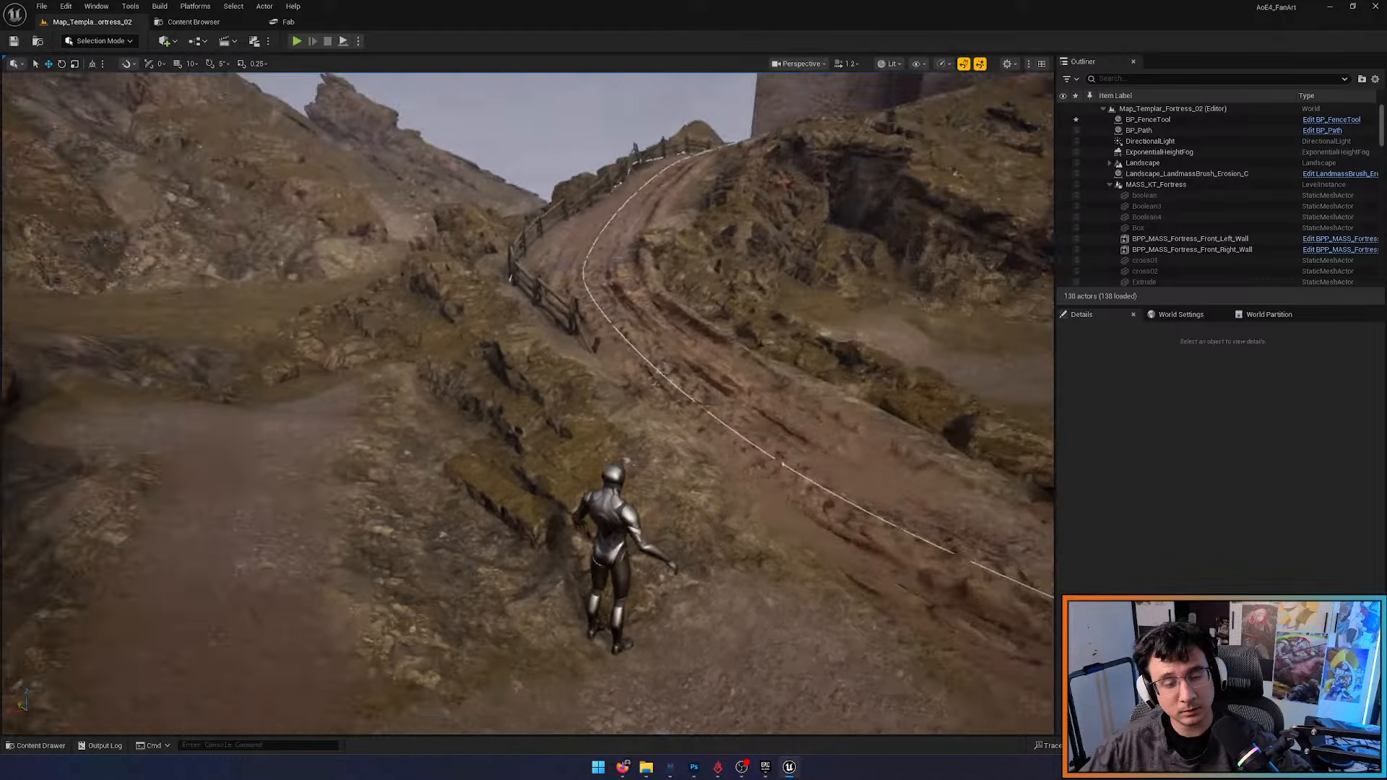
{"action": "right_click_drag", "start_coordinate": [727, 568], "coordinate": [712, 618]}
Try to extend the fence downhill with a thirteenth and fourteenth spline point, reaching about X 3070, Y -2062, Z -941
{"action": "left_click", "coordinate": [404, 515]}
{"action": "left_click", "coordinate": [414, 522]}
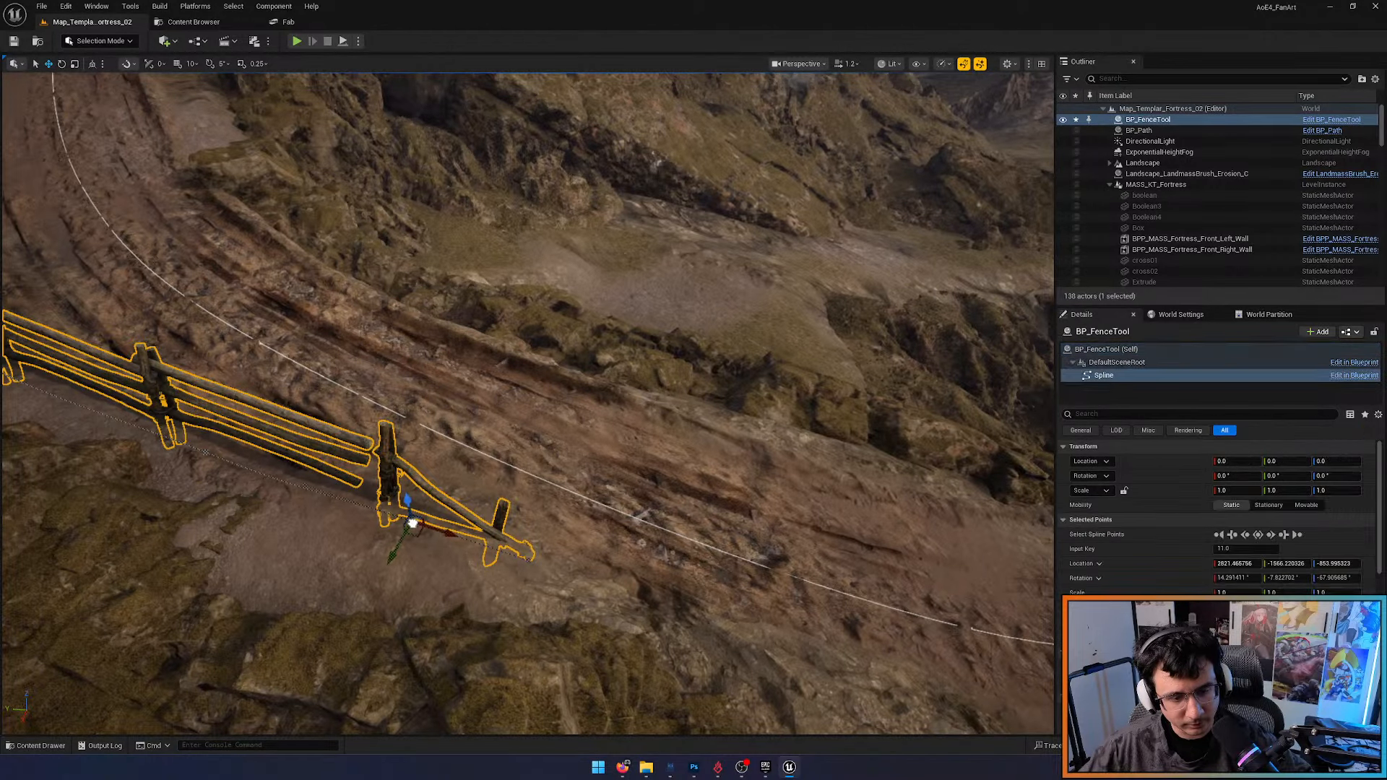
{"action": "right_click_drag", "start_coordinate": [414, 521], "coordinate": [333, 527]}
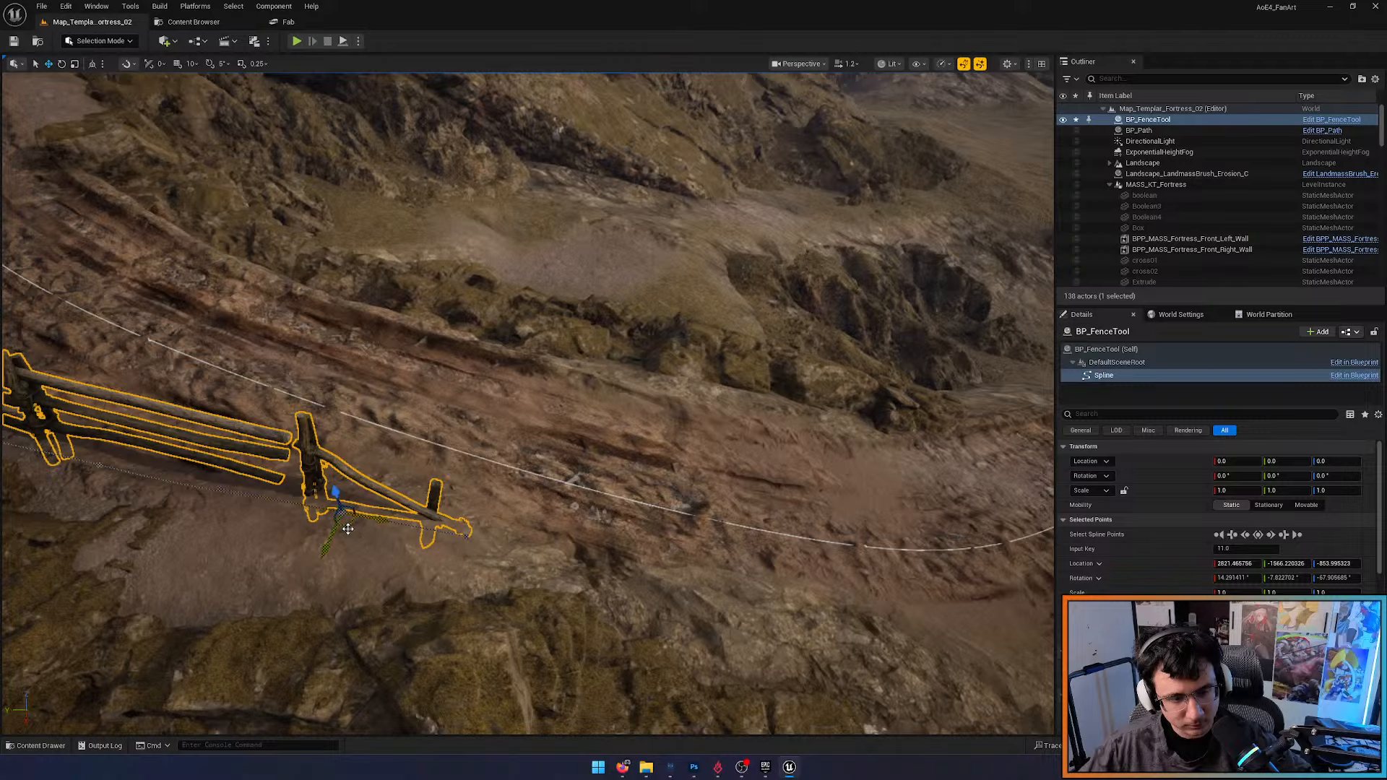
{"action": "left_click_drag", "start_coordinate": [348, 529], "coordinate": [684, 629]}
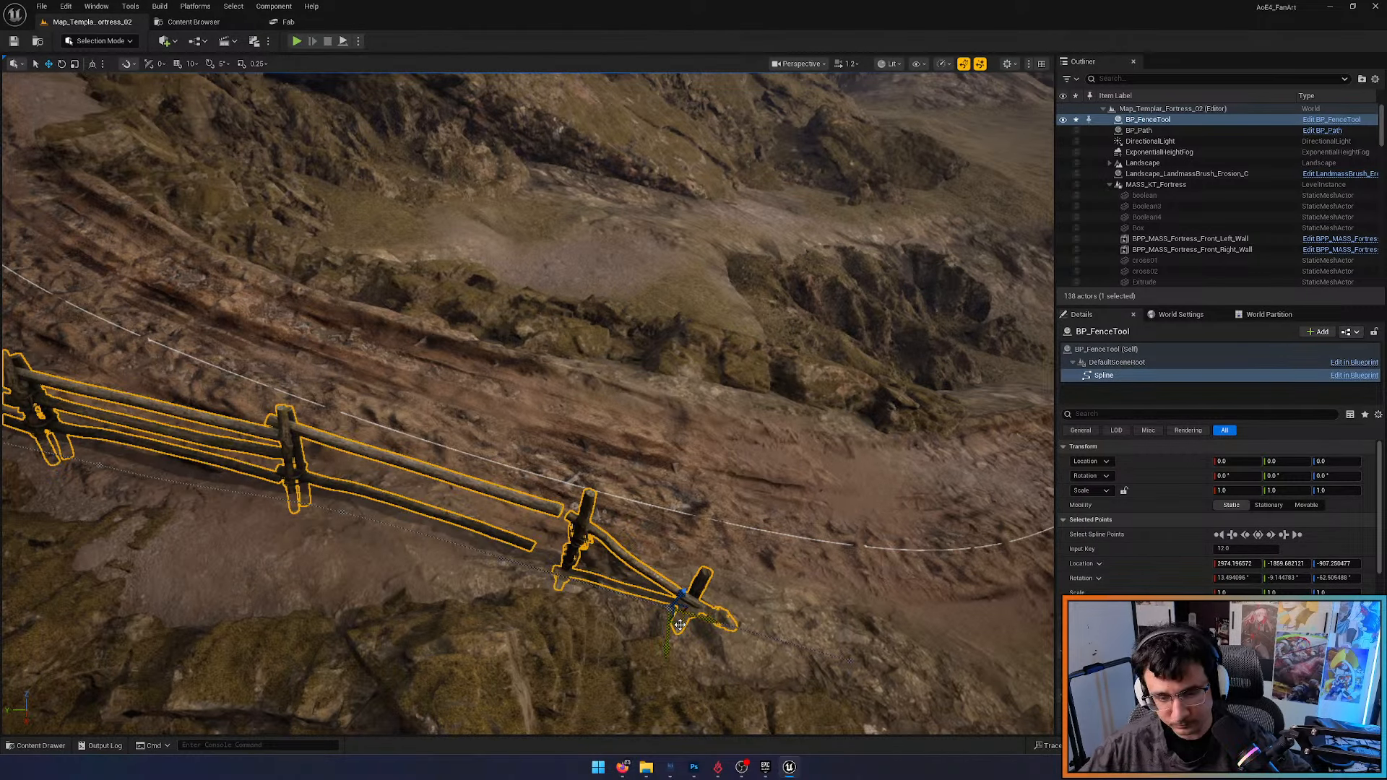
{"action": "left_click_drag", "start_coordinate": [680, 625], "coordinate": [929, 688]}
{"action": "key", "text": "s"}
{"action": "right_click_drag", "start_coordinate": [929, 689], "coordinate": [944, 696]}
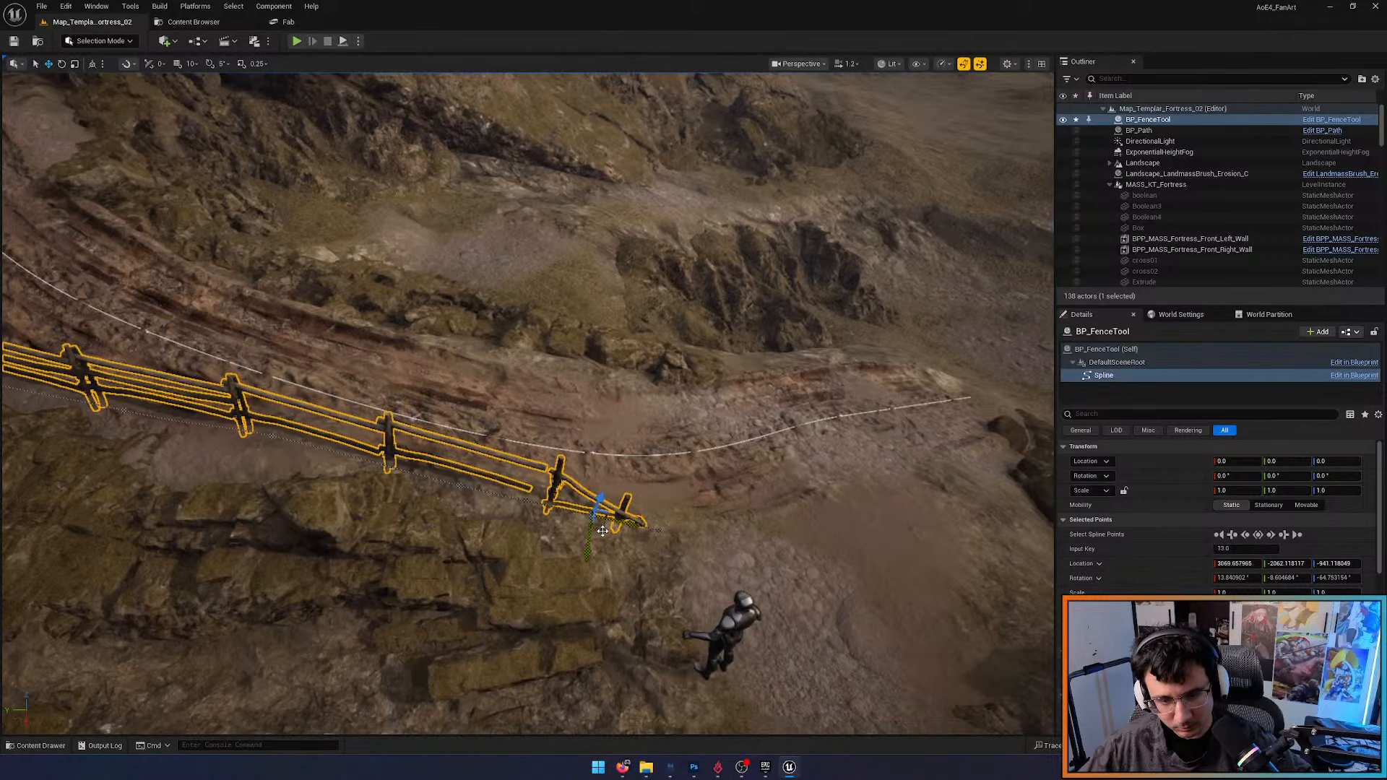
Try one more fence spline point beside the mannequin and view the lengthened fence against the fortress
{"action": "scroll", "coordinate": [1220, 516], "scroll_direction": "down", "scroll_amount": 10}
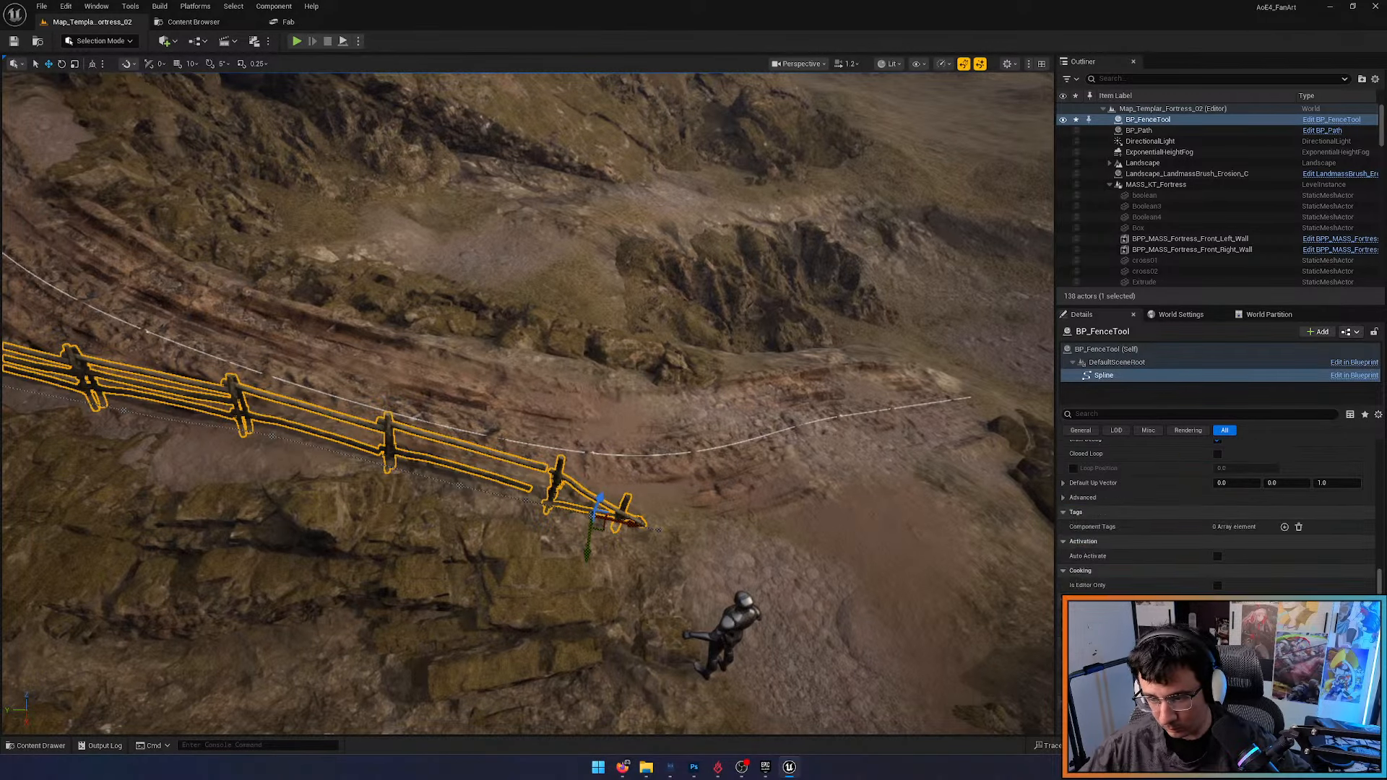
{"action": "scroll", "coordinate": [1220, 517], "scroll_direction": "up", "scroll_amount": 3}
{"action": "left_click_drag", "start_coordinate": [600, 533], "coordinate": [753, 568], "text": "alt"}
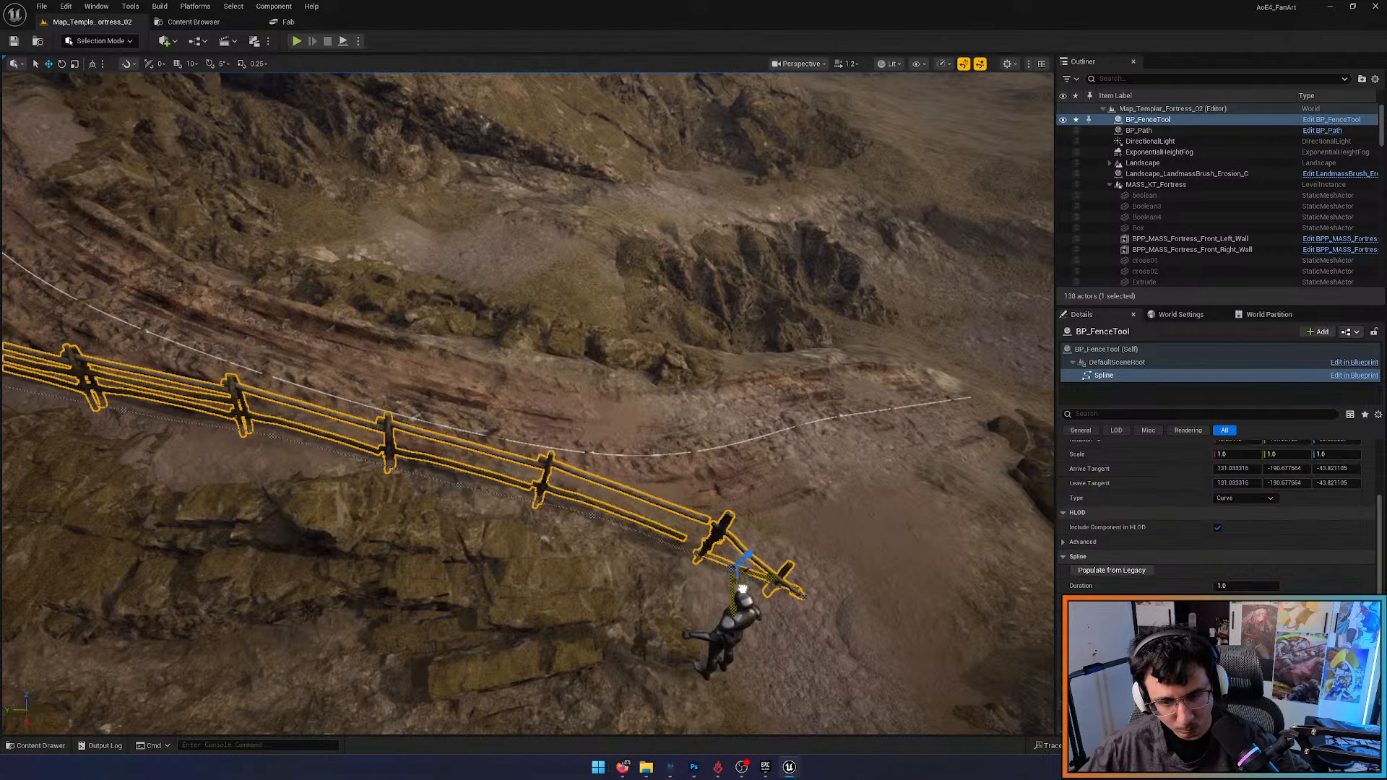
{"action": "right_click_drag", "start_coordinate": [753, 569], "coordinate": [730, 448]}
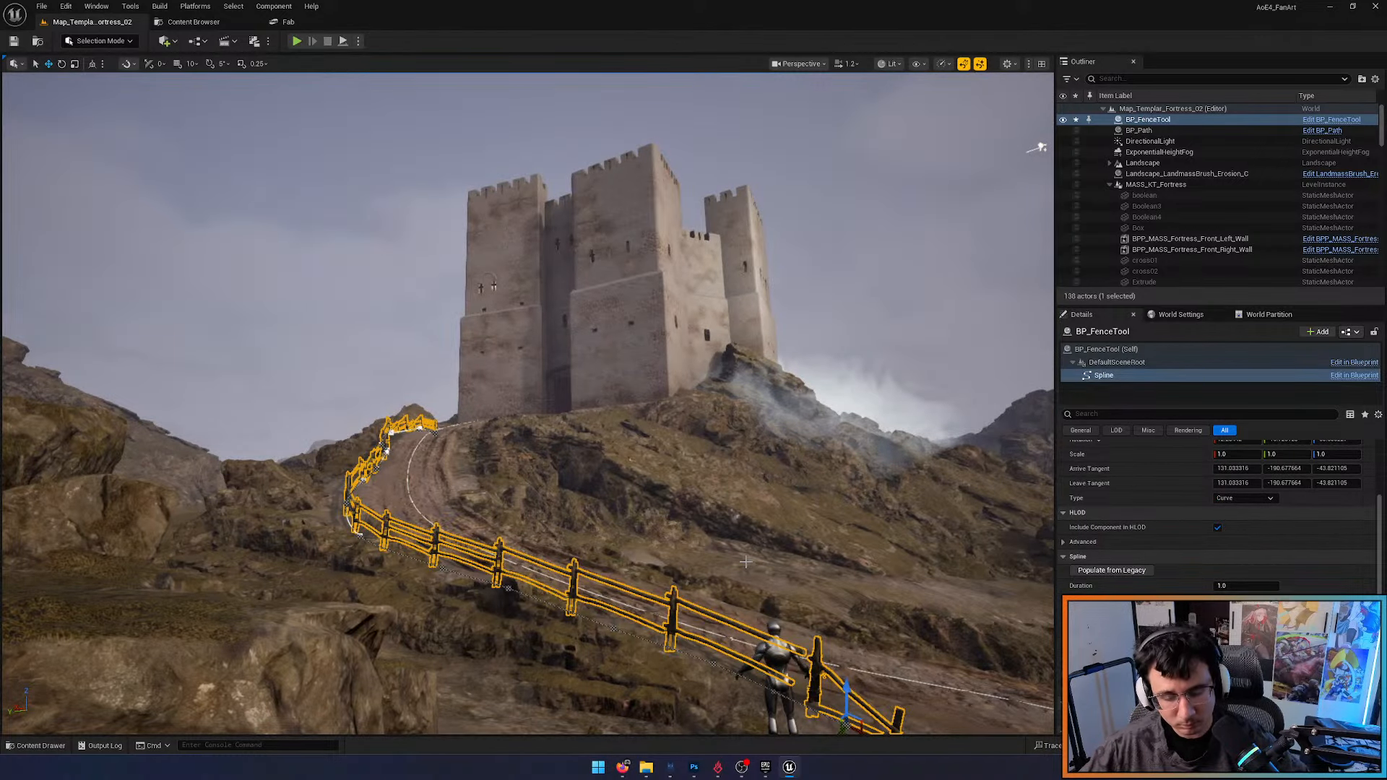
{"action": "mouse_move", "coordinate": [725, 549]}
{"action": "right_mouse_down"}
{"action": "mouse_move", "coordinate": [722, 650]}
{"action": "mouse_move", "coordinate": [725, 549]}
{"action": "right_mouse_up"}
{"action": "key", "text": "w"}
Undo the last three spline point additions at the fence's lower end
{"action": "key", "text": "ctrl+z"}
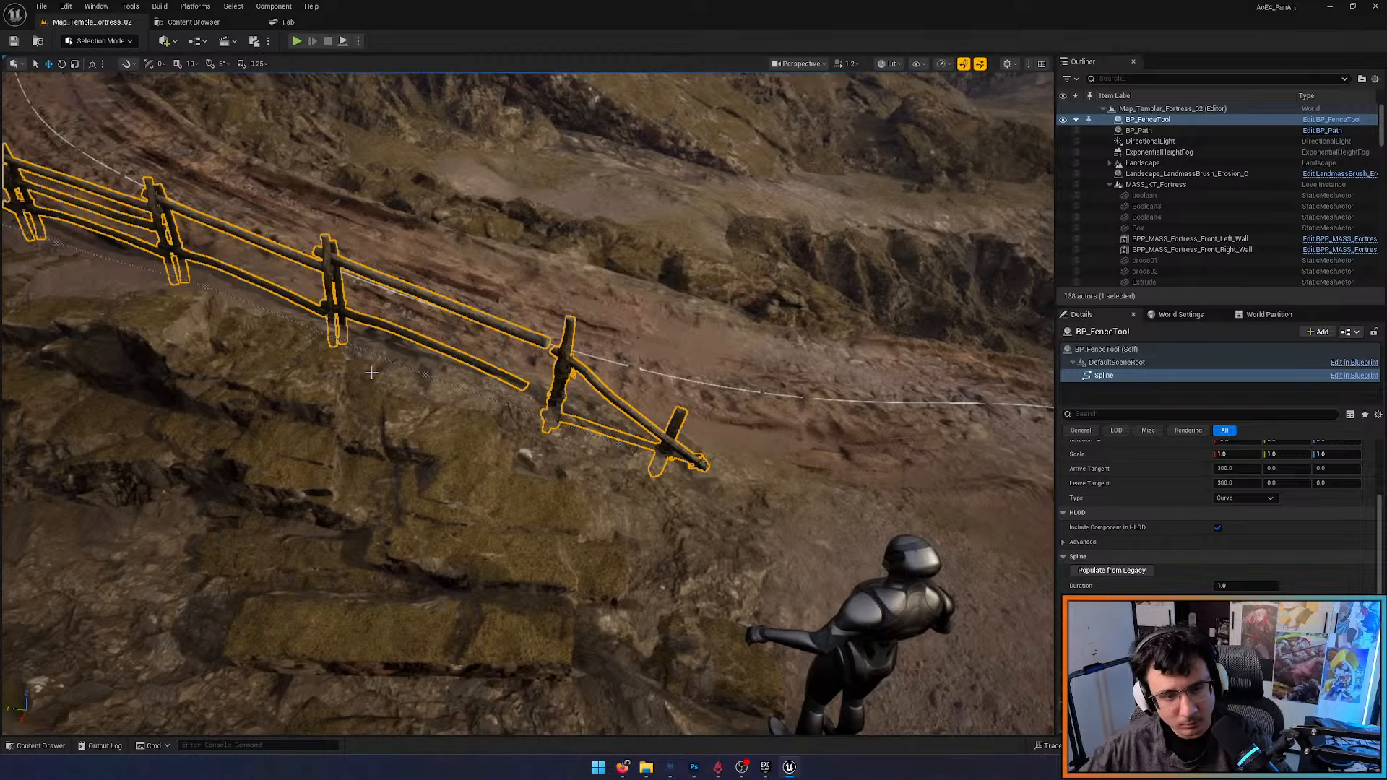
{"action": "key", "text": "ctrl+z"}
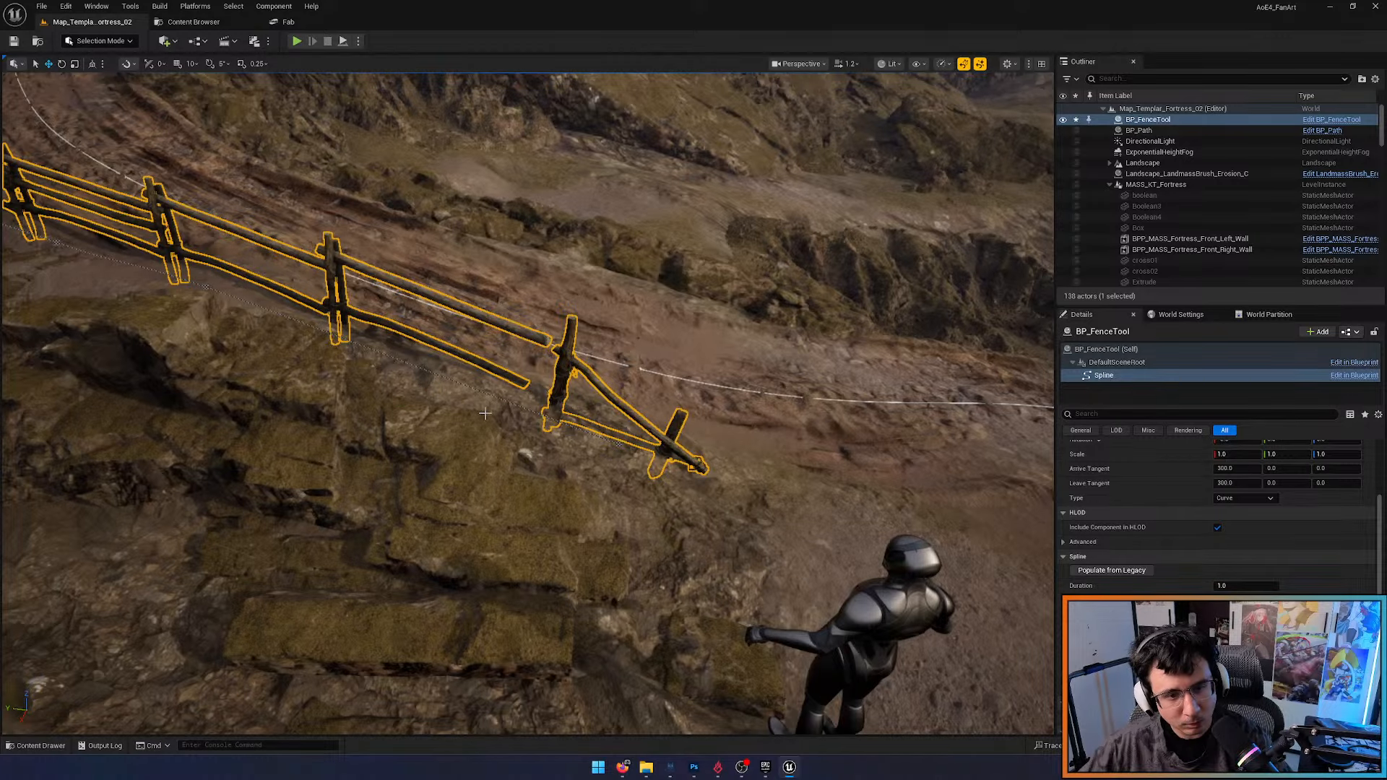
{"action": "key", "text": "ctrl+z"}
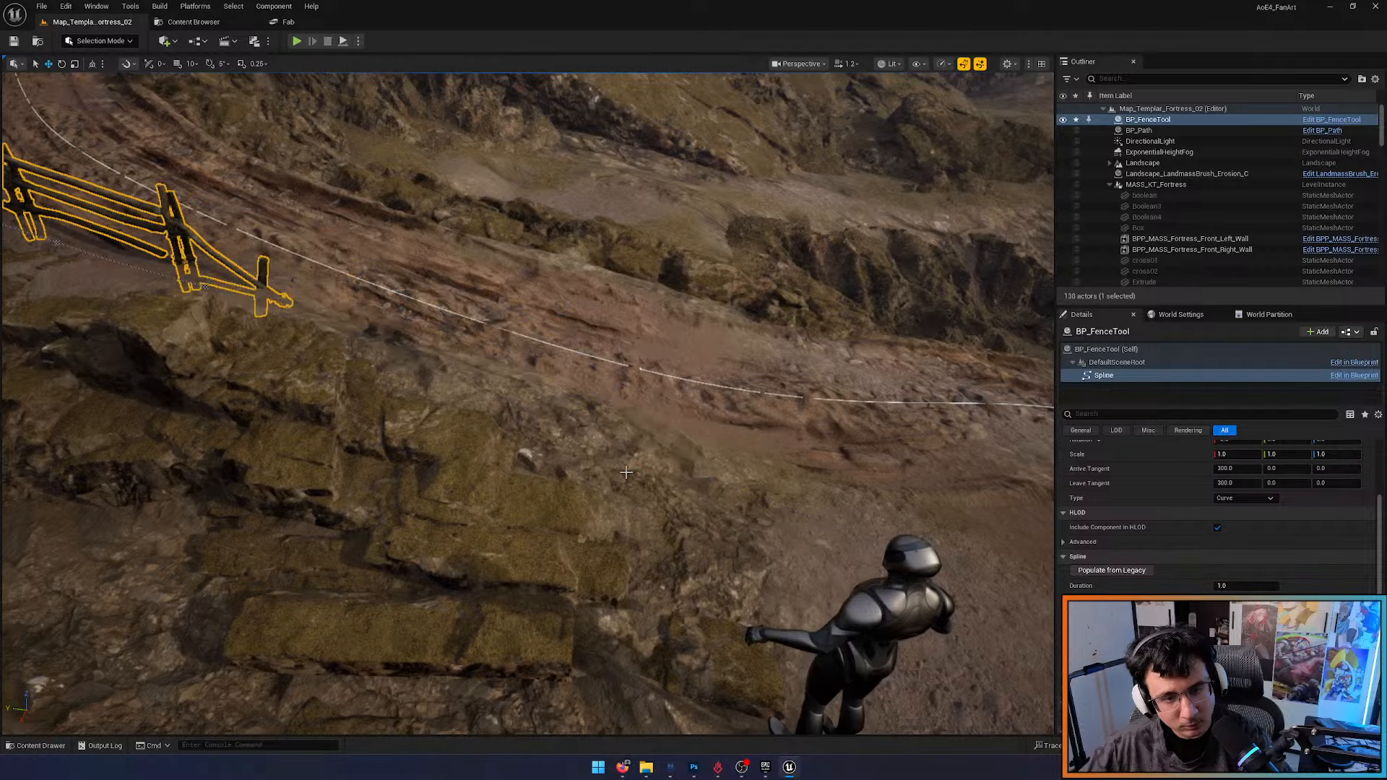
Duplicate BP_FenceTool onto the opposite side of the path near the fortress, at about X 74, Y -138, Z 1055
{"action": "right_click_drag", "start_coordinate": [520, 428], "coordinate": [455, 358]}
{"action": "key", "text": "1"}
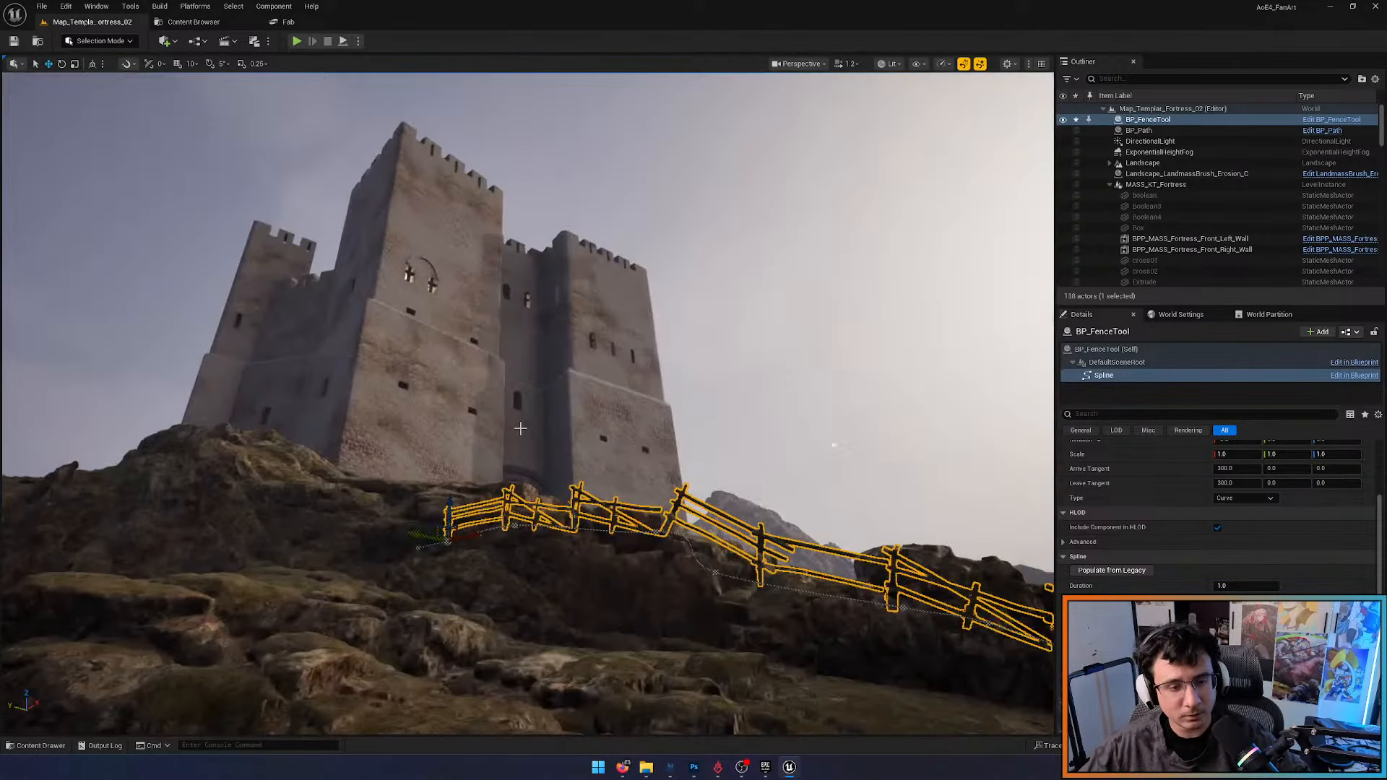
{"action": "key", "text": "Escape"}
{"action": "right_click_drag", "start_coordinate": [578, 453], "coordinate": [356, 376]}
{"action": "scroll", "coordinate": [577, 452], "scroll_direction": "up", "scroll_amount": 3}
{"action": "left_click", "coordinate": [360, 336]}
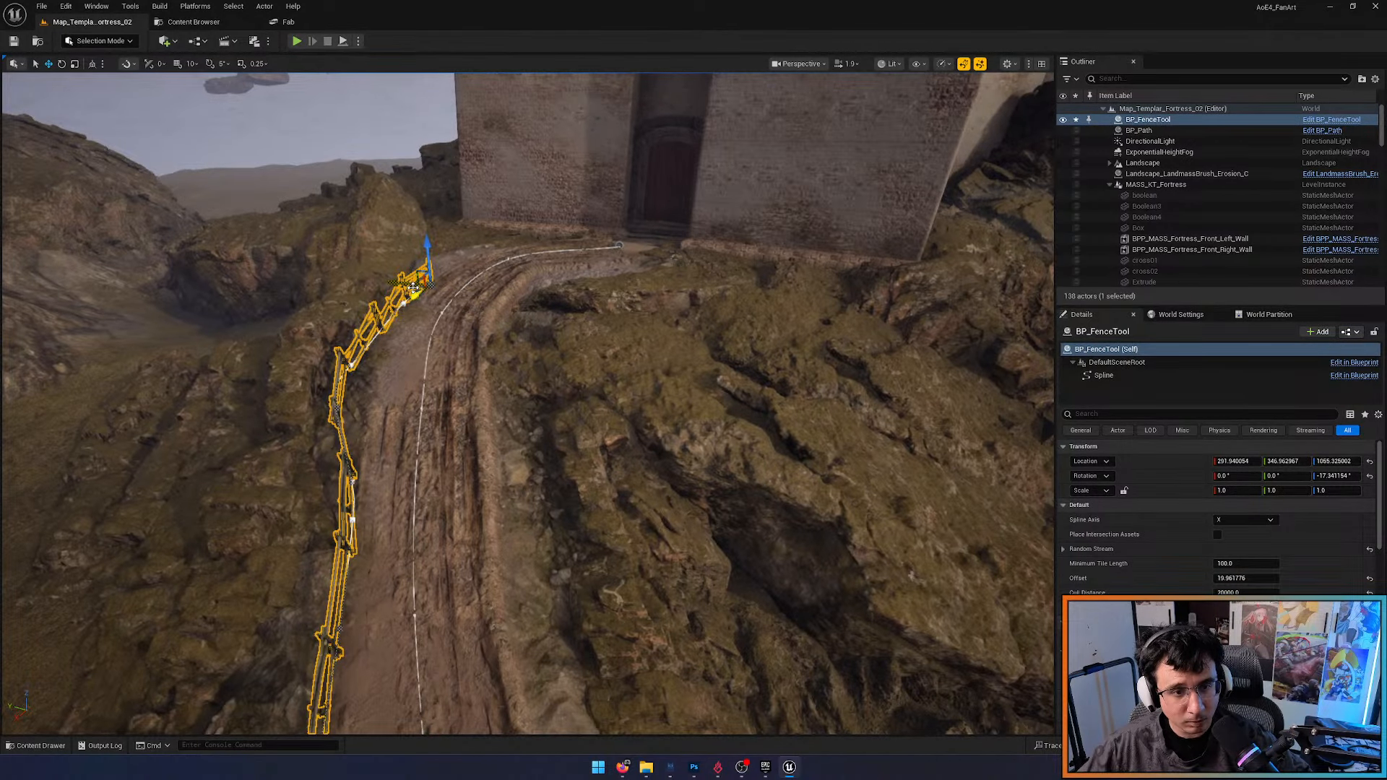
{"action": "left_click_drag", "start_coordinate": [414, 287], "coordinate": [526, 291], "text": "alt"}
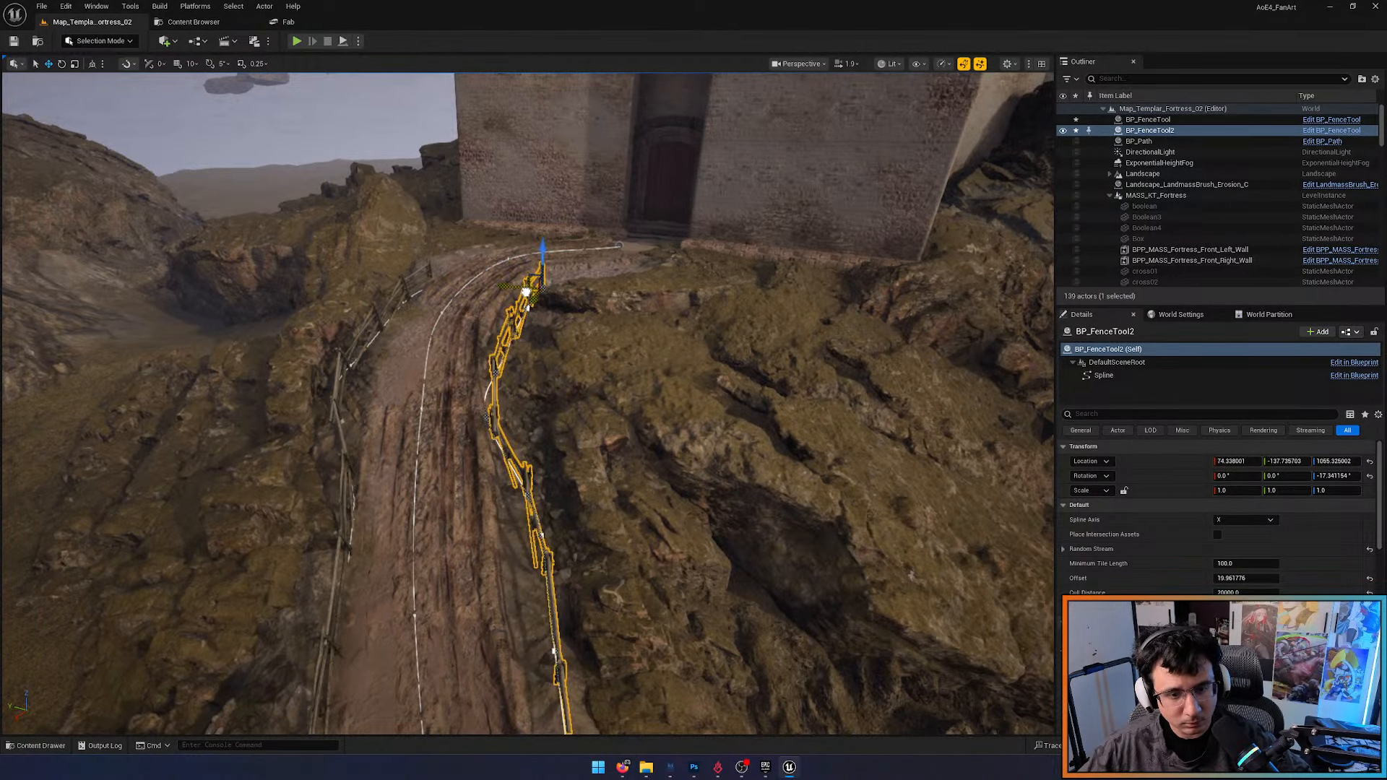
Lower the duplicated fence's fifth spline point toward the path surface, to about Z -297
{"action": "right_click_drag", "start_coordinate": [516, 428], "coordinate": [651, 456]}
{"action": "left_click", "coordinate": [564, 352]}
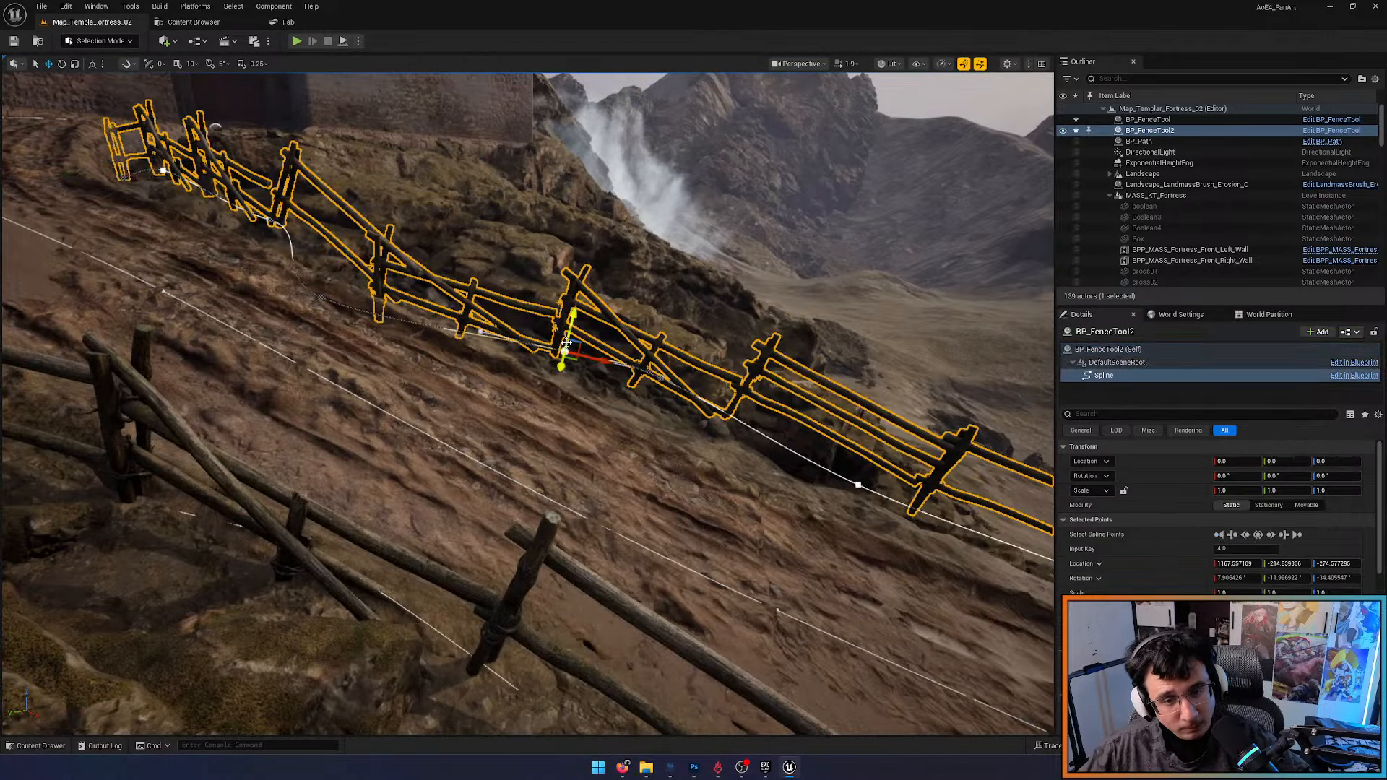
{"action": "left_click_drag", "start_coordinate": [571, 328], "coordinate": [574, 363]}
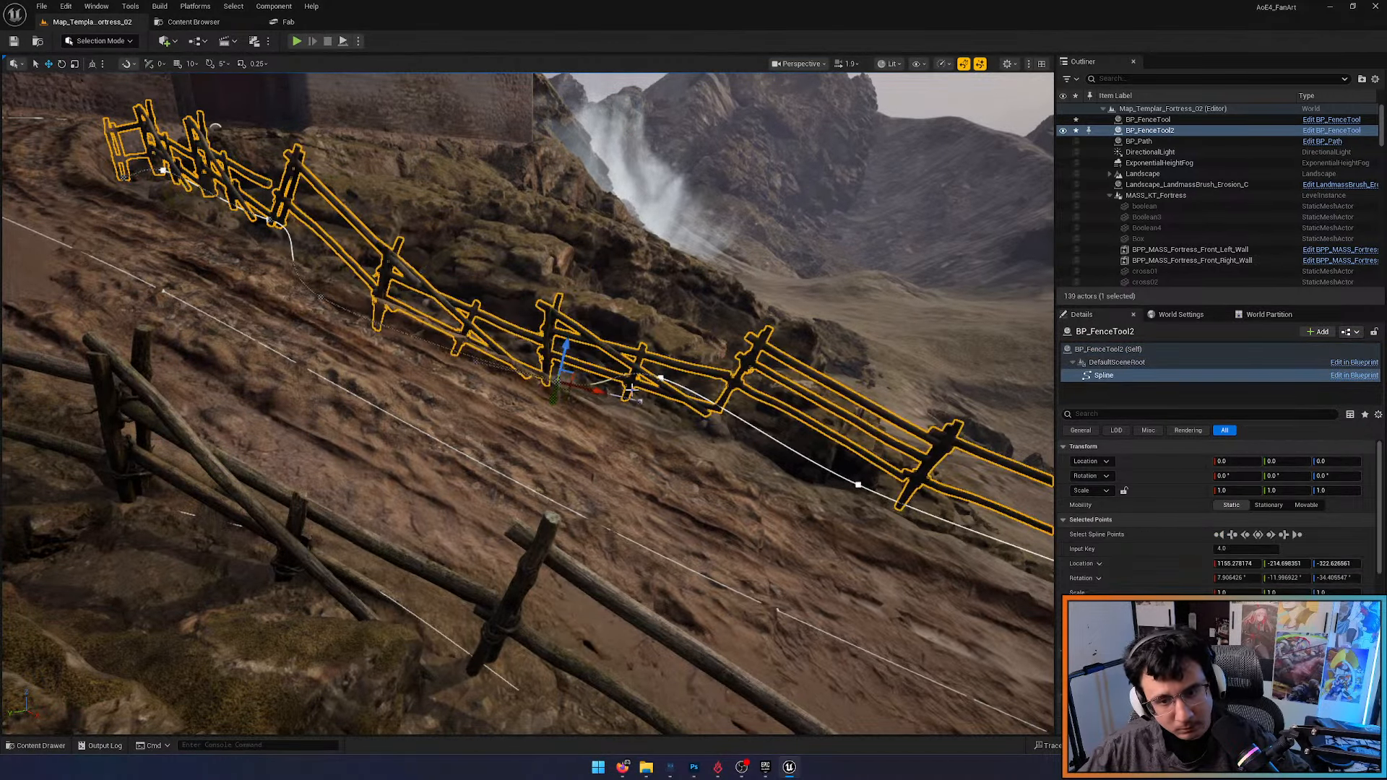
{"action": "right_click_drag", "start_coordinate": [635, 379], "coordinate": [679, 393]}
{"action": "left_click_drag", "start_coordinate": [312, 312], "coordinate": [313, 281]}
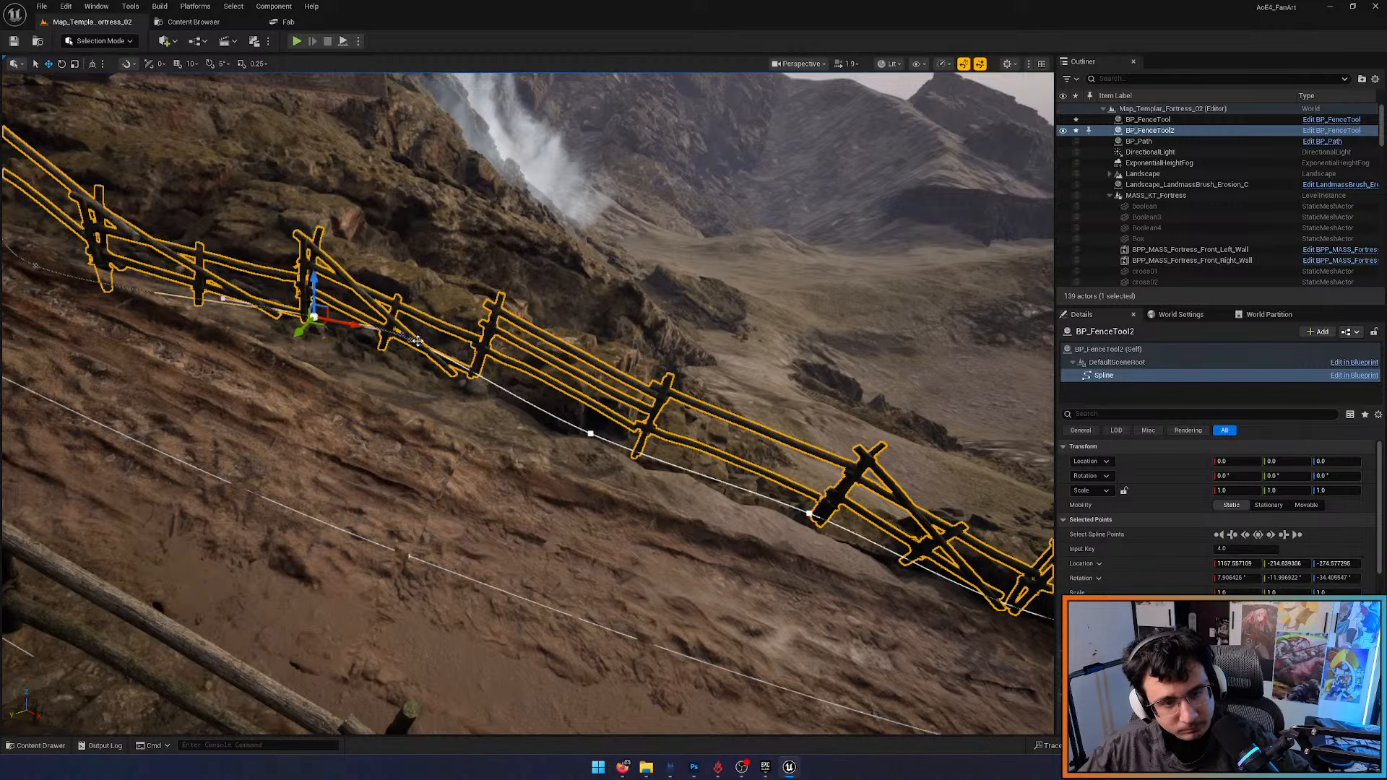
{"action": "left_click_drag", "start_coordinate": [416, 312], "coordinate": [376, 335]}
{"action": "left_click", "coordinate": [316, 319]}
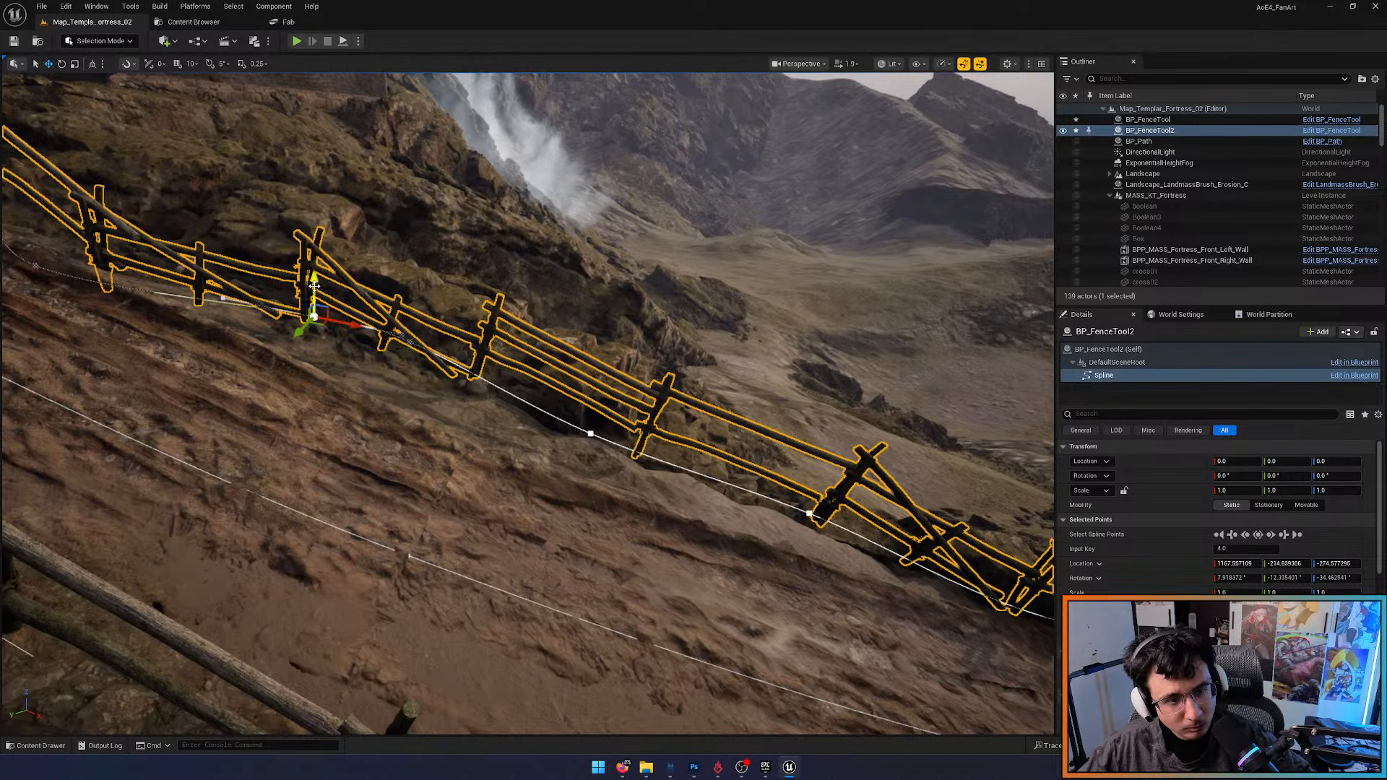
{"action": "left_click_drag", "start_coordinate": [315, 286], "coordinate": [314, 301]}
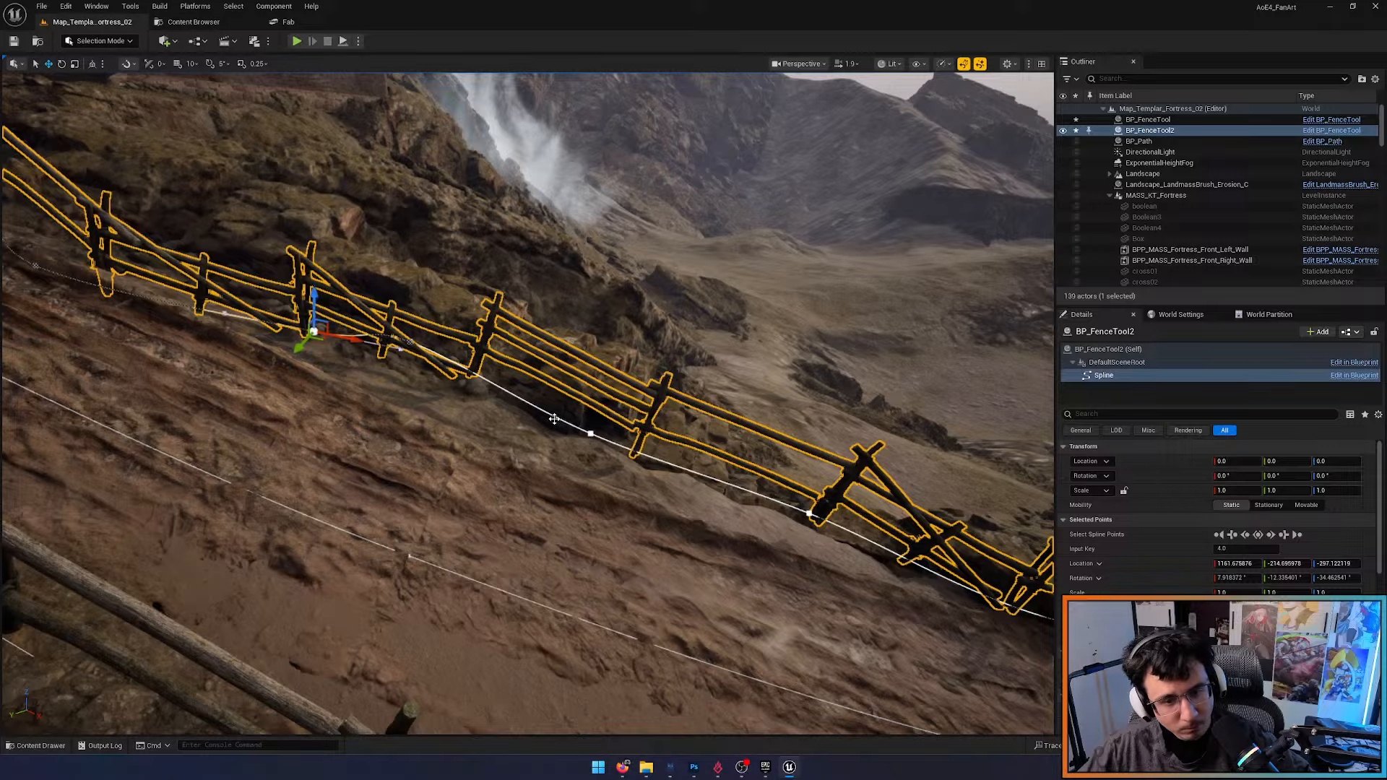
Lower the sixth spline point to about Z -455 and sink the neighbouring mid-slope points toward the ground
{"action": "left_click", "coordinate": [401, 348]}
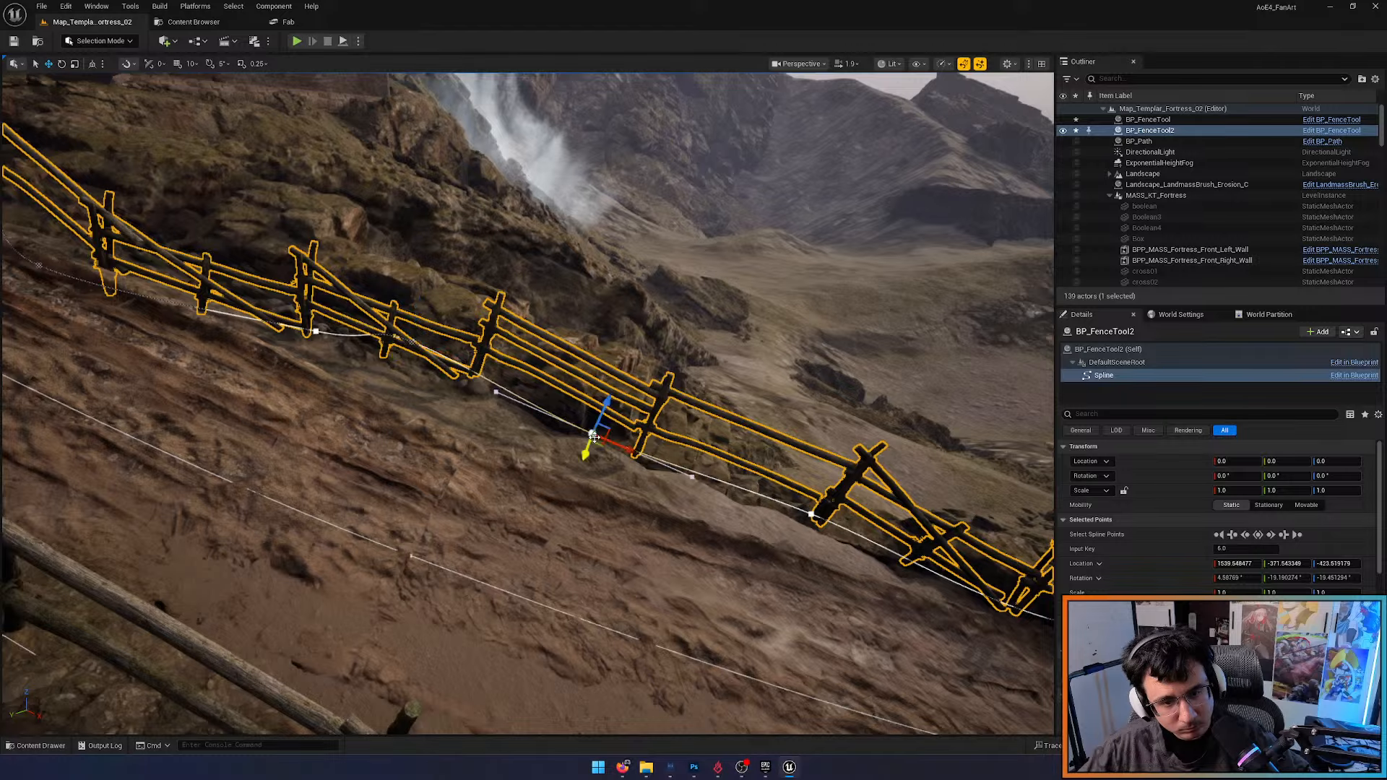
{"action": "key", "text": "Delete"}
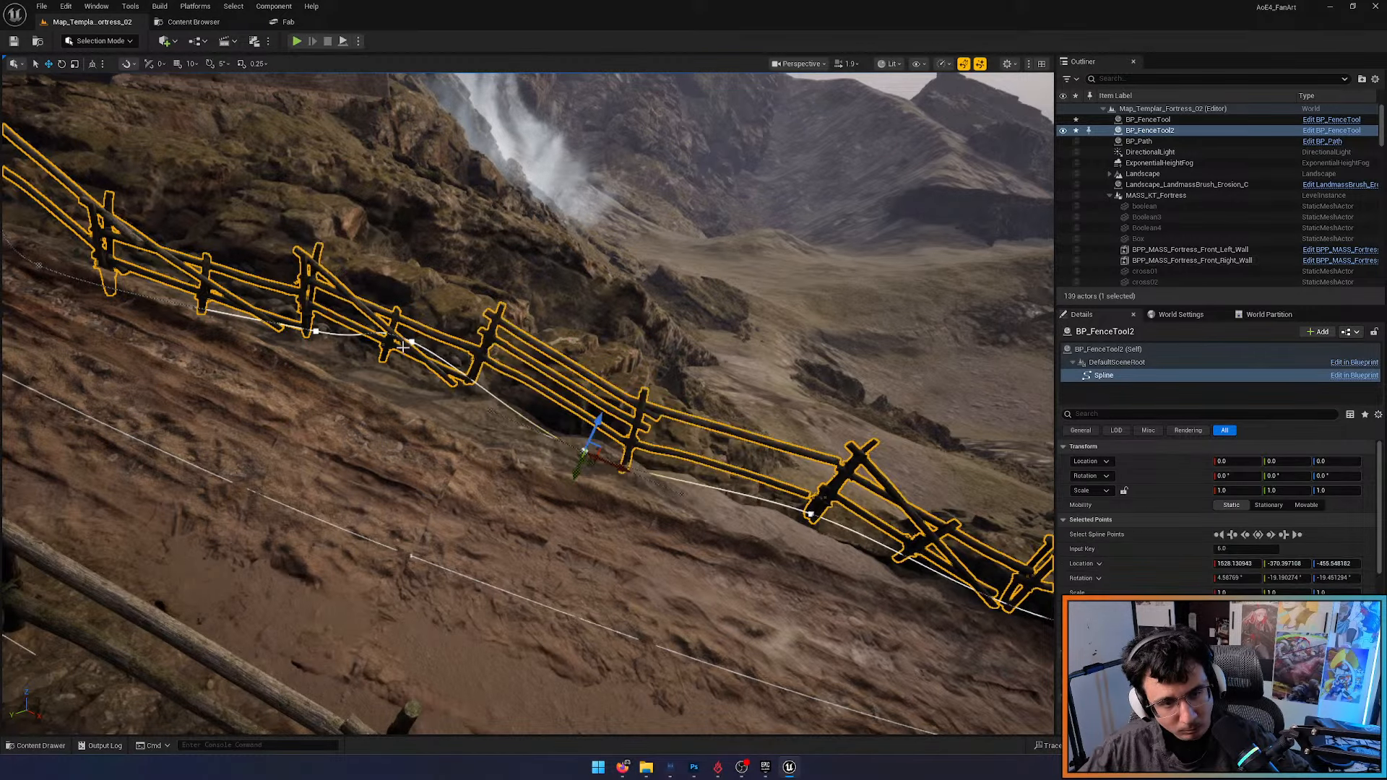
{"action": "left_click", "coordinate": [410, 340]}
{"action": "left_click_drag", "start_coordinate": [416, 338], "coordinate": [424, 379]}
{"action": "key", "text": "d"}
{"action": "right_click_drag", "start_coordinate": [424, 379], "coordinate": [391, 388]}
{"action": "left_click", "coordinate": [391, 388]}
{"action": "left_click_drag", "start_coordinate": [393, 370], "coordinate": [399, 415]}
Sink the tenth spline point and the one after it along the lower slope so the fence posts meet the ground
{"action": "right_click_drag", "start_coordinate": [399, 415], "coordinate": [403, 400]}
{"action": "key", "text": "d"}
{"action": "key", "text": "w"}
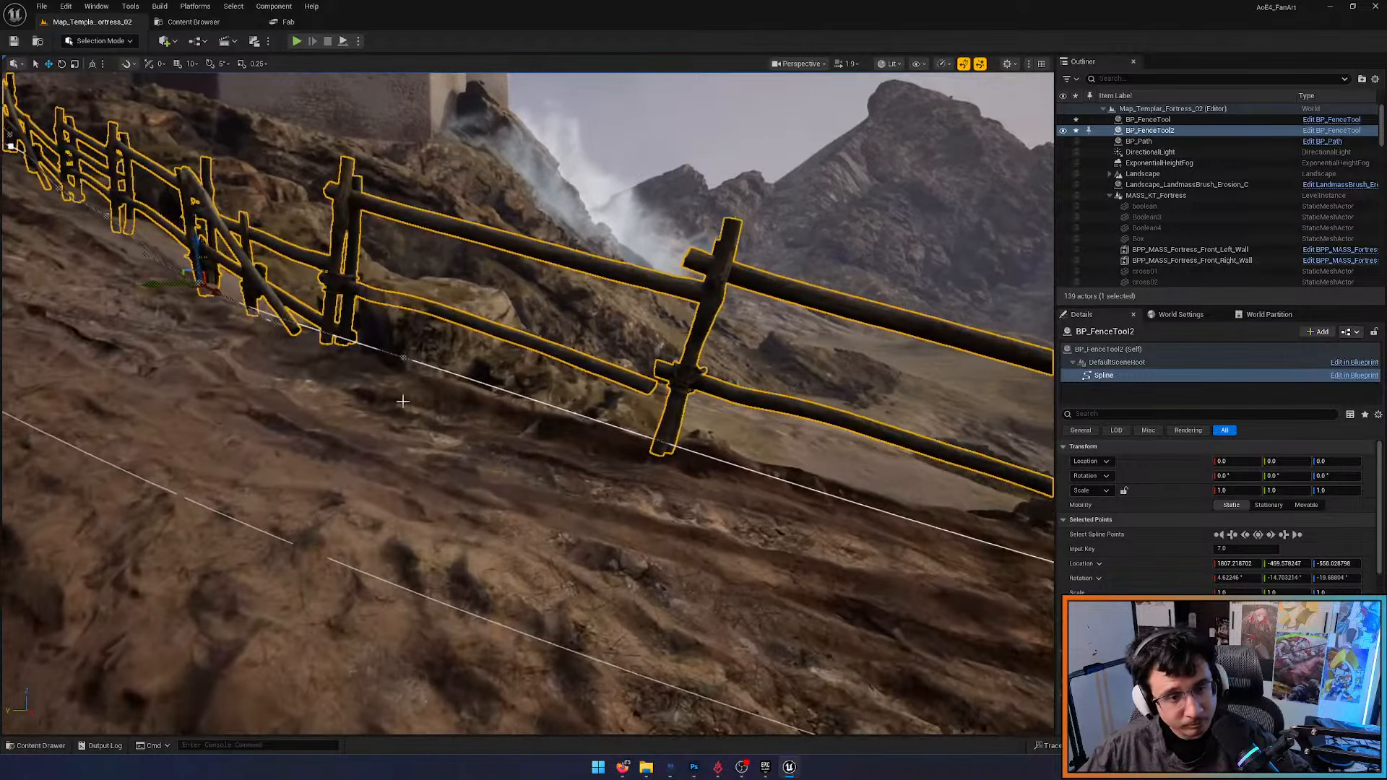
{"action": "mouse_move", "coordinate": [616, 455]}
{"action": "right_mouse_down"}
{"action": "mouse_move", "coordinate": [647, 458]}
{"action": "mouse_move", "coordinate": [623, 478]}
{"action": "mouse_move", "coordinate": [602, 470]}
{"action": "right_mouse_up"}
{"action": "key", "text": "d"}
{"action": "key", "text": "w"}
{"action": "left_click", "coordinate": [454, 353]}
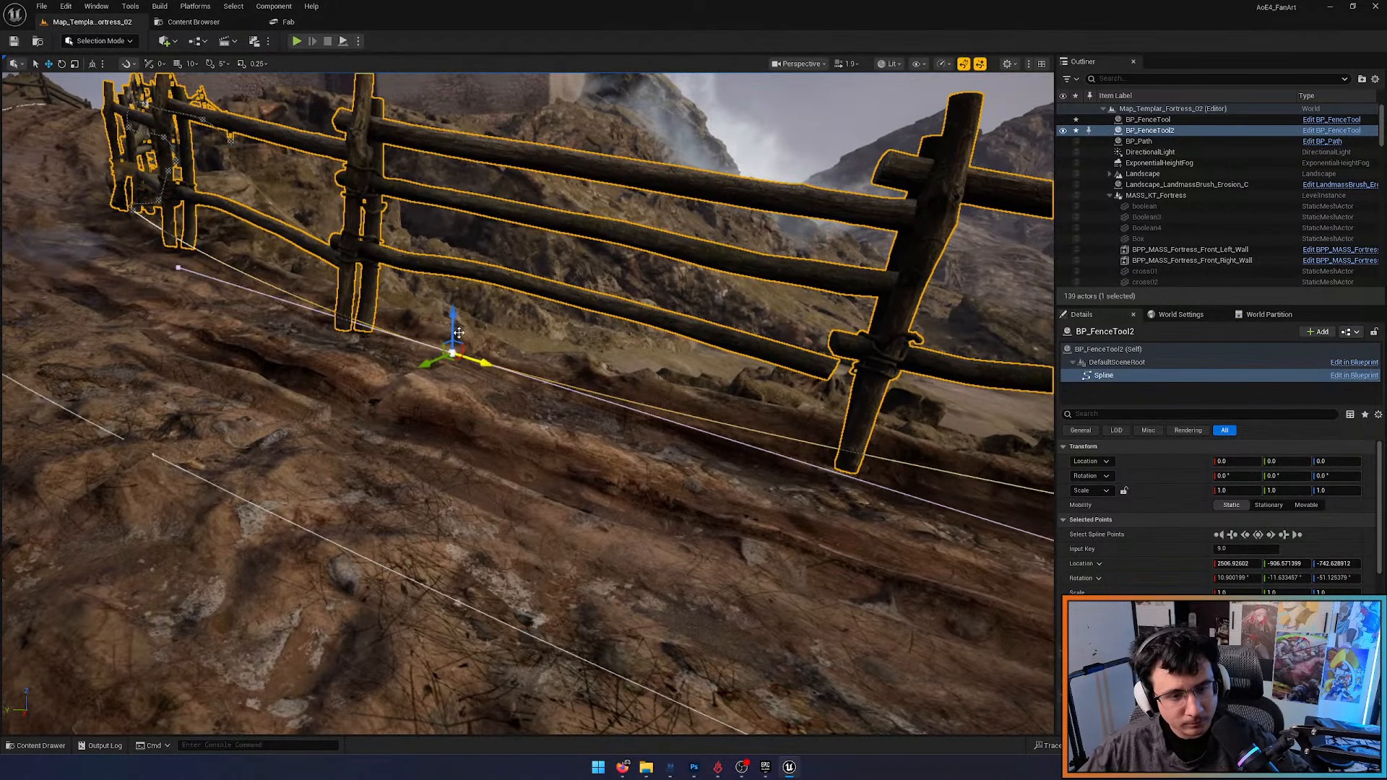
{"action": "left_click_drag", "start_coordinate": [455, 324], "coordinate": [455, 344]}
{"action": "key", "text": "d"}
{"action": "mouse_move", "coordinate": [466, 399]}
{"action": "right_mouse_down"}
{"action": "mouse_move", "coordinate": [478, 393]}
{"action": "mouse_move", "coordinate": [466, 399]}
{"action": "right_mouse_up"}
{"action": "key", "text": "w"}
{"action": "left_click", "coordinate": [448, 471]}
{"action": "left_click_drag", "start_coordinate": [448, 451], "coordinate": [448, 481]}
Lower the spline point at the duplicated fence's downhill end to about Z -884
{"action": "key", "text": "d"}
{"action": "mouse_move", "coordinate": [596, 453]}
{"action": "right_mouse_down"}
{"action": "mouse_move", "coordinate": [598, 466]}
{"action": "mouse_move", "coordinate": [589, 453]}
{"action": "right_mouse_up"}
{"action": "key", "text": "a"}
{"action": "left_click", "coordinate": [638, 427]}
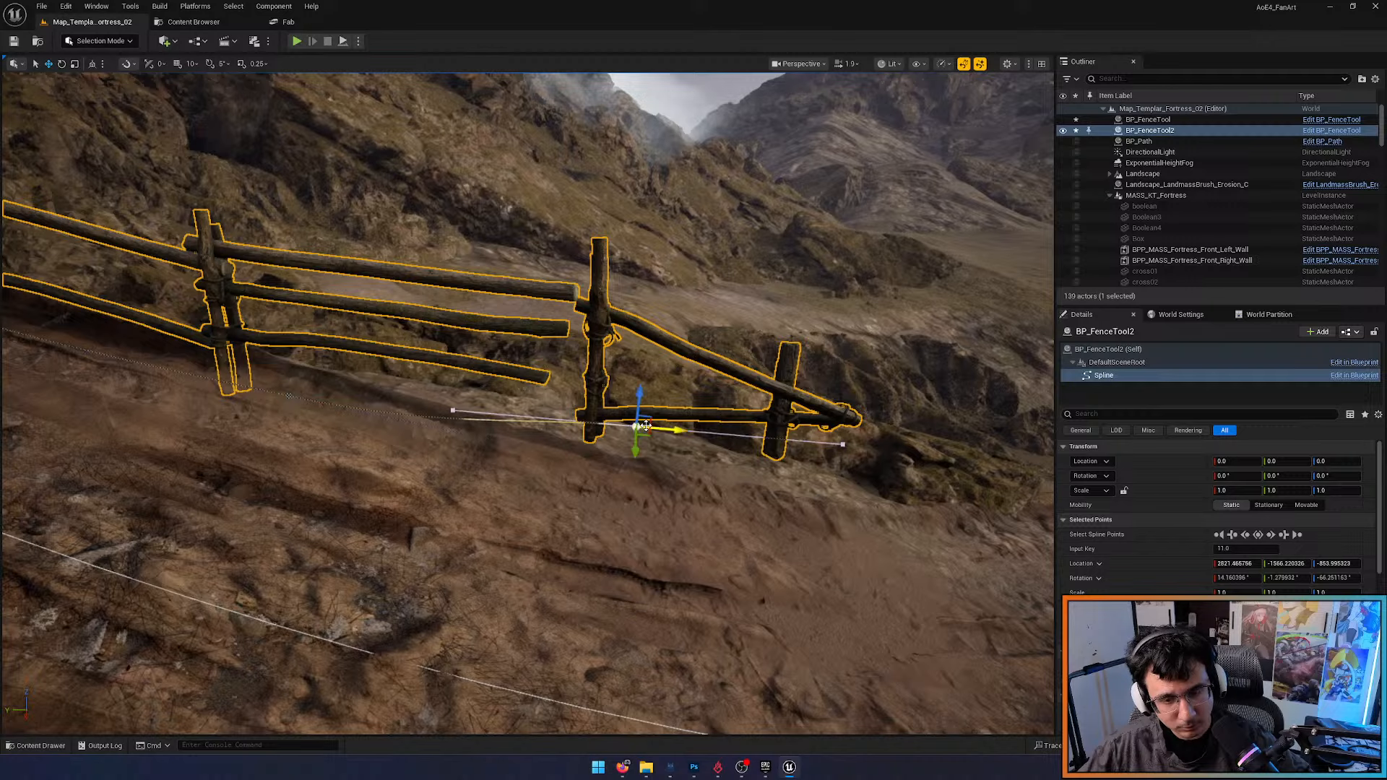
{"action": "left_click_drag", "start_coordinate": [648, 420], "coordinate": [638, 465]}
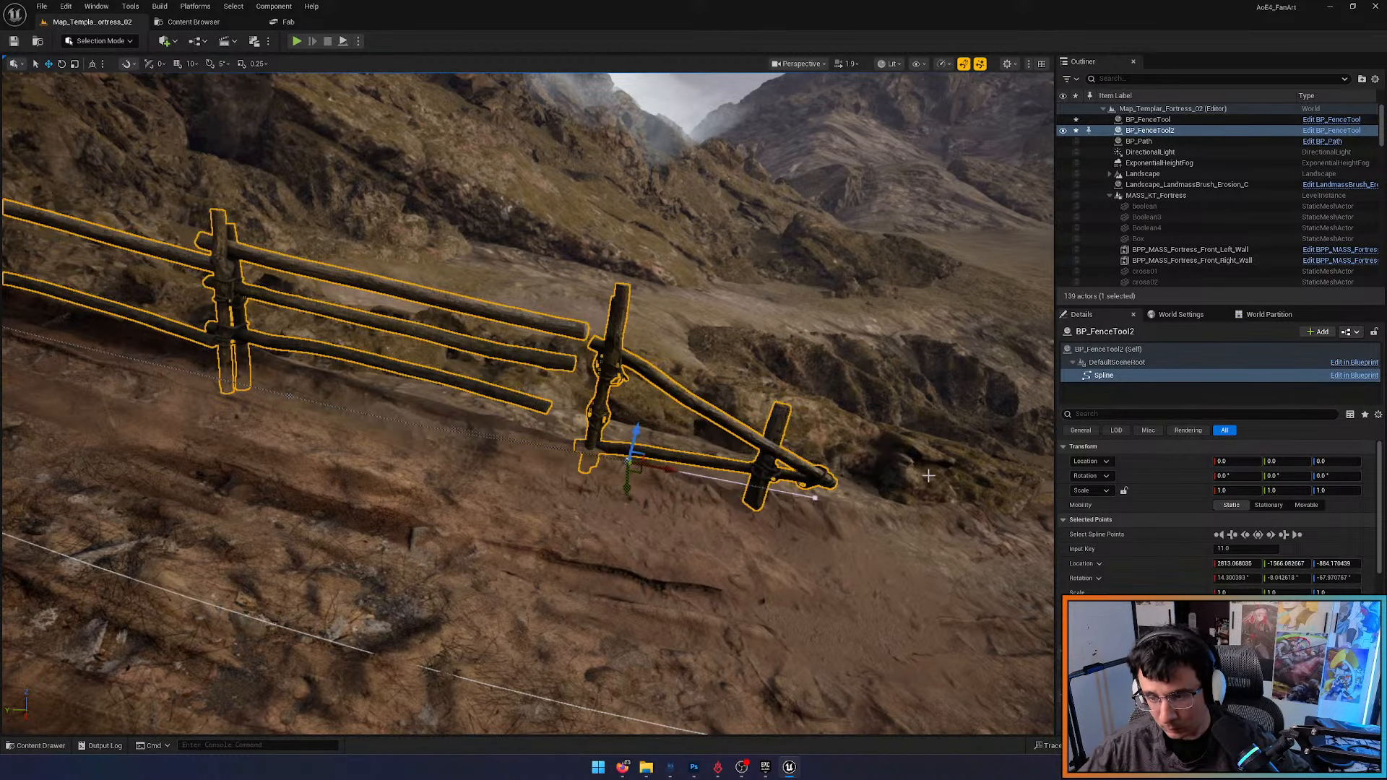
Examine the duplicated fence's spline properties, placement settings and mesh arrays for a way to vary its layout
{"action": "scroll", "coordinate": [1106, 558], "scroll_direction": "down", "scroll_amount": 3}
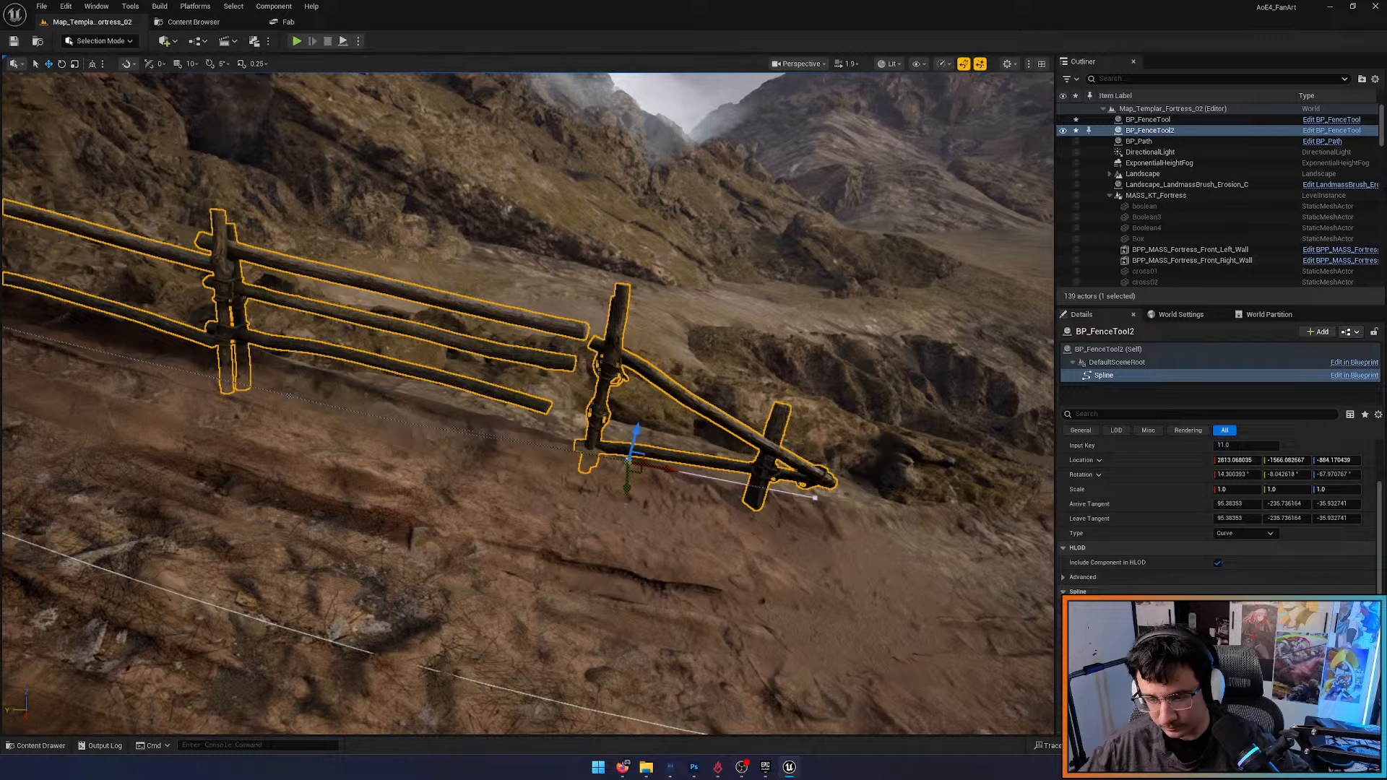
{"action": "scroll", "coordinate": [1156, 520], "scroll_direction": "down", "scroll_amount": 2}
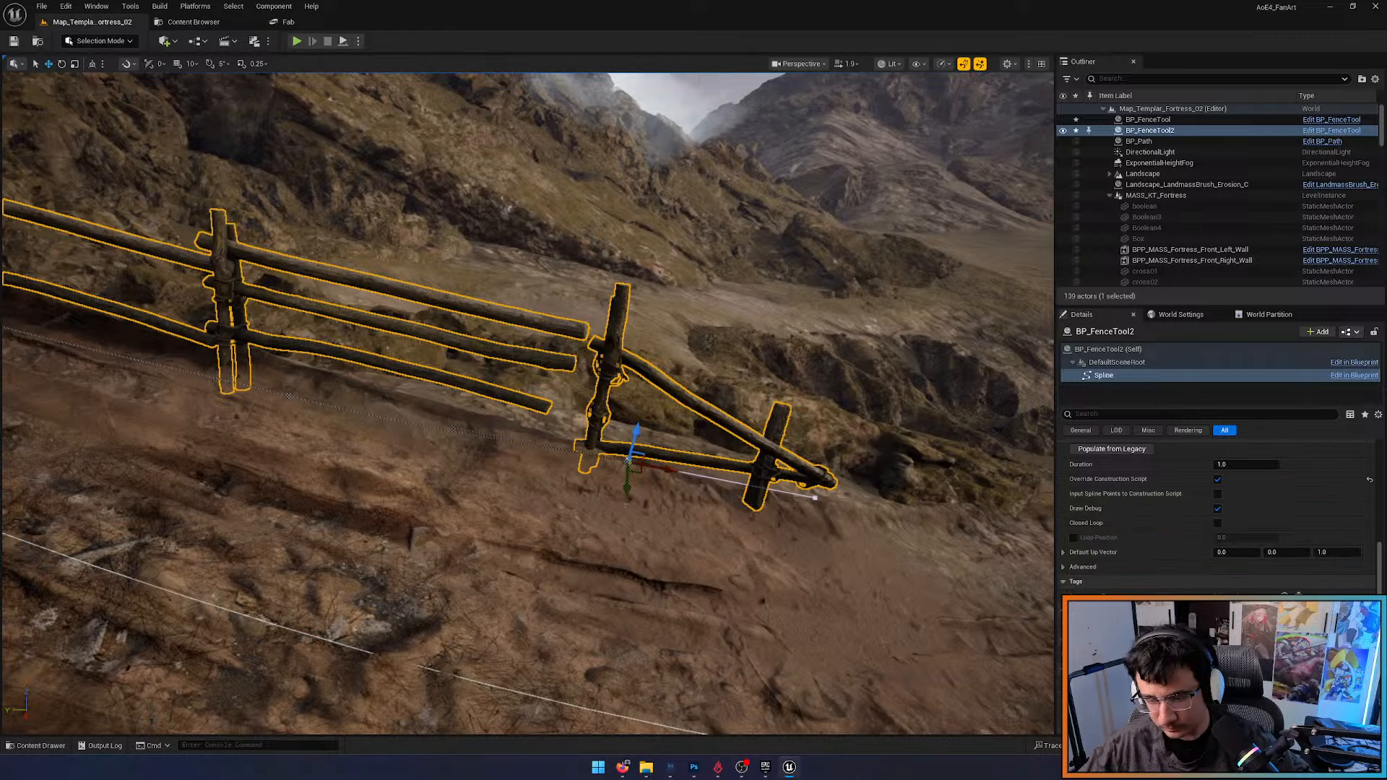
{"action": "left_click", "coordinate": [1150, 130]}
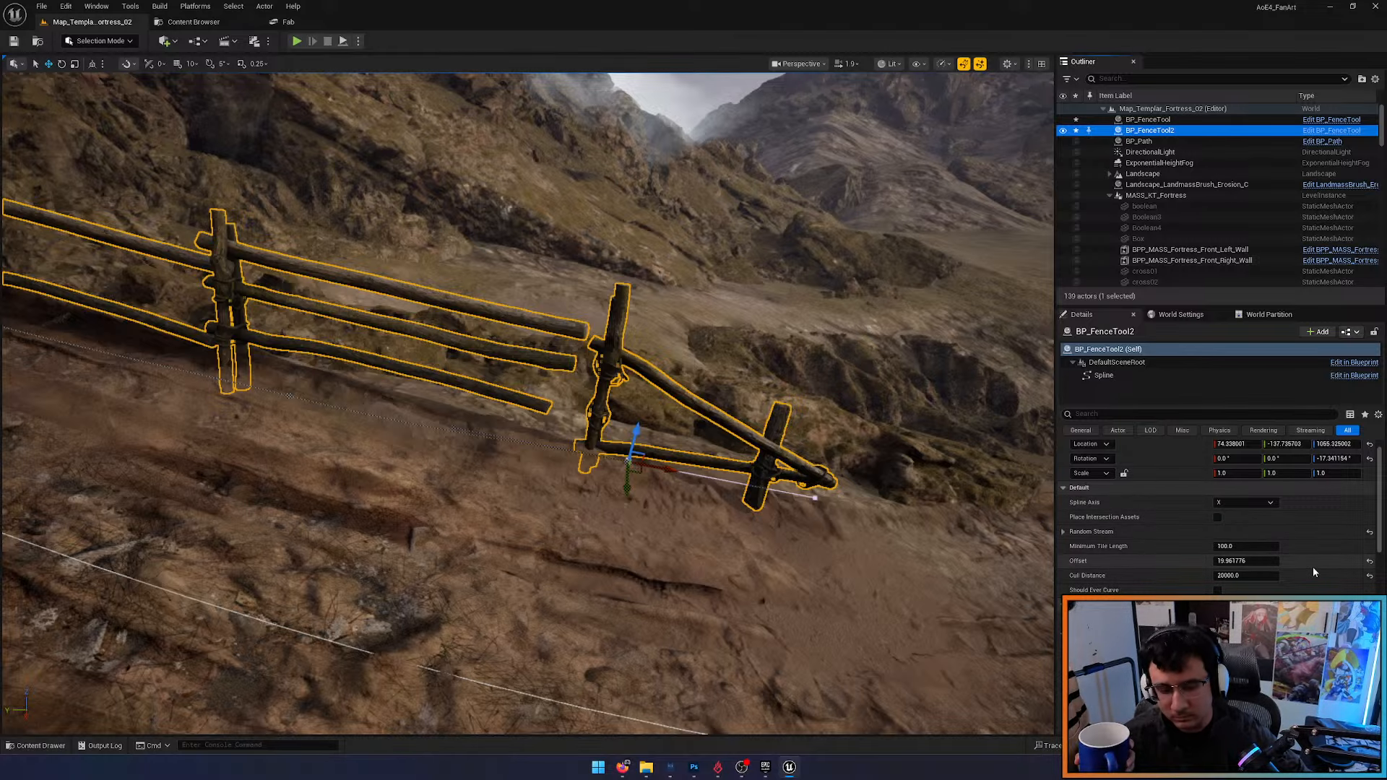
{"action": "scroll", "coordinate": [1311, 567], "scroll_direction": "down", "scroll_amount": 2}
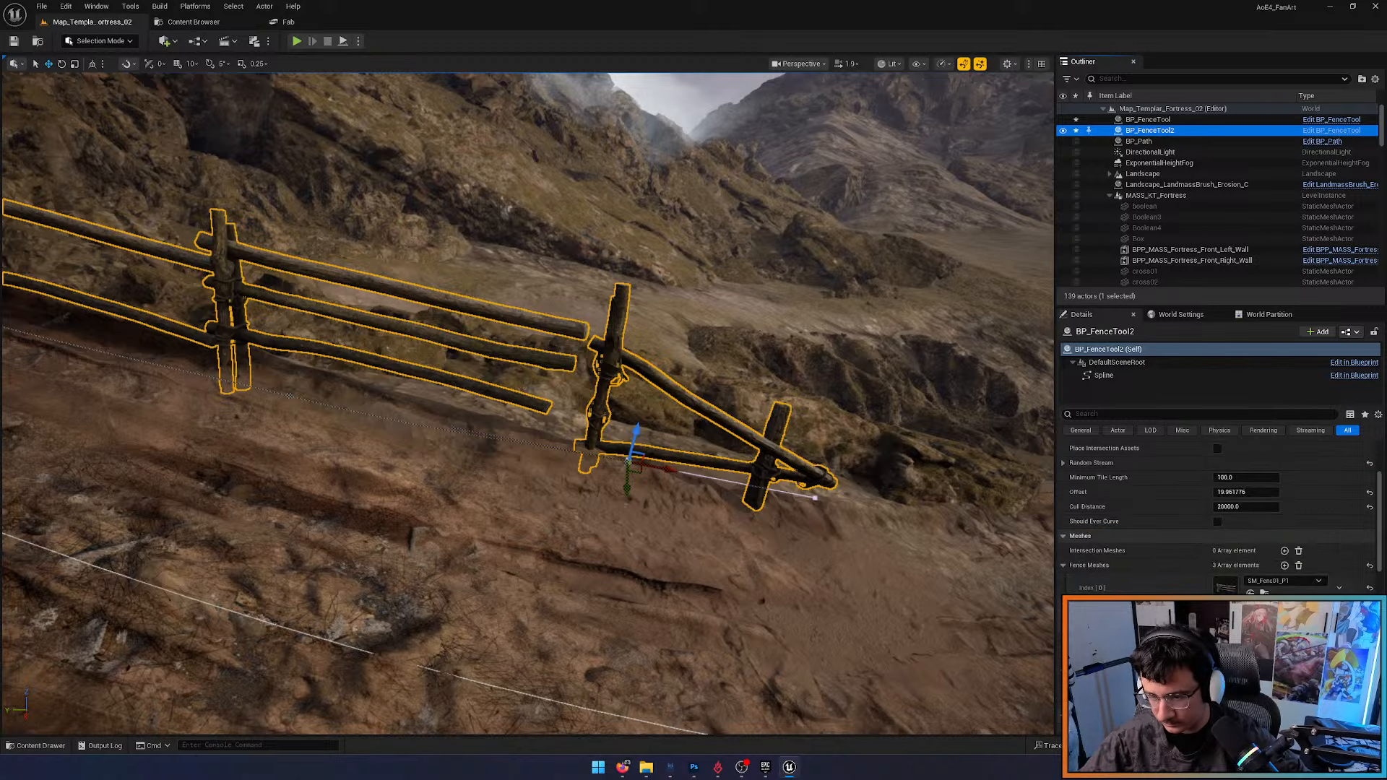
{"action": "scroll", "coordinate": [1221, 506], "scroll_direction": "down", "scroll_amount": 3}
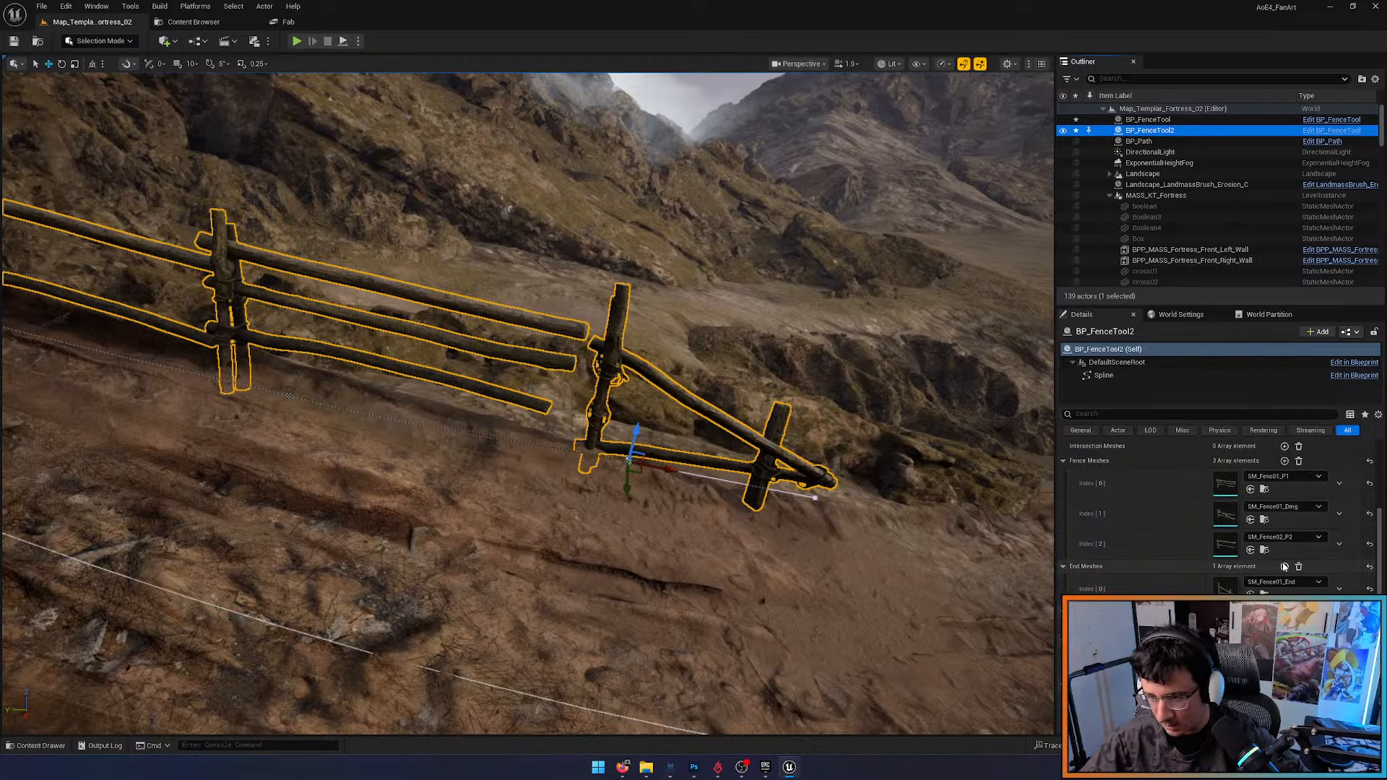
{"action": "scroll", "coordinate": [1285, 574], "scroll_direction": "up", "scroll_amount": 3}
{"action": "scroll", "coordinate": [1202, 527], "scroll_direction": "up", "scroll_amount": 1}
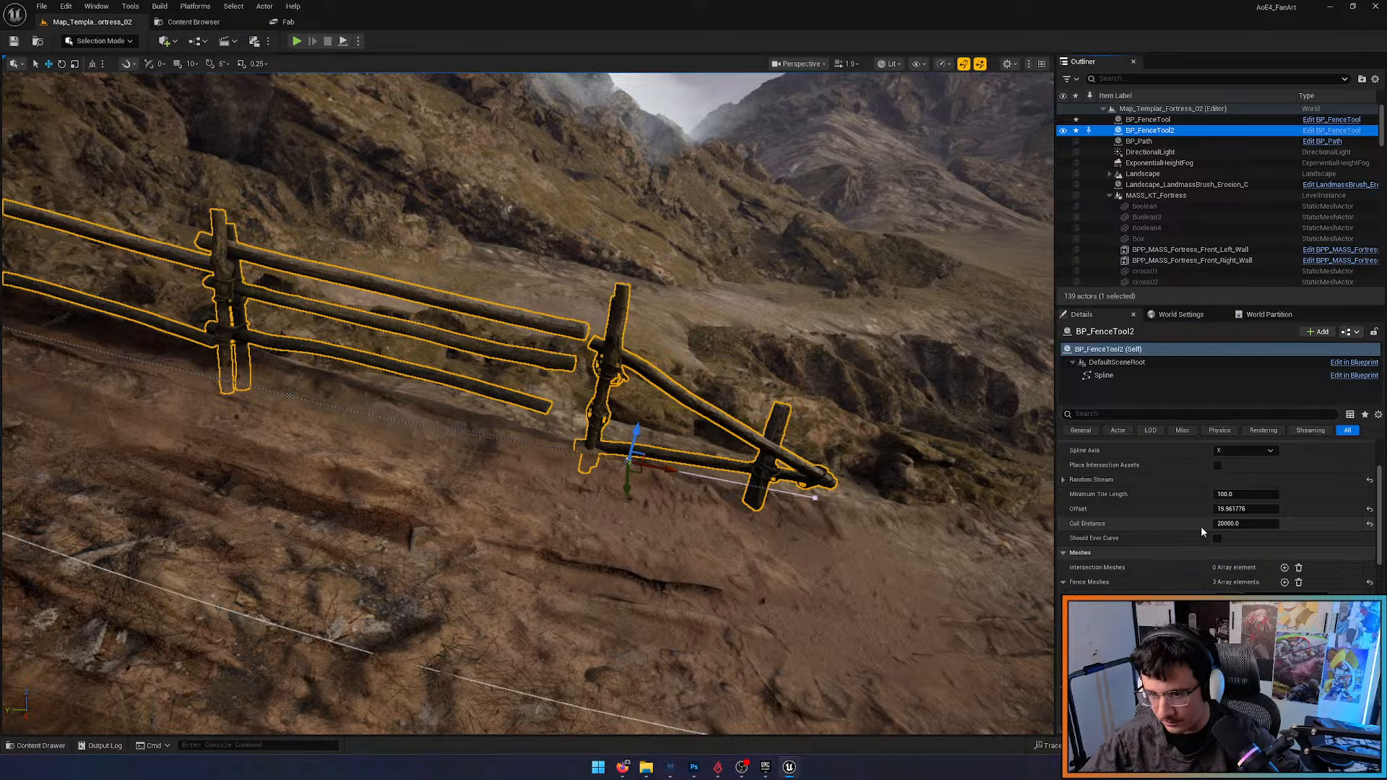
{"action": "scroll", "coordinate": [1200, 526], "scroll_direction": "up", "scroll_amount": 1}
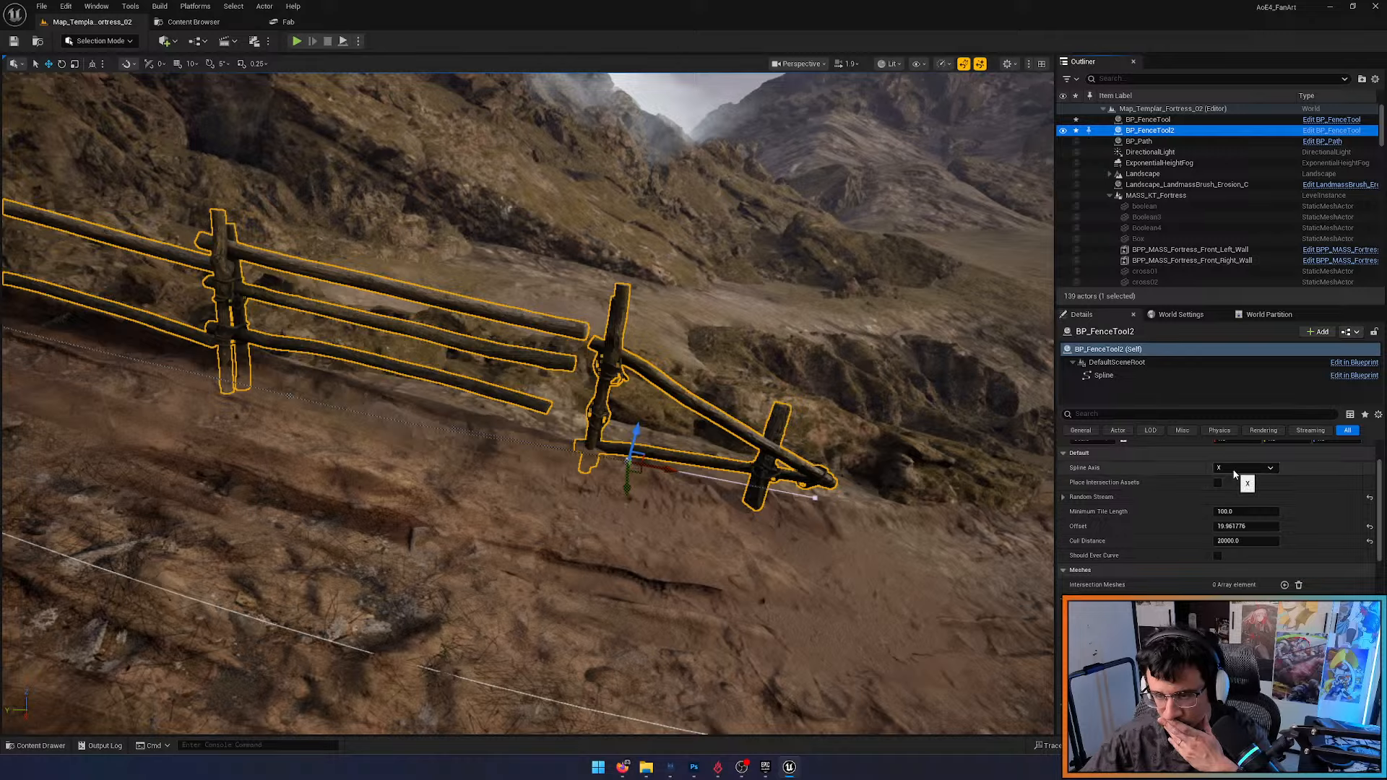
{"action": "scroll", "coordinate": [1193, 522], "scroll_direction": "down", "scroll_amount": 5}
{"action": "scroll", "coordinate": [1199, 520], "scroll_direction": "down", "scroll_amount": 3}
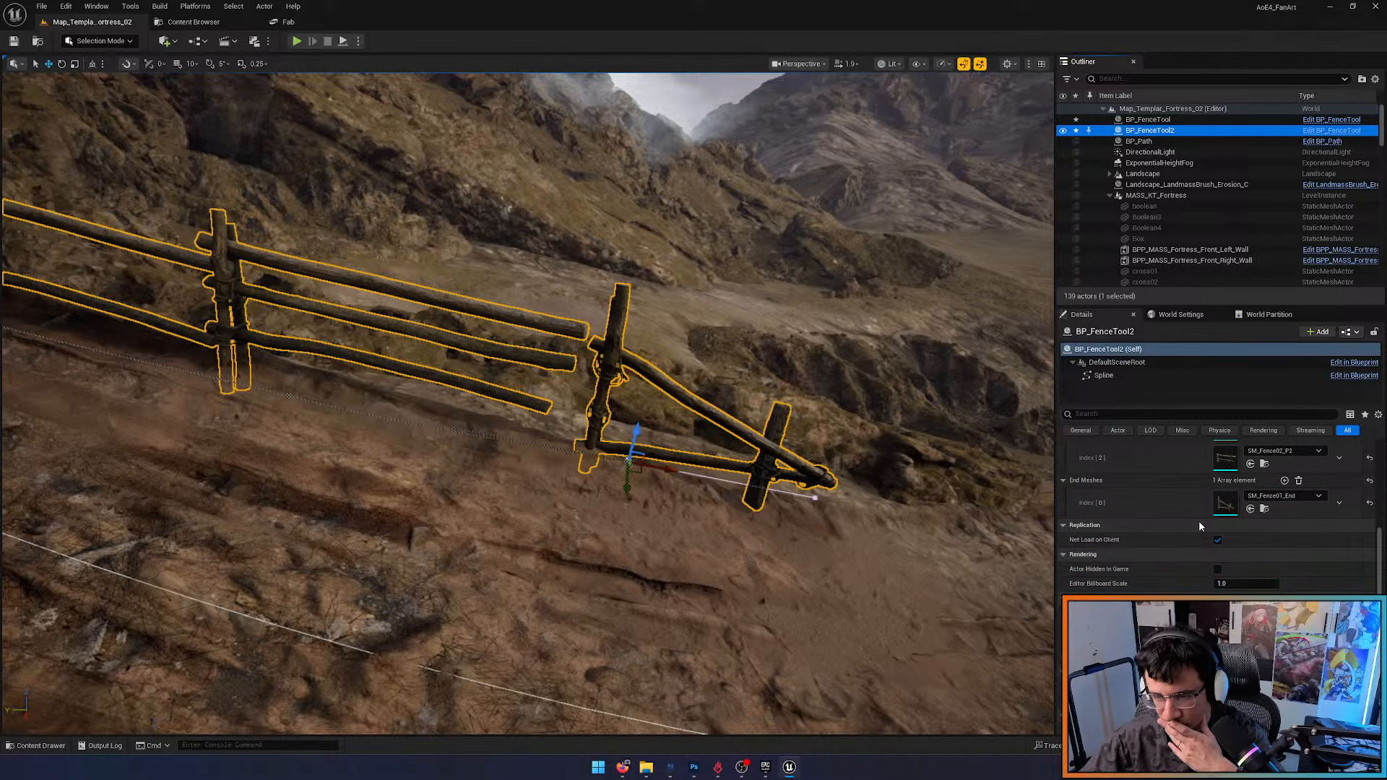
{"action": "scroll", "coordinate": [1198, 522], "scroll_direction": "up", "scroll_amount": 4}
Filter BP_FenceTool2's properties by "seed" and change its Initial Seed to vary the fence pieces
{"action": "left_click", "coordinate": [1143, 414]}
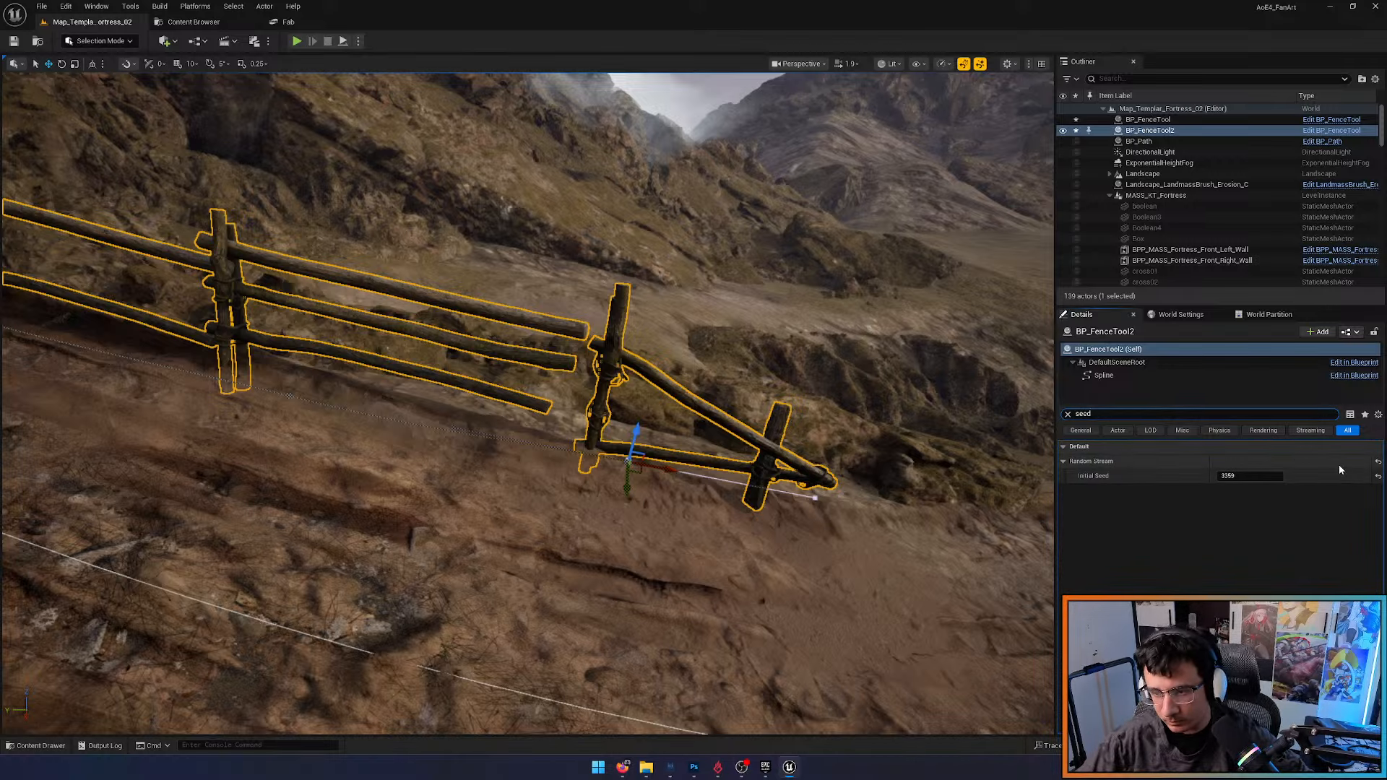
{"action": "left_click_drag", "start_coordinate": [1276, 475], "coordinate": [1283, 476]}
{"action": "key", "text": "s"}
{"action": "right_click_drag", "start_coordinate": [952, 475], "coordinate": [802, 506]}
{"action": "key", "text": "Escape"}
Compare both fences from a distance and from the bookmarked camera view of the fortress
{"action": "key", "text": "s"}
{"action": "key", "text": "s"}
{"action": "key", "text": "s"}
{"action": "scroll", "coordinate": [895, 505], "scroll_direction": "up", "scroll_amount": 3}
{"action": "key", "text": "w"}
{"action": "left_click", "coordinate": [755, 335]}
{"action": "key", "text": "s"}
{"action": "right_click_drag", "start_coordinate": [754, 335], "coordinate": [859, 316]}
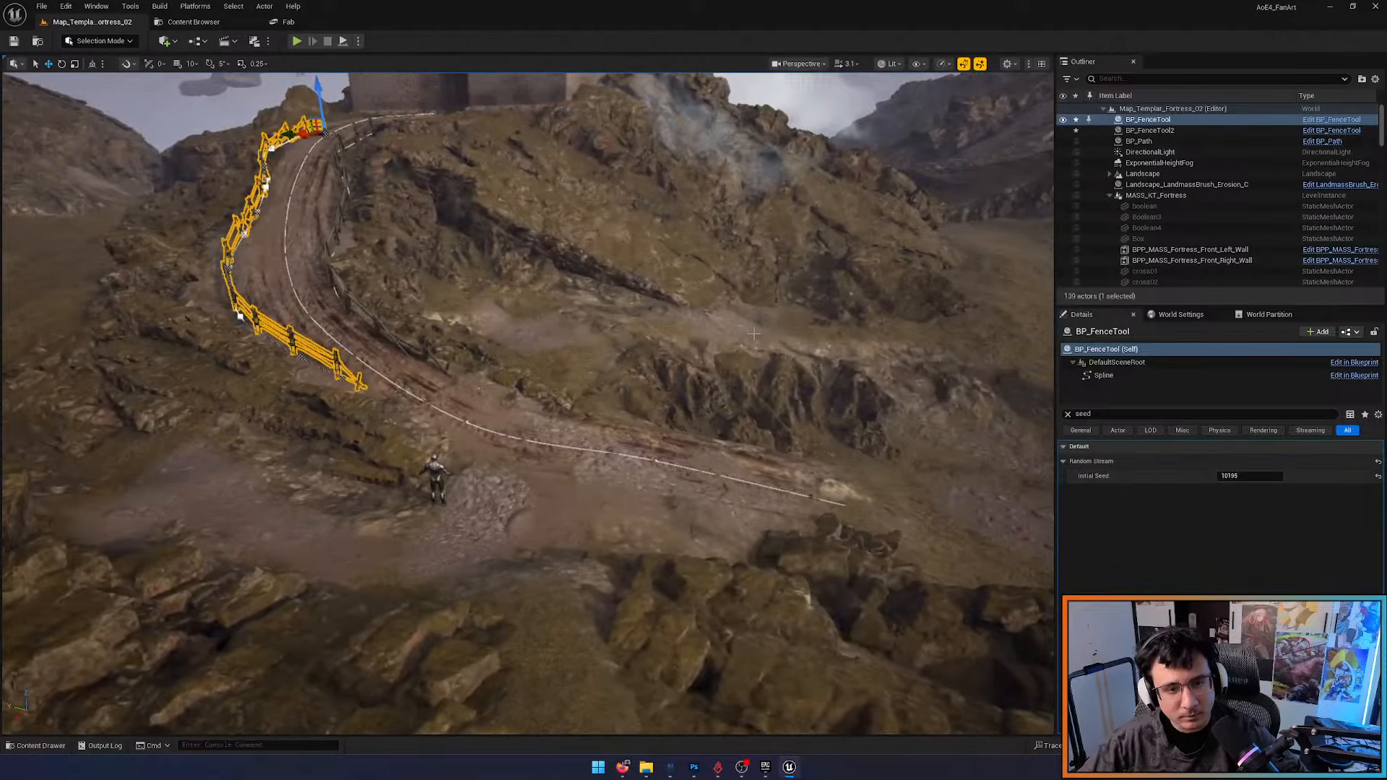
{"action": "key", "text": "Escape"}
{"action": "key", "text": "1"}
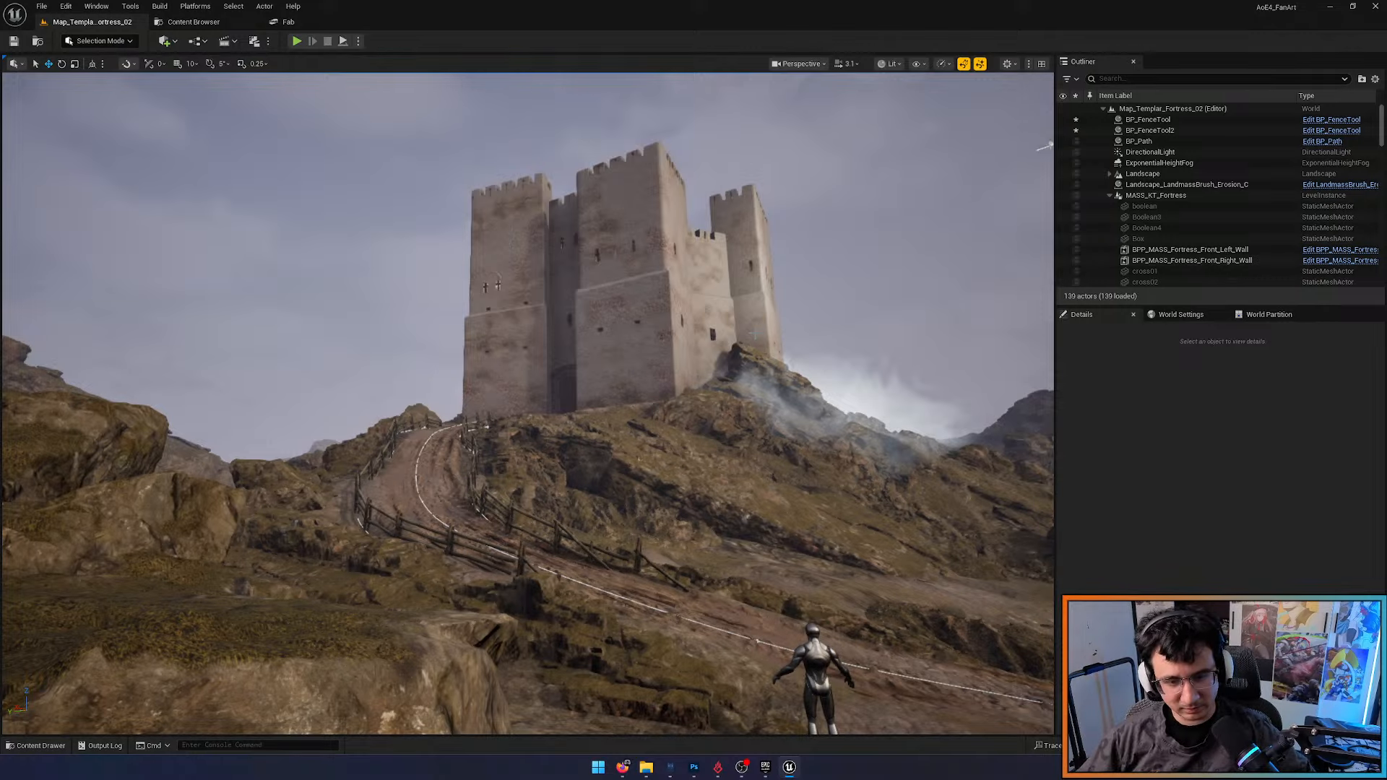
Extend the original fence's lower end along the path with another spline point
{"action": "right_click_drag", "start_coordinate": [755, 333], "coordinate": [535, 543]}
{"action": "key", "text": "w"}
{"action": "scroll", "coordinate": [578, 528], "scroll_direction": "down", "scroll_amount": 5}
{"action": "left_click", "coordinate": [665, 425]}
{"action": "right_click_drag", "start_coordinate": [666, 425], "coordinate": [546, 482]}
{"action": "left_click", "coordinate": [599, 419]}
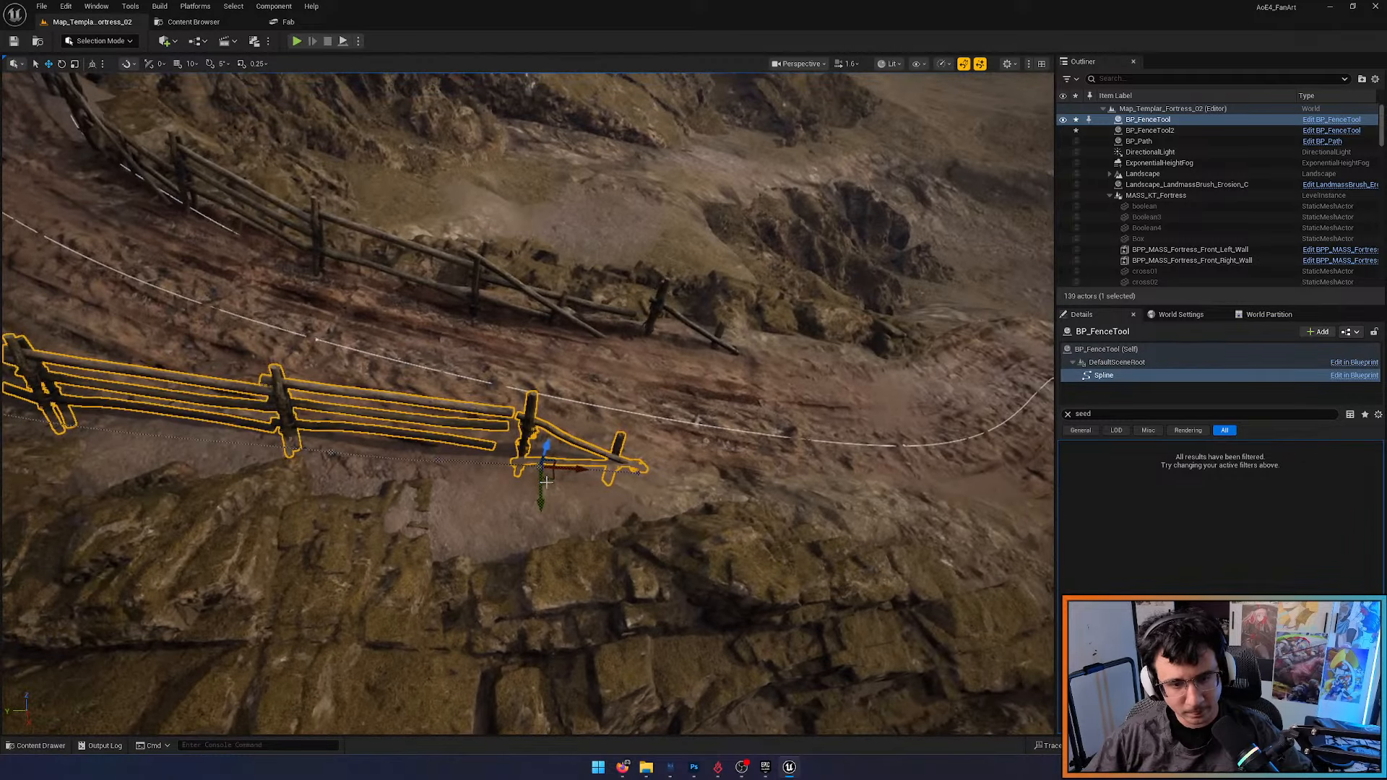
{"action": "left_click_drag", "start_coordinate": [553, 477], "coordinate": [846, 497]}
{"action": "key", "text": "d"}
{"action": "right_click_drag", "start_coordinate": [847, 497], "coordinate": [682, 507]}
Add one more spline point at the original fence's downhill end and check the result from the bookmarked camera
{"action": "left_click_drag", "start_coordinate": [659, 517], "coordinate": [821, 567]}
{"action": "mouse_move", "coordinate": [821, 567]}
{"action": "right_mouse_down"}
{"action": "mouse_move", "coordinate": [765, 568]}
{"action": "mouse_move", "coordinate": [830, 559]}
{"action": "mouse_move", "coordinate": [818, 570]}
{"action": "right_mouse_up"}
{"action": "key", "text": "s"}
{"action": "key", "text": "w"}
{"action": "key", "text": "1"}
{"action": "key", "text": "Escape"}
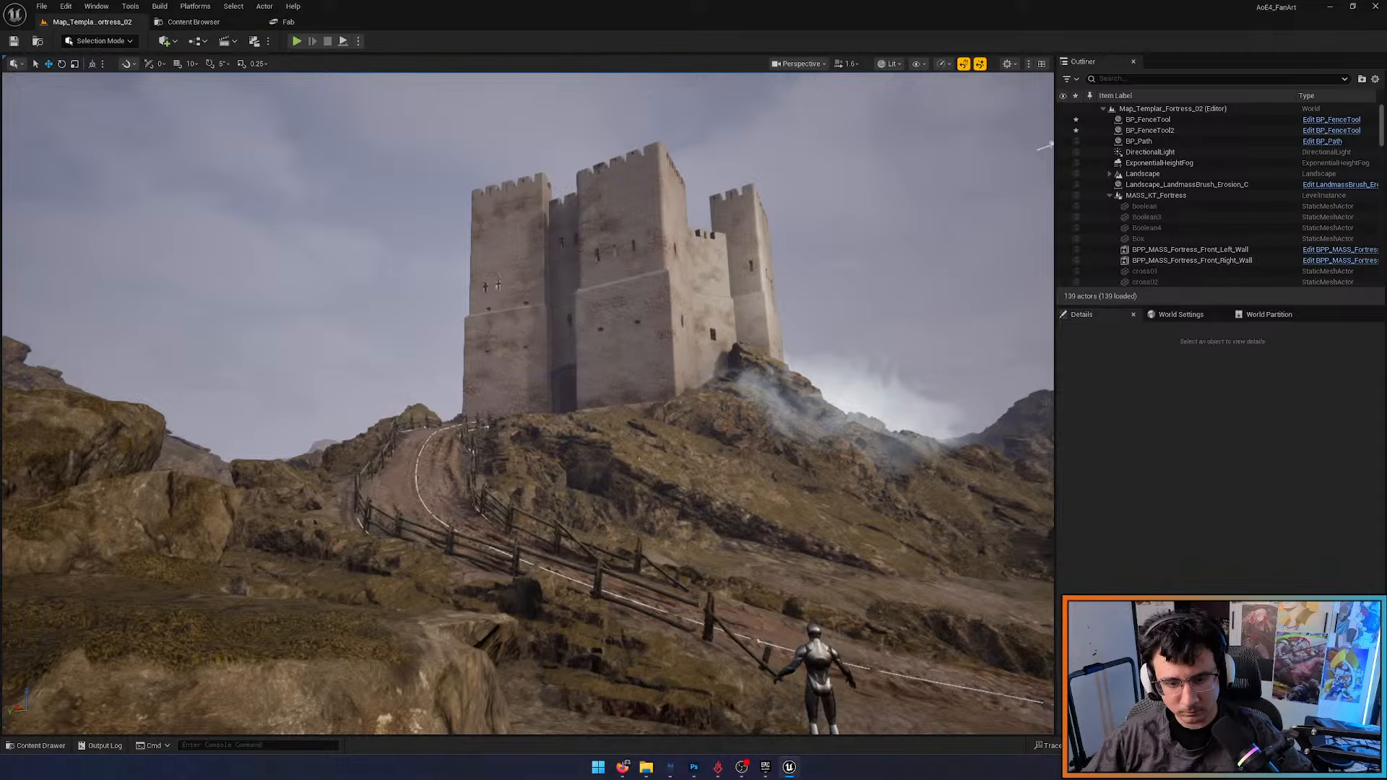
Change the Initial Seed of the original fence to vary its pieces
{"action": "left_click", "coordinate": [593, 569]}
{"action": "left_click_drag", "start_coordinate": [1222, 478], "coordinate": [1268, 478]}
{"action": "key", "text": "Escape"}
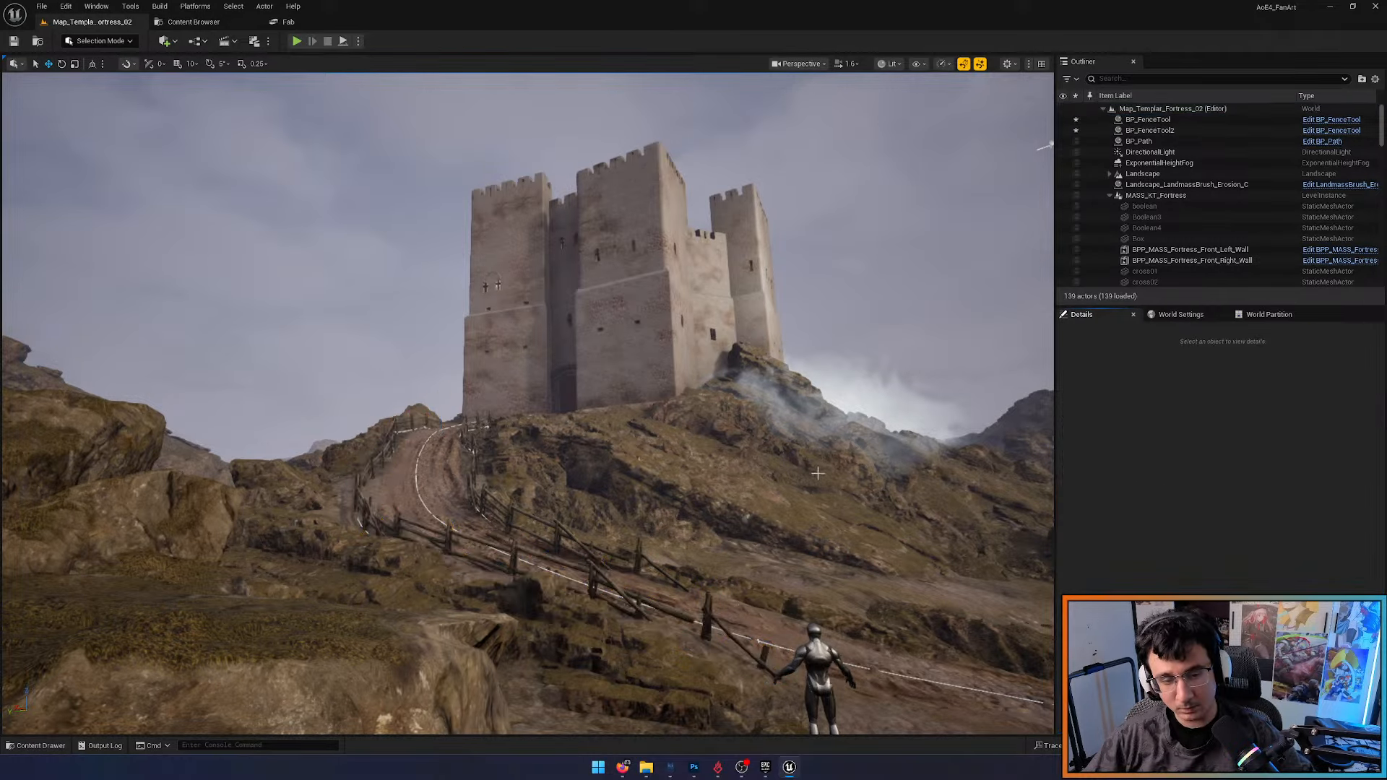
Review the fenced path from nearby and from the composed camera view, and save the level changes
{"action": "key", "text": "d"}
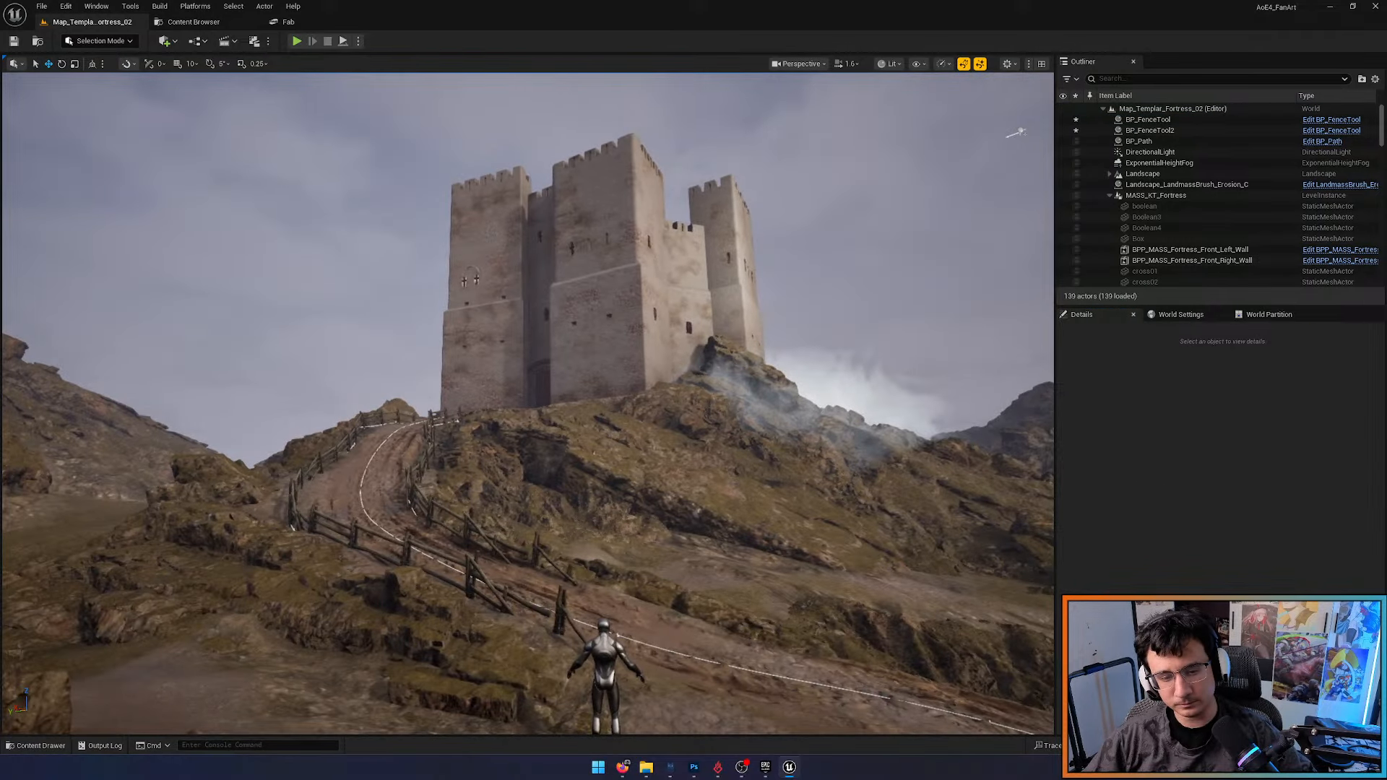
{"action": "key", "text": "w"}
{"action": "right_click_drag", "start_coordinate": [527, 405], "coordinate": [517, 441]}
{"action": "key", "text": "w"}
{"action": "mouse_move", "coordinate": [813, 468]}
{"action": "right_mouse_down"}
{"action": "mouse_move", "coordinate": [773, 513]}
{"action": "mouse_move", "coordinate": [759, 509]}
{"action": "mouse_move", "coordinate": [810, 531]}
{"action": "mouse_move", "coordinate": [813, 469]}
{"action": "right_mouse_up"}
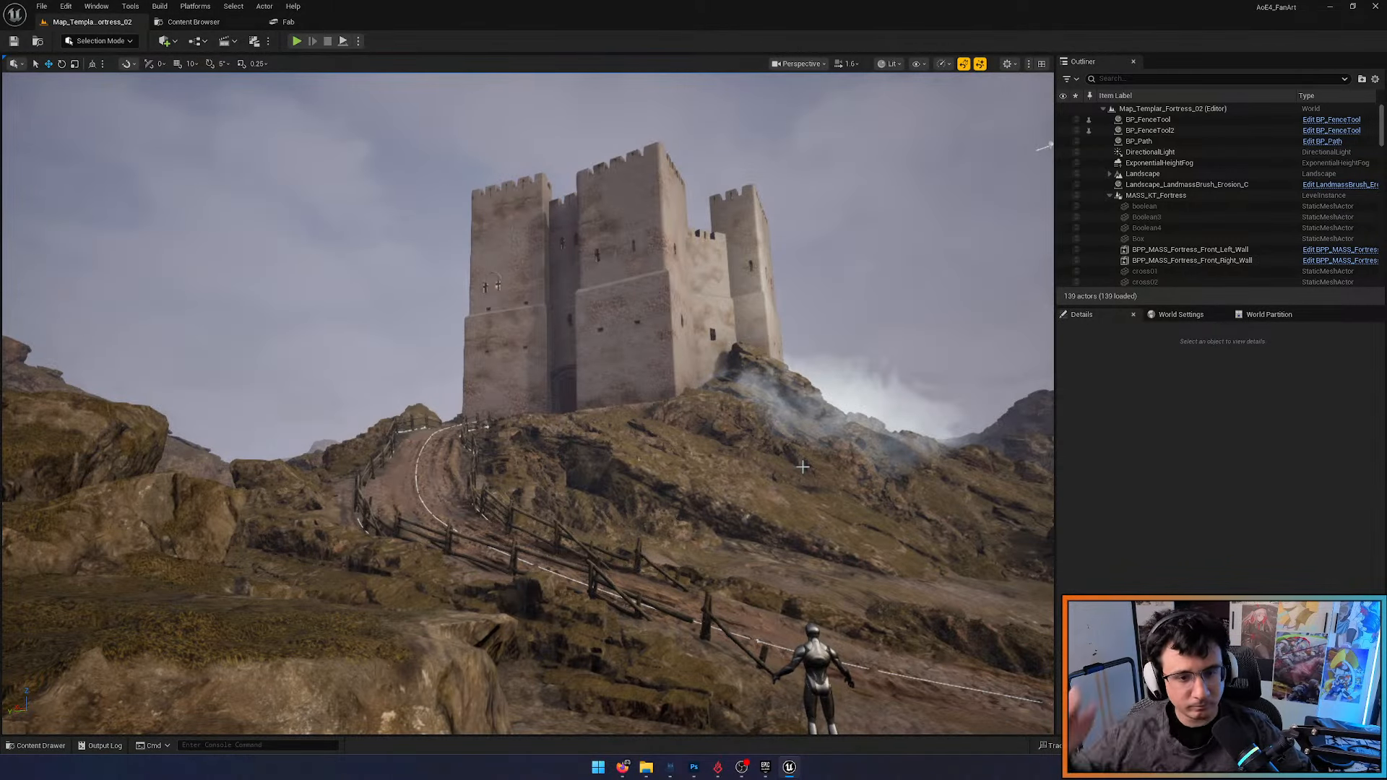
{"action": "right_click_drag", "start_coordinate": [802, 466], "coordinate": [831, 502]}
Capture a high-resolution screenshot of the full-screen viewport with a size multiplier of 1.0
{"action": "key", "text": "F11"}
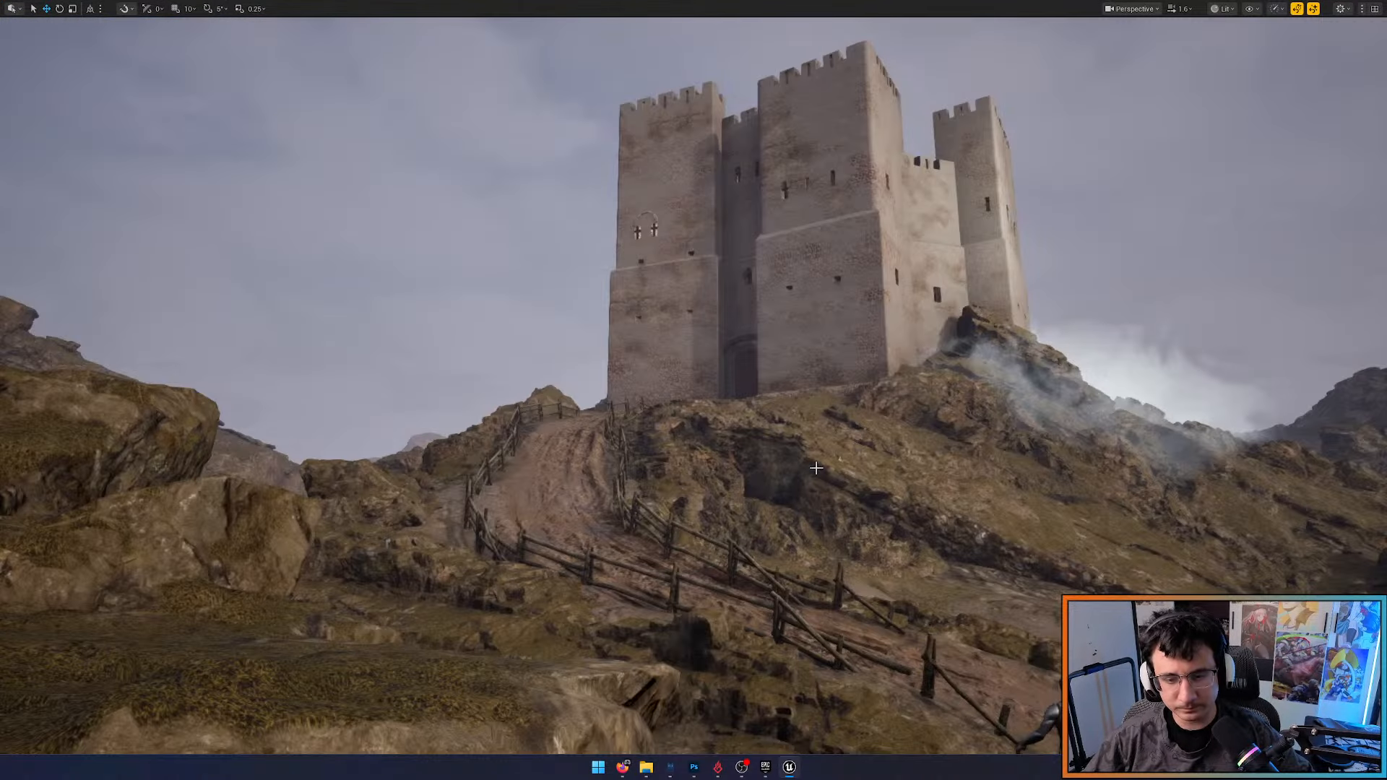
{"action": "left_click", "coordinate": [1311, 10]}
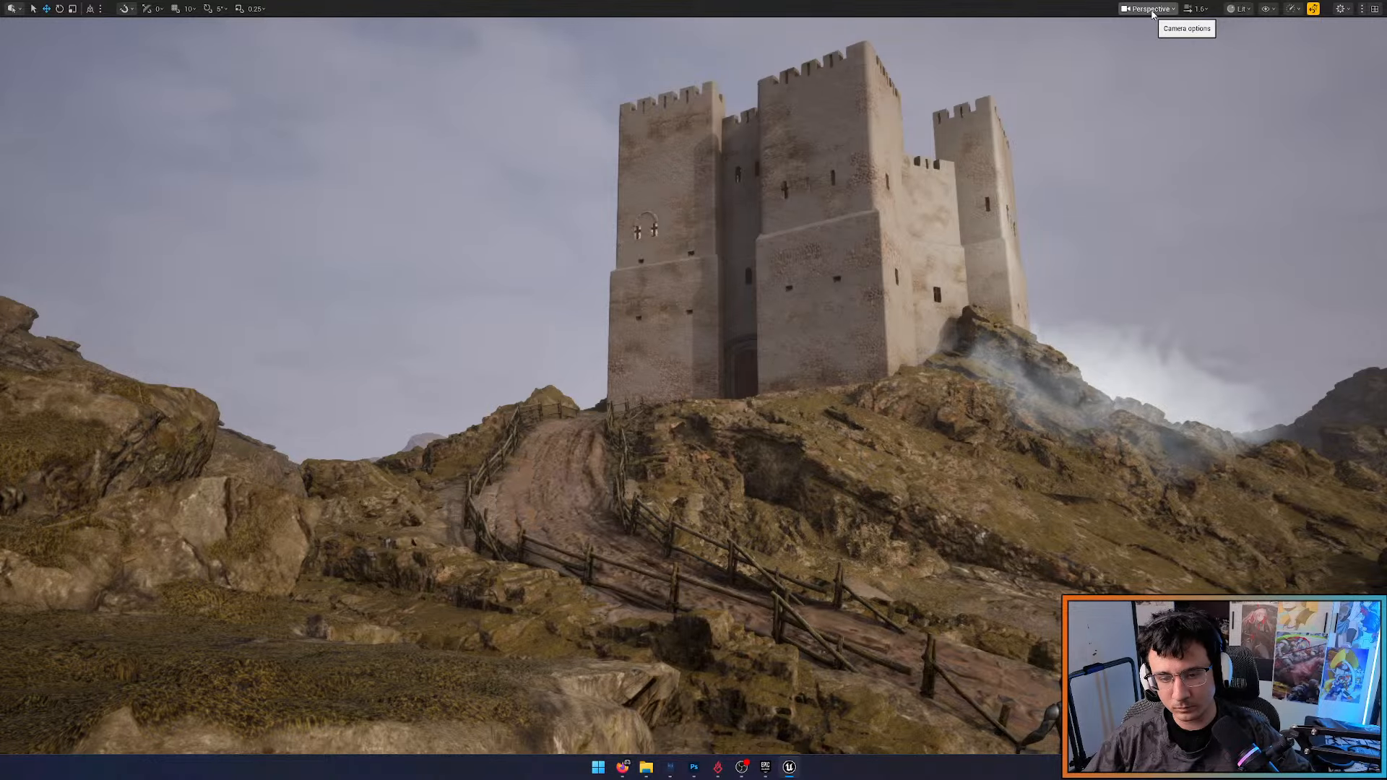
{"action": "left_click", "coordinate": [1151, 10]}
{"action": "left_click", "coordinate": [1163, 441]}
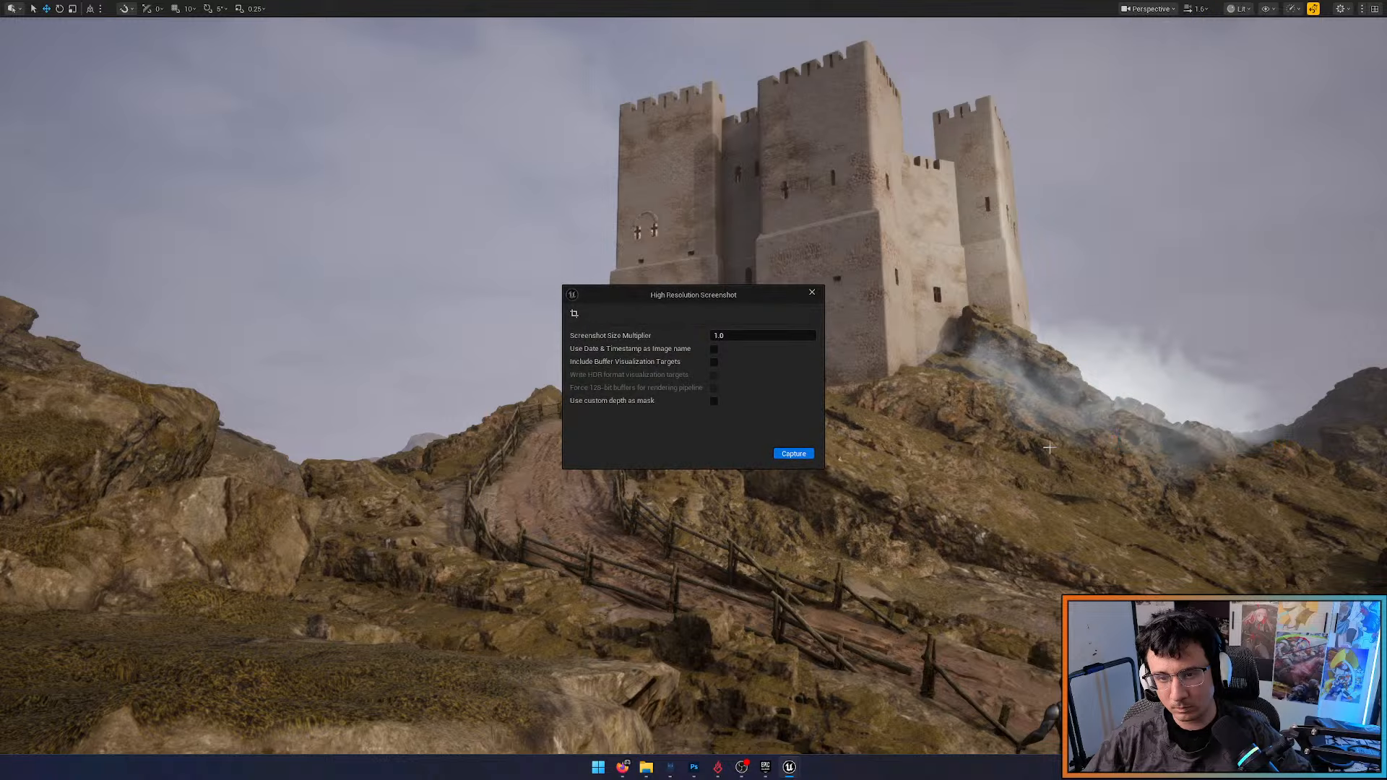
{"action": "left_click", "coordinate": [790, 458]}
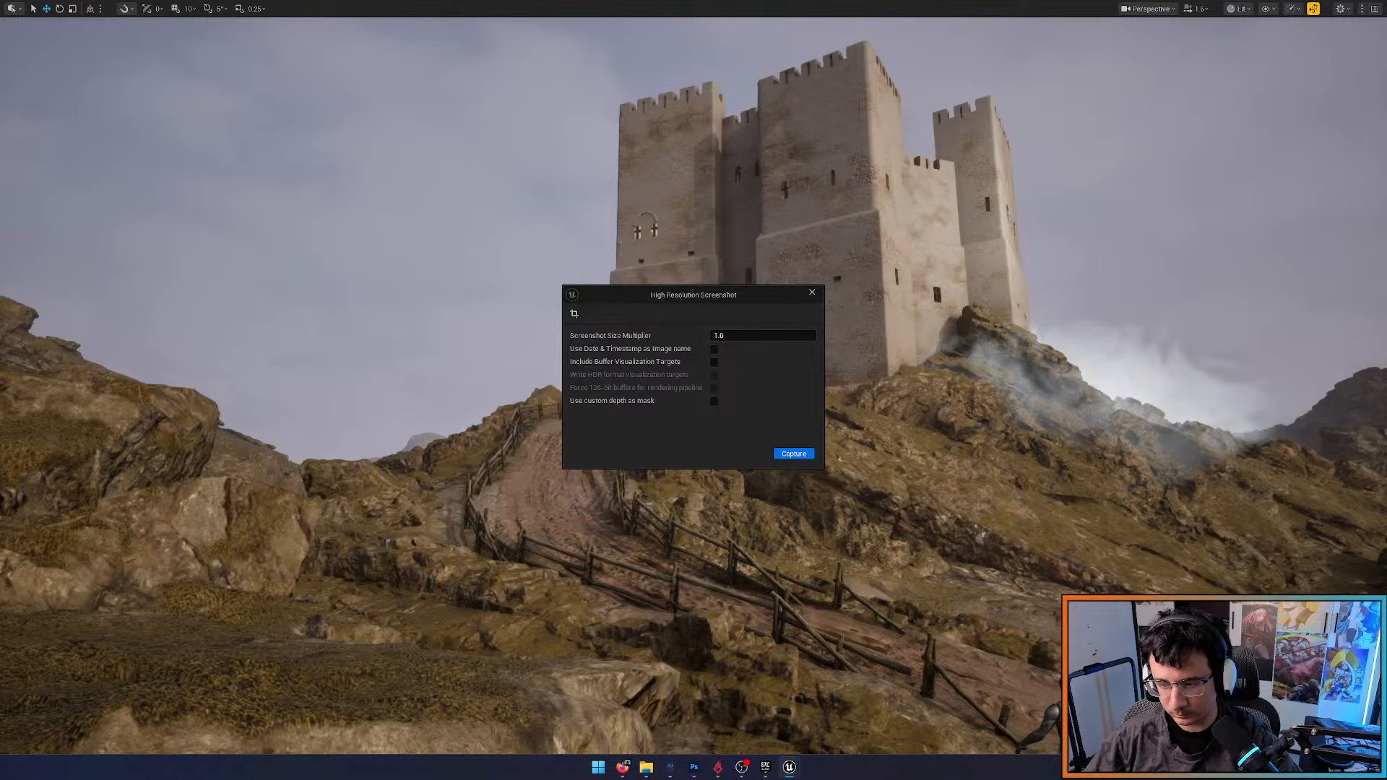
Open the saved screenshots folder and view HighresScreenshot00121.png
{"action": "left_click", "coordinate": [1264, 726]}
{"action": "left_click_drag", "start_coordinate": [1215, 395], "coordinate": [1215, 562]}
{"action": "left_click", "coordinate": [915, 582]}
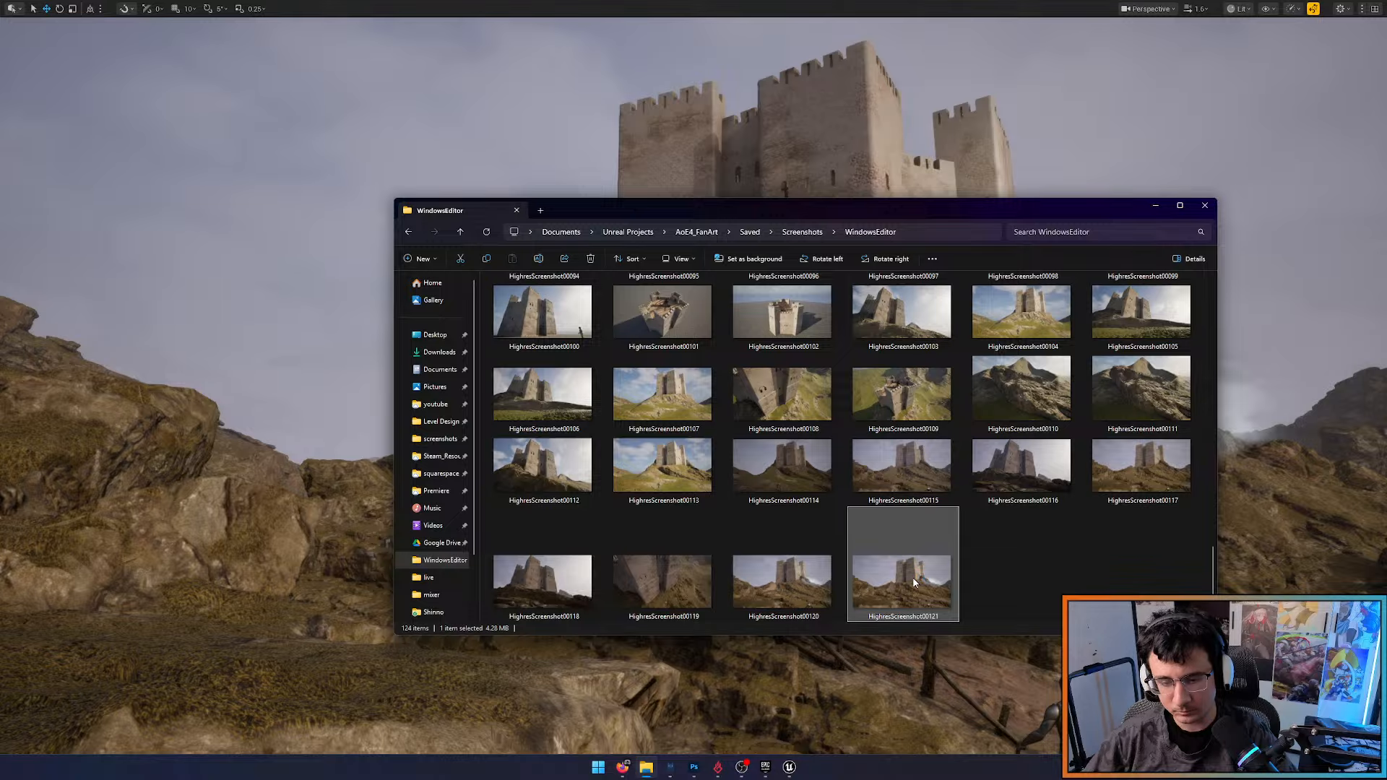
{"action": "double_click", "coordinate": [914, 582]}
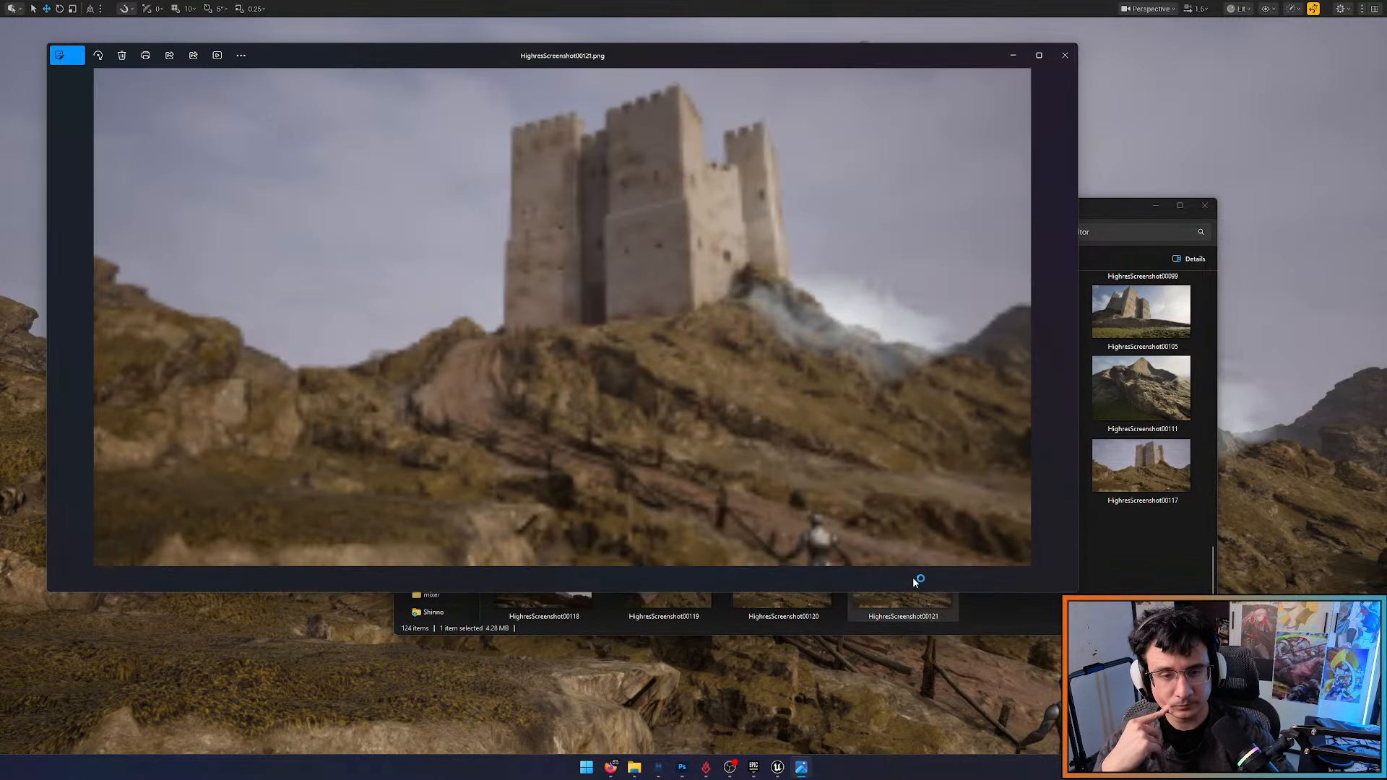
Compare HighresScreenshot00121.png with the earlier HighresScreenshot00120.png by switching between them
{"action": "key", "text": "Left"}
{"action": "key", "text": "Right"}
{"action": "key", "text": "Left"}
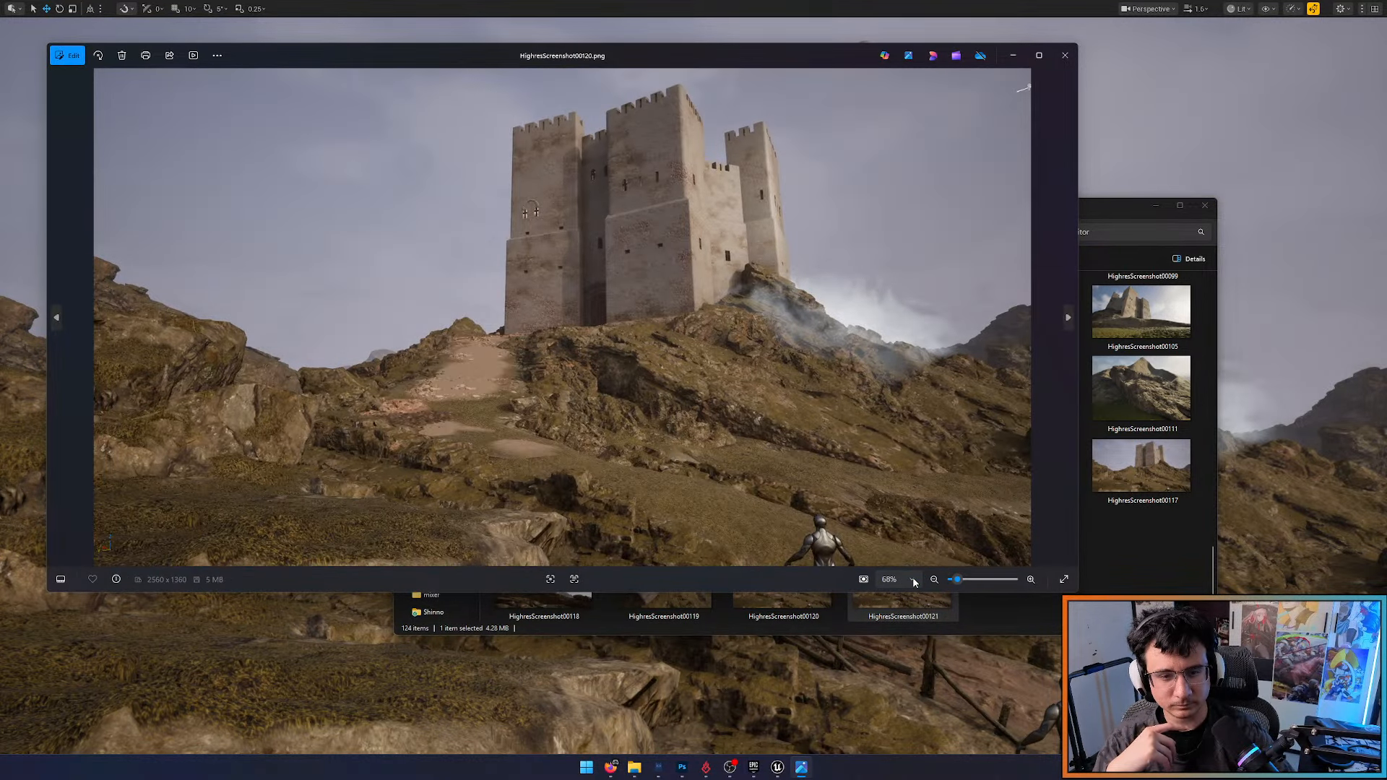
{"action": "key", "text": "Right"}
{"action": "key", "text": "Left"}
{"action": "key", "text": "Right"}
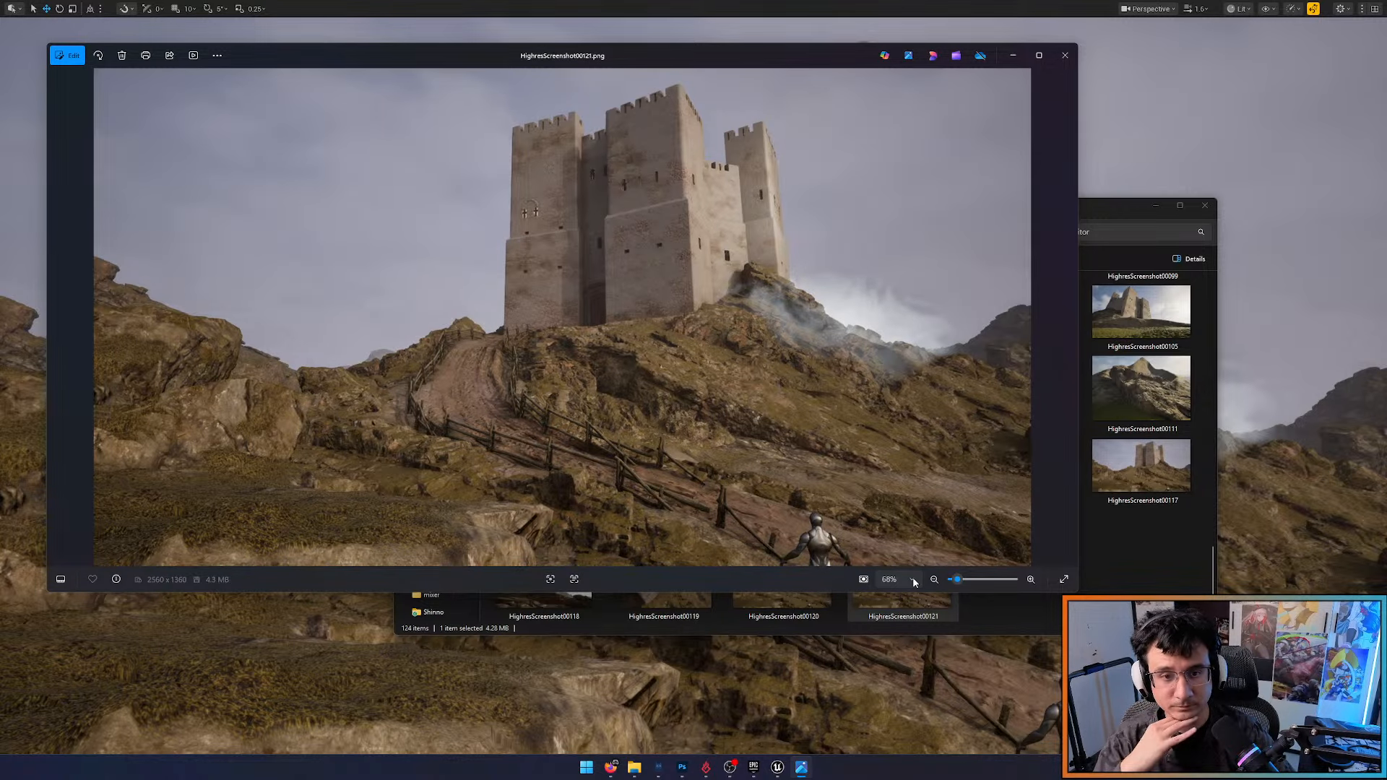
Flip repeatedly between HighresScreenshot00121.png and the preceding screenshot to check the effect of the fences along the path
{"action": "key", "text": "Left"}
{"action": "key", "text": "Right"}
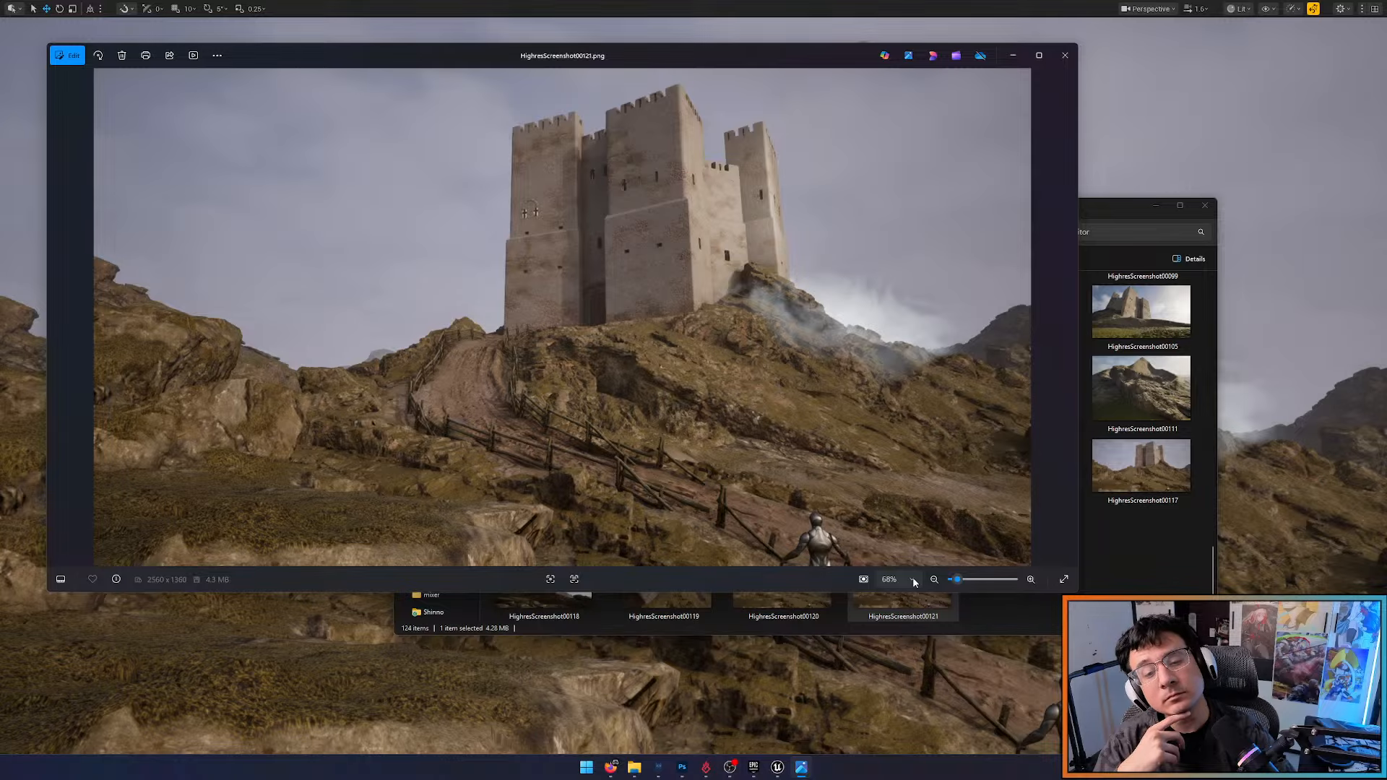
{"action": "key", "text": "Left"}
{"action": "key", "text": "Right"}
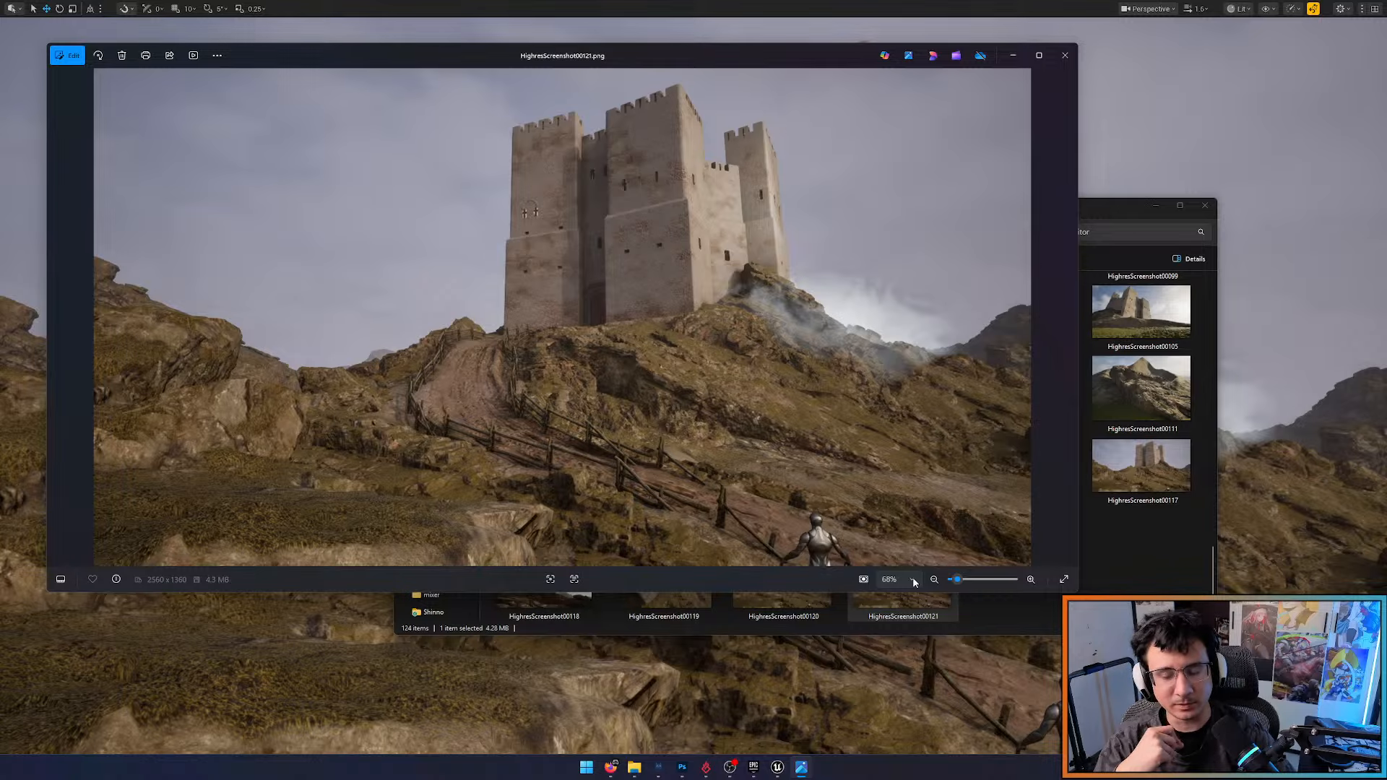
{"action": "key", "text": "Left"}
{"action": "key", "text": "Right"}
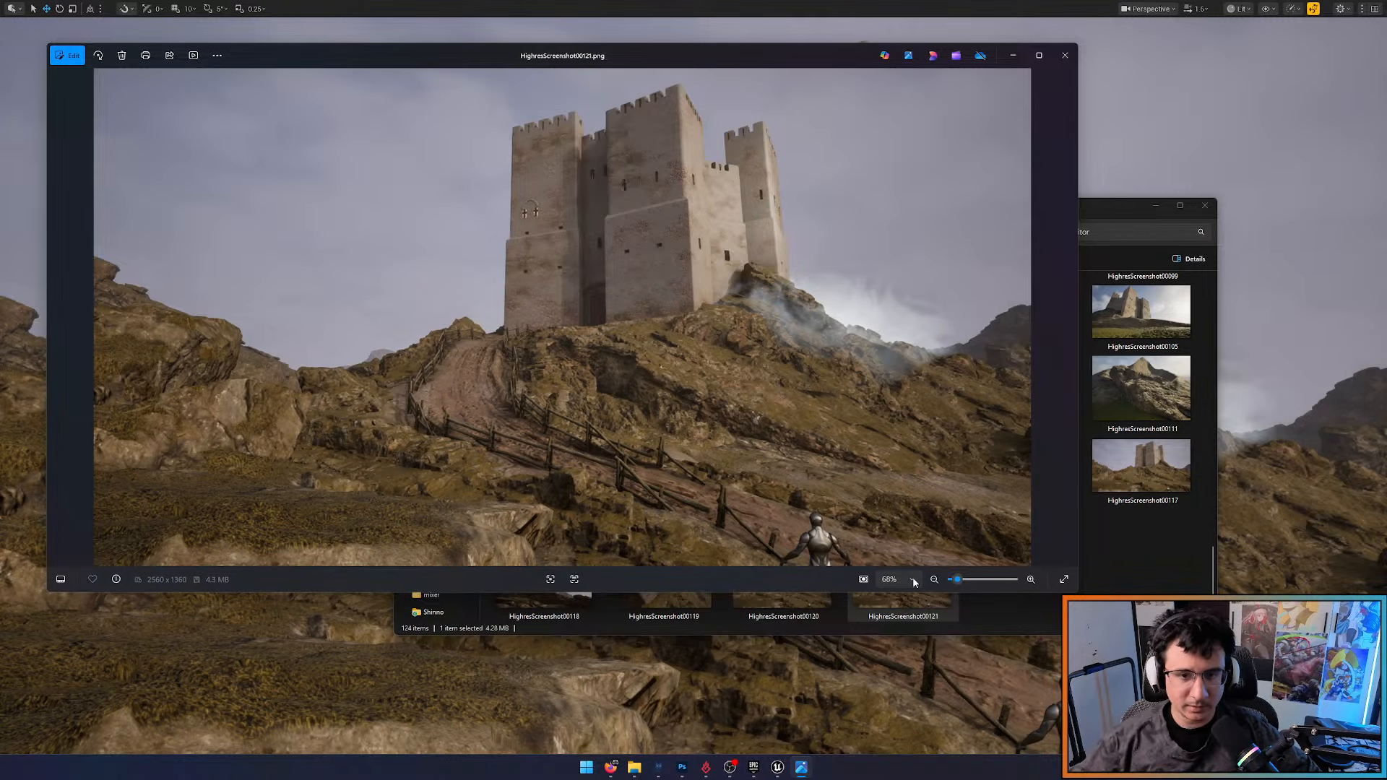
Inspect the castle in HighresScreenshot00121.png up close, and close both the image viewer and the screenshots folder
{"action": "scroll", "coordinate": [717, 238], "scroll_direction": "up", "scroll_amount": 2}
{"action": "scroll", "coordinate": [545, 248], "scroll_direction": "down", "scroll_amount": 2}
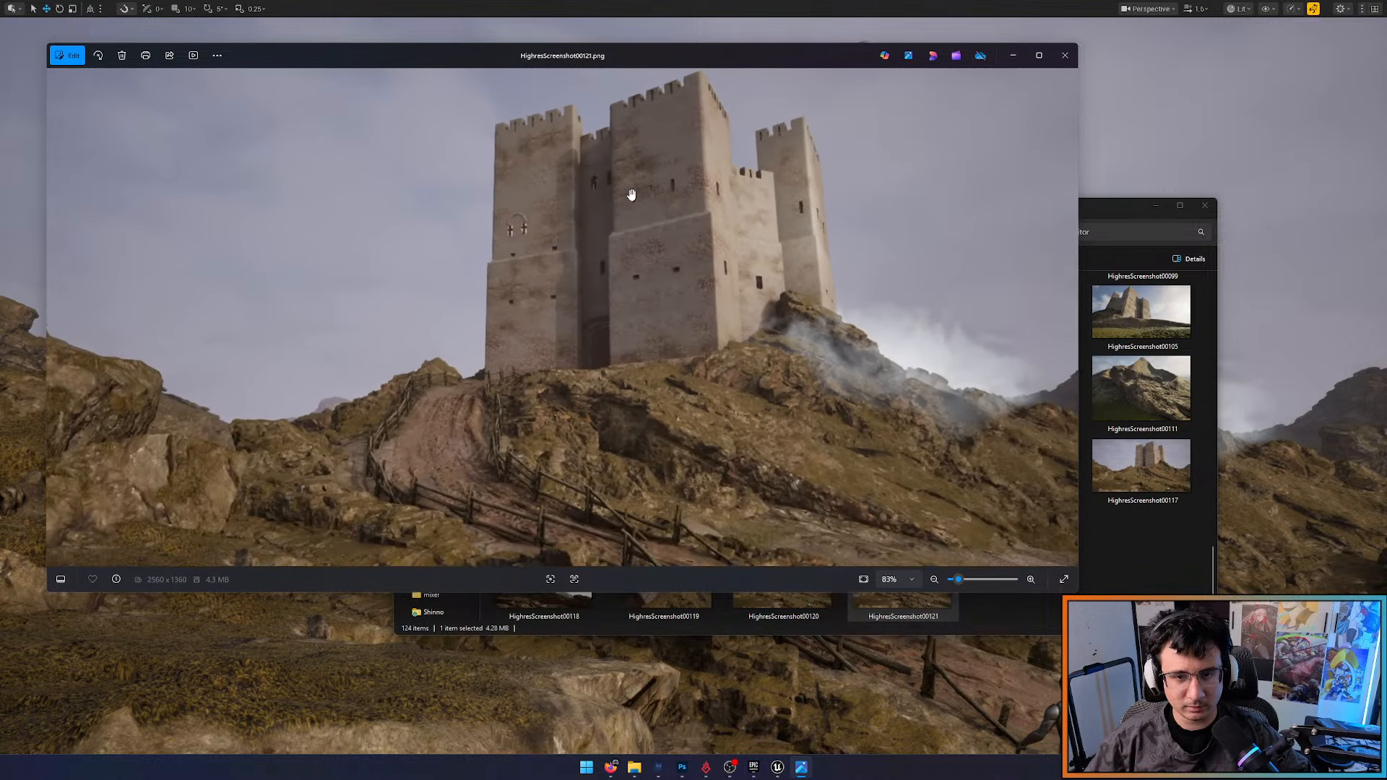
{"action": "scroll", "coordinate": [635, 247], "scroll_direction": "up", "scroll_amount": 3}
{"action": "scroll", "coordinate": [641, 223], "scroll_direction": "down", "scroll_amount": 3}
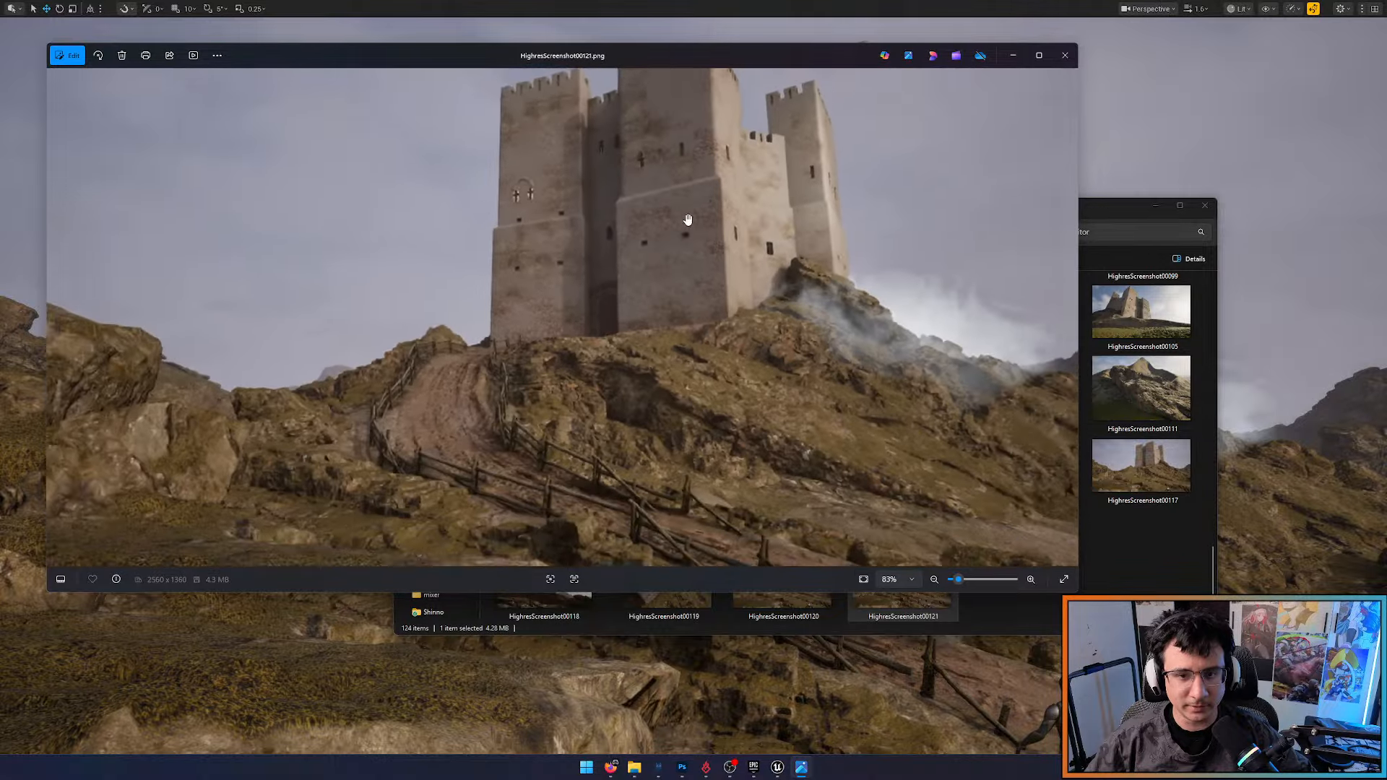
{"action": "left_click", "coordinate": [1068, 60]}
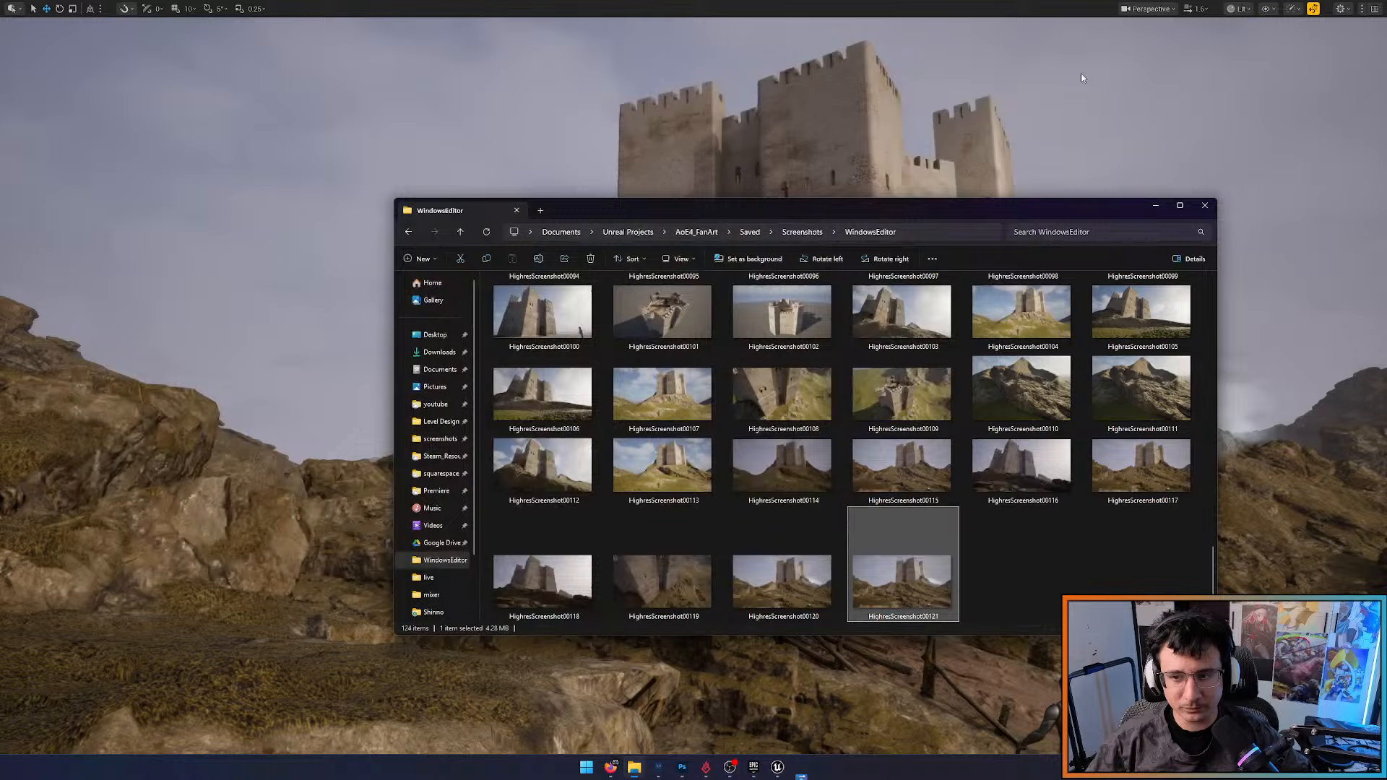
{"action": "left_click", "coordinate": [1206, 207]}
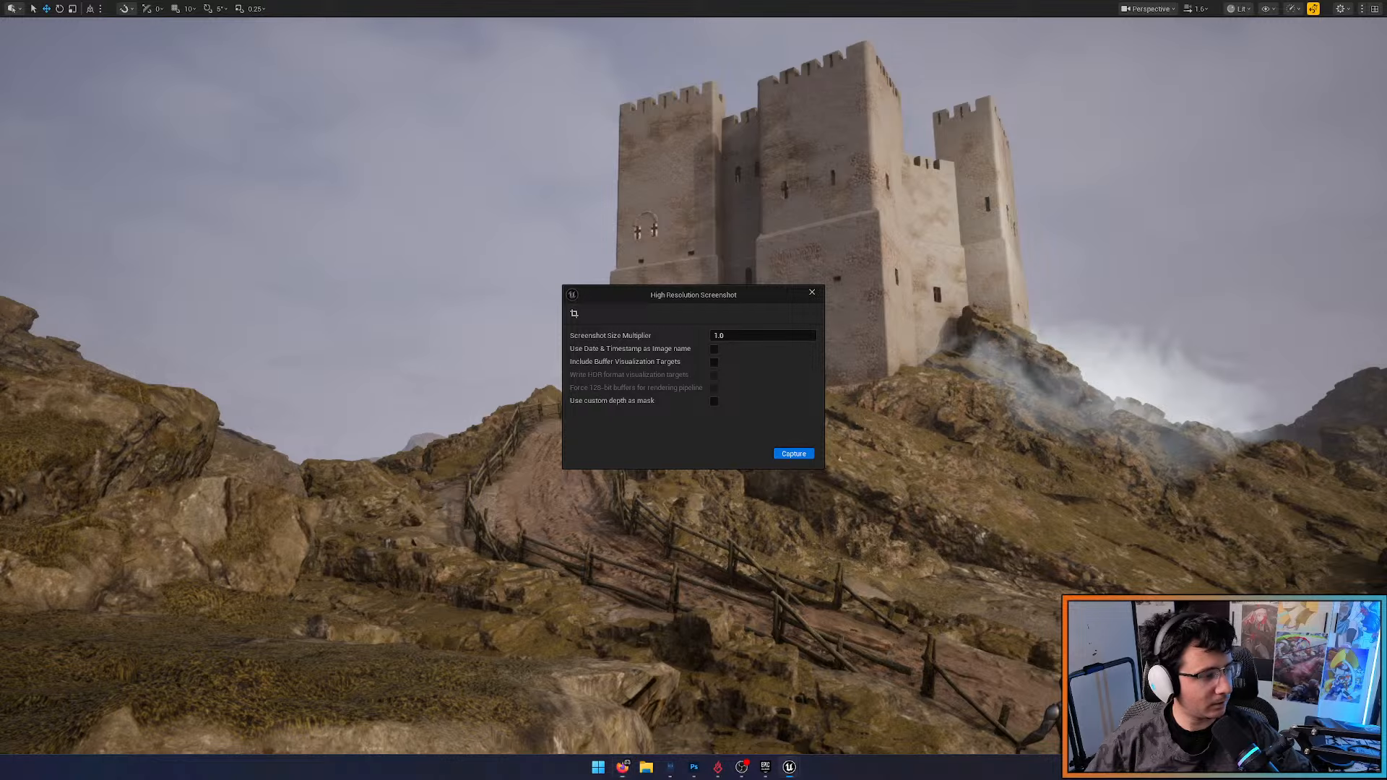
Move the High Resolution Screenshot window clear of the castle and show the newest captures in the maximized WindowsEditor screenshots folder
{"action": "left_click_drag", "start_coordinate": [769, 309], "coordinate": [1248, 237]}
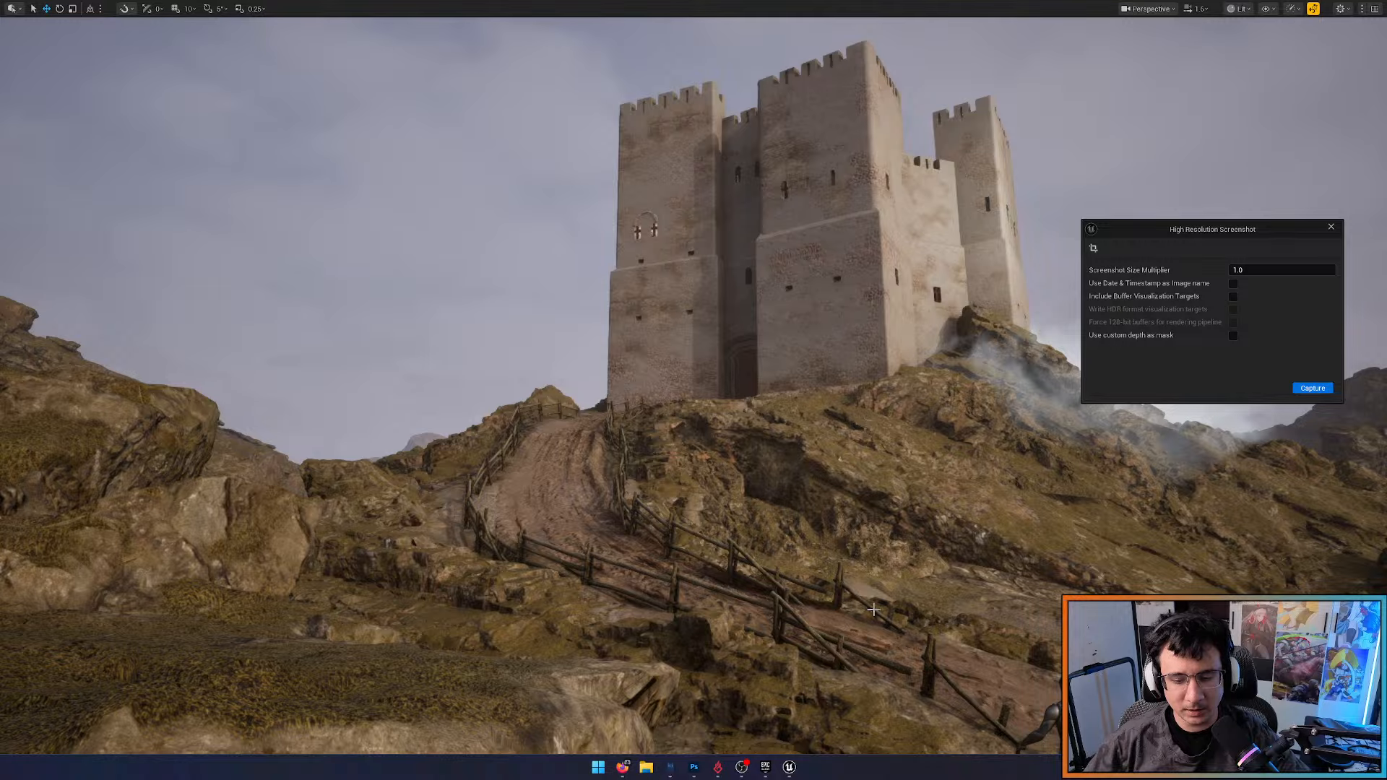
{"action": "left_click", "coordinate": [645, 767]}
{"action": "left_click", "coordinate": [1202, 207]}
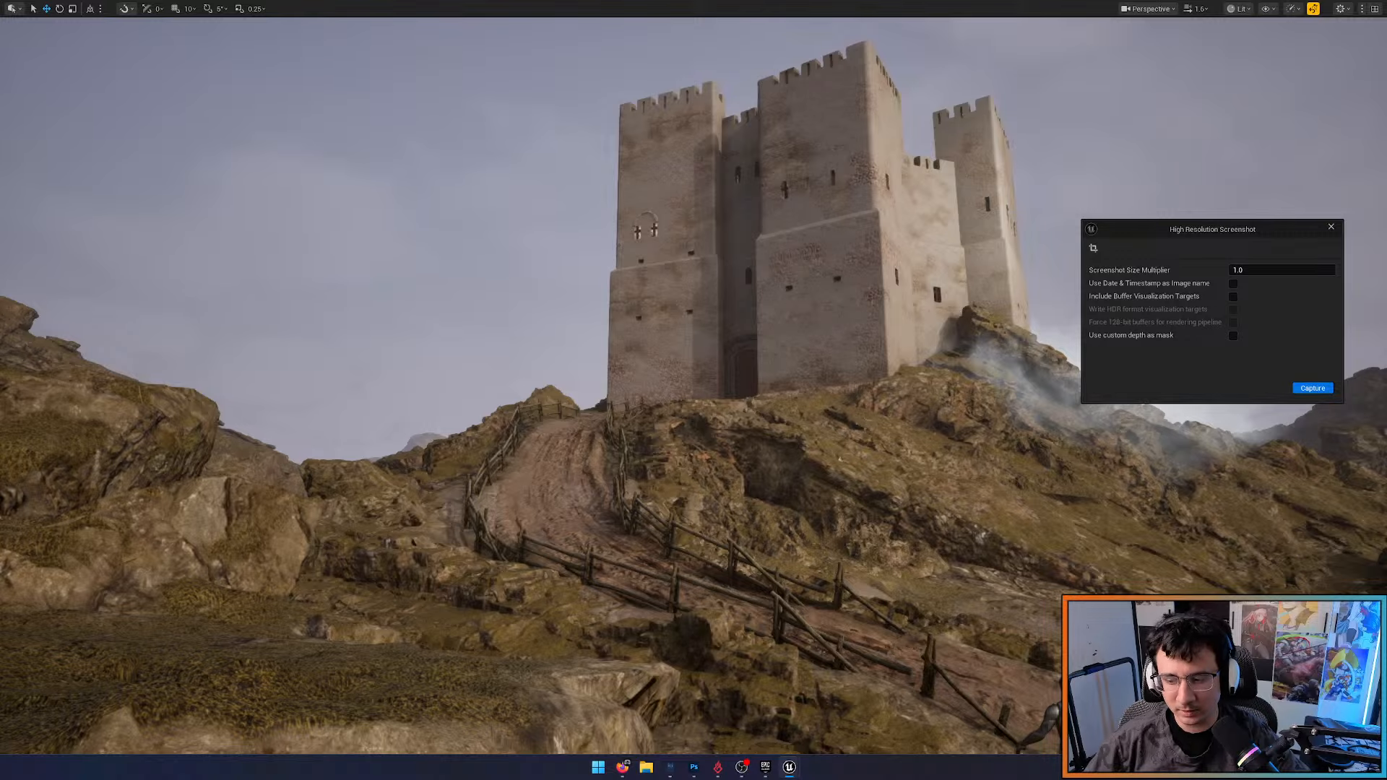
{"action": "left_click", "coordinate": [646, 767]}
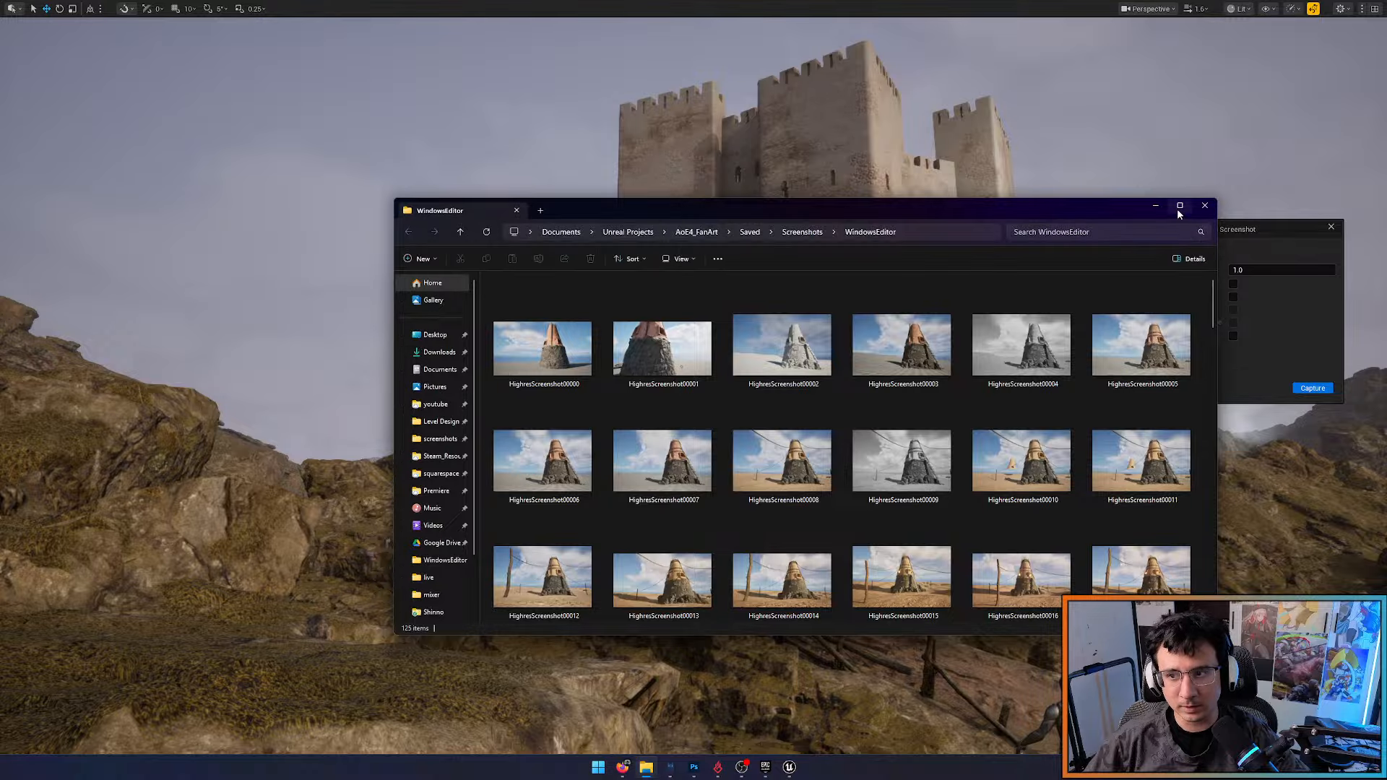
{"action": "left_click", "coordinate": [1177, 208]}
{"action": "scroll", "coordinate": [913, 338], "scroll_direction": "down", "scroll_amount": 8}
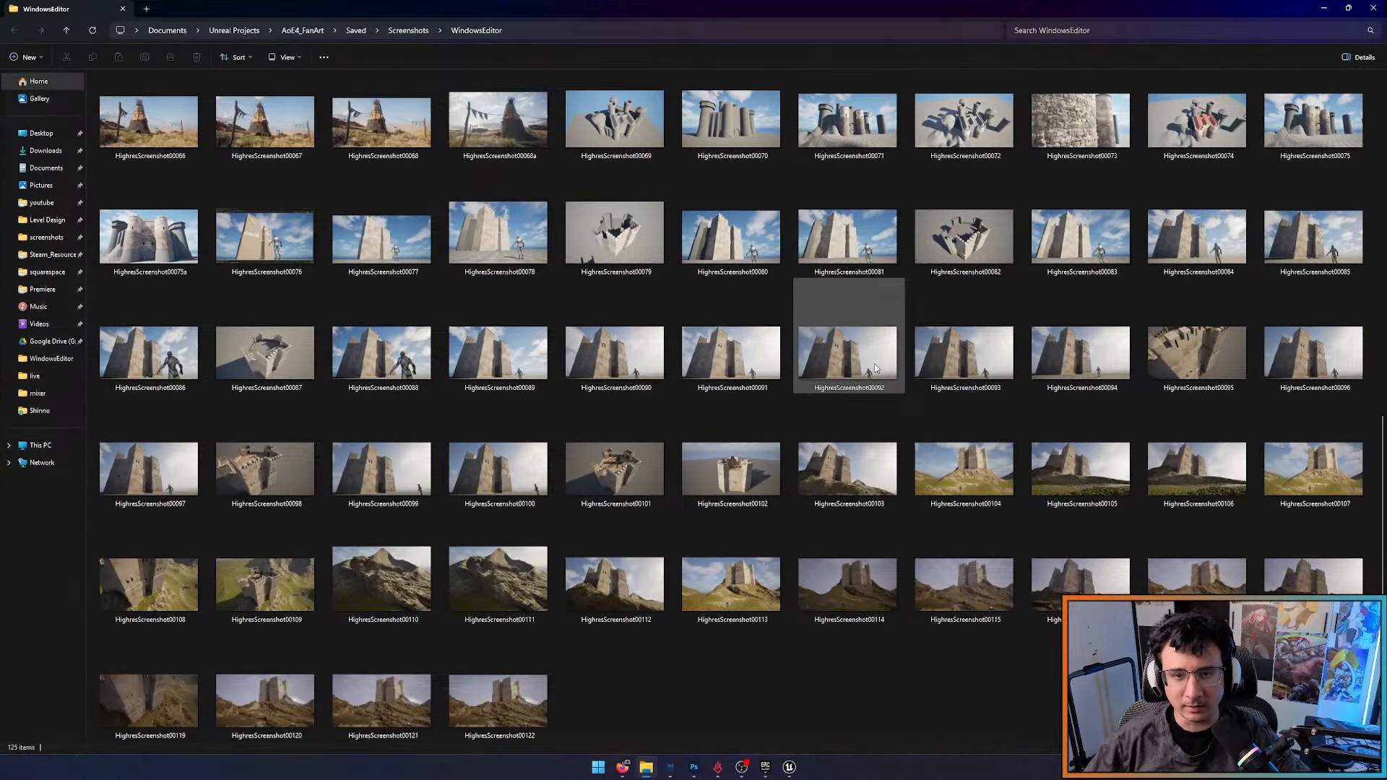
Review the castle's progress by viewing the screenshots from HighresScreenshot00080.png through HighresScreenshot00099.png
{"action": "double_click", "coordinate": [754, 232]}
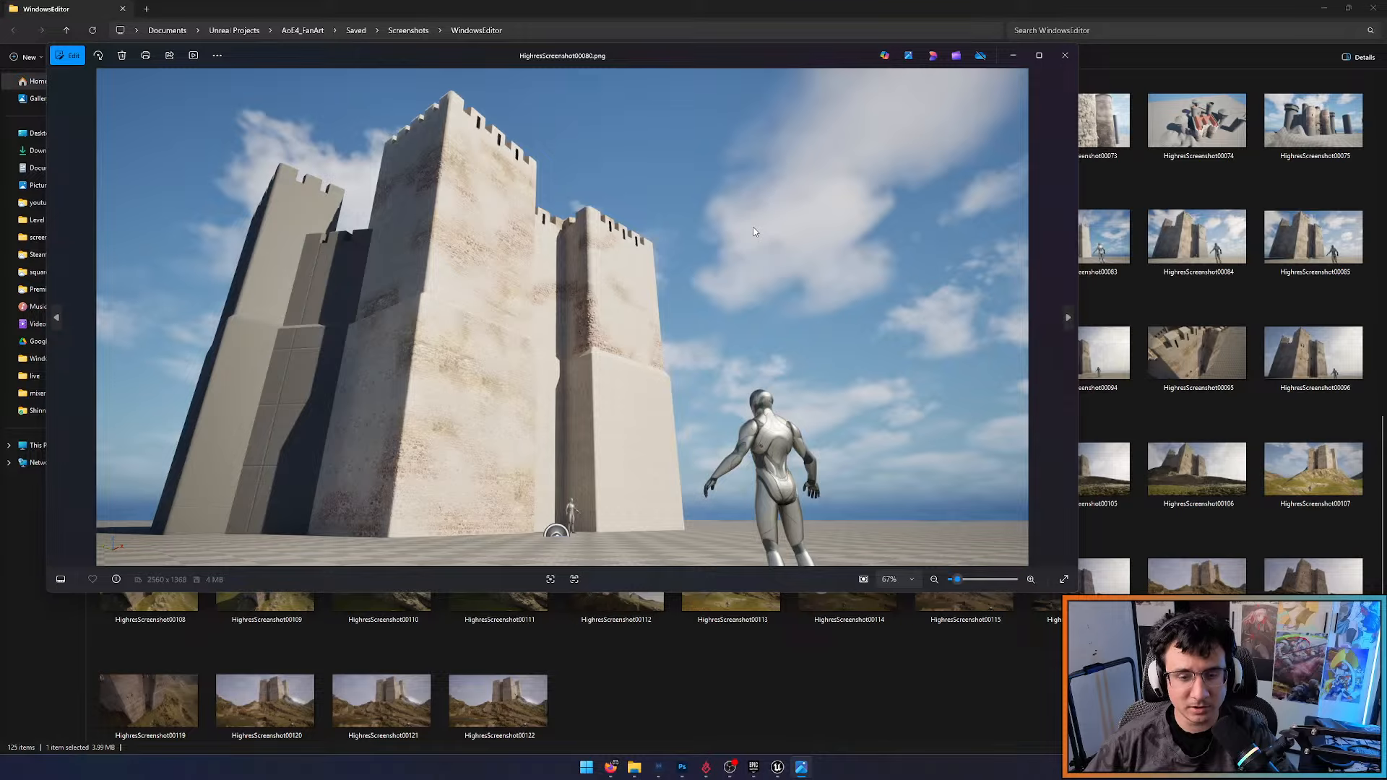
{"action": "key", "text": "Right"}
{"action": "key", "text": "Right"}
{"action": "key", "text": "Right"}
{"action": "key", "text": "Right"}
{"action": "key", "text": "Right"}
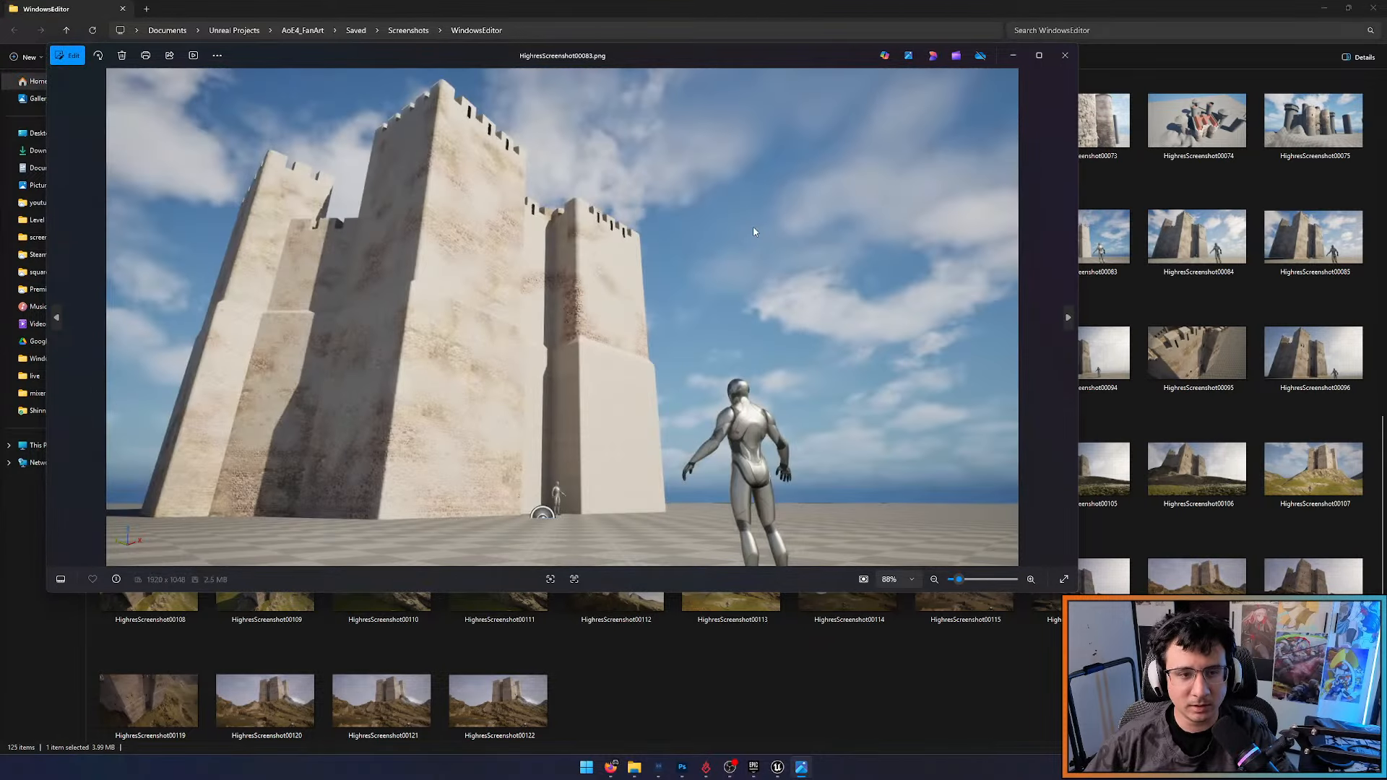
{"action": "key", "text": "Right"}
{"action": "key", "text": "Right"}
{"action": "key", "text": "Right"}
{"action": "key", "text": "Right"}
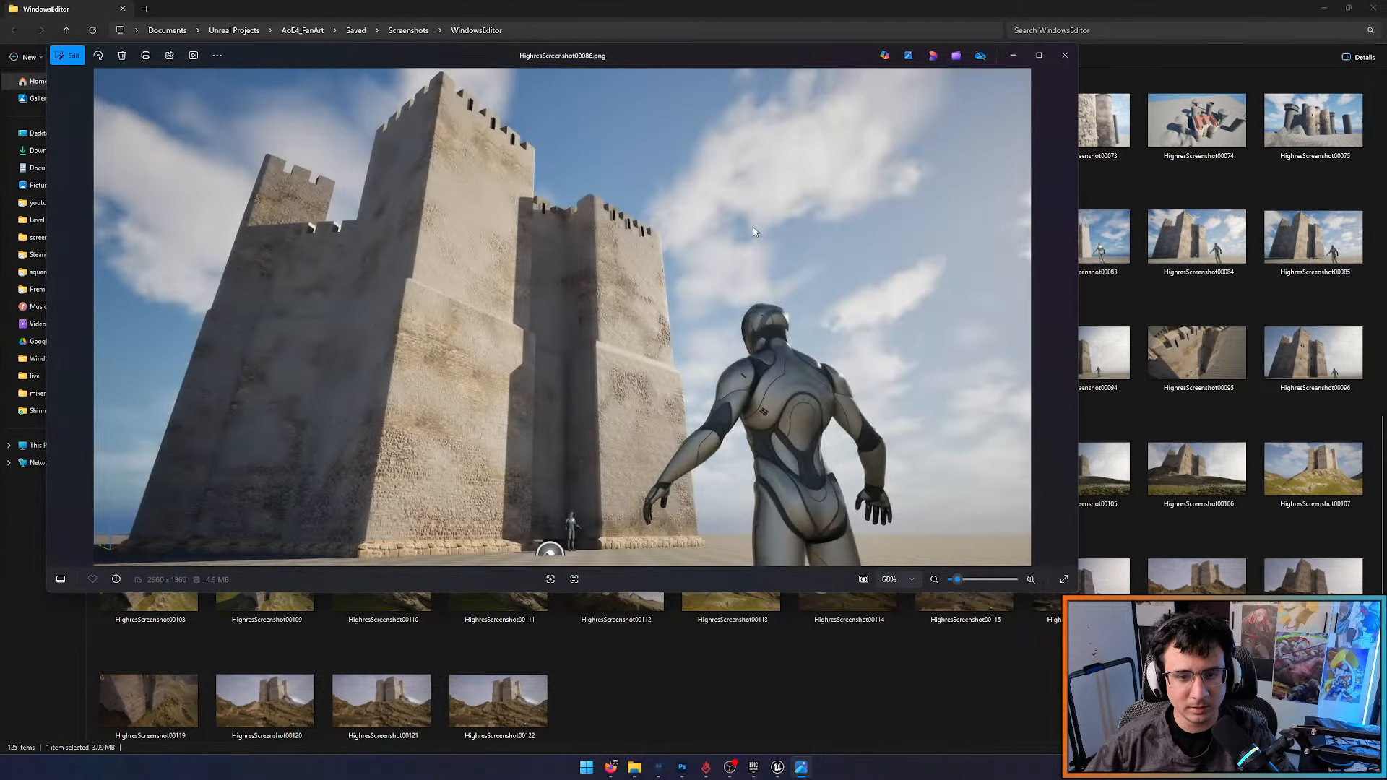
{"action": "key", "text": "Right"}
{"action": "key", "text": "Right"}
{"action": "key", "text": "Right"}
{"action": "key", "text": "Right"}
{"action": "key", "text": "Right"}
{"action": "key", "text": "Right"}
{"action": "key", "text": "Right"}
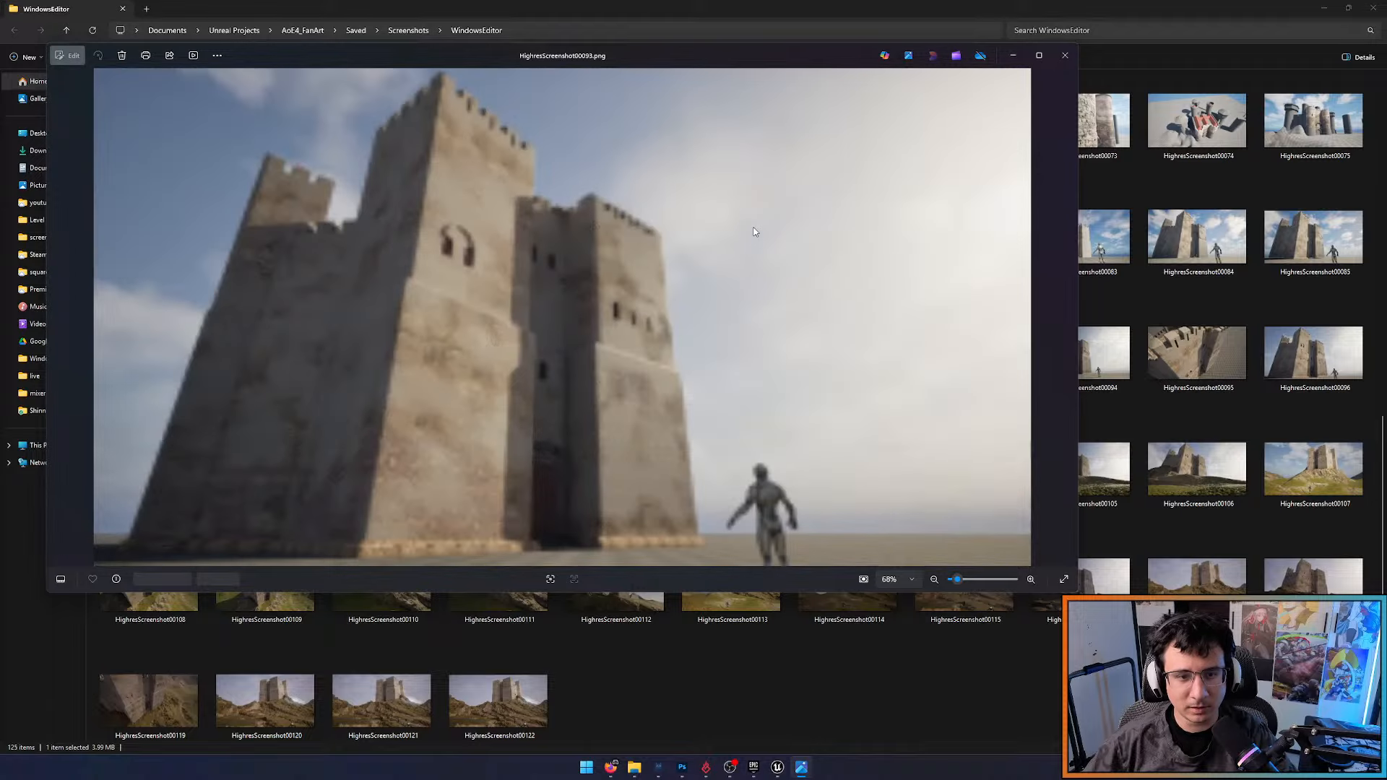
{"action": "key", "text": "Right"}
{"action": "key", "text": "Right"}
{"action": "key", "text": "Right"}
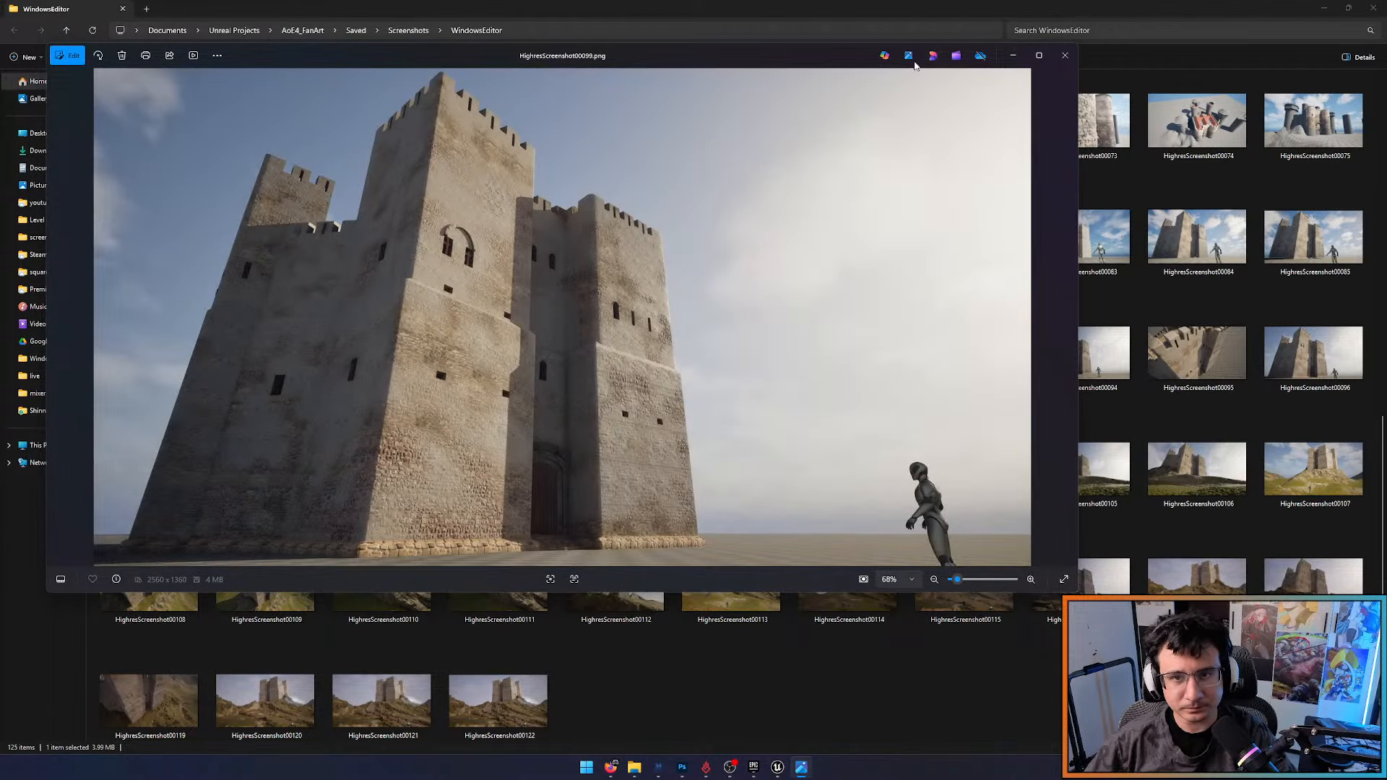
Maximize the image viewer and advance through the screenshots to HighresScreenshot00104.png
{"action": "left_click_drag", "start_coordinate": [856, 55], "coordinate": [826, 64]}
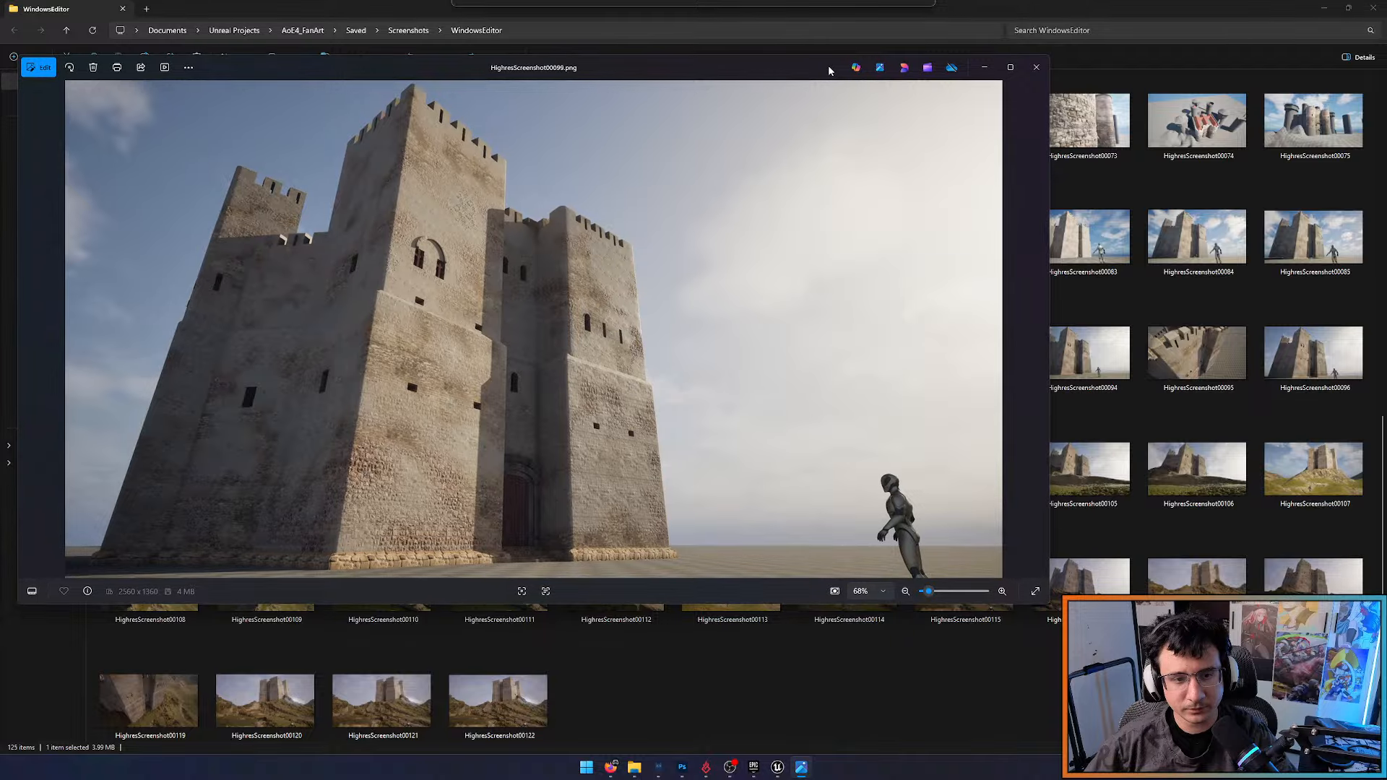
{"action": "left_click", "coordinate": [1009, 66]}
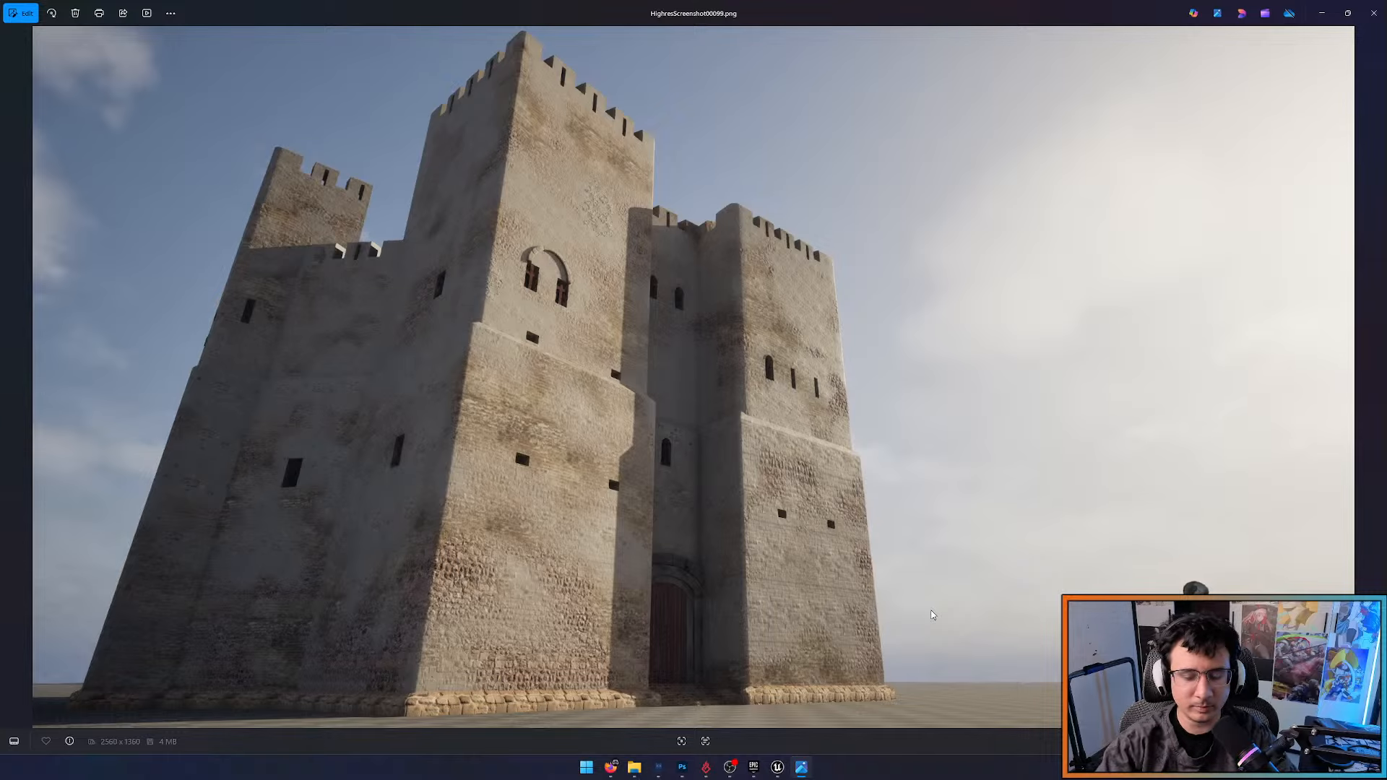
{"action": "key", "text": "Right"}
{"action": "key", "text": "Right"}
{"action": "key", "text": "Right"}
{"action": "key", "text": "Right"}
{"action": "key", "text": "Right"}
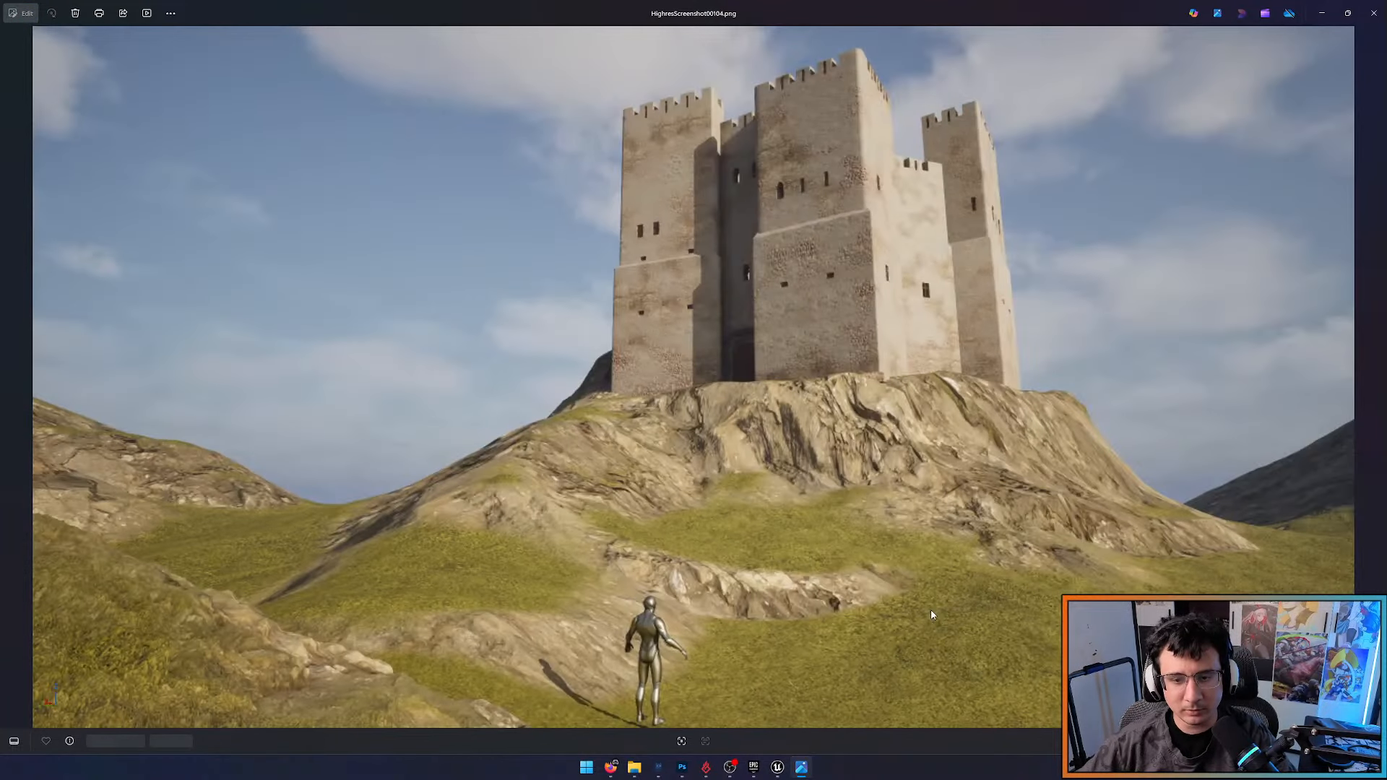
Compare HighresScreenshot00104.png with the screenshot after it and examine the rocky hill below the castle up close
{"action": "key", "text": "Right"}
{"action": "key", "text": "Left"}
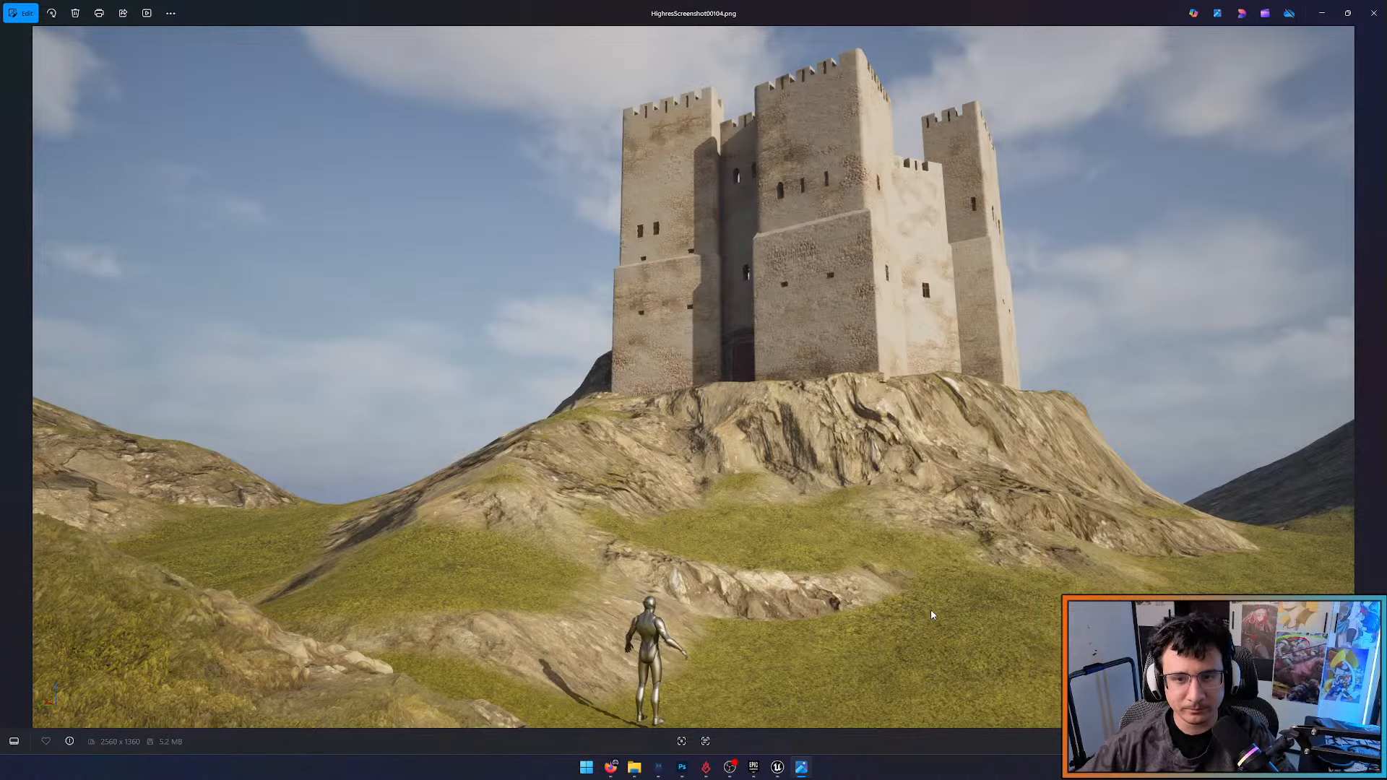
{"action": "scroll", "coordinate": [908, 480], "scroll_direction": "up", "scroll_amount": 3}
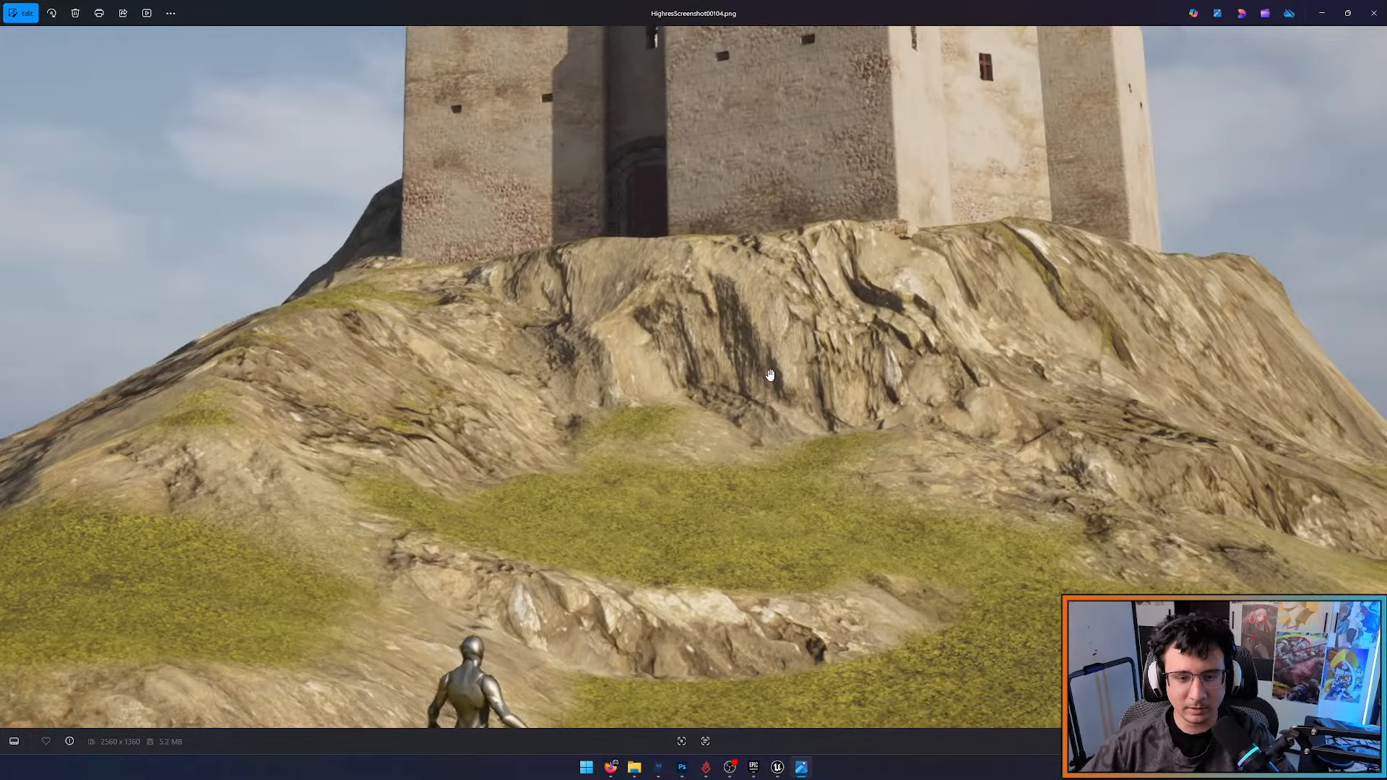
{"action": "scroll", "coordinate": [770, 378], "scroll_direction": "down", "scroll_amount": 3}
{"action": "key", "text": "Right"}
{"action": "key", "text": "Left"}
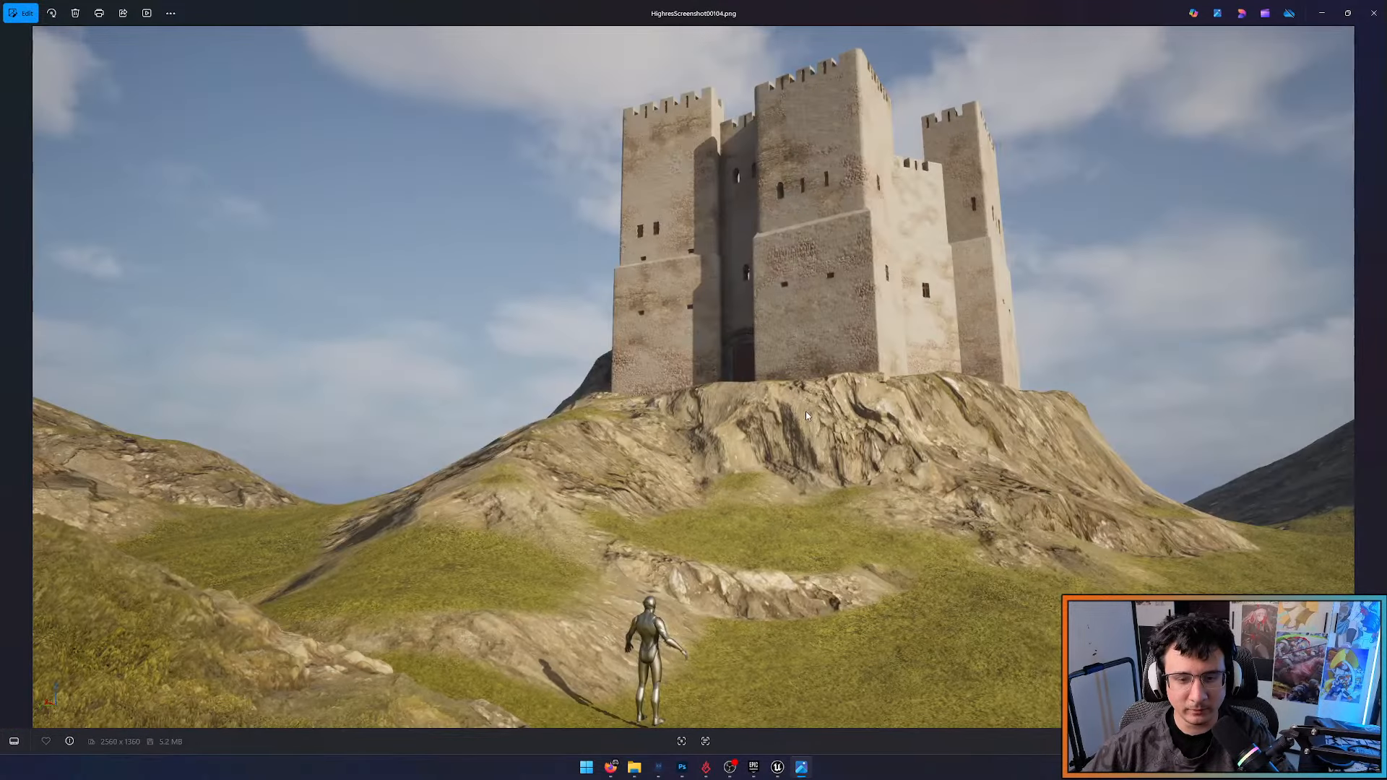
Review how the castle's terrain evolved by viewing the screenshots on from HighresScreenshot00104.png to HighresScreenshot00115.png
{"action": "key", "text": "Right"}
{"action": "key", "text": "Right"}
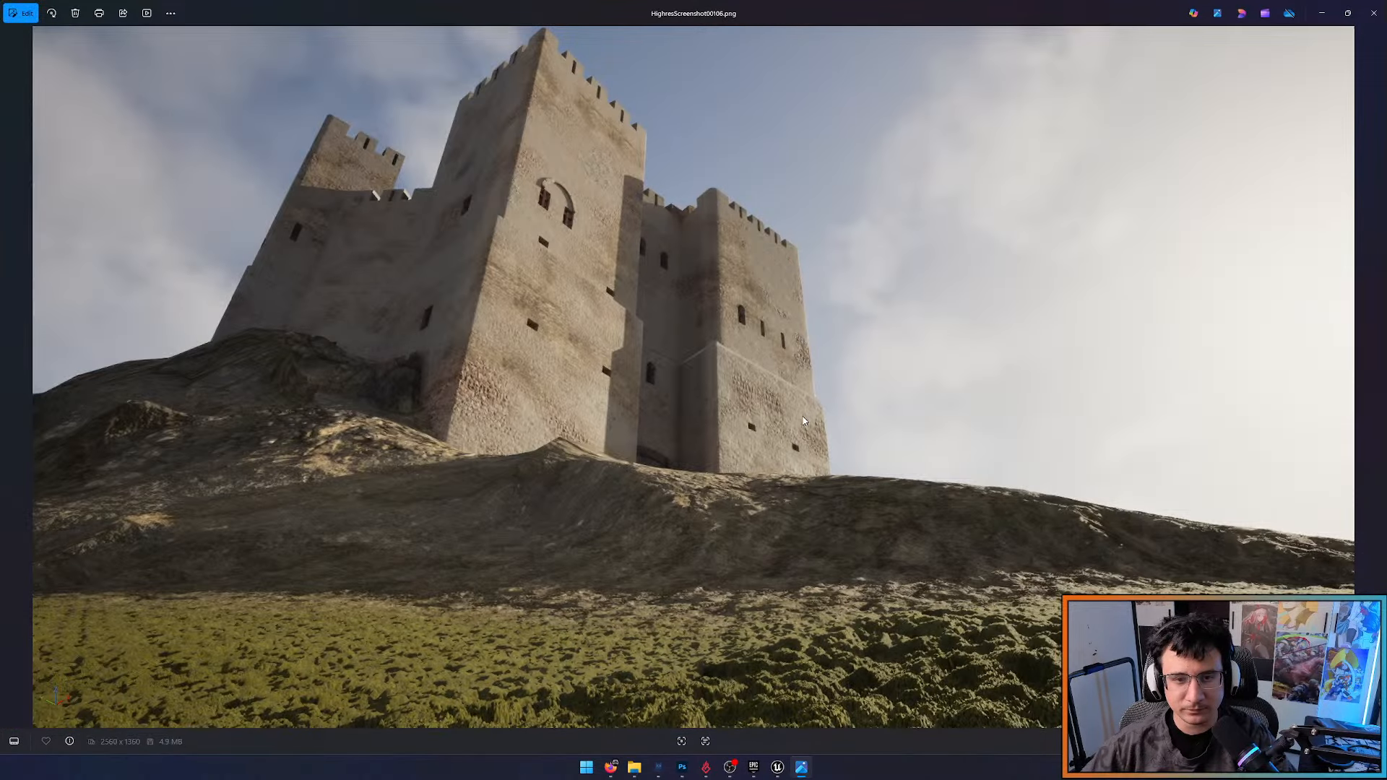
{"action": "key", "text": "Right"}
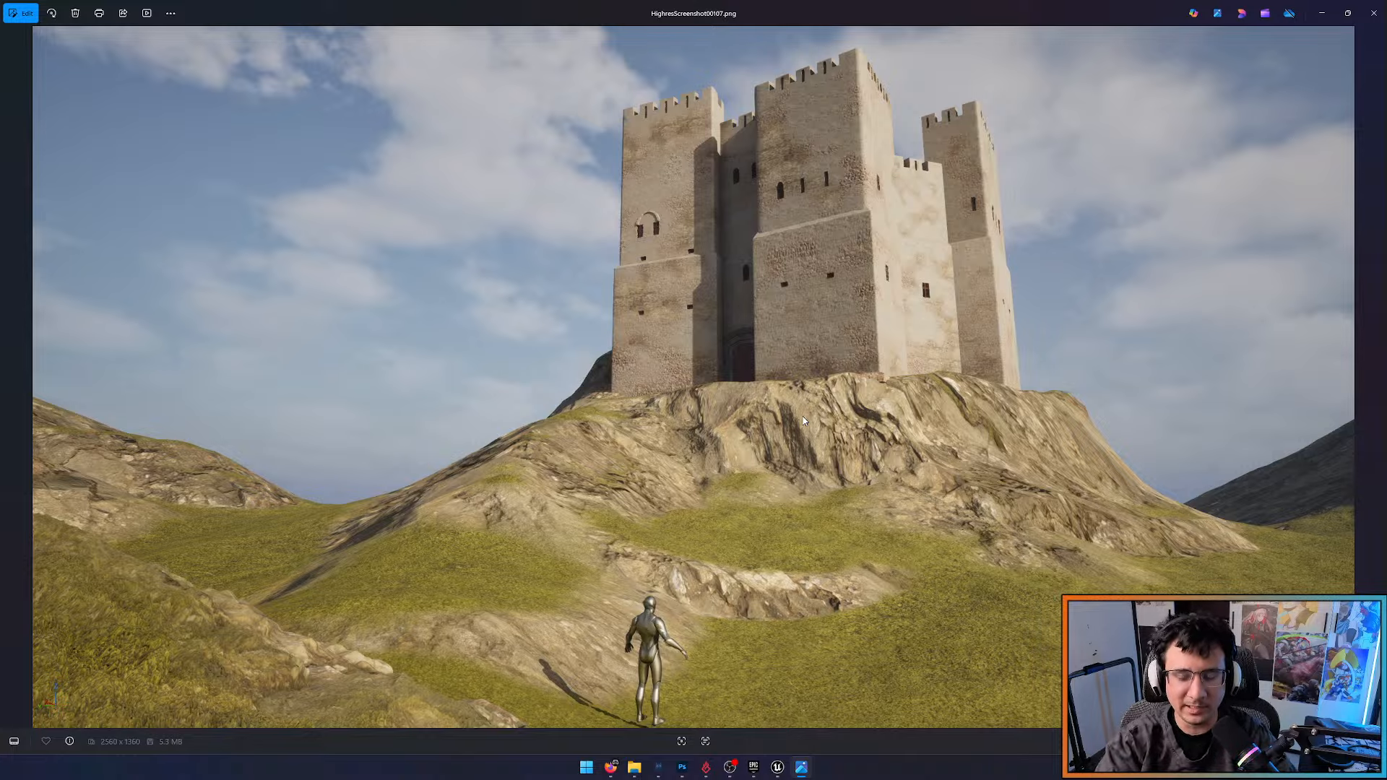
{"action": "key", "text": "Right"}
{"action": "key", "text": "Right"}
{"action": "key", "text": "Right"}
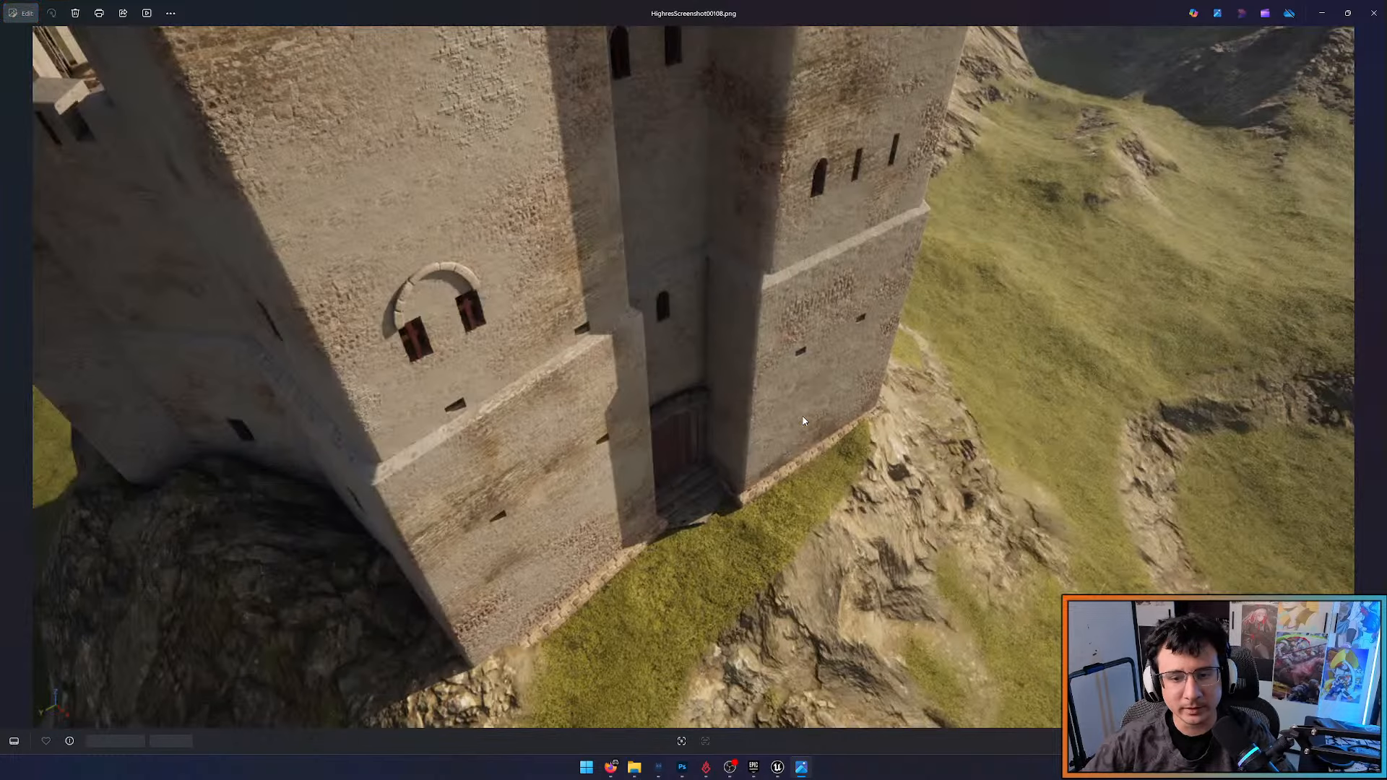
{"action": "key", "text": "Right"}
{"action": "key", "text": "Right"}
{"action": "key", "text": "Right"}
{"action": "key", "text": "Right"}
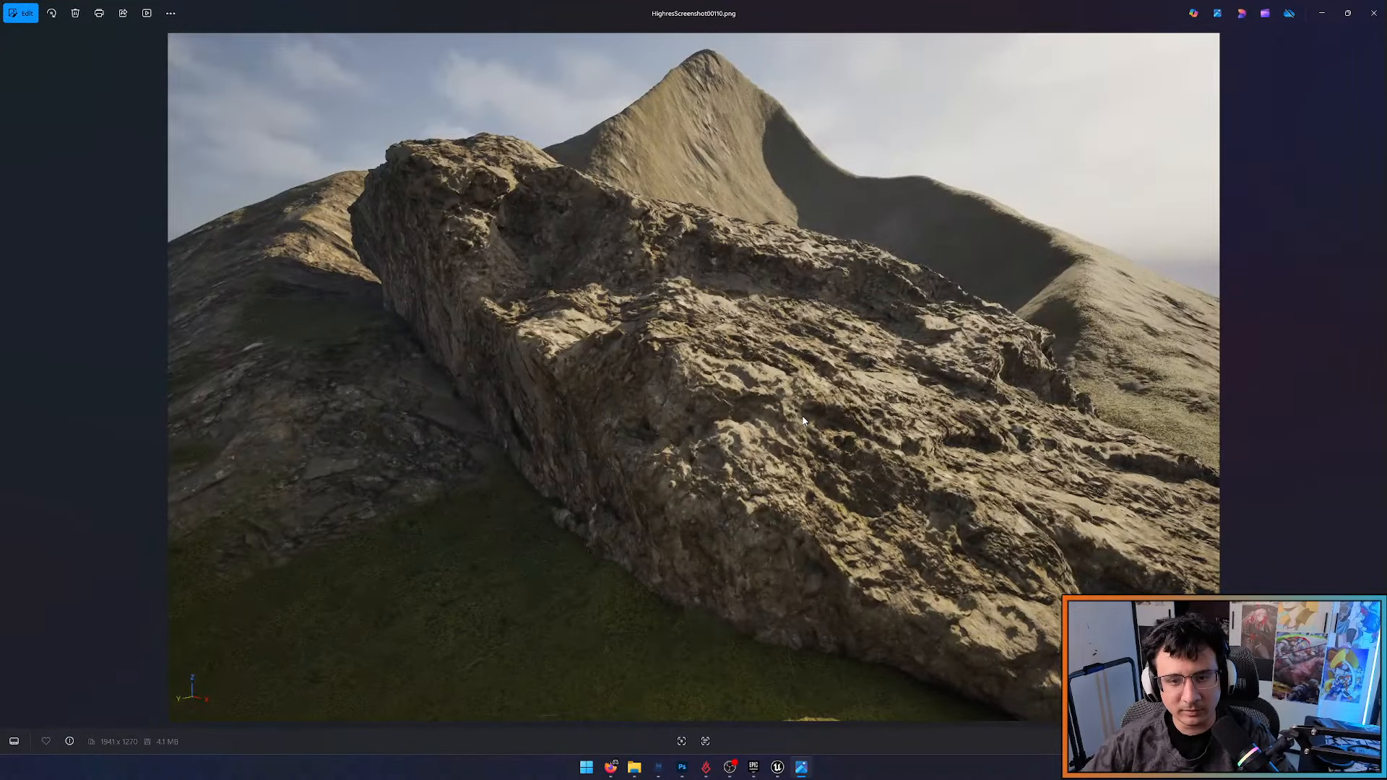
{"action": "key", "text": "Right"}
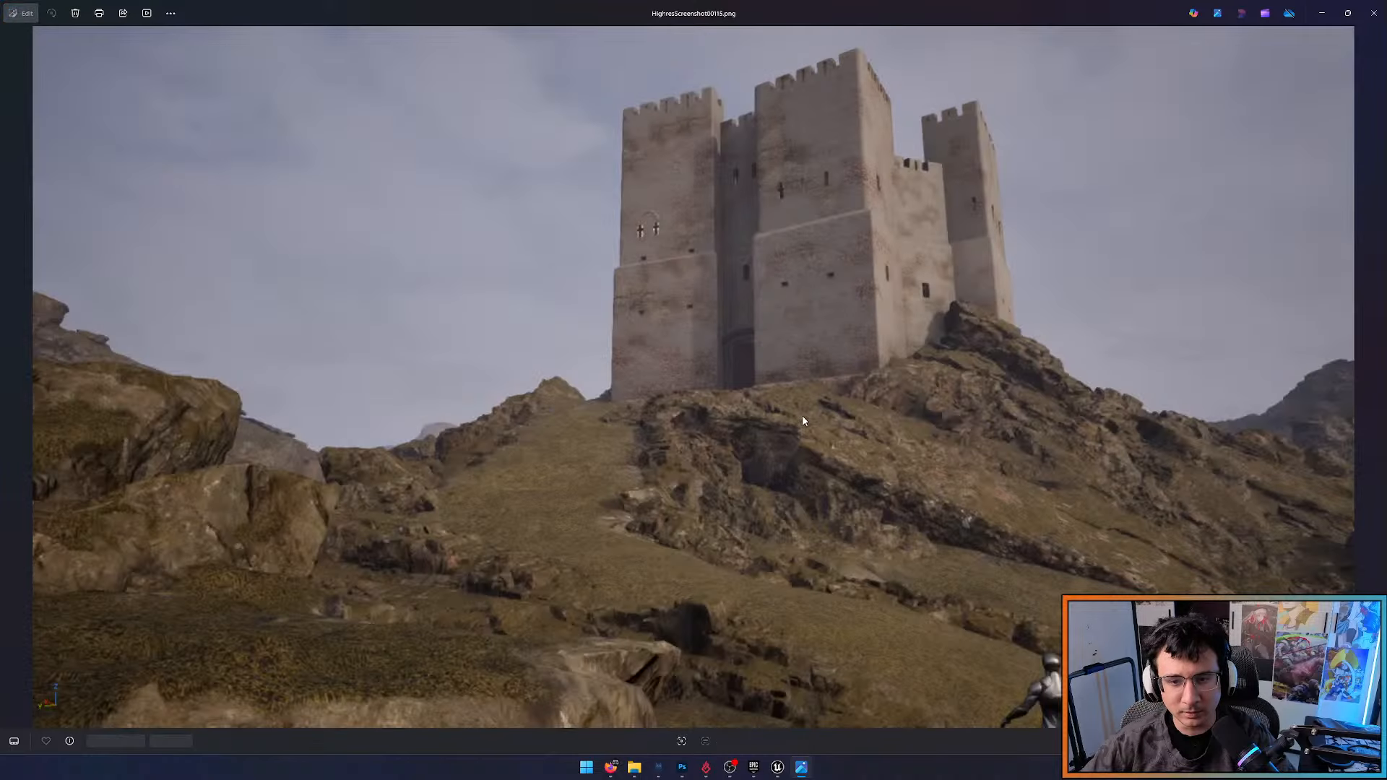
Compare the saved fortress screenshots, from HighresScreenshot00115.png through HighresScreenshot00122.png
{"action": "key", "text": "Right"}
{"action": "key", "text": "Right"}
{"action": "key", "text": "Right"}
{"action": "key", "text": "Right"}
{"action": "key", "text": "Right"}
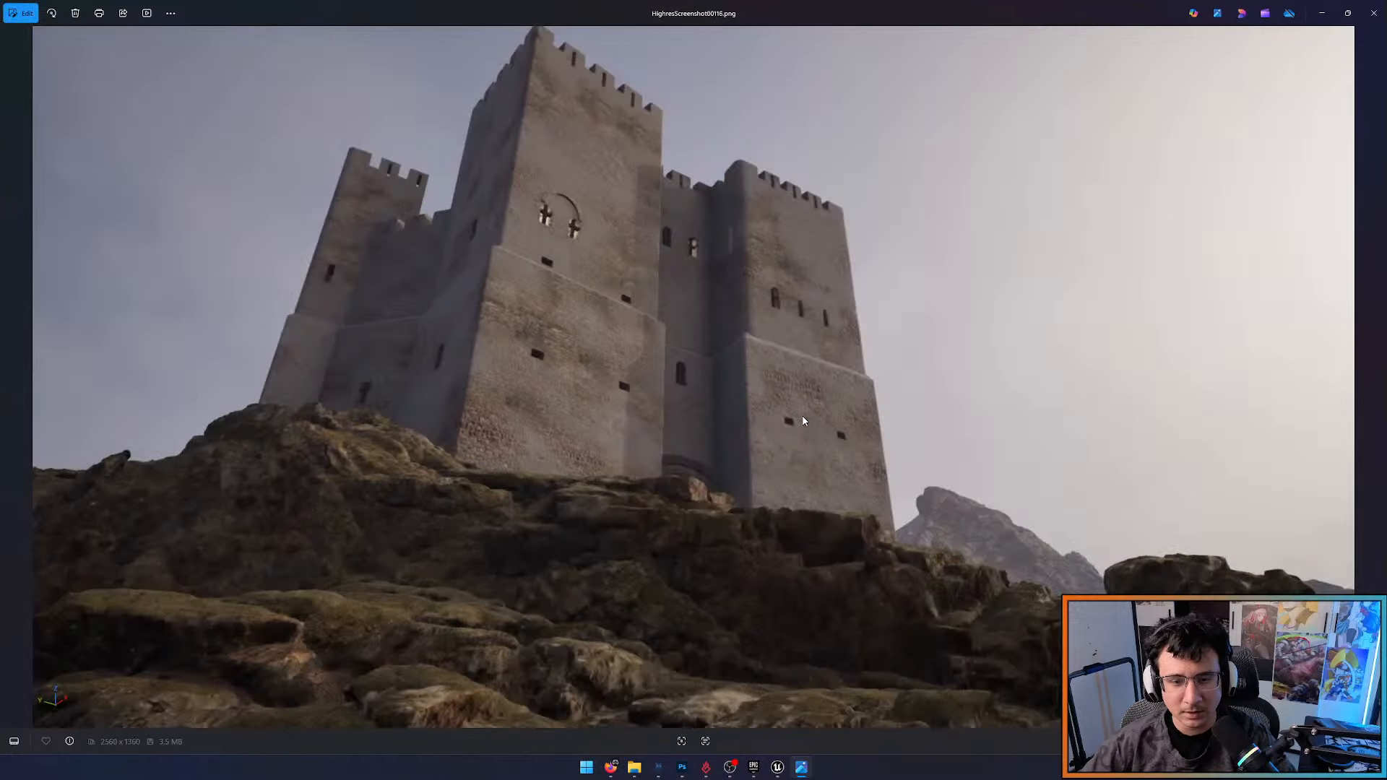
{"action": "key", "text": "Right"}
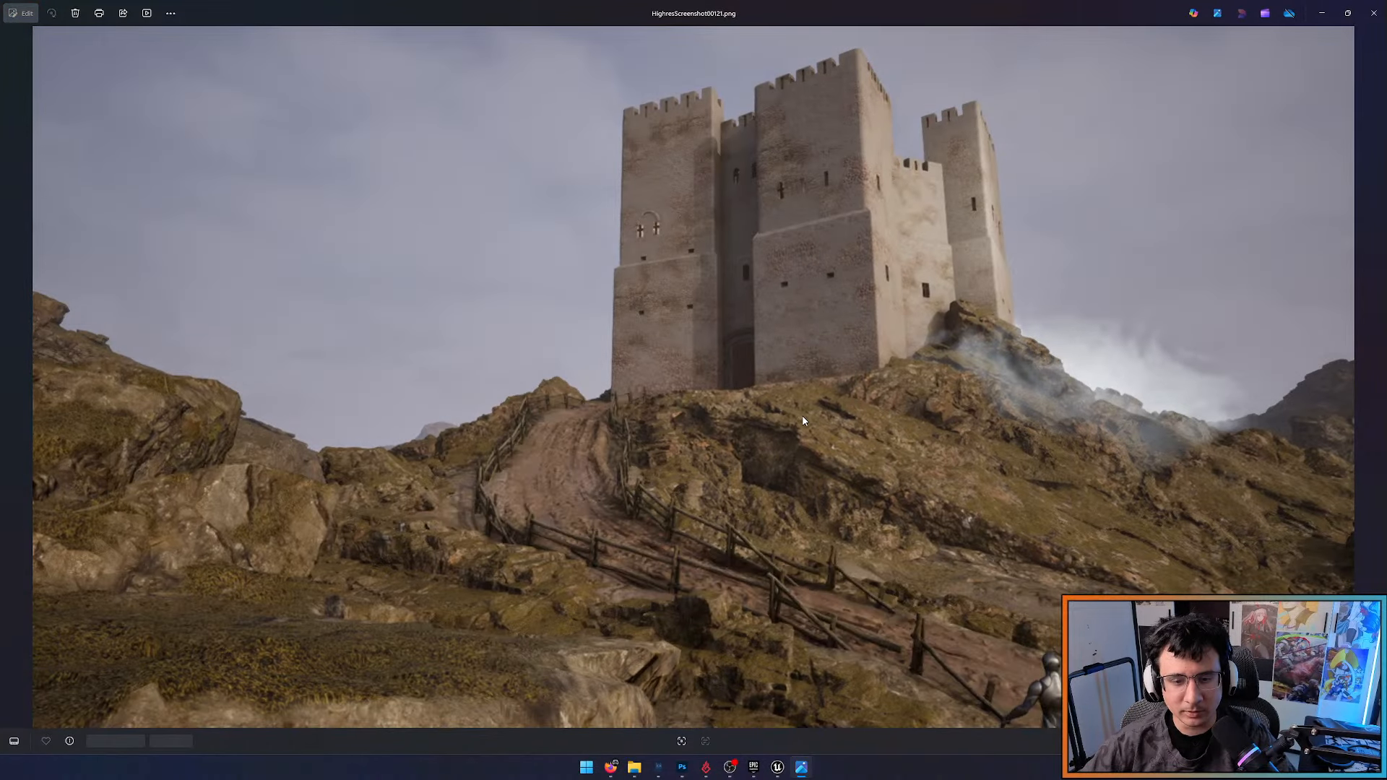
{"action": "key", "text": "Right"}
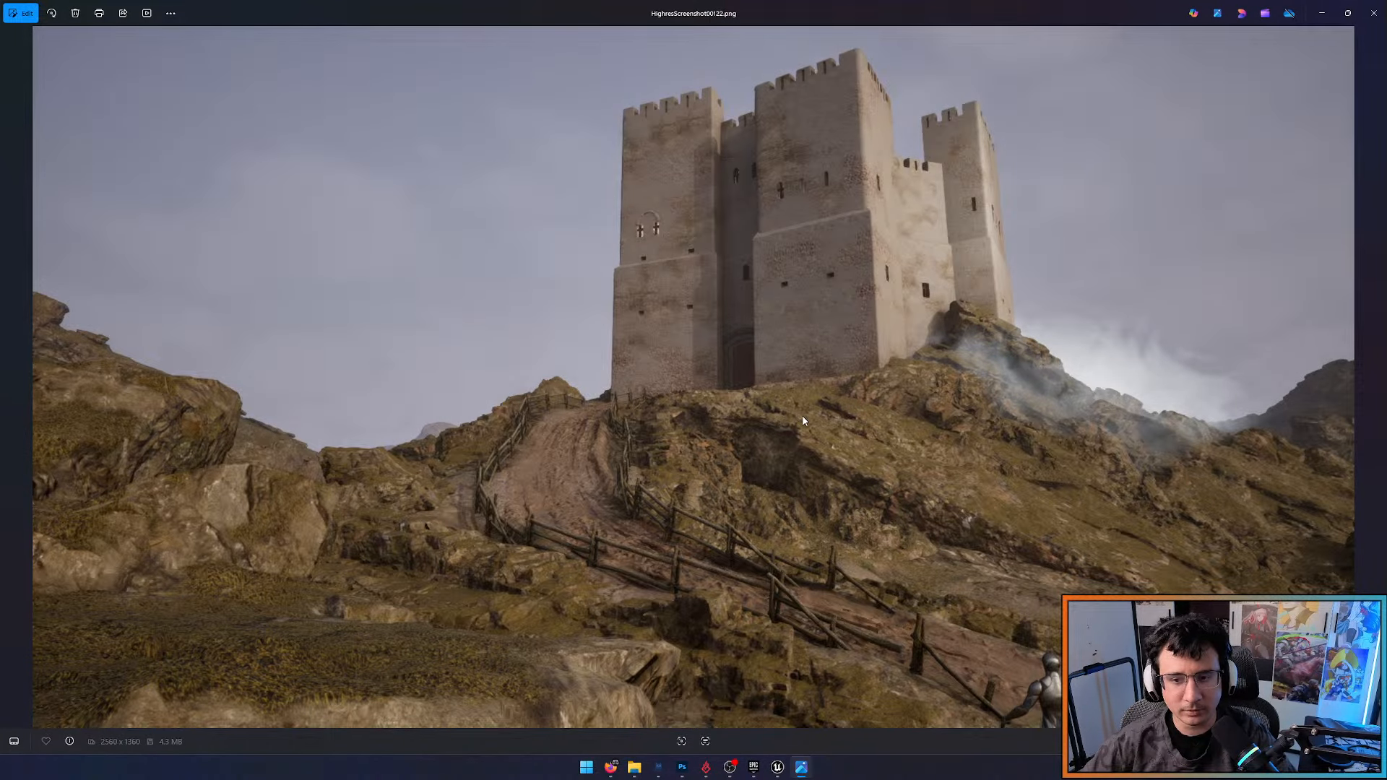
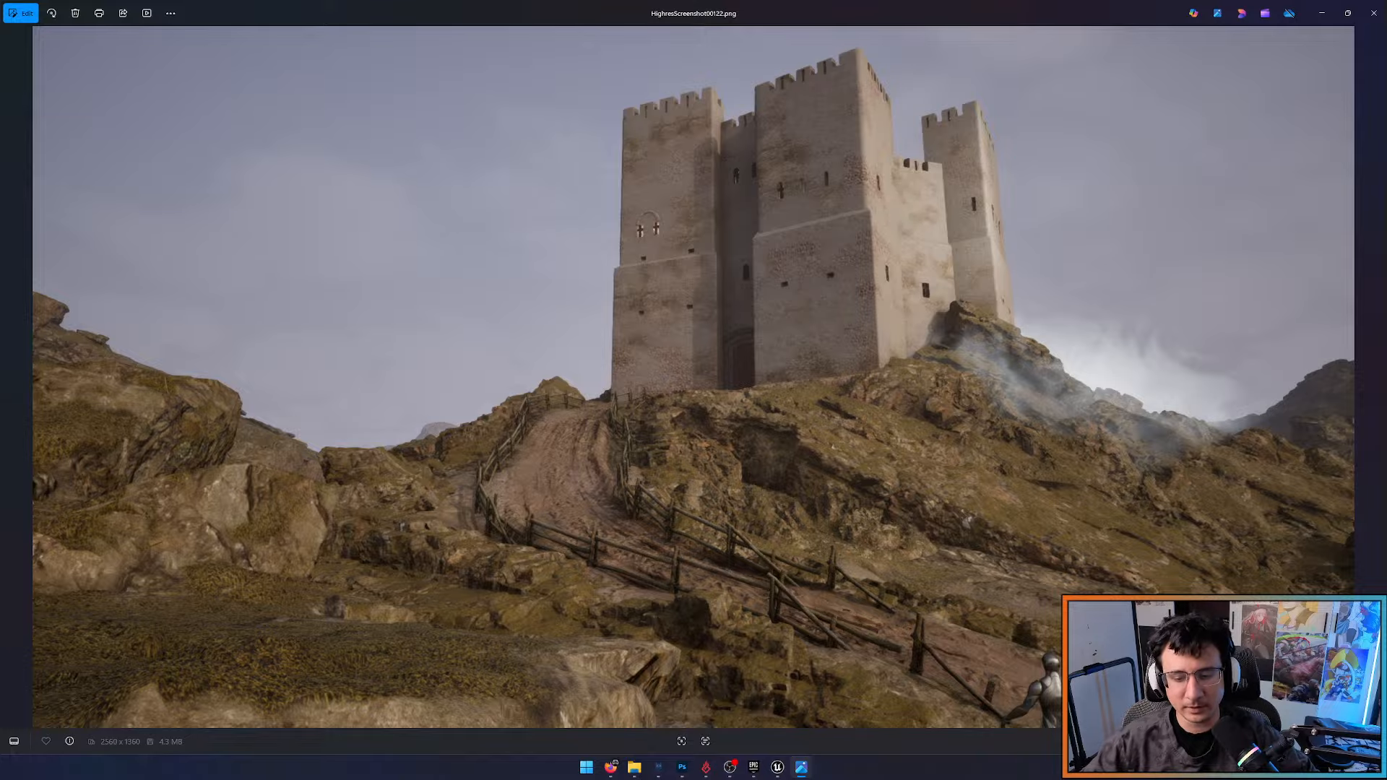
Switch to Unreal Editor and set the viewport scalability to Medium
{"action": "mouse_move", "coordinate": [778, 767]}
{"action": "left_click", "coordinate": [733, 704]}
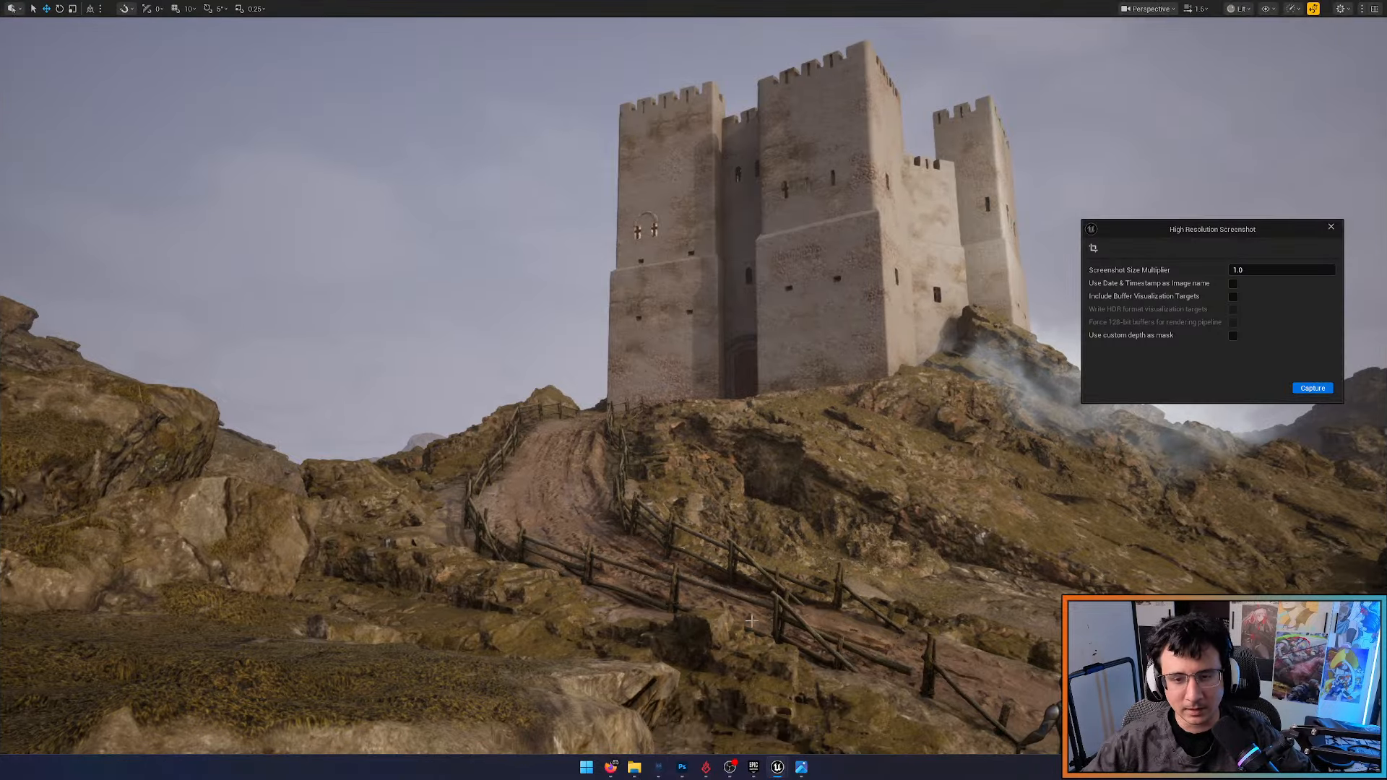
{"action": "right_click_drag", "start_coordinate": [735, 482], "coordinate": [745, 486]}
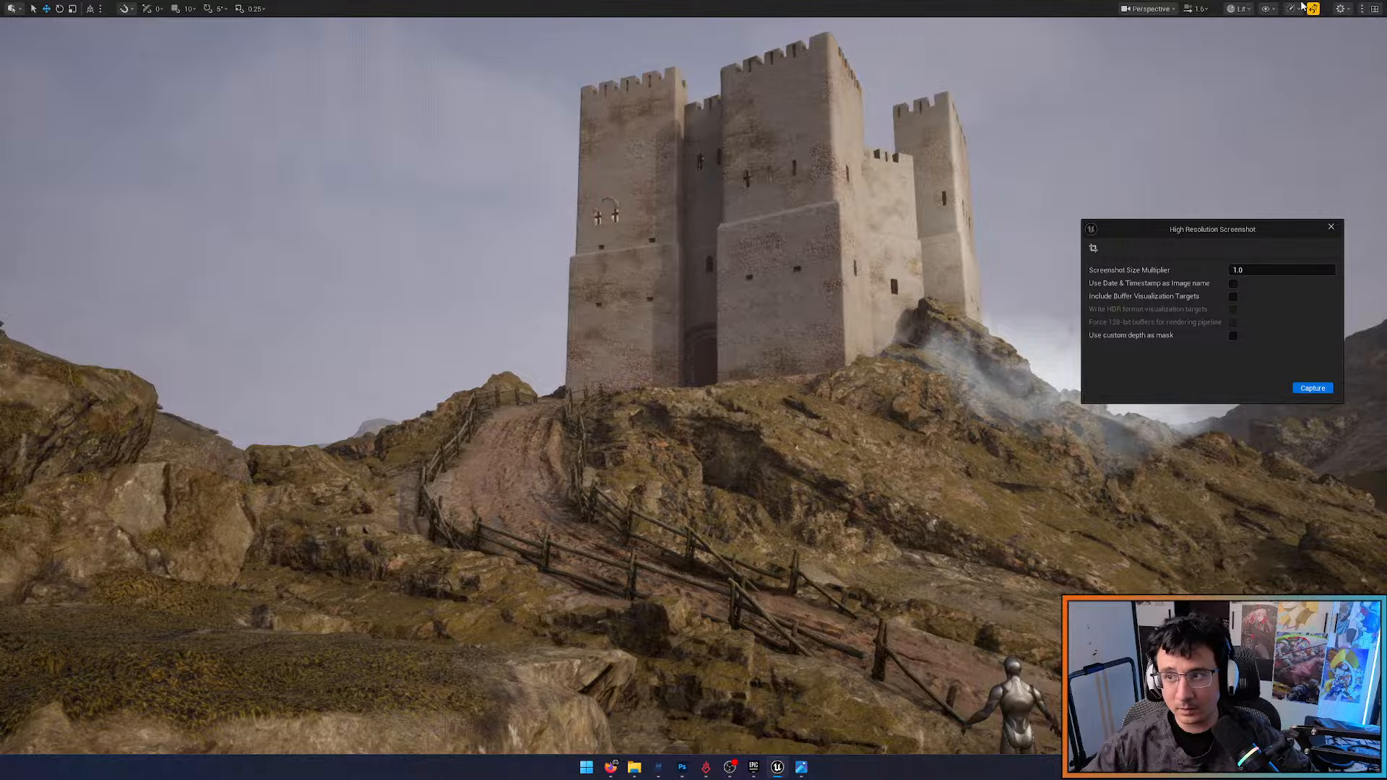
{"action": "left_click", "coordinate": [1301, 8]}
{"action": "mouse_move", "coordinate": [1322, 73]}
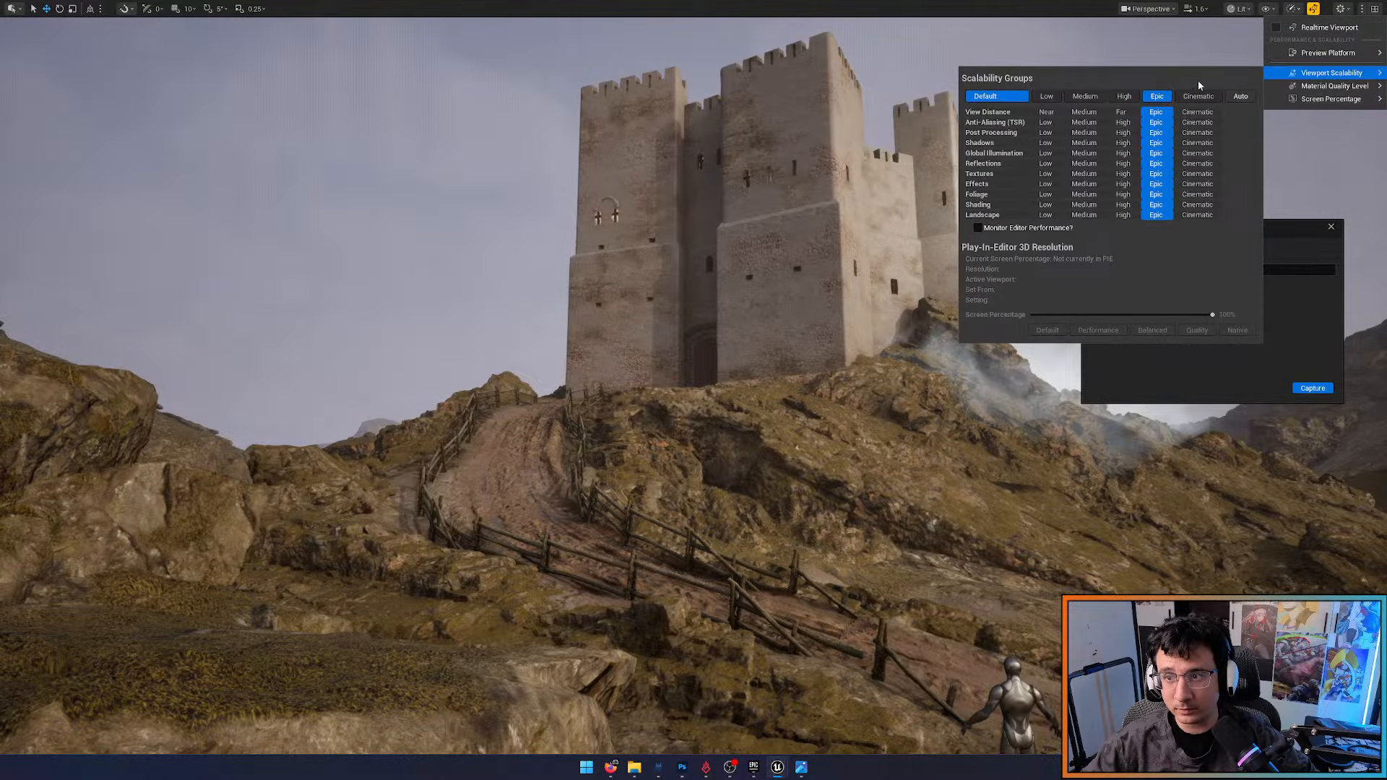
{"action": "left_click", "coordinate": [1083, 96]}
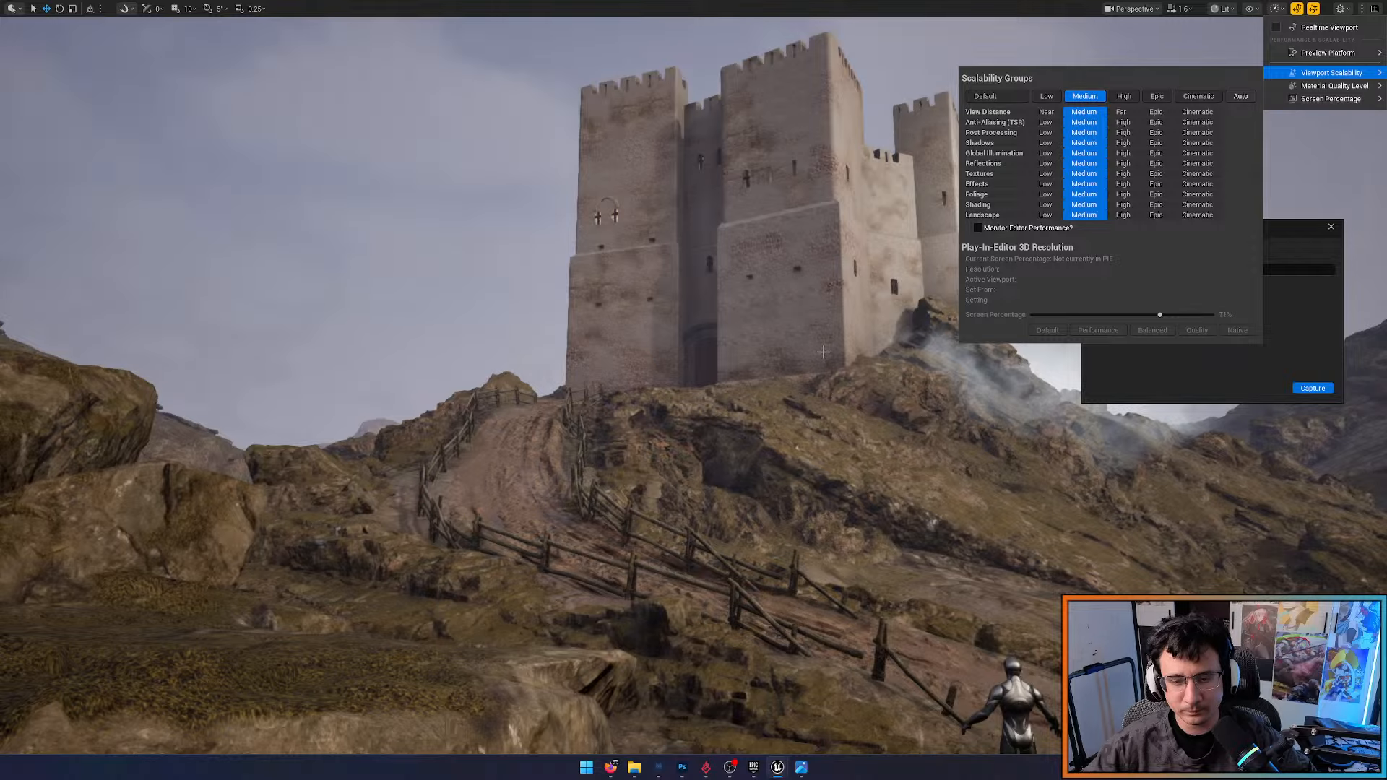
Examine the fortress towers and gate from above, and return to the saved camera view below the hill
{"action": "right_click_drag", "start_coordinate": [824, 352], "coordinate": [903, 406]}
{"action": "key", "text": "w"}
{"action": "right_click_drag", "start_coordinate": [694, 390], "coordinate": [792, 433]}
{"action": "scroll", "coordinate": [643, 340], "scroll_direction": "up", "scroll_amount": 2}
{"action": "key", "text": "s"}
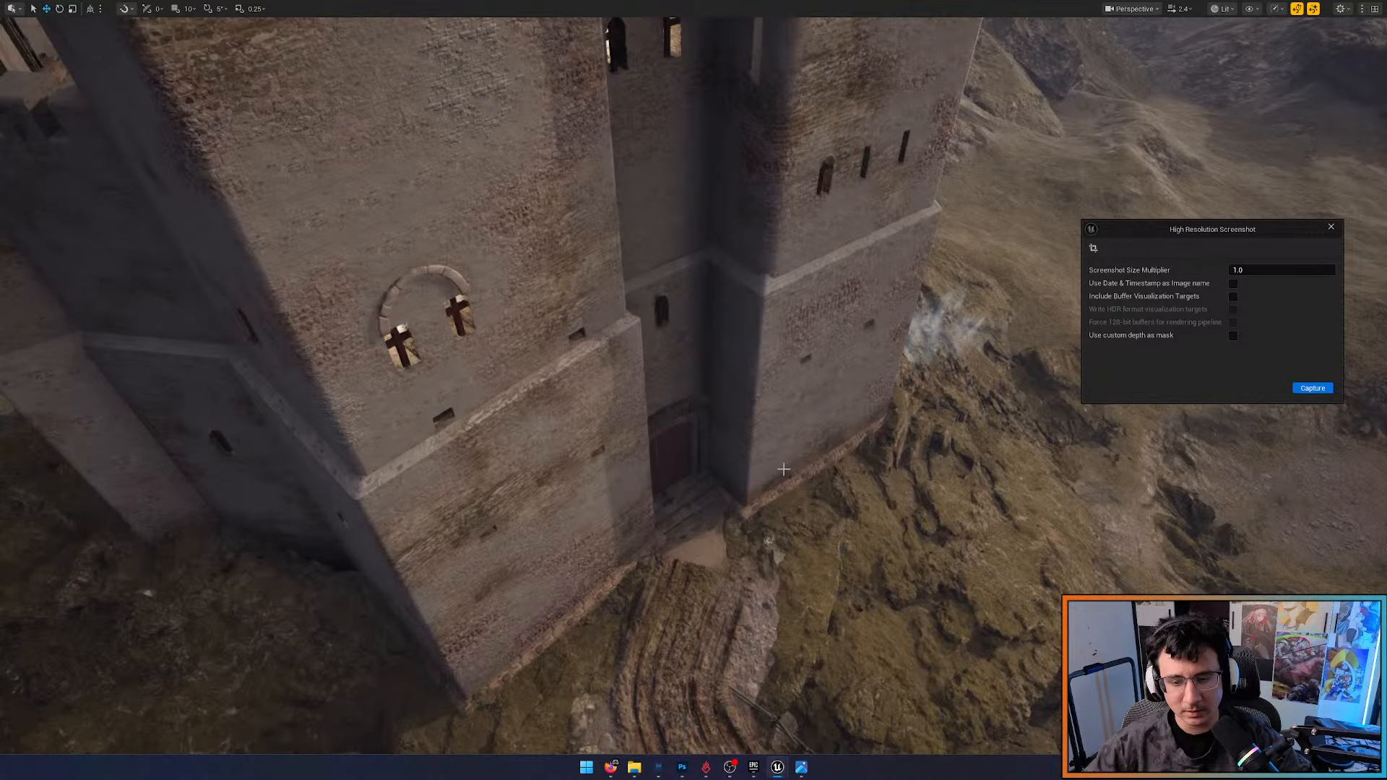
{"action": "key", "text": "1"}
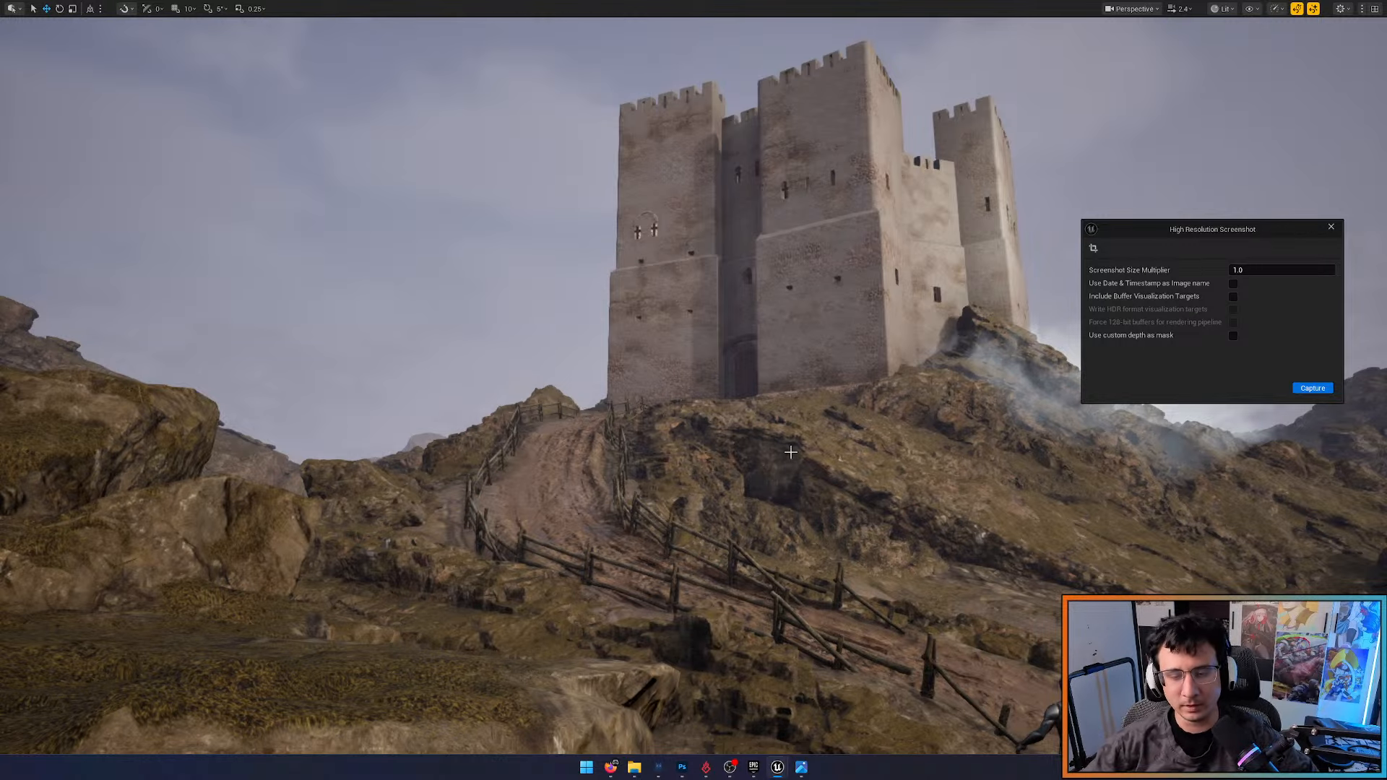
{"action": "right_click_drag", "start_coordinate": [791, 452], "coordinate": [809, 407]}
{"action": "mouse_move", "coordinate": [442, 143]}
{"action": "right_mouse_down"}
{"action": "mouse_move", "coordinate": [471, 165]}
{"action": "mouse_move", "coordinate": [432, 155]}
{"action": "right_mouse_up"}
Preview the scene in Detail Lighting mode and switch the viewport to Lighting Only
{"action": "left_click", "coordinate": [1136, 10]}
{"action": "left_click", "coordinate": [1219, 10]}
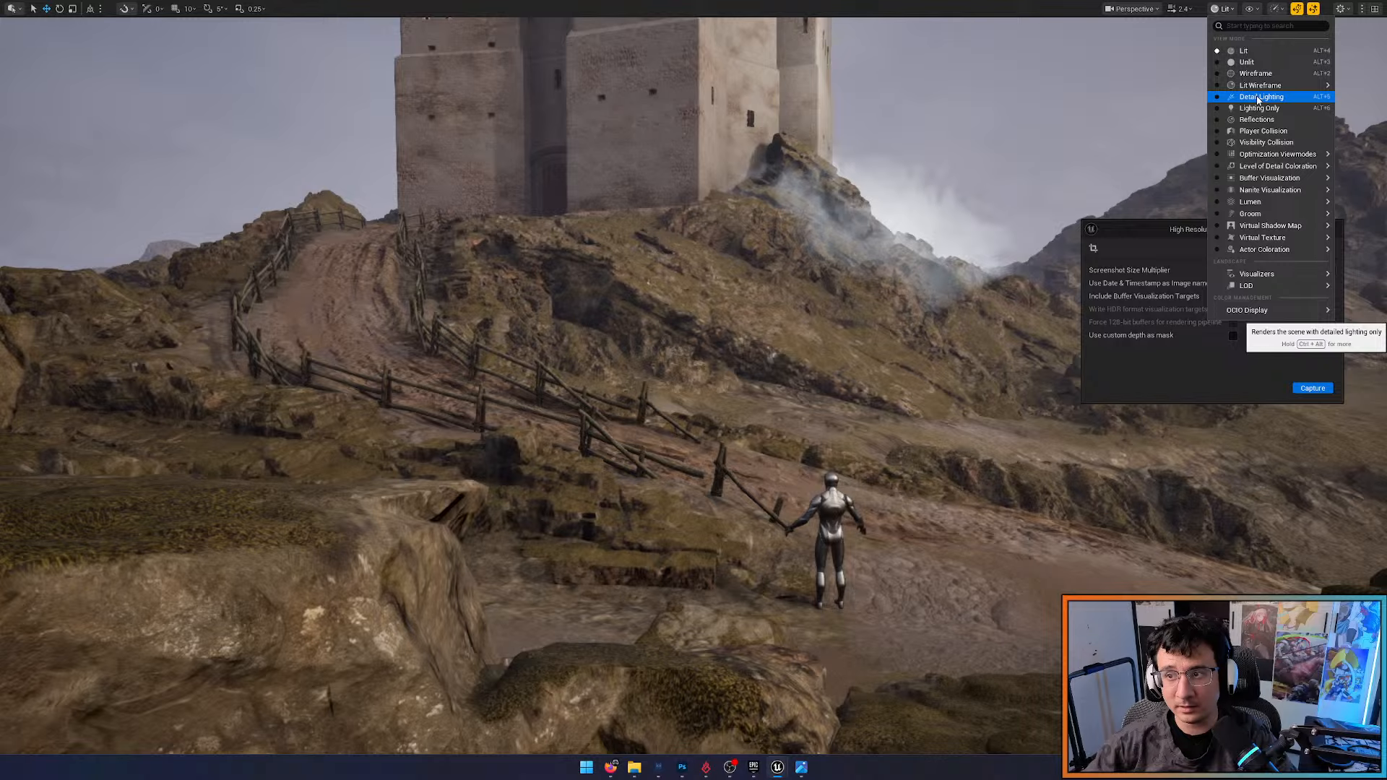
{"action": "left_click", "coordinate": [1260, 97]}
{"action": "right_click_drag", "start_coordinate": [903, 217], "coordinate": [932, 227]}
{"action": "left_click", "coordinate": [1208, 13]}
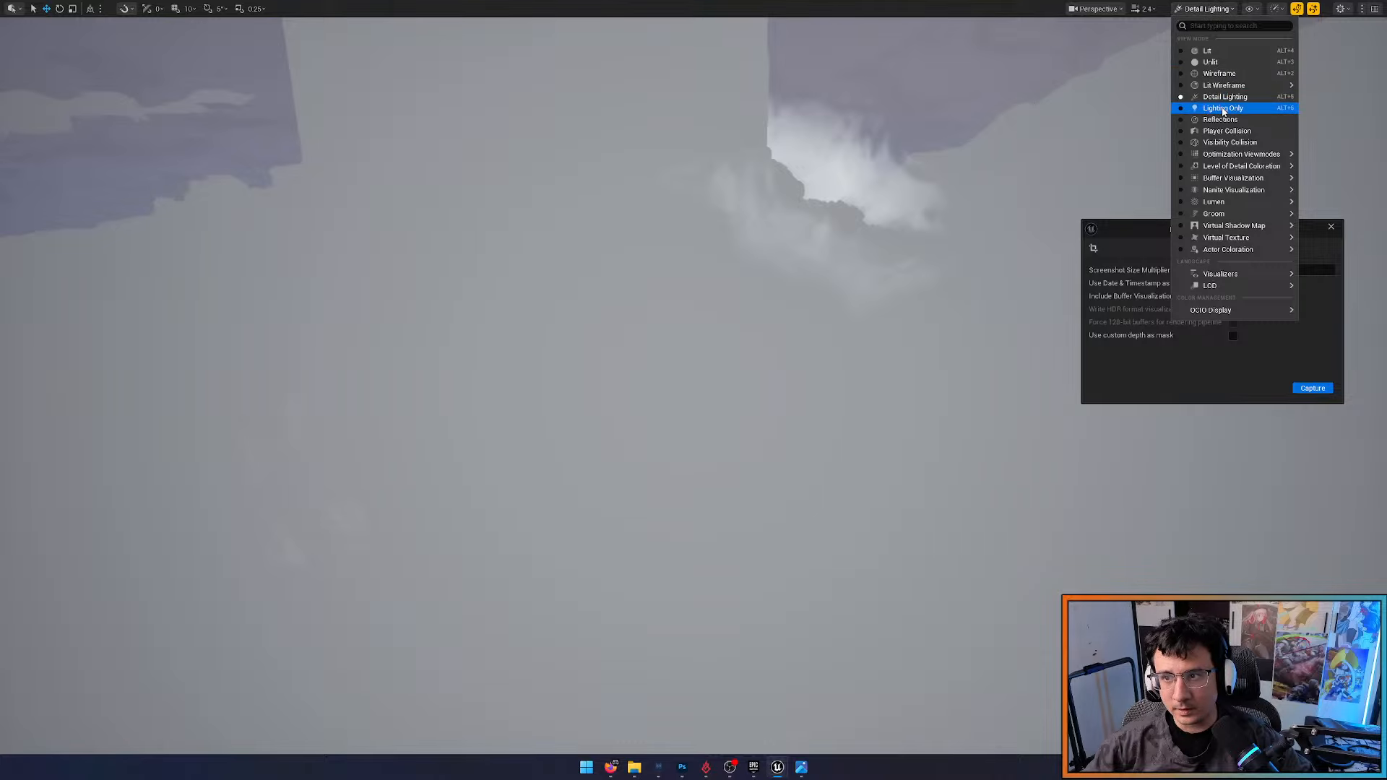
{"action": "left_click", "coordinate": [1223, 108]}
{"action": "right_click_drag", "start_coordinate": [1223, 108], "coordinate": [1210, 120]}
{"action": "mouse_move", "coordinate": [862, 275]}
{"action": "right_mouse_down"}
{"action": "mouse_move", "coordinate": [869, 311]}
{"action": "mouse_move", "coordinate": [863, 275]}
{"action": "right_mouse_up"}
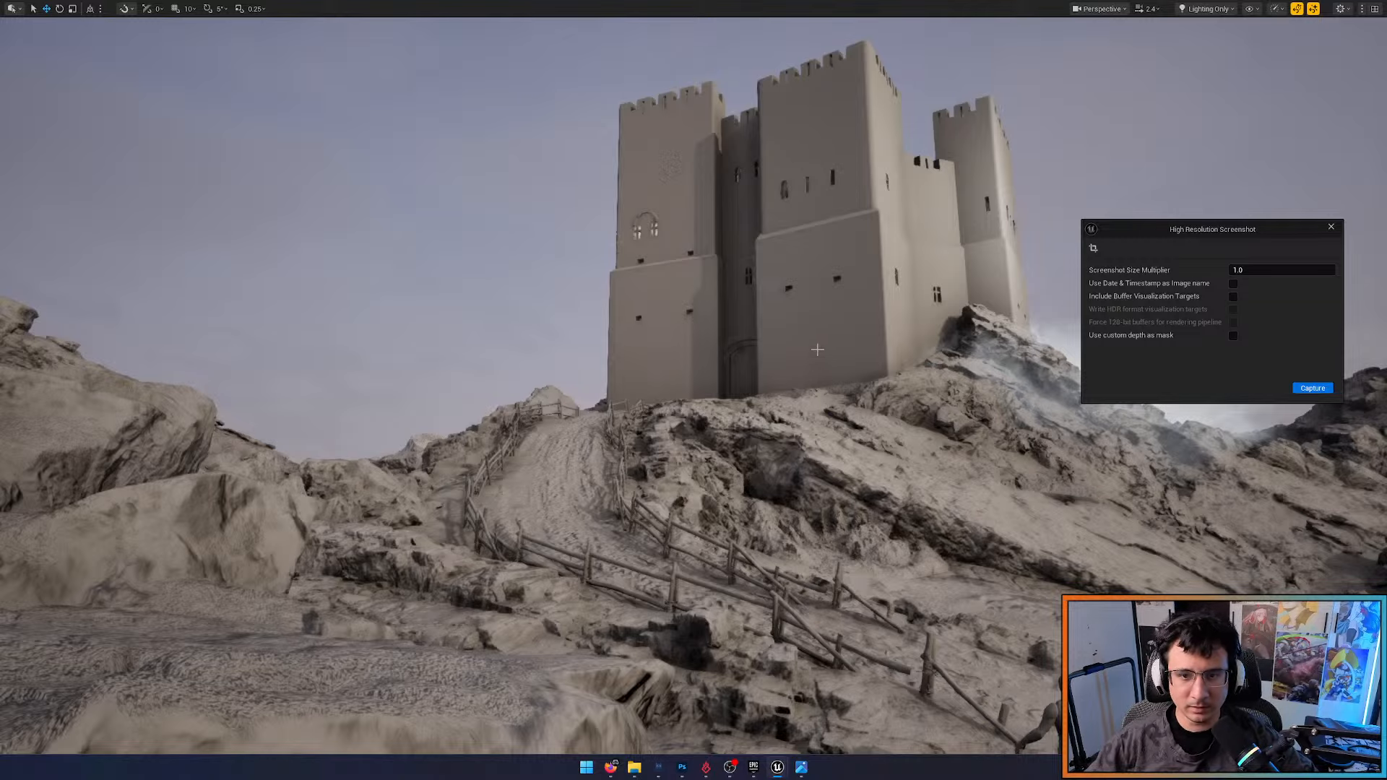
Examine the shapes of the fortress, path and terrain without textures, finishing at the main view of the hill
{"action": "mouse_move", "coordinate": [780, 341]}
{"action": "right_mouse_down"}
{"action": "mouse_move", "coordinate": [867, 332]}
{"action": "mouse_move", "coordinate": [847, 335]}
{"action": "mouse_move", "coordinate": [849, 361]}
{"action": "mouse_move", "coordinate": [769, 345]}
{"action": "mouse_move", "coordinate": [827, 345]}
{"action": "mouse_move", "coordinate": [813, 347]}
{"action": "mouse_move", "coordinate": [811, 391]}
{"action": "mouse_move", "coordinate": [729, 387]}
{"action": "mouse_move", "coordinate": [903, 372]}
{"action": "mouse_move", "coordinate": [780, 376]}
{"action": "mouse_move", "coordinate": [781, 332]}
{"action": "right_mouse_up"}
{"action": "key", "text": "w"}
{"action": "key", "text": "a"}
{"action": "scroll", "coordinate": [858, 333], "scroll_direction": "down", "scroll_amount": 2}
{"action": "key", "text": "w"}
{"action": "key", "text": "s"}
{"action": "key", "text": "a"}
{"action": "key", "text": "w"}
{"action": "key", "text": "d"}
{"action": "key", "text": "w"}
{"action": "key", "text": "s"}
{"action": "scroll", "coordinate": [793, 392], "scroll_direction": "down", "scroll_amount": 1}
{"action": "key", "text": "w"}
{"action": "key", "text": "e"}
{"action": "scroll", "coordinate": [744, 386], "scroll_direction": "down", "scroll_amount": 3}
{"action": "key", "text": "a"}
{"action": "key", "text": "a"}
{"action": "key", "text": "w"}
{"action": "scroll", "coordinate": [903, 372], "scroll_direction": "down", "scroll_amount": 4}
{"action": "key", "text": "s"}
{"action": "scroll", "coordinate": [801, 372], "scroll_direction": "up", "scroll_amount": 6}
{"action": "key", "text": "s"}
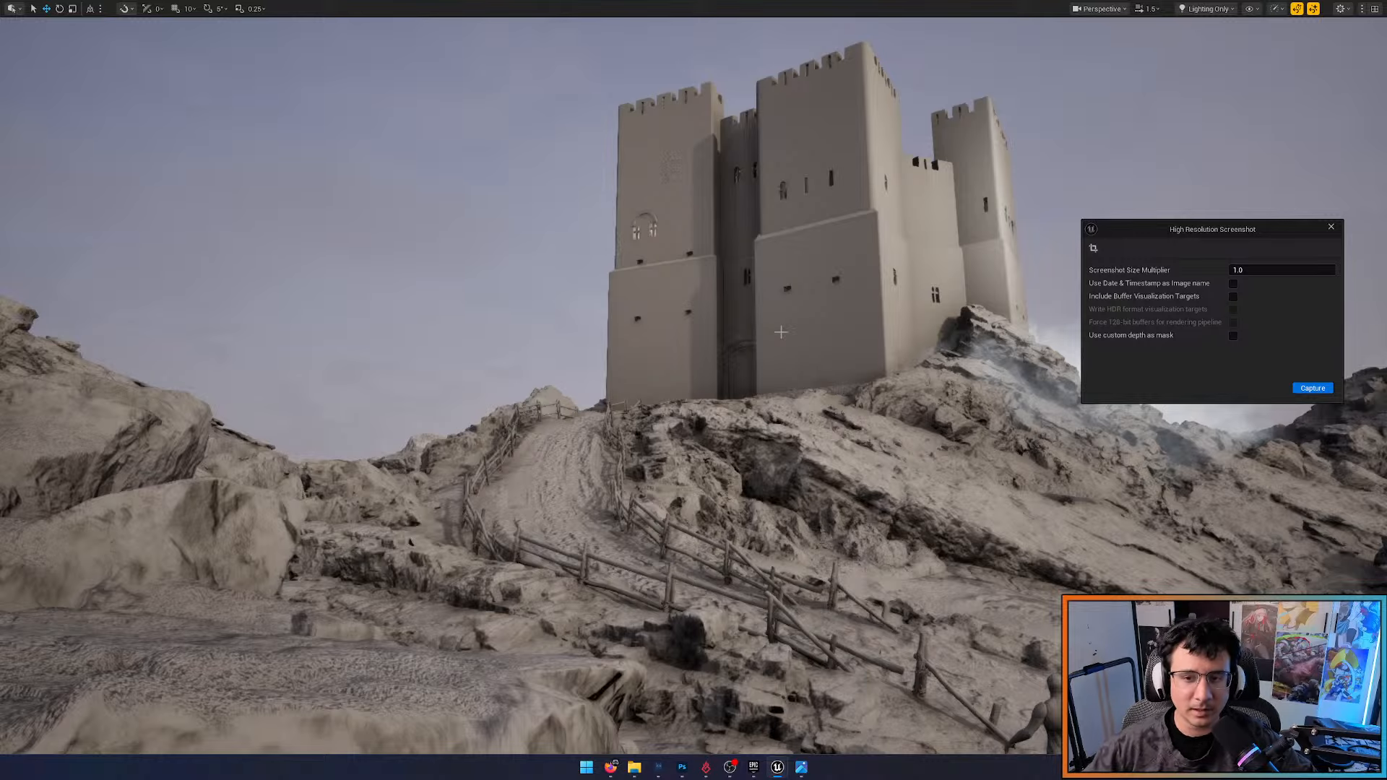
Restore the Lit view mode, and bring back the full editor layout with the High Resolution Screenshot window closed
{"action": "key", "text": "alt+4"}
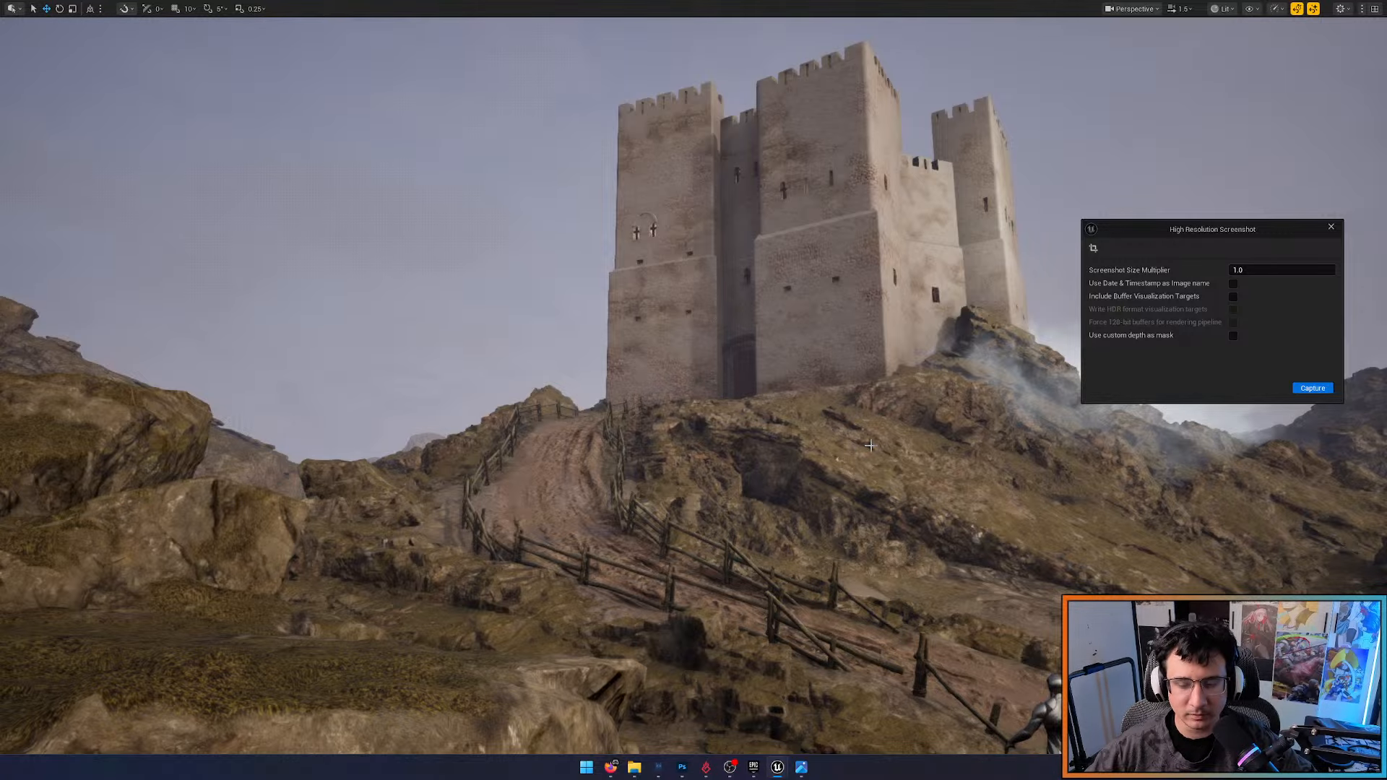
{"action": "left_click", "coordinate": [1330, 228]}
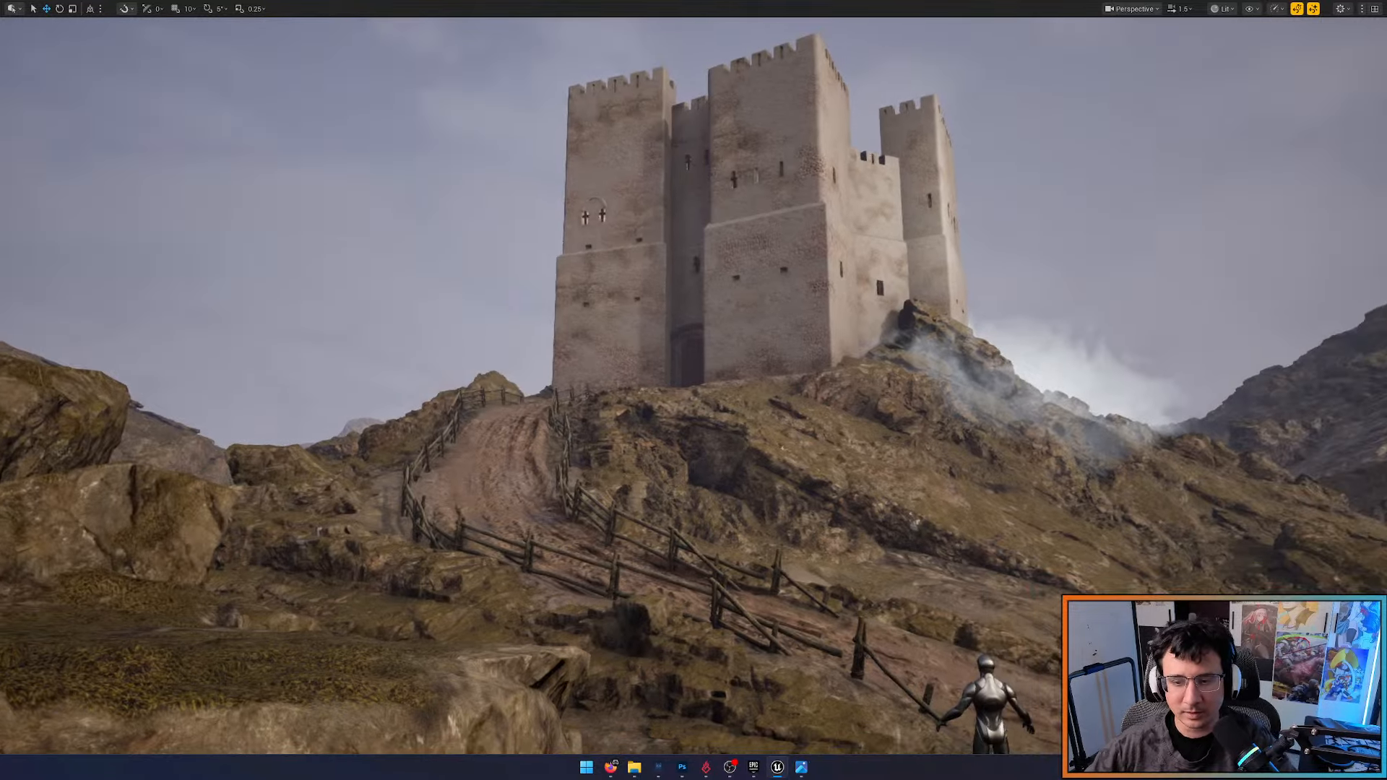
{"action": "key", "text": "F11"}
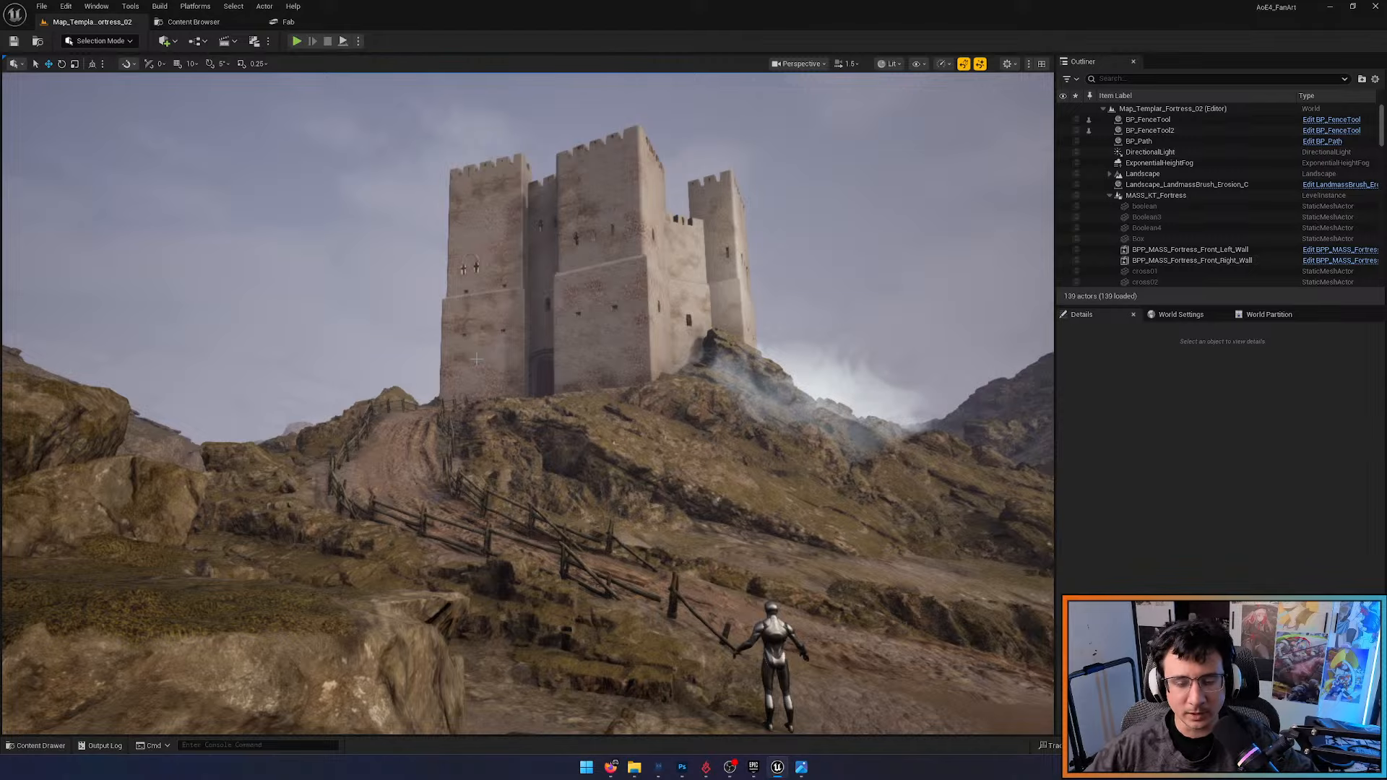
Switch the viewport to Lighting Only and examine the fortress and surrounding terrain from above
{"action": "key", "text": "alt+3"}
{"action": "key", "text": "alt+5"}
{"action": "key", "text": "alt+6"}
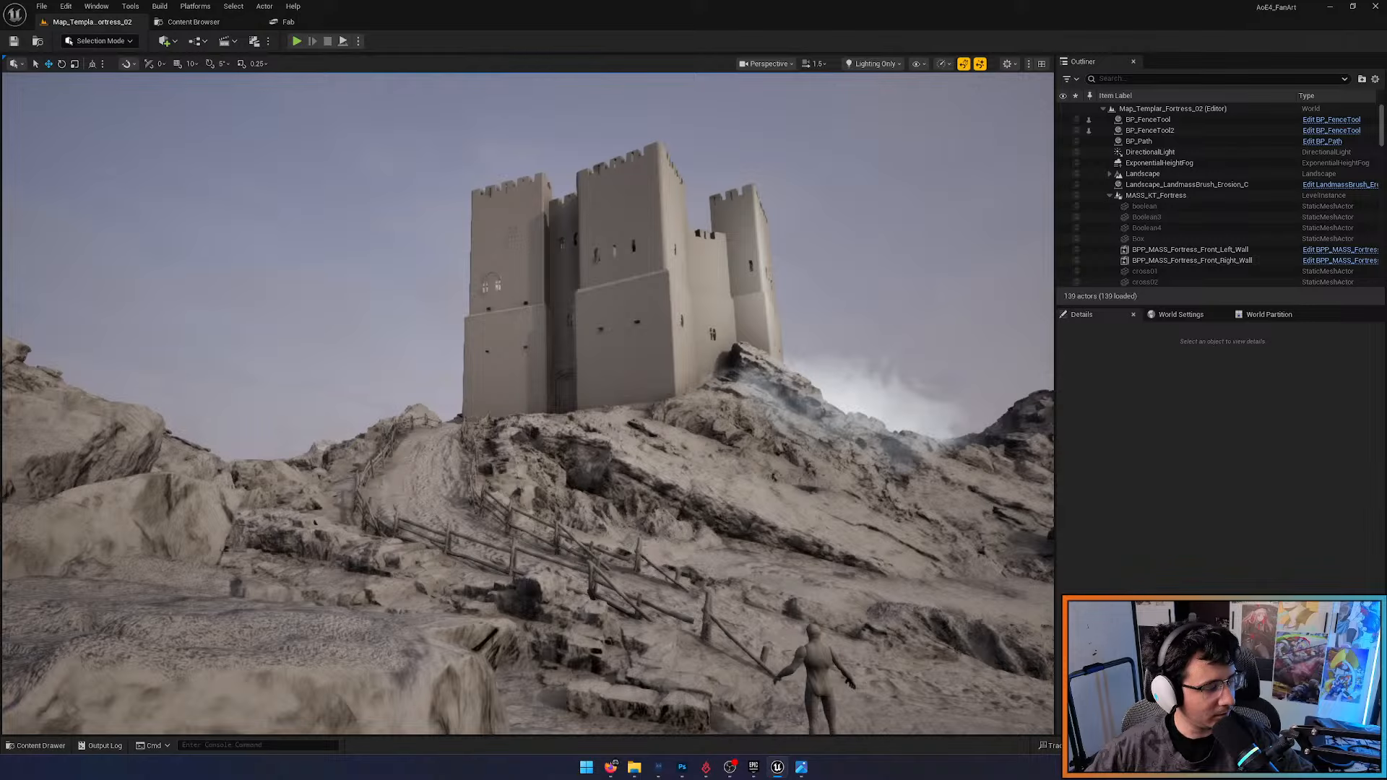
{"action": "key", "text": "w"}
{"action": "right_click_drag", "start_coordinate": [581, 521], "coordinate": [580, 511]}
{"action": "scroll", "coordinate": [582, 521], "scroll_direction": "up", "scroll_amount": 4}
{"action": "key", "text": "w"}
{"action": "key", "text": "s"}
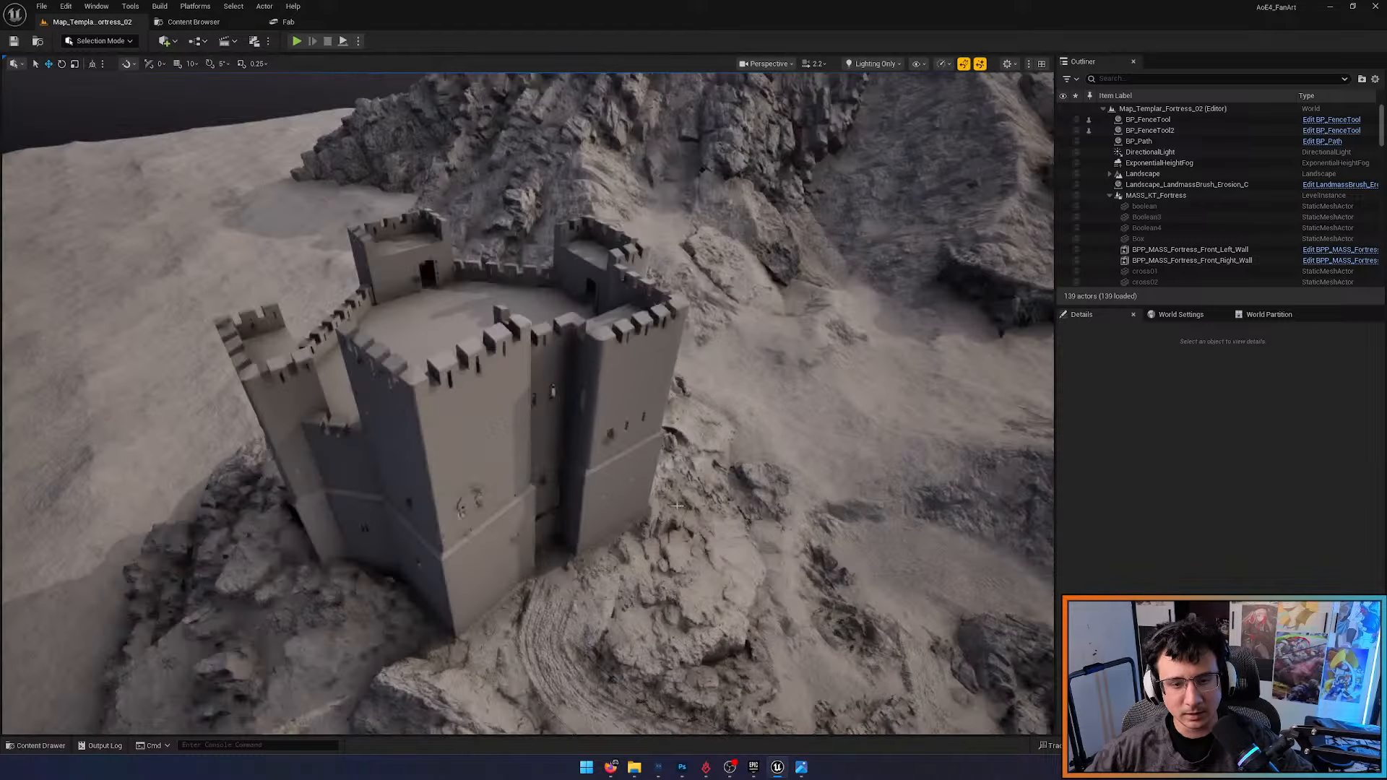
{"action": "right_click_drag", "start_coordinate": [581, 459], "coordinate": [582, 459]}
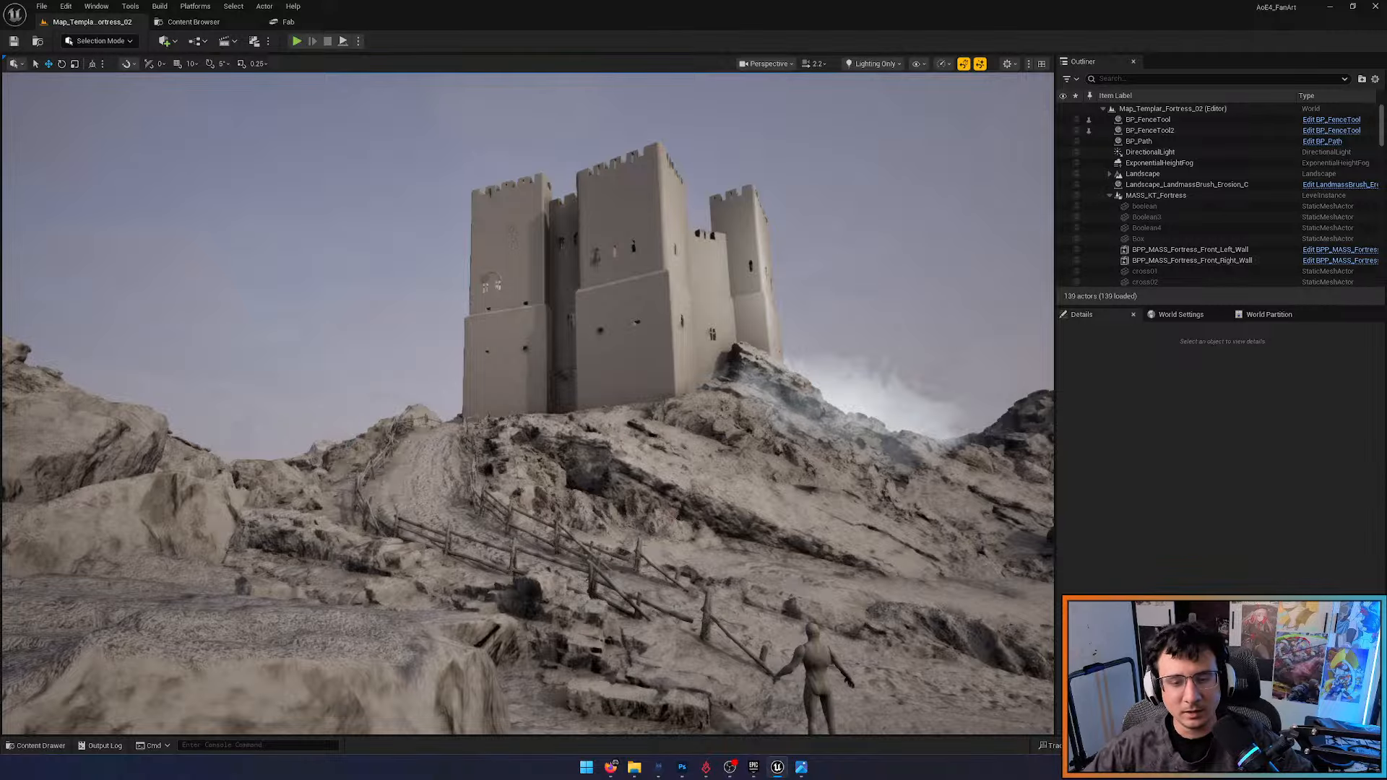
Return the viewport to Lit, and examine the fortress front and the fenced path from low on the slope
{"action": "key", "text": "alt+4"}
{"action": "mouse_move", "coordinate": [529, 404]}
{"action": "right_mouse_down"}
{"action": "mouse_move", "coordinate": [578, 397]}
{"action": "mouse_move", "coordinate": [600, 415]}
{"action": "mouse_move", "coordinate": [531, 411]}
{"action": "mouse_move", "coordinate": [505, 382]}
{"action": "mouse_move", "coordinate": [556, 380]}
{"action": "mouse_move", "coordinate": [513, 391]}
{"action": "mouse_move", "coordinate": [506, 412]}
{"action": "mouse_move", "coordinate": [528, 419]}
{"action": "mouse_move", "coordinate": [538, 398]}
{"action": "mouse_move", "coordinate": [498, 398]}
{"action": "mouse_move", "coordinate": [495, 376]}
{"action": "mouse_move", "coordinate": [534, 423]}
{"action": "mouse_move", "coordinate": [509, 397]}
{"action": "mouse_move", "coordinate": [528, 401]}
{"action": "mouse_move", "coordinate": [517, 372]}
{"action": "mouse_move", "coordinate": [525, 398]}
{"action": "right_mouse_up"}
{"action": "key", "text": "alt+3"}
{"action": "key", "text": "alt+4"}
{"action": "key", "text": "w"}
{"action": "scroll", "coordinate": [528, 404], "scroll_direction": "up", "scroll_amount": 1}
{"action": "key", "text": "w"}
{"action": "key", "text": "s"}
{"action": "scroll", "coordinate": [529, 404], "scroll_direction": "down", "scroll_amount": 6}
{"action": "key", "text": "w"}
{"action": "scroll", "coordinate": [528, 403], "scroll_direction": "down", "scroll_amount": 2}
{"action": "key", "text": "s"}
{"action": "key", "text": "w"}
{"action": "key", "text": "s"}
{"action": "key", "text": "w"}
{"action": "key", "text": "d"}
{"action": "key", "text": "w"}
{"action": "key", "text": "q"}
{"action": "scroll", "coordinate": [528, 404], "scroll_direction": "up", "scroll_amount": 5}
{"action": "key", "text": "s"}
{"action": "key", "text": "s"}
{"action": "key", "text": "q"}
{"action": "key", "text": "q"}
{"action": "scroll", "coordinate": [528, 404], "scroll_direction": "down", "scroll_amount": 5}
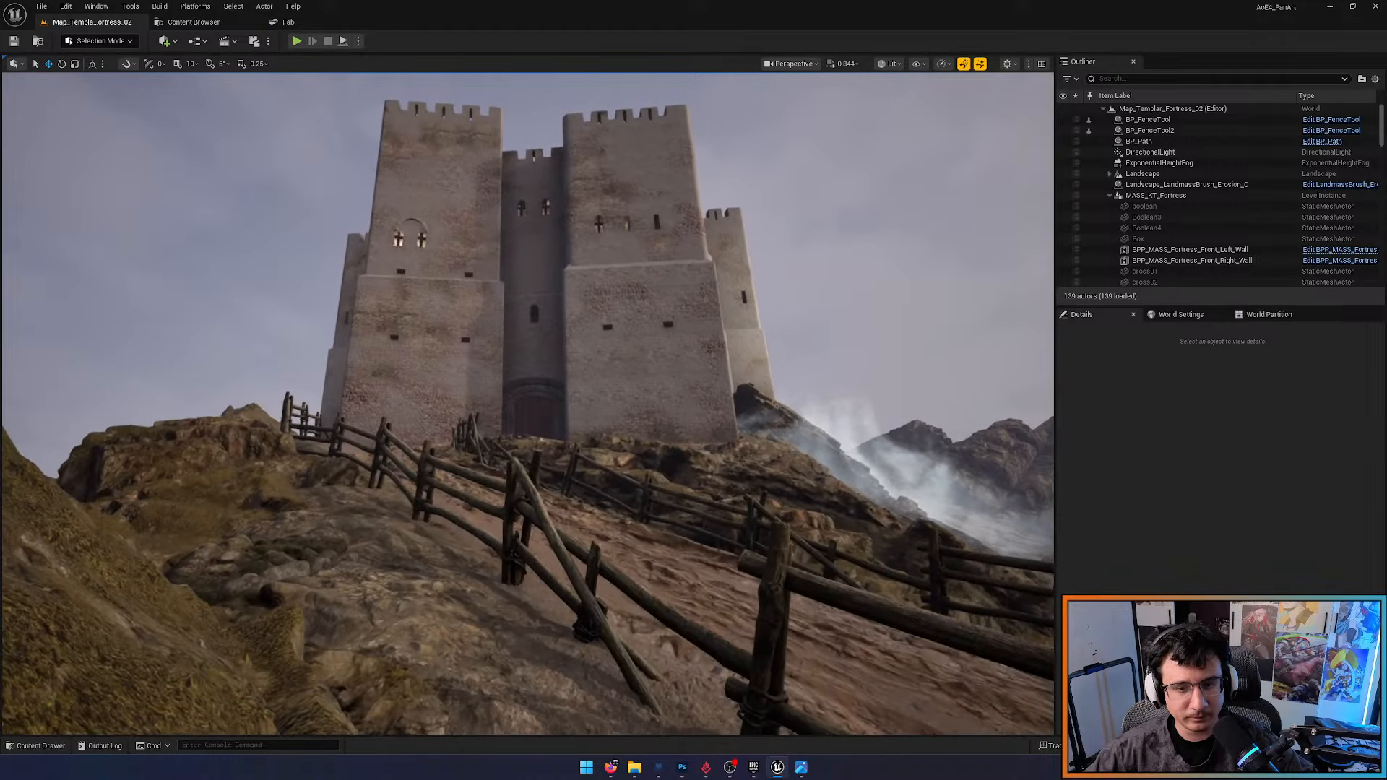
Examine the fortress facade from above the path, and return to the main view with the mannequin in the foreground
{"action": "right_click_drag", "start_coordinate": [590, 204], "coordinate": [591, 201]}
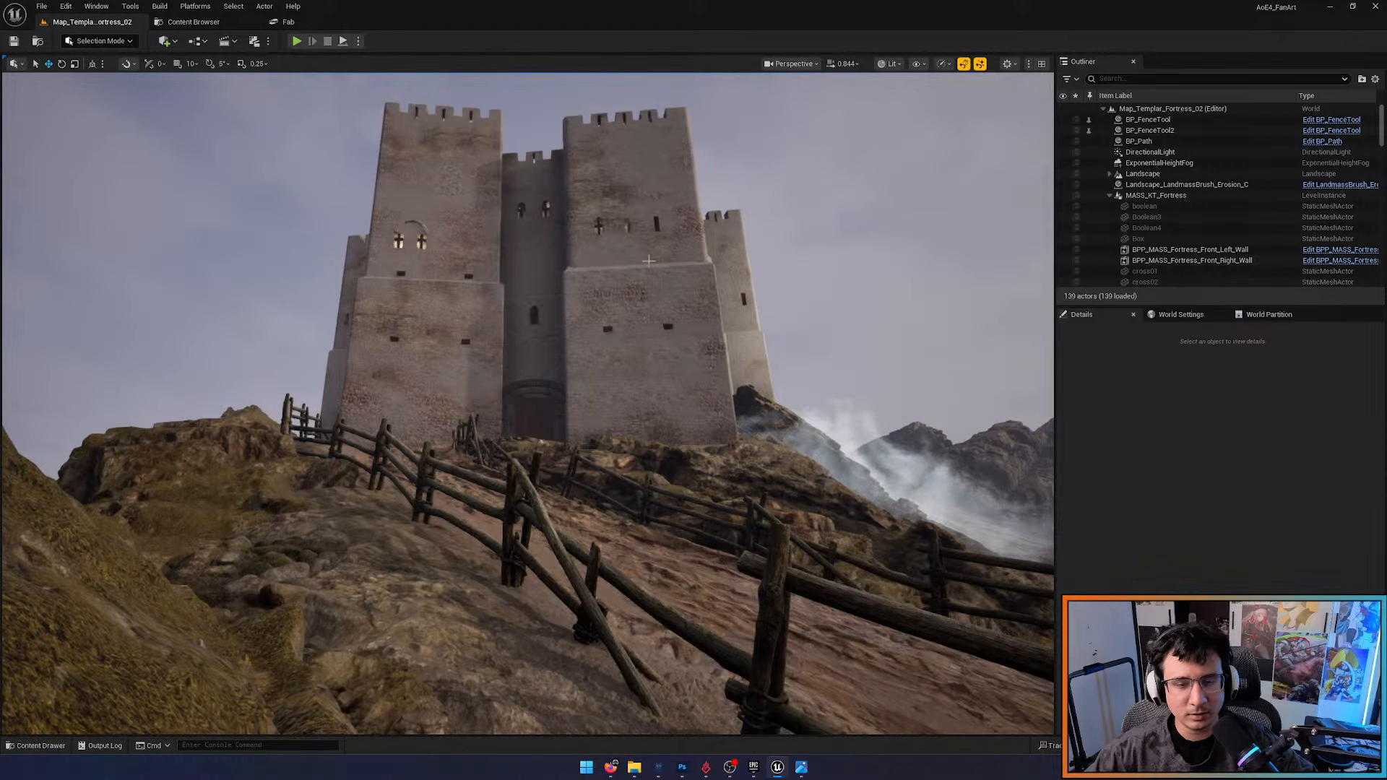
{"action": "key", "text": "e"}
{"action": "mouse_move", "coordinate": [617, 265]}
{"action": "right_mouse_down"}
{"action": "mouse_move", "coordinate": [617, 294]}
{"action": "mouse_move", "coordinate": [614, 262]}
{"action": "right_mouse_up"}
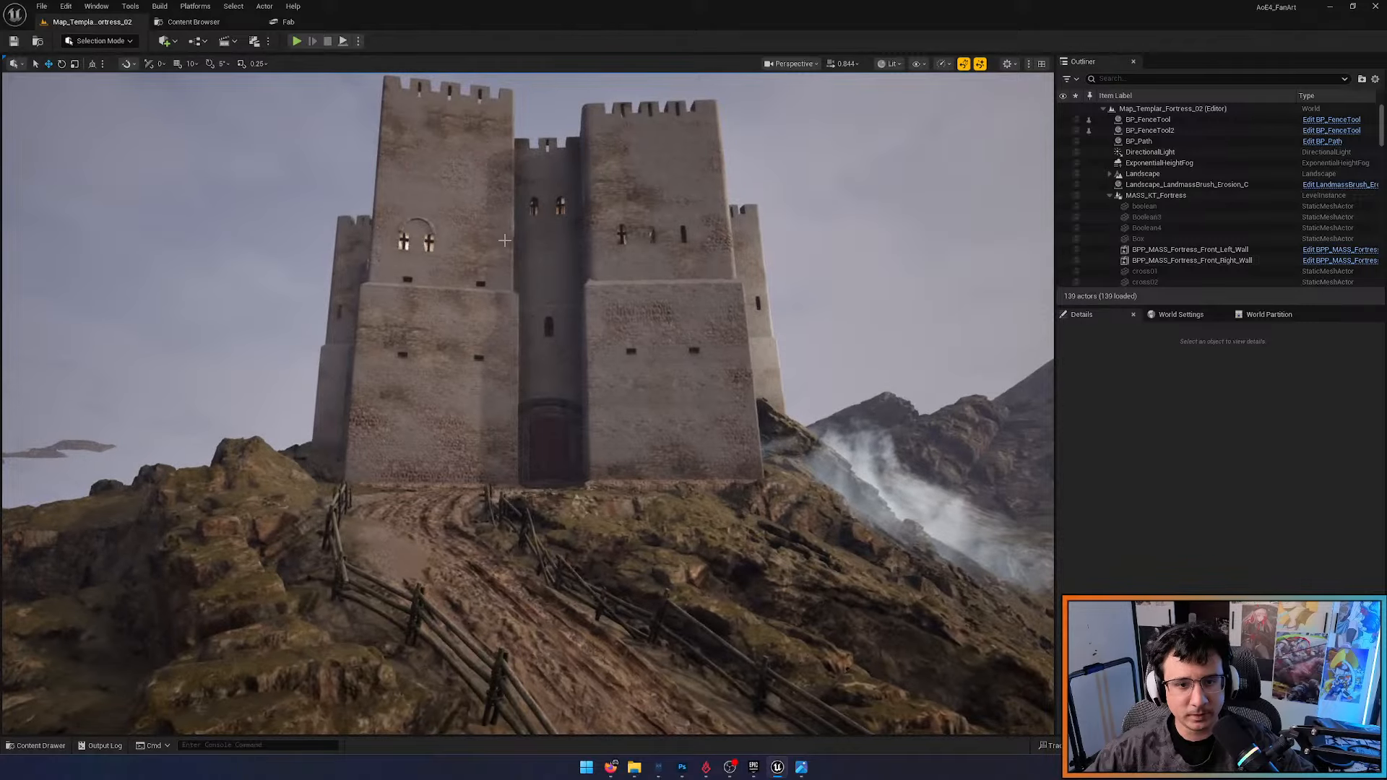
{"action": "key", "text": "d"}
{"action": "right_click_drag", "start_coordinate": [675, 425], "coordinate": [722, 413]}
{"action": "scroll", "coordinate": [675, 425], "scroll_direction": "up", "scroll_amount": 6}
{"action": "key", "text": "w"}
{"action": "key", "text": "s"}
{"action": "scroll", "coordinate": [702, 418], "scroll_direction": "up", "scroll_amount": 3}
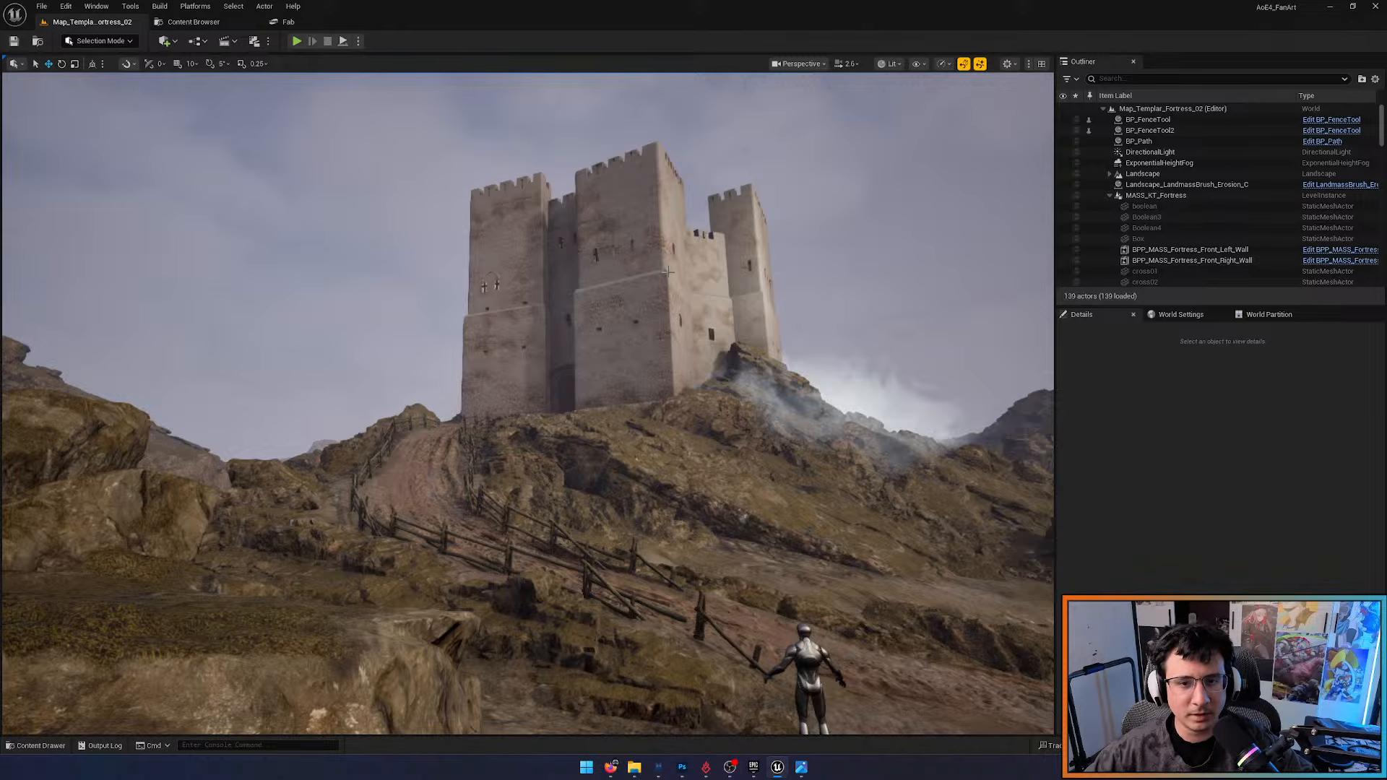
{"action": "key", "text": "a"}
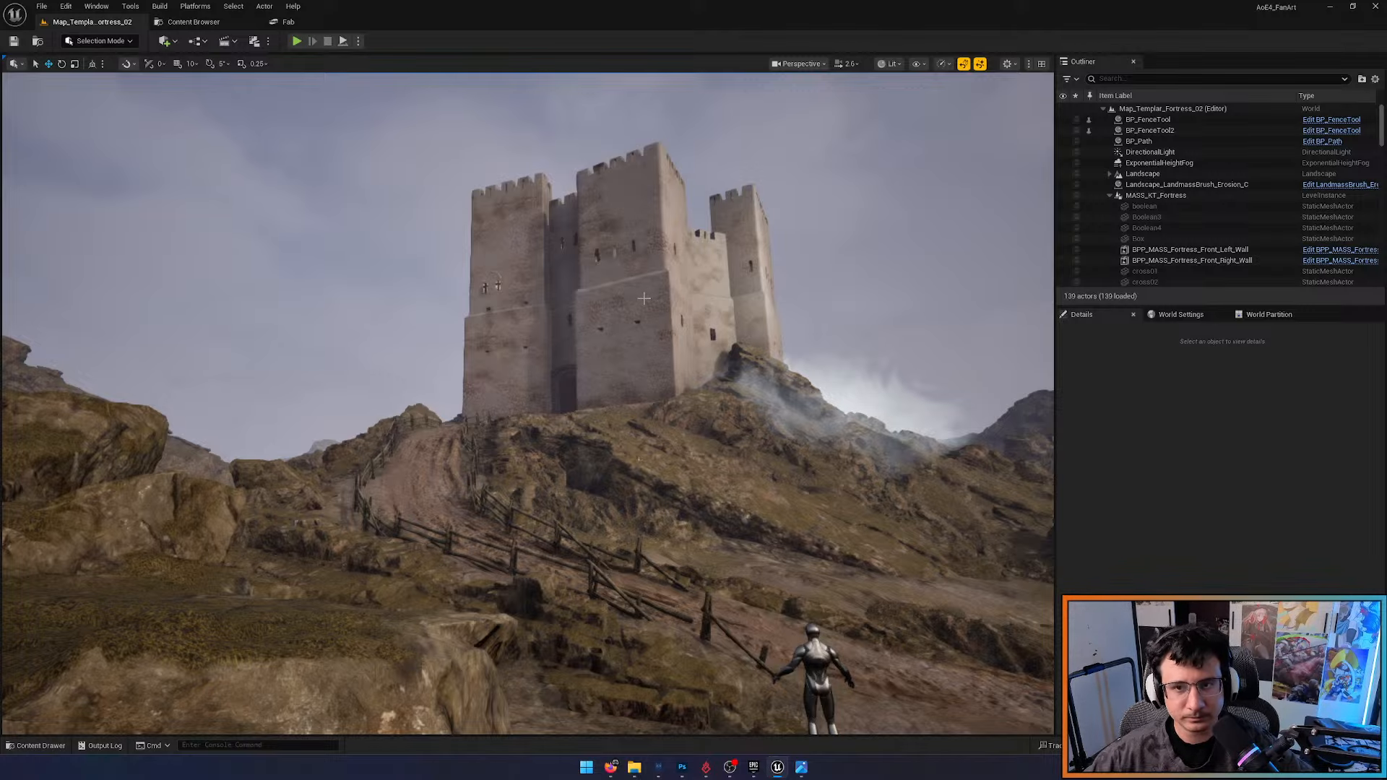
Inspect the fortress walls and rocky hilltop in Lighting Only mode
{"action": "key", "text": "alt+6"}
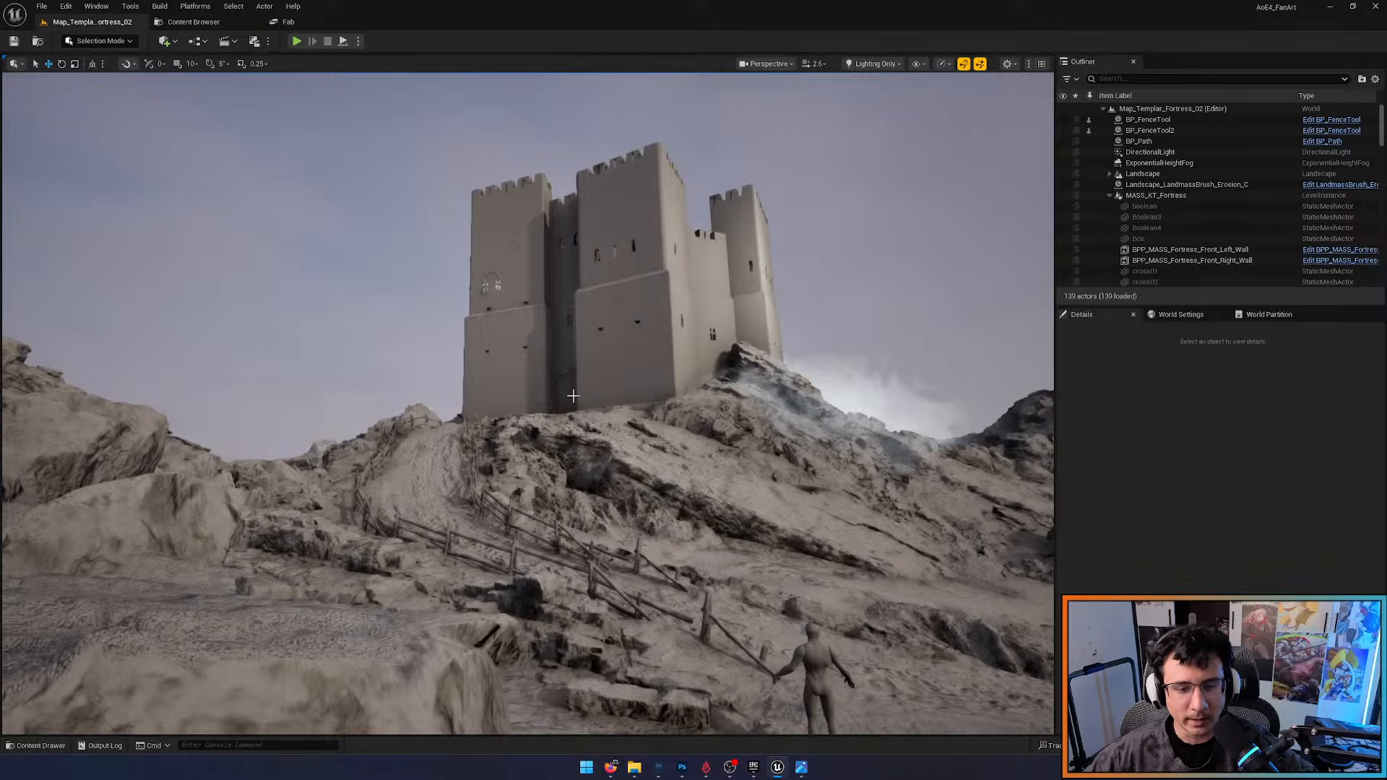
{"action": "right_click_drag", "start_coordinate": [573, 396], "coordinate": [614, 439]}
{"action": "key", "text": "w"}
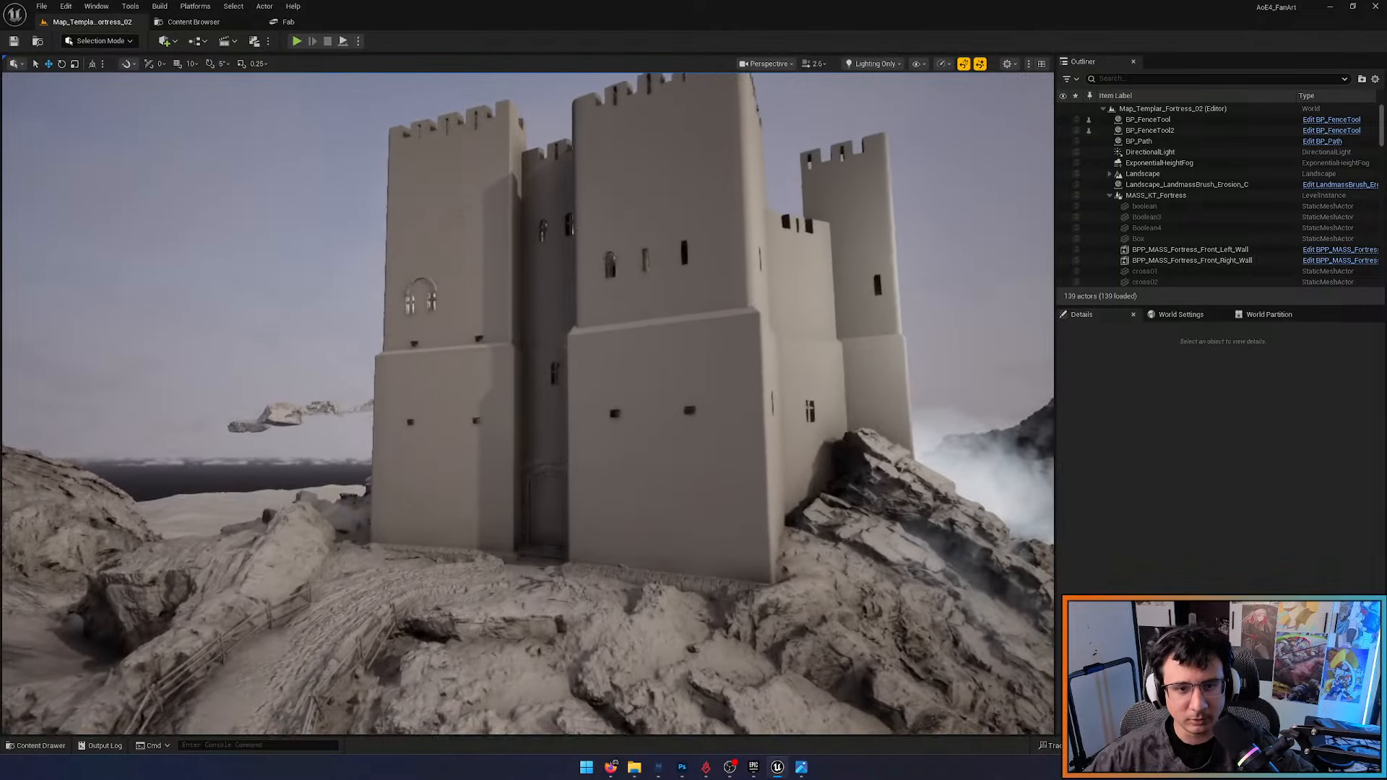
{"action": "key", "text": "s"}
{"action": "right_click_drag", "start_coordinate": [616, 298], "coordinate": [616, 297]}
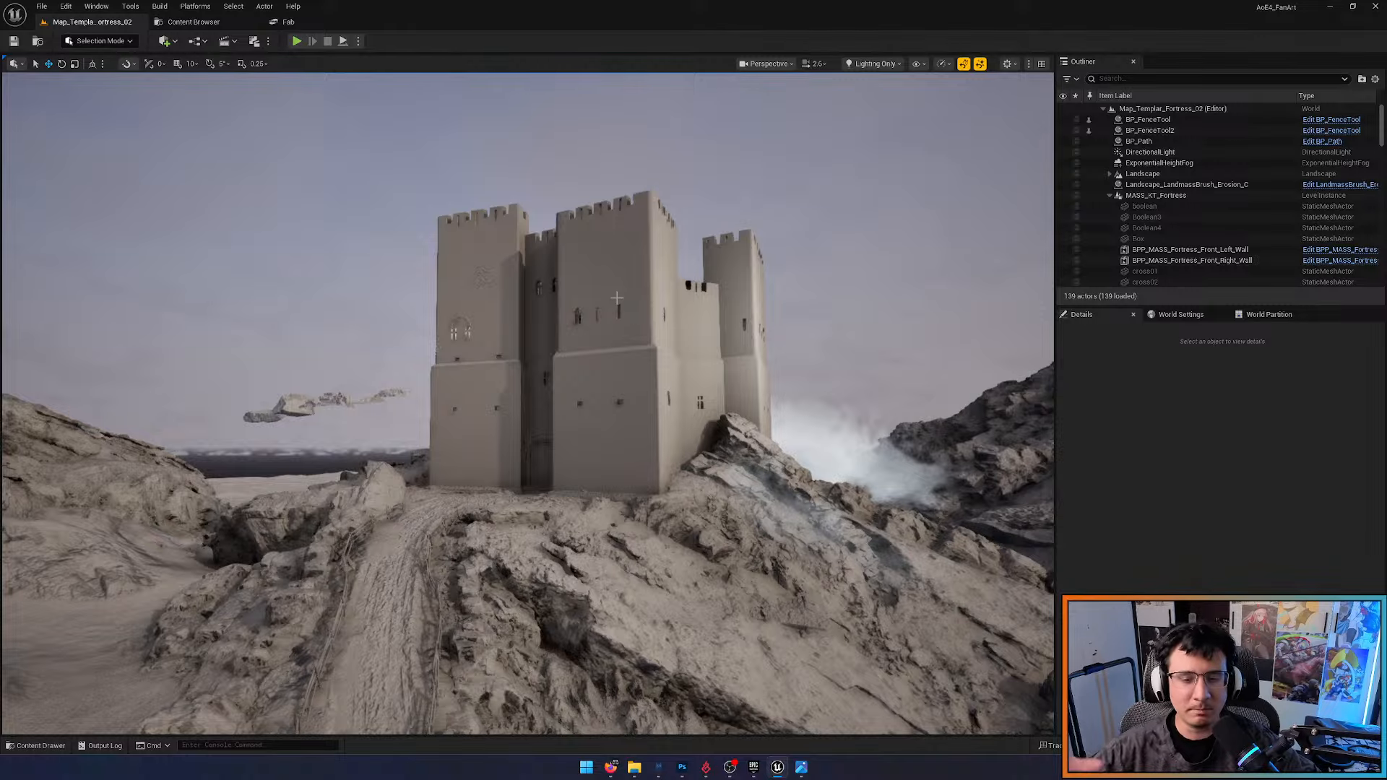
{"action": "key", "text": "q"}
{"action": "right_click_drag", "start_coordinate": [616, 298], "coordinate": [614, 398]}
Restore the Lit mode, inspect the mossy rocks below the gate, and go back to the saved camera view
{"action": "key", "text": "alt+4"}
{"action": "key", "text": "w"}
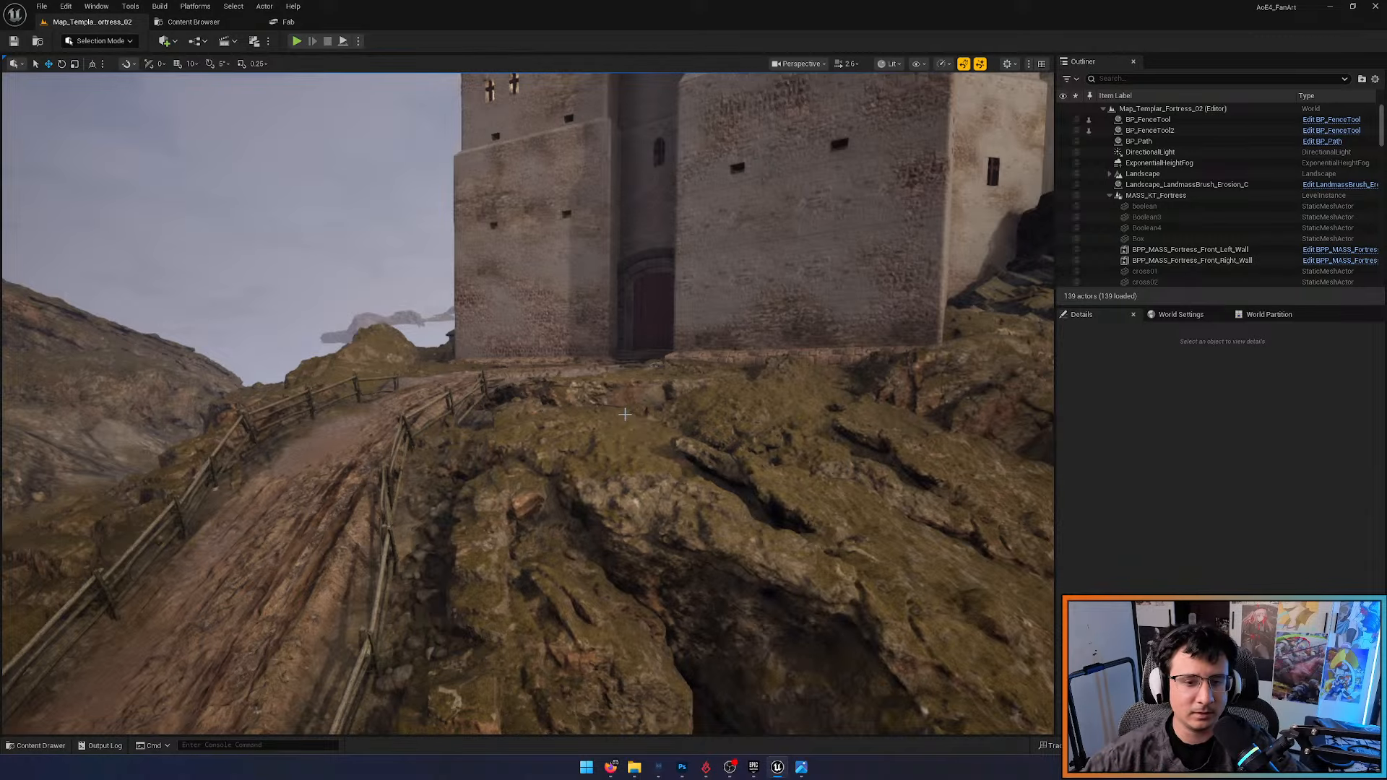
{"action": "right_click_drag", "start_coordinate": [614, 397], "coordinate": [587, 418]}
{"action": "key", "text": "s"}
{"action": "key", "text": "d"}
{"action": "key", "text": "s"}
{"action": "key", "text": "w"}
{"action": "key", "text": "w"}
{"action": "key", "text": "s"}
{"action": "key", "text": "d"}
{"action": "key", "text": "w"}
{"action": "key", "text": "s"}
{"action": "key", "text": "1"}
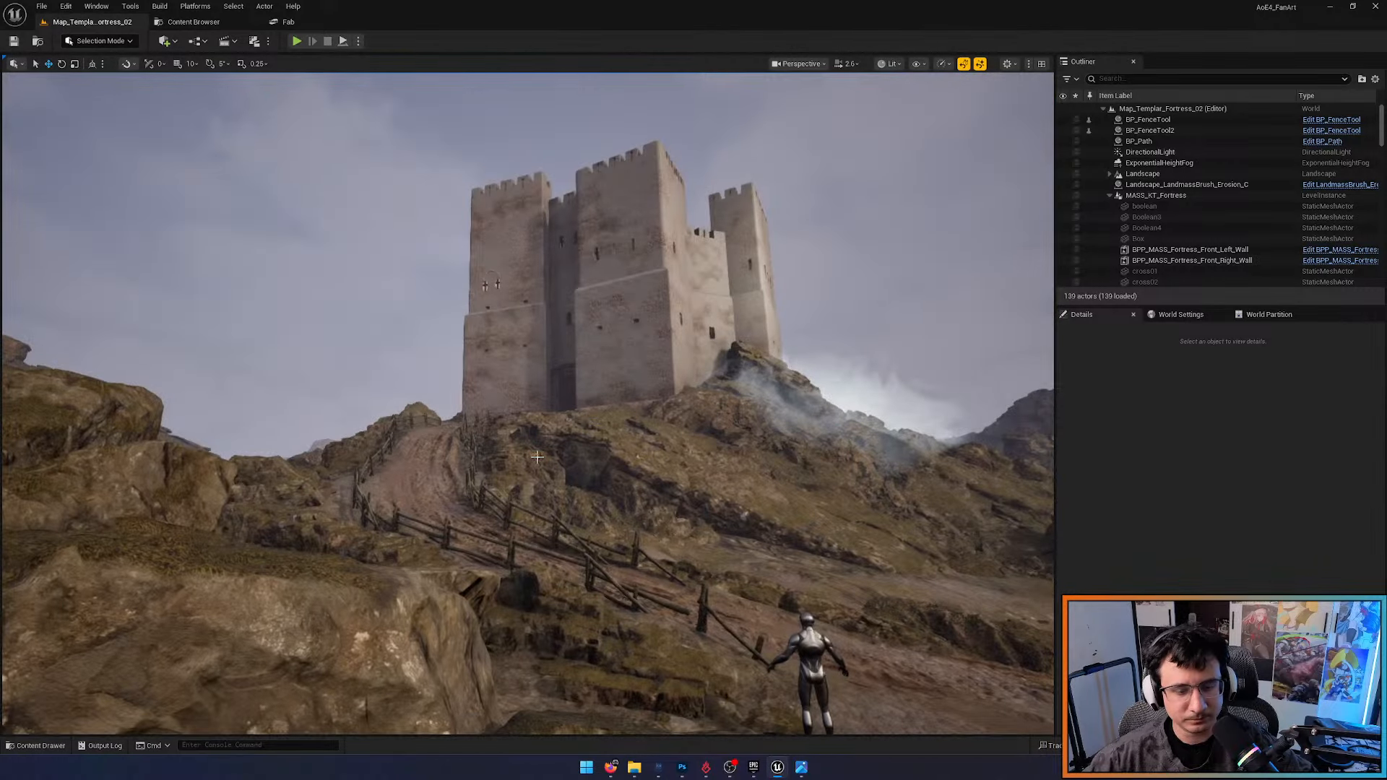
Inspect the rocks along the path, select the rock mesh vfgkajyga_tier_2, and clear the selection
{"action": "key", "text": "w"}
{"action": "right_click_drag", "start_coordinate": [537, 457], "coordinate": [520, 514]}
{"action": "left_click", "coordinate": [632, 513]}
{"action": "right_click_drag", "start_coordinate": [633, 513], "coordinate": [636, 520]}
{"action": "key", "text": "s"}
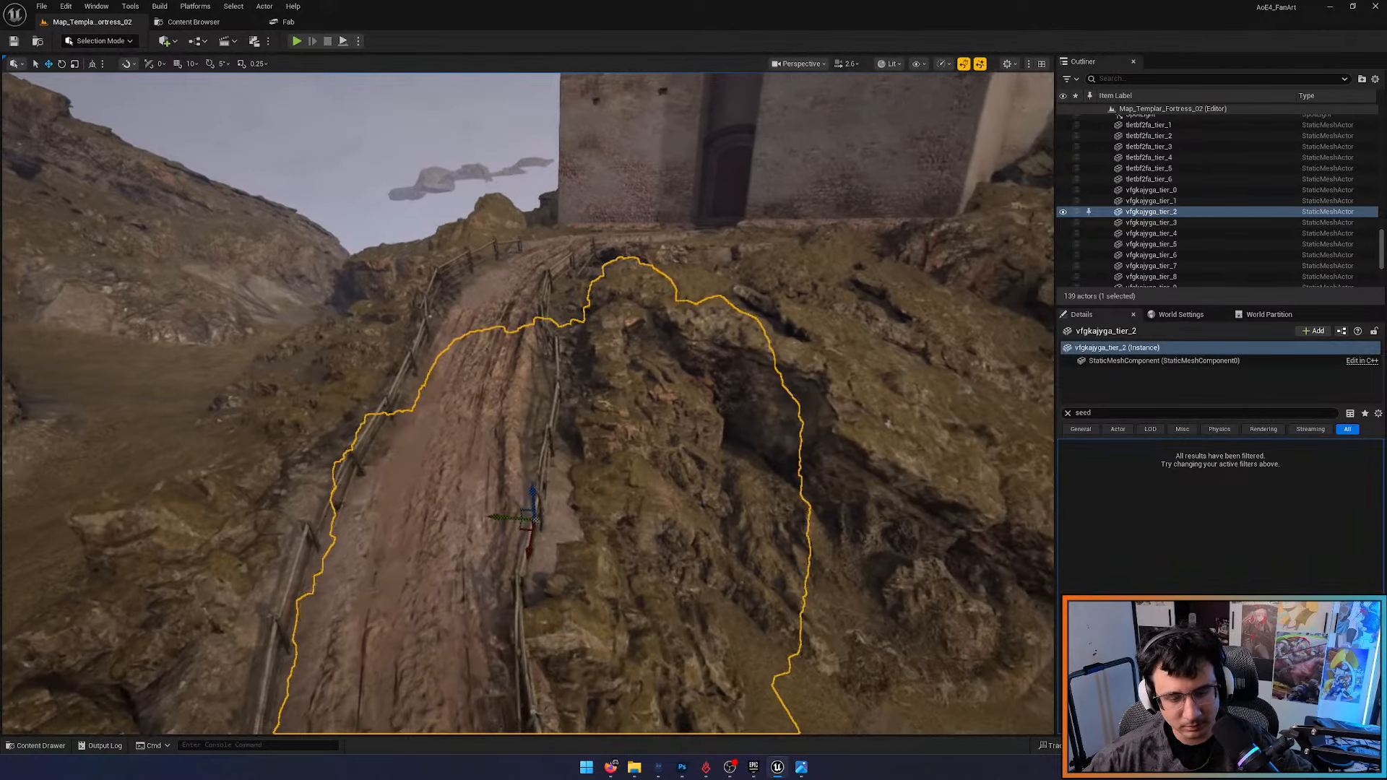
{"action": "key", "text": "s"}
{"action": "mouse_move", "coordinate": [547, 491]}
{"action": "right_mouse_down"}
{"action": "mouse_move", "coordinate": [477, 511]}
{"action": "mouse_move", "coordinate": [566, 503]}
{"action": "right_mouse_up"}
{"action": "key", "text": "w"}
{"action": "key", "text": "Escape"}
{"action": "key", "text": "s"}
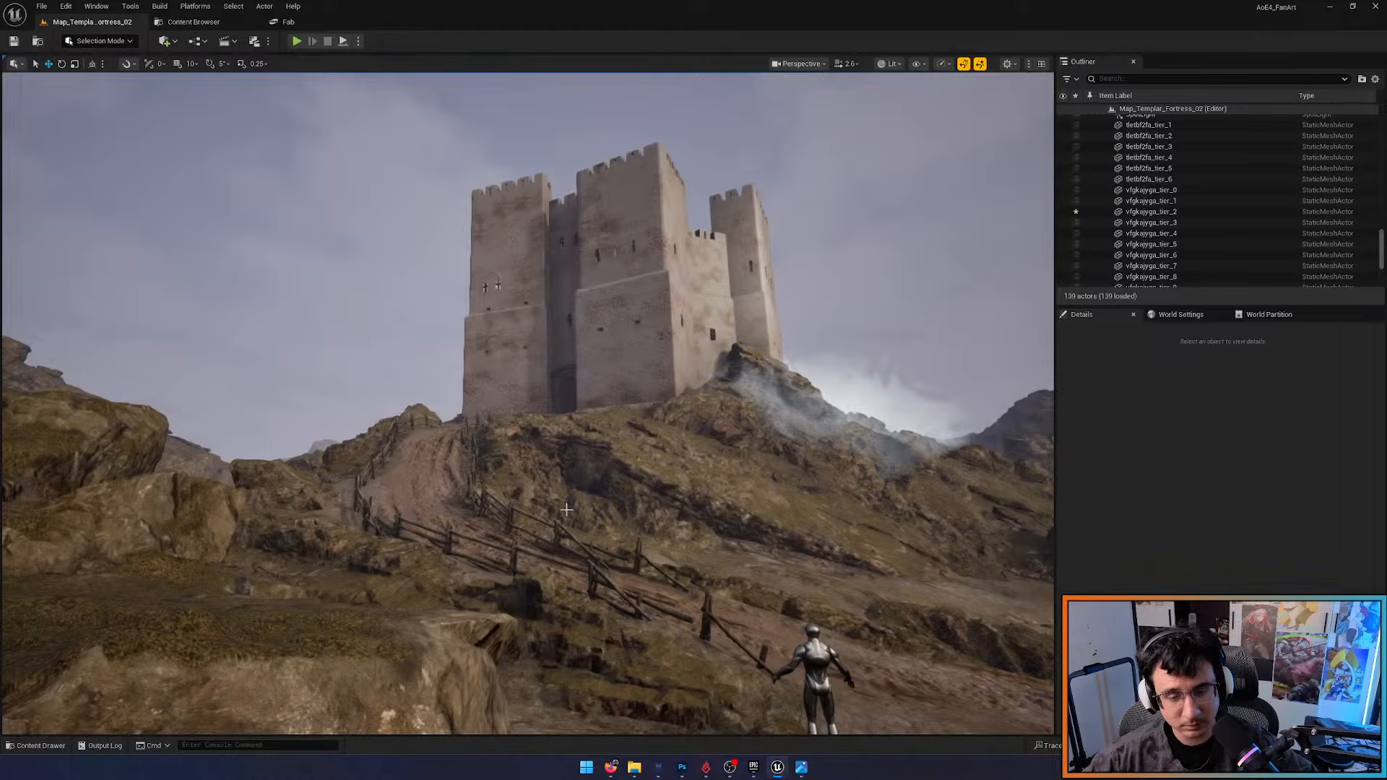
{"action": "left_click", "coordinate": [566, 510]}
{"action": "key", "text": "Escape"}
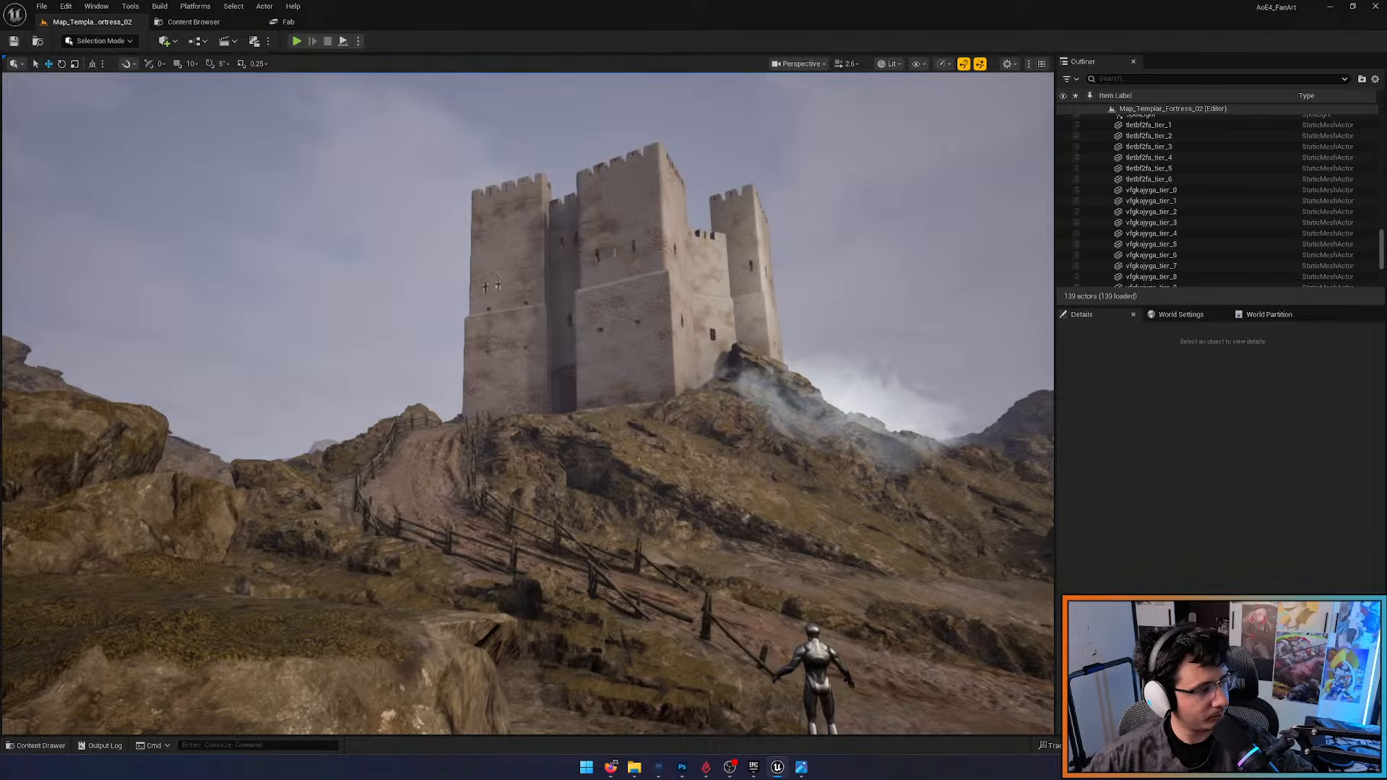
Examine the muddy path in front of the fortress gate in Unlit and Lit modes
{"action": "right_click_drag", "start_coordinate": [286, 473], "coordinate": [286, 473]}
{"action": "right_click_drag", "start_coordinate": [483, 441], "coordinate": [524, 464]}
{"action": "key", "text": "alt+3"}
{"action": "key", "text": "alt+4"}
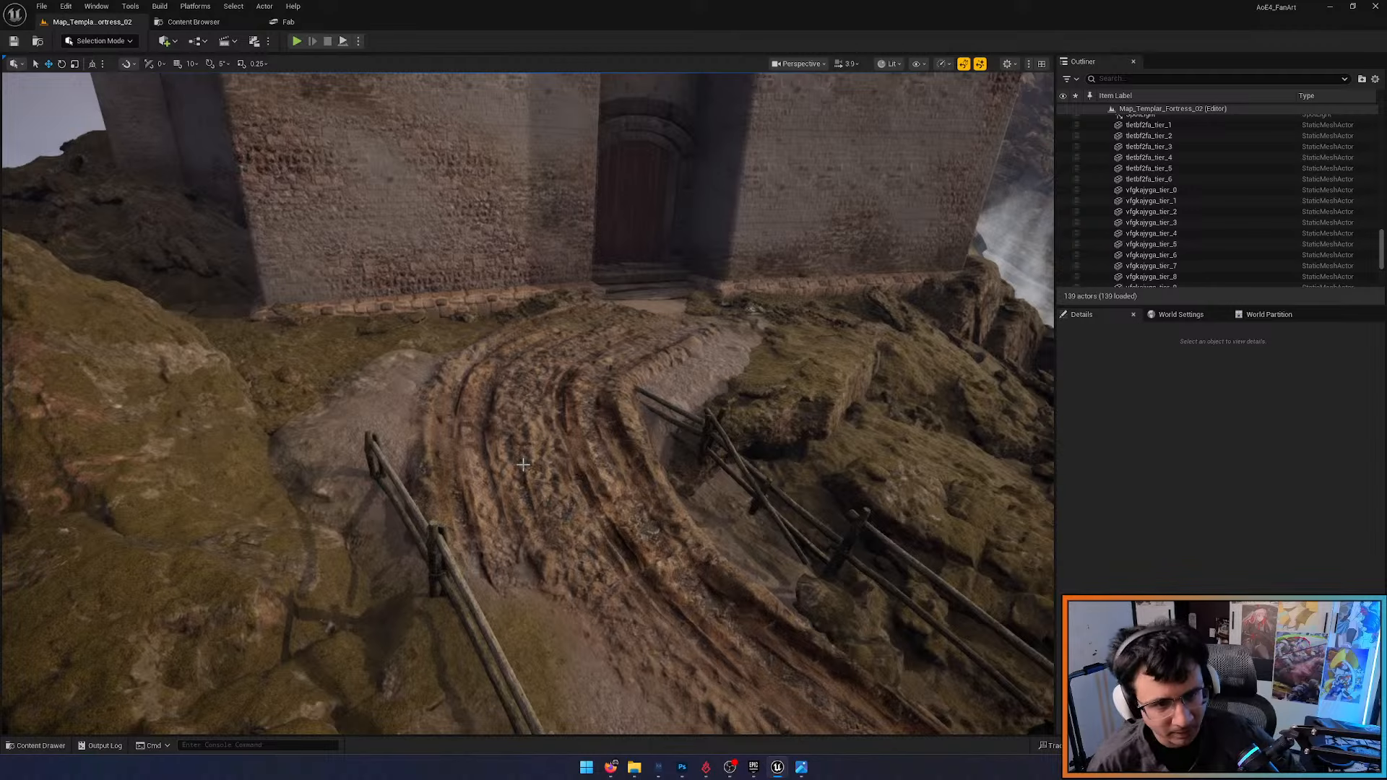
Search the project assets for "plank" and "hous", and locate SM_HouseFence_02 in the MODULAR_ASSETS folder
{"action": "key", "text": "ctrl+space"}
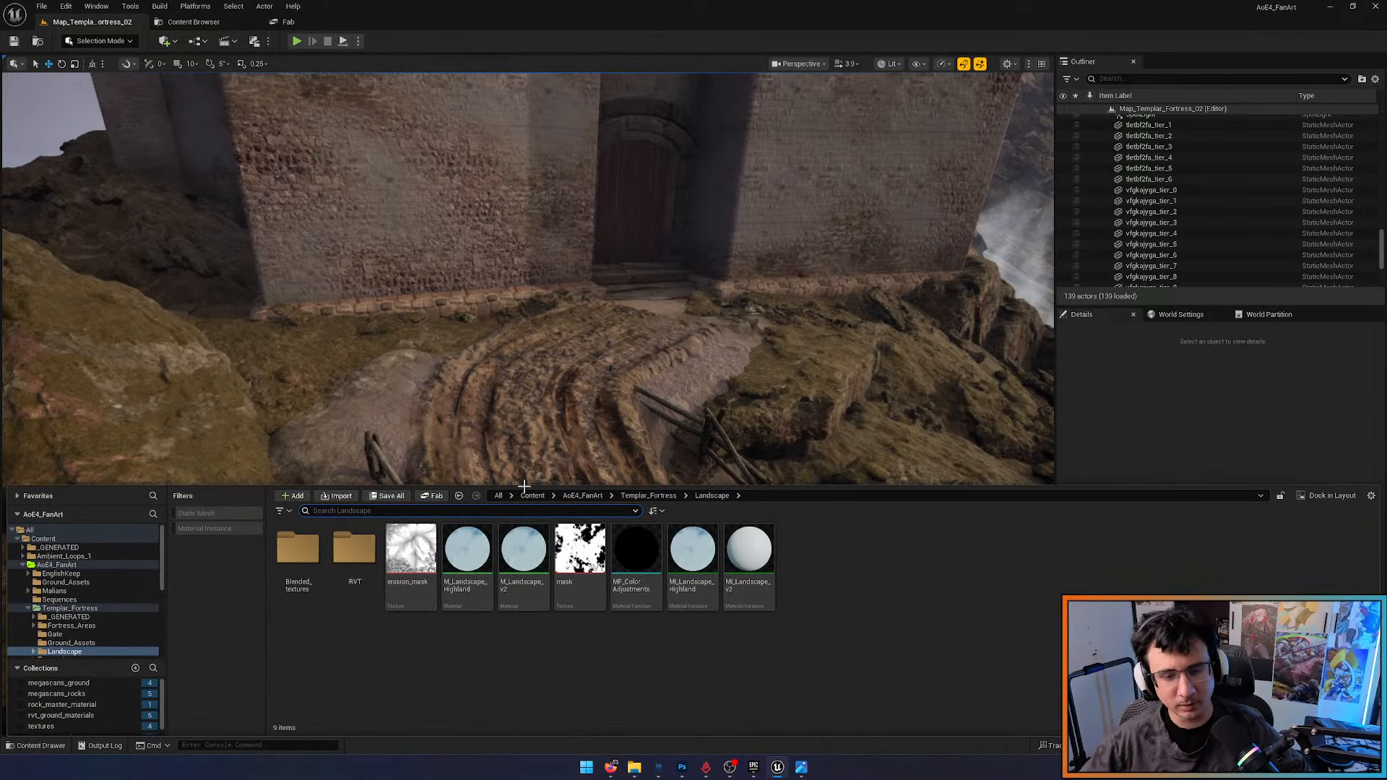
{"action": "right_click_drag", "start_coordinate": [472, 393], "coordinate": [472, 394]}
{"action": "key", "text": "ctrl+p"}
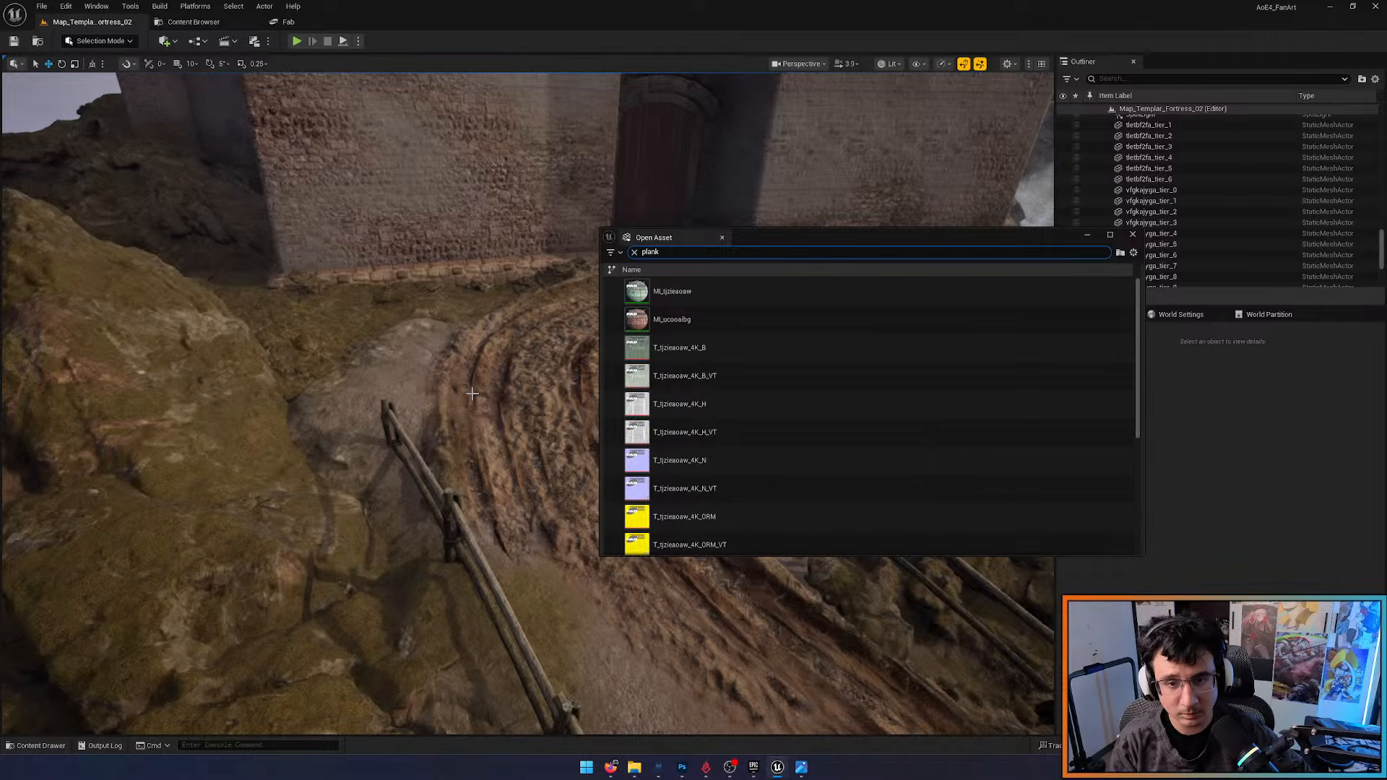
{"action": "scroll", "coordinate": [869, 455], "scroll_direction": "down", "scroll_amount": 4}
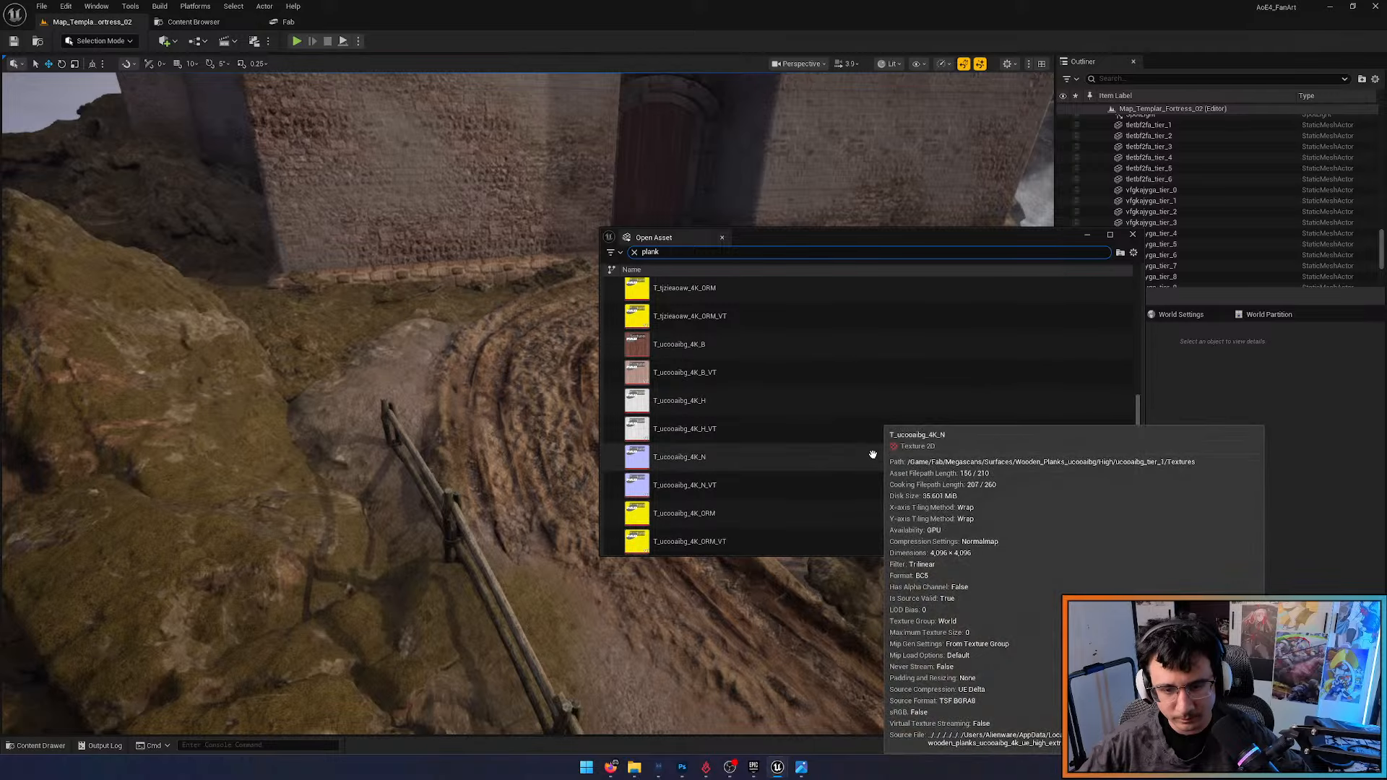
{"action": "key", "text": "BackSpace"}
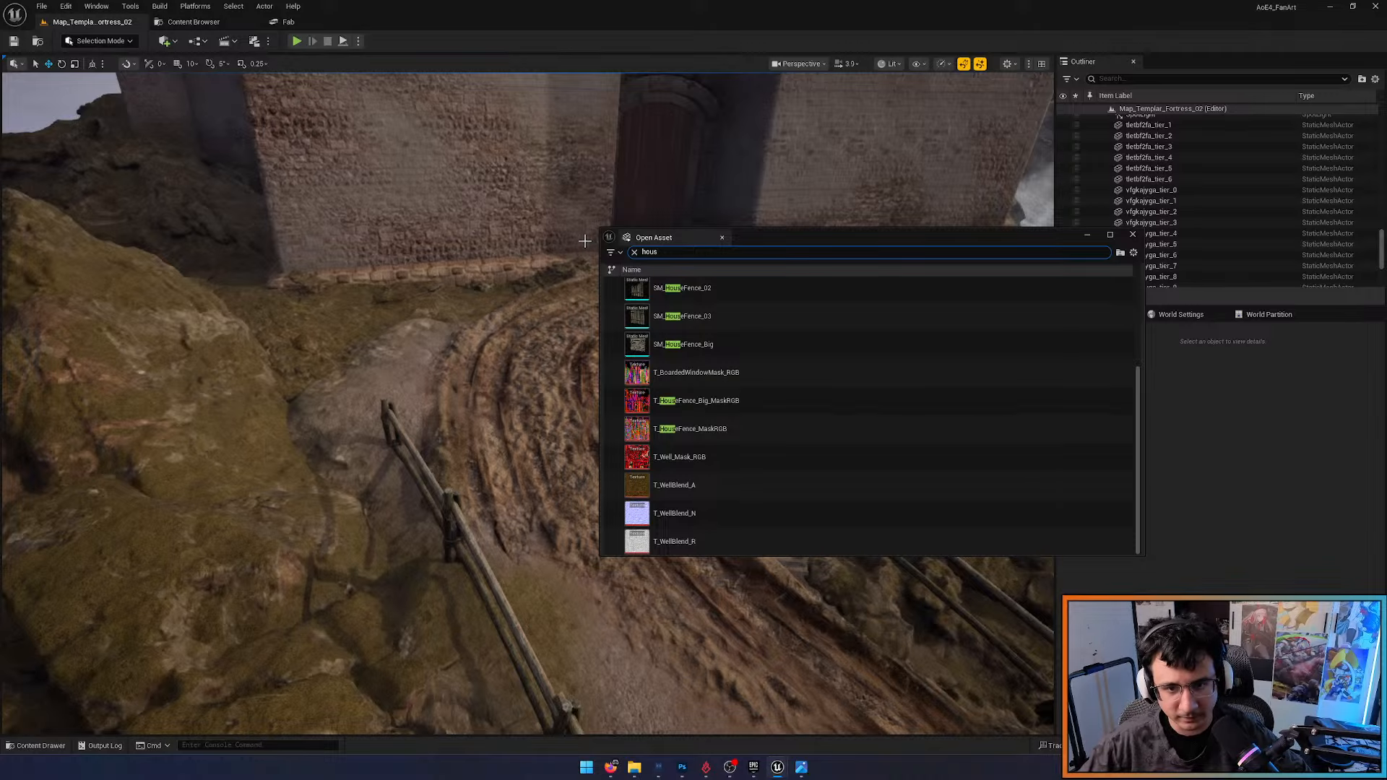
{"action": "left_click", "coordinate": [674, 291]}
{"action": "key", "text": "ctrl+b"}
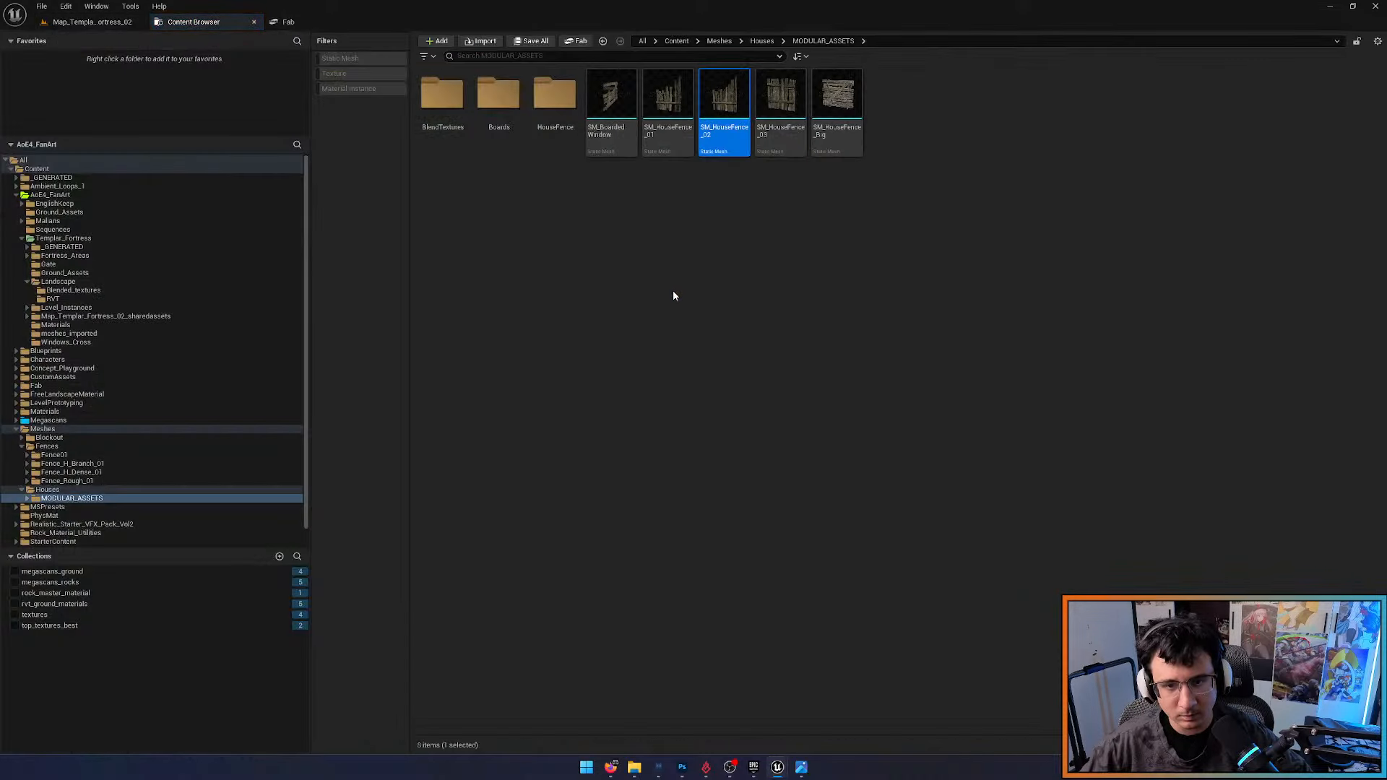
{"action": "left_click", "coordinate": [642, 242]}
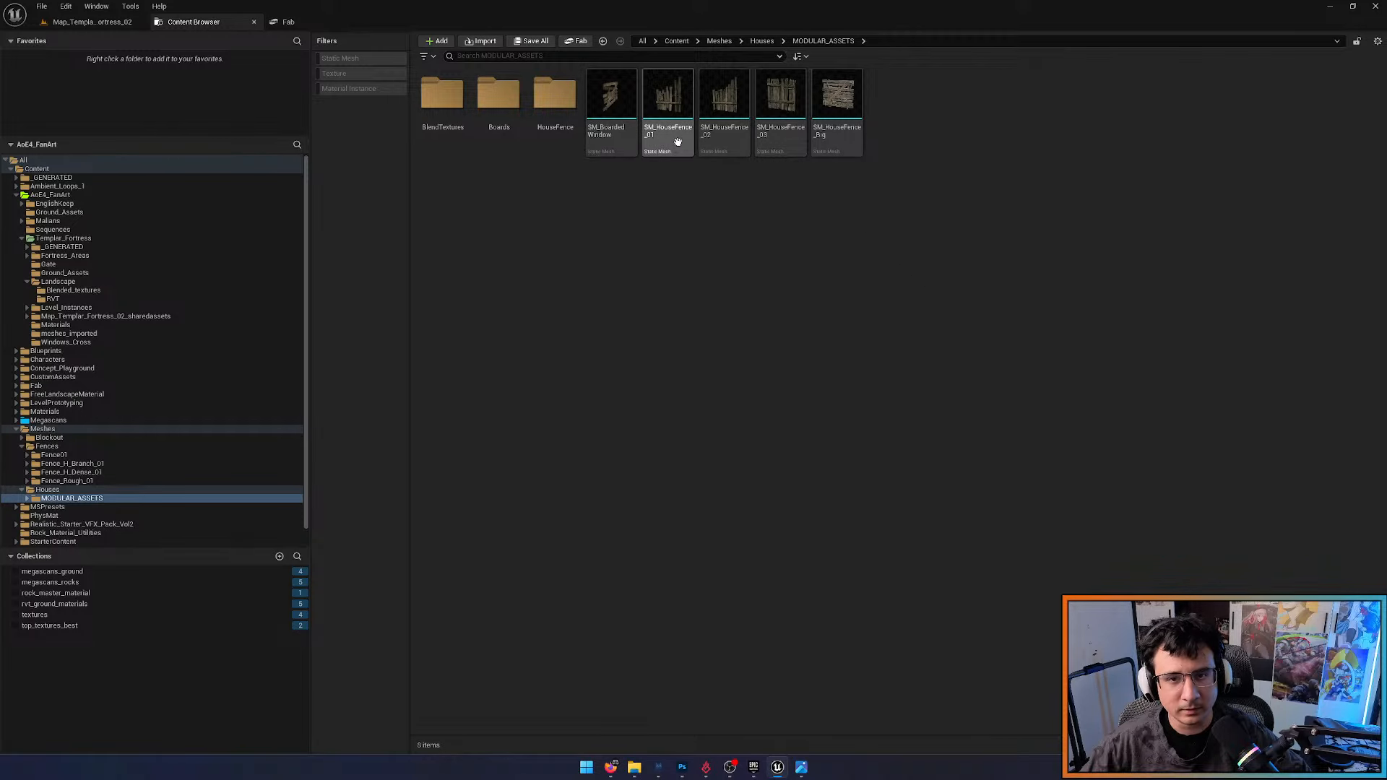
Place SM_HouseFence_01 in front of the wooden fence beside the path and rotate it about 21 degrees
{"action": "left_click_drag", "start_coordinate": [678, 142], "coordinate": [534, 506]}
{"action": "right_click_drag", "start_coordinate": [535, 505], "coordinate": [545, 466]}
{"action": "key", "text": "w"}
{"action": "scroll", "coordinate": [545, 466], "scroll_direction": "down", "scroll_amount": 3}
{"action": "key", "text": "e"}
{"action": "left_click_drag", "start_coordinate": [545, 427], "coordinate": [517, 471]}
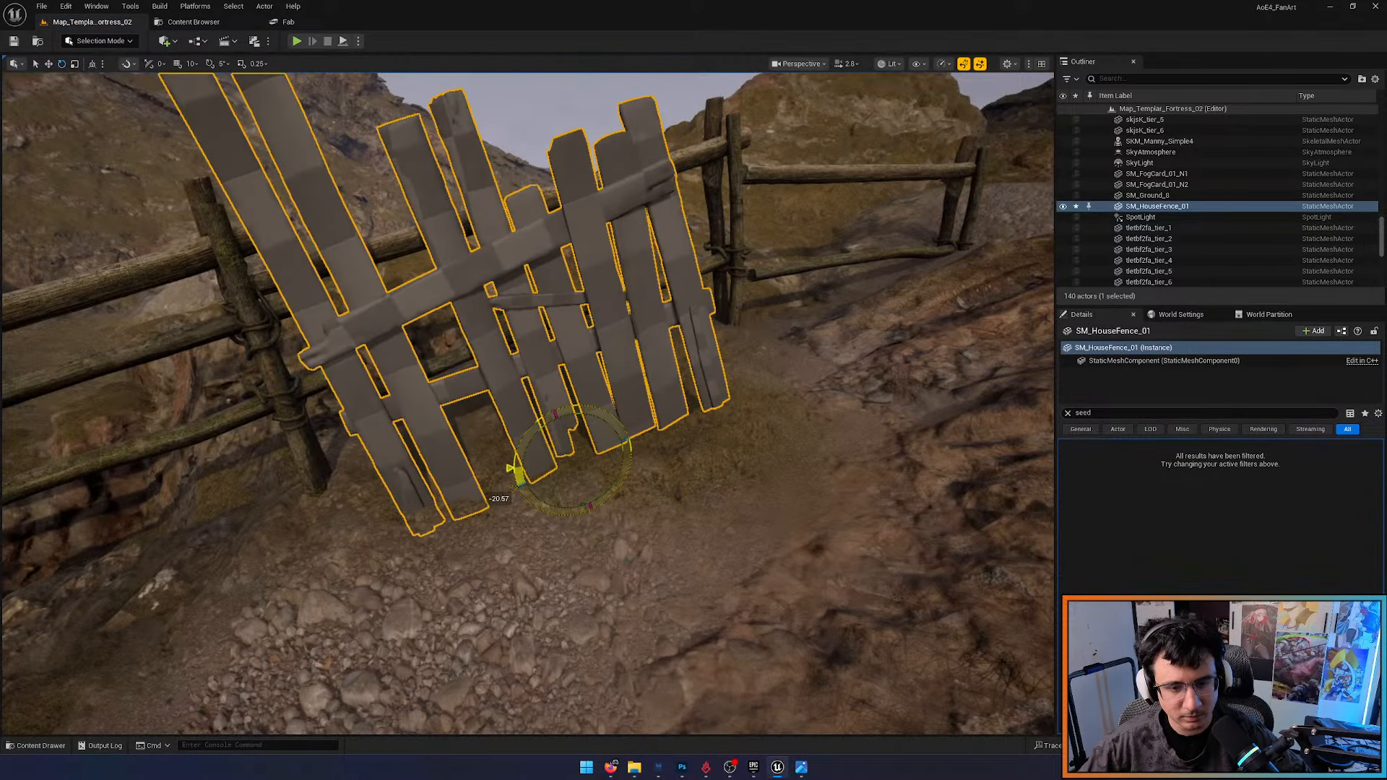
{"action": "right_click_drag", "start_coordinate": [517, 471], "coordinate": [850, 347]}
{"action": "key", "text": "s"}
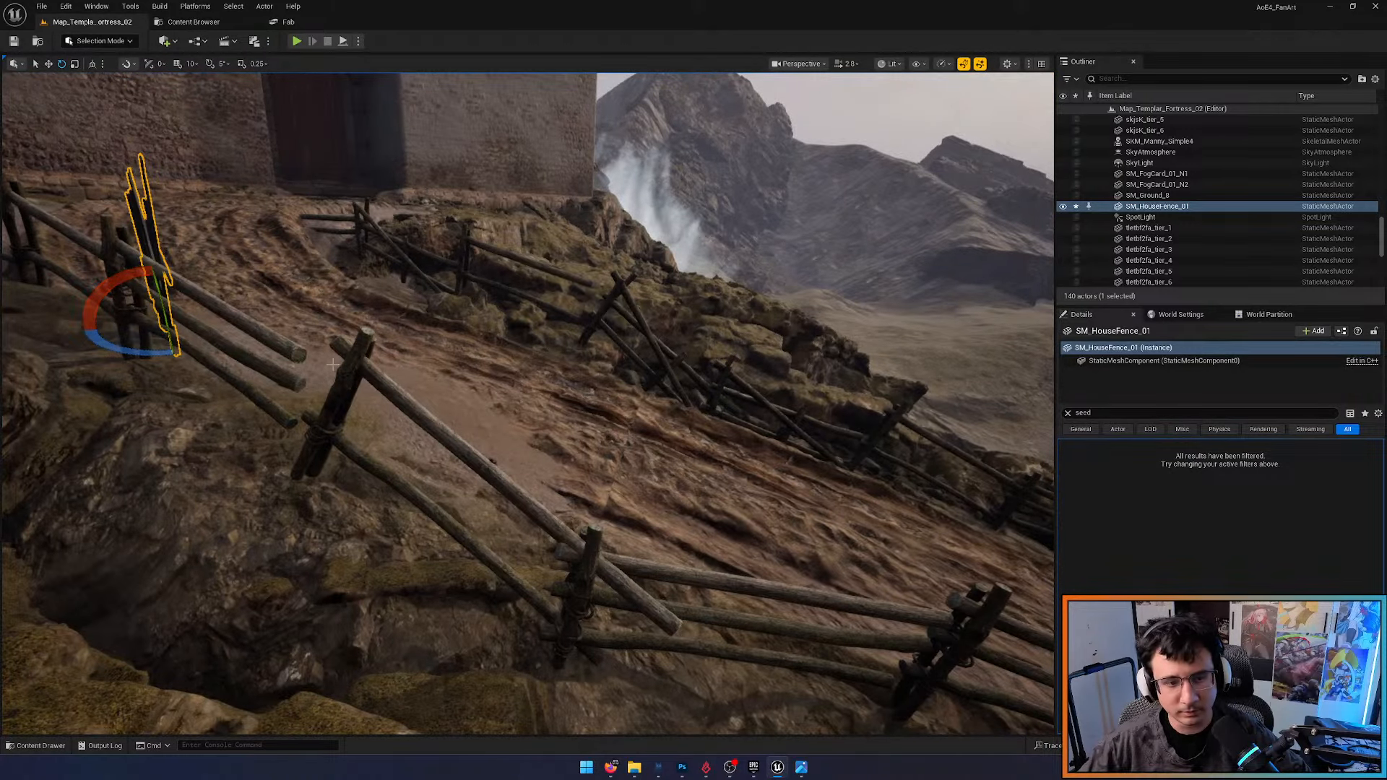
Move the BP_FenceTool spline point at the gap in the rails back and down onto the slope
{"action": "left_click", "coordinate": [354, 357]}
{"action": "right_click_drag", "start_coordinate": [354, 356], "coordinate": [395, 383]}
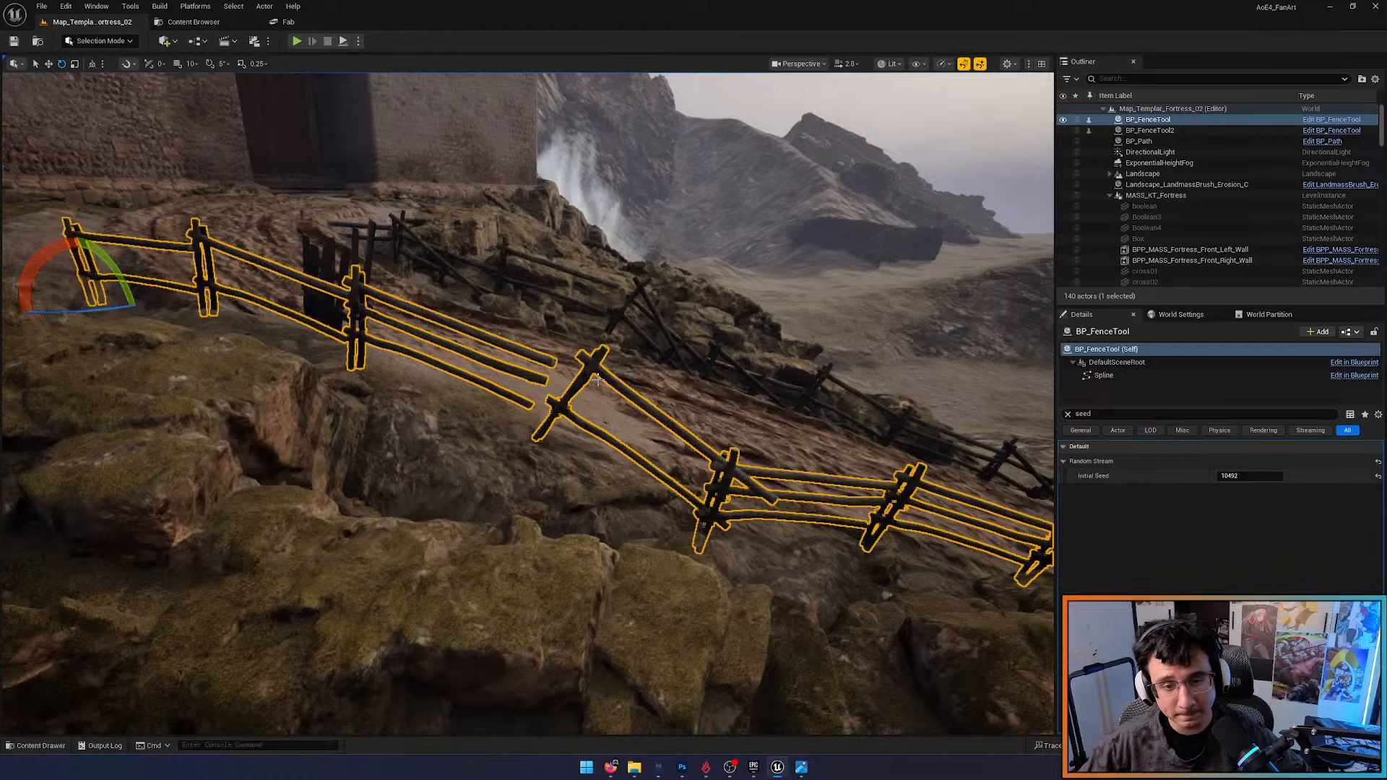
{"action": "key", "text": "w"}
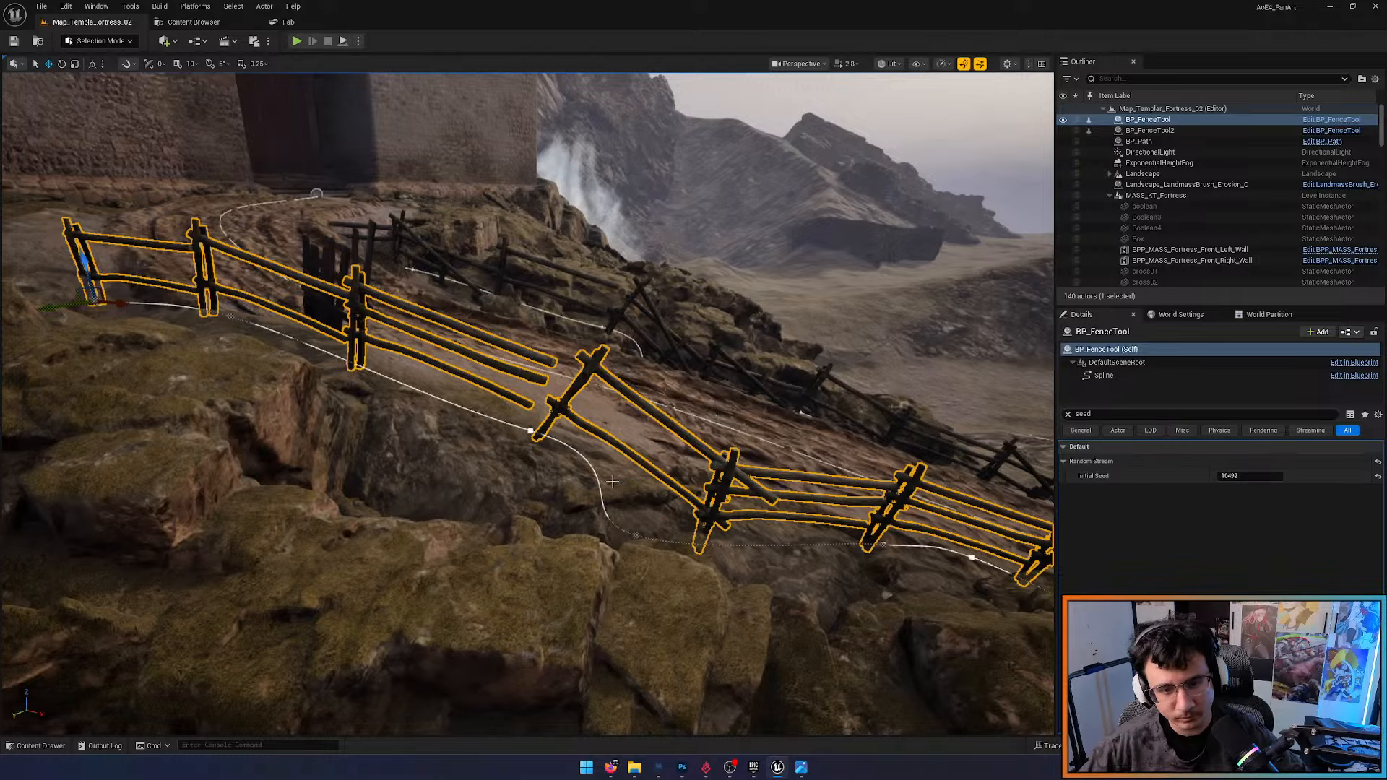
{"action": "left_click", "coordinate": [530, 432]}
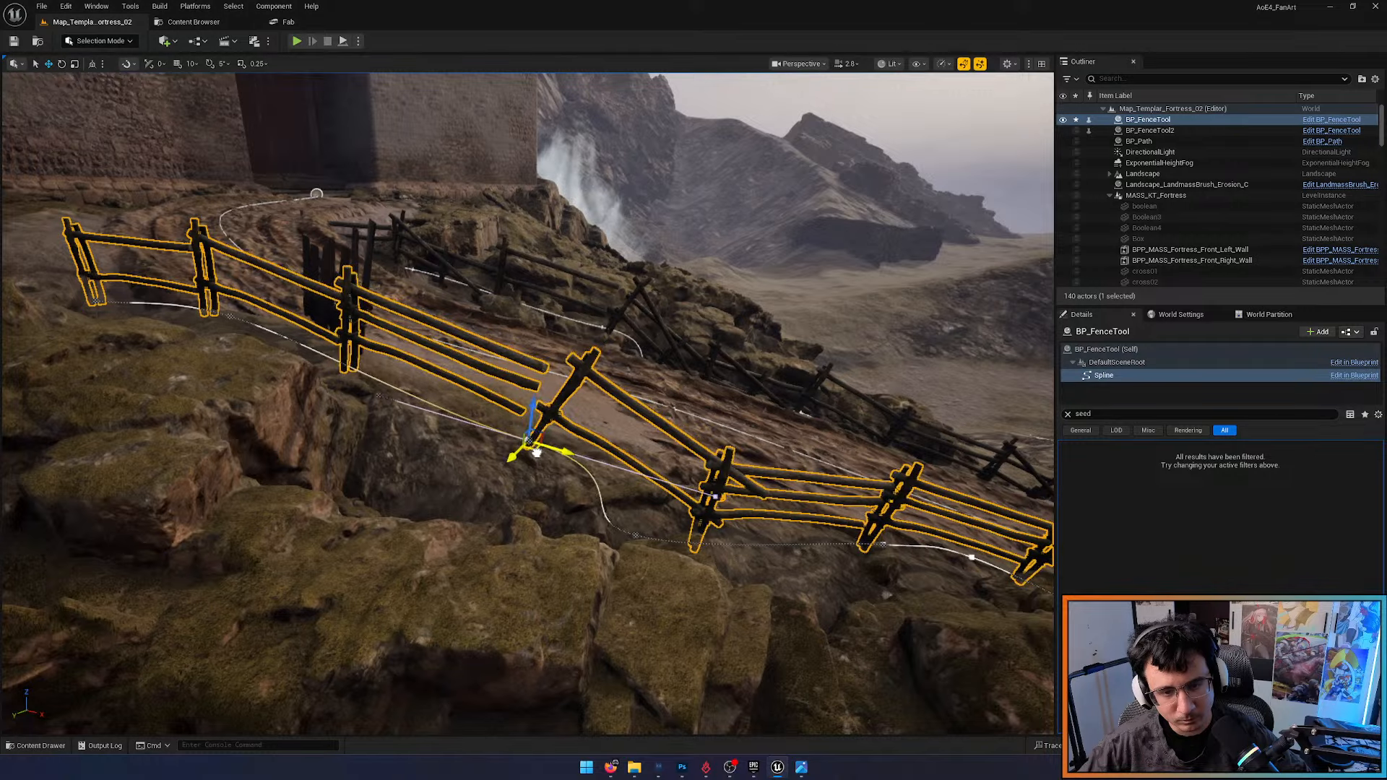
{"action": "left_click_drag", "start_coordinate": [505, 405], "coordinate": [498, 450]}
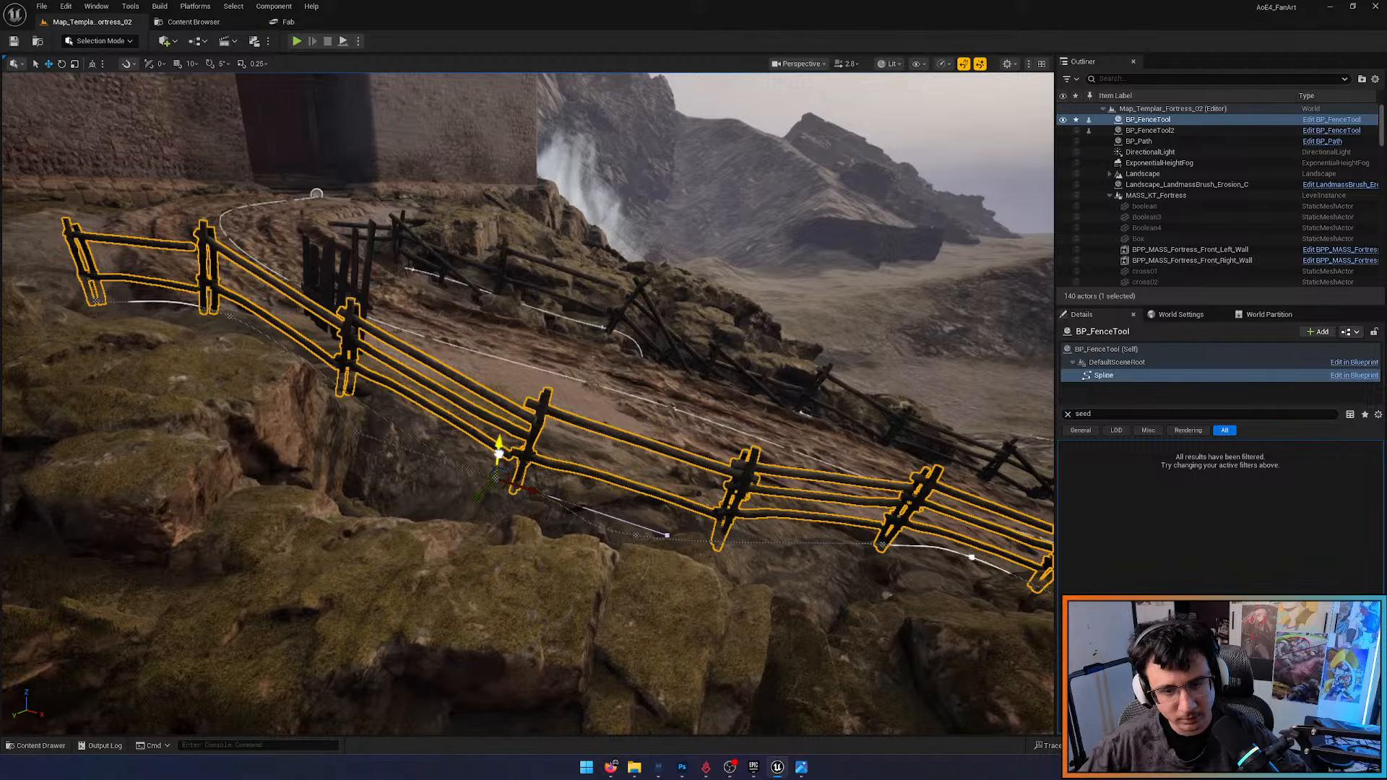
Lower the BP_FenceTool2 spline point beside the steeply leaning post across the path
{"action": "key", "text": "w"}
{"action": "mouse_move", "coordinate": [506, 433]}
{"action": "right_mouse_down"}
{"action": "mouse_move", "coordinate": [339, 462]}
{"action": "mouse_move", "coordinate": [484, 433]}
{"action": "right_mouse_up"}
{"action": "key", "text": "s"}
{"action": "scroll", "coordinate": [448, 448], "scroll_direction": "down", "scroll_amount": 1}
{"action": "key", "text": "w"}
{"action": "key", "text": "s"}
{"action": "scroll", "coordinate": [551, 378], "scroll_direction": "down", "scroll_amount": 2}
{"action": "mouse_move", "coordinate": [551, 378]}
{"action": "right_mouse_down"}
{"action": "mouse_move", "coordinate": [531, 408]}
{"action": "mouse_move", "coordinate": [552, 377]}
{"action": "right_mouse_up"}
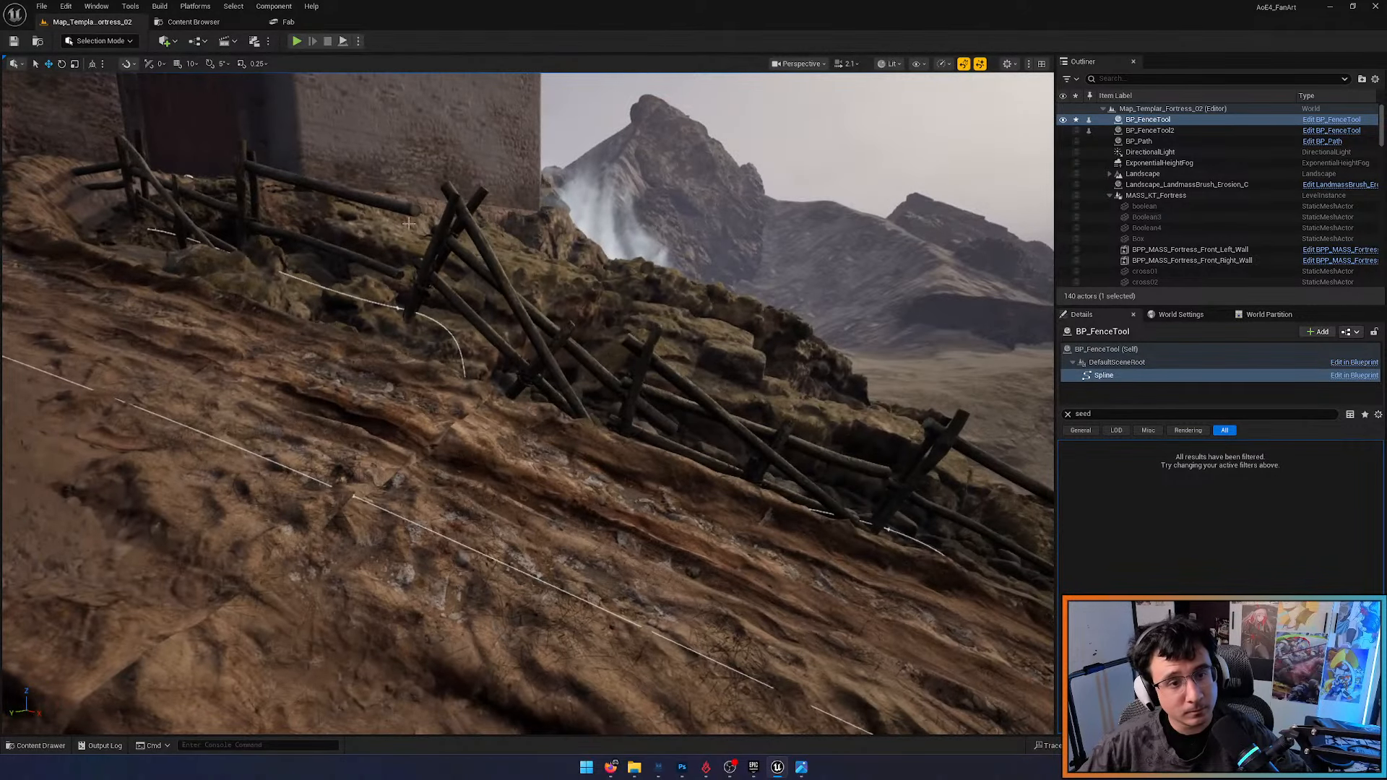
{"action": "left_click", "coordinate": [407, 208]}
{"action": "left_click", "coordinate": [398, 310]}
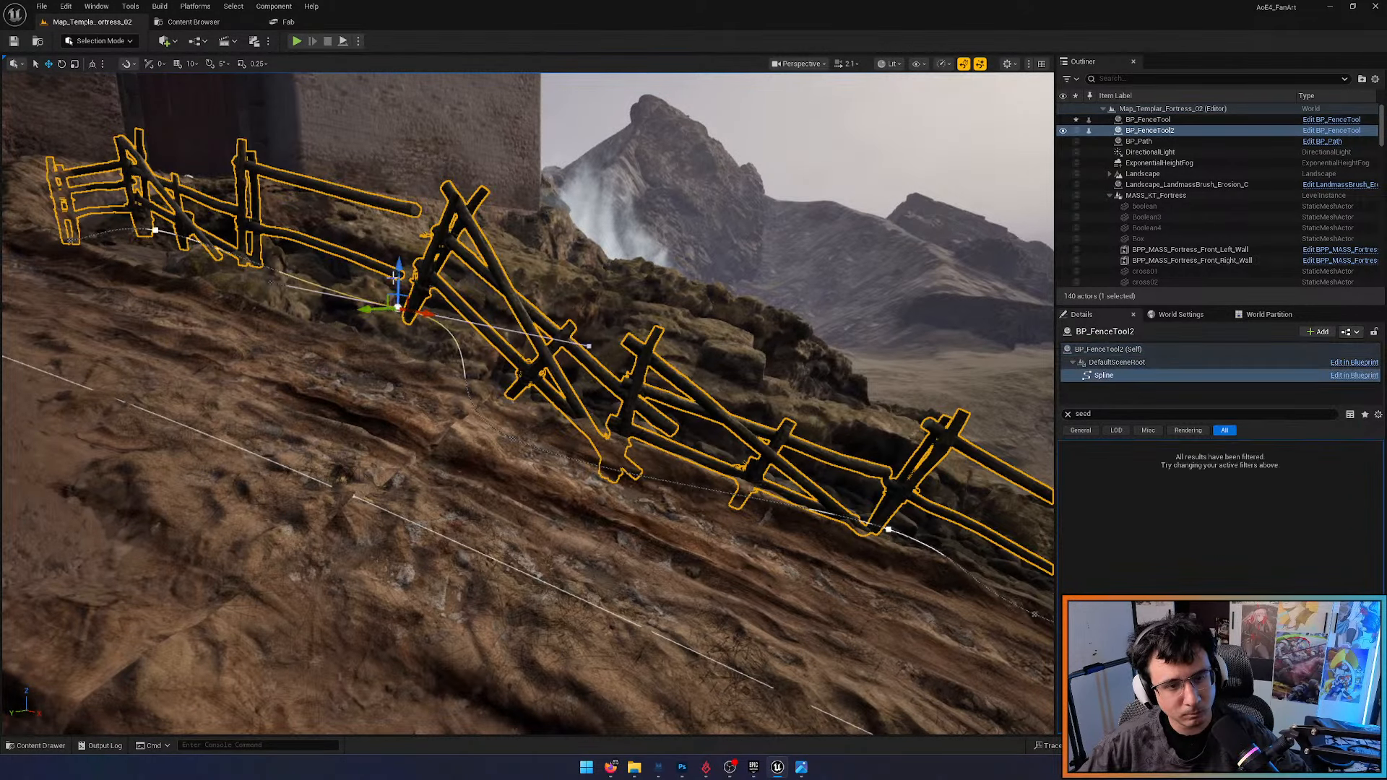
{"action": "mouse_move", "coordinate": [396, 295]}
{"action": "right_mouse_down"}
{"action": "mouse_move", "coordinate": [422, 294]}
{"action": "mouse_move", "coordinate": [409, 295]}
{"action": "right_mouse_up"}
{"action": "left_click_drag", "start_coordinate": [391, 278], "coordinate": [381, 330]}
Shift the BP_FenceTool2 spline points nearest the gate toward the muddy path and lower the fence slightly there
{"action": "key", "text": "a"}
{"action": "key", "text": "e"}
{"action": "right_click_drag", "start_coordinate": [383, 326], "coordinate": [267, 355]}
{"action": "key", "text": "d"}
{"action": "right_click_drag", "start_coordinate": [582, 439], "coordinate": [581, 437]}
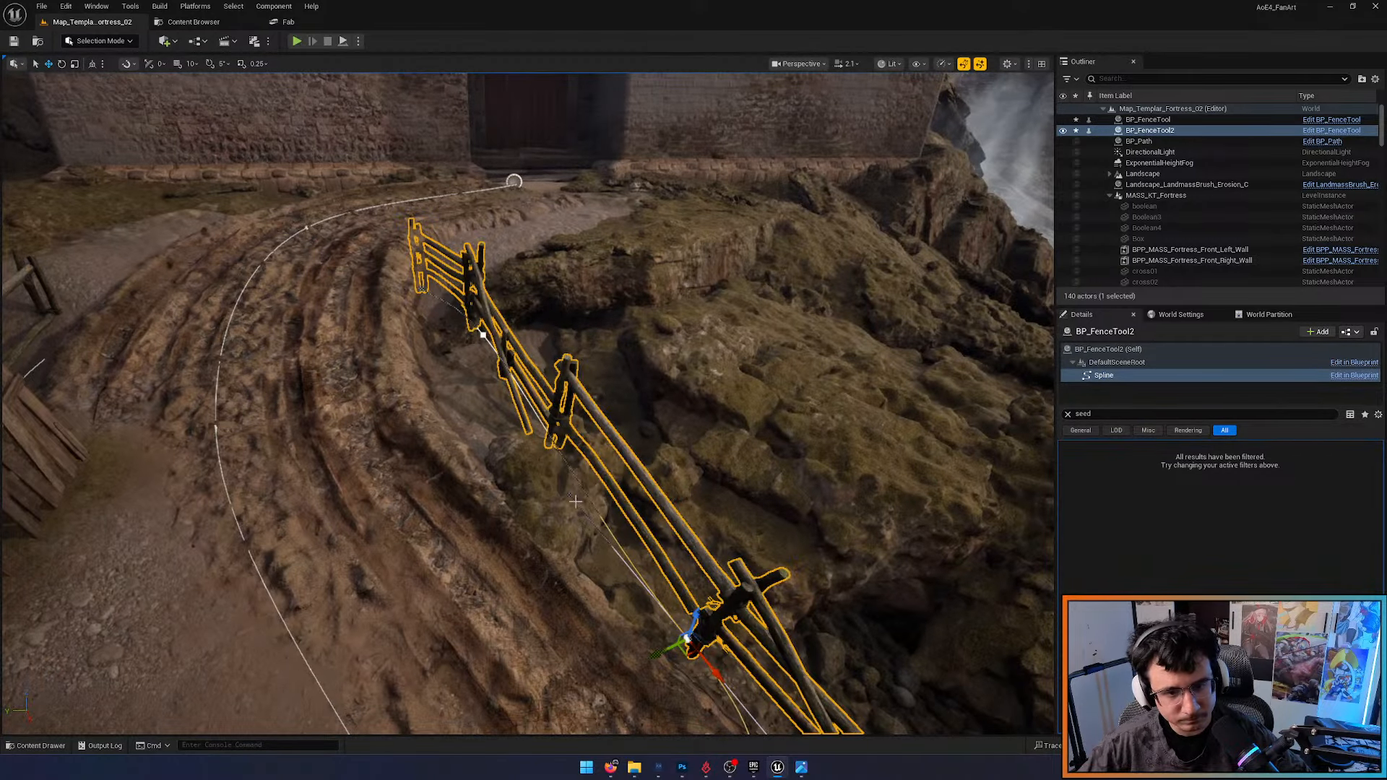
{"action": "left_click_drag", "start_coordinate": [667, 649], "coordinate": [609, 677]}
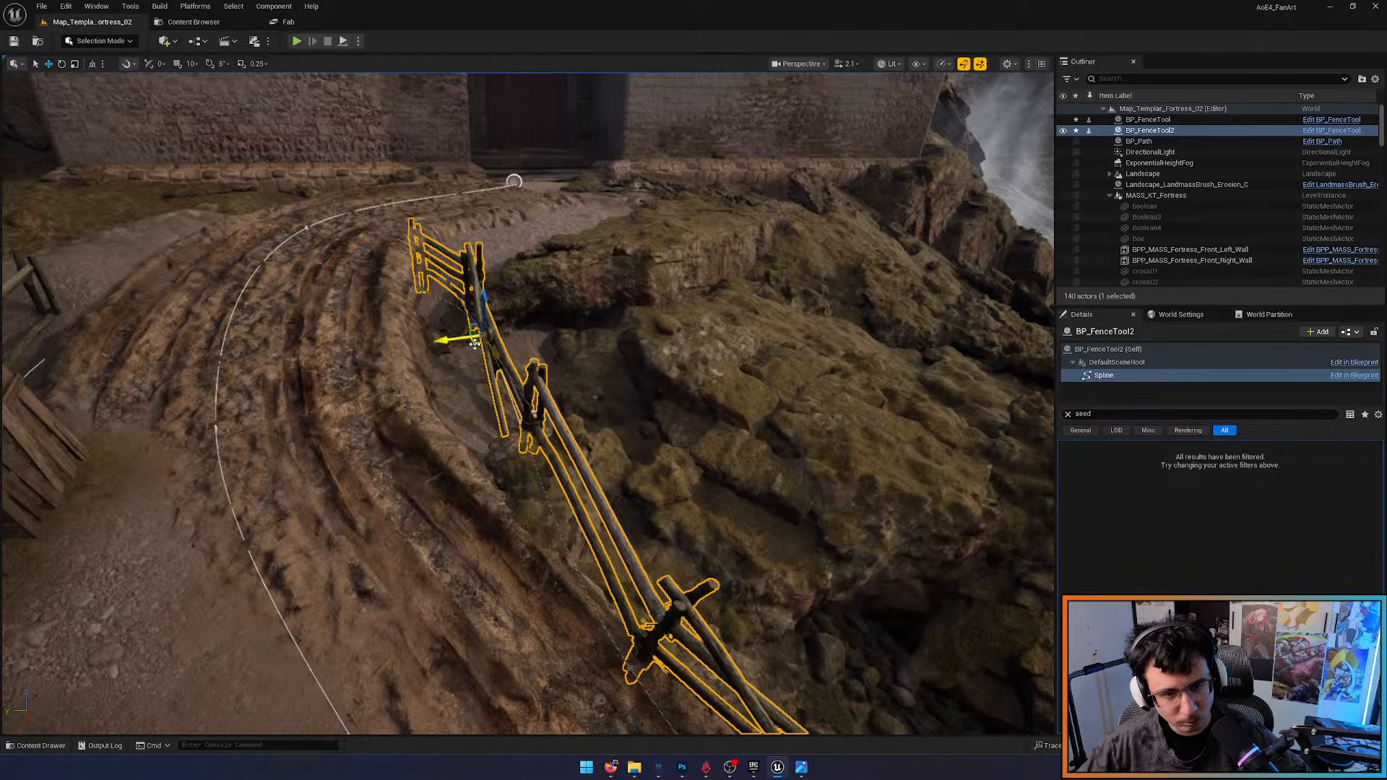
{"action": "left_click_drag", "start_coordinate": [475, 344], "coordinate": [430, 404]}
{"action": "right_click_drag", "start_coordinate": [430, 404], "coordinate": [484, 336]}
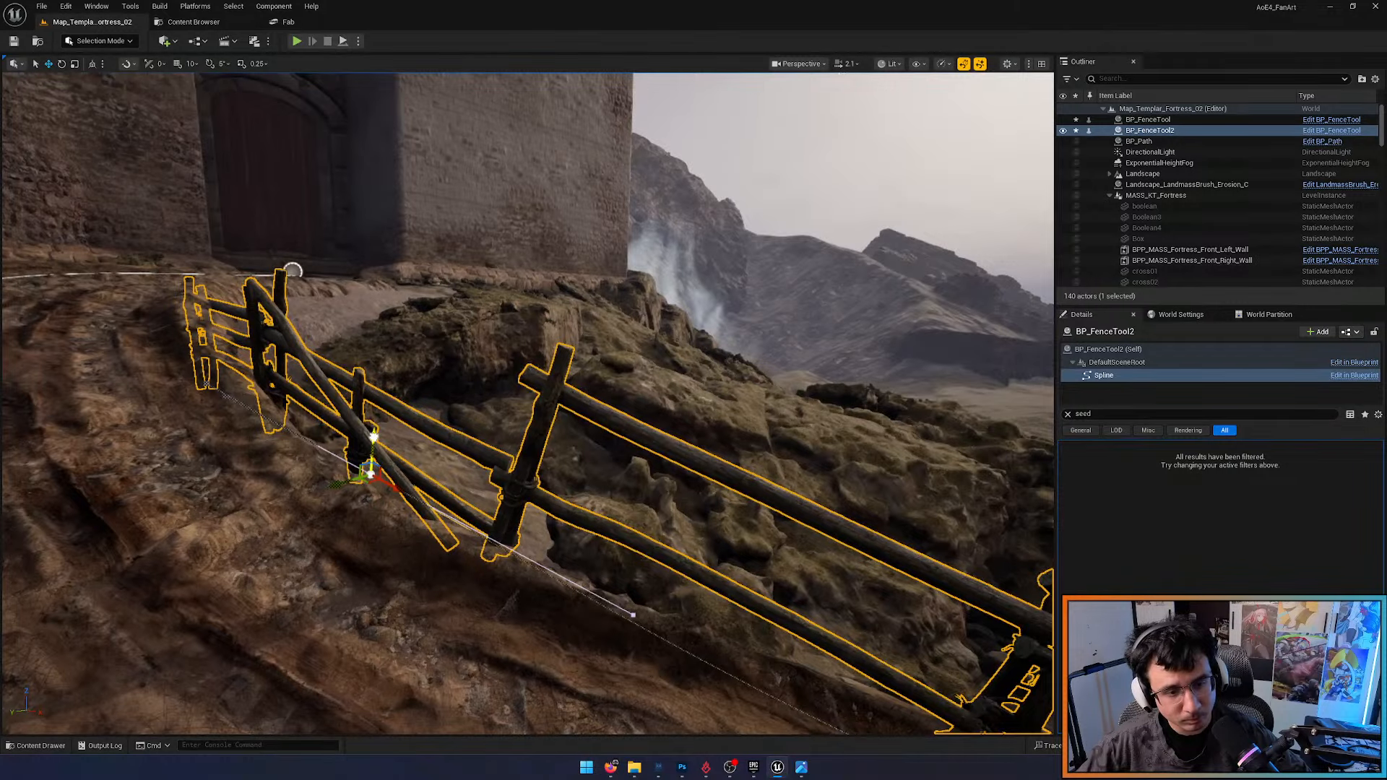
{"action": "left_click_drag", "start_coordinate": [374, 438], "coordinate": [372, 448]}
{"action": "mouse_move", "coordinate": [373, 448]}
{"action": "right_mouse_down"}
{"action": "mouse_move", "coordinate": [397, 481]}
{"action": "mouse_move", "coordinate": [365, 483]}
{"action": "mouse_move", "coordinate": [347, 433]}
{"action": "mouse_move", "coordinate": [368, 448]}
{"action": "right_mouse_up"}
Move the next BP_FenceTool2 spline points down the slope closer to the edge of the muddy path
{"action": "left_click", "coordinate": [470, 455]}
{"action": "right_click_drag", "start_coordinate": [473, 457], "coordinate": [480, 513]}
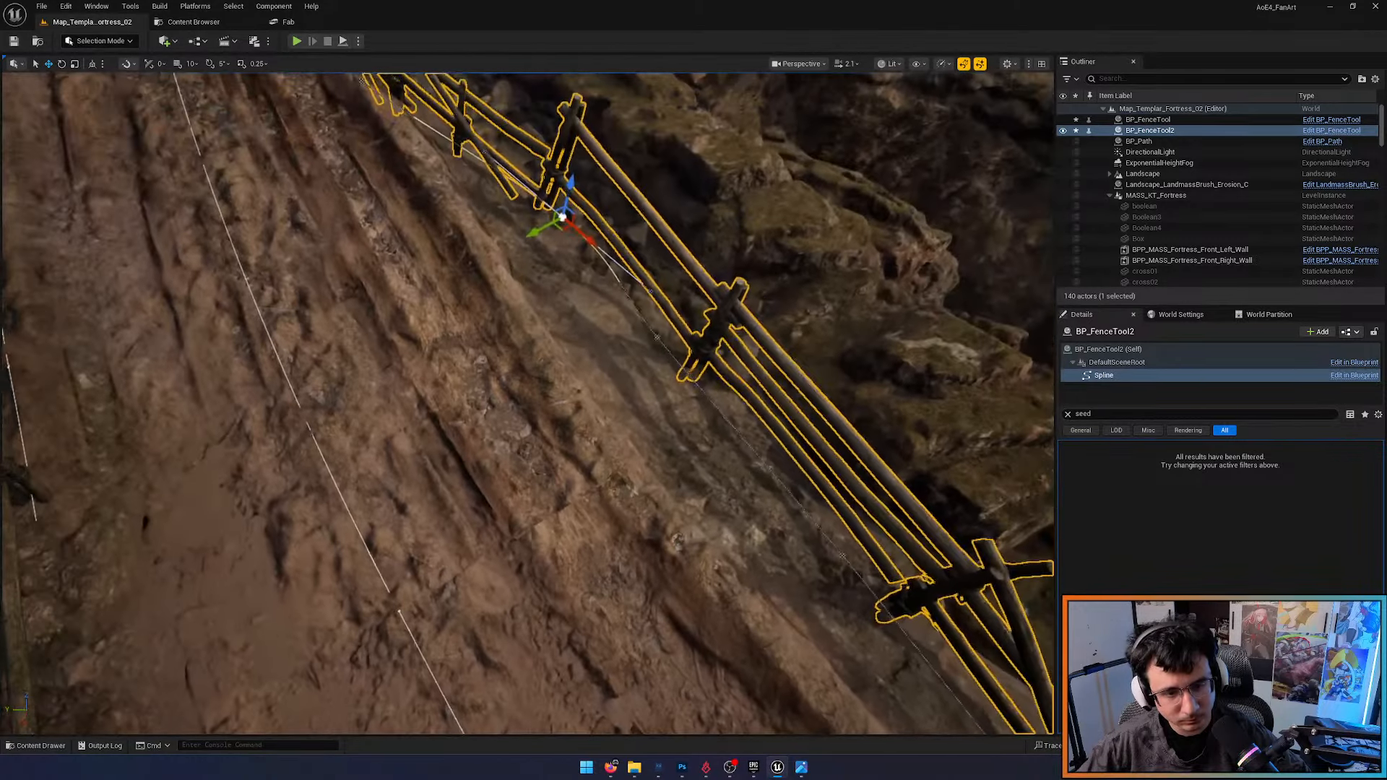
{"action": "right_click_drag", "start_coordinate": [543, 304], "coordinate": [543, 291]}
{"action": "left_click_drag", "start_coordinate": [561, 244], "coordinate": [510, 291]}
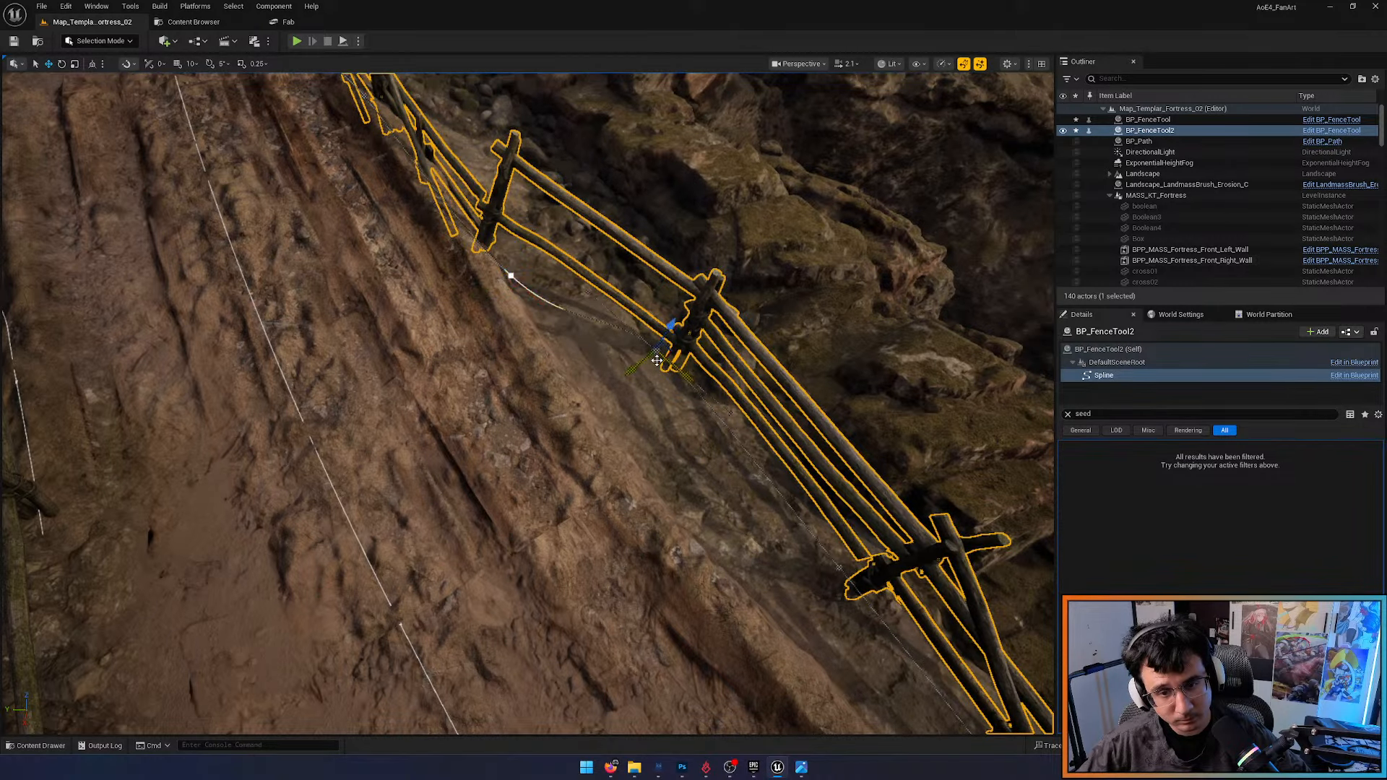
{"action": "left_click_drag", "start_coordinate": [656, 360], "coordinate": [601, 442]}
{"action": "right_click_drag", "start_coordinate": [601, 443], "coordinate": [670, 488]}
{"action": "left_click", "coordinate": [749, 446]}
{"action": "left_click_drag", "start_coordinate": [755, 461], "coordinate": [730, 526]}
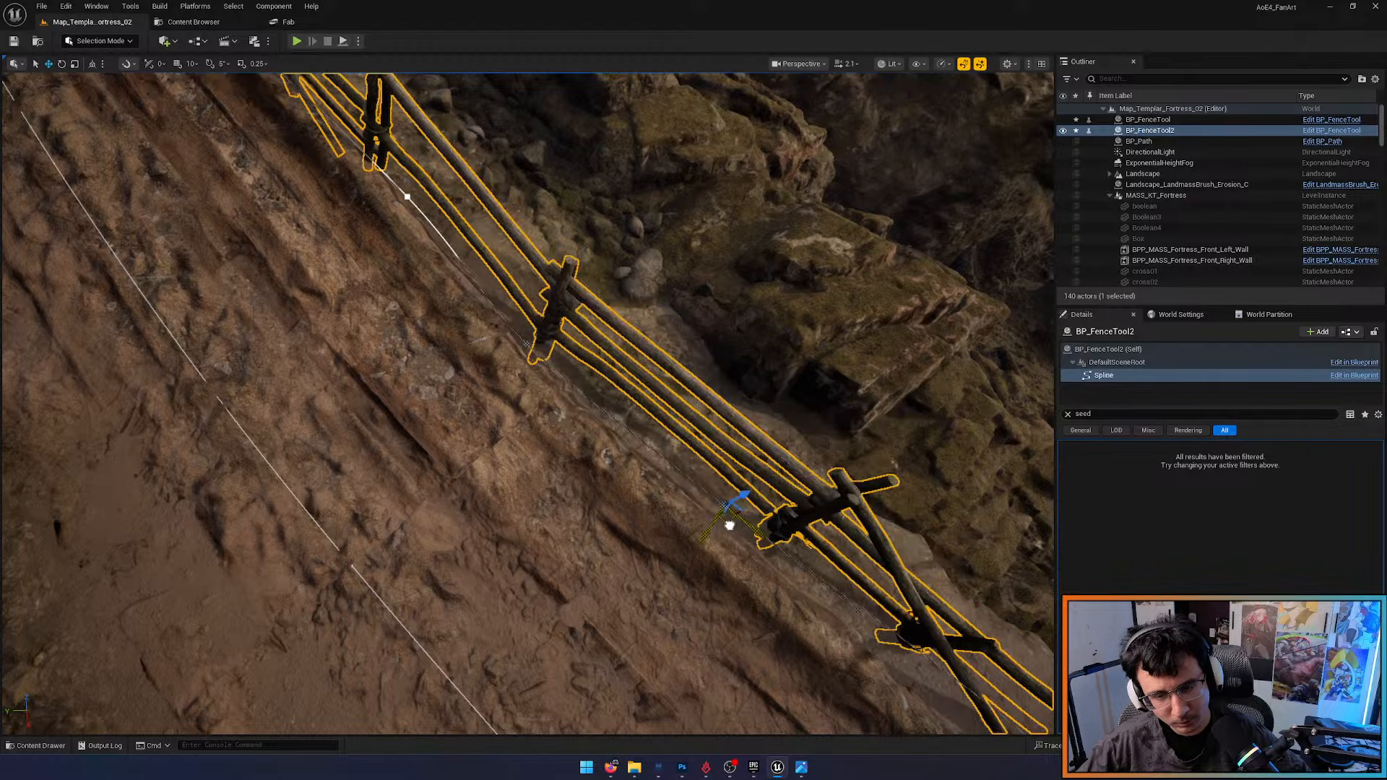
Reposition the lower BP_FenceTool2 spline points so the posts sit lower along the path's edge
{"action": "mouse_move", "coordinate": [715, 541]}
{"action": "right_mouse_down"}
{"action": "mouse_move", "coordinate": [801, 506]}
{"action": "mouse_move", "coordinate": [715, 476]}
{"action": "mouse_move", "coordinate": [711, 455]}
{"action": "mouse_move", "coordinate": [715, 538]}
{"action": "right_mouse_up"}
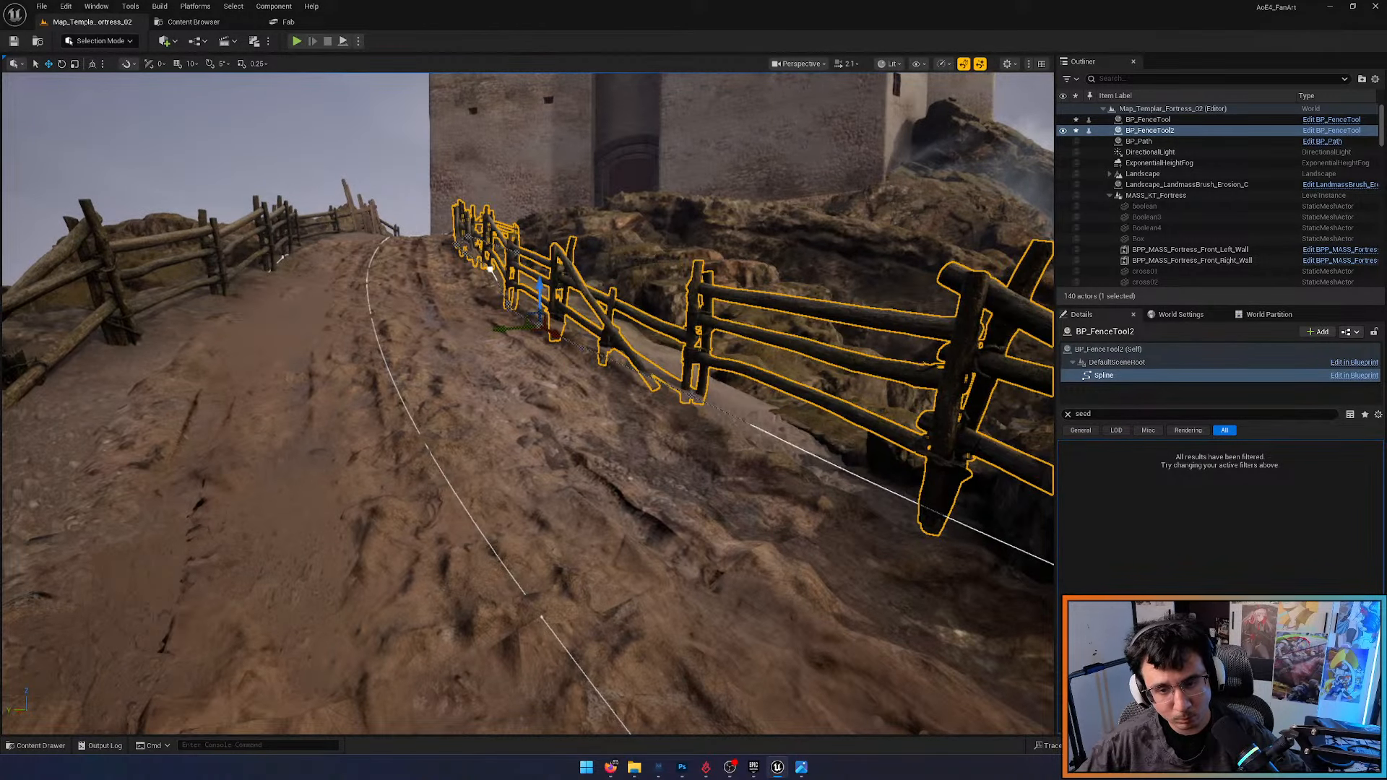
{"action": "left_click_drag", "start_coordinate": [679, 398], "coordinate": [647, 405]}
{"action": "right_click_drag", "start_coordinate": [647, 405], "coordinate": [553, 369]}
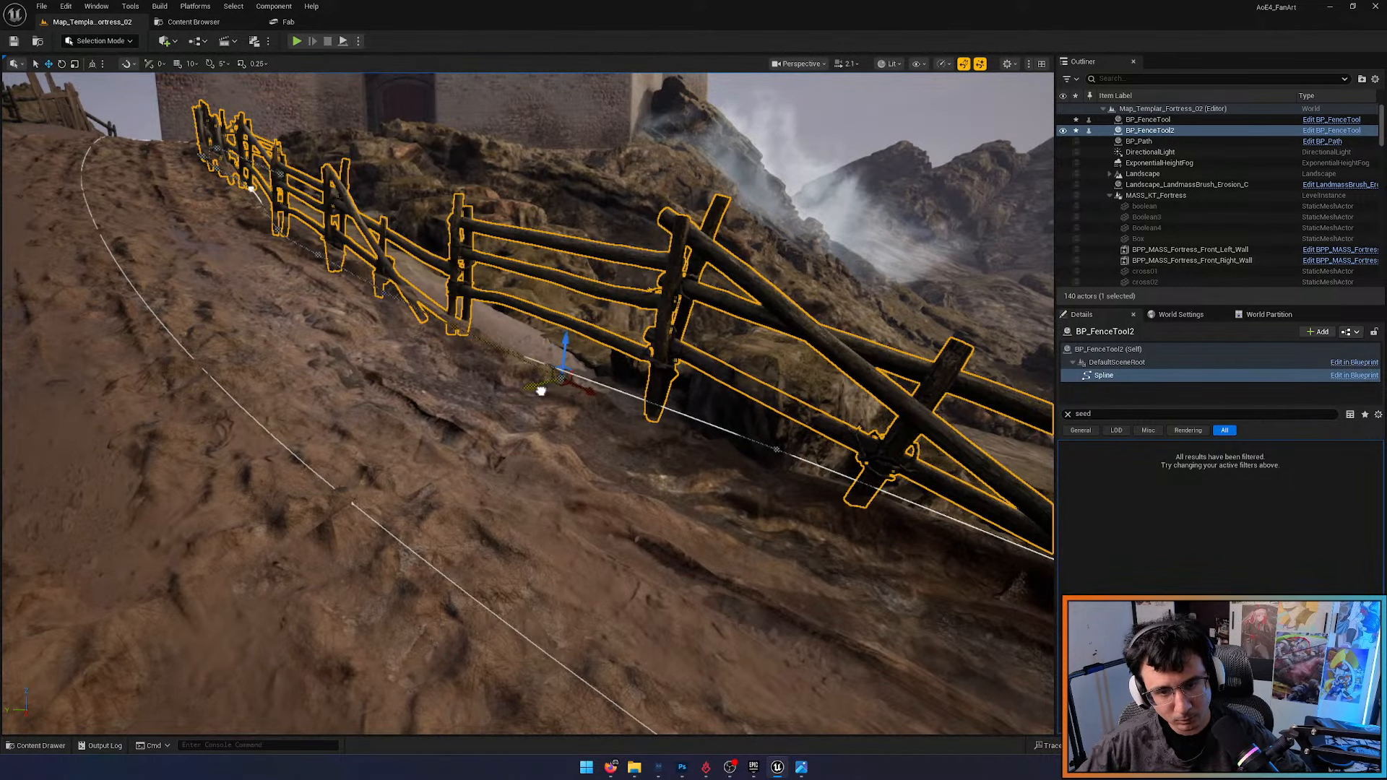
{"action": "left_click_drag", "start_coordinate": [762, 461], "coordinate": [760, 459]}
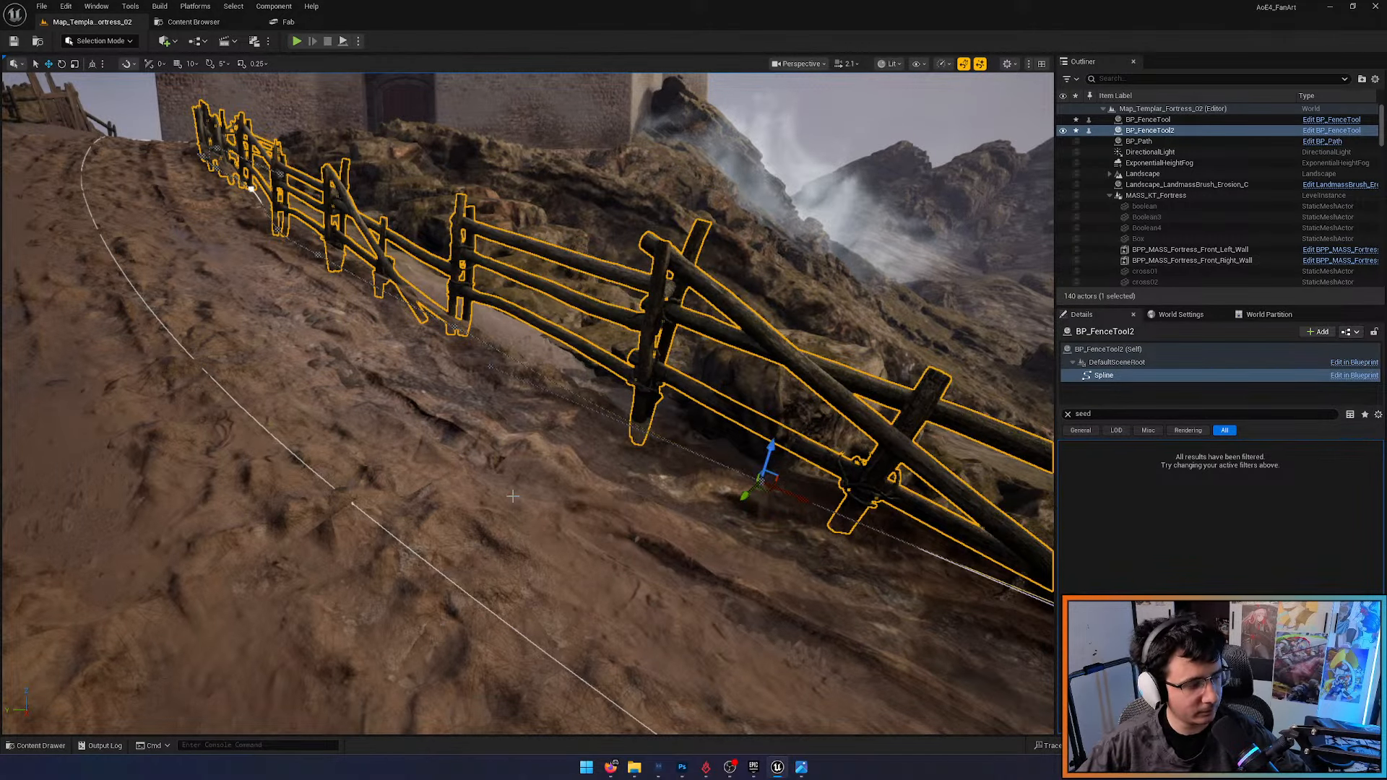
Check the adjusted fence in Unlit and Detail Lighting modes, restore the Lit mode, and save the map
{"action": "key", "text": "s"}
{"action": "right_click_drag", "start_coordinate": [760, 459], "coordinate": [702, 465]}
{"action": "key", "text": "w"}
{"action": "scroll", "coordinate": [760, 459], "scroll_direction": "down", "scroll_amount": 1}
{"action": "key", "text": "w"}
{"action": "scroll", "coordinate": [745, 432], "scroll_direction": "down", "scroll_amount": 2}
{"action": "key", "text": "s"}
{"action": "key", "text": "s"}
{"action": "key", "text": "alt+3"}
{"action": "key", "text": "alt+5"}
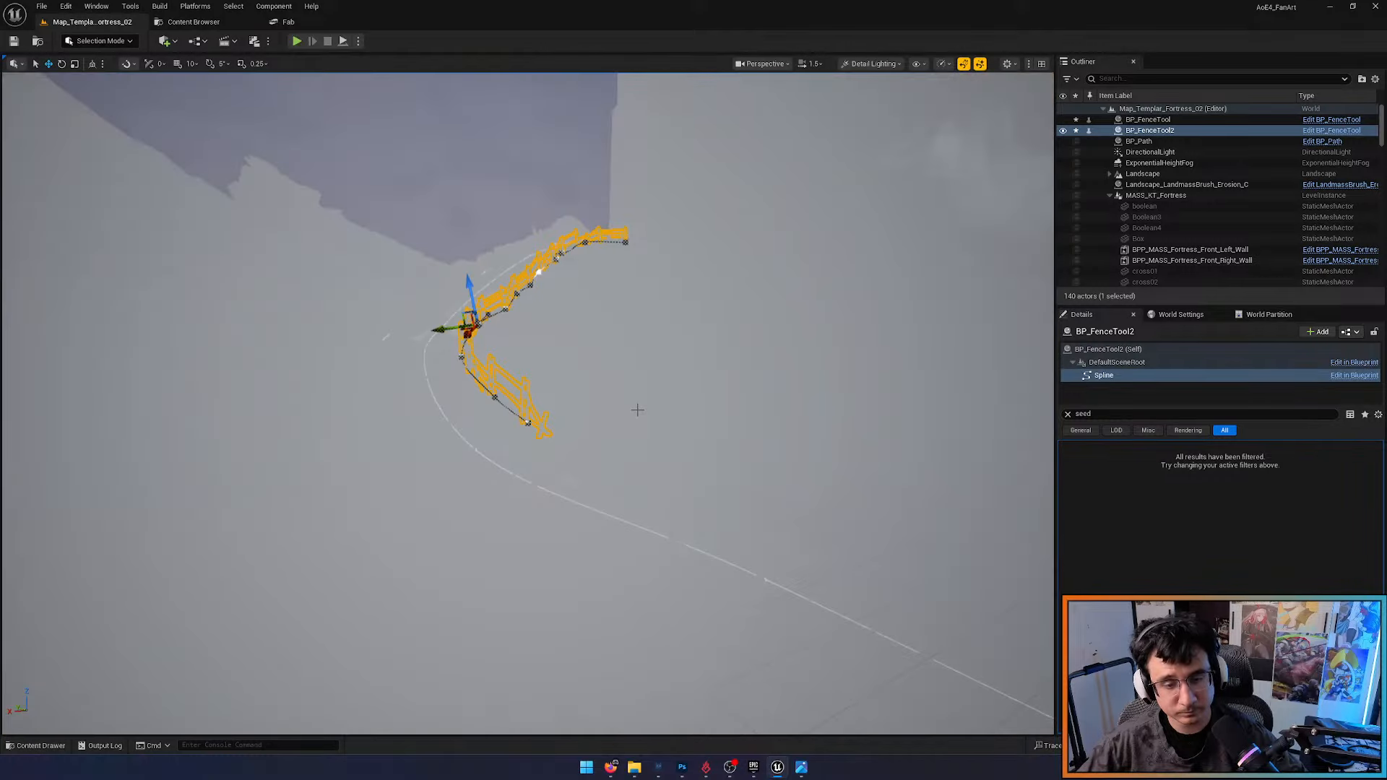
{"action": "key", "text": "alt+4"}
{"action": "mouse_move", "coordinate": [639, 409]}
{"action": "right_mouse_down"}
{"action": "mouse_move", "coordinate": [641, 452]}
{"action": "mouse_move", "coordinate": [683, 473]}
{"action": "mouse_move", "coordinate": [659, 401]}
{"action": "right_mouse_up"}
{"action": "key", "text": "w"}
{"action": "key", "text": "ctrl+s"}
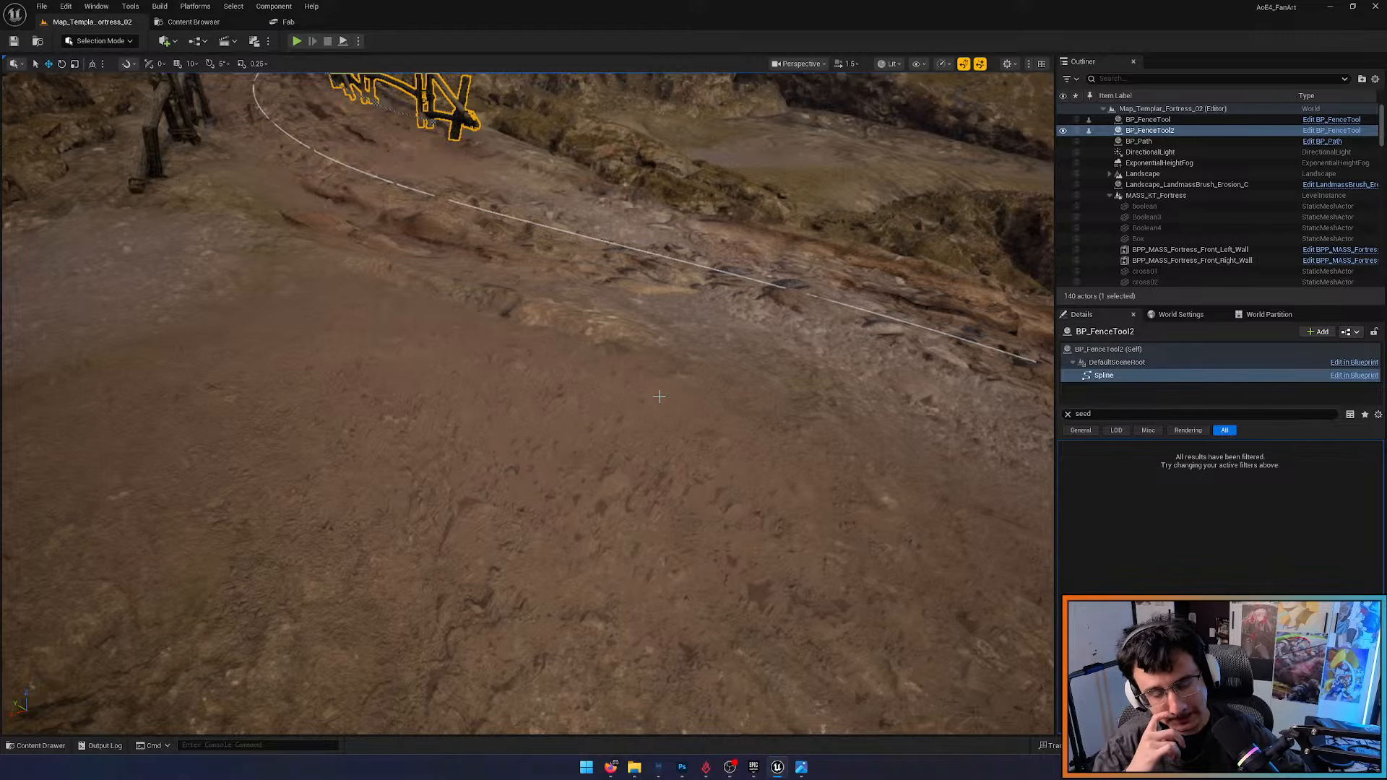
Clear the selection and examine the slope and path in Unlit and Lit modes
{"action": "key", "text": "s"}
{"action": "right_click_drag", "start_coordinate": [690, 457], "coordinate": [578, 491]}
{"action": "key", "text": "Escape"}
{"action": "key", "text": "alt+3"}
{"action": "key", "text": "alt+4"}
{"action": "key", "text": "w"}
{"action": "scroll", "coordinate": [693, 476], "scroll_direction": "down", "scroll_amount": 2}
{"action": "key", "text": "s"}
{"action": "key", "text": "w"}
{"action": "scroll", "coordinate": [578, 491], "scroll_direction": "up", "scroll_amount": 3}
Lower SM_HouseFence_01 slightly, shift it against the wooden fence, and clear the selection
{"action": "right_click_drag", "start_coordinate": [701, 547], "coordinate": [702, 547]}
{"action": "left_click", "coordinate": [702, 547]}
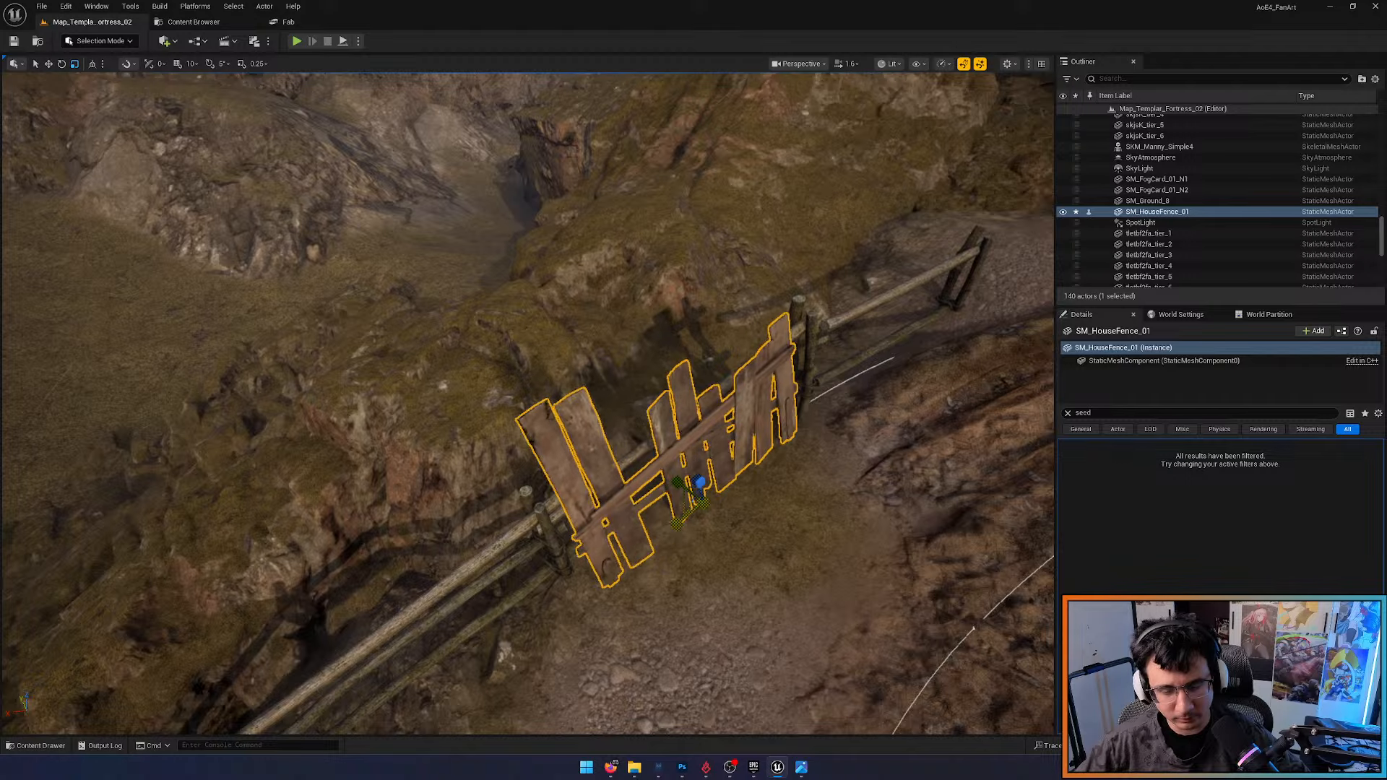
{"action": "right_click_drag", "start_coordinate": [683, 518], "coordinate": [708, 419]}
{"action": "key", "text": "q"}
{"action": "key", "text": "w"}
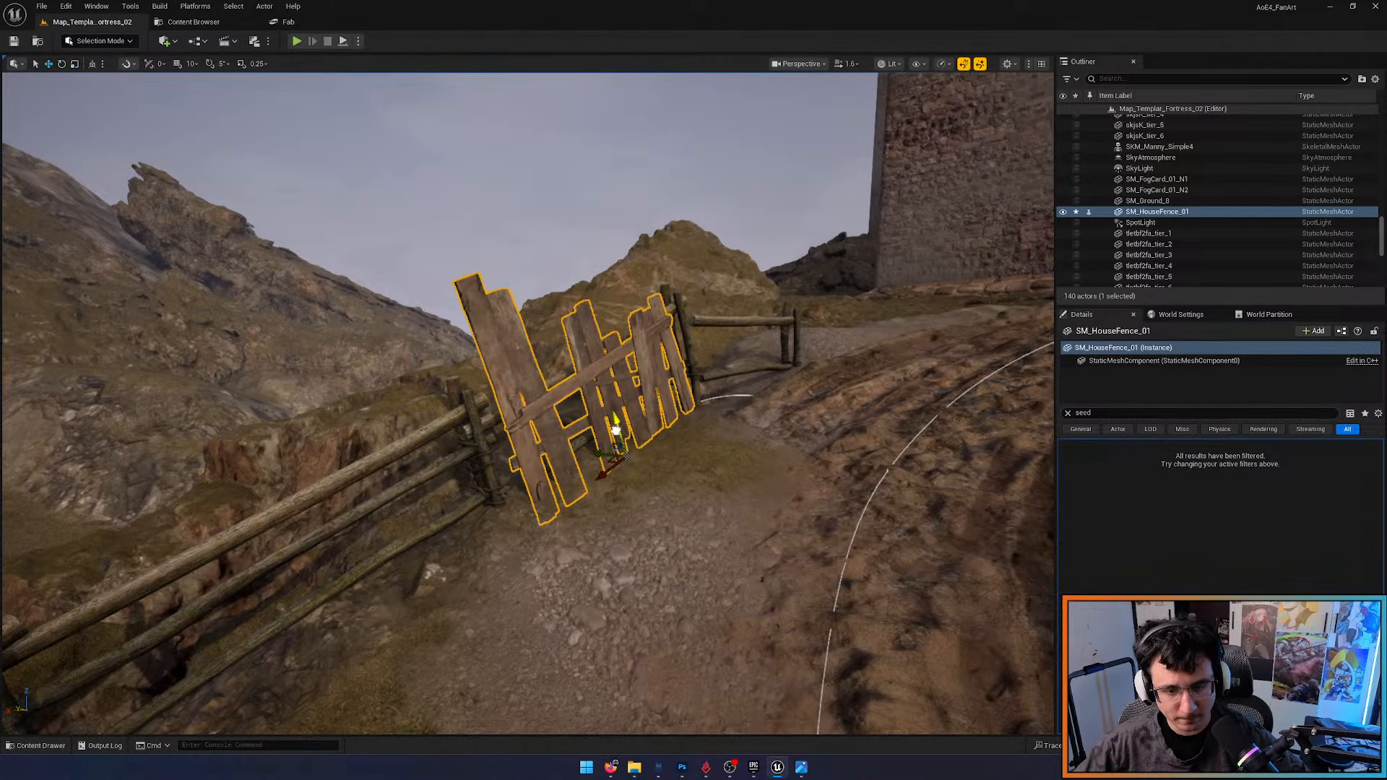
{"action": "left_click_drag", "start_coordinate": [616, 431], "coordinate": [616, 435]}
{"action": "right_click_drag", "start_coordinate": [616, 435], "coordinate": [704, 468]}
{"action": "key", "text": "a"}
{"action": "left_click_drag", "start_coordinate": [522, 369], "coordinate": [501, 369]}
{"action": "key", "text": "Escape"}
Search the project assets for "wood plank", look through the matching assets, and clear the search
{"action": "key", "text": "s"}
{"action": "right_click_drag", "start_coordinate": [501, 369], "coordinate": [533, 383]}
{"action": "key", "text": "d"}
{"action": "key", "text": "s"}
{"action": "key", "text": "w"}
{"action": "key", "text": "w"}
{"action": "key", "text": "ctrl+space"}
{"action": "mouse_move", "coordinate": [373, 348]}
{"action": "right_mouse_down"}
{"action": "mouse_move", "coordinate": [386, 393]}
{"action": "mouse_move", "coordinate": [364, 339]}
{"action": "right_mouse_up"}
{"action": "key", "text": "ctrl+p"}
{"action": "type", "text": "wo"}
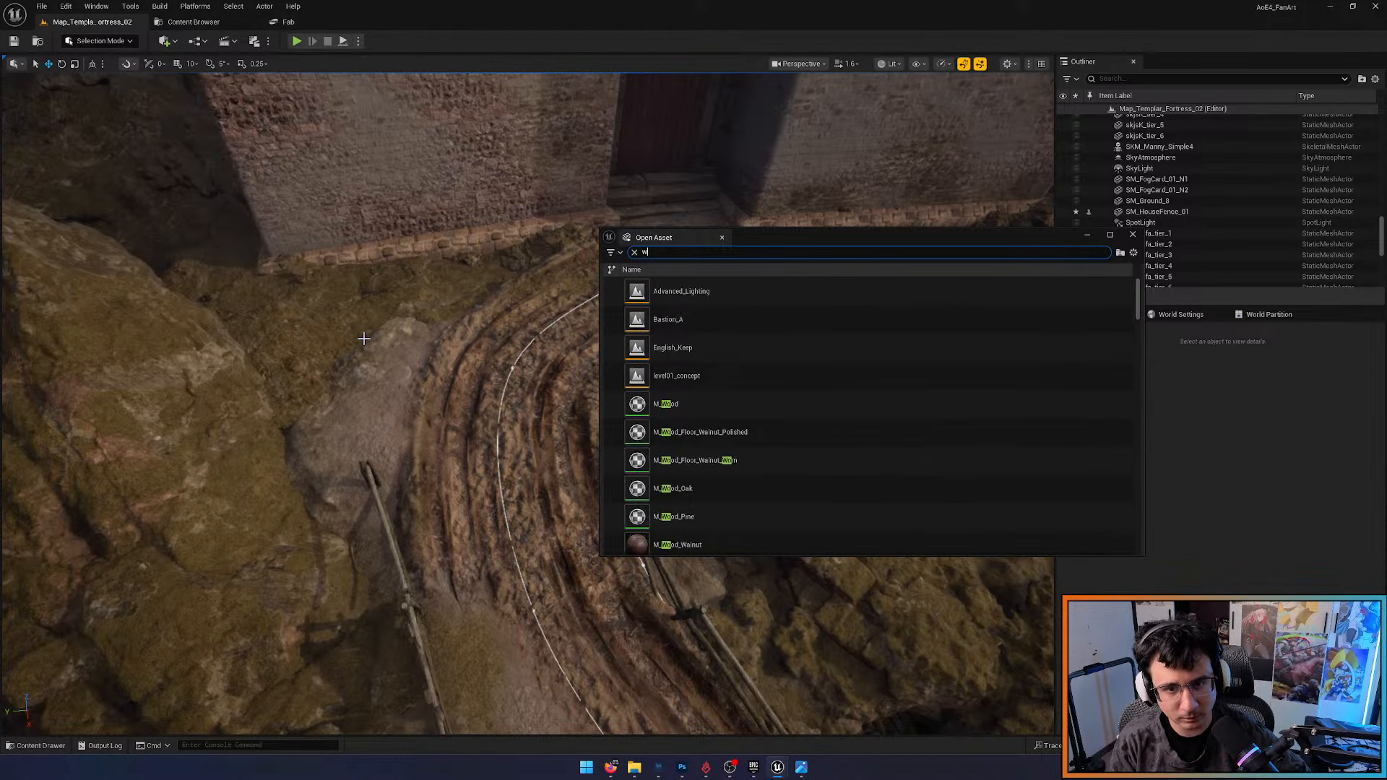
{"action": "key", "text": "BackSpace"}
{"action": "key", "text": "BackSpace"}
{"action": "type", "text": "wood plank"}
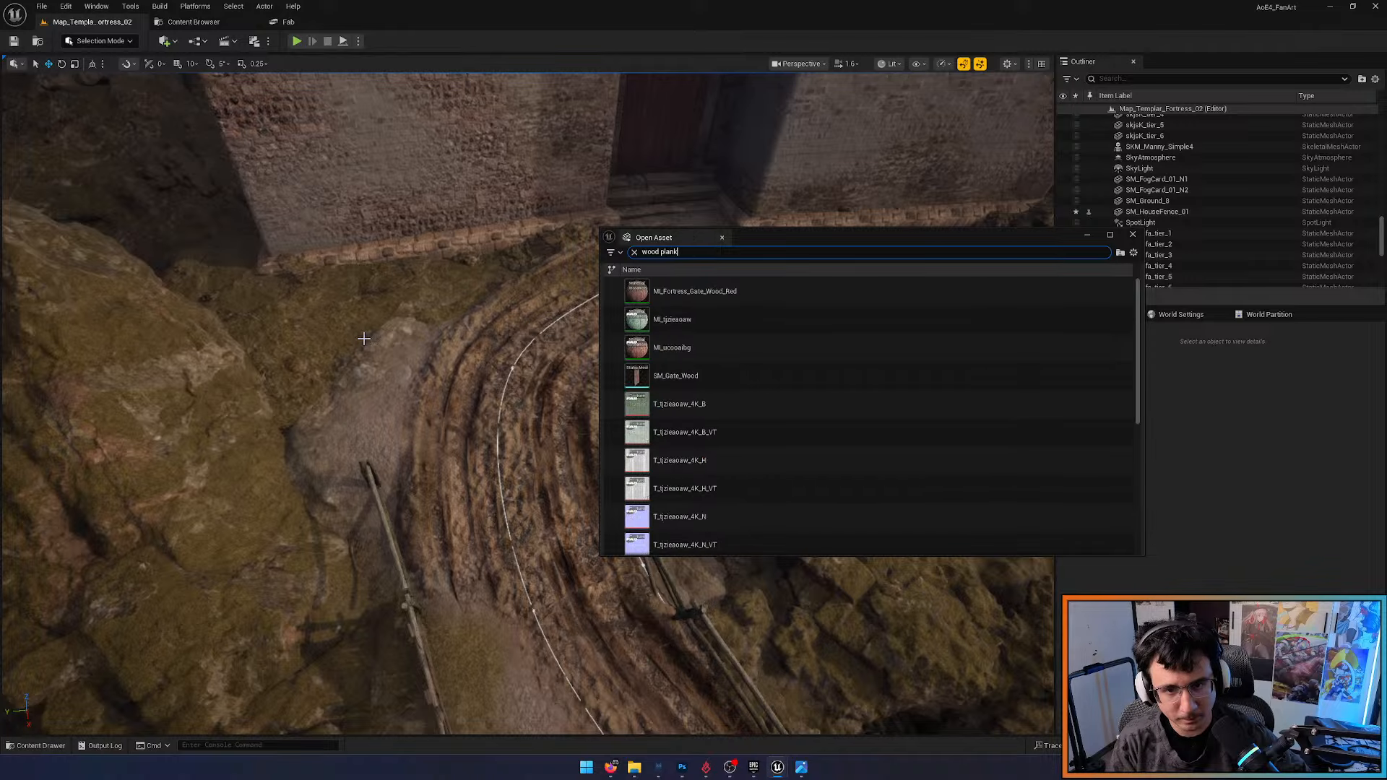
{"action": "scroll", "coordinate": [869, 454], "scroll_direction": "down", "scroll_amount": 9}
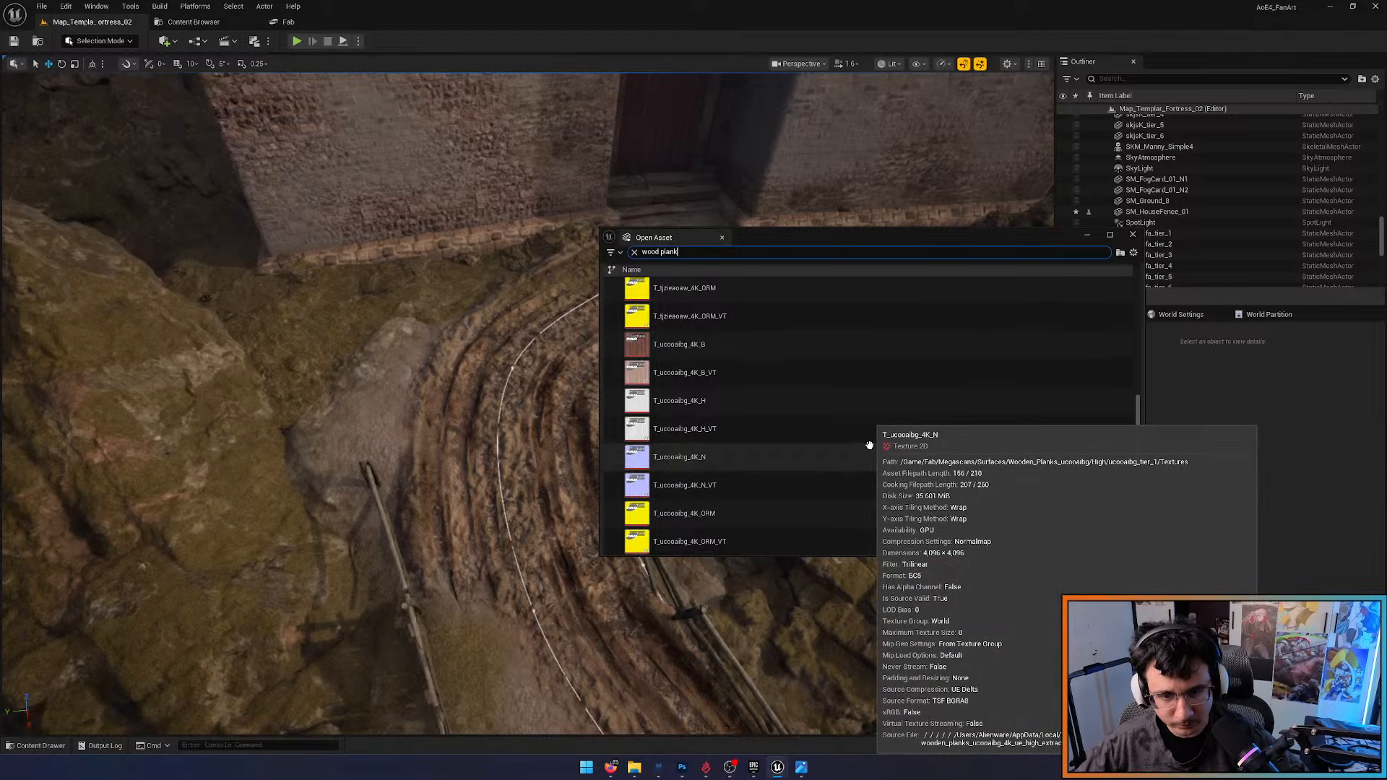
{"action": "scroll", "coordinate": [817, 383], "scroll_direction": "up", "scroll_amount": 5}
{"action": "left_click", "coordinate": [635, 254]}
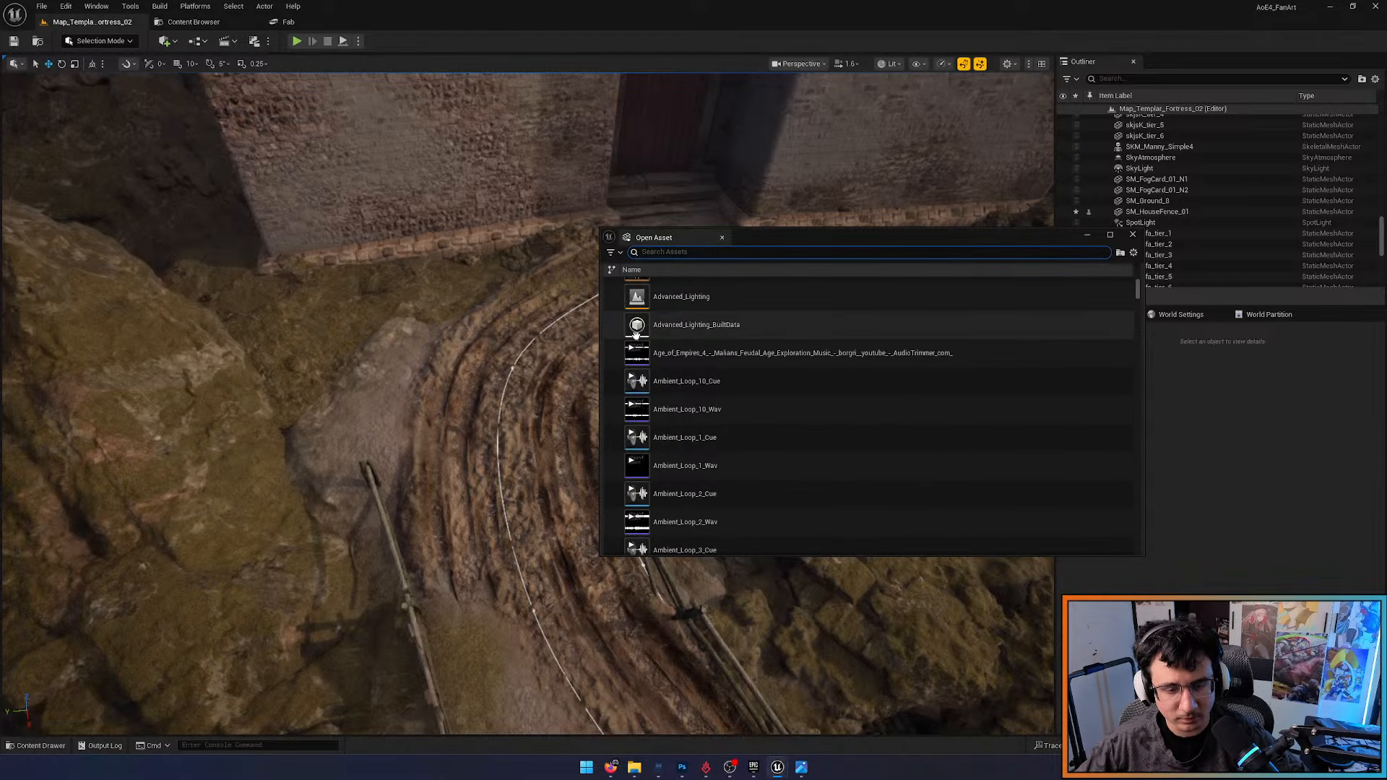
Locate the placed plank fence's source asset in the MODULAR_ASSETS folder and close the asset search window
{"action": "right_click_drag", "start_coordinate": [409, 510], "coordinate": [224, 394]}
{"action": "key", "text": "ctrl+space"}
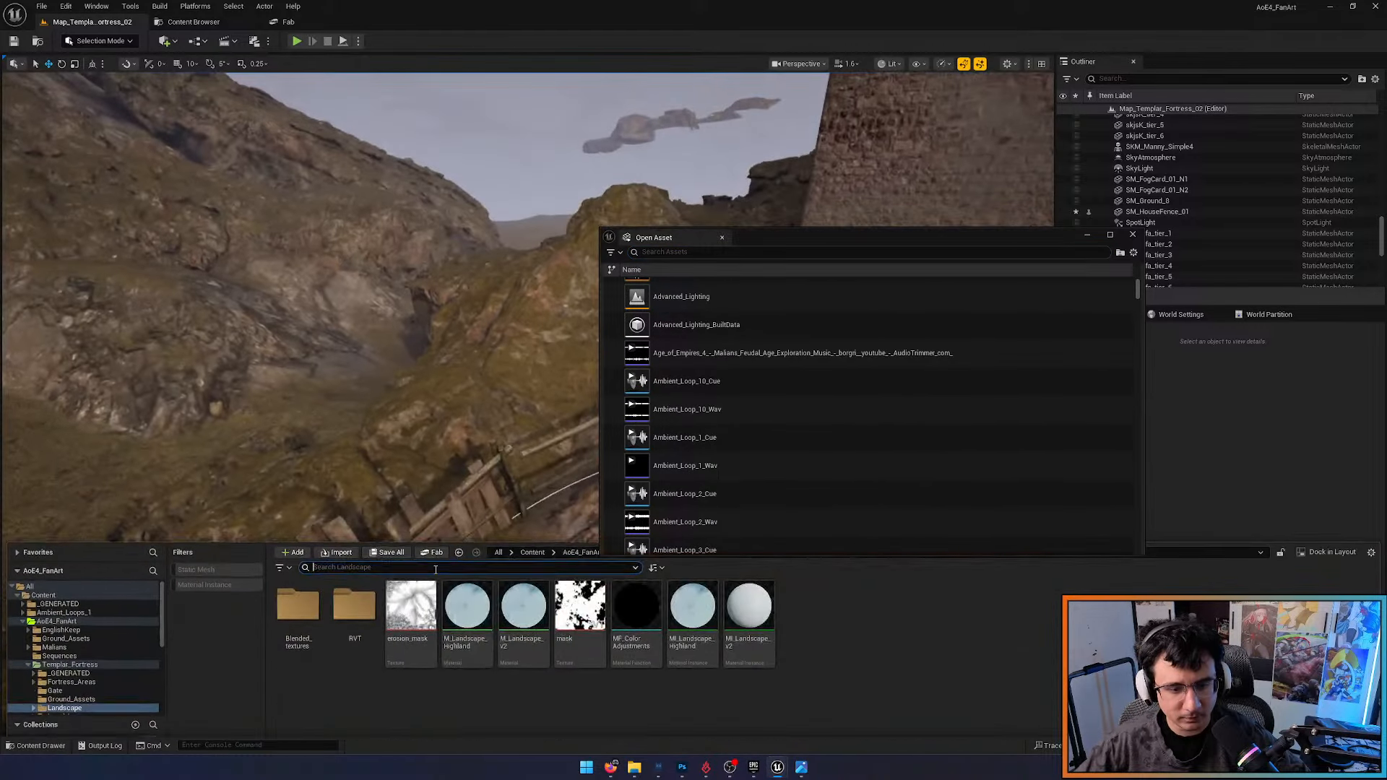
{"action": "key", "text": "ctrl+space"}
{"action": "left_click", "coordinate": [417, 533]}
{"action": "key", "text": "ctrl+b"}
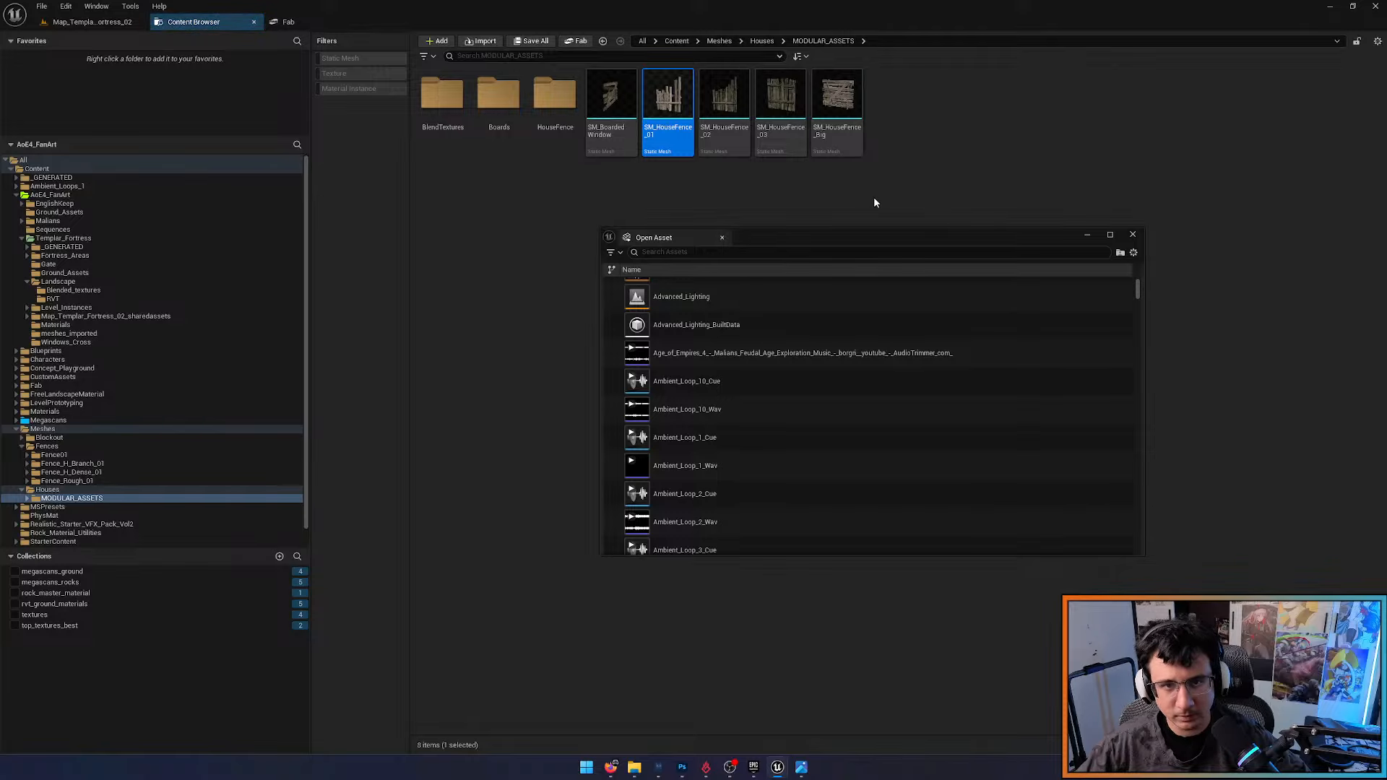
{"action": "left_click", "coordinate": [1133, 235]}
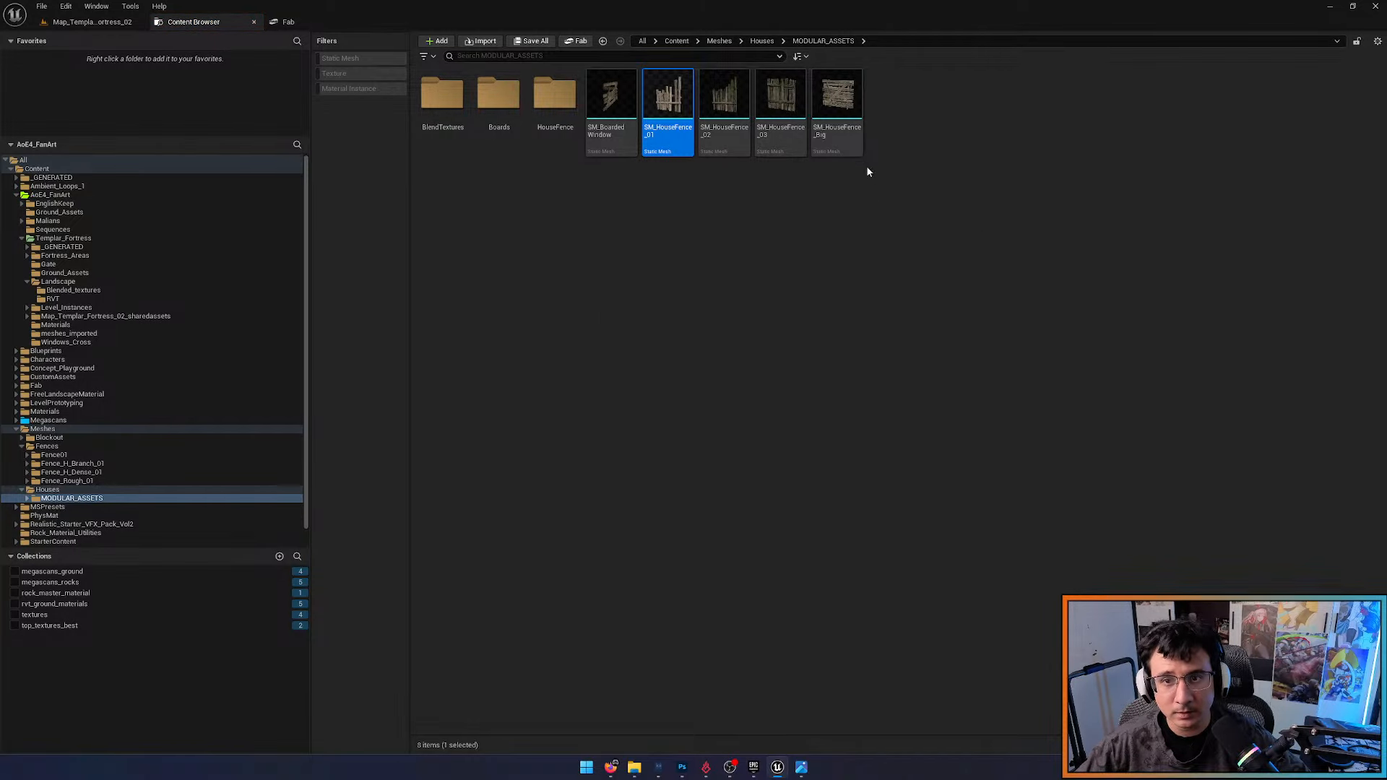
Place SM_BoardedWindow on the dirt path, rotate it flat against the ground, and lower it slightly into the soil
{"action": "left_click_drag", "start_coordinate": [600, 100], "coordinate": [799, 464]}
{"action": "key", "text": "f"}
{"action": "right_click_drag", "start_coordinate": [516, 422], "coordinate": [556, 447]}
{"action": "key", "text": "e"}
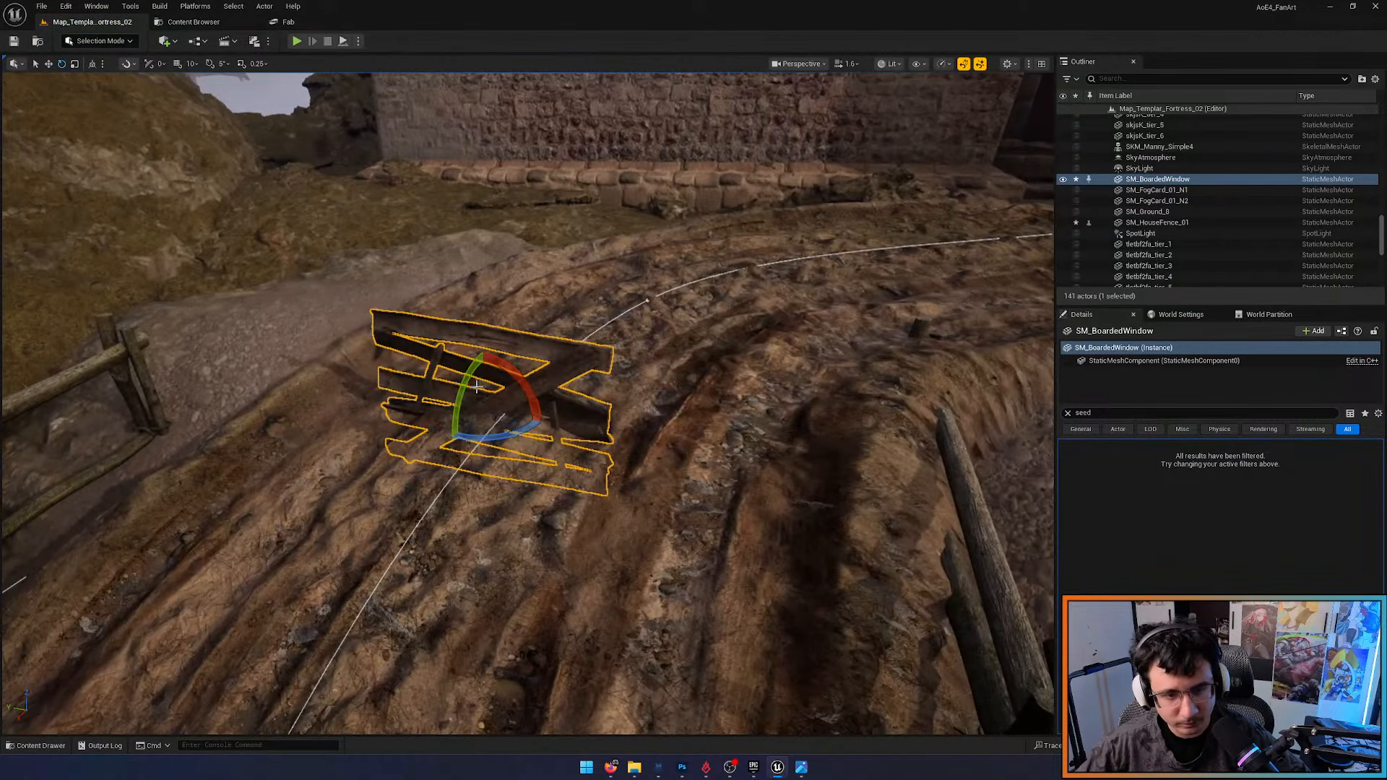
{"action": "left_click_drag", "start_coordinate": [470, 382], "coordinate": [457, 479]}
{"action": "key", "text": "w"}
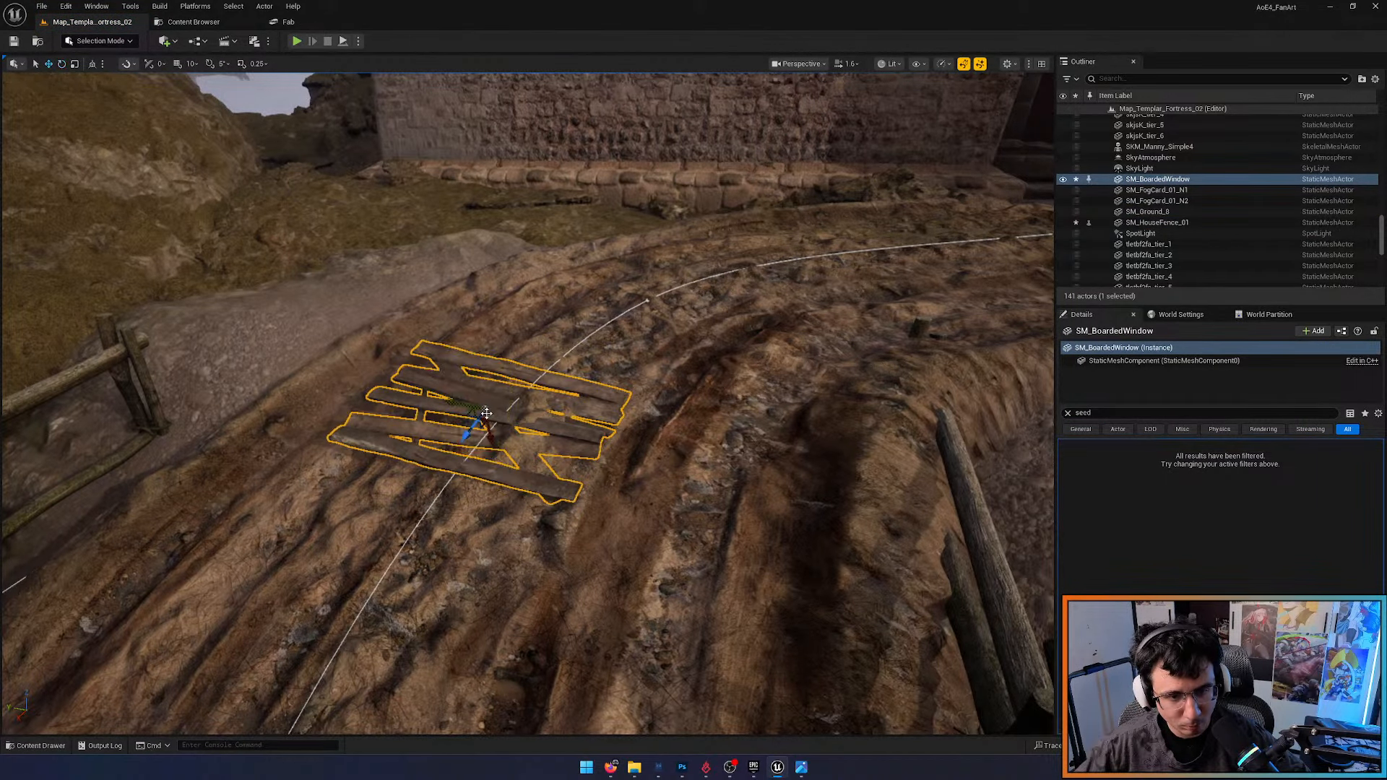
{"action": "left_click_drag", "start_coordinate": [487, 429], "coordinate": [488, 437]}
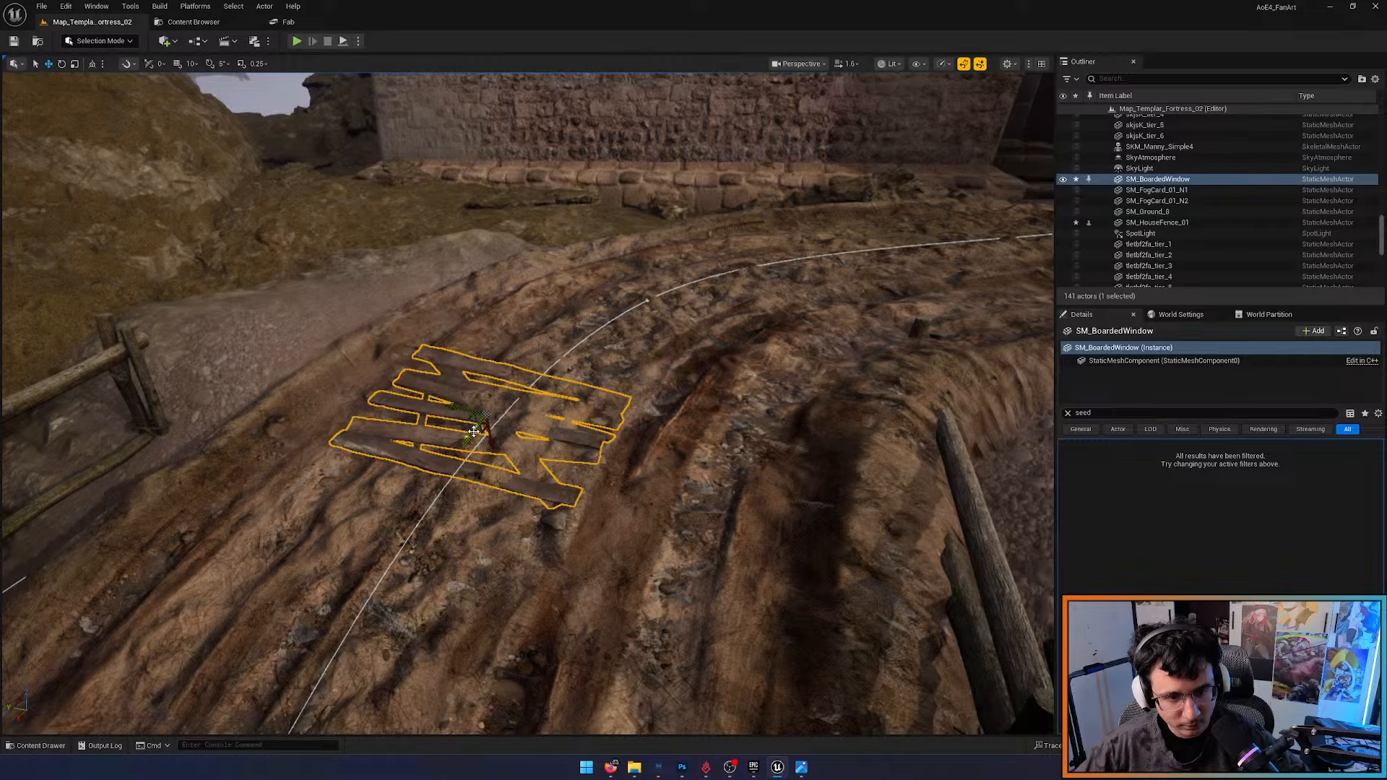
Adjust the scale of the path's boarded-window planks, tilt them to follow the slope, and clear the selection
{"action": "right_click_drag", "start_coordinate": [474, 431], "coordinate": [535, 453]}
{"action": "key", "text": "r"}
{"action": "left_click_drag", "start_coordinate": [484, 346], "coordinate": [458, 347]}
{"action": "right_click_drag", "start_coordinate": [458, 347], "coordinate": [492, 356]}
{"action": "key", "text": "a"}
{"action": "key", "text": "e"}
{"action": "left_click_drag", "start_coordinate": [838, 288], "coordinate": [824, 350]}
{"action": "key", "text": "w"}
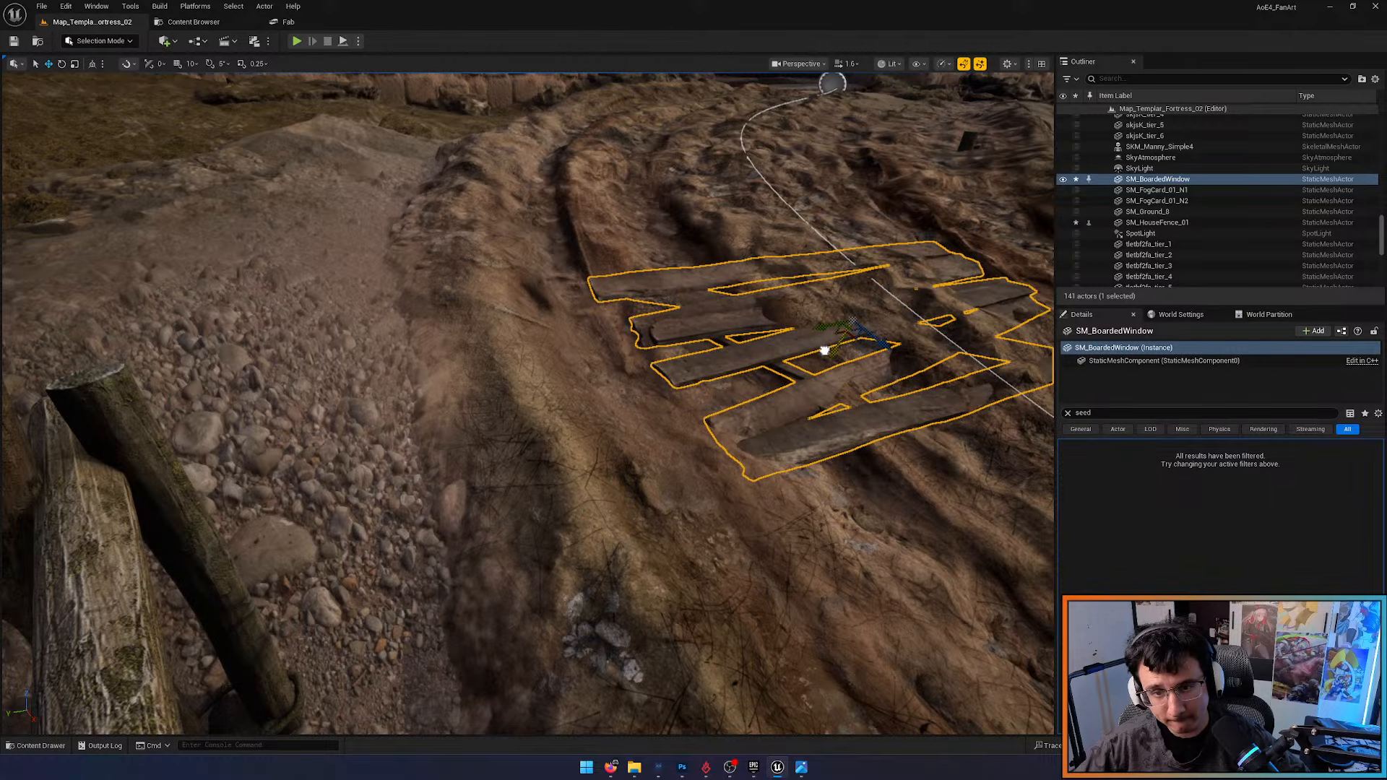
{"action": "key", "text": "d"}
{"action": "mouse_move", "coordinate": [638, 376]}
{"action": "right_mouse_down"}
{"action": "mouse_move", "coordinate": [614, 367]}
{"action": "mouse_move", "coordinate": [638, 376]}
{"action": "right_mouse_up"}
{"action": "key", "text": "Escape"}
Duplicate the path planks to the foot of the fortress door steps, rotate the copy level with the steps, and shift it sideways
{"action": "key", "text": "s"}
{"action": "mouse_move", "coordinate": [596, 584]}
{"action": "right_mouse_down"}
{"action": "mouse_move", "coordinate": [679, 582]}
{"action": "mouse_move", "coordinate": [597, 584]}
{"action": "right_mouse_up"}
{"action": "key", "text": "a"}
{"action": "left_click", "coordinate": [589, 635]}
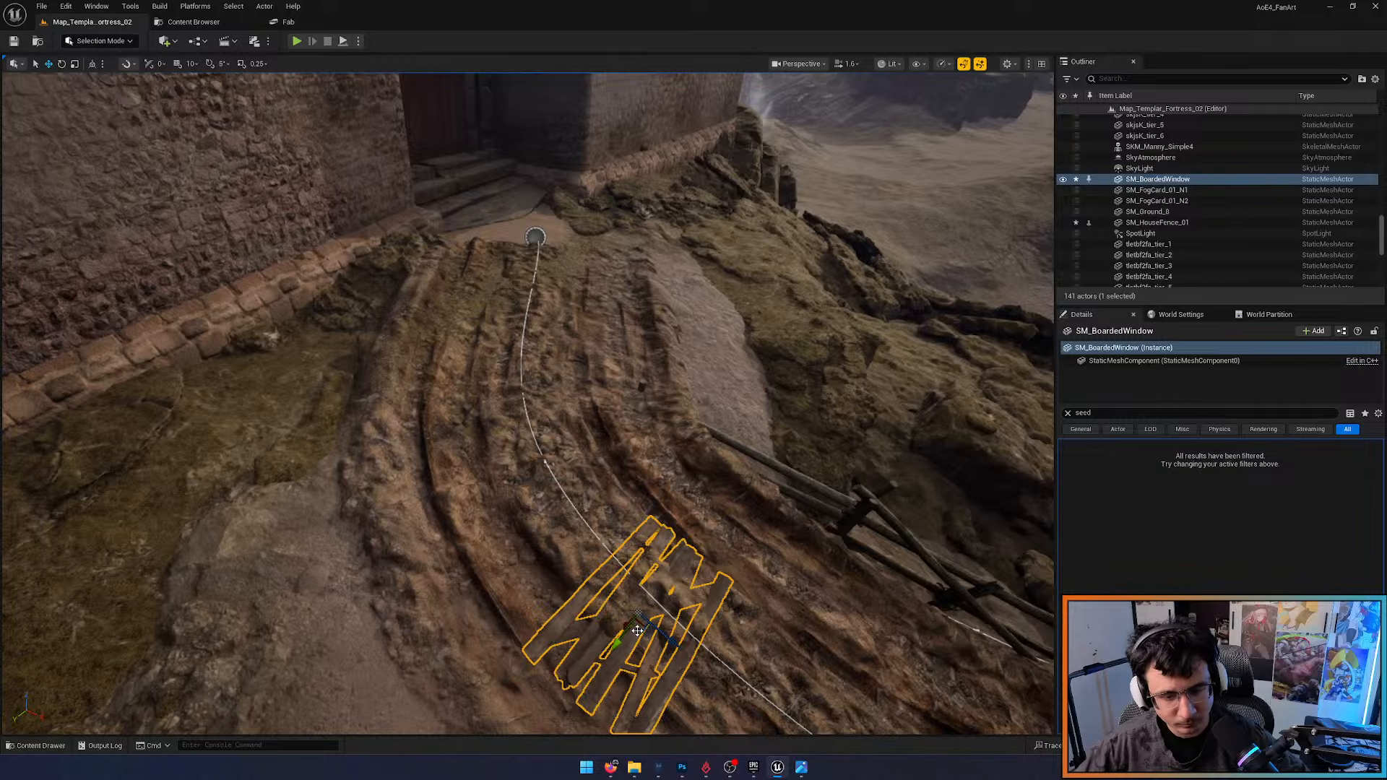
{"action": "left_click_drag", "start_coordinate": [638, 630], "coordinate": [518, 175], "text": "alt"}
{"action": "key", "text": "w"}
{"action": "right_click_drag", "start_coordinate": [519, 175], "coordinate": [531, 206]}
{"action": "key", "text": "a"}
{"action": "right_click_drag", "start_coordinate": [555, 334], "coordinate": [647, 374]}
{"action": "left_click_drag", "start_coordinate": [556, 335], "coordinate": [584, 482]}
{"action": "key", "text": "e"}
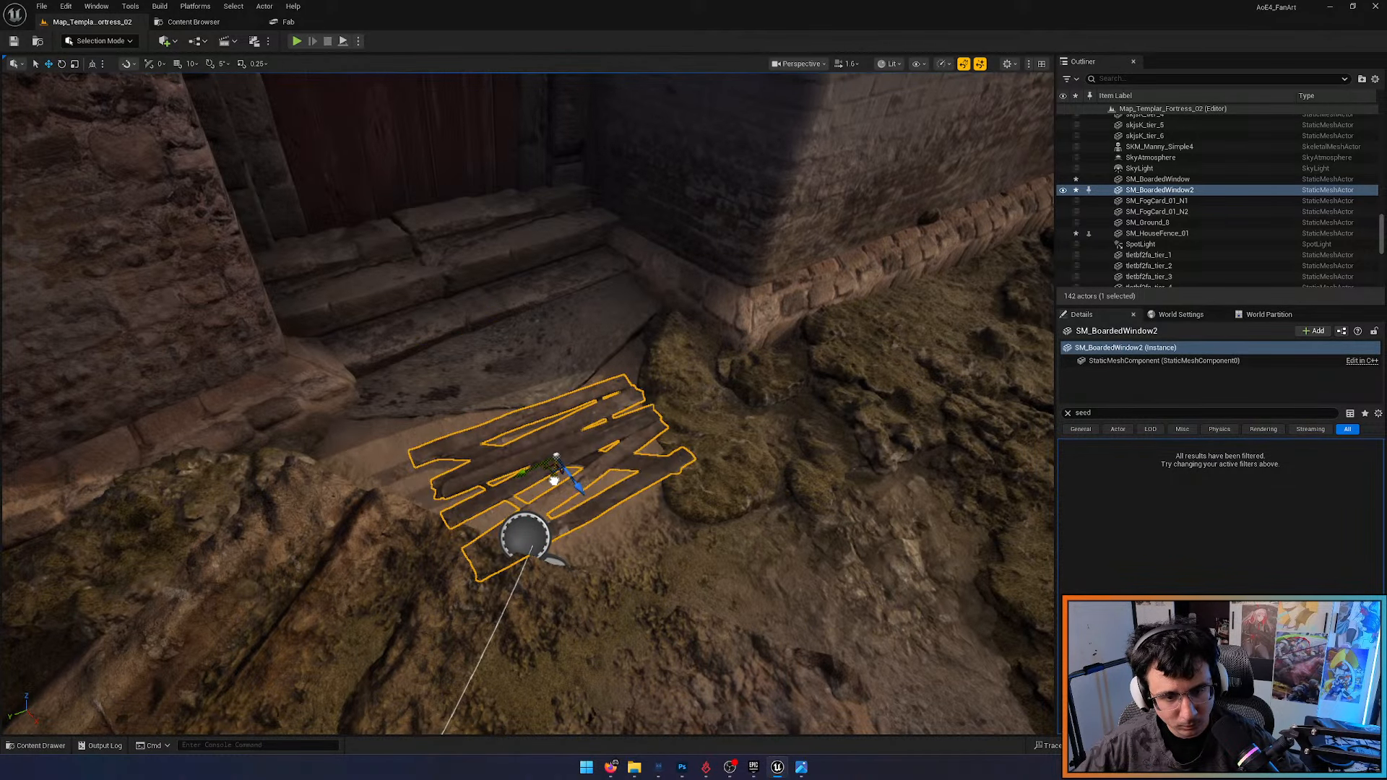
{"action": "left_click_drag", "start_coordinate": [554, 480], "coordinate": [592, 510]}
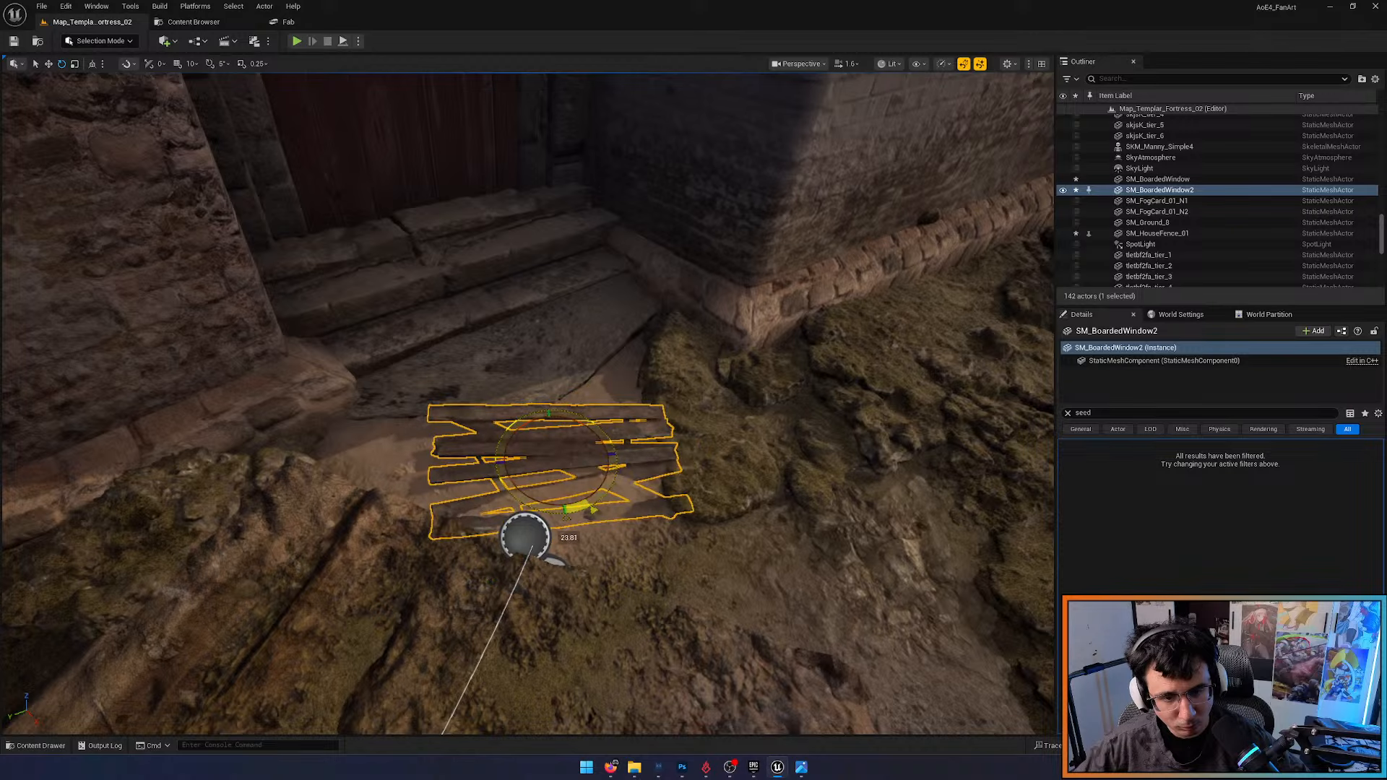
{"action": "left_click_drag", "start_coordinate": [528, 462], "coordinate": [393, 469]}
Duplicate the planks at the door steps, embed the copy among the rocks across the entrance, and clear the selection
{"action": "right_click_drag", "start_coordinate": [528, 471], "coordinate": [433, 397]}
{"action": "left_click_drag", "start_coordinate": [492, 354], "coordinate": [447, 289], "text": "alt"}
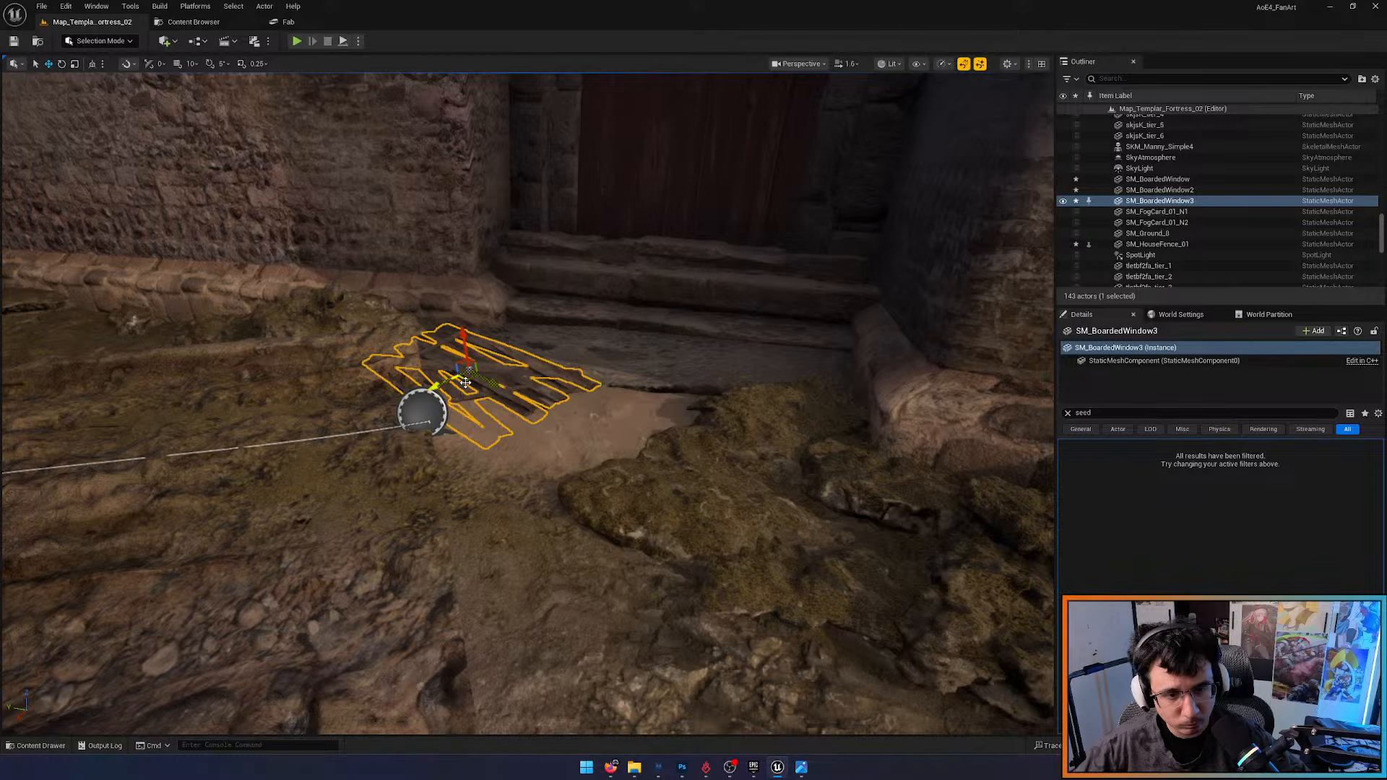
{"action": "left_click_drag", "start_coordinate": [465, 383], "coordinate": [676, 495]}
{"action": "key", "text": "Escape"}
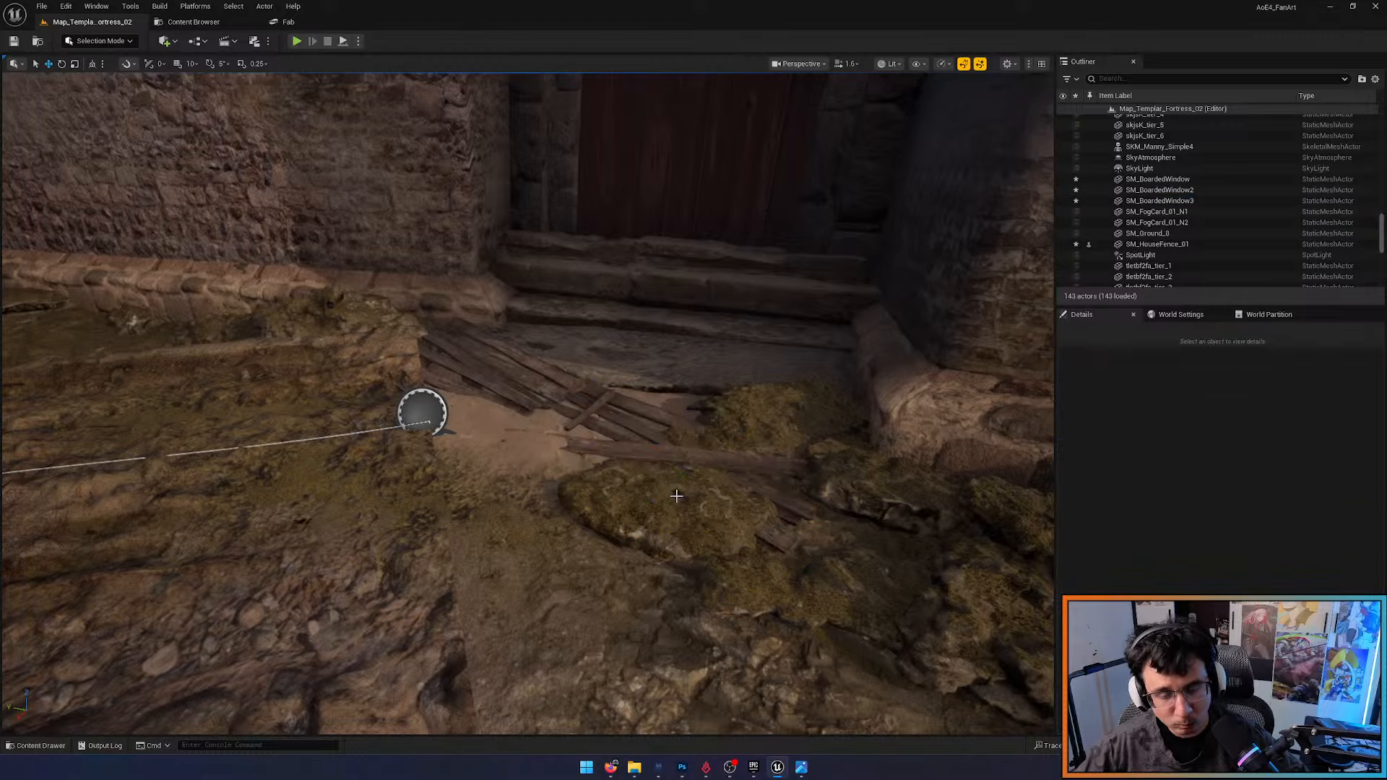
{"action": "right_click_drag", "start_coordinate": [676, 496], "coordinate": [683, 514]}
Locate the source asset of the first plank copy at the door steps and clear its property filter
{"action": "left_click", "coordinate": [461, 444]}
{"action": "right_click_drag", "start_coordinate": [482, 459], "coordinate": [539, 470]}
{"action": "key", "text": "ctrl+space"}
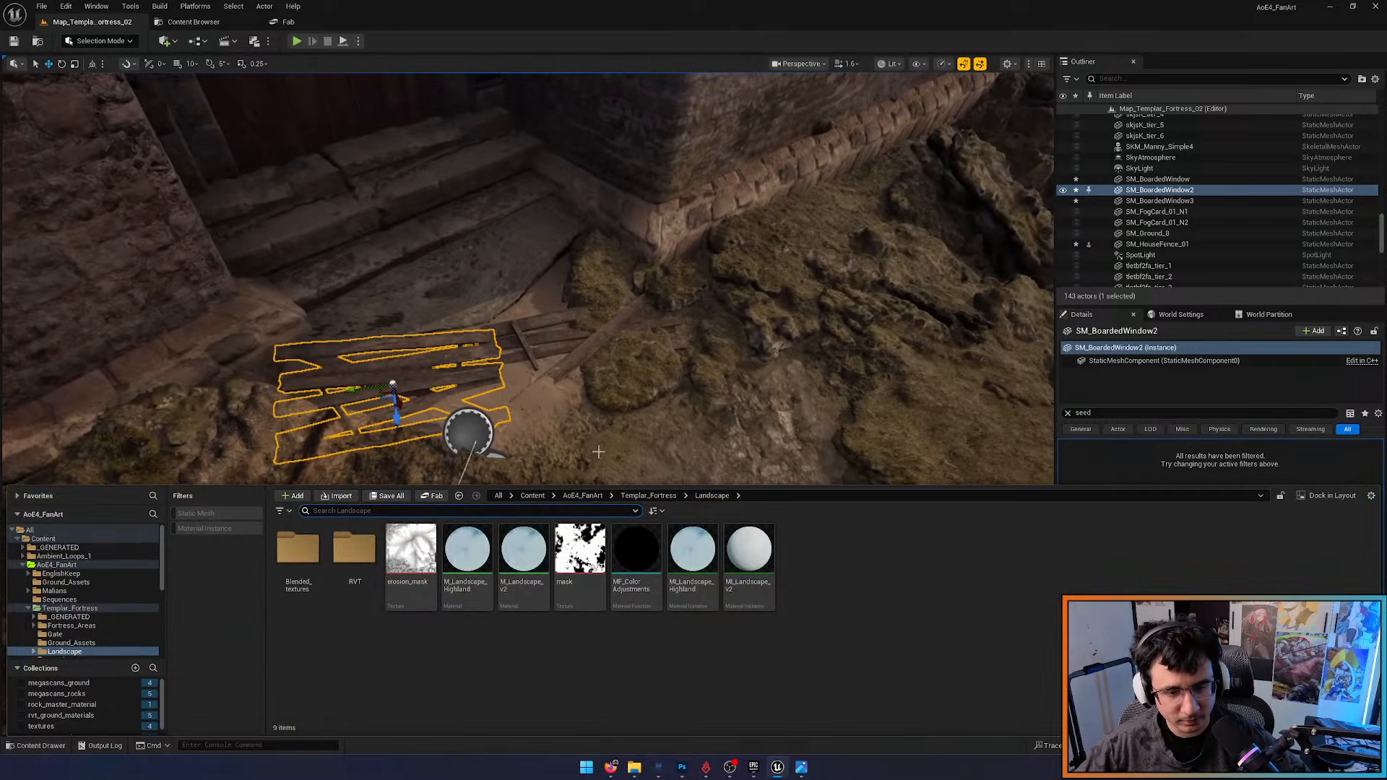
{"action": "key", "text": "ctrl+b"}
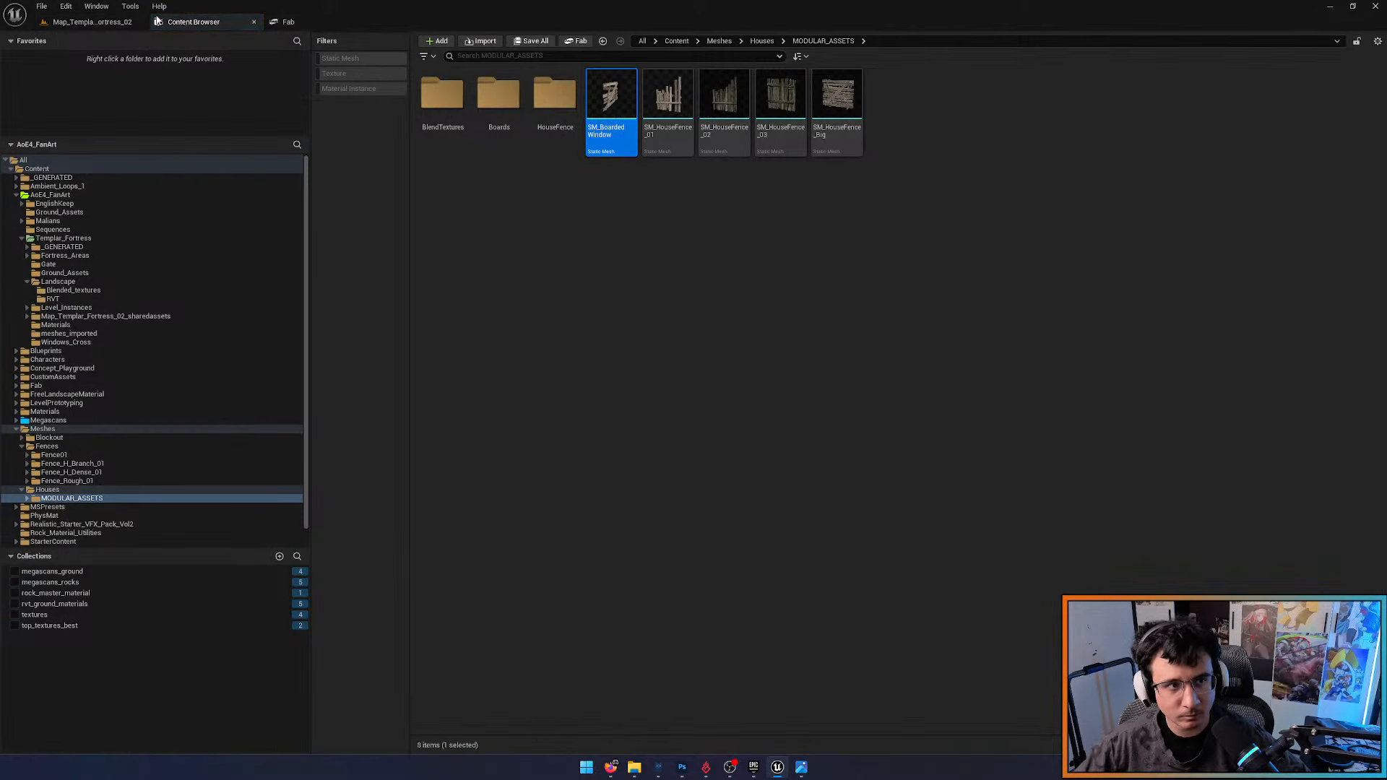
{"action": "left_click", "coordinate": [109, 22]}
{"action": "right_click_drag", "start_coordinate": [470, 318], "coordinate": [473, 368]}
{"action": "key", "text": "ctrl+space"}
{"action": "left_click", "coordinate": [474, 220]}
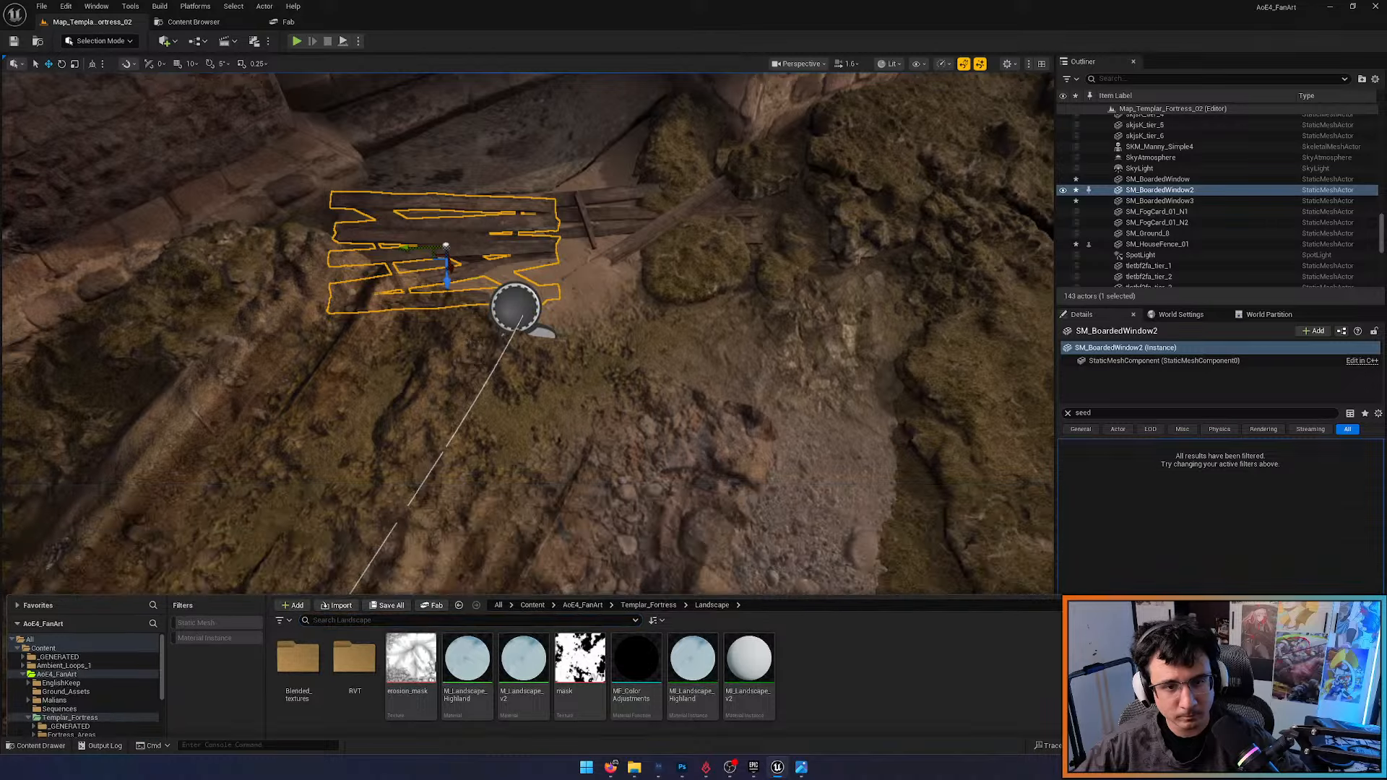
{"action": "right_click_drag", "start_coordinate": [474, 220], "coordinate": [499, 282]}
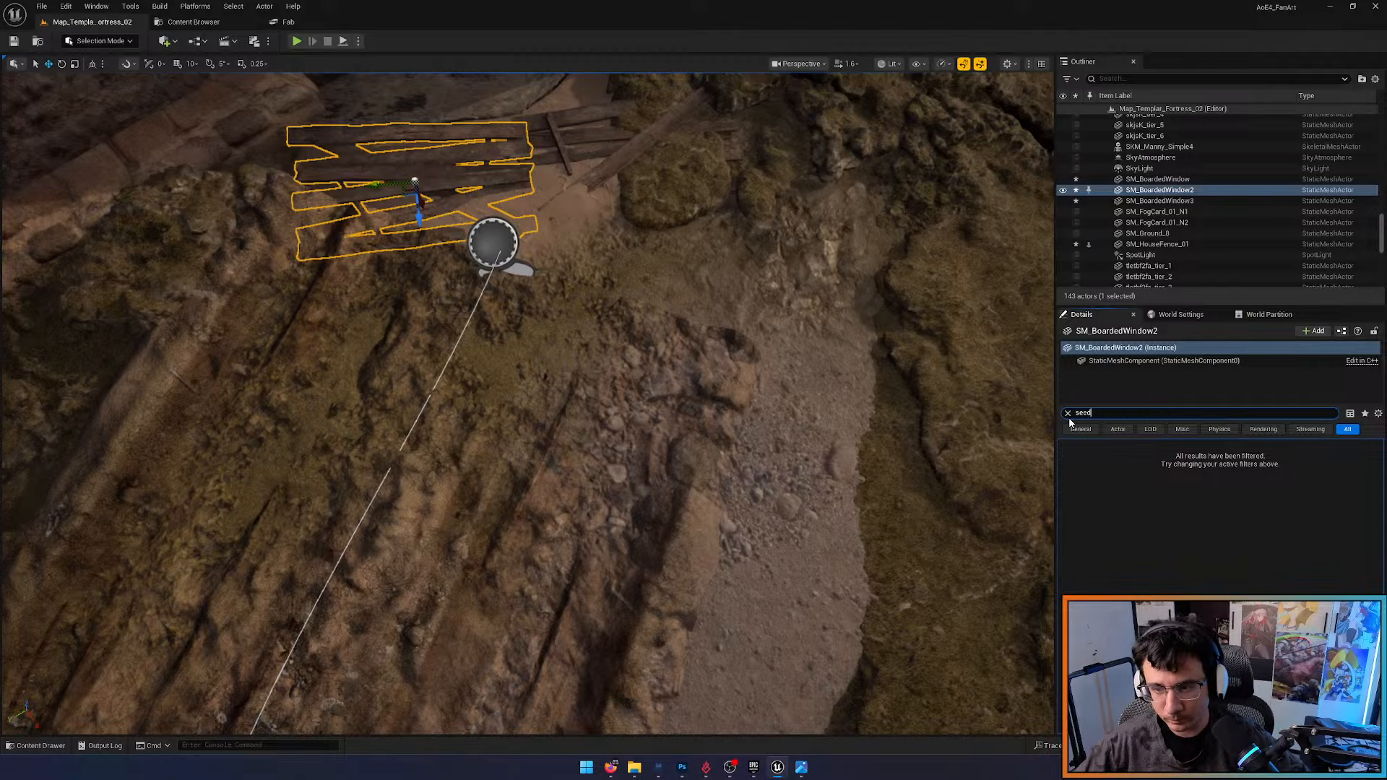
{"action": "left_click", "coordinate": [1068, 413]}
Try SM_HouseFence_Big from MODULAR_ASSETS near the fortress entrance, and delete it
{"action": "key", "text": "ctrl+b"}
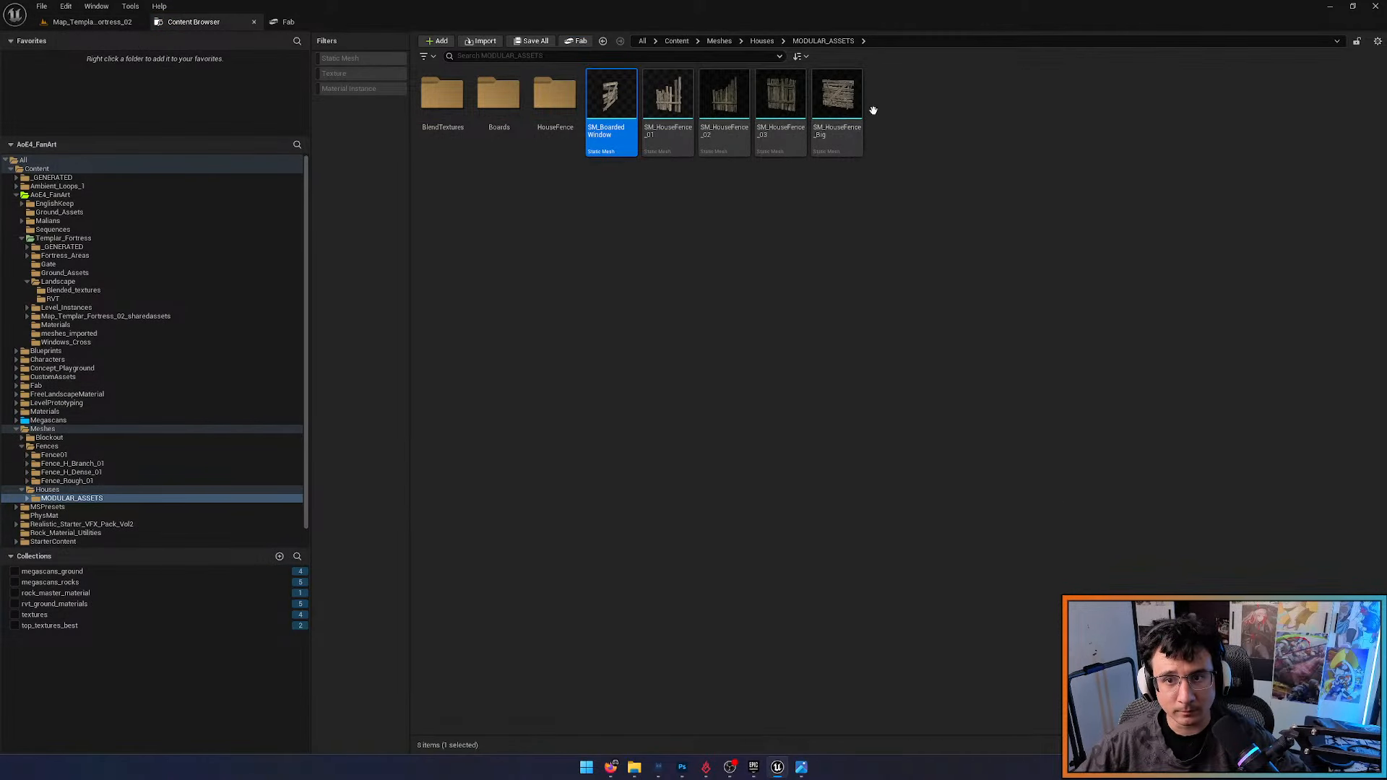
{"action": "left_click_drag", "start_coordinate": [859, 108], "coordinate": [757, 297]}
{"action": "right_click_drag", "start_coordinate": [757, 296], "coordinate": [784, 326]}
{"action": "scroll", "coordinate": [783, 327], "scroll_direction": "down", "scroll_amount": 2}
{"action": "key", "text": "Delete"}
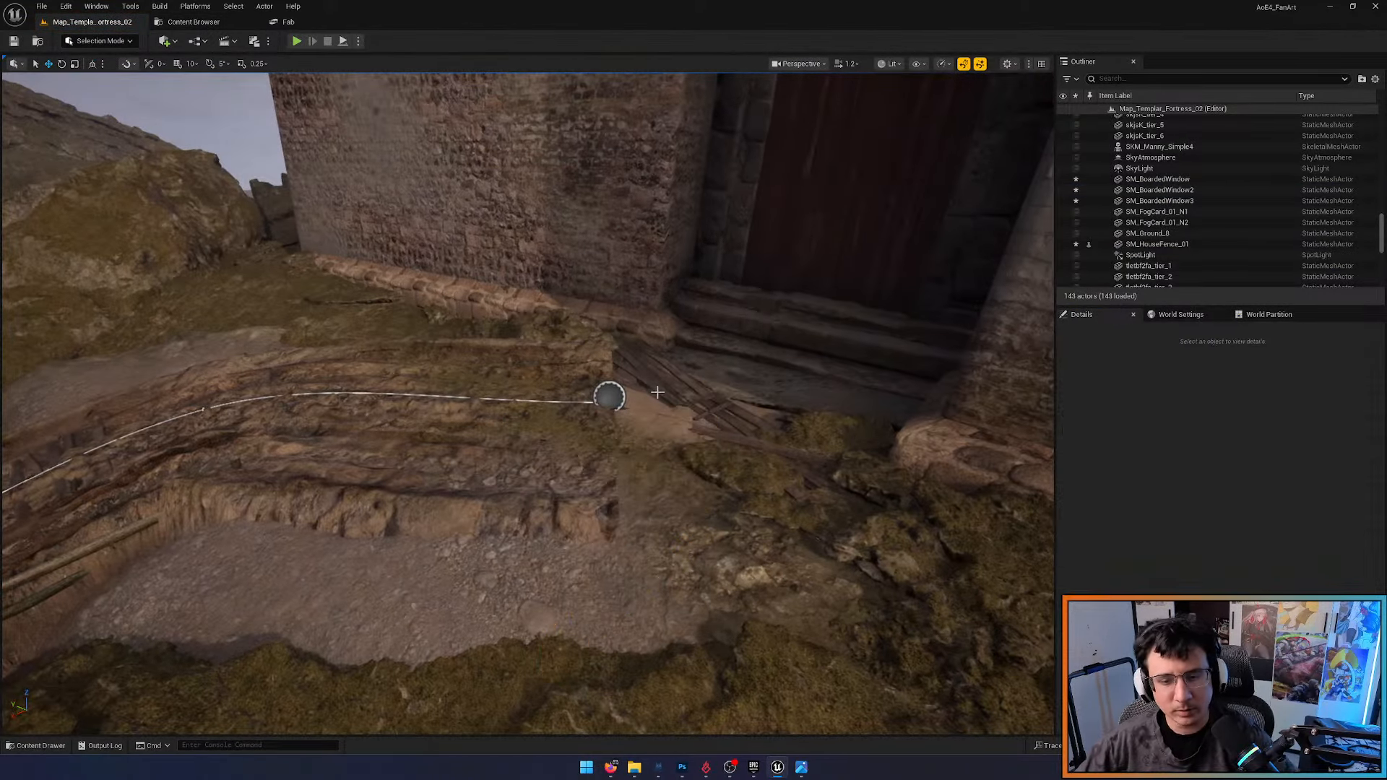
Save the level with the new plank props
{"action": "right_click_drag", "start_coordinate": [635, 404], "coordinate": [794, 369]}
{"action": "scroll", "coordinate": [636, 405], "scroll_direction": "up", "scroll_amount": 3}
{"action": "key", "text": "ctrl+s"}
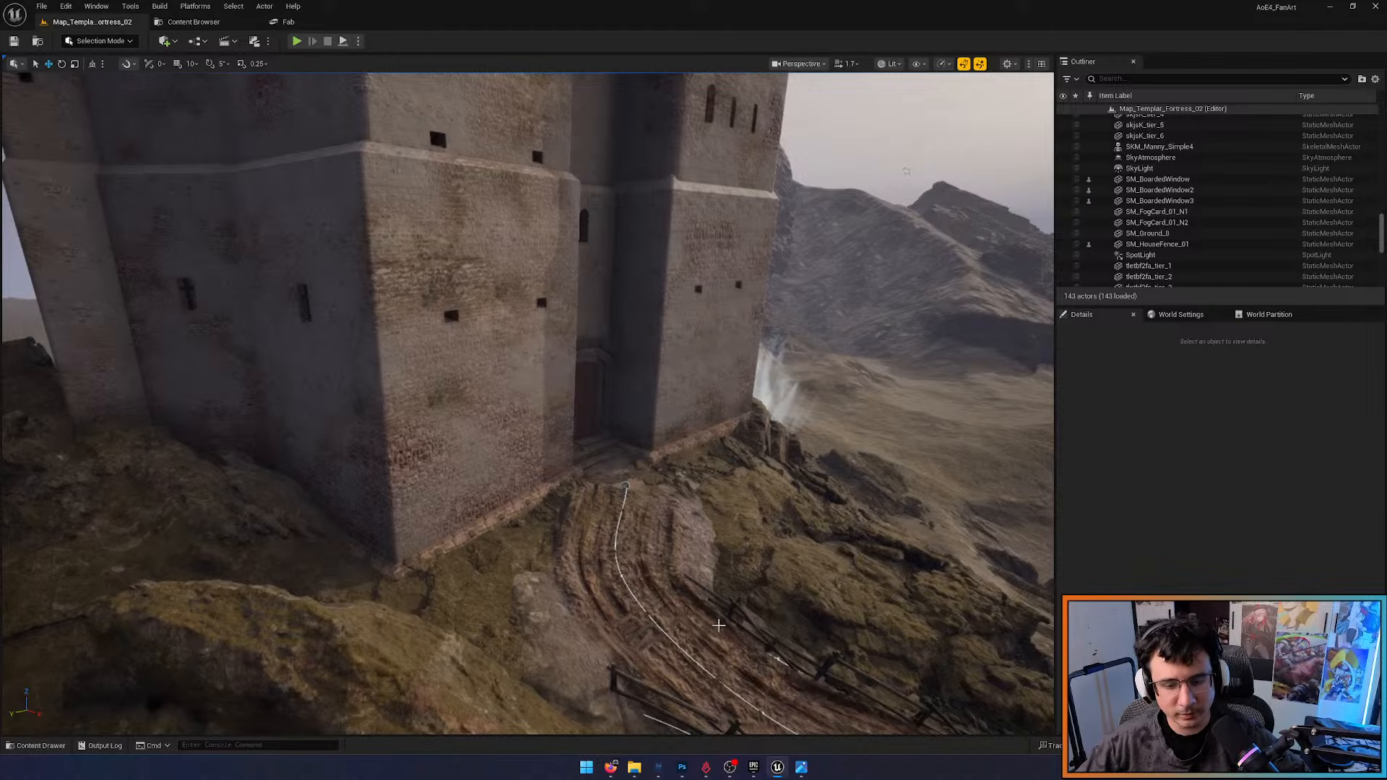
Open the MASS_KT_Fortress level instance for editing and frame its front corner beside the entrance
{"action": "right_click_drag", "start_coordinate": [715, 625], "coordinate": [610, 585]}
{"action": "key", "text": "s"}
{"action": "left_click", "coordinate": [625, 452]}
{"action": "double_click", "coordinate": [625, 452]}
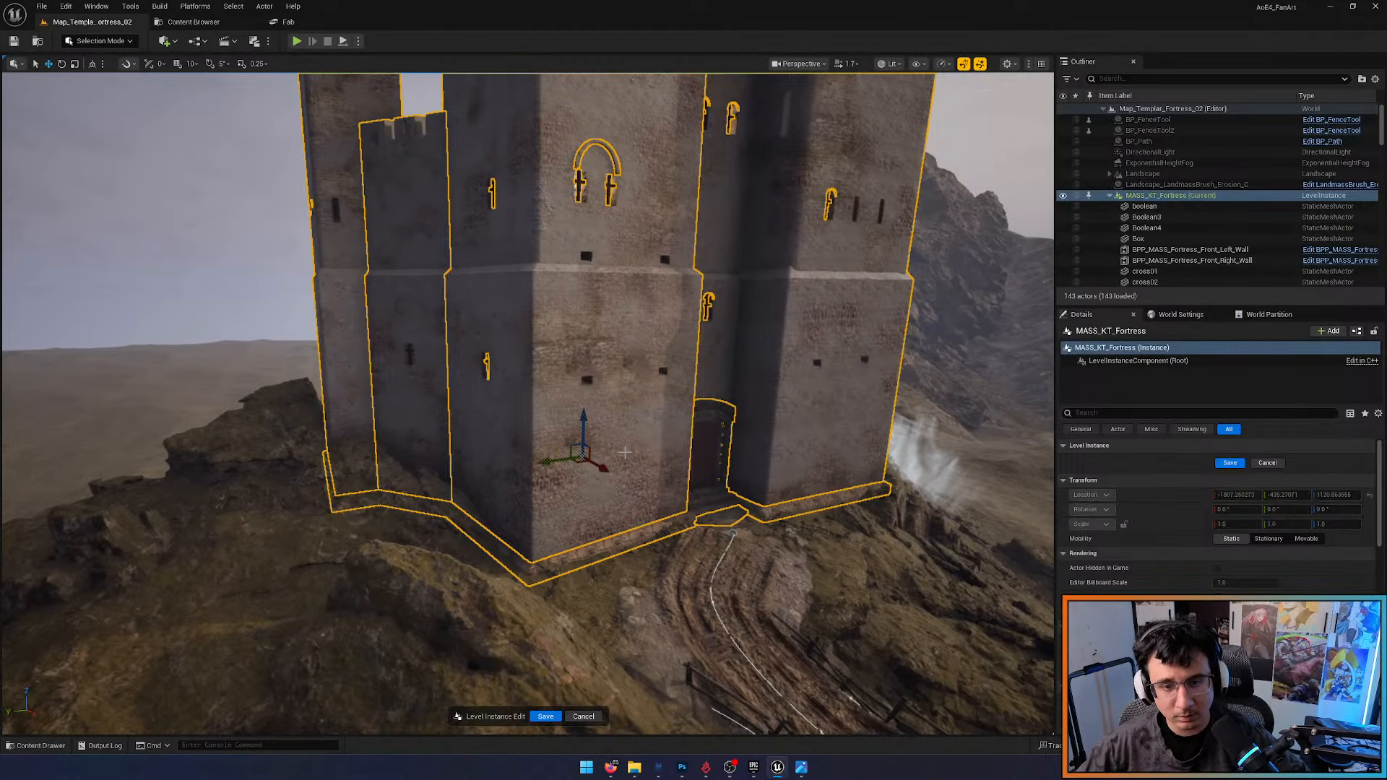
{"action": "key", "text": "w"}
{"action": "key", "text": "a"}
{"action": "right_click_drag", "start_coordinate": [781, 665], "coordinate": [832, 653]}
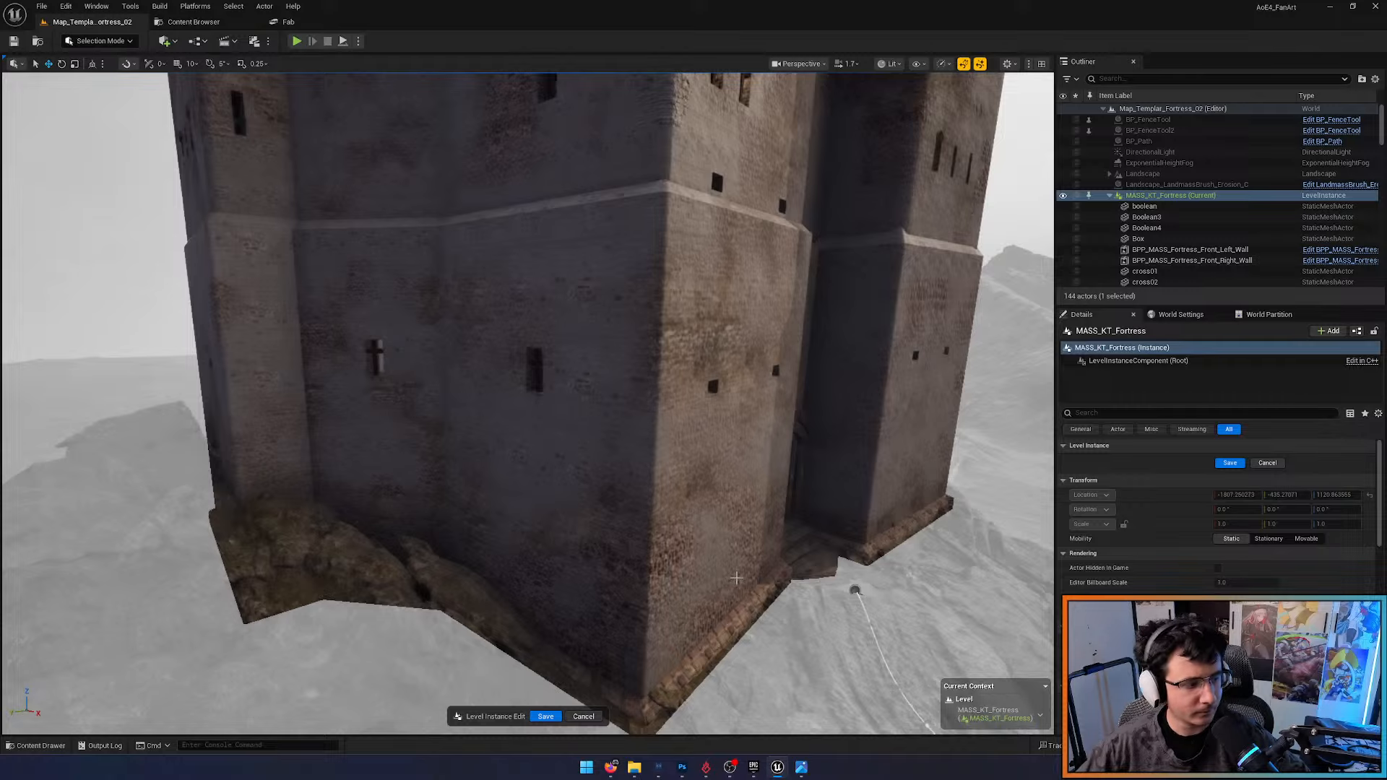
Switch to PureRef and open the Knights Templar fortress reference board
{"action": "key", "text": "super"}
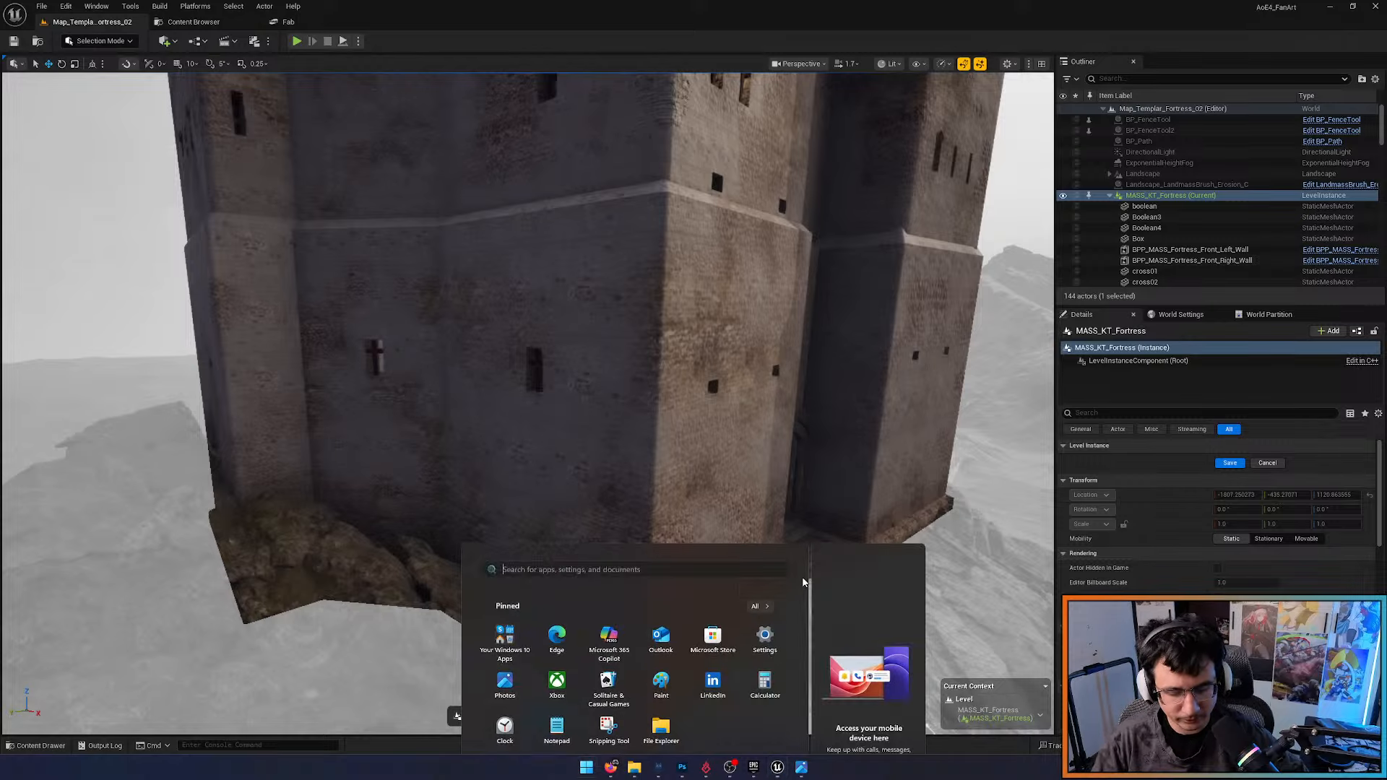
{"action": "type", "text": "pure"}
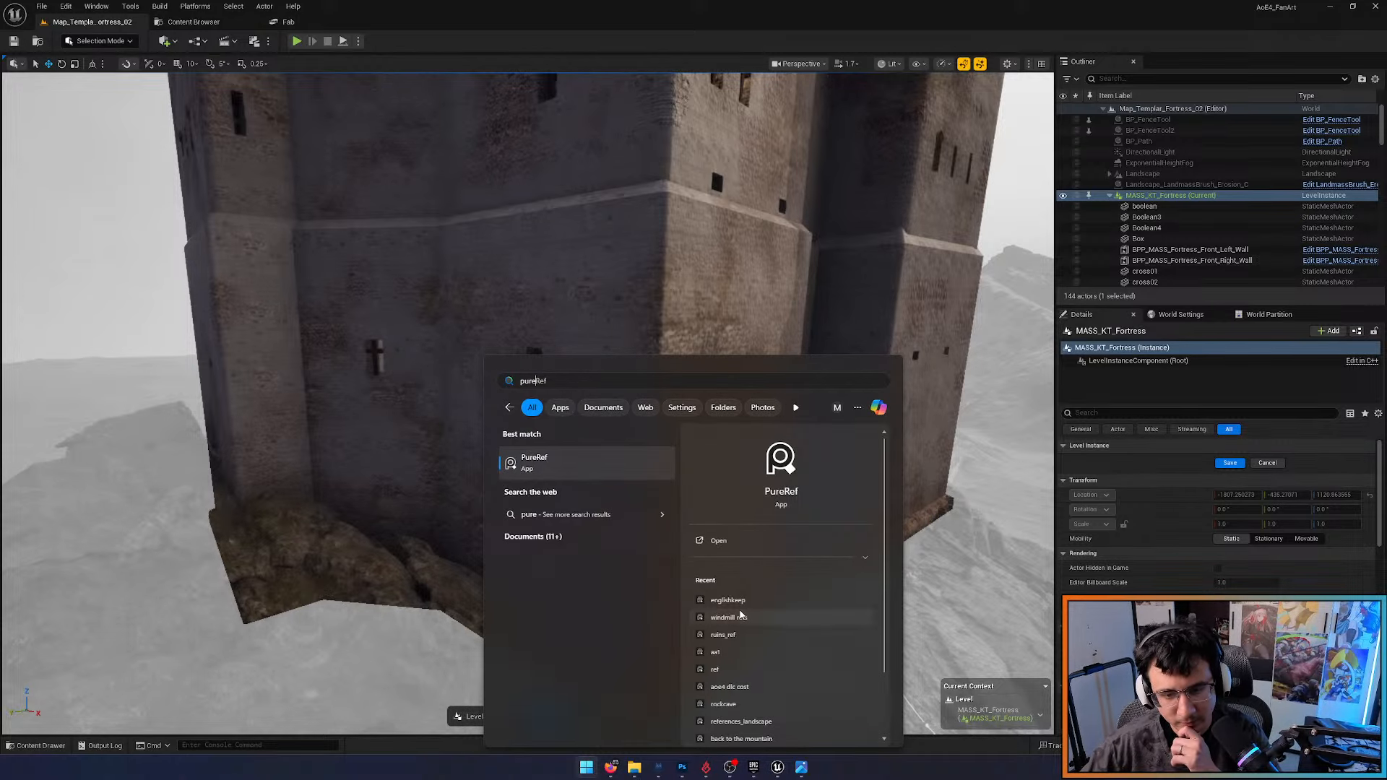
{"action": "left_click", "coordinate": [741, 614]}
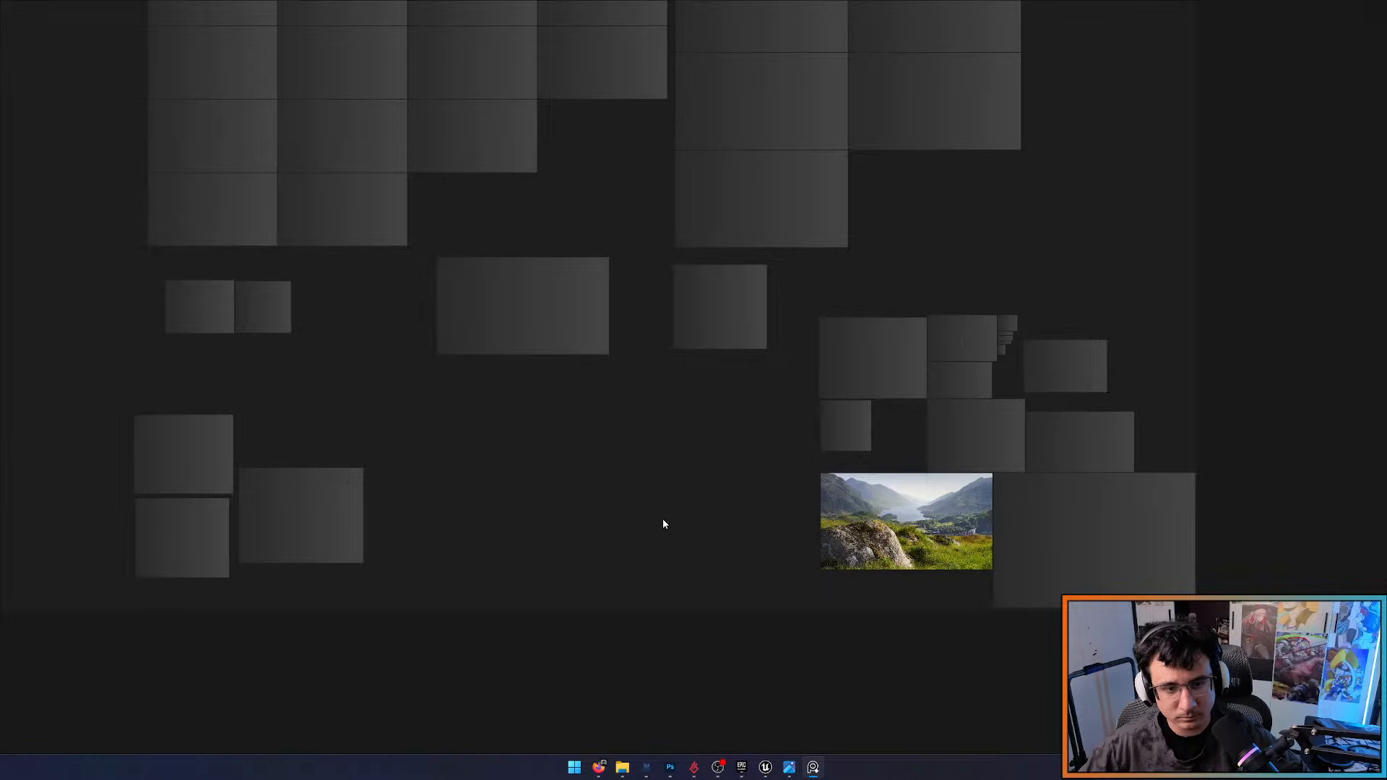
Survey the reference board and examine the game screenshots of the fortress on orange terrain
{"action": "middle_click_drag", "start_coordinate": [664, 523], "coordinate": [847, 562]}
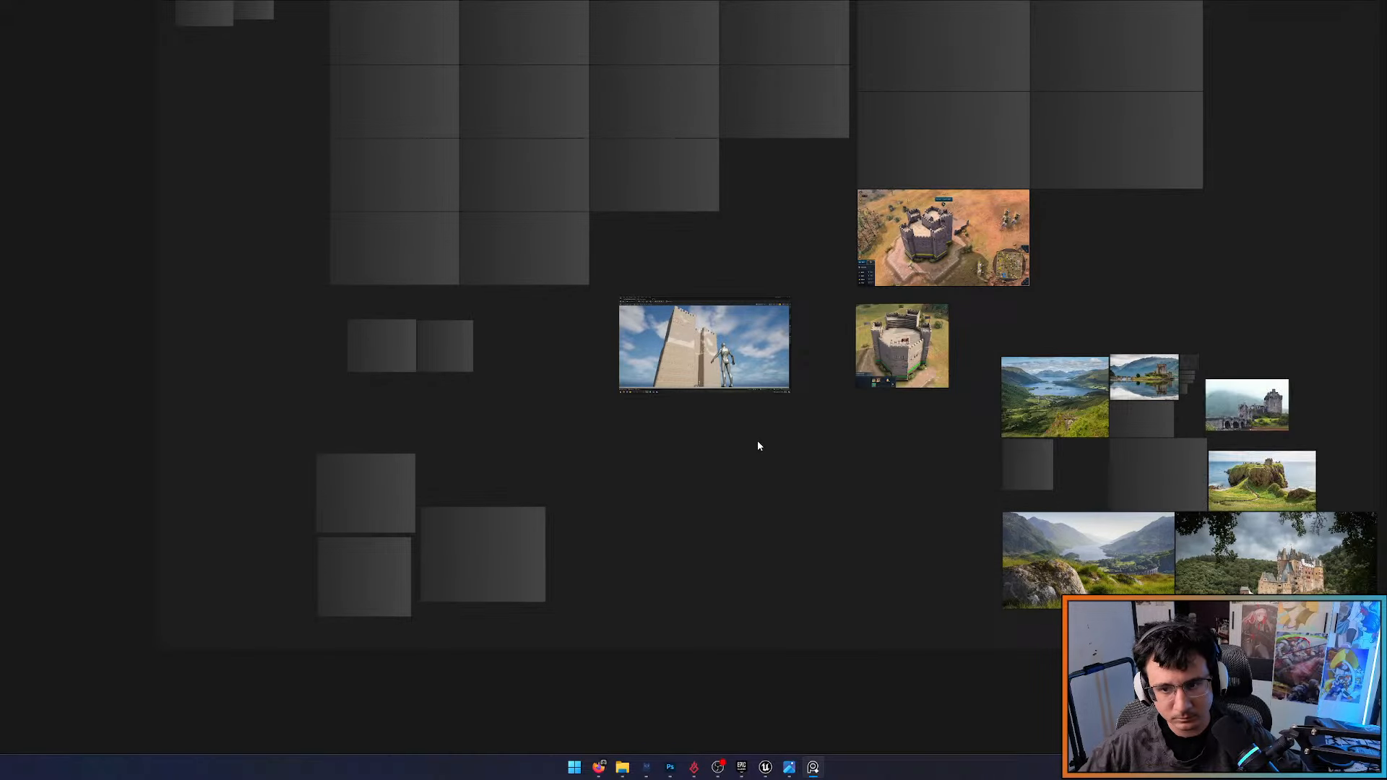
{"action": "middle_click_drag", "start_coordinate": [757, 446], "coordinate": [889, 531]}
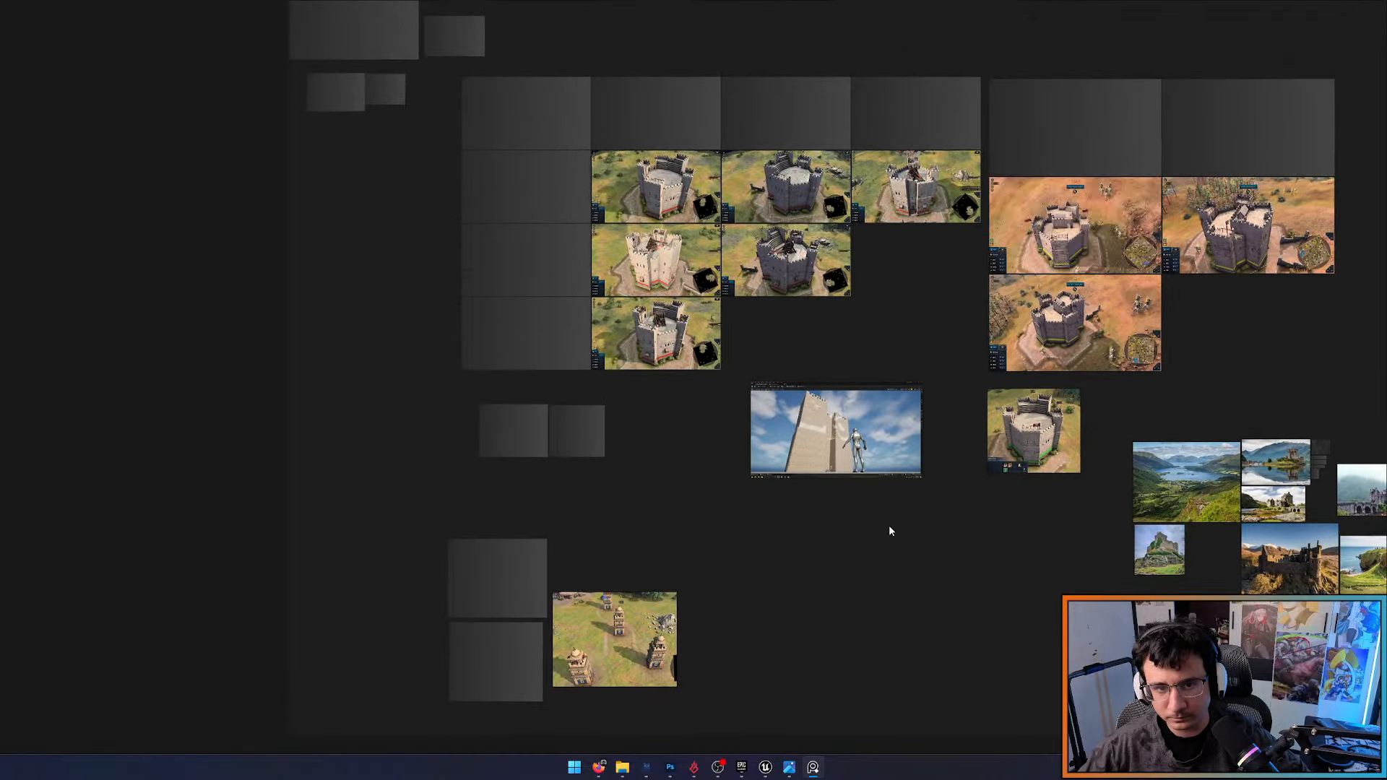
{"action": "scroll", "coordinate": [545, 680], "scroll_direction": "down", "scroll_amount": 1}
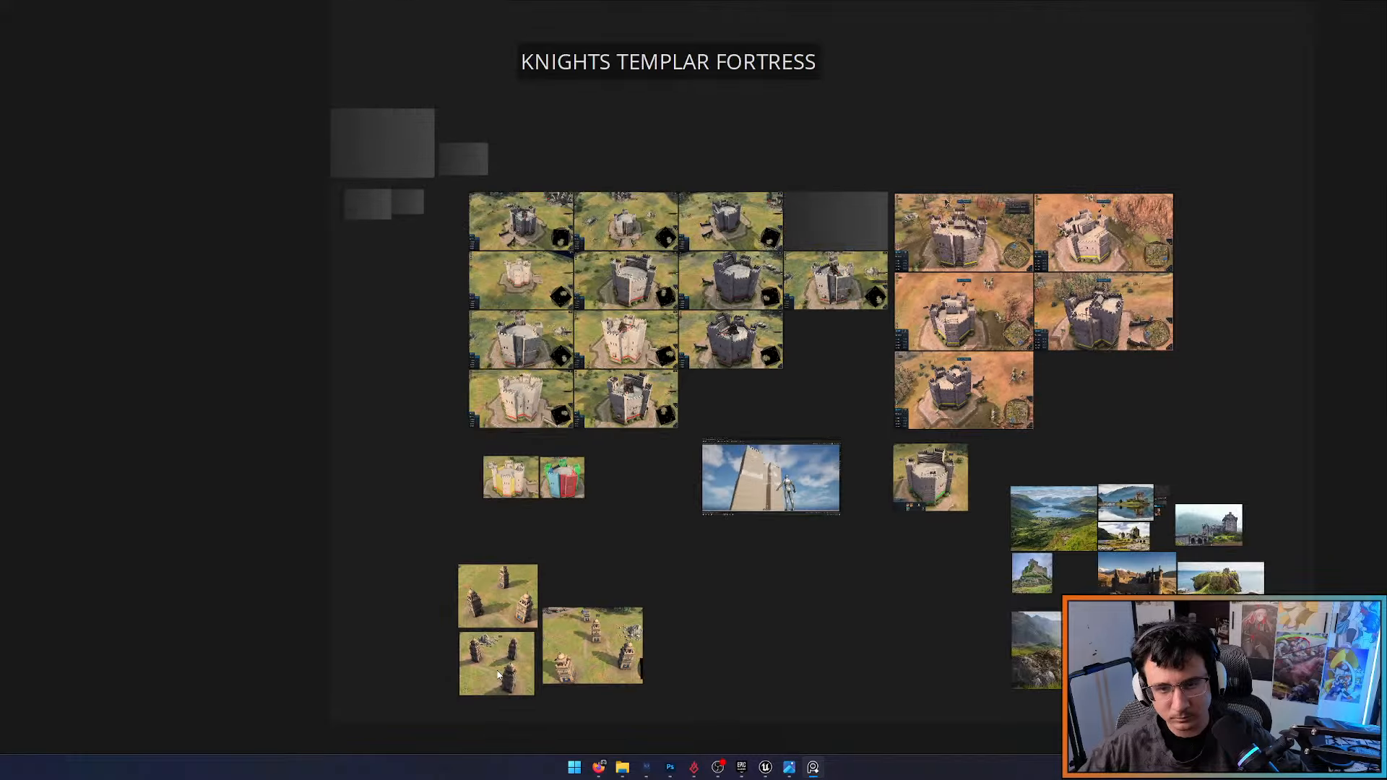
{"action": "middle_click_drag", "start_coordinate": [795, 446], "coordinate": [533, 374]}
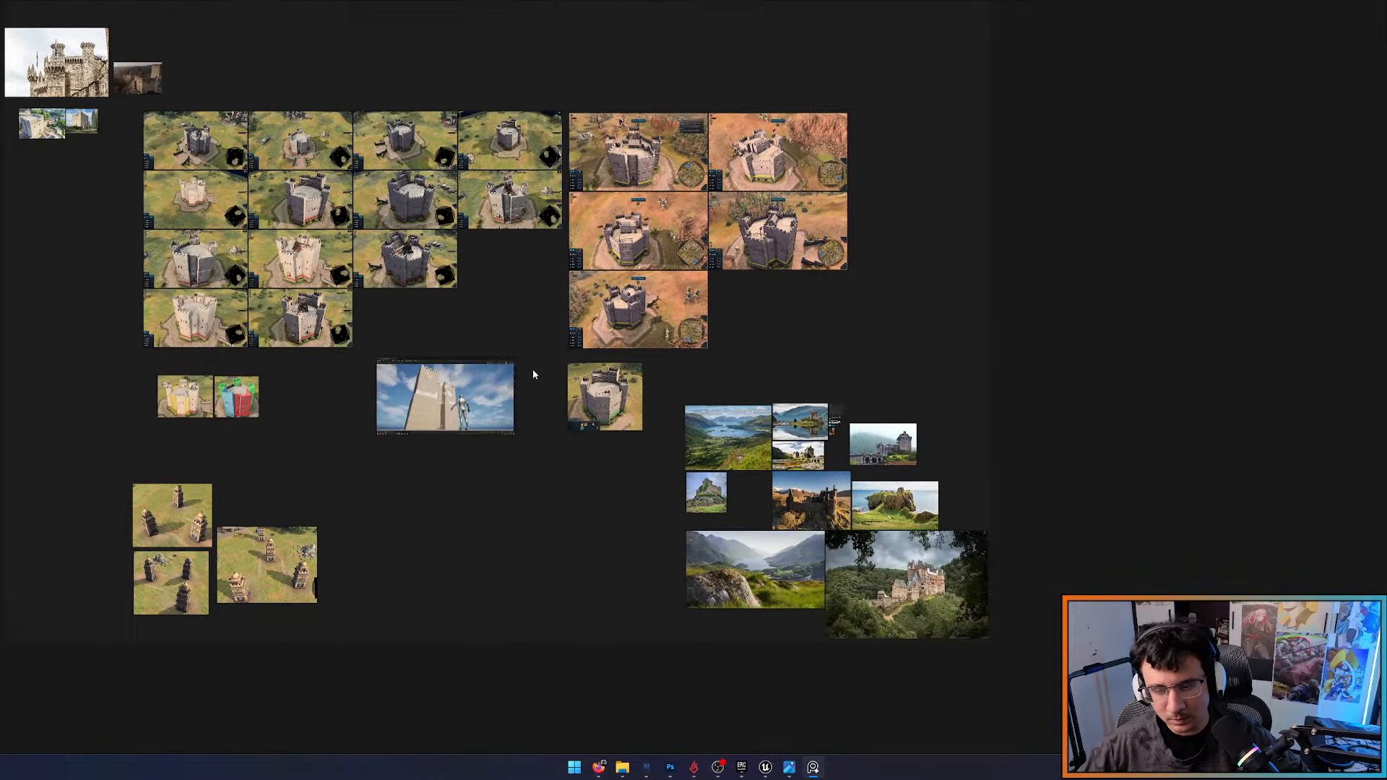
{"action": "scroll", "coordinate": [639, 268], "scroll_direction": "up", "scroll_amount": 8}
{"action": "middle_click_drag", "start_coordinate": [945, 316], "coordinate": [499, 425]}
{"action": "scroll", "coordinate": [495, 425], "scroll_direction": "down", "scroll_amount": 5}
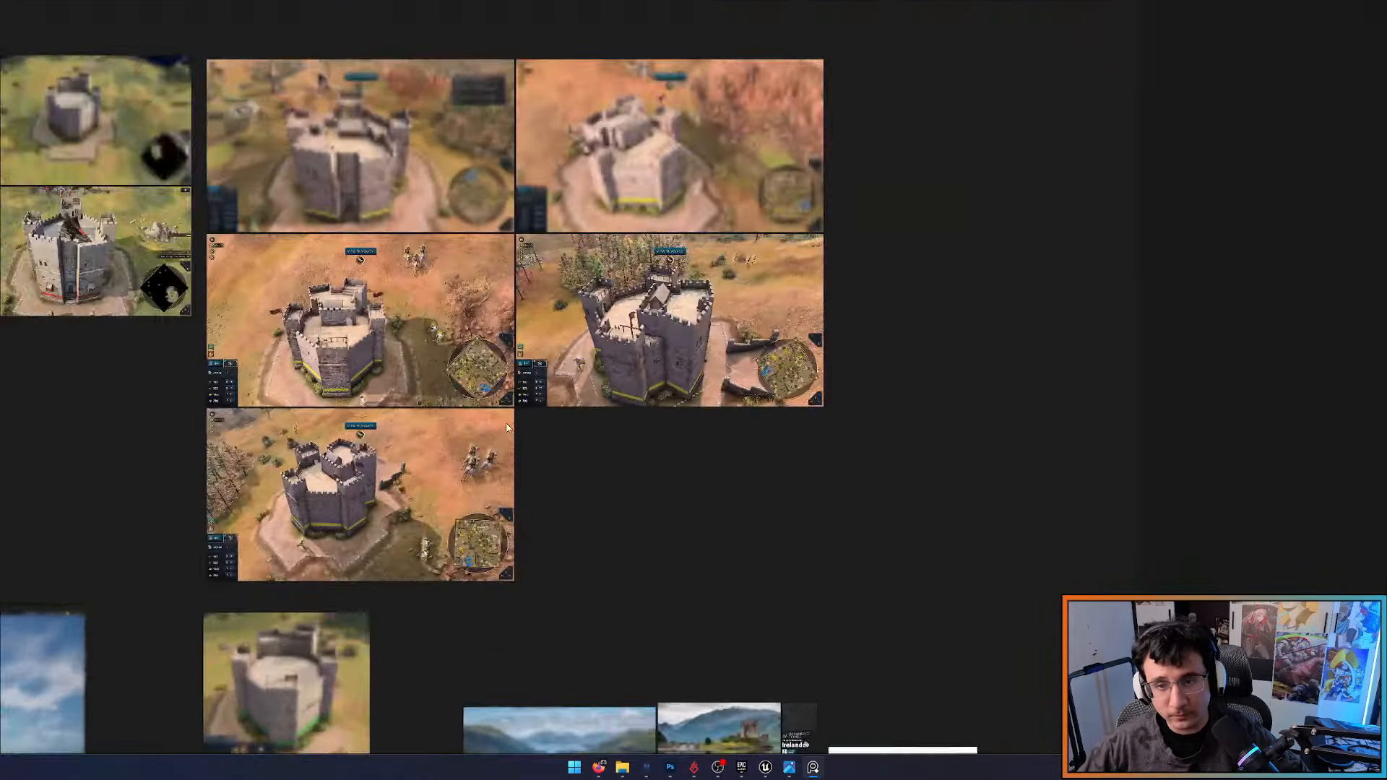
{"action": "middle_click_drag", "start_coordinate": [478, 614], "coordinate": [556, 314]}
{"action": "middle_click_drag", "start_coordinate": [486, 392], "coordinate": [796, 231]}
{"action": "mouse_move", "coordinate": [525, 382]}
{"action": "middle_mouse_down"}
{"action": "mouse_move", "coordinate": [955, 428]}
{"action": "mouse_move", "coordinate": [684, 497]}
{"action": "mouse_move", "coordinate": [571, 504]}
{"action": "middle_mouse_up"}
{"action": "scroll", "coordinate": [874, 298], "scroll_direction": "up", "scroll_amount": 3}
{"action": "scroll", "coordinate": [867, 297], "scroll_direction": "down", "scroll_amount": 5}
Compare the fortress screenshots on green and orange terrain, including the single keep image with green wall trim
{"action": "middle_click_drag", "start_coordinate": [859, 298], "coordinate": [1128, 521]}
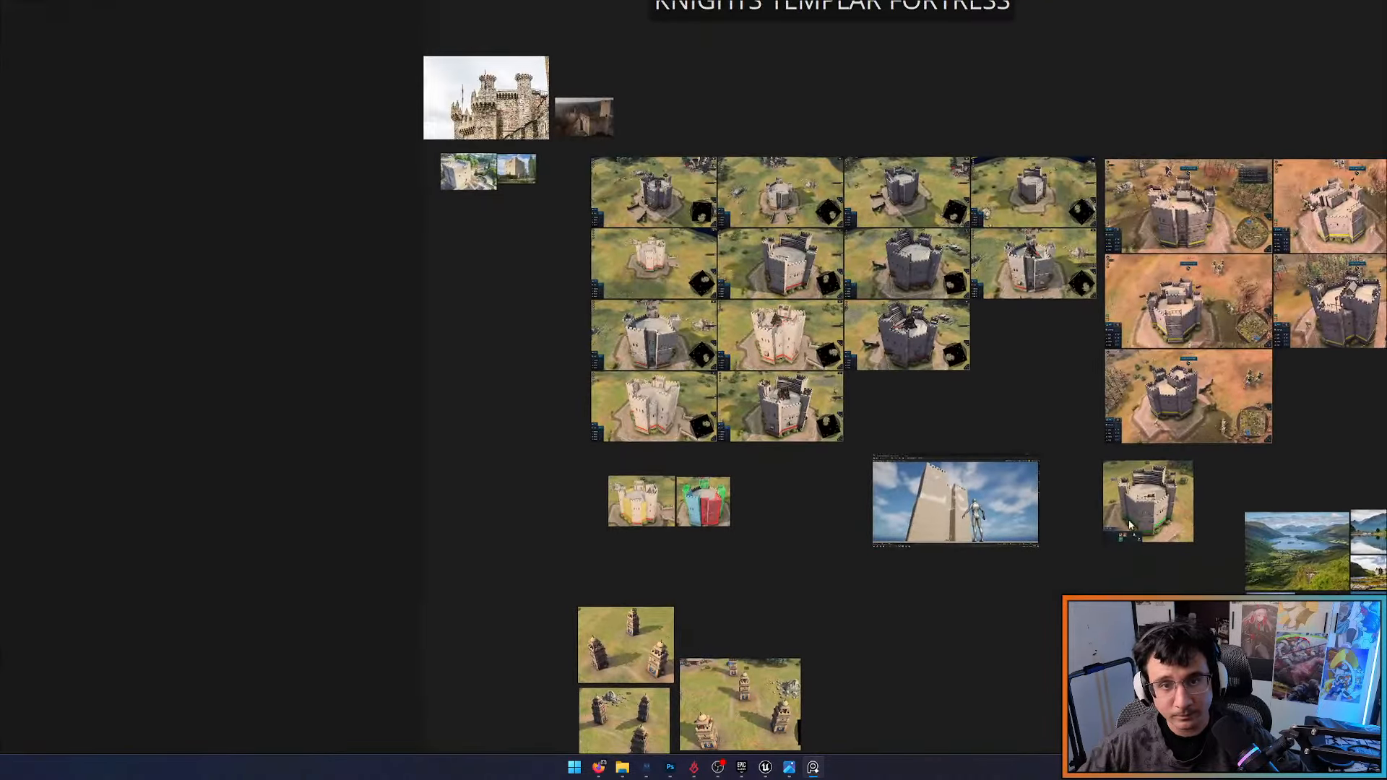
{"action": "scroll", "coordinate": [614, 405], "scroll_direction": "up", "scroll_amount": 2}
{"action": "scroll", "coordinate": [613, 402], "scroll_direction": "up", "scroll_amount": 1}
{"action": "middle_click_drag", "start_coordinate": [613, 402], "coordinate": [568, 543]}
{"action": "scroll", "coordinate": [569, 543], "scroll_direction": "down", "scroll_amount": 1}
{"action": "middle_click_drag", "start_coordinate": [1076, 535], "coordinate": [489, 455]}
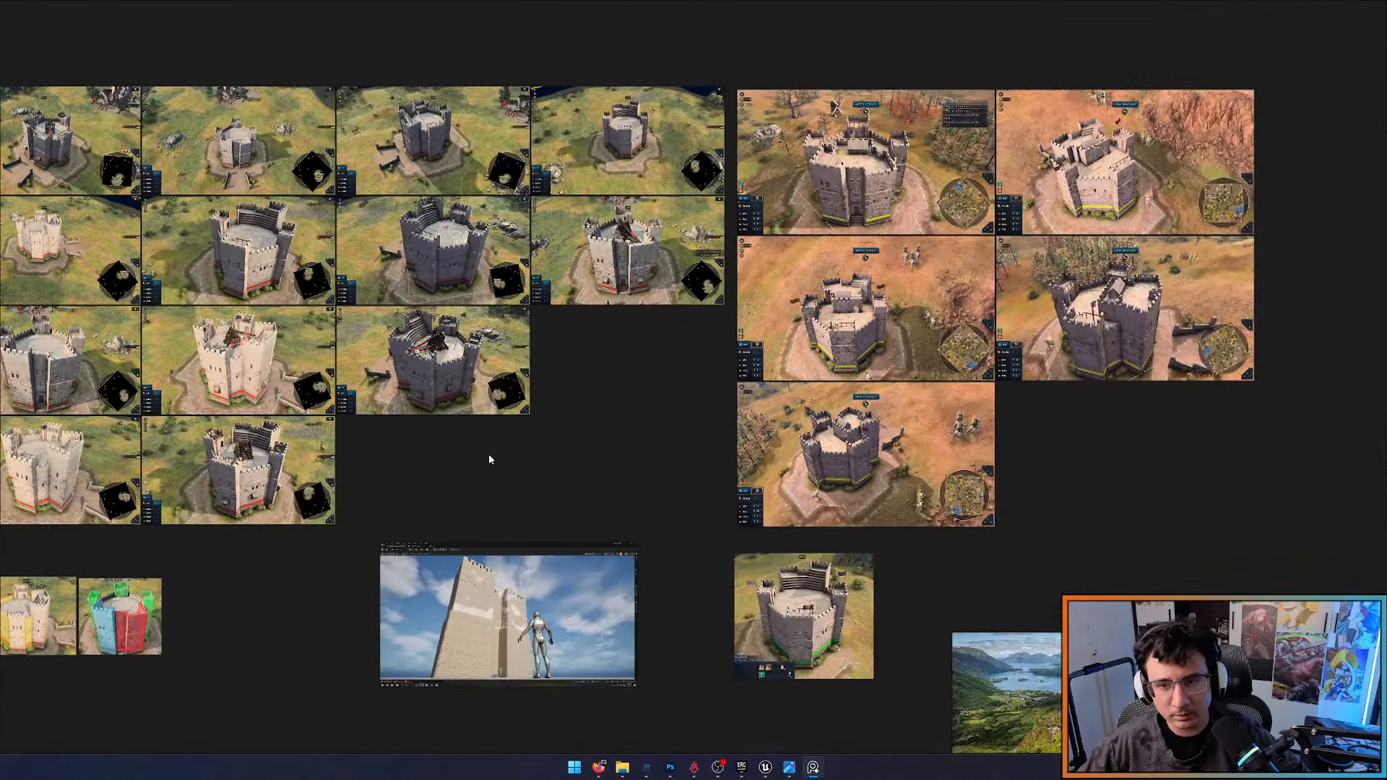
{"action": "middle_click_drag", "start_coordinate": [903, 452], "coordinate": [847, 395]}
{"action": "scroll", "coordinate": [762, 593], "scroll_direction": "up", "scroll_amount": 6}
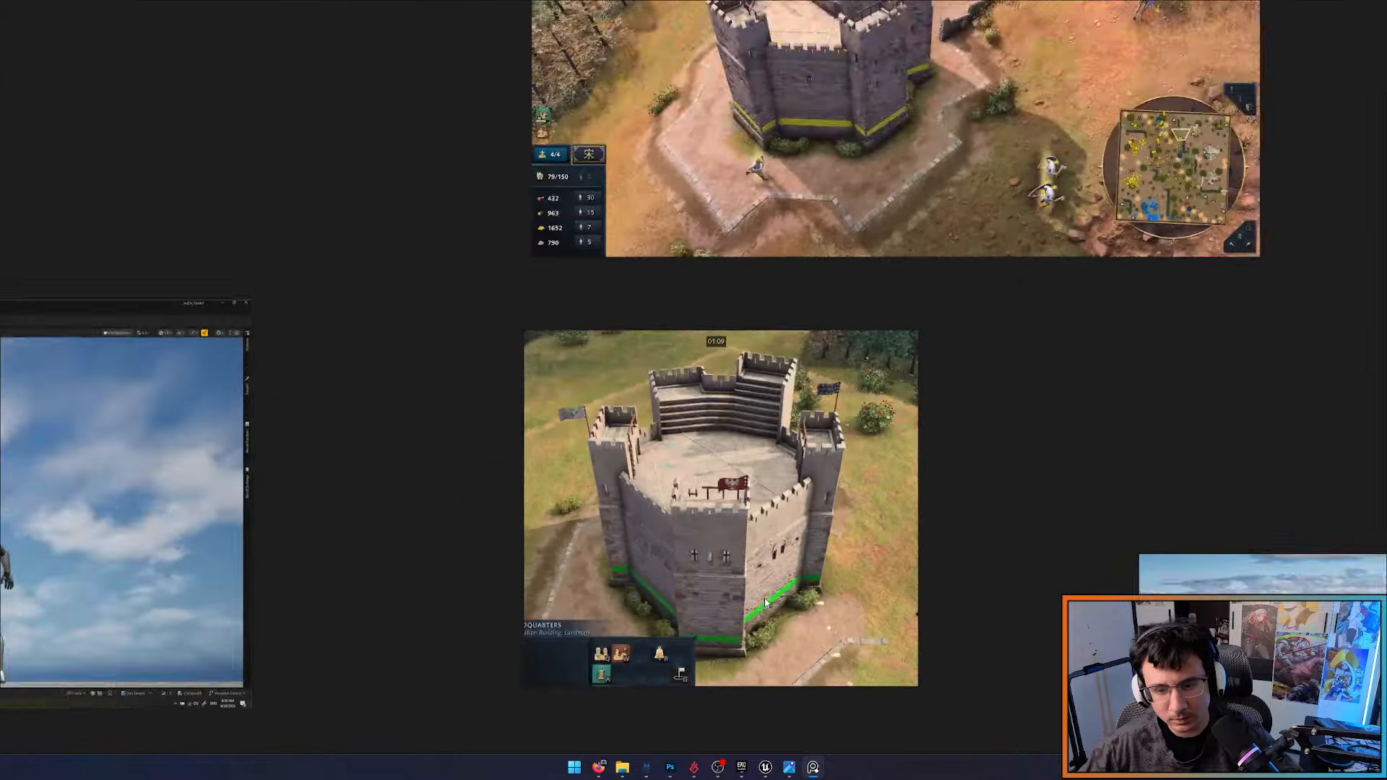
{"action": "middle_click_drag", "start_coordinate": [759, 588], "coordinate": [441, 417]}
{"action": "scroll", "coordinate": [435, 411], "scroll_direction": "down", "scroll_amount": 3}
{"action": "middle_click_drag", "start_coordinate": [605, 403], "coordinate": [756, 712]}
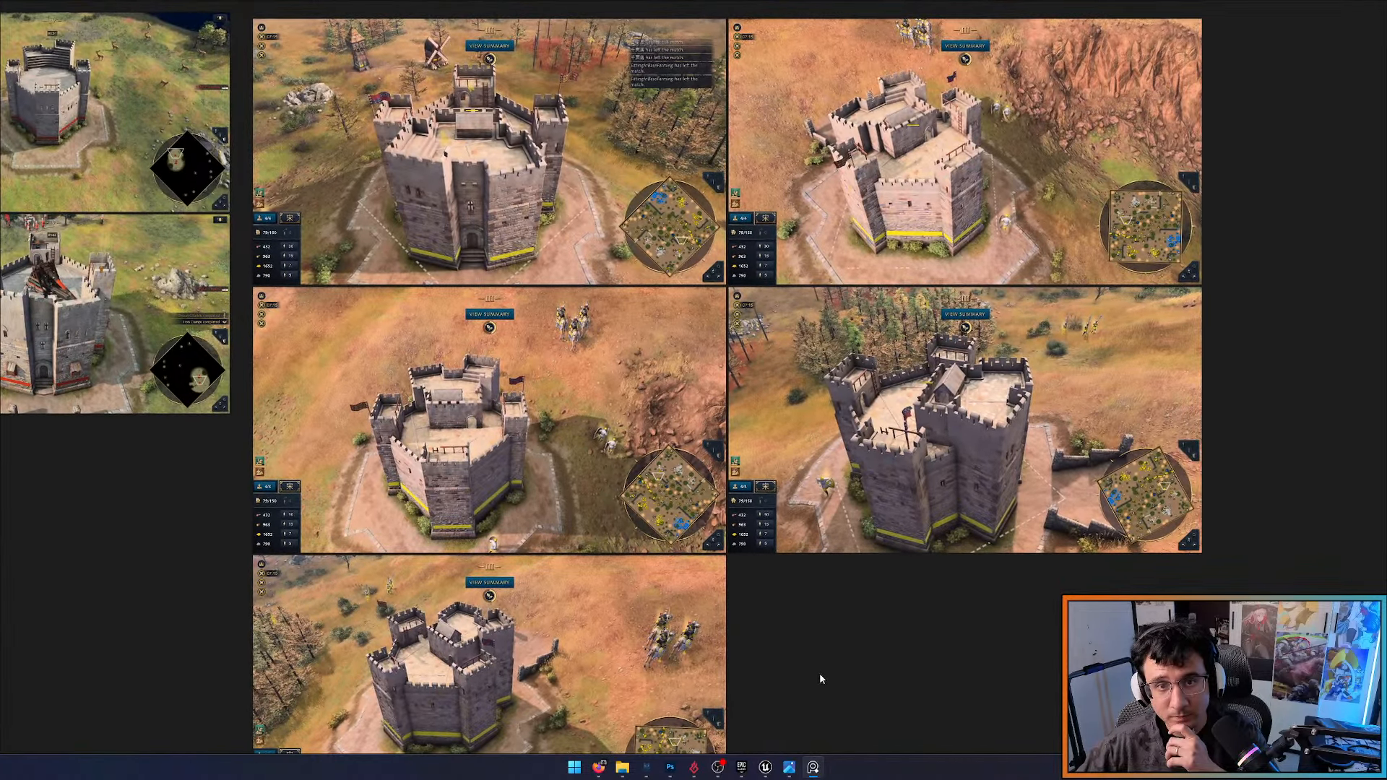
Examine the front-view fortress reference for the wooden wall structures on both sides of the entrance
{"action": "scroll", "coordinate": [820, 674], "scroll_direction": "down", "scroll_amount": 4}
{"action": "middle_click_drag", "start_coordinate": [522, 538], "coordinate": [852, 324]}
{"action": "scroll", "coordinate": [847, 321], "scroll_direction": "up", "scroll_amount": 1}
{"action": "scroll", "coordinate": [847, 320], "scroll_direction": "up", "scroll_amount": 3}
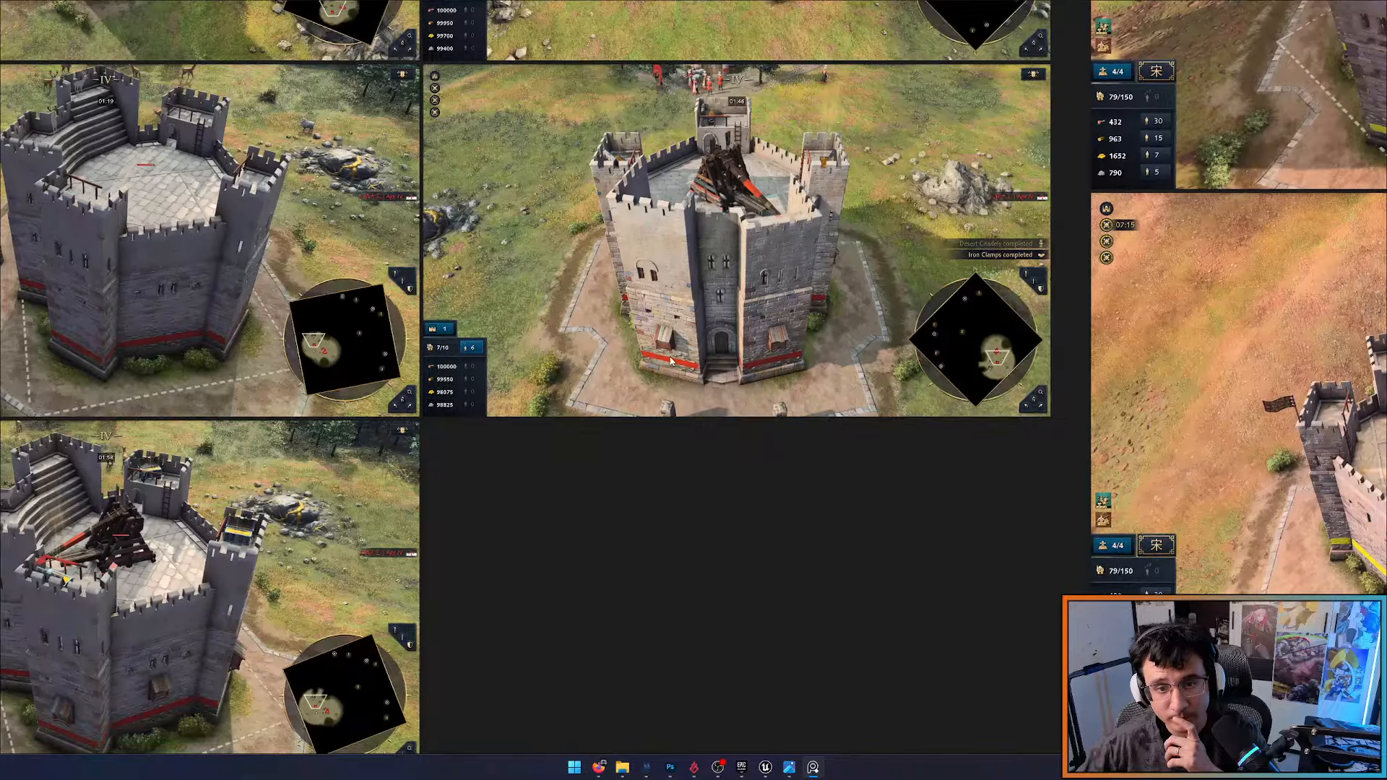
{"action": "scroll", "coordinate": [831, 293], "scroll_direction": "up", "scroll_amount": 5}
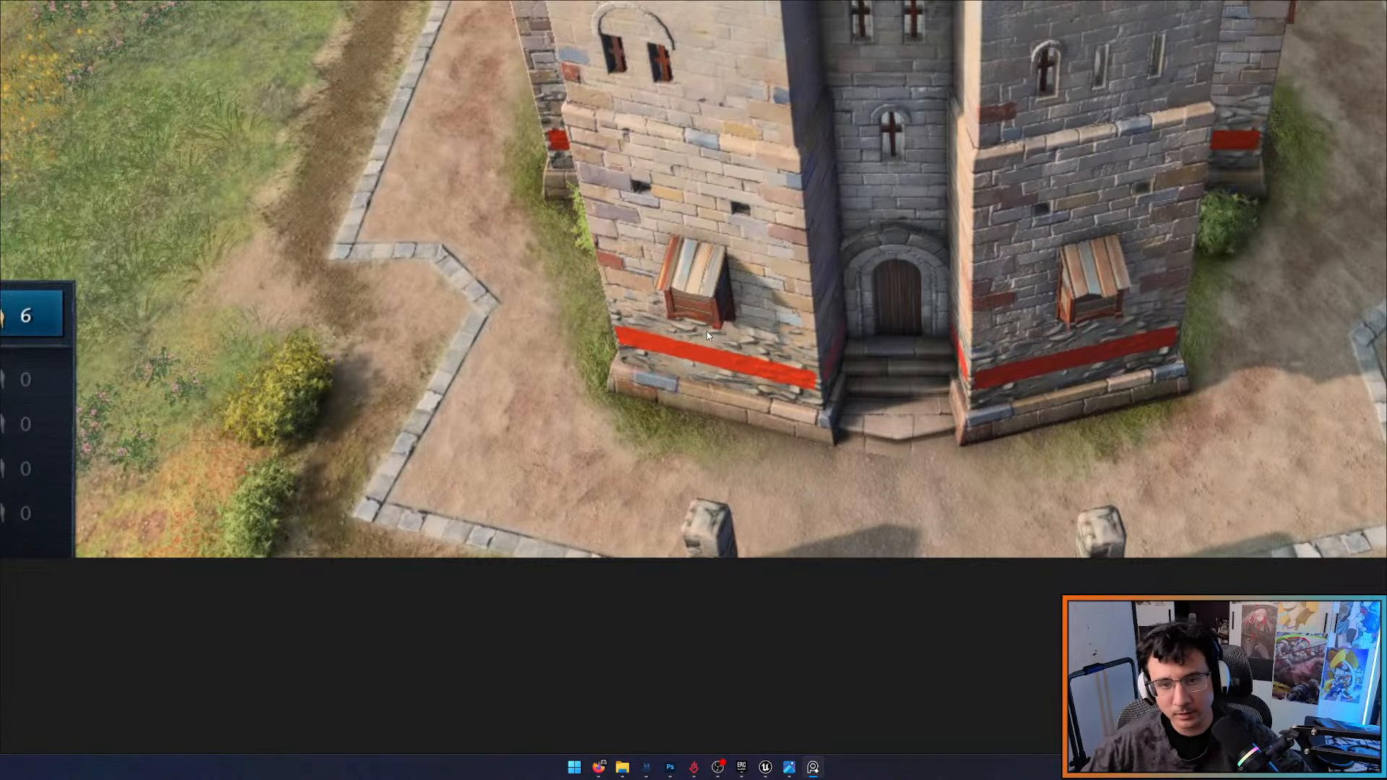
Compare the fortress wall in Unreal Engine with the wooden structures beside the door in the PureRef image
{"action": "left_click", "coordinate": [767, 768]}
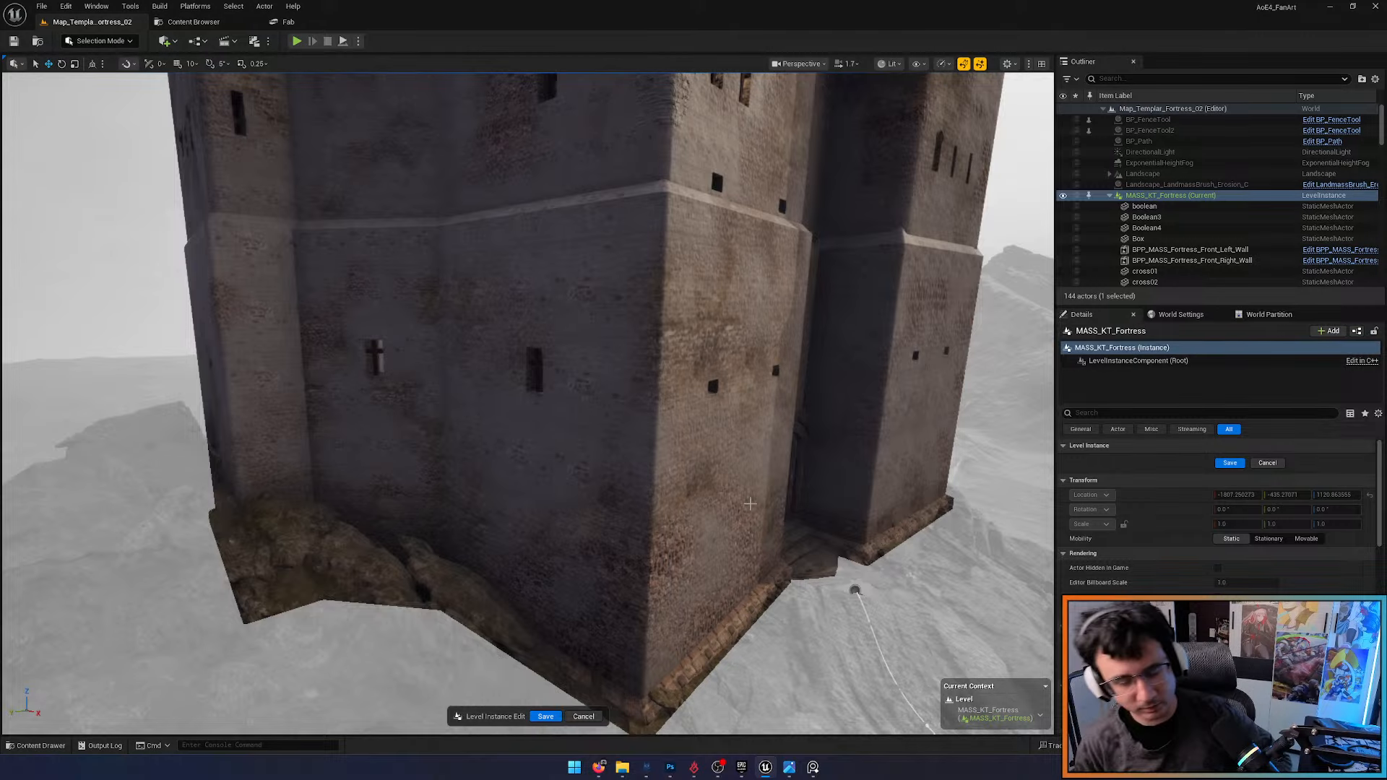
{"action": "key", "text": "alt+Tab"}
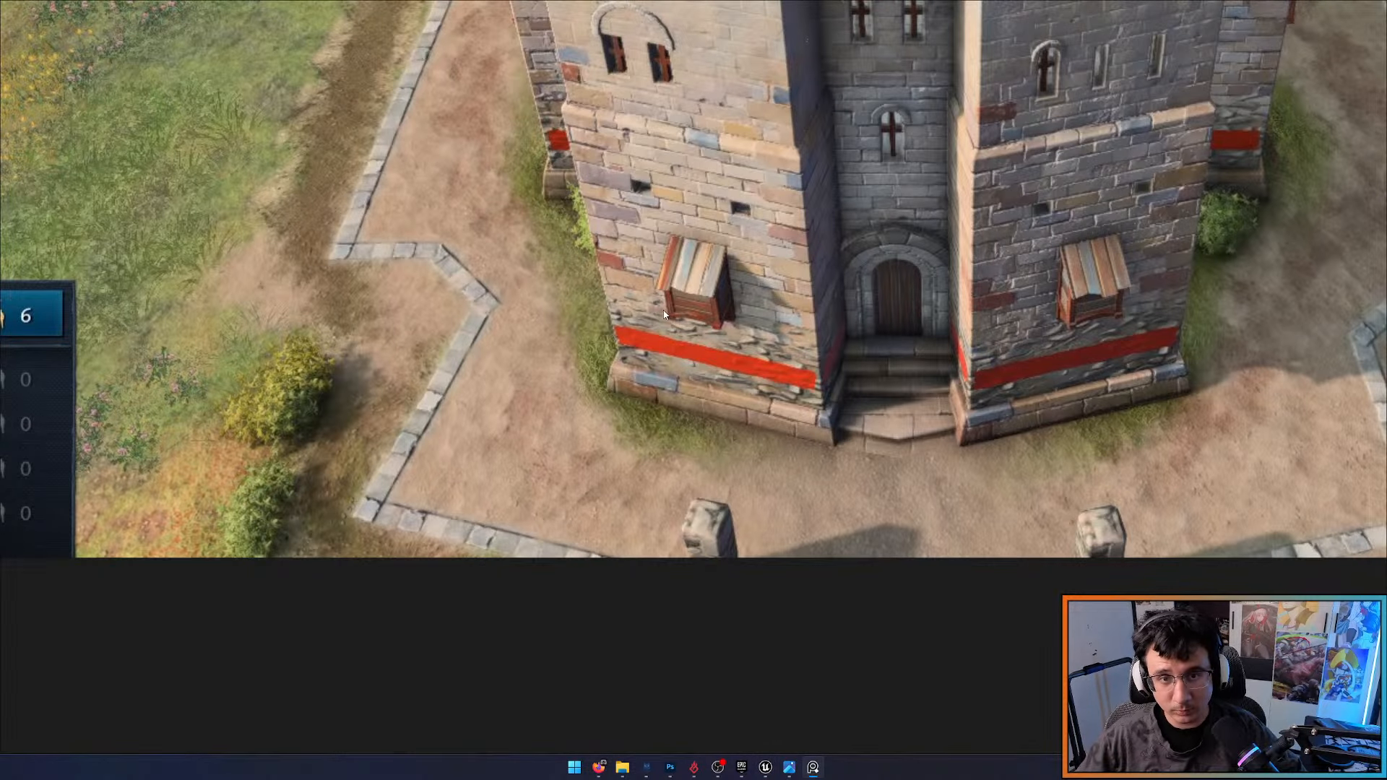
{"action": "scroll", "coordinate": [666, 314], "scroll_direction": "up", "scroll_amount": 3}
{"action": "scroll", "coordinate": [737, 306], "scroll_direction": "down", "scroll_amount": 4}
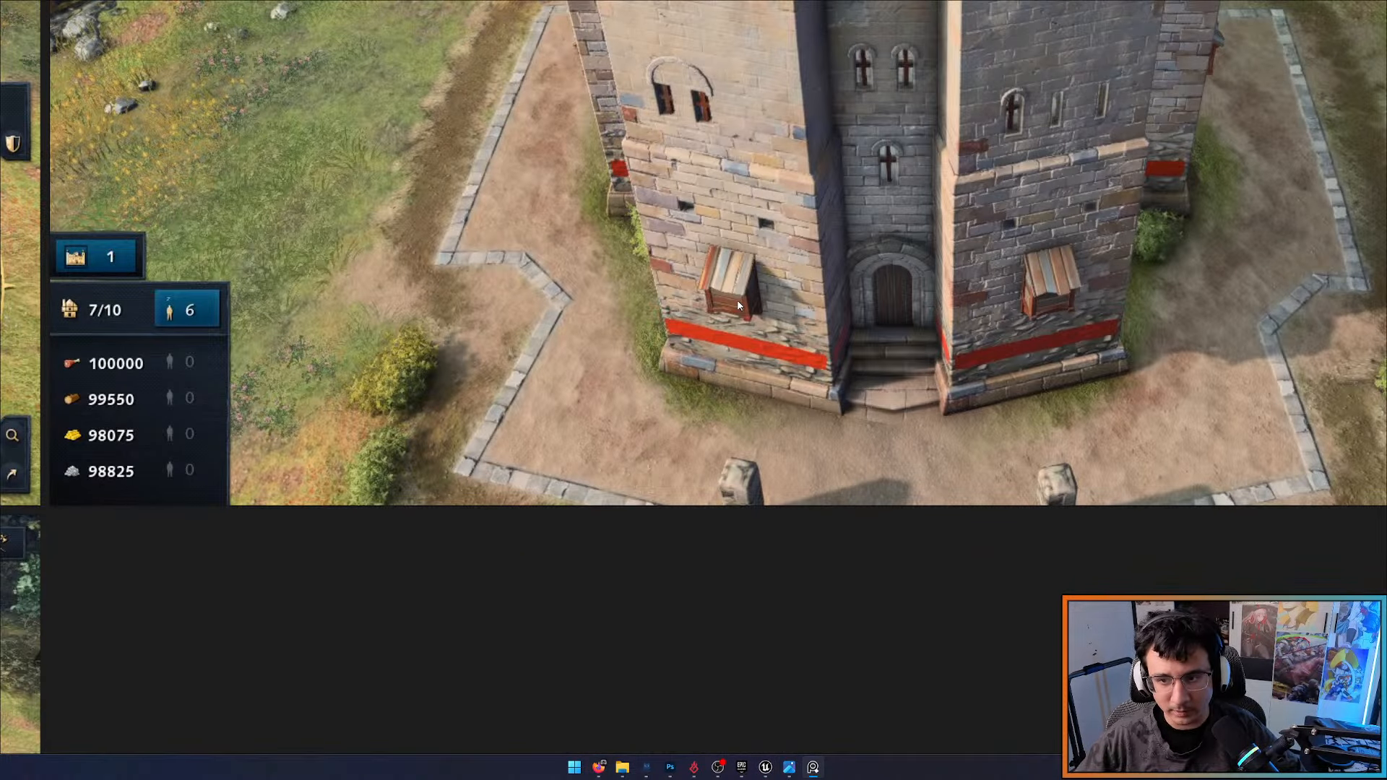
Switch to Unreal Engine and select the SM_BoardedWindow mesh in the MODULAR_ASSETS folder
{"action": "key", "text": "alt+Tab"}
{"action": "right_click_drag", "start_coordinate": [739, 350], "coordinate": [724, 416]}
{"action": "key", "text": "w"}
{"action": "key", "text": "ctrl+space"}
{"action": "key", "text": "s"}
{"action": "mouse_move", "coordinate": [520, 405]}
{"action": "right_mouse_down"}
{"action": "mouse_move", "coordinate": [544, 406]}
{"action": "mouse_move", "coordinate": [521, 409]}
{"action": "right_mouse_up"}
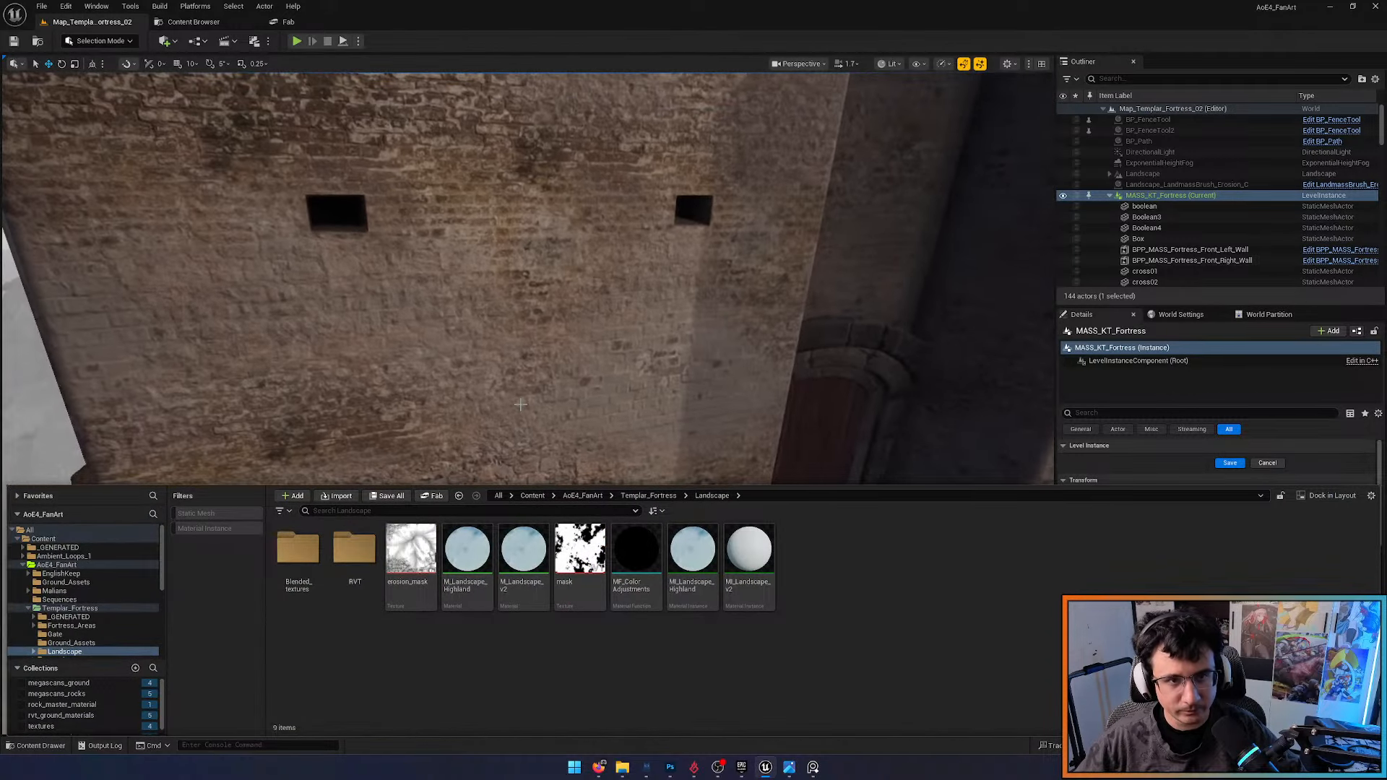
{"action": "left_click", "coordinate": [217, 22]}
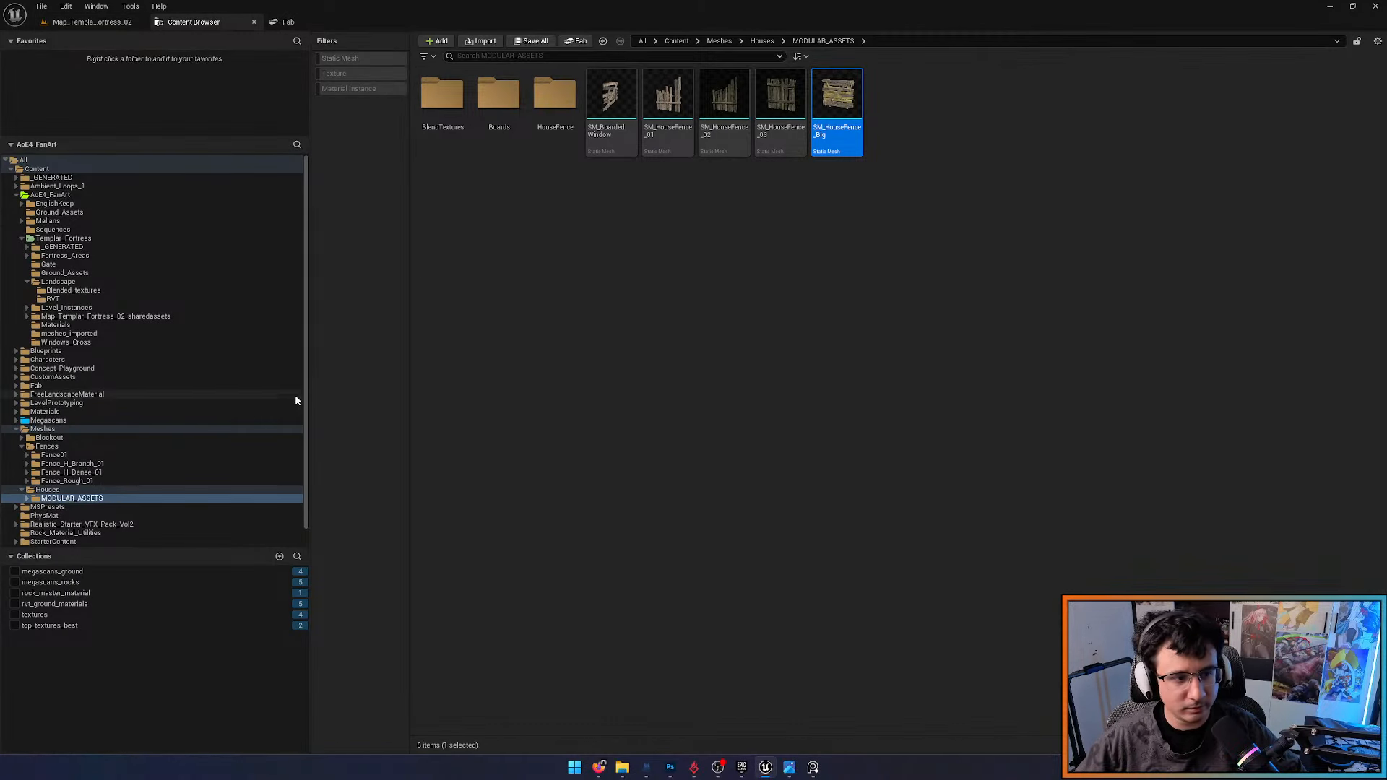
{"action": "left_click", "coordinate": [622, 141]}
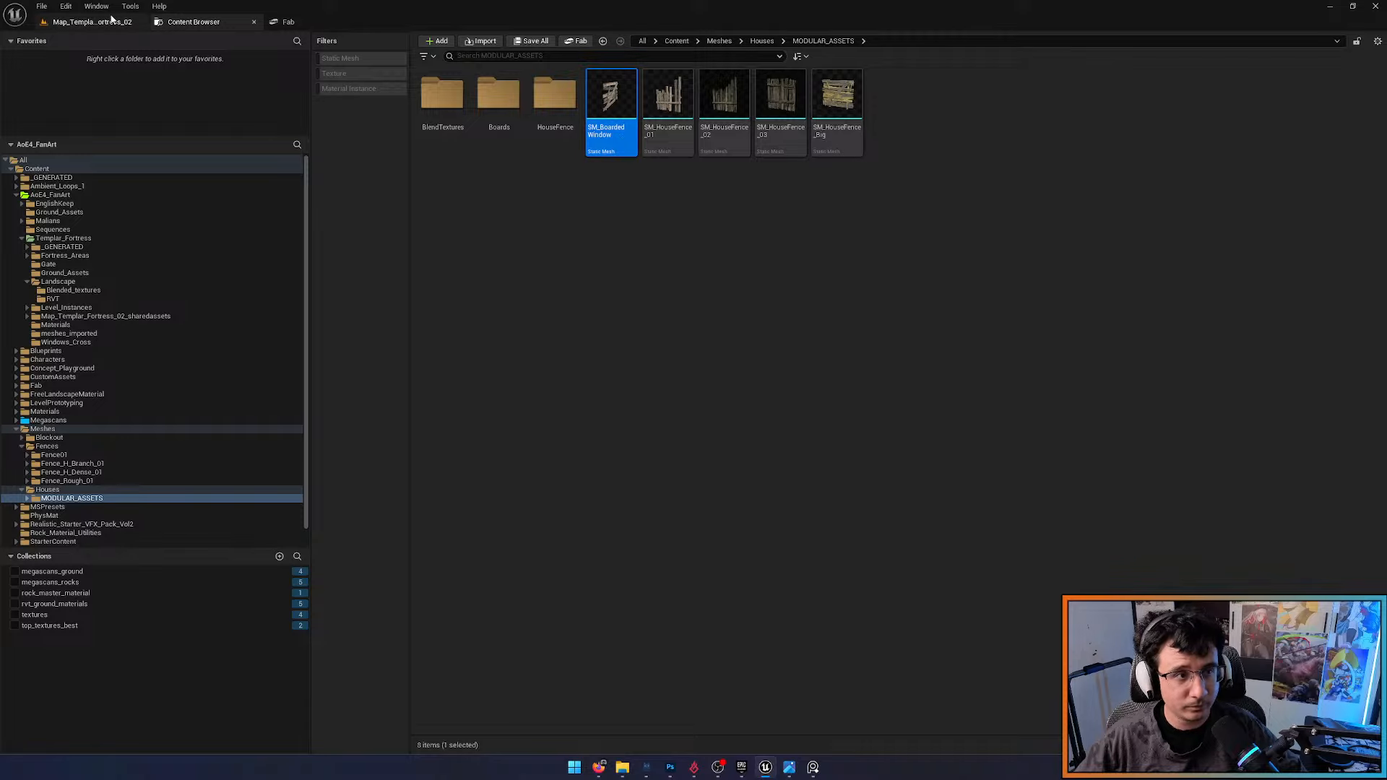
Return to the fortress level, search the whole Content folder for "boarded" and browse to SM_BoardedWindow's folder
{"action": "left_click", "coordinate": [112, 20]}
{"action": "key", "text": "ctrl+space"}
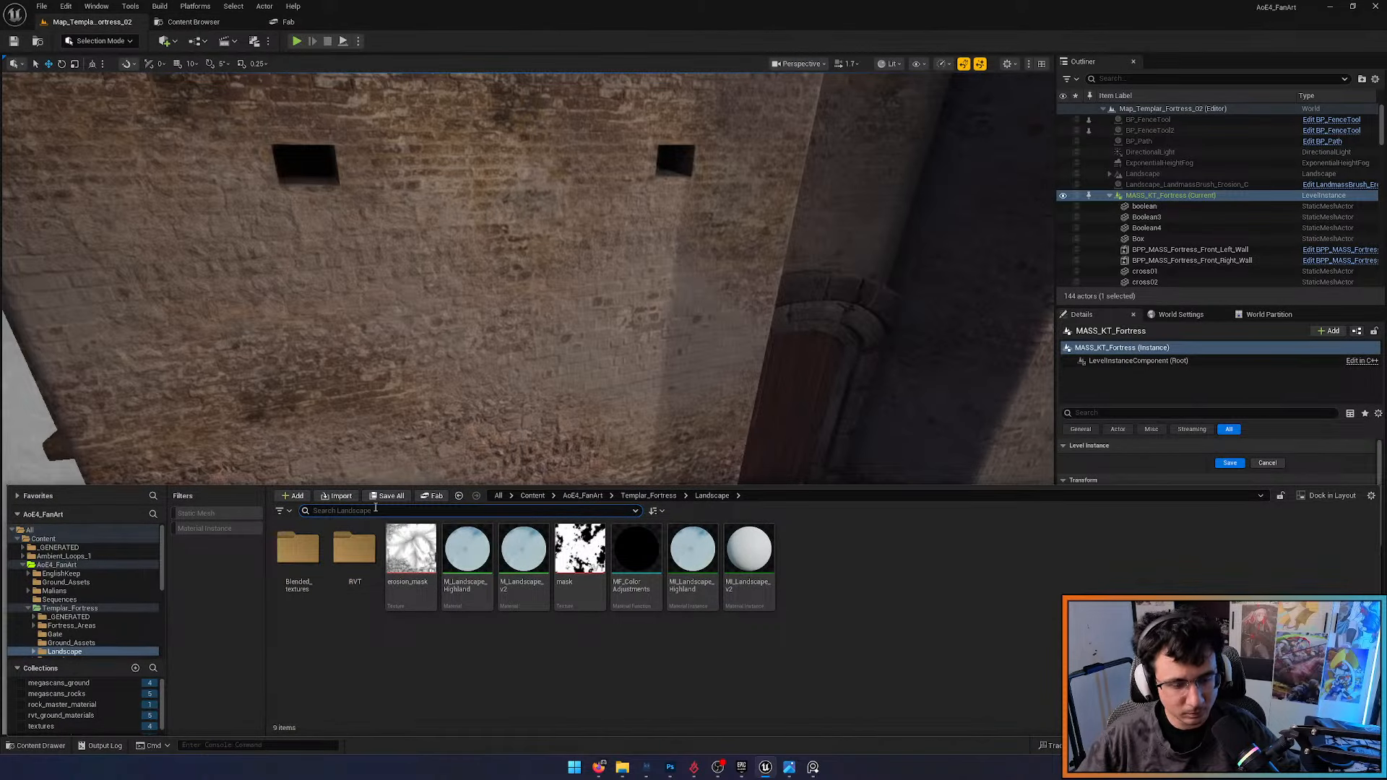
{"action": "type", "text": "boarded"}
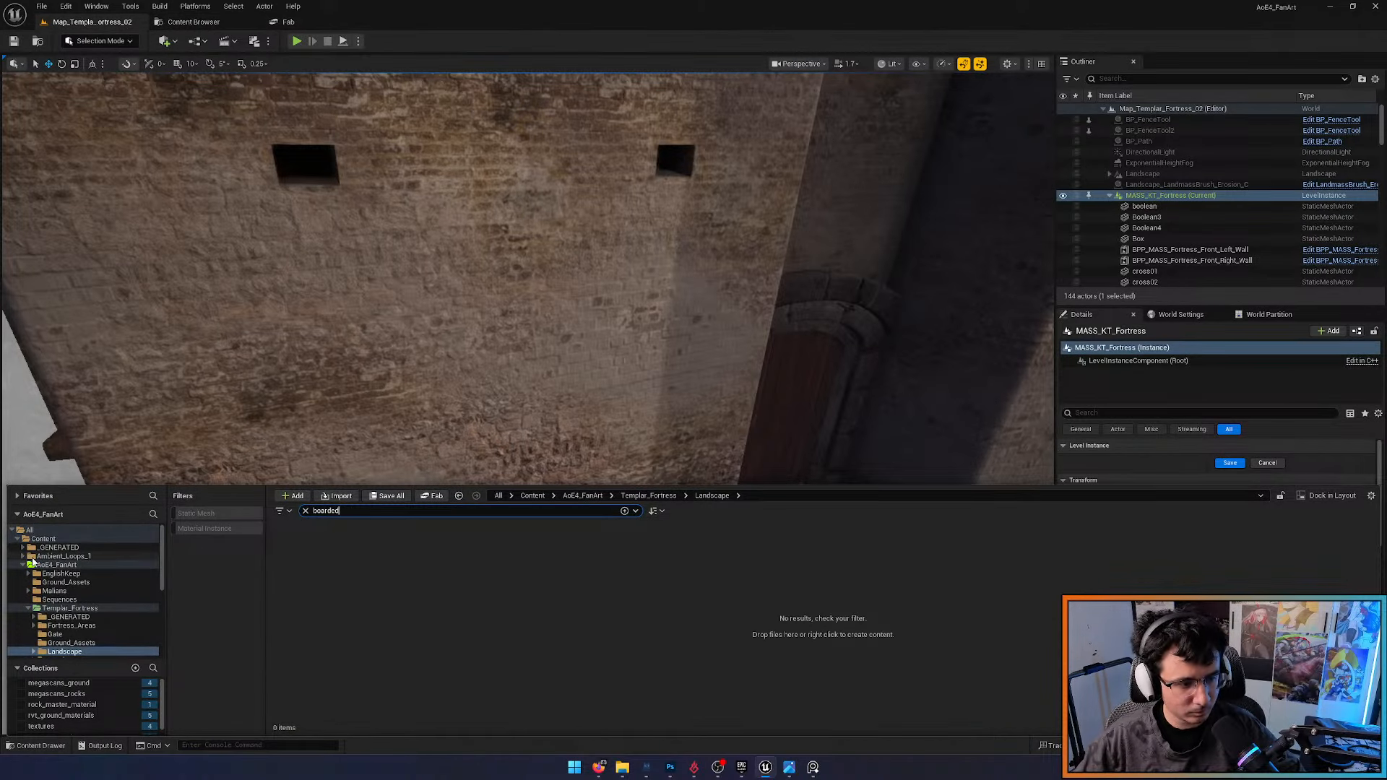
{"action": "left_click", "coordinate": [43, 539]}
{"action": "left_click", "coordinate": [354, 553]}
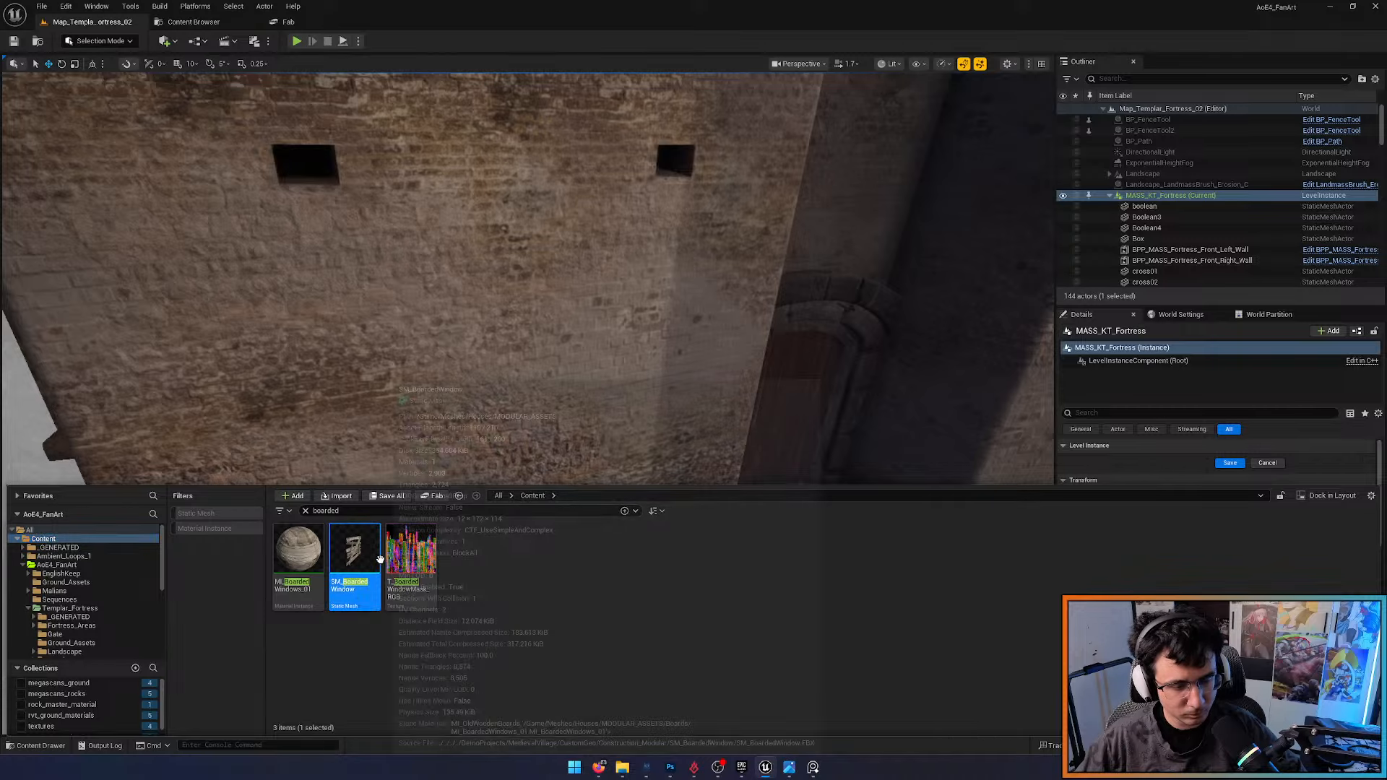
{"action": "key", "text": "ctrl+b"}
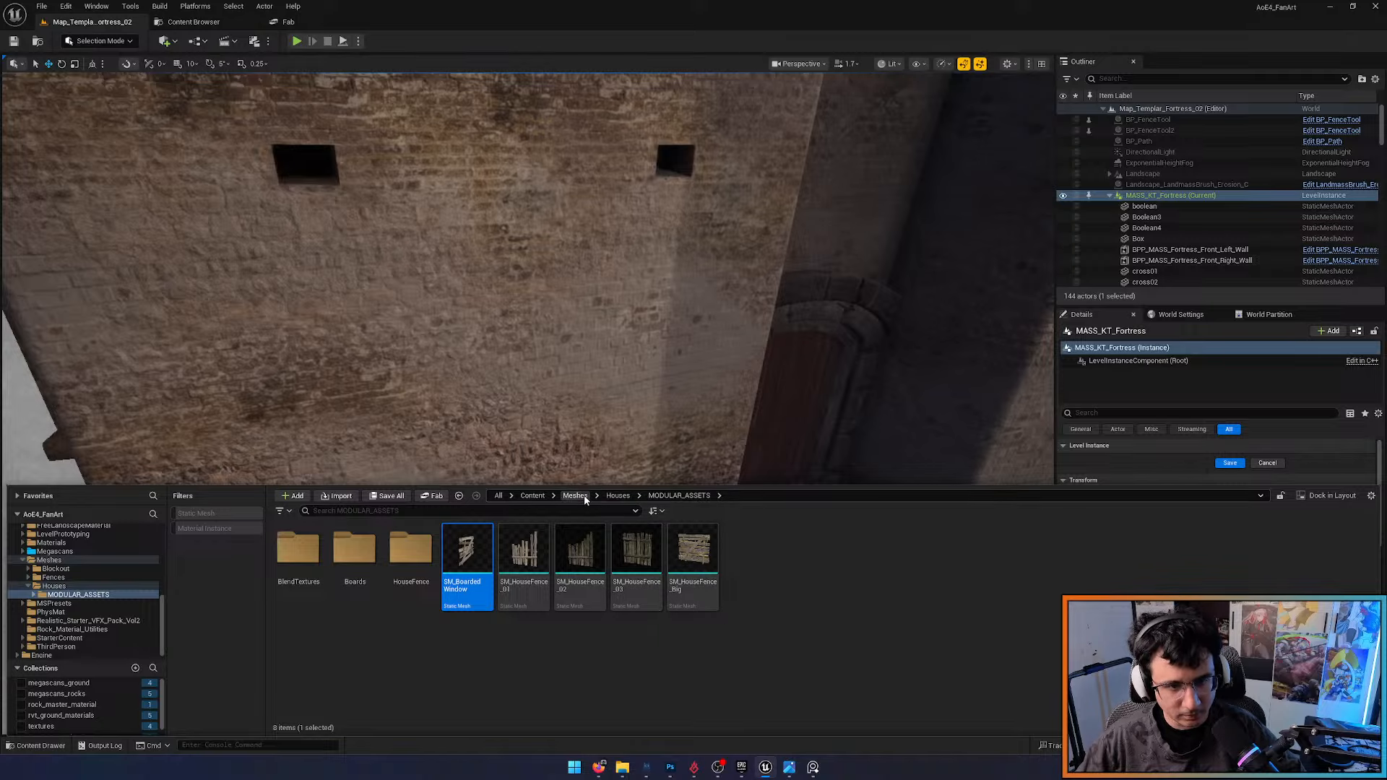
Place SM_BoardedWindow on the fortress front and move it onto the wall section right of the gate, below the two square openings
{"action": "mouse_move", "coordinate": [562, 444]}
{"action": "right_mouse_down"}
{"action": "mouse_move", "coordinate": [546, 423]}
{"action": "mouse_move", "coordinate": [547, 438]}
{"action": "right_mouse_up"}
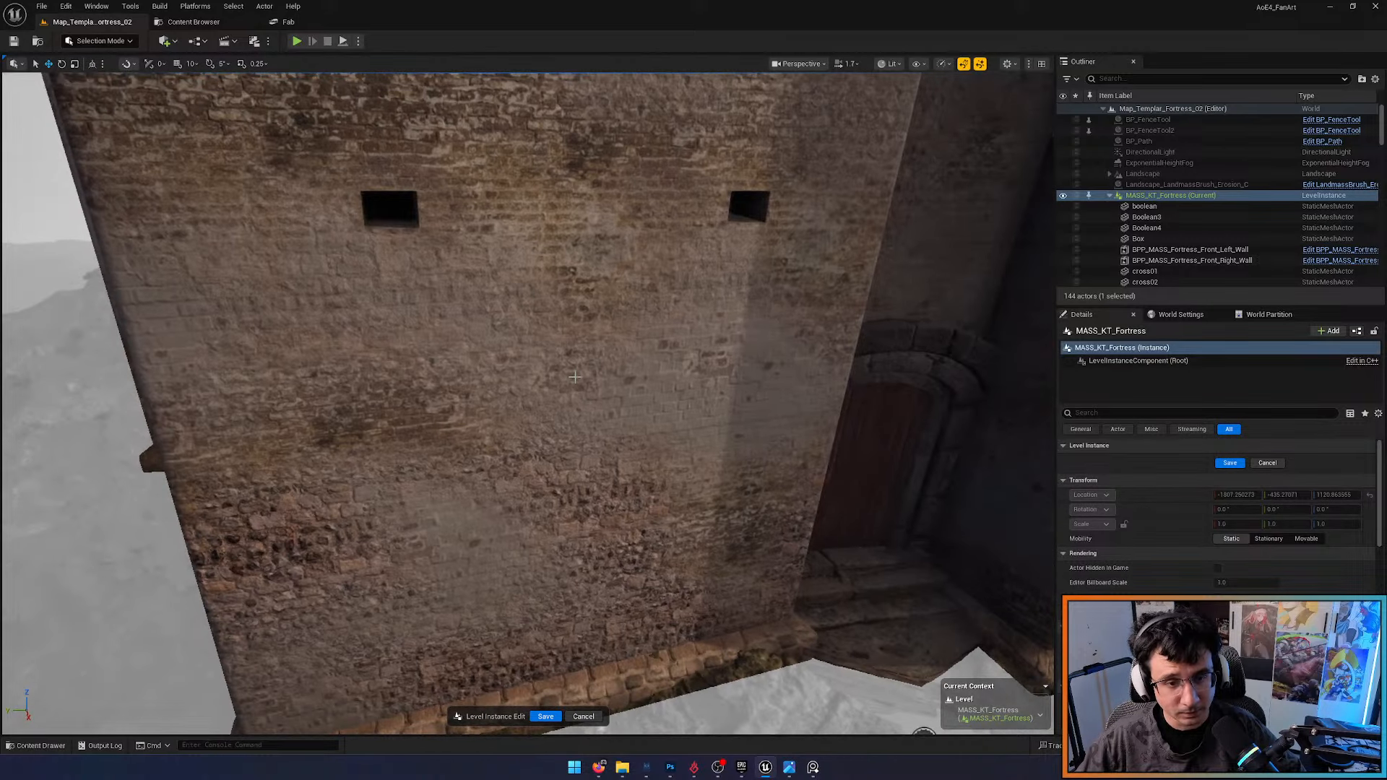
{"action": "key", "text": "ctrl+space"}
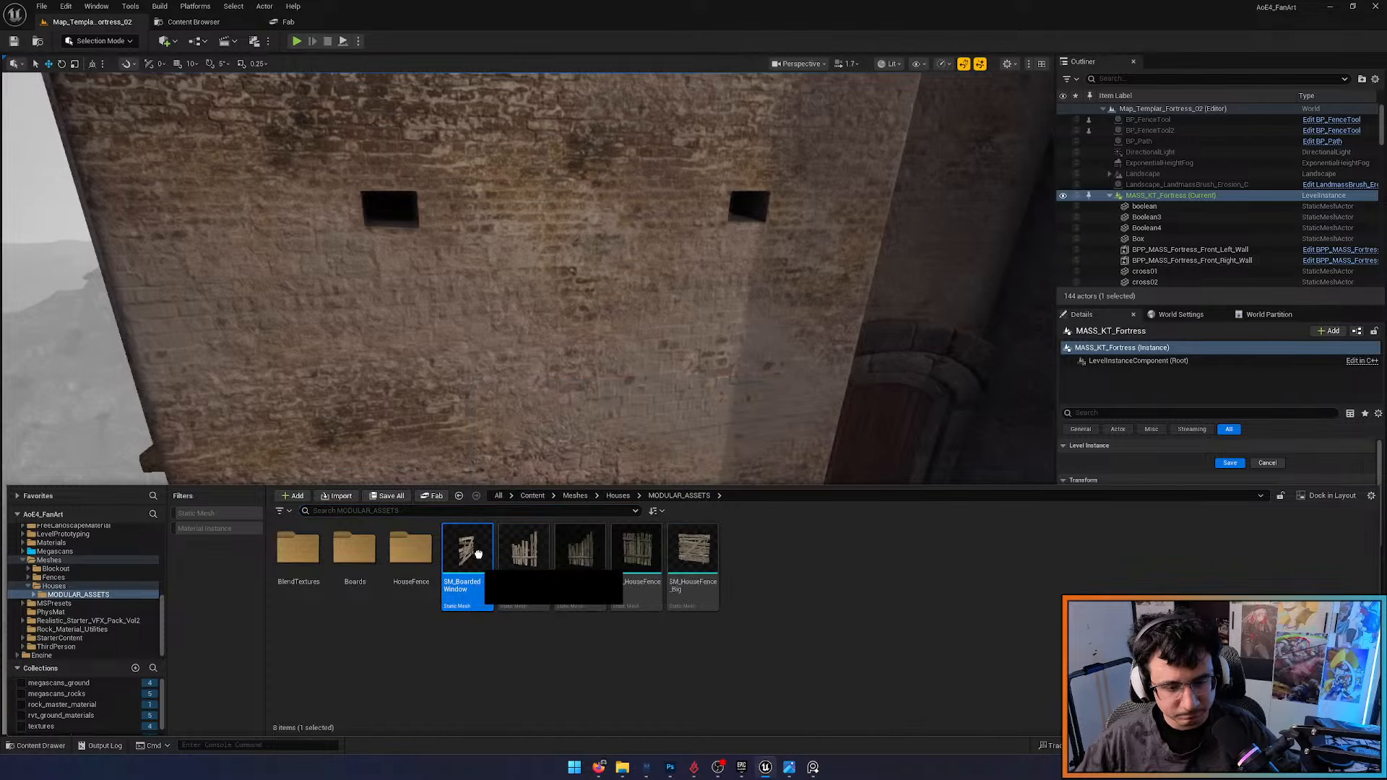
{"action": "left_click_drag", "start_coordinate": [466, 565], "coordinate": [481, 356]}
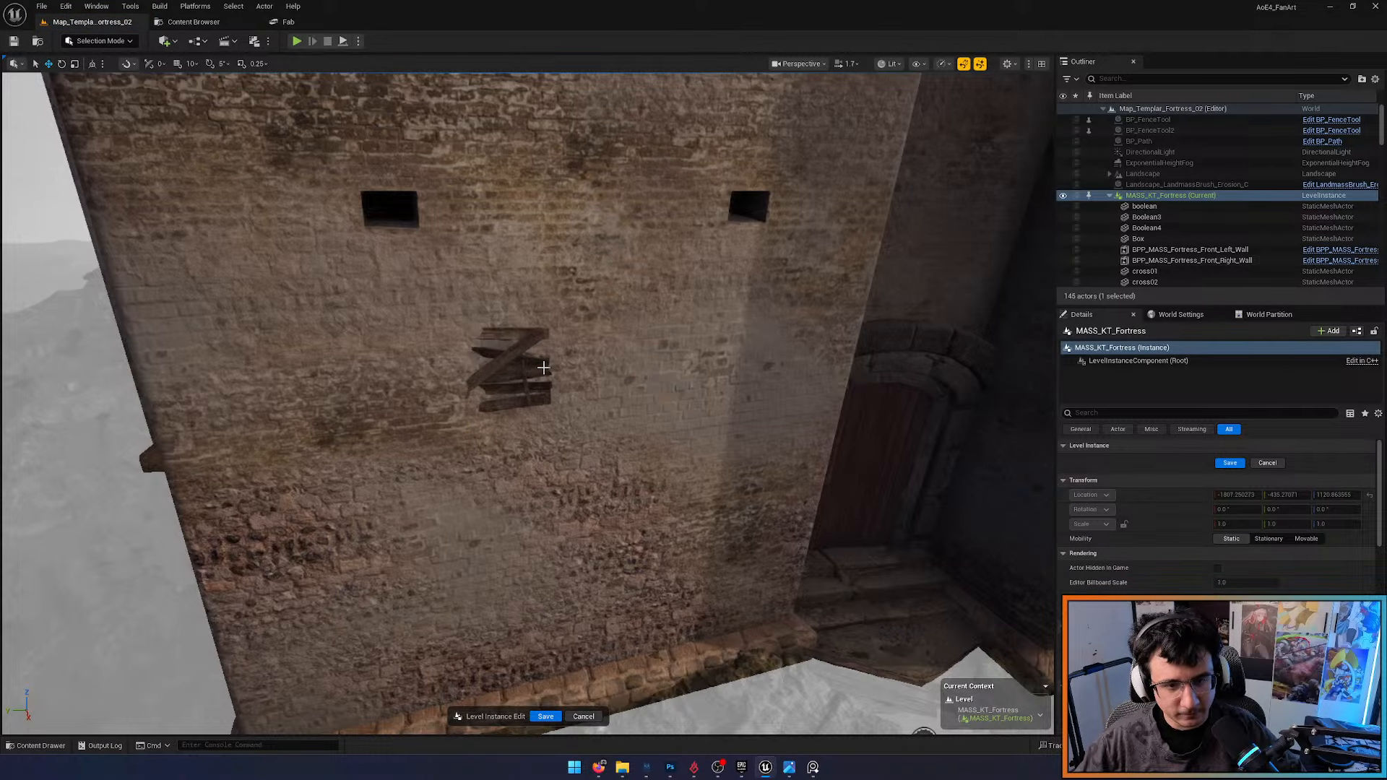
{"action": "right_click_drag", "start_coordinate": [543, 367], "coordinate": [543, 367]}
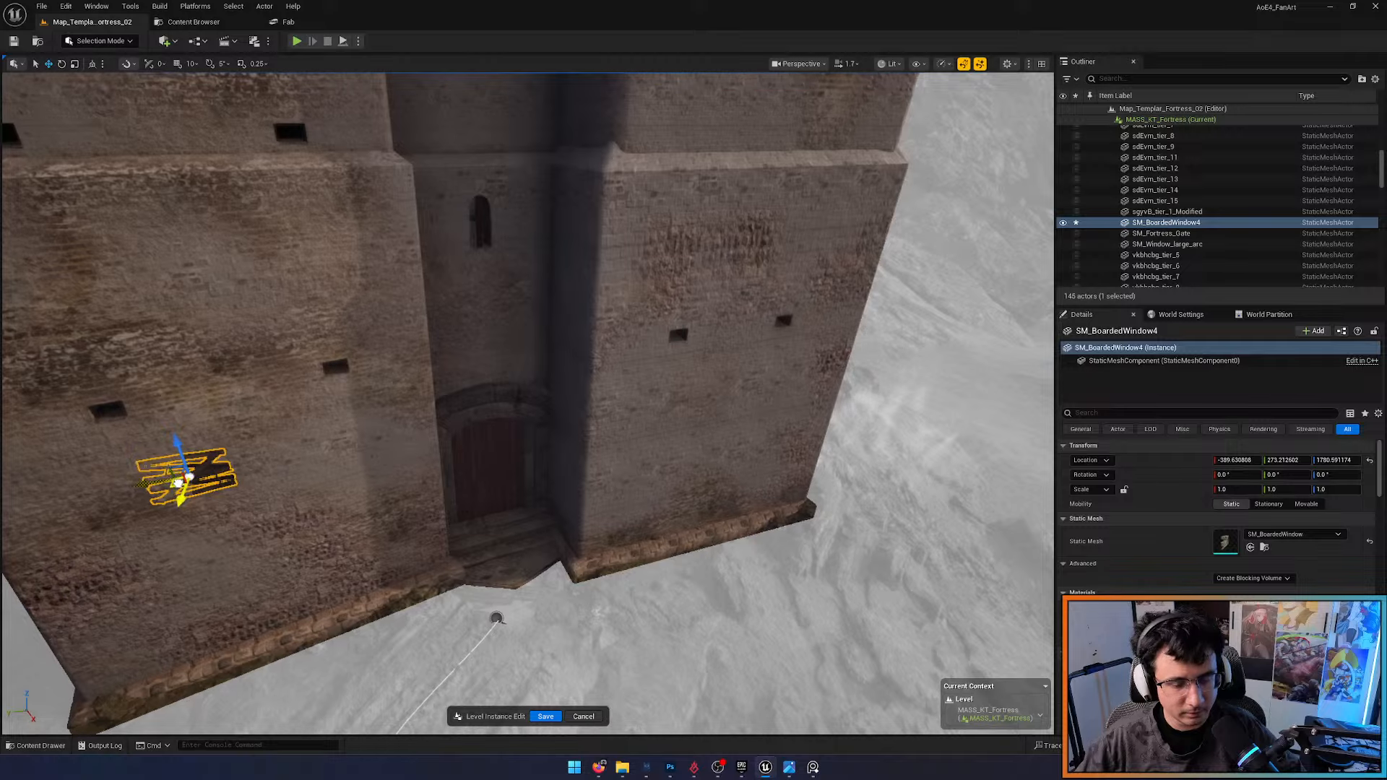
{"action": "left_click_drag", "start_coordinate": [179, 483], "coordinate": [717, 387]}
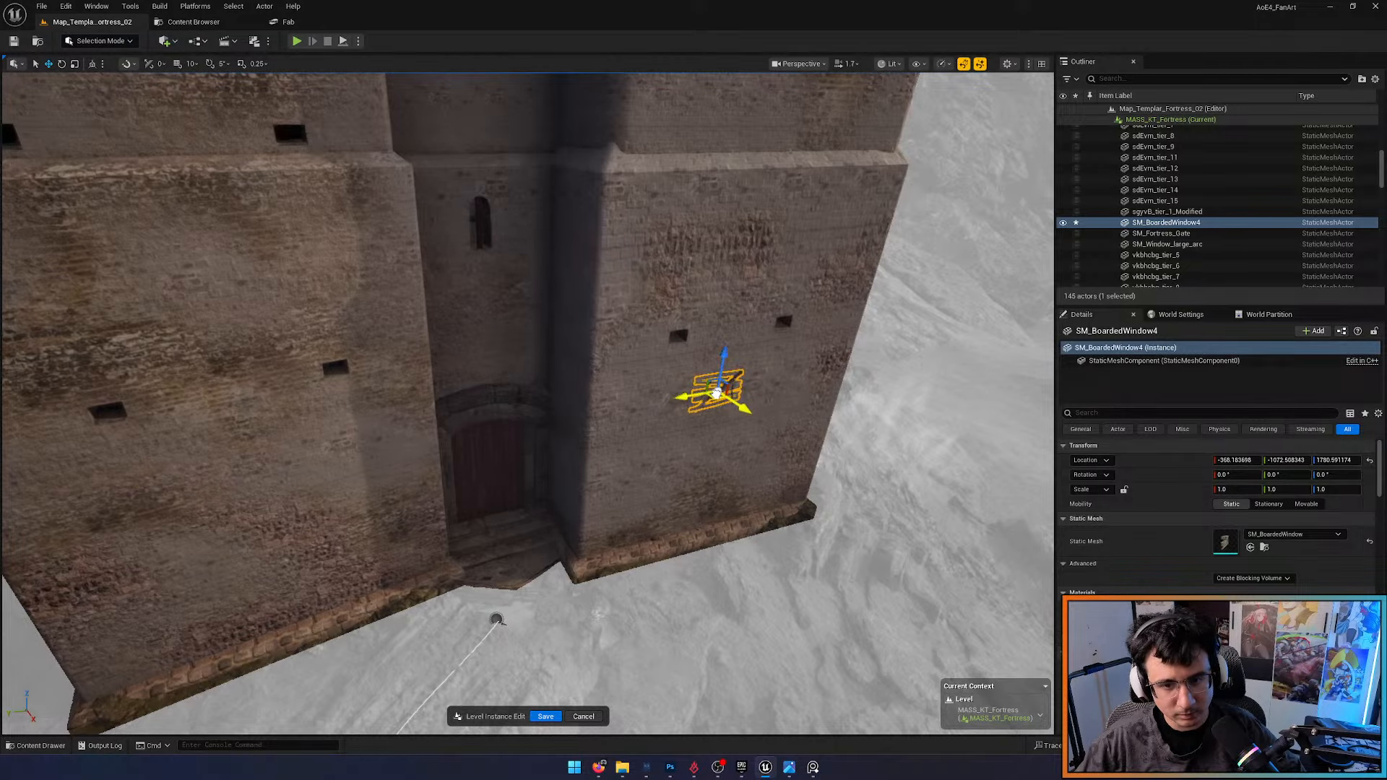
{"action": "key", "text": "f"}
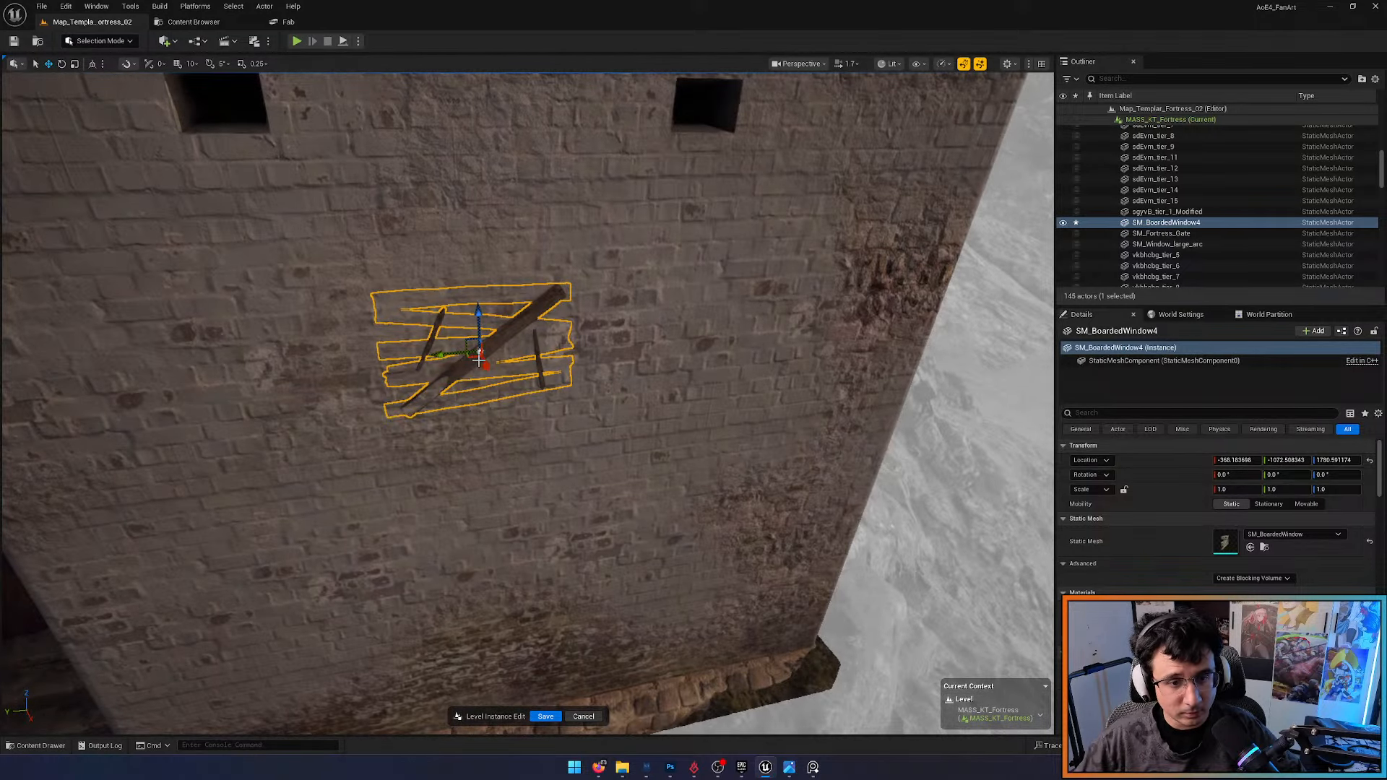
{"action": "left_click_drag", "start_coordinate": [486, 363], "coordinate": [461, 352]}
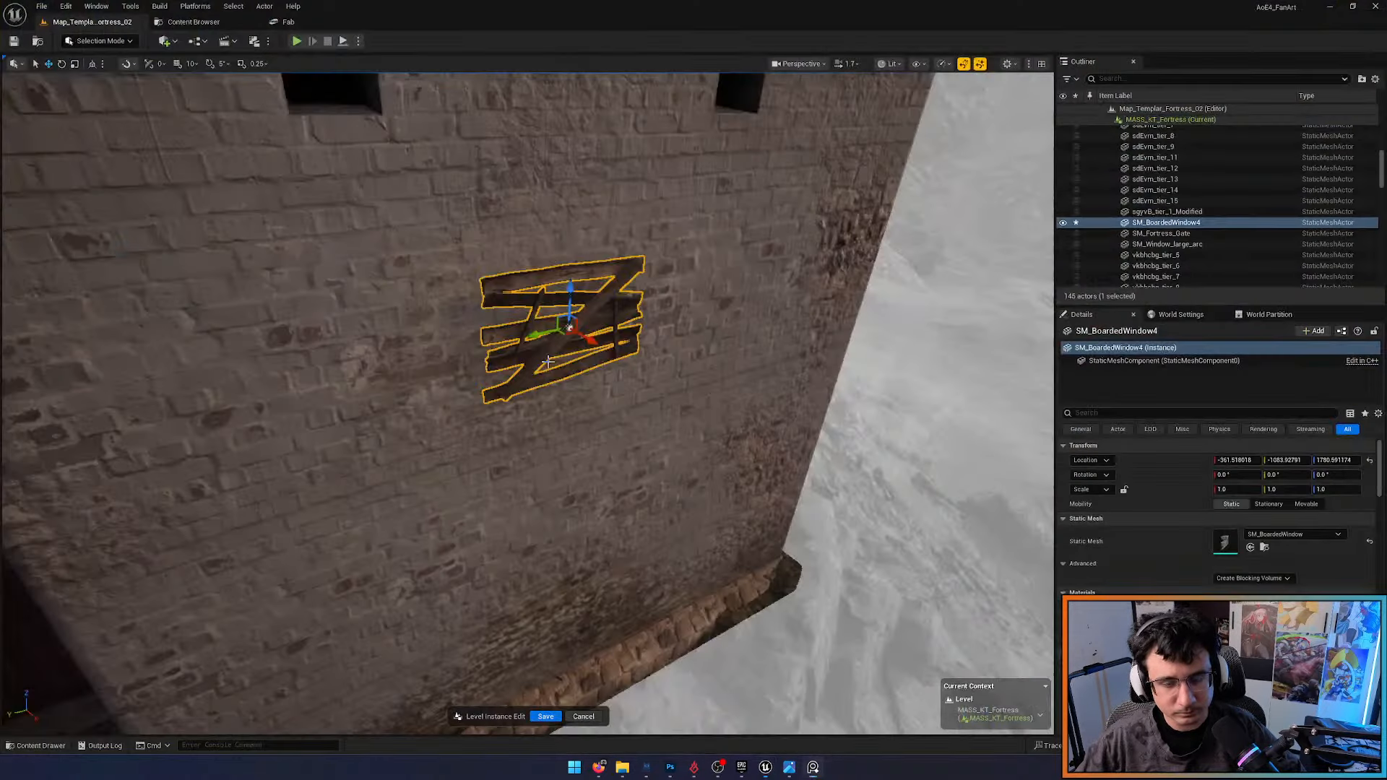
Add SM_HouseFence_03 on the gate side of the boarded window, pull it outward from the wall and lower it slightly
{"action": "key", "text": "ctrl+b"}
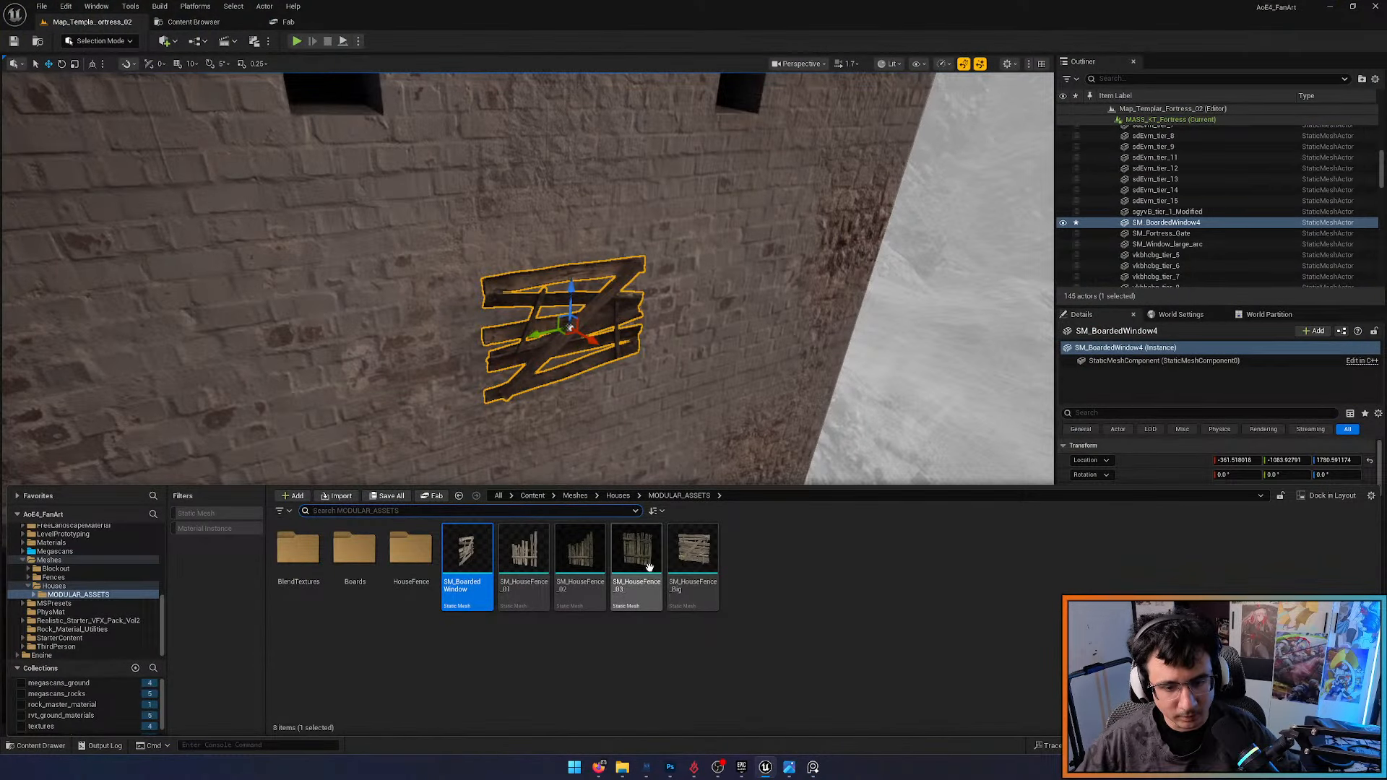
{"action": "left_click_drag", "start_coordinate": [636, 550], "coordinate": [488, 379]}
{"action": "left_click_drag", "start_coordinate": [533, 388], "coordinate": [268, 383], "text": "alt"}
{"action": "key", "text": "f"}
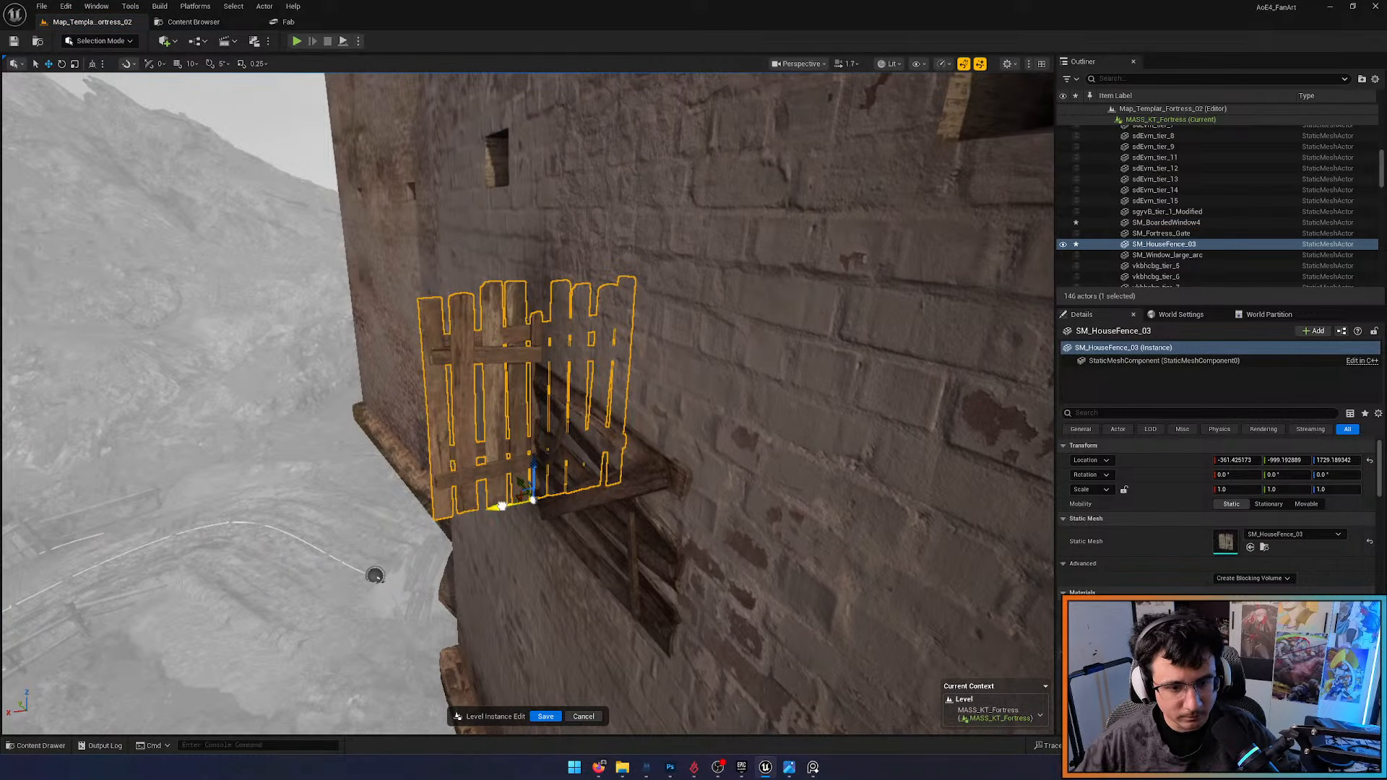
{"action": "left_click_drag", "start_coordinate": [502, 506], "coordinate": [431, 517]}
{"action": "left_click_drag", "start_coordinate": [432, 517], "coordinate": [636, 506], "text": "alt"}
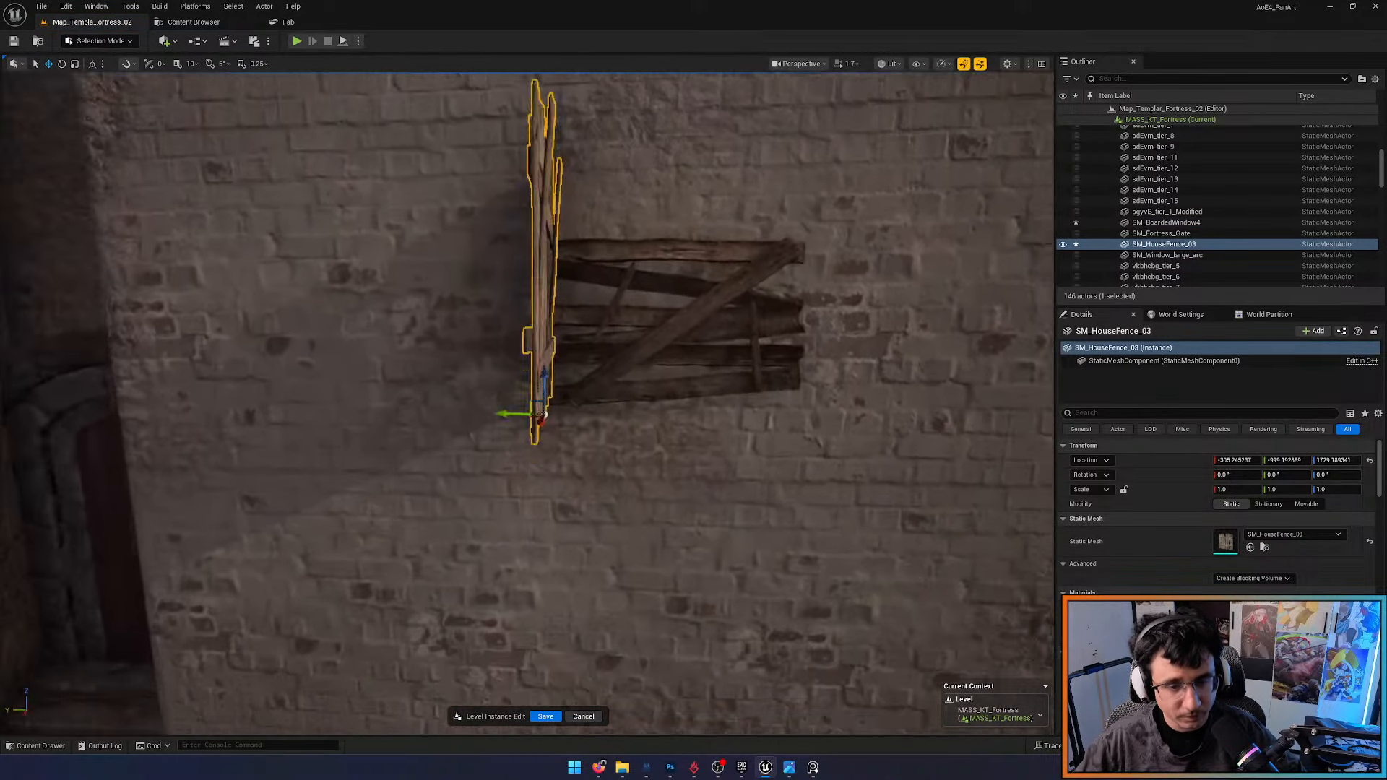
{"action": "middle_click_drag", "start_coordinate": [582, 452], "coordinate": [409, 354], "text": "alt"}
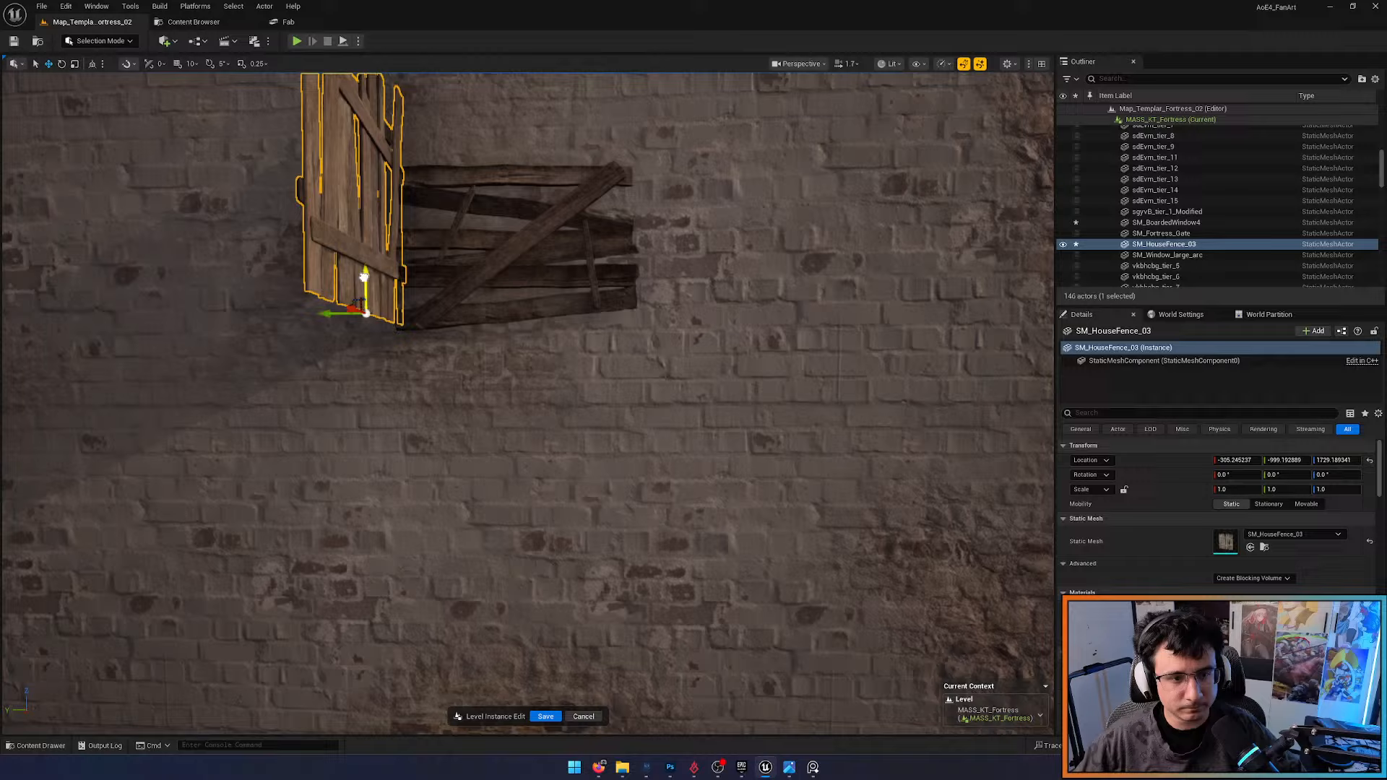
{"action": "left_click_drag", "start_coordinate": [364, 277], "coordinate": [362, 294]}
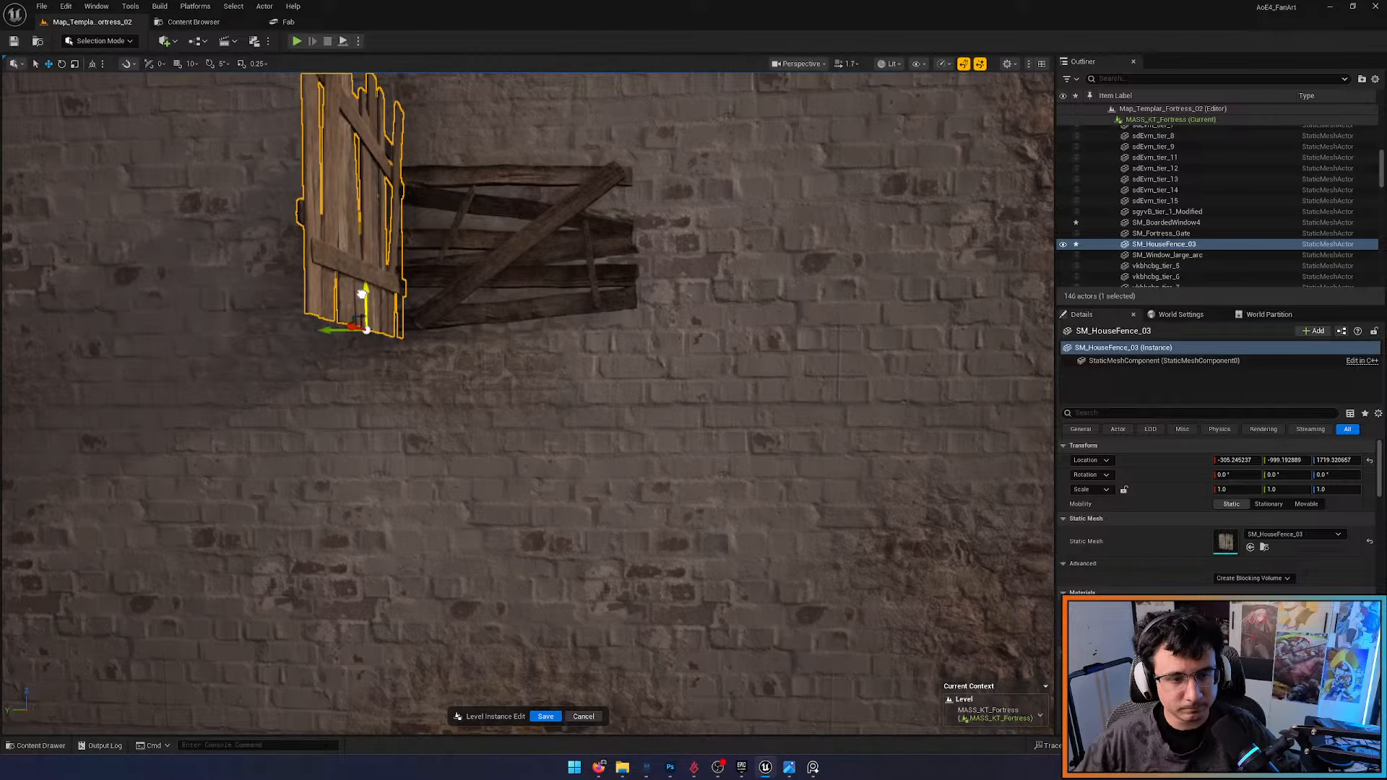
Duplicate the SM_HouseFence_03 panel and rotate the copy about -88° around X to form the floor beneath the boarded window
{"action": "mouse_move", "coordinate": [422, 349]}
{"action": "left_mouse_down", "text": "alt"}
{"action": "mouse_move", "coordinate": [413, 307]}
{"action": "mouse_move", "coordinate": [428, 330]}
{"action": "left_mouse_up", "text": "alt"}
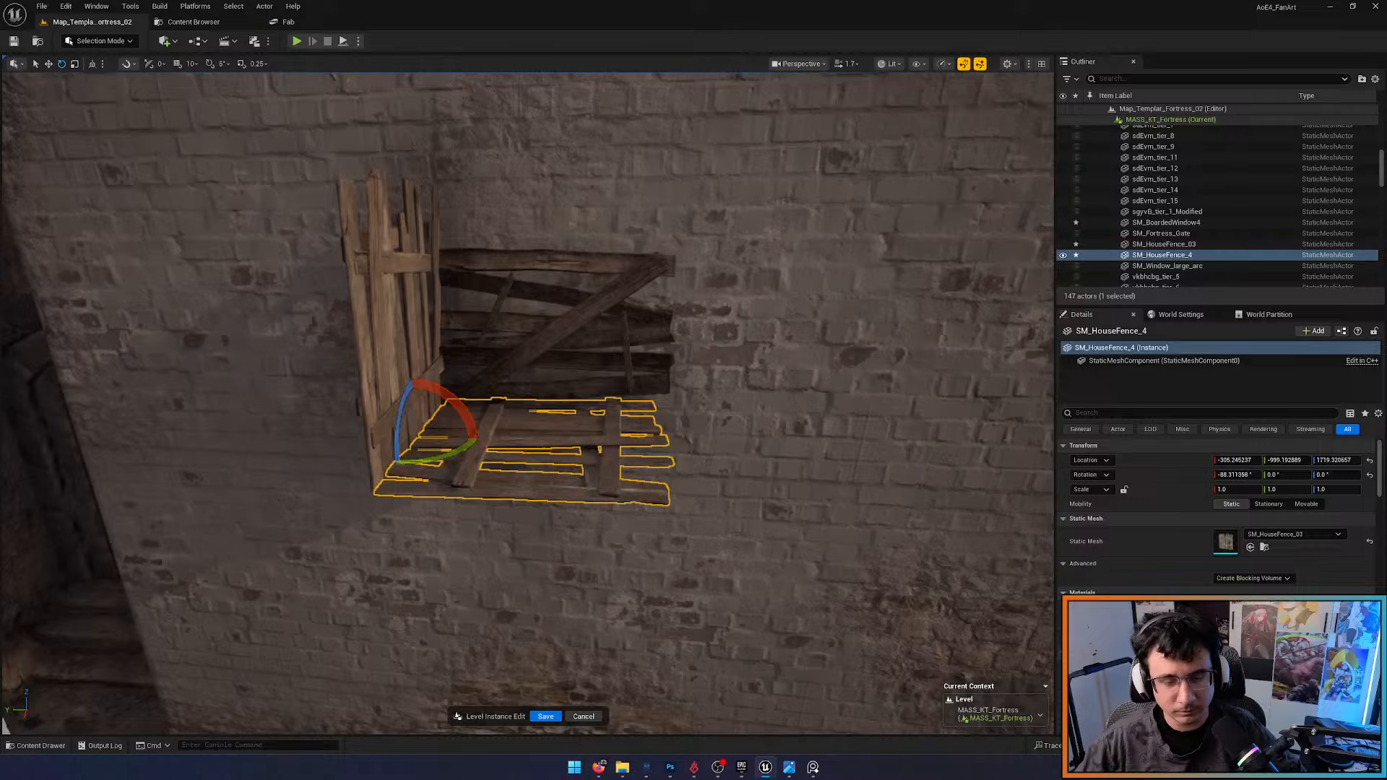
{"action": "right_click_drag", "start_coordinate": [653, 384], "coordinate": [654, 405]}
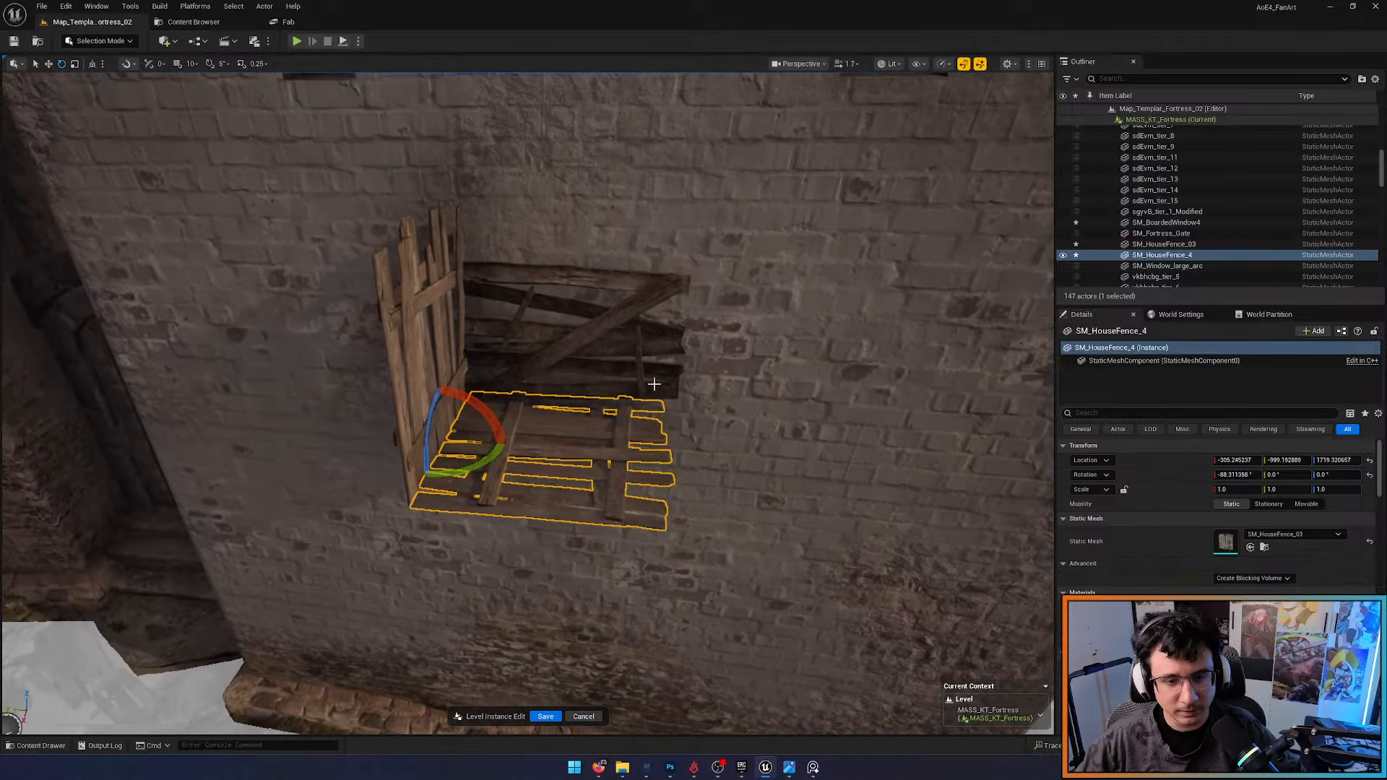
{"action": "mouse_move", "coordinate": [602, 461]}
{"action": "right_mouse_down"}
{"action": "mouse_move", "coordinate": [571, 466]}
{"action": "mouse_move", "coordinate": [556, 451]}
{"action": "mouse_move", "coordinate": [602, 460]}
{"action": "right_mouse_up"}
Add SM_HouseFence_Big as the box's opposite side, scale it uniformly to about 0.87, raise it and pull it outward
{"action": "key", "text": "ctrl+space"}
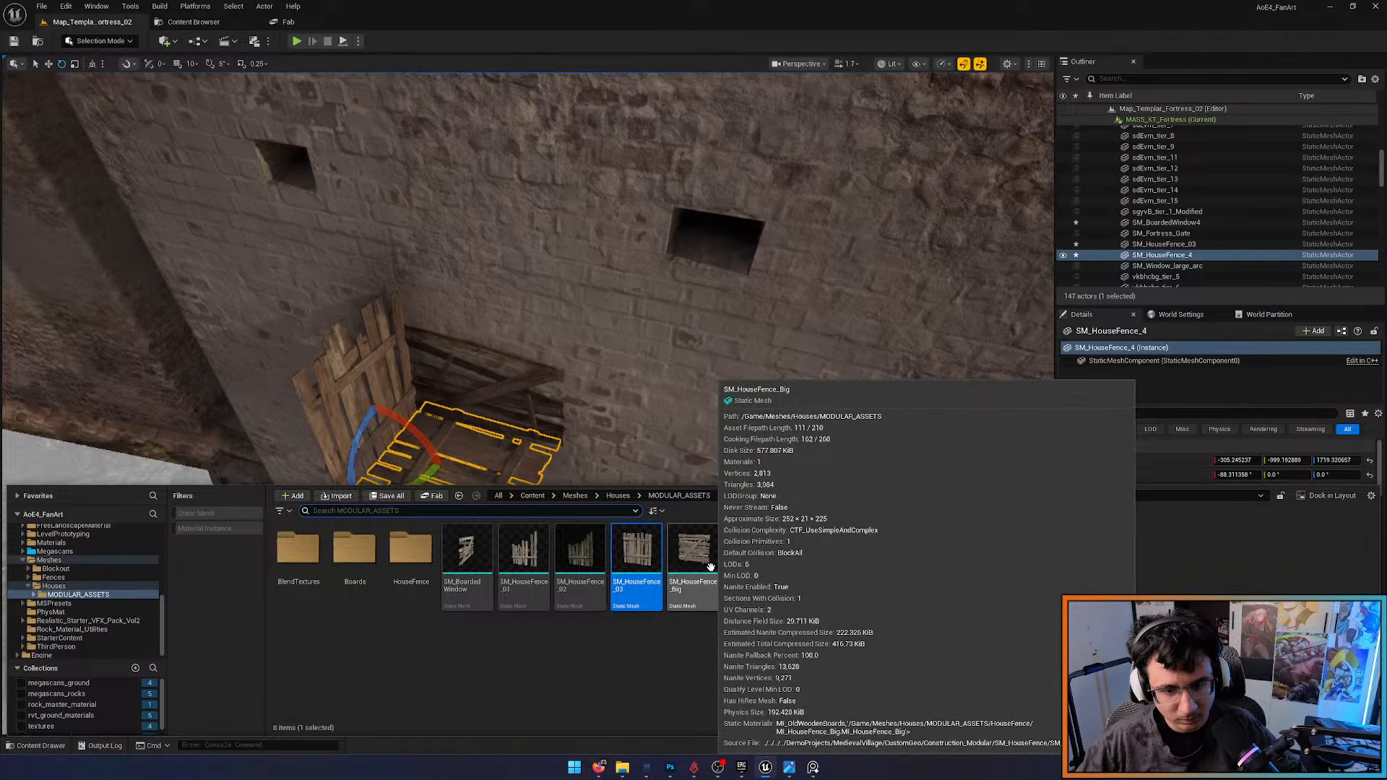
{"action": "left_click_drag", "start_coordinate": [710, 567], "coordinate": [562, 438]}
{"action": "right_click_drag", "start_coordinate": [568, 453], "coordinate": [568, 454]}
{"action": "scroll", "coordinate": [568, 453], "scroll_direction": "down", "scroll_amount": 1}
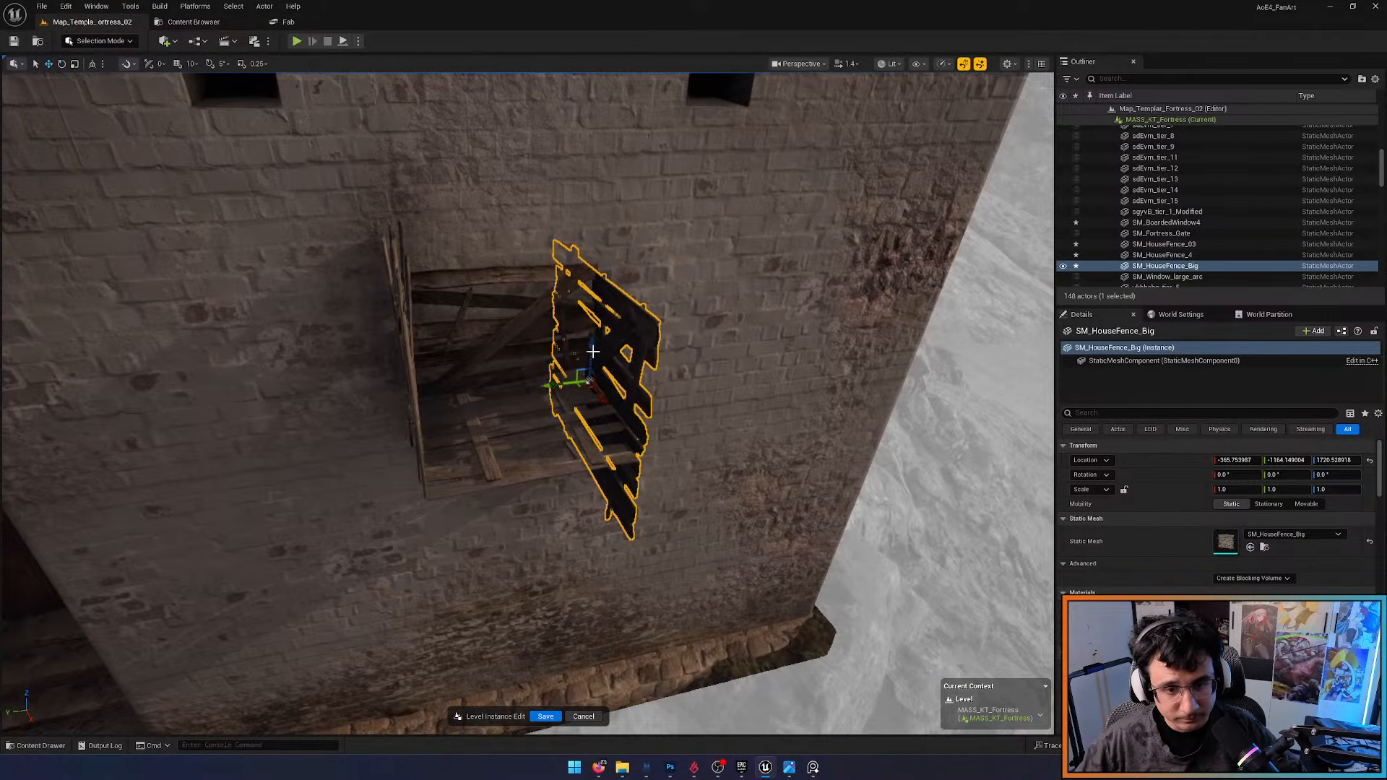
{"action": "mouse_move", "coordinate": [593, 352]}
{"action": "left_mouse_down"}
{"action": "mouse_move", "coordinate": [597, 289]}
{"action": "mouse_move", "coordinate": [591, 331]}
{"action": "left_mouse_up"}
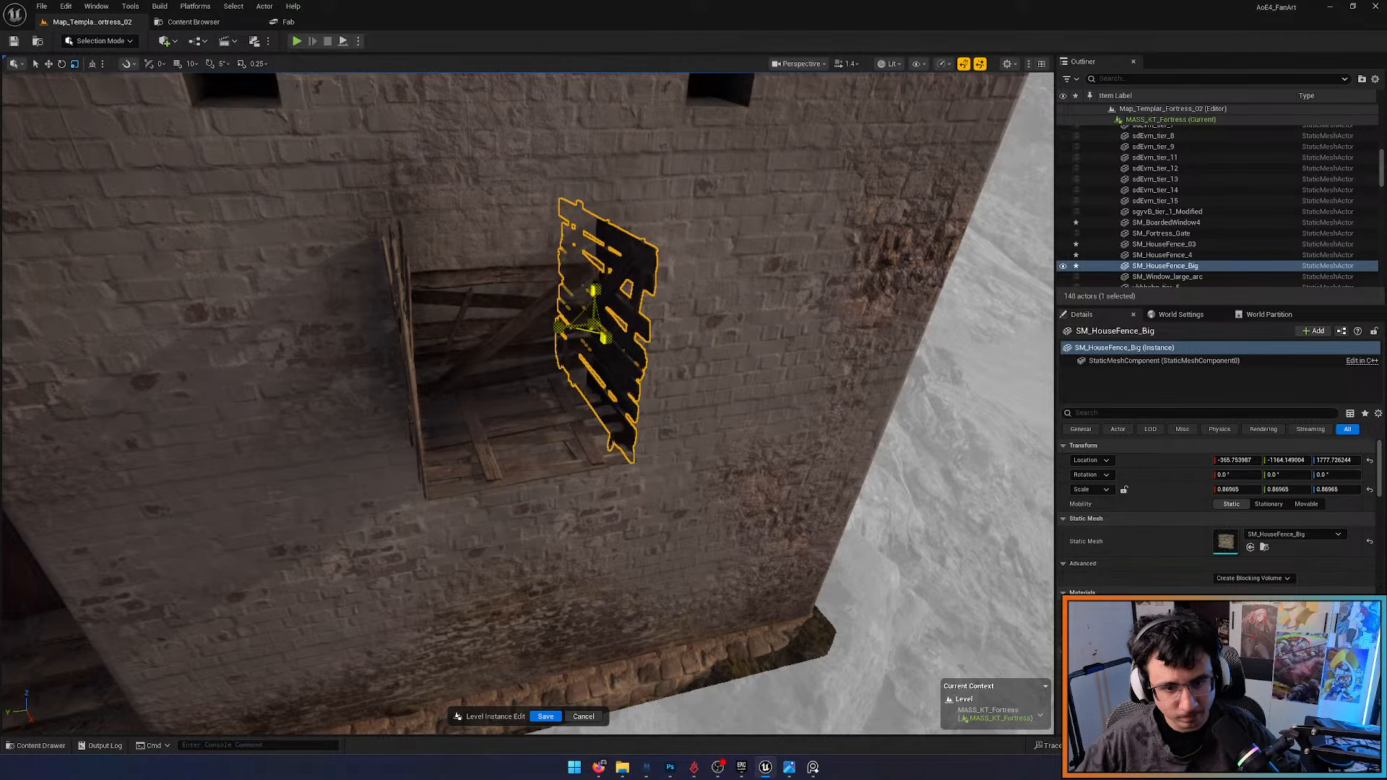
{"action": "right_click_drag", "start_coordinate": [550, 438], "coordinate": [550, 439]}
{"action": "left_click_drag", "start_coordinate": [525, 432], "coordinate": [532, 377]}
{"action": "right_click_drag", "start_coordinate": [531, 377], "coordinate": [552, 408]}
{"action": "right_click_drag", "start_coordinate": [594, 450], "coordinate": [595, 450]}
After checking the wooden boxes in the PureRef reference, duplicate SM_HouseFence_Big in Unreal Engine and rotate the copy about -90° around Z
{"action": "key", "text": "alt+Tab"}
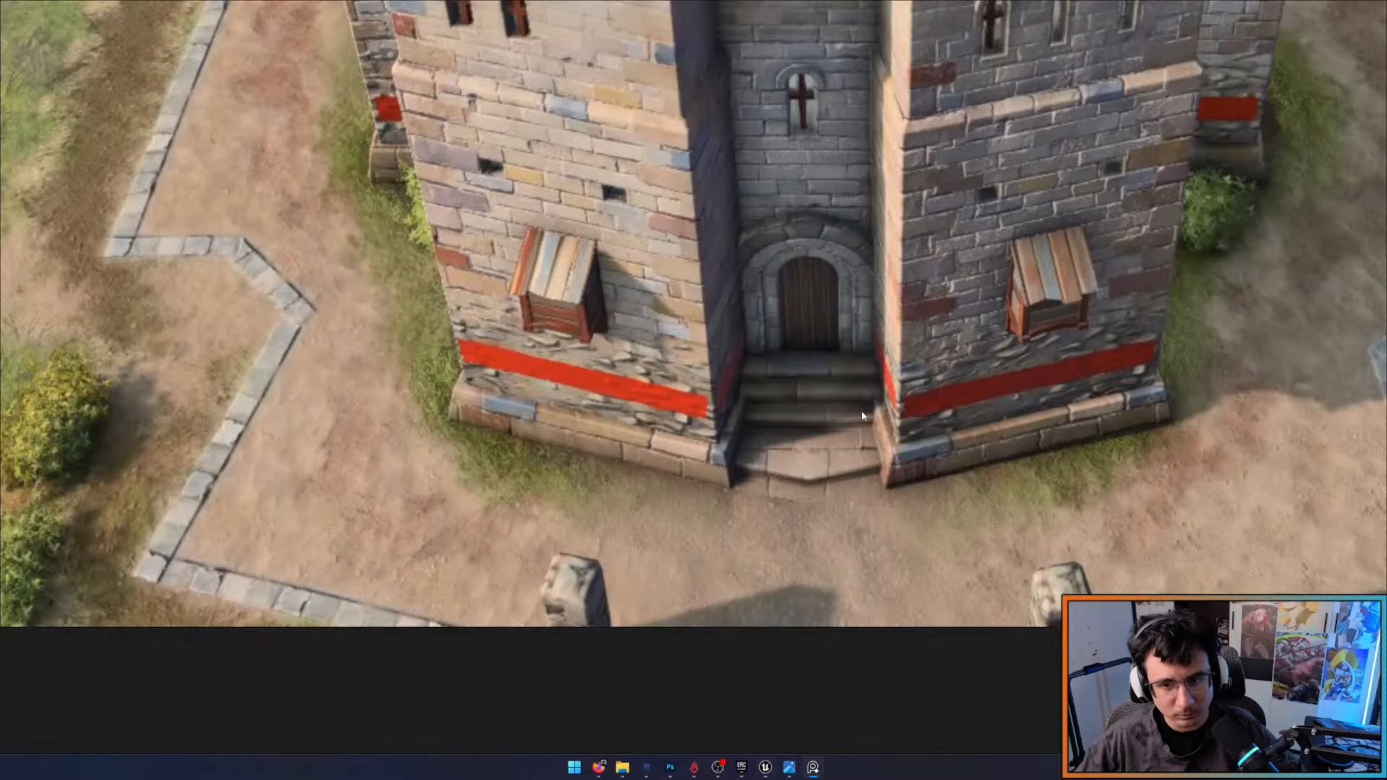
{"action": "scroll", "coordinate": [1049, 310], "scroll_direction": "up", "scroll_amount": 3}
{"action": "scroll", "coordinate": [1051, 308], "scroll_direction": "down", "scroll_amount": 3}
{"action": "key", "text": "alt+Tab"}
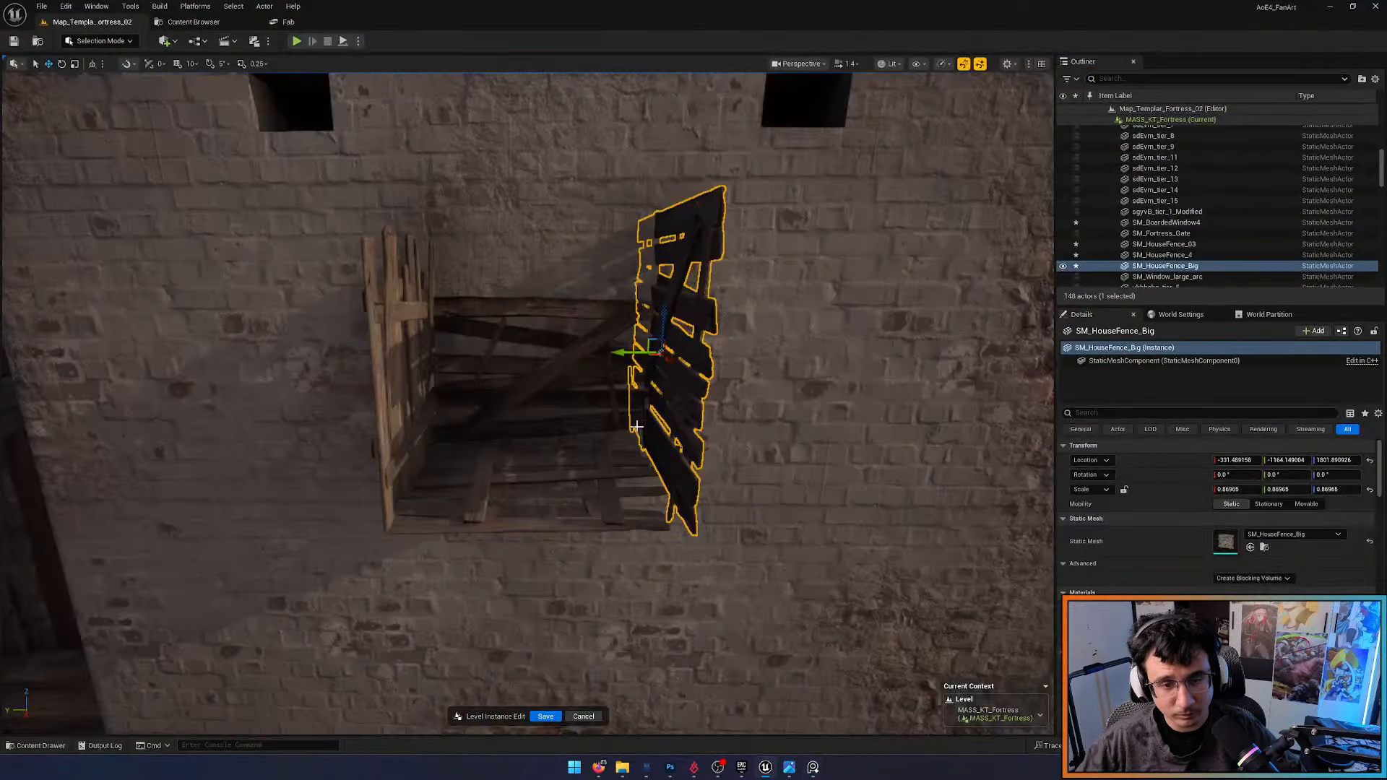
{"action": "right_click_drag", "start_coordinate": [454, 523], "coordinate": [453, 523]}
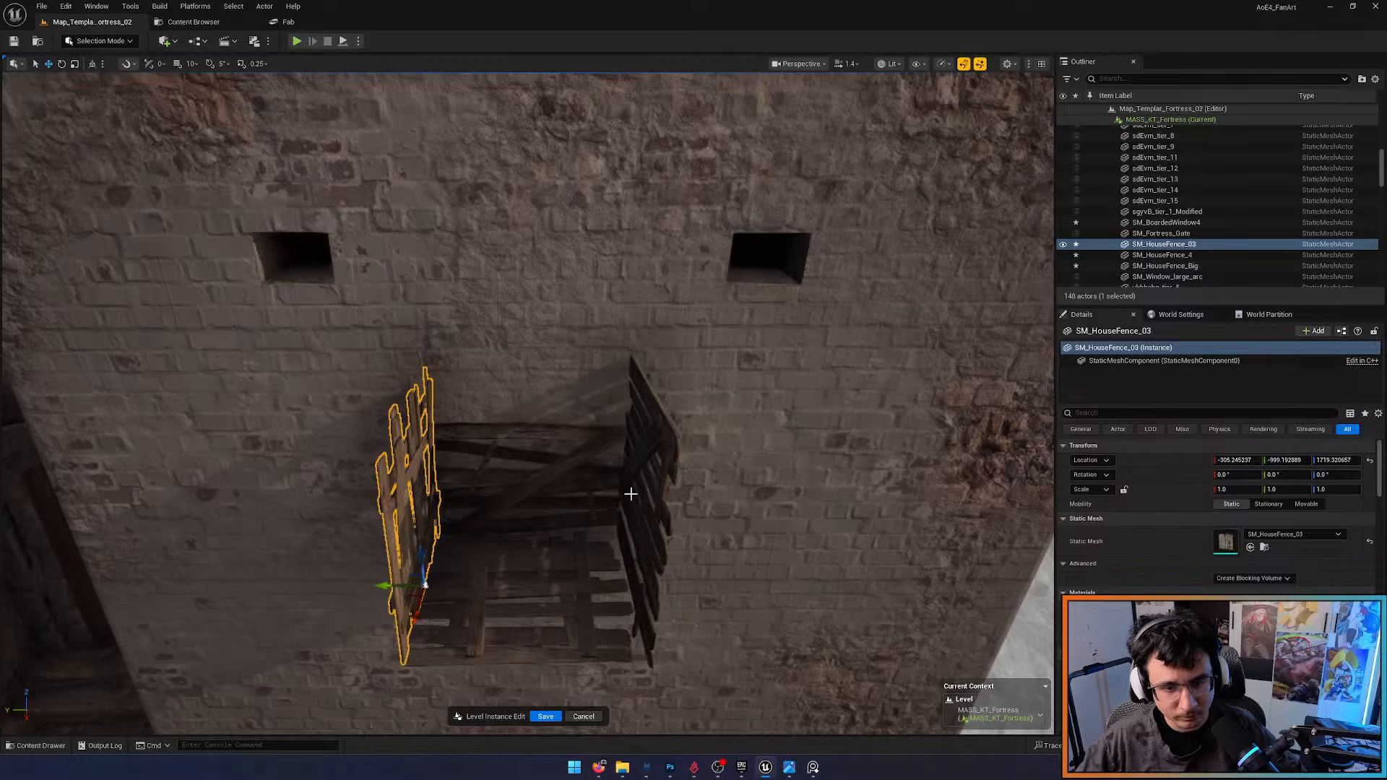
{"action": "left_click", "coordinate": [663, 526]}
{"action": "key", "text": "e"}
{"action": "left_click_drag", "start_coordinate": [634, 516], "coordinate": [645, 518], "text": "alt"}
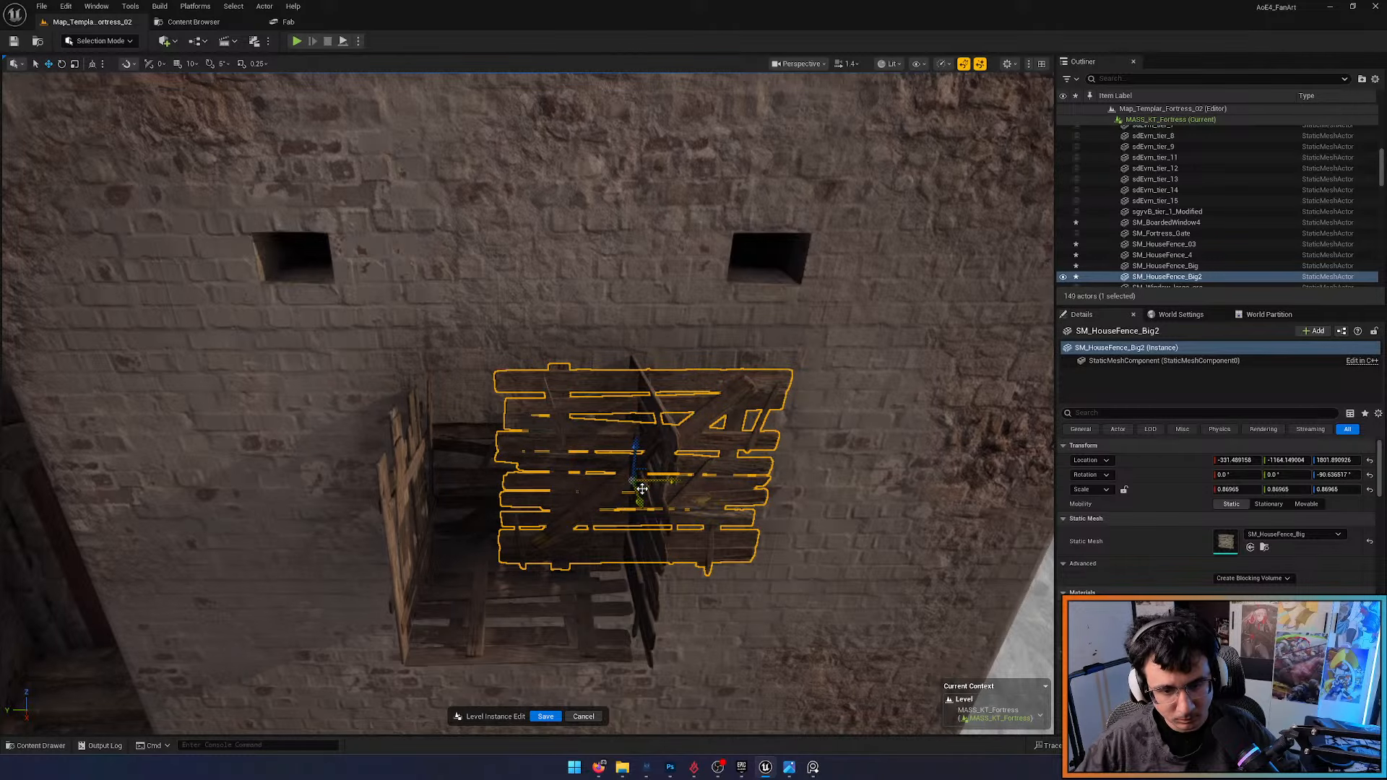
Move the rotated panel to the box's front, scale it to about 0.76 in X and 0.73 in Z, and lower it
{"action": "left_click_drag", "start_coordinate": [641, 489], "coordinate": [540, 577]}
{"action": "key", "text": "r"}
{"action": "right_click_drag", "start_coordinate": [541, 578], "coordinate": [643, 491]}
{"action": "key", "text": "r"}
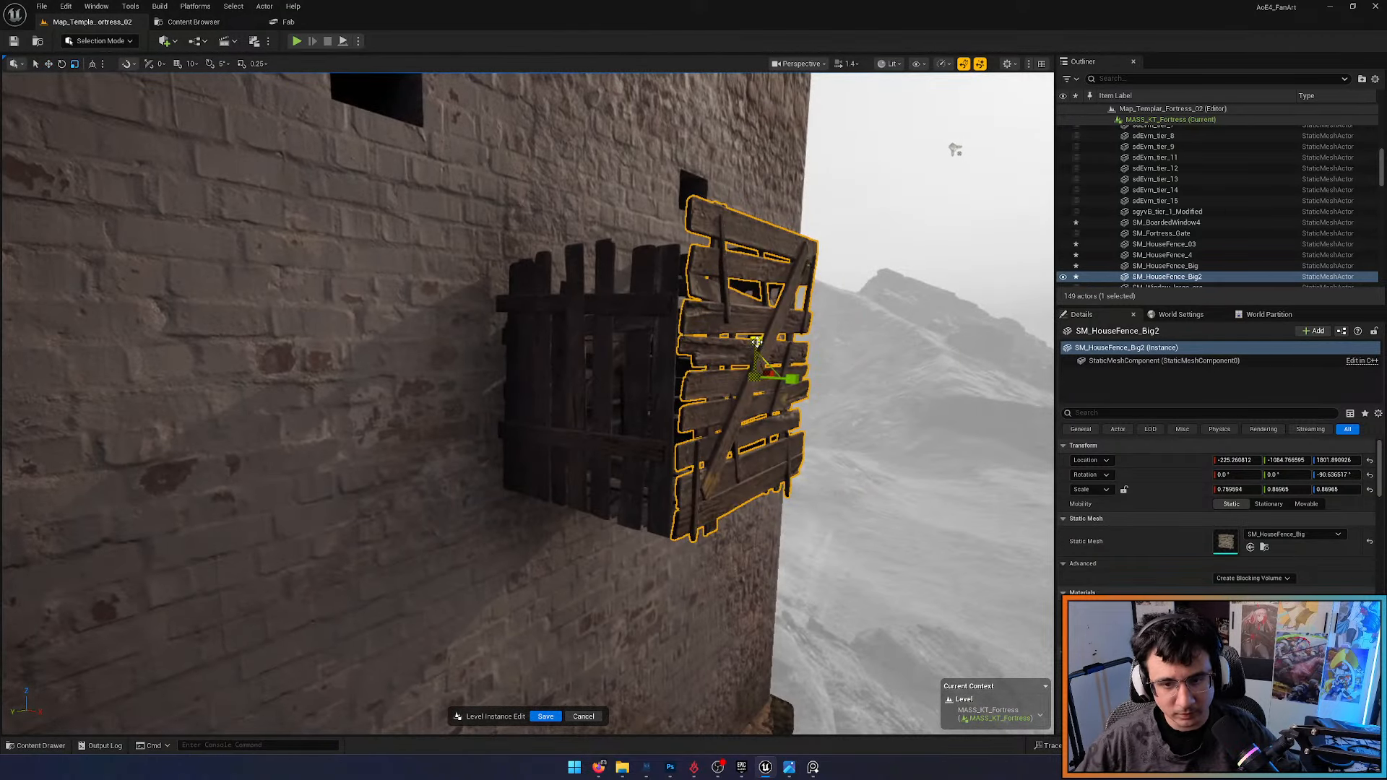
{"action": "left_click_drag", "start_coordinate": [756, 341], "coordinate": [756, 357]}
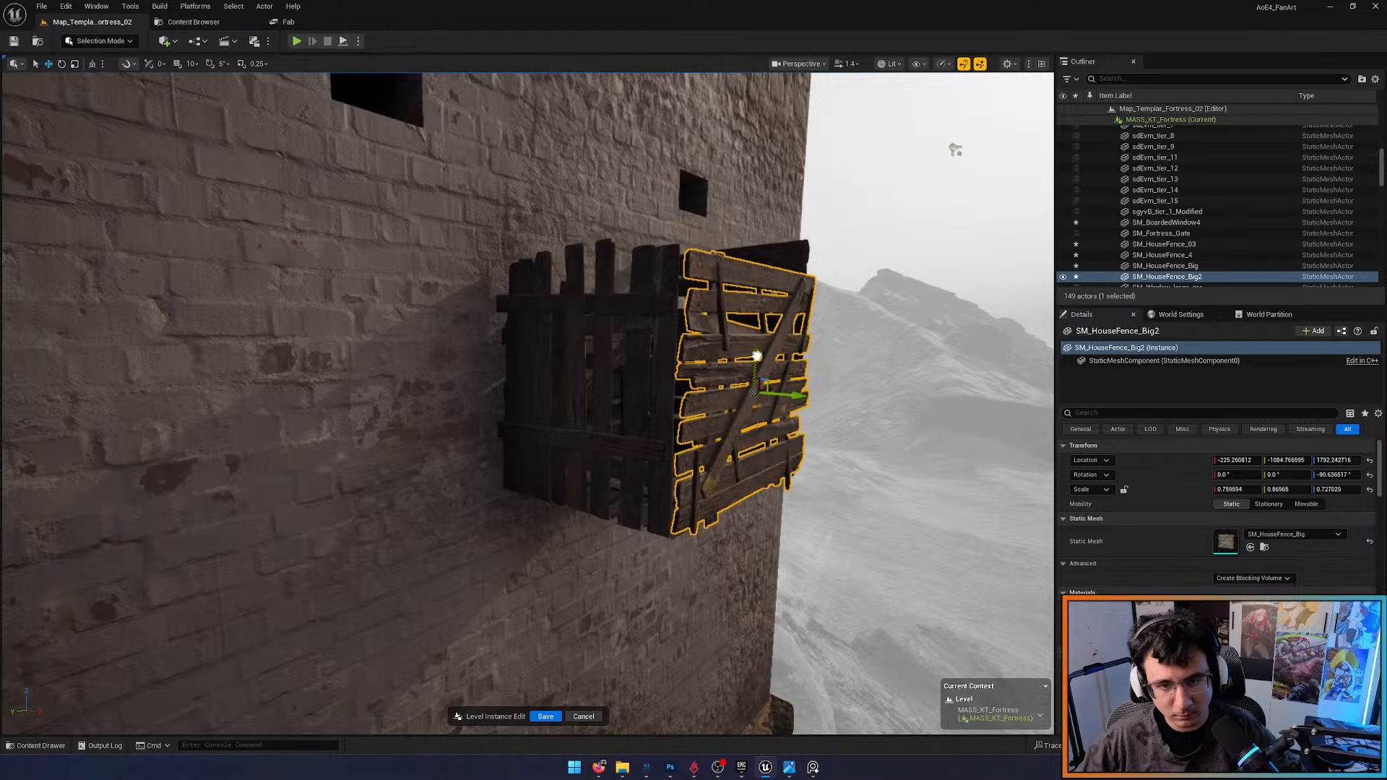
Reduce the SM_HouseFence_Big side panel's Z scale to about 0.77, lower it and shift it outward to the front panel's edge
{"action": "right_click_drag", "start_coordinate": [752, 354], "coordinate": [606, 326]}
{"action": "left_click", "coordinate": [543, 382]}
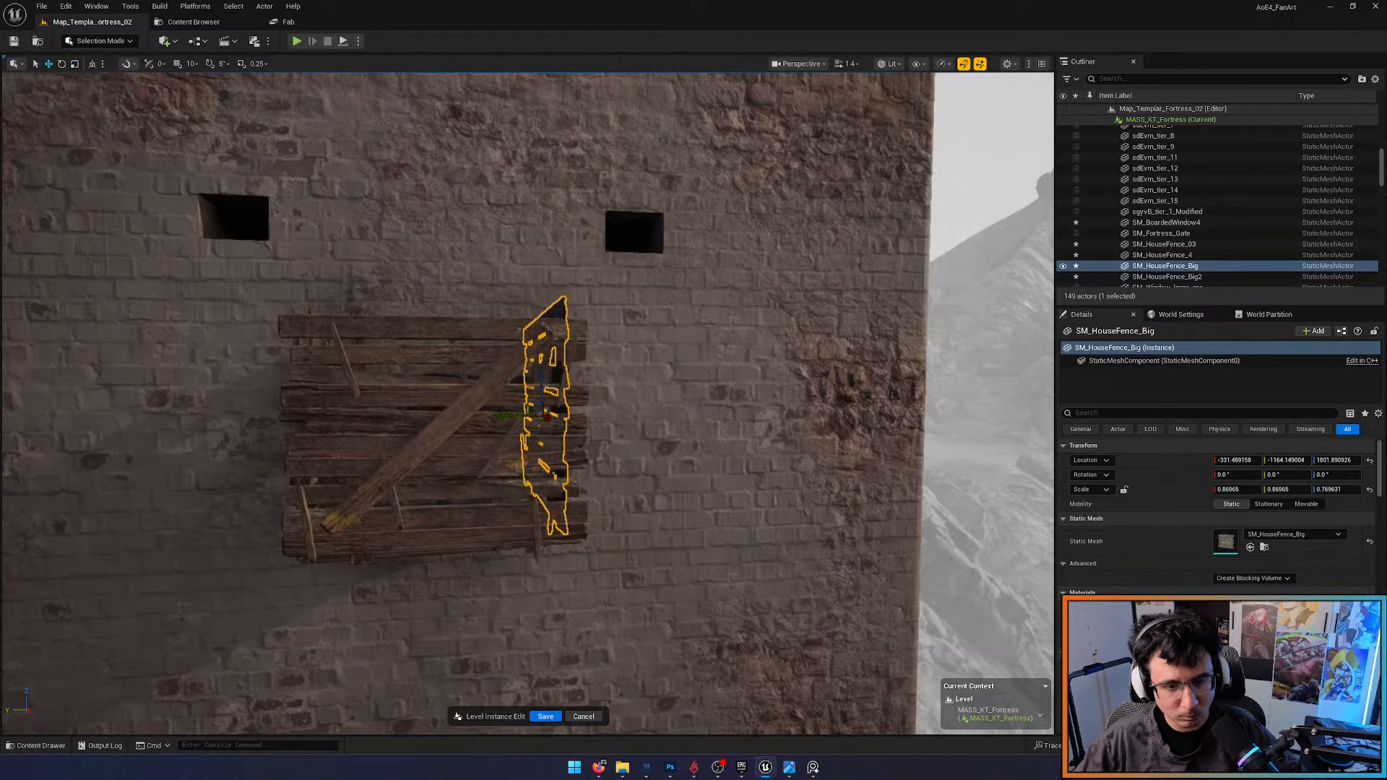
{"action": "mouse_move", "coordinate": [533, 388]}
{"action": "right_mouse_down"}
{"action": "mouse_move", "coordinate": [547, 385]}
{"action": "mouse_move", "coordinate": [533, 388]}
{"action": "right_mouse_up"}
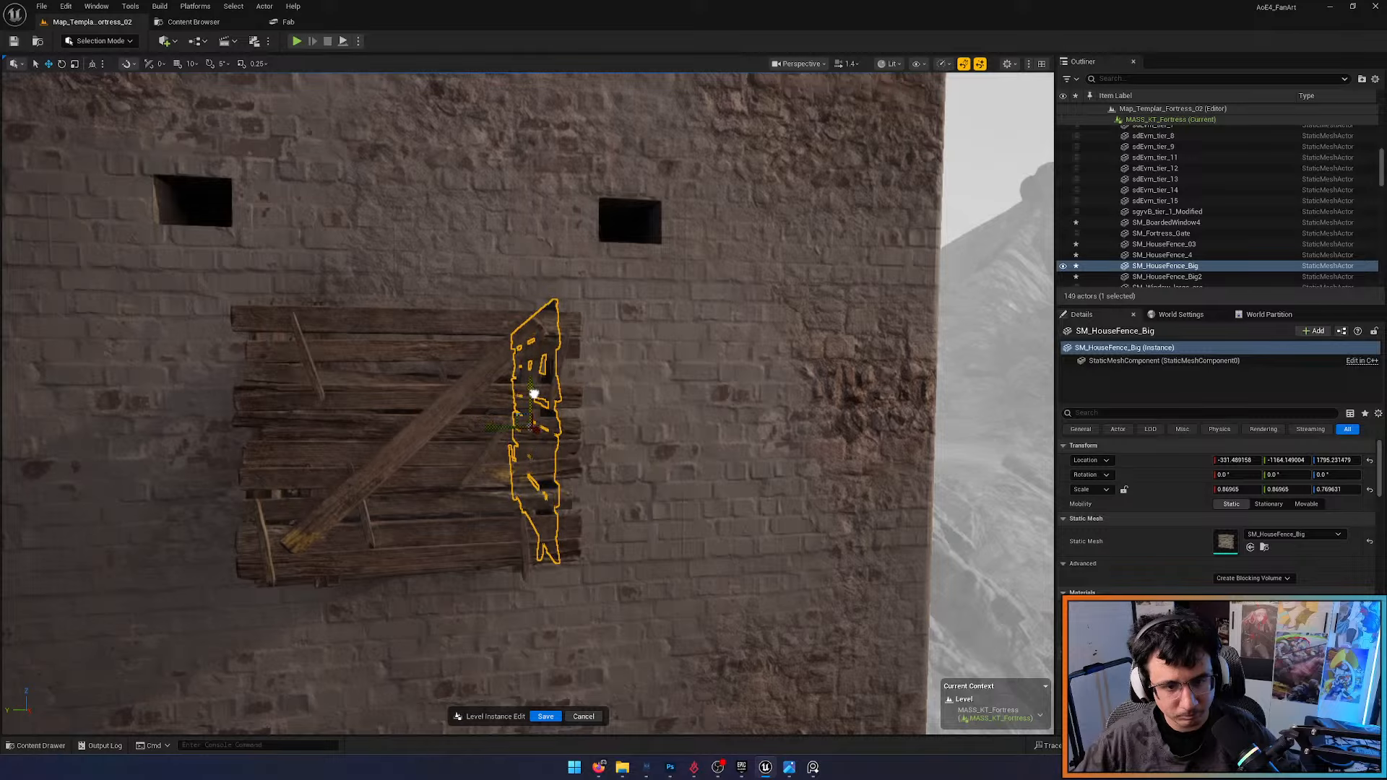
{"action": "left_click_drag", "start_coordinate": [534, 394], "coordinate": [534, 400]}
{"action": "right_click_drag", "start_coordinate": [534, 400], "coordinate": [450, 405]}
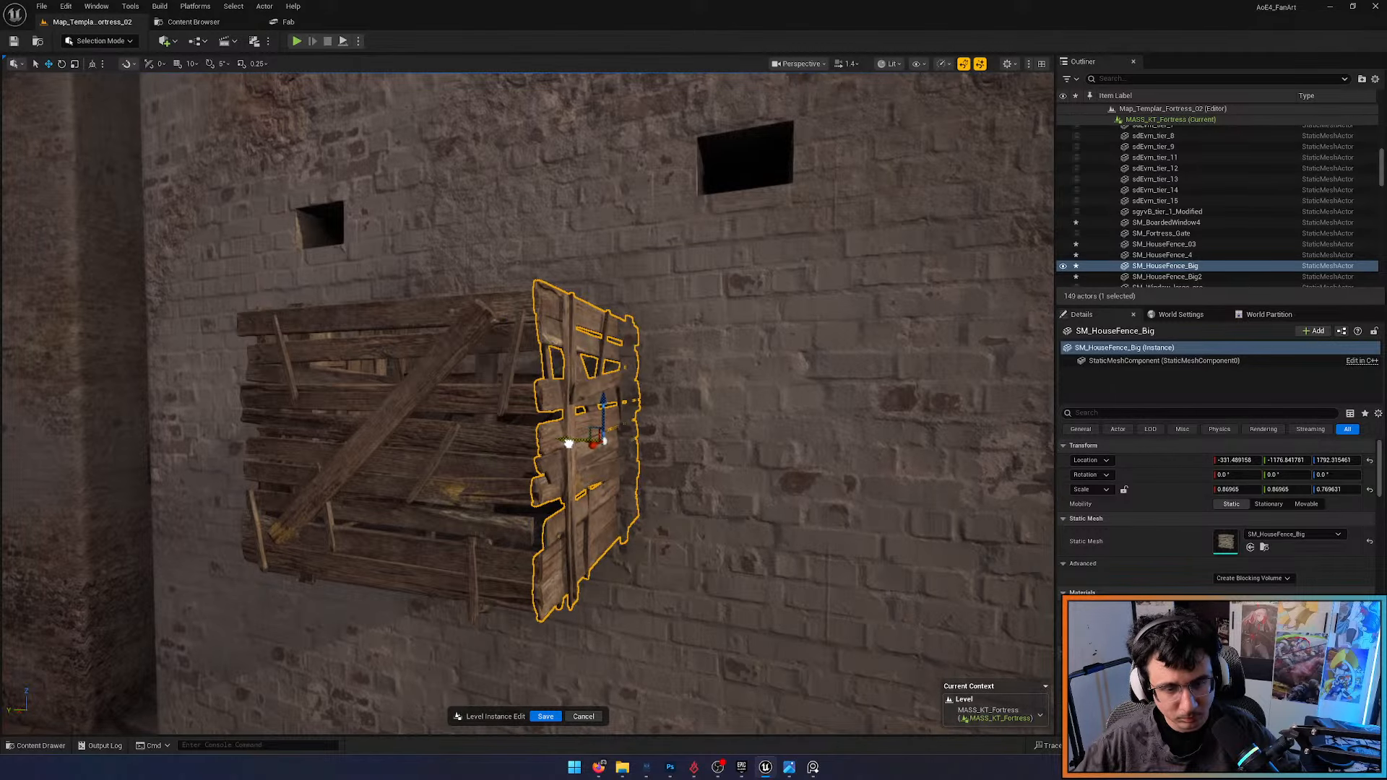
{"action": "key", "text": "Escape"}
Look through the Boards and BlendTextures folders inside MODULAR_ASSETS for pieces to finish the wooden box
{"action": "mouse_move", "coordinate": [605, 463]}
{"action": "right_mouse_down"}
{"action": "mouse_move", "coordinate": [605, 477]}
{"action": "mouse_move", "coordinate": [605, 463]}
{"action": "right_mouse_up"}
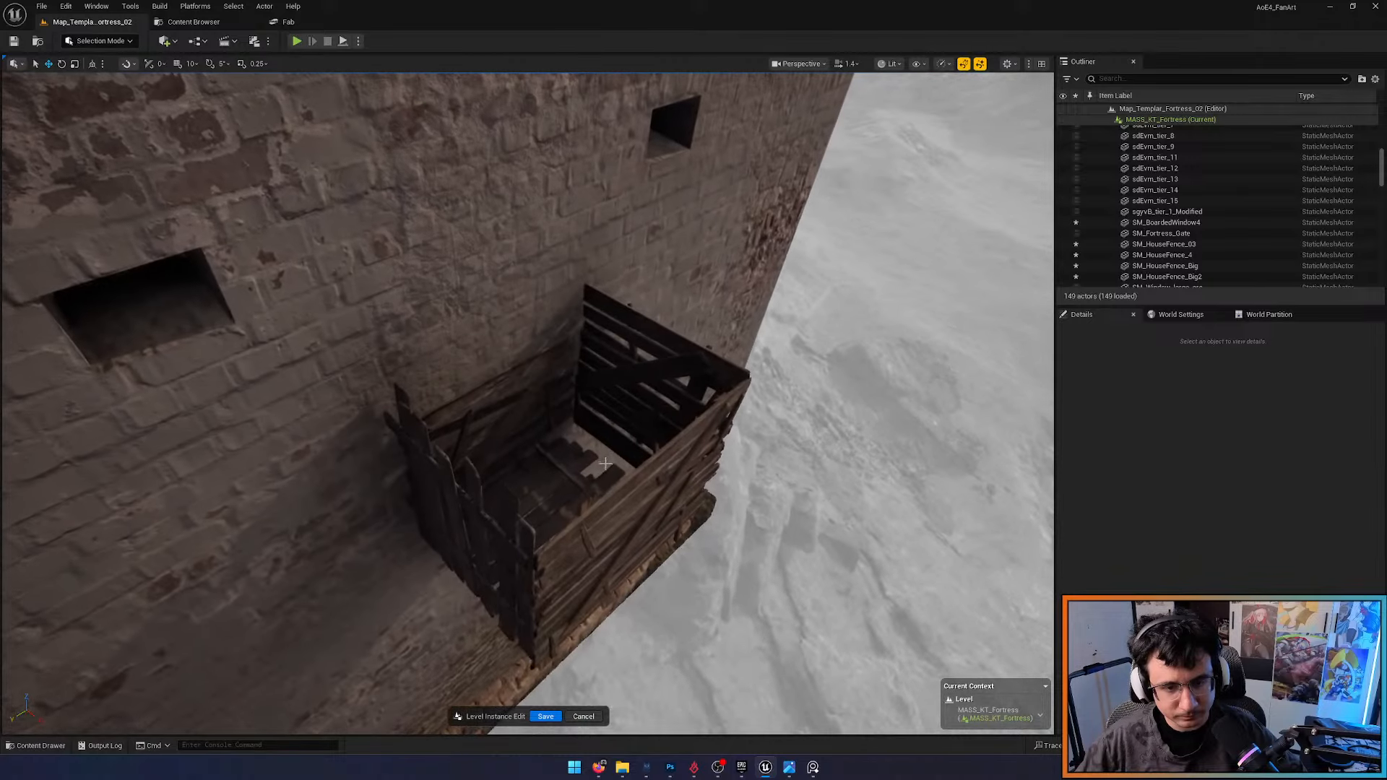
{"action": "key", "text": "ctrl+space"}
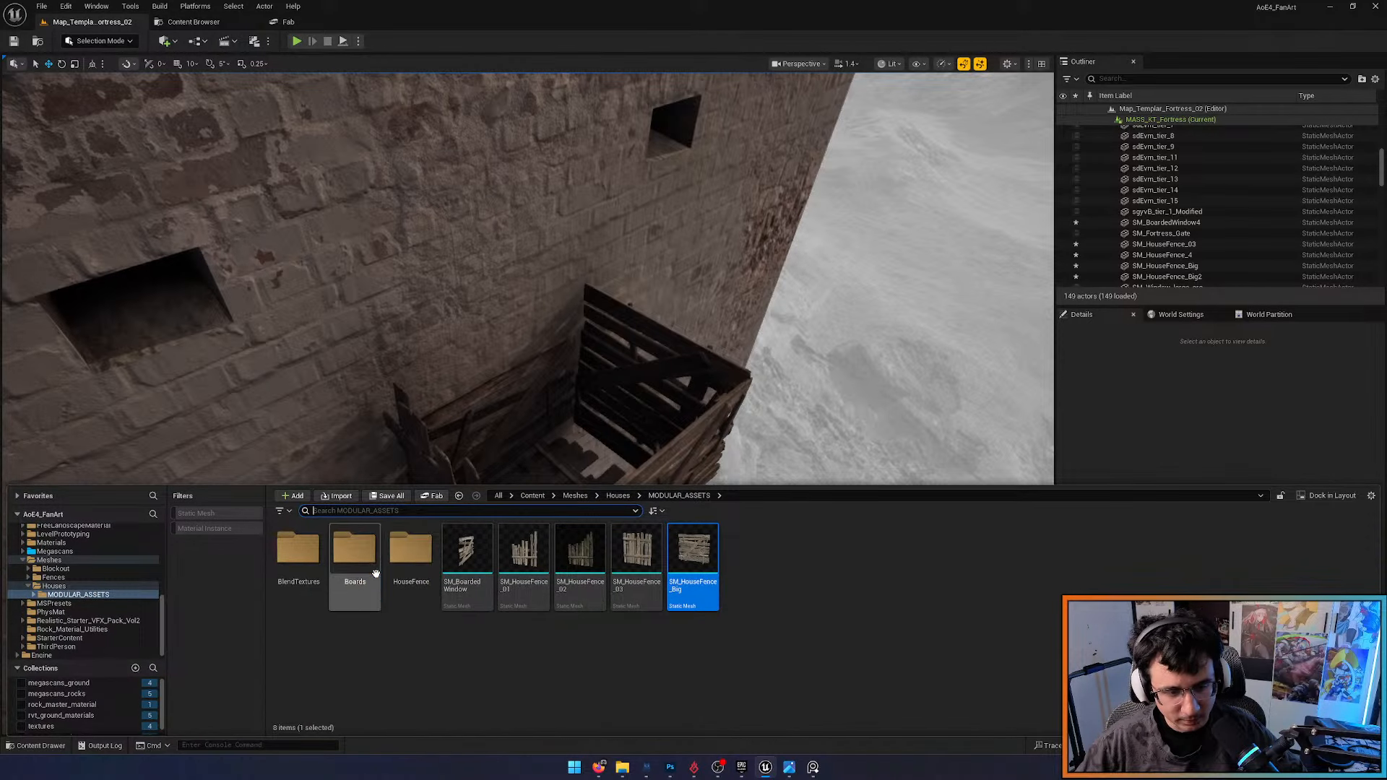
{"action": "double_click", "coordinate": [355, 560]}
{"action": "key", "text": "alt+Left"}
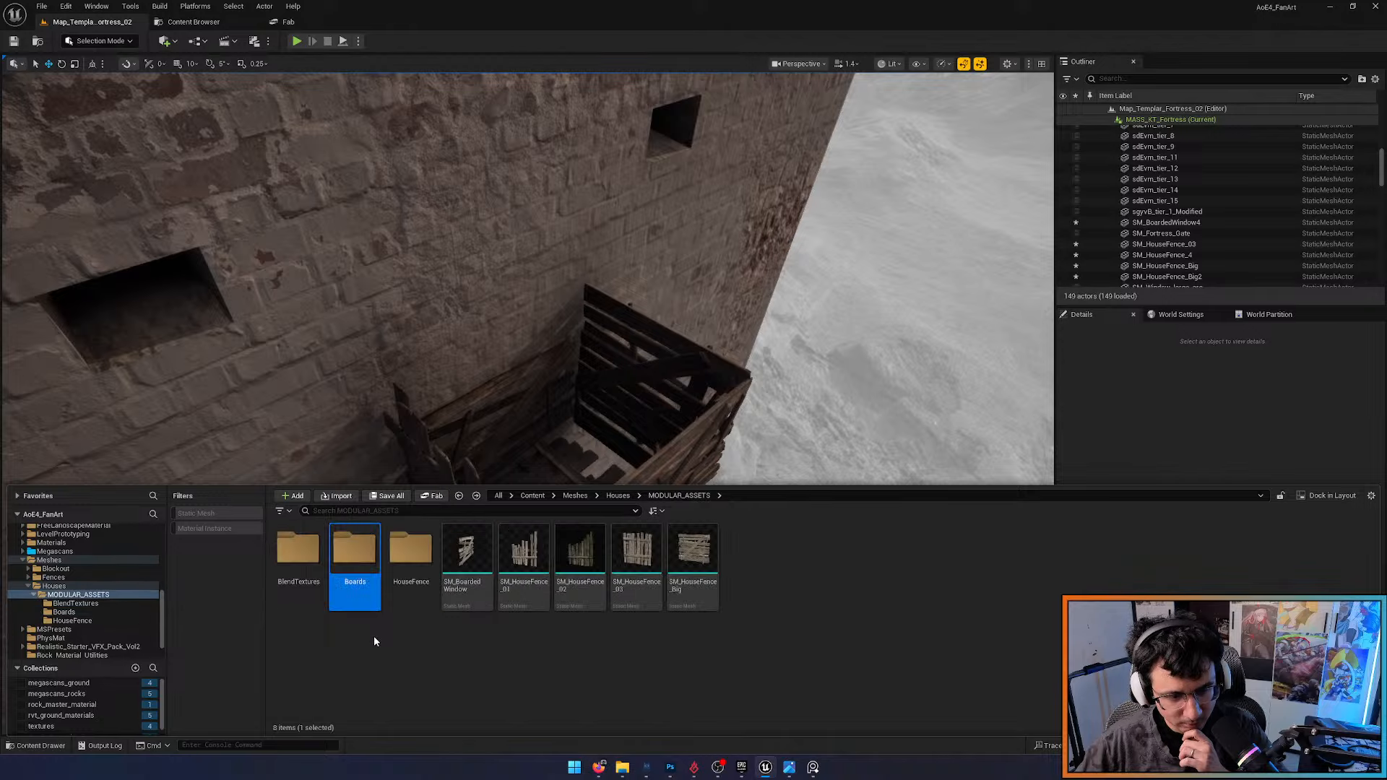
{"action": "double_click", "coordinate": [318, 592]}
{"action": "key", "text": "alt+Left"}
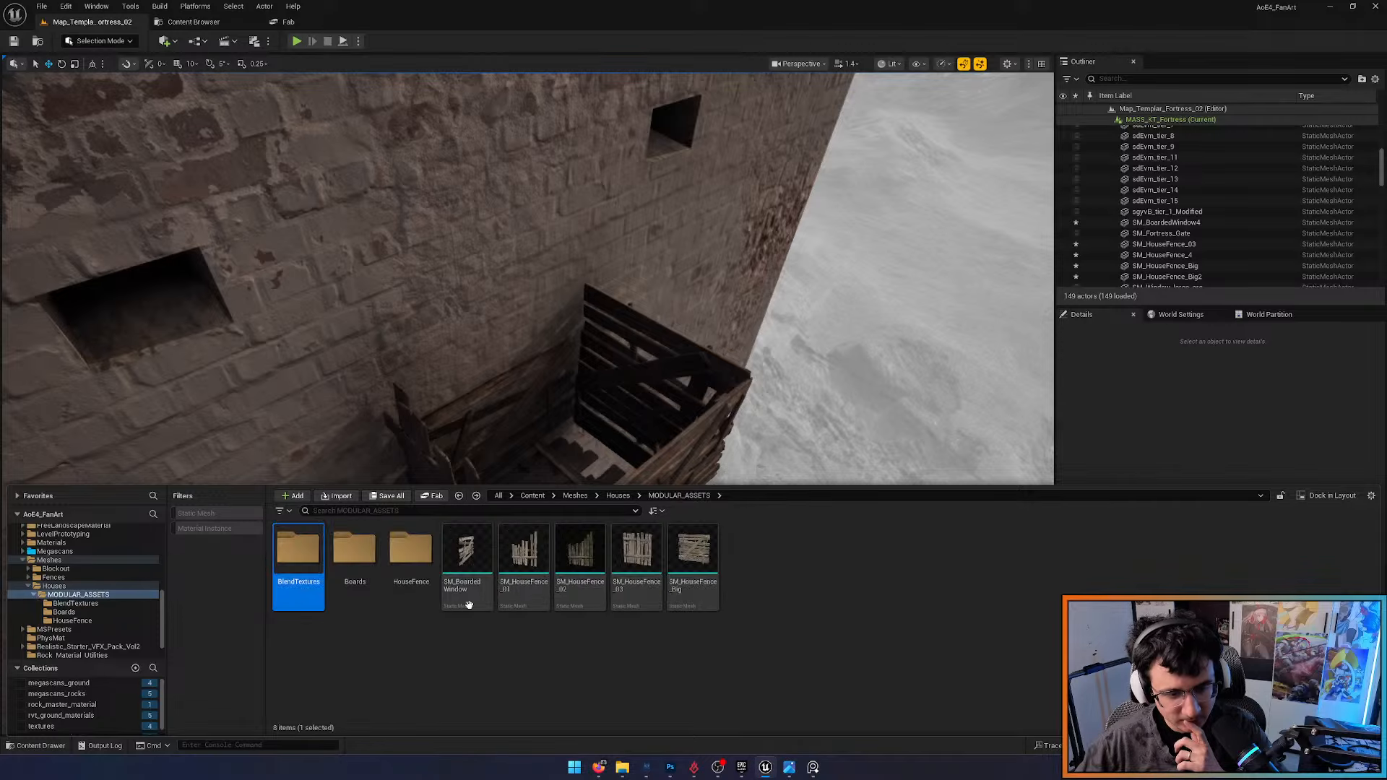
Compare the top of the wooden box in Unreal Engine with the roofed gate boxes in the PureRef reference
{"action": "right_click_drag", "start_coordinate": [570, 433], "coordinate": [571, 368]}
{"action": "key", "text": "s"}
{"action": "key", "text": "w"}
{"action": "right_click_drag", "start_coordinate": [811, 404], "coordinate": [599, 394]}
{"action": "key", "text": "d"}
{"action": "key", "text": "alt+Tab"}
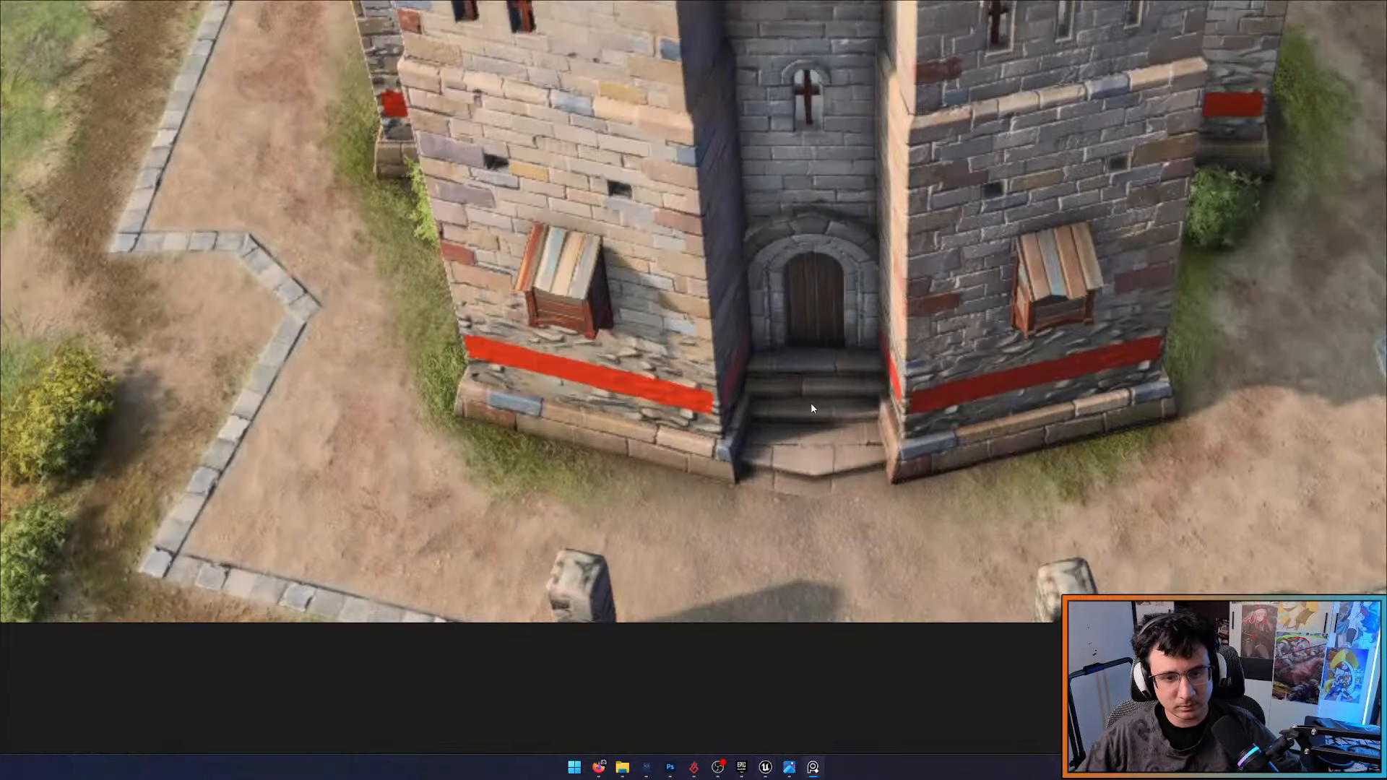
{"action": "key", "text": "alt+Tab"}
{"action": "key", "text": "d"}
{"action": "right_click_drag", "start_coordinate": [816, 403], "coordinate": [779, 442]}
{"action": "key", "text": "alt+Tab"}
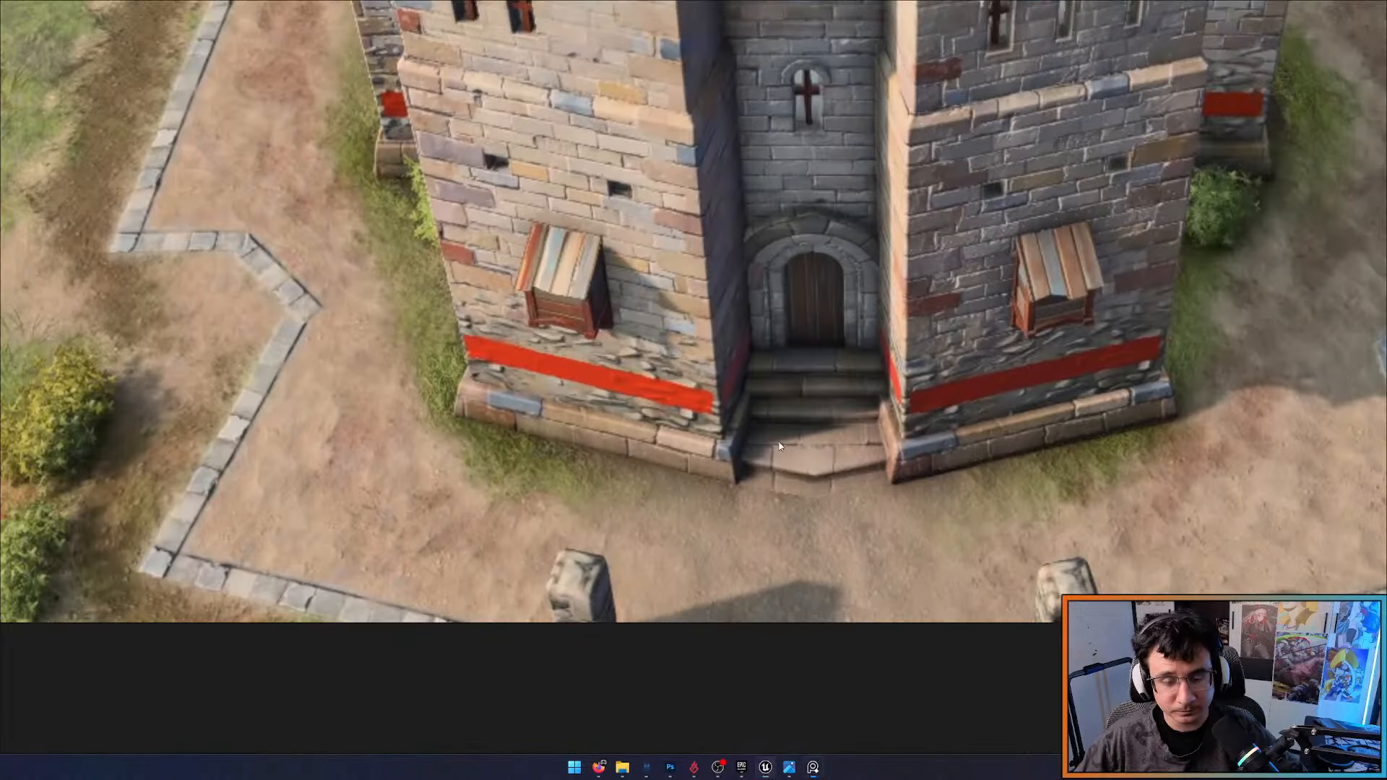
{"action": "key", "text": "alt+Tab"}
Duplicate the slatted side fence against the wall behind the box, rotated about -90° around Z, scaled to about 1.13 in X/Y and 1.35 in Z
{"action": "left_click", "coordinate": [828, 487]}
{"action": "key", "text": "a"}
{"action": "right_click_drag", "start_coordinate": [812, 507], "coordinate": [903, 520]}
{"action": "key", "text": "e"}
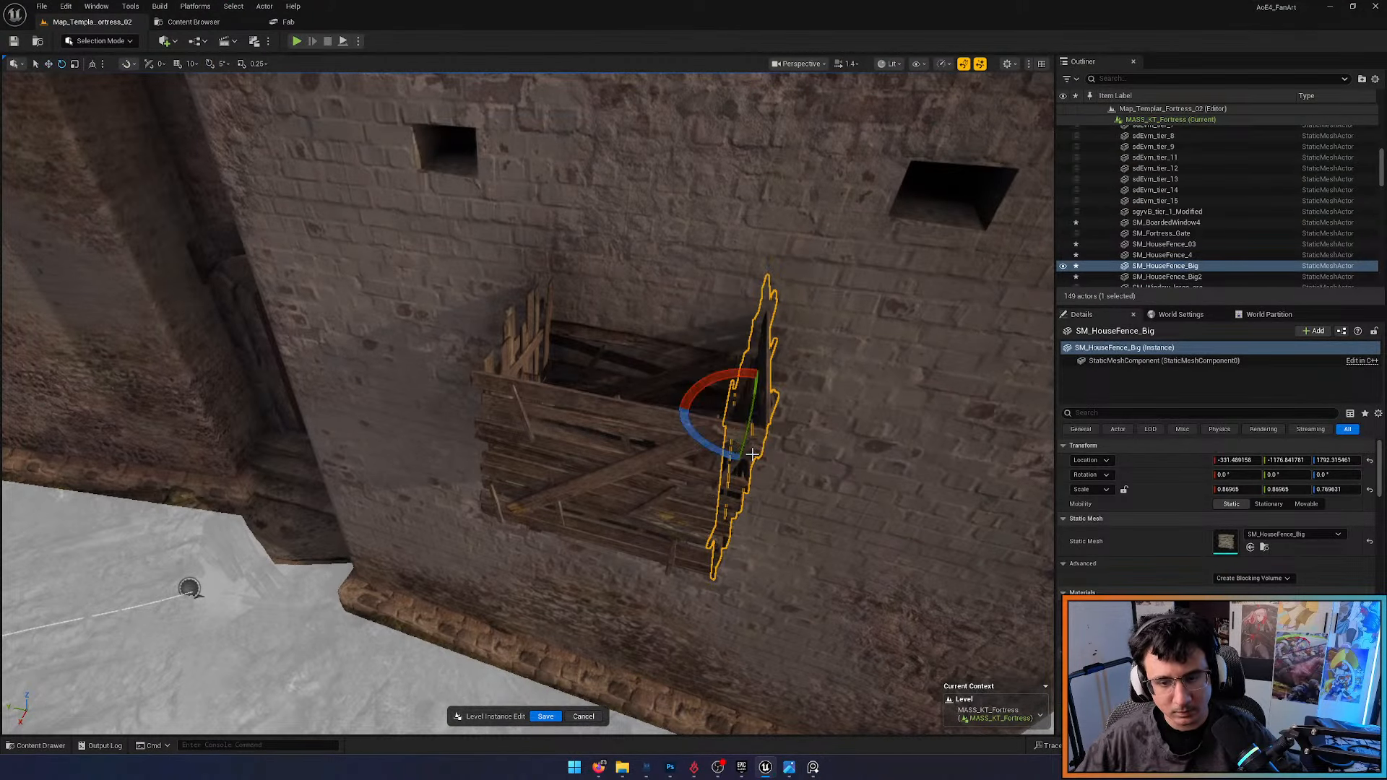
{"action": "left_click", "coordinate": [652, 389]}
{"action": "key", "text": "d"}
{"action": "right_click_drag", "start_coordinate": [652, 389], "coordinate": [668, 346]}
{"action": "key", "text": "w"}
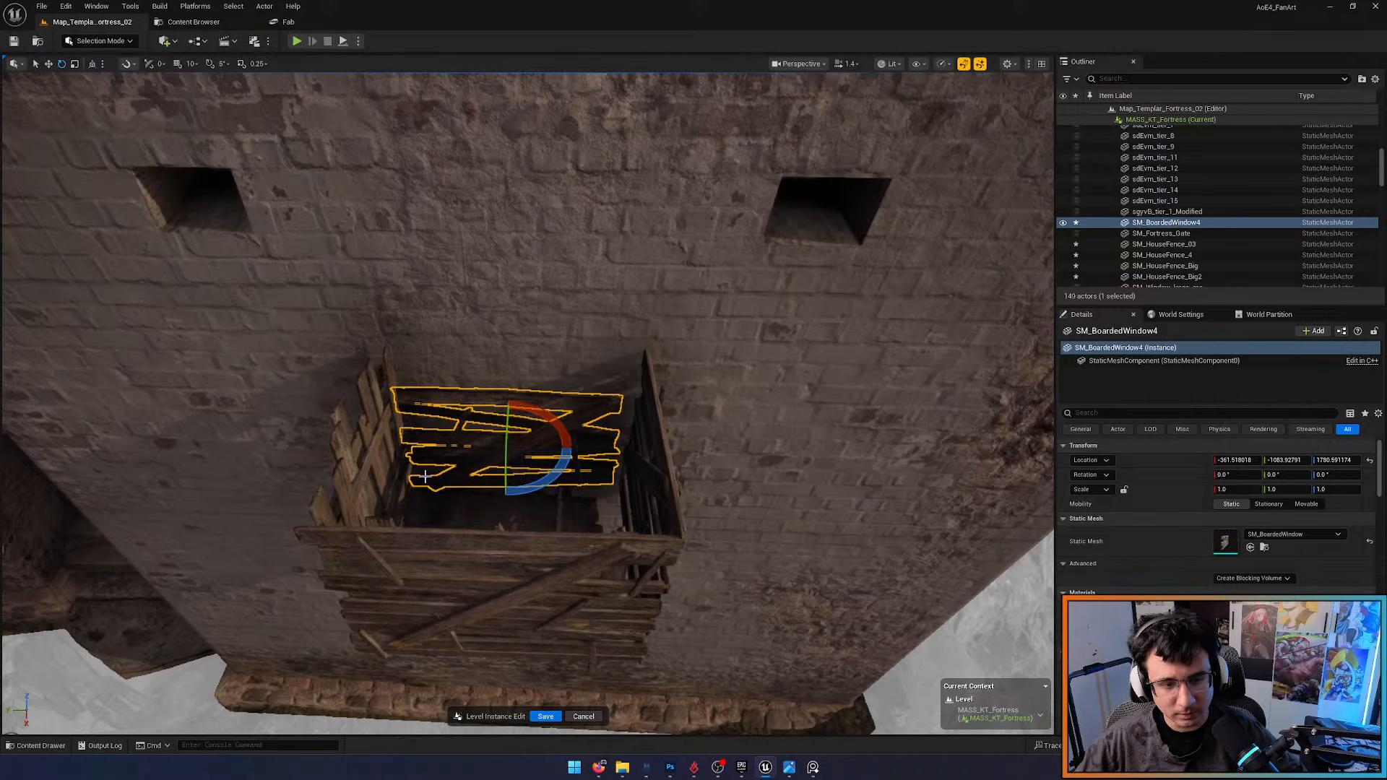
{"action": "left_click", "coordinate": [377, 473]}
{"action": "left_click_drag", "start_coordinate": [430, 587], "coordinate": [520, 498], "text": "alt"}
{"action": "key", "text": "w"}
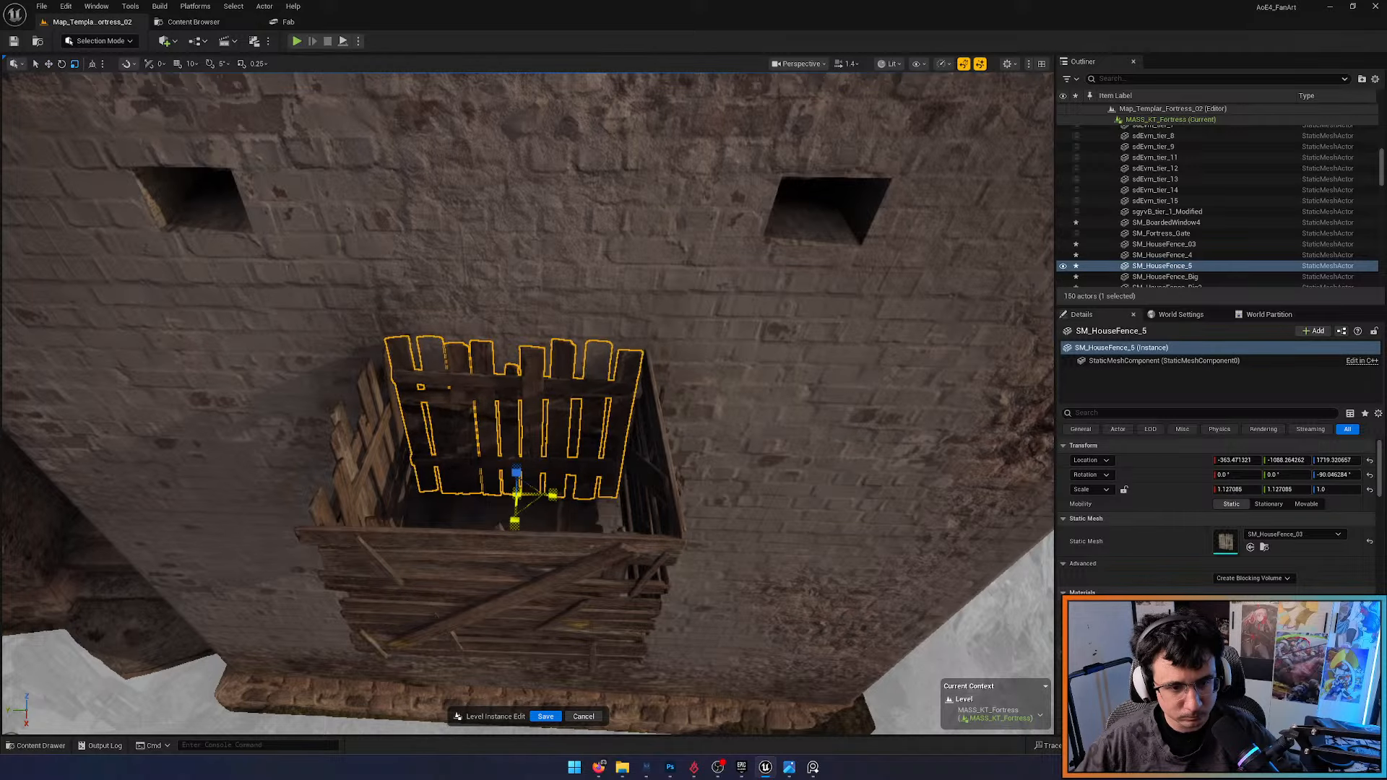
{"action": "left_click_drag", "start_coordinate": [518, 472], "coordinate": [518, 437]}
{"action": "right_click_drag", "start_coordinate": [518, 437], "coordinate": [549, 434]}
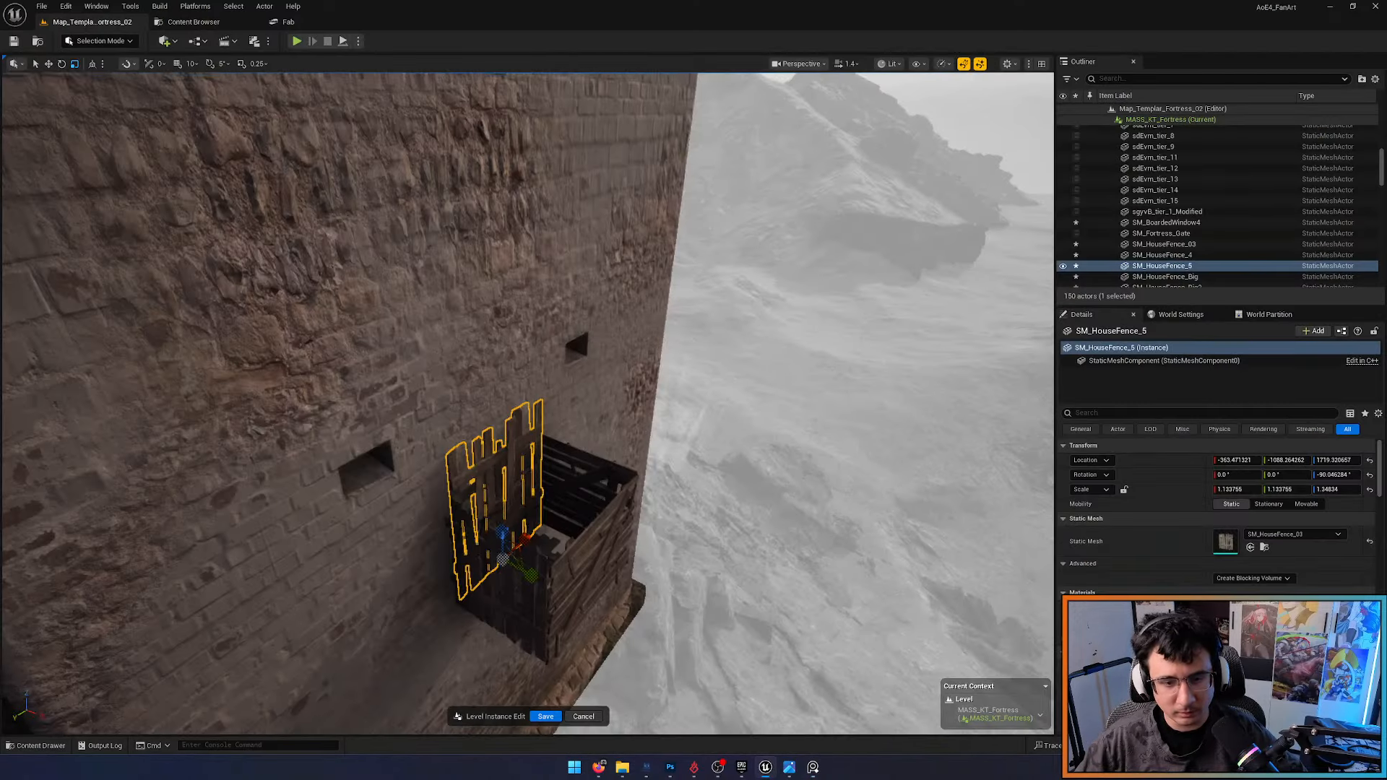
{"action": "right_click_drag", "start_coordinate": [612, 340], "coordinate": [612, 340]}
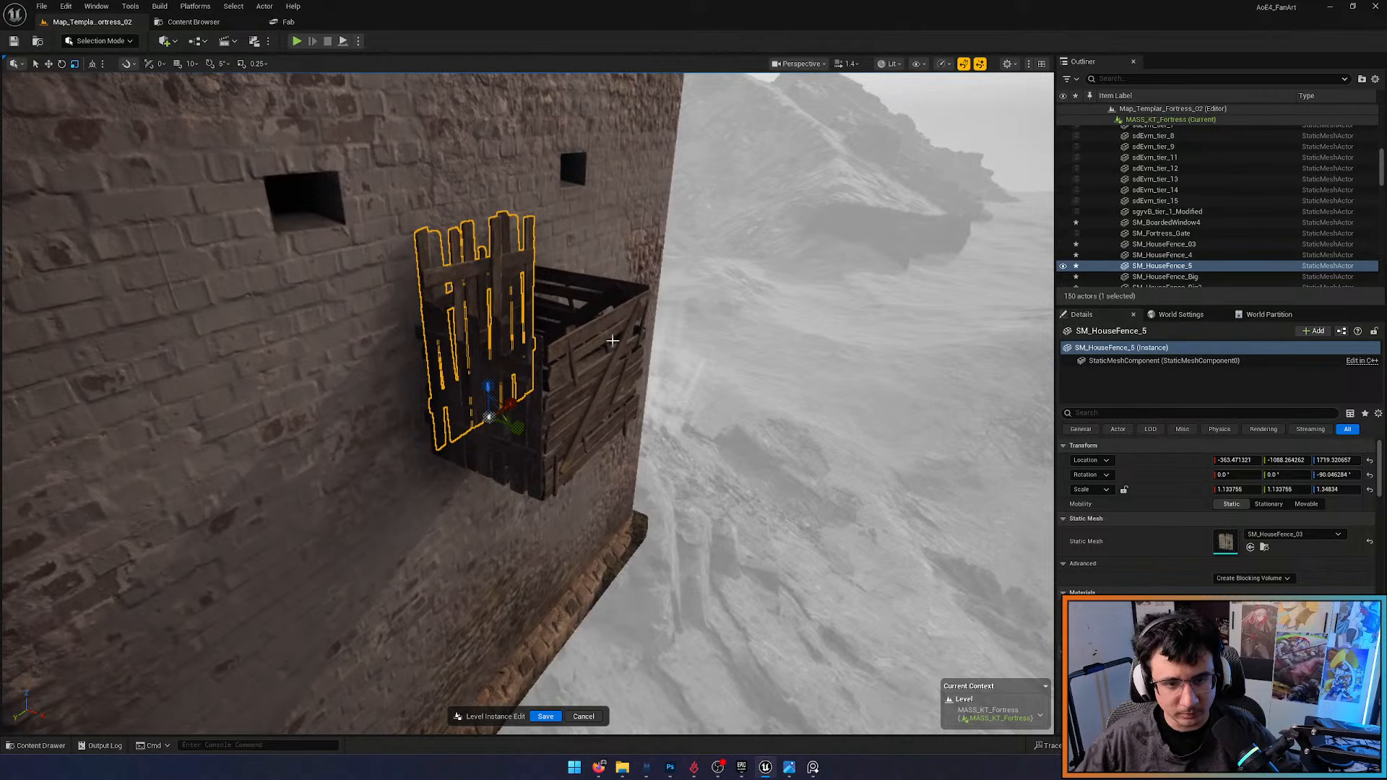
Duplicate the wall-side fence panel, tilt the copy to about 117.6° around X, and move it up against the wall as the box's sloping roof
{"action": "left_click_drag", "start_coordinate": [514, 406], "coordinate": [510, 376], "text": "alt"}
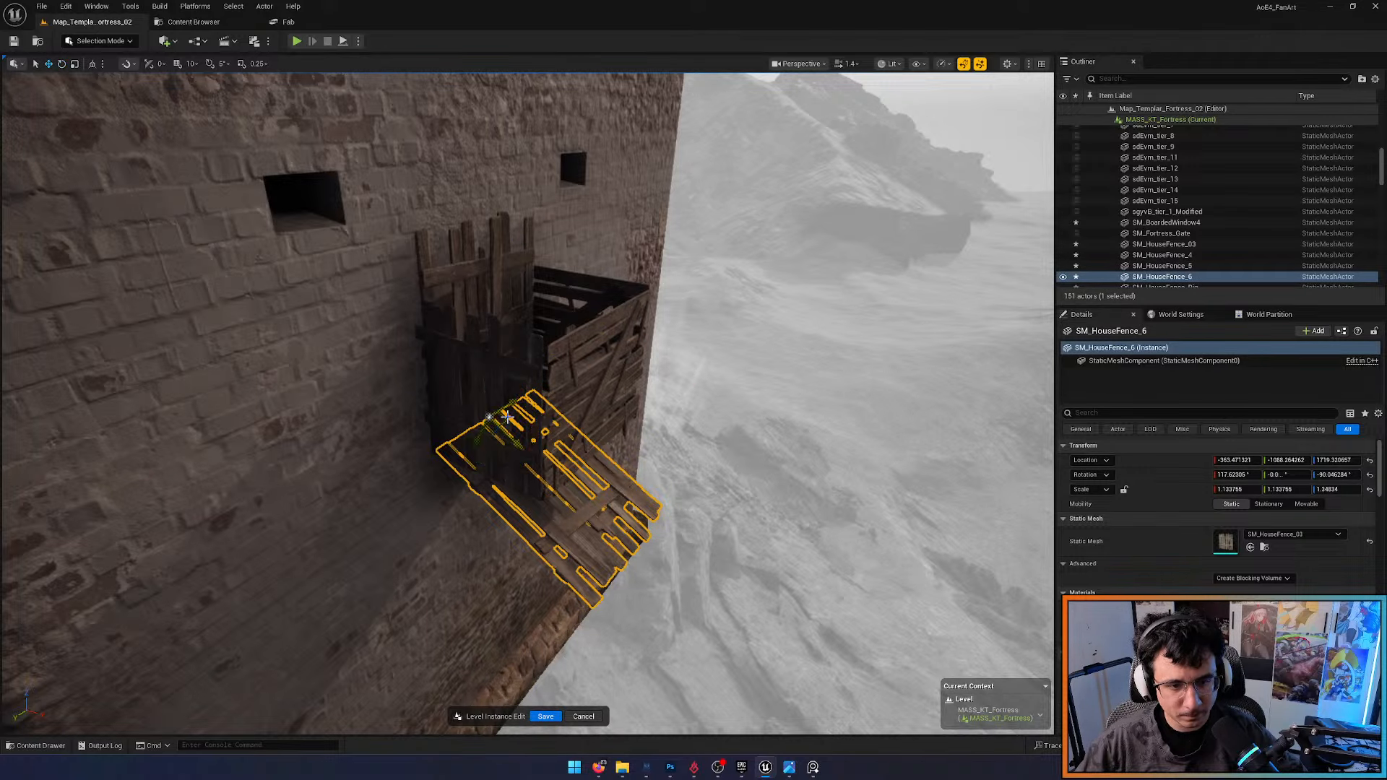
{"action": "left_click_drag", "start_coordinate": [477, 440], "coordinate": [499, 285]}
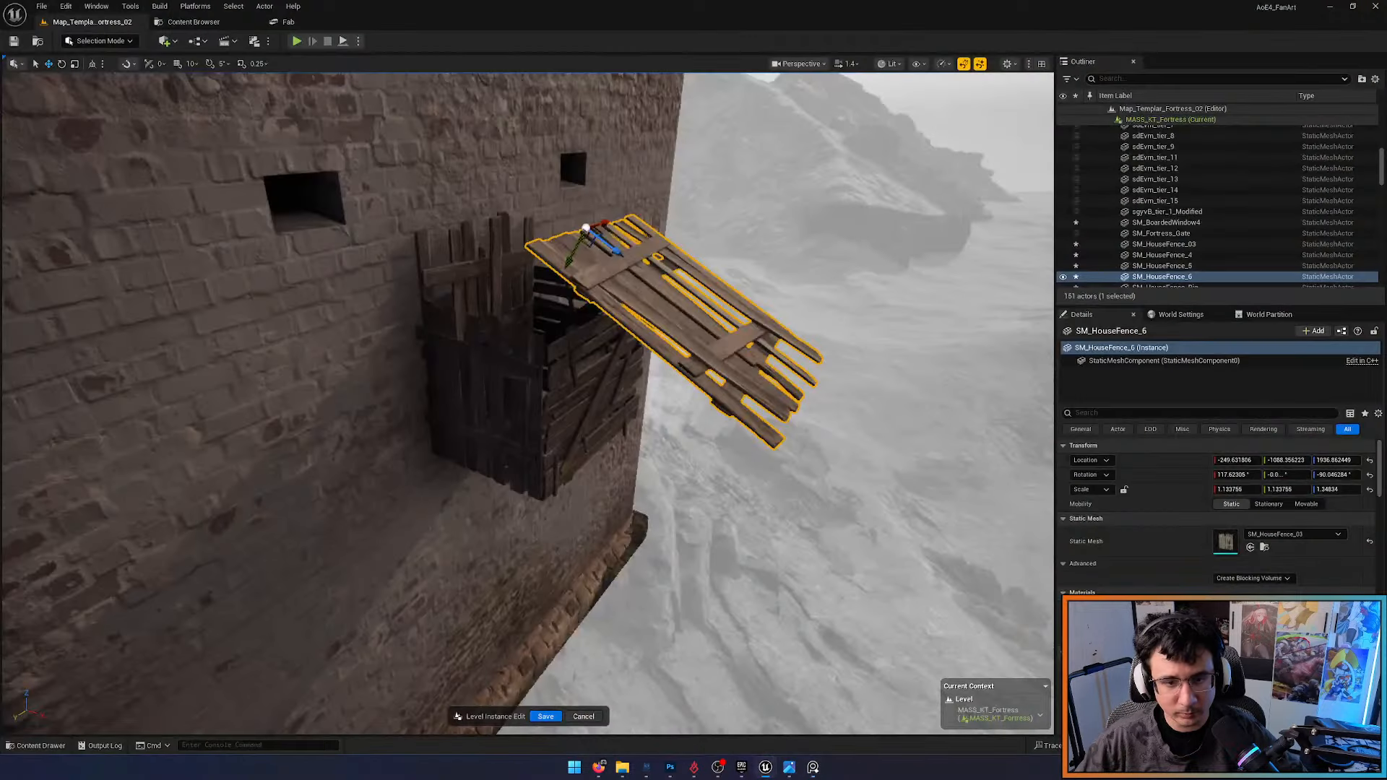
{"action": "scroll", "coordinate": [643, 101], "scroll_direction": "down", "scroll_amount": 3}
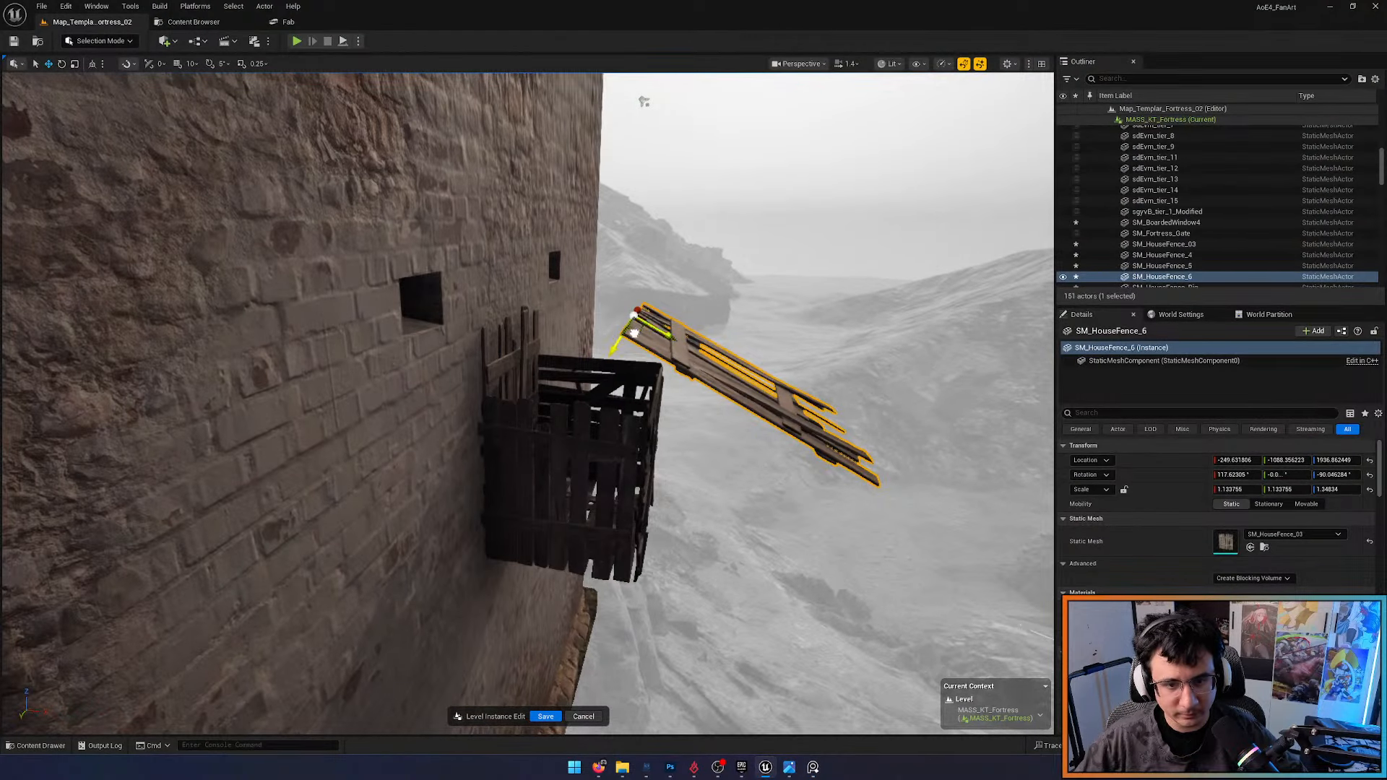
{"action": "left_click_drag", "start_coordinate": [633, 333], "coordinate": [519, 326]}
{"action": "key", "text": "d"}
{"action": "right_click_drag", "start_coordinate": [514, 480], "coordinate": [513, 480]}
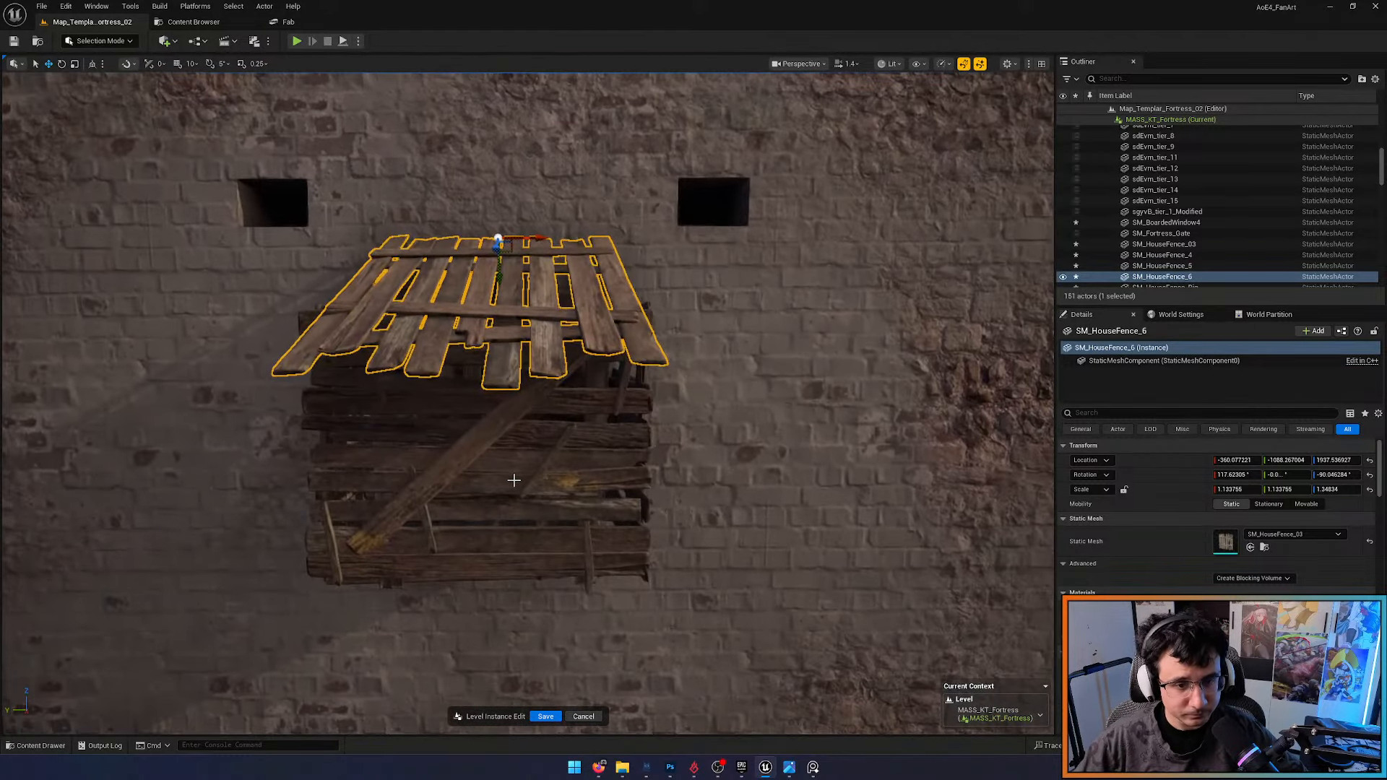
{"action": "left_click", "coordinate": [506, 479]}
{"action": "left_click_drag", "start_coordinate": [479, 419], "coordinate": [477, 431]}
{"action": "key", "text": "Escape"}
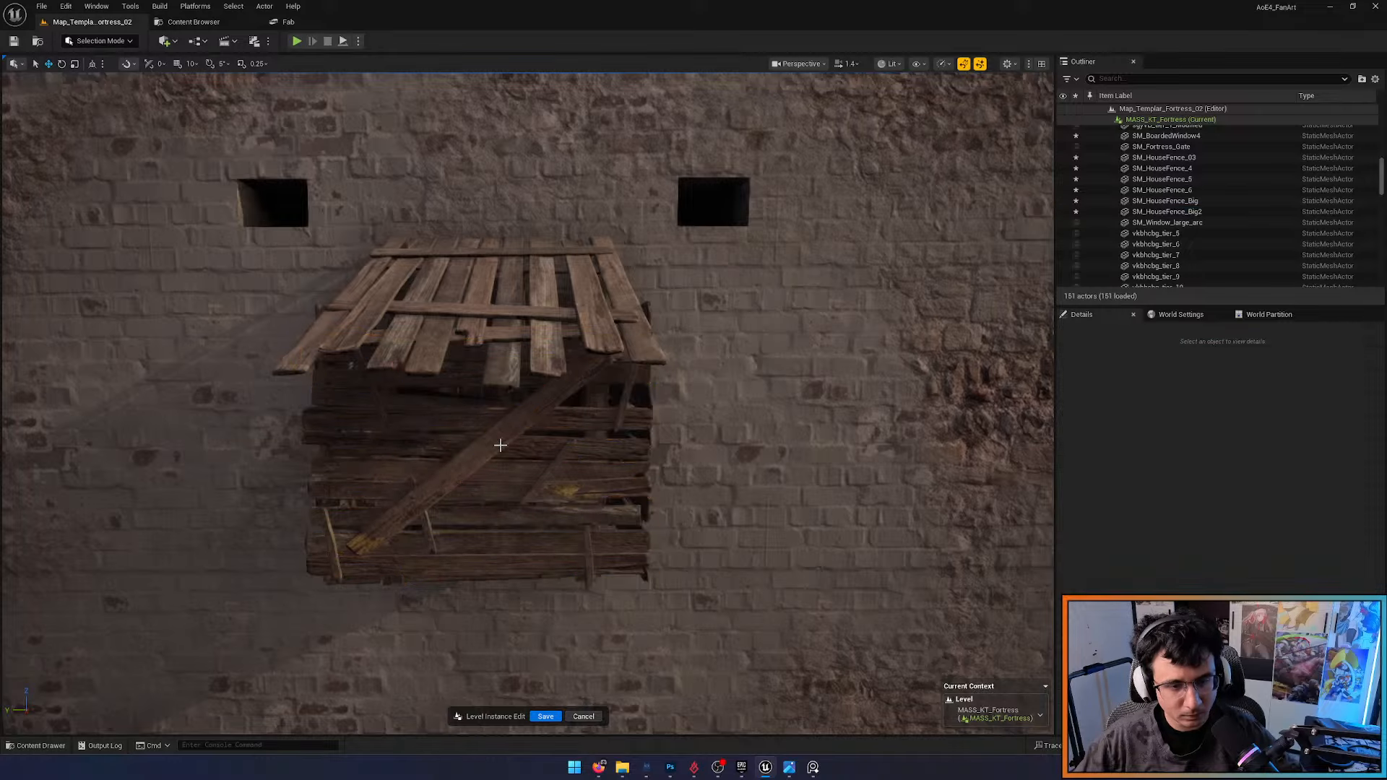
Inspect the roofed wooden box from both sides and from below, checking its side panels and underside
{"action": "key", "text": "a"}
{"action": "right_click_drag", "start_coordinate": [499, 446], "coordinate": [592, 442]}
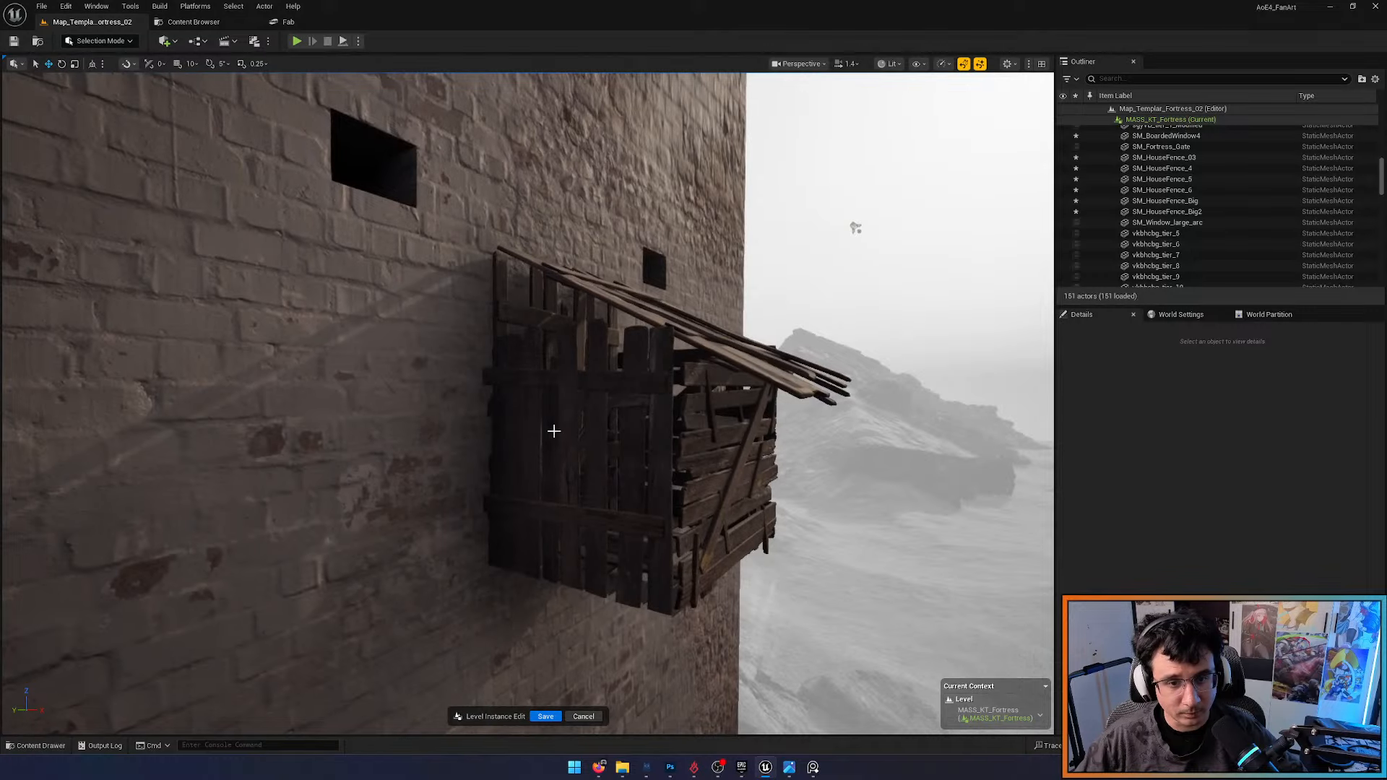
{"action": "left_click", "coordinate": [569, 397]}
{"action": "right_click_drag", "start_coordinate": [569, 397], "coordinate": [624, 396]}
{"action": "key", "text": "a"}
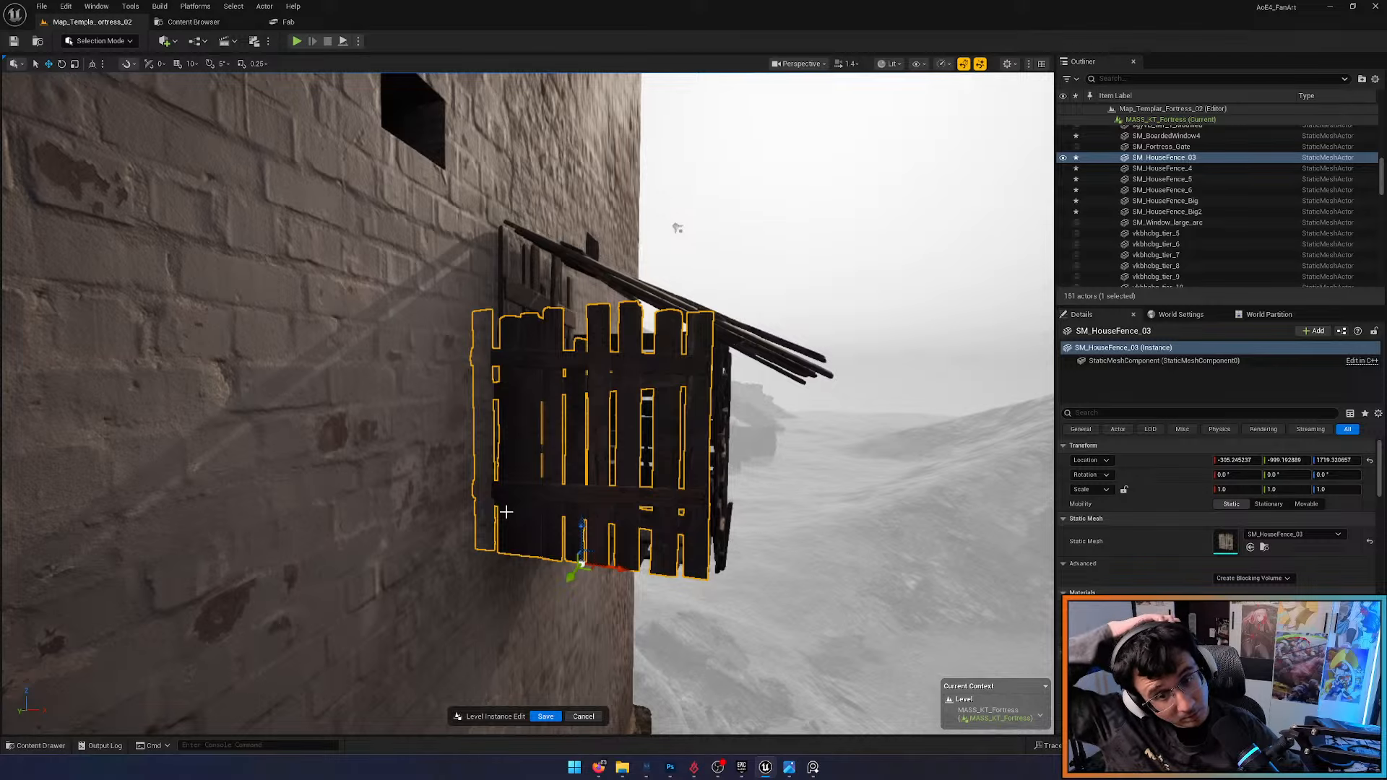
{"action": "key", "text": "d"}
{"action": "right_click_drag", "start_coordinate": [507, 513], "coordinate": [228, 506]}
{"action": "left_click", "coordinate": [465, 495]}
{"action": "key", "text": "a"}
{"action": "right_click_drag", "start_coordinate": [446, 500], "coordinate": [393, 508]}
{"action": "key", "text": "w"}
{"action": "key", "text": "a"}
{"action": "key", "text": "s"}
{"action": "key", "text": "Escape"}
{"action": "key", "text": "d"}
{"action": "key", "text": "w"}
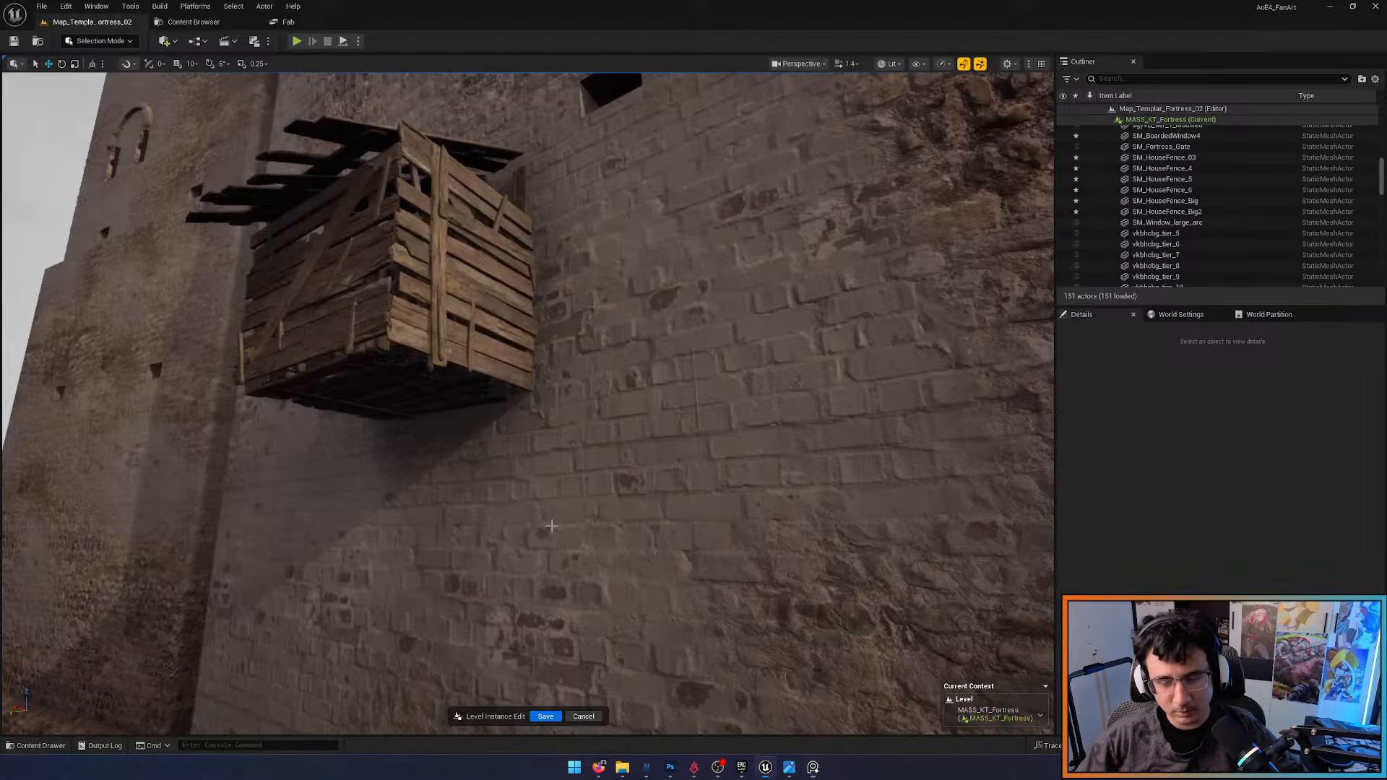
{"action": "key", "text": "a"}
{"action": "right_click_drag", "start_coordinate": [393, 508], "coordinate": [347, 505]}
Search Quixel's 3D products in Fab for "wooden plank"
{"action": "left_click", "coordinate": [288, 21]}
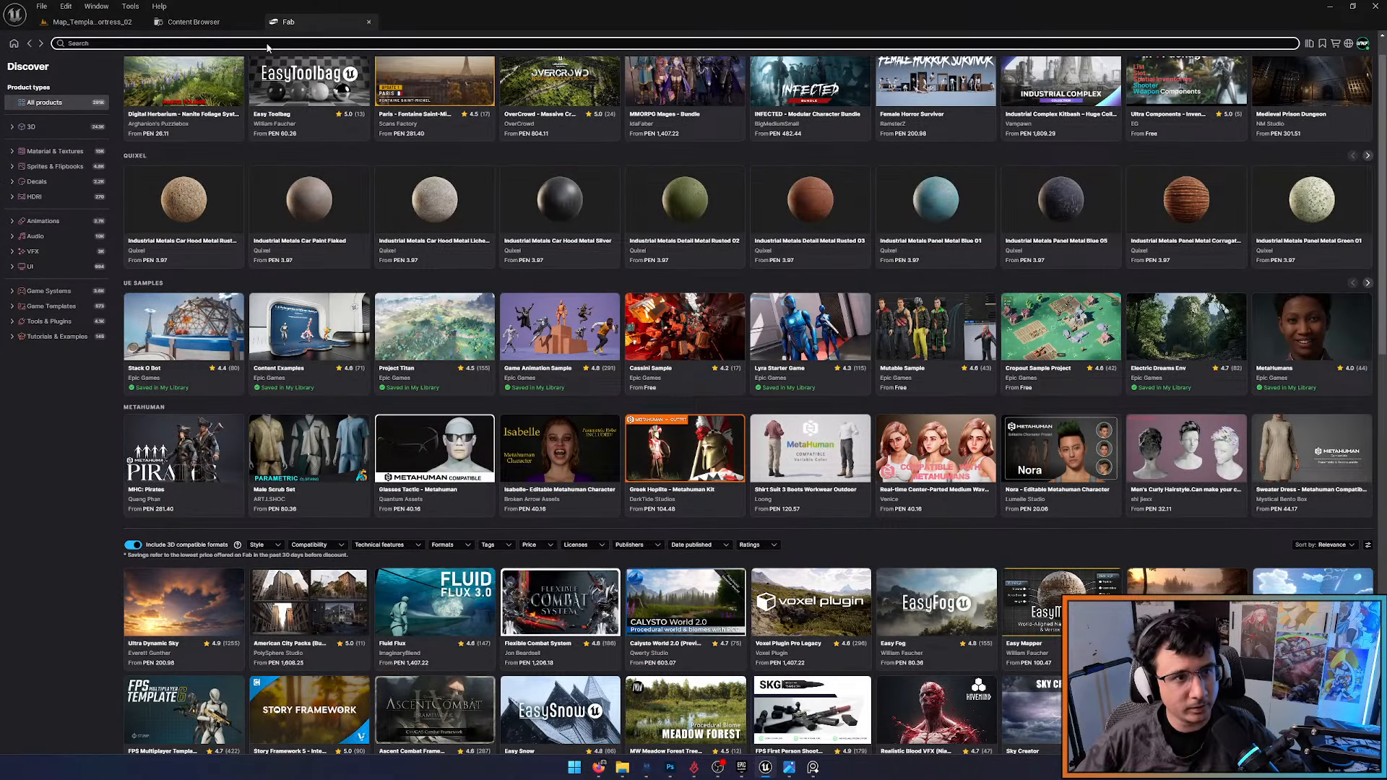
{"action": "left_click", "coordinate": [405, 195]}
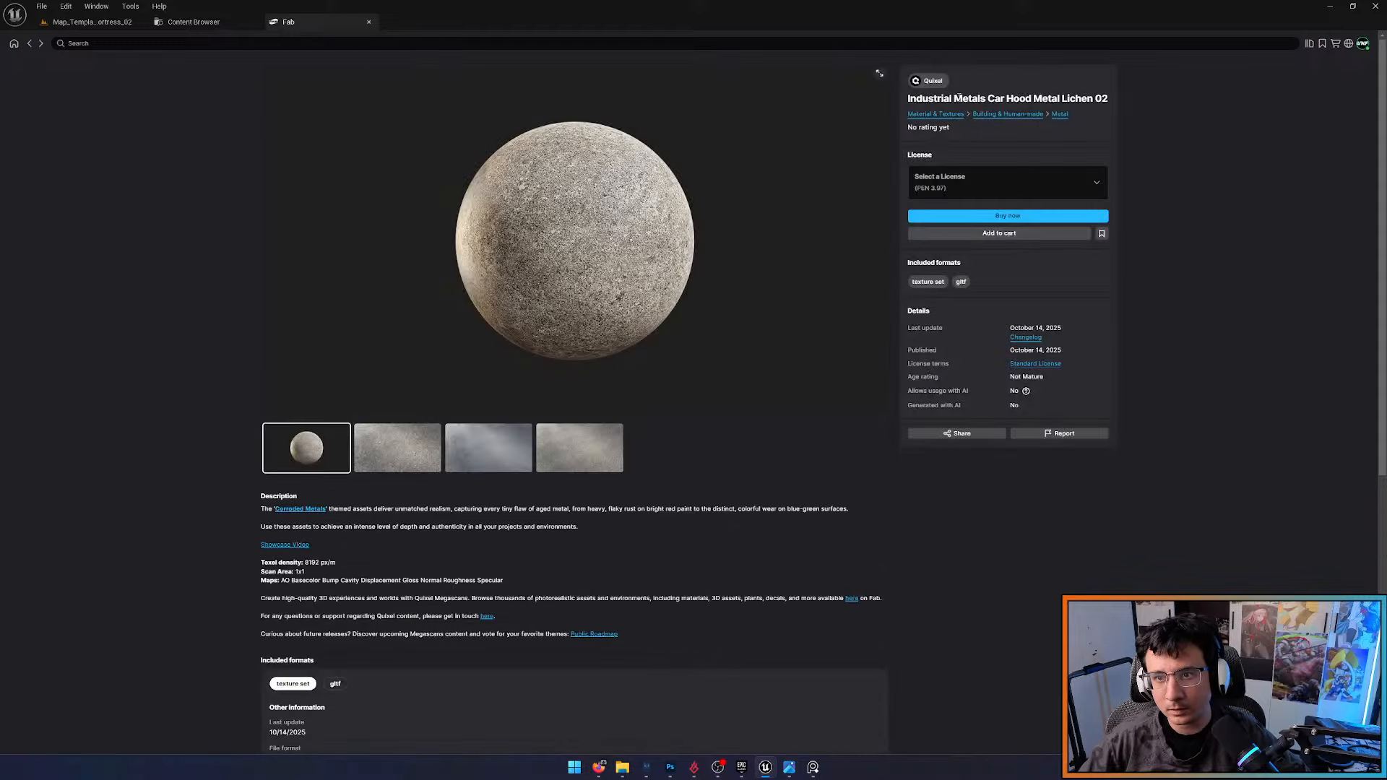
{"action": "left_click", "coordinate": [939, 82]}
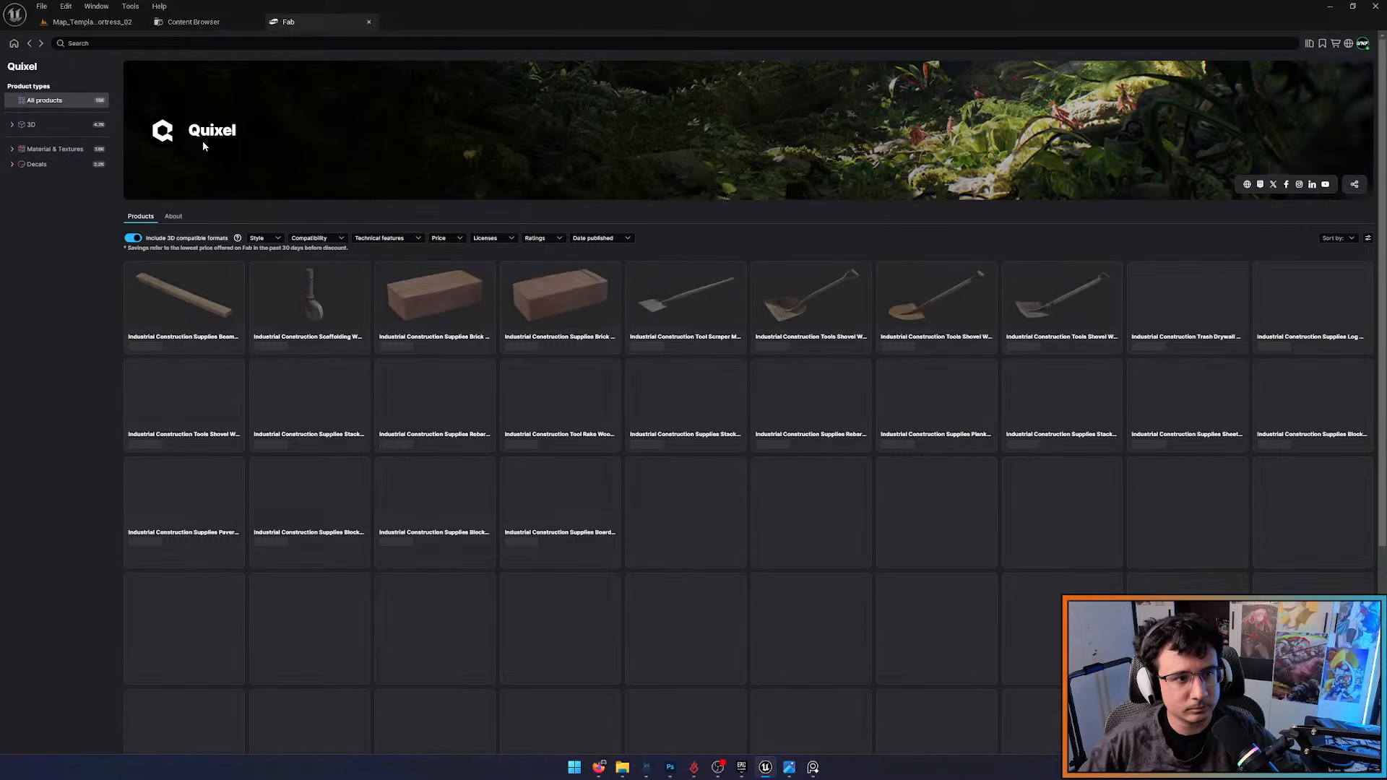
{"action": "left_click", "coordinate": [55, 129]}
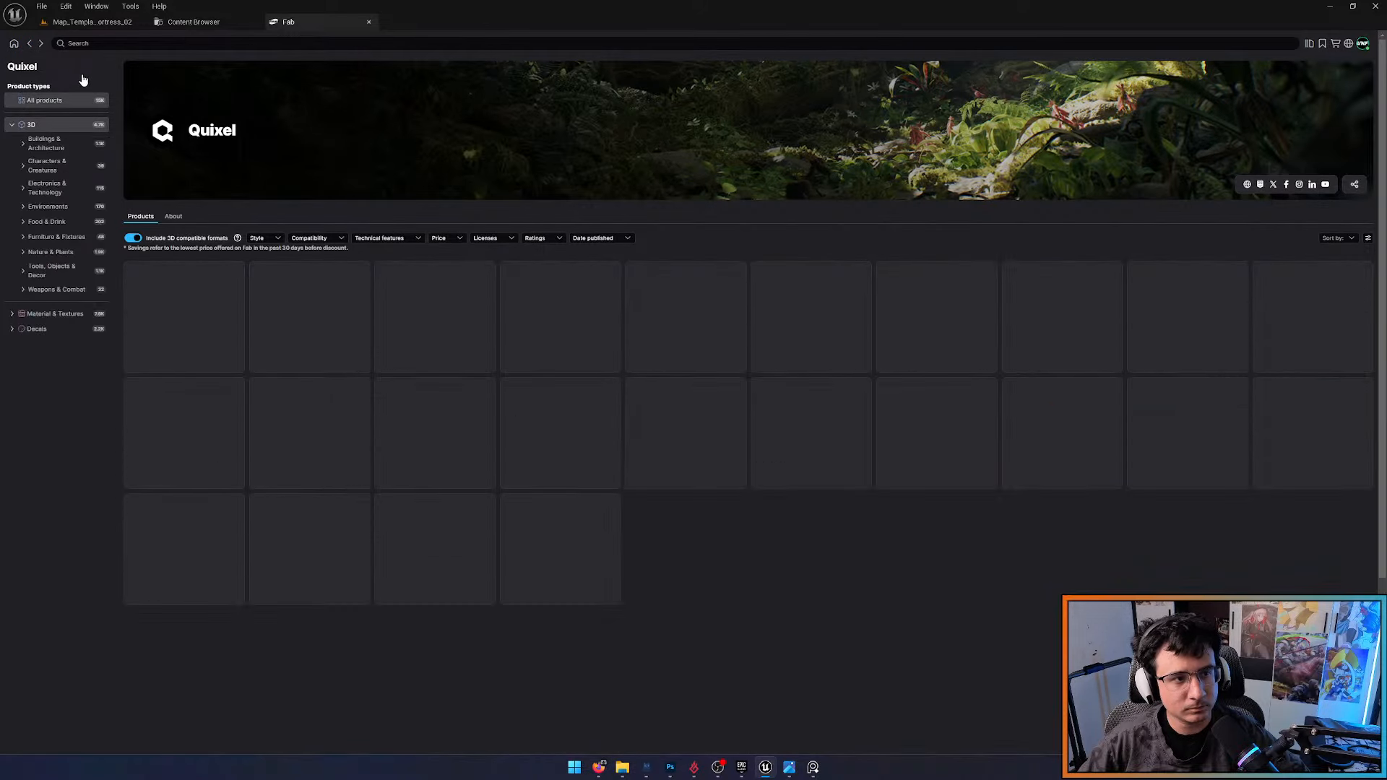
{"action": "left_click", "coordinate": [91, 44]}
{"action": "type", "text": "wood"}
{"action": "key", "text": "Return"}
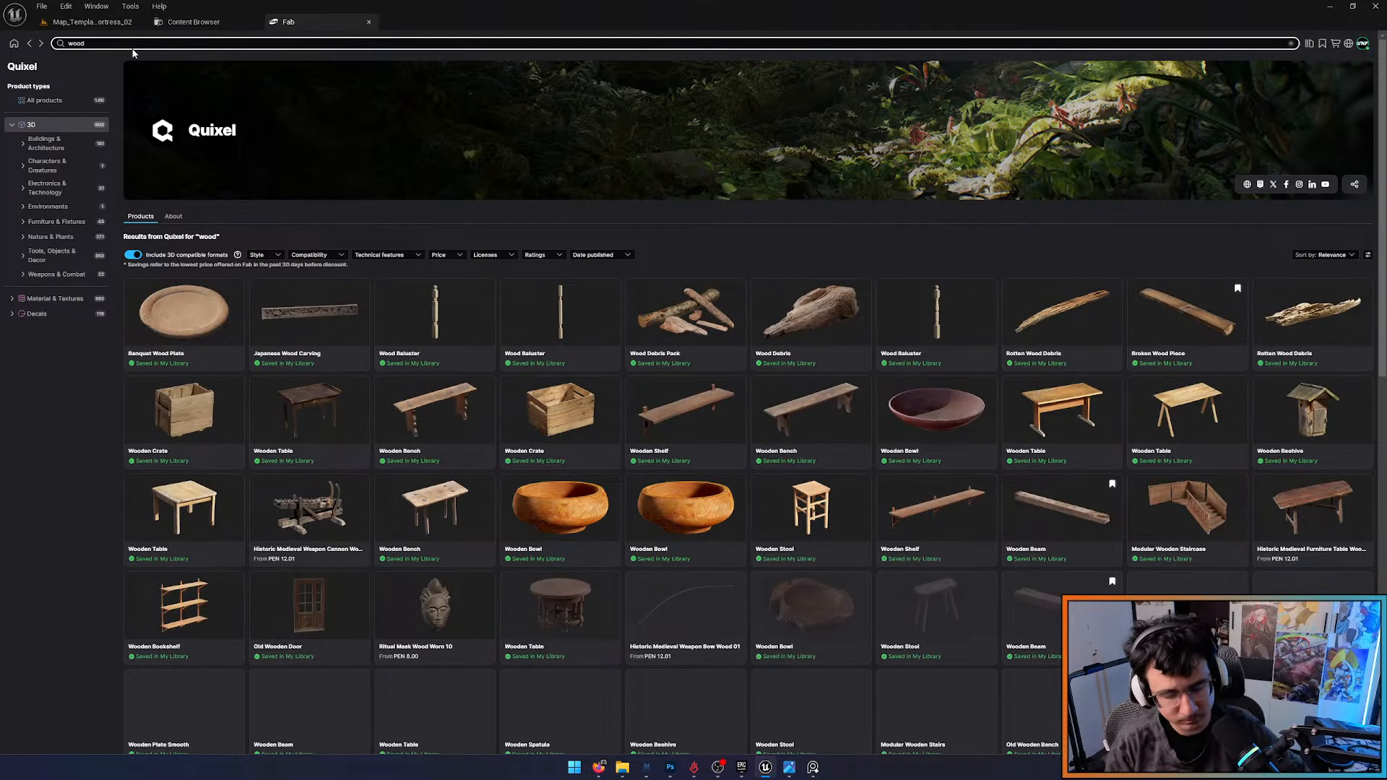
{"action": "type", "text": "en plank"}
{"action": "key", "text": "Return"}
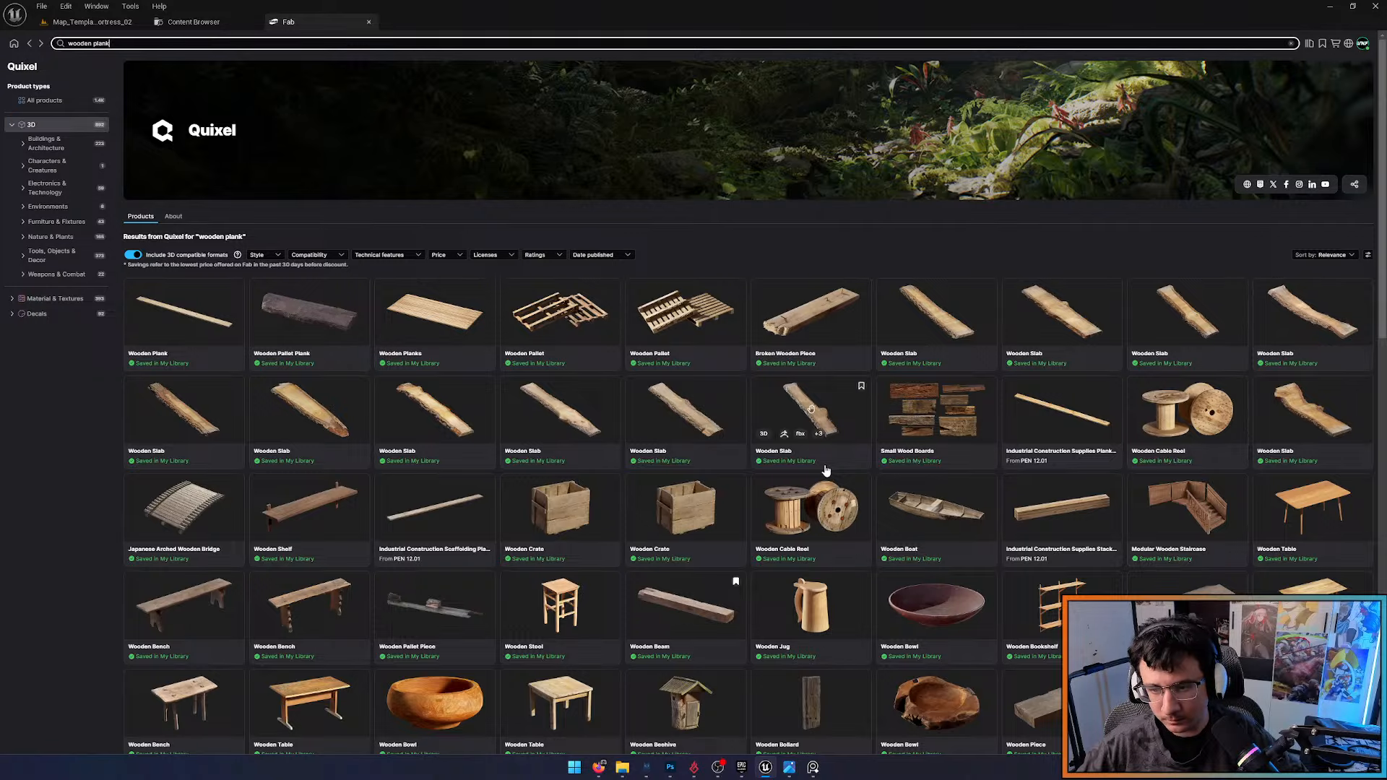
Pick the Old Wooden Beam from the Quixel results and add it to the project in High quality
{"action": "scroll", "coordinate": [825, 470], "scroll_direction": "down", "scroll_amount": 1}
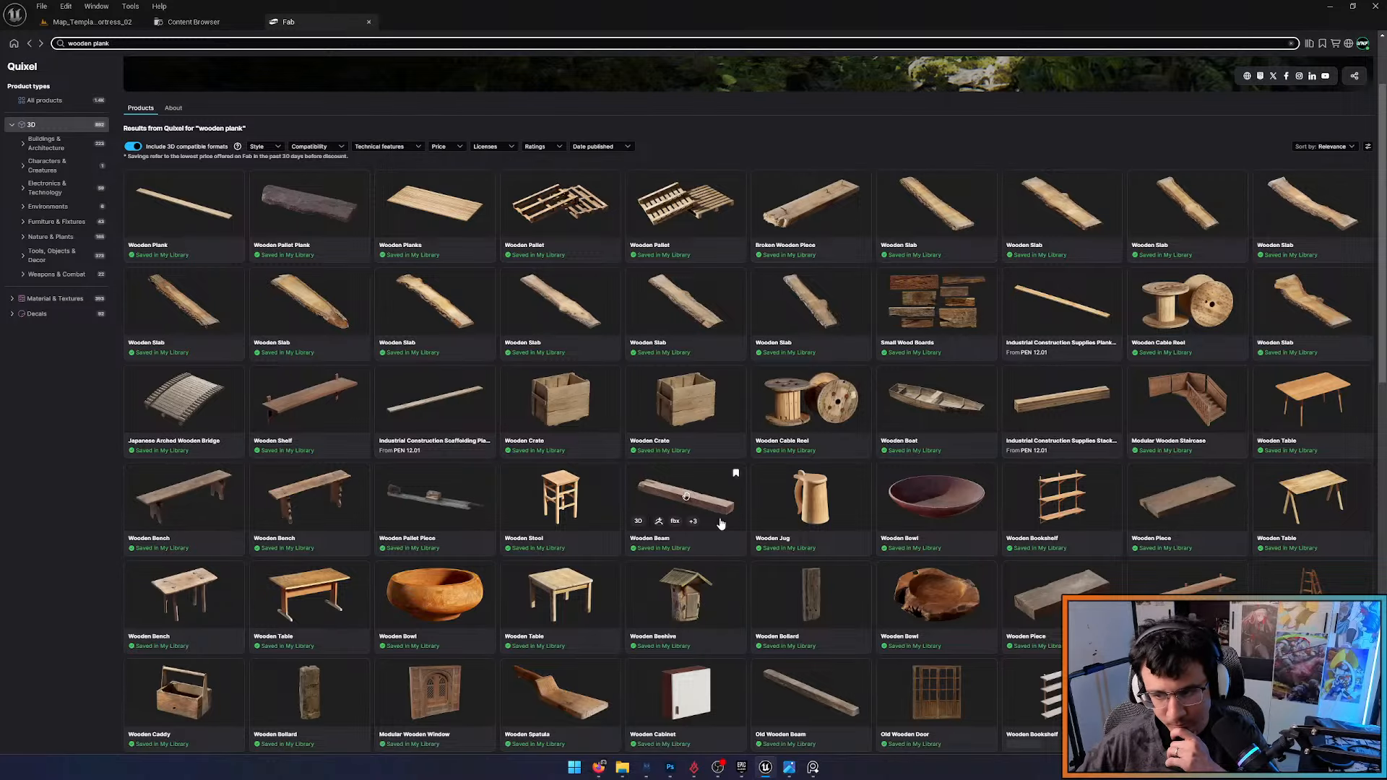
{"action": "scroll", "coordinate": [721, 523], "scroll_direction": "down", "scroll_amount": 1}
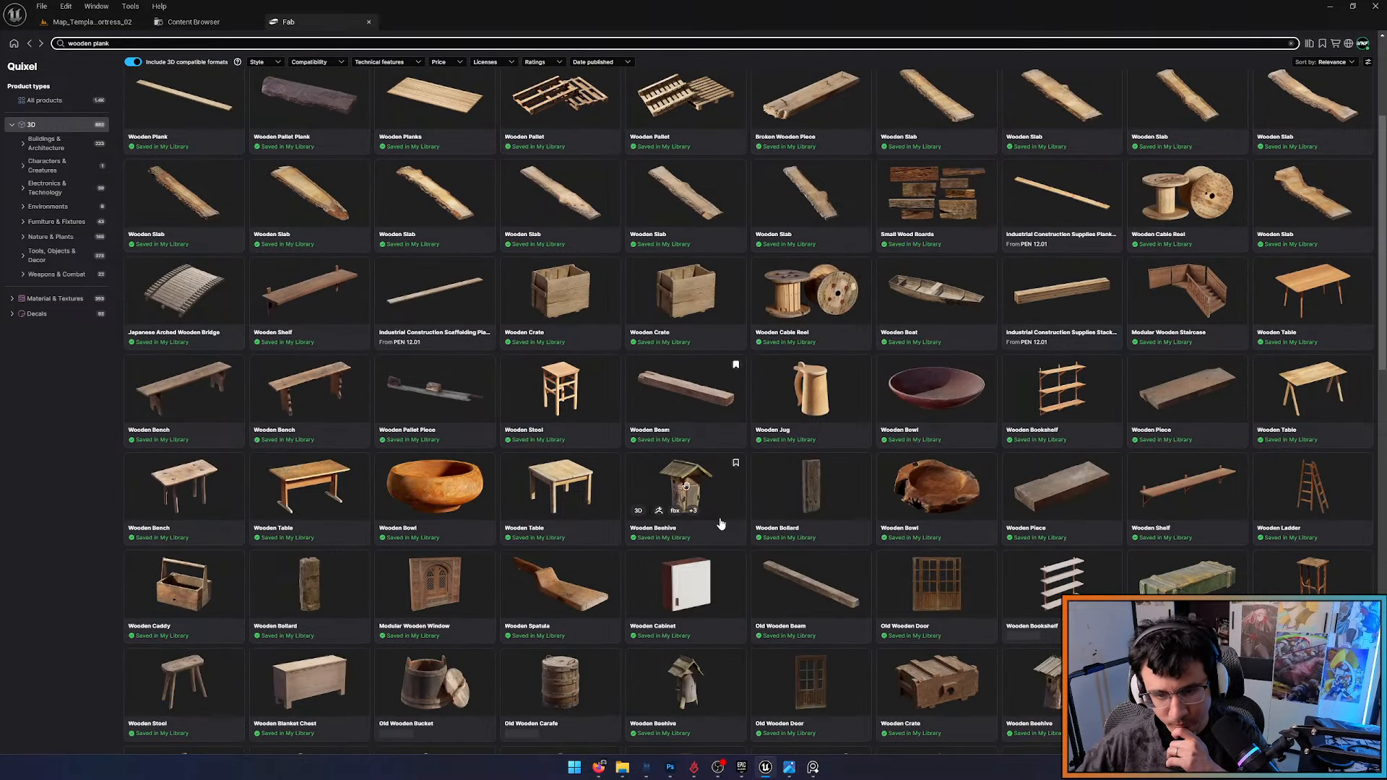
{"action": "left_click", "coordinate": [849, 591]}
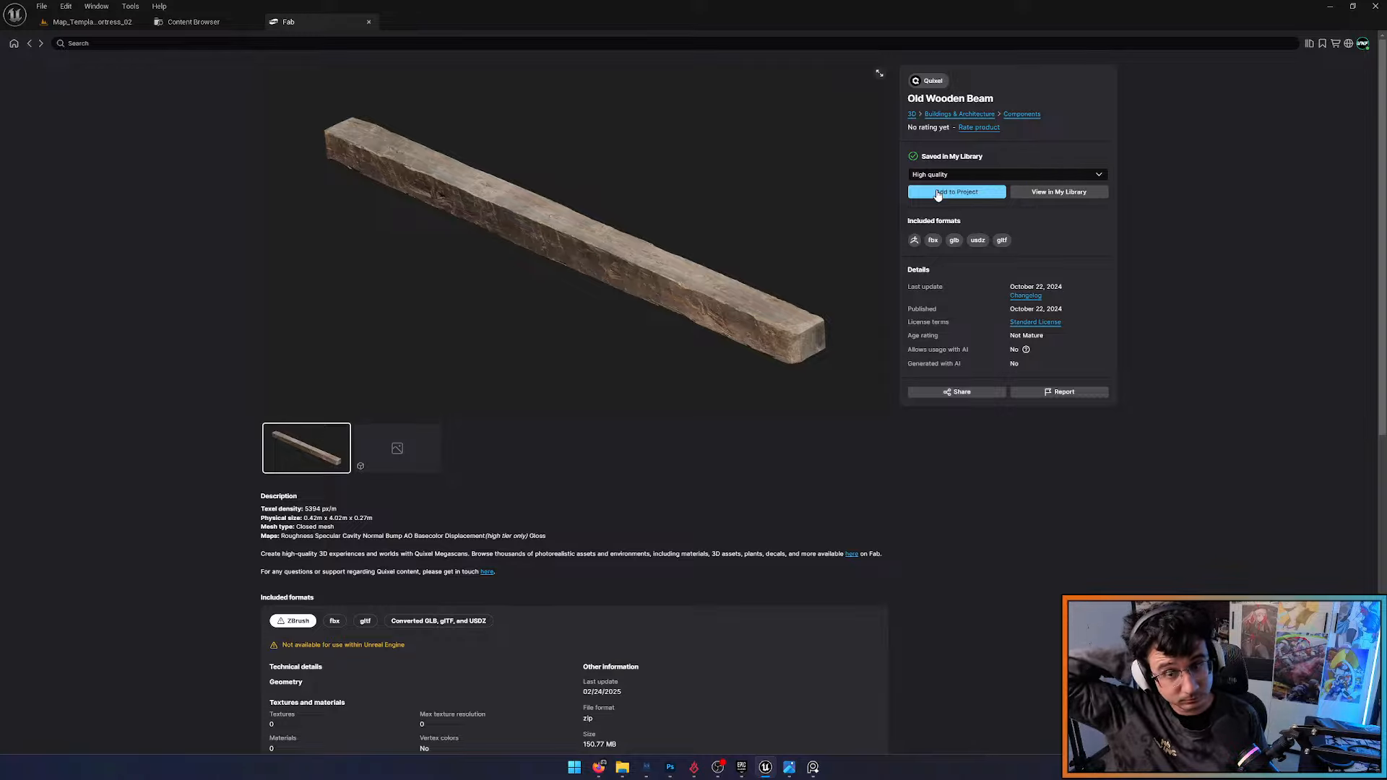
{"action": "left_click", "coordinate": [937, 192]}
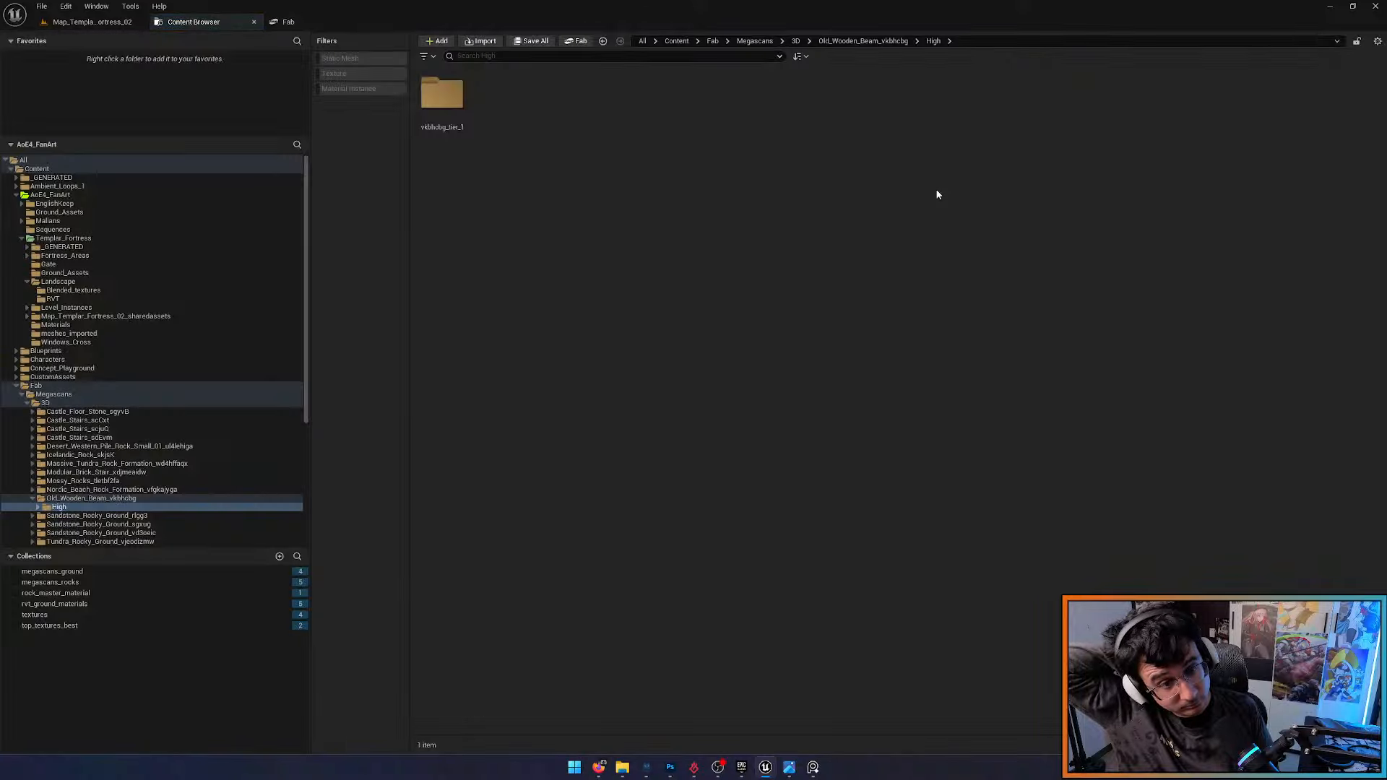
Place the Old Wooden Beam static mesh from its StaticMeshes folder beneath the box and scale it uniformly to about 0.72
{"action": "double_click", "coordinate": [448, 106]}
{"action": "double_click", "coordinate": [554, 94]}
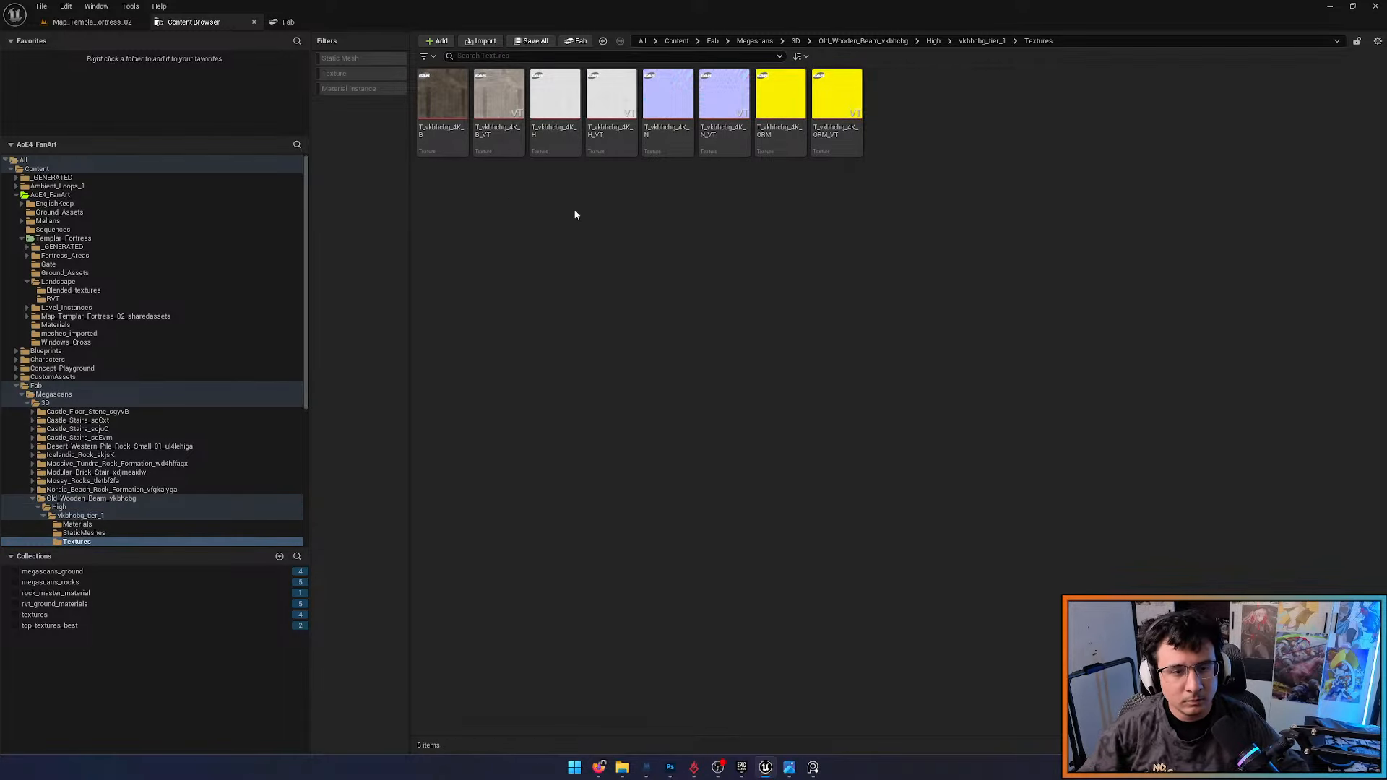
{"action": "key", "text": "alt+Left"}
{"action": "double_click", "coordinate": [499, 98]}
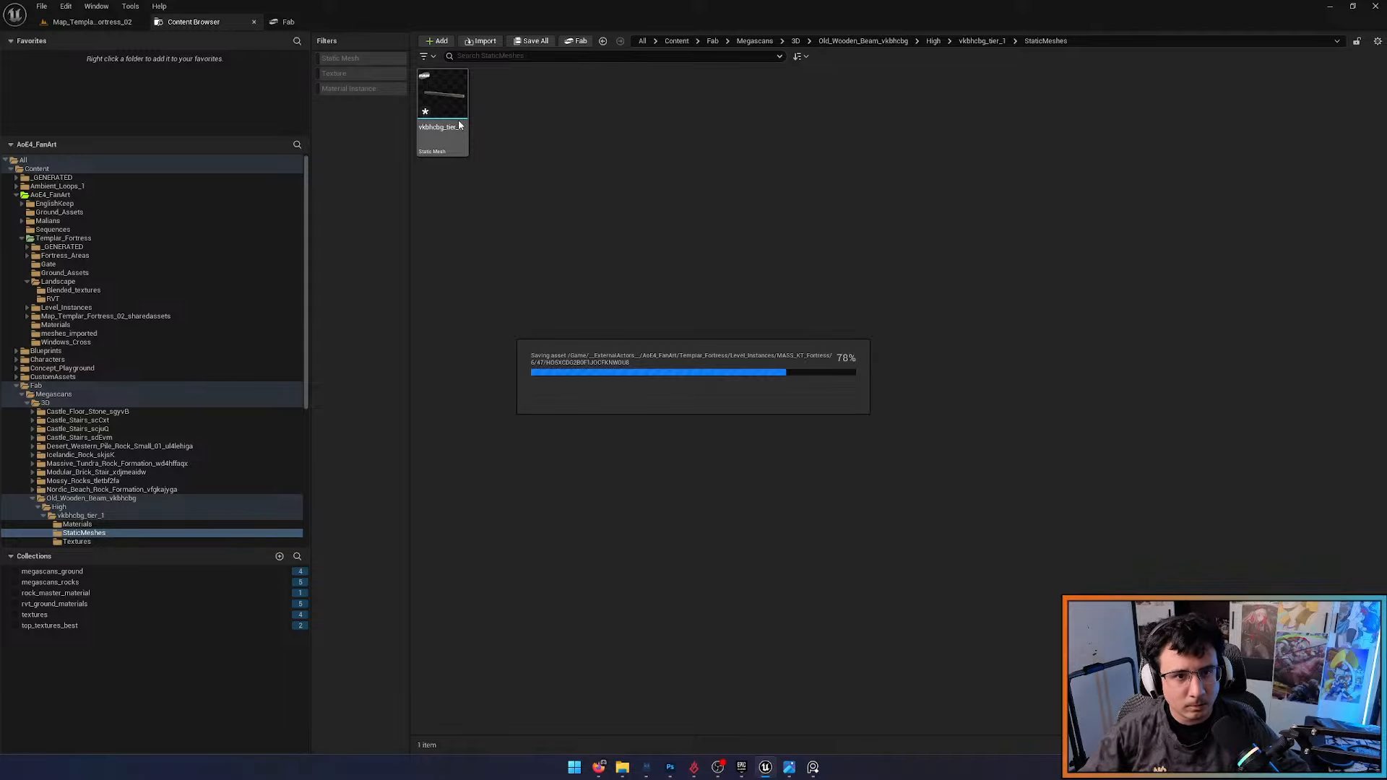
{"action": "left_click_drag", "start_coordinate": [442, 114], "coordinate": [523, 385]}
{"action": "key", "text": "r"}
{"action": "left_click_drag", "start_coordinate": [434, 385], "coordinate": [435, 386], "text": "alt"}
Tilt the beam about 29° around Y and move it under one side of the box as a diagonal support against the wall
{"action": "key", "text": "e"}
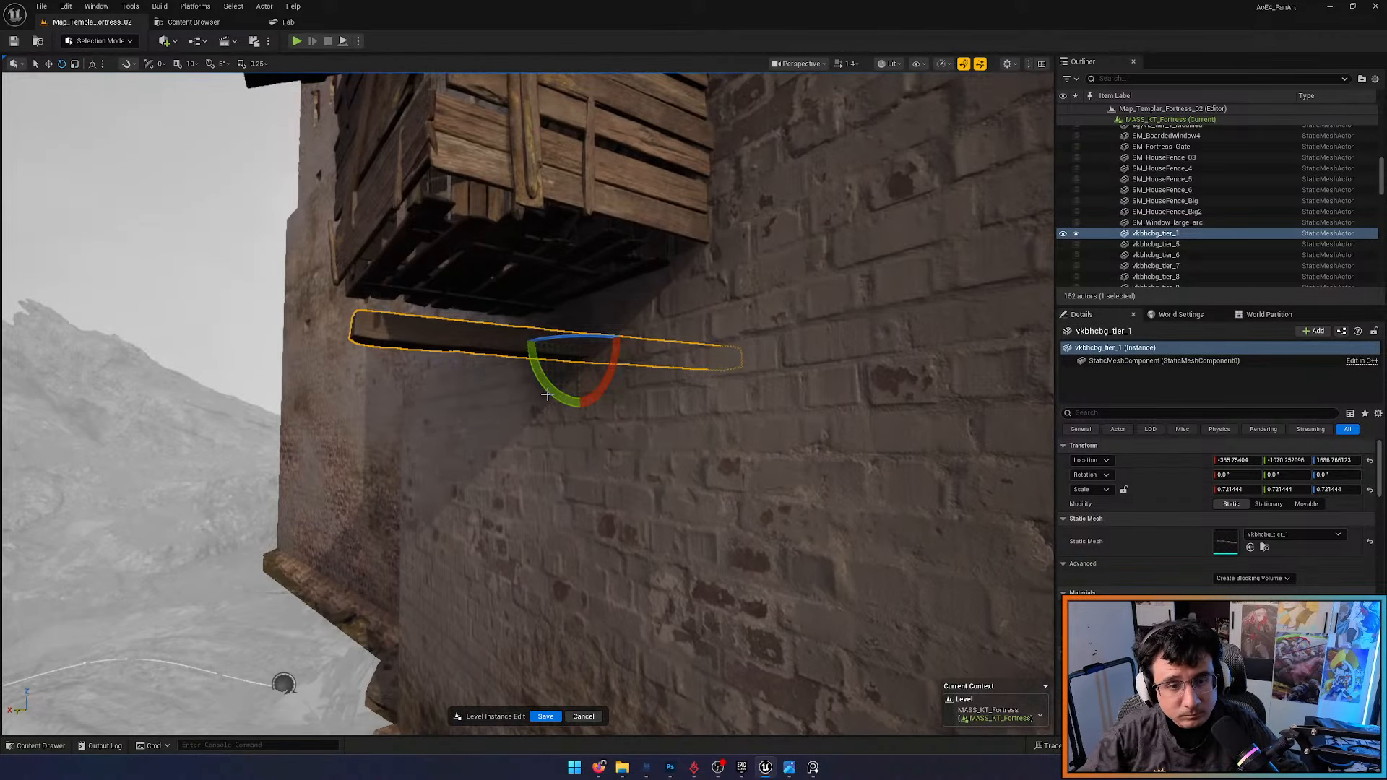
{"action": "left_click_drag", "start_coordinate": [546, 395], "coordinate": [560, 396]}
{"action": "key", "text": "w"}
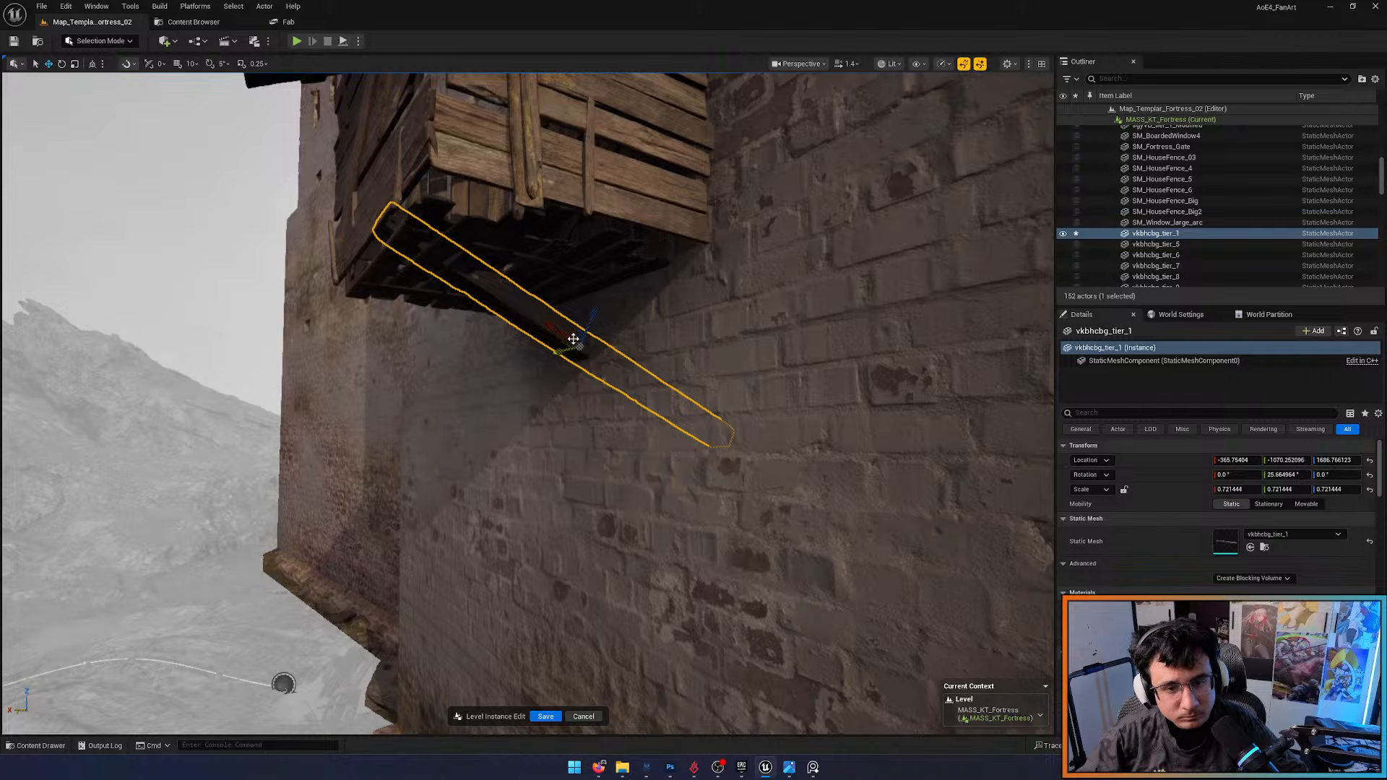
{"action": "left_click_drag", "start_coordinate": [577, 330], "coordinate": [594, 298]}
{"action": "left_click_drag", "start_coordinate": [639, 423], "coordinate": [564, 414]}
{"action": "right_click_drag", "start_coordinate": [581, 438], "coordinate": [350, 362]}
Duplicate the tilted support beam and move the copy along the wall beneath the box's opposite side
{"action": "left_click", "coordinate": [938, 269]}
{"action": "left_click", "coordinate": [340, 366]}
{"action": "key", "text": "e"}
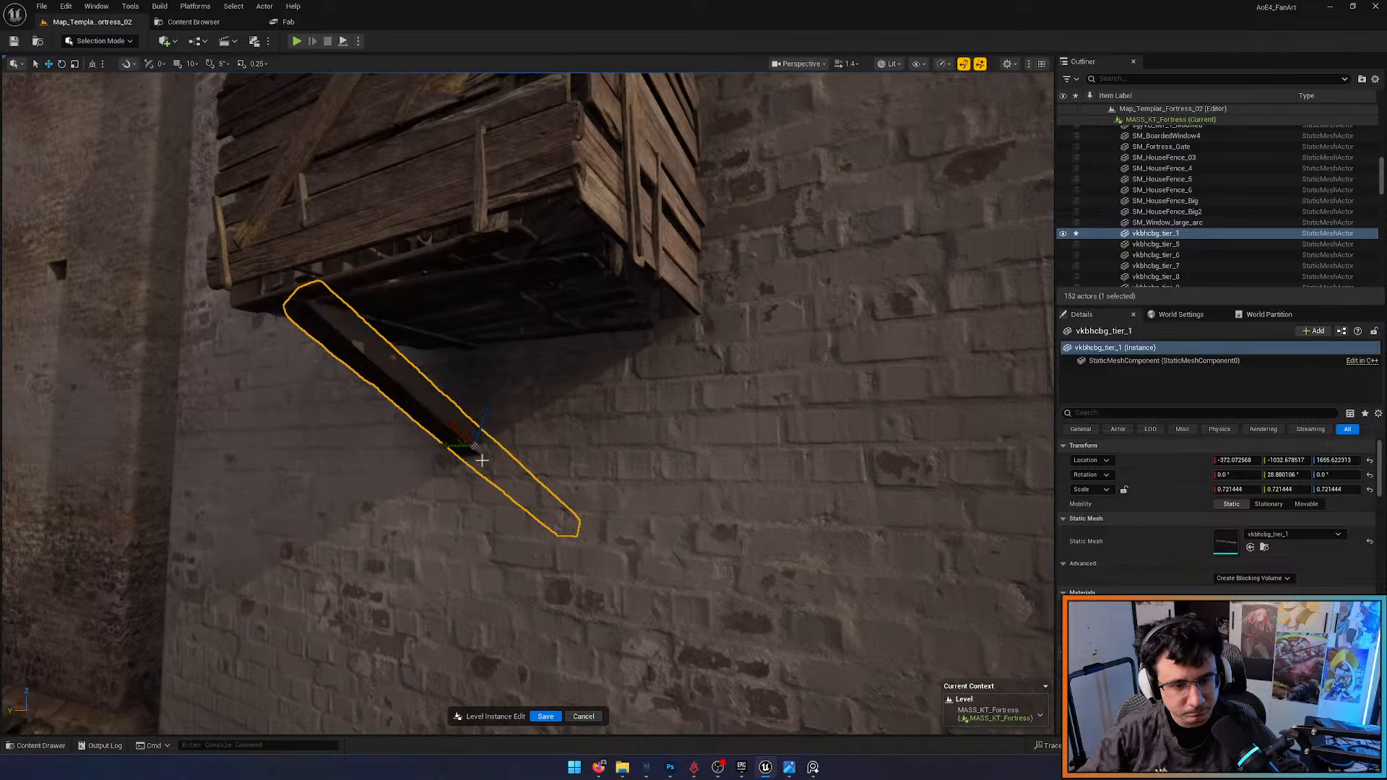
{"action": "left_click_drag", "start_coordinate": [447, 447], "coordinate": [598, 436], "text": "alt"}
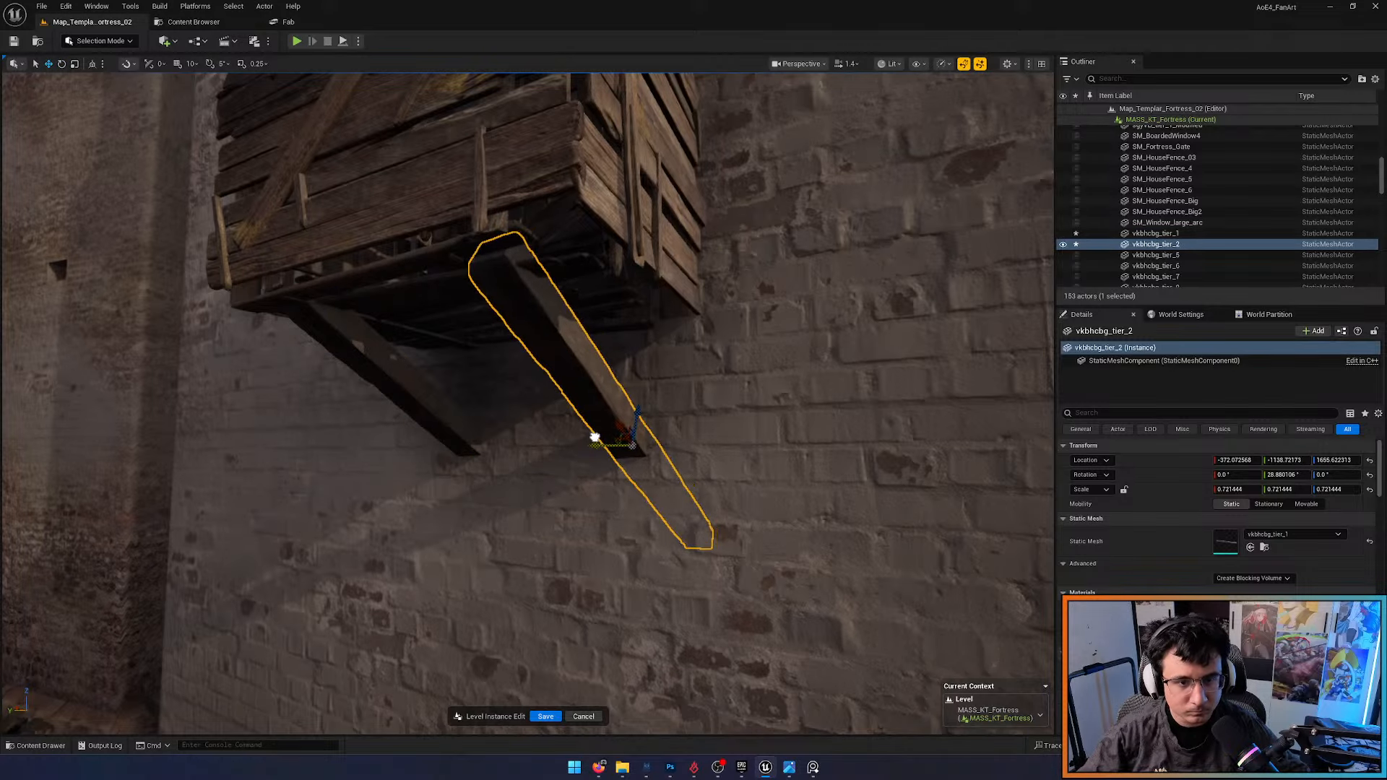
Rotate the duplicated support beam by about -185° around its X axis so it differs from the first beam
{"action": "right_click_drag", "start_coordinate": [597, 436], "coordinate": [534, 459]}
{"action": "key", "text": "e"}
{"action": "mouse_move", "coordinate": [567, 488]}
{"action": "left_mouse_down"}
{"action": "mouse_move", "coordinate": [565, 412]}
{"action": "mouse_move", "coordinate": [591, 463]}
{"action": "mouse_move", "coordinate": [568, 504]}
{"action": "left_mouse_up"}
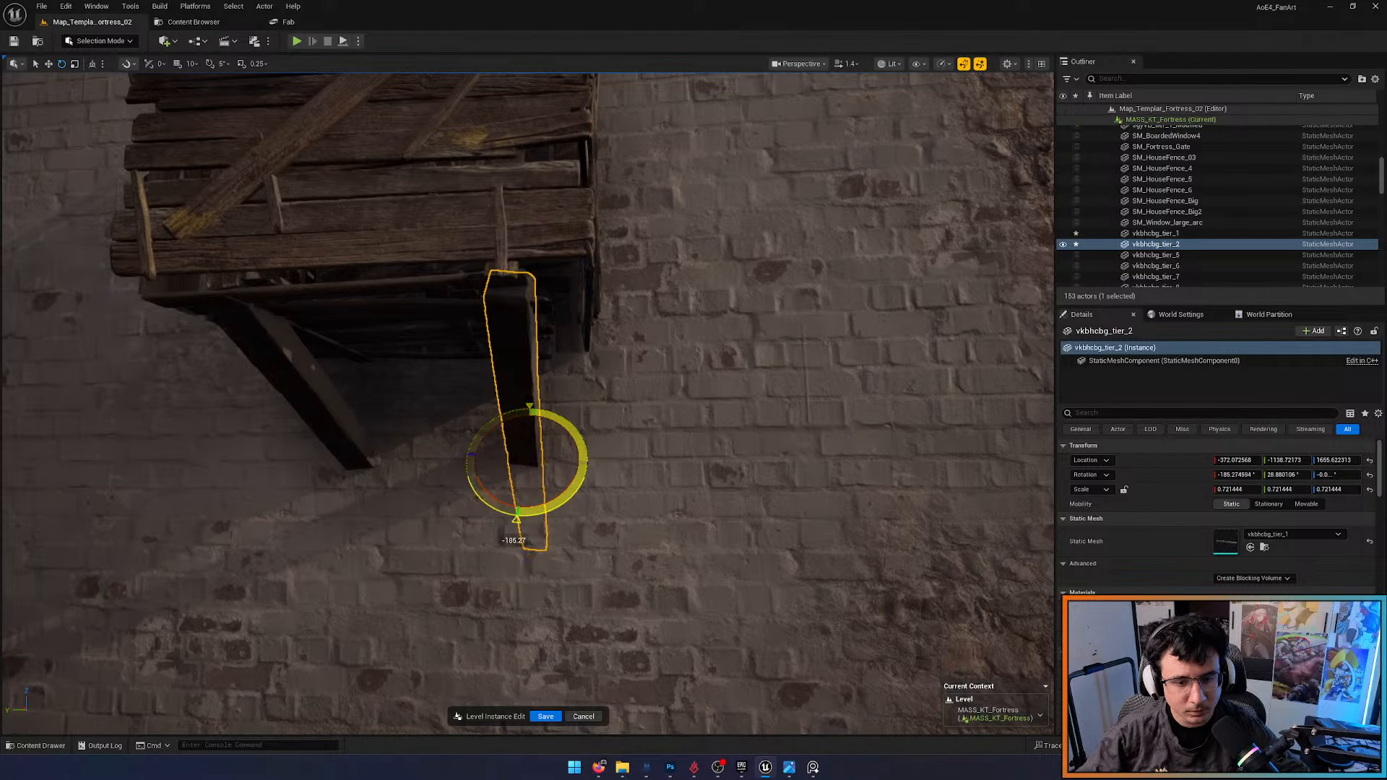
{"action": "key", "text": "Escape"}
Select the SM_HouseFence_03 panel closing one end of the box and switch to Modeling Mode
{"action": "right_click_drag", "start_coordinate": [521, 520], "coordinate": [694, 498]}
{"action": "right_click_drag", "start_coordinate": [780, 374], "coordinate": [470, 495]}
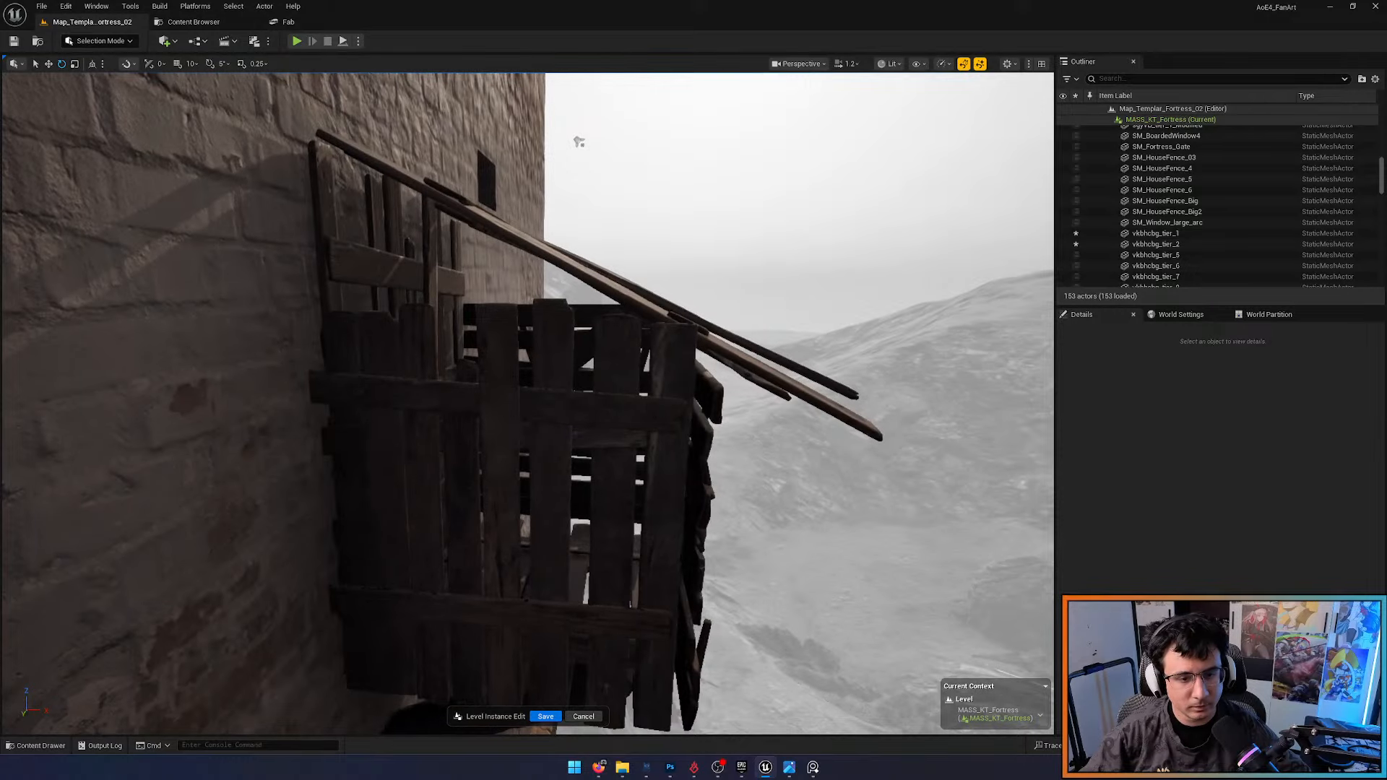
{"action": "left_click", "coordinate": [470, 495]}
{"action": "left_click", "coordinate": [100, 41]}
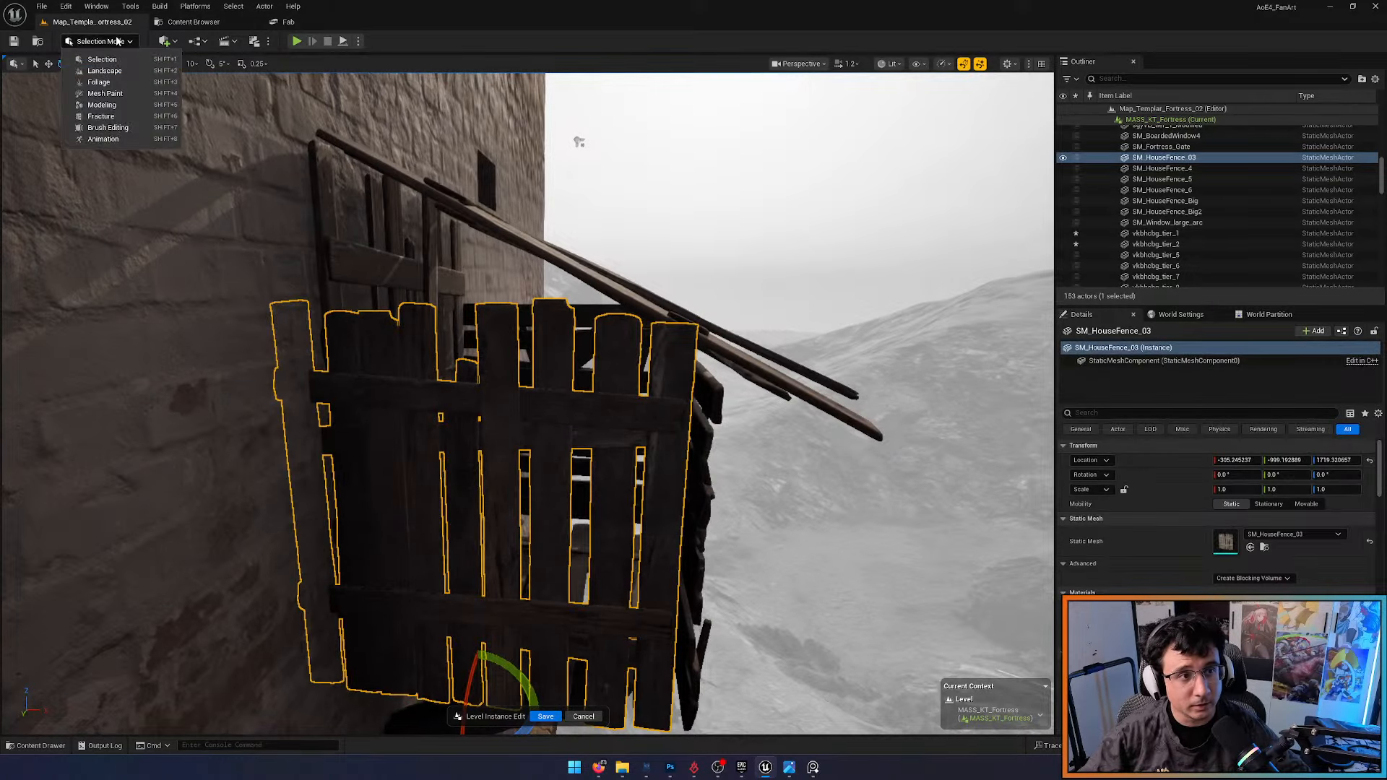
{"action": "left_click", "coordinate": [102, 104]}
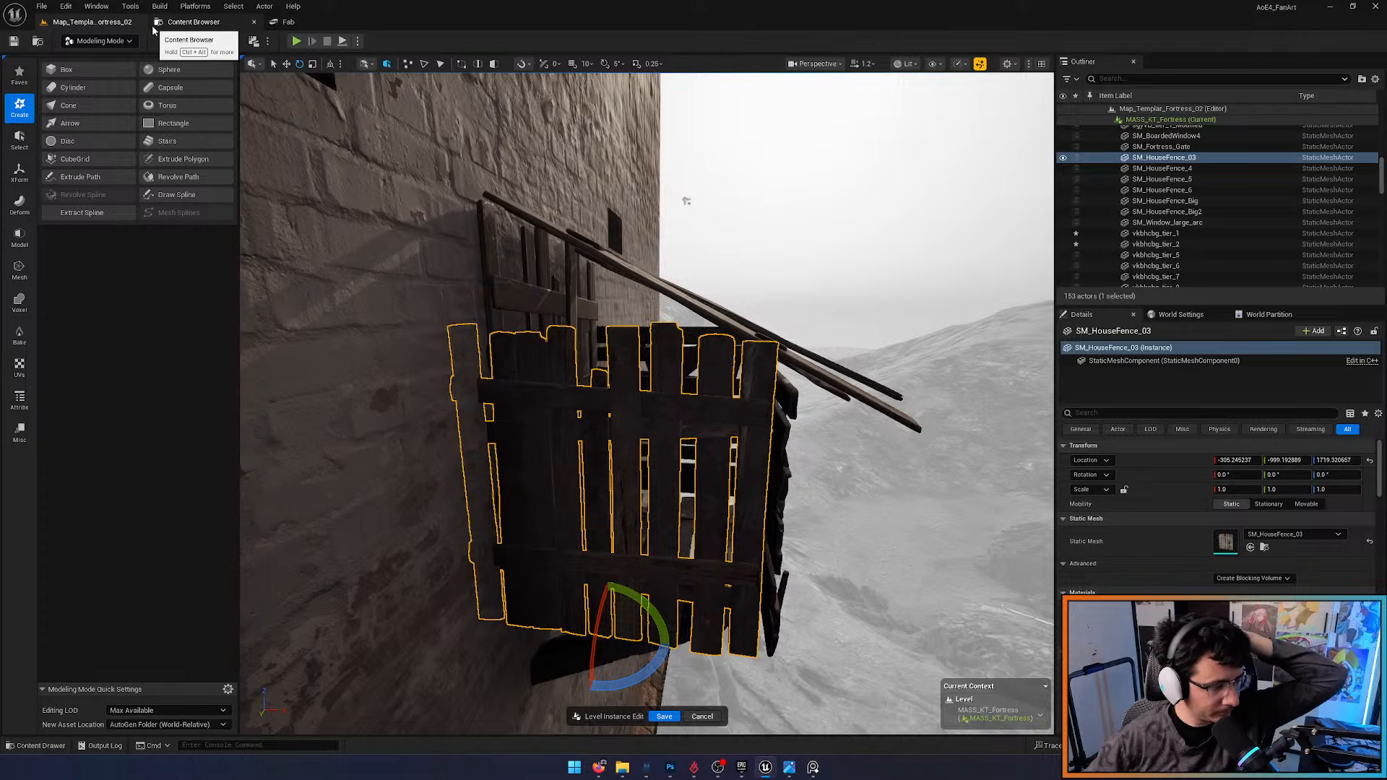
{"action": "left_click", "coordinate": [20, 237]}
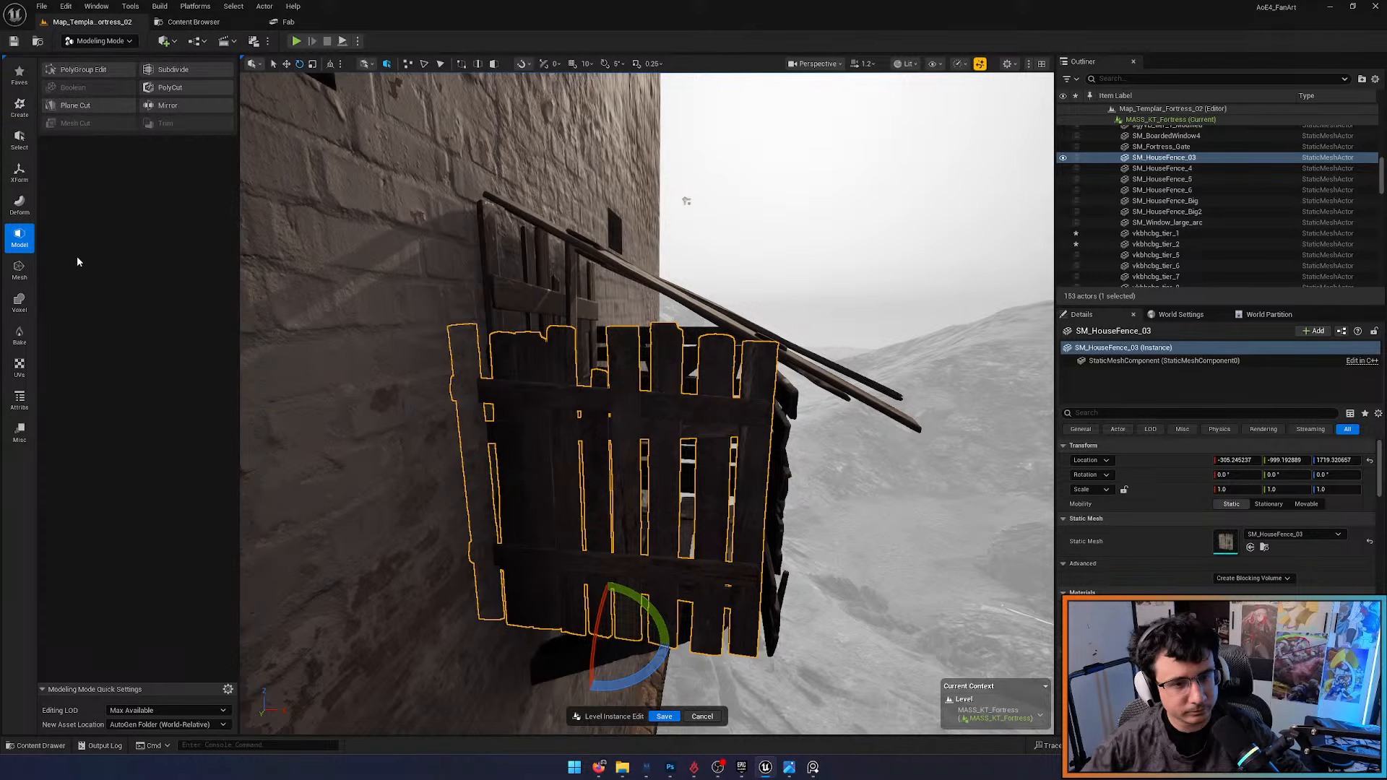
{"action": "left_click", "coordinate": [15, 209]}
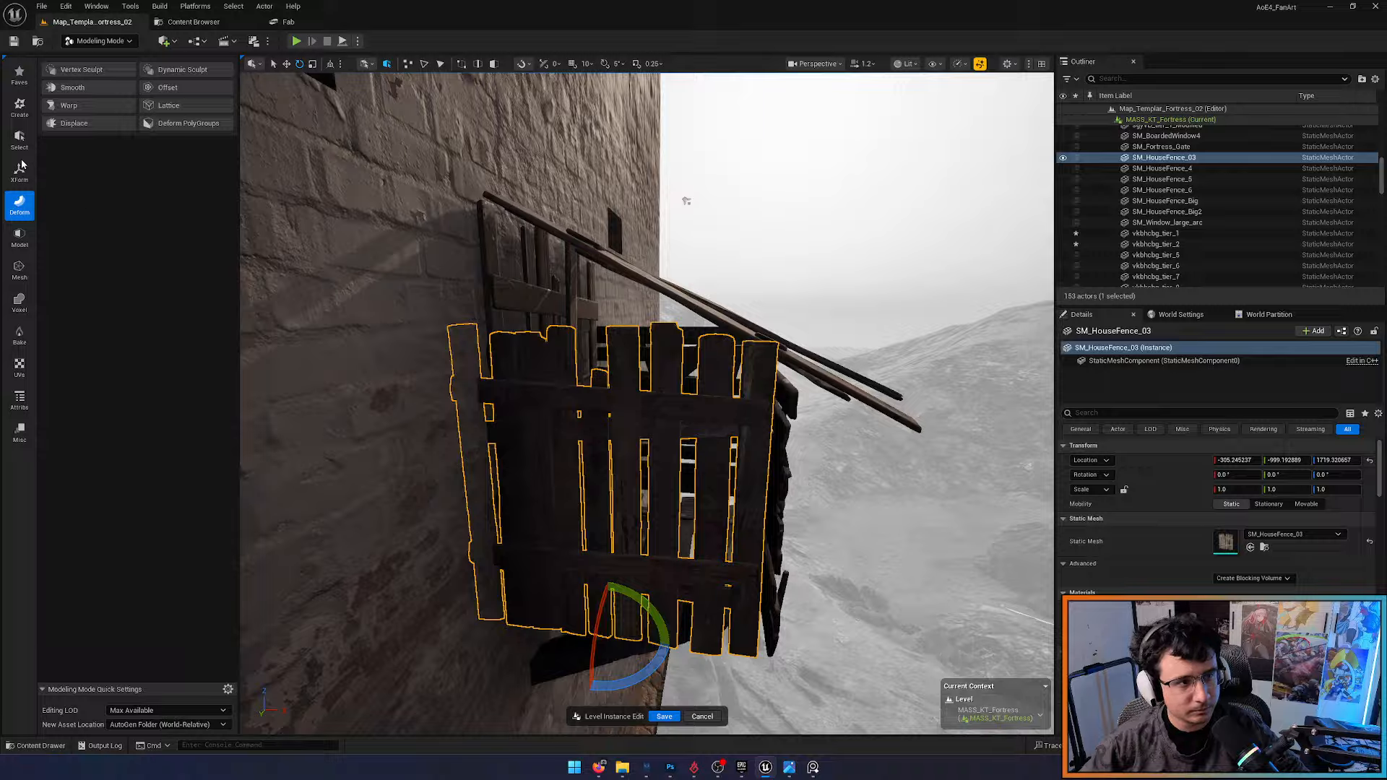
{"action": "left_click", "coordinate": [21, 109]}
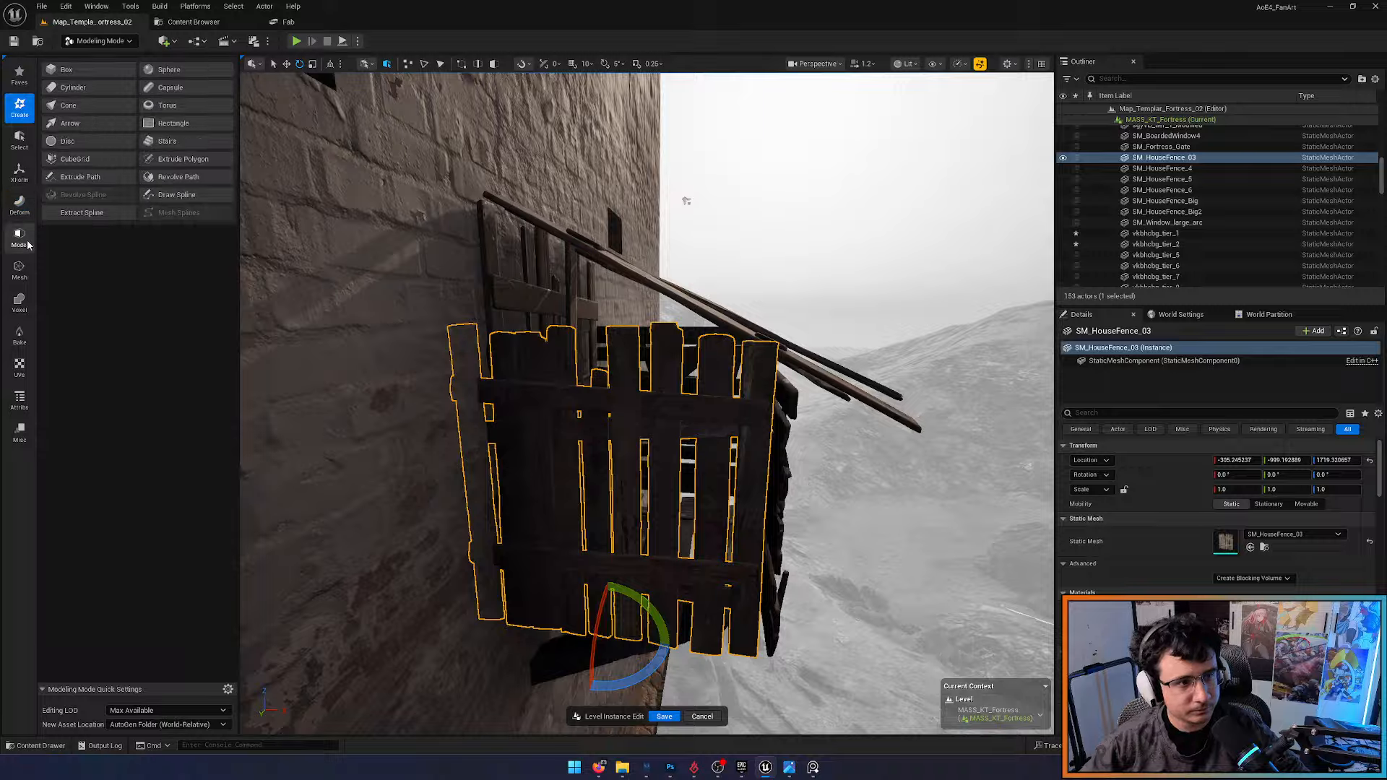
Duplicate the selected fence panel into a new mesh saved to the Current Folder, deleting the input panel
{"action": "left_click", "coordinate": [20, 173]}
{"action": "left_click", "coordinate": [188, 86]}
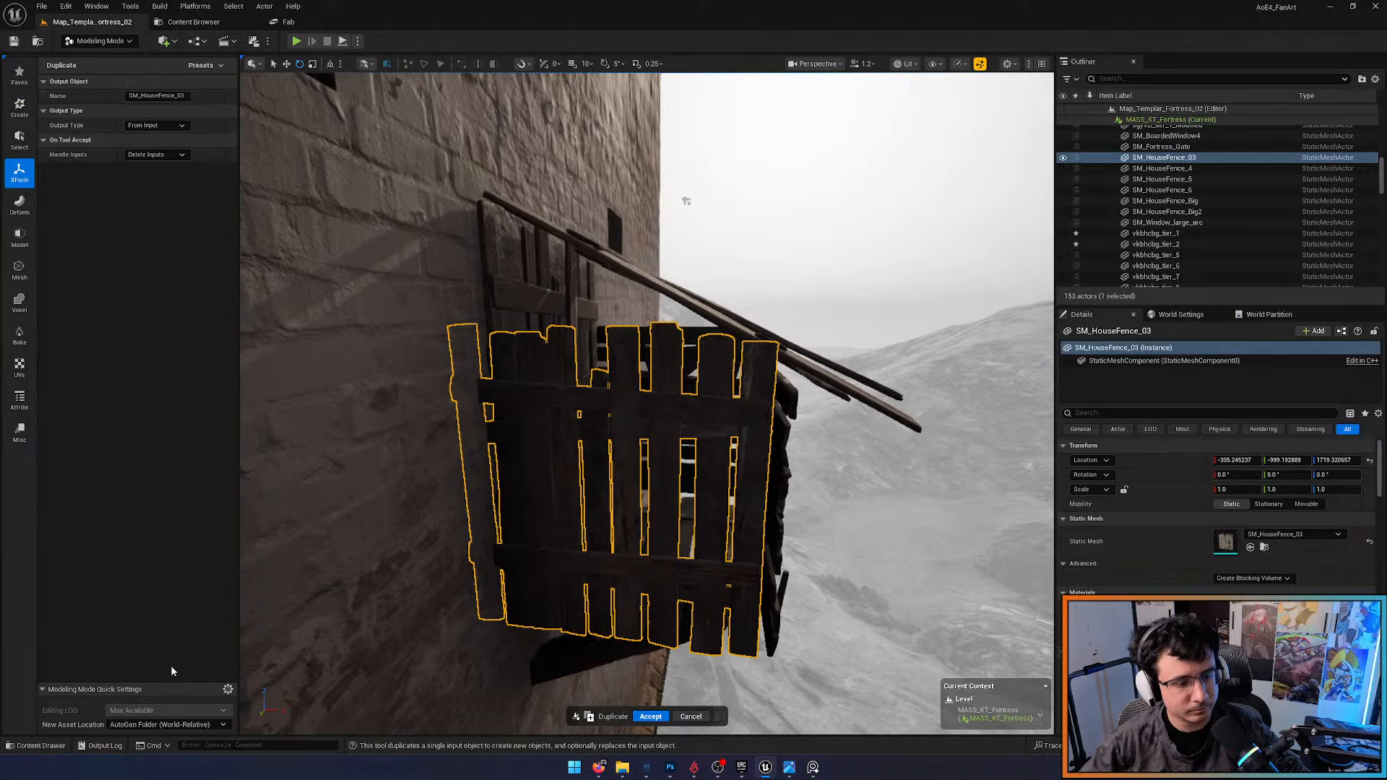
{"action": "left_click", "coordinate": [180, 724]}
{"action": "left_click", "coordinate": [156, 715]}
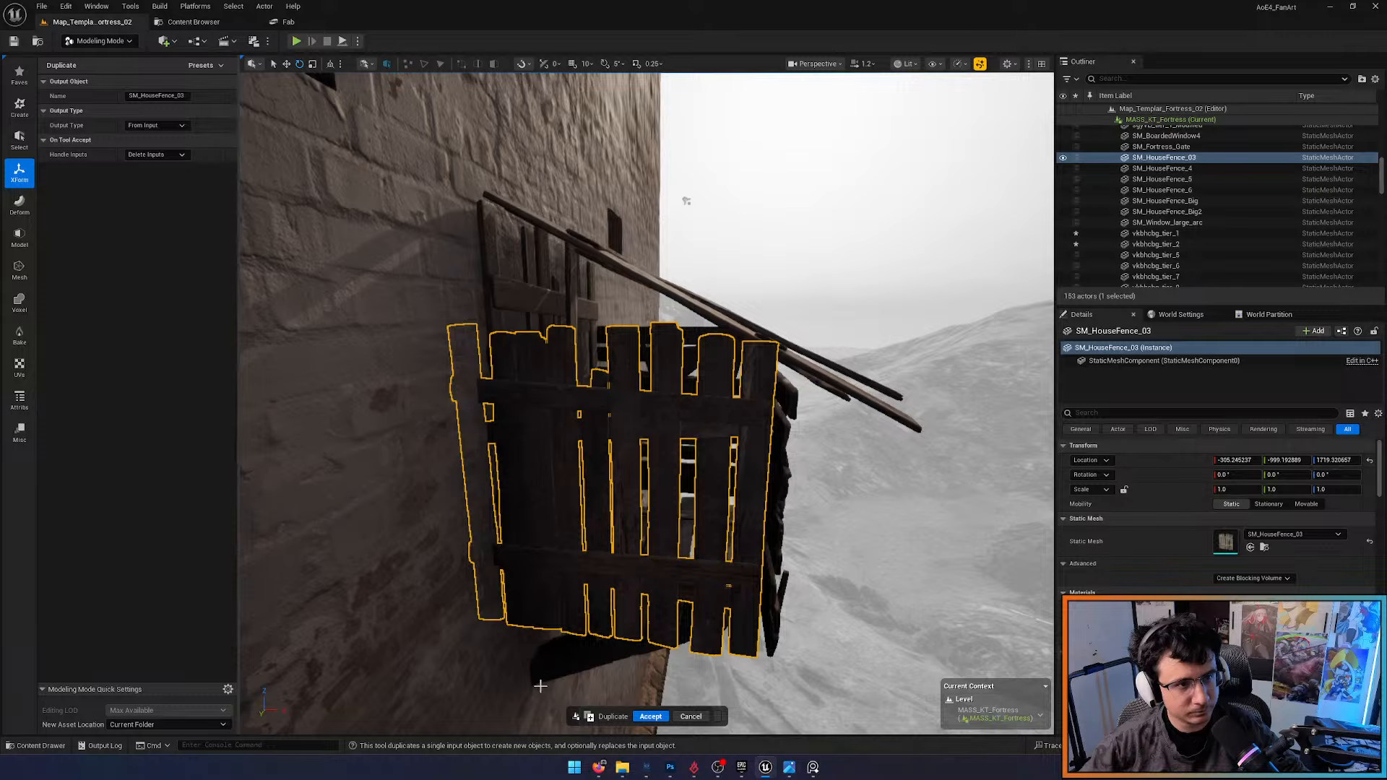
{"action": "left_click", "coordinate": [651, 716]}
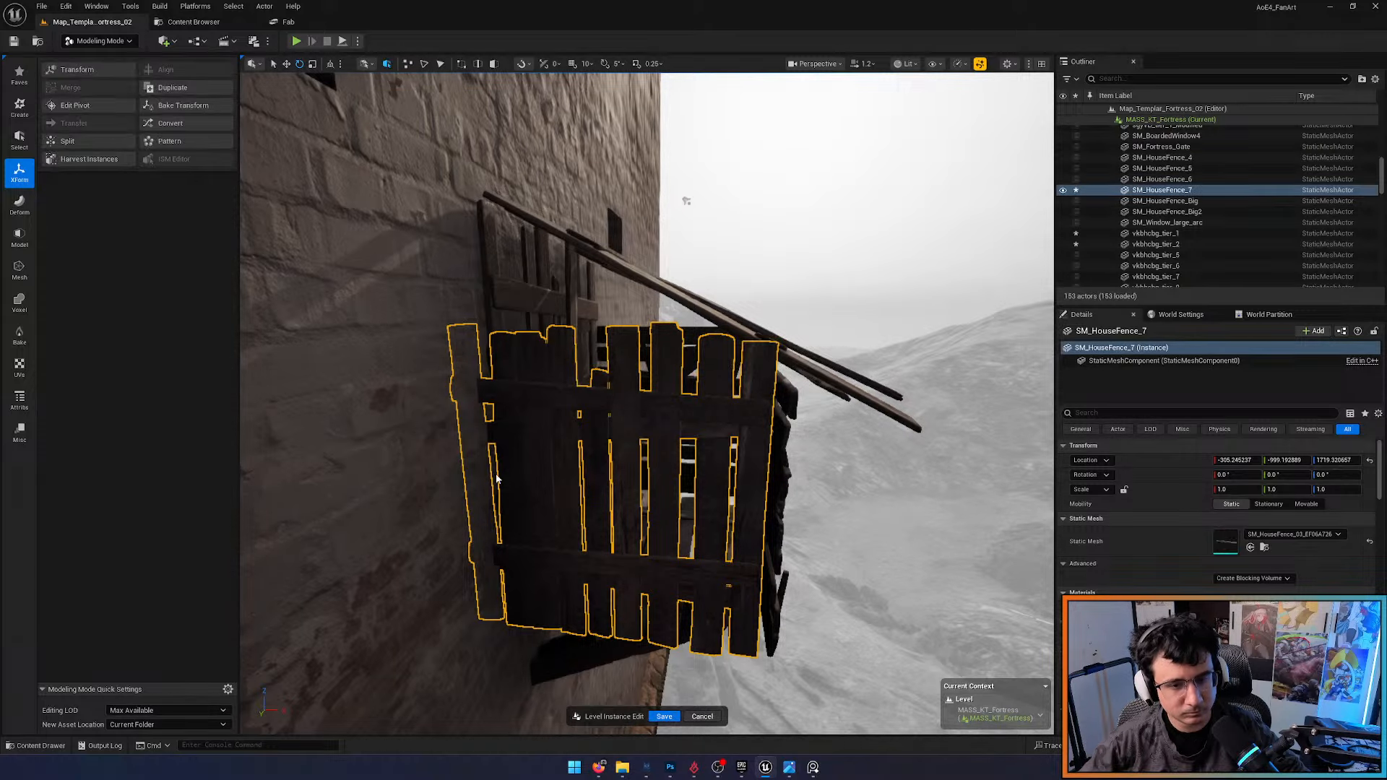
Start a Lattice deformation on the duplicated fence panel and set its X, Y and Z resolution to 3
{"action": "left_click", "coordinate": [19, 205]}
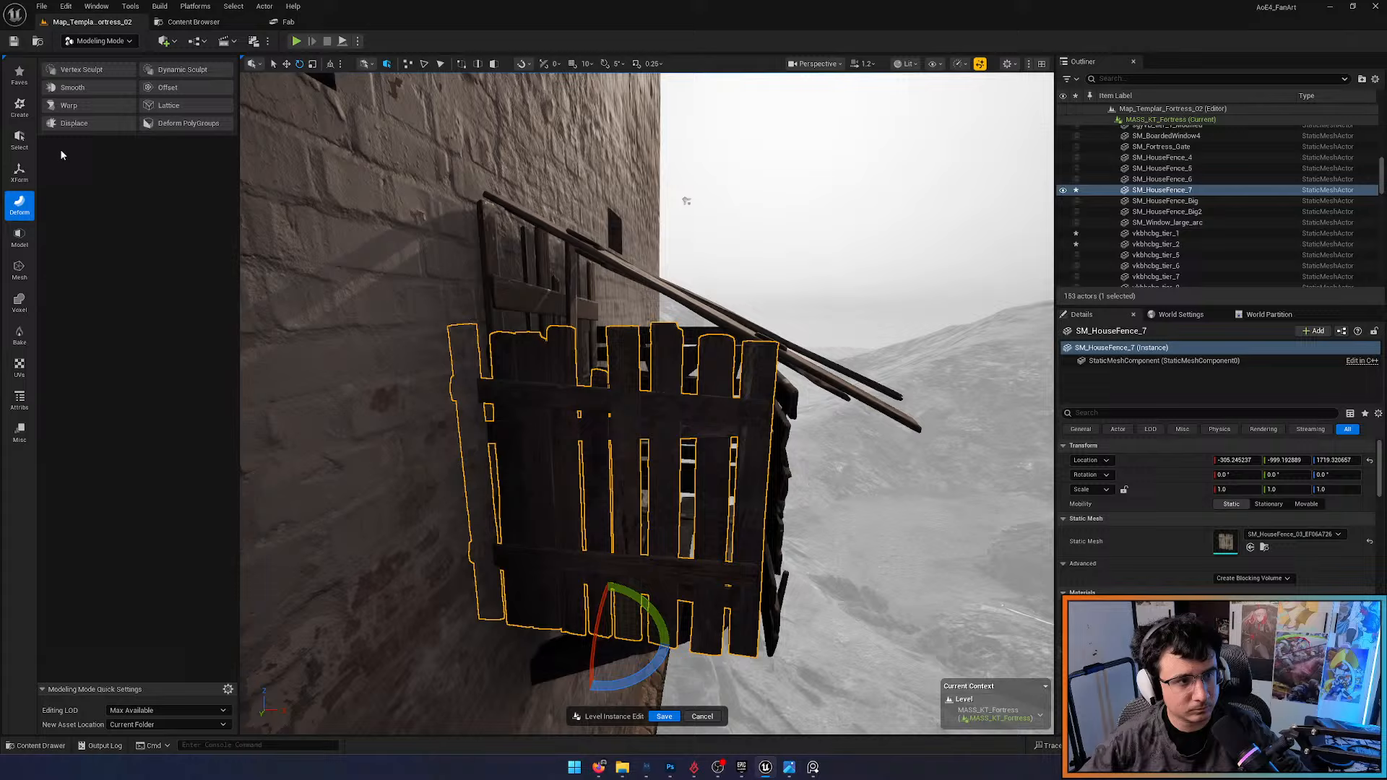
{"action": "left_click", "coordinate": [150, 107]}
{"action": "left_click", "coordinate": [163, 138]}
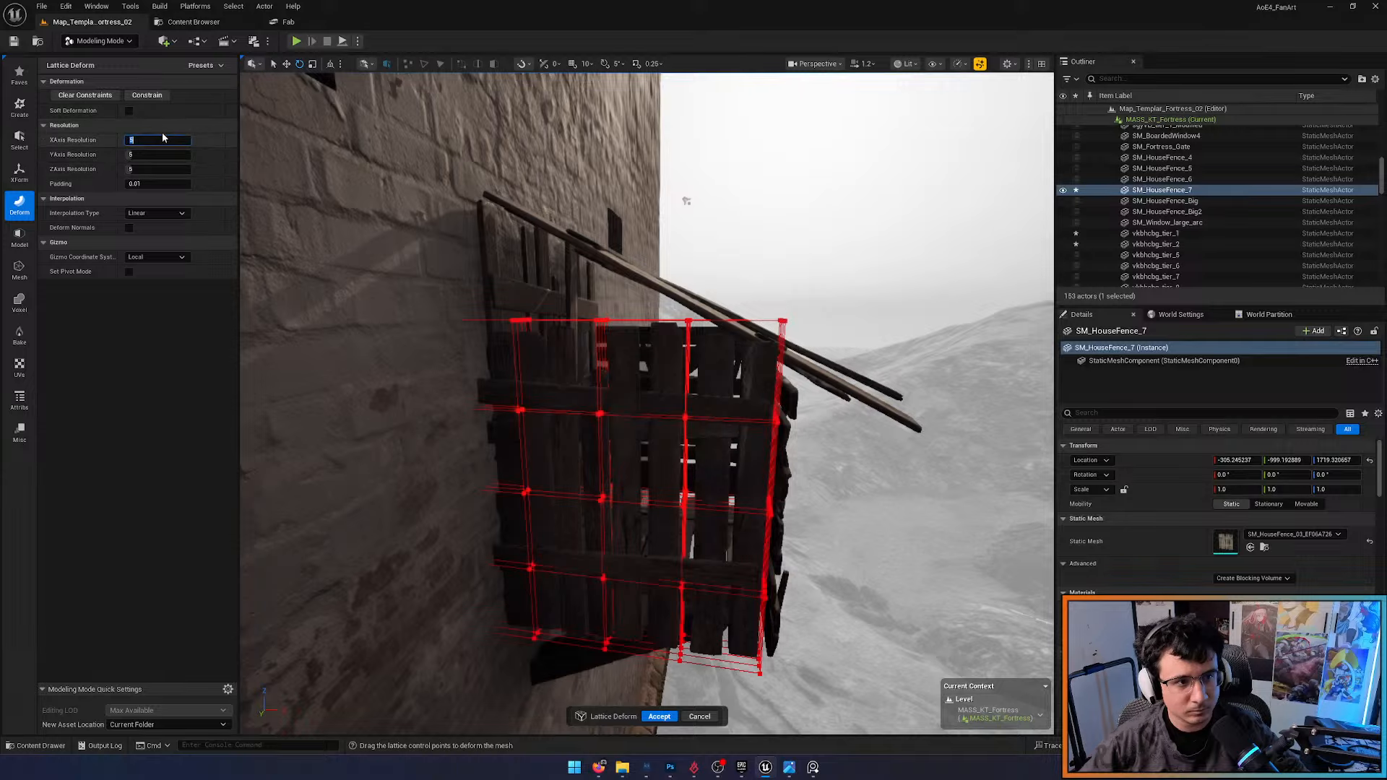
{"action": "type", "text": "3"}
{"action": "key", "text": "Tab"}
{"action": "type", "text": "3"}
{"action": "key", "text": "Tab"}
{"action": "type", "text": "3"}
{"action": "key", "text": "Return"}
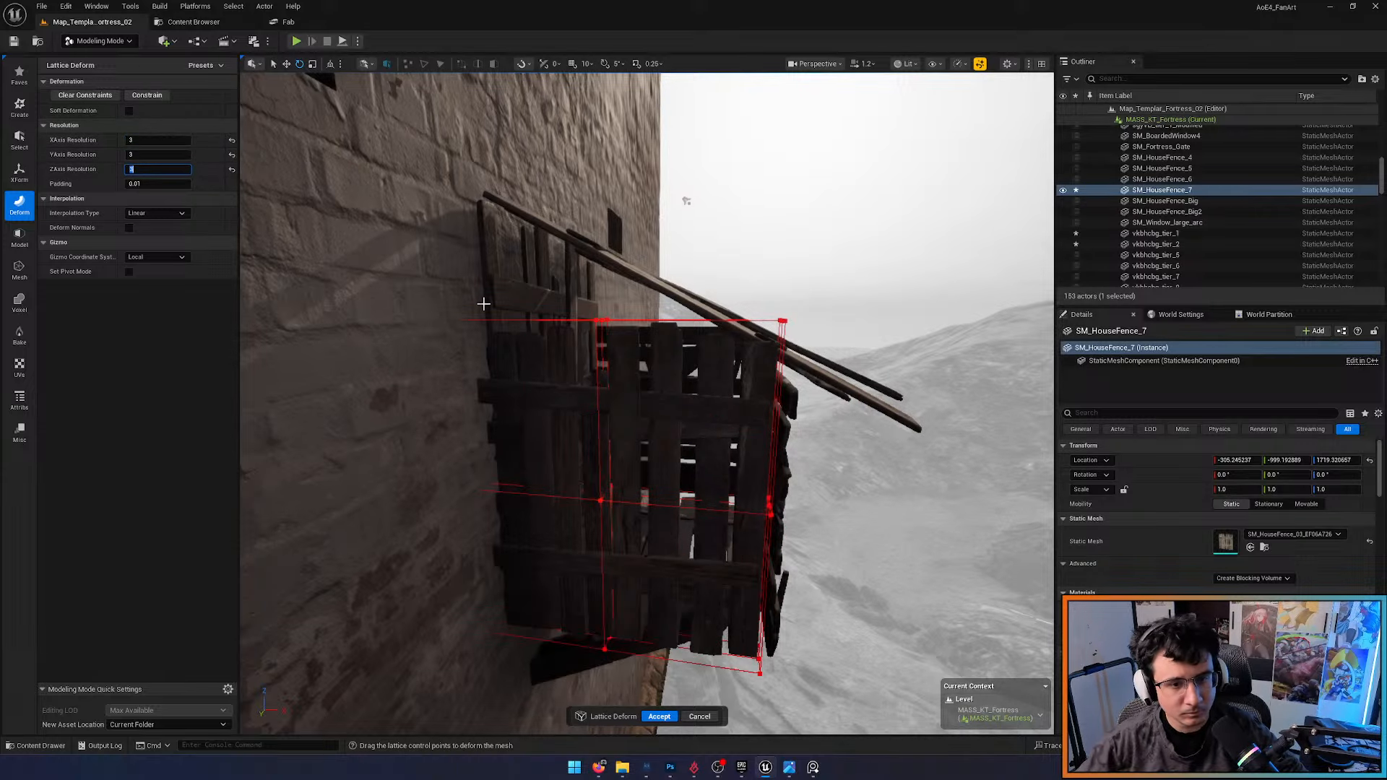
Select the upper middle and wall-side lattice control points of the fence panel, using wireframe view to reach the hidden ones
{"action": "scroll", "coordinate": [486, 304], "scroll_direction": "down", "scroll_amount": 5}
{"action": "key", "text": "alt+3"}
{"action": "key", "text": "alt+2"}
{"action": "left_click_drag", "start_coordinate": [492, 341], "coordinate": [541, 399]}
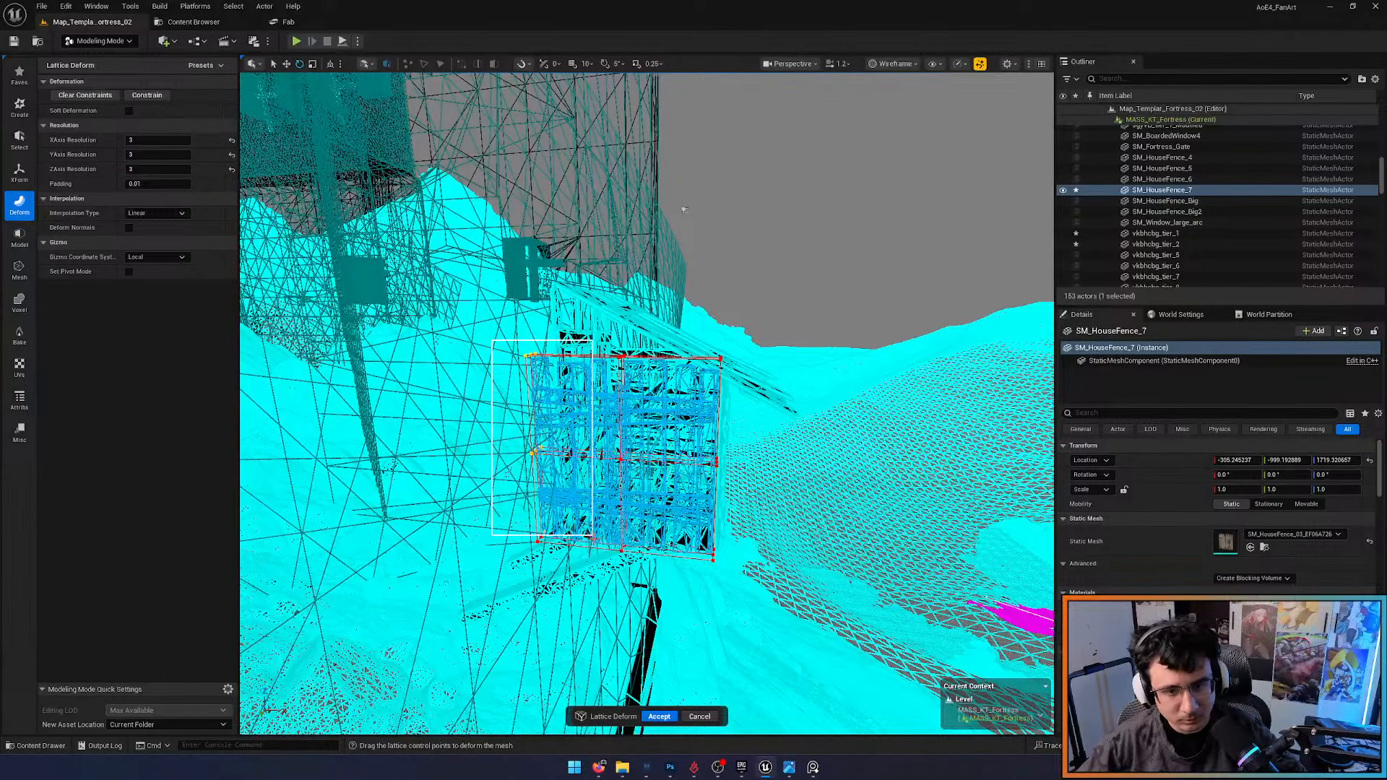
{"action": "left_click_drag", "start_coordinate": [598, 565], "coordinate": [600, 565]}
{"action": "key", "text": "alt+4"}
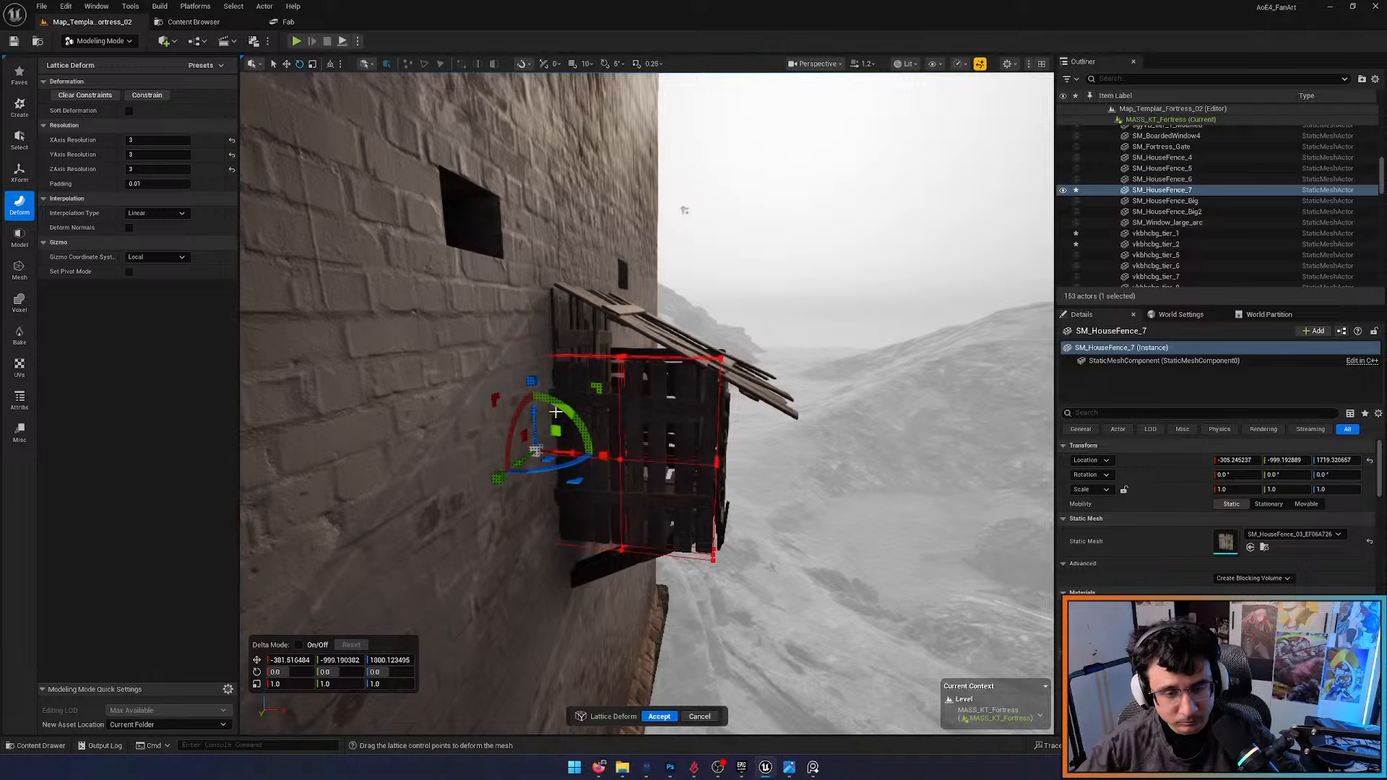
{"action": "key", "text": "alt+2"}
{"action": "left_click_drag", "start_coordinate": [497, 333], "coordinate": [613, 367]}
{"action": "key", "text": "alt+4"}
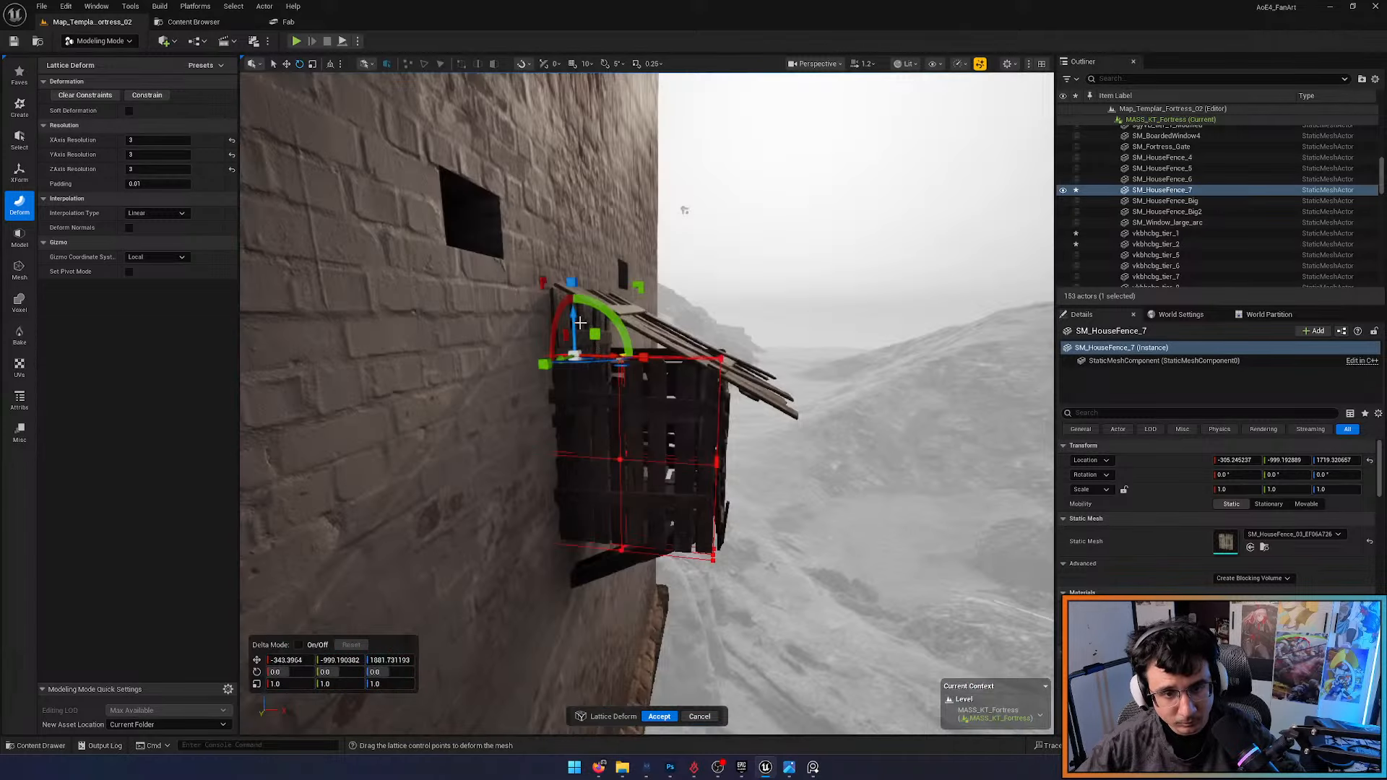
Try raising the selected lattice points toward the sloped roof with Linear interpolation
{"action": "left_click_drag", "start_coordinate": [574, 320], "coordinate": [573, 286]}
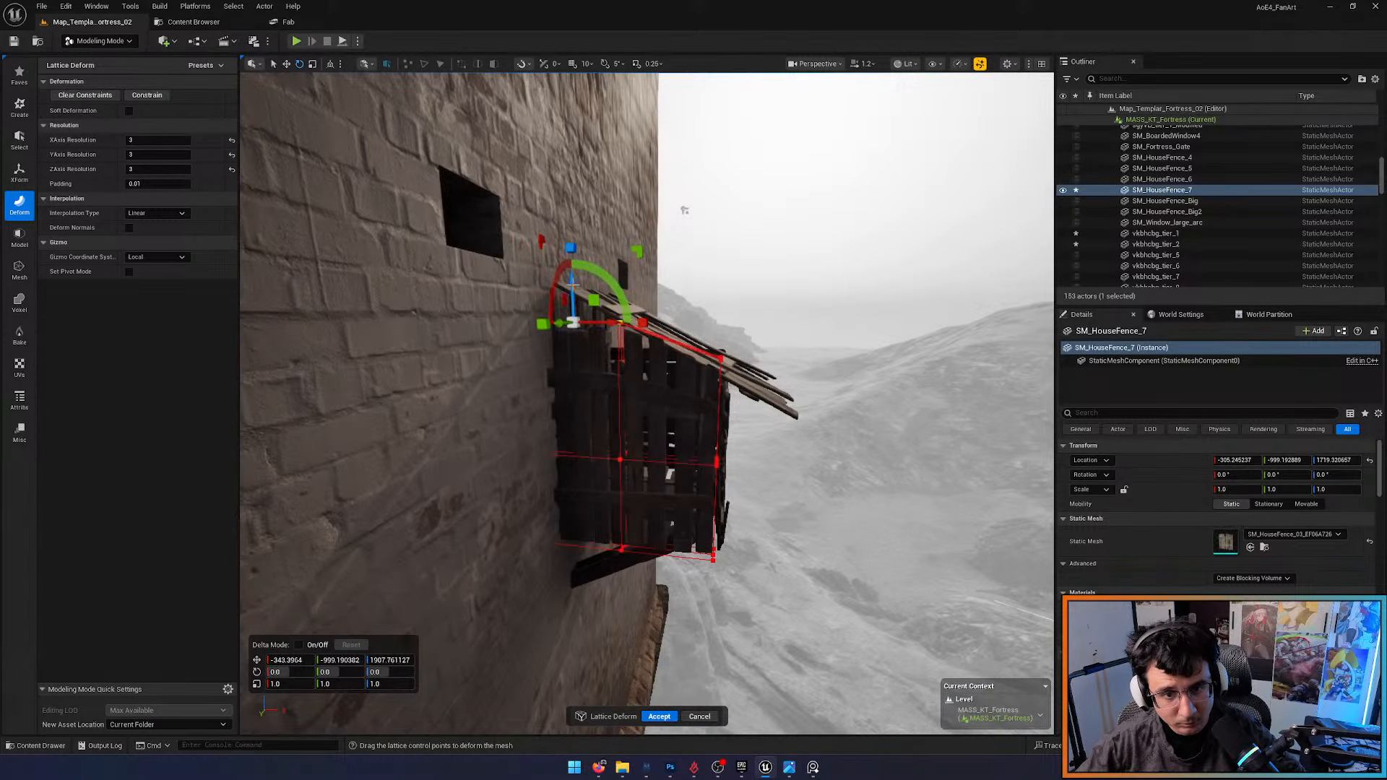
{"action": "key", "text": "w"}
{"action": "mouse_move", "coordinate": [573, 286]}
{"action": "right_mouse_down"}
{"action": "mouse_move", "coordinate": [558, 273]}
{"action": "mouse_move", "coordinate": [573, 286]}
{"action": "right_mouse_up"}
{"action": "key", "text": "s"}
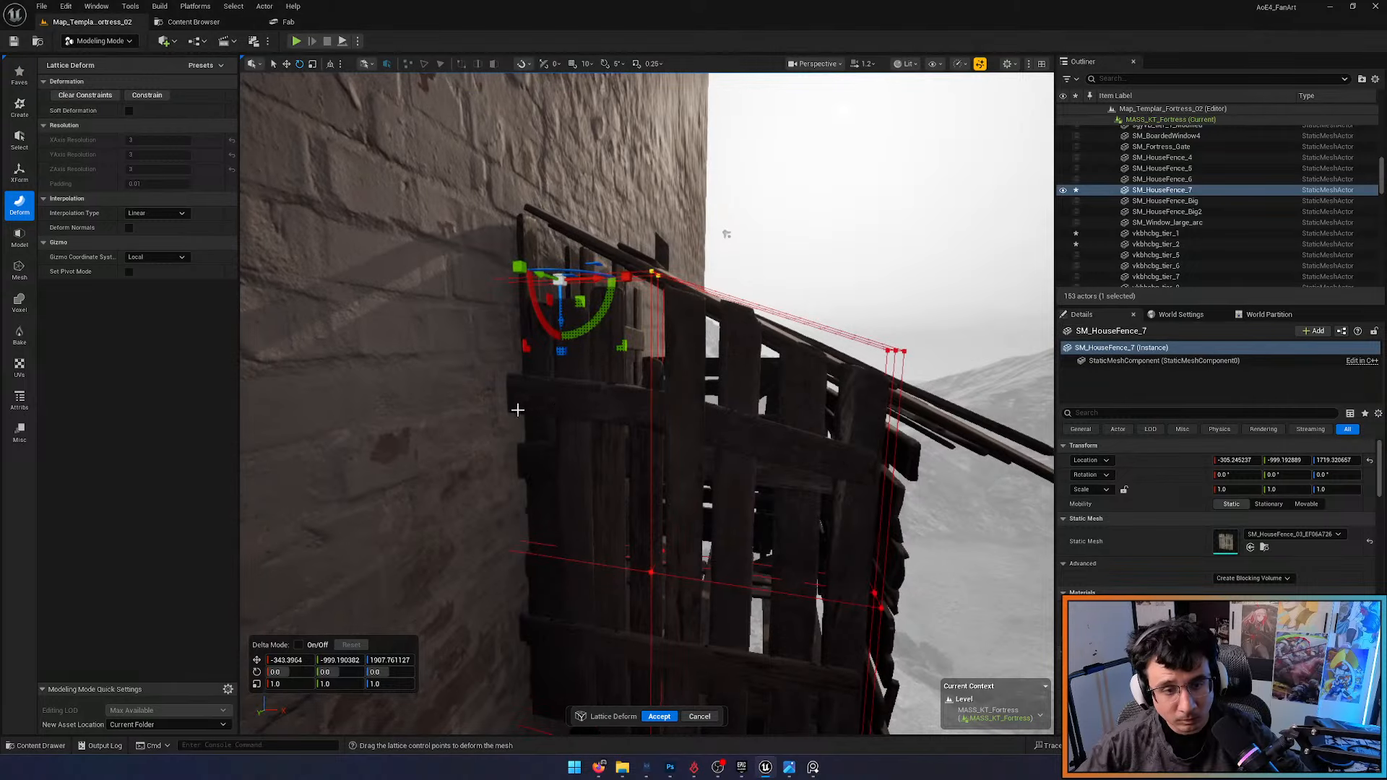
{"action": "key", "text": "ctrl+z"}
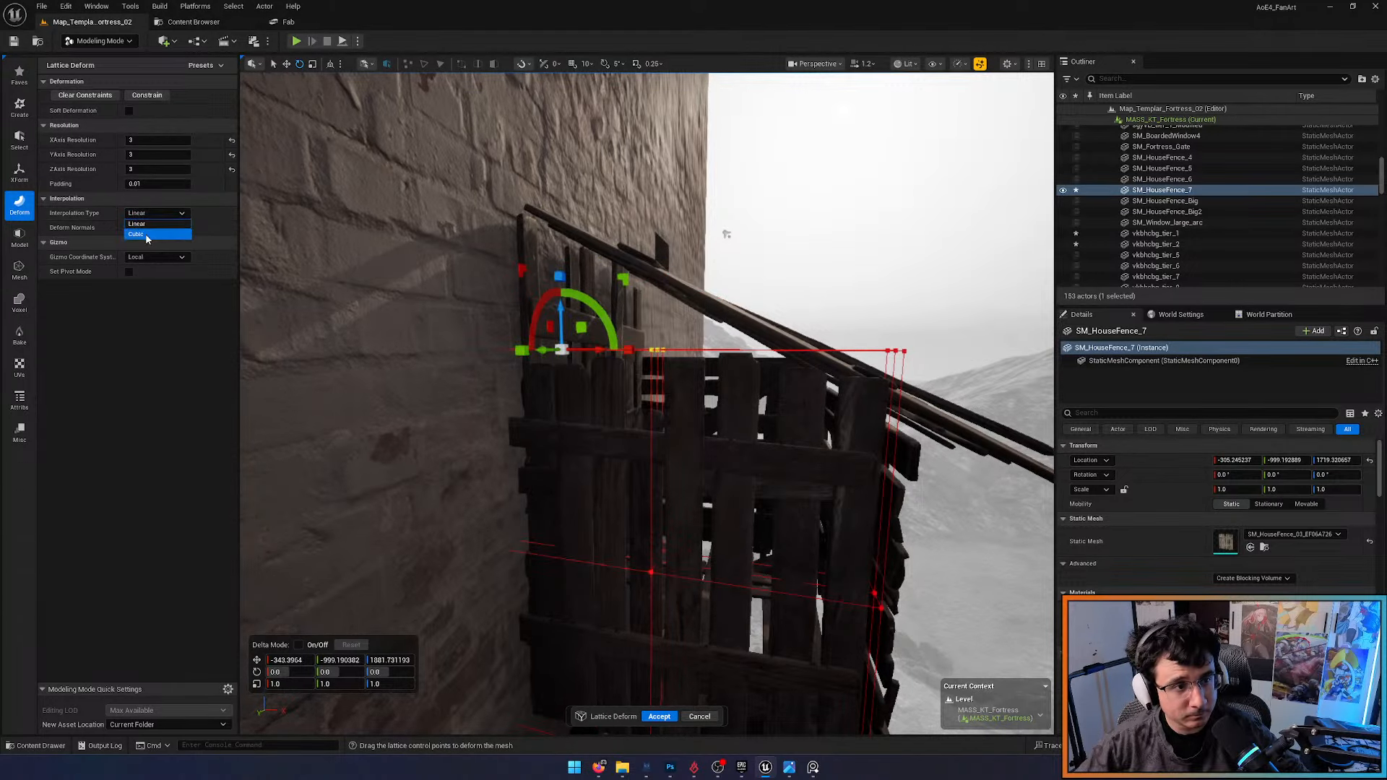
Set the lattice interpolation to Cubic and raise the selected upper points to a height of about 1899
{"action": "left_click_drag", "start_coordinate": [561, 312], "coordinate": [555, 261]}
{"action": "key", "text": "alt+3"}
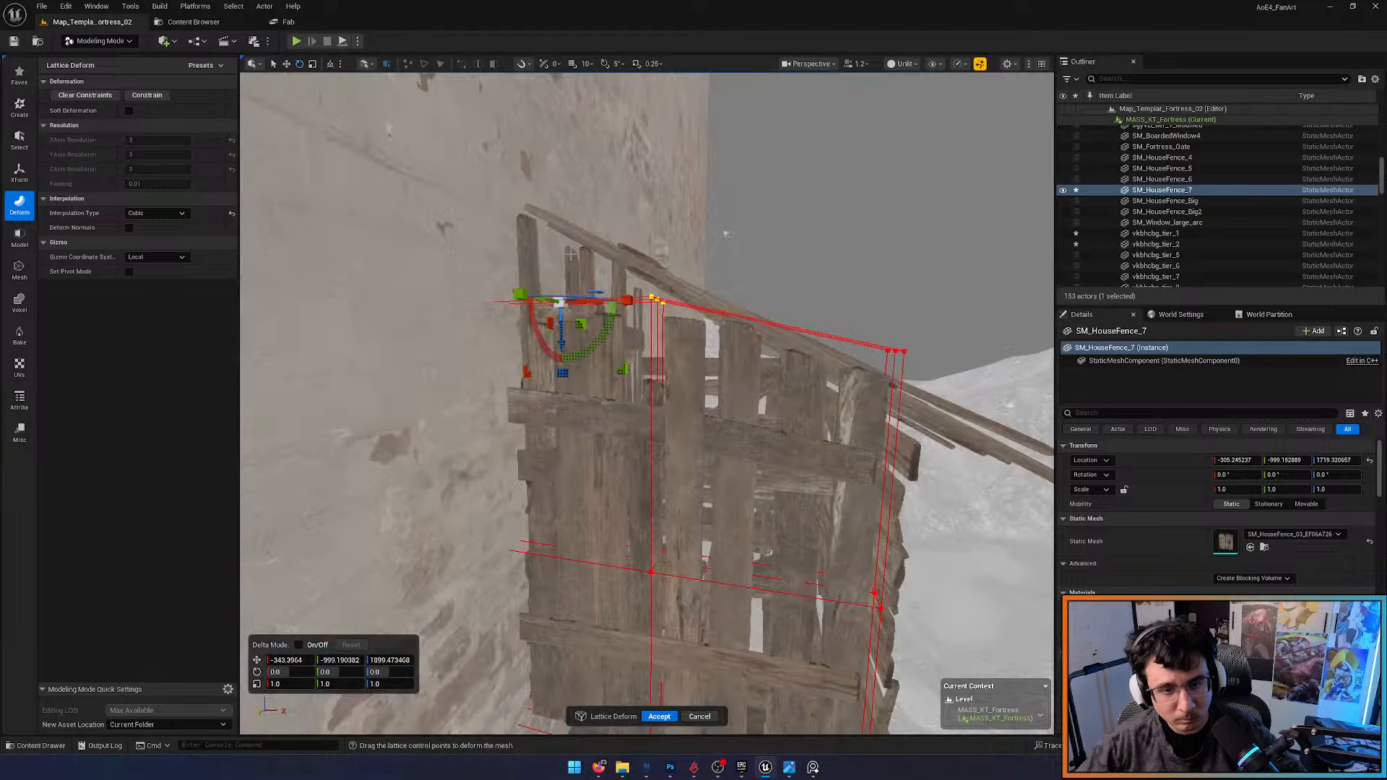
Try raising only the outermost wall-side upper lattice points to about 1960 to close the gap under the roof
{"action": "key", "text": "alt+2"}
{"action": "left_click_drag", "start_coordinate": [420, 254], "coordinate": [563, 345]}
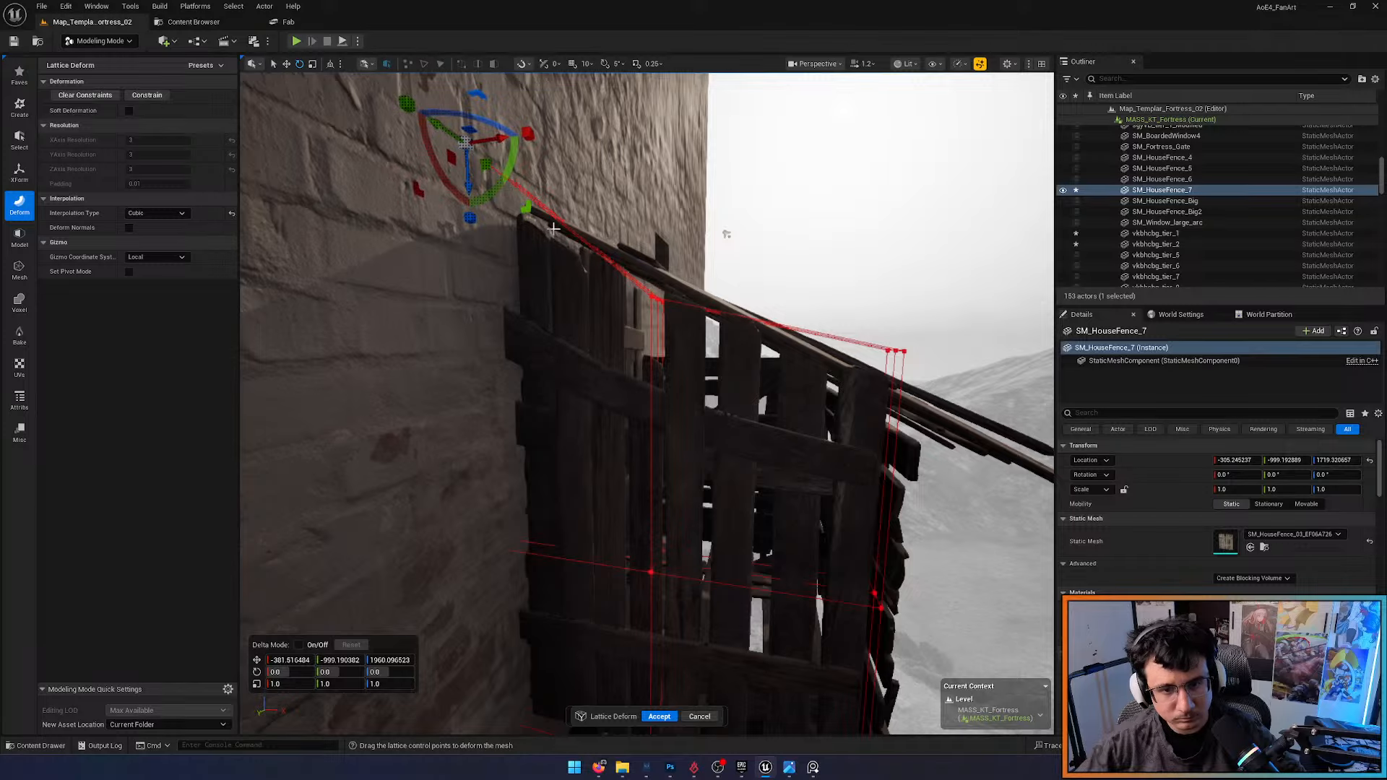
{"action": "key", "text": "s"}
{"action": "mouse_move", "coordinate": [554, 229]}
{"action": "right_mouse_down"}
{"action": "mouse_move", "coordinate": [558, 254]}
{"action": "mouse_move", "coordinate": [553, 217]}
{"action": "right_mouse_up"}
{"action": "key", "text": "w"}
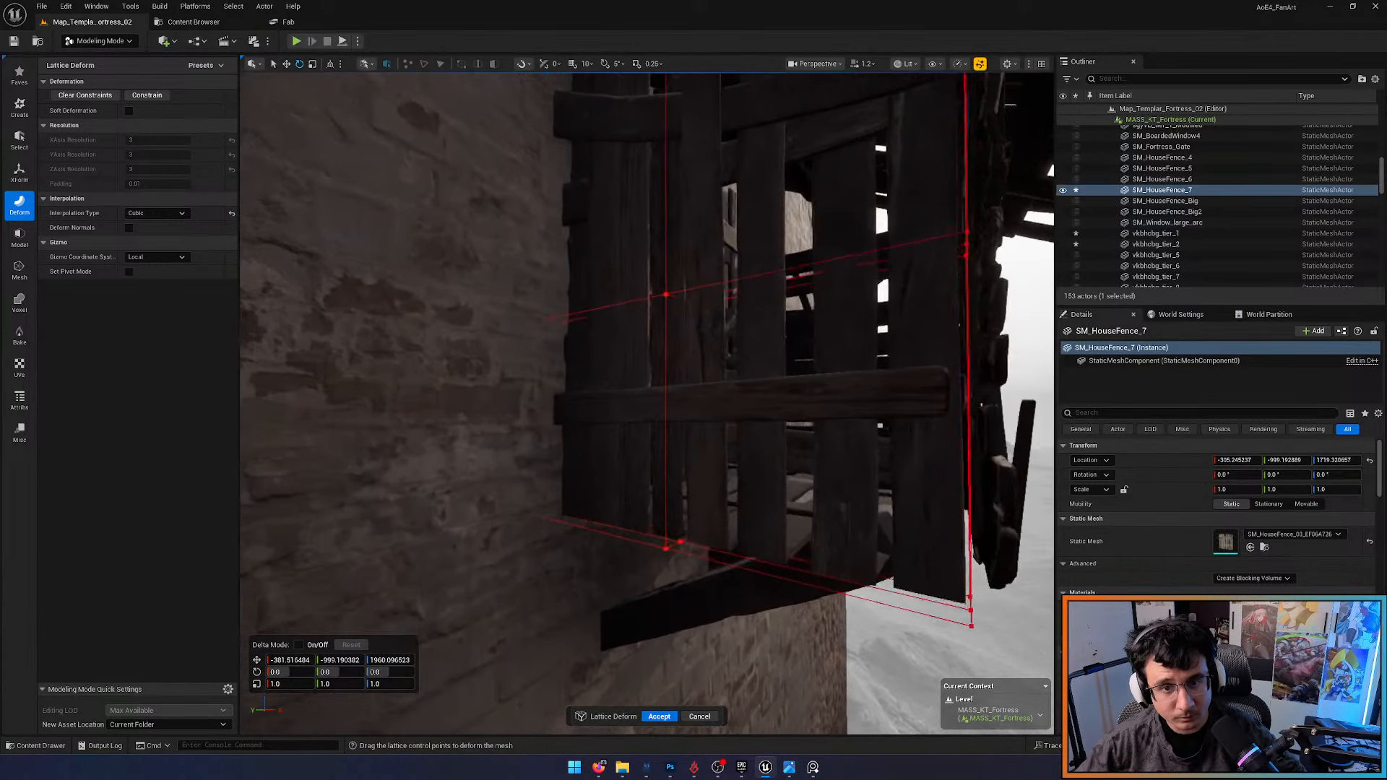
{"action": "right_click_drag", "start_coordinate": [579, 301], "coordinate": [599, 336]}
{"action": "key", "text": "ctrl+z"}
{"action": "key", "text": "s"}
{"action": "scroll", "coordinate": [595, 330], "scroll_direction": "down", "scroll_amount": 1}
{"action": "key", "text": "w"}
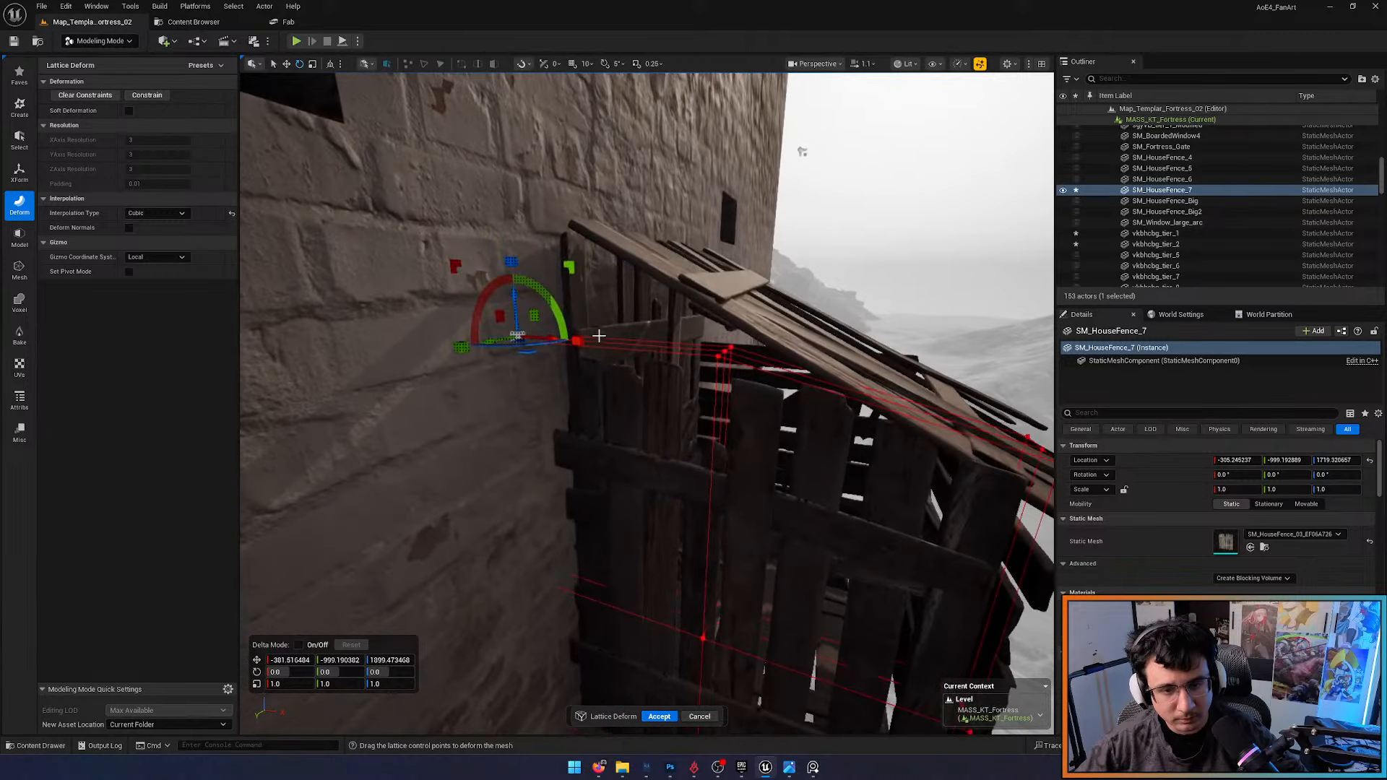
Check the deformed fence panel against the roof slope in lit and unlit shading and accept the lattice deformation
{"action": "key", "text": "alt+3"}
{"action": "key", "text": "alt+4"}
{"action": "key", "text": "alt+3"}
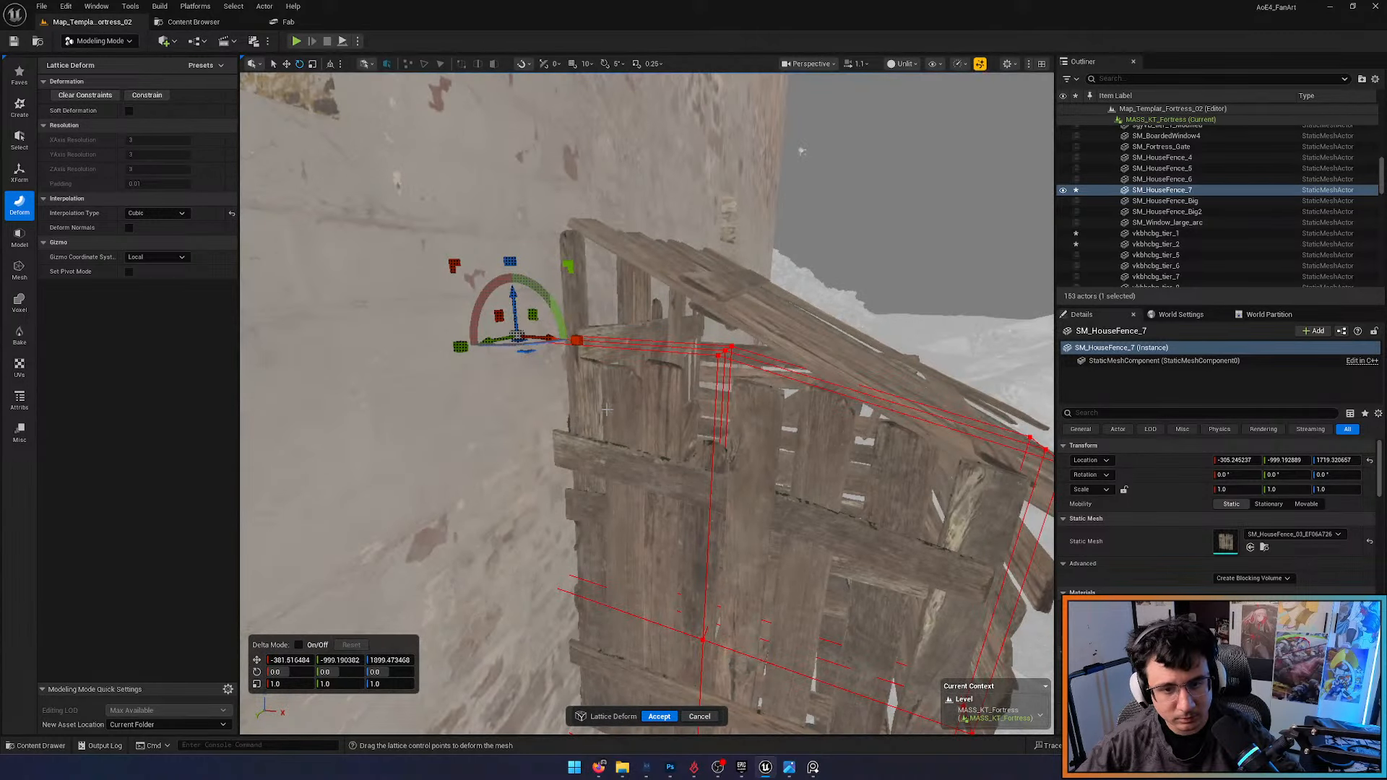
{"action": "key", "text": "s"}
{"action": "right_click_drag", "start_coordinate": [607, 410], "coordinate": [737, 410]}
{"action": "key", "text": "d"}
{"action": "key", "text": "s"}
{"action": "key", "text": "w"}
{"action": "key", "text": "s"}
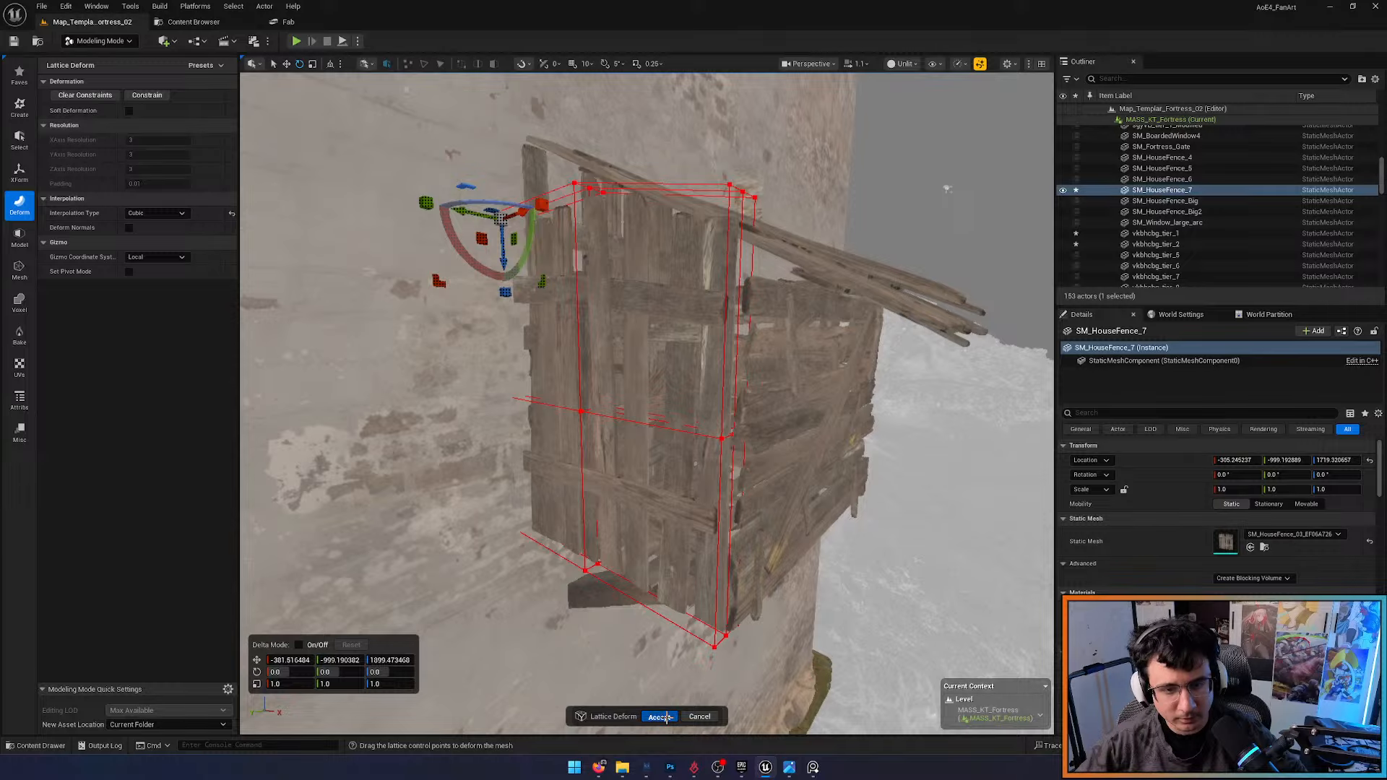
{"action": "left_click", "coordinate": [666, 717]}
Duplicate the SM_HouseFence_Big panel at the box's opposite end into a new mesh in the Current Folder
{"action": "key", "text": "d"}
{"action": "right_click_drag", "start_coordinate": [658, 491], "coordinate": [463, 480]}
{"action": "key", "text": "s"}
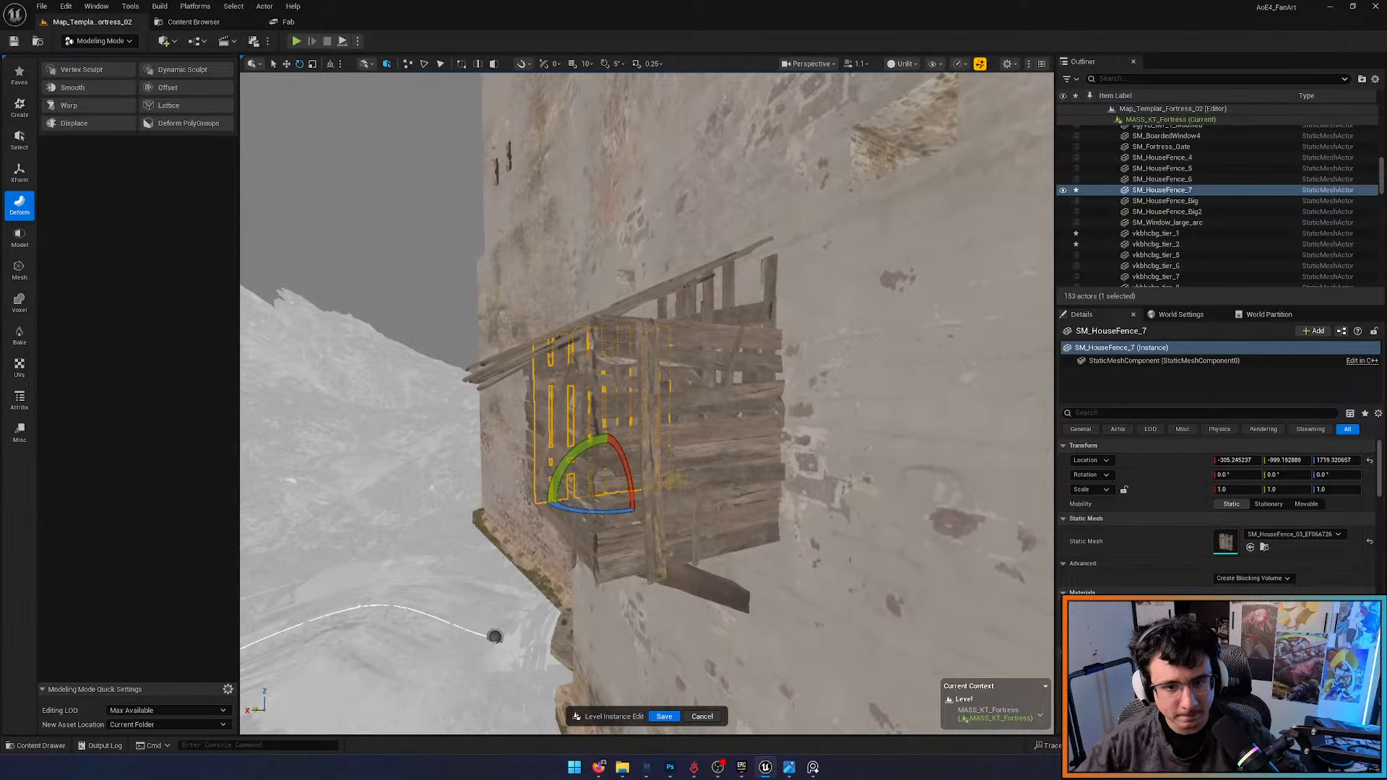
{"action": "left_click", "coordinate": [673, 480]}
{"action": "left_click", "coordinate": [19, 173]}
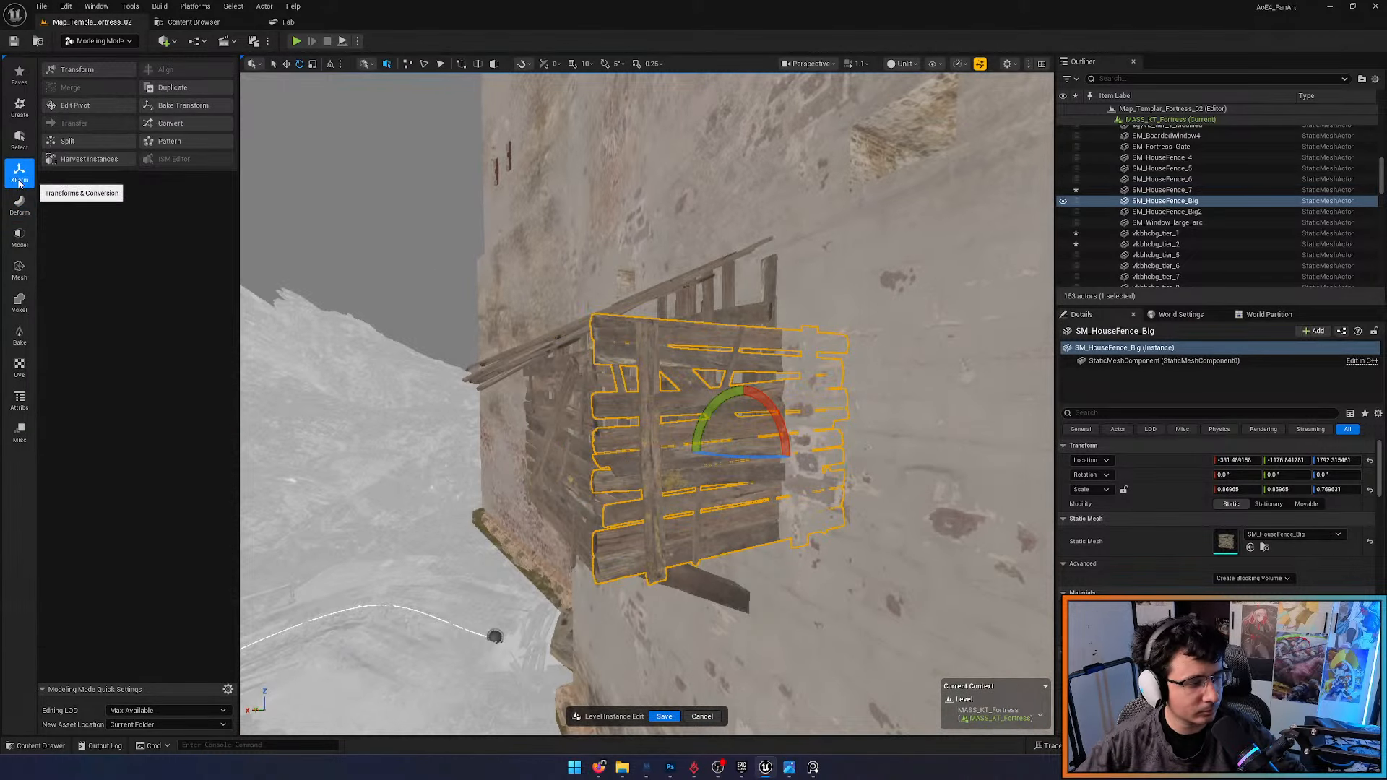
{"action": "left_click", "coordinate": [166, 88]}
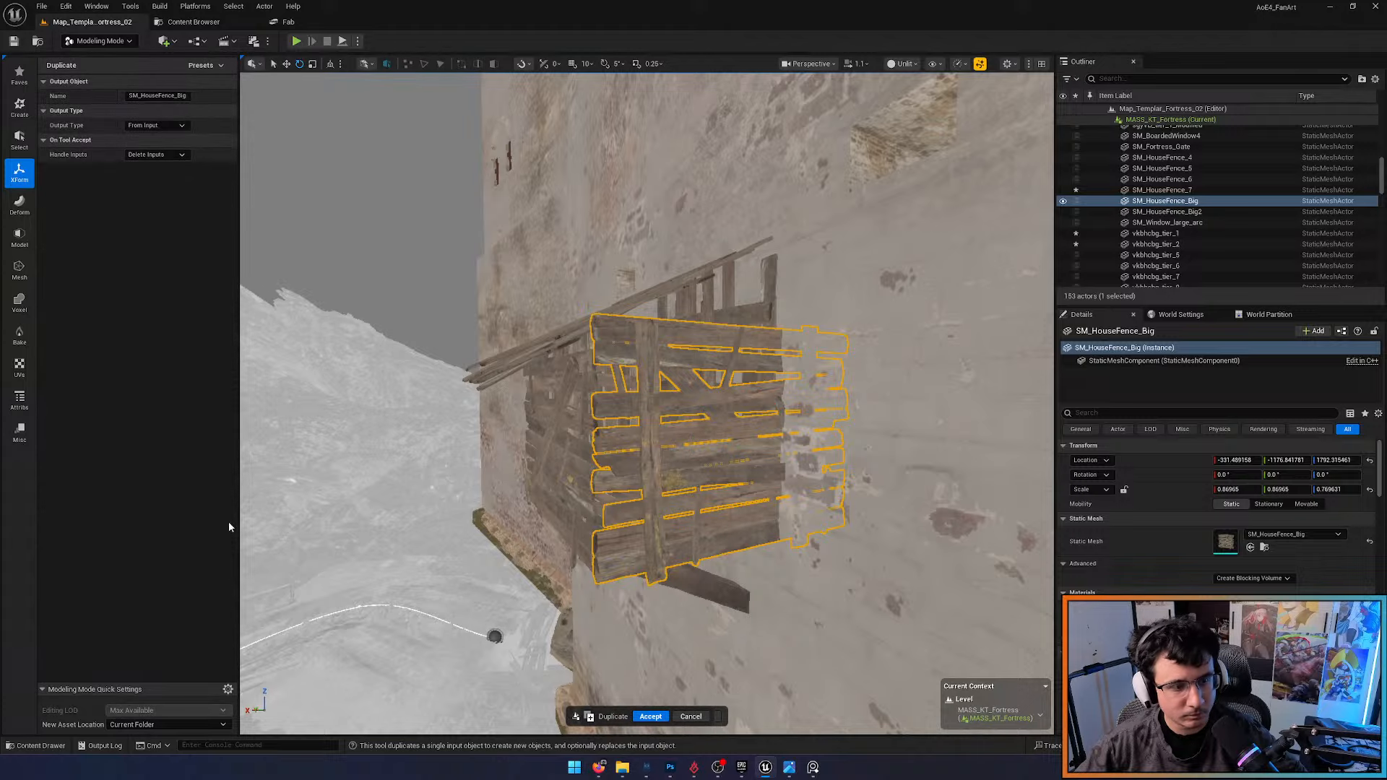
{"action": "left_click", "coordinate": [650, 716]}
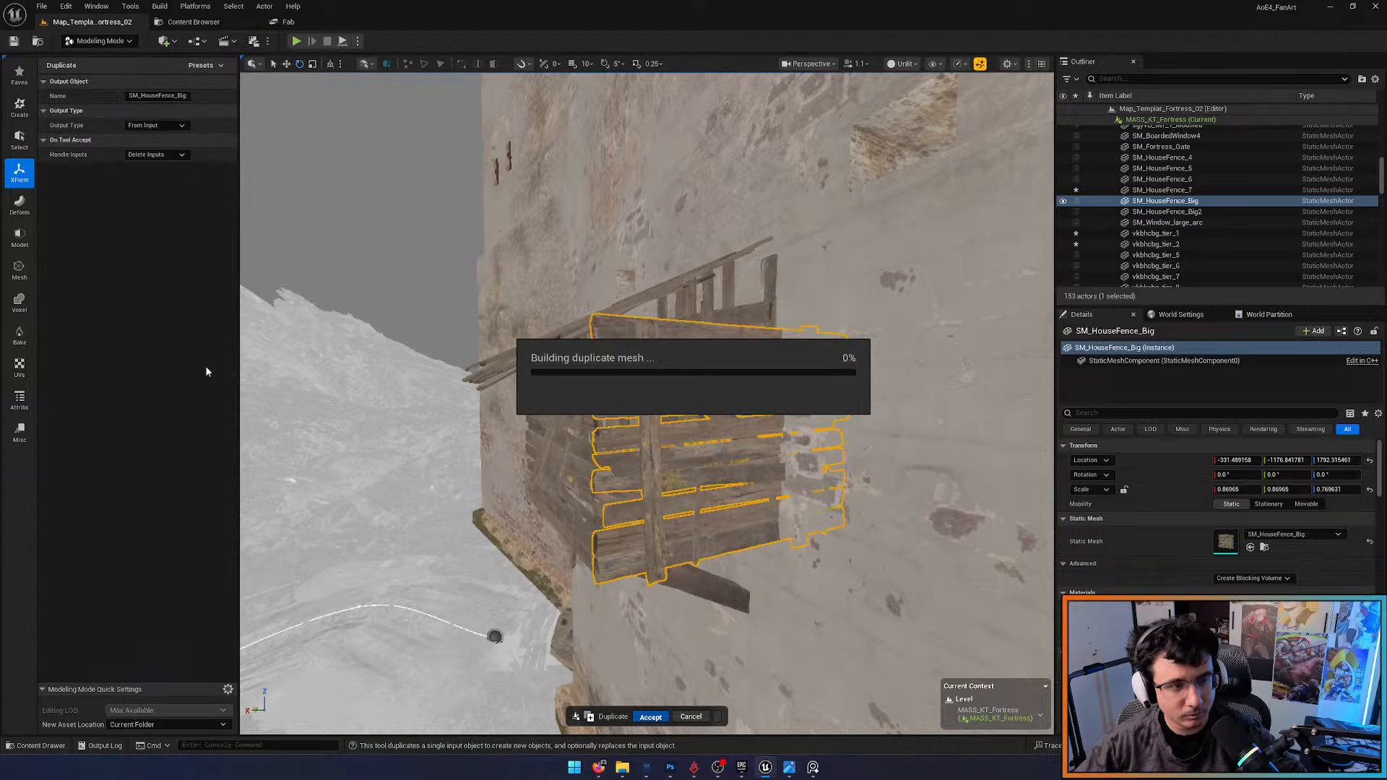
Start a Lattice deformation on the duplicated big fence panel with resolution 3 and Cubic interpolation
{"action": "left_click", "coordinate": [20, 205]}
{"action": "right_click_drag", "start_coordinate": [462, 347], "coordinate": [475, 351]}
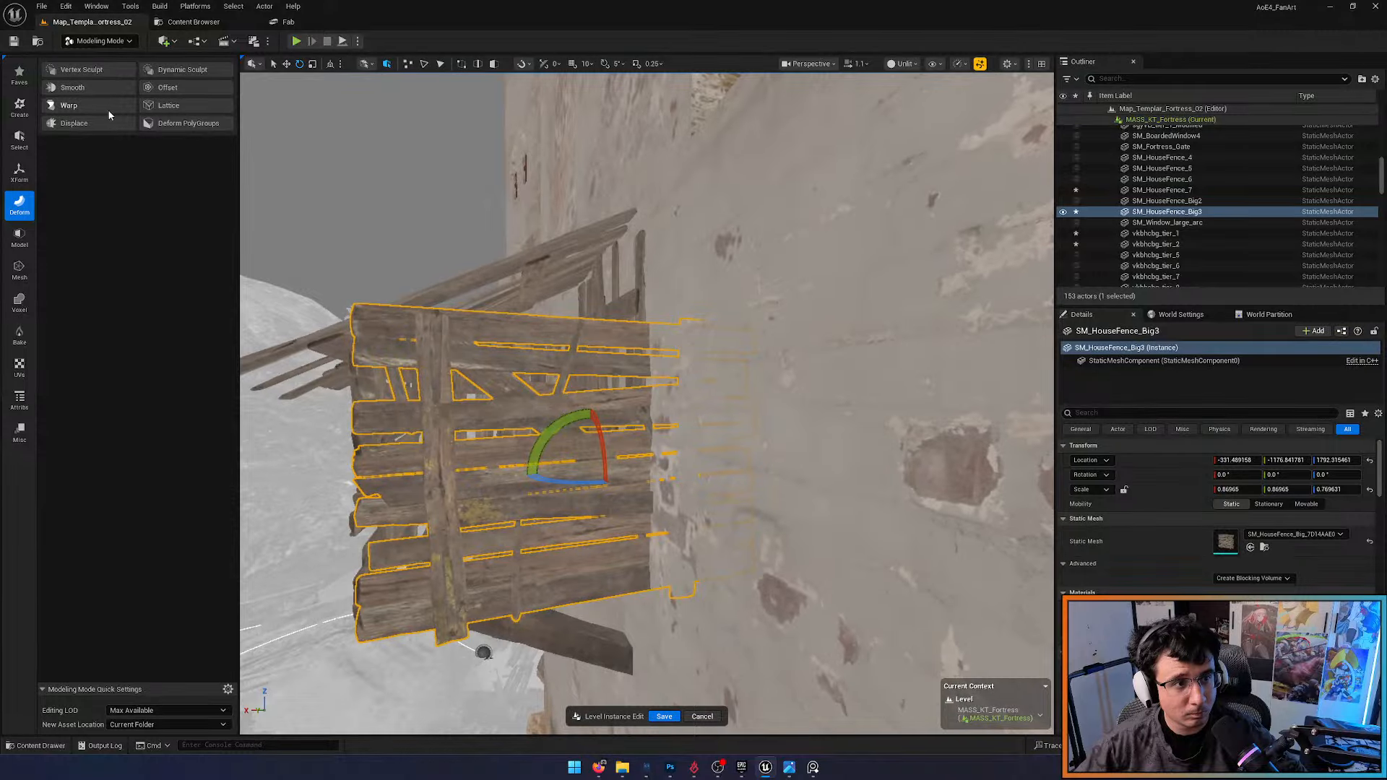
{"action": "left_click", "coordinate": [170, 106]}
Try raising the big panel's upper middle and wall-side lattice points together toward the roof
{"action": "key", "text": "F1"}
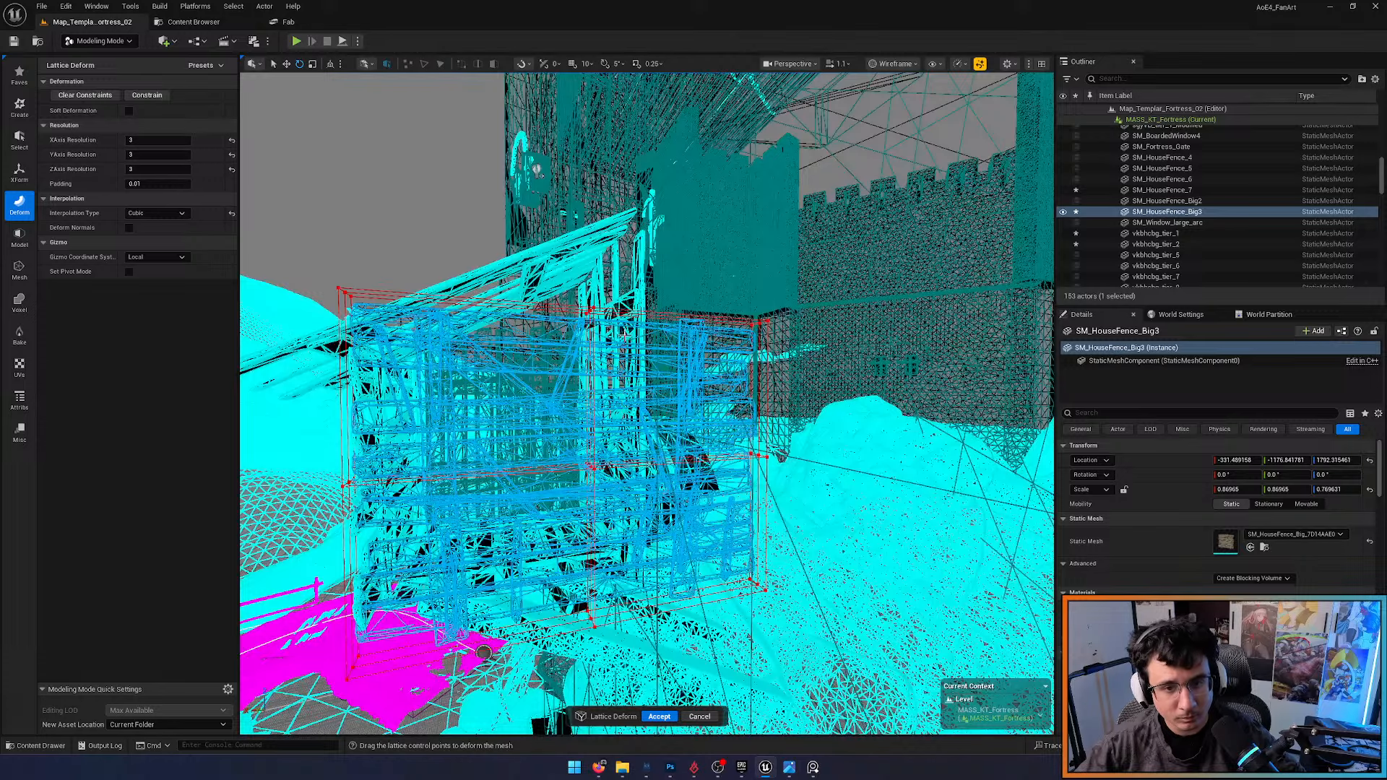
{"action": "left_click_drag", "start_coordinate": [838, 369], "coordinate": [837, 367]}
{"action": "key", "text": "F4"}
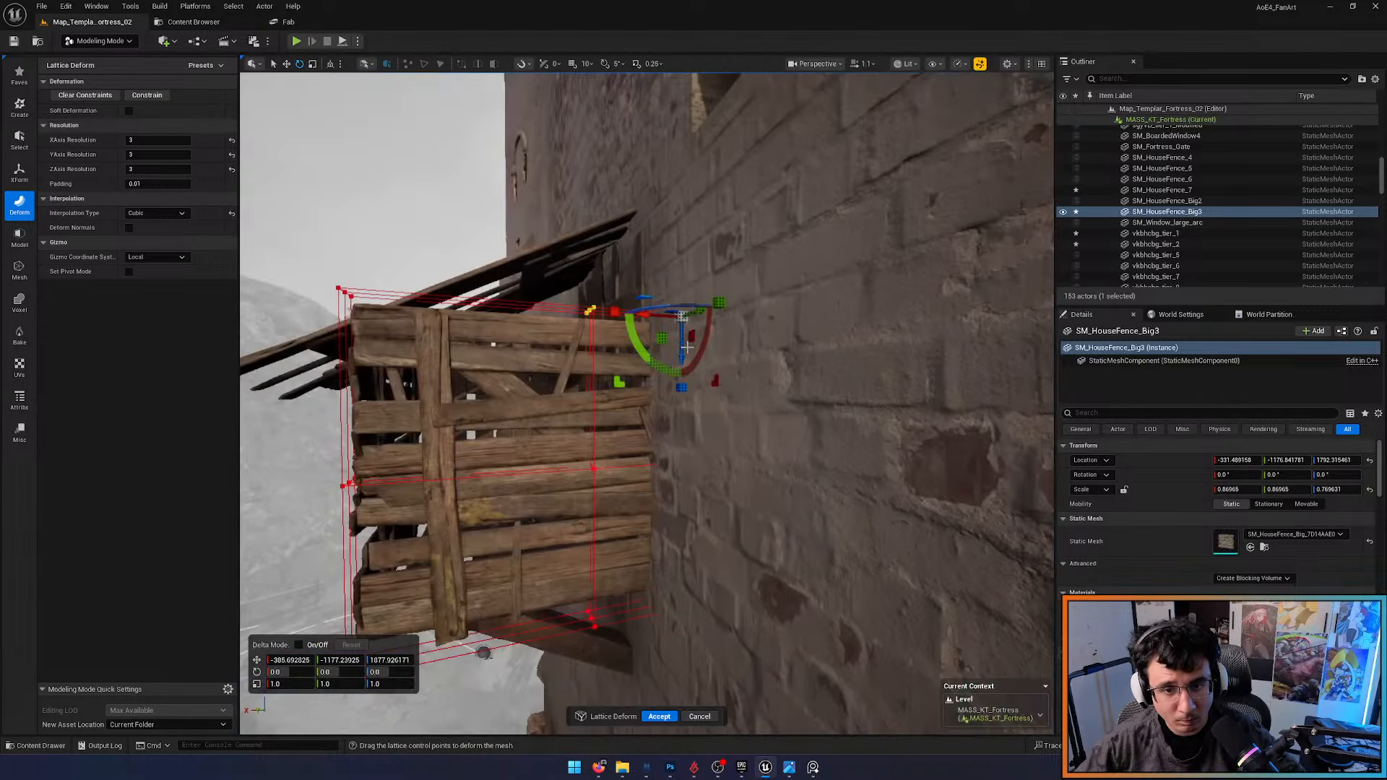
{"action": "left_click_drag", "start_coordinate": [682, 352], "coordinate": [682, 320]}
{"action": "key", "text": "F3"}
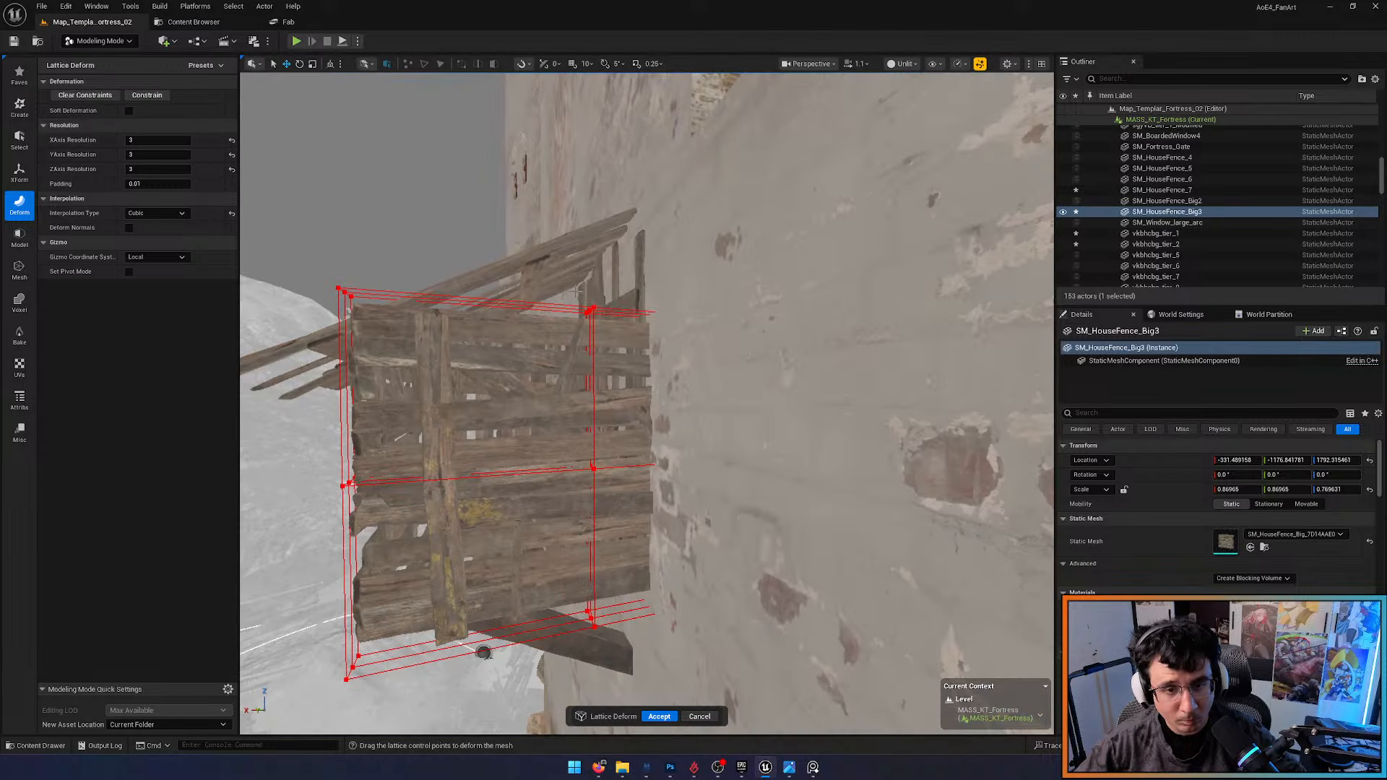
Raise the big fence panel's upper middle lattice point toward the underside of the sloping roof
{"action": "left_click", "coordinate": [591, 311]}
{"action": "key", "text": "F4"}
{"action": "mouse_move", "coordinate": [592, 307]}
{"action": "left_mouse_down"}
{"action": "mouse_move", "coordinate": [594, 261]}
{"action": "mouse_move", "coordinate": [601, 307]}
{"action": "left_mouse_up"}
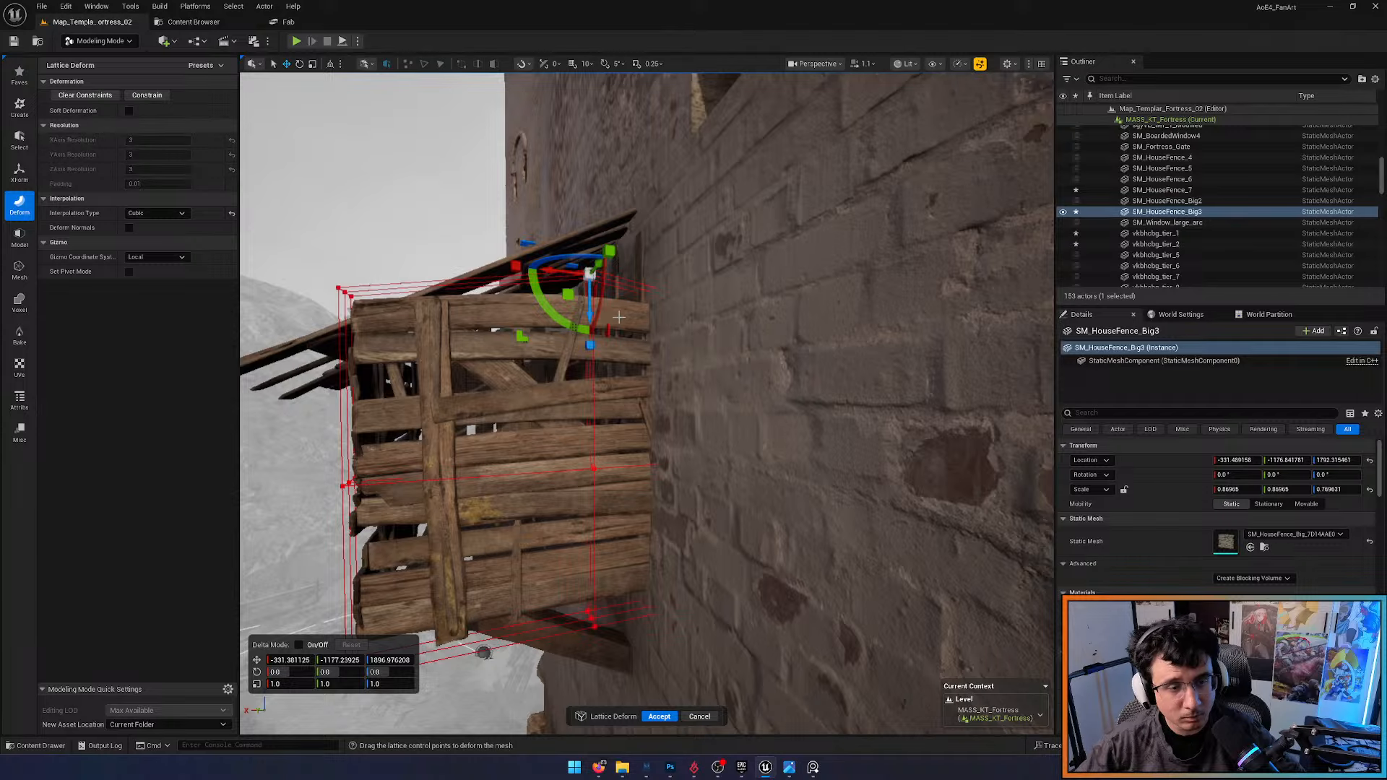
{"action": "key", "text": "alt+3"}
{"action": "key", "text": "alt+2"}
{"action": "left_click_drag", "start_coordinate": [707, 287], "coordinate": [767, 280]}
{"action": "key", "text": "alt+4"}
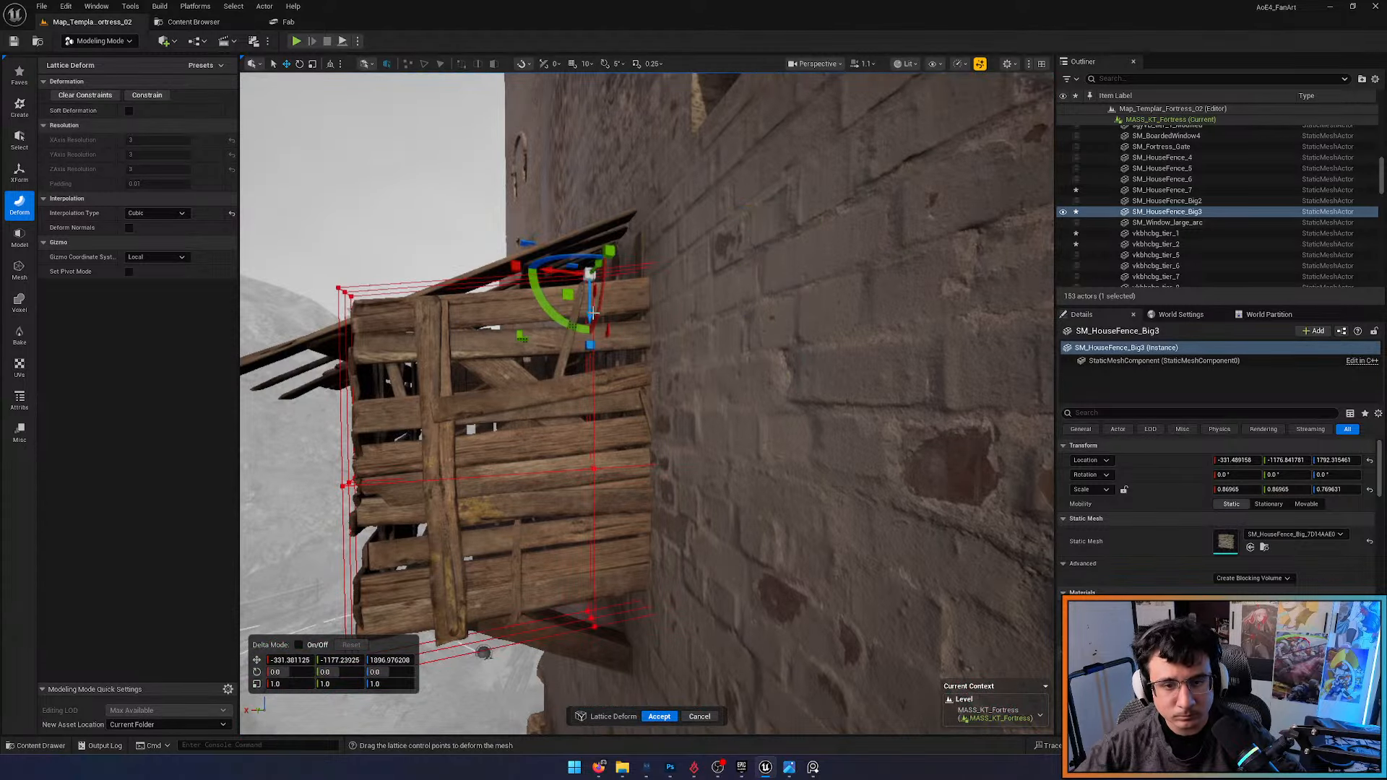
Raise the panel's upper wall-side lattice points, hidden inside the wall, to the roof slope and accept the lattice deformation
{"action": "key", "text": "alt+3"}
{"action": "key", "text": "alt+2"}
{"action": "left_click_drag", "start_coordinate": [744, 217], "coordinate": [799, 299]}
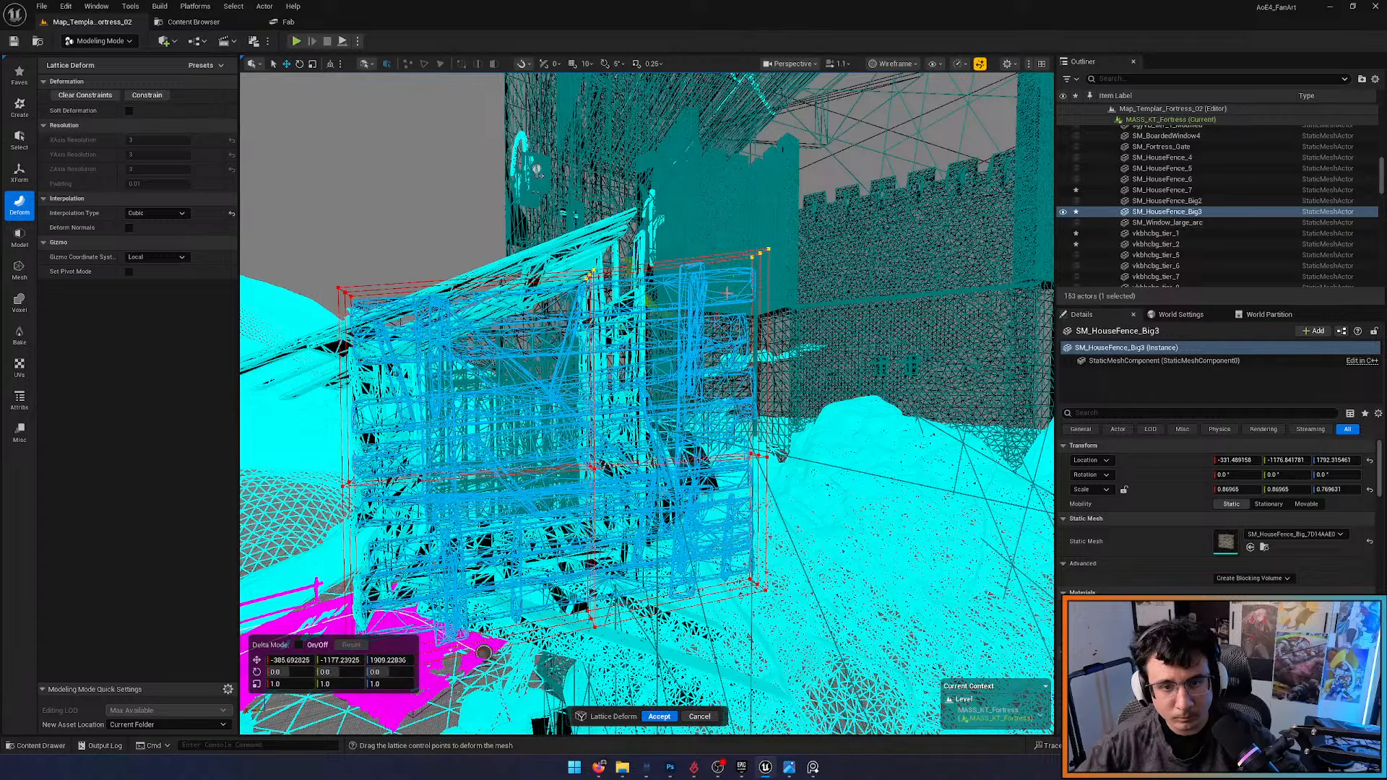
{"action": "key", "text": "alt+4"}
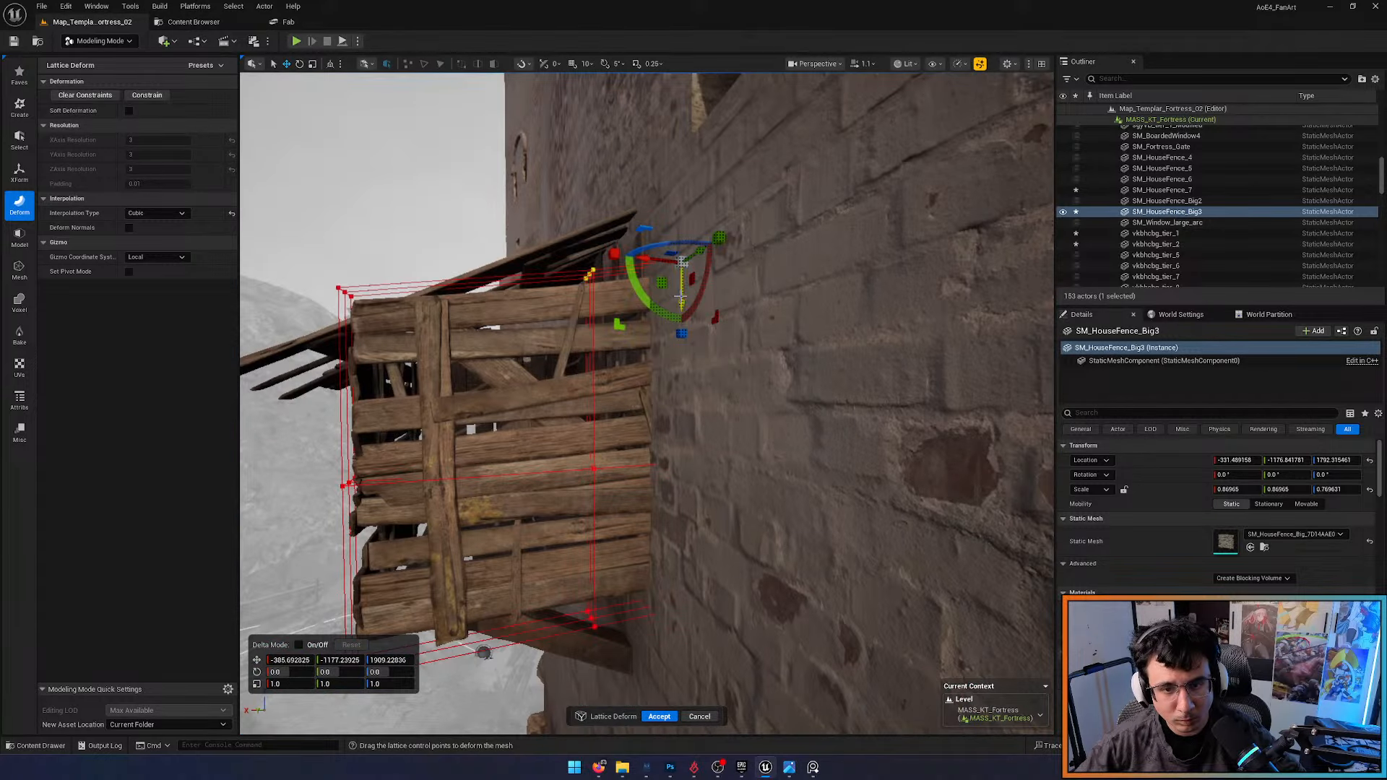
{"action": "mouse_move", "coordinate": [666, 362]}
{"action": "right_mouse_down"}
{"action": "mouse_move", "coordinate": [686, 370]}
{"action": "mouse_move", "coordinate": [672, 358]}
{"action": "right_mouse_up"}
{"action": "right_click_drag", "start_coordinate": [799, 334], "coordinate": [801, 339]}
{"action": "right_click_drag", "start_coordinate": [670, 368], "coordinate": [671, 368]}
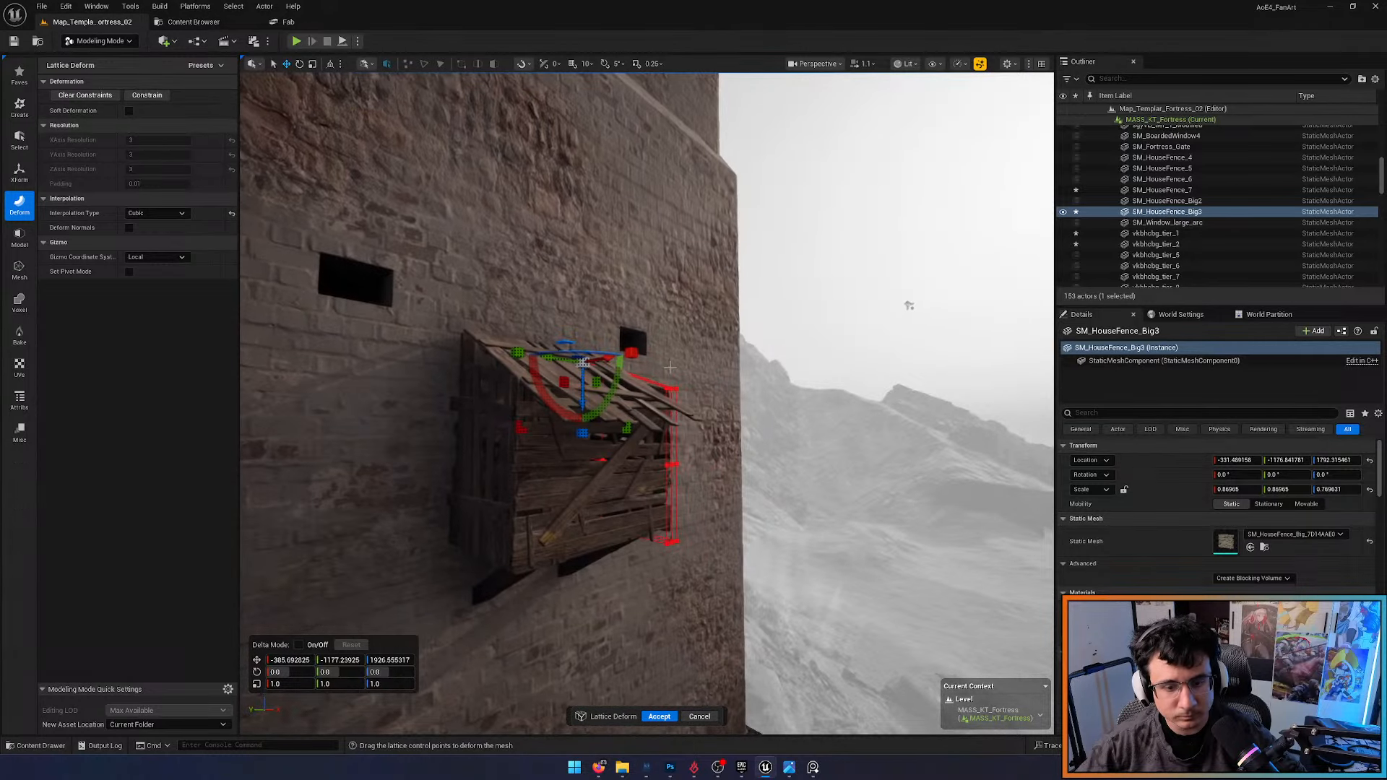
{"action": "left_click", "coordinate": [658, 717]}
Examine the finished wooden box up close and from a distance against the fortress facade in lit and unlit shading
{"action": "right_click_drag", "start_coordinate": [658, 717], "coordinate": [611, 460]}
{"action": "scroll", "coordinate": [723, 394], "scroll_direction": "down", "scroll_amount": 2}
{"action": "left_click", "coordinate": [590, 391]}
{"action": "left_click", "coordinate": [603, 438]}
{"action": "key", "text": "alt+3"}
{"action": "key", "text": "alt+4"}
{"action": "key", "text": "Escape"}
{"action": "key", "text": "s"}
{"action": "scroll", "coordinate": [620, 474], "scroll_direction": "up", "scroll_amount": 10}
{"action": "key", "text": "d"}
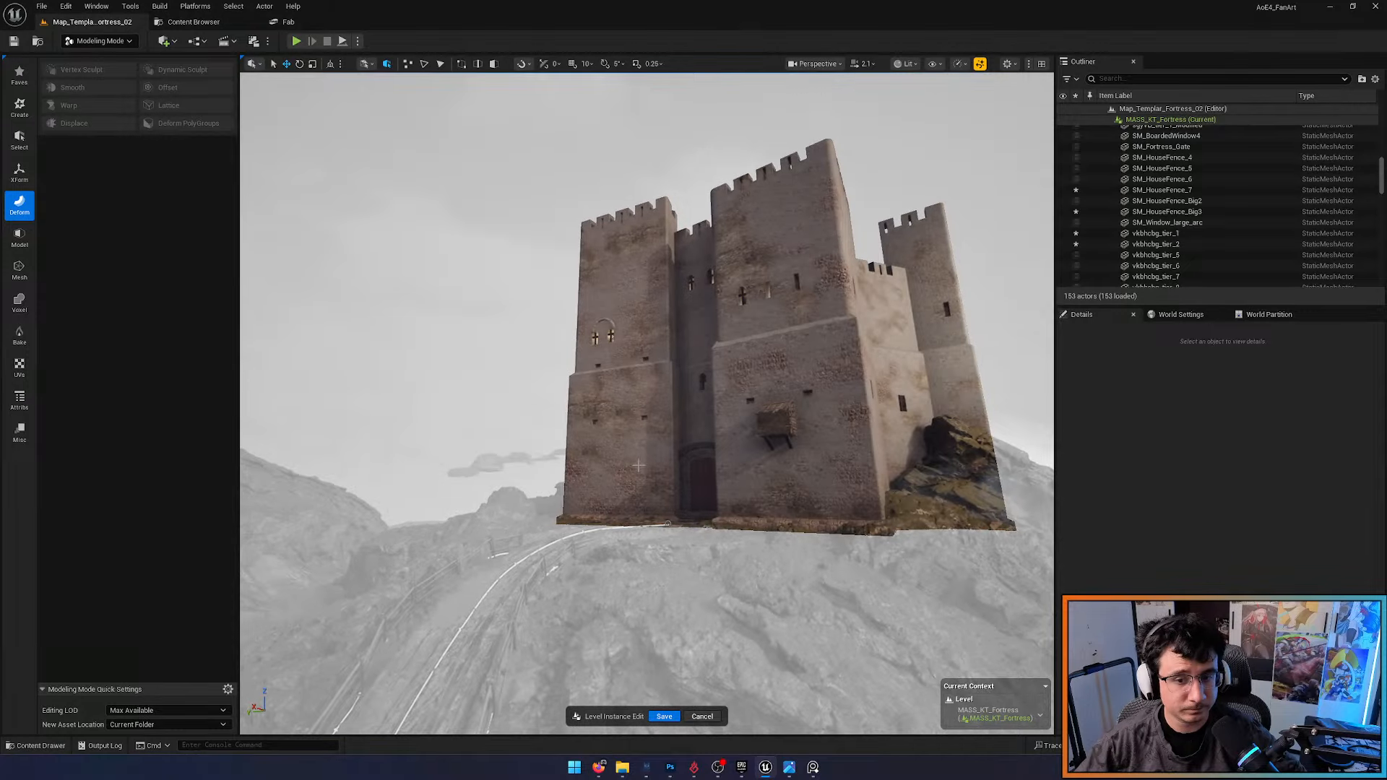
{"action": "key", "text": "alt+3"}
{"action": "key", "text": "alt+4"}
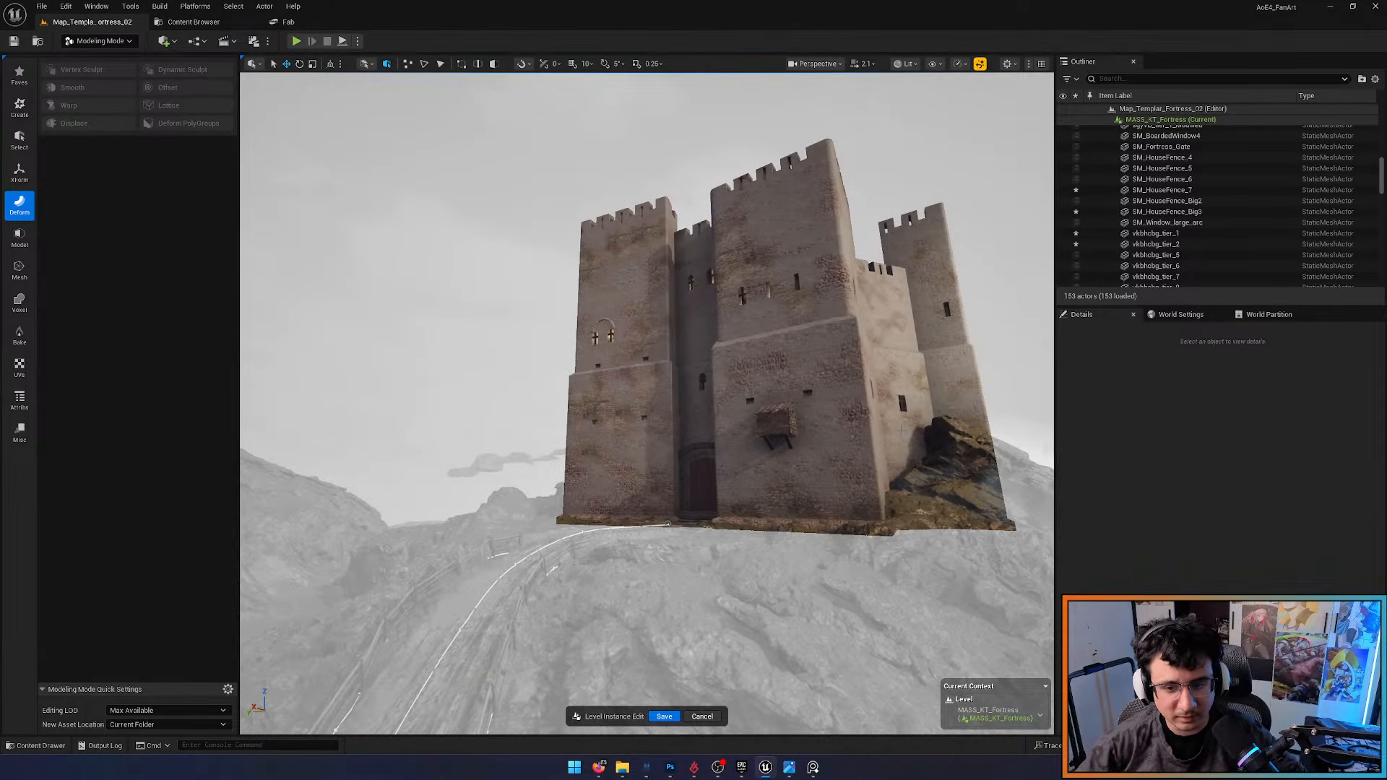
Search the assets for "sk mann" and place the SK_Mannequin near the wooden box as a scale reference
{"action": "key", "text": "w"}
{"action": "right_click_drag", "start_coordinate": [901, 431], "coordinate": [939, 491]}
{"action": "key", "text": "e"}
{"action": "key", "text": "a"}
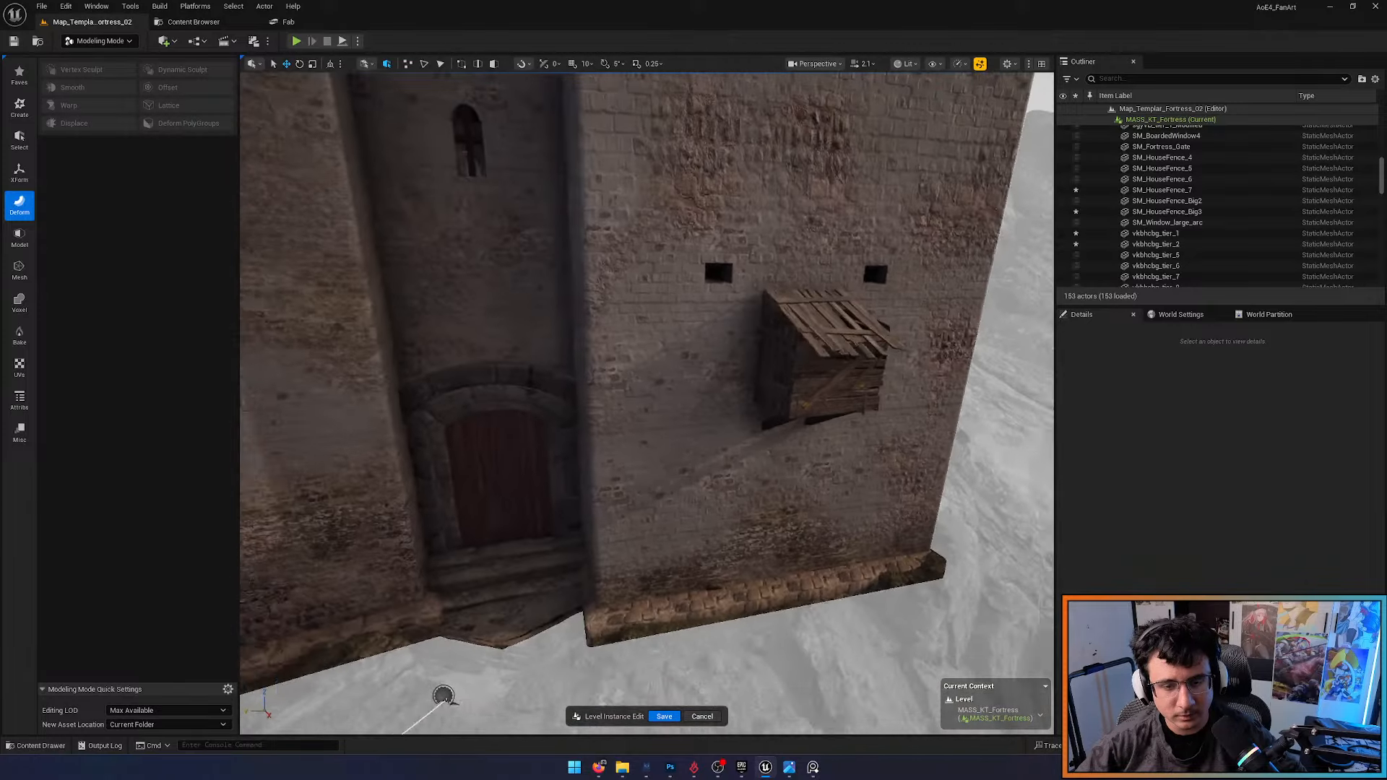
{"action": "key", "text": "w"}
{"action": "right_click_drag", "start_coordinate": [838, 426], "coordinate": [884, 406]}
{"action": "key", "text": "ctrl+p"}
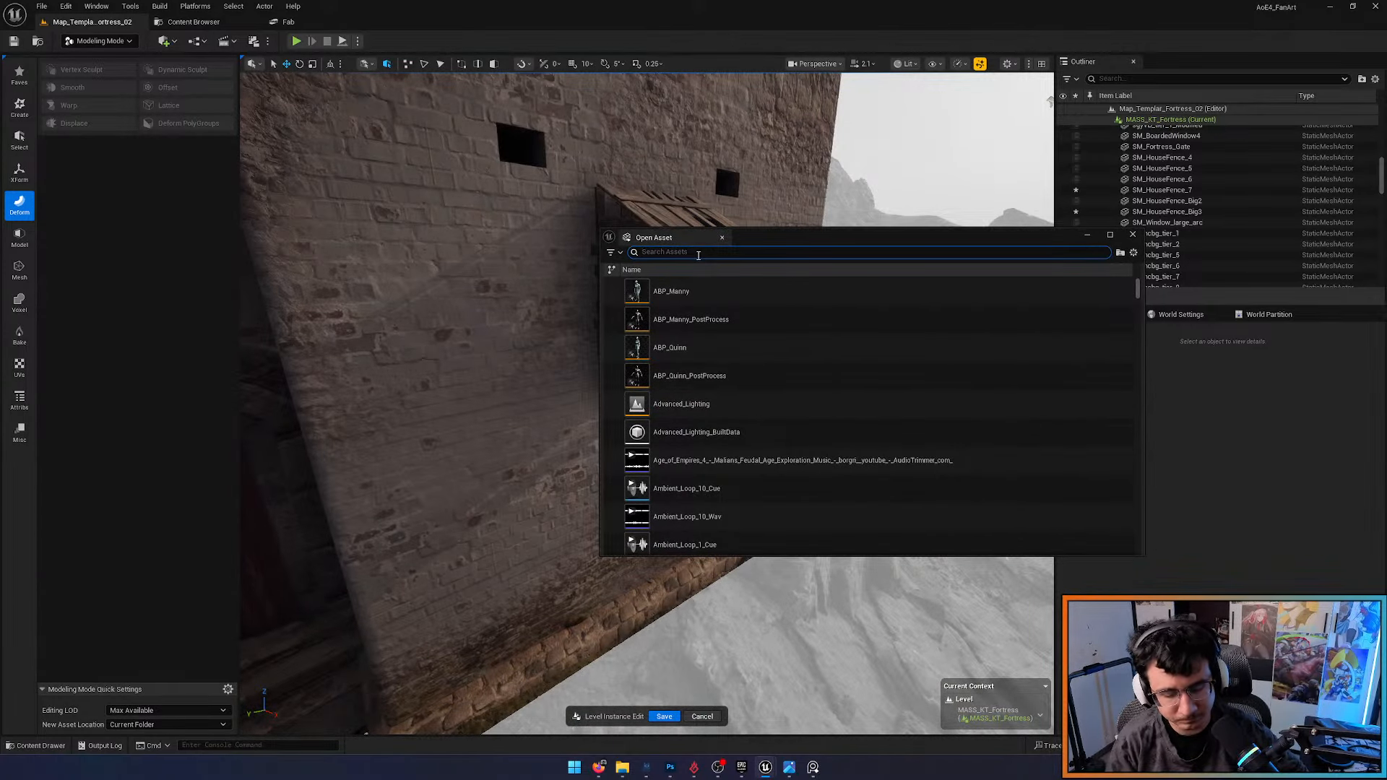
{"action": "type", "text": "sk mann"}
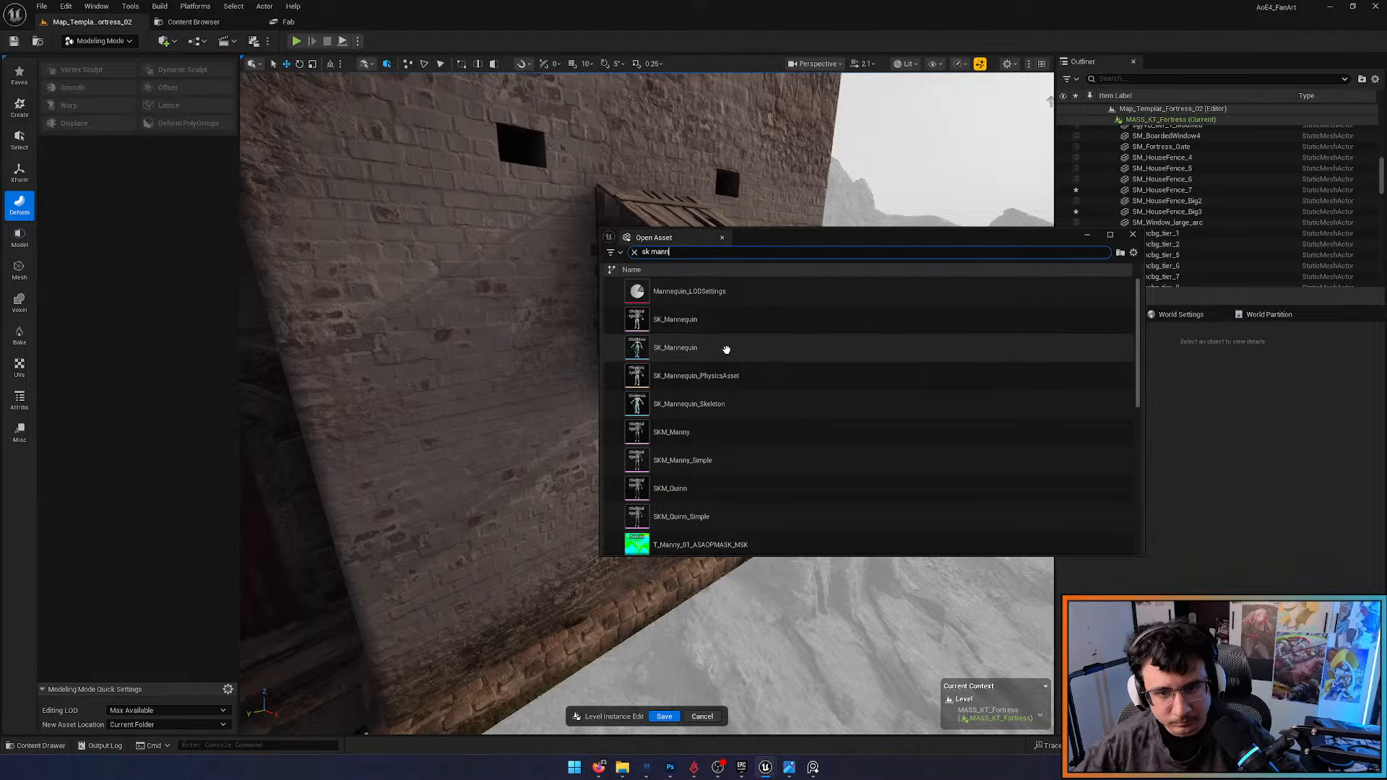
{"action": "left_click_drag", "start_coordinate": [727, 350], "coordinate": [697, 181]}
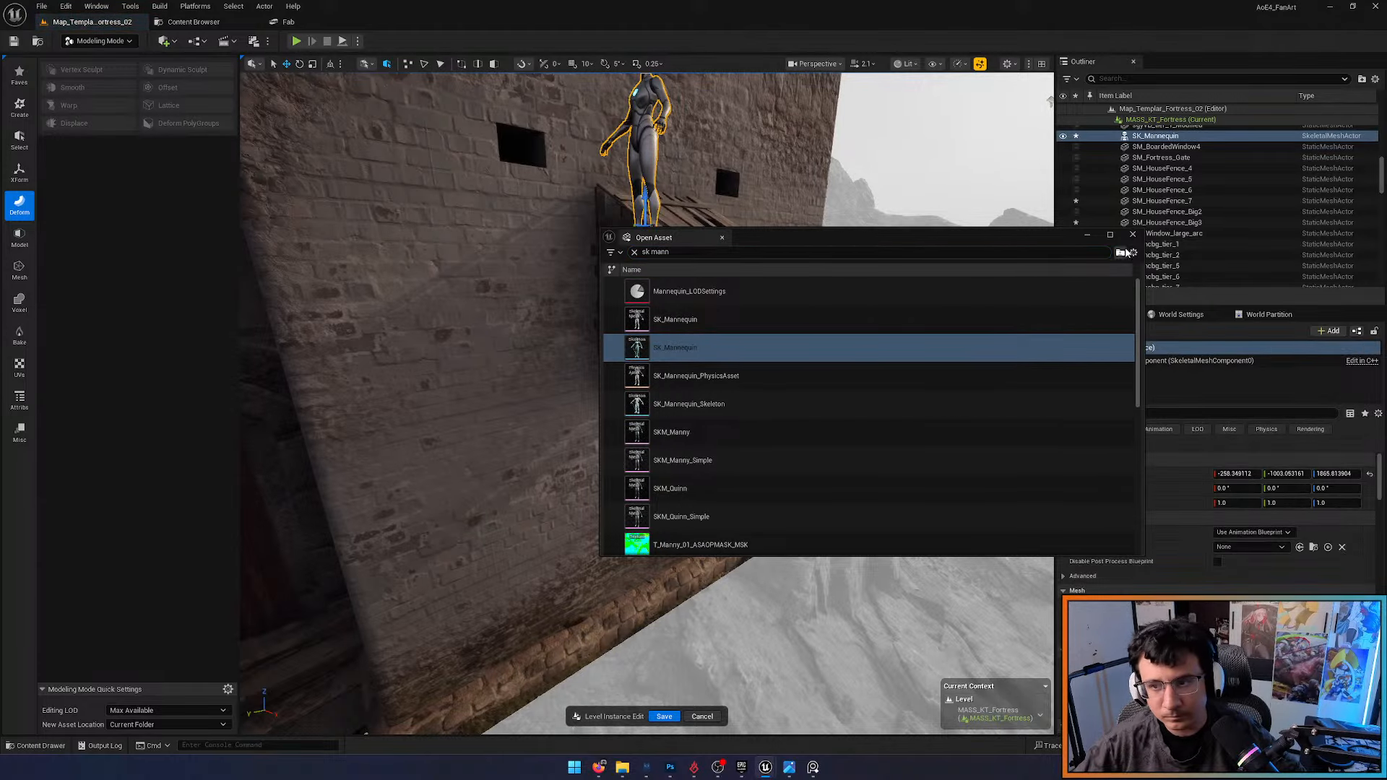
{"action": "left_click", "coordinate": [1133, 235]}
Lower and turn the mannequin to stand inside the wooden box for a scale check, and delete it
{"action": "right_click_drag", "start_coordinate": [903, 310], "coordinate": [903, 253]}
{"action": "left_click_drag", "start_coordinate": [650, 311], "coordinate": [649, 432]}
{"action": "scroll", "coordinate": [625, 439], "scroll_direction": "up", "scroll_amount": 5}
{"action": "key", "text": "e"}
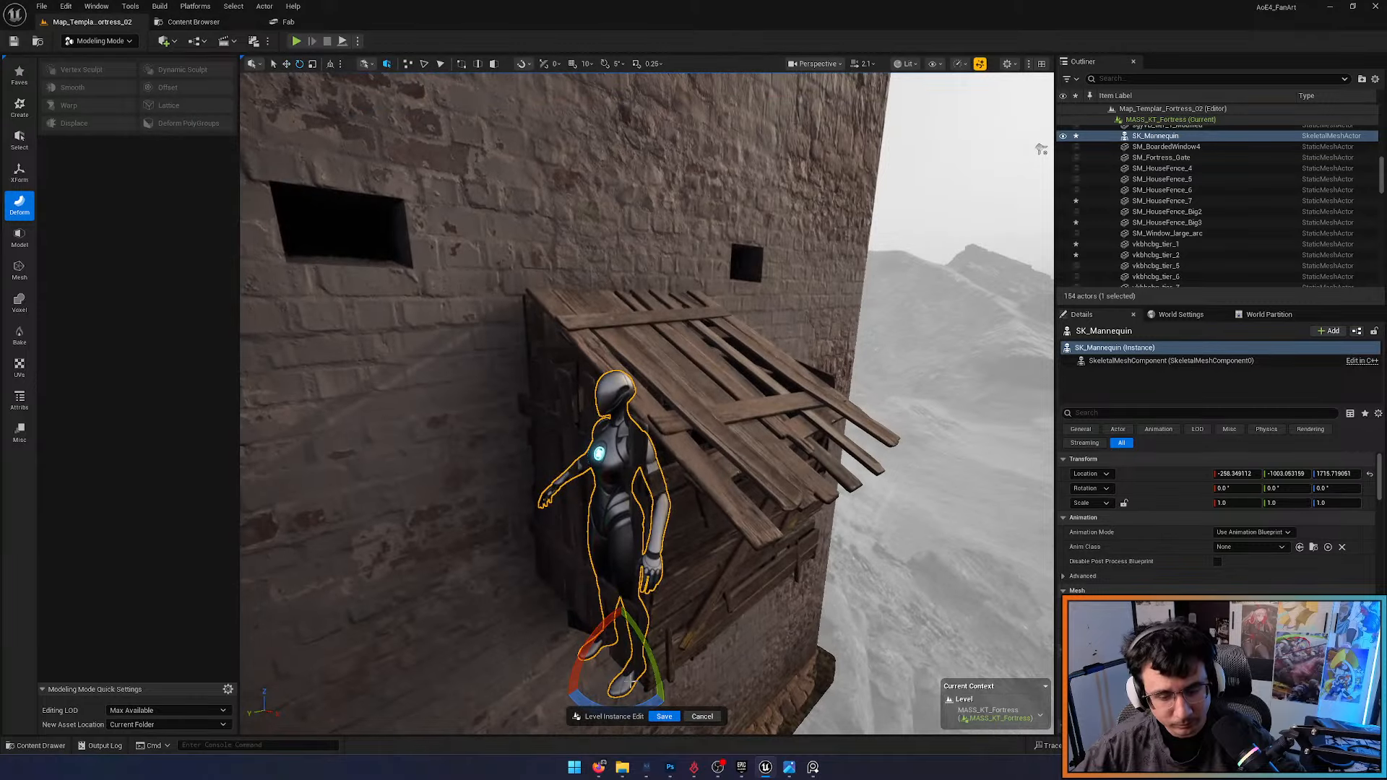
{"action": "left_click_drag", "start_coordinate": [623, 678], "coordinate": [688, 653]}
{"action": "key", "text": "w"}
{"action": "right_click_drag", "start_coordinate": [687, 653], "coordinate": [832, 639]}
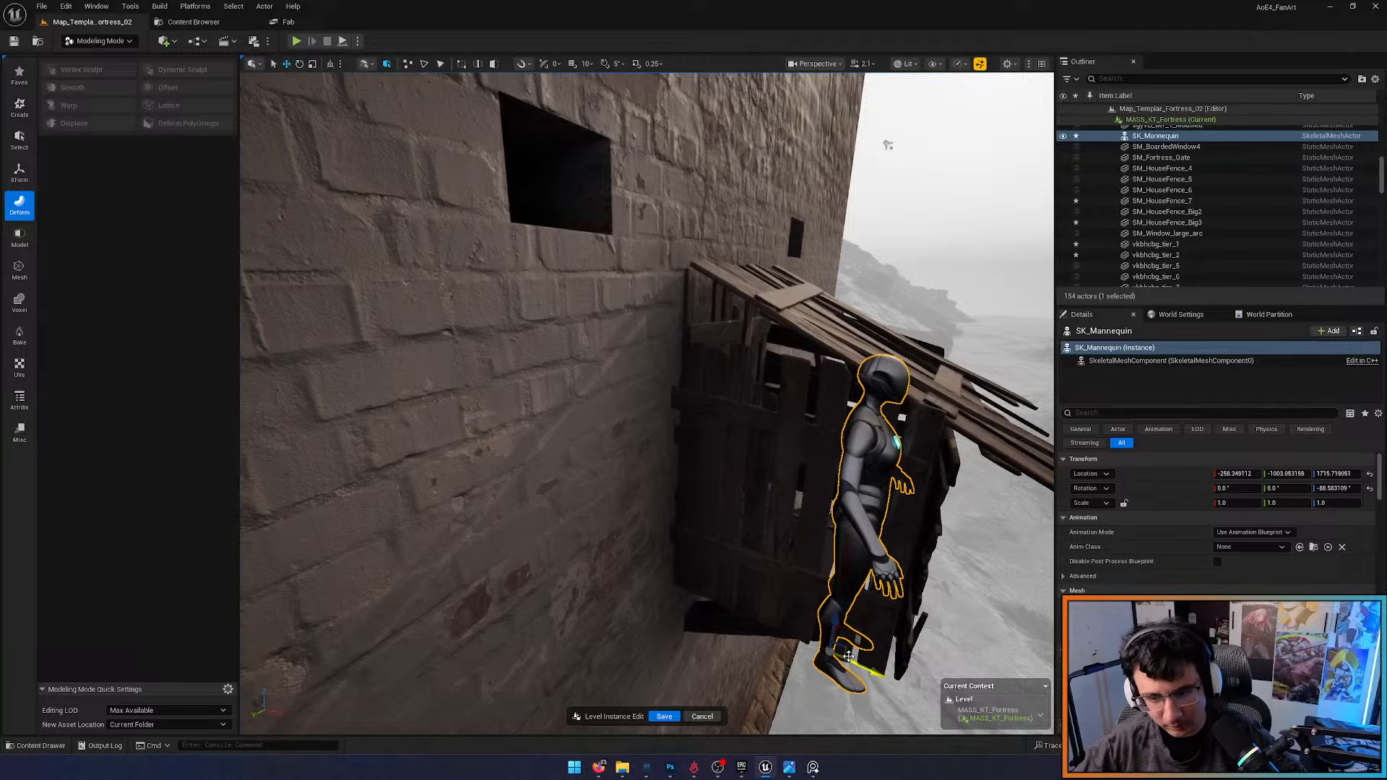
{"action": "left_click_drag", "start_coordinate": [850, 649], "coordinate": [690, 545]}
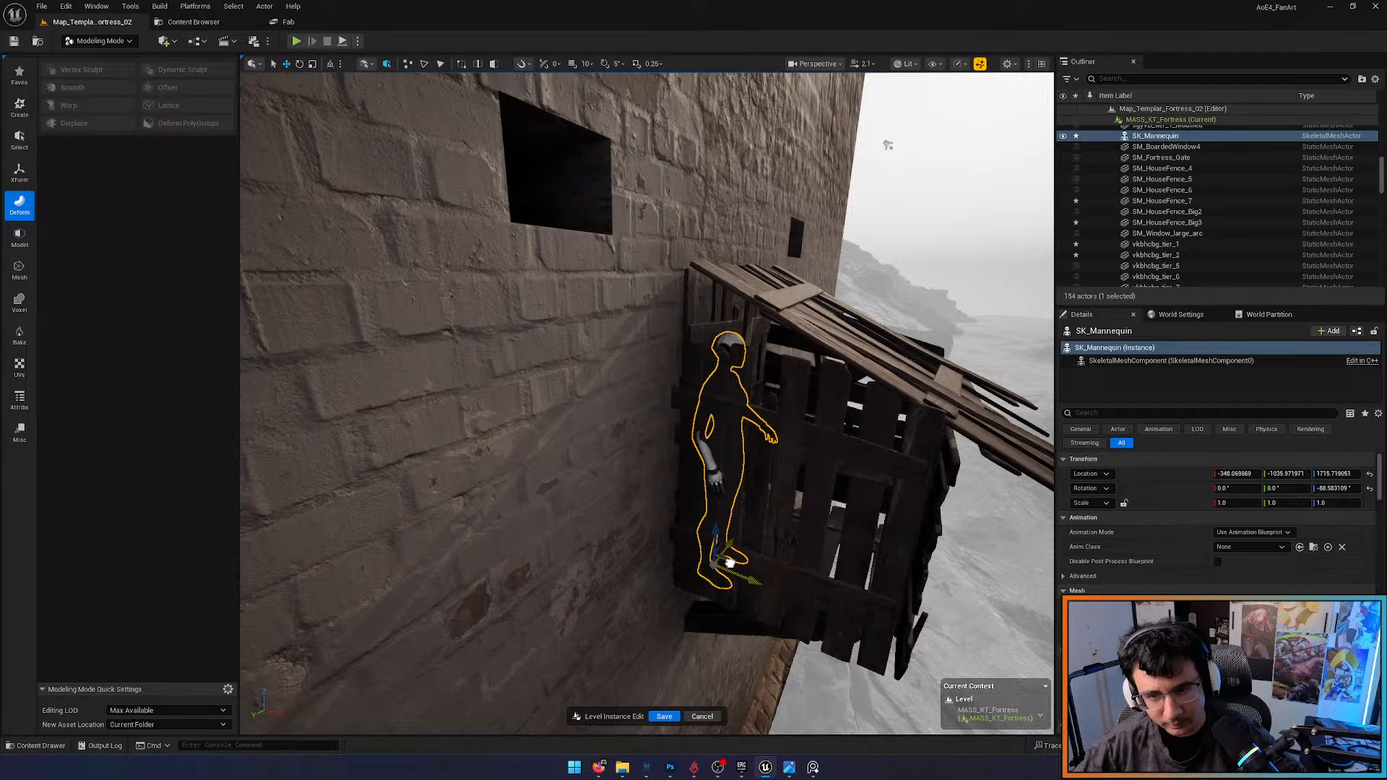
{"action": "right_click_drag", "start_coordinate": [713, 655], "coordinate": [694, 362]}
{"action": "key", "text": "Delete"}
Inspect the wooden box's floor and raise the SM_HouseFence_4 floor panel slightly, to Z about 1720
{"action": "left_click", "coordinate": [669, 378]}
{"action": "scroll", "coordinate": [669, 371], "scroll_direction": "down", "scroll_amount": 3}
{"action": "key", "text": "alt+2"}
{"action": "key", "text": "alt+4"}
{"action": "scroll", "coordinate": [679, 382], "scroll_direction": "down", "scroll_amount": 5}
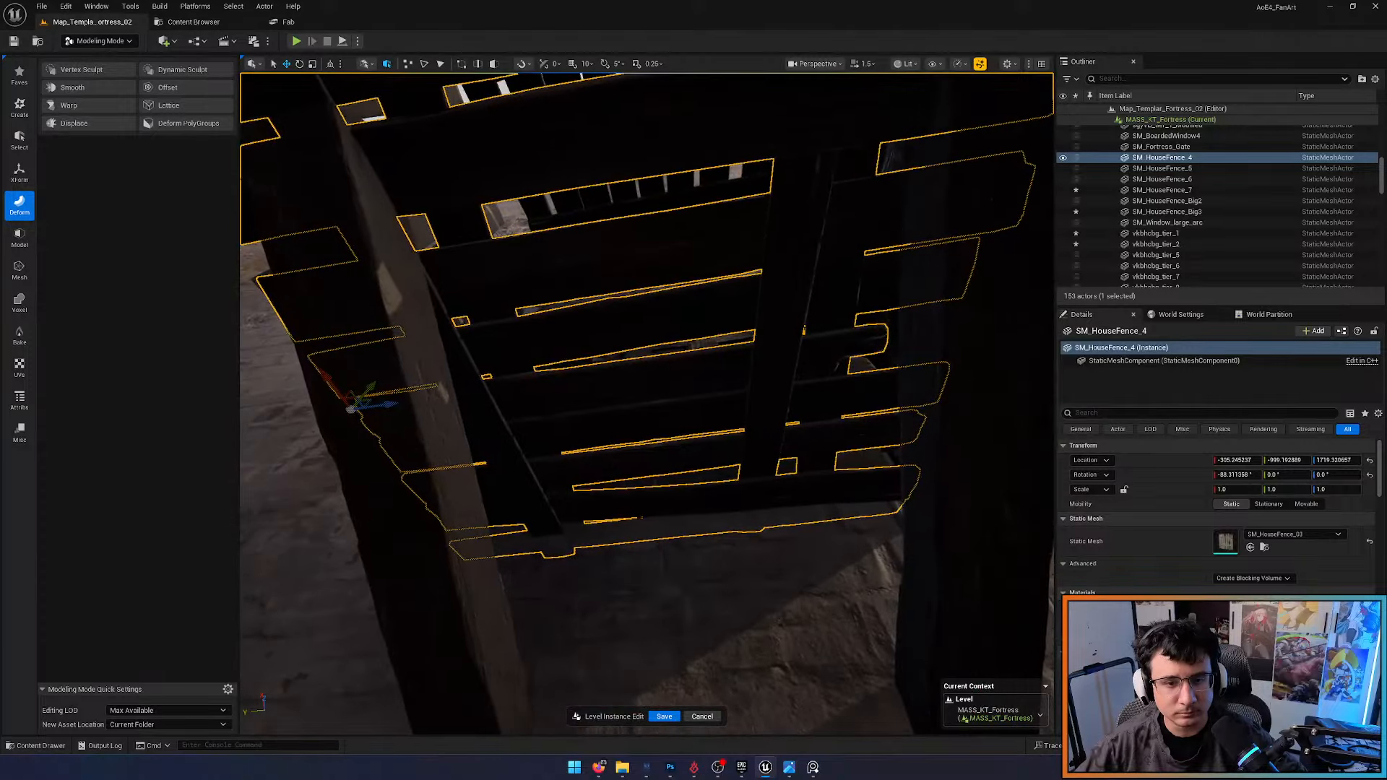
{"action": "key", "text": "Escape"}
{"action": "mouse_move", "coordinate": [664, 382]}
{"action": "right_mouse_down"}
{"action": "mouse_move", "coordinate": [737, 291]}
{"action": "mouse_move", "coordinate": [821, 381]}
{"action": "mouse_move", "coordinate": [785, 413]}
{"action": "mouse_move", "coordinate": [750, 411]}
{"action": "mouse_move", "coordinate": [867, 337]}
{"action": "mouse_move", "coordinate": [663, 403]}
{"action": "right_mouse_up"}
{"action": "left_click", "coordinate": [438, 298]}
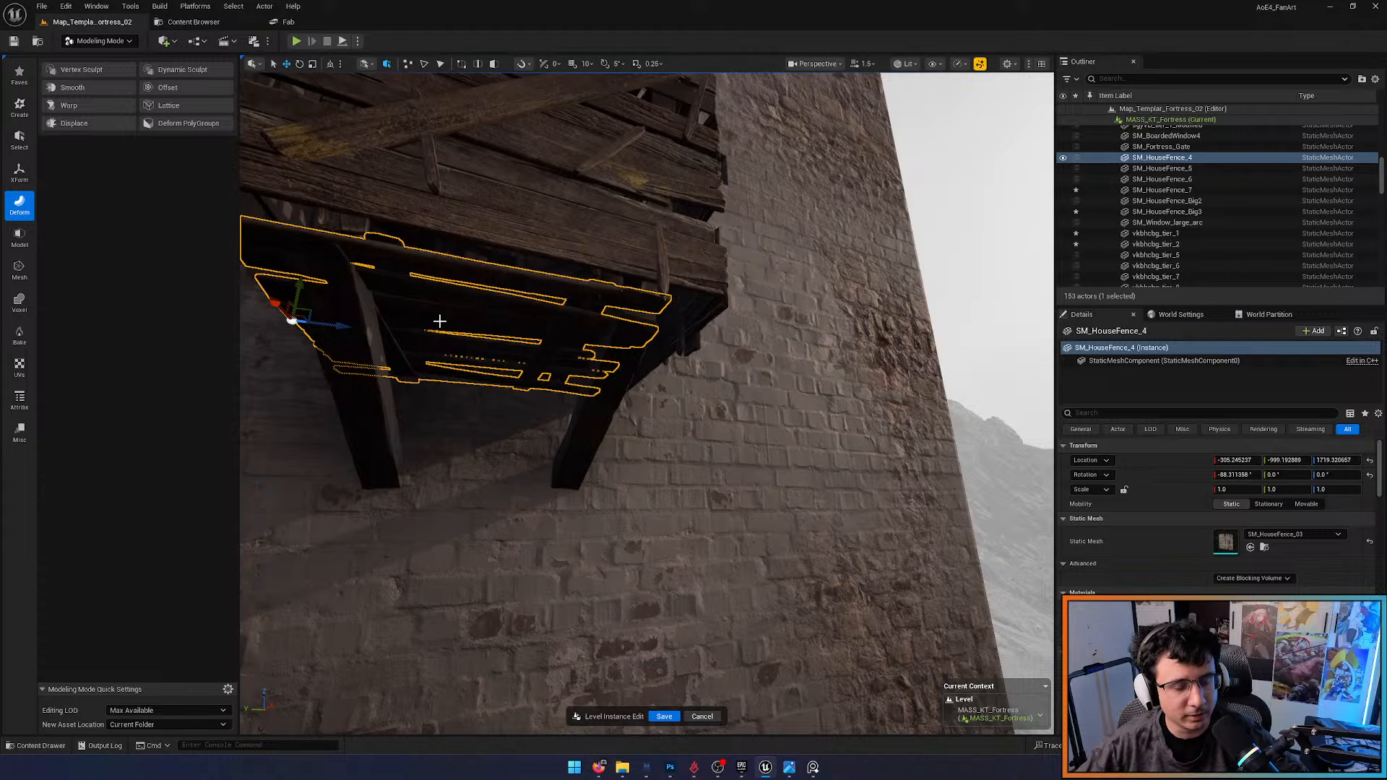
{"action": "mouse_move", "coordinate": [439, 321]}
{"action": "right_mouse_down"}
{"action": "mouse_move", "coordinate": [369, 375]}
{"action": "mouse_move", "coordinate": [346, 441]}
{"action": "mouse_move", "coordinate": [446, 334]}
{"action": "right_mouse_up"}
{"action": "scroll", "coordinate": [356, 425], "scroll_direction": "down", "scroll_amount": 8}
{"action": "right_click_drag", "start_coordinate": [473, 393], "coordinate": [534, 387]}
{"action": "left_click", "coordinate": [19, 174]}
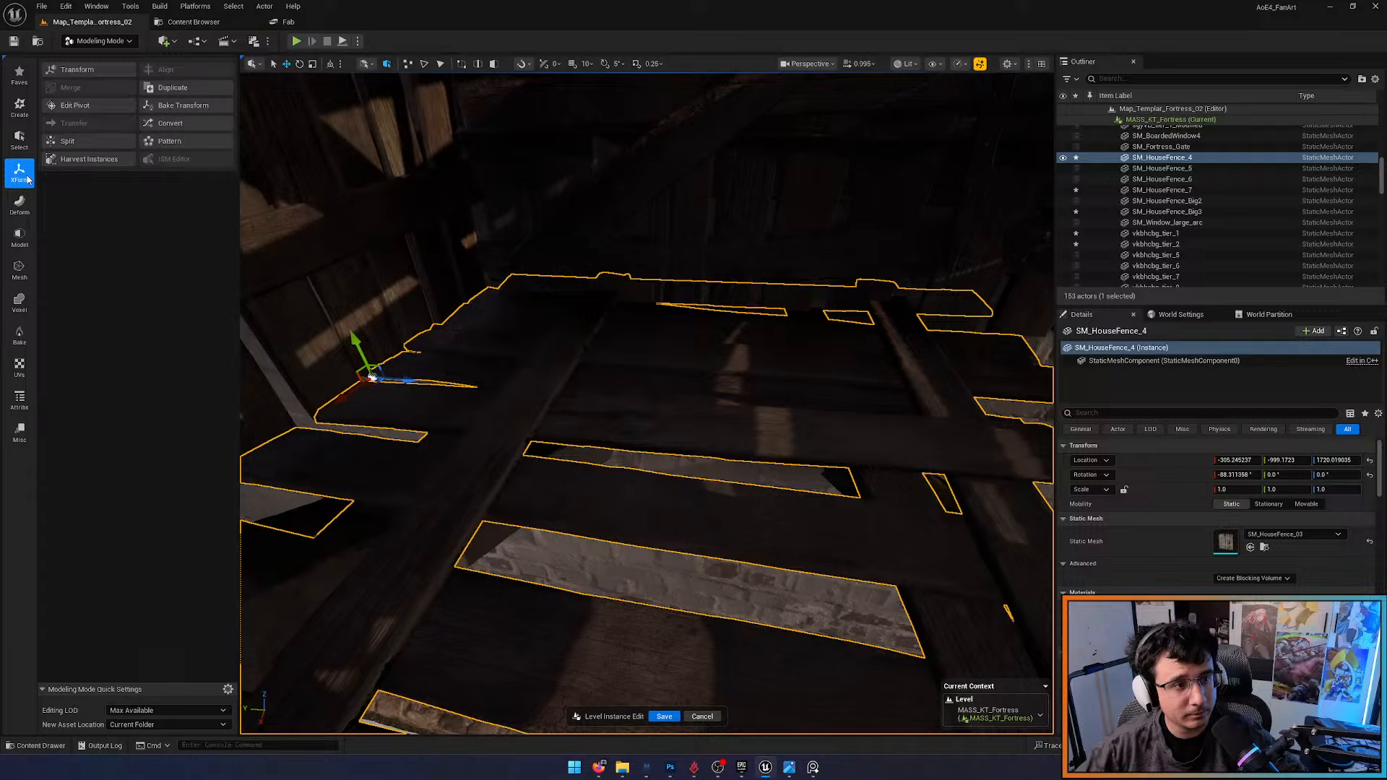
{"action": "left_click", "coordinate": [173, 87]}
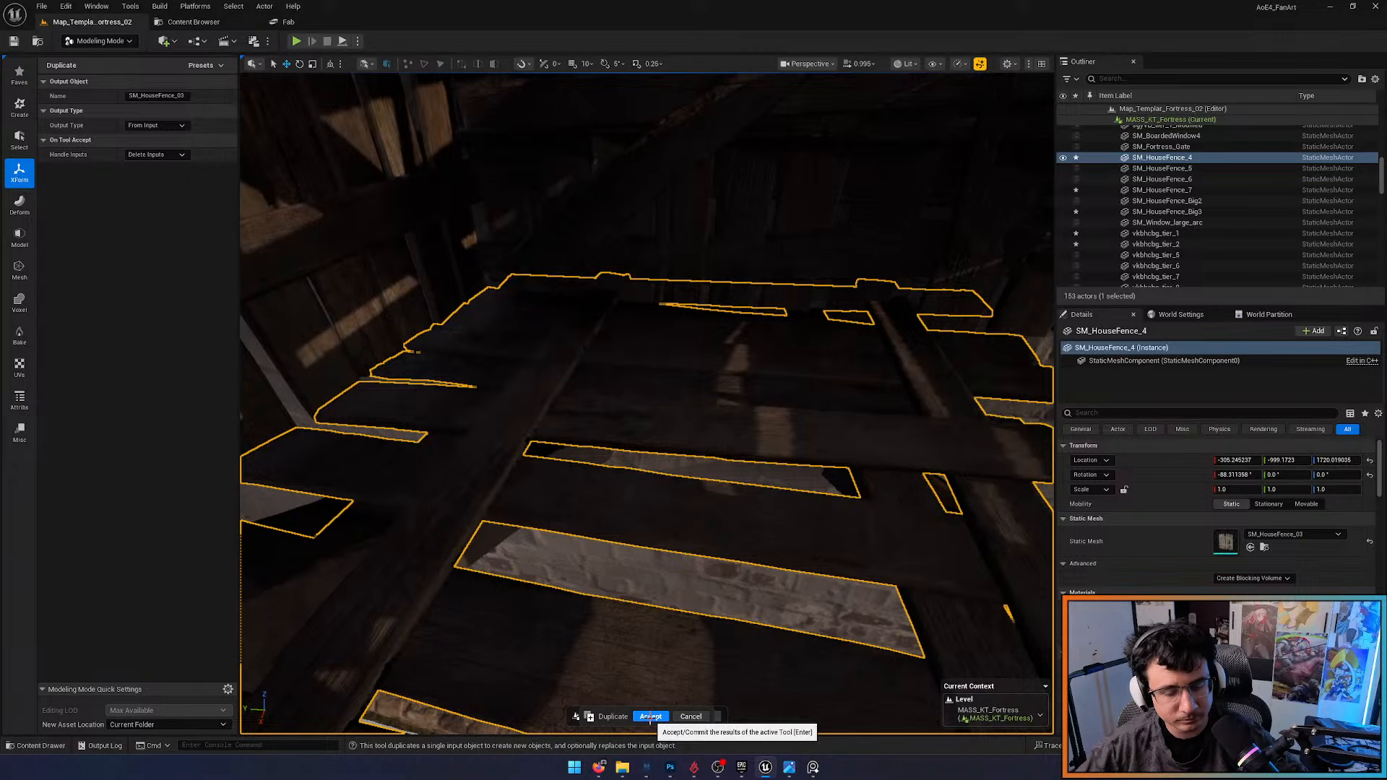
{"action": "right_click_drag", "start_coordinate": [654, 474], "coordinate": [594, 443]}
{"action": "key", "text": "Escape"}
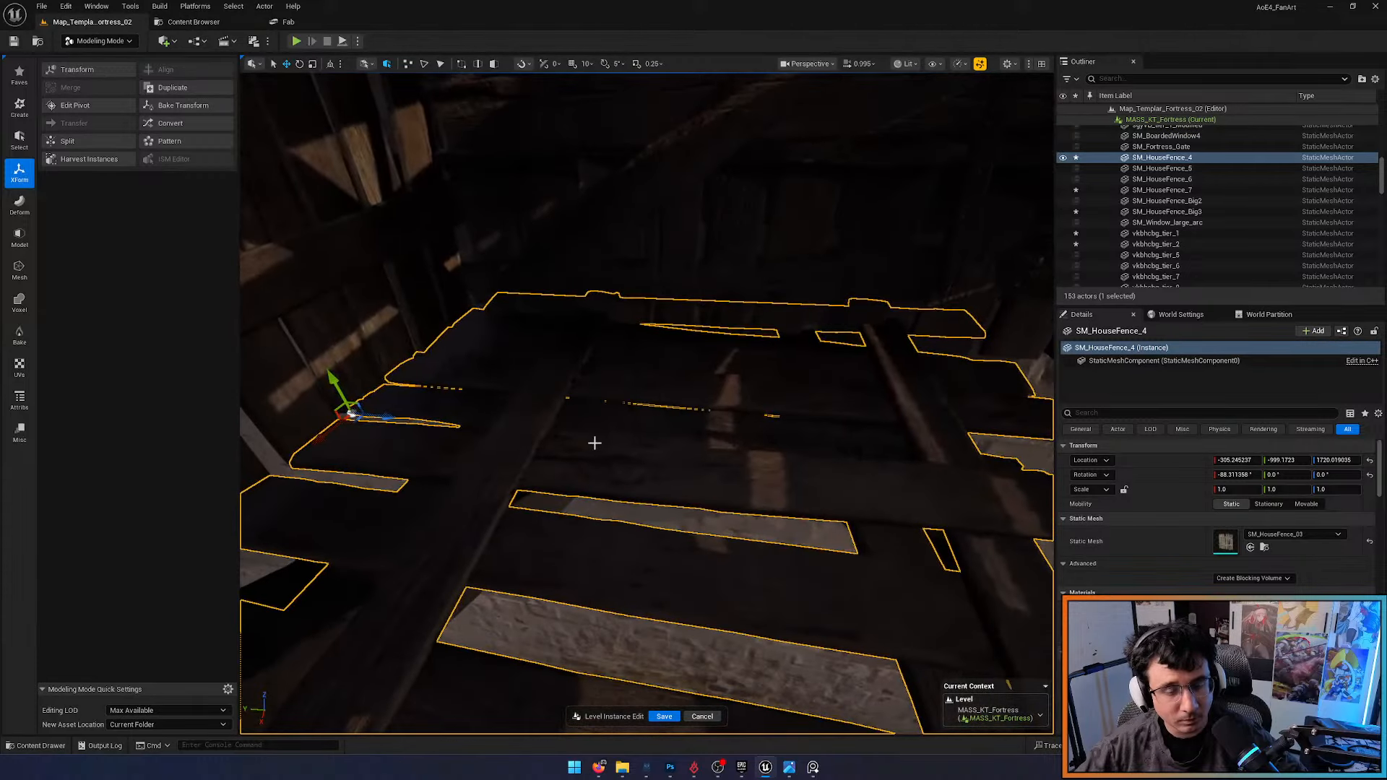
Create a 100 × 100 × 100 box primitive at the wooden box with Align to Normal turned off
{"action": "left_click", "coordinate": [20, 107]}
{"action": "left_click", "coordinate": [80, 70]}
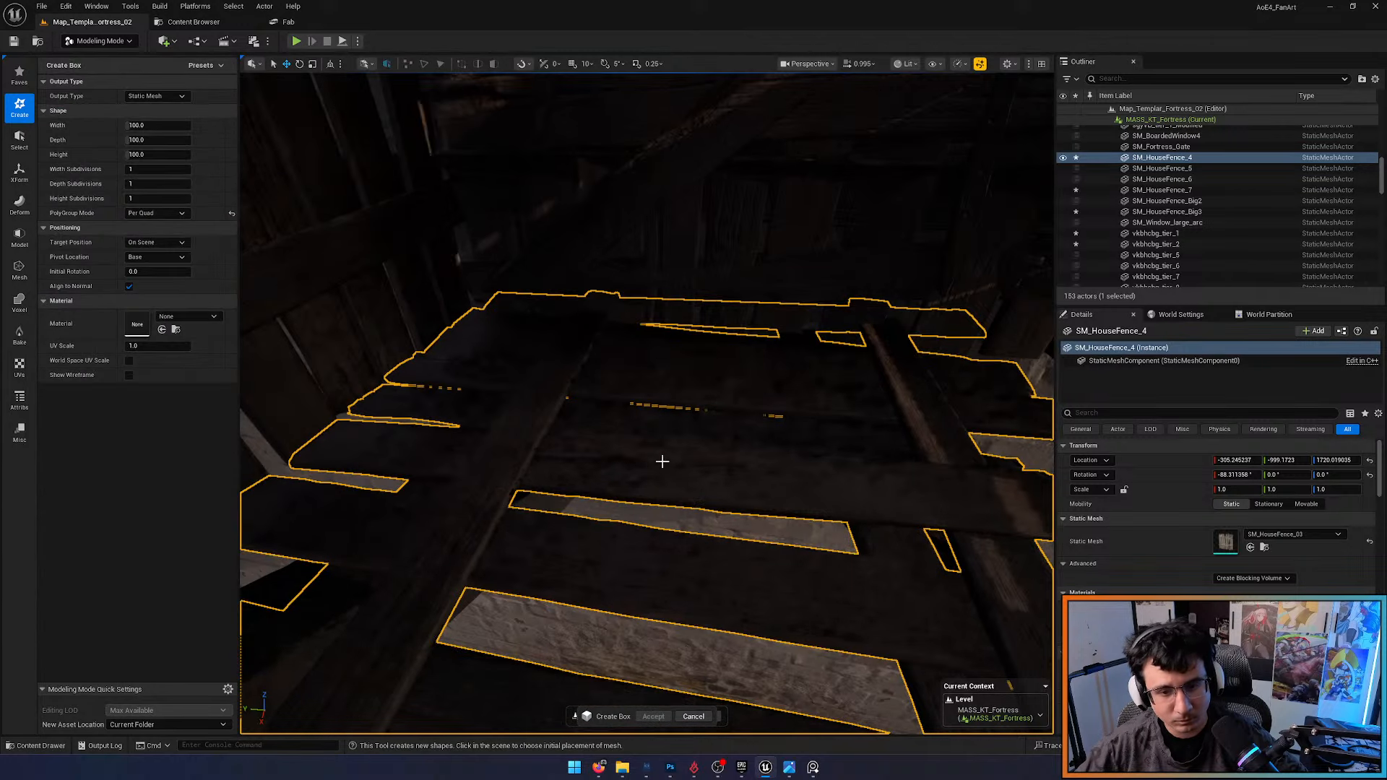
{"action": "right_click_drag", "start_coordinate": [633, 405], "coordinate": [632, 416]}
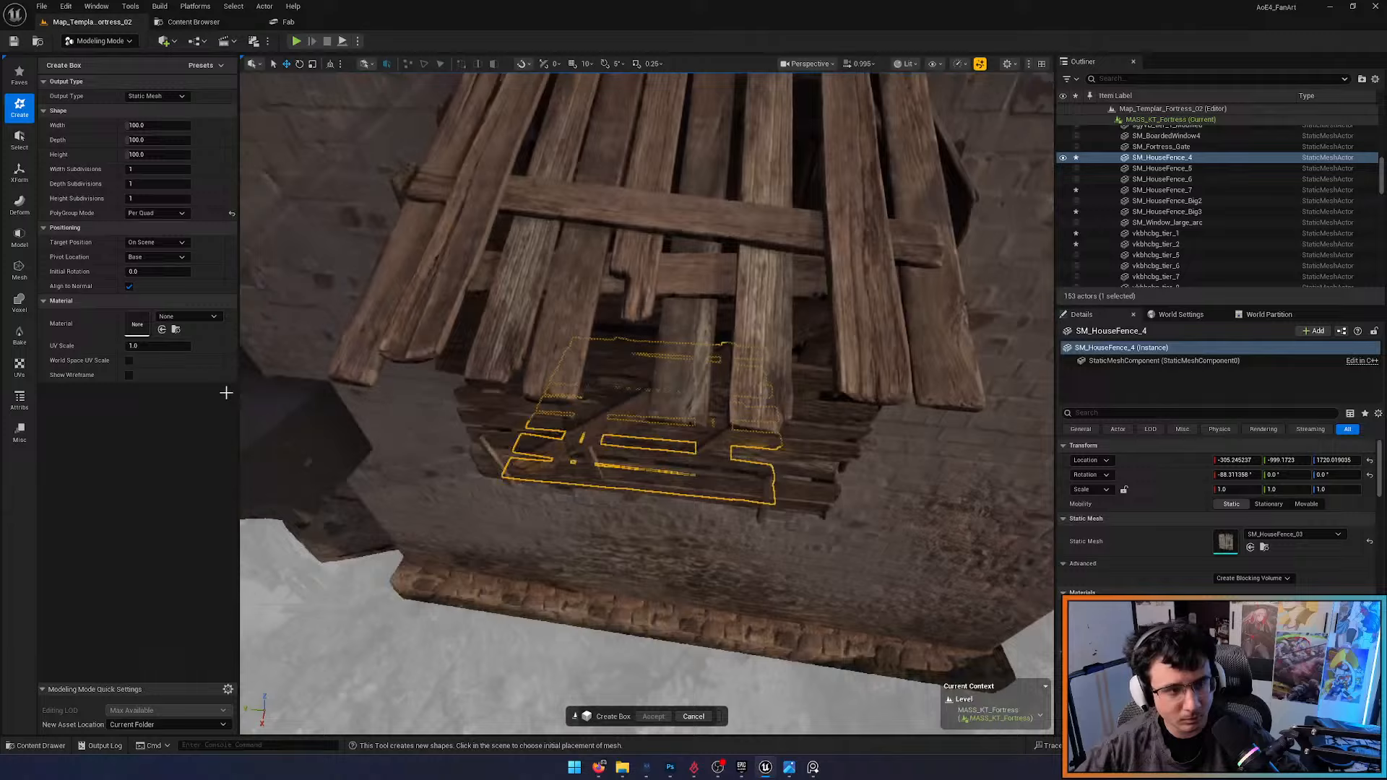
{"action": "left_click", "coordinate": [128, 286]}
{"action": "left_click", "coordinate": [594, 422]}
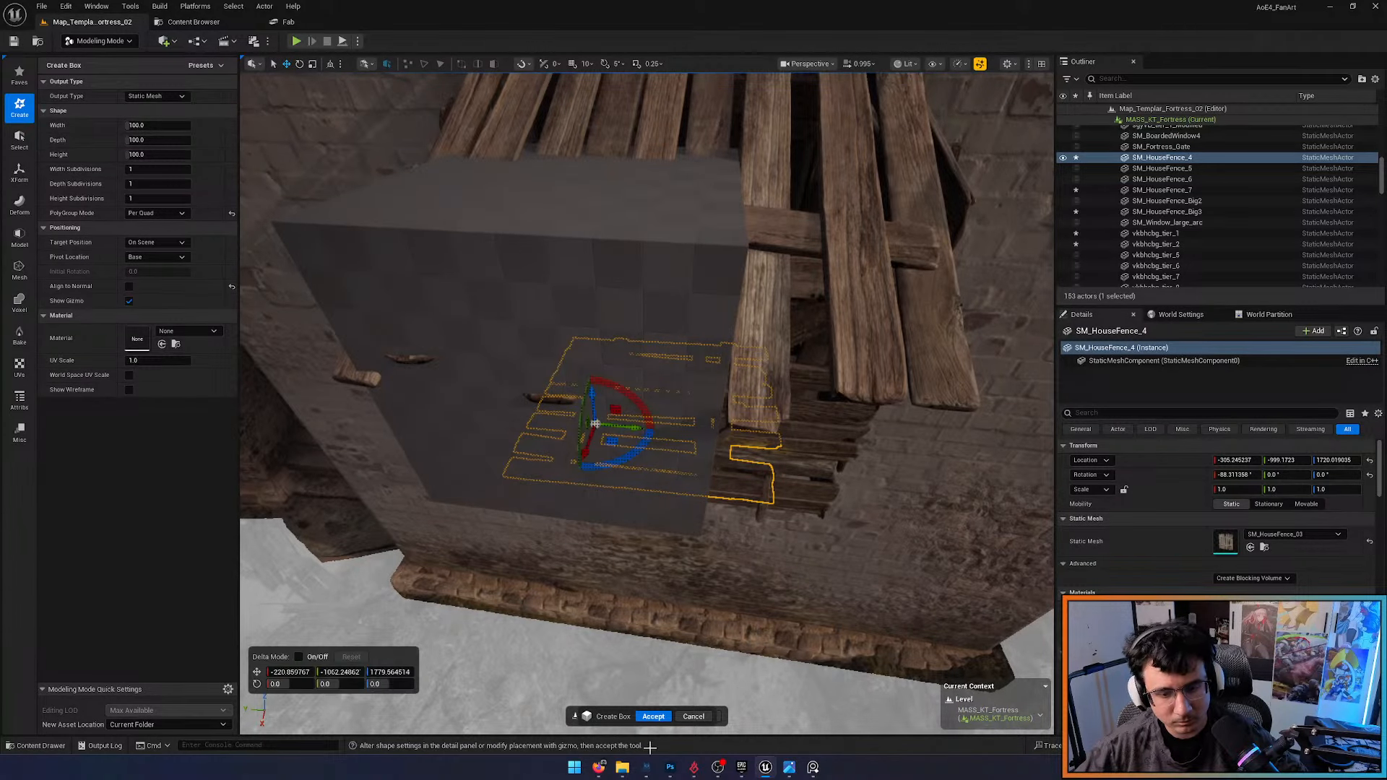
{"action": "left_click", "coordinate": [653, 716]}
Move the new box primitive inside the wooden box onto its floor and scale it uniformly to about 0.40
{"action": "right_click_drag", "start_coordinate": [636, 404], "coordinate": [625, 419]}
{"action": "left_click_drag", "start_coordinate": [329, 454], "coordinate": [648, 555]}
{"action": "right_click_drag", "start_coordinate": [648, 555], "coordinate": [911, 470]}
{"action": "scroll", "coordinate": [648, 556], "scroll_direction": "down", "scroll_amount": 1}
{"action": "scroll", "coordinate": [648, 555], "scroll_direction": "down", "scroll_amount": 1}
{"action": "left_click_drag", "start_coordinate": [680, 389], "coordinate": [645, 401]}
{"action": "right_click_drag", "start_coordinate": [644, 409], "coordinate": [745, 427]}
{"action": "key", "text": "r"}
{"action": "left_click_drag", "start_coordinate": [642, 396], "coordinate": [610, 629]}
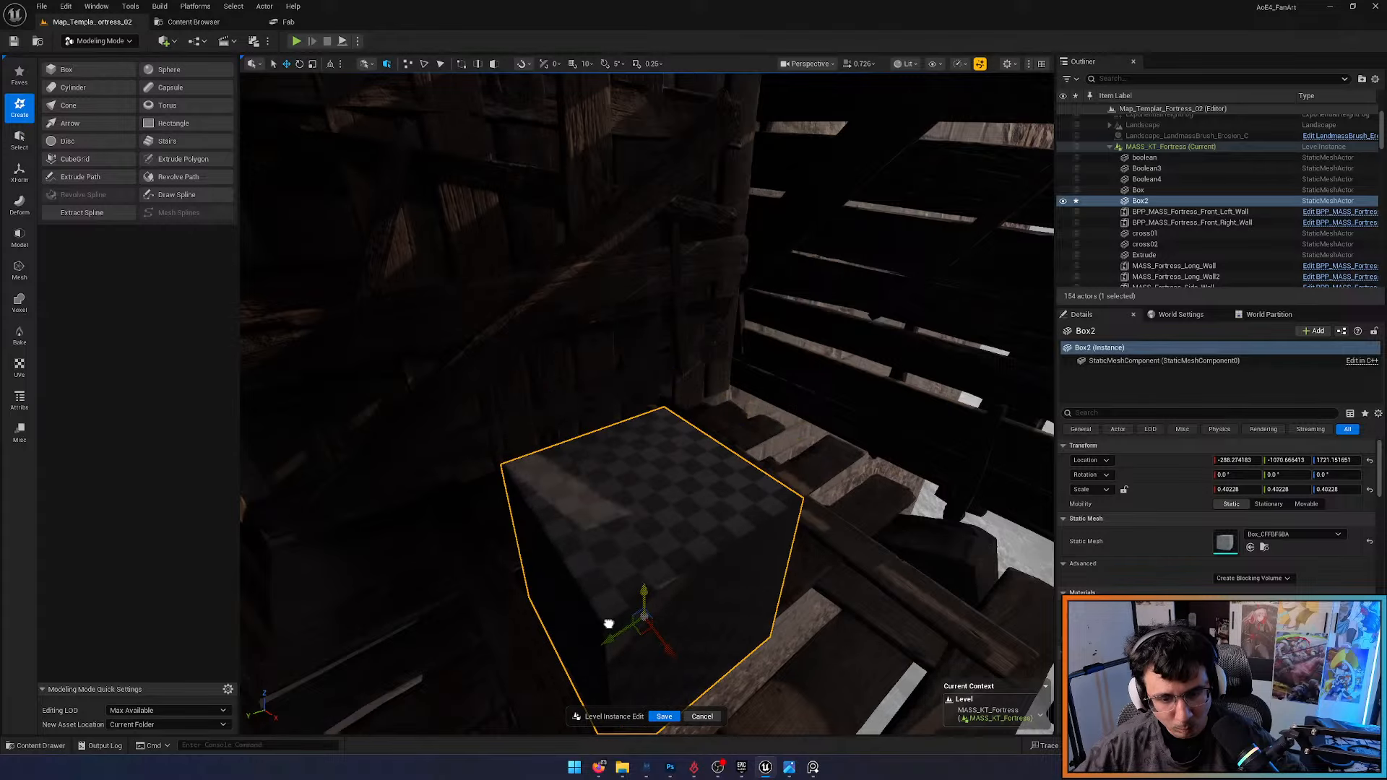
Enlarge the box primitive to a scale of about 0.72 in X and Y and 0.55 in Z, lowering it to Z about 1684.5
{"action": "right_click_drag", "start_coordinate": [610, 629], "coordinate": [610, 628]}
{"action": "key", "text": "r"}
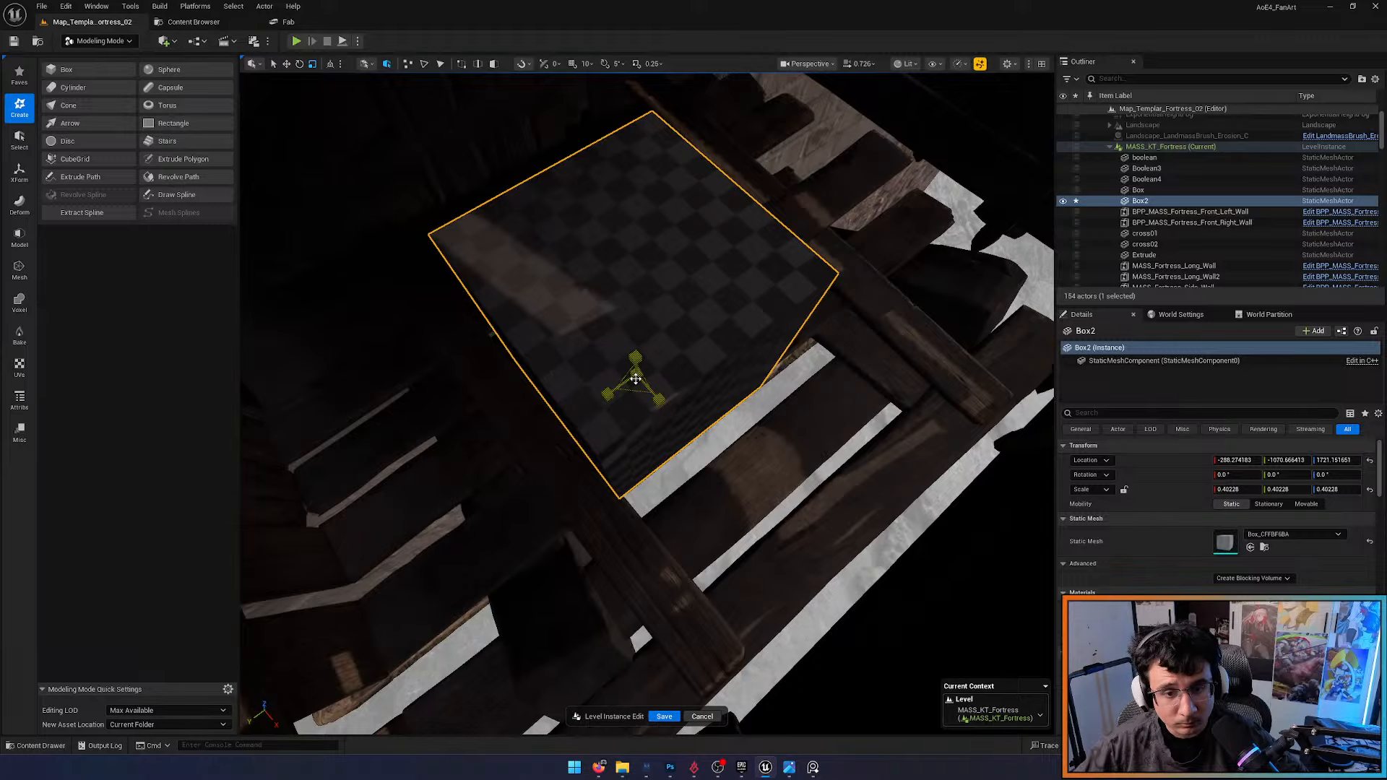
{"action": "left_click_drag", "start_coordinate": [635, 378], "coordinate": [639, 431]}
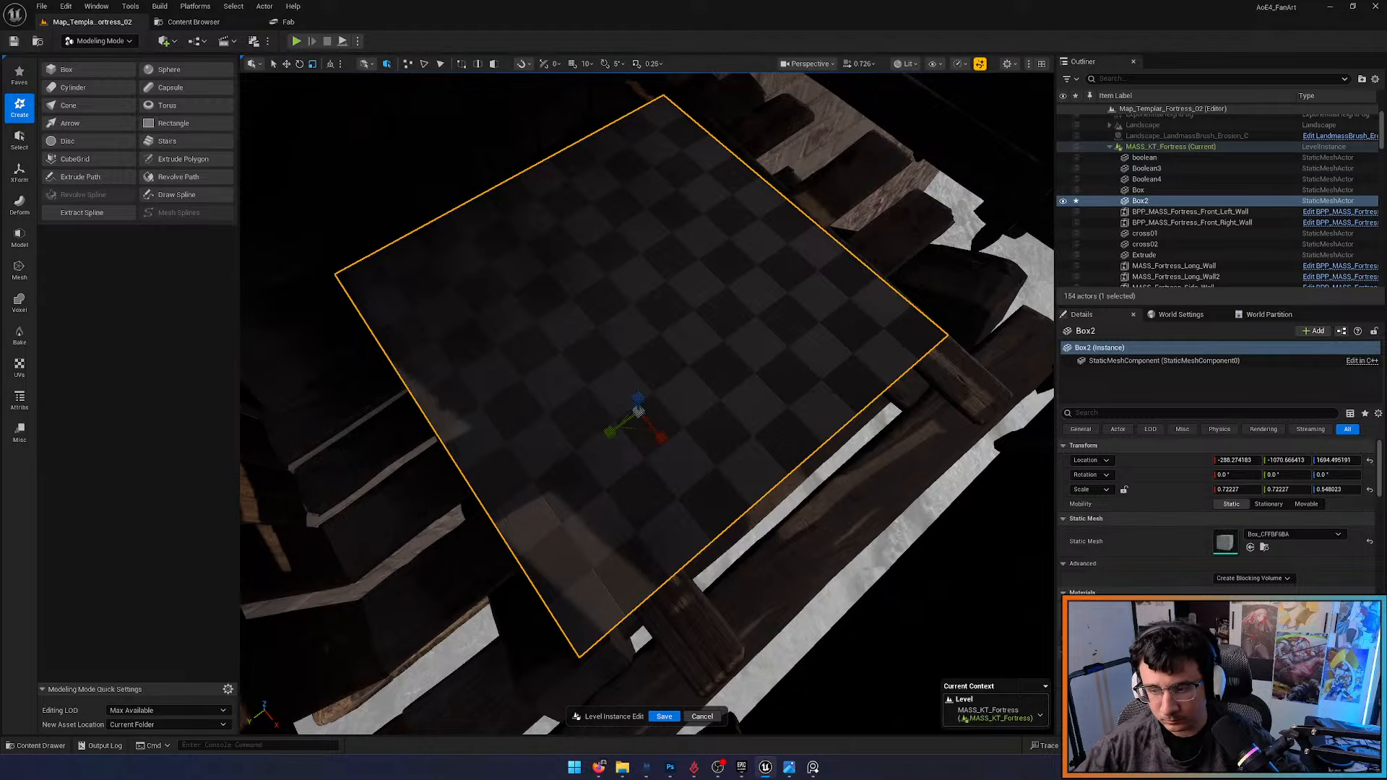
Try the M_Wood_Floor_Walnut_Worn material on the box primitive and check it in lit and unlit shading
{"action": "left_click", "coordinate": [1296, 609]}
{"action": "type", "text": "wood"}
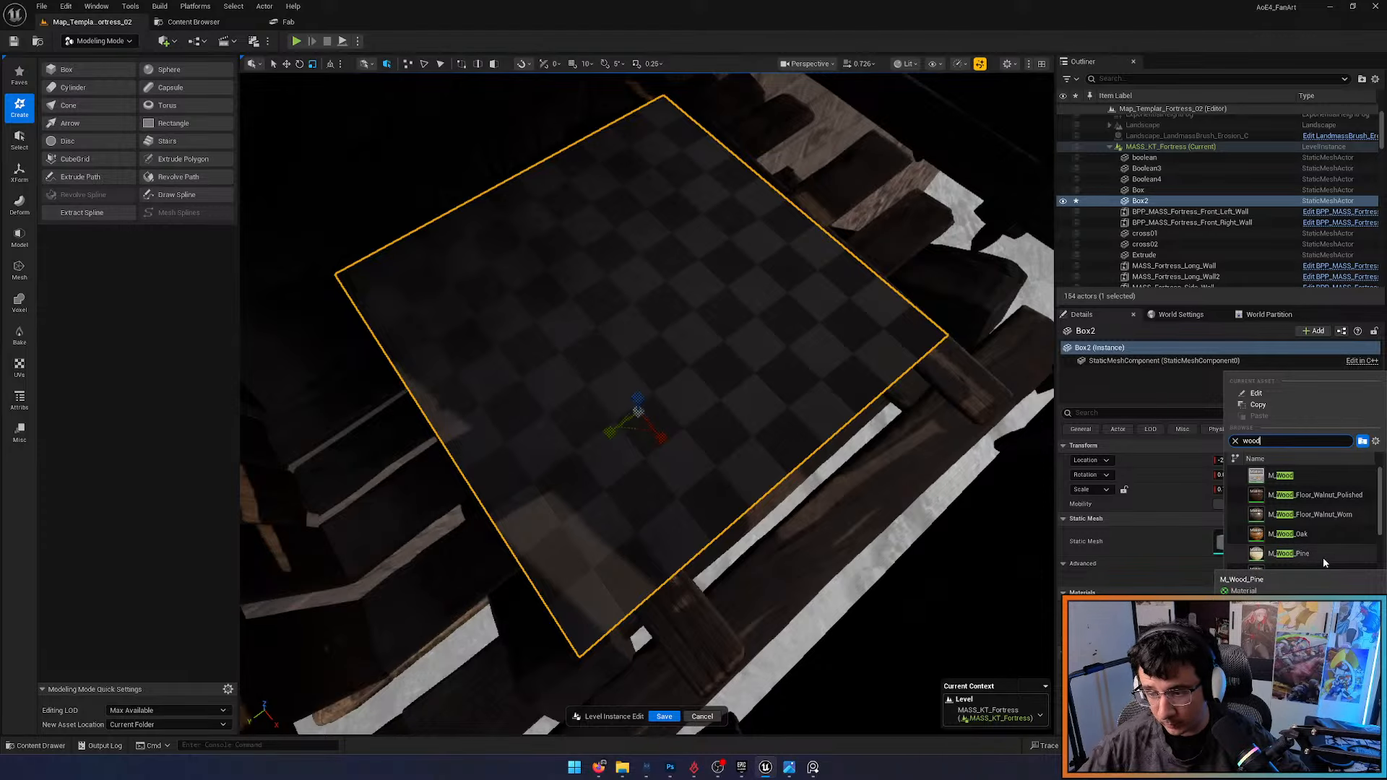
{"action": "left_click", "coordinate": [1332, 514]}
{"action": "left_click", "coordinate": [1326, 610]}
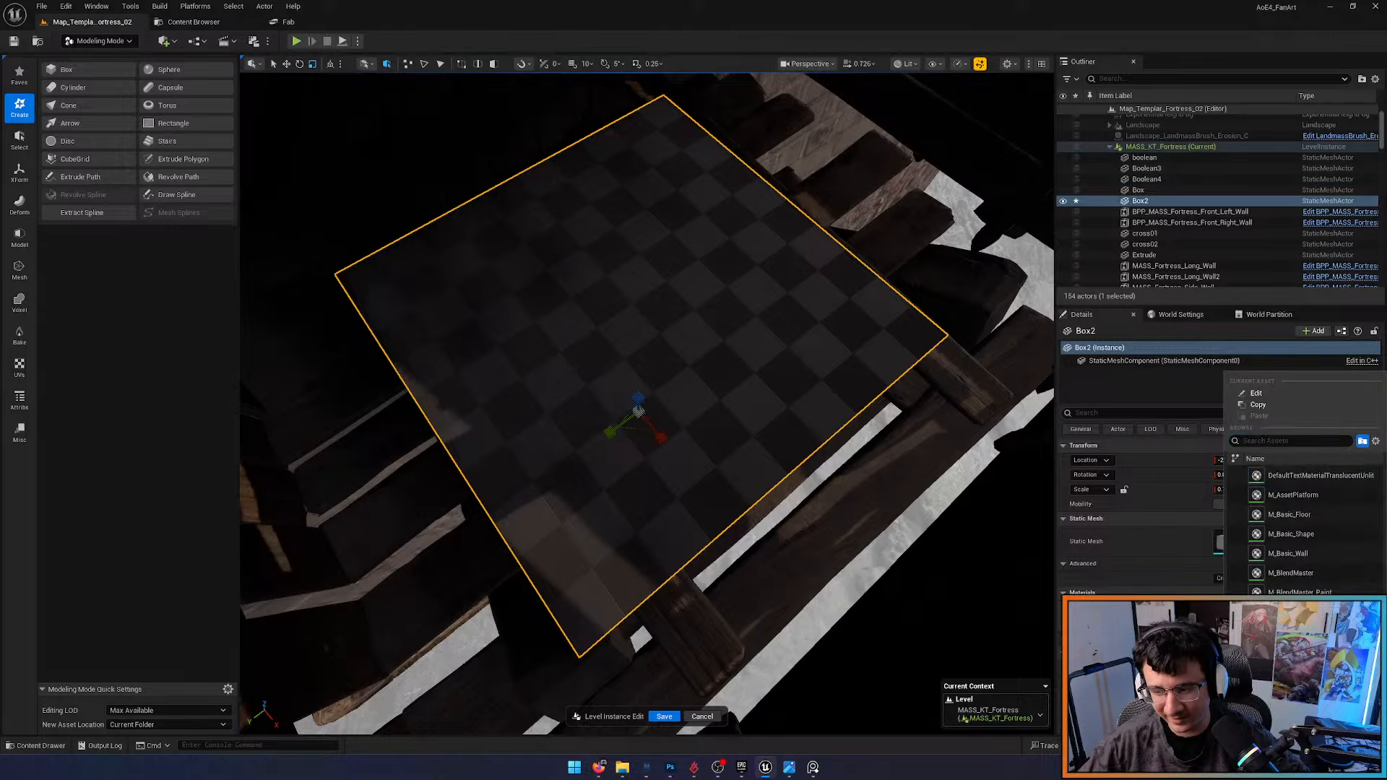
{"action": "scroll", "coordinate": [1324, 530], "scroll_direction": "down", "scroll_amount": 8}
{"action": "left_click", "coordinate": [1323, 532]}
{"action": "key", "text": "w"}
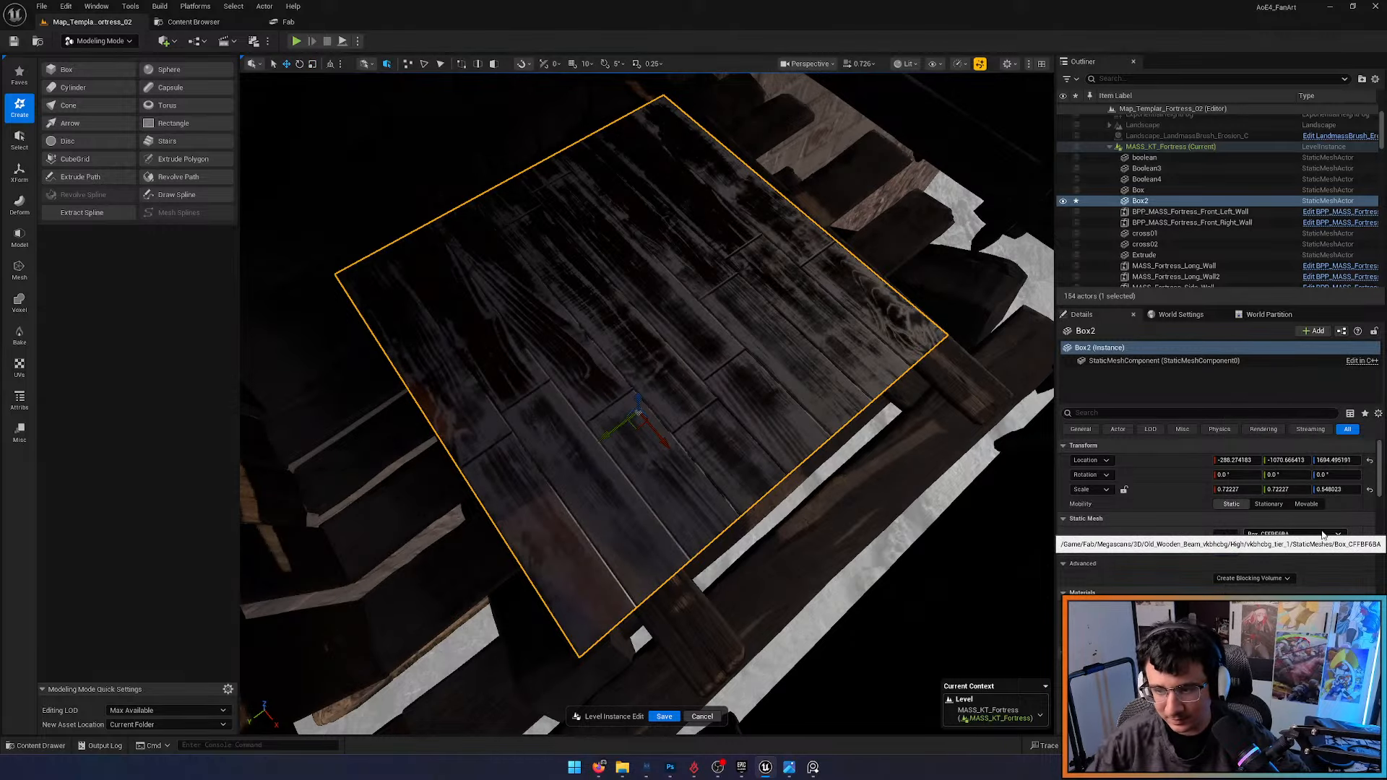
{"action": "right_click_drag", "start_coordinate": [790, 418], "coordinate": [671, 448]}
{"action": "scroll", "coordinate": [790, 418], "scroll_direction": "down", "scroll_amount": 3}
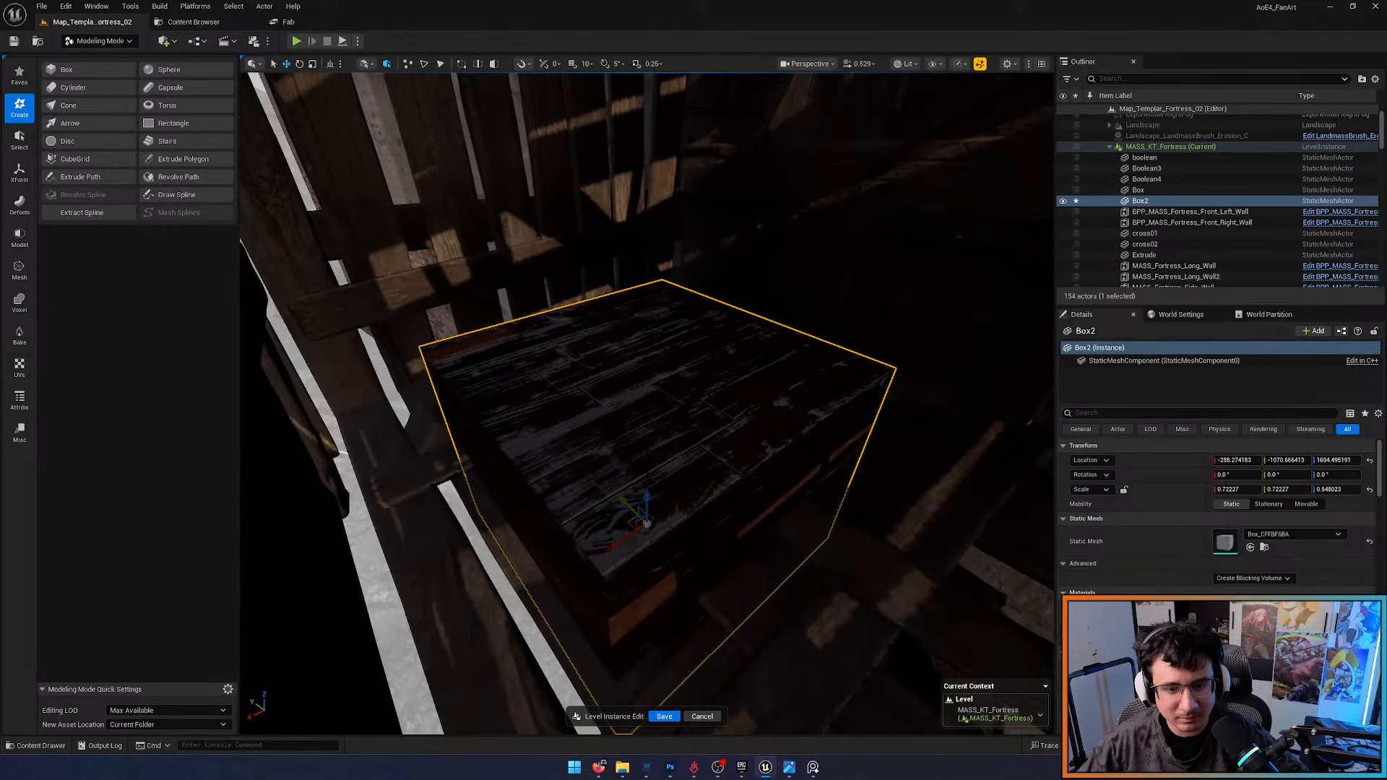
{"action": "key", "text": "alt+3"}
{"action": "key", "text": "alt+4"}
{"action": "right_click_drag", "start_coordinate": [869, 580], "coordinate": [875, 623]}
Search the materials for "plank", try one of the matching materials on the box primitive and check its shading
{"action": "left_click", "coordinate": [1295, 608]}
{"action": "type", "text": "pl"}
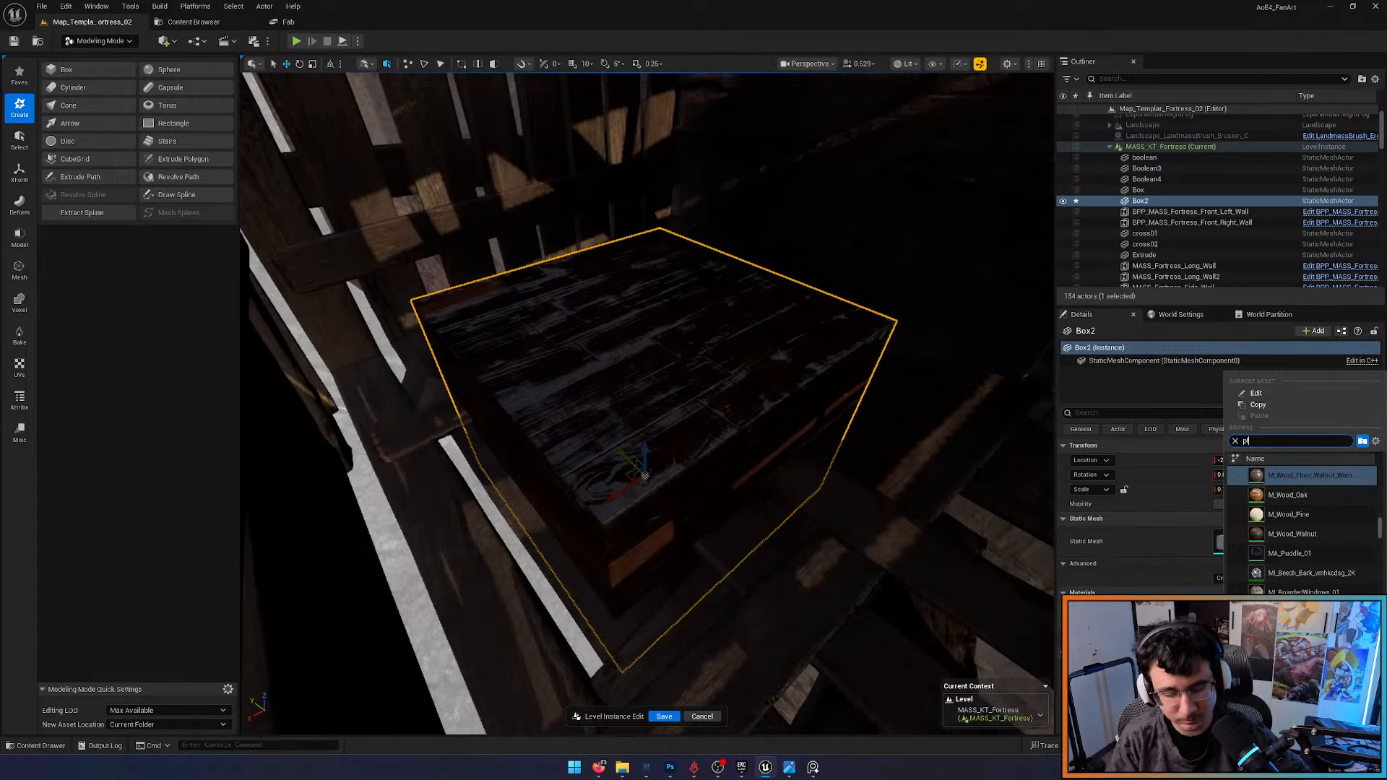
{"action": "type", "text": "ank"}
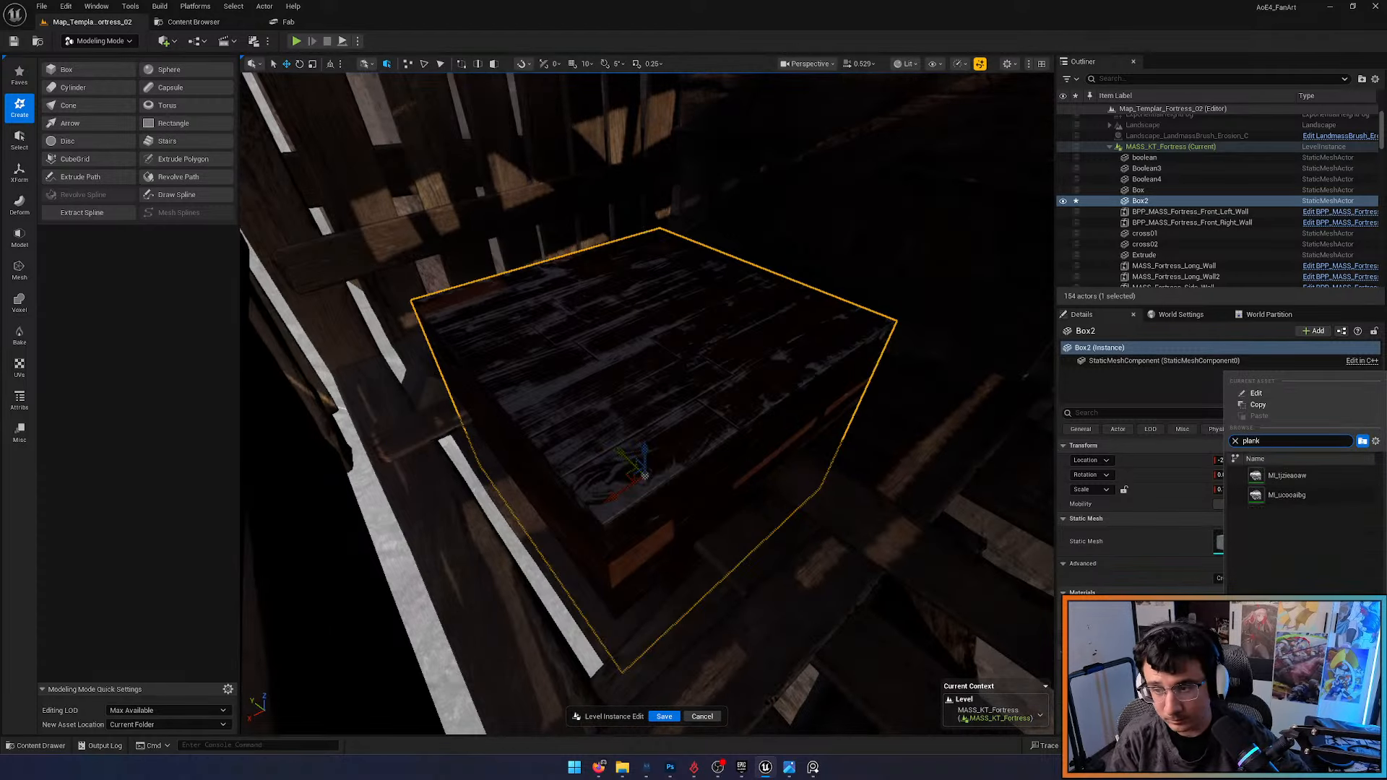
{"action": "left_click", "coordinate": [1314, 477]}
{"action": "key", "text": "alt+3"}
{"action": "key", "text": "alt+4"}
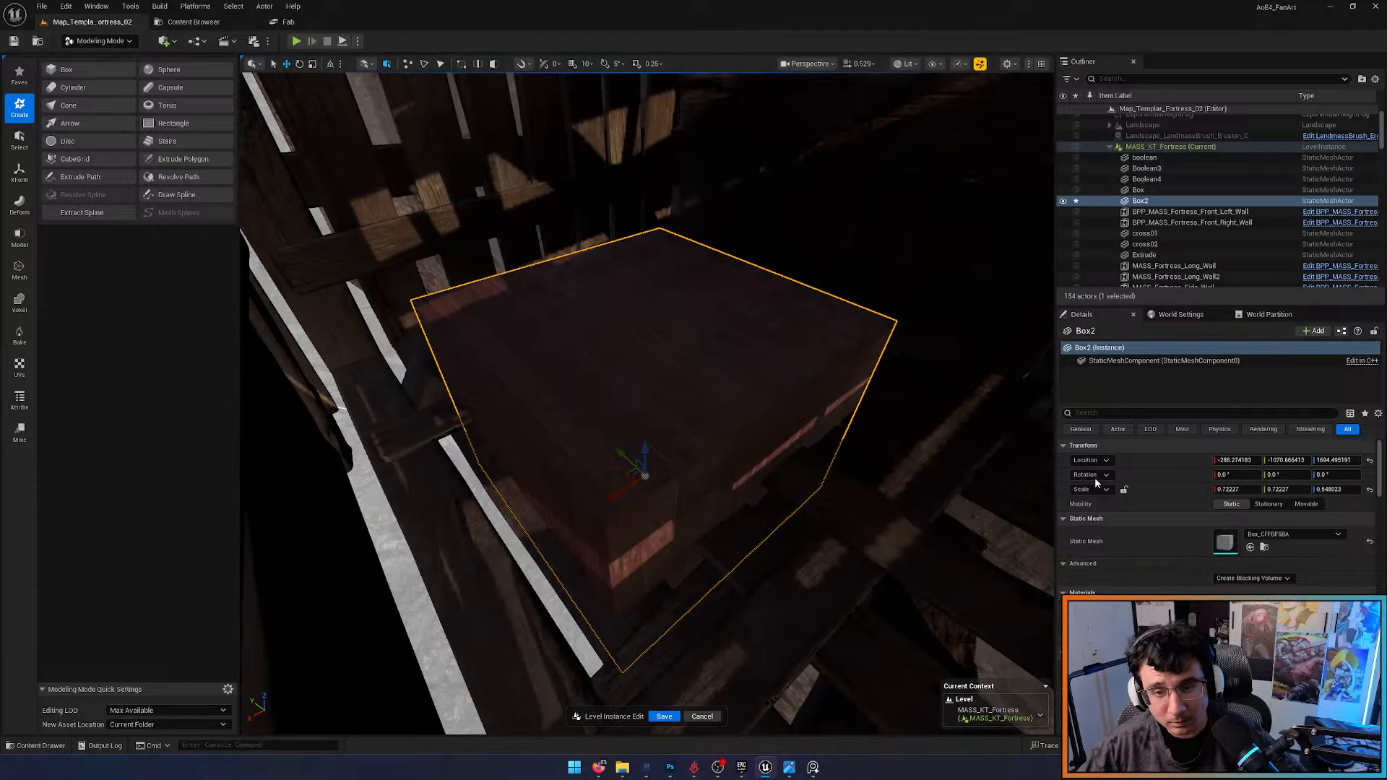
Assign the first material from the "plank" search to the box primitive and view it in unlit shading
{"action": "left_click", "coordinate": [1294, 611]}
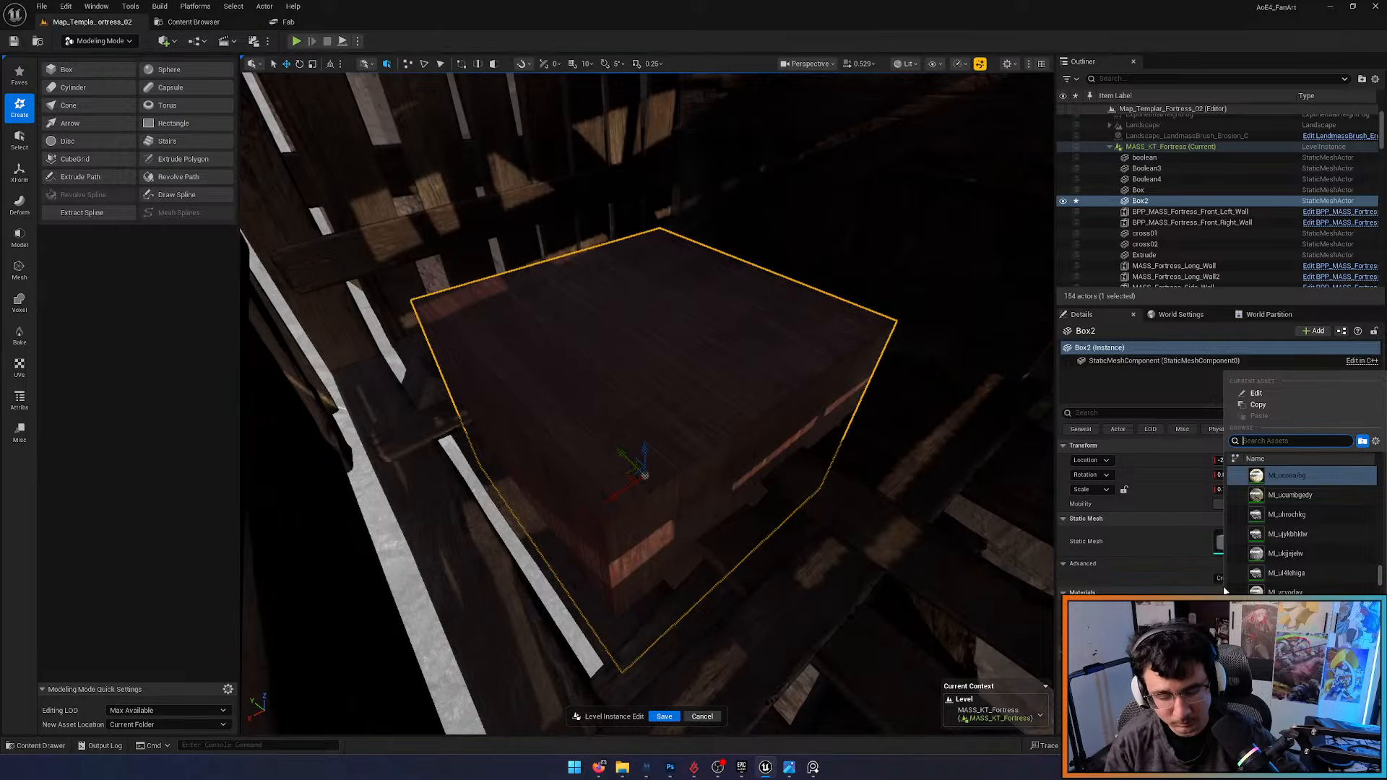
{"action": "type", "text": "plank"}
{"action": "left_click", "coordinate": [1279, 474]}
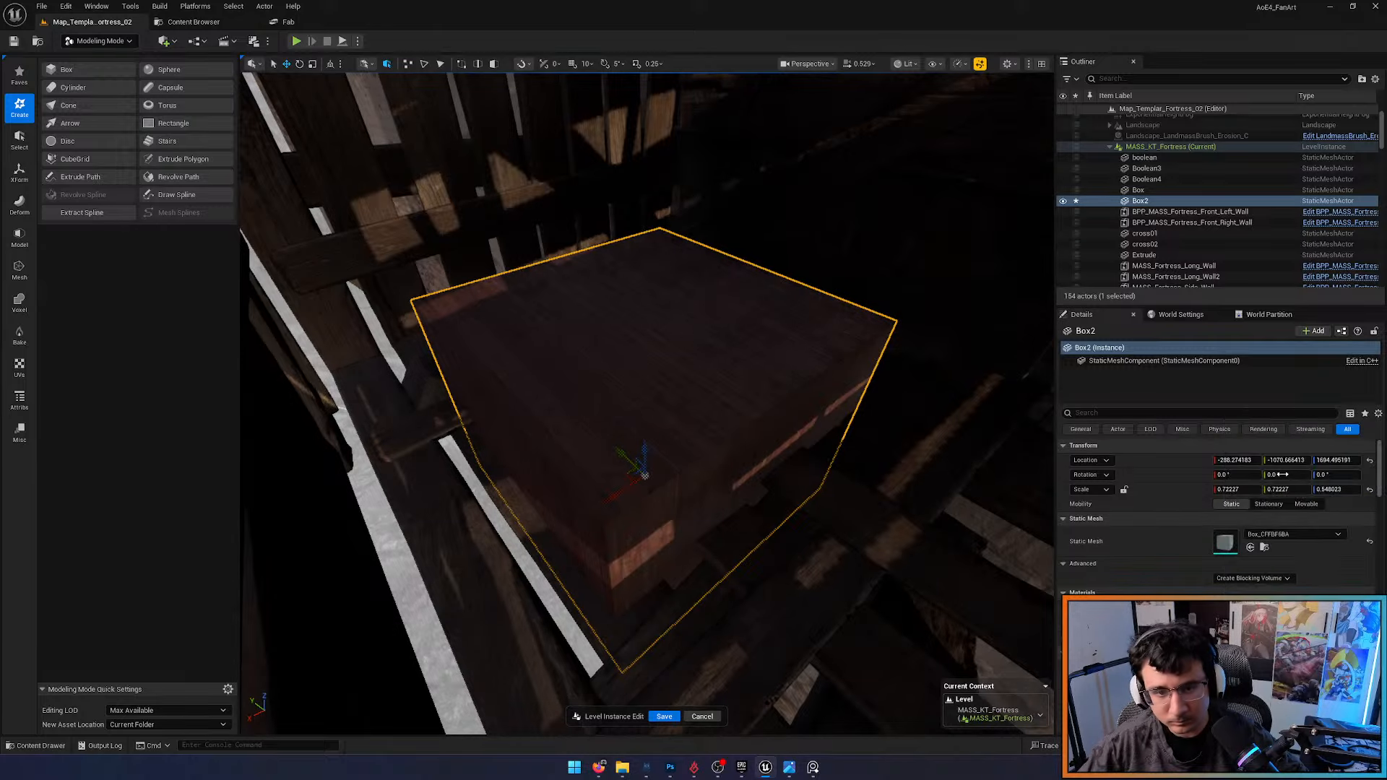
{"action": "key", "text": "alt+3"}
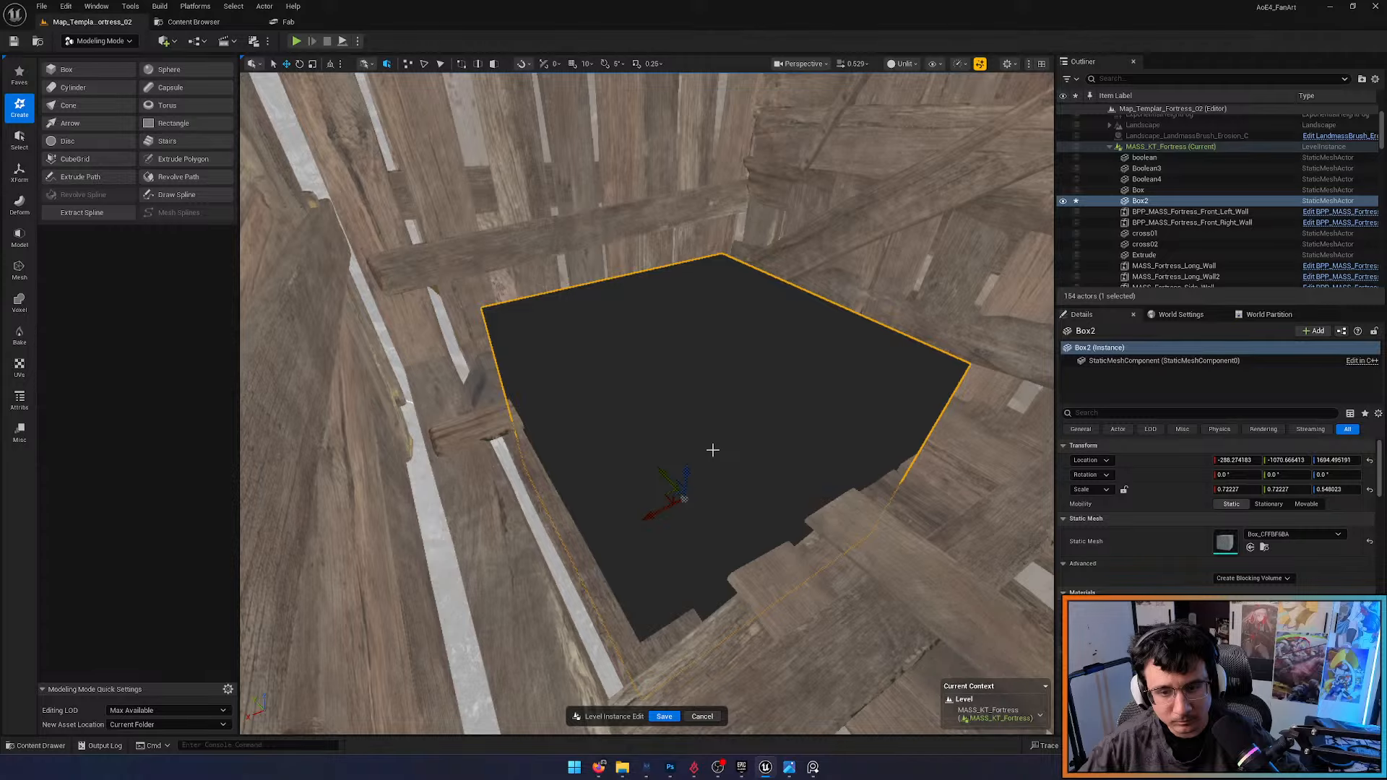
Try the second material from the "plank" search on the box primitive and check it in lit shading
{"action": "left_click", "coordinate": [1296, 608]}
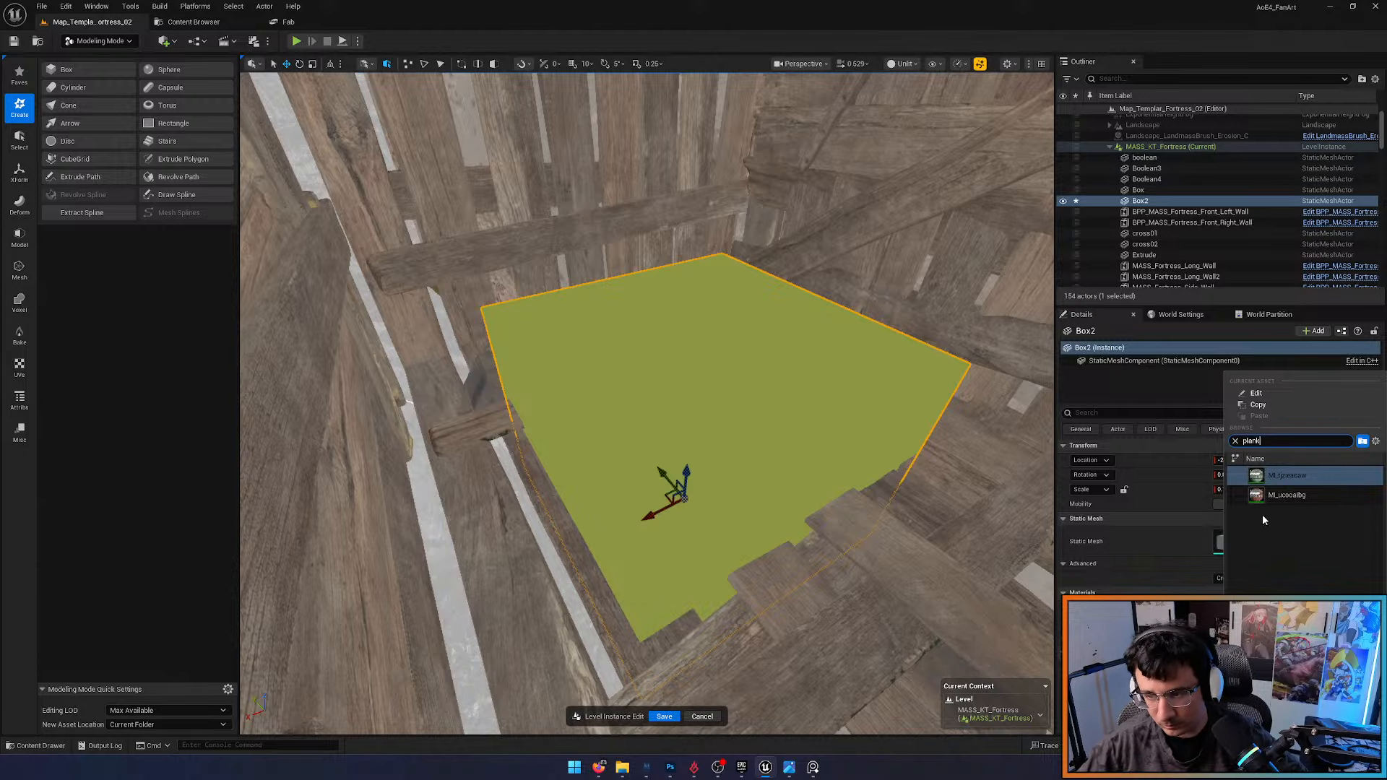
{"action": "left_click", "coordinate": [1280, 497]}
{"action": "right_click_drag", "start_coordinate": [857, 474], "coordinate": [932, 495]}
{"action": "key", "text": "alt+4"}
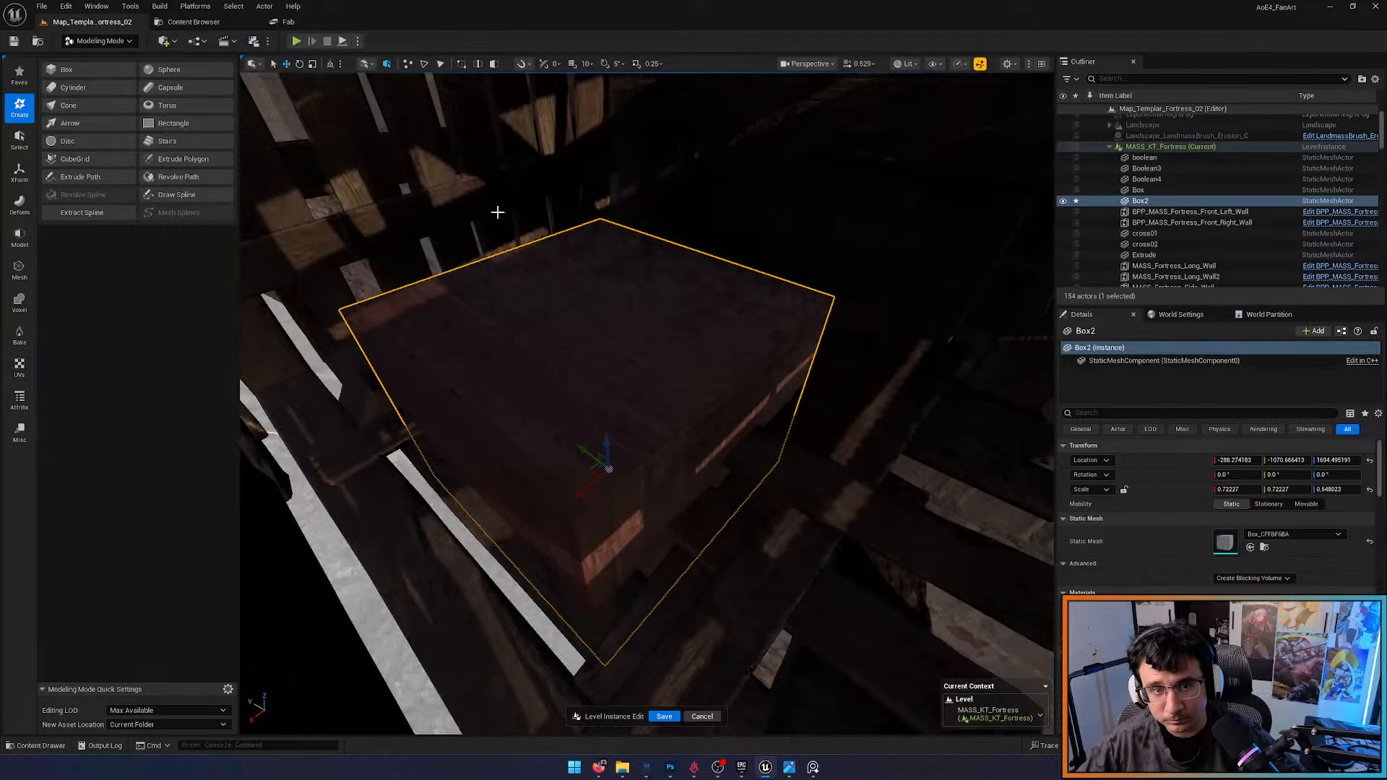
Assign the MI_HouseFence_01 material to the box primitive and check it in unlit and lit shading
{"action": "left_click", "coordinate": [497, 213]}
{"action": "key", "text": "ctrl+b"}
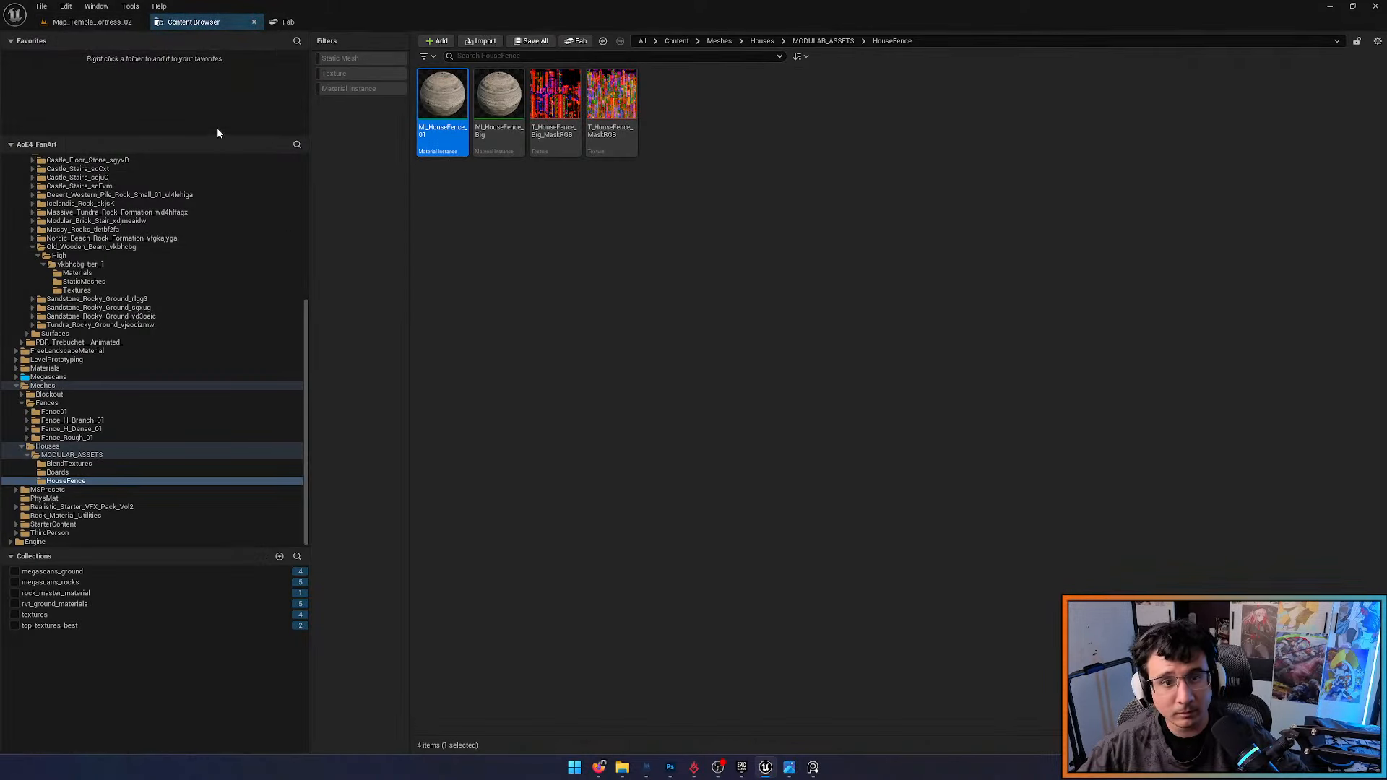
{"action": "left_click", "coordinate": [448, 127]}
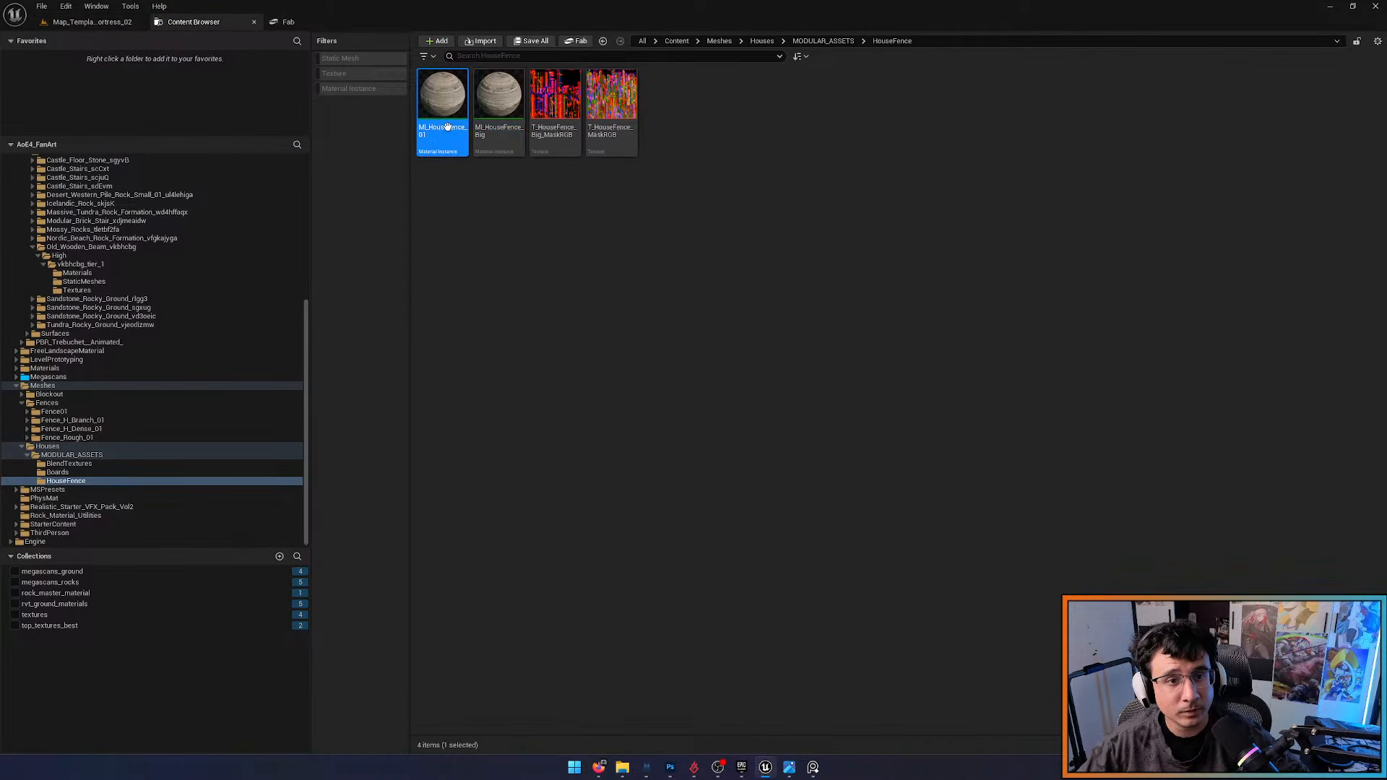
{"action": "left_click", "coordinate": [92, 22]}
{"action": "key", "text": "ctrl+z"}
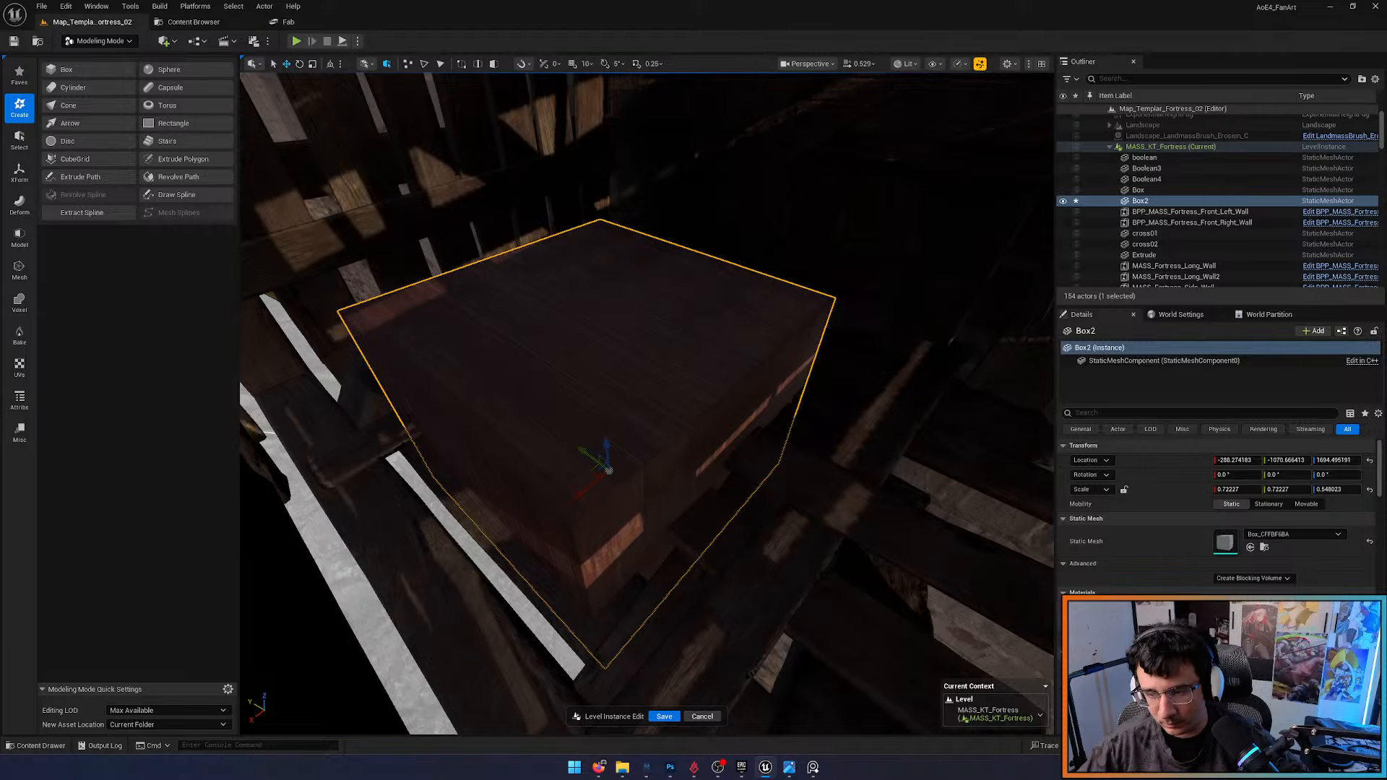
{"action": "key", "text": "w"}
{"action": "right_click_drag", "start_coordinate": [824, 543], "coordinate": [808, 506]}
{"action": "scroll", "coordinate": [825, 543], "scroll_direction": "down", "scroll_amount": 4}
{"action": "key", "text": "s"}
{"action": "key", "text": "w"}
{"action": "right_click_drag", "start_coordinate": [647, 403], "coordinate": [623, 493]}
{"action": "key", "text": "alt+3"}
{"action": "key", "text": "alt+4"}
{"action": "left_click", "coordinate": [588, 489], "text": "ctrl"}
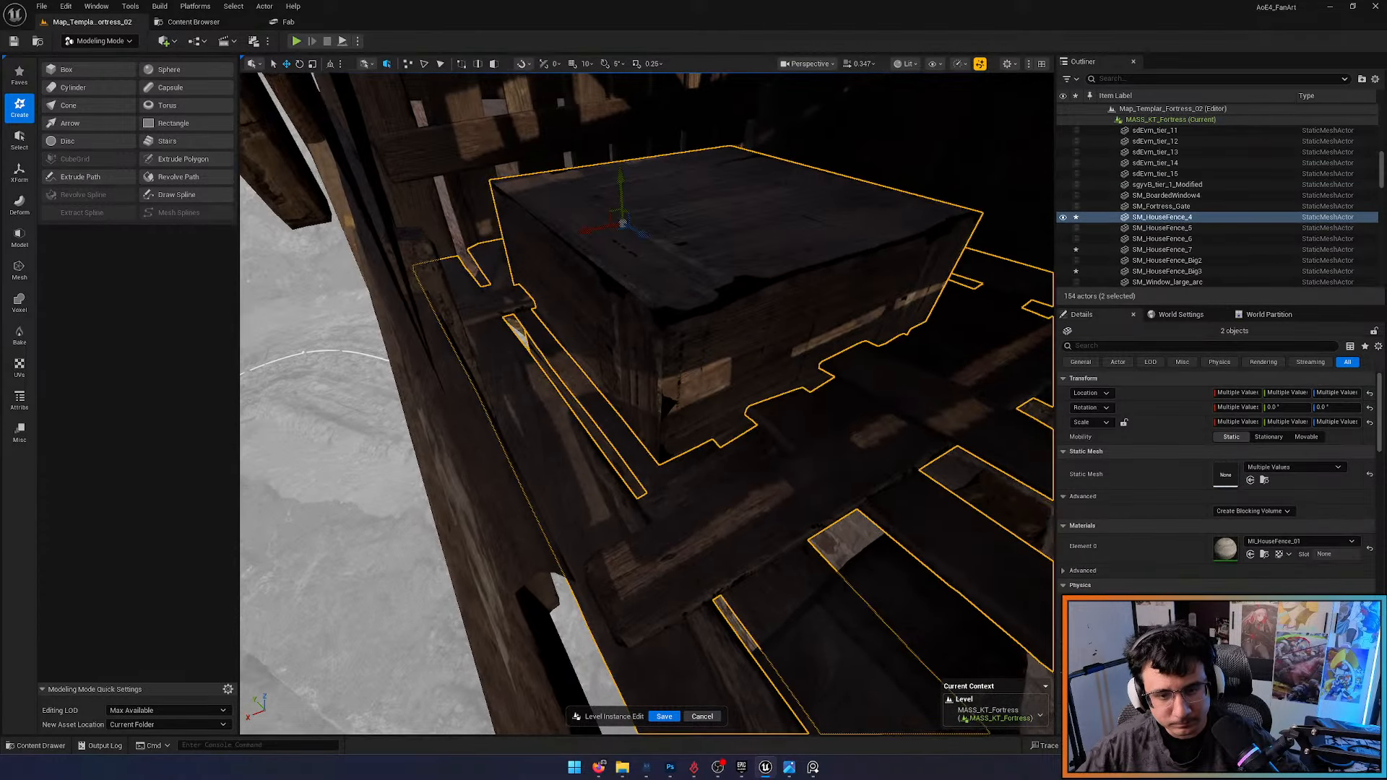
{"action": "key", "text": "f"}
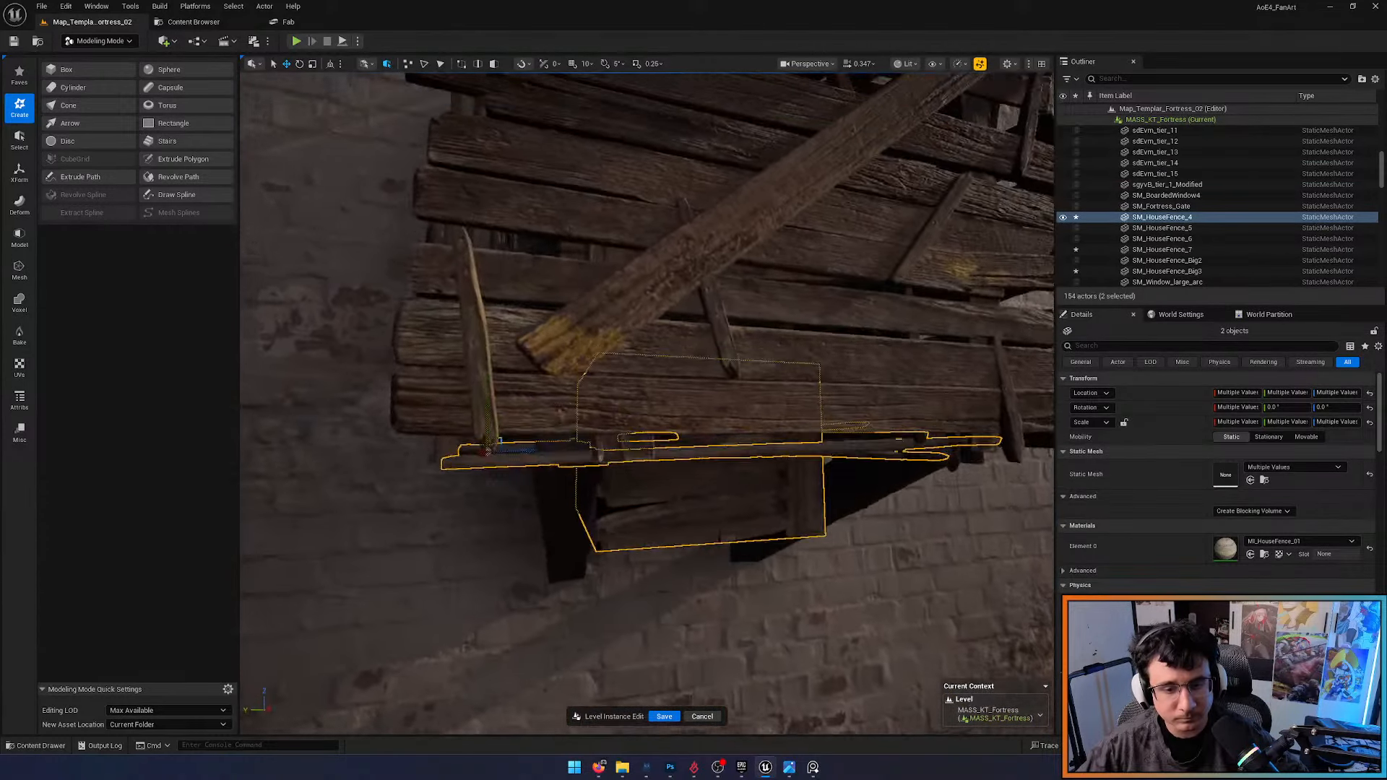
{"action": "right_click_drag", "start_coordinate": [588, 462], "coordinate": [583, 419]}
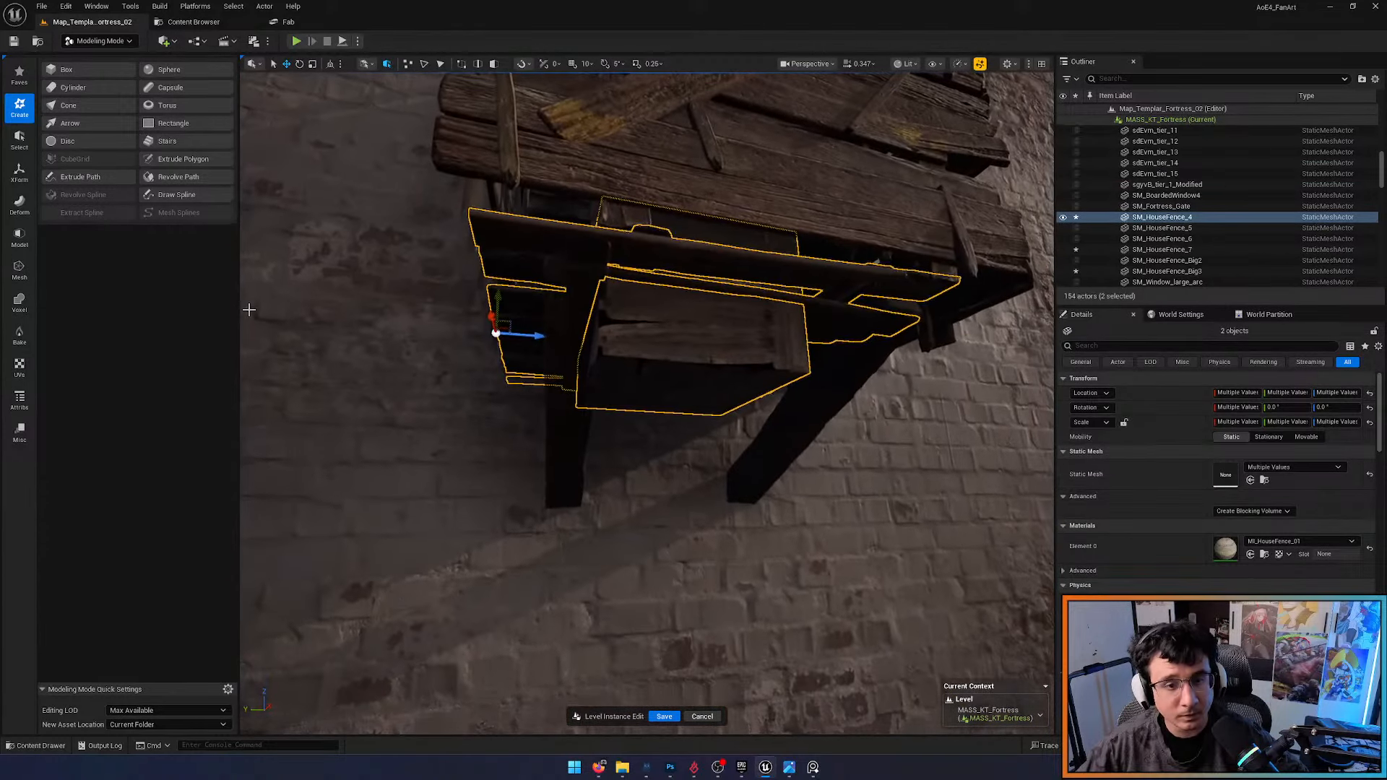
{"action": "left_click", "coordinate": [19, 235]}
{"action": "left_click", "coordinate": [90, 89]}
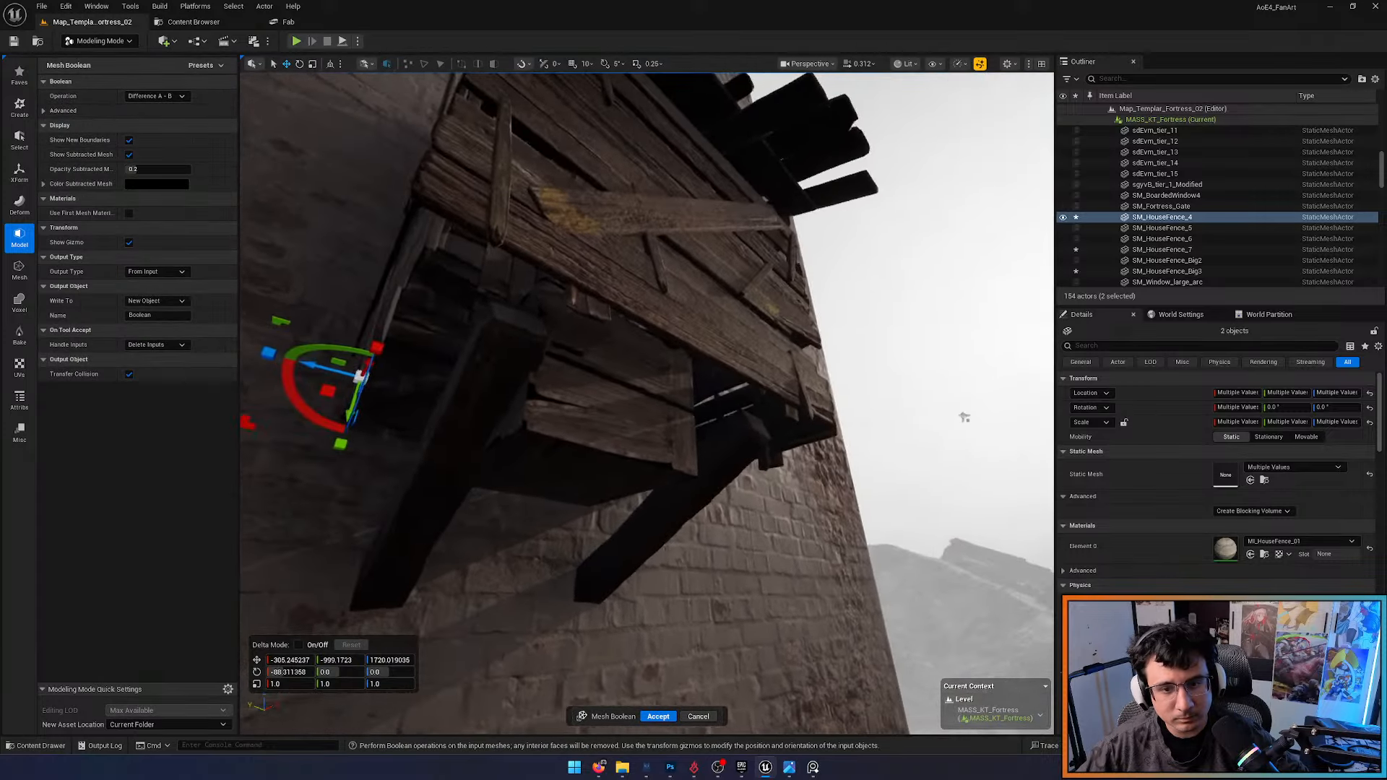
{"action": "mouse_move", "coordinate": [689, 463]}
{"action": "right_mouse_down"}
{"action": "mouse_move", "coordinate": [730, 448]}
{"action": "mouse_move", "coordinate": [723, 423]}
{"action": "mouse_move", "coordinate": [690, 463]}
{"action": "right_mouse_up"}
{"action": "key", "text": "Escape"}
Apply a Boolean to the box primitive and the flat house fence under the wooden box, accepting the result
{"action": "left_click", "coordinate": [712, 419]}
{"action": "left_click", "coordinate": [652, 395], "text": "ctrl"}
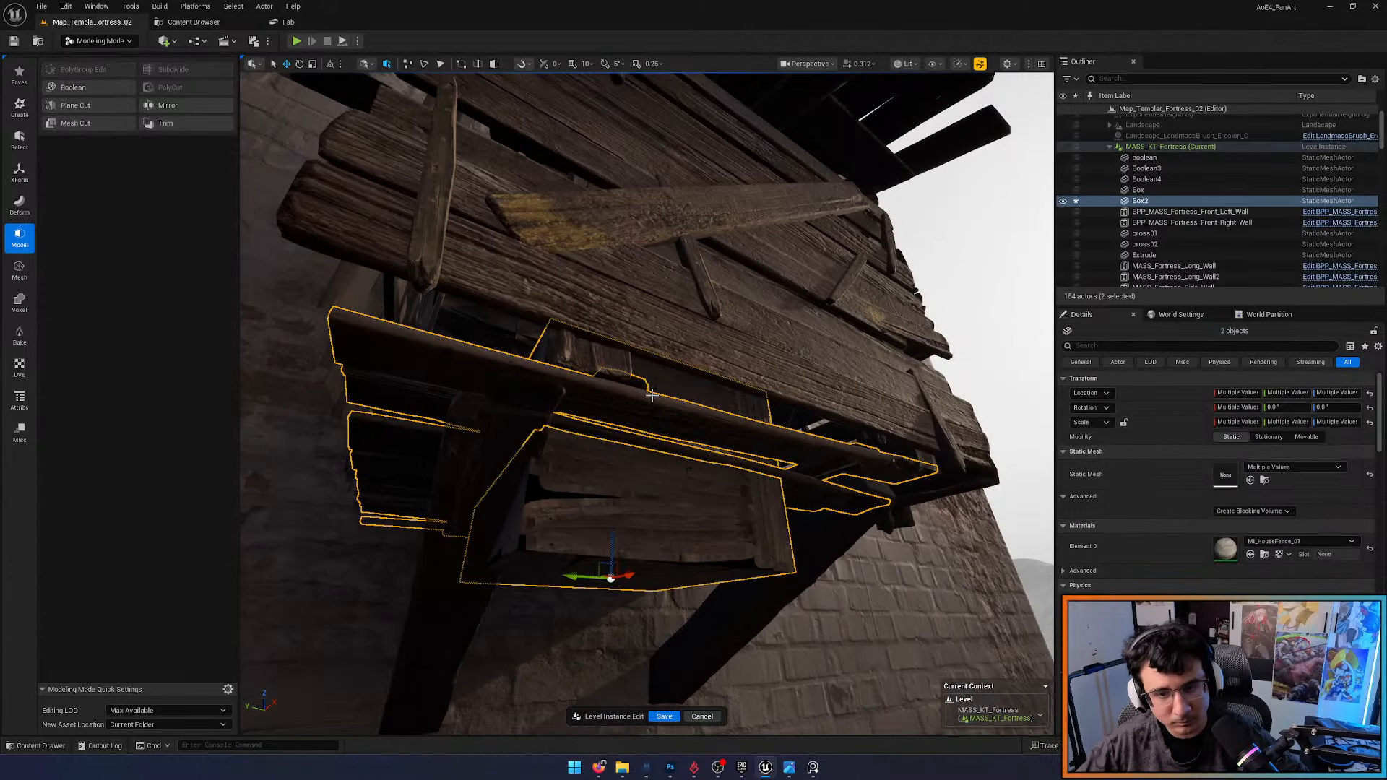
{"action": "key", "text": "Escape"}
{"action": "left_click", "coordinate": [659, 377]}
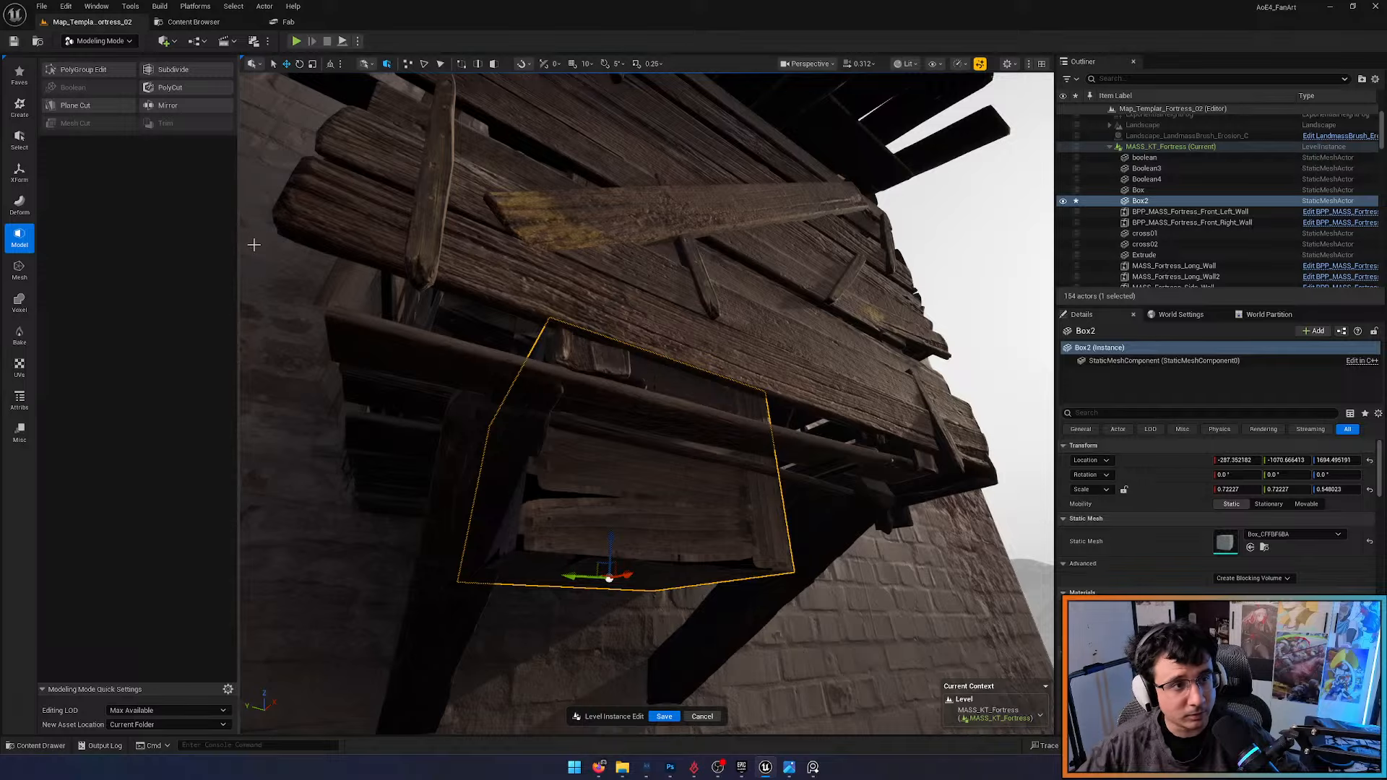
{"action": "left_click", "coordinate": [496, 384]}
{"action": "left_click", "coordinate": [579, 356], "text": "ctrl"}
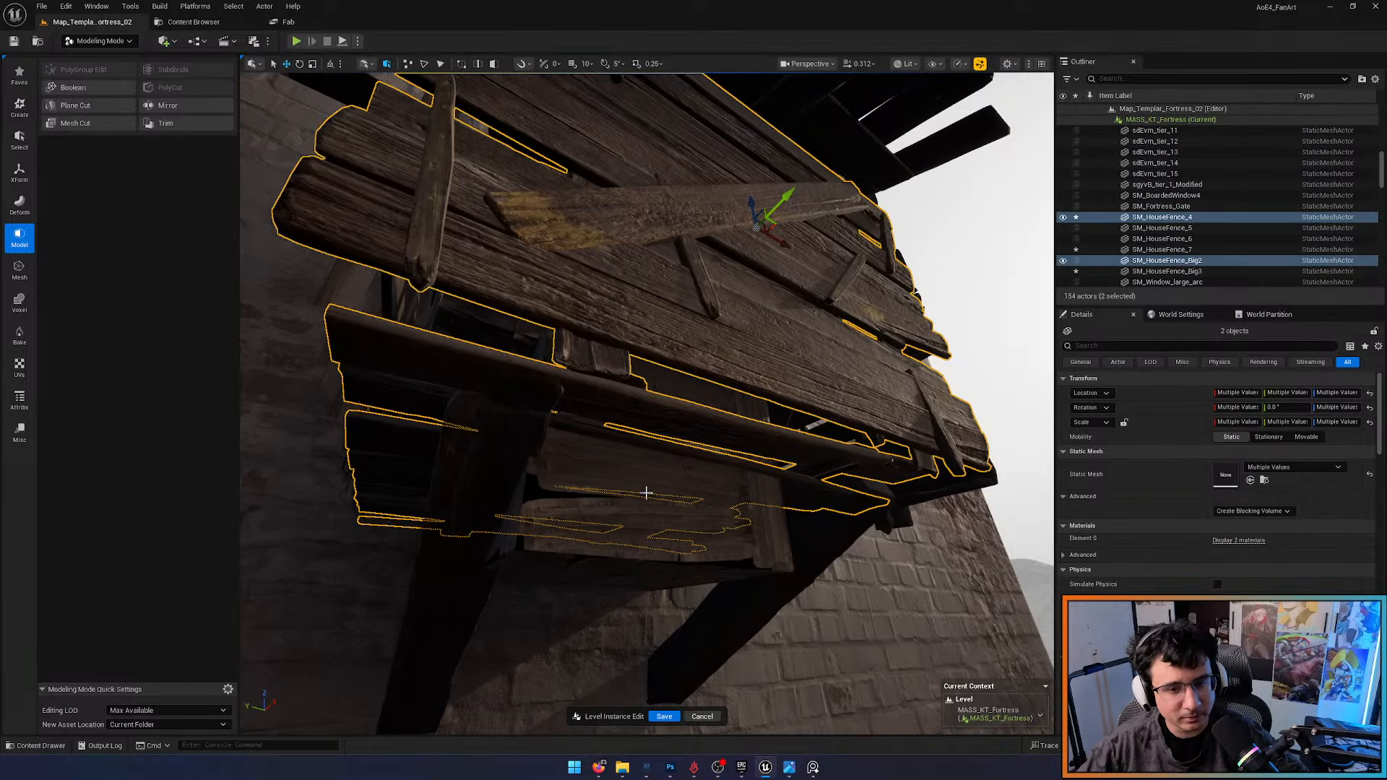
{"action": "left_click", "coordinate": [628, 458]}
{"action": "left_click", "coordinate": [607, 455], "text": "ctrl"}
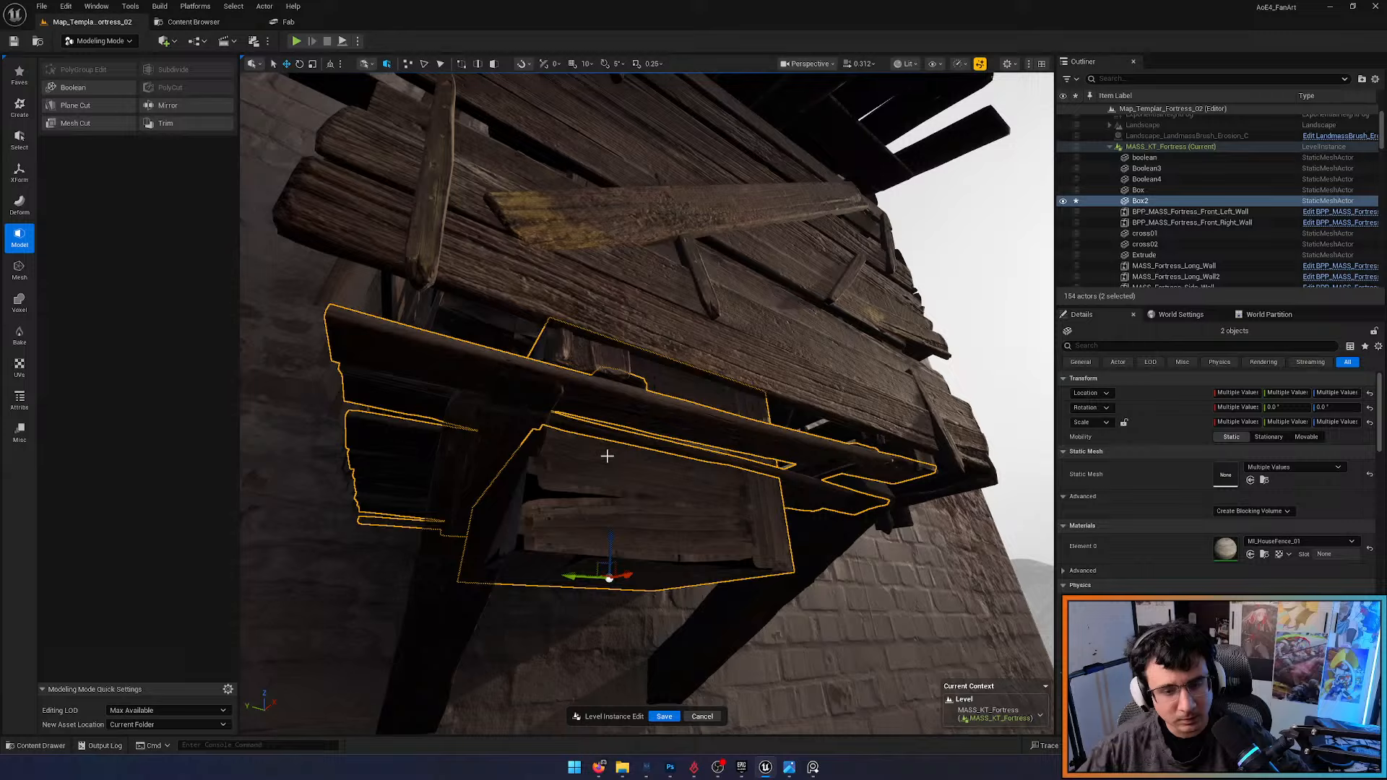
{"action": "left_click", "coordinate": [75, 88]}
{"action": "right_click_drag", "start_coordinate": [646, 404], "coordinate": [653, 463]}
{"action": "key", "text": "w"}
{"action": "scroll", "coordinate": [647, 405], "scroll_direction": "down", "scroll_amount": 3}
{"action": "key", "text": "s"}
{"action": "key", "text": "s"}
{"action": "key", "text": "q"}
{"action": "key", "text": "s"}
{"action": "key", "text": "w"}
{"action": "key", "text": "s"}
{"action": "key", "text": "q"}
{"action": "scroll", "coordinate": [650, 376], "scroll_direction": "up", "scroll_amount": 3}
{"action": "key", "text": "s"}
{"action": "key", "text": "w"}
{"action": "key", "text": "s"}
{"action": "left_click", "coordinate": [658, 718]}
{"action": "key", "text": "Escape"}
Check the wooden box within the whole fortress from a distance and inspect its underside supports
{"action": "key", "text": "s"}
{"action": "scroll", "coordinate": [647, 469], "scroll_direction": "up", "scroll_amount": 2}
{"action": "key", "text": "1"}
{"action": "key", "text": "2"}
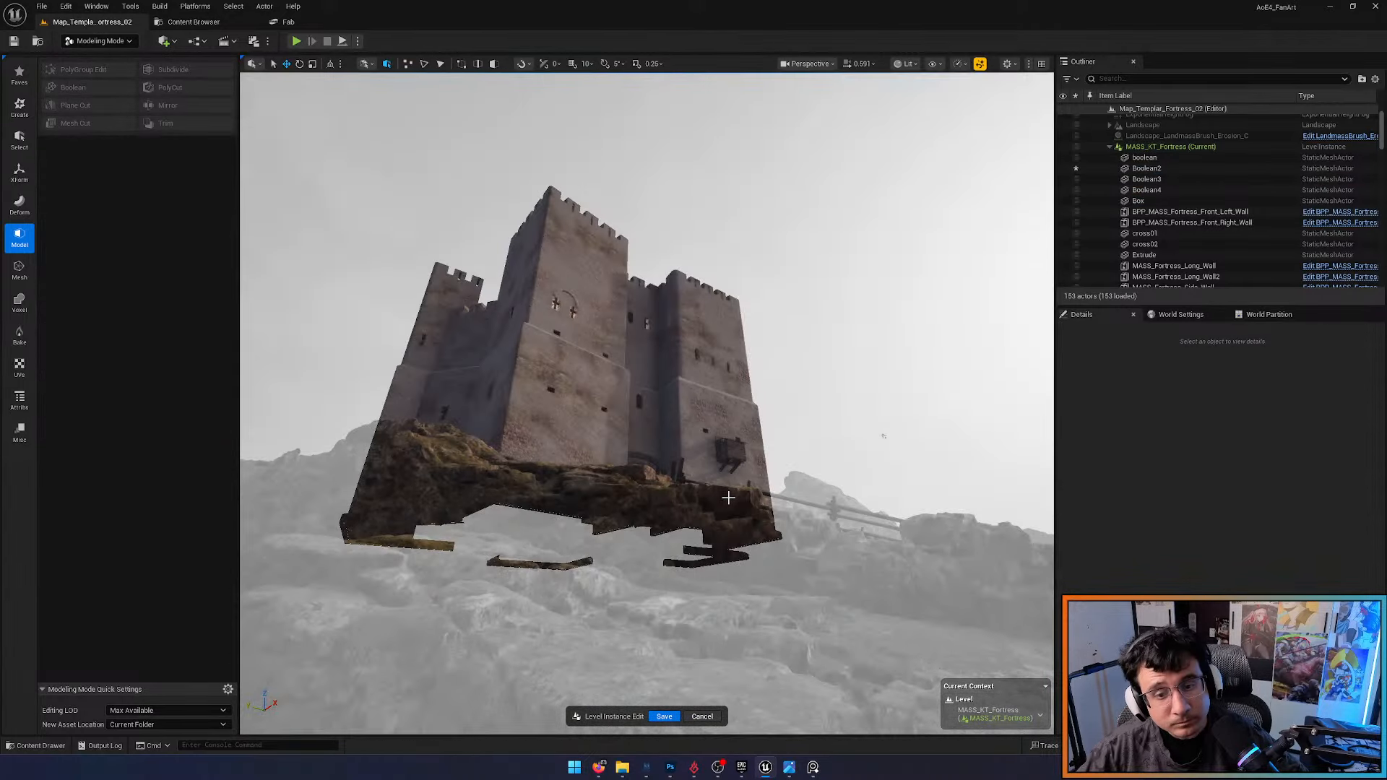
{"action": "key", "text": "w"}
{"action": "scroll", "coordinate": [750, 520], "scroll_direction": "up", "scroll_amount": 2}
{"action": "right_click_drag", "start_coordinate": [750, 520], "coordinate": [690, 610]}
{"action": "key", "text": "w"}
{"action": "key", "text": "d"}
Move the support beam vkbhcbg_tier_1 to about X -379, Y -1028 and Z 1668.5 beneath the box
{"action": "left_click", "coordinate": [649, 361]}
{"action": "left_click", "coordinate": [779, 371], "text": "ctrl"}
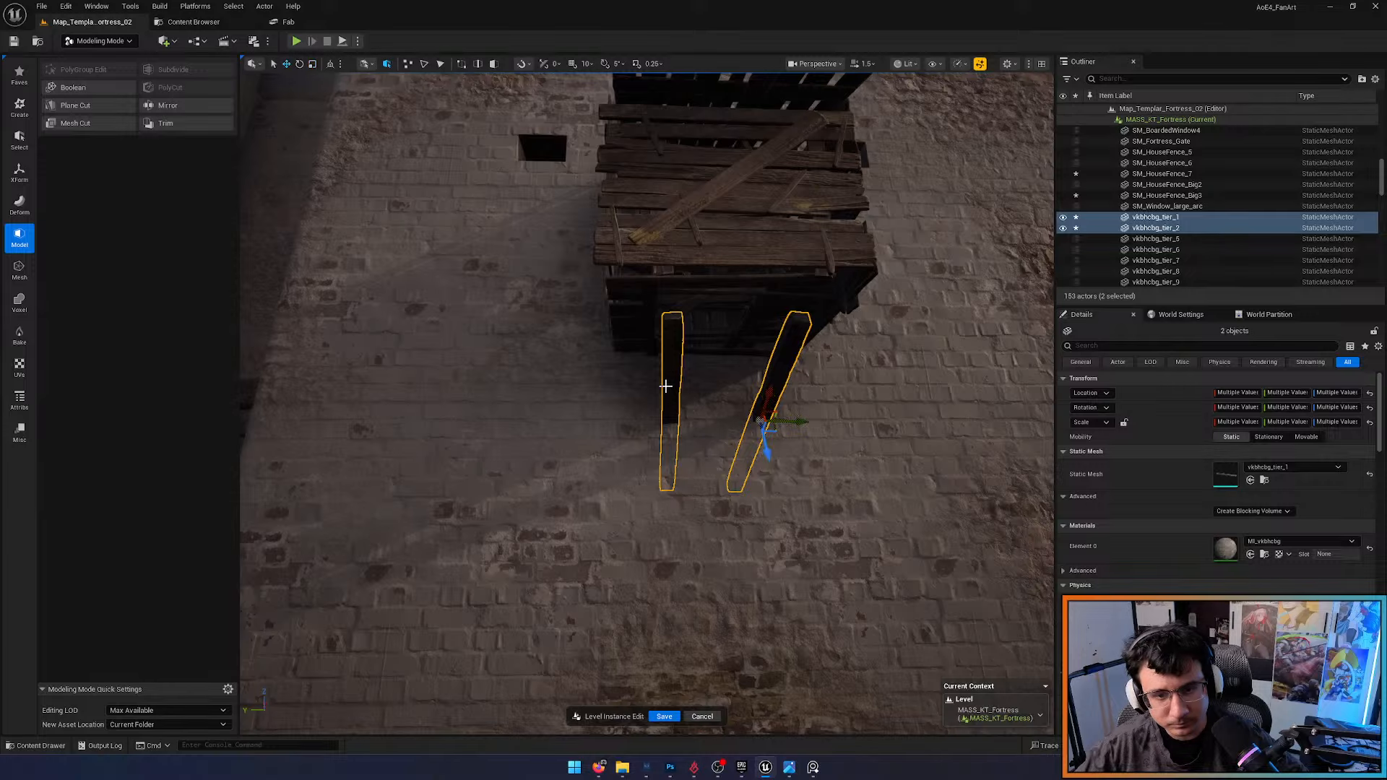
{"action": "left_click", "coordinate": [665, 386]}
{"action": "key", "text": "a"}
{"action": "right_click_drag", "start_coordinate": [615, 491], "coordinate": [697, 404]}
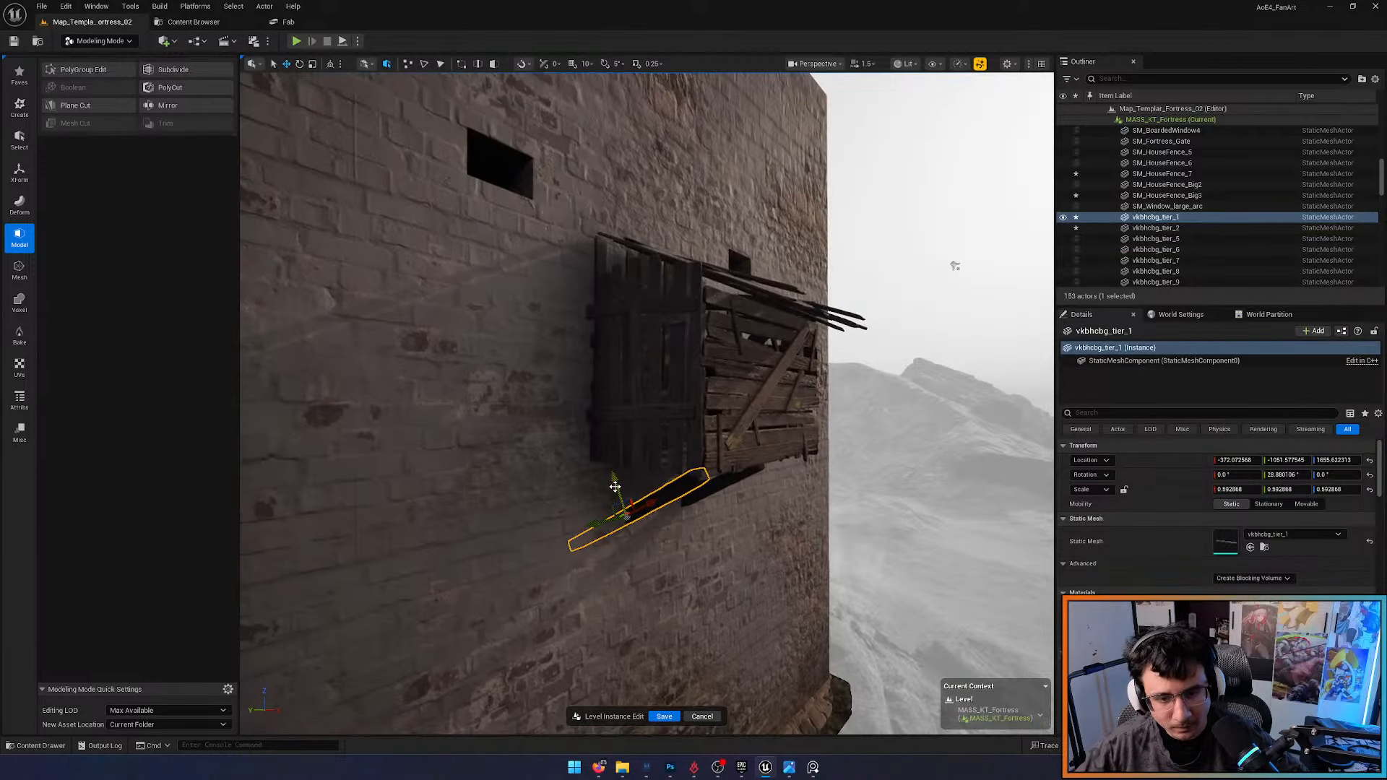
{"action": "key", "text": "a"}
{"action": "right_click_drag", "start_coordinate": [615, 488], "coordinate": [701, 434]}
{"action": "key", "text": "q"}
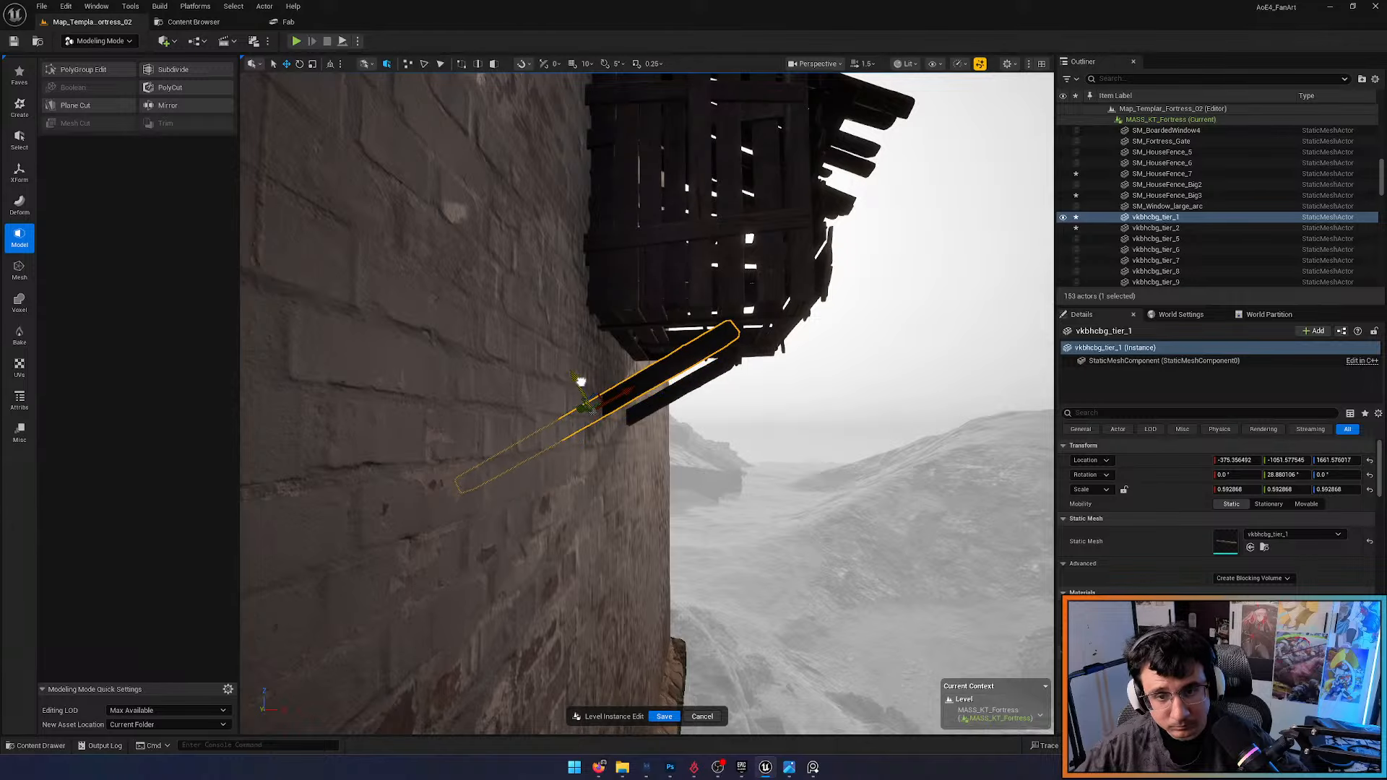
{"action": "key", "text": "d"}
{"action": "right_click_drag", "start_coordinate": [595, 410], "coordinate": [474, 487]}
{"action": "key", "text": "e"}
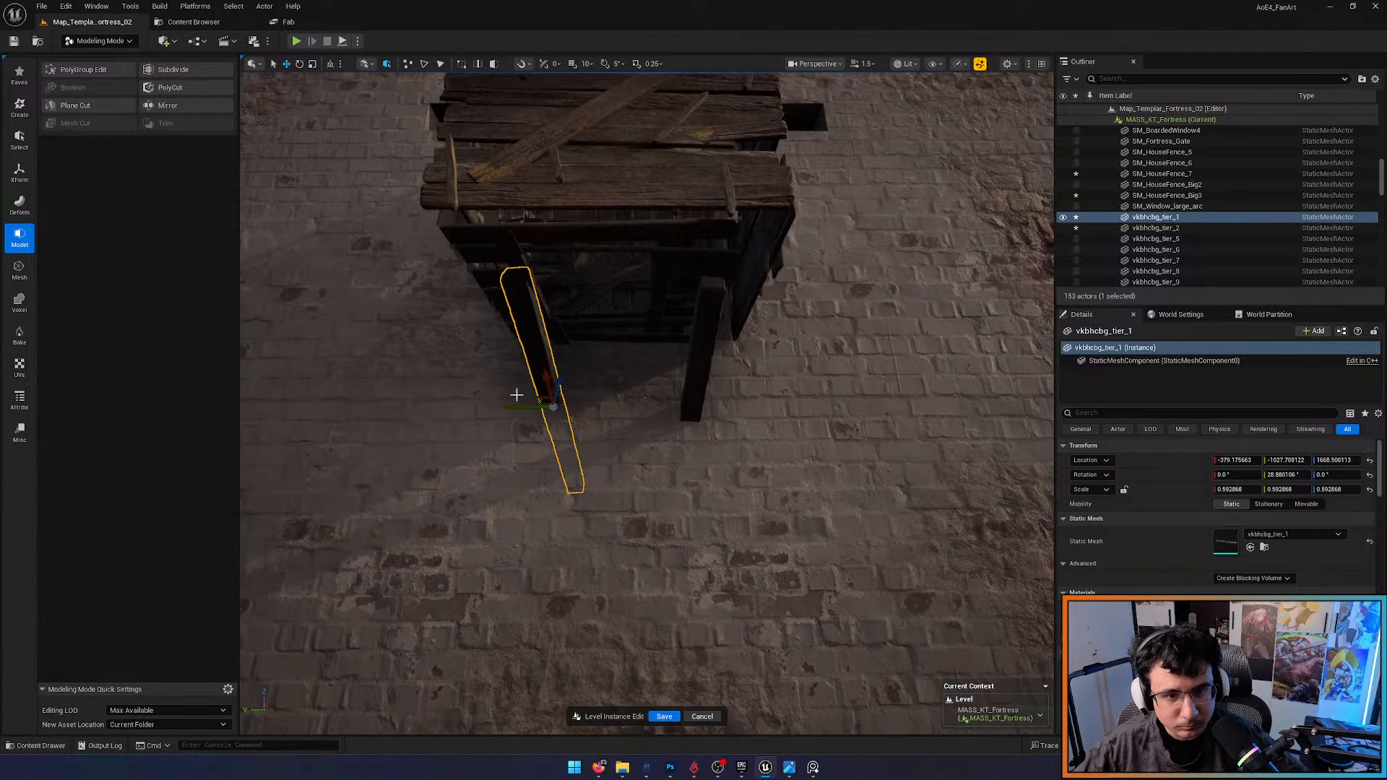
Position the opposite support beam vkbhcbg_tier_2 beneath the box at about X -366, Y -1150 and Z 1669
{"action": "left_click", "coordinate": [701, 354]}
{"action": "key", "text": "w"}
{"action": "right_click_drag", "start_coordinate": [685, 525], "coordinate": [661, 504]}
{"action": "scroll", "coordinate": [684, 525], "scroll_direction": "down", "scroll_amount": 1}
{"action": "key", "text": "s"}
{"action": "key", "text": "d"}
{"action": "key", "text": "d"}
{"action": "key", "text": "q"}
{"action": "right_click_drag", "start_coordinate": [748, 535], "coordinate": [686, 448]}
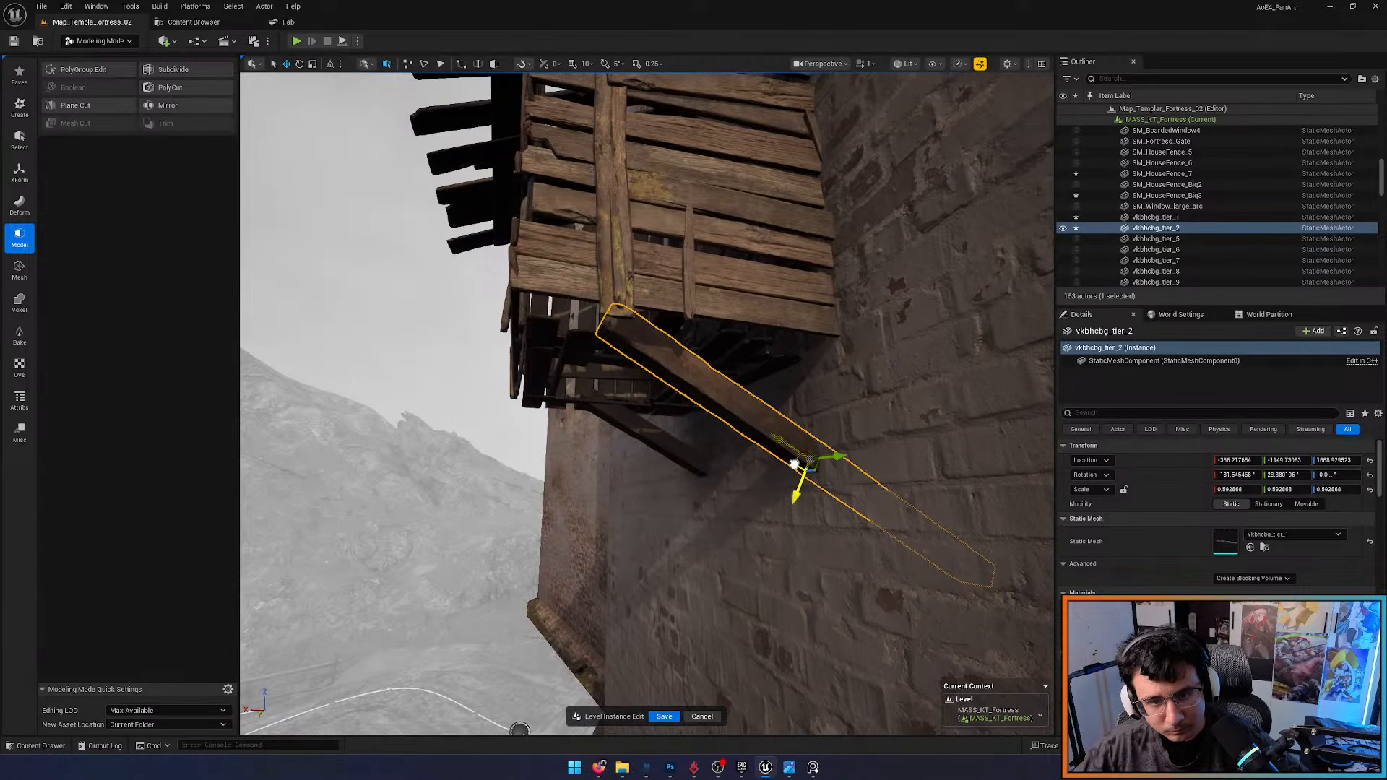
{"action": "left_click_drag", "start_coordinate": [796, 460], "coordinate": [795, 462]}
{"action": "key", "text": "s"}
Rotate the beam vkbhcbg_tier_2 to about -179°, 29° and 6° and move it to about X -351, Y -1148, Z 1681
{"action": "right_click_drag", "start_coordinate": [795, 462], "coordinate": [990, 506]}
{"action": "key", "text": "w"}
{"action": "key", "text": "a"}
{"action": "key", "text": "s"}
{"action": "scroll", "coordinate": [990, 505], "scroll_direction": "down", "scroll_amount": 1}
{"action": "right_click_drag", "start_coordinate": [634, 529], "coordinate": [633, 530]}
{"action": "key", "text": "e"}
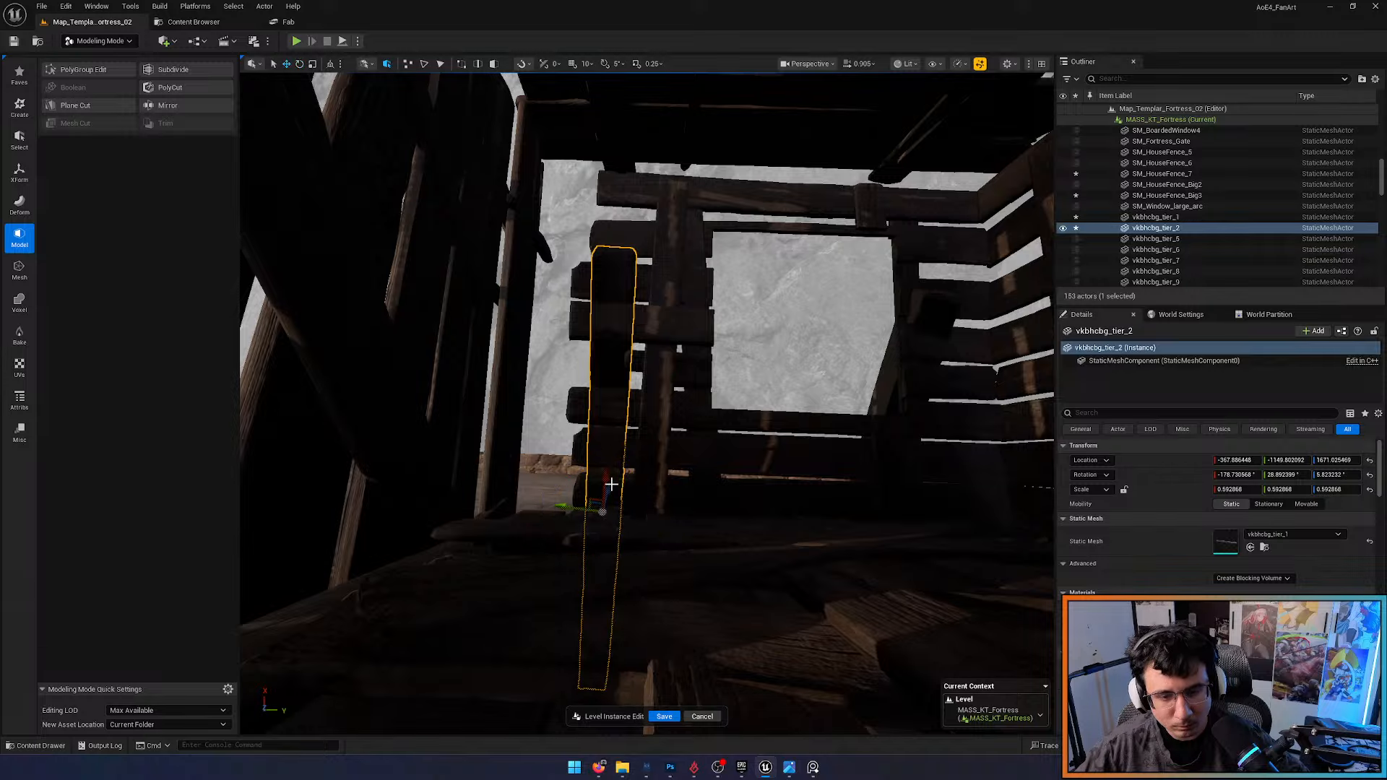
{"action": "left_click_drag", "start_coordinate": [603, 446], "coordinate": [604, 441]}
{"action": "mouse_move", "coordinate": [603, 442]}
{"action": "right_mouse_down"}
{"action": "mouse_move", "coordinate": [563, 437]}
{"action": "mouse_move", "coordinate": [491, 361]}
{"action": "mouse_move", "coordinate": [556, 343]}
{"action": "mouse_move", "coordinate": [603, 441]}
{"action": "right_mouse_up"}
{"action": "key", "text": "s"}
{"action": "key", "text": "a"}
{"action": "key", "text": "w"}
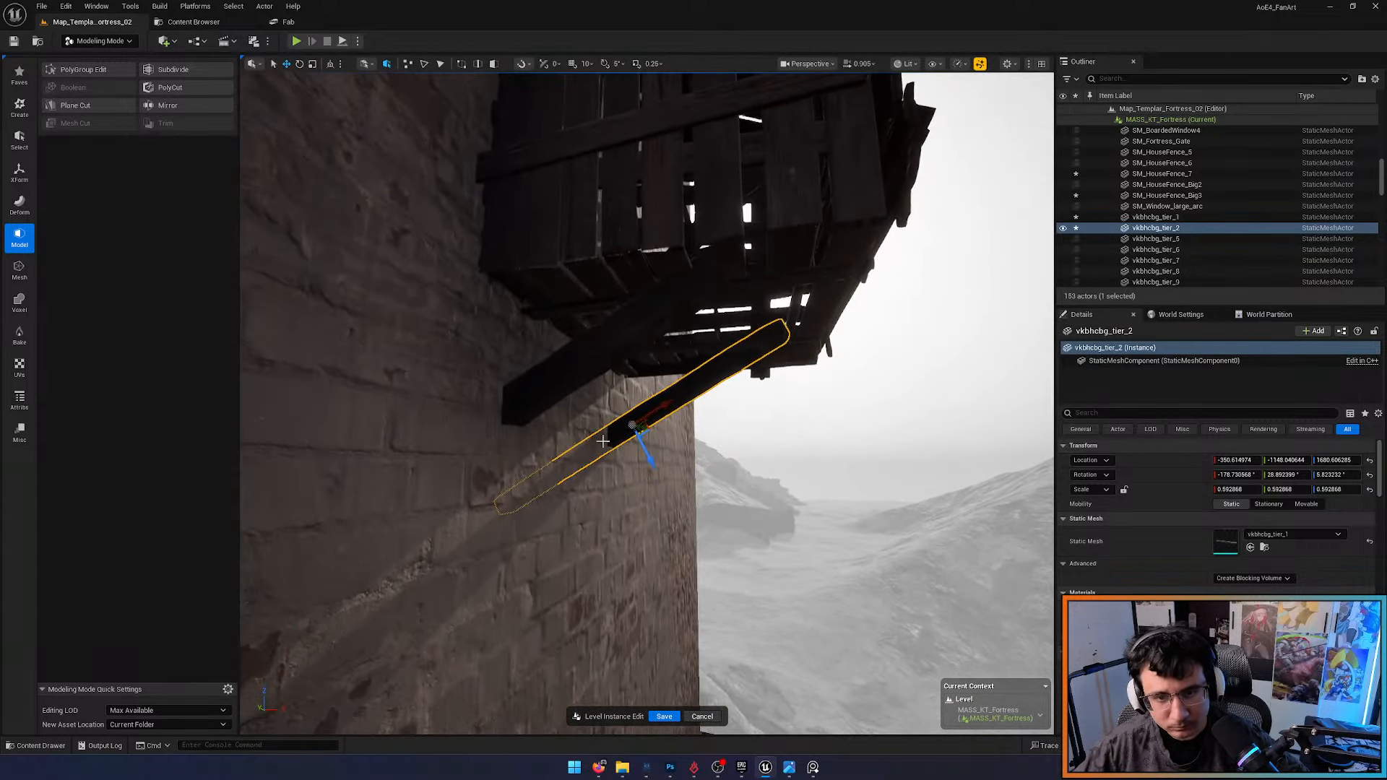
Slide the support beam vkbhcbg_tier_1 further out from the wall and adjust its fit beneath the box
{"action": "left_click", "coordinate": [578, 365]}
{"action": "key", "text": "w"}
{"action": "right_click_drag", "start_coordinate": [578, 365], "coordinate": [833, 396]}
{"action": "scroll", "coordinate": [622, 534], "scroll_direction": "down", "scroll_amount": 1}
{"action": "key", "text": "d"}
{"action": "key", "text": "a"}
{"action": "key", "text": "d"}
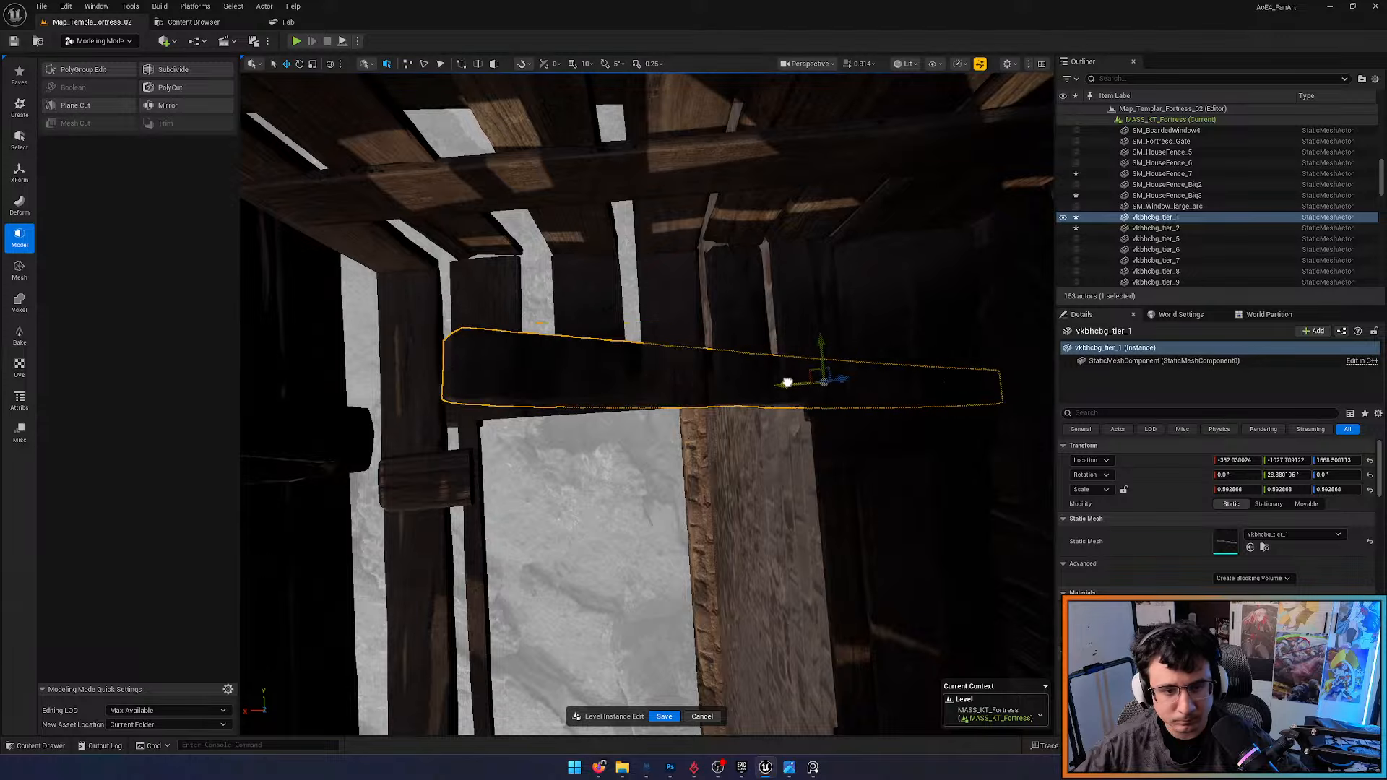
{"action": "left_click_drag", "start_coordinate": [788, 382], "coordinate": [743, 386]}
{"action": "right_click_drag", "start_coordinate": [743, 386], "coordinate": [740, 190]}
{"action": "key", "text": "q"}
{"action": "key", "text": "s"}
{"action": "left_click_drag", "start_coordinate": [825, 394], "coordinate": [824, 389]}
{"action": "key", "text": "a"}
{"action": "right_click_drag", "start_coordinate": [824, 390], "coordinate": [1069, 408]}
{"action": "key", "text": "Escape"}
Delete the beam vkbhcbg_tier_1 and duplicate the opposite support beam across to about Y -1032 in its place
{"action": "key", "text": "d"}
{"action": "right_click_drag", "start_coordinate": [780, 434], "coordinate": [917, 292]}
{"action": "key", "text": "a"}
{"action": "key", "text": "s"}
{"action": "key", "text": "w"}
{"action": "left_click", "coordinate": [536, 448]}
{"action": "key", "text": "Delete"}
{"action": "left_click", "coordinate": [652, 435]}
{"action": "right_click_drag", "start_coordinate": [652, 435], "coordinate": [563, 432]}
{"action": "key", "text": "d"}
{"action": "left_click_drag", "start_coordinate": [761, 414], "coordinate": [756, 414], "text": "alt"}
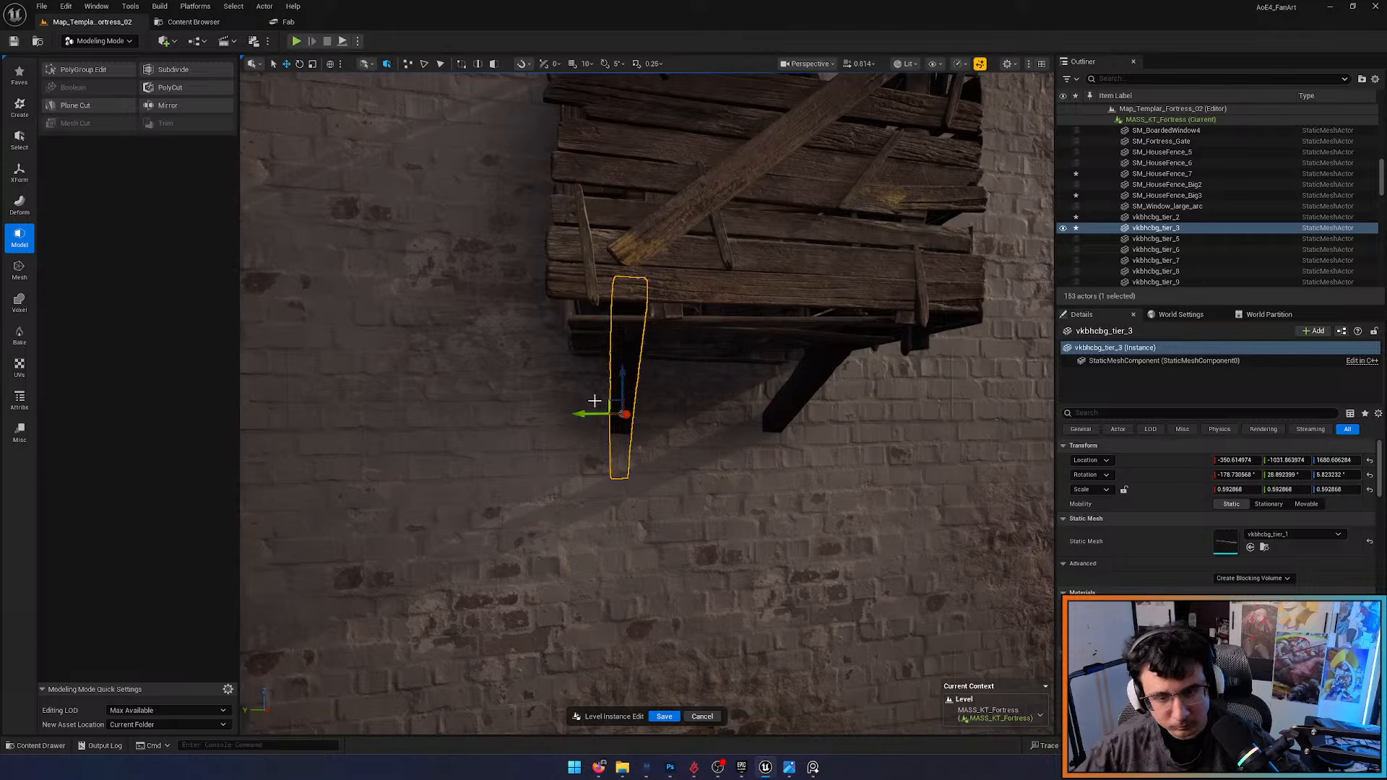
Rotate the duplicated support beam to about -359° around X so it mirrors the opposite beam's lean
{"action": "left_click", "coordinate": [330, 64]}
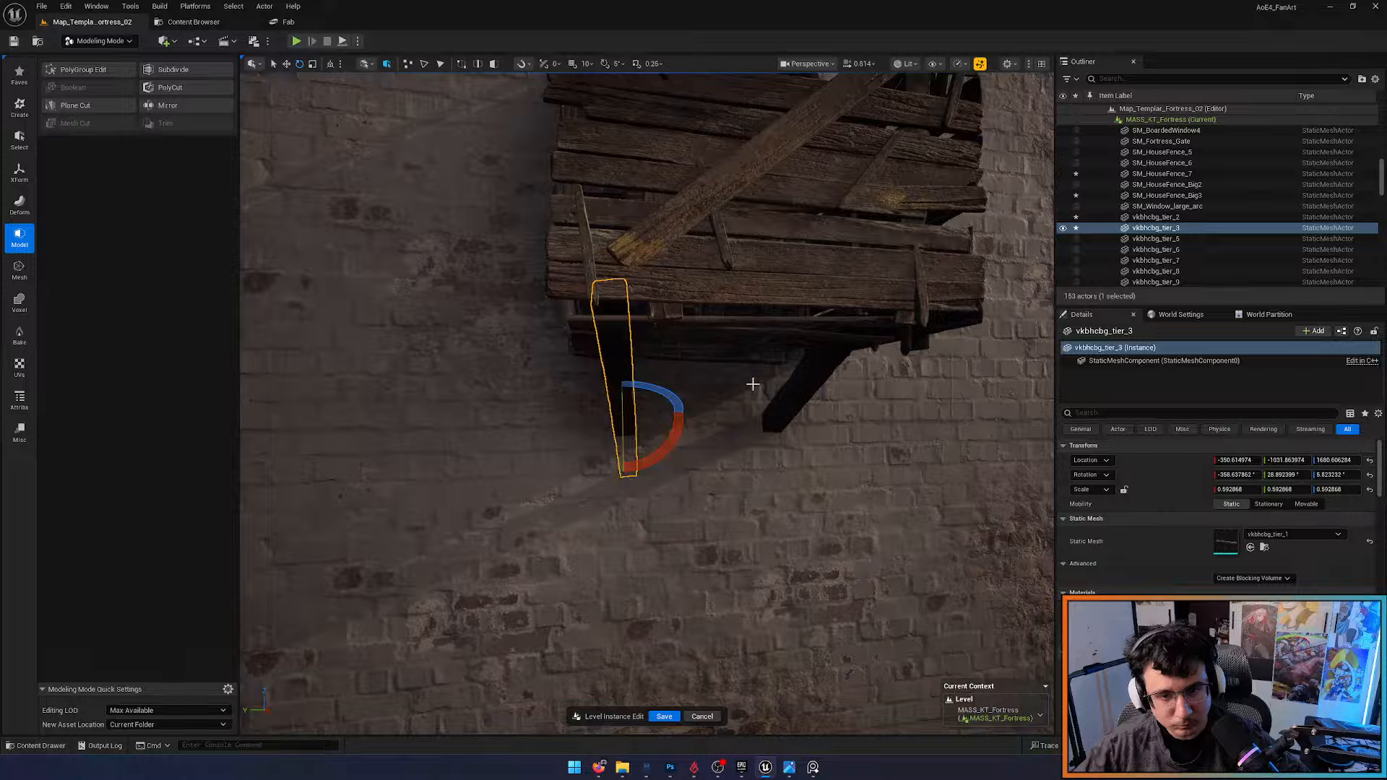
{"action": "key", "text": "Escape"}
{"action": "right_click_drag", "start_coordinate": [623, 411], "coordinate": [642, 364]}
{"action": "scroll", "coordinate": [622, 404], "scroll_direction": "down", "scroll_amount": 5}
{"action": "key", "text": "s"}
{"action": "scroll", "coordinate": [625, 383], "scroll_direction": "up", "scroll_amount": 4}
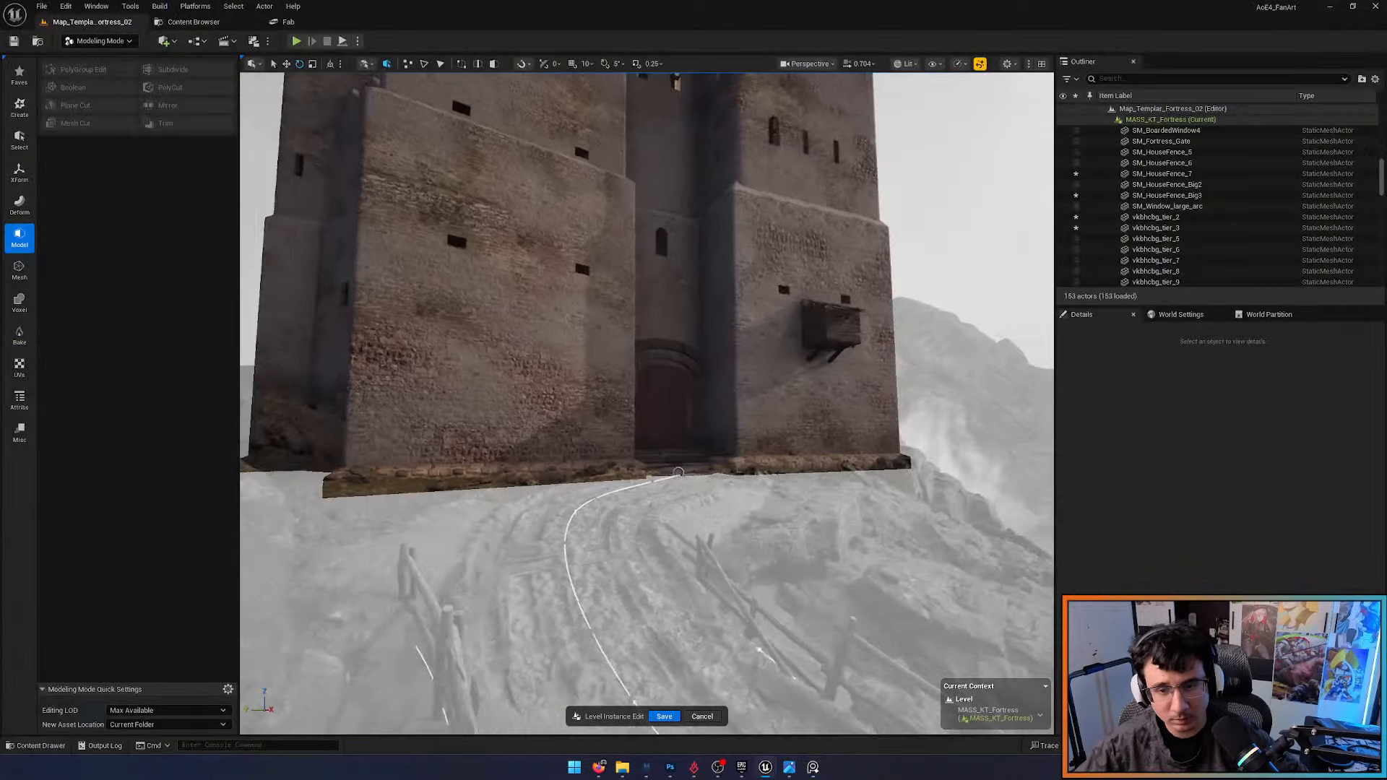
Narrow the box's front fence to an X scale of about 0.62 and shift it to about Y -1090
{"action": "right_click_drag", "start_coordinate": [433, 552], "coordinate": [603, 378]}
{"action": "left_click", "coordinate": [604, 377]}
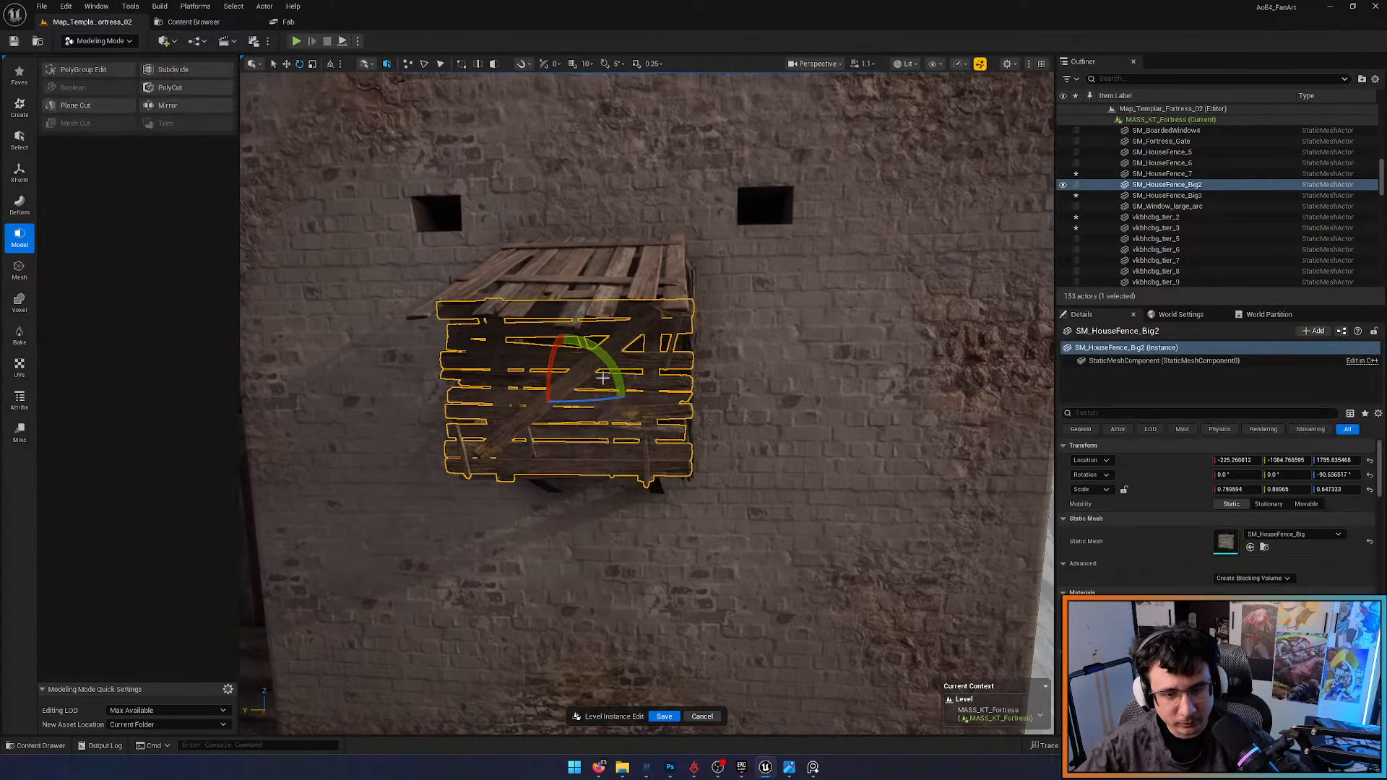
{"action": "mouse_move", "coordinate": [603, 396]}
{"action": "left_mouse_down"}
{"action": "mouse_move", "coordinate": [578, 396]}
{"action": "mouse_move", "coordinate": [605, 397]}
{"action": "left_mouse_up"}
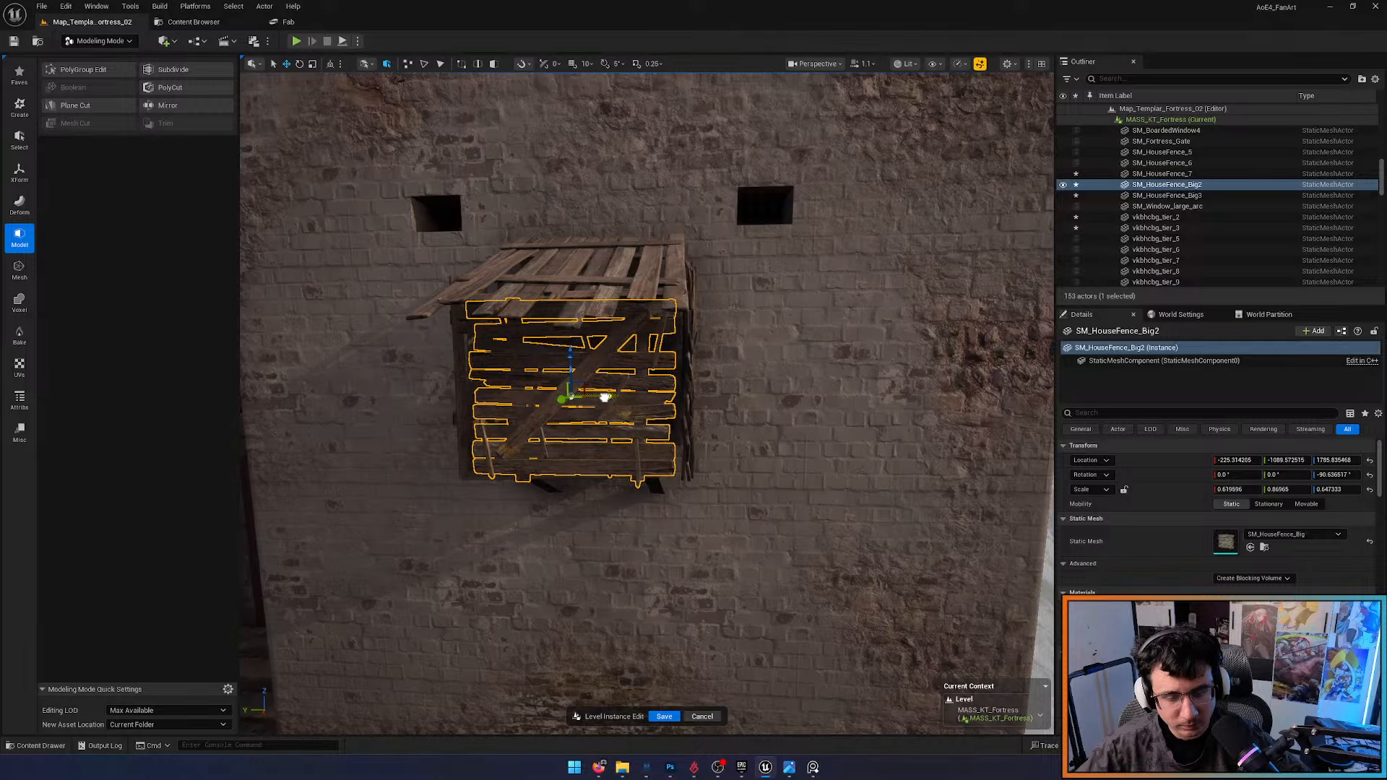
Move the box's two side fences inward to about Y -1168 and Y -1015 to meet the narrowed front
{"action": "left_click", "coordinate": [692, 378]}
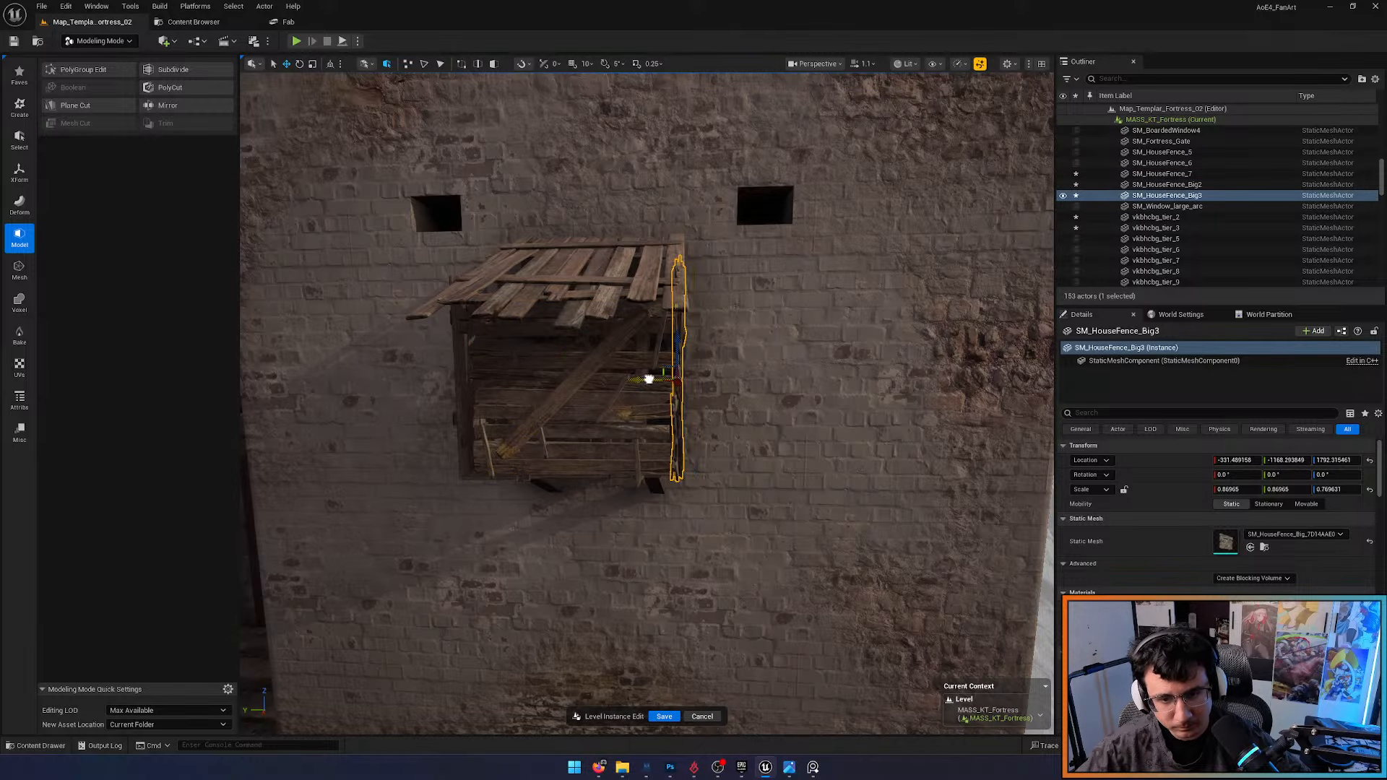
{"action": "key", "text": "a"}
{"action": "right_click_drag", "start_coordinate": [647, 379], "coordinate": [719, 381]}
{"action": "left_click", "coordinate": [593, 390]}
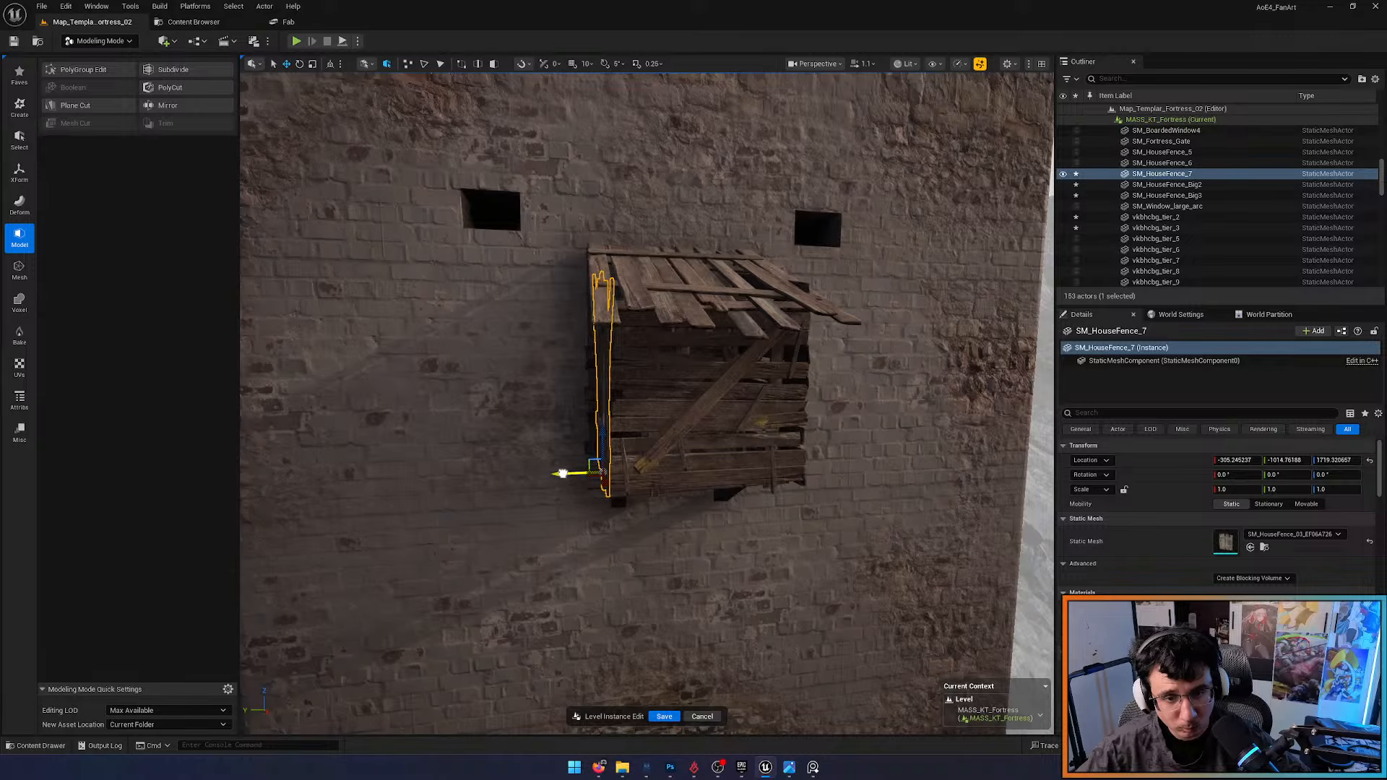
{"action": "key", "text": "a"}
{"action": "right_click_drag", "start_coordinate": [595, 463], "coordinate": [637, 506]}
{"action": "key", "text": "e"}
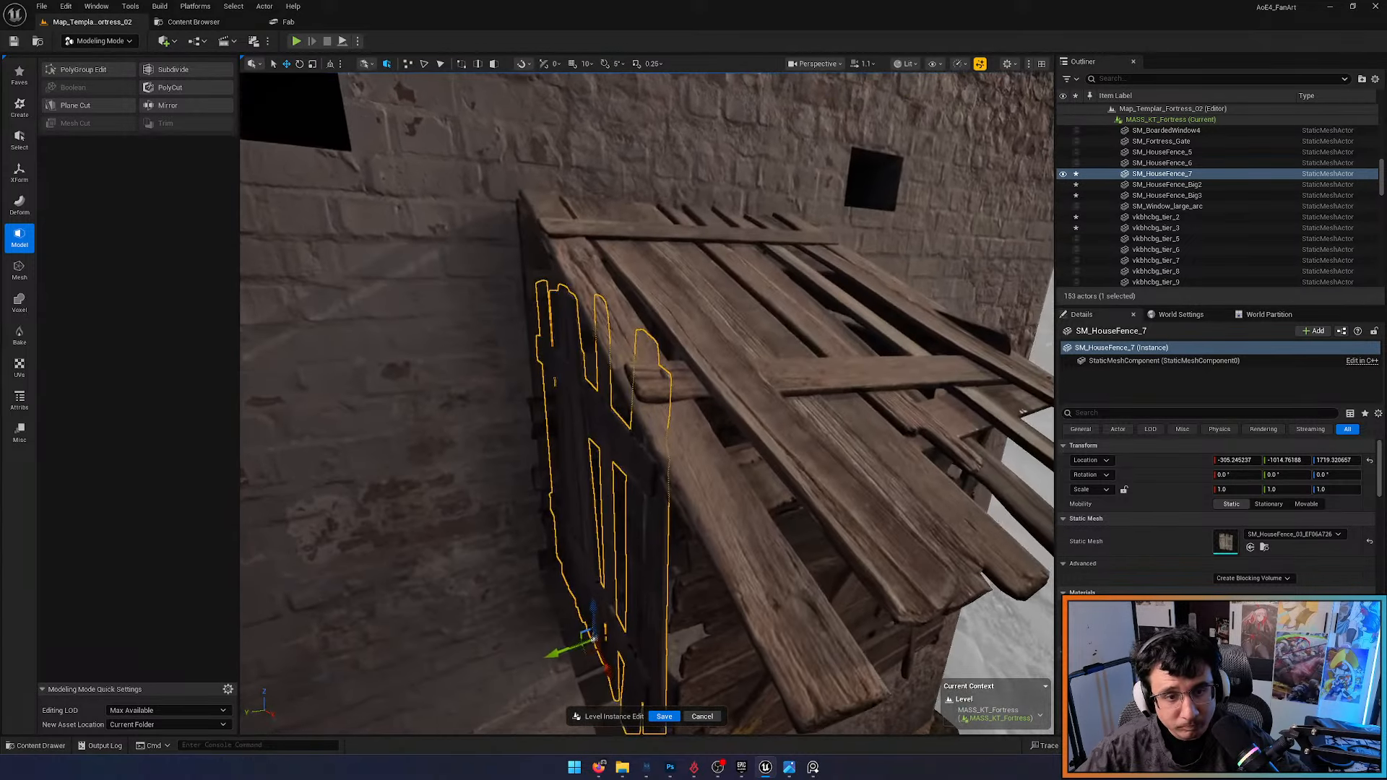
Delete the boarded window mesh from inside the wooden box
{"action": "key", "text": "Escape"}
{"action": "key", "text": "s"}
{"action": "right_click_drag", "start_coordinate": [637, 441], "coordinate": [727, 414]}
{"action": "key", "text": "w"}
{"action": "left_click", "coordinate": [622, 474]}
{"action": "key", "text": "s"}
{"action": "key", "text": "w"}
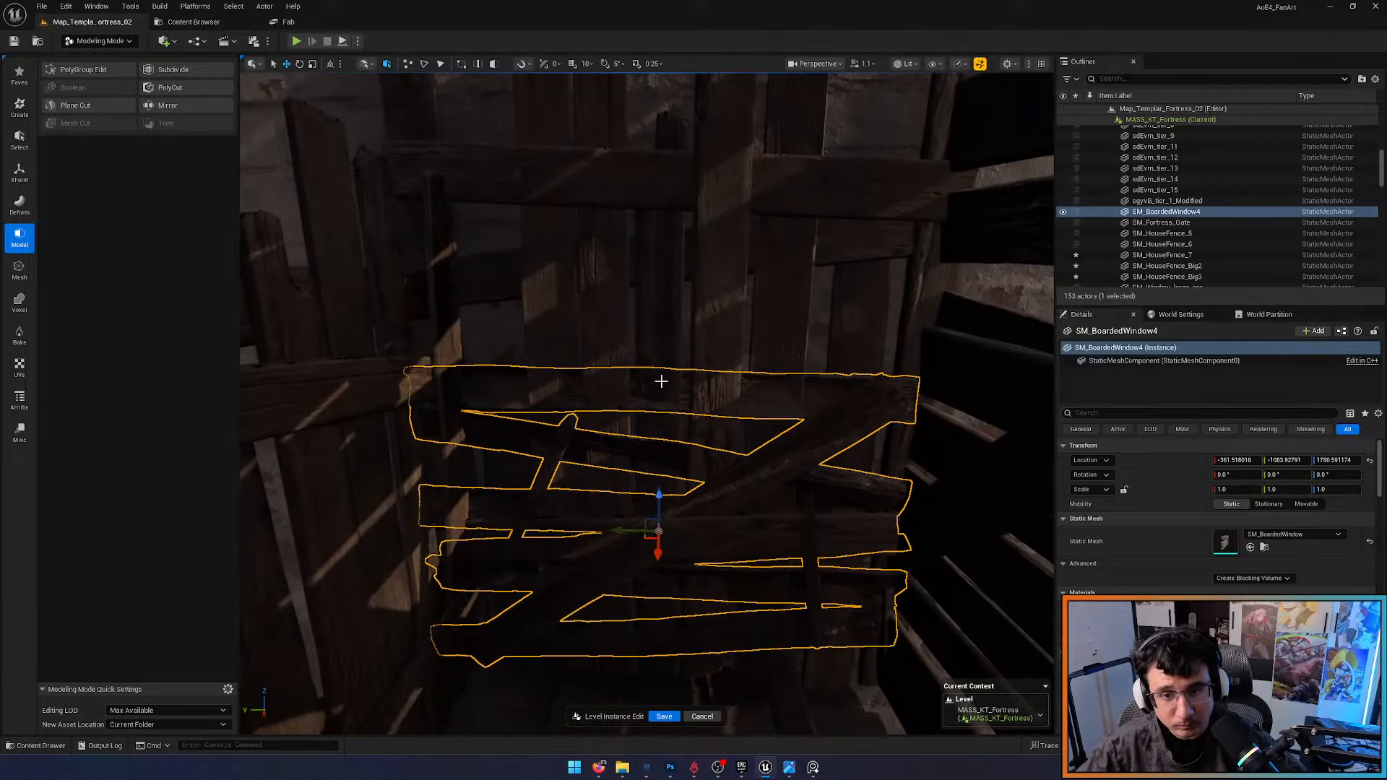
{"action": "key", "text": "Delete"}
Scale the back fence against the wall to fit between the box's side fences
{"action": "left_click", "coordinate": [713, 348]}
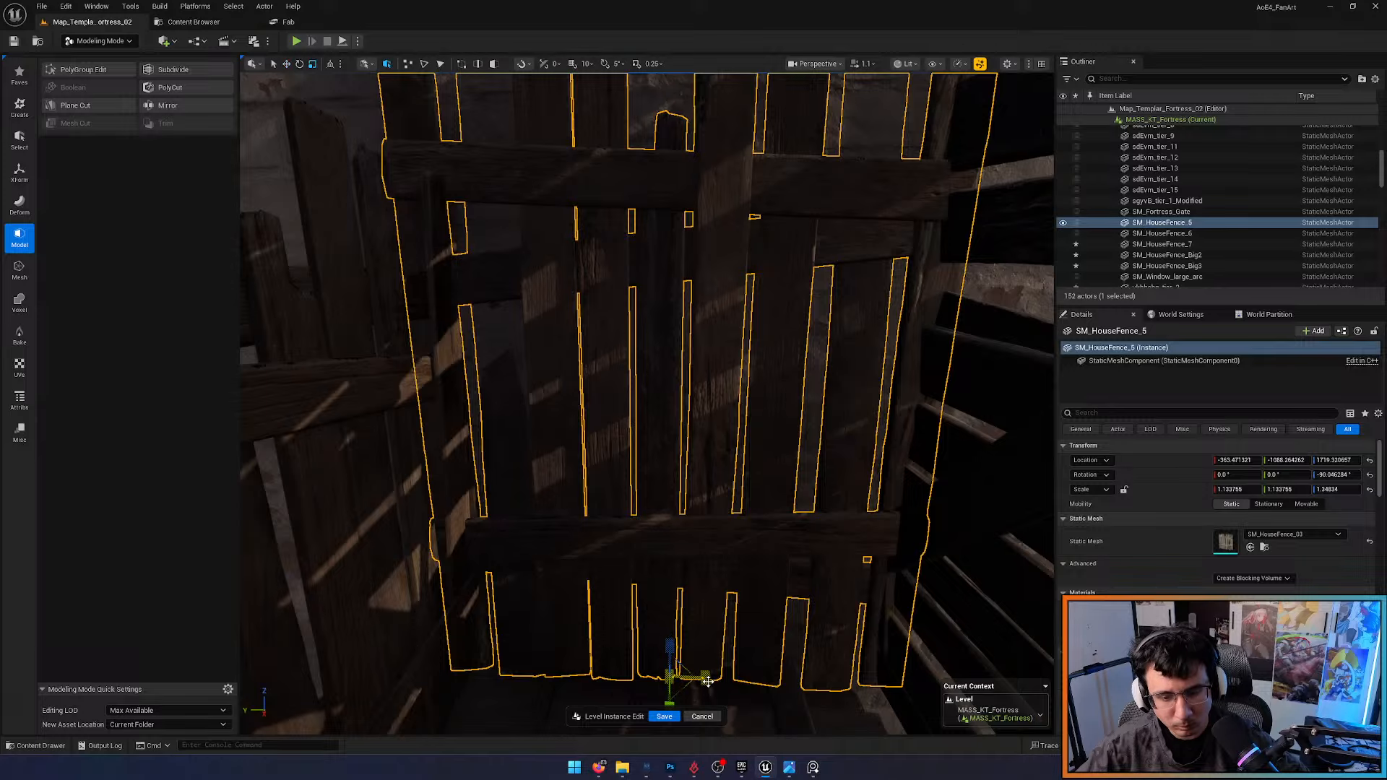
{"action": "mouse_move", "coordinate": [708, 681]}
{"action": "left_mouse_down"}
{"action": "mouse_move", "coordinate": [712, 668]}
{"action": "mouse_move", "coordinate": [714, 680]}
{"action": "left_mouse_up"}
{"action": "key", "text": "w"}
{"action": "key", "text": "w"}
{"action": "key", "text": "r"}
{"action": "key", "text": "s"}
{"action": "right_click_drag", "start_coordinate": [715, 681], "coordinate": [756, 672]}
{"action": "key", "text": "Escape"}
Compare the wooden box on the fortress front with the boxes beside the gate in the reference image
{"action": "left_click", "coordinate": [650, 419]}
{"action": "right_click_drag", "start_coordinate": [650, 419], "coordinate": [567, 393]}
{"action": "key", "text": "s"}
{"action": "key", "text": "Escape"}
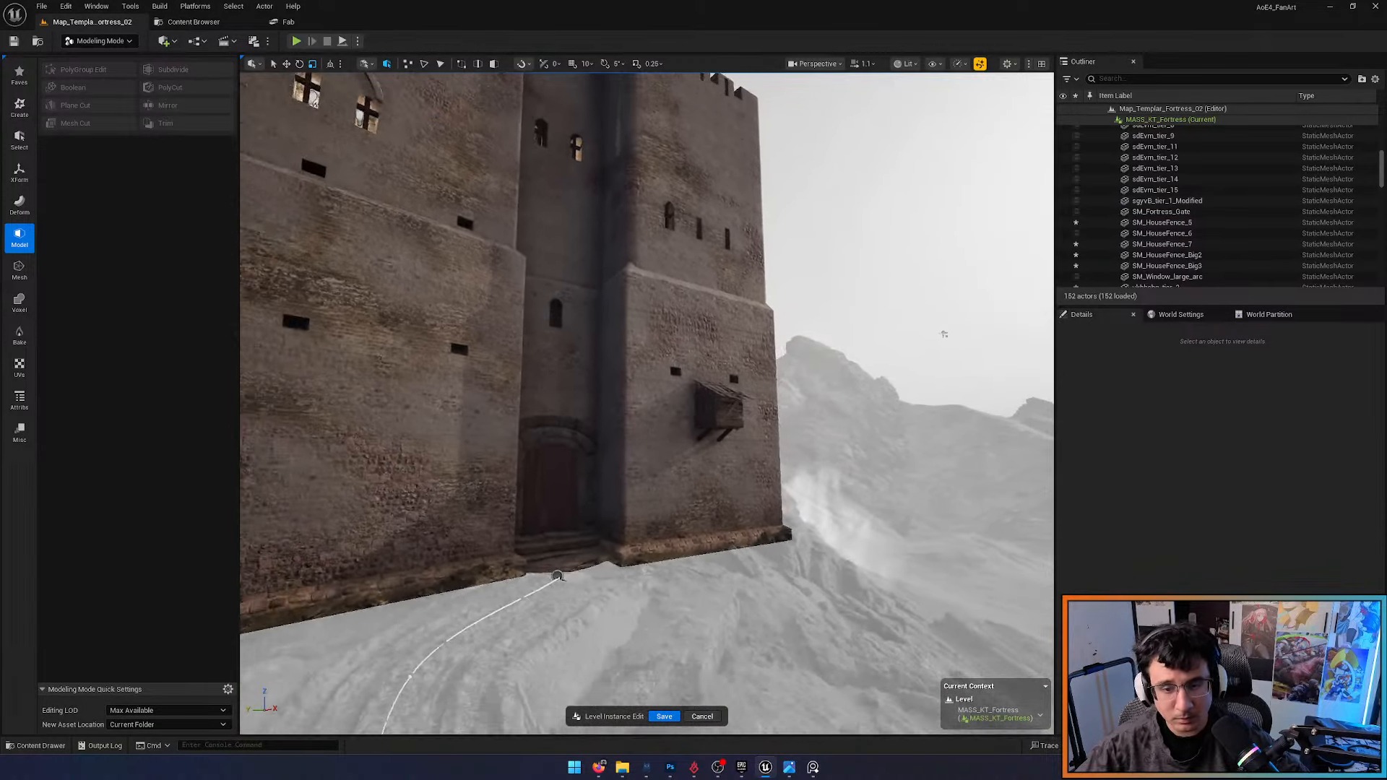
{"action": "key", "text": "s"}
{"action": "right_click_drag", "start_coordinate": [703, 526], "coordinate": [705, 501]}
{"action": "key", "text": "w"}
{"action": "key", "text": "alt+Tab"}
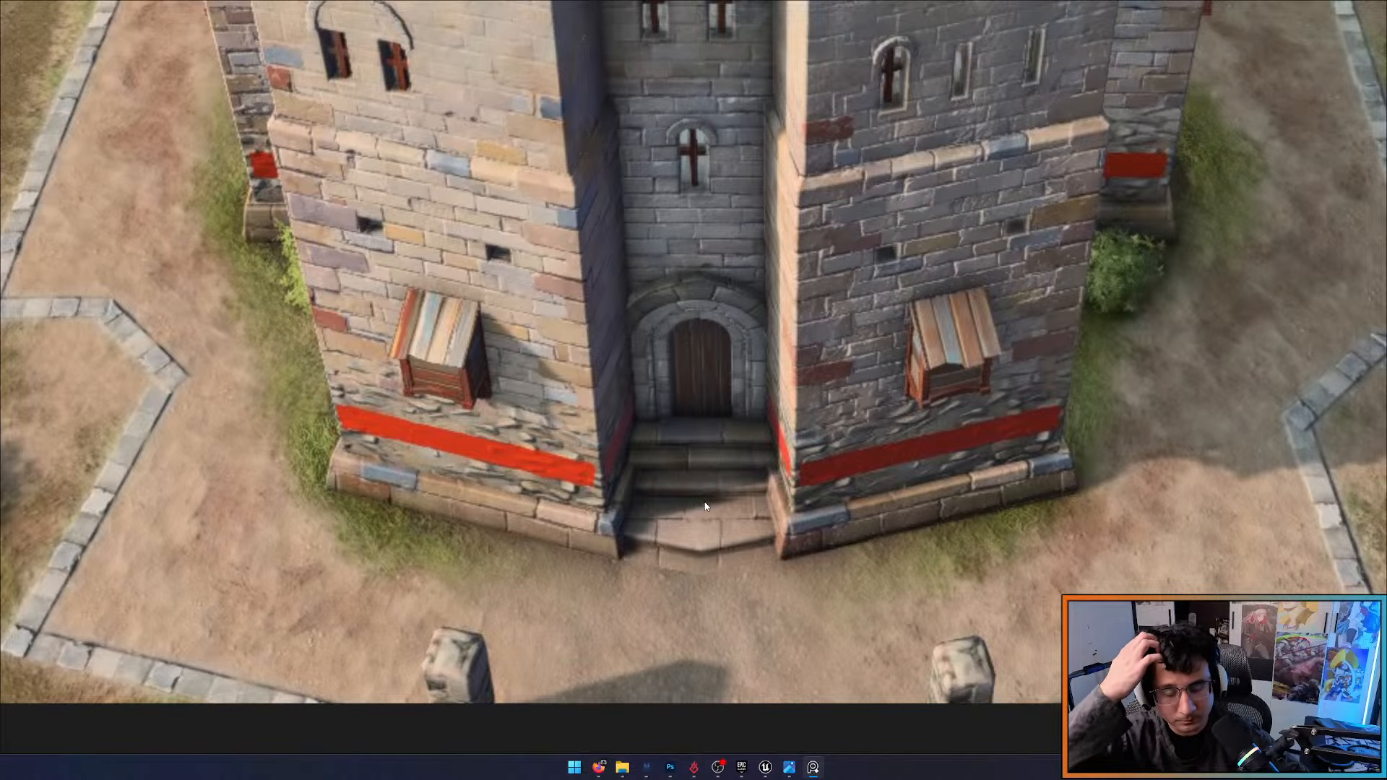
{"action": "key", "text": "alt+Tab"}
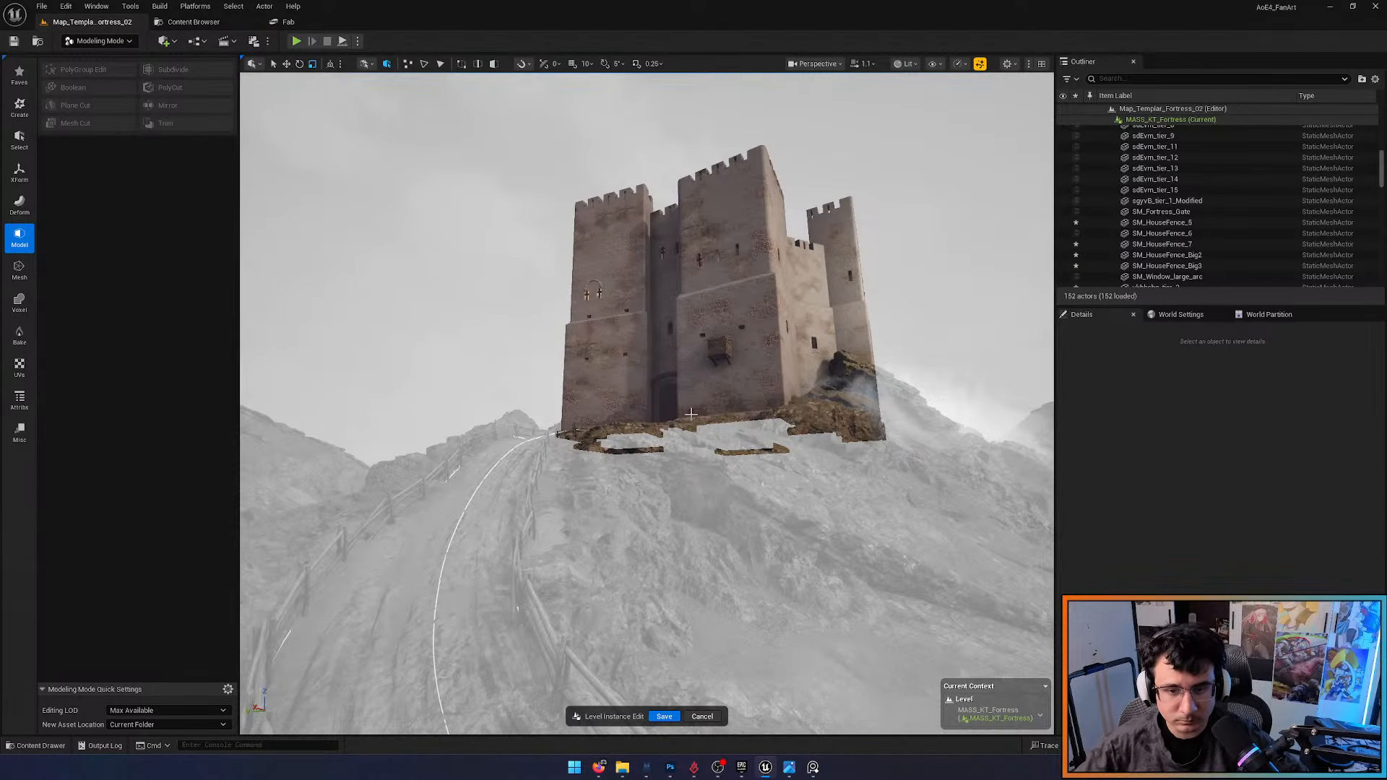
Check the reference image of the gate boxes, and select the wooden box's near side fence, front fence and sloped roof
{"action": "key", "text": "alt+Tab"}
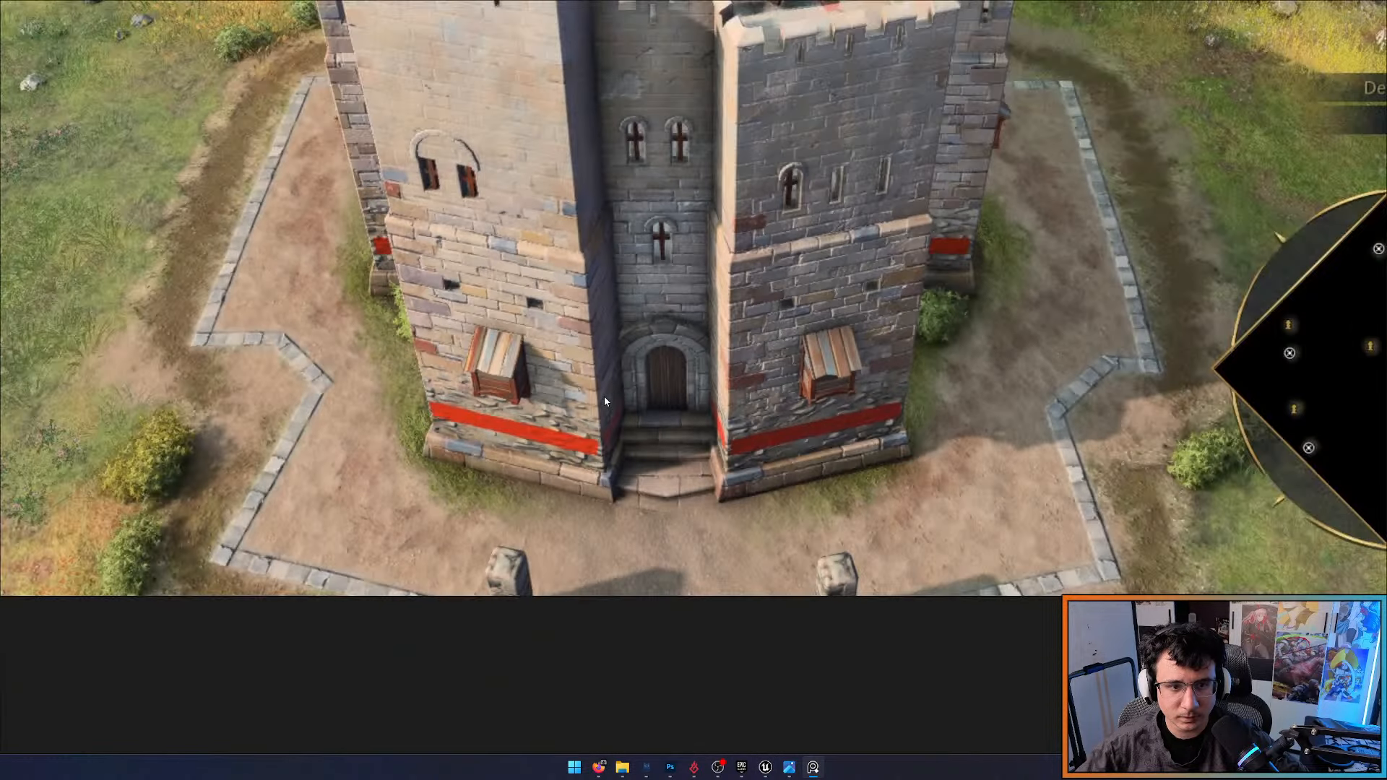
{"action": "key", "text": "alt+Tab"}
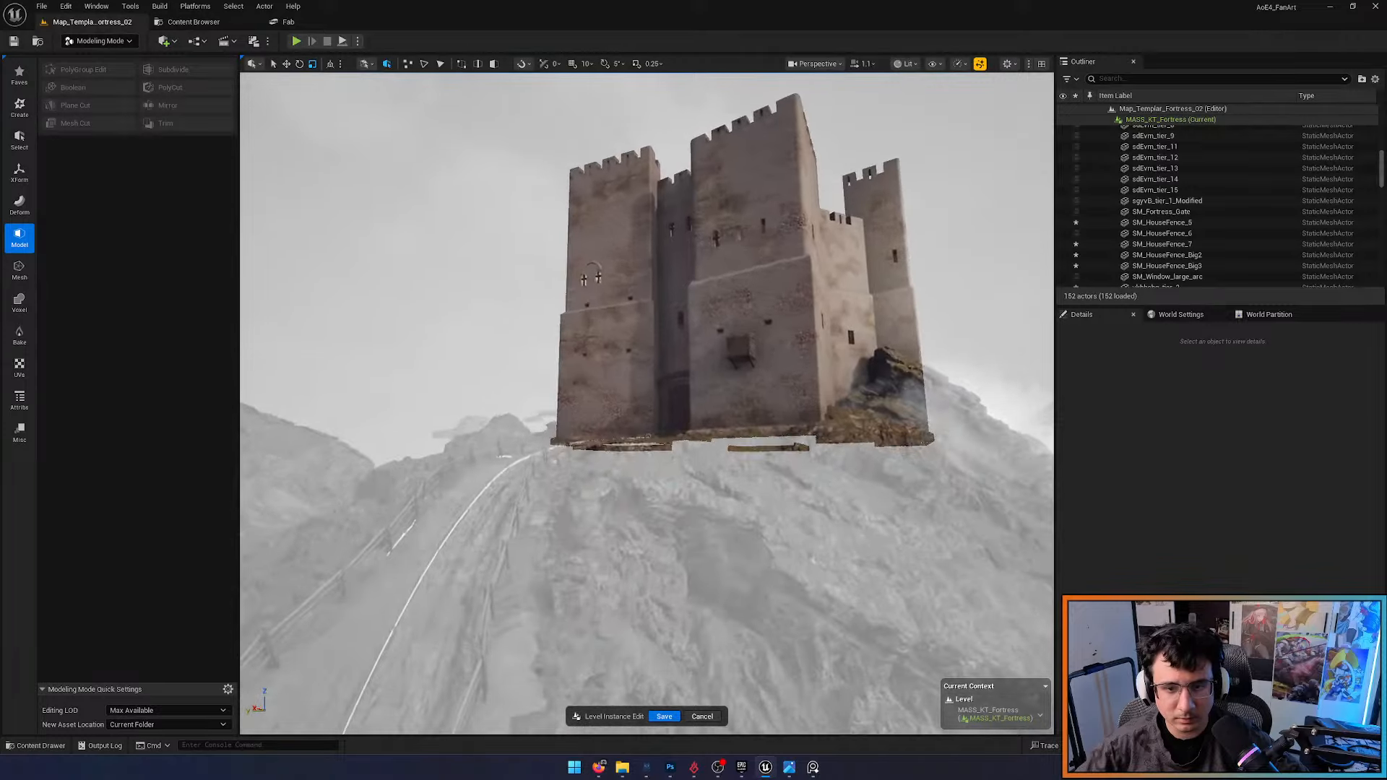
{"action": "key", "text": "w"}
{"action": "scroll", "coordinate": [683, 447], "scroll_direction": "up", "scroll_amount": 5}
{"action": "right_click_drag", "start_coordinate": [672, 445], "coordinate": [708, 449]}
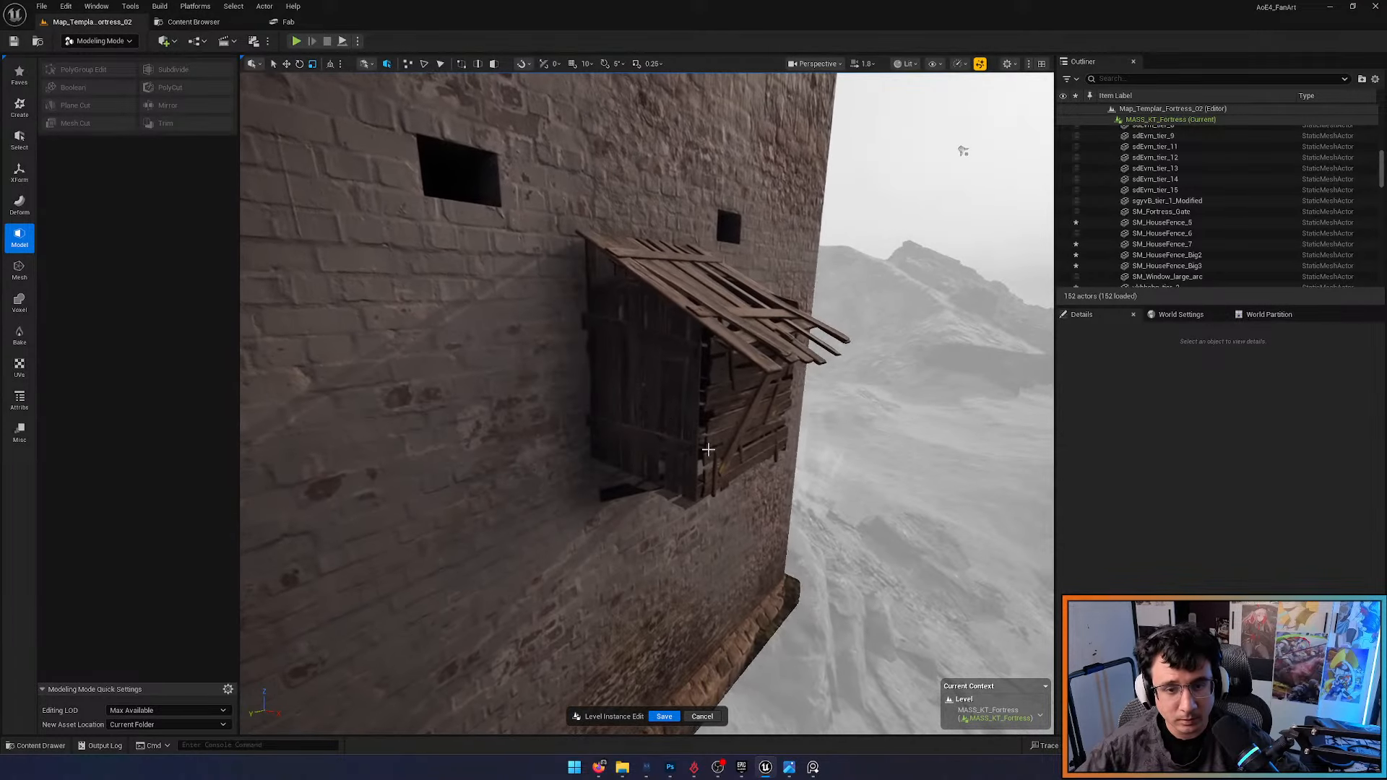
{"action": "left_click", "coordinate": [708, 449]}
{"action": "left_click", "coordinate": [751, 401], "text": "ctrl"}
{"action": "left_click", "coordinate": [747, 340], "text": "ctrl"}
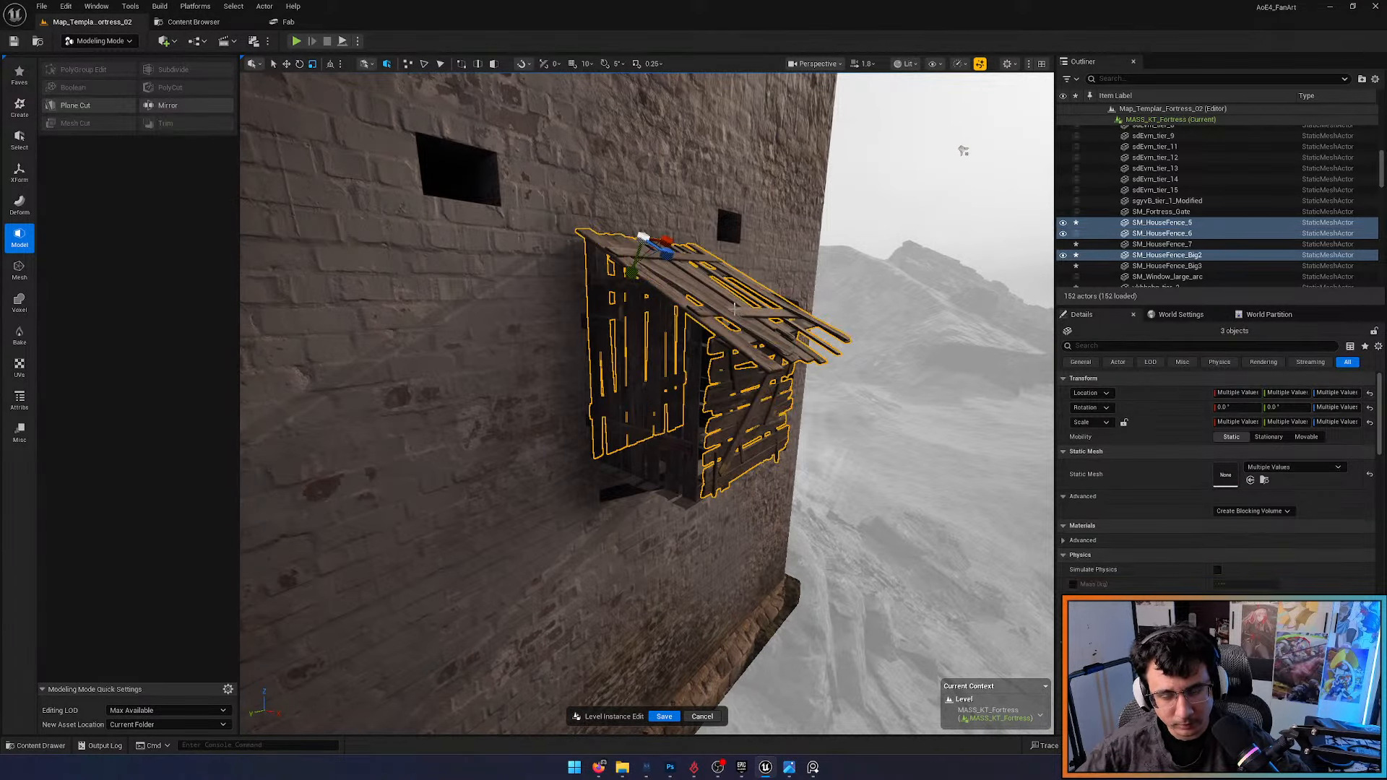
Add the support beams and floor pieces beneath the wooden box to the selection
{"action": "key", "text": "w"}
{"action": "right_click_drag", "start_coordinate": [738, 348], "coordinate": [729, 356]}
{"action": "key", "text": "w"}
{"action": "left_click", "coordinate": [680, 405], "text": "ctrl"}
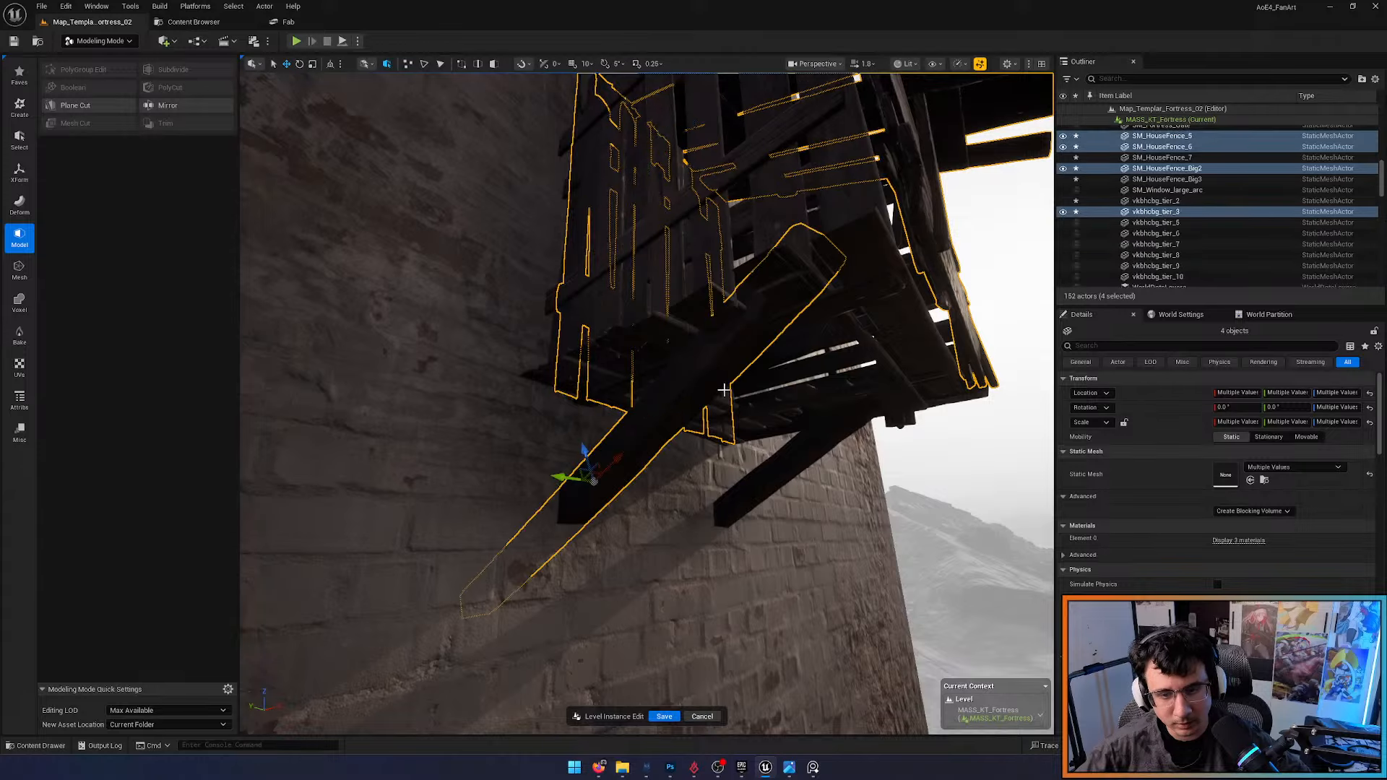
{"action": "right_click_drag", "start_coordinate": [668, 469], "coordinate": [664, 495]}
{"action": "key", "text": "d"}
{"action": "left_click", "coordinate": [660, 499], "text": "ctrl"}
{"action": "left_click", "coordinate": [643, 420], "text": "ctrl"}
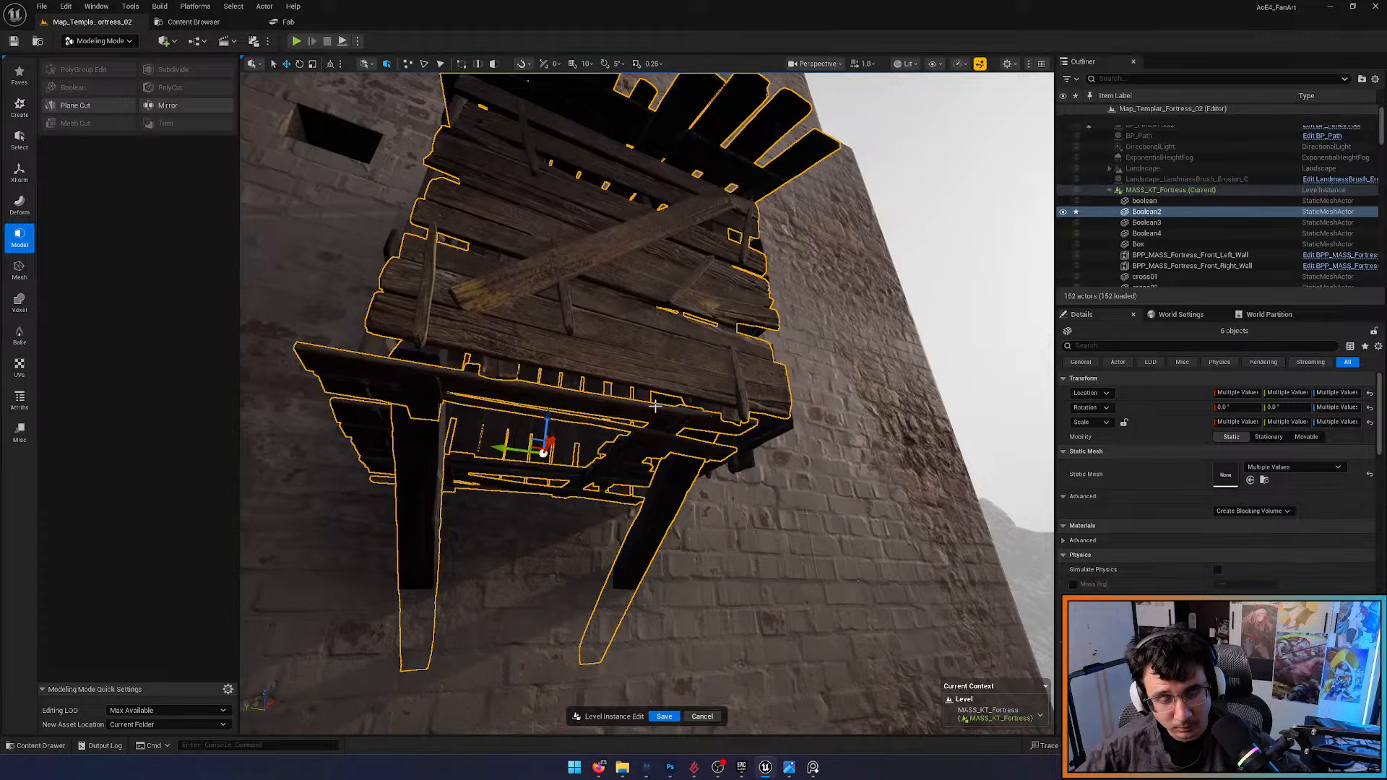
{"action": "key", "text": "d"}
{"action": "right_click_drag", "start_coordinate": [578, 426], "coordinate": [461, 428]}
{"action": "left_click", "coordinate": [463, 423], "text": "ctrl"}
{"action": "key", "text": "d"}
{"action": "key", "text": "w"}
{"action": "scroll", "coordinate": [455, 426], "scroll_direction": "down", "scroll_amount": 3}
{"action": "key", "text": "s"}
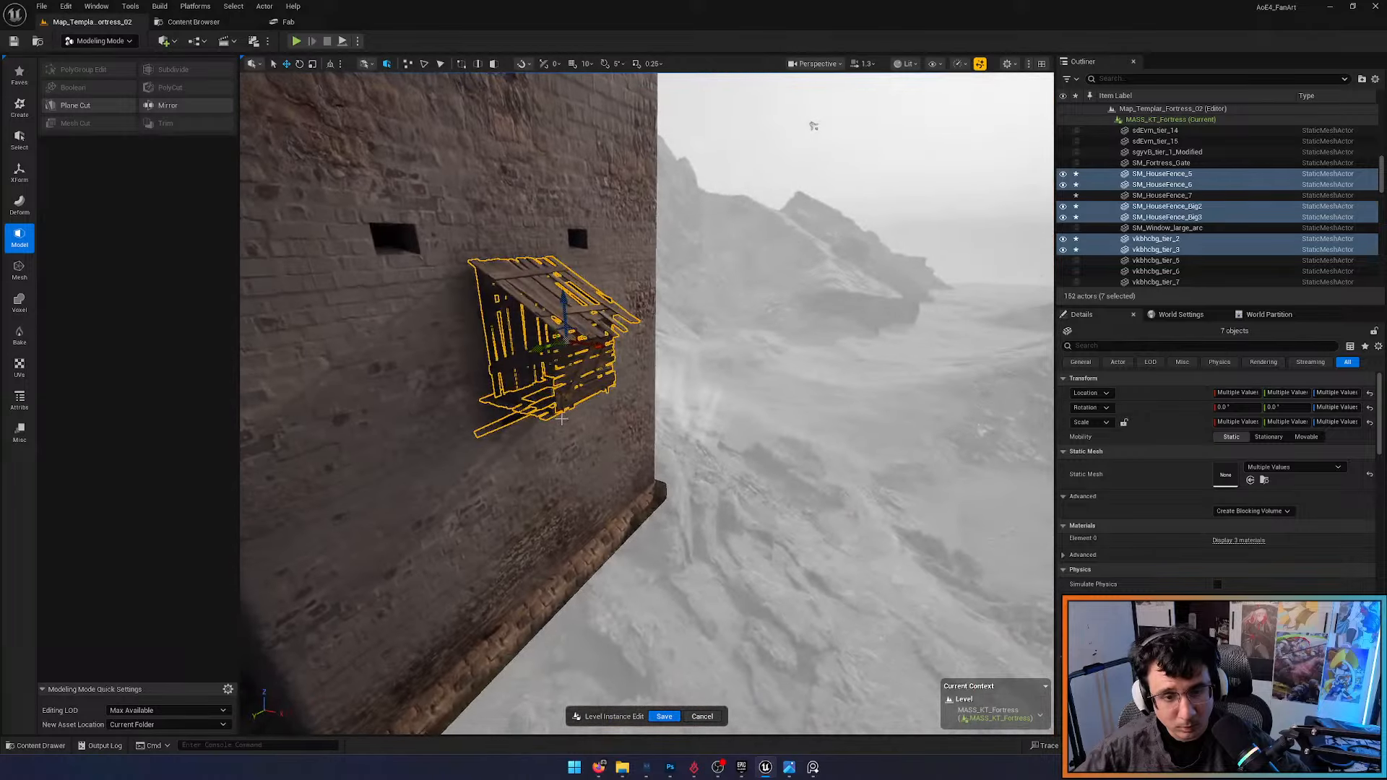
Add the box's remaining fence to the selection, test-move the whole assembly away from the wall, and undo the move
{"action": "left_click_drag", "start_coordinate": [546, 349], "coordinate": [532, 376]}
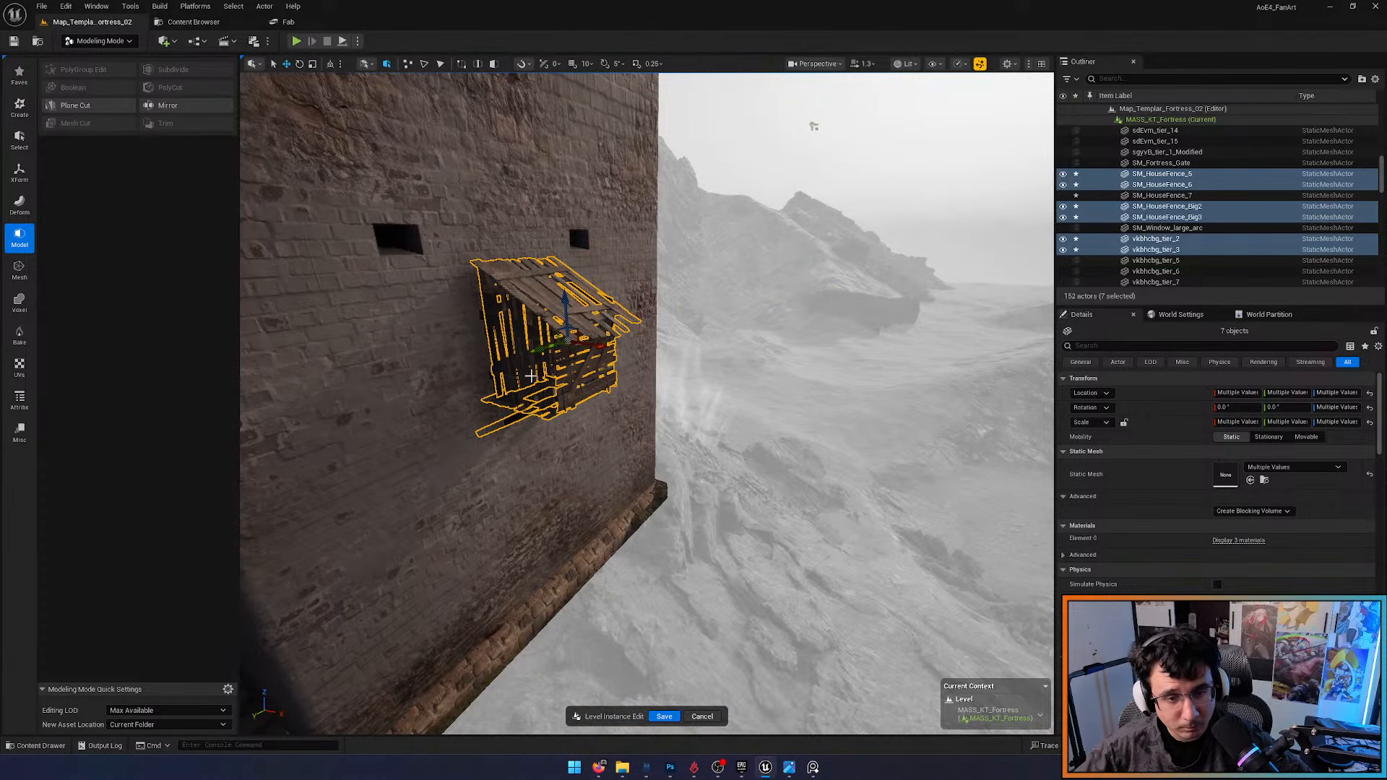
{"action": "left_click", "coordinate": [521, 358], "text": "ctrl"}
{"action": "mouse_move", "coordinate": [590, 386]}
{"action": "right_mouse_down"}
{"action": "mouse_move", "coordinate": [562, 386]}
{"action": "mouse_move", "coordinate": [630, 417]}
{"action": "mouse_move", "coordinate": [610, 396]}
{"action": "right_mouse_up"}
{"action": "key", "text": "w"}
{"action": "left_click", "coordinate": [590, 388], "text": "ctrl"}
{"action": "key", "text": "w"}
{"action": "scroll", "coordinate": [620, 406], "scroll_direction": "down", "scroll_amount": 1}
{"action": "left_click", "coordinate": [636, 378], "text": "ctrl"}
{"action": "key", "text": "f"}
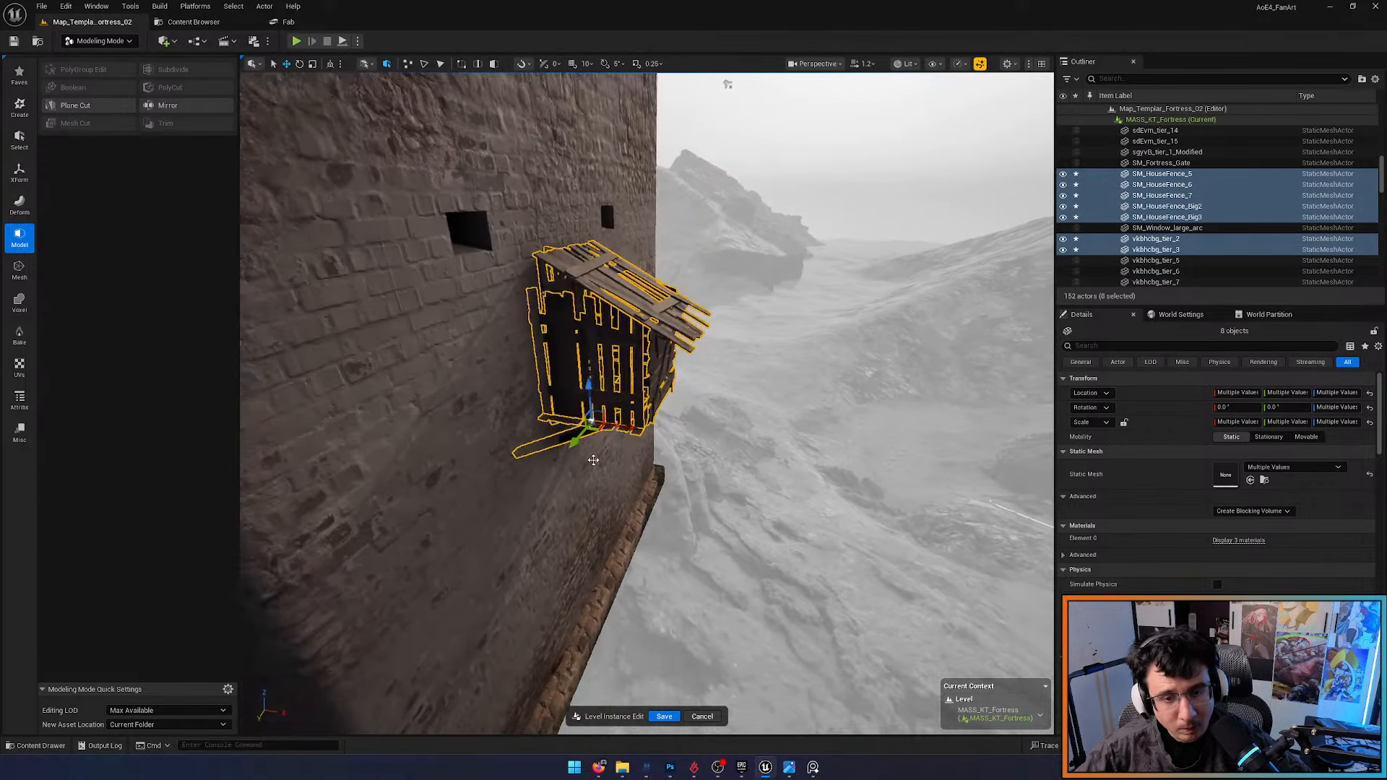
{"action": "left_click_drag", "start_coordinate": [688, 441], "coordinate": [940, 471]}
{"action": "key", "text": "ctrl+z"}
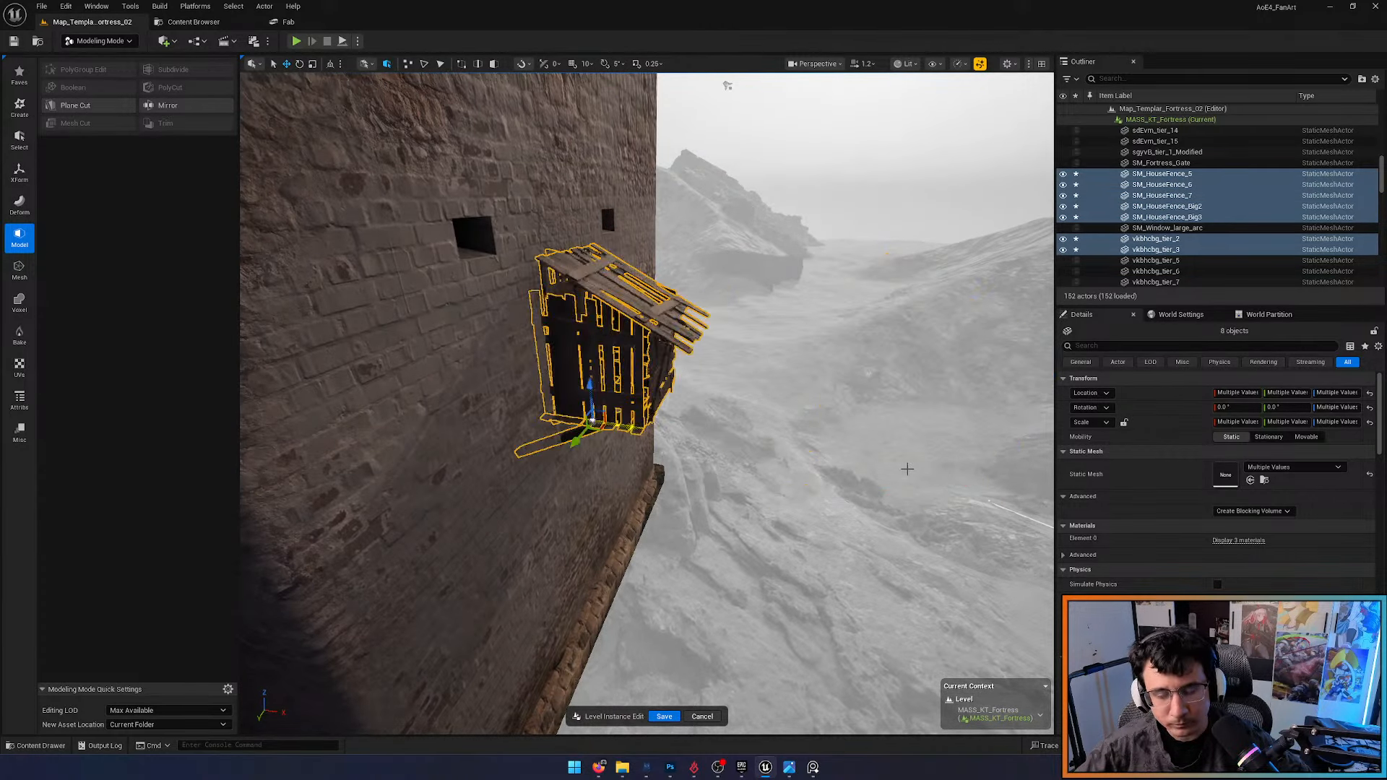
Create a packed level actor from the selected box parts with its pivot type set to Center
{"action": "right_click", "coordinate": [627, 326]}
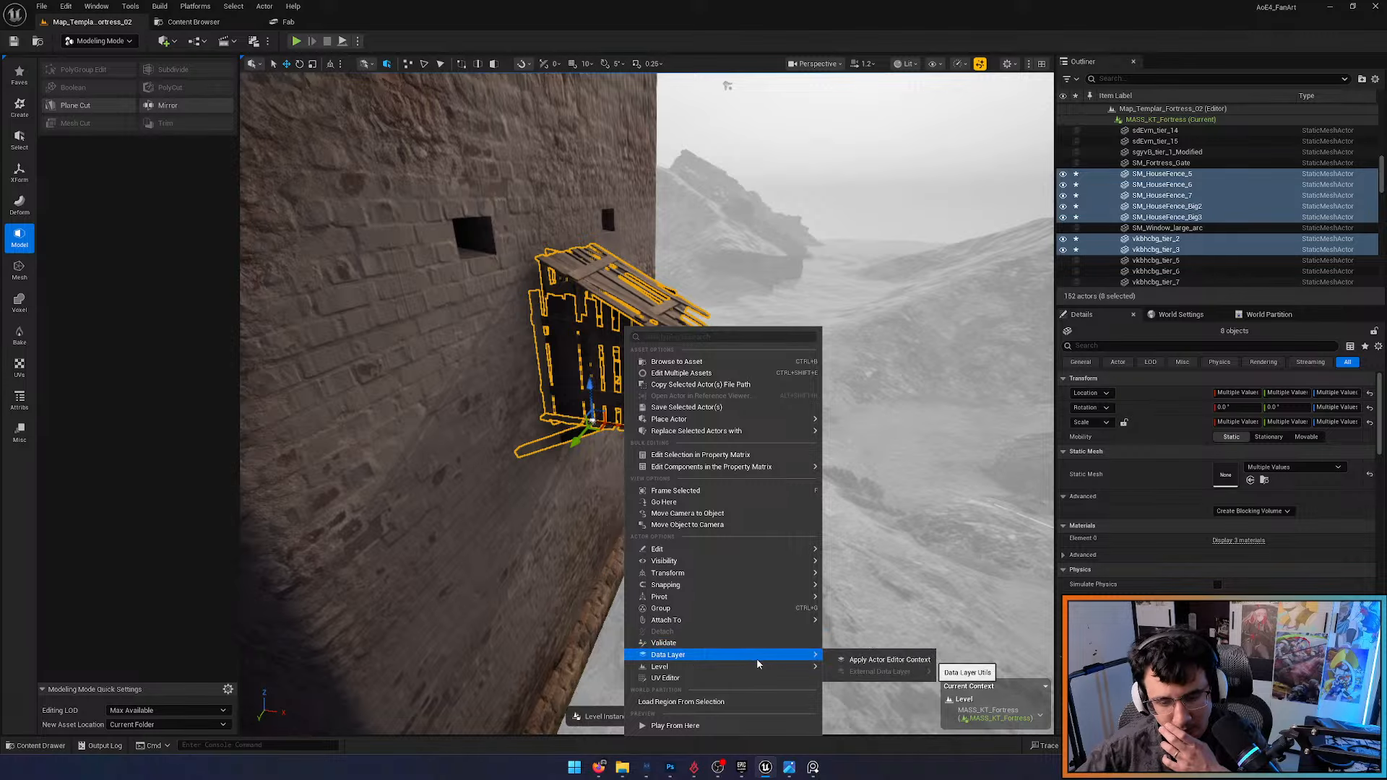
{"action": "mouse_move", "coordinate": [810, 671]}
{"action": "left_click", "coordinate": [887, 744]}
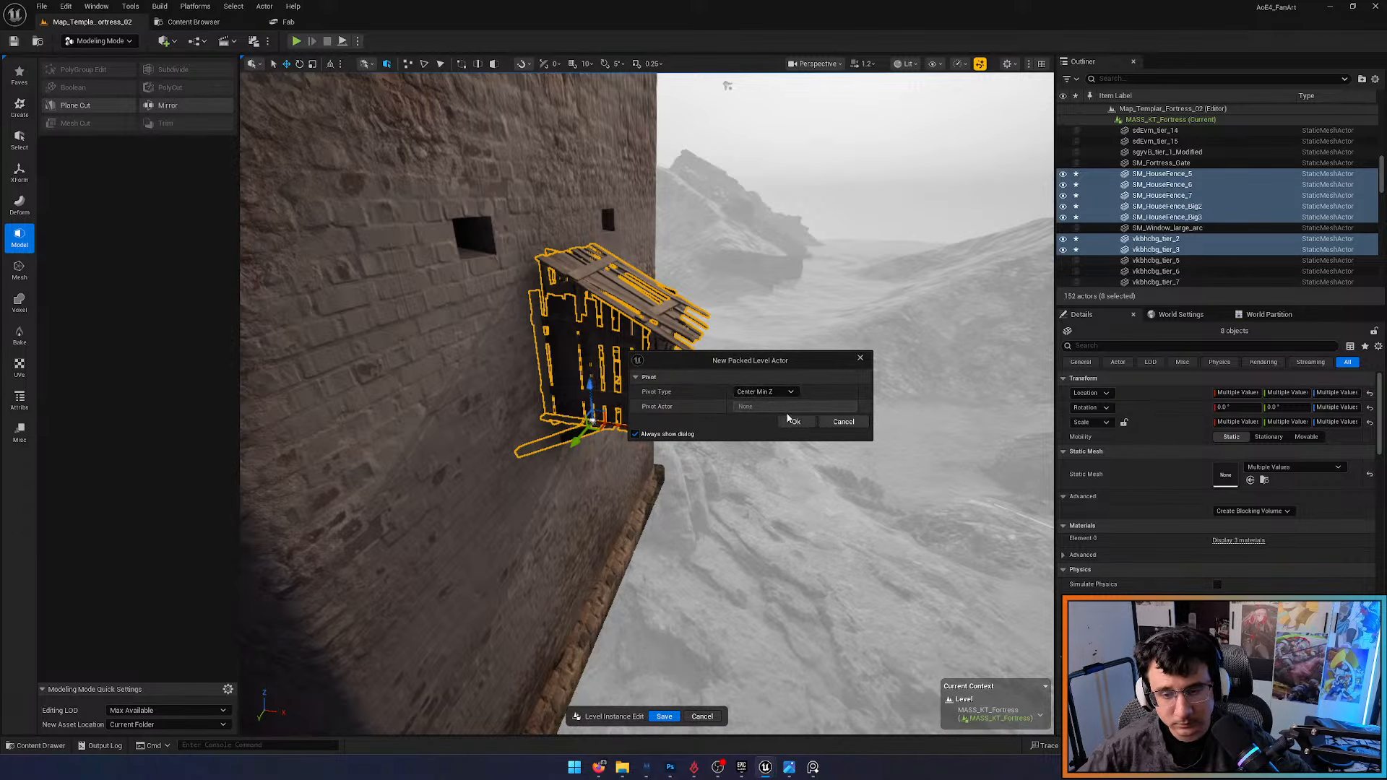
{"action": "left_click", "coordinate": [779, 393]}
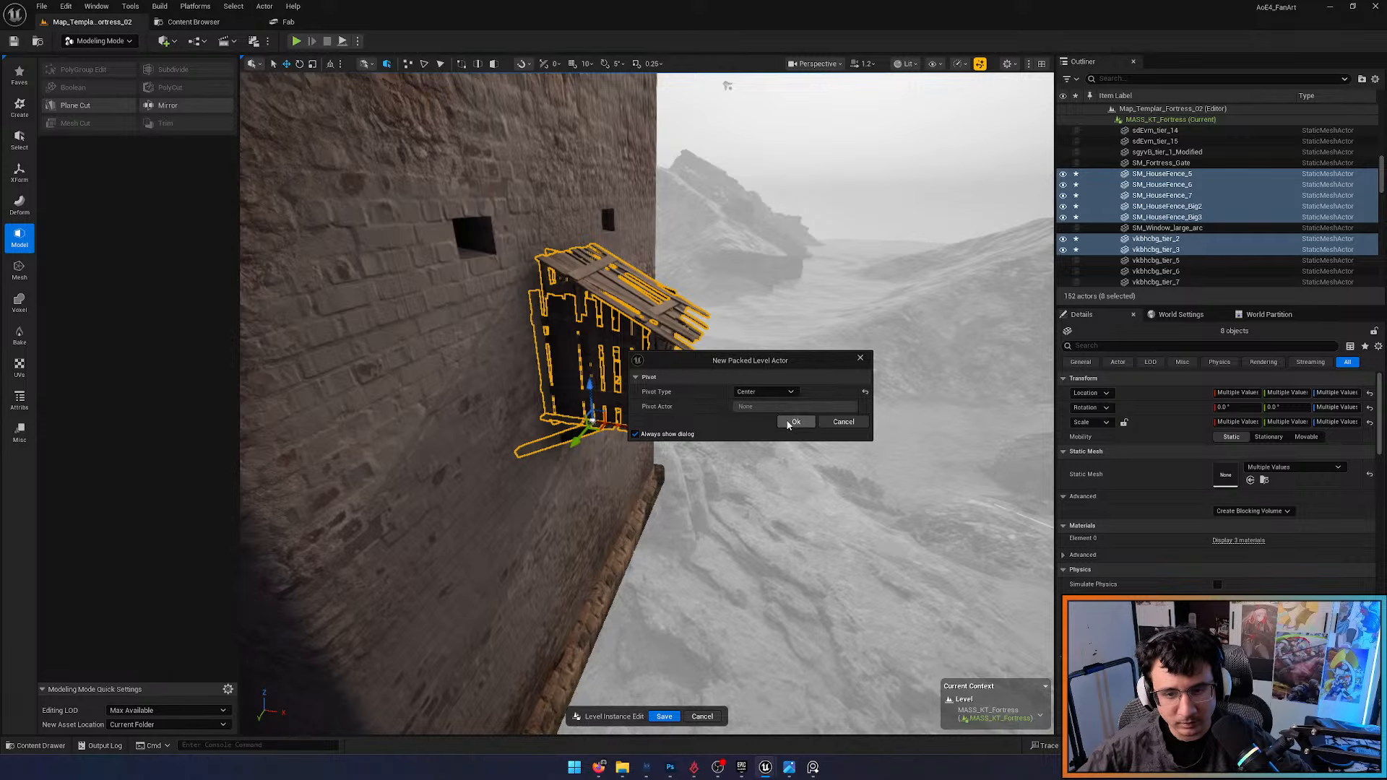
{"action": "left_click", "coordinate": [794, 422]}
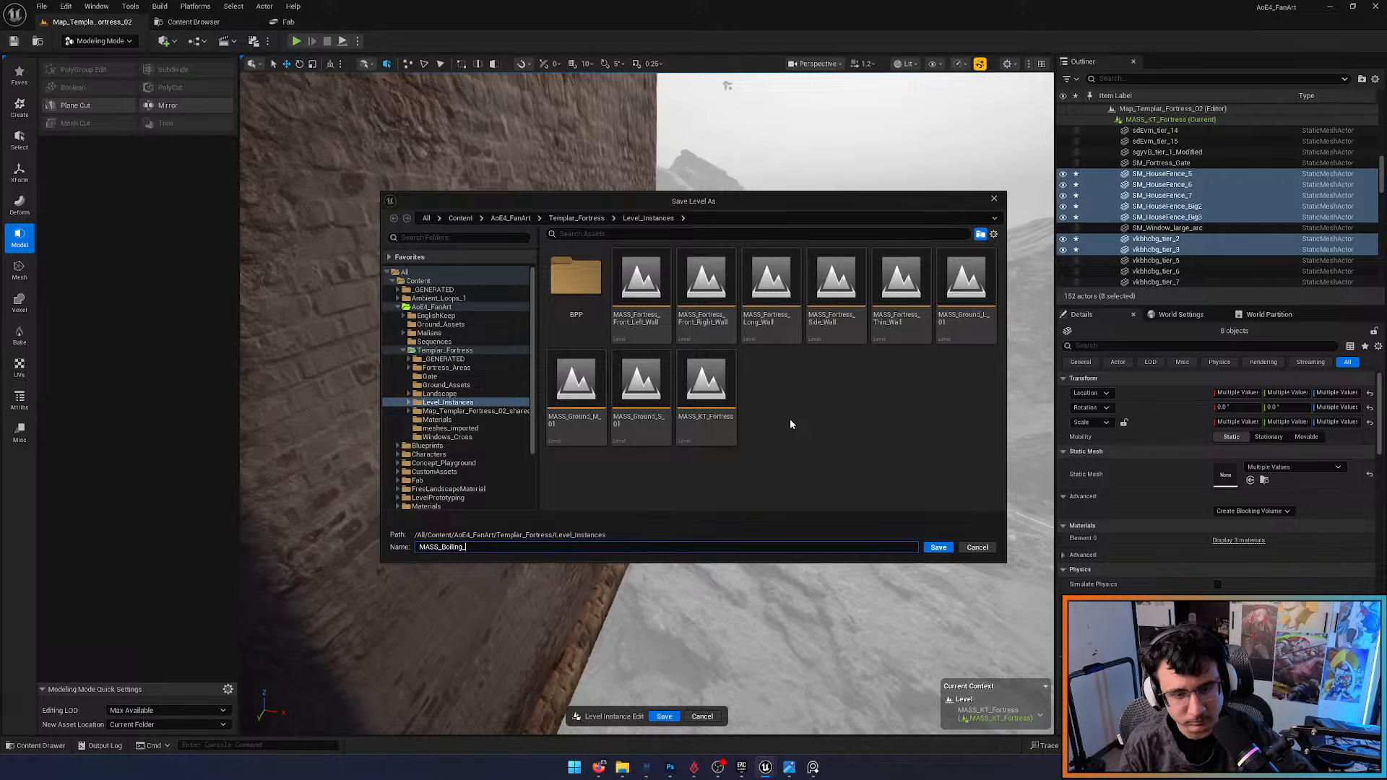
Save the level as MASS_Boiling_Oil in Level_Instances and its blueprint as BPP_MASS_Boiling_Oil in the BPP folder
{"action": "key", "text": "Return"}
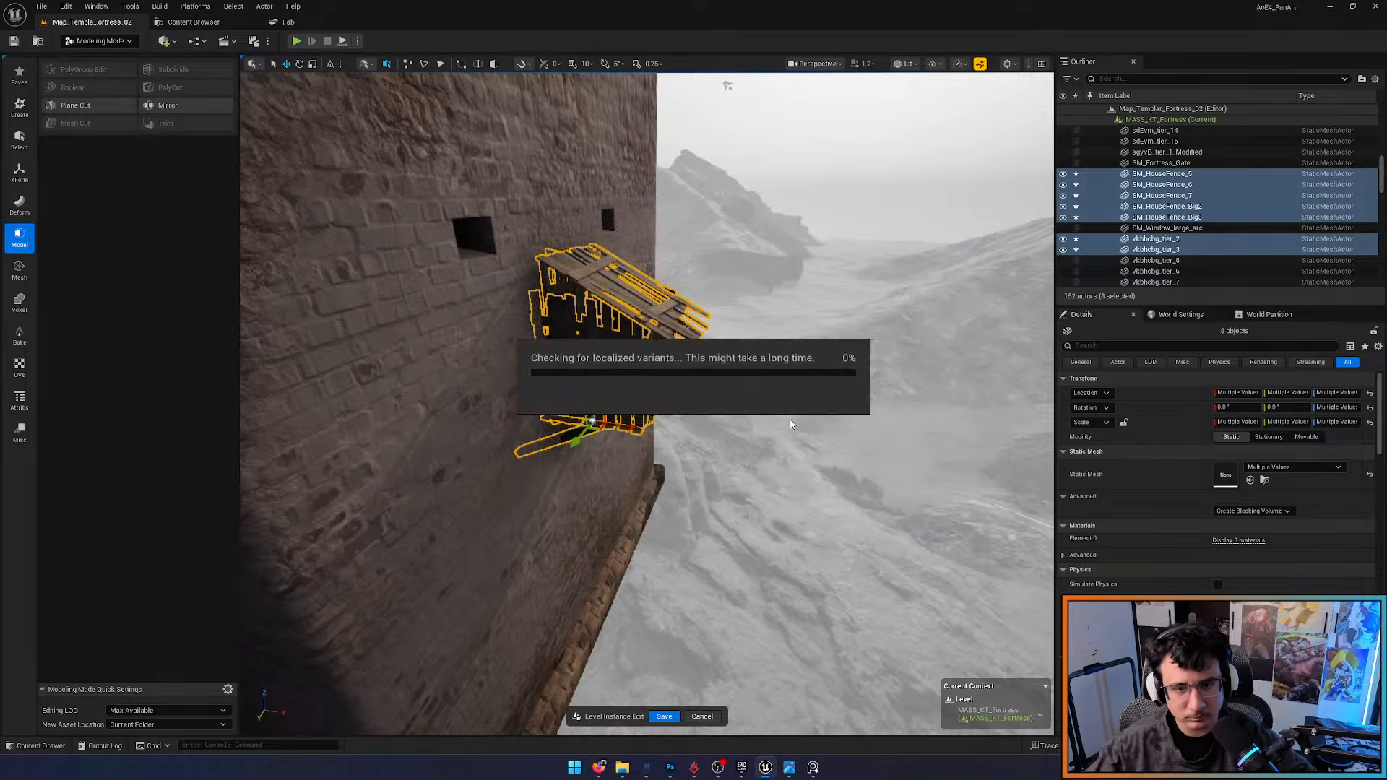
{"action": "left_click", "coordinate": [574, 275]}
{"action": "double_click", "coordinate": [574, 274]}
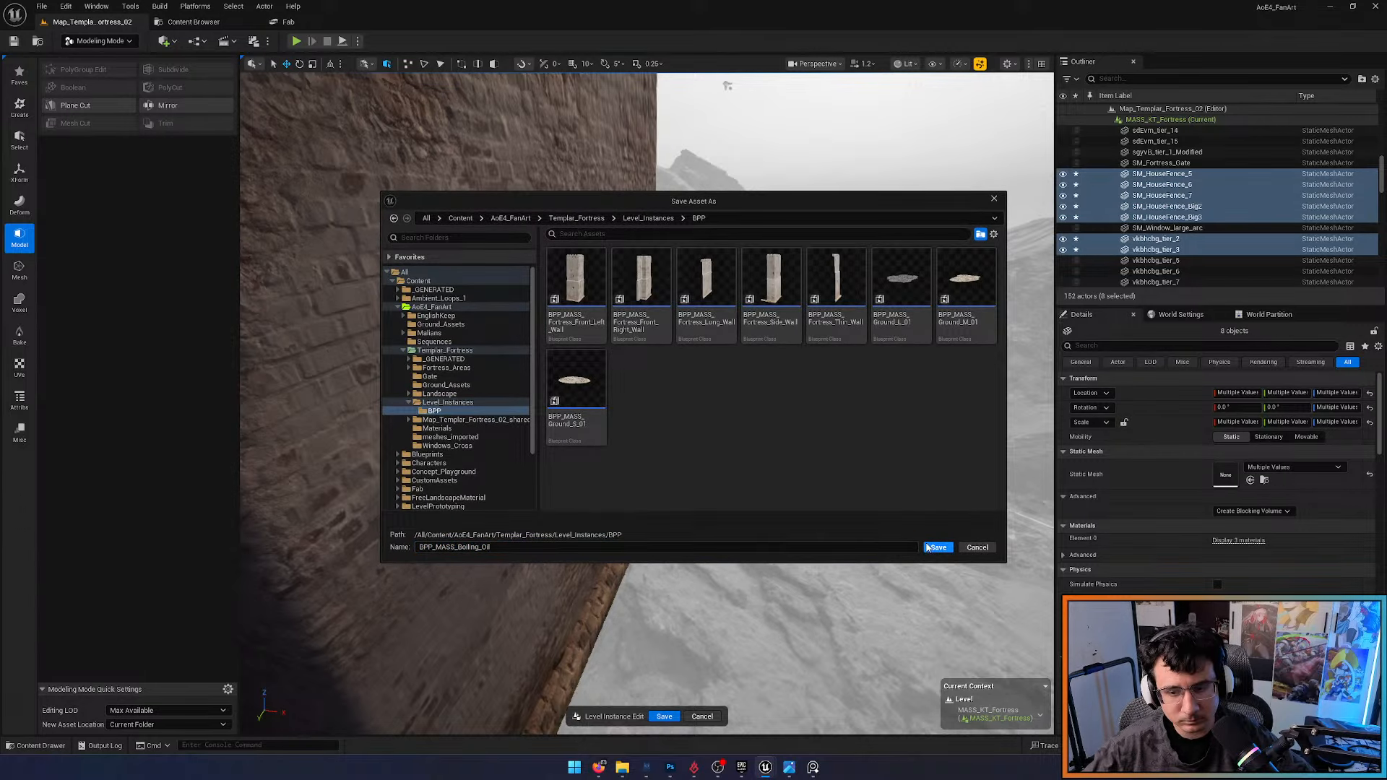
{"action": "left_click", "coordinate": [937, 547]}
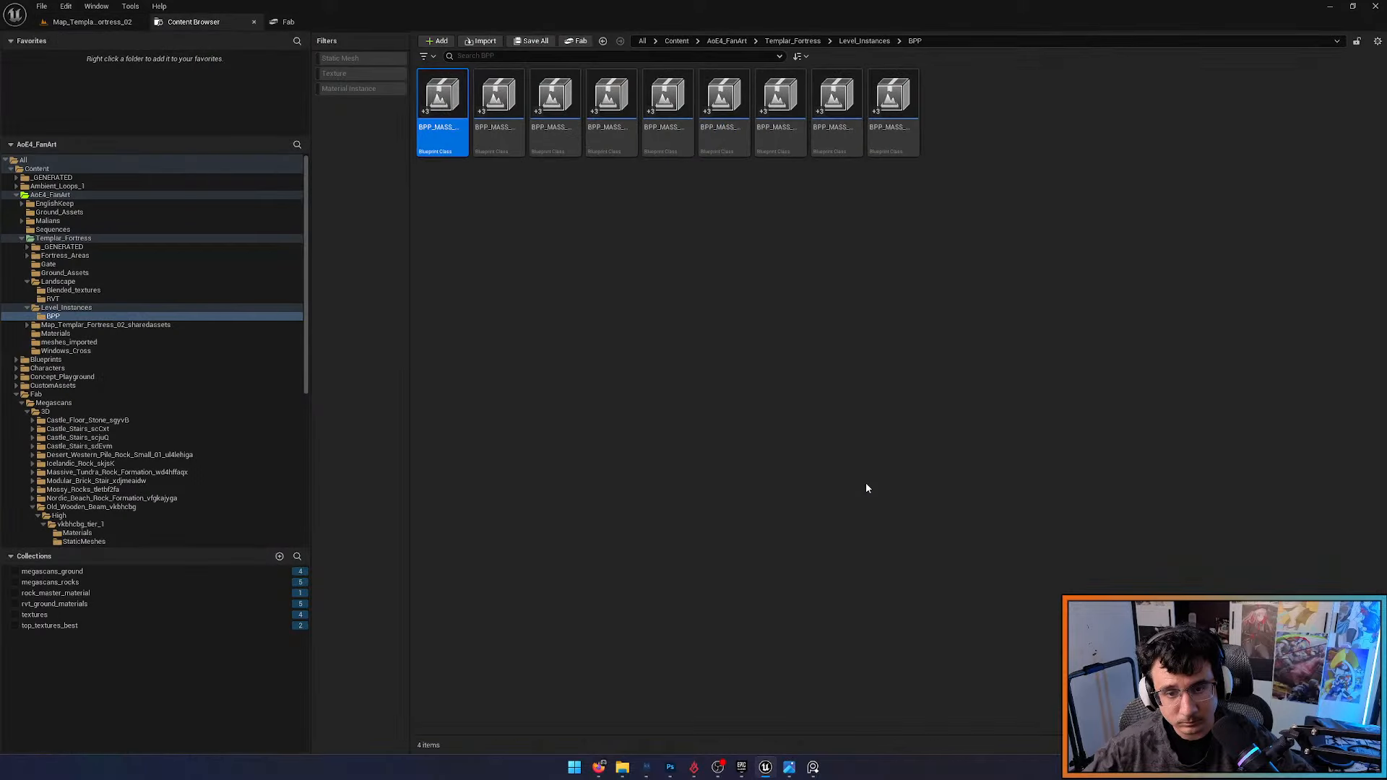
Nudge the packed MASS_Boiling_Oil box toward the fortress wall, checking its depth from the side
{"action": "key", "text": "s"}
{"action": "right_click_drag", "start_coordinate": [609, 344], "coordinate": [472, 390]}
{"action": "key", "text": "w"}
{"action": "key", "text": "d"}
{"action": "left_click", "coordinate": [595, 499]}
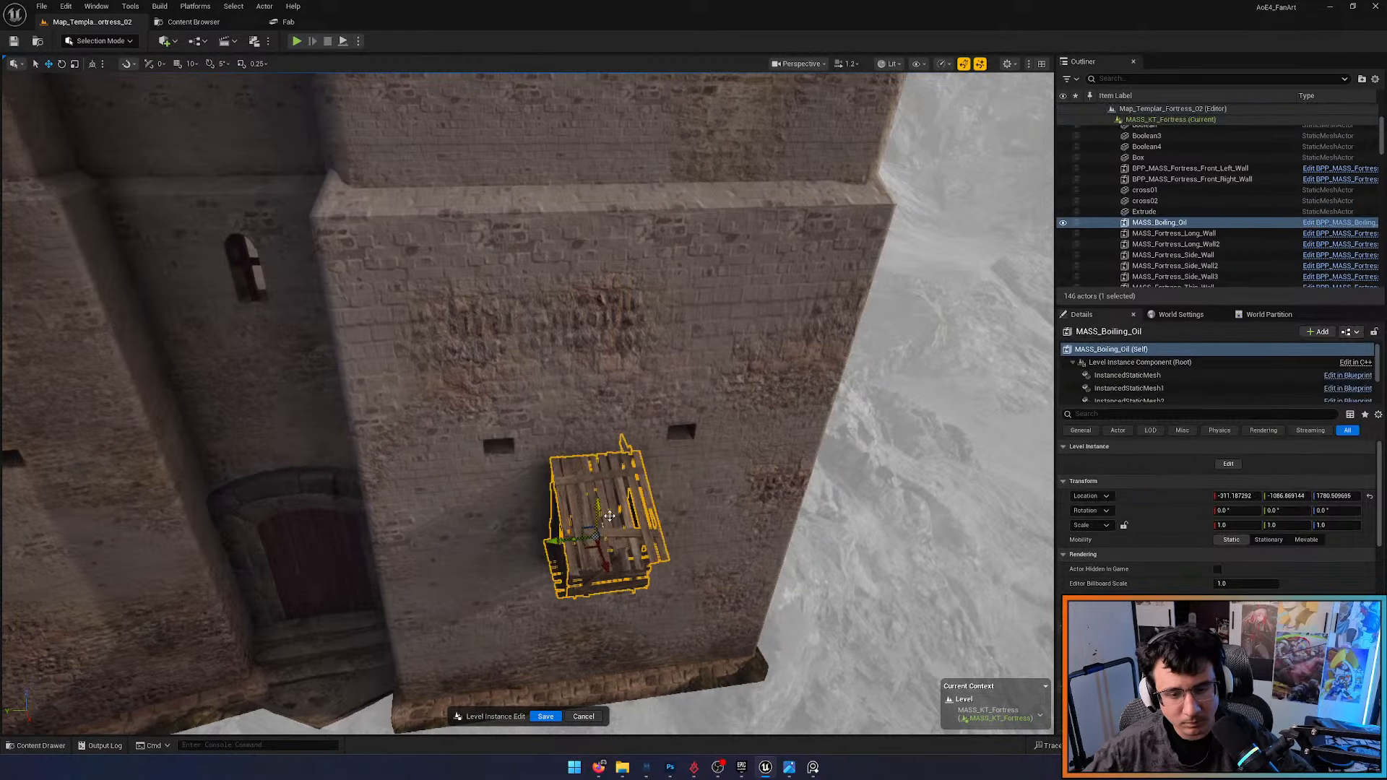
{"action": "key", "text": "a"}
{"action": "right_click_drag", "start_coordinate": [596, 498], "coordinate": [648, 450]}
{"action": "key", "text": "w"}
{"action": "key", "text": "d"}
{"action": "left_click_drag", "start_coordinate": [648, 452], "coordinate": [639, 451]}
{"action": "left_click", "coordinate": [735, 488]}
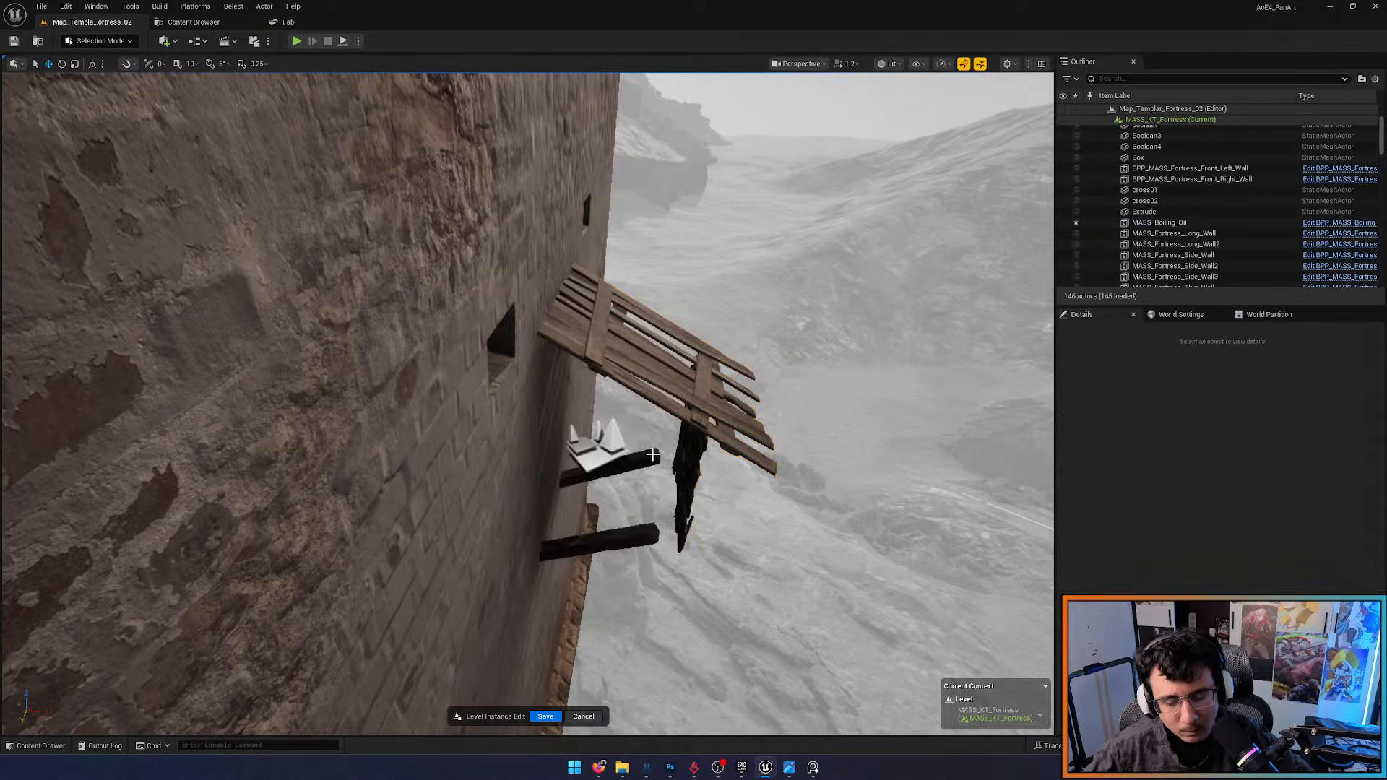
Duplicate the packed box onto the tower wall across the gate and rotate the copy to about -10.6° to follow that wall
{"action": "key", "text": "s"}
{"action": "right_click_drag", "start_coordinate": [736, 488], "coordinate": [560, 530]}
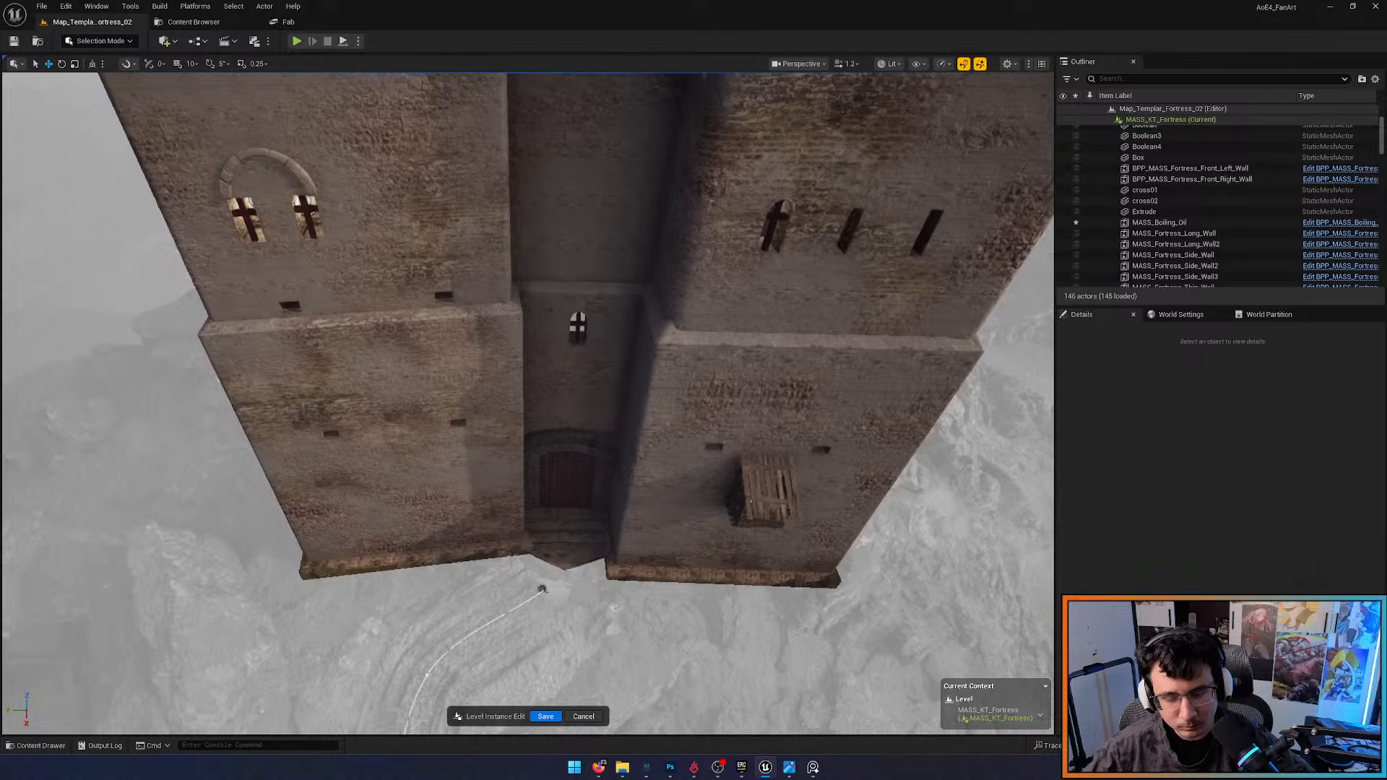
{"action": "left_click", "coordinate": [750, 500]}
{"action": "left_click_drag", "start_coordinate": [746, 505], "coordinate": [432, 509], "text": "alt"}
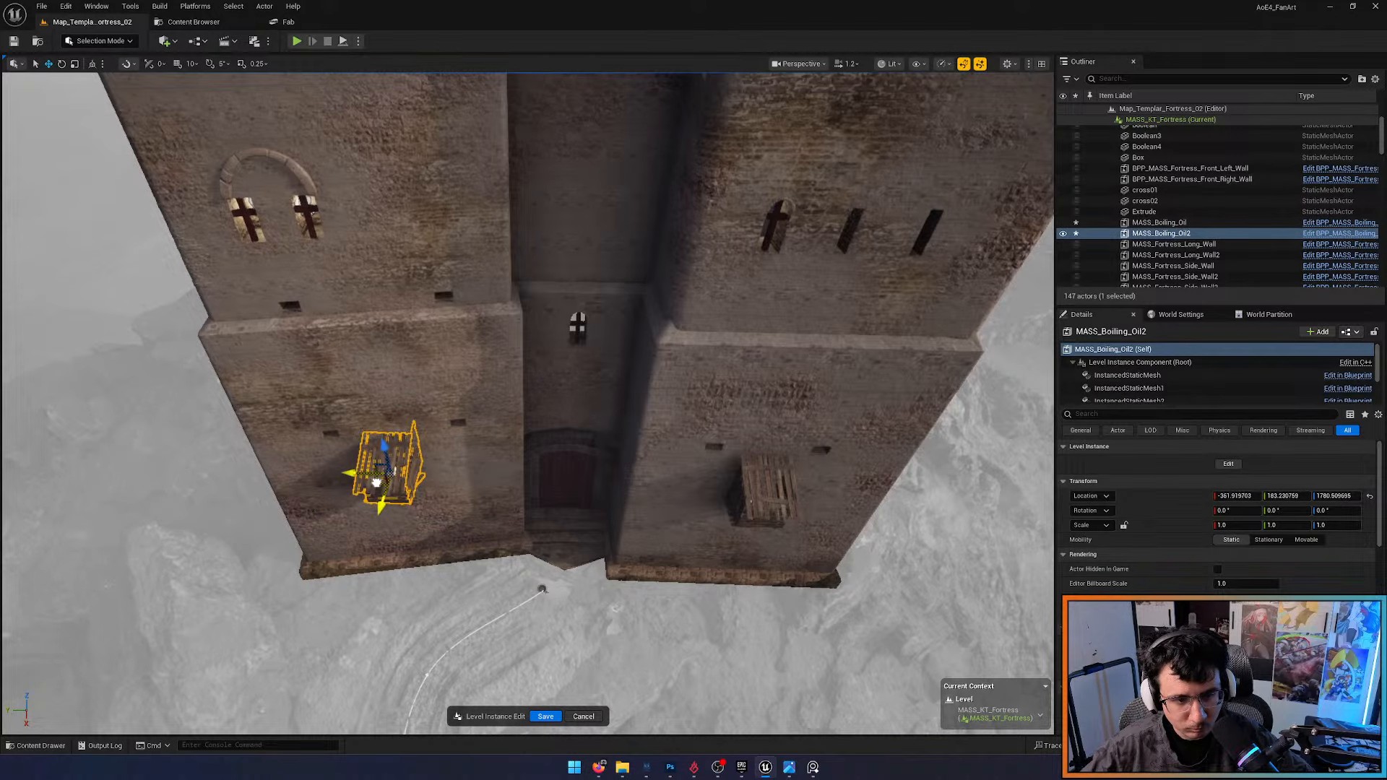
{"action": "left_click_drag", "start_coordinate": [378, 481], "coordinate": [378, 481]}
{"action": "right_click_drag", "start_coordinate": [378, 481], "coordinate": [314, 491]}
{"action": "key", "text": "w"}
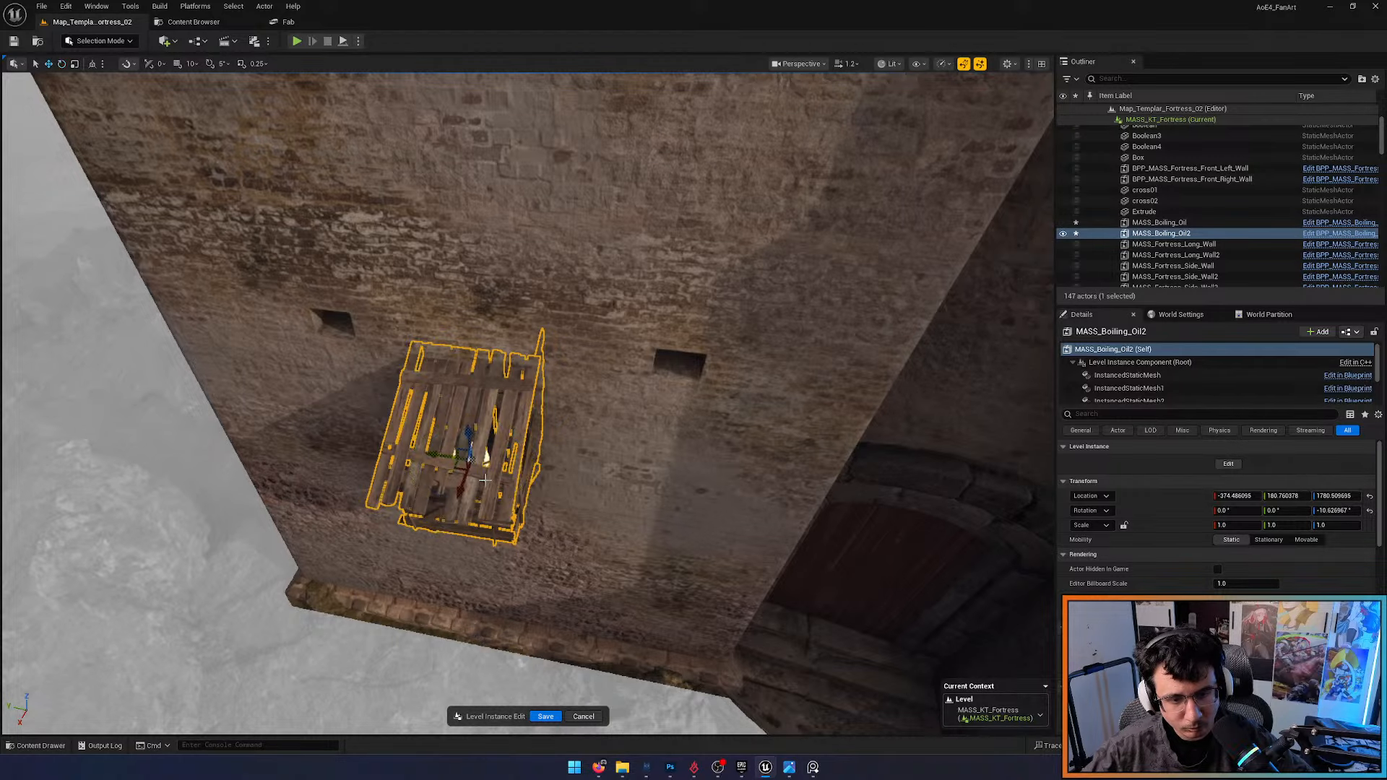
Position the duplicated box against the angled tower wall at about X -365, Y 170
{"action": "key", "text": "Escape"}
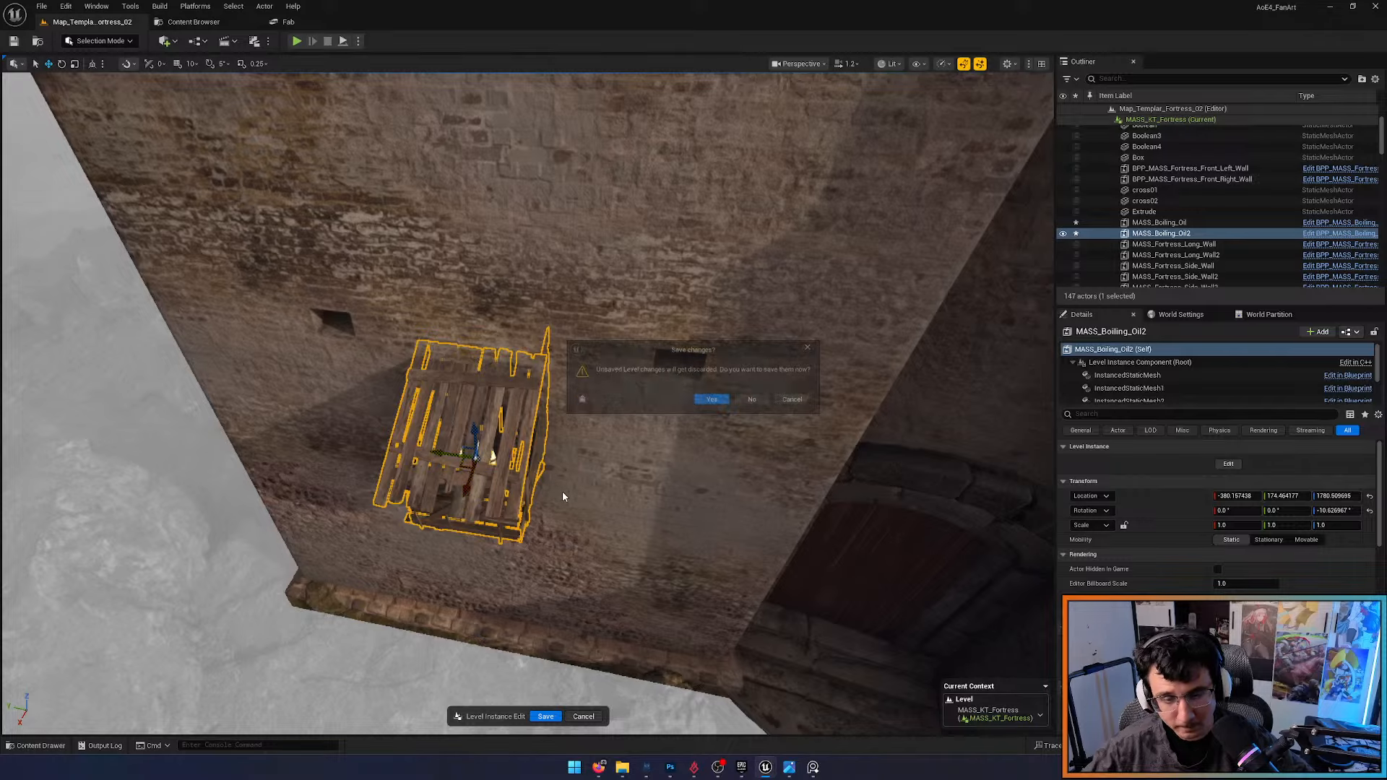
{"action": "left_click", "coordinate": [800, 401]}
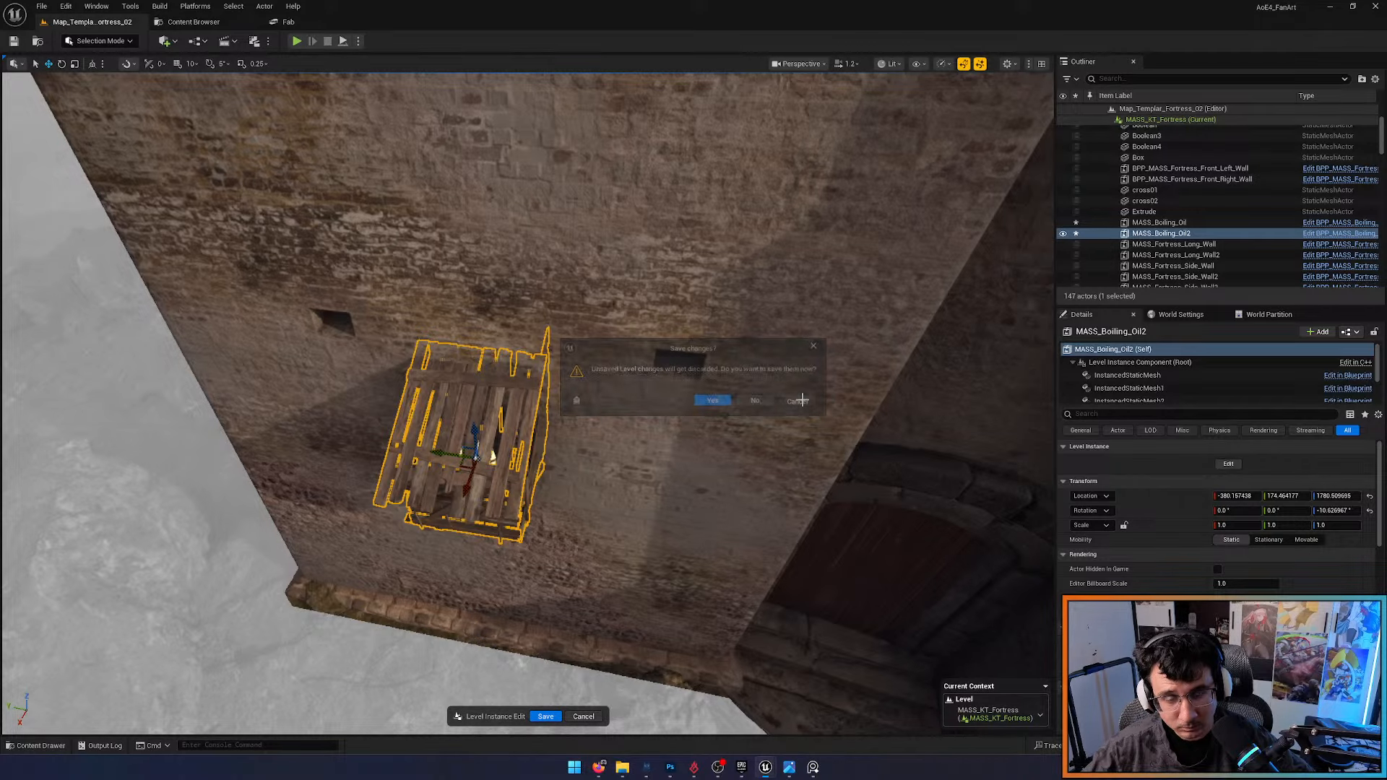
{"action": "right_click_drag", "start_coordinate": [705, 424], "coordinate": [823, 462]}
{"action": "scroll", "coordinate": [838, 440], "scroll_direction": "down", "scroll_amount": 2}
{"action": "right_click_drag", "start_coordinate": [591, 543], "coordinate": [591, 540]}
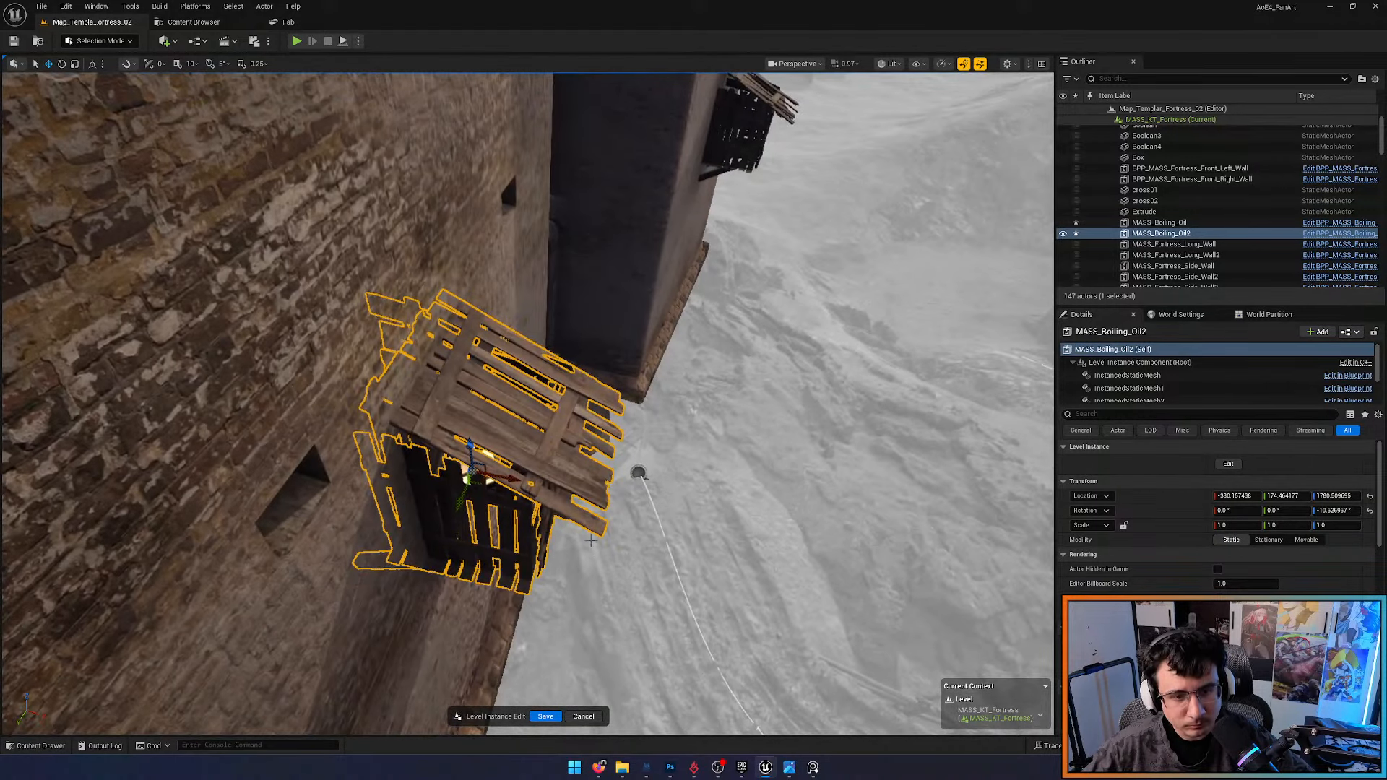
{"action": "left_click_drag", "start_coordinate": [484, 485], "coordinate": [498, 488]}
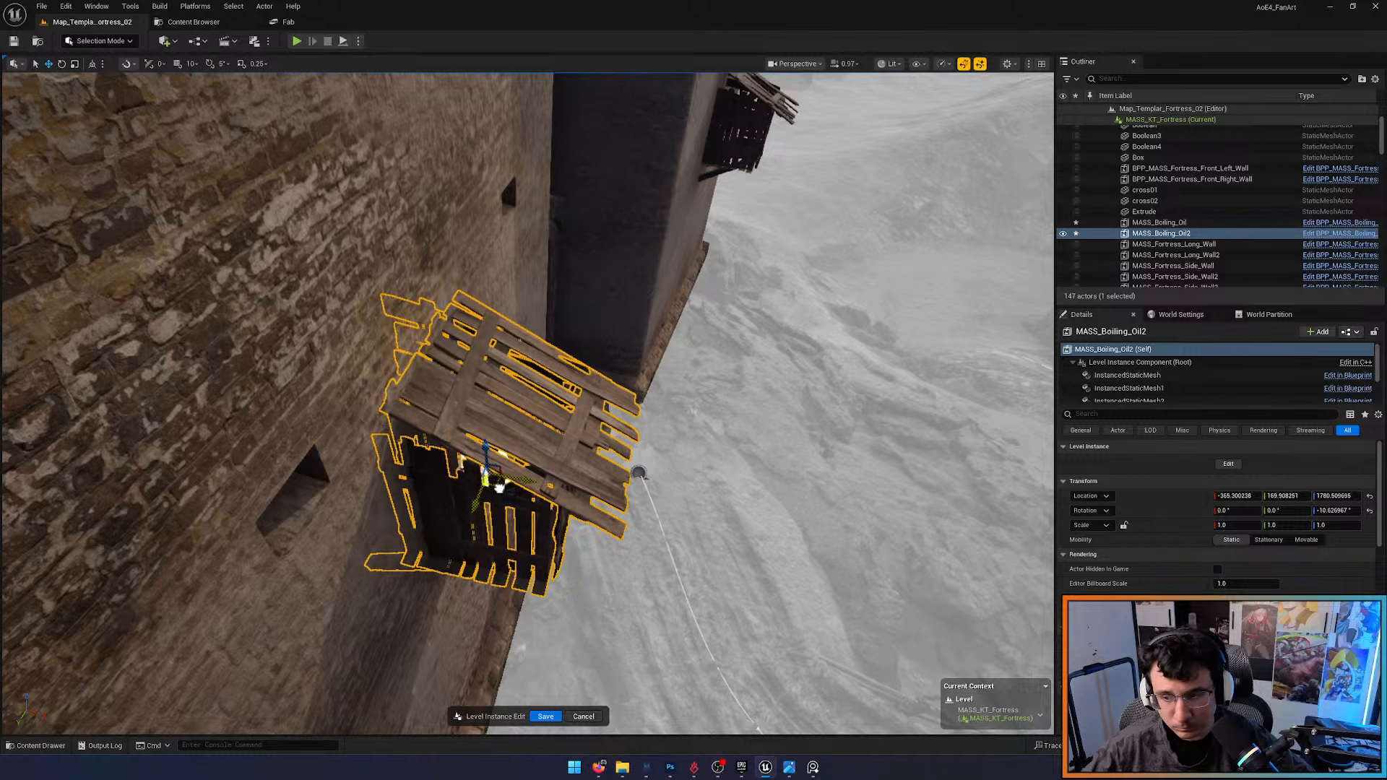
{"action": "right_click_drag", "start_coordinate": [585, 482], "coordinate": [600, 440]}
{"action": "scroll", "coordinate": [583, 477], "scroll_direction": "up", "scroll_amount": 3}
{"action": "key", "text": "Escape"}
Move the original box to the fortress's adjacent side wall at about X -681, Y -1620, rotated to about -80.7°
{"action": "right_click_drag", "start_coordinate": [669, 482], "coordinate": [604, 476]}
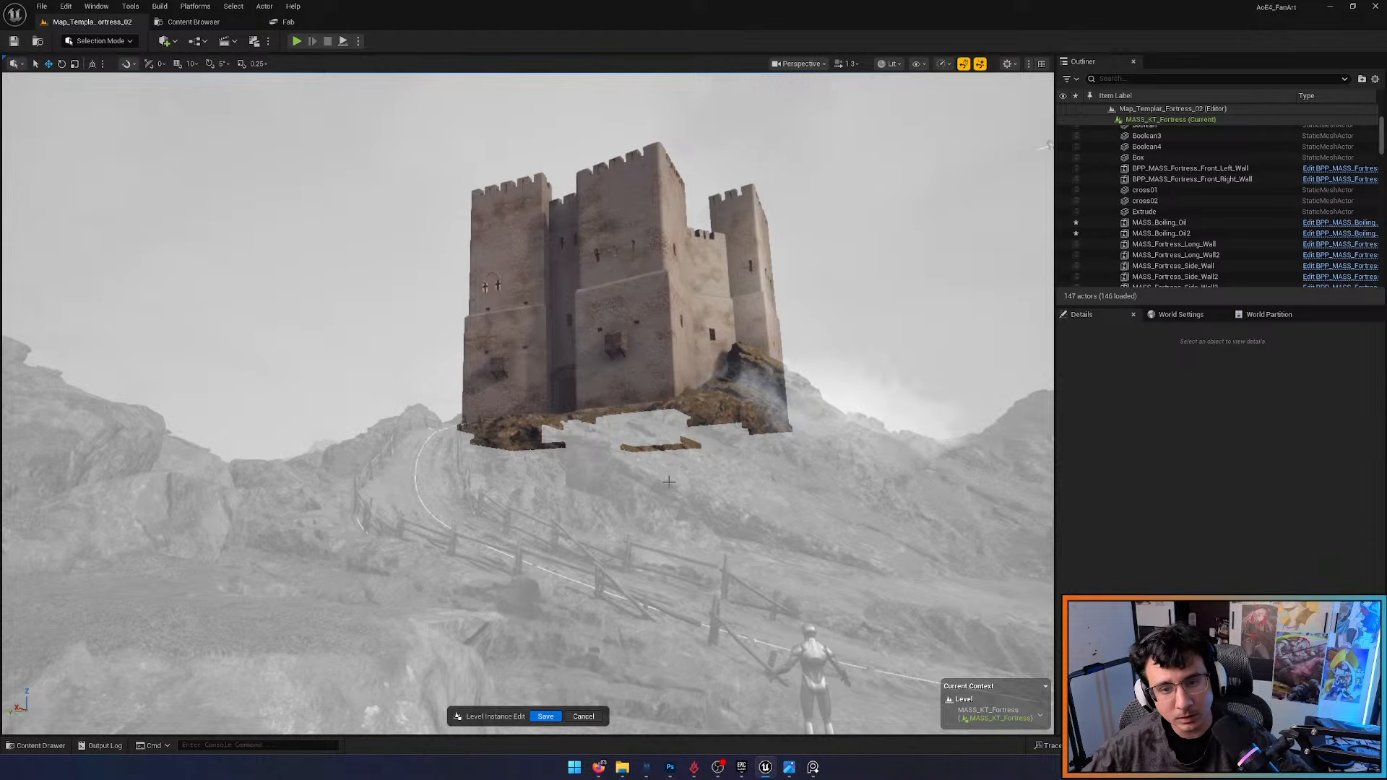
{"action": "key", "text": "alt+Tab"}
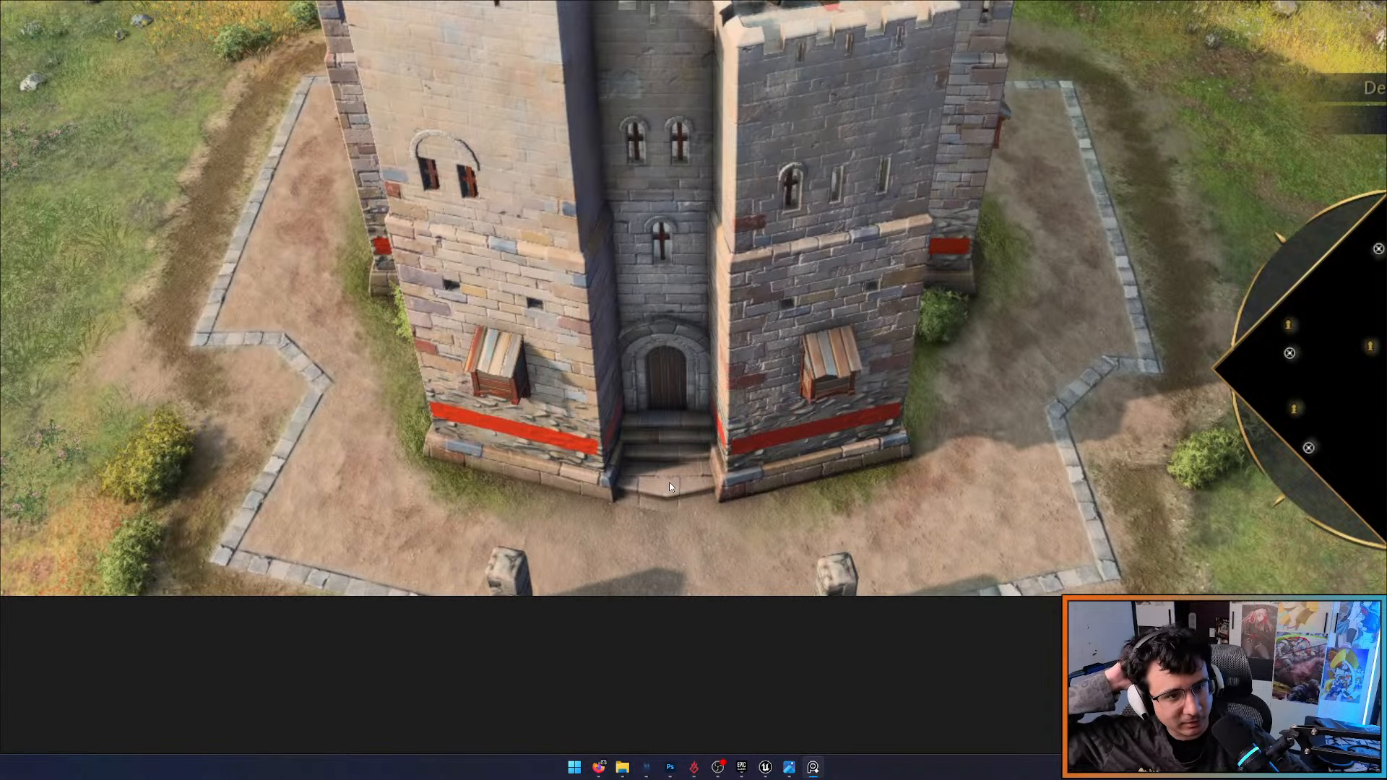
{"action": "key", "text": "alt+Tab"}
{"action": "right_click_drag", "start_coordinate": [669, 482], "coordinate": [693, 542]}
{"action": "left_click", "coordinate": [426, 462]}
{"action": "right_click_drag", "start_coordinate": [426, 462], "coordinate": [477, 495]}
{"action": "left_click_drag", "start_coordinate": [301, 460], "coordinate": [678, 462]}
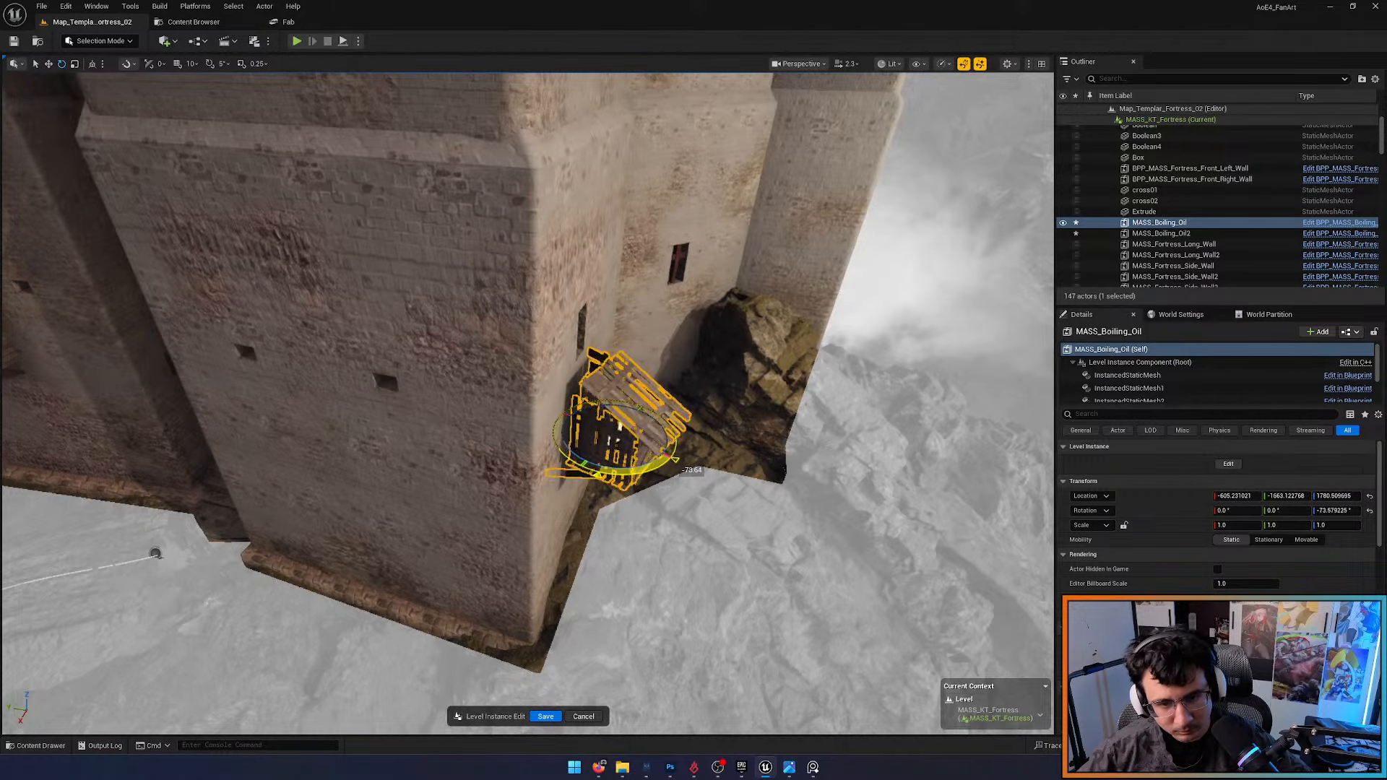
{"action": "right_click_drag", "start_coordinate": [678, 457], "coordinate": [566, 432]}
{"action": "key", "text": "w"}
{"action": "left_click_drag", "start_coordinate": [558, 394], "coordinate": [654, 353]}
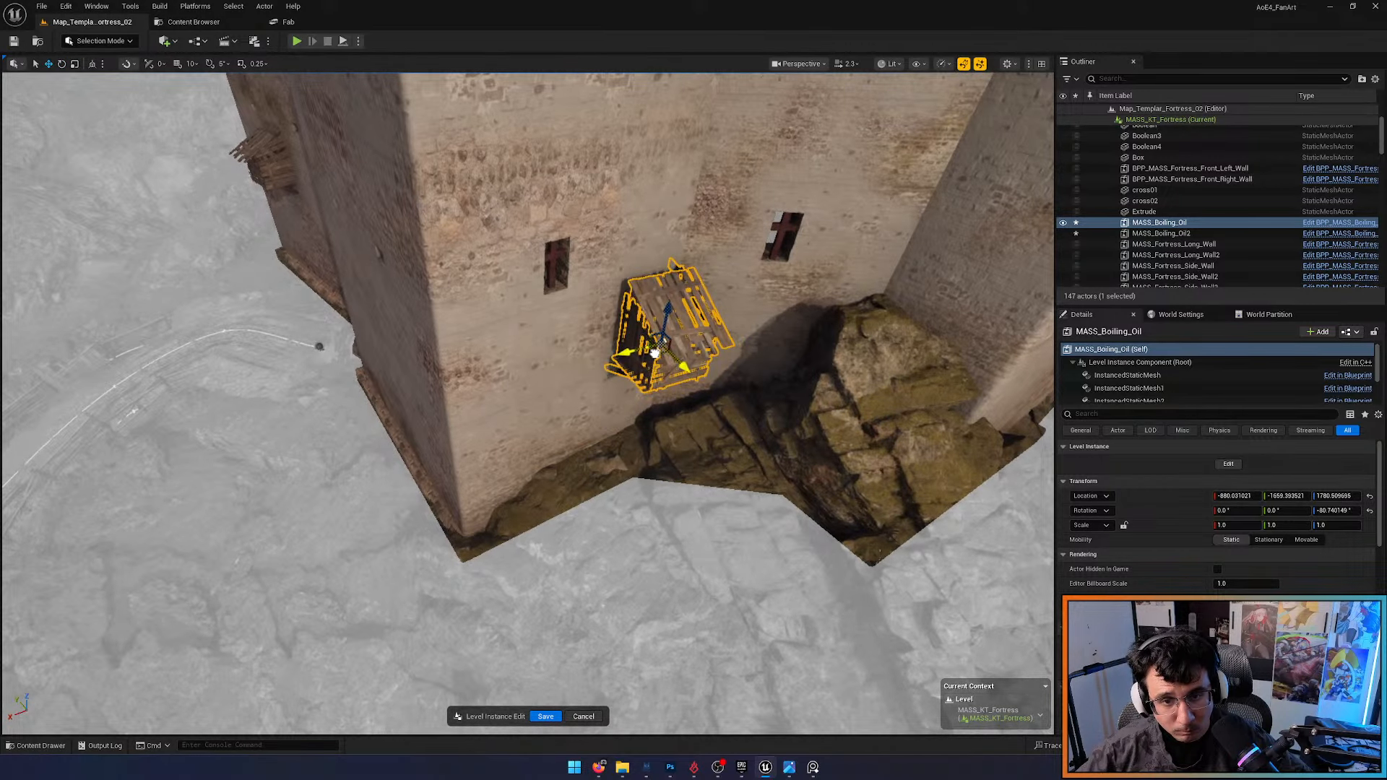
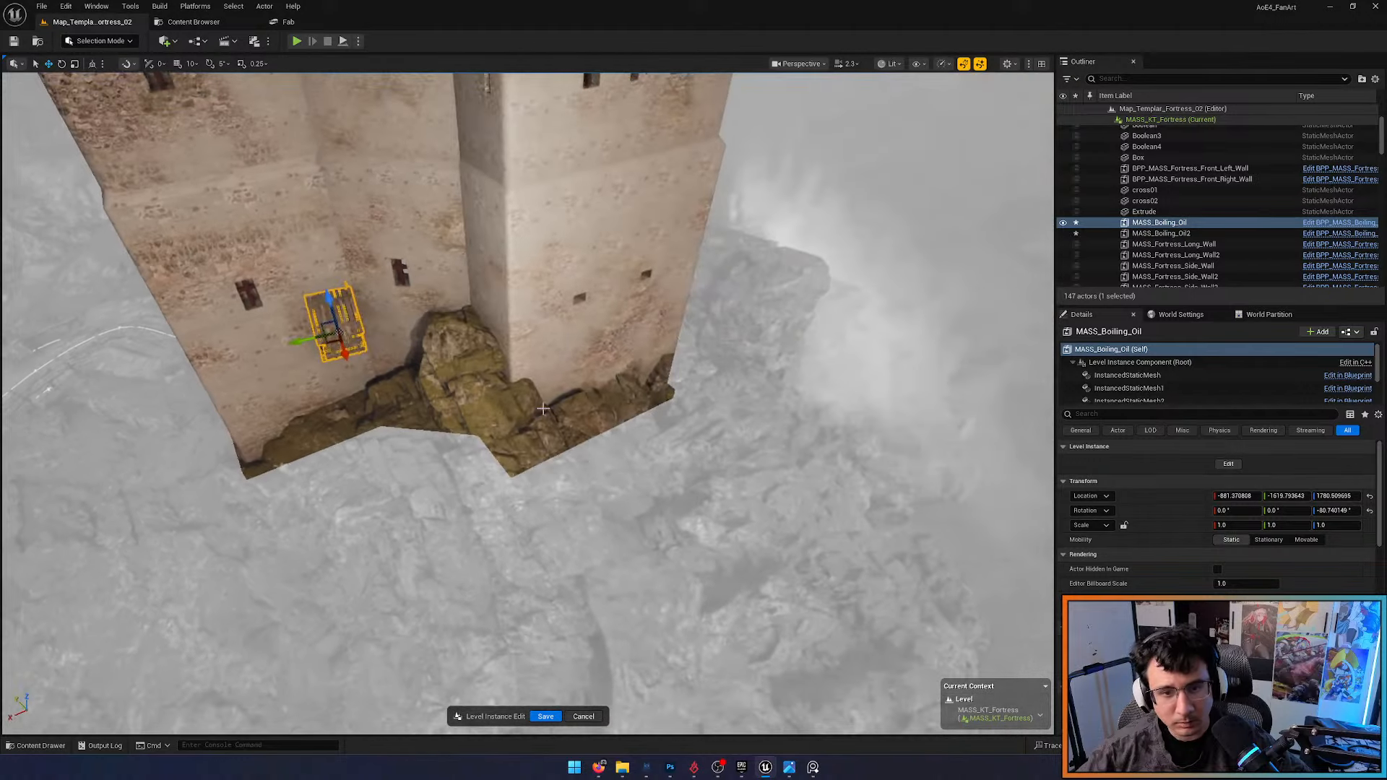
Move the original box onto the rear tower's outer wall at about X -1767, Y -2198 and rotate it to about -86.8°
{"action": "left_click_drag", "start_coordinate": [492, 392], "coordinate": [603, 342]}
{"action": "right_click_drag", "start_coordinate": [612, 411], "coordinate": [732, 405]}
{"action": "key", "text": "w"}
{"action": "key", "text": "e"}
{"action": "key", "text": "w"}
Delete the duplicated box from the front tower wall beside the gate
{"action": "key", "text": "a"}
{"action": "key", "text": "s"}
{"action": "key", "text": "a"}
{"action": "left_click", "coordinate": [612, 370]}
{"action": "key", "text": "Delete"}
Duplicate the rear tower's box to the opposite side of the fortress and turn the copy to about -275.3°
{"action": "key", "text": "d"}
{"action": "scroll", "coordinate": [707, 404], "scroll_direction": "up", "scroll_amount": 3}
{"action": "left_click", "coordinate": [753, 445]}
{"action": "key", "text": "s"}
{"action": "key", "text": "a"}
{"action": "key", "text": "w"}
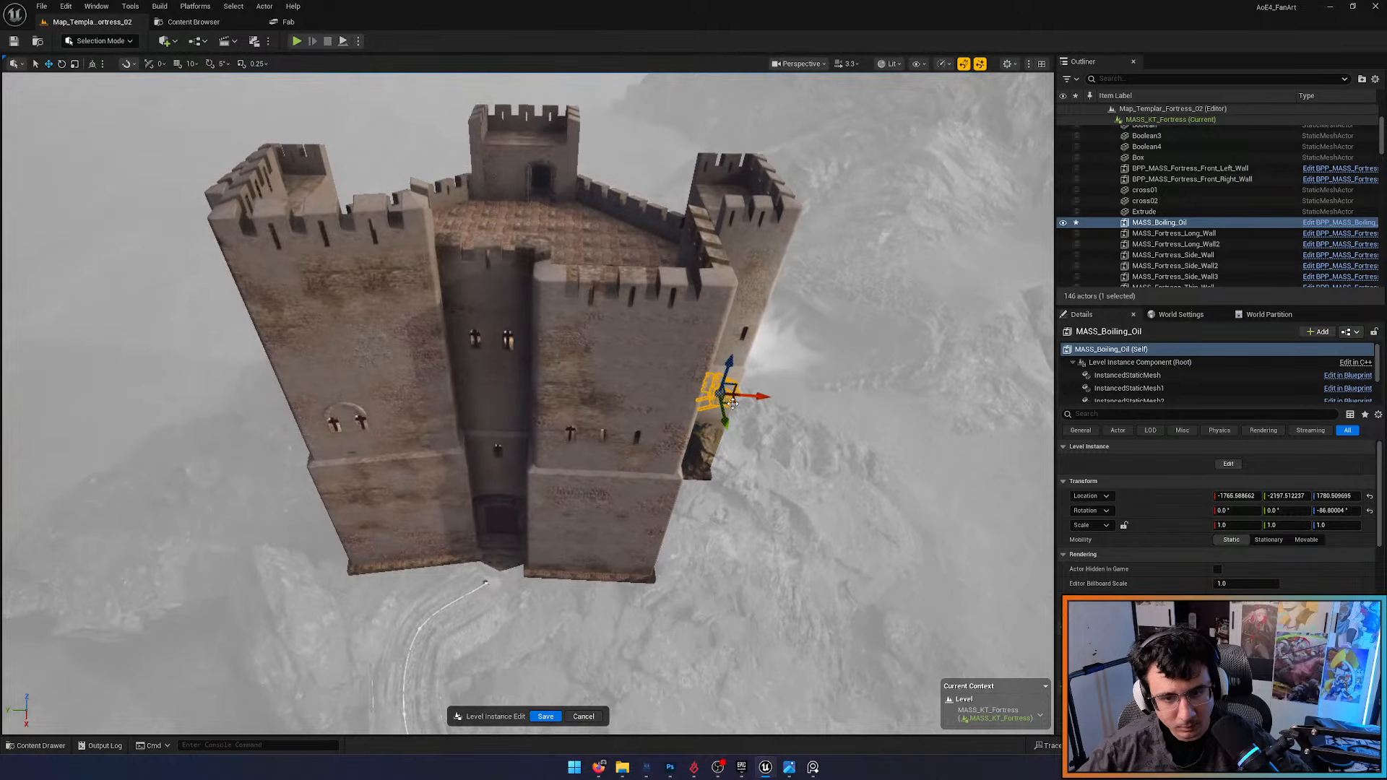
{"action": "key", "text": "a"}
{"action": "right_click_drag", "start_coordinate": [325, 413], "coordinate": [463, 477]}
{"action": "key", "text": "w"}
{"action": "key", "text": "e"}
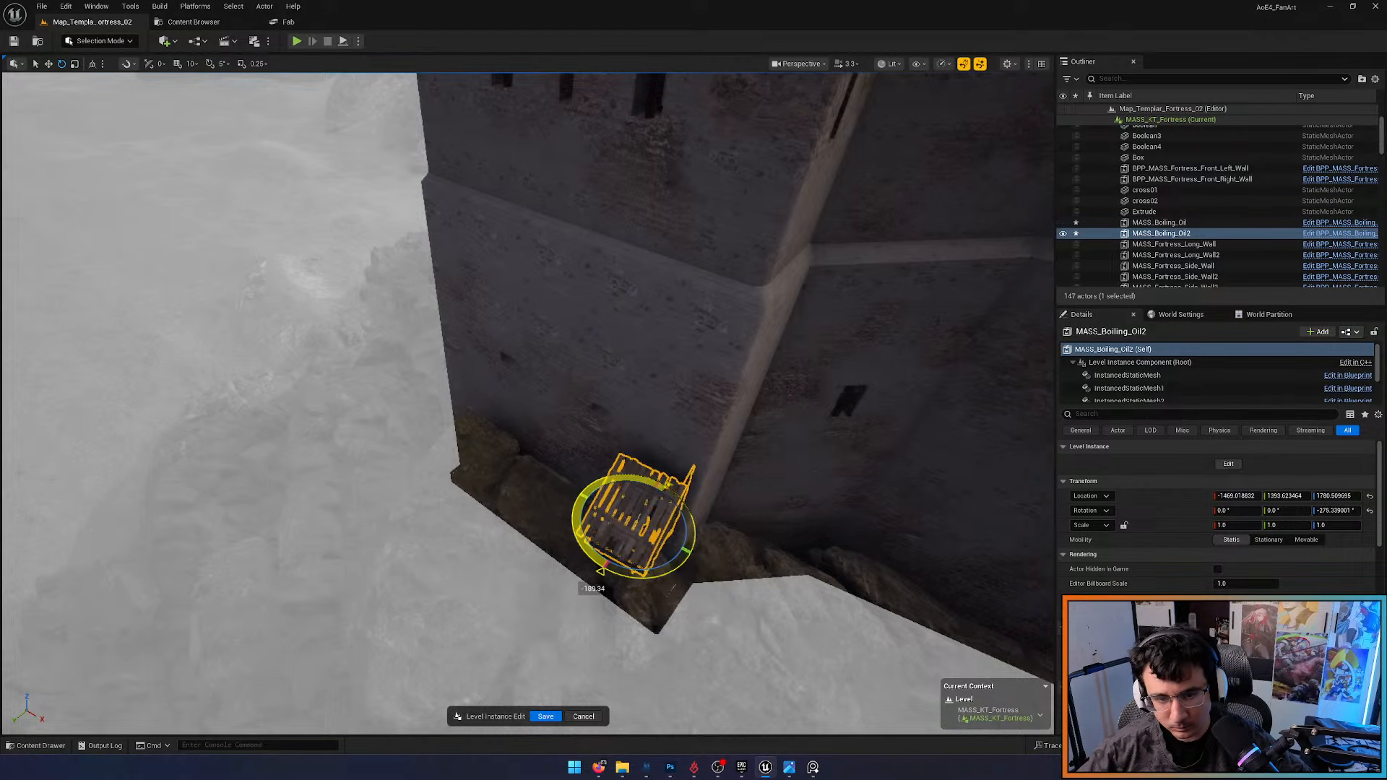
Refine the copy's rotation to about -270.9° and move it against the tower wall at about X -1853, Y 1324
{"action": "key", "text": "a"}
{"action": "right_click_drag", "start_coordinate": [632, 582], "coordinate": [740, 587]}
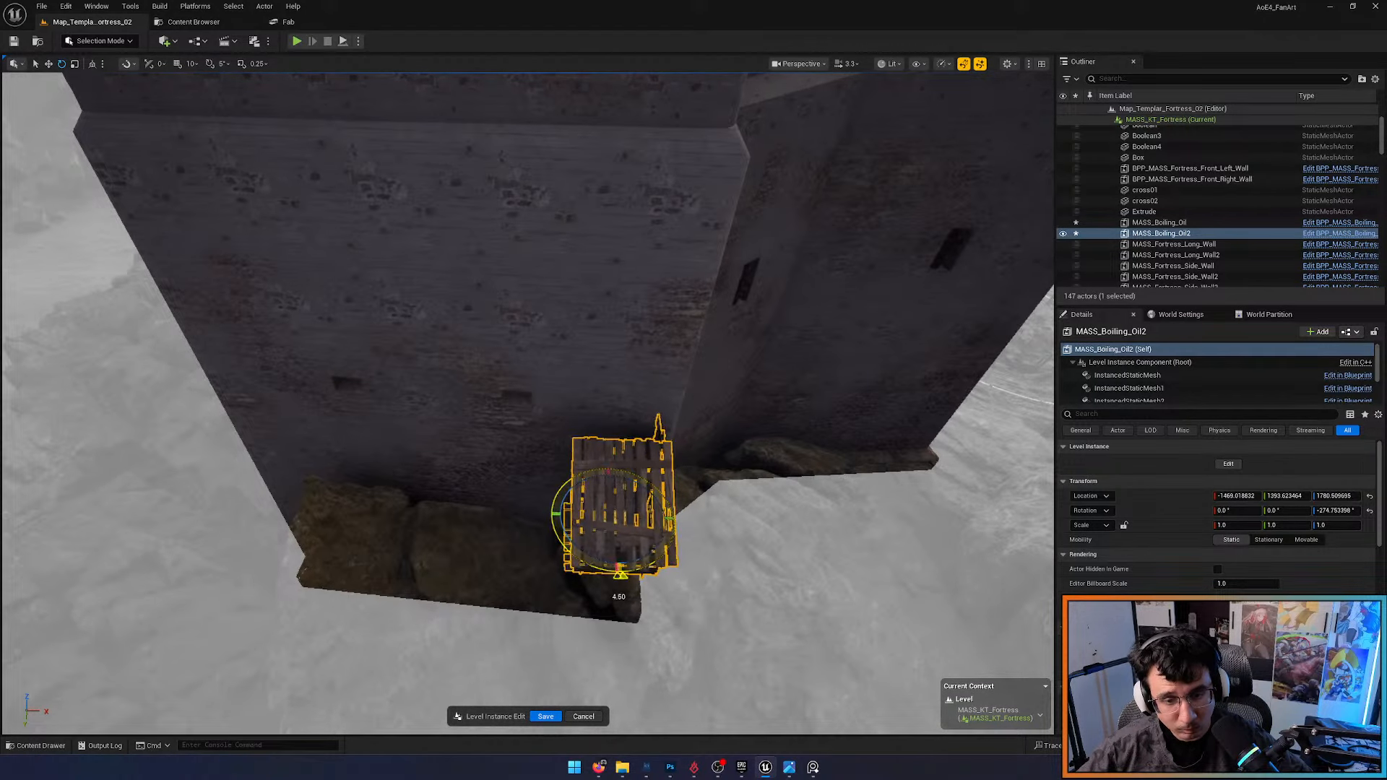
{"action": "left_click_drag", "start_coordinate": [600, 524], "coordinate": [407, 478]}
{"action": "key", "text": "d"}
{"action": "right_click_drag", "start_coordinate": [407, 478], "coordinate": [373, 374]}
{"action": "key", "text": "w"}
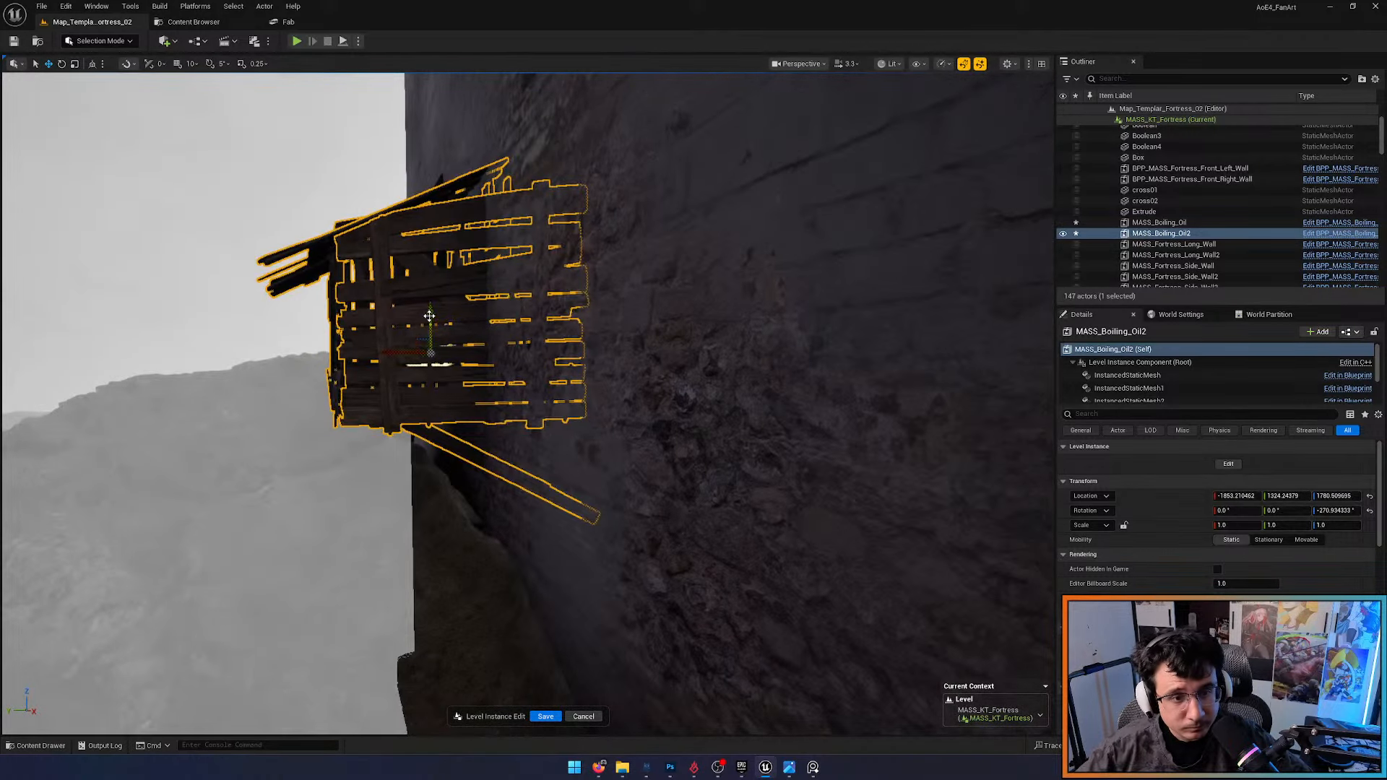
Raise the copied box on the tower wall to about Z 1787 and check its placement from a distance
{"action": "left_click_drag", "start_coordinate": [429, 316], "coordinate": [428, 306]}
{"action": "key", "text": "s"}
{"action": "mouse_move", "coordinate": [428, 306]}
{"action": "right_mouse_down"}
{"action": "mouse_move", "coordinate": [441, 311]}
{"action": "mouse_move", "coordinate": [419, 299]}
{"action": "right_mouse_up"}
{"action": "key", "text": "Escape"}
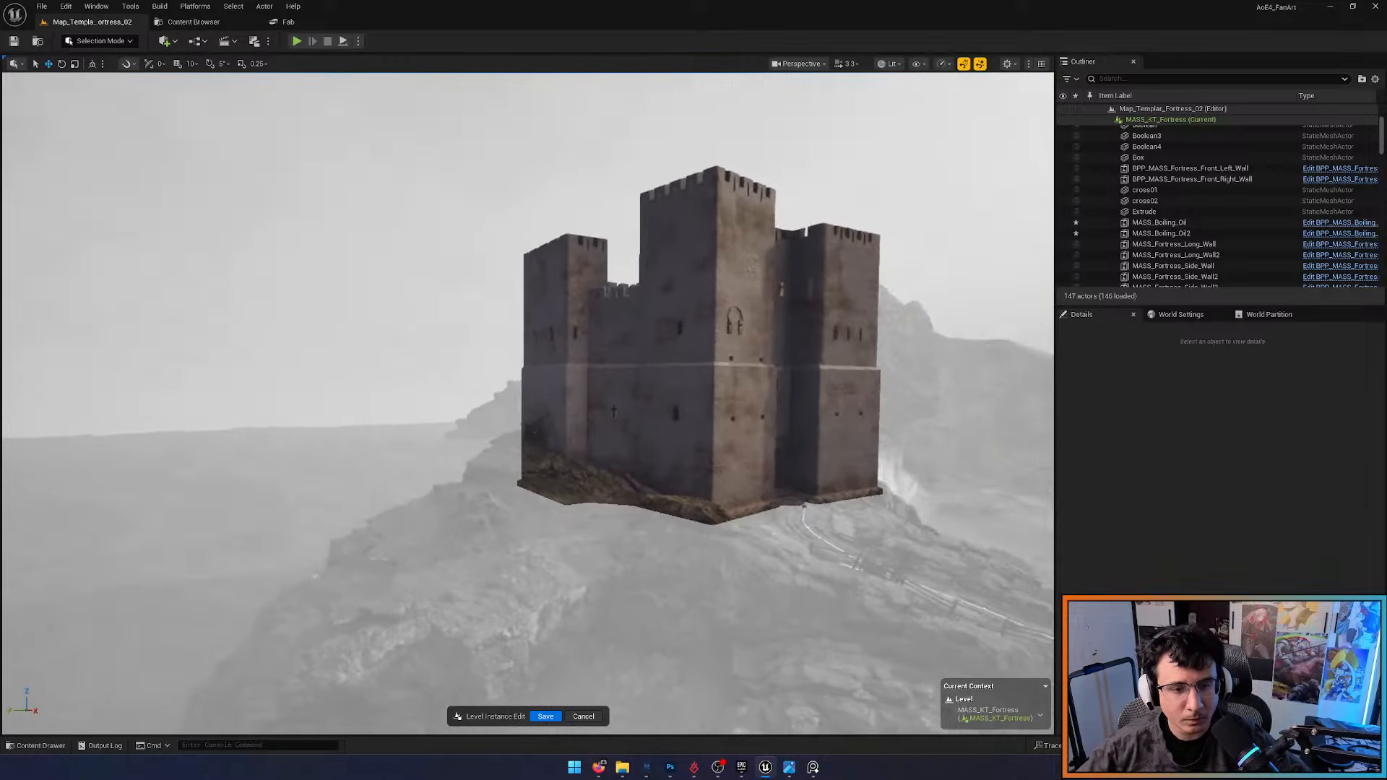
{"action": "key", "text": "w"}
{"action": "right_click_drag", "start_coordinate": [529, 406], "coordinate": [528, 406]}
{"action": "left_click", "coordinate": [555, 398]}
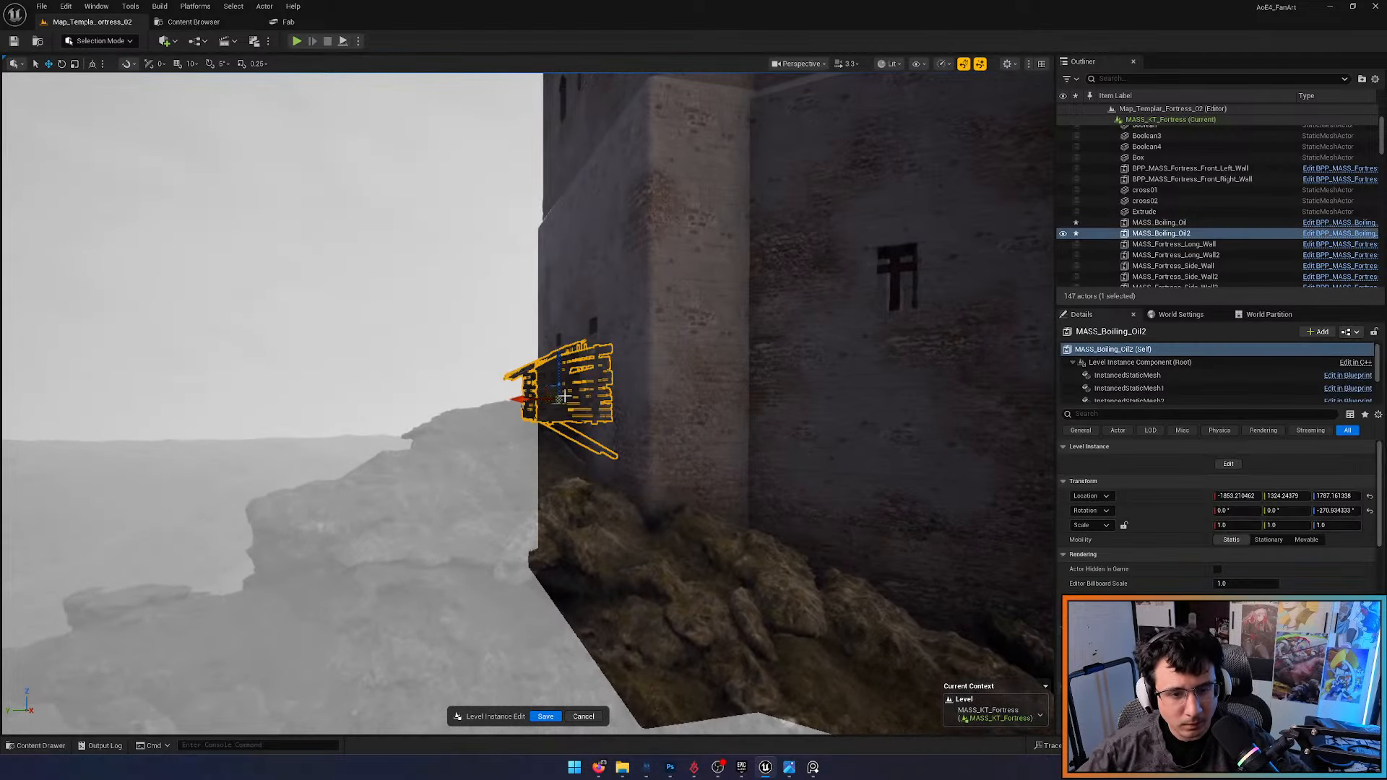
Compare the whole fortress with the game-keep screenshots on the reference board, examining where the boiling-oil boxes sit on the walls
{"action": "key", "text": "Escape"}
{"action": "key", "text": "a"}
{"action": "right_click_drag", "start_coordinate": [598, 443], "coordinate": [455, 428]}
{"action": "key", "text": "d"}
{"action": "key", "text": "s"}
{"action": "key", "text": "d"}
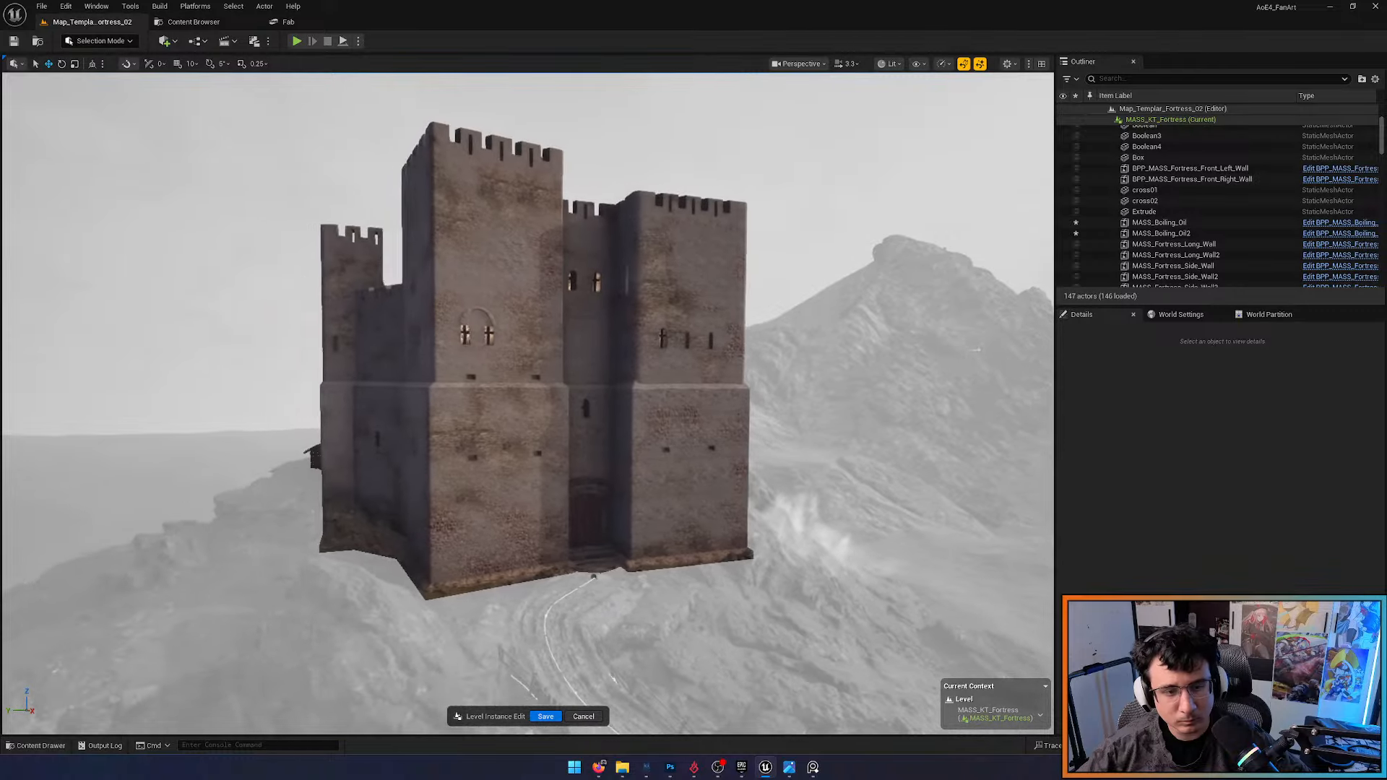
{"action": "key", "text": "alt+Tab"}
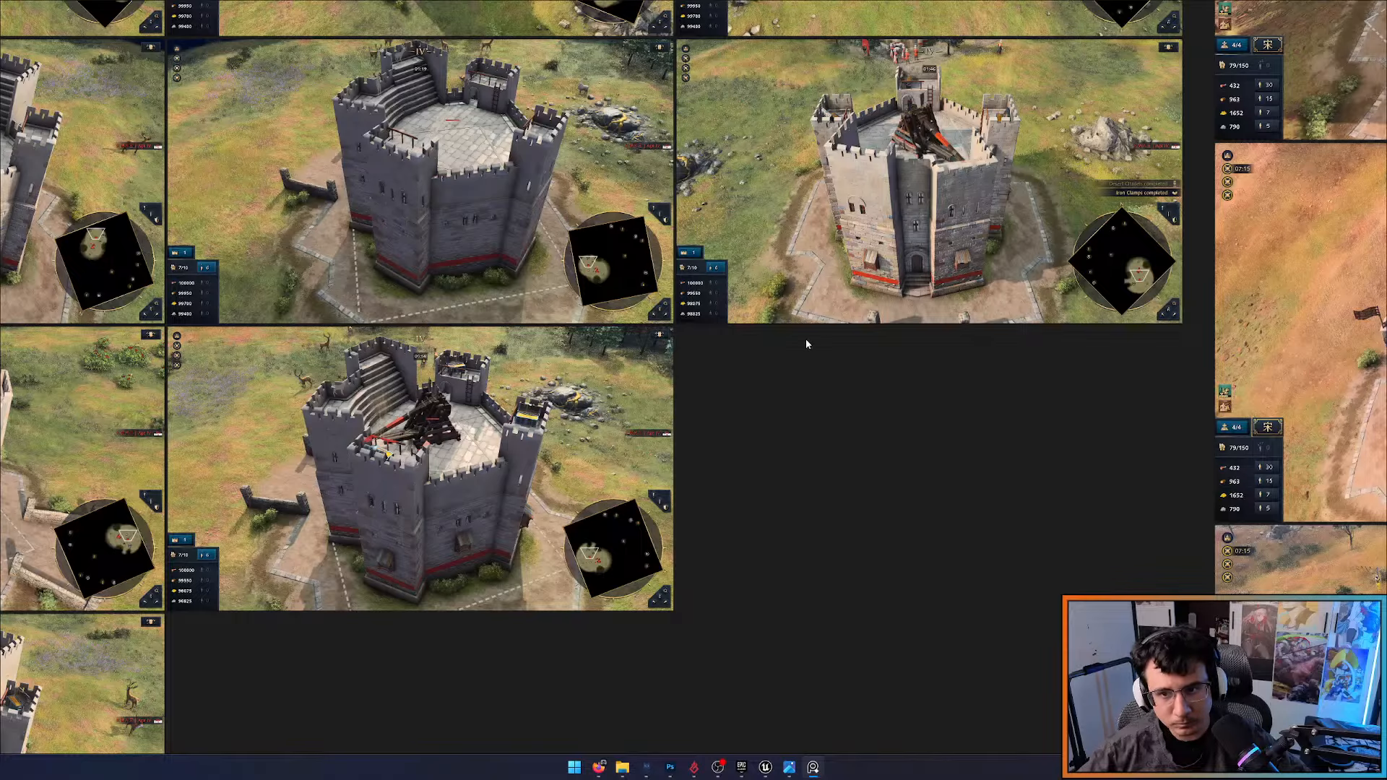
{"action": "scroll", "coordinate": [501, 539], "scroll_direction": "up", "scroll_amount": 4}
{"action": "scroll", "coordinate": [513, 540], "scroll_direction": "down", "scroll_amount": 4}
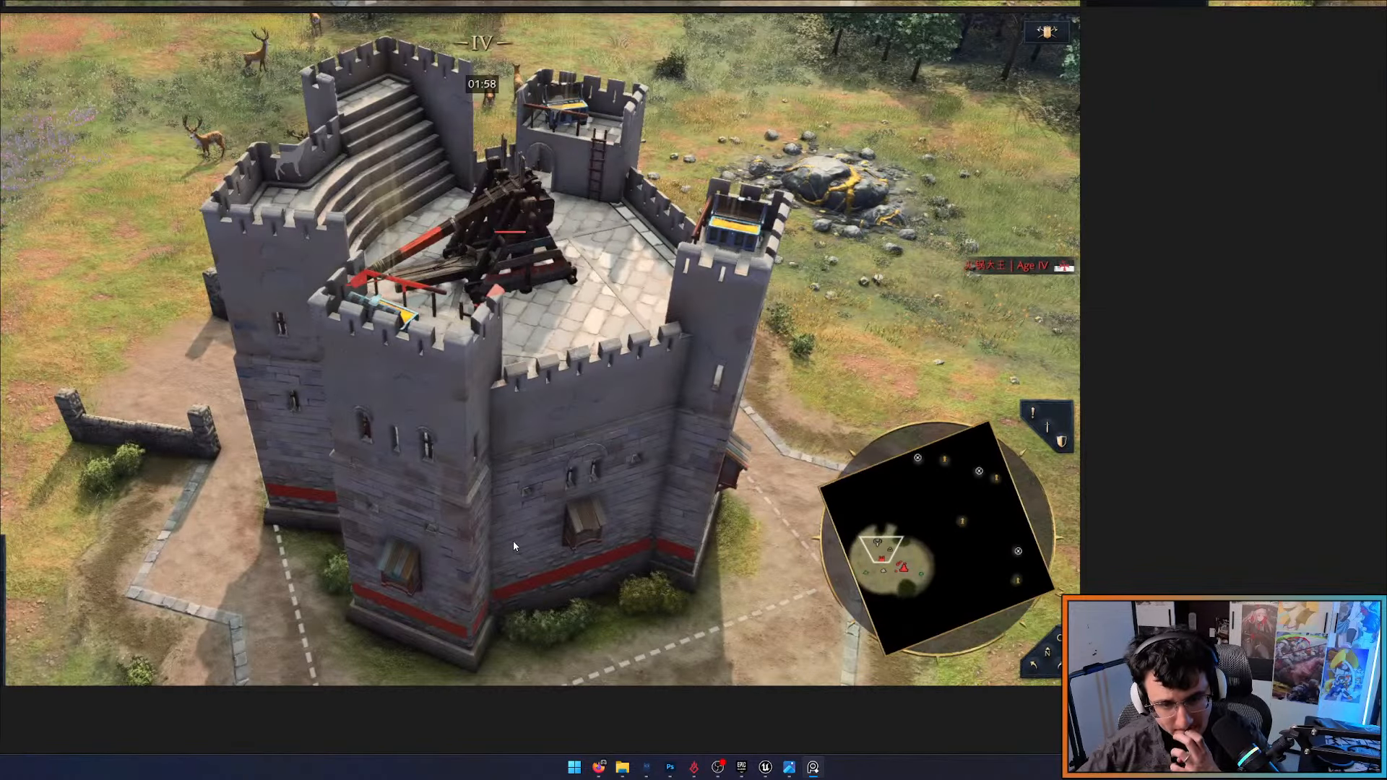
{"action": "key", "text": "alt+Tab"}
{"action": "right_click_drag", "start_coordinate": [513, 540], "coordinate": [635, 445]}
{"action": "key", "text": "alt+Tab"}
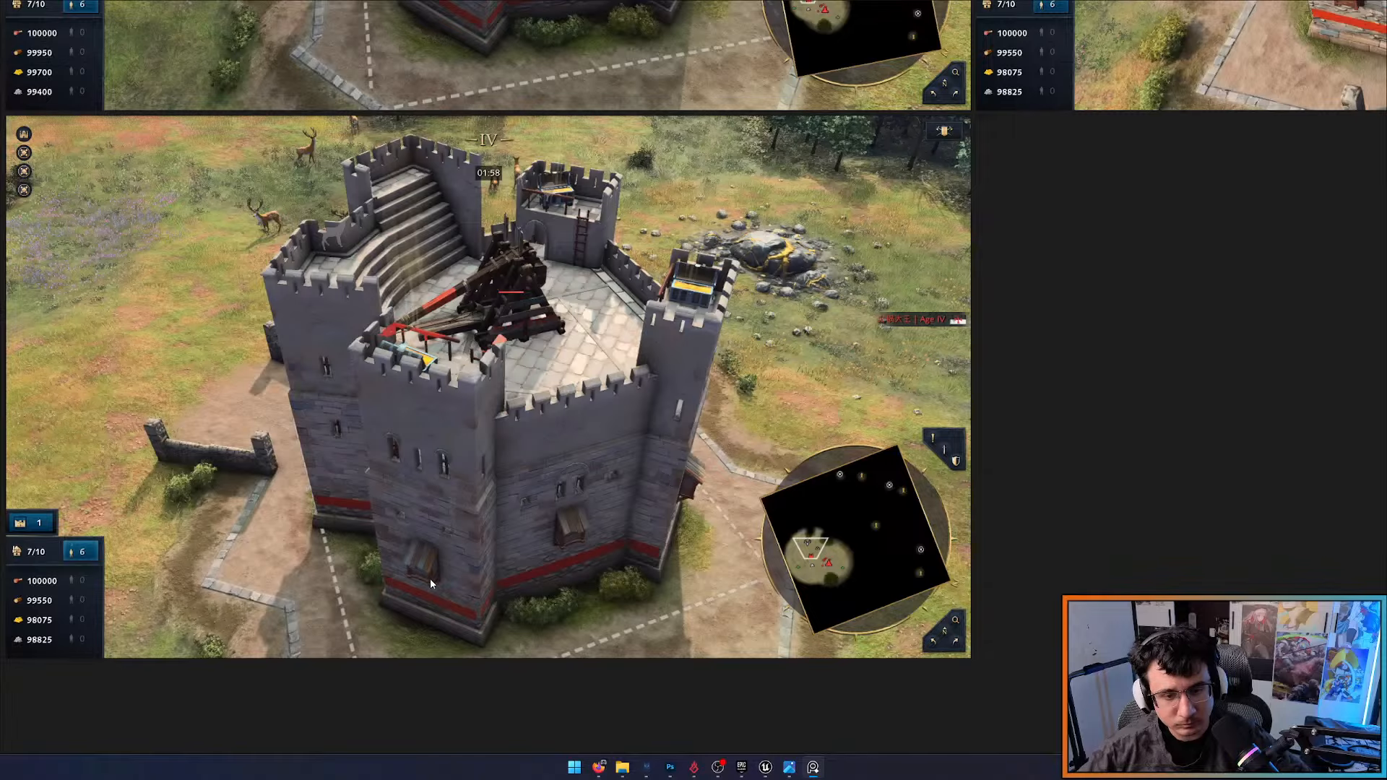
Back in Unreal Engine, duplicate the tower's box to the neighbouring recessed wall below the arched windows, at about X -2698, Y 343
{"action": "key", "text": "alt+Tab"}
{"action": "right_click_drag", "start_coordinate": [635, 446], "coordinate": [634, 455]}
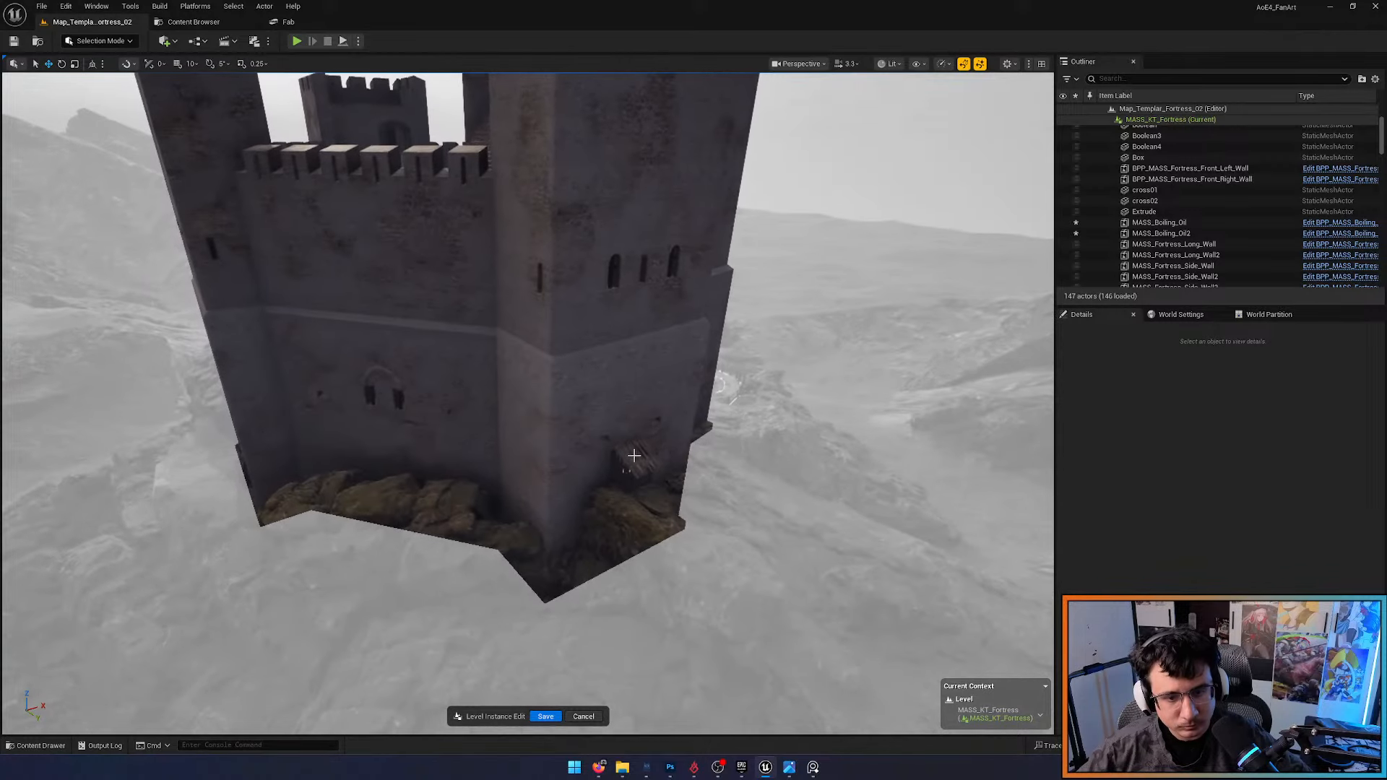
{"action": "left_click", "coordinate": [634, 455]}
{"action": "left_click_drag", "start_coordinate": [624, 479], "coordinate": [623, 480], "text": "alt"}
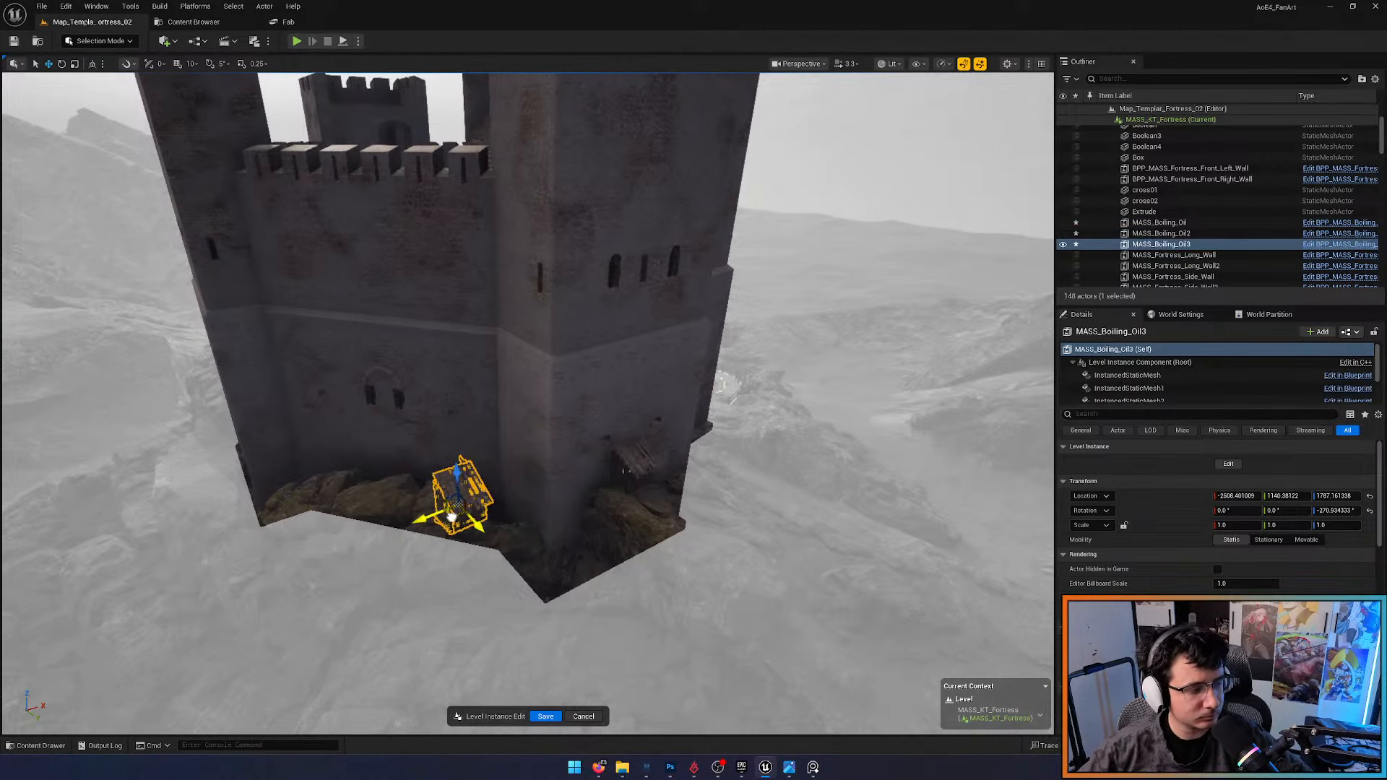
{"action": "left_click_drag", "start_coordinate": [368, 442], "coordinate": [367, 436]}
{"action": "key", "text": "w"}
{"action": "right_click_drag", "start_coordinate": [367, 437], "coordinate": [367, 442]}
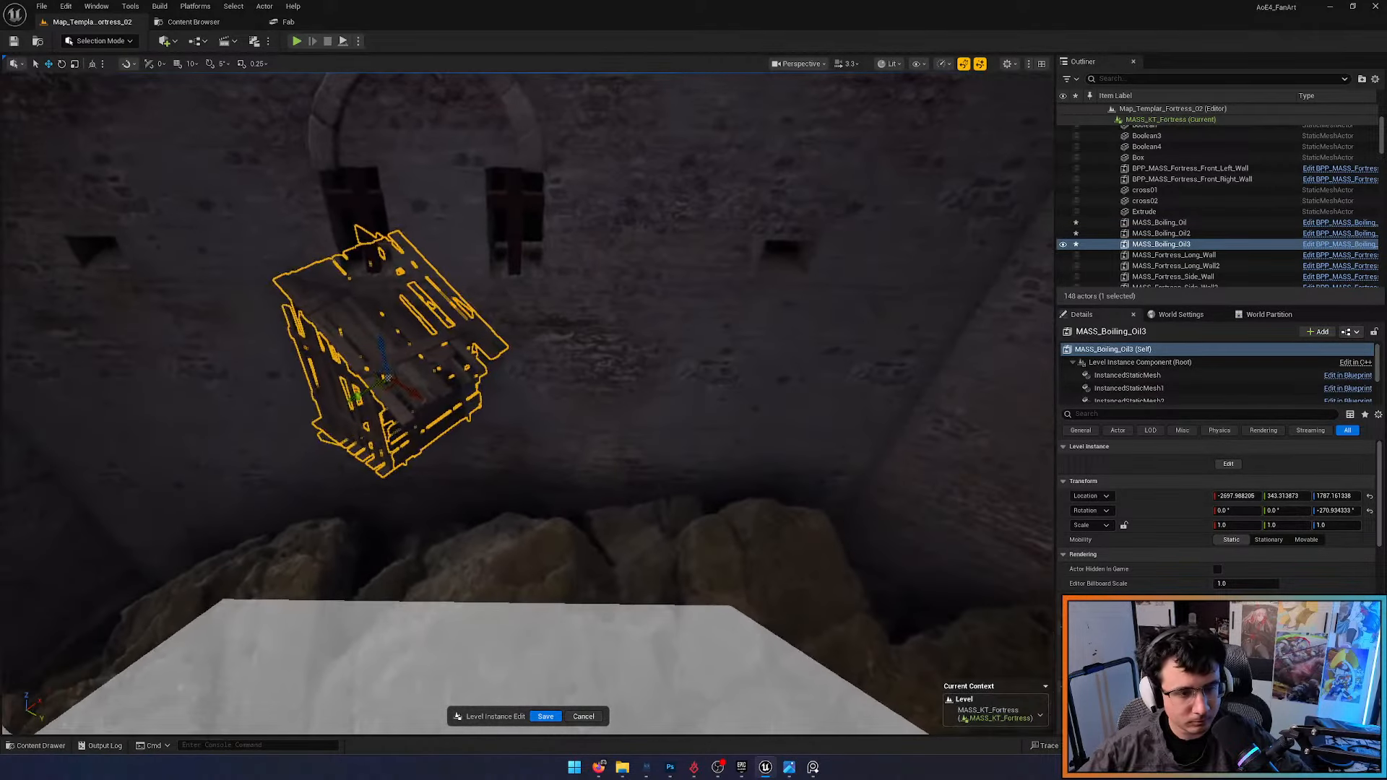
Rotate the new box to about -219.4° and fit it against the recessed wall at about X -2673, Y 425, Z 1778
{"action": "key", "text": "e"}
{"action": "left_click_drag", "start_coordinate": [396, 410], "coordinate": [411, 429]}
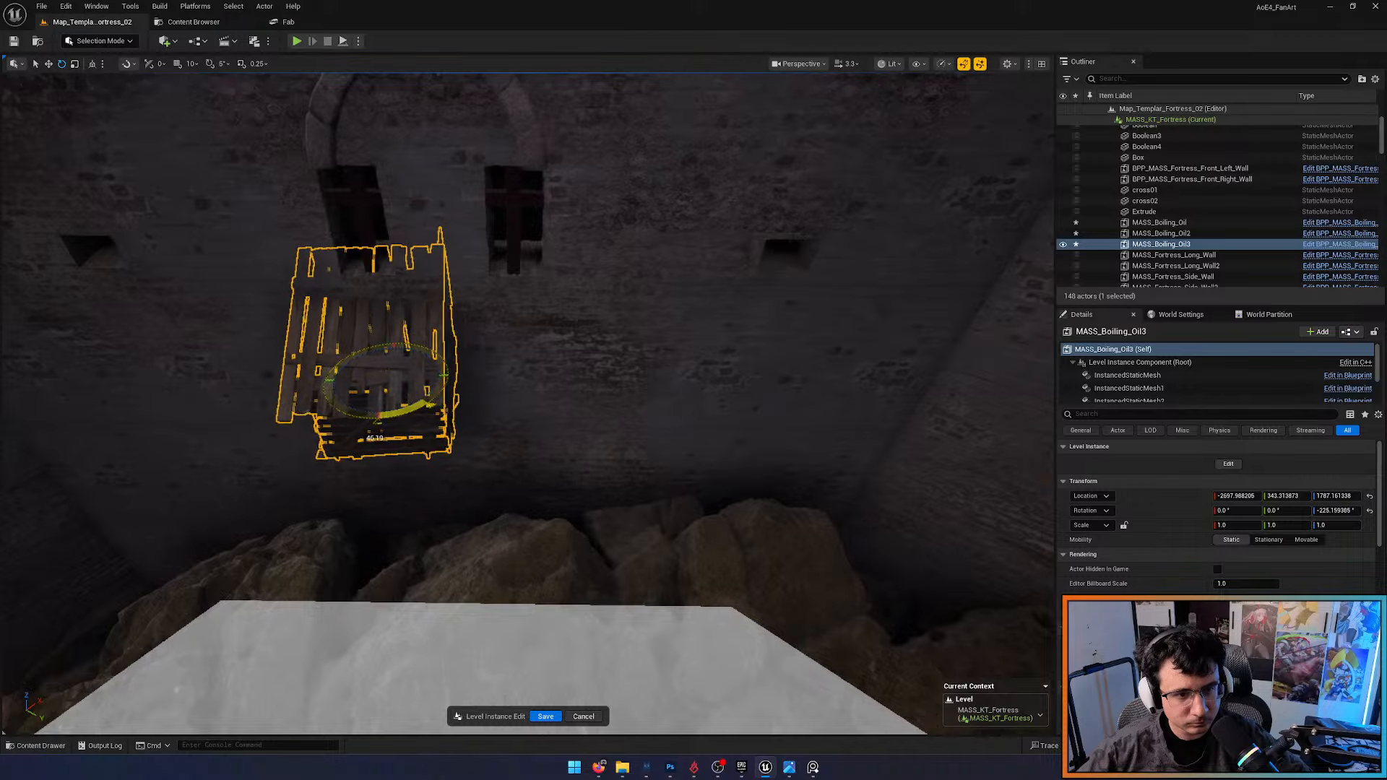
{"action": "key", "text": "w"}
{"action": "left_click_drag", "start_coordinate": [377, 387], "coordinate": [474, 316]}
{"action": "right_click_drag", "start_coordinate": [474, 316], "coordinate": [441, 473]}
{"action": "key", "text": "w"}
{"action": "scroll", "coordinate": [485, 336], "scroll_direction": "down", "scroll_amount": 2}
{"action": "key", "text": "e"}
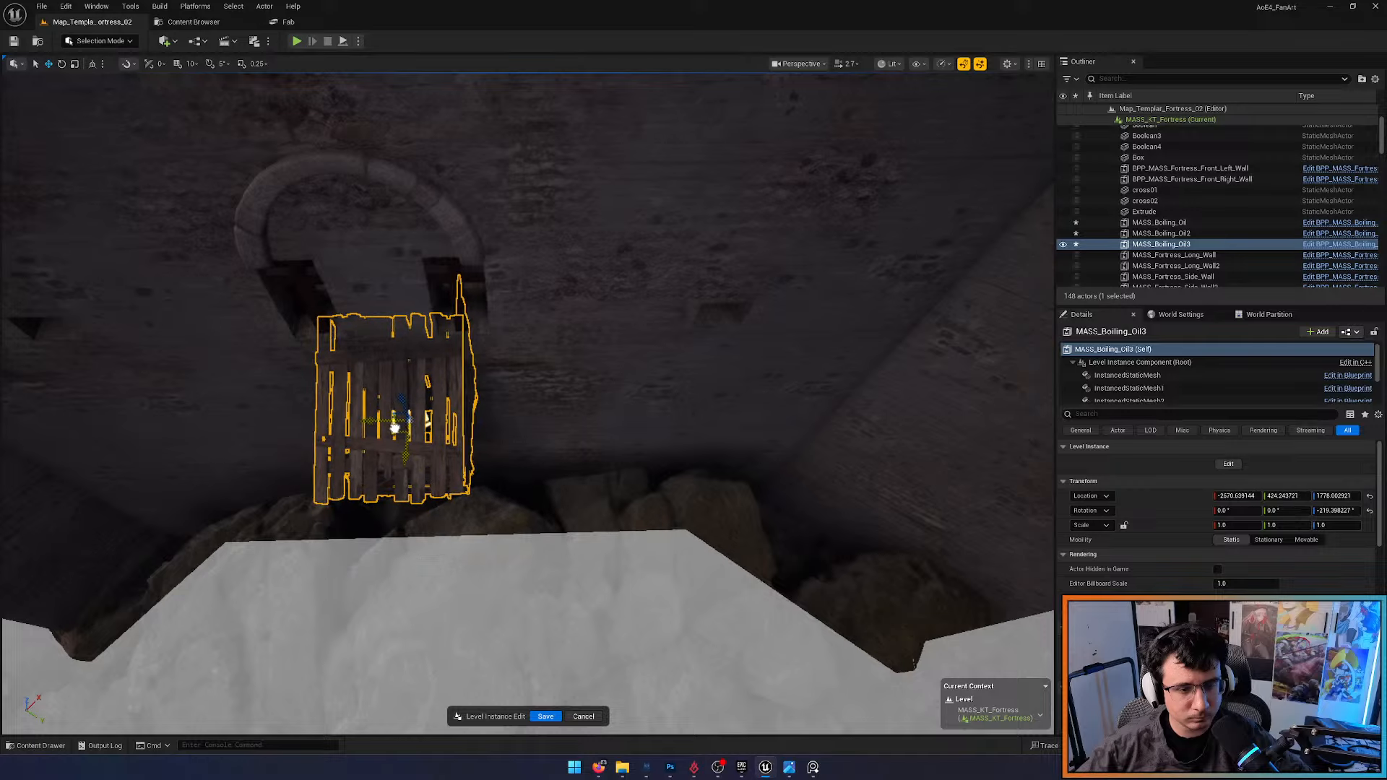
{"action": "left_click_drag", "start_coordinate": [395, 428], "coordinate": [393, 429]}
{"action": "right_click_drag", "start_coordinate": [393, 429], "coordinate": [736, 351]}
{"action": "key", "text": "s"}
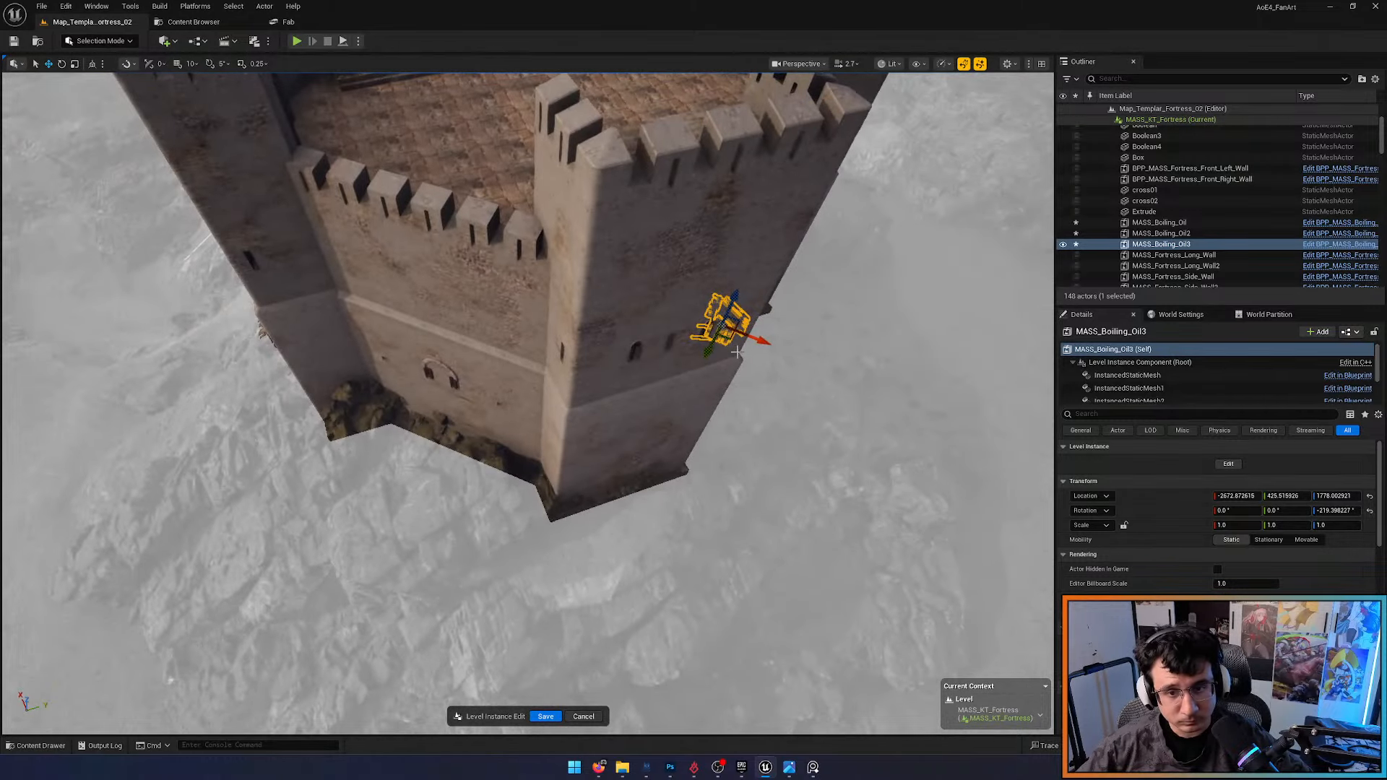
Duplicate the box to the opposite recessed wall below its arched windows, turned to about -136° at about X -2650, Y -1417
{"action": "left_click_drag", "start_coordinate": [728, 339], "coordinate": [436, 455], "text": "alt"}
{"action": "key", "text": "f"}
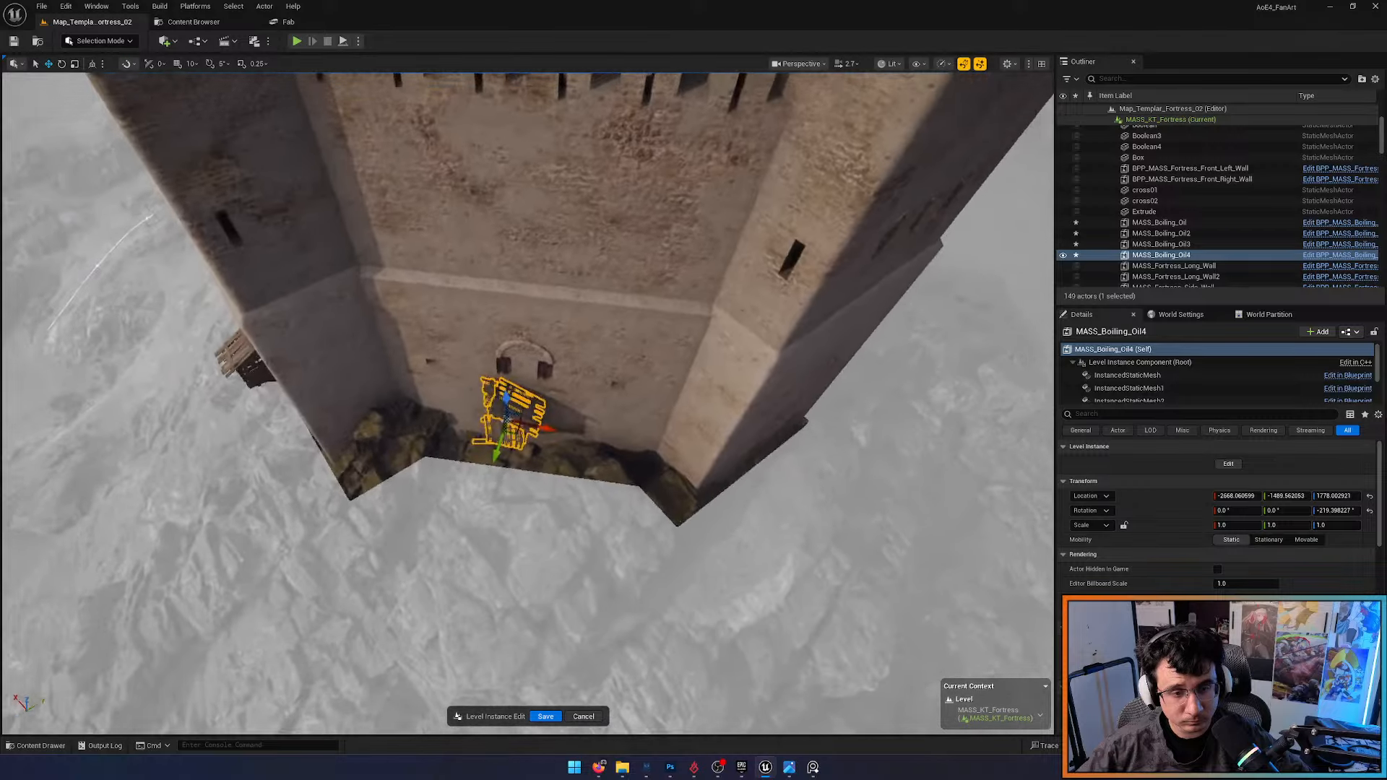
{"action": "key", "text": "e"}
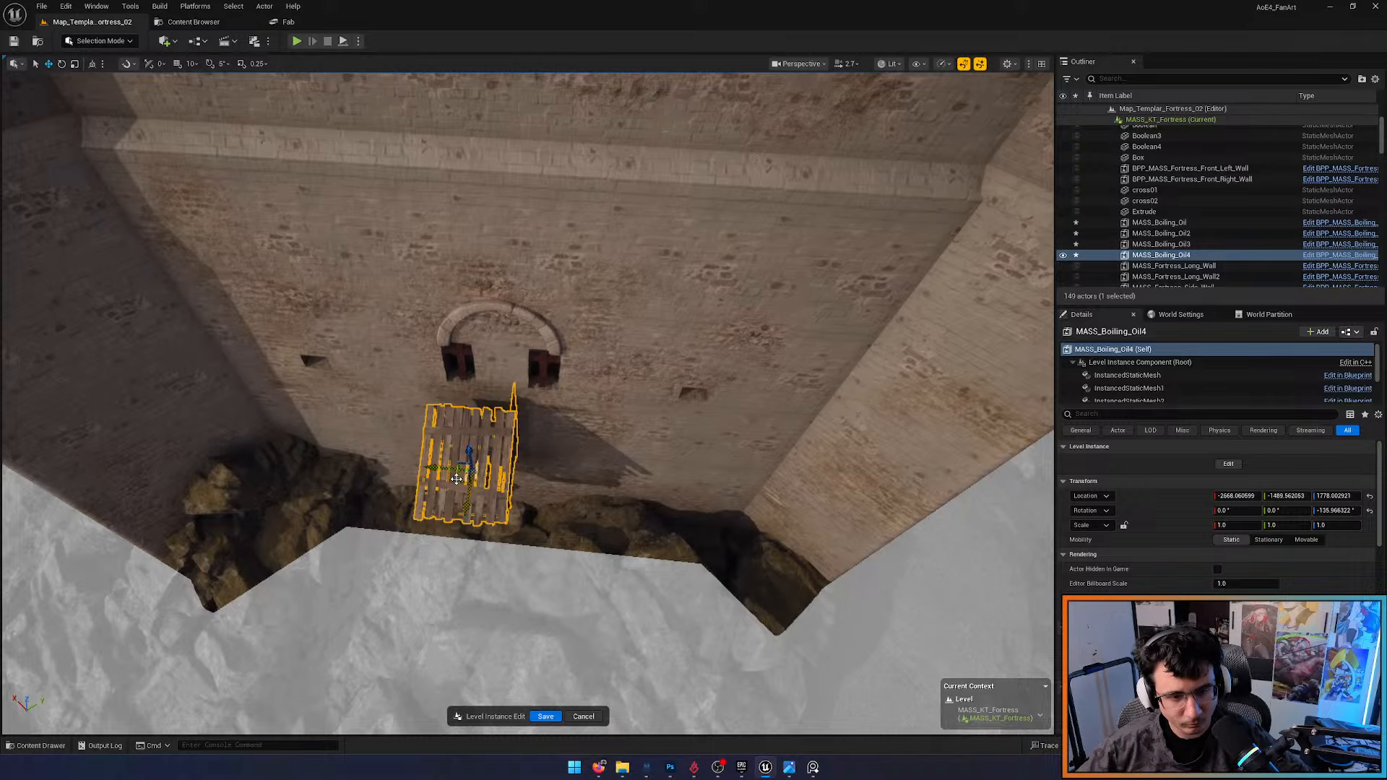
{"action": "right_click_drag", "start_coordinate": [479, 454], "coordinate": [600, 473]}
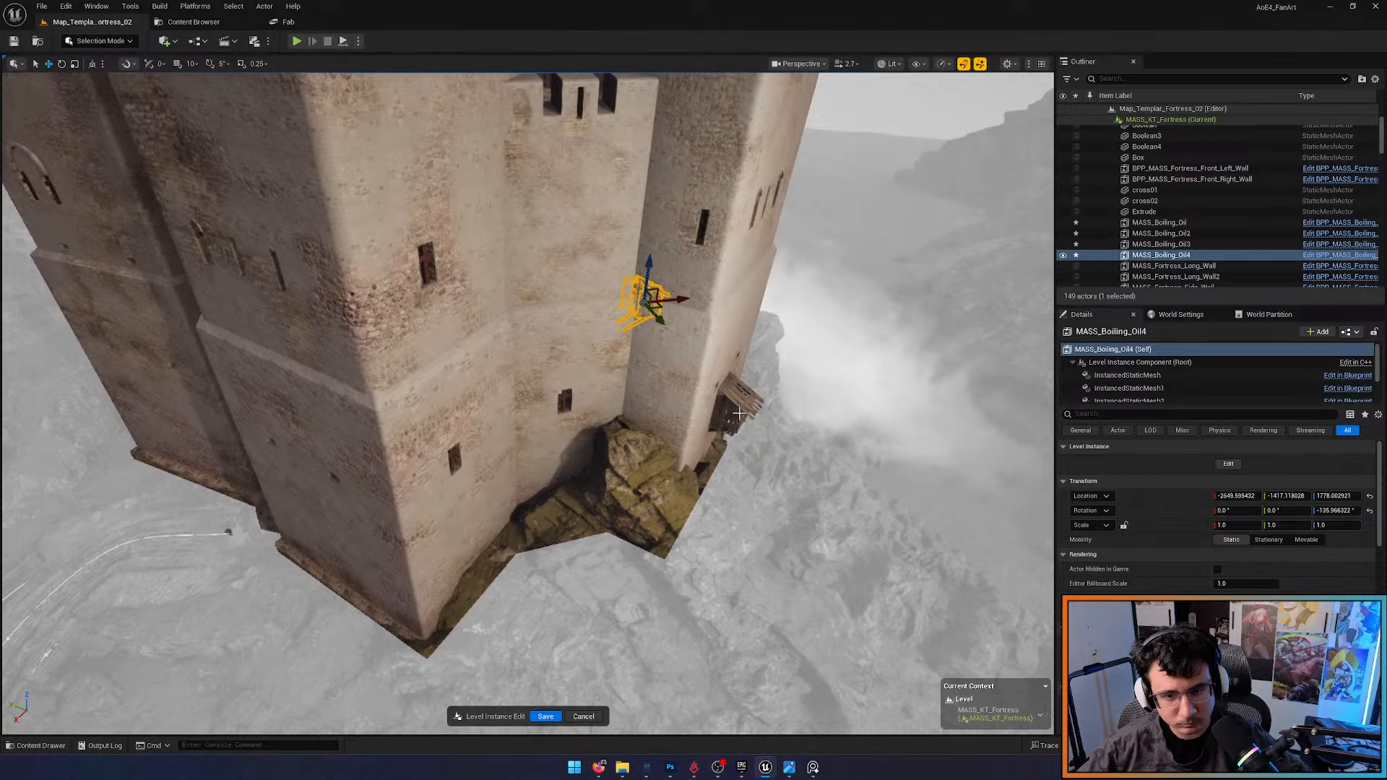
Duplicate the rear tower's original box onto the front tower's side wall at about X -661, Y -1643 and save the fortress level instance
{"action": "right_click_drag", "start_coordinate": [738, 413], "coordinate": [663, 398]}
{"action": "left_click", "coordinate": [663, 398]}
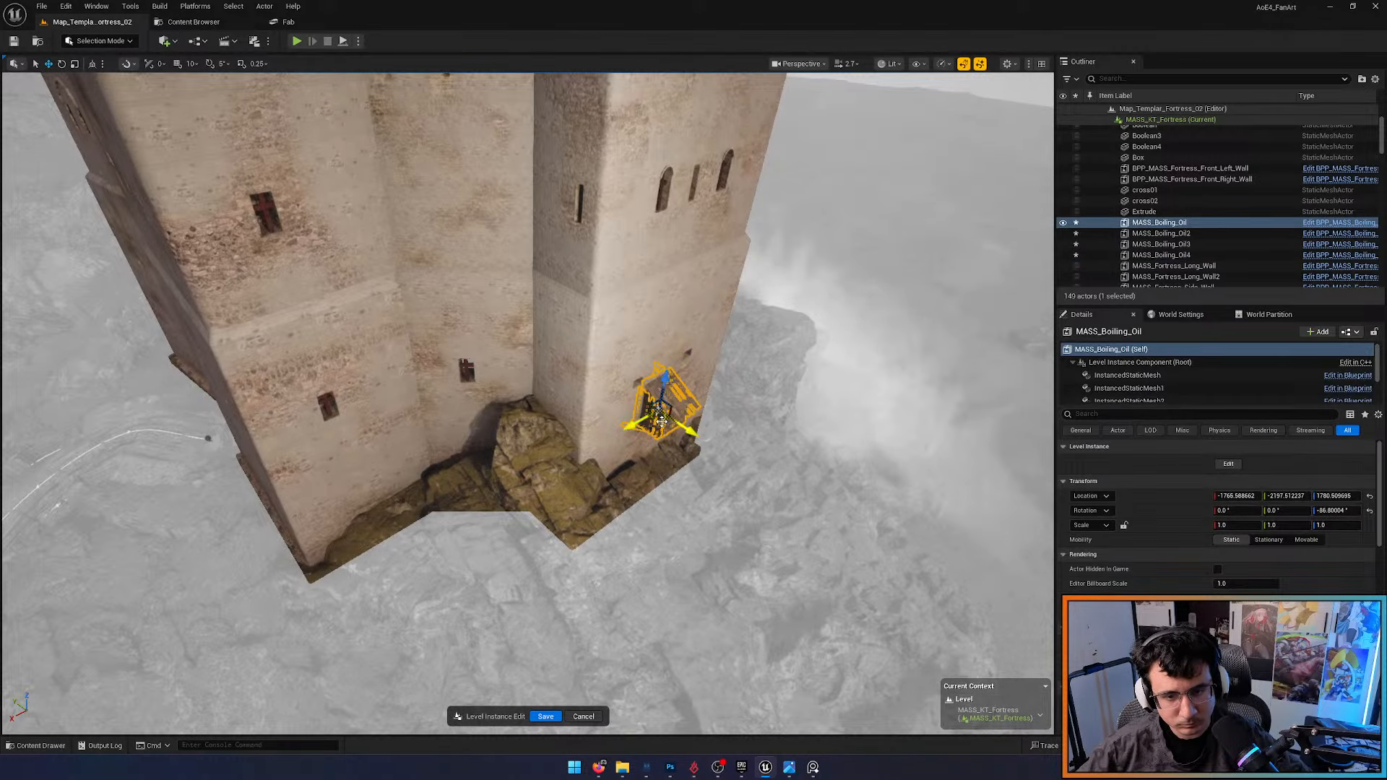
{"action": "left_click_drag", "start_coordinate": [662, 421], "coordinate": [379, 498], "text": "alt"}
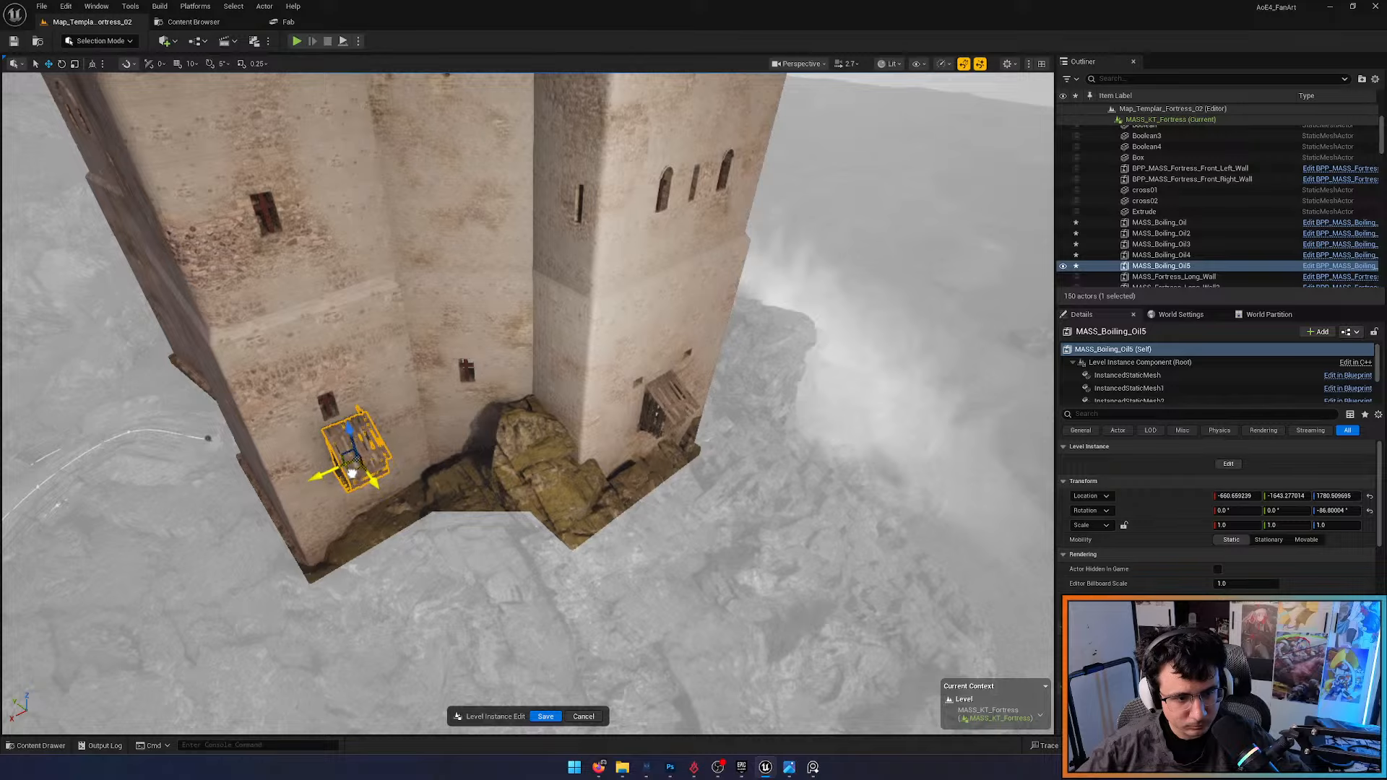
{"action": "key", "text": "Escape"}
{"action": "right_click_drag", "start_coordinate": [349, 466], "coordinate": [571, 361]}
{"action": "scroll", "coordinate": [527, 361], "scroll_direction": "up", "scroll_amount": 1}
{"action": "mouse_move", "coordinate": [343, 675]}
{"action": "right_mouse_down"}
{"action": "mouse_move", "coordinate": [289, 672]}
{"action": "mouse_move", "coordinate": [343, 676]}
{"action": "right_mouse_up"}
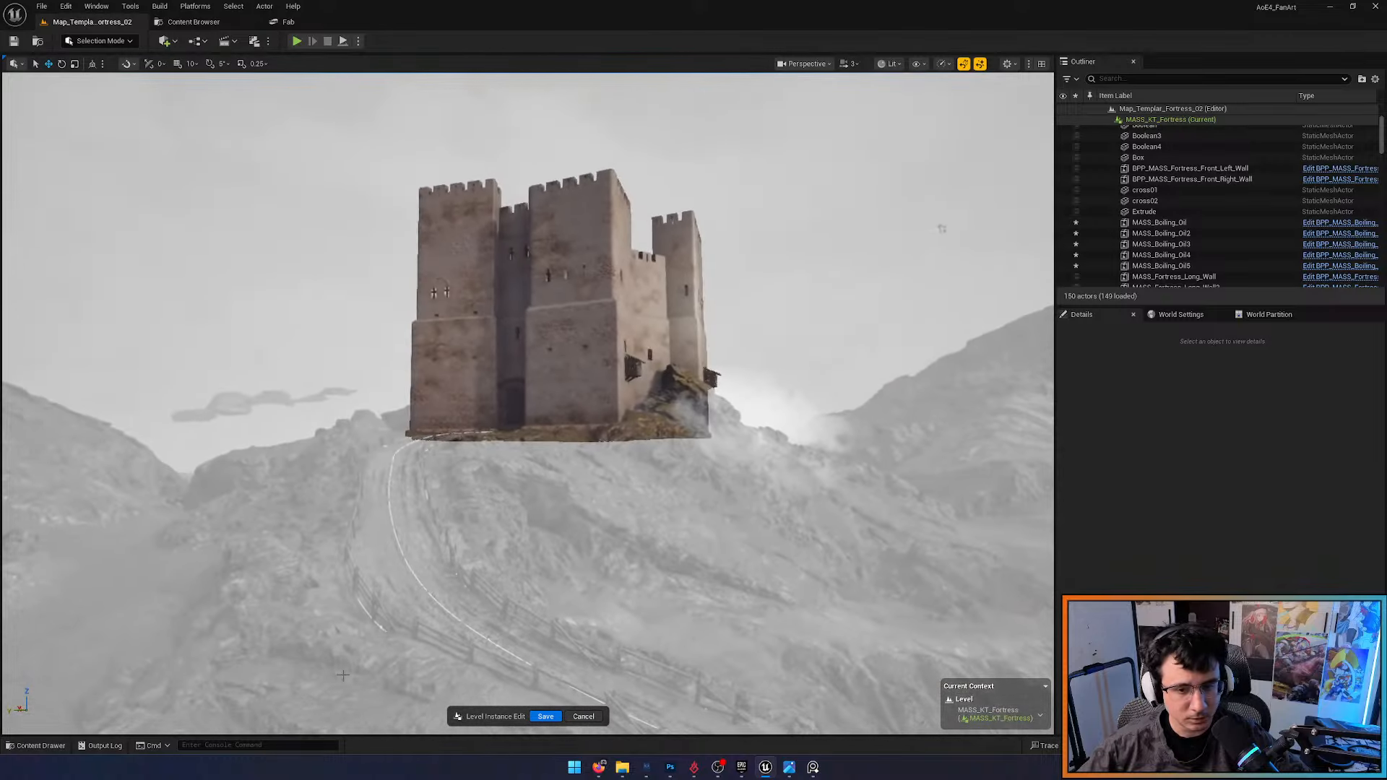
{"action": "left_click", "coordinate": [546, 716]}
{"action": "right_click_drag", "start_coordinate": [540, 716], "coordinate": [538, 713]}
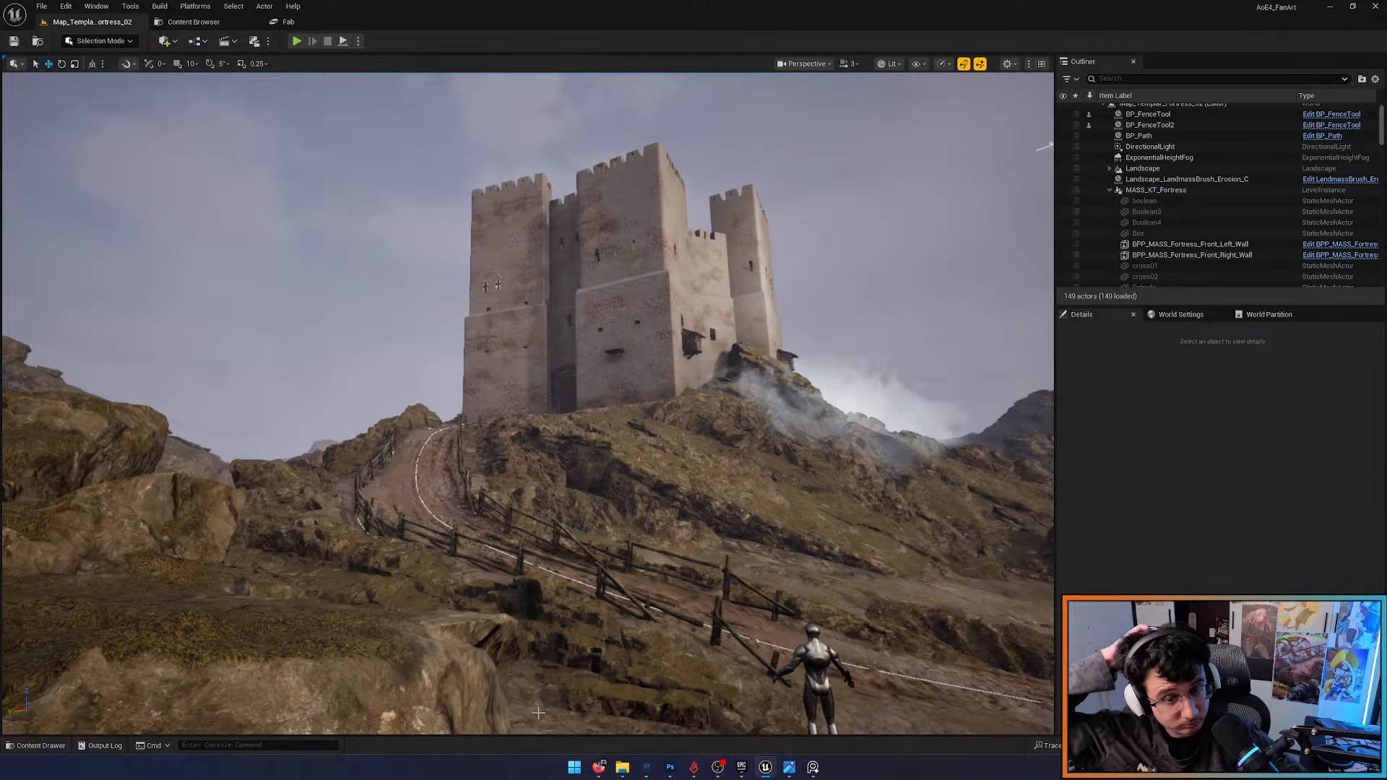
Reopen the fortress level instance, delete the leftover fence panel from the front tower beside the gate, and save the instance
{"action": "right_click_drag", "start_coordinate": [820, 602], "coordinate": [780, 682]}
{"action": "scroll", "coordinate": [842, 679], "scroll_direction": "down", "scroll_amount": 3}
{"action": "scroll", "coordinate": [769, 474], "scroll_direction": "down", "scroll_amount": 3}
{"action": "mouse_move", "coordinate": [768, 474]}
{"action": "right_mouse_down"}
{"action": "mouse_move", "coordinate": [809, 513]}
{"action": "mouse_move", "coordinate": [852, 498]}
{"action": "mouse_move", "coordinate": [769, 475]}
{"action": "right_mouse_up"}
{"action": "left_click", "coordinate": [799, 341]}
{"action": "key", "text": "ctrl+e"}
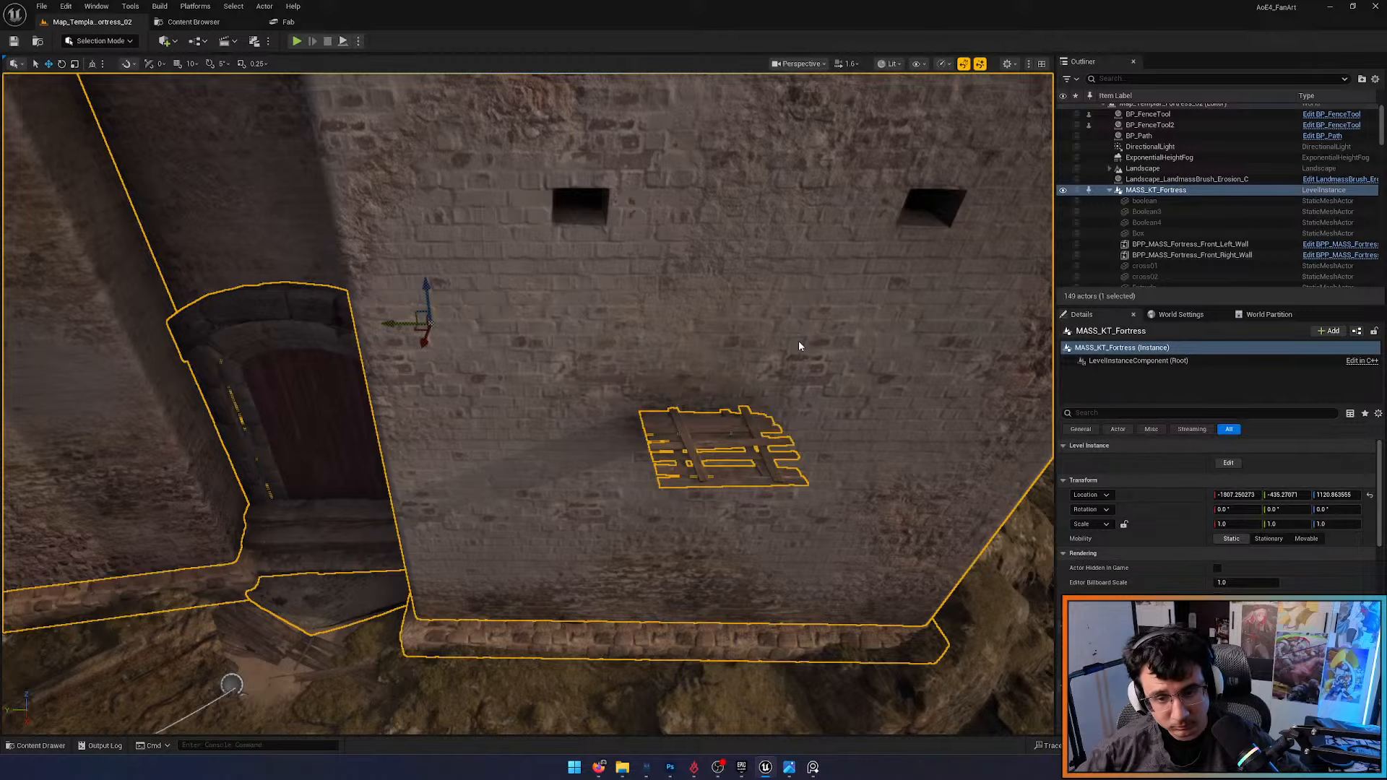
{"action": "left_click", "coordinate": [692, 422]}
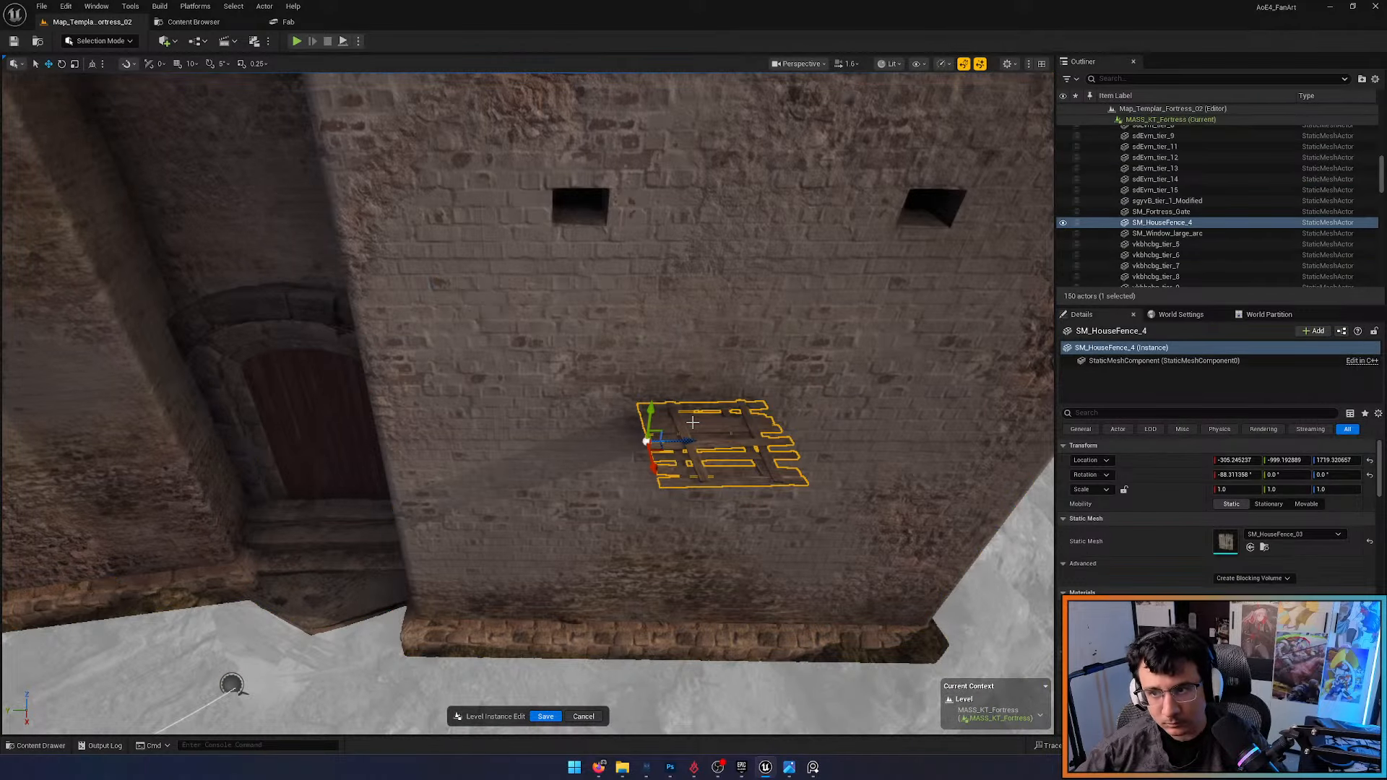
{"action": "key", "text": "Delete"}
{"action": "left_click", "coordinate": [543, 716]}
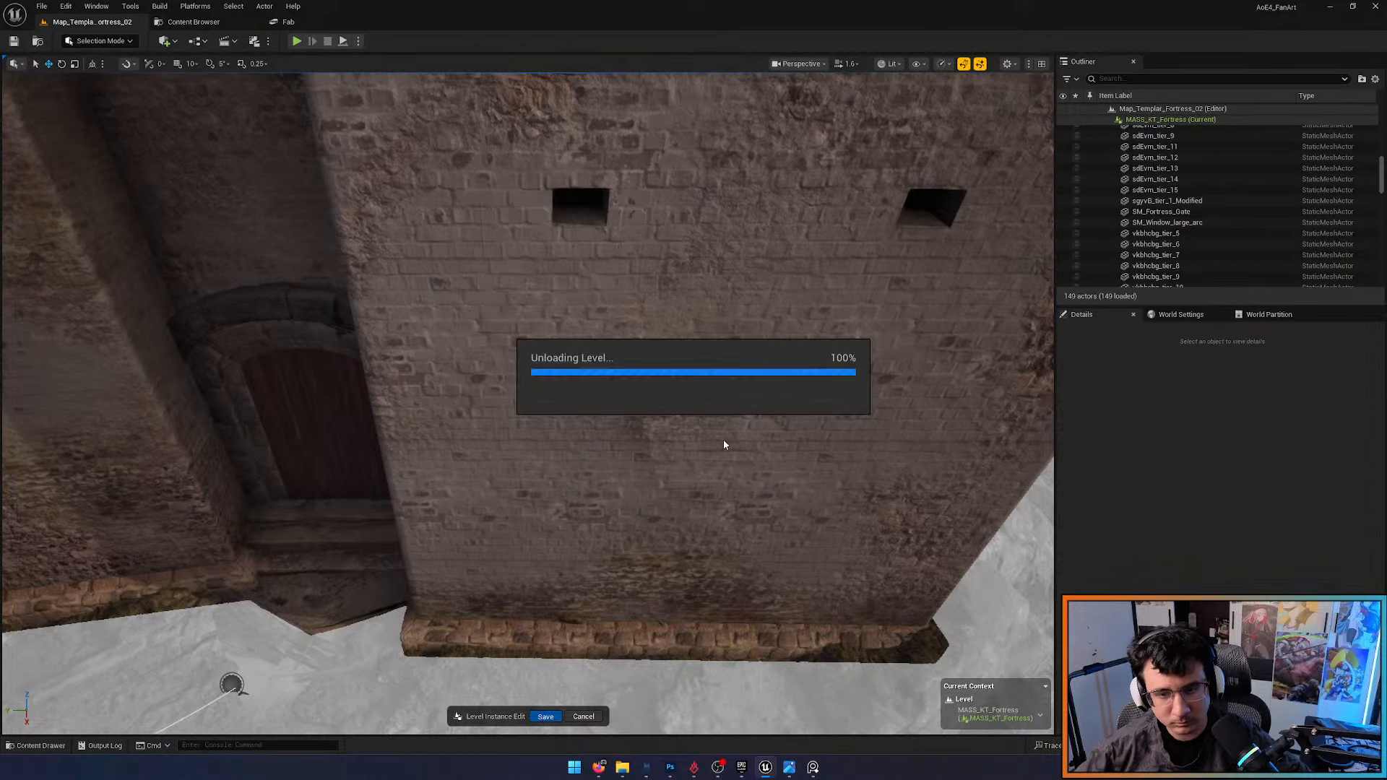
Examine the hillside and fortress in Wireframe view and return to Lit view
{"action": "key", "text": "s"}
{"action": "right_click_drag", "start_coordinate": [811, 477], "coordinate": [838, 397]}
{"action": "key", "text": "Escape"}
{"action": "key", "text": "s"}
{"action": "key", "text": "alt+2"}
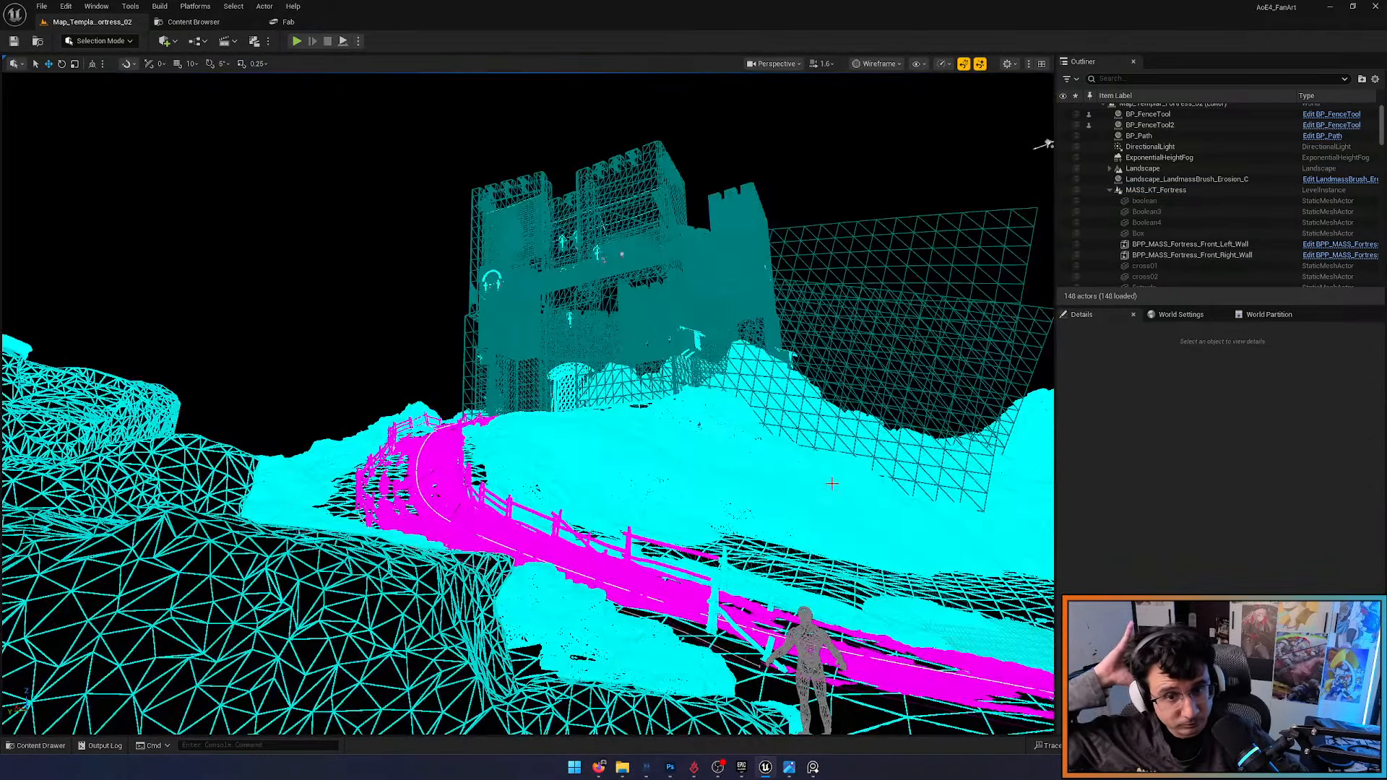
{"action": "key", "text": "alt+4"}
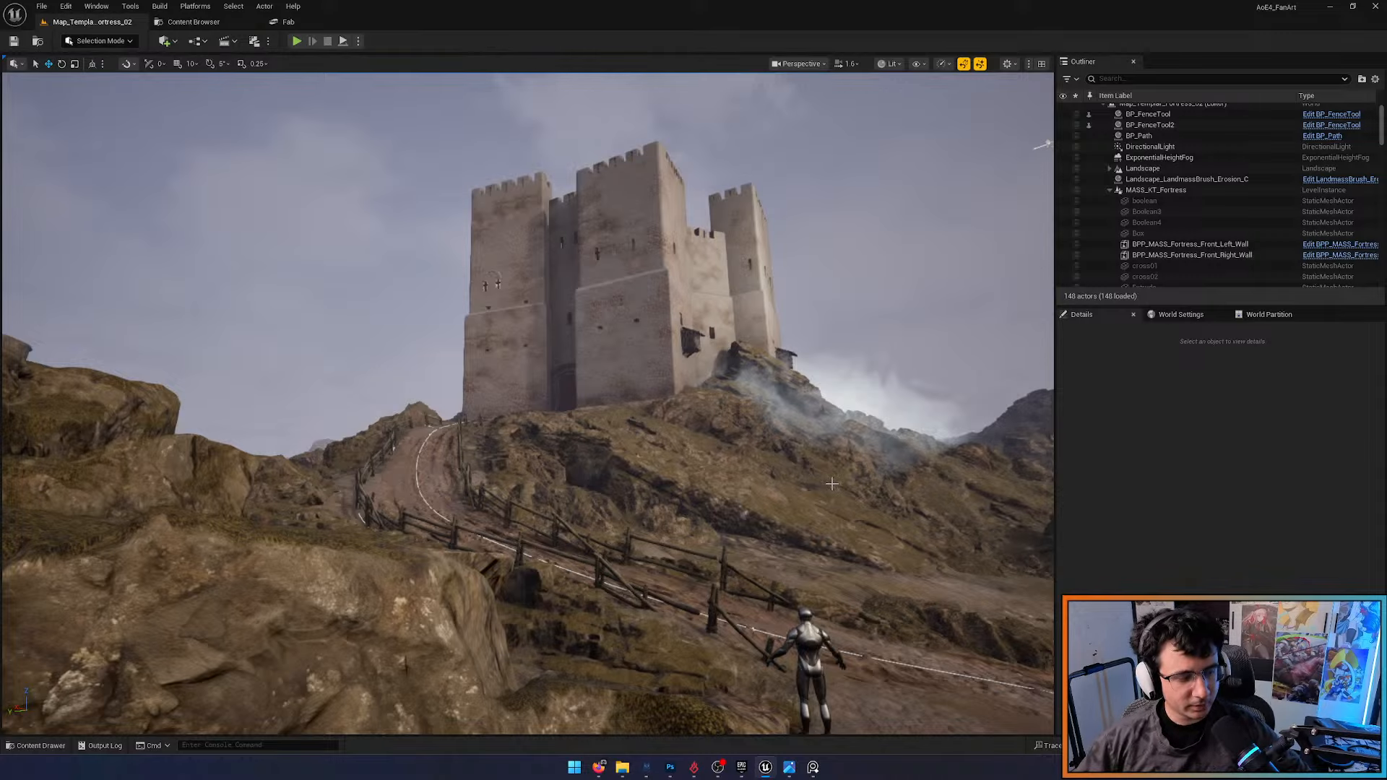
Inspect the planks at the gate and add another SM_BoardedWindow mesh on the dirt path at about X 1846, Y -3777
{"action": "key", "text": "w"}
{"action": "right_click_drag", "start_coordinate": [744, 442], "coordinate": [762, 534]}
{"action": "scroll", "coordinate": [744, 441], "scroll_direction": "up", "scroll_amount": 3}
{"action": "key", "text": "w"}
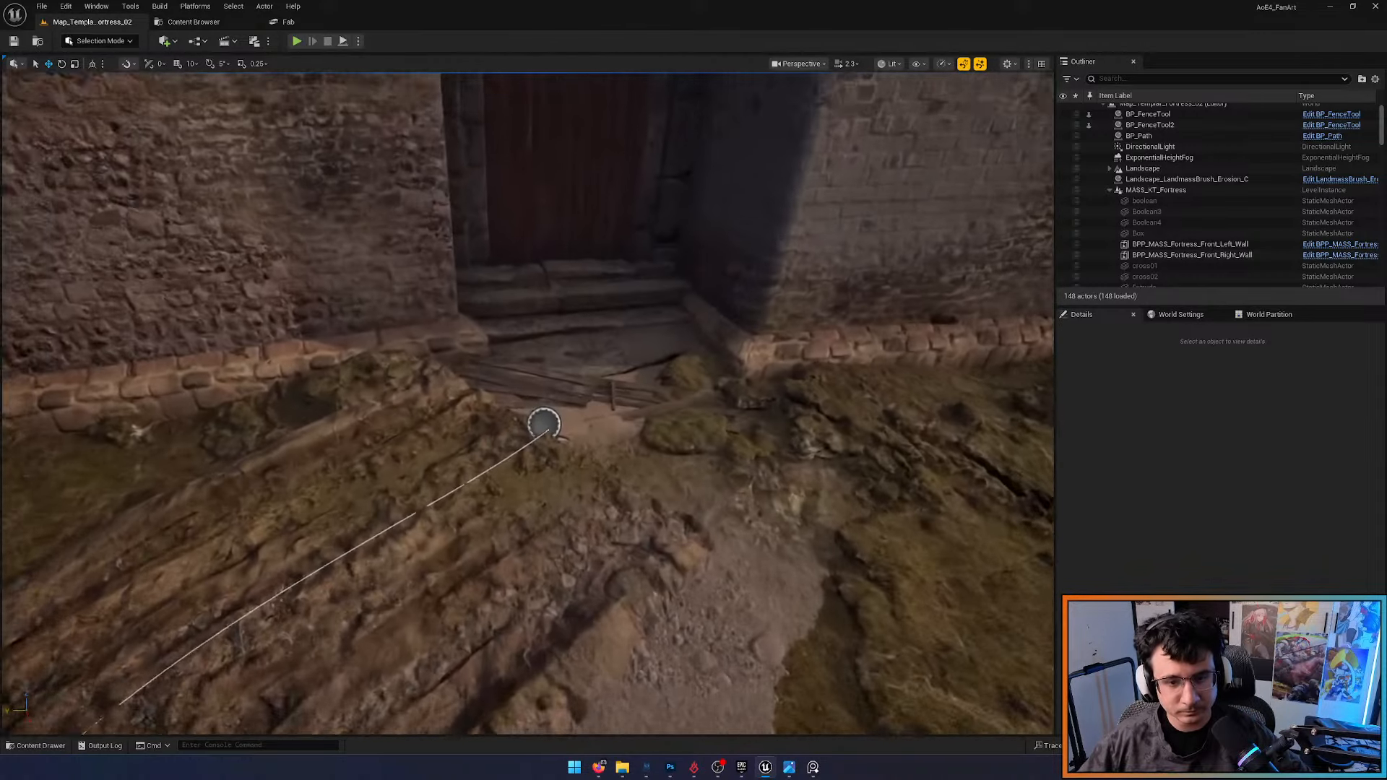
{"action": "left_click", "coordinate": [551, 370]}
{"action": "mouse_move", "coordinate": [551, 370]}
{"action": "right_mouse_down"}
{"action": "mouse_move", "coordinate": [554, 398]}
{"action": "mouse_move", "coordinate": [694, 440]}
{"action": "mouse_move", "coordinate": [751, 437]}
{"action": "mouse_move", "coordinate": [650, 448]}
{"action": "mouse_move", "coordinate": [535, 390]}
{"action": "right_mouse_up"}
{"action": "key", "text": "s"}
{"action": "key", "text": "w"}
{"action": "right_click_drag", "start_coordinate": [545, 384], "coordinate": [643, 477]}
{"action": "key", "text": "ctrl+space"}
{"action": "left_click_drag", "start_coordinate": [466, 553], "coordinate": [469, 432]}
{"action": "left_click_drag", "start_coordinate": [569, 392], "coordinate": [539, 334]}
Tilt the added planks to match the path's slope, rotated to about -18.5°, -76.6° and 69.3°
{"action": "scroll", "coordinate": [571, 393], "scroll_direction": "down", "scroll_amount": 4}
{"action": "right_click_drag", "start_coordinate": [571, 394], "coordinate": [596, 339]}
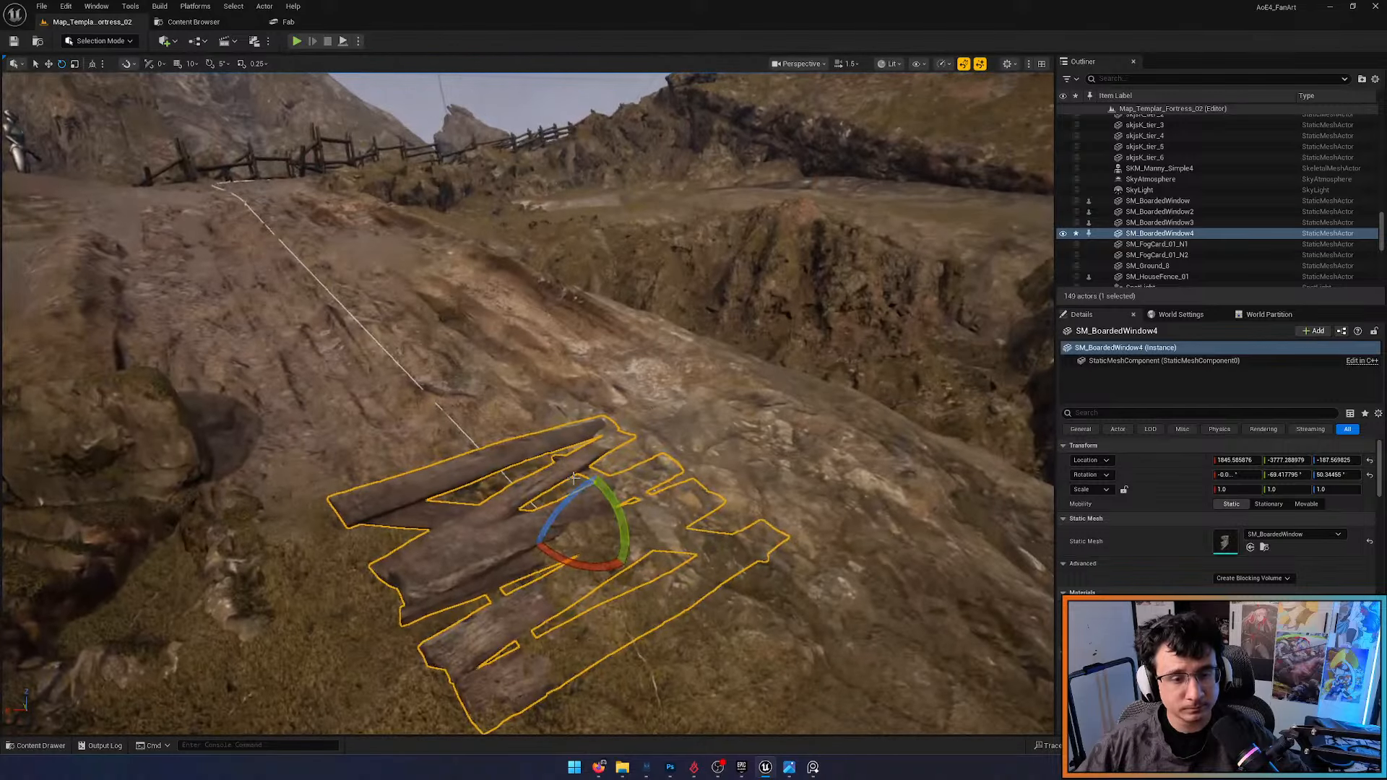
{"action": "left_click_drag", "start_coordinate": [622, 514], "coordinate": [564, 582]}
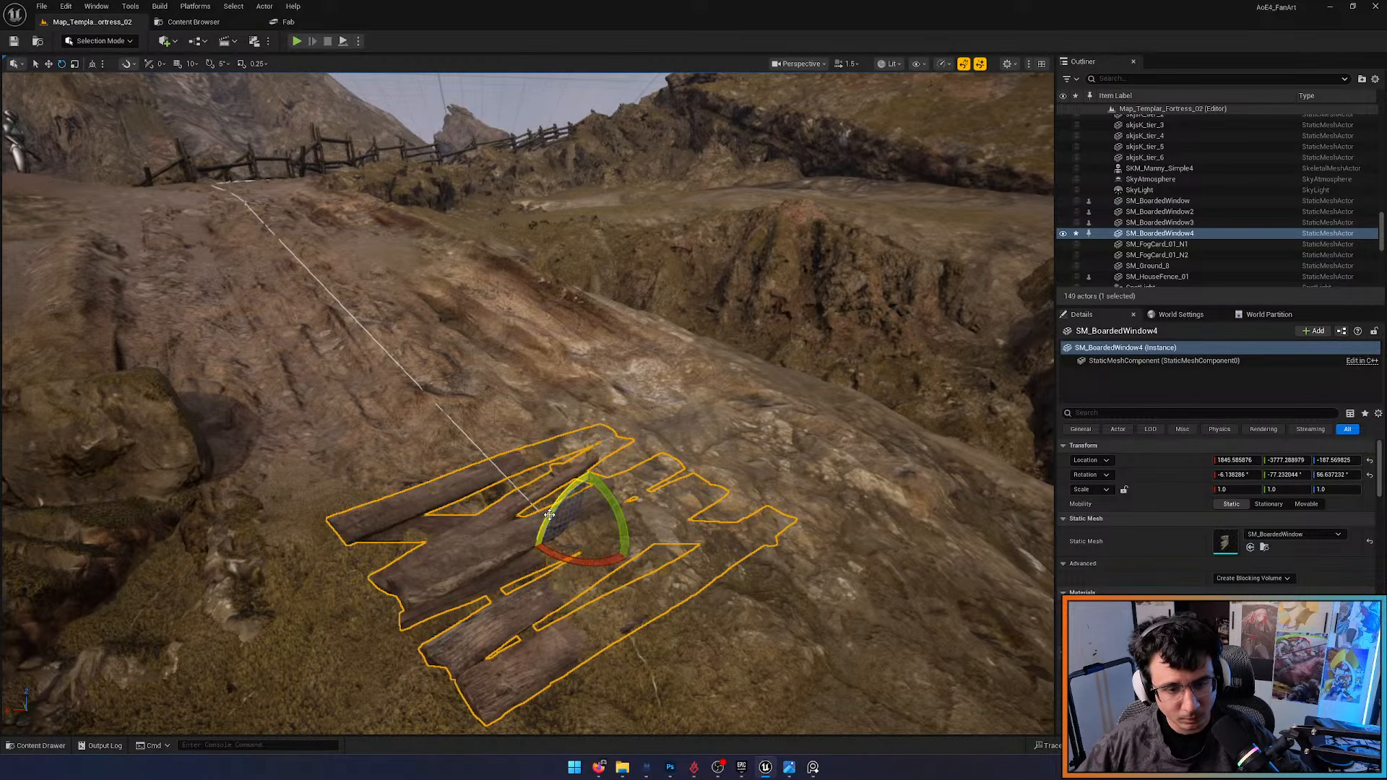
{"action": "left_click_drag", "start_coordinate": [549, 515], "coordinate": [564, 580]}
{"action": "right_click_drag", "start_coordinate": [564, 534], "coordinate": [643, 530]}
{"action": "key", "text": "w"}
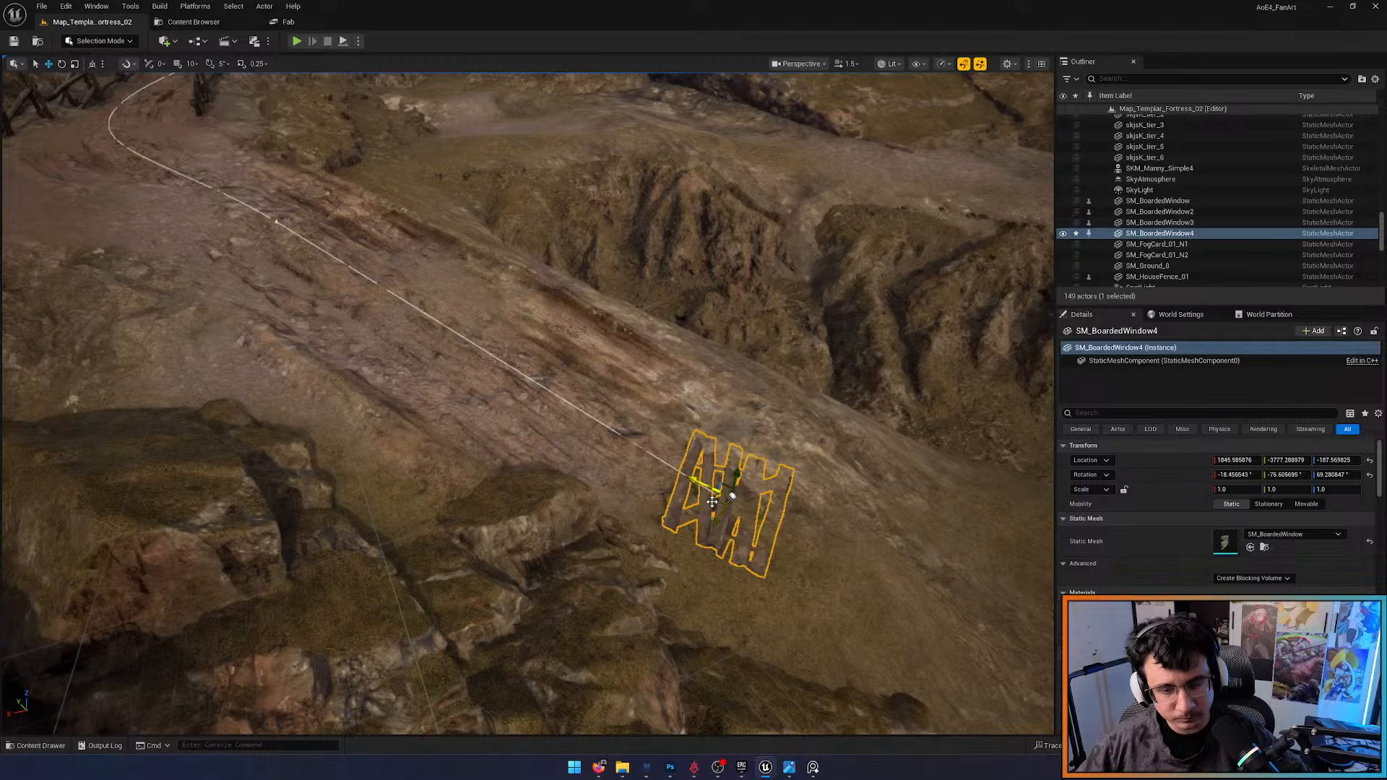
Duplicate the boarded window farther up the dirt path and settle the copy flat into the ground
{"action": "left_click_drag", "start_coordinate": [712, 502], "coordinate": [402, 327], "text": "alt"}
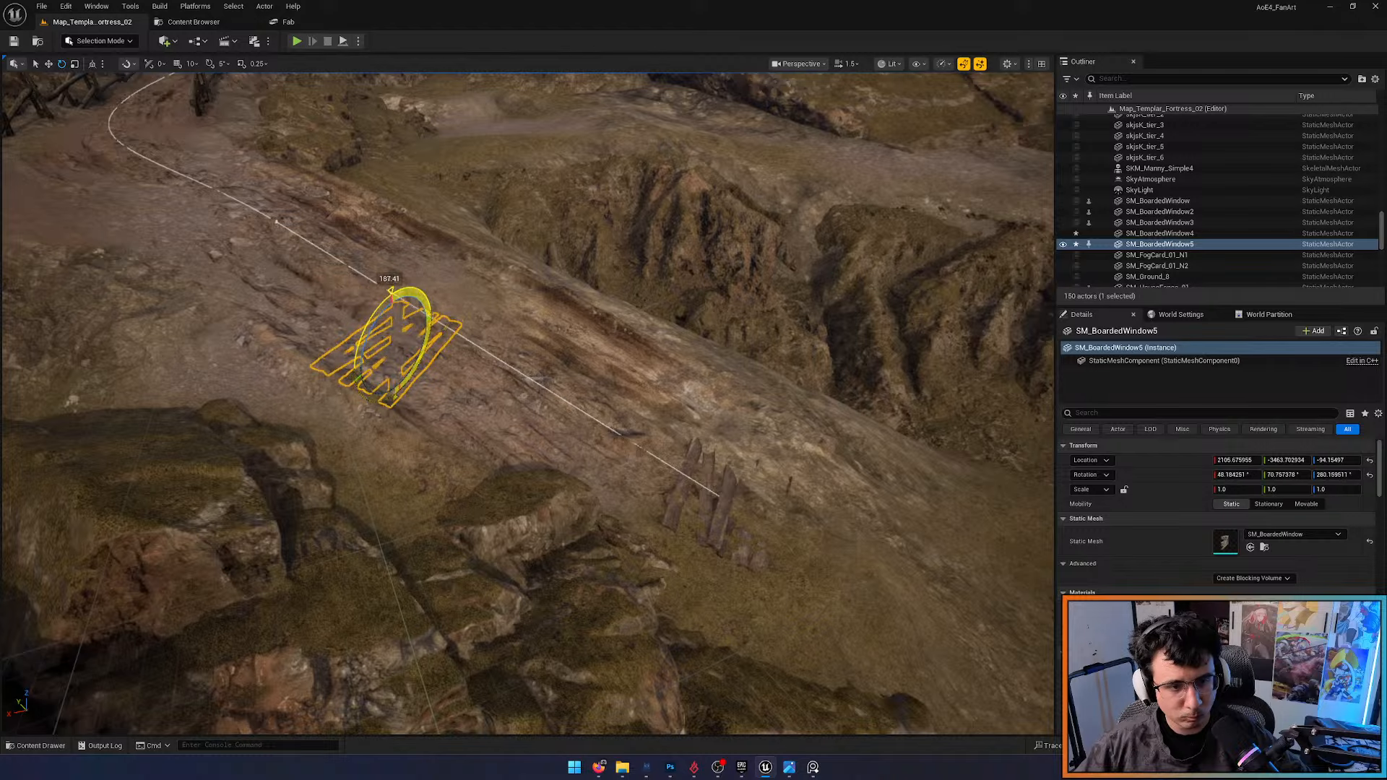
{"action": "key", "text": "w"}
{"action": "right_click_drag", "start_coordinate": [397, 315], "coordinate": [311, 224]}
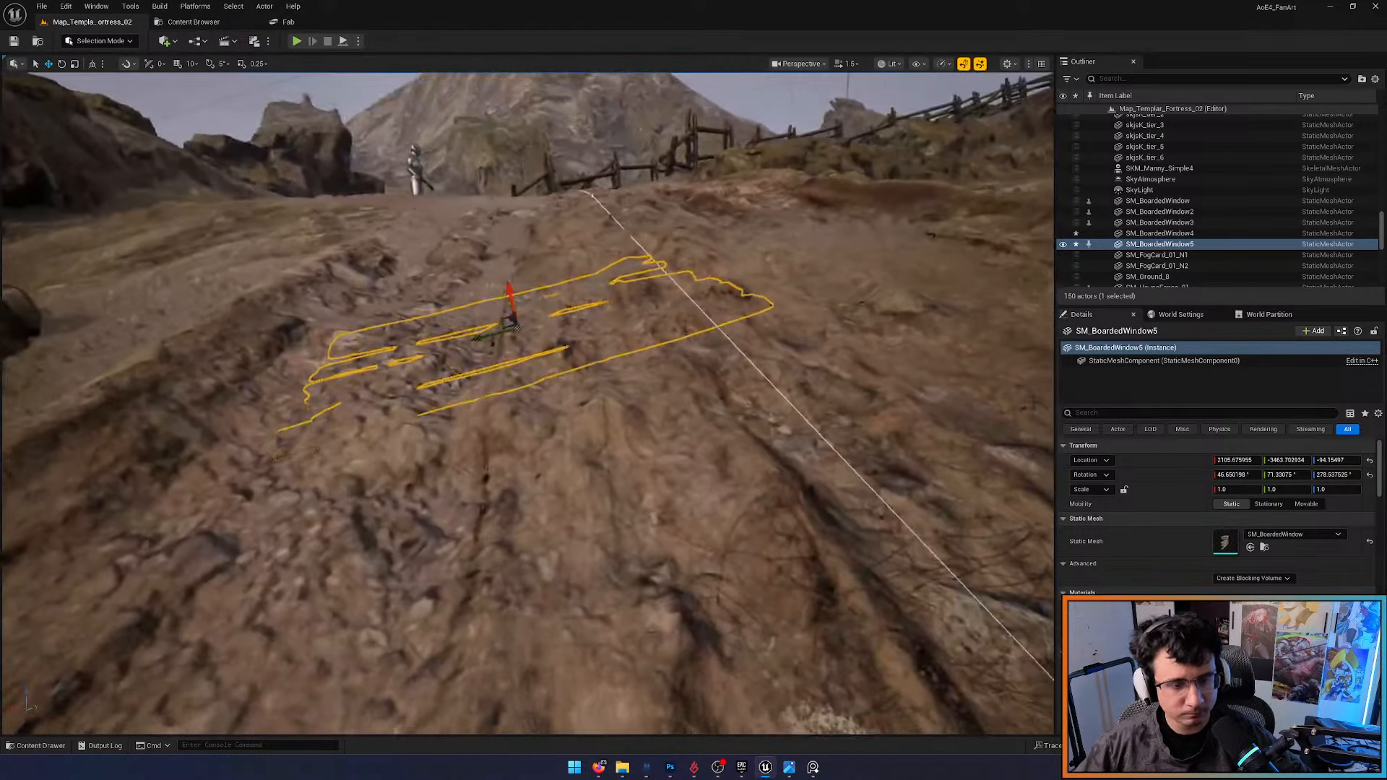
{"action": "mouse_move", "coordinate": [397, 314]}
{"action": "right_mouse_down"}
{"action": "mouse_move", "coordinate": [387, 326]}
{"action": "mouse_move", "coordinate": [390, 310]}
{"action": "right_mouse_up"}
{"action": "left_click_drag", "start_coordinate": [530, 283], "coordinate": [486, 293]}
{"action": "key", "text": "e"}
{"action": "key", "text": "Escape"}
Try placing SM_HouseFence_03 on the path near the end of the wooden fence and rotating it flat
{"action": "mouse_move", "coordinate": [486, 292]}
{"action": "right_mouse_down"}
{"action": "mouse_move", "coordinate": [585, 332]}
{"action": "mouse_move", "coordinate": [614, 311]}
{"action": "mouse_move", "coordinate": [463, 303]}
{"action": "right_mouse_up"}
{"action": "key", "text": "ctrl+space"}
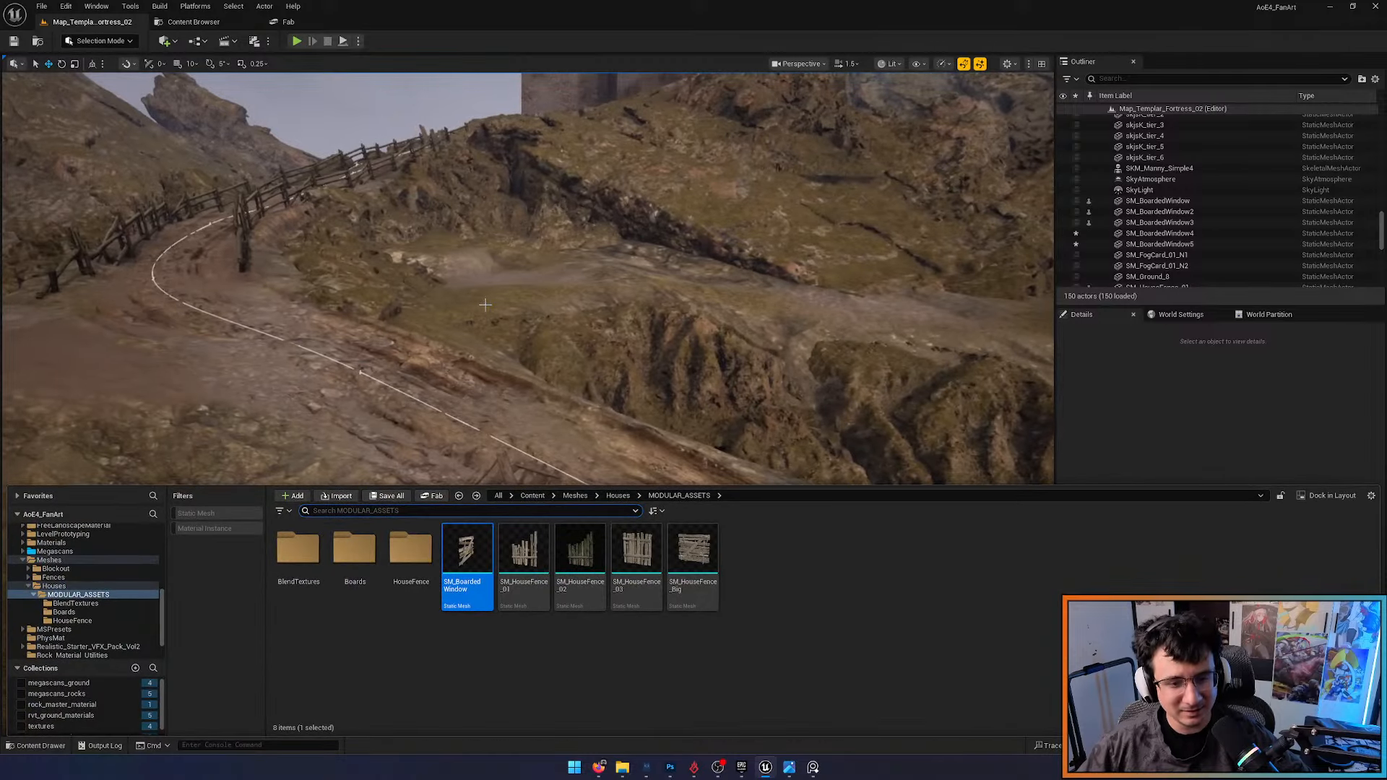
{"action": "right_click_drag", "start_coordinate": [581, 374], "coordinate": [471, 402]}
{"action": "key", "text": "ctrl+space"}
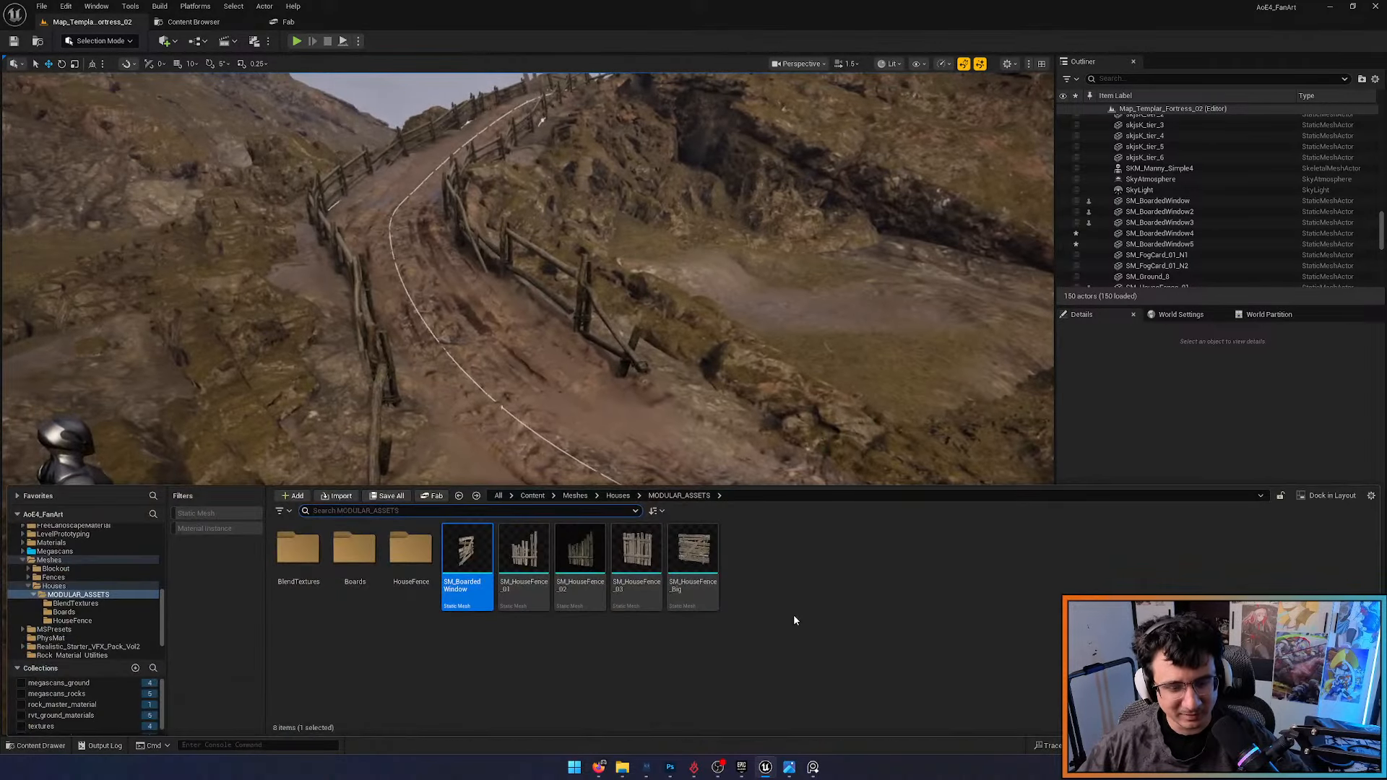
{"action": "left_click_drag", "start_coordinate": [635, 569], "coordinate": [554, 424]}
{"action": "key", "text": "e"}
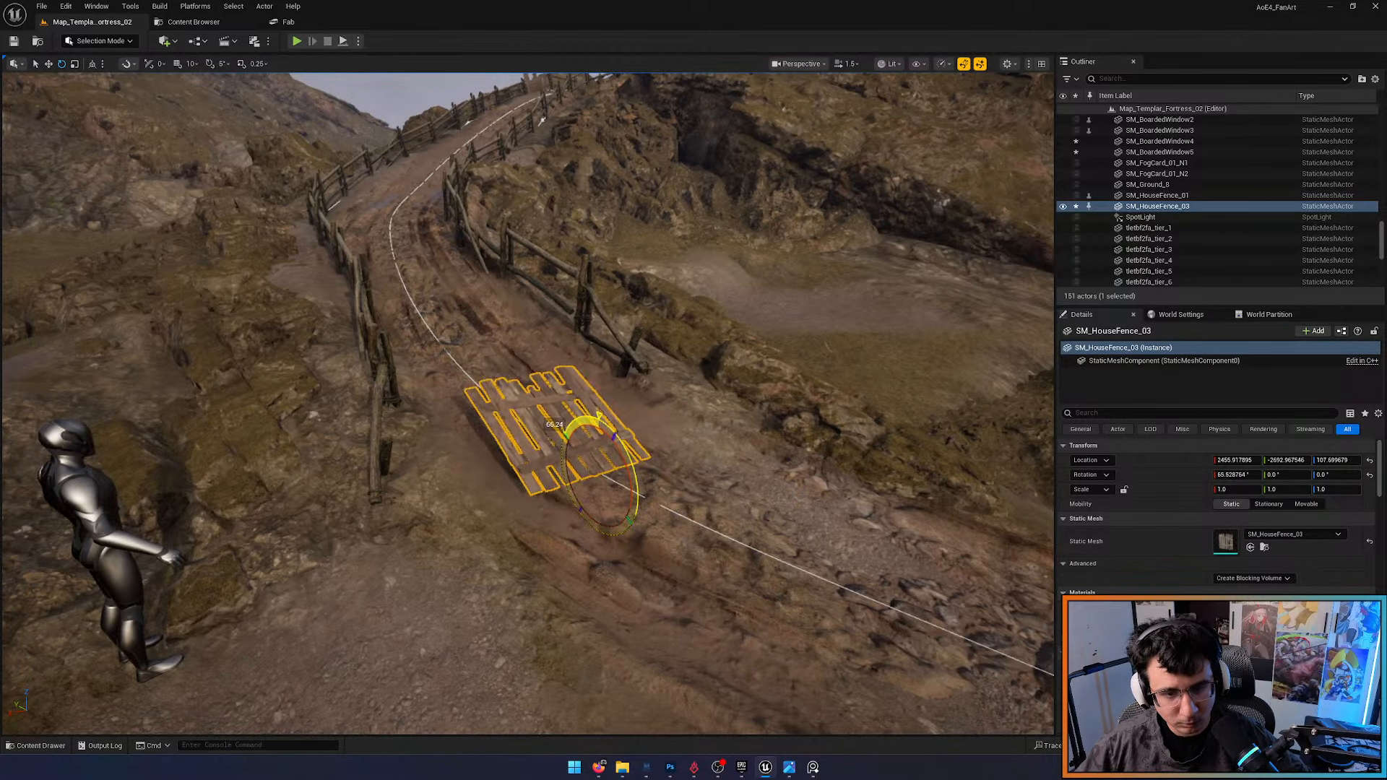
Try fitting the SM_HouseFence_03 piece into the dirt at about 76° rotation, then delete it
{"action": "key", "text": "w"}
{"action": "right_click_drag", "start_coordinate": [654, 431], "coordinate": [653, 318]}
{"action": "scroll", "coordinate": [654, 430], "scroll_direction": "down", "scroll_amount": 3}
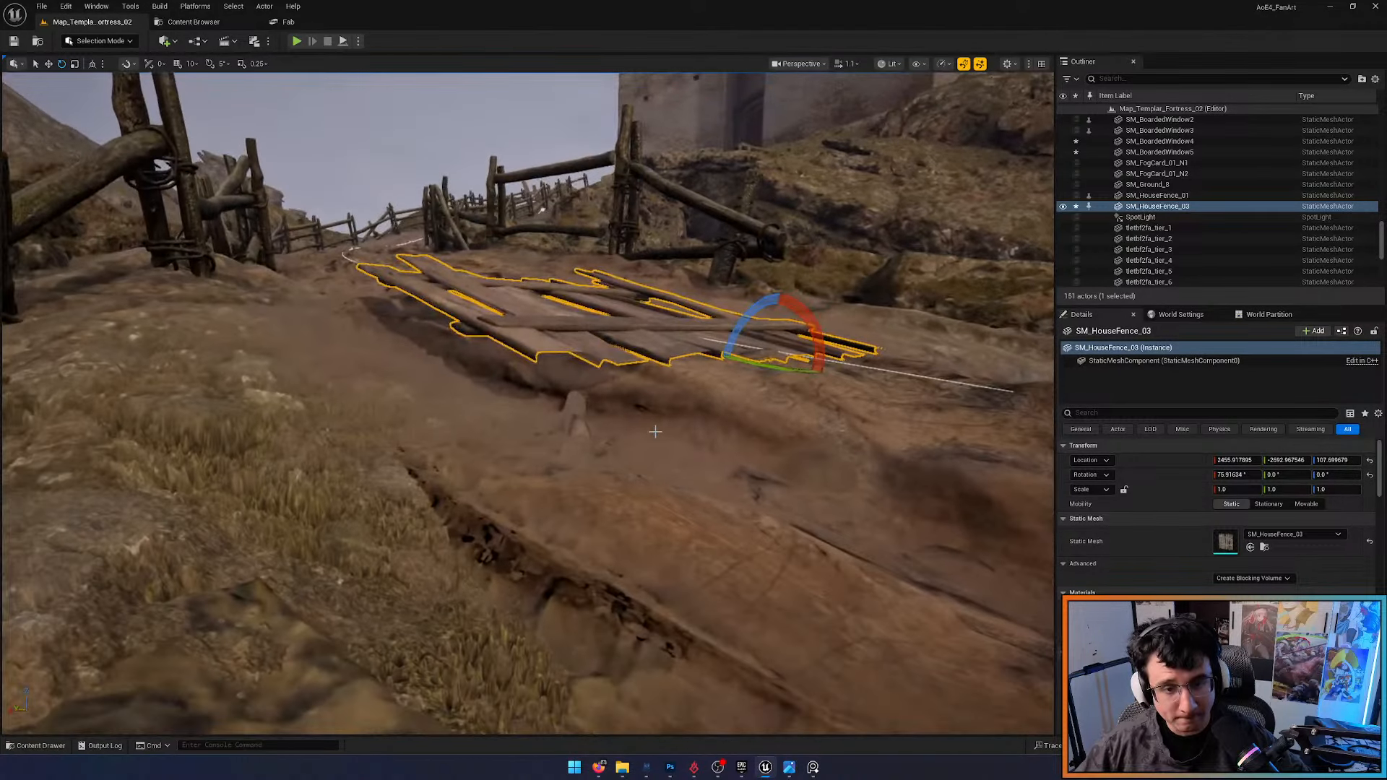
{"action": "mouse_move", "coordinate": [757, 382]}
{"action": "left_mouse_down"}
{"action": "mouse_move", "coordinate": [737, 434]}
{"action": "mouse_move", "coordinate": [752, 401]}
{"action": "left_mouse_up"}
{"action": "right_click_drag", "start_coordinate": [751, 401], "coordinate": [708, 535]}
{"action": "key", "text": "e"}
{"action": "key", "text": "e"}
{"action": "left_click_drag", "start_coordinate": [784, 609], "coordinate": [645, 399]}
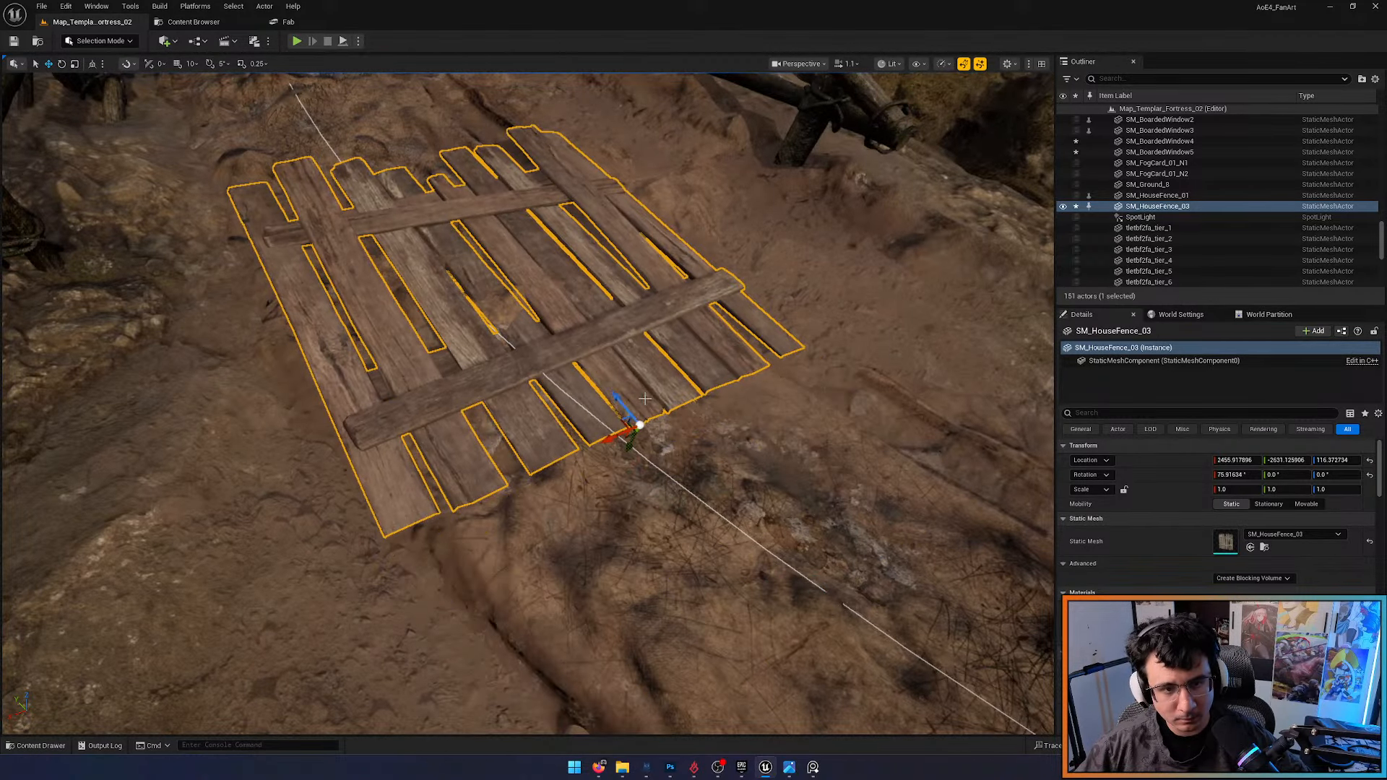
{"action": "key", "text": "Delete"}
Try placing SM_HouseFence_02 at the same spot on the path and laying it down at about 76°
{"action": "key", "text": "ctrl+space"}
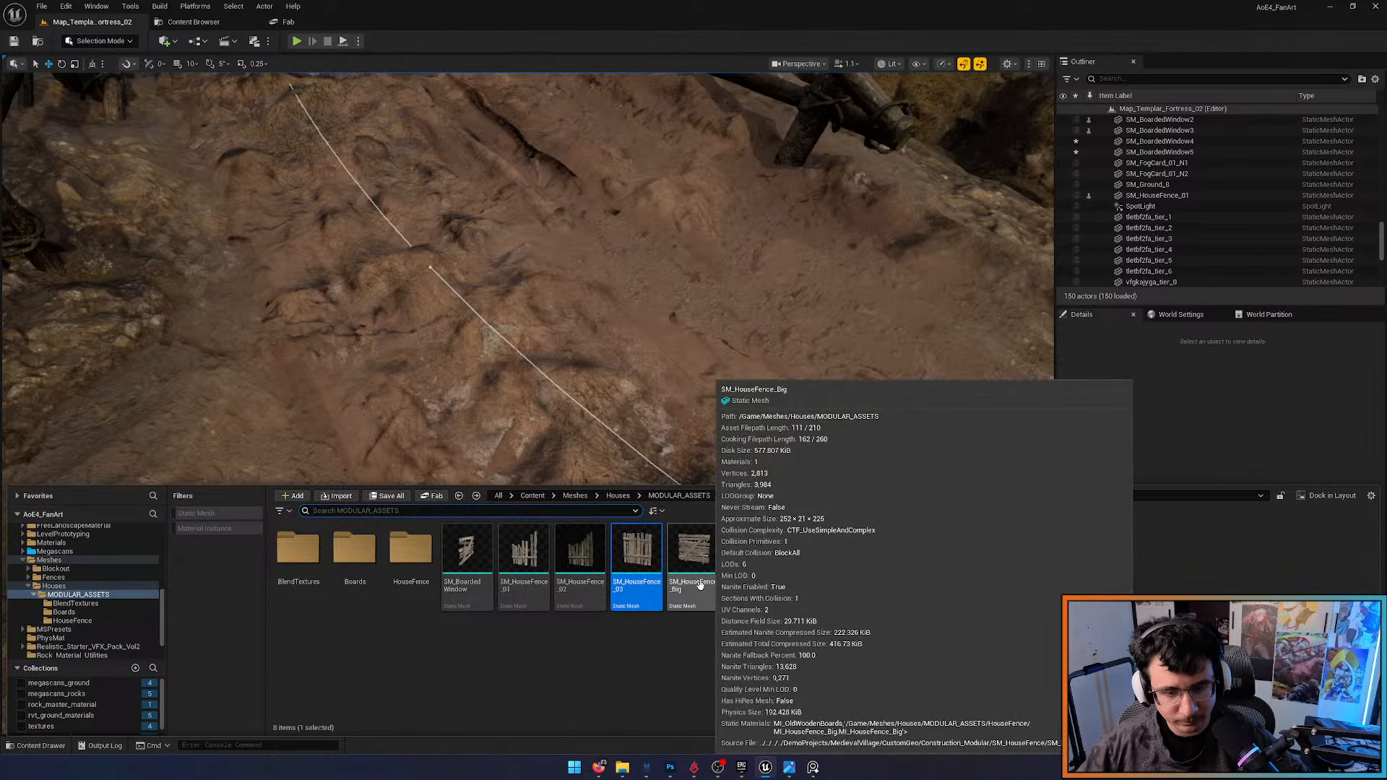
{"action": "left_click_drag", "start_coordinate": [580, 552], "coordinate": [618, 423]}
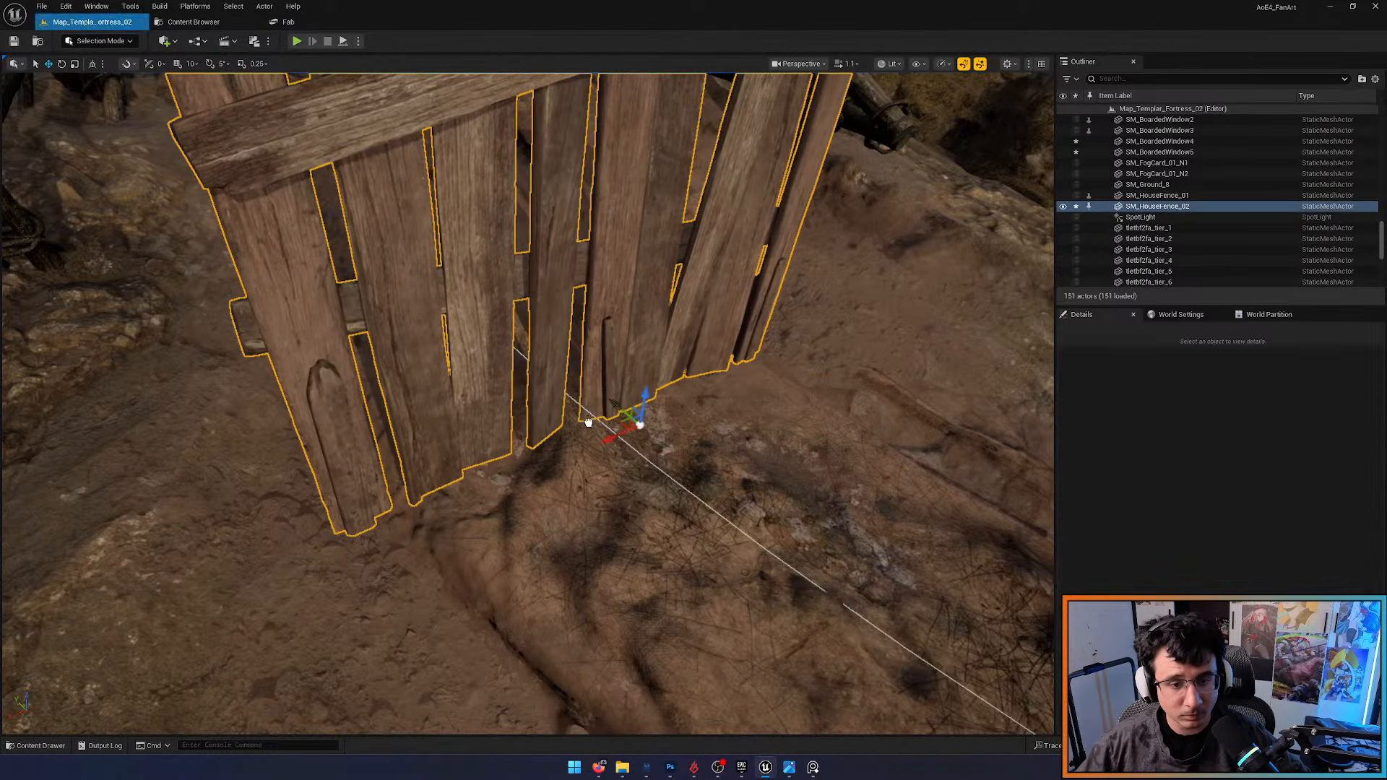
{"action": "right_click_drag", "start_coordinate": [617, 423], "coordinate": [620, 340]}
{"action": "key", "text": "s"}
{"action": "key", "text": "e"}
{"action": "left_click_drag", "start_coordinate": [619, 361], "coordinate": [577, 376]}
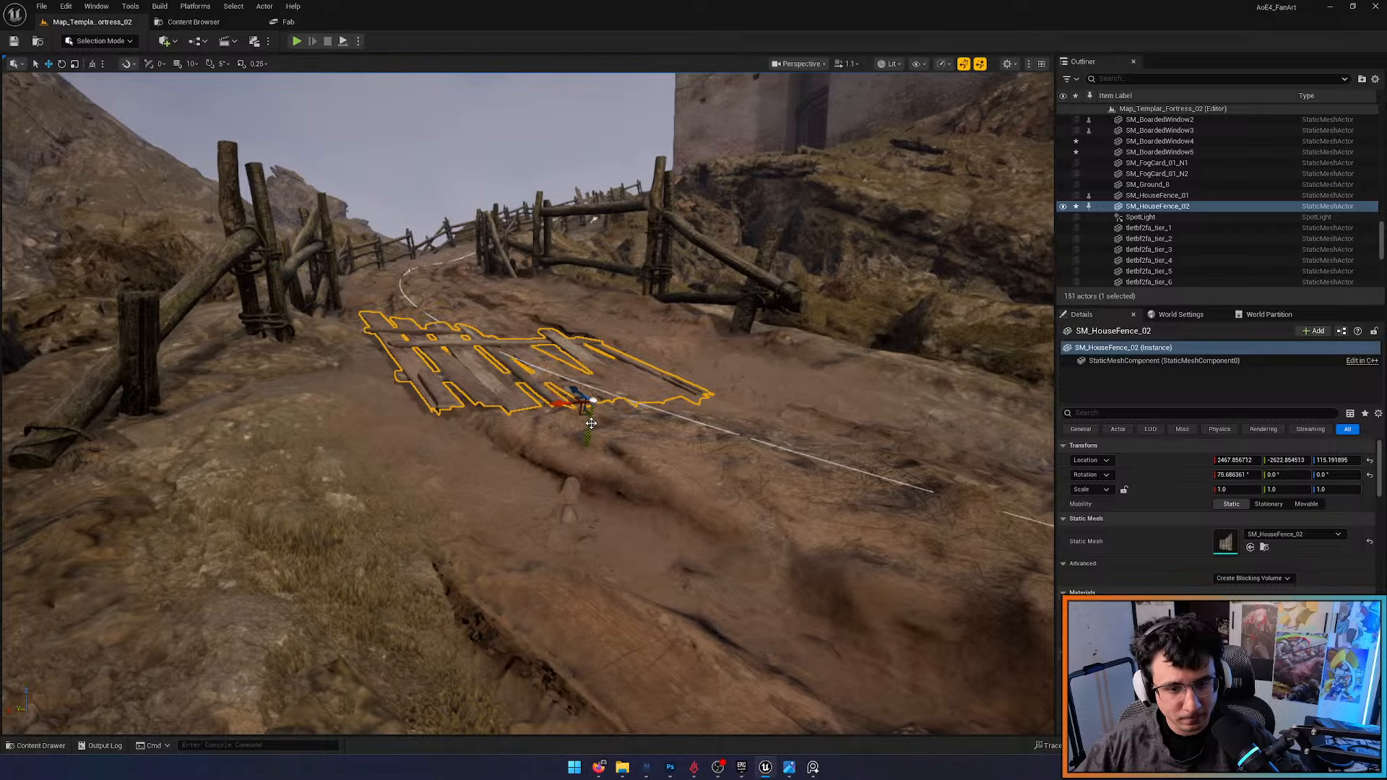
{"action": "left_click_drag", "start_coordinate": [591, 444], "coordinate": [590, 434]}
Try thickening the fence piece to a Y scale of about 1.73 and sinking it slightly into the ground
{"action": "right_click_drag", "start_coordinate": [591, 435], "coordinate": [516, 450]}
{"action": "key", "text": "s"}
{"action": "scroll", "coordinate": [484, 441], "scroll_direction": "down", "scroll_amount": 2}
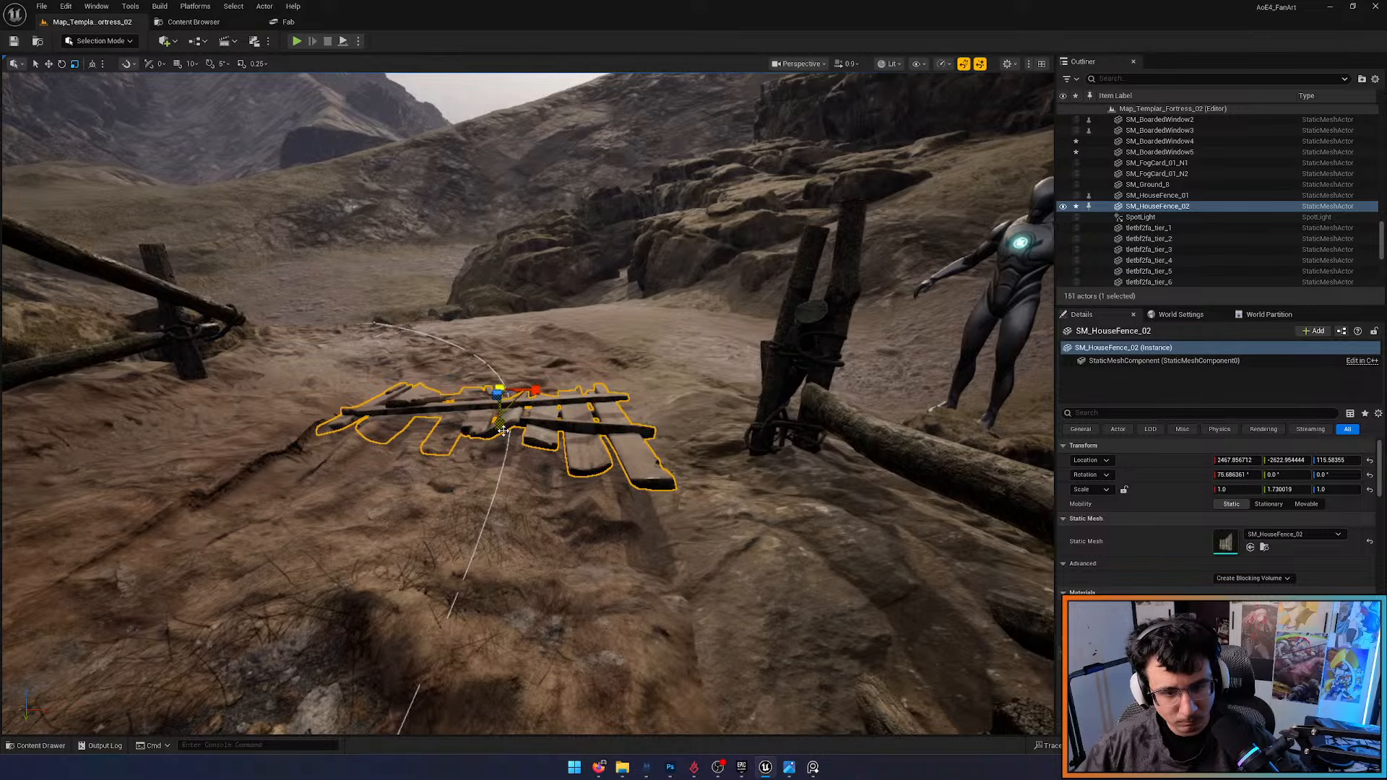
{"action": "left_click_drag", "start_coordinate": [504, 431], "coordinate": [512, 429]}
{"action": "key", "text": "d"}
{"action": "right_click_drag", "start_coordinate": [513, 429], "coordinate": [332, 437]}
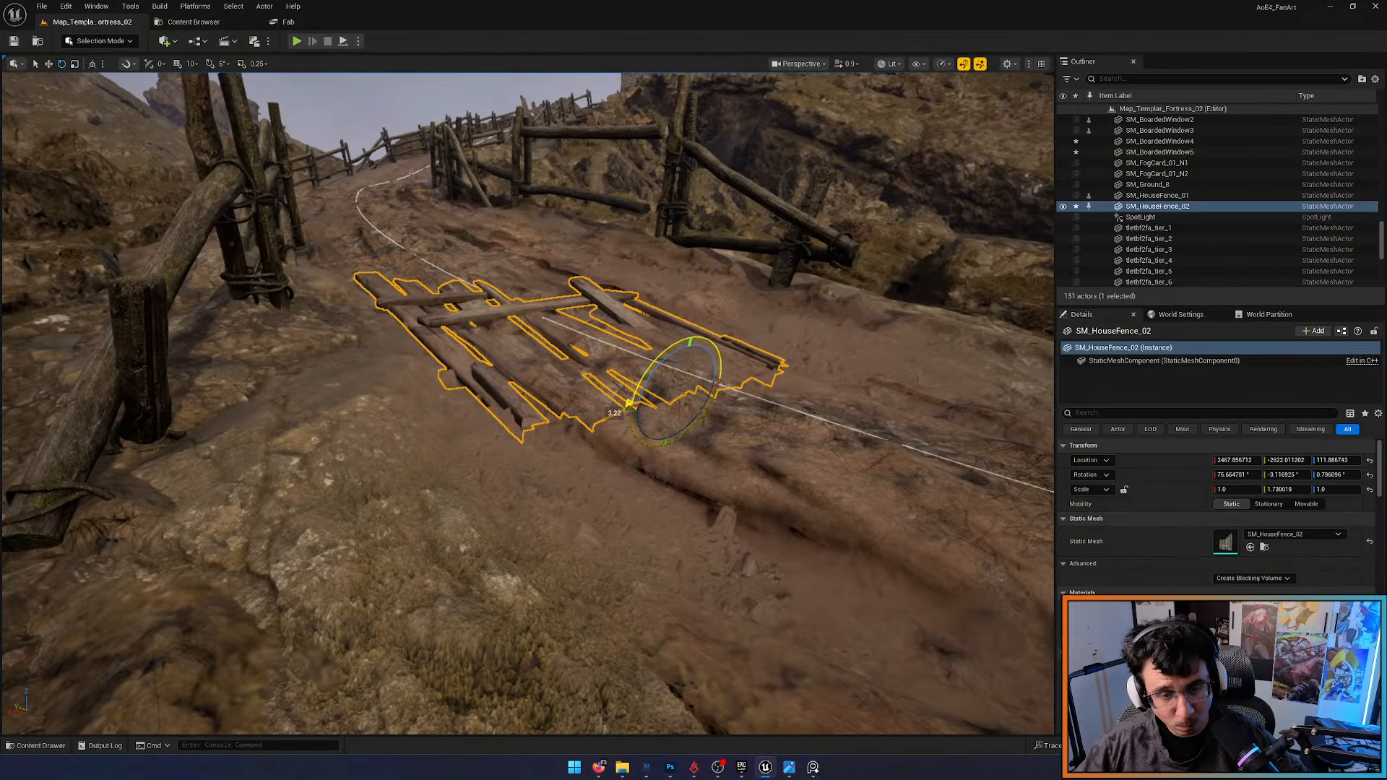
Tilt the thickened fence piece by about 3° to check it against the slope, then delete it
{"action": "left_click_drag", "start_coordinate": [674, 417], "coordinate": [660, 326]}
{"action": "right_click_drag", "start_coordinate": [659, 326], "coordinate": [668, 173]}
{"action": "key", "text": "w"}
{"action": "scroll", "coordinate": [660, 327], "scroll_direction": "down", "scroll_amount": 3}
{"action": "key", "text": "s"}
{"action": "key", "text": "d"}
{"action": "scroll", "coordinate": [666, 283], "scroll_direction": "down", "scroll_amount": 2}
{"action": "right_click_drag", "start_coordinate": [666, 282], "coordinate": [654, 434]}
{"action": "key", "text": "q"}
{"action": "key", "text": "e"}
{"action": "key", "text": "Delete"}
Place a new SM_HouseFence_02 on the path between the fence ends and lay it flat crosswise over the ruts
{"action": "key", "text": "e"}
{"action": "key", "text": "ctrl+space"}
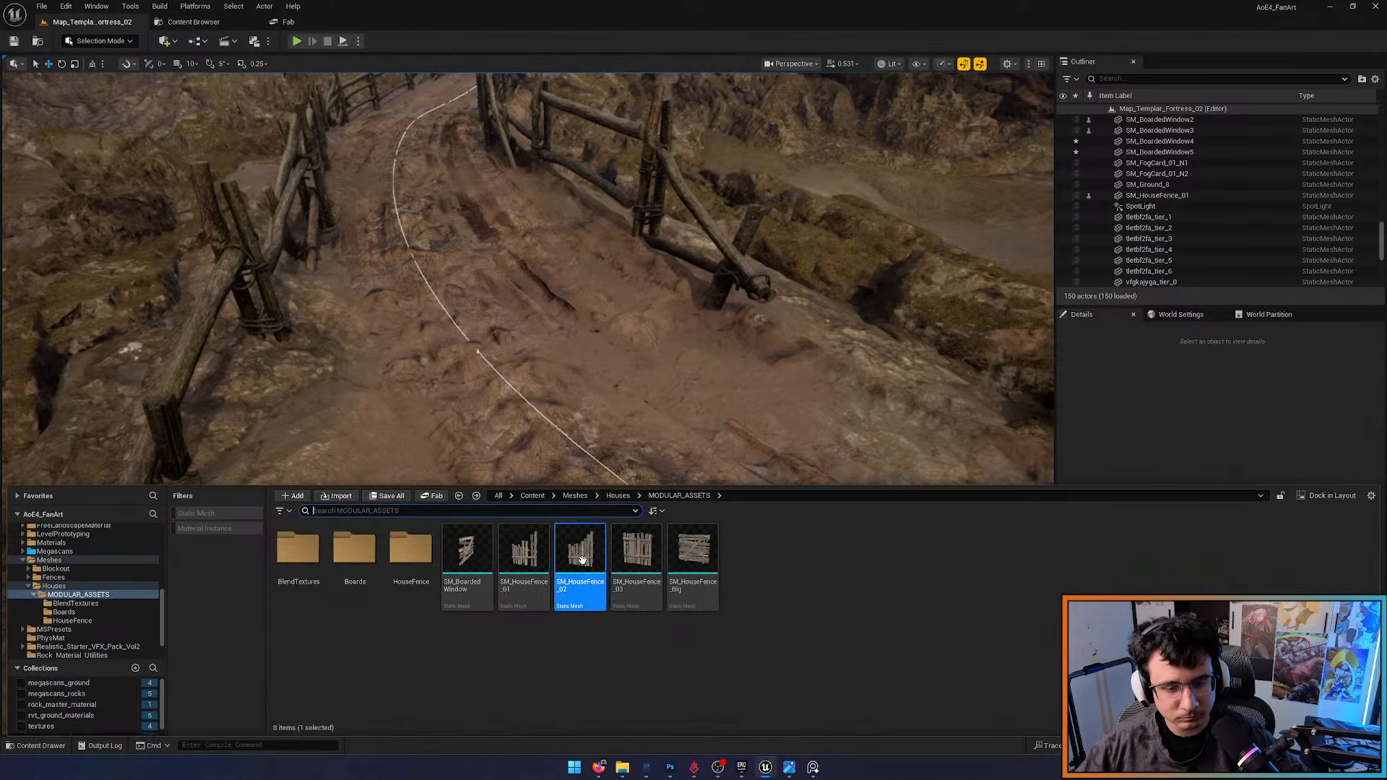
{"action": "left_click_drag", "start_coordinate": [580, 555], "coordinate": [549, 396]}
{"action": "left_click", "coordinate": [554, 309]}
{"action": "key", "text": "e"}
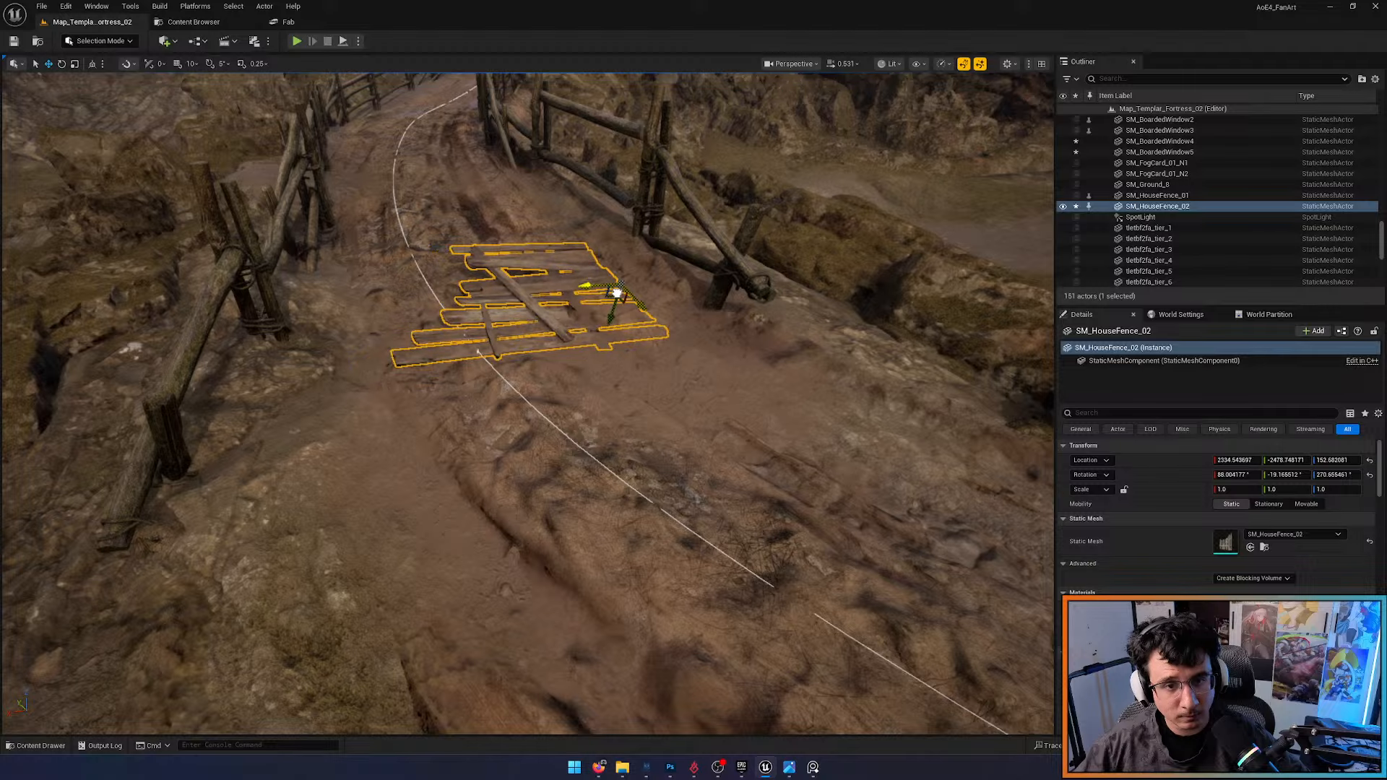
{"action": "left_click_drag", "start_coordinate": [614, 317], "coordinate": [615, 332]}
Lower the crosswise fence piece into the dirt and tilt it about 5° to follow the slope
{"action": "right_click_drag", "start_coordinate": [615, 332], "coordinate": [615, 279]}
{"action": "key", "text": "w"}
{"action": "key", "text": "d"}
{"action": "scroll", "coordinate": [614, 332], "scroll_direction": "down", "scroll_amount": 3}
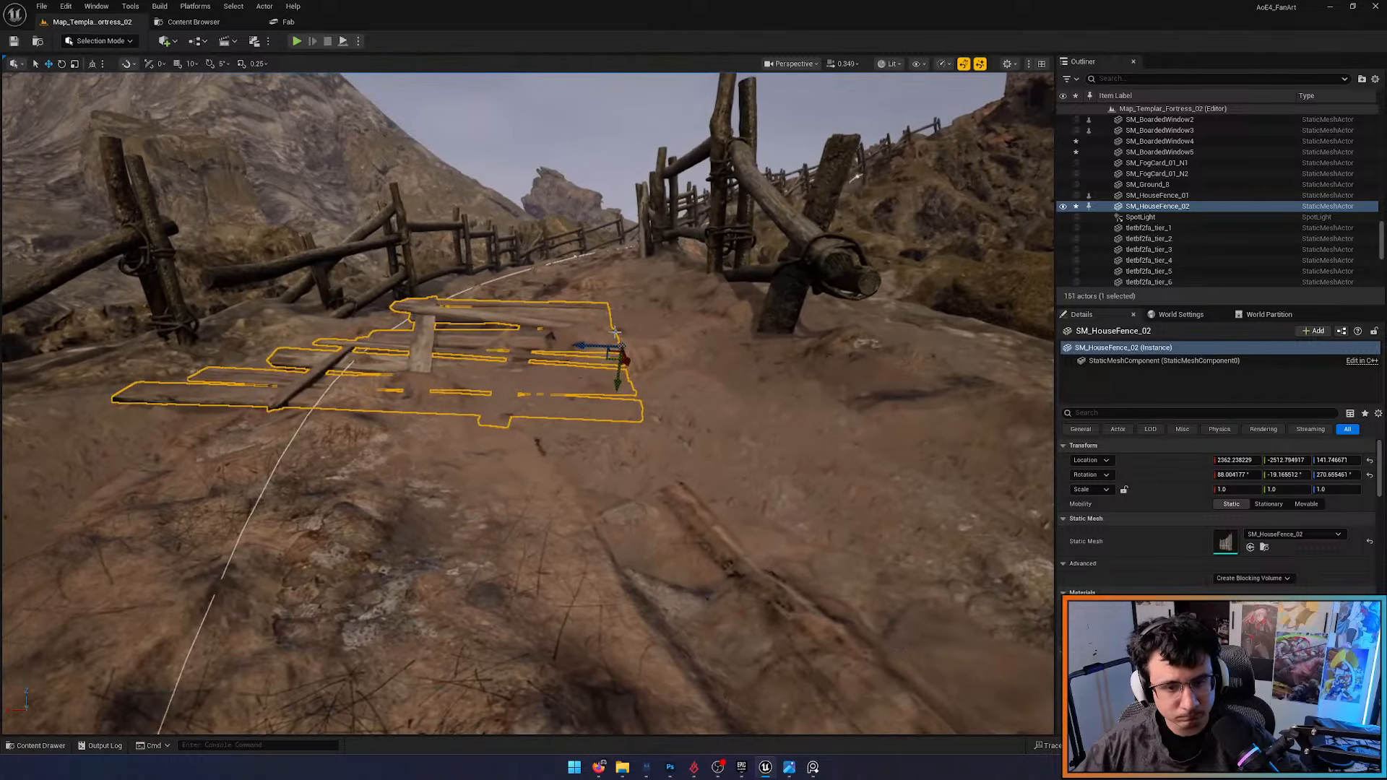
{"action": "left_click_drag", "start_coordinate": [633, 344], "coordinate": [634, 379]}
{"action": "key", "text": "a"}
{"action": "right_click_drag", "start_coordinate": [677, 444], "coordinate": [565, 365]}
{"action": "key", "text": "s"}
{"action": "key", "text": "d"}
{"action": "key", "text": "q"}
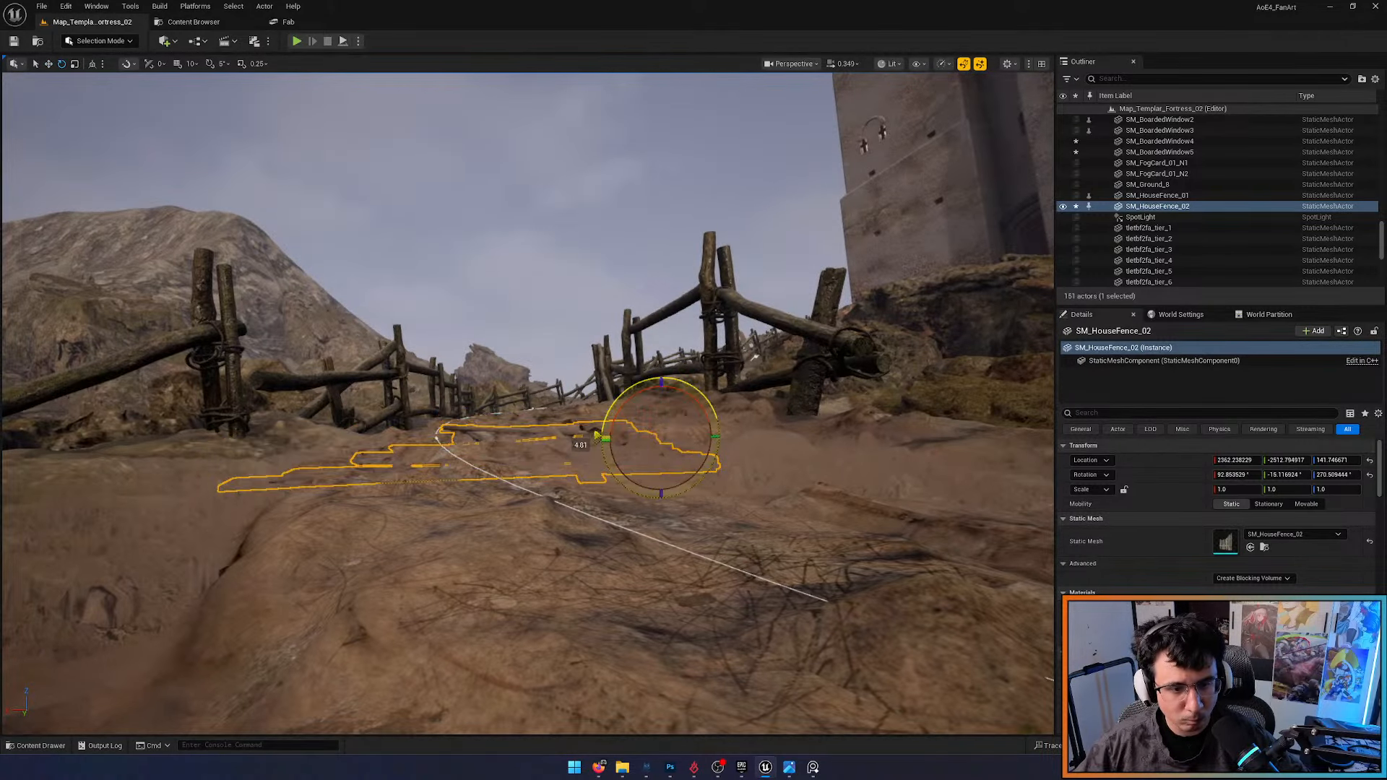
{"action": "left_click_drag", "start_coordinate": [599, 435], "coordinate": [598, 439]}
{"action": "key", "text": "Escape"}
Place another SM_HouseFence_02 farther up the road near the fence and rotate it flat by about -96°
{"action": "key", "text": "s"}
{"action": "right_click_drag", "start_coordinate": [599, 439], "coordinate": [614, 529]}
{"action": "scroll", "coordinate": [672, 524], "scroll_direction": "up", "scroll_amount": 5}
{"action": "key", "text": "s"}
{"action": "scroll", "coordinate": [614, 434], "scroll_direction": "up", "scroll_amount": 8}
{"action": "key", "text": "w"}
{"action": "key", "text": "ctrl+space"}
{"action": "left_click_drag", "start_coordinate": [581, 547], "coordinate": [398, 418]}
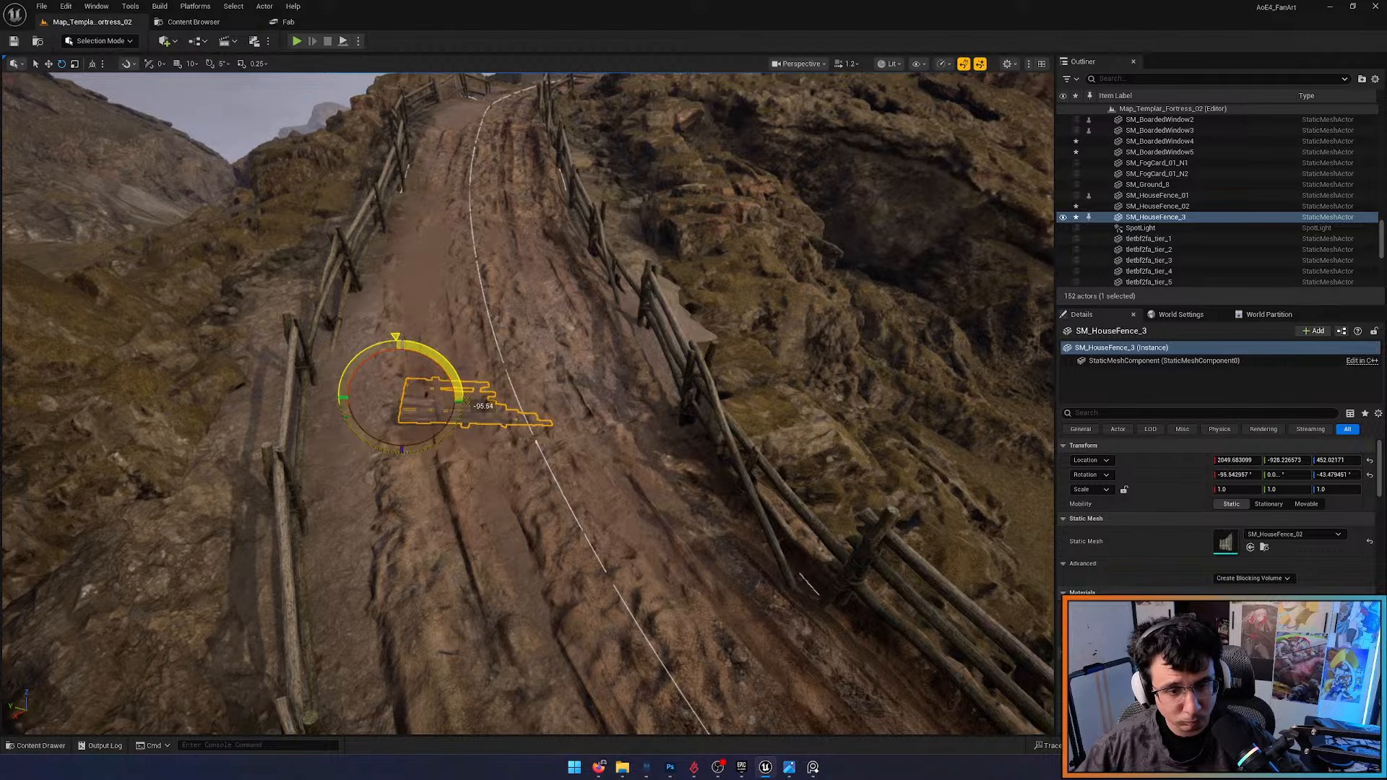
{"action": "left_click_drag", "start_coordinate": [468, 396], "coordinate": [469, 395]}
Tilt the upper SM_HouseFence_02 piece by about 16° to match the road's incline
{"action": "key", "text": "w"}
{"action": "right_click_drag", "start_coordinate": [468, 396], "coordinate": [452, 329]}
{"action": "scroll", "coordinate": [455, 333], "scroll_direction": "down", "scroll_amount": 2}
{"action": "key", "text": "q"}
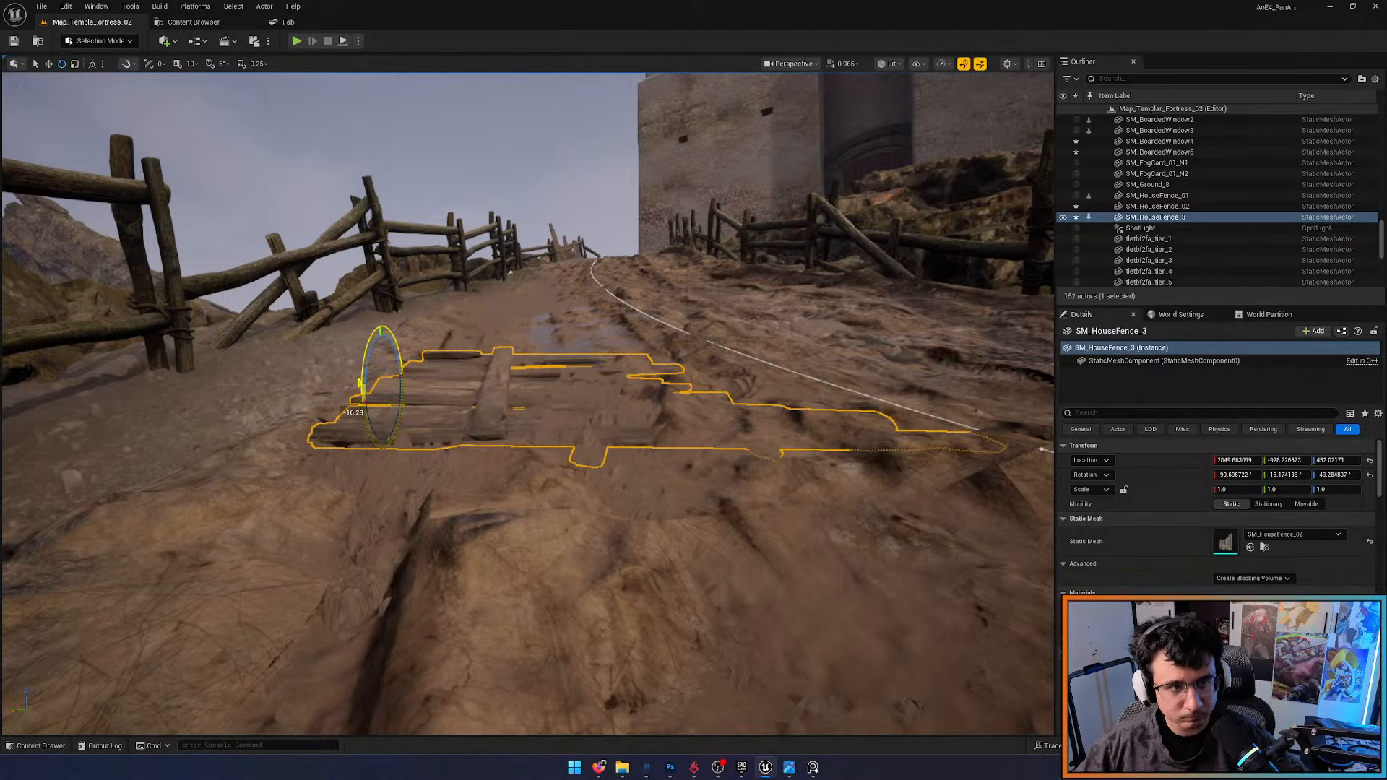
{"action": "left_click_drag", "start_coordinate": [360, 382], "coordinate": [360, 382]}
{"action": "key", "text": "s"}
{"action": "right_click_drag", "start_coordinate": [360, 382], "coordinate": [455, 426]}
{"action": "key", "text": "w"}
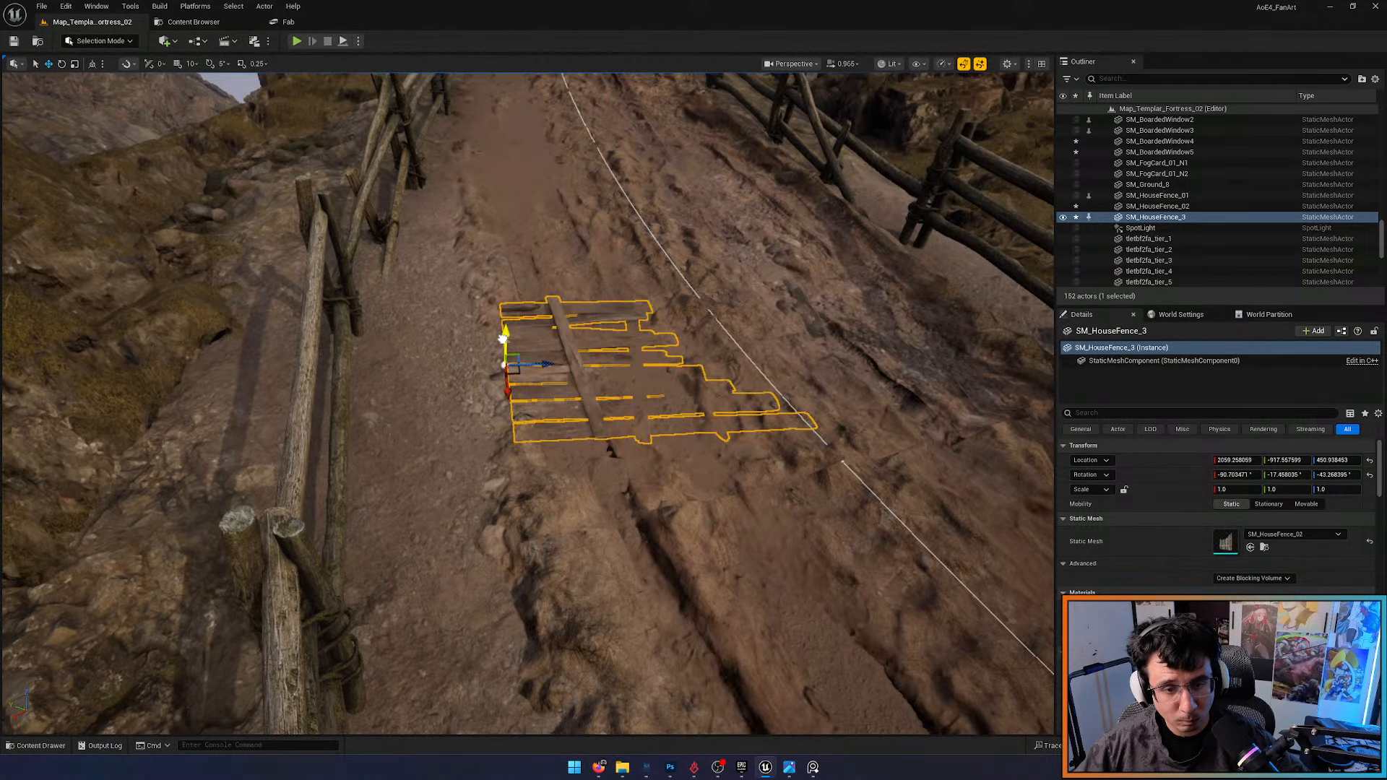
Fine-tune the upper fence piece's position and rotation so its planks sit partly buried in the road
{"action": "left_click_drag", "start_coordinate": [502, 338], "coordinate": [503, 336]}
{"action": "key", "text": "w"}
{"action": "right_click_drag", "start_coordinate": [534, 406], "coordinate": [535, 318]}
{"action": "scroll", "coordinate": [535, 406], "scroll_direction": "down", "scroll_amount": 5}
{"action": "key", "text": "q"}
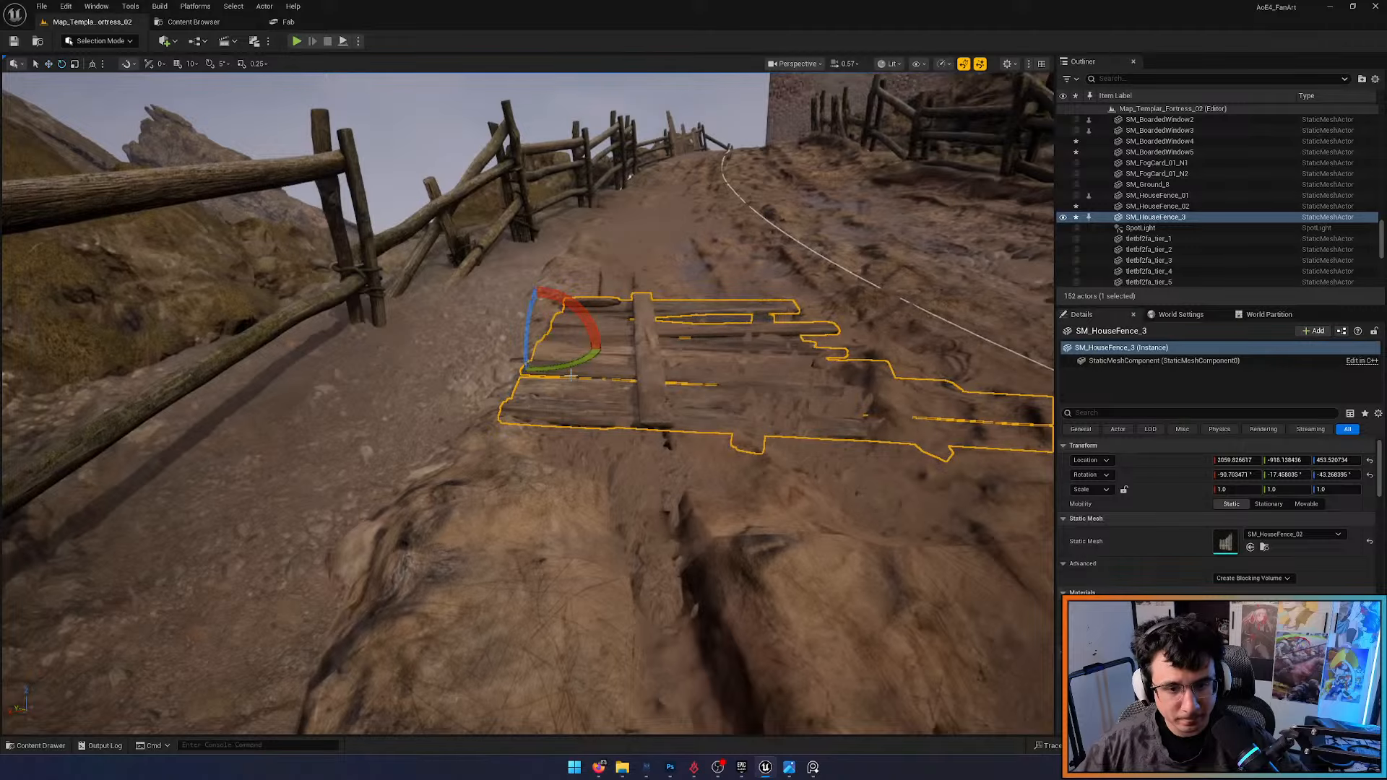
{"action": "left_click_drag", "start_coordinate": [571, 375], "coordinate": [523, 372]}
{"action": "left_click_drag", "start_coordinate": [539, 309], "coordinate": [593, 336]}
{"action": "key", "text": "Escape"}
Place SM_HouseFence_01 higher up the road beside the cliff-side fence and lay it flat across the ruts
{"action": "key", "text": "d"}
{"action": "right_click_drag", "start_coordinate": [594, 336], "coordinate": [629, 349]}
{"action": "key", "text": "s"}
{"action": "scroll", "coordinate": [578, 339], "scroll_direction": "up", "scroll_amount": 4}
{"action": "key", "text": "a"}
{"action": "key", "text": "w"}
{"action": "key", "text": "ctrl+space"}
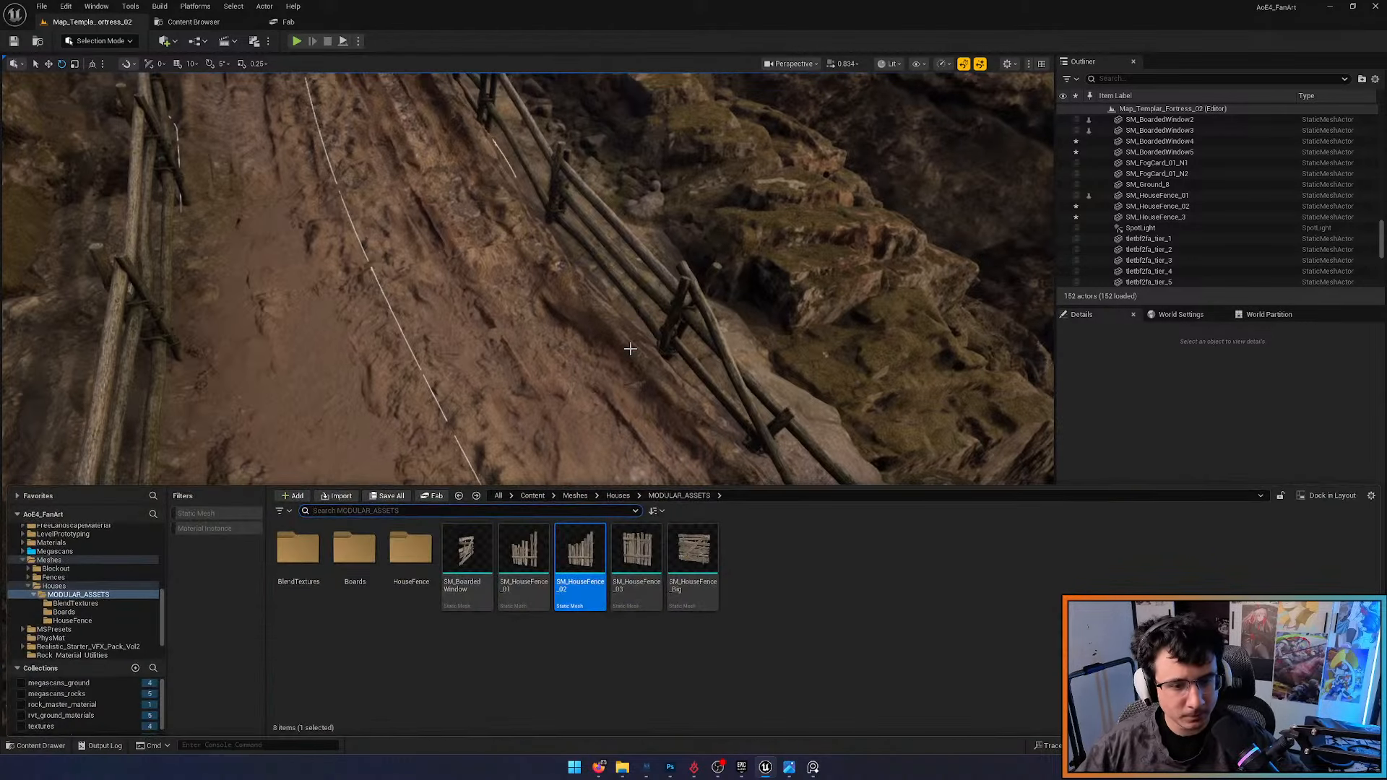
{"action": "left_click_drag", "start_coordinate": [524, 556], "coordinate": [520, 296]}
{"action": "key", "text": "f"}
{"action": "left_click_drag", "start_coordinate": [640, 495], "coordinate": [575, 498]}
{"action": "left_click_drag", "start_coordinate": [640, 435], "coordinate": [652, 471]}
Adjust the SM_HouseFence_01 piece's height and tilt so its planks sink into the muddy slope
{"action": "right_click_drag", "start_coordinate": [651, 471], "coordinate": [783, 459]}
{"action": "key", "text": "w"}
{"action": "scroll", "coordinate": [651, 471], "scroll_direction": "down", "scroll_amount": 3}
{"action": "key", "text": "e"}
{"action": "left_click_drag", "start_coordinate": [575, 318], "coordinate": [573, 355]}
{"action": "right_click_drag", "start_coordinate": [573, 355], "coordinate": [657, 357]}
{"action": "key", "text": "s"}
{"action": "key", "text": "Escape"}
{"action": "left_click", "coordinate": [573, 355]}
Try duplicating the SM_HouseFence_01 piece to the opposite side of the road, then delete the copy
{"action": "key", "text": "a"}
{"action": "right_click_drag", "start_coordinate": [580, 425], "coordinate": [580, 421]}
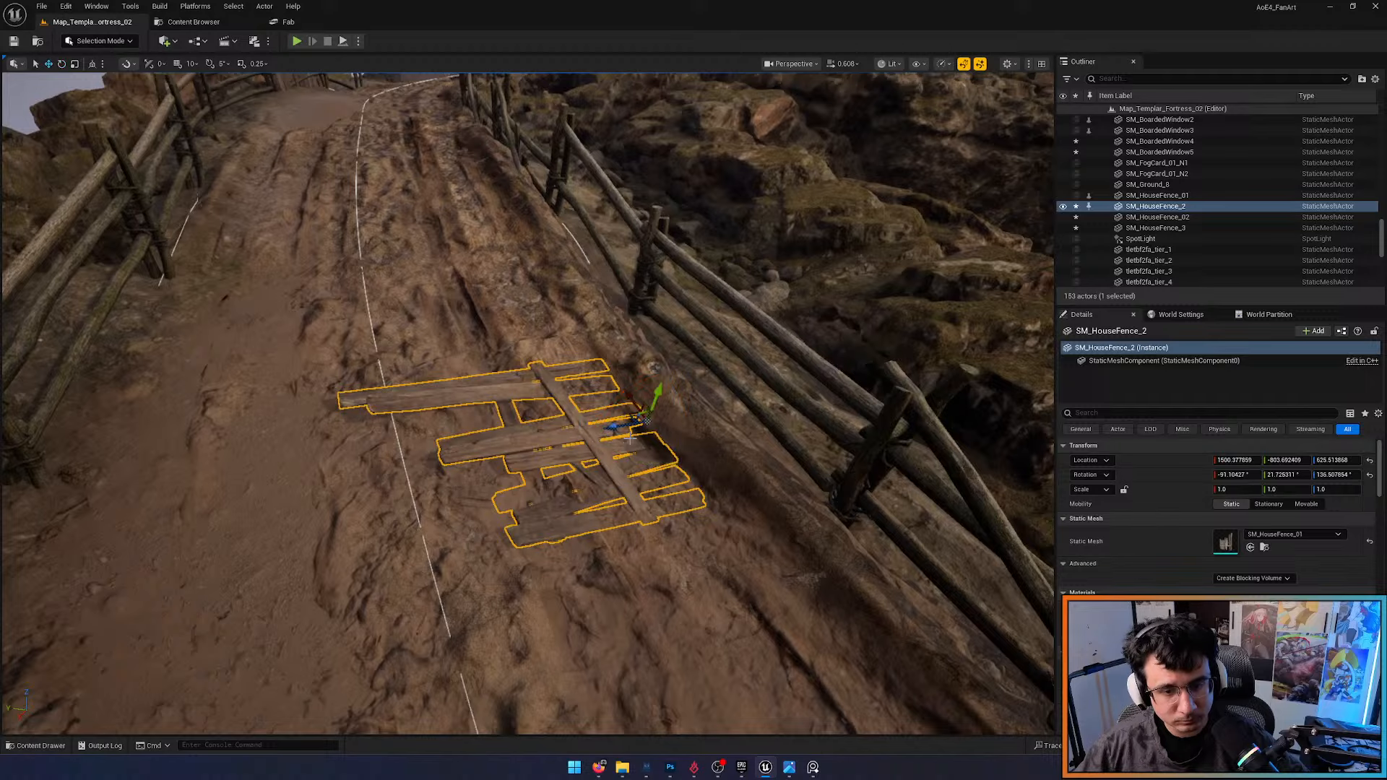
{"action": "left_click_drag", "start_coordinate": [620, 426], "coordinate": [331, 447], "text": "alt"}
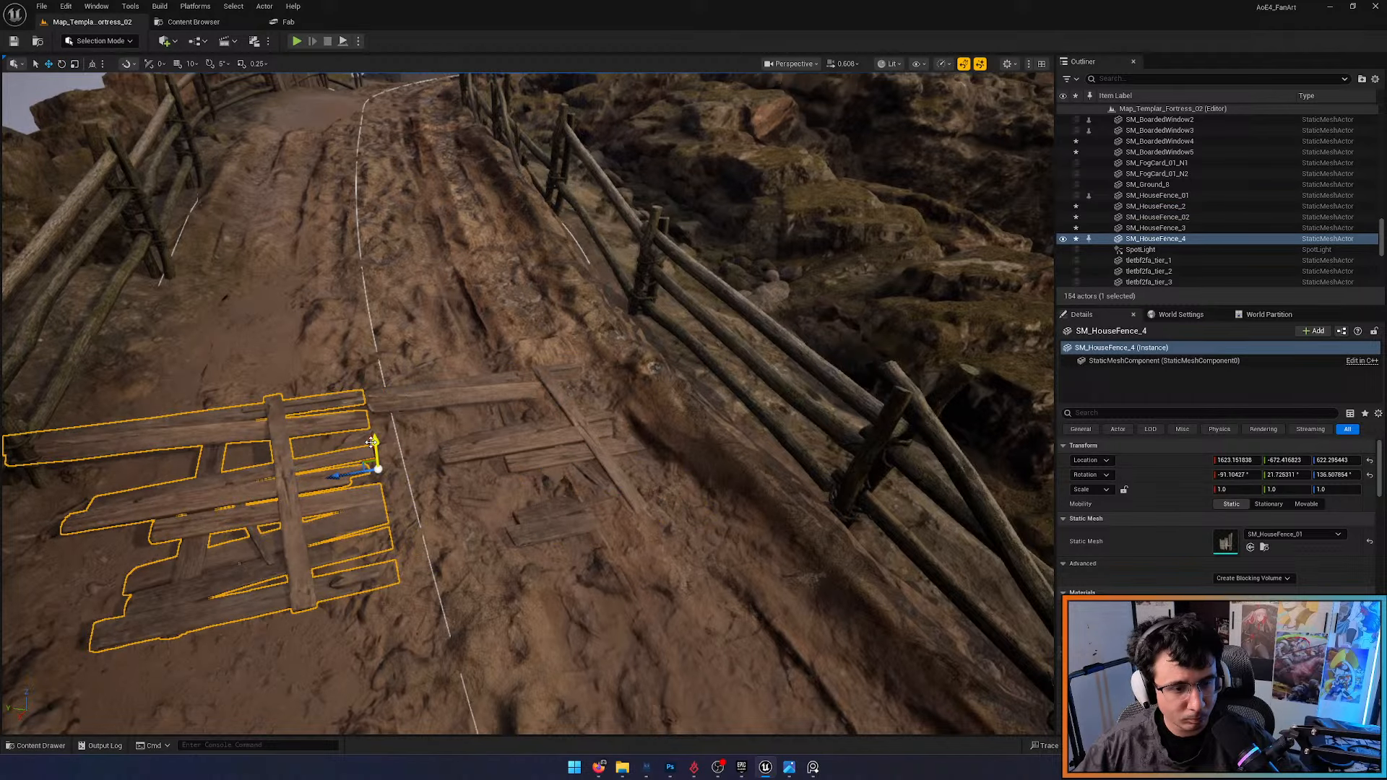
{"action": "key", "text": "Delete"}
Place SM_BoardedWindow farther up the road beside the opposite fence and rotate it flat onto the ground
{"action": "right_click_drag", "start_coordinate": [379, 369], "coordinate": [332, 346]}
{"action": "key", "text": "ctrl+space"}
{"action": "left_click_drag", "start_coordinate": [471, 551], "coordinate": [412, 351]}
{"action": "key", "text": "e"}
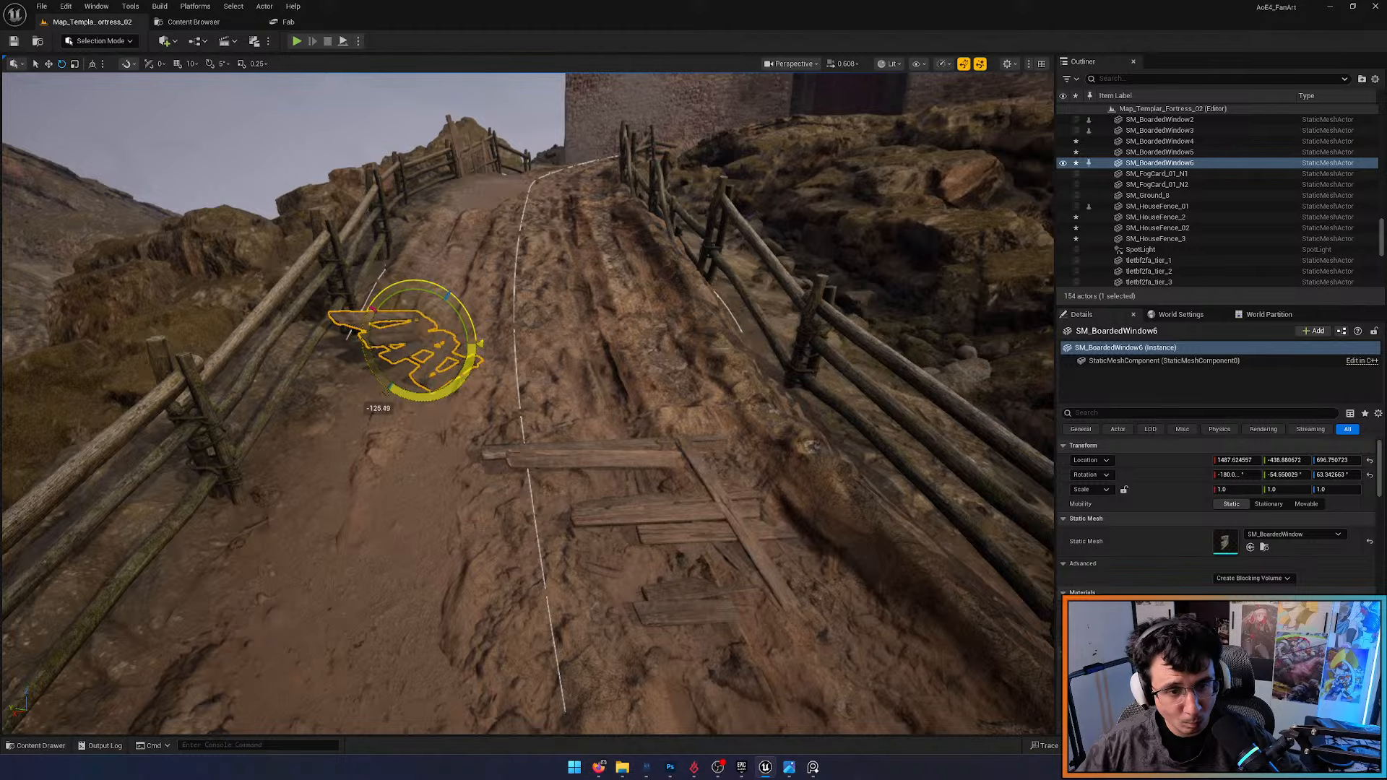
{"action": "right_click_drag", "start_coordinate": [415, 399], "coordinate": [405, 448]}
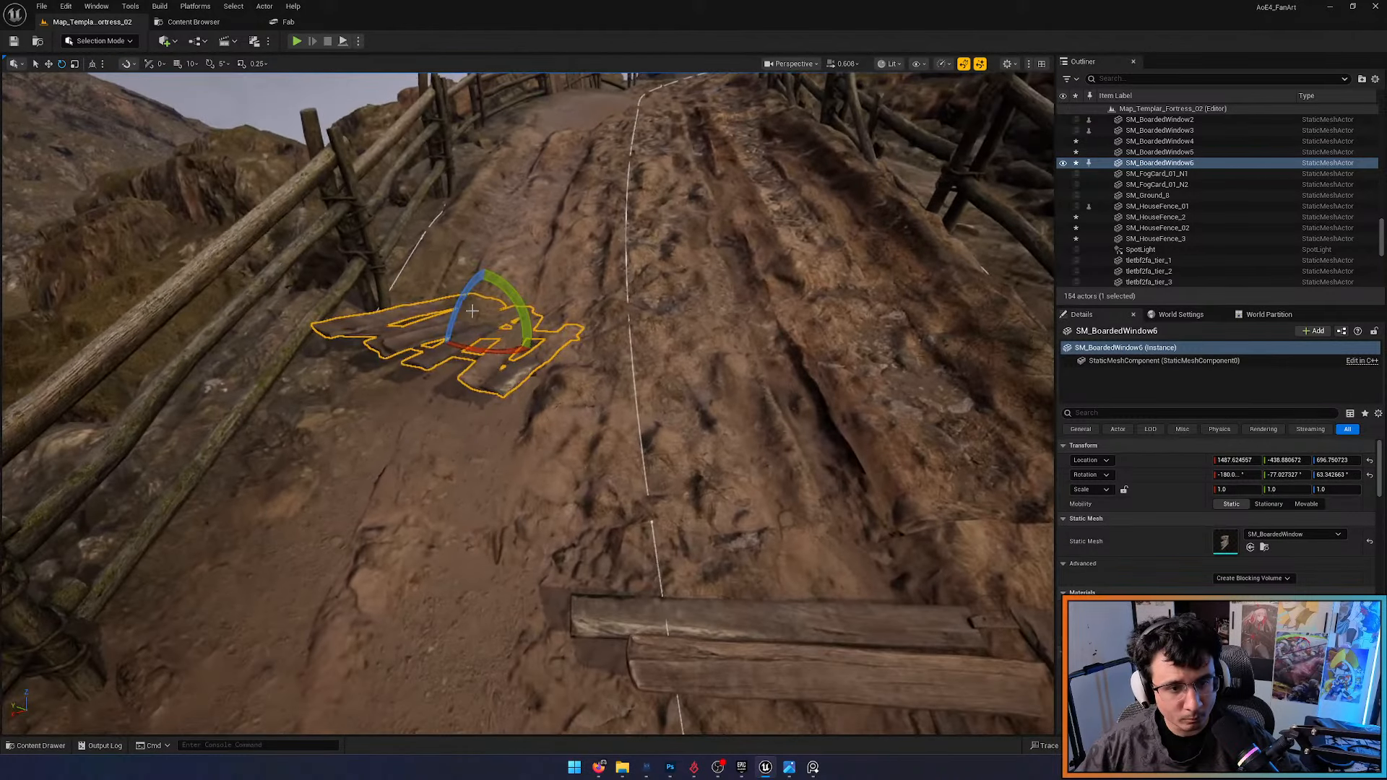
{"action": "left_click_drag", "start_coordinate": [459, 311], "coordinate": [494, 295]}
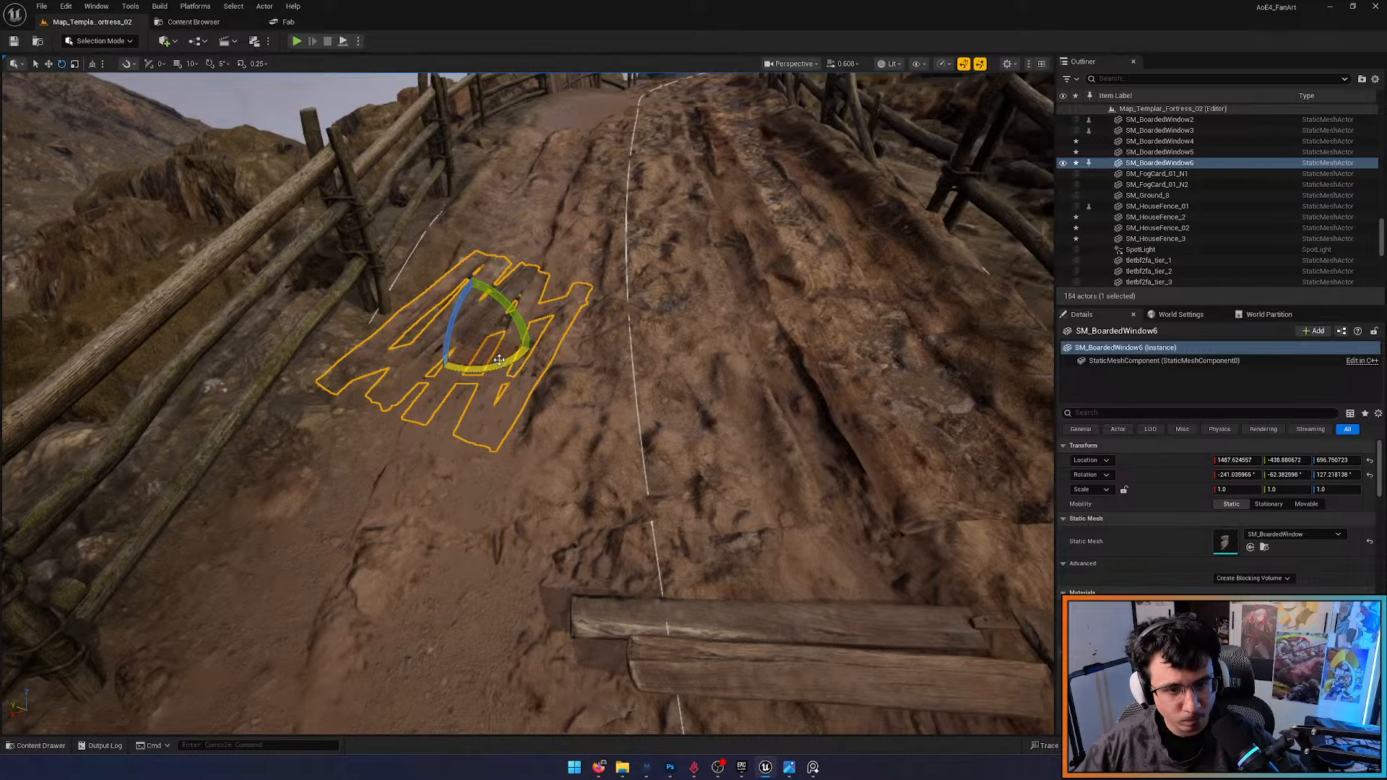
{"action": "left_click_drag", "start_coordinate": [499, 361], "coordinate": [526, 350]}
Tilt and turn the boarded window so its planks follow the slope beside the fence
{"action": "right_click_drag", "start_coordinate": [526, 349], "coordinate": [489, 337]}
{"action": "scroll", "coordinate": [509, 271], "scroll_direction": "down", "scroll_amount": 4}
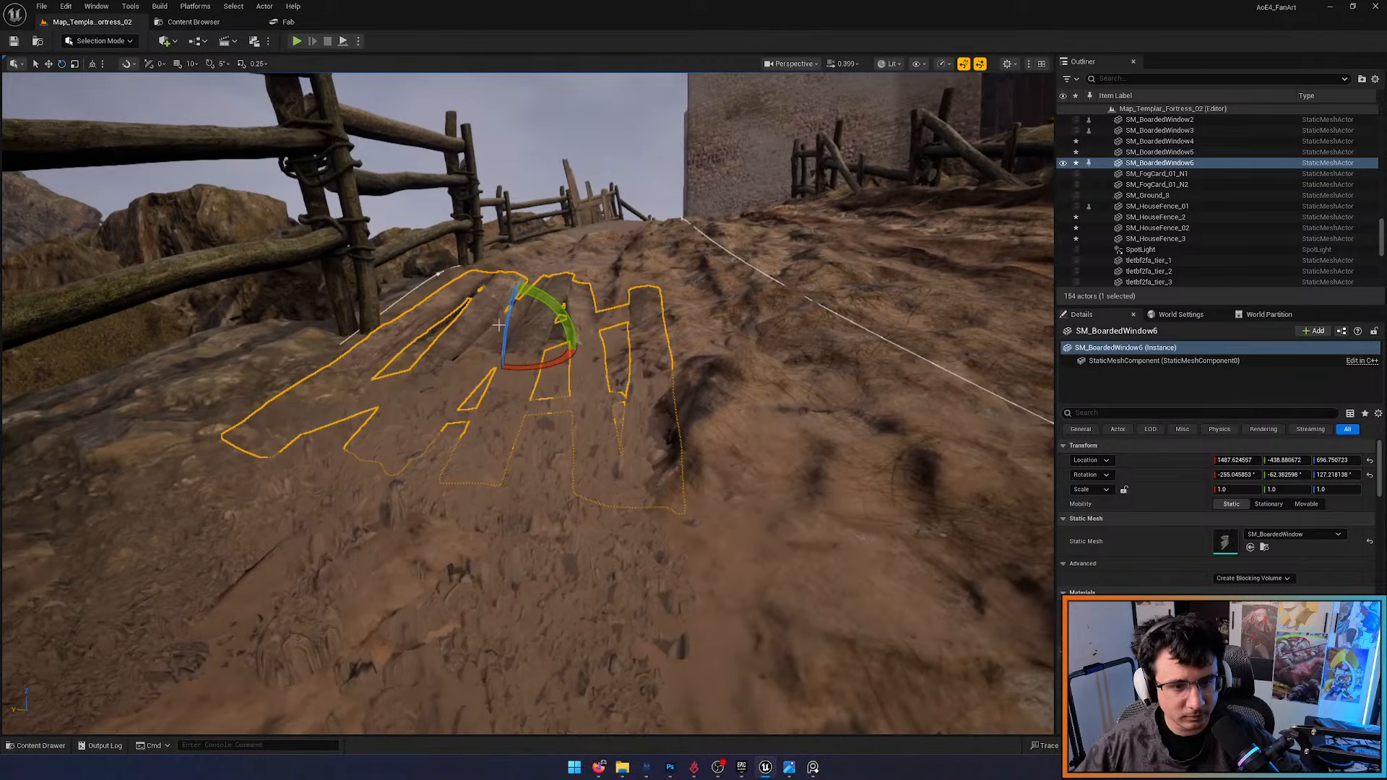
{"action": "left_click_drag", "start_coordinate": [505, 323], "coordinate": [512, 301]}
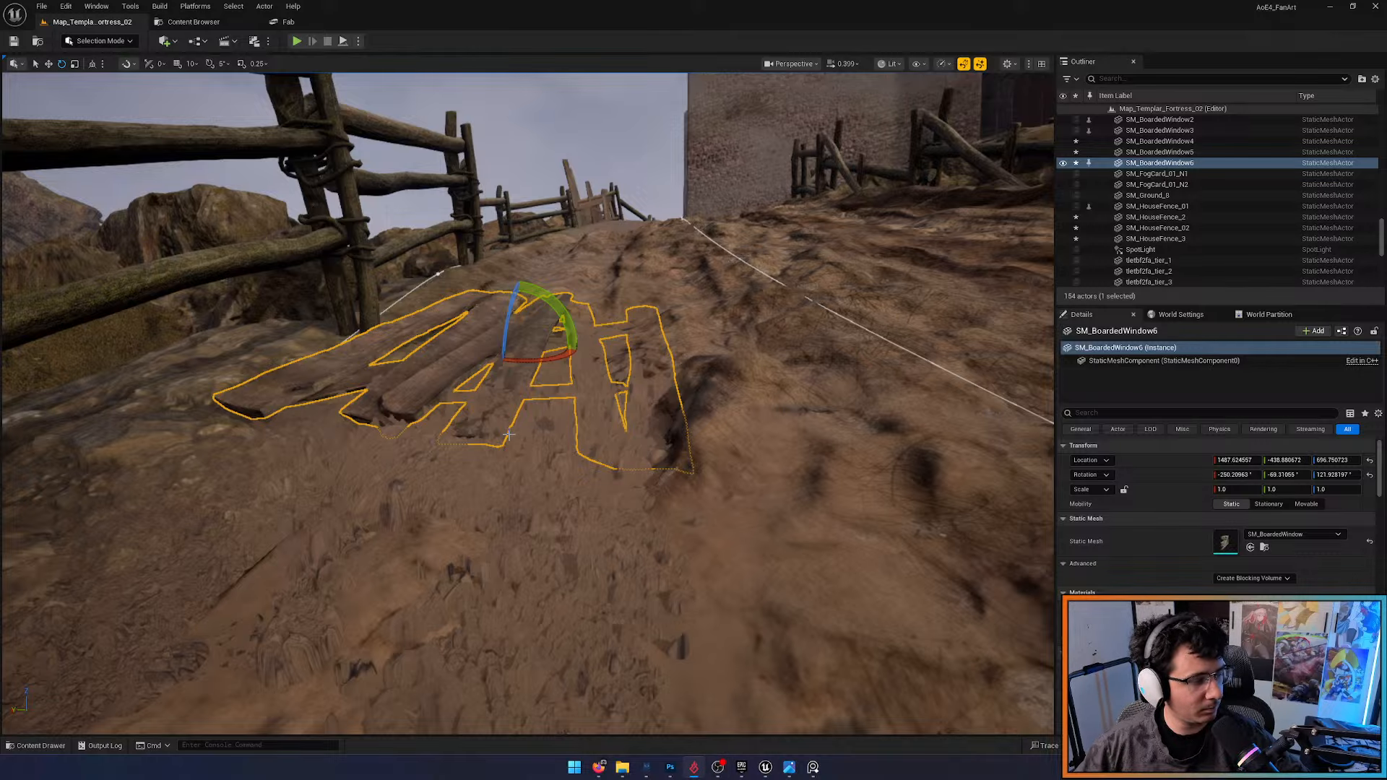
{"action": "right_click_drag", "start_coordinate": [508, 434], "coordinate": [557, 429]}
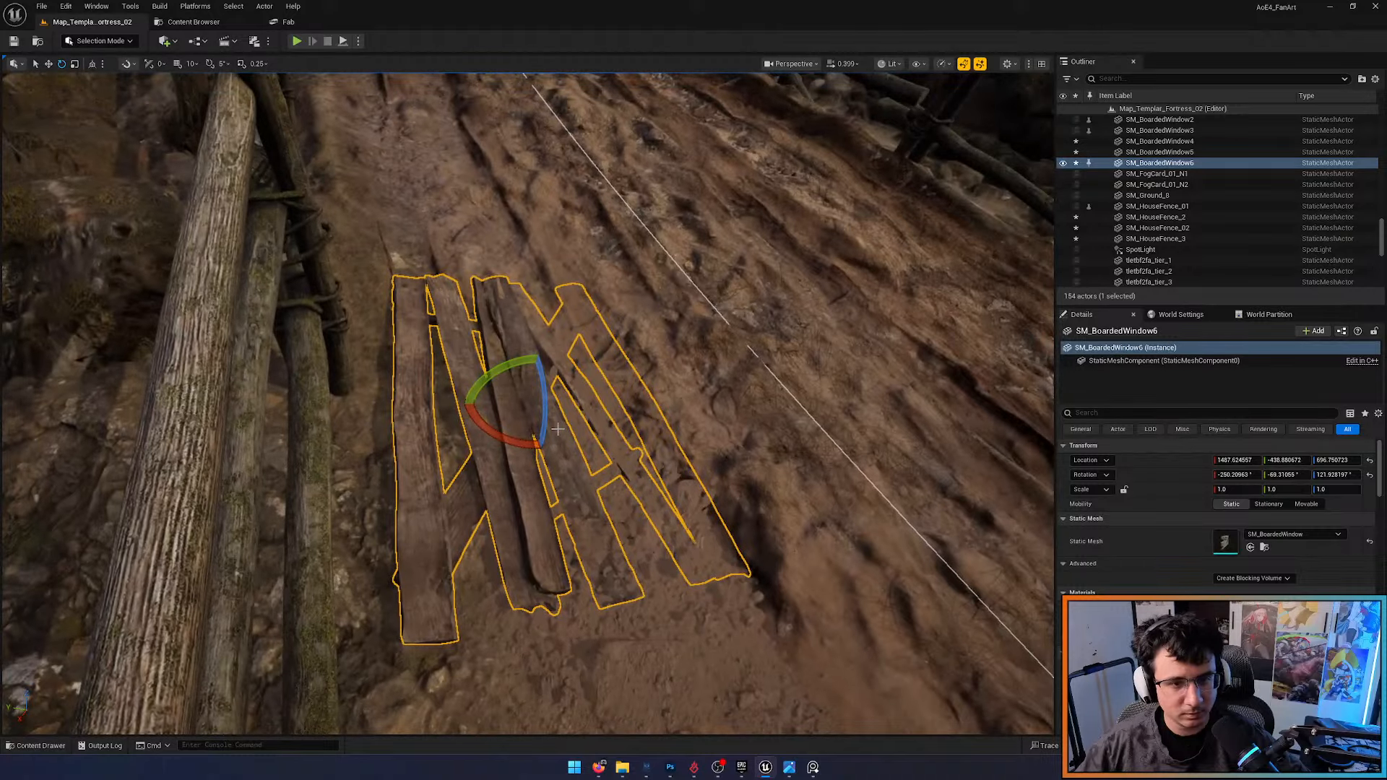
{"action": "left_click_drag", "start_coordinate": [518, 441], "coordinate": [501, 432]}
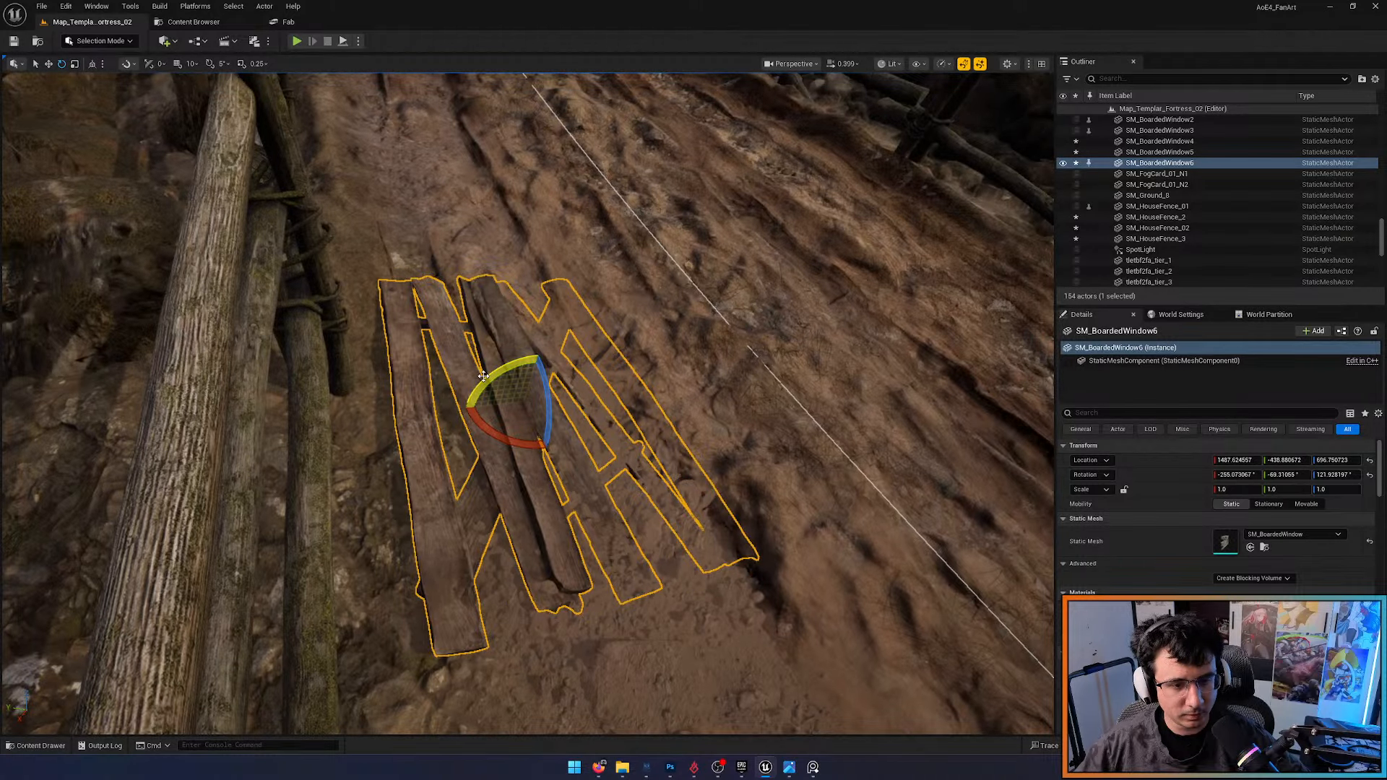
{"action": "mouse_move", "coordinate": [483, 377]}
{"action": "left_mouse_down"}
{"action": "mouse_move", "coordinate": [501, 374]}
{"action": "mouse_move", "coordinate": [474, 396]}
{"action": "left_mouse_up"}
{"action": "right_click_drag", "start_coordinate": [473, 396], "coordinate": [531, 399]}
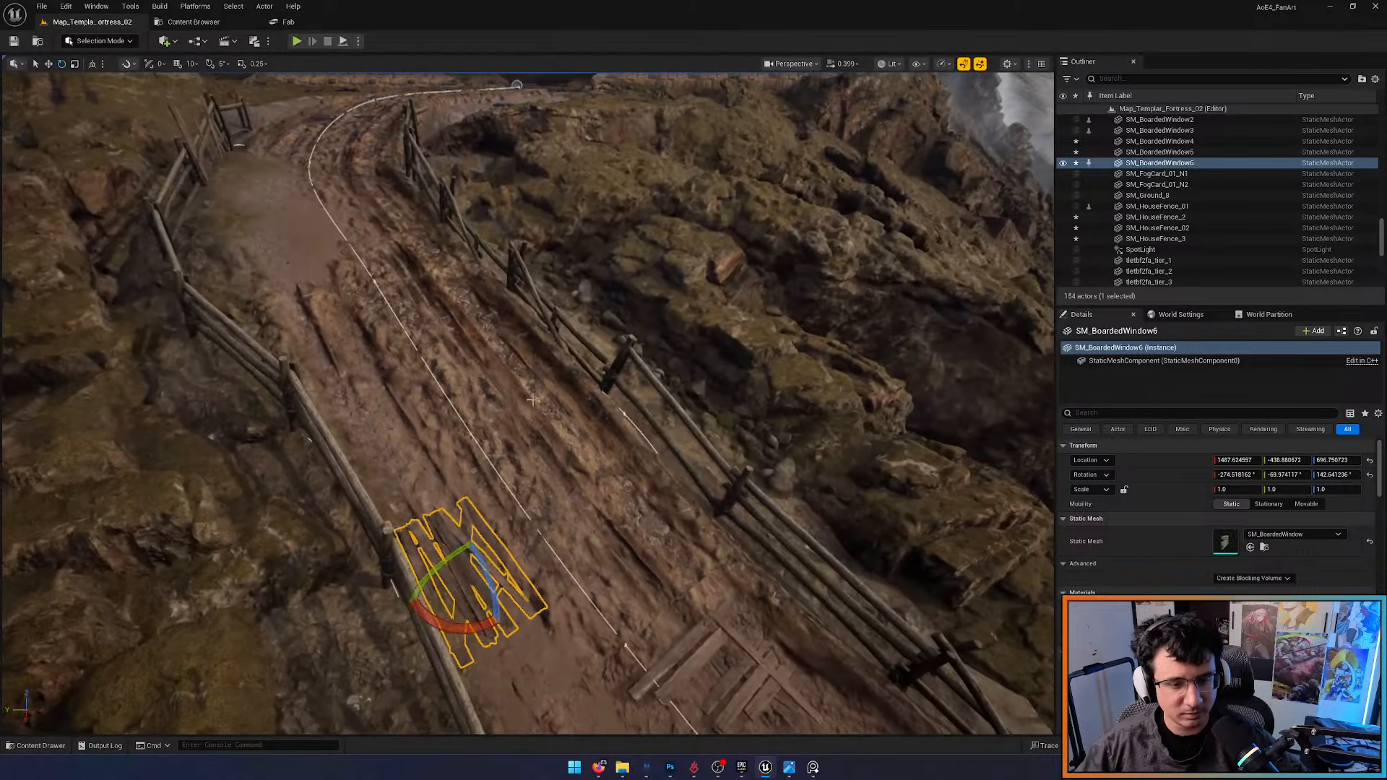
Duplicate the boarded window farther up by the cliff-side fence, lower it to the road and turn it about 181°
{"action": "key", "text": "w"}
{"action": "left_click_drag", "start_coordinate": [482, 579], "coordinate": [454, 448], "text": "alt"}
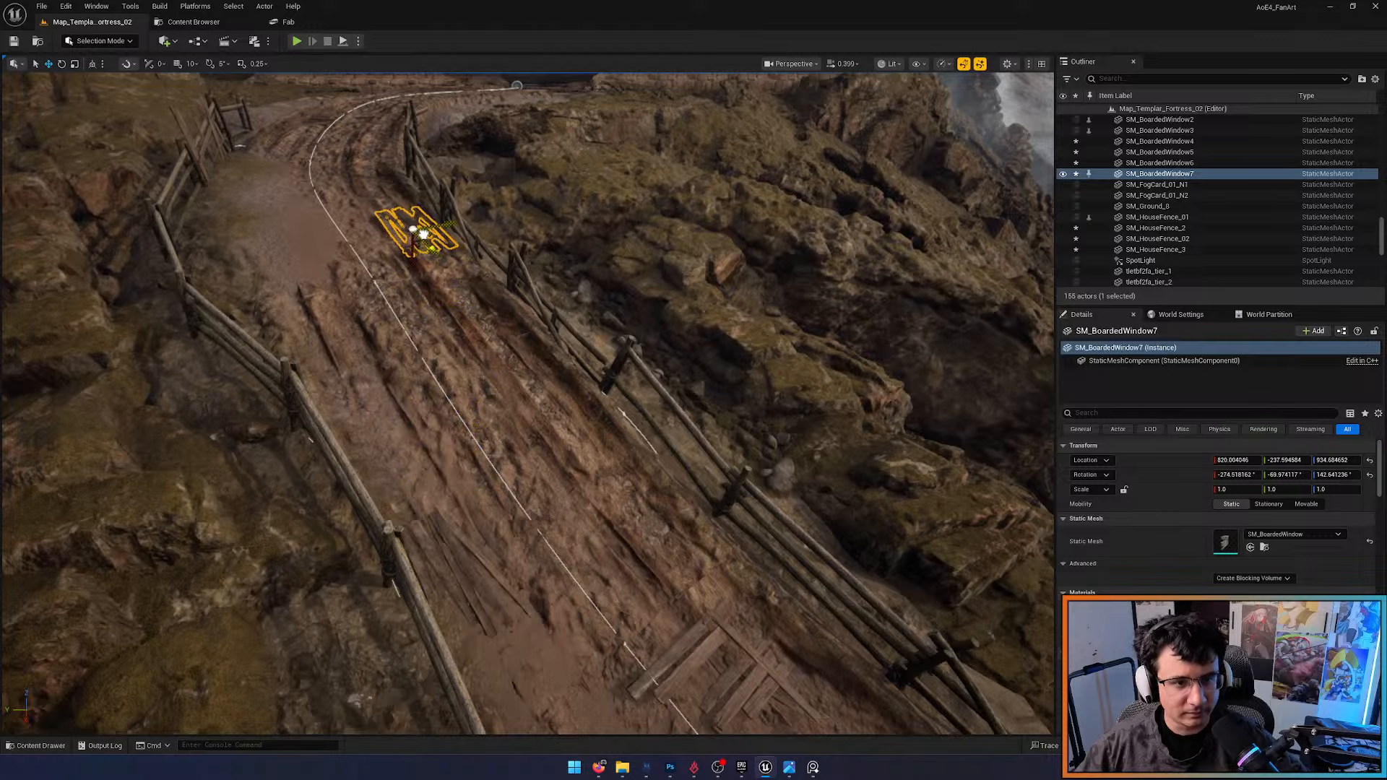
{"action": "left_click_drag", "start_coordinate": [424, 235], "coordinate": [431, 259]}
{"action": "right_click_drag", "start_coordinate": [431, 258], "coordinate": [431, 227]}
{"action": "left_click_drag", "start_coordinate": [444, 393], "coordinate": [442, 366]}
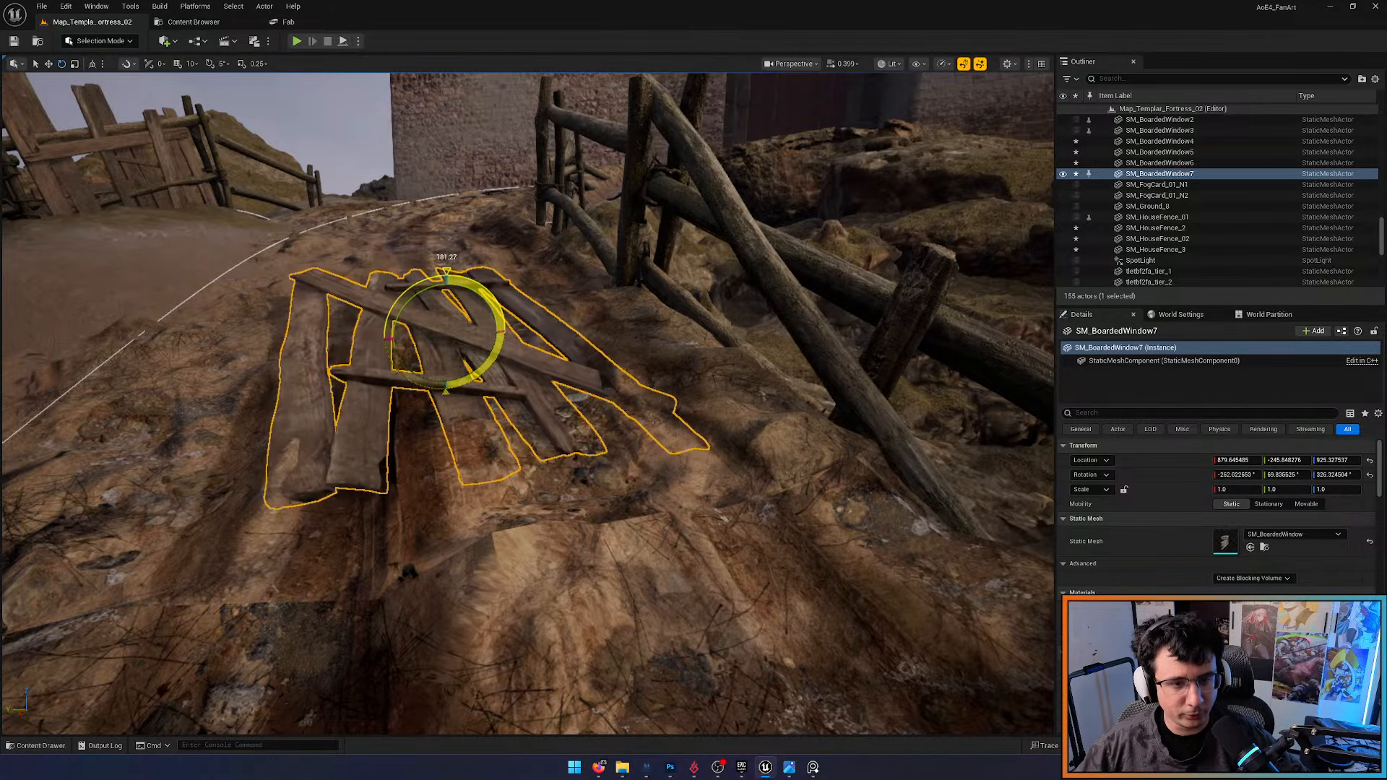
Reselect the uppermost boarded window and tilt it by about -4° to fit the ground
{"action": "right_click_drag", "start_coordinate": [431, 336], "coordinate": [582, 405]}
{"action": "left_click", "coordinate": [486, 353]}
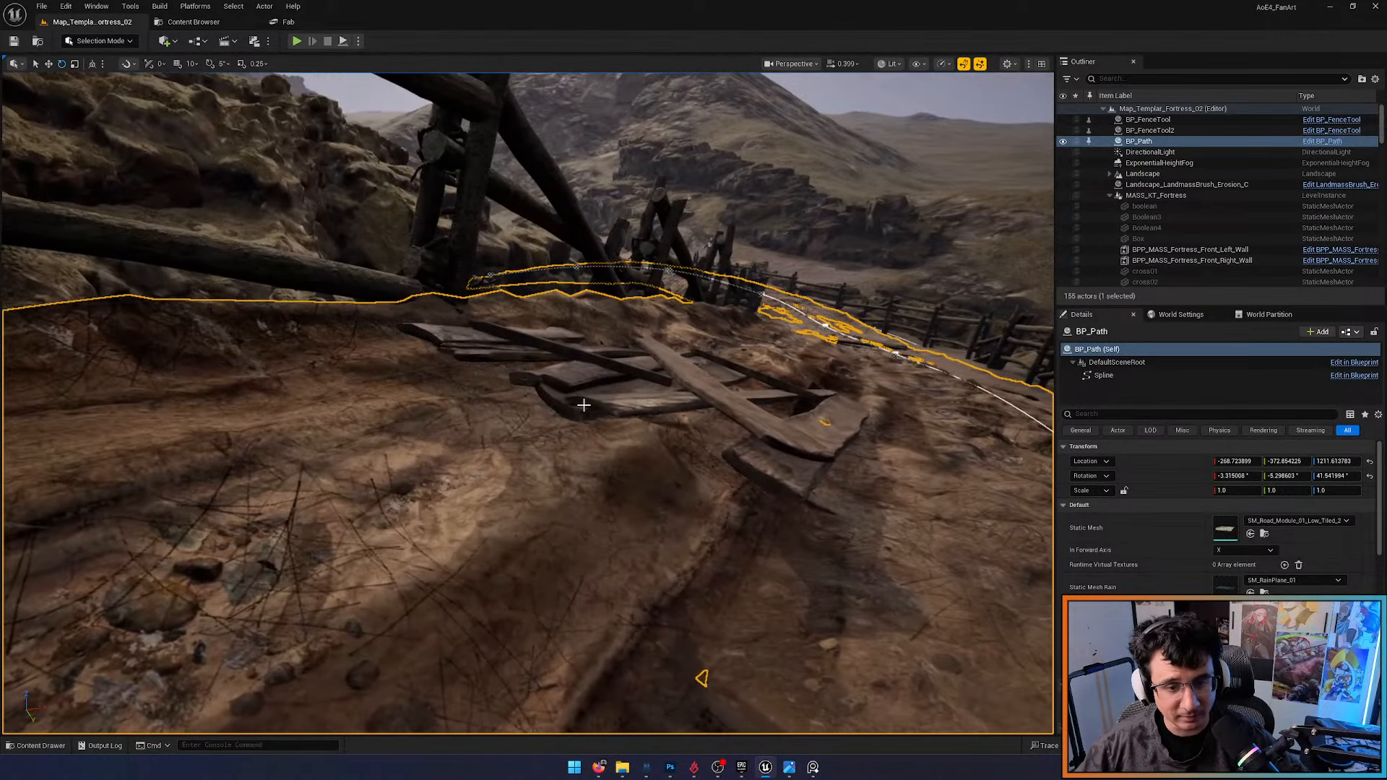
{"action": "left_click", "coordinate": [589, 388]}
{"action": "left_click_drag", "start_coordinate": [670, 334], "coordinate": [692, 307]}
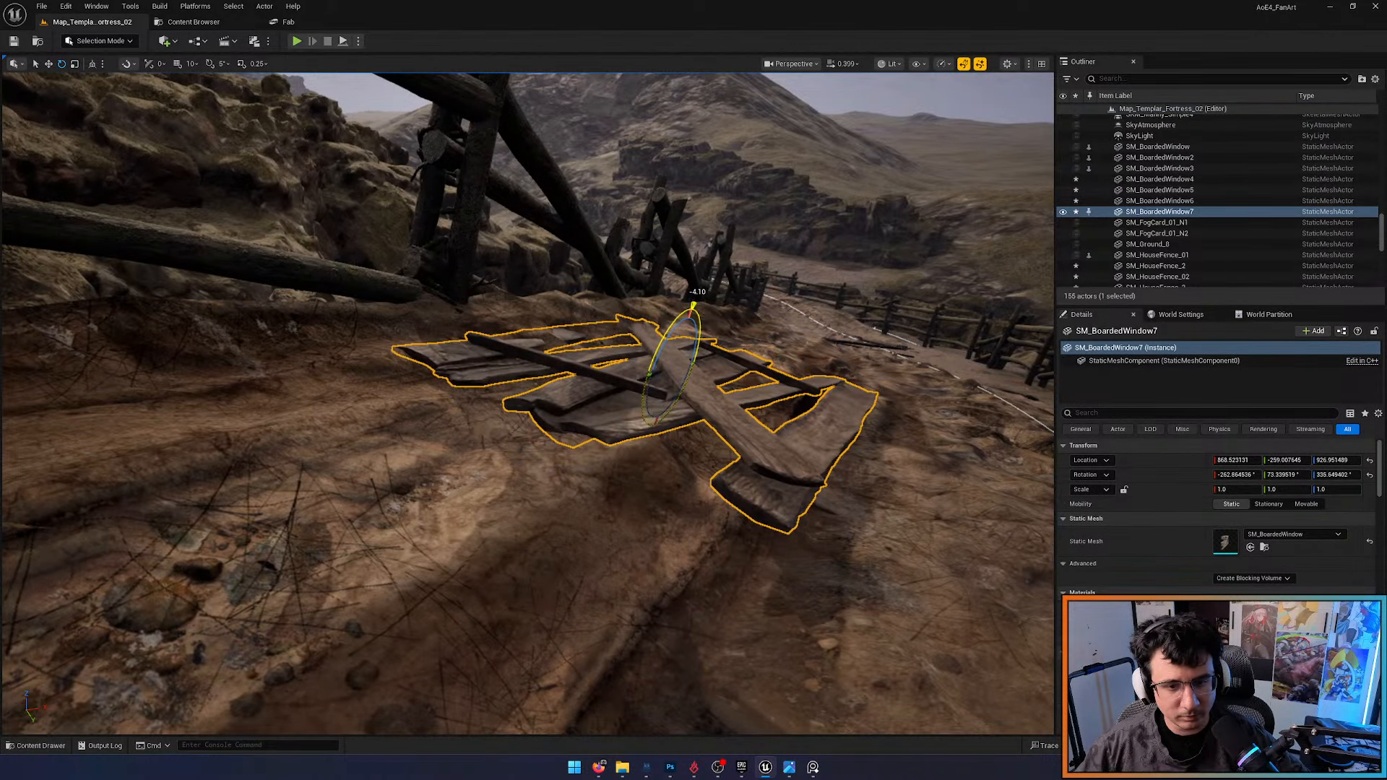
Turn the uppermost boarded window slightly, sink it deeper into the road and return to the saved fortress camera view
{"action": "right_click_drag", "start_coordinate": [677, 357], "coordinate": [676, 356]}
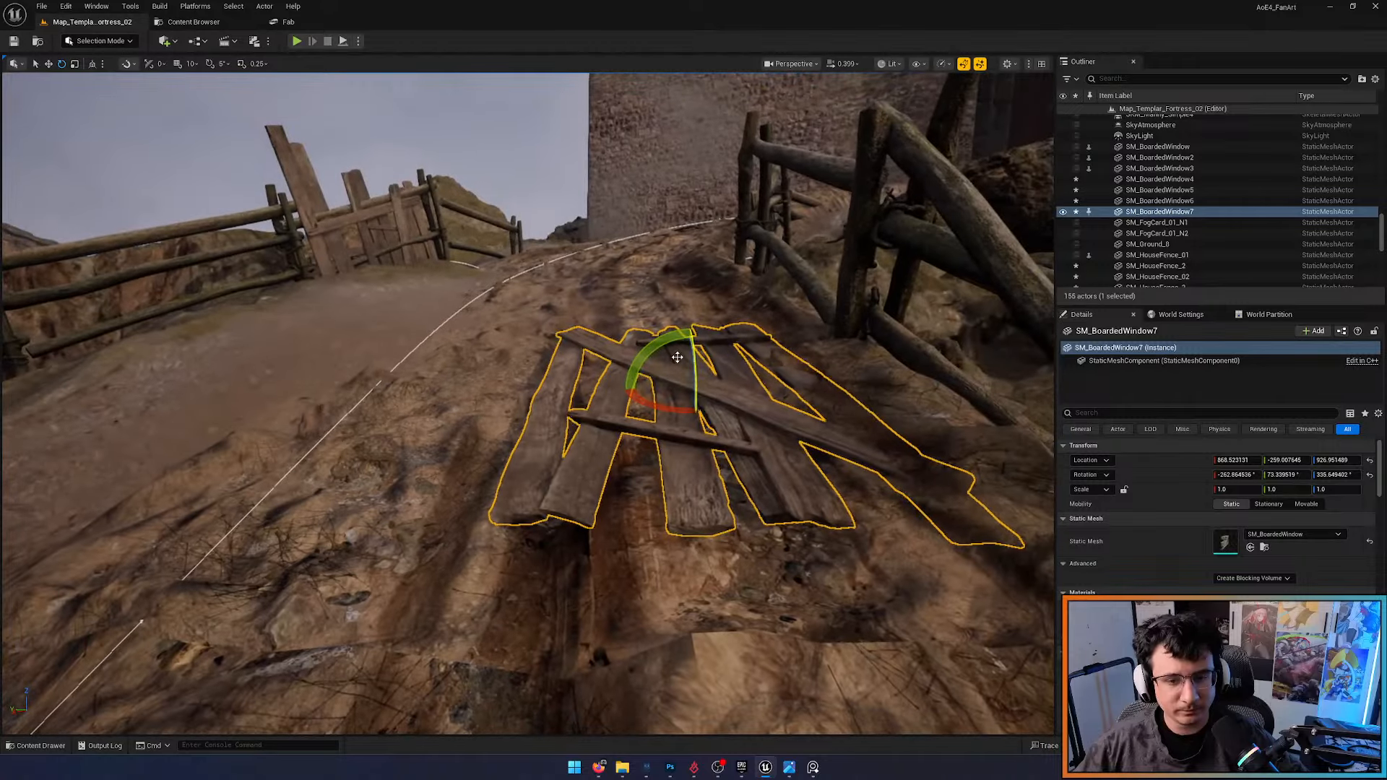
{"action": "left_click_drag", "start_coordinate": [676, 378], "coordinate": [665, 391]}
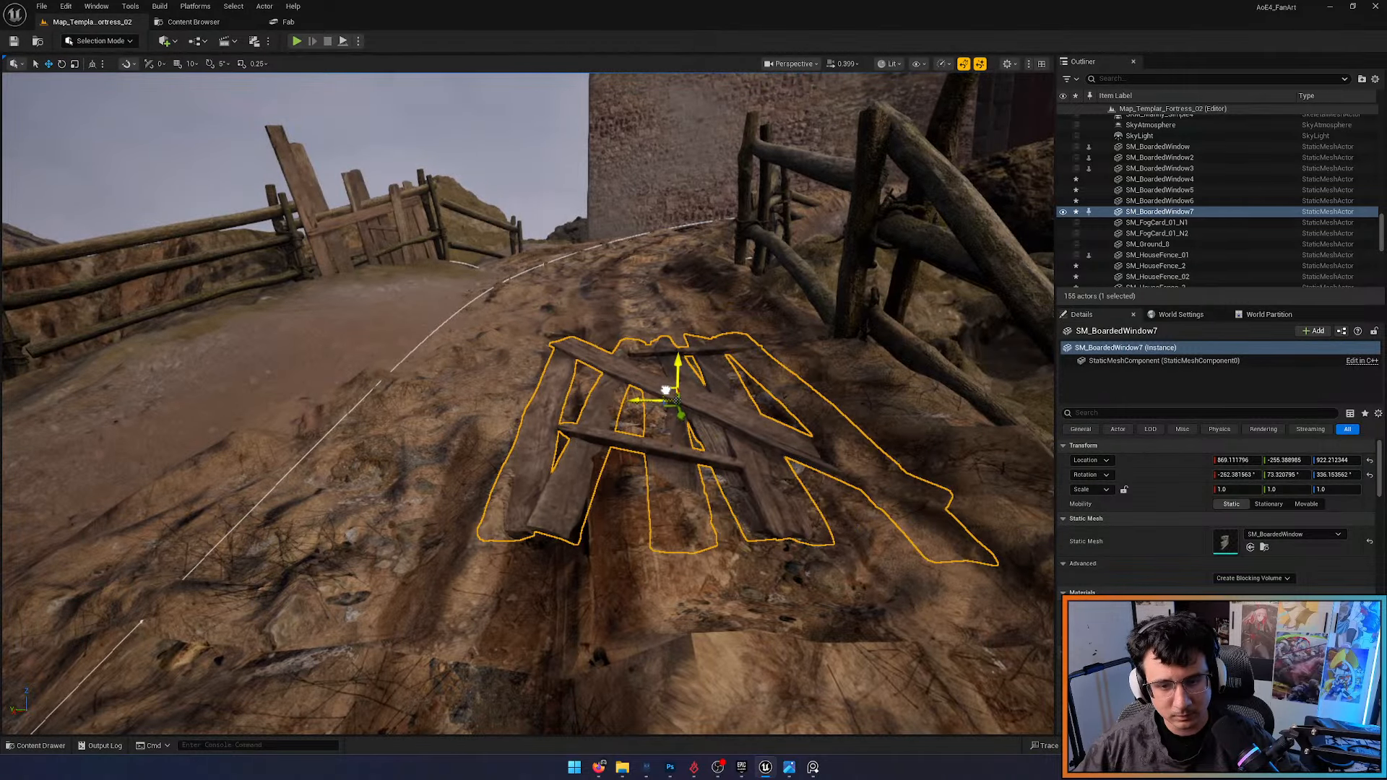
{"action": "key", "text": "Escape"}
{"action": "right_click_drag", "start_coordinate": [665, 391], "coordinate": [680, 390]}
{"action": "scroll", "coordinate": [672, 391], "scroll_direction": "up", "scroll_amount": 5}
{"action": "key", "text": "1"}
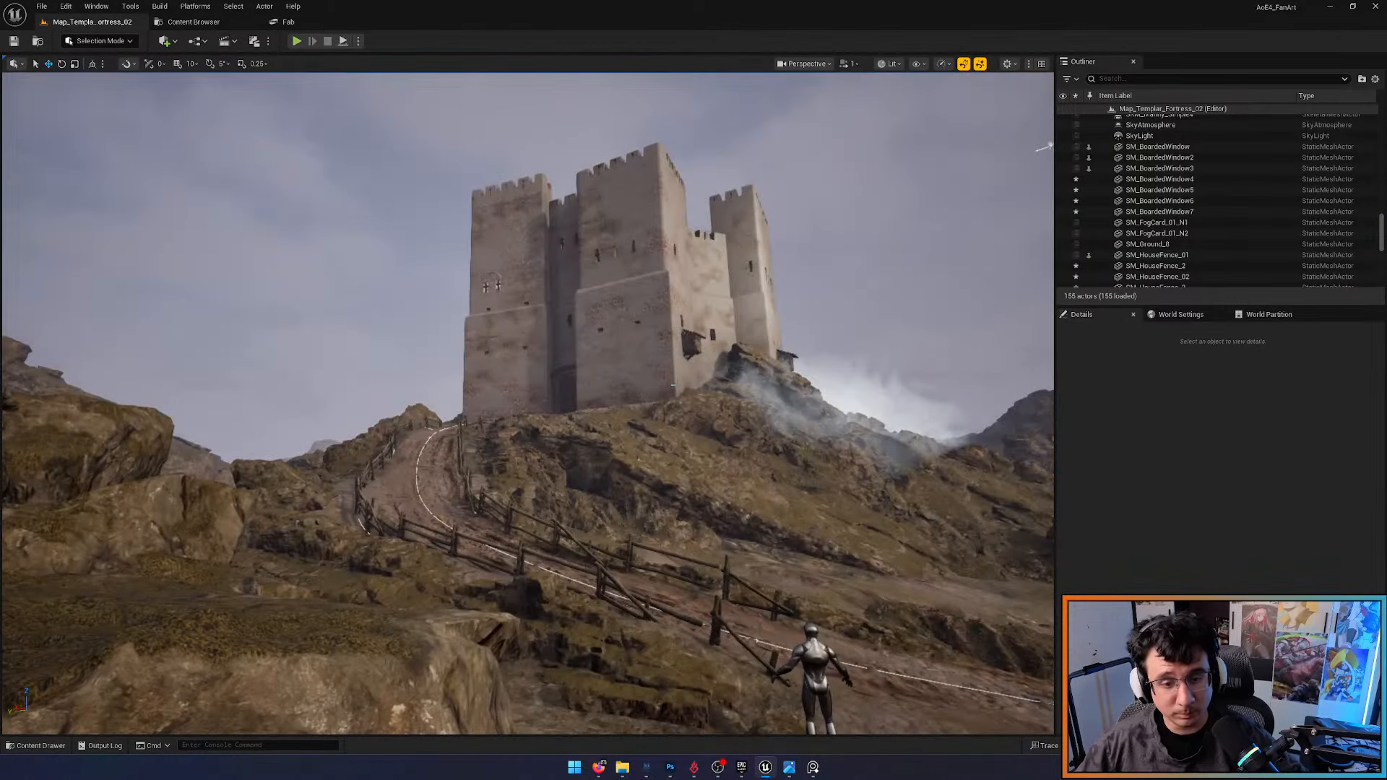
Place SM_BoardedWindow at the lower end of the fence by the mannequin and rotate it flat onto the ground
{"action": "mouse_move", "coordinate": [463, 573]}
{"action": "right_mouse_down"}
{"action": "mouse_move", "coordinate": [621, 614]}
{"action": "mouse_move", "coordinate": [534, 650]}
{"action": "mouse_move", "coordinate": [463, 573]}
{"action": "right_mouse_up"}
{"action": "key", "text": "ctrl+space"}
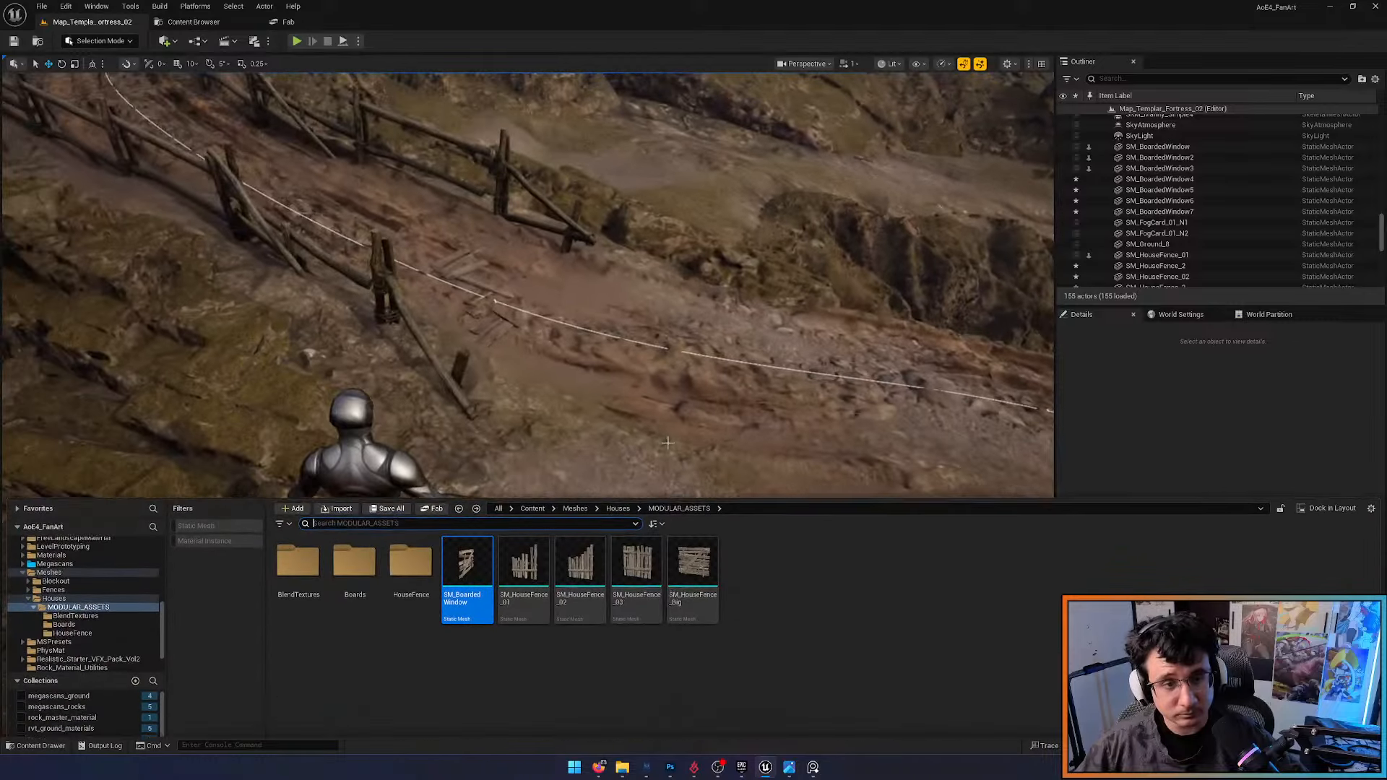
{"action": "left_click_drag", "start_coordinate": [463, 573], "coordinate": [548, 391]}
{"action": "right_click_drag", "start_coordinate": [547, 391], "coordinate": [448, 339]}
{"action": "key", "text": "e"}
{"action": "left_click_drag", "start_coordinate": [473, 271], "coordinate": [444, 303]}
{"action": "mouse_move", "coordinate": [444, 304]}
{"action": "right_mouse_down"}
{"action": "mouse_move", "coordinate": [434, 361]}
{"action": "mouse_move", "coordinate": [549, 346]}
{"action": "mouse_move", "coordinate": [520, 289]}
{"action": "mouse_move", "coordinate": [444, 303]}
{"action": "right_mouse_up"}
{"action": "scroll", "coordinate": [444, 303], "scroll_direction": "down", "scroll_amount": 1}
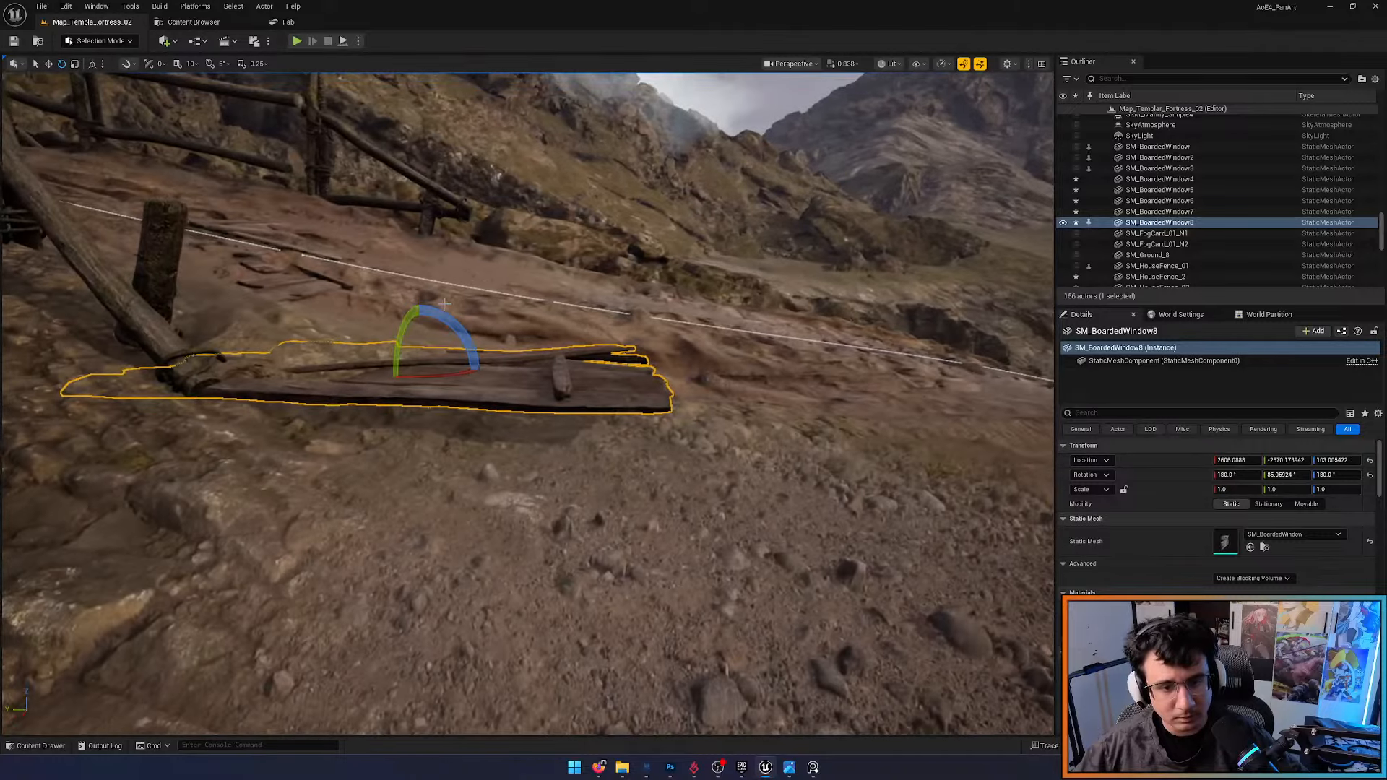
{"action": "left_click_drag", "start_coordinate": [446, 303], "coordinate": [391, 305]}
{"action": "right_click_drag", "start_coordinate": [392, 304], "coordinate": [325, 361]}
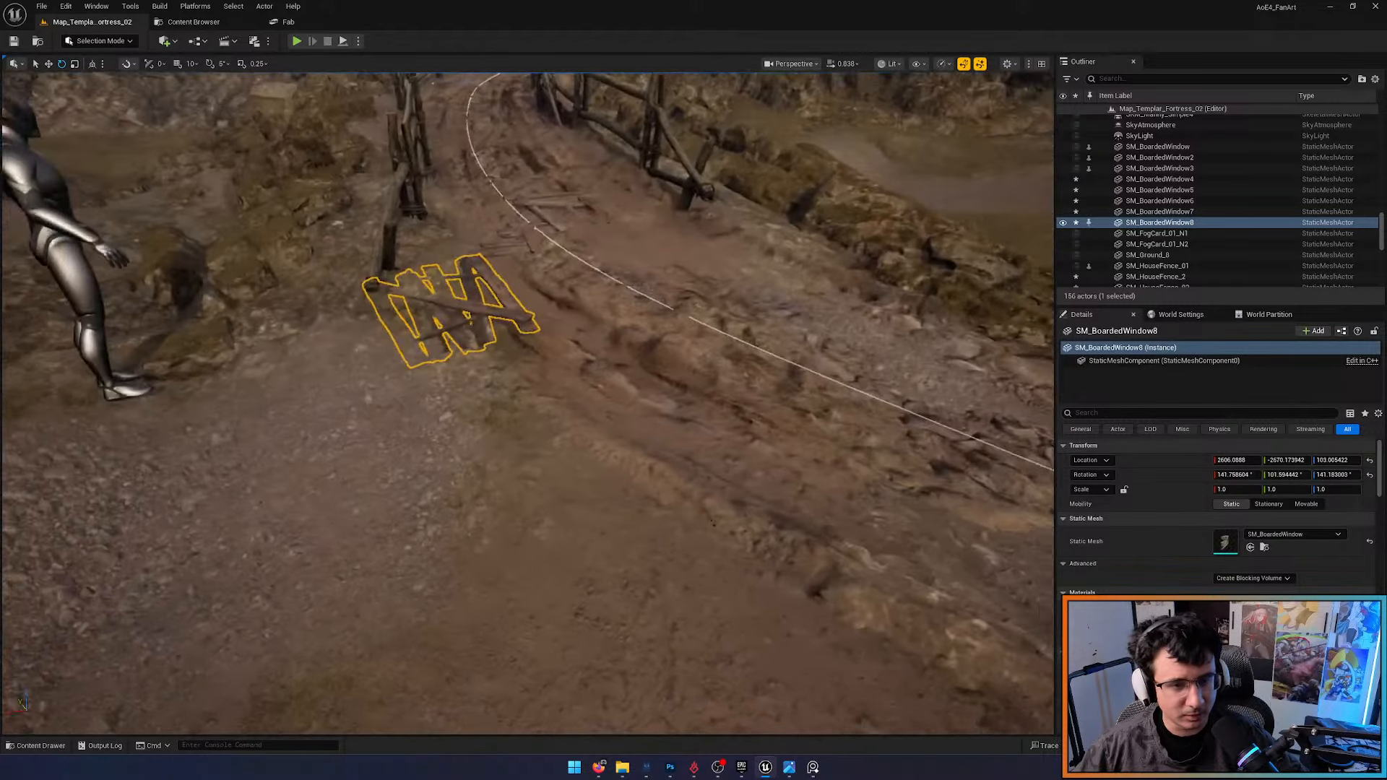
Stretch the new boarded window to about 1.27 on Z and shift it toward the middle of the road
{"action": "right_click_drag", "start_coordinate": [421, 322], "coordinate": [325, 264]}
{"action": "key", "text": "w"}
{"action": "key", "text": "r"}
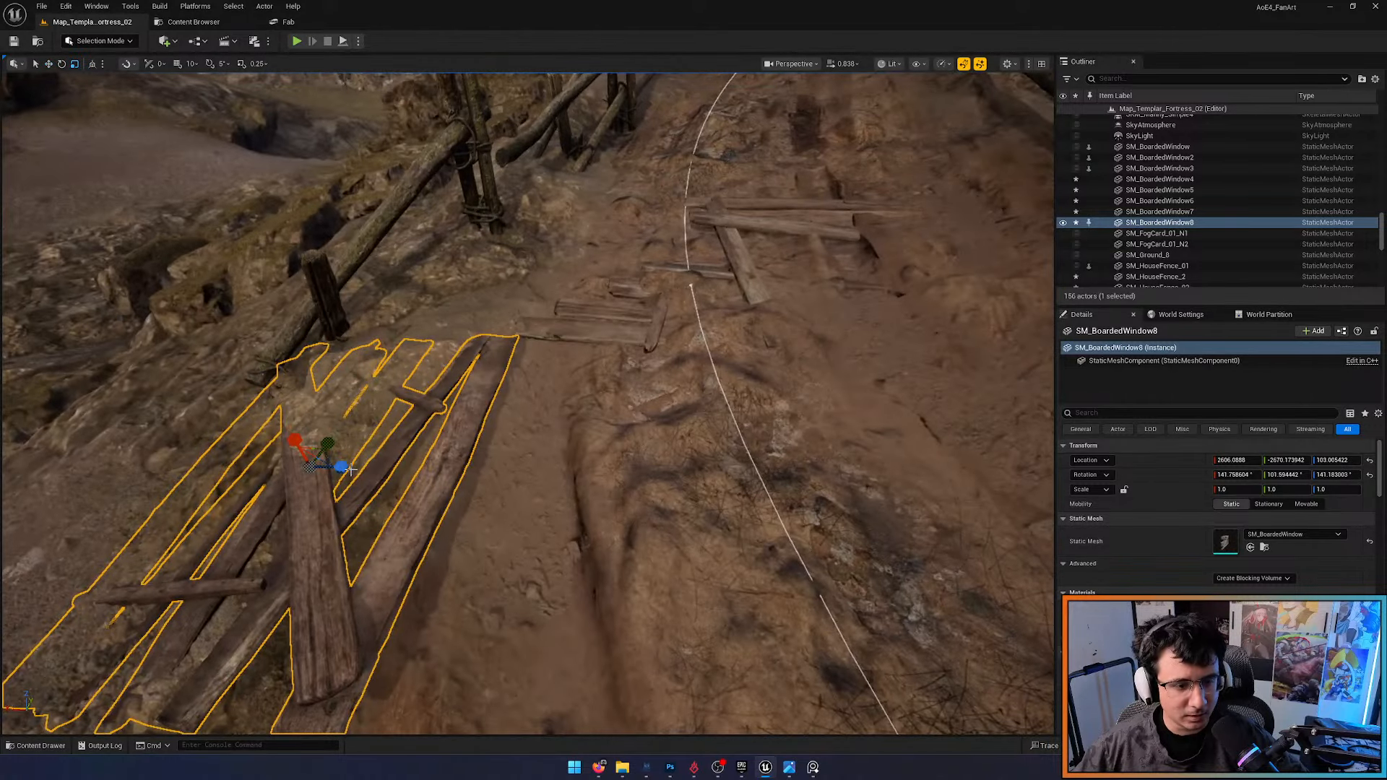
{"action": "left_click_drag", "start_coordinate": [334, 468], "coordinate": [427, 470]}
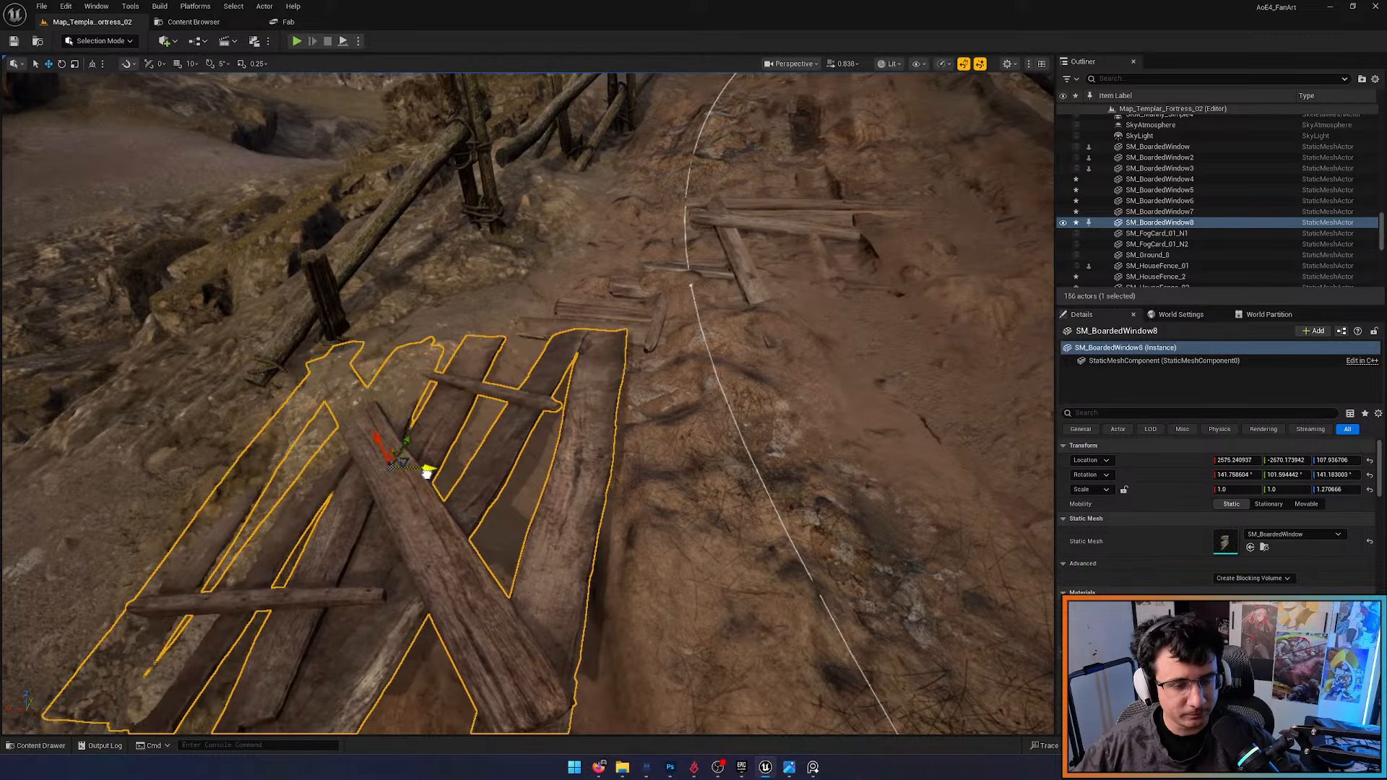
Turn and tilt the stretched boarded window so its planks lie across the slope at the fence end
{"action": "right_click_drag", "start_coordinate": [427, 471], "coordinate": [436, 365]}
{"action": "key", "text": "e"}
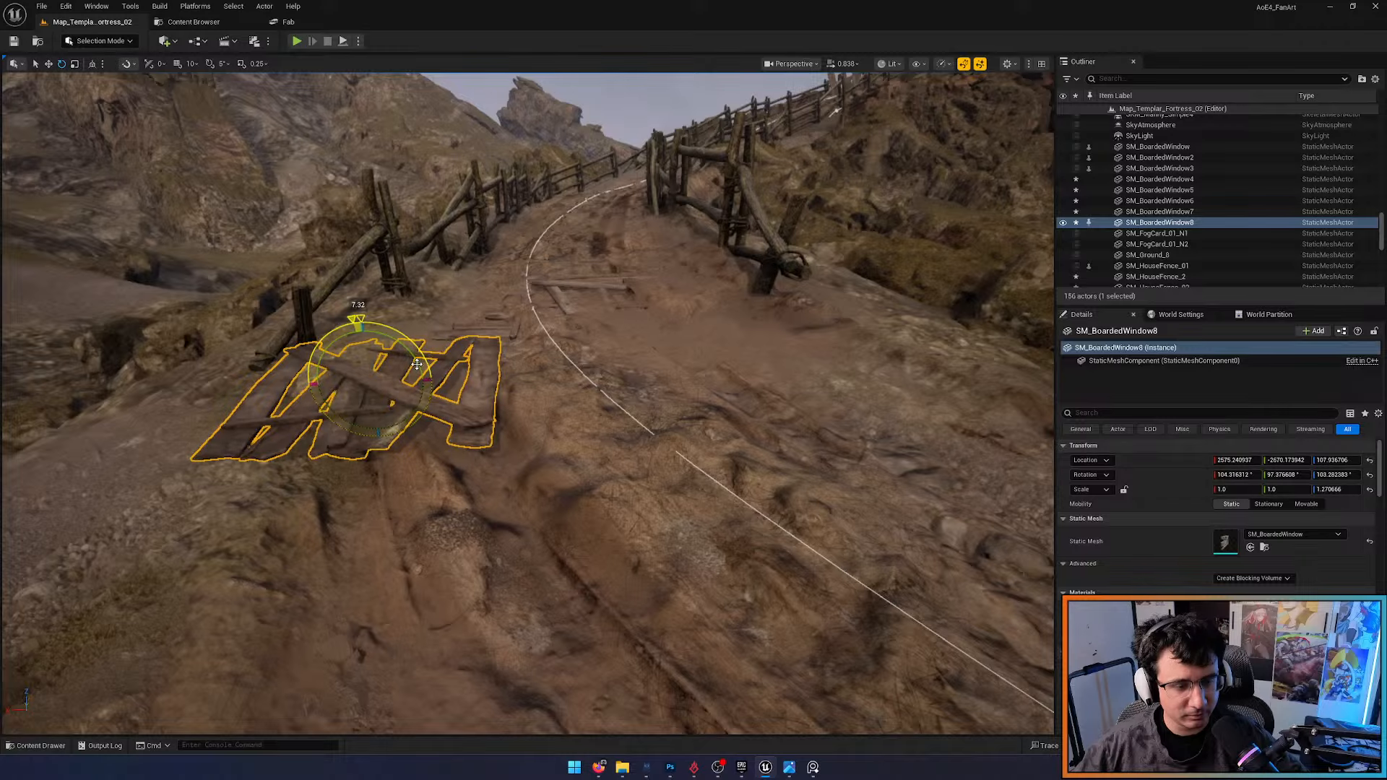
{"action": "left_click_drag", "start_coordinate": [383, 370], "coordinate": [411, 388]}
{"action": "key", "text": "Escape"}
{"action": "right_click_drag", "start_coordinate": [411, 389], "coordinate": [650, 396]}
Duplicate the stretched boarded window farther down the road and move the copy onto the road's spline line
{"action": "left_click", "coordinate": [266, 477]}
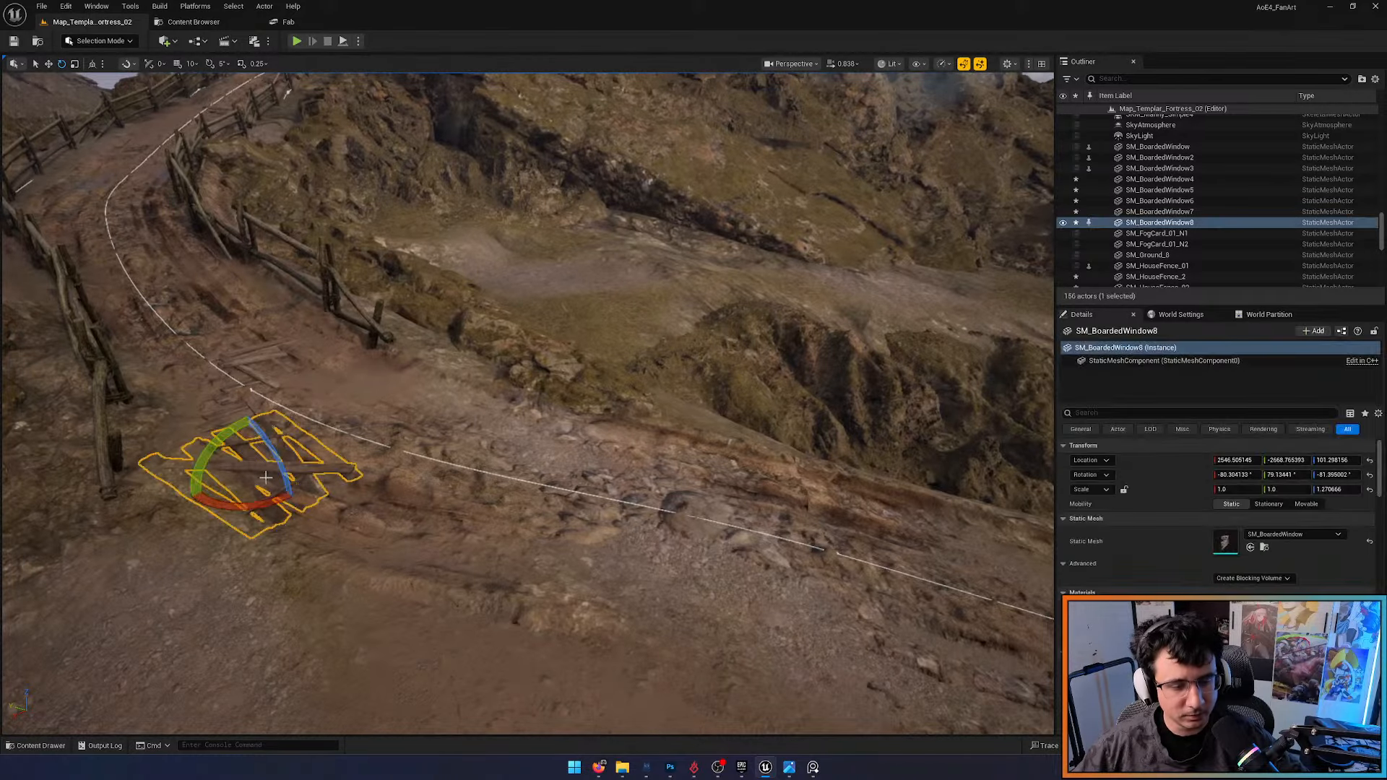
{"action": "key", "text": "w"}
{"action": "left_click_drag", "start_coordinate": [242, 455], "coordinate": [495, 621], "text": "alt"}
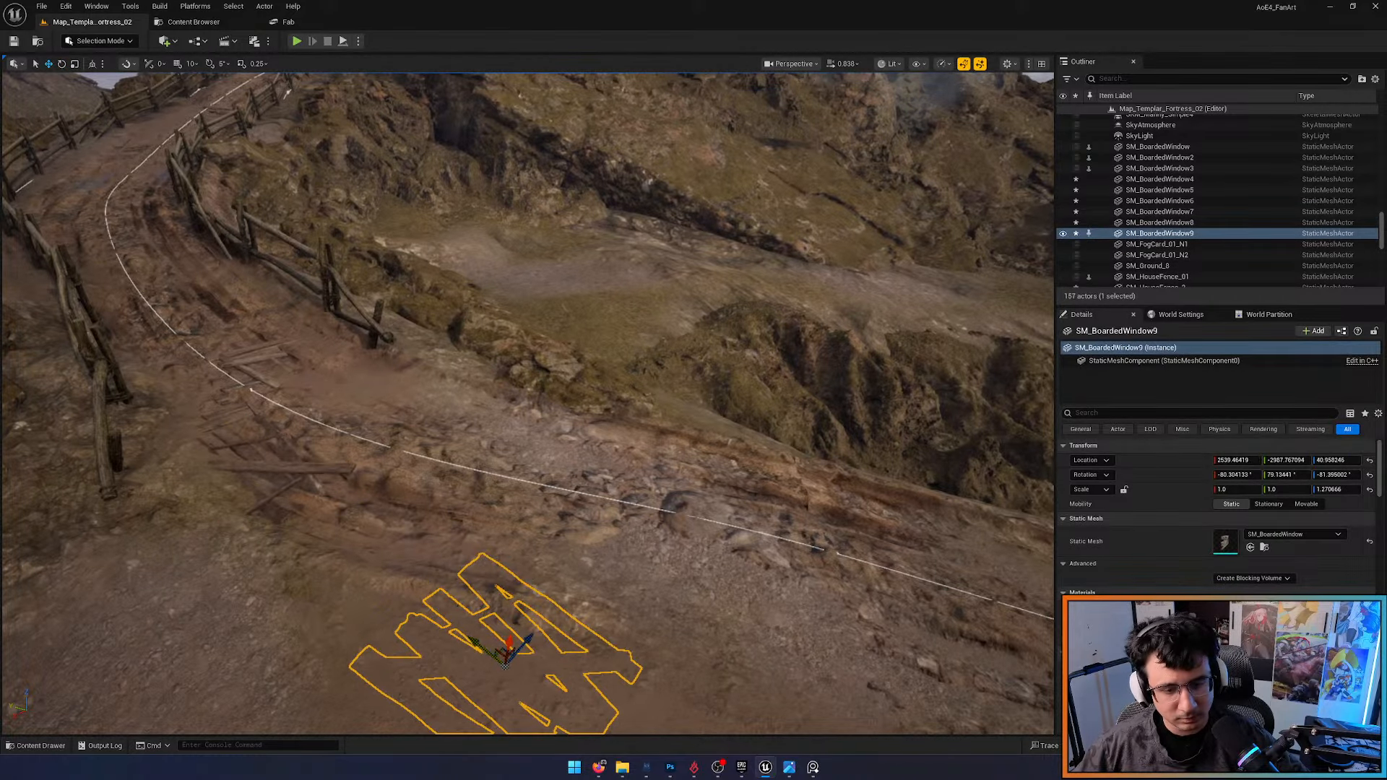
{"action": "right_click_drag", "start_coordinate": [494, 621], "coordinate": [475, 440]}
{"action": "left_click_drag", "start_coordinate": [474, 437], "coordinate": [679, 417]}
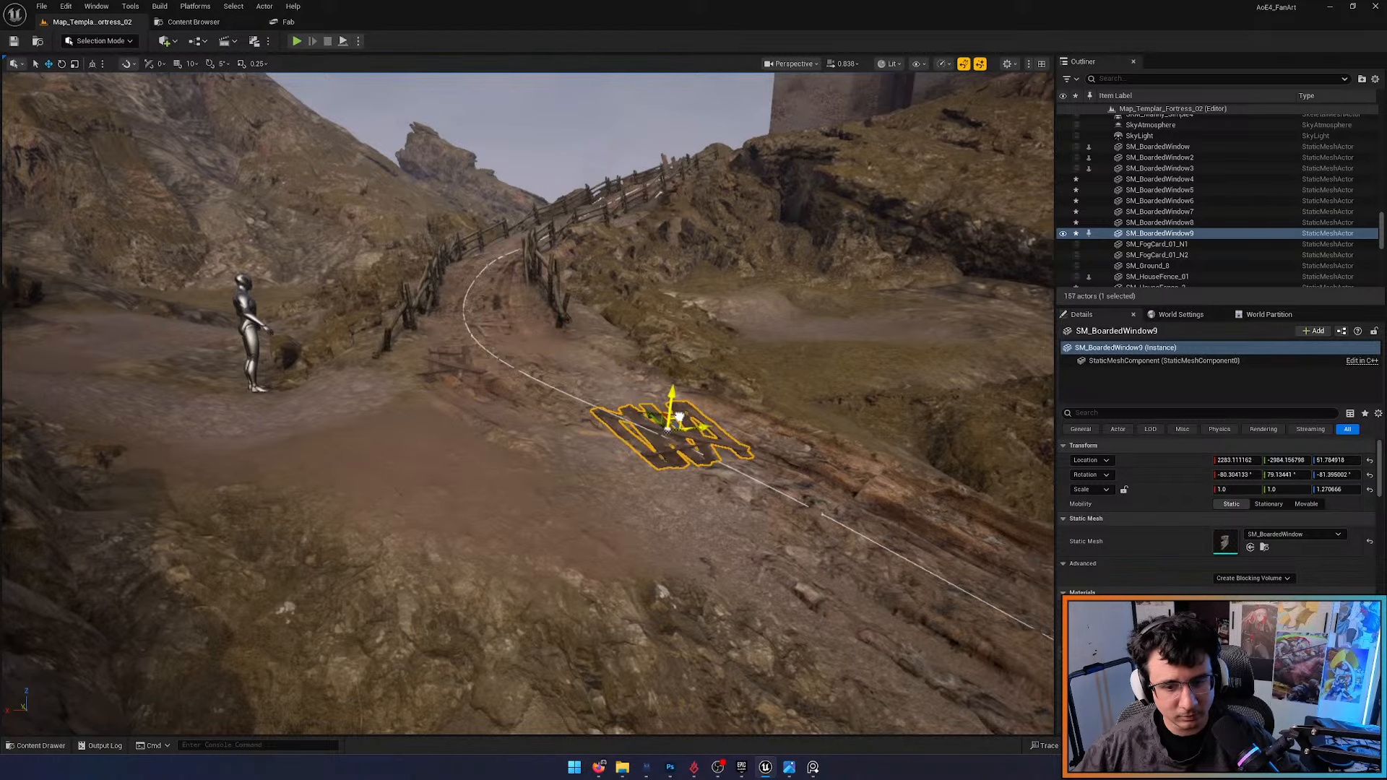
{"action": "key", "text": "f"}
Turn and tilt the duplicated boarded window to match the rocky ground of the lower road
{"action": "left_click_drag", "start_coordinate": [539, 465], "coordinate": [574, 427]}
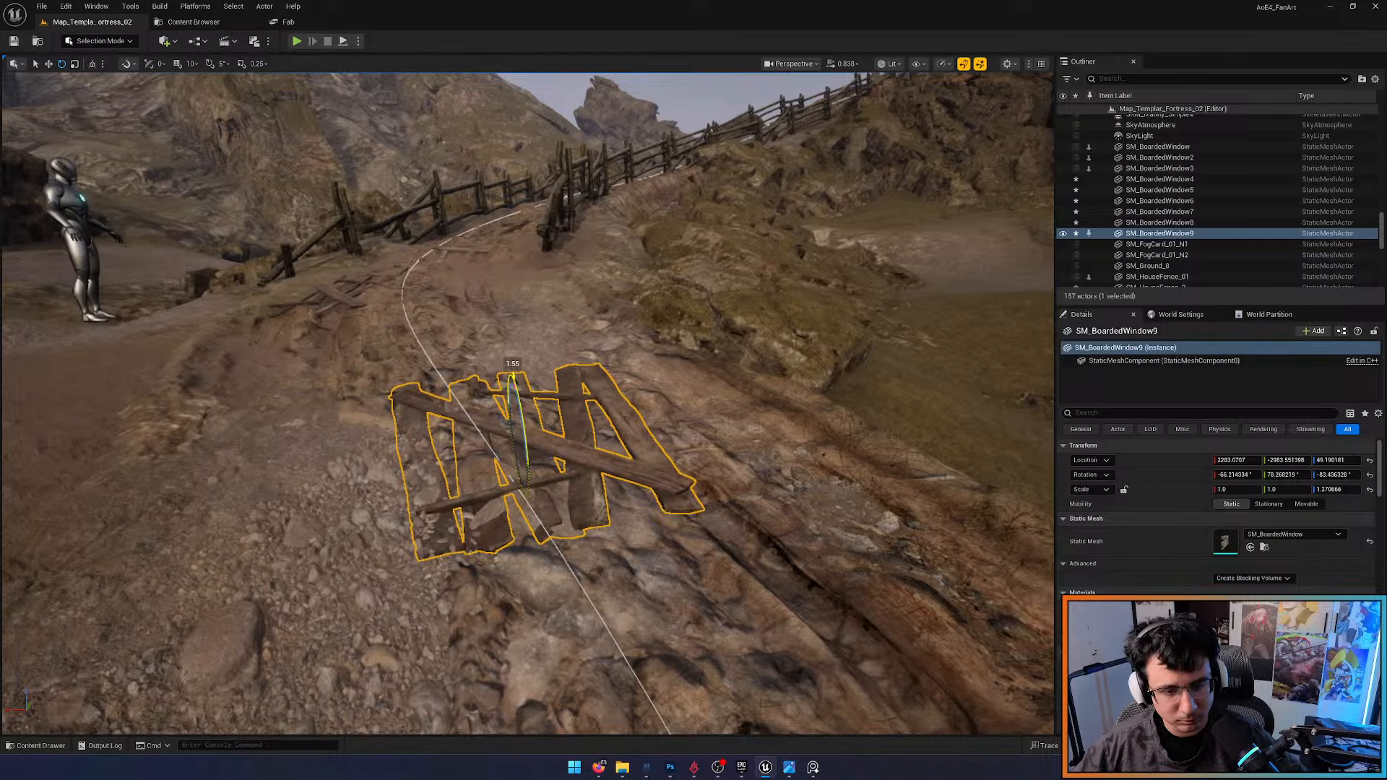
{"action": "right_click_drag", "start_coordinate": [515, 377], "coordinate": [578, 354]}
{"action": "key", "text": "Escape"}
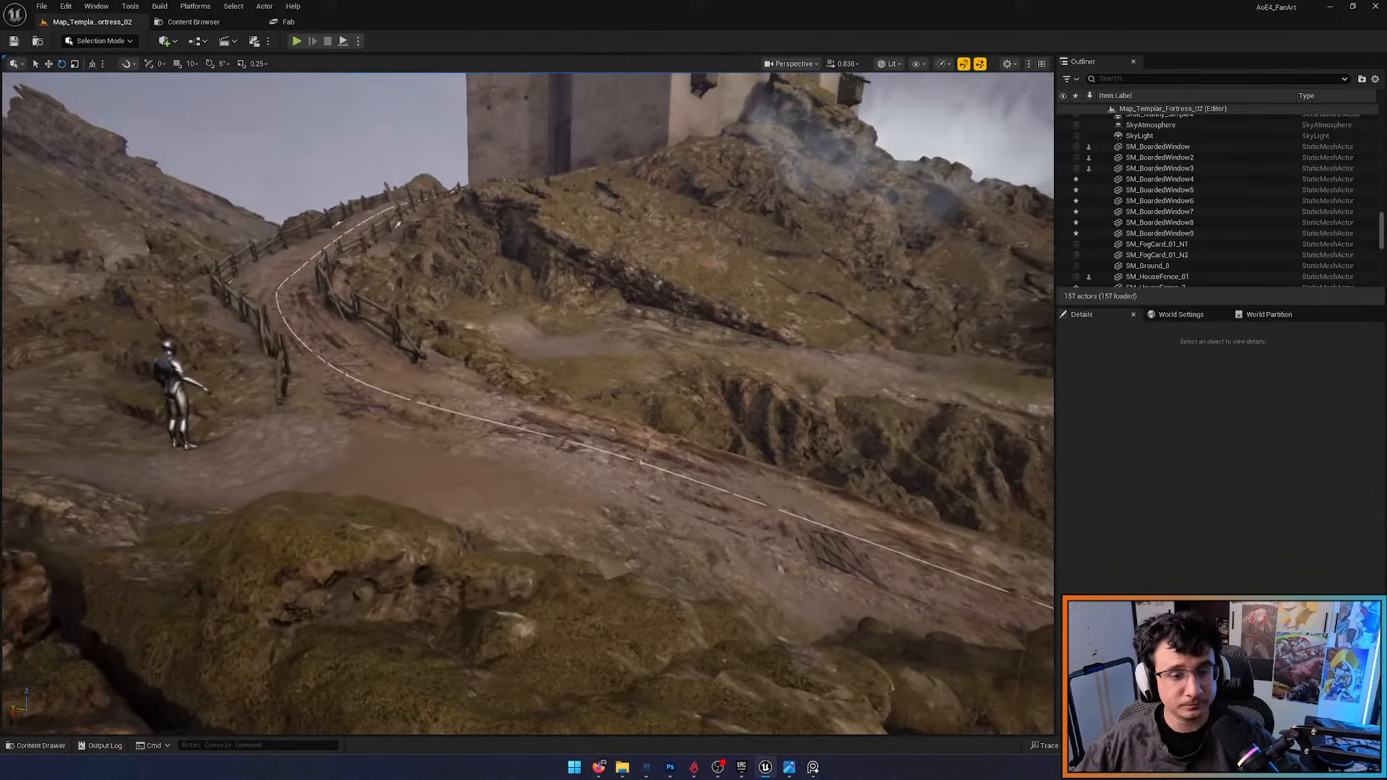
Reselect the lowest boarded window on the road and rotate it about 172°
{"action": "right_click_drag", "start_coordinate": [578, 405], "coordinate": [596, 440]}
{"action": "left_click", "coordinate": [563, 462]}
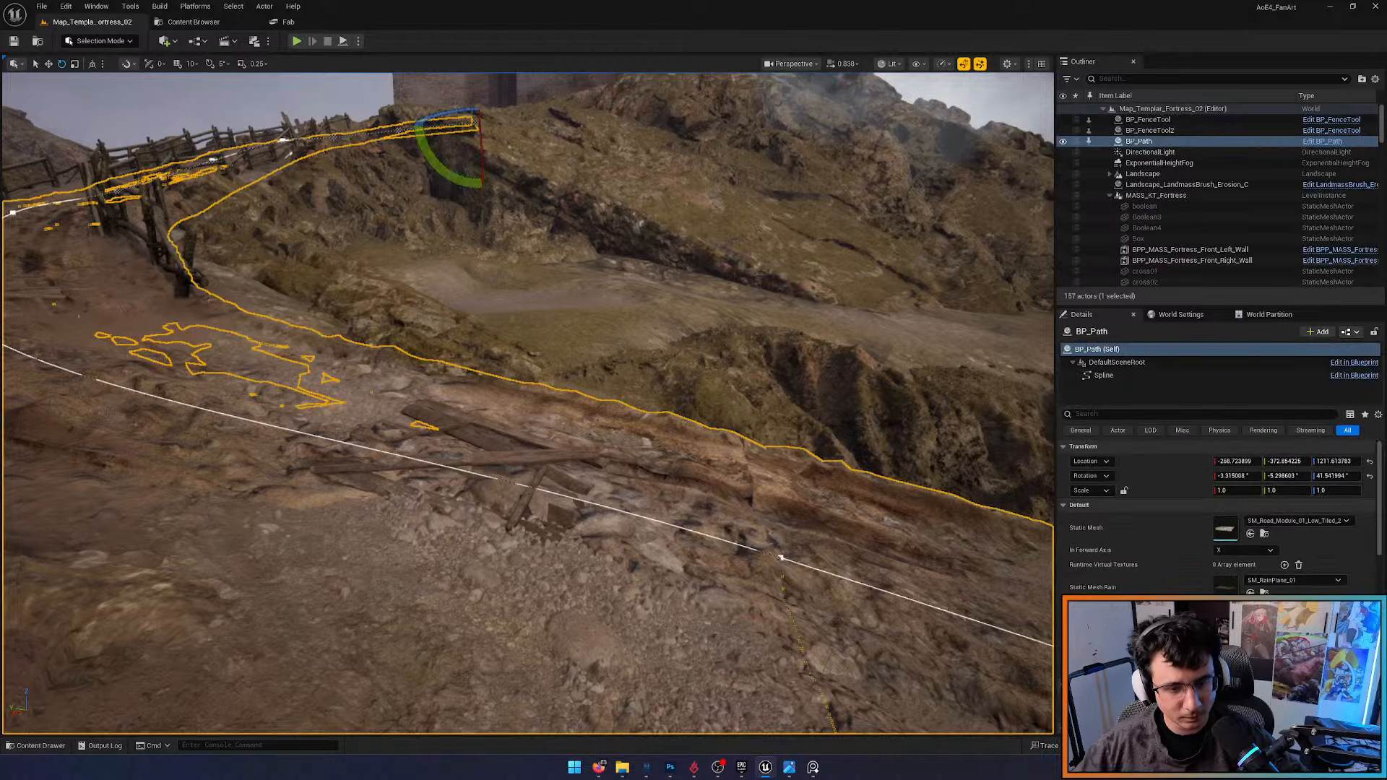
{"action": "left_click", "coordinate": [484, 498]}
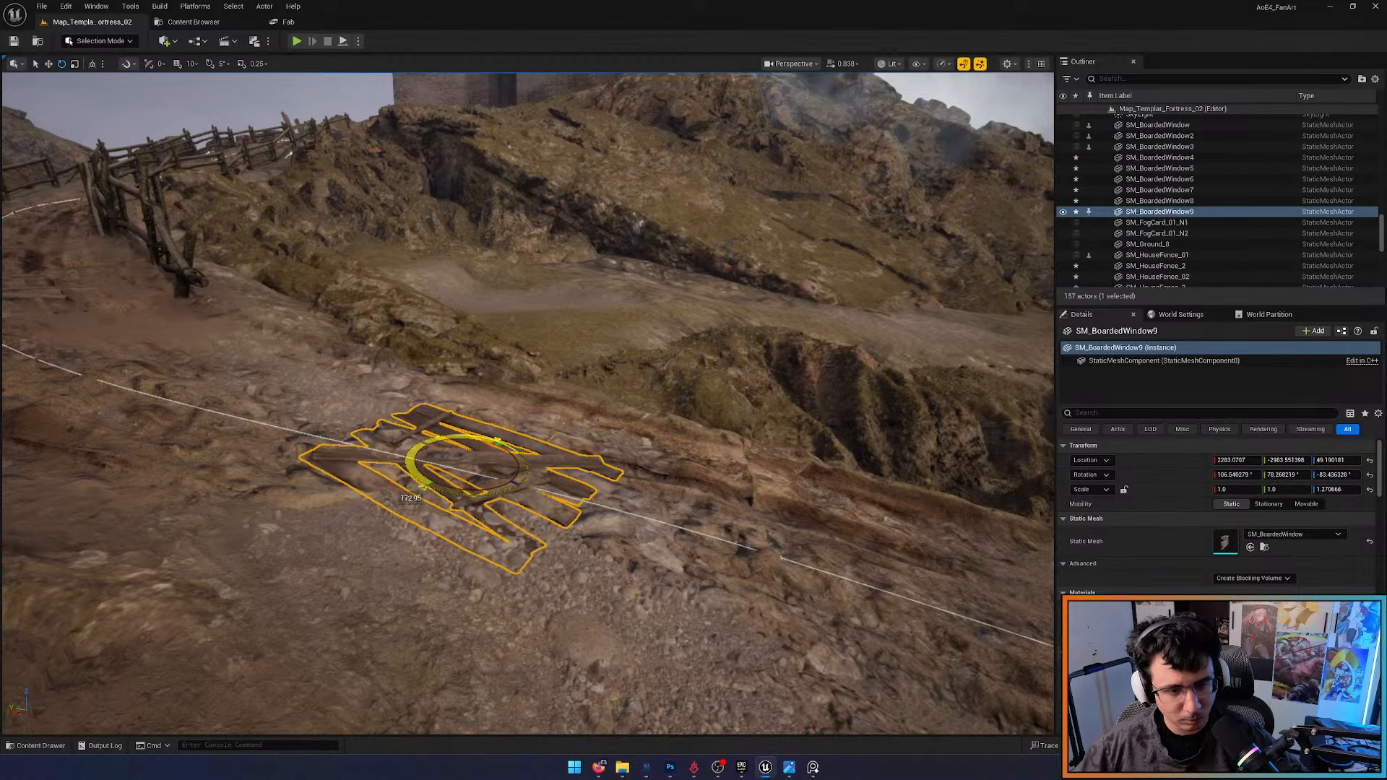
{"action": "key", "text": "Escape"}
{"action": "right_click_drag", "start_coordinate": [412, 487], "coordinate": [382, 477]}
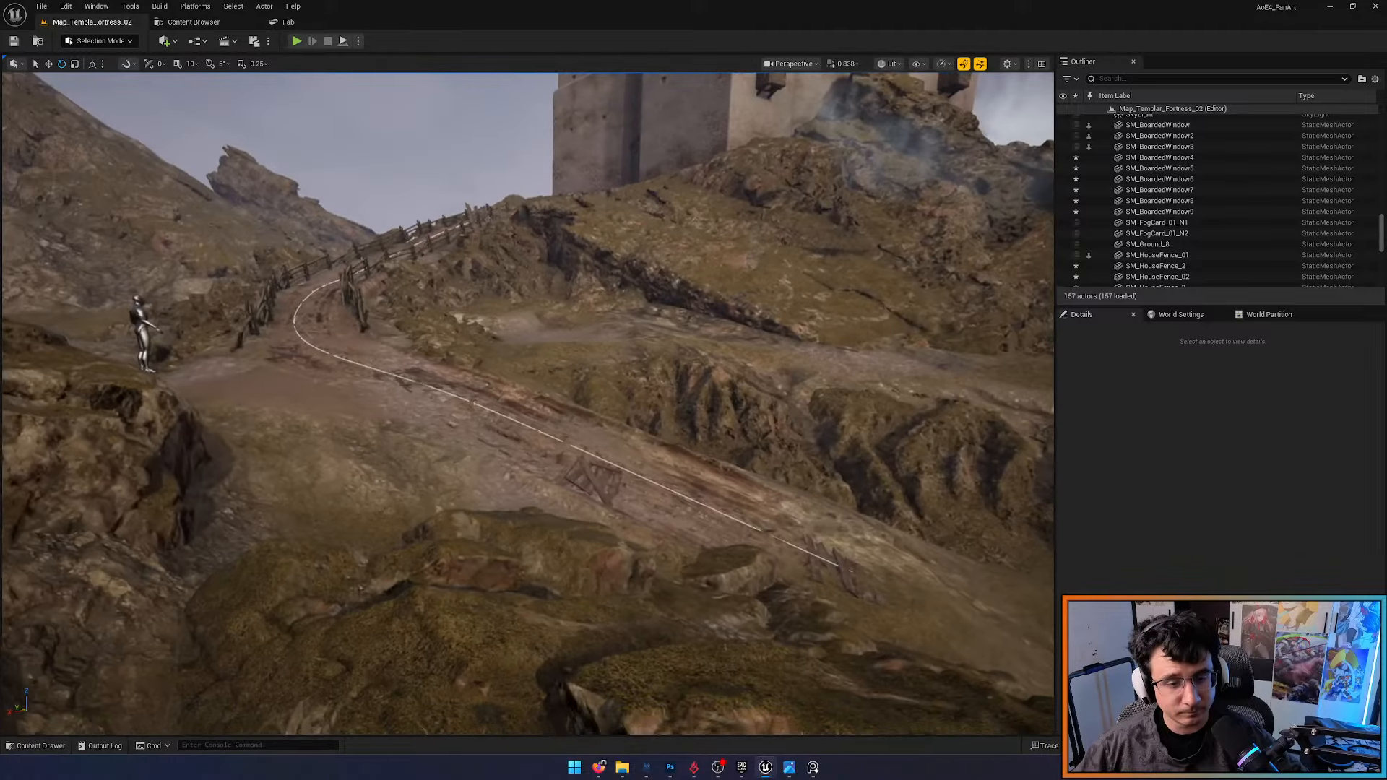
Place SM_BoardedWindow upright against the roadside fence, angle it along the rails and stretch it to about 1.32 on Y
{"action": "right_click_drag", "start_coordinate": [524, 481], "coordinate": [560, 534]}
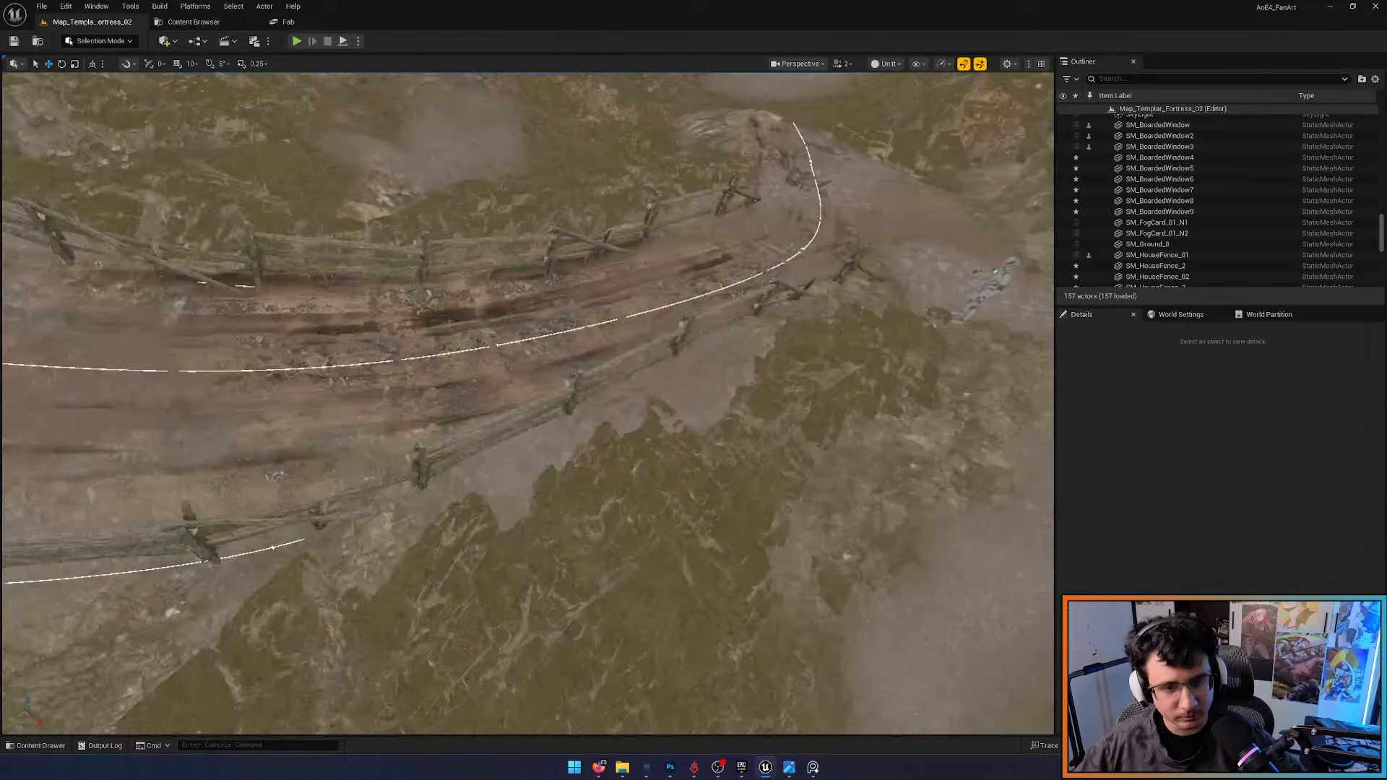
{"action": "right_click_drag", "start_coordinate": [571, 469], "coordinate": [616, 470]}
{"action": "key", "text": "alt+4"}
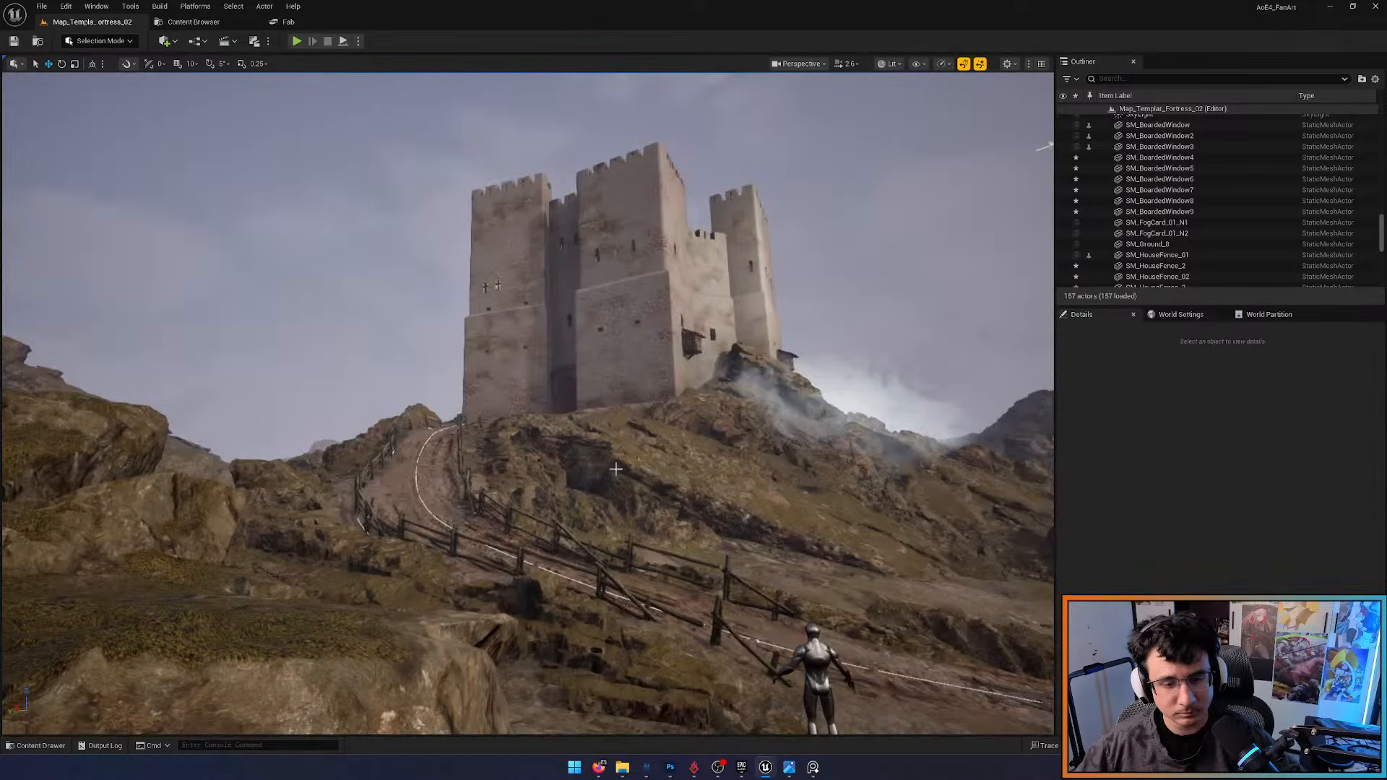
{"action": "key", "text": "w"}
{"action": "right_click_drag", "start_coordinate": [616, 469], "coordinate": [643, 536]}
{"action": "scroll", "coordinate": [639, 535], "scroll_direction": "down", "scroll_amount": 3}
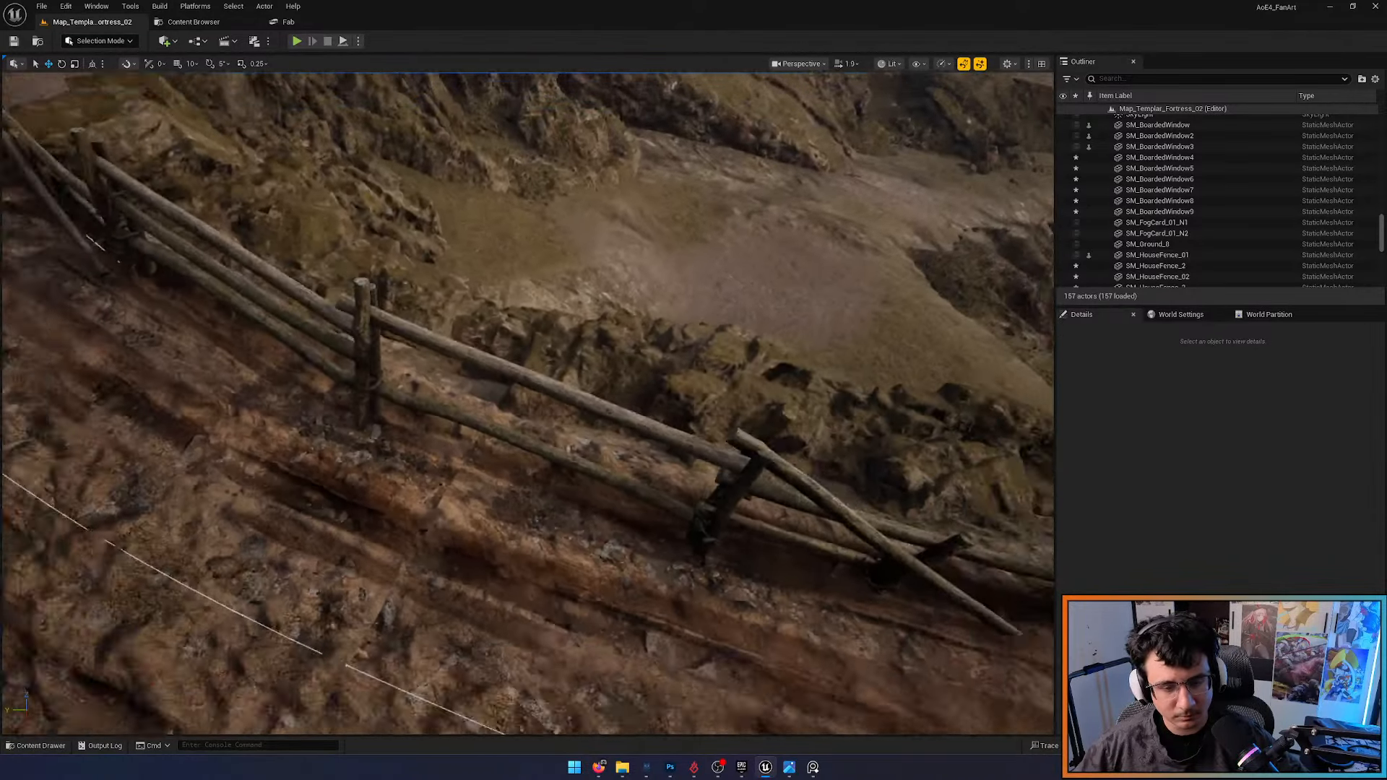
{"action": "key", "text": "ctrl+space"}
{"action": "left_click_drag", "start_coordinate": [464, 582], "coordinate": [510, 533]}
{"action": "key", "text": "e"}
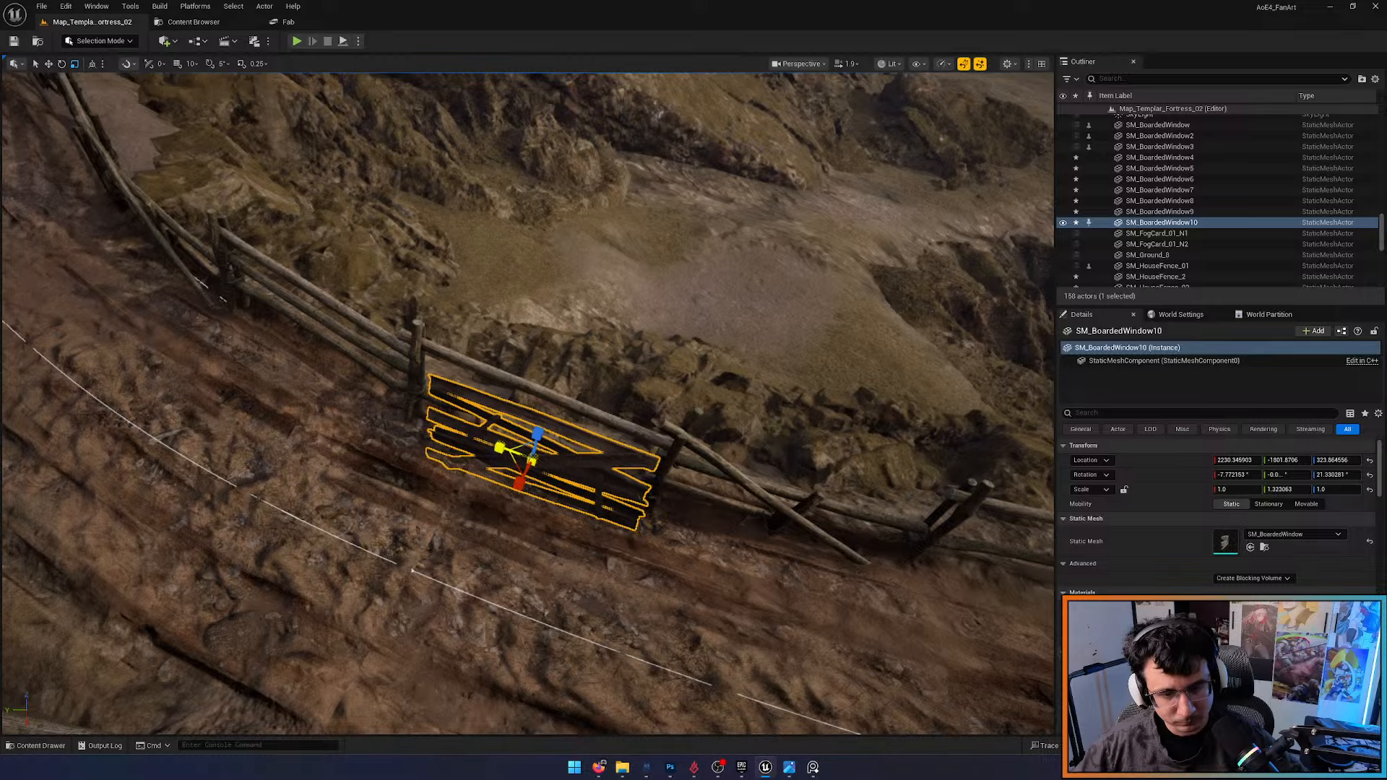
Shift the upright boarded window closer to the fence rails
{"action": "key", "text": "d"}
{"action": "right_click_drag", "start_coordinate": [520, 450], "coordinate": [347, 354]}
{"action": "scroll", "coordinate": [520, 450], "scroll_direction": "down", "scroll_amount": 2}
{"action": "key", "text": "a"}
{"action": "right_click_drag", "start_coordinate": [513, 505], "coordinate": [903, 629]}
{"action": "scroll", "coordinate": [513, 506], "scroll_direction": "down", "scroll_amount": 5}
{"action": "key", "text": "e"}
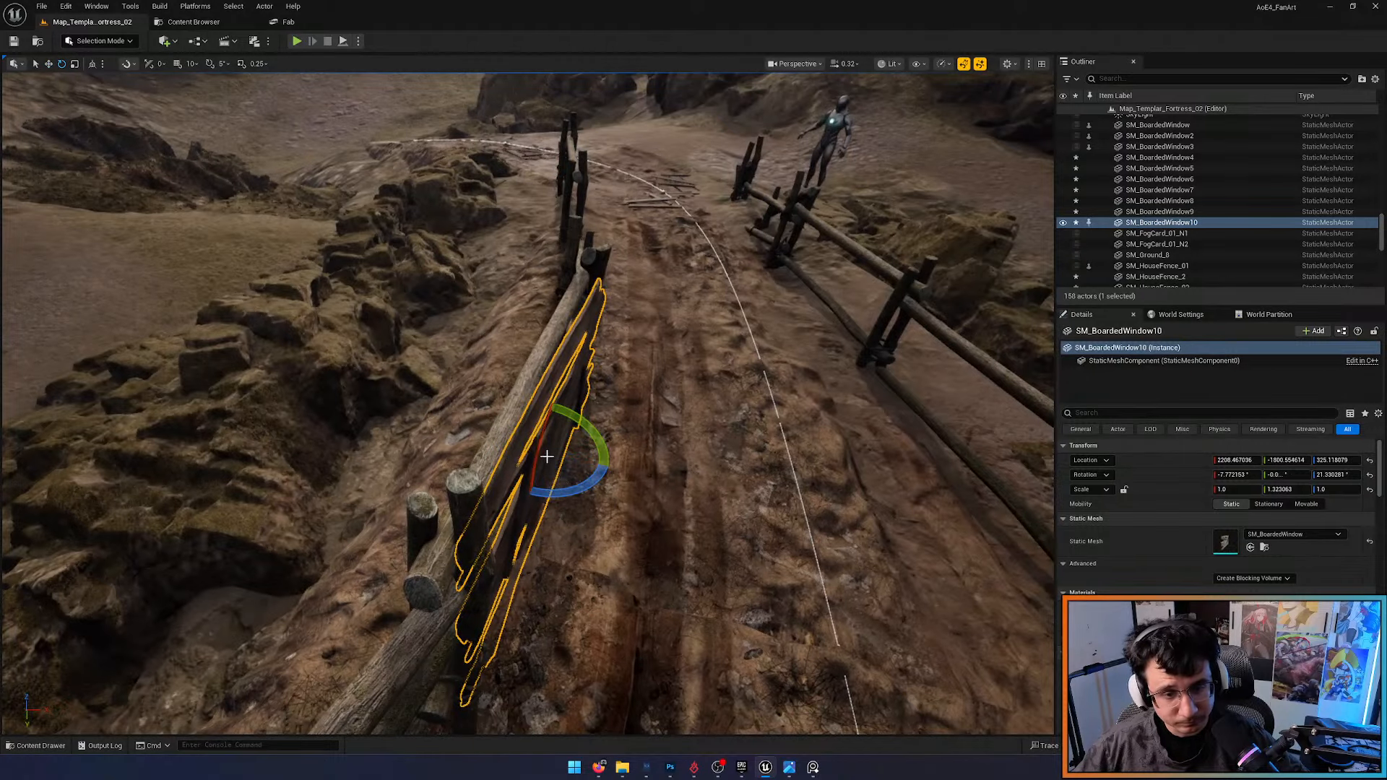
Rotate the upright boarded window to about 18.7° on Z, set it flush with the rails and return to the fortress view
{"action": "left_click_drag", "start_coordinate": [551, 458], "coordinate": [543, 469]}
{"action": "right_click_drag", "start_coordinate": [544, 469], "coordinate": [546, 571]}
{"action": "key", "text": "d"}
{"action": "key", "text": "e"}
{"action": "right_click_drag", "start_coordinate": [515, 334], "coordinate": [511, 433]}
{"action": "key", "text": "w"}
{"action": "mouse_move", "coordinate": [487, 303]}
{"action": "left_mouse_down"}
{"action": "mouse_move", "coordinate": [538, 304]}
{"action": "mouse_move", "coordinate": [485, 297]}
{"action": "left_mouse_up"}
{"action": "key", "text": "e"}
{"action": "key", "text": "w"}
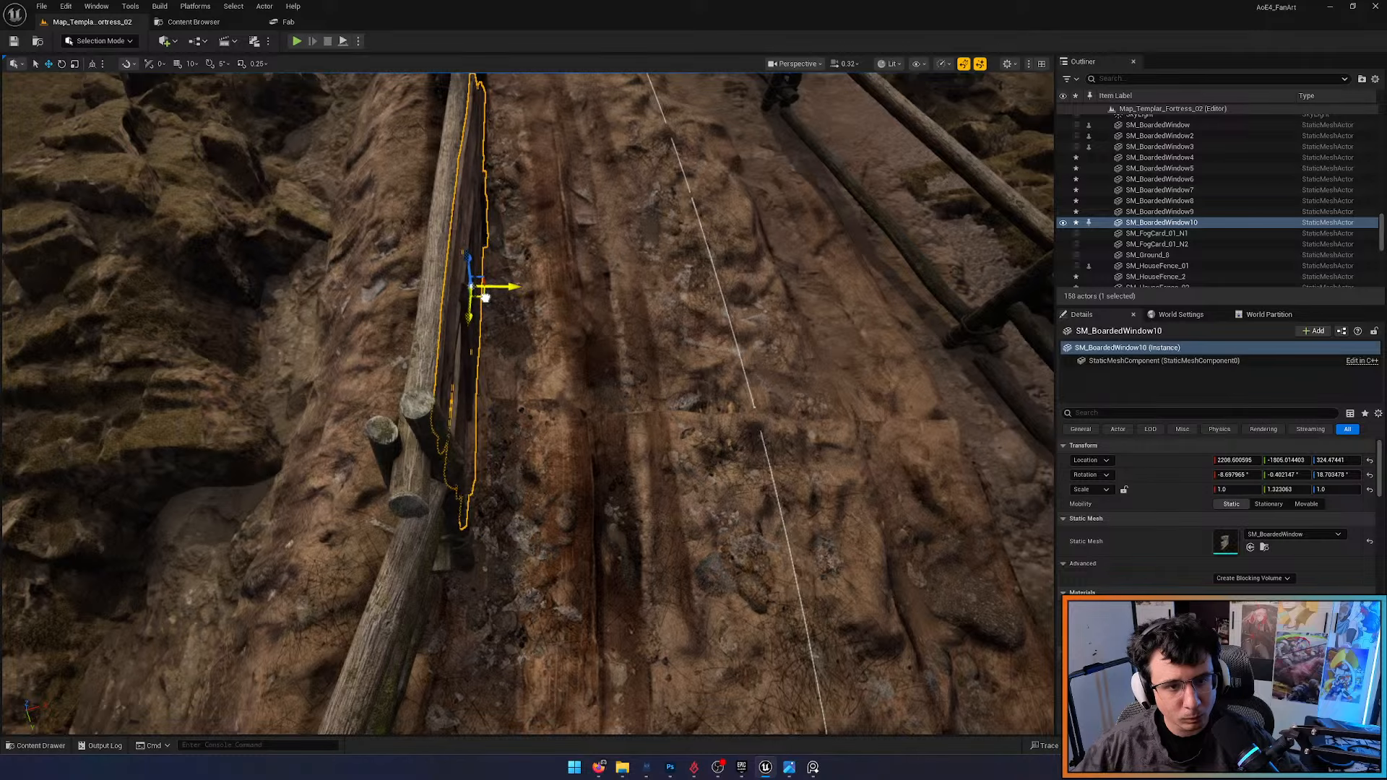
{"action": "key", "text": "Escape"}
{"action": "key", "text": "1"}
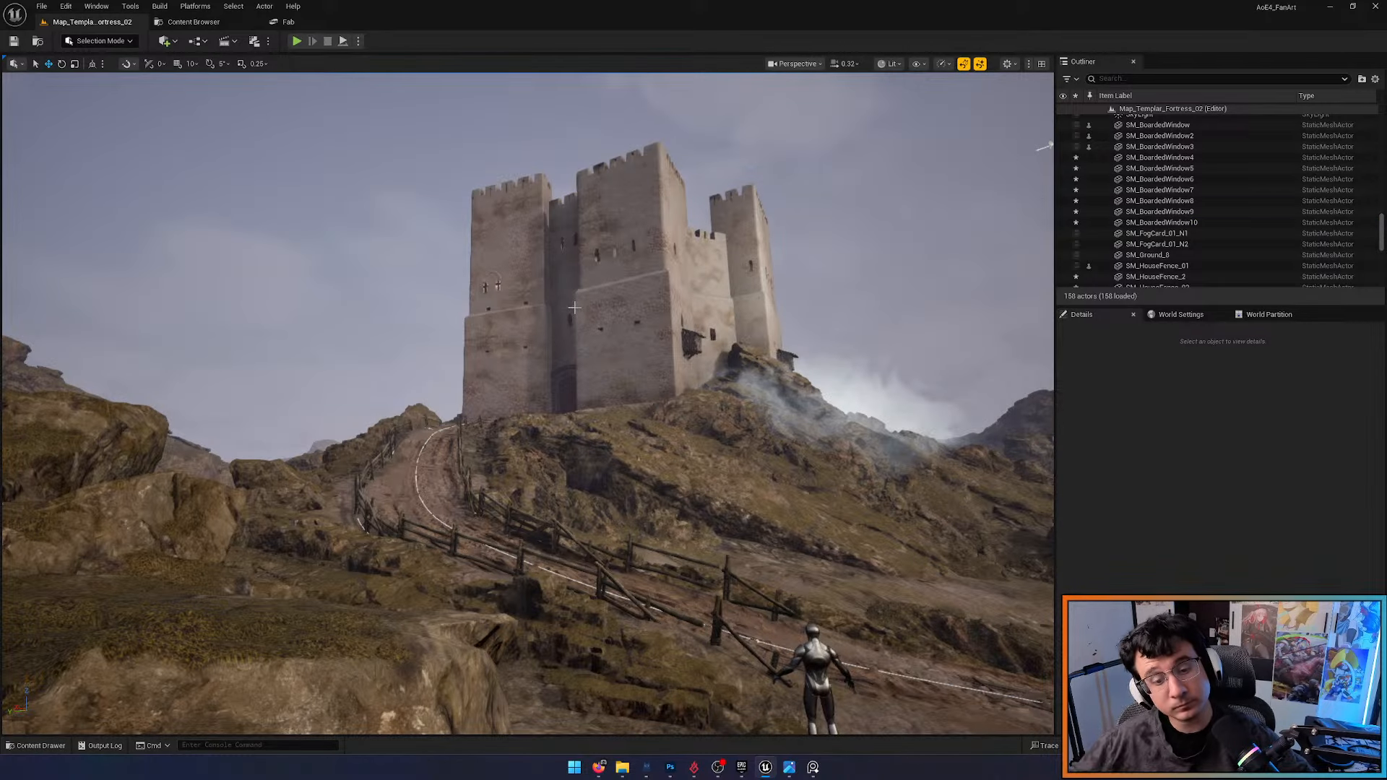
Compare the fortress shot in the unlit, lit and detail lighting view modes, and check the castle reference image
{"action": "key", "text": "alt+3"}
{"action": "key", "text": "alt+4"}
{"action": "key", "text": "alt+5"}
{"action": "key", "text": "alt+4"}
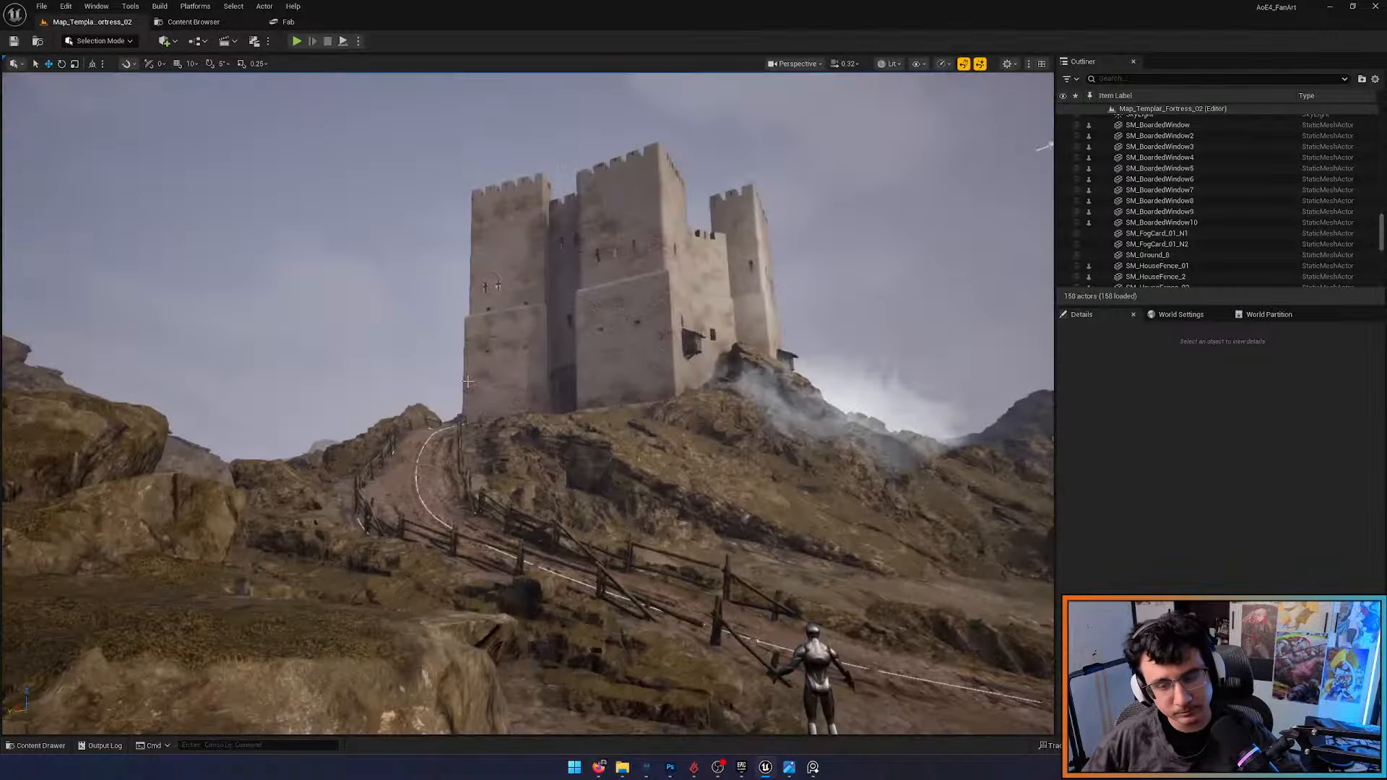
{"action": "key", "text": "alt+3"}
{"action": "key", "text": "alt+4"}
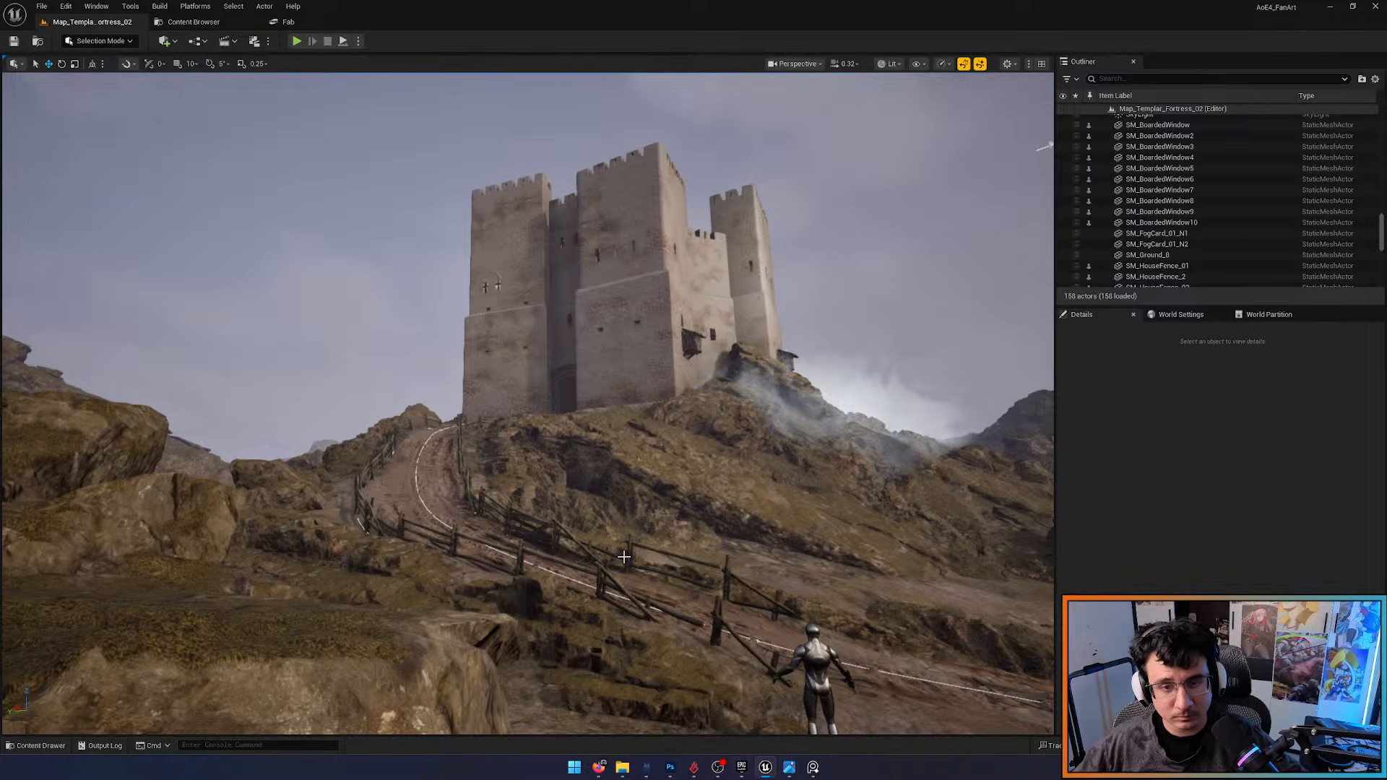
{"action": "left_click", "coordinate": [807, 771]}
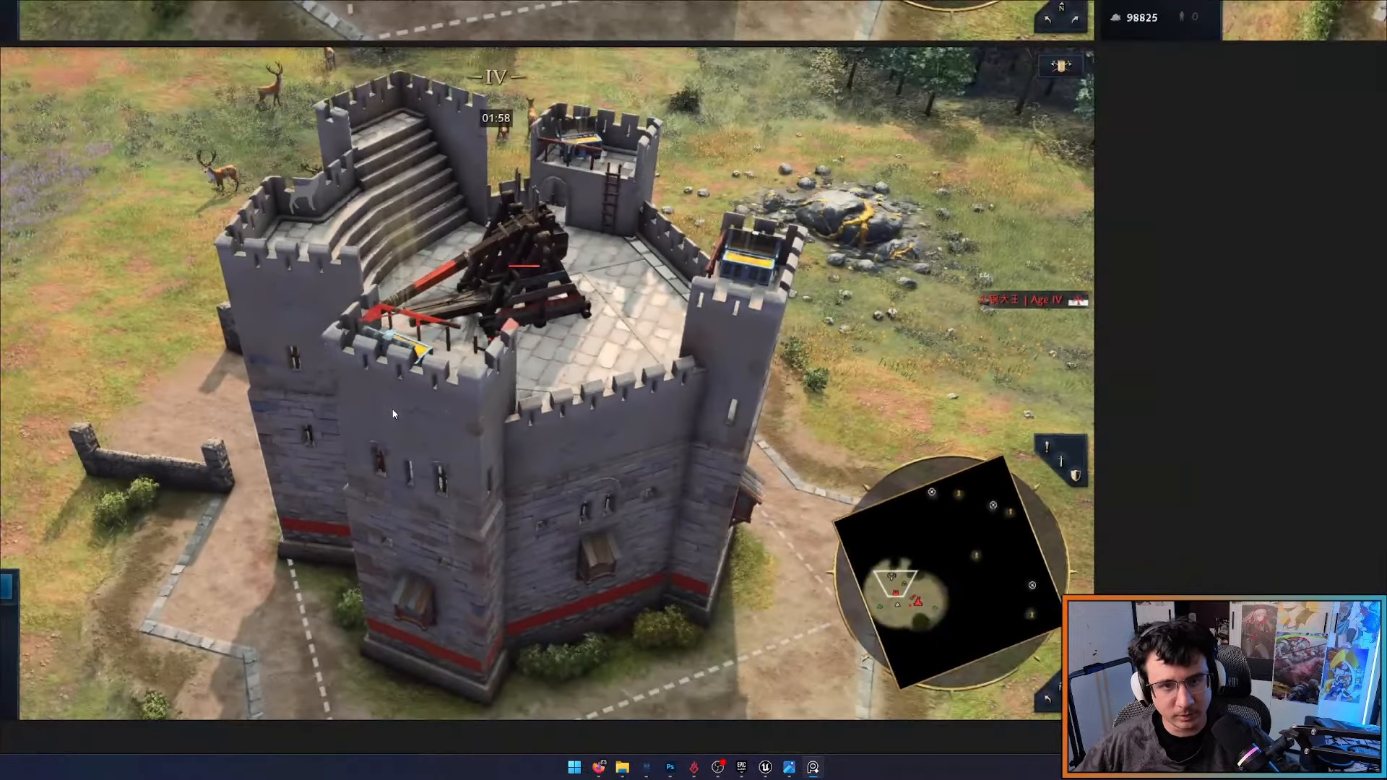
{"action": "key", "text": "alt+Tab"}
Open the MASS_KT_Fortress level instance and its nested MASS_Boiling_Oil5 wooden box for editing
{"action": "key", "text": "w"}
{"action": "scroll", "coordinate": [527, 404], "scroll_direction": "up", "scroll_amount": 6}
{"action": "right_click_drag", "start_coordinate": [527, 403], "coordinate": [598, 406]}
{"action": "scroll", "coordinate": [592, 427], "scroll_direction": "down", "scroll_amount": 3}
{"action": "left_click", "coordinate": [598, 406]}
{"action": "double_click", "coordinate": [598, 406]}
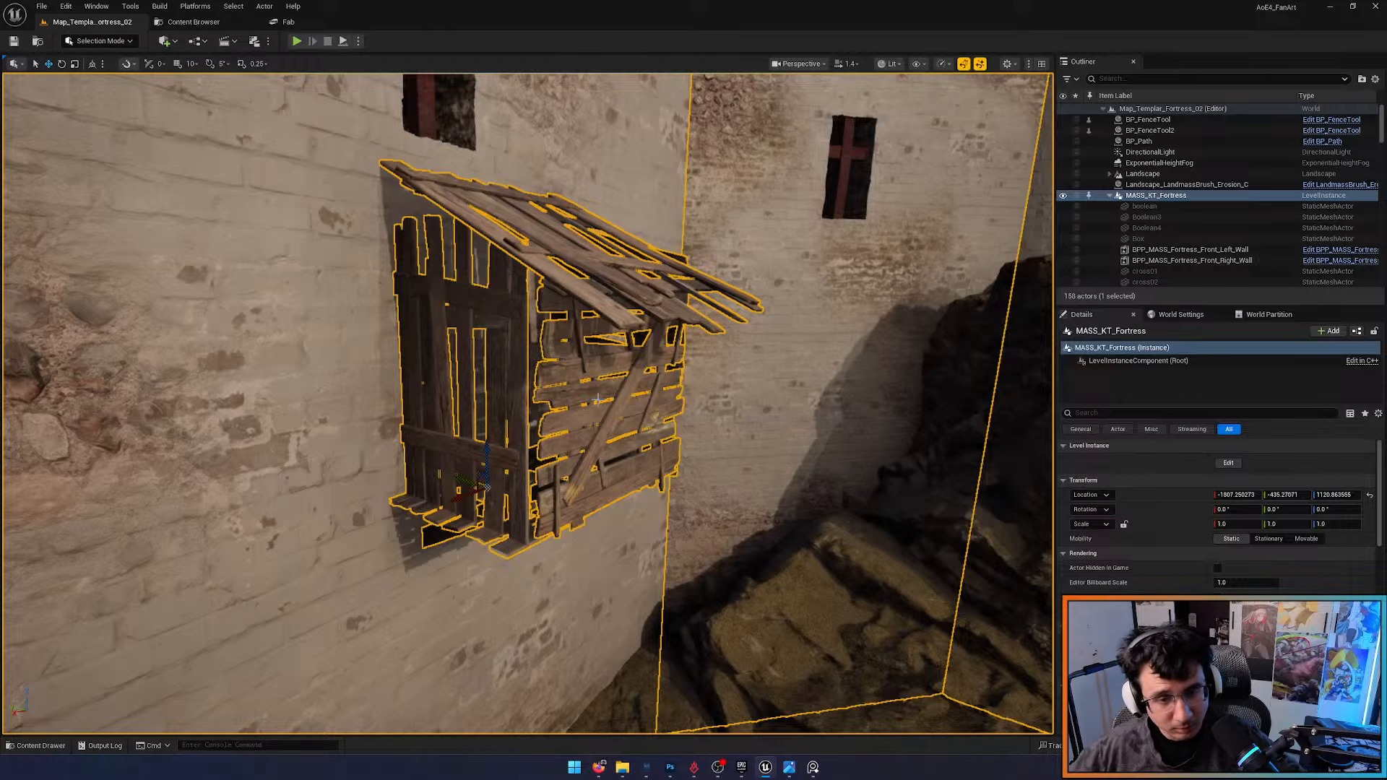
{"action": "left_click", "coordinate": [574, 434]}
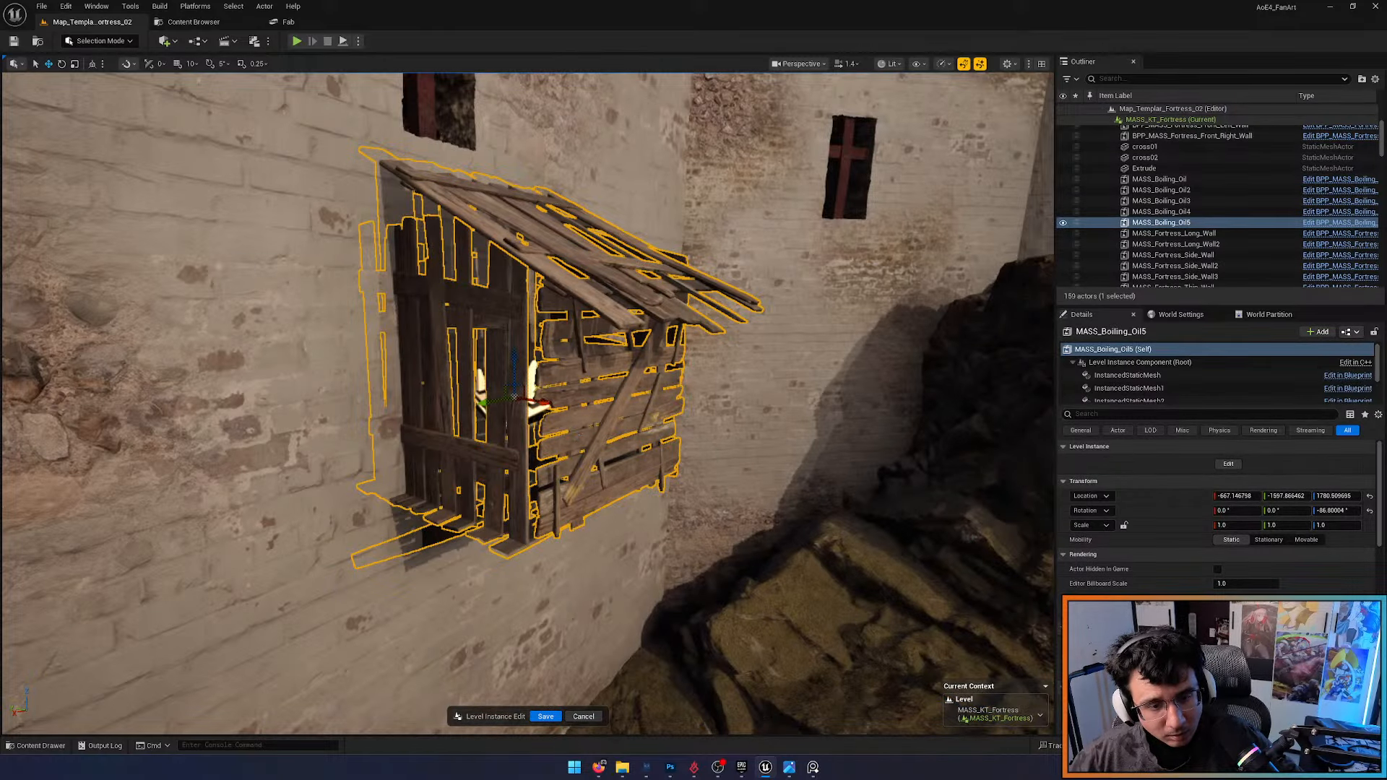
{"action": "right_click_drag", "start_coordinate": [574, 434], "coordinate": [573, 432]}
{"action": "double_click", "coordinate": [572, 432]}
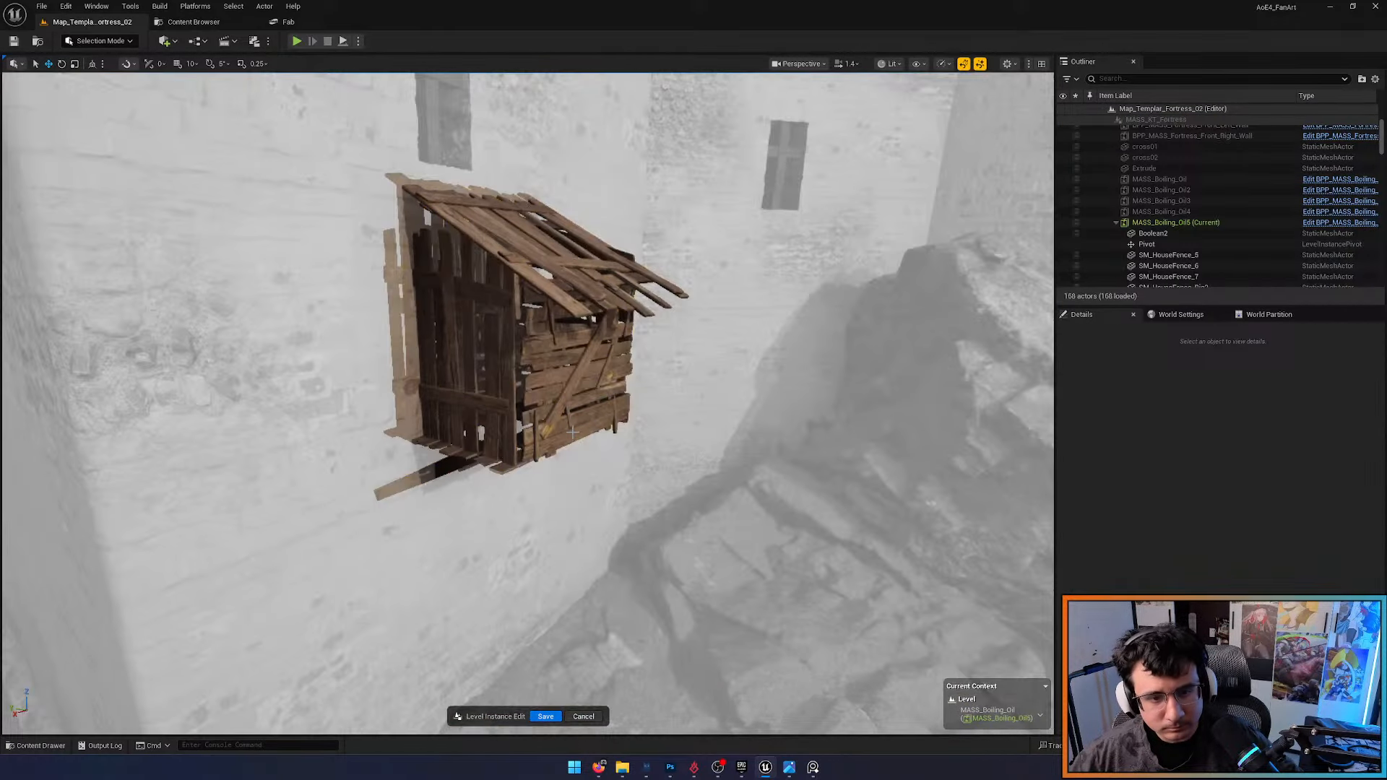
Move the front SM_HouseFence_Big2 panel of the wooden box slightly so it lines up with the side walls
{"action": "left_click", "coordinate": [554, 353]}
{"action": "key", "text": "f"}
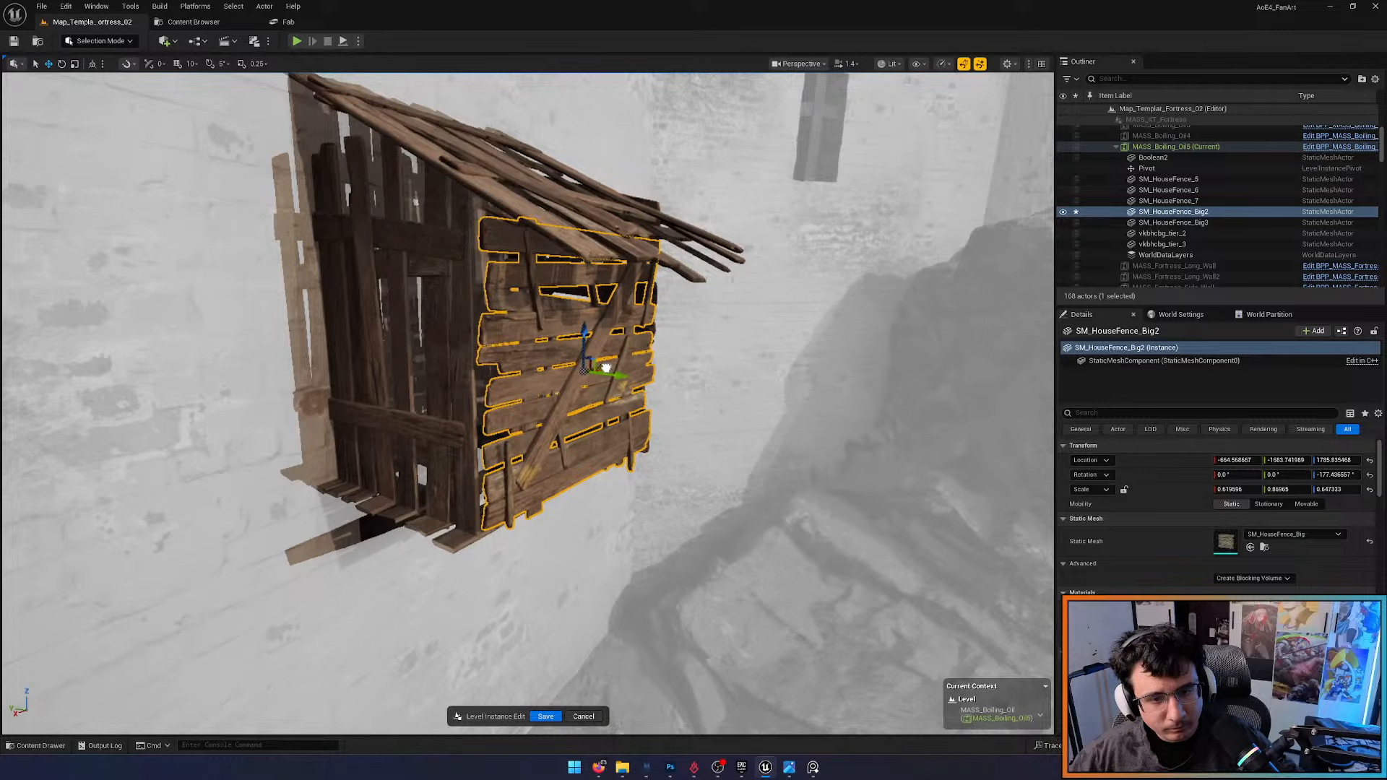
{"action": "left_click_drag", "start_coordinate": [607, 369], "coordinate": [599, 371]}
{"action": "right_click_drag", "start_coordinate": [450, 512], "coordinate": [450, 512]}
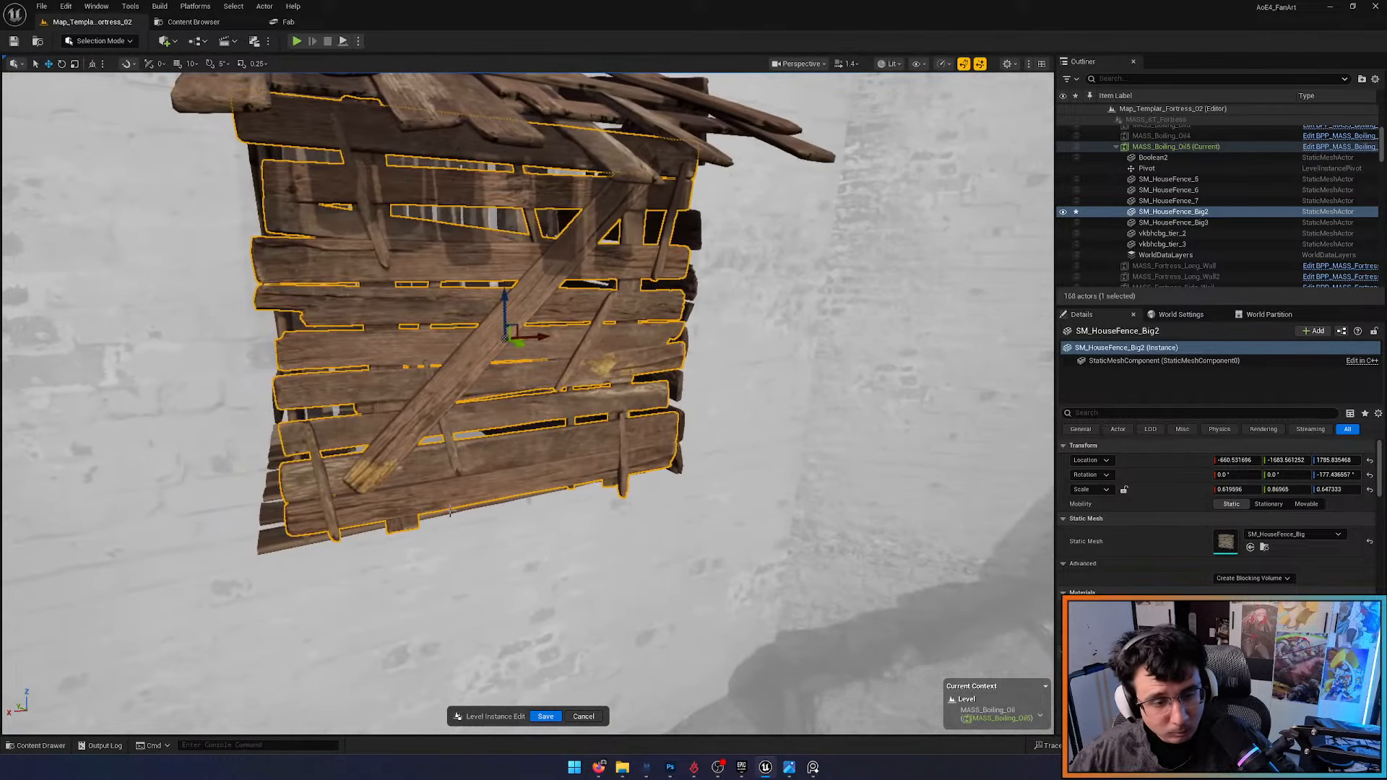
{"action": "left_click_drag", "start_coordinate": [518, 344], "coordinate": [525, 333]}
Shift the box's plank floor with the square opening about 12 units along X and save the level instance edits
{"action": "left_click", "coordinate": [477, 499]}
{"action": "right_click_drag", "start_coordinate": [477, 499], "coordinate": [477, 499]}
{"action": "scroll", "coordinate": [477, 499], "scroll_direction": "down", "scroll_amount": 5}
{"action": "right_click_drag", "start_coordinate": [324, 448], "coordinate": [324, 449]}
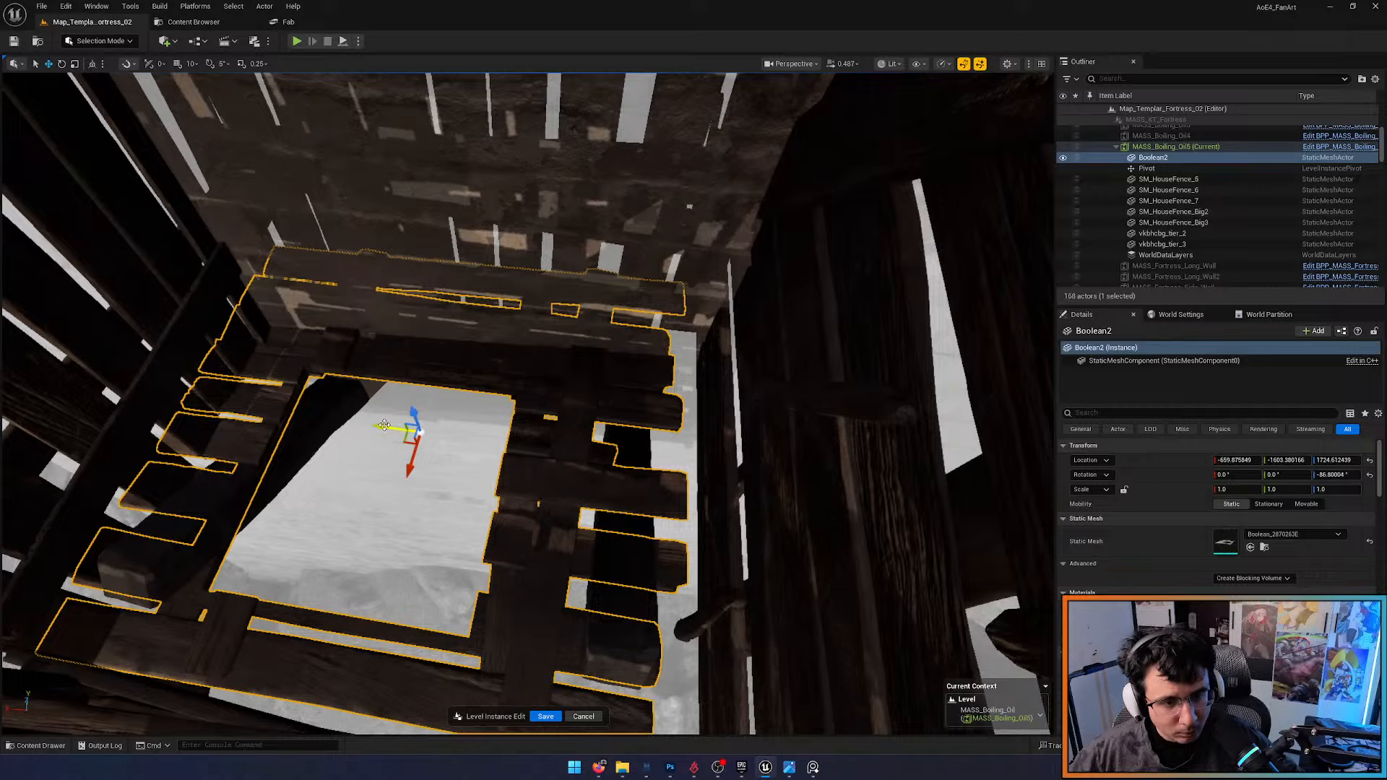
{"action": "left_click_drag", "start_coordinate": [384, 425], "coordinate": [415, 445]}
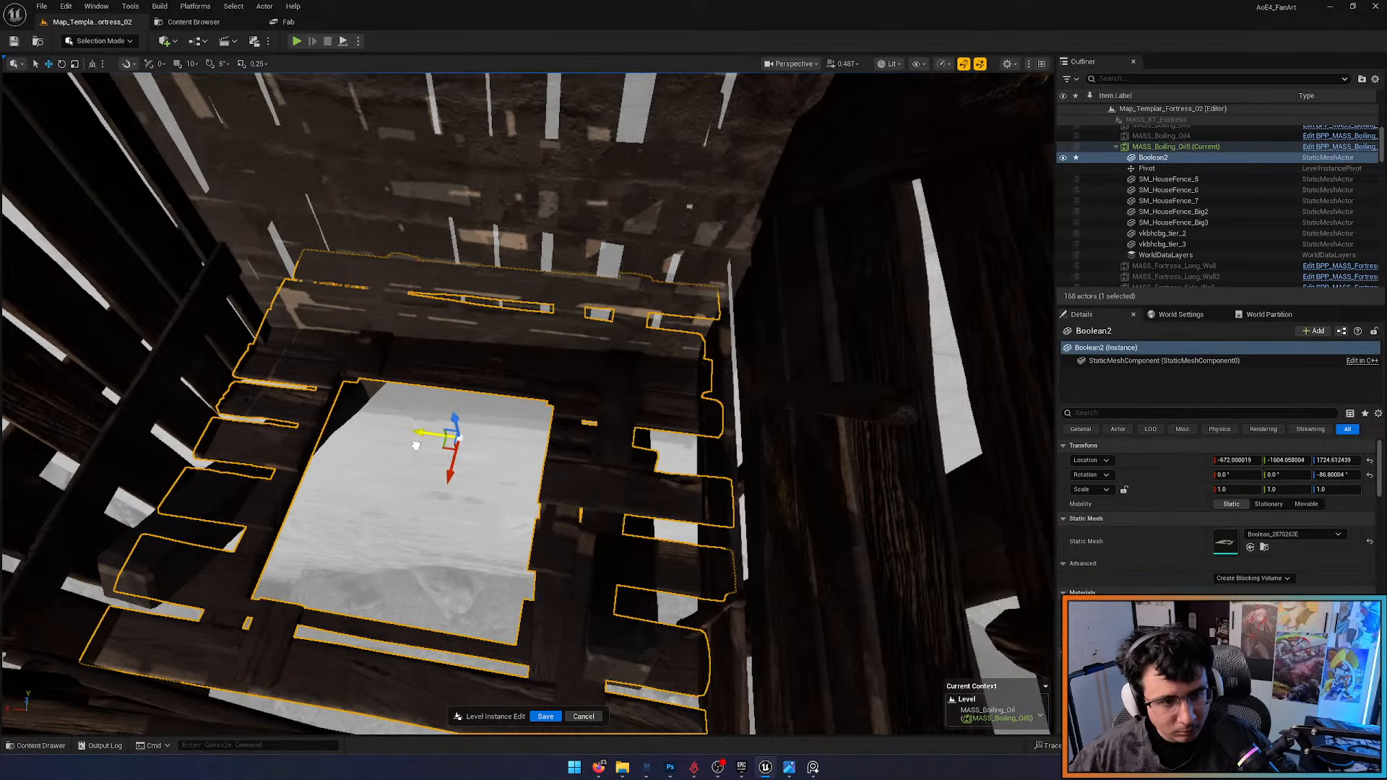
{"action": "left_click", "coordinate": [545, 716]}
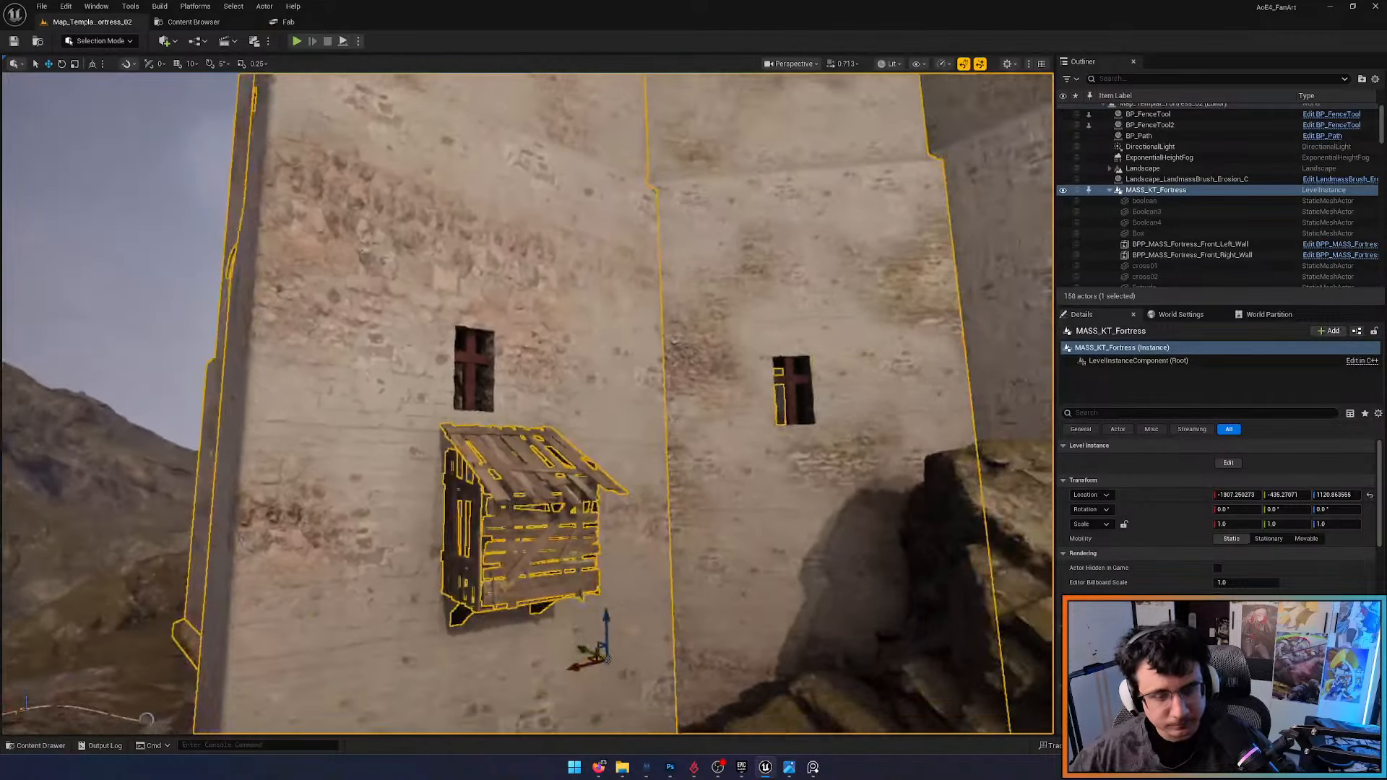
Open the MASS_KT_Fortress level instance for editing
{"action": "right_click_drag", "start_coordinate": [555, 398], "coordinate": [555, 399]}
{"action": "key", "text": "Escape"}
{"action": "left_click", "coordinate": [555, 399]}
{"action": "right_click_drag", "start_coordinate": [513, 318], "coordinate": [513, 317]}
{"action": "left_click", "coordinate": [513, 318]}
{"action": "key", "text": "ctrl+e"}
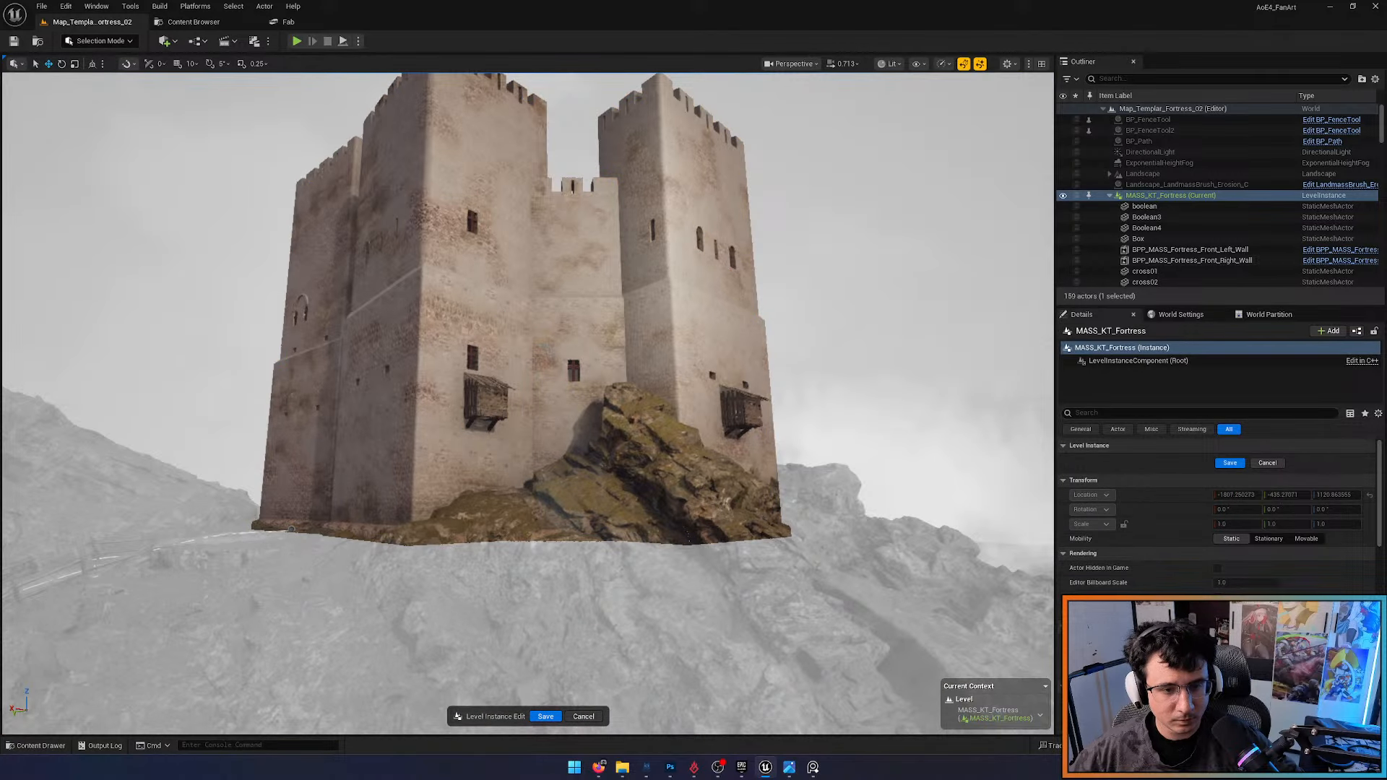
Compare the fortress front in the unlit, lit and detail lighting view modes and leave the level instance edit
{"action": "right_click_drag", "start_coordinate": [554, 302], "coordinate": [549, 276]}
{"action": "left_click", "coordinate": [483, 351]}
{"action": "scroll", "coordinate": [482, 351], "scroll_direction": "up", "scroll_amount": 5}
{"action": "right_click_drag", "start_coordinate": [483, 351], "coordinate": [489, 352]}
{"action": "scroll", "coordinate": [482, 351], "scroll_direction": "up", "scroll_amount": 2}
{"action": "key", "text": "alt+3"}
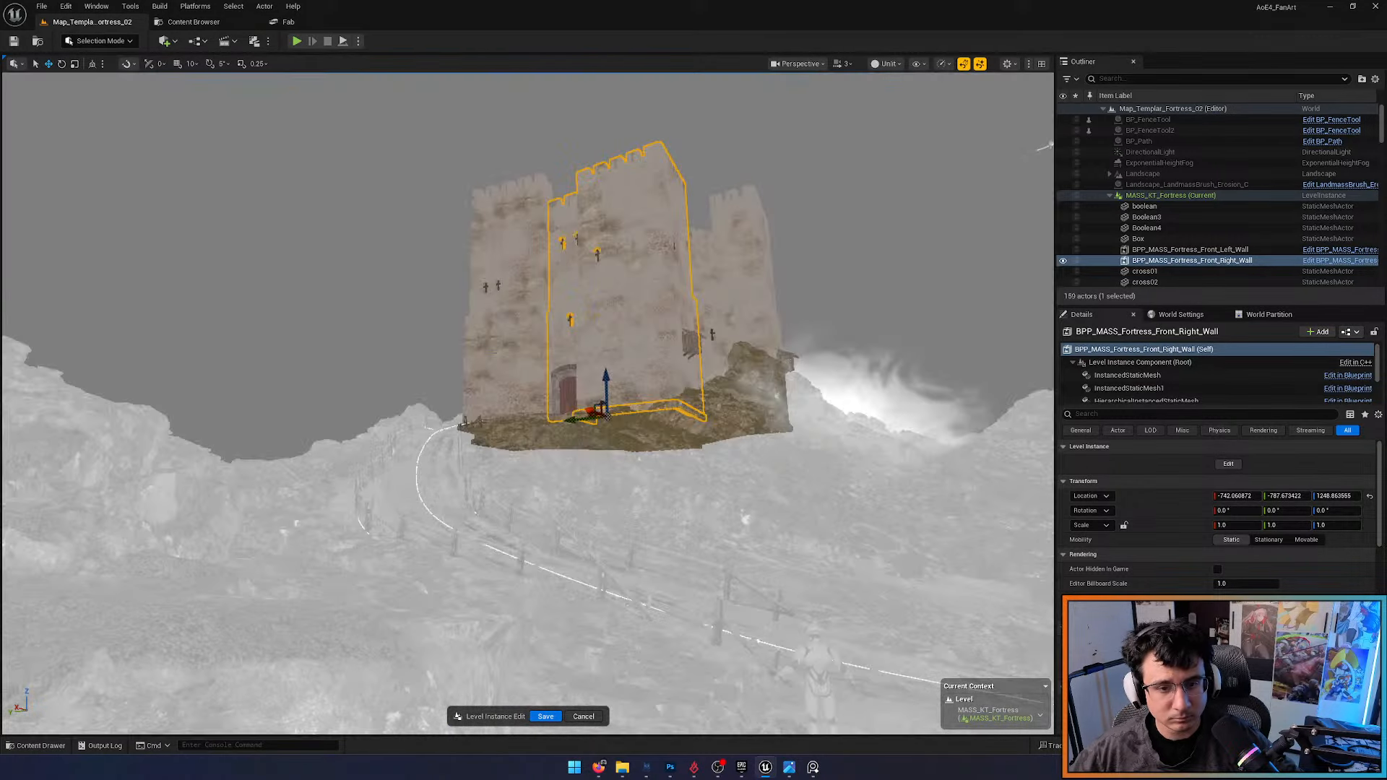
{"action": "key", "text": "alt+4"}
{"action": "key", "text": "alt+5"}
{"action": "key", "text": "alt+4"}
{"action": "key", "text": "Escape"}
{"action": "key", "text": "Escape"}
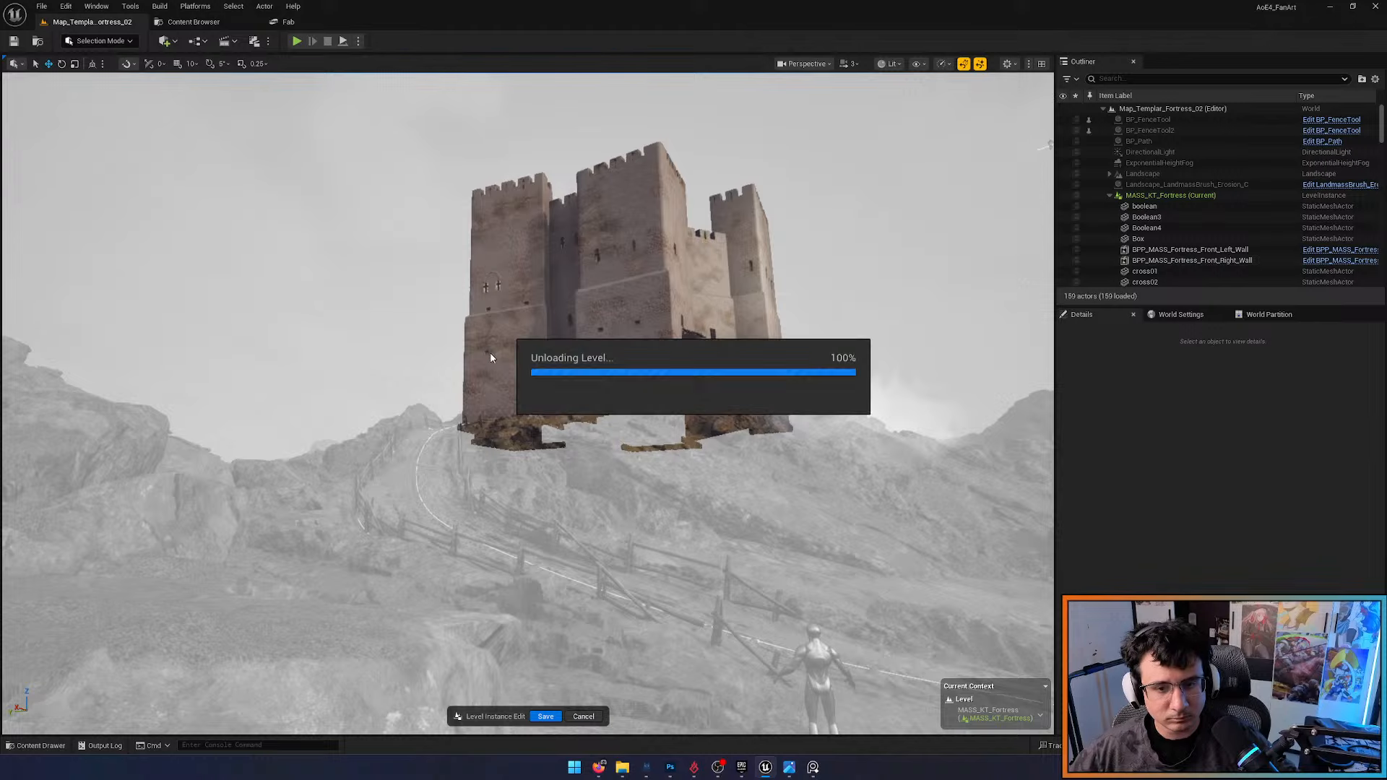
{"action": "key", "text": "Escape"}
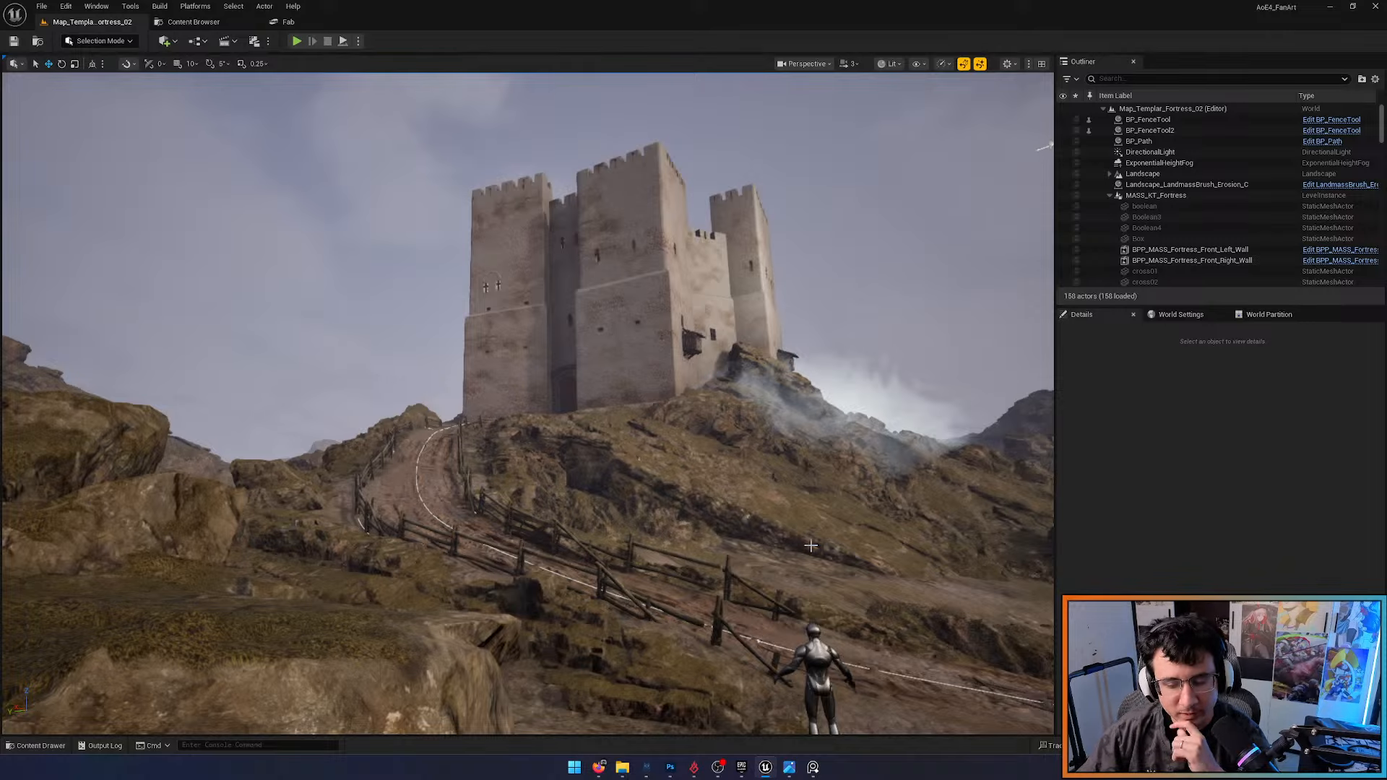
Switch to the reference board, examine the castle's rooftop, walls and wooden boxes up close, and return to Unreal Editor's lit view
{"action": "left_click", "coordinate": [811, 768]}
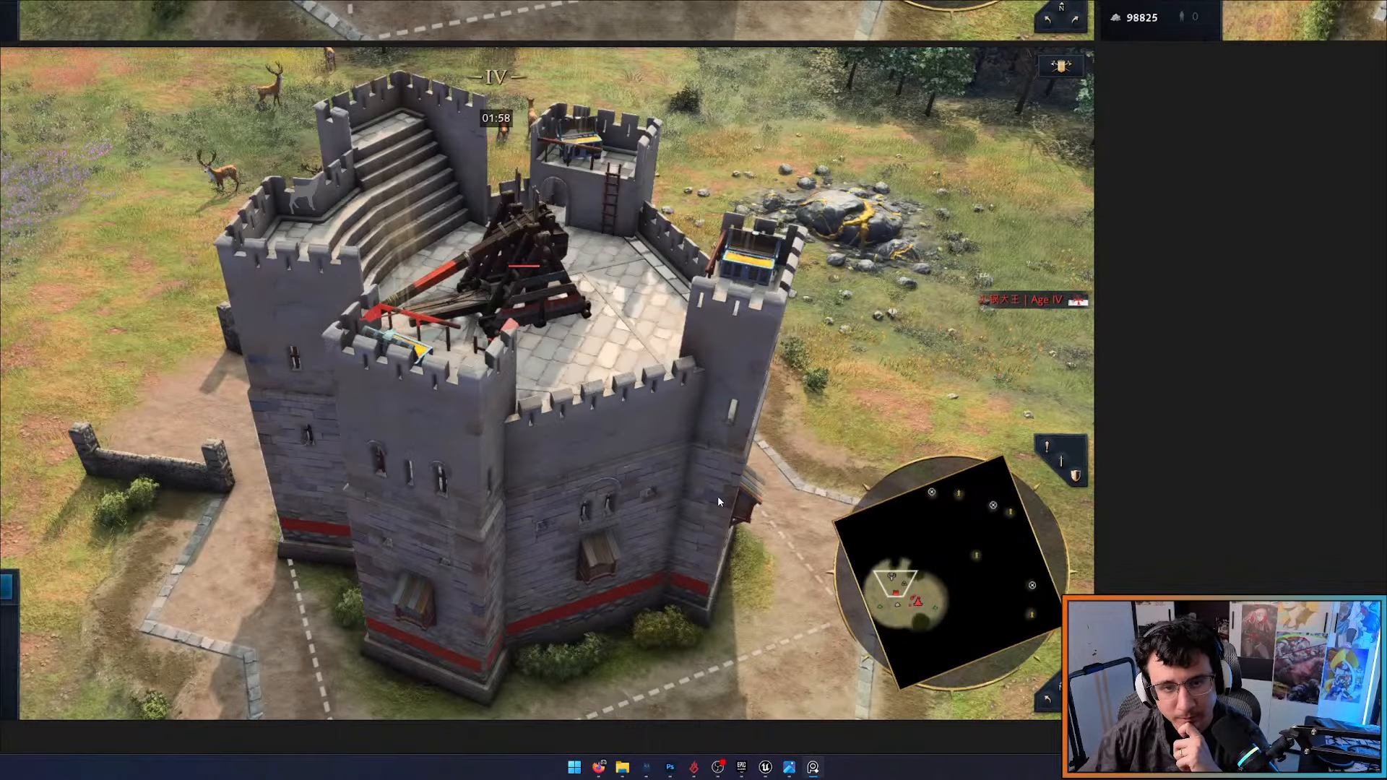
{"action": "scroll", "coordinate": [718, 496], "scroll_direction": "down", "scroll_amount": 4}
{"action": "scroll", "coordinate": [534, 348], "scroll_direction": "up", "scroll_amount": 5}
{"action": "scroll", "coordinate": [536, 349], "scroll_direction": "up", "scroll_amount": 1}
{"action": "middle_click_drag", "start_coordinate": [653, 368], "coordinate": [554, 282]}
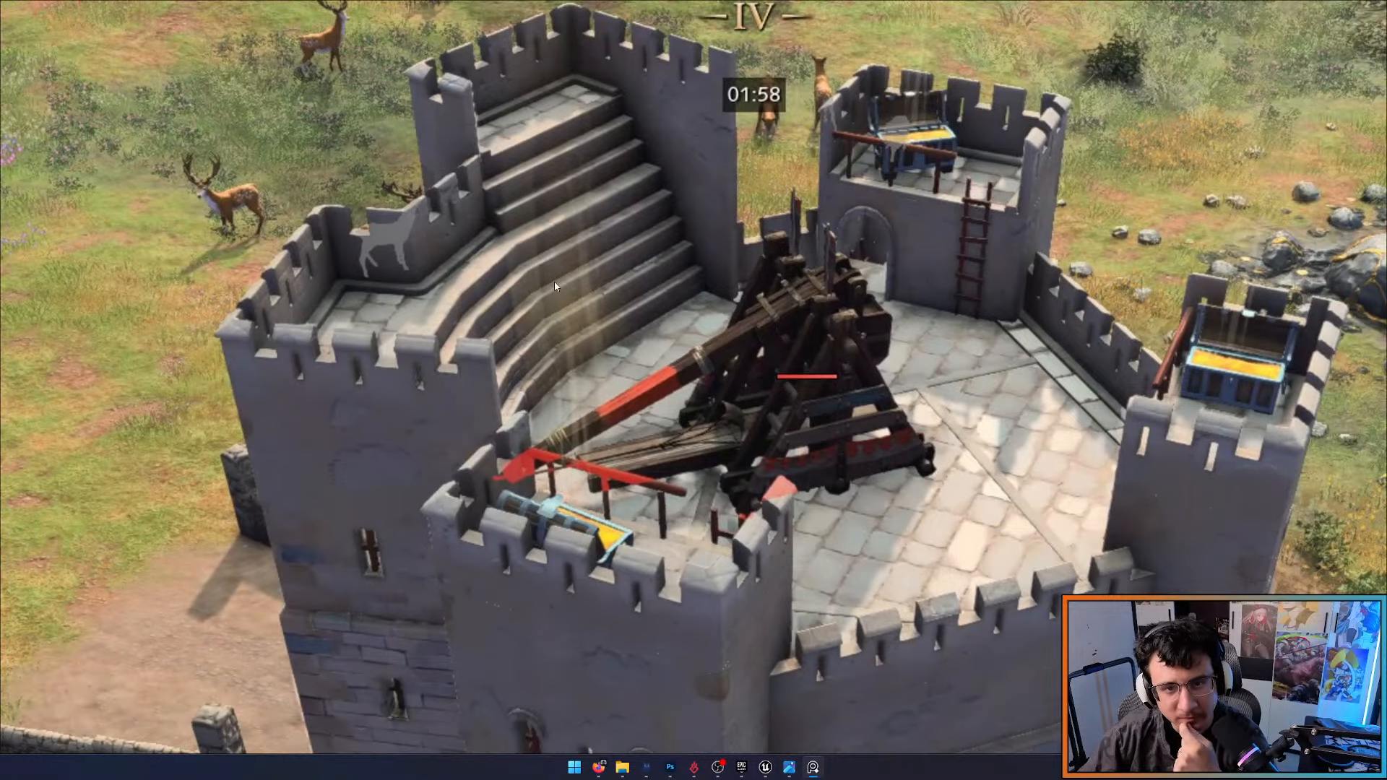
{"action": "scroll", "coordinate": [556, 286], "scroll_direction": "down", "scroll_amount": 6}
{"action": "middle_click_drag", "start_coordinate": [631, 488], "coordinate": [1059, 353]}
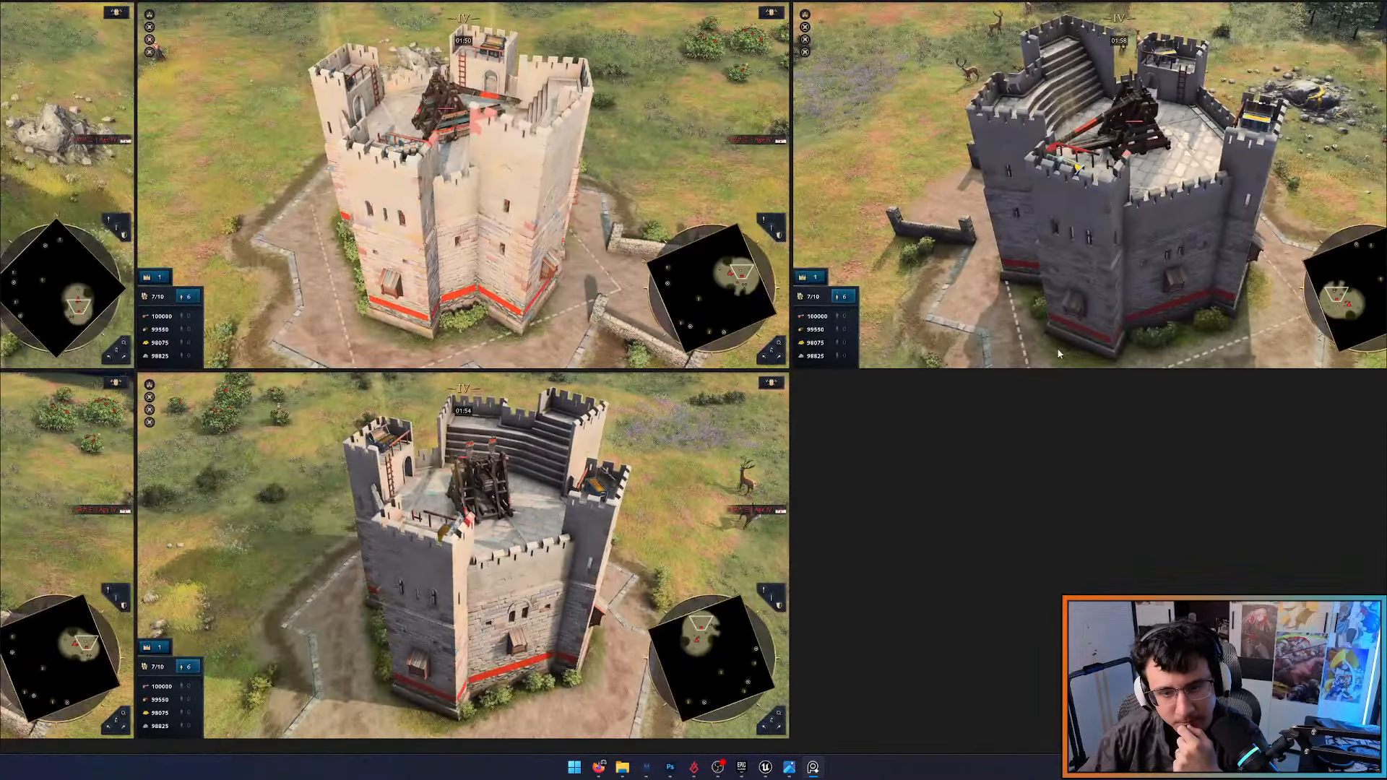
{"action": "middle_click_drag", "start_coordinate": [757, 536], "coordinate": [862, 452]}
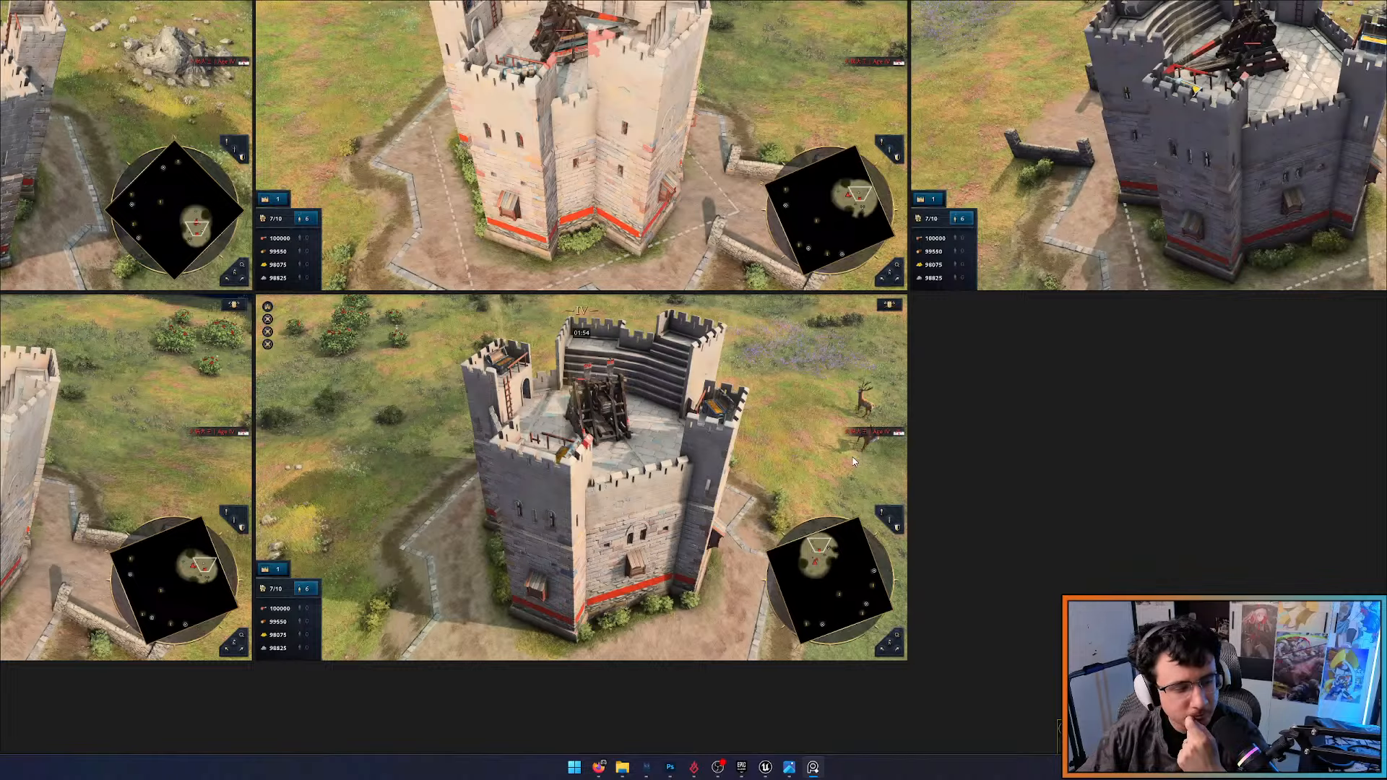
{"action": "scroll", "coordinate": [578, 498], "scroll_direction": "up", "scroll_amount": 5}
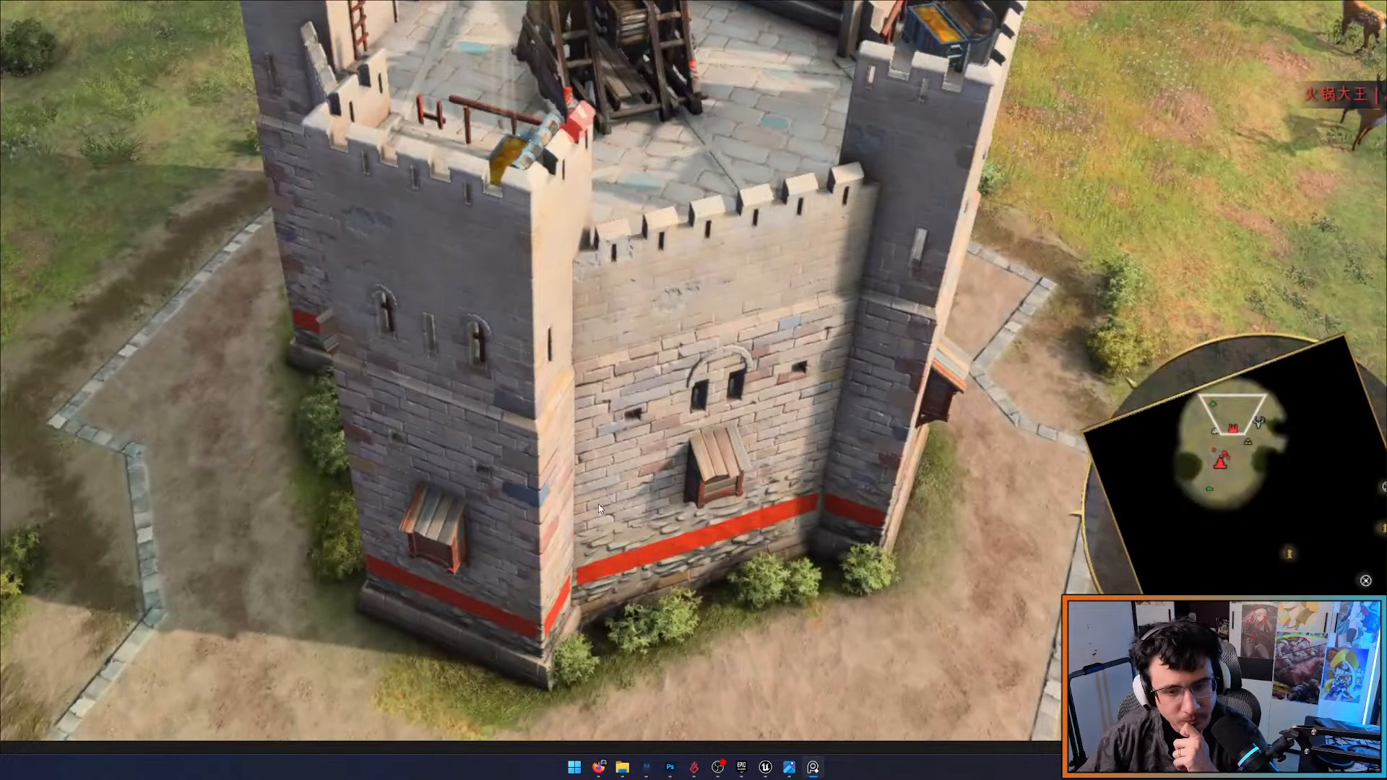
{"action": "scroll", "coordinate": [640, 596], "scroll_direction": "down", "scroll_amount": 4}
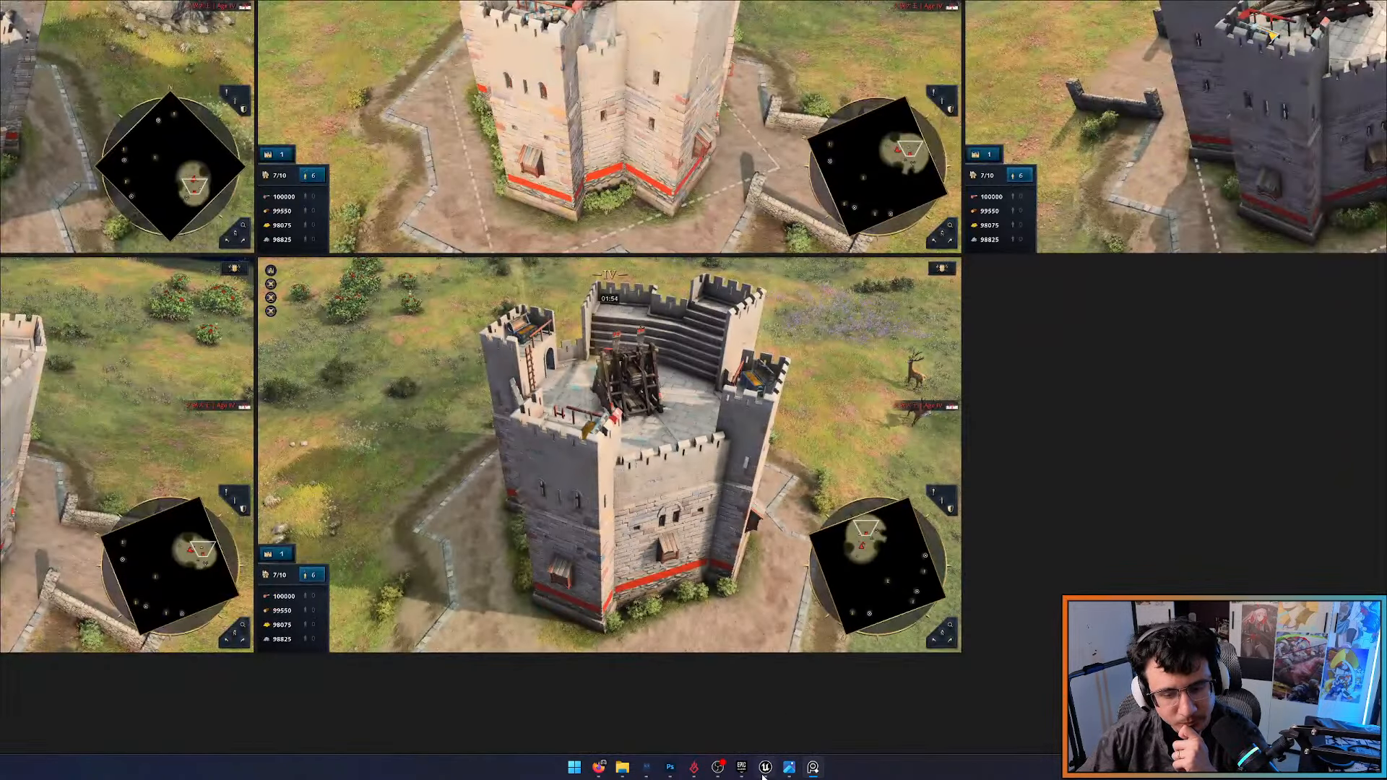
{"action": "left_click", "coordinate": [765, 767]}
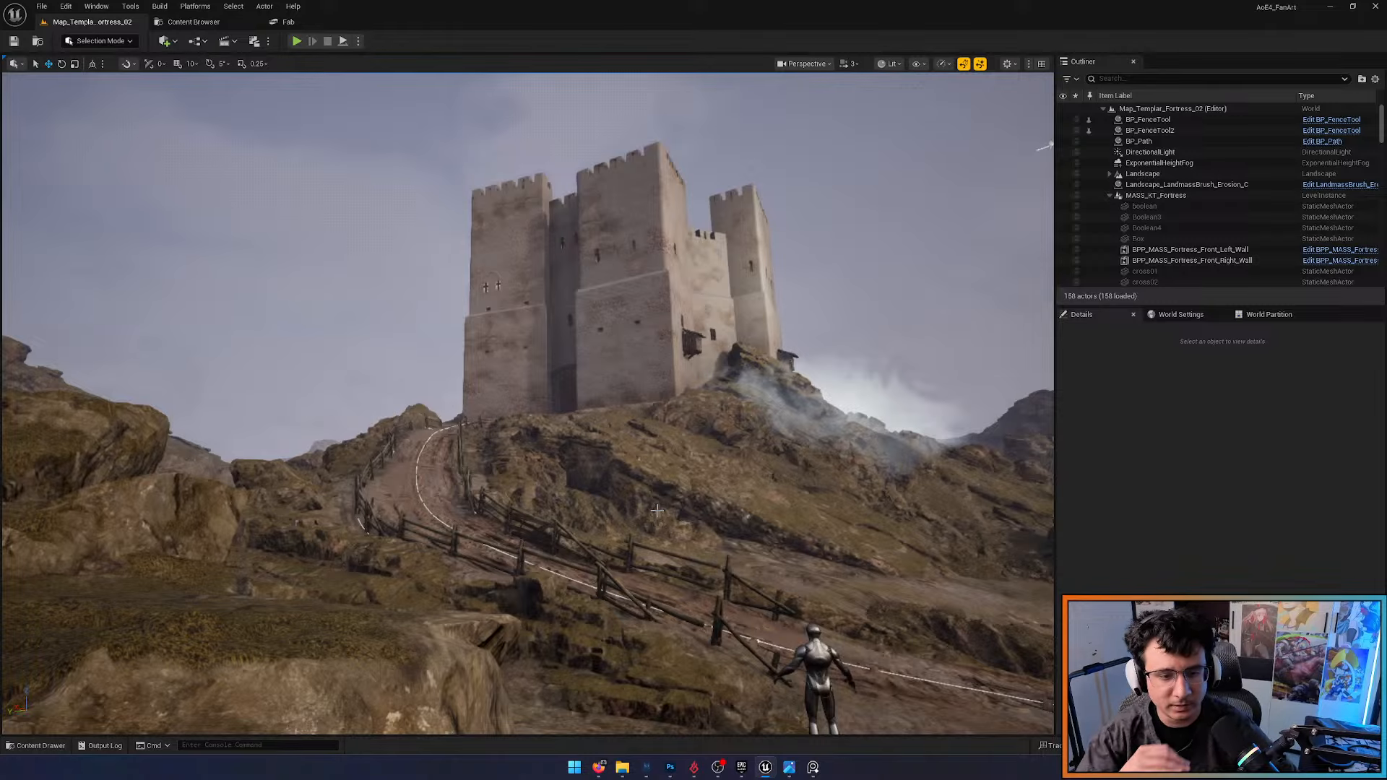
{"action": "key", "text": "alt+2"}
{"action": "key", "text": "alt+4"}
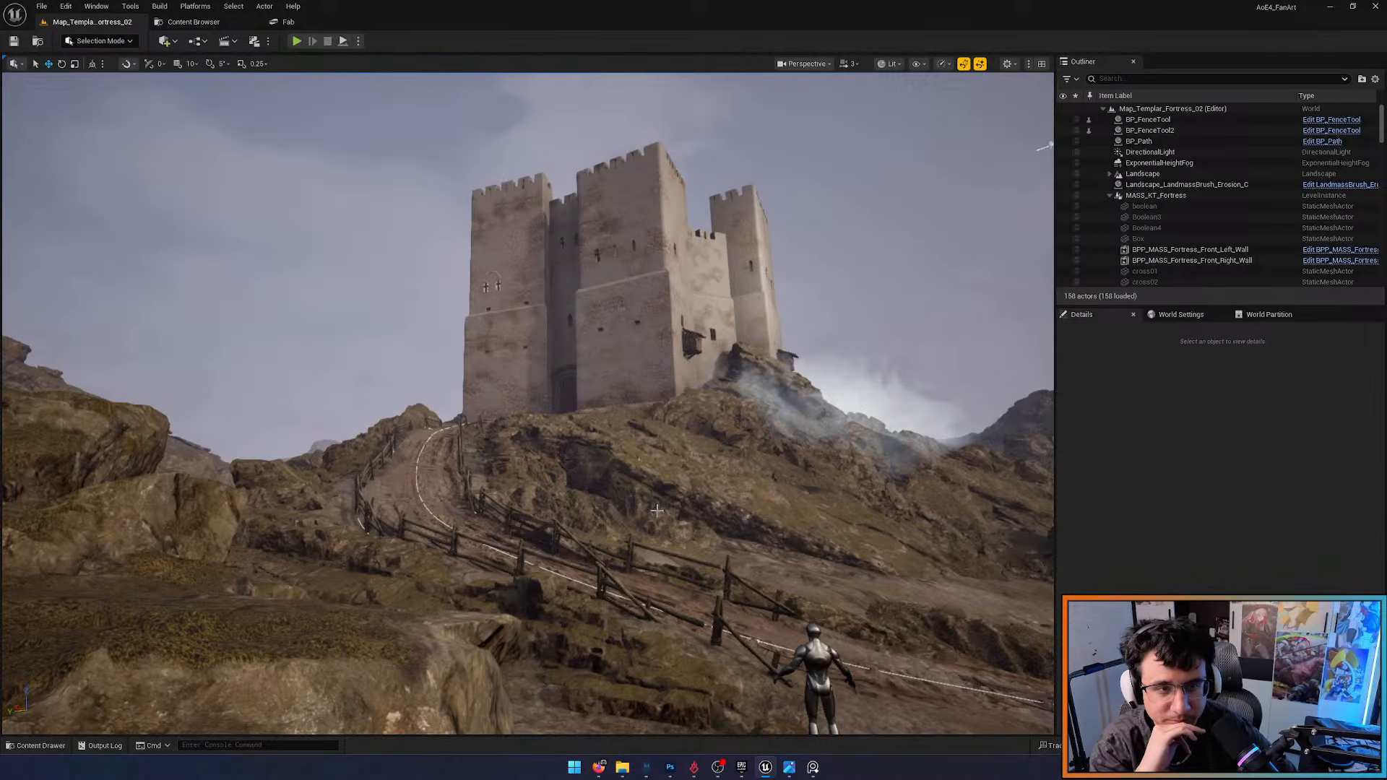
Enter Foliage mode and add the FT_Dead_Shrubs Var10 foliage type to the palette
{"action": "left_click", "coordinate": [99, 40]}
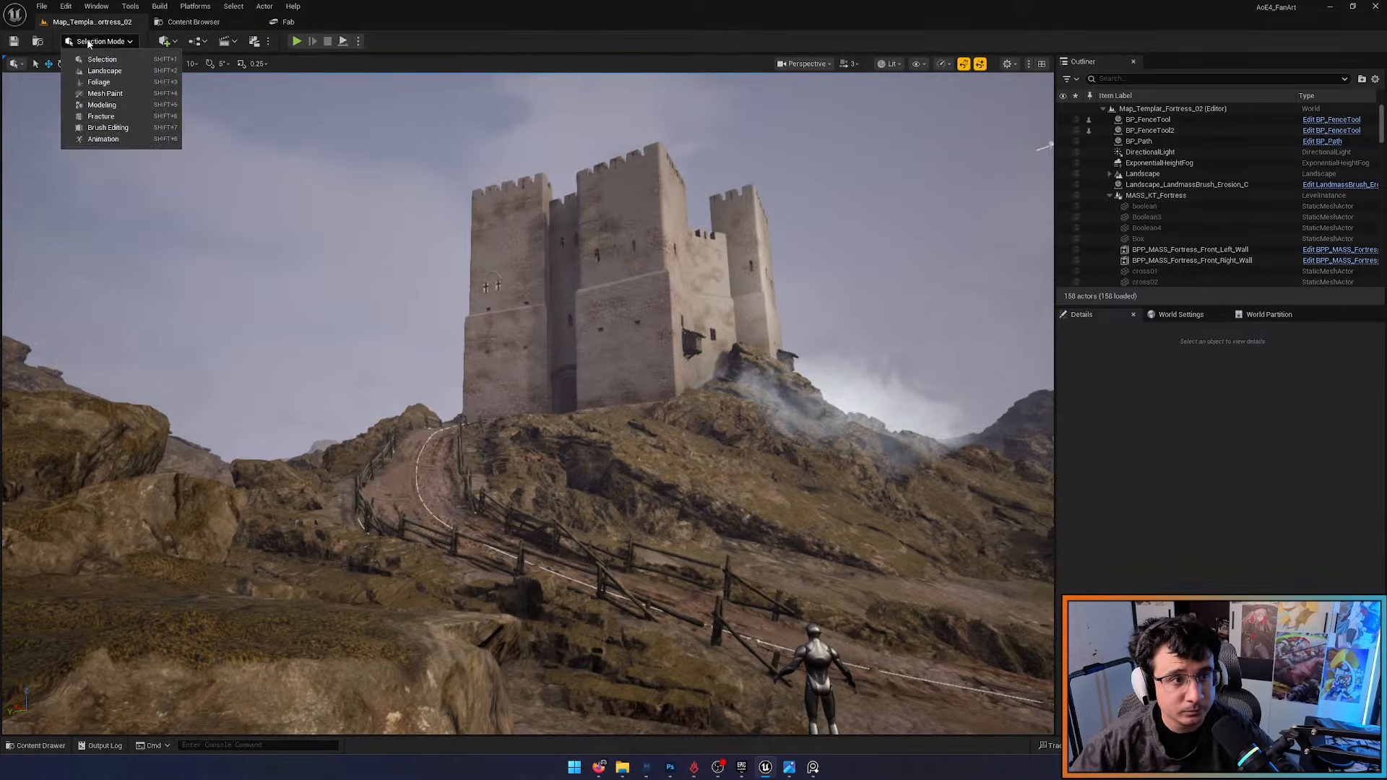
{"action": "left_click", "coordinate": [101, 71]}
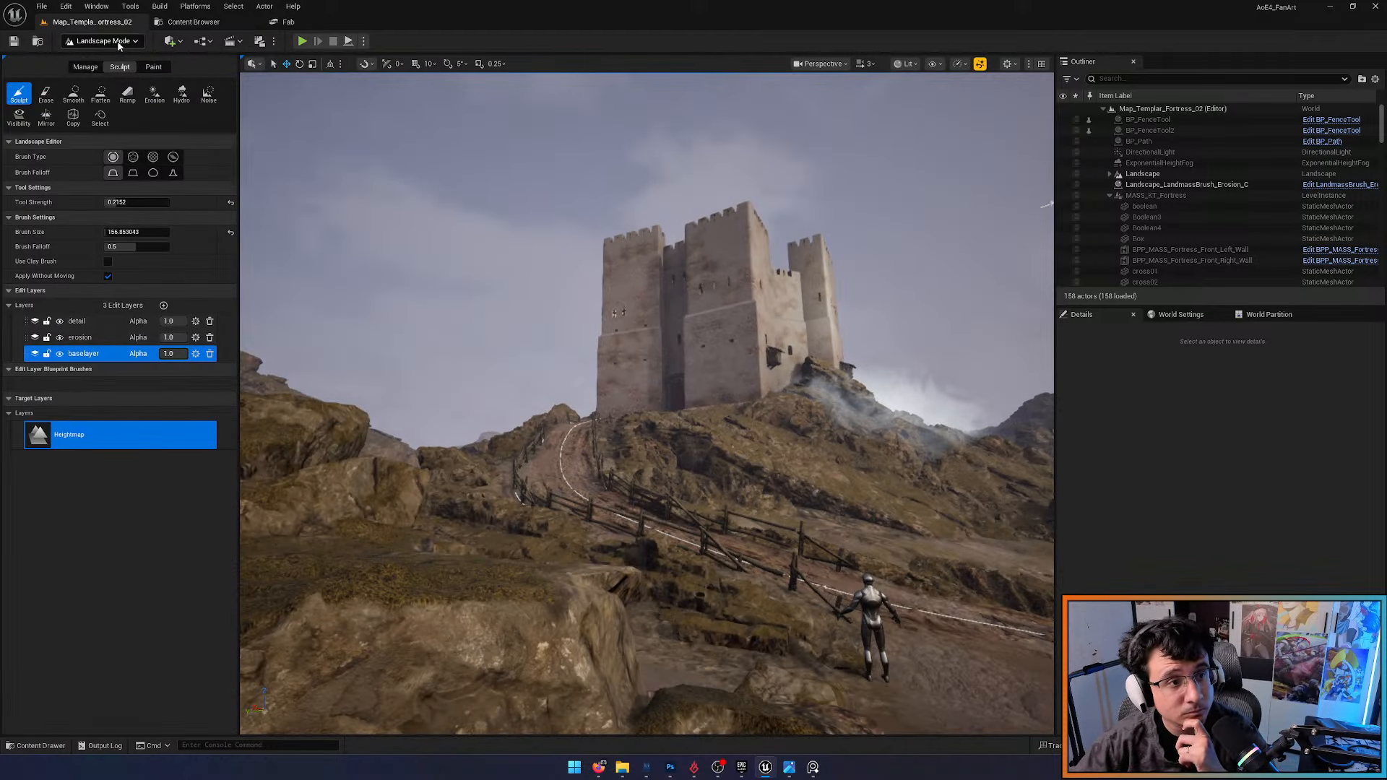
{"action": "left_click", "coordinate": [115, 42]}
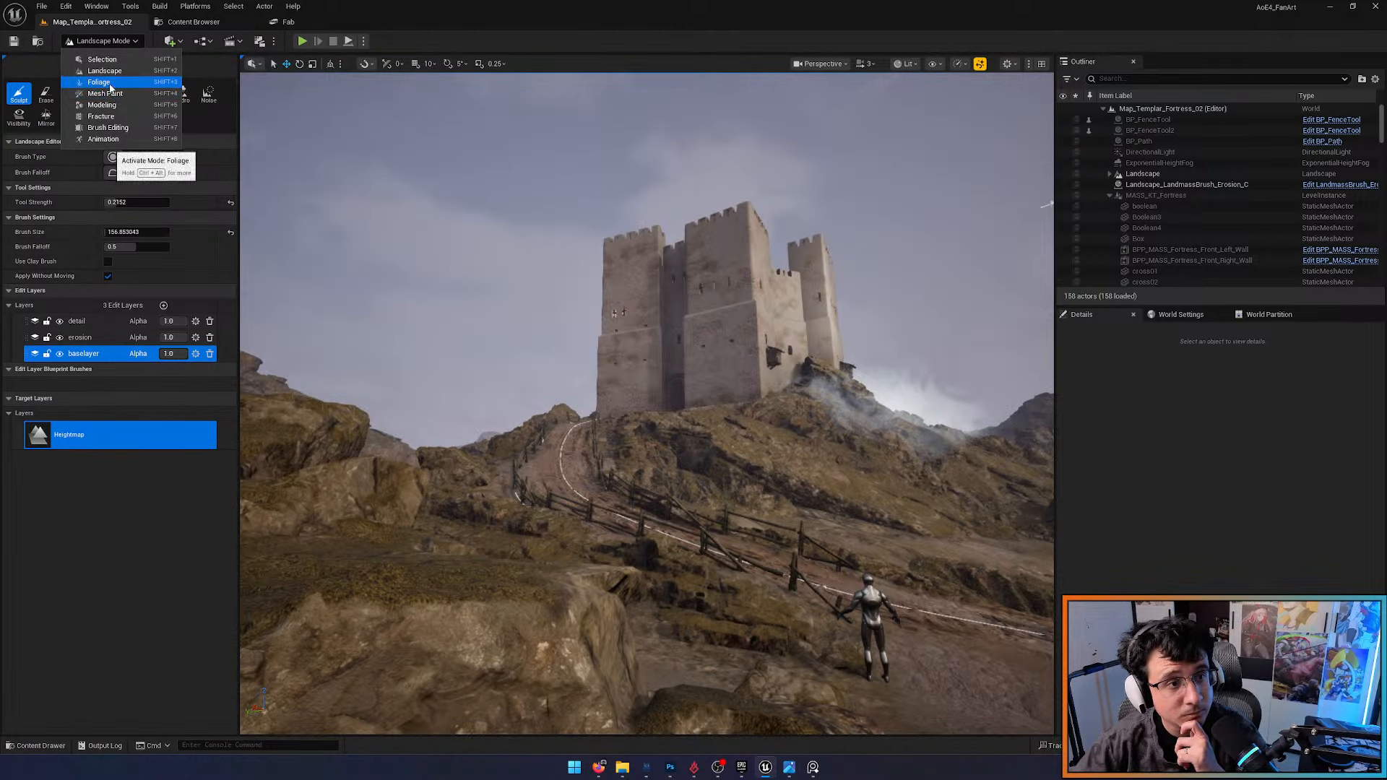
{"action": "left_click", "coordinate": [101, 82]}
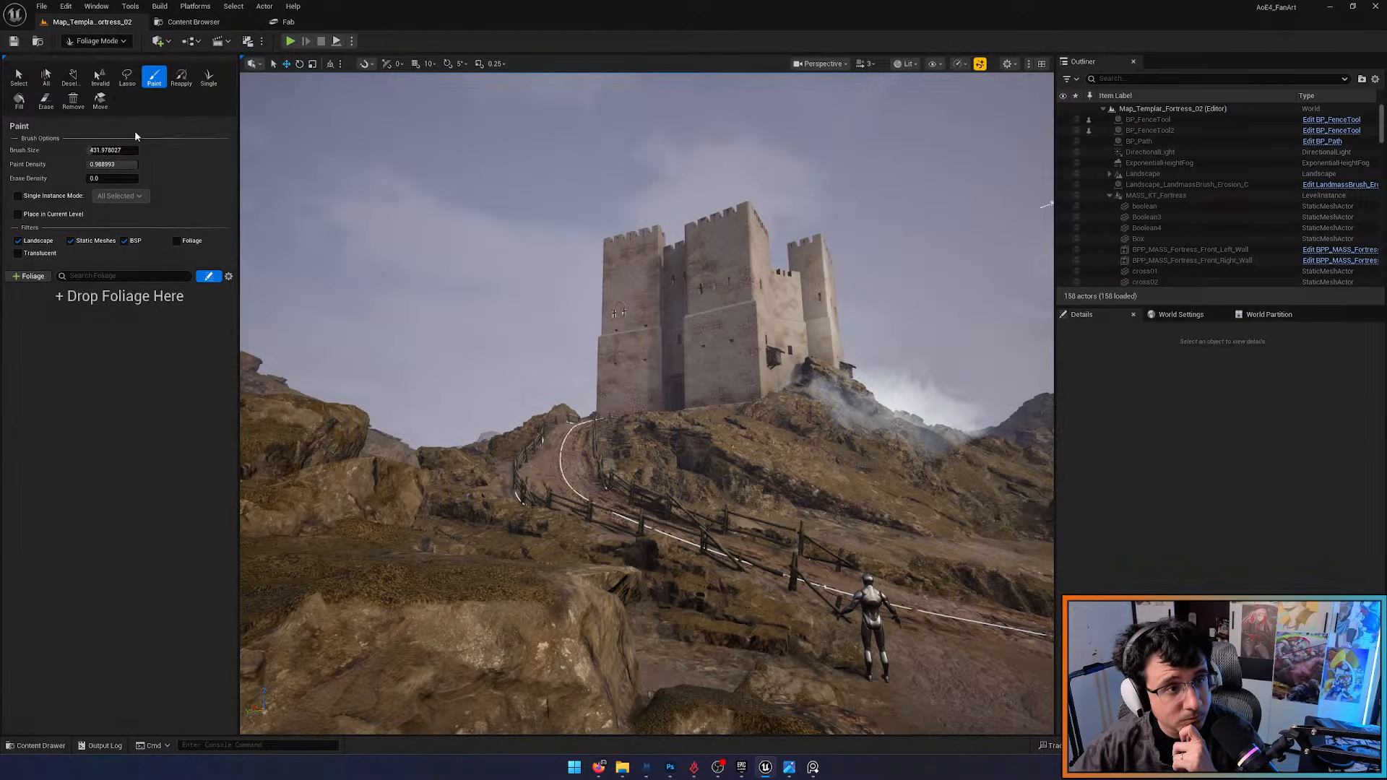
{"action": "left_click", "coordinate": [32, 276]}
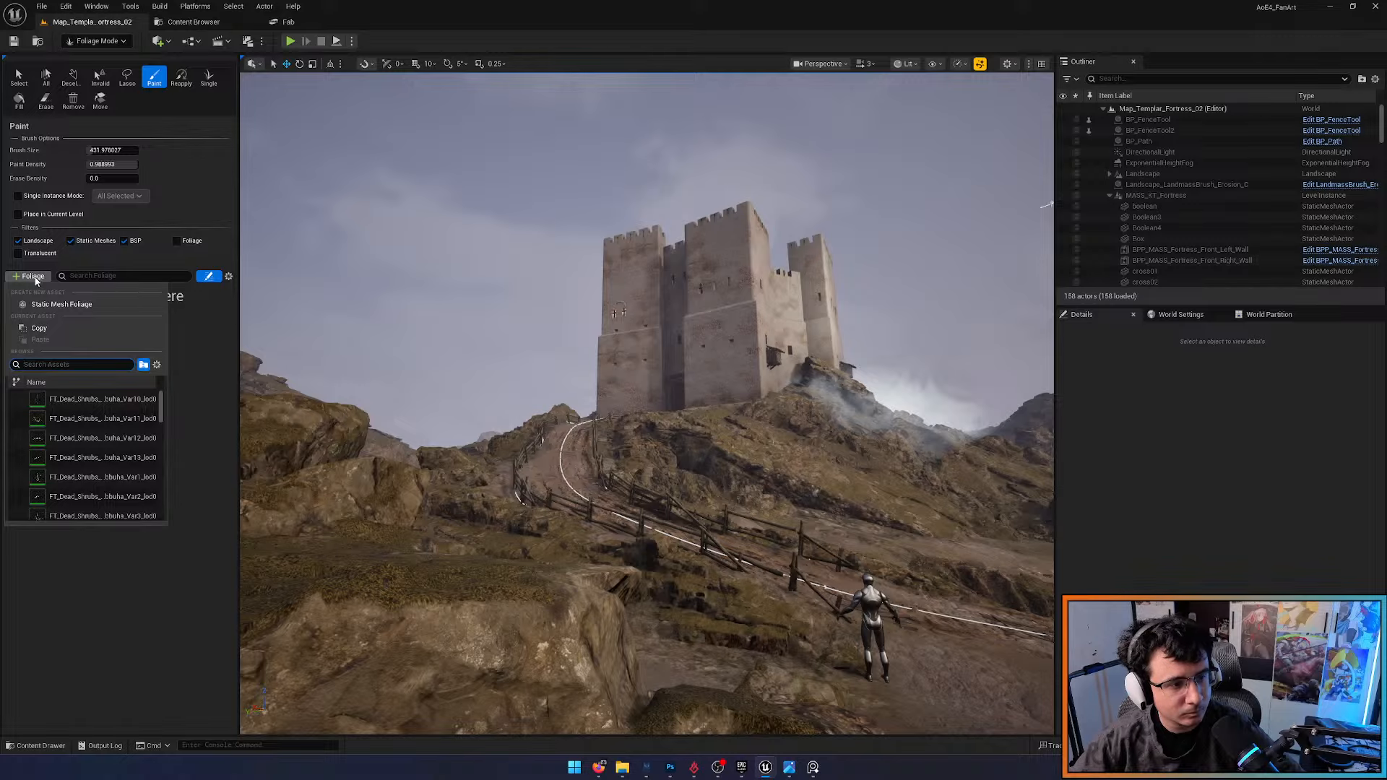
{"action": "left_click", "coordinate": [130, 401]}
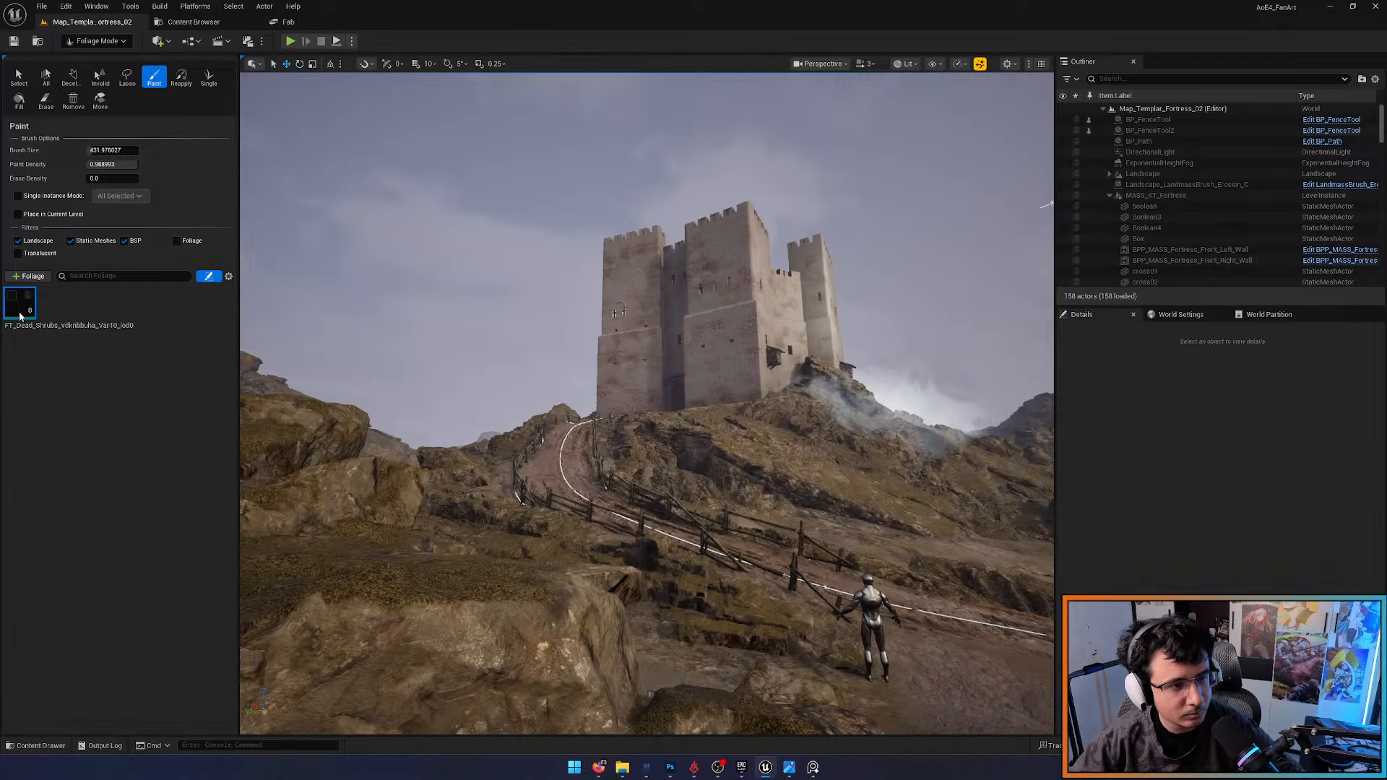
{"action": "left_click", "coordinate": [19, 304]}
Add the twelve remaining dead shrub foliage types from the Dead_Shrubs Foliage folder to the foliage palette
{"action": "left_click", "coordinate": [151, 366]}
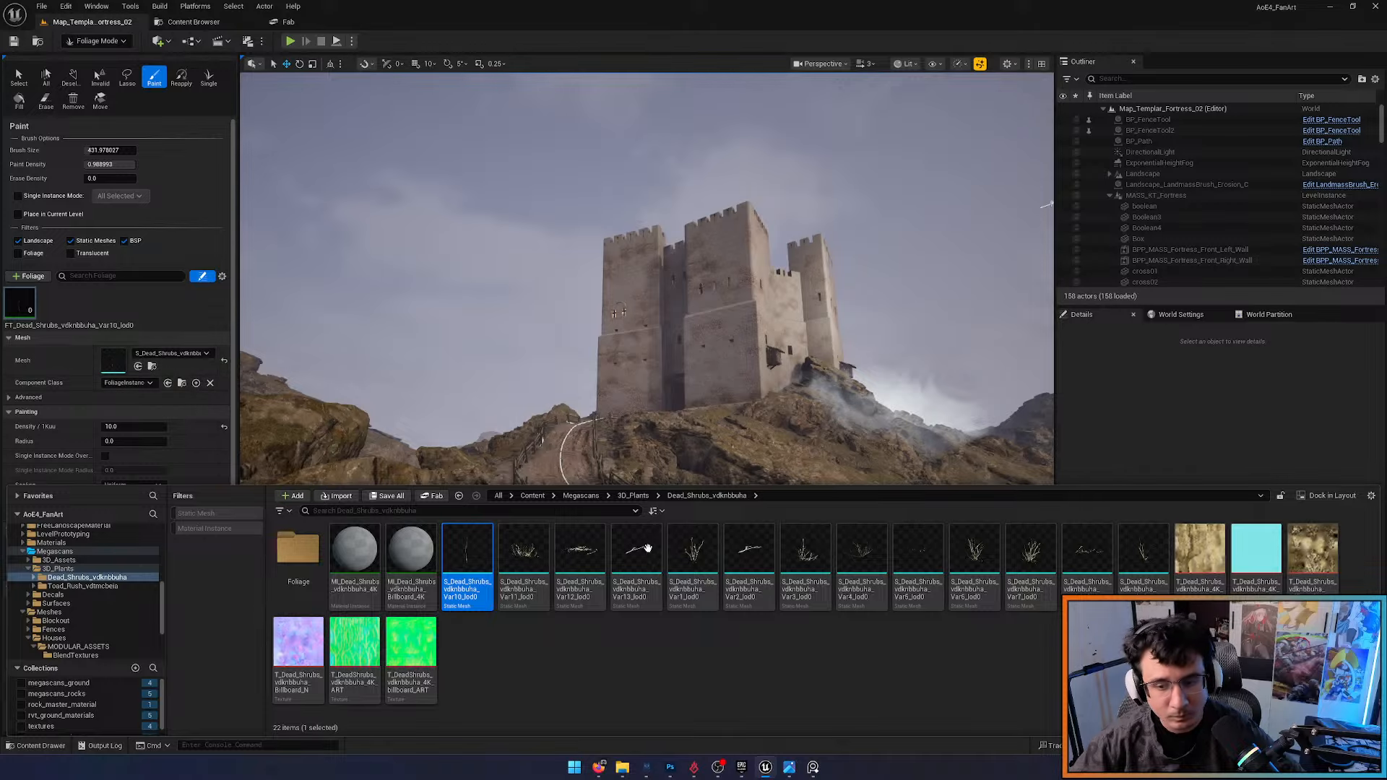
{"action": "left_click", "coordinate": [1143, 553]}
{"action": "left_click", "coordinate": [523, 553], "text": "shift"}
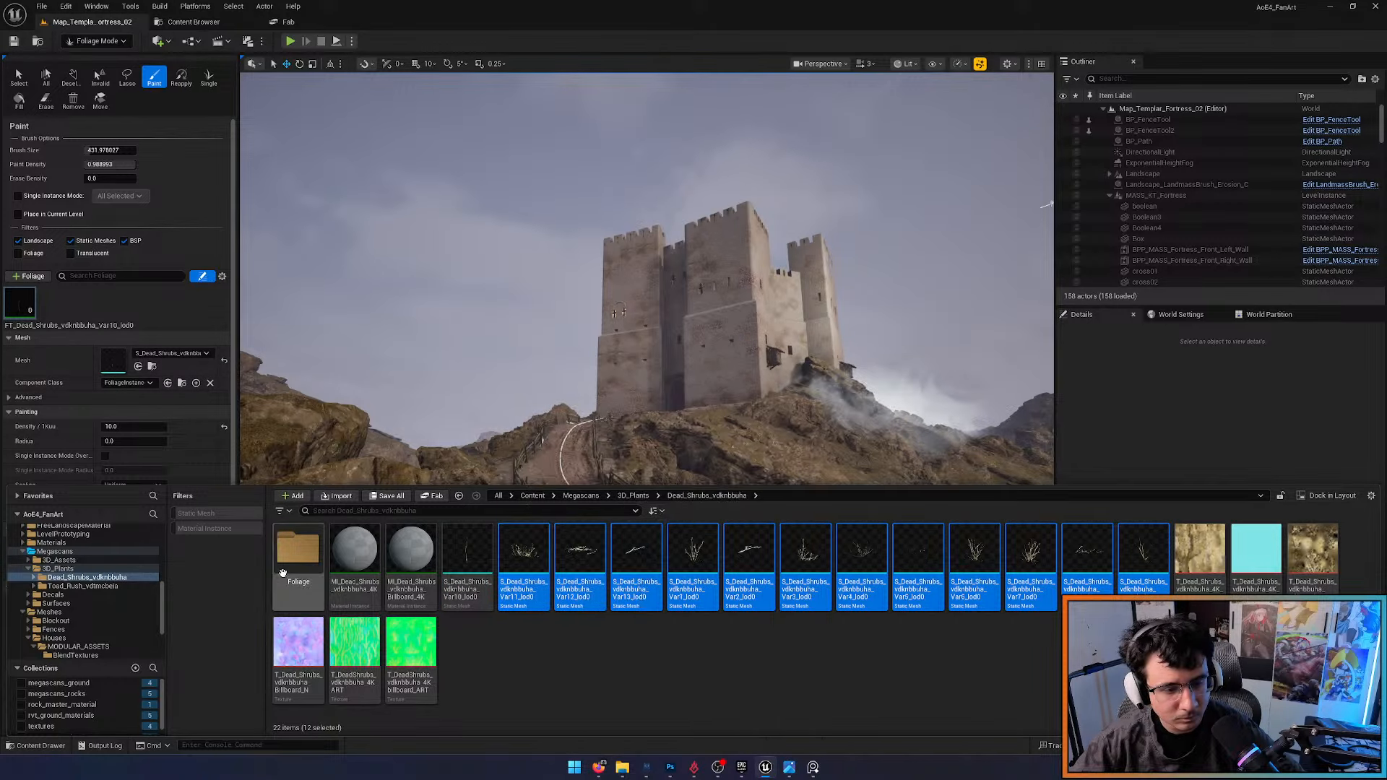
{"action": "double_click", "coordinate": [292, 560]}
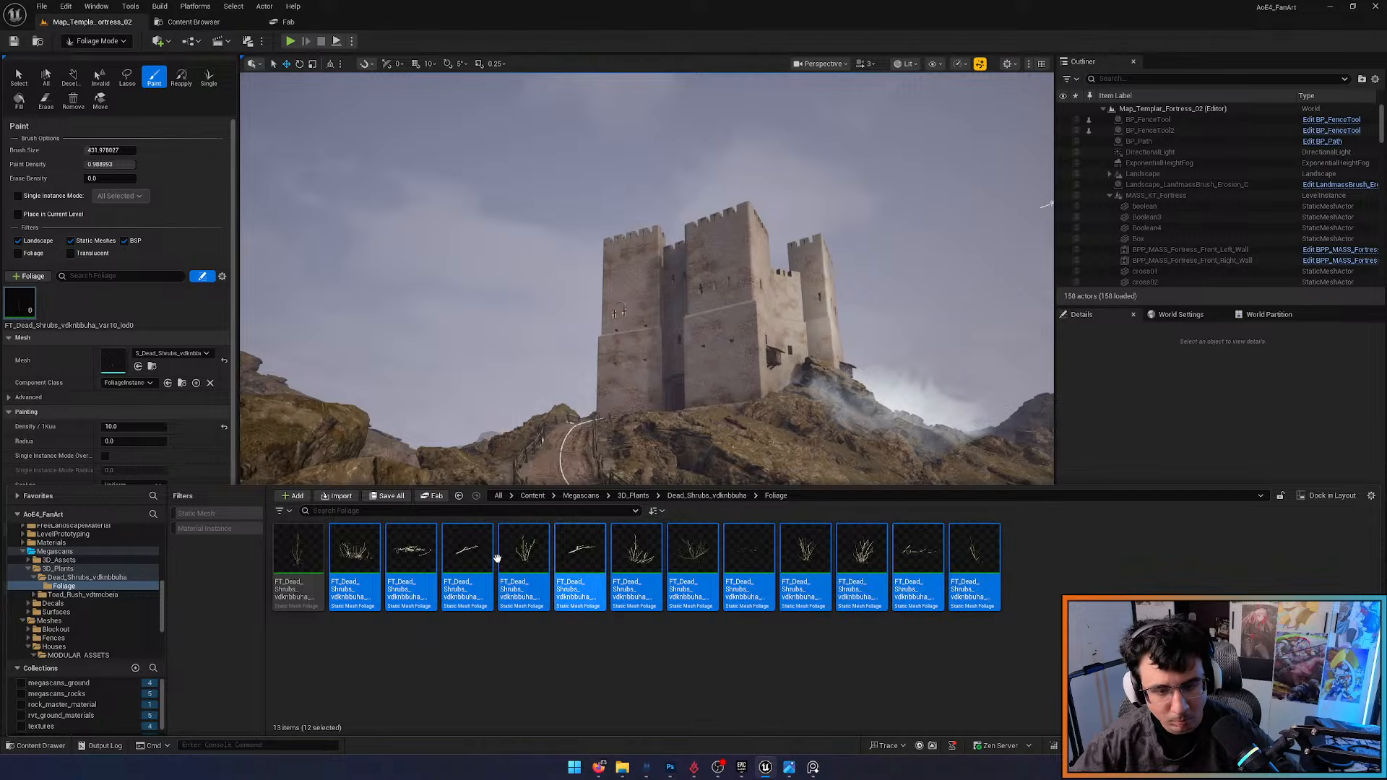
{"action": "left_click_drag", "start_coordinate": [497, 557], "coordinate": [169, 316]}
{"action": "left_click_drag", "start_coordinate": [165, 312], "coordinate": [165, 310]}
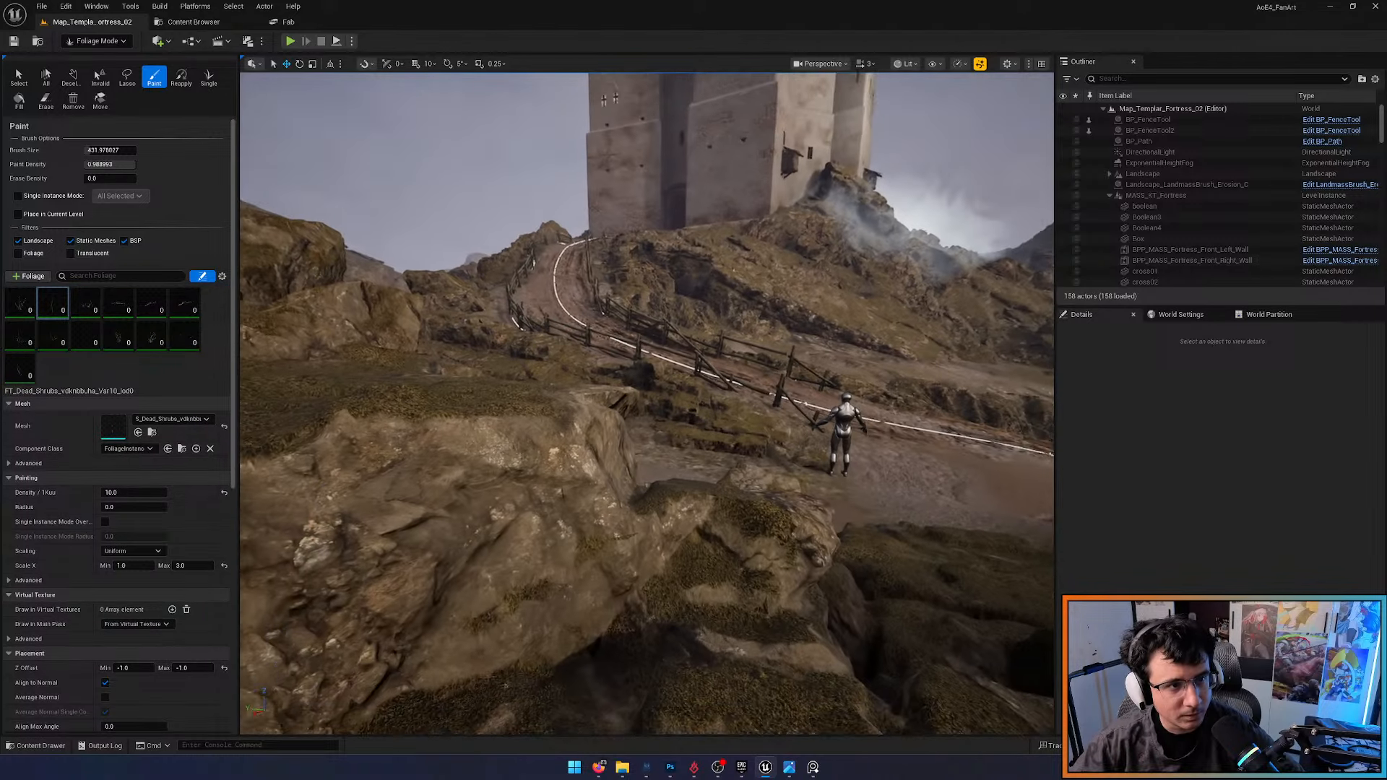
Select all 13 dead shrub foliage types and set the brush size to about 225 and paint density to about 0.64
{"action": "key", "text": "w"}
{"action": "mouse_move", "coordinate": [437, 308]}
{"action": "right_mouse_down"}
{"action": "mouse_move", "coordinate": [412, 325]}
{"action": "mouse_move", "coordinate": [422, 332]}
{"action": "mouse_move", "coordinate": [437, 302]}
{"action": "right_mouse_up"}
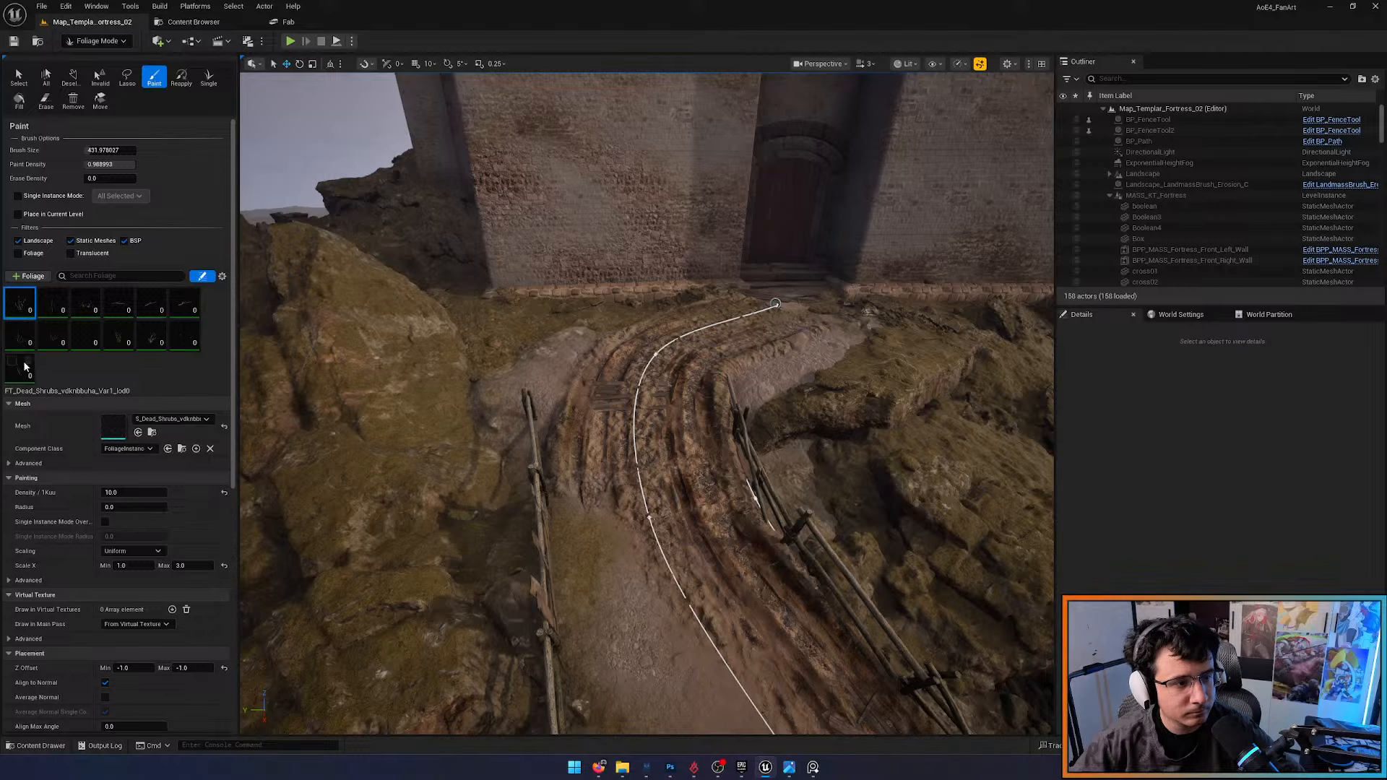
{"action": "right_click_drag", "start_coordinate": [510, 297], "coordinate": [501, 305]}
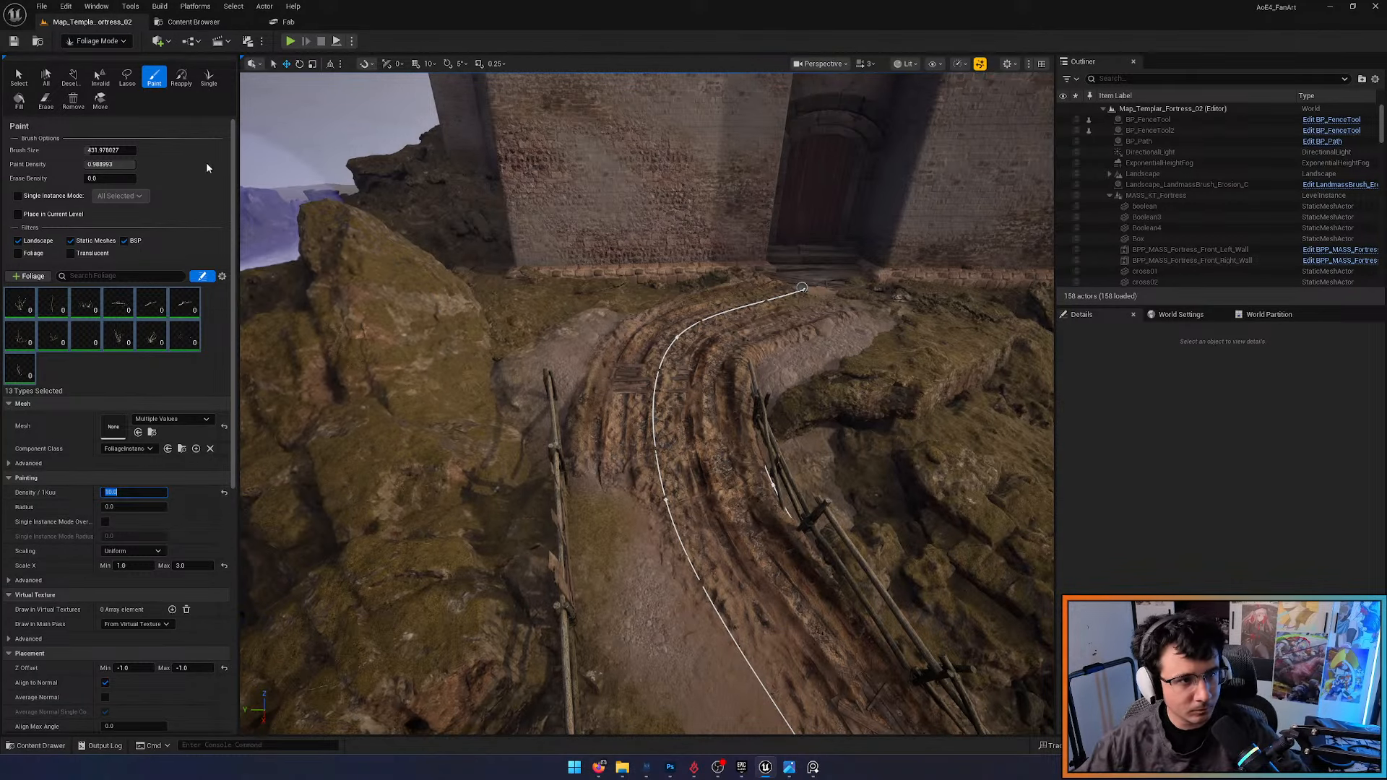
{"action": "left_click_drag", "start_coordinate": [133, 169], "coordinate": [87, 151]}
Paint a test patch of dead shrubs between the road and the fortress wall, inspect it up close and undo it
{"action": "left_click", "coordinate": [547, 322]}
{"action": "right_click_drag", "start_coordinate": [548, 323], "coordinate": [570, 310]}
{"action": "key", "text": "w"}
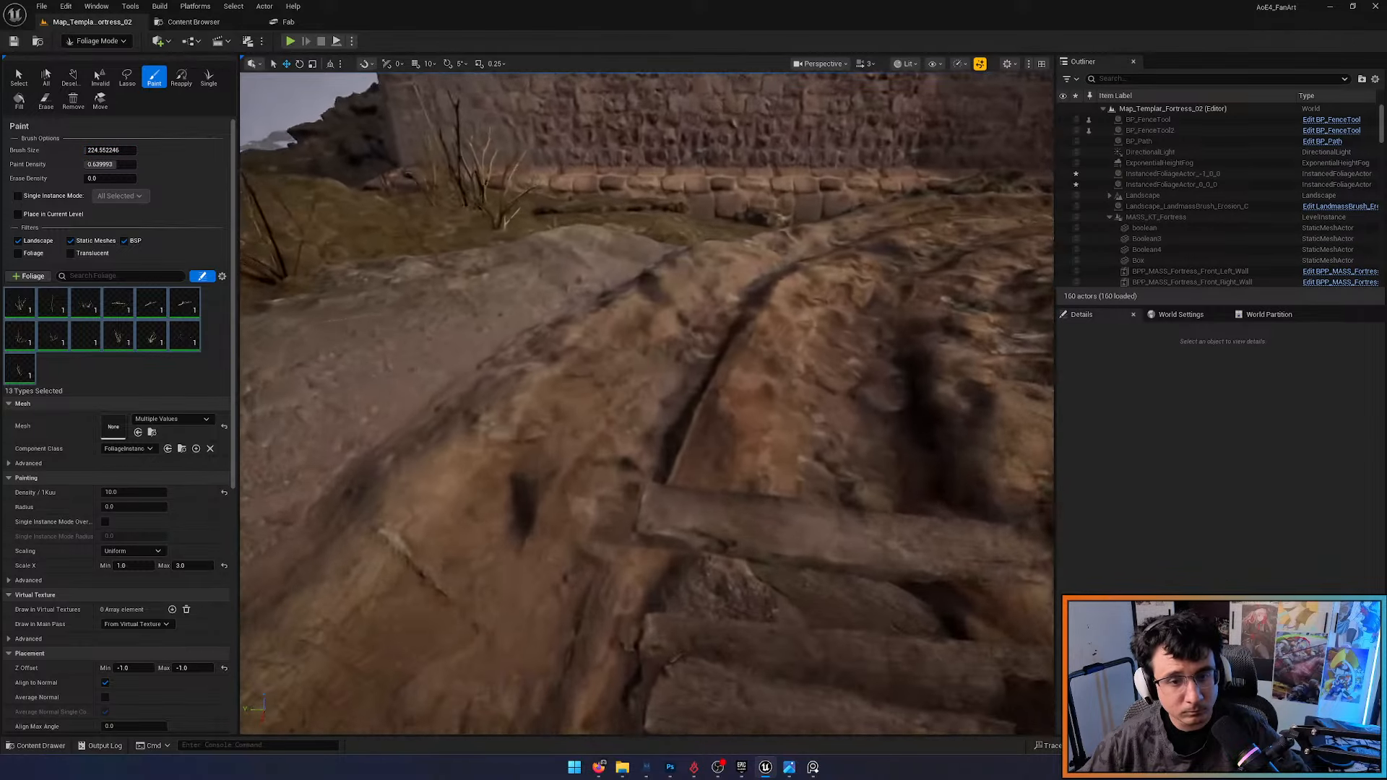
{"action": "right_click_drag", "start_coordinate": [729, 274], "coordinate": [729, 278]}
{"action": "key", "text": "s"}
{"action": "key", "text": "ctrl+z"}
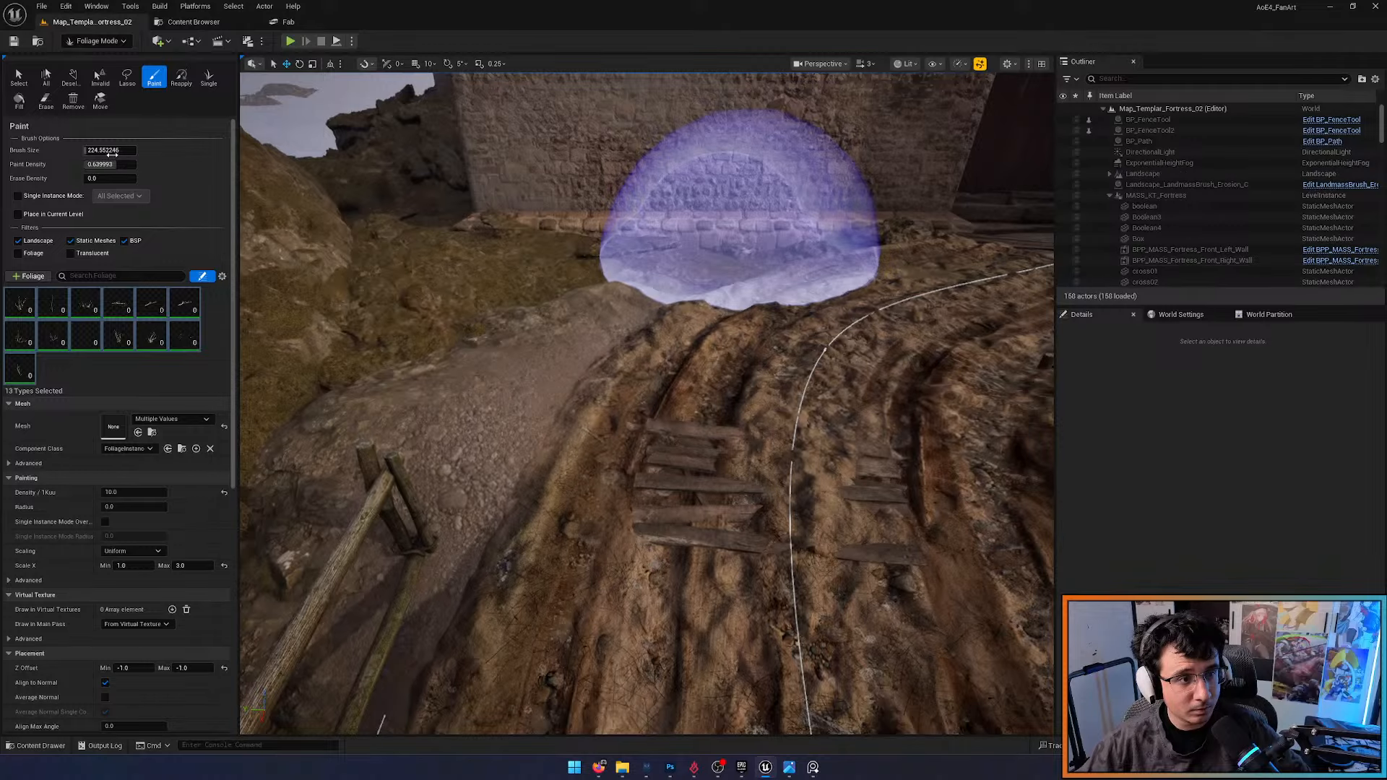
Set the paint density to 1.0, try a patch of dead shrubs beside the road and undo it
{"action": "left_click_drag", "start_coordinate": [110, 165], "coordinate": [137, 165]}
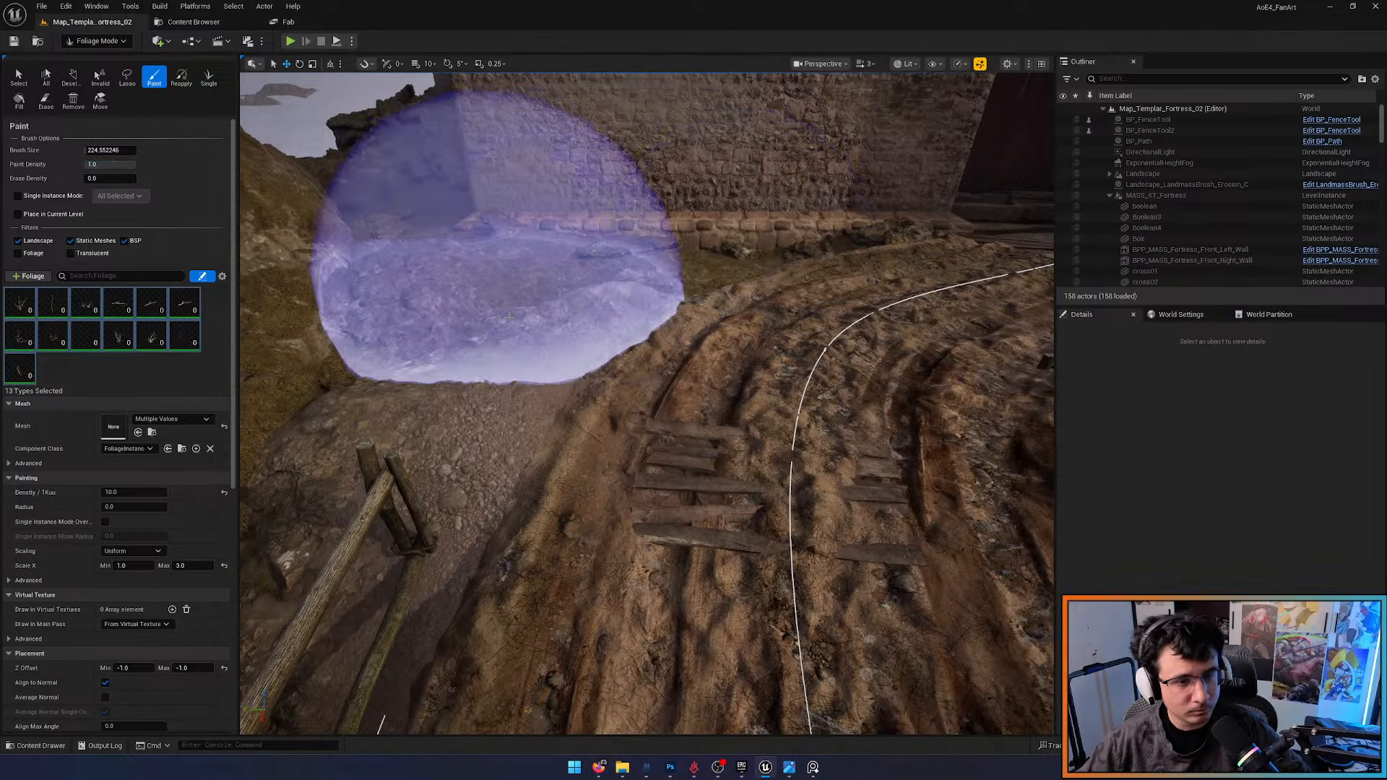
{"action": "left_click", "coordinate": [486, 329]}
{"action": "key", "text": "ctrl+z"}
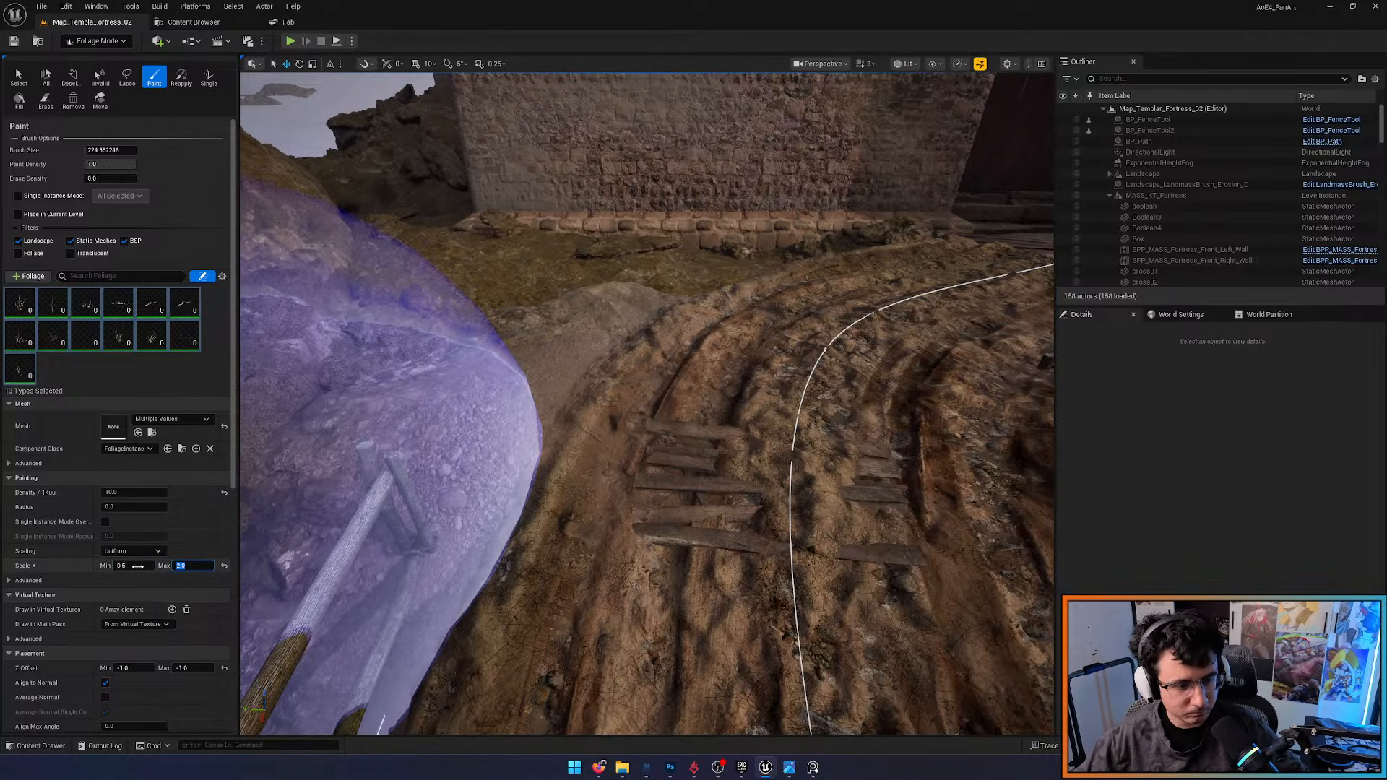
Set the shrubs' Scale X range to 0.9–2.0, test it with a patch near the road and undo that patch
{"action": "type", "text": "0"}
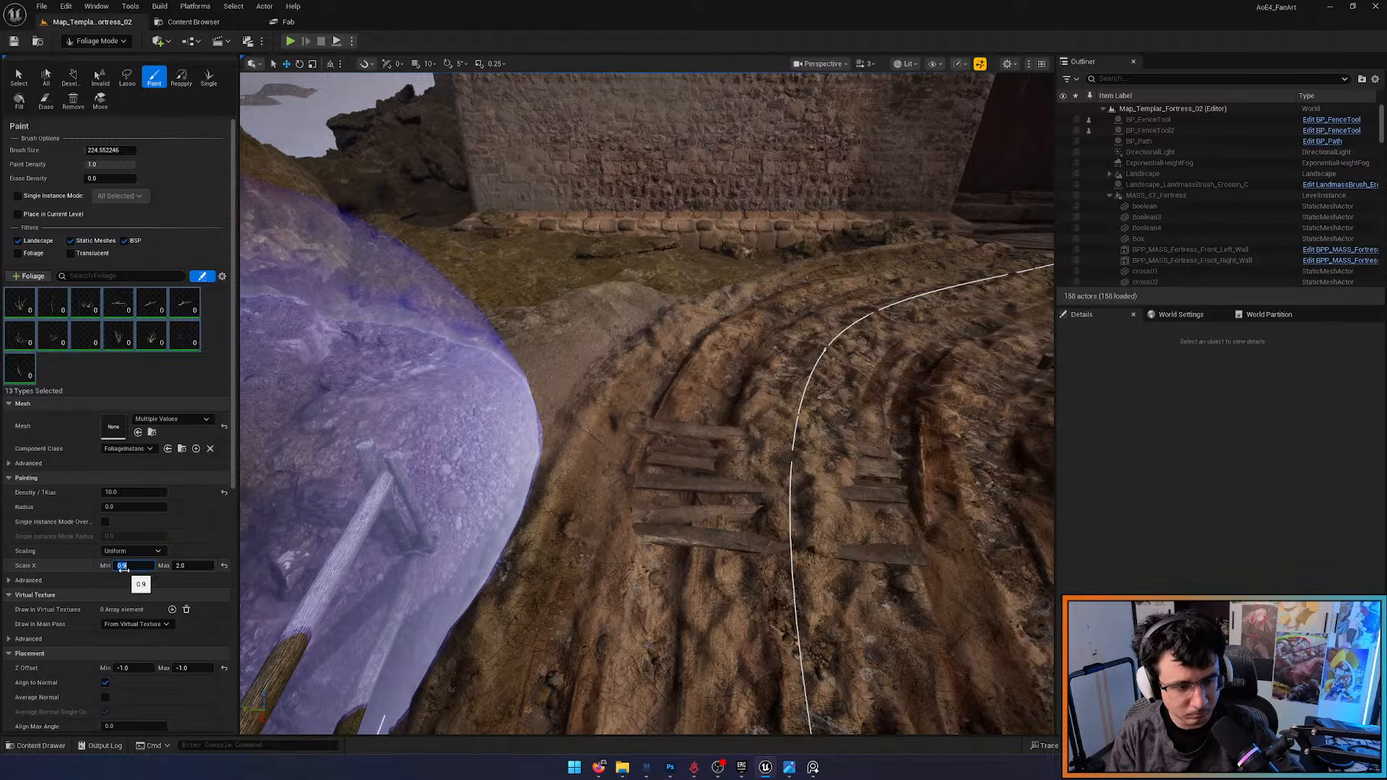
{"action": "left_click", "coordinate": [463, 318]}
{"action": "scroll", "coordinate": [643, 368], "scroll_direction": "down", "scroll_amount": 5}
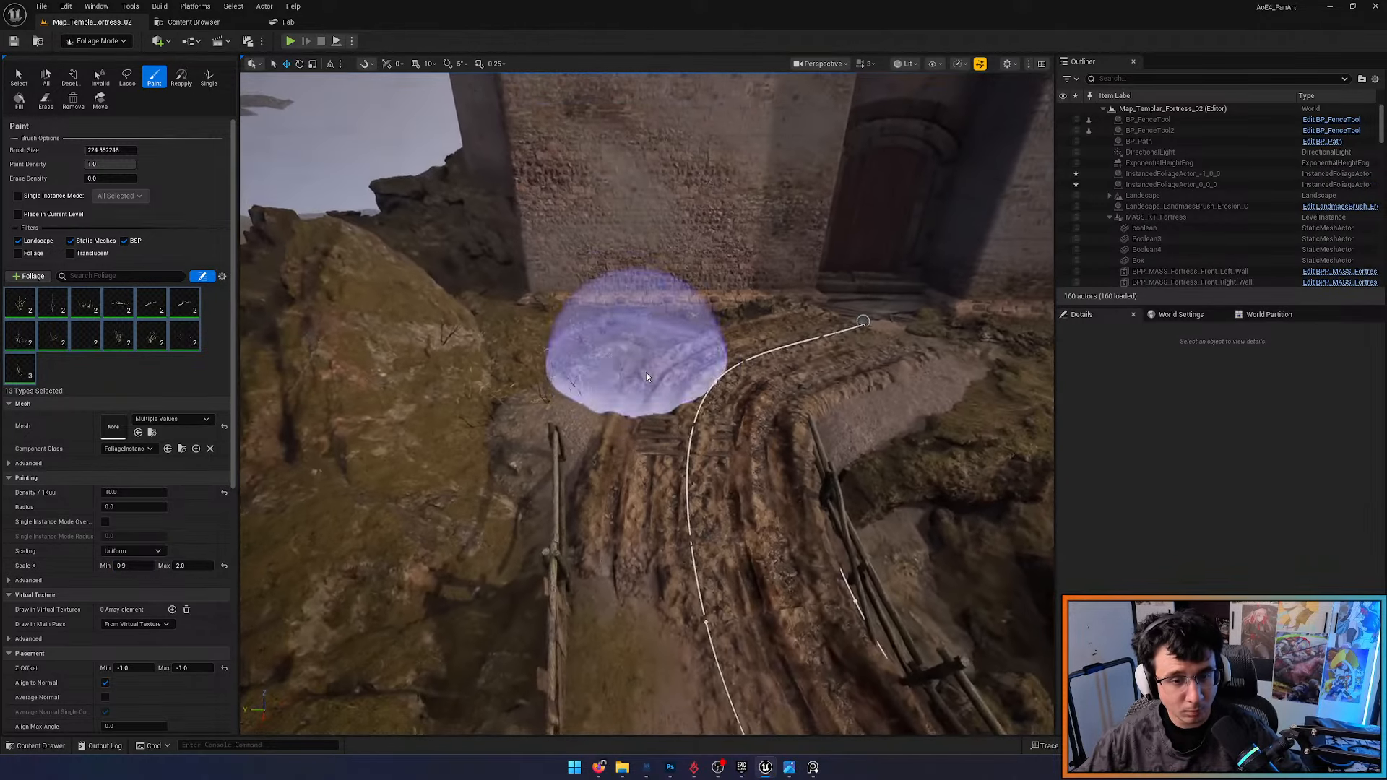
{"action": "right_click_drag", "start_coordinate": [642, 375], "coordinate": [636, 311]}
{"action": "scroll", "coordinate": [642, 375], "scroll_direction": "up", "scroll_amount": 5}
{"action": "key", "text": "ctrl+z"}
Set the shrub density to 50 and paint a patch of dead shrubs beside the road near the fortress wall
{"action": "left_click", "coordinate": [122, 151]}
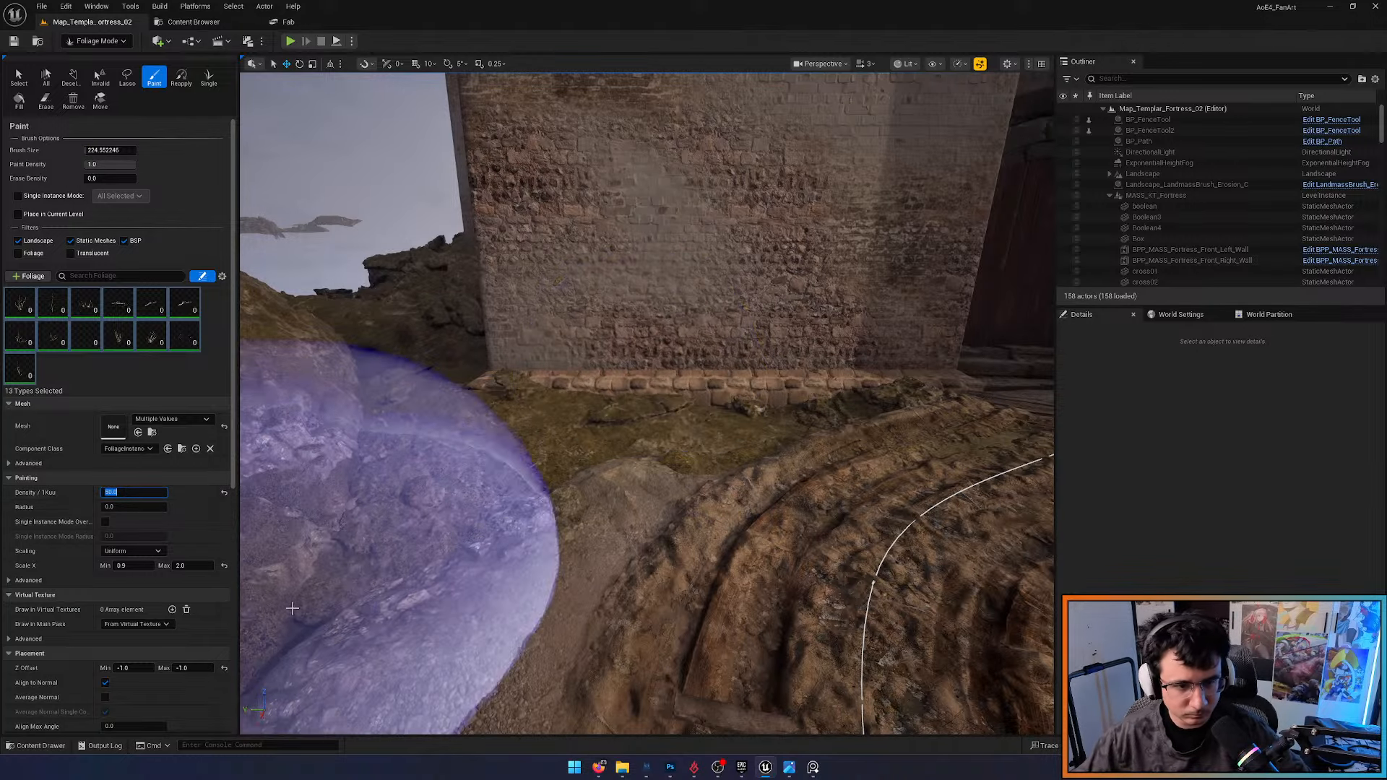
{"action": "left_click", "coordinate": [443, 455]}
{"action": "scroll", "coordinate": [769, 394], "scroll_direction": "down", "scroll_amount": 5}
{"action": "right_click_drag", "start_coordinate": [769, 393], "coordinate": [770, 318]}
{"action": "mouse_move", "coordinate": [666, 282]}
{"action": "right_mouse_down"}
{"action": "mouse_move", "coordinate": [712, 390]}
{"action": "mouse_move", "coordinate": [636, 386]}
{"action": "right_mouse_up"}
Try painting a second patch of dead shrubs along the roadside fence and undo it
{"action": "left_click", "coordinate": [564, 231]}
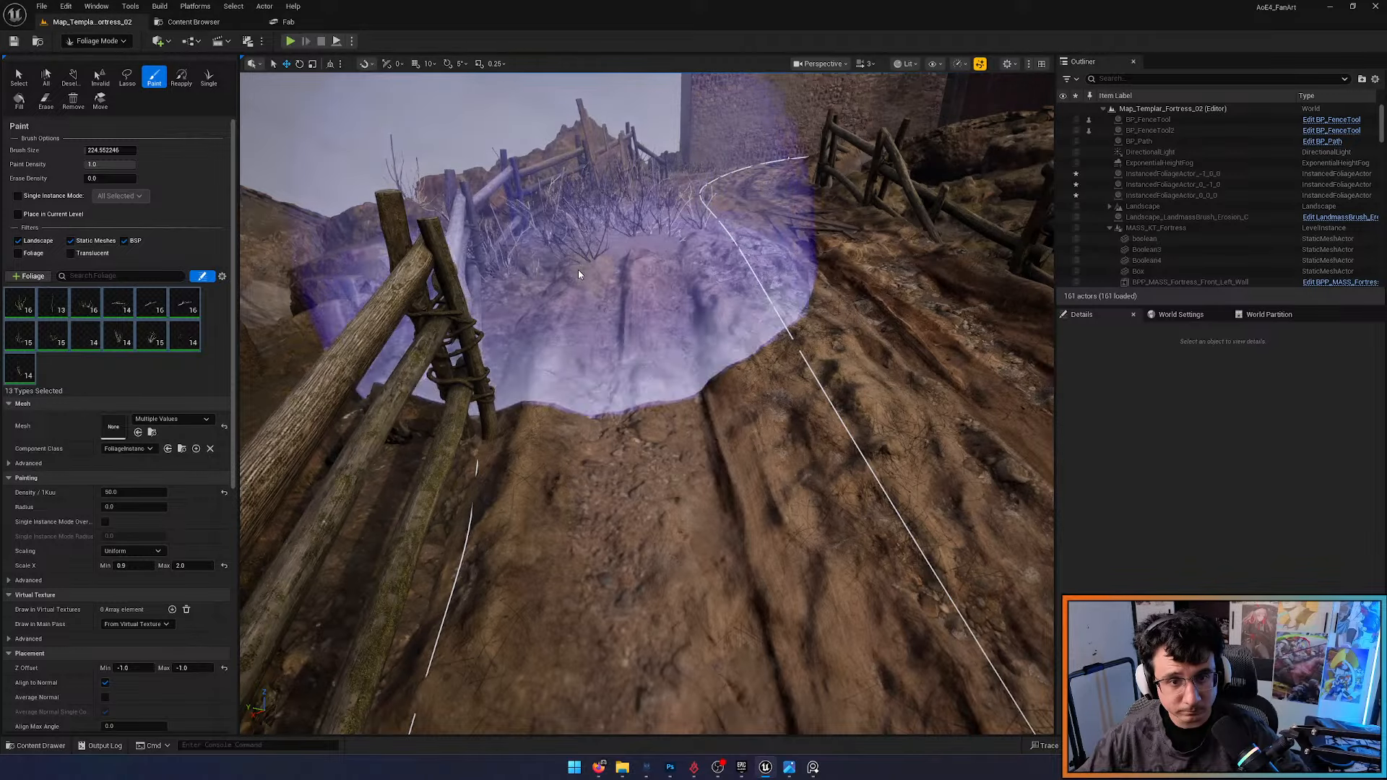
{"action": "right_click_drag", "start_coordinate": [578, 273], "coordinate": [575, 264]}
{"action": "key", "text": "ctrl+z"}
Set the shrubs' Scale X range to 0.7–1.3 and paint dead shrubs along the fence side of the road
{"action": "left_click", "coordinate": [198, 567]}
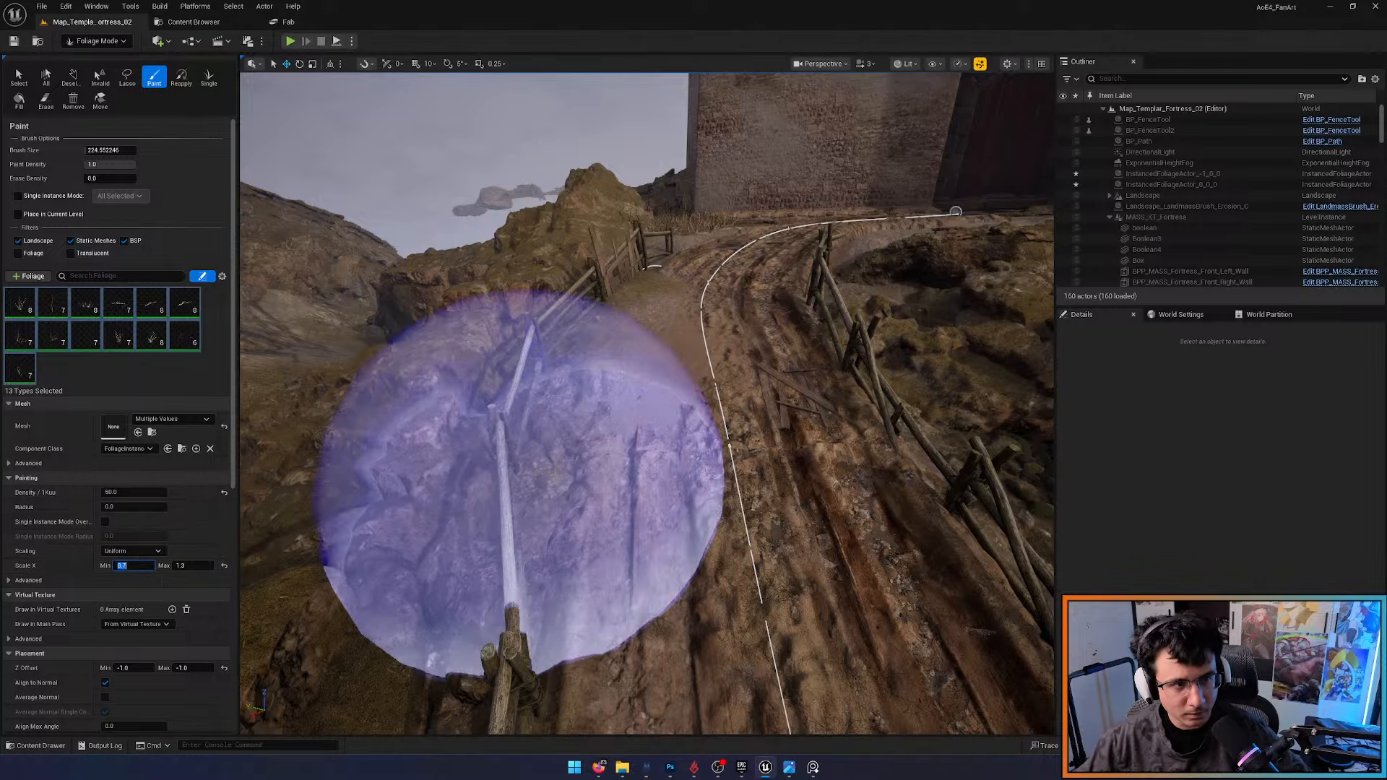
{"action": "left_click", "coordinate": [590, 375]}
{"action": "right_click_drag", "start_coordinate": [592, 365], "coordinate": [594, 351]}
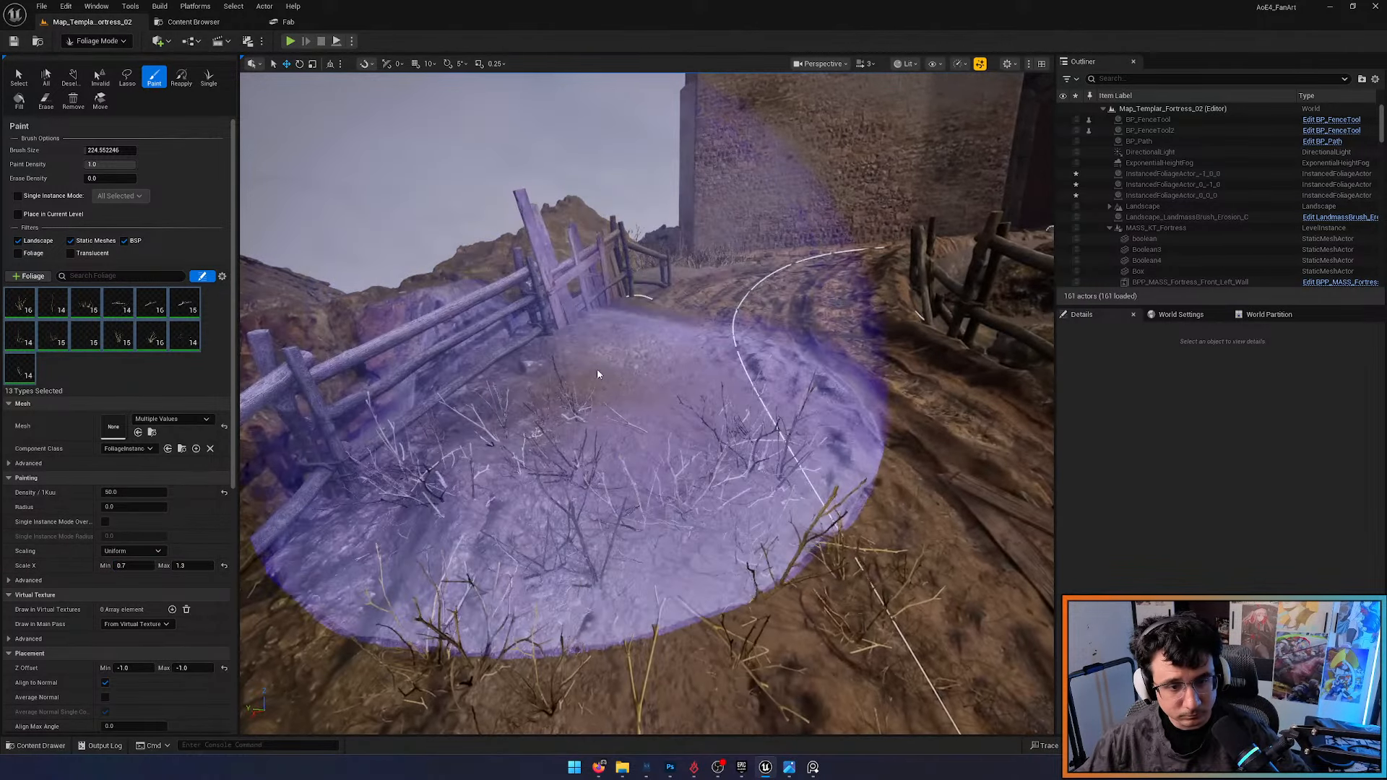
{"action": "left_click", "coordinate": [630, 280]}
{"action": "right_click_drag", "start_coordinate": [630, 281], "coordinate": [679, 253]}
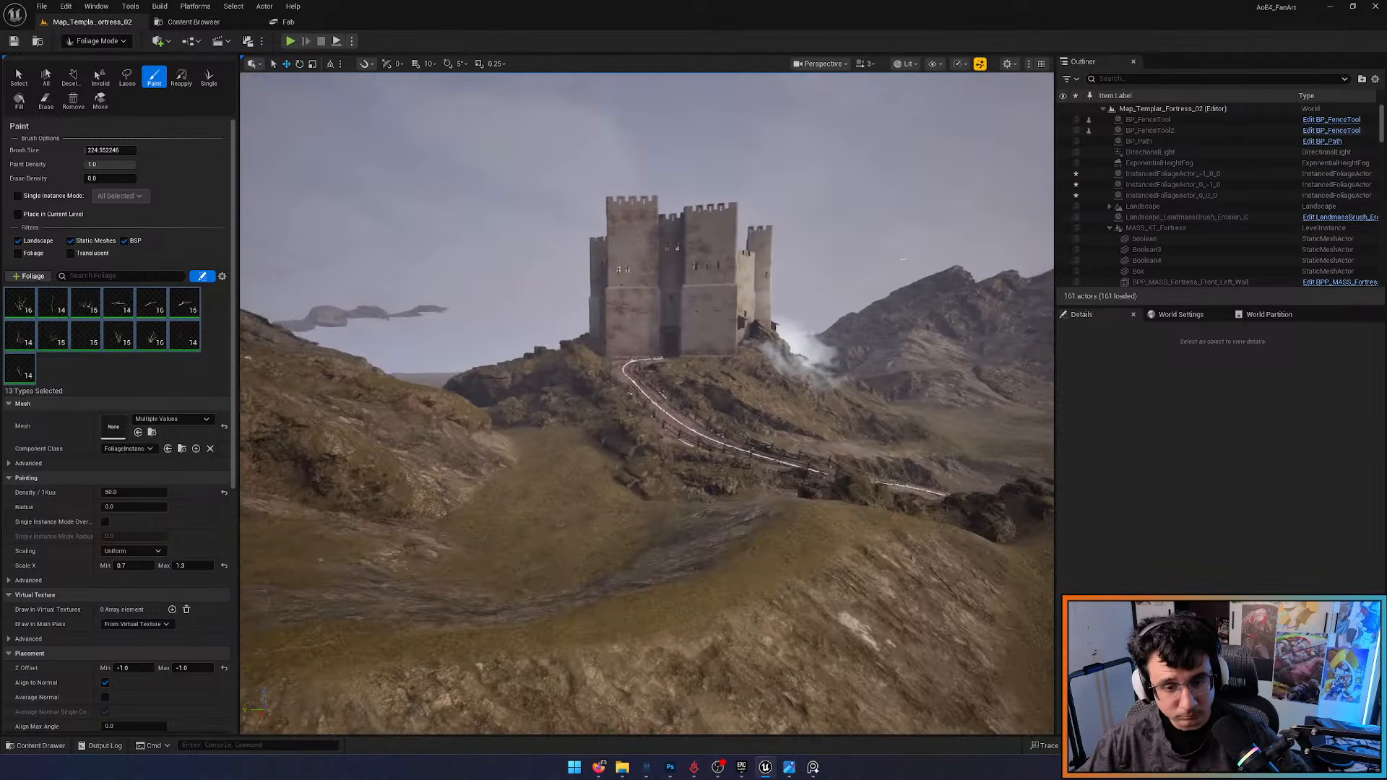
Paint dead shrubs along the fenced bend of the road and over the ground beside its lower stretch
{"action": "mouse_move", "coordinate": [666, 340]}
{"action": "right_mouse_down"}
{"action": "mouse_move", "coordinate": [653, 404]}
{"action": "mouse_move", "coordinate": [672, 469]}
{"action": "right_mouse_up"}
{"action": "mouse_move", "coordinate": [528, 497]}
{"action": "left_mouse_down"}
{"action": "mouse_move", "coordinate": [497, 320]}
{"action": "mouse_move", "coordinate": [510, 283]}
{"action": "left_mouse_up"}
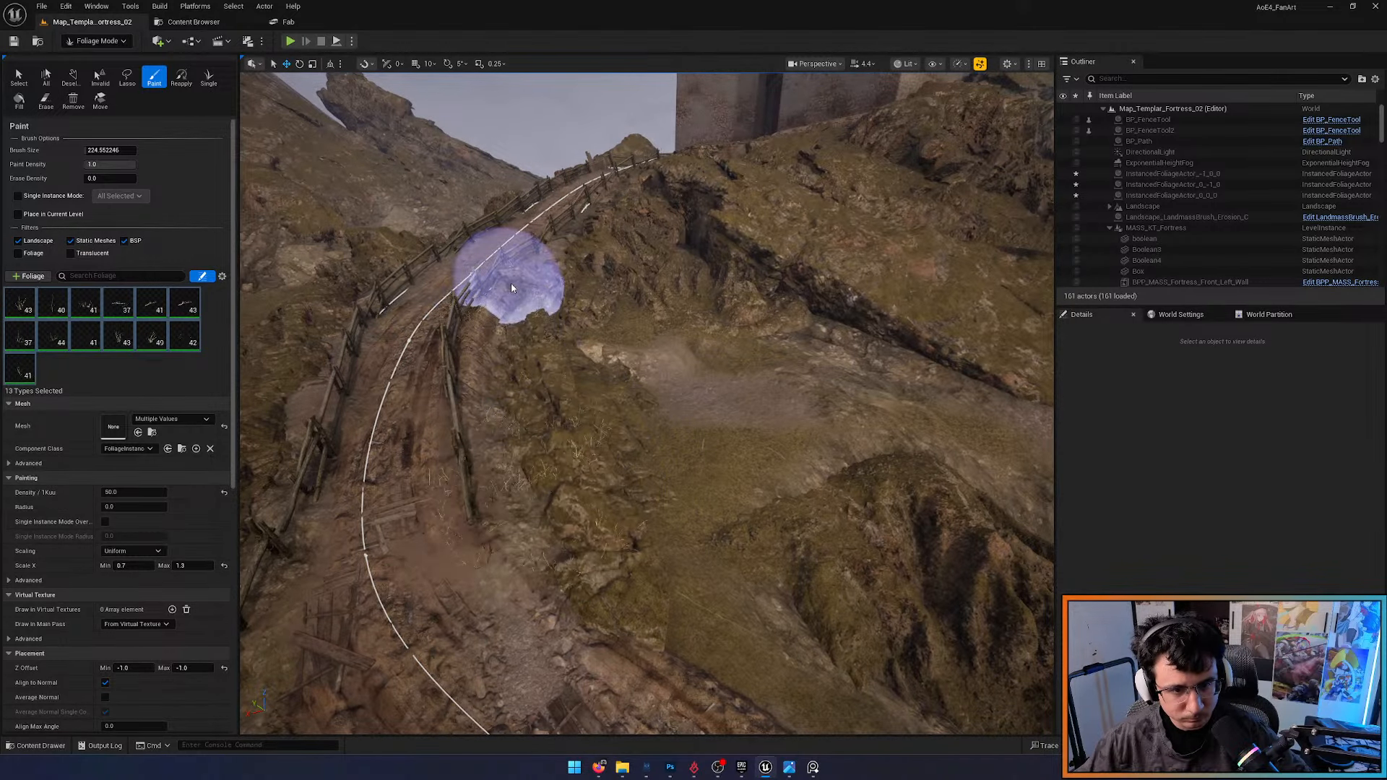
{"action": "mouse_move", "coordinate": [510, 283]}
{"action": "right_mouse_down"}
{"action": "mouse_move", "coordinate": [455, 278]}
{"action": "mouse_move", "coordinate": [506, 296]}
{"action": "right_mouse_up"}
{"action": "mouse_move", "coordinate": [379, 488]}
{"action": "left_mouse_down"}
{"action": "mouse_move", "coordinate": [436, 458]}
{"action": "mouse_move", "coordinate": [506, 498]}
{"action": "mouse_move", "coordinate": [549, 549]}
{"action": "mouse_move", "coordinate": [556, 607]}
{"action": "left_mouse_up"}
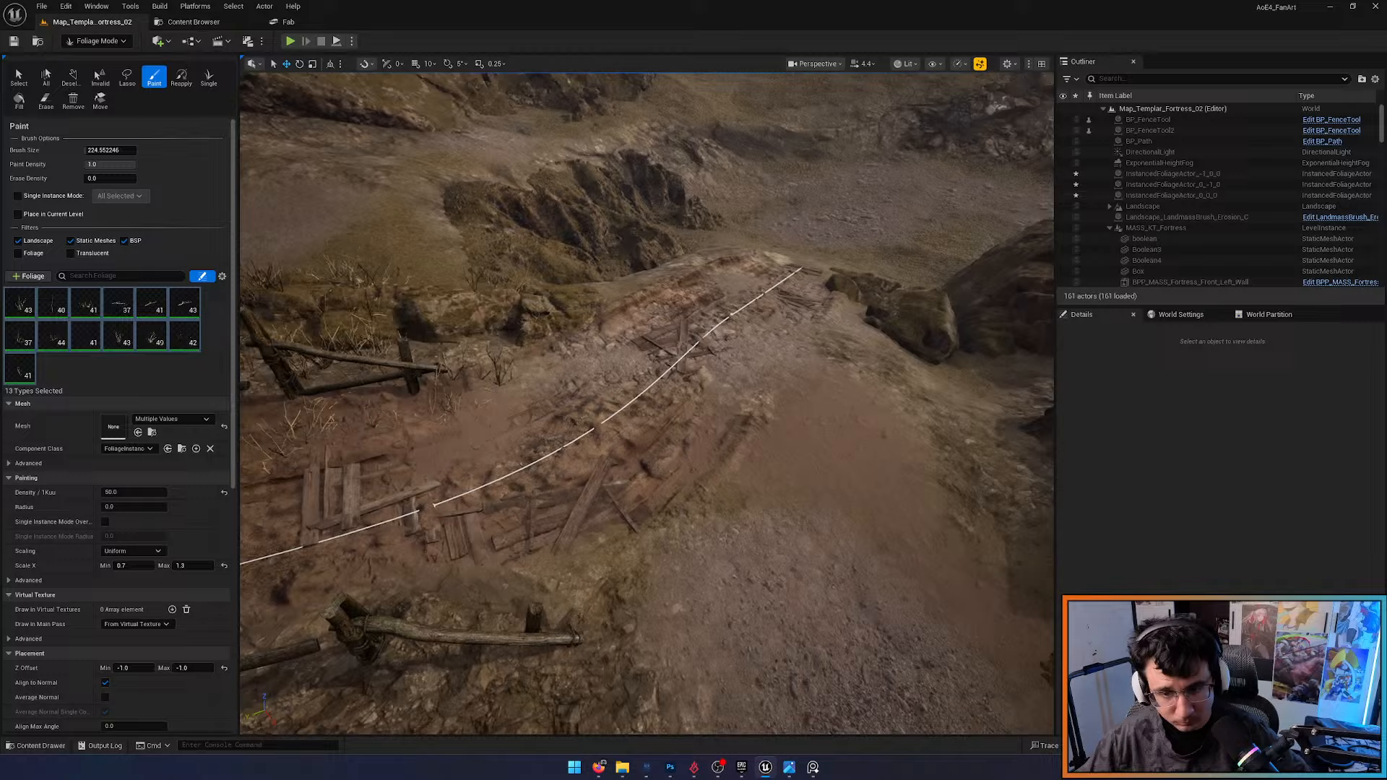
{"action": "right_click_drag", "start_coordinate": [557, 588], "coordinate": [615, 589]}
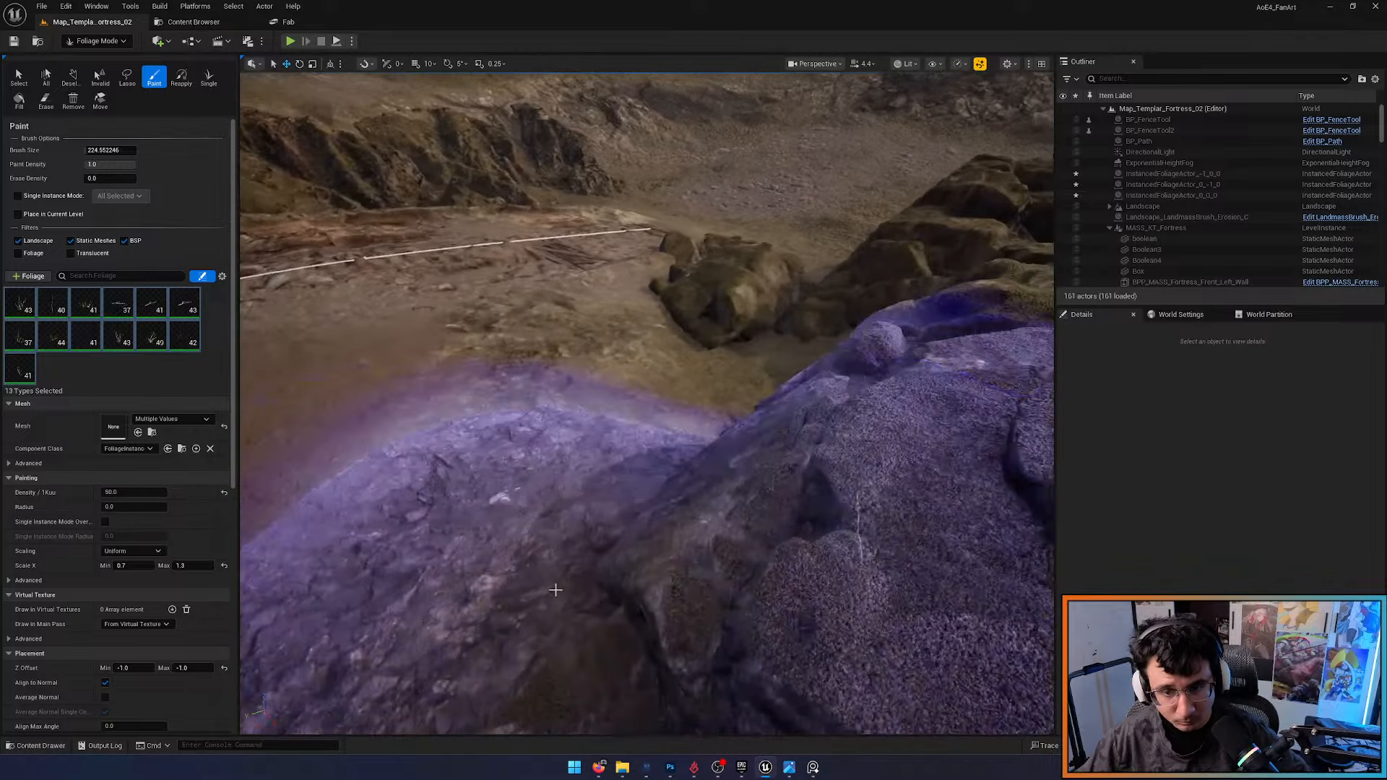
{"action": "left_click_drag", "start_coordinate": [483, 365], "coordinate": [604, 279]}
{"action": "right_click_drag", "start_coordinate": [603, 272], "coordinate": [534, 272]}
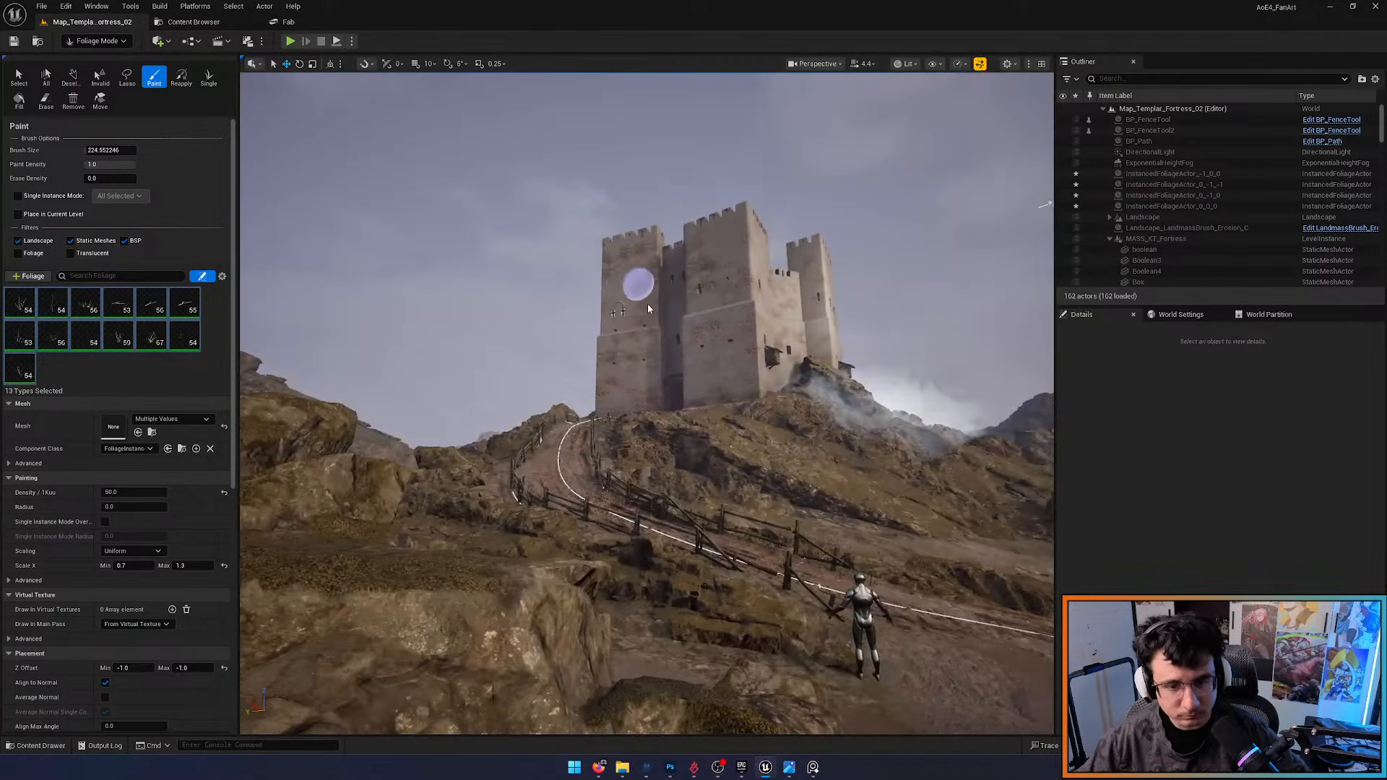
Paint dead shrubs on the slope behind the mannequin and beside the road end at the fortress gate
{"action": "mouse_move", "coordinate": [696, 634]}
{"action": "left_mouse_down"}
{"action": "mouse_move", "coordinate": [681, 604]}
{"action": "mouse_move", "coordinate": [853, 564]}
{"action": "left_mouse_up"}
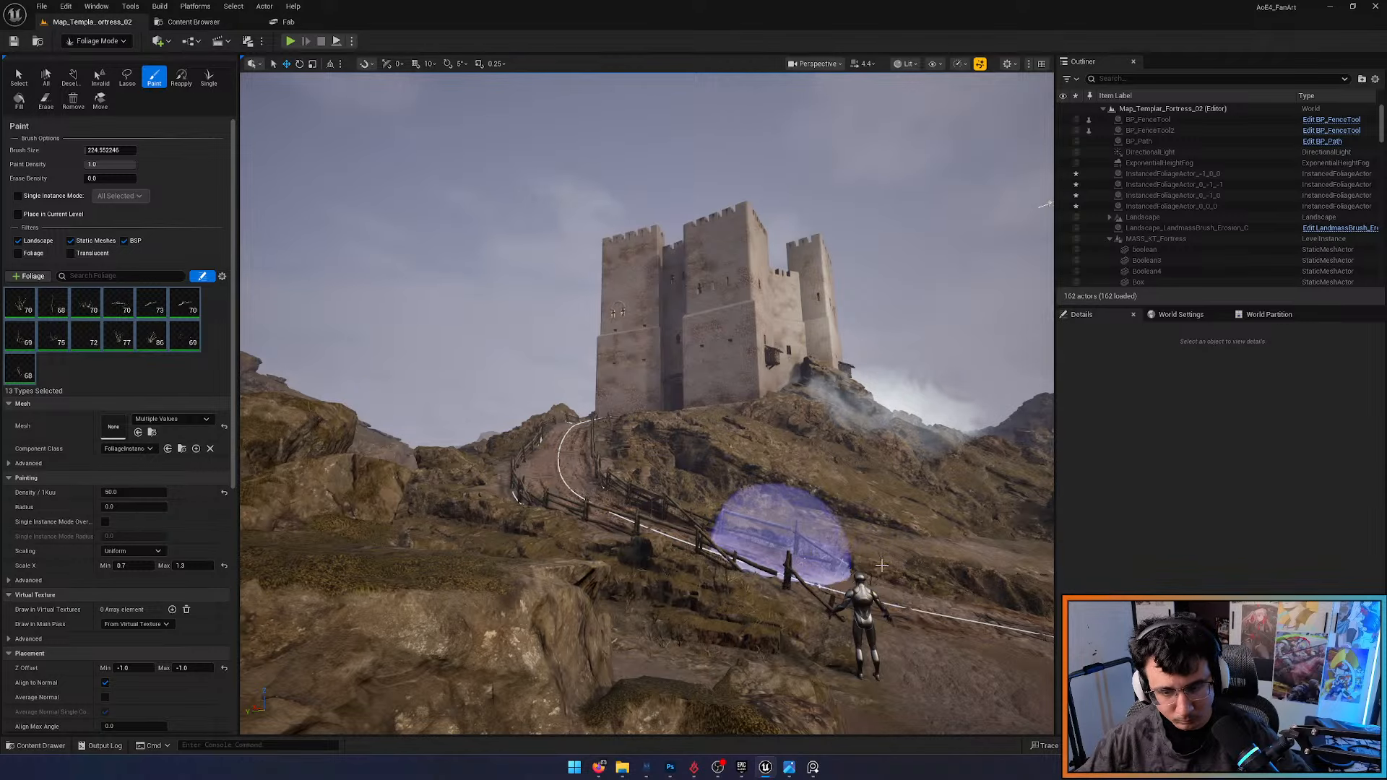
{"action": "key", "text": "w"}
{"action": "mouse_move", "coordinate": [924, 571]}
{"action": "right_mouse_down"}
{"action": "mouse_move", "coordinate": [784, 664]}
{"action": "mouse_move", "coordinate": [867, 712]}
{"action": "mouse_move", "coordinate": [1004, 723]}
{"action": "mouse_move", "coordinate": [1012, 751]}
{"action": "right_mouse_up"}
{"action": "mouse_move", "coordinate": [697, 578]}
{"action": "left_mouse_down"}
{"action": "mouse_move", "coordinate": [744, 528]}
{"action": "mouse_move", "coordinate": [652, 601]}
{"action": "left_mouse_up"}
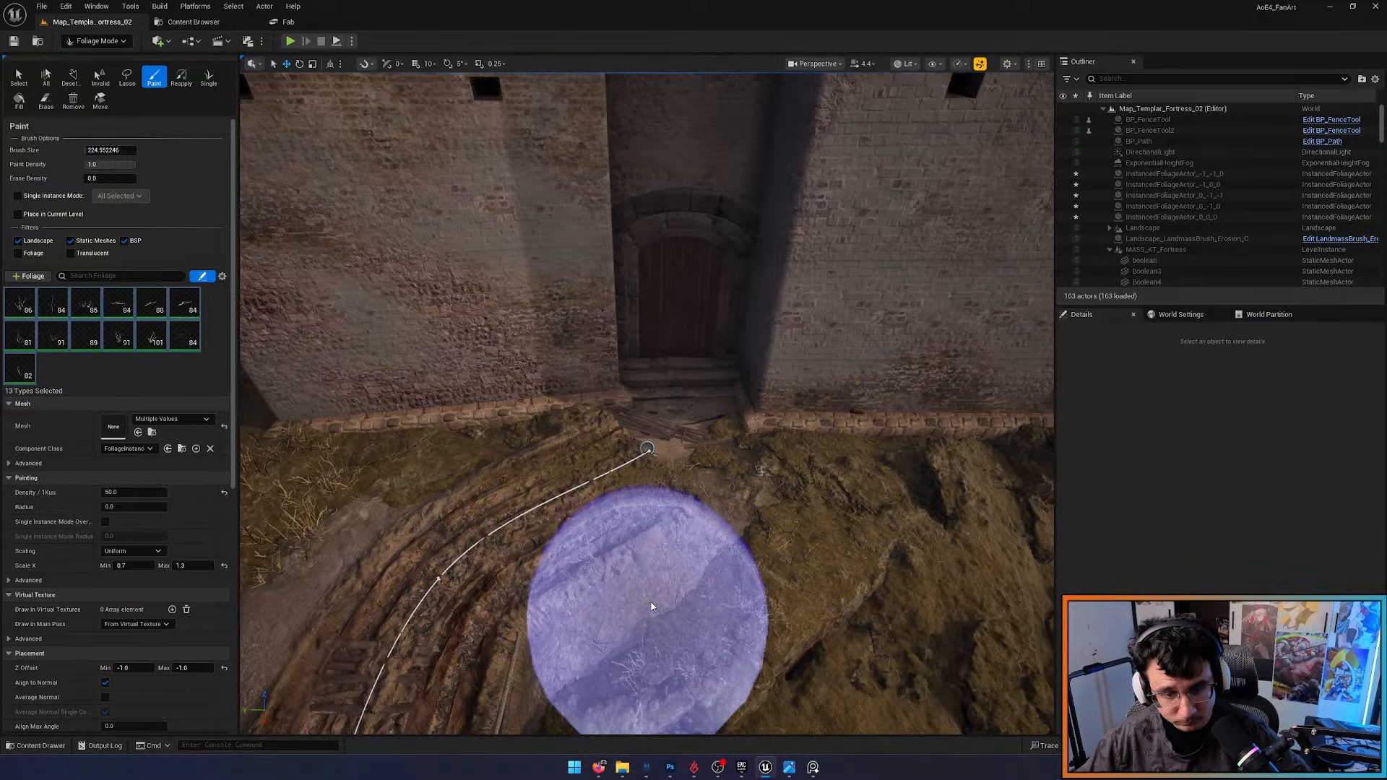
{"action": "right_click_drag", "start_coordinate": [711, 506], "coordinate": [698, 460]}
{"action": "mouse_move", "coordinate": [698, 460]}
{"action": "left_mouse_down"}
{"action": "mouse_move", "coordinate": [618, 427]}
{"action": "mouse_move", "coordinate": [517, 324]}
{"action": "mouse_move", "coordinate": [384, 506]}
{"action": "left_mouse_up"}
Paint dead shrubs along both edges of the fenced road stretch below the fortress
{"action": "key", "text": "s"}
{"action": "mouse_move", "coordinate": [384, 506]}
{"action": "right_mouse_down"}
{"action": "mouse_move", "coordinate": [416, 502]}
{"action": "mouse_move", "coordinate": [520, 567]}
{"action": "mouse_move", "coordinate": [530, 553]}
{"action": "right_mouse_up"}
{"action": "key", "text": "w"}
{"action": "key", "text": "s"}
{"action": "left_click_drag", "start_coordinate": [573, 401], "coordinate": [694, 408]}
{"action": "key", "text": "d"}
{"action": "right_click_drag", "start_coordinate": [694, 408], "coordinate": [610, 372]}
{"action": "mouse_move", "coordinate": [799, 378]}
{"action": "left_mouse_down"}
{"action": "mouse_move", "coordinate": [744, 367]}
{"action": "mouse_move", "coordinate": [653, 289]}
{"action": "mouse_move", "coordinate": [624, 242]}
{"action": "mouse_move", "coordinate": [670, 365]}
{"action": "left_mouse_up"}
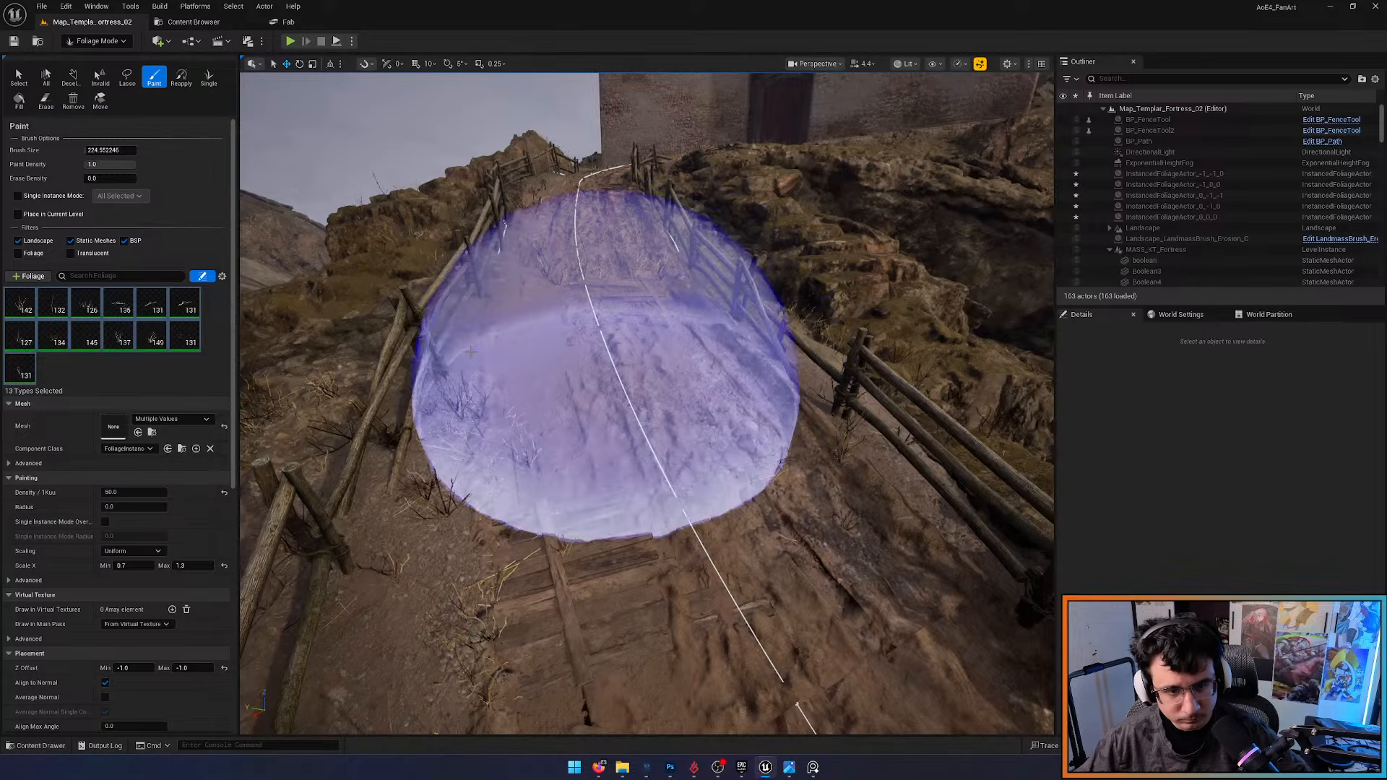
Set the shrub density to 100 and the brush size to 50, and paint small clusters along the fenced road
{"action": "left_click", "coordinate": [132, 492]}
{"action": "type", "text": "100"}
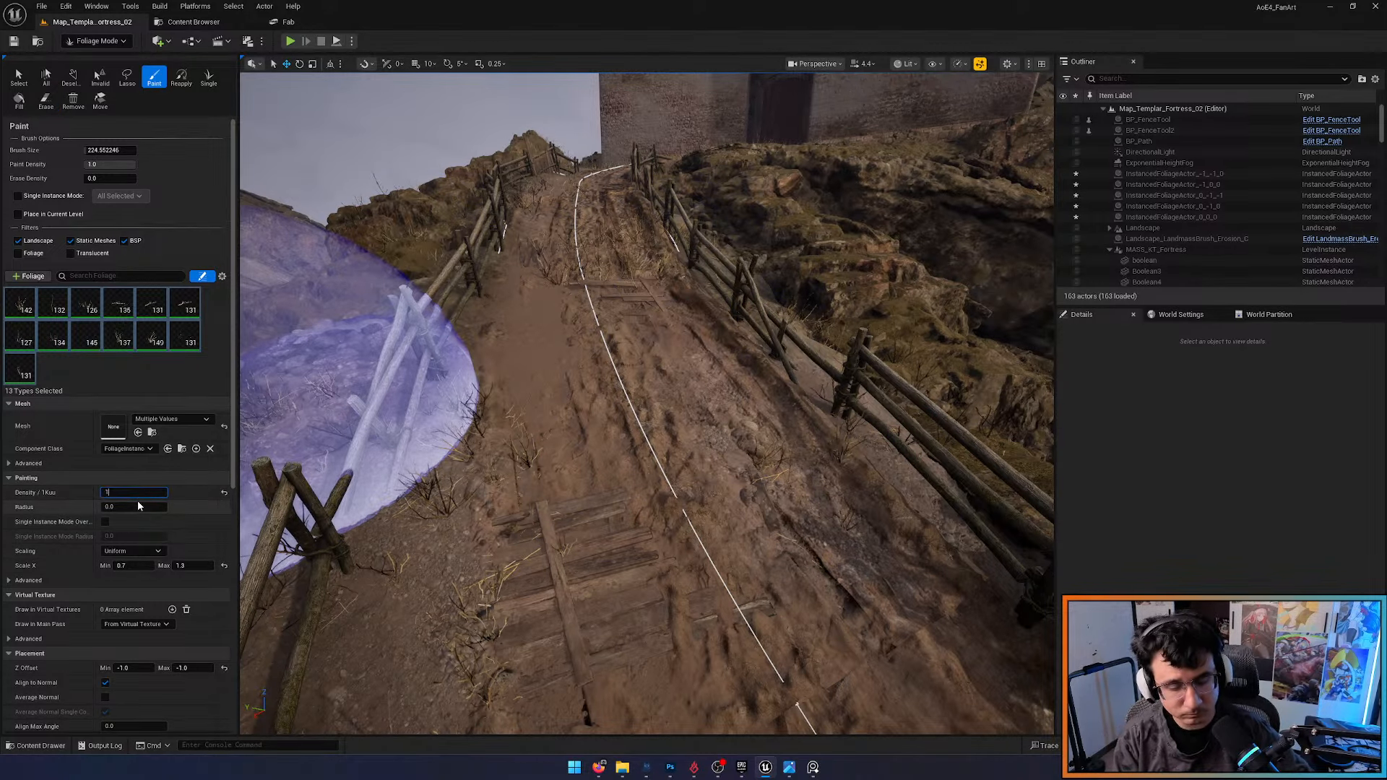
{"action": "key", "text": "Return"}
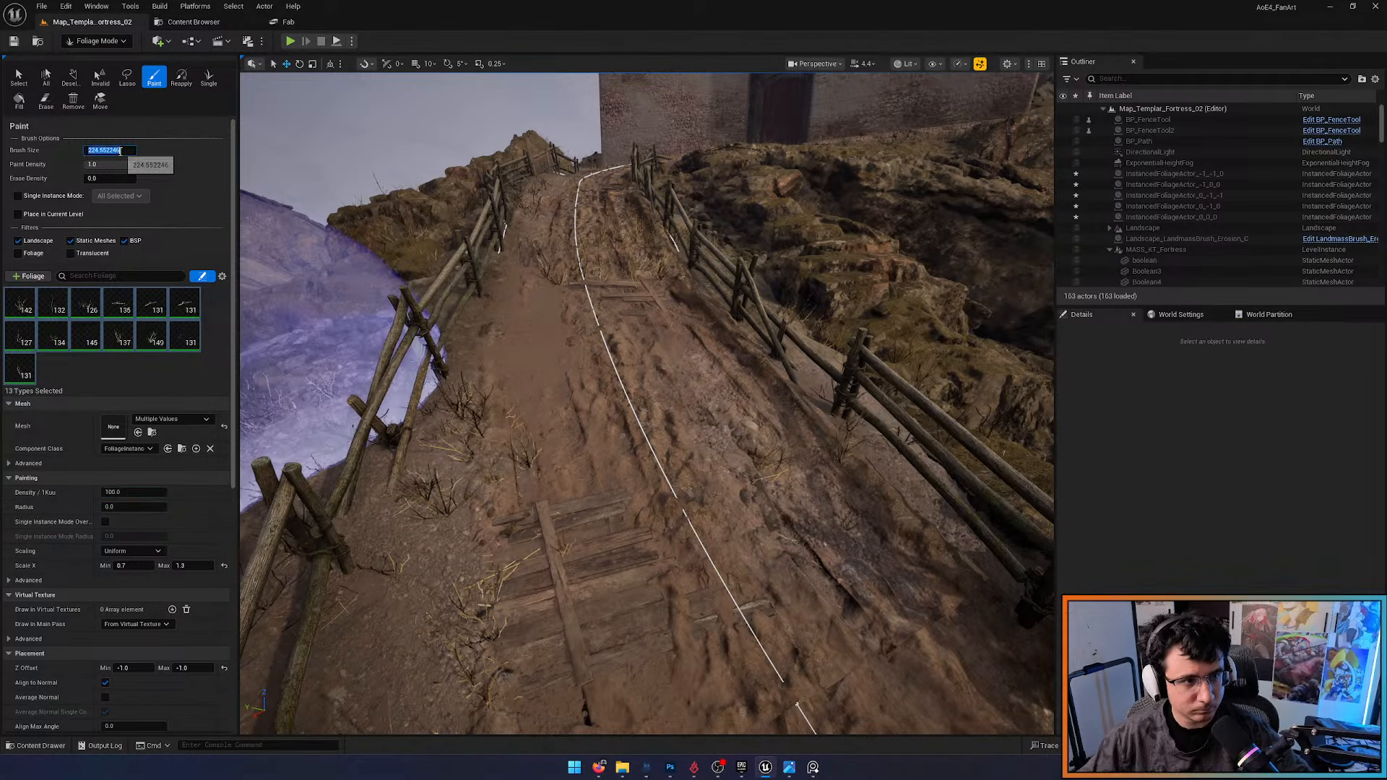
{"action": "type", "text": "50"}
{"action": "key", "text": "Return"}
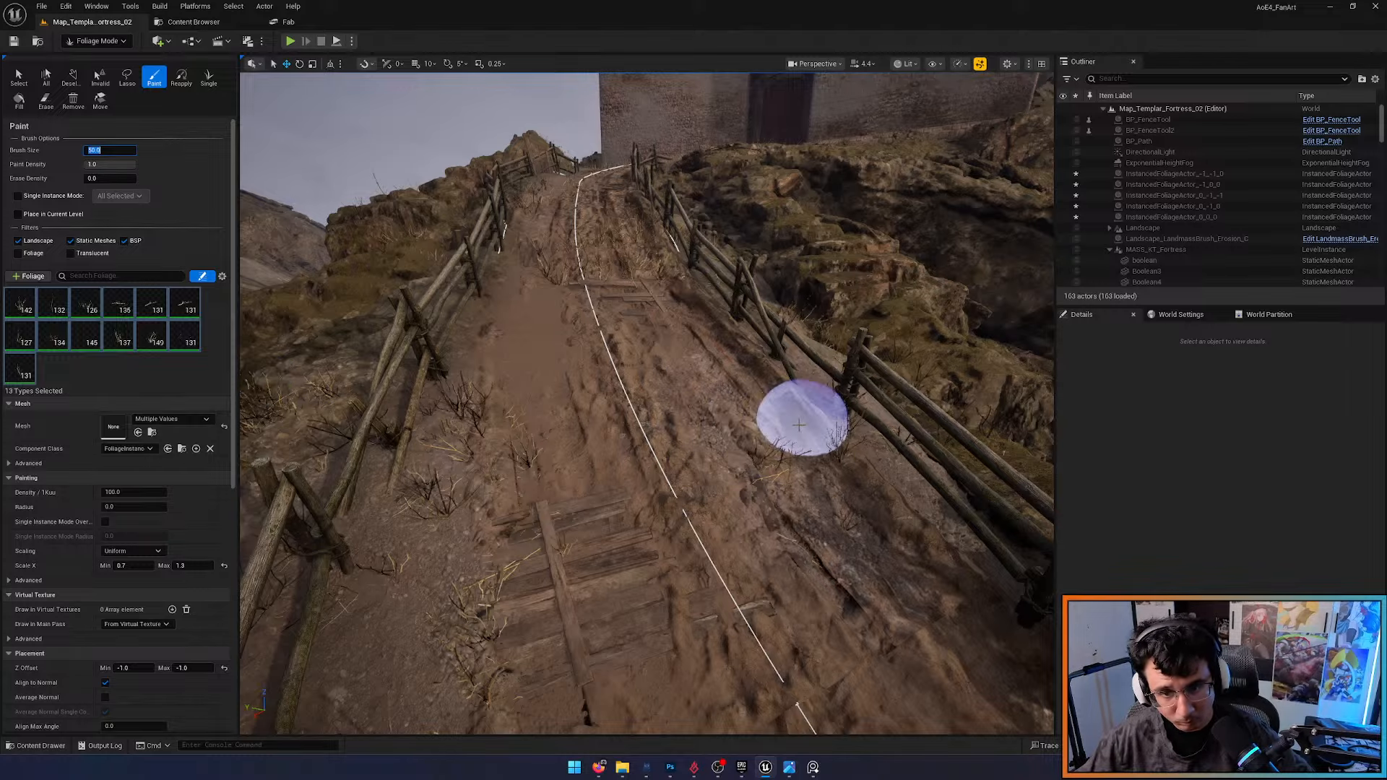
{"action": "left_click", "coordinate": [801, 423]}
{"action": "mouse_move", "coordinate": [757, 369]}
{"action": "left_mouse_down"}
{"action": "mouse_move", "coordinate": [693, 294]}
{"action": "mouse_move", "coordinate": [402, 434]}
{"action": "mouse_move", "coordinate": [484, 333]}
{"action": "mouse_move", "coordinate": [486, 632]}
{"action": "left_mouse_up"}
{"action": "key", "text": "s"}
Paint small dead shrub clusters down the fences to the fence end beside the mannequin
{"action": "mouse_move", "coordinate": [804, 594]}
{"action": "right_mouse_down"}
{"action": "mouse_move", "coordinate": [831, 618]}
{"action": "mouse_move", "coordinate": [809, 622]}
{"action": "mouse_move", "coordinate": [805, 595]}
{"action": "right_mouse_up"}
{"action": "key", "text": "w"}
{"action": "key", "text": "s"}
{"action": "right_click_drag", "start_coordinate": [558, 412], "coordinate": [506, 354]}
{"action": "mouse_move", "coordinate": [465, 330]}
{"action": "left_mouse_down"}
{"action": "mouse_move", "coordinate": [391, 360]}
{"action": "mouse_move", "coordinate": [426, 526]}
{"action": "left_mouse_up"}
{"action": "right_click_drag", "start_coordinate": [567, 375], "coordinate": [636, 411]}
{"action": "key", "text": "s"}
{"action": "key", "text": "w"}
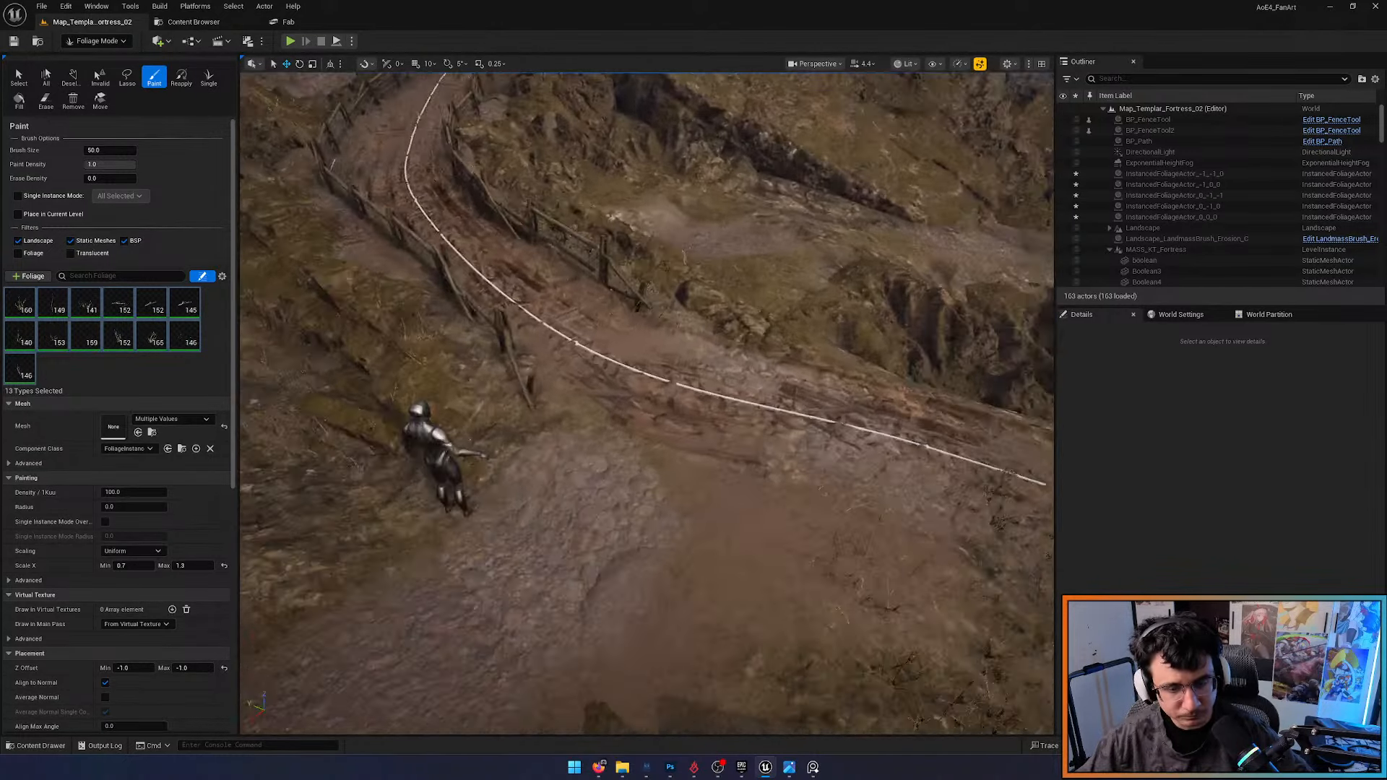
{"action": "right_click_drag", "start_coordinate": [566, 506], "coordinate": [566, 570]}
{"action": "key", "text": "s"}
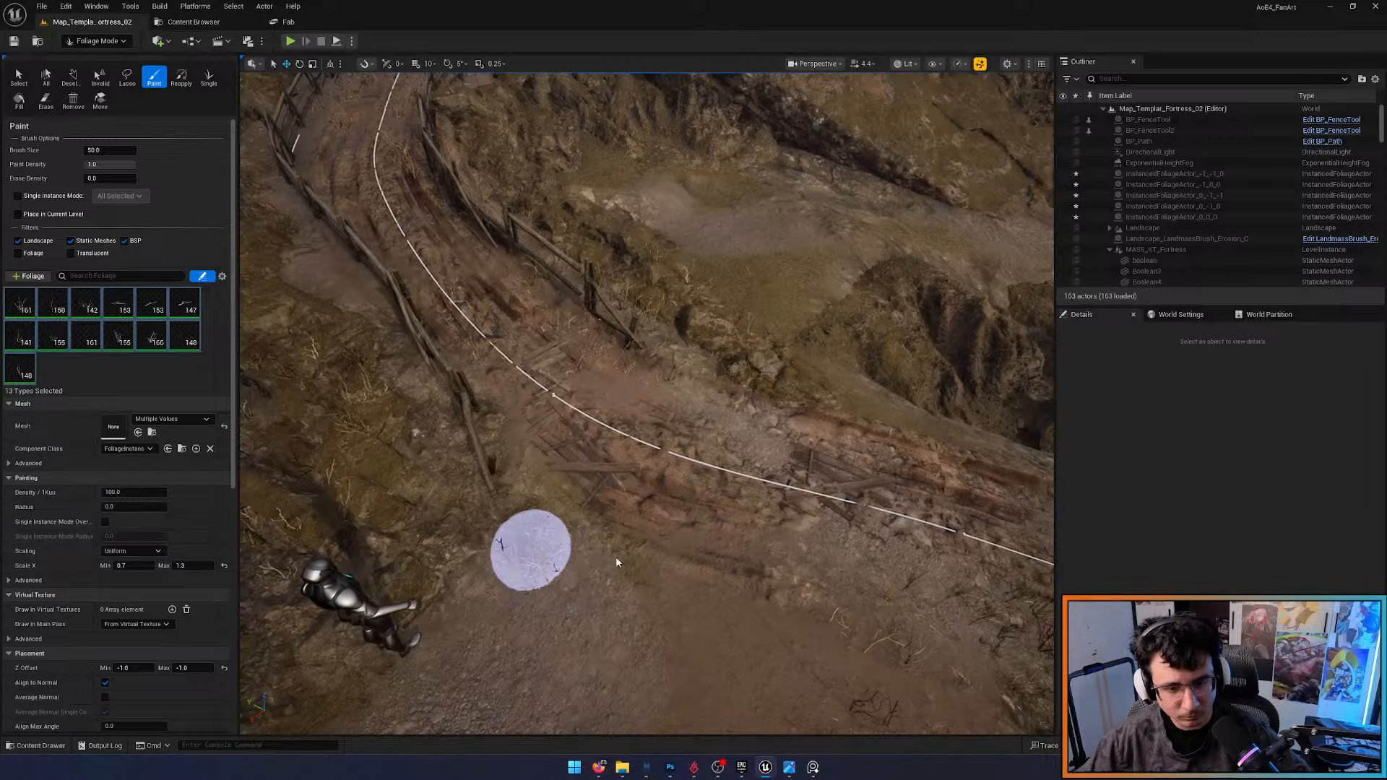
{"action": "left_click_drag", "start_coordinate": [618, 563], "coordinate": [501, 485]}
Return to Selection Mode and save all modified foliage assets and the level
{"action": "key", "text": "w"}
{"action": "mouse_move", "coordinate": [500, 485]}
{"action": "right_mouse_down"}
{"action": "mouse_move", "coordinate": [534, 491]}
{"action": "mouse_move", "coordinate": [491, 463]}
{"action": "mouse_move", "coordinate": [477, 412]}
{"action": "mouse_move", "coordinate": [499, 433]}
{"action": "mouse_move", "coordinate": [448, 492]}
{"action": "mouse_move", "coordinate": [556, 464]}
{"action": "mouse_move", "coordinate": [593, 499]}
{"action": "right_mouse_up"}
{"action": "key", "text": "s"}
{"action": "key", "text": "w"}
{"action": "key", "text": "shift"}
{"action": "key", "text": "shift+1"}
{"action": "key", "text": "ctrl+space"}
{"action": "key", "text": "ctrl+shift+s"}
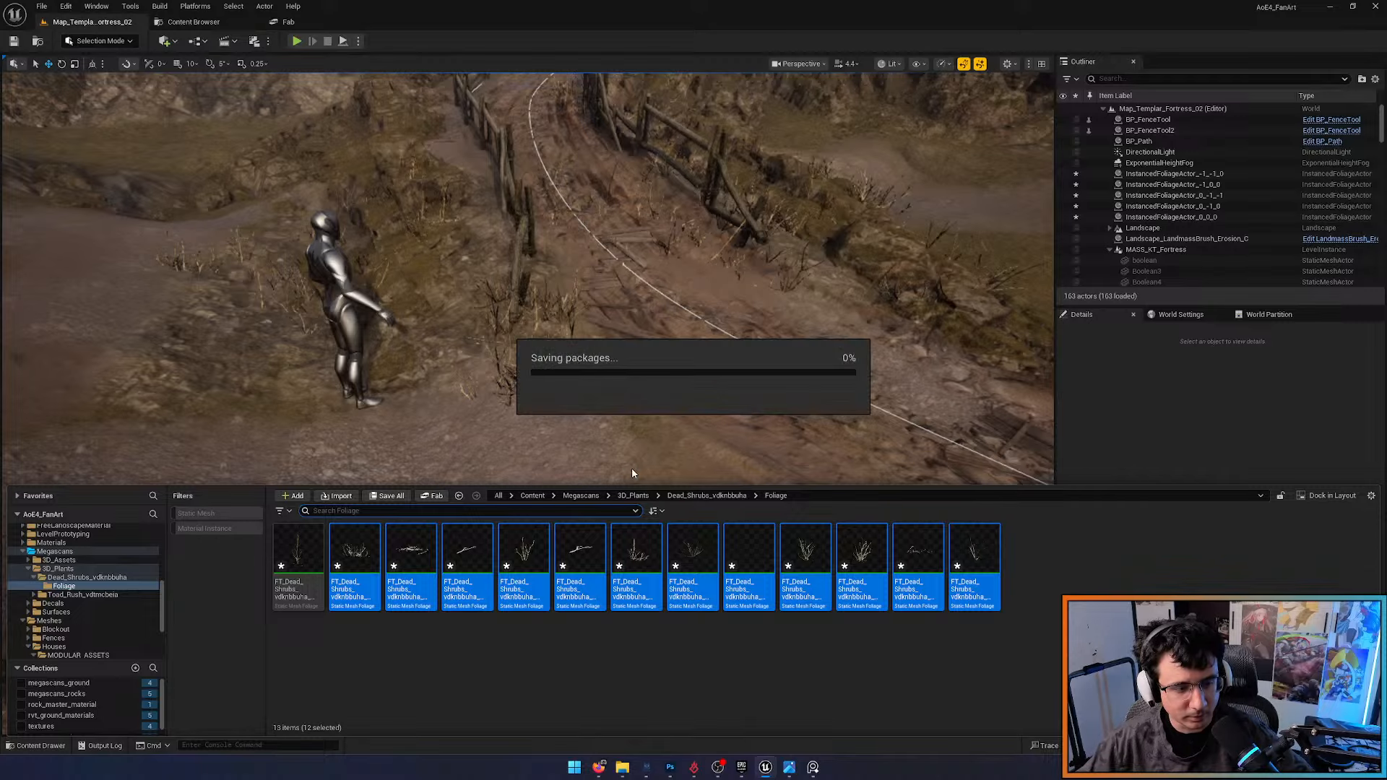
Check the megascans_rocks collection and open the megascans_ground collection
{"action": "scroll", "coordinate": [107, 573], "scroll_direction": "up", "scroll_amount": 5}
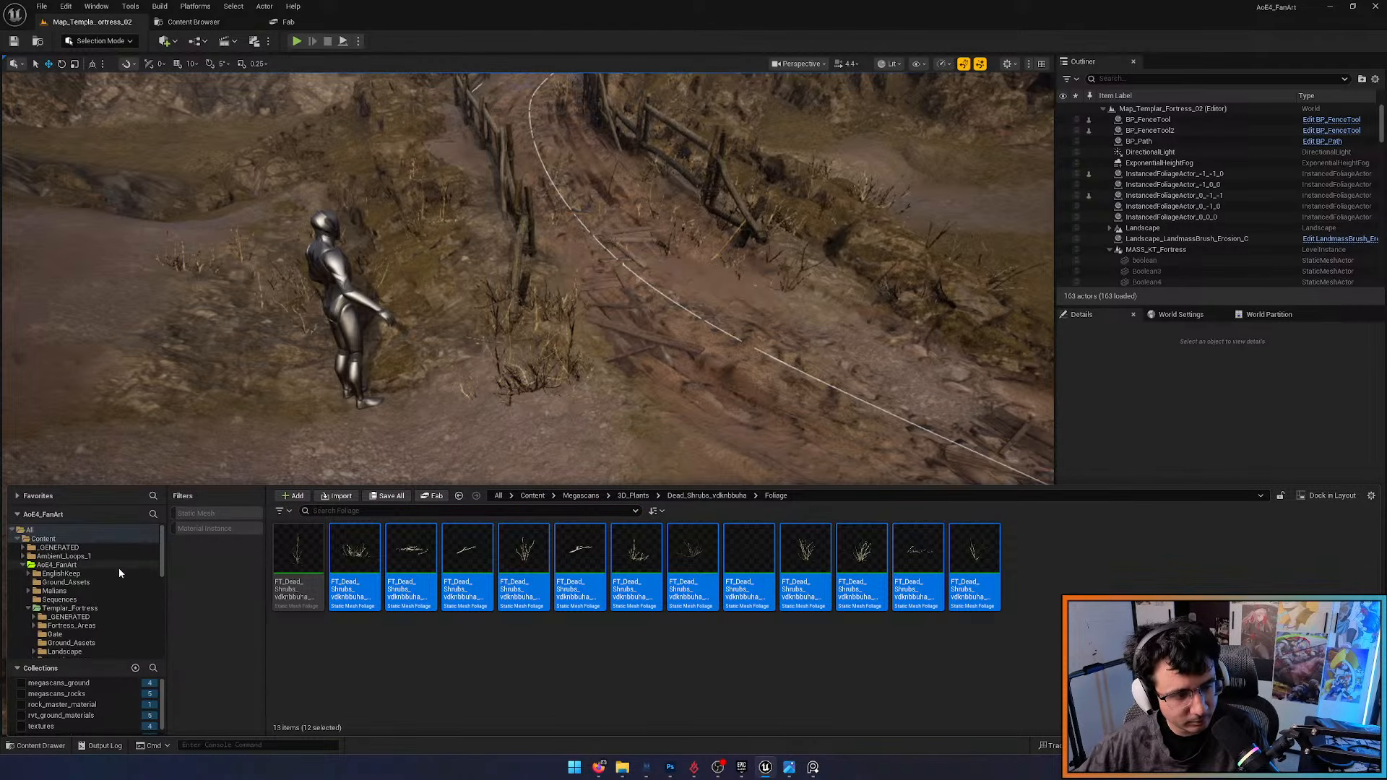
{"action": "scroll", "coordinate": [110, 580], "scroll_direction": "down", "scroll_amount": 3}
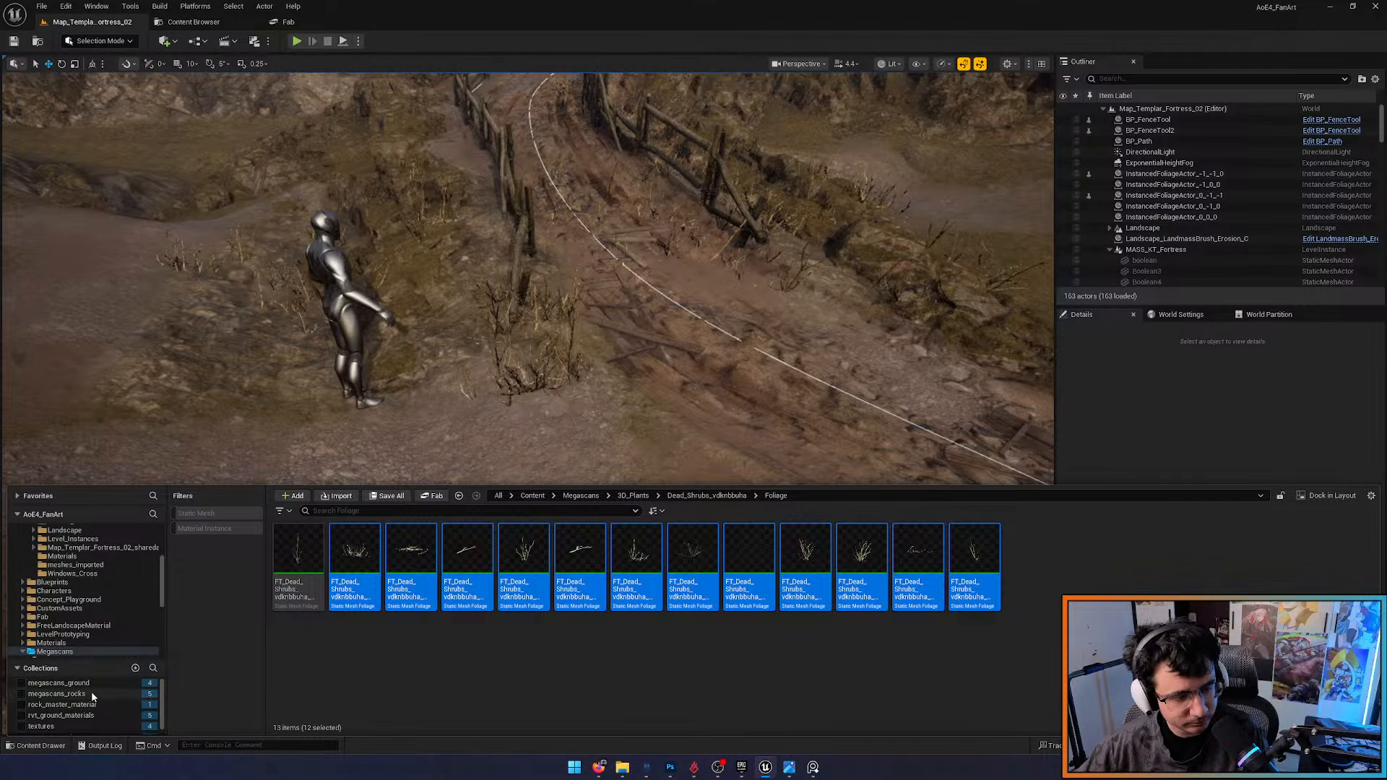
{"action": "left_click", "coordinate": [56, 694]}
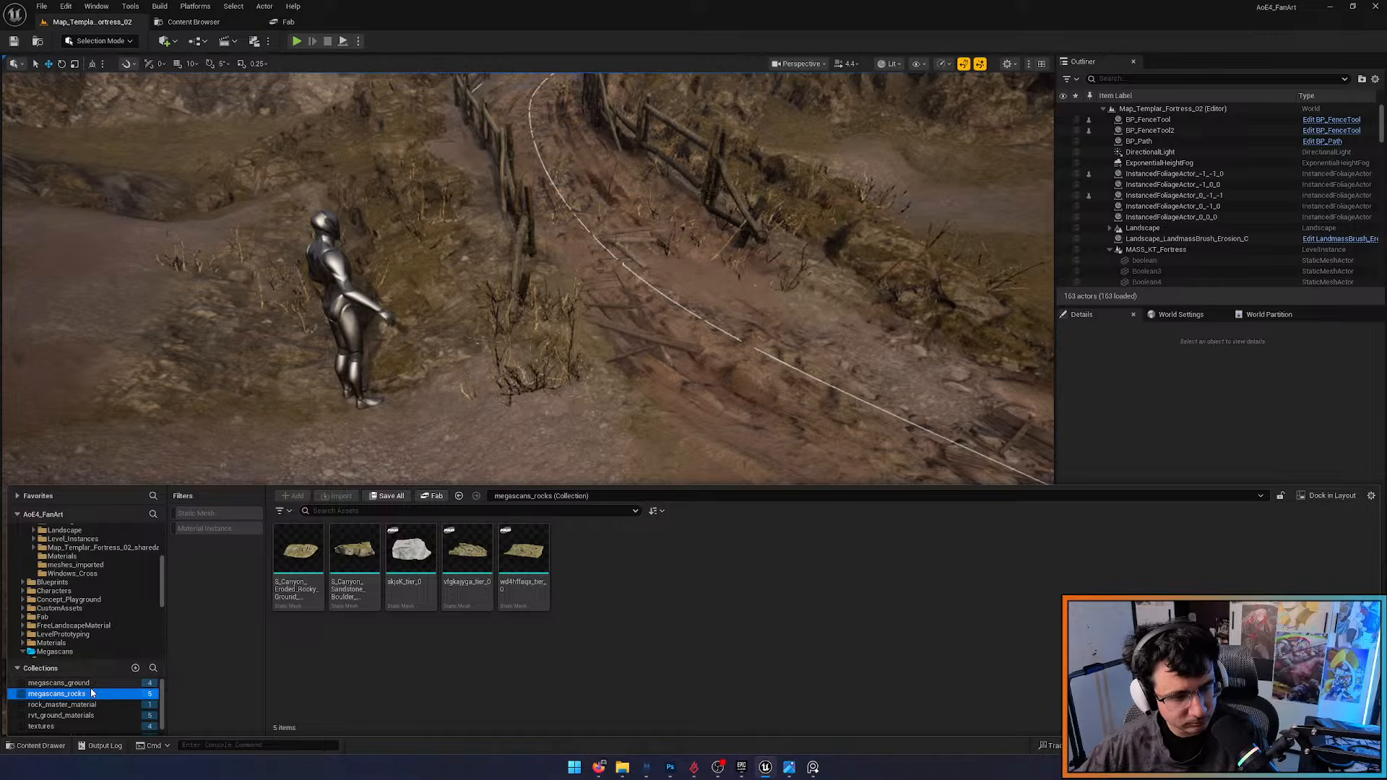
{"action": "left_click", "coordinate": [59, 683]}
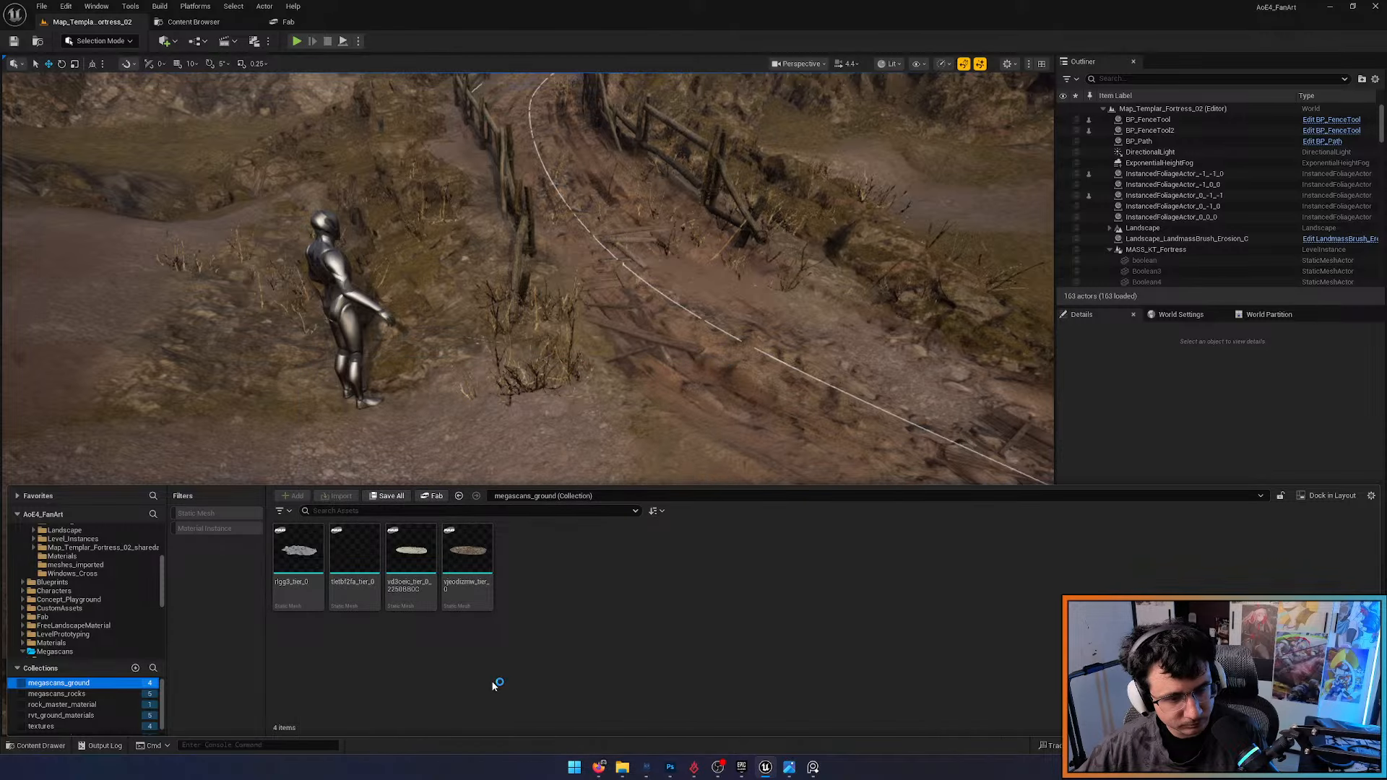
Try the vjeodizmw_tier_0 ground mesh beside the road near the mannequin, check it unlit and delete it
{"action": "mouse_move", "coordinate": [462, 572]}
{"action": "left_click_drag", "start_coordinate": [462, 573], "coordinate": [464, 461]}
{"action": "mouse_move", "coordinate": [465, 460]}
{"action": "right_mouse_down"}
{"action": "mouse_move", "coordinate": [498, 460]}
{"action": "mouse_move", "coordinate": [465, 460]}
{"action": "right_mouse_up"}
{"action": "key", "text": "s"}
{"action": "key", "text": "e"}
{"action": "left_click_drag", "start_coordinate": [492, 398], "coordinate": [477, 376]}
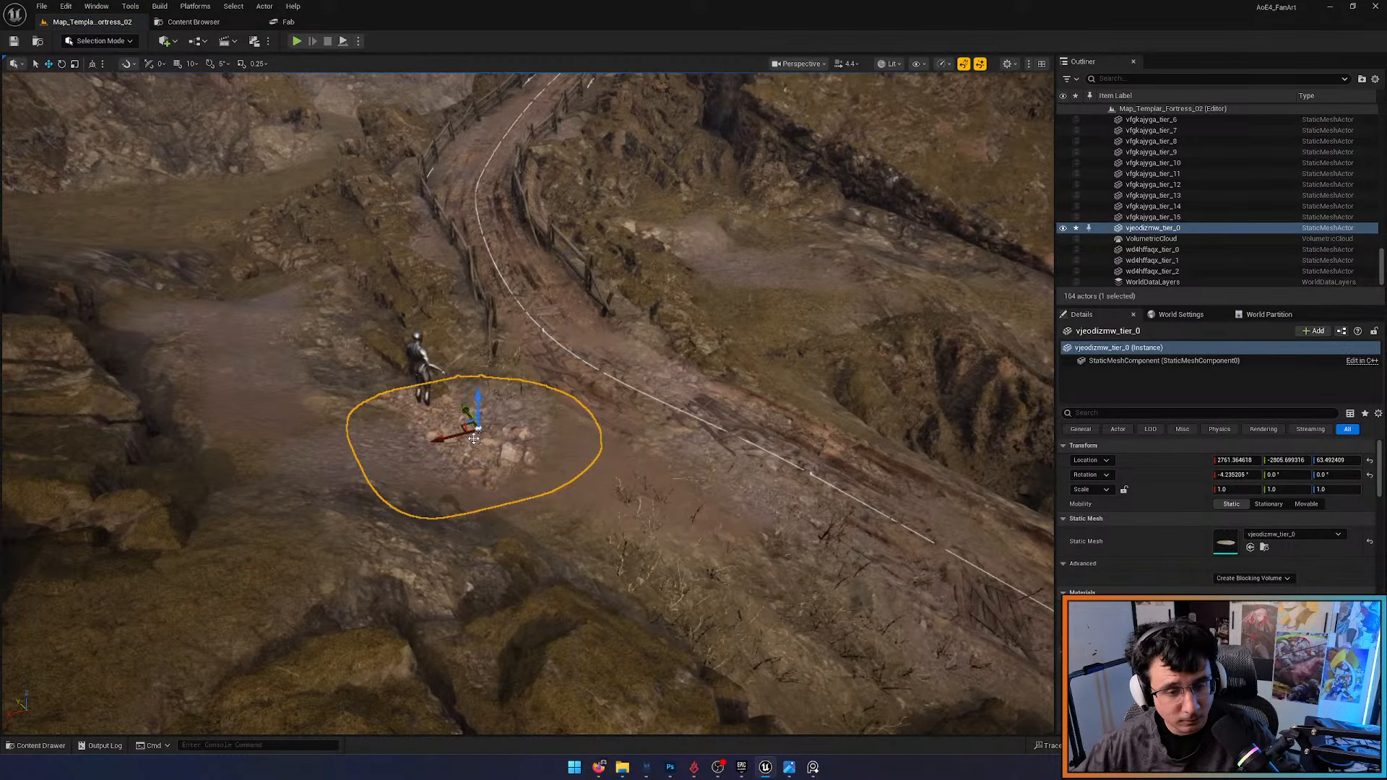
{"action": "left_click_drag", "start_coordinate": [445, 441], "coordinate": [528, 421]}
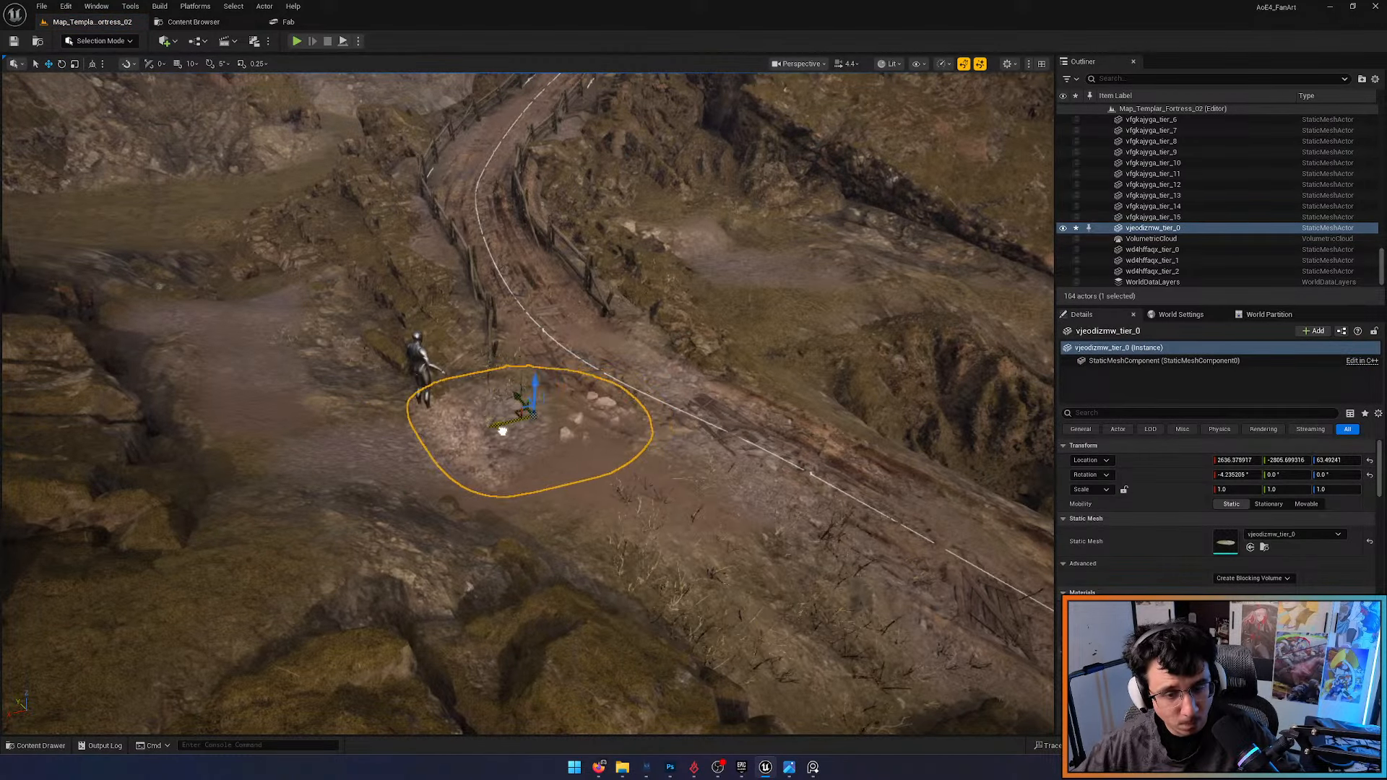
{"action": "key", "text": "alt+3"}
{"action": "right_click_drag", "start_coordinate": [494, 434], "coordinate": [448, 509]}
{"action": "key", "text": "d"}
{"action": "key", "text": "w"}
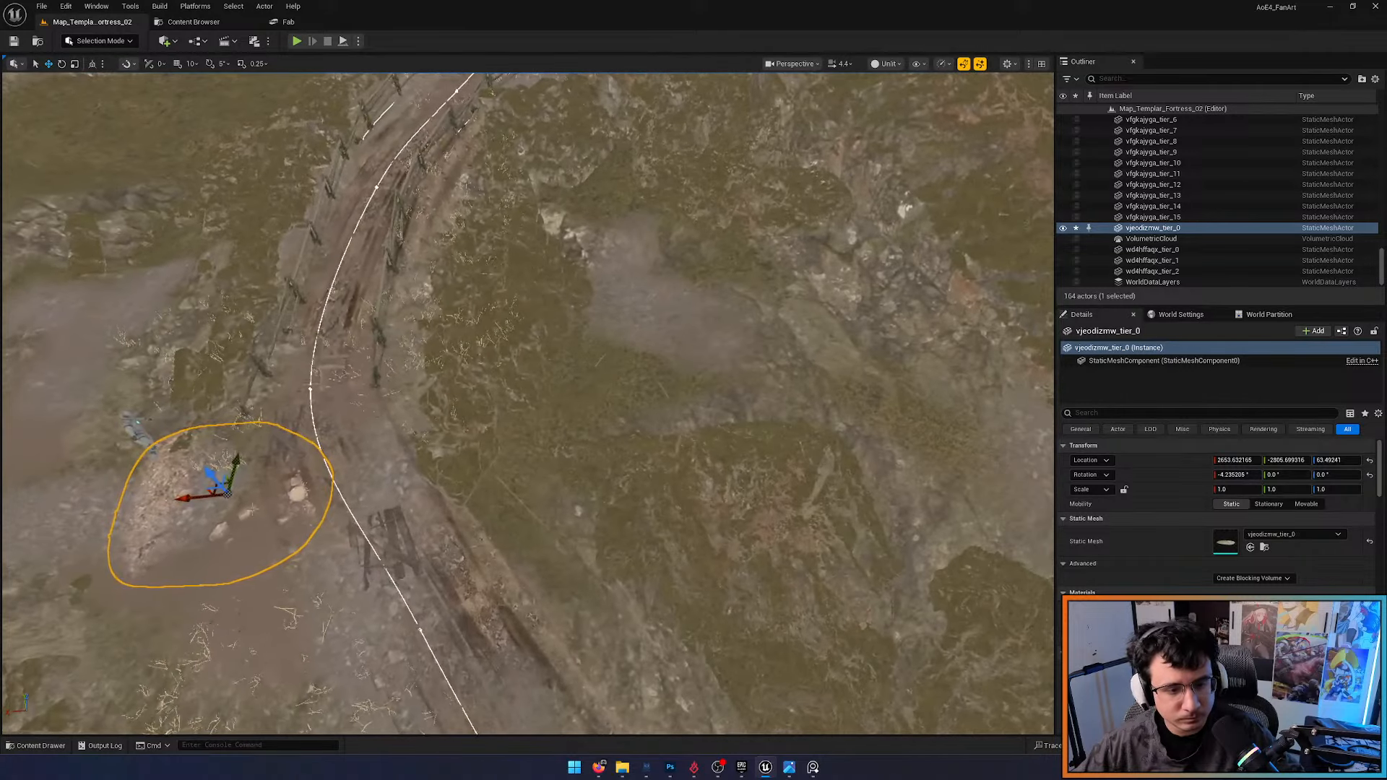
{"action": "key", "text": "Delete"}
Try the vd3oeic_tier_0_2250BB0C ground mesh on the dirt beside the road and delete it
{"action": "right_click_drag", "start_coordinate": [221, 505], "coordinate": [170, 516]}
{"action": "key", "text": "ctrl+space"}
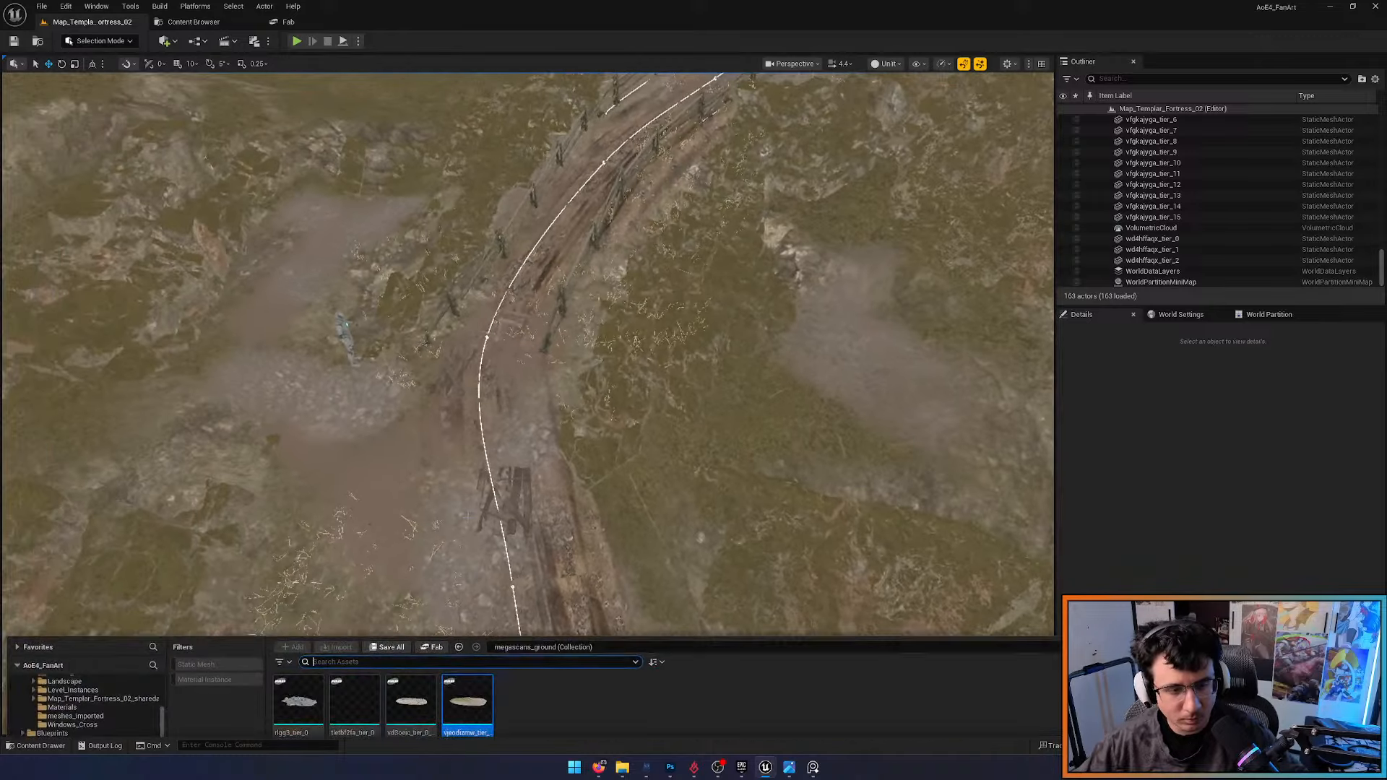
{"action": "left_click_drag", "start_coordinate": [395, 532], "coordinate": [358, 427]}
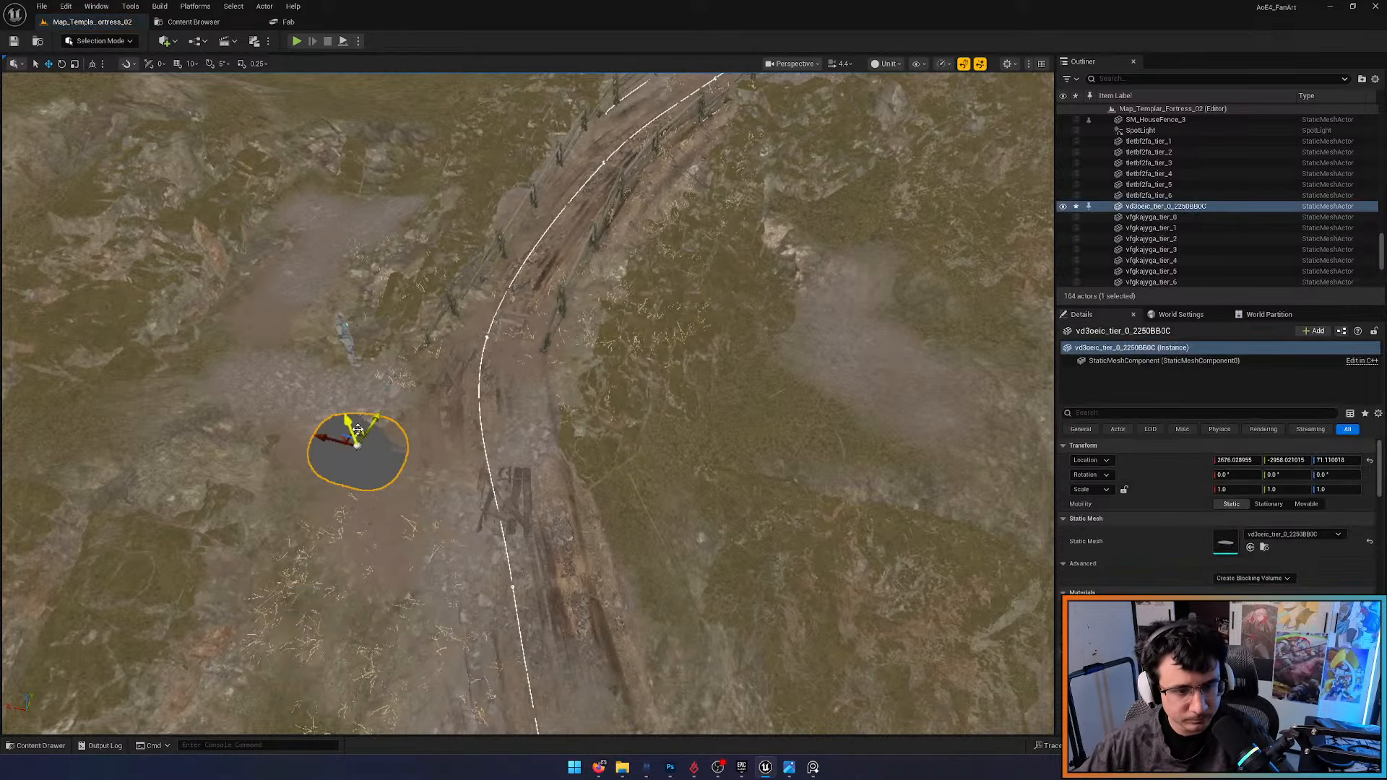
{"action": "key", "text": "Delete"}
Place the rlgg3_tier_0 ground mesh near the mannequin, restore lit view and tilt the mesh about -5.6° around Y
{"action": "key", "text": "ctrl+space"}
{"action": "left_click_drag", "start_coordinate": [326, 527], "coordinate": [334, 425]}
{"action": "key", "text": "alt+4"}
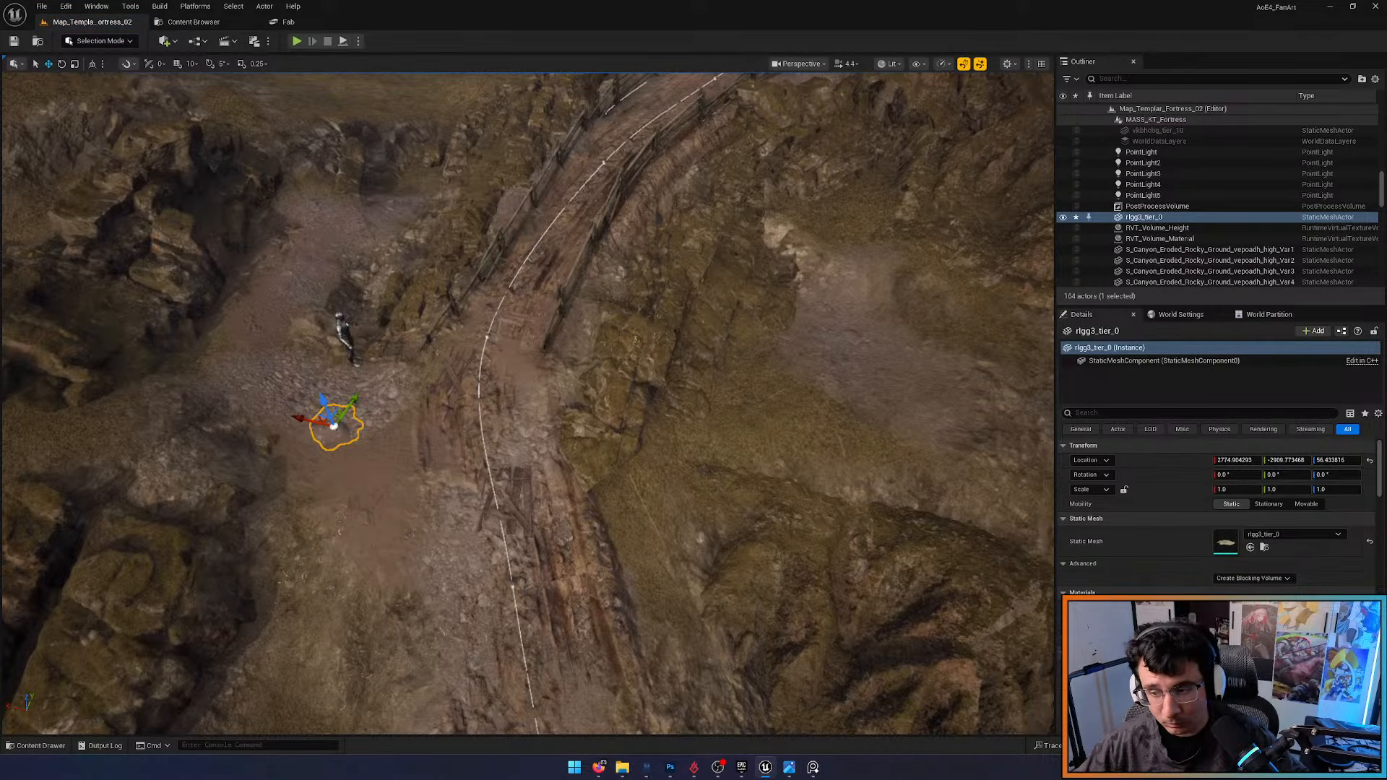
{"action": "key", "text": "w"}
{"action": "right_click_drag", "start_coordinate": [334, 424], "coordinate": [260, 325]}
{"action": "scroll", "coordinate": [334, 425], "scroll_direction": "down", "scroll_amount": 4}
{"action": "key", "text": "s"}
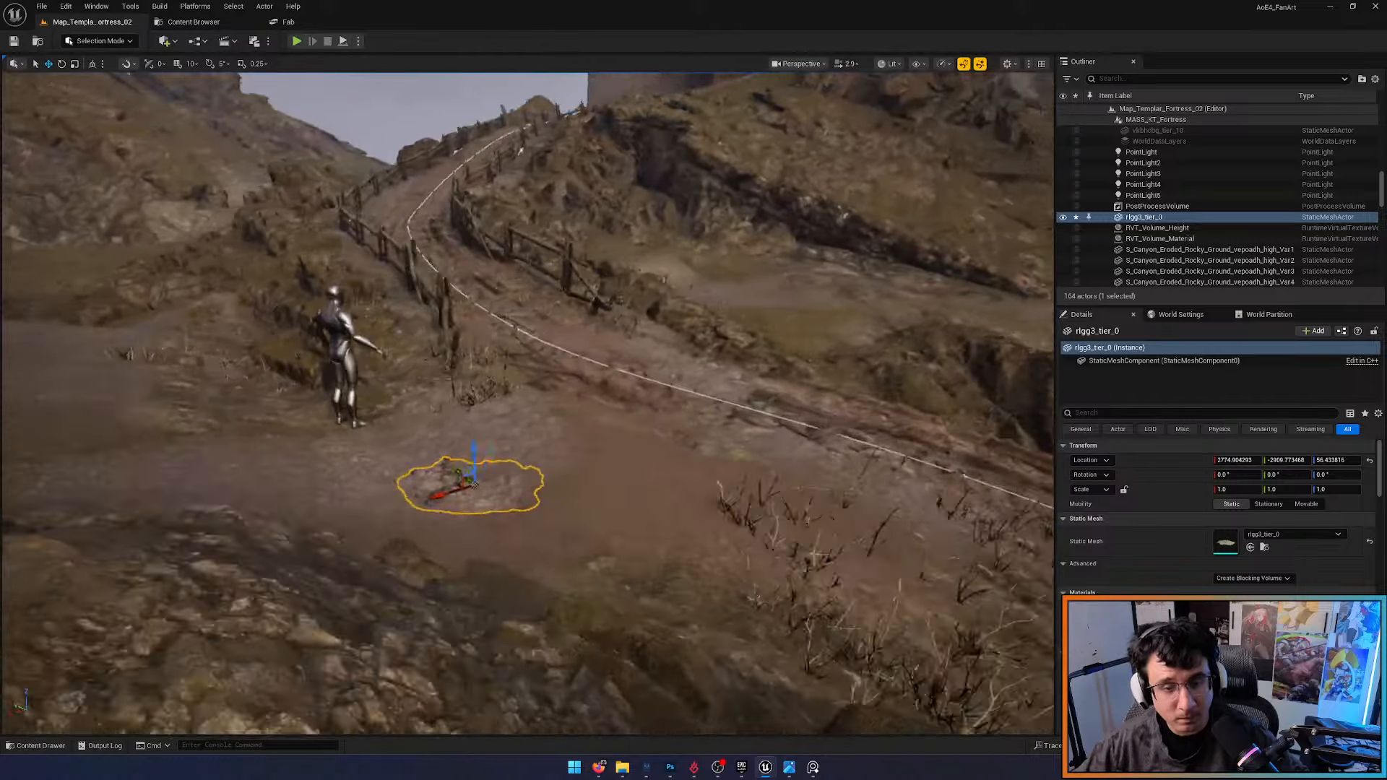
{"action": "right_click_drag", "start_coordinate": [434, 427], "coordinate": [433, 517]}
{"action": "key", "text": "w"}
{"action": "scroll", "coordinate": [433, 426], "scroll_direction": "down", "scroll_amount": 11}
{"action": "key", "text": "e"}
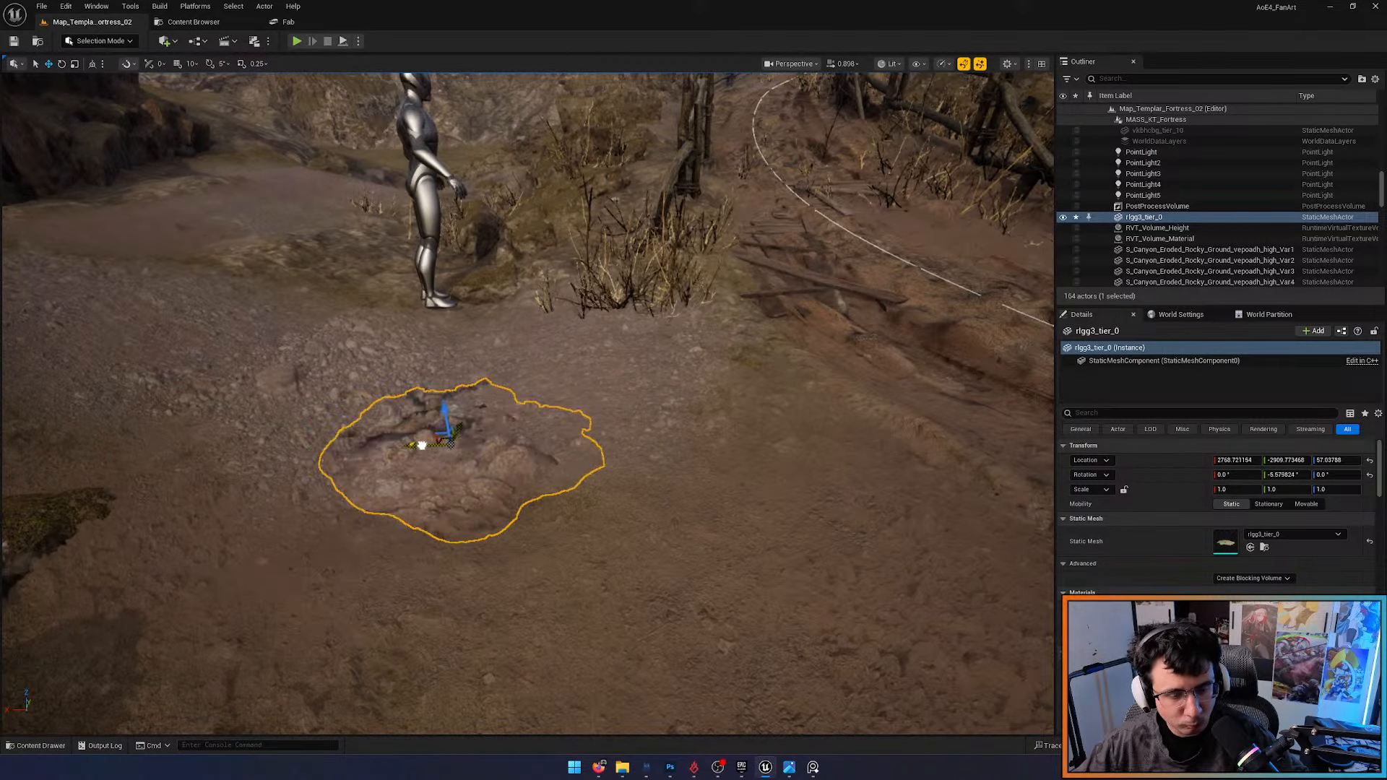
{"action": "key", "text": "Escape"}
Duplicate the rocky ground mesh and move the copy to the dead shrubs beside the road
{"action": "right_click_drag", "start_coordinate": [409, 465], "coordinate": [560, 412]}
{"action": "key", "text": "s"}
{"action": "left_click", "coordinate": [239, 542]}
{"action": "key", "text": "a"}
{"action": "right_click_drag", "start_coordinate": [226, 523], "coordinate": [412, 607]}
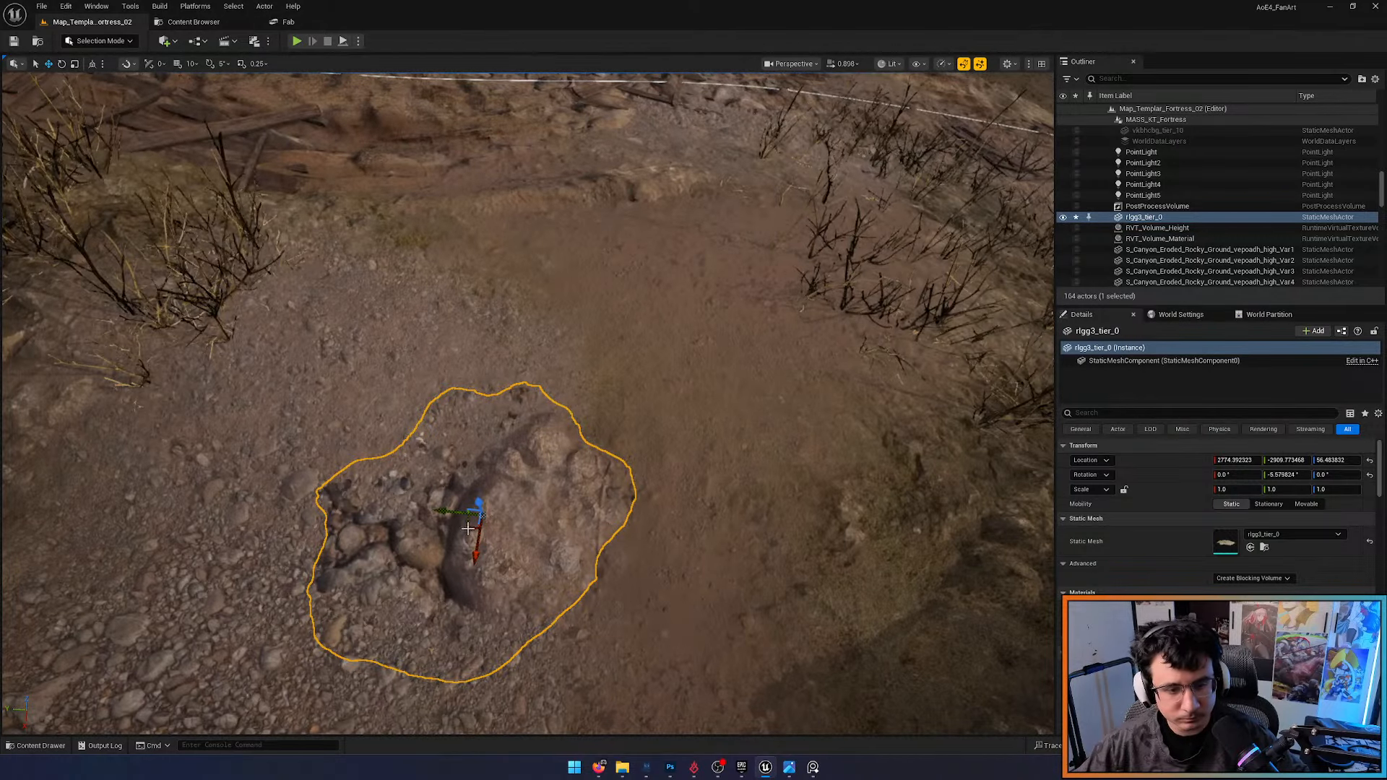
{"action": "left_click_drag", "start_coordinate": [468, 529], "coordinate": [725, 223], "text": "alt"}
{"action": "key", "text": "d"}
{"action": "right_click_drag", "start_coordinate": [724, 223], "coordinate": [534, 238]}
Rotate the copied rocky ground mesh about 22.5° around Z, tilt it to the slope and sink it into the dirt
{"action": "key", "text": "e"}
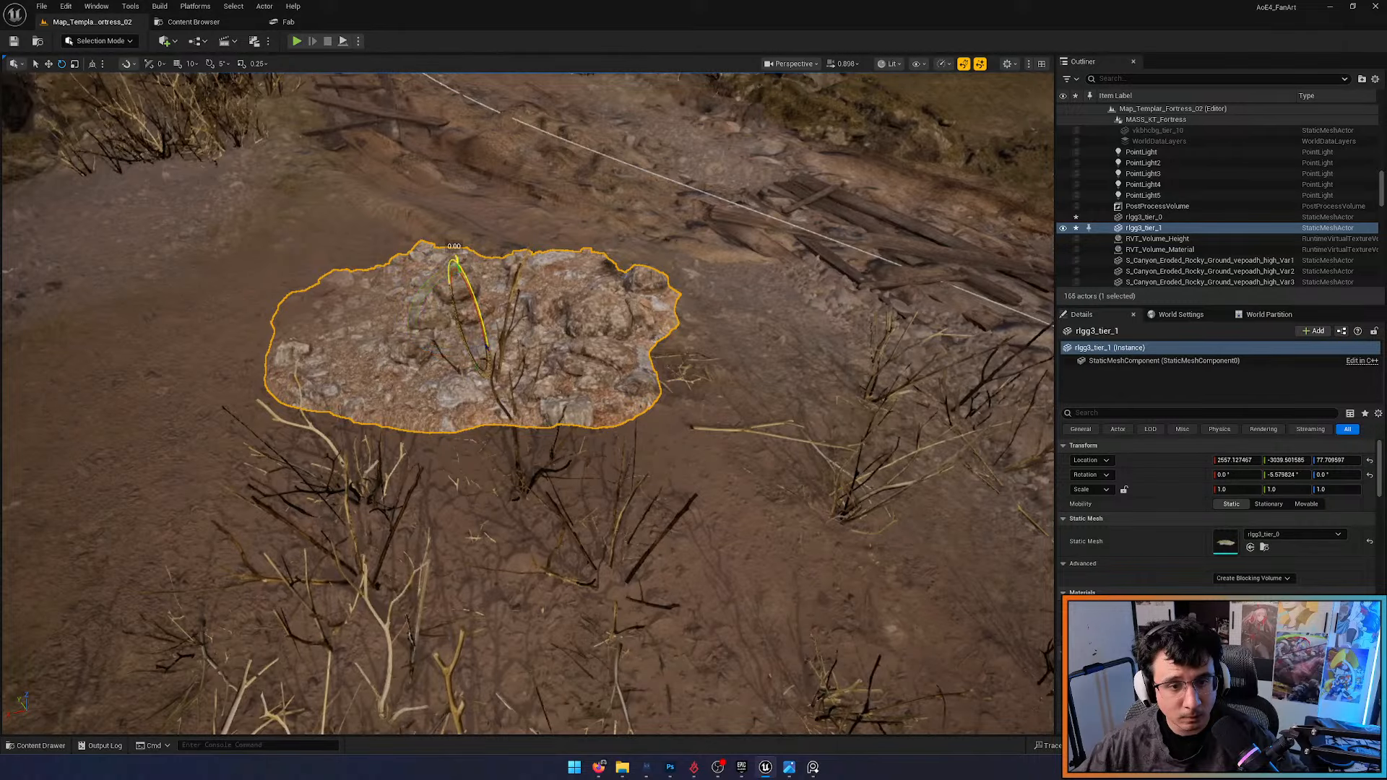
{"action": "mouse_move", "coordinate": [477, 306]}
{"action": "left_mouse_down"}
{"action": "mouse_move", "coordinate": [483, 325]}
{"action": "mouse_move", "coordinate": [415, 318]}
{"action": "mouse_move", "coordinate": [469, 304]}
{"action": "mouse_move", "coordinate": [471, 323]}
{"action": "mouse_move", "coordinate": [468, 302]}
{"action": "left_mouse_up"}
{"action": "key", "text": "w"}
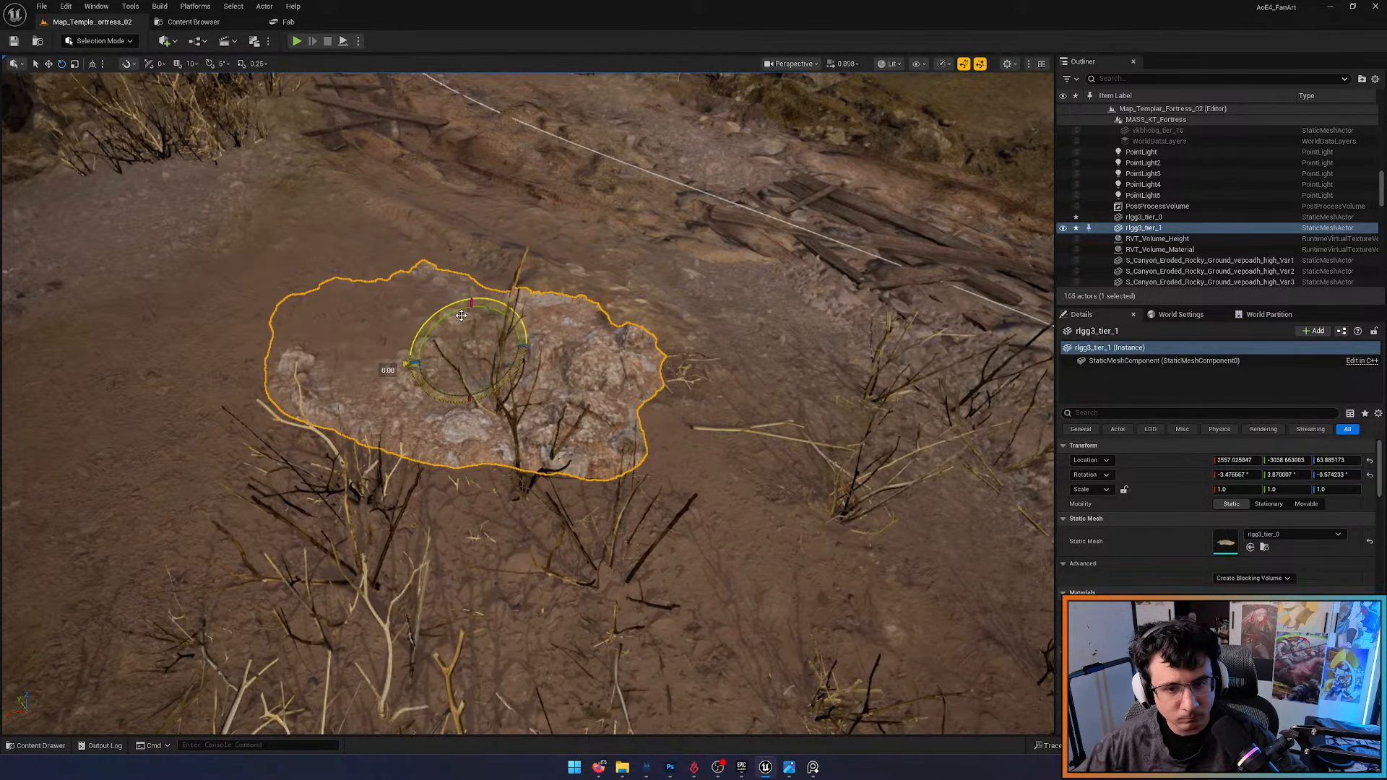
{"action": "key", "text": "d"}
{"action": "right_click_drag", "start_coordinate": [468, 302], "coordinate": [289, 224]}
{"action": "right_click_drag", "start_coordinate": [532, 484], "coordinate": [533, 485]}
{"action": "key", "text": "w"}
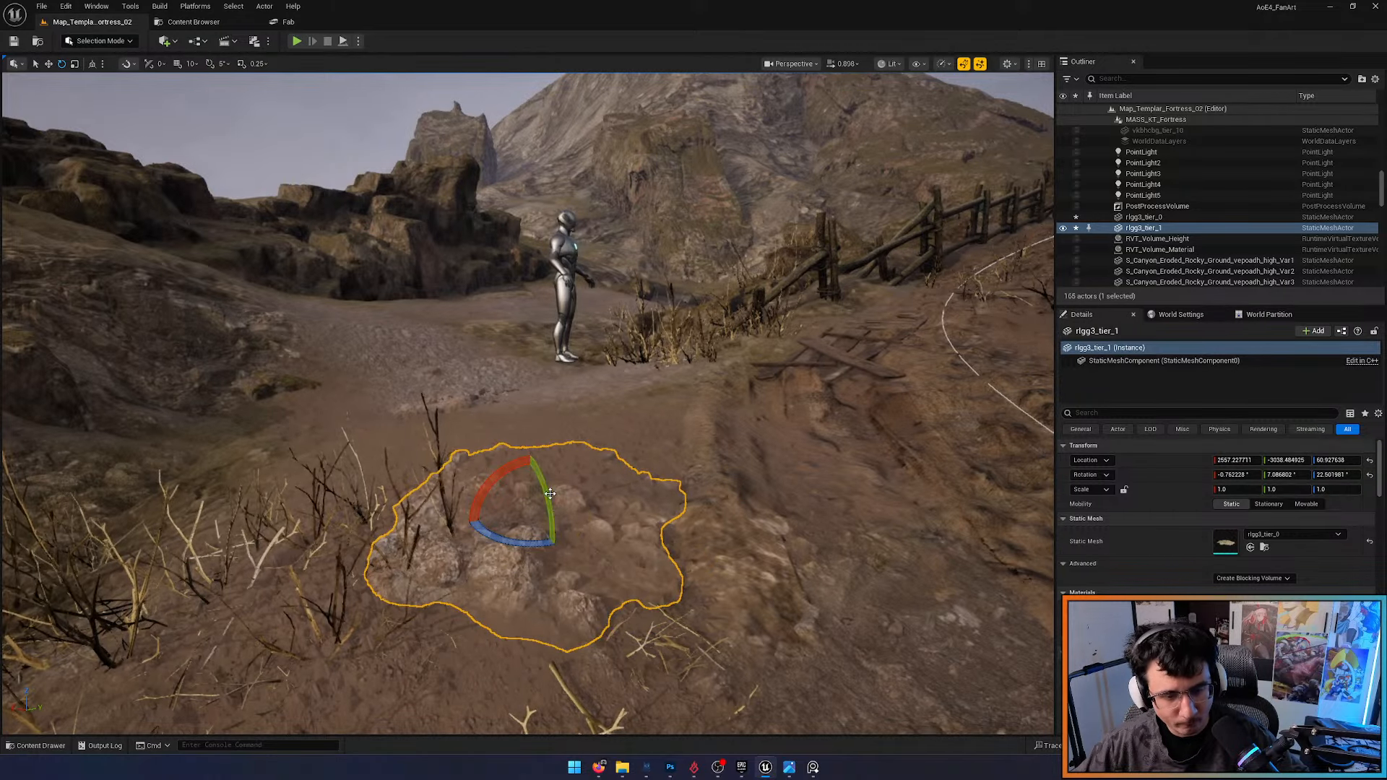
{"action": "key", "text": "Escape"}
{"action": "key", "text": "a"}
{"action": "right_click_drag", "start_coordinate": [541, 496], "coordinate": [668, 539]}
{"action": "left_click", "coordinate": [591, 495]}
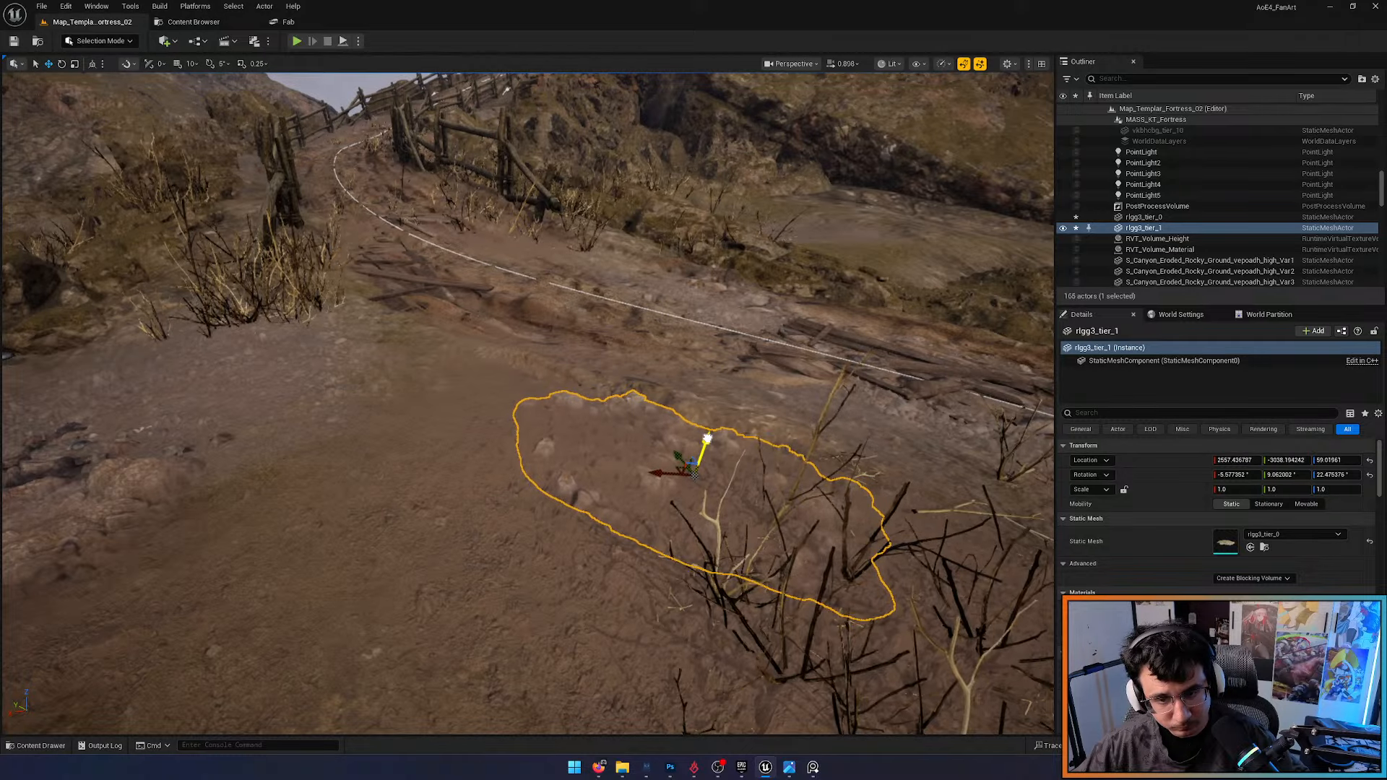
{"action": "key", "text": "Escape"}
Place another rlgg3_tier_0 mesh on the road between the fences and scale it uniformly to about 1.68
{"action": "key", "text": "d"}
{"action": "right_click_drag", "start_coordinate": [708, 439], "coordinate": [774, 423]}
{"action": "key", "text": "w"}
{"action": "key", "text": "w"}
{"action": "key", "text": "ctrl+space"}
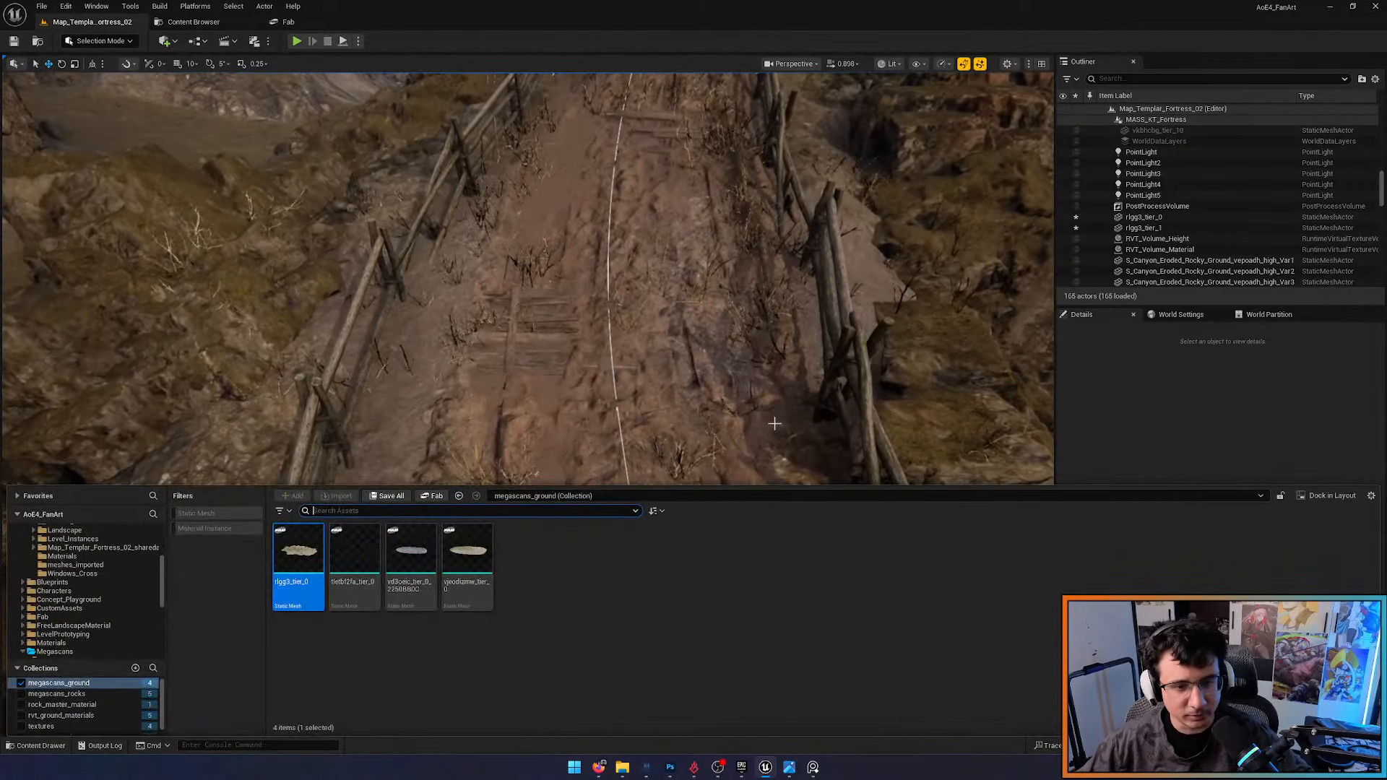
{"action": "left_click_drag", "start_coordinate": [313, 560], "coordinate": [533, 390]}
{"action": "left_click_drag", "start_coordinate": [543, 448], "coordinate": [541, 456]}
{"action": "key", "text": "w"}
{"action": "right_click_drag", "start_coordinate": [506, 520], "coordinate": [471, 506]}
{"action": "key", "text": "r"}
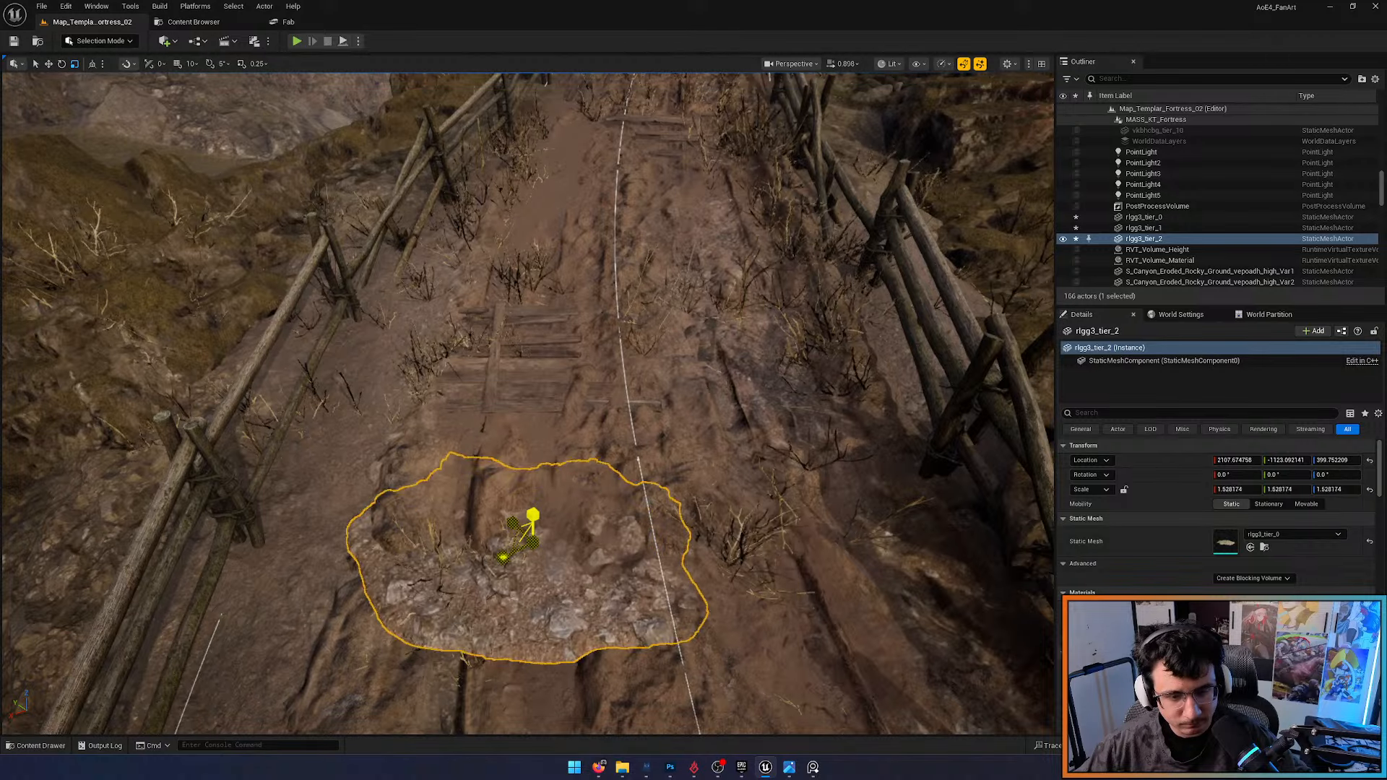
{"action": "left_click_drag", "start_coordinate": [534, 543], "coordinate": [554, 553]}
Rotate the rocky mesh on the road about 87° around Z and tilt it to follow the road's slope
{"action": "key", "text": "s"}
{"action": "right_click_drag", "start_coordinate": [554, 553], "coordinate": [549, 498]}
{"action": "key", "text": "w"}
{"action": "key", "text": "e"}
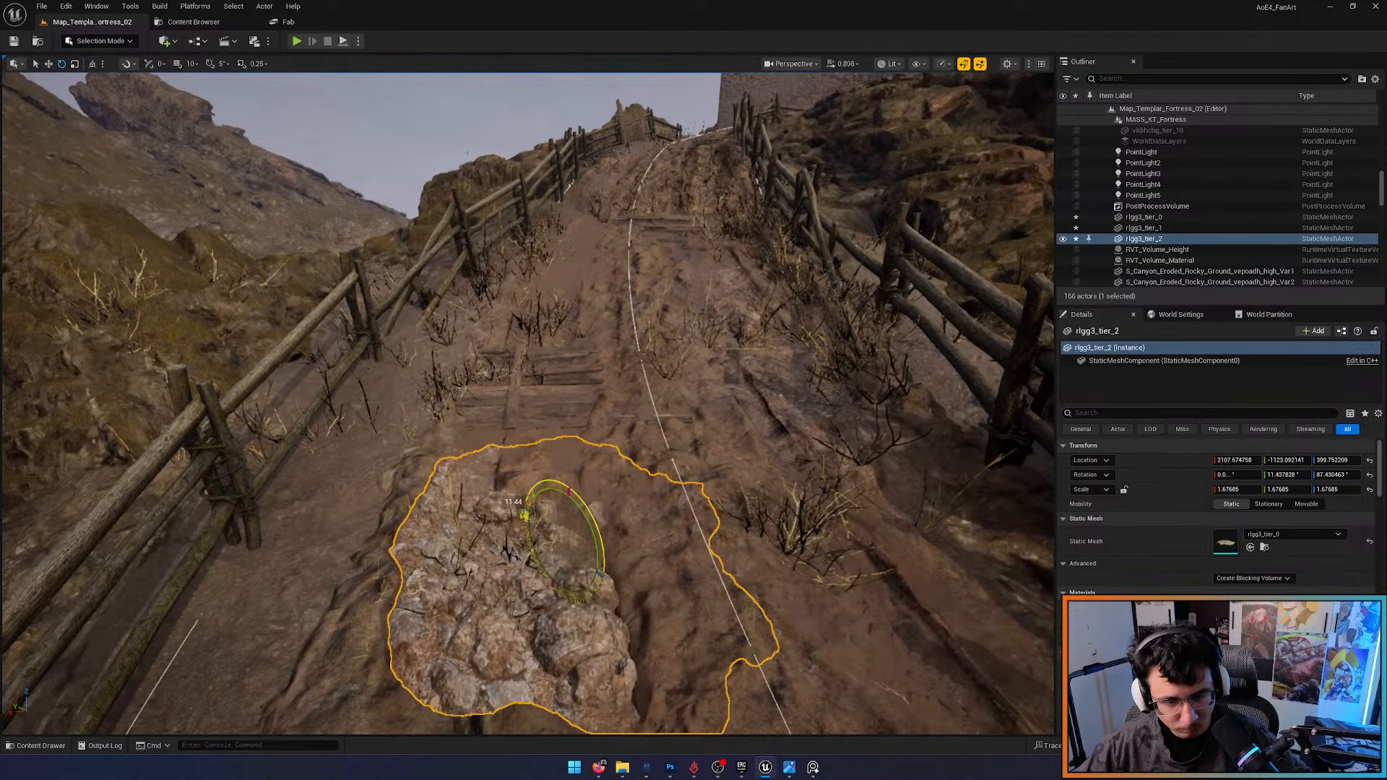
{"action": "key", "text": "a"}
{"action": "right_click_drag", "start_coordinate": [533, 465], "coordinate": [578, 322]}
{"action": "key", "text": "d"}
{"action": "key", "text": "Escape"}
{"action": "key", "text": "ctrl+z"}
{"action": "key", "text": "s"}
{"action": "key", "text": "w"}
{"action": "key", "text": "Escape"}
Place another rlgg3_tier_0 mesh at the fortress wall base near the door, scaled uniformly to about 3.1 and rotated about 32° around Z
{"action": "key", "text": "s"}
{"action": "key", "text": "alt+3"}
{"action": "right_click_drag", "start_coordinate": [527, 405], "coordinate": [416, 498]}
{"action": "key", "text": "w"}
{"action": "scroll", "coordinate": [441, 462], "scroll_direction": "up", "scroll_amount": 3}
{"action": "key", "text": "w"}
{"action": "key", "text": "alt+4"}
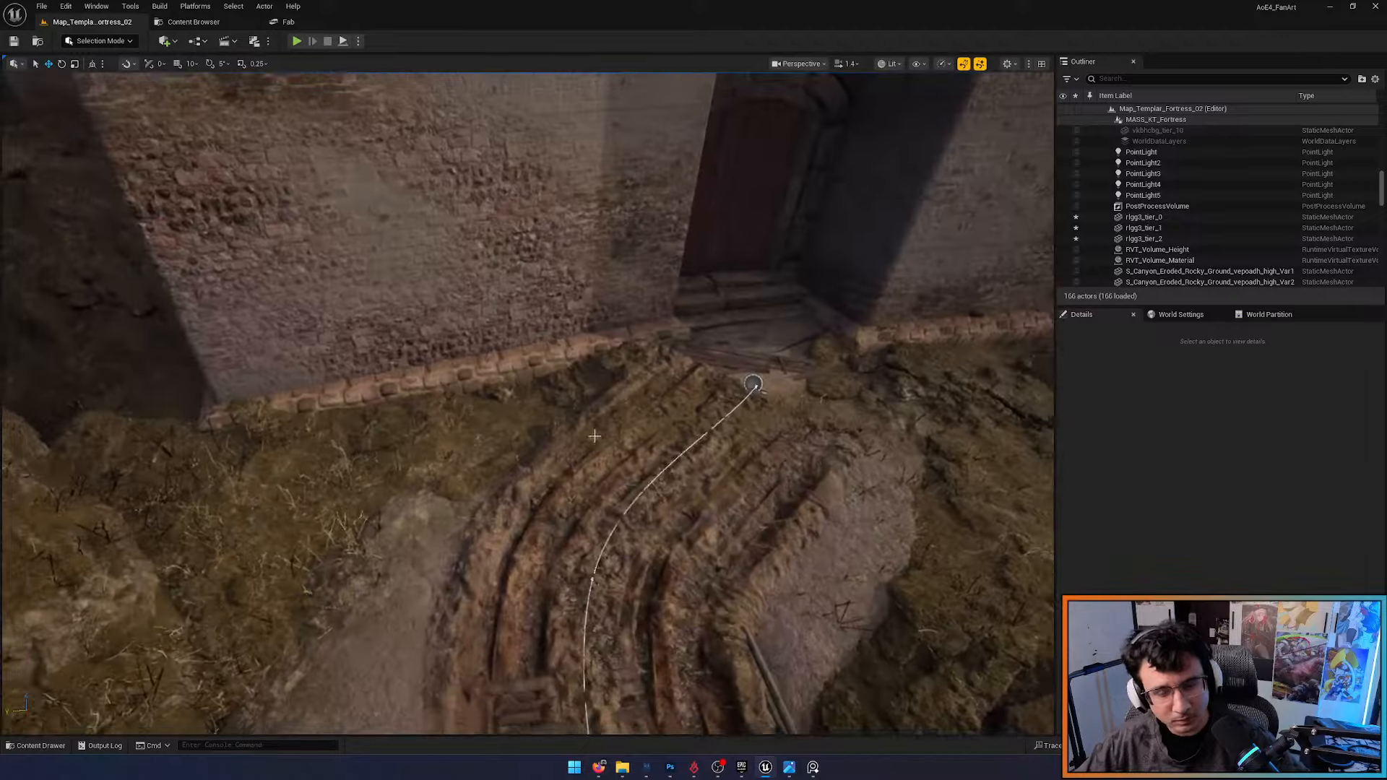
{"action": "right_click_drag", "start_coordinate": [461, 542], "coordinate": [441, 571]}
{"action": "key", "text": "ctrl+space"}
{"action": "left_click_drag", "start_coordinate": [401, 482], "coordinate": [541, 329]}
{"action": "right_click_drag", "start_coordinate": [460, 457], "coordinate": [491, 435]}
{"action": "key", "text": "w"}
{"action": "key", "text": "e"}
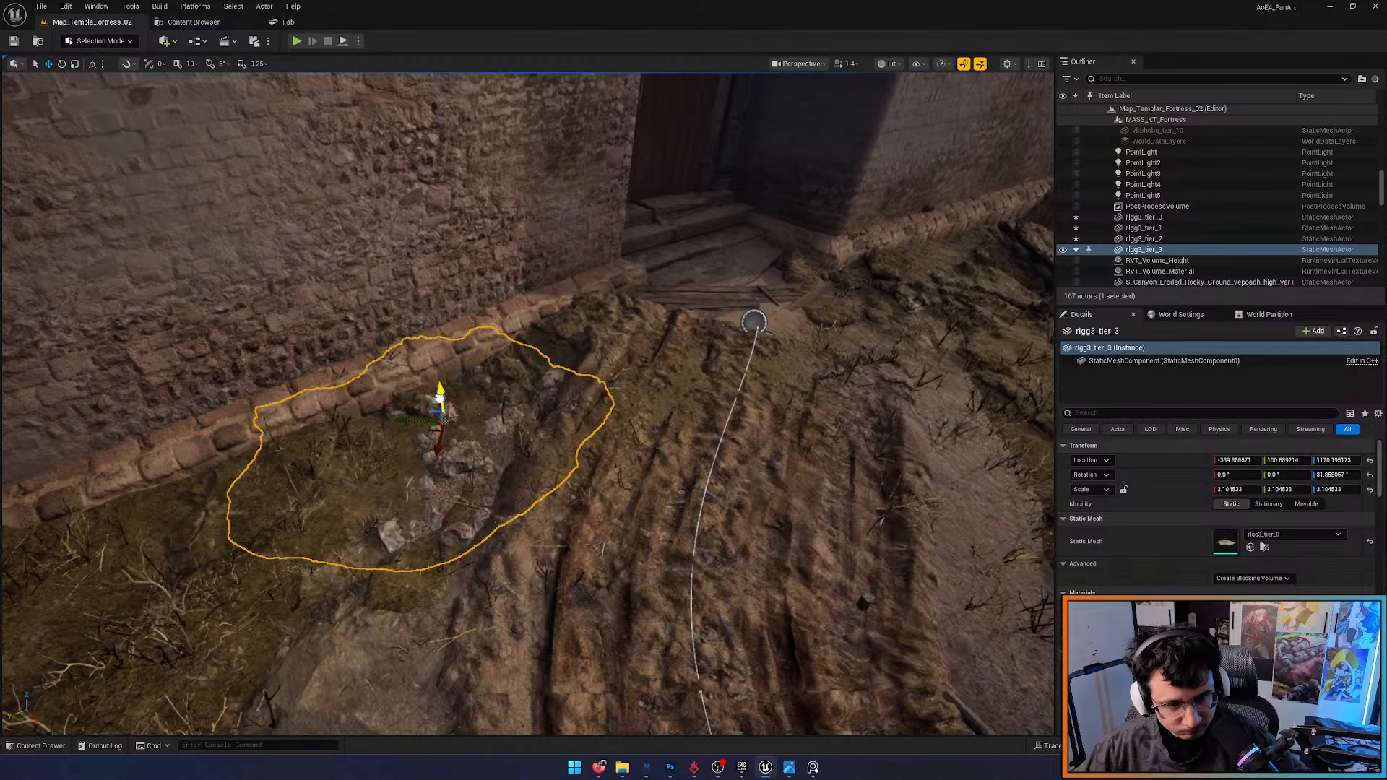
Shift the rocky mesh at the wall base toward the dirt road and undo the last height change
{"action": "left_click_drag", "start_coordinate": [482, 460], "coordinate": [502, 473]}
{"action": "right_click_drag", "start_coordinate": [510, 438], "coordinate": [517, 438]}
{"action": "left_click_drag", "start_coordinate": [502, 427], "coordinate": [500, 415]}
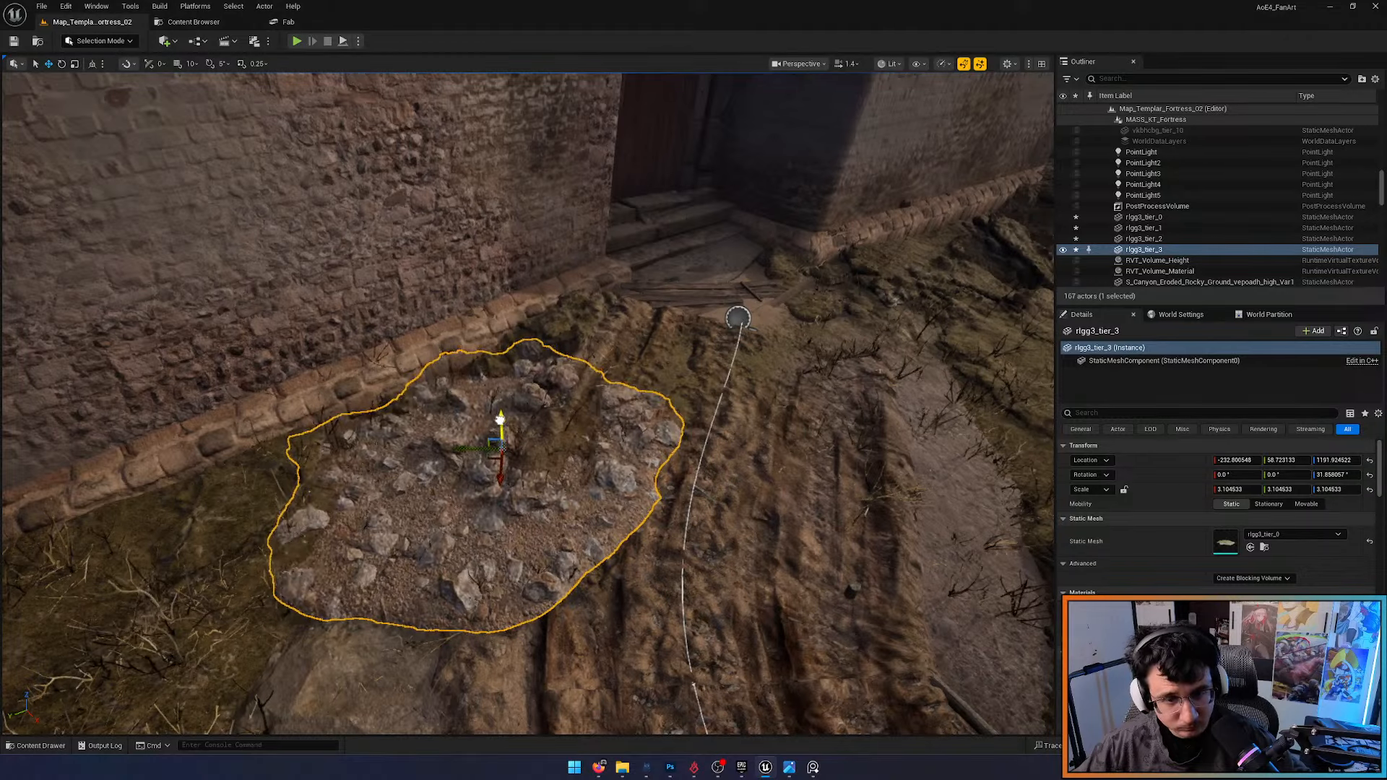
{"action": "key", "text": "ctrl+z"}
{"action": "key", "text": "s"}
{"action": "right_click_drag", "start_coordinate": [526, 417], "coordinate": [624, 327]}
{"action": "key", "text": "w"}
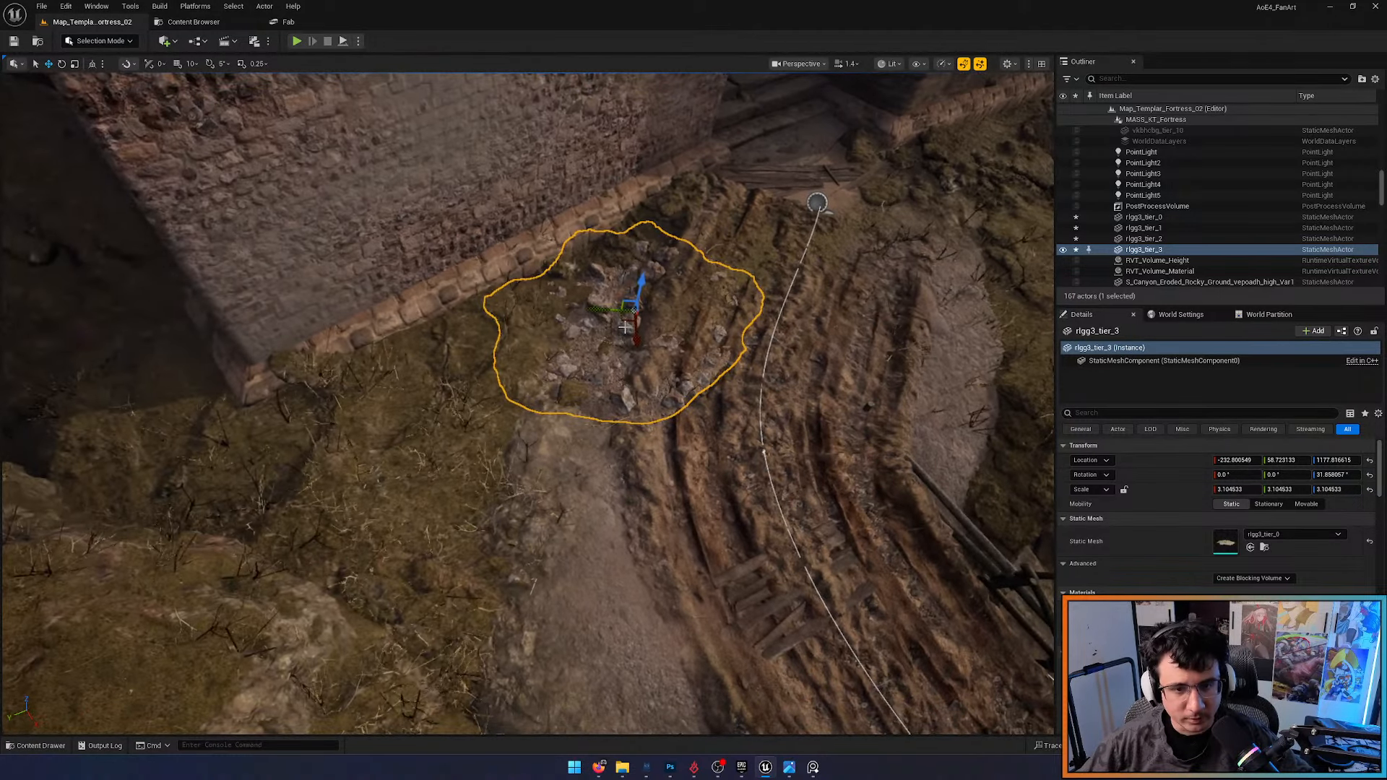
Search the plugins for hdri and return to the level
{"action": "left_click", "coordinate": [72, 9]}
{"action": "left_click", "coordinate": [94, 187]}
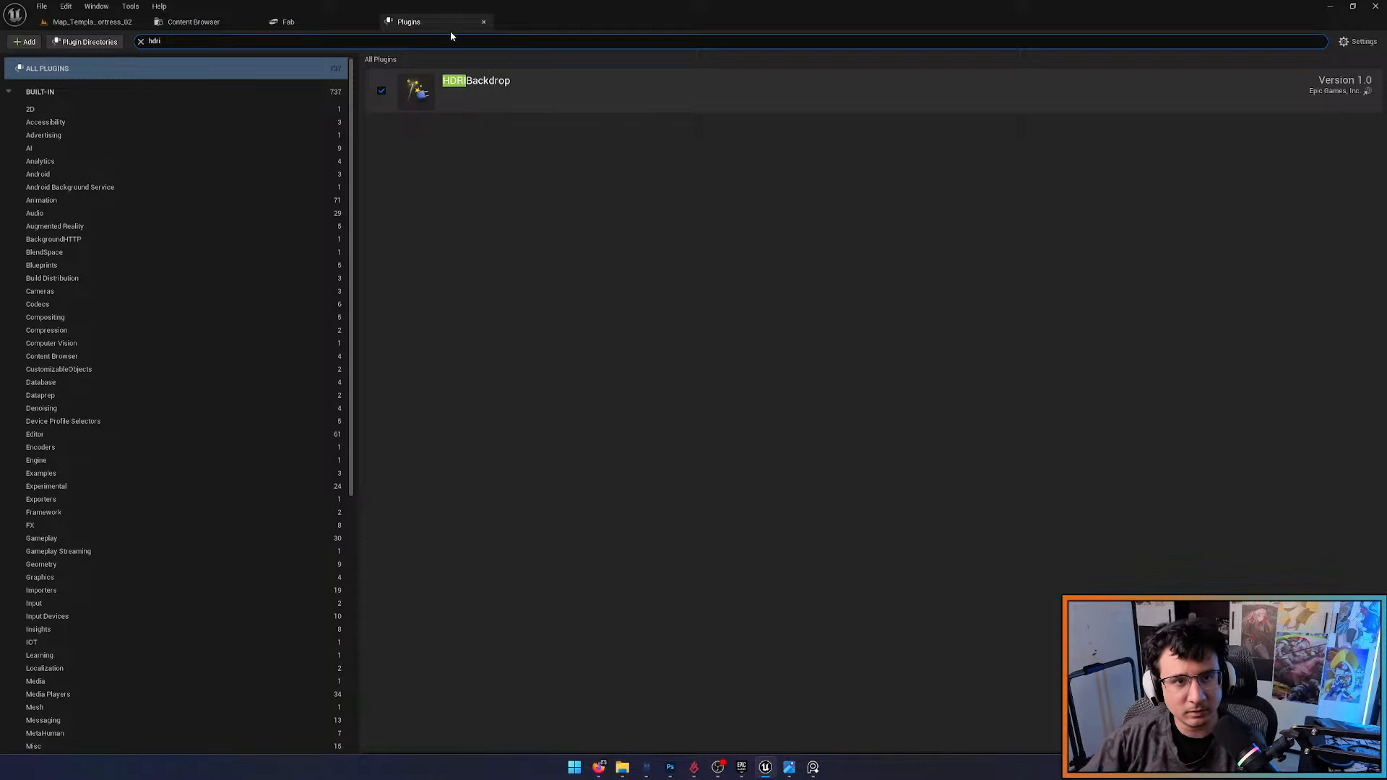
{"action": "left_click", "coordinate": [69, 22]}
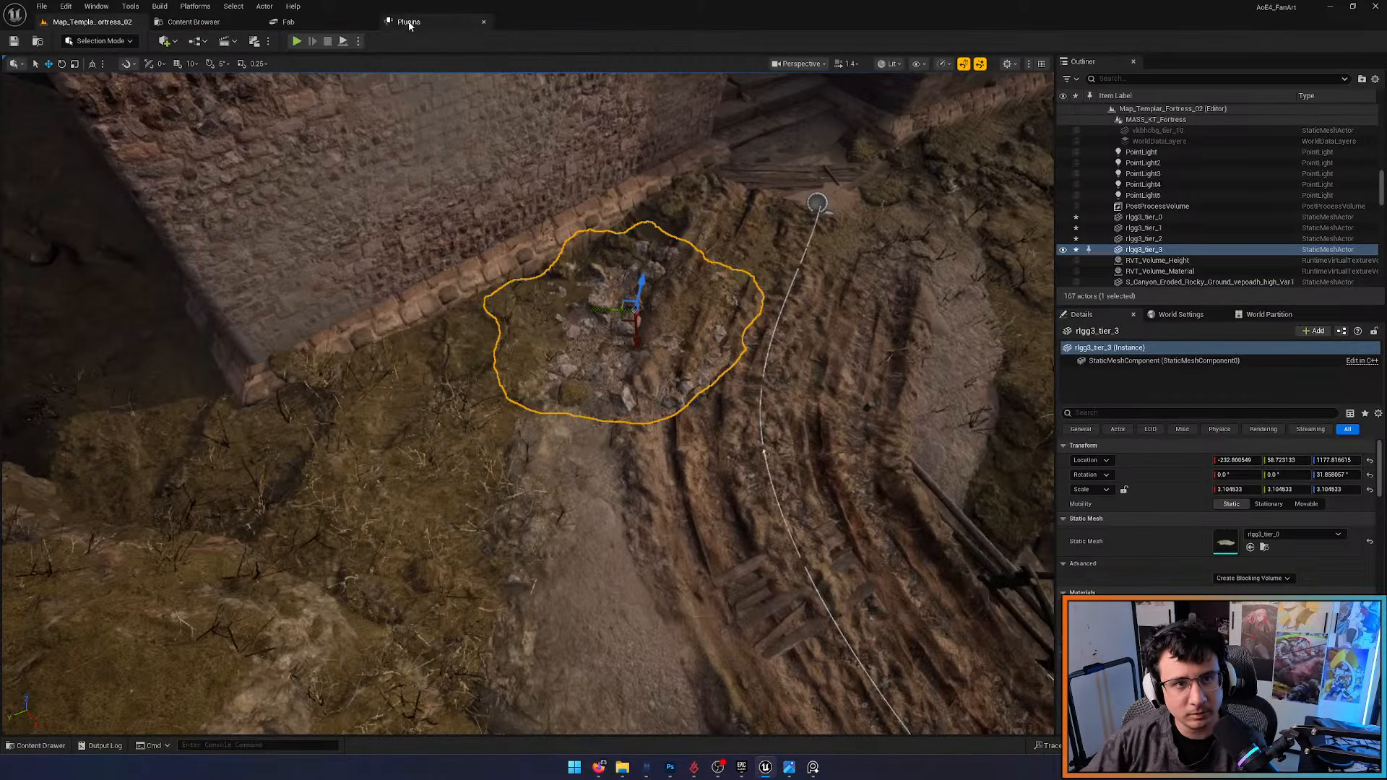
Move the rocky mesh back against the fortress wall base and fine-tune its height in the ground
{"action": "left_click_drag", "start_coordinate": [618, 318], "coordinate": [570, 305]}
{"action": "right_click_drag", "start_coordinate": [590, 323], "coordinate": [590, 323]}
{"action": "key", "text": "w"}
{"action": "key", "text": "d"}
{"action": "scroll", "coordinate": [590, 323], "scroll_direction": "down", "scroll_amount": 2}
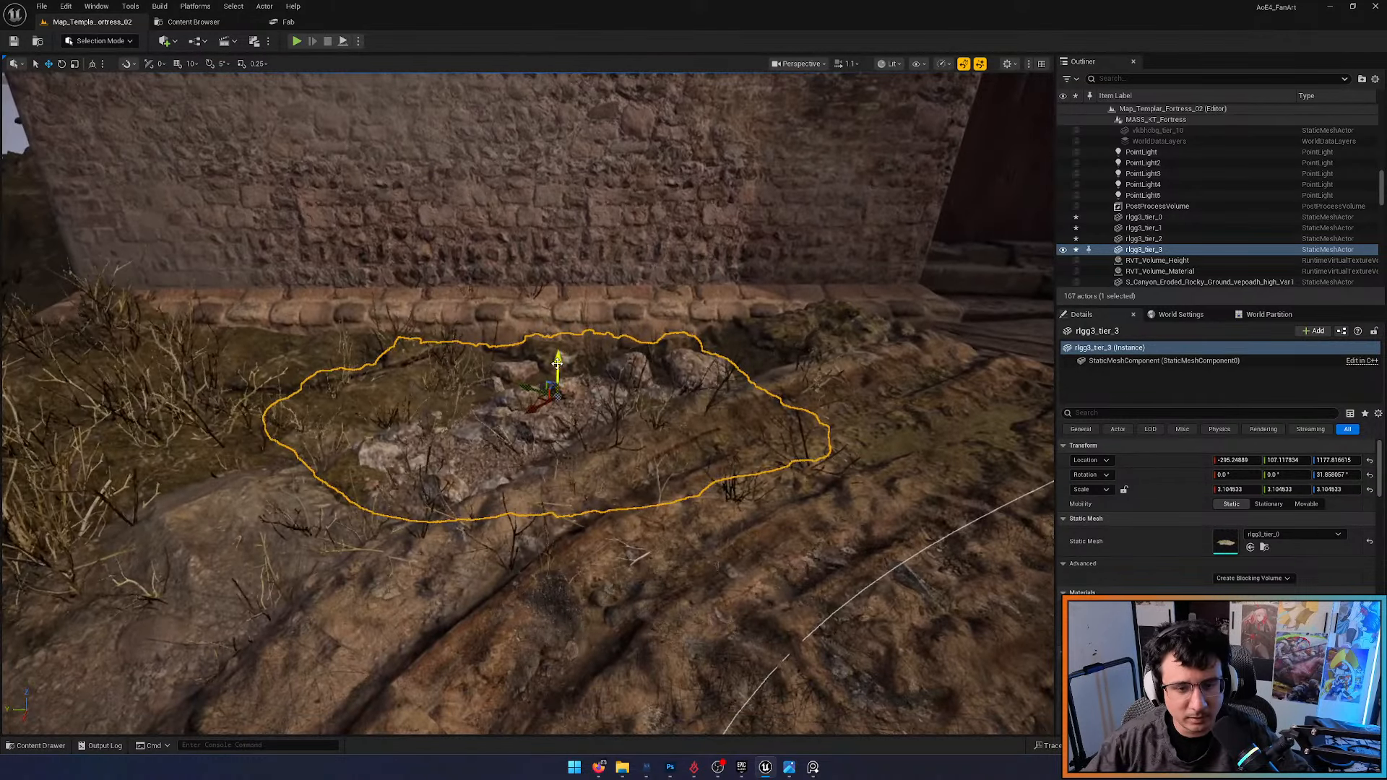
{"action": "mouse_move", "coordinate": [558, 365]}
{"action": "left_mouse_down"}
{"action": "mouse_move", "coordinate": [559, 350]}
{"action": "mouse_move", "coordinate": [526, 387]}
{"action": "mouse_move", "coordinate": [557, 349]}
{"action": "mouse_move", "coordinate": [557, 367]}
{"action": "left_mouse_up"}
{"action": "key", "text": "e"}
{"action": "key", "text": "w"}
{"action": "key", "text": "Escape"}
Place another rlgg3_tier_0 mesh at the dead shrubs near the mannequin and rotate it about 45° around Z
{"action": "key", "text": "s"}
{"action": "scroll", "coordinate": [557, 367], "scroll_direction": "up", "scroll_amount": 5}
{"action": "right_click_drag", "start_coordinate": [557, 367], "coordinate": [562, 482]}
{"action": "key", "text": "s"}
{"action": "key", "text": "1"}
{"action": "key", "text": "w"}
{"action": "key", "text": "ctrl+space"}
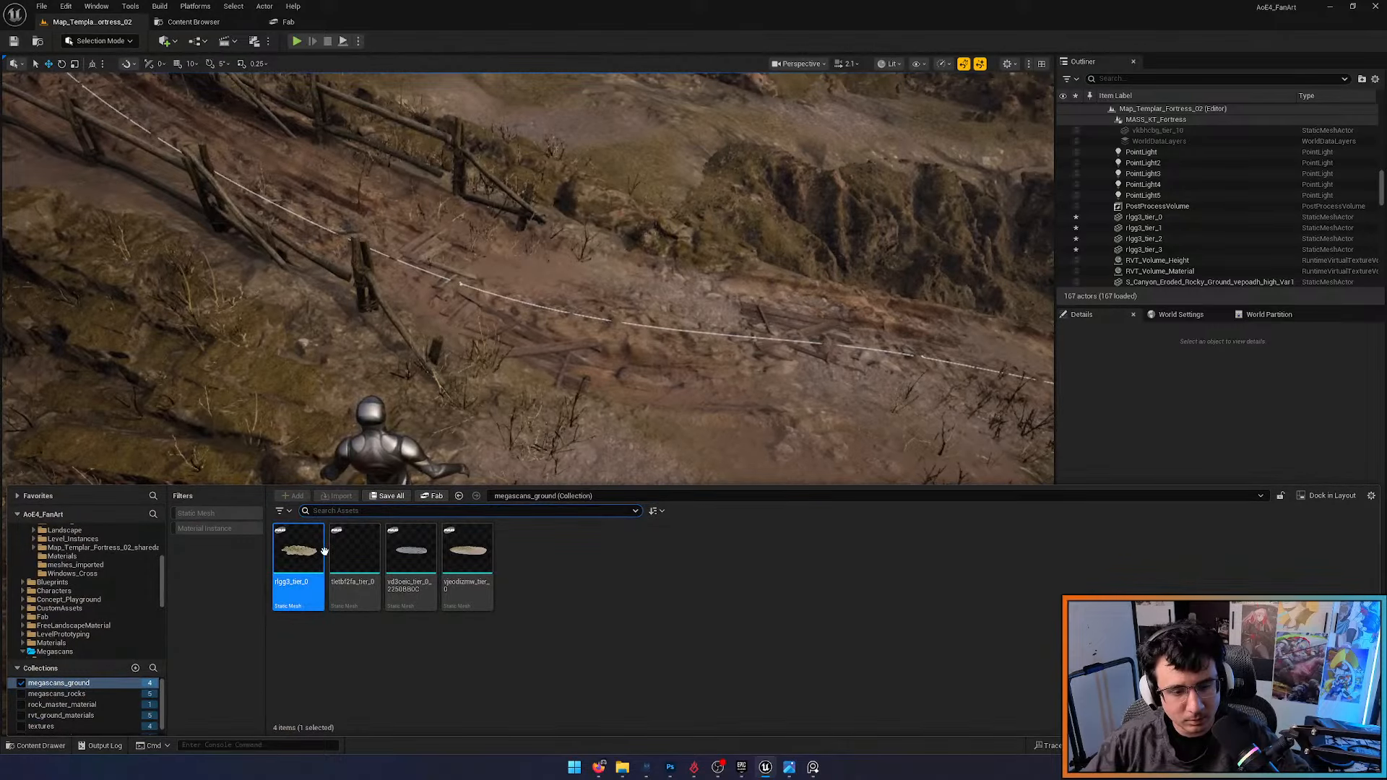
{"action": "left_click_drag", "start_coordinate": [297, 556], "coordinate": [480, 441]}
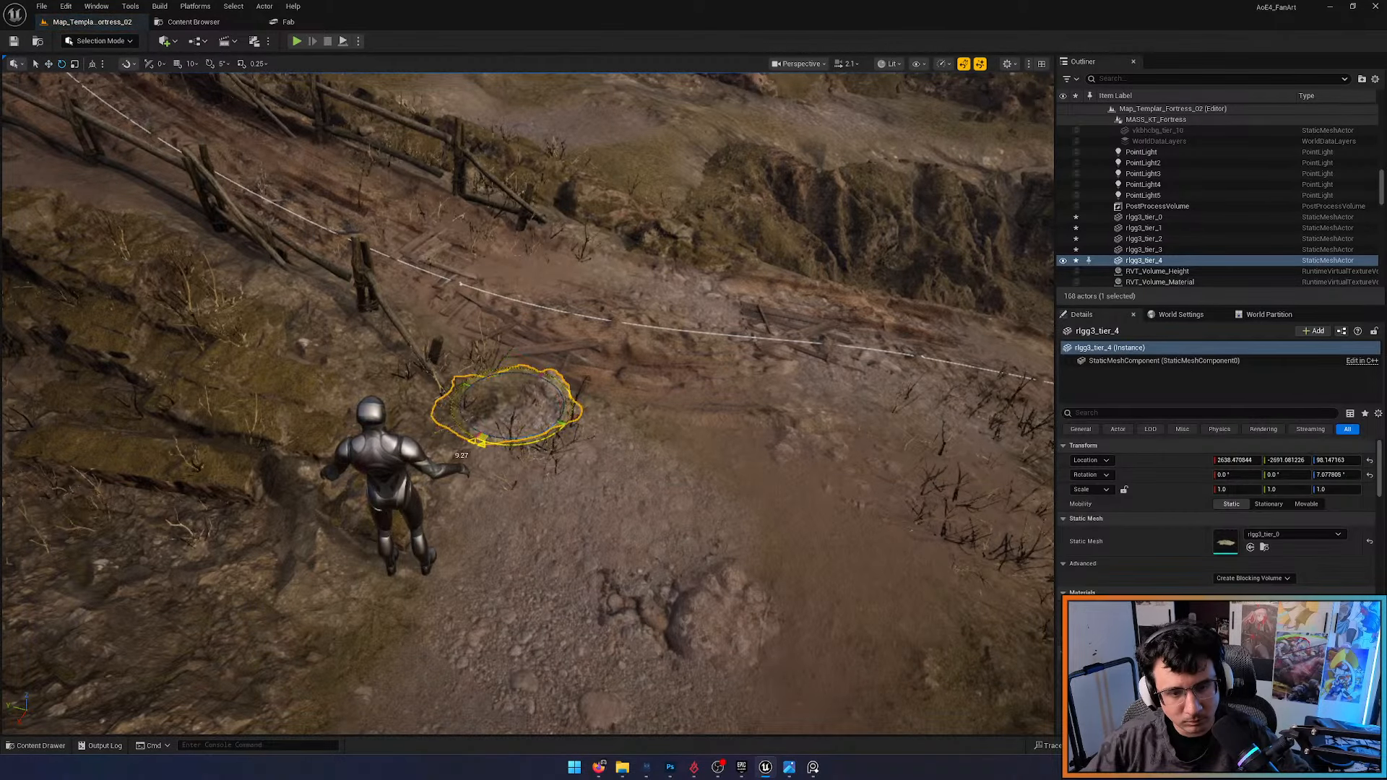
{"action": "key", "text": "w"}
{"action": "key", "text": "f"}
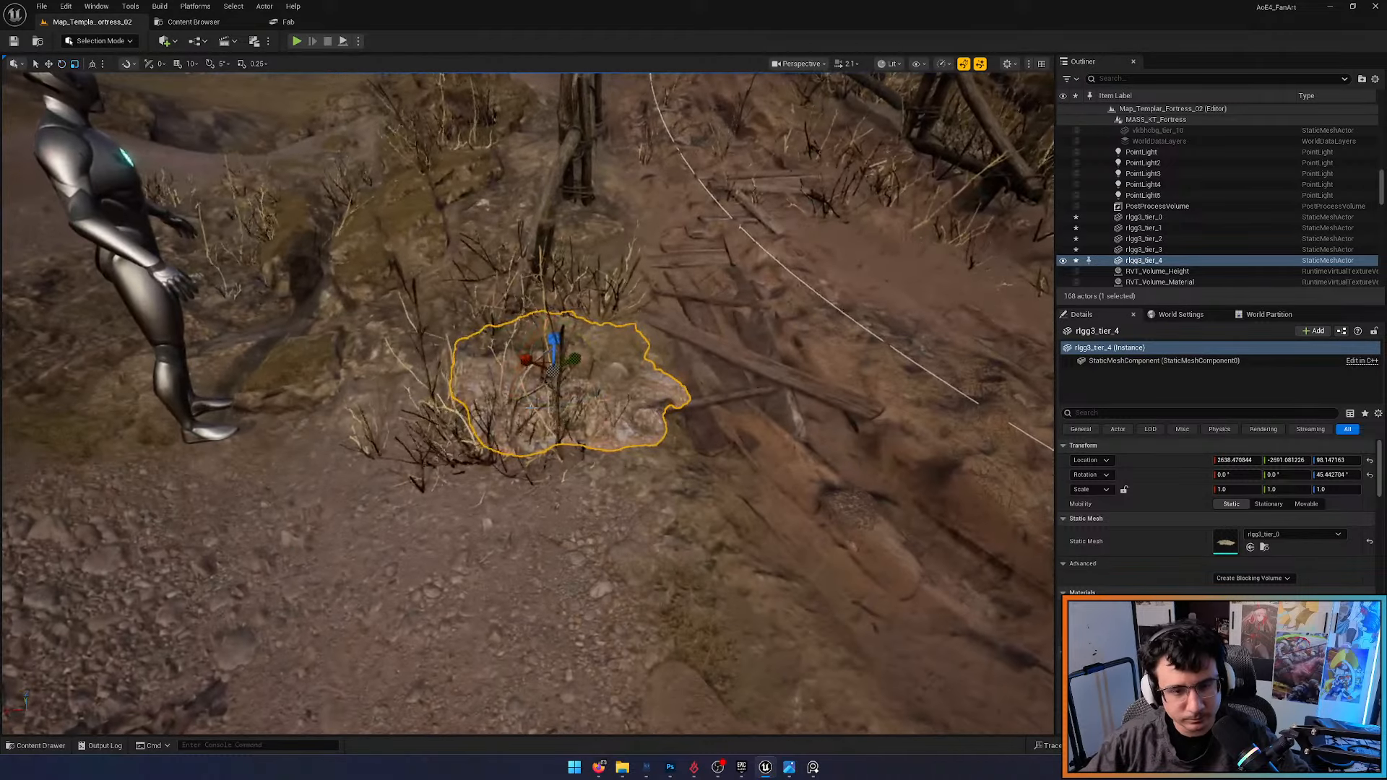
Scale the rocky mesh near the mannequin uniformly to about 1.82, turn it to about 100° around Z and tilt it to the ground
{"action": "key", "text": "e"}
{"action": "mouse_move", "coordinate": [552, 354]}
{"action": "left_mouse_down"}
{"action": "mouse_move", "coordinate": [549, 402]}
{"action": "mouse_move", "coordinate": [555, 359]}
{"action": "left_mouse_up"}
{"action": "key", "text": "w"}
{"action": "right_click_drag", "start_coordinate": [554, 359], "coordinate": [509, 325]}
{"action": "key", "text": "e"}
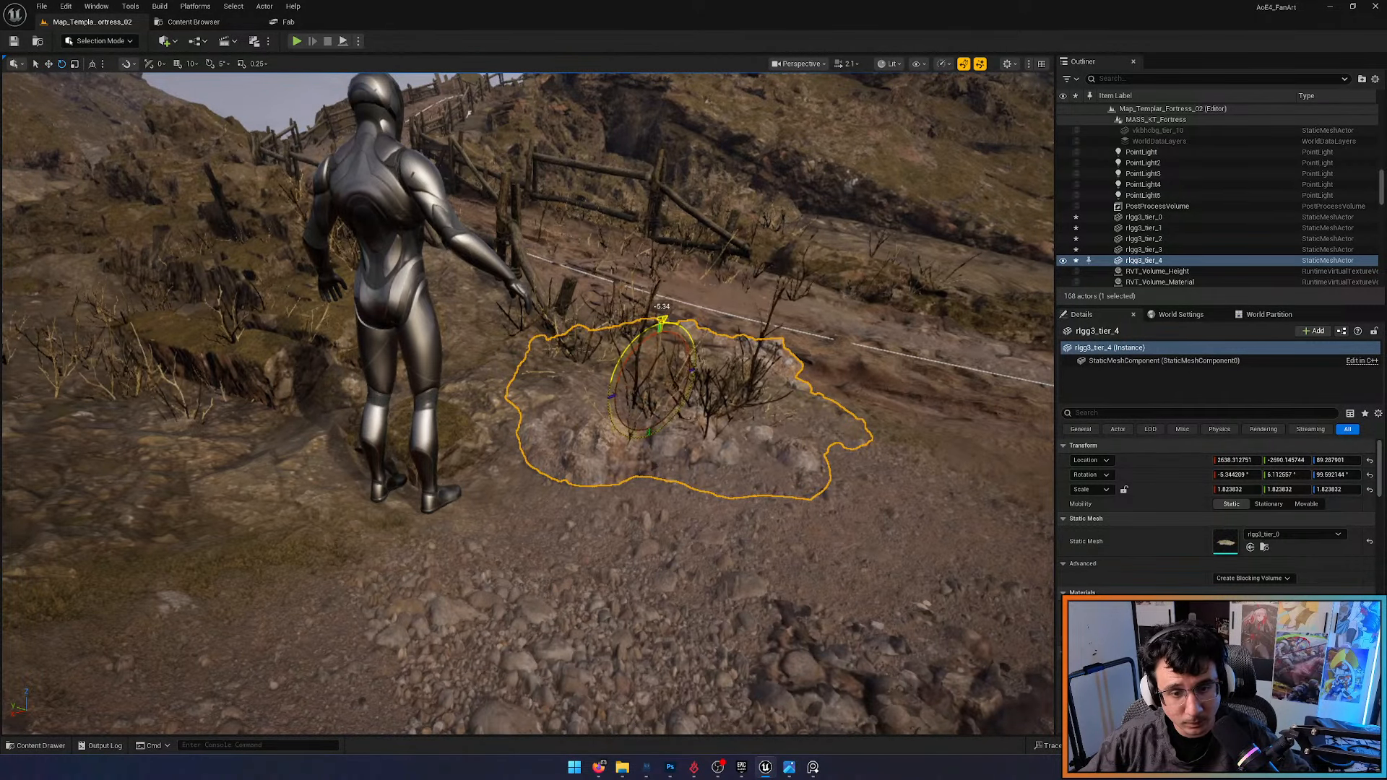
{"action": "left_click_drag", "start_coordinate": [662, 325], "coordinate": [672, 325]}
{"action": "key", "text": "Escape"}
Rotate the rocky mesh near the mannequin to about 39° around Z and move it off the shrubs to the road's edge
{"action": "right_click_drag", "start_coordinate": [672, 325], "coordinate": [715, 289]}
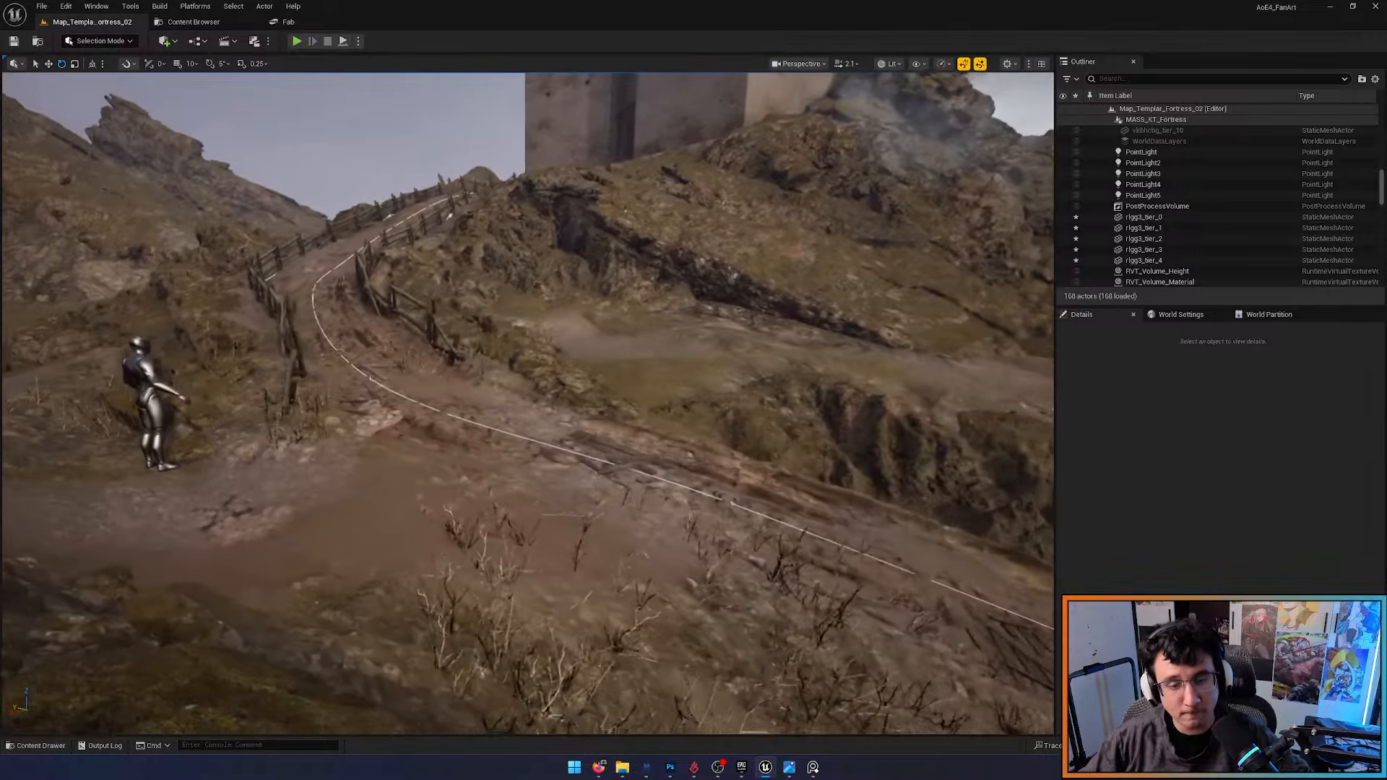
{"action": "right_click_drag", "start_coordinate": [520, 362], "coordinate": [433, 393]}
{"action": "left_click", "coordinate": [433, 395]}
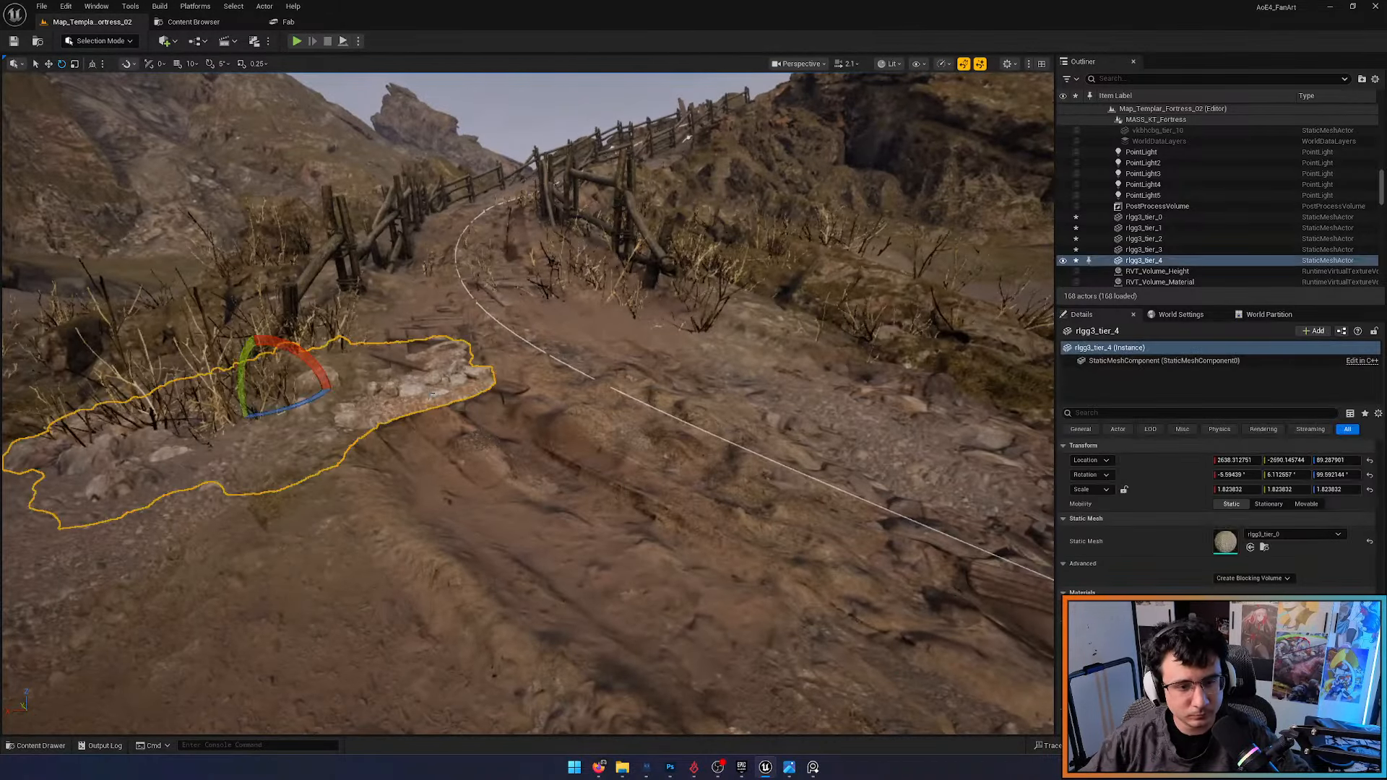
{"action": "left_click_drag", "start_coordinate": [290, 405], "coordinate": [369, 426]}
{"action": "right_click_drag", "start_coordinate": [368, 426], "coordinate": [419, 485]}
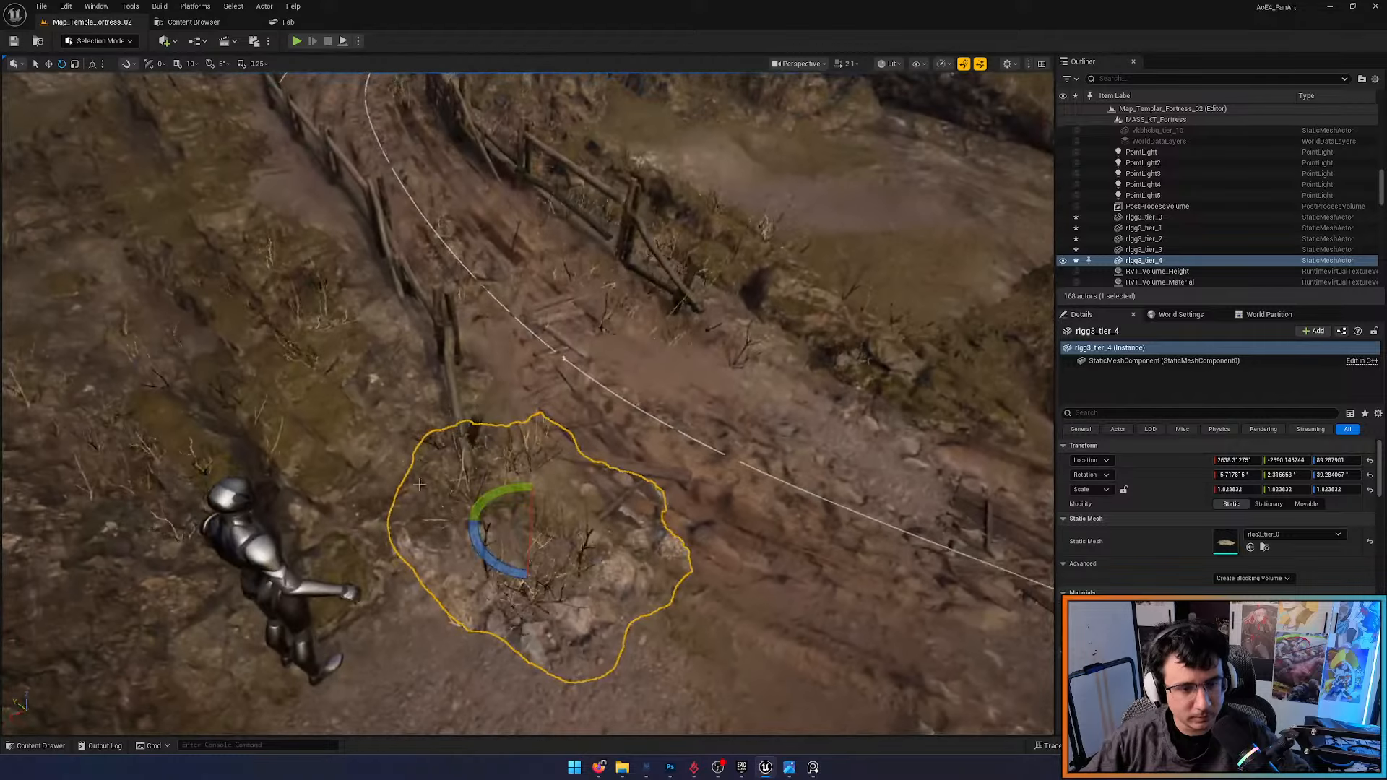
{"action": "key", "text": "w"}
{"action": "left_click_drag", "start_coordinate": [515, 514], "coordinate": [643, 567]}
{"action": "right_click_drag", "start_coordinate": [642, 567], "coordinate": [640, 568]}
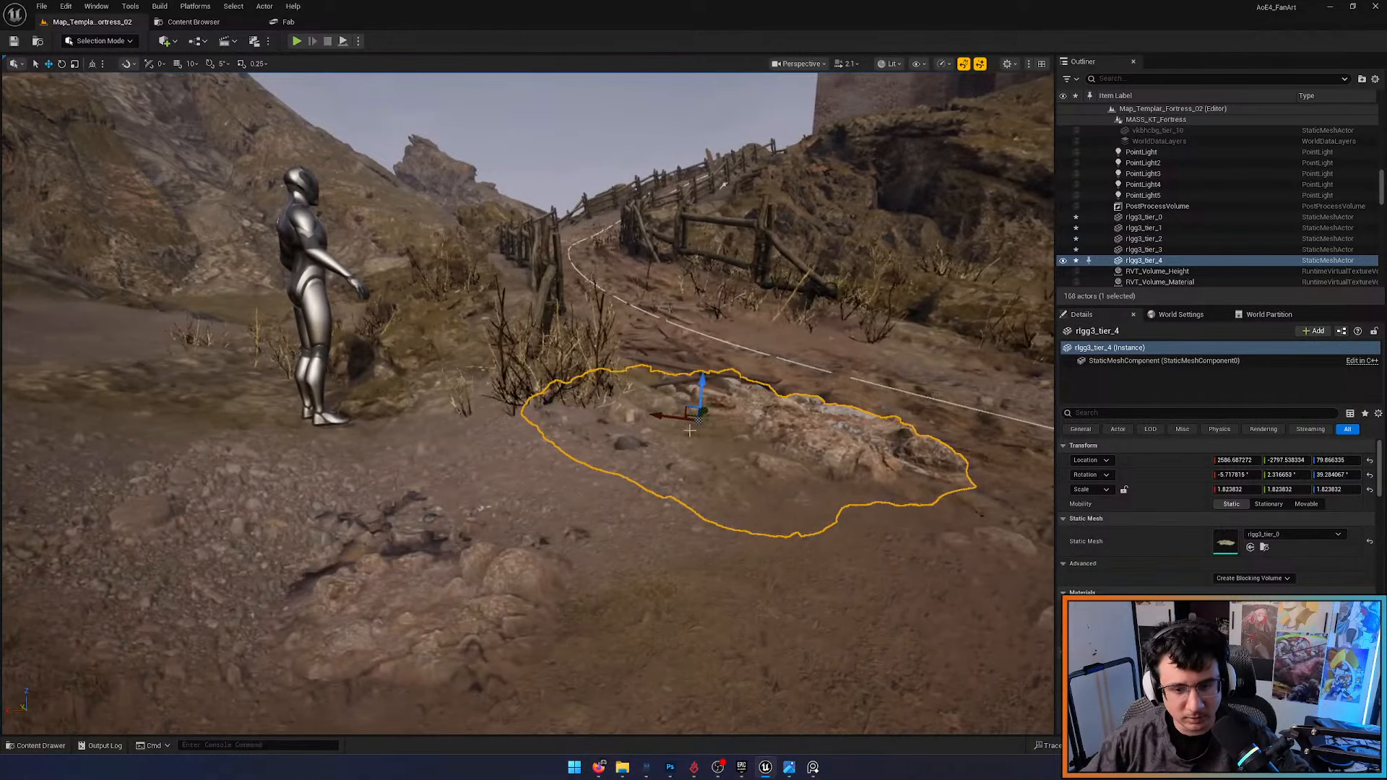
Raise the rocky mesh at the road's edge slightly and adjust its placement in the dirt
{"action": "left_click_drag", "start_coordinate": [692, 388], "coordinate": [700, 365]}
{"action": "right_click_drag", "start_coordinate": [700, 365], "coordinate": [692, 367]}
{"action": "key", "text": "w"}
{"action": "left_click_drag", "start_coordinate": [534, 392], "coordinate": [475, 355]}
{"action": "key", "text": "e"}
{"action": "key", "text": "Escape"}
Check the whole fortress view in the Unlit, Wireframe and Detail Lighting modes, and return to Lit
{"action": "right_click_drag", "start_coordinate": [475, 355], "coordinate": [483, 362]}
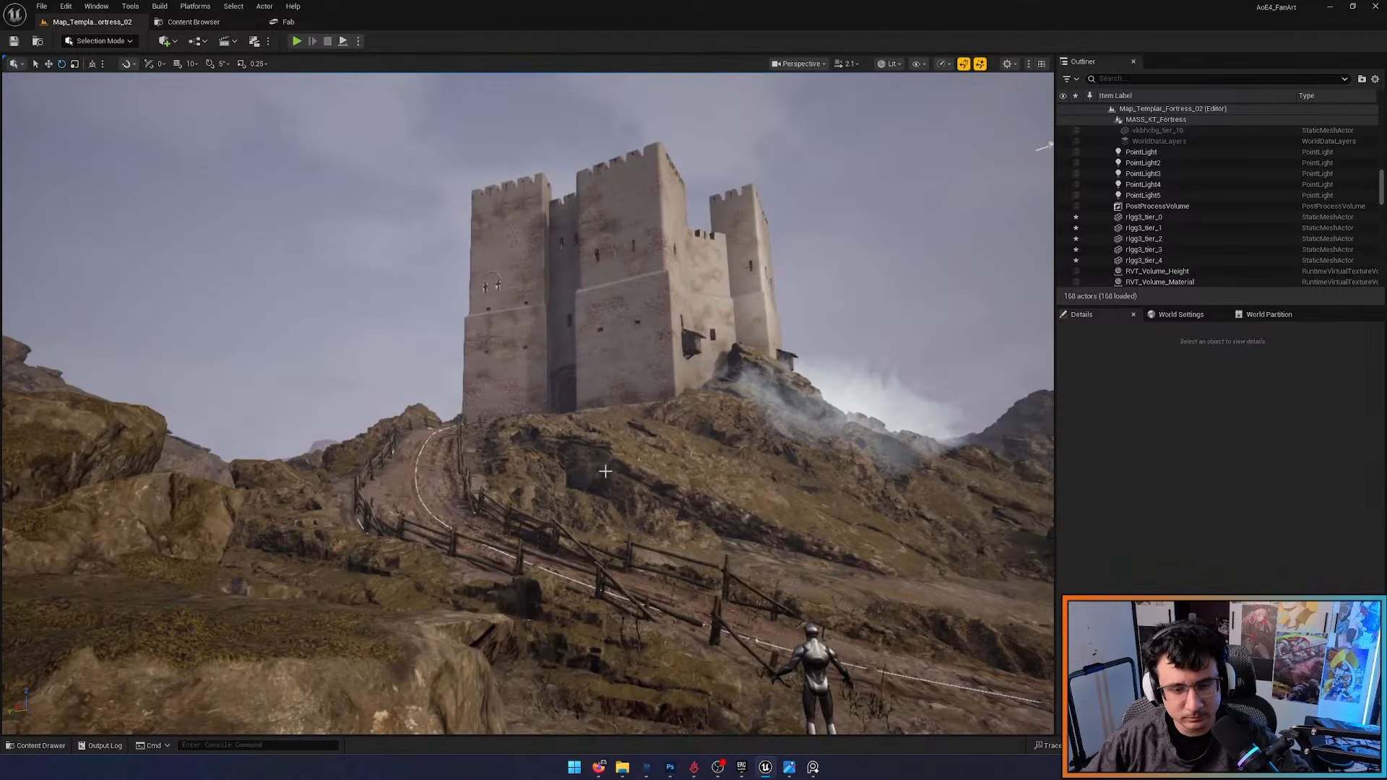
{"action": "key", "text": "alt+3"}
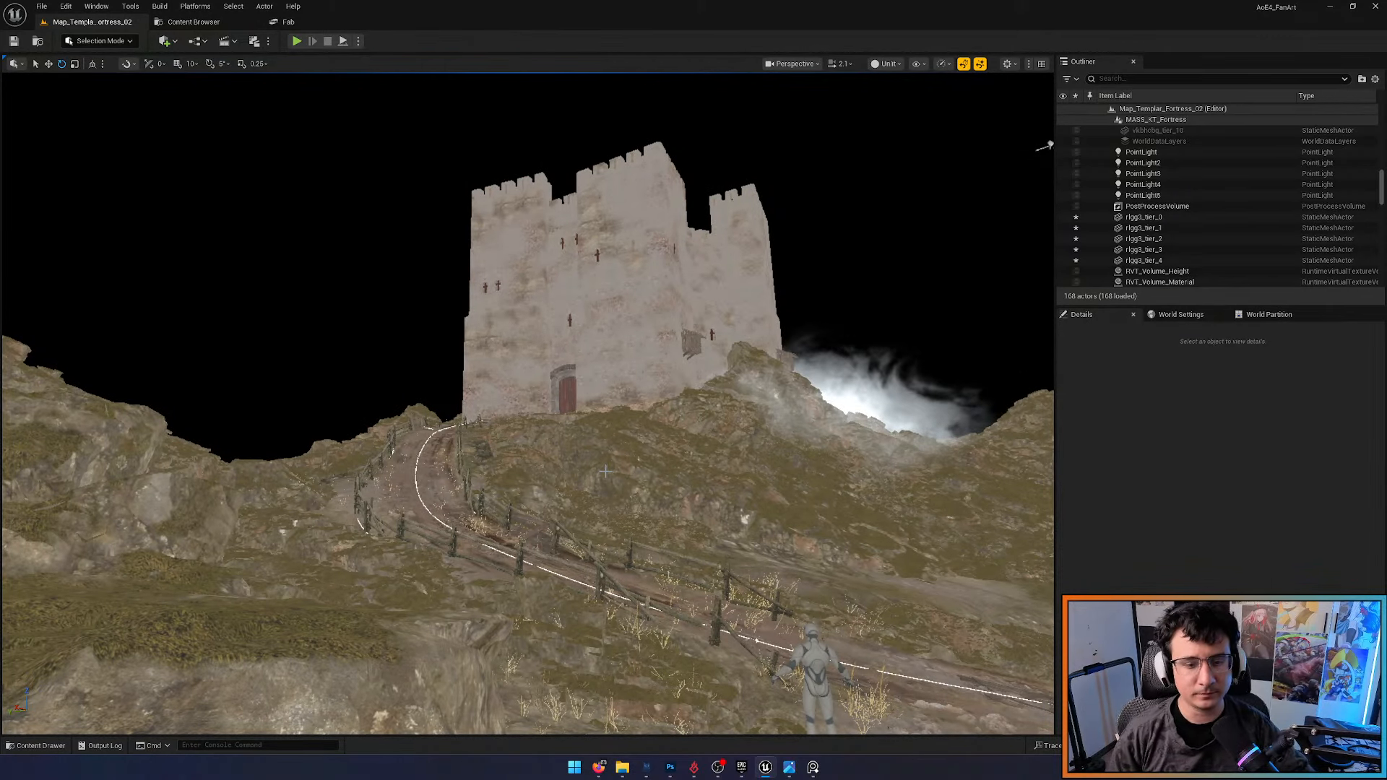
{"action": "key", "text": "alt+2"}
{"action": "key", "text": "alt+6"}
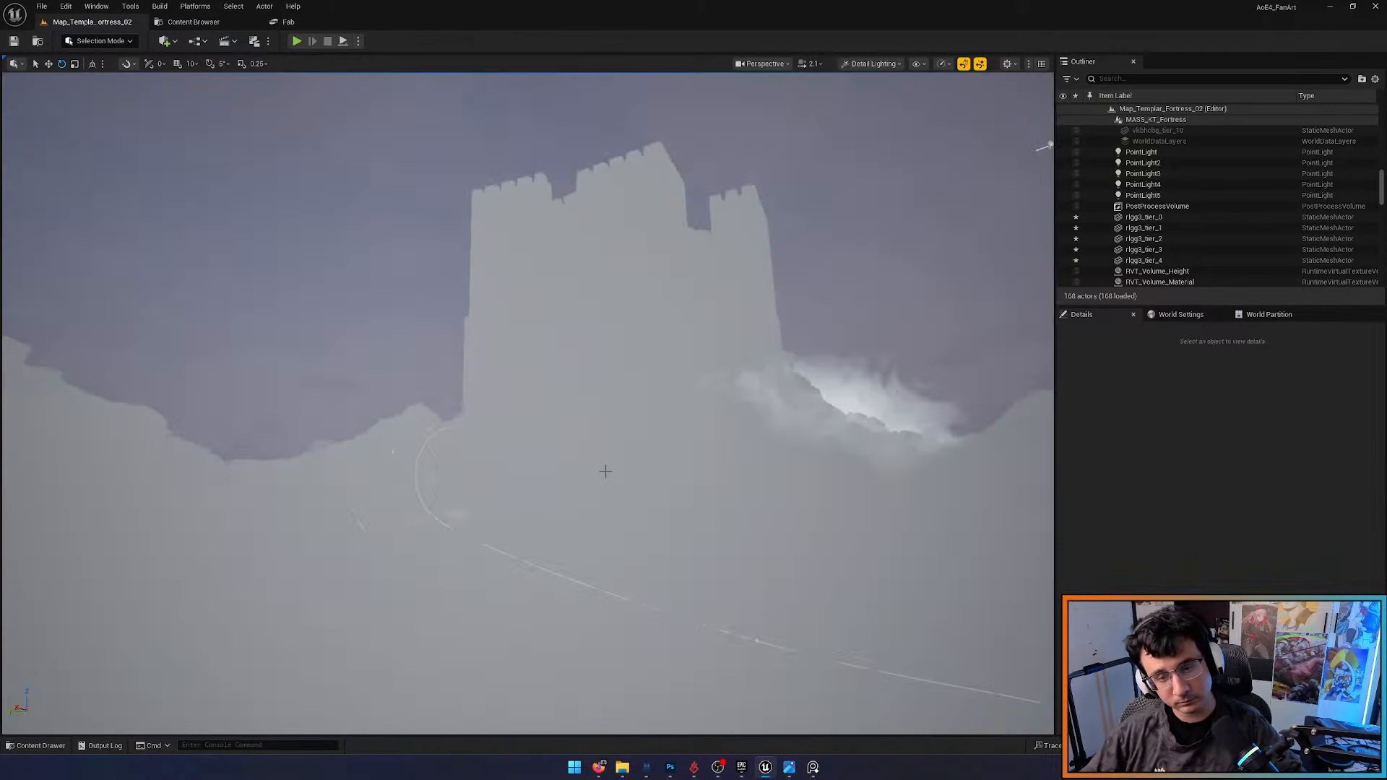
{"action": "key", "text": "alt+4"}
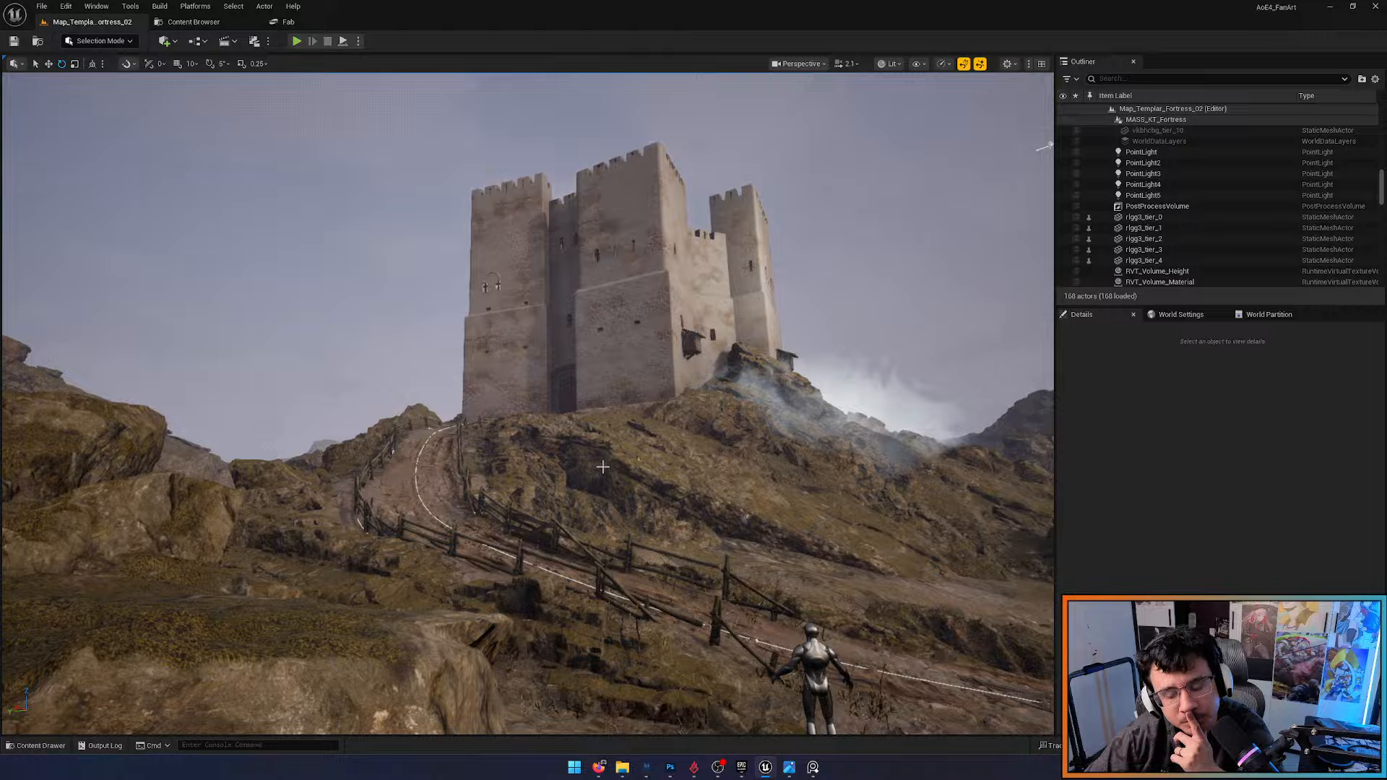
Search the project's assets for tree and browse the list for usable meshes
{"action": "key", "text": "ctrl+p"}
{"action": "type", "text": "tree"}
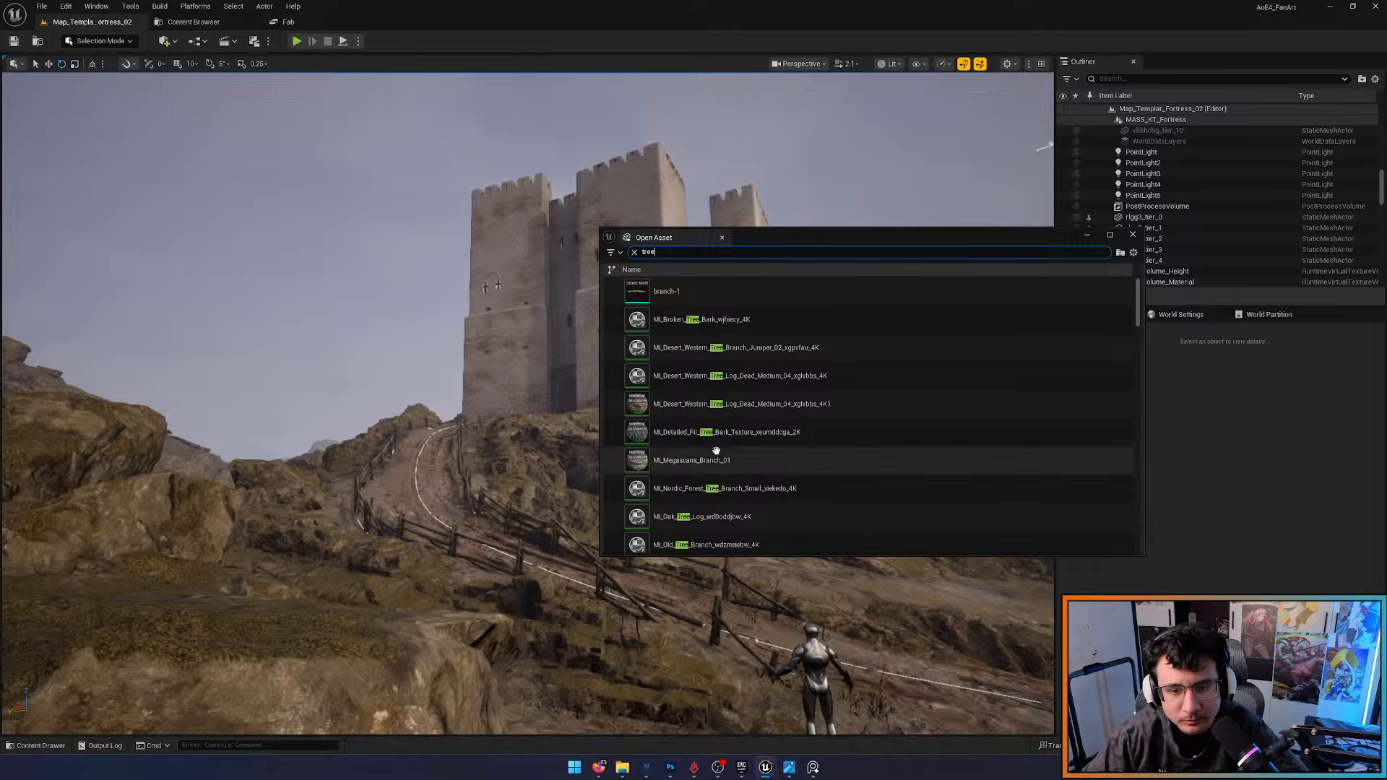
{"action": "scroll", "coordinate": [799, 439], "scroll_direction": "down", "scroll_amount": 5}
{"action": "scroll", "coordinate": [976, 390], "scroll_direction": "down", "scroll_amount": 5}
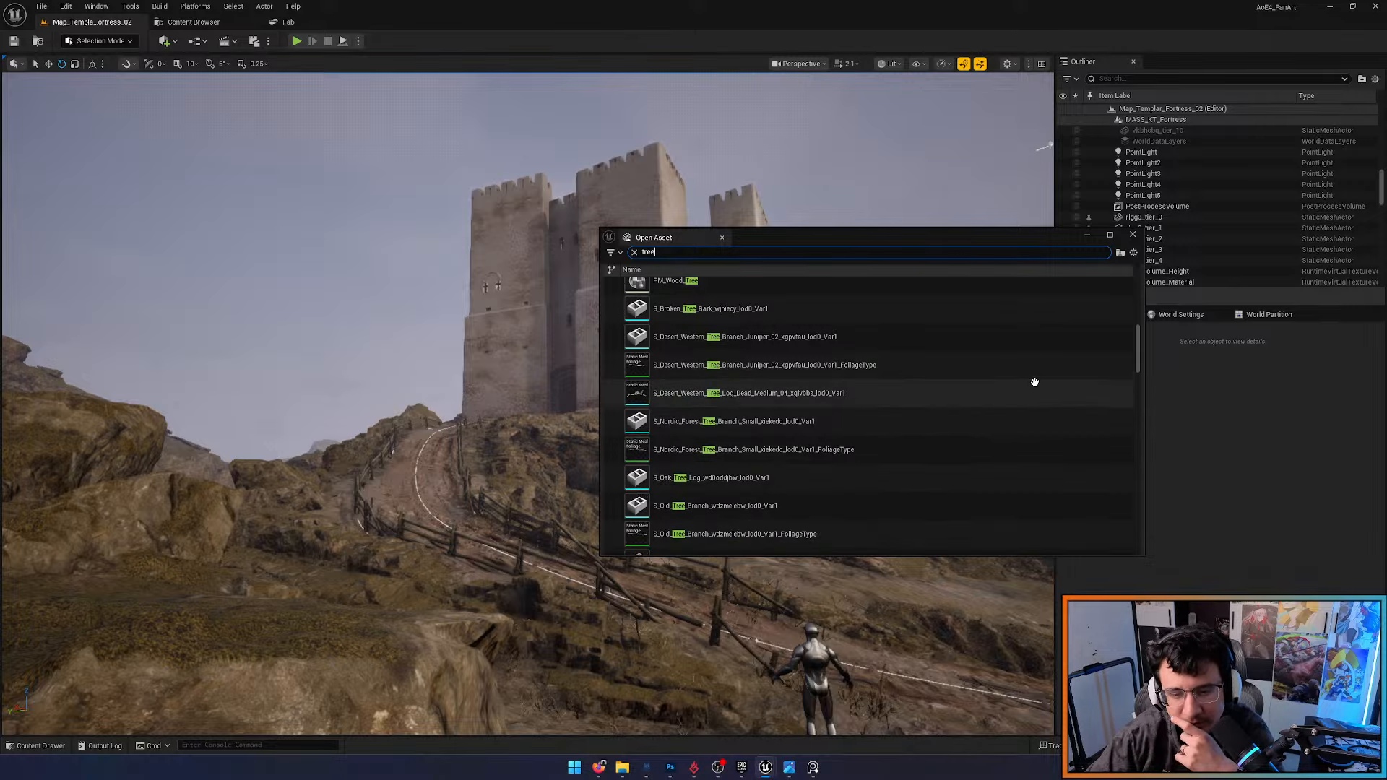
{"action": "left_click_drag", "start_coordinate": [1140, 399], "coordinate": [1124, 257]}
{"action": "left_click", "coordinate": [1132, 235]}
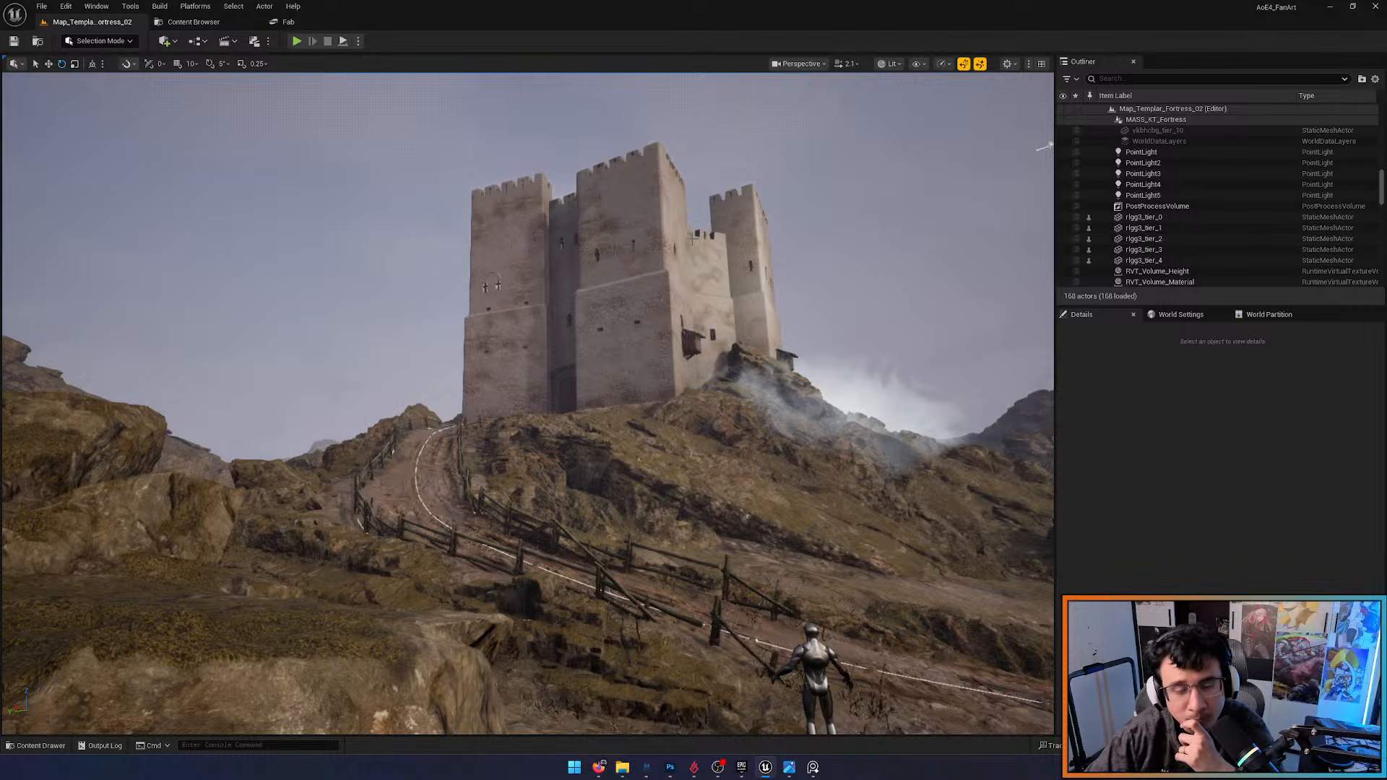
Examine the hillside, the surrounding mountains and the terrain behind the fortress from several distances
{"action": "key", "text": "w"}
{"action": "right_click_drag", "start_coordinate": [693, 239], "coordinate": [765, 274]}
{"action": "key", "text": "s"}
{"action": "right_click_drag", "start_coordinate": [585, 378], "coordinate": [437, 378]}
{"action": "key", "text": "w"}
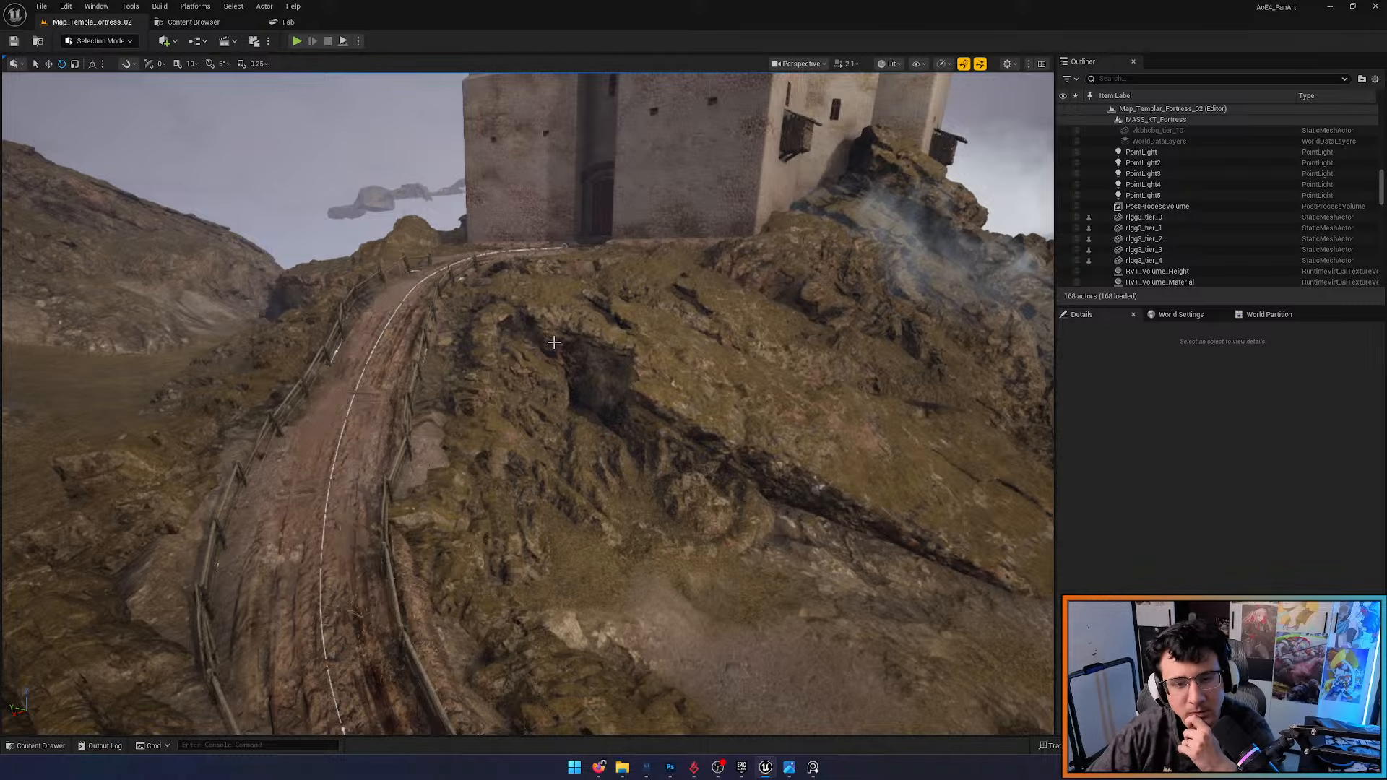
{"action": "right_click_drag", "start_coordinate": [655, 387], "coordinate": [831, 340]}
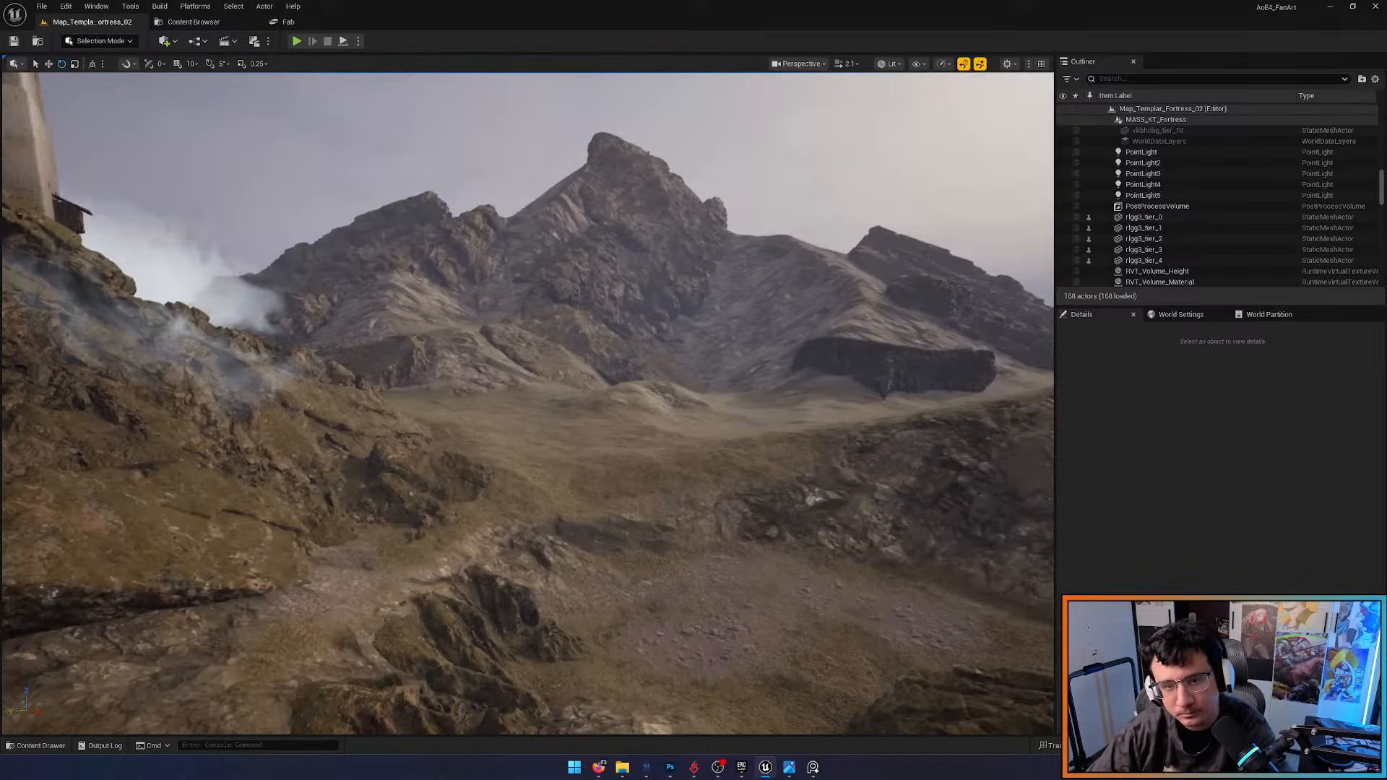
{"action": "key", "text": "s"}
{"action": "scroll", "coordinate": [654, 388], "scroll_direction": "up", "scroll_amount": 3}
{"action": "right_click_drag", "start_coordinate": [655, 388], "coordinate": [495, 347]}
{"action": "key", "text": "w"}
{"action": "key", "text": "s"}
{"action": "key", "text": "w"}
{"action": "key", "text": "a"}
{"action": "scroll", "coordinate": [485, 335], "scroll_direction": "up", "scroll_amount": 5}
{"action": "key", "text": "s"}
{"action": "key", "text": "w"}
{"action": "key", "text": "1"}
{"action": "key", "text": "2"}
{"action": "key", "text": "3"}
{"action": "key", "text": "1"}
{"action": "key", "text": "w"}
{"action": "scroll", "coordinate": [498, 349], "scroll_direction": "up", "scroll_amount": 3}
{"action": "key", "text": "s"}
{"action": "key", "text": "w"}
{"action": "key", "text": "s"}
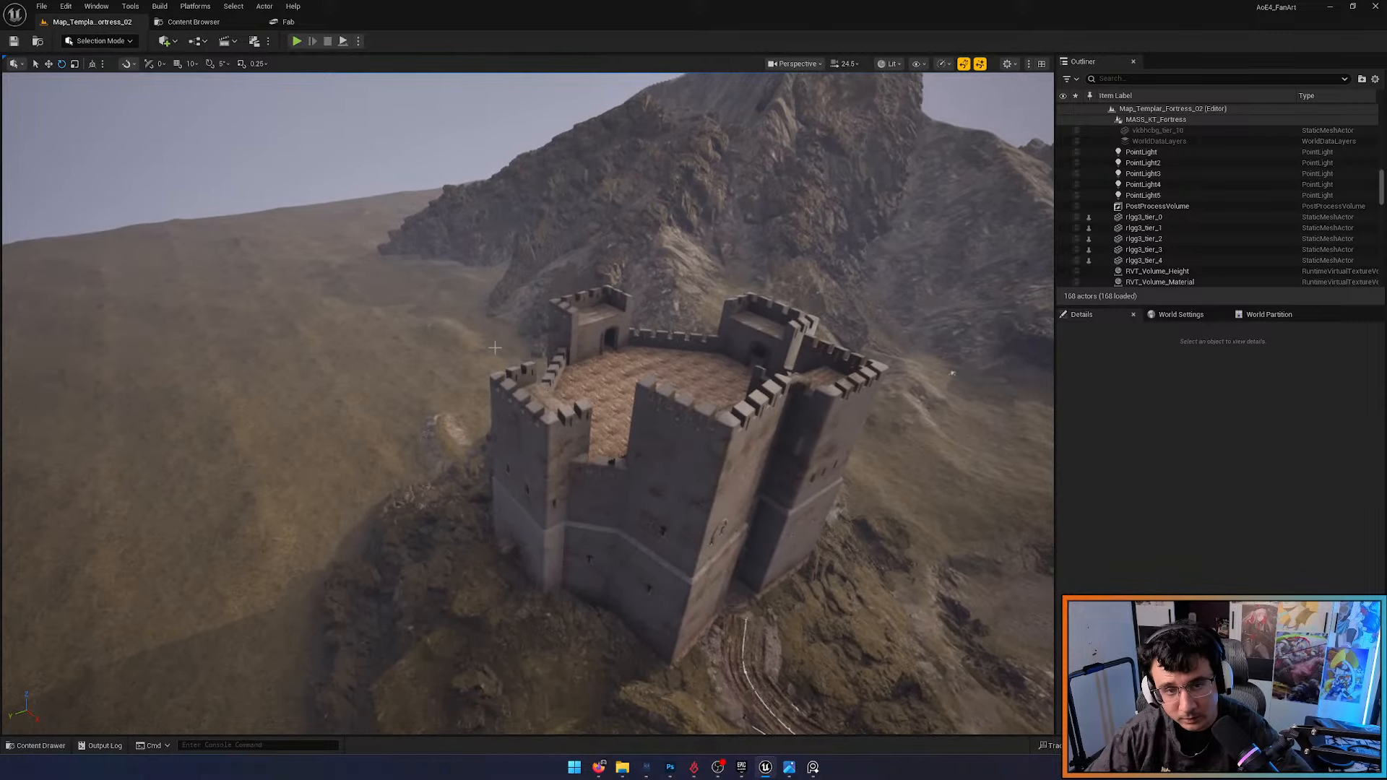
Duplicate the vfgkajyga rock beside the fortress, move the copy away from the wall and enlarge it to about 7.98 in X
{"action": "left_click", "coordinate": [581, 193]}
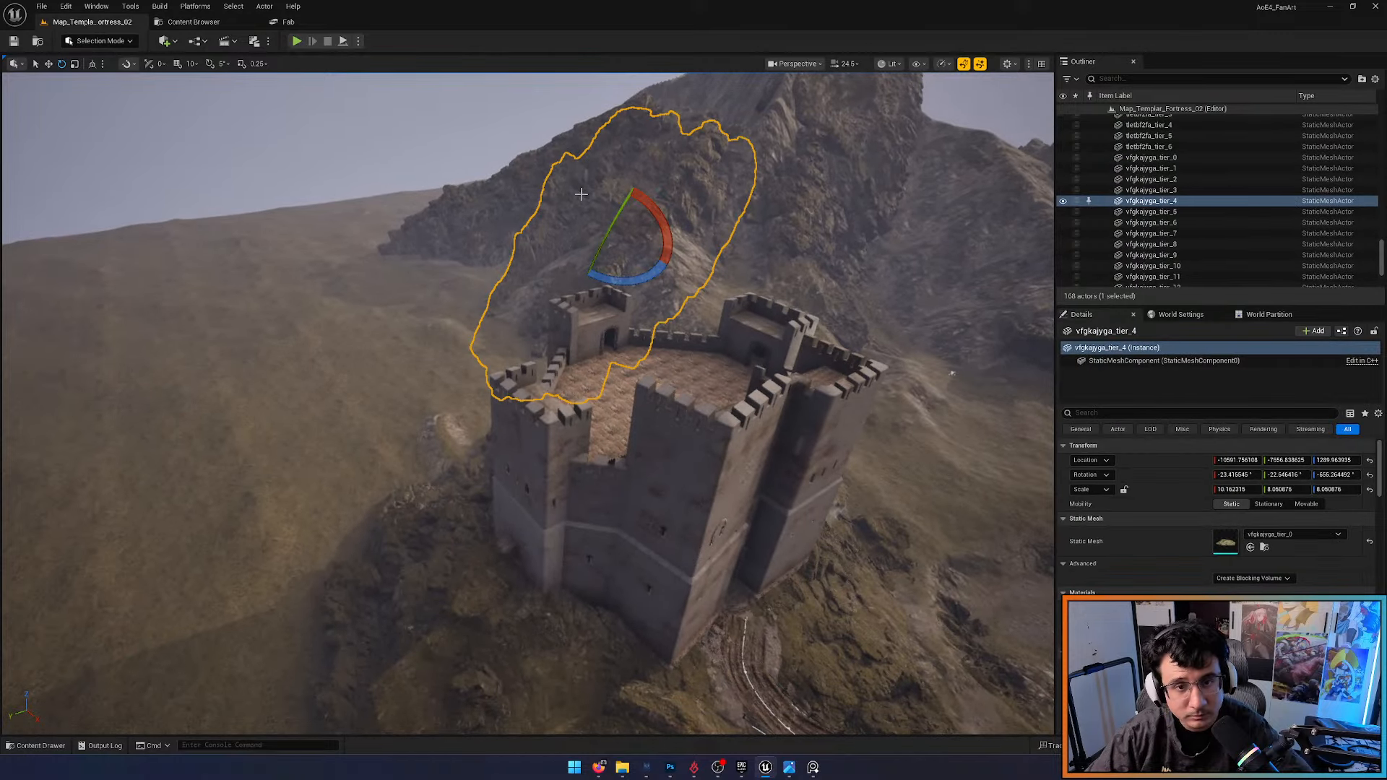
{"action": "left_click", "coordinate": [461, 508]}
{"action": "mouse_move", "coordinate": [461, 508]}
{"action": "right_mouse_down"}
{"action": "mouse_move", "coordinate": [473, 510]}
{"action": "mouse_move", "coordinate": [445, 505]}
{"action": "right_mouse_up"}
{"action": "key", "text": "w"}
{"action": "key", "text": "a"}
{"action": "left_click_drag", "start_coordinate": [841, 592], "coordinate": [765, 582], "text": "alt"}
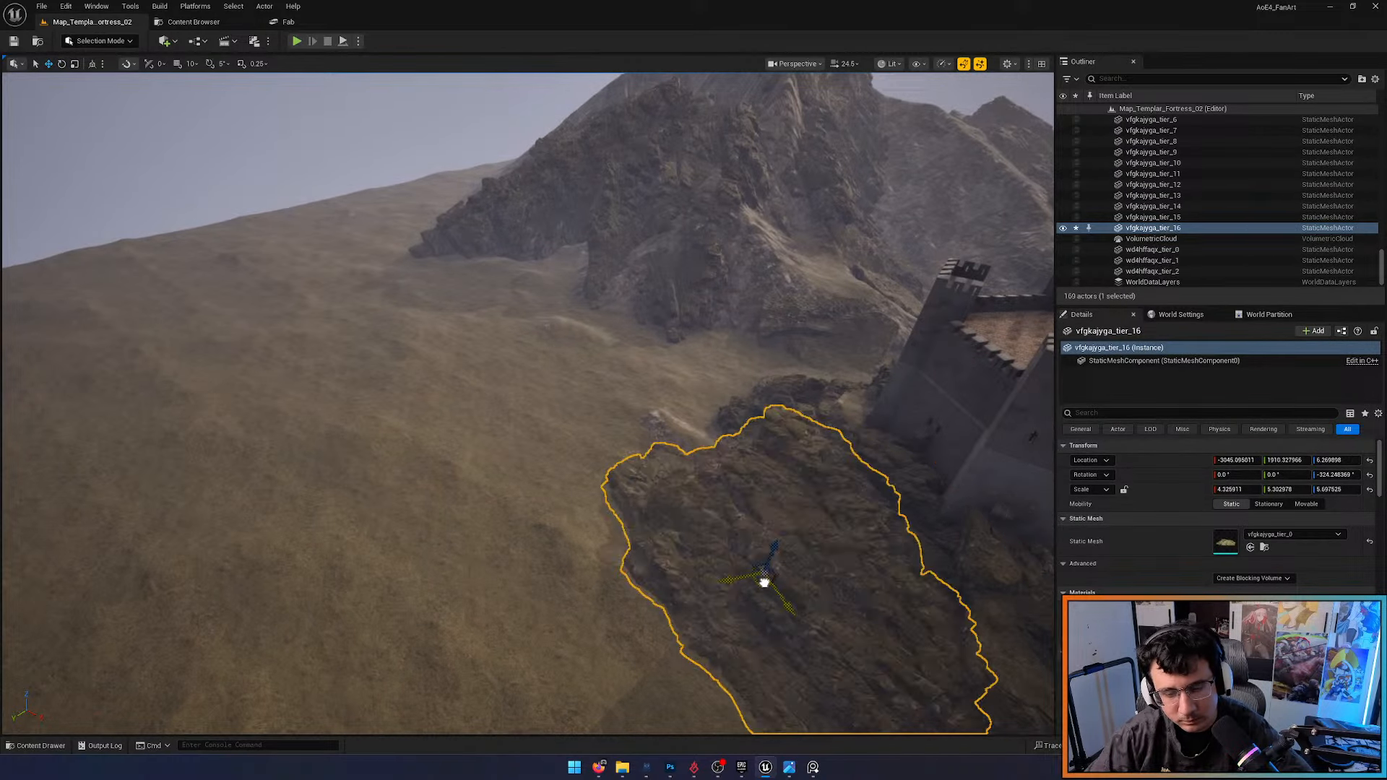
{"action": "left_click_drag", "start_coordinate": [666, 485], "coordinate": [522, 463]}
{"action": "key", "text": "w"}
{"action": "right_click_drag", "start_coordinate": [512, 465], "coordinate": [549, 468]}
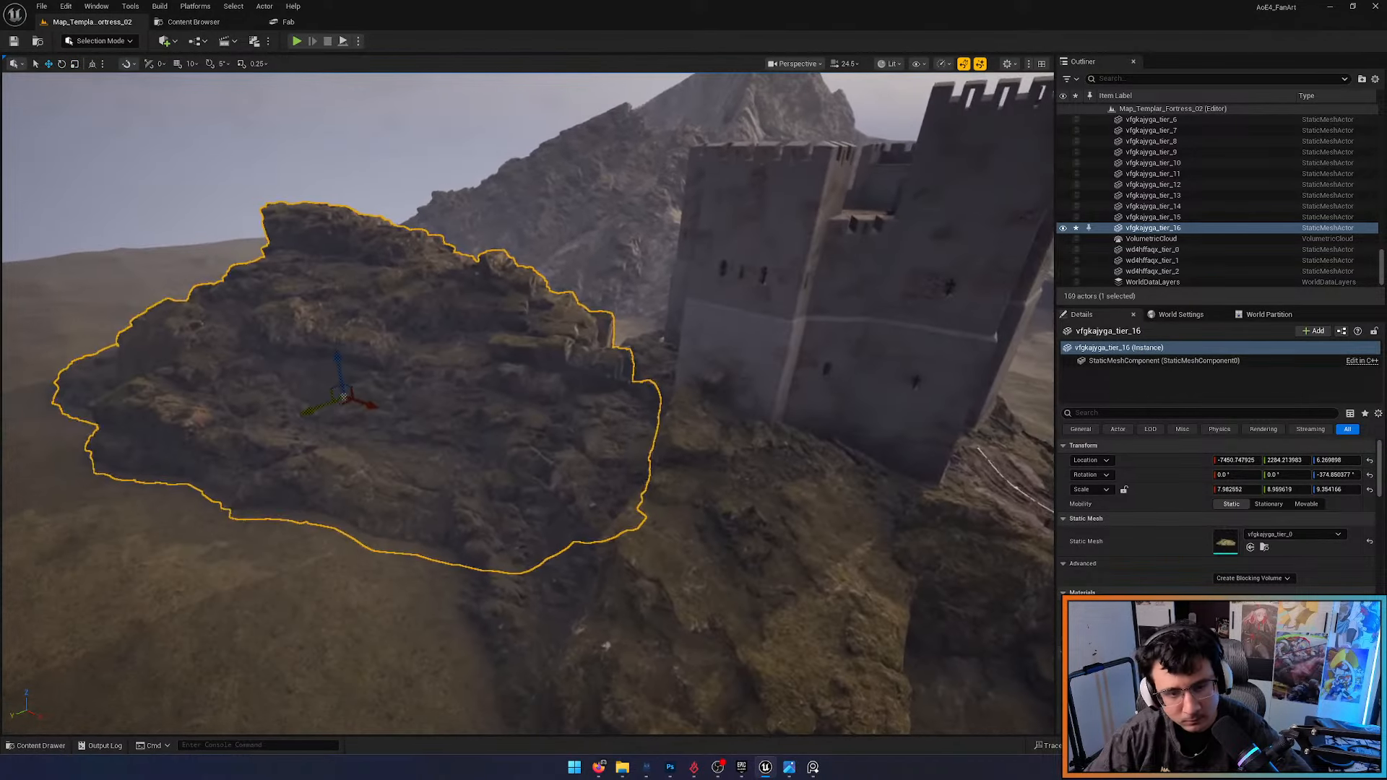
Tilt the copied rock about -12.9° around X and 8° around Y, and sink it into the terrain beside the fortress
{"action": "key", "text": "e"}
{"action": "left_click_drag", "start_coordinate": [379, 403], "coordinate": [350, 396]}
{"action": "key", "text": "w"}
{"action": "key", "text": "Escape"}
{"action": "scroll", "coordinate": [372, 435], "scroll_direction": "up", "scroll_amount": 1}
{"action": "left_click", "coordinate": [353, 406]}
{"action": "key", "text": "e"}
{"action": "key", "text": "Escape"}
{"action": "right_click_drag", "start_coordinate": [398, 402], "coordinate": [491, 451]}
{"action": "scroll", "coordinate": [556, 484], "scroll_direction": "down", "scroll_amount": 3}
{"action": "right_click_drag", "start_coordinate": [557, 484], "coordinate": [630, 468]}
{"action": "right_click_drag", "start_coordinate": [756, 330], "coordinate": [299, 387]}
{"action": "left_click", "coordinate": [322, 394]}
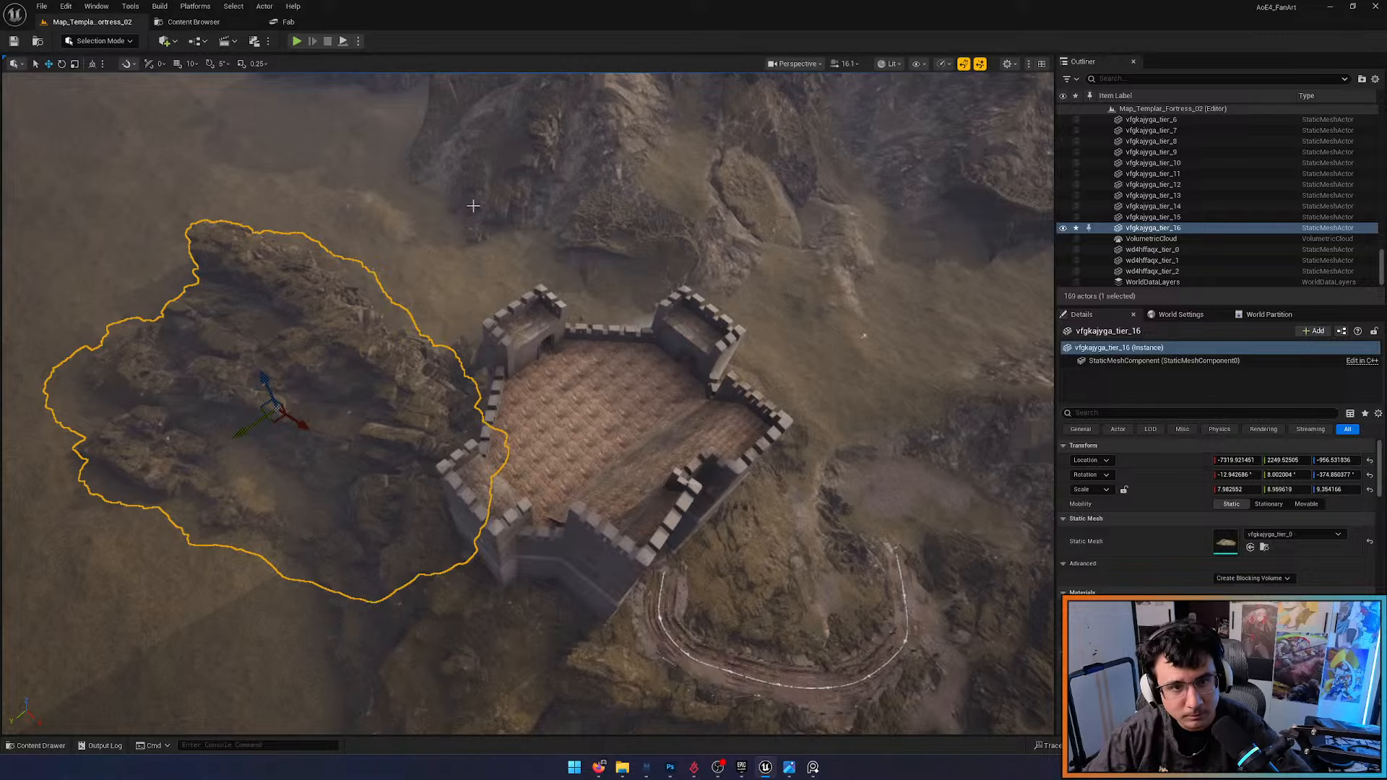
Try to move a duplicate of the skjsK boulder from the mountain to the fortress, and delete the copy
{"action": "left_click", "coordinate": [585, 217]}
{"action": "left_click", "coordinate": [797, 143]}
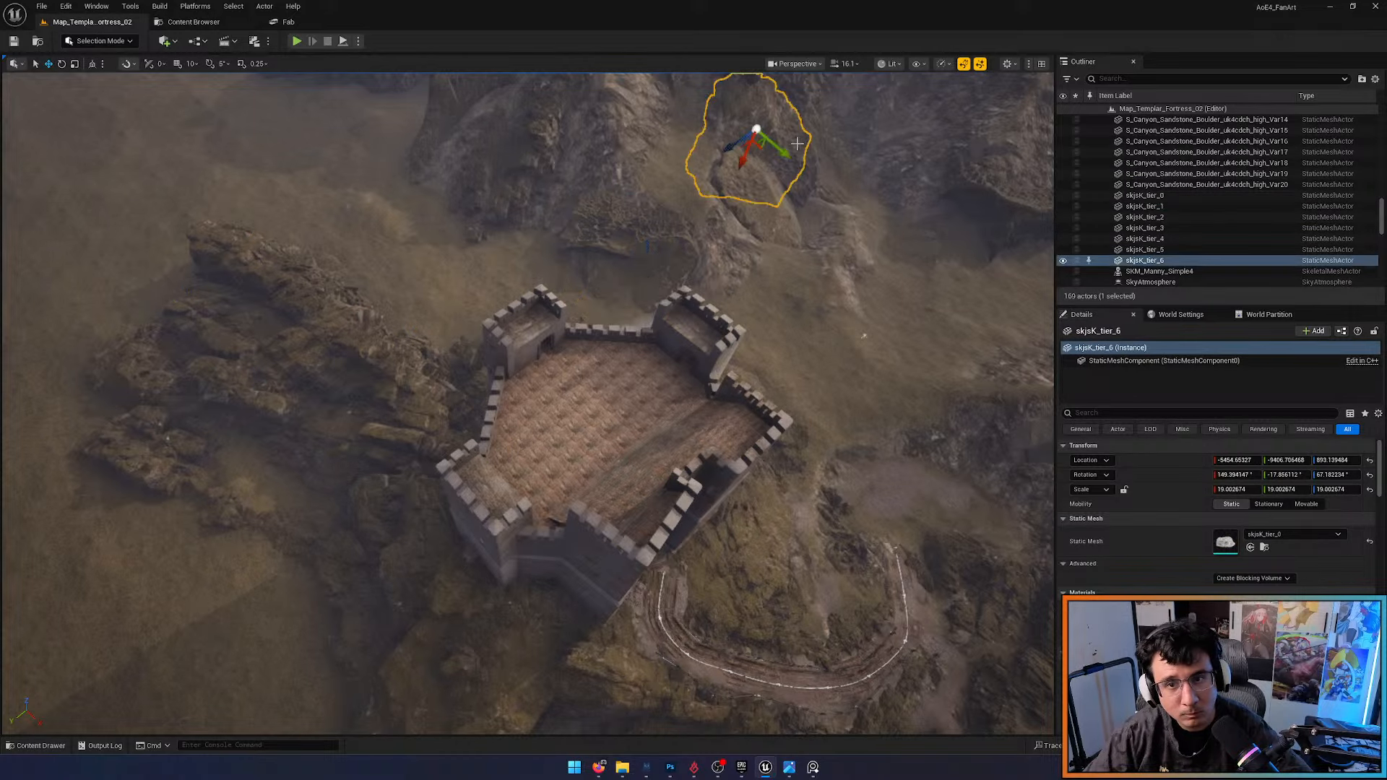
{"action": "left_click_drag", "start_coordinate": [744, 143], "coordinate": [509, 236], "text": "alt"}
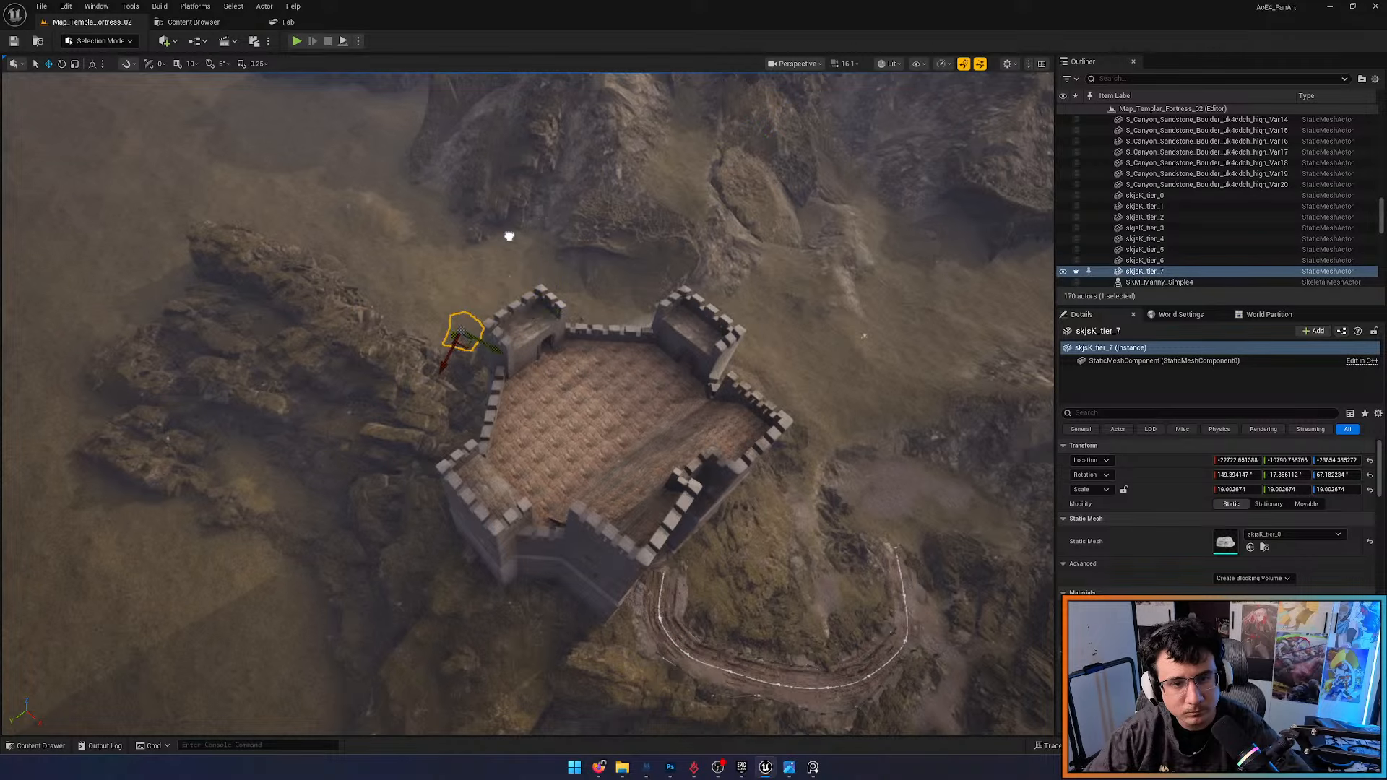
{"action": "key", "text": "Delete"}
Look through the megascans_rocks collection for another rock mesh to place behind the fortress
{"action": "mouse_move", "coordinate": [804, 297]}
{"action": "right_mouse_down"}
{"action": "mouse_move", "coordinate": [804, 216]}
{"action": "mouse_move", "coordinate": [804, 297]}
{"action": "right_mouse_up"}
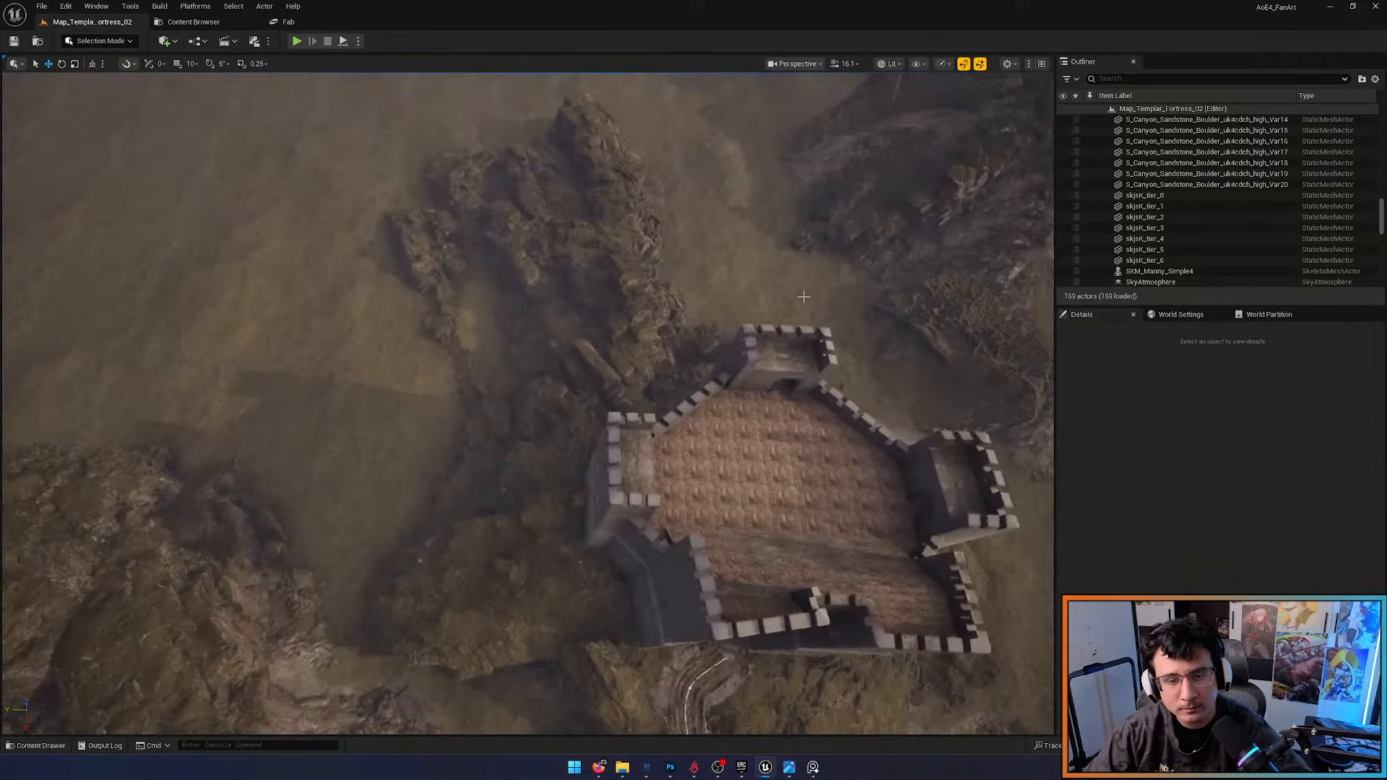
{"action": "left_click", "coordinate": [640, 291]}
{"action": "key", "text": "ctrl+space"}
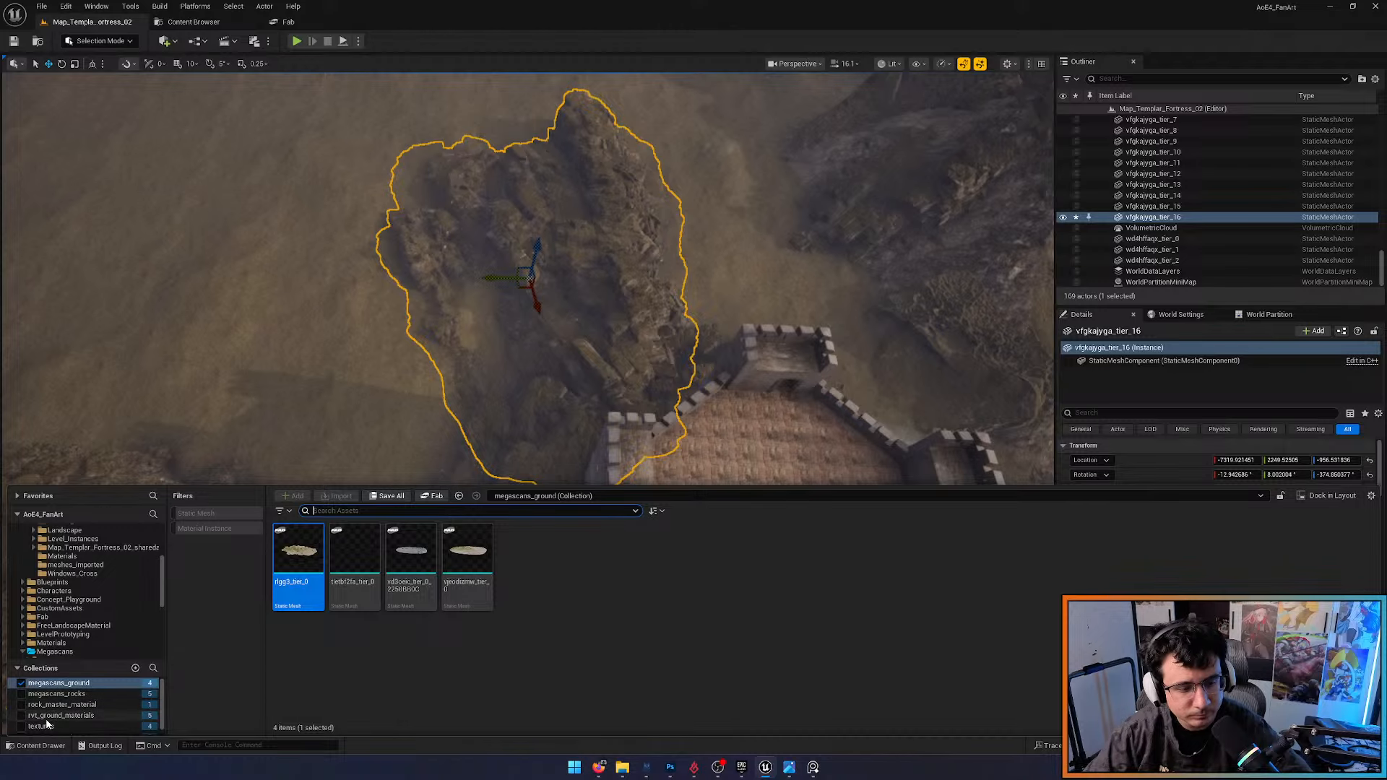
{"action": "left_click", "coordinate": [106, 695]}
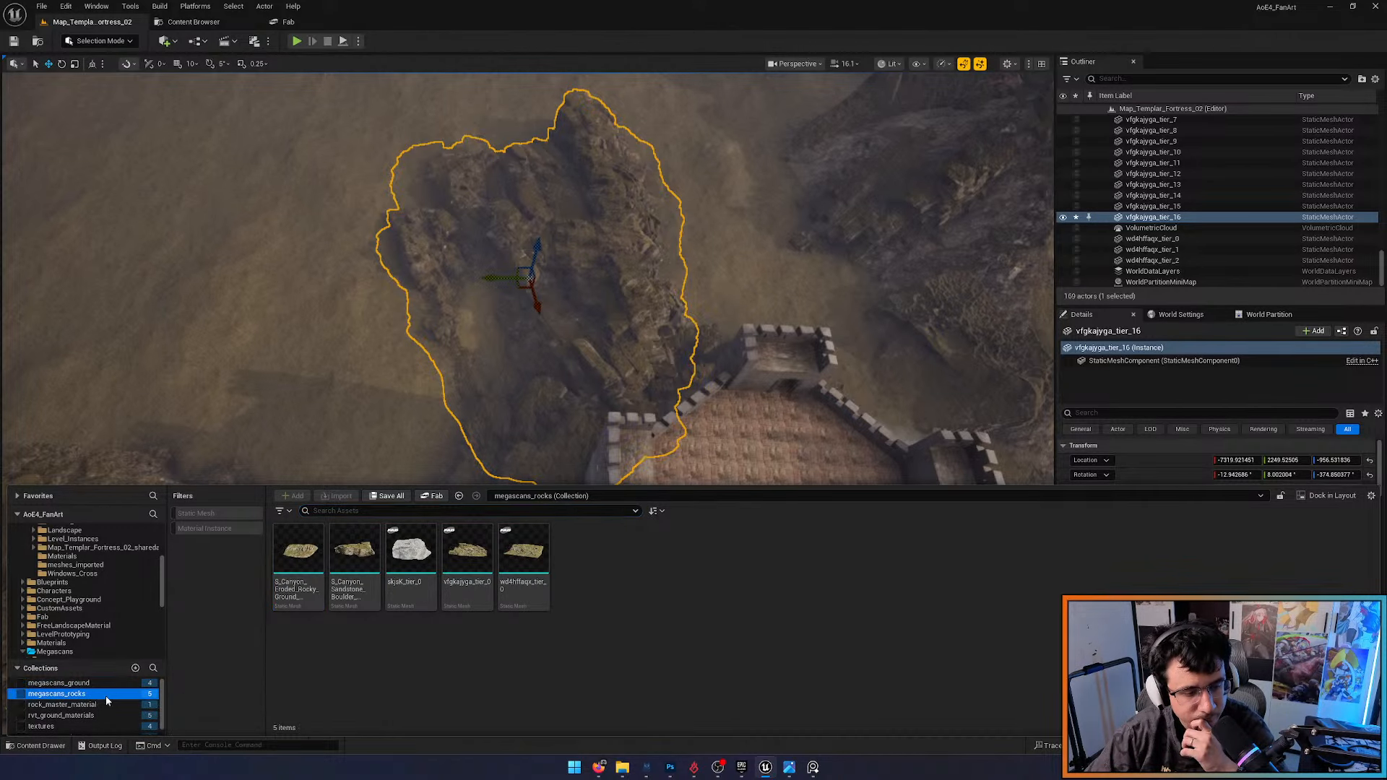
{"action": "right_click_drag", "start_coordinate": [455, 295], "coordinate": [423, 173]}
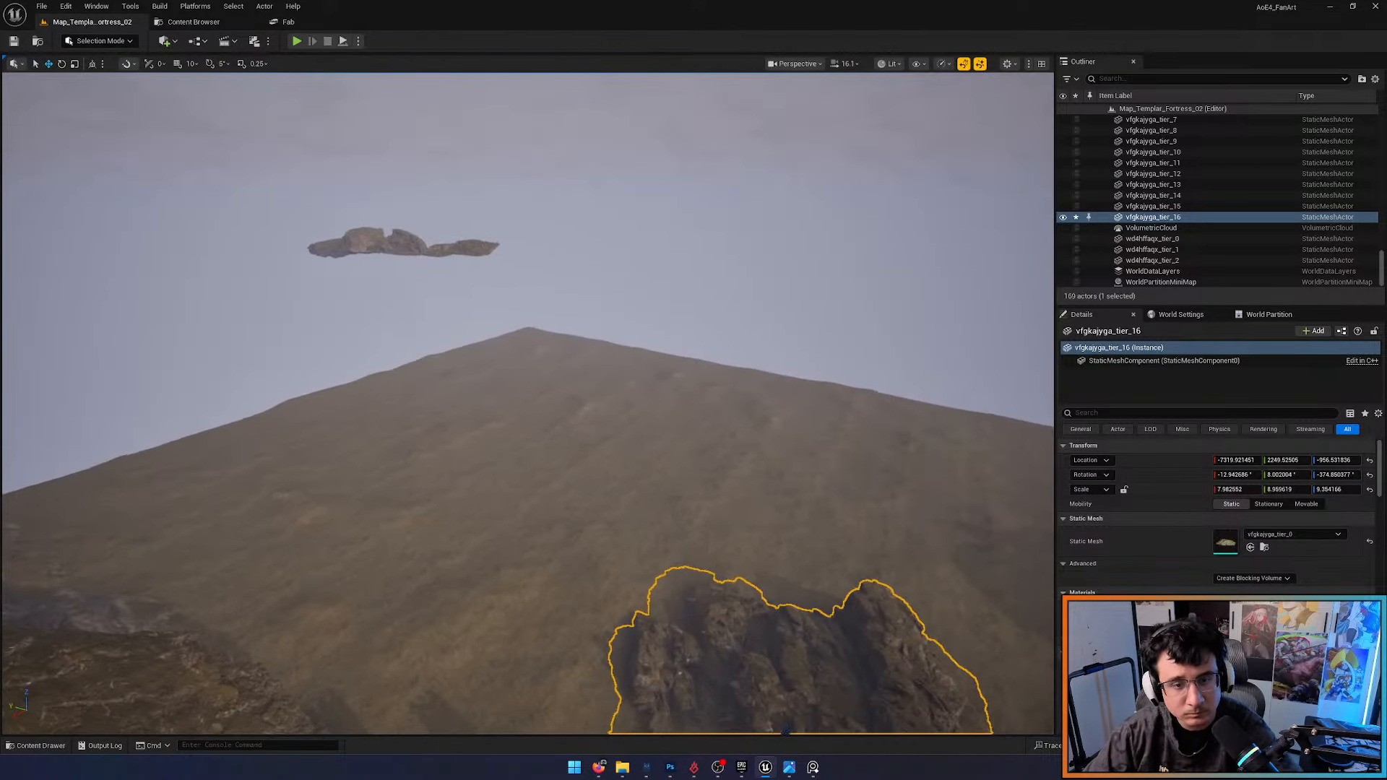
Duplicate the floating skjsK boulder, move the copy onto the terrain behind the fortress and enlarge it uniformly to about 42.8
{"action": "left_click", "coordinate": [363, 239]}
{"action": "right_click_drag", "start_coordinate": [362, 239], "coordinate": [419, 246]}
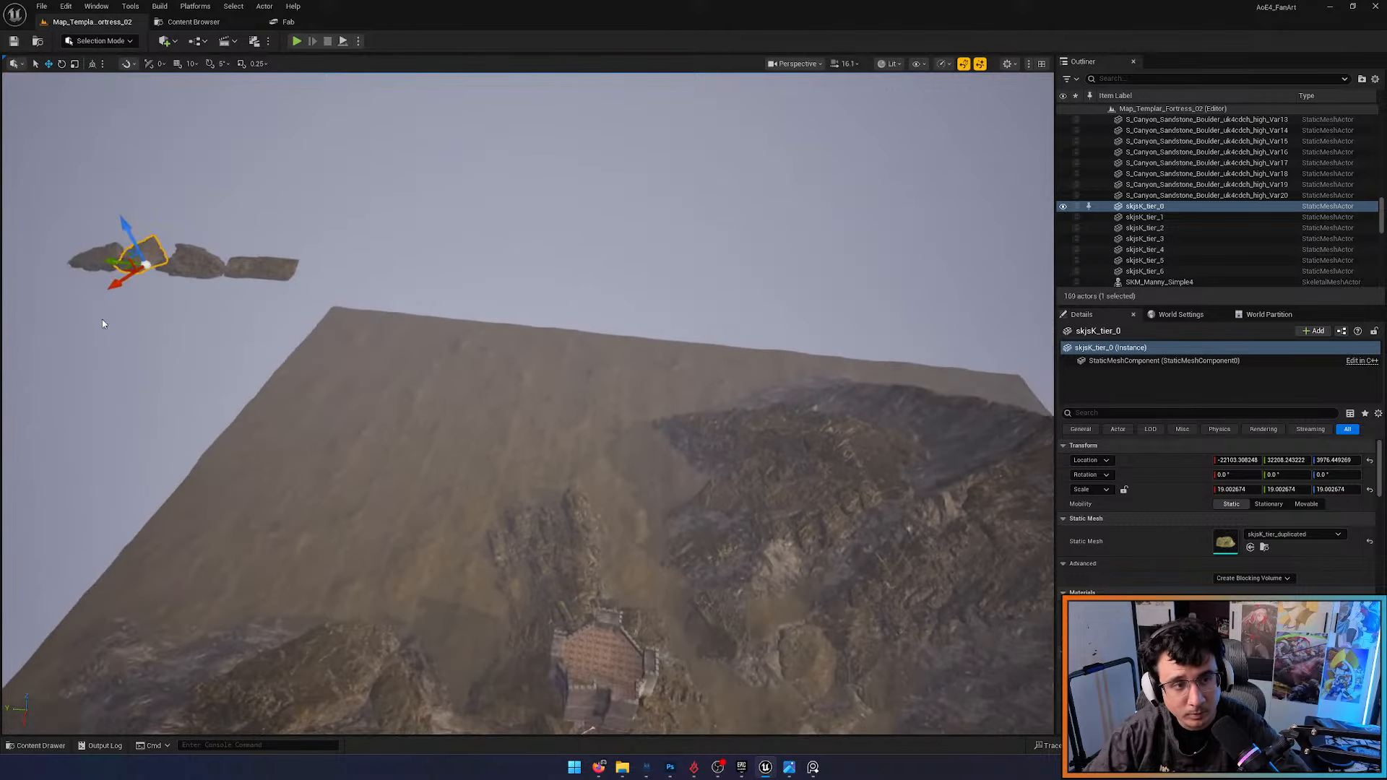
{"action": "left_click_drag", "start_coordinate": [128, 268], "coordinate": [640, 443], "text": "alt"}
{"action": "key", "text": "w"}
{"action": "right_click_drag", "start_coordinate": [507, 390], "coordinate": [563, 408]}
{"action": "scroll", "coordinate": [507, 390], "scroll_direction": "down", "scroll_amount": 1}
{"action": "key", "text": "s"}
{"action": "left_click_drag", "start_coordinate": [507, 374], "coordinate": [510, 419]}
{"action": "left_click_drag", "start_coordinate": [504, 468], "coordinate": [583, 503]}
{"action": "key", "text": "r"}
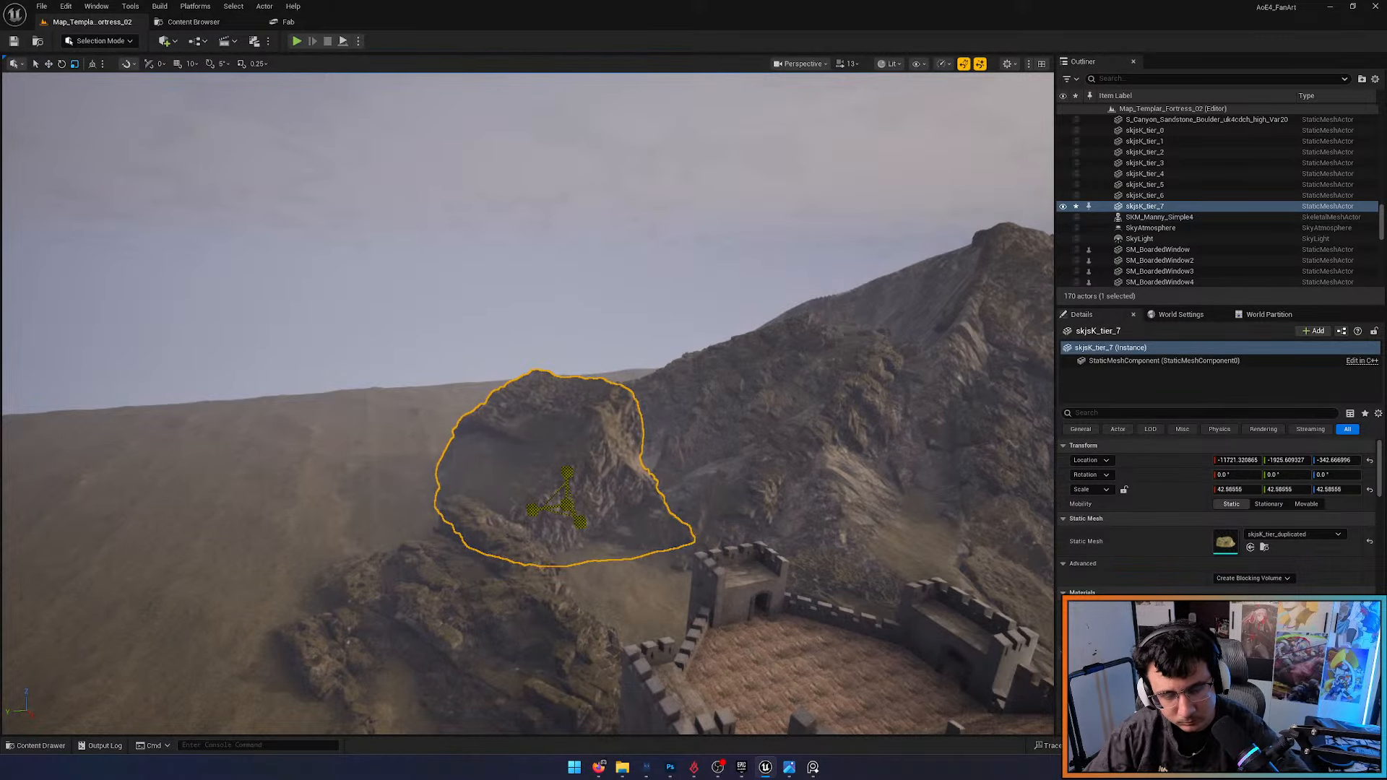
Rotate the enlarged boulder about -144.4° around Z so its rocky face turns towards the fortress
{"action": "key", "text": "1"}
{"action": "key", "text": "w"}
{"action": "key", "text": "e"}
{"action": "right_click_drag", "start_coordinate": [583, 503], "coordinate": [585, 549]}
{"action": "key", "text": "s"}
{"action": "key", "text": "w"}
{"action": "key", "text": "e"}
{"action": "left_click_drag", "start_coordinate": [312, 326], "coordinate": [335, 265]}
{"action": "key", "text": "Escape"}
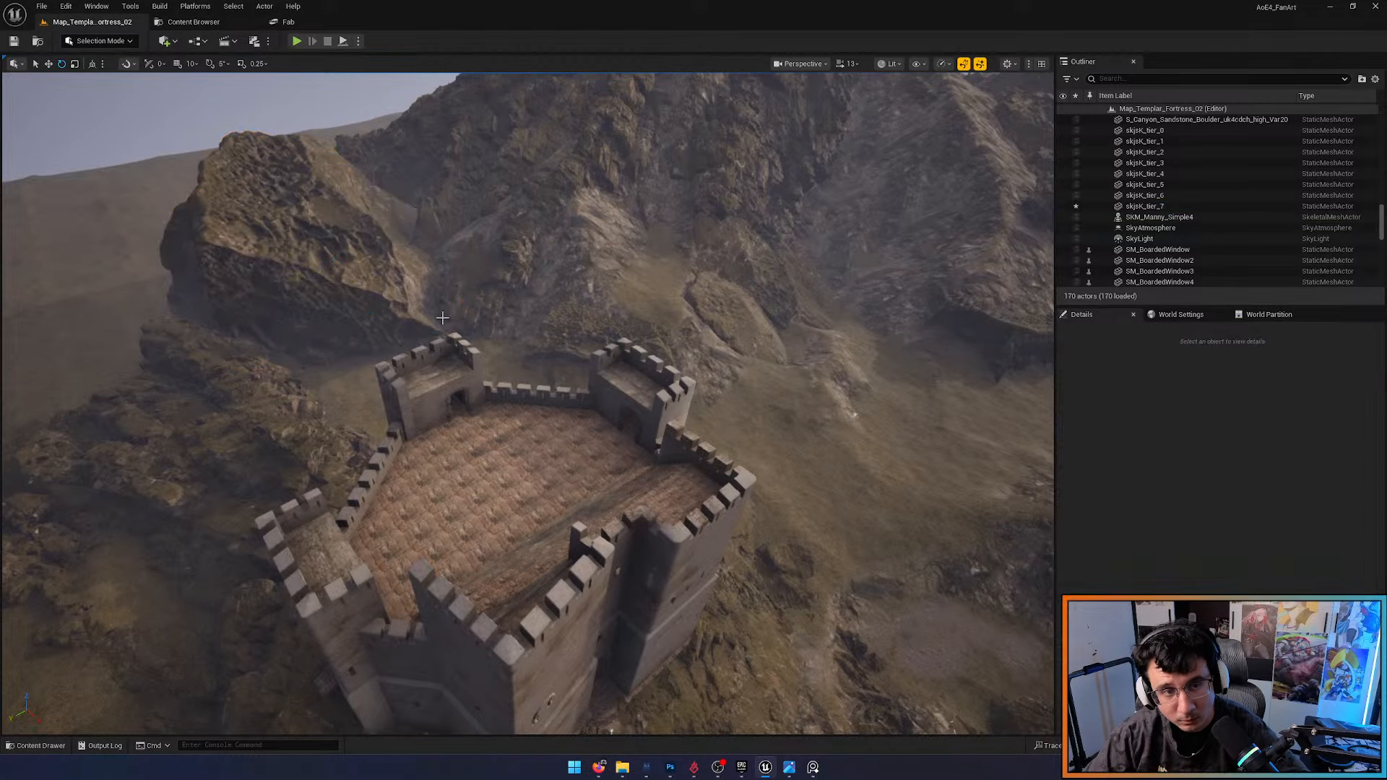
Shift the enlarged boulder slightly behind the fortress to about X -11945, Y -1613 and check it from the saved front view
{"action": "left_click", "coordinate": [330, 325]}
{"action": "key", "text": "w"}
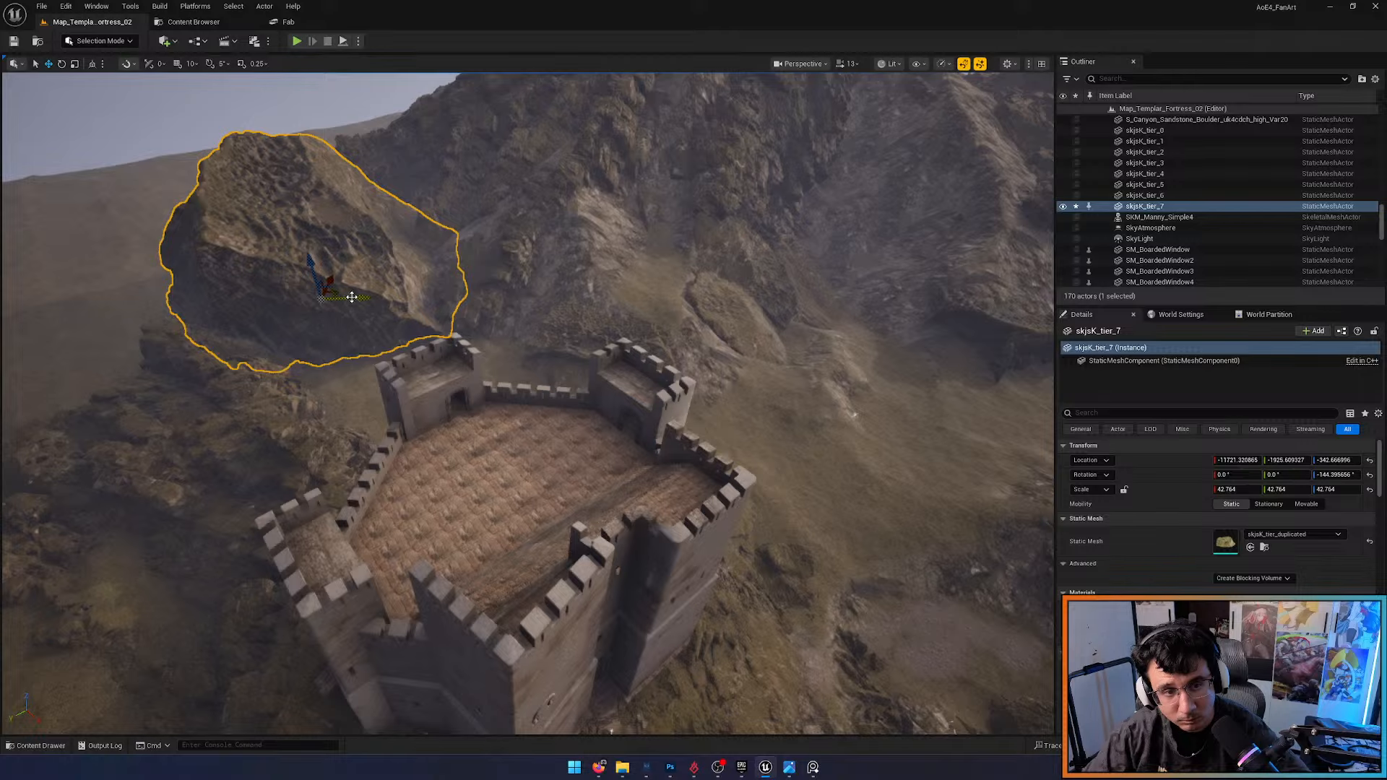
{"action": "left_click_drag", "start_coordinate": [352, 297], "coordinate": [337, 299]}
{"action": "key", "text": "1"}
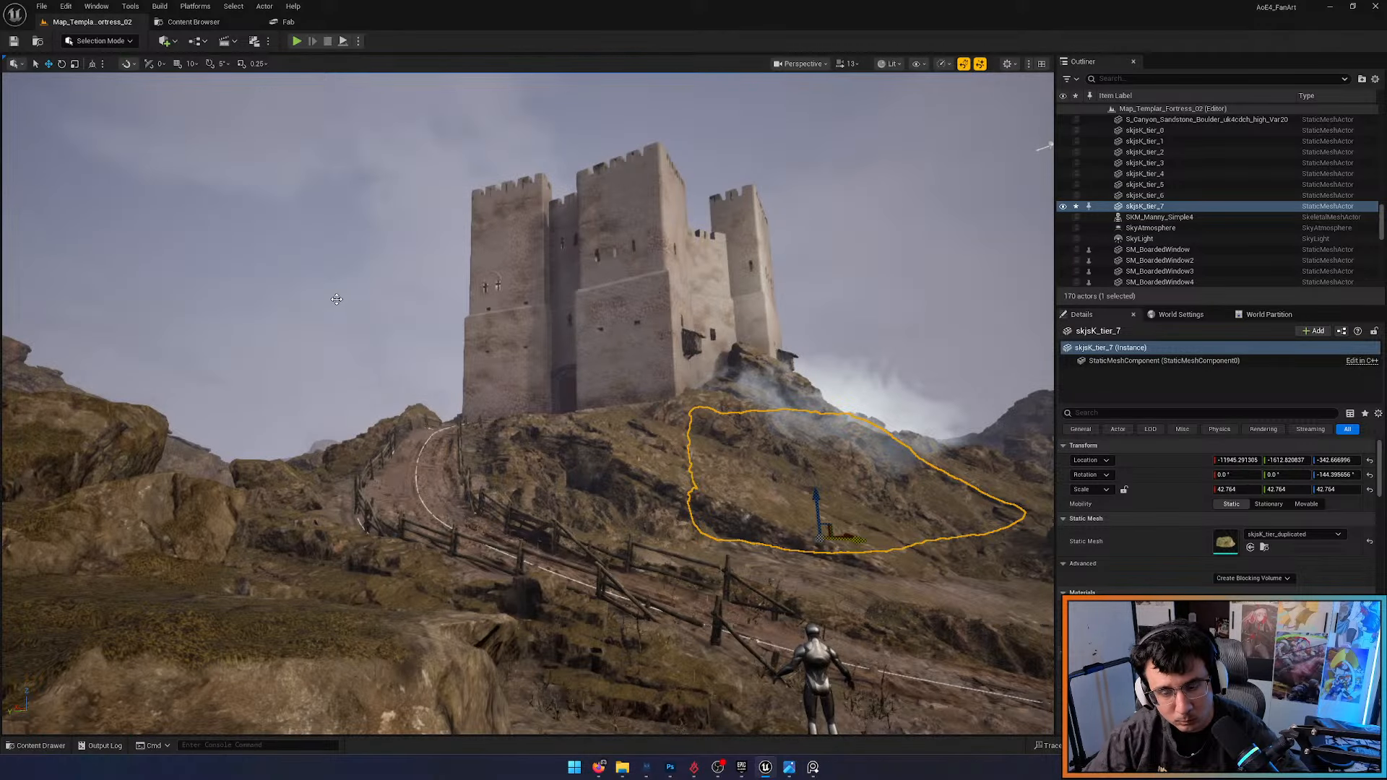
{"action": "key", "text": "Escape"}
Inspect the fortress and the hillside around it in the Wireframe, Unlit and Lit view modes
{"action": "key", "text": "alt+2"}
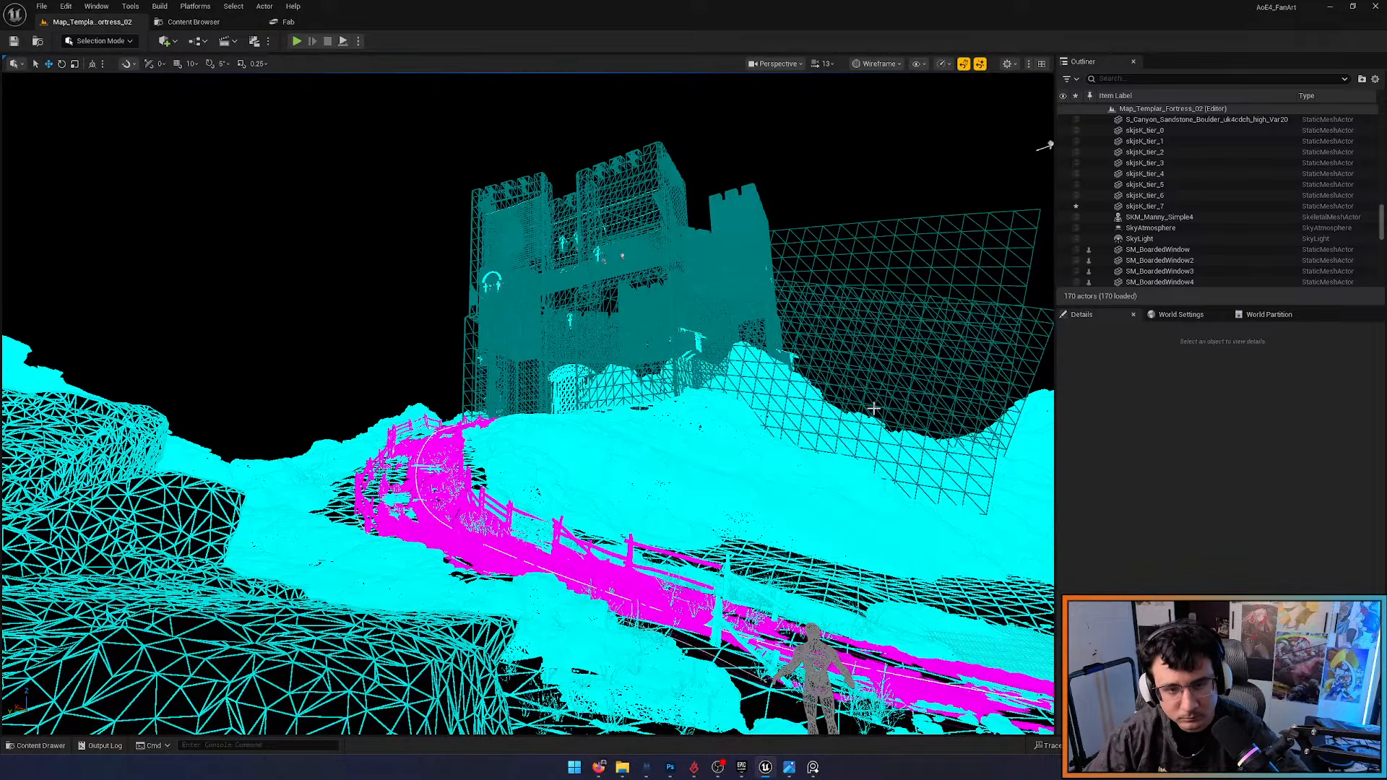
{"action": "key", "text": "alt+4"}
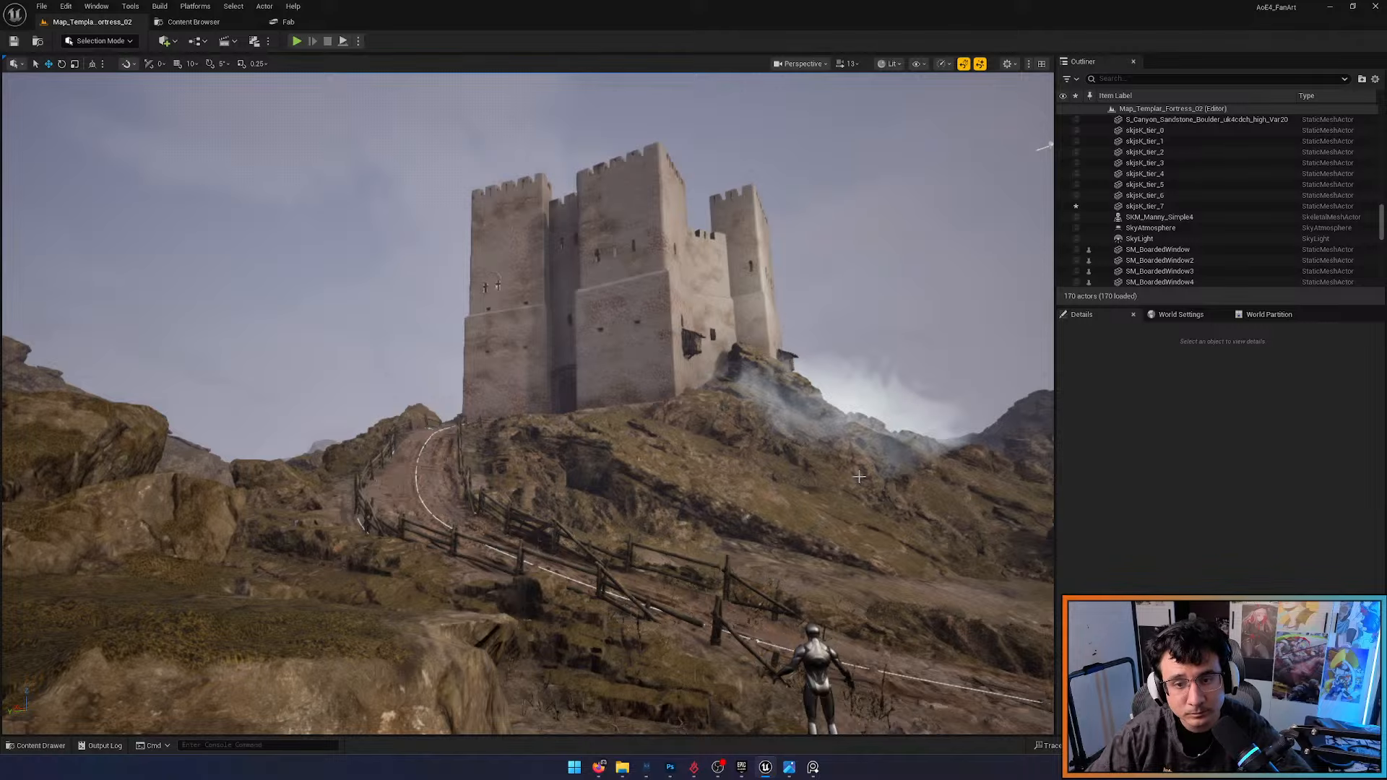
{"action": "key", "text": "w"}
{"action": "scroll", "coordinate": [528, 403], "scroll_direction": "up", "scroll_amount": 3}
{"action": "right_click_drag", "start_coordinate": [528, 403], "coordinate": [441, 398]}
{"action": "left_click", "coordinate": [578, 339]}
{"action": "key", "text": "w"}
{"action": "scroll", "coordinate": [578, 339], "scroll_direction": "down", "scroll_amount": 3}
{"action": "right_click_drag", "start_coordinate": [578, 340], "coordinate": [484, 411]}
{"action": "key", "text": "w"}
{"action": "scroll", "coordinate": [600, 311], "scroll_direction": "down", "scroll_amount": 8}
{"action": "key", "text": "s"}
{"action": "scroll", "coordinate": [585, 426], "scroll_direction": "up", "scroll_amount": 3}
{"action": "key", "text": "alt+3"}
{"action": "key", "text": "s"}
{"action": "scroll", "coordinate": [578, 325], "scroll_direction": "up", "scroll_amount": 4}
{"action": "key", "text": "alt+4"}
{"action": "scroll", "coordinate": [571, 344], "scroll_direction": "up", "scroll_amount": 2}
{"action": "key", "text": "s"}
{"action": "key", "text": "Escape"}
Examine the fortress, the winding road and the surrounding rock formations from above
{"action": "key", "text": "w"}
{"action": "mouse_move", "coordinate": [720, 424]}
{"action": "right_mouse_down"}
{"action": "mouse_move", "coordinate": [755, 372]}
{"action": "mouse_move", "coordinate": [734, 325]}
{"action": "mouse_move", "coordinate": [720, 424]}
{"action": "mouse_move", "coordinate": [736, 405]}
{"action": "mouse_move", "coordinate": [694, 410]}
{"action": "mouse_move", "coordinate": [668, 387]}
{"action": "mouse_move", "coordinate": [704, 386]}
{"action": "mouse_move", "coordinate": [701, 419]}
{"action": "mouse_move", "coordinate": [725, 442]}
{"action": "right_mouse_up"}
{"action": "key", "text": "w"}
{"action": "scroll", "coordinate": [720, 424], "scroll_direction": "up", "scroll_amount": 5}
{"action": "key", "text": "s"}
{"action": "scroll", "coordinate": [721, 424], "scroll_direction": "down", "scroll_amount": 8}
{"action": "scroll", "coordinate": [720, 424], "scroll_direction": "down", "scroll_amount": 2}
{"action": "key", "text": "w"}
{"action": "key", "text": "s"}
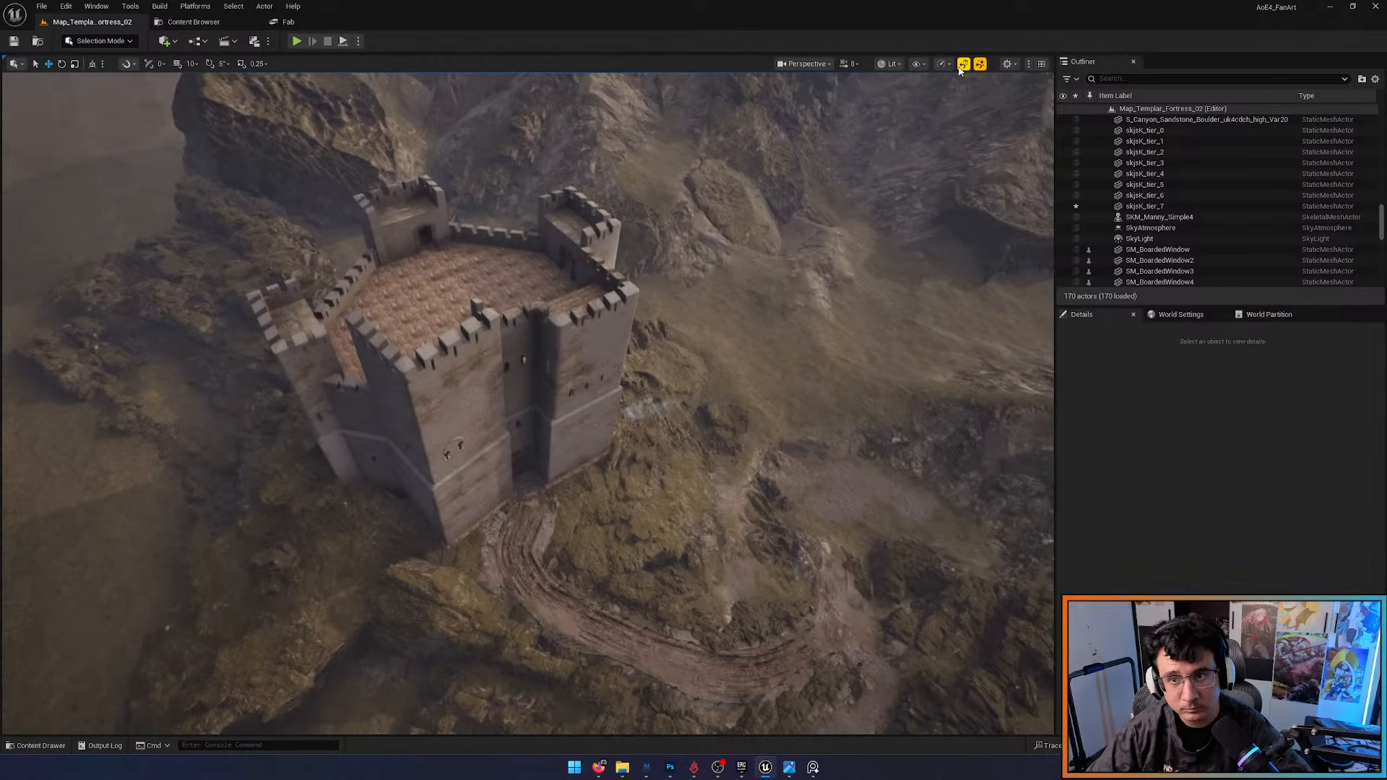
Show the saved front view of the fortress in a full-screen viewport with editor helpers hidden
{"action": "left_click", "coordinate": [981, 66]}
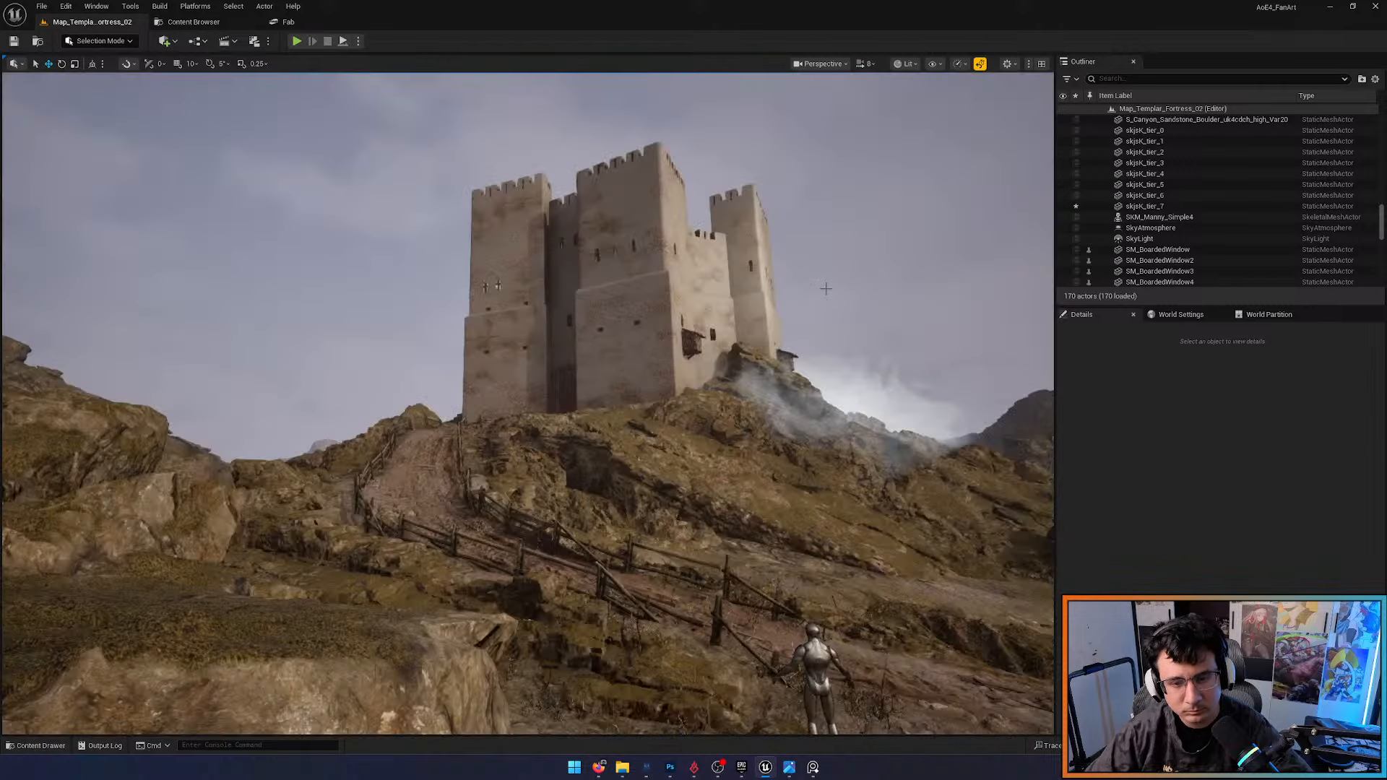
{"action": "left_click", "coordinate": [822, 63]}
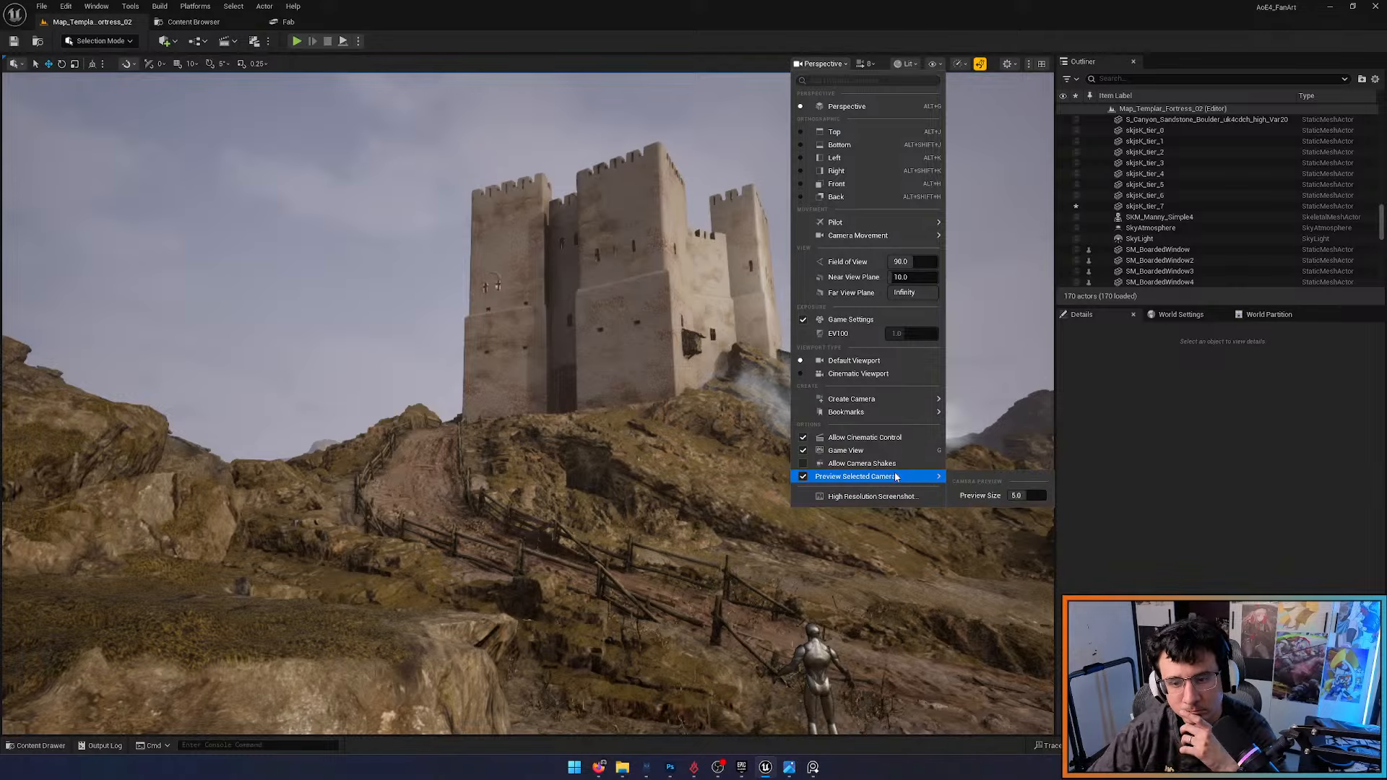
{"action": "left_click", "coordinate": [956, 181]}
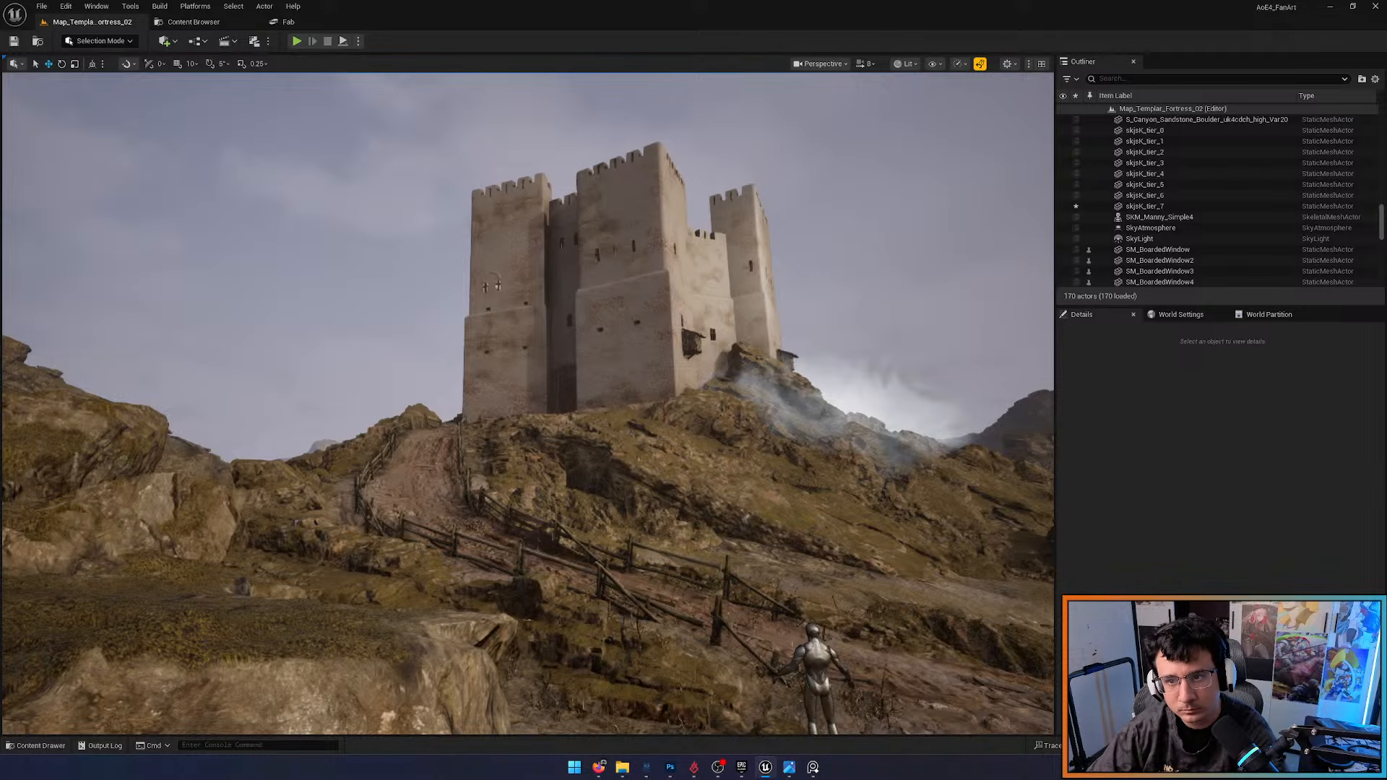
{"action": "key", "text": "F11"}
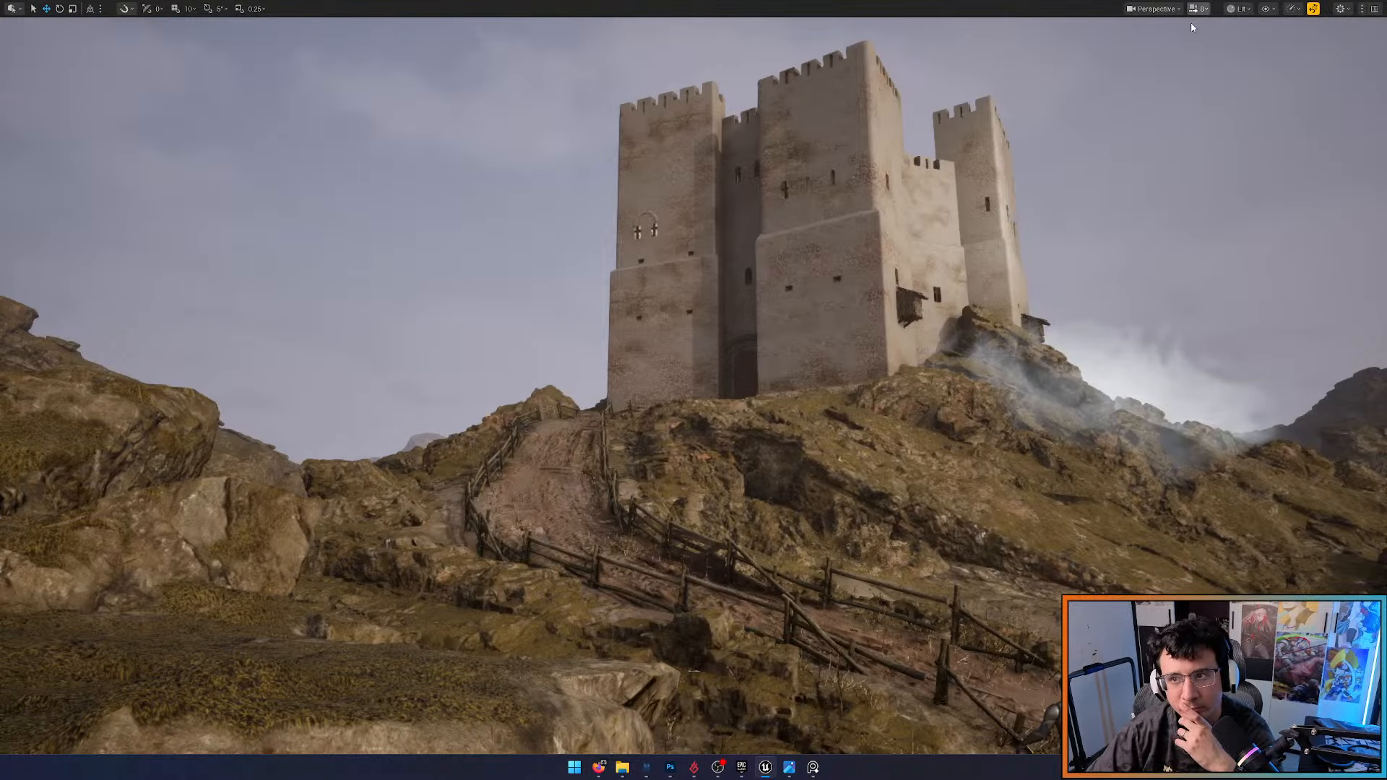
Take a high-resolution screenshot of the lit fortress view with a size multiplier of 1.0
{"action": "left_click", "coordinate": [1154, 9]}
{"action": "left_click", "coordinate": [1174, 442]}
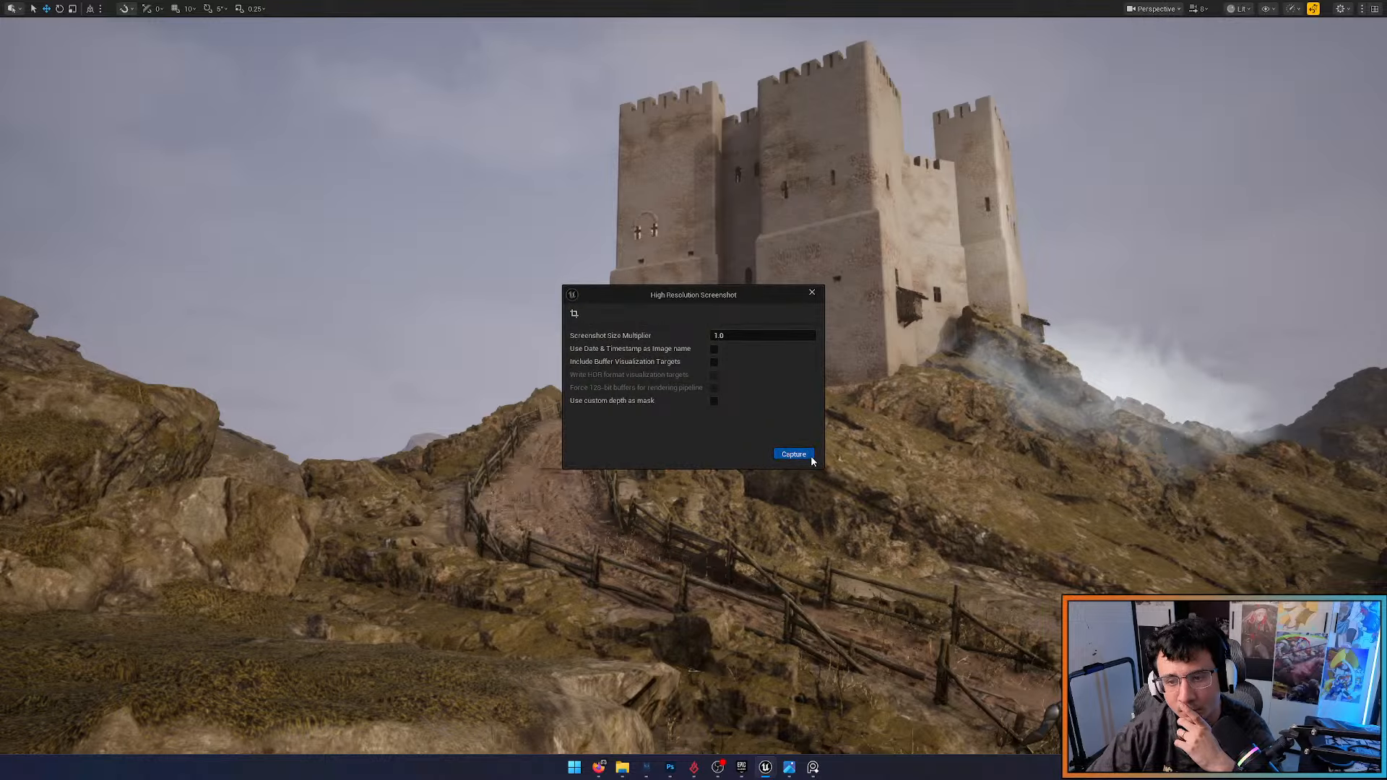
{"action": "left_click", "coordinate": [812, 295]}
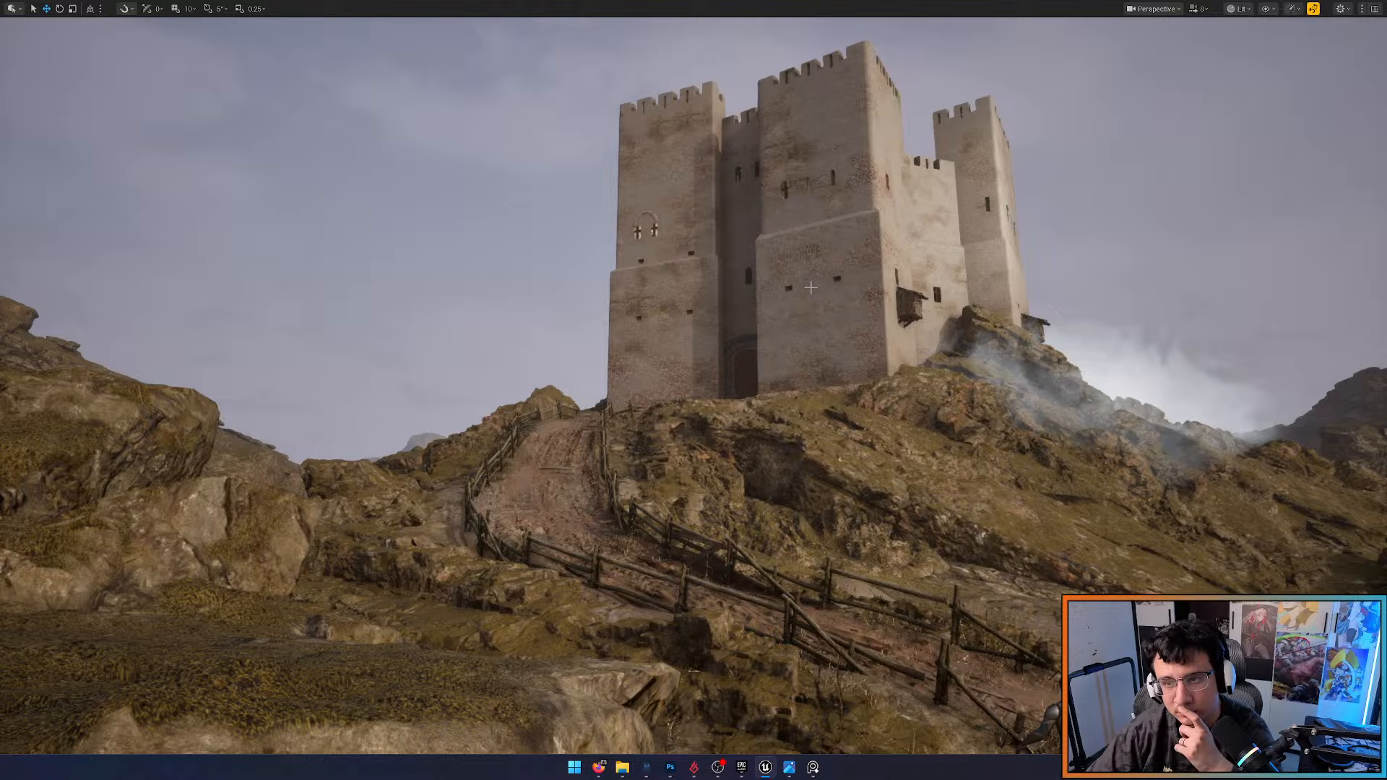
Set the view mode to Lighting Only and take a high-resolution screenshot of the fortress view
{"action": "left_click", "coordinate": [1235, 9]}
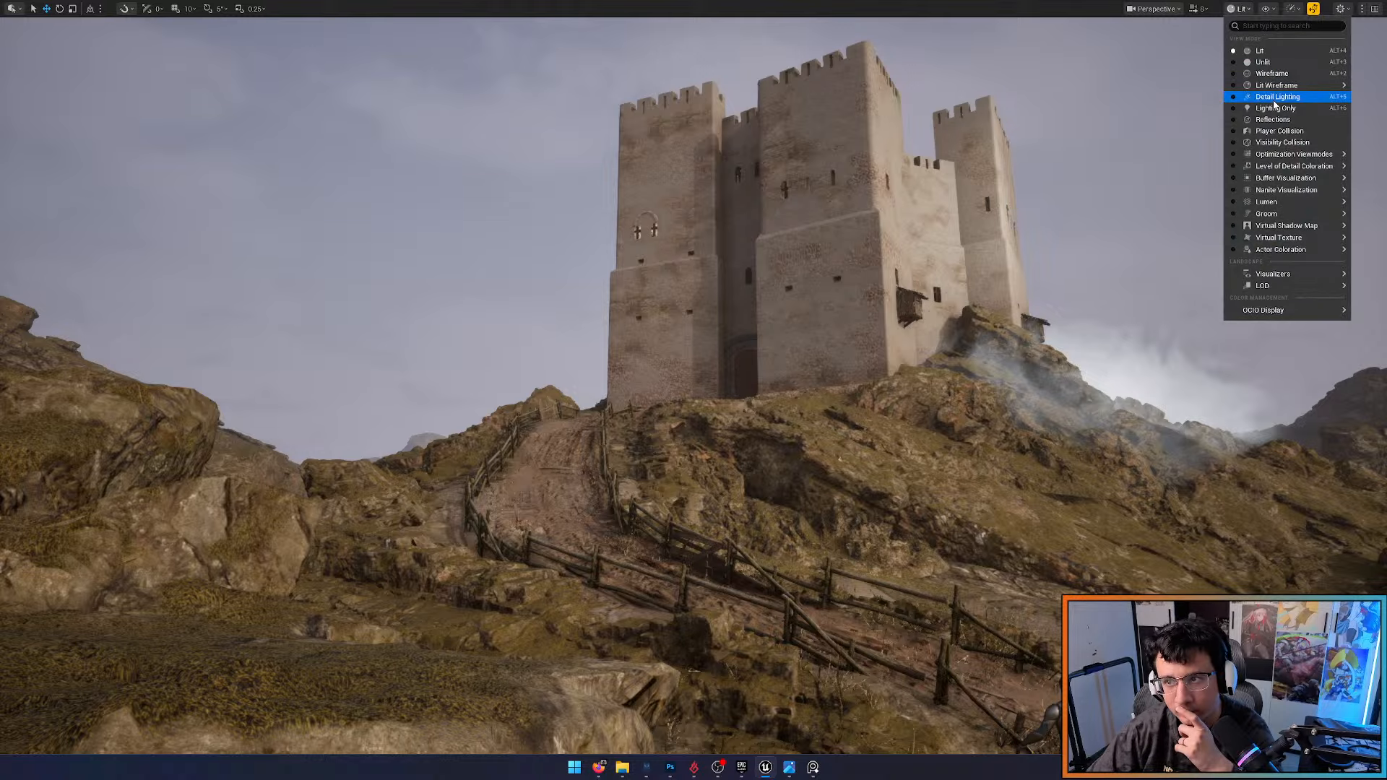
{"action": "left_click", "coordinate": [1274, 103]}
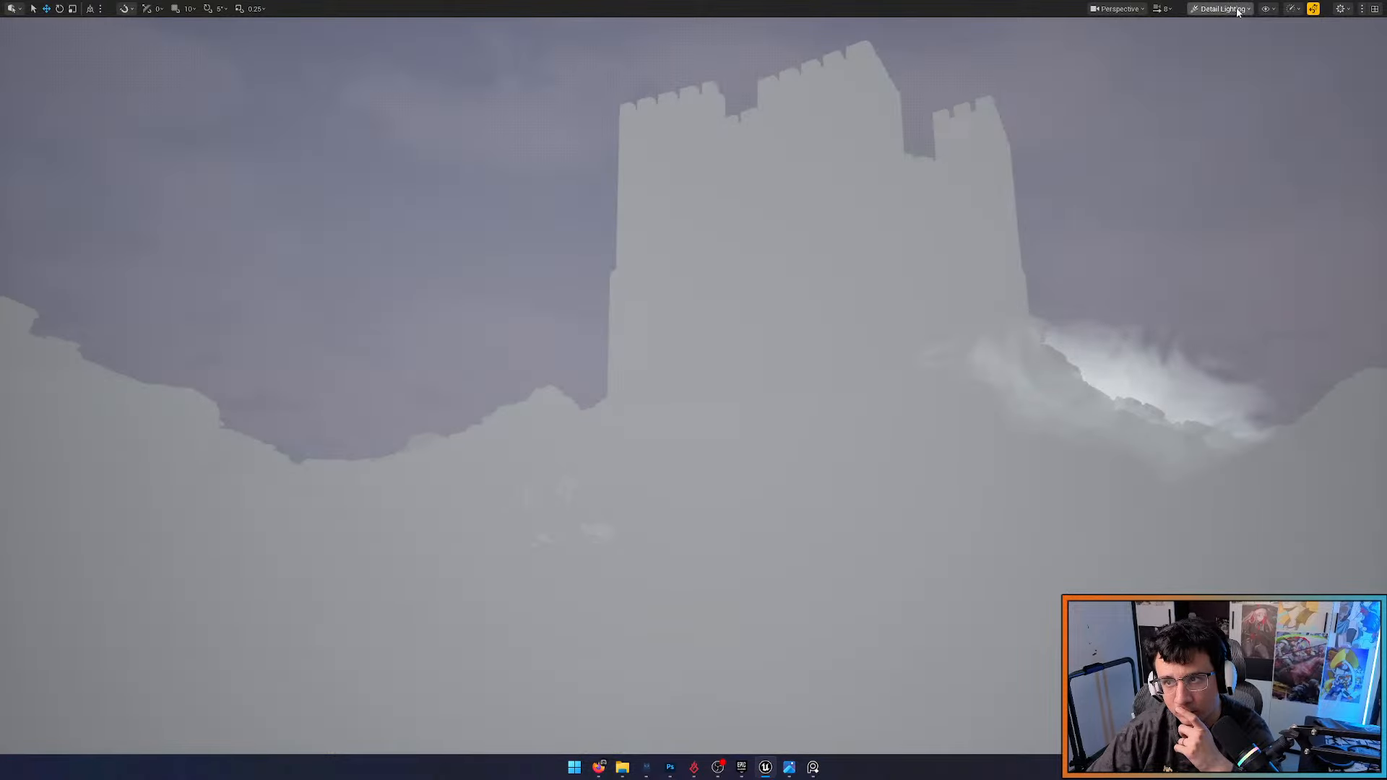
{"action": "left_click", "coordinate": [1243, 10]}
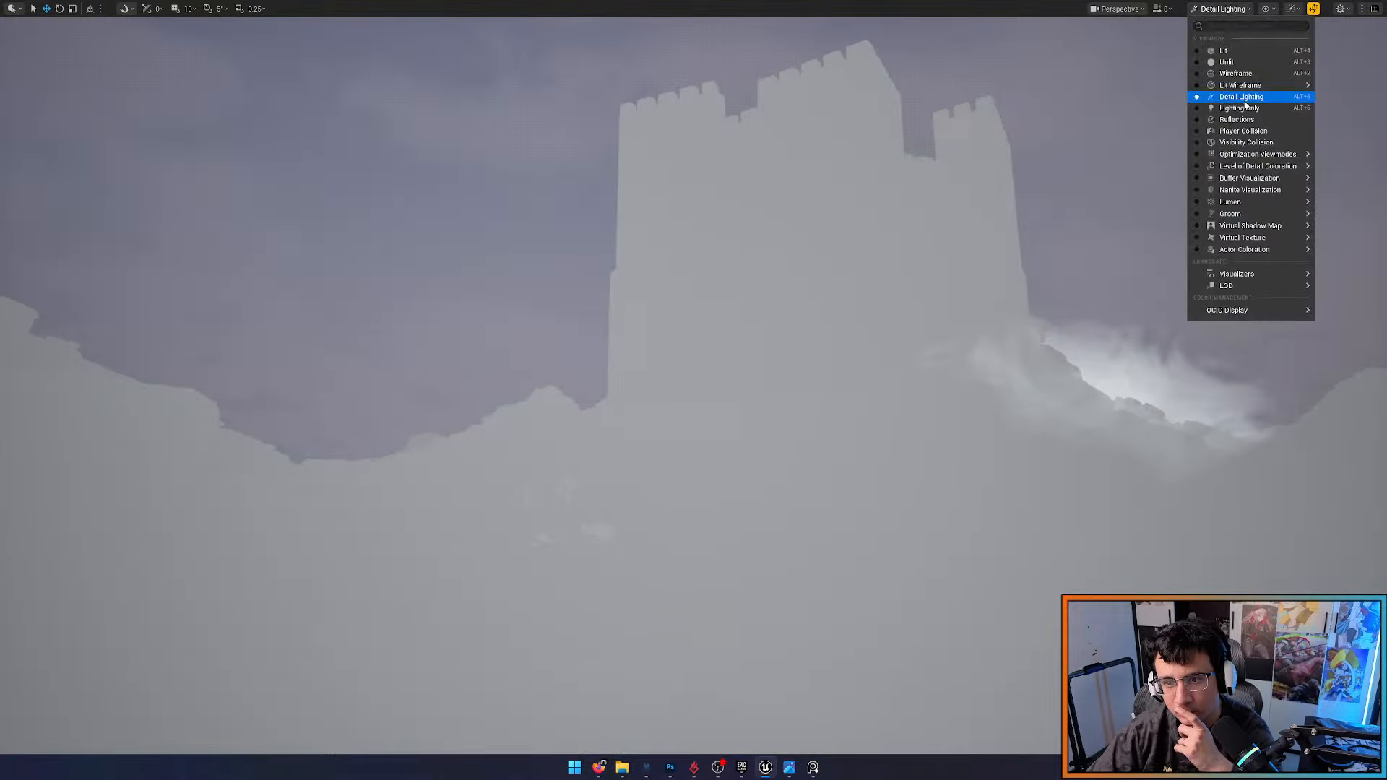
{"action": "left_click", "coordinate": [1243, 111]}
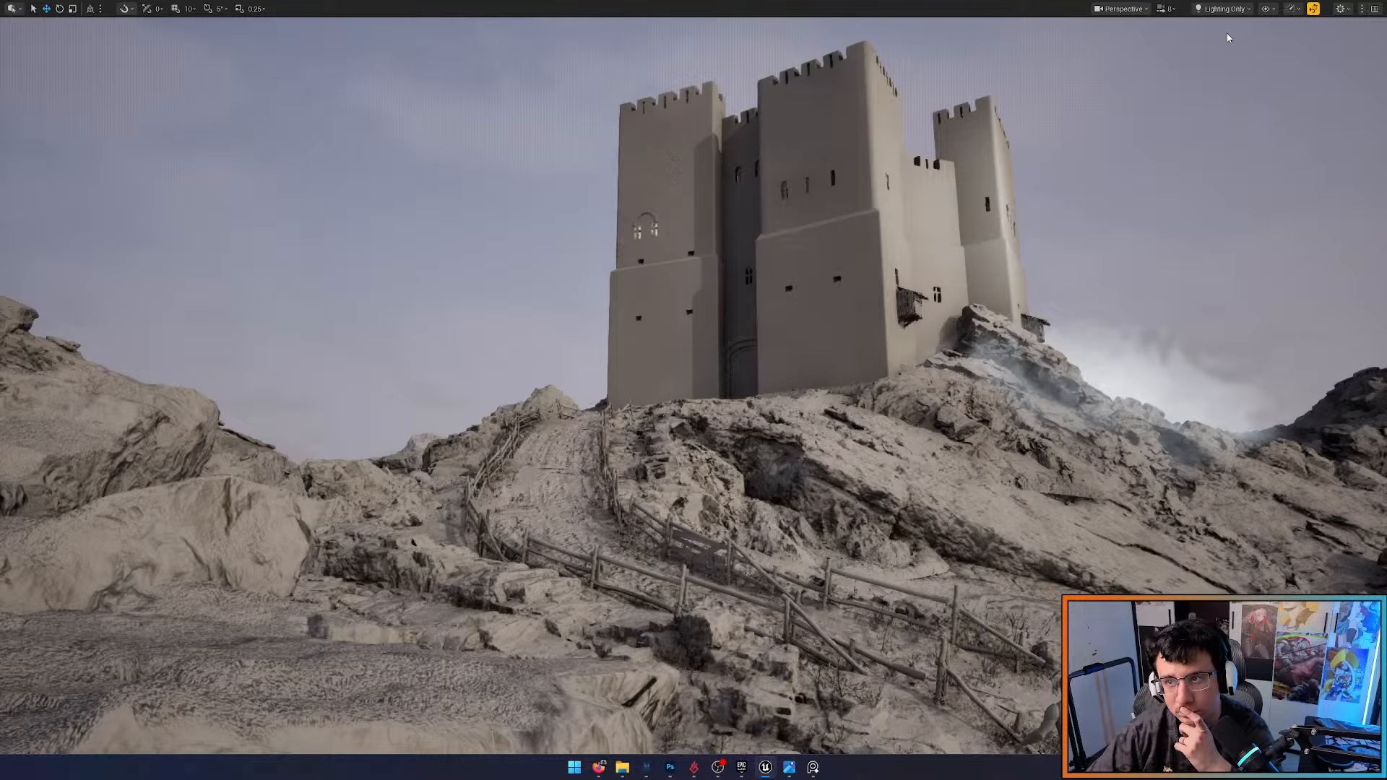
{"action": "left_click", "coordinate": [1146, 9]}
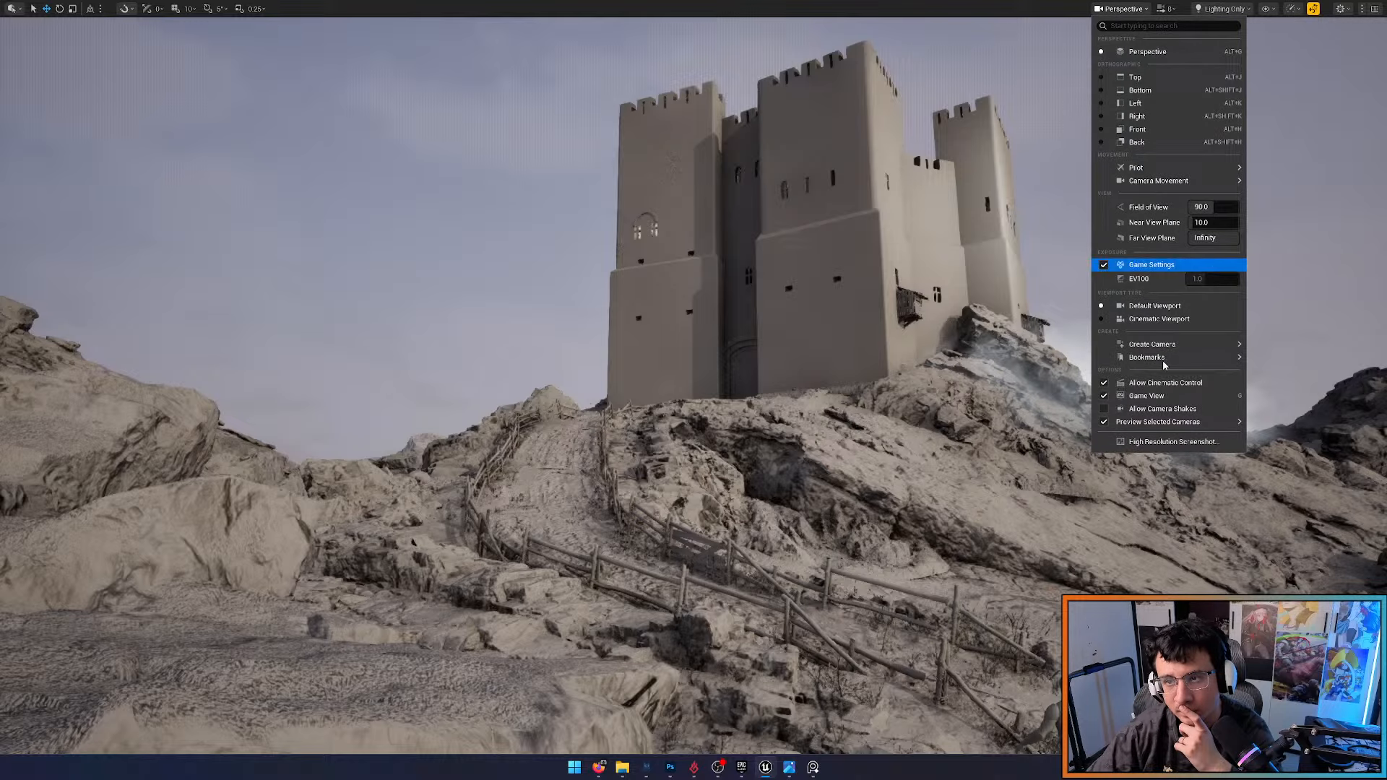
{"action": "left_click", "coordinate": [1156, 442]}
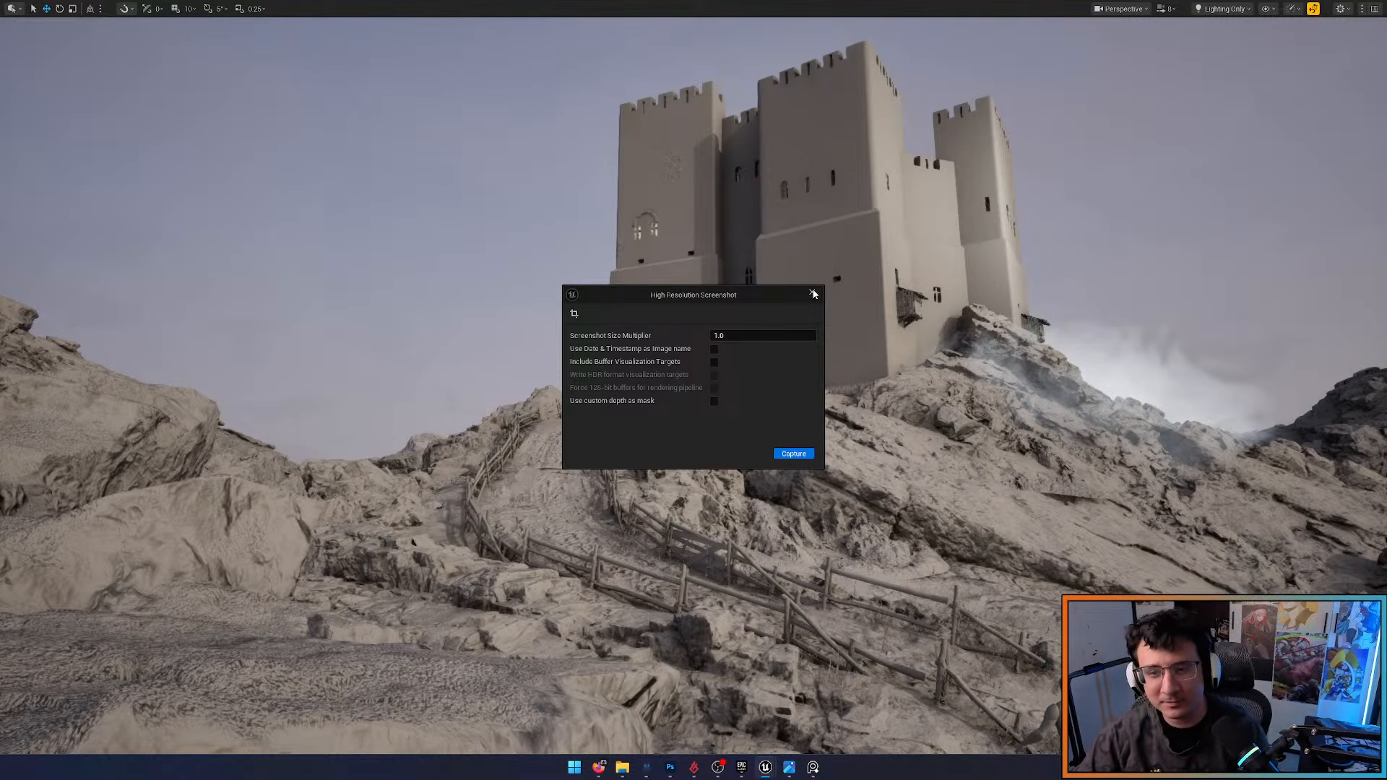
{"action": "left_click", "coordinate": [813, 293]}
Set the view mode to Unlit and take a high-resolution screenshot of the same fortress view
{"action": "left_click", "coordinate": [1223, 9]}
{"action": "left_click", "coordinate": [1235, 63]}
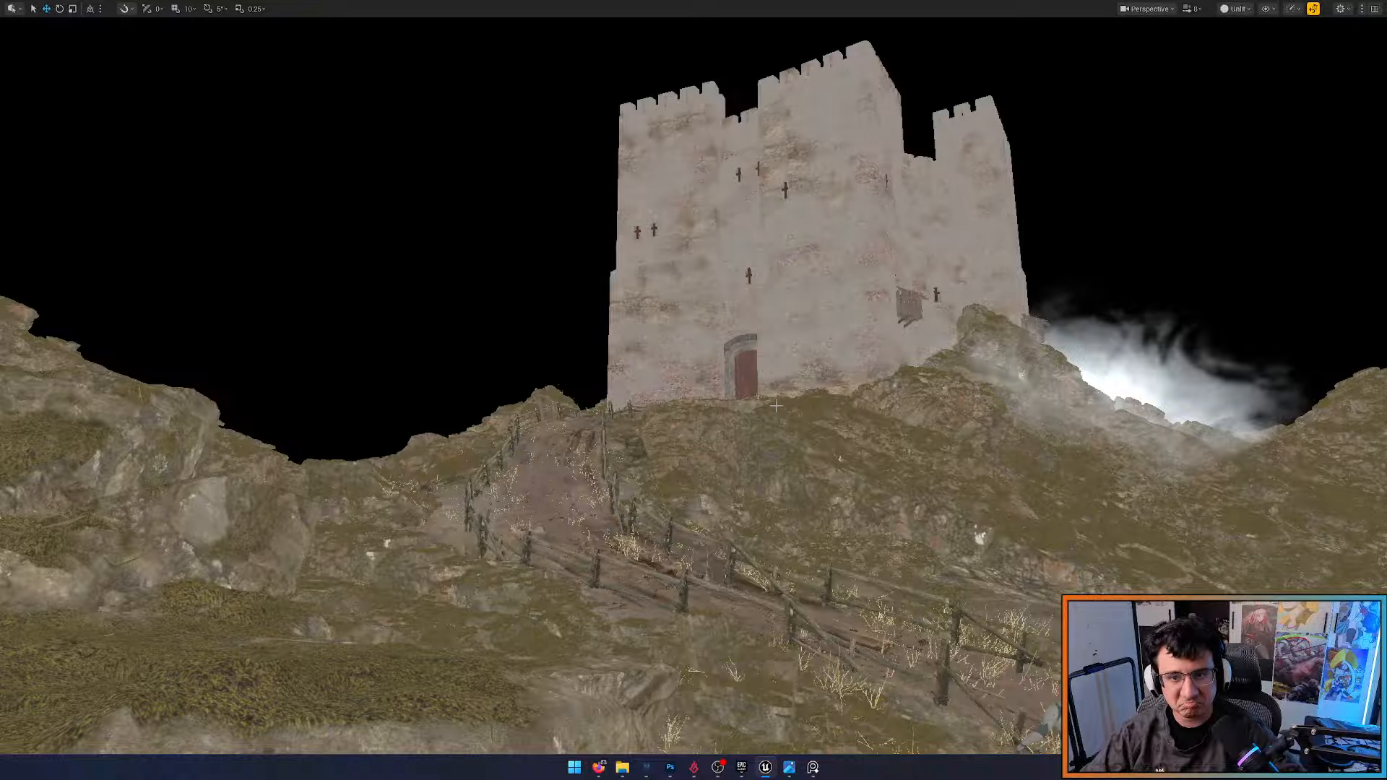
{"action": "left_click", "coordinate": [1154, 10]}
{"action": "left_click", "coordinate": [1163, 396]}
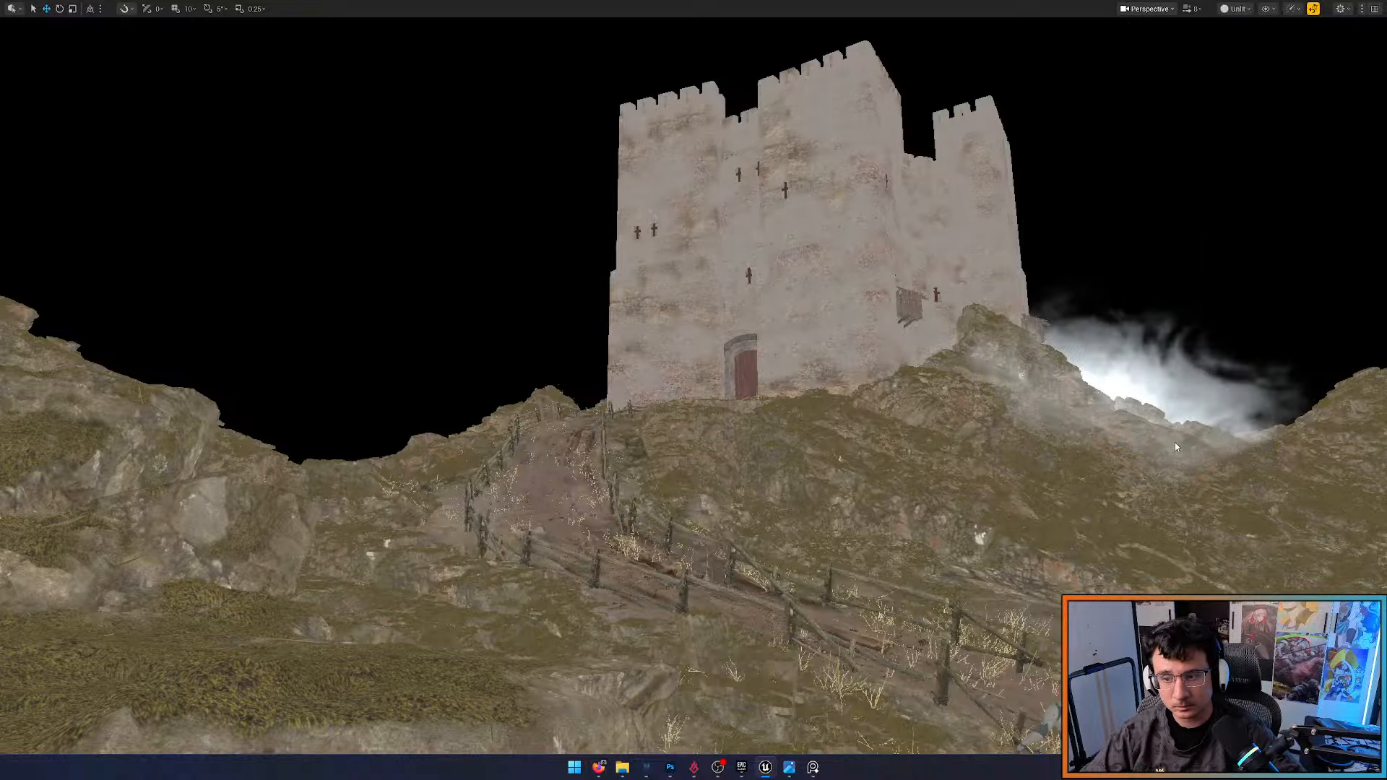
{"action": "left_click", "coordinate": [812, 292]}
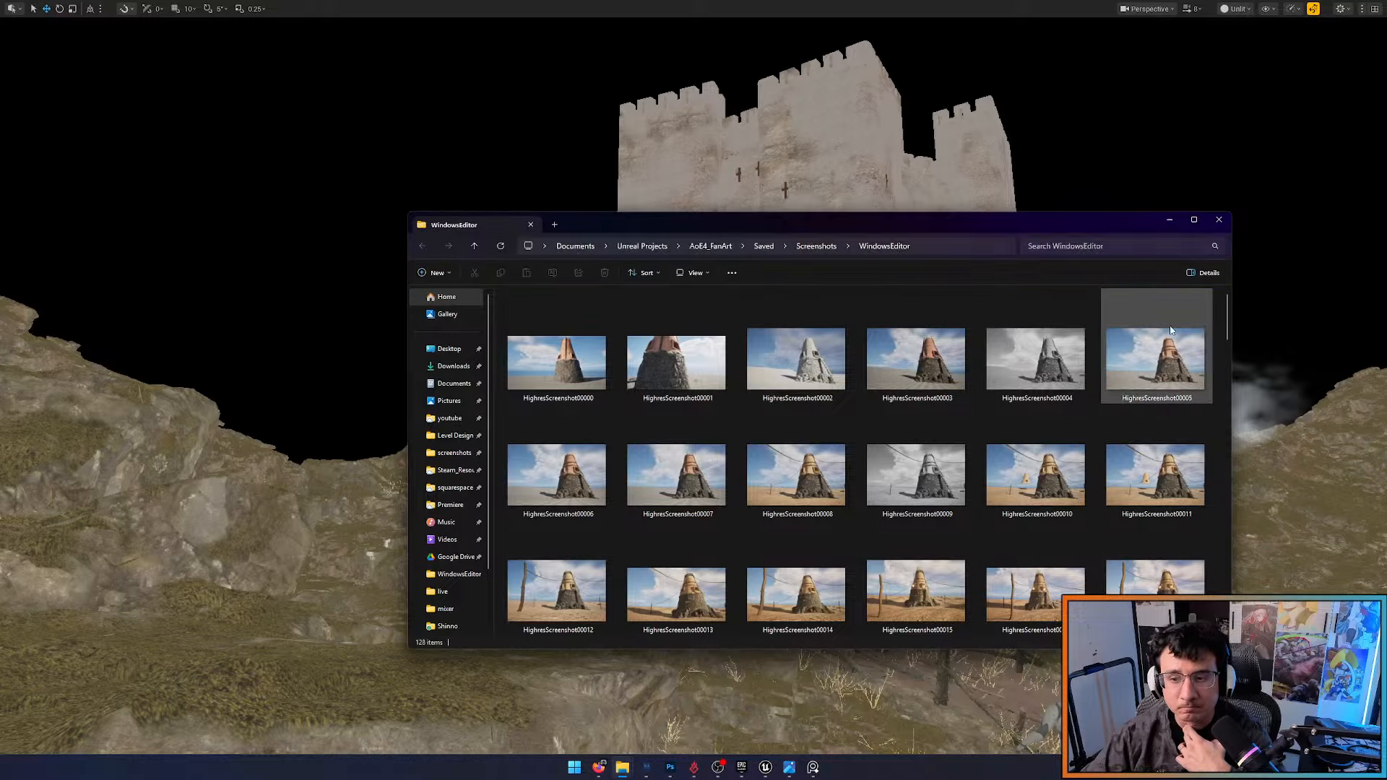
Review the captures in the WindowsEditor screenshots folder and return the fortress view to Lit mode
{"action": "double_click", "coordinate": [1193, 224]}
{"action": "left_click", "coordinate": [1323, 8]}
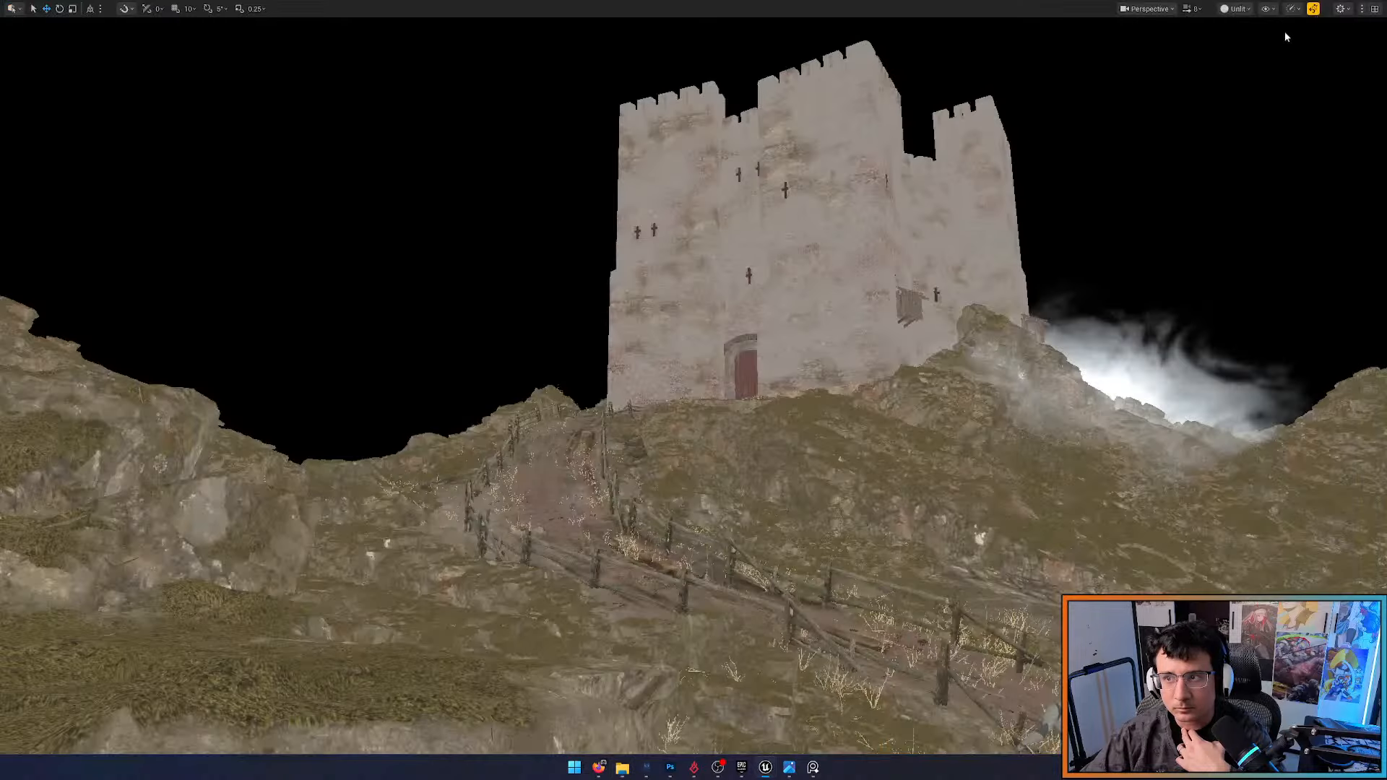
{"action": "left_click", "coordinate": [1235, 9]}
{"action": "left_click", "coordinate": [1250, 50]}
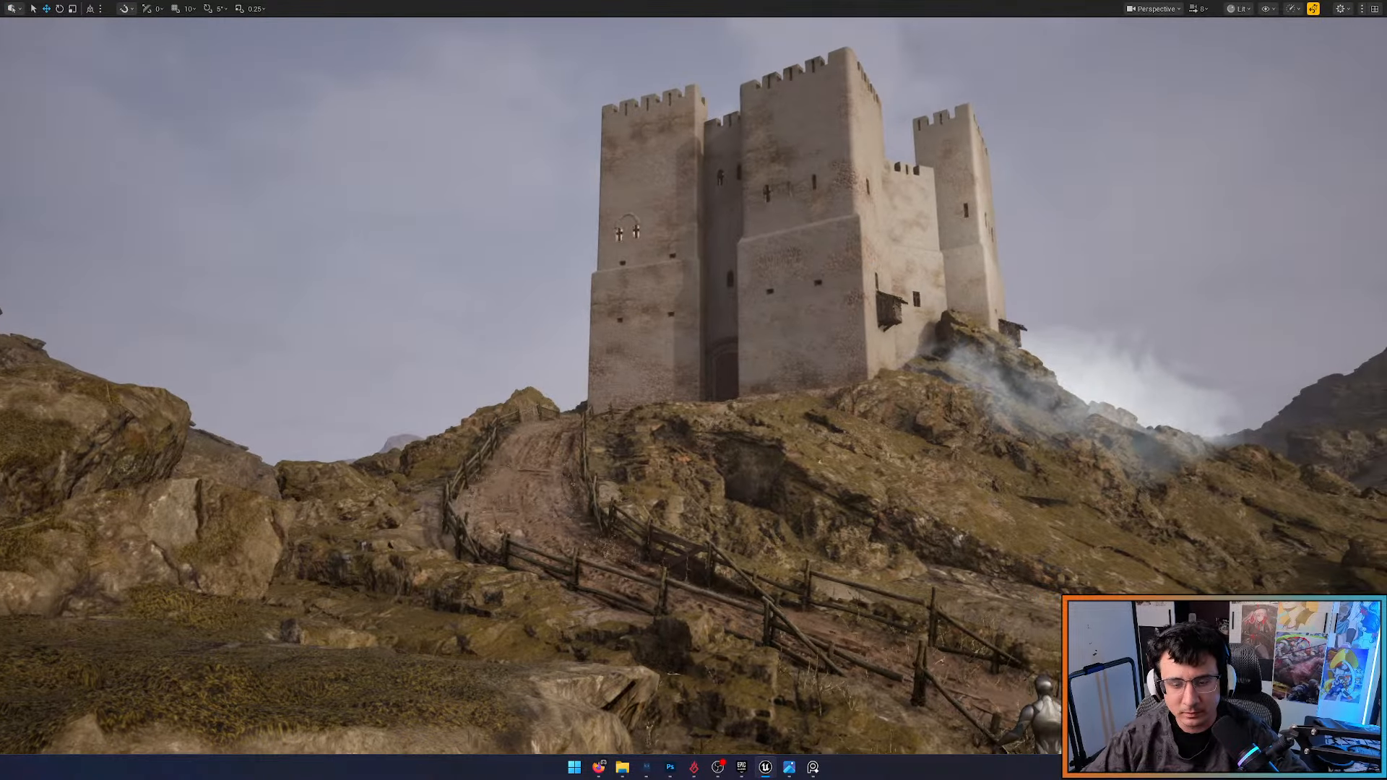
Reframe the low-angle view of the fortress front with the fence in the foreground and keep it as camera bookmark 2
{"action": "key", "text": "2"}
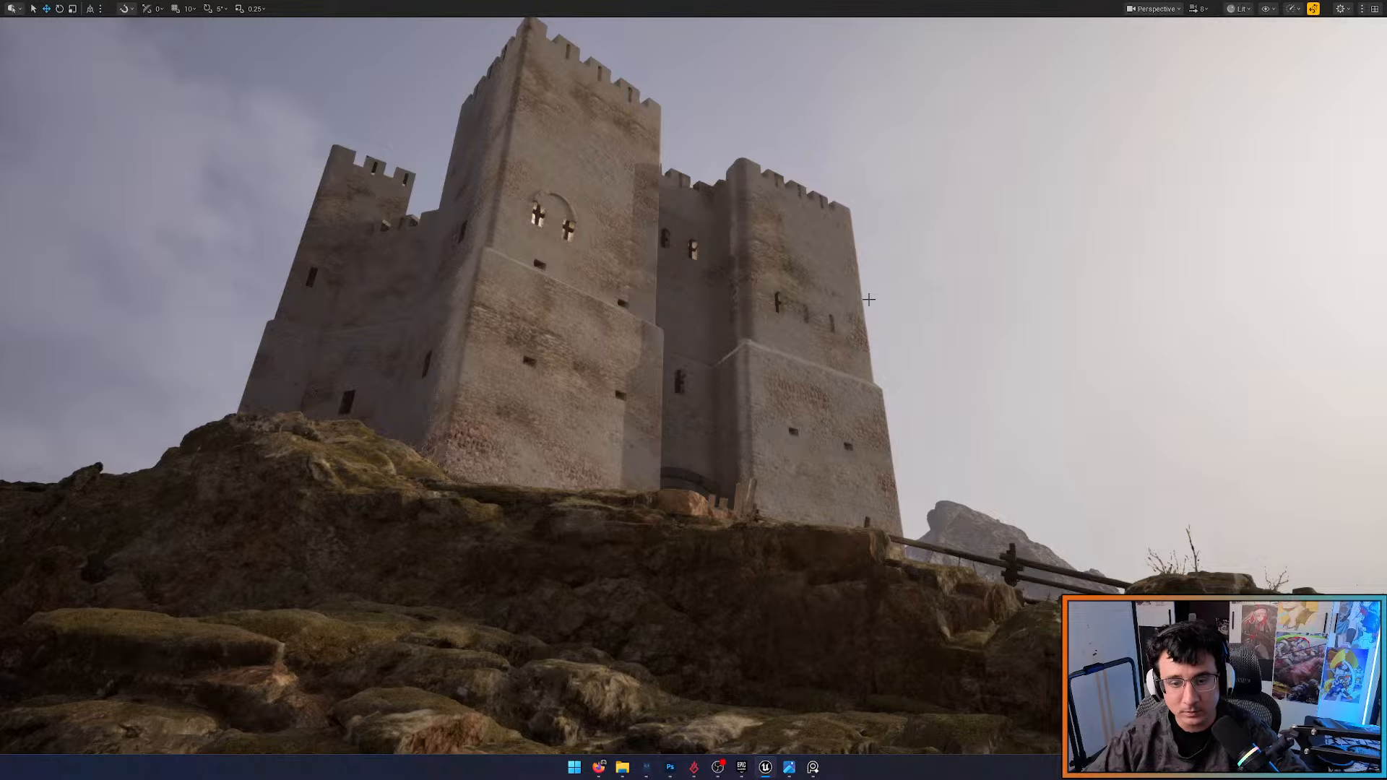
{"action": "key", "text": "d"}
{"action": "right_click_drag", "start_coordinate": [843, 412], "coordinate": [789, 393]}
{"action": "scroll", "coordinate": [844, 413], "scroll_direction": "down", "scroll_amount": 4}
{"action": "key", "text": "a"}
{"action": "scroll", "coordinate": [804, 425], "scroll_direction": "down", "scroll_amount": 5}
{"action": "key", "text": "d"}
{"action": "key", "text": "w"}
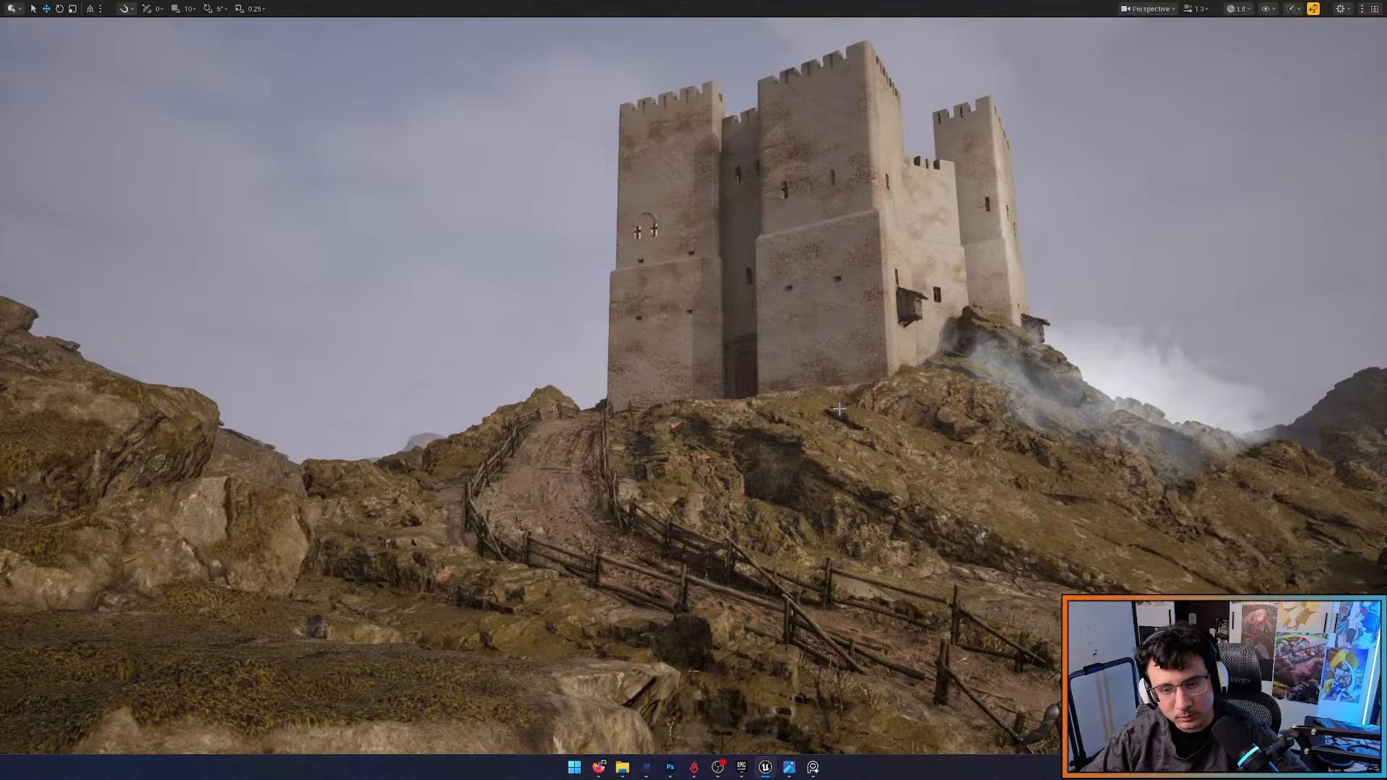
{"action": "key", "text": "2"}
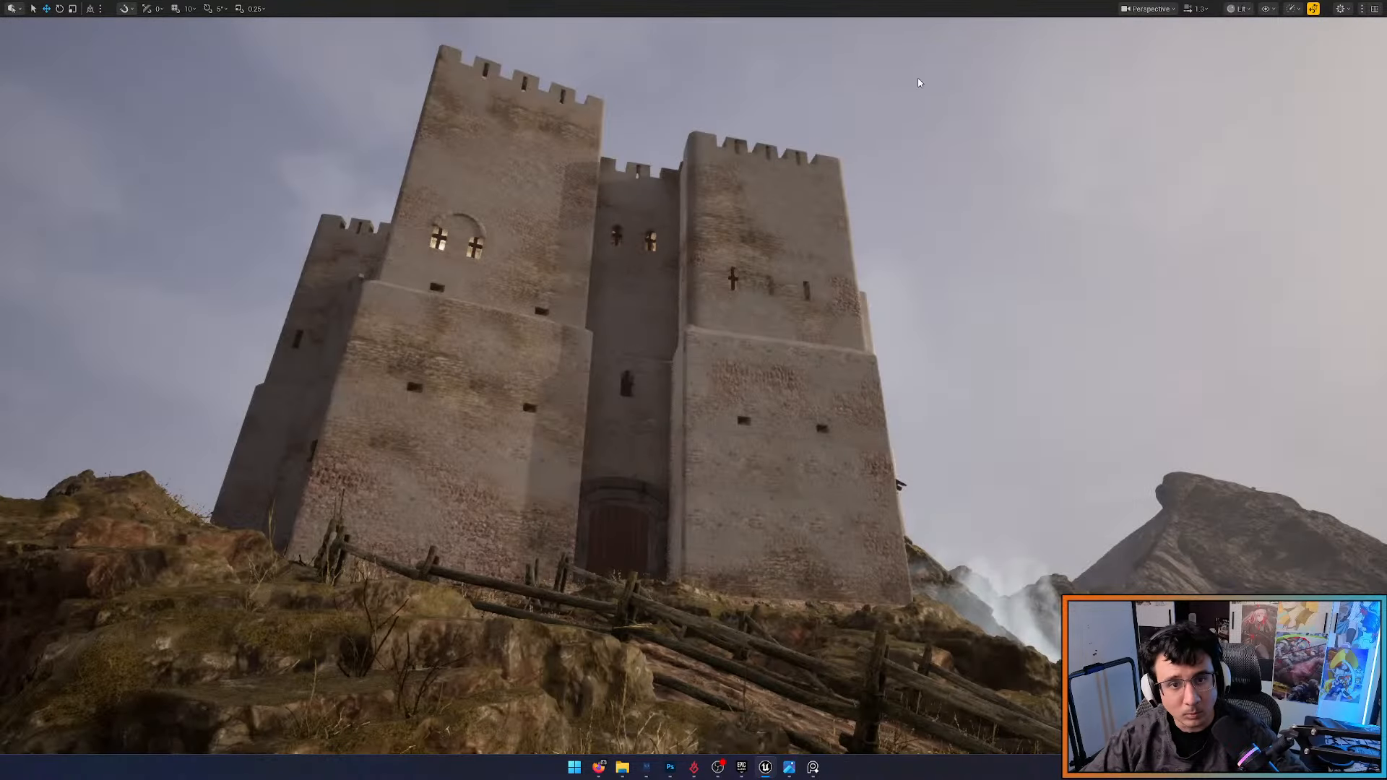
Take a high-resolution screenshot of the low-angle fortress view with a size multiplier of 1.0
{"action": "left_click", "coordinate": [1149, 9]}
{"action": "left_click", "coordinate": [1160, 430]}
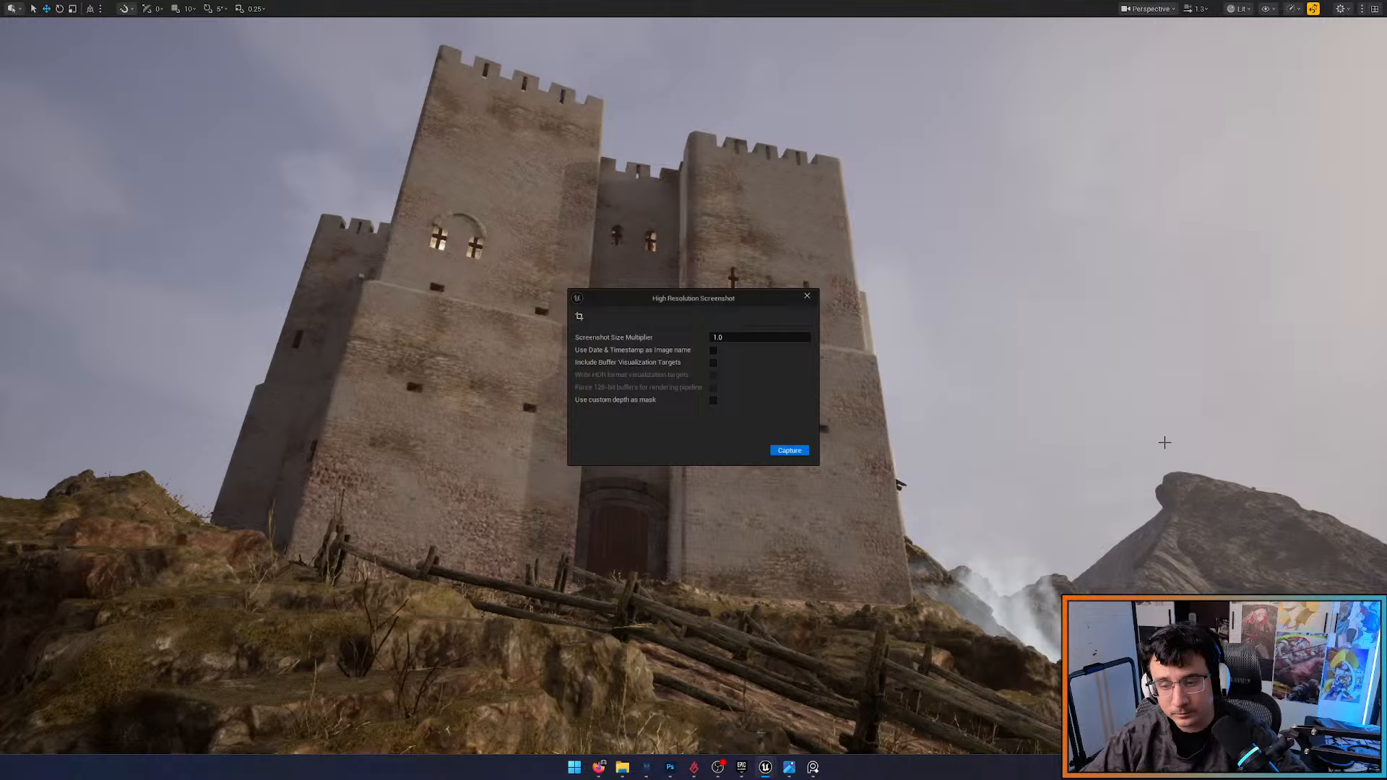
{"action": "left_click", "coordinate": [799, 459]}
{"action": "left_click", "coordinate": [812, 291]}
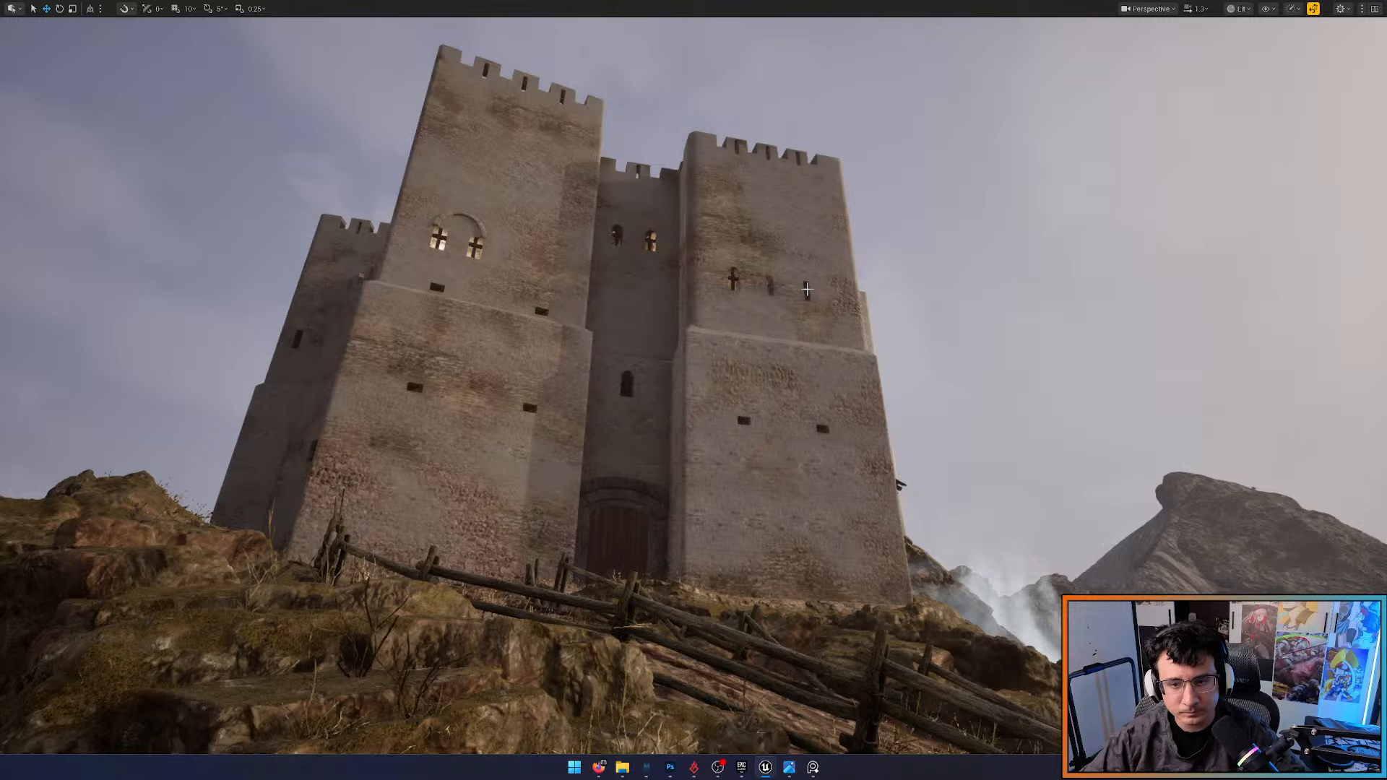
{"action": "key", "text": "3"}
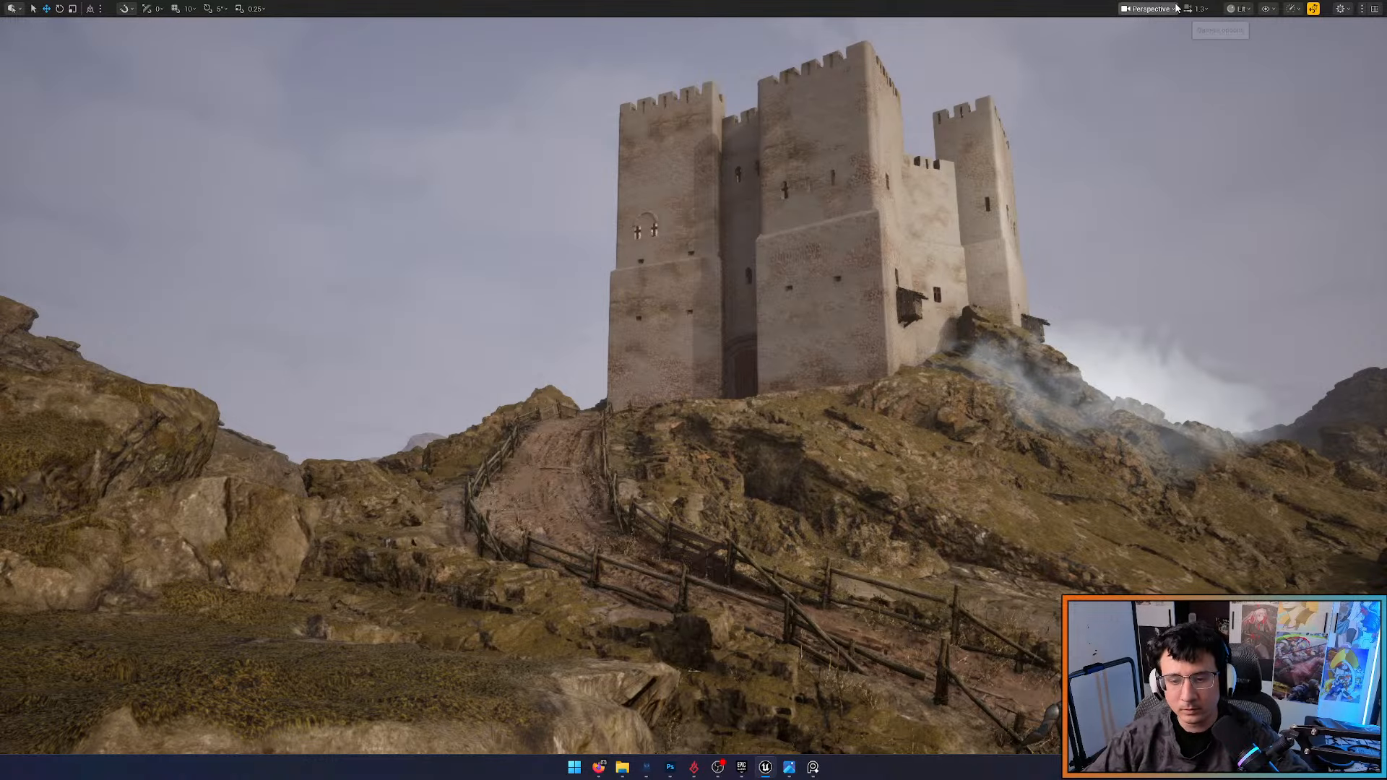
Recall camera bookmark 4, pull back to an aerial view of the whole fortress, and take a high-resolution screenshot with a size multiplier of 1.0
{"action": "key", "text": "4"}
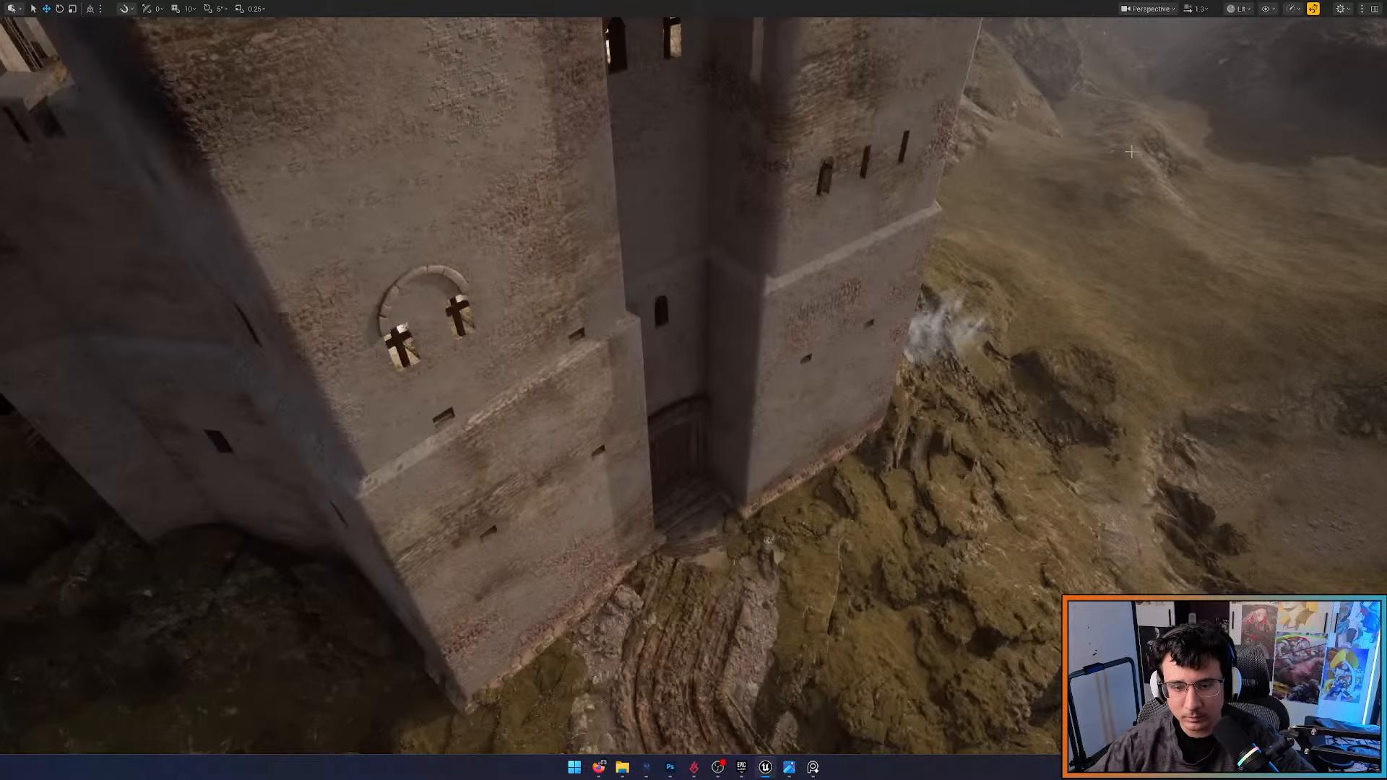
{"action": "key", "text": "s"}
{"action": "right_click_drag", "start_coordinate": [1013, 338], "coordinate": [987, 305]}
{"action": "right_click_drag", "start_coordinate": [1023, 147], "coordinate": [1024, 151]}
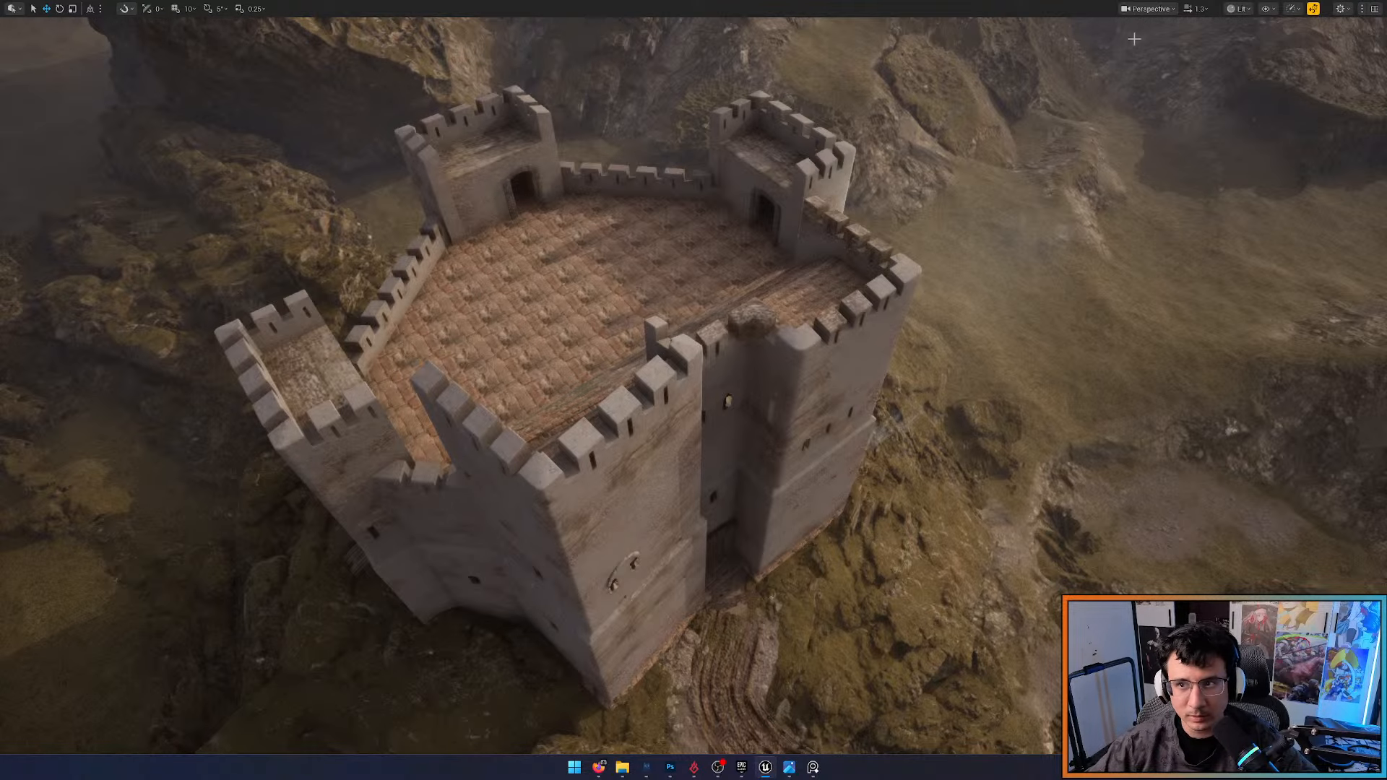
{"action": "left_click", "coordinate": [1147, 9]}
{"action": "left_click", "coordinate": [1169, 440]}
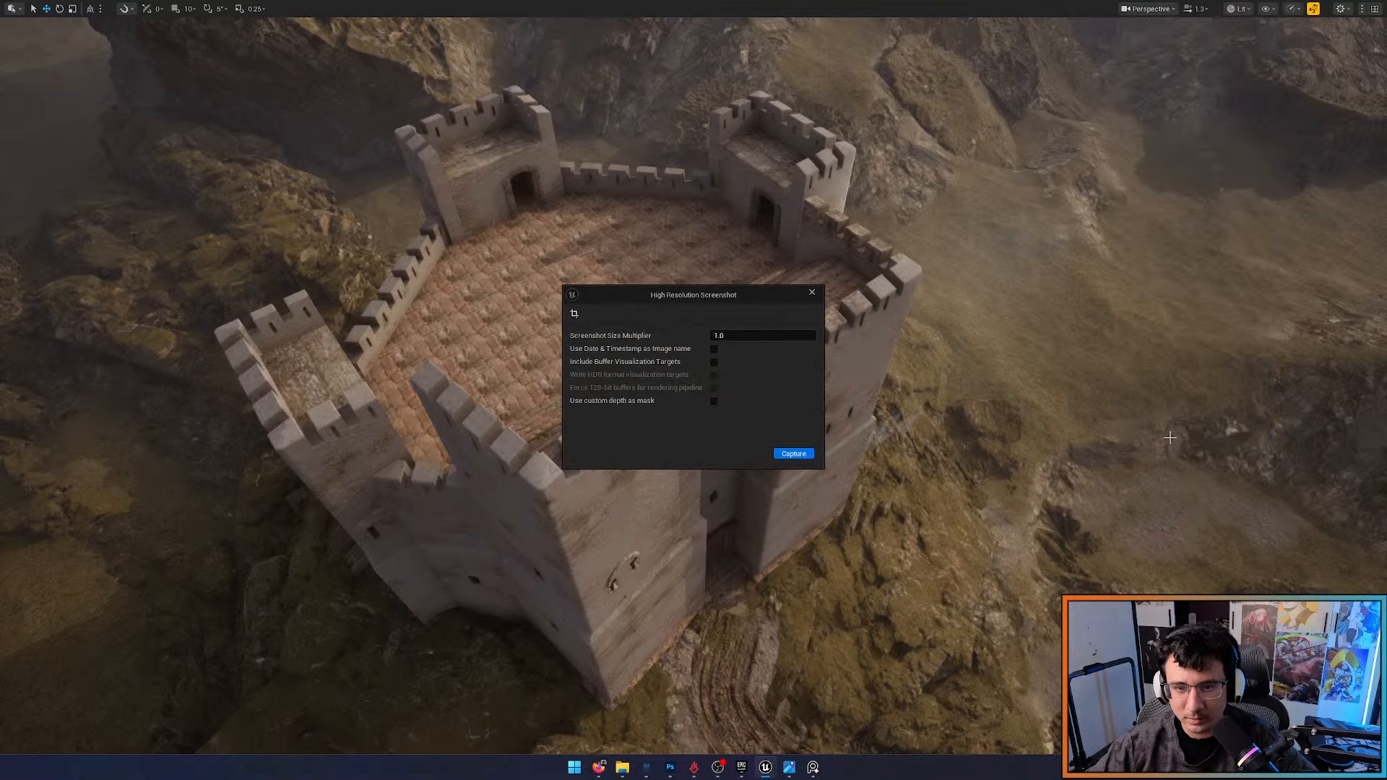
{"action": "left_click", "coordinate": [810, 454]}
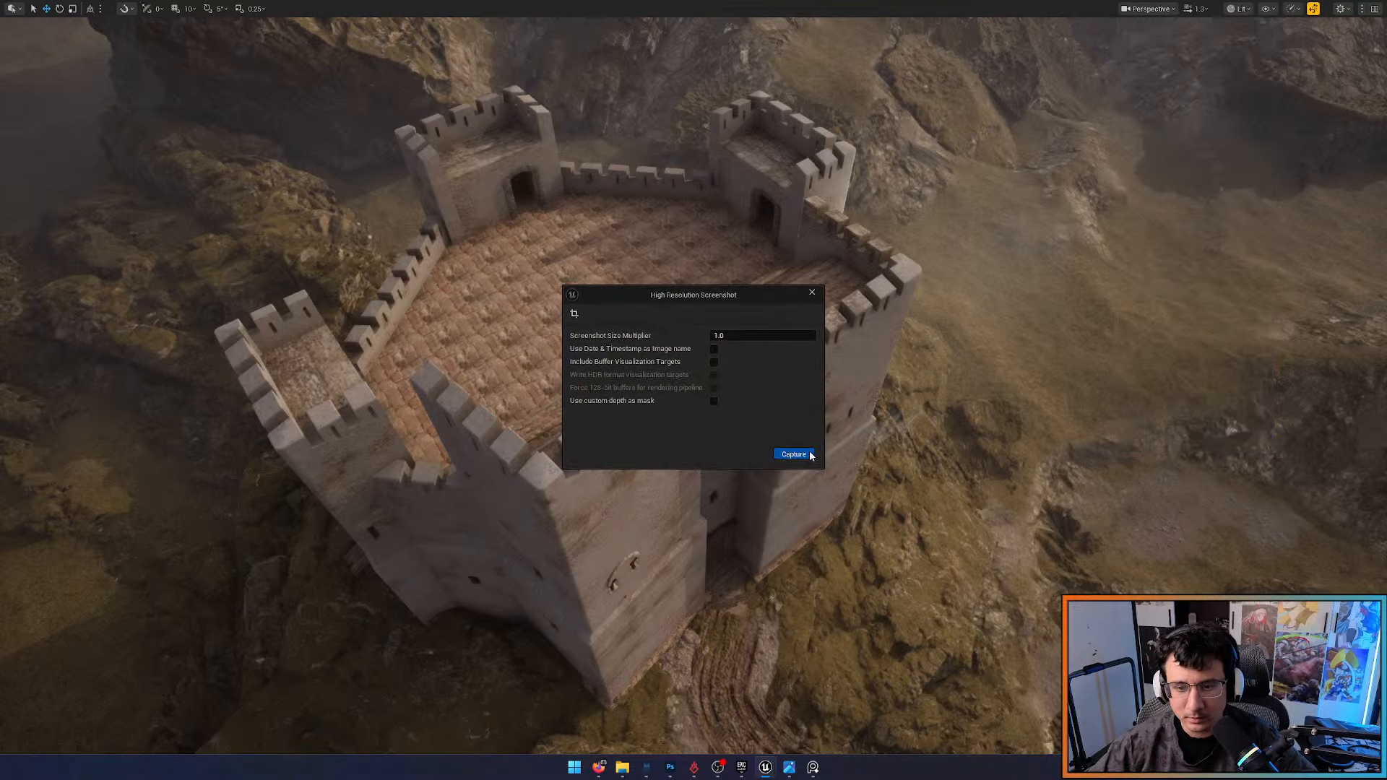
{"action": "left_click", "coordinate": [811, 294]}
Inspect the aerial fortress view in Unlit mode and return it to Lit mode
{"action": "key", "text": "alt+3"}
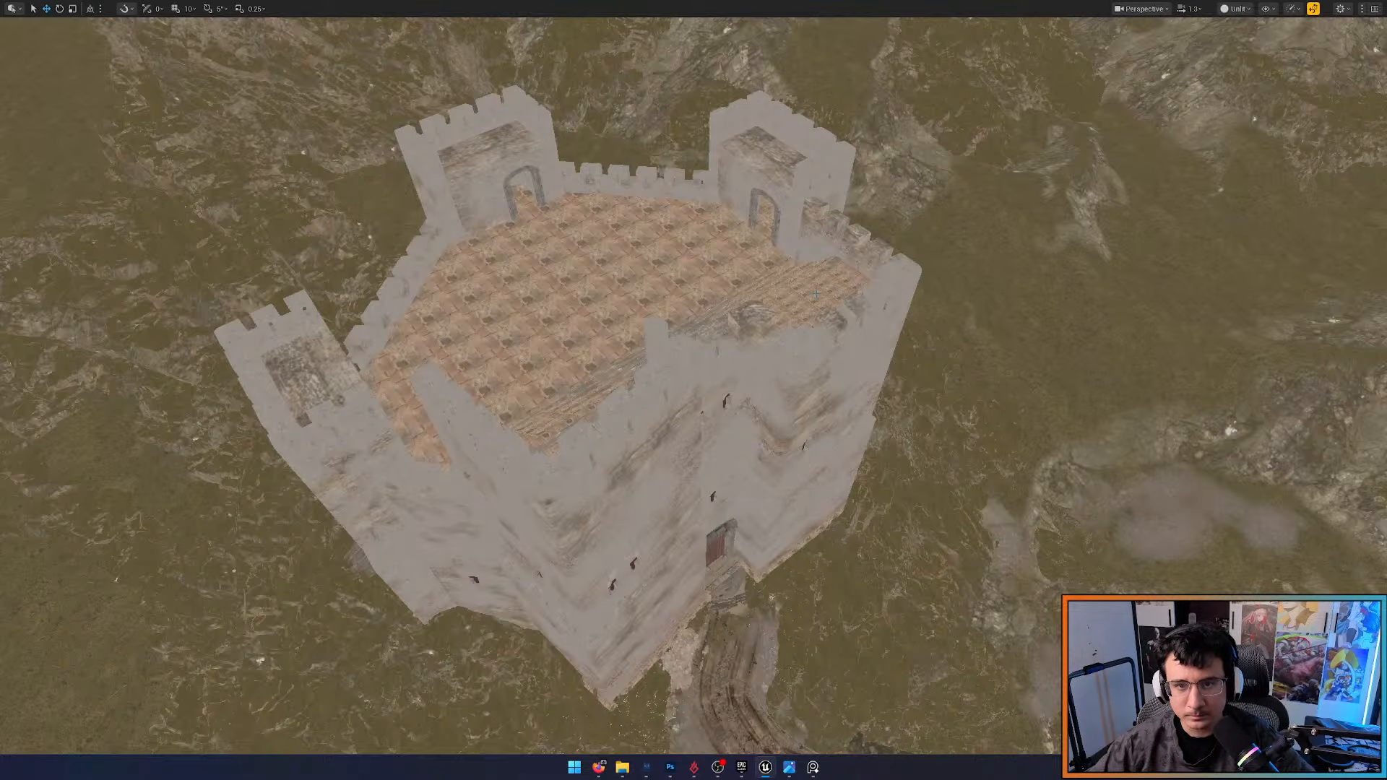
{"action": "key", "text": "alt+4"}
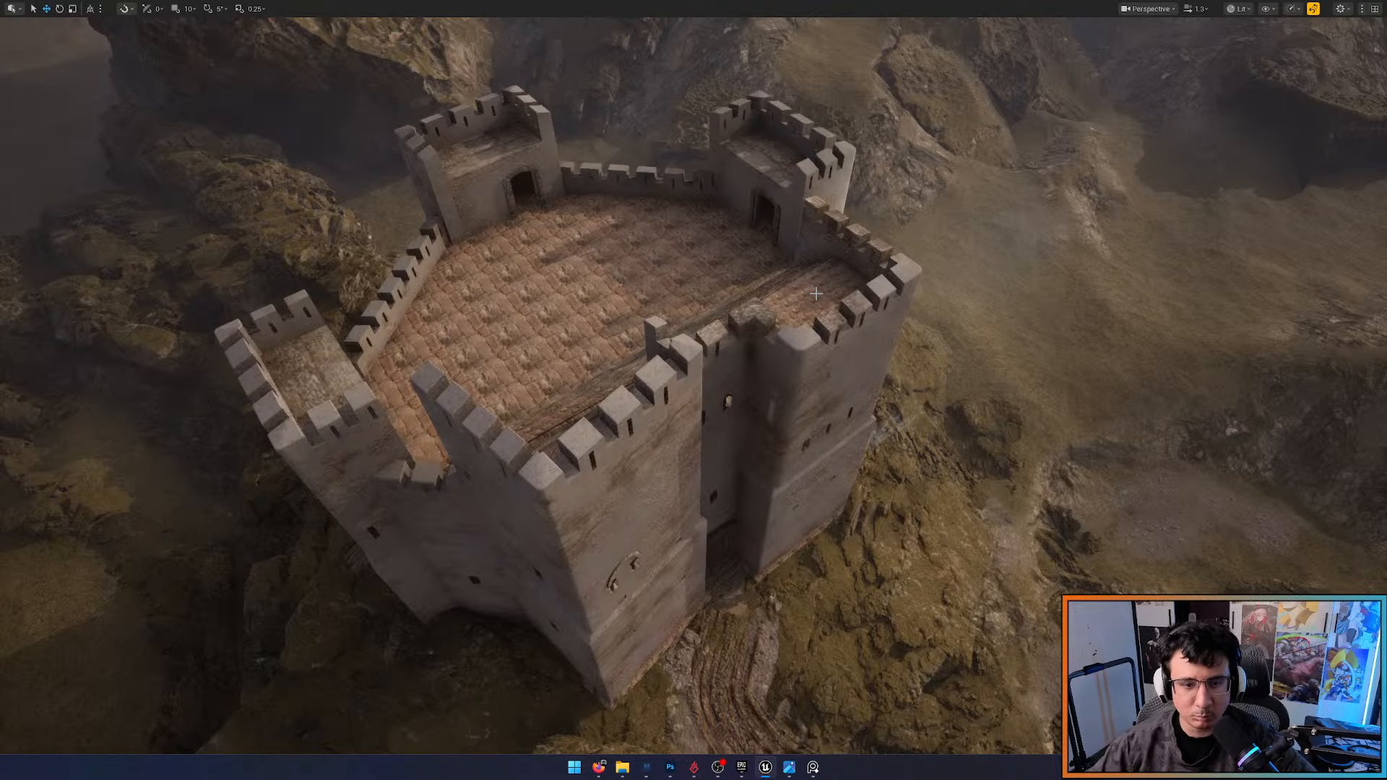
Duplicate the large rock formation beside the fortress into the valley on the opposite side, adjust its rotation and position, and deselect it
{"action": "right_click_drag", "start_coordinate": [905, 393], "coordinate": [904, 394]}
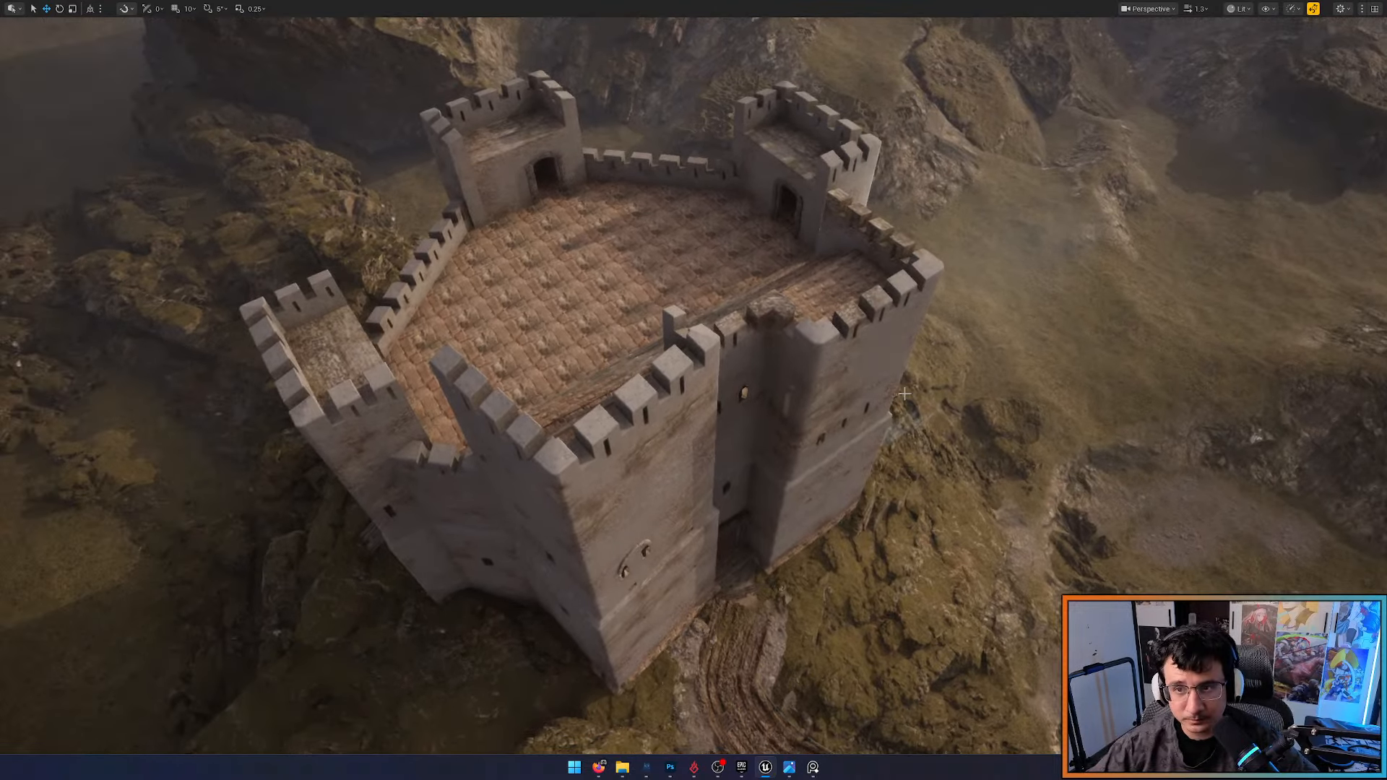
{"action": "left_click", "coordinate": [384, 228]}
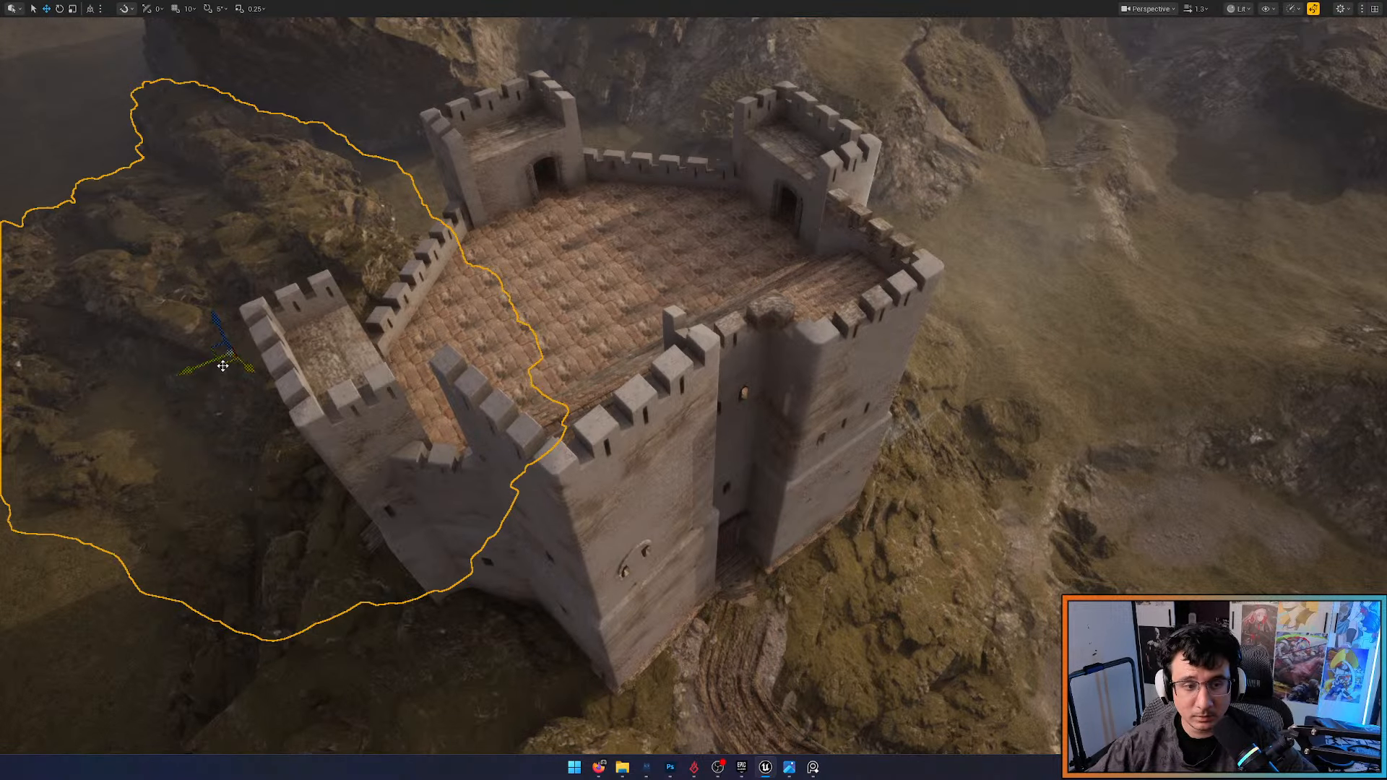
{"action": "left_click_drag", "start_coordinate": [223, 366], "coordinate": [1259, 265]}
{"action": "key", "text": "e"}
{"action": "left_click_drag", "start_coordinate": [1222, 312], "coordinate": [1205, 269]}
{"action": "key", "text": "w"}
{"action": "key", "text": "e"}
{"action": "key", "text": "w"}
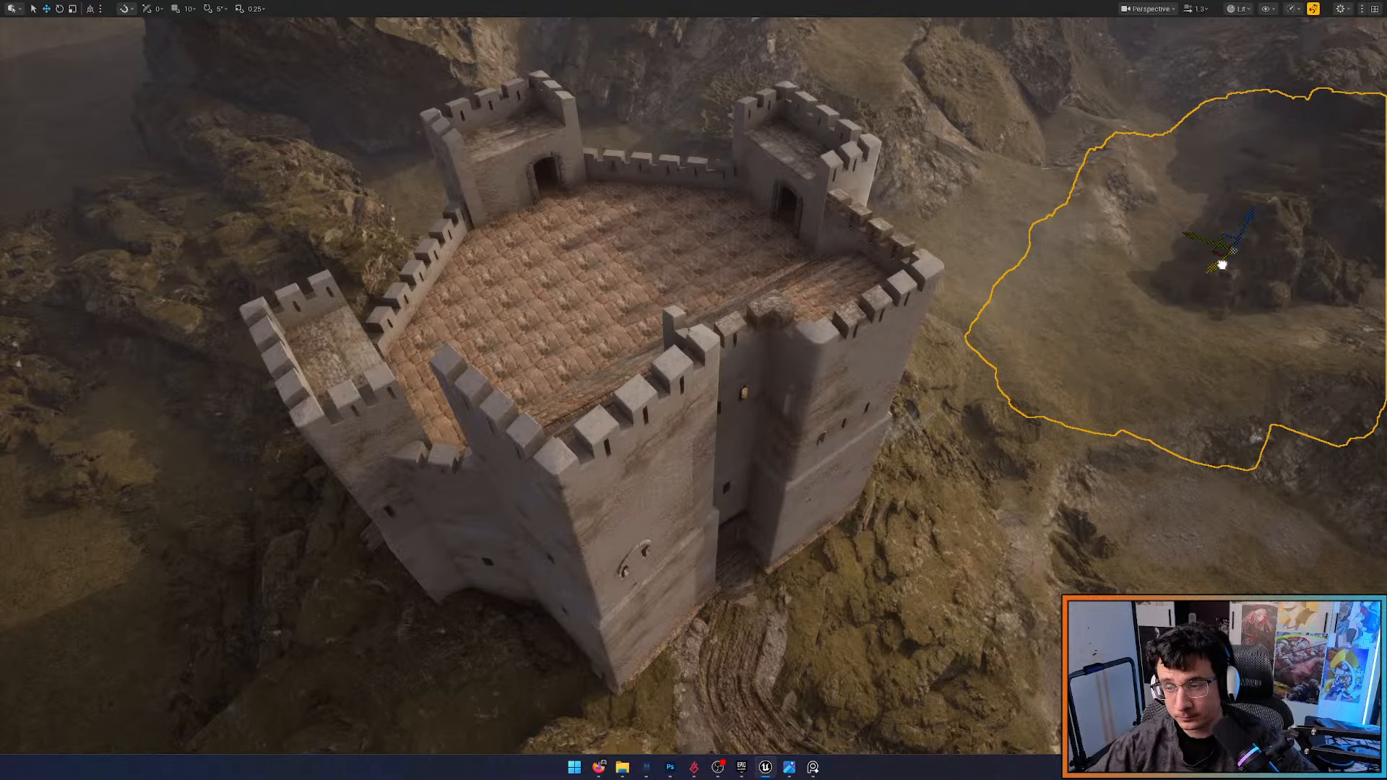
{"action": "left_click_drag", "start_coordinate": [1221, 265], "coordinate": [1146, 292]}
{"action": "key", "text": "Escape"}
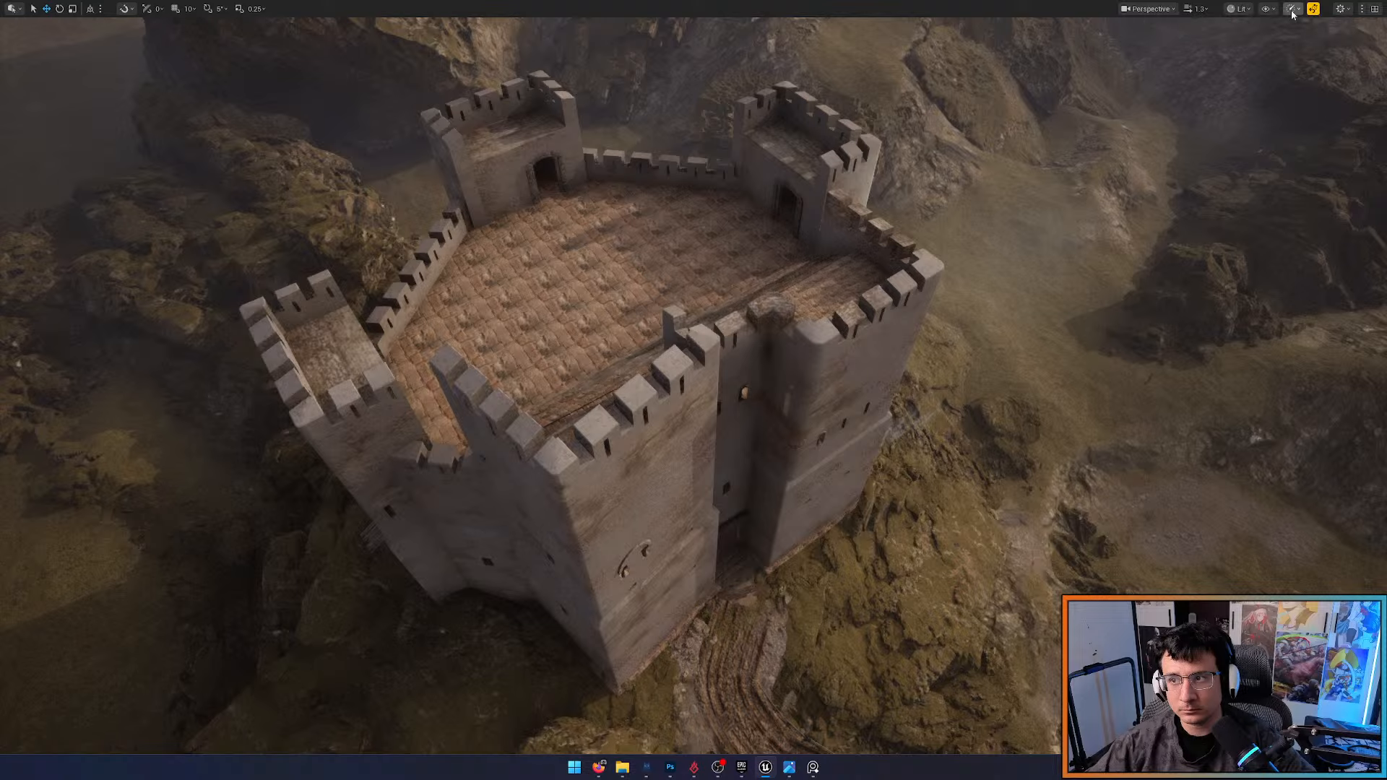
Set all viewport scalability groups to Medium
{"action": "left_click", "coordinate": [1294, 9]}
{"action": "mouse_move", "coordinate": [1321, 55]}
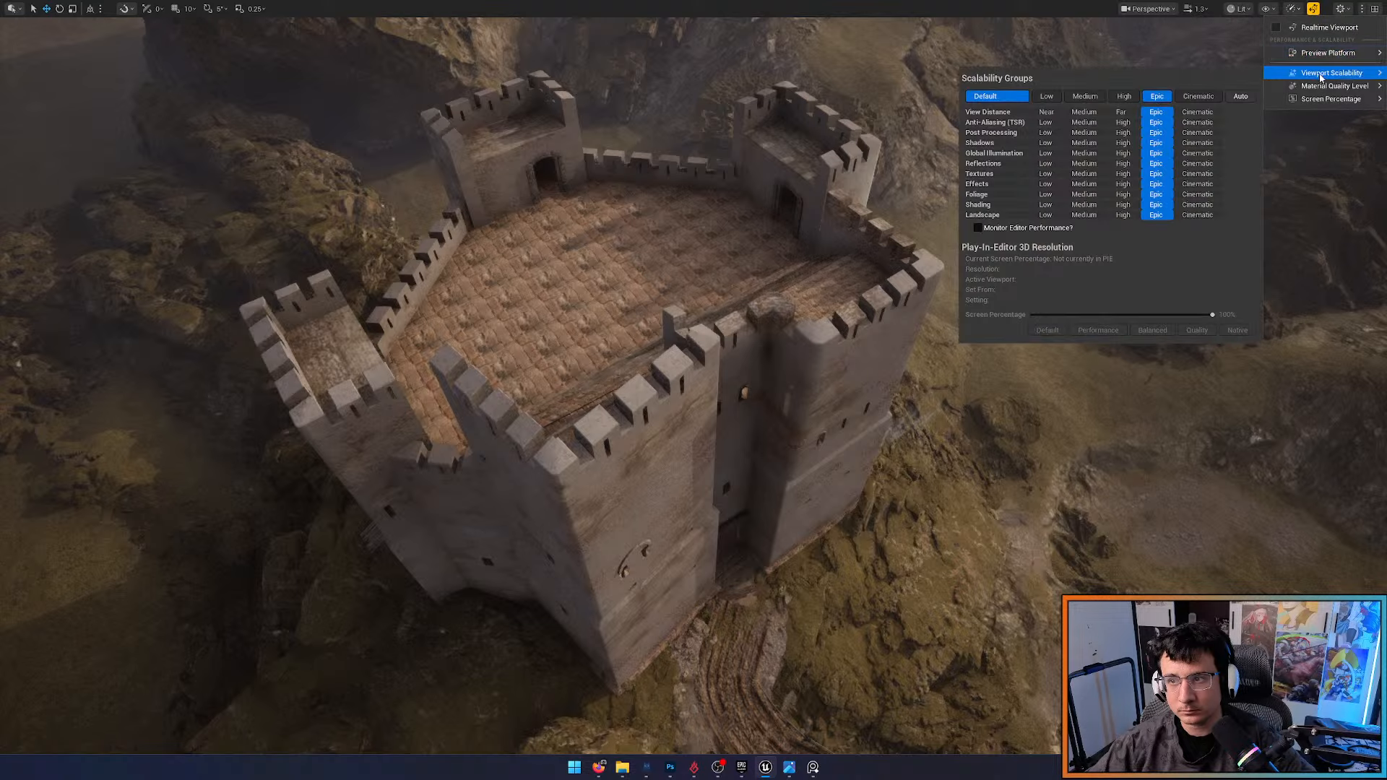
{"action": "left_click", "coordinate": [1085, 96]}
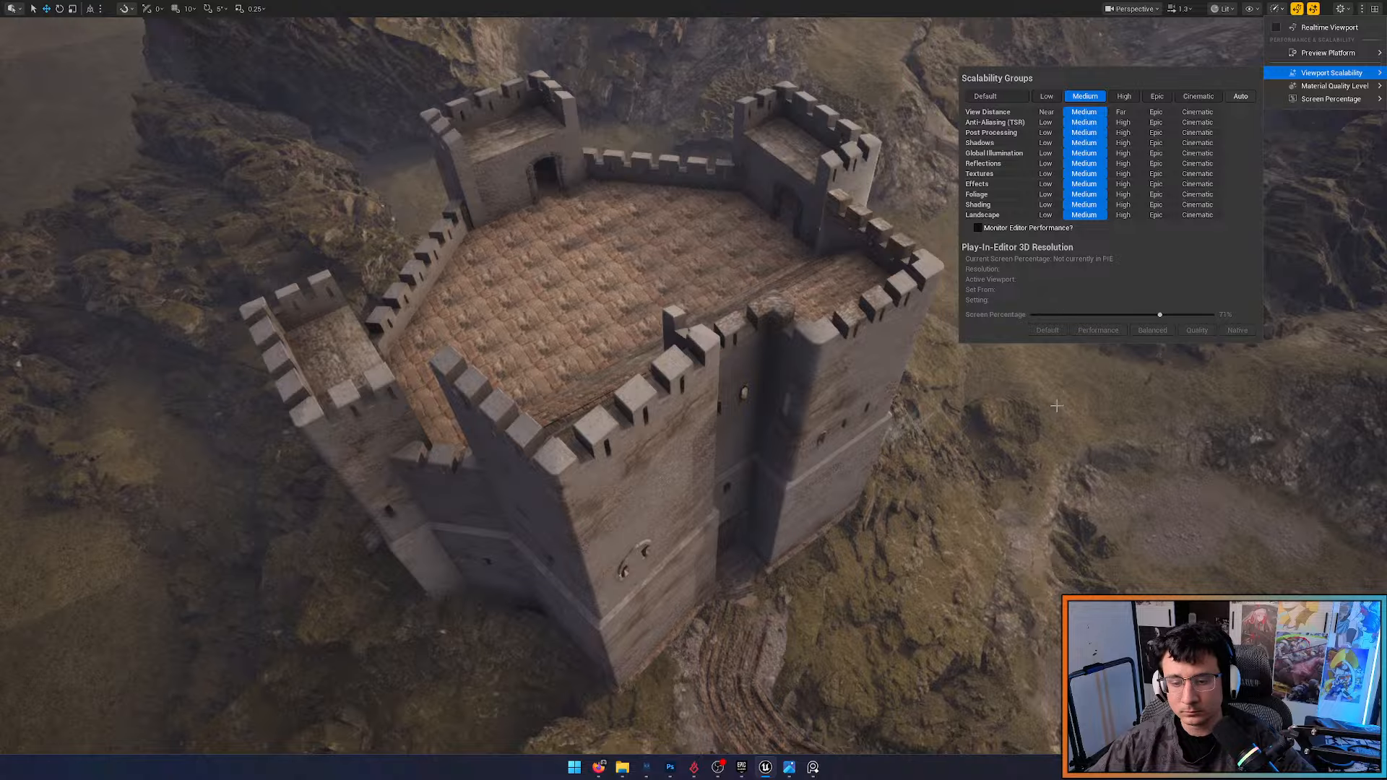
{"action": "left_click", "coordinate": [906, 37]}
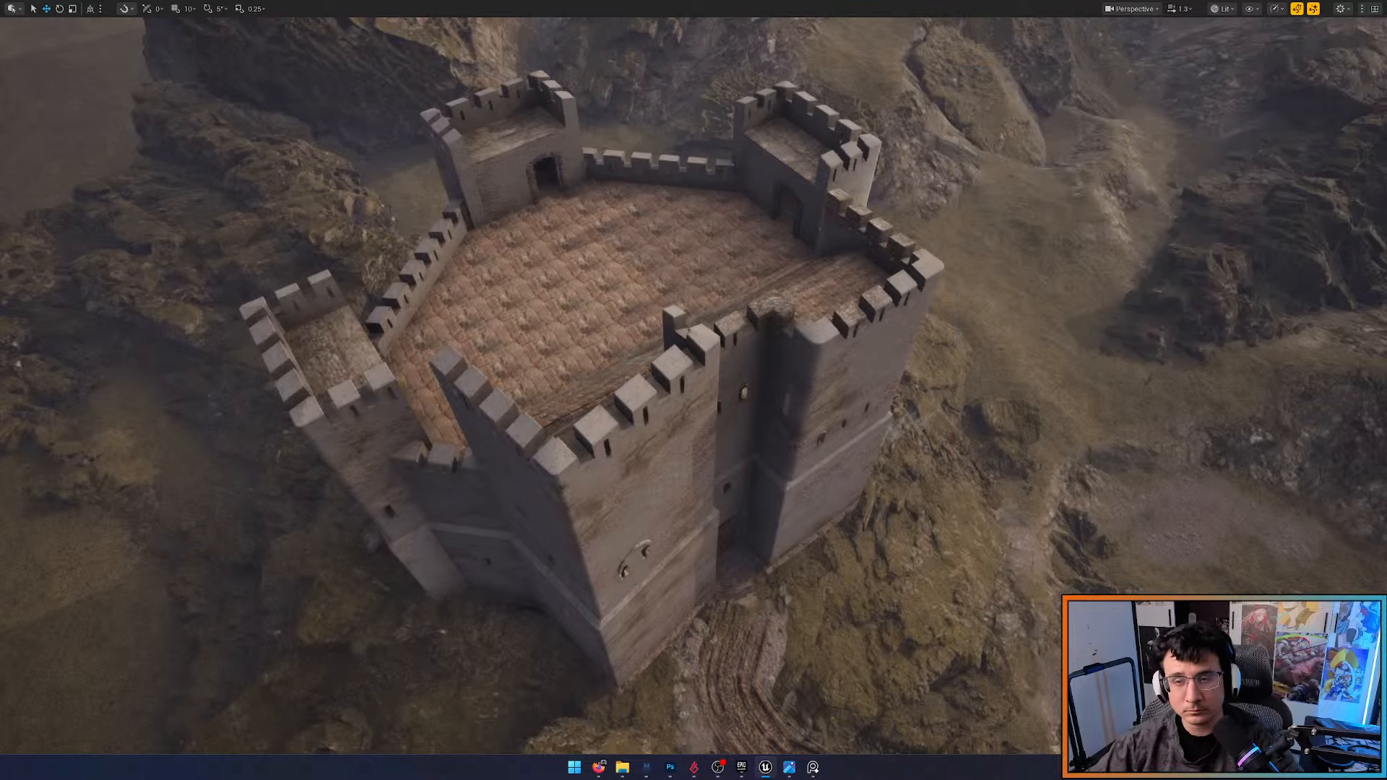
{"action": "left_click", "coordinate": [906, 37]}
Leave the full-screen viewport and switch to Landscape Mode with the Paint tool, keeping the aerial fortress view and the full editor layout
{"action": "key", "text": "F11"}
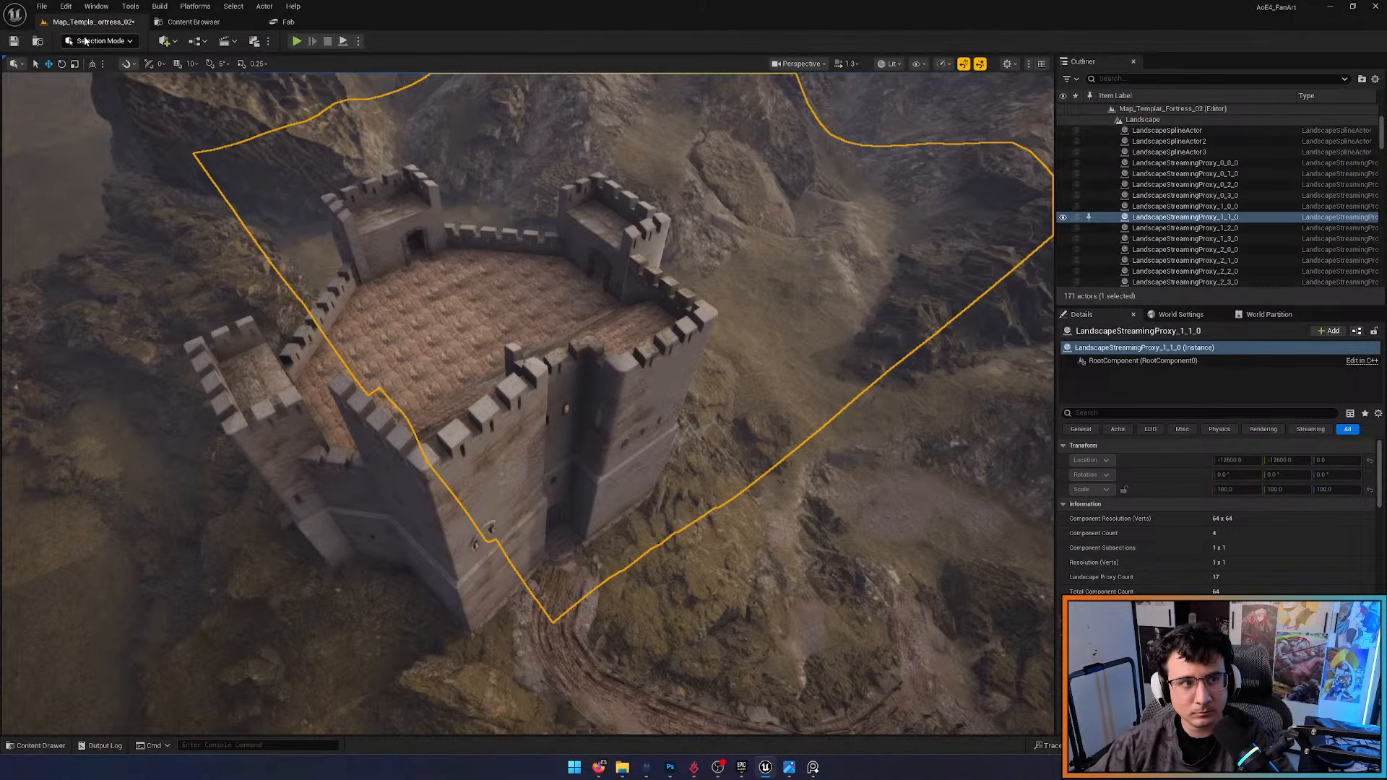
{"action": "left_click", "coordinate": [85, 42]}
{"action": "left_click", "coordinate": [97, 71]}
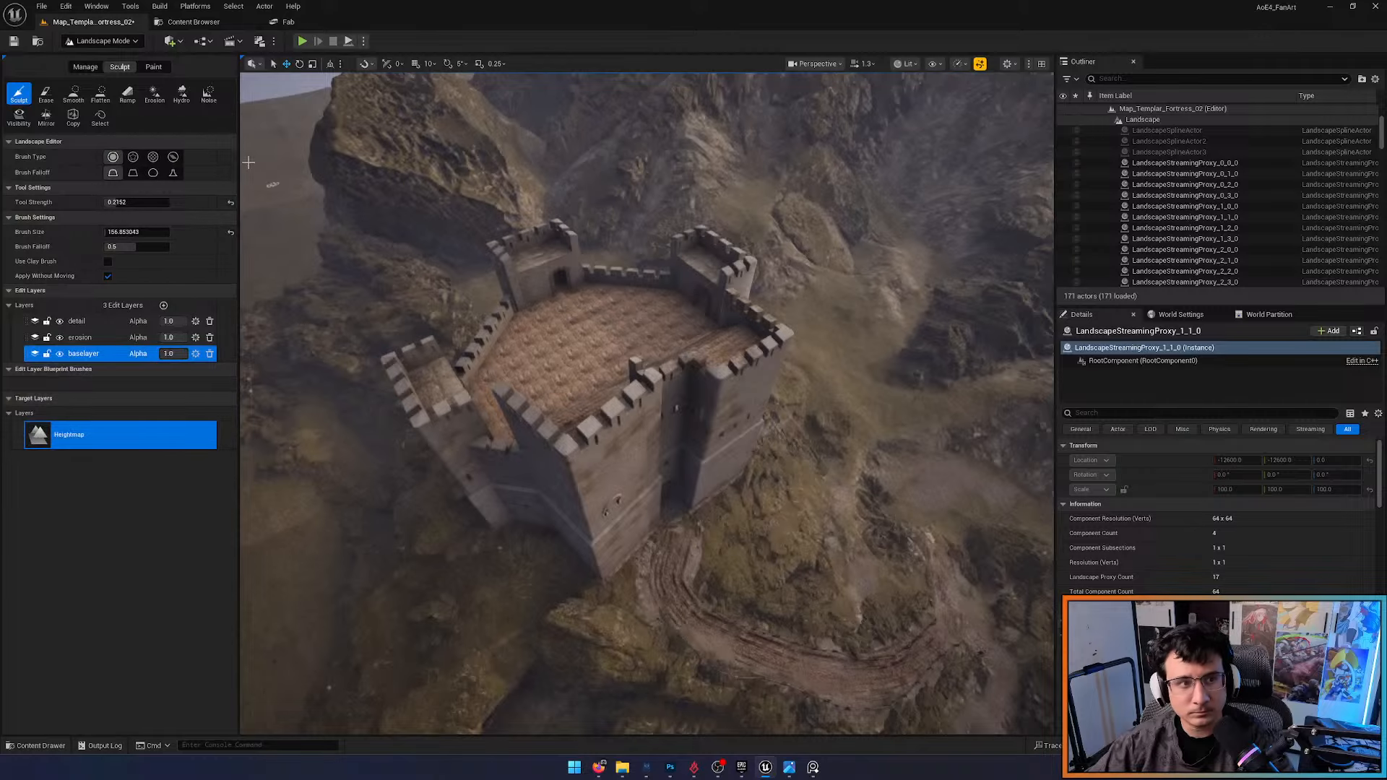
{"action": "left_click", "coordinate": [152, 67]}
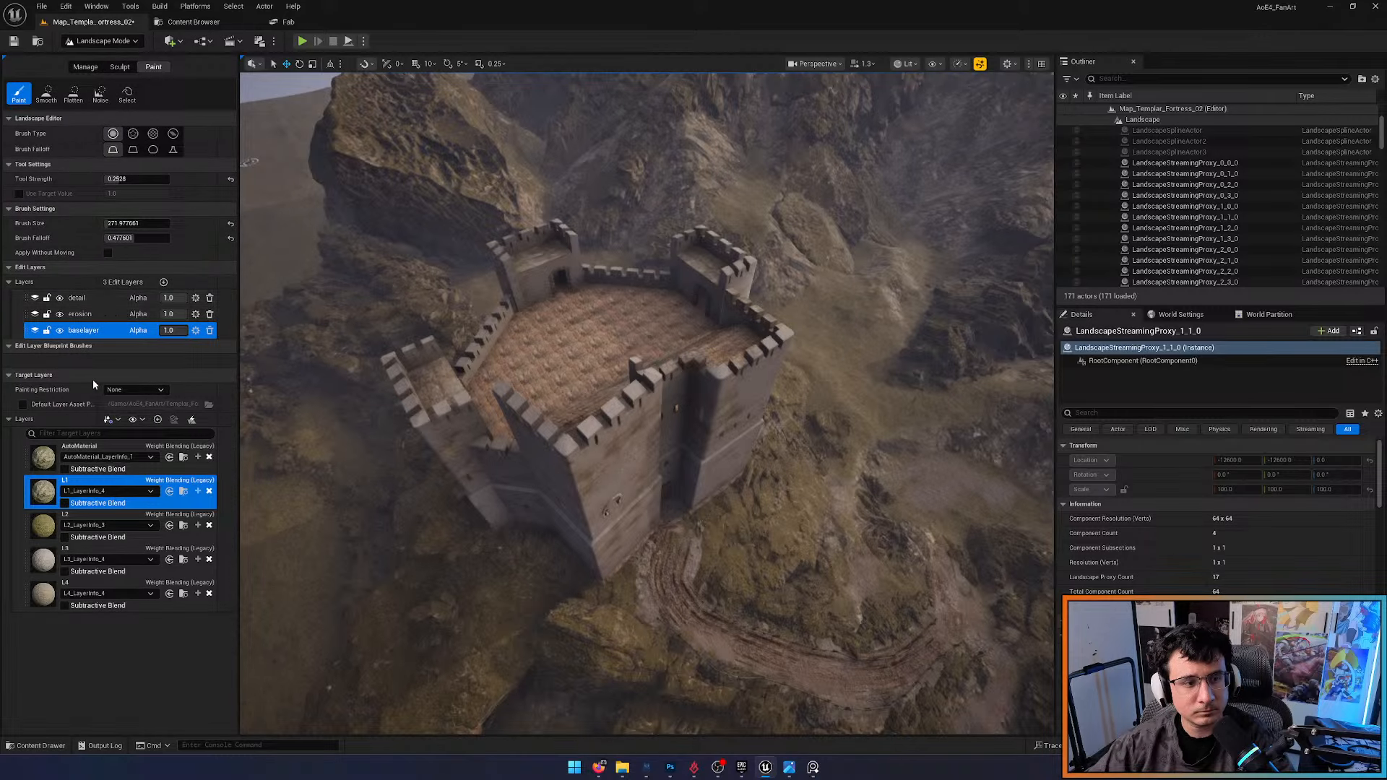
{"action": "key", "text": "F11"}
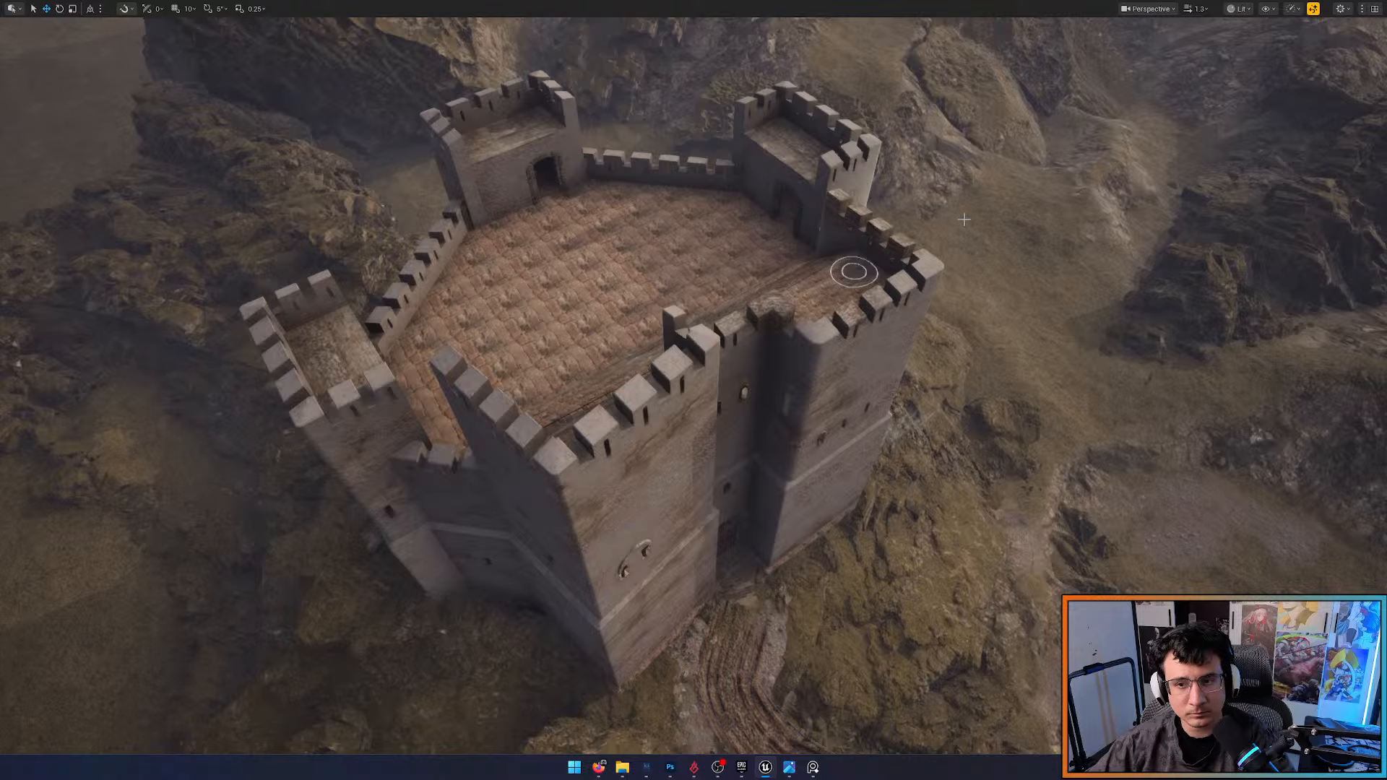
{"action": "key", "text": "F11"}
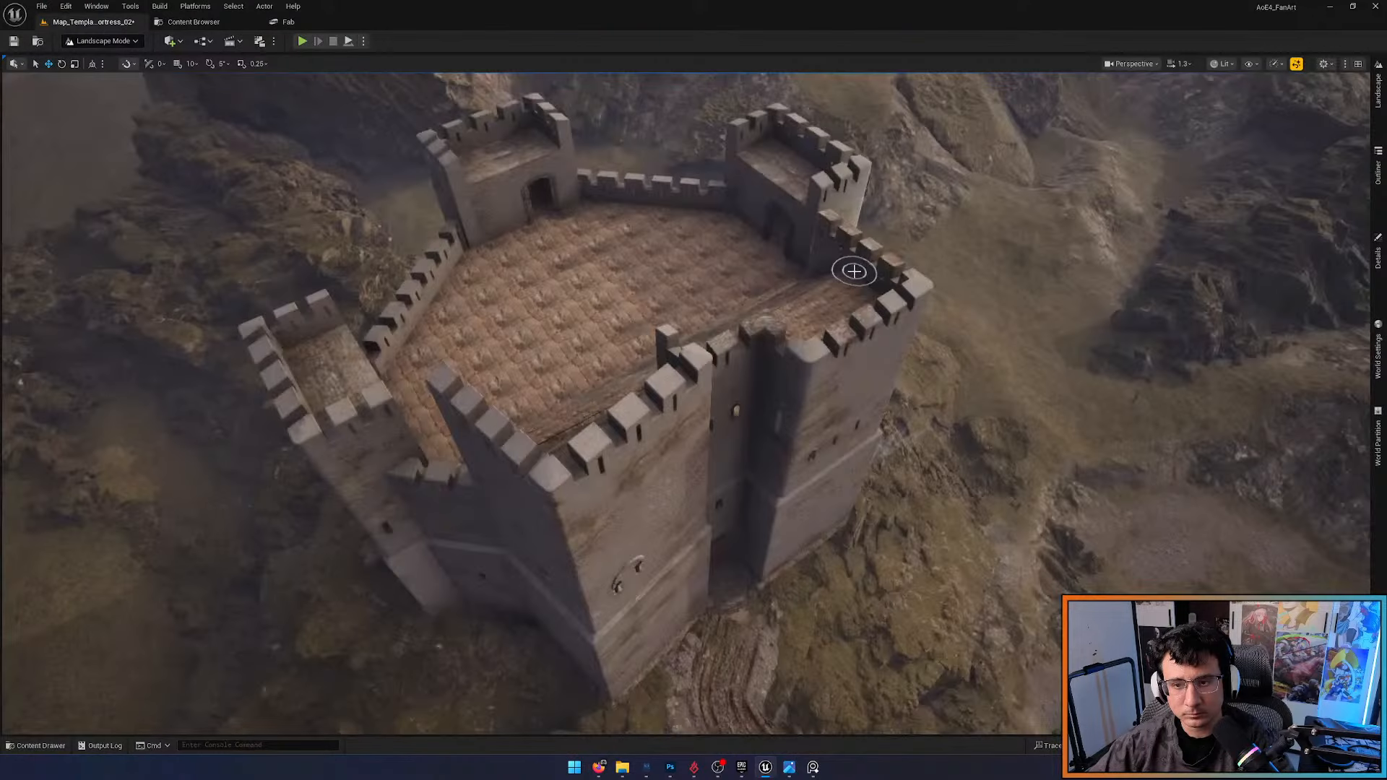
{"action": "key", "text": "F10"}
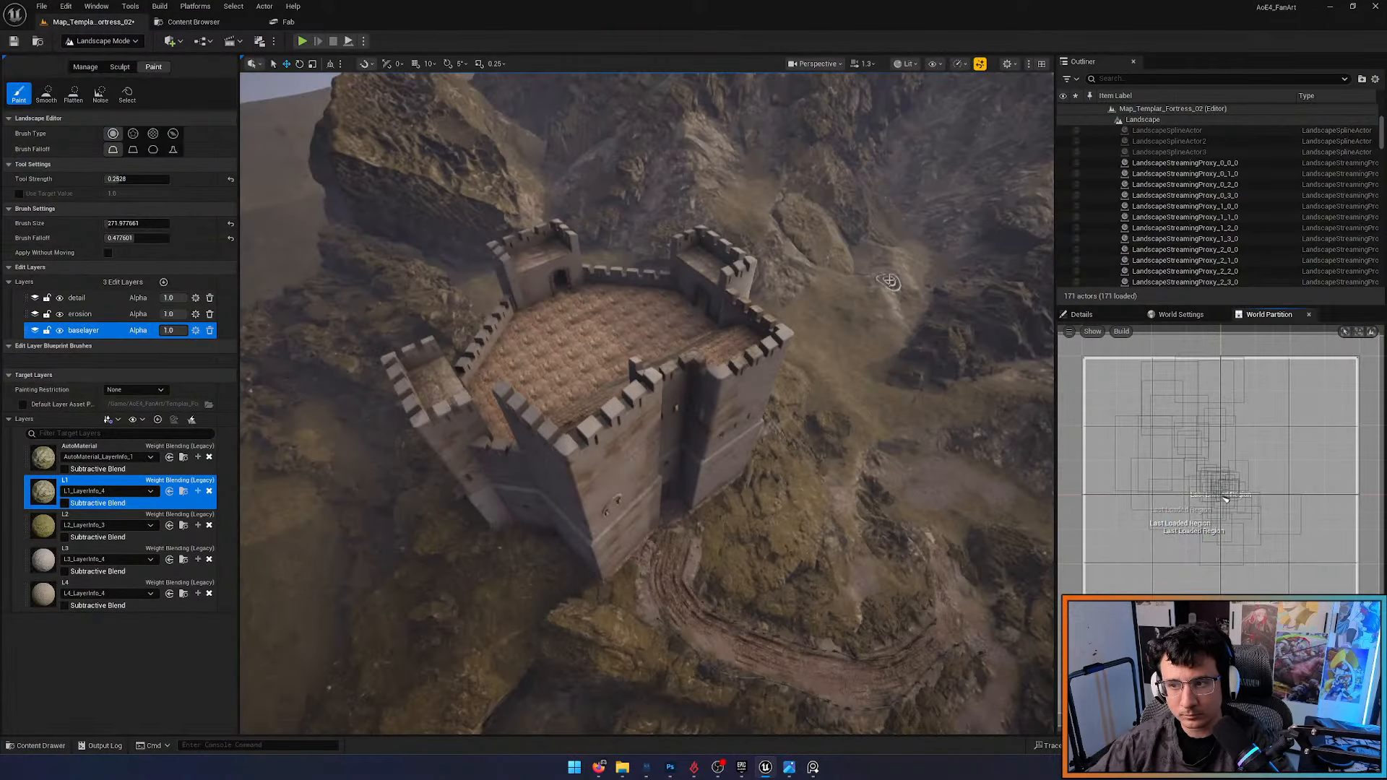
{"action": "right_click_drag", "start_coordinate": [907, 296], "coordinate": [929, 302]}
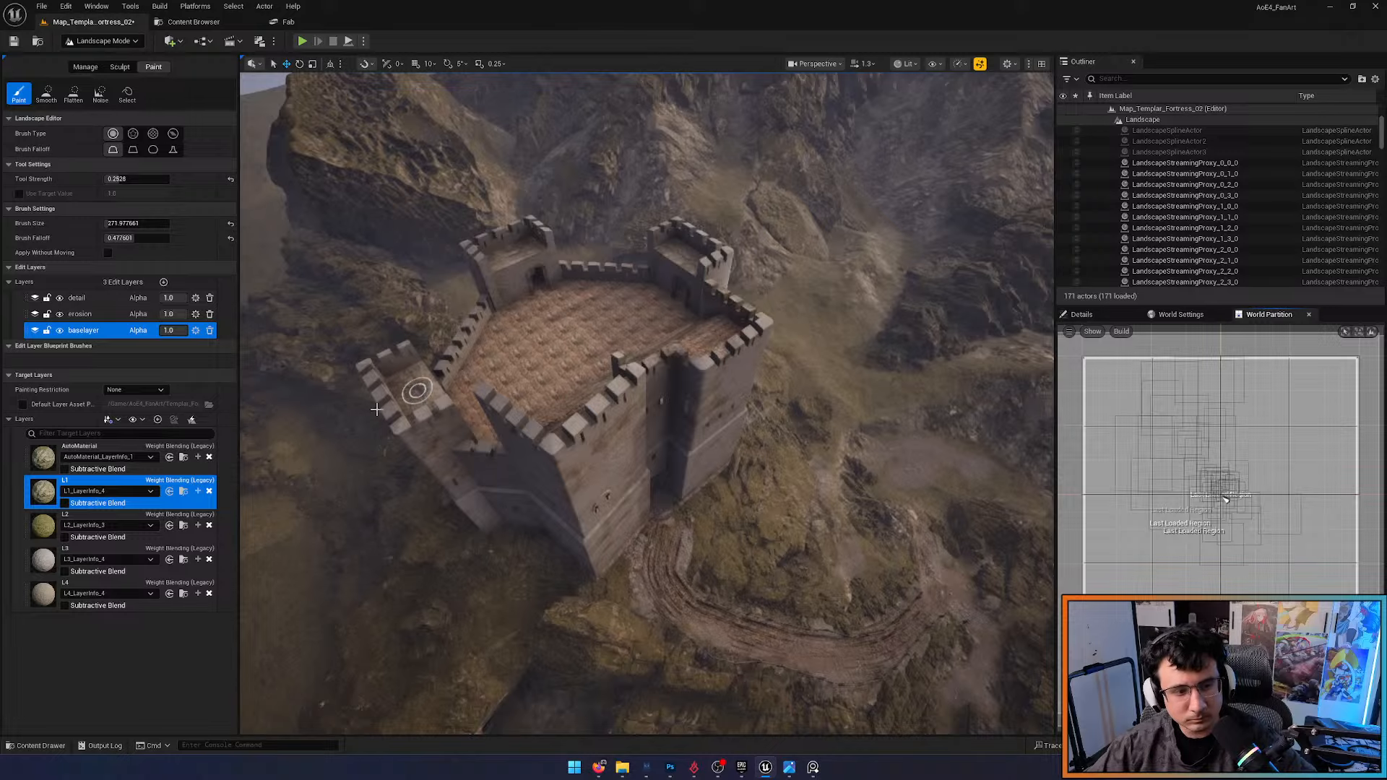
Enlarge the landscape brush to about 538 and paint layers L4 and L3 over the valley ground behind the fortress
{"action": "left_click", "coordinate": [109, 550]}
{"action": "left_click", "coordinate": [109, 584]}
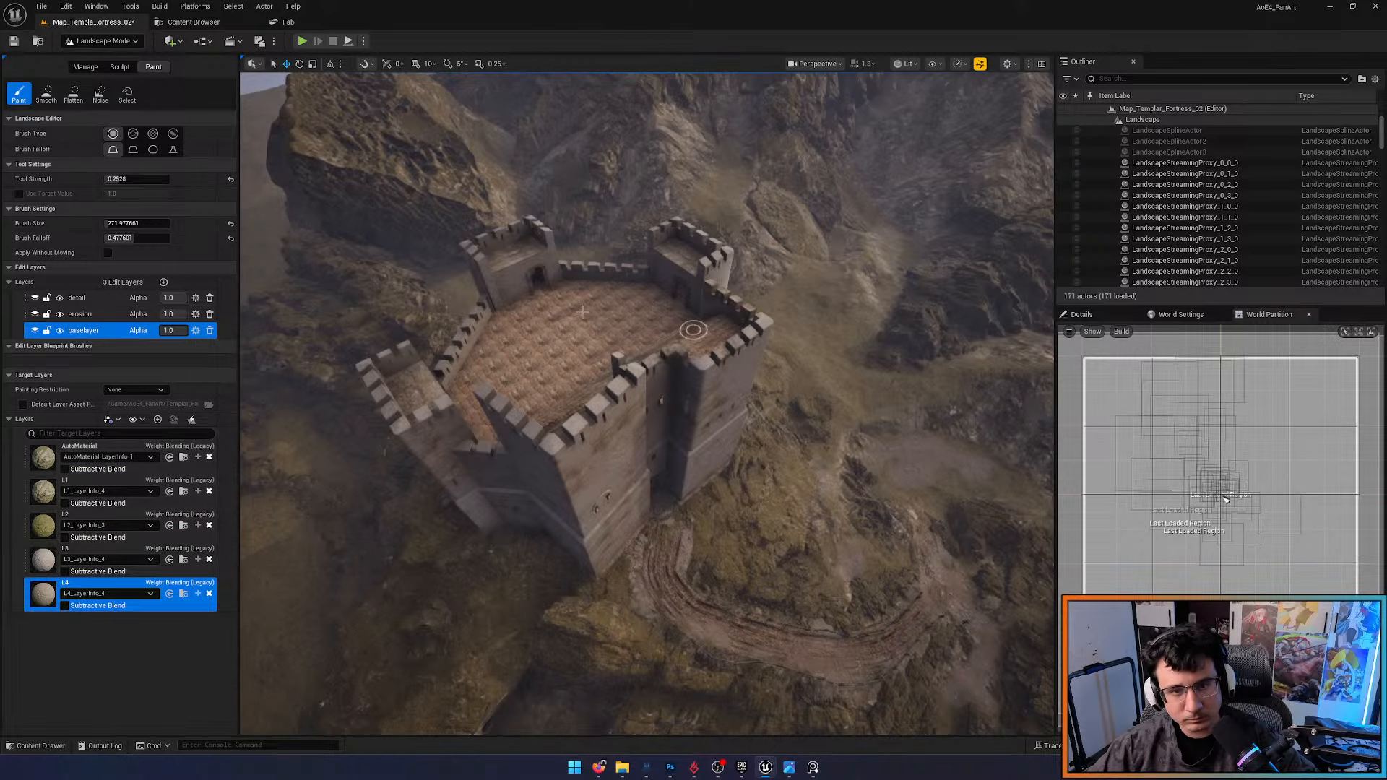
{"action": "left_click_drag", "start_coordinate": [111, 223], "coordinate": [115, 223]}
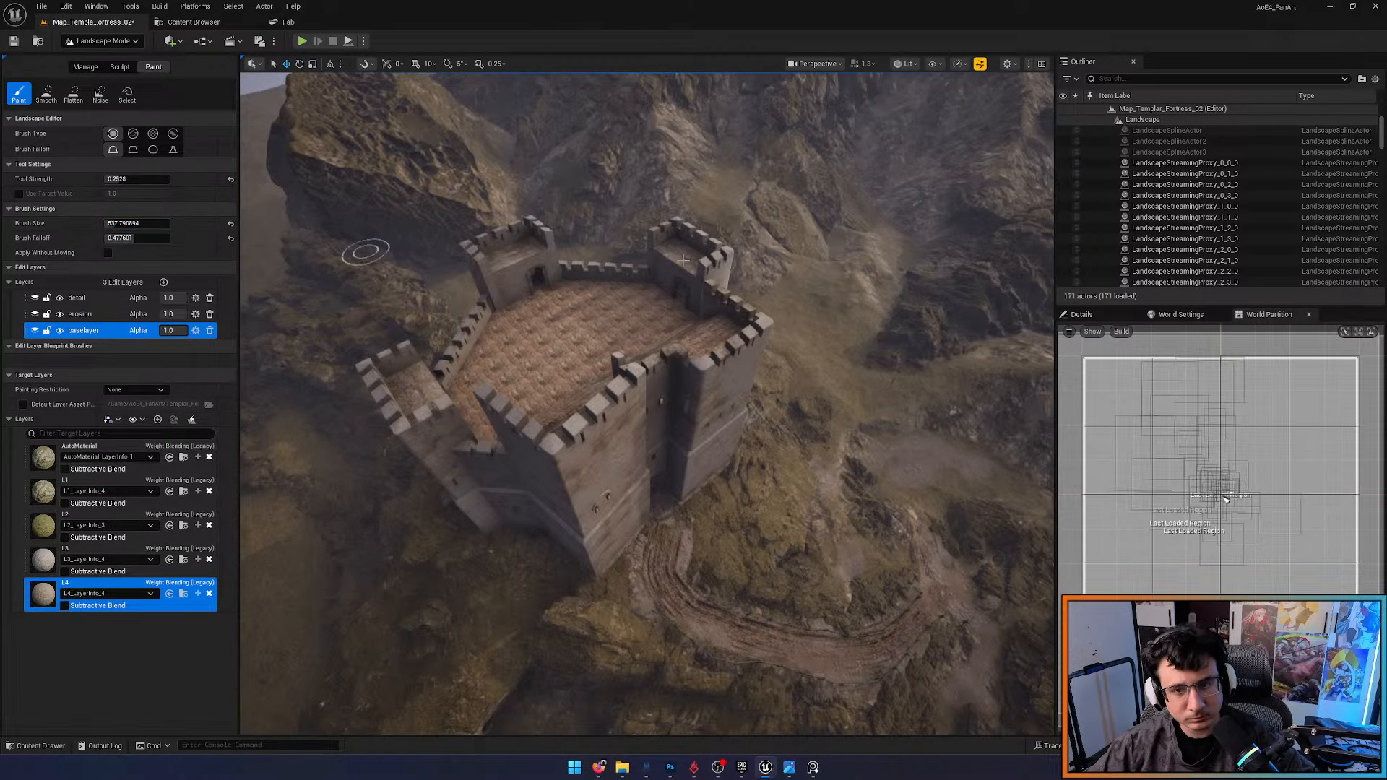
{"action": "mouse_move", "coordinate": [807, 277]}
{"action": "left_mouse_down"}
{"action": "mouse_move", "coordinate": [831, 350]}
{"action": "mouse_move", "coordinate": [877, 379]}
{"action": "mouse_move", "coordinate": [982, 360]}
{"action": "mouse_move", "coordinate": [854, 367]}
{"action": "mouse_move", "coordinate": [778, 286]}
{"action": "left_mouse_up"}
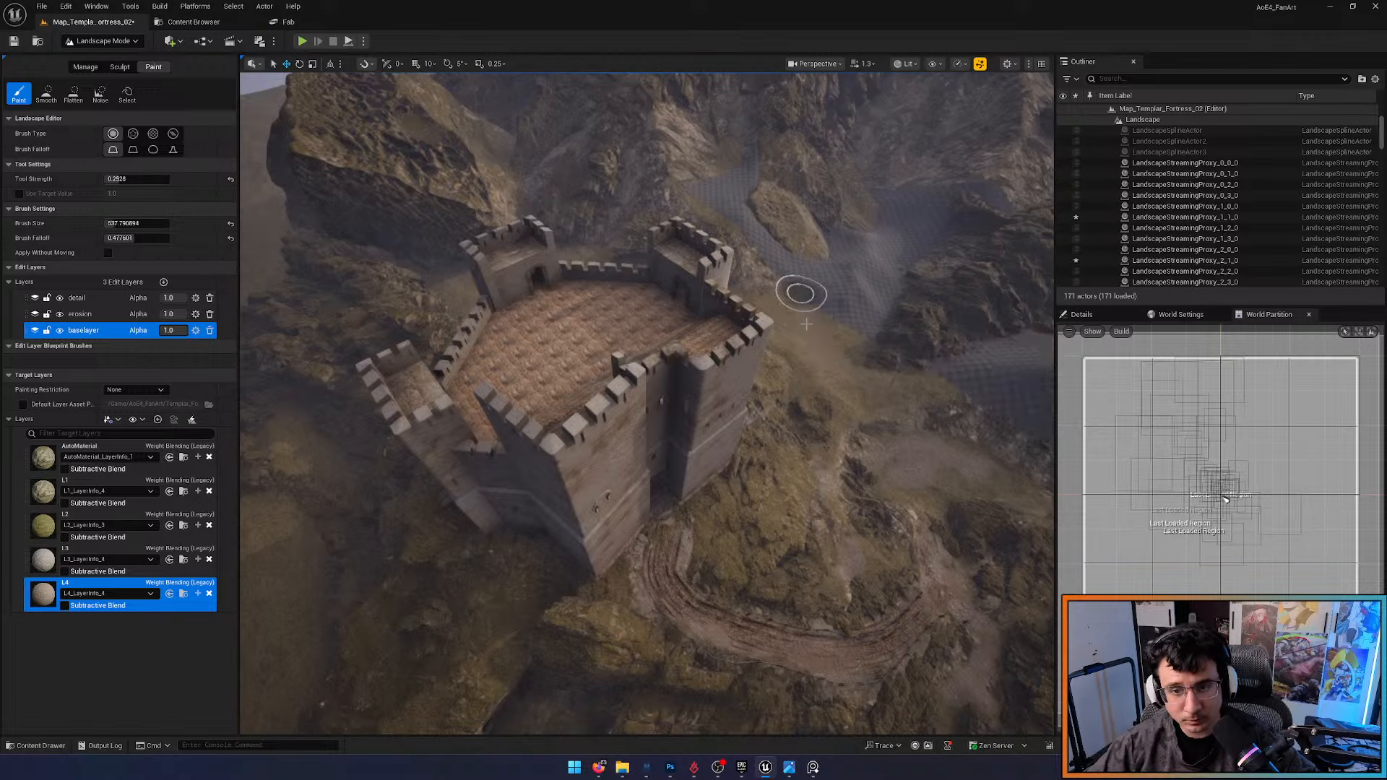
{"action": "left_click", "coordinate": [108, 550]}
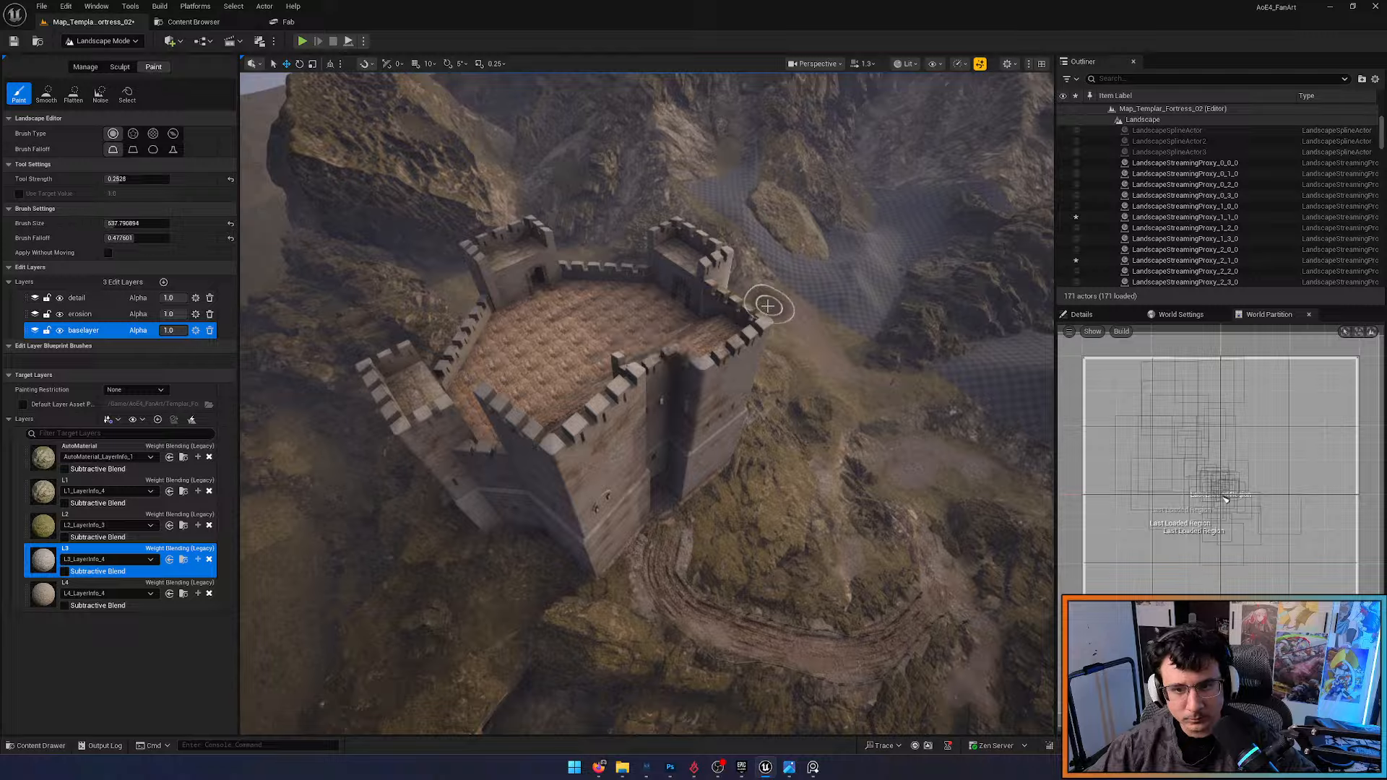
{"action": "left_click_drag", "start_coordinate": [782, 285], "coordinate": [843, 296]}
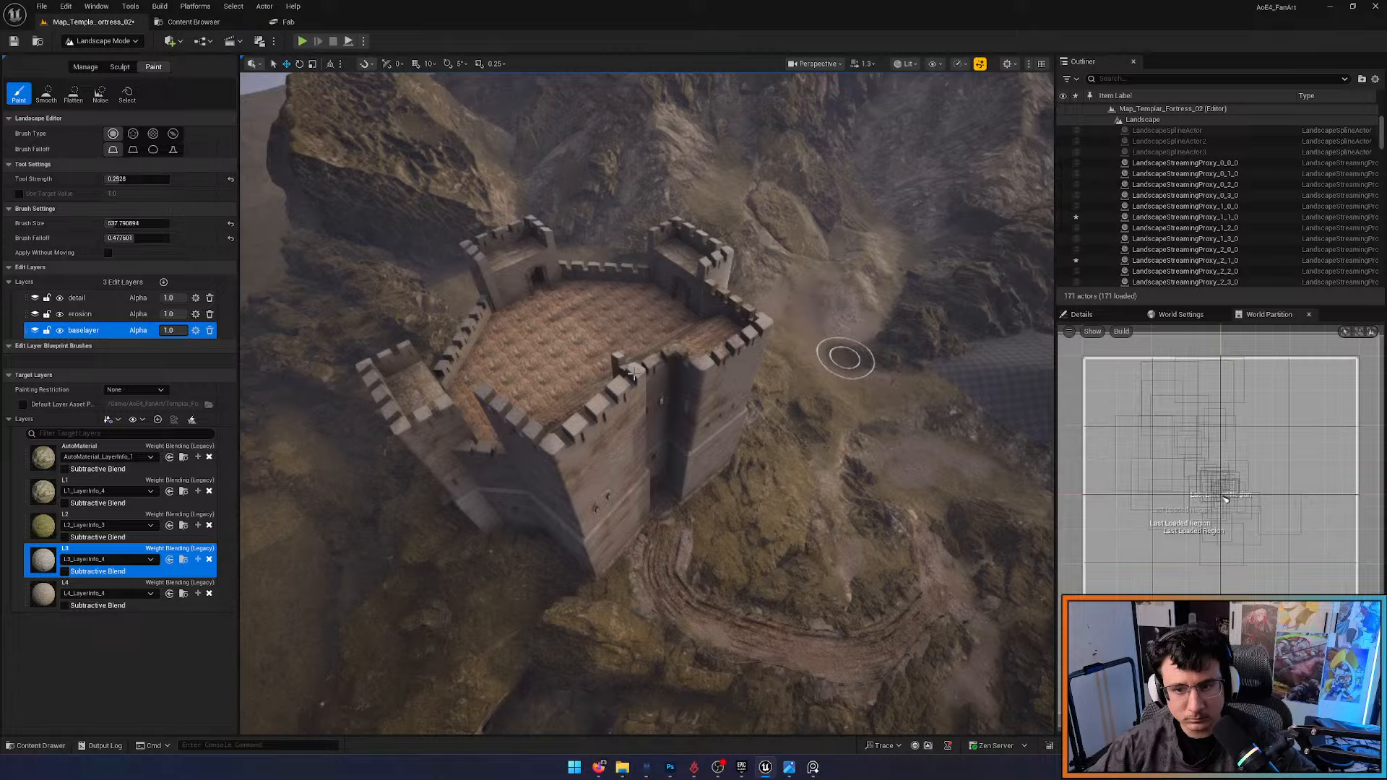
Blend landscape layers L4, L3 and L1 across the valley ground around the duplicated rock formation
{"action": "left_click", "coordinate": [109, 584]}
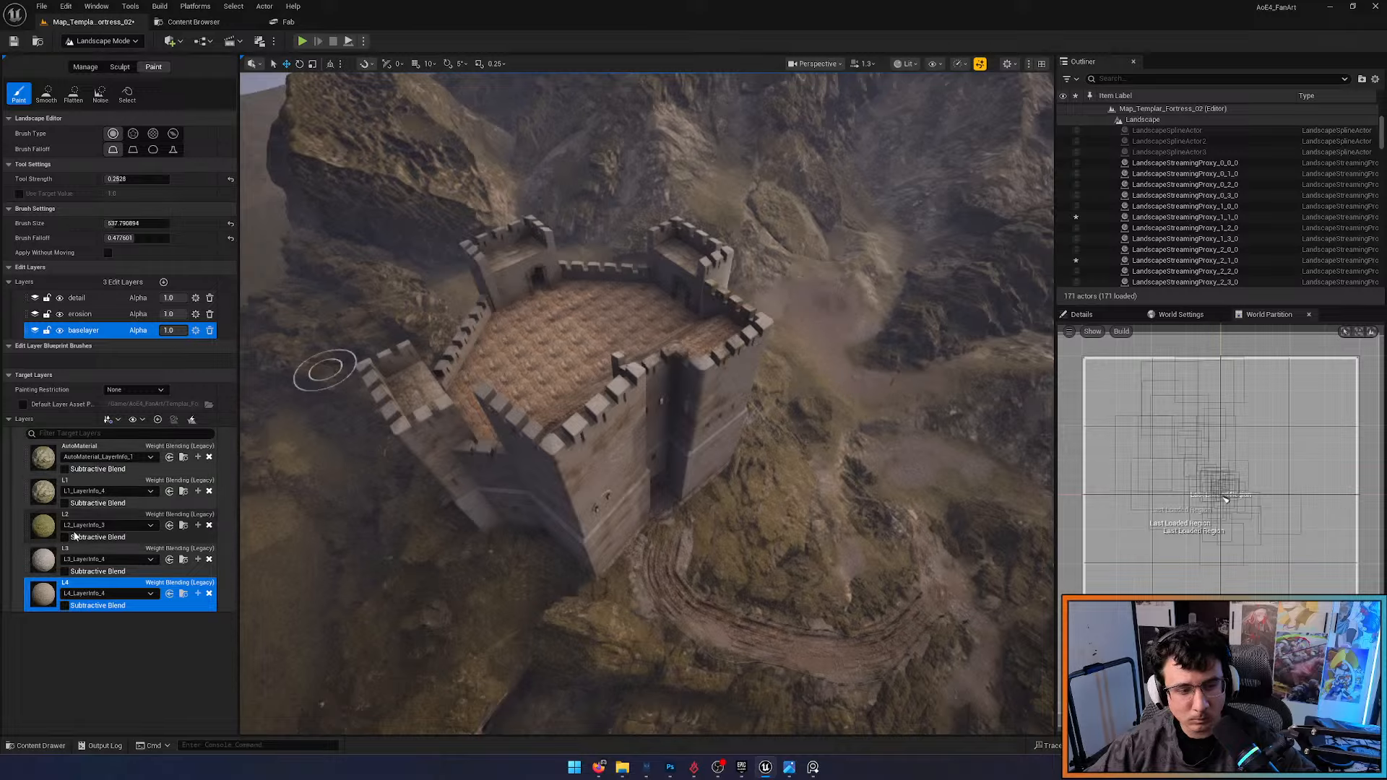
{"action": "left_click", "coordinate": [108, 550]}
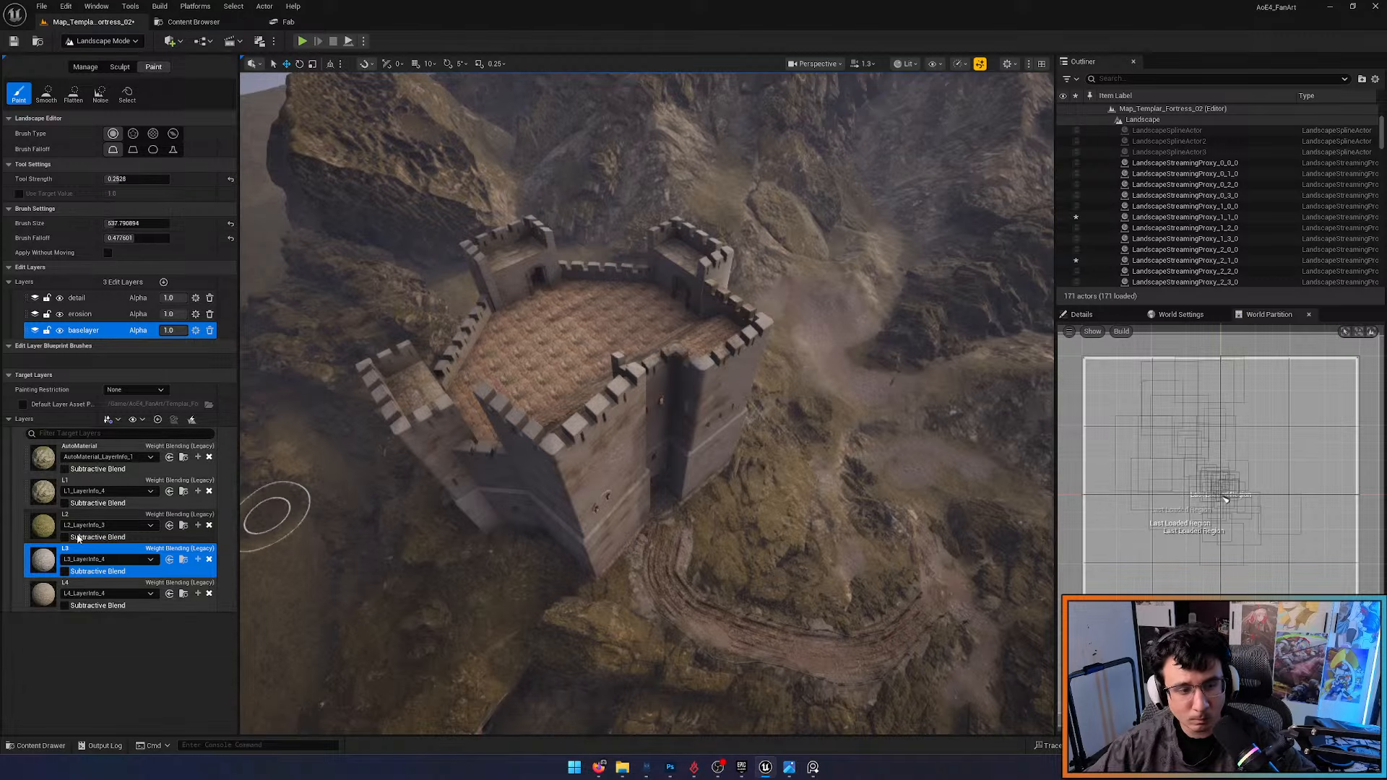
{"action": "left_click", "coordinate": [47, 500]}
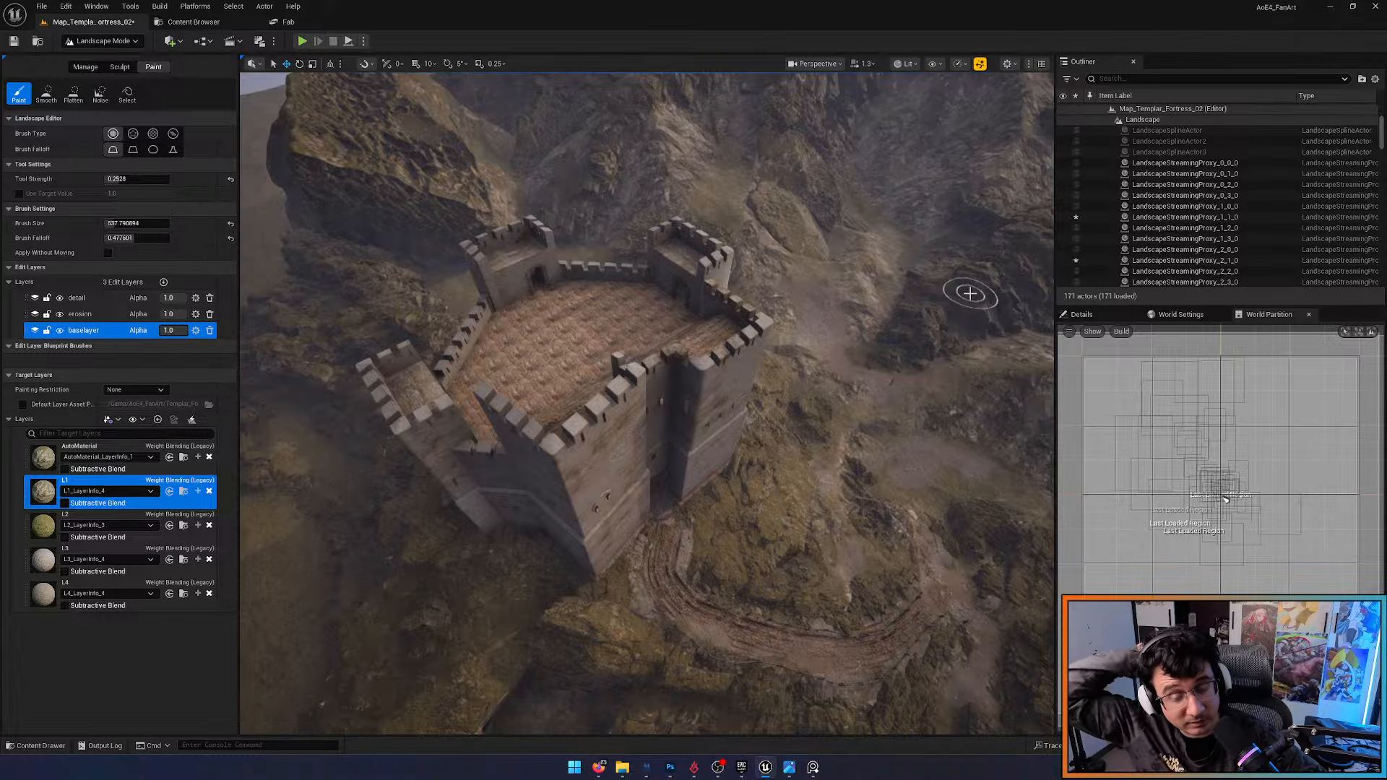
Return to landscape painting and paint layers L4, L3 and L1 over the open ground near the winding road
{"action": "mouse_move", "coordinate": [889, 310]}
{"action": "right_mouse_down"}
{"action": "mouse_move", "coordinate": [890, 361]}
{"action": "mouse_move", "coordinate": [889, 335]}
{"action": "right_mouse_up"}
{"action": "key", "text": "shift+1"}
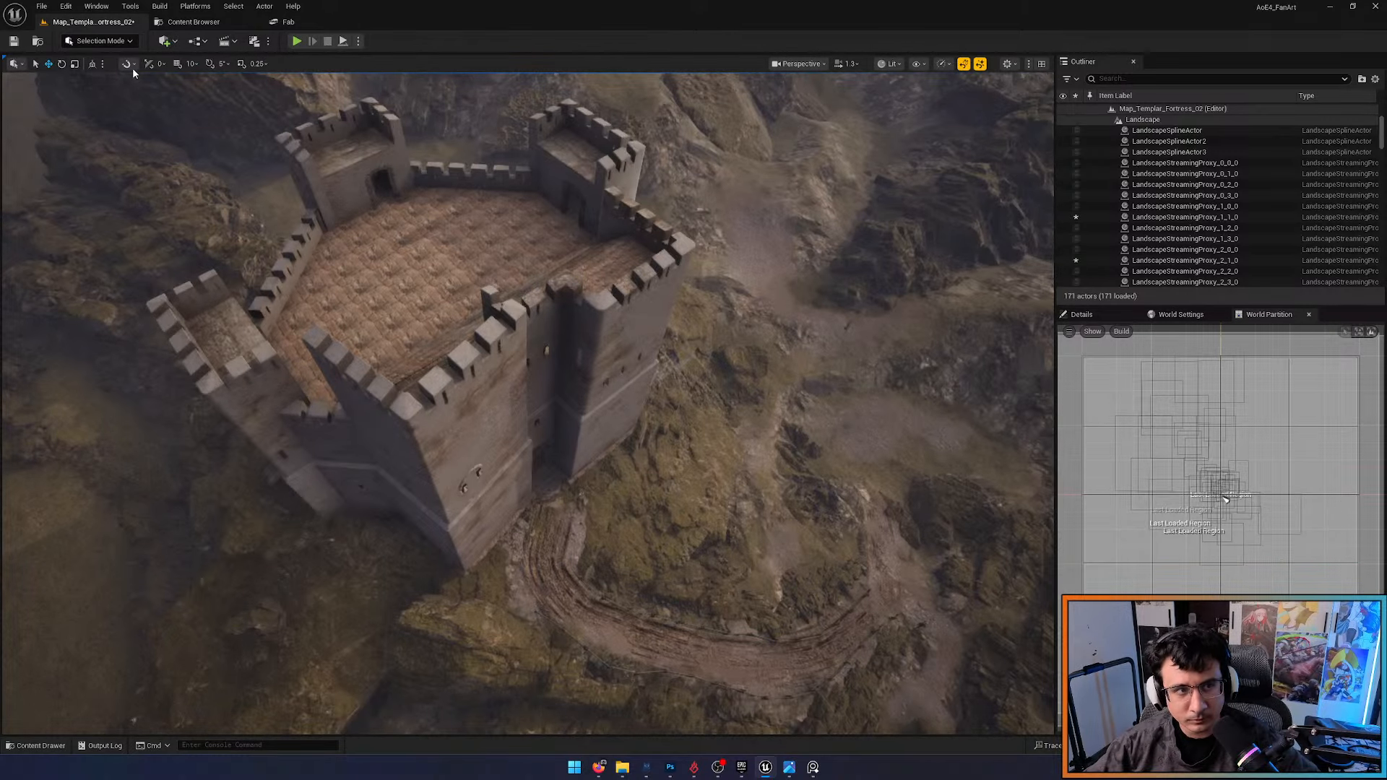
{"action": "left_click", "coordinate": [105, 44]}
{"action": "left_click", "coordinate": [98, 71]}
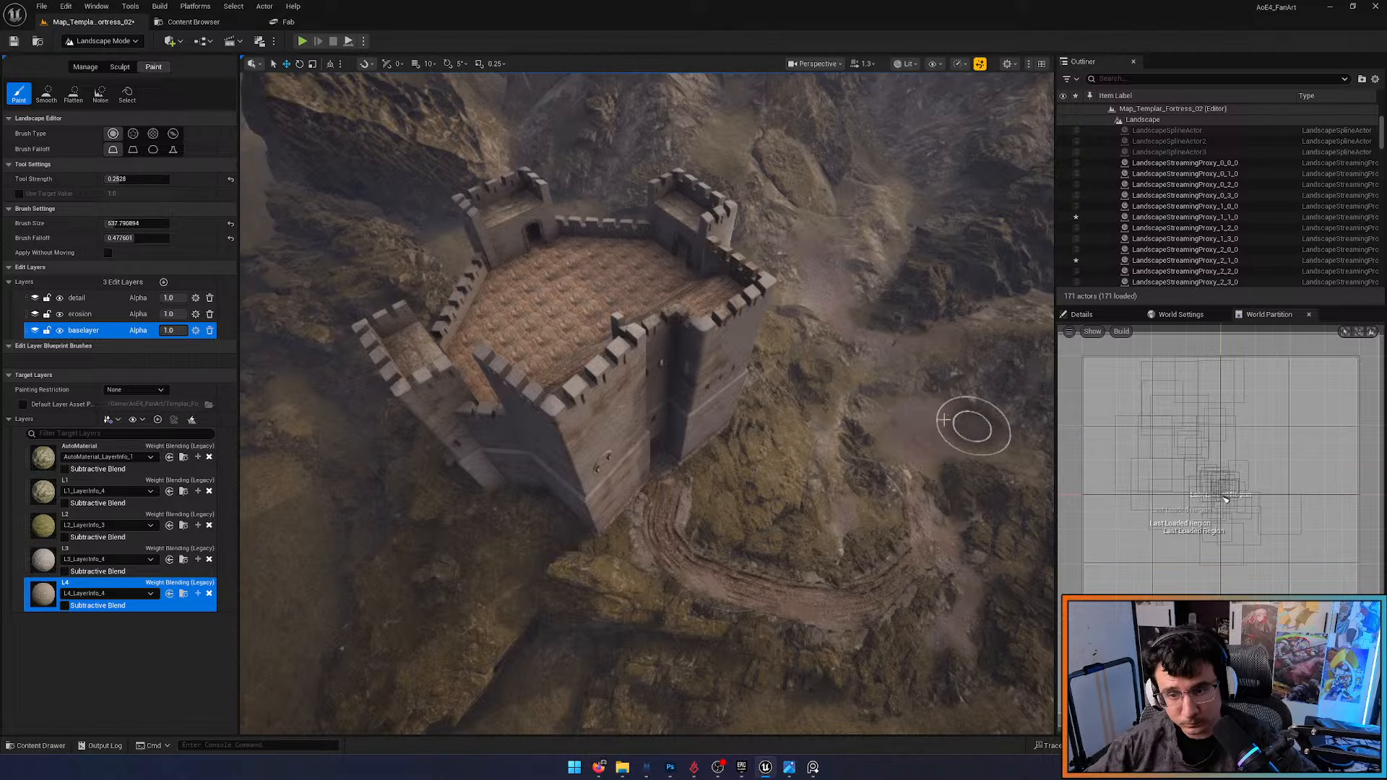
{"action": "left_click", "coordinate": [108, 549]}
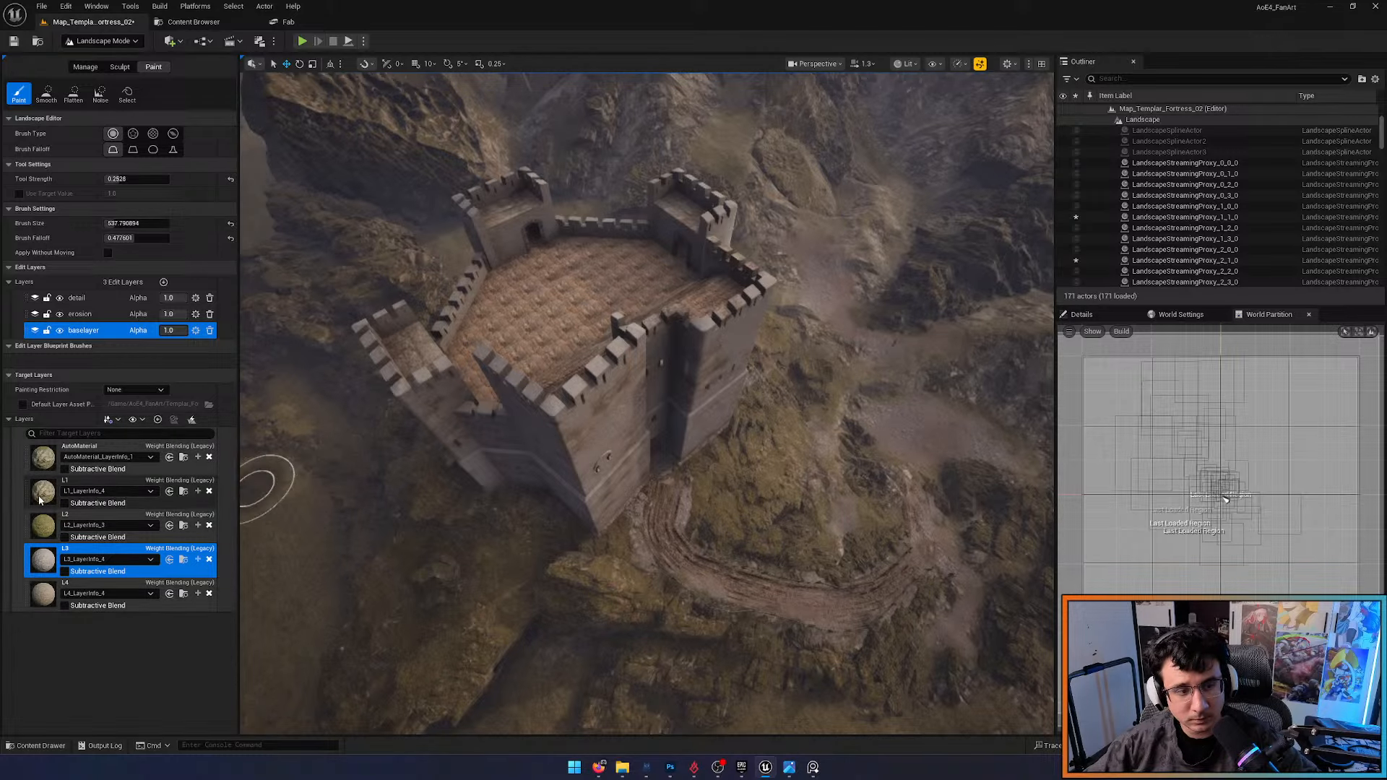
{"action": "left_click", "coordinate": [196, 502]}
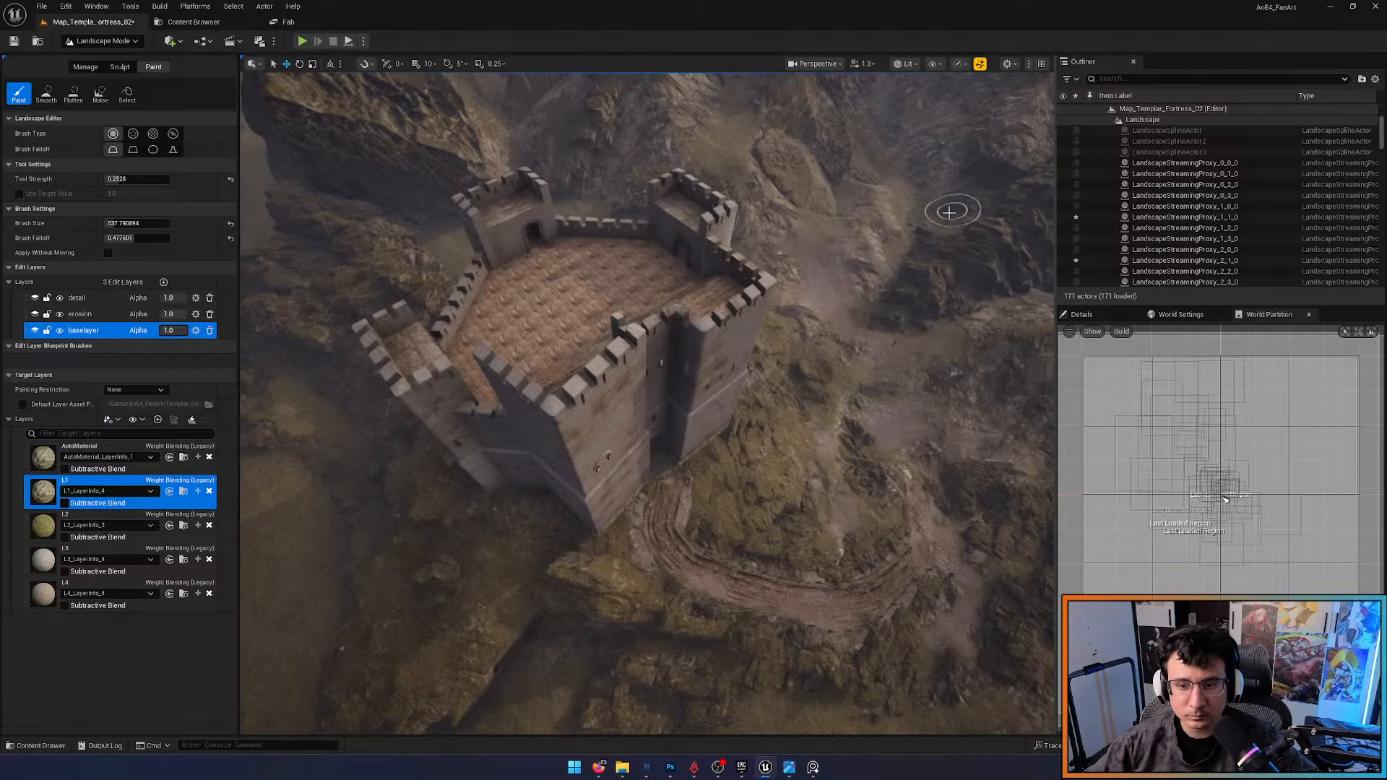
Paint landscape layers L1, L4 and L3 over the open ground beside the fortress
{"action": "mouse_move", "coordinate": [330, 473]}
{"action": "left_mouse_down"}
{"action": "mouse_move", "coordinate": [313, 625]}
{"action": "mouse_move", "coordinate": [318, 546]}
{"action": "mouse_move", "coordinate": [266, 490]}
{"action": "left_mouse_up"}
{"action": "left_click", "coordinate": [278, 580]}
{"action": "right_click_drag", "start_coordinate": [302, 627], "coordinate": [217, 619]}
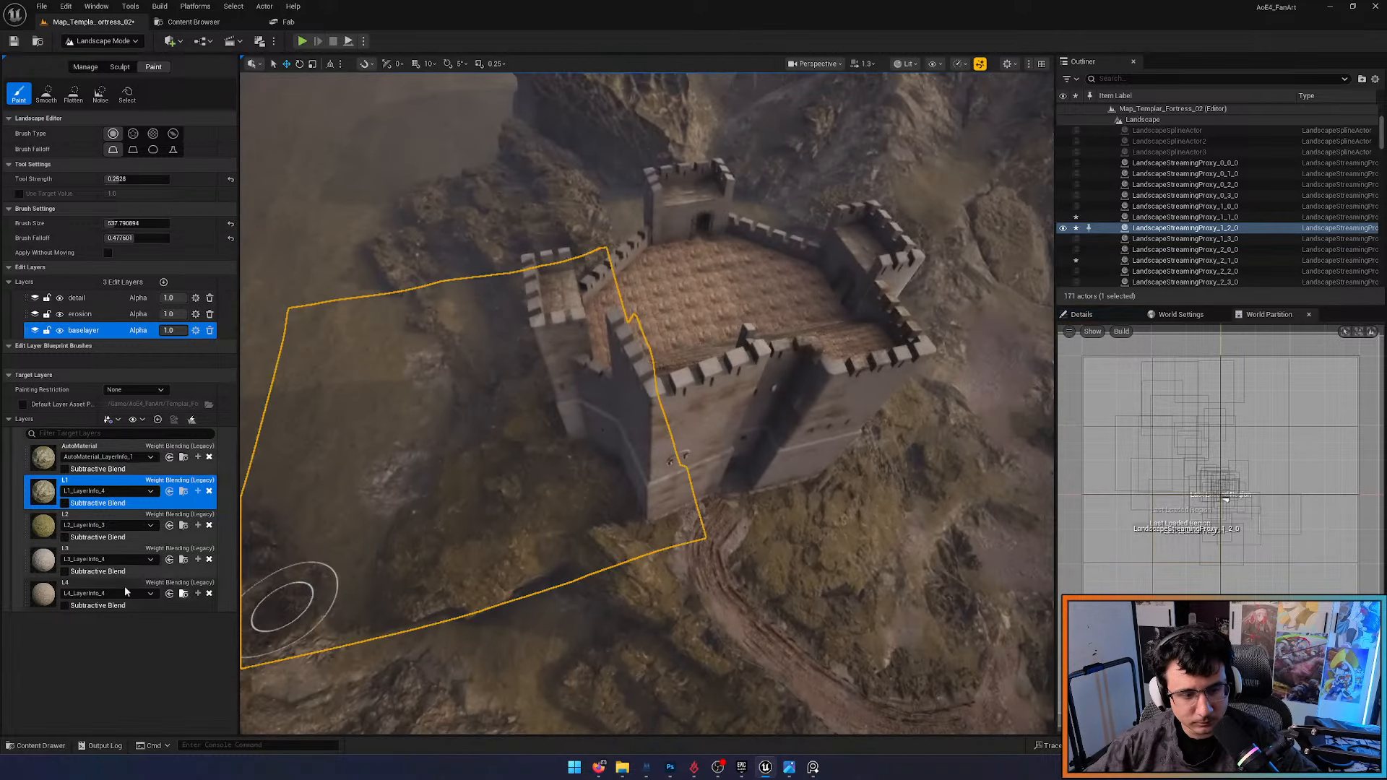
{"action": "left_click", "coordinate": [54, 591]}
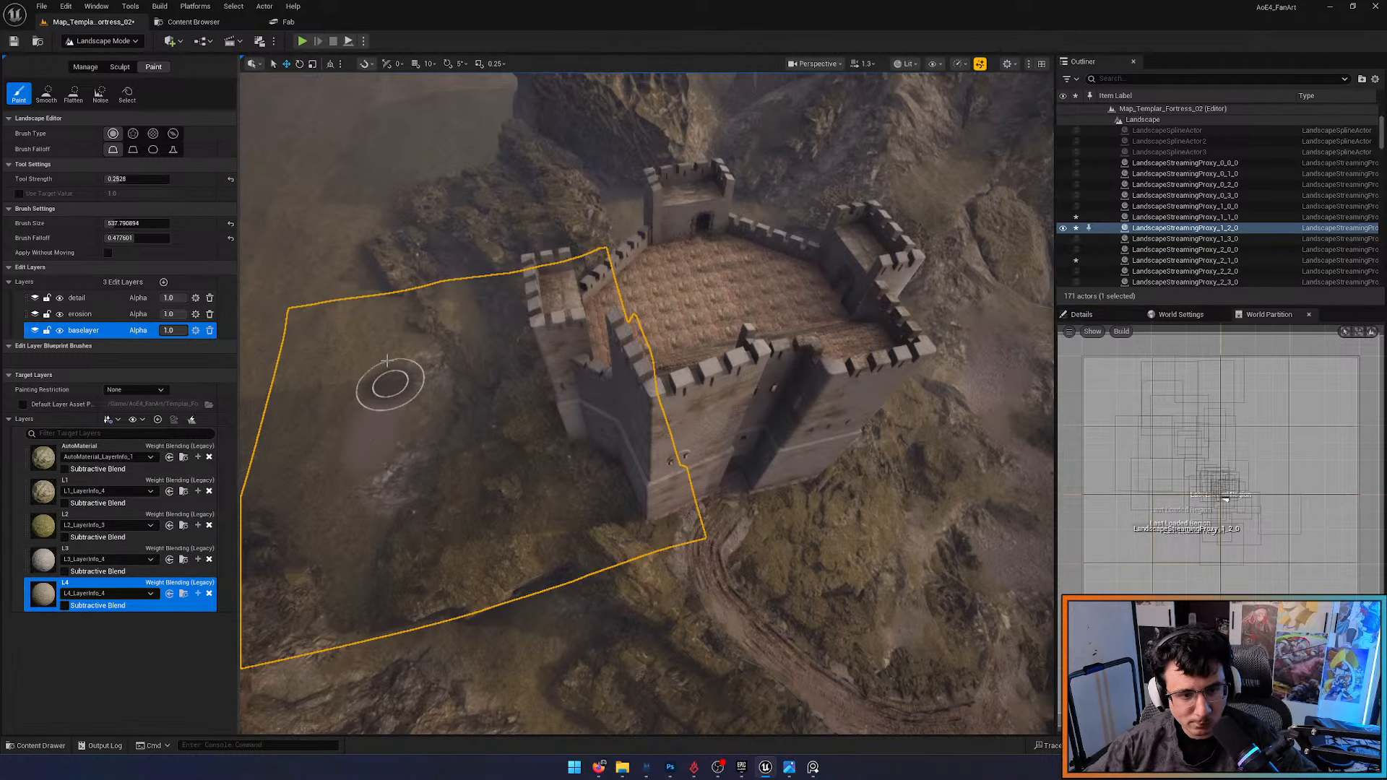
{"action": "left_click", "coordinate": [48, 562]}
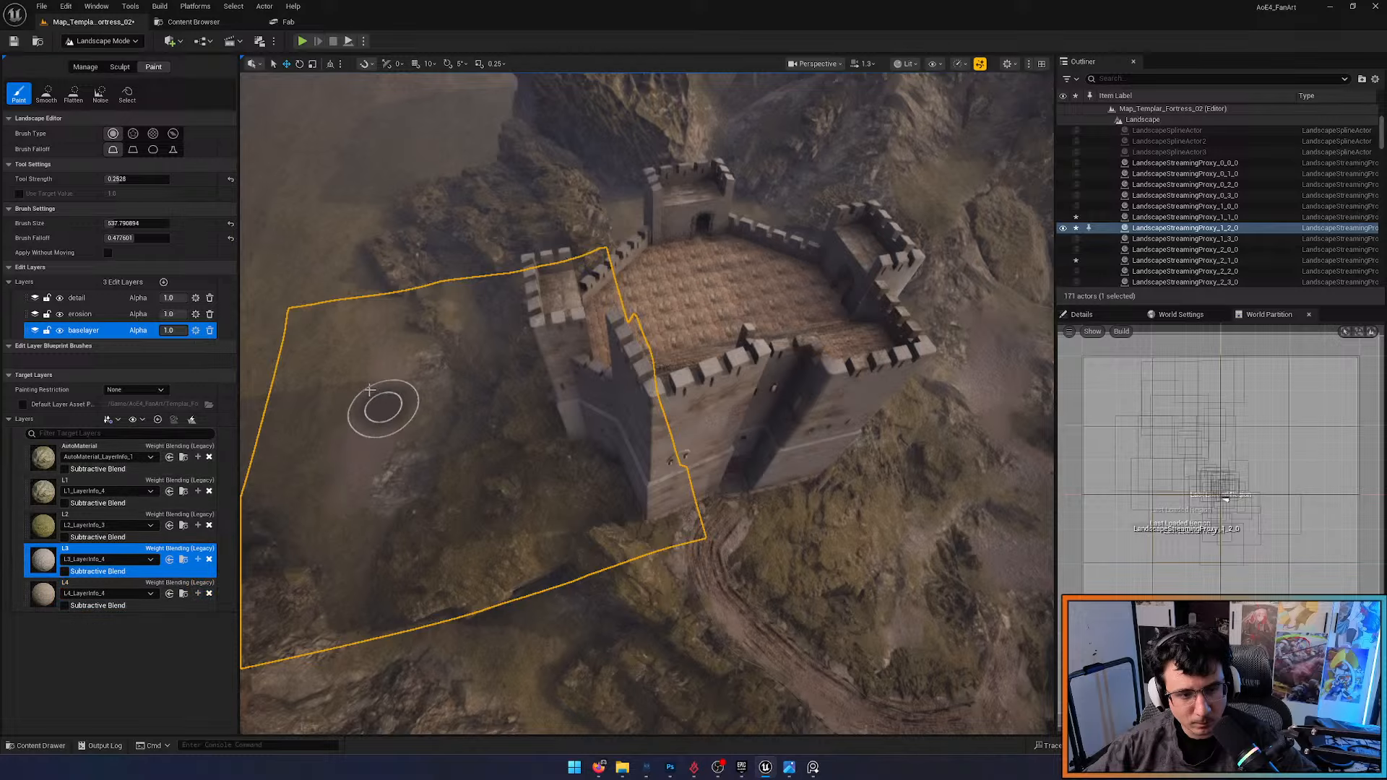
Frame the fortress from above in a full-screen viewport and set all viewport scalability groups to Epic
{"action": "mouse_move", "coordinate": [428, 482]}
{"action": "right_mouse_down"}
{"action": "mouse_move", "coordinate": [498, 506]}
{"action": "mouse_move", "coordinate": [549, 484]}
{"action": "mouse_move", "coordinate": [621, 405]}
{"action": "mouse_move", "coordinate": [606, 376]}
{"action": "mouse_move", "coordinate": [659, 486]}
{"action": "right_mouse_up"}
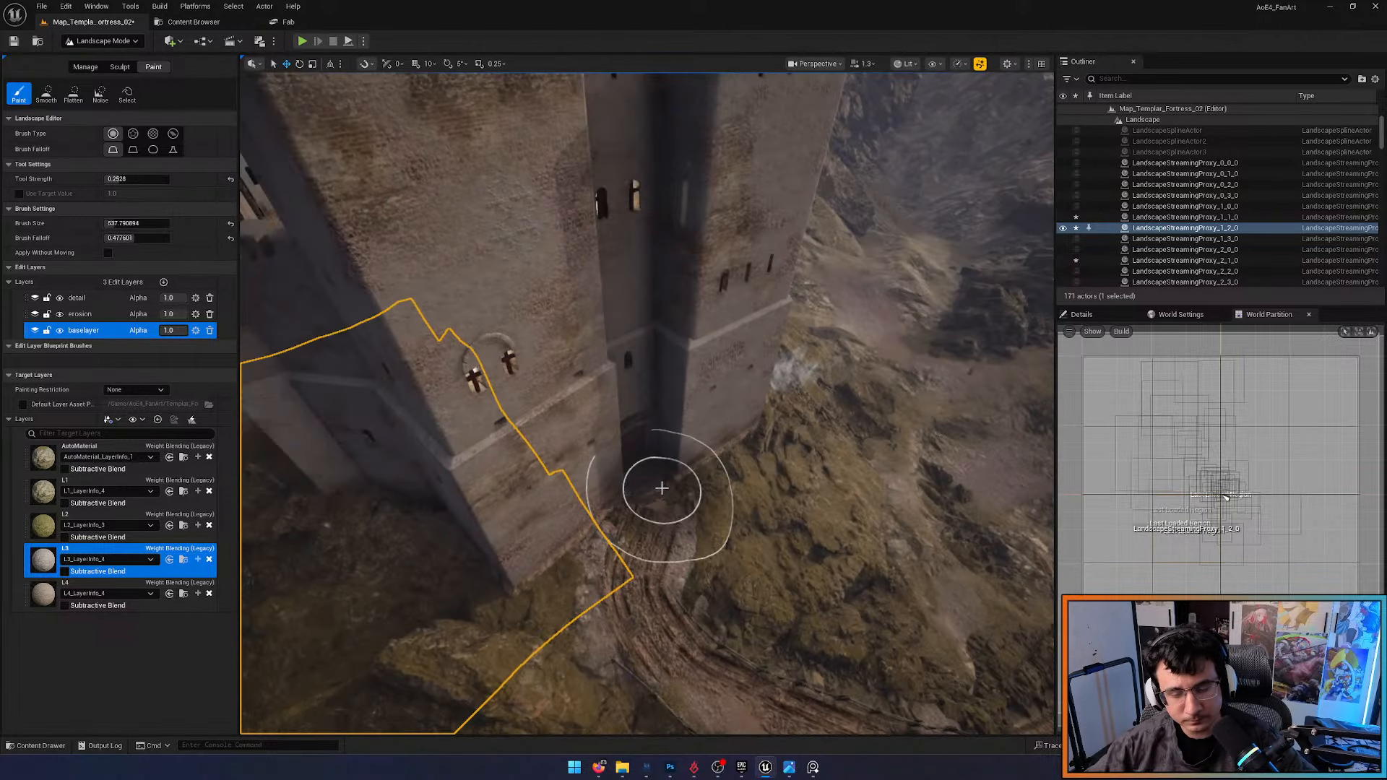
{"action": "key", "text": "F11"}
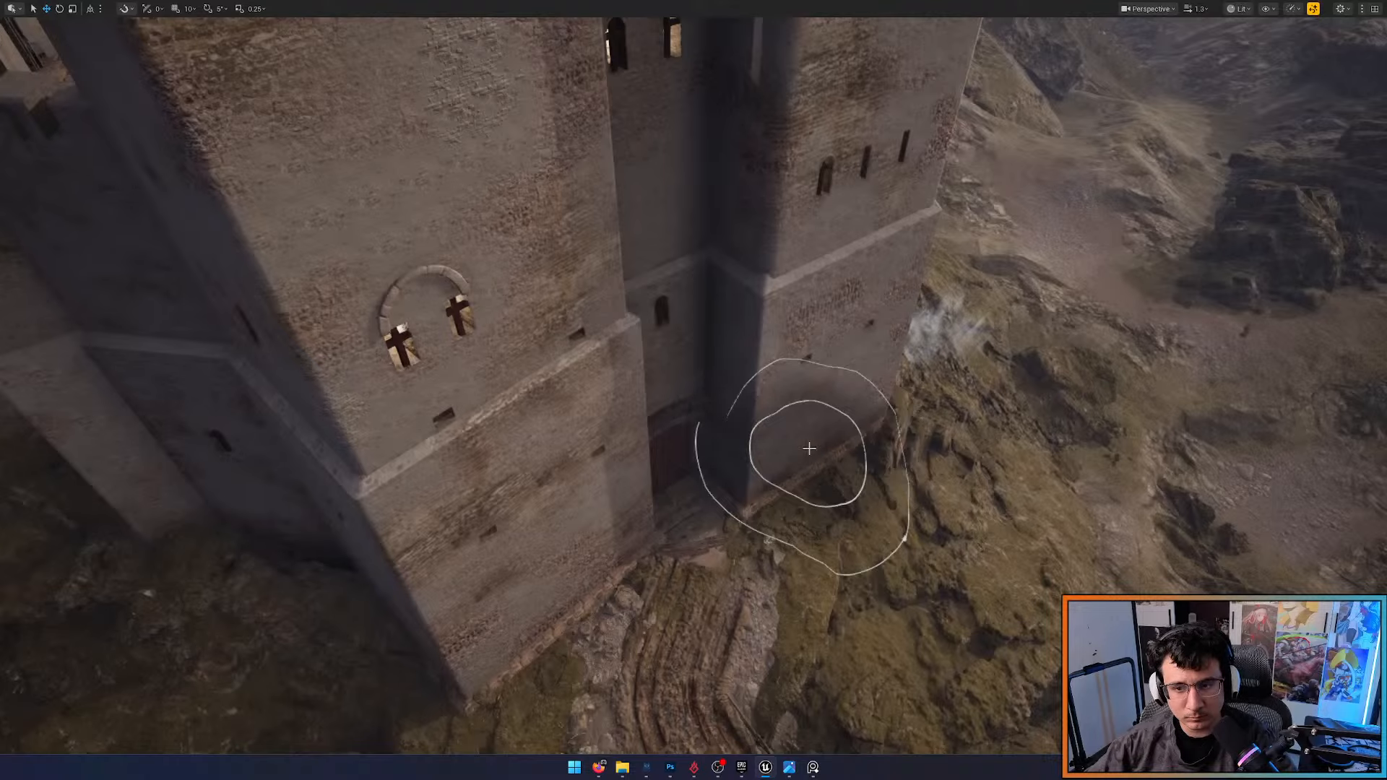
{"action": "mouse_move", "coordinate": [860, 511]}
{"action": "right_mouse_down"}
{"action": "mouse_move", "coordinate": [932, 506]}
{"action": "mouse_move", "coordinate": [895, 473]}
{"action": "mouse_move", "coordinate": [853, 488]}
{"action": "right_mouse_up"}
{"action": "key", "text": "s"}
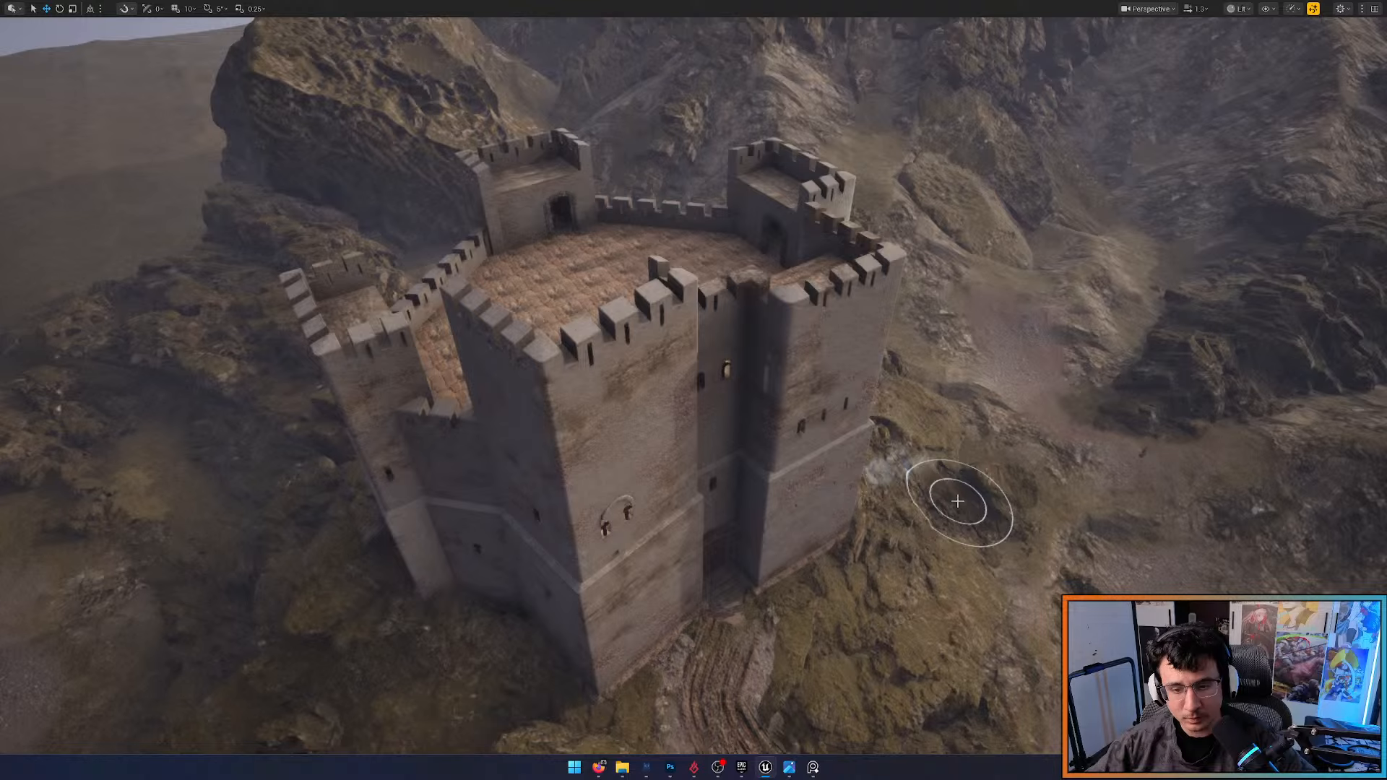
{"action": "left_click", "coordinate": [1292, 9]}
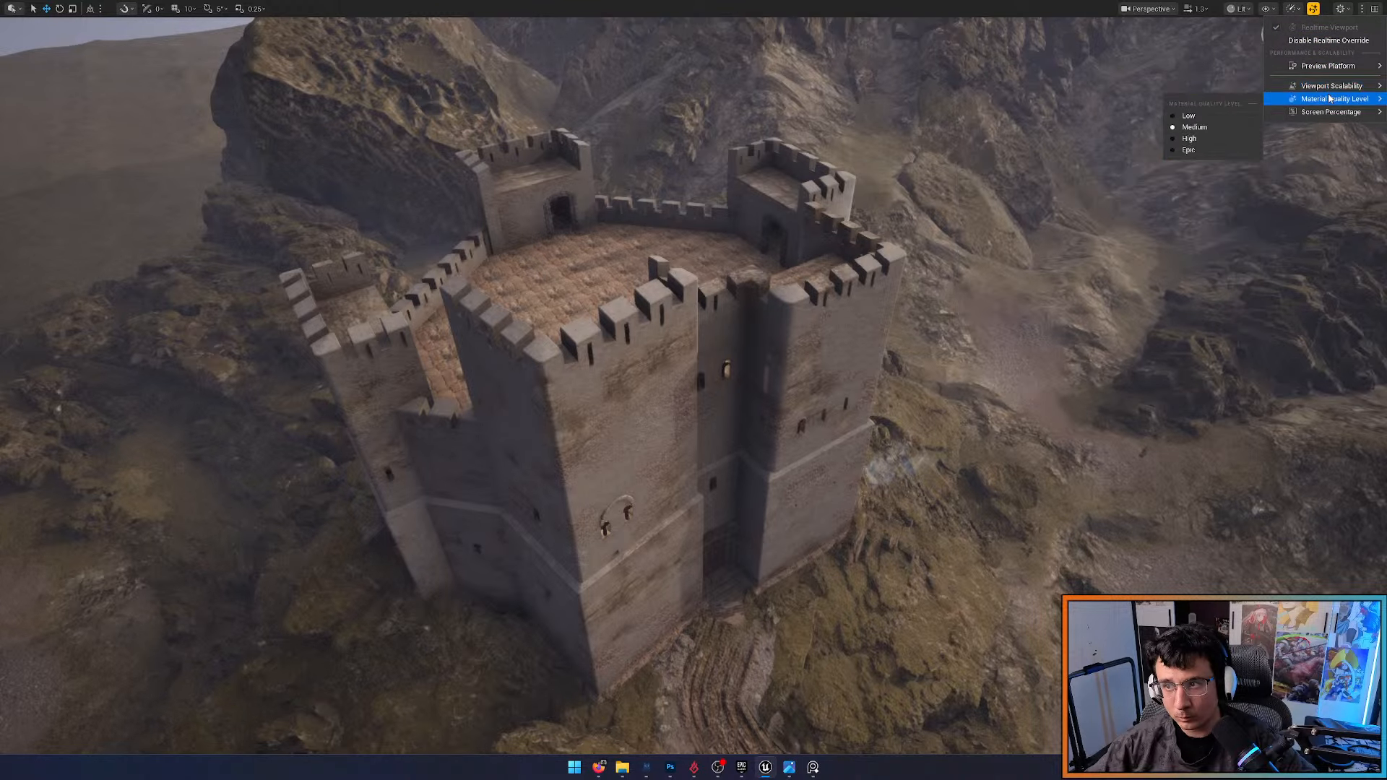
{"action": "mouse_move", "coordinate": [1332, 88]}
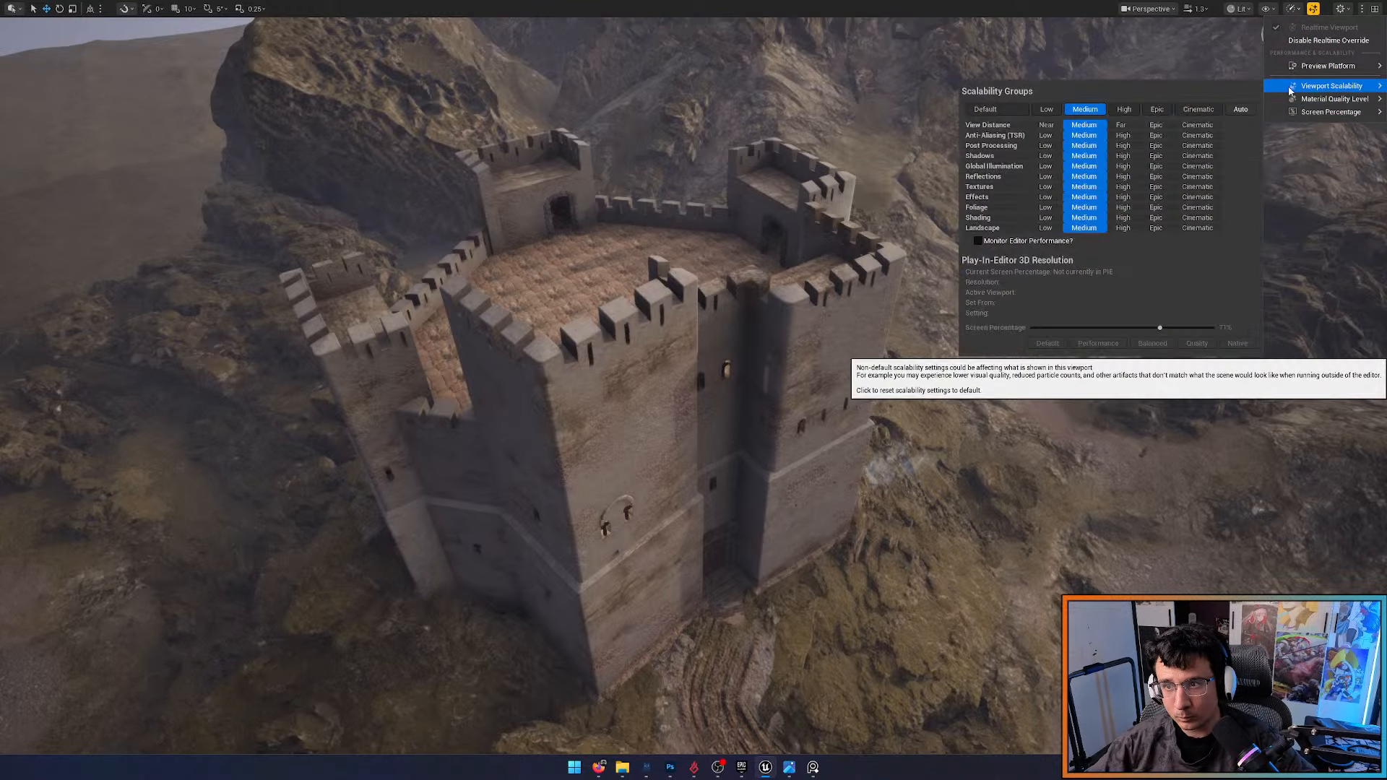
{"action": "left_click", "coordinate": [1156, 110]}
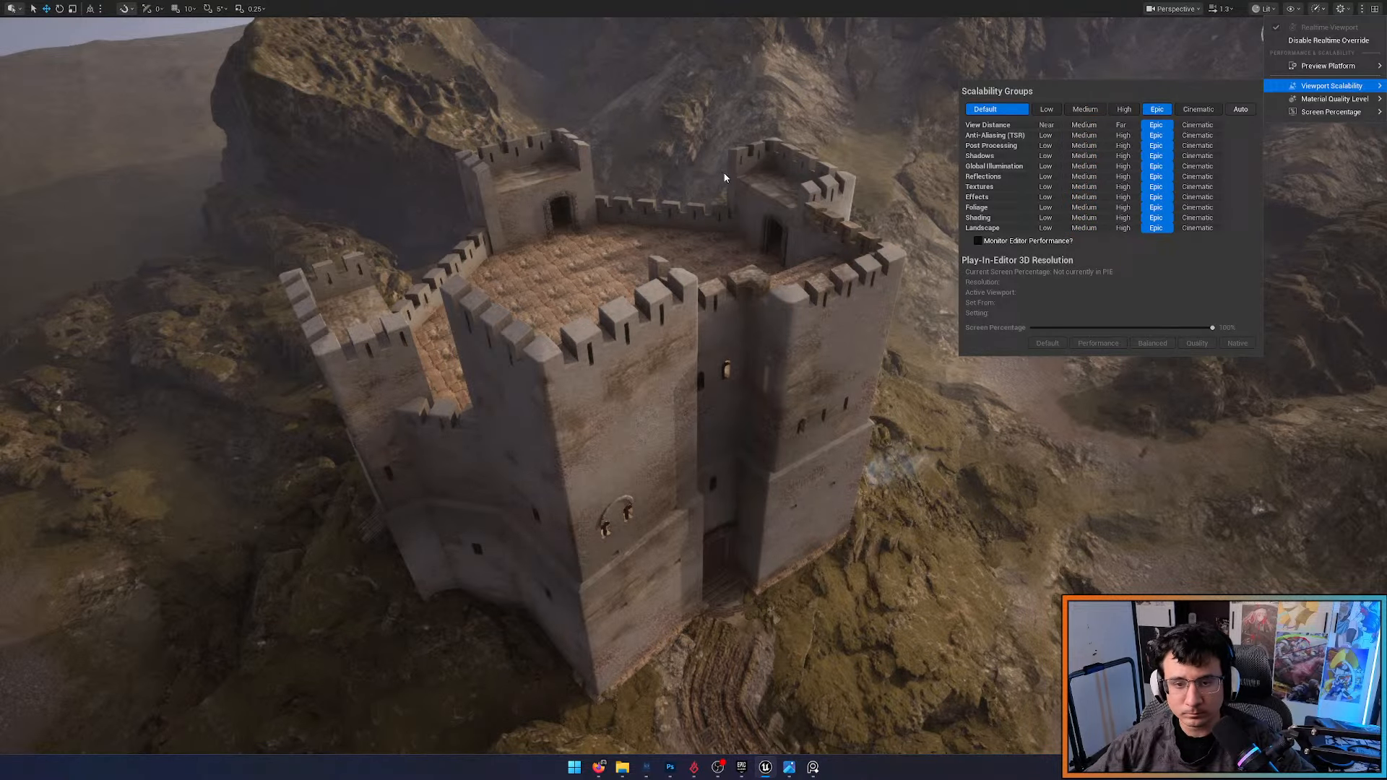
{"action": "left_click", "coordinate": [893, 157]}
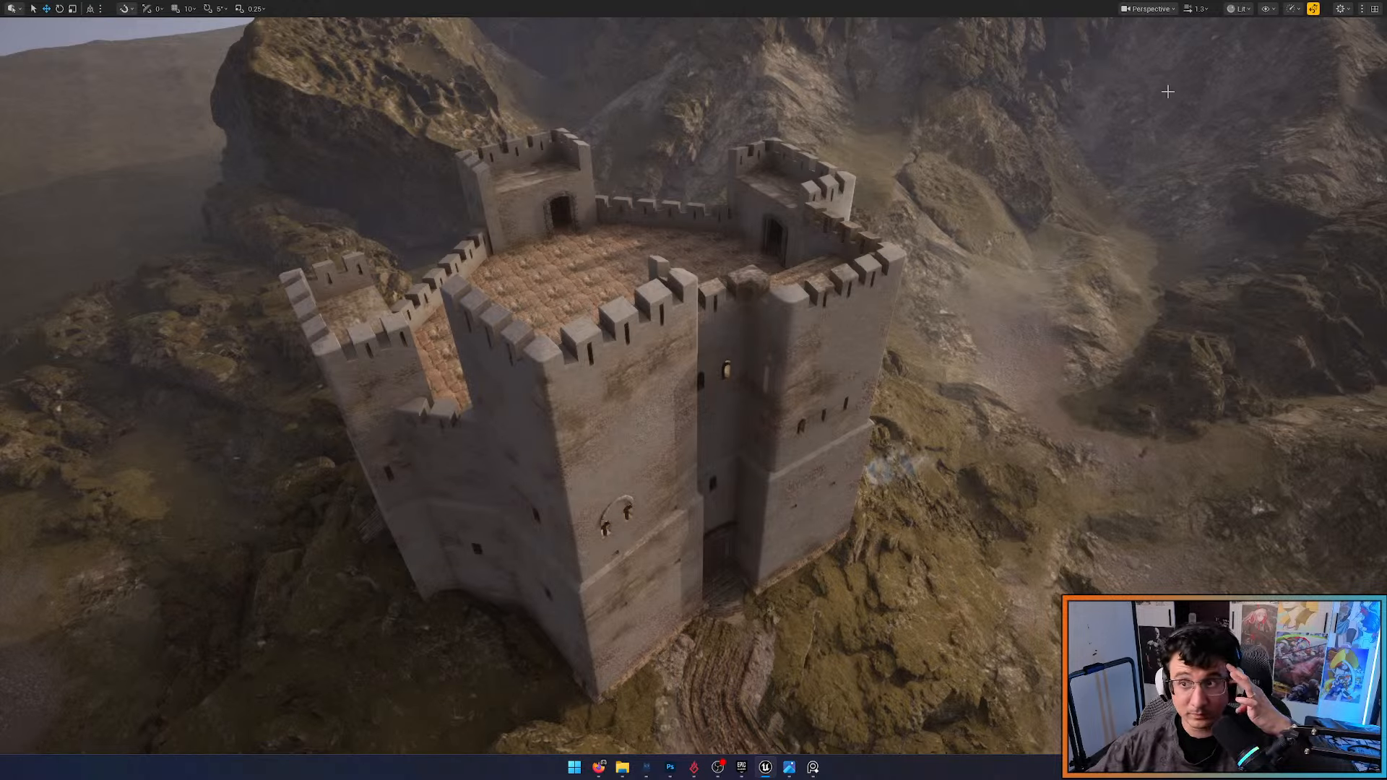
Capture a high-resolution screenshot of the aerial fortress view at size multiplier 1.0 and open its output folder
{"action": "left_click", "coordinate": [1161, 10]}
{"action": "left_click", "coordinate": [1192, 443]}
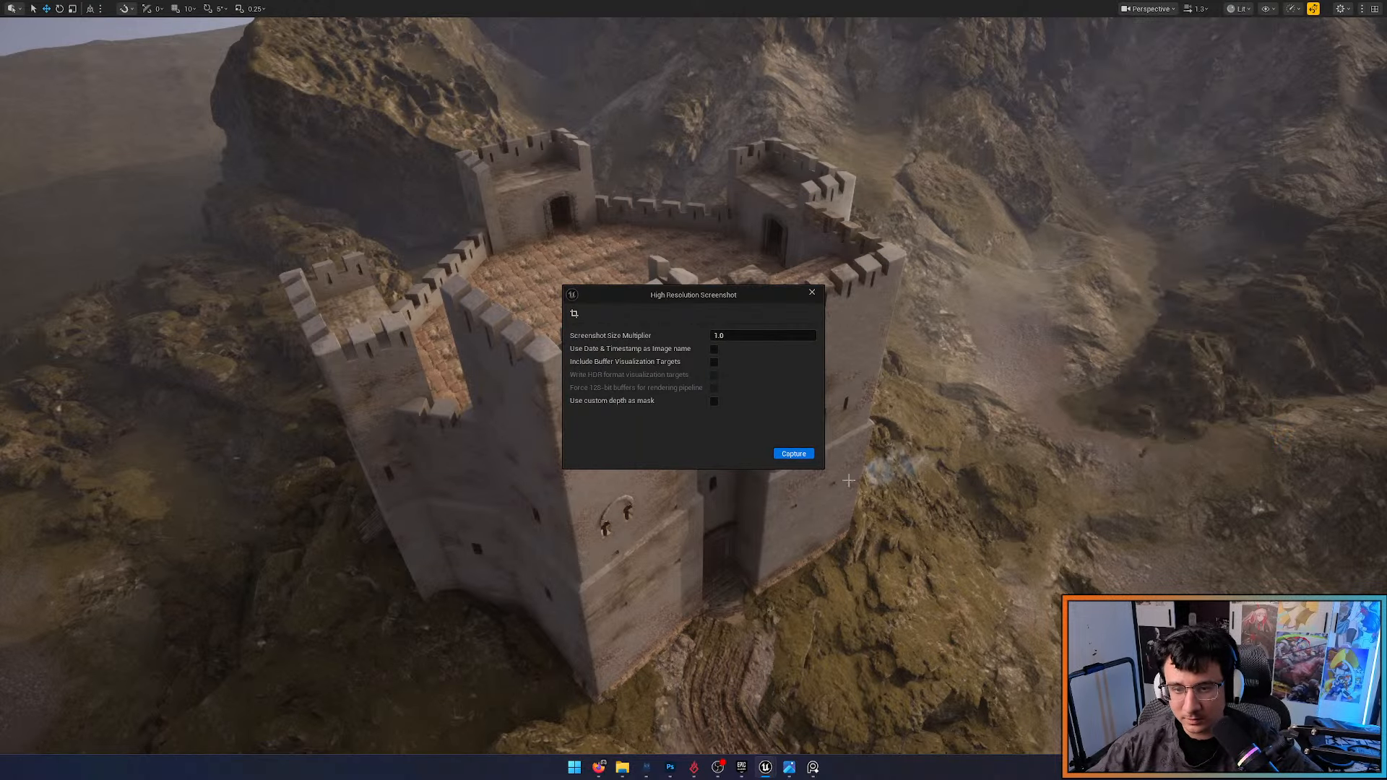
{"action": "left_click", "coordinate": [812, 294]}
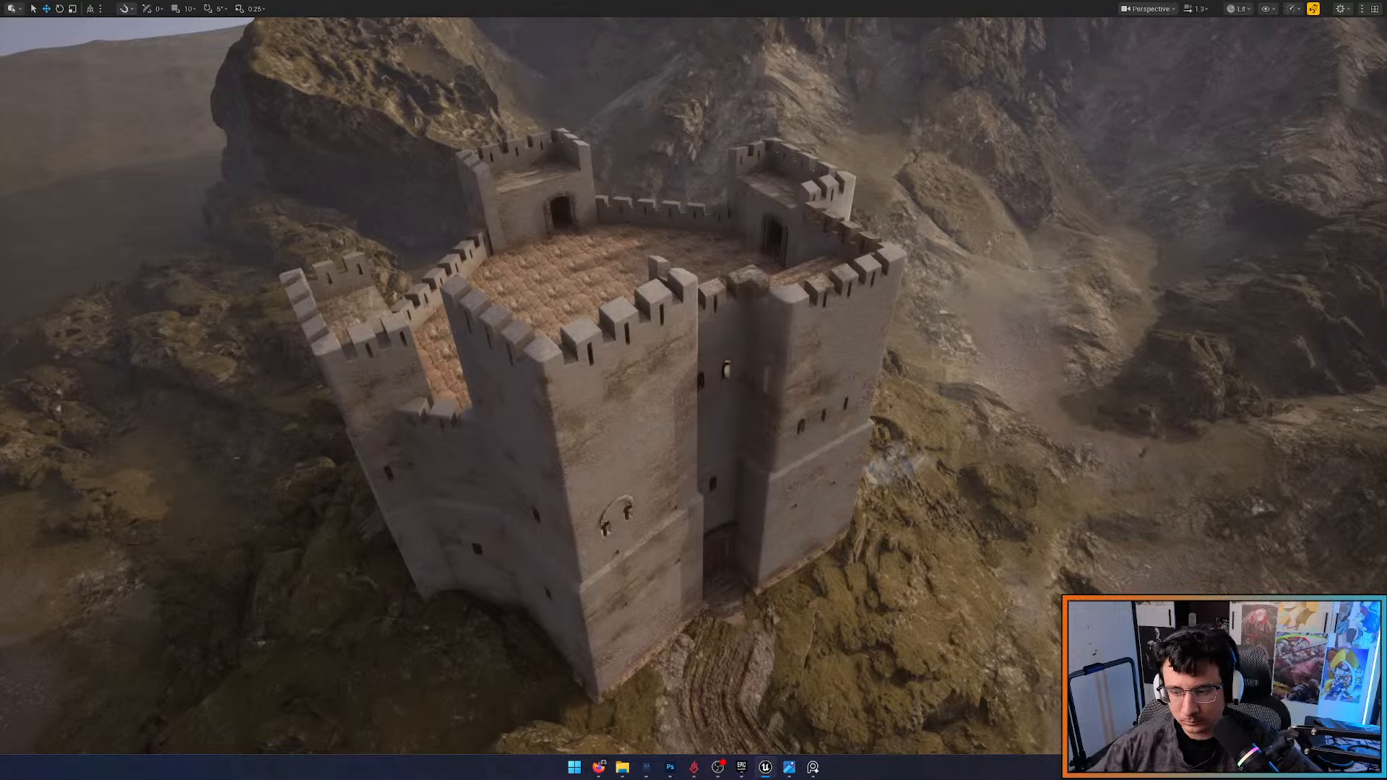
{"action": "left_click", "coordinate": [1213, 723]}
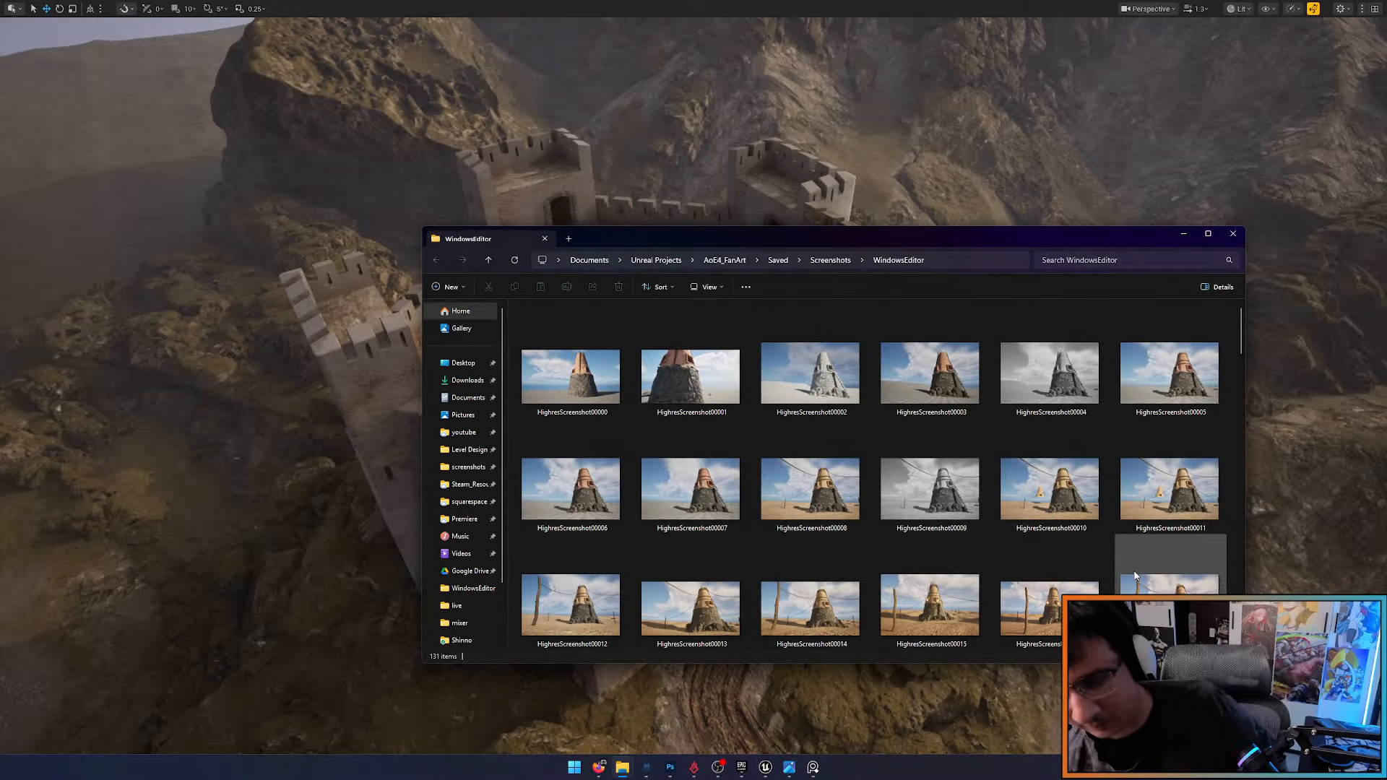
Browse the maximized WindowsEditor screenshots folder and preview HighresScreenshot00117 and HighresScreenshot00120
{"action": "left_click", "coordinate": [1208, 234]}
{"action": "scroll", "coordinate": [968, 576], "scroll_direction": "down", "scroll_amount": 3}
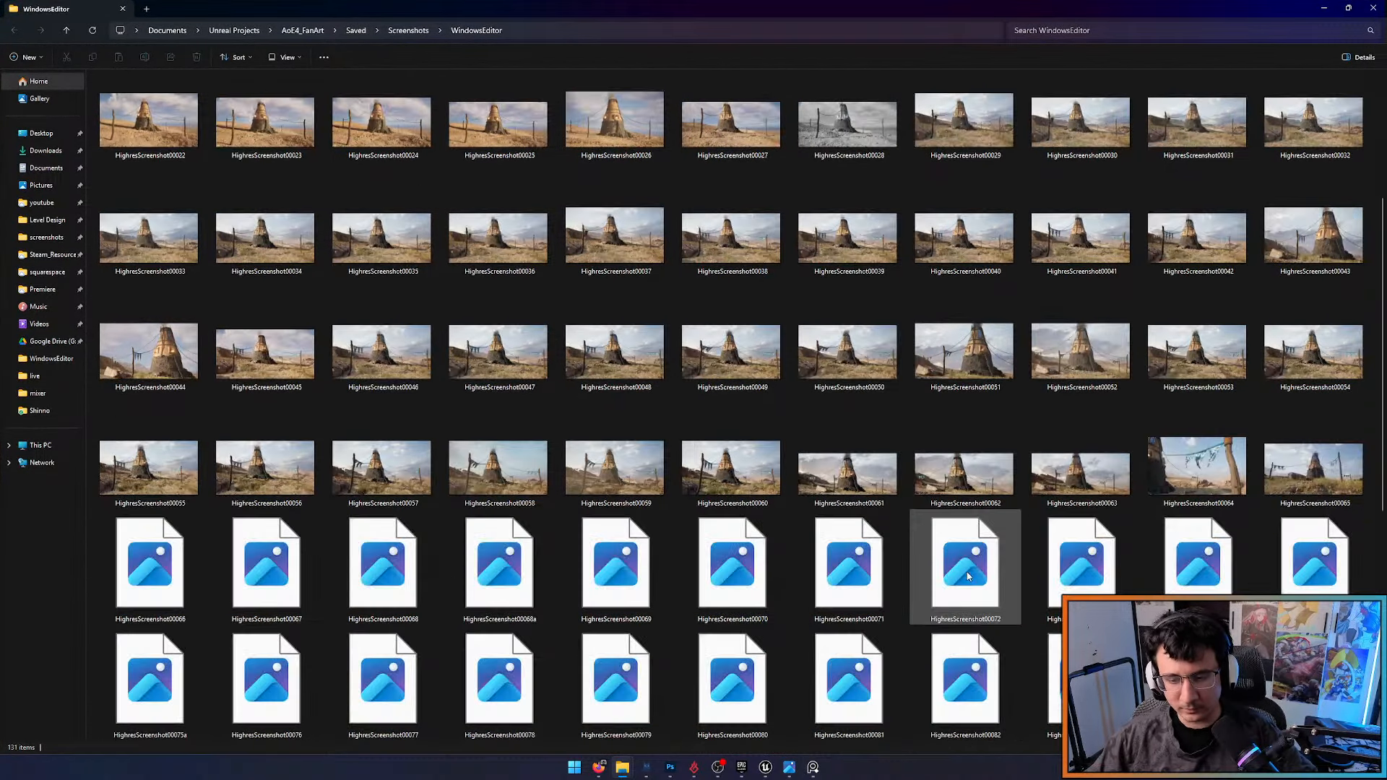
{"action": "scroll", "coordinate": [968, 575], "scroll_direction": "down", "scroll_amount": 5}
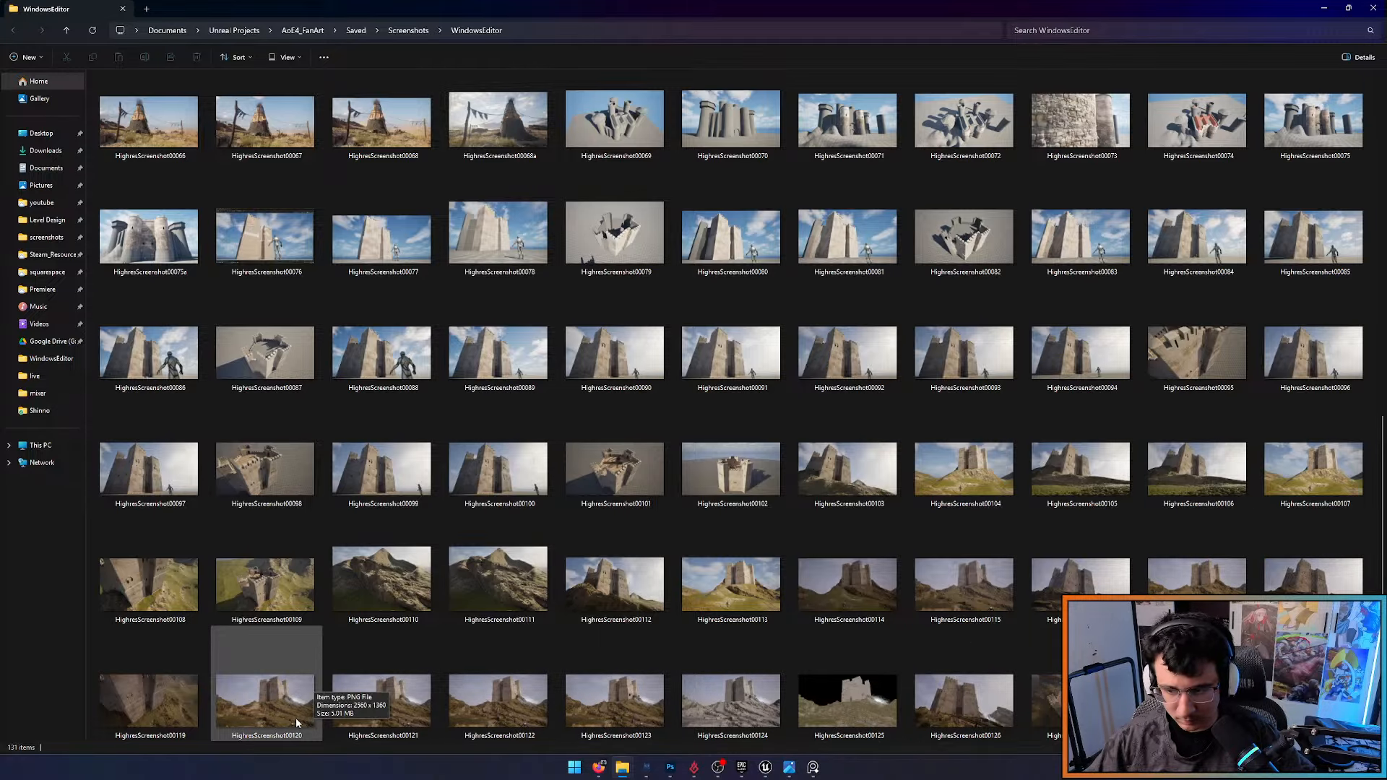
{"action": "double_click", "coordinate": [1215, 592]}
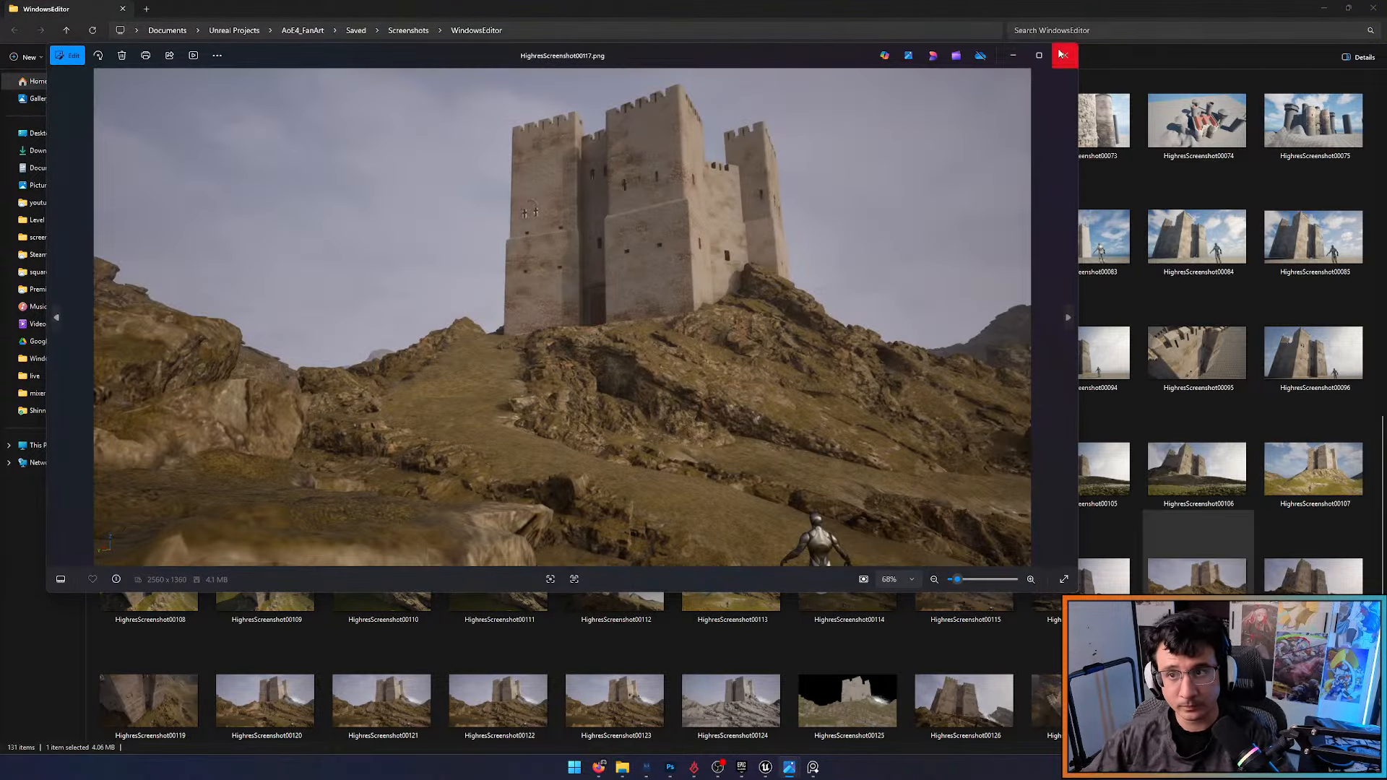
{"action": "left_click", "coordinate": [1065, 55]}
{"action": "left_click", "coordinate": [292, 718]}
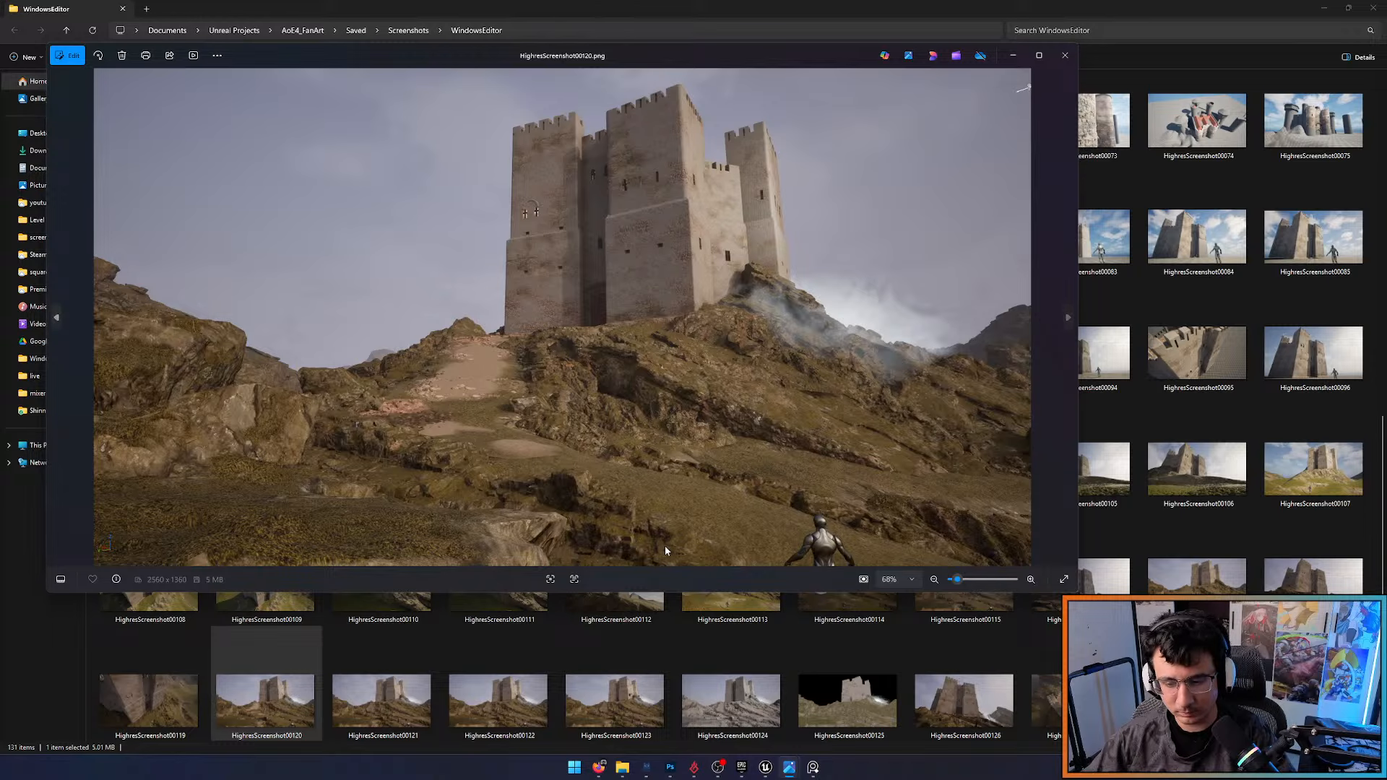
{"action": "left_click", "coordinate": [1068, 58]}
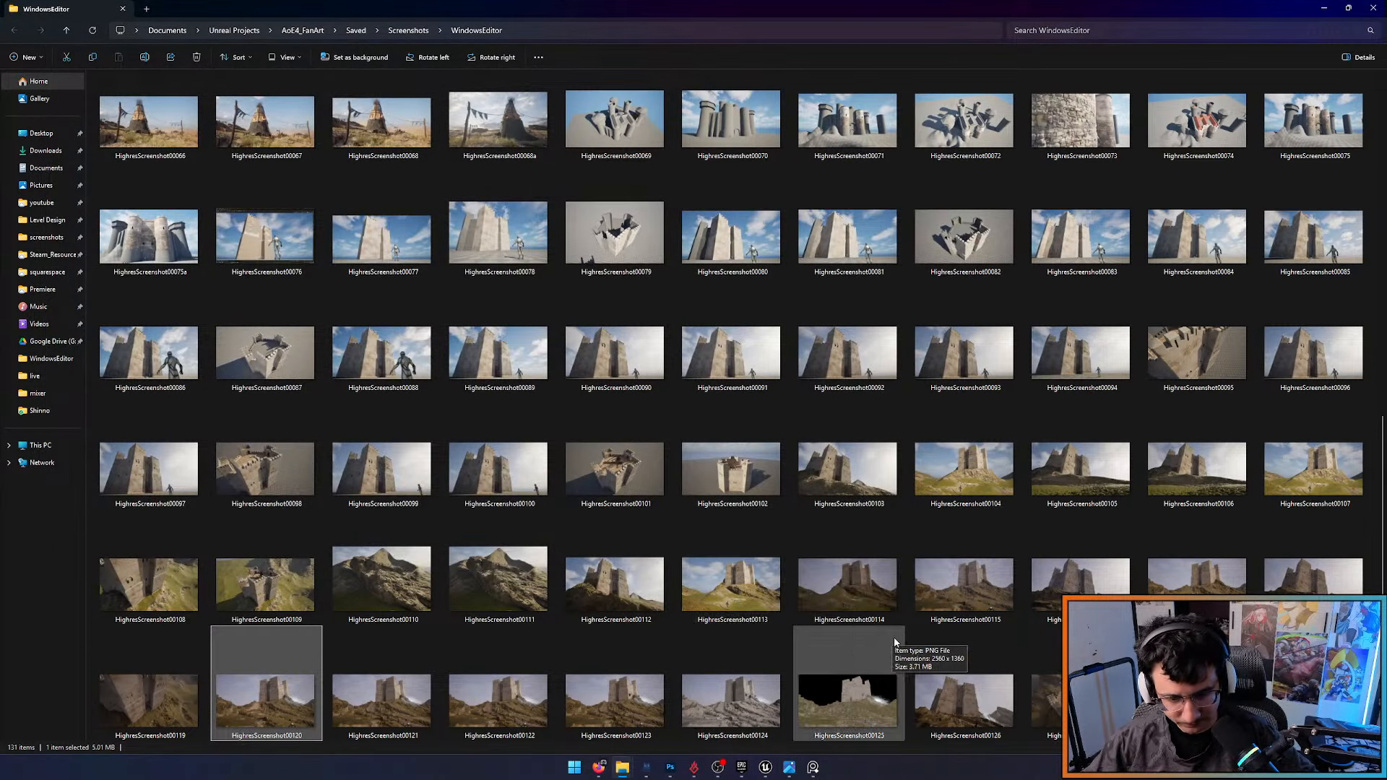
Copy HighresScreenshot00120, 00123, 00126 and the new aerial capture into the Knights Templar Fortress board in PureRef
{"action": "left_click", "coordinate": [645, 703], "text": "ctrl"}
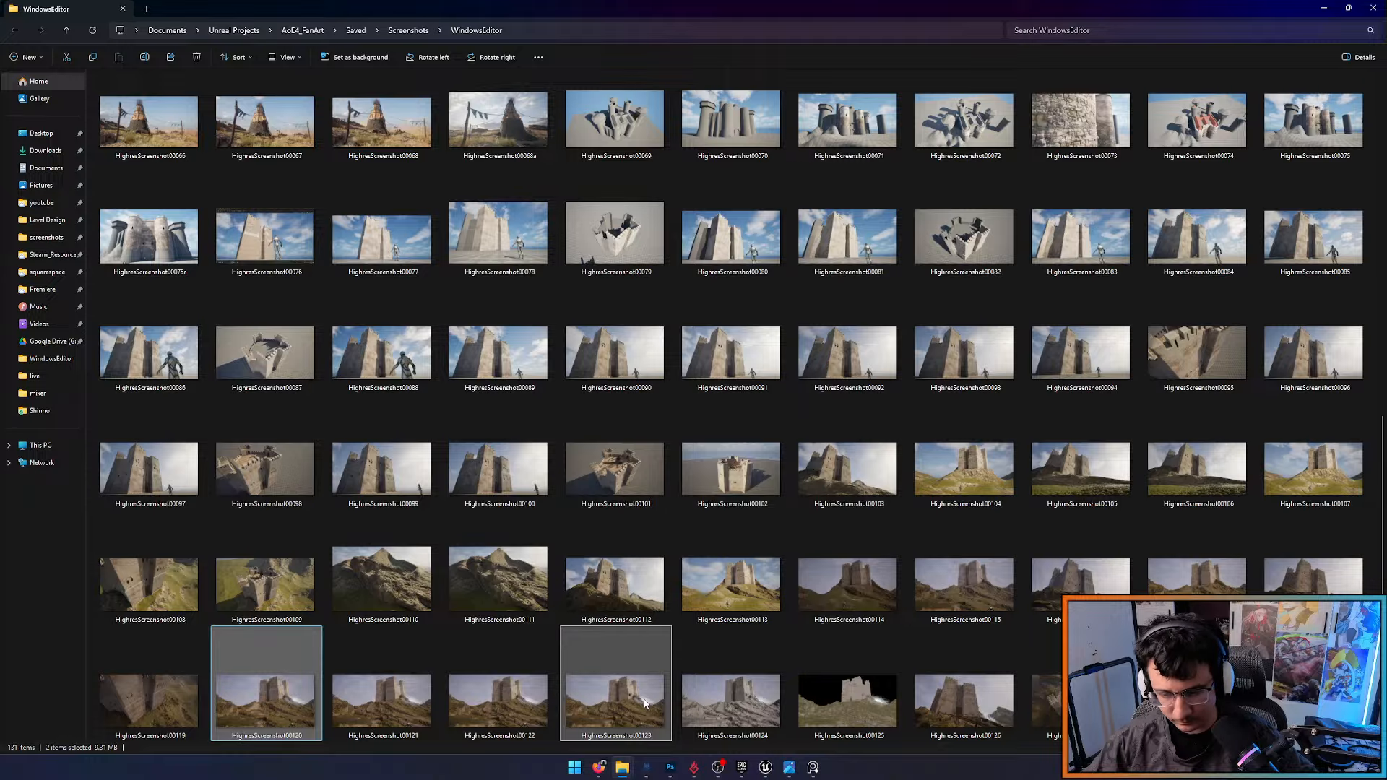
{"action": "left_click", "coordinate": [968, 718], "text": "ctrl"}
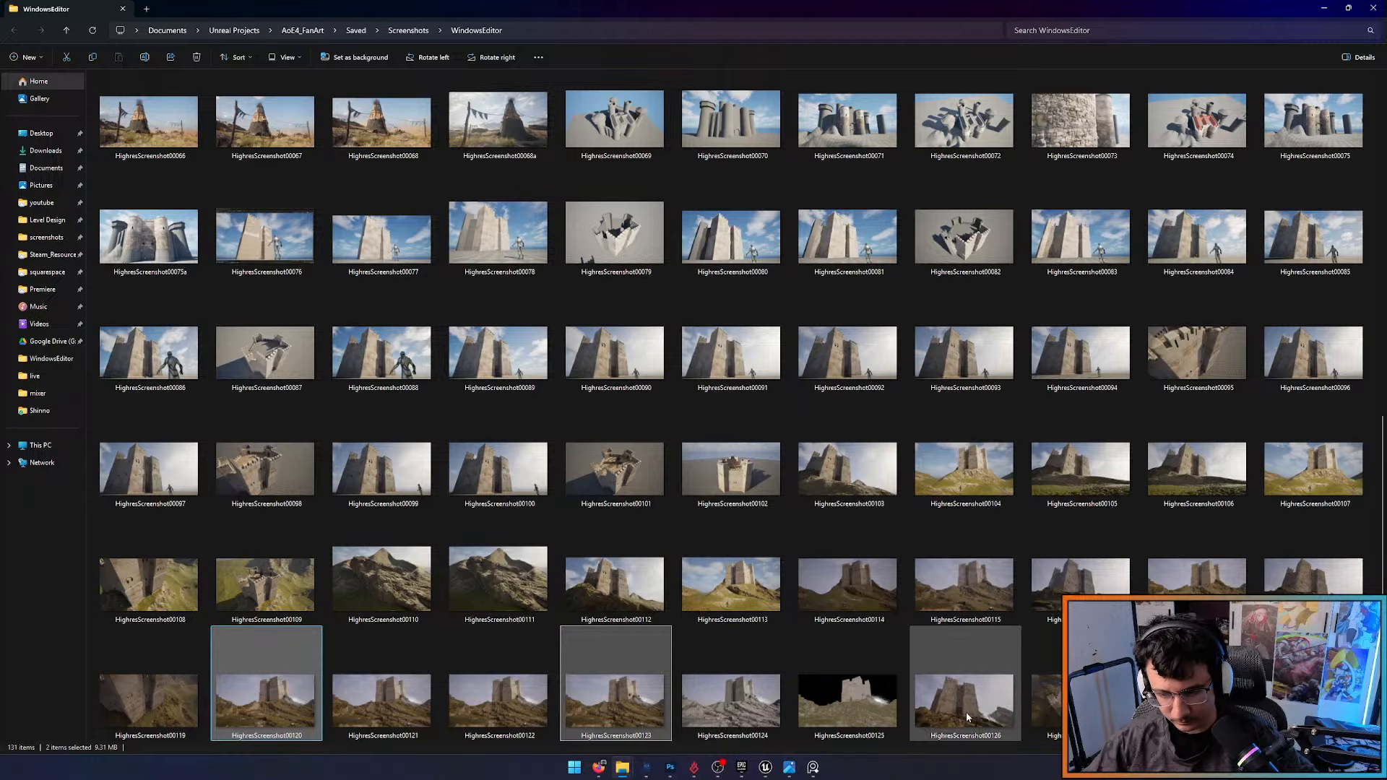
{"action": "left_click", "coordinate": [813, 768]}
{"action": "scroll", "coordinate": [889, 268], "scroll_direction": "down", "scroll_amount": 5}
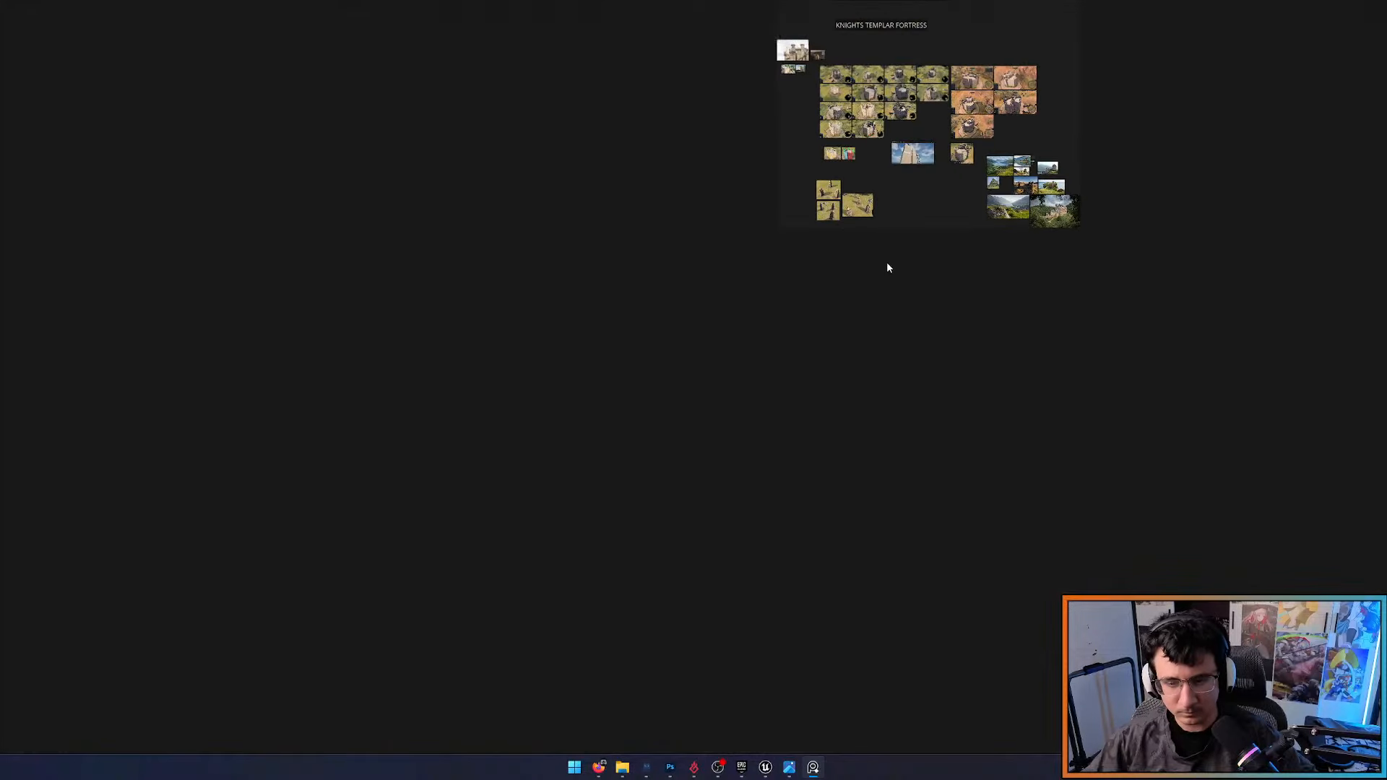
{"action": "scroll", "coordinate": [862, 287], "scroll_direction": "up", "scroll_amount": 5}
{"action": "key", "text": "ctrl+v"}
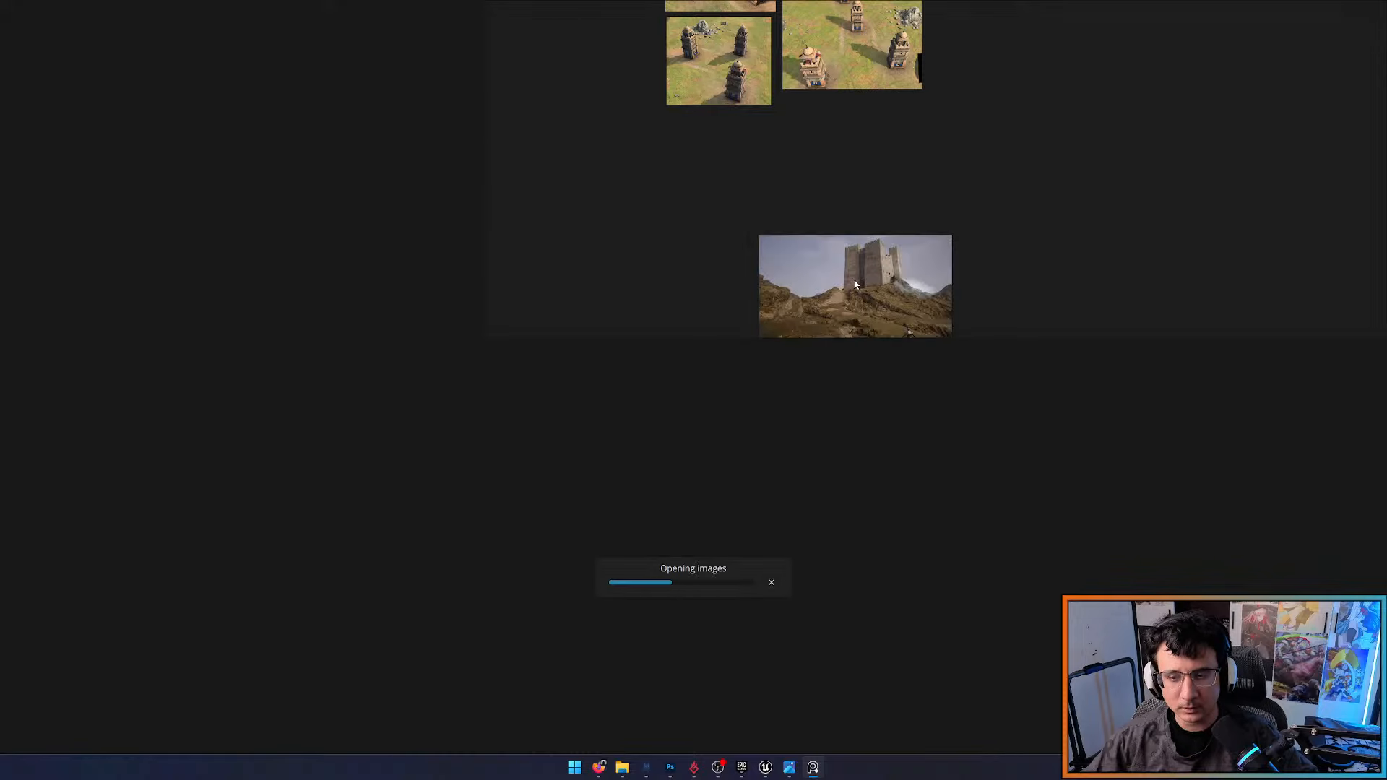
Rearrange the pasted renders, placing the unfenced hillside shot beside the fenced one and the aerial shot above the close-up tower view
{"action": "scroll", "coordinate": [949, 324], "scroll_direction": "up", "scroll_amount": 5}
{"action": "middle_click_drag", "start_coordinate": [1023, 470], "coordinate": [819, 454]}
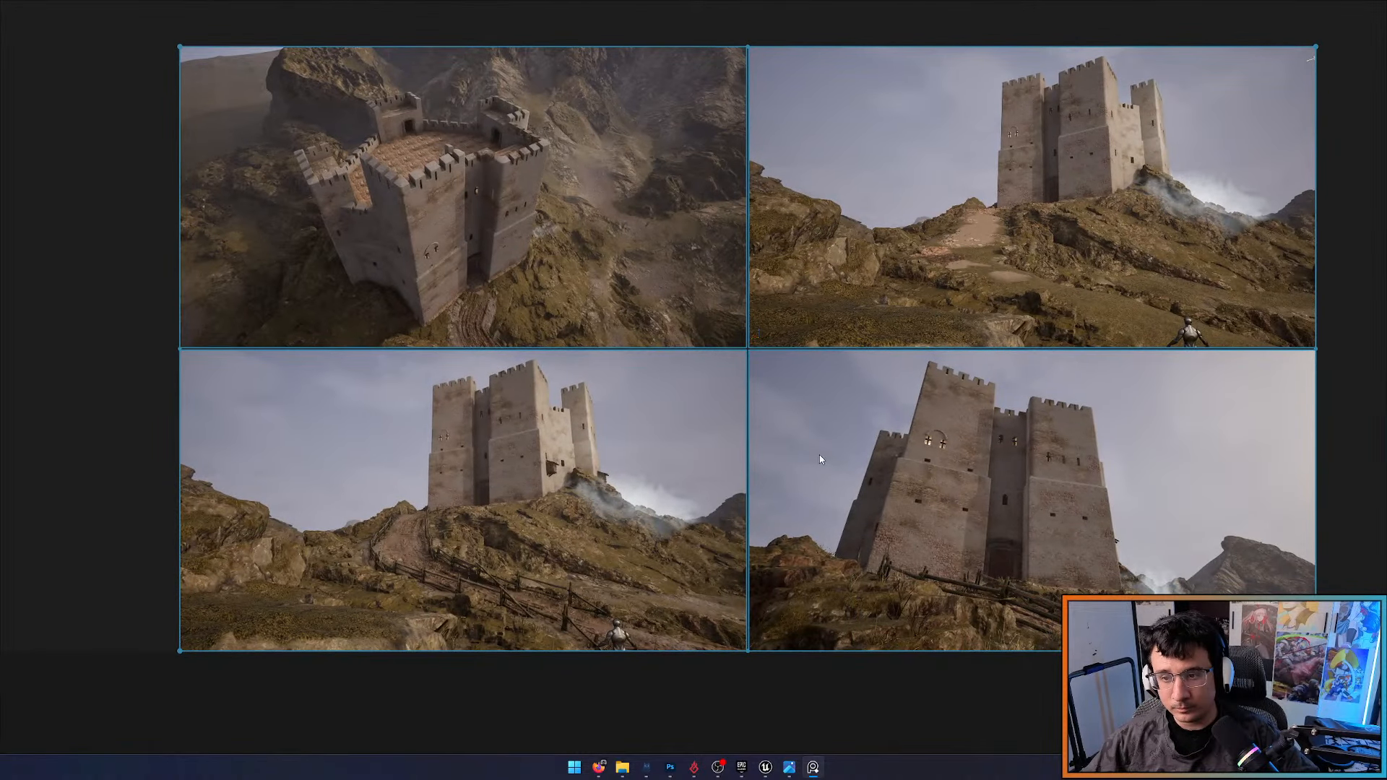
{"action": "middle_click_drag", "start_coordinate": [887, 402], "coordinate": [785, 438]}
{"action": "scroll", "coordinate": [785, 437], "scroll_direction": "down", "scroll_amount": 2}
{"action": "left_click", "coordinate": [1125, 321]}
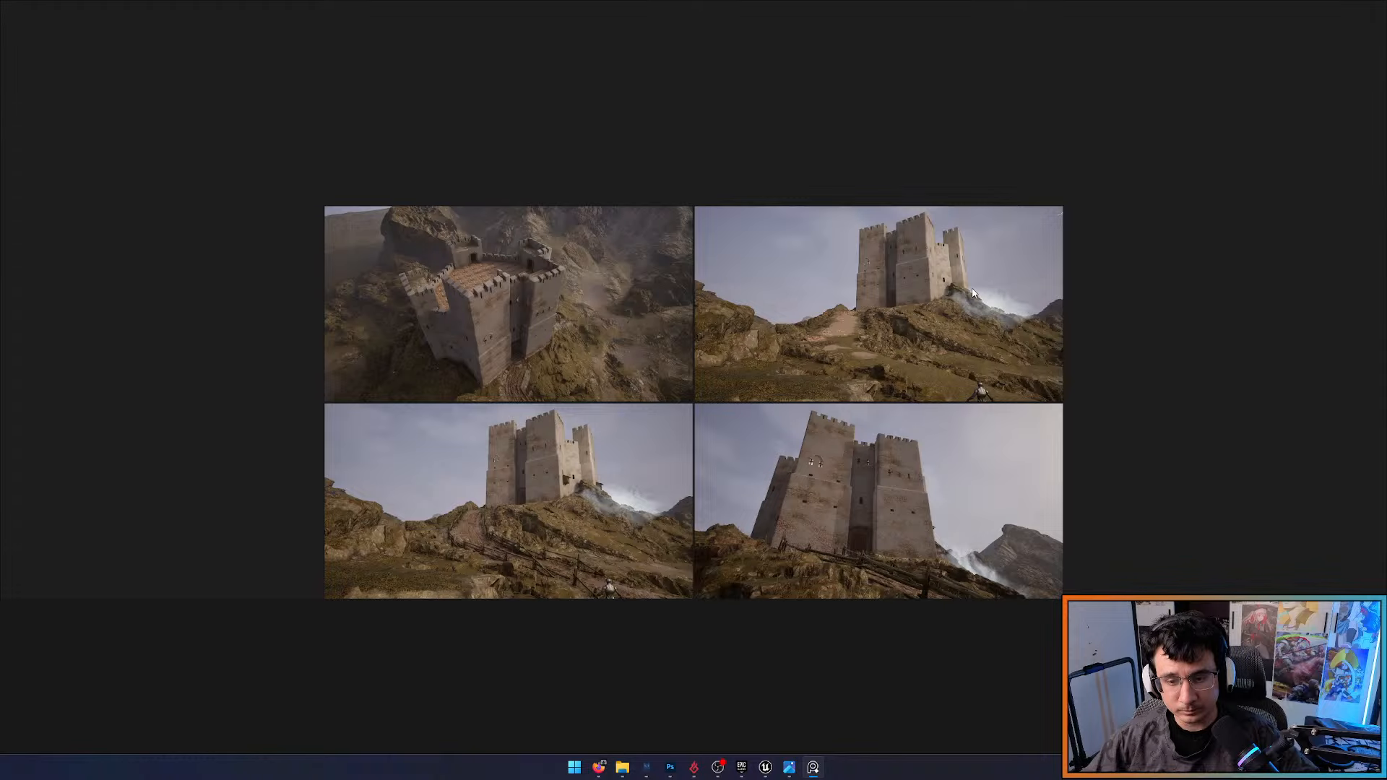
{"action": "left_click_drag", "start_coordinate": [974, 292], "coordinate": [231, 491]}
{"action": "left_click_drag", "start_coordinate": [650, 296], "coordinate": [963, 311]}
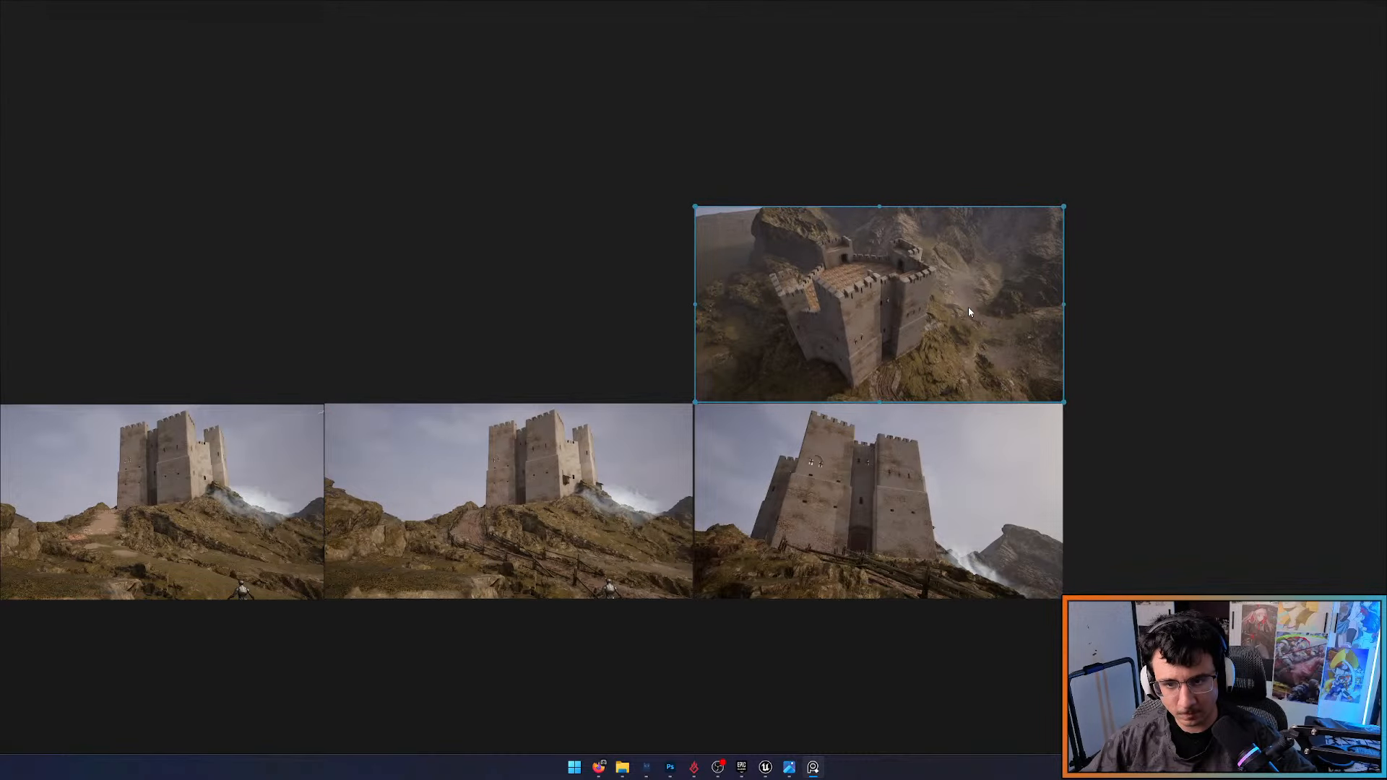
Compare the unfenced and fenced hillside renders side by side, examining the road, rocks and fortress
{"action": "scroll", "coordinate": [614, 383], "scroll_direction": "up", "scroll_amount": 5}
{"action": "middle_click_drag", "start_coordinate": [615, 381], "coordinate": [1051, 174]}
{"action": "middle_click_drag", "start_coordinate": [671, 358], "coordinate": [921, 231]}
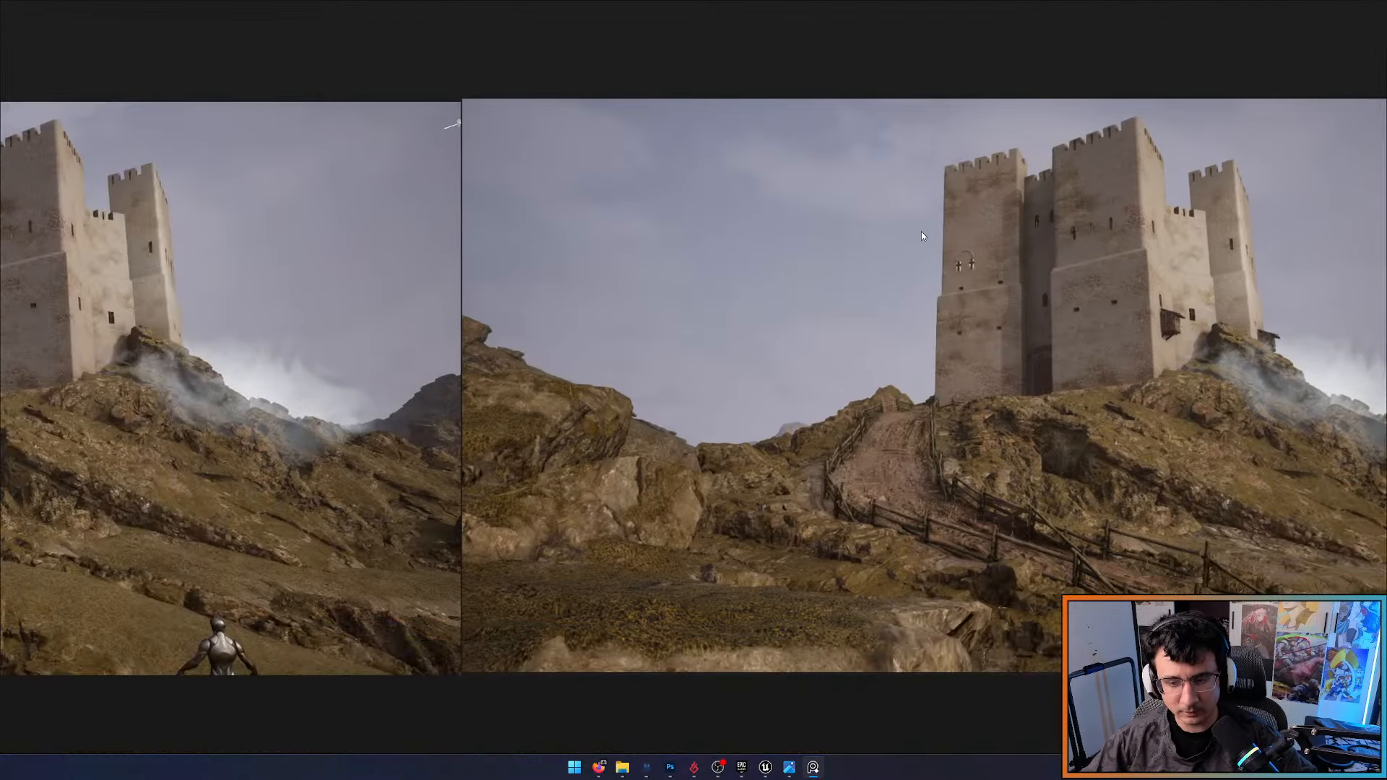
{"action": "scroll", "coordinate": [921, 231], "scroll_direction": "down", "scroll_amount": 2}
{"action": "mouse_move", "coordinate": [800, 379]}
{"action": "middle_mouse_down"}
{"action": "mouse_move", "coordinate": [823, 415]}
{"action": "mouse_move", "coordinate": [786, 449]}
{"action": "mouse_move", "coordinate": [736, 444]}
{"action": "middle_mouse_up"}
{"action": "scroll", "coordinate": [783, 448], "scroll_direction": "up", "scroll_amount": 2}
{"action": "scroll", "coordinate": [782, 448], "scroll_direction": "down", "scroll_amount": 1}
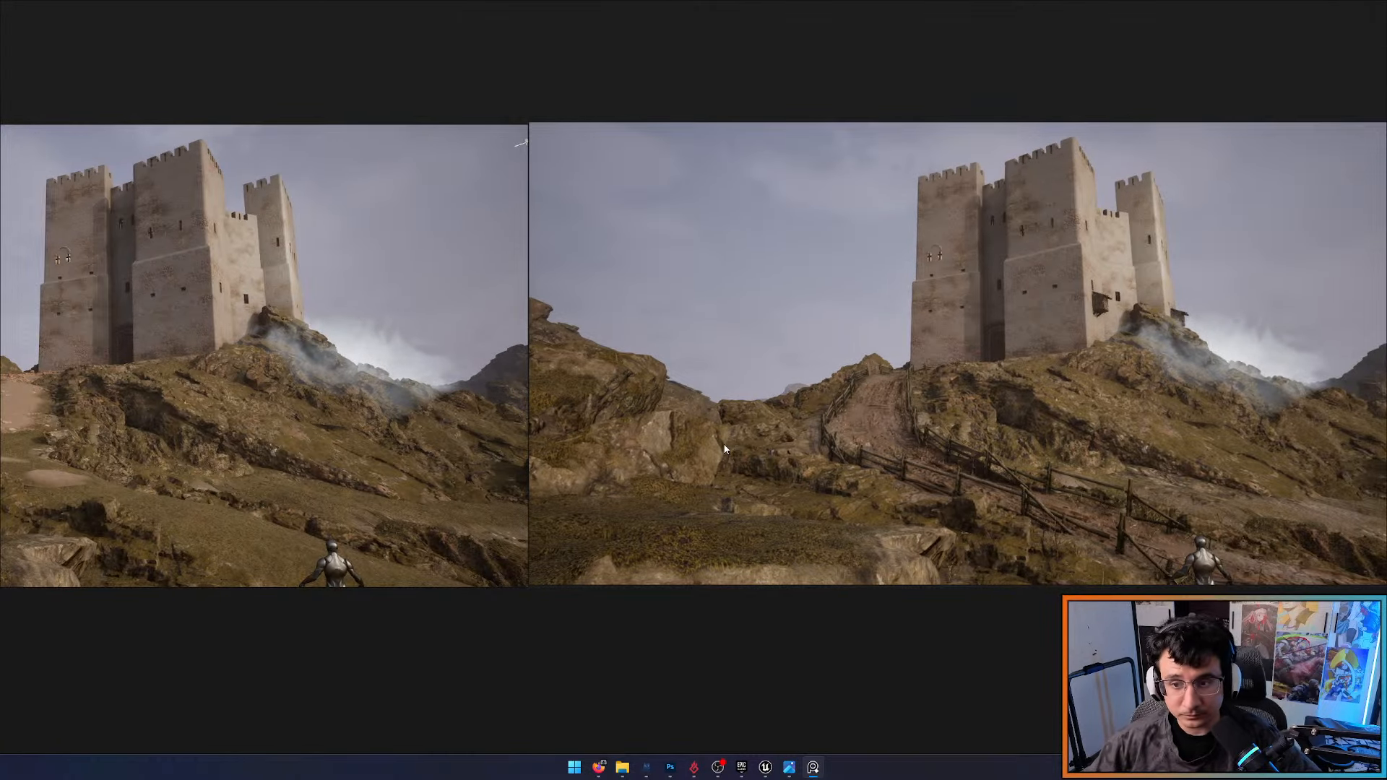
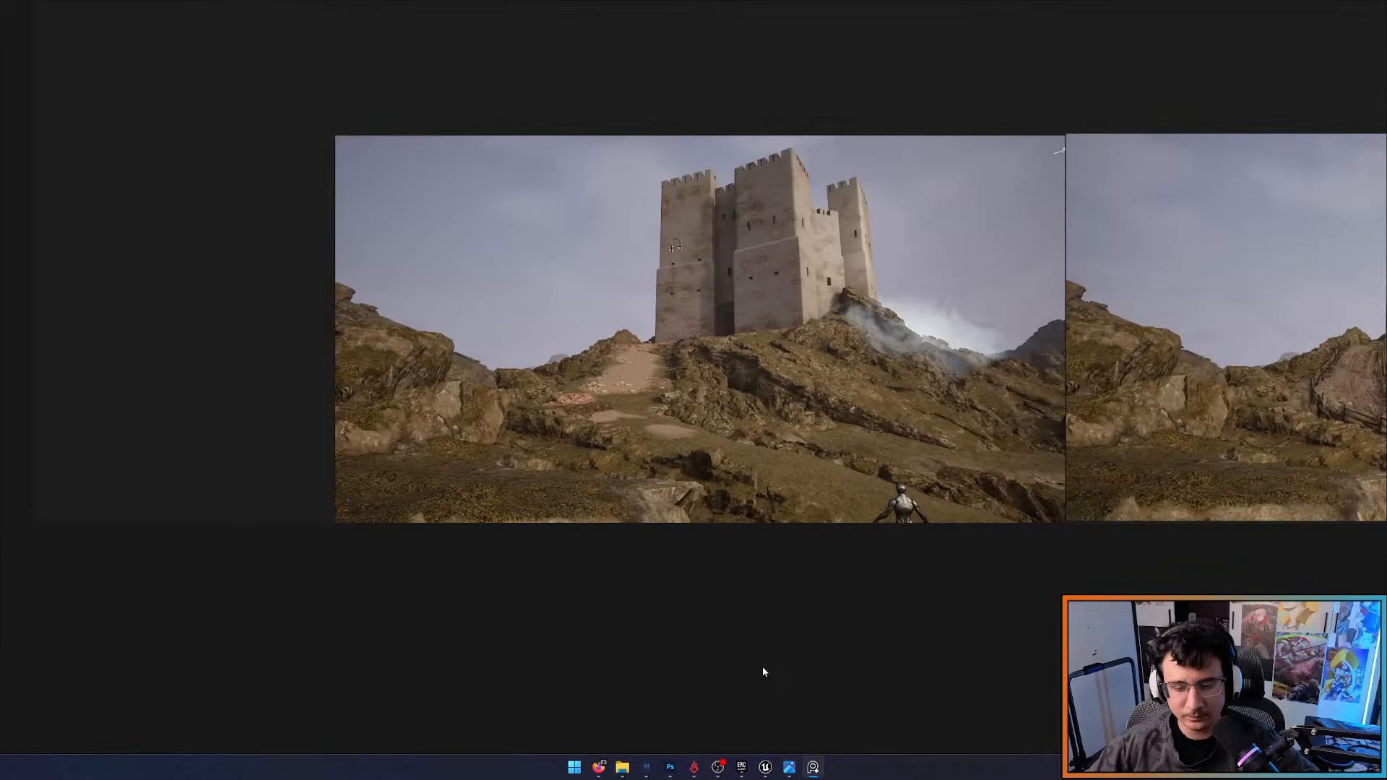
Switch back to Unreal Editor and set all viewport scalability groups to Medium
{"action": "left_click", "coordinate": [766, 765]}
{"action": "right_click_drag", "start_coordinate": [1026, 85], "coordinate": [1083, 137]}
{"action": "left_click", "coordinate": [1293, 9]}
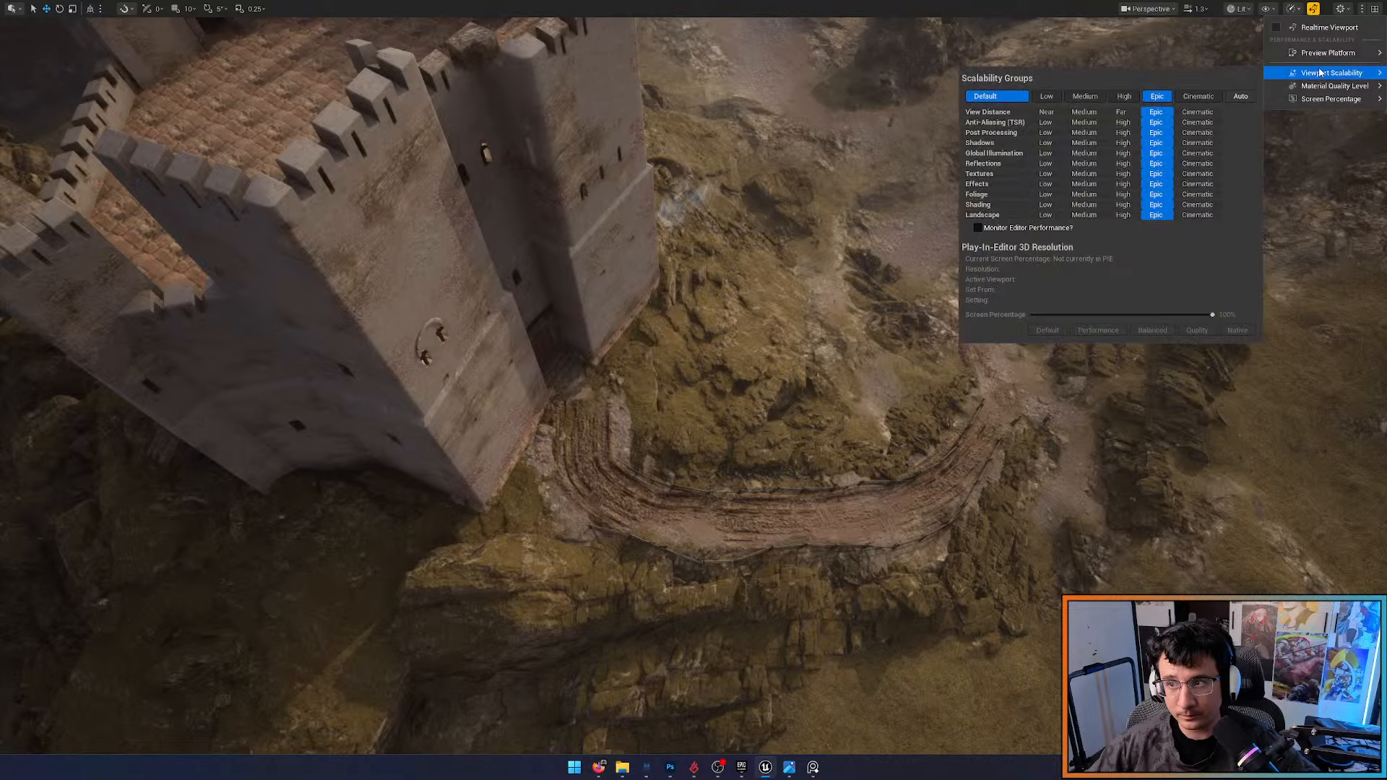
{"action": "mouse_move", "coordinate": [1328, 53]}
{"action": "mouse_move", "coordinate": [1224, 91]}
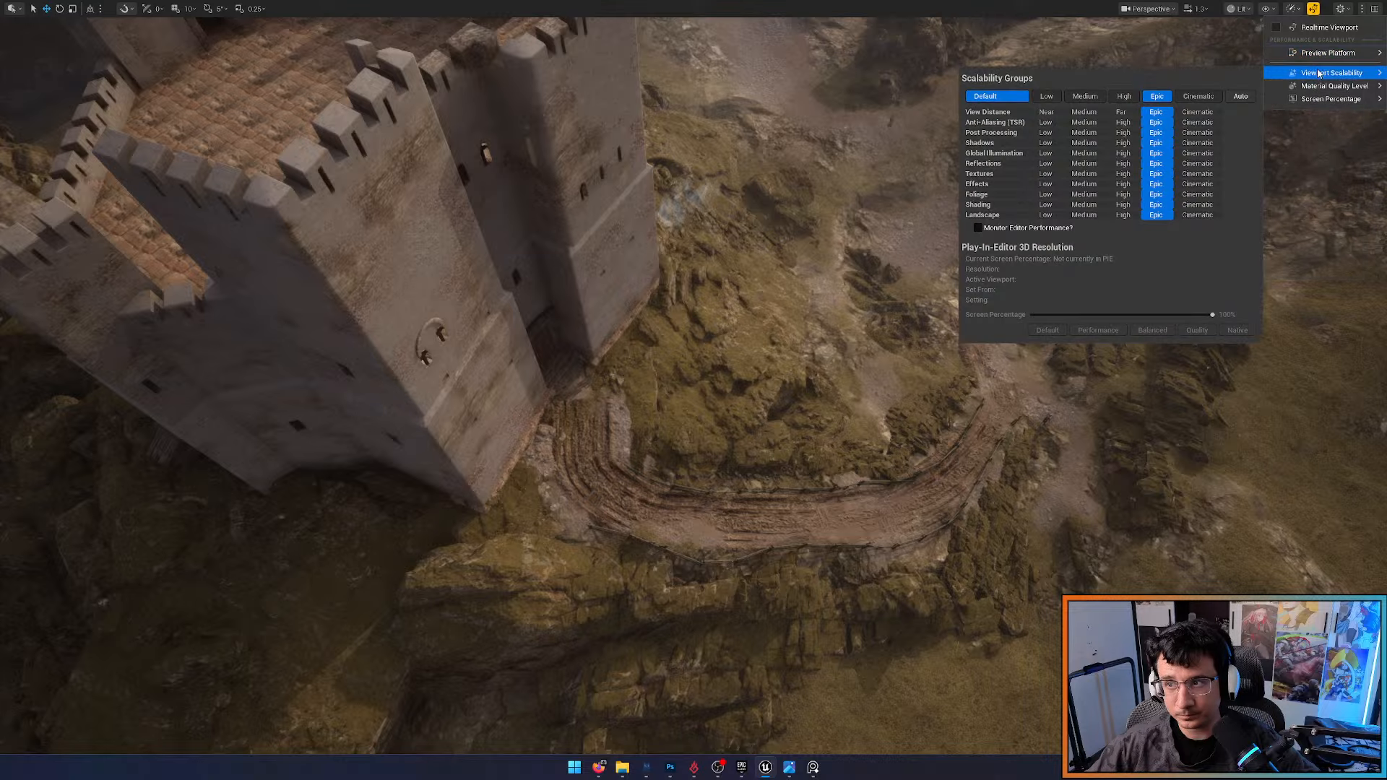
{"action": "left_click", "coordinate": [1085, 96]}
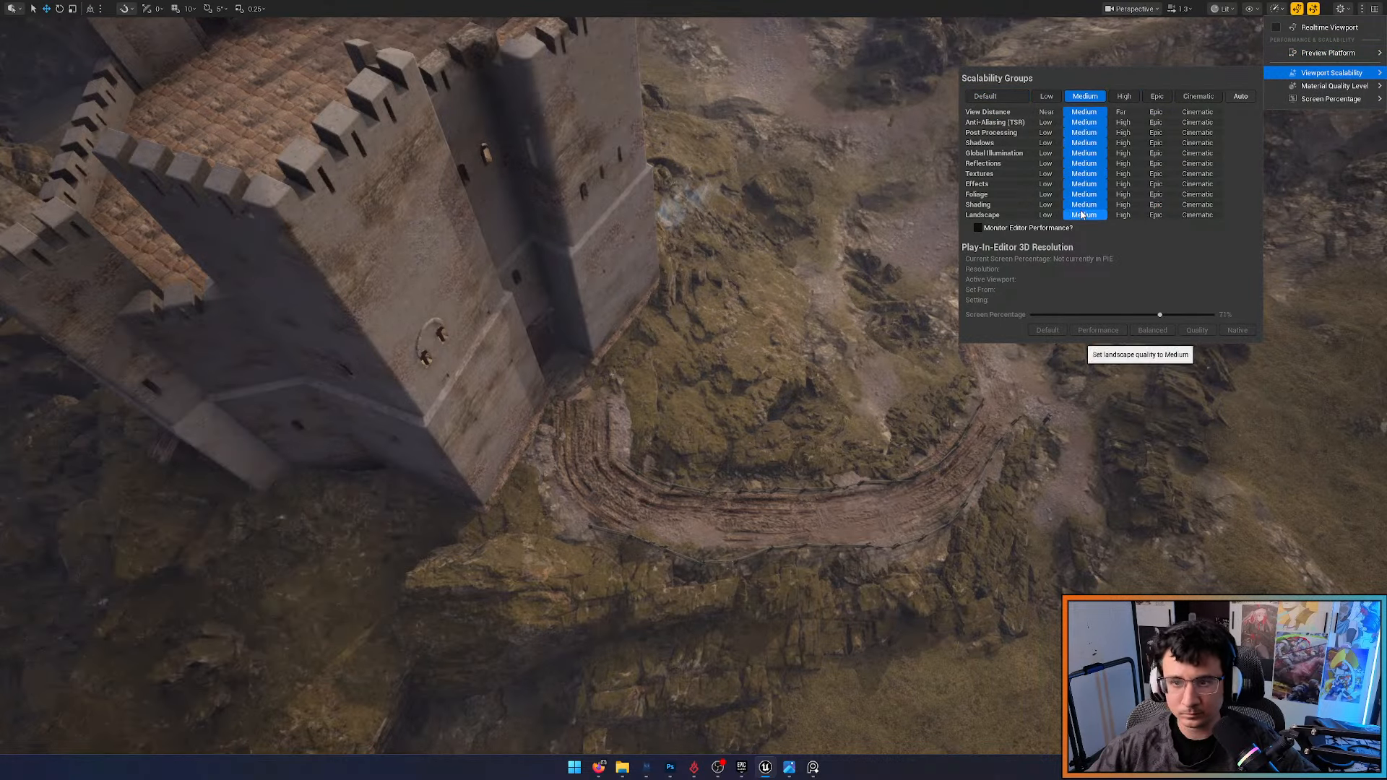
Select the BP_Path road below the fortress, focus on it, and restore the full editor layout
{"action": "right_click_drag", "start_coordinate": [900, 304], "coordinate": [1042, 457]}
{"action": "key", "text": "w"}
{"action": "scroll", "coordinate": [1018, 361], "scroll_direction": "up", "scroll_amount": 3}
{"action": "left_click", "coordinate": [1042, 457]}
{"action": "key", "text": "f"}
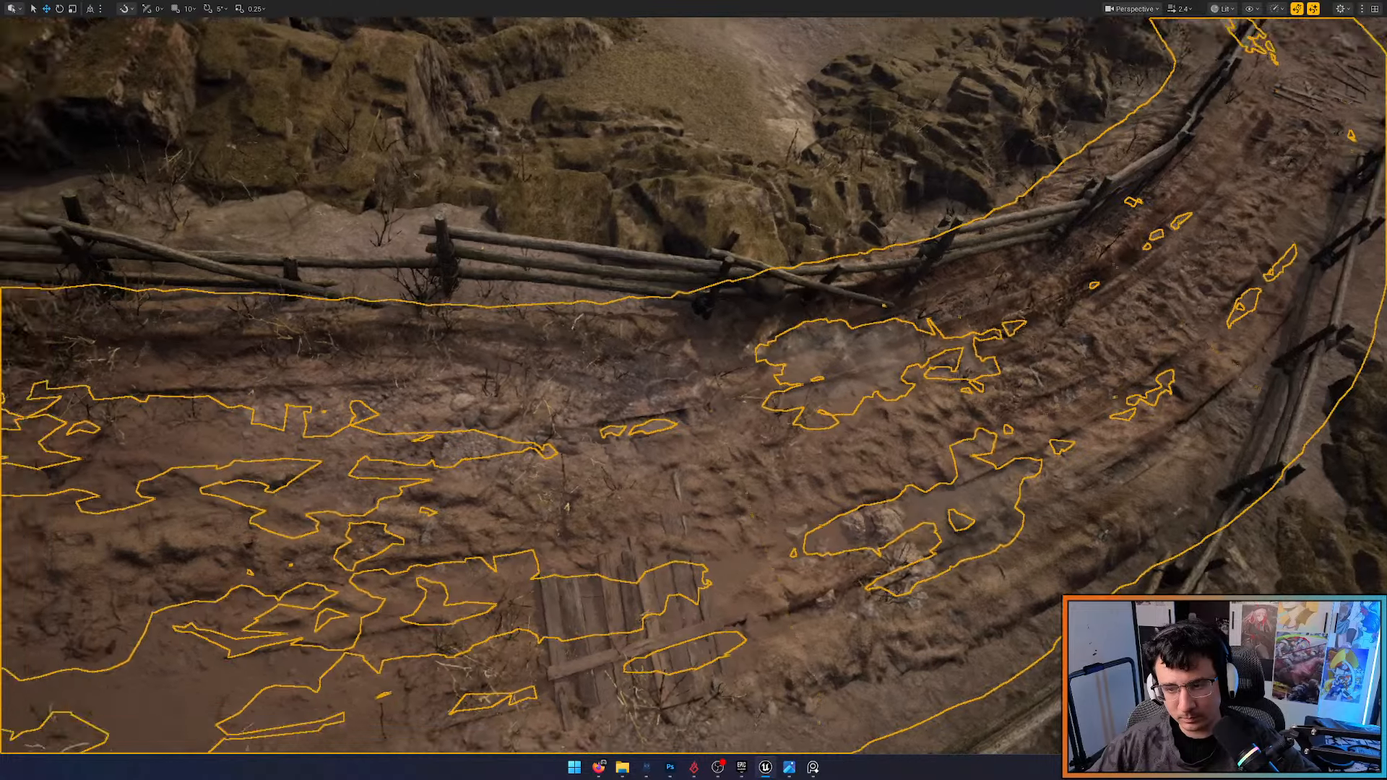
{"action": "key", "text": "F11"}
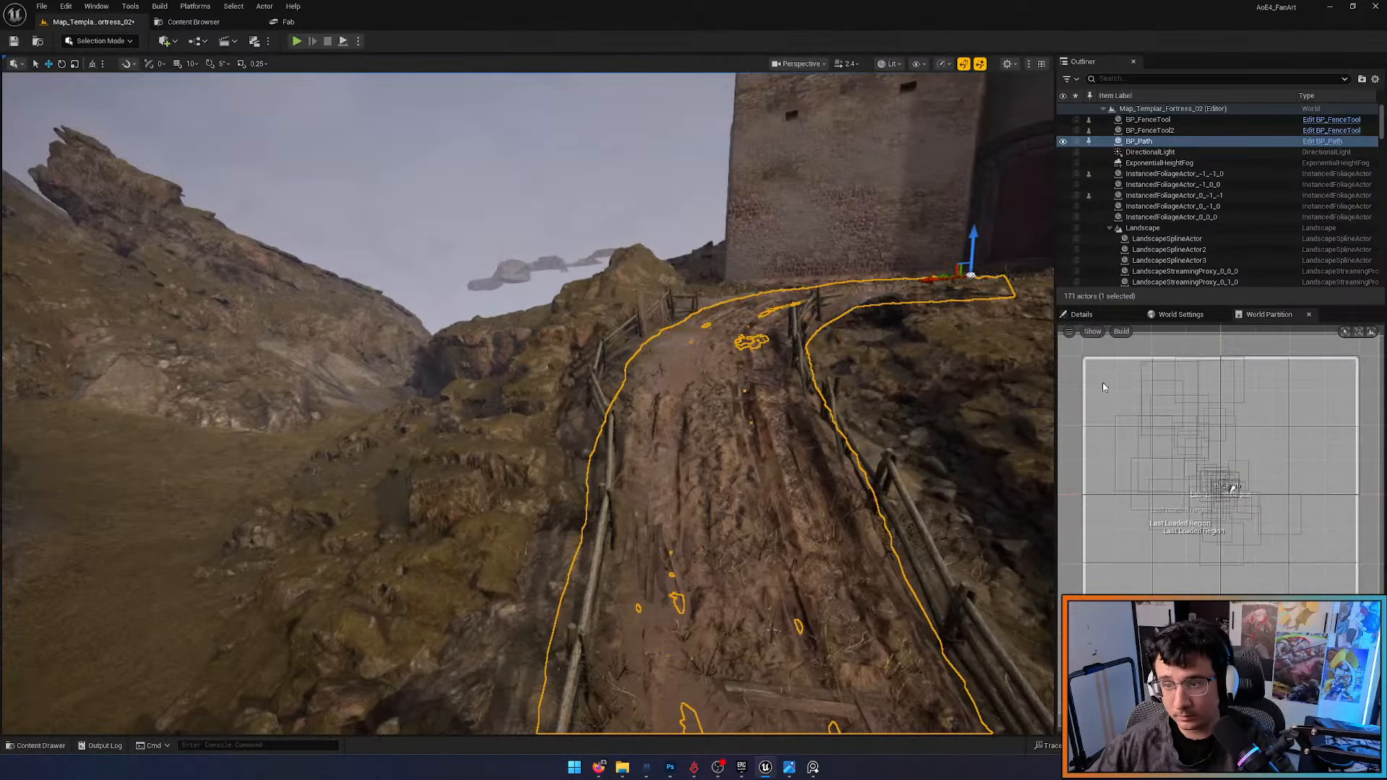
Expand MI_RoadB's 01_InputTextures group, inspect the T_RoadB_A albedo texture, and dock its editor beside the material instance
{"action": "key", "text": "s"}
{"action": "right_click_drag", "start_coordinate": [854, 401], "coordinate": [1004, 455]}
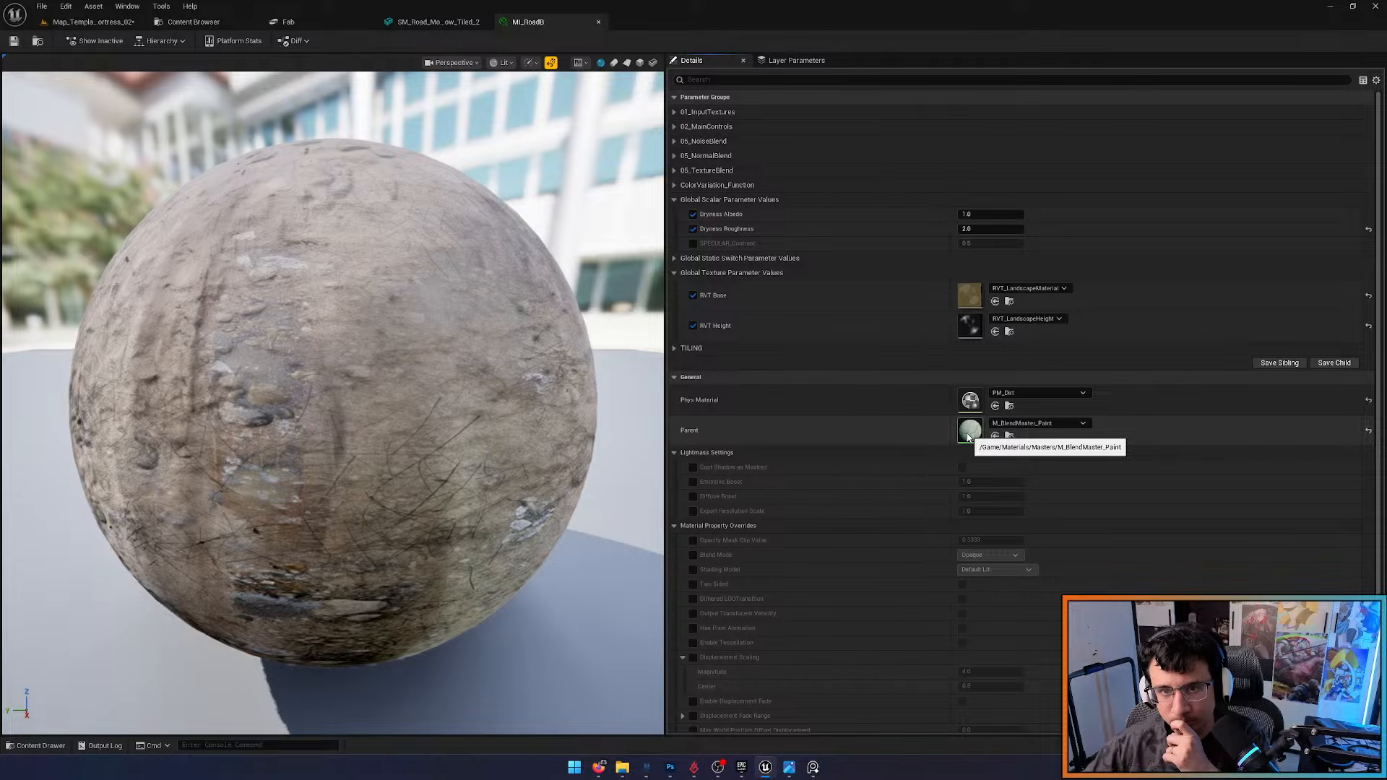
{"action": "left_click", "coordinate": [674, 112]}
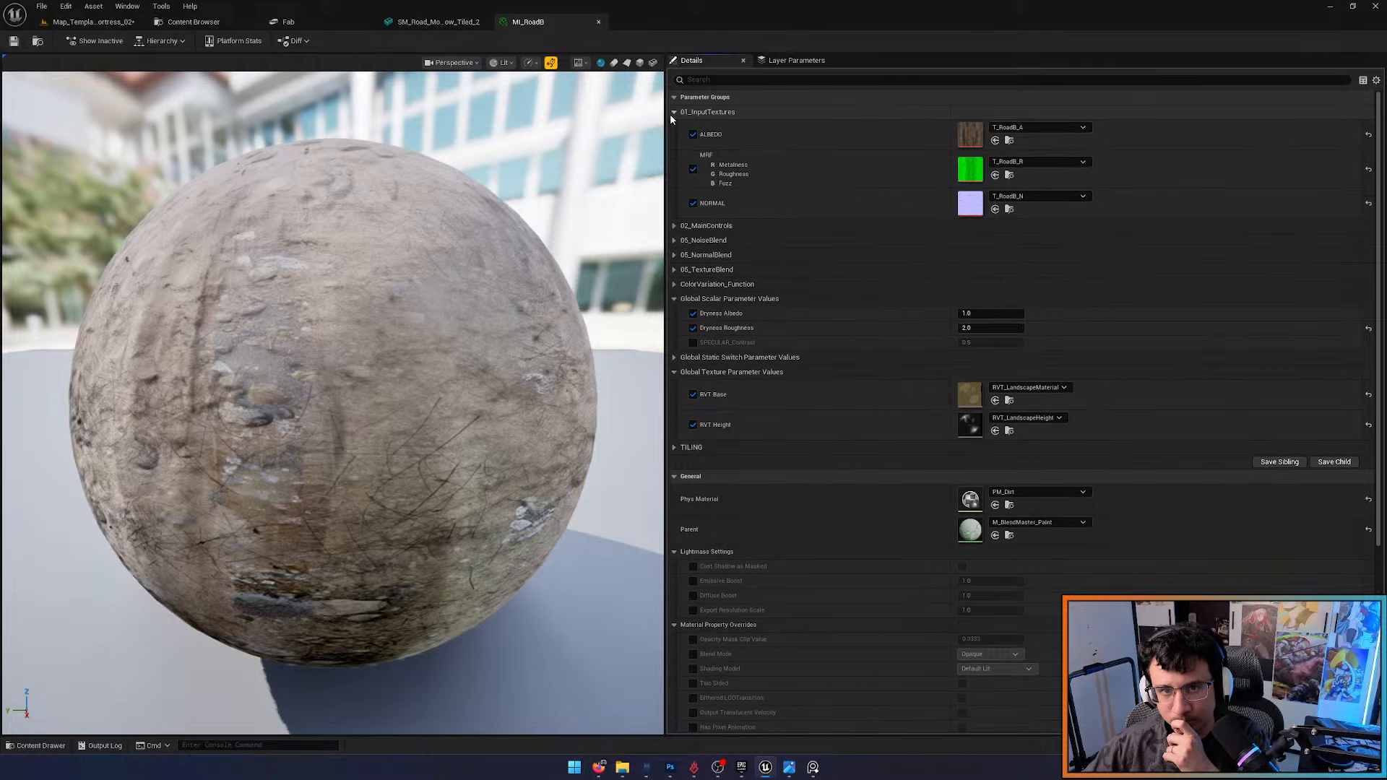
{"action": "double_click", "coordinate": [973, 131]}
{"action": "scroll", "coordinate": [608, 356], "scroll_direction": "down", "scroll_amount": 3}
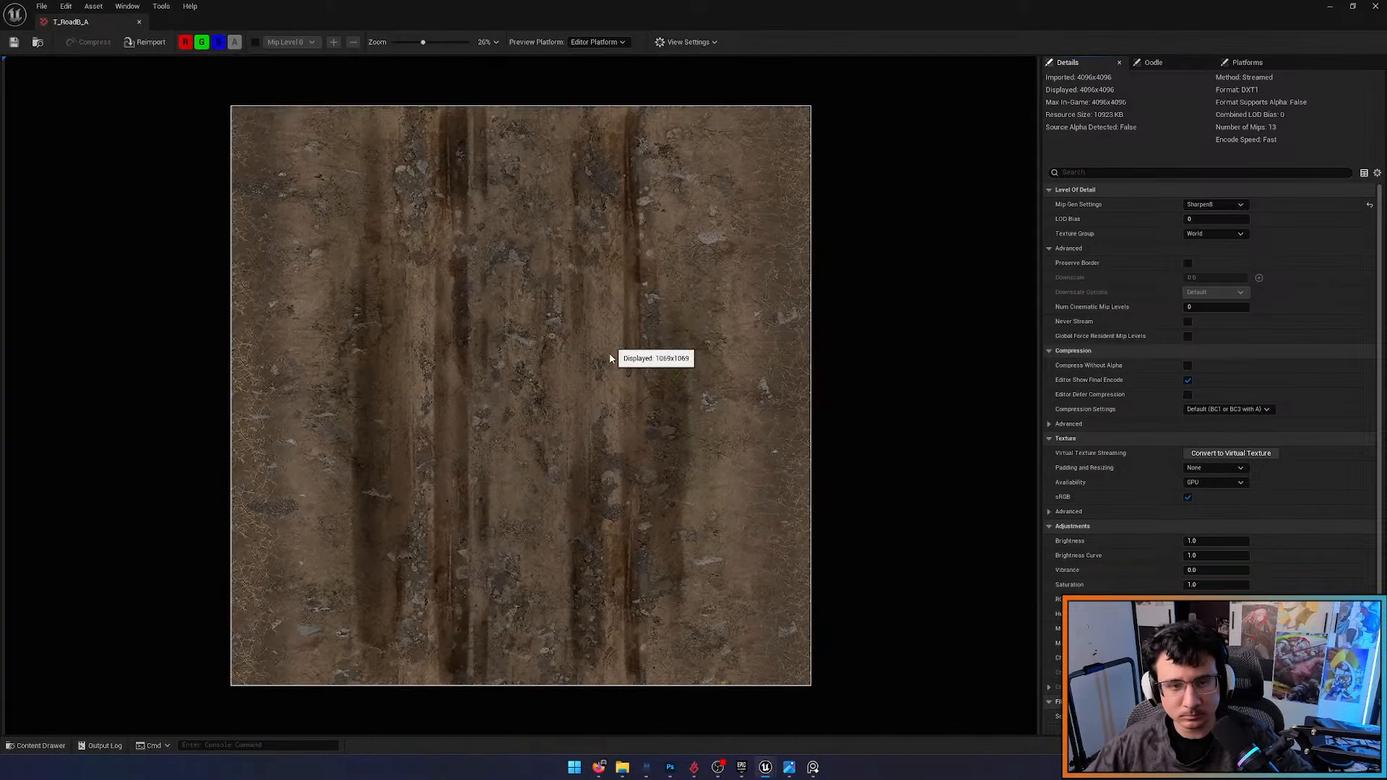
{"action": "scroll", "coordinate": [605, 385], "scroll_direction": "up", "scroll_amount": 4}
{"action": "left_click_drag", "start_coordinate": [83, 23], "coordinate": [651, 27]}
{"action": "left_click", "coordinate": [536, 22]}
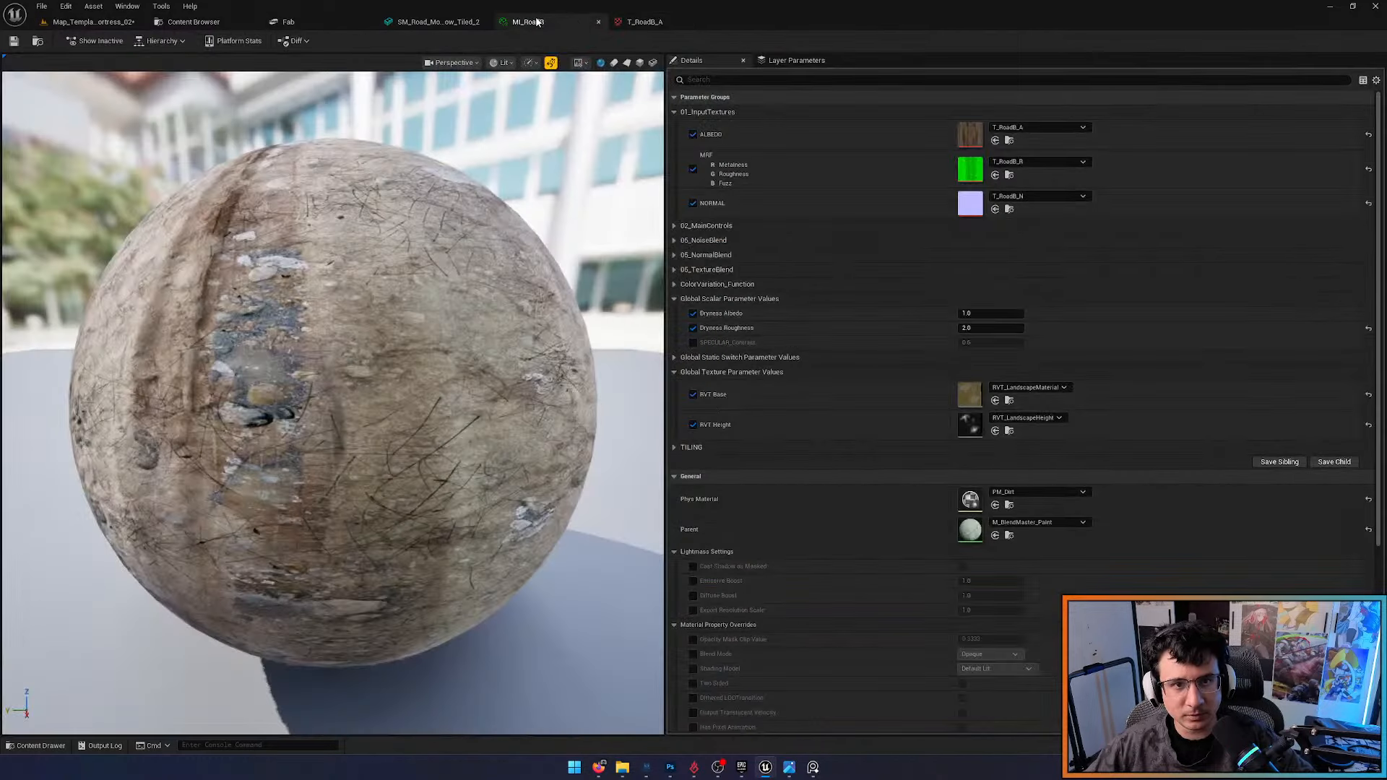
Inspect the T_RoadB_N normal map used by MI_RoadB, and close both road texture editors
{"action": "double_click", "coordinate": [966, 207]}
{"action": "scroll", "coordinate": [636, 349], "scroll_direction": "up", "scroll_amount": 3}
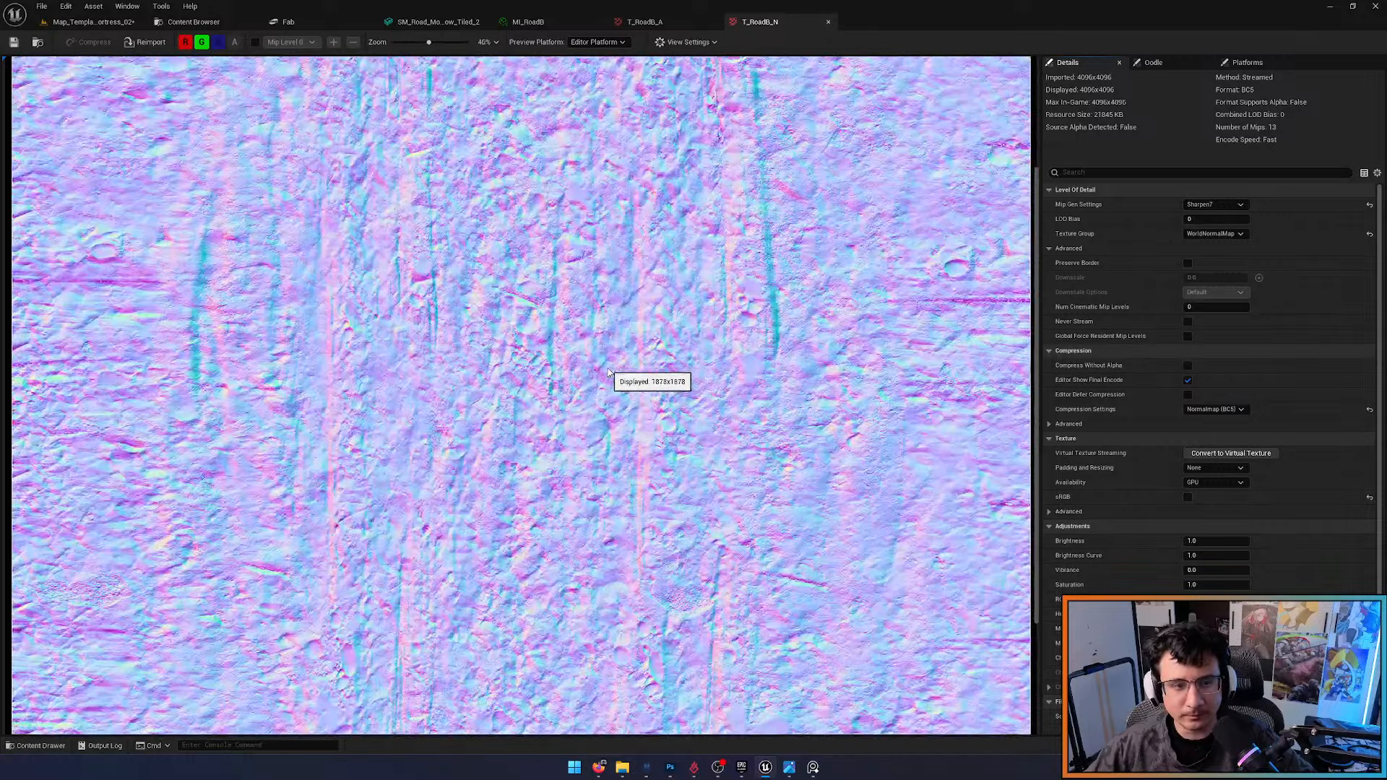
{"action": "scroll", "coordinate": [637, 349], "scroll_direction": "down", "scroll_amount": 3}
{"action": "scroll", "coordinate": [643, 347], "scroll_direction": "up", "scroll_amount": 2}
{"action": "scroll", "coordinate": [645, 342], "scroll_direction": "down", "scroll_amount": 1}
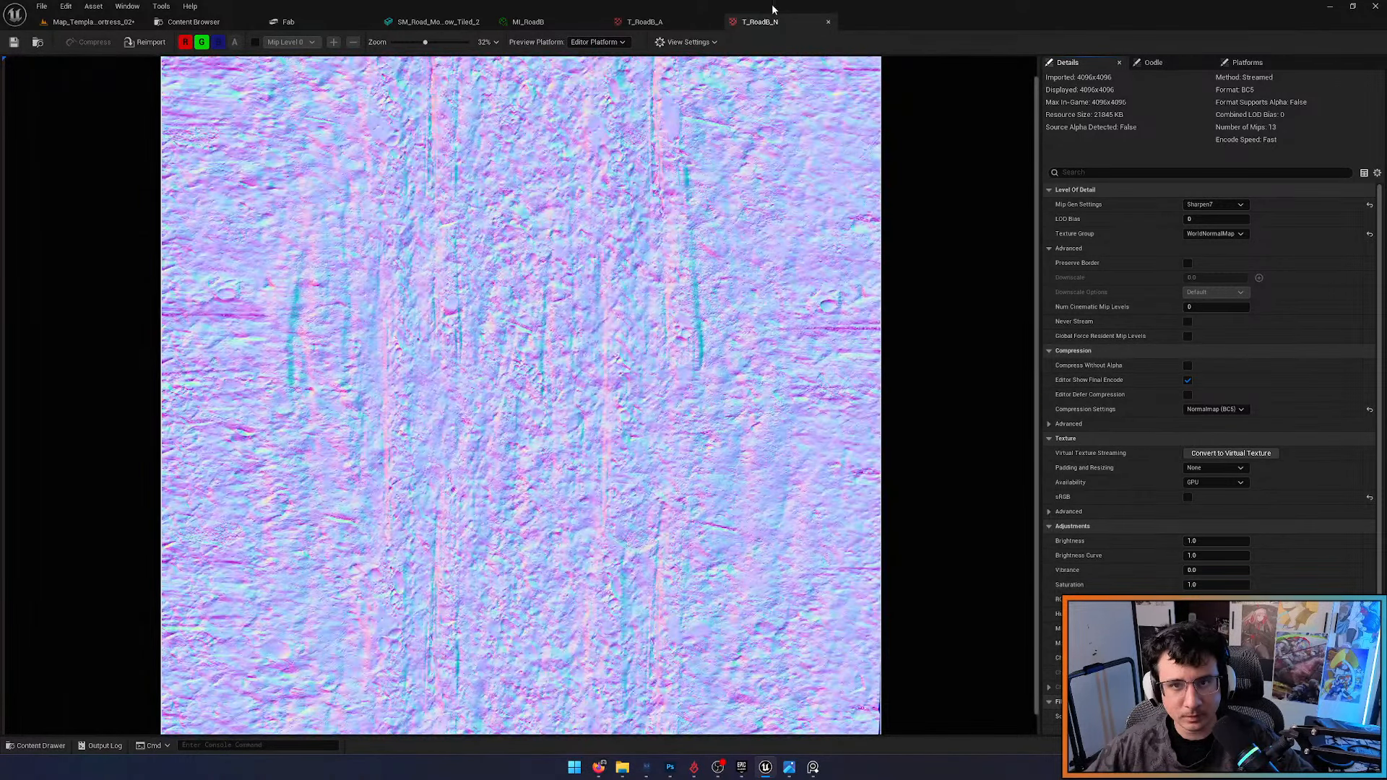
{"action": "middle_click", "coordinate": [766, 23]}
{"action": "middle_click", "coordinate": [662, 23]}
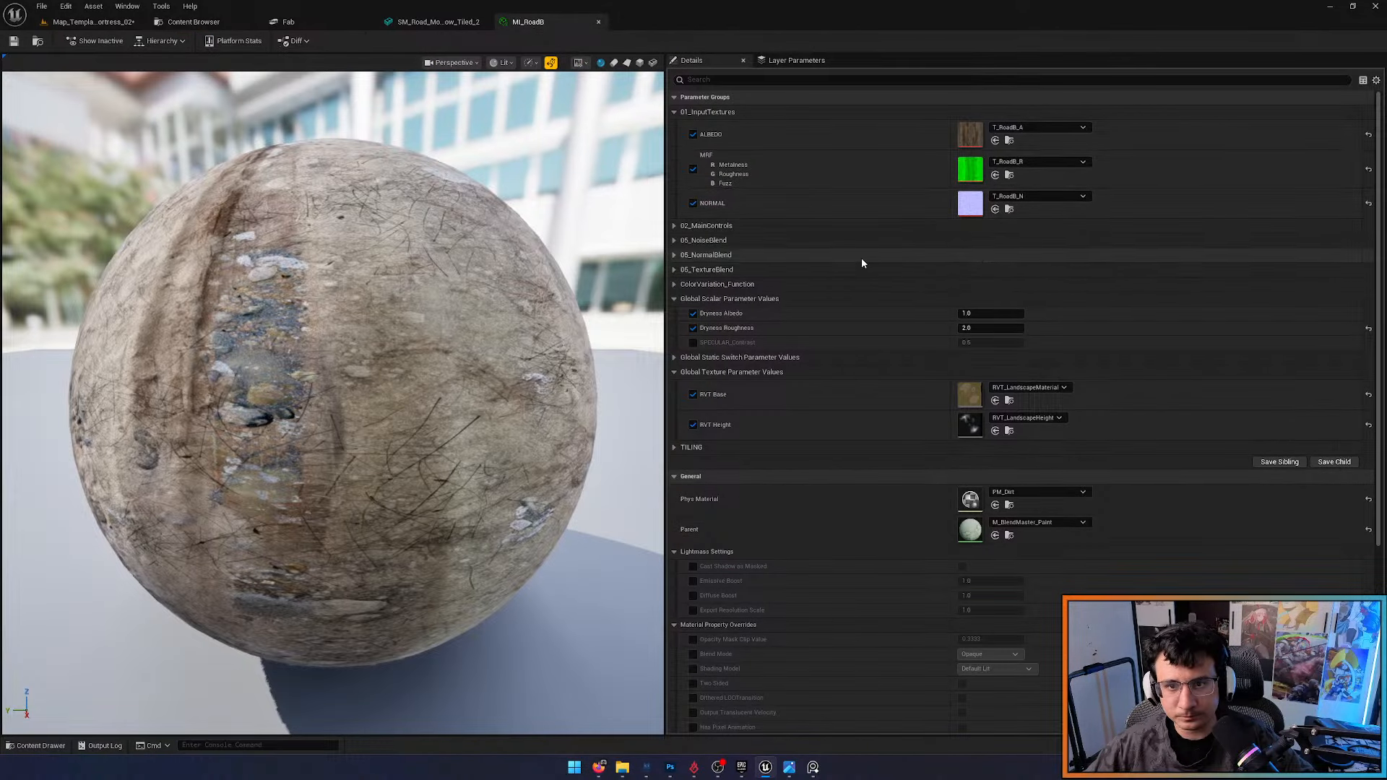
Open MI_RoadB's parent material M_BlendMaster_Paint and examine its UV Manipulations and Normal node groups
{"action": "double_click", "coordinate": [969, 531]}
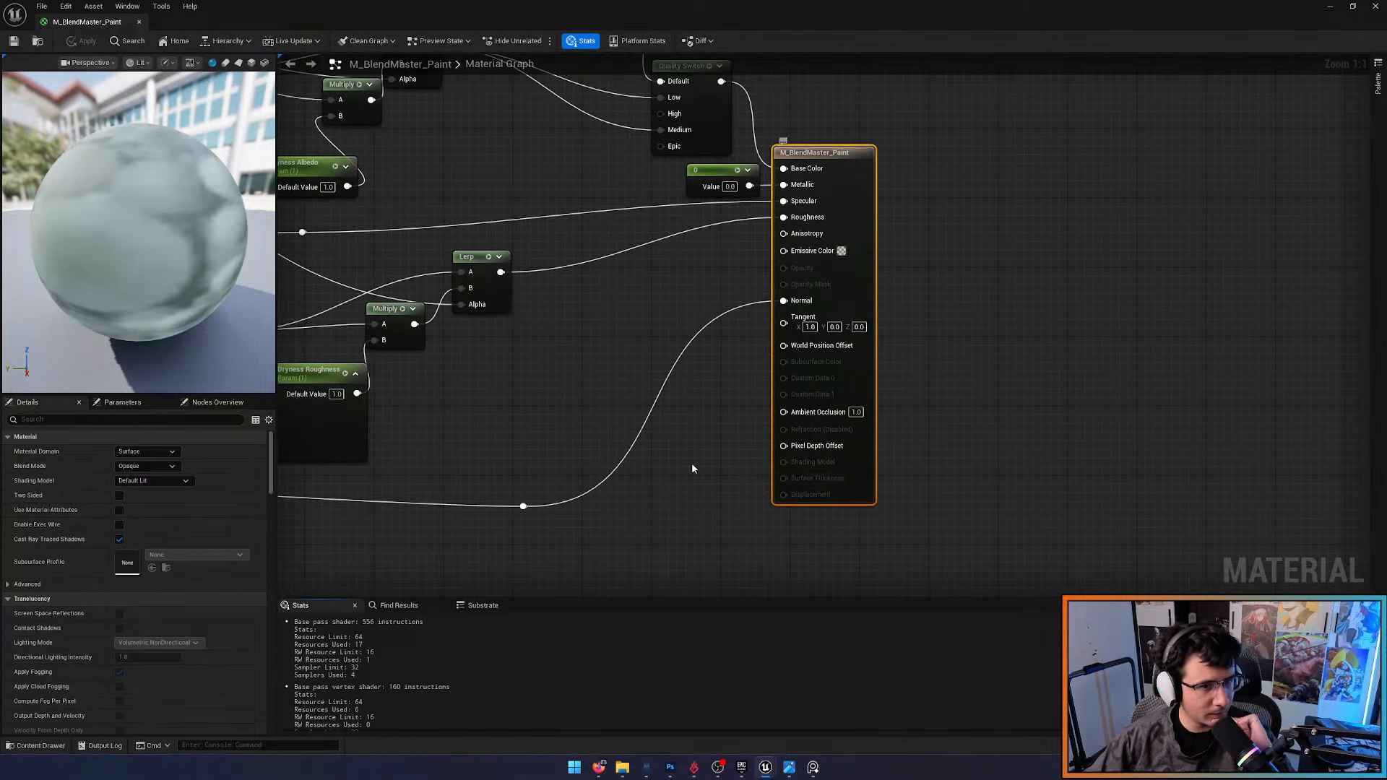
{"action": "scroll", "coordinate": [600, 426], "scroll_direction": "down", "scroll_amount": 1}
{"action": "scroll", "coordinate": [598, 425], "scroll_direction": "down", "scroll_amount": 3}
{"action": "right_click_drag", "start_coordinate": [564, 485], "coordinate": [1075, 461]}
{"action": "right_click_drag", "start_coordinate": [793, 475], "coordinate": [1279, 386]}
{"action": "scroll", "coordinate": [618, 457], "scroll_direction": "up", "scroll_amount": 6}
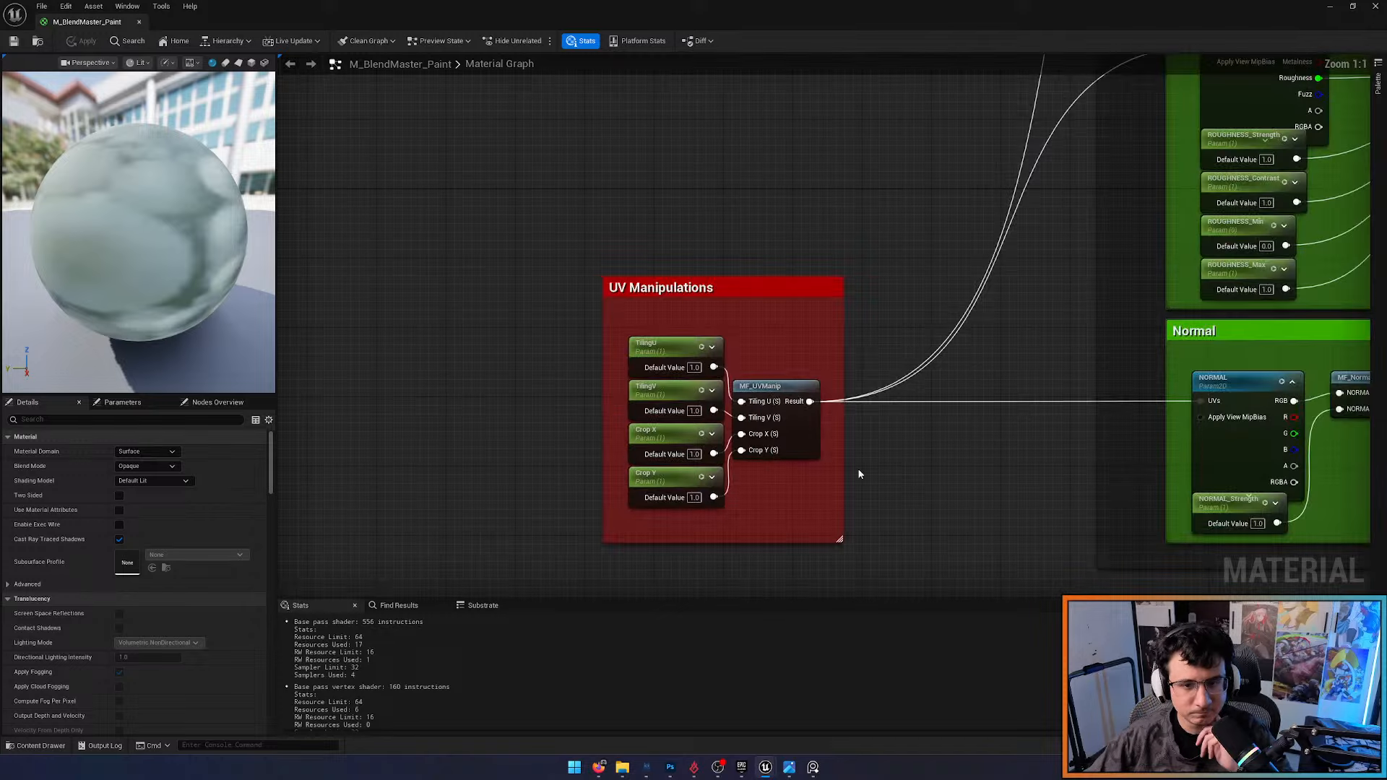
{"action": "right_click_drag", "start_coordinate": [1074, 479], "coordinate": [939, 379]}
{"action": "left_click_drag", "start_coordinate": [448, 192], "coordinate": [868, 452]}
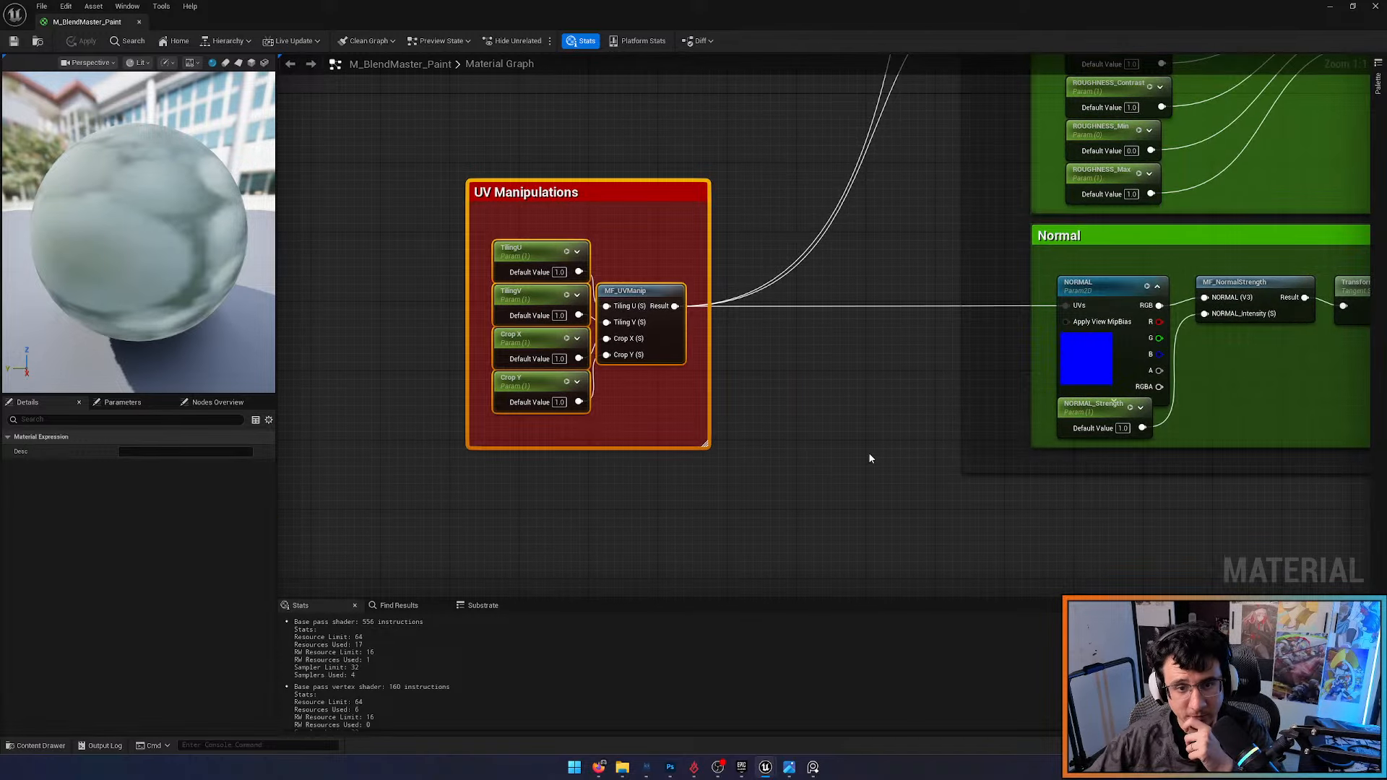
{"action": "right_click_drag", "start_coordinate": [869, 452], "coordinate": [816, 478]}
{"action": "left_click_drag", "start_coordinate": [1162, 485], "coordinate": [549, 332]}
{"action": "left_click", "coordinate": [895, 469]}
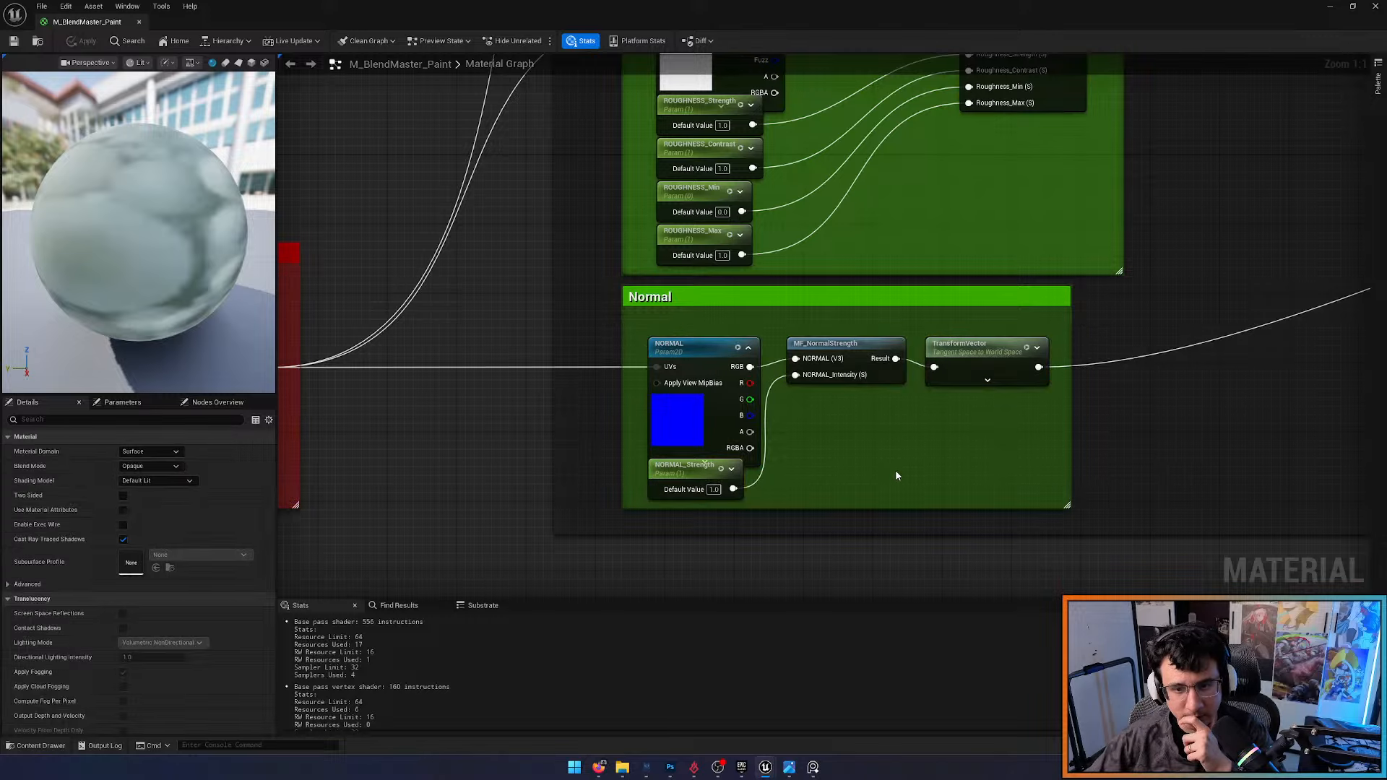
Review the multiply and append nodes inside the MF_NormalStrength material function, and close it
{"action": "left_click", "coordinate": [853, 350]}
{"action": "double_click", "coordinate": [853, 349]}
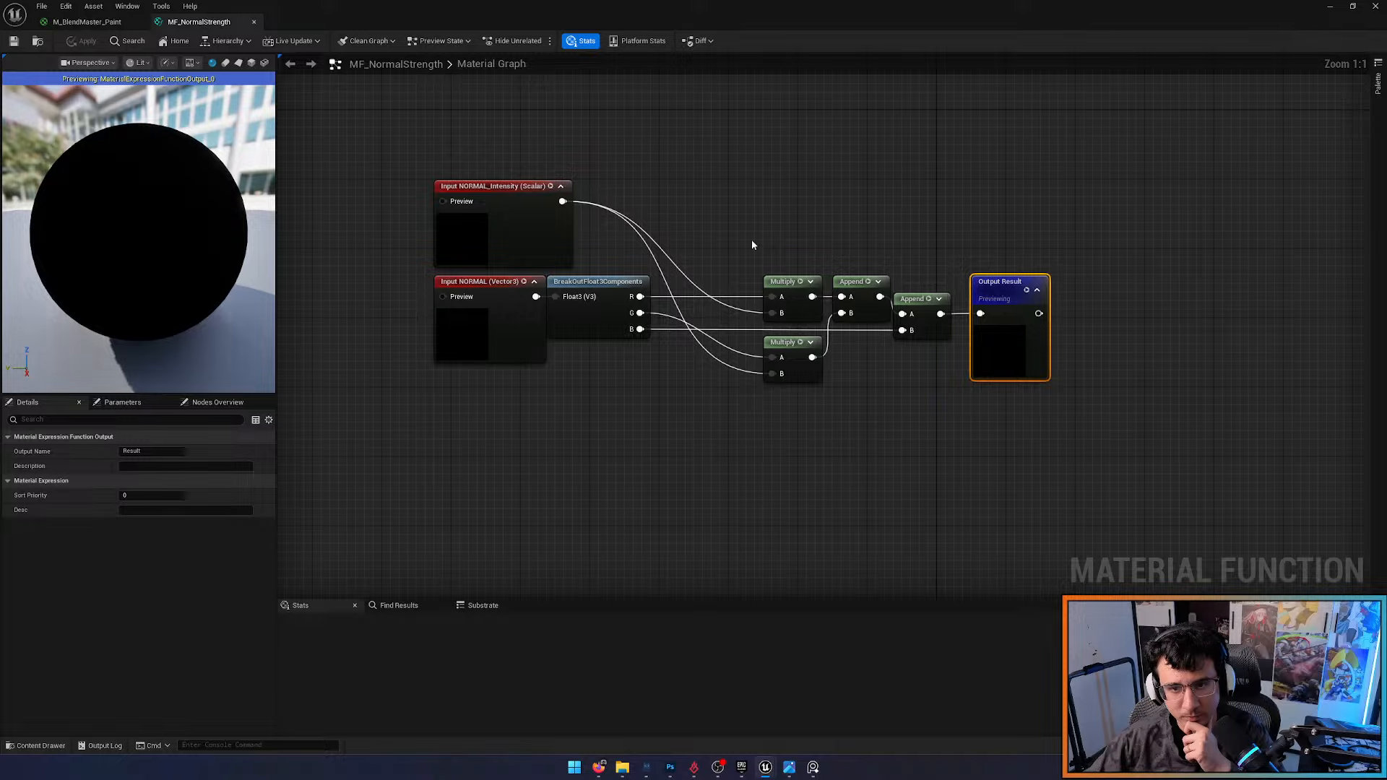
{"action": "left_click", "coordinate": [793, 296]}
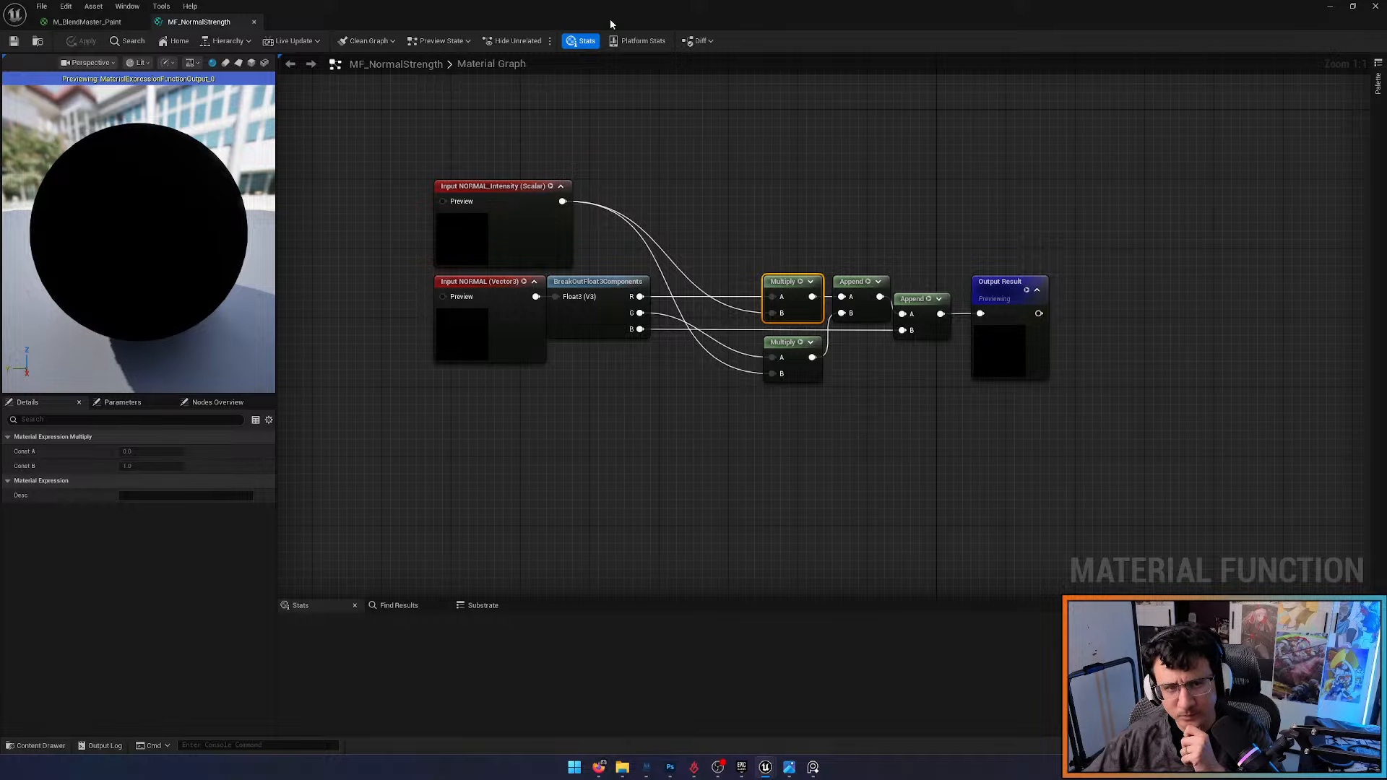
{"action": "left_click", "coordinate": [254, 22]}
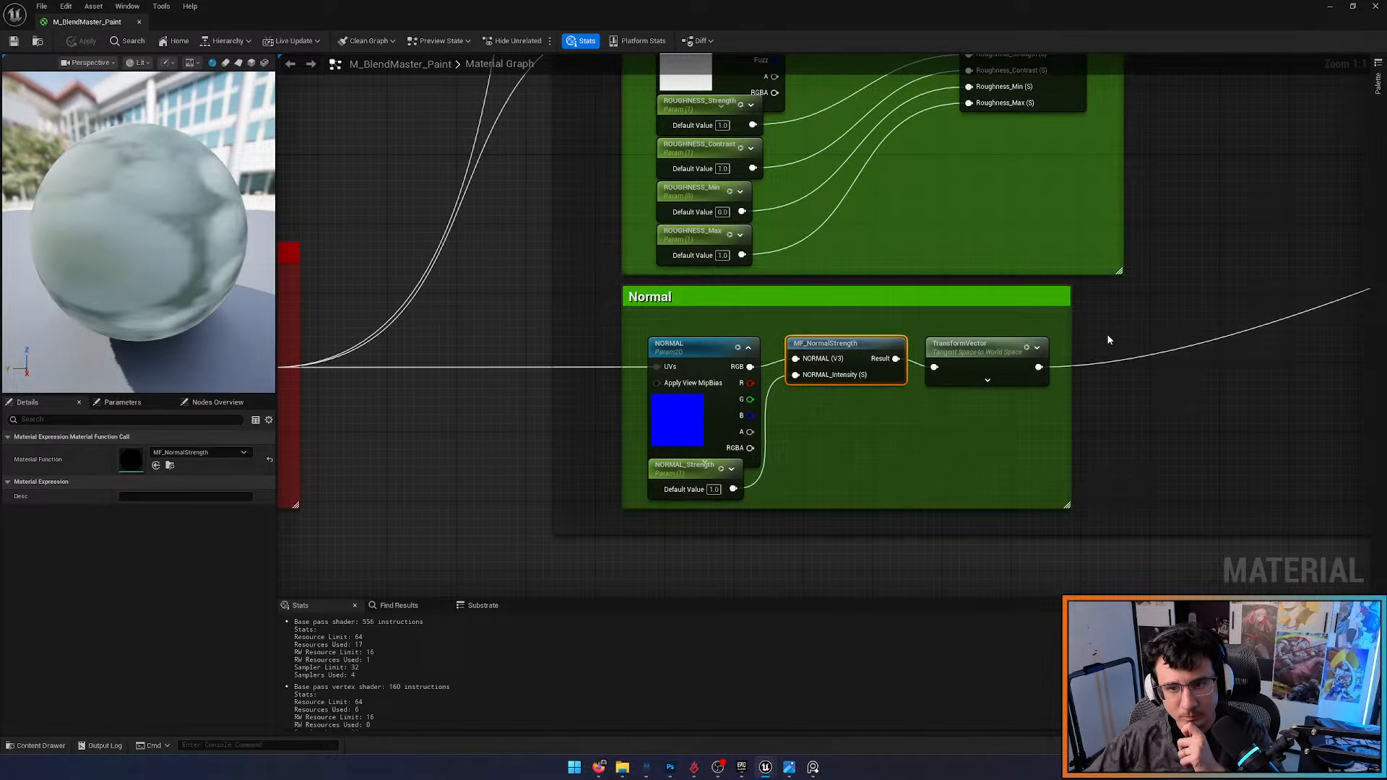
Examine the BASE_MAT section of M_BlendMaster_Paint, following the UV connections to the albedo, Roughness and Normal nodes
{"action": "scroll", "coordinate": [1110, 339], "scroll_direction": "down", "scroll_amount": 2}
{"action": "right_click_drag", "start_coordinate": [1109, 339], "coordinate": [776, 443]}
{"action": "scroll", "coordinate": [686, 379], "scroll_direction": "down", "scroll_amount": 1}
{"action": "right_click_drag", "start_coordinate": [686, 380], "coordinate": [737, 425]}
{"action": "right_click_drag", "start_coordinate": [588, 319], "coordinate": [640, 511]}
{"action": "scroll", "coordinate": [710, 249], "scroll_direction": "down", "scroll_amount": 1}
{"action": "right_click_drag", "start_coordinate": [710, 249], "coordinate": [723, 438]}
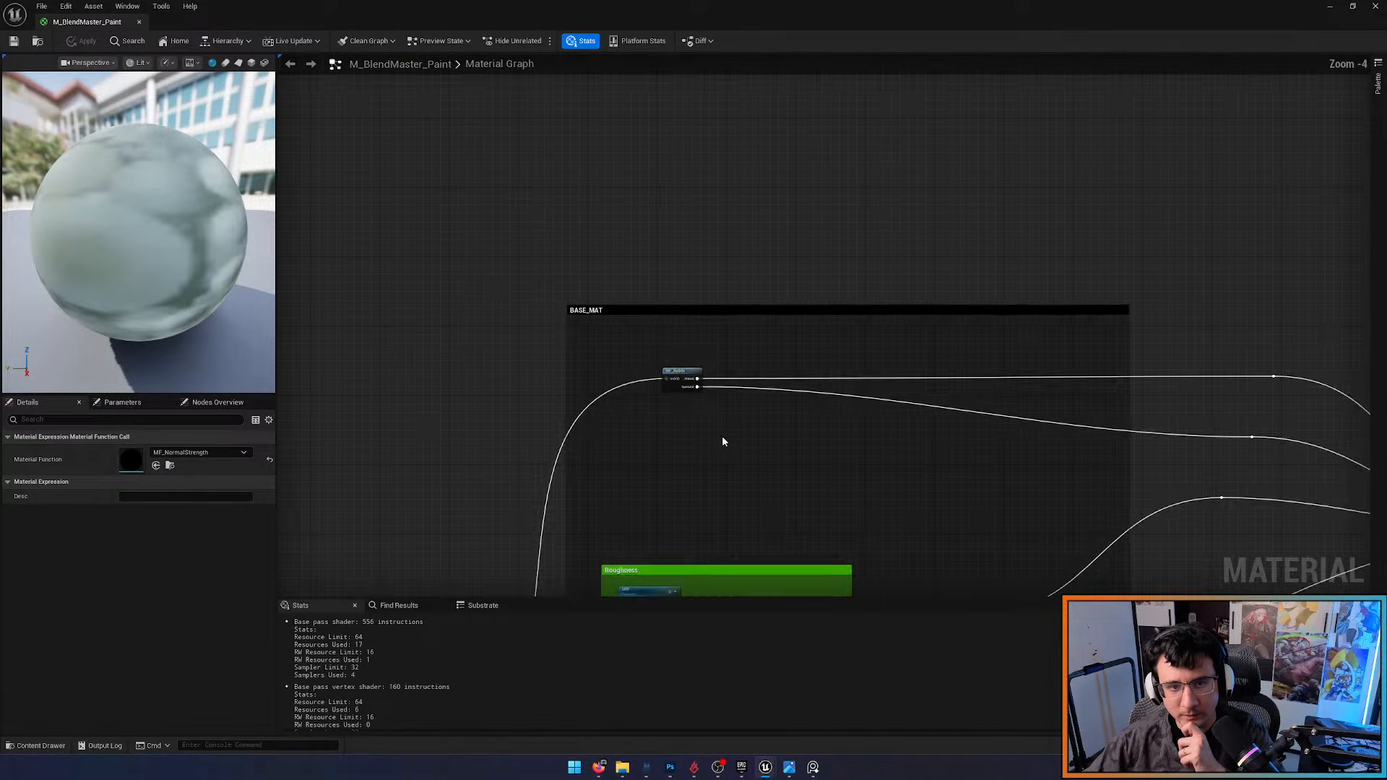
{"action": "scroll", "coordinate": [722, 441], "scroll_direction": "down", "scroll_amount": 1}
{"action": "scroll", "coordinate": [709, 318], "scroll_direction": "up", "scroll_amount": 3}
{"action": "scroll", "coordinate": [883, 397], "scroll_direction": "down", "scroll_amount": 2}
{"action": "right_click_drag", "start_coordinate": [883, 397], "coordinate": [1064, 183]}
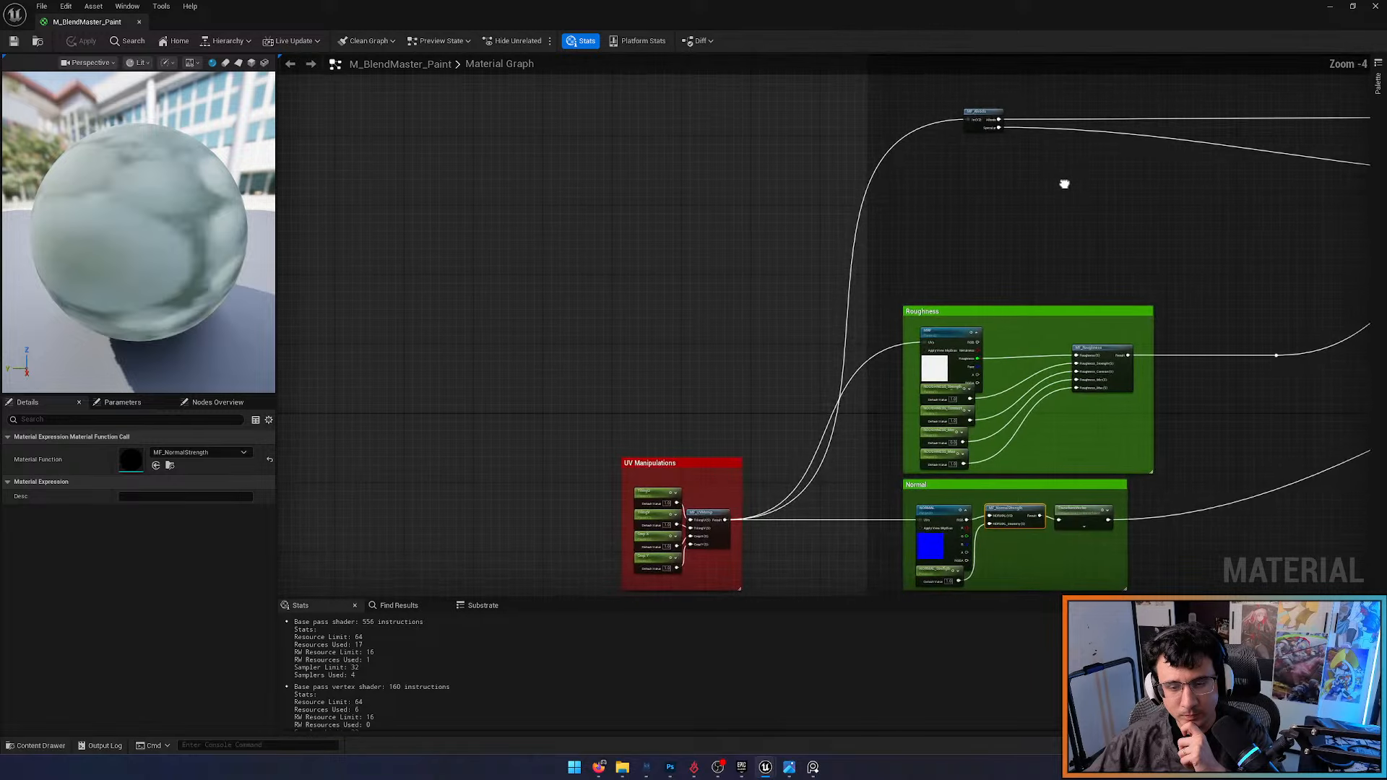
{"action": "scroll", "coordinate": [725, 511], "scroll_direction": "up", "scroll_amount": 4}
{"action": "right_click_drag", "start_coordinate": [855, 426], "coordinate": [827, 424]}
Inspect the MF_BlendRVTMaterial node and its surrounding connections in M_BlendMaster_Paint, and close the parent material
{"action": "scroll", "coordinate": [826, 424], "scroll_direction": "down", "scroll_amount": 5}
{"action": "right_click_drag", "start_coordinate": [1337, 311], "coordinate": [790, 377]}
{"action": "scroll", "coordinate": [790, 377], "scroll_direction": "up", "scroll_amount": 5}
{"action": "left_click", "coordinate": [721, 315]}
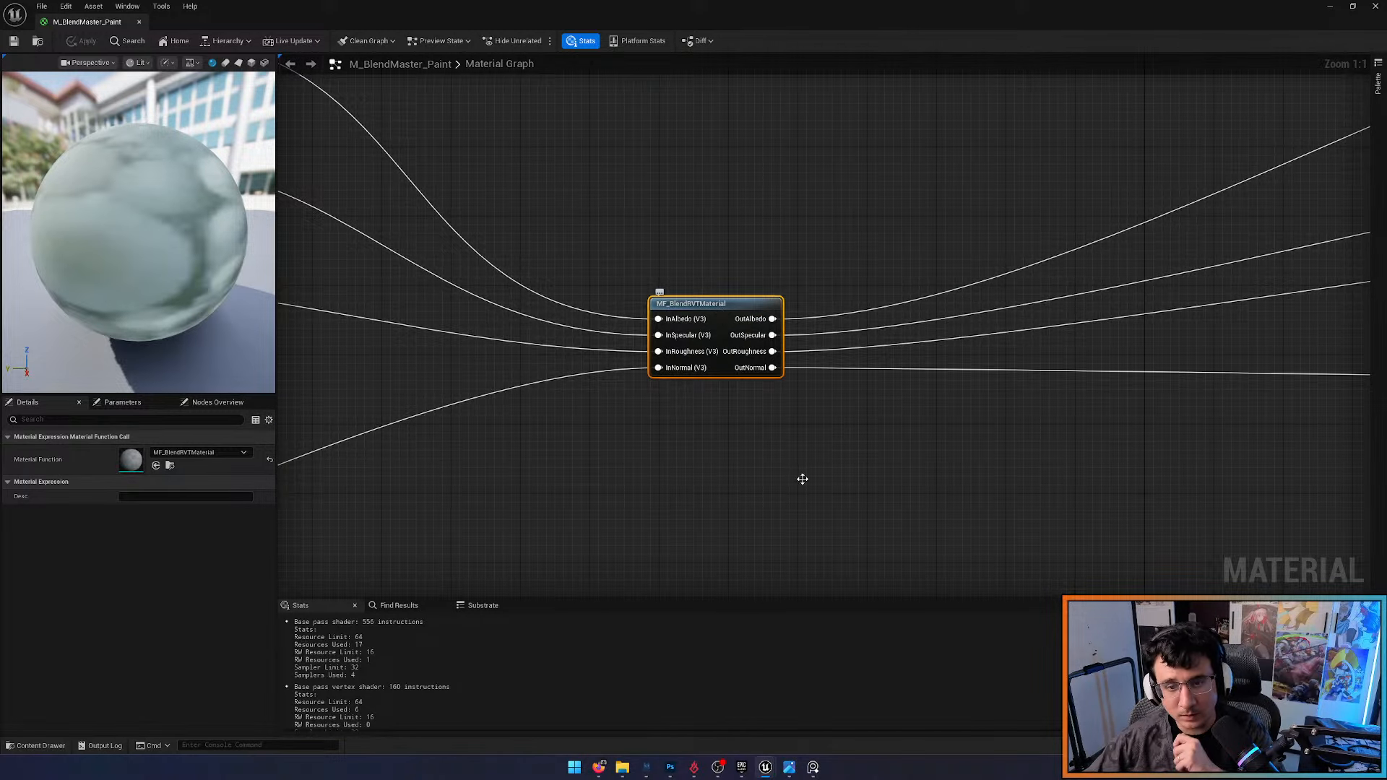
{"action": "scroll", "coordinate": [752, 430], "scroll_direction": "down", "scroll_amount": 4}
{"action": "right_click_drag", "start_coordinate": [751, 426], "coordinate": [980, 201]}
{"action": "scroll", "coordinate": [958, 183], "scroll_direction": "up", "scroll_amount": 4}
{"action": "middle_click", "coordinate": [175, 26]}
{"action": "middle_click", "coordinate": [117, 26]}
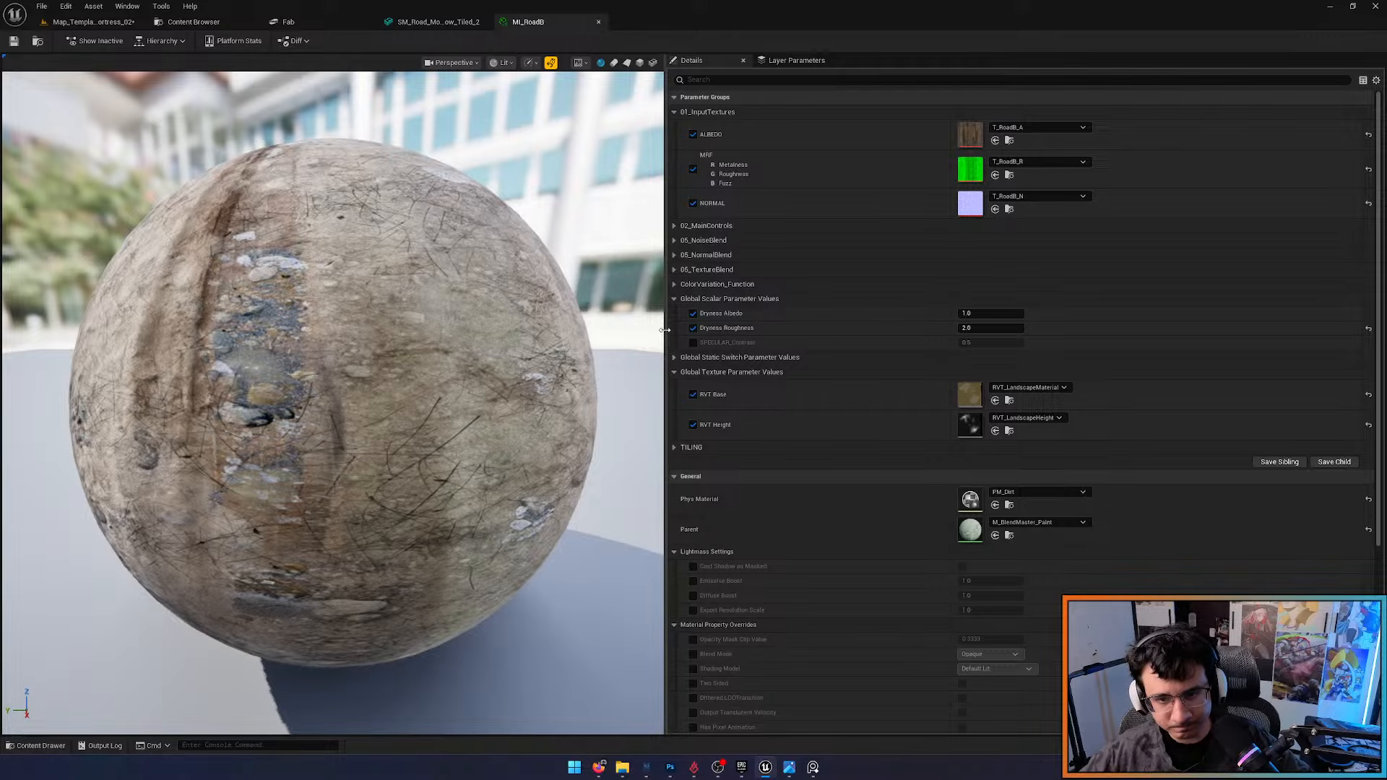
Expand MI_RoadB's 02_MainControls group and enable the ROUGHNESS_Max and ROUGHNESS_Min overrides
{"action": "left_click_drag", "start_coordinate": [499, 375], "coordinate": [614, 433]}
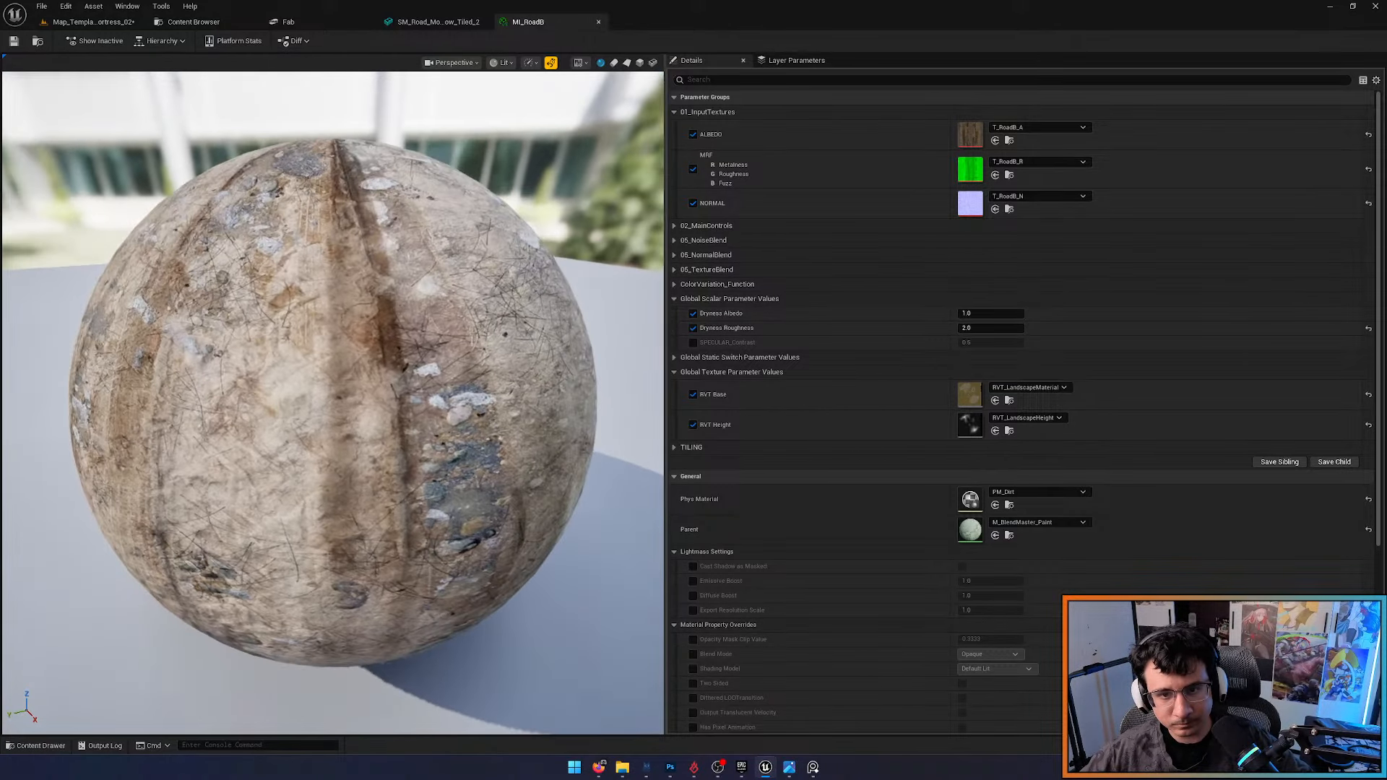
{"action": "left_click", "coordinate": [674, 227]}
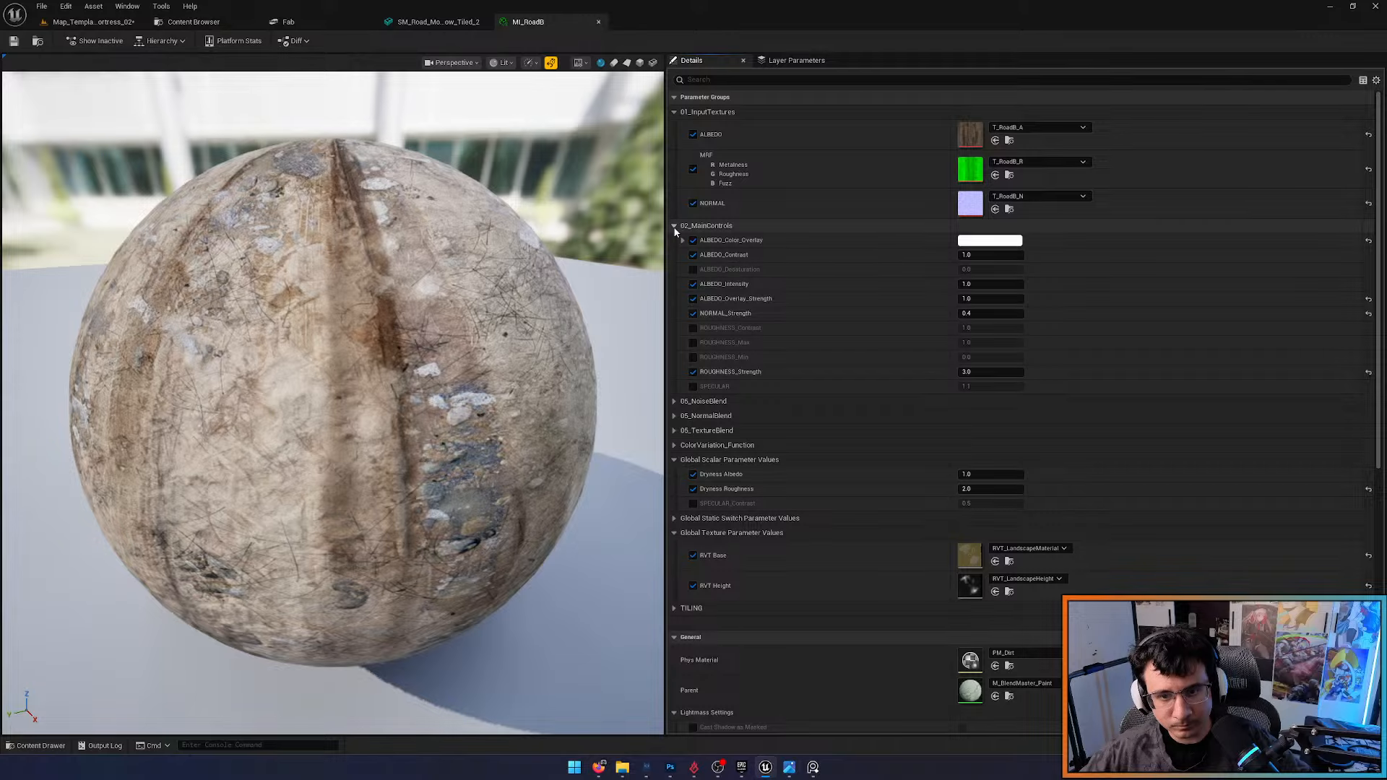
{"action": "left_click", "coordinate": [691, 342]}
{"action": "left_click", "coordinate": [693, 357]}
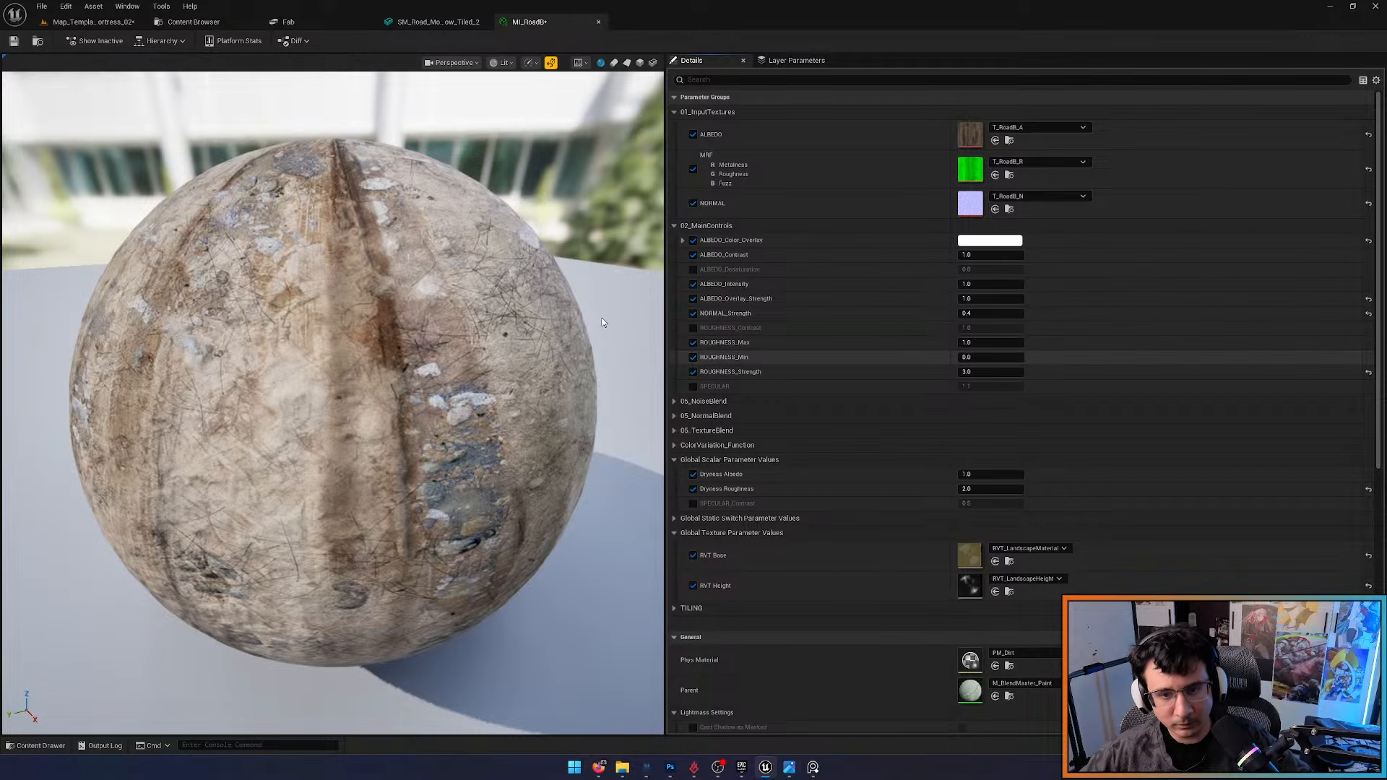
Close the road mesh editor and float the MI_RoadB material editor as a window over the level viewport
{"action": "left_click", "coordinate": [87, 20]}
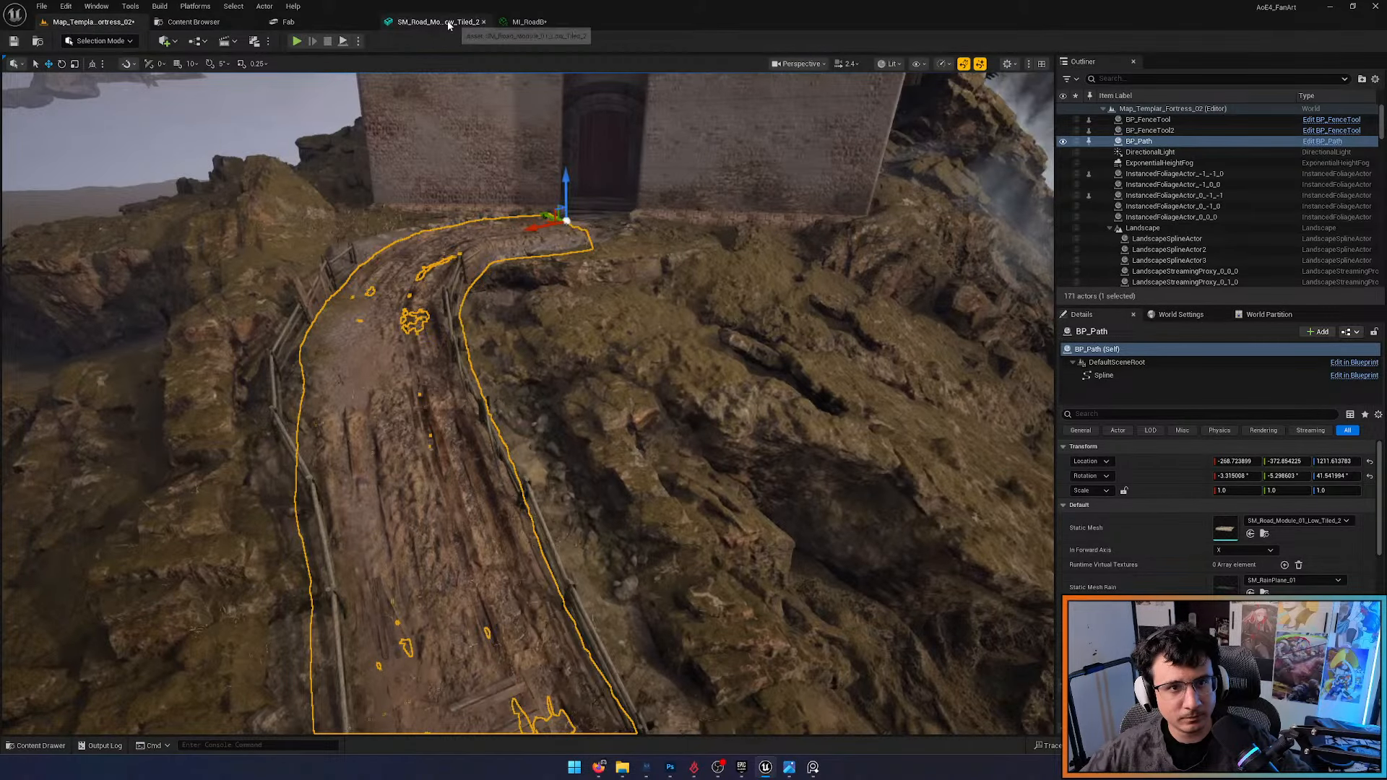
{"action": "left_click", "coordinate": [483, 23]}
{"action": "left_click", "coordinate": [465, 24]}
{"action": "left_click_drag", "start_coordinate": [484, 52], "coordinate": [806, 158]}
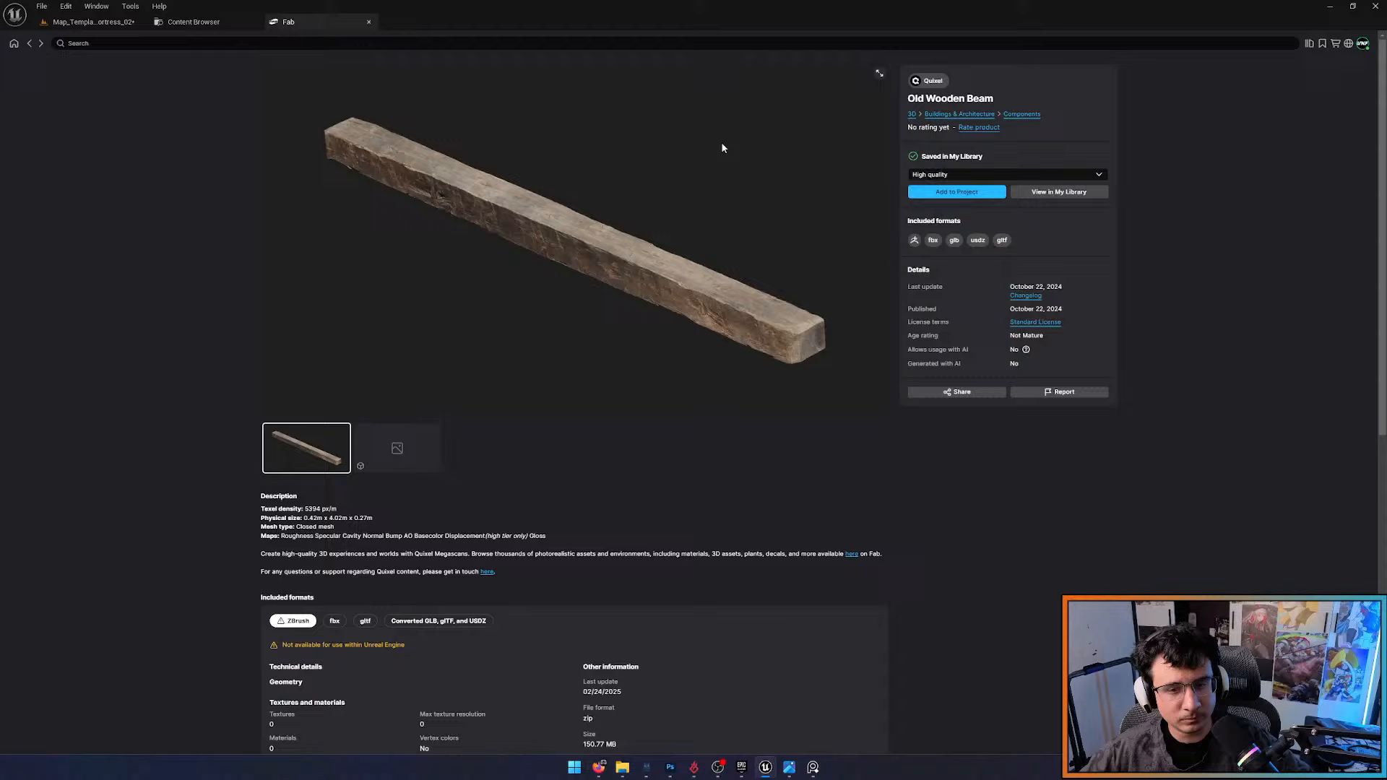
{"action": "left_click", "coordinate": [117, 26]}
{"action": "left_click_drag", "start_coordinate": [871, 389], "coordinate": [873, 607]}
Switch the level viewport to game view, clear one highlighted viewport override, and frame the hillside road below the fortress
{"action": "right_click_drag", "start_coordinate": [535, 497], "coordinate": [575, 511]}
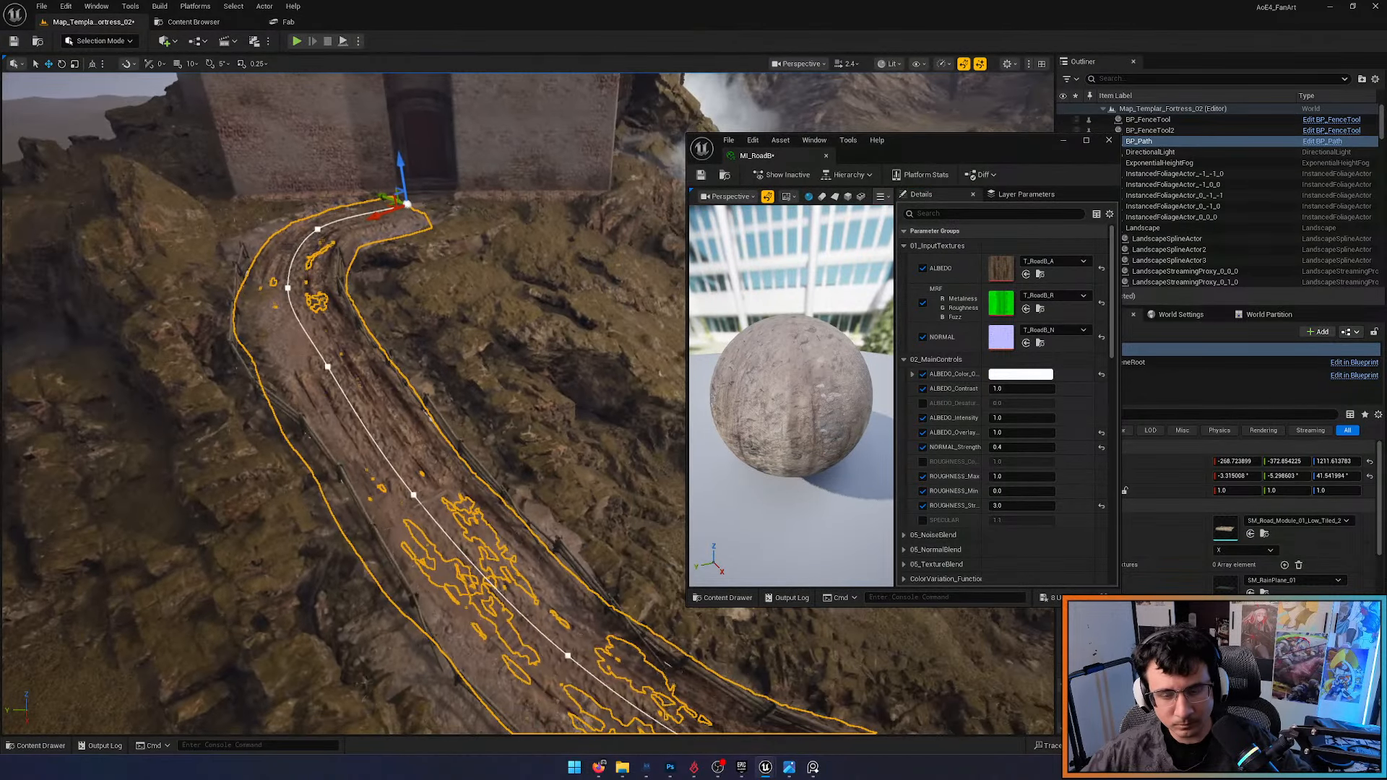
{"action": "key", "text": "g"}
{"action": "left_click", "coordinate": [975, 65]}
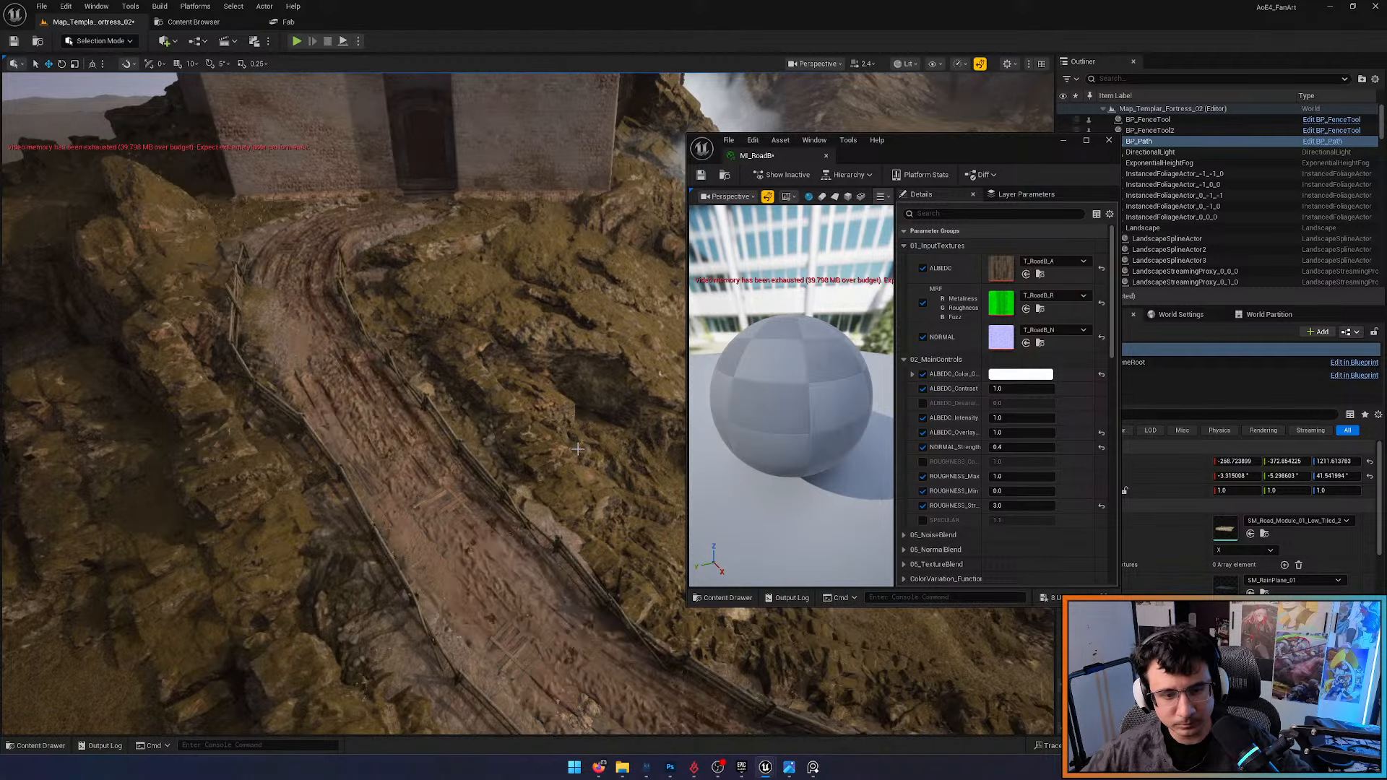
{"action": "right_click_drag", "start_coordinate": [572, 422], "coordinate": [572, 484]}
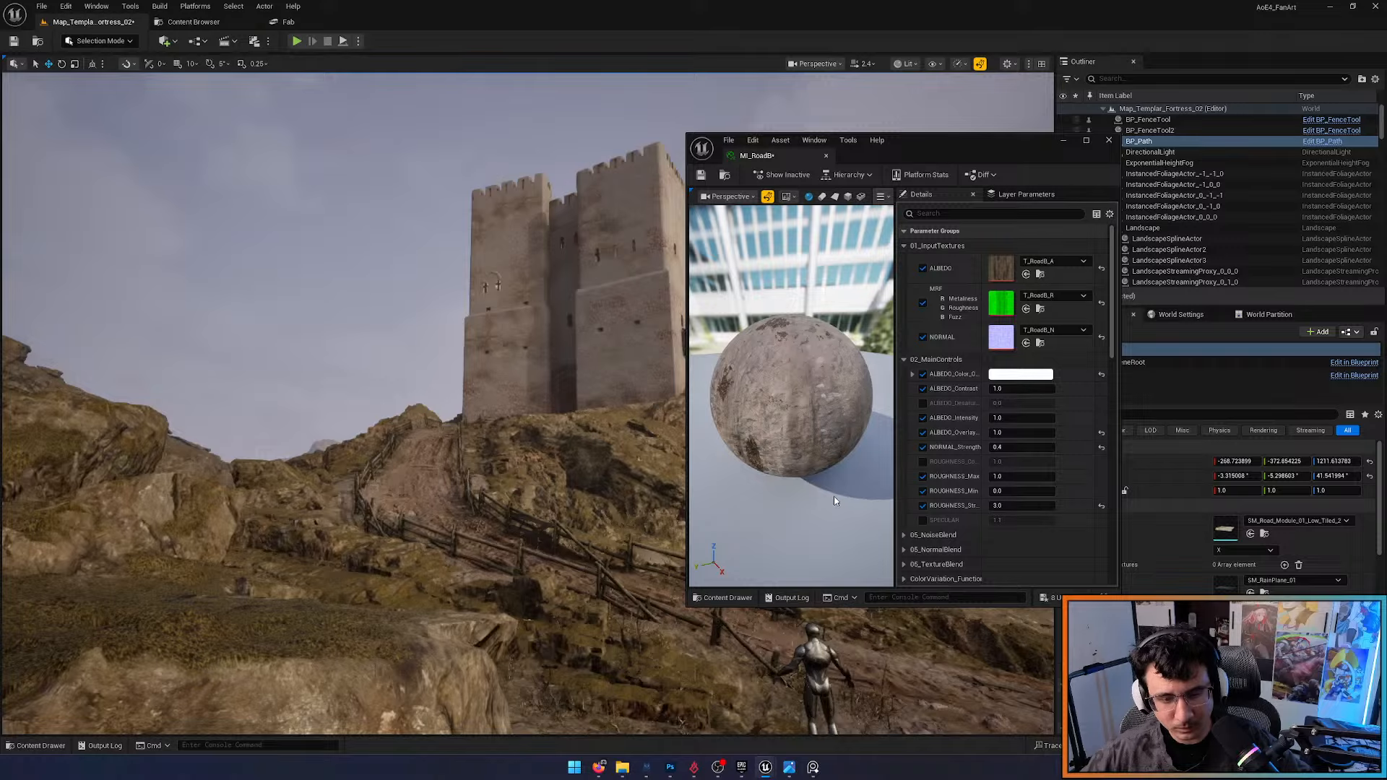
Test MI_RoadB's ROUGHNESS_Max at 0 while inspecting the fenced road up close, and restore it to 1
{"action": "left_click", "coordinate": [922, 461]}
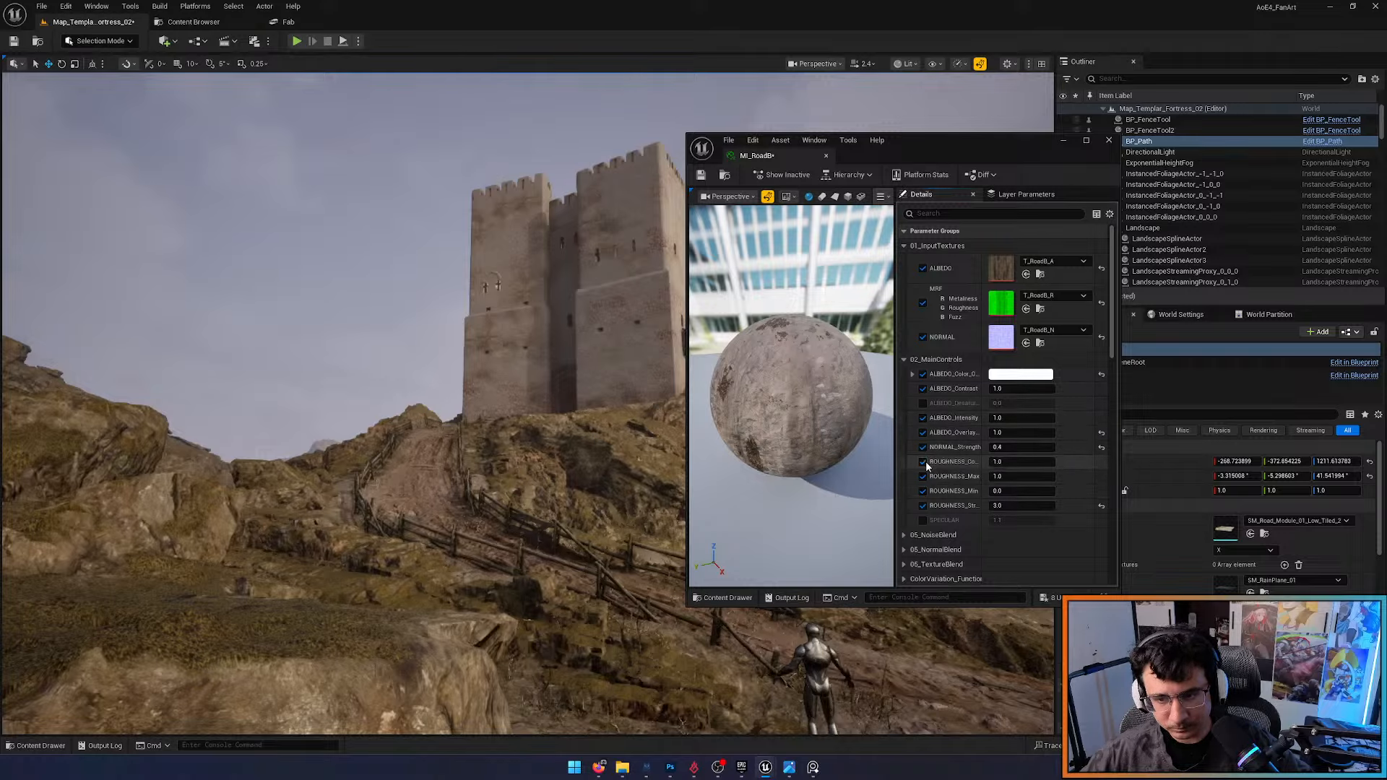
{"action": "left_click", "coordinate": [924, 462]}
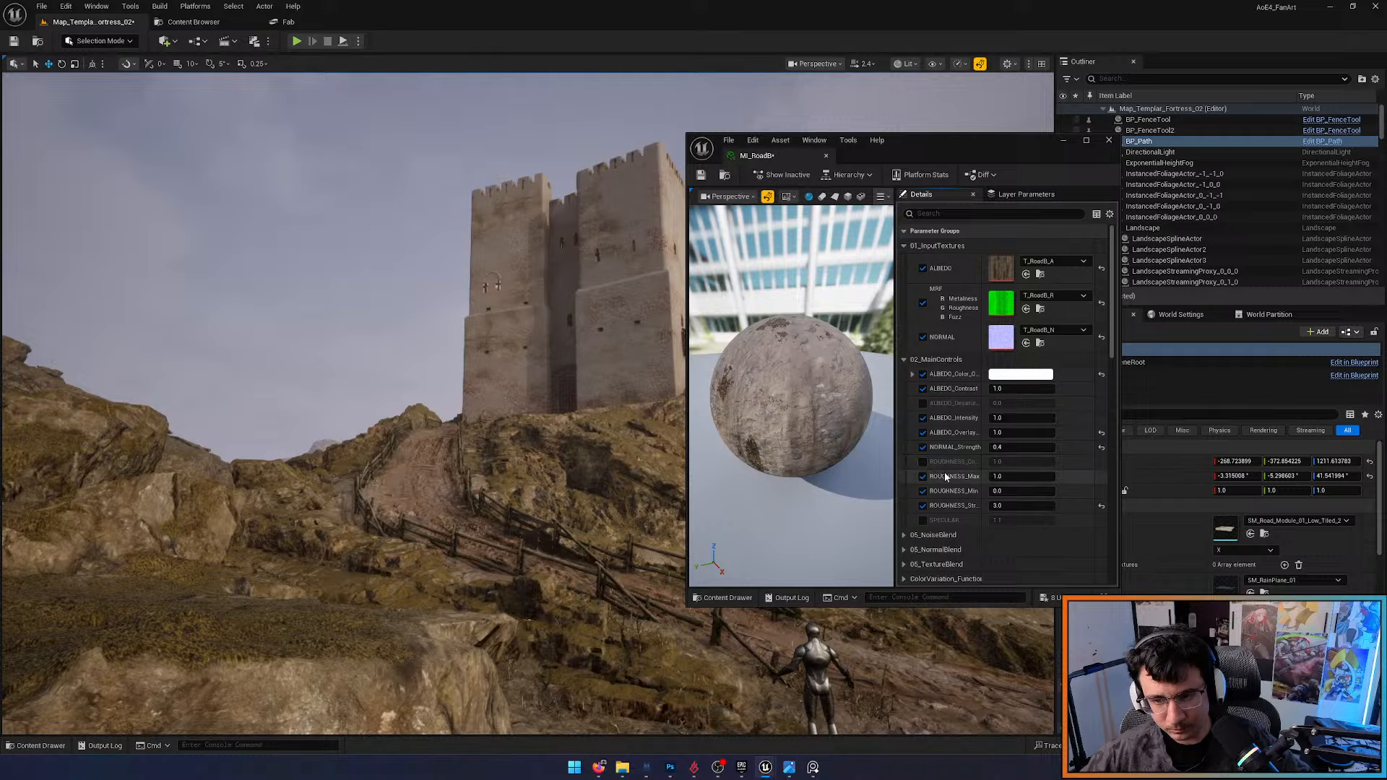
{"action": "left_click", "coordinate": [1021, 477]}
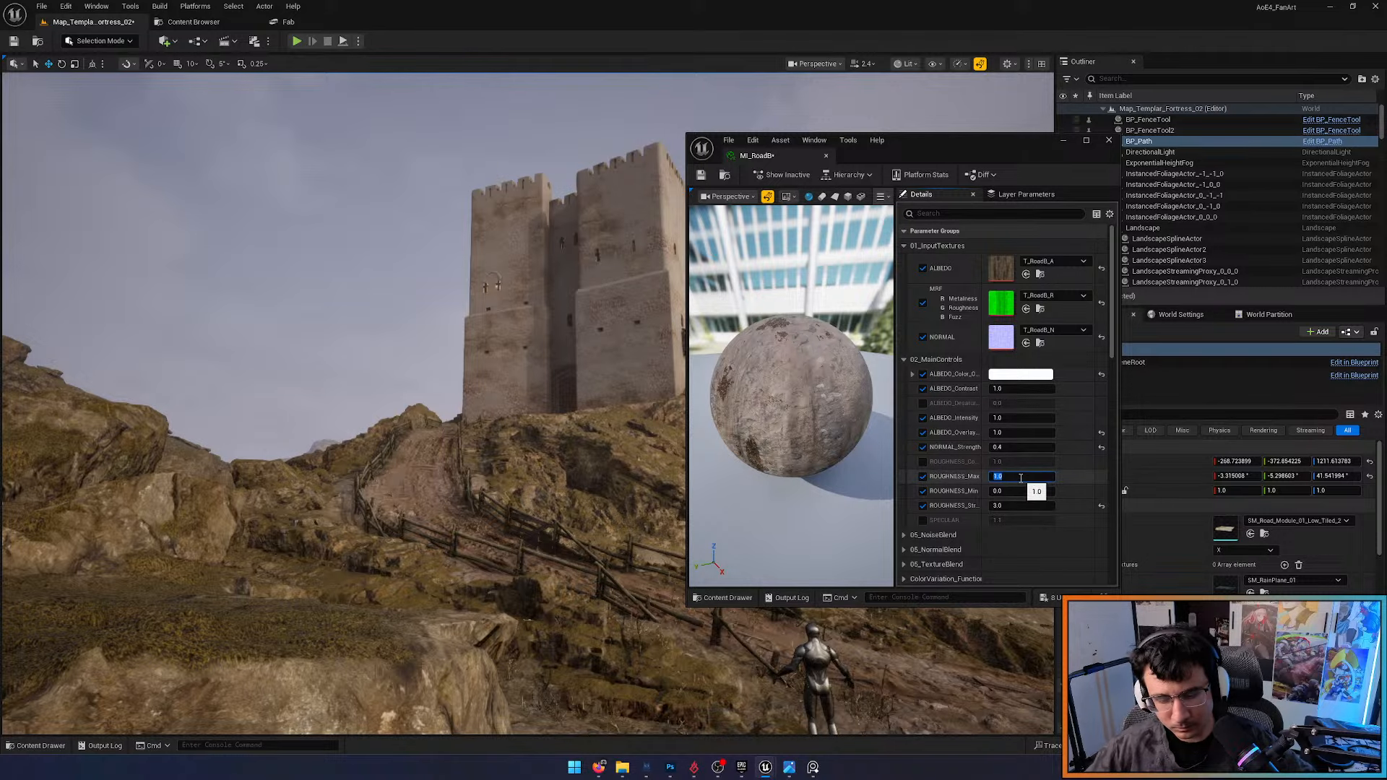
{"action": "type", "text": "0"}
{"action": "key", "text": "Return"}
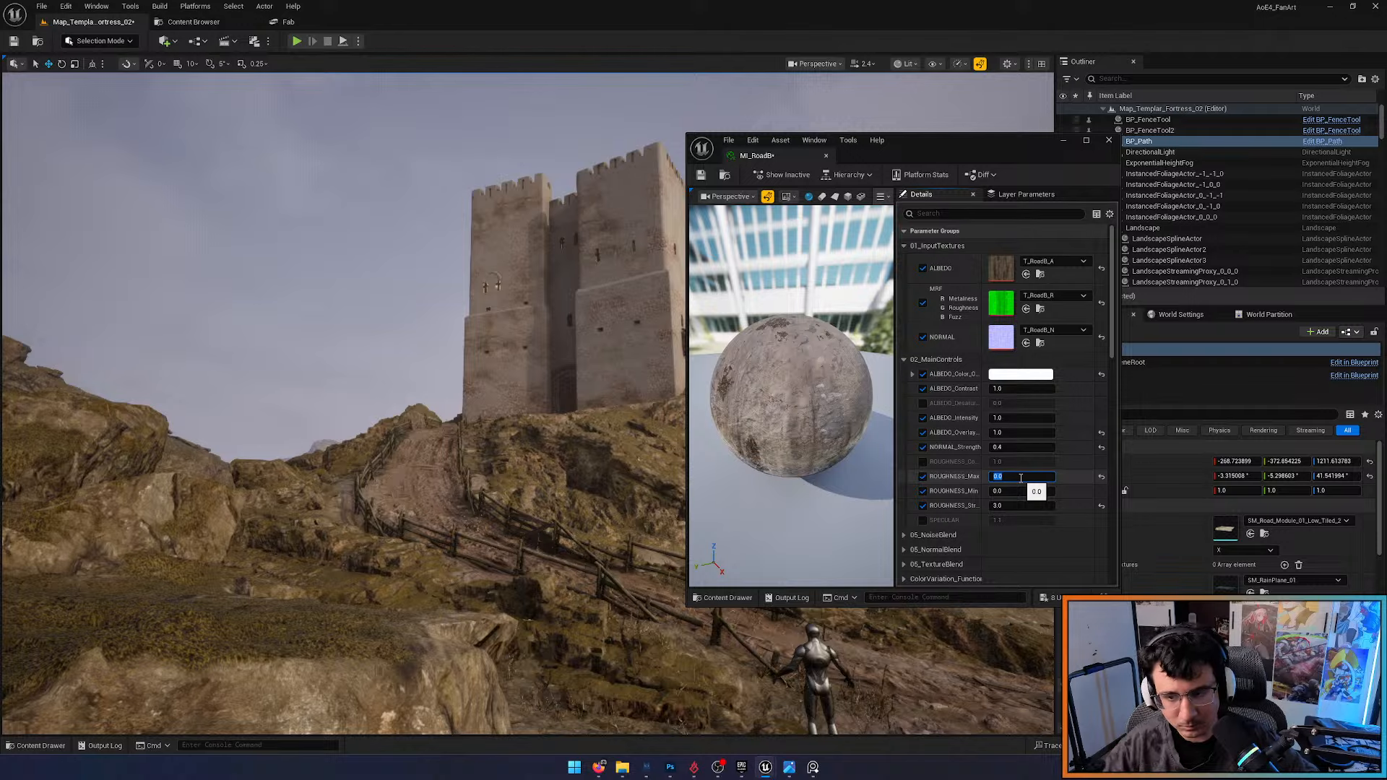
{"action": "key", "text": "w"}
{"action": "right_click_drag", "start_coordinate": [563, 433], "coordinate": [517, 554]}
{"action": "left_click", "coordinate": [1012, 476]}
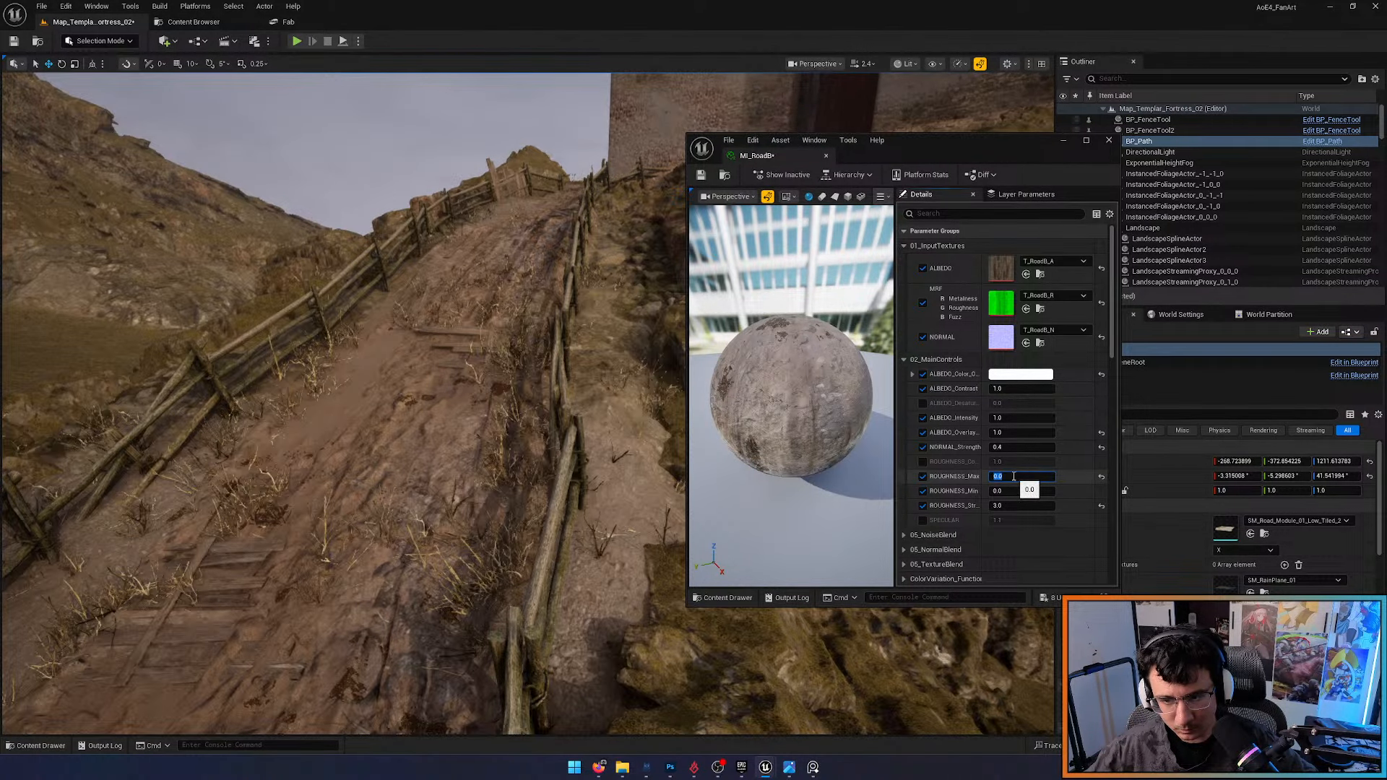
{"action": "type", "text": "1"}
{"action": "key", "text": "Return"}
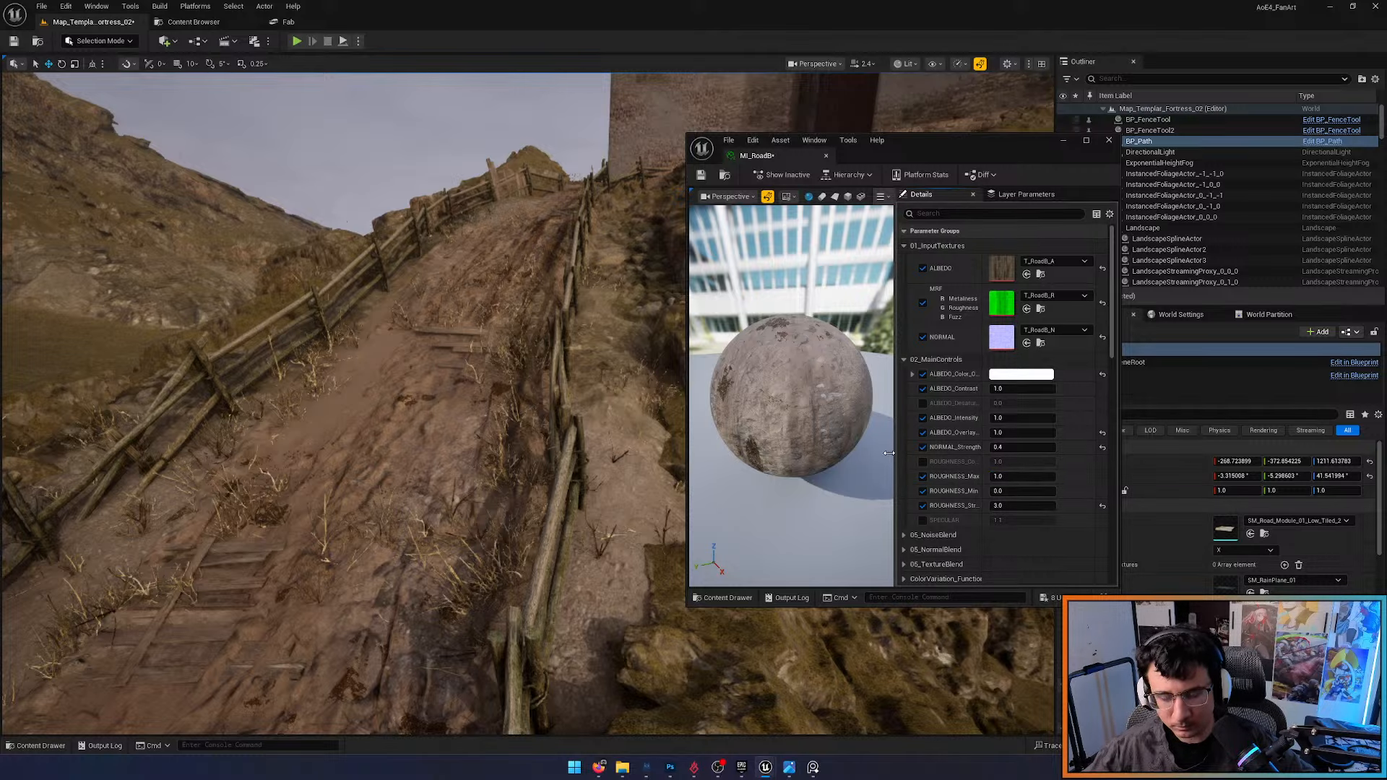
Widen the material's parameter list, enable the ROUGHNESS_Contrast override, and set ROUGHNESS_Strength to 0
{"action": "left_click_drag", "start_coordinate": [889, 453], "coordinate": [849, 459]}
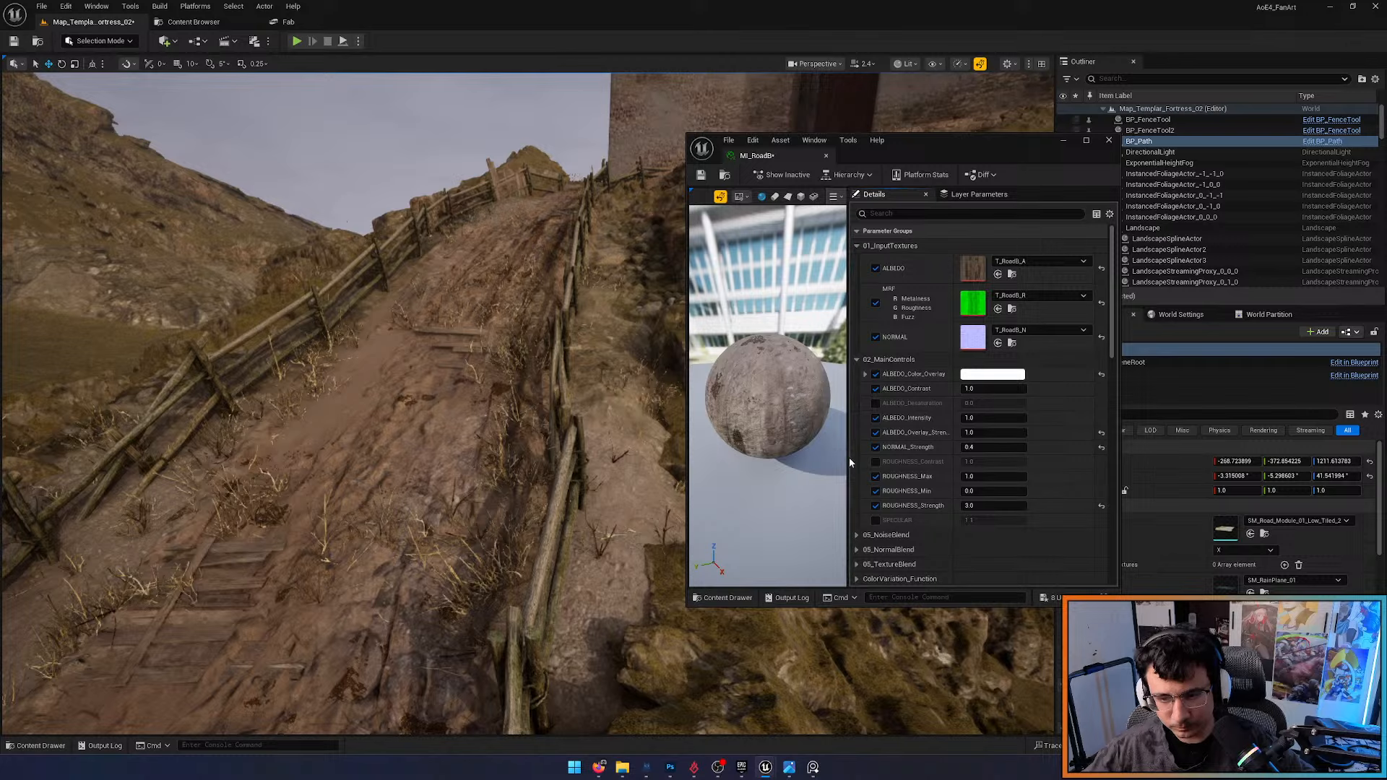
{"action": "left_click", "coordinate": [876, 462]}
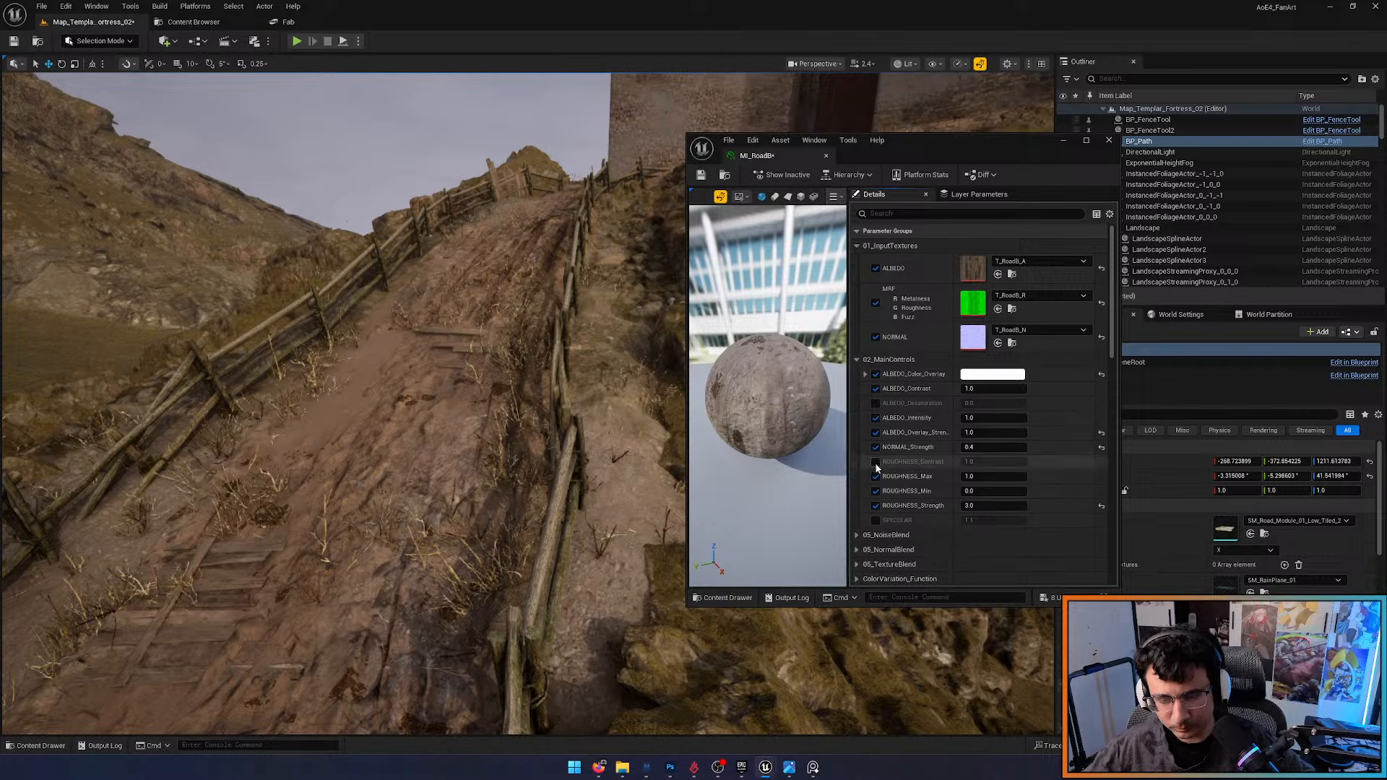
{"action": "left_click_drag", "start_coordinate": [997, 505], "coordinate": [956, 513]}
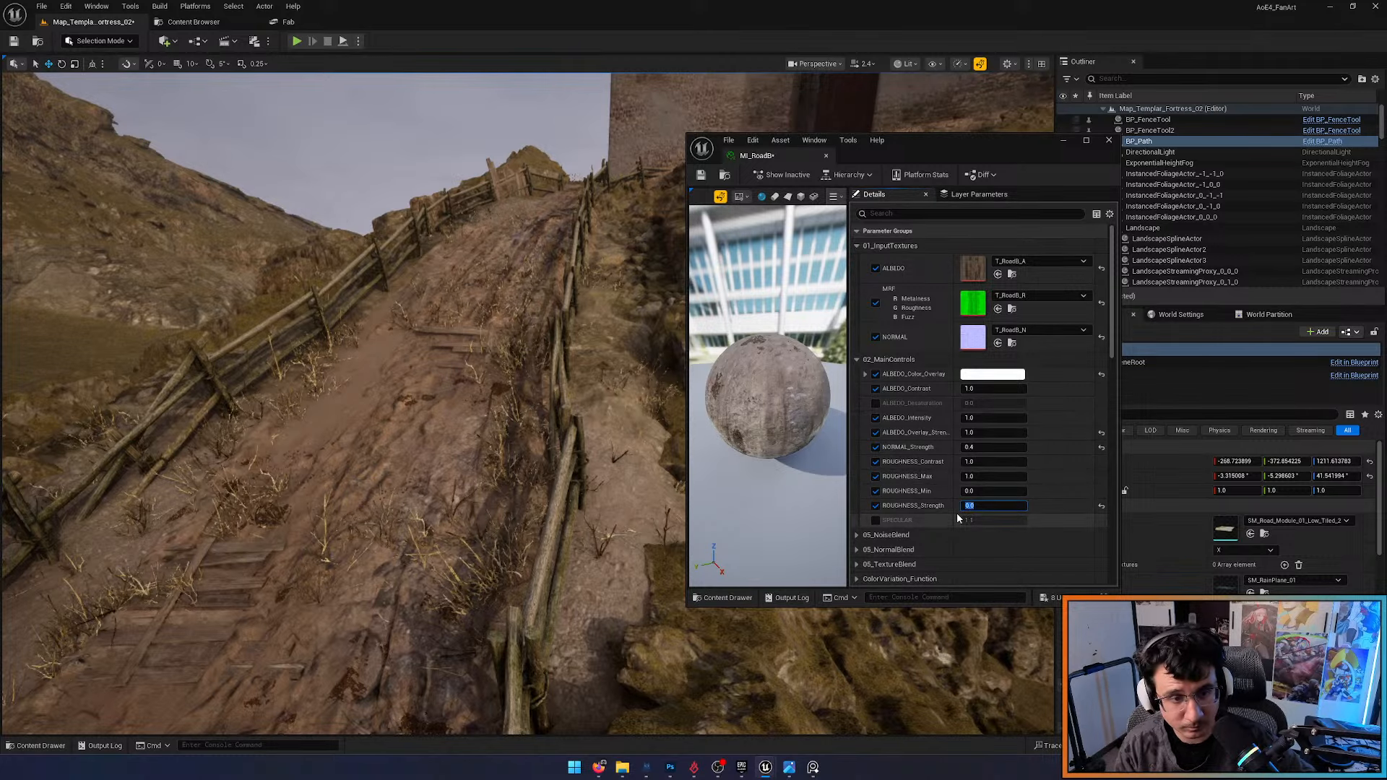
Set MI_RoadB's ROUGHNESS_Strength to 3 and review the hillside road up close and from the saved camera views
{"action": "type", "text": "3"}
{"action": "key", "text": "Return"}
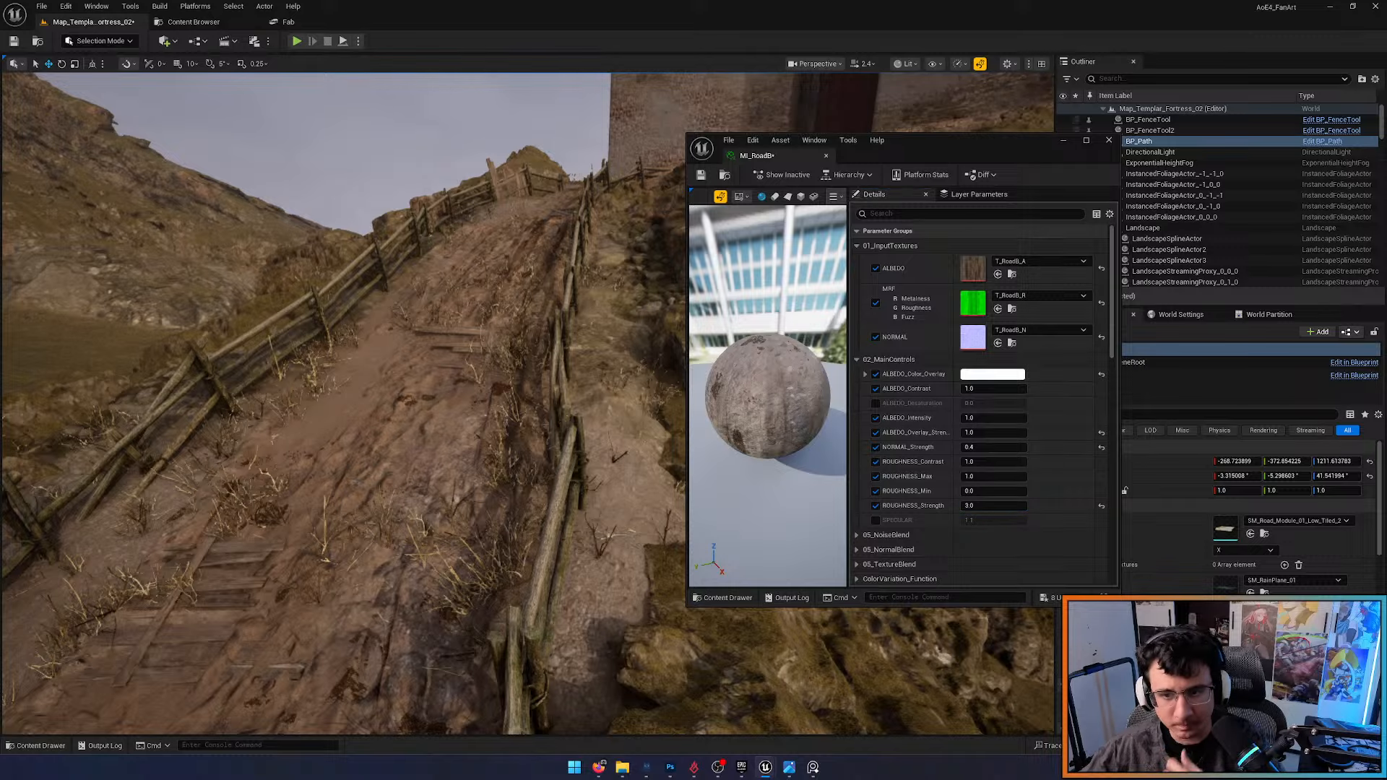
{"action": "right_click_drag", "start_coordinate": [565, 422], "coordinate": [562, 492]}
{"action": "key", "text": "alt+3"}
{"action": "right_click_drag", "start_coordinate": [558, 420], "coordinate": [517, 422]}
{"action": "key", "text": "alt+4"}
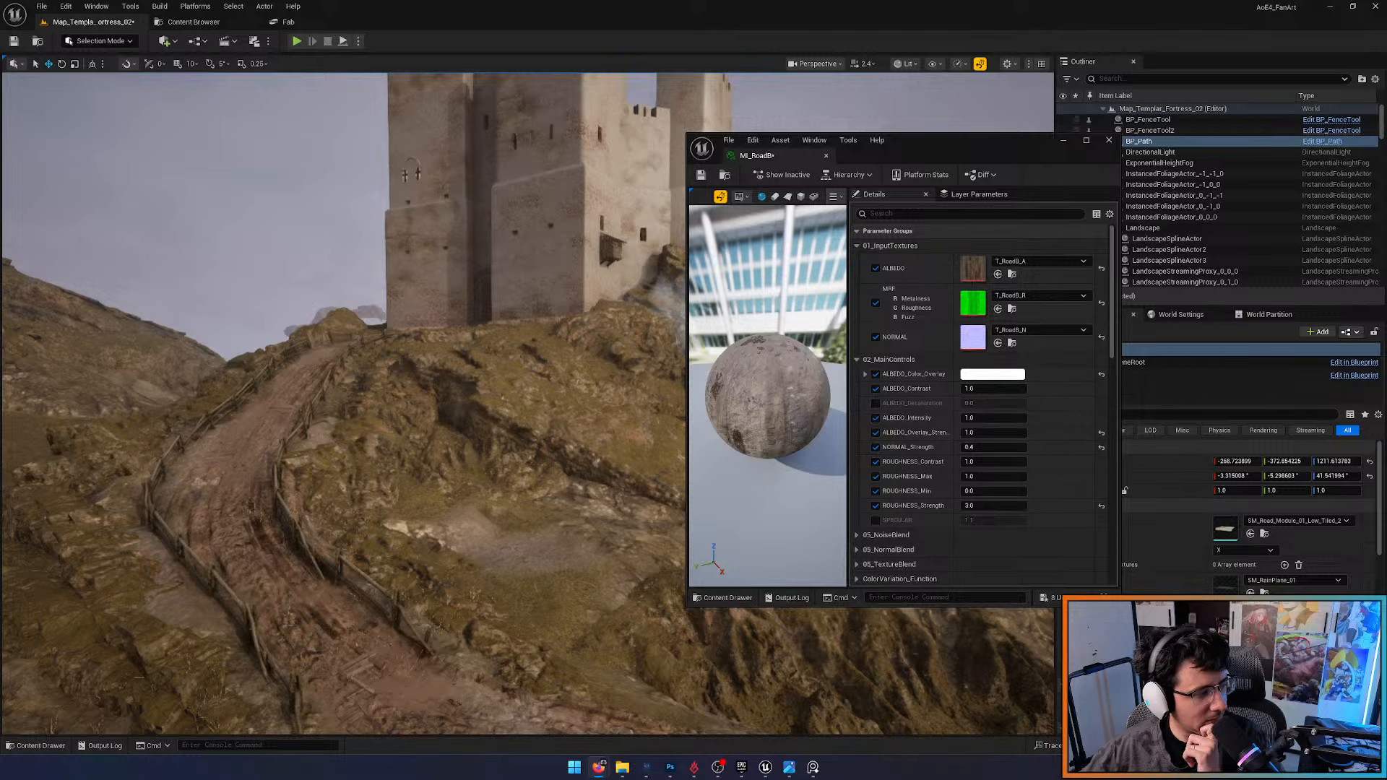
Check the road from the fortress viewpoints, save the MI_RoadB material instance, and close its editor
{"action": "right_click_drag", "start_coordinate": [348, 508], "coordinate": [354, 455]}
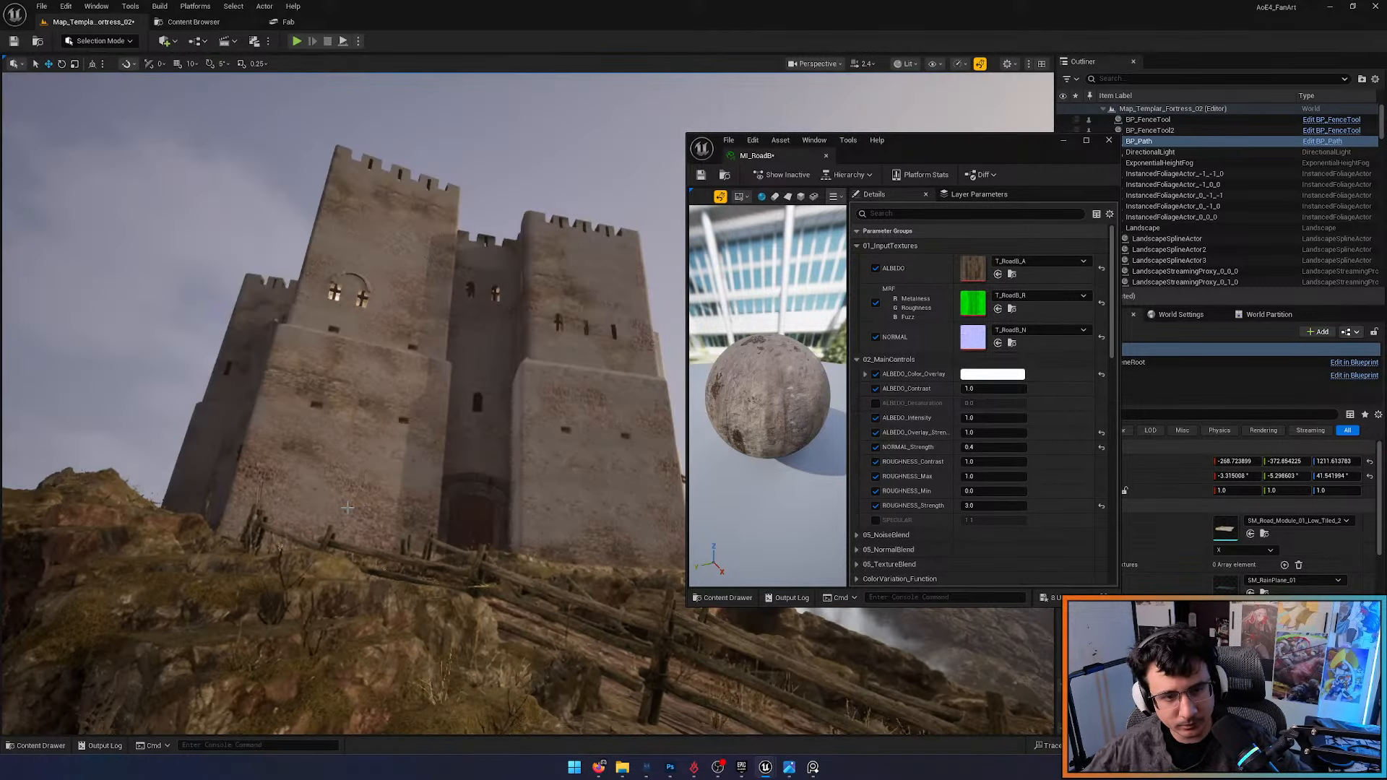
{"action": "right_click_drag", "start_coordinate": [347, 508], "coordinate": [330, 538]}
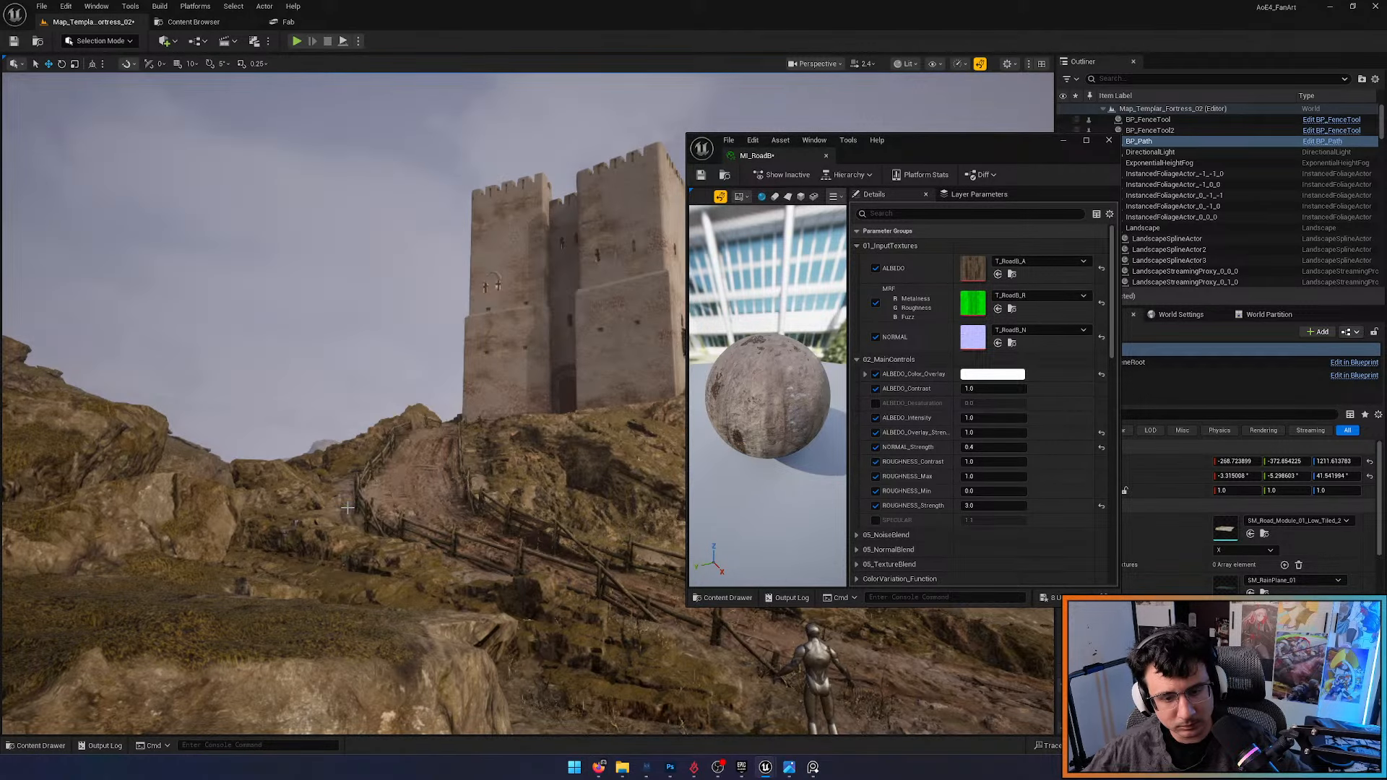
{"action": "left_click", "coordinate": [701, 175]}
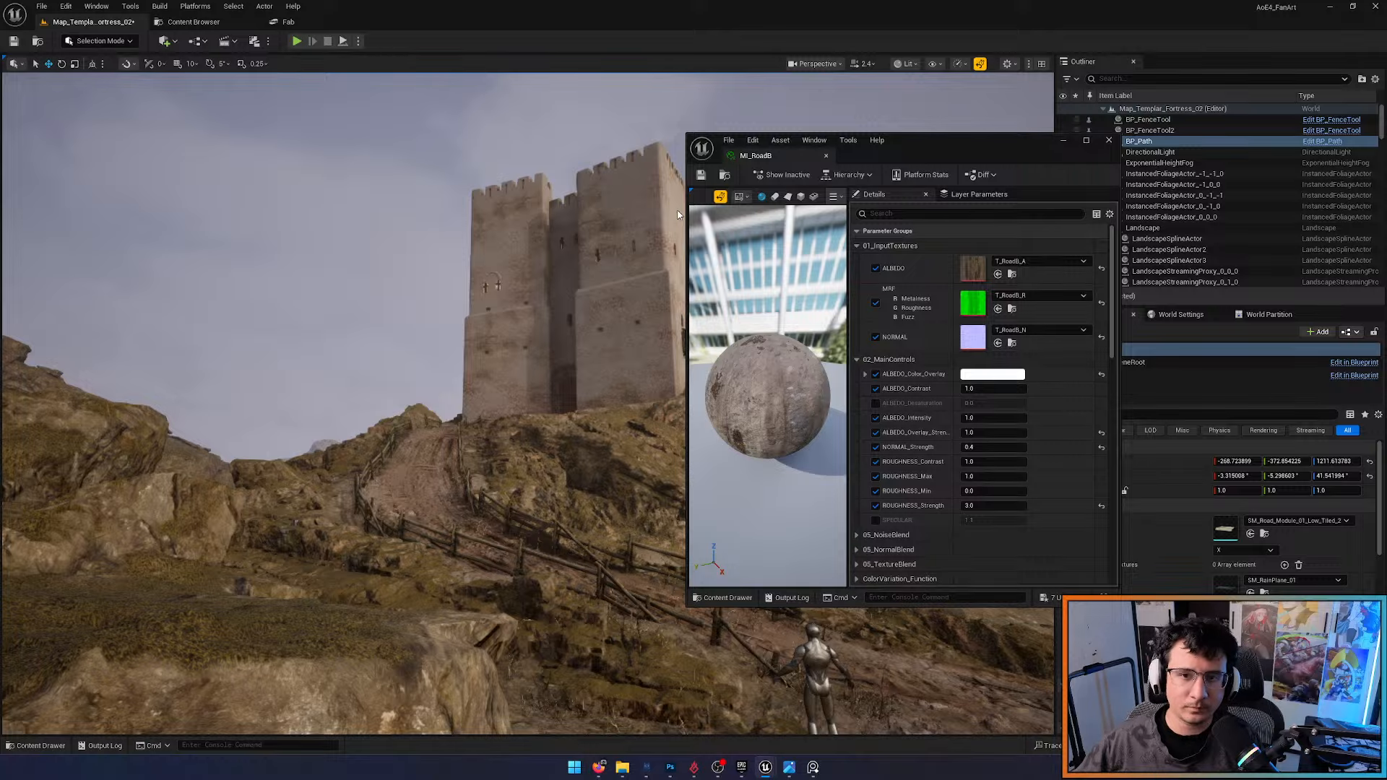
{"action": "middle_click", "coordinate": [780, 158]}
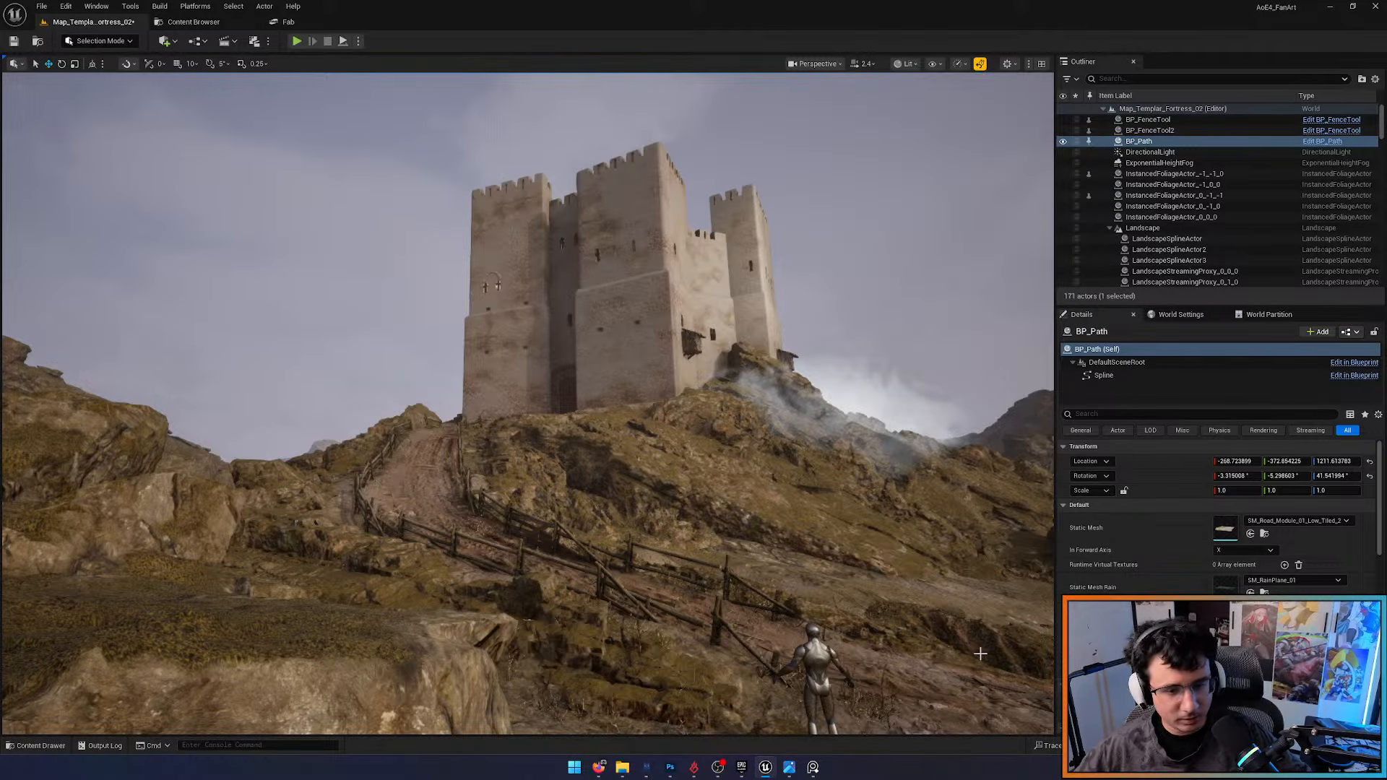
Set the overall viewport scalability quality to Medium and clear the current actor selection
{"action": "left_click", "coordinate": [1007, 63]}
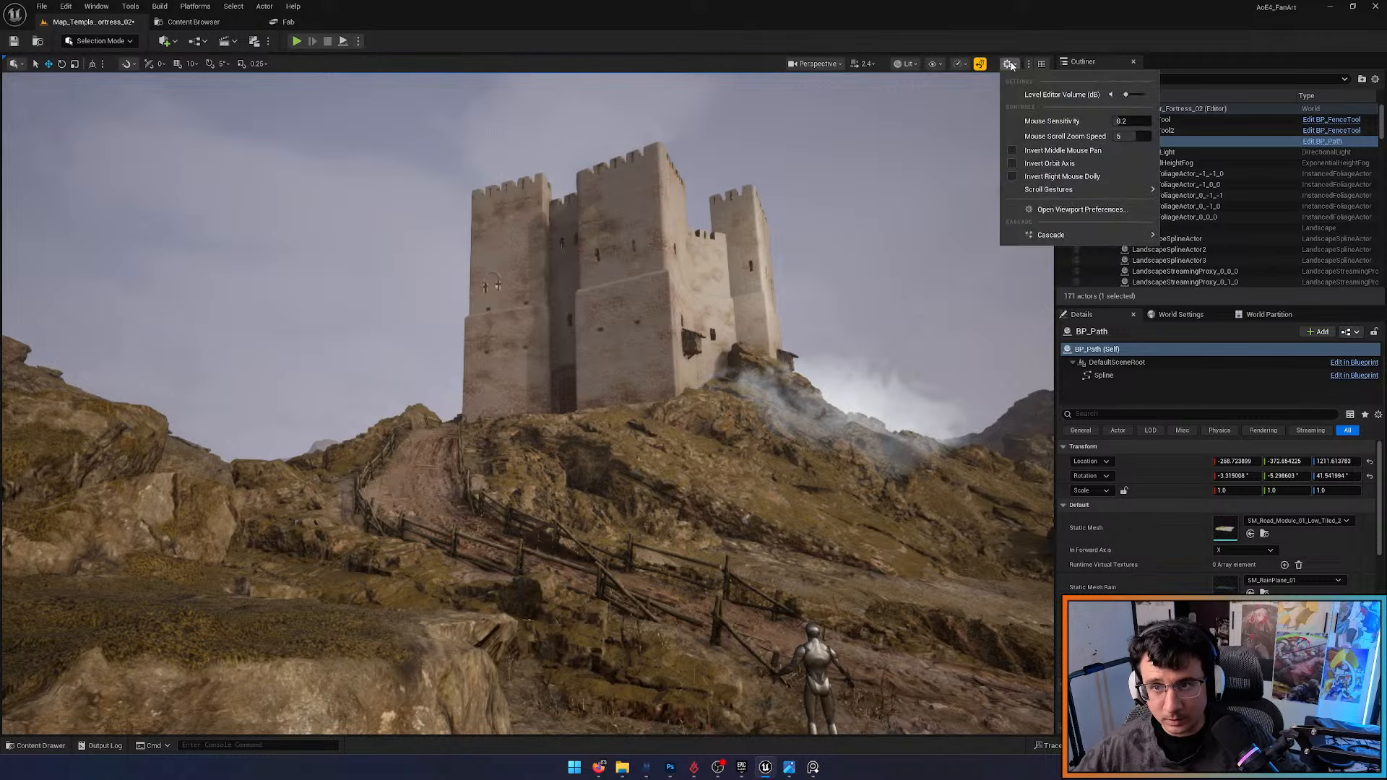
{"action": "left_click", "coordinate": [960, 63]}
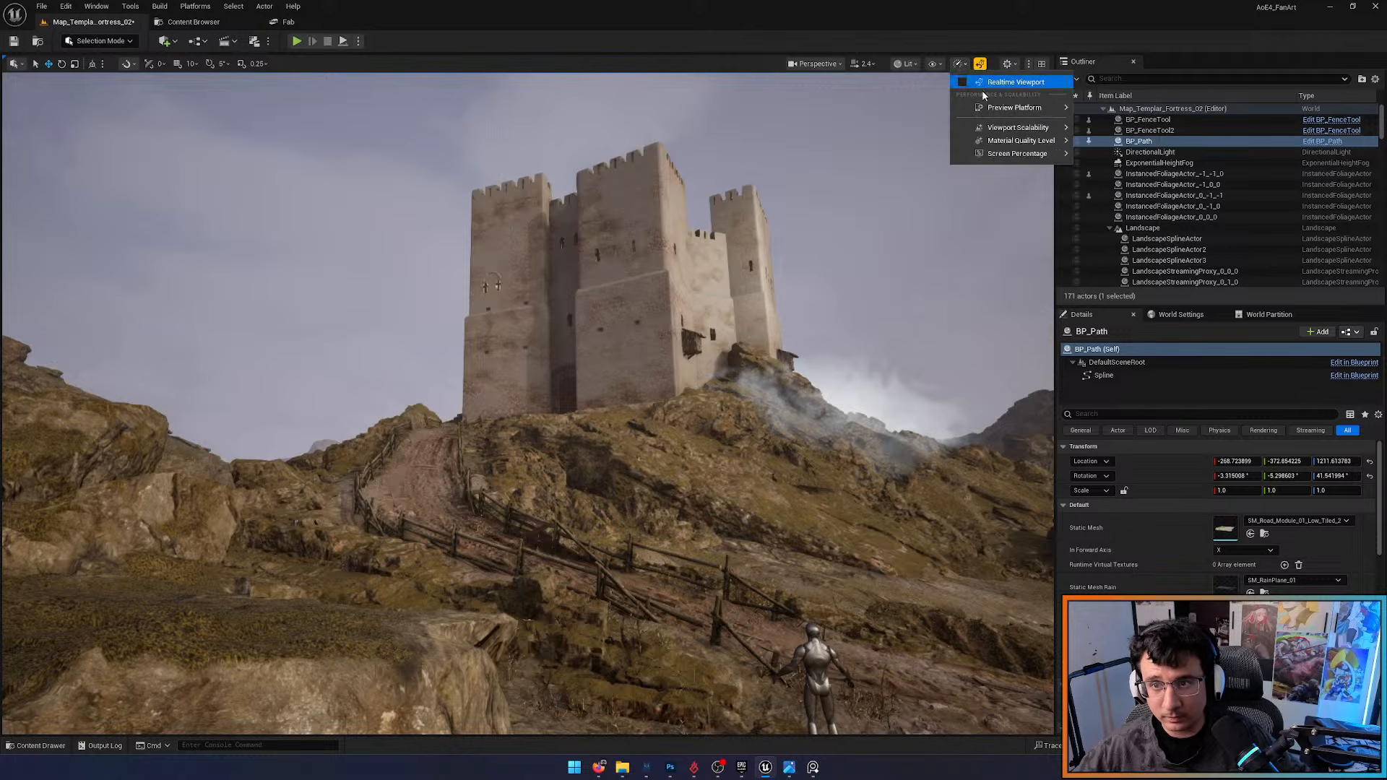
{"action": "mouse_move", "coordinate": [1013, 139]}
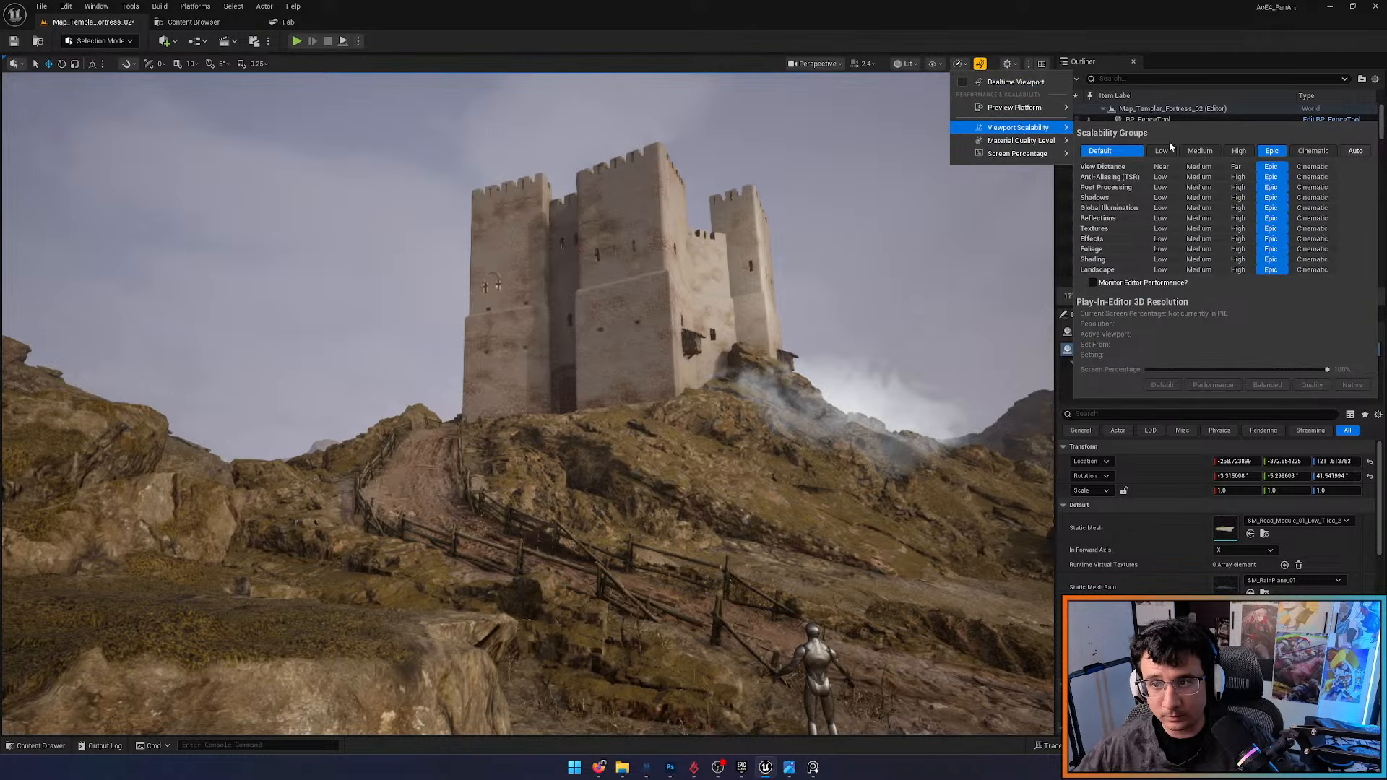
{"action": "left_click", "coordinate": [1196, 152]}
{"action": "right_click_drag", "start_coordinate": [802, 295], "coordinate": [819, 313]}
{"action": "left_click", "coordinate": [807, 299]}
Switch to the reference board and compare the fortress hillside screenshots with and without the fenced road
{"action": "left_click", "coordinate": [812, 768]}
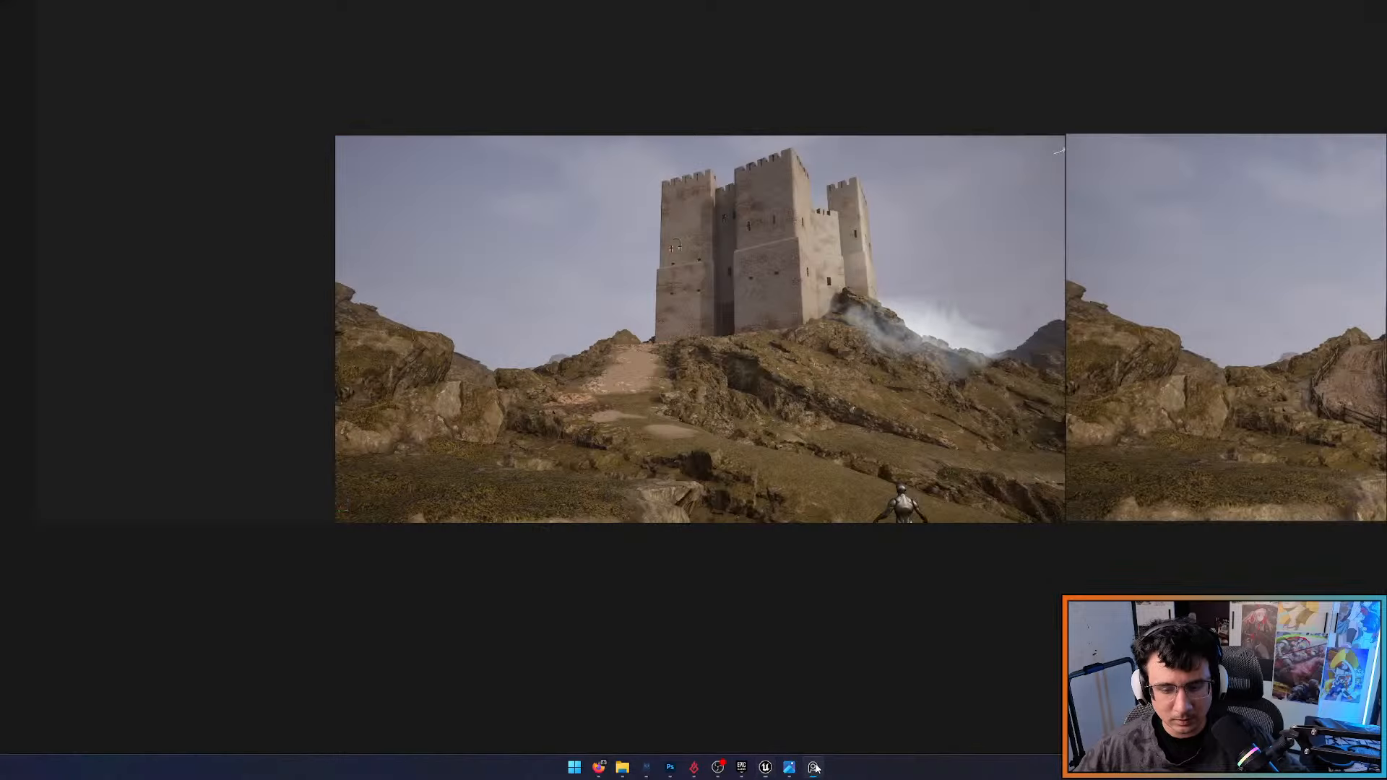
{"action": "scroll", "coordinate": [726, 490], "scroll_direction": "up", "scroll_amount": 4}
{"action": "middle_click_drag", "start_coordinate": [591, 412], "coordinate": [723, 414]}
{"action": "scroll", "coordinate": [674, 414], "scroll_direction": "up", "scroll_amount": 1}
{"action": "scroll", "coordinate": [722, 414], "scroll_direction": "down", "scroll_amount": 1}
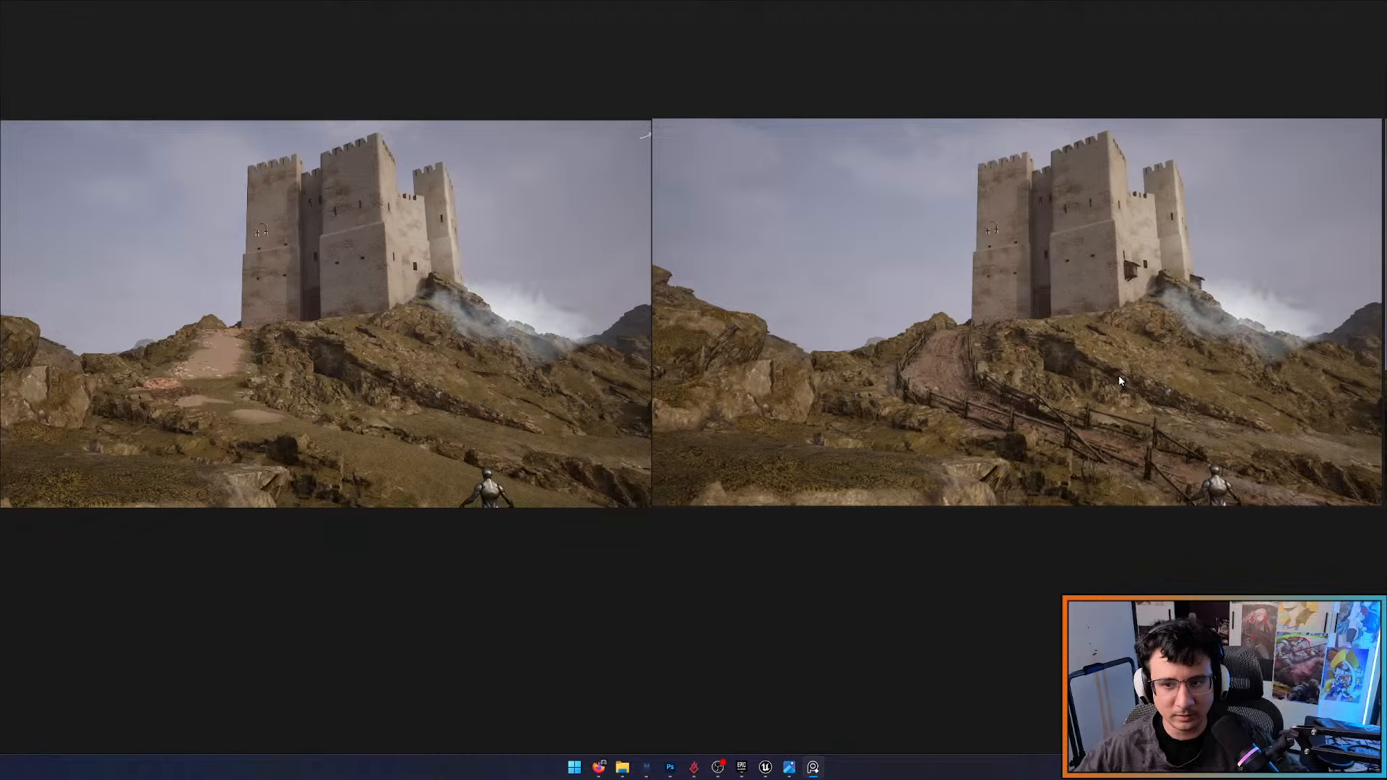
{"action": "scroll", "coordinate": [1120, 370], "scroll_direction": "down", "scroll_amount": 2}
{"action": "scroll", "coordinate": [1120, 370], "scroll_direction": "up", "scroll_amount": 7}
{"action": "scroll", "coordinate": [1115, 355], "scroll_direction": "down", "scroll_amount": 5}
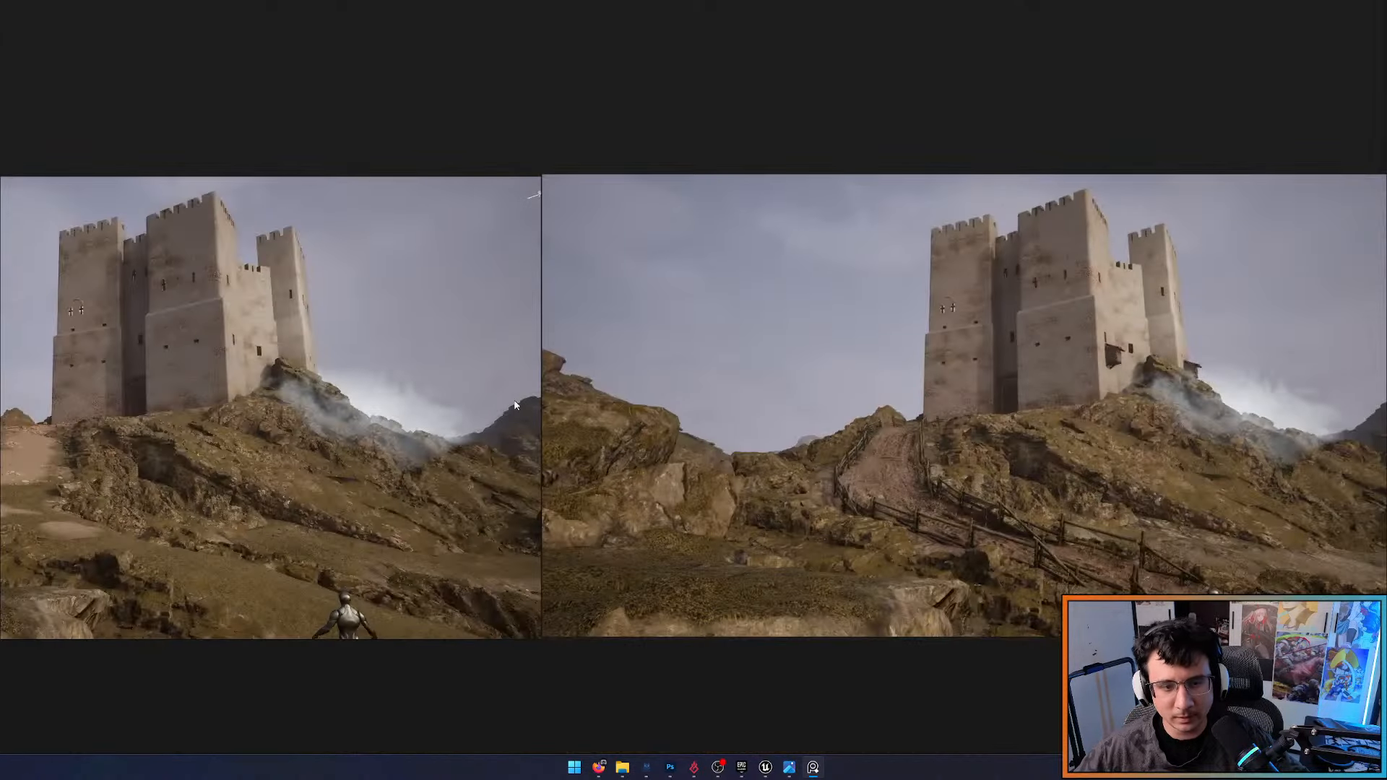
{"action": "middle_click_drag", "start_coordinate": [509, 388], "coordinate": [806, 335]}
{"action": "scroll", "coordinate": [808, 339], "scroll_direction": "down", "scroll_amount": 3}
{"action": "middle_click_drag", "start_coordinate": [1028, 383], "coordinate": [490, 312]}
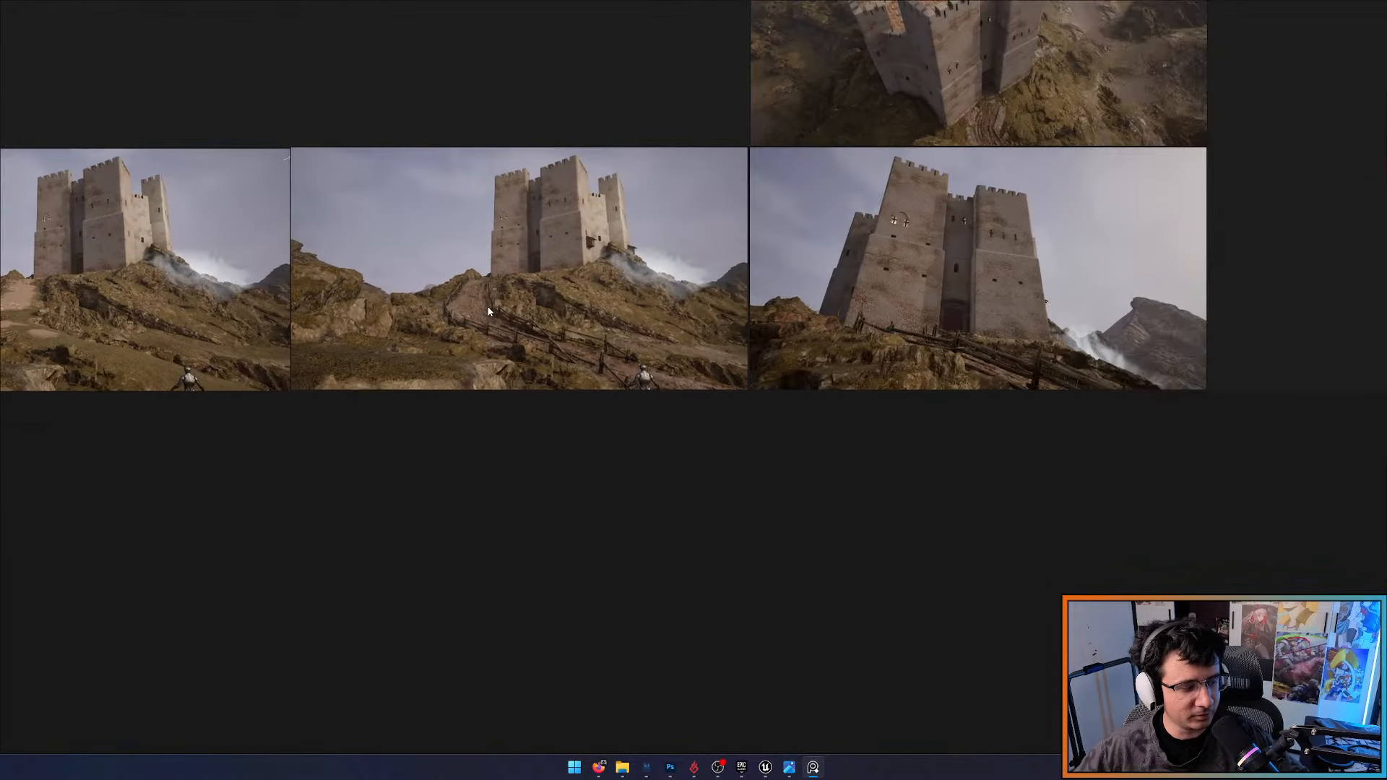
{"action": "middle_click_drag", "start_coordinate": [683, 367], "coordinate": [793, 396]}
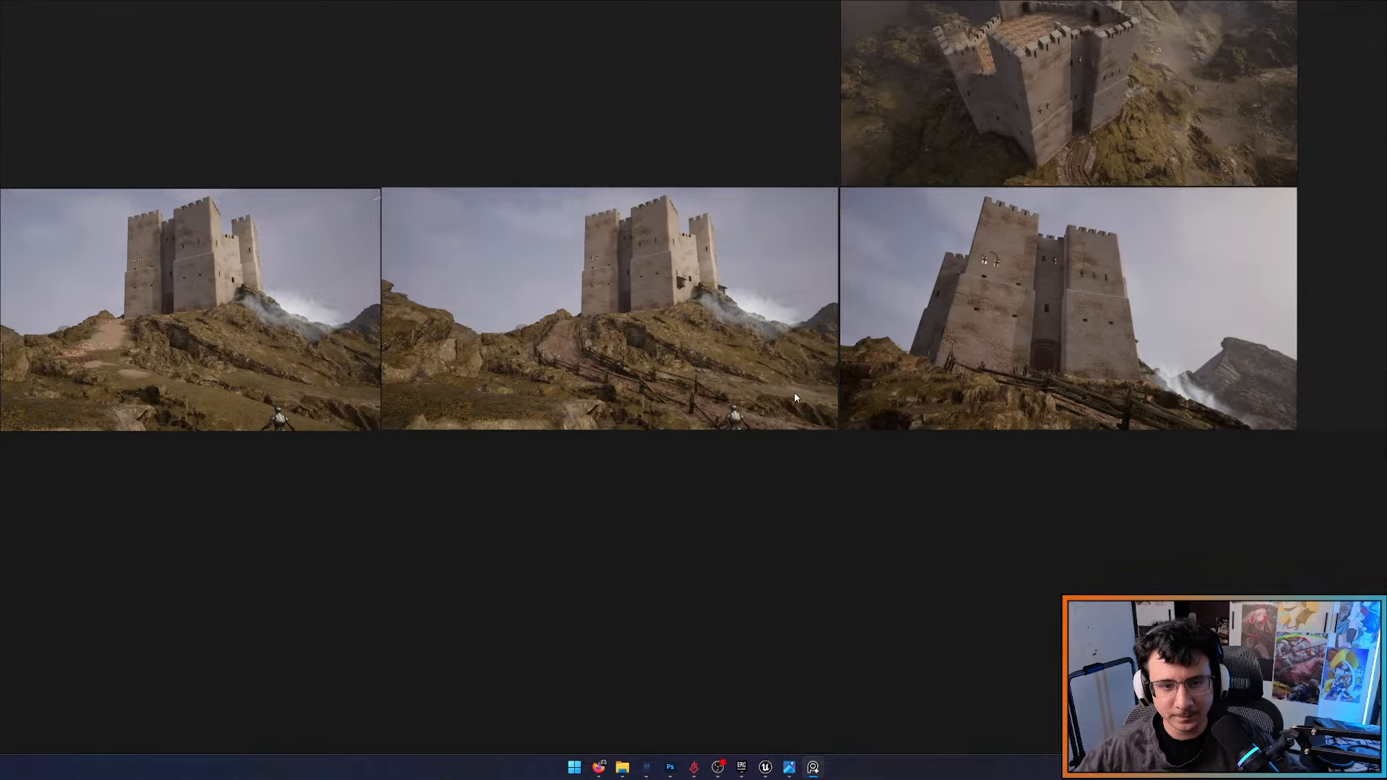
Examine the aerial fortress screenshot, focusing on the battlements, roof tiles and upper tower walls
{"action": "scroll", "coordinate": [635, 279], "scroll_direction": "up", "scroll_amount": 4}
{"action": "scroll", "coordinate": [637, 281], "scroll_direction": "down", "scroll_amount": 5}
{"action": "scroll", "coordinate": [860, 199], "scroll_direction": "up", "scroll_amount": 5}
{"action": "middle_click_drag", "start_coordinate": [843, 205], "coordinate": [789, 373]}
{"action": "scroll", "coordinate": [836, 376], "scroll_direction": "up", "scroll_amount": 2}
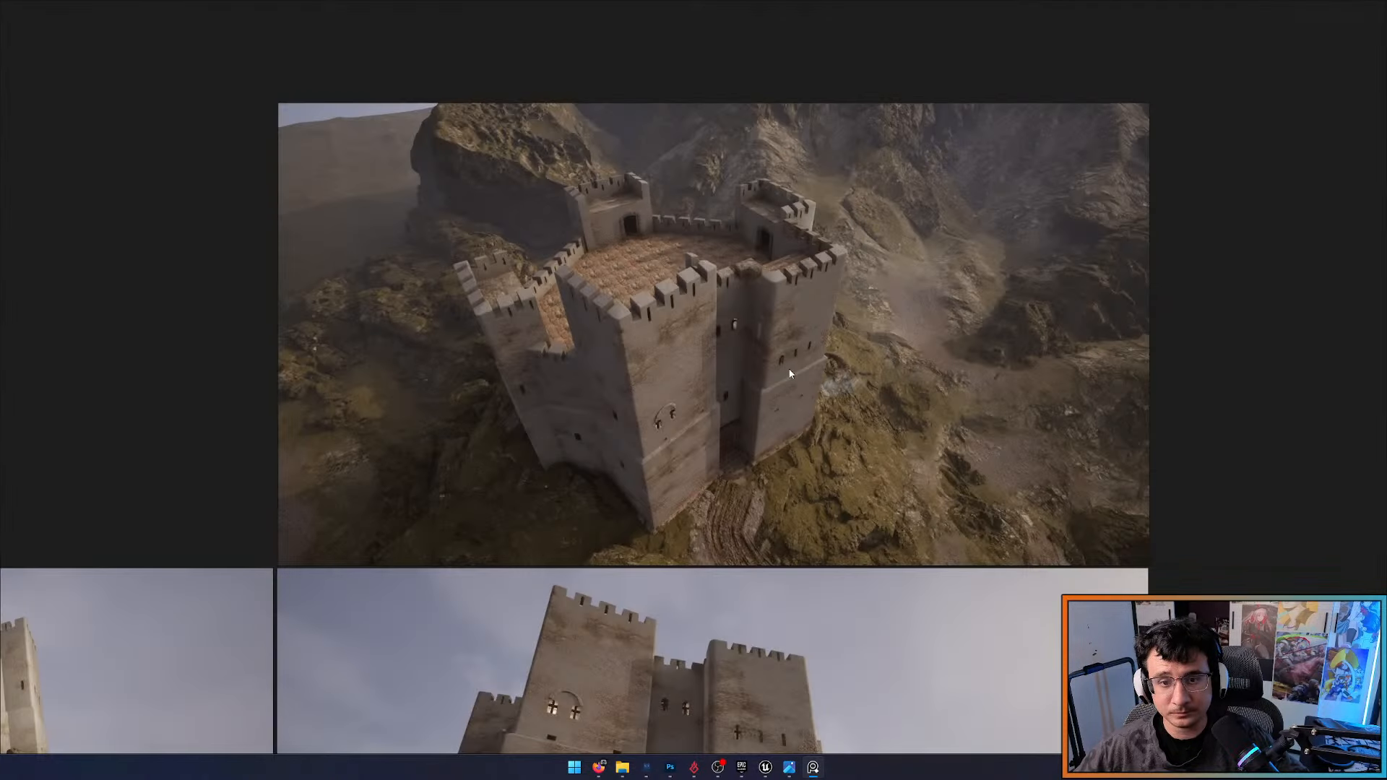
{"action": "scroll", "coordinate": [790, 373], "scroll_direction": "up", "scroll_amount": 4}
{"action": "middle_click_drag", "start_coordinate": [828, 363], "coordinate": [1090, 384]}
{"action": "scroll", "coordinate": [840, 235], "scroll_direction": "up", "scroll_amount": 8}
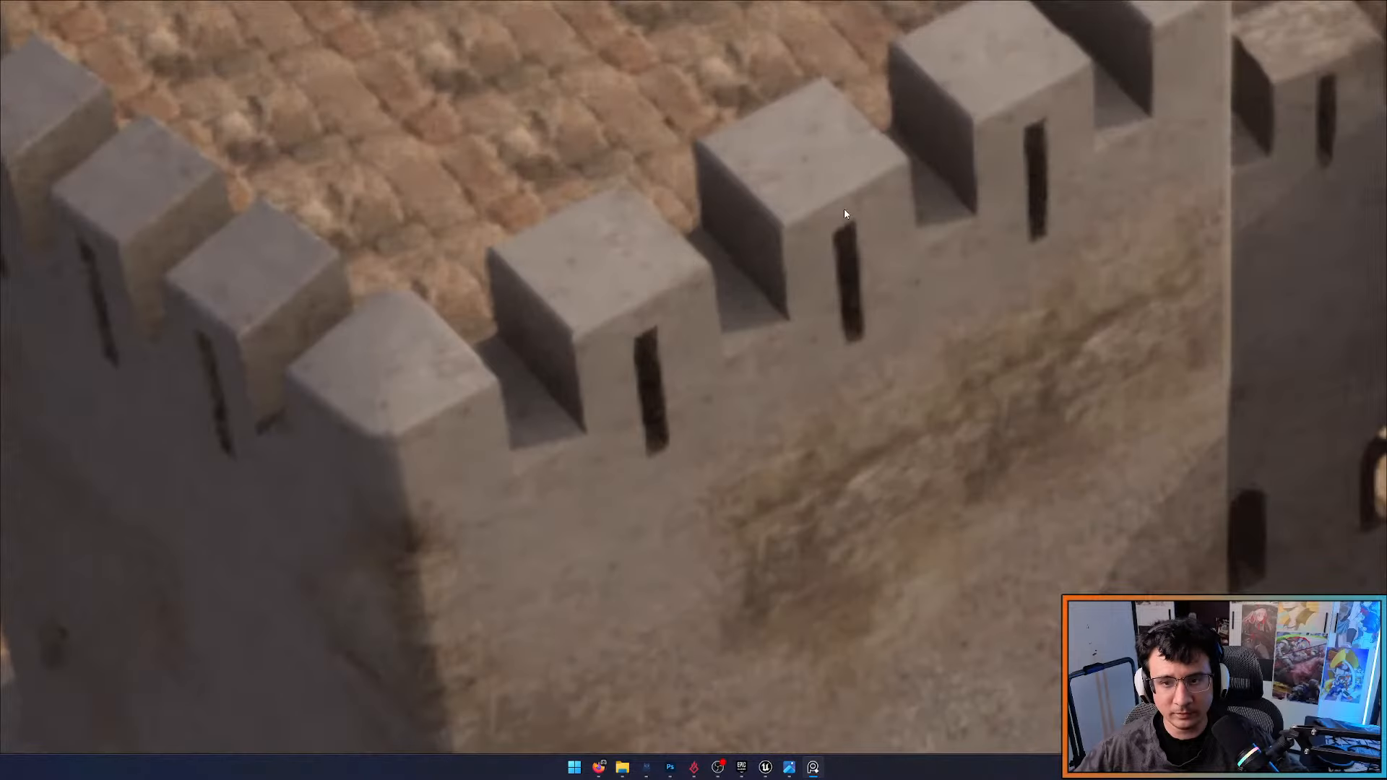
{"action": "scroll", "coordinate": [845, 213], "scroll_direction": "down", "scroll_amount": 8}
{"action": "scroll", "coordinate": [744, 411], "scroll_direction": "up", "scroll_amount": 4}
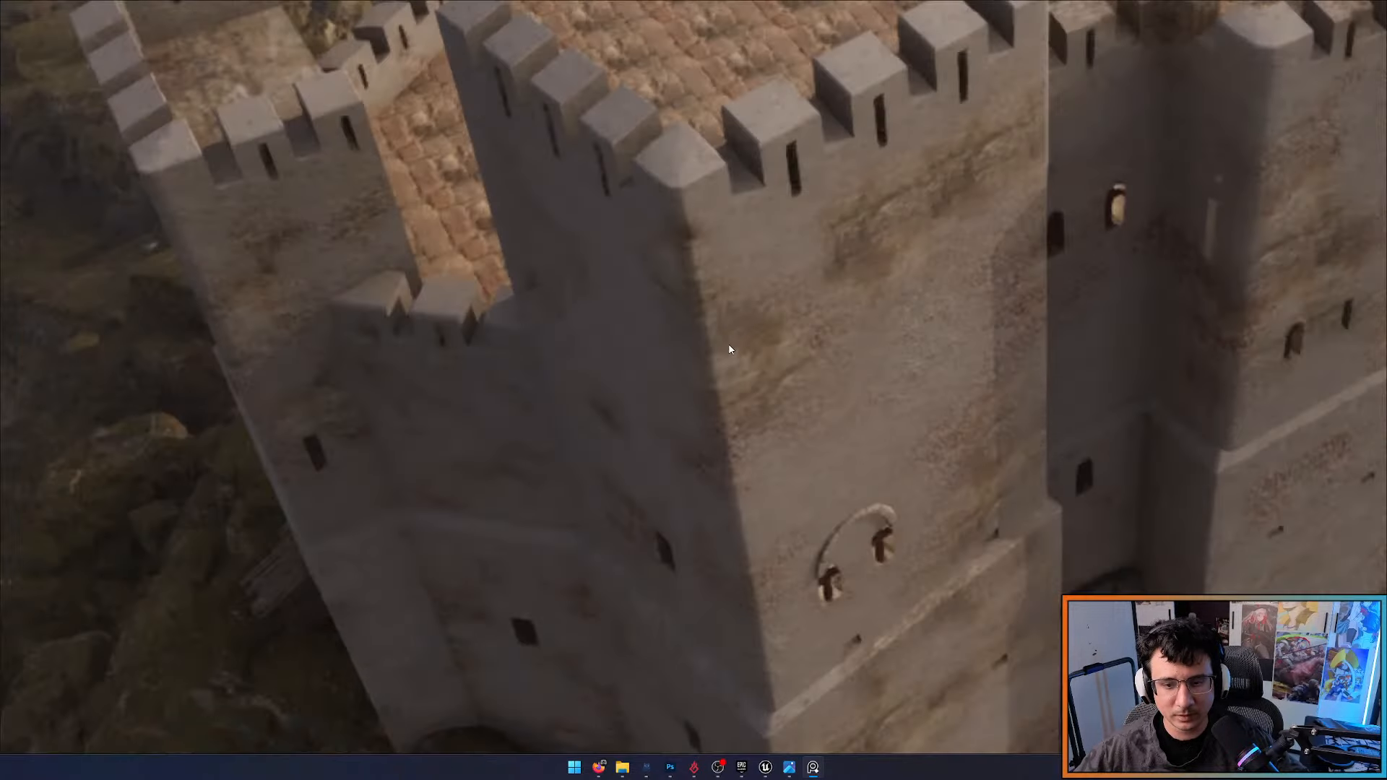
Examine the fortress's lower walls, gate and road entrance in the aerial screenshot against the surrounding terrain
{"action": "scroll", "coordinate": [781, 350], "scroll_direction": "down", "scroll_amount": 8}
{"action": "scroll", "coordinate": [594, 335], "scroll_direction": "up", "scroll_amount": 6}
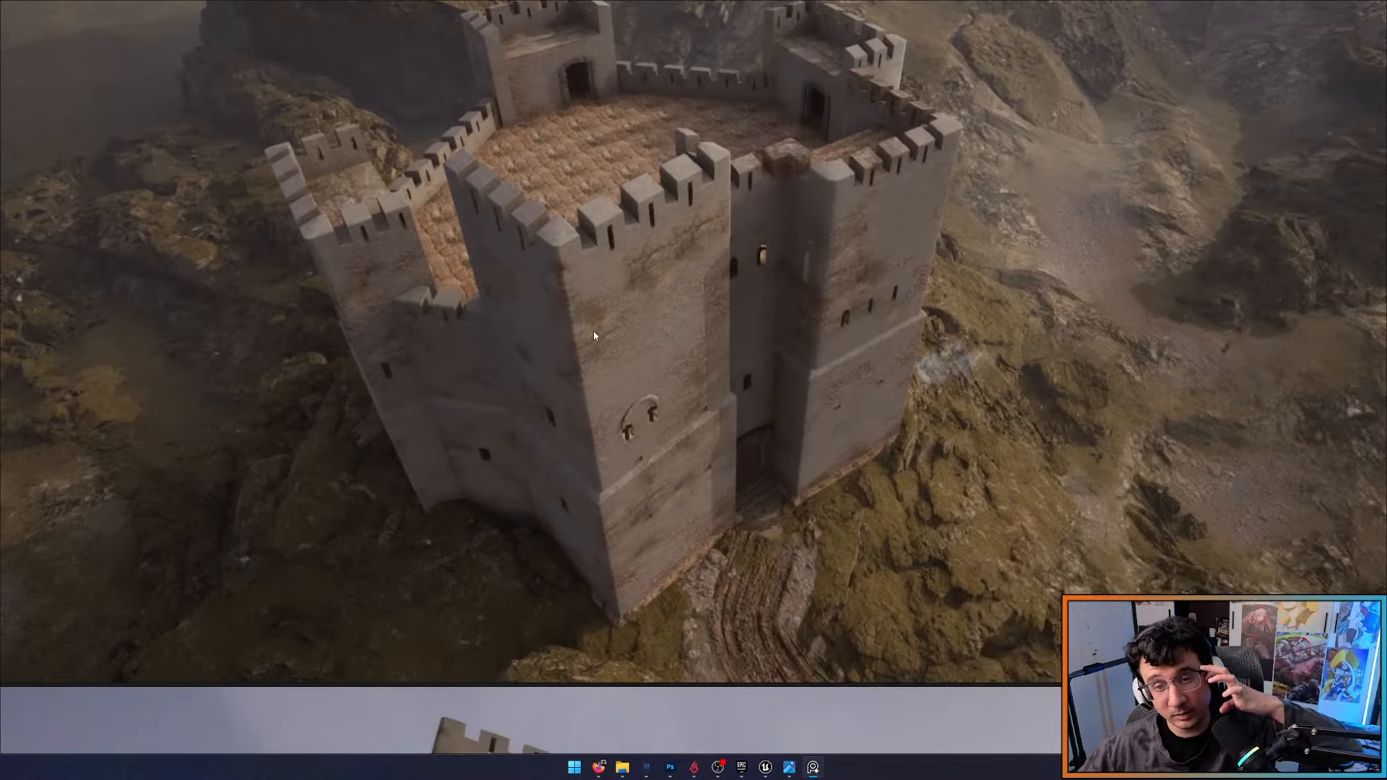
{"action": "scroll", "coordinate": [609, 339], "scroll_direction": "down", "scroll_amount": 4}
{"action": "scroll", "coordinate": [704, 425], "scroll_direction": "up", "scroll_amount": 8}
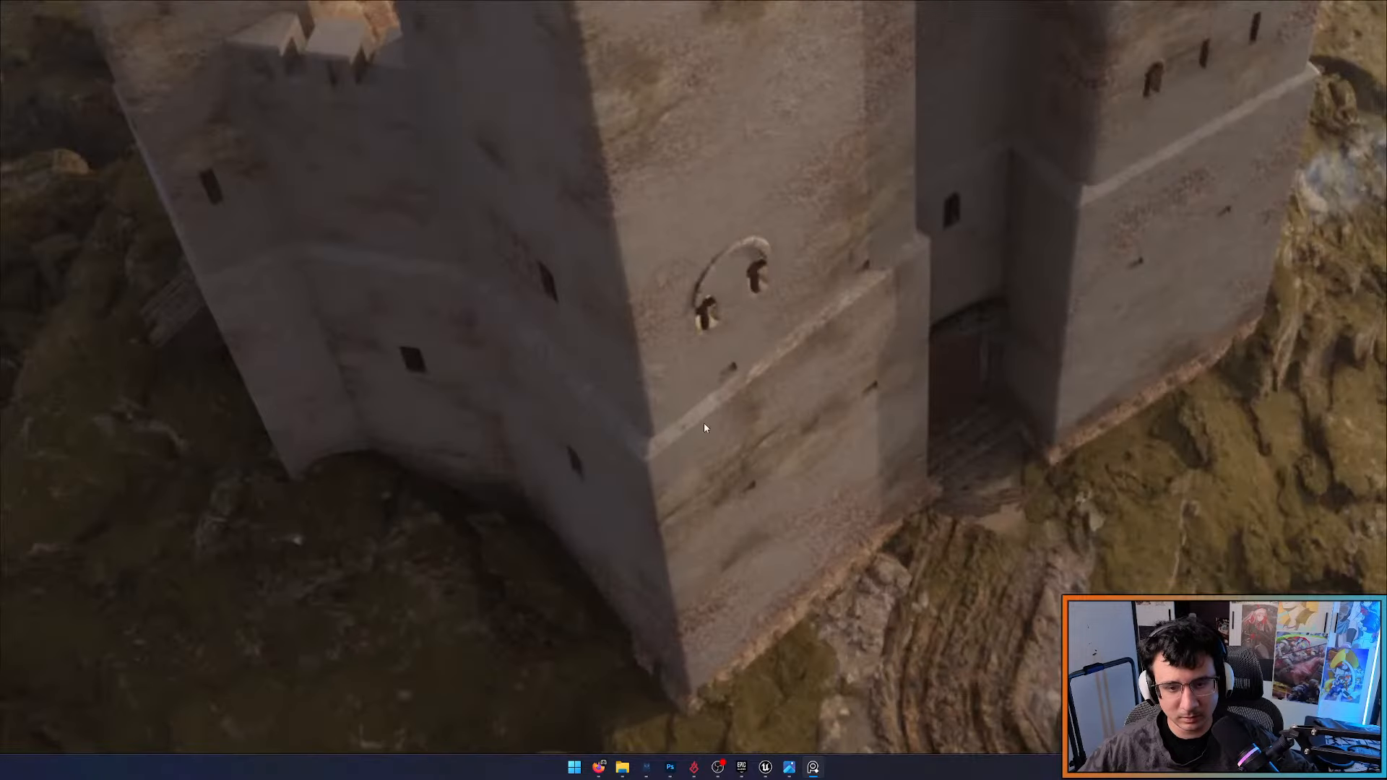
{"action": "scroll", "coordinate": [795, 505], "scroll_direction": "down", "scroll_amount": 5}
{"action": "scroll", "coordinate": [631, 350], "scroll_direction": "up", "scroll_amount": 4}
{"action": "scroll", "coordinate": [632, 350], "scroll_direction": "down", "scroll_amount": 6}
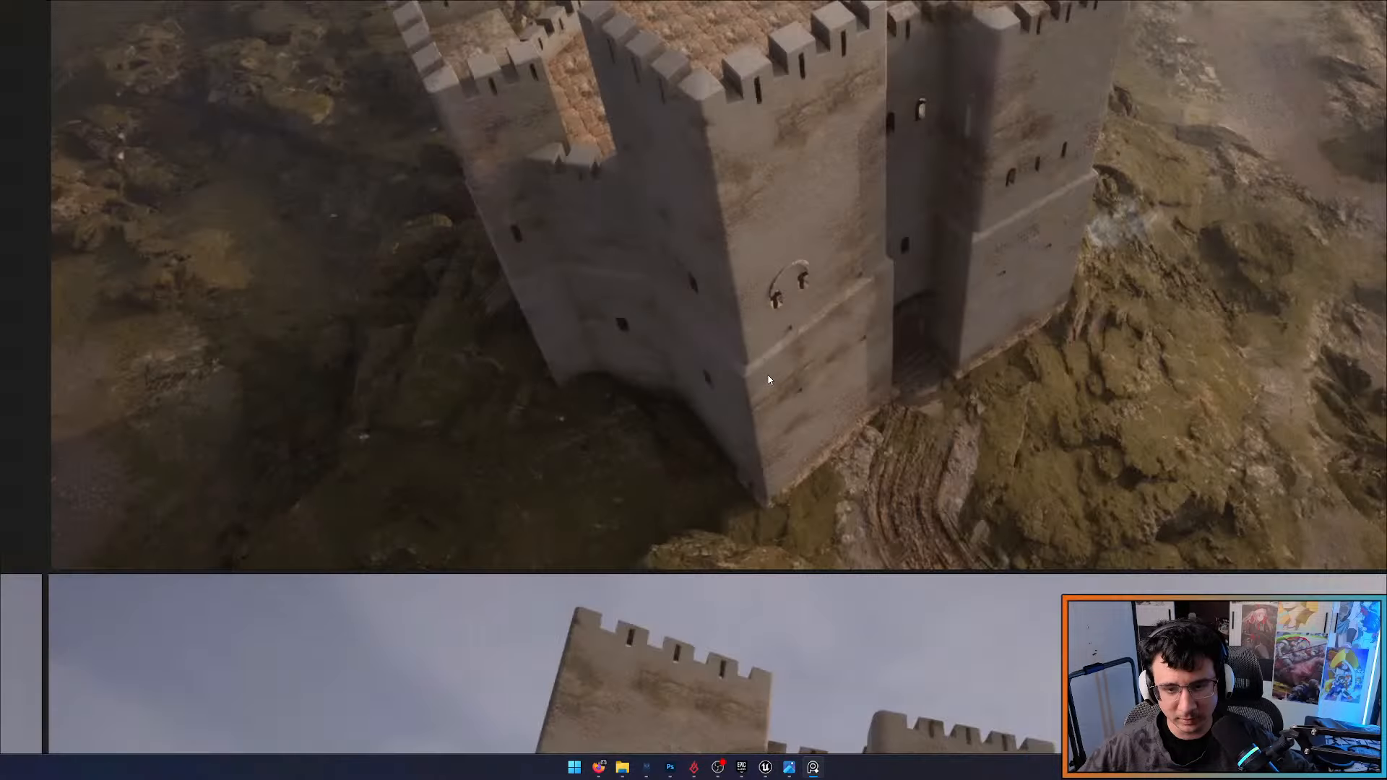
{"action": "scroll", "coordinate": [693, 419], "scroll_direction": "up", "scroll_amount": 2}
{"action": "scroll", "coordinate": [694, 422], "scroll_direction": "down", "scroll_amount": 5}
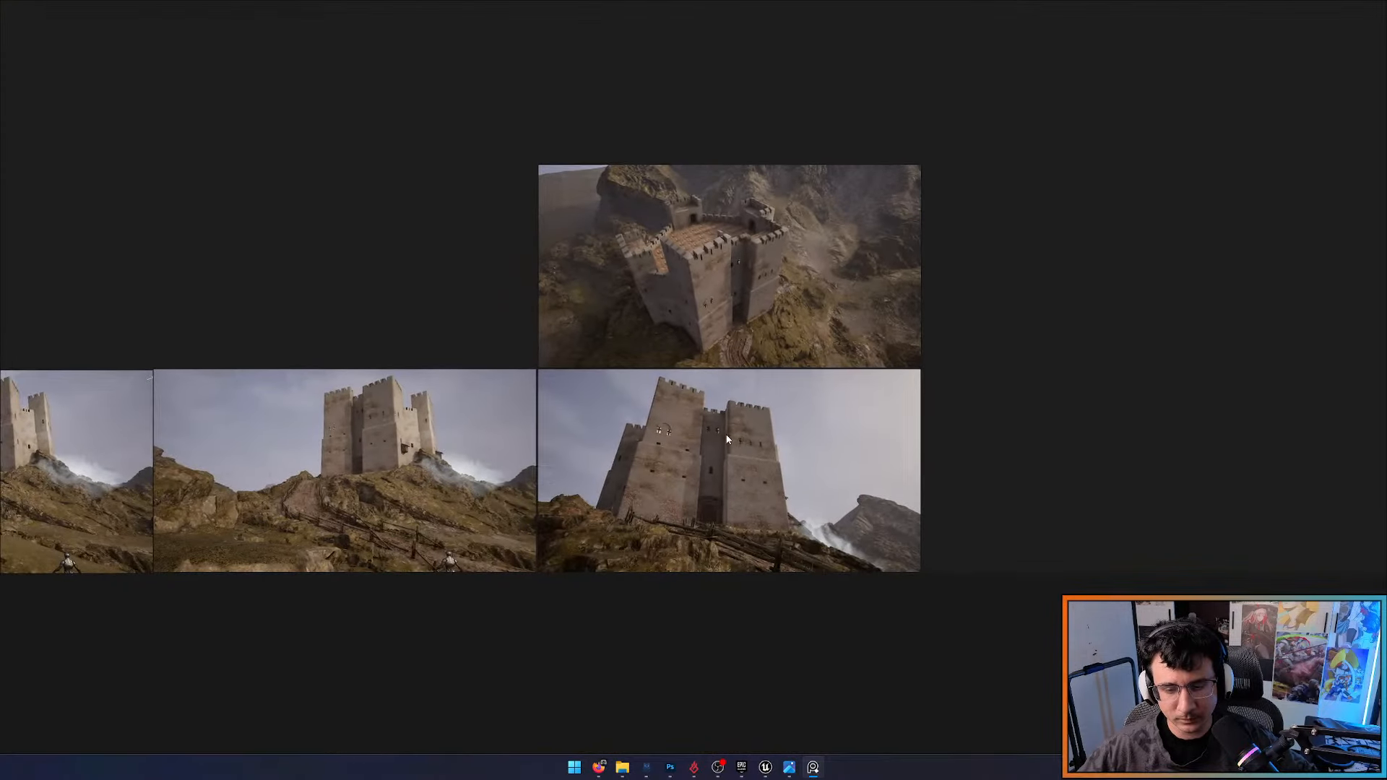
Compare the wall and gate details in the low-angle fortress screenshot with those in the aerial one
{"action": "scroll", "coordinate": [723, 433], "scroll_direction": "up", "scroll_amount": 8}
{"action": "scroll", "coordinate": [740, 426], "scroll_direction": "up", "scroll_amount": 3}
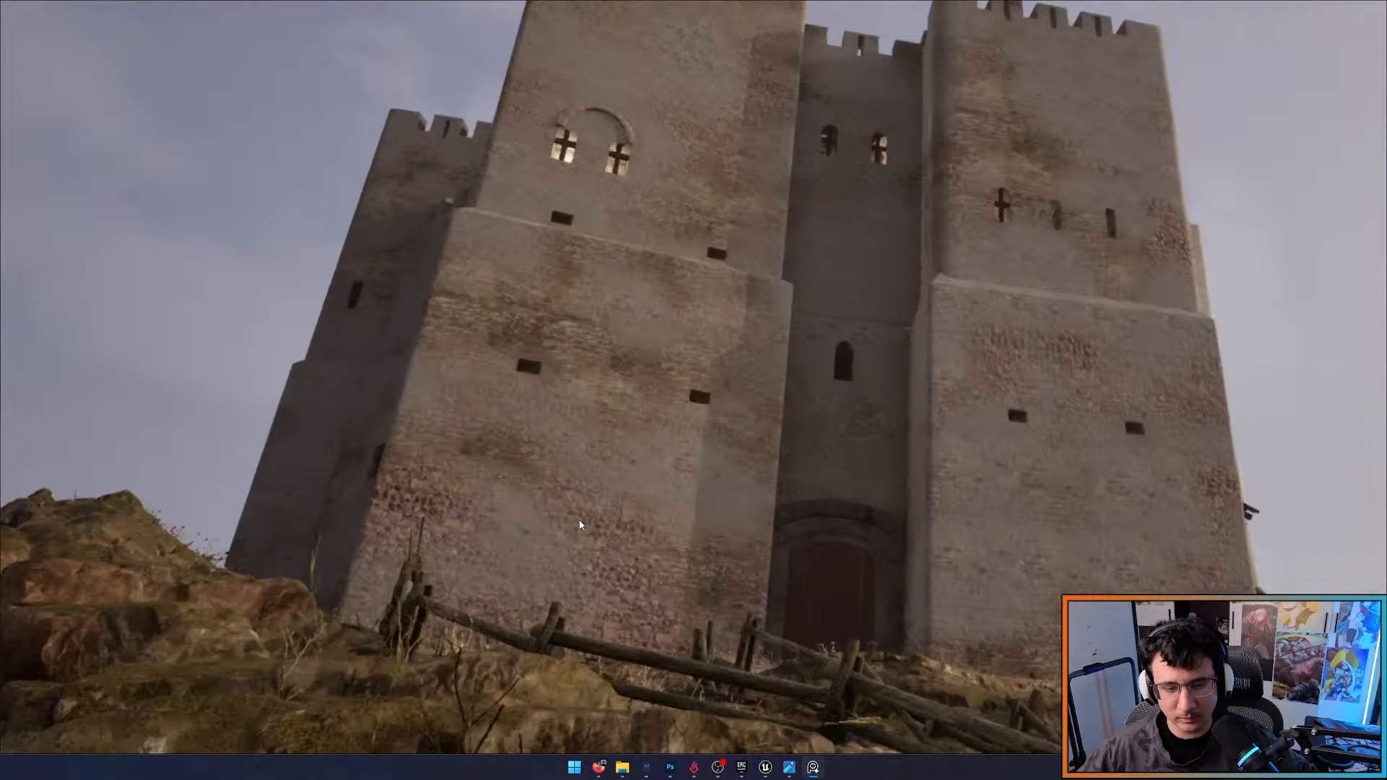
{"action": "scroll", "coordinate": [723, 444], "scroll_direction": "down", "scroll_amount": 6}
{"action": "middle_click_drag", "start_coordinate": [717, 453], "coordinate": [661, 560]}
{"action": "scroll", "coordinate": [660, 249], "scroll_direction": "up", "scroll_amount": 5}
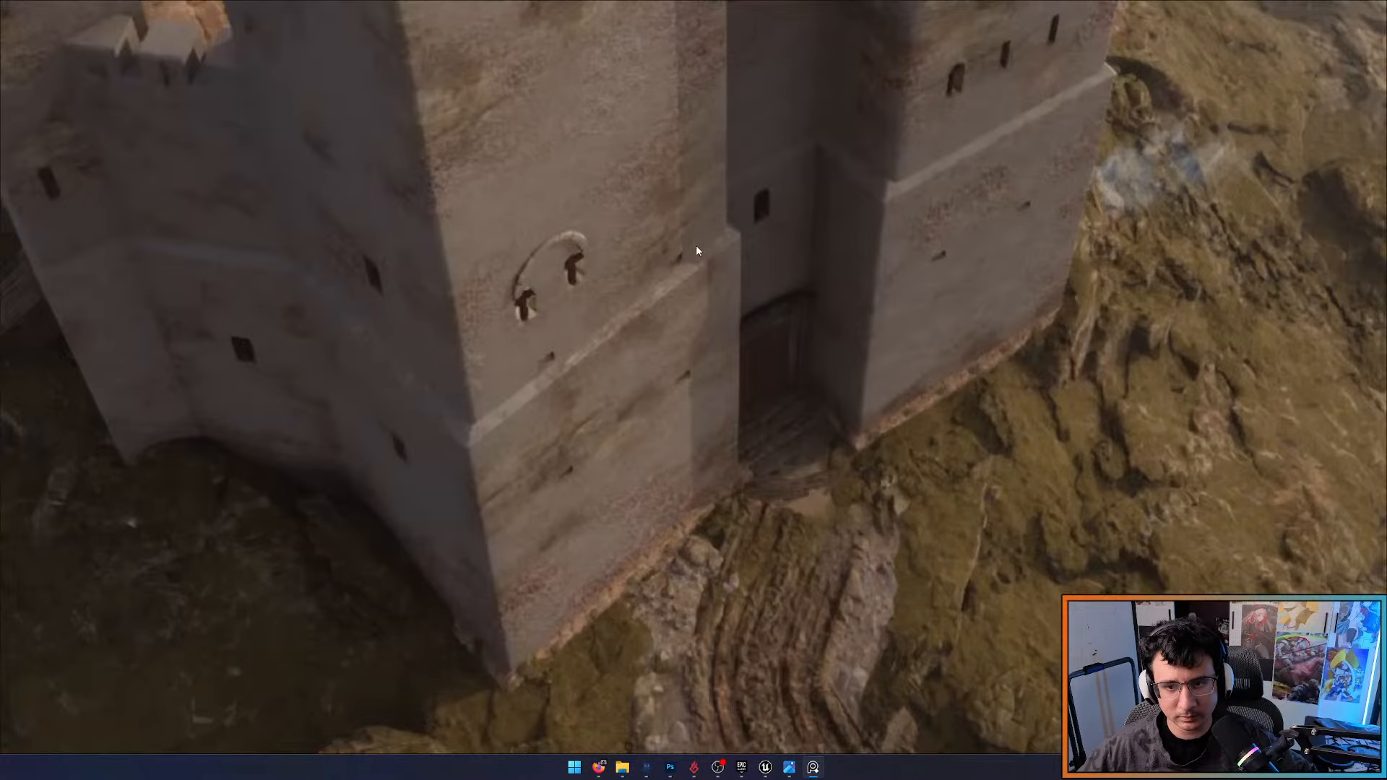
{"action": "scroll", "coordinate": [749, 488], "scroll_direction": "down", "scroll_amount": 8}
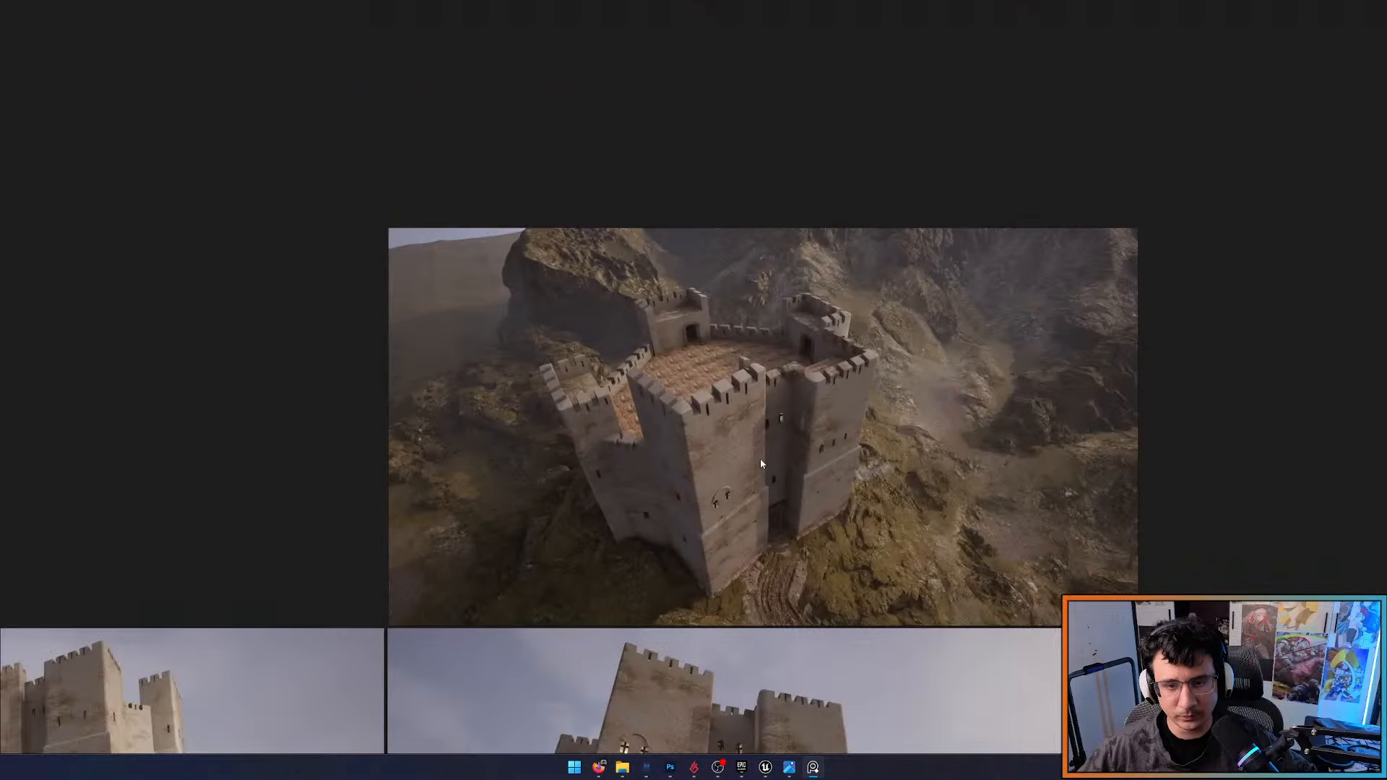
Re-examine the aerial screenshot's rooftop and front towers, both close up and as a whole image
{"action": "scroll", "coordinate": [760, 463], "scroll_direction": "up", "scroll_amount": 4}
{"action": "scroll", "coordinate": [760, 431], "scroll_direction": "up", "scroll_amount": 3}
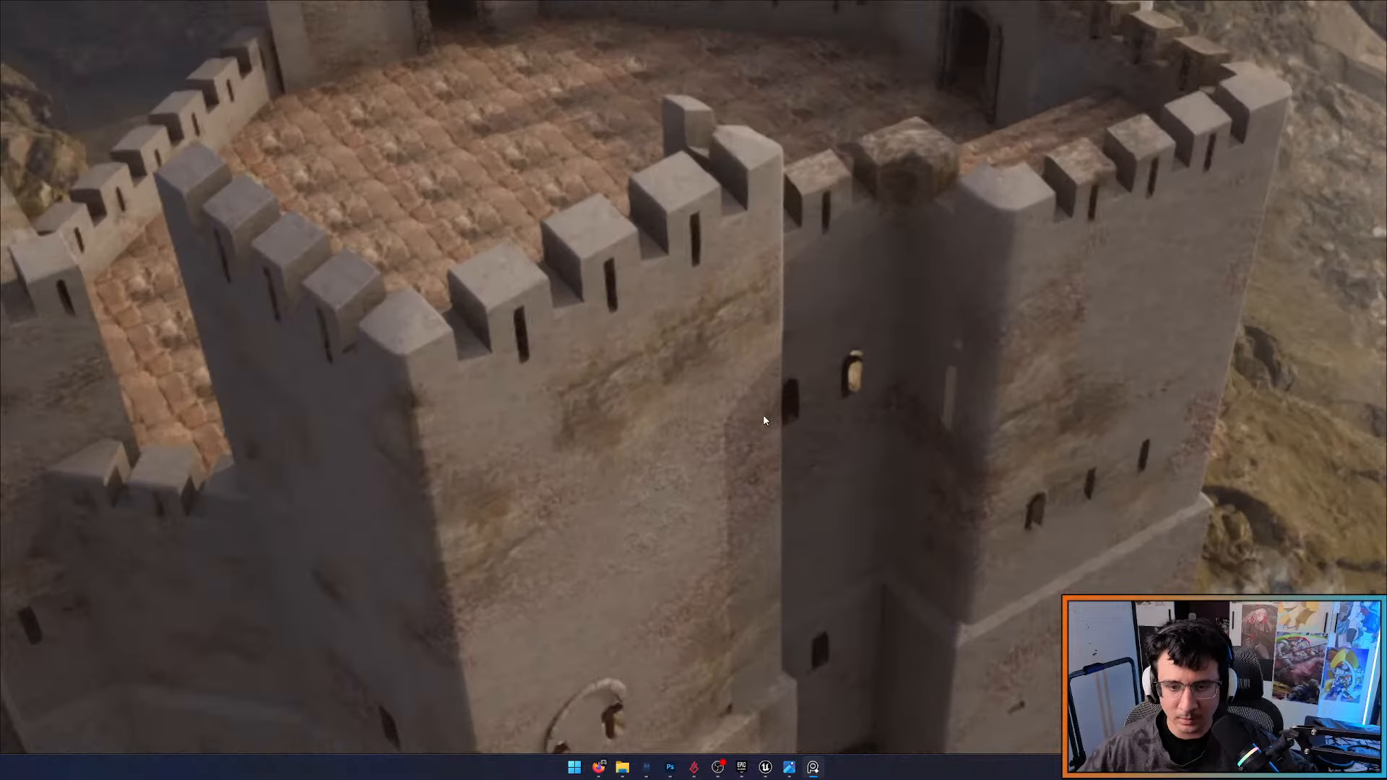
{"action": "middle_click_drag", "start_coordinate": [774, 390], "coordinate": [829, 238]}
{"action": "scroll", "coordinate": [803, 484], "scroll_direction": "up", "scroll_amount": 1}
{"action": "scroll", "coordinate": [803, 490], "scroll_direction": "down", "scroll_amount": 5}
{"action": "scroll", "coordinate": [798, 296], "scroll_direction": "down", "scroll_amount": 5}
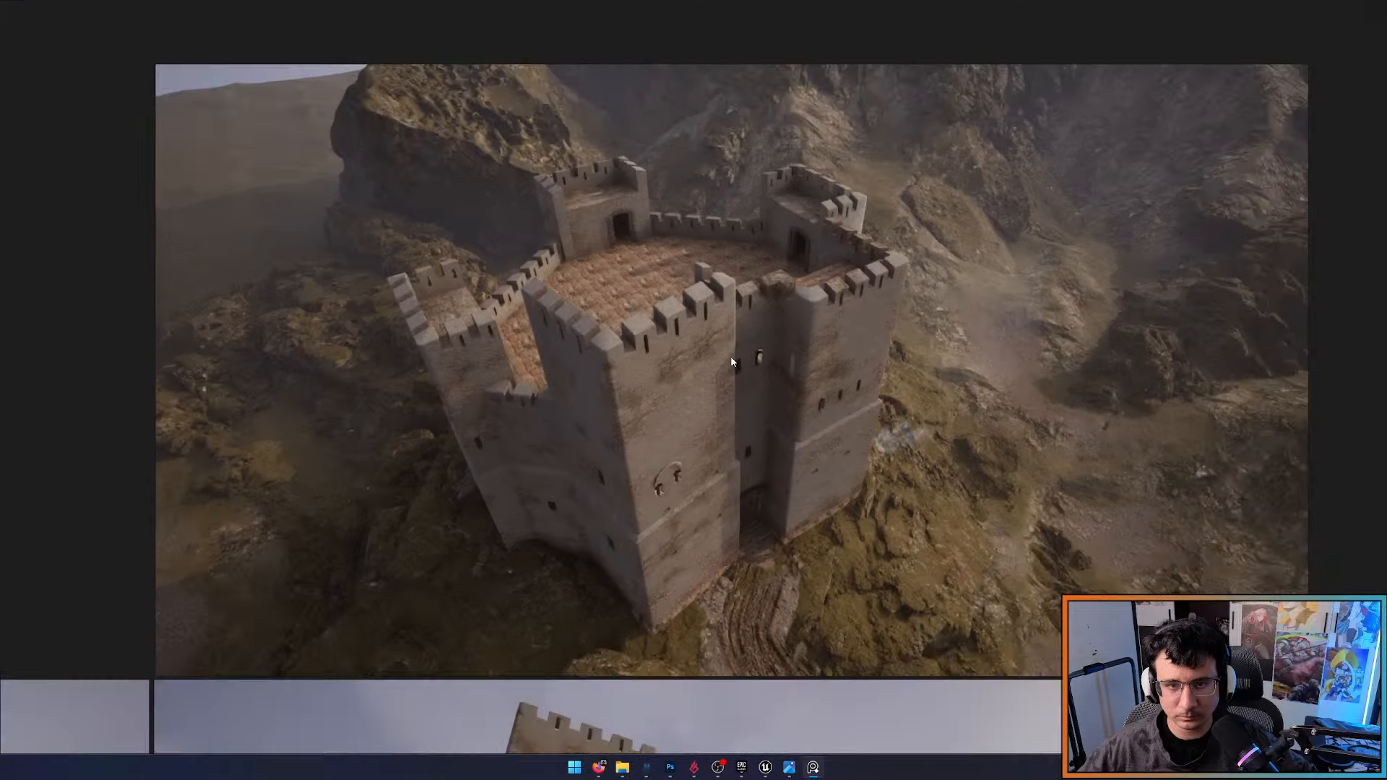
{"action": "scroll", "coordinate": [685, 307], "scroll_direction": "up", "scroll_amount": 8}
{"action": "scroll", "coordinate": [685, 307], "scroll_direction": "down", "scroll_amount": 6}
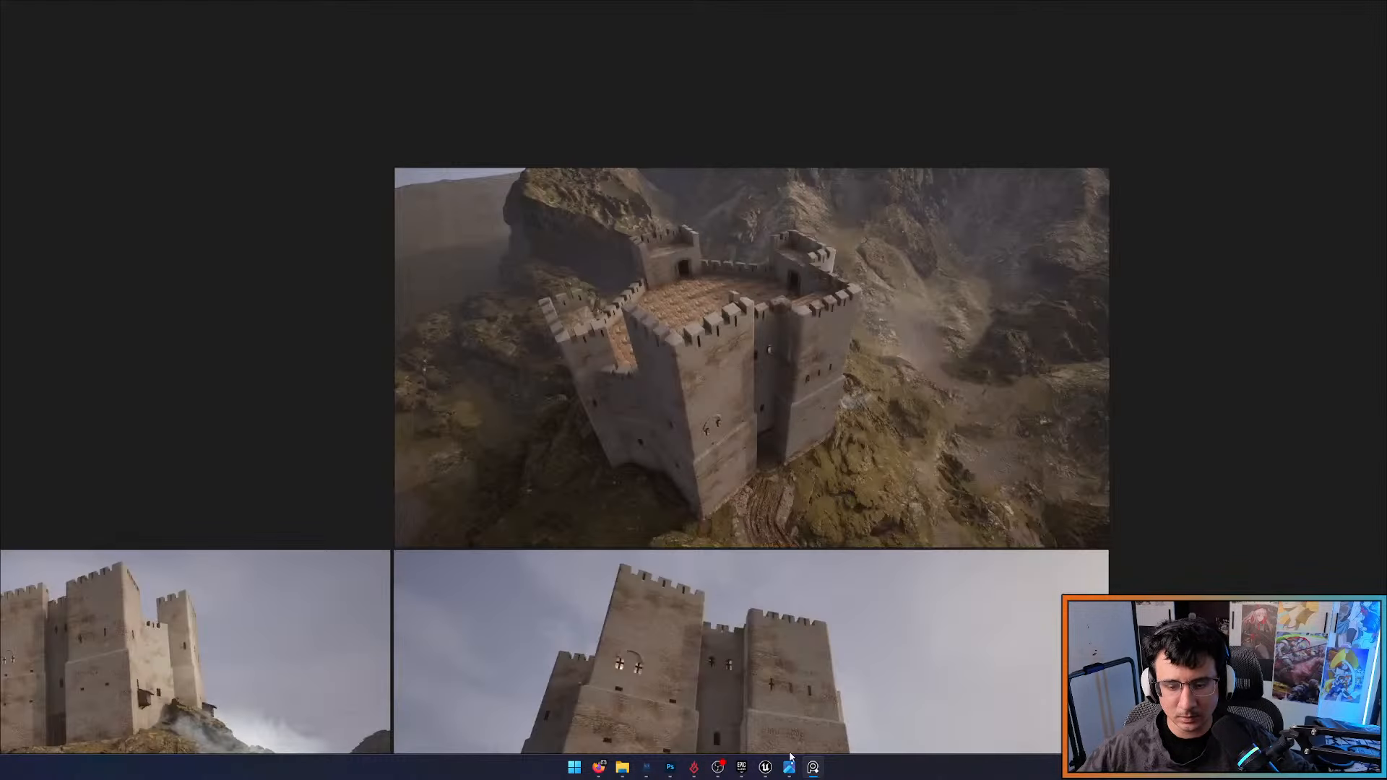
Switch back to Unreal Editor, hide the fortress walls in the level, and unhide them again
{"action": "left_click", "coordinate": [765, 767]}
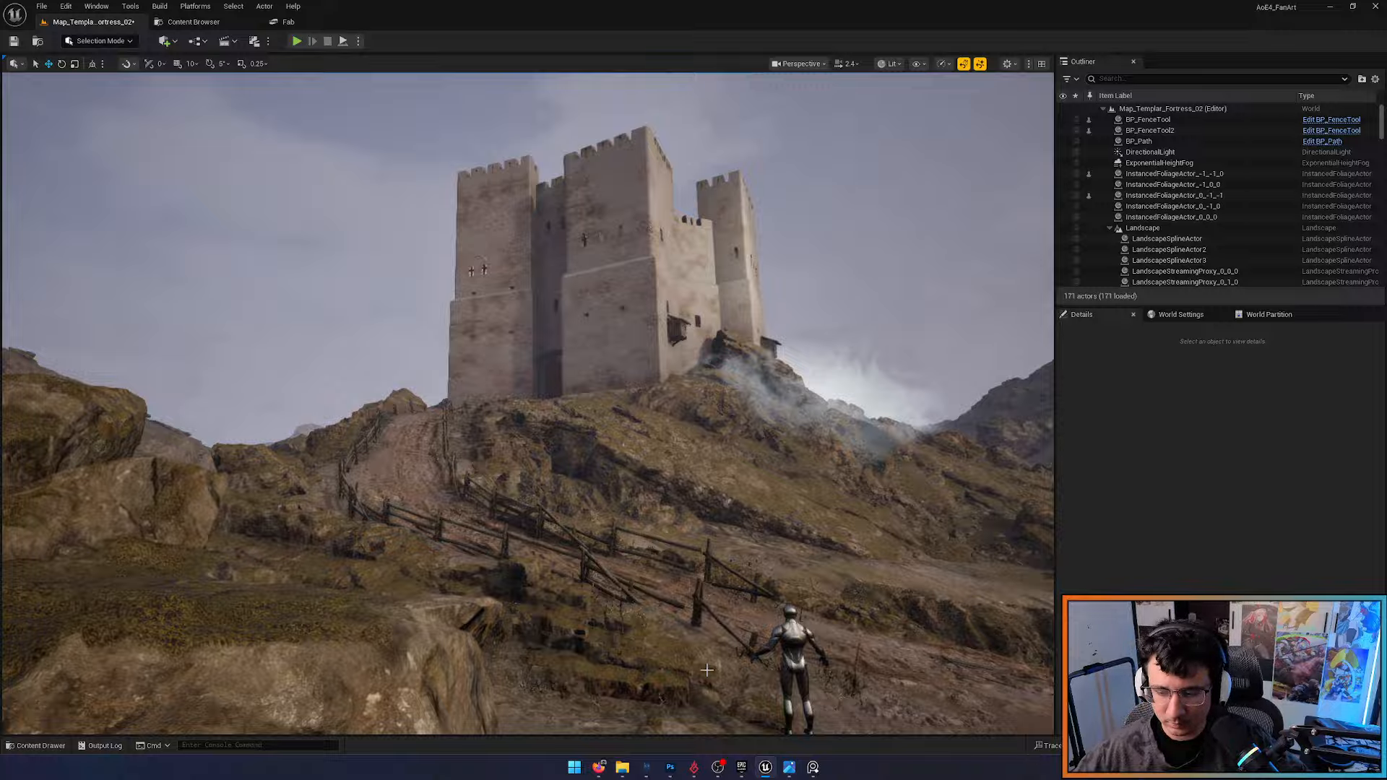
{"action": "left_click", "coordinate": [626, 189]}
{"action": "key", "text": "h"}
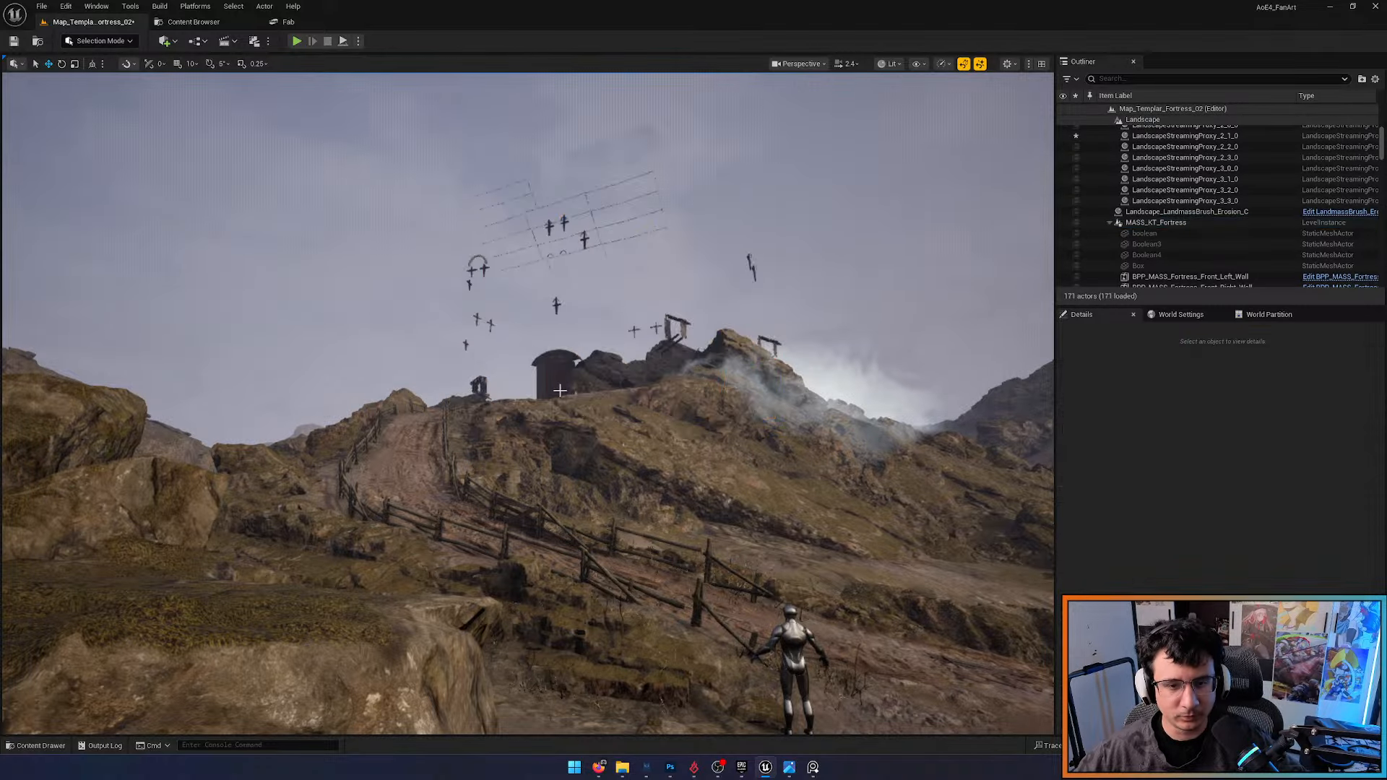
{"action": "key", "text": "ctrl+h"}
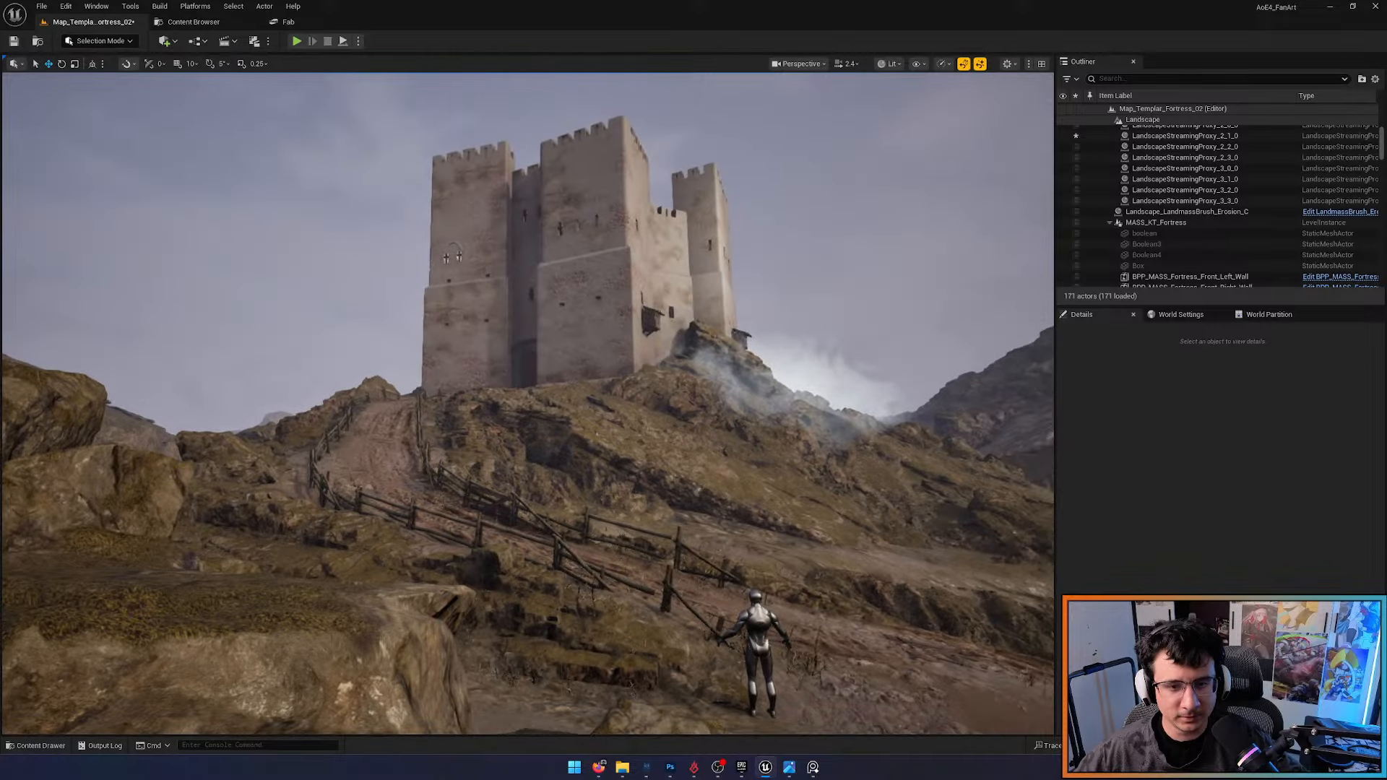
{"action": "mouse_move", "coordinate": [628, 319]}
{"action": "right_mouse_down"}
{"action": "mouse_move", "coordinate": [620, 312]}
{"action": "mouse_move", "coordinate": [628, 319]}
{"action": "right_mouse_up"}
{"action": "key", "text": "w"}
{"action": "key", "text": "s"}
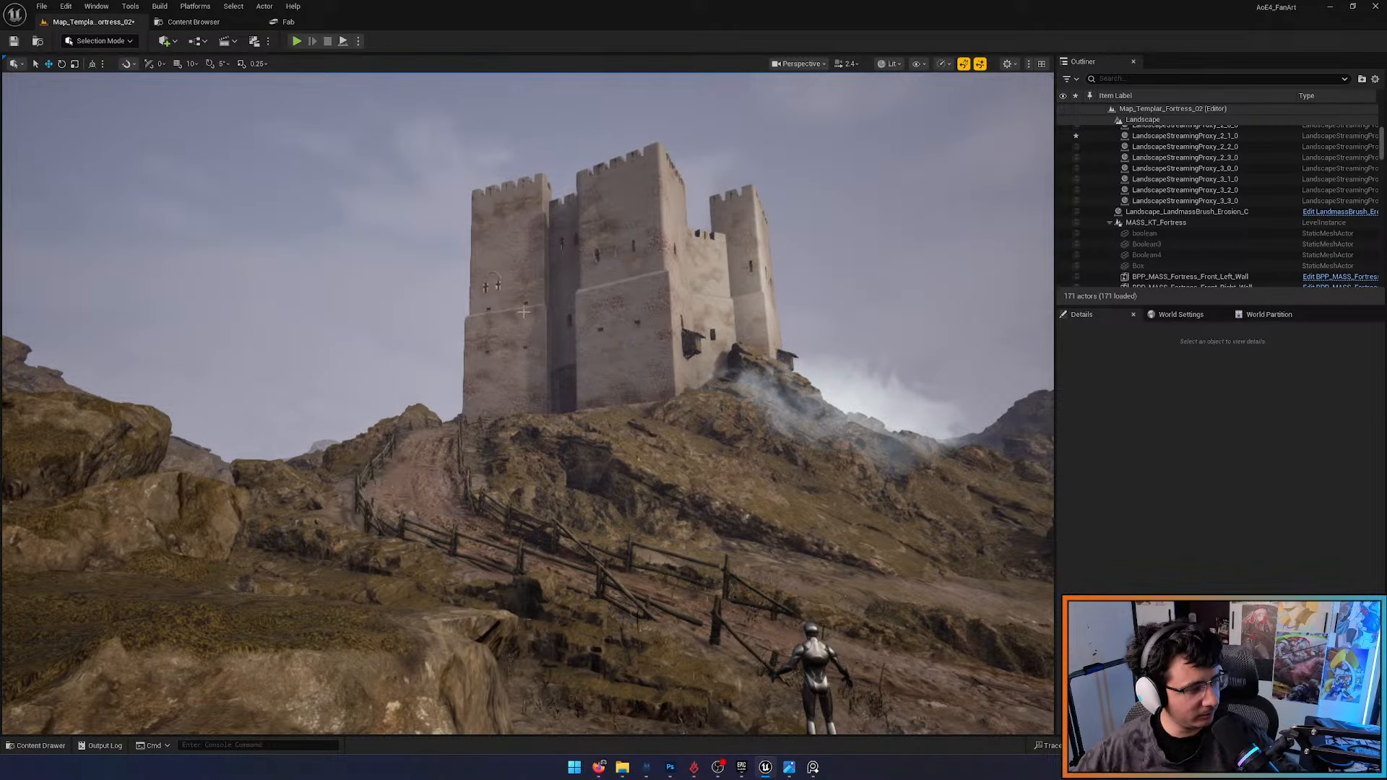
{"action": "left_click", "coordinate": [1349, 767]}
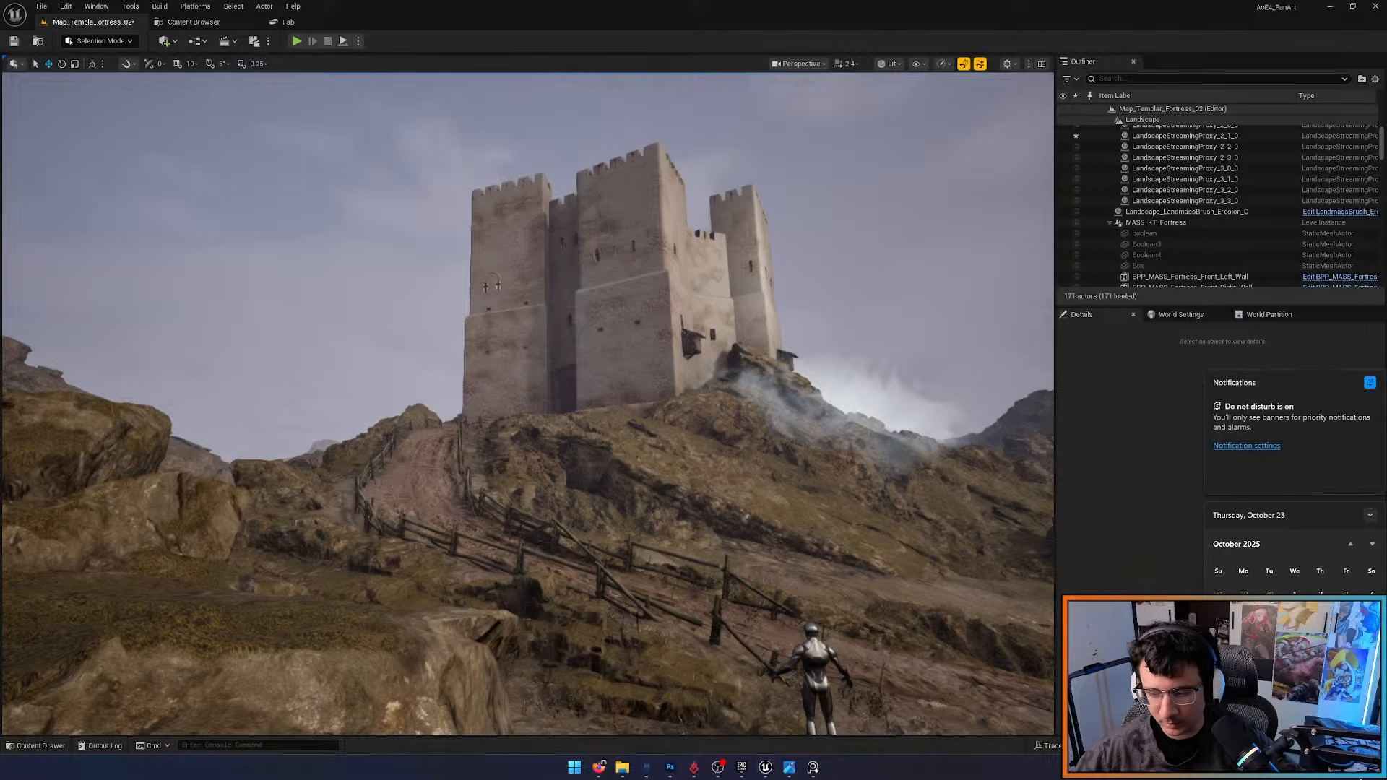
{"action": "left_click", "coordinate": [1349, 767]}
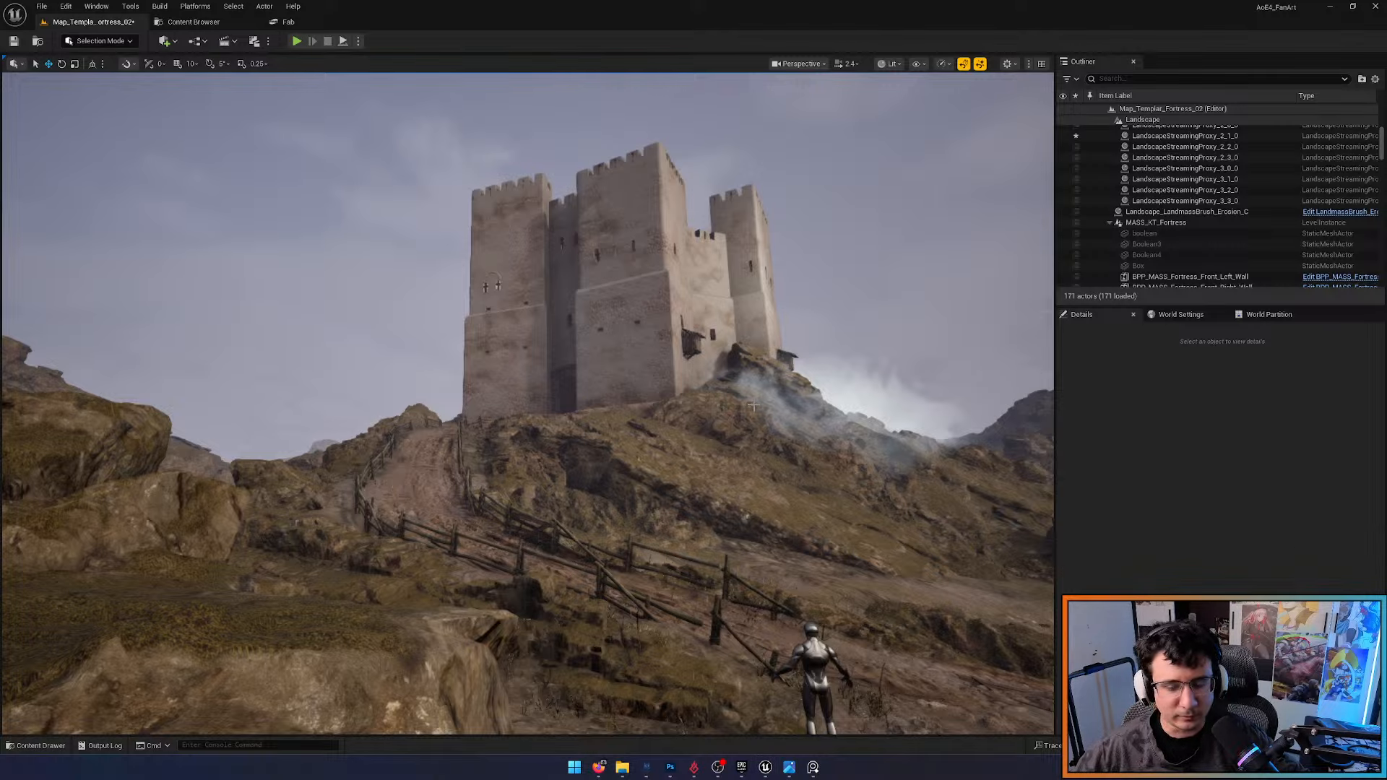